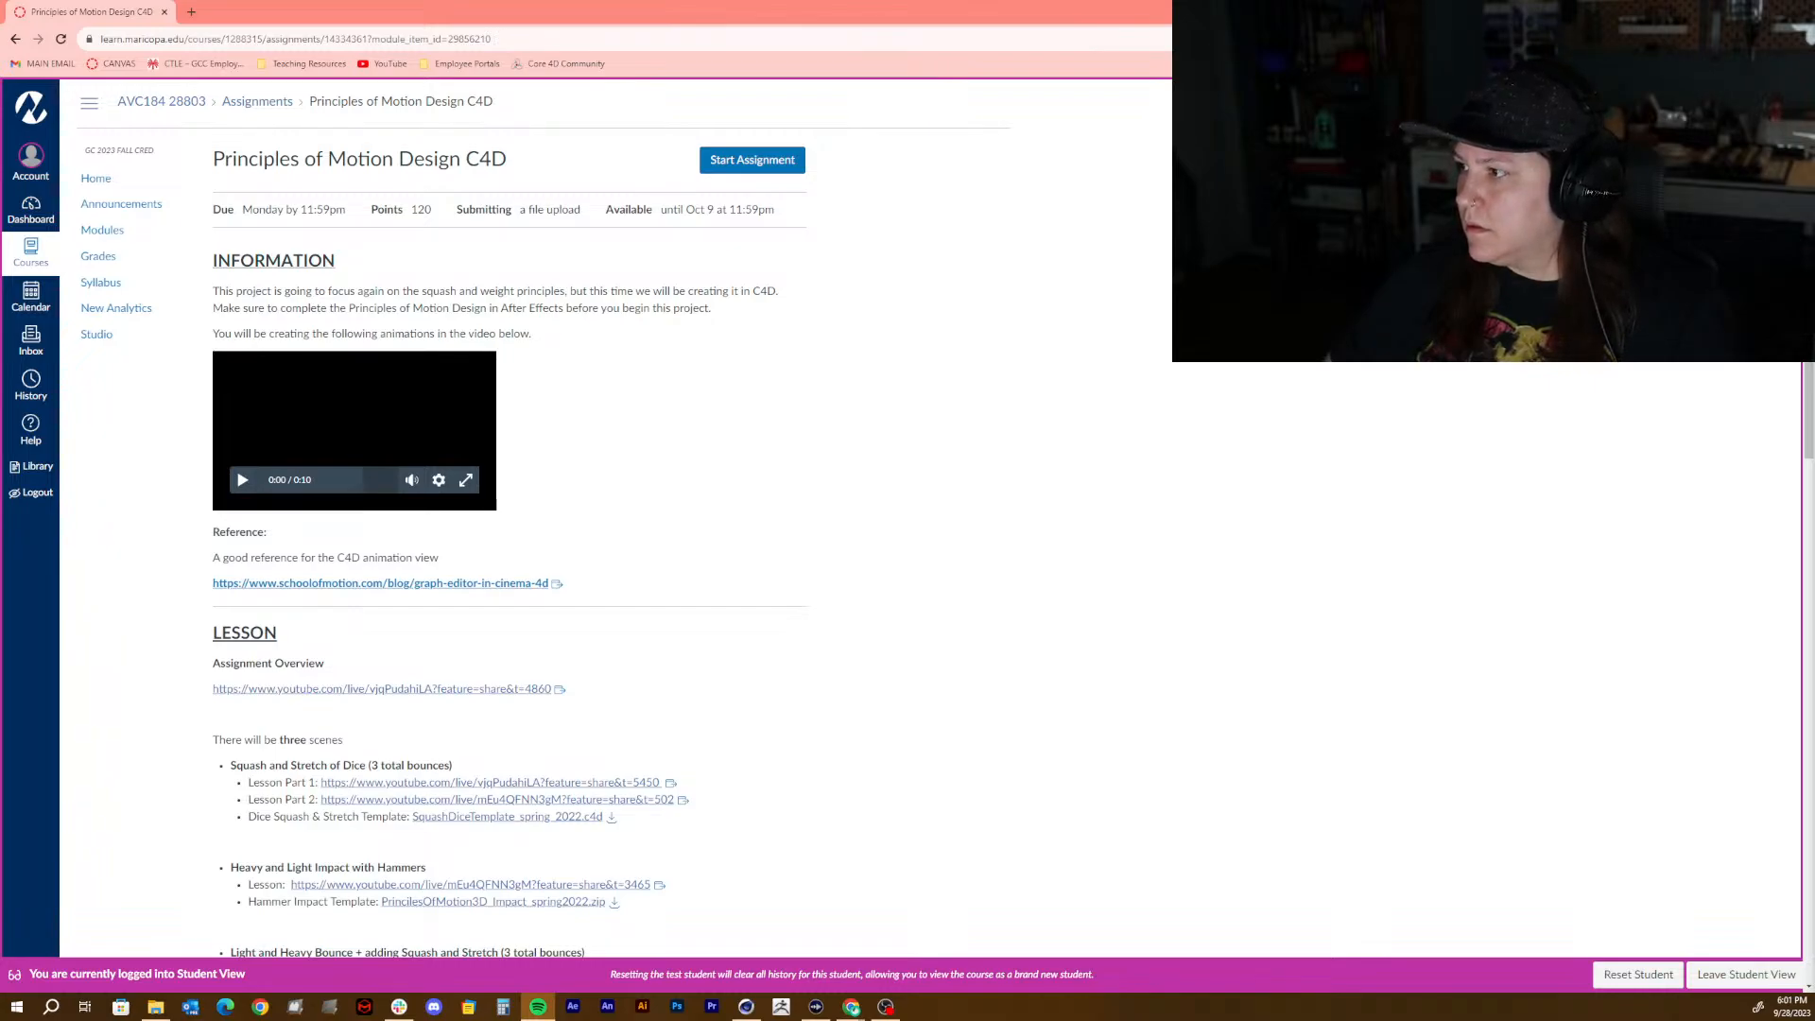
# Step: Review the Principles of Motion Design C4D assignment heading and watch the sample animation, returning to its bounce scene
pyautogui.hotkey('alt', 'Tab')
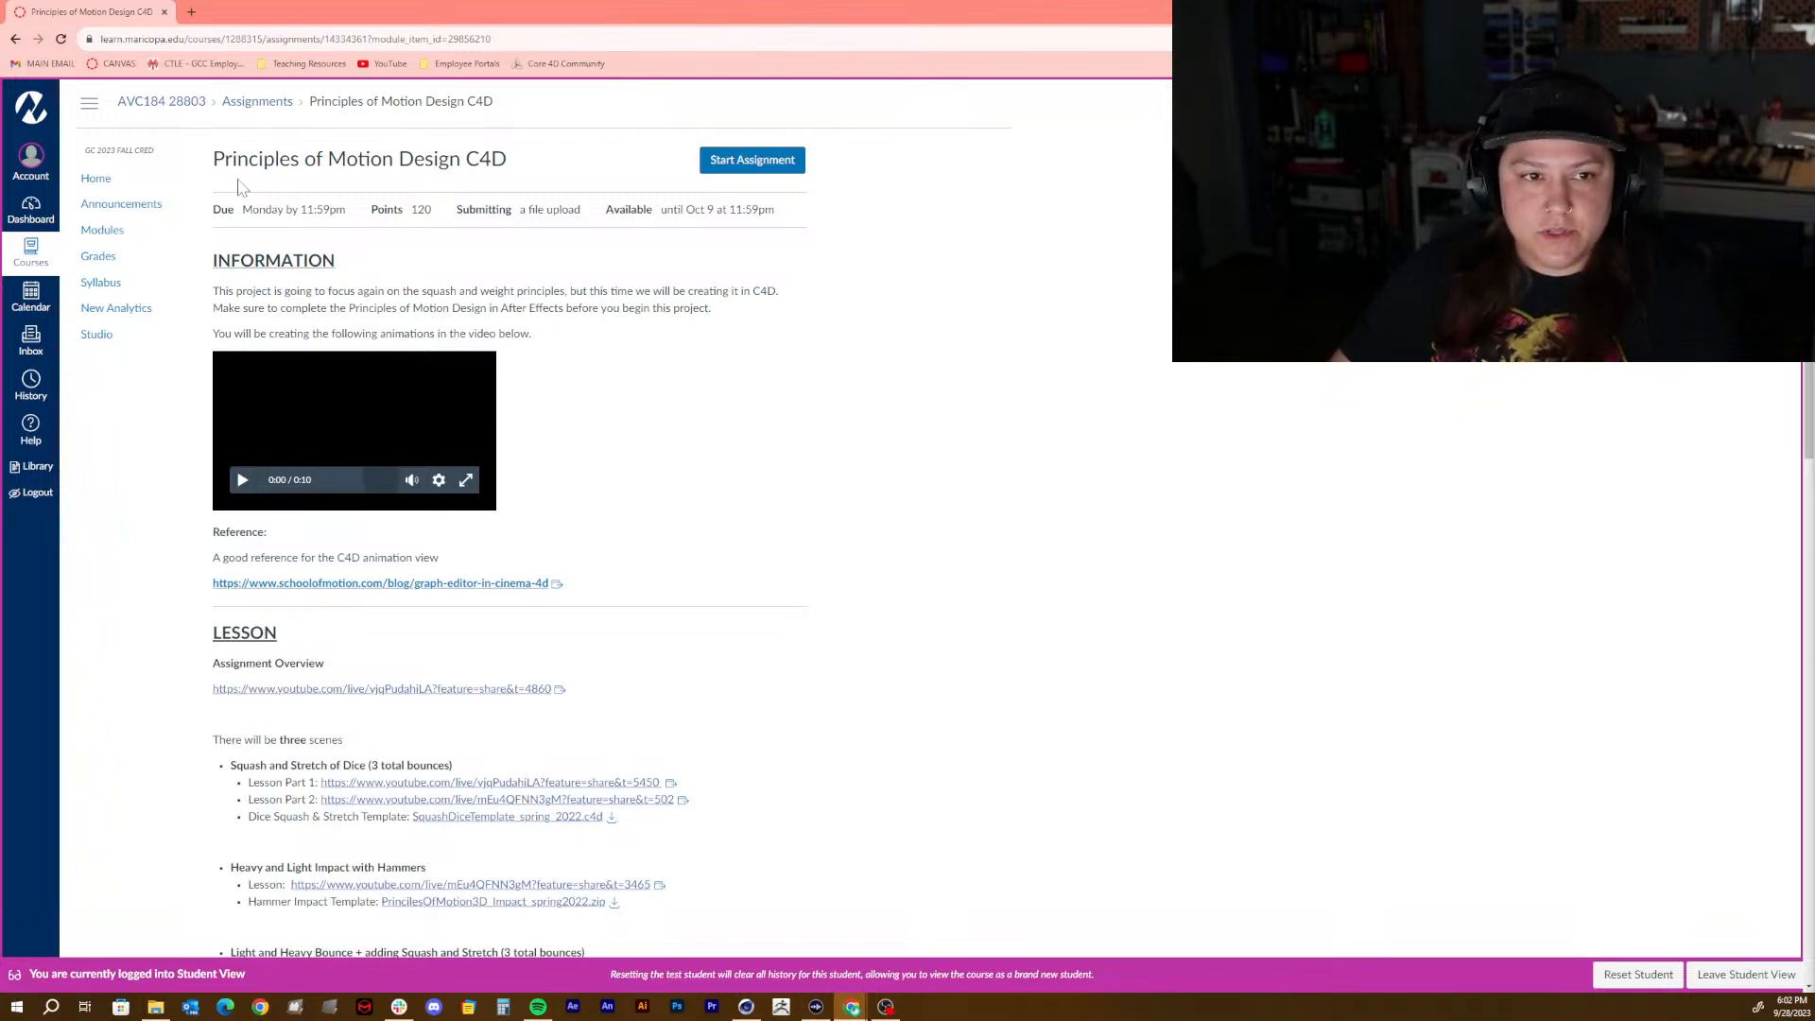
pyautogui.moveTo(212, 168); pyautogui.dragTo(548, 172)
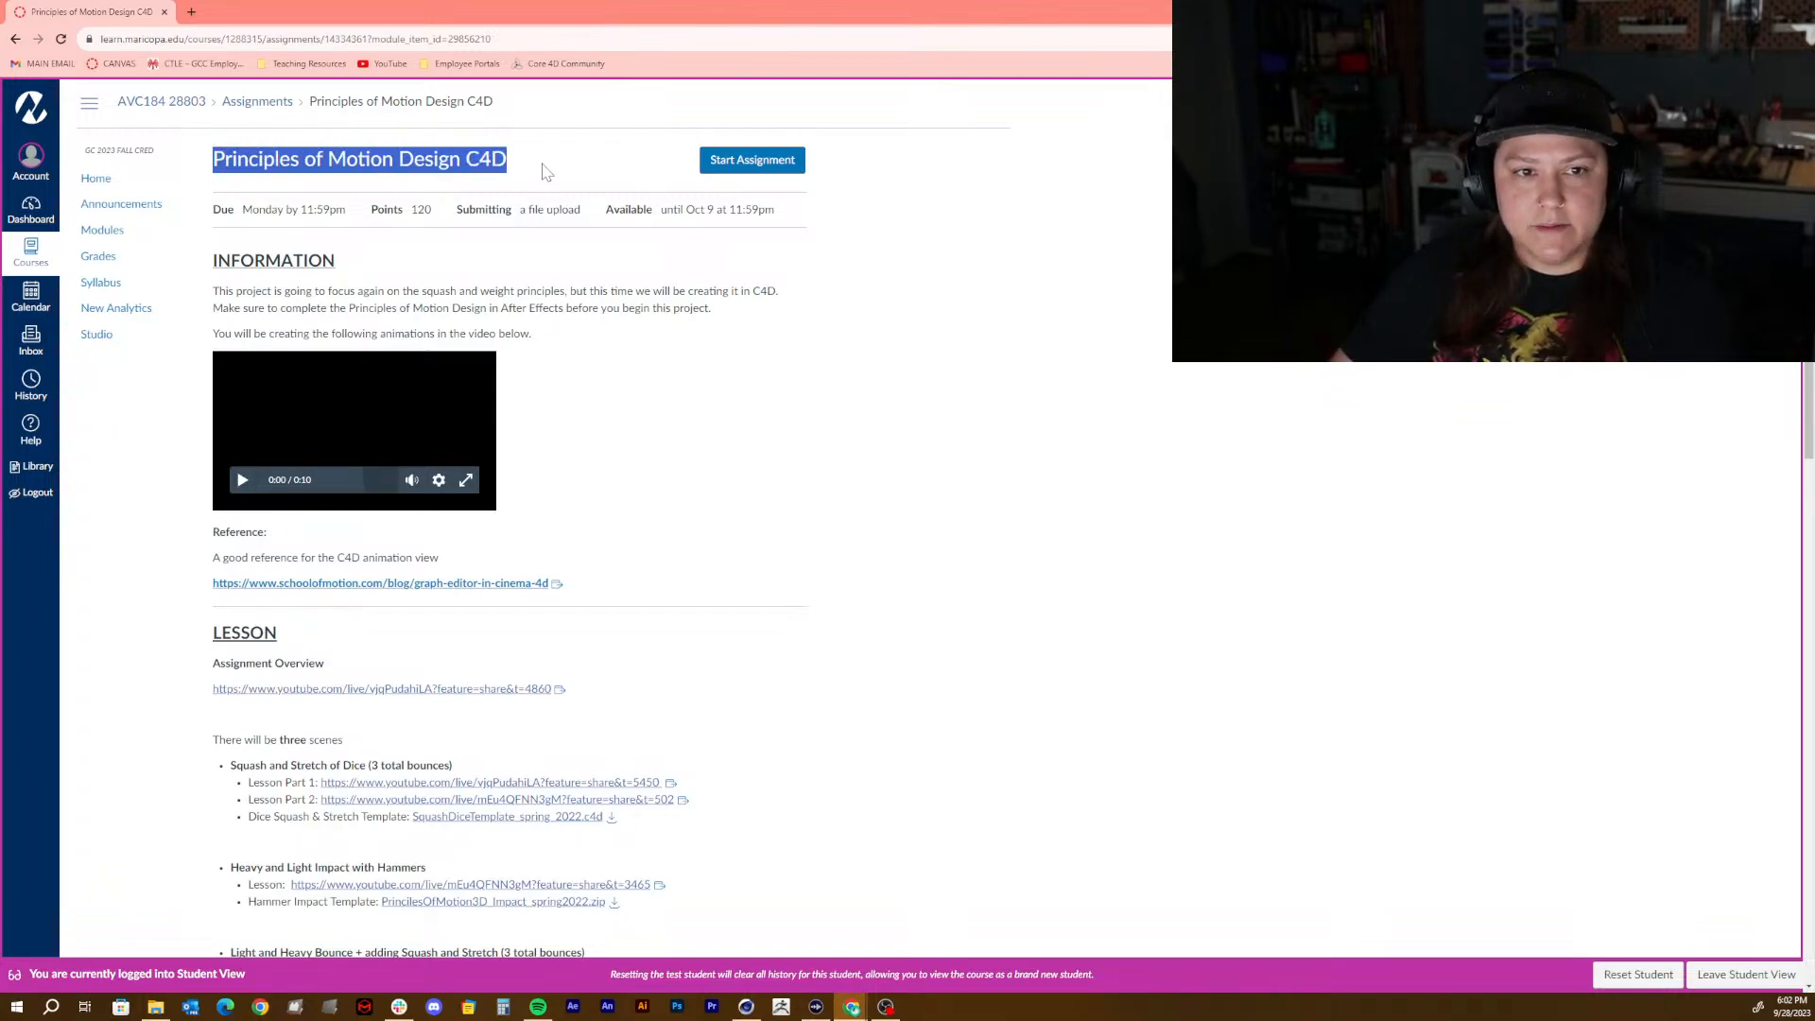
pyautogui.click(548, 174)
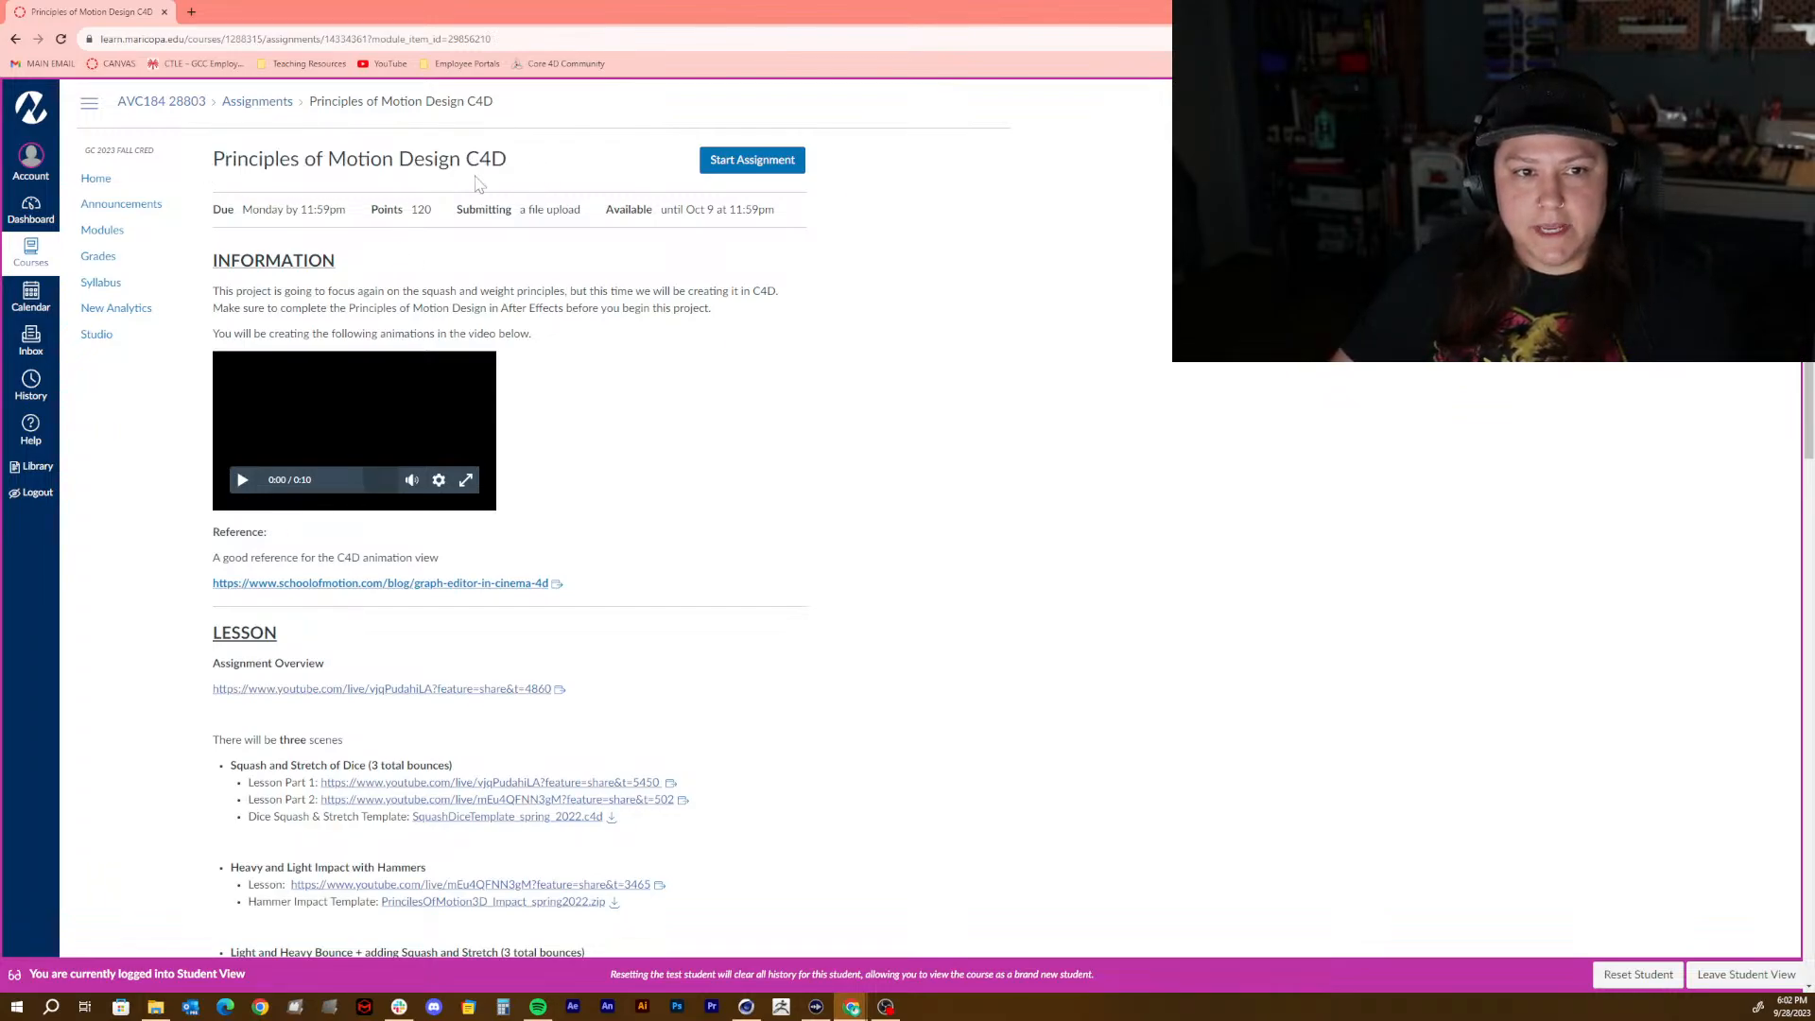
pyautogui.click(243, 480)
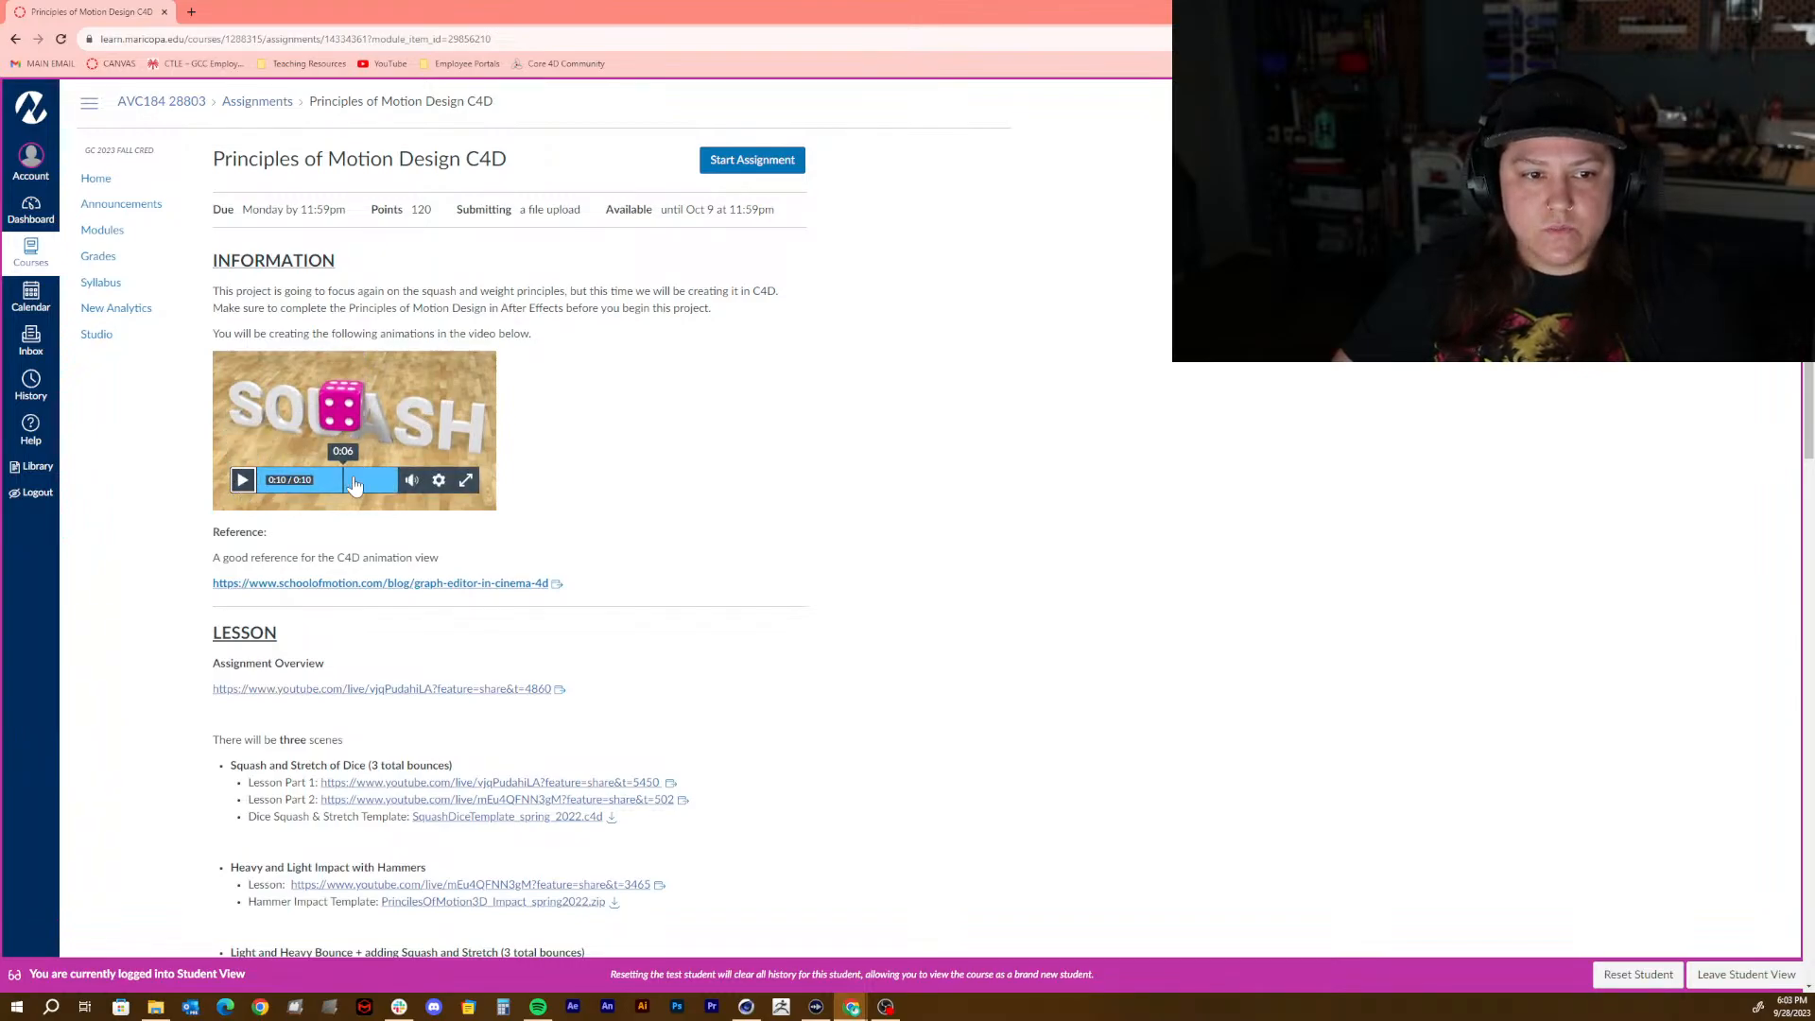
pyautogui.click(319, 482)
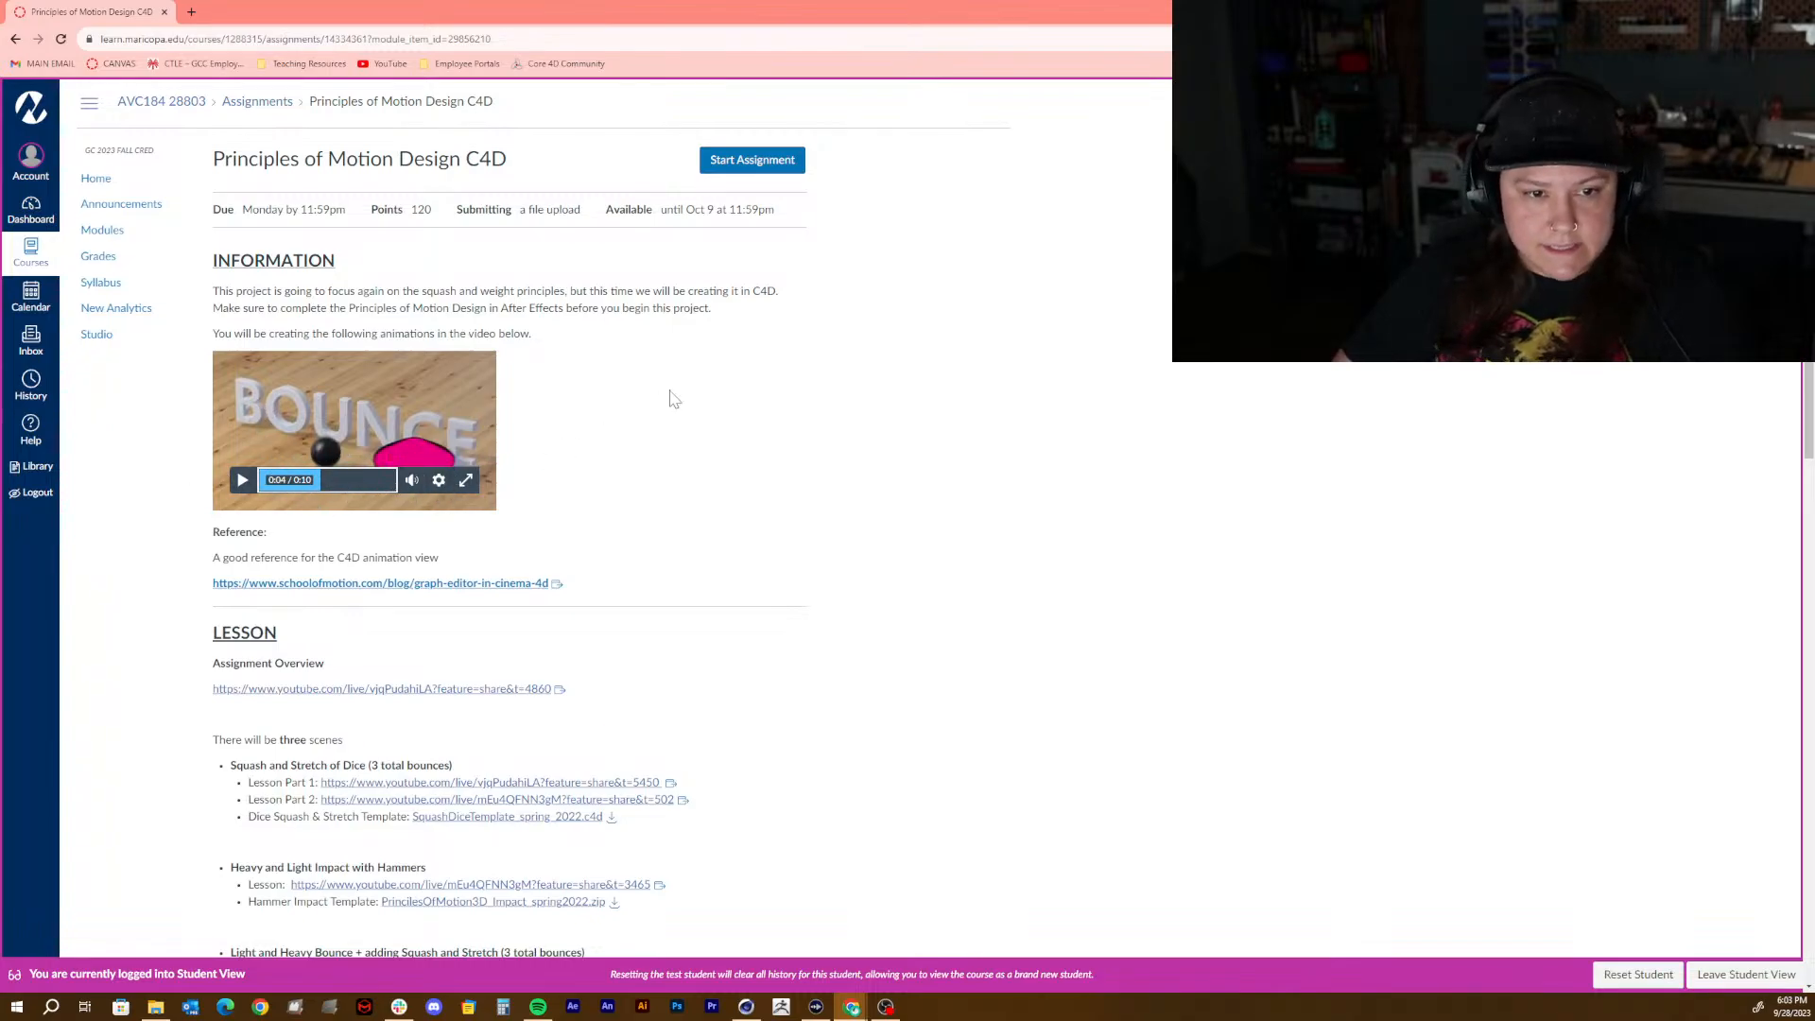
# Step: Point out the dice, hammer and ball weight template downloads with red annotation arrows, then clear the annotations
pyautogui.scroll(-5, 672, 397)
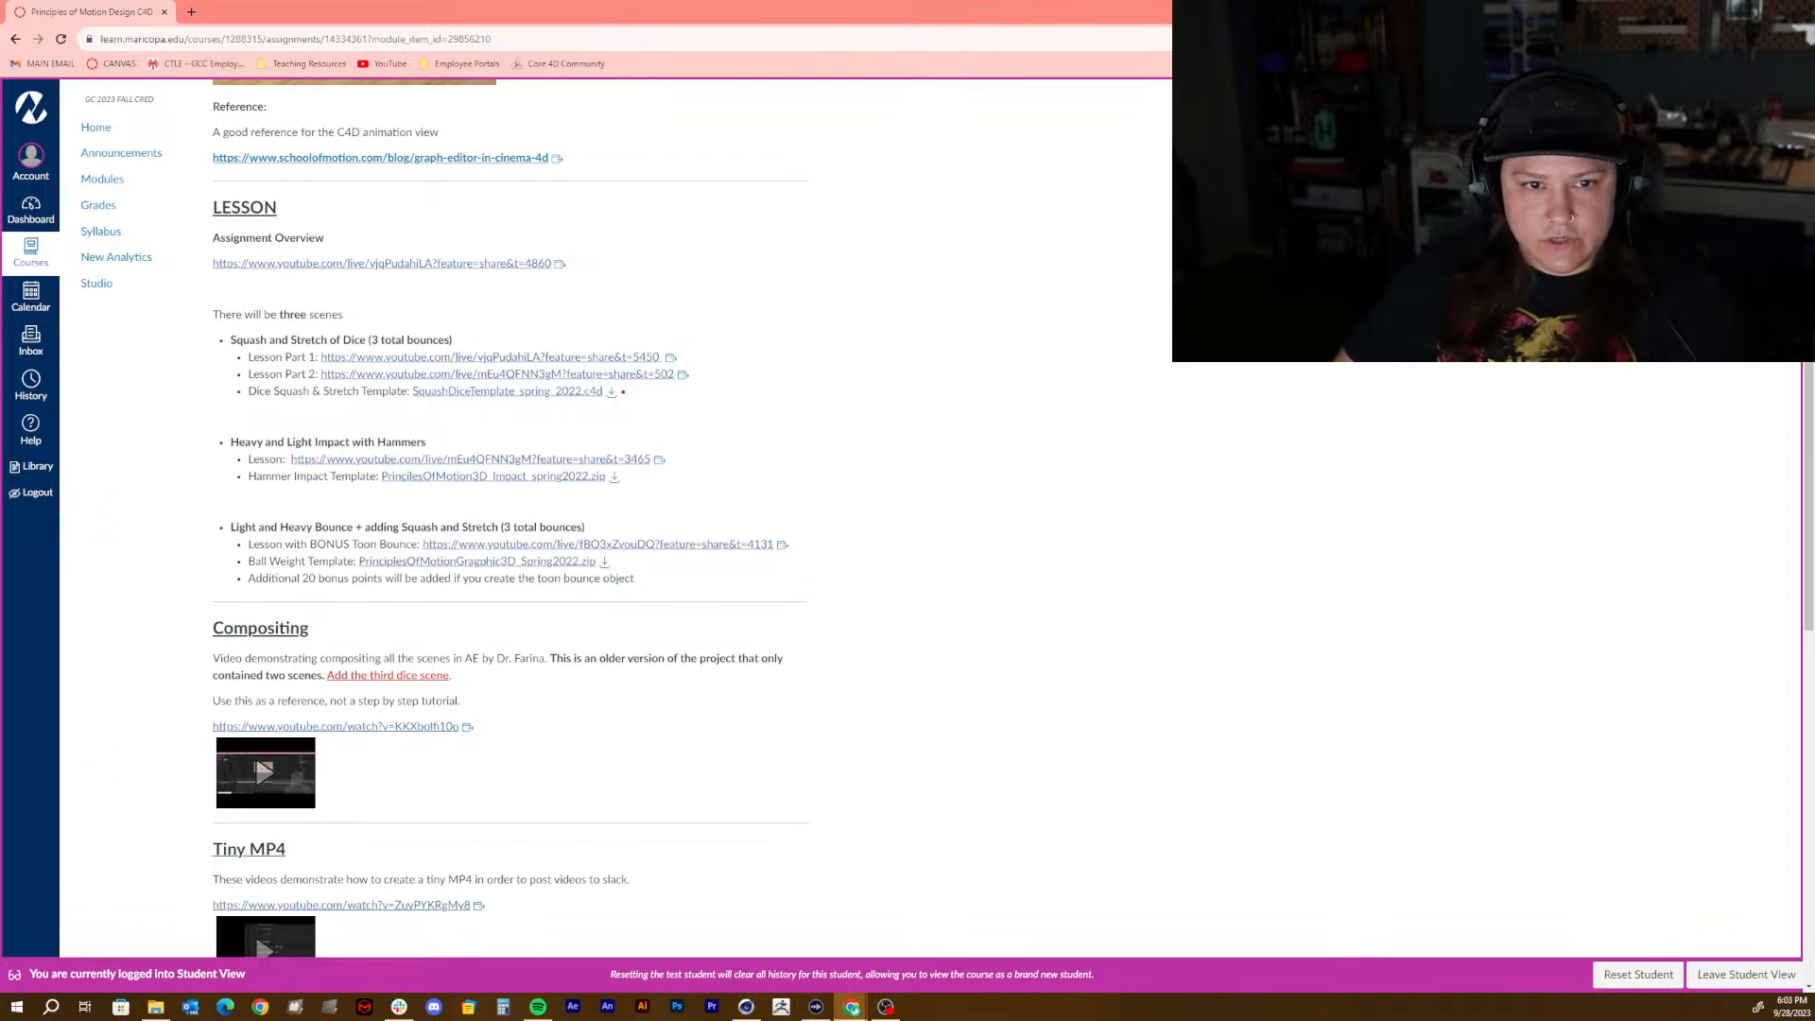
pyautogui.moveTo(622, 391); pyautogui.dragTo(841, 393)
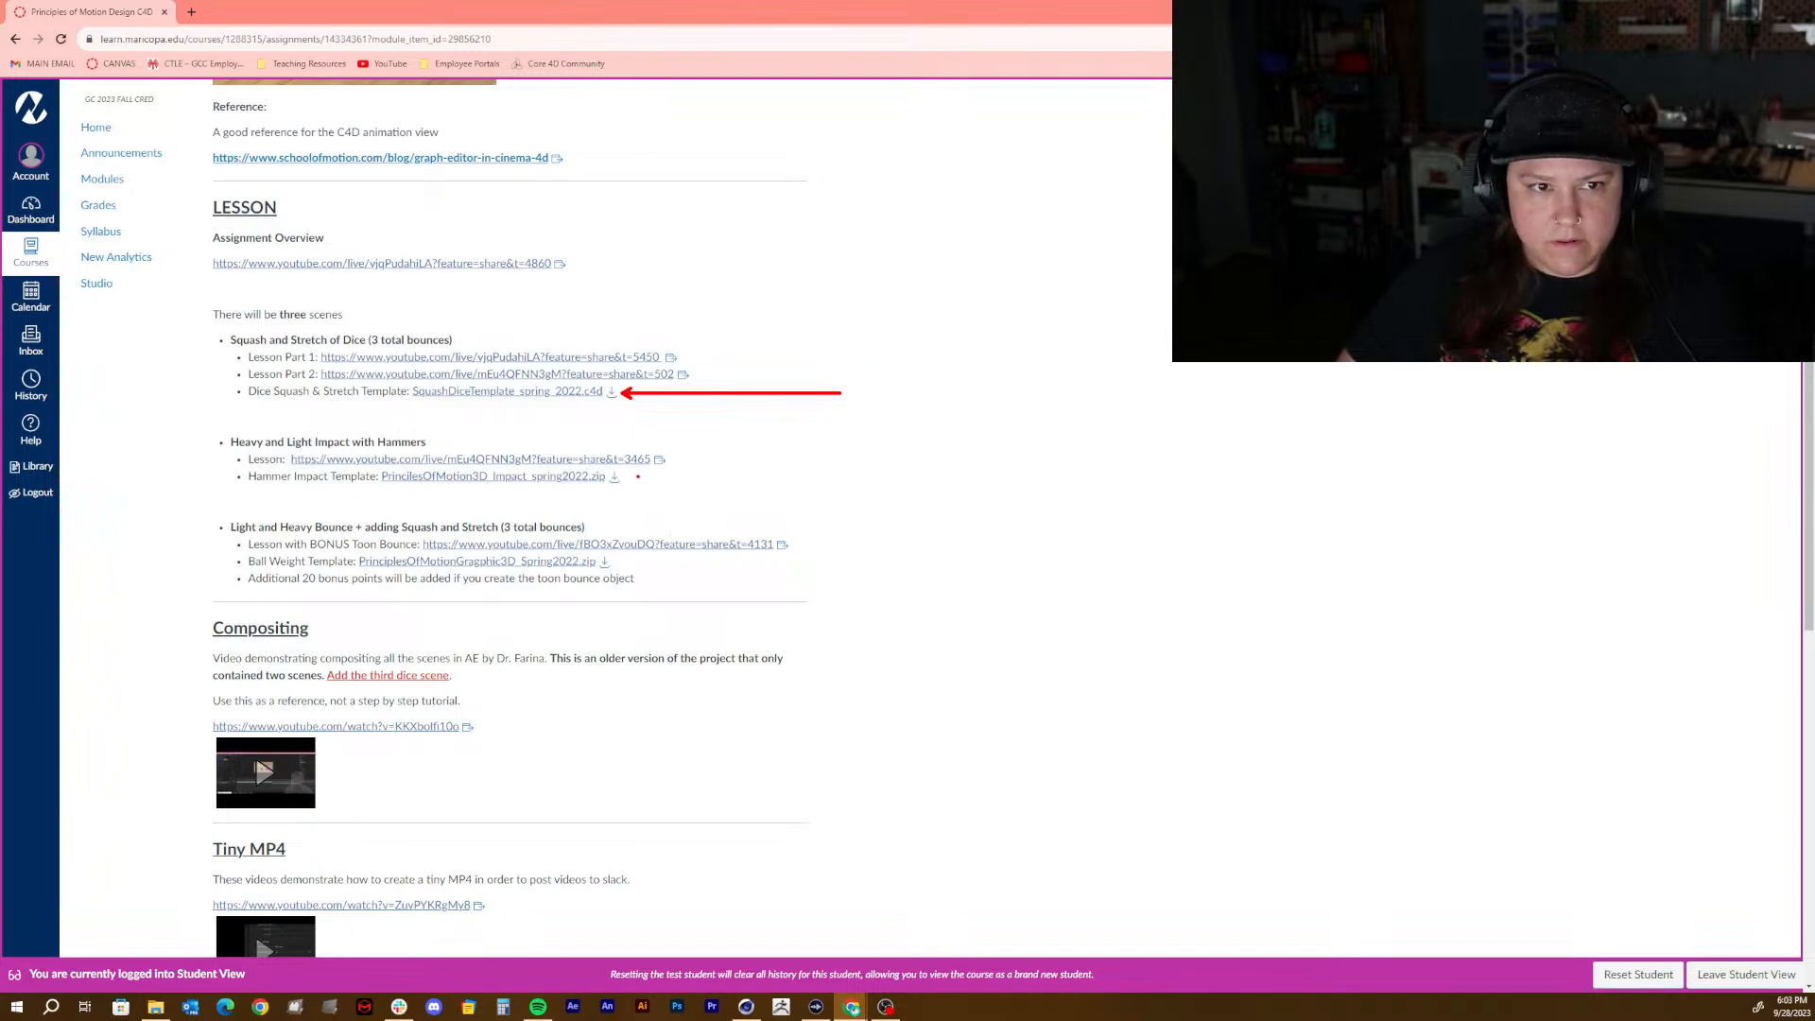
pyautogui.moveTo(634, 477); pyautogui.dragTo(799, 477)
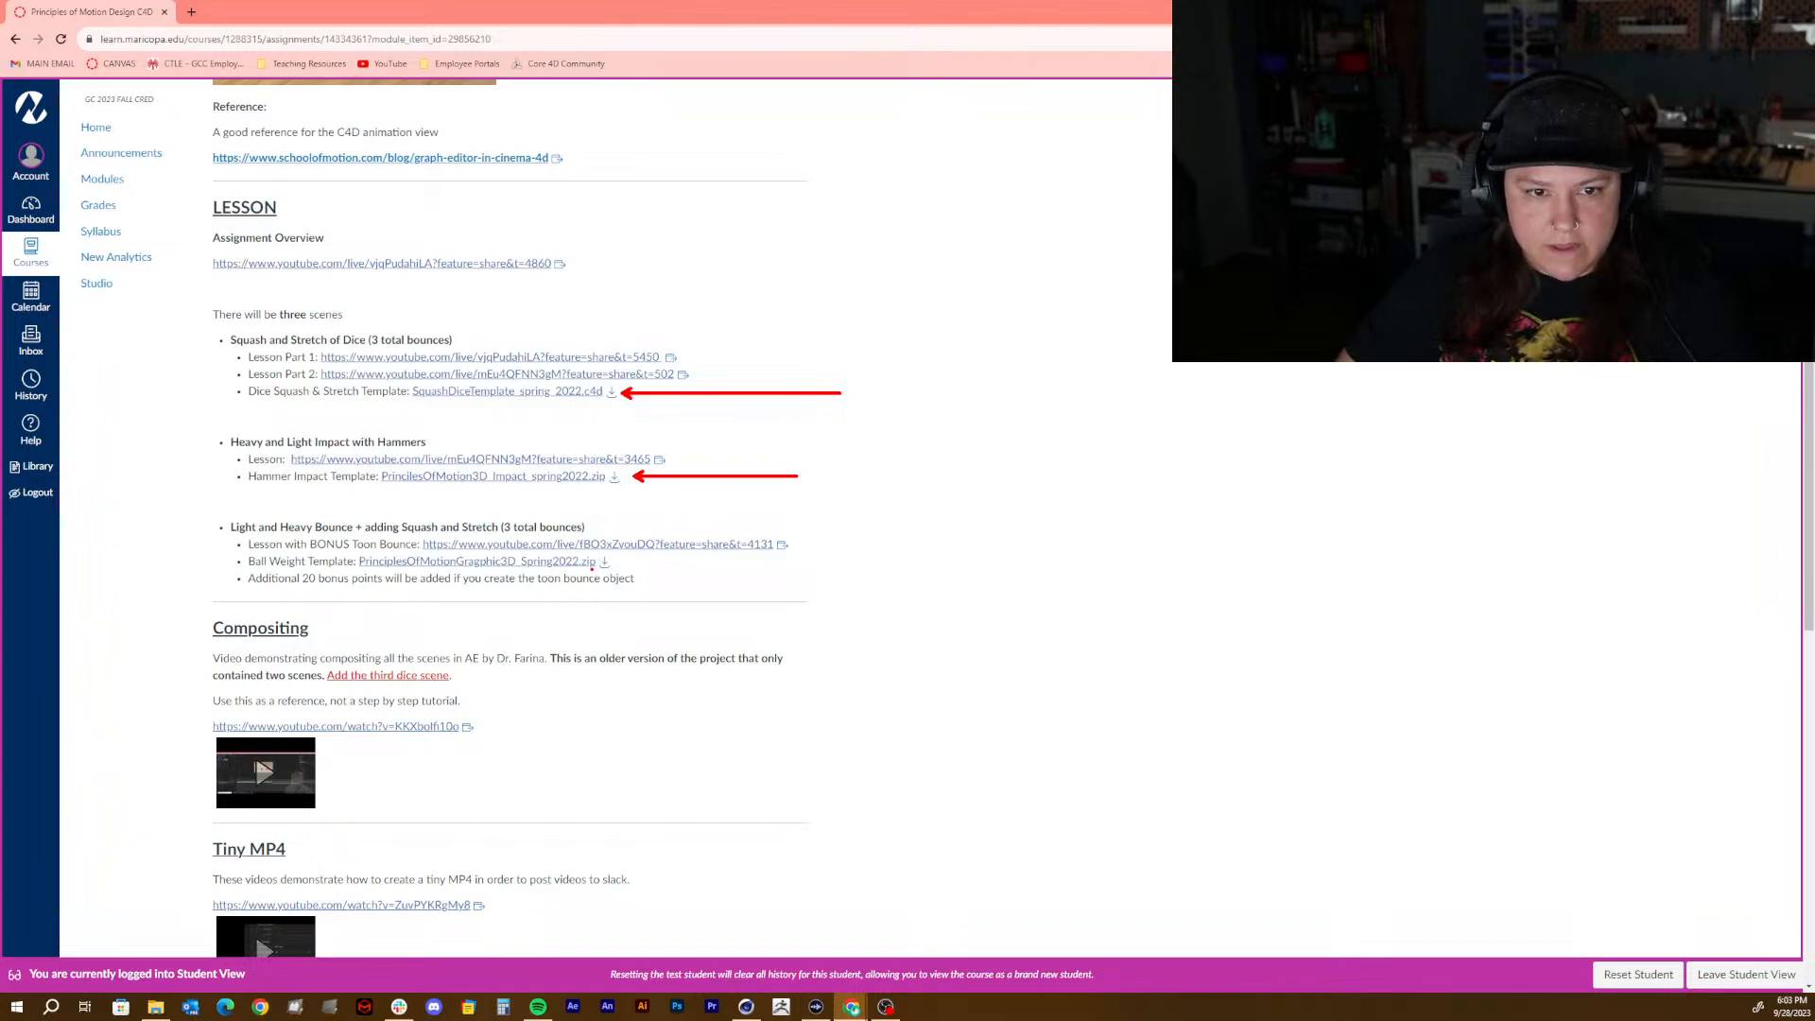
pyautogui.moveTo(627, 565); pyautogui.dragTo(811, 564)
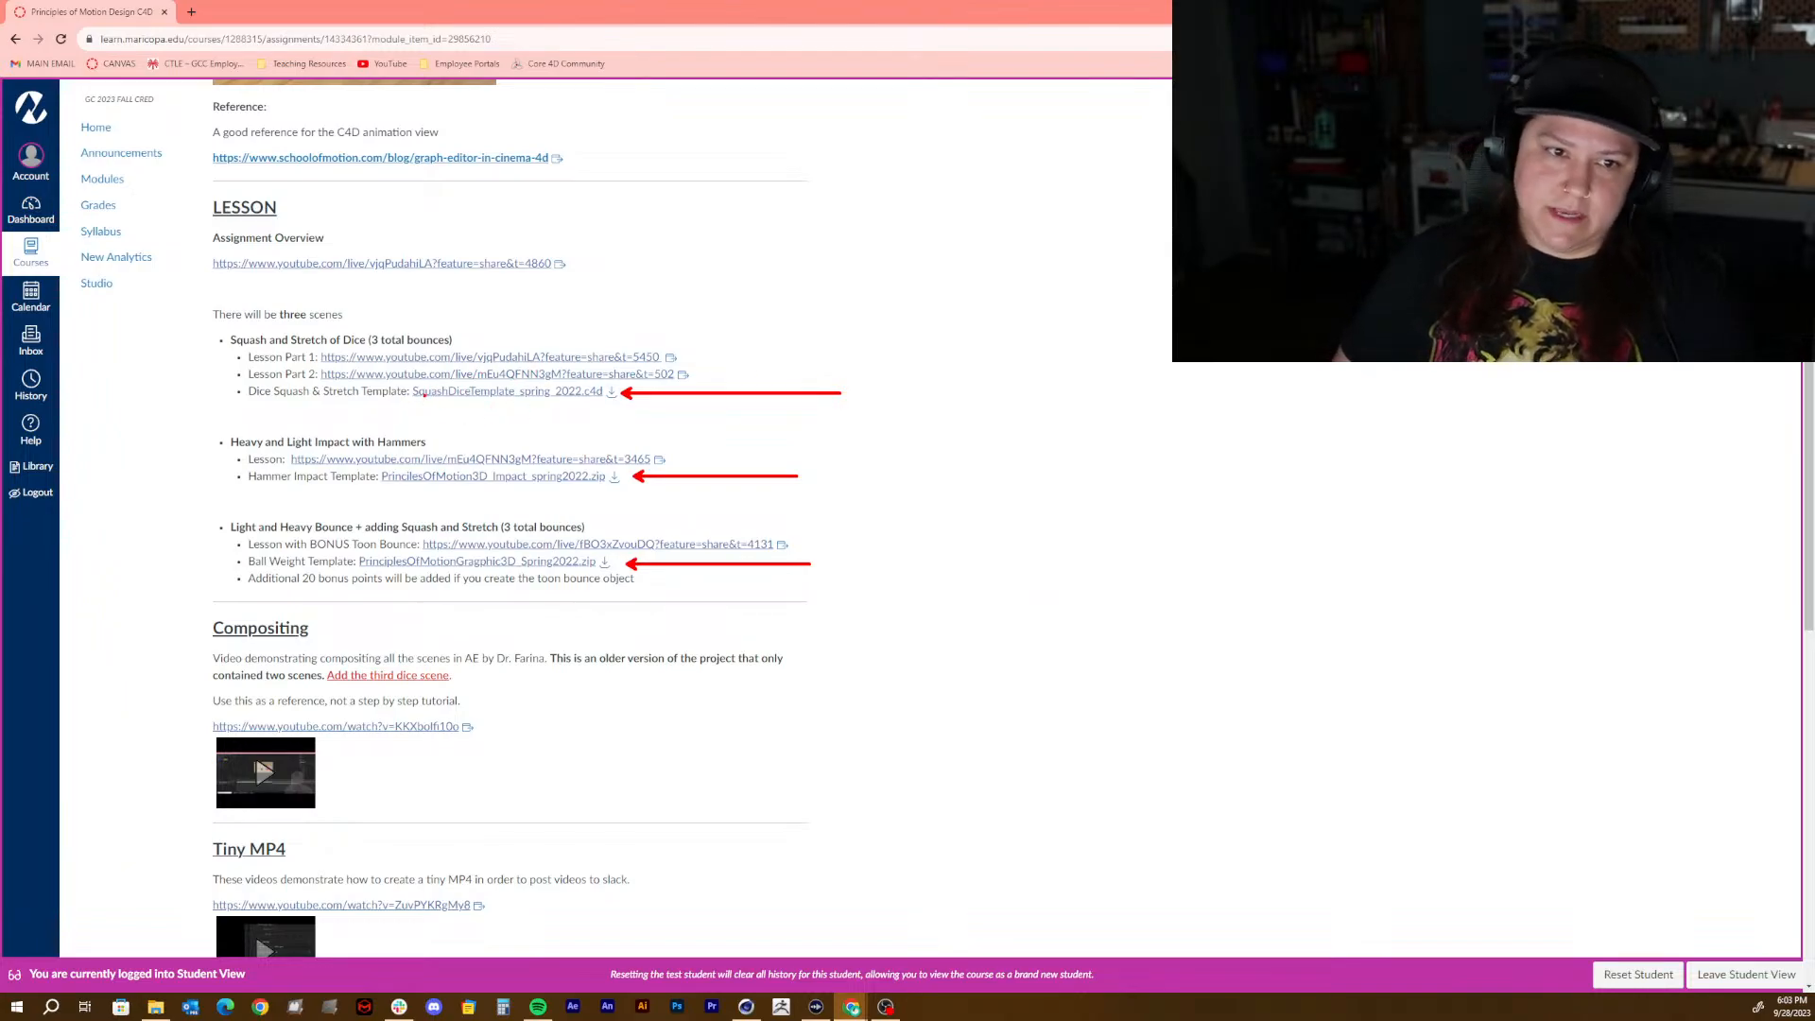
pyautogui.moveTo(412, 405)
pyautogui.keyDown('ctrl'); pyautogui.keyDown('shift'); pyautogui.mouseDown()
pyautogui.moveTo(641, 418)
pyautogui.moveTo(620, 407)
pyautogui.mouseUp(); pyautogui.keyUp('shift'); pyautogui.keyUp('ctrl')
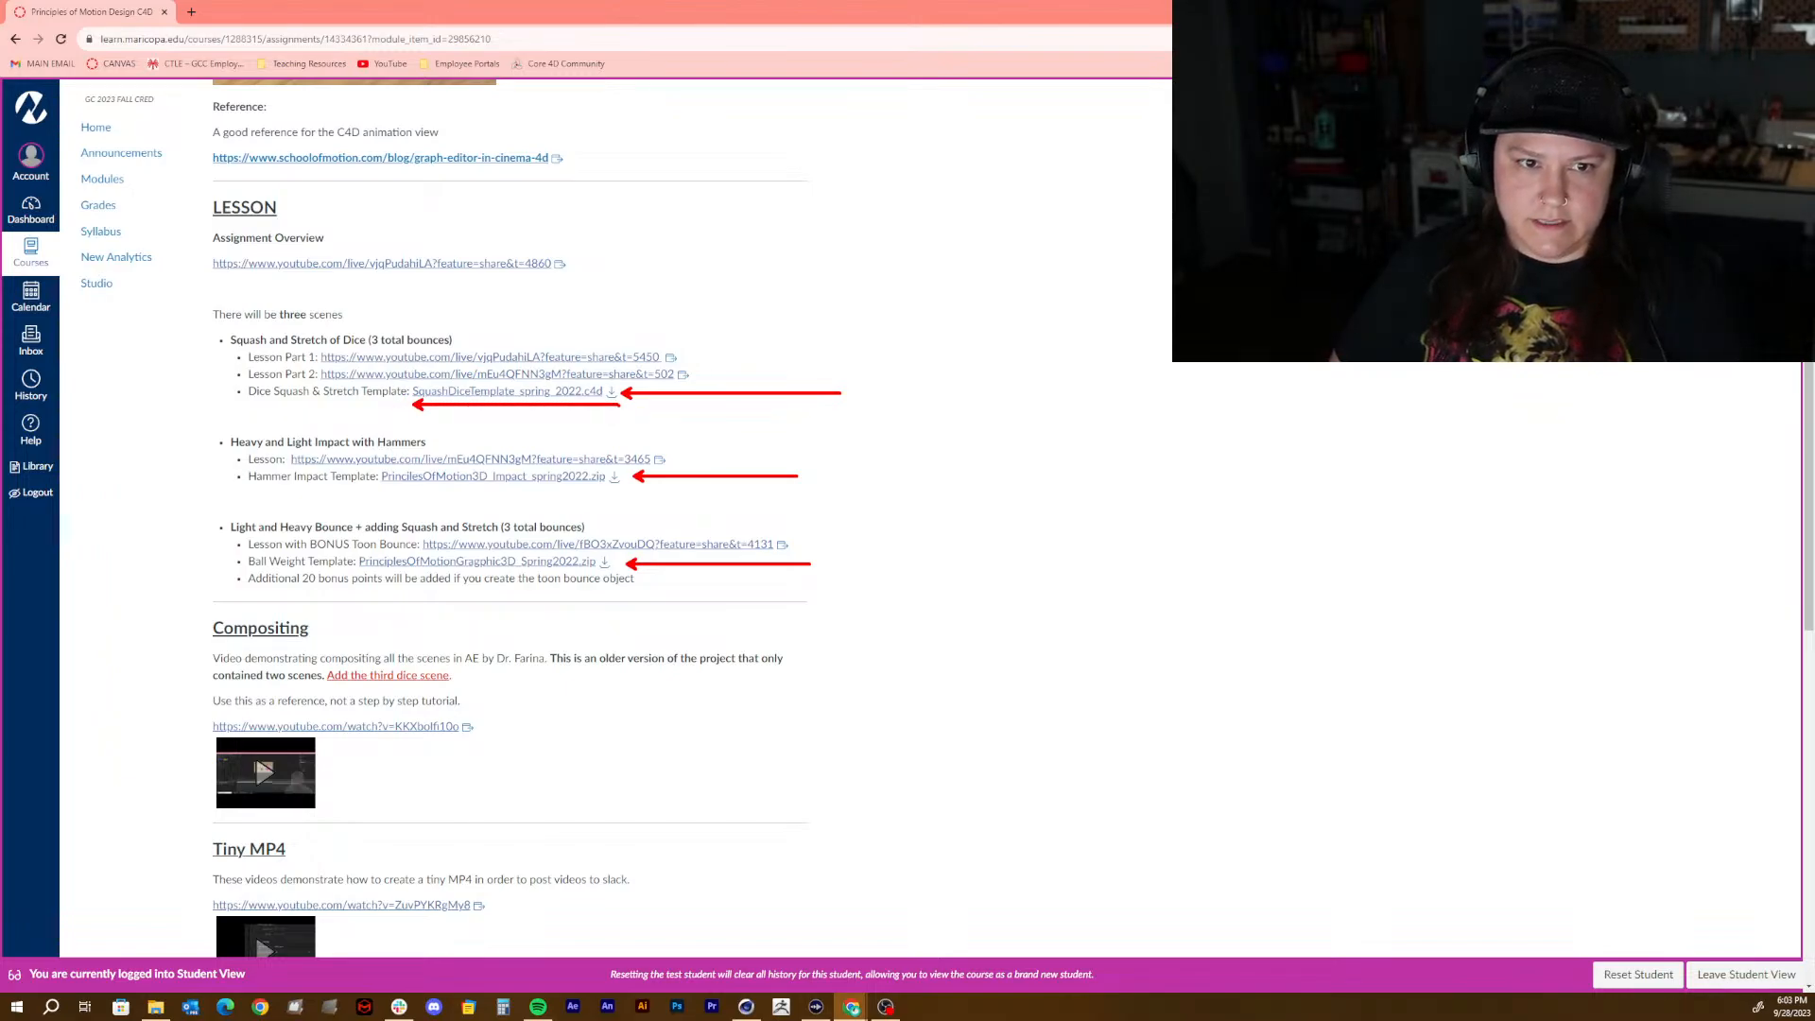
pyautogui.hotkey('ctrl', 'z')
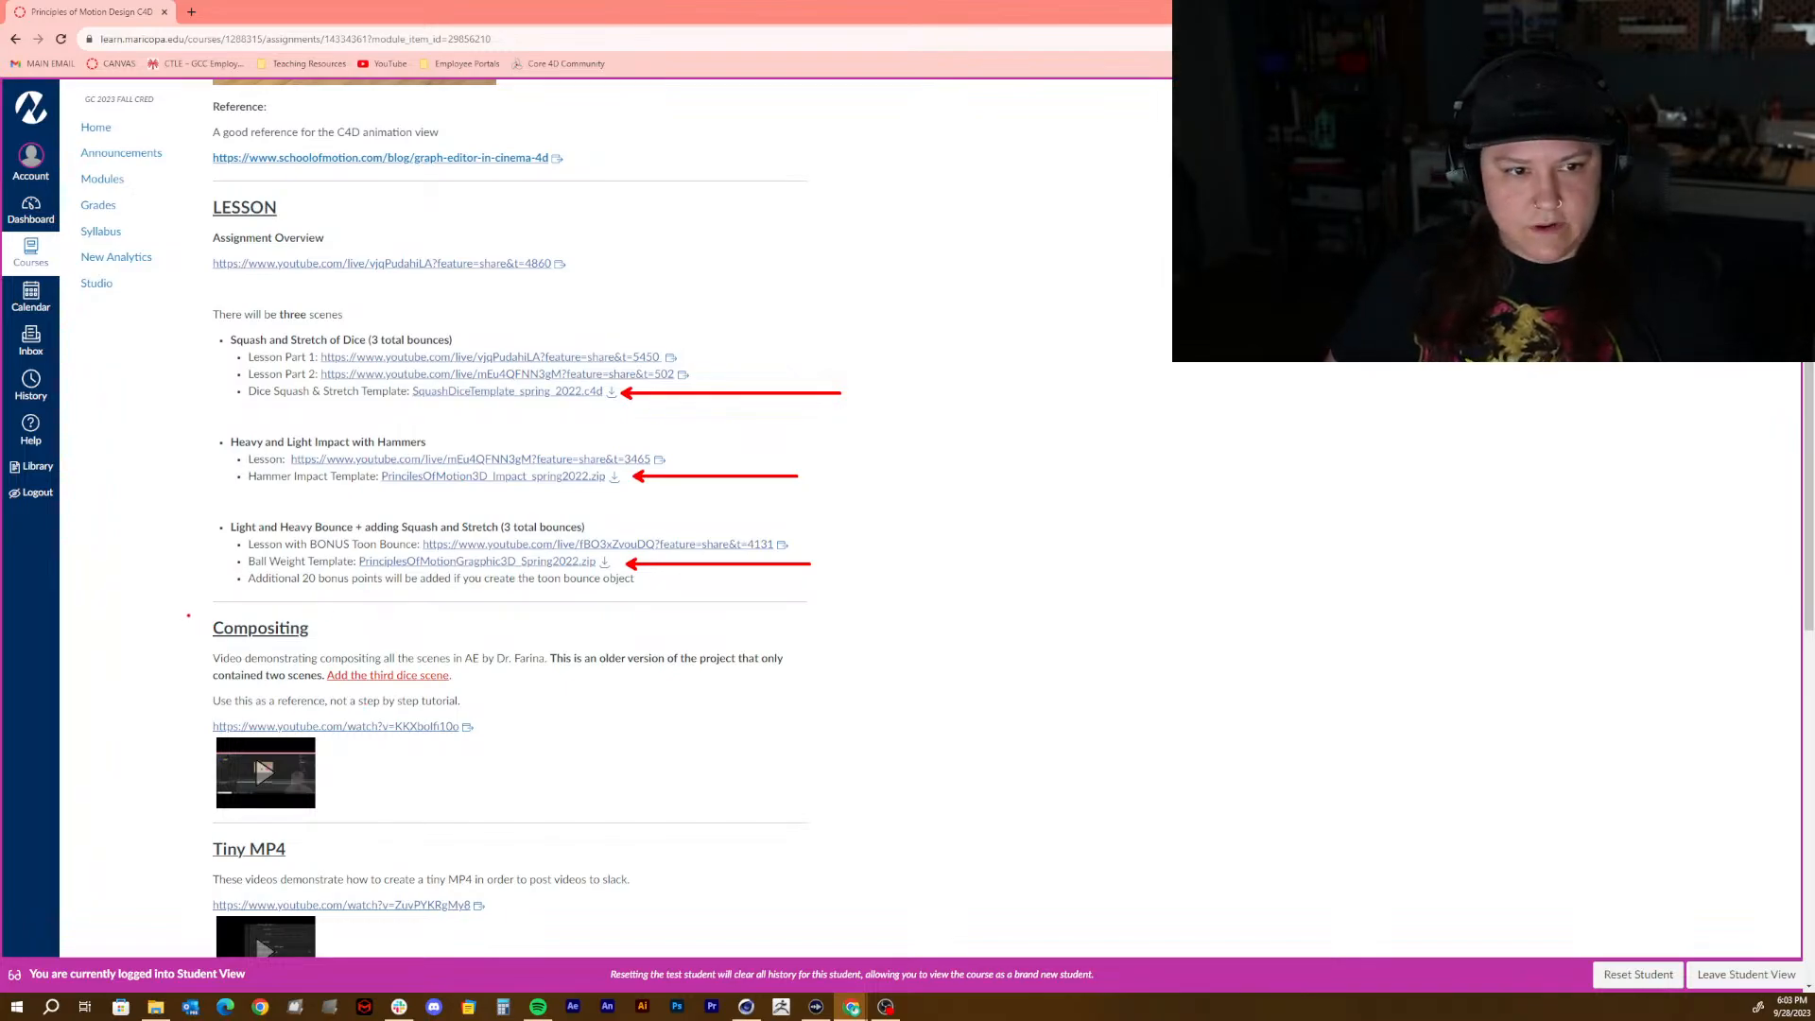
pyautogui.press('Escape')
# Step: Frame the Compositing section with a red annotation box and point an arrow at "Add the third dice scene", then clear the markup
pyautogui.hotkey('ctrl', '2')
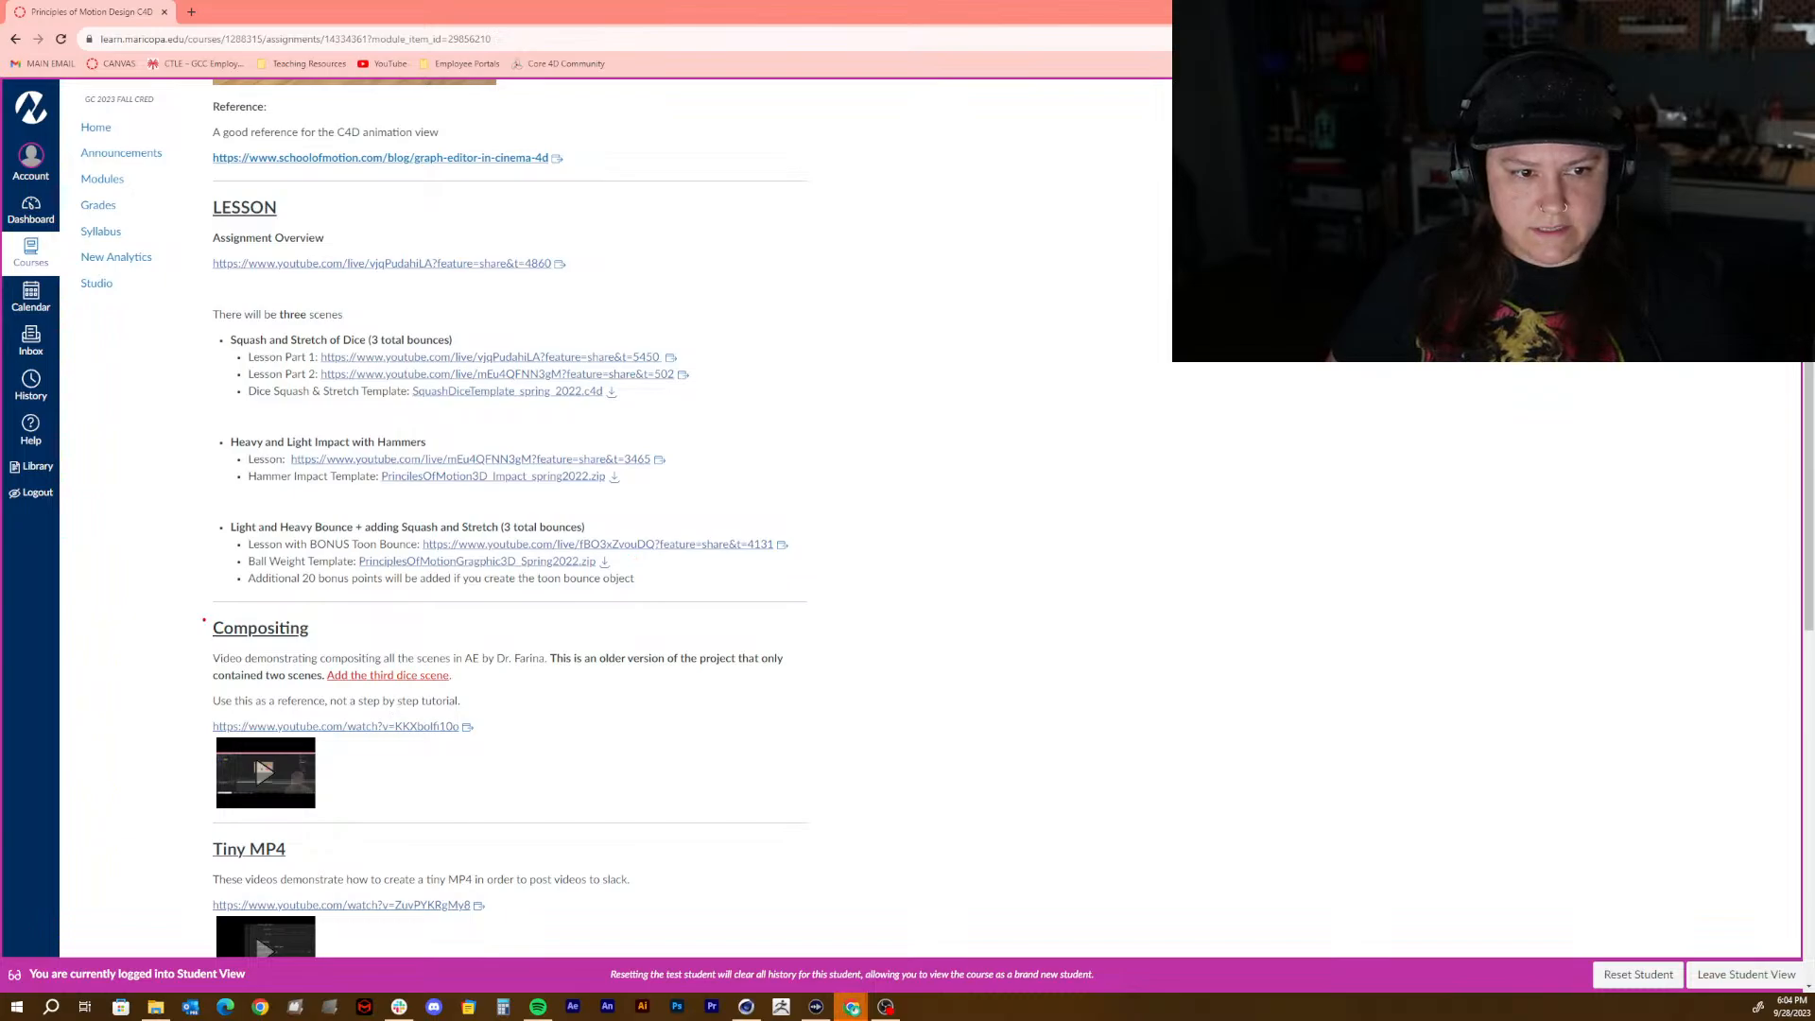
pyautogui.moveTo(203, 620)
pyautogui.keyDown('ctrl'); pyautogui.mouseDown()
pyautogui.moveTo(580, 798)
pyautogui.moveTo(822, 803)
pyautogui.moveTo(816, 824)
pyautogui.mouseUp(); pyautogui.keyUp('ctrl')
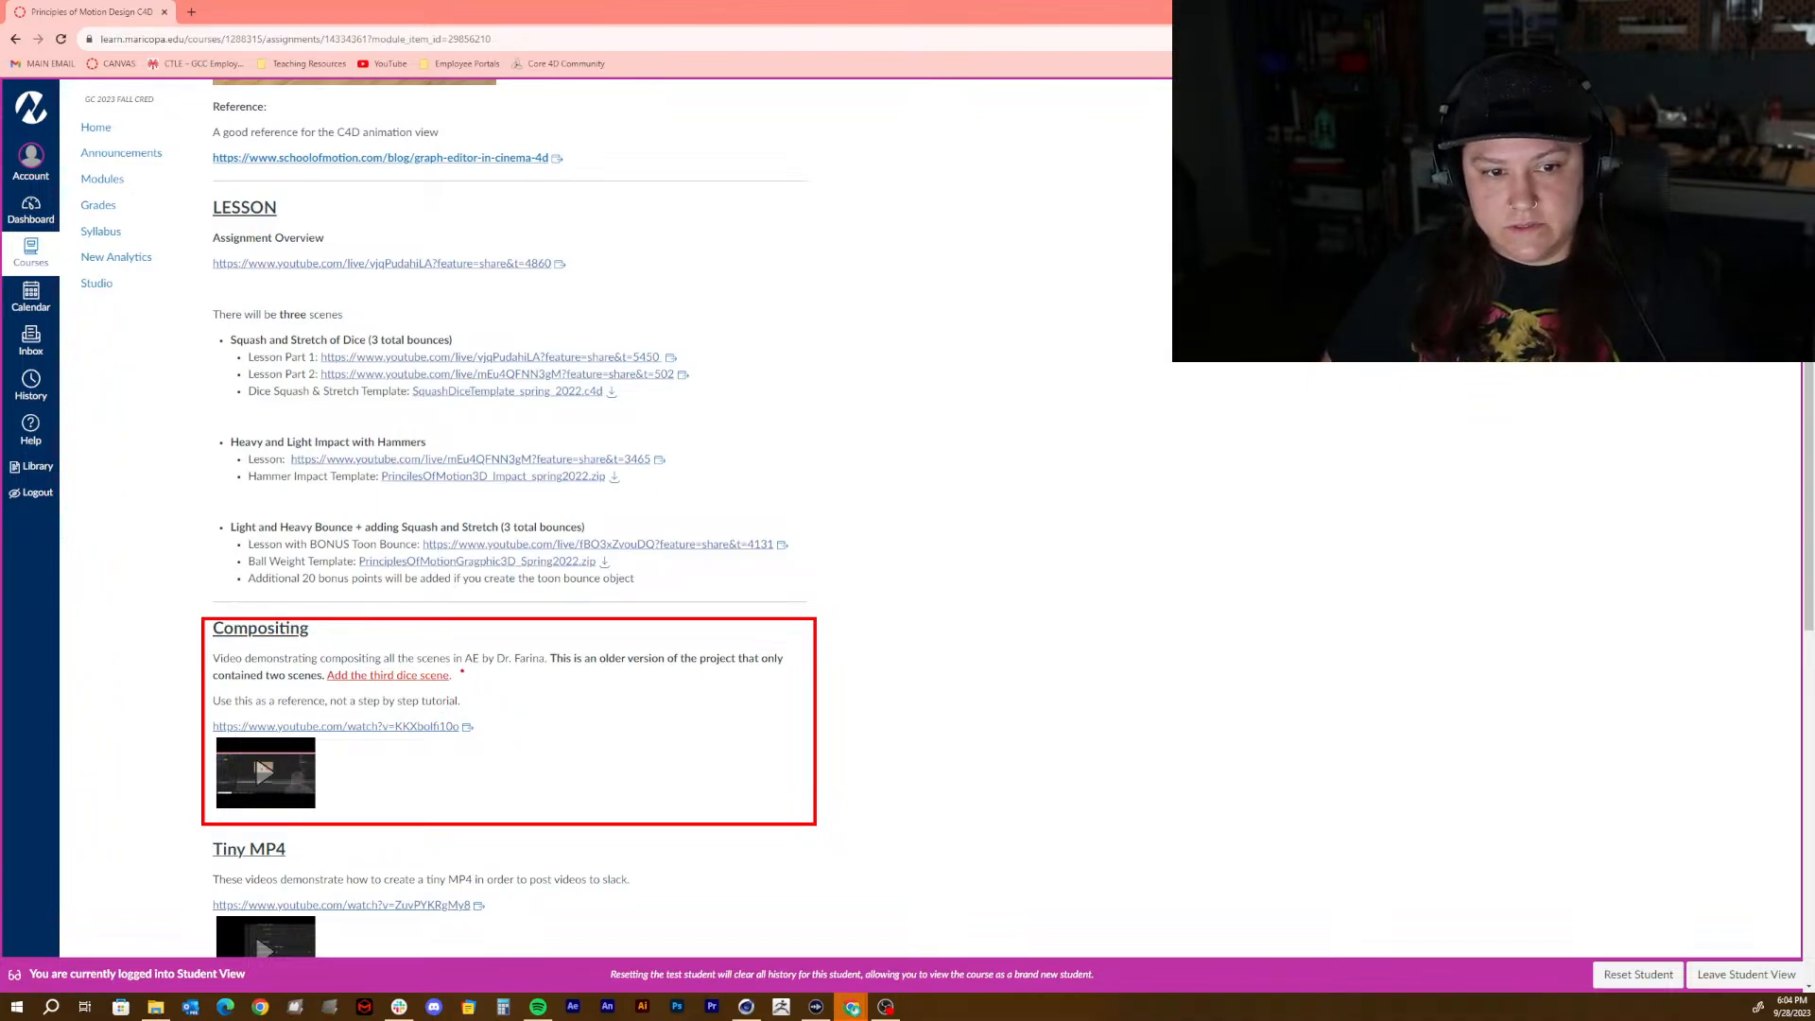
pyautogui.keyDown('ctrl'); pyautogui.keyDown('shift'); pyautogui.moveTo(462, 671); pyautogui.dragTo(660, 671); pyautogui.keyUp('shift'); pyautogui.keyUp('ctrl')
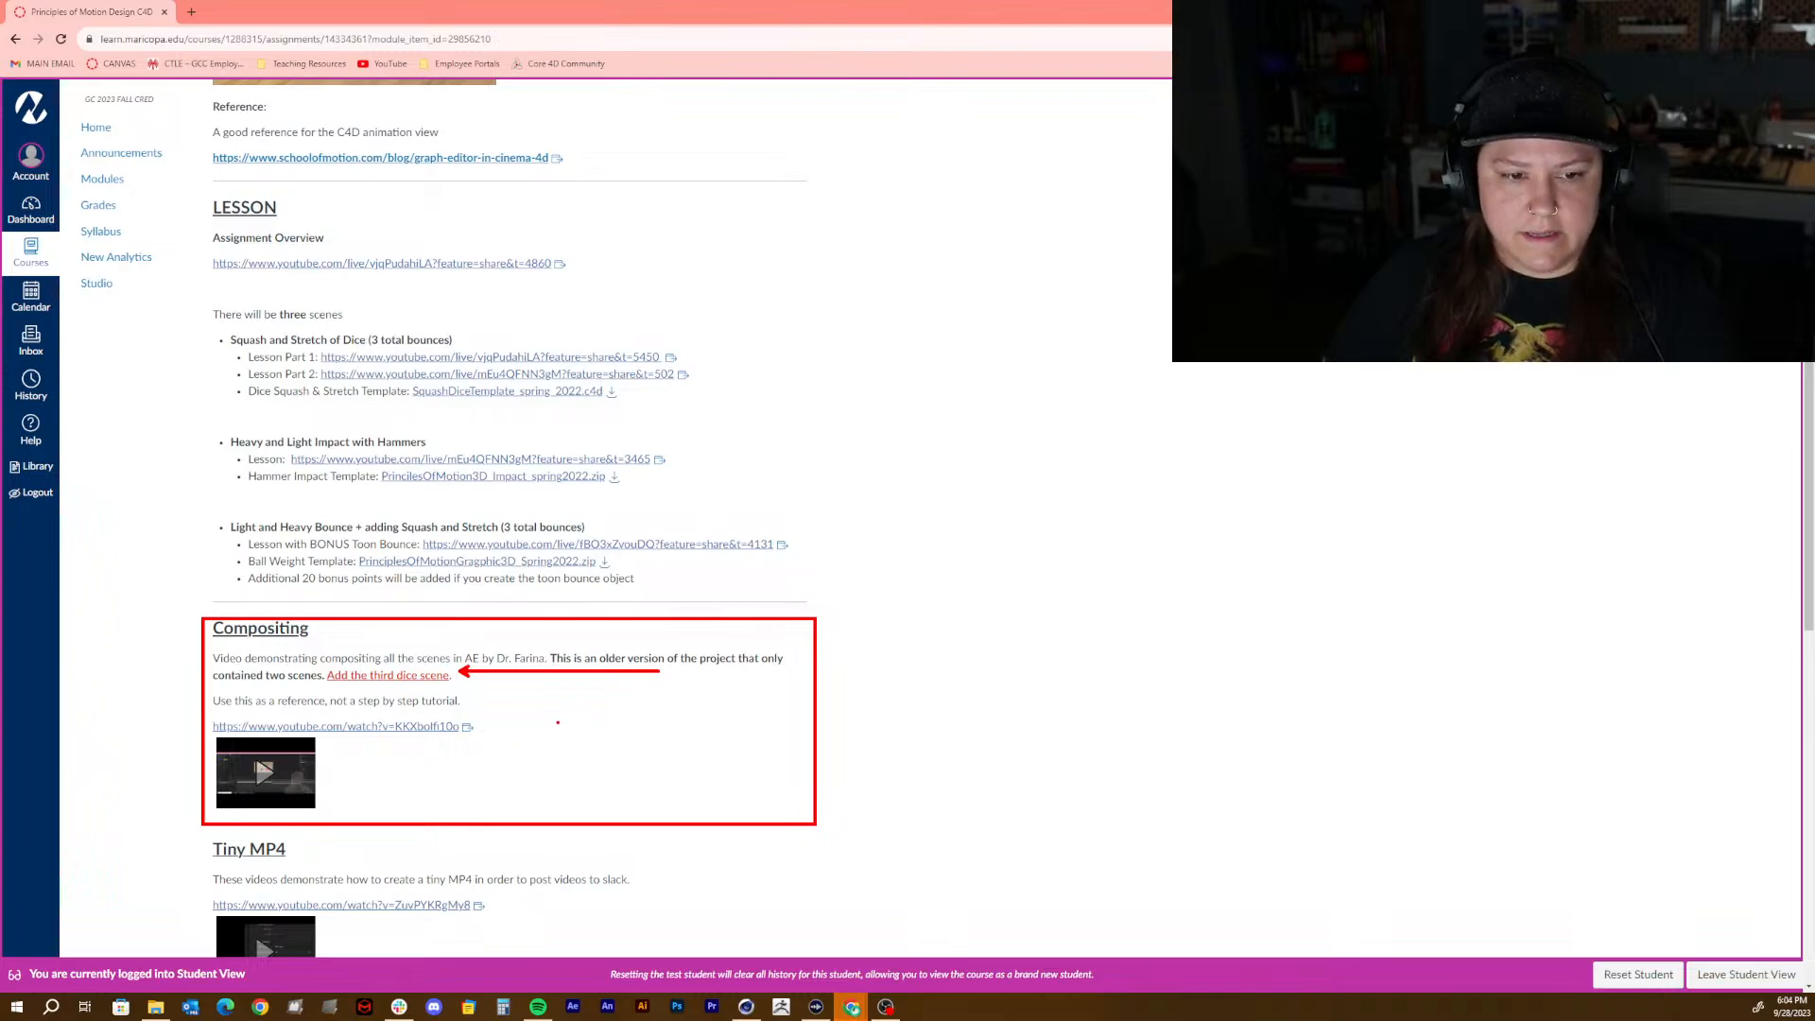
pyautogui.press('Escape')
# Step: Review the Deliverables section, highlighting the single mp4 requirement and the tiny mp4 post on Slack
pyautogui.scroll(-5, 852, 679)
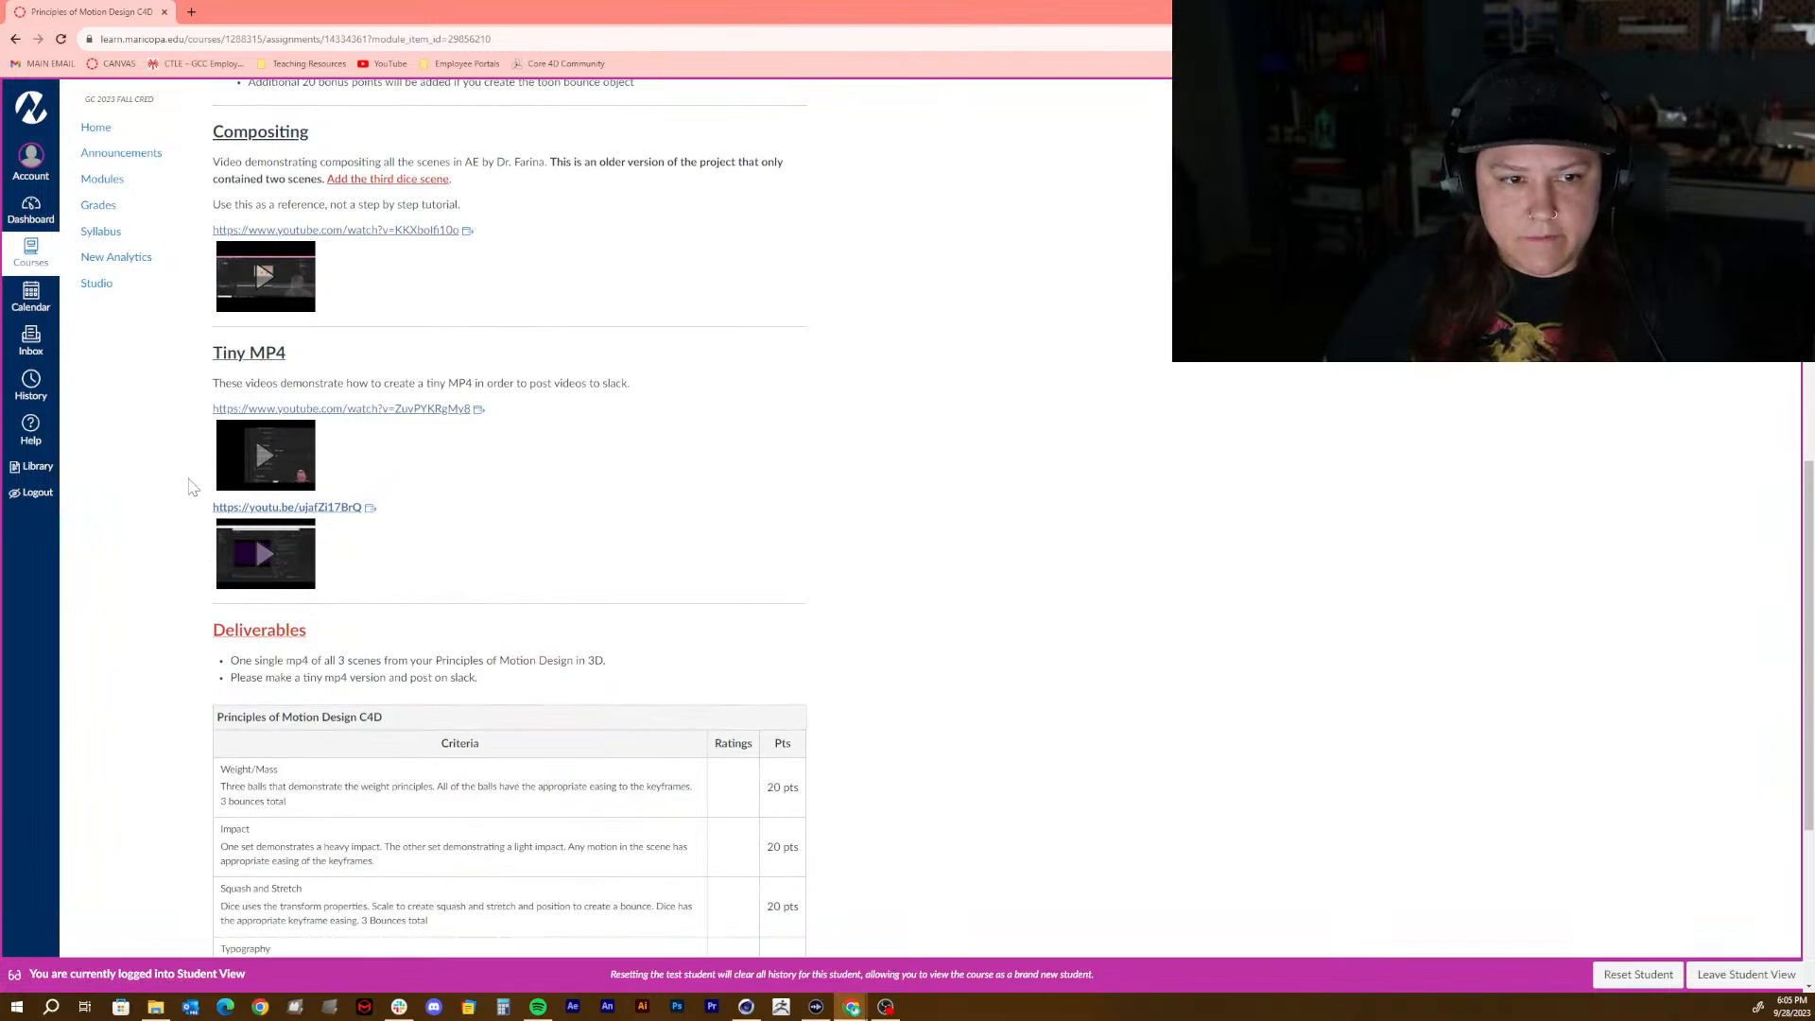
pyautogui.scroll(-4, 397, 541)
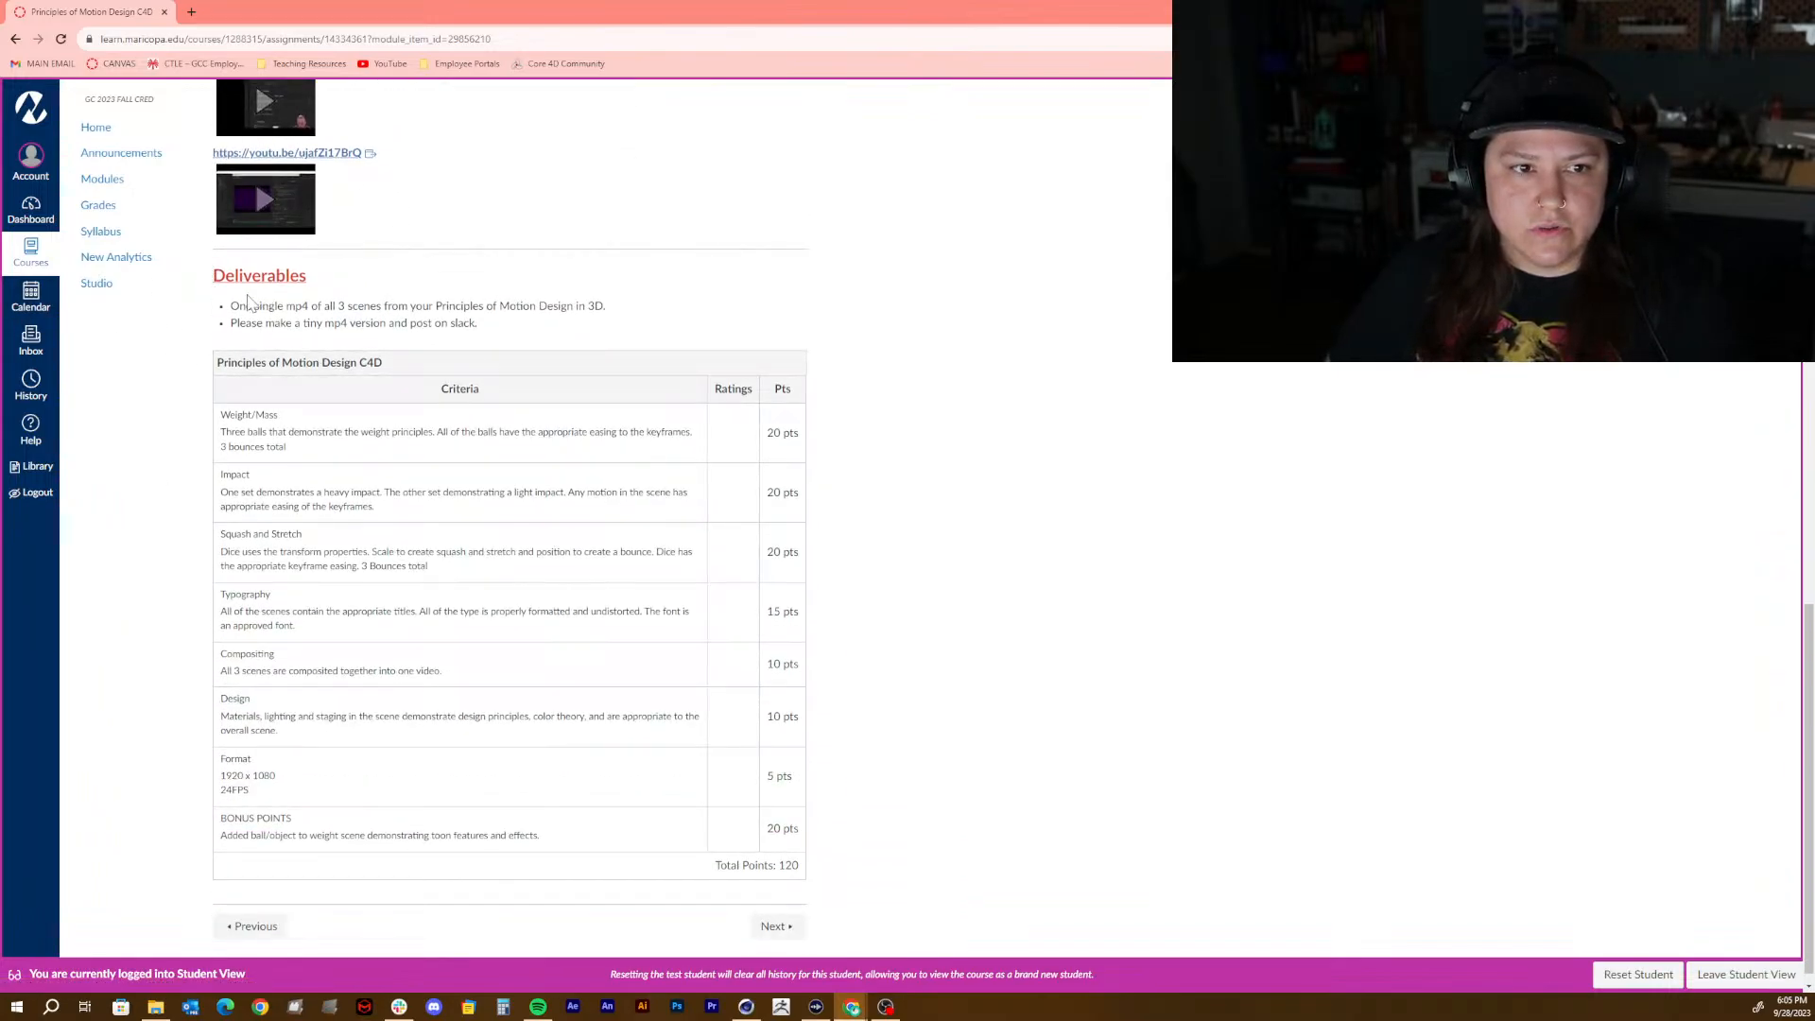
pyautogui.moveTo(239, 308); pyautogui.dragTo(631, 305)
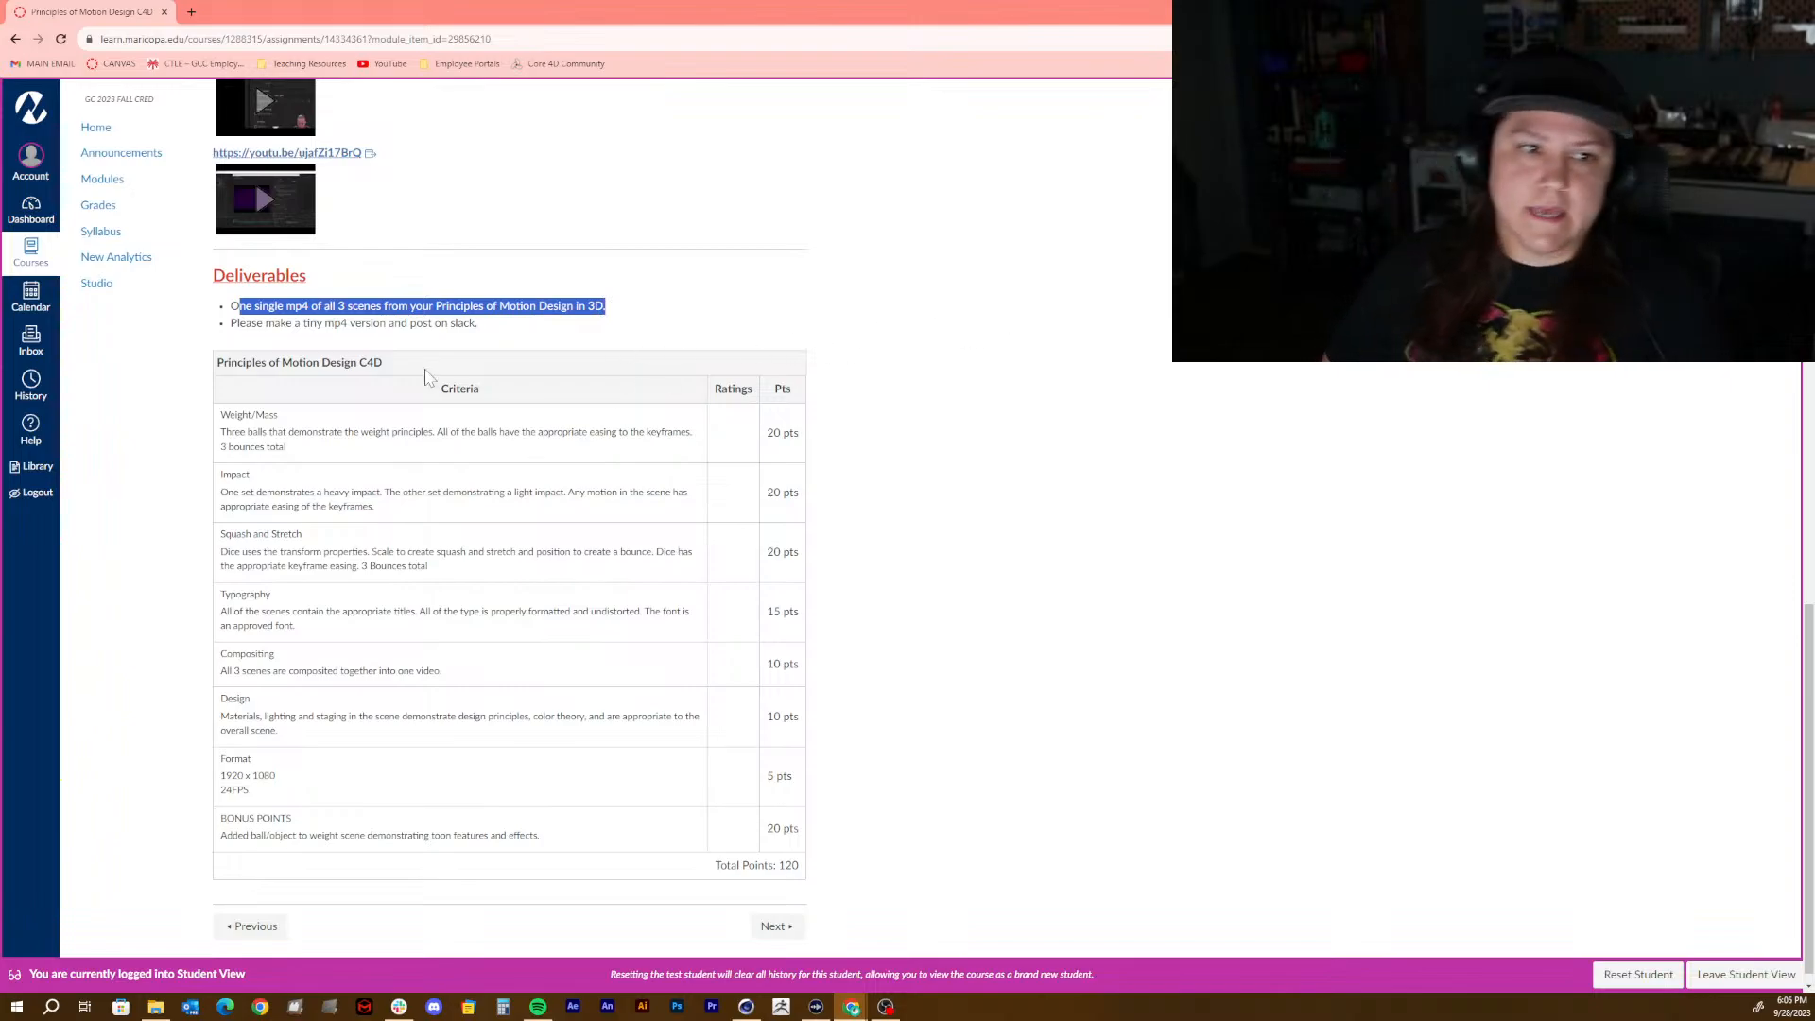
pyautogui.moveTo(231, 323); pyautogui.dragTo(492, 336)
pyautogui.click(492, 336)
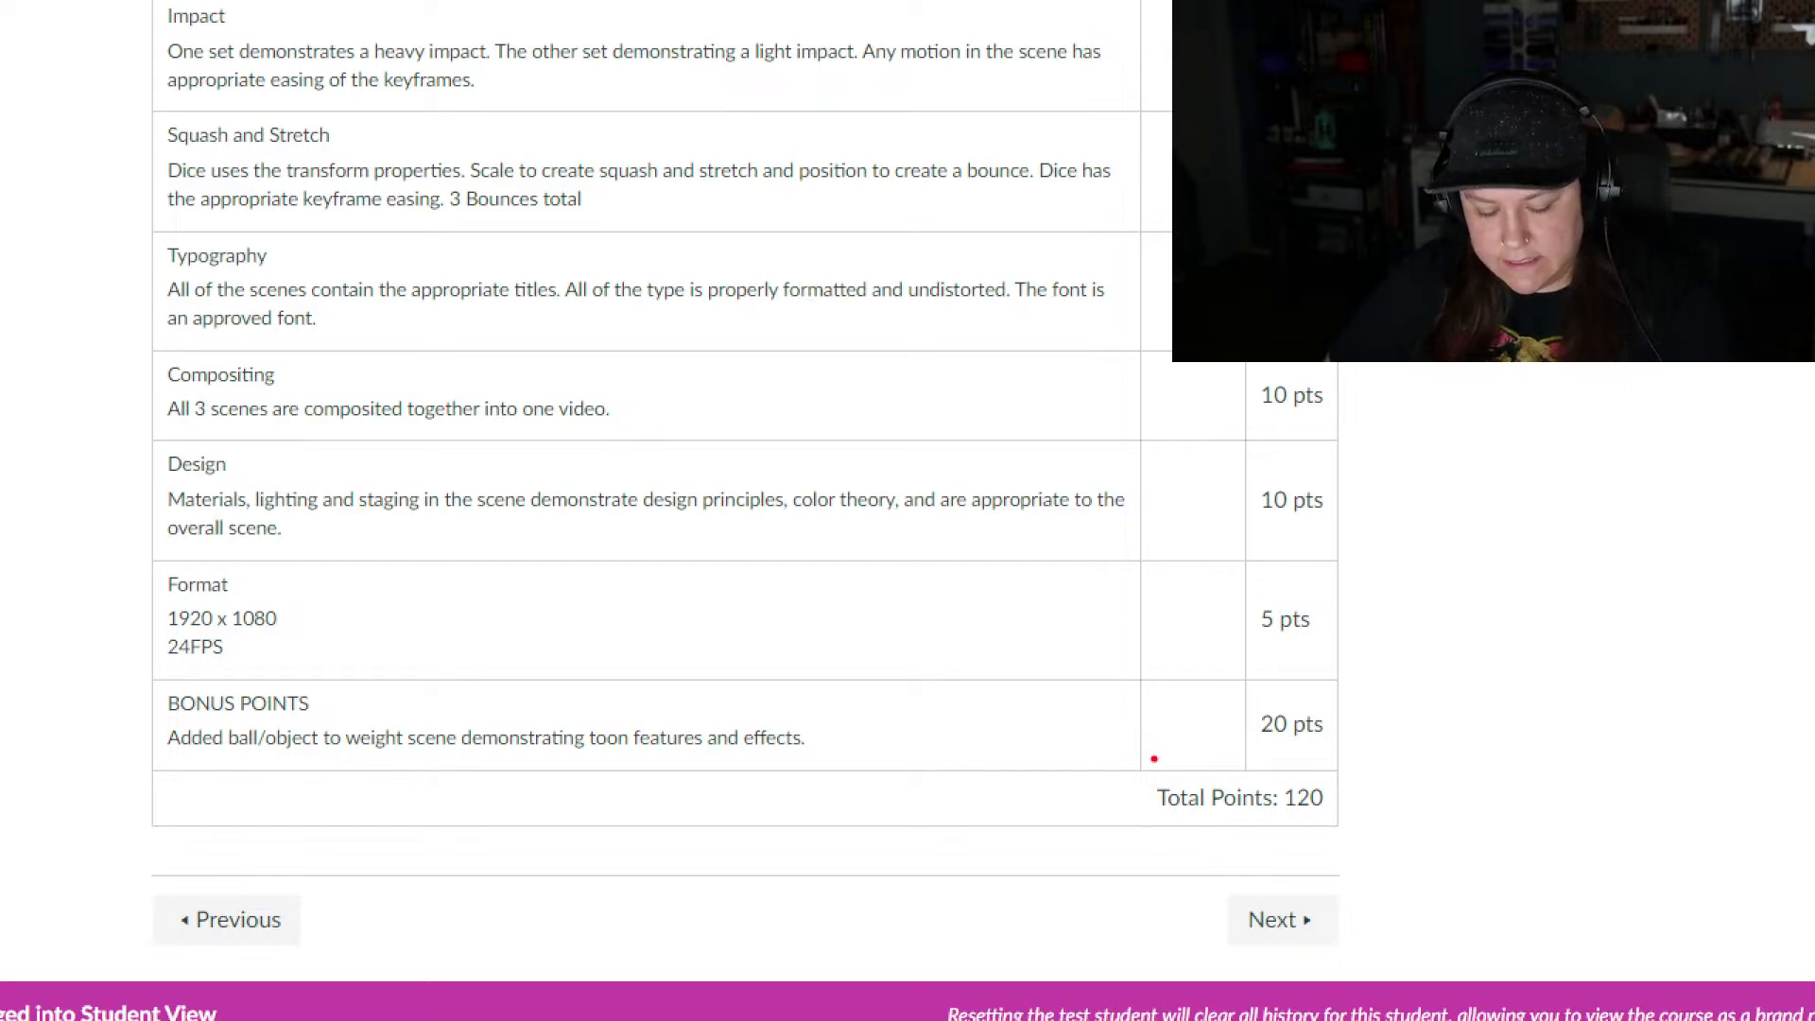
# Step: Frame the rubric's total points and the BONUS POINTS row with red annotation boxes, then clear them
pyautogui.moveTo(1138, 771); pyautogui.dragTo(1474, 838)
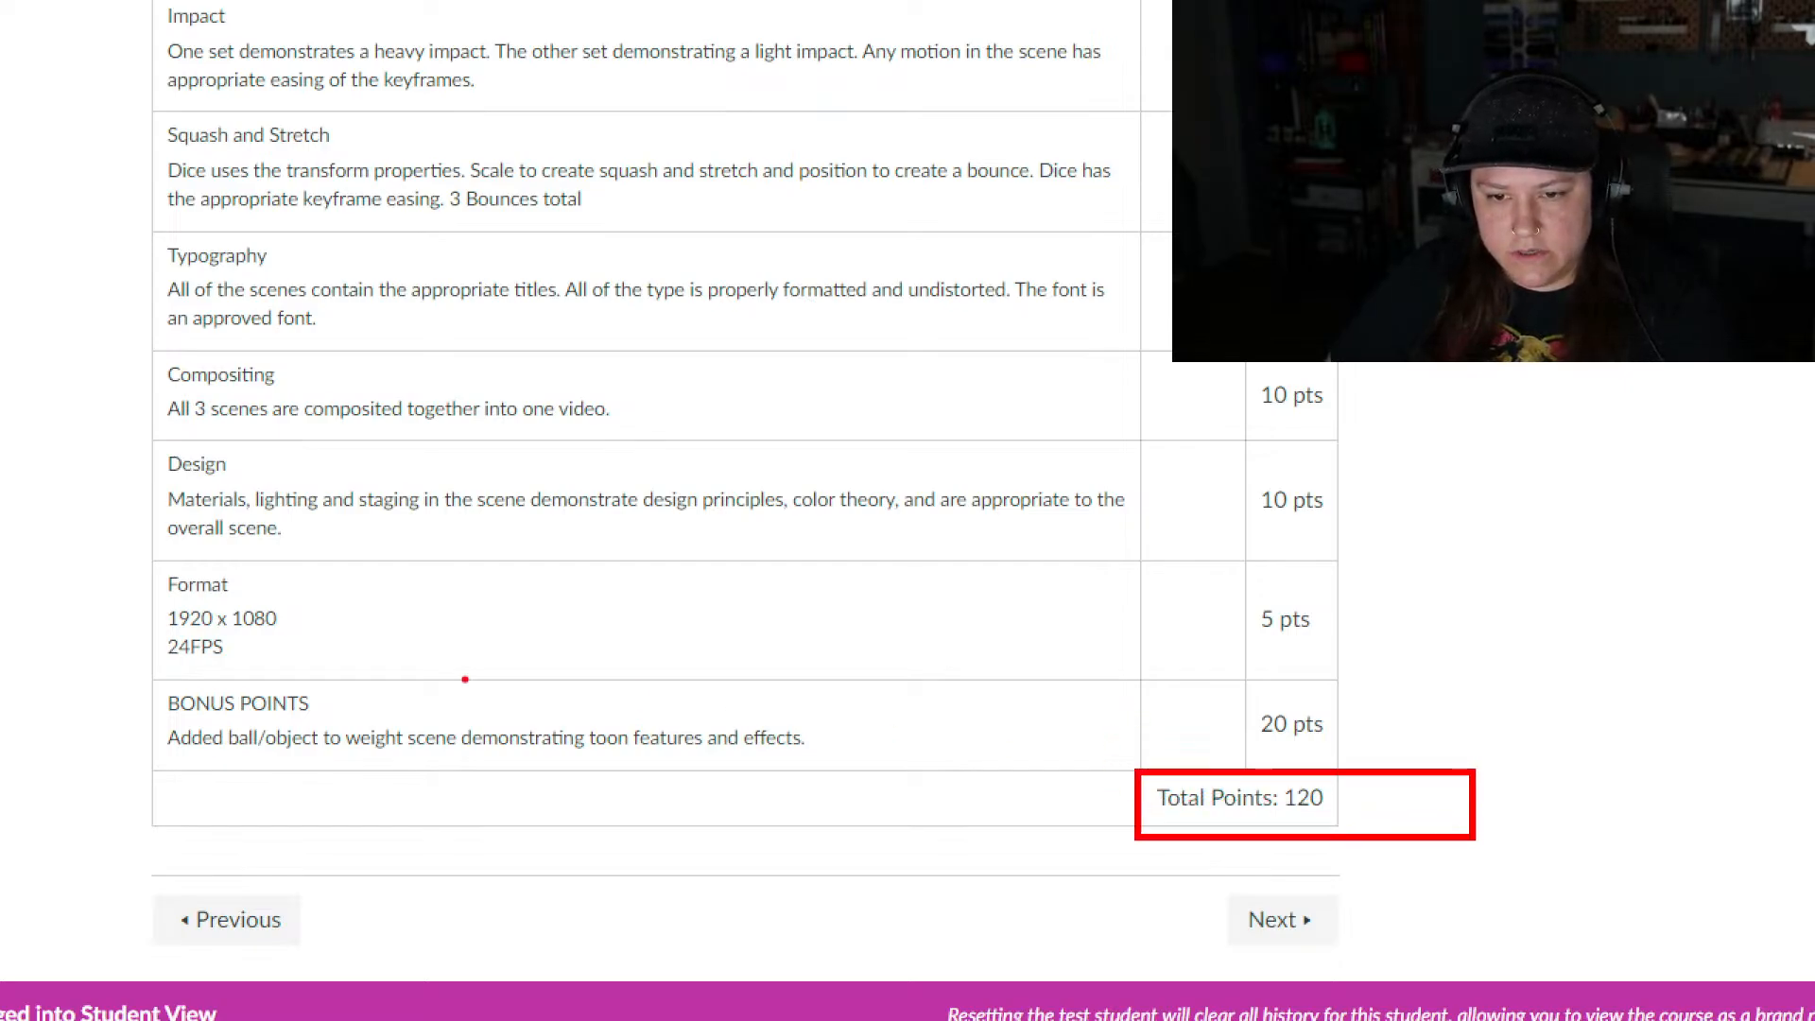
pyautogui.moveTo(136, 680)
pyautogui.mouseDown()
pyautogui.moveTo(1012, 769)
pyautogui.moveTo(1640, 694)
pyautogui.moveTo(1337, 757)
pyautogui.moveTo(1344, 772)
pyautogui.mouseUp()
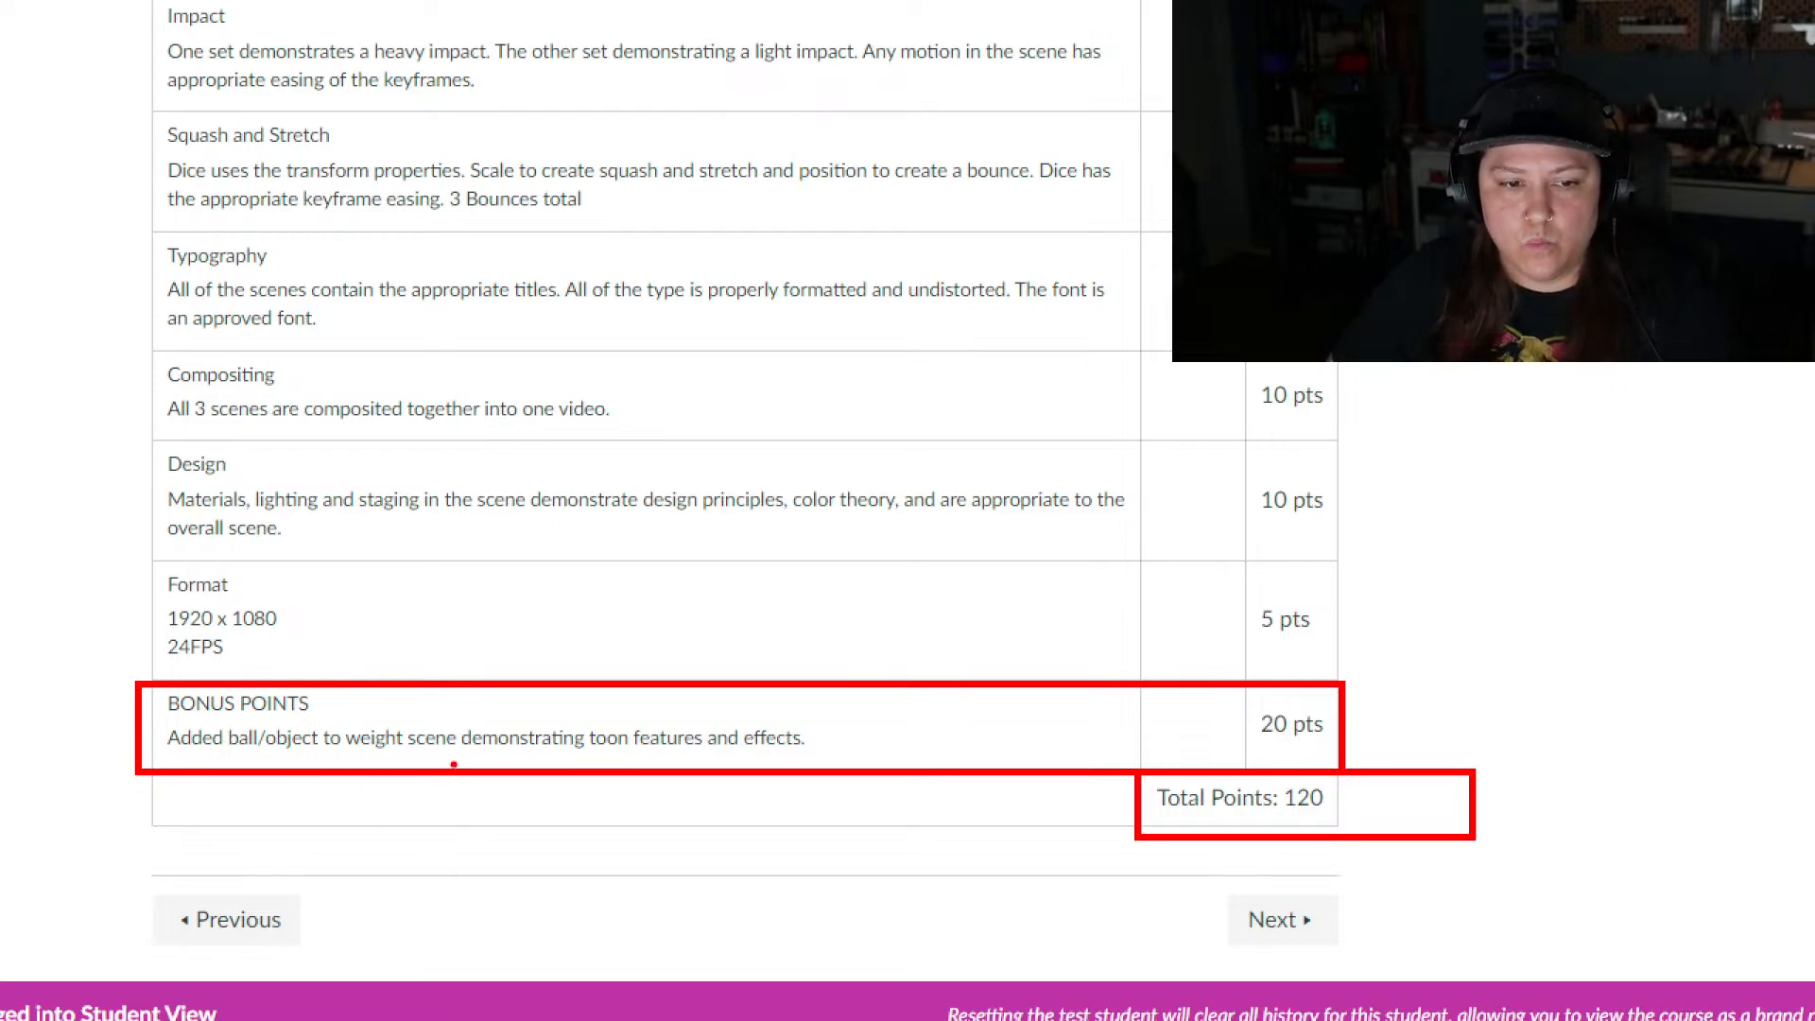
pyautogui.press('Escape')
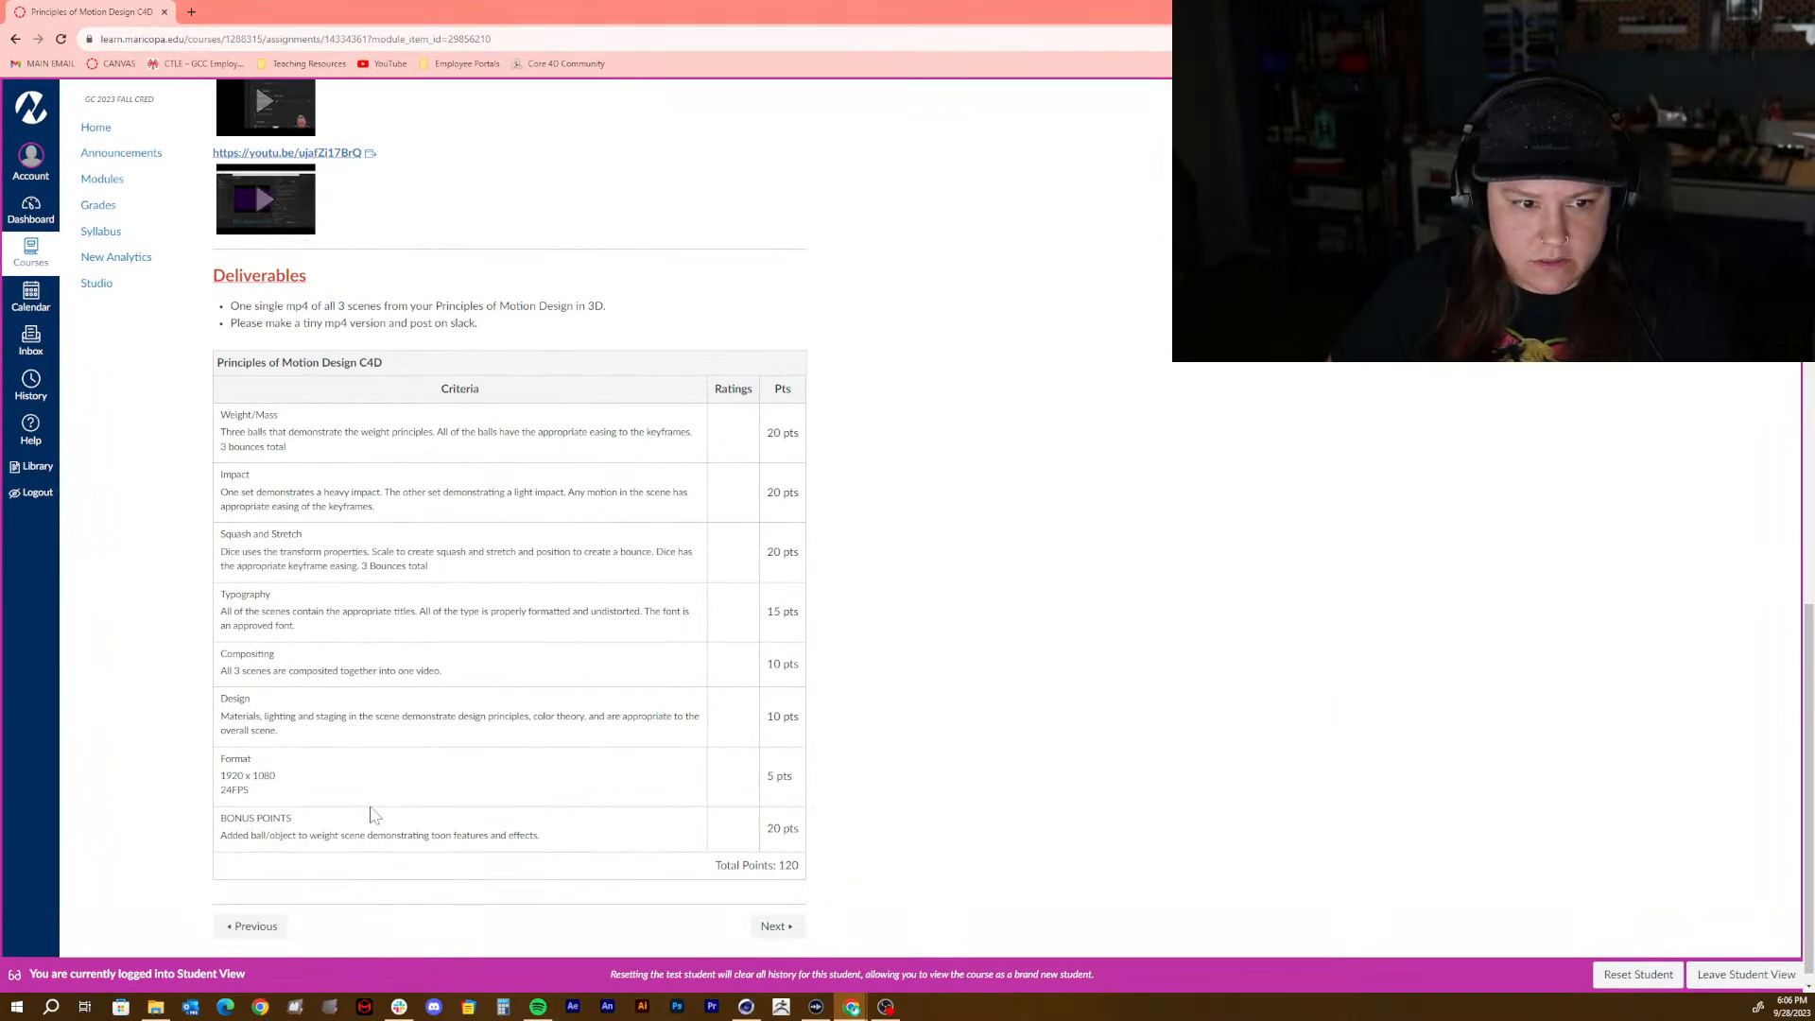
pyautogui.scroll(3, 379, 822)
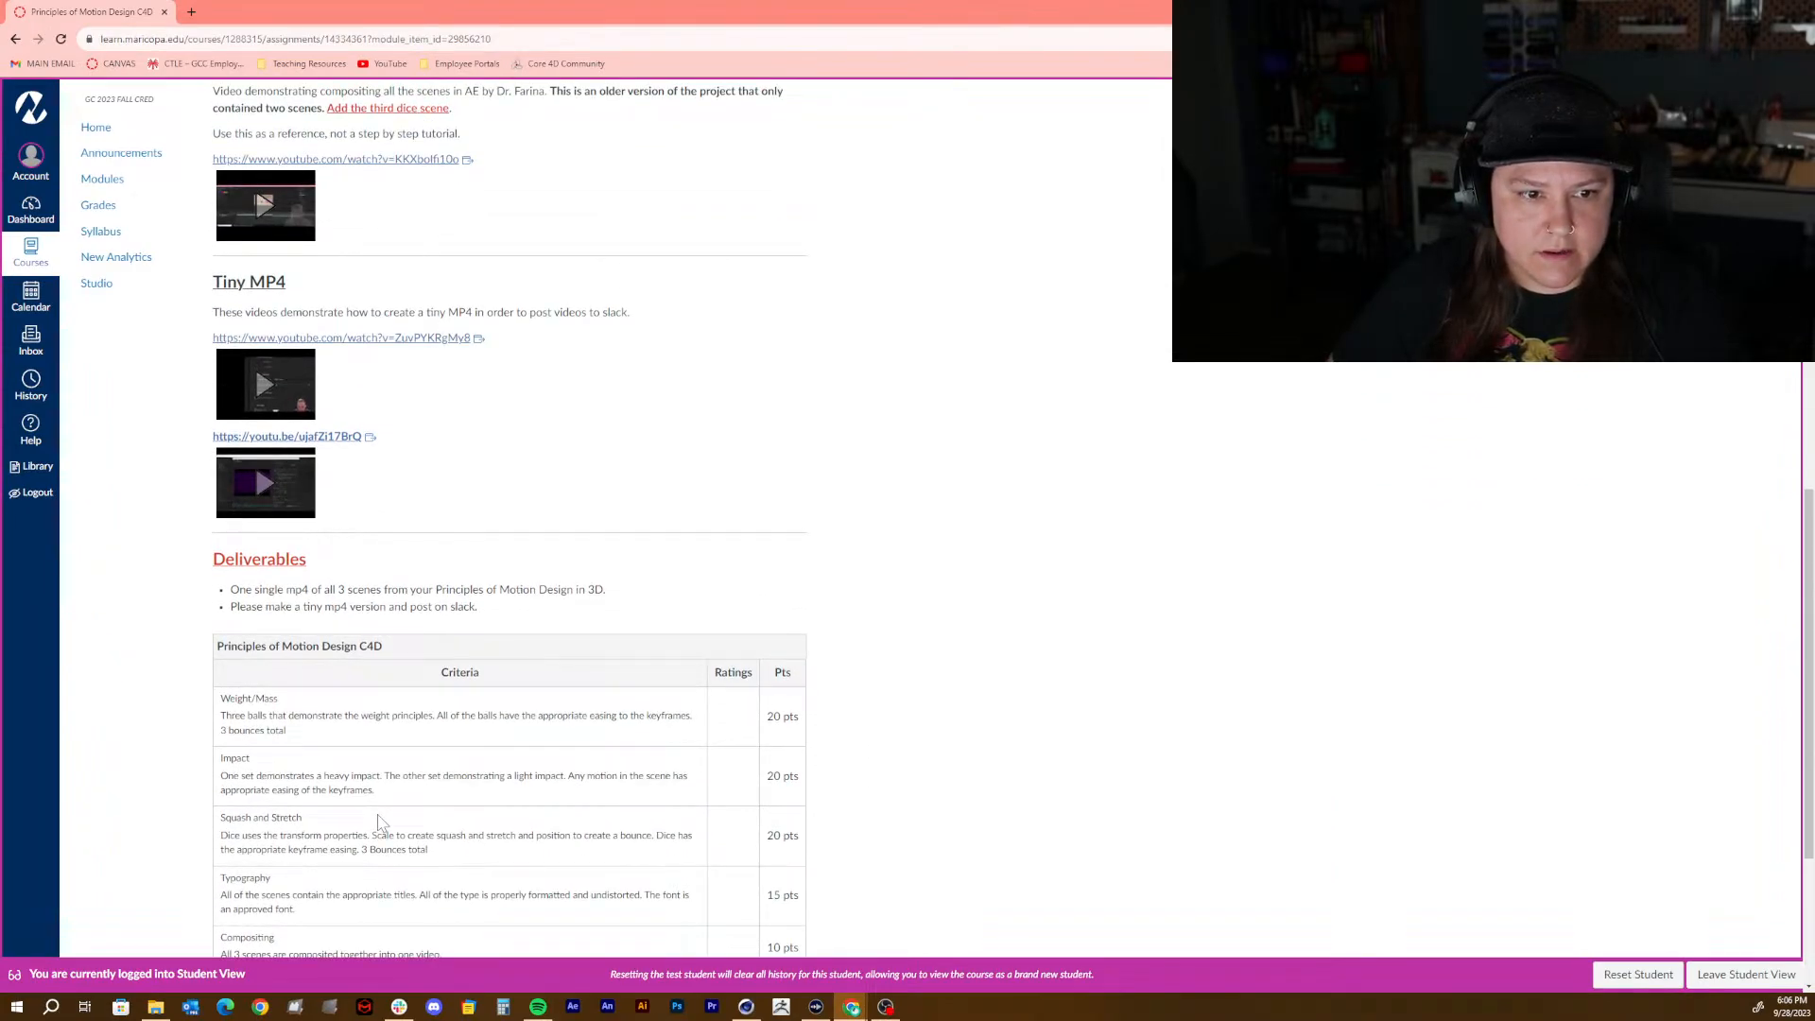
pyautogui.scroll(-3, 379, 822)
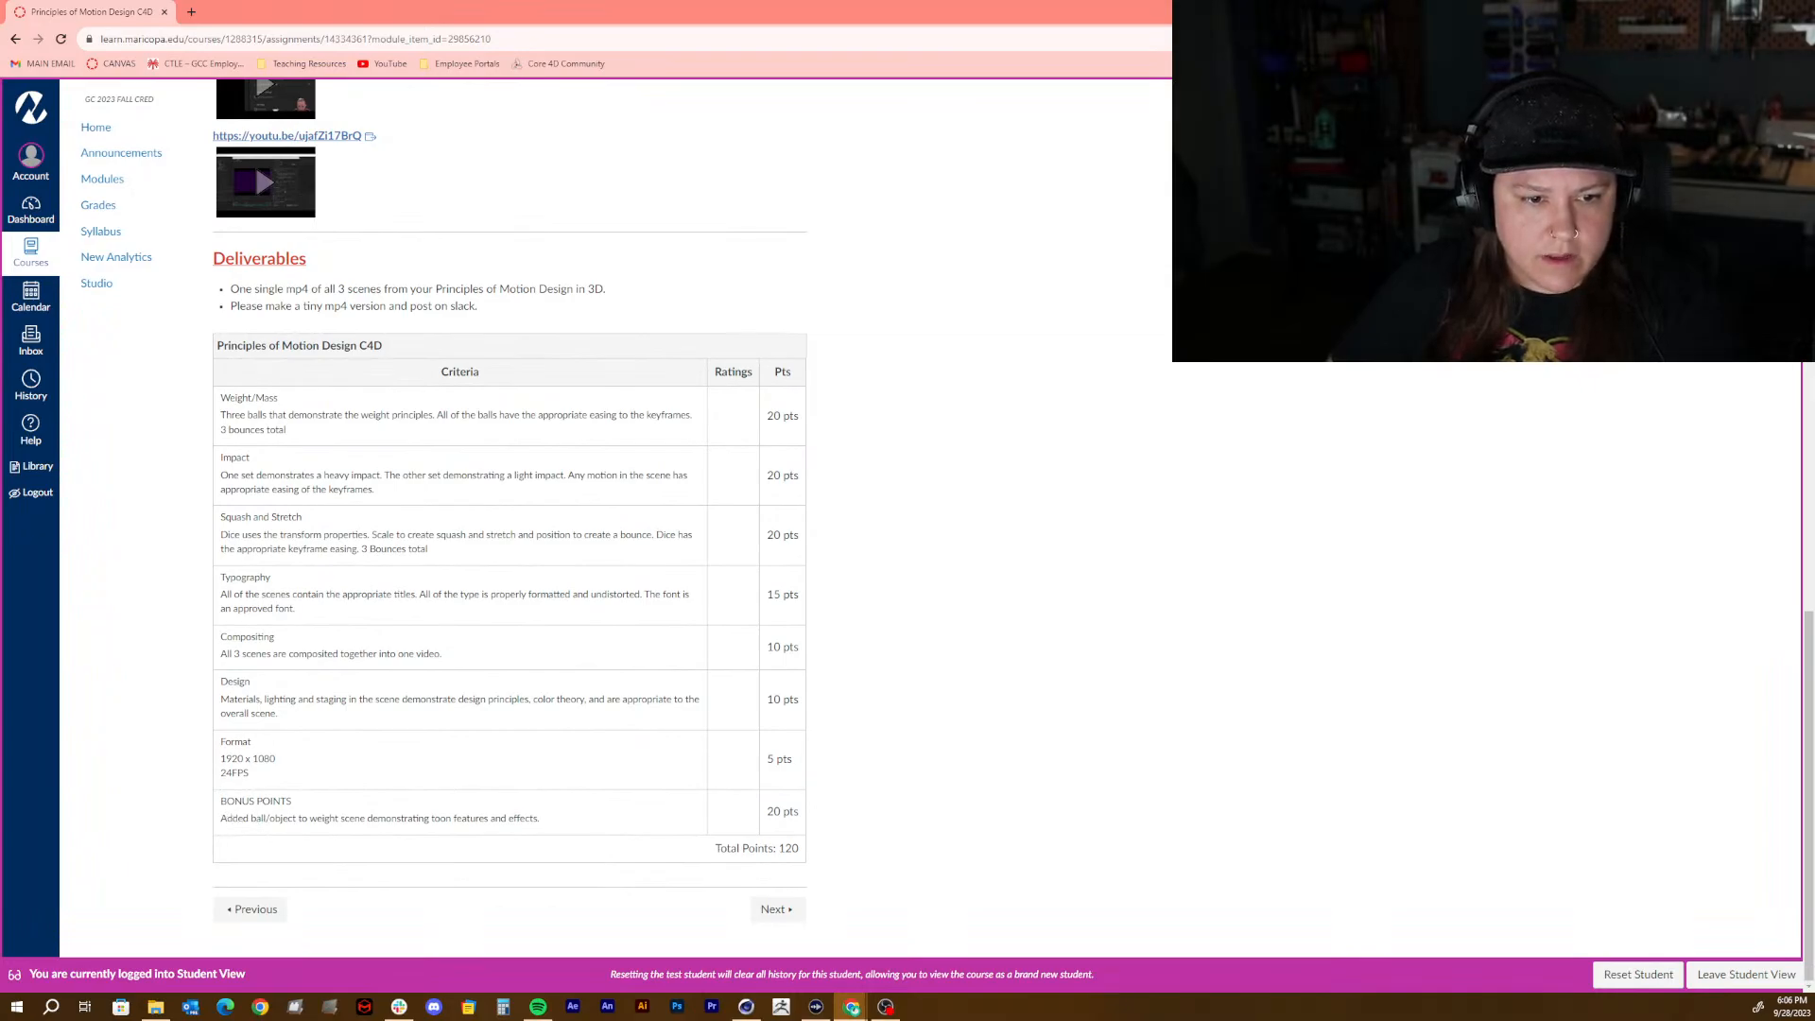
pyautogui.scroll(10, 395, 760)
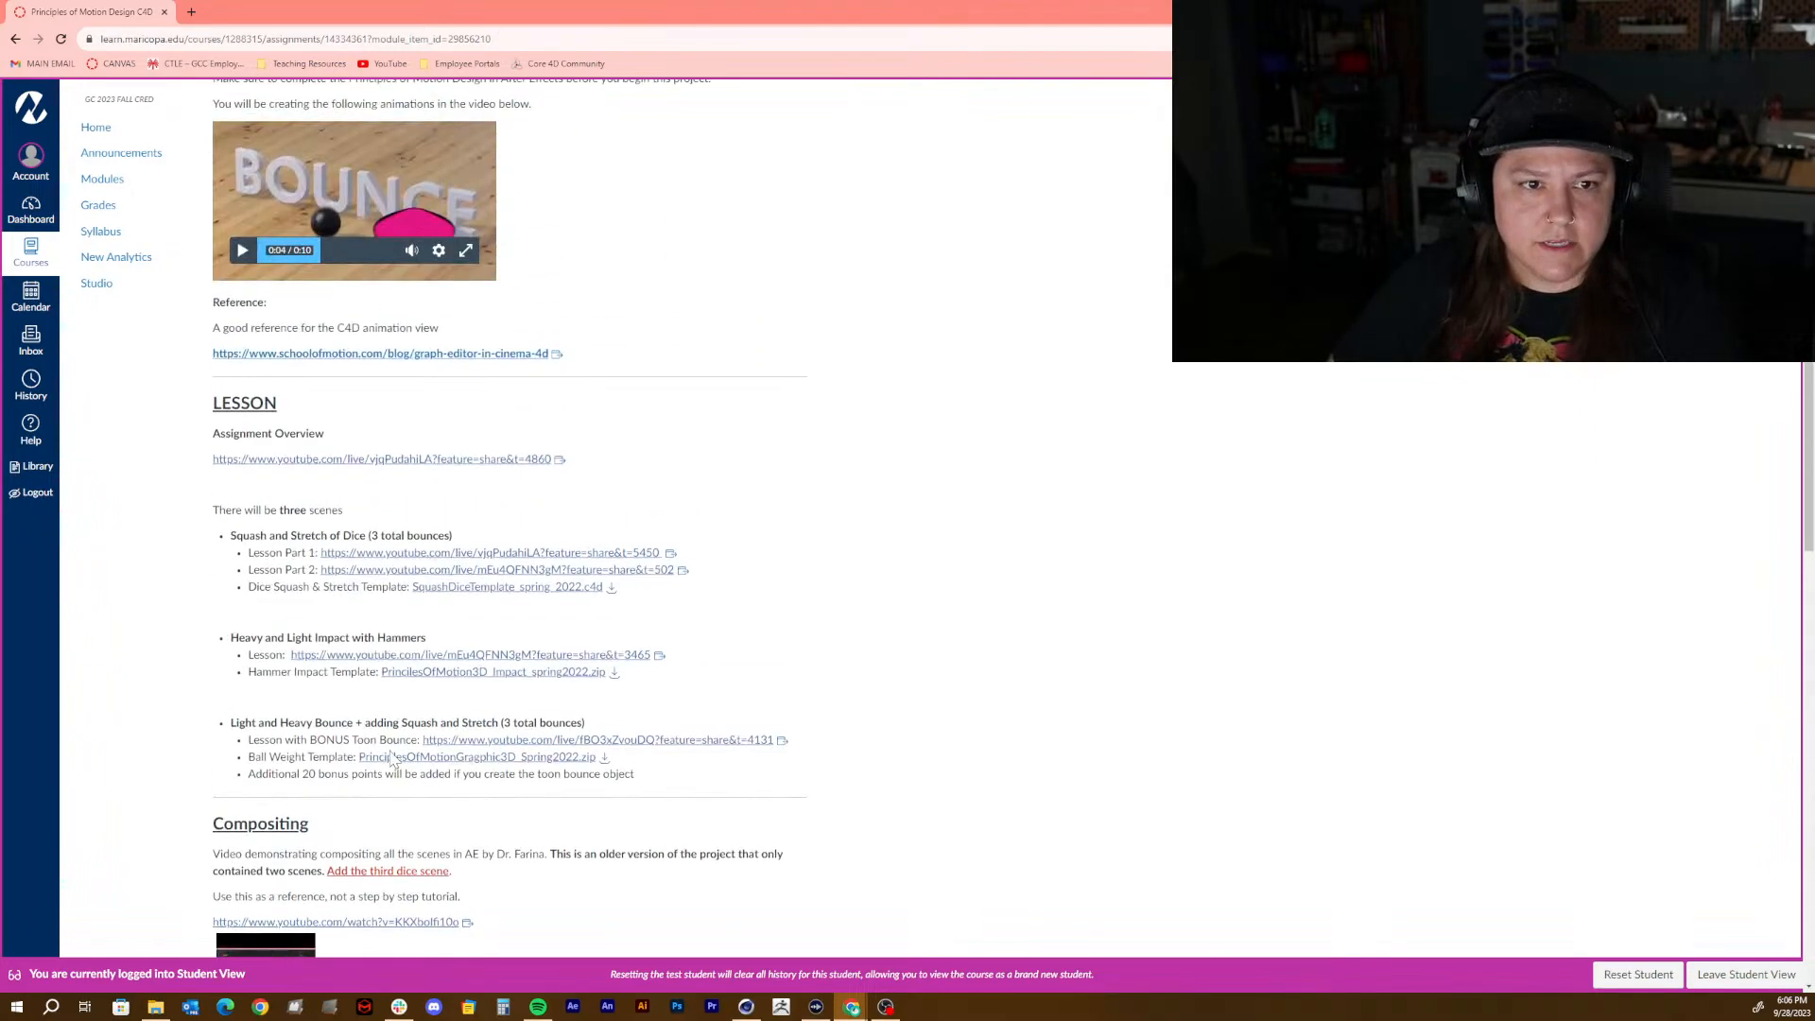
pyautogui.scroll(-12, 595, 643)
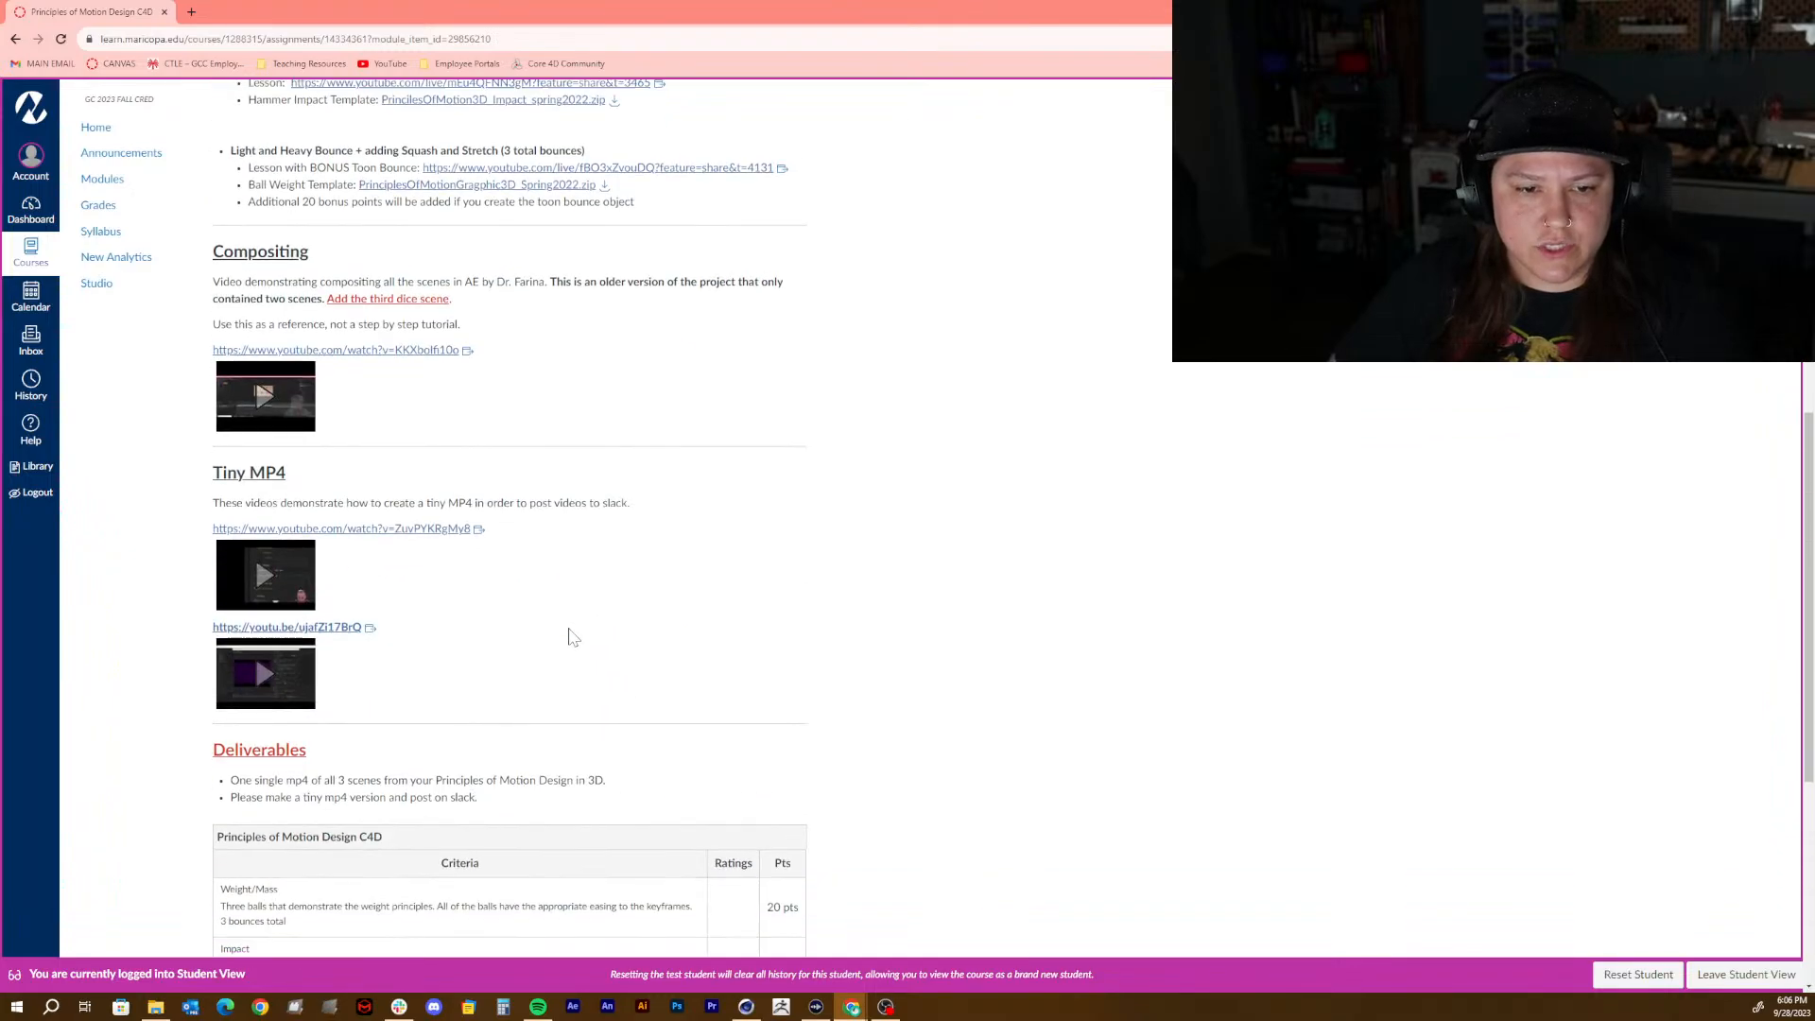
pyautogui.scroll(15, 573, 636)
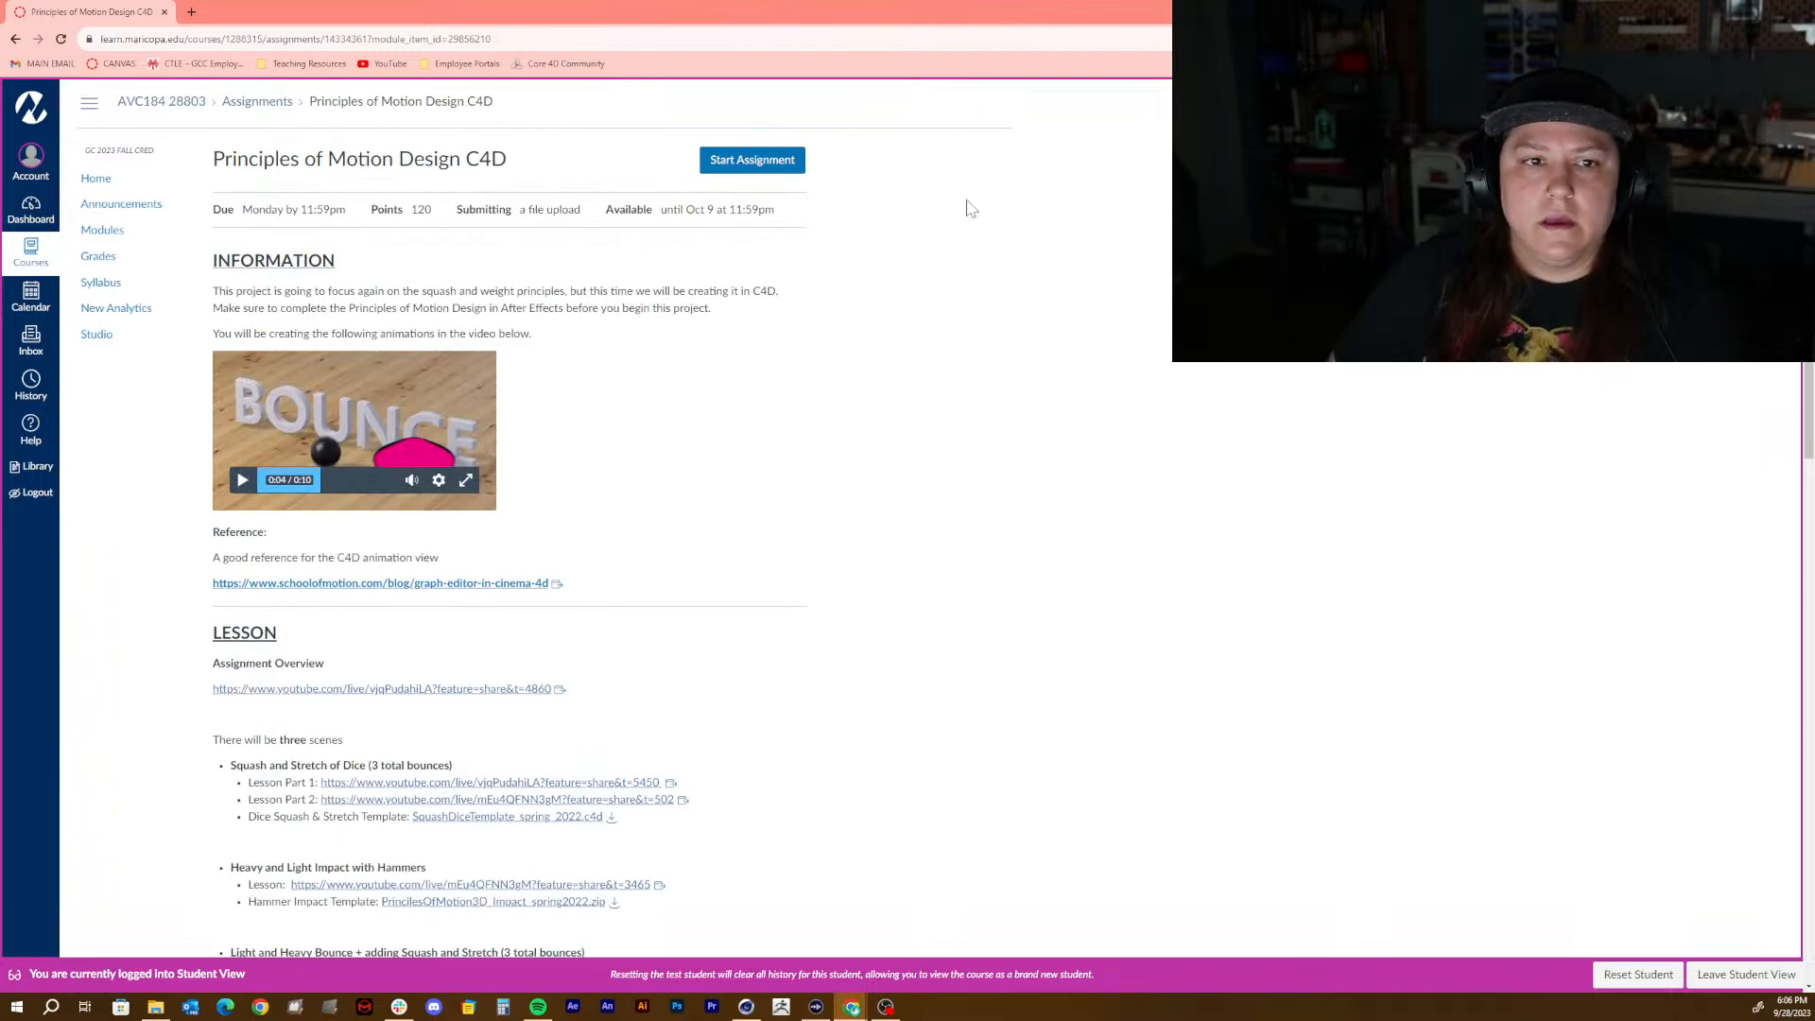
pyautogui.scroll(-6, 966, 204)
pyautogui.scroll(-6, 973, 217)
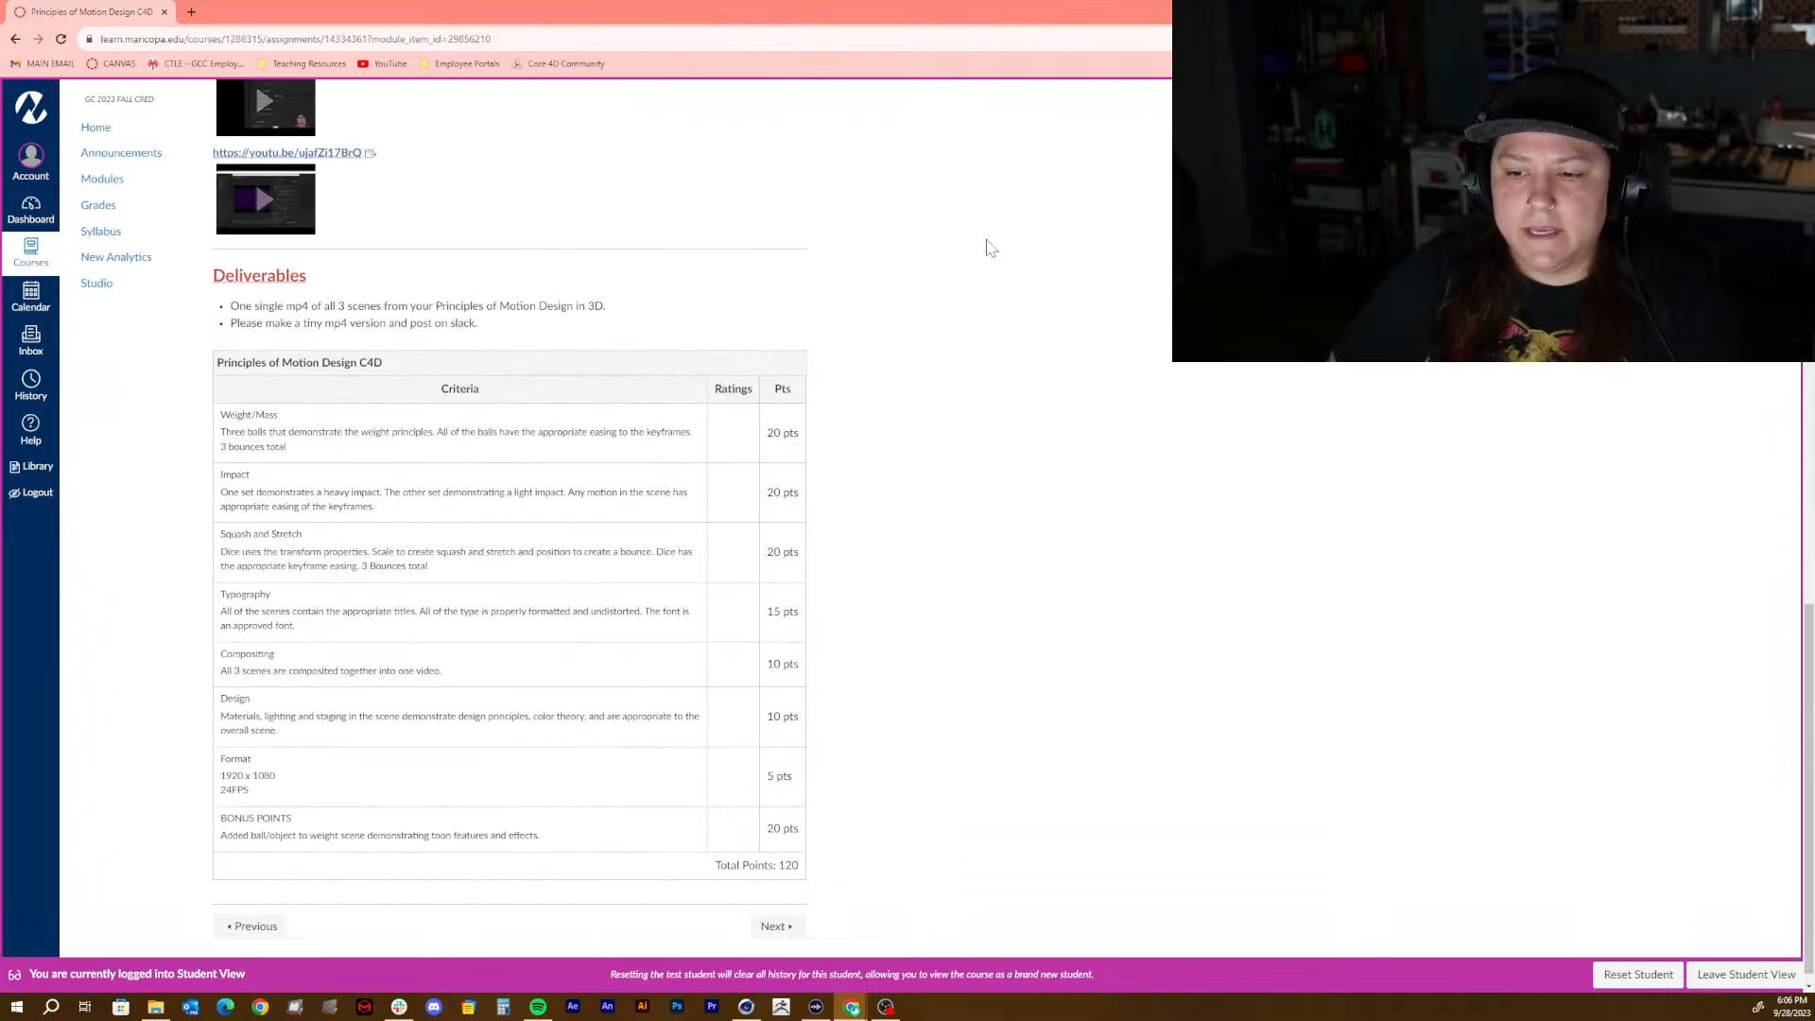
# Step: Leave Student View and open the Principles of Motion Design C4D rubric for editing
pyautogui.click(1744, 975)
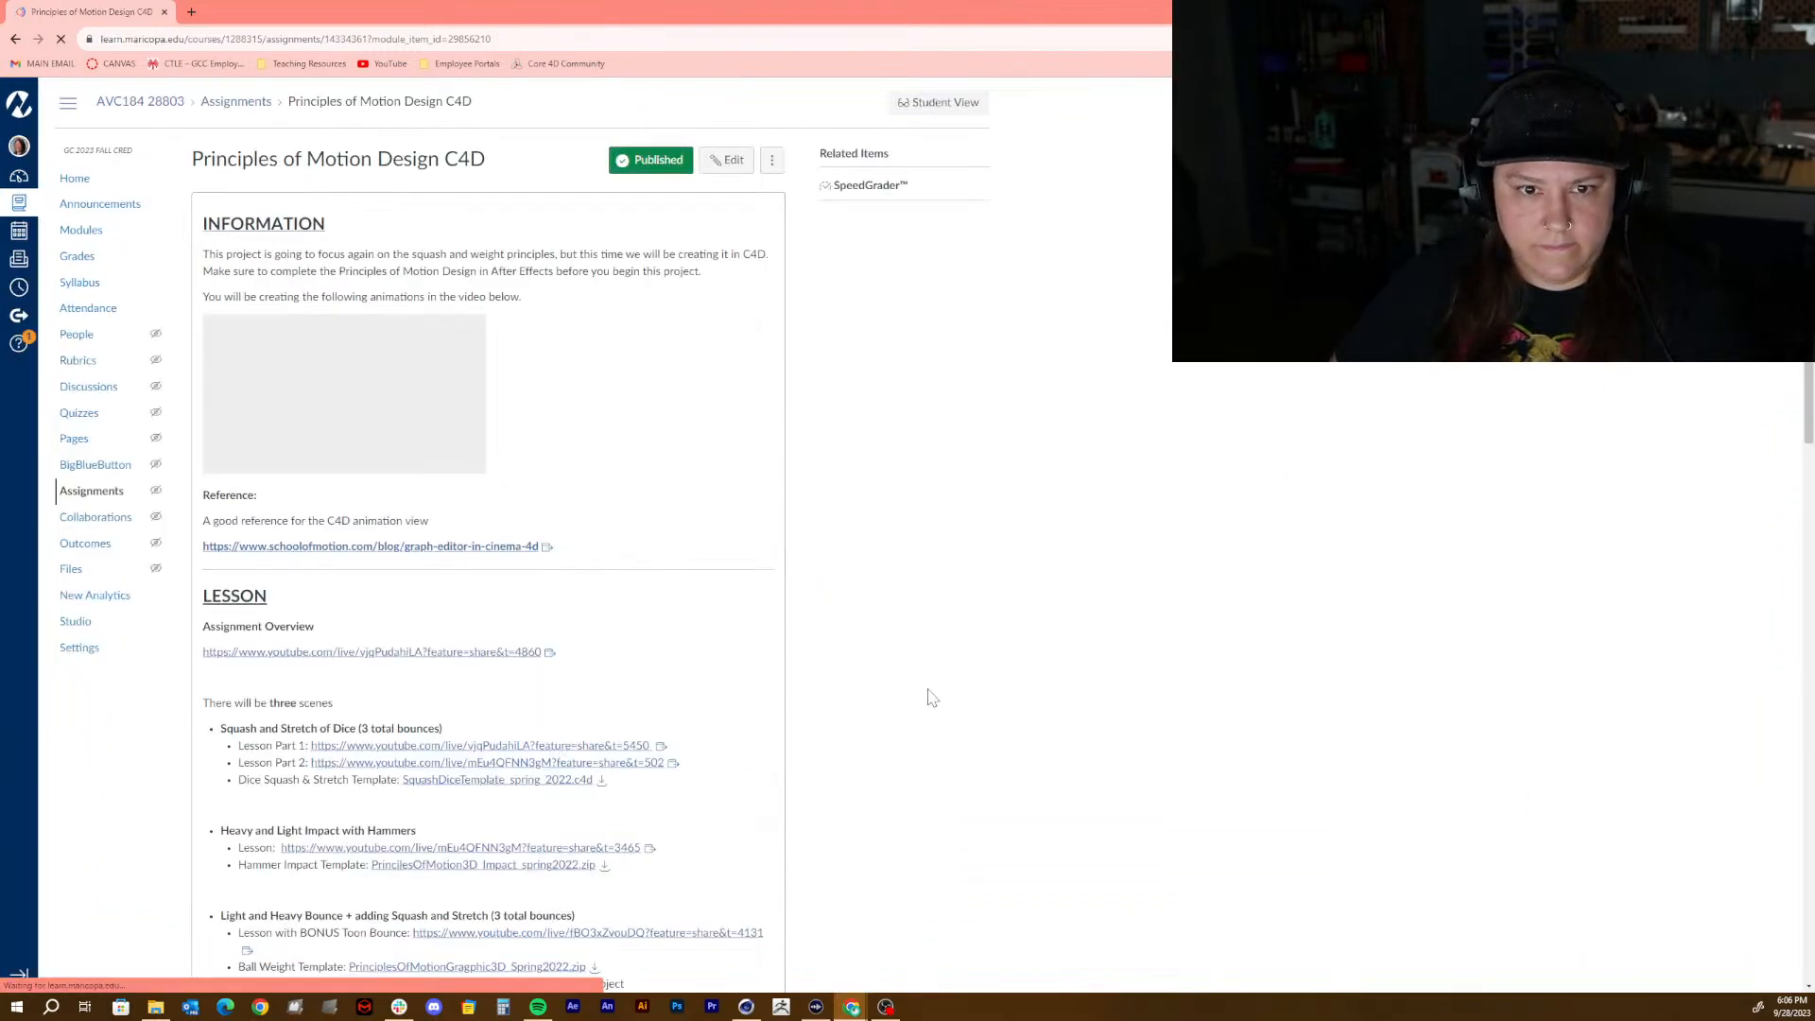
pyautogui.scroll(-1, 796, 716)
pyautogui.scroll(-12, 796, 716)
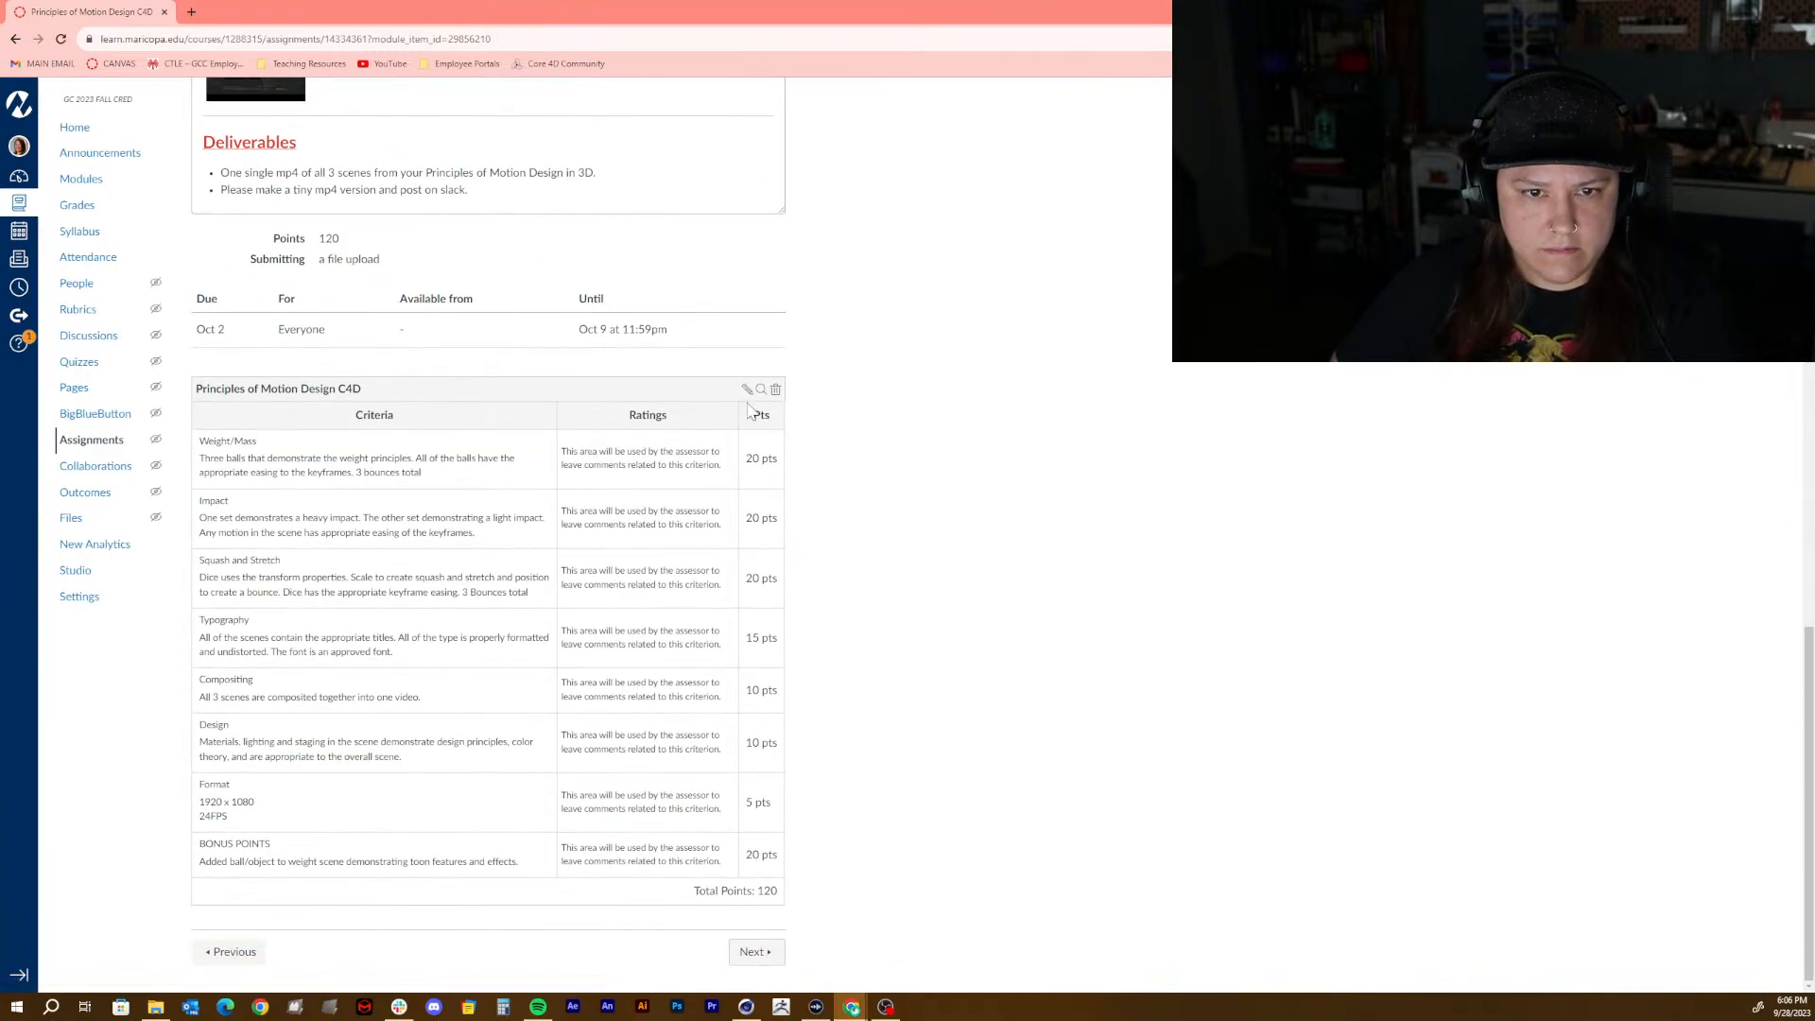
pyautogui.click(748, 391)
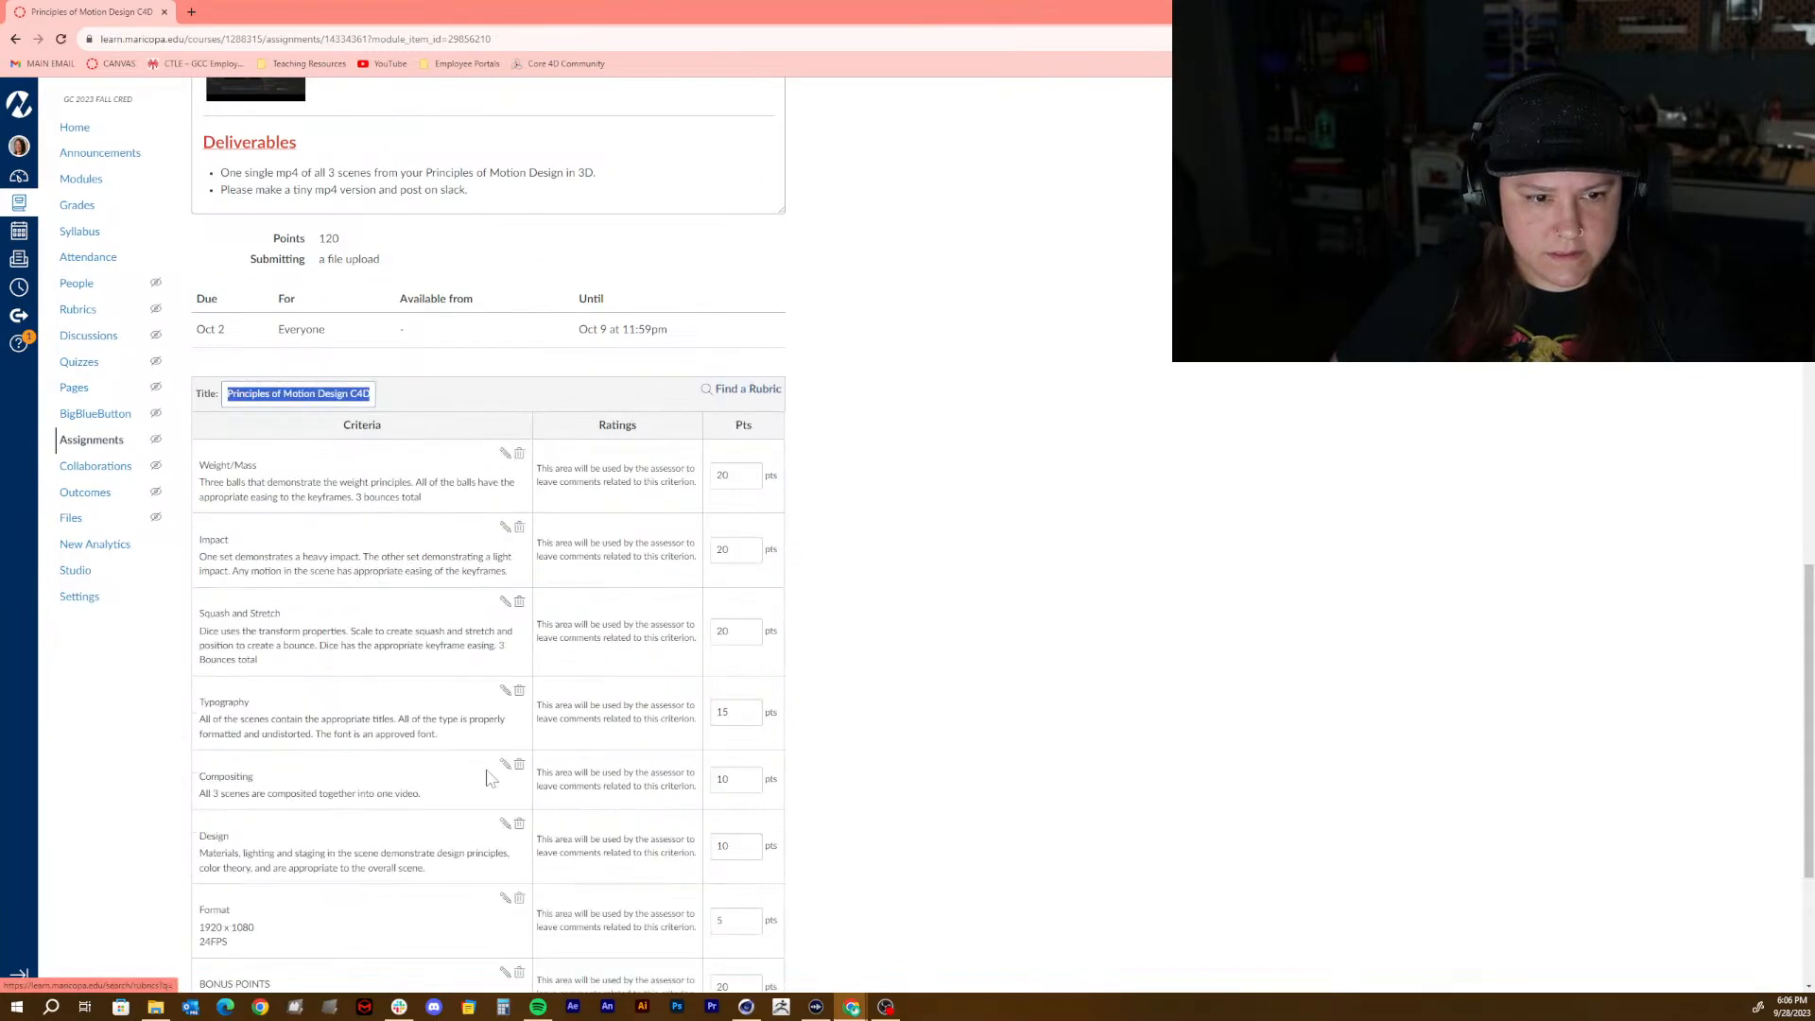
# Step: Add "OR squash and stretch scene" after "weight scene" in the BONUS POINTS criterion's long description and update the rubric
pyautogui.scroll(-3, 346, 848)
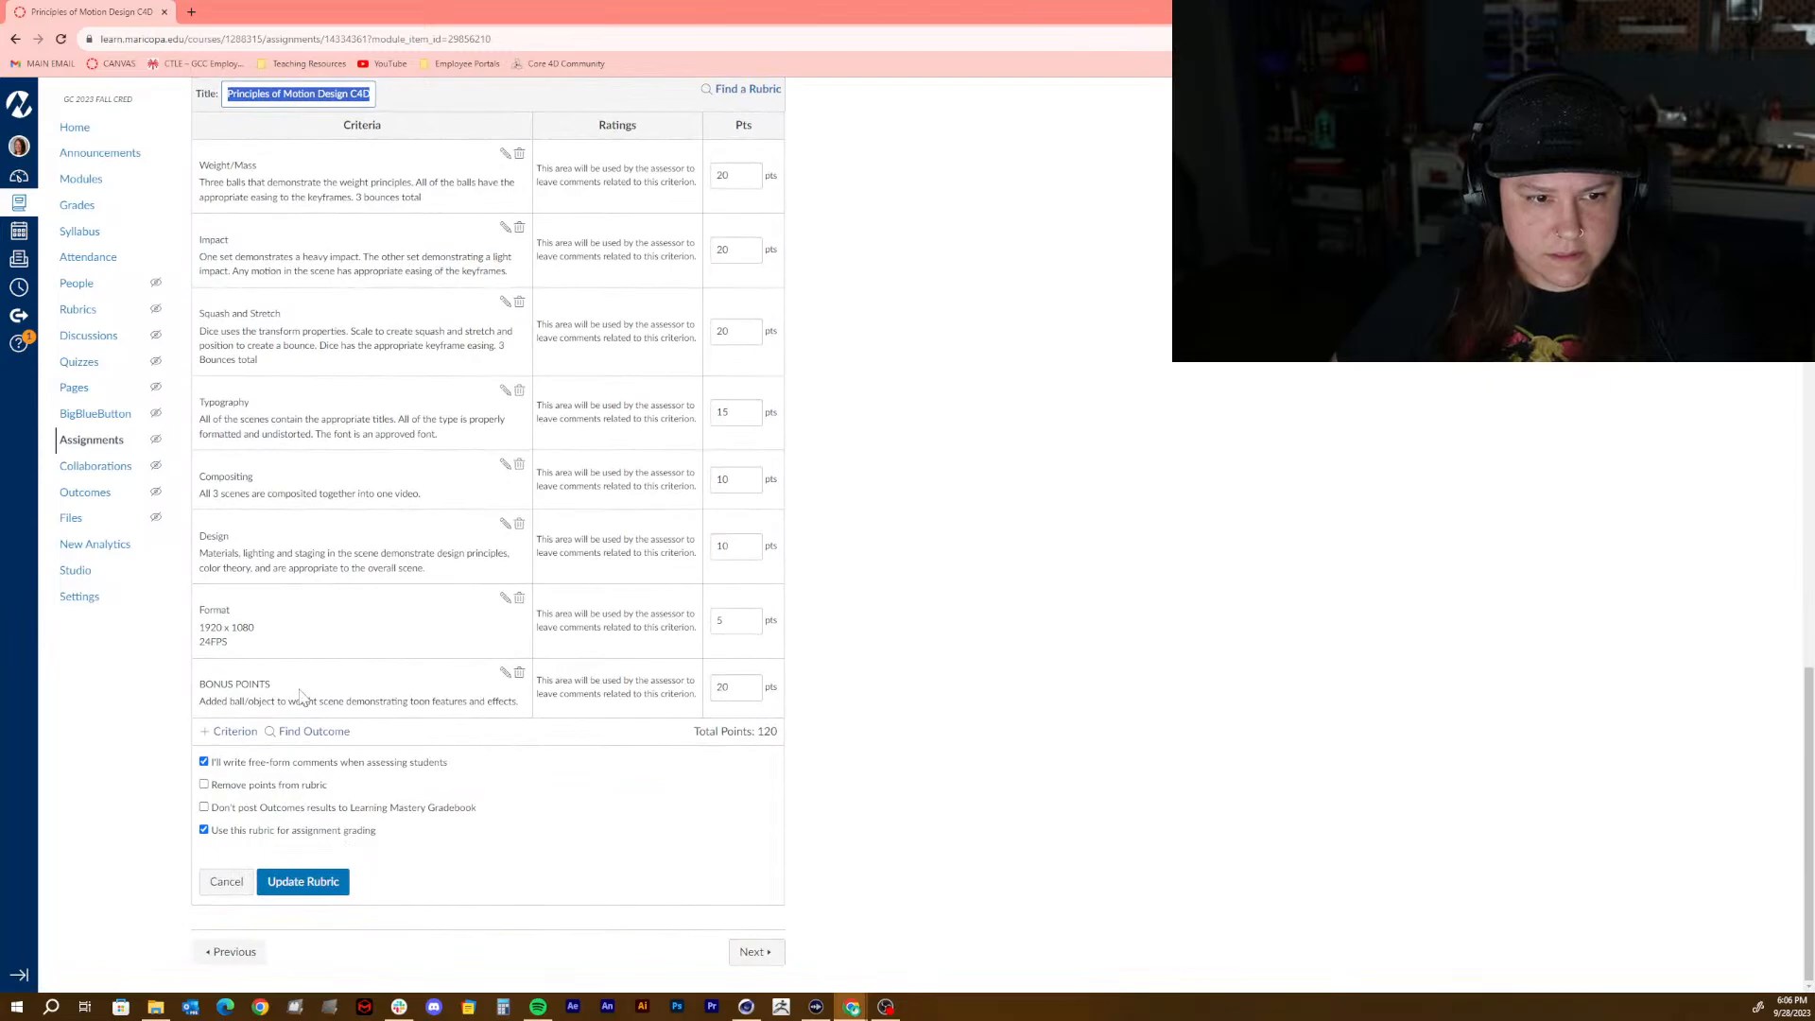
pyautogui.click(504, 674)
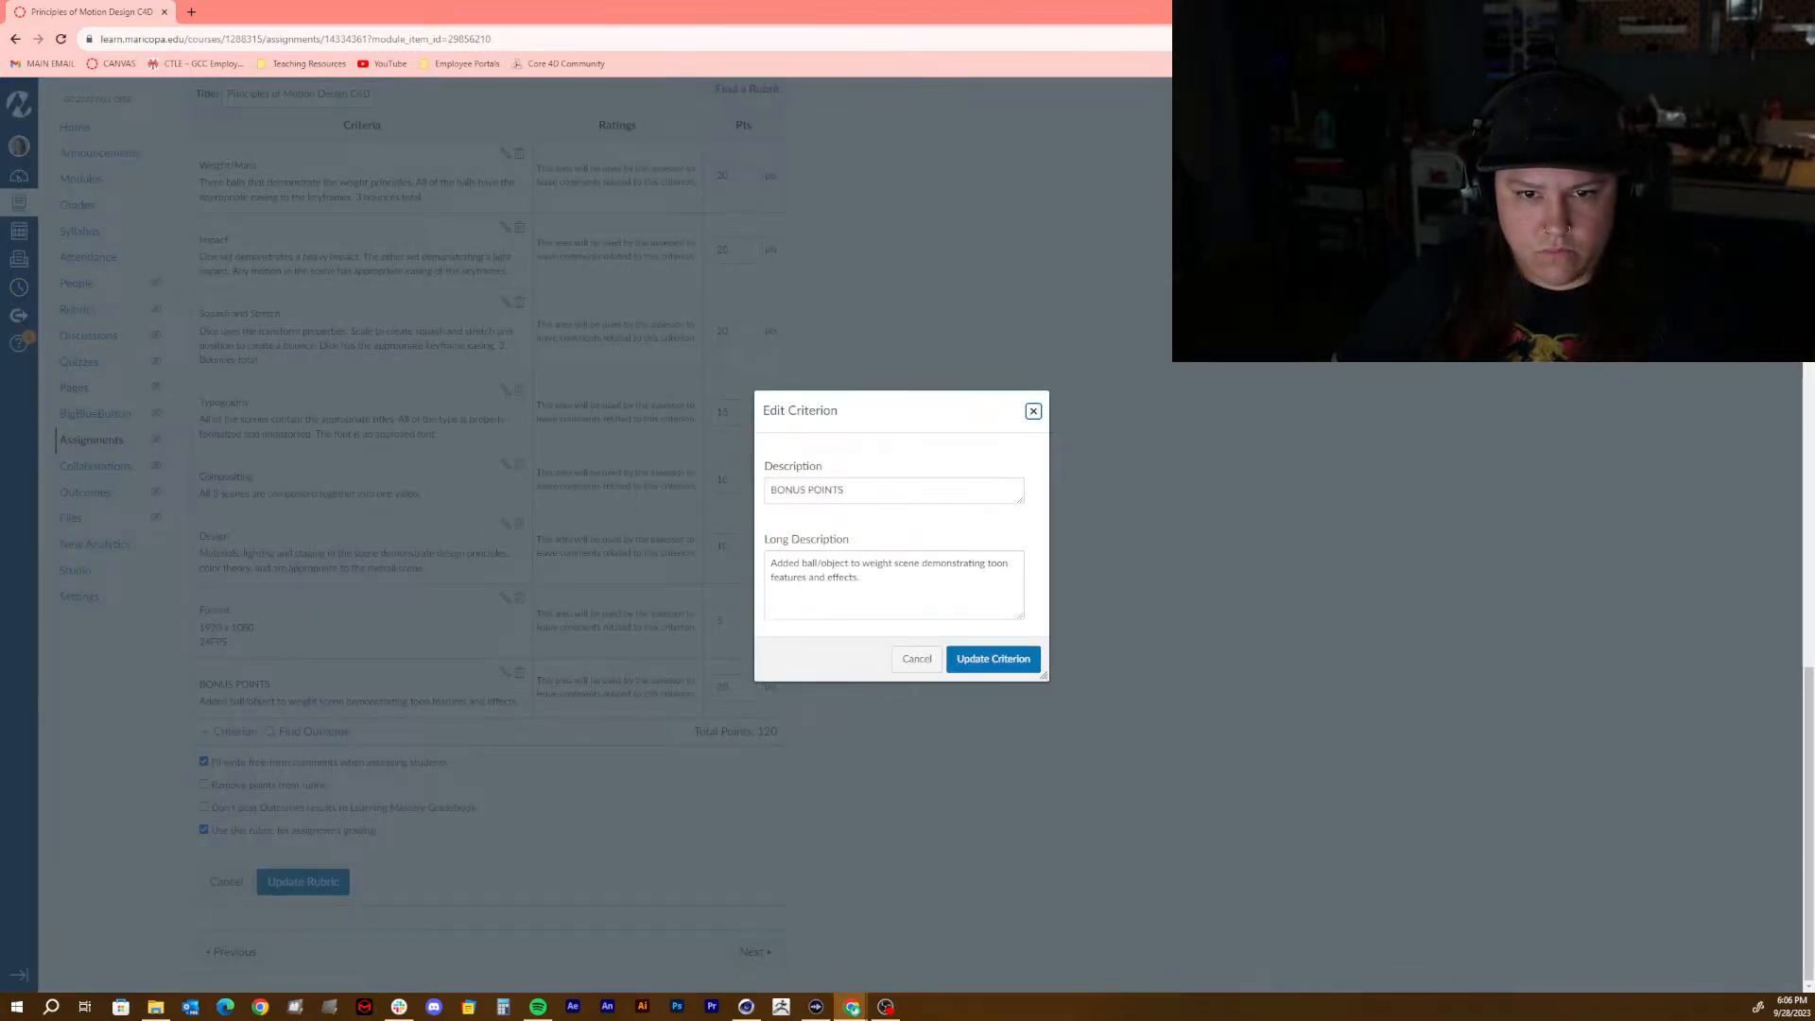
pyautogui.click(841, 564)
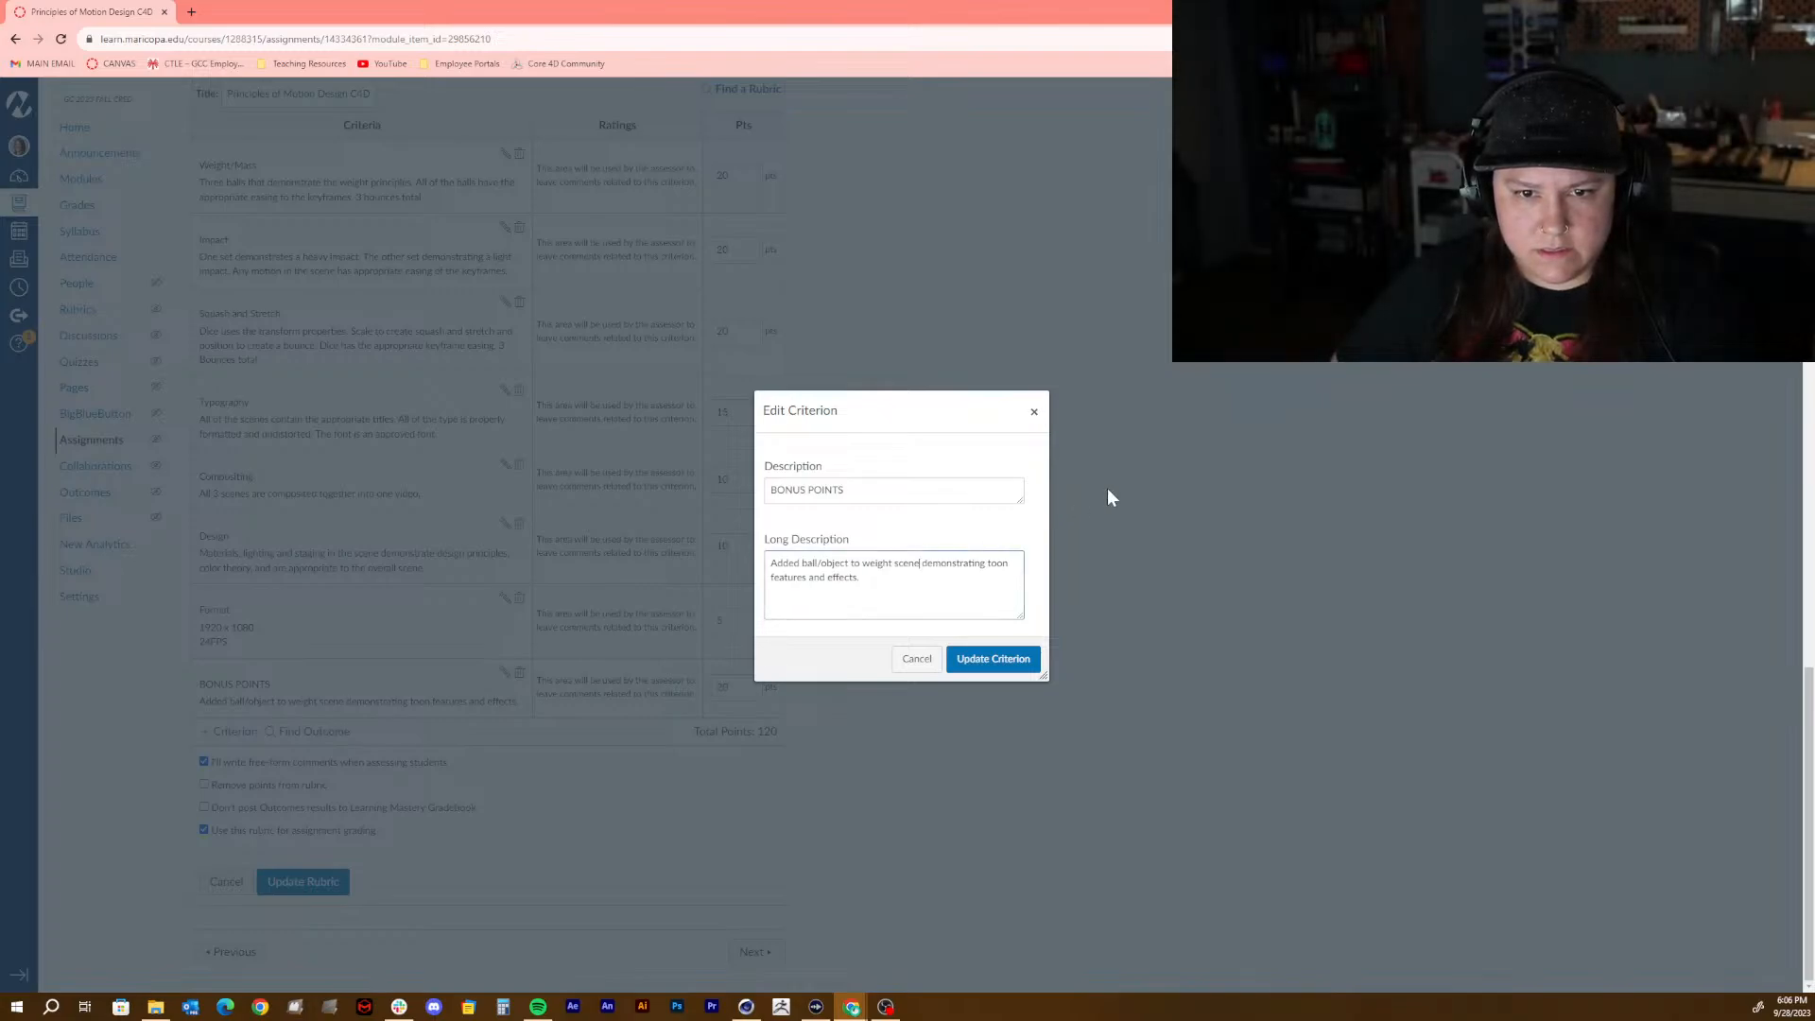
pyautogui.write('OR')
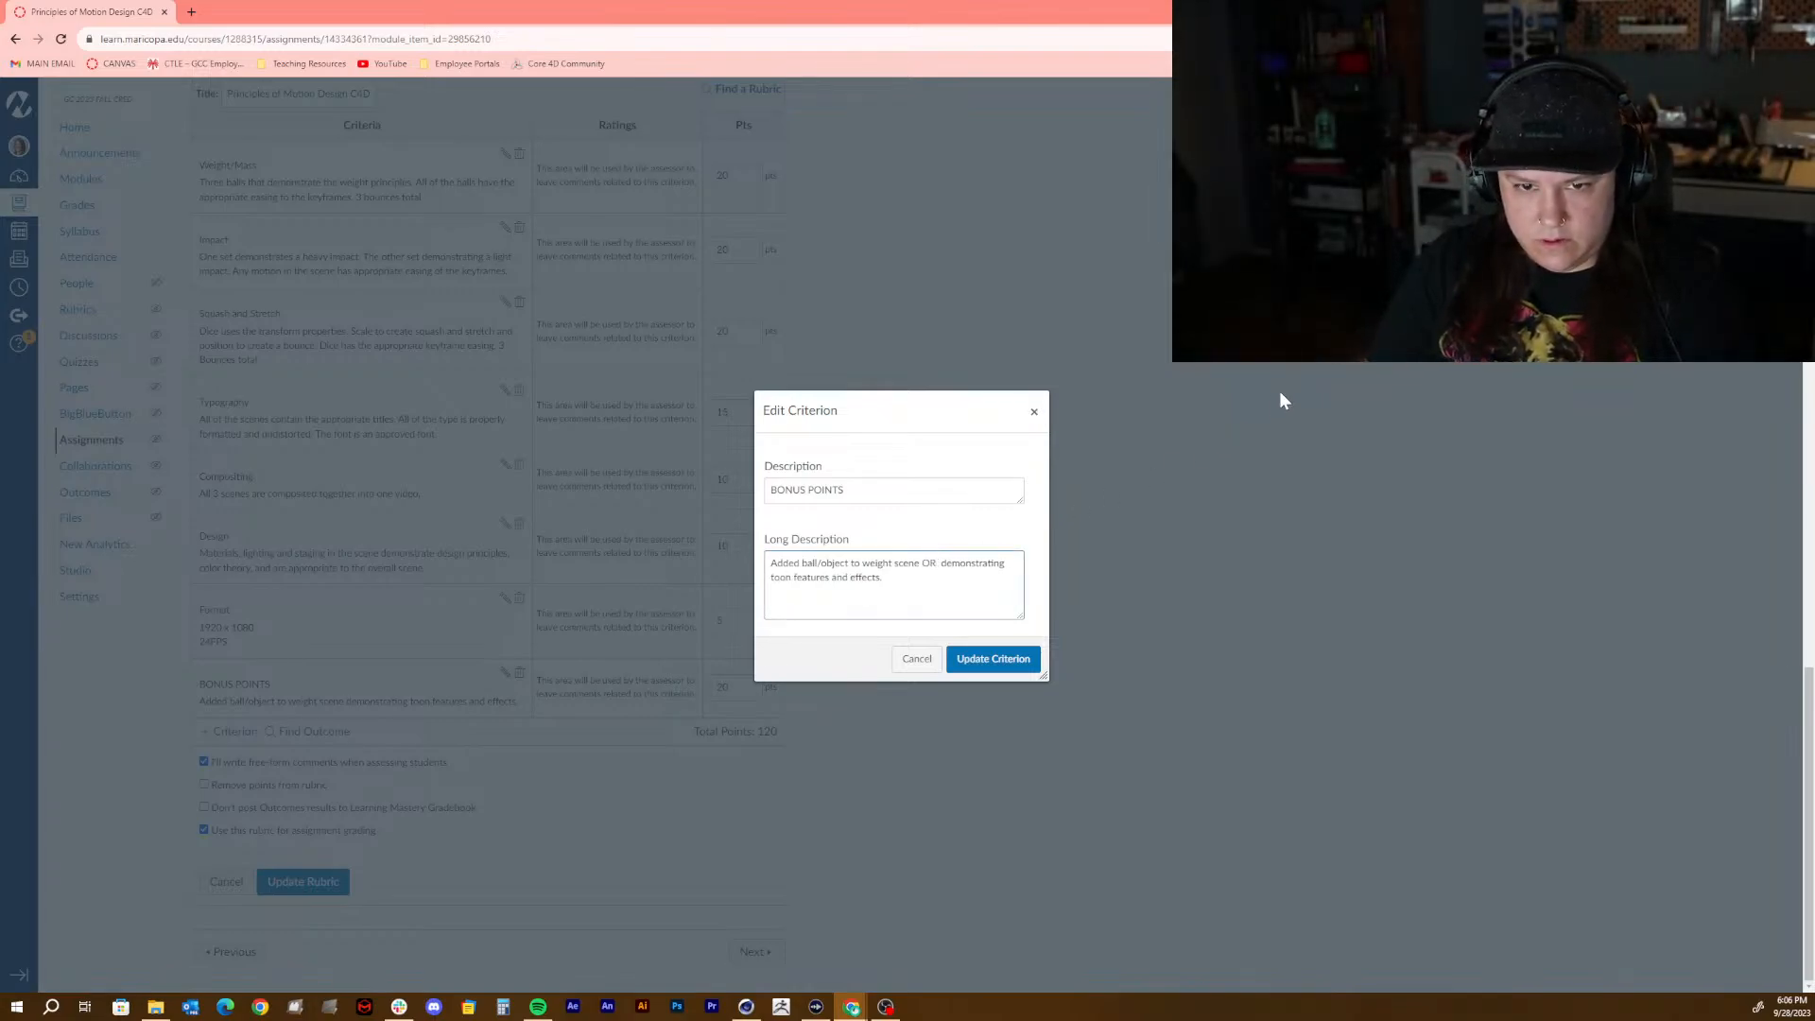
pyautogui.write(' squash and s')
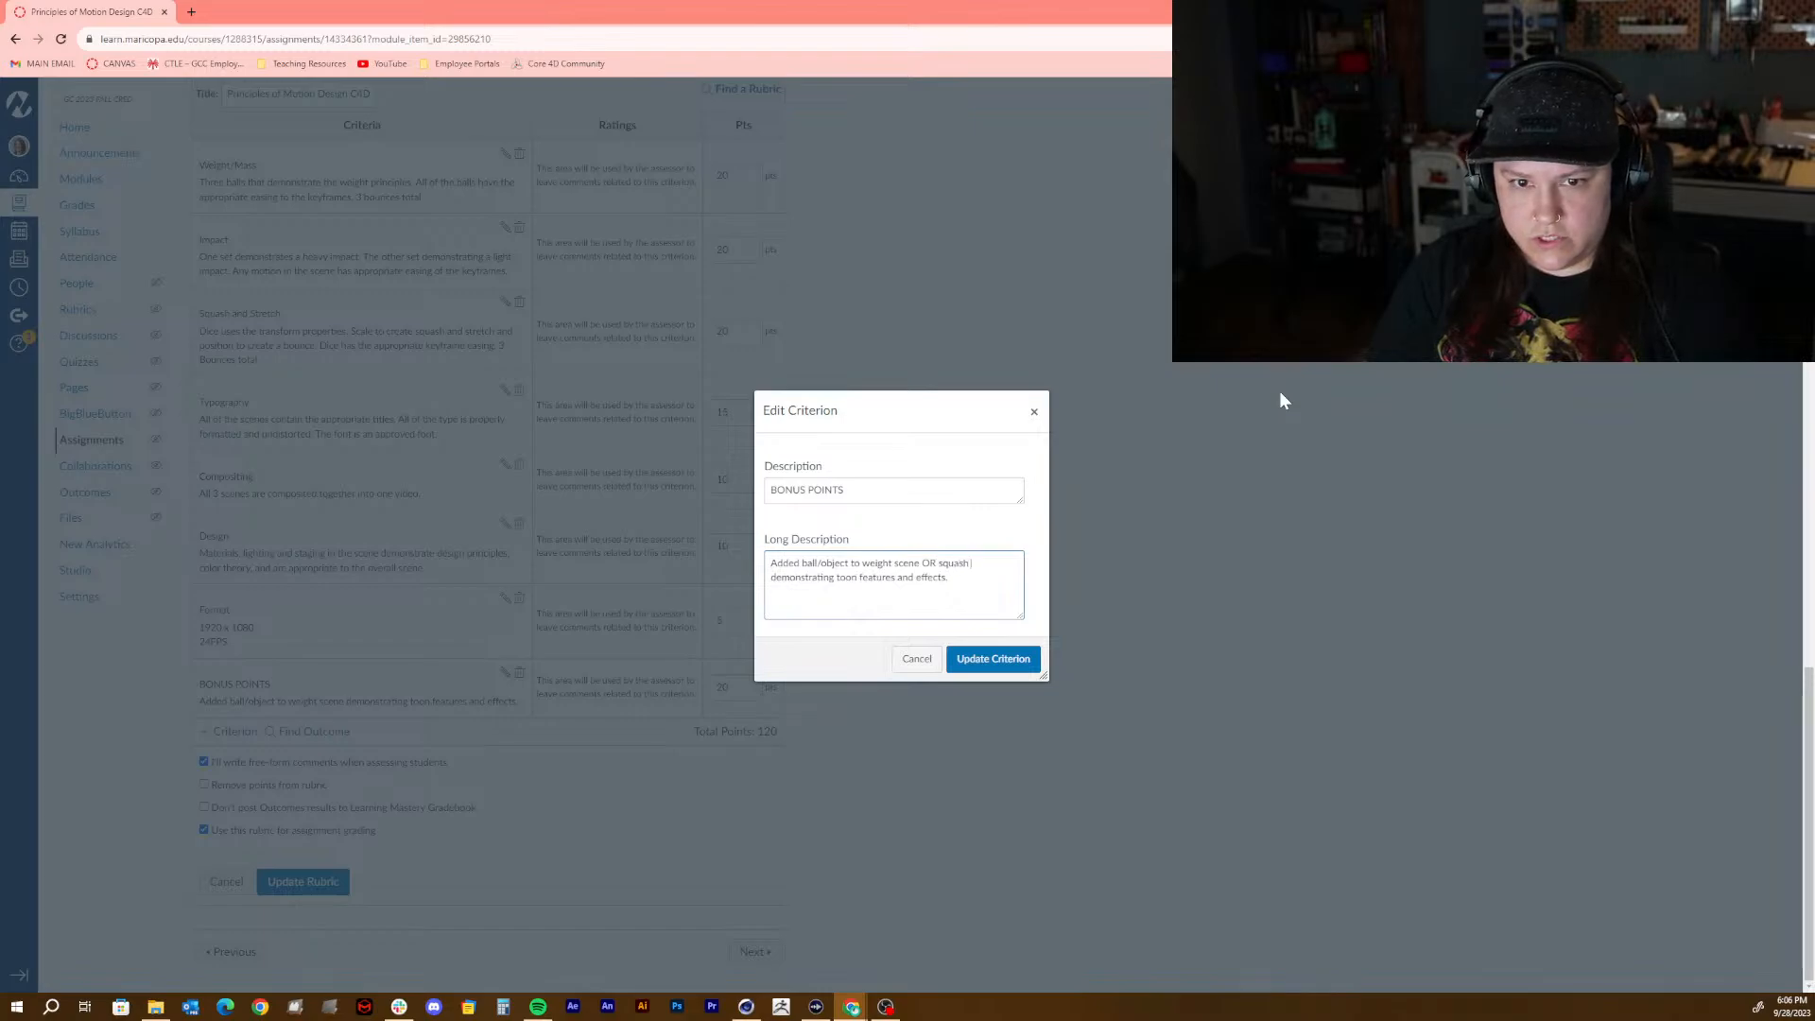
pyautogui.write('tretch sc')
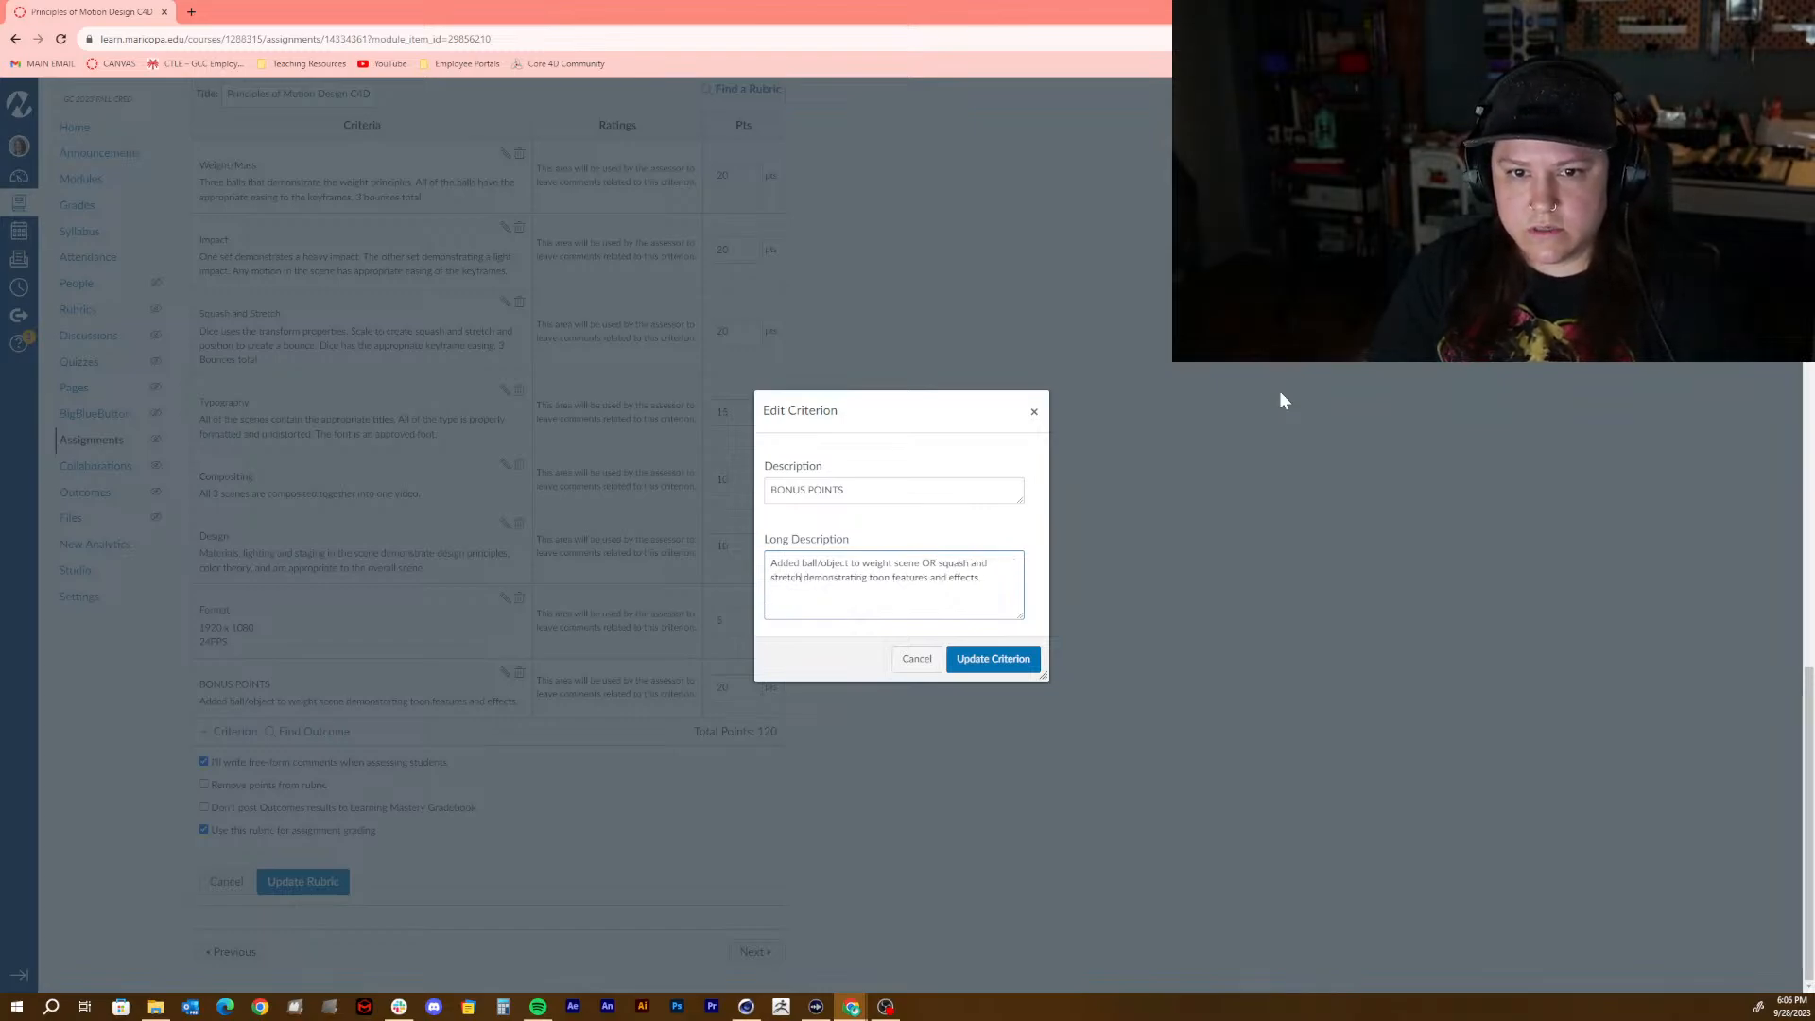
pyautogui.write('ene')
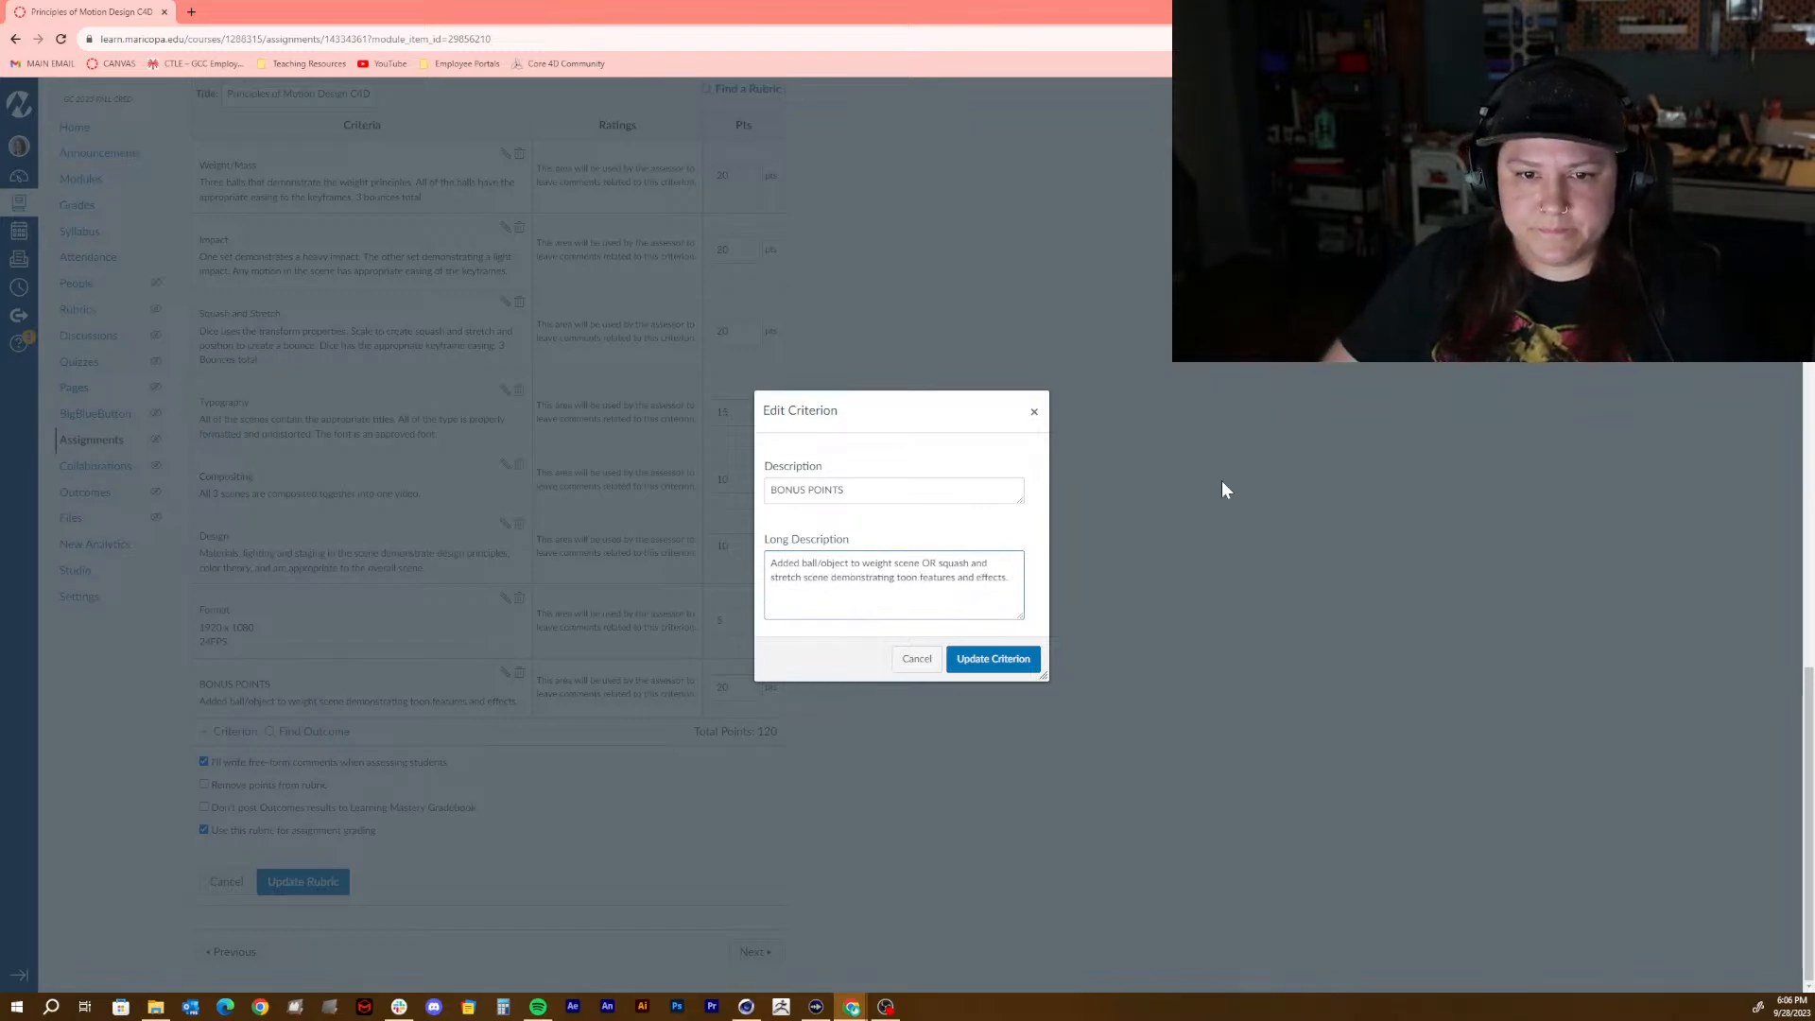
pyautogui.click(988, 661)
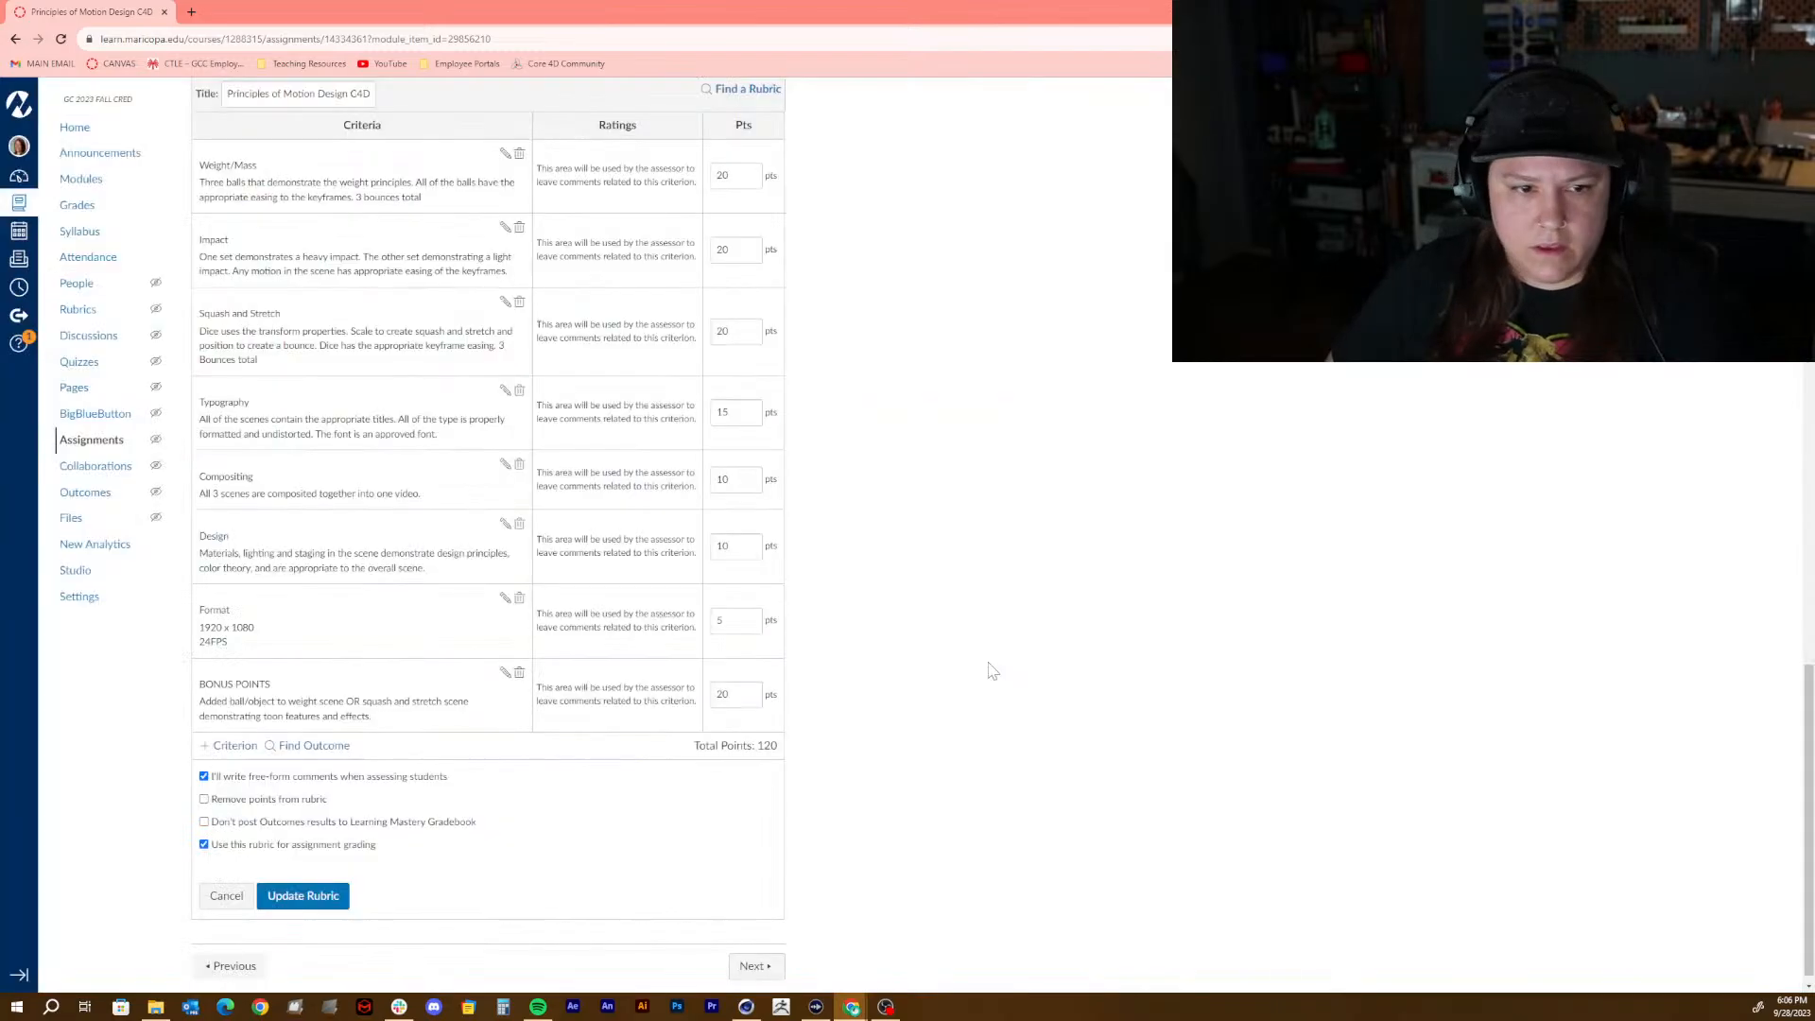
pyautogui.click(319, 898)
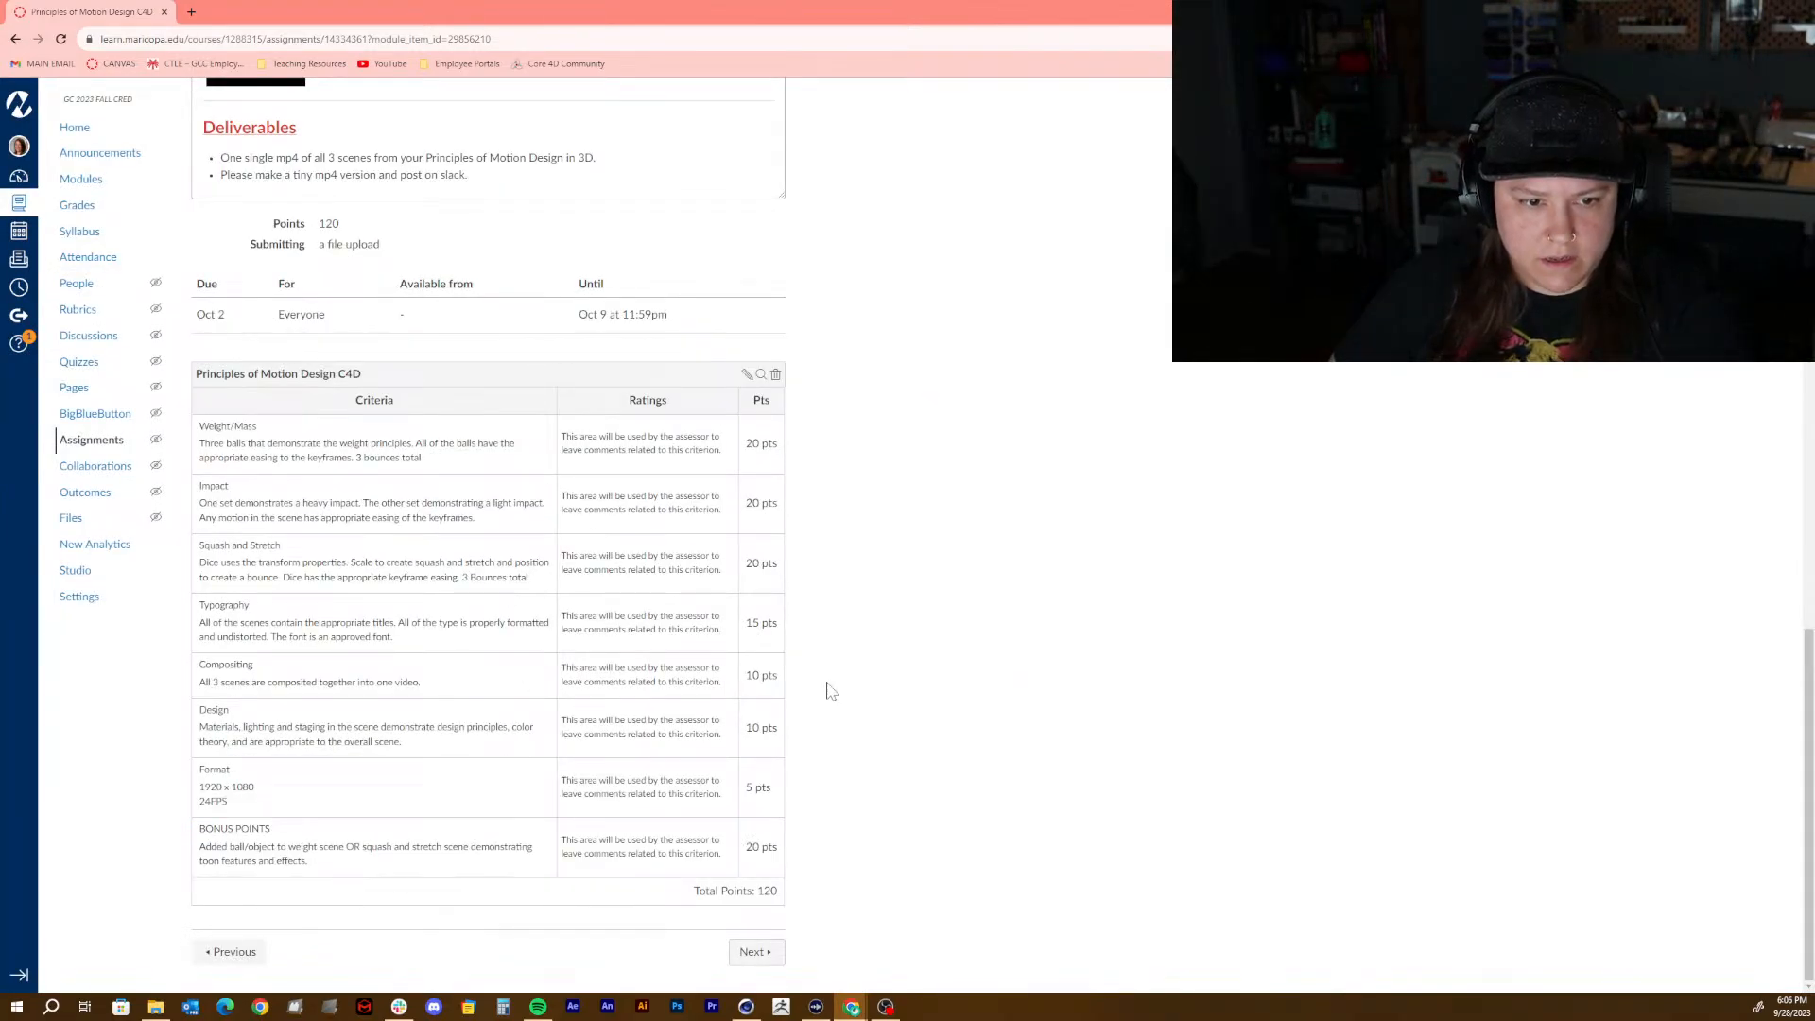
# Step: Show the assignment in Student View and highlight the added "OR" wording in the rubric's BONUS POINTS row
pyautogui.scroll(15, 974, 687)
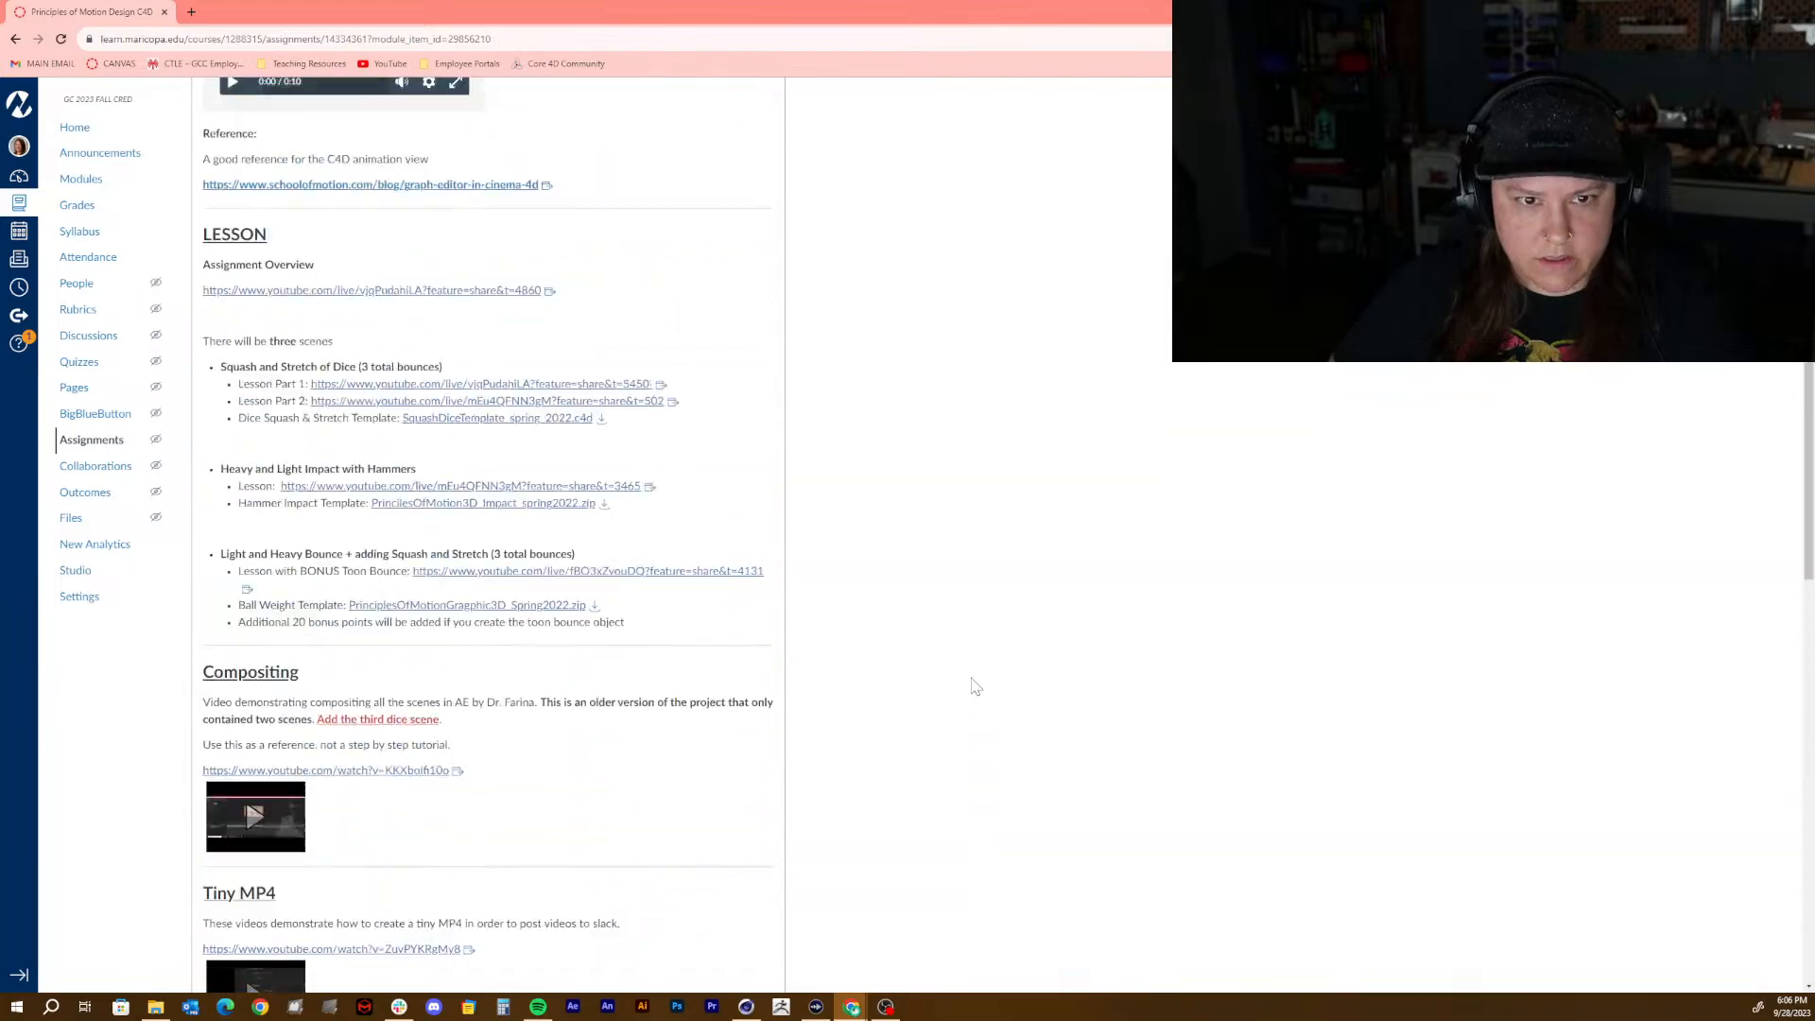
pyautogui.click(957, 104)
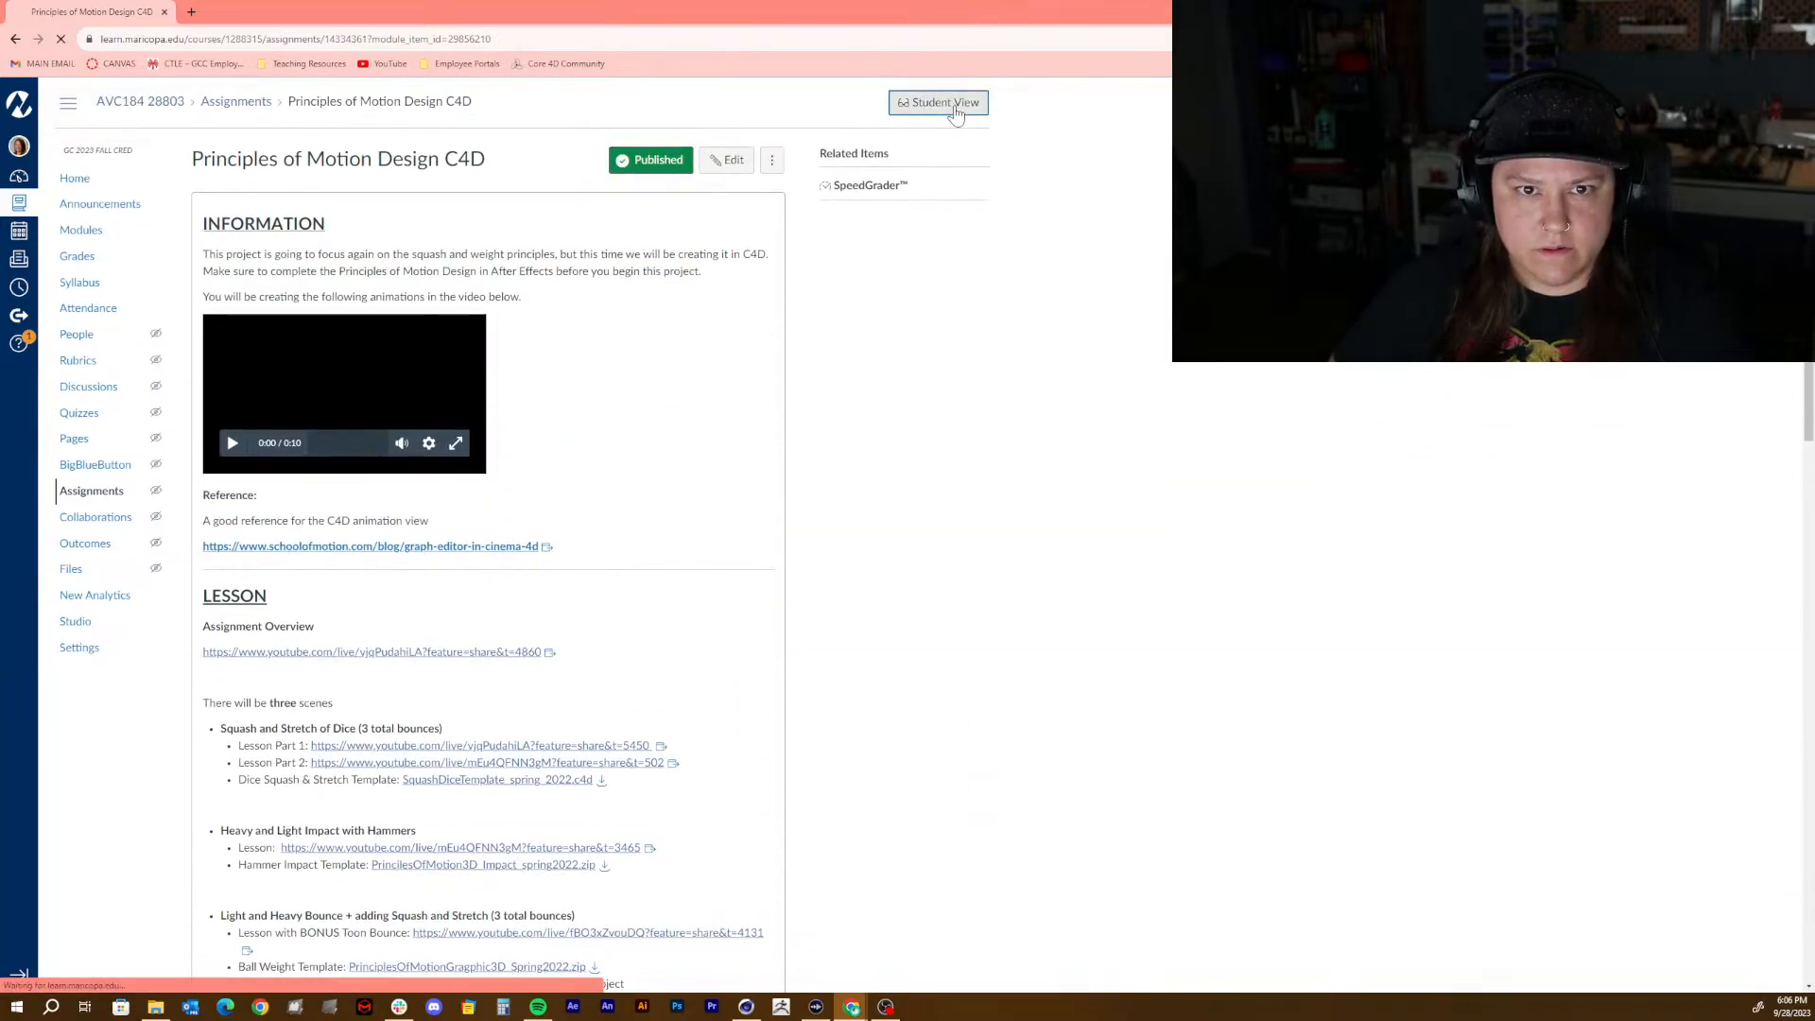
pyautogui.scroll(-15, 1071, 395)
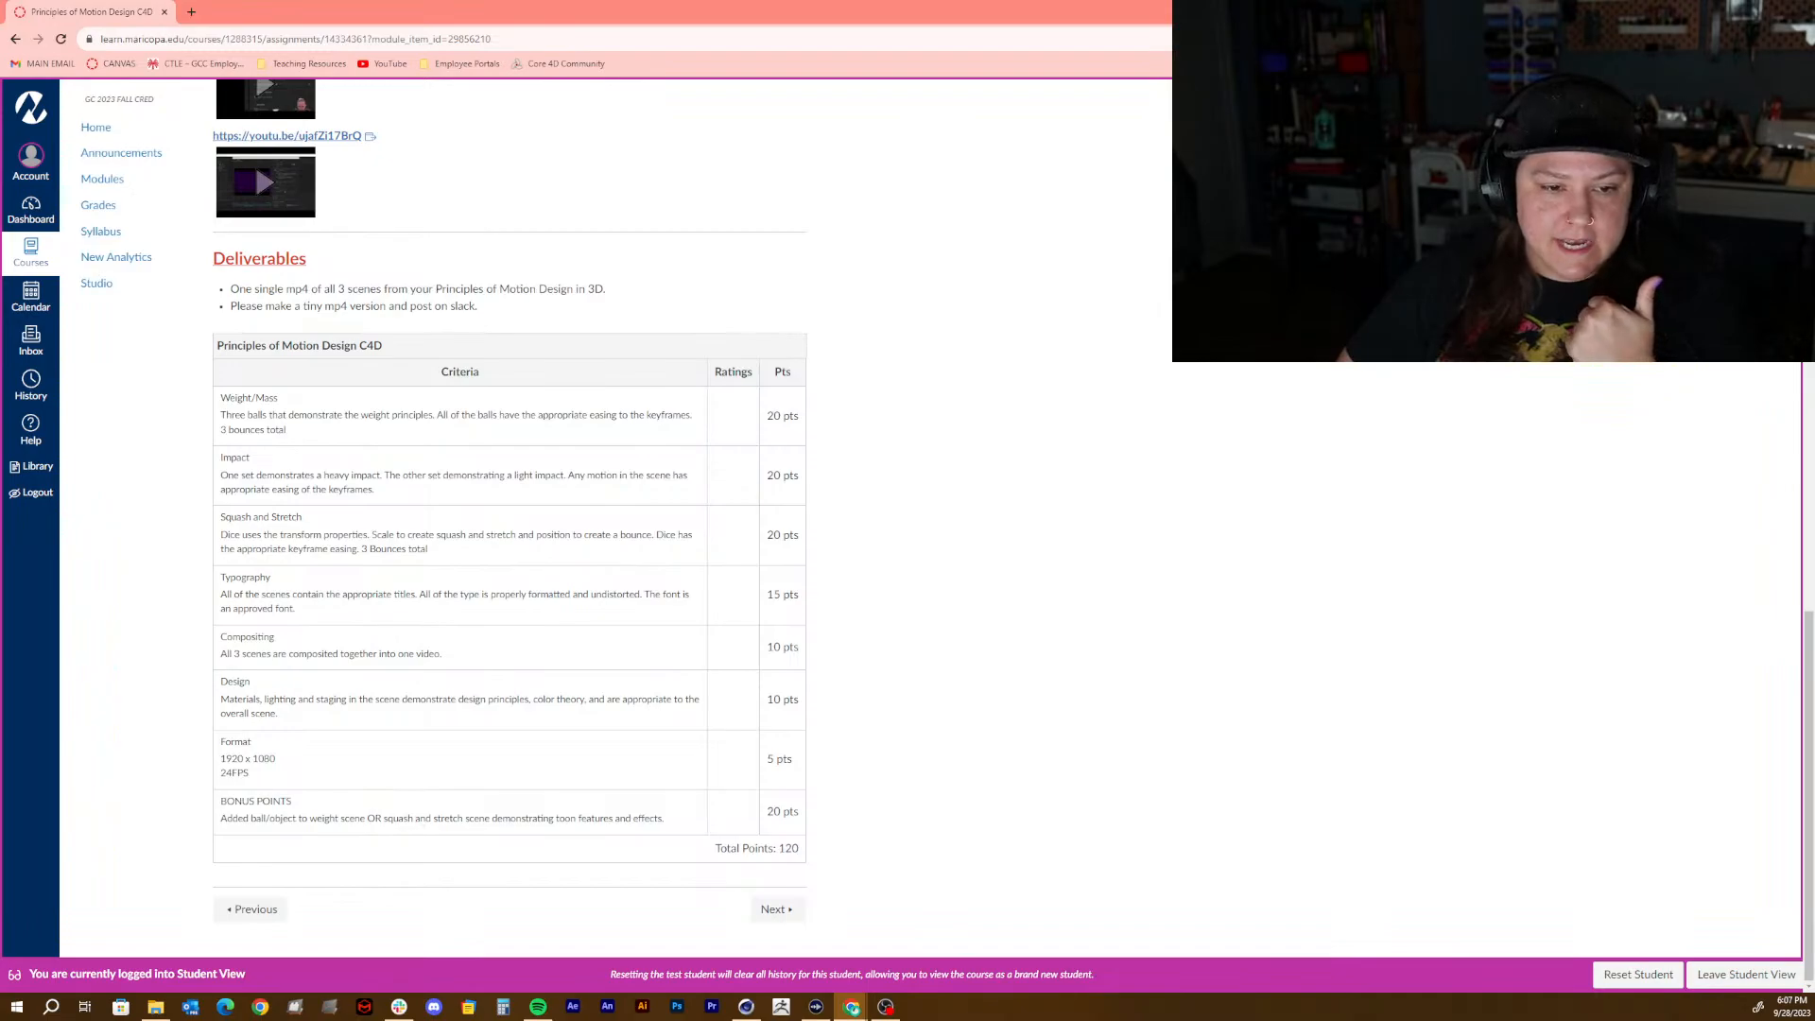
pyautogui.moveTo(367, 818)
pyautogui.mouseDown()
pyautogui.moveTo(517, 819)
pyautogui.moveTo(393, 819)
pyautogui.mouseUp()
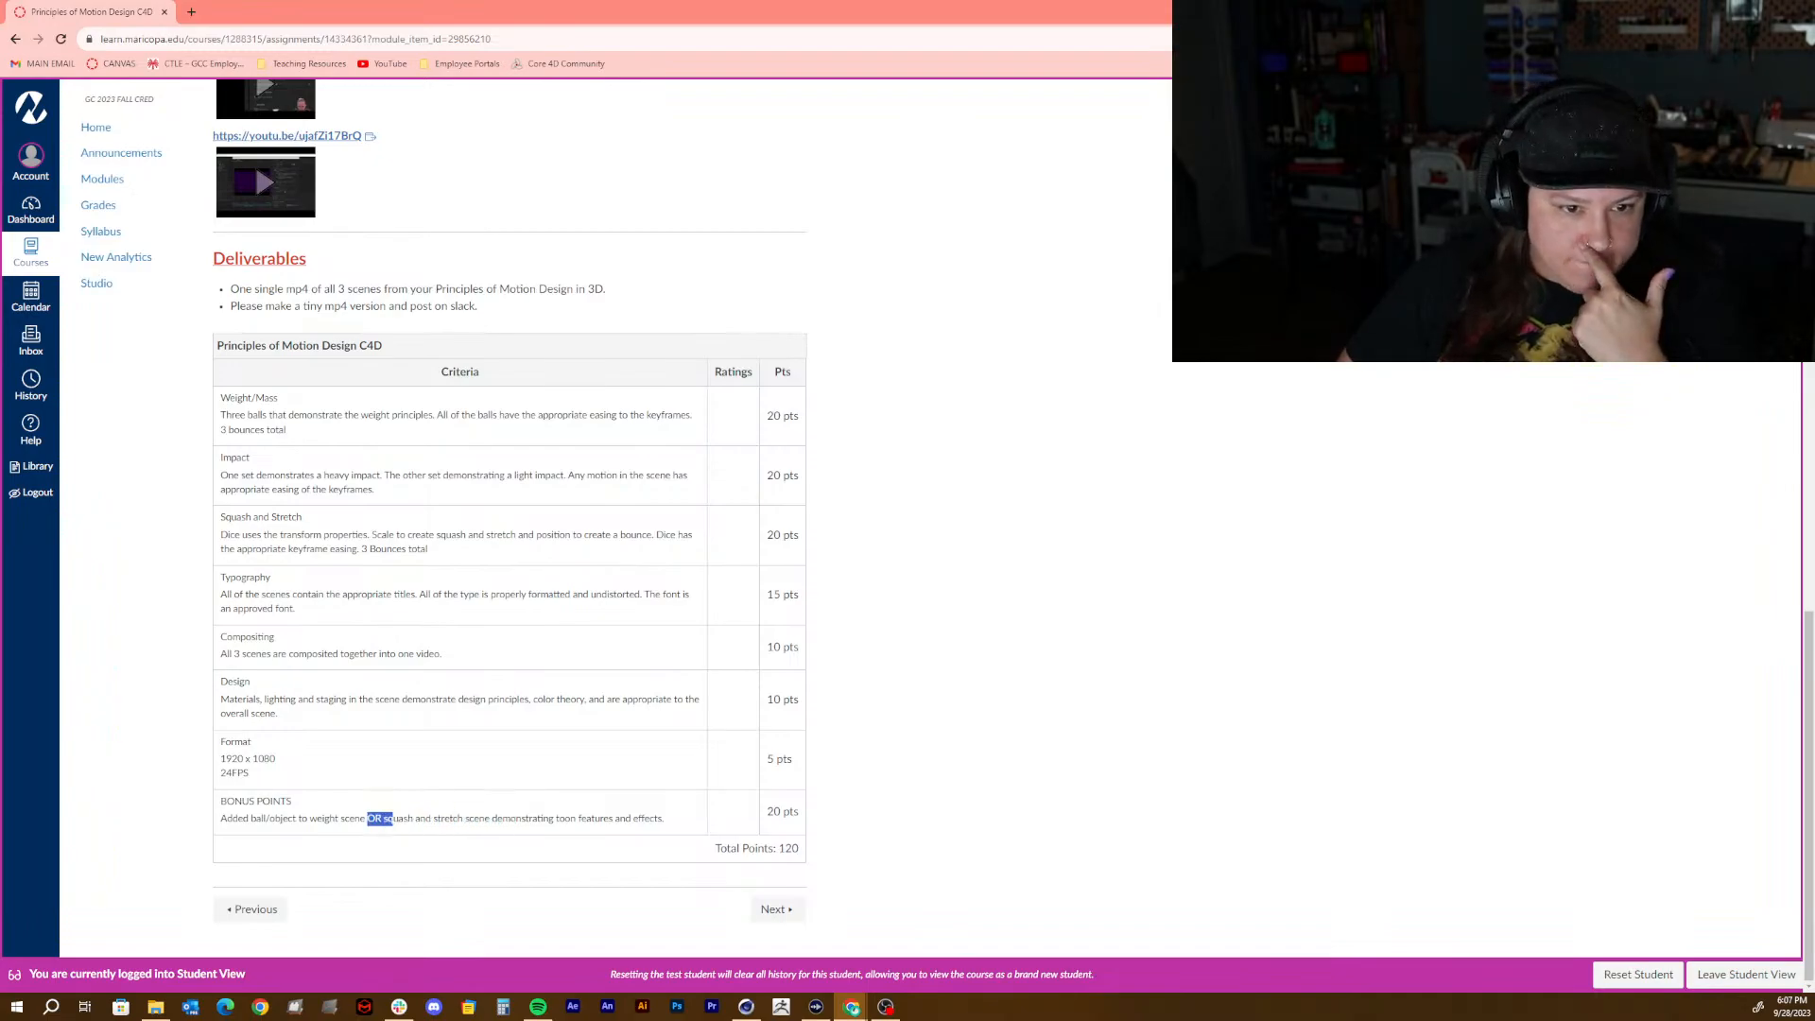
# Step: Review the lesson's three scenes again and highlight the BONUS POINTS criterion up to "weight scene", then clear the highlight
pyautogui.scroll(12, 392, 815)
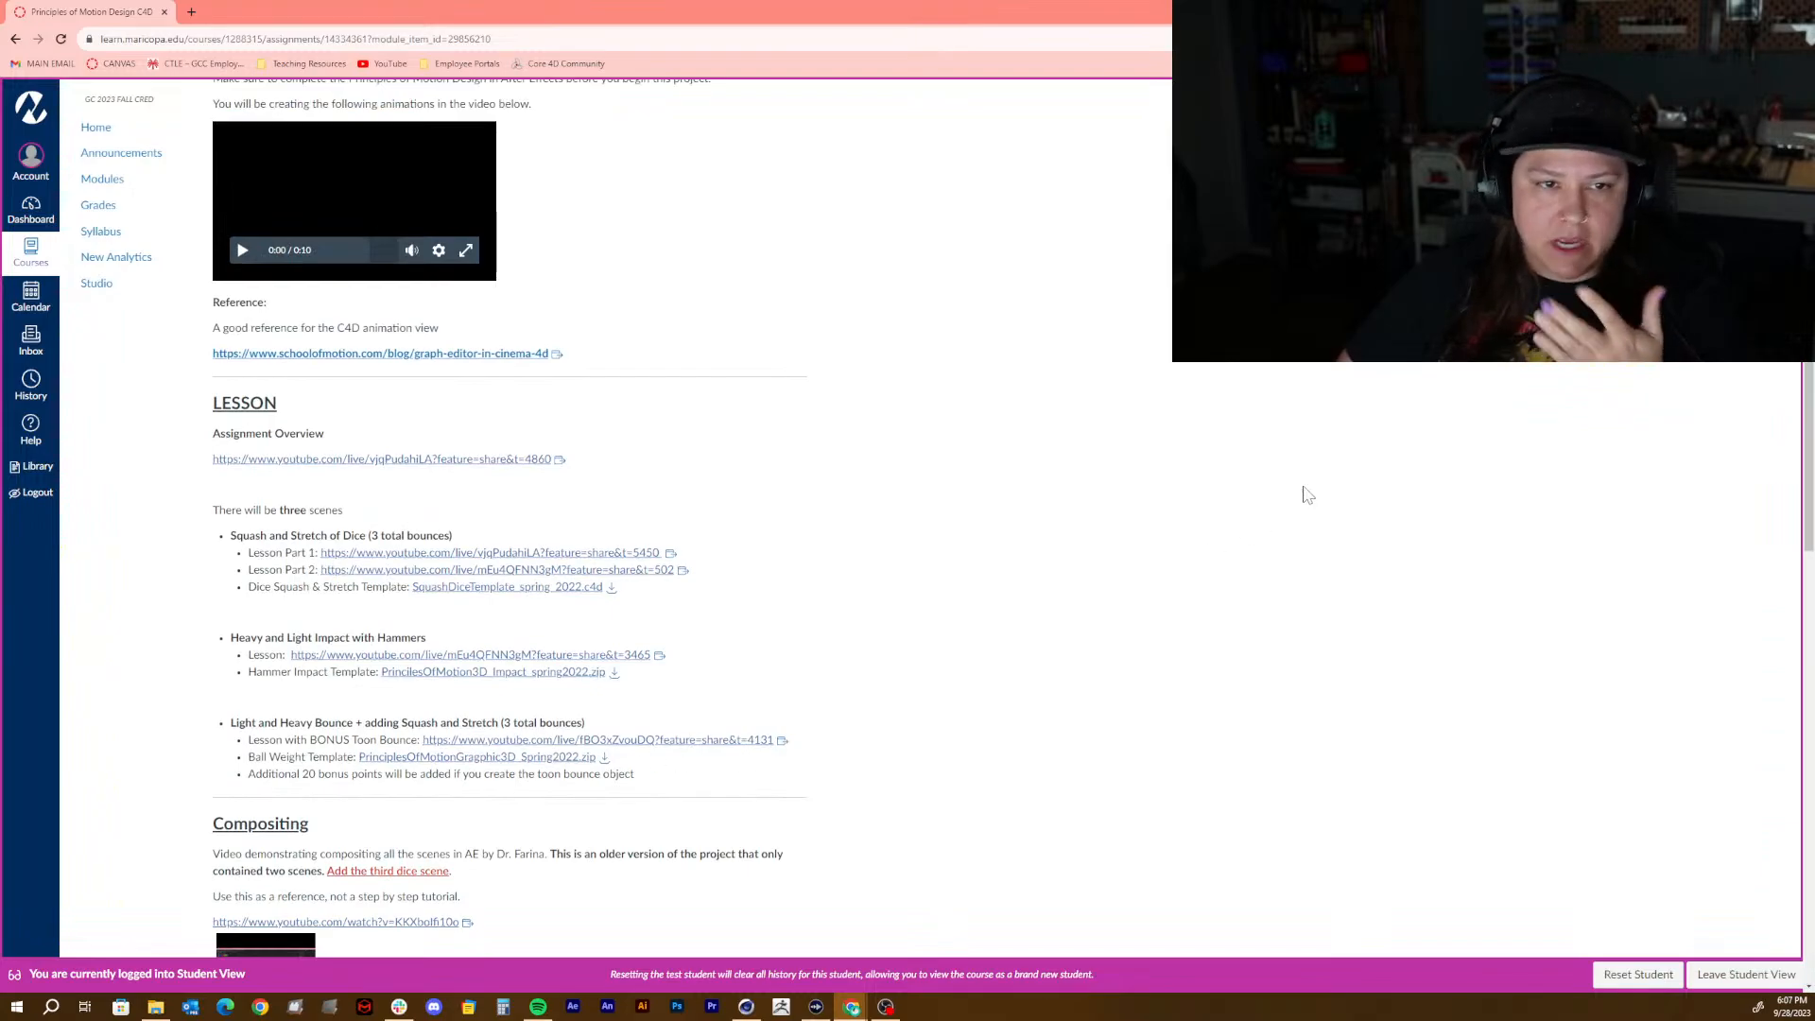
pyautogui.scroll(3, 1309, 495)
pyautogui.scroll(-12, 1304, 495)
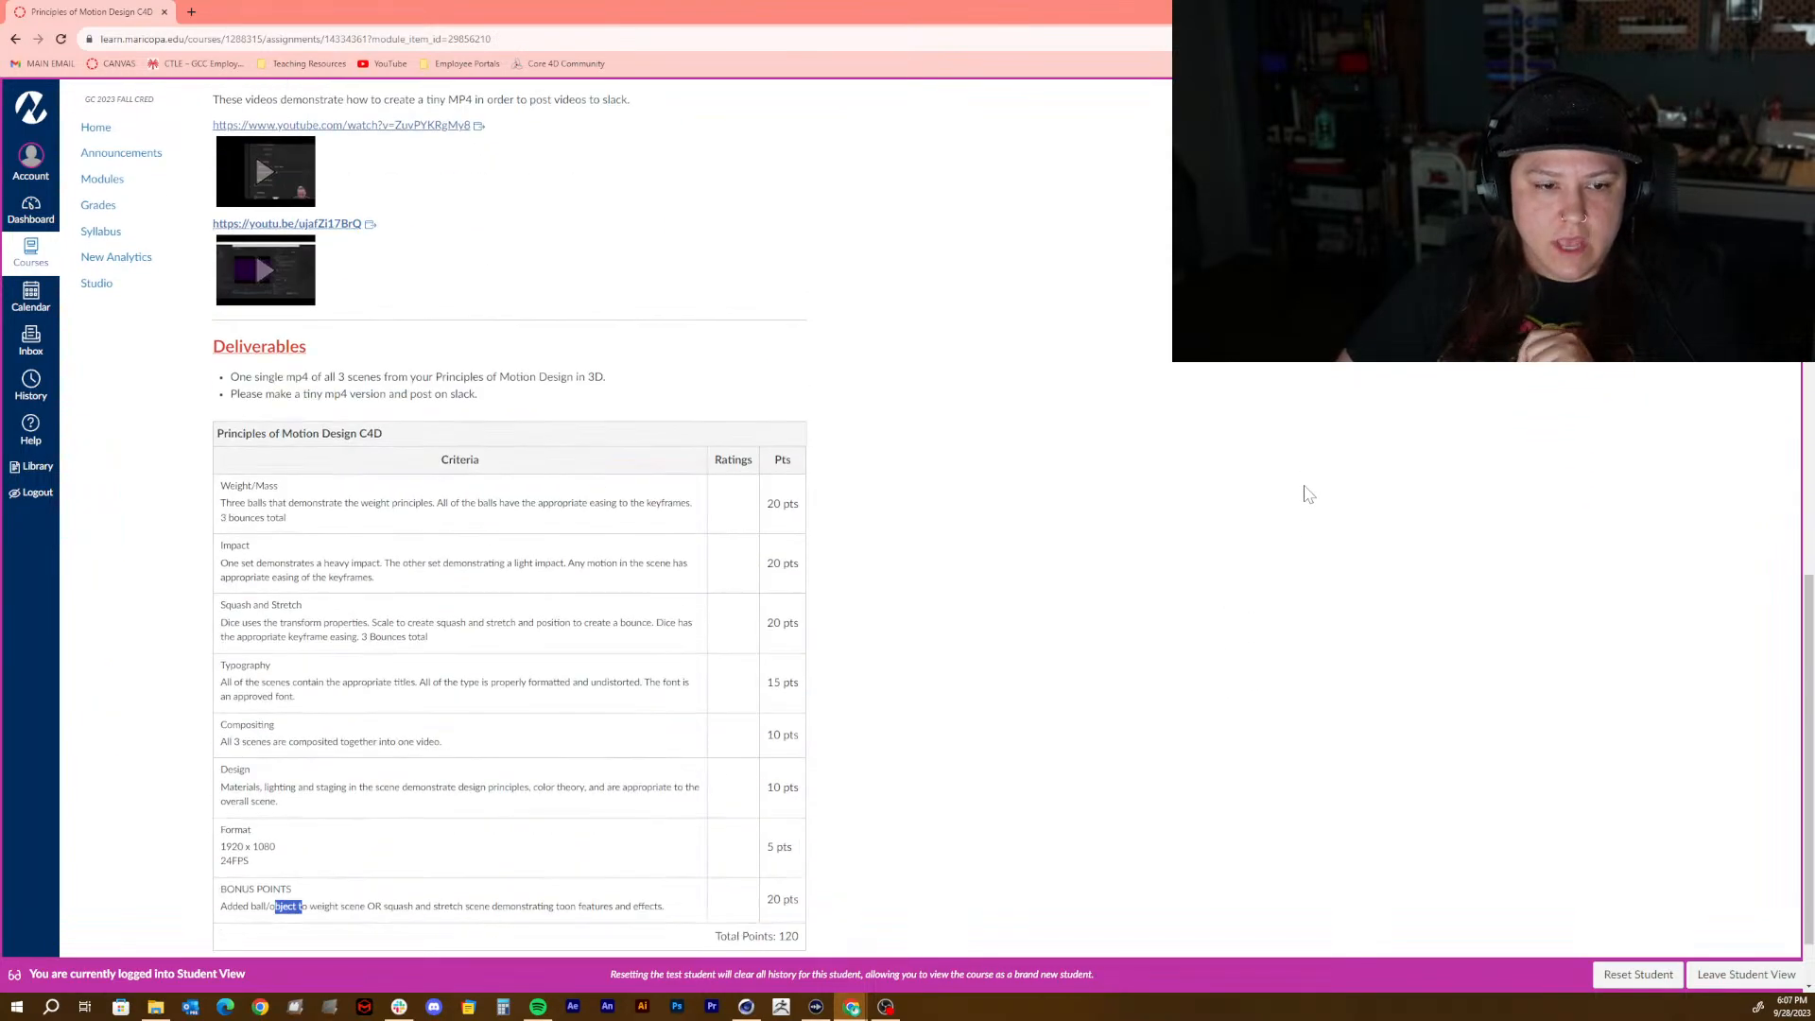
pyautogui.click(416, 815)
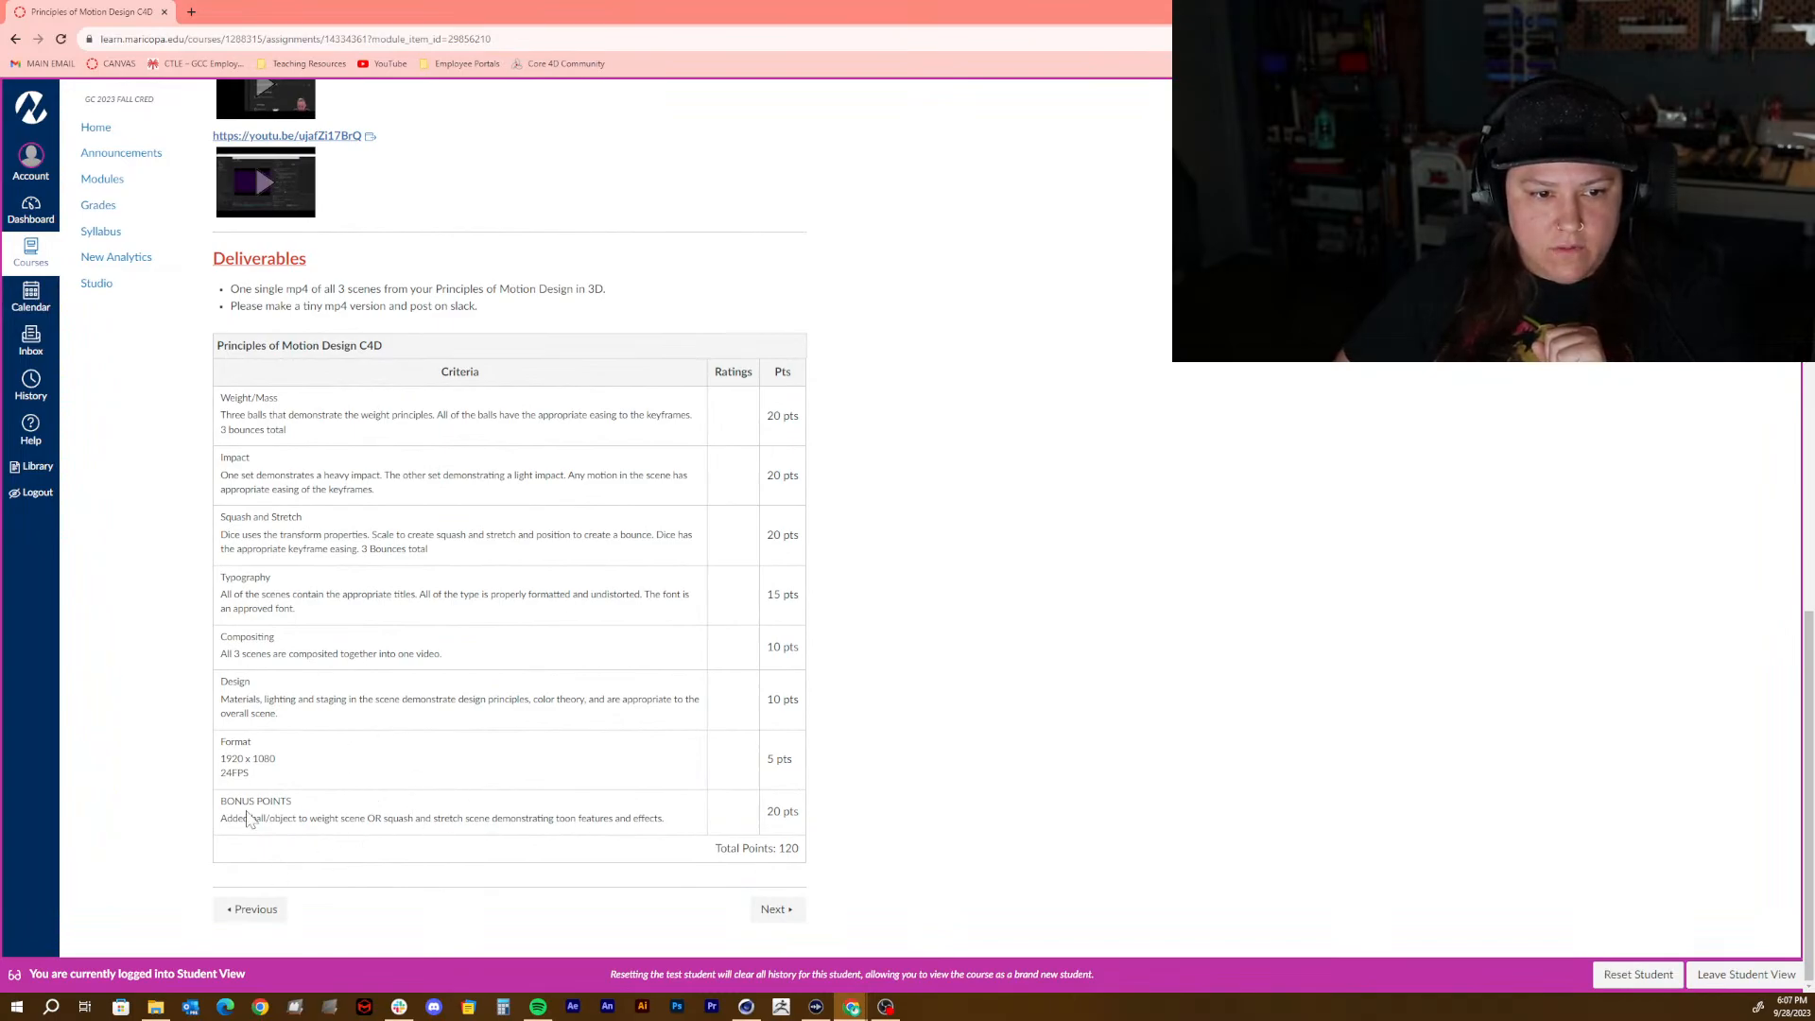
pyautogui.moveTo(227, 802); pyautogui.dragTo(369, 819)
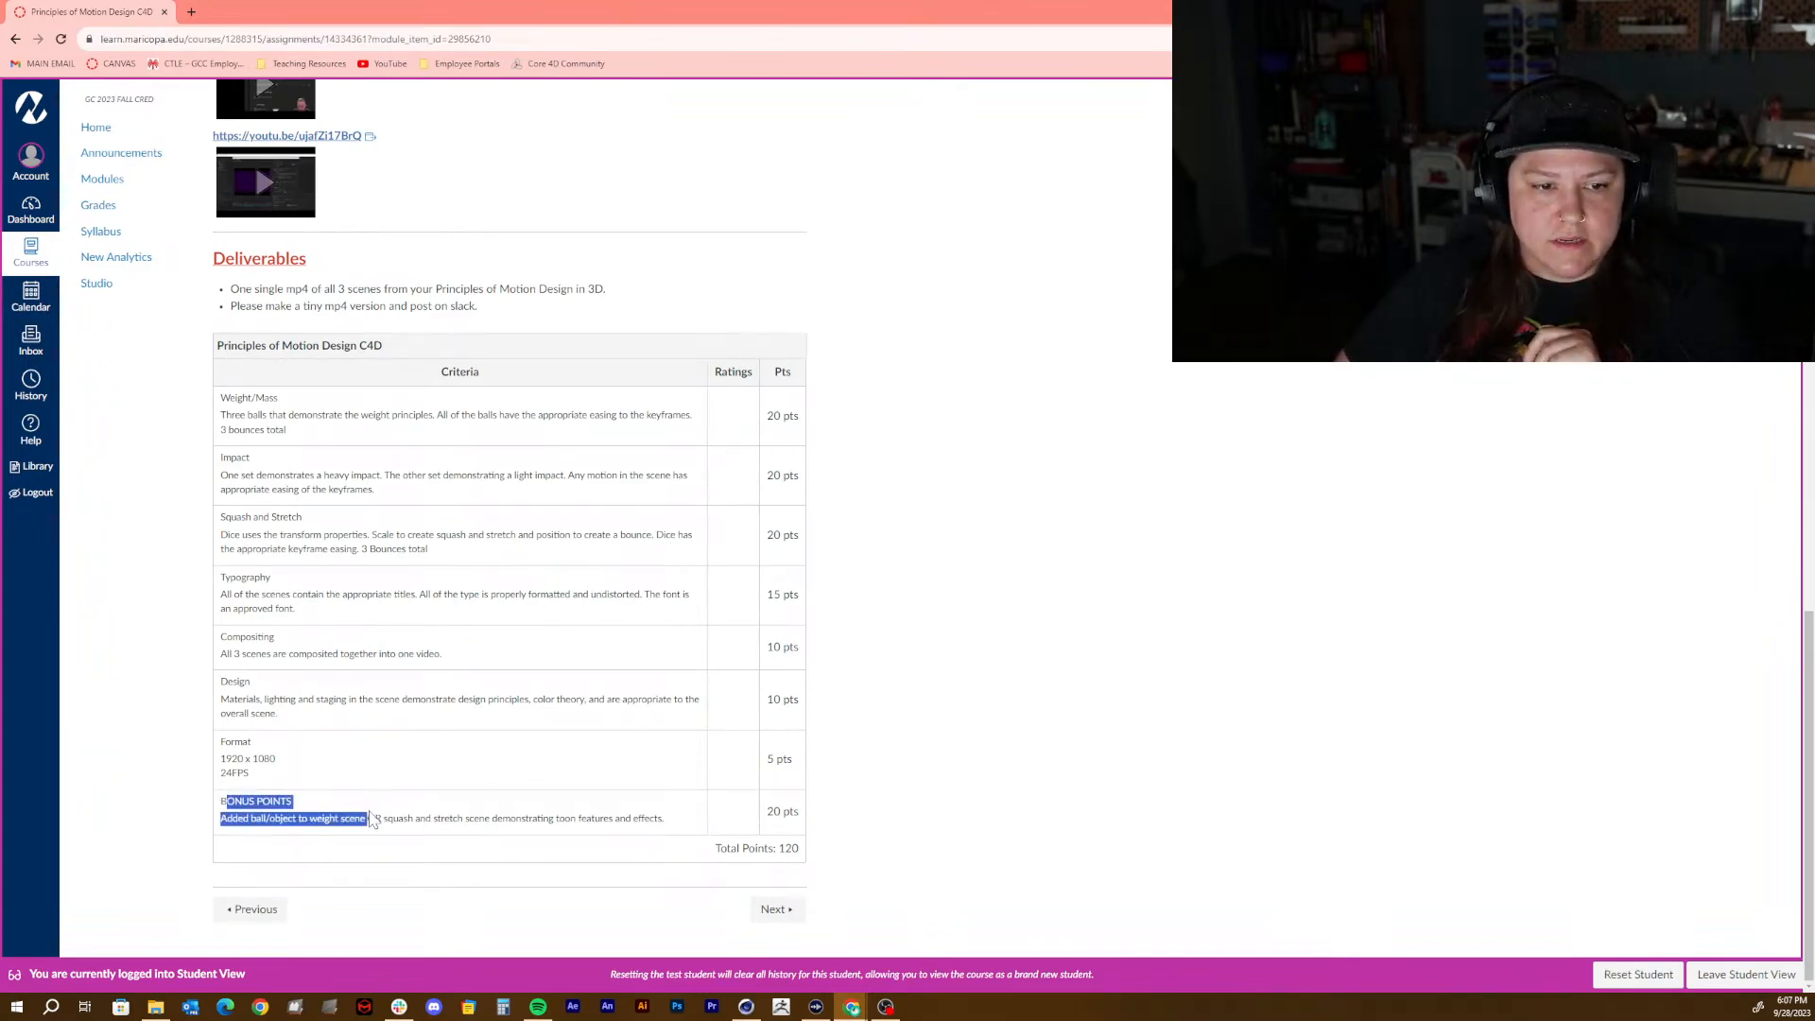
pyautogui.click(369, 792)
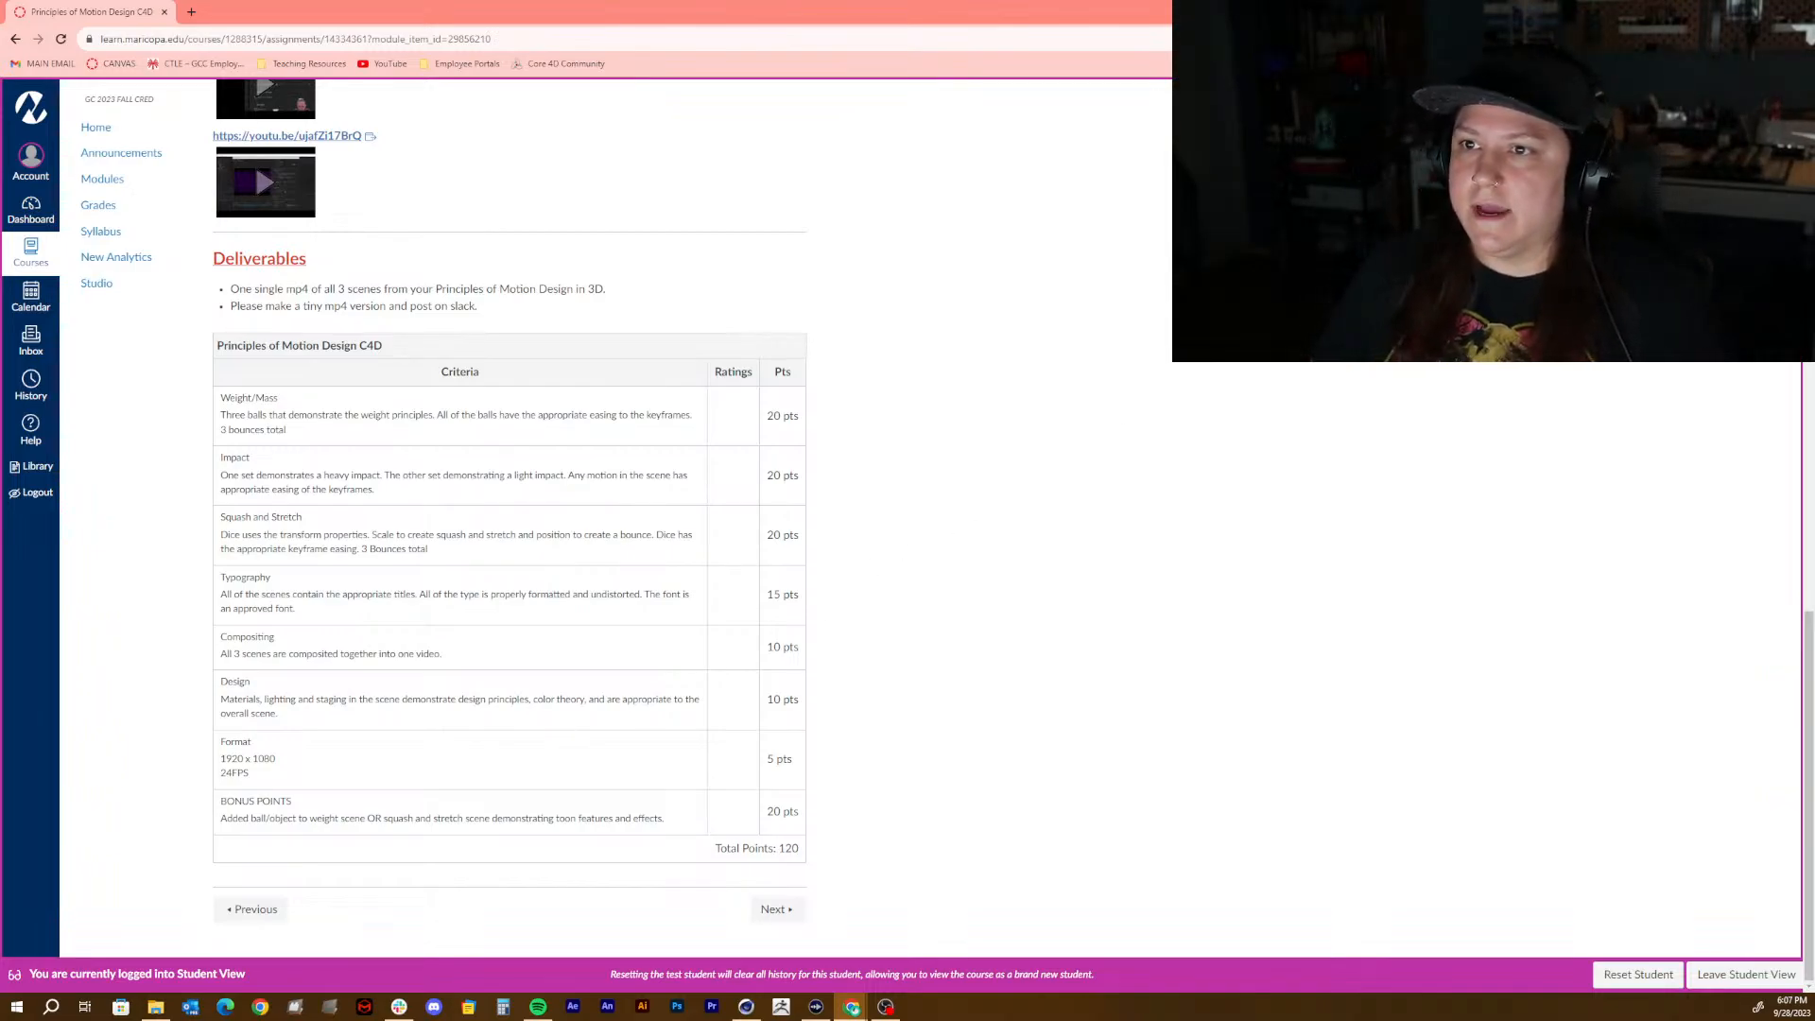
# Step: Switch to File Explorer and review the 04_Principles of MD in AE & C4D folders, from 00_3D and C4D Files to TEMPLATES and Impact
pyautogui.hotkey('alt', 'Tab')
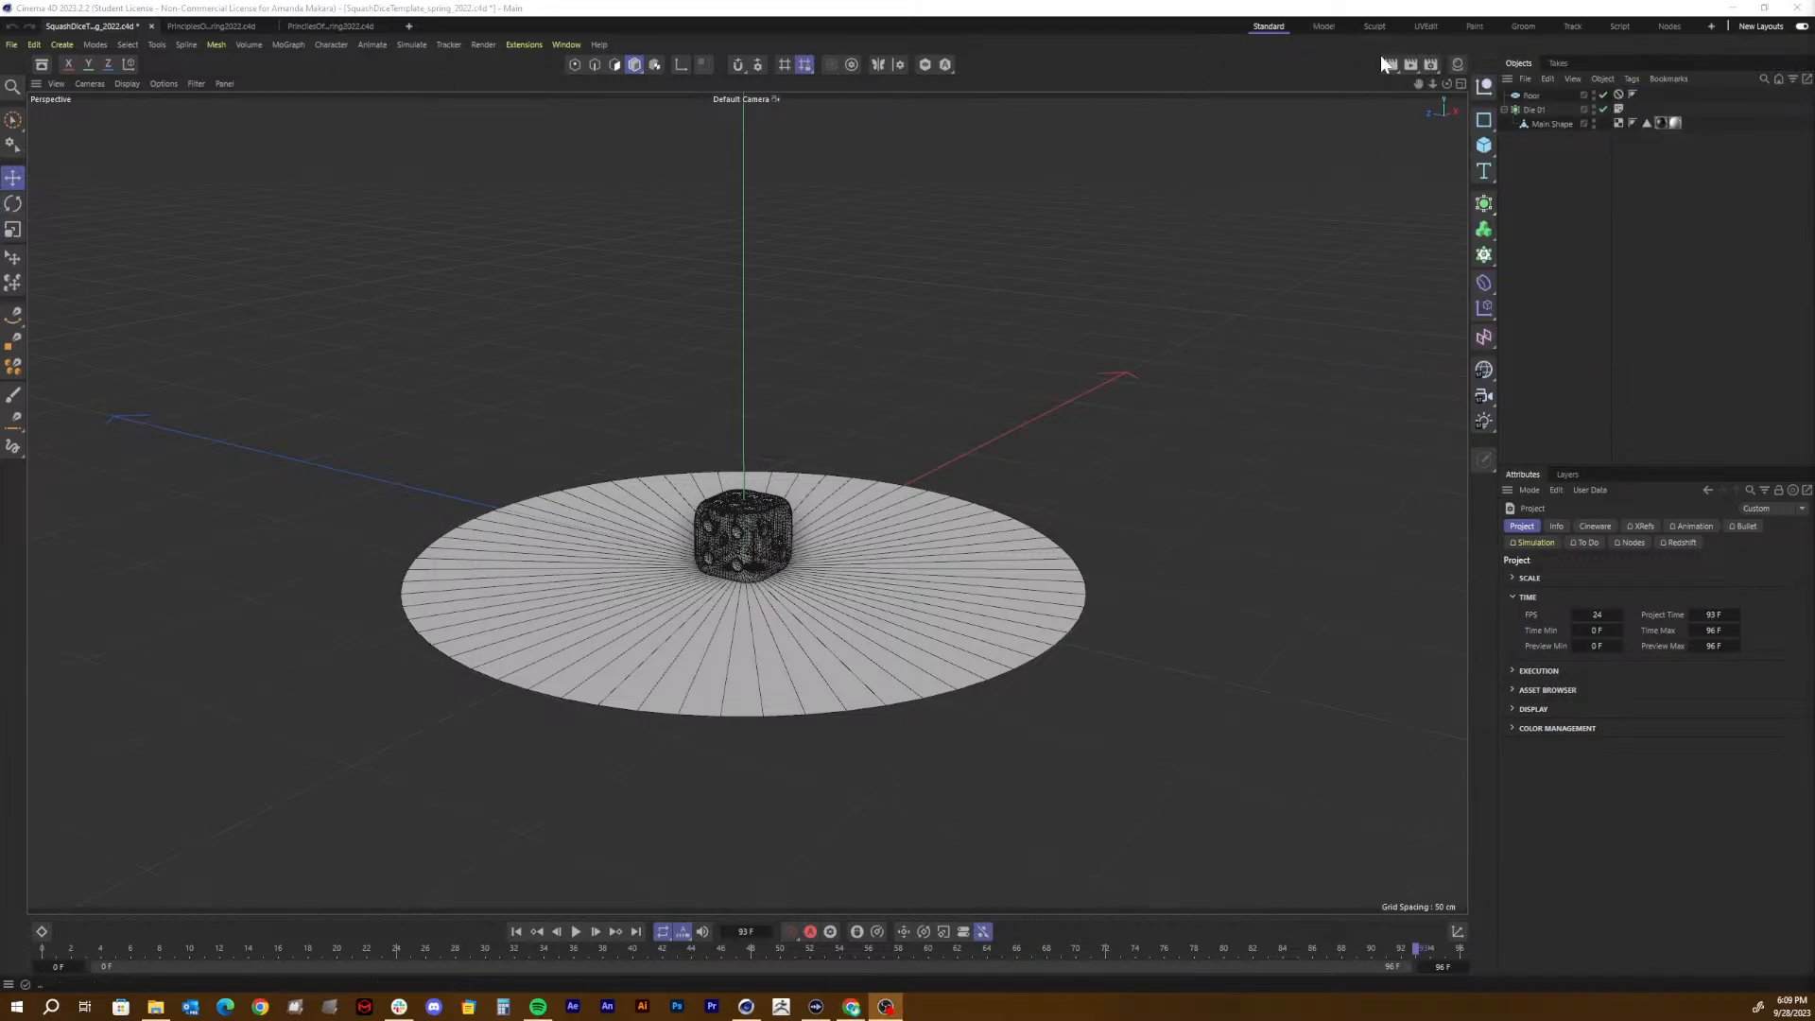
pyautogui.click(157, 1008)
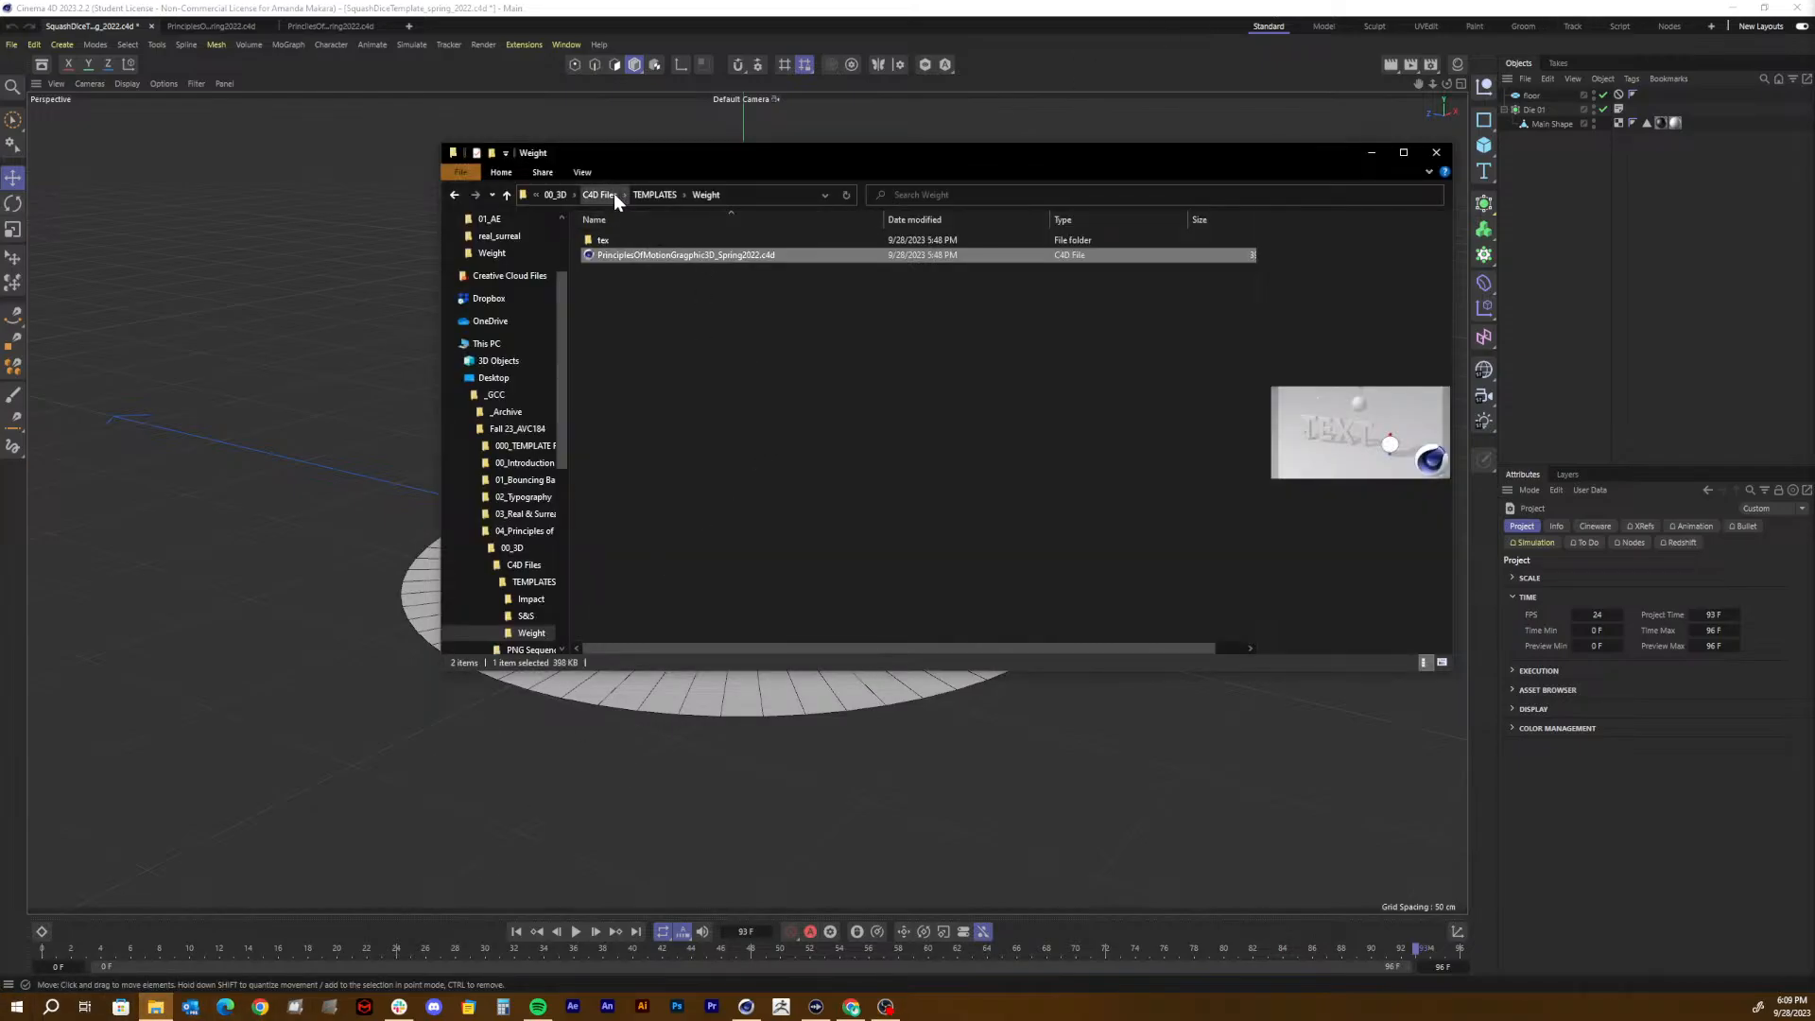
pyautogui.click(615, 193)
pyautogui.click(580, 192)
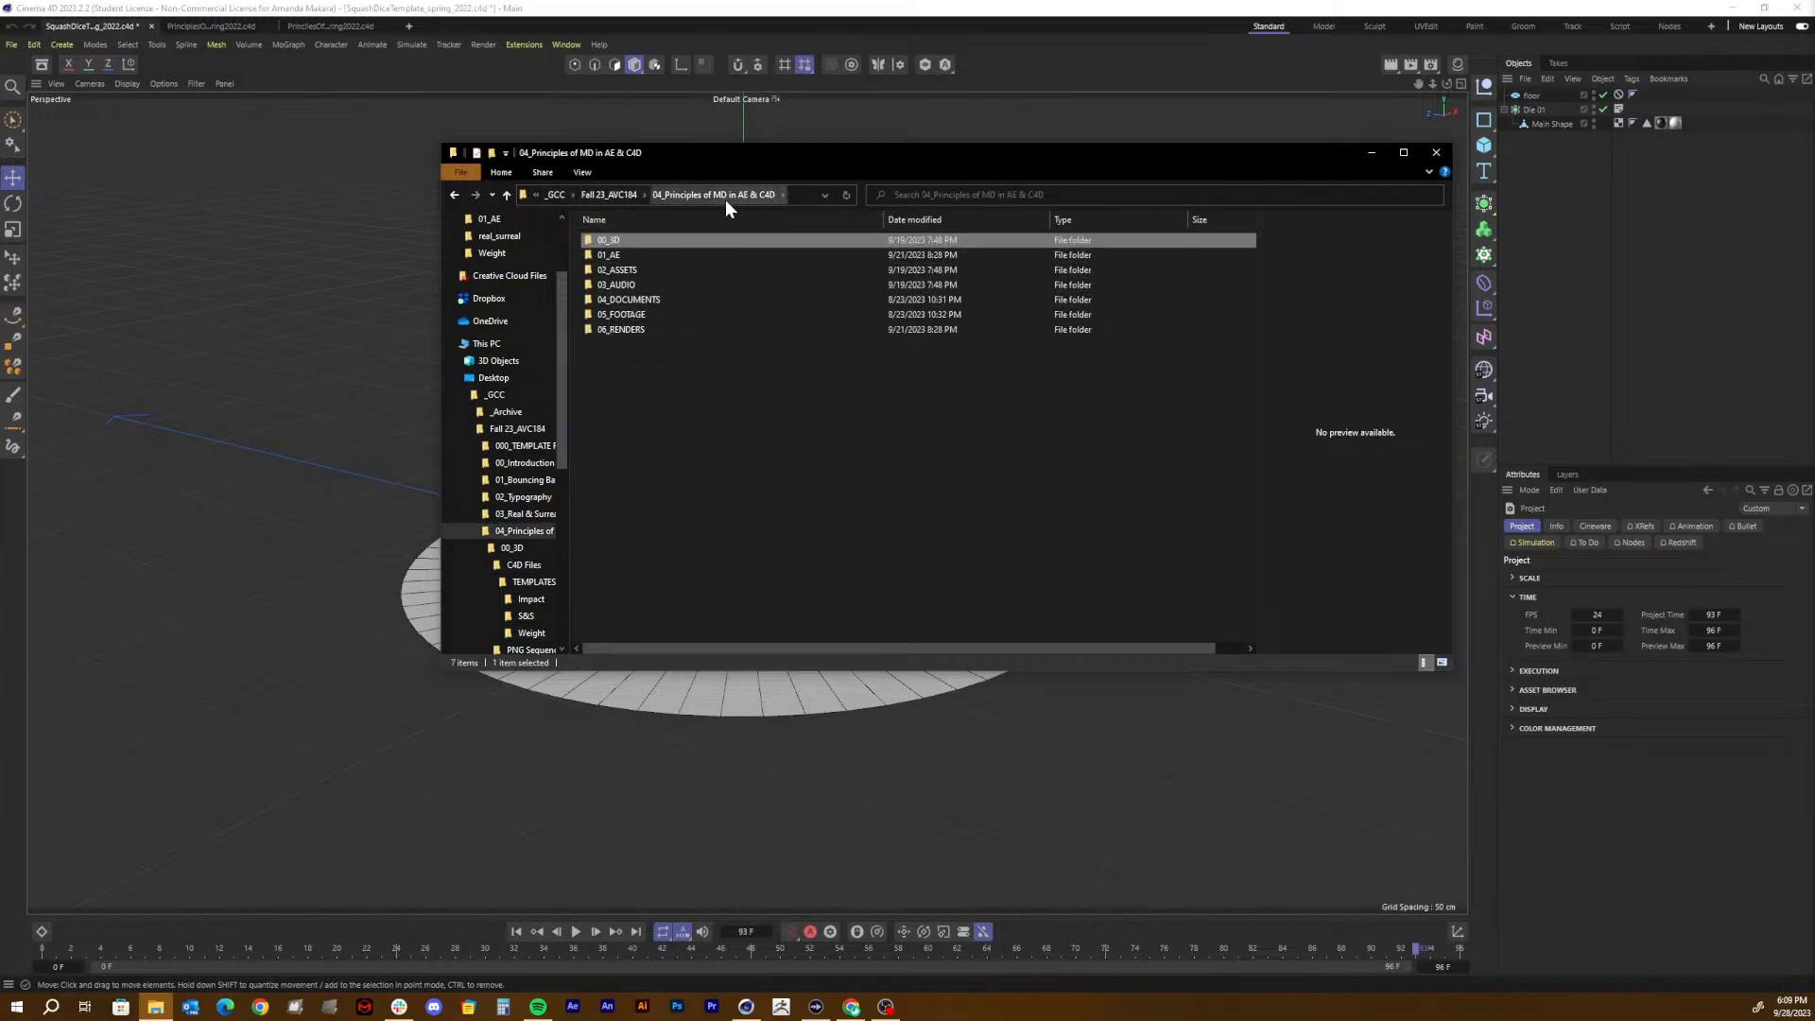
pyautogui.doubleClick(603, 242)
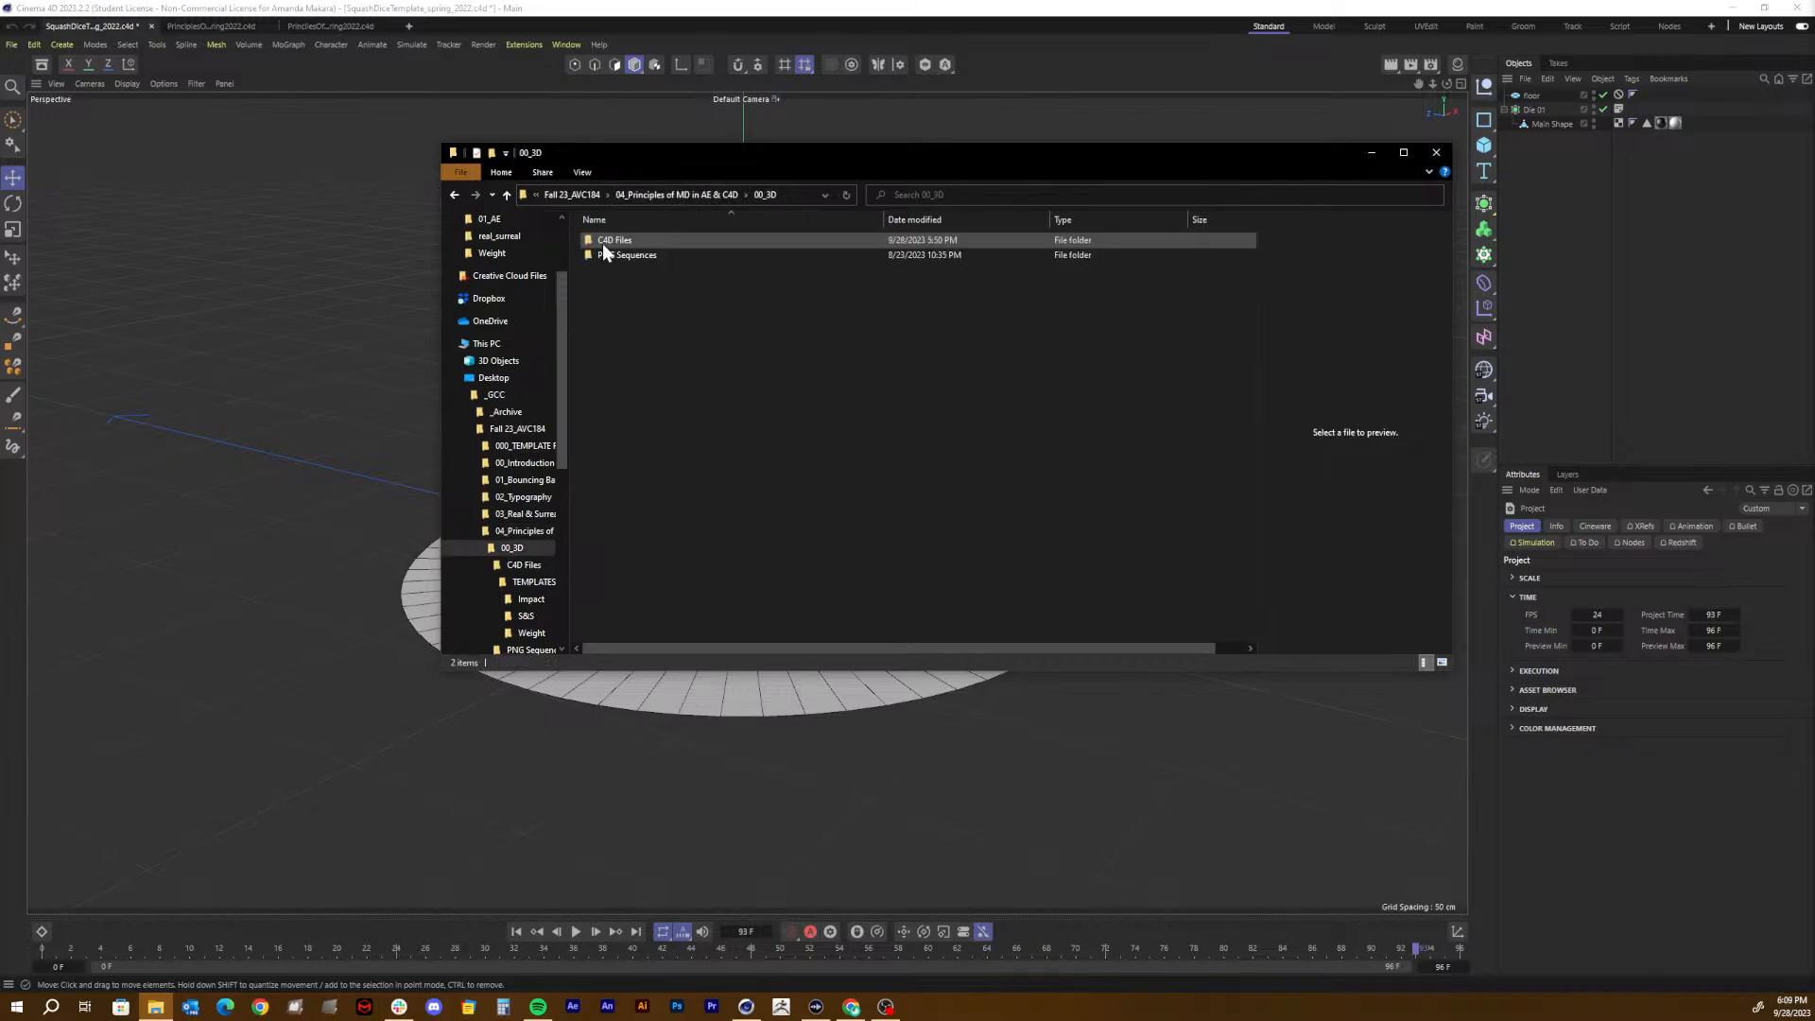
pyautogui.doubleClick(603, 242)
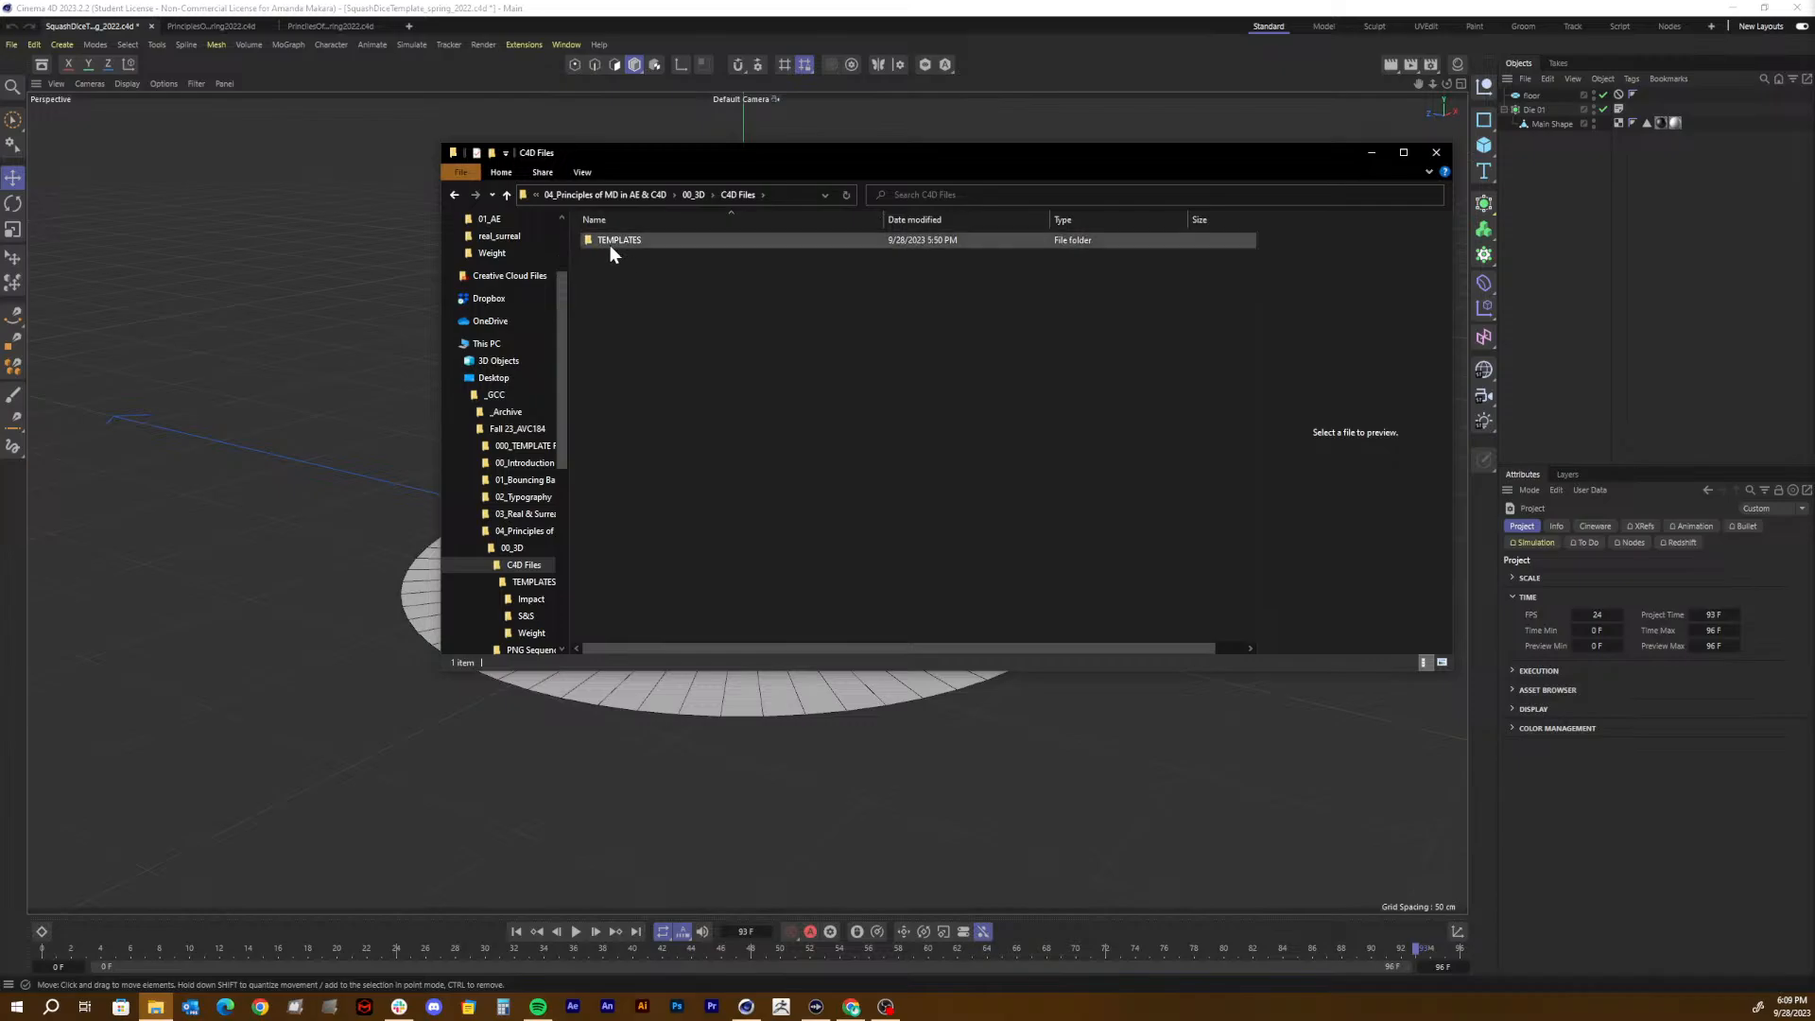
pyautogui.doubleClick(610, 243)
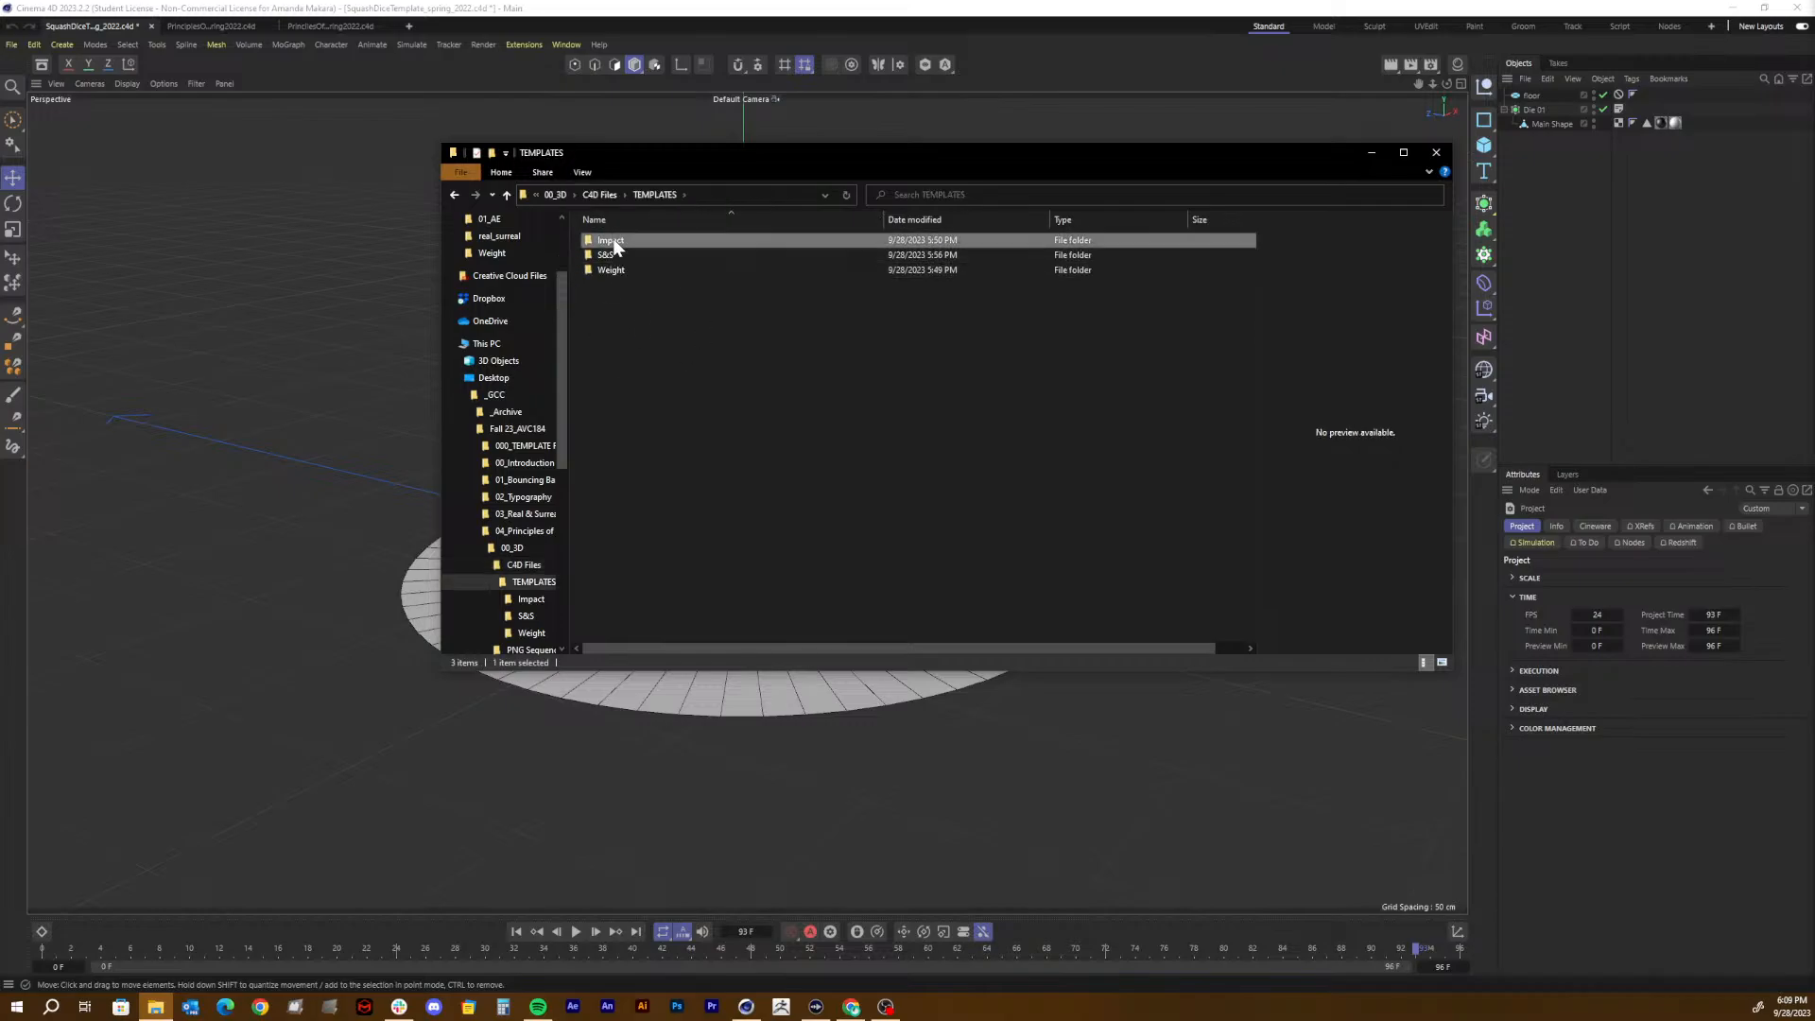
pyautogui.doubleClick(613, 239)
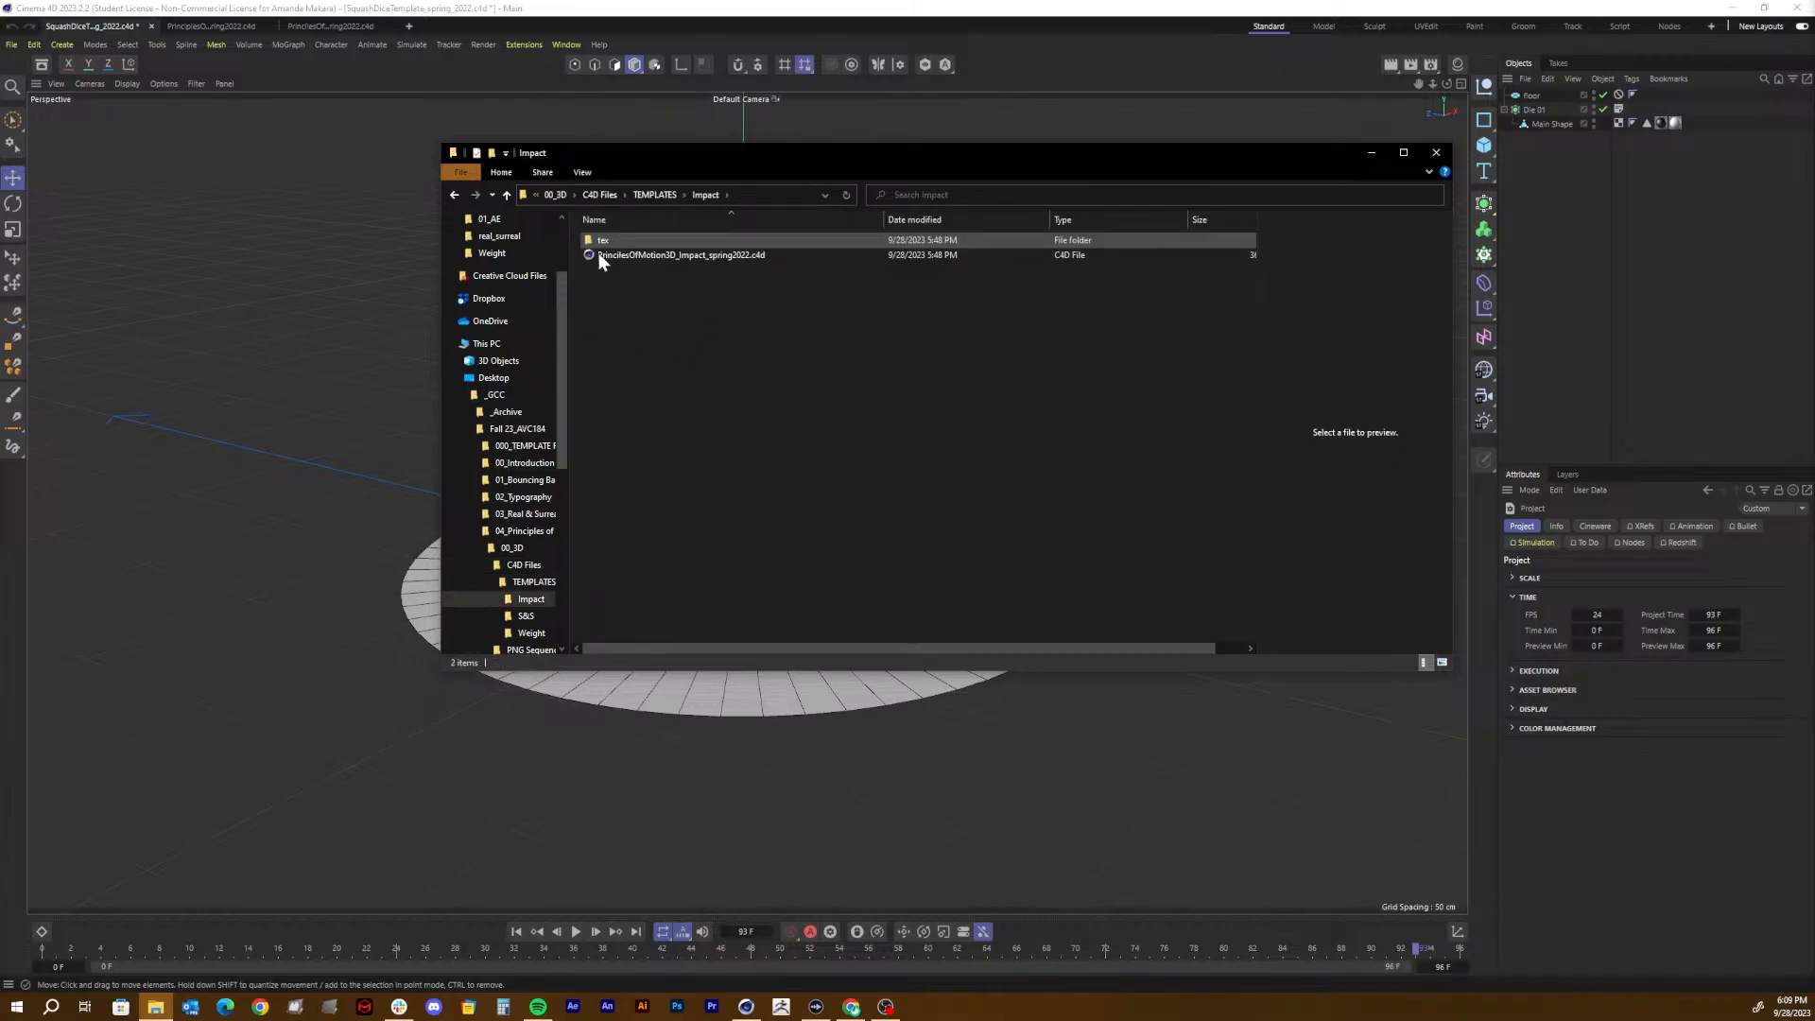
pyautogui.click(655, 195)
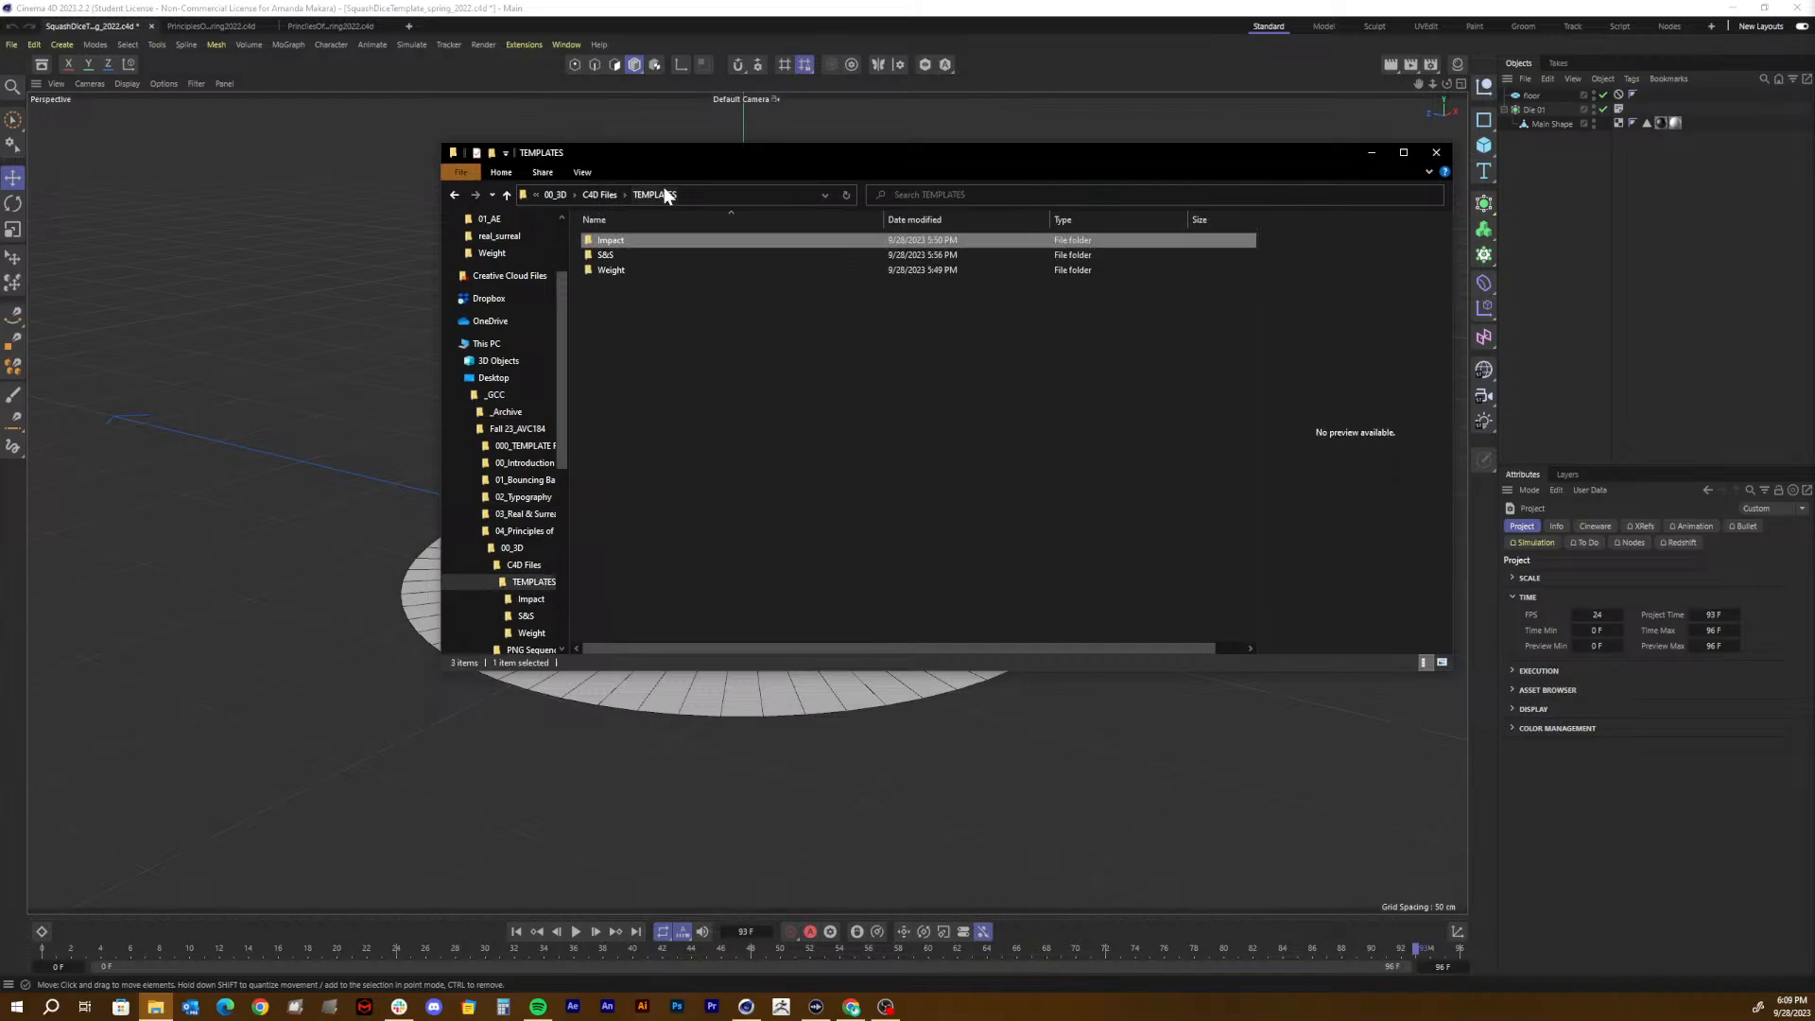
pyautogui.click(608, 196)
# Step: Switch to Cinema 4D and start saving the squash dice project as a new file in the C4D Files folder
pyautogui.click(681, 9)
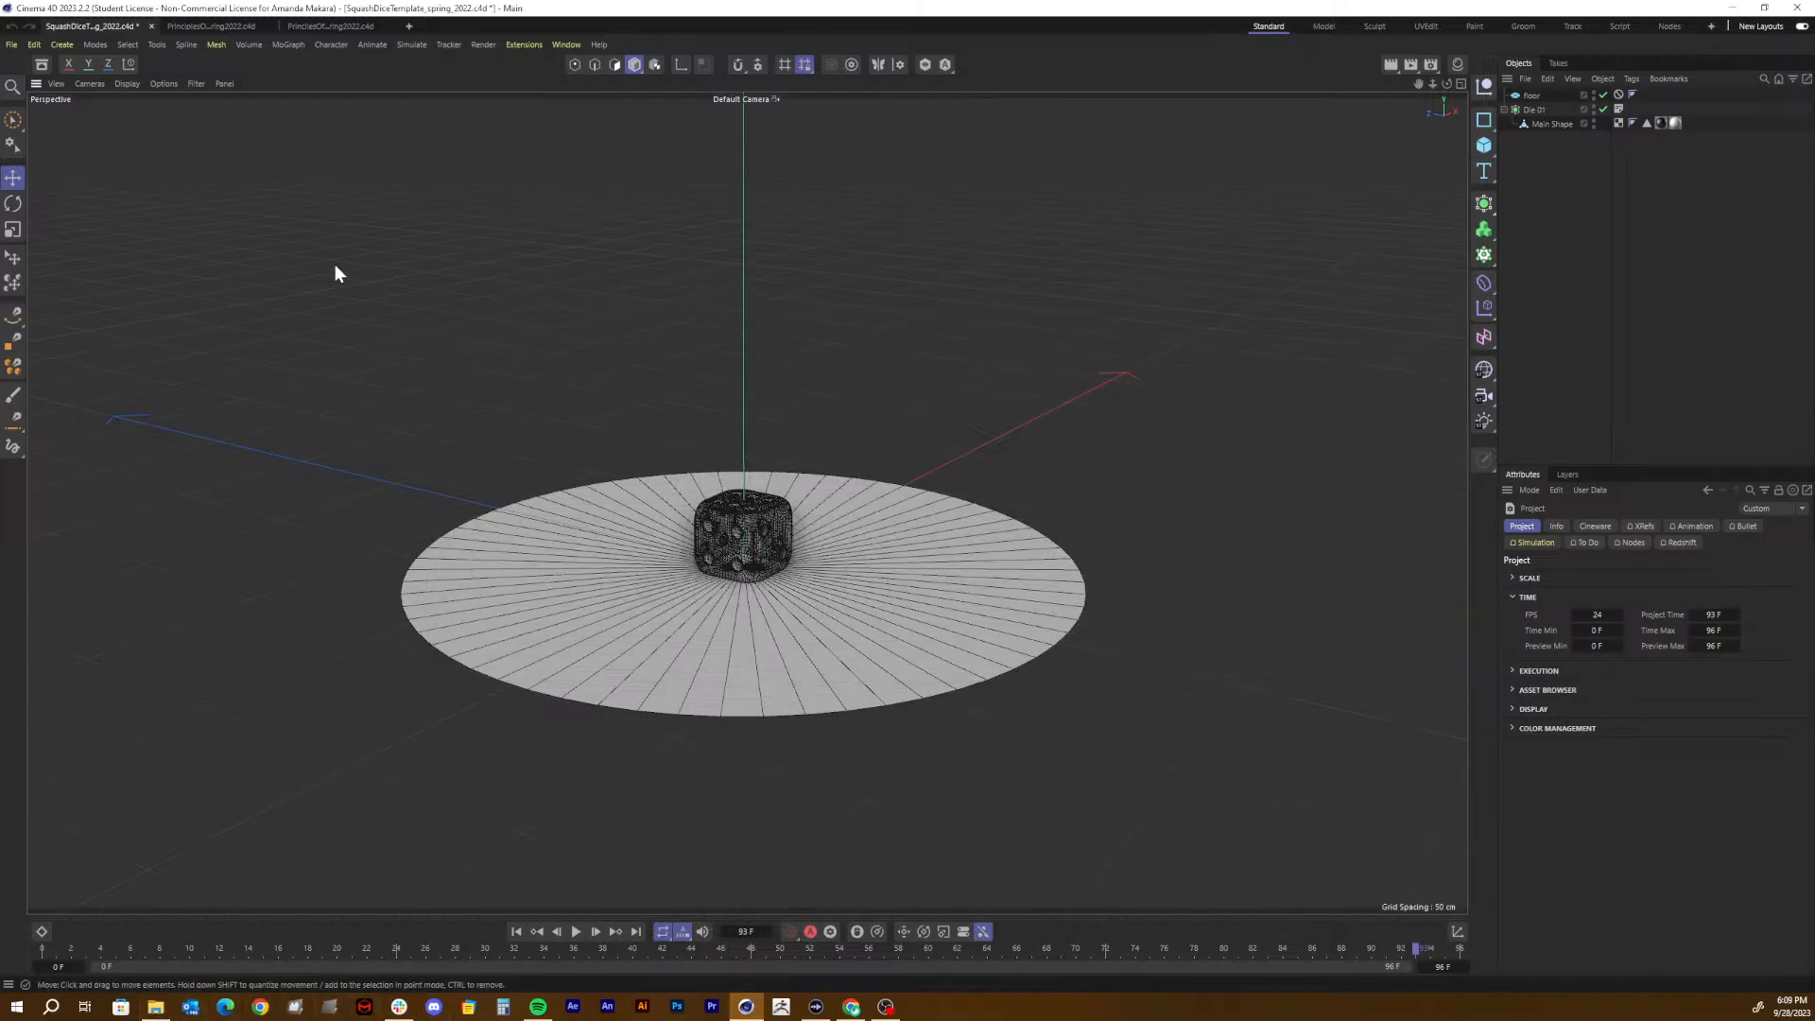
pyautogui.click(11, 45)
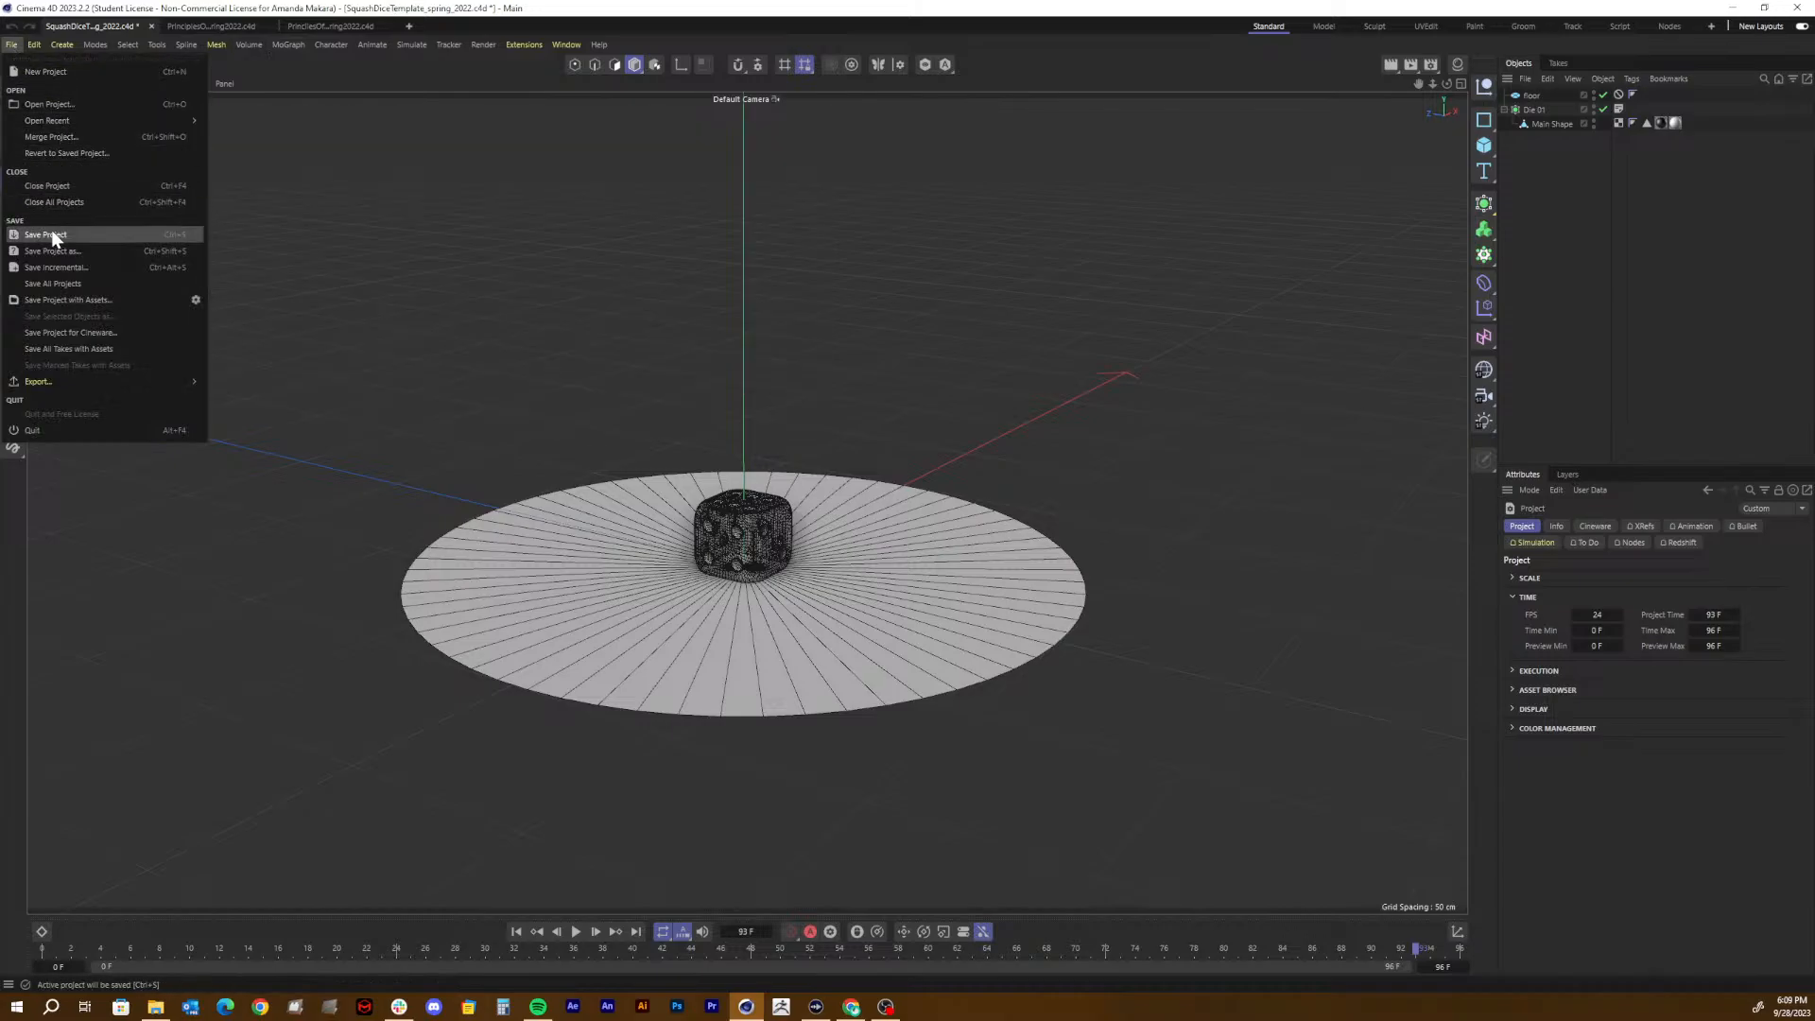
pyautogui.click(49, 250)
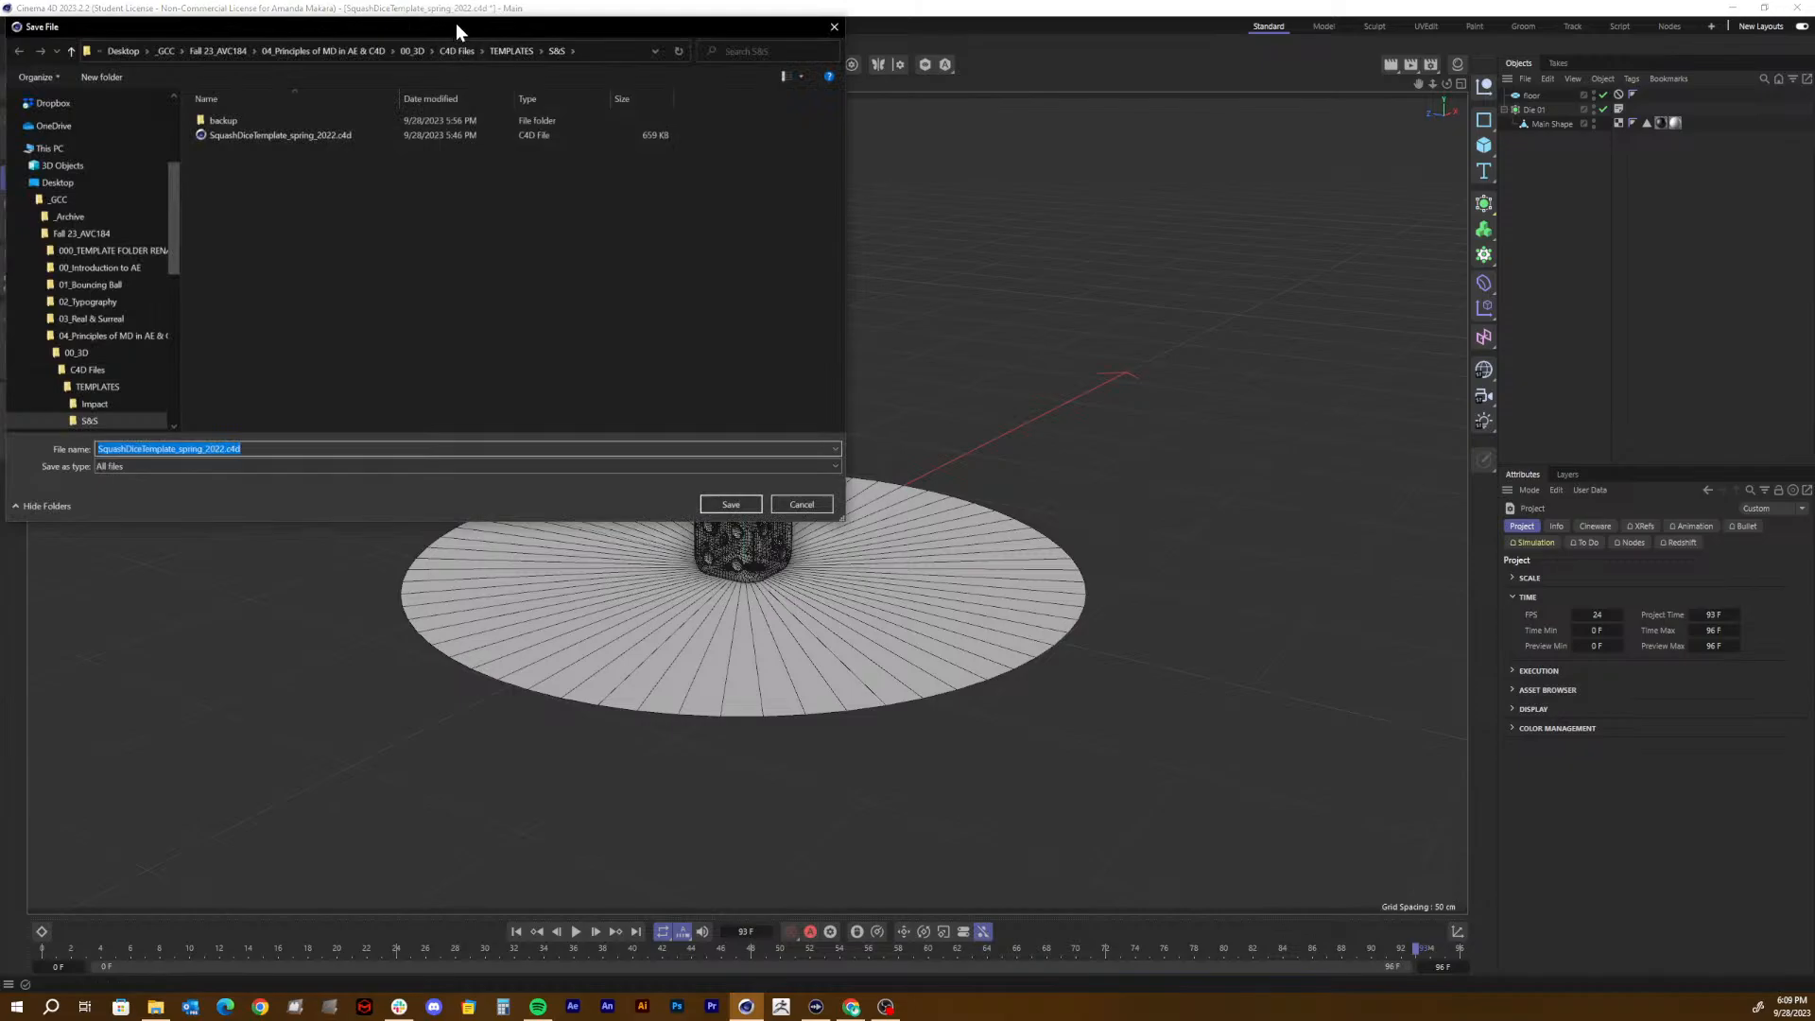
pyautogui.moveTo(458, 23); pyautogui.dragTo(848, 168)
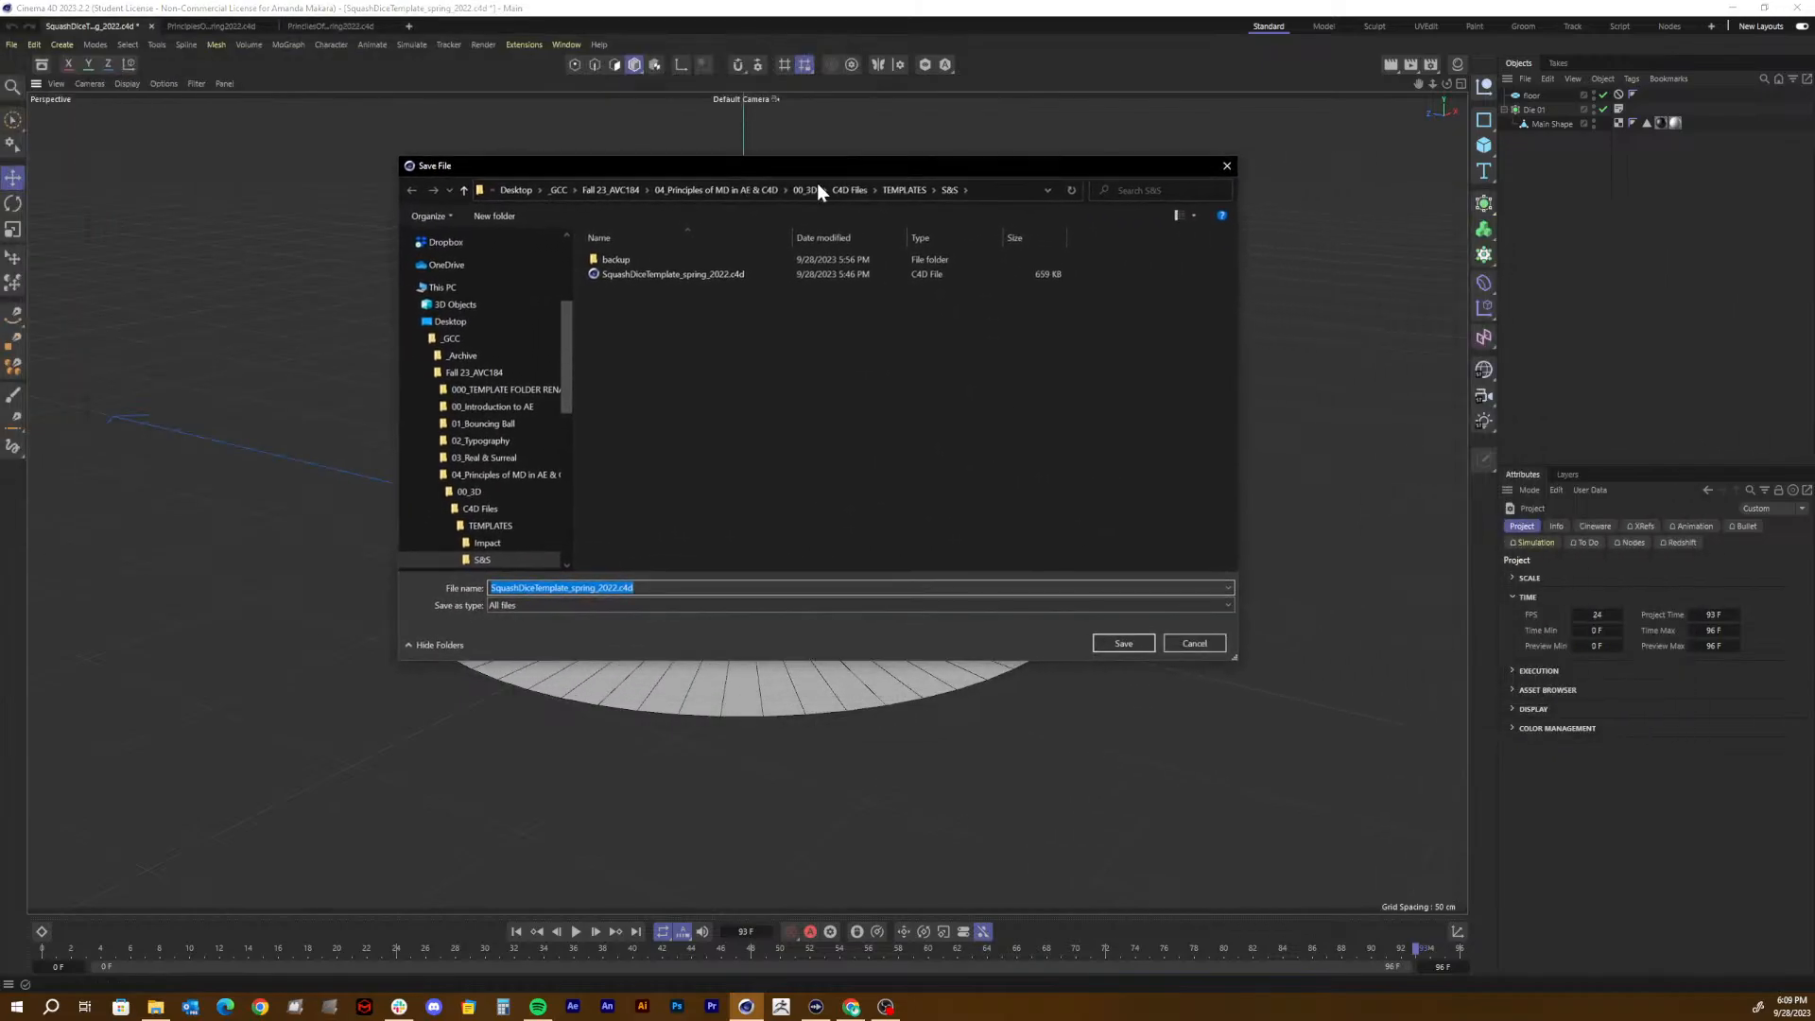
pyautogui.click(841, 189)
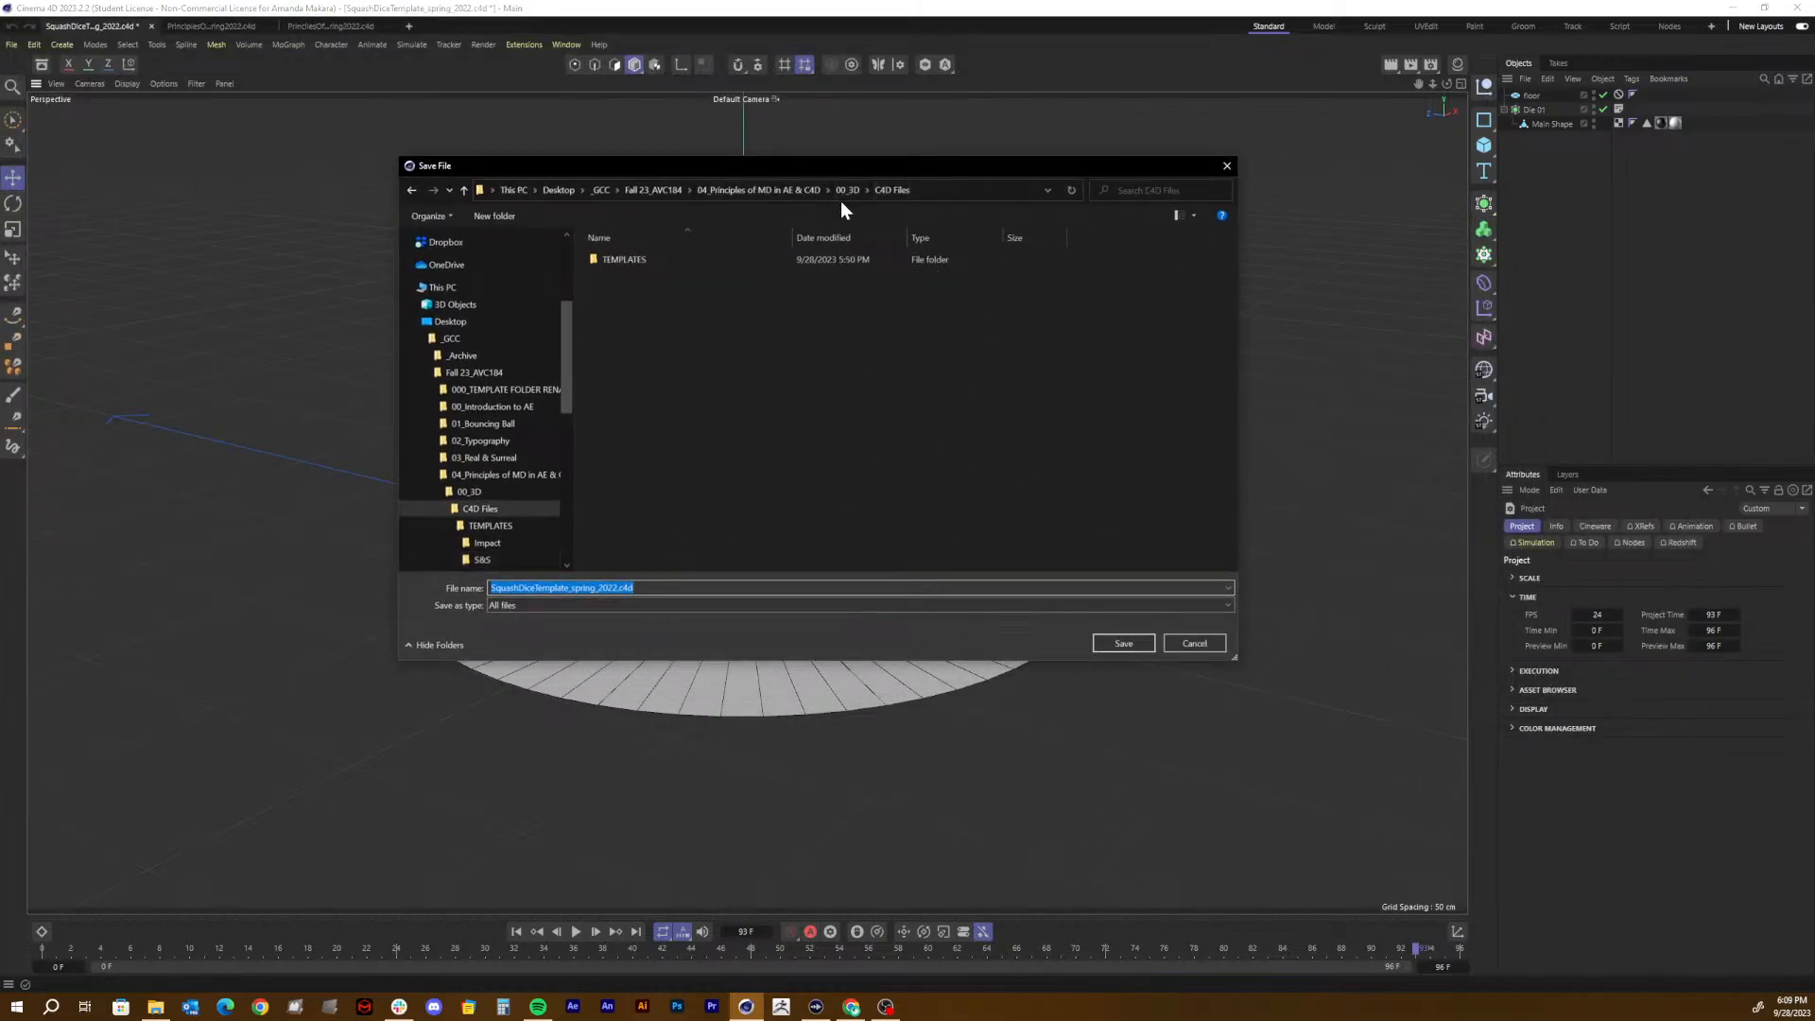
# Step: Name the project copy with the author's last name followed by "_Squash and Stretch 2023.c4d" and save it
pyautogui.click(491, 588)
pyautogui.write('Makara_')
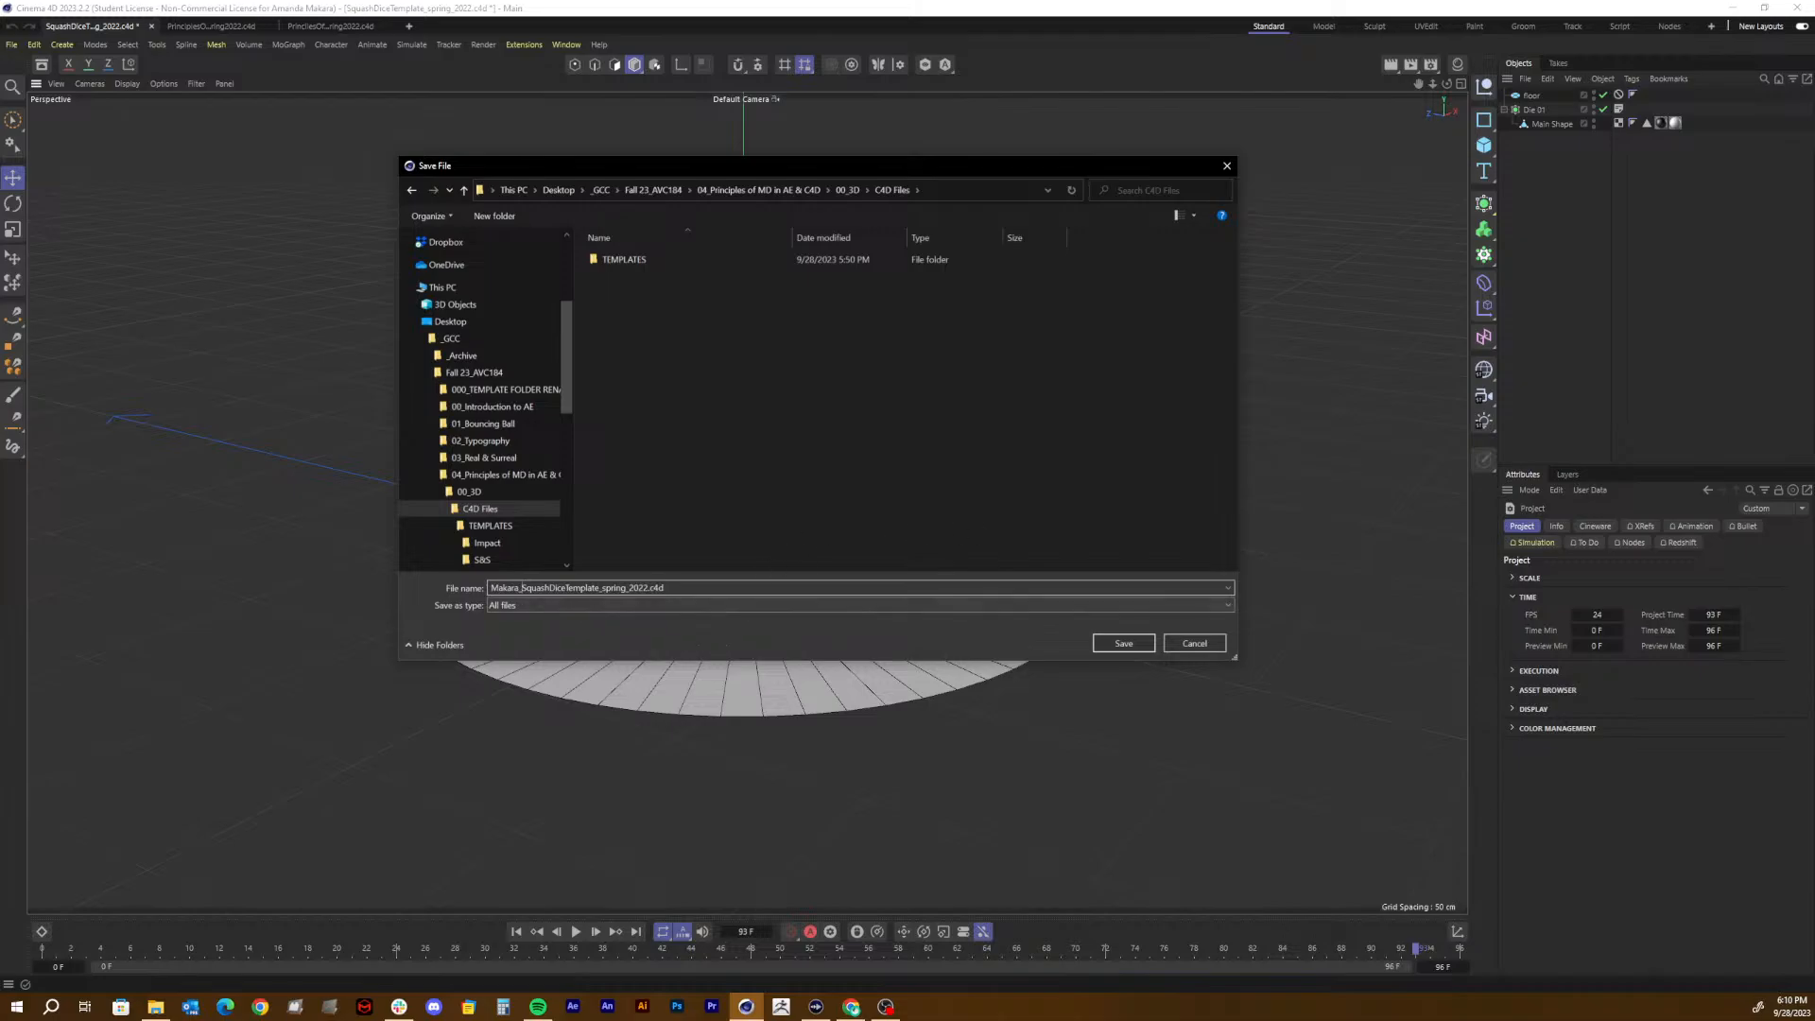
pyautogui.moveTo(549, 588); pyautogui.dragTo(599, 588)
pyautogui.press('BackSpace')
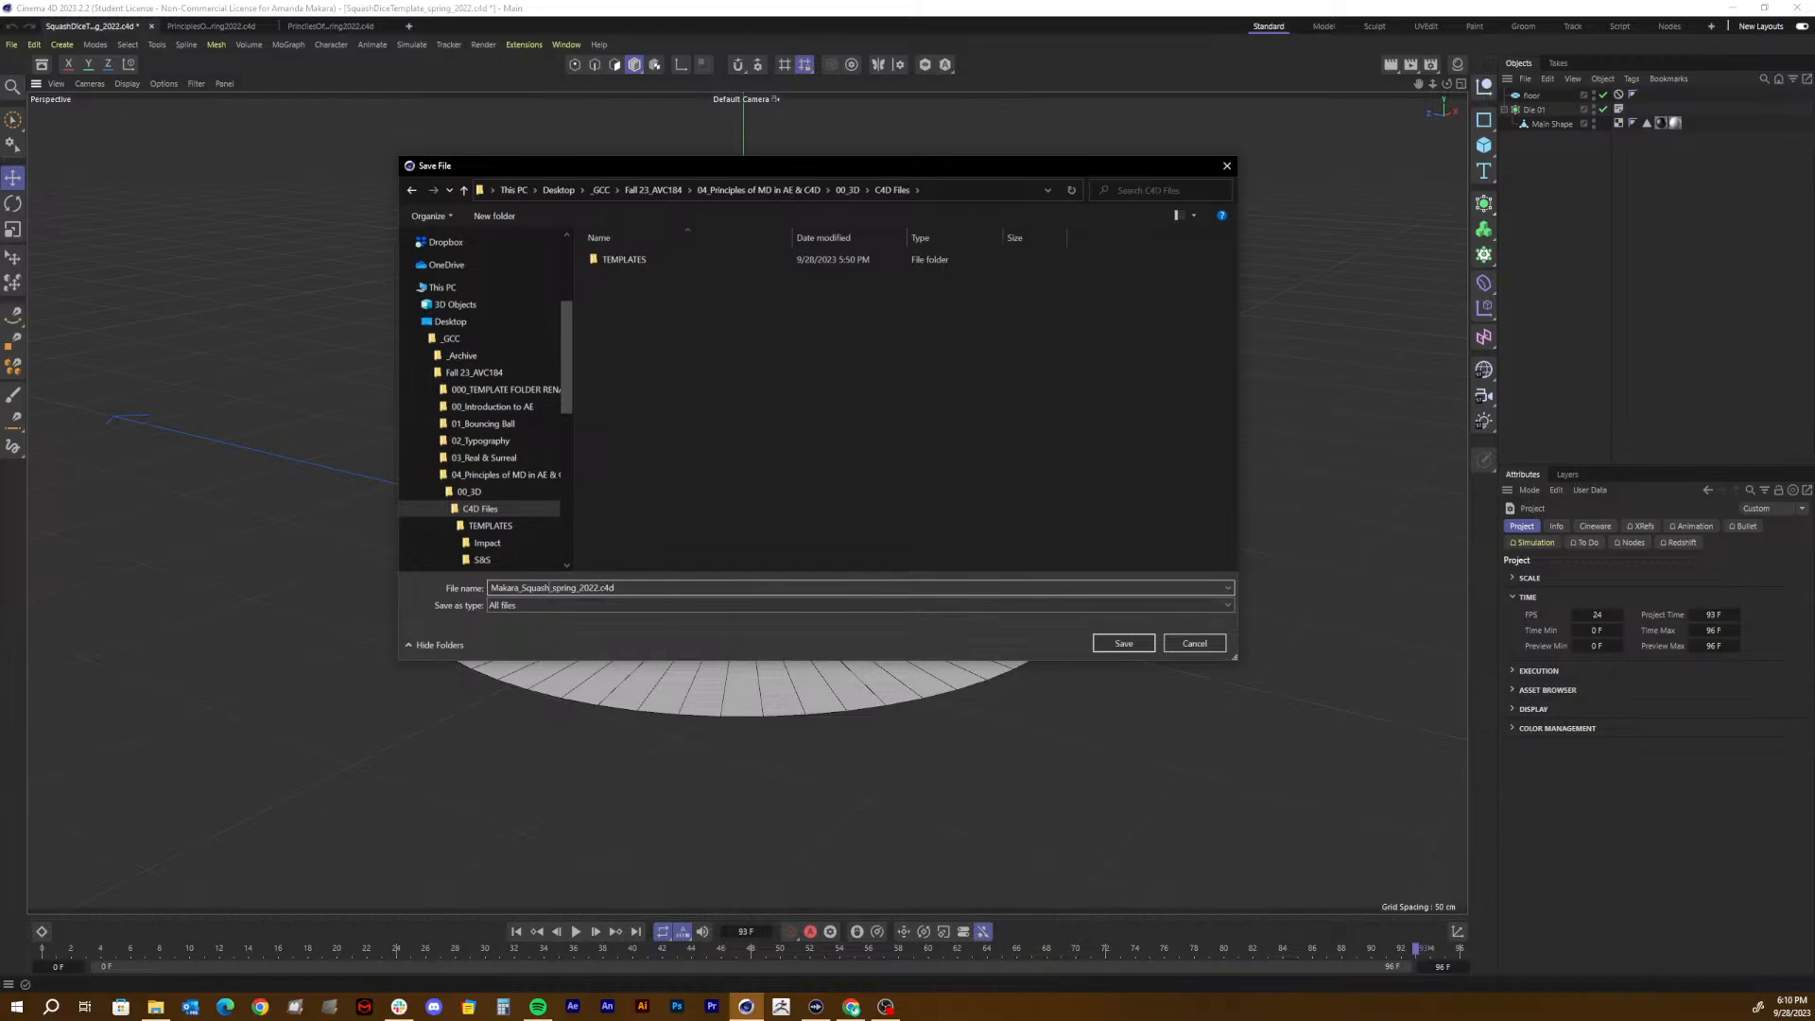
pyautogui.write('and st')
pyautogui.press('BackSpace')
pyautogui.press('BackSpace')
pyautogui.write('Stretch')
pyautogui.moveTo(599, 587); pyautogui.dragTo(640, 587)
pyautogui.press('BackSpace')
pyautogui.press('BackSpace')
pyautogui.write('2023')
pyautogui.click(1125, 642)
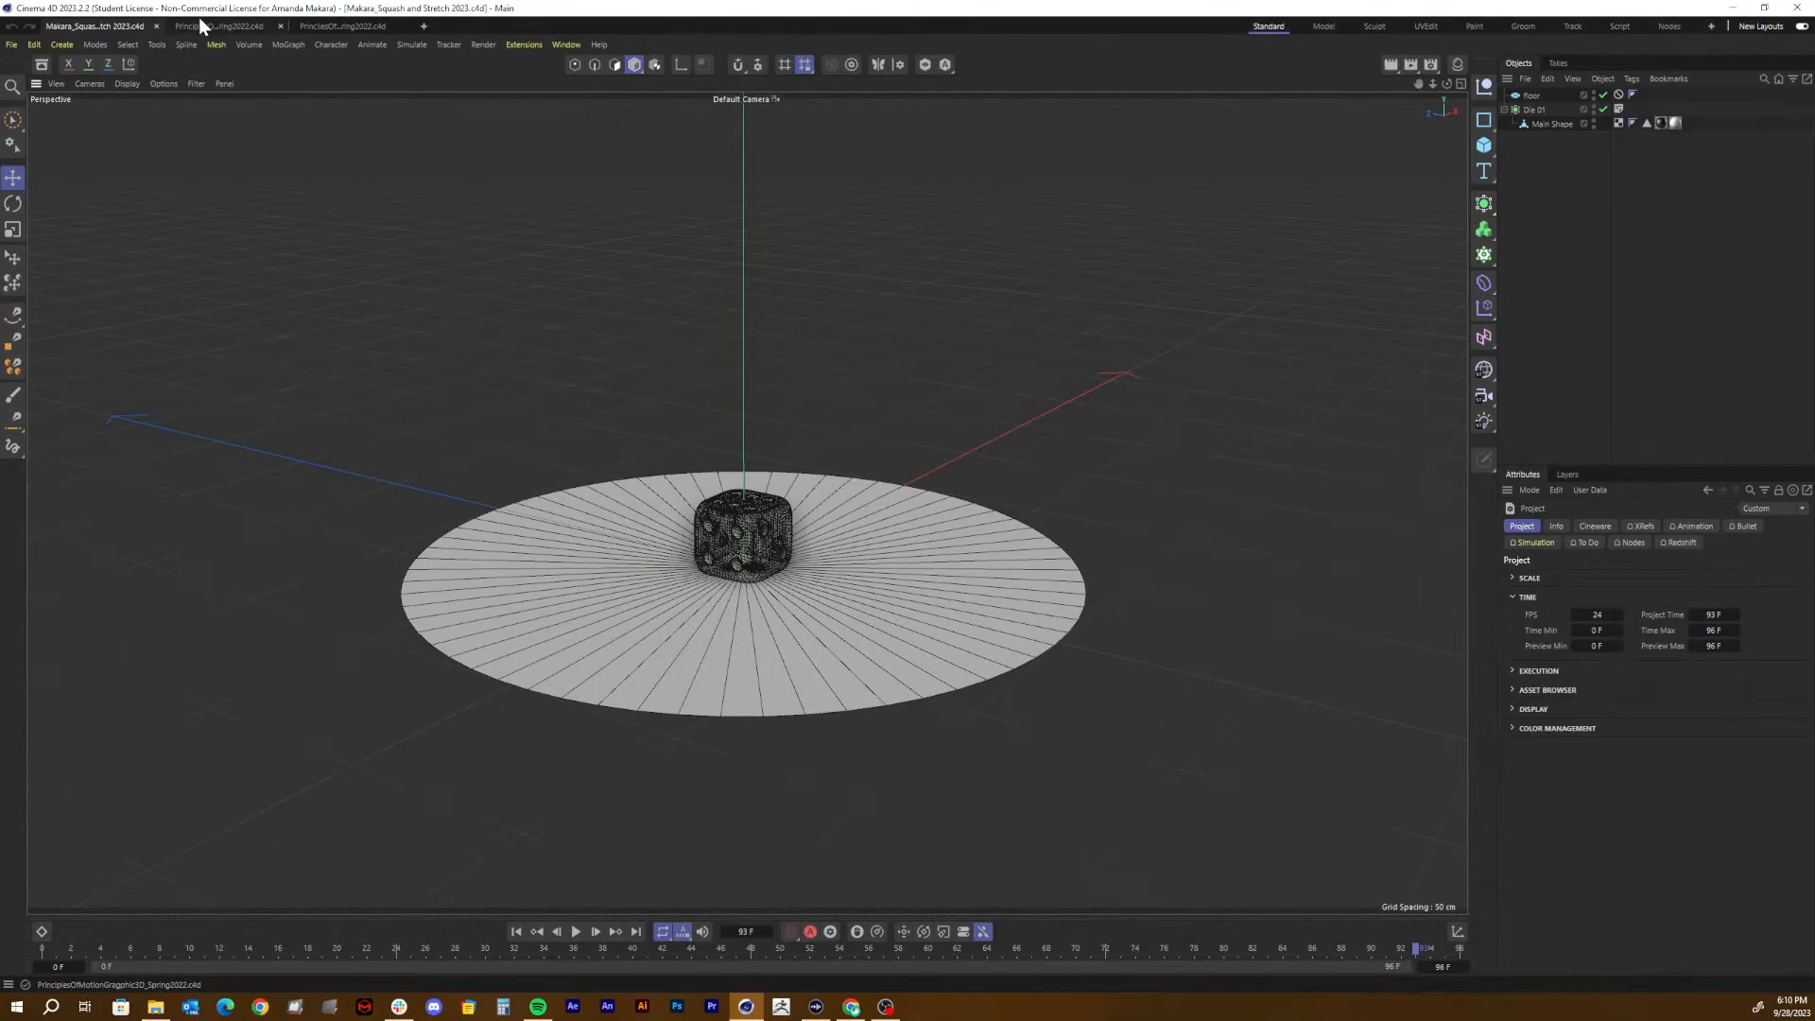
# Step: Save the weight project as a copy in the C4D Files folder, named with the author's last name followed by "_Weight 2023.c4d"
pyautogui.click(203, 21)
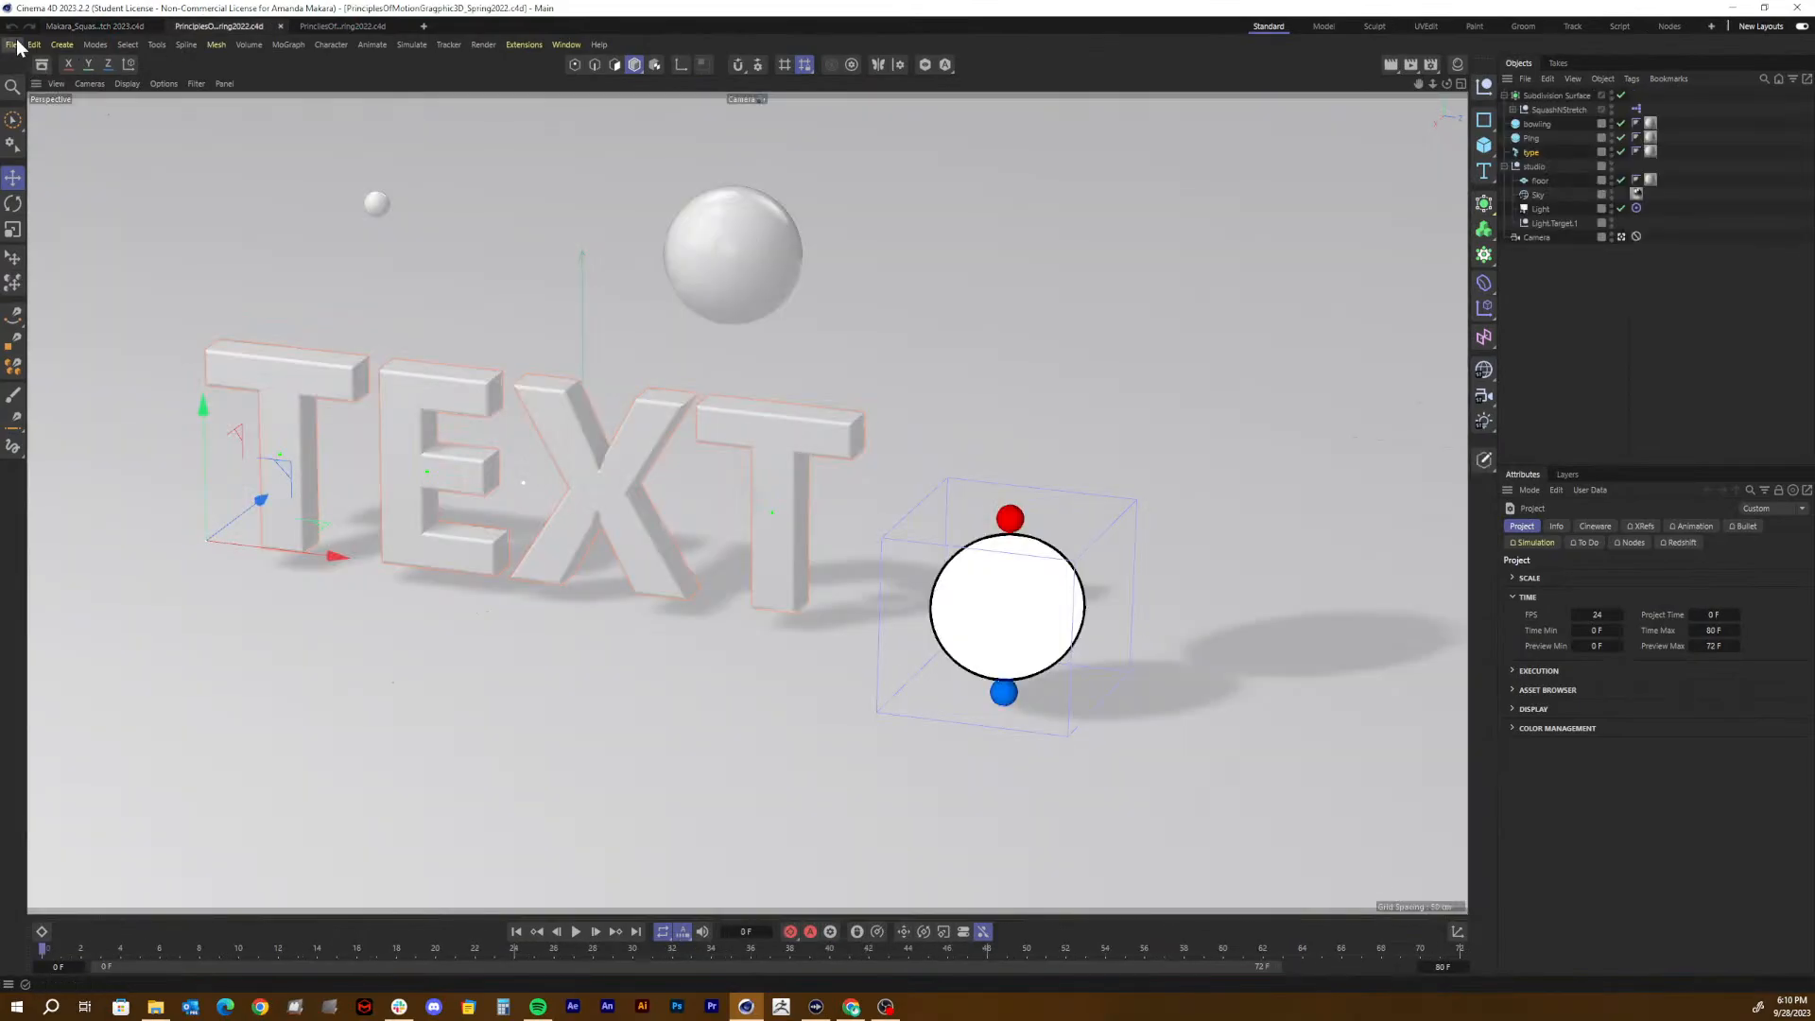
pyautogui.click(17, 43)
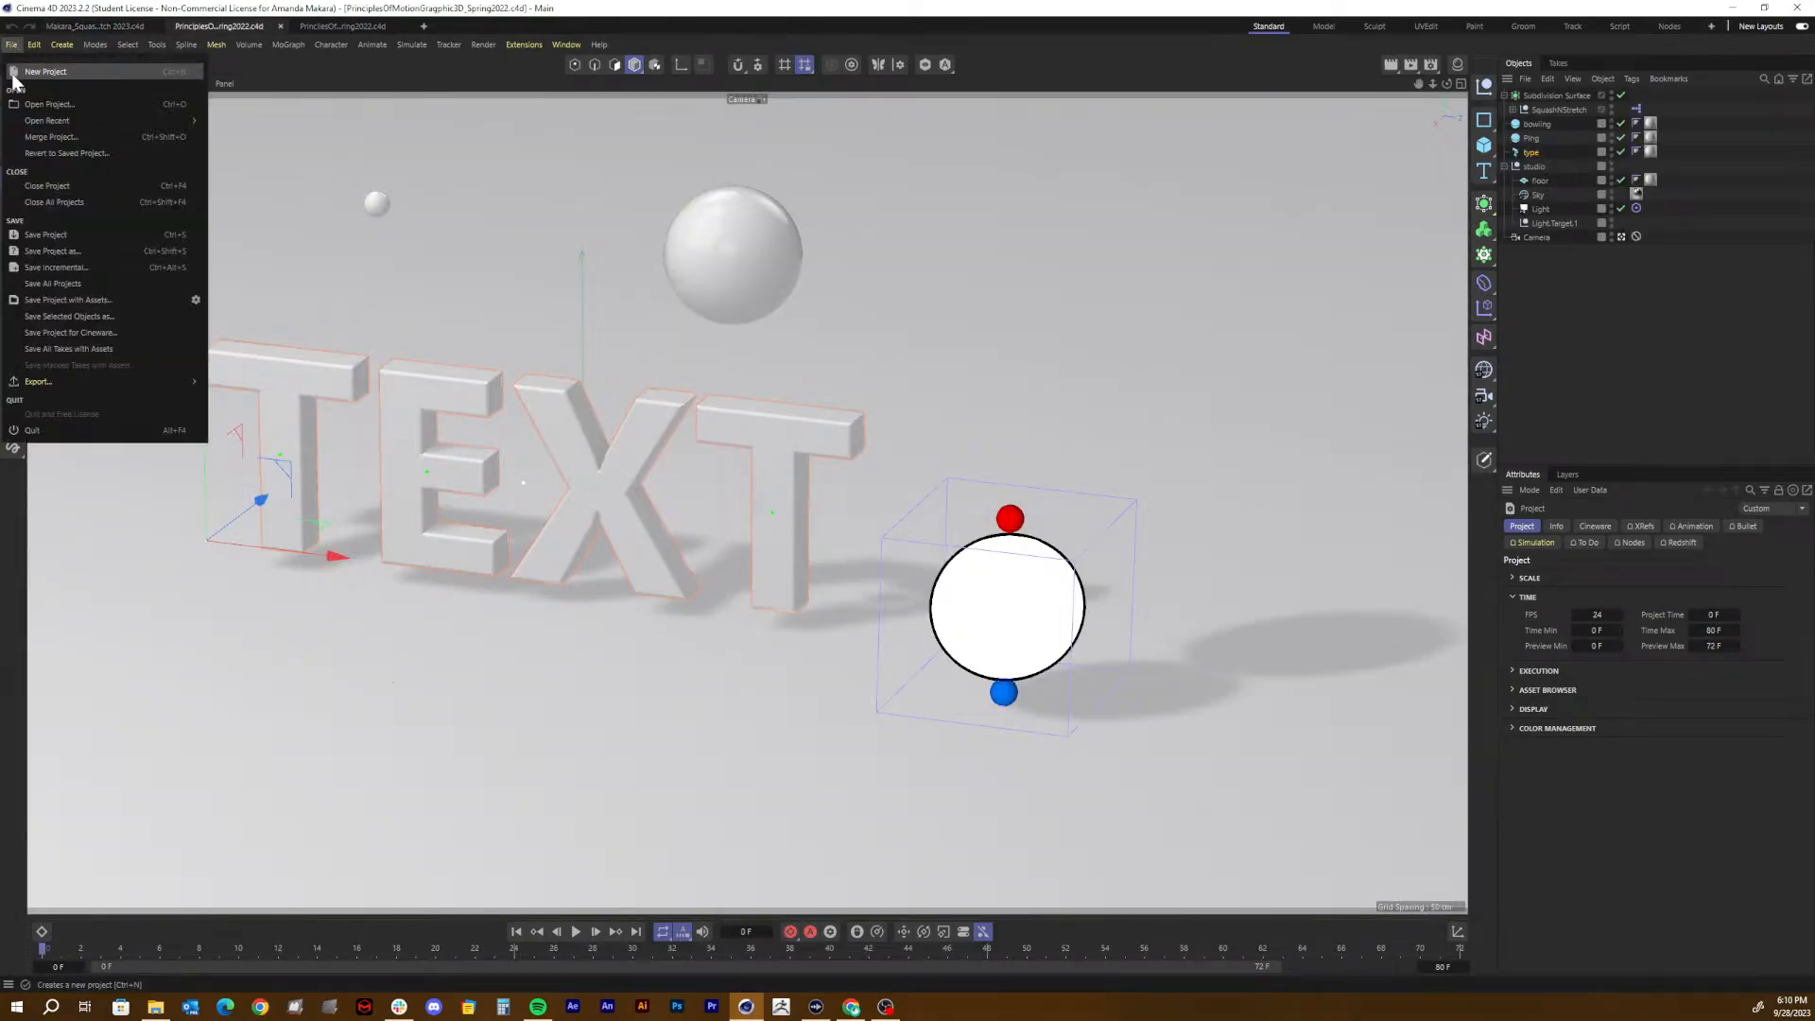
pyautogui.click(42, 251)
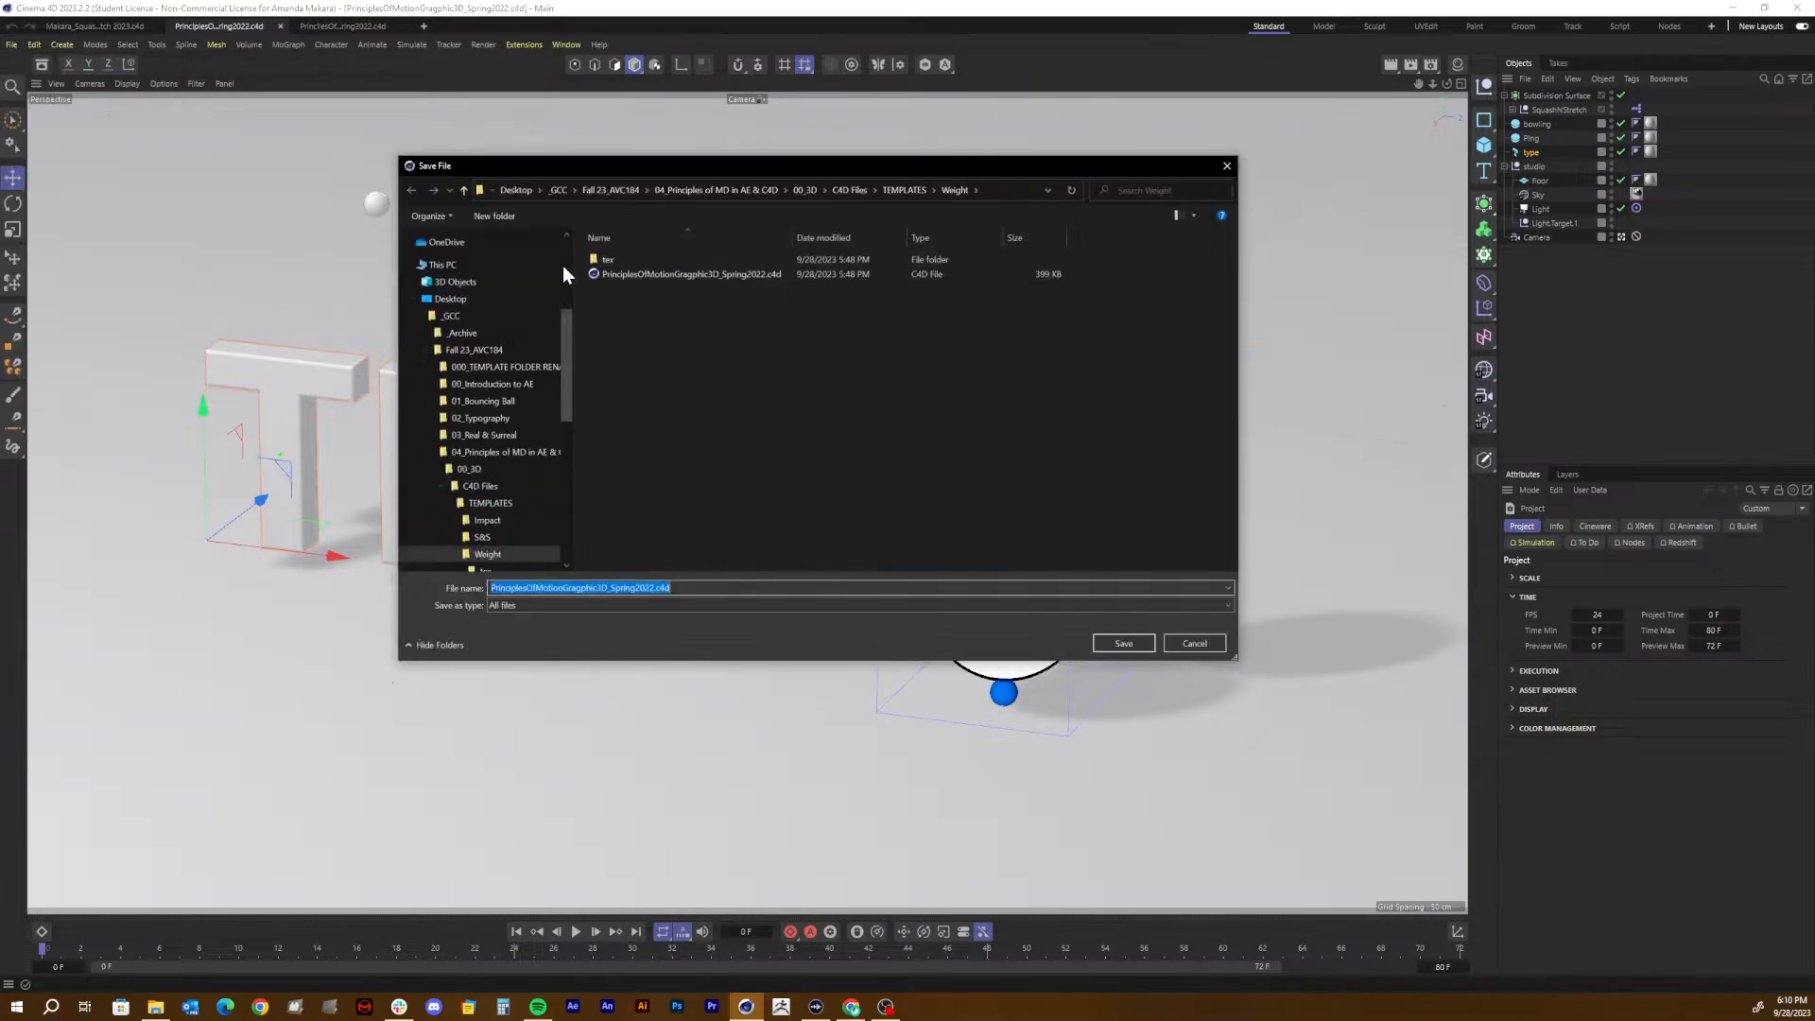
pyautogui.click(850, 190)
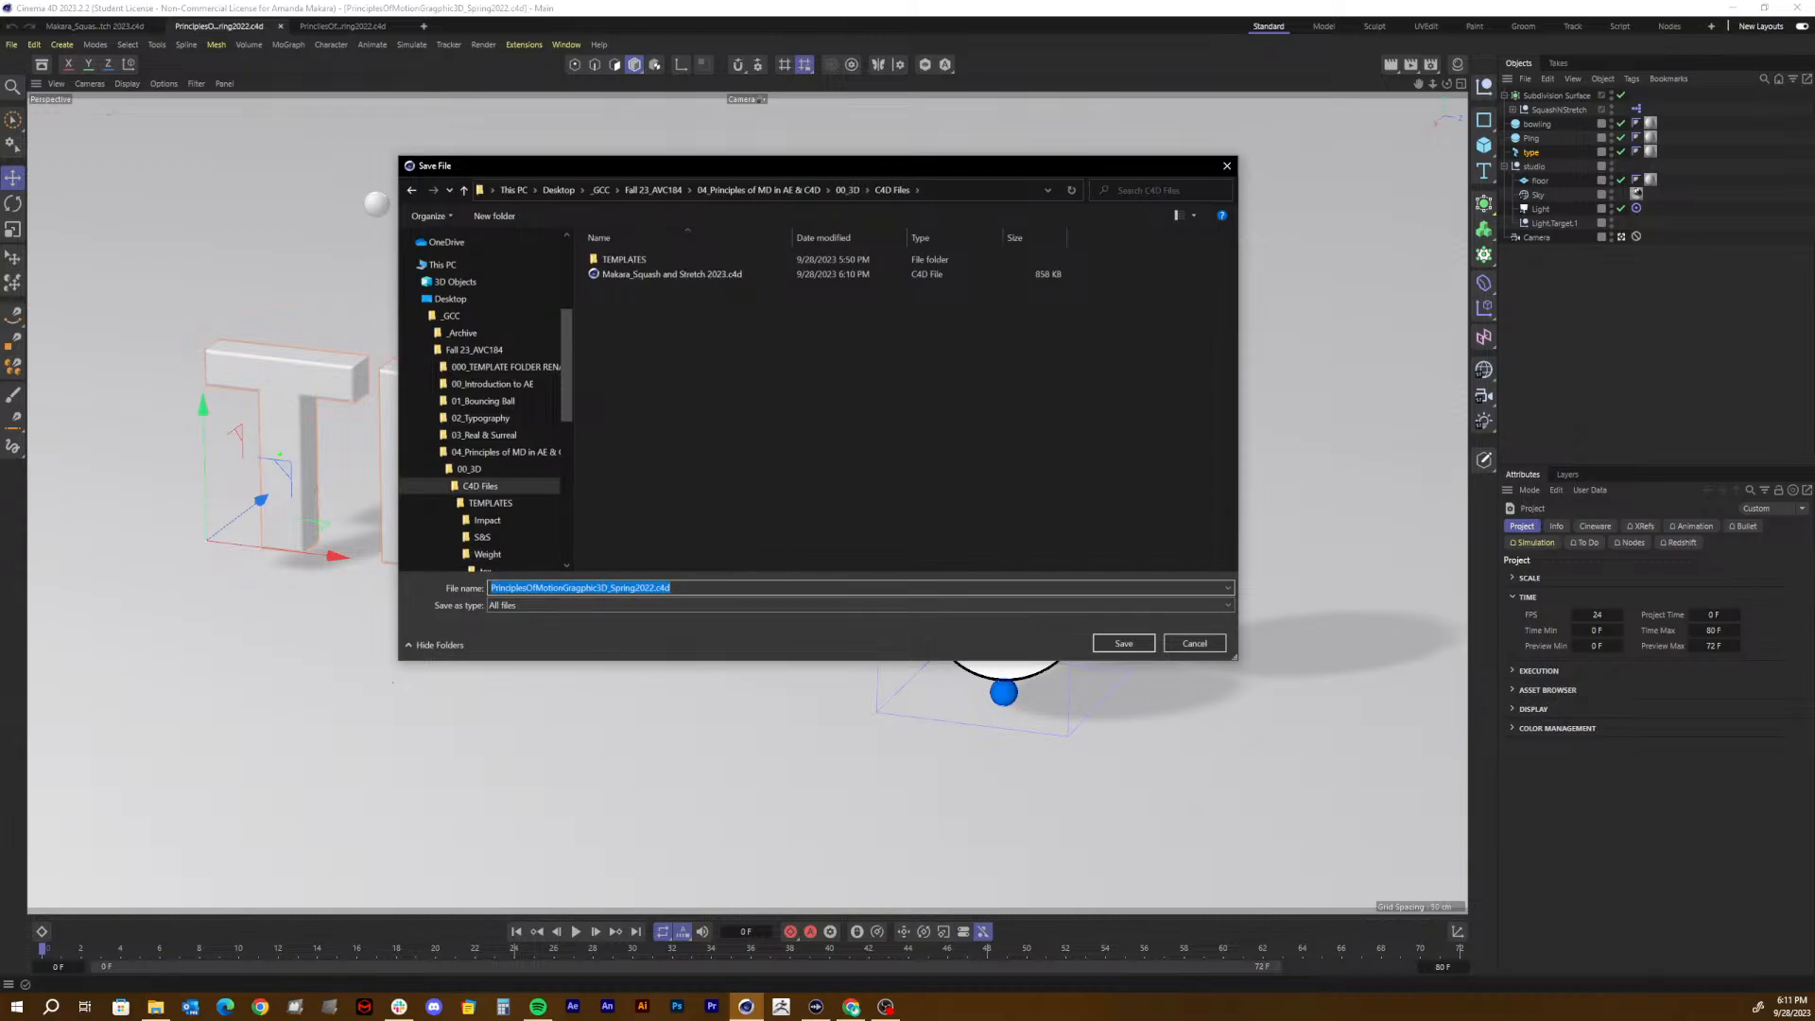
pyautogui.click(657, 588)
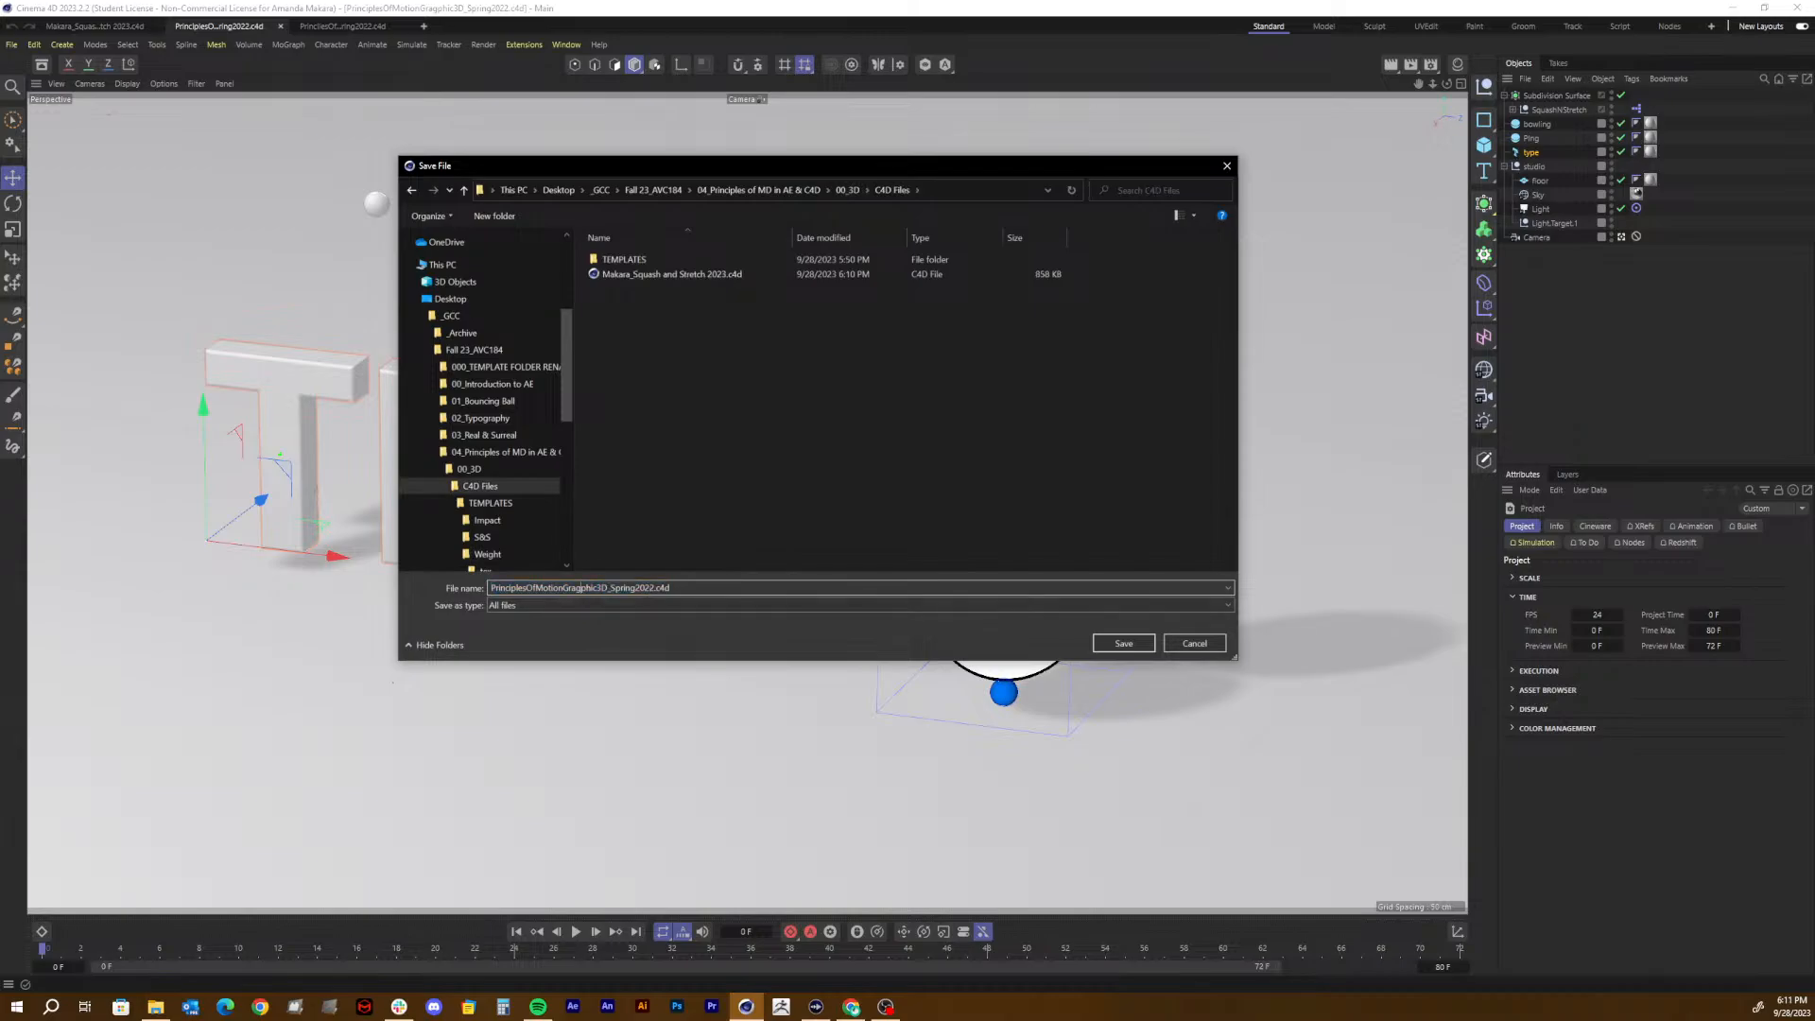
pyautogui.moveTo(655, 588); pyautogui.dragTo(446, 605)
pyautogui.write('Makara_Weight 2023')
pyautogui.click(1122, 643)
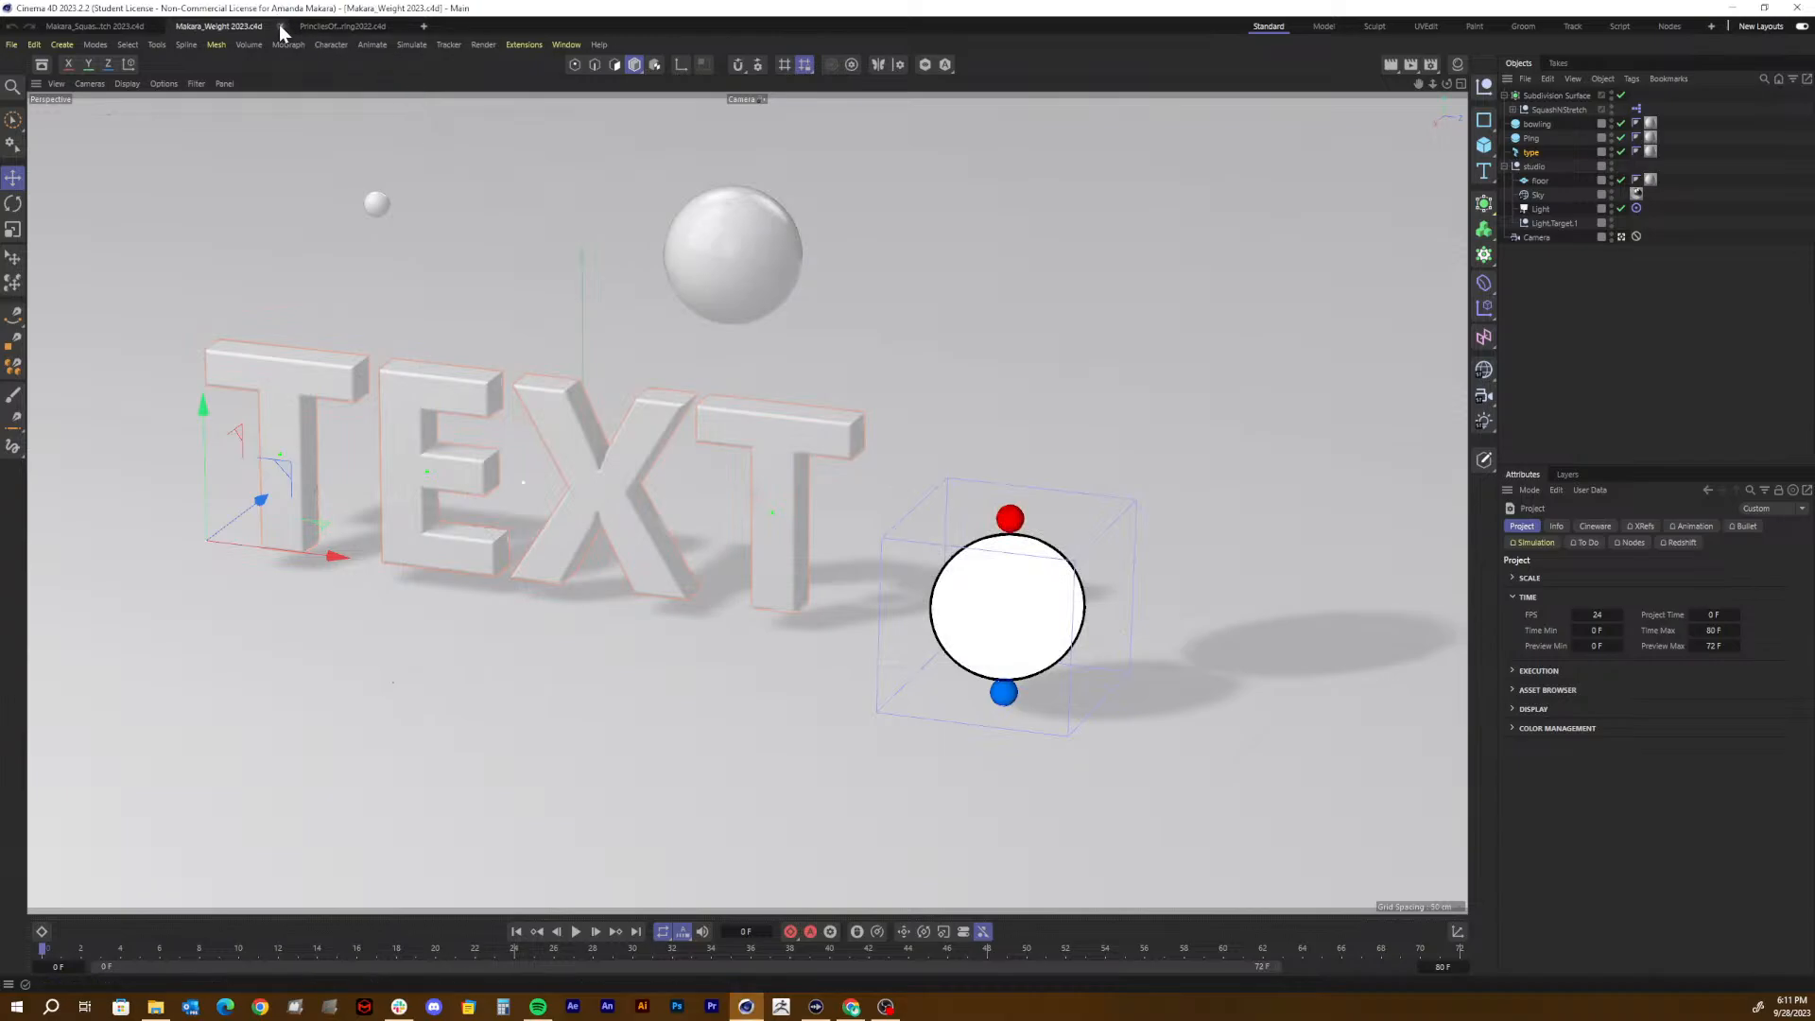
# Step: Save the impact project as a copy in the C4D Files folder, named with the author's last name followed by "_Impact 2023.c4d"
pyautogui.click(326, 27)
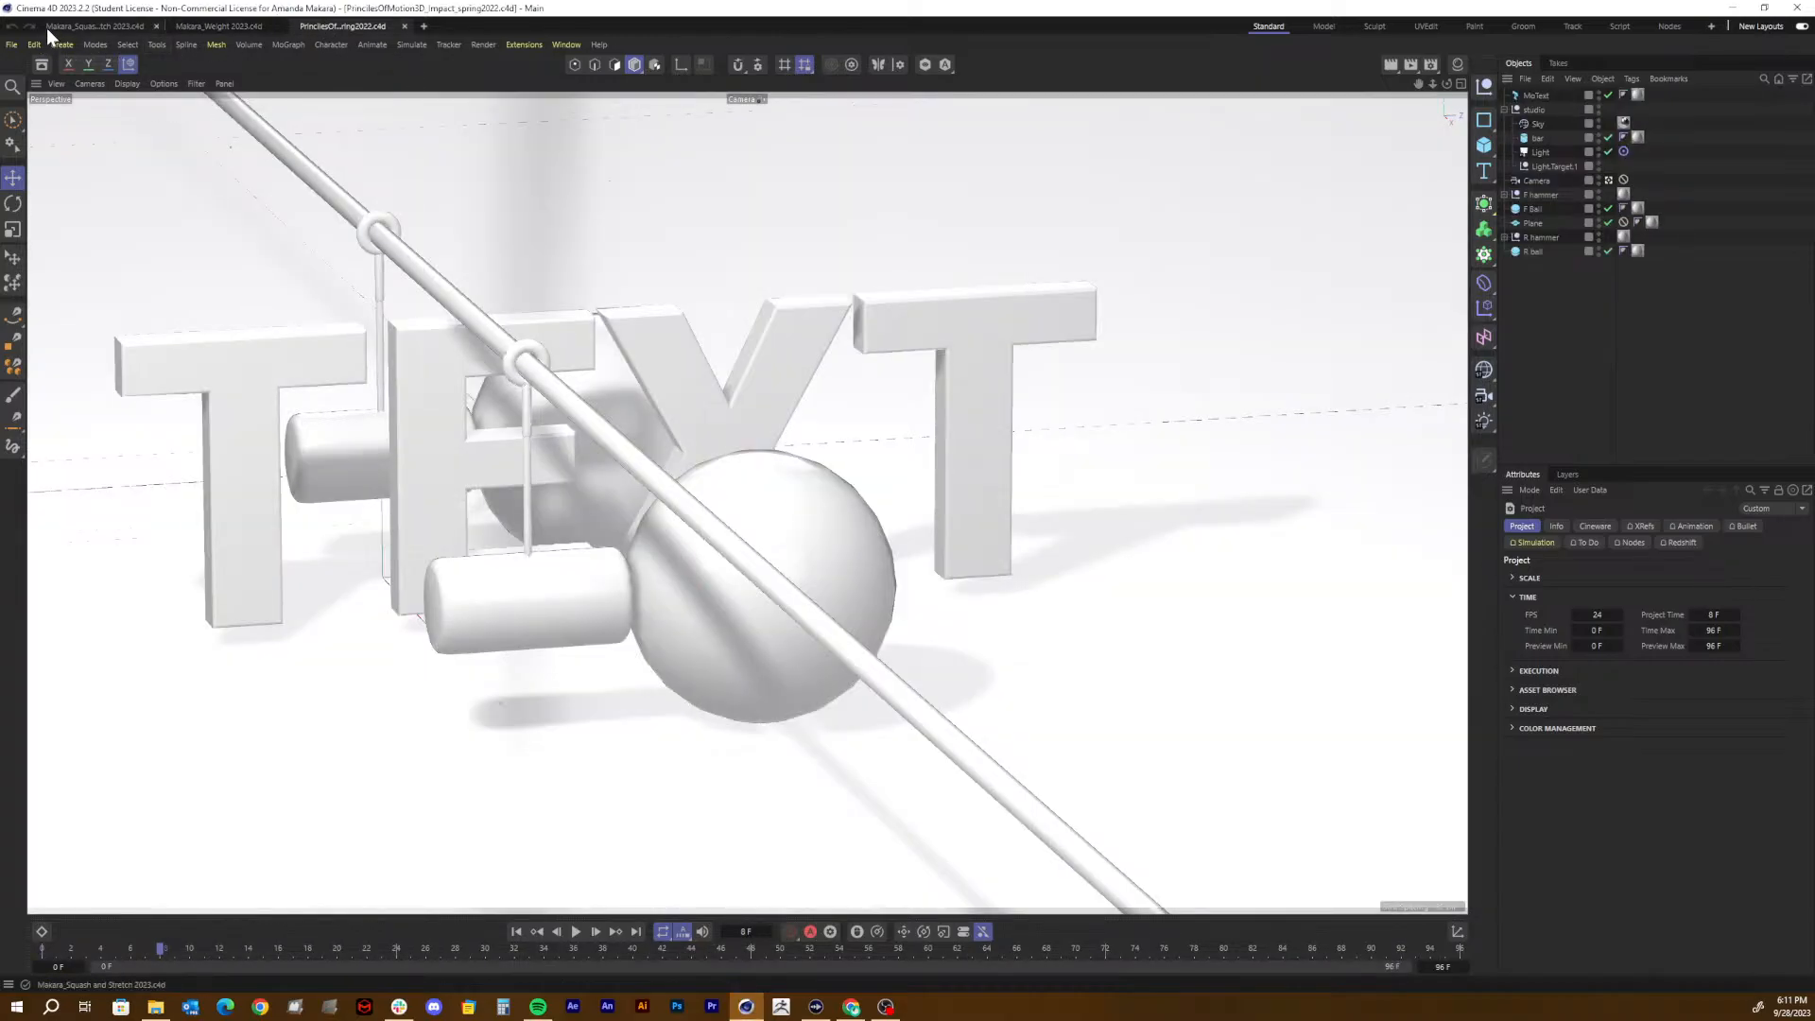
pyautogui.click(12, 45)
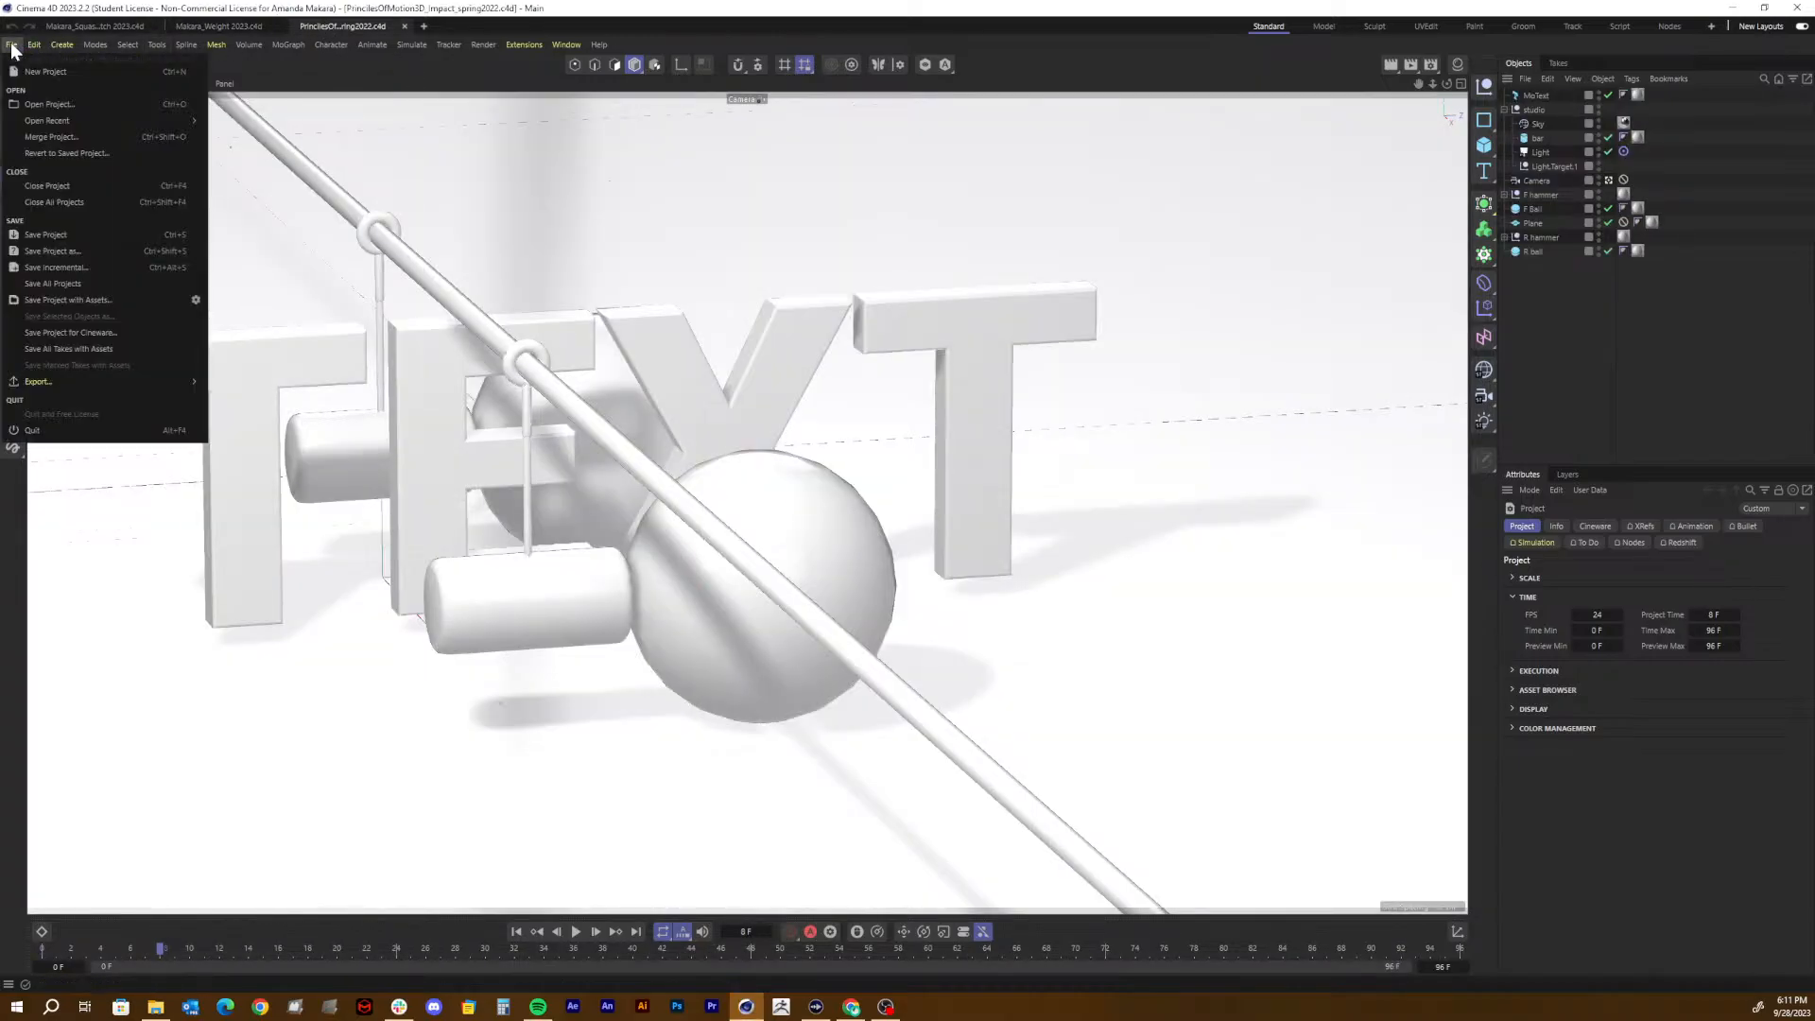
pyautogui.click(53, 251)
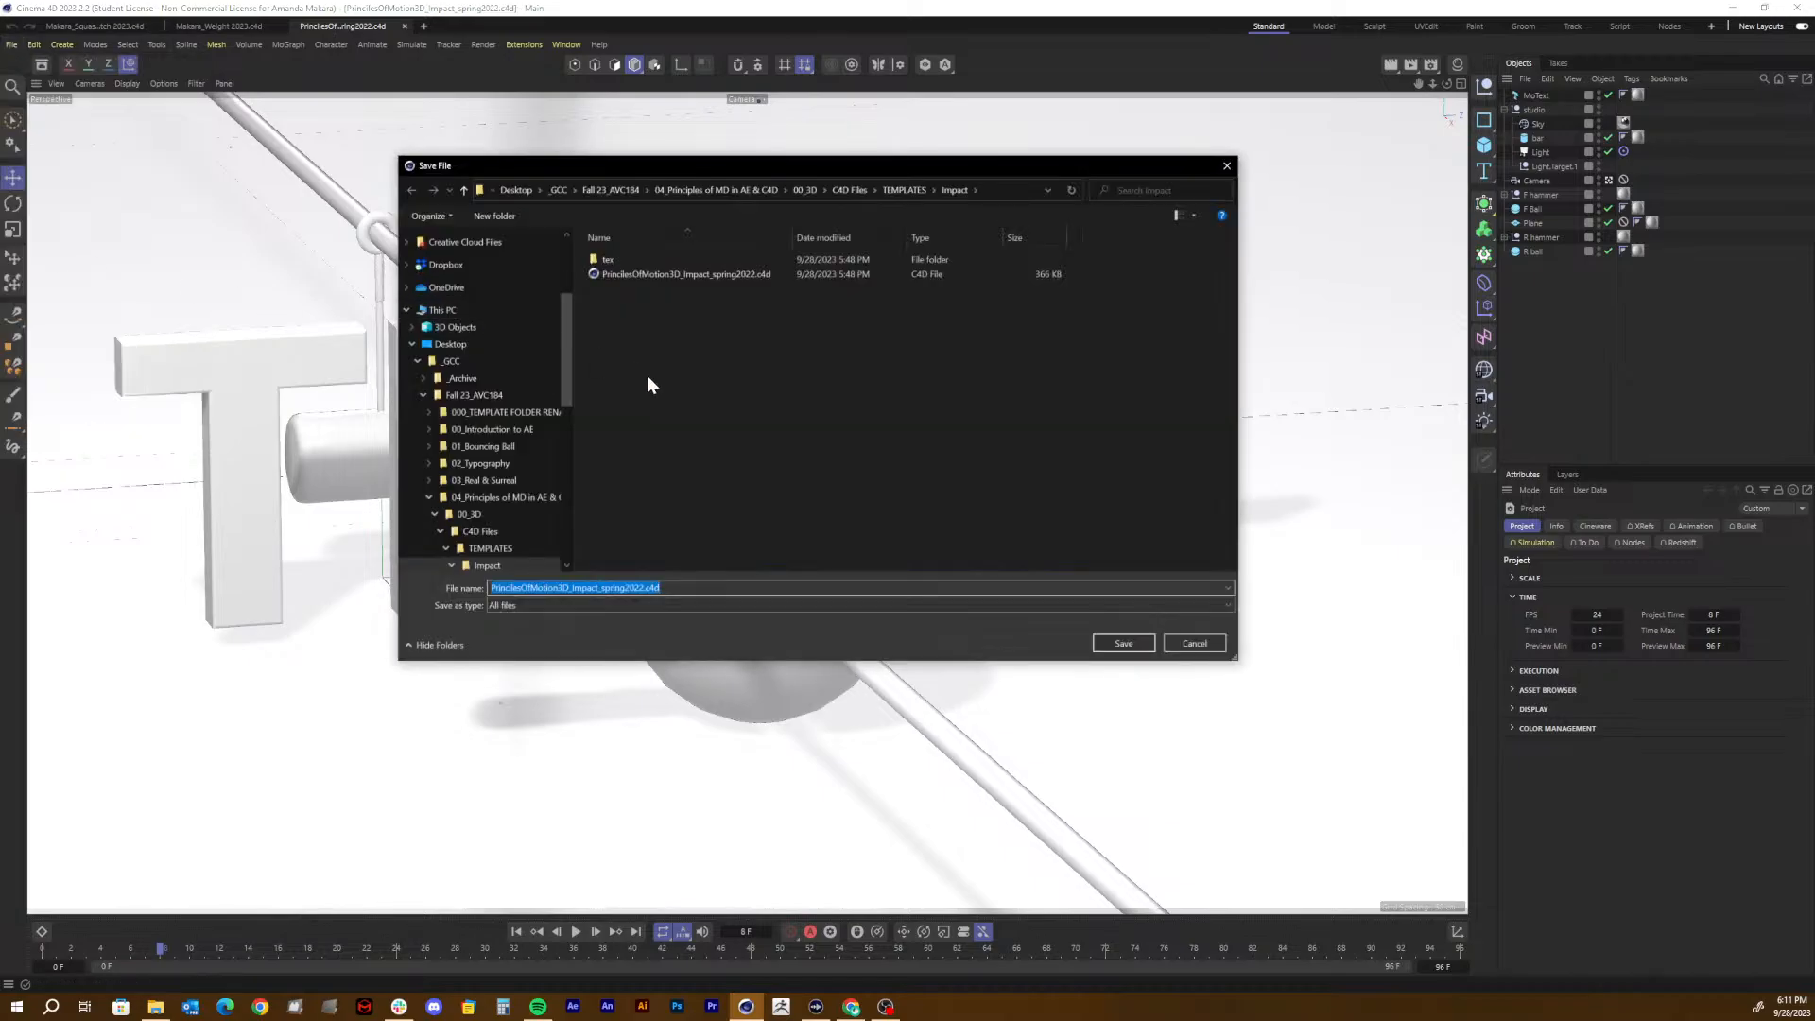
pyautogui.click(847, 186)
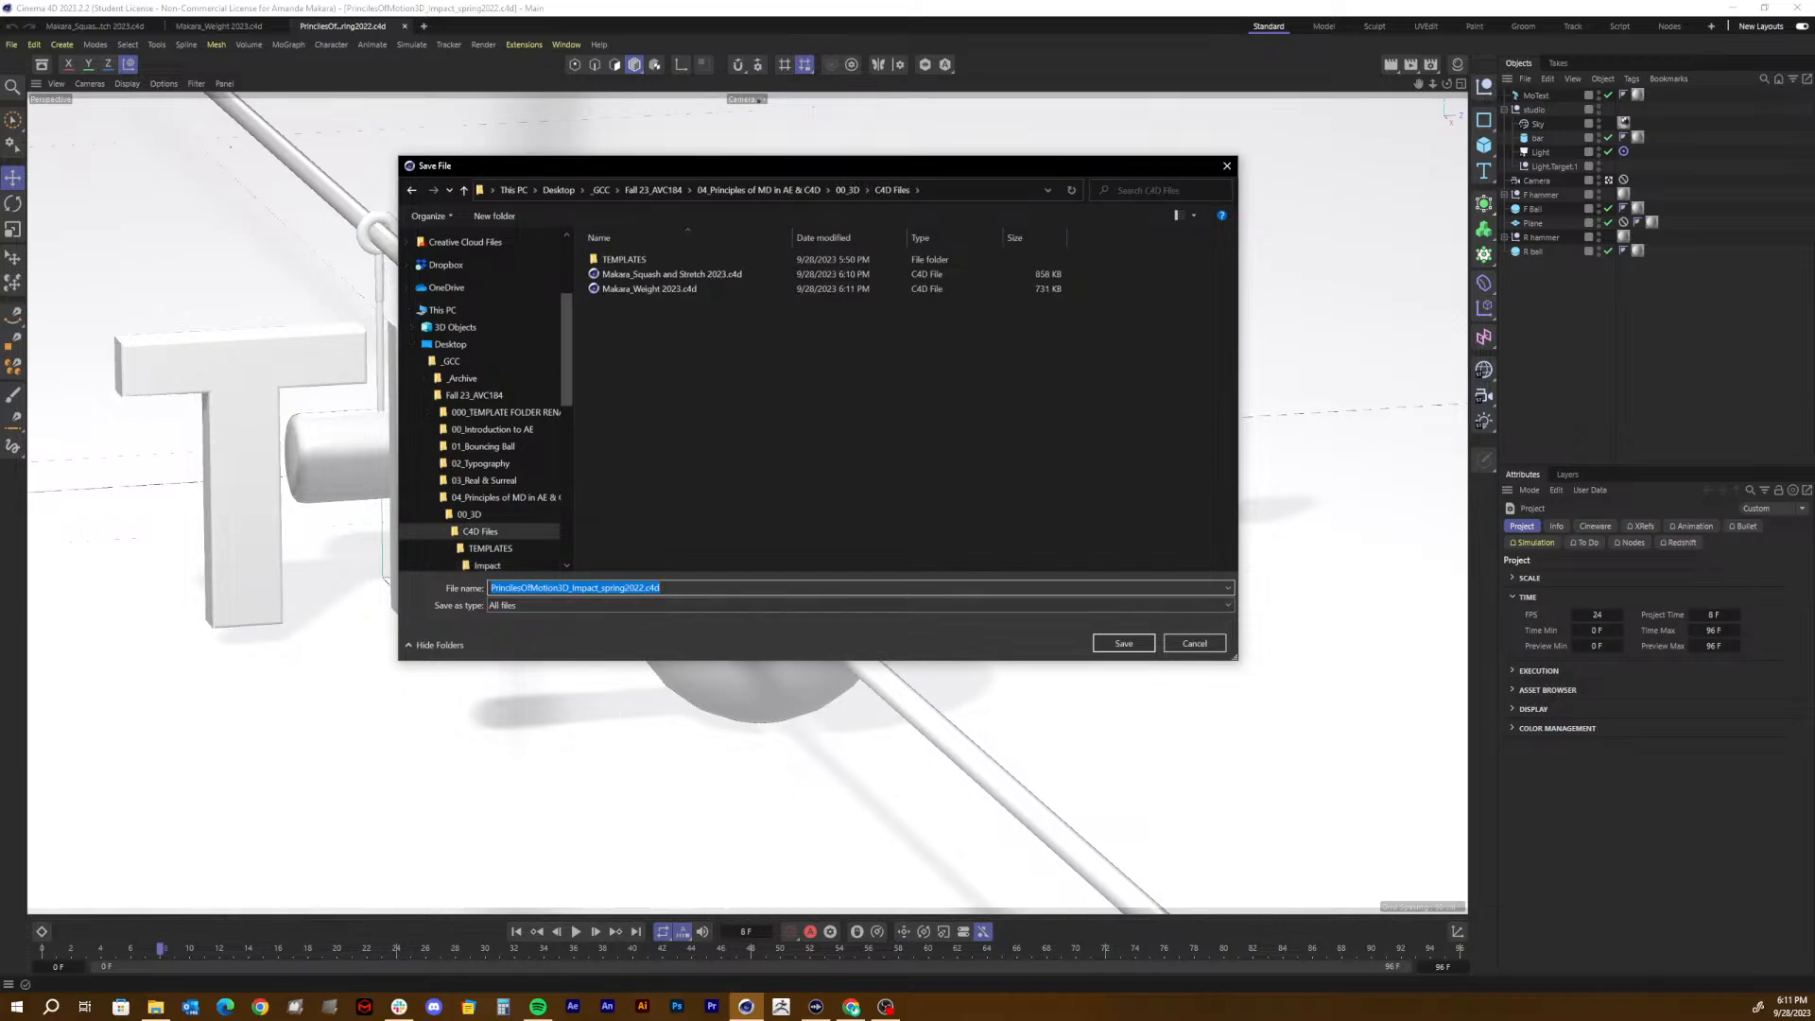
pyautogui.click(646, 587)
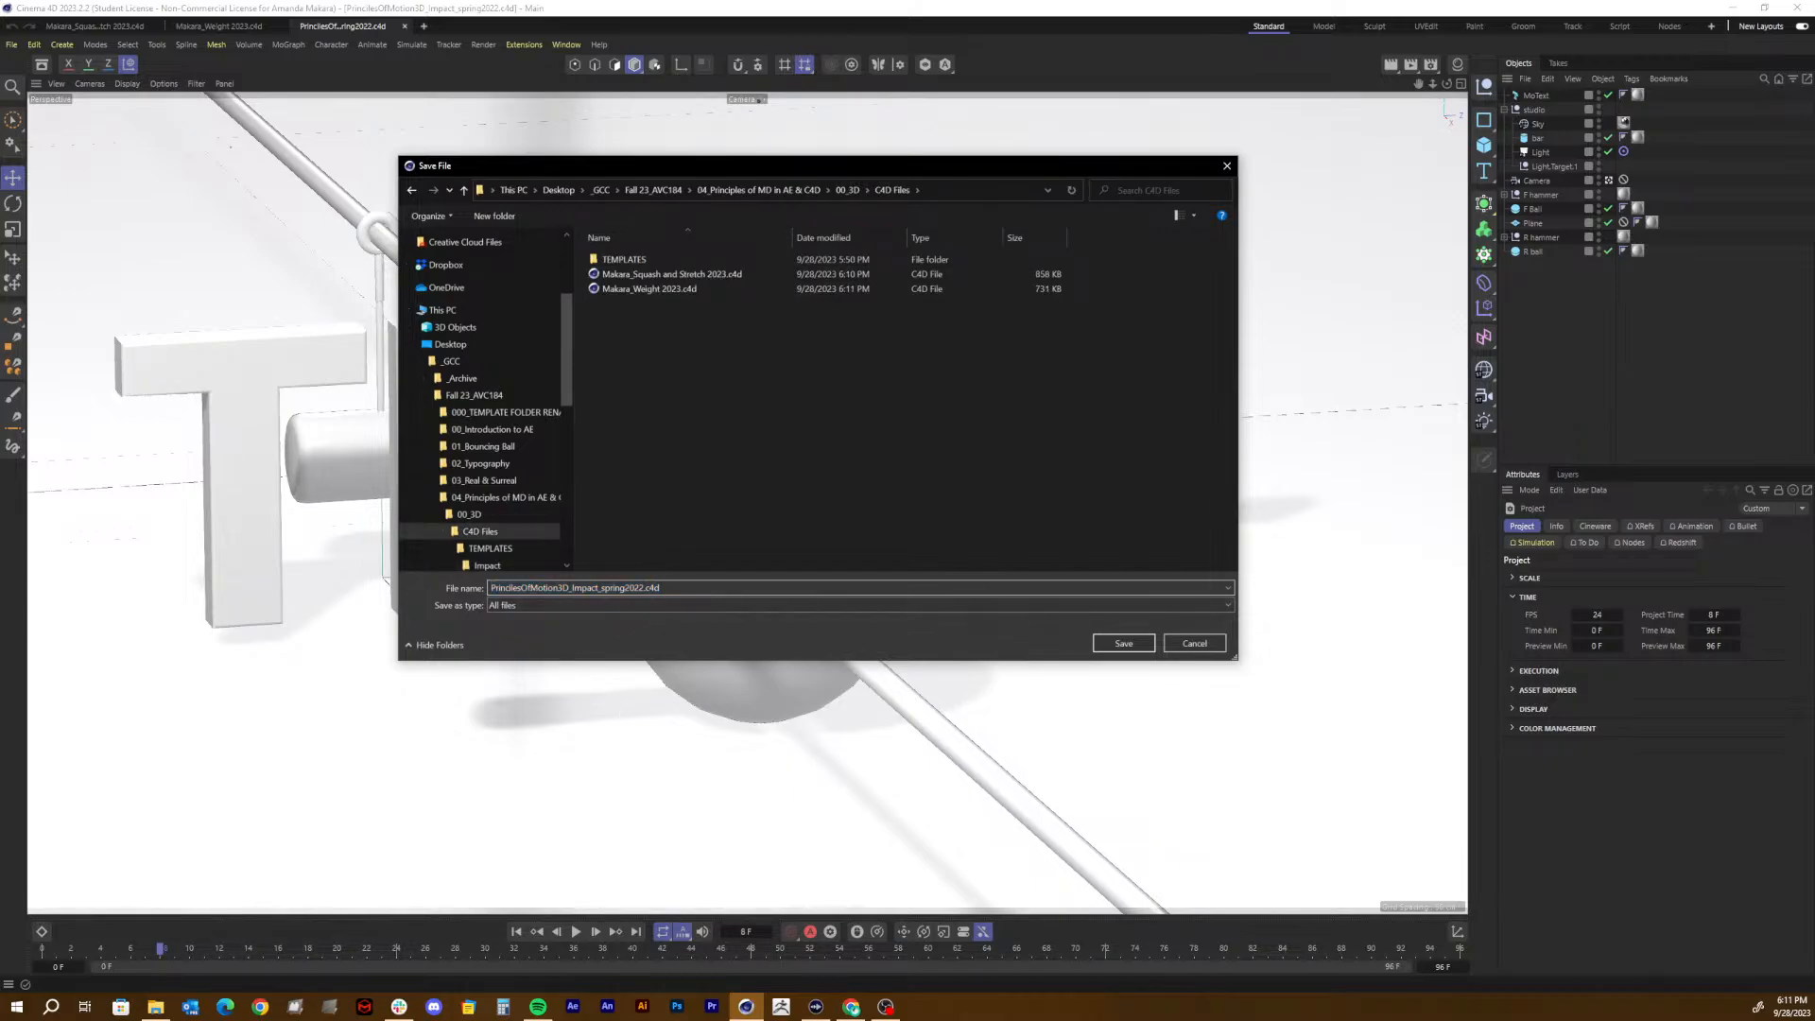
pyautogui.moveTo(645, 587); pyautogui.dragTo(490, 590)
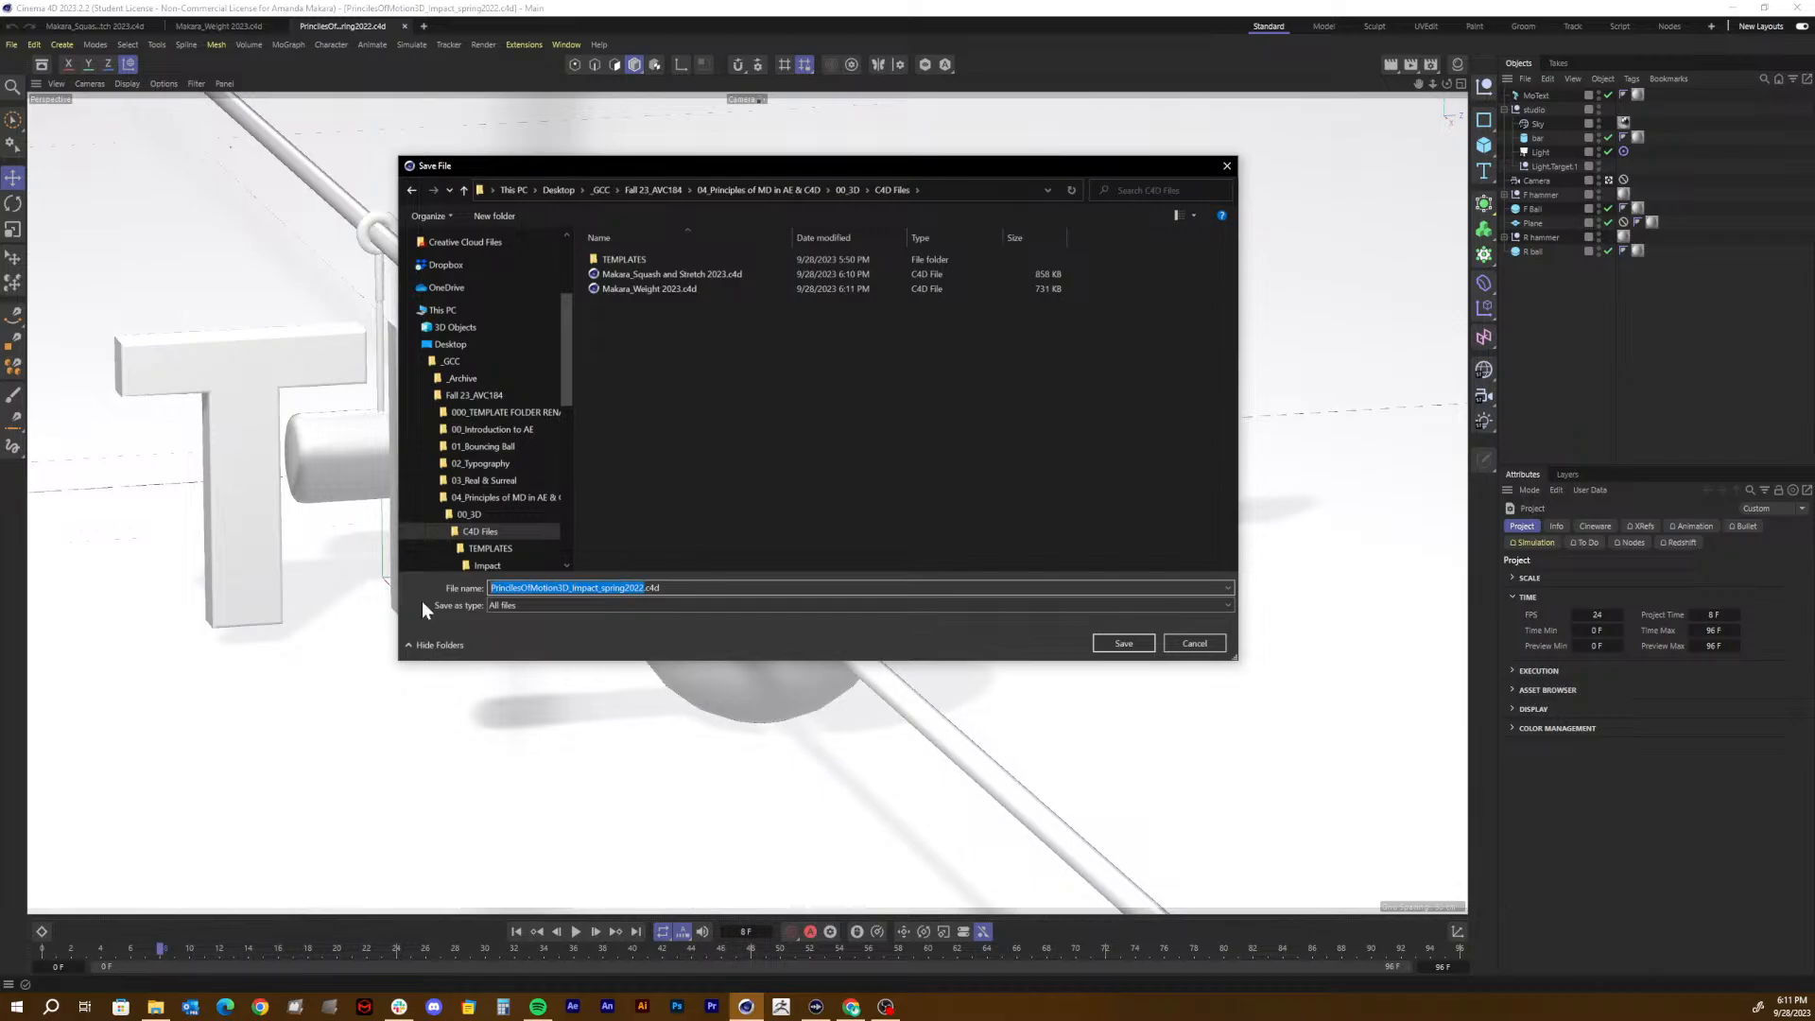
pyautogui.write('Makara')
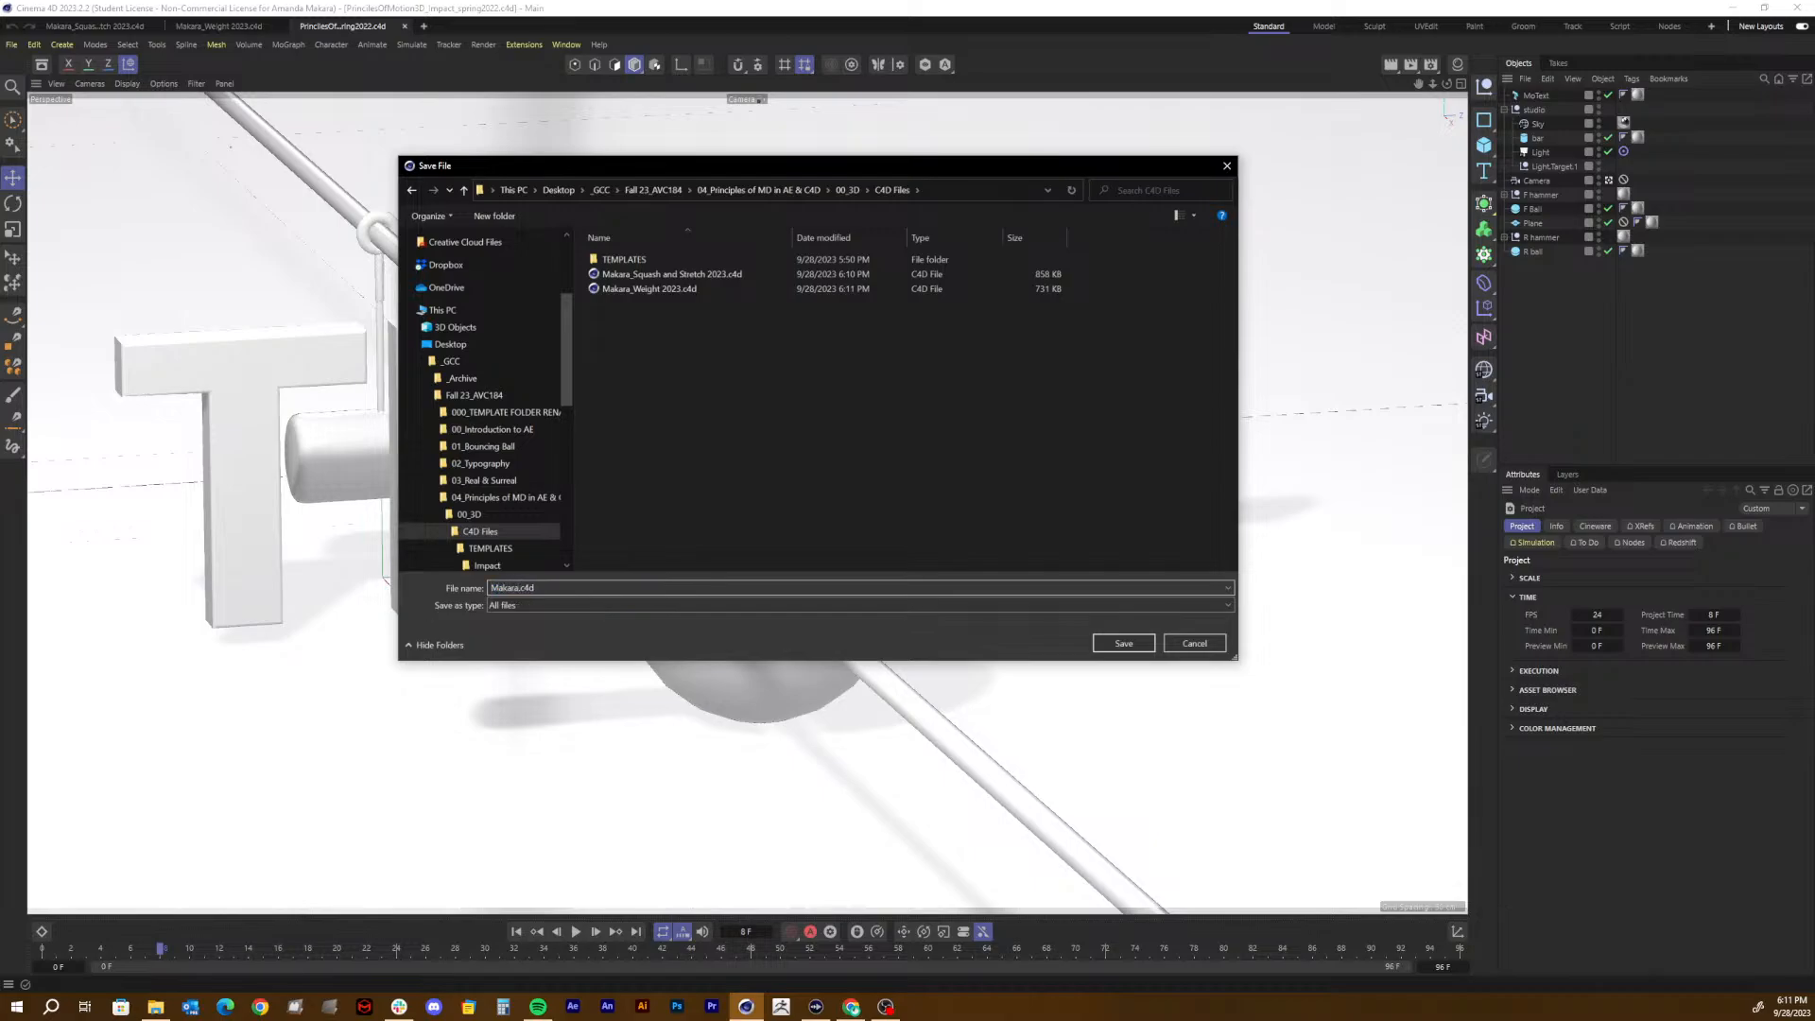
pyautogui.write('_Impact 2023')
pyautogui.click(1096, 640)
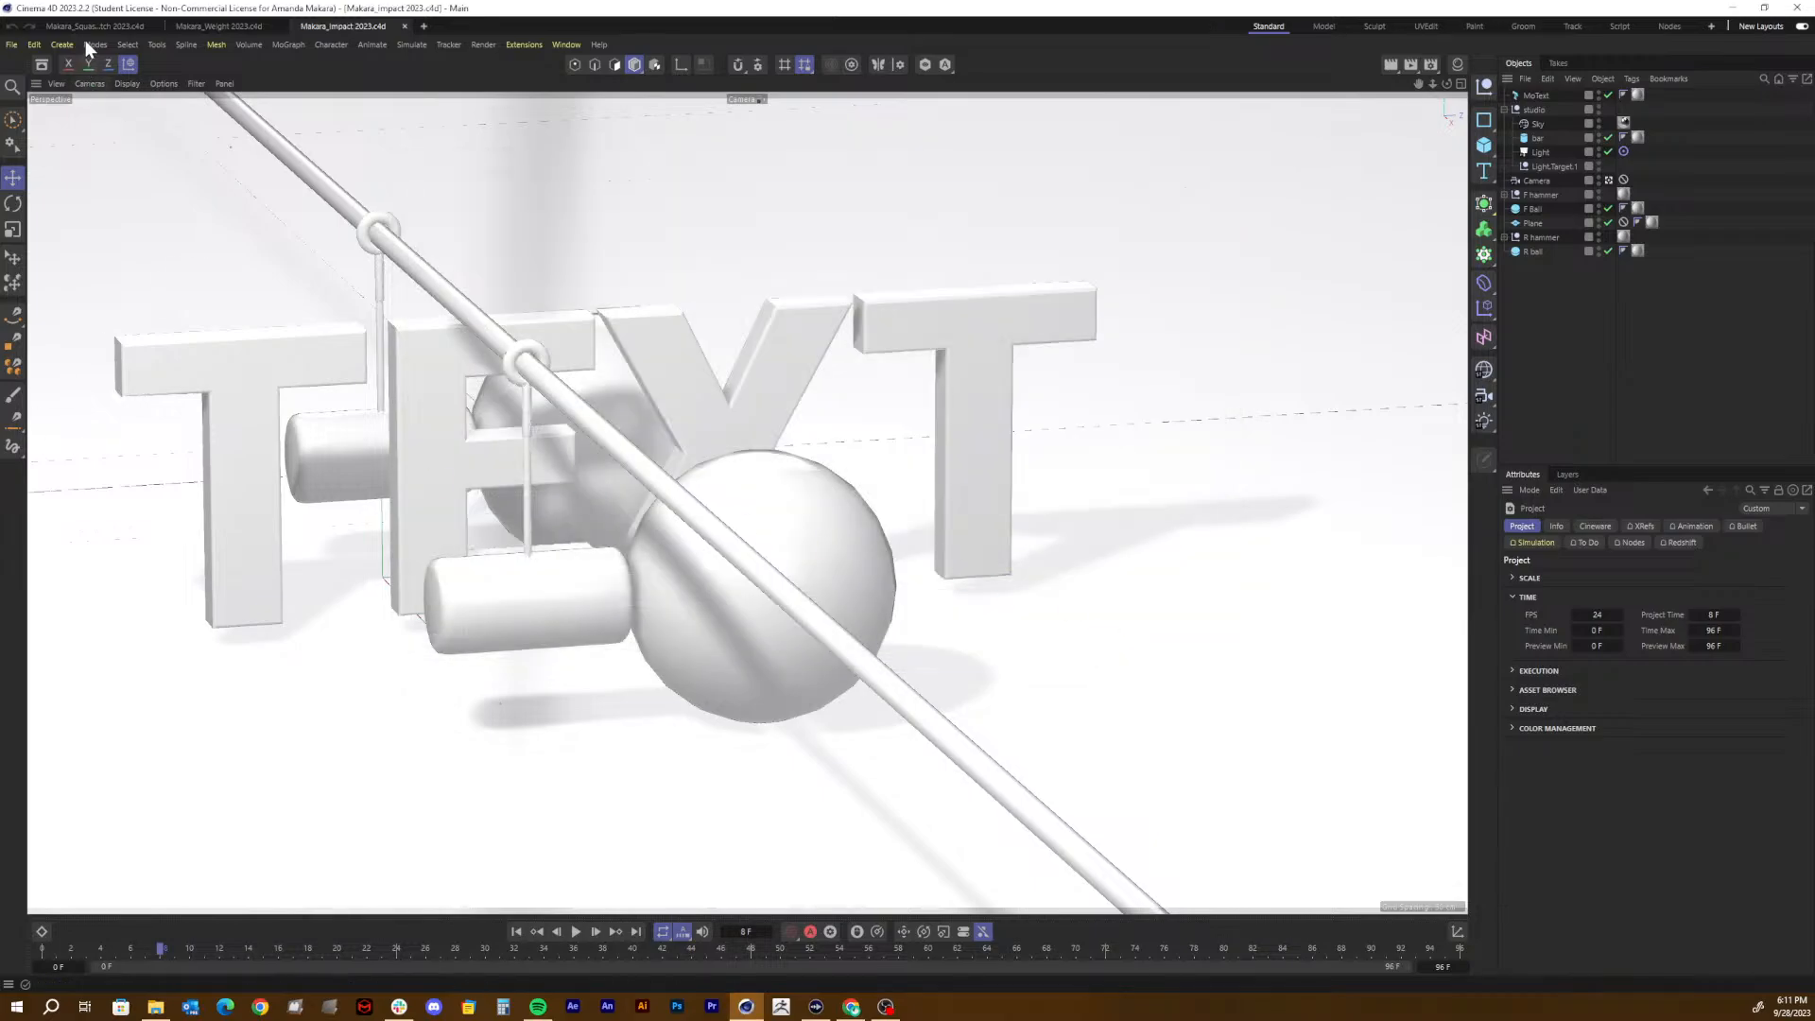
# Step: In the Squash and Stretch project, remove the floor's Protection tag and delete the floor disc
pyautogui.click(90, 24)
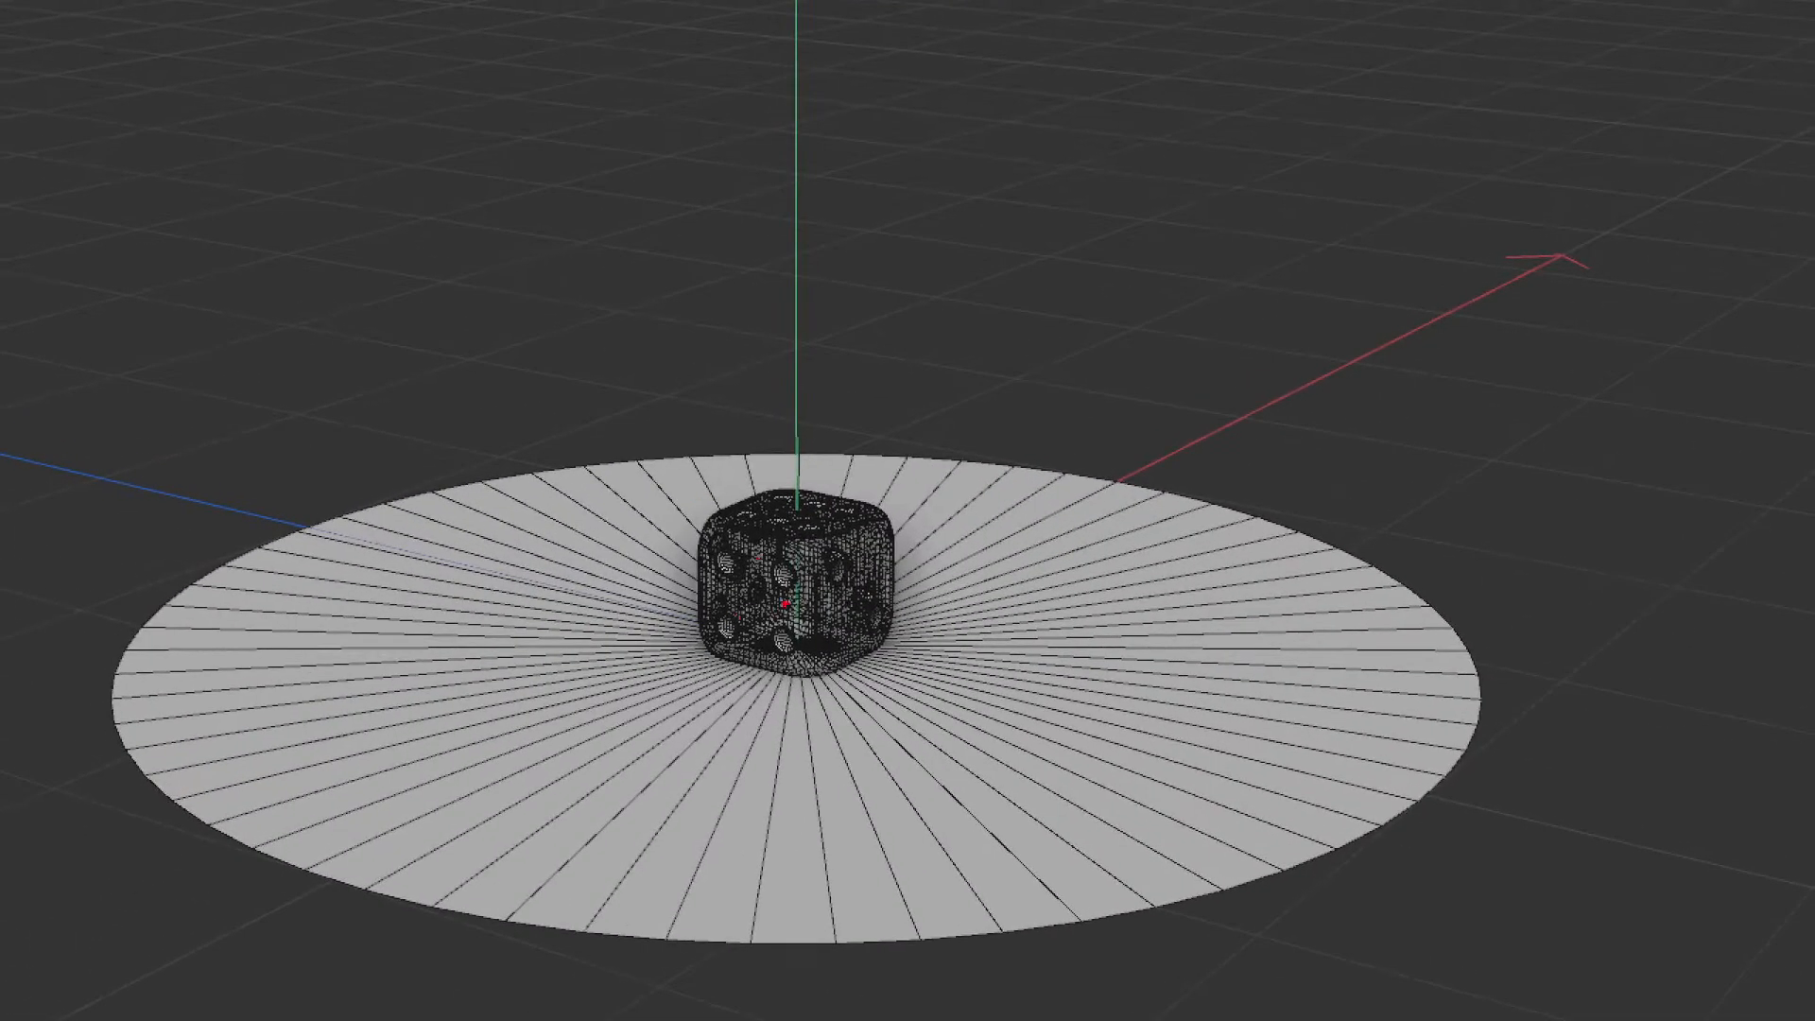
pyautogui.moveTo(856, 477)
pyautogui.mouseDown()
pyautogui.moveTo(639, 531)
pyautogui.moveTo(887, 682)
pyautogui.moveTo(721, 442)
pyautogui.moveTo(716, 533)
pyautogui.mouseUp()
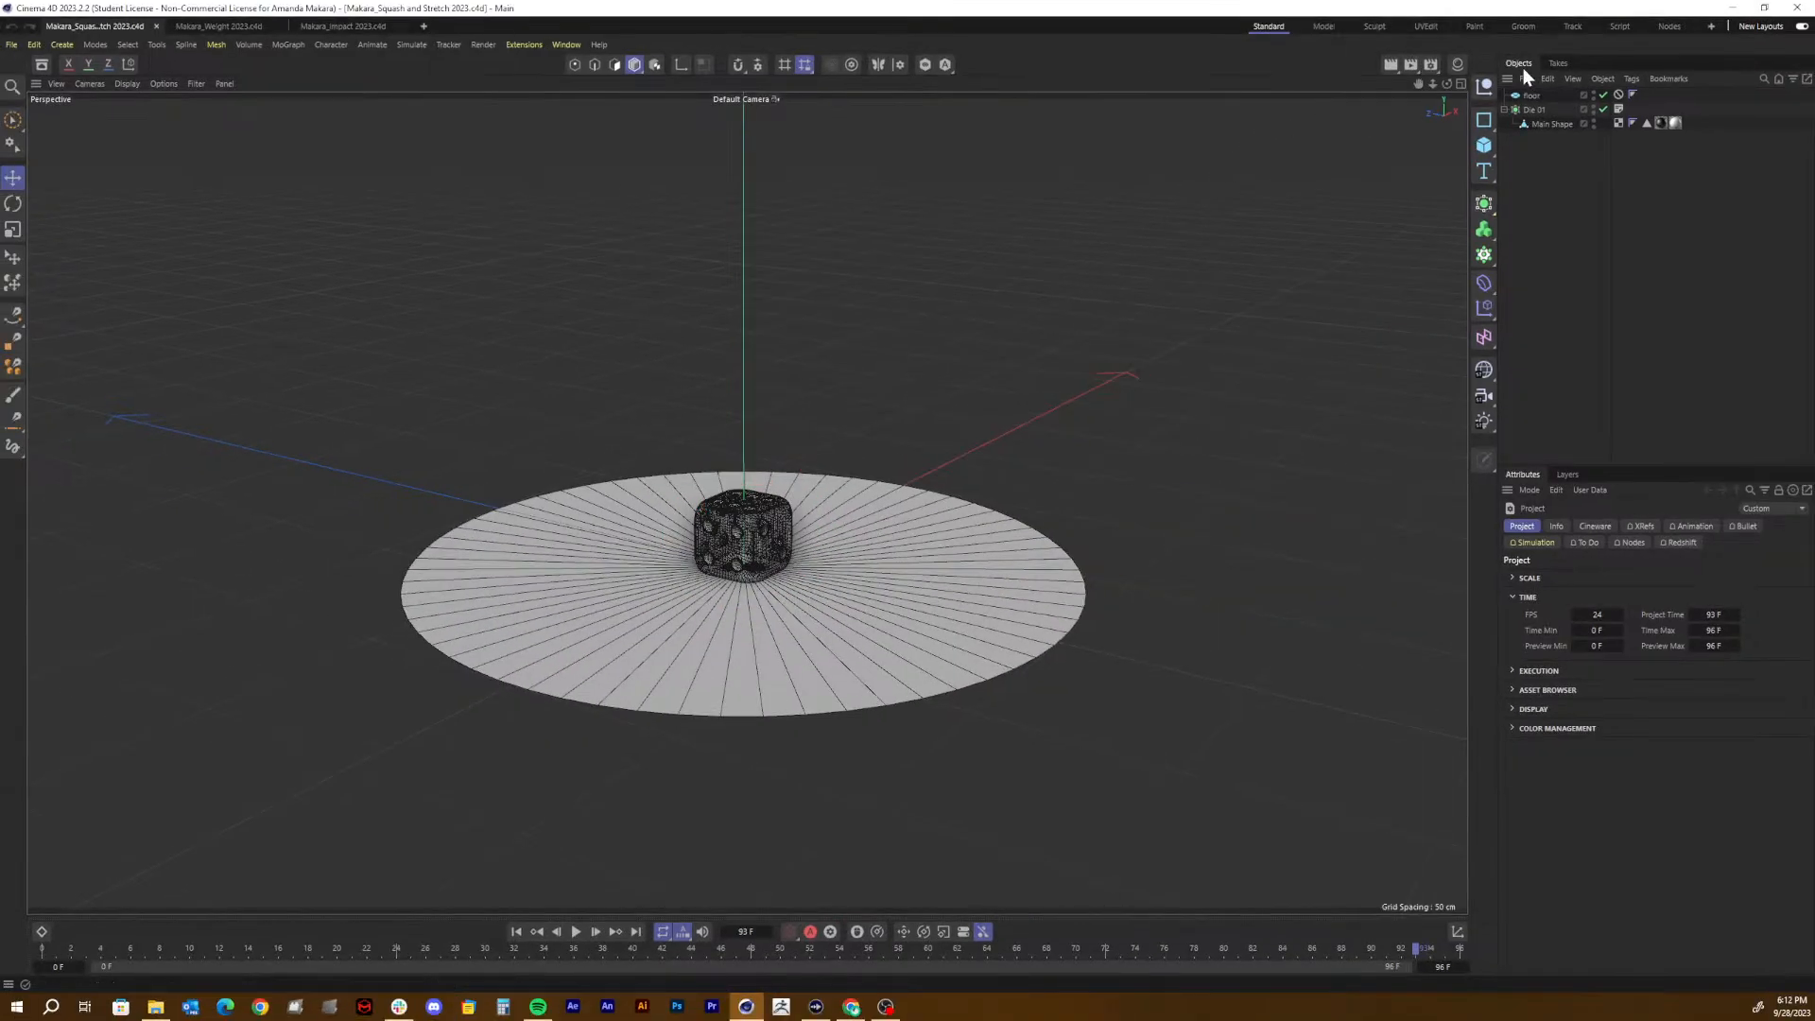
pyautogui.click(1535, 110)
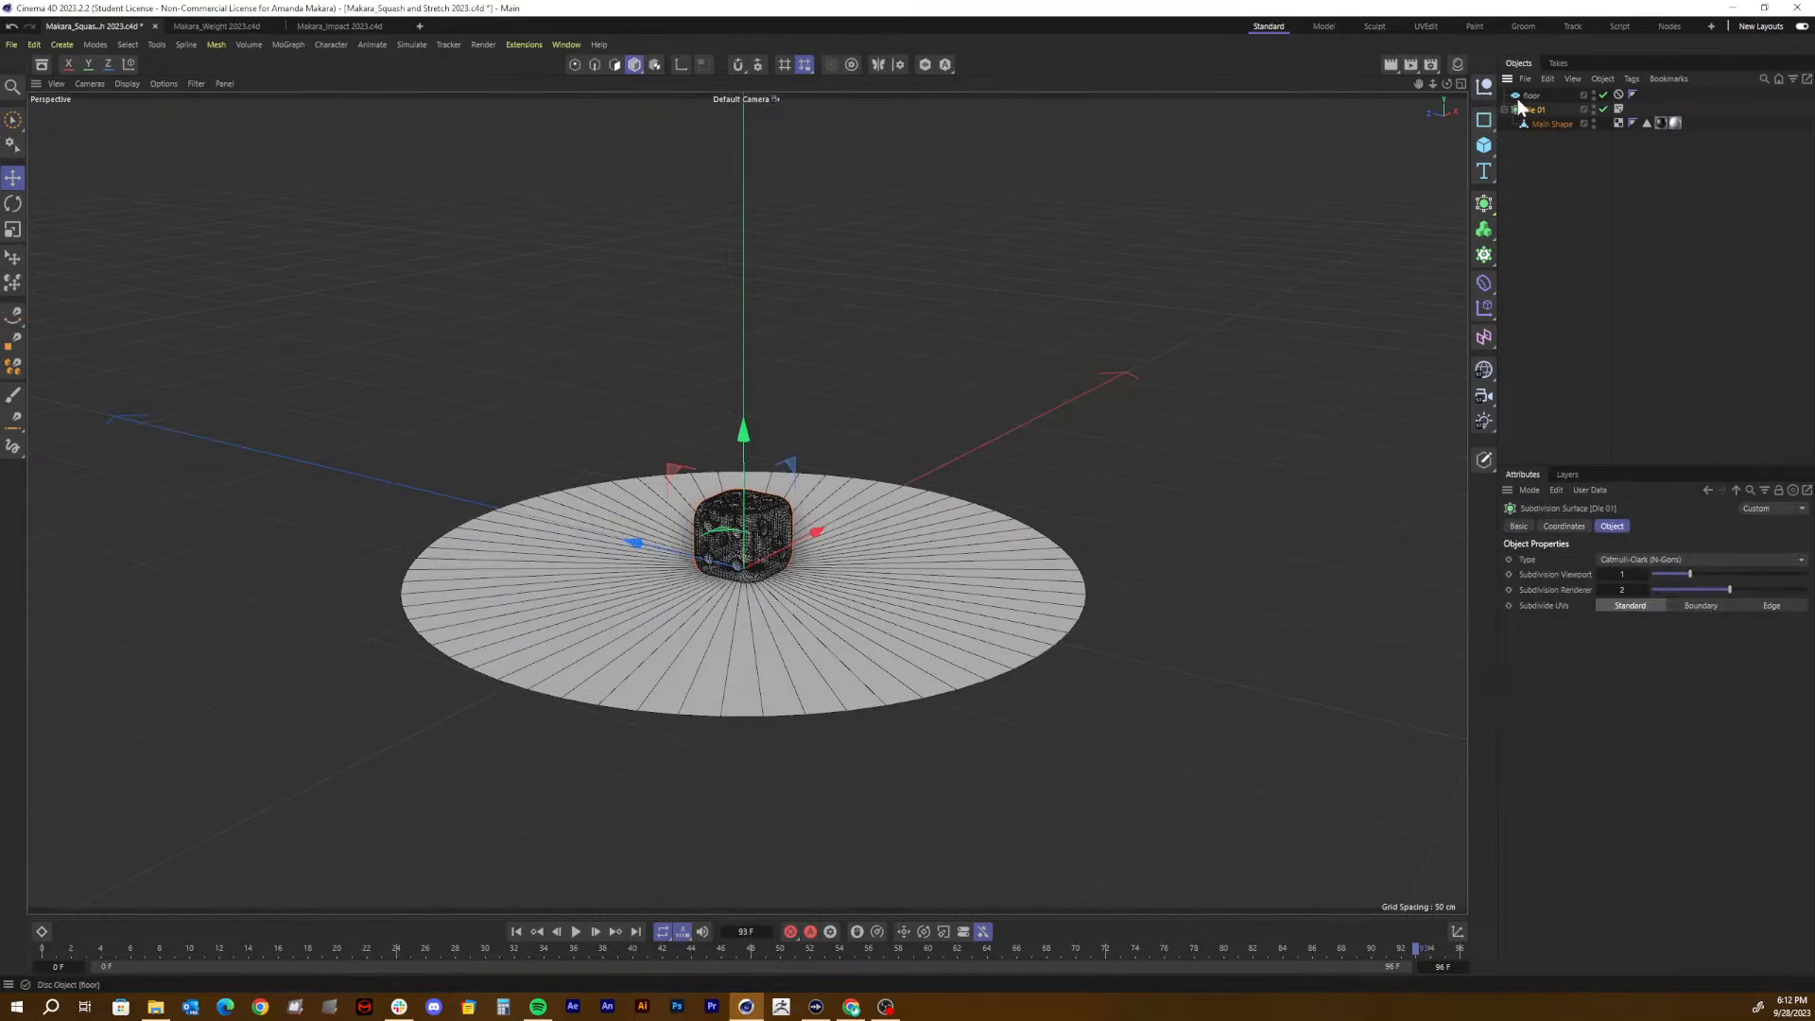
pyautogui.click(1539, 96)
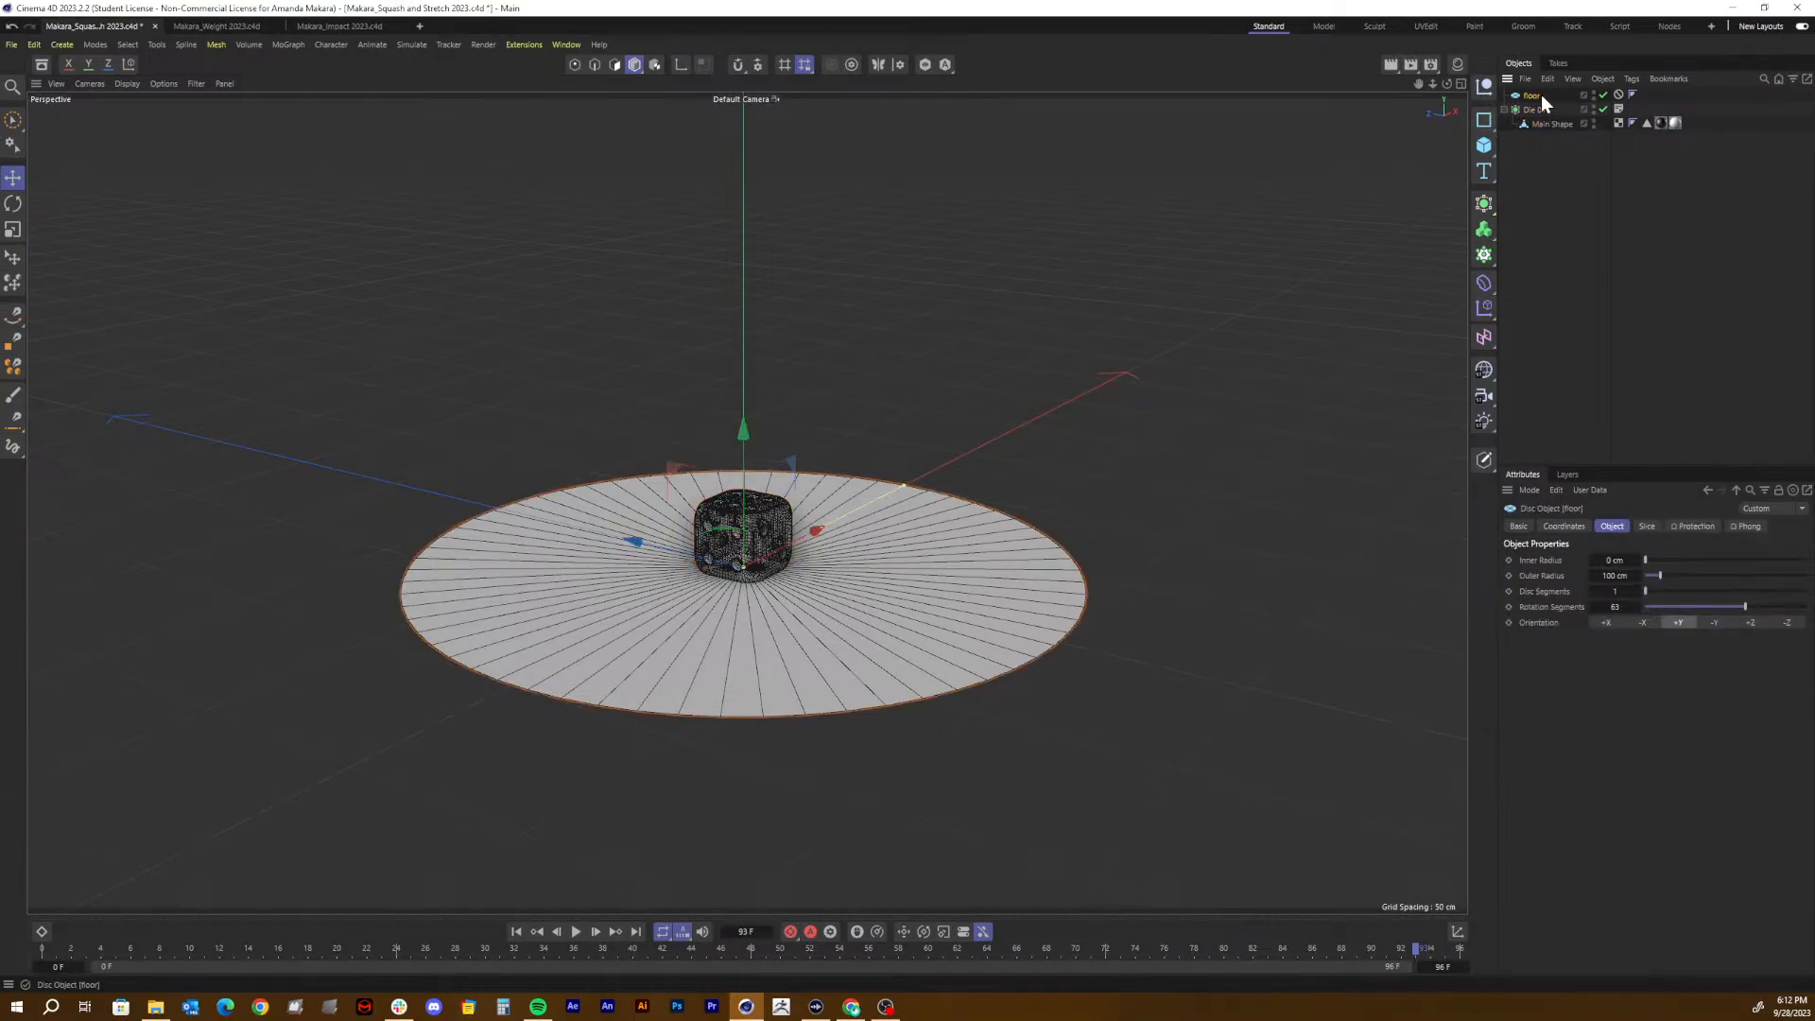
pyautogui.click(1619, 95)
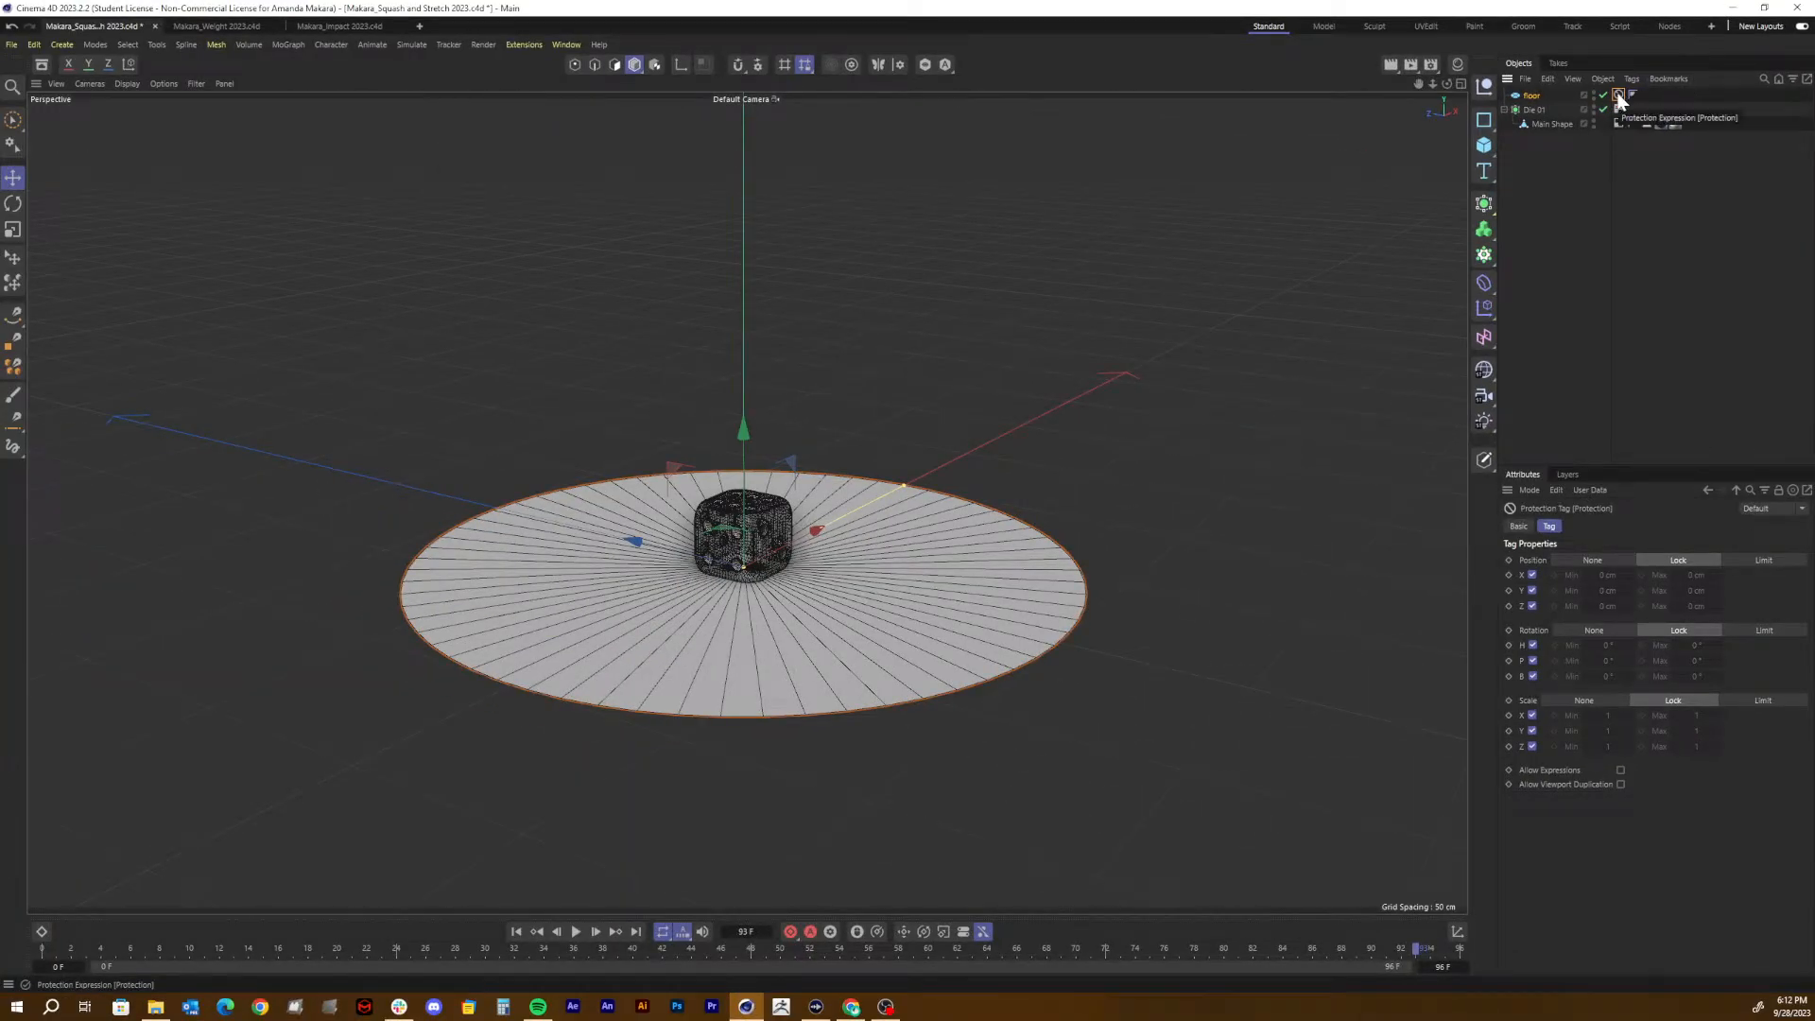
pyautogui.click(1538, 95)
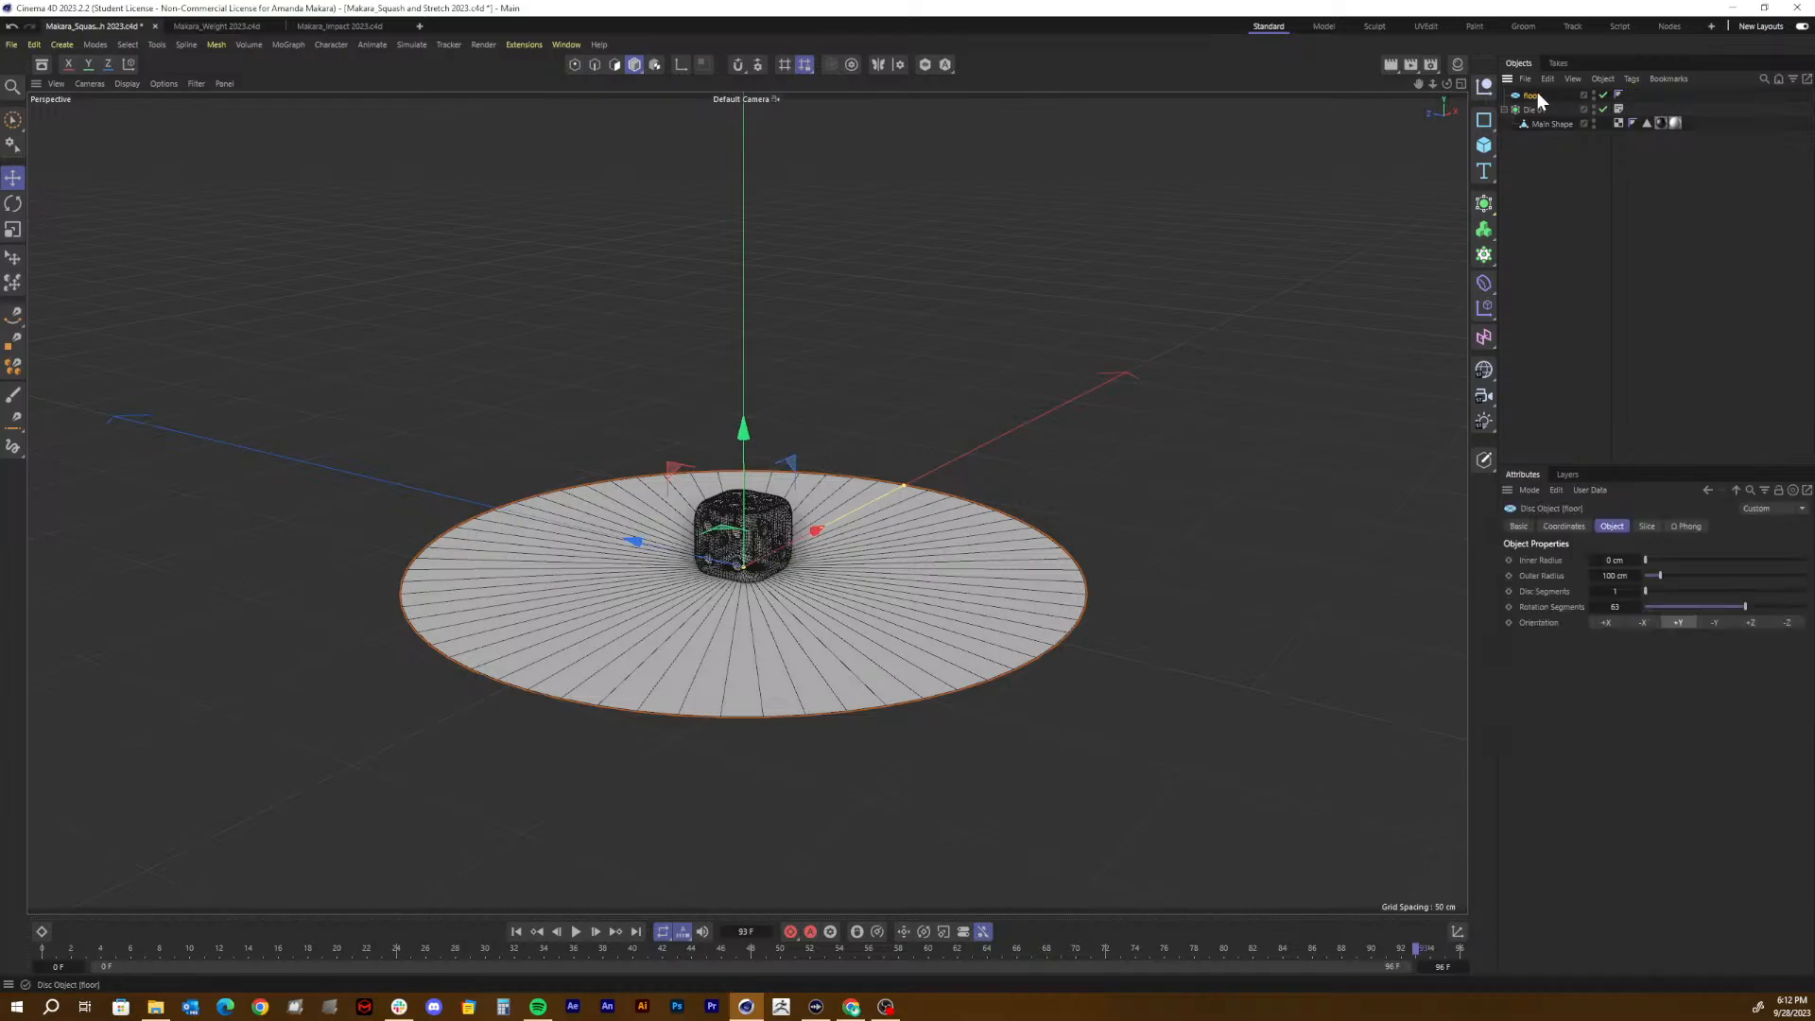
pyautogui.press('Delete')
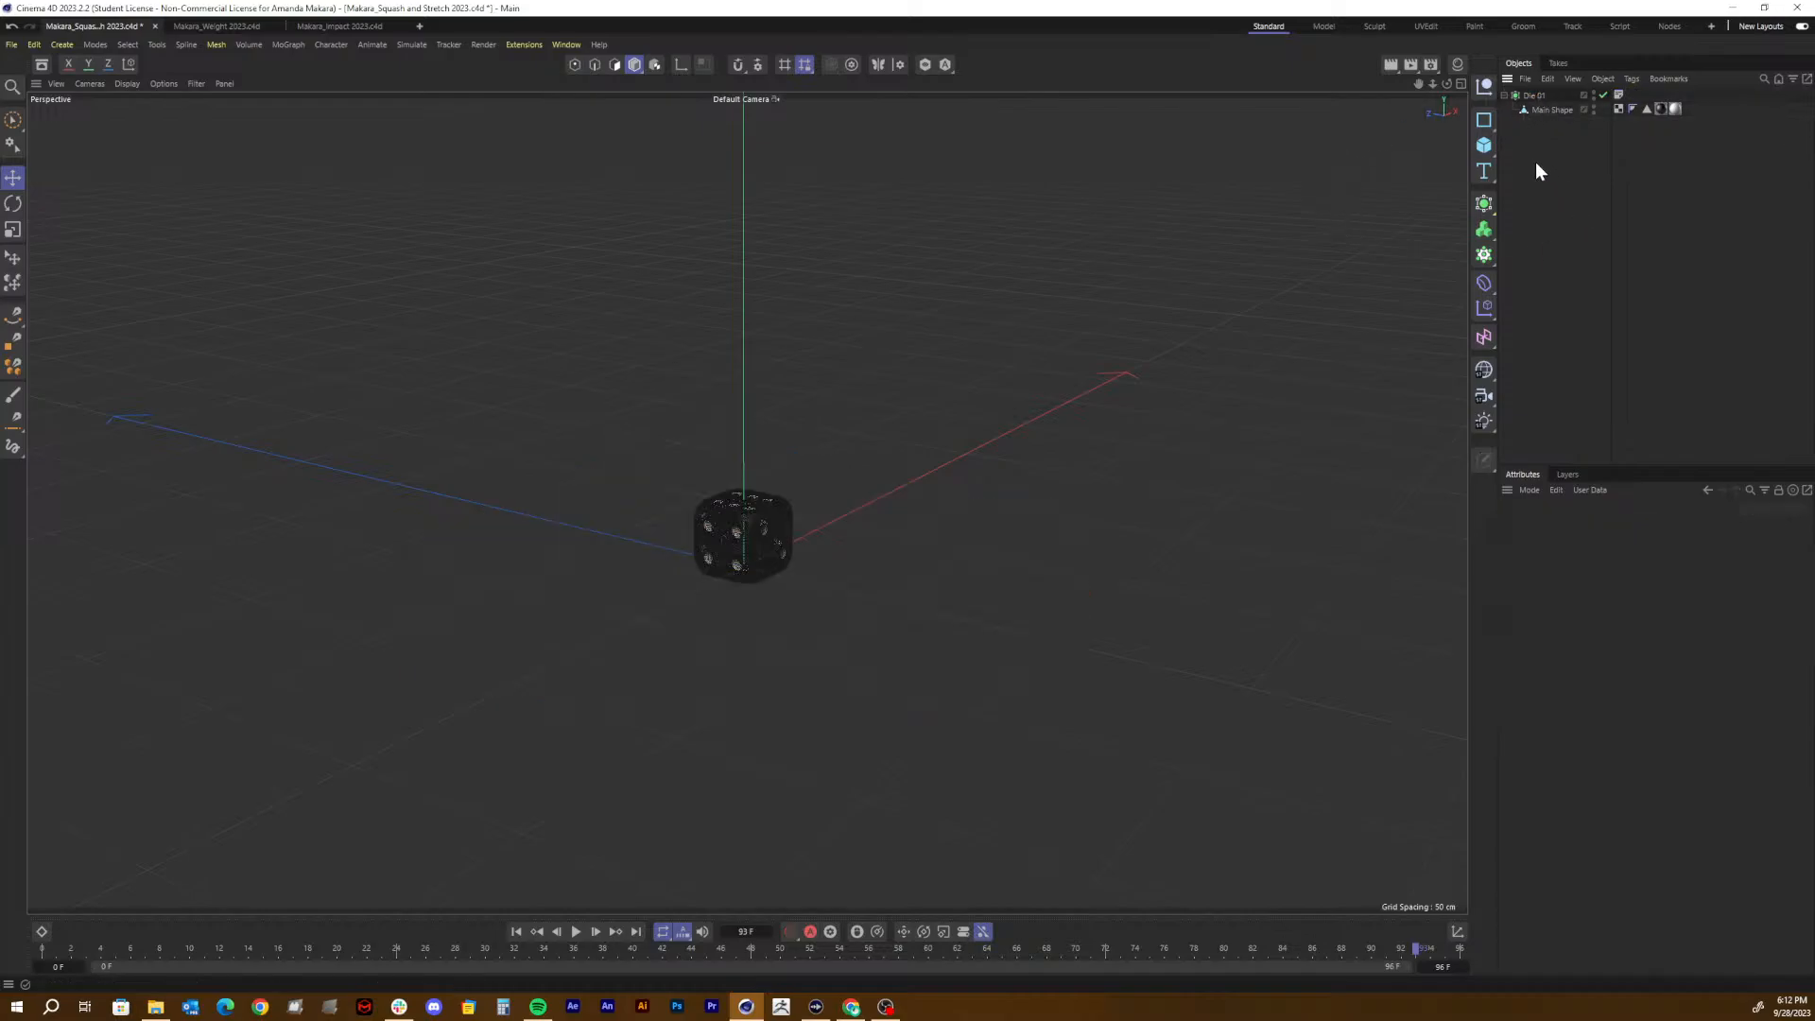
# Step: Search the Asset Browser for a studio backdrop using "studio", "backd" and "stu", and close the browser
pyautogui.click(42, 64)
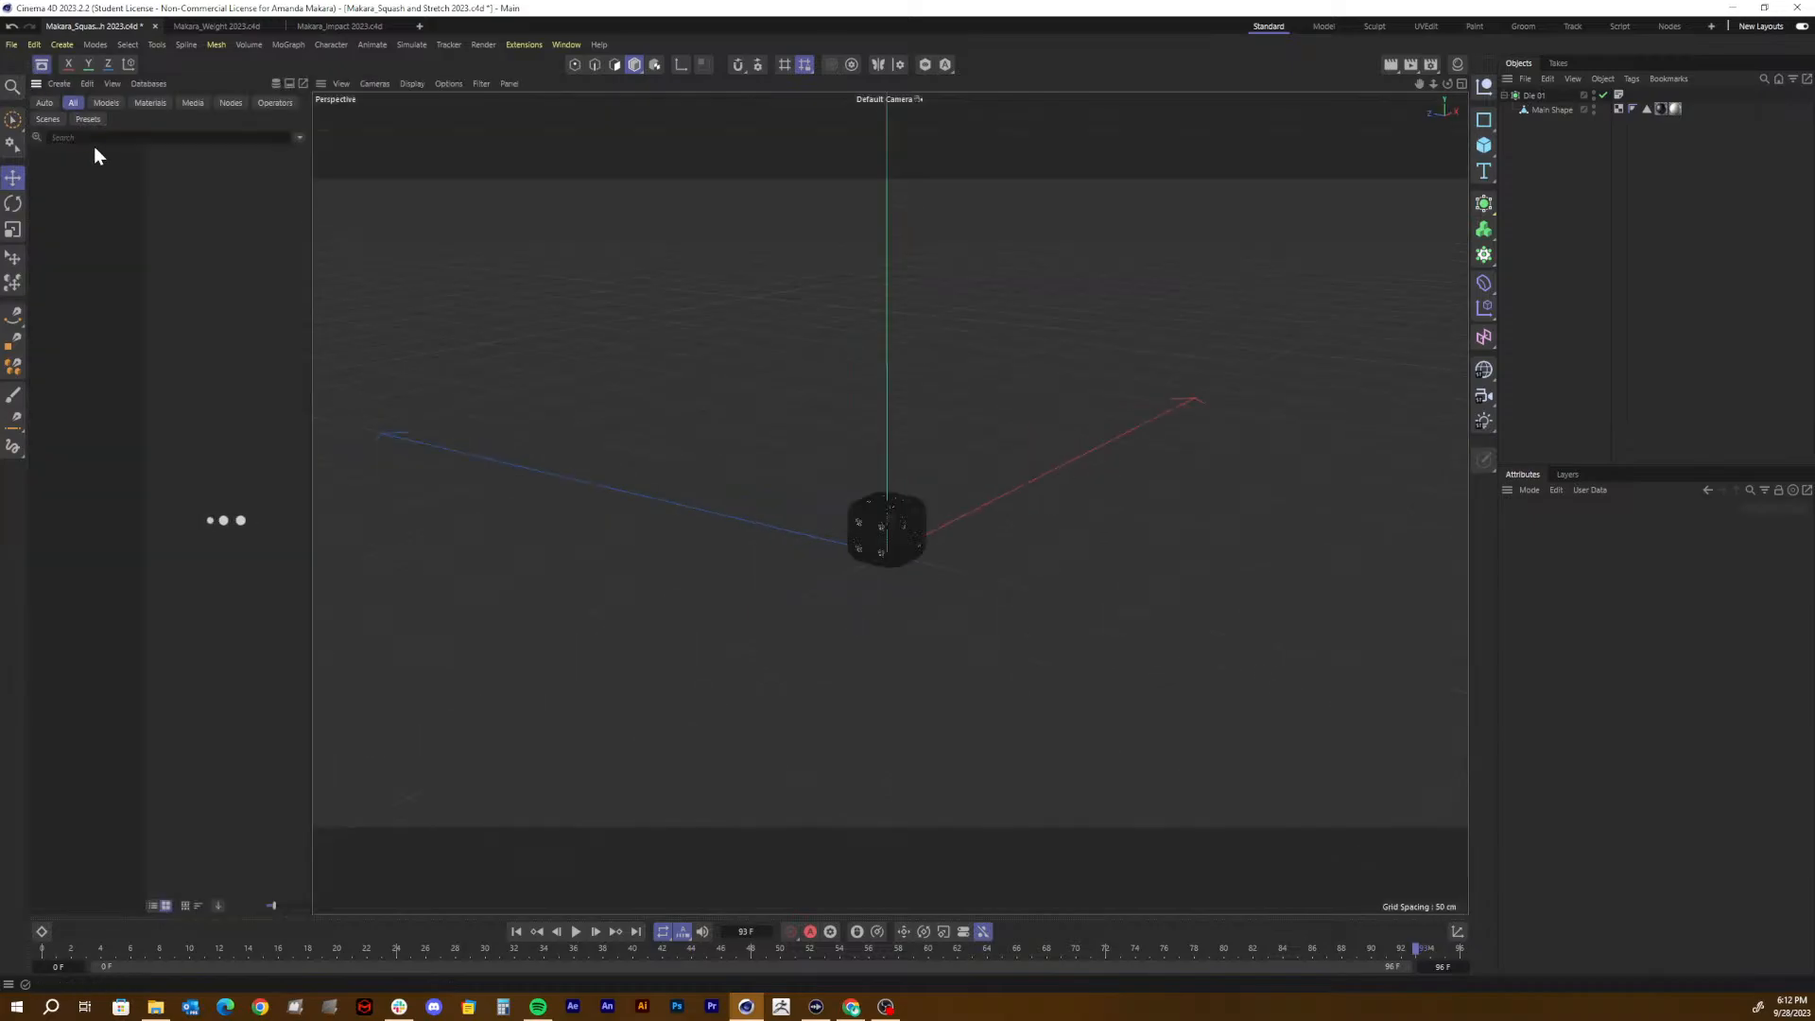
pyautogui.write('stu')
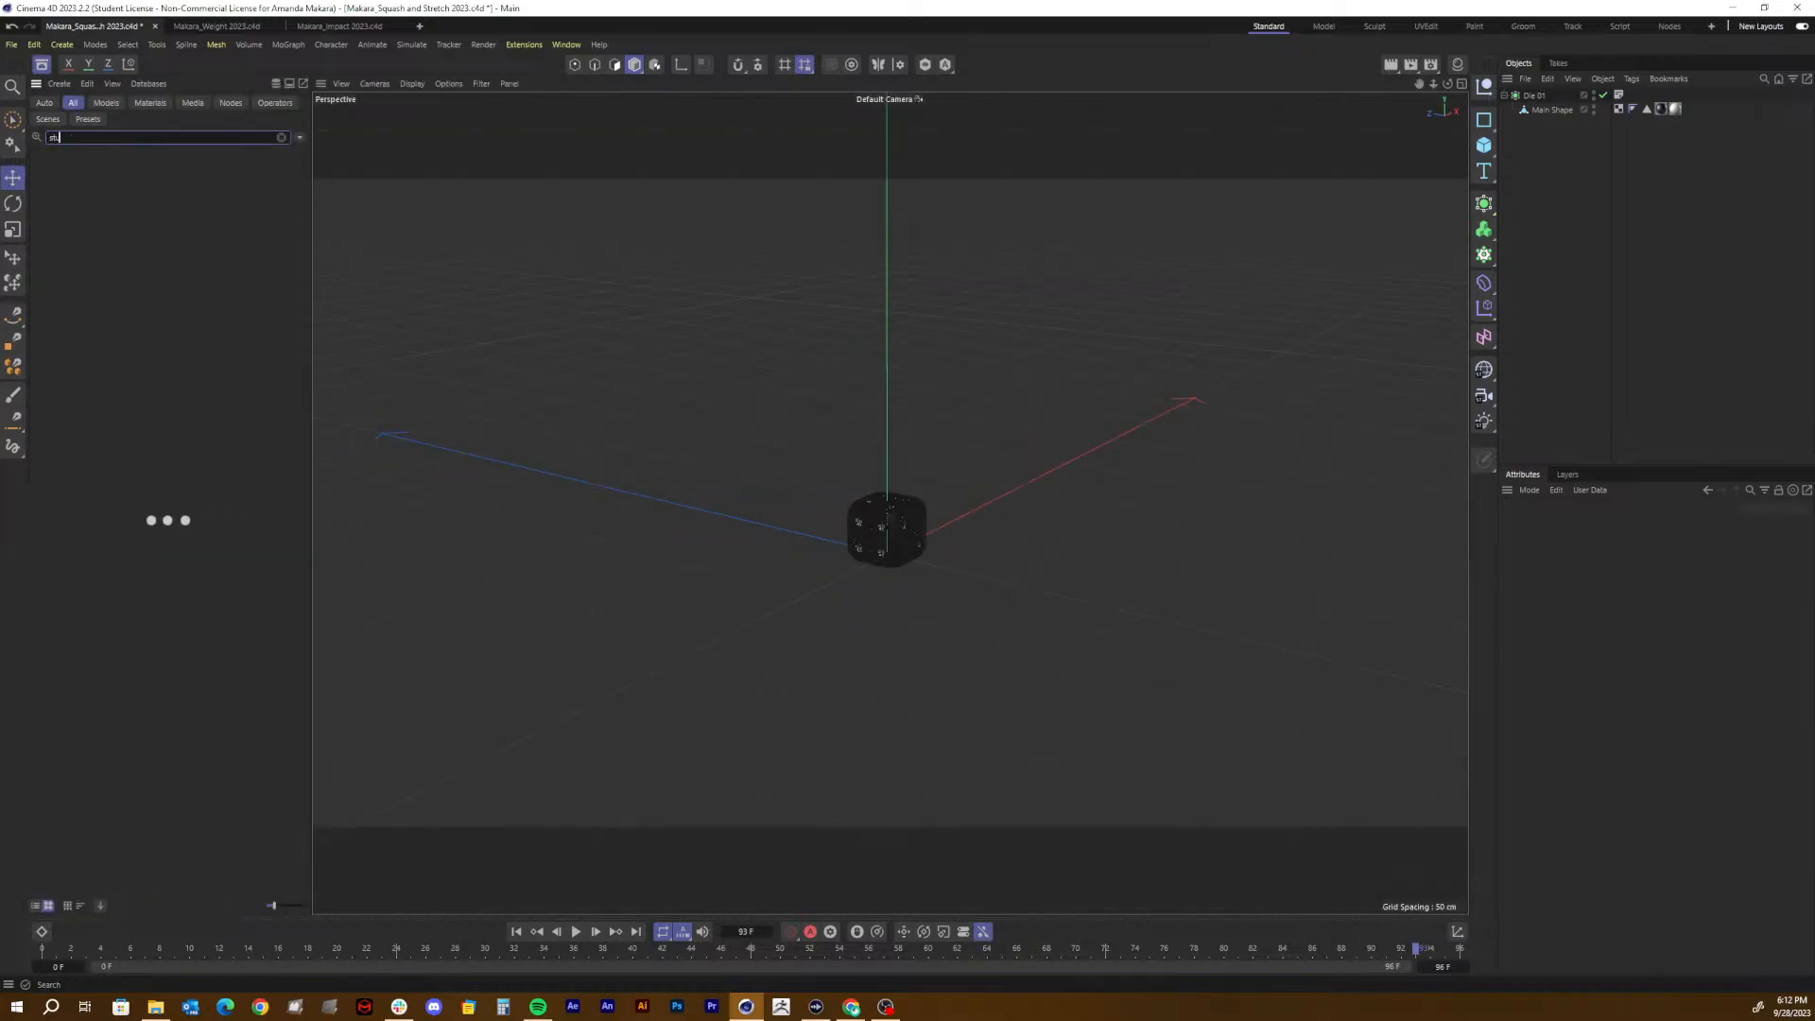
pyautogui.write('dio')
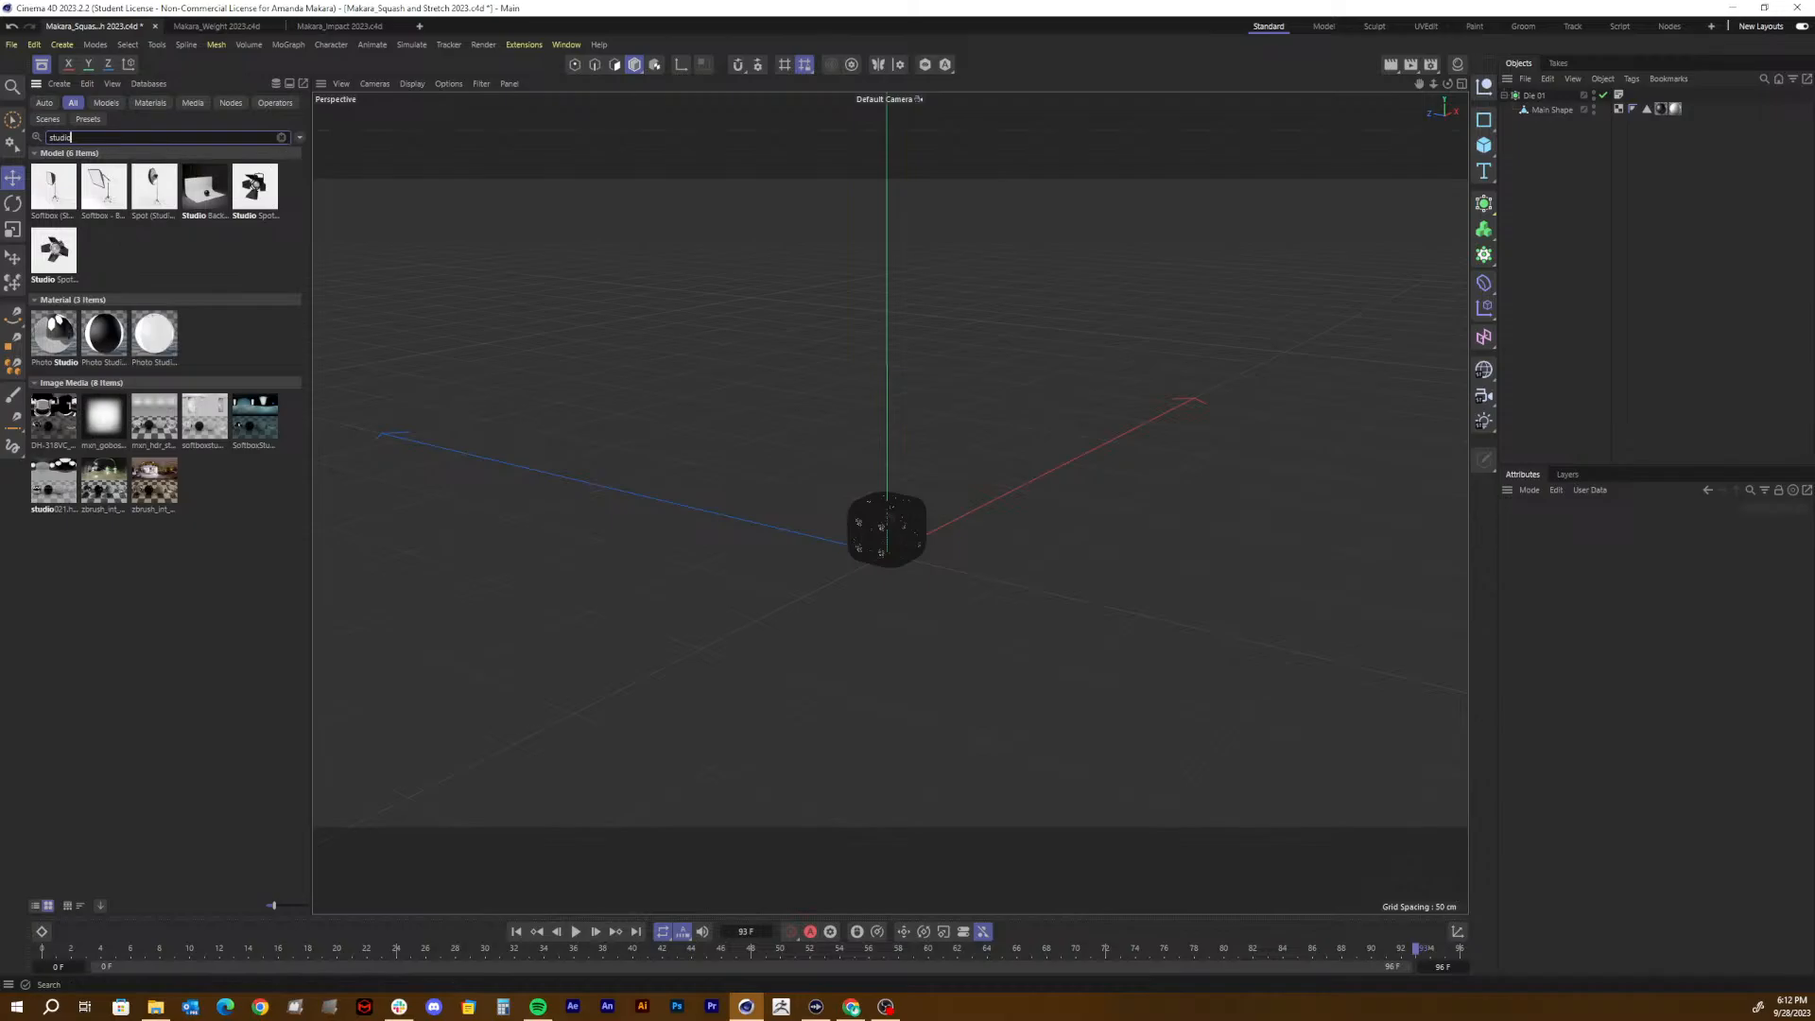
pyautogui.moveTo(76, 138); pyautogui.dragTo(47, 139)
pyautogui.write('back')
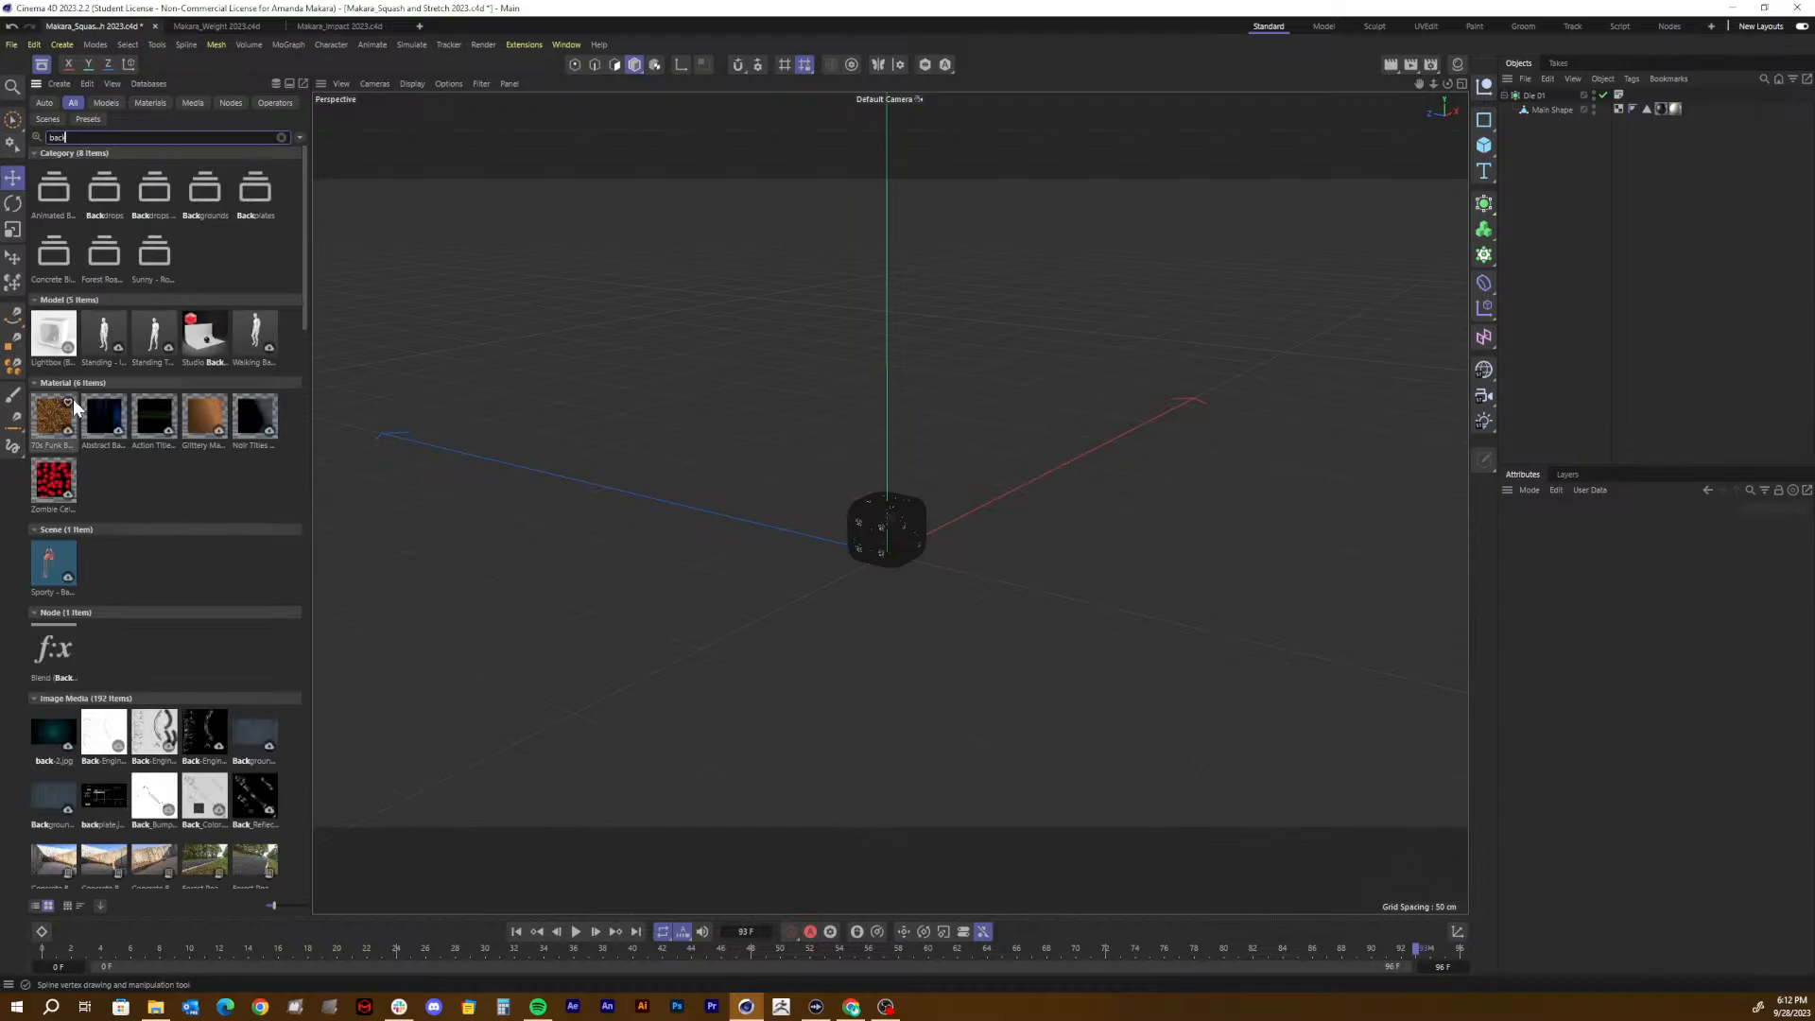
pyautogui.write('d')
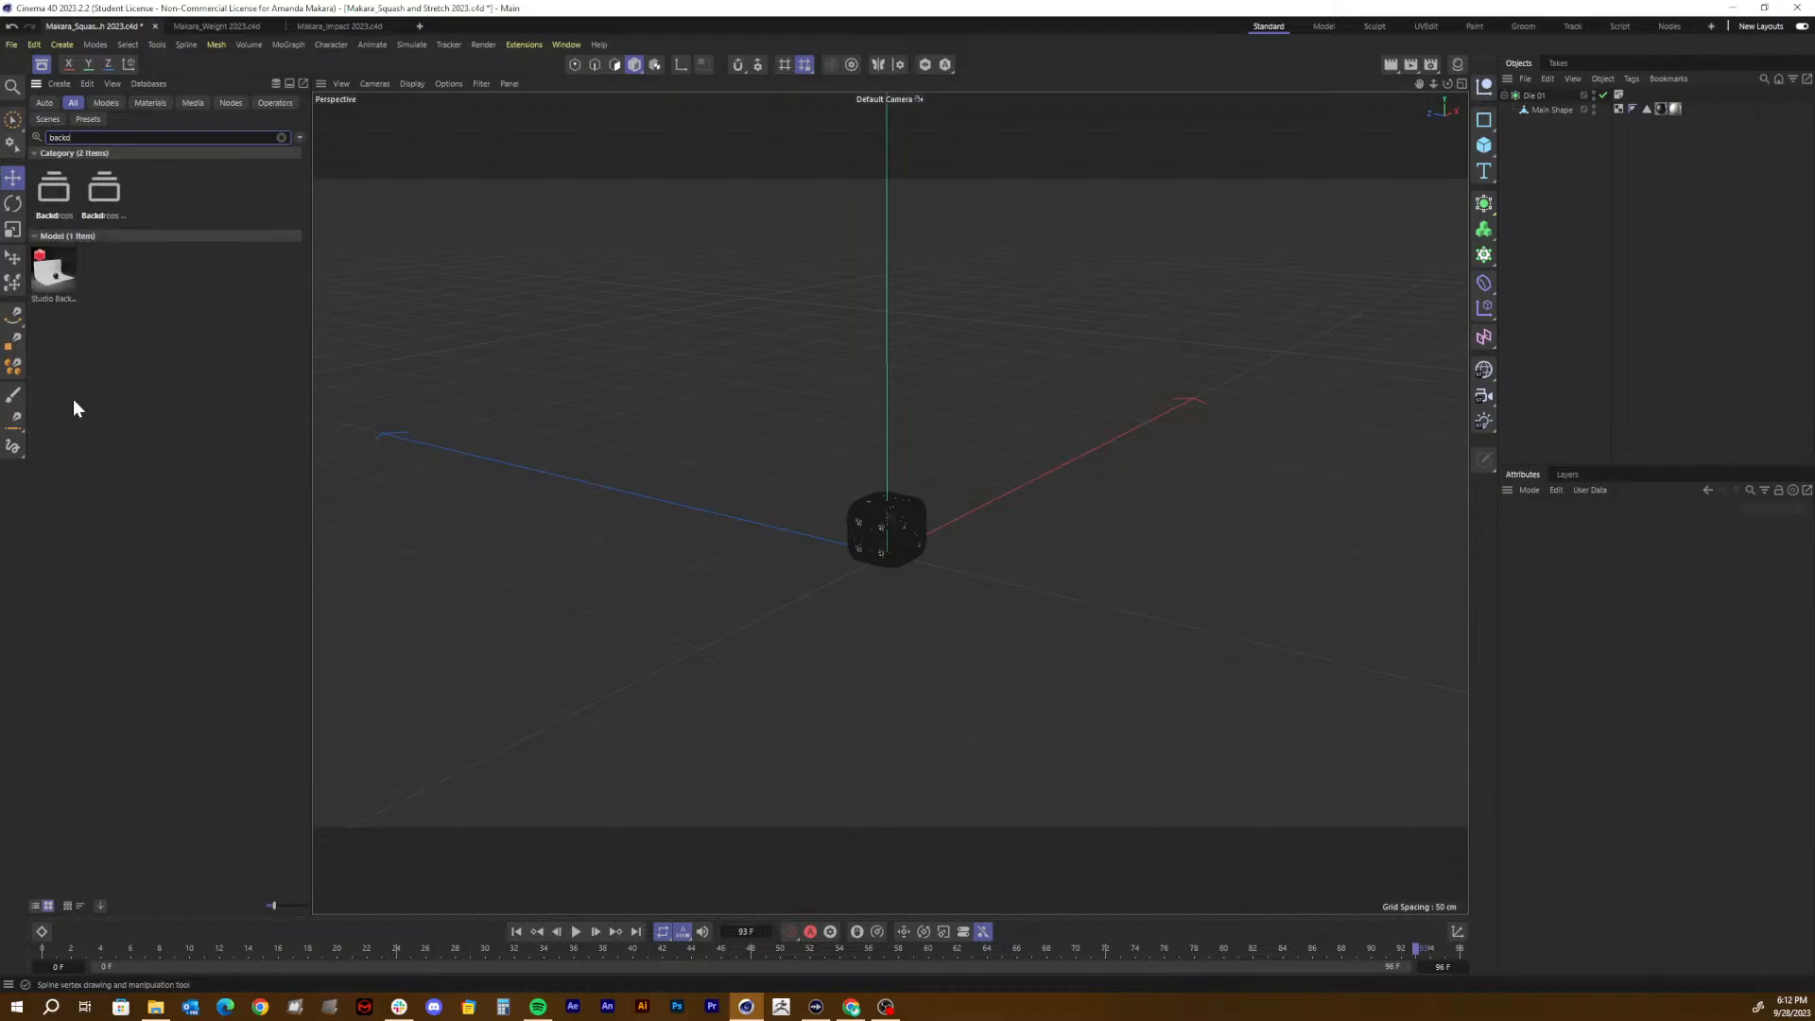
pyautogui.click(349, 329)
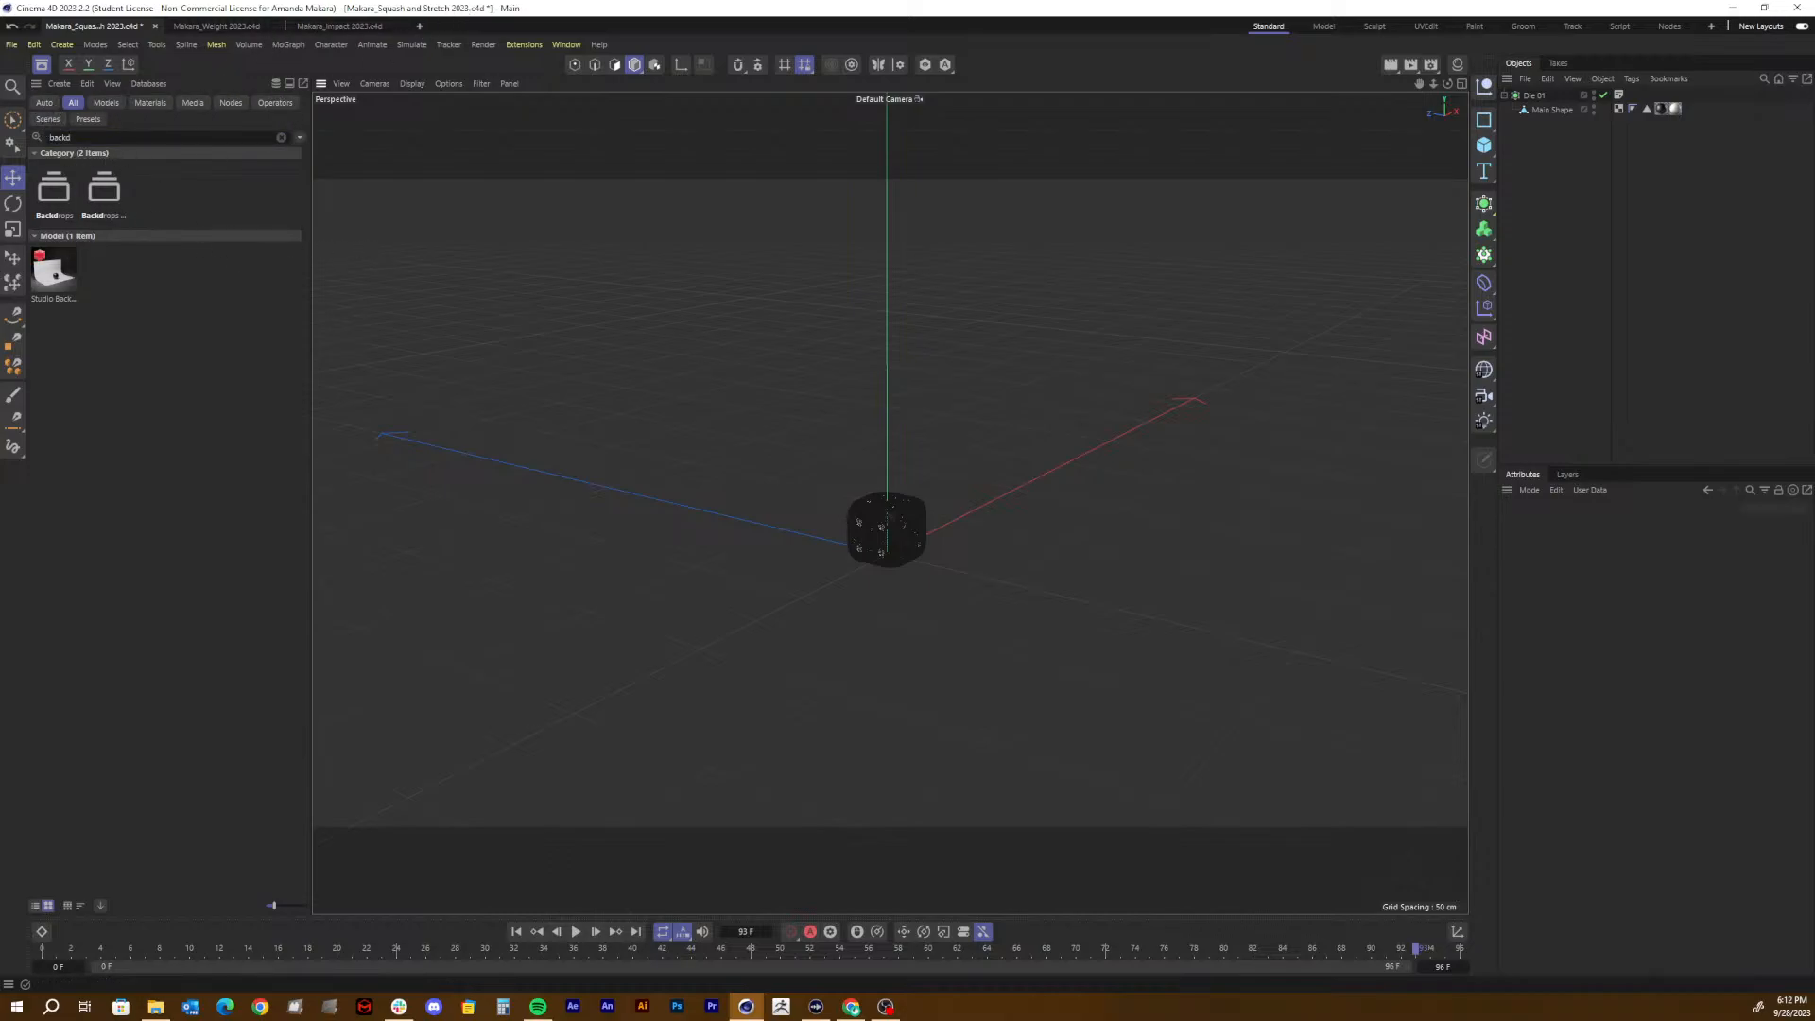
pyautogui.click(280, 137)
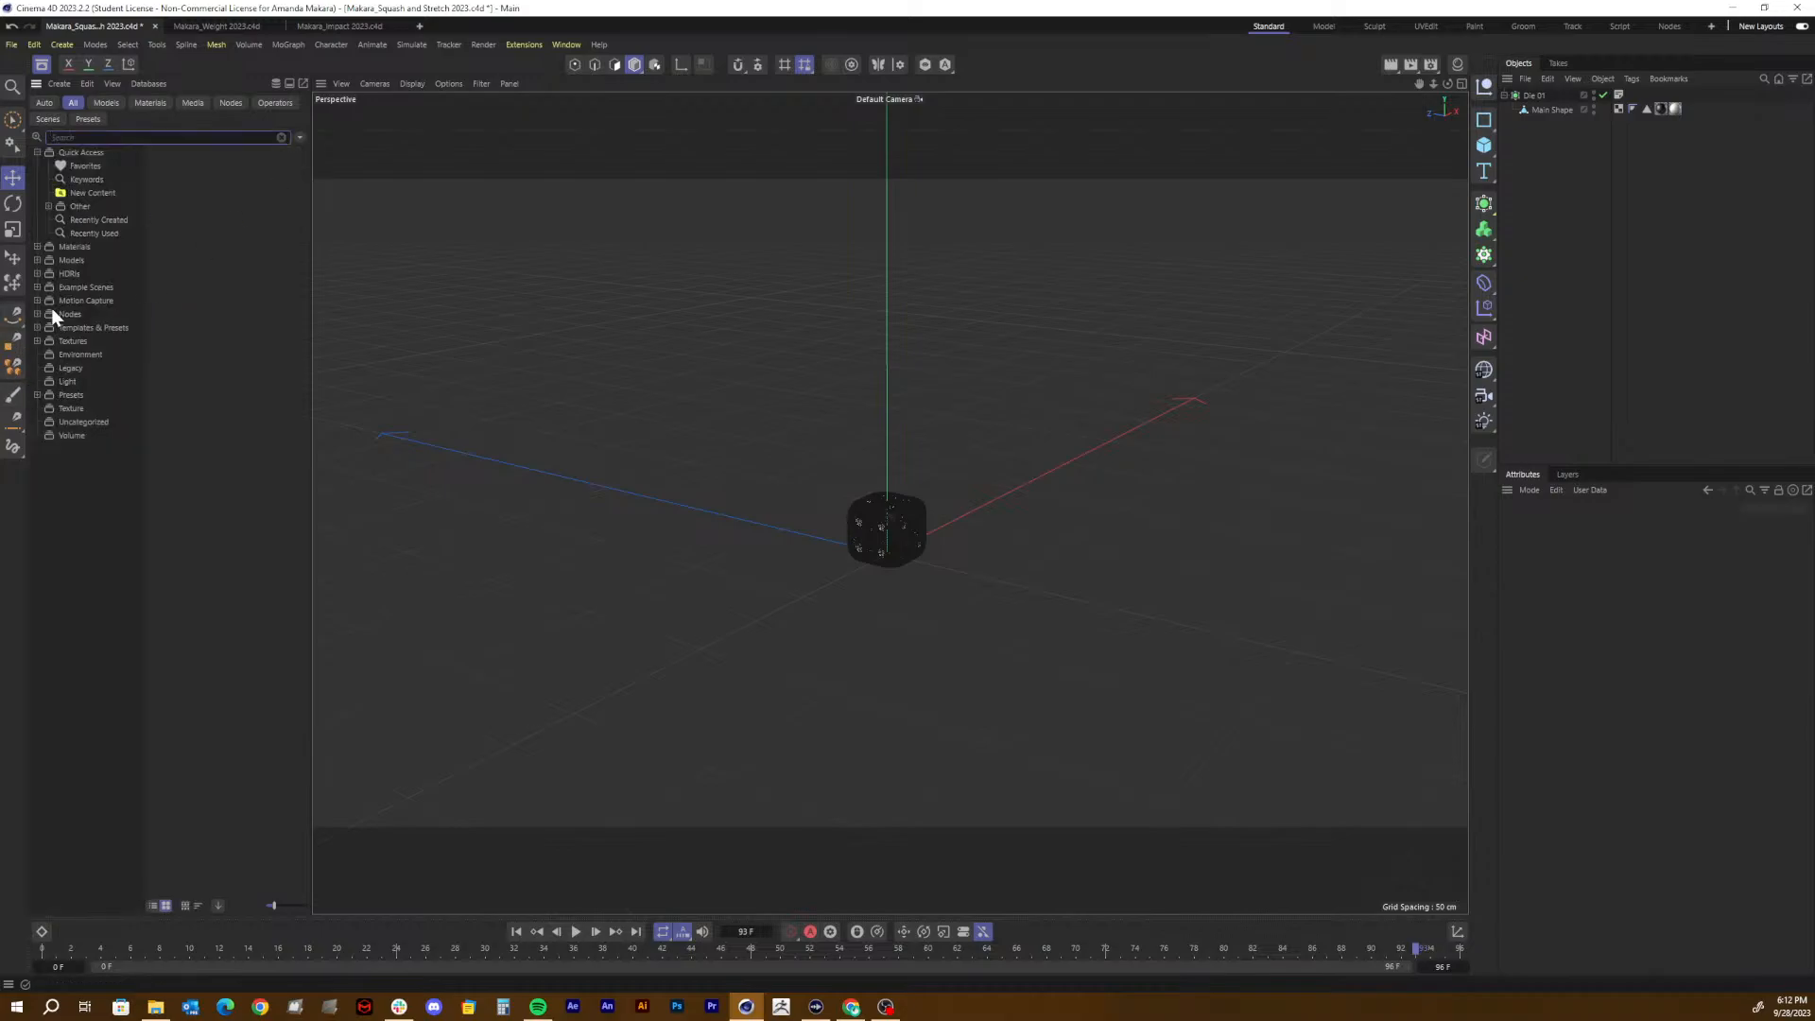
pyautogui.write('stu')
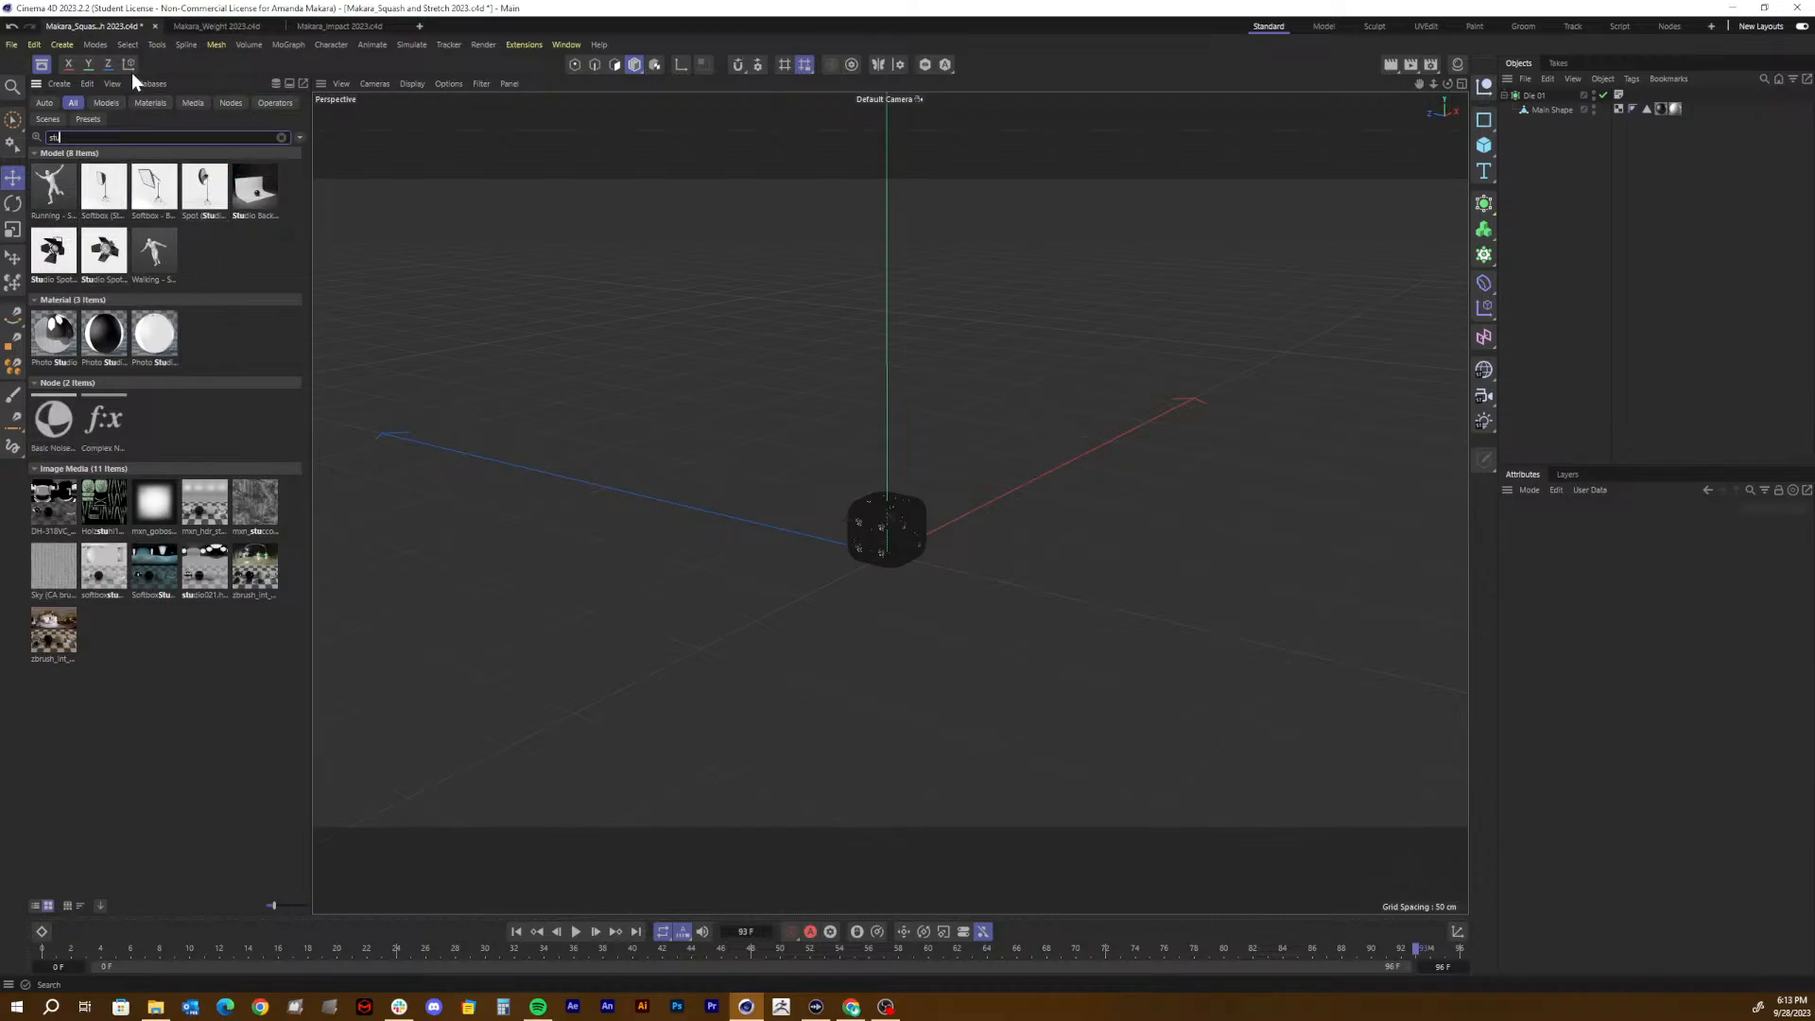
pyautogui.click(281, 138)
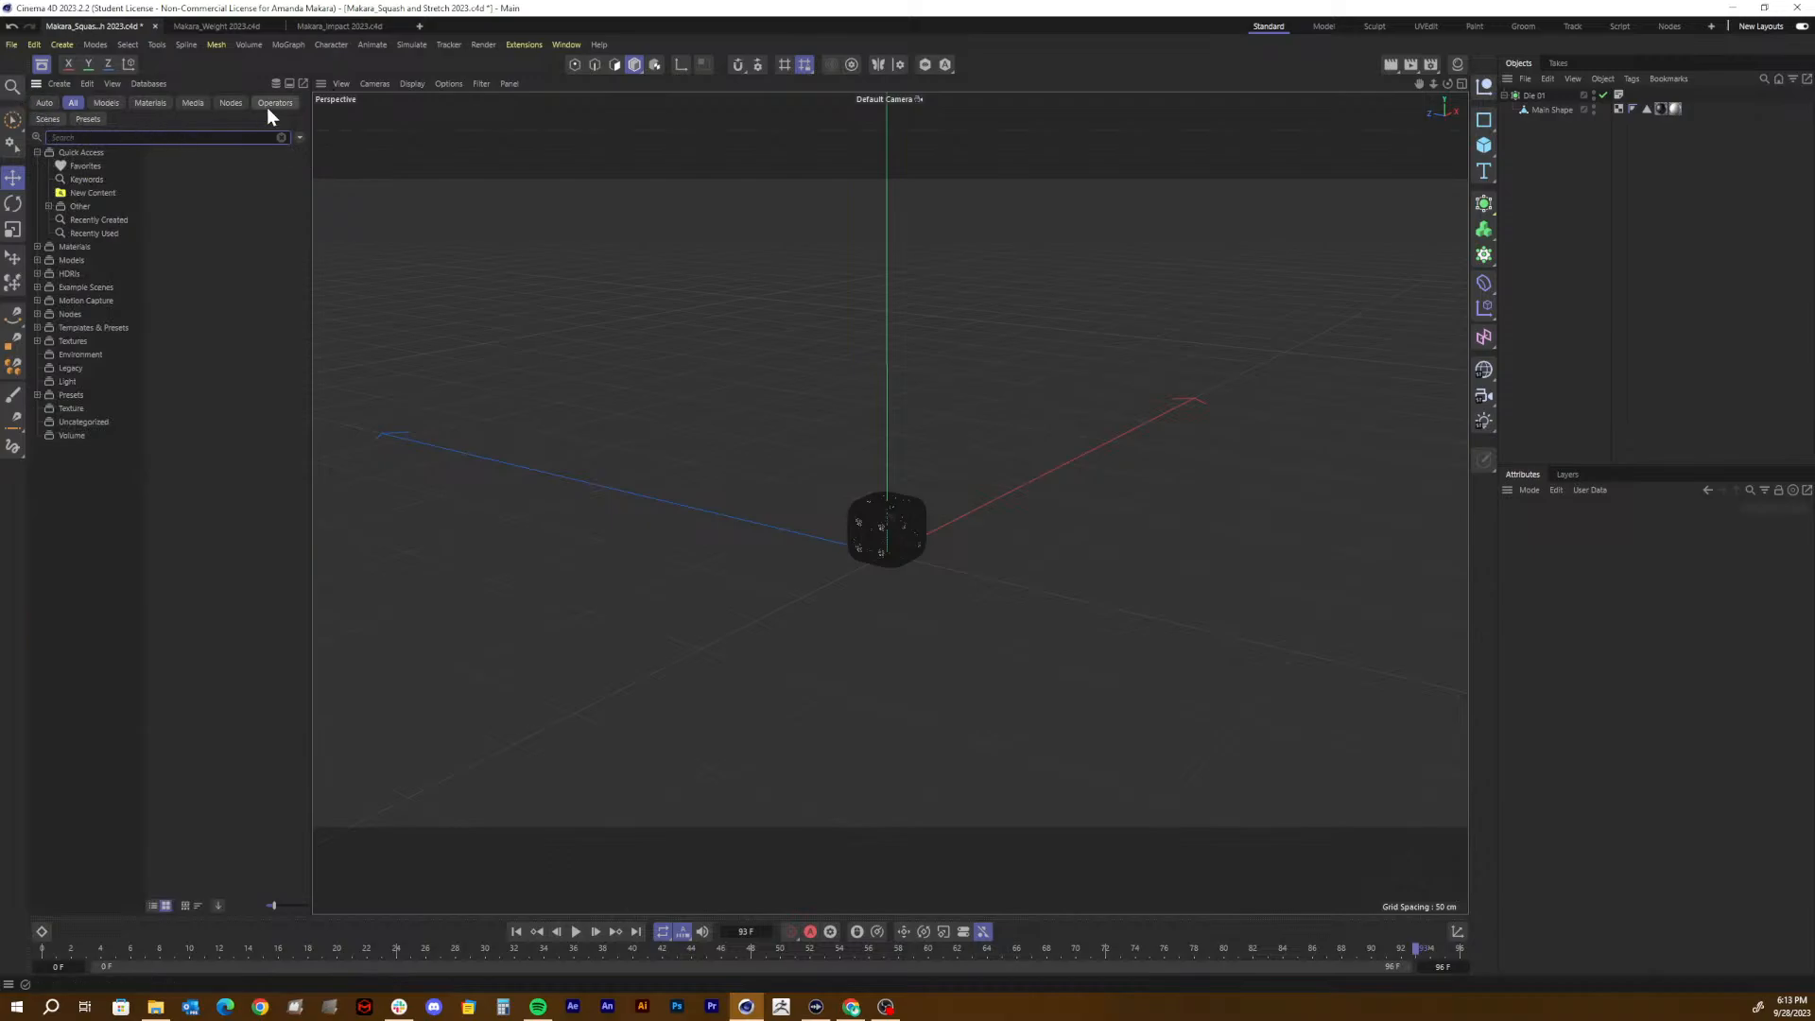
pyautogui.click(42, 64)
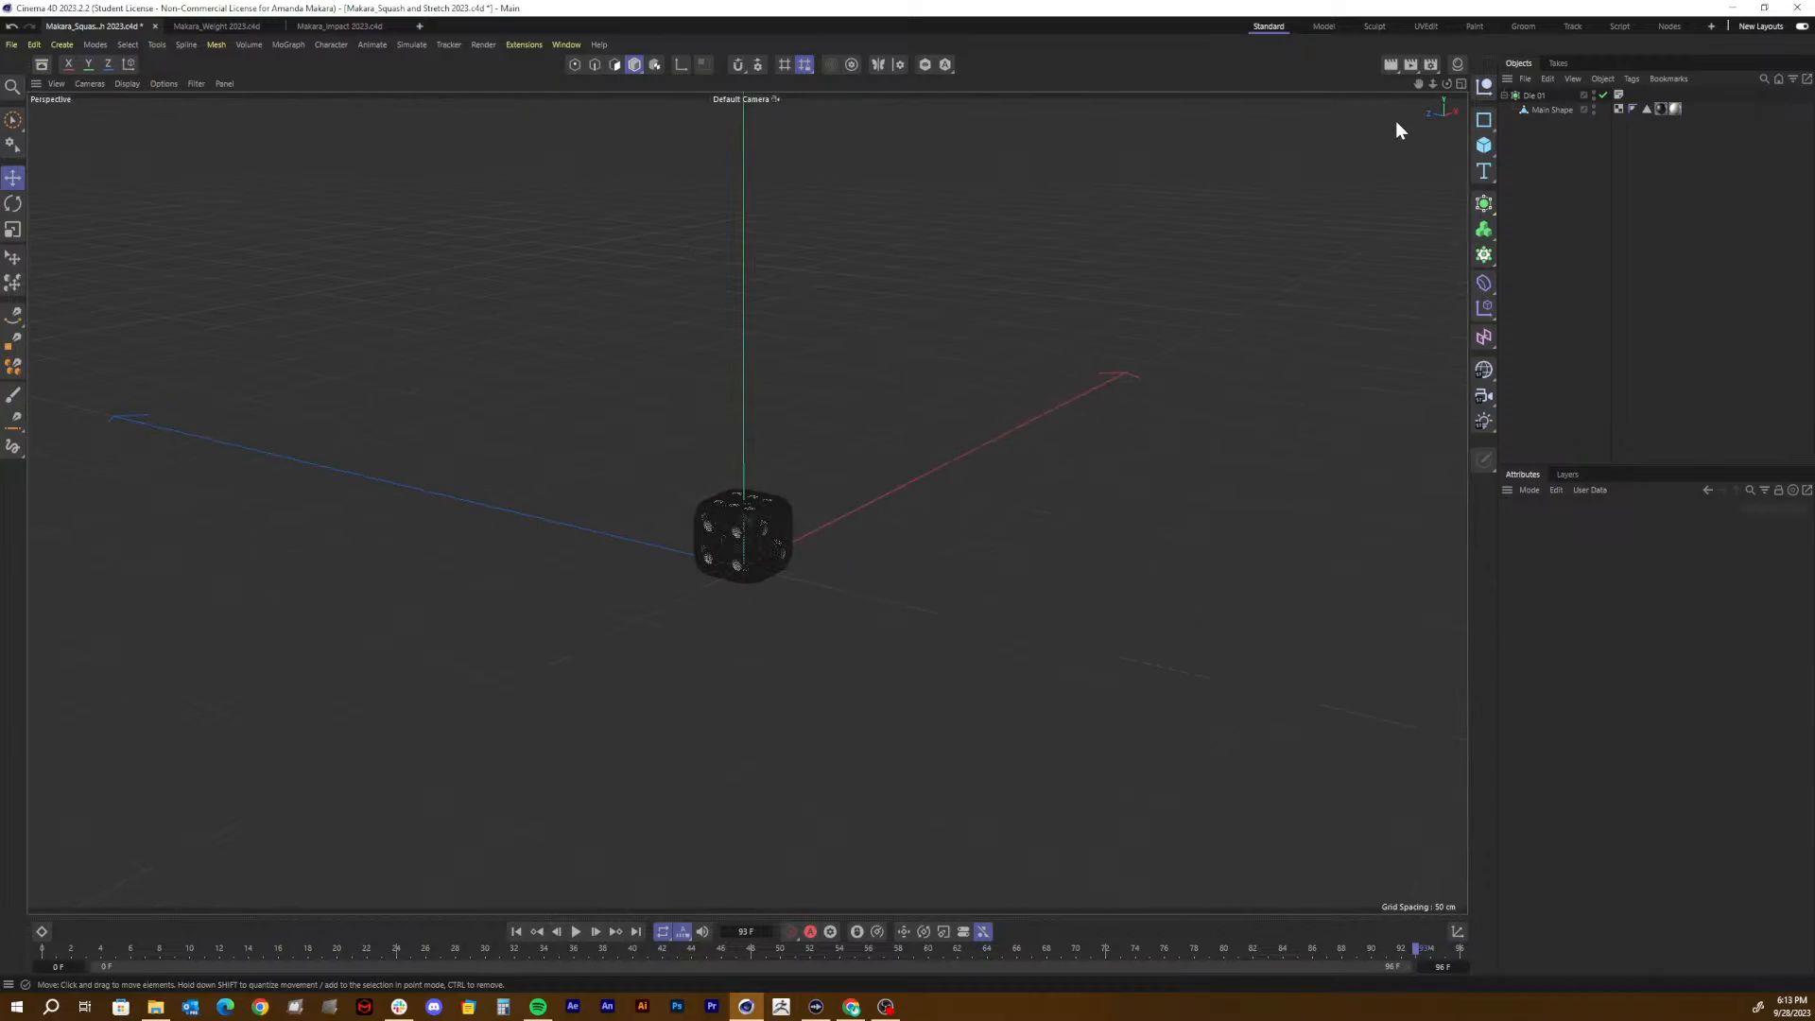
# Step: Add a Plane beneath the die as a floor and enlarge it to about 1530 cm wide and 1250 cm high
pyautogui.click(1480, 143)
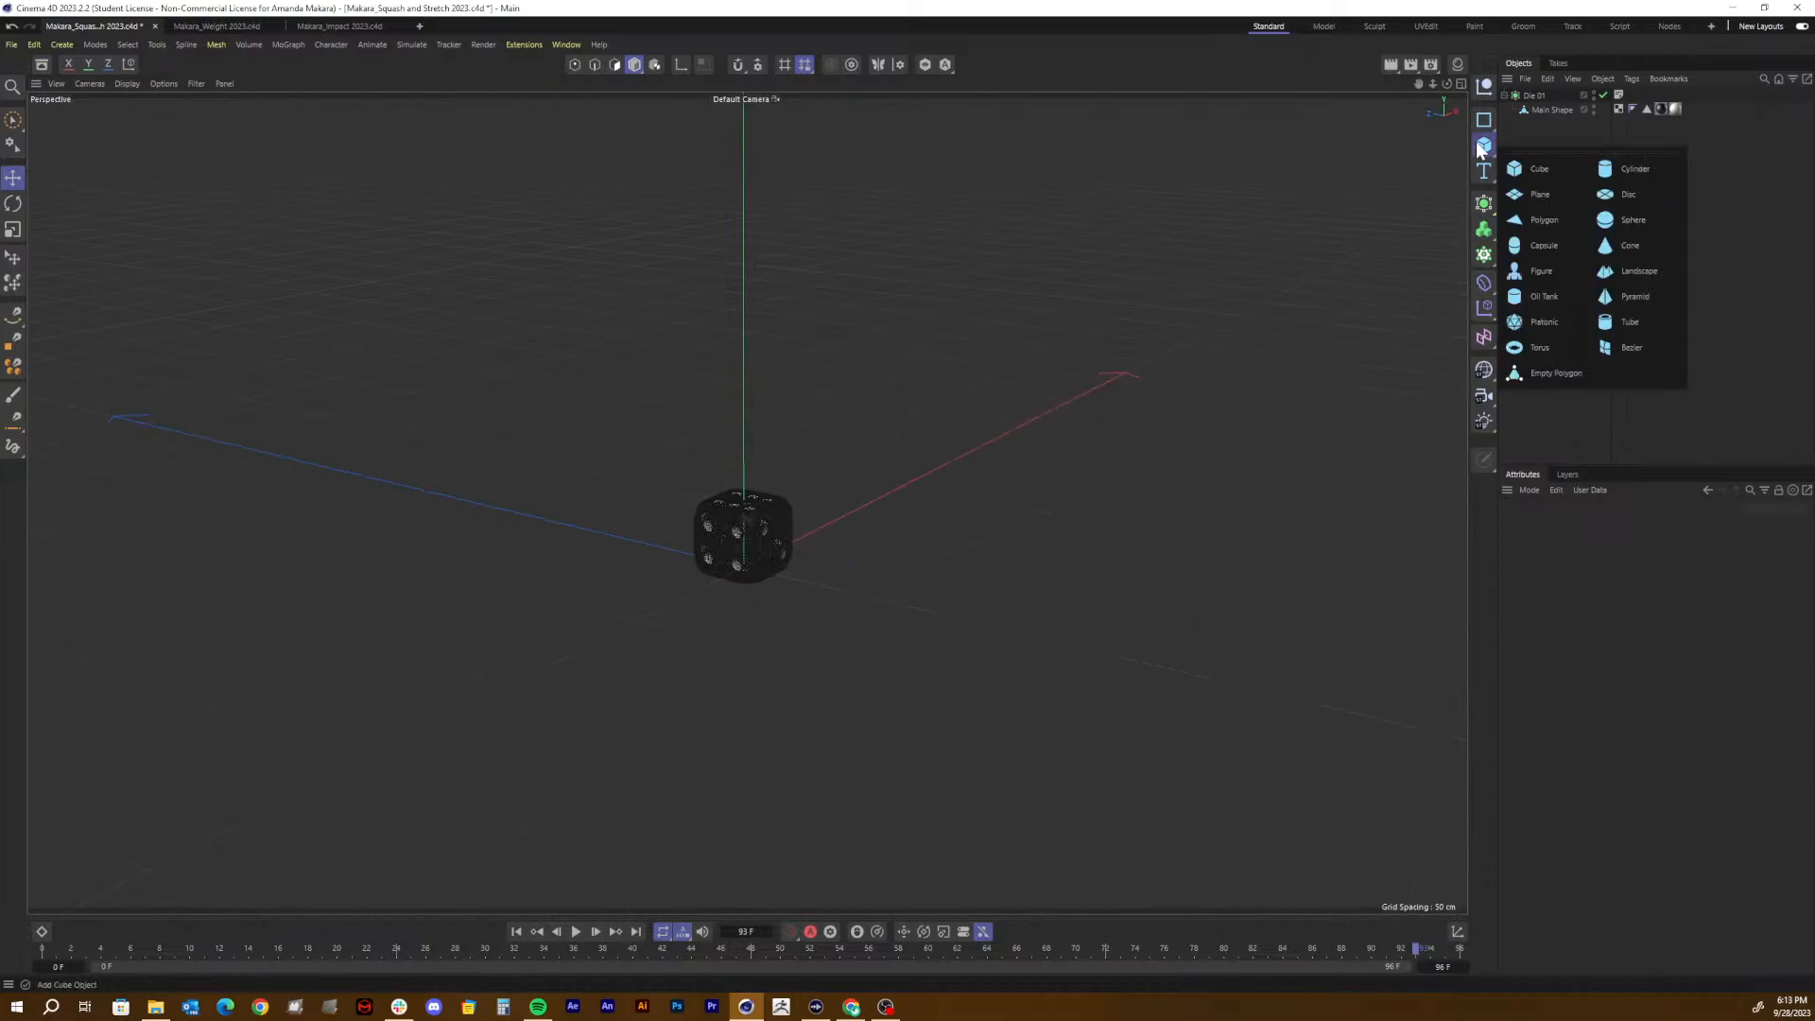
pyautogui.click(1533, 193)
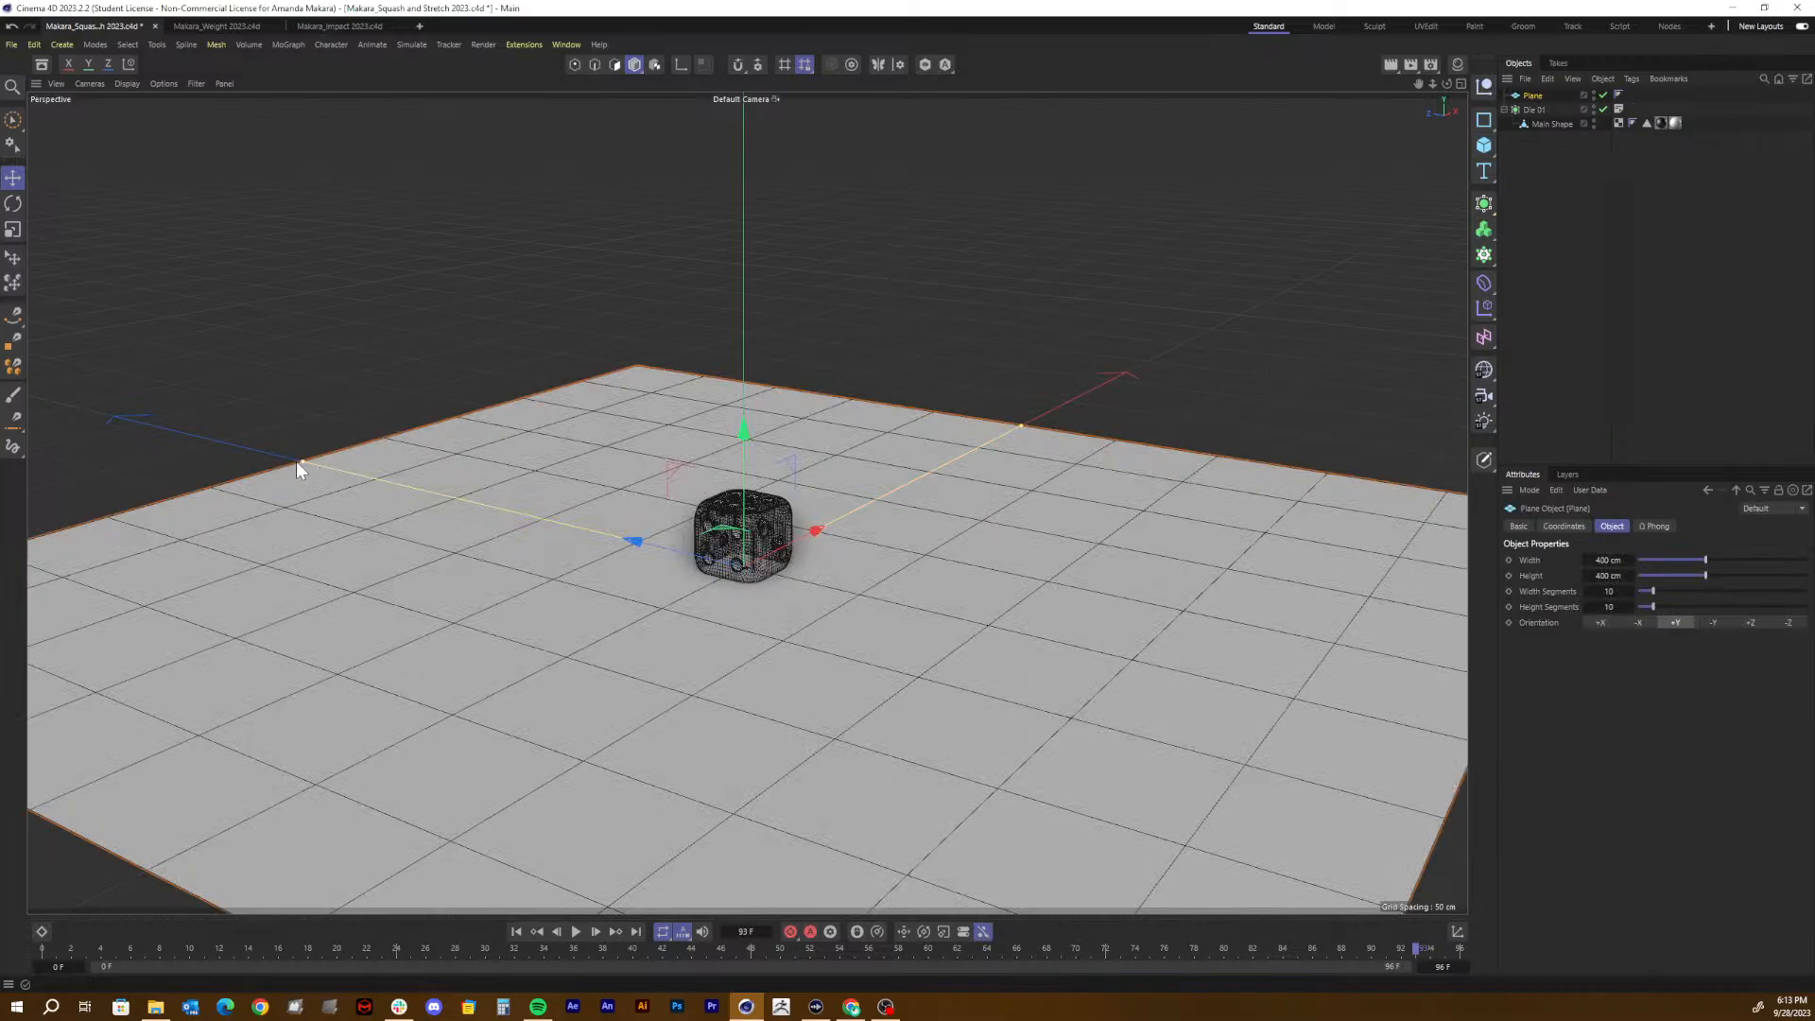
pyautogui.moveTo(305, 462)
pyautogui.mouseDown()
pyautogui.moveTo(75, 373)
pyautogui.moveTo(303, 468)
pyautogui.mouseUp()
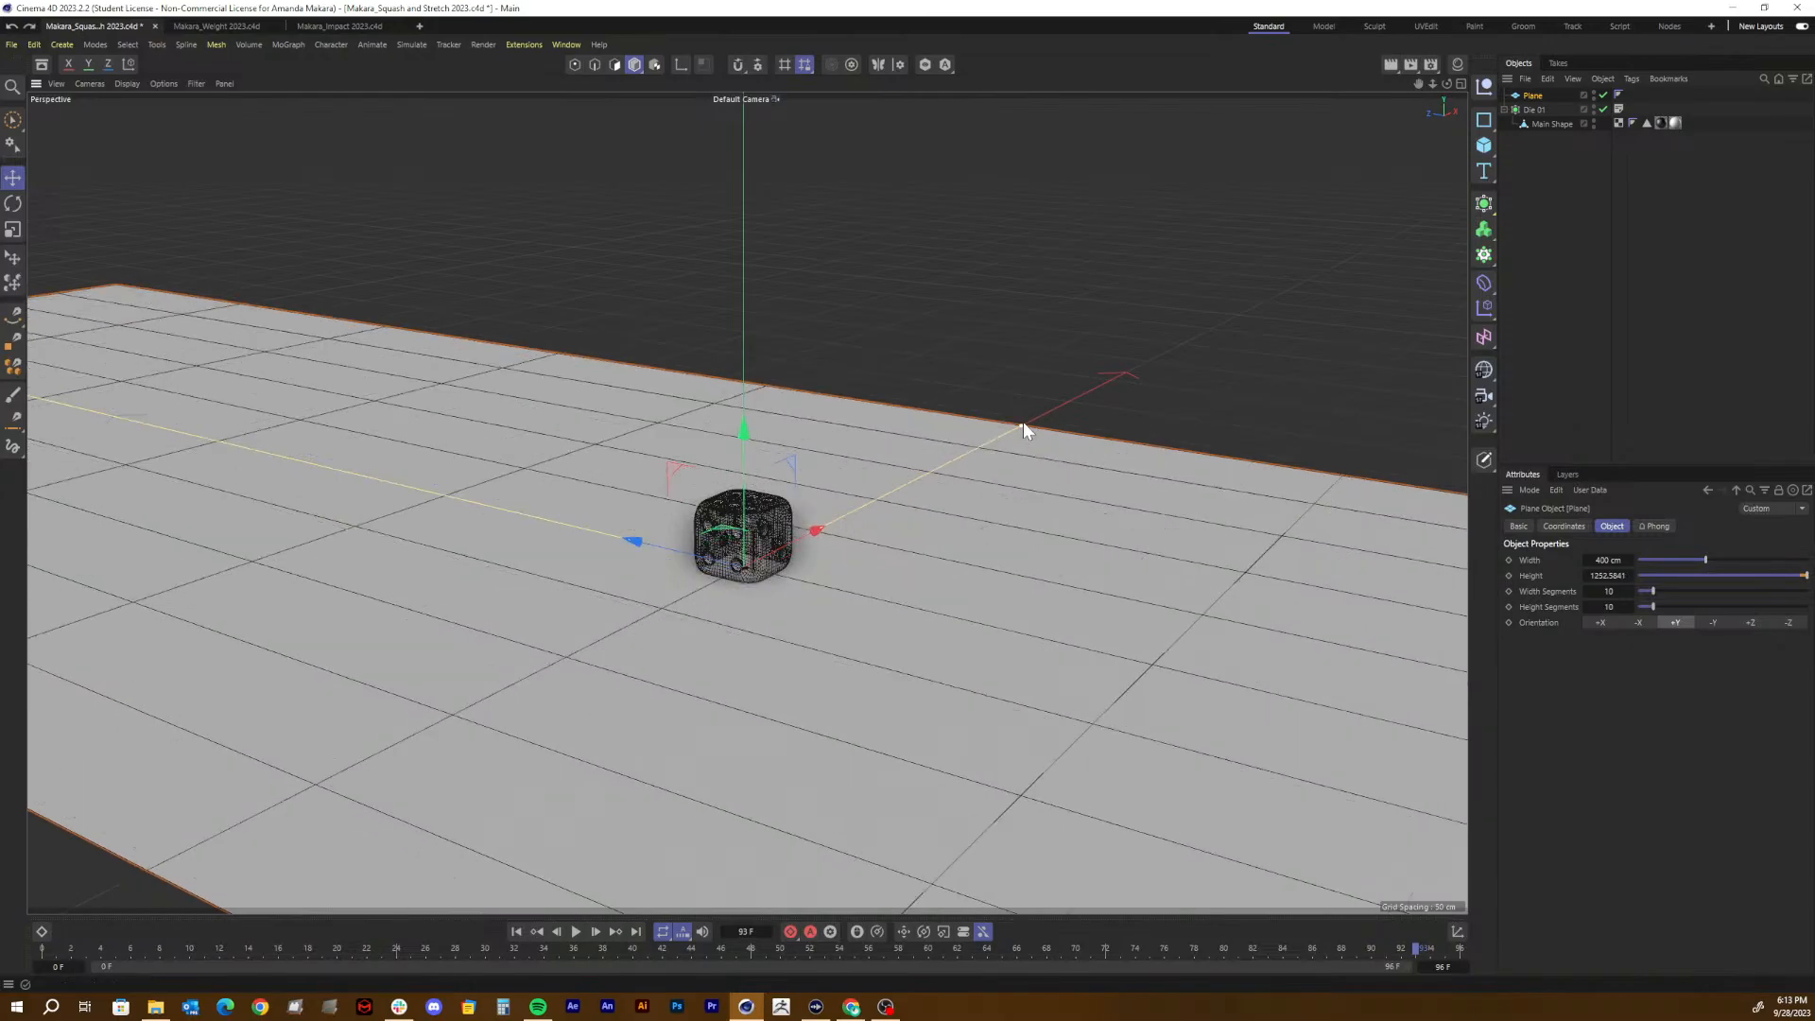
pyautogui.moveTo(1023, 424); pyautogui.dragTo(1241, 111)
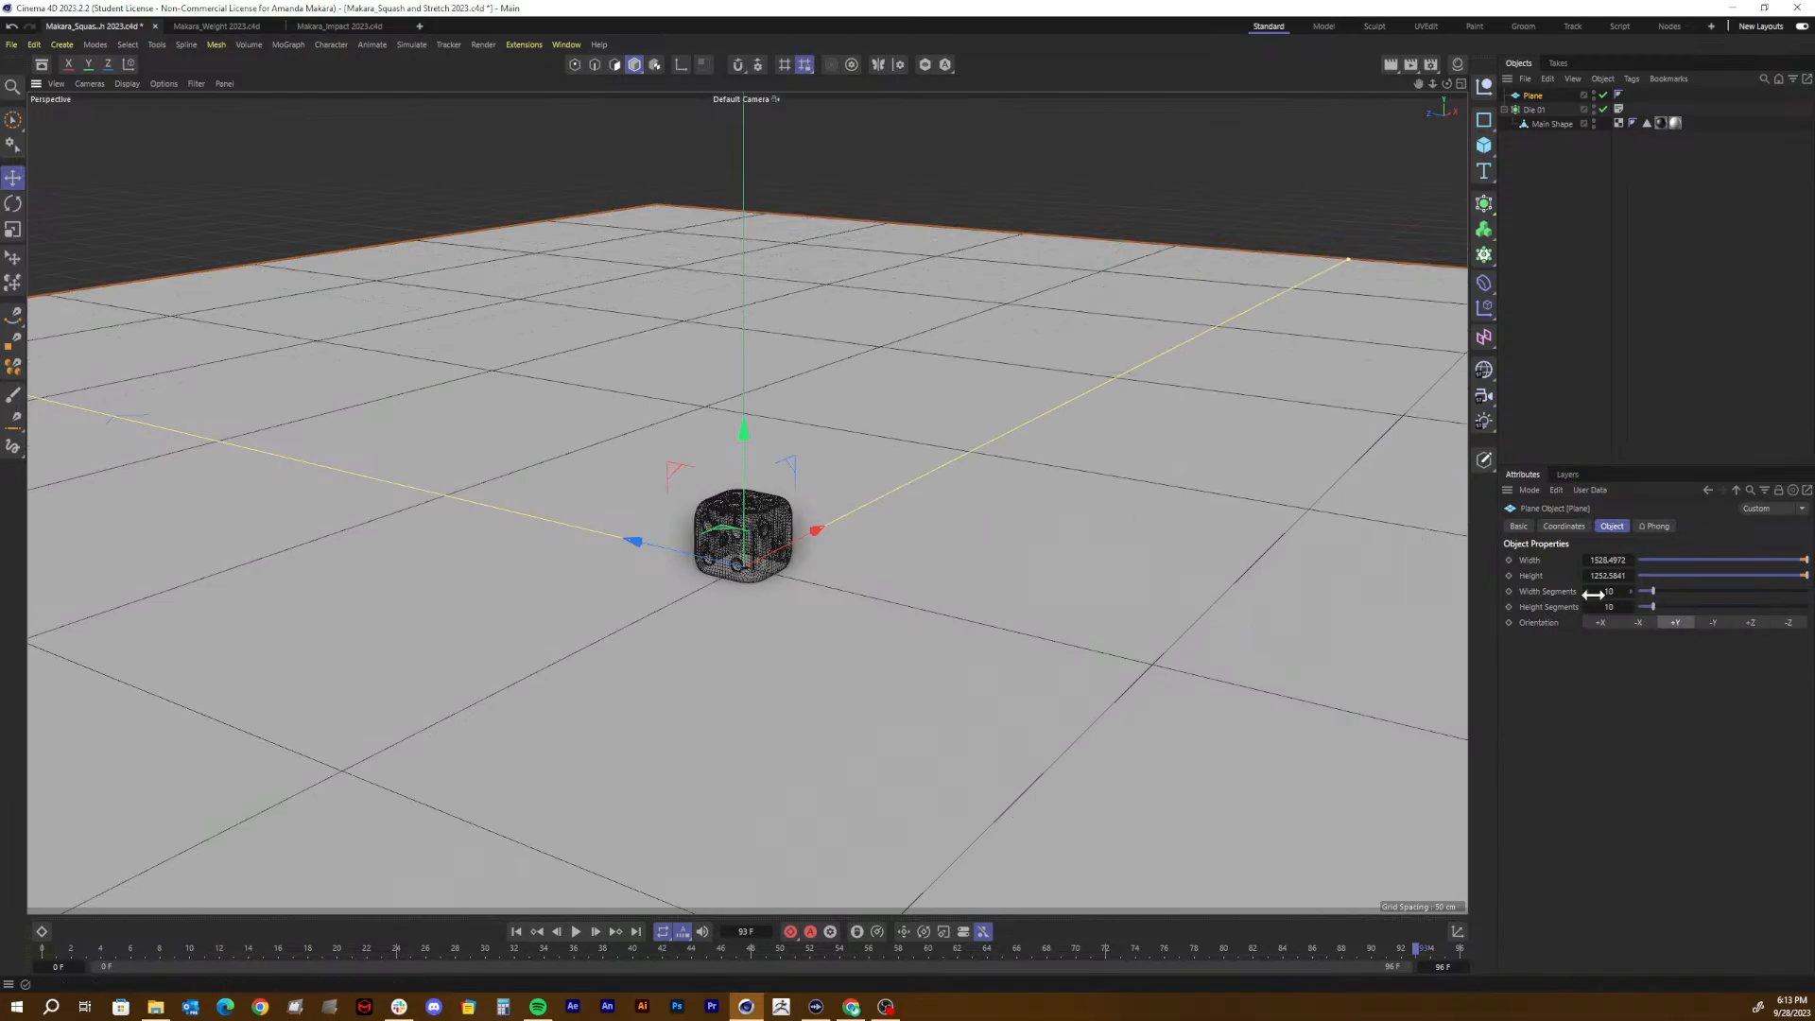
# Step: Set the floor Plane's width segments and height segments to 15 each
pyautogui.click(1625, 591)
pyautogui.write('15')
pyautogui.press('Tab')
pyautogui.write('15')
pyautogui.press('Return')
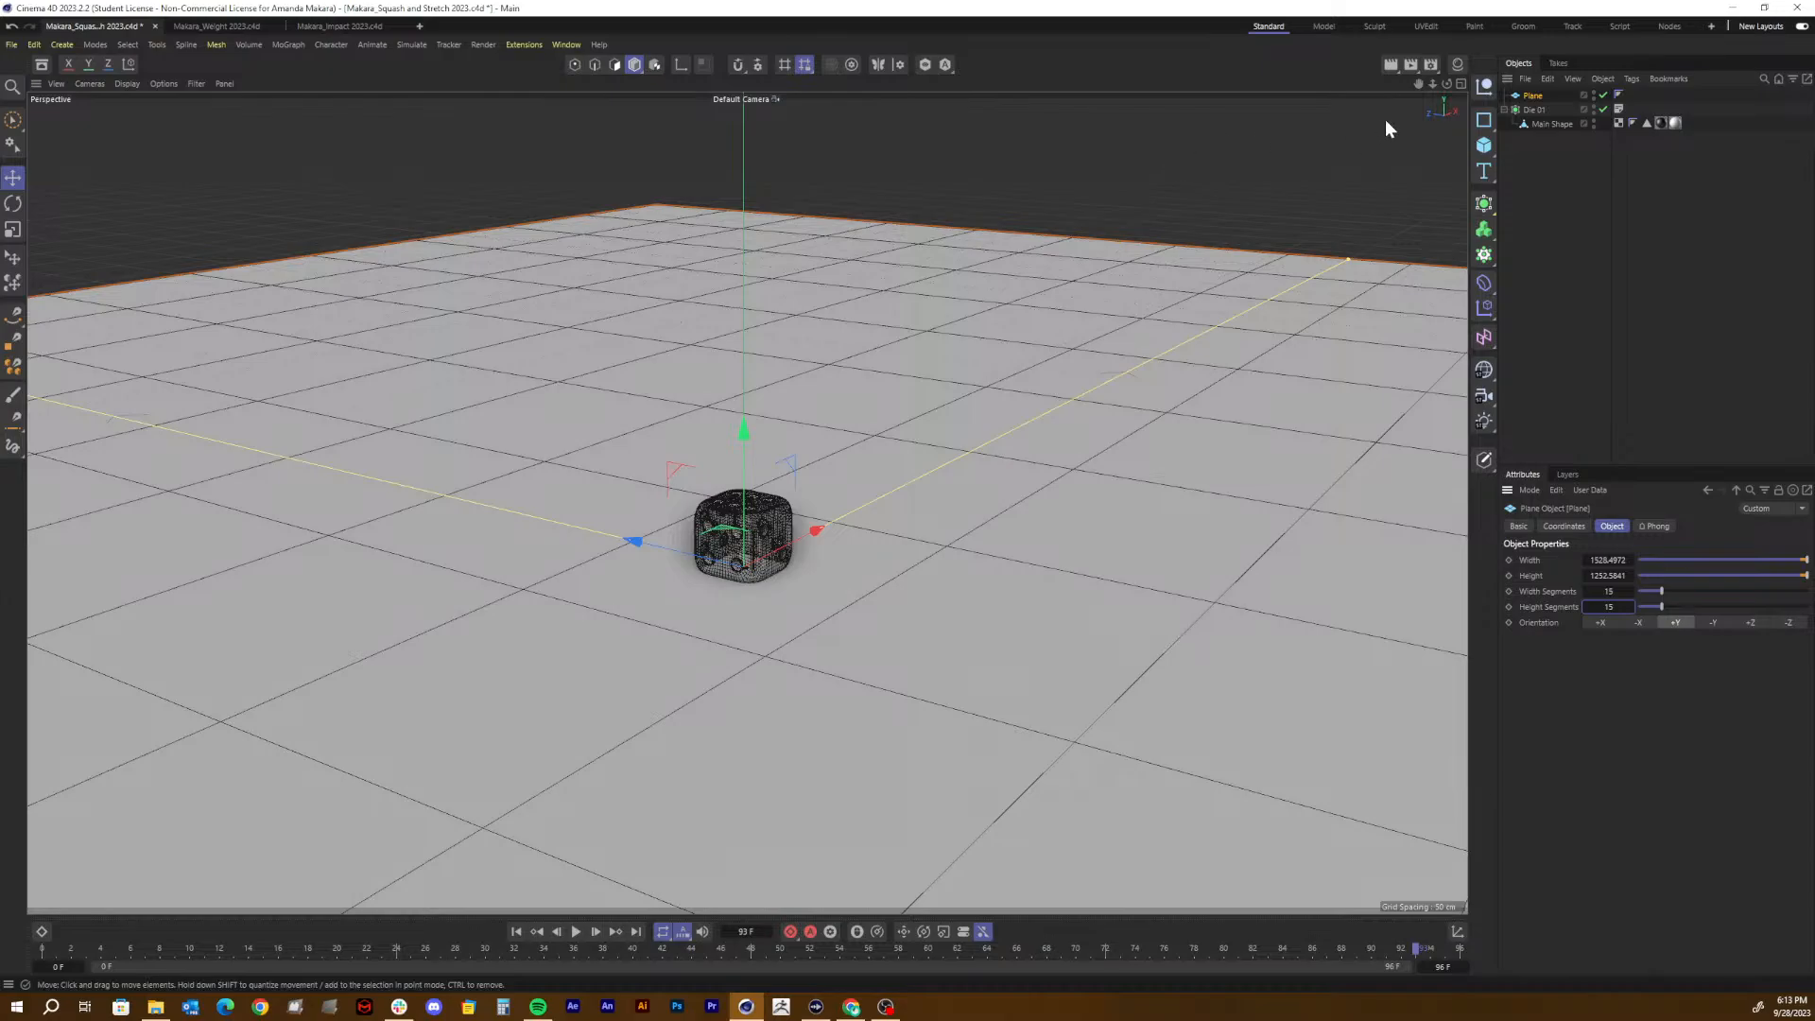
# Step: Inspect the subdivided floor around the die and return the perspective view to its default framing
pyautogui.moveTo(1433, 83)
pyautogui.mouseDown()
pyautogui.moveTo(1333, 90)
pyautogui.moveTo(1452, 85)
pyautogui.mouseUp()
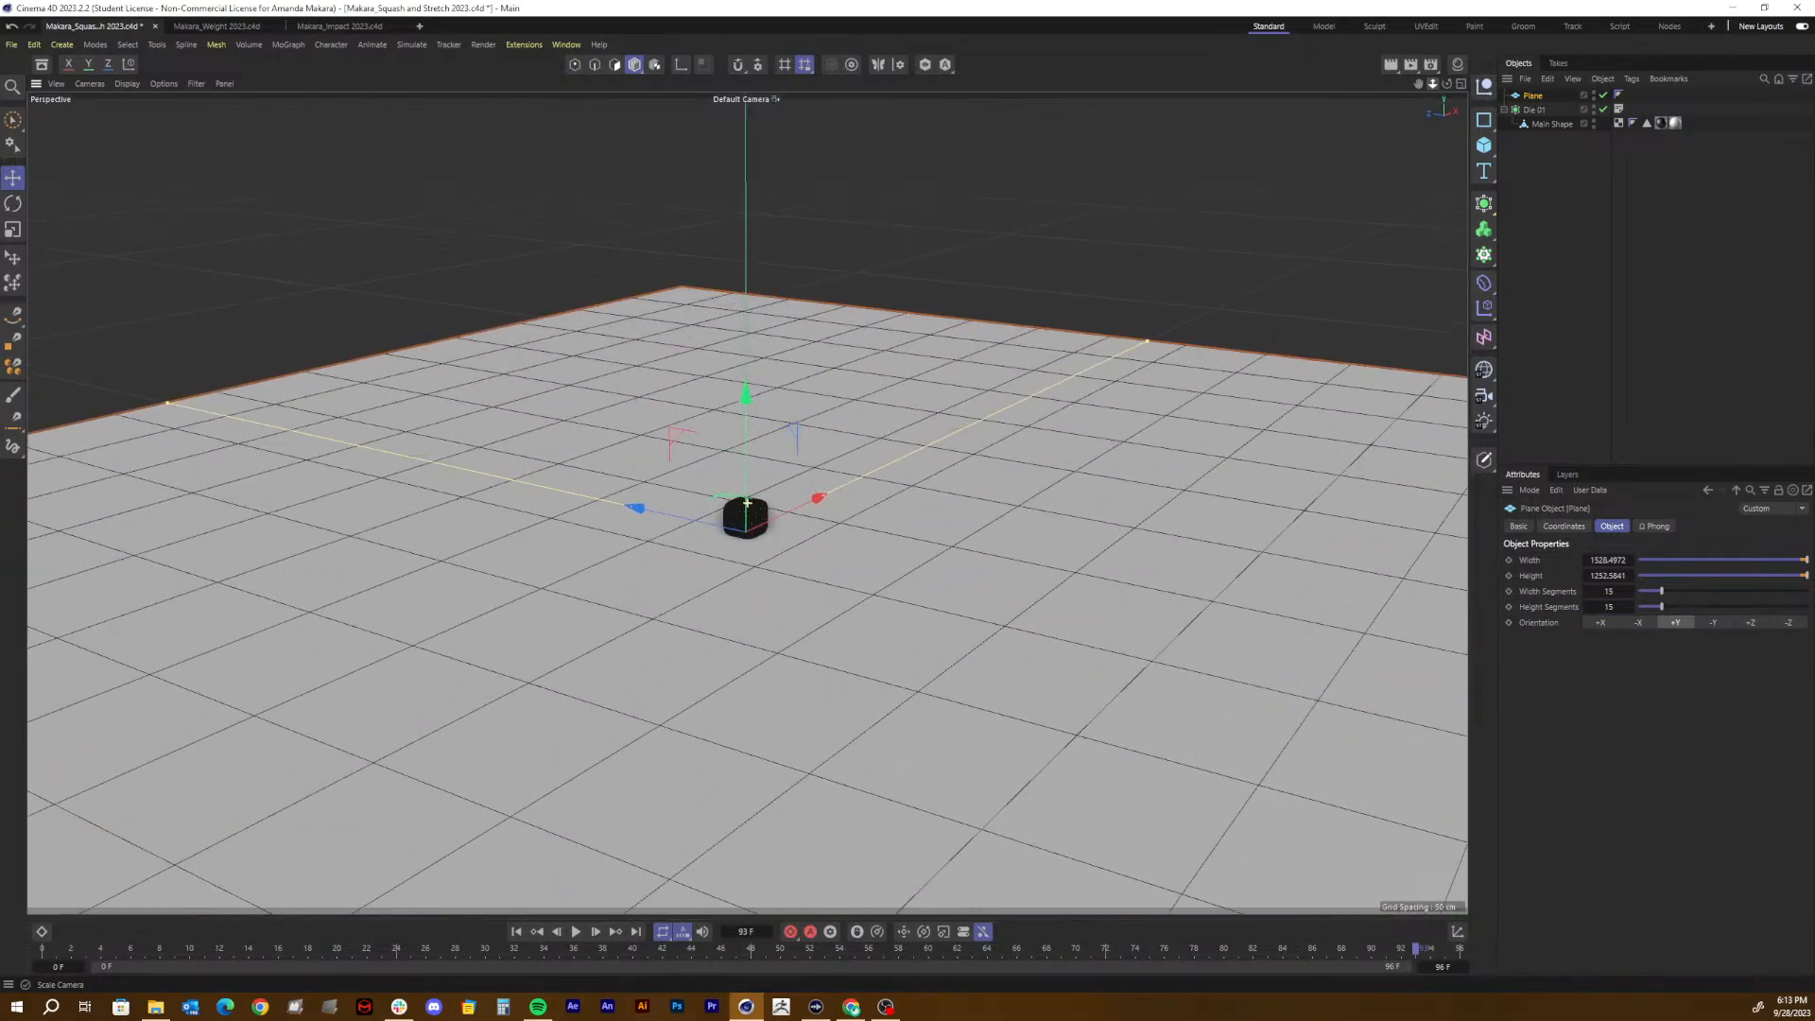
pyautogui.scroll(4, 747, 502)
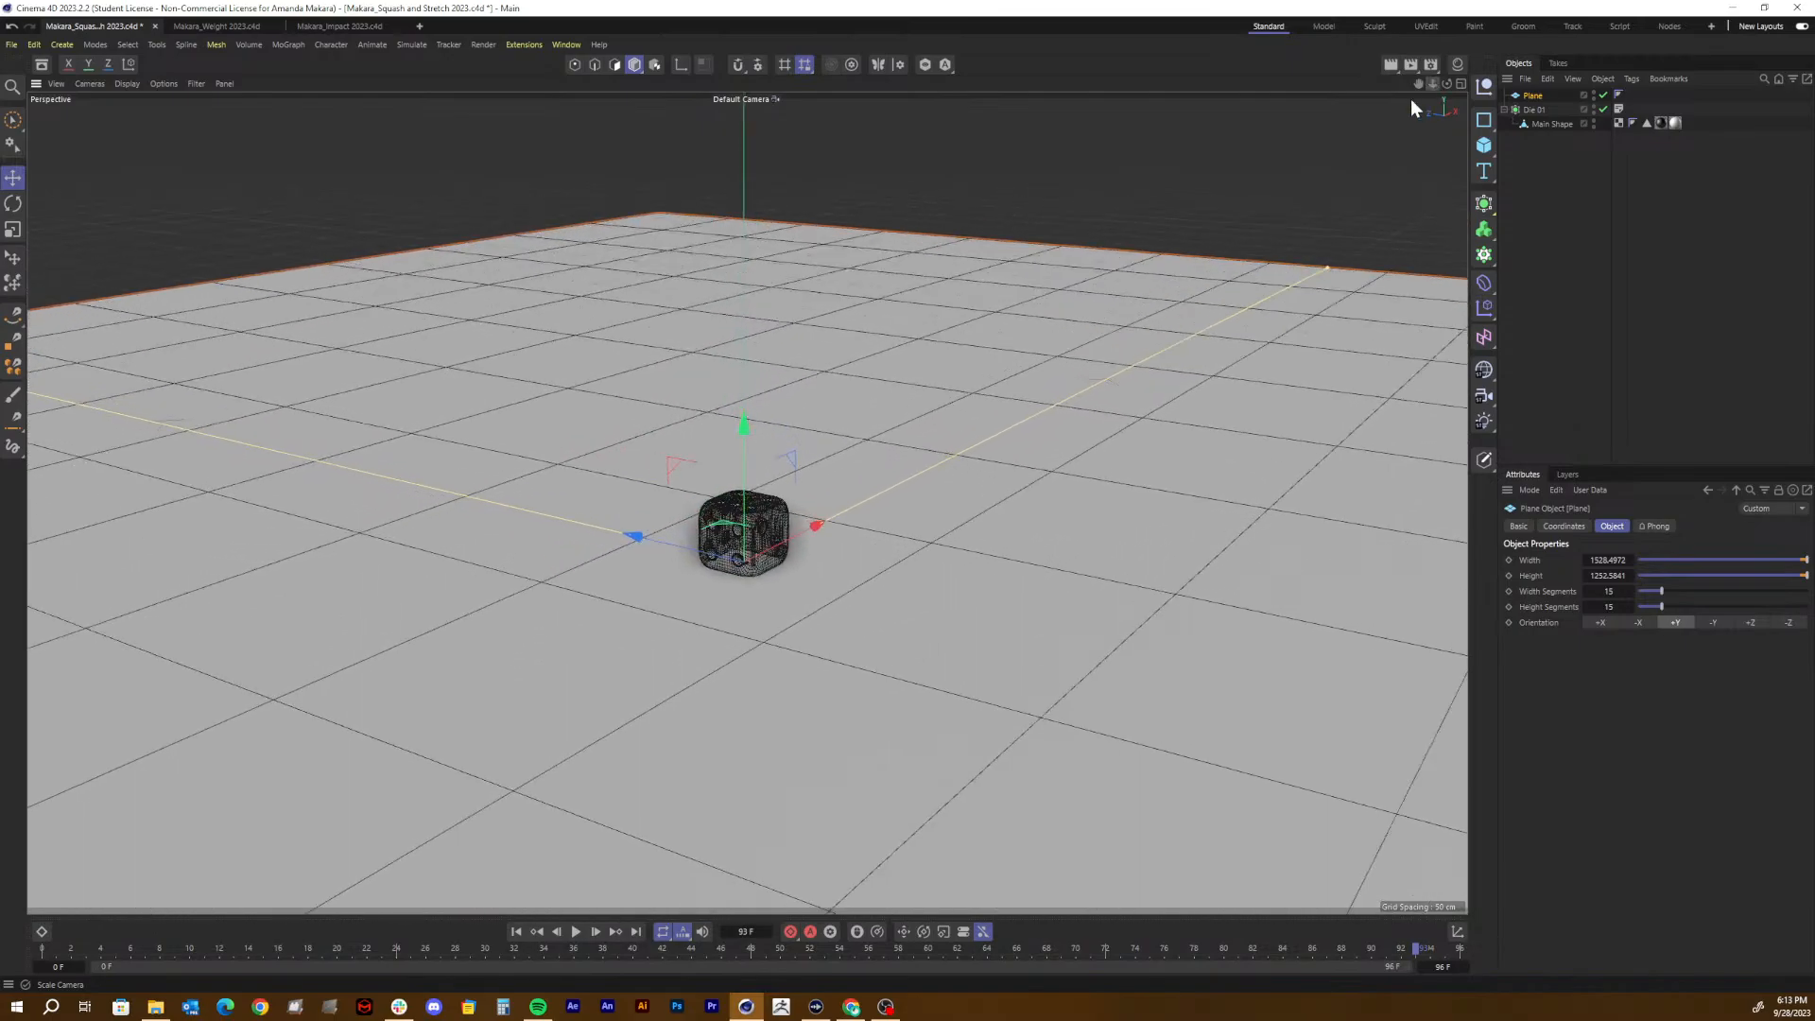
pyautogui.moveTo(1447, 83); pyautogui.dragTo(1489, 140)
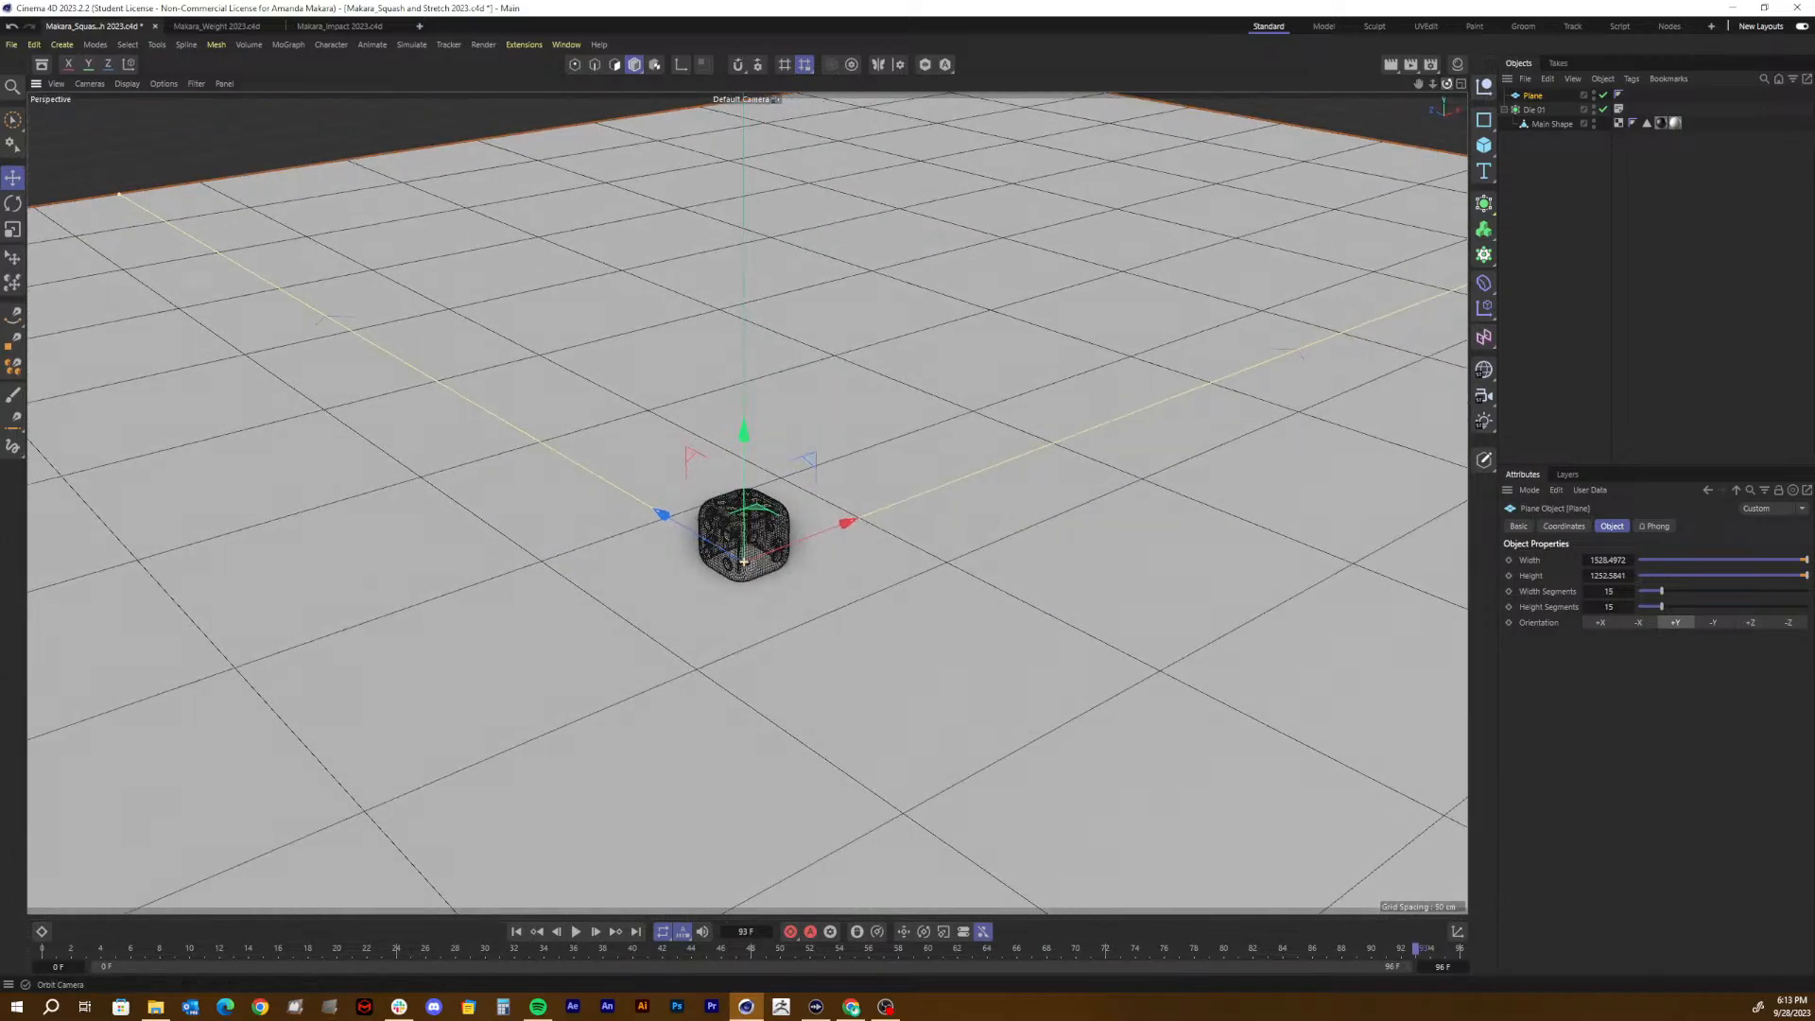
pyautogui.hotkey('ctrl', 'z')
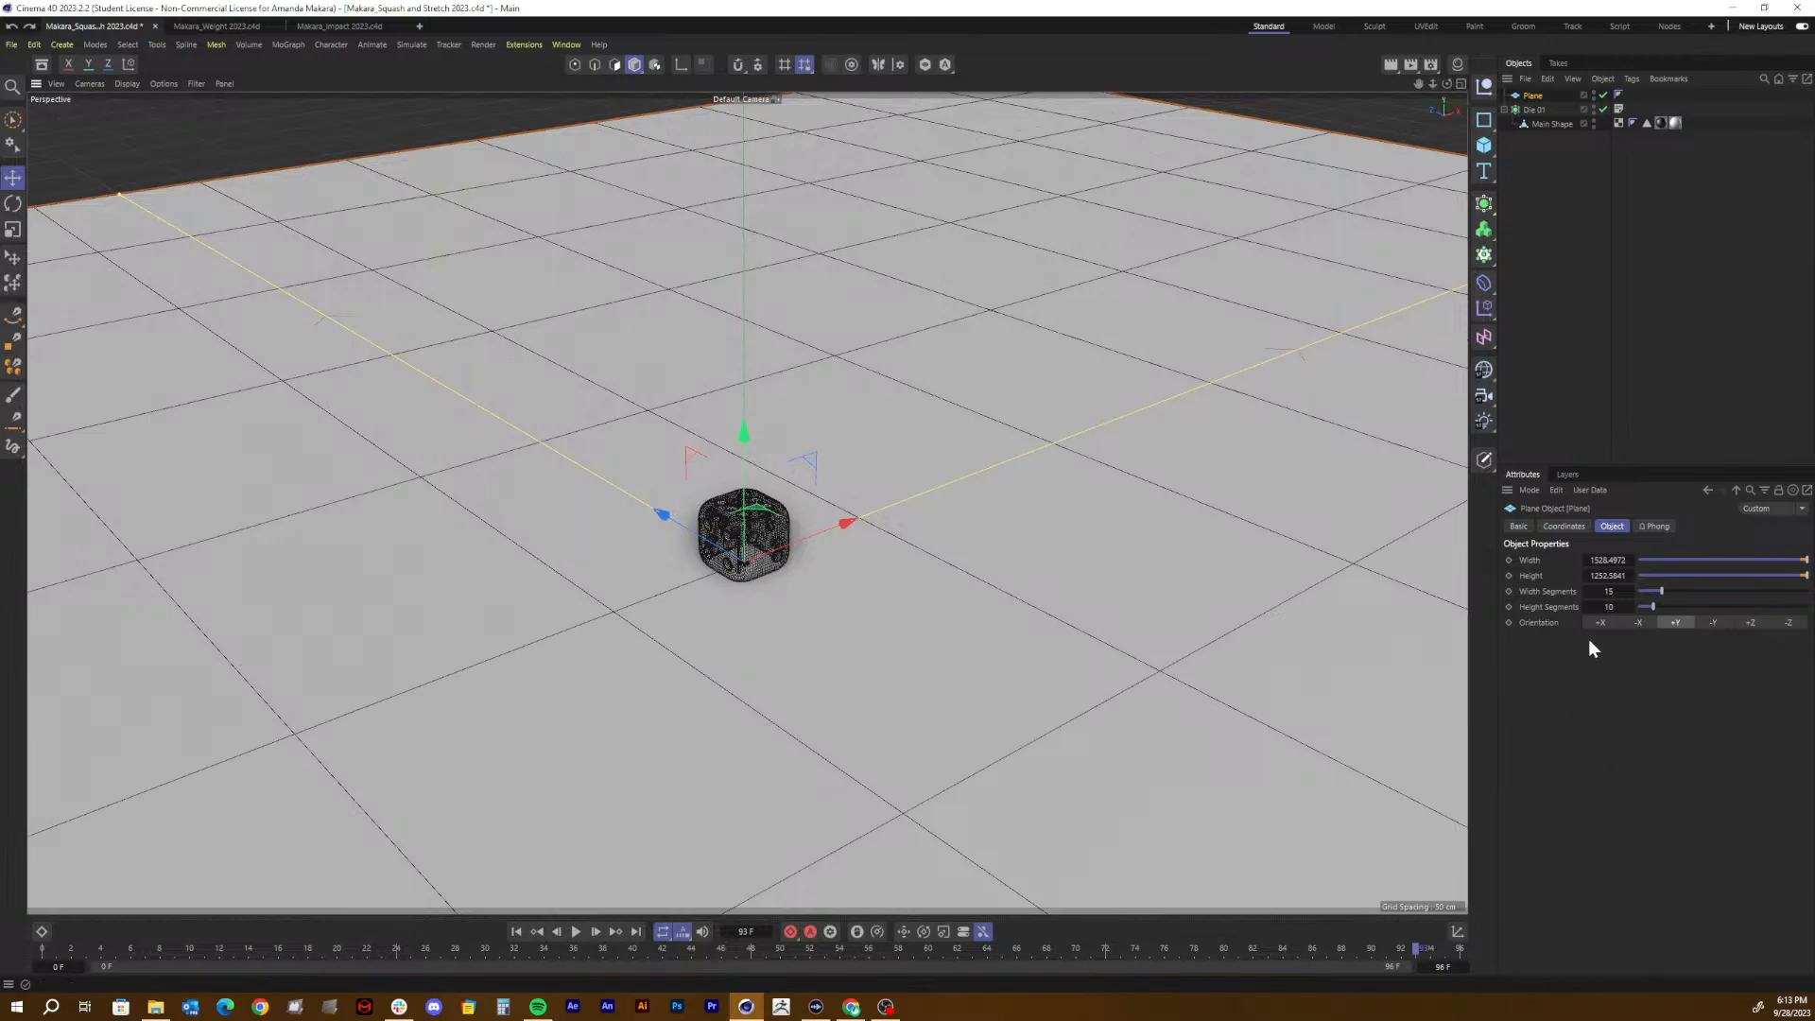
pyautogui.hotkey('ctrl', 'y')
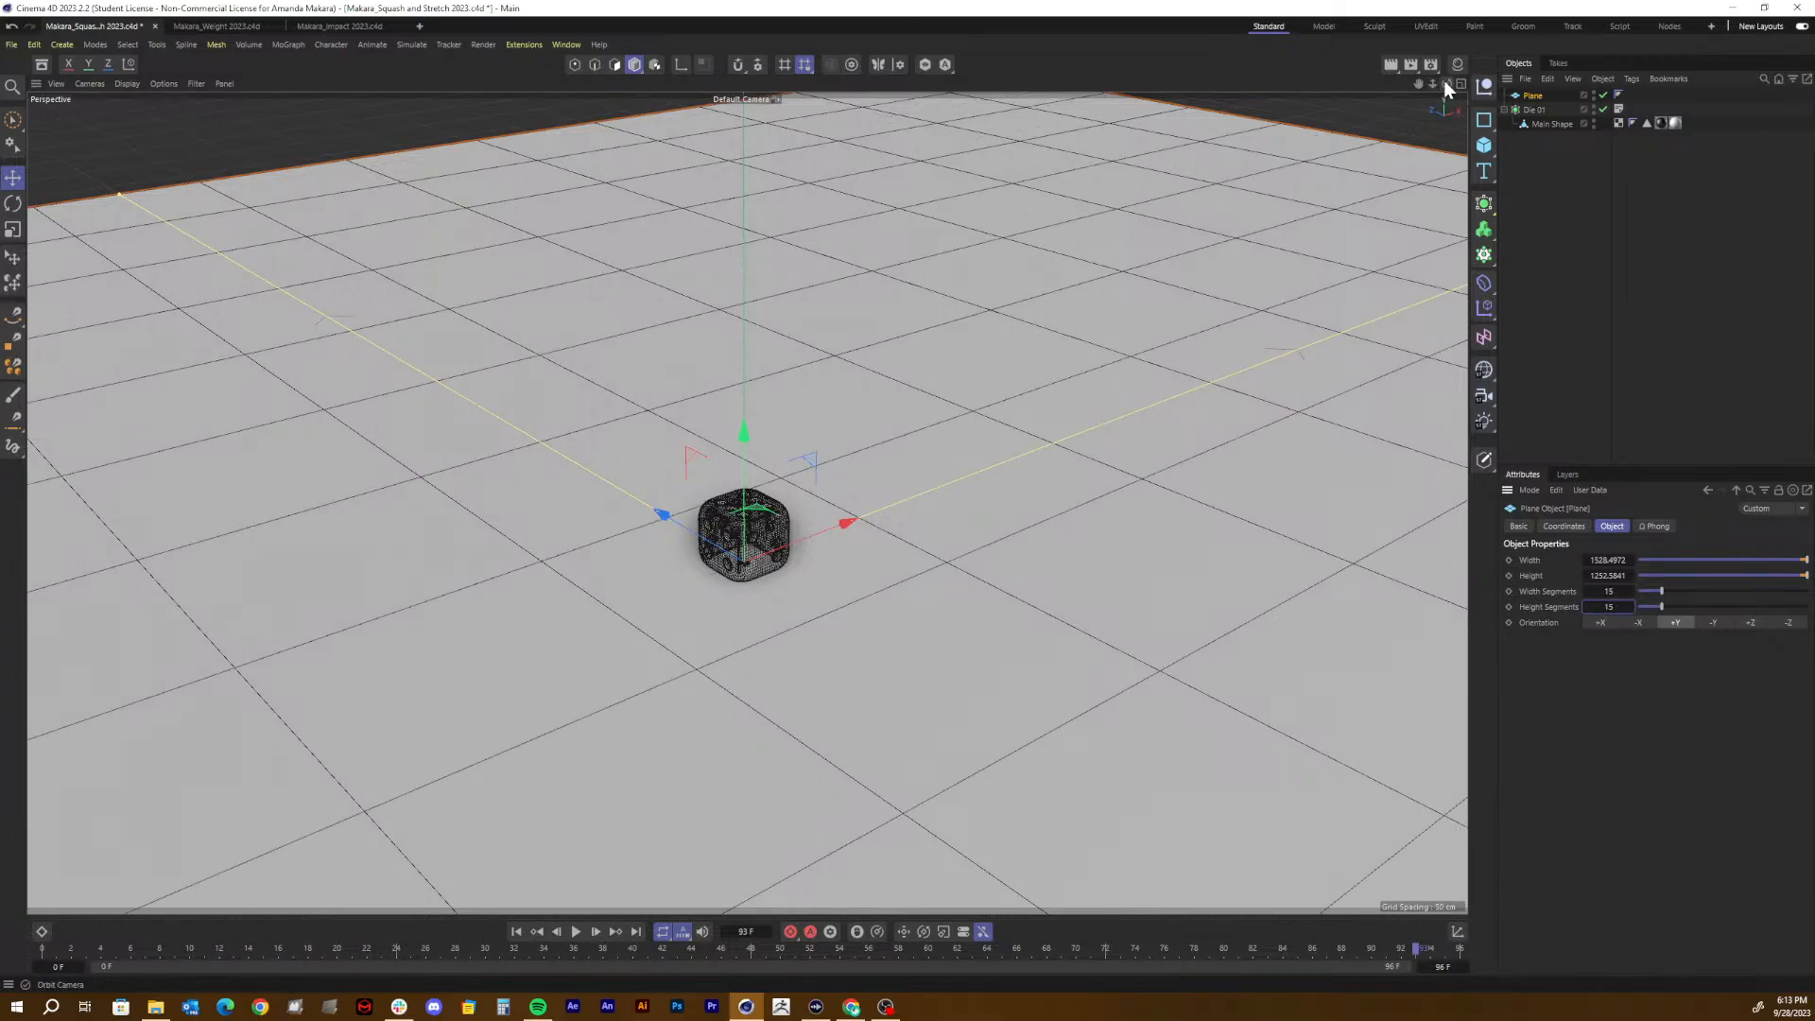
pyautogui.click(61, 83)
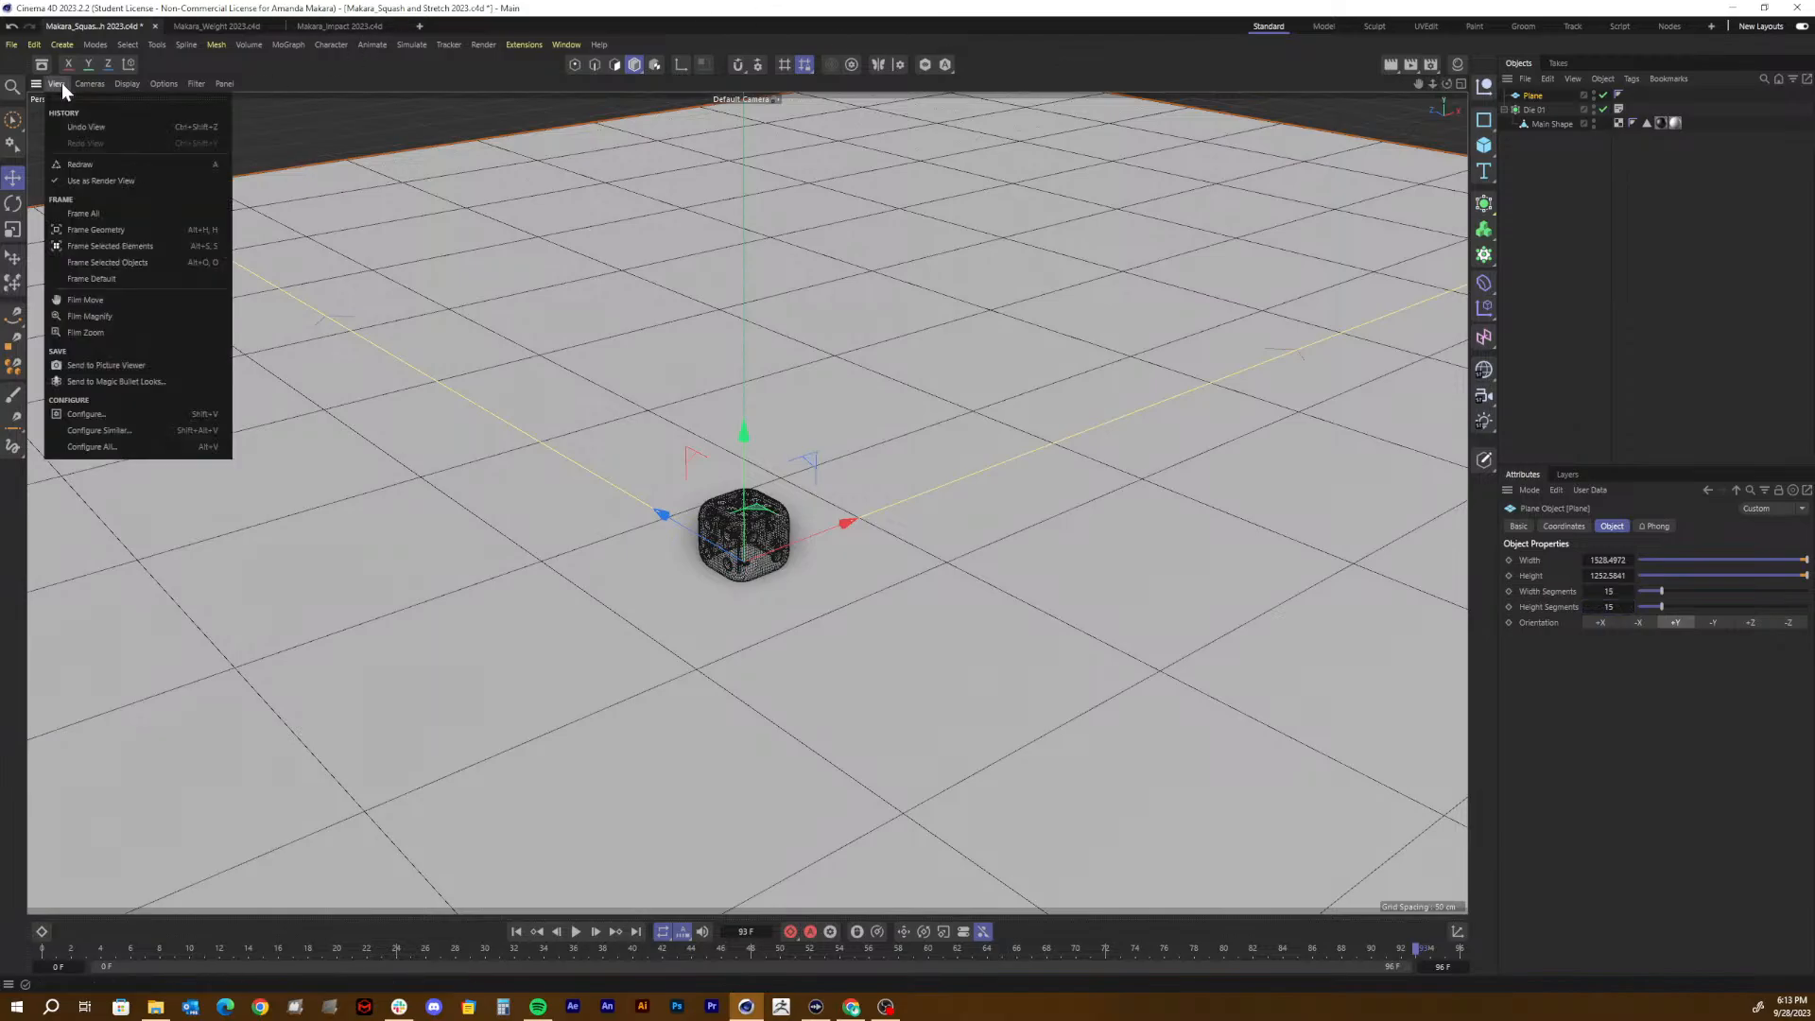
pyautogui.click(87, 279)
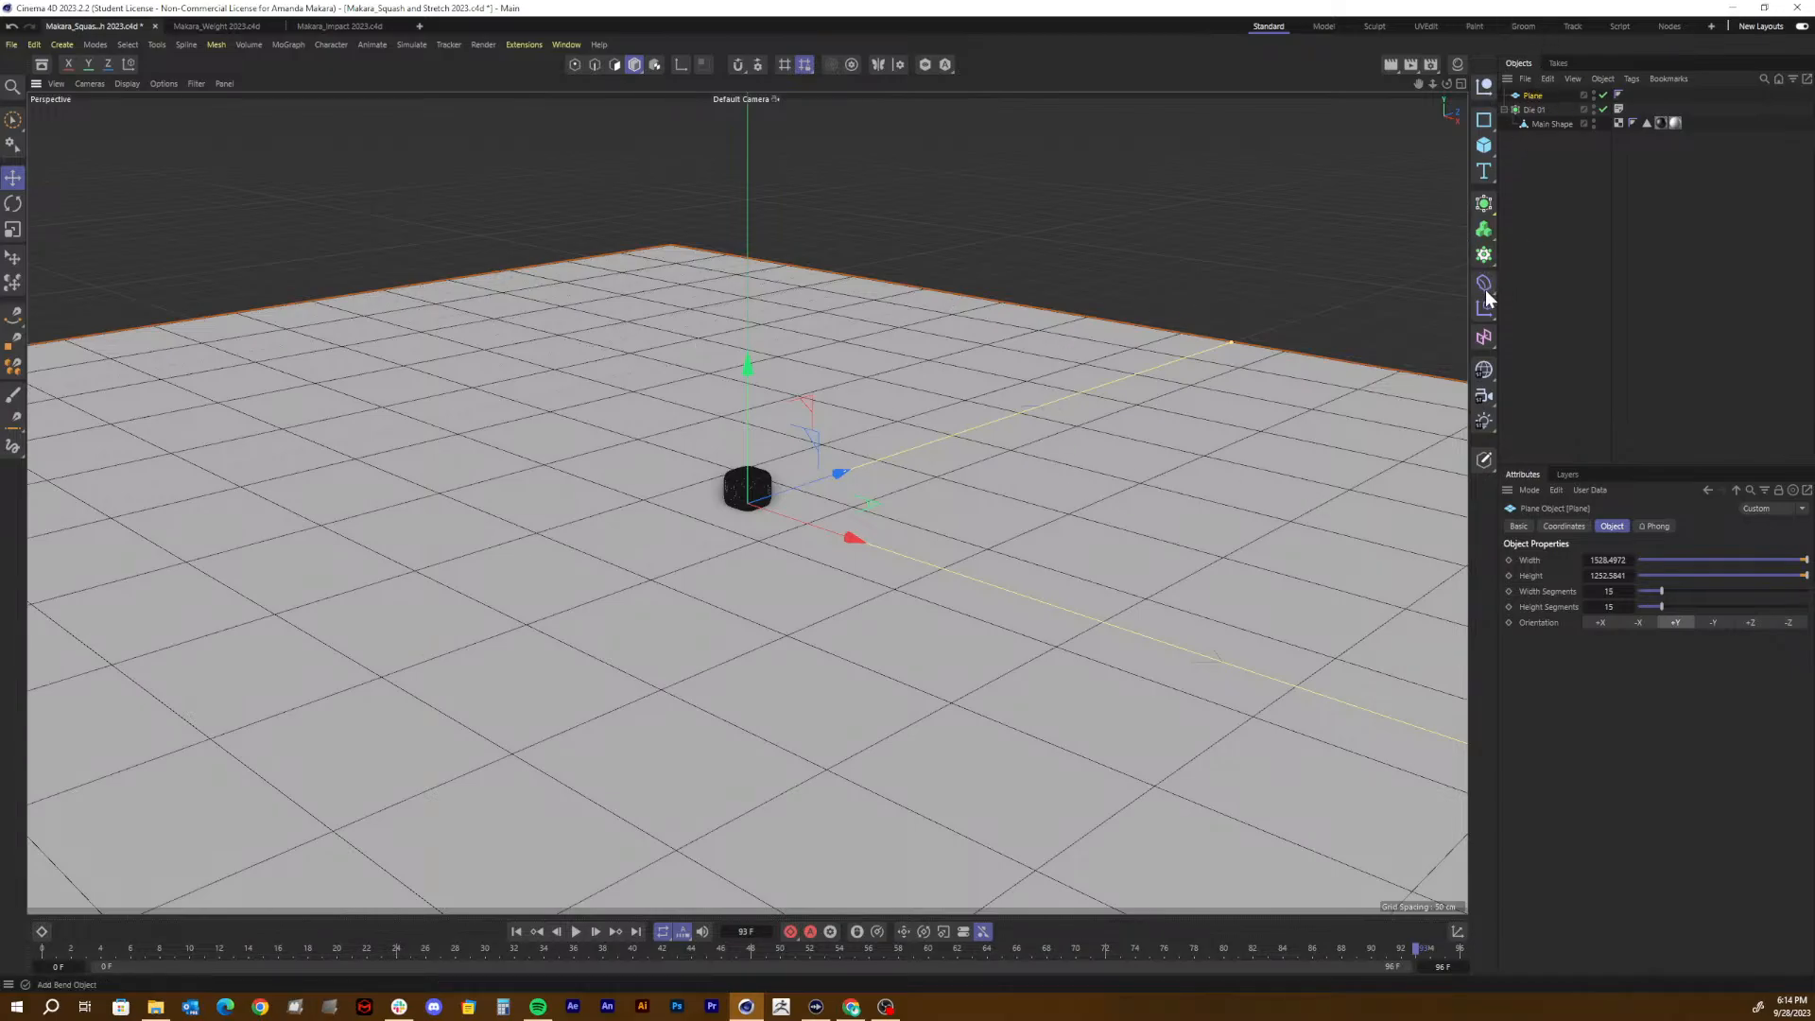
# Step: Add a Bend deformer as a child of the Plane and hide the die in the viewport
pyautogui.moveTo(1487, 297); pyautogui.dragTo(1526, 301)
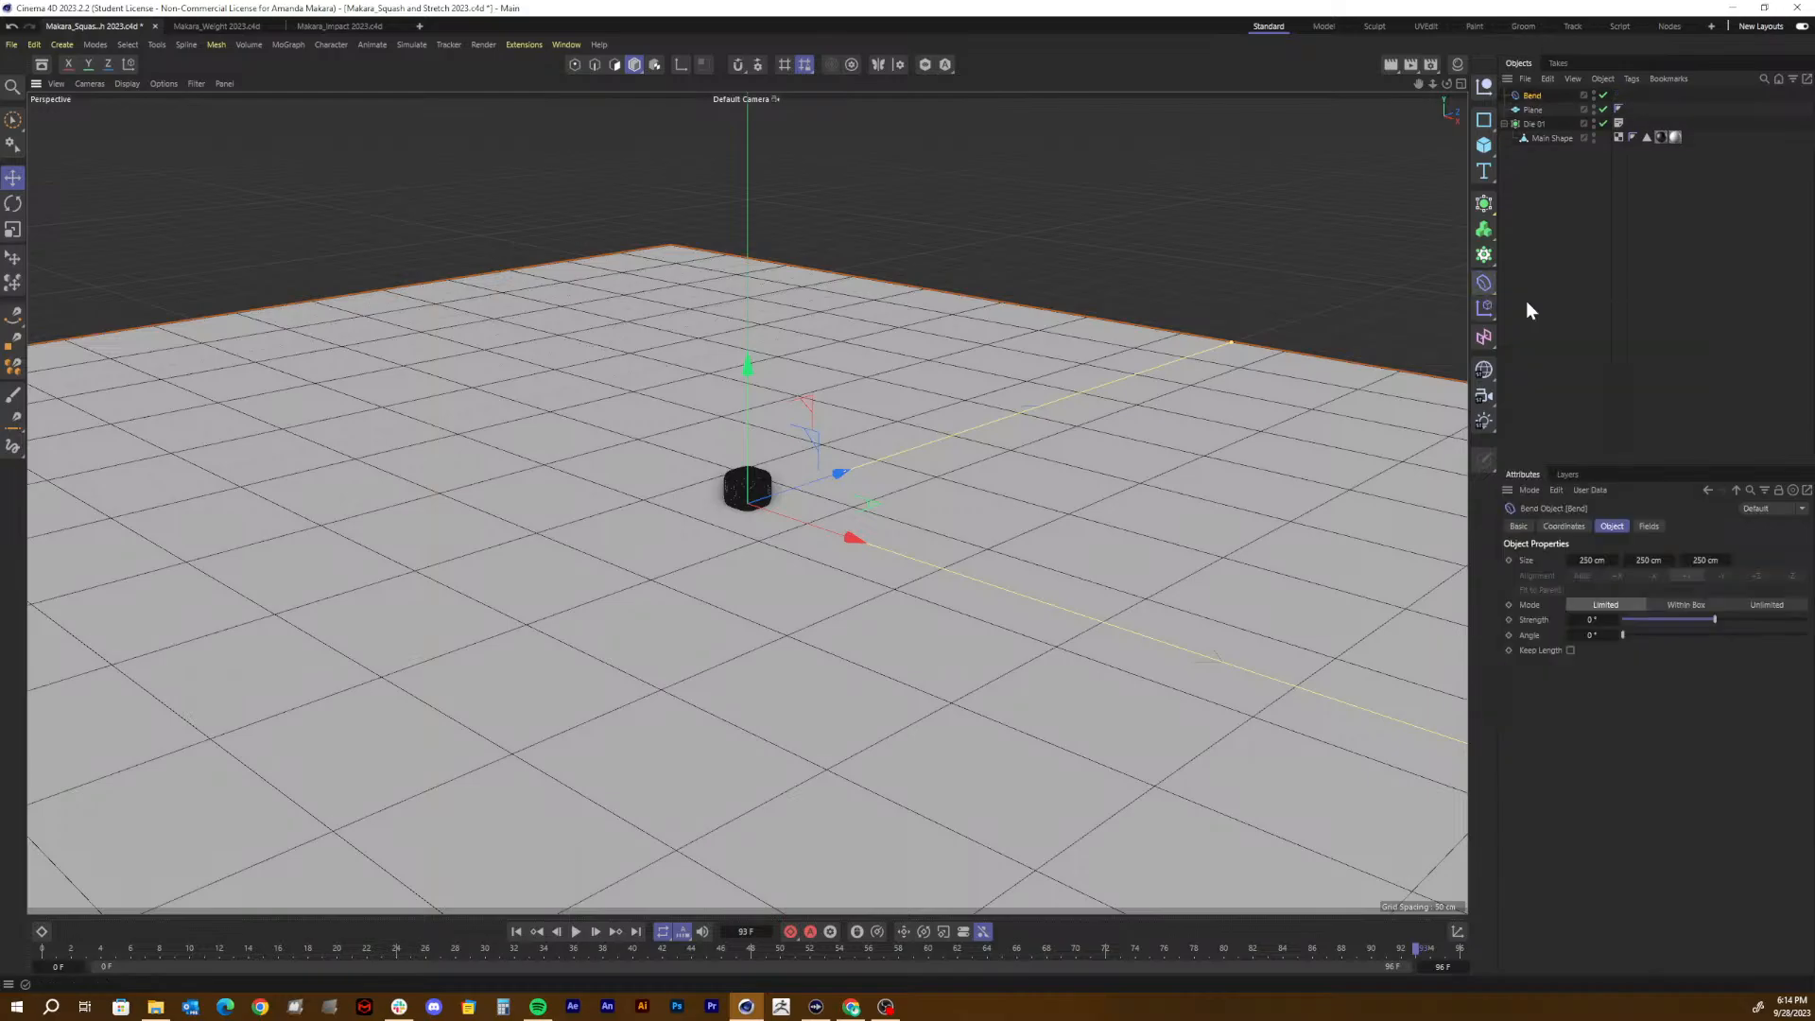
pyautogui.moveTo(1531, 96); pyautogui.dragTo(1533, 112)
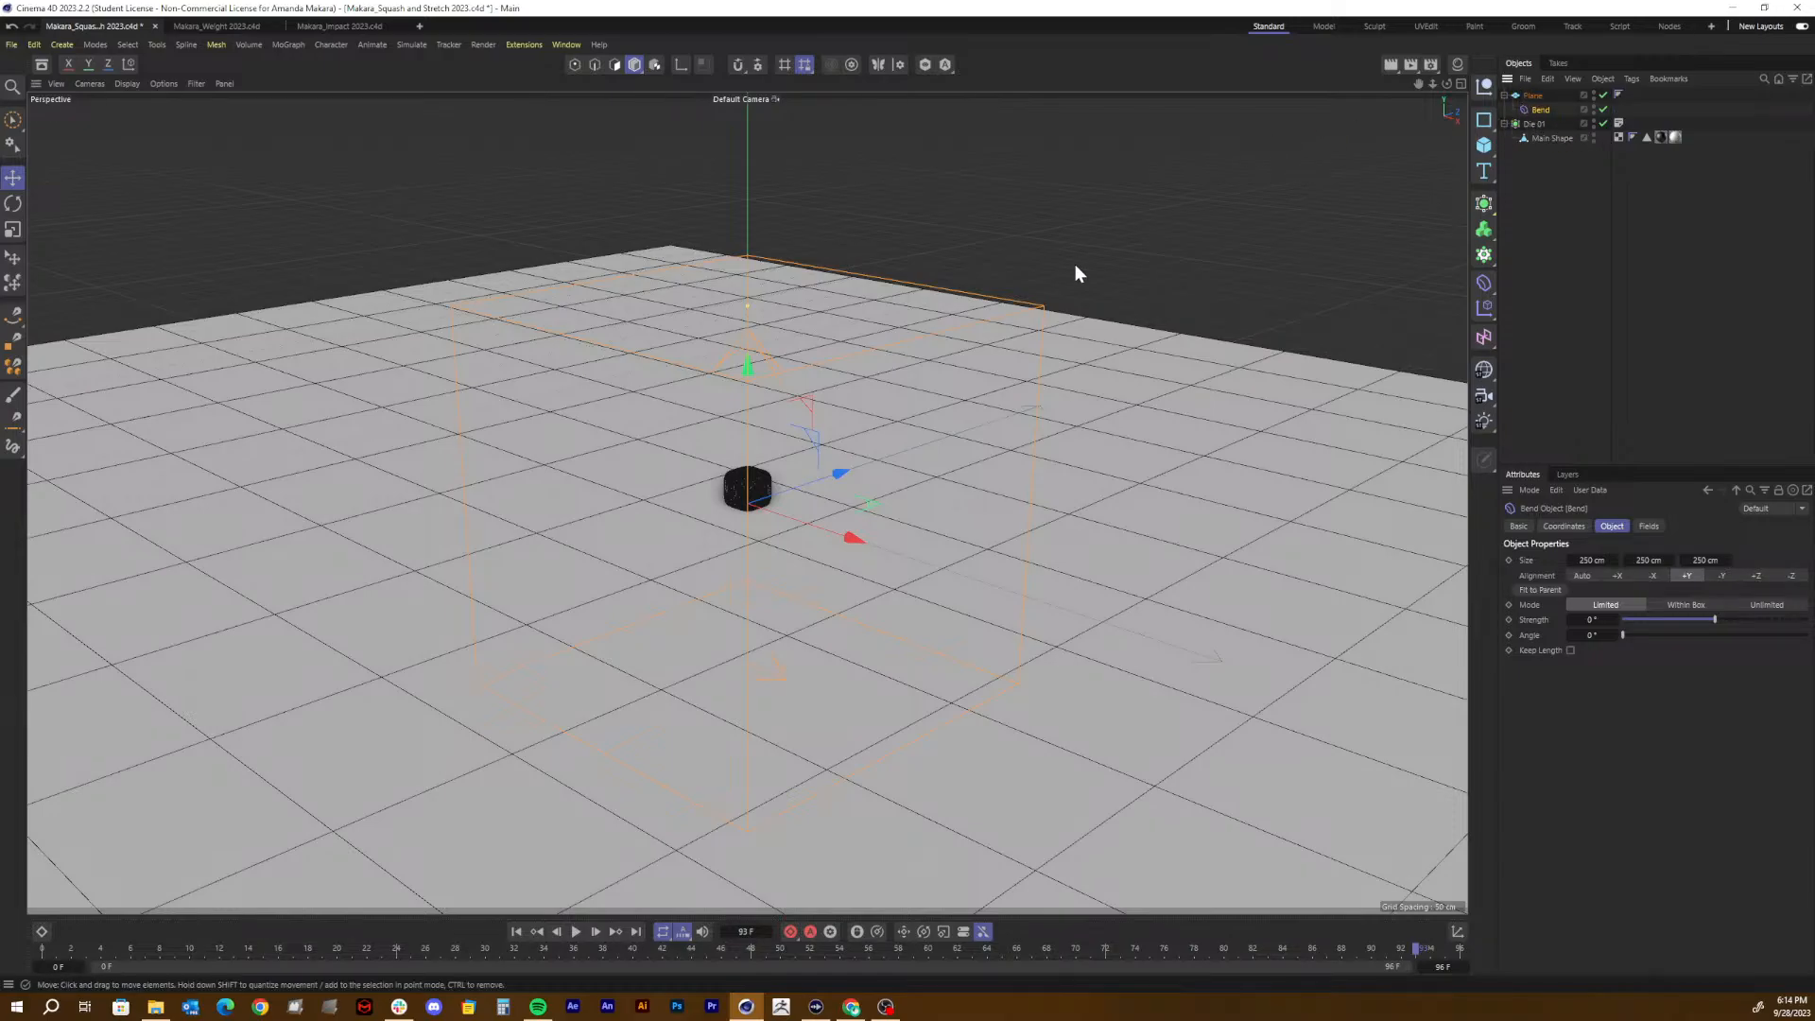
pyautogui.click(1594, 120)
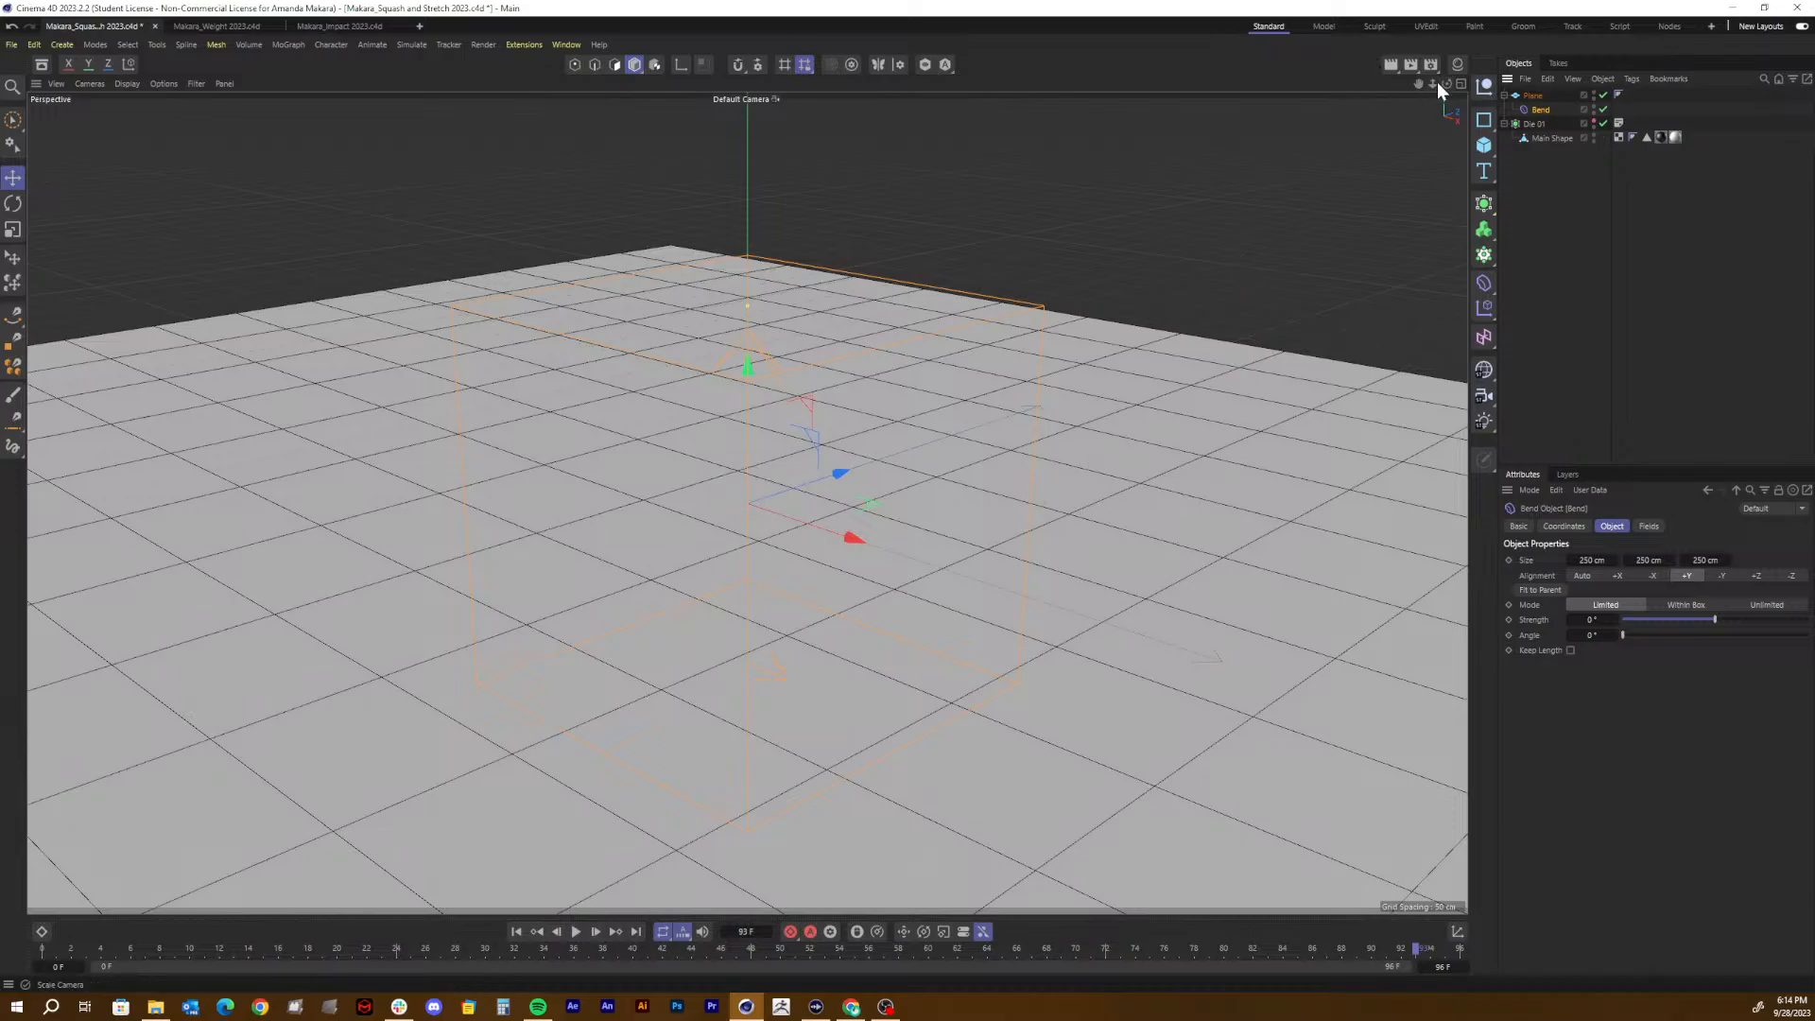
pyautogui.moveTo(1433, 83); pyautogui.dragTo(1392, 83)
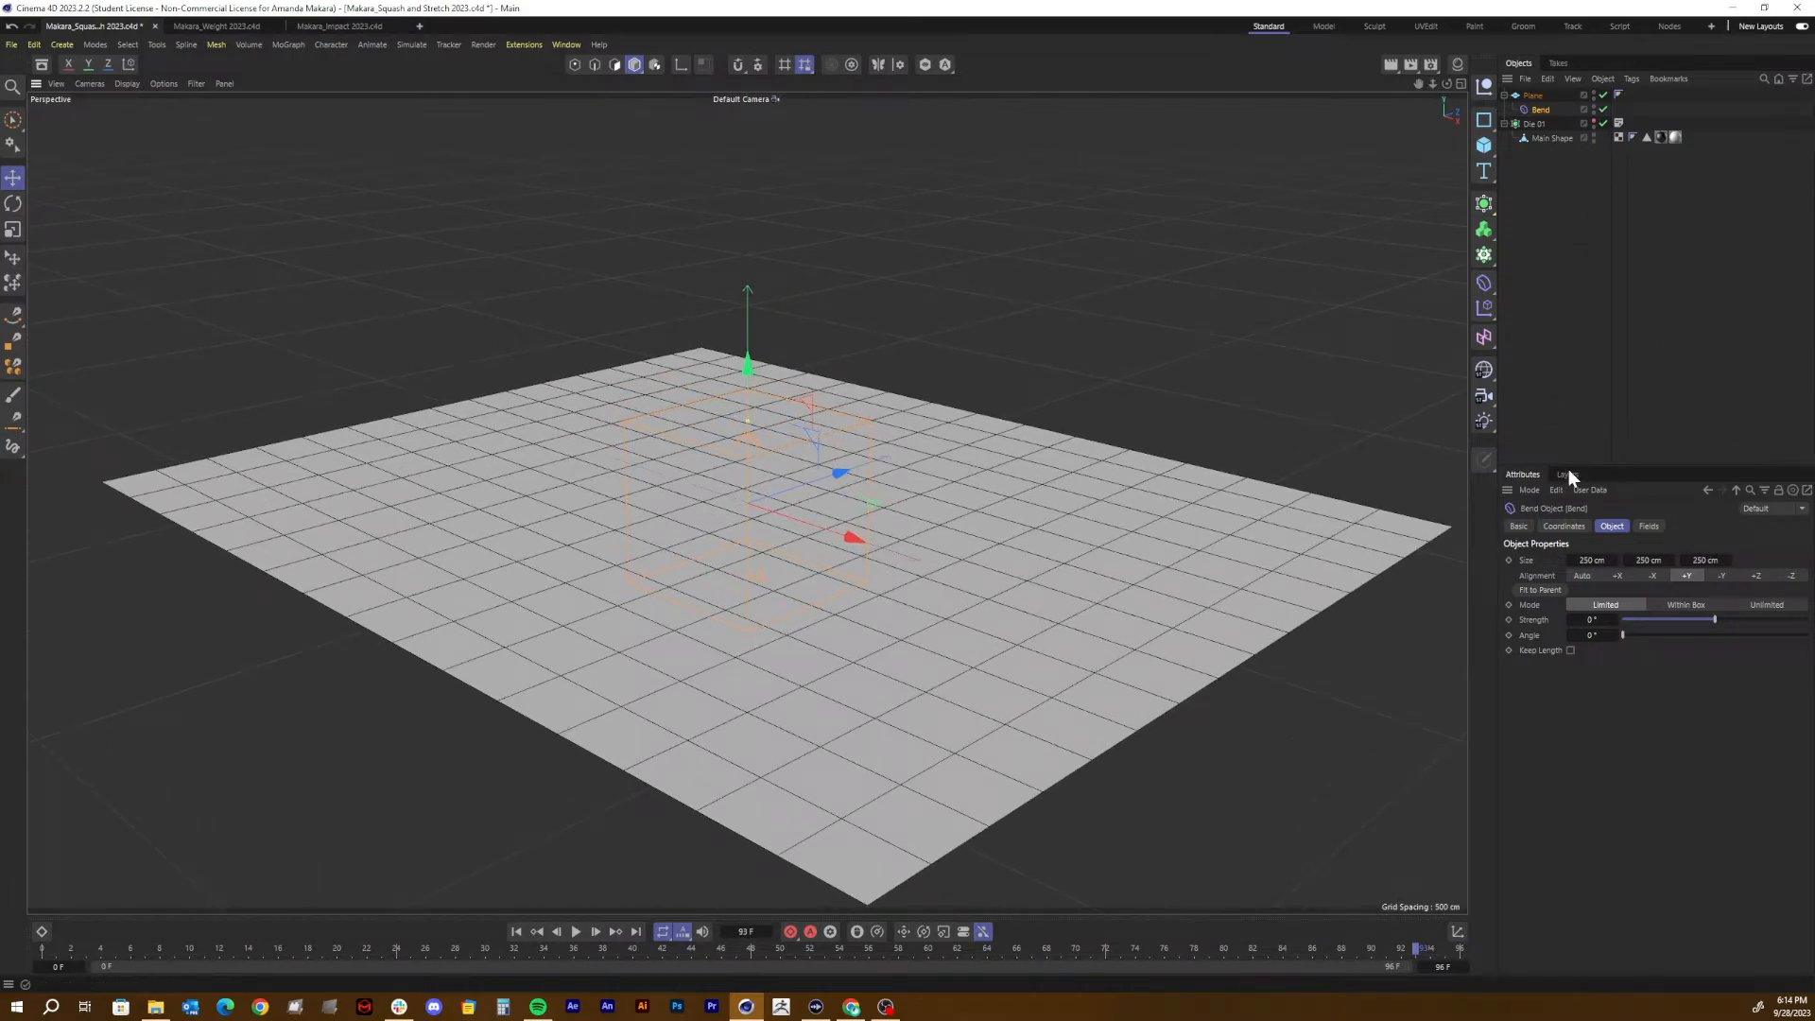
# Step: Try the -X, +X, +Z and -Z orientations on the Plane and return it to +Y
pyautogui.click(1541, 96)
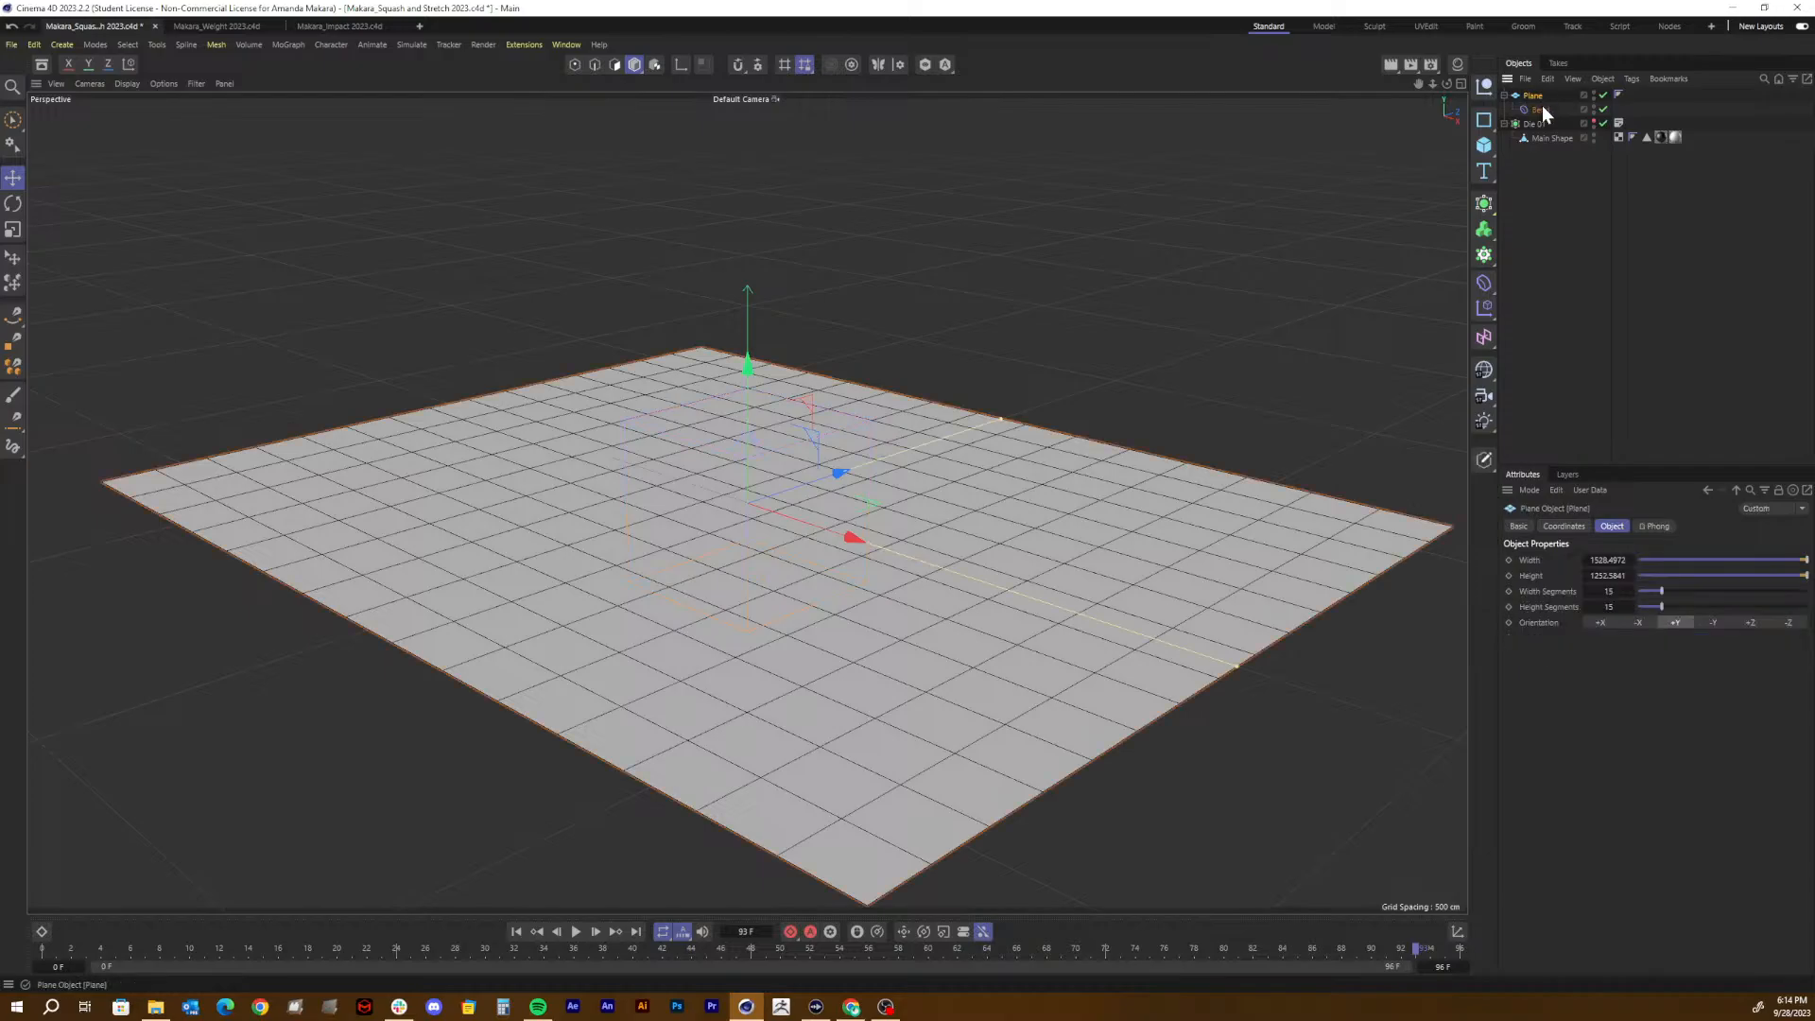
pyautogui.click(1640, 623)
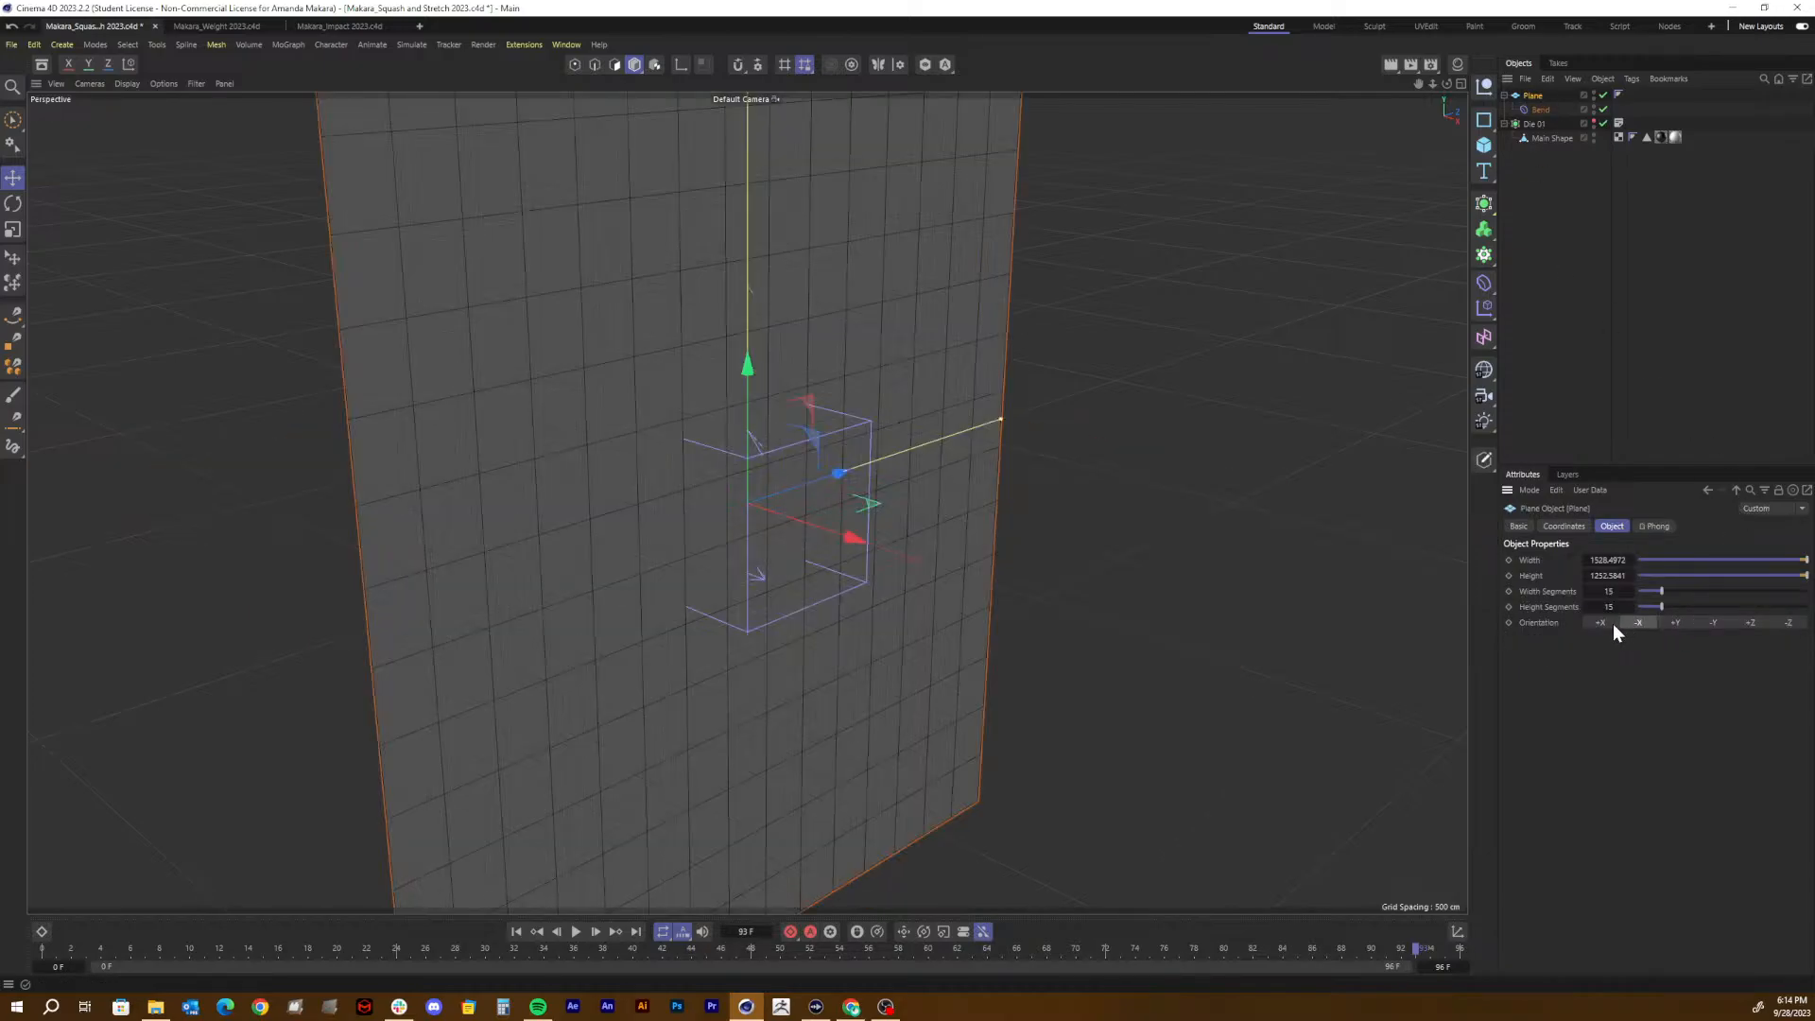
pyautogui.click(1610, 624)
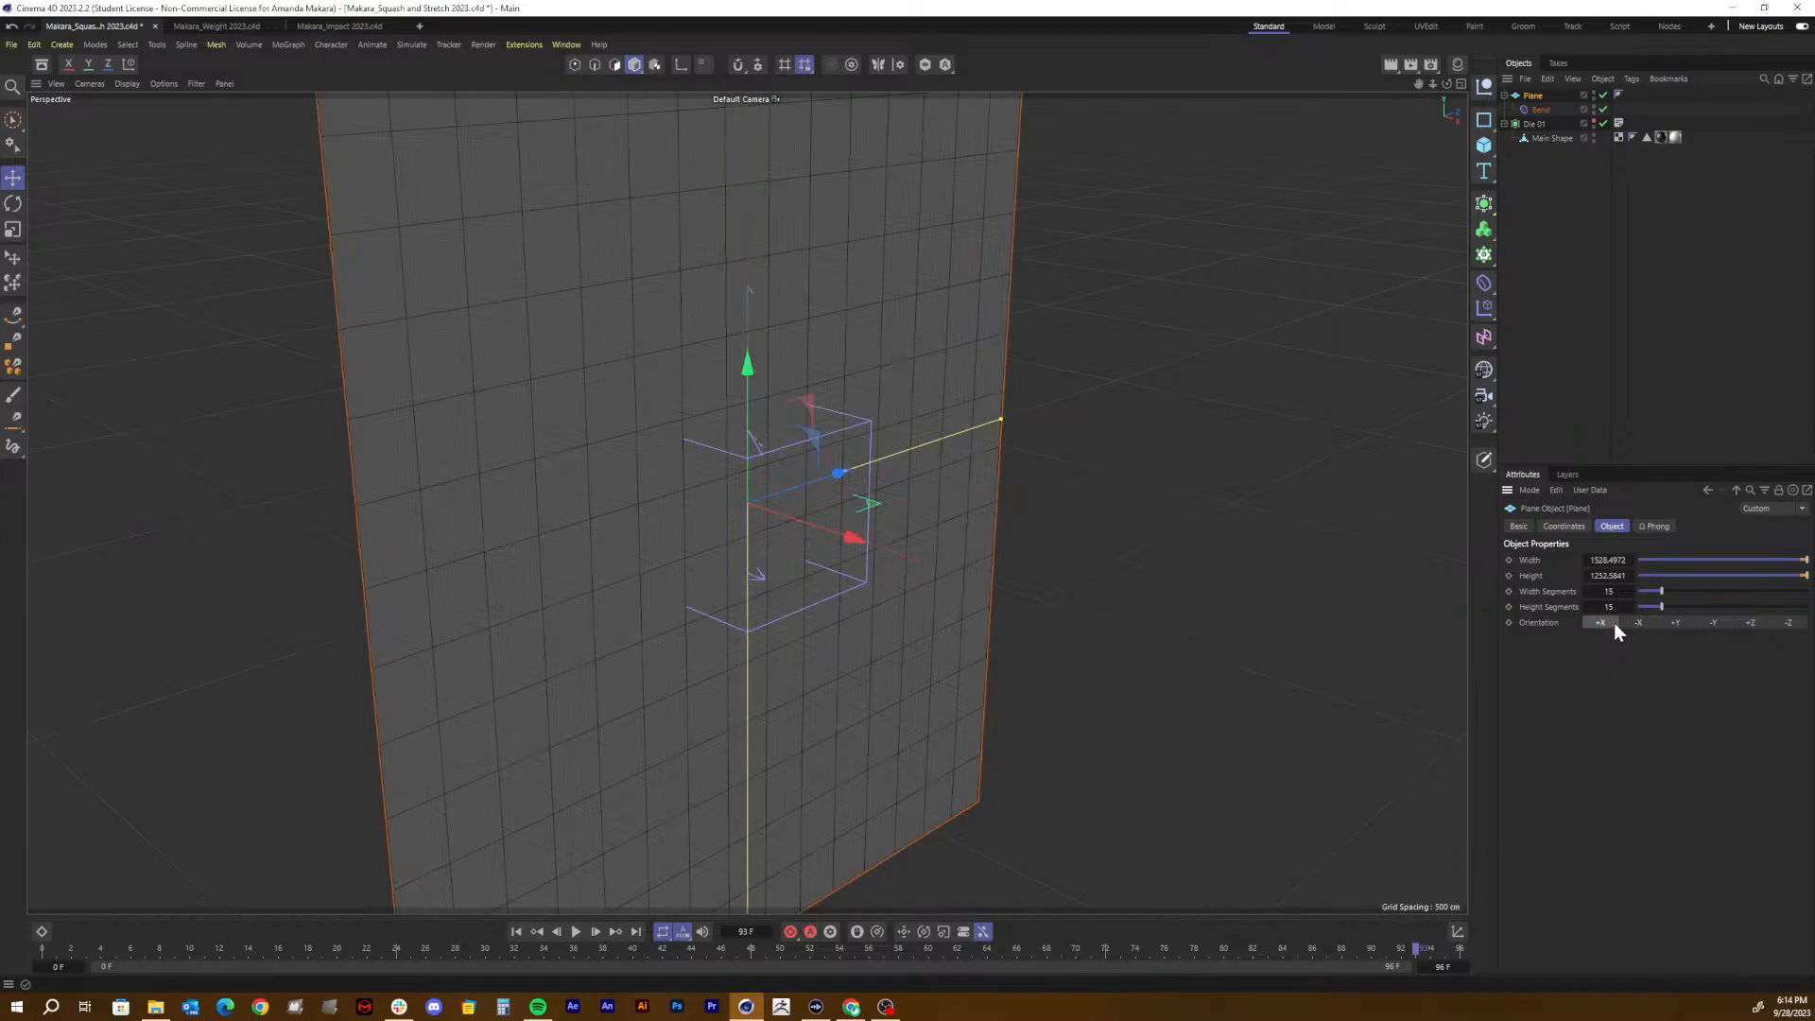
pyautogui.click(1676, 623)
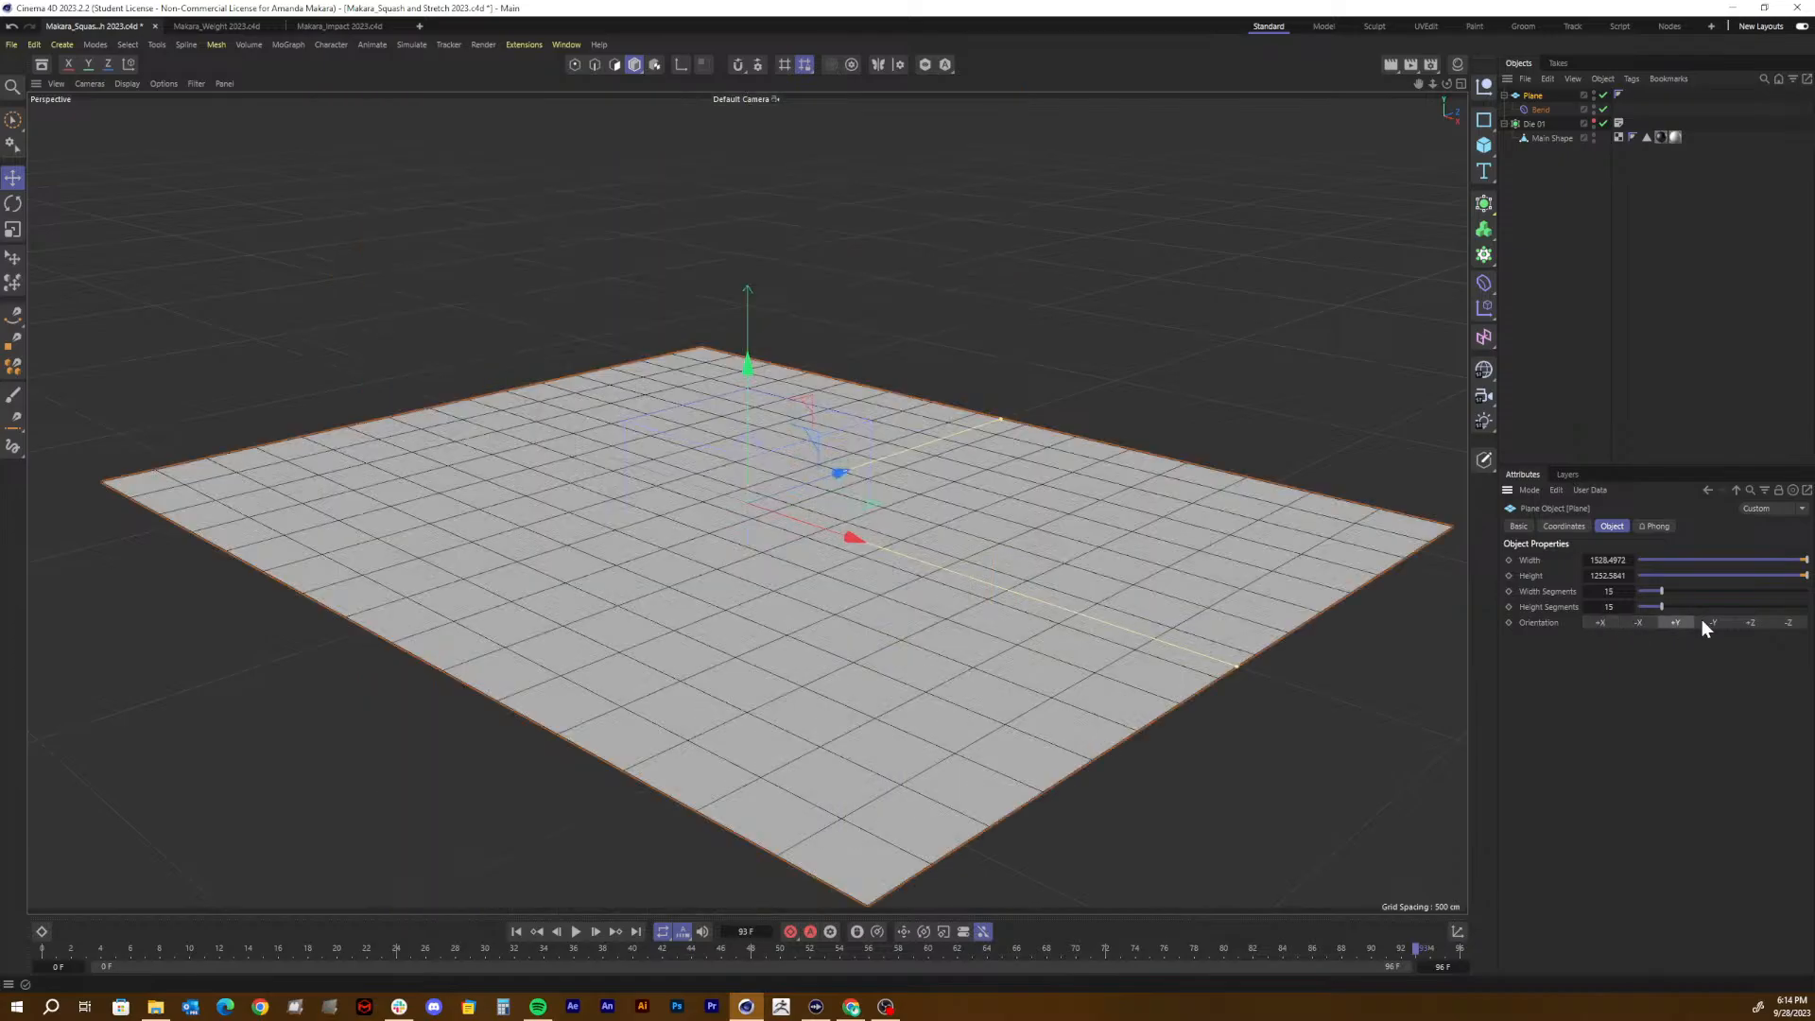
pyautogui.click(1752, 623)
pyautogui.click(1783, 624)
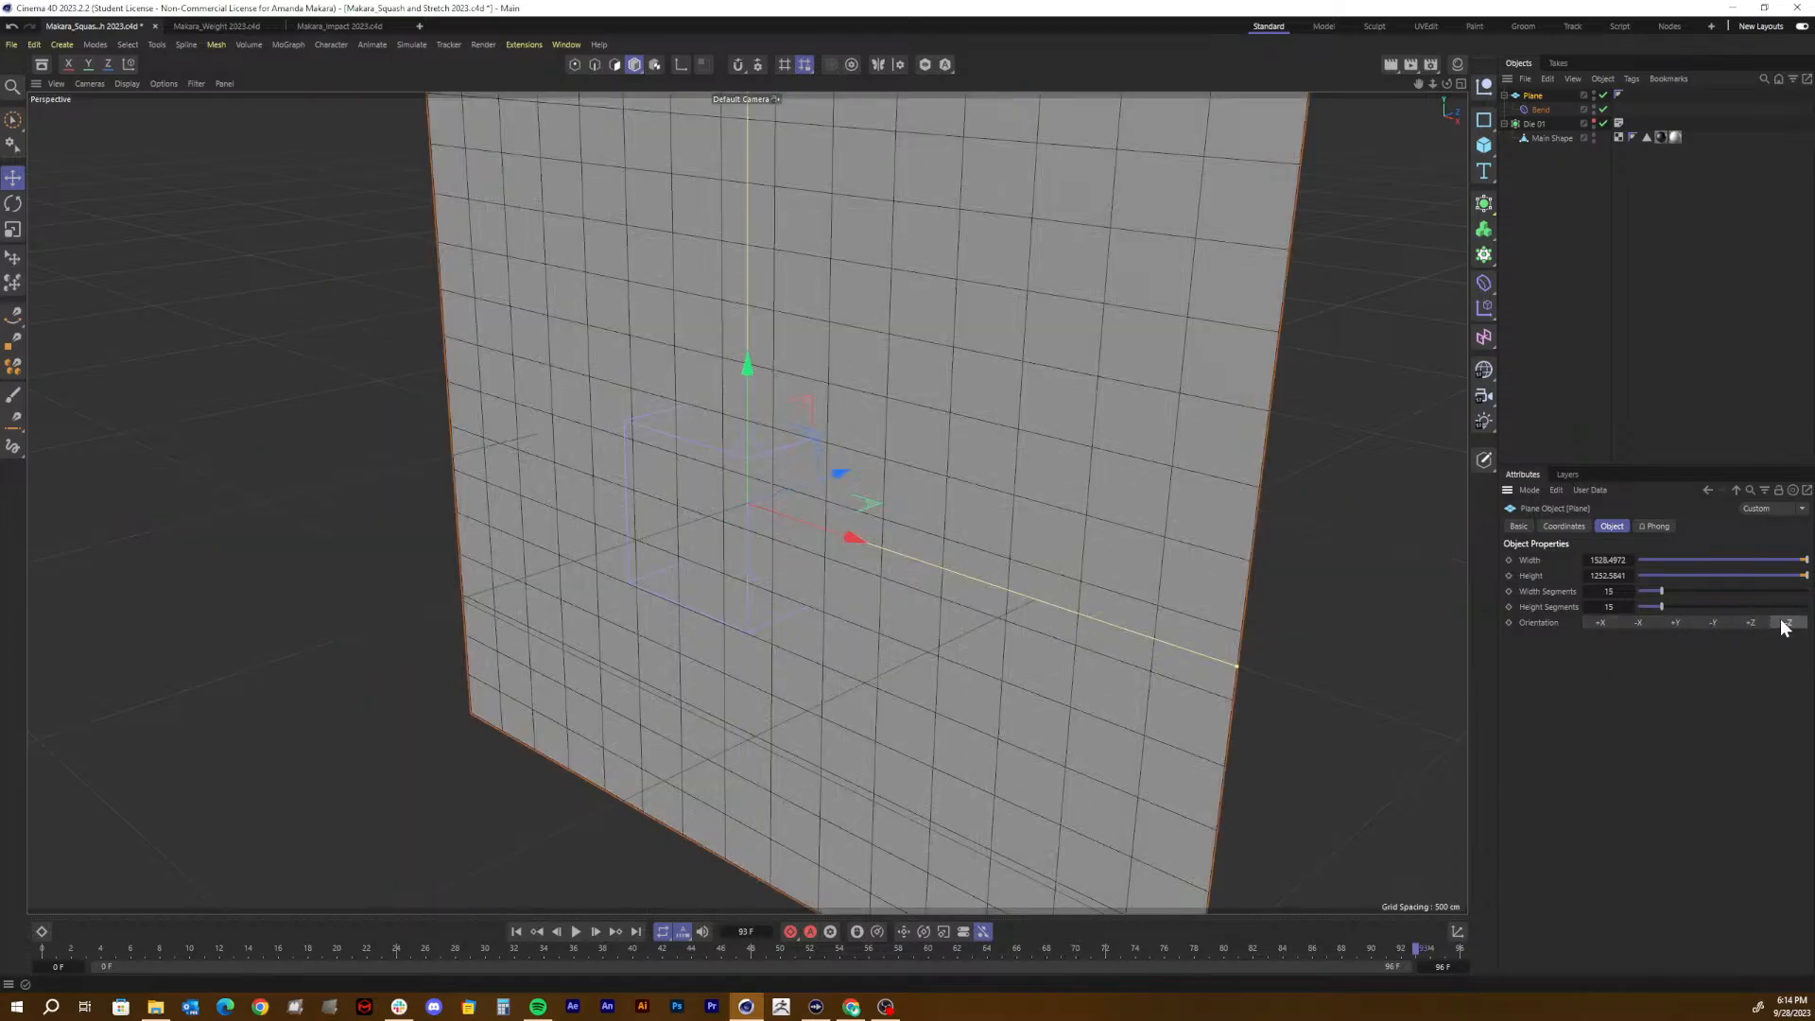
pyautogui.click(1674, 622)
# Step: Try the Bend deformer's +X alignment and set it to -X
pyautogui.click(1537, 111)
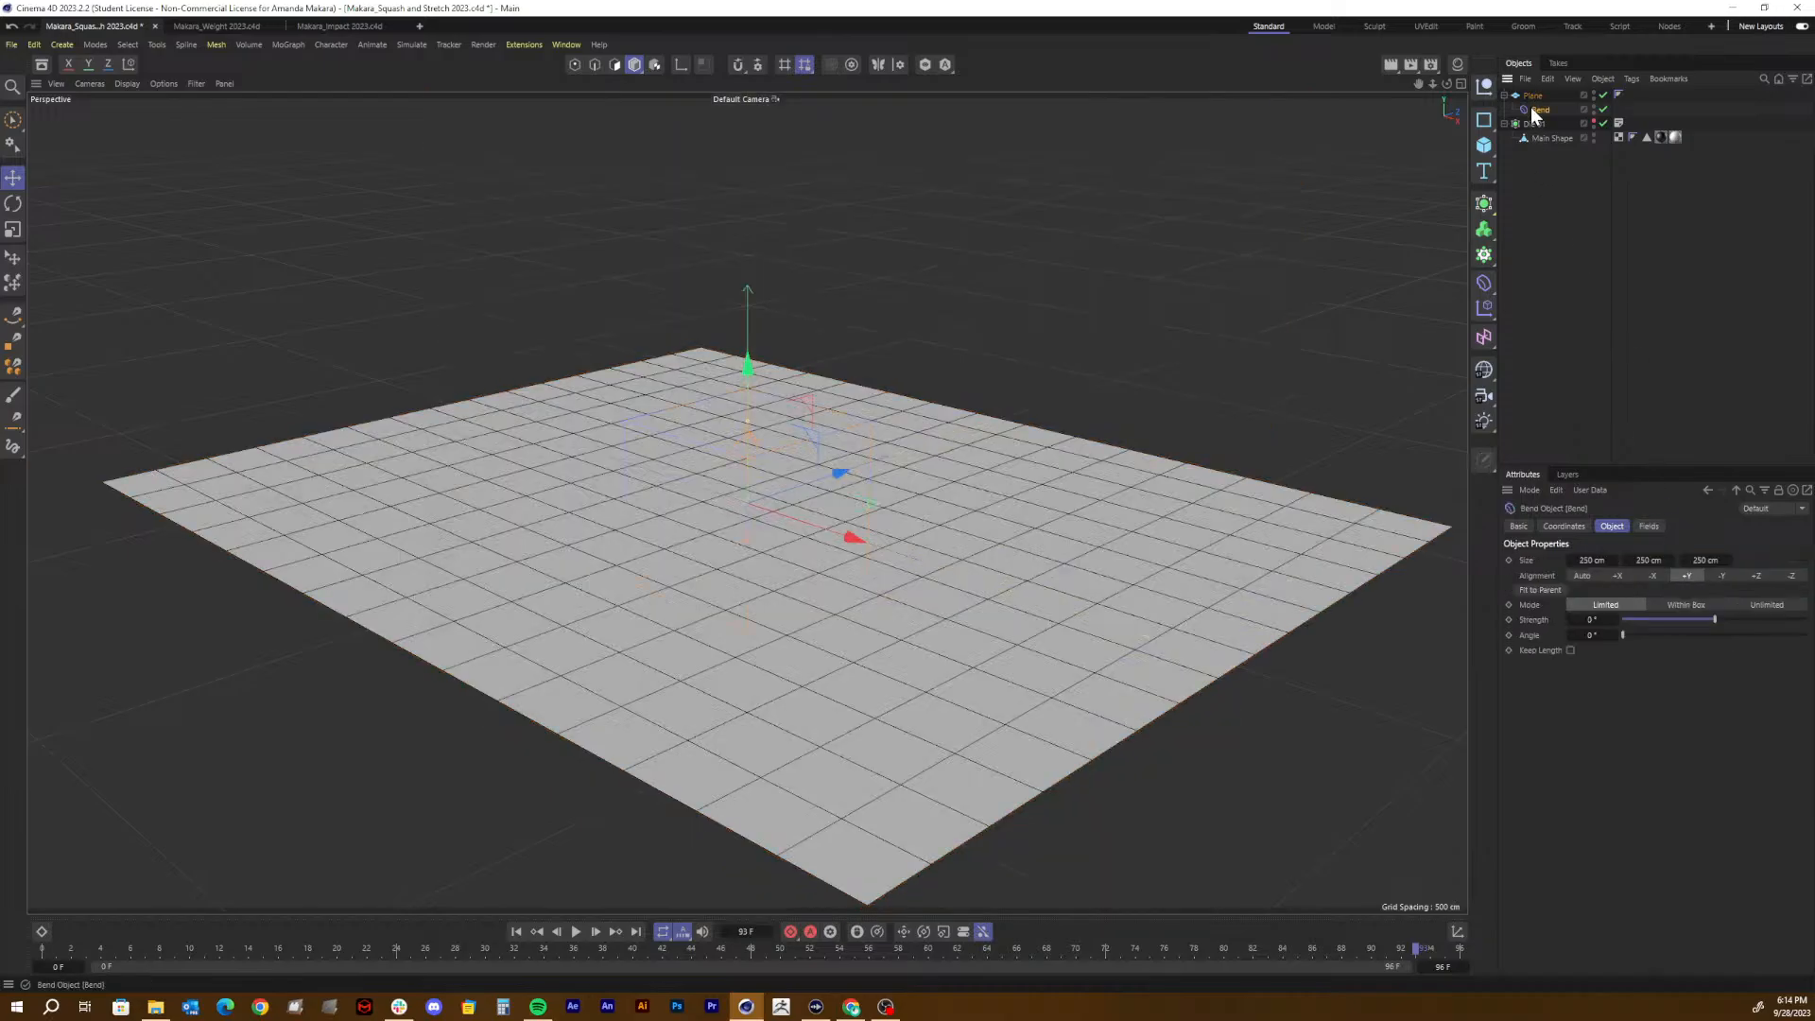
pyautogui.click(1615, 576)
pyautogui.click(1652, 575)
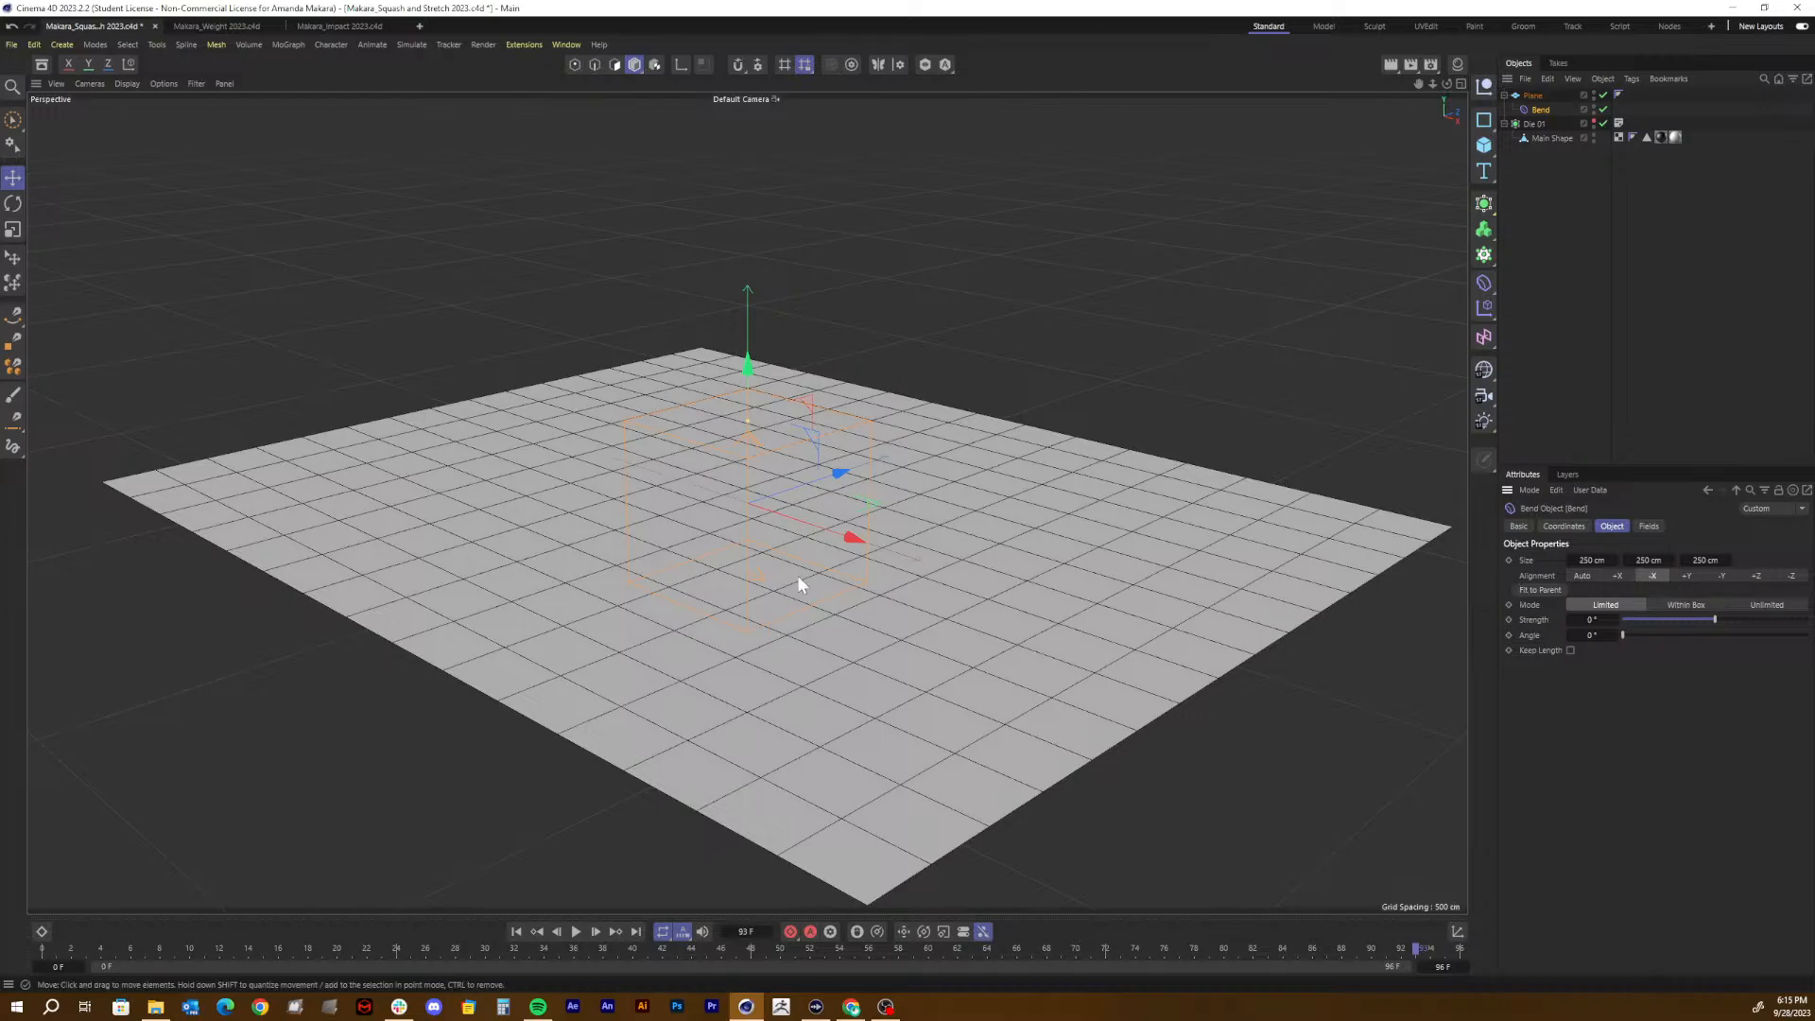
# Step: Make the Plane a child of the Bend and try several Plane orientations, ending on -Y
pyautogui.moveTo(1541, 111); pyautogui.dragTo(1533, 95)
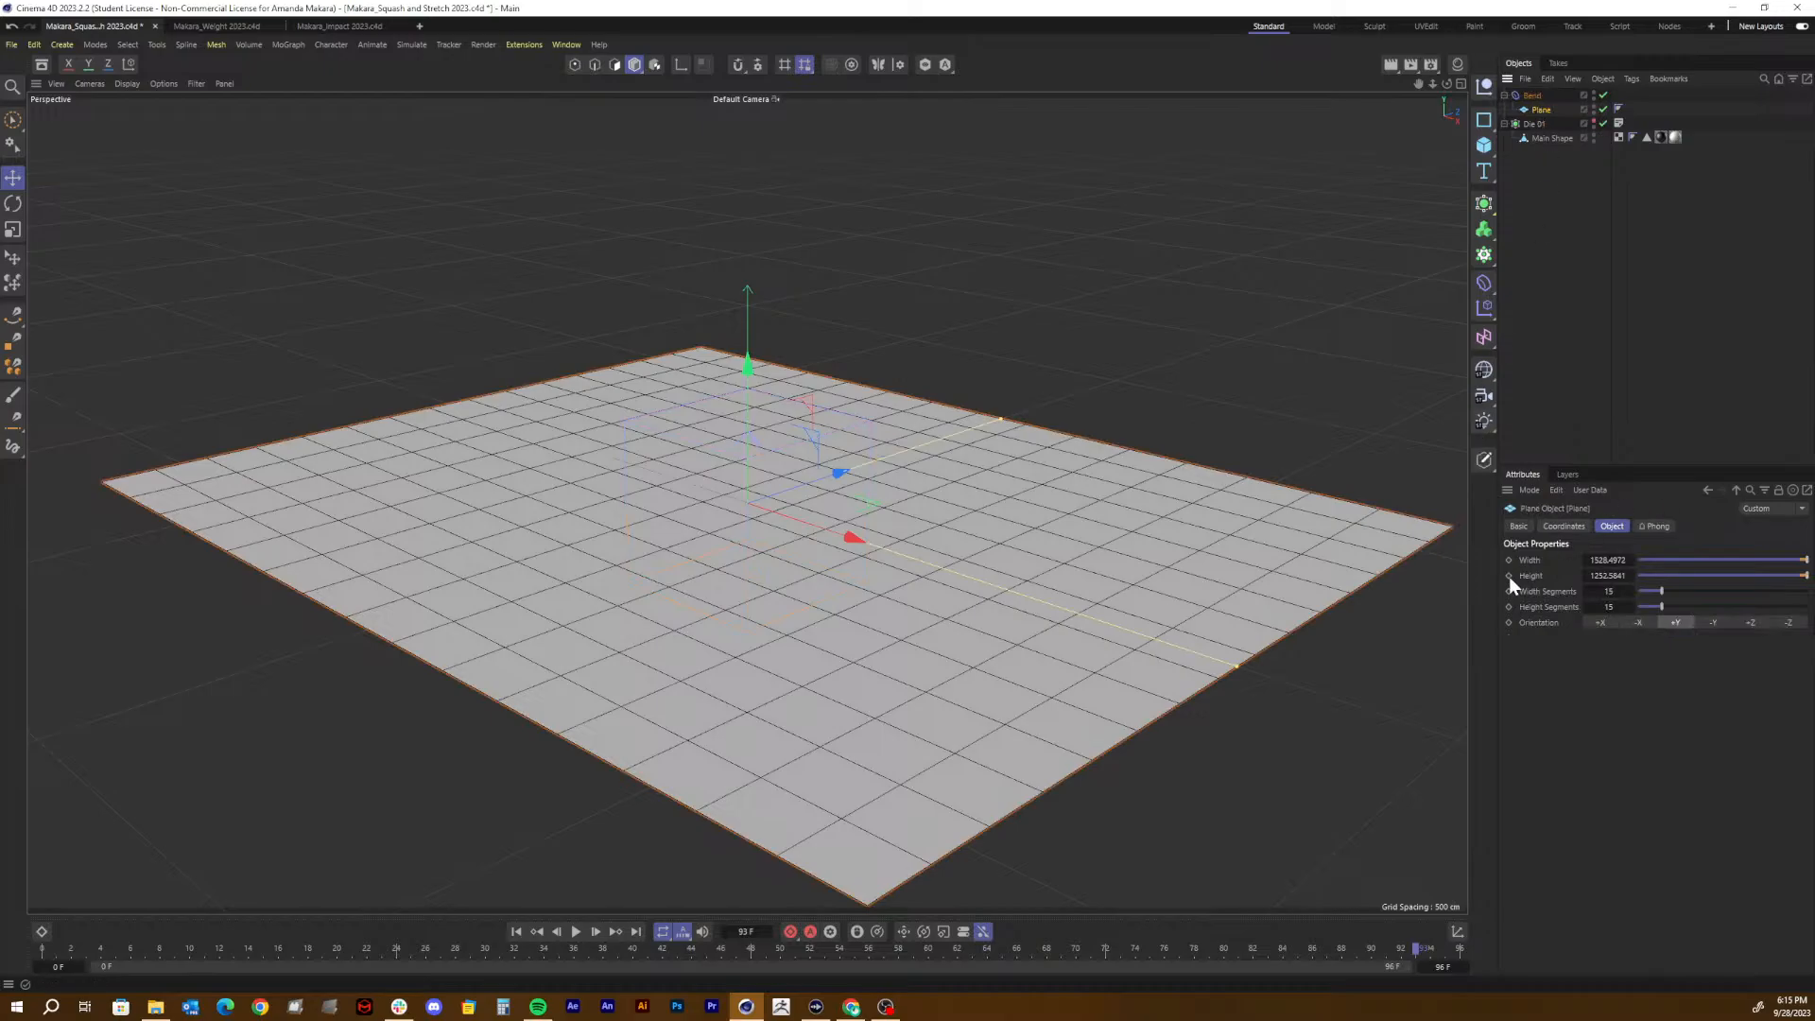
pyautogui.click(1639, 623)
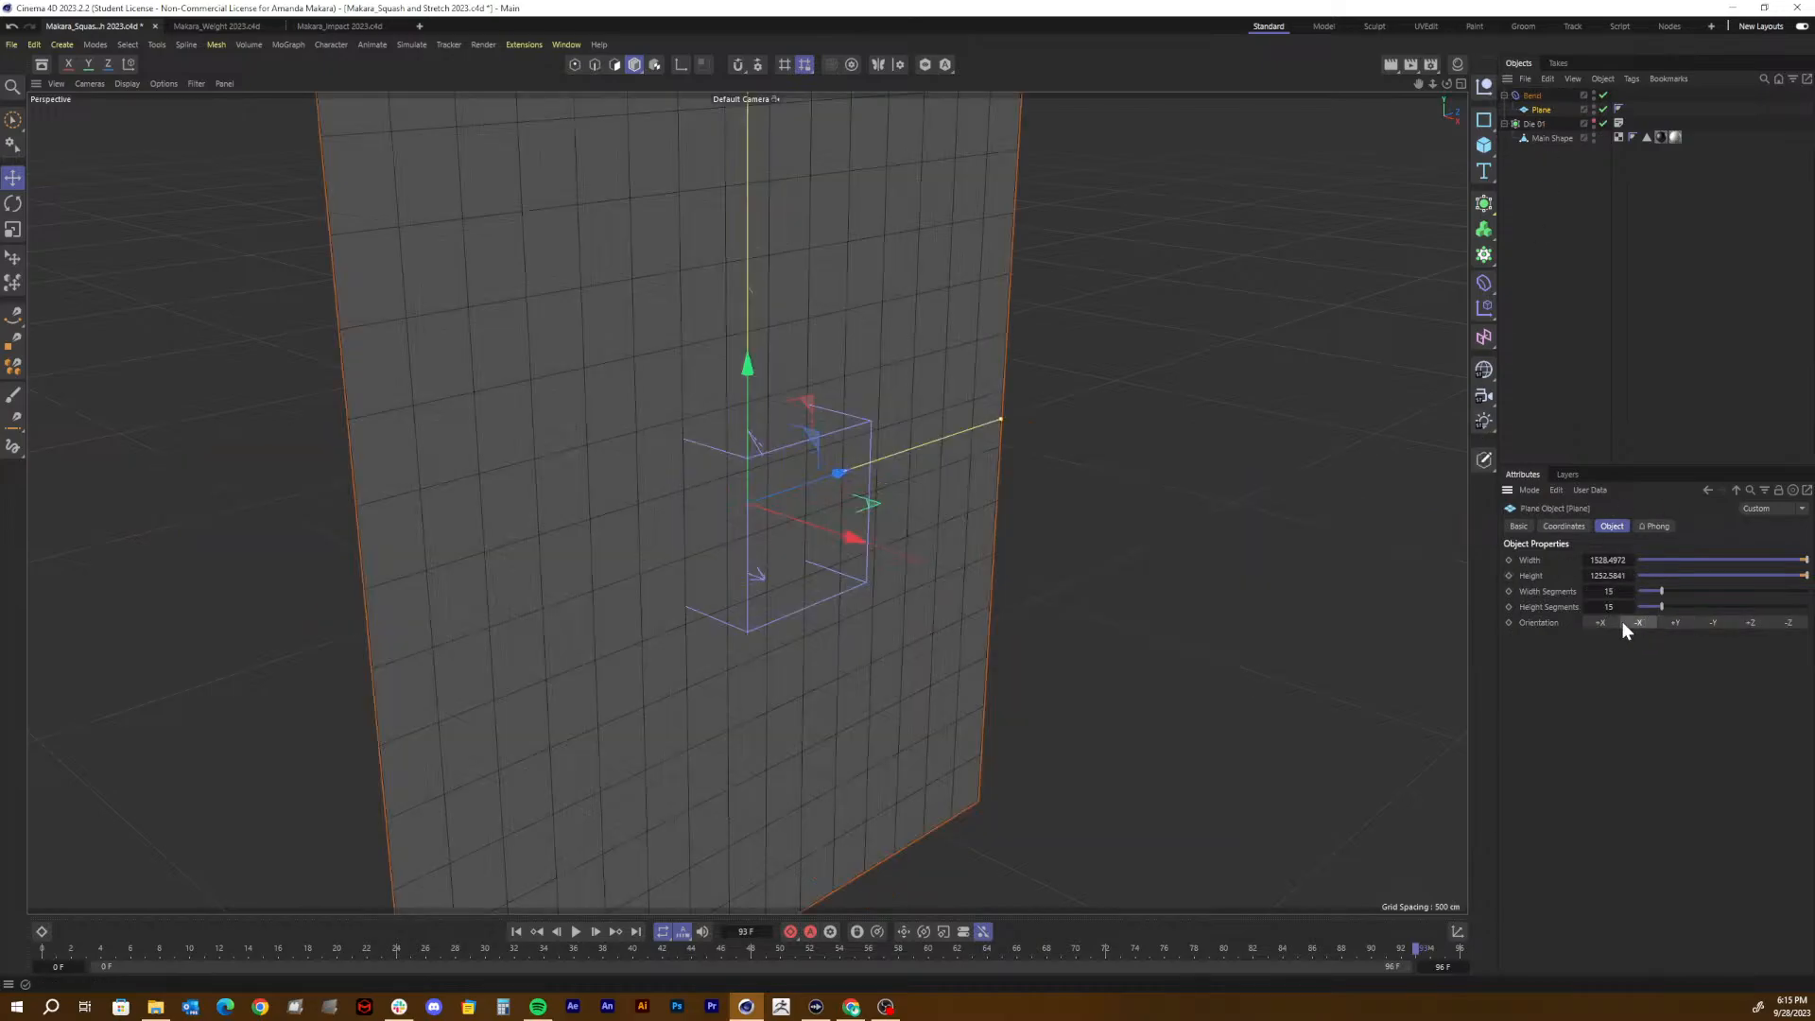
pyautogui.click(1600, 623)
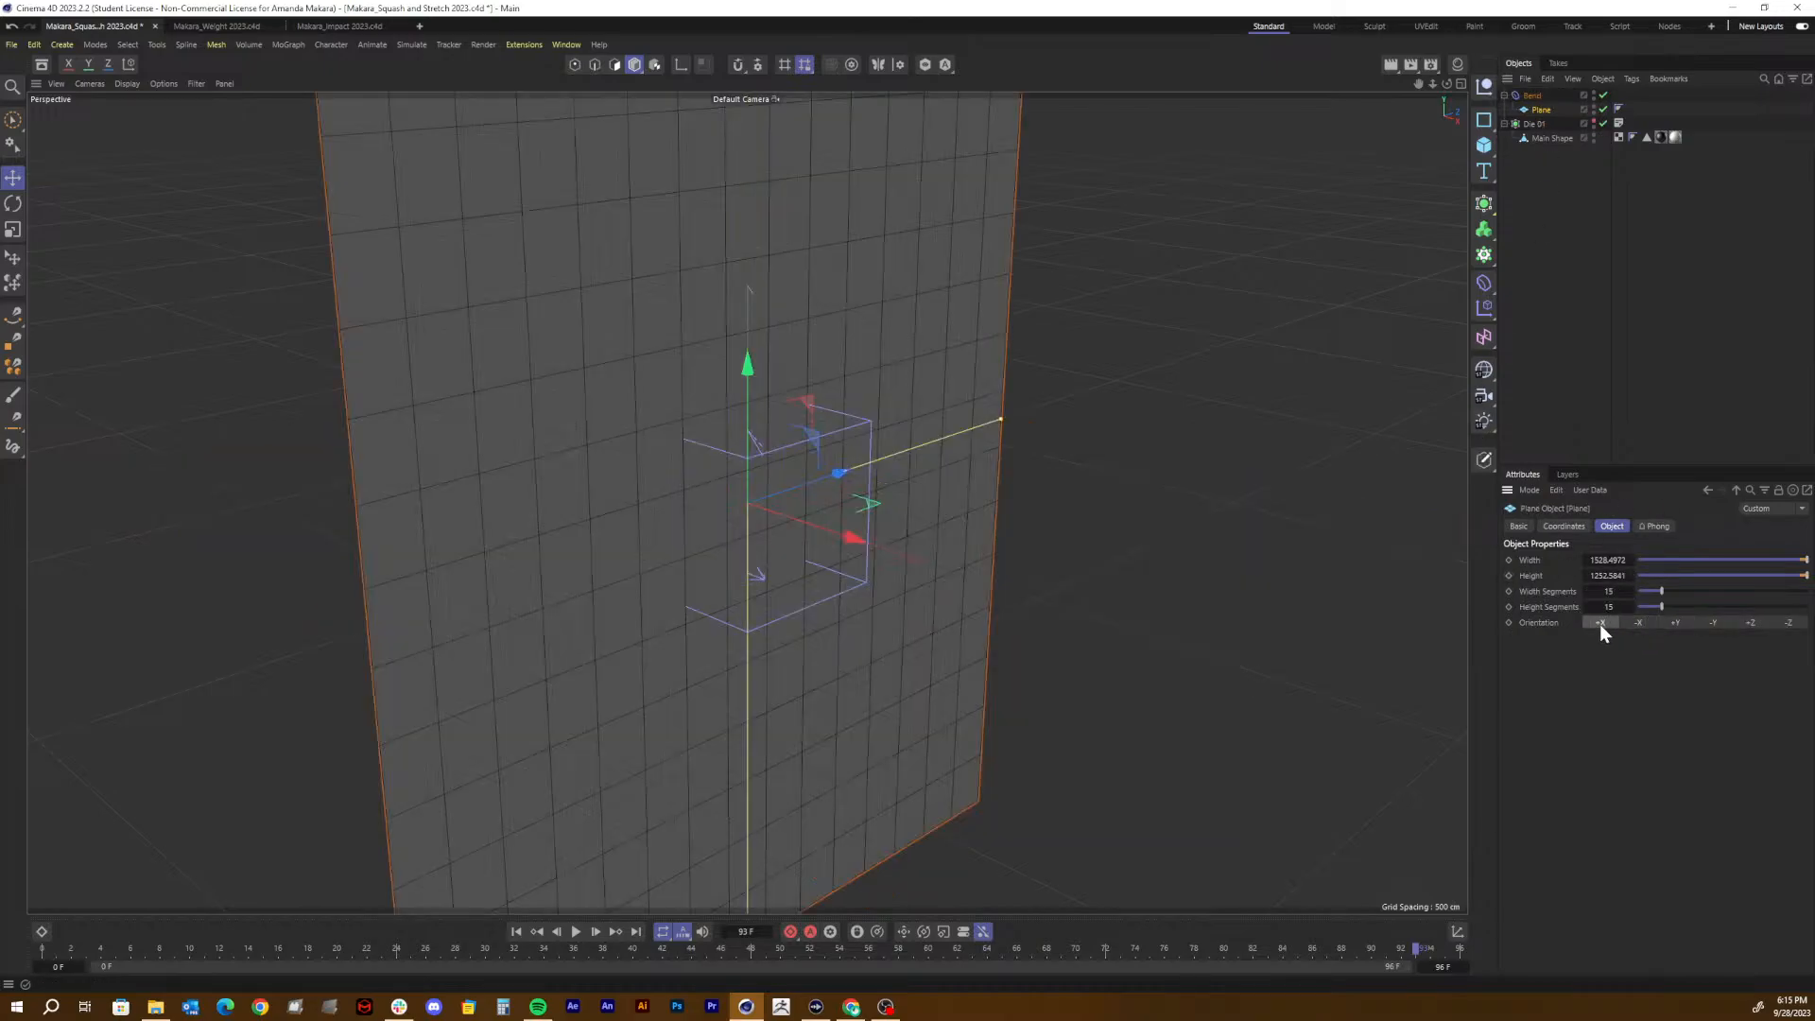
pyautogui.click(1705, 622)
pyautogui.click(1749, 624)
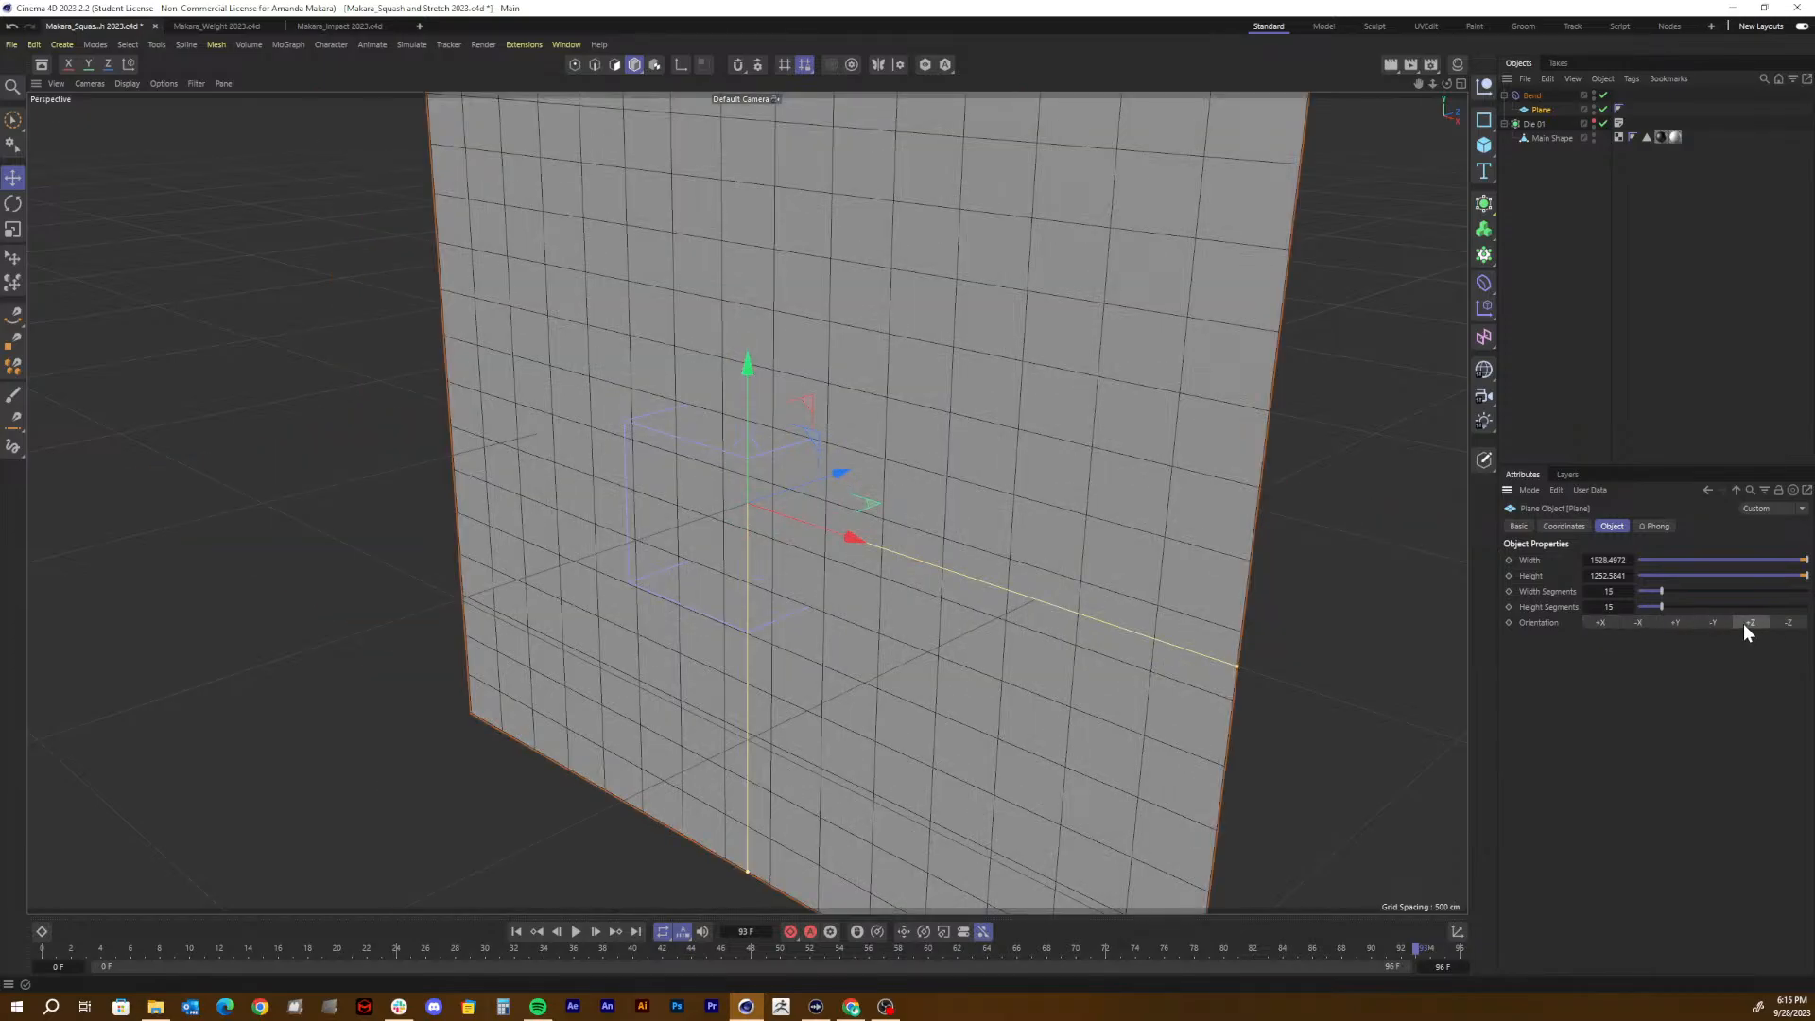
pyautogui.click(1715, 623)
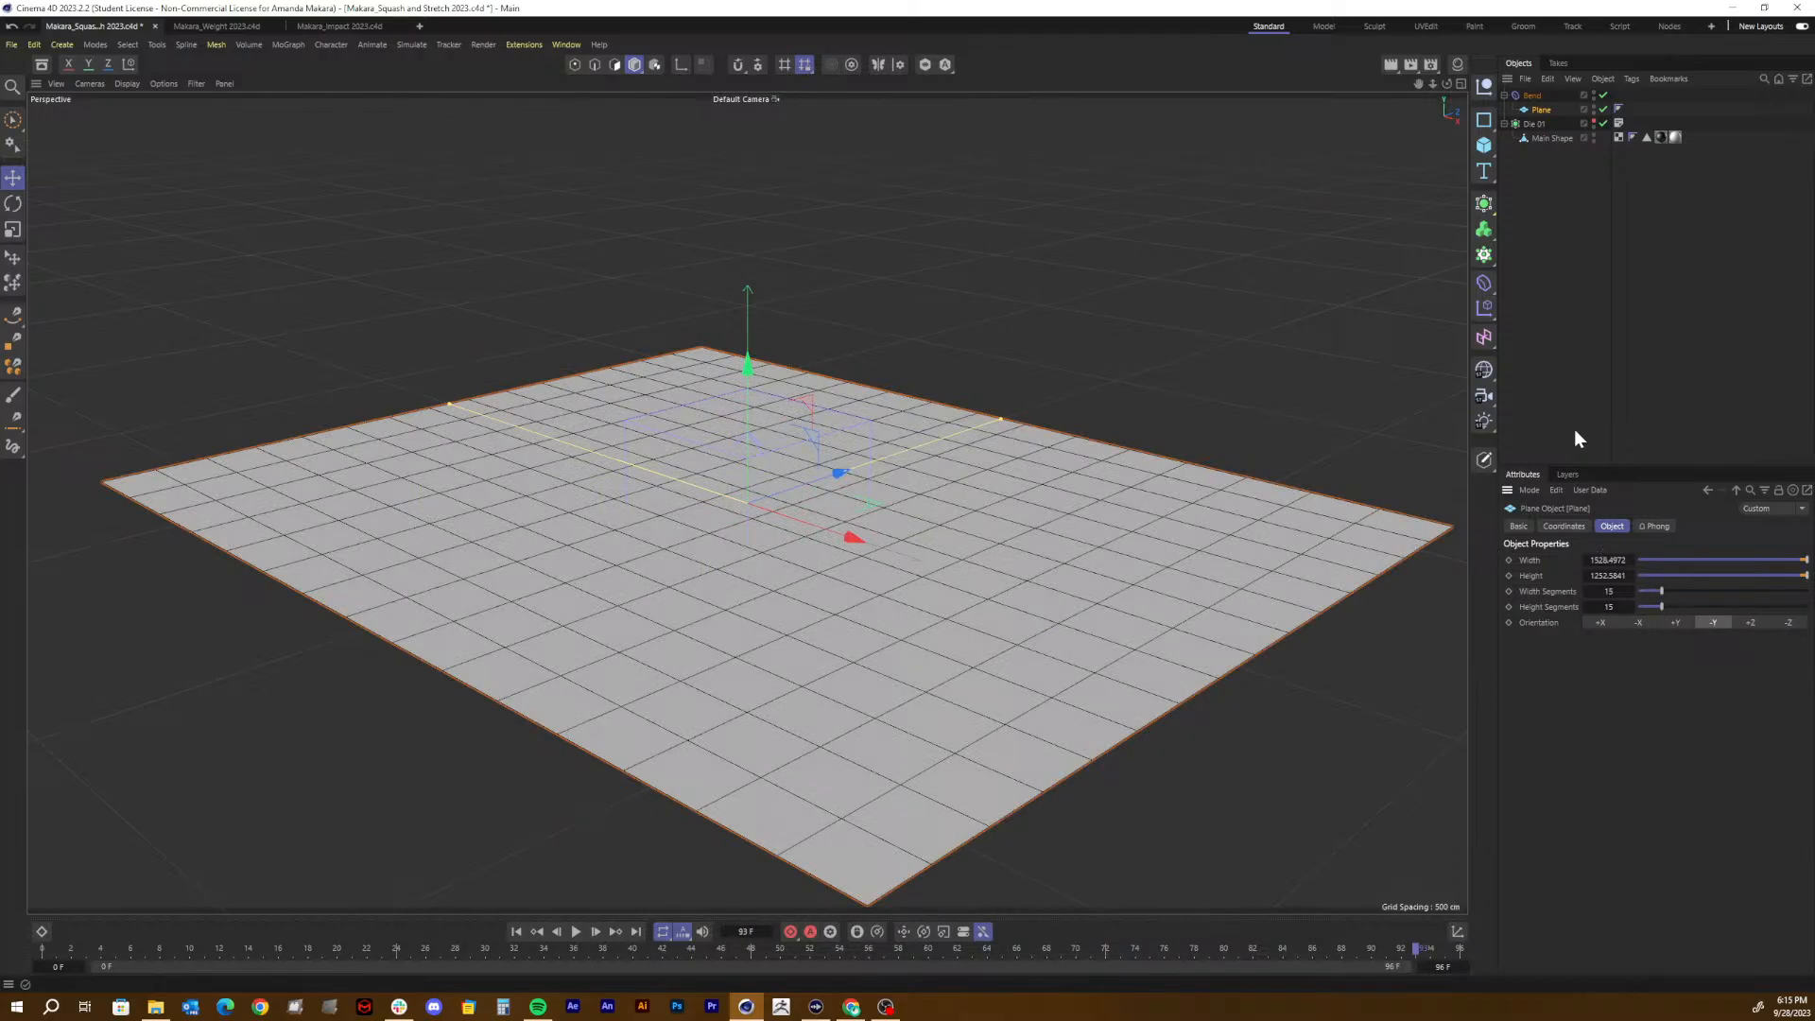
# Step: Raise the Bend deformer's strength to 110°
pyautogui.click(1529, 206)
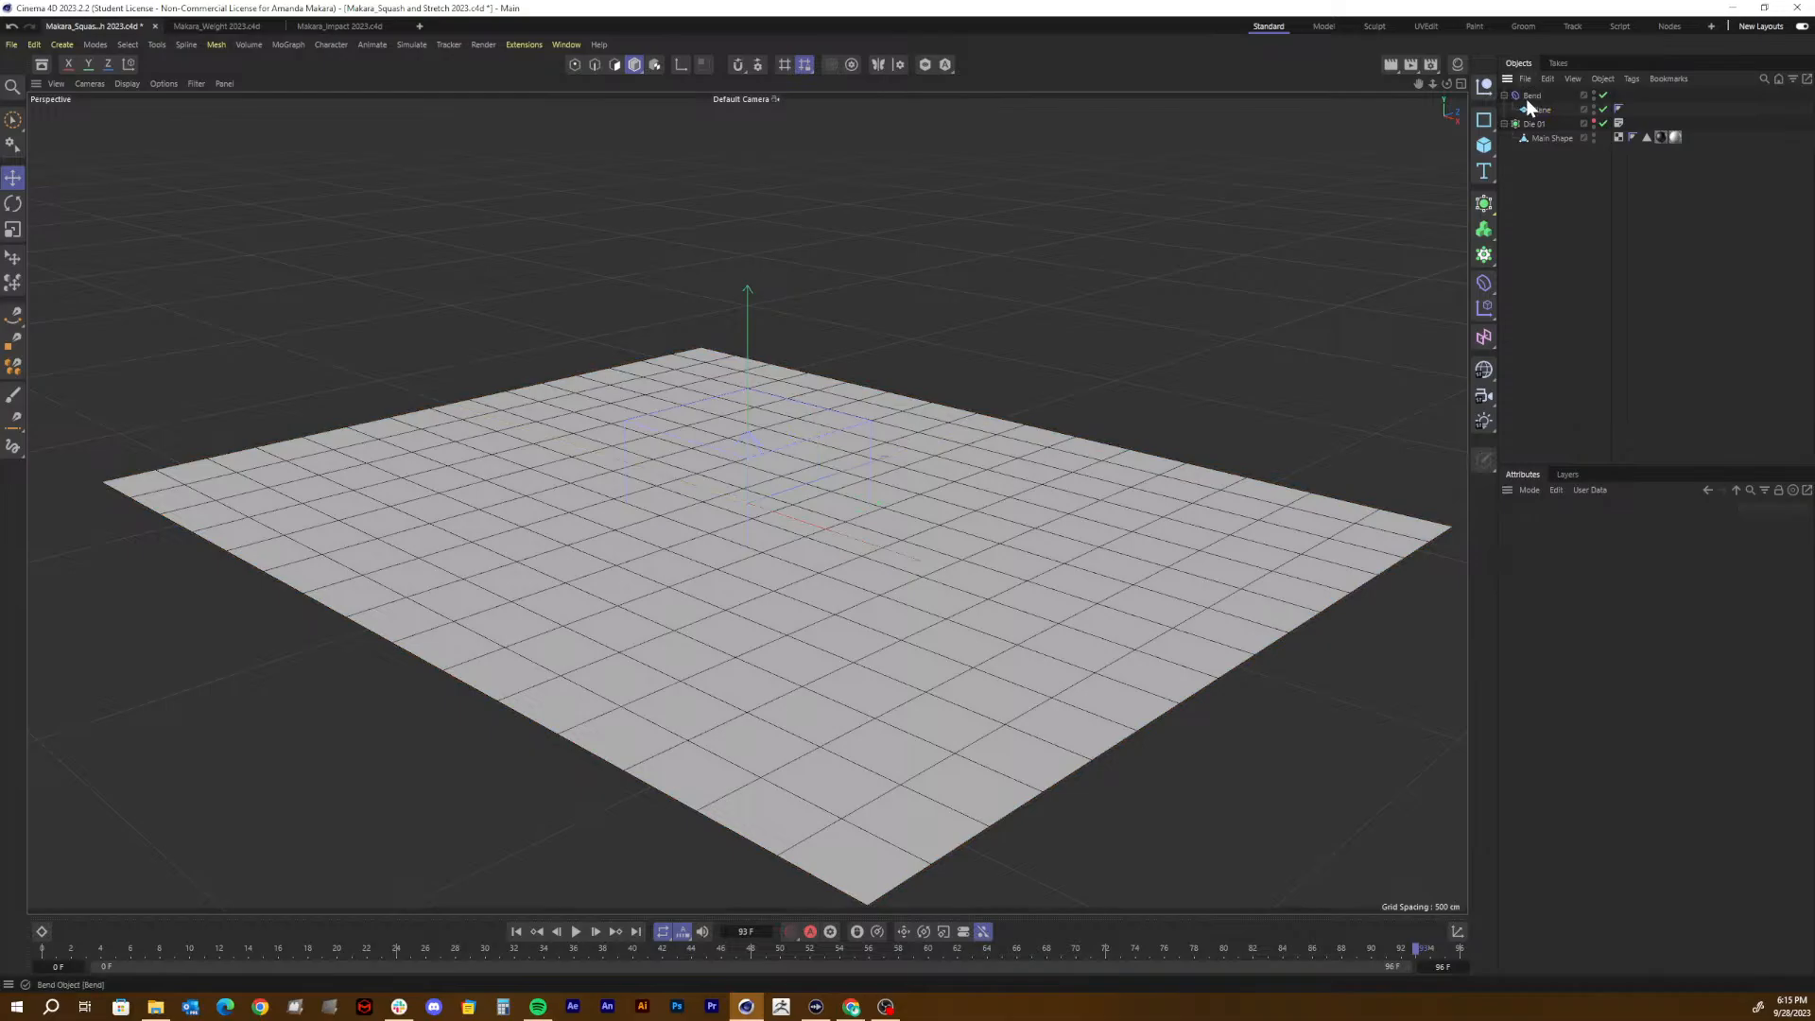
pyautogui.click(1526, 97)
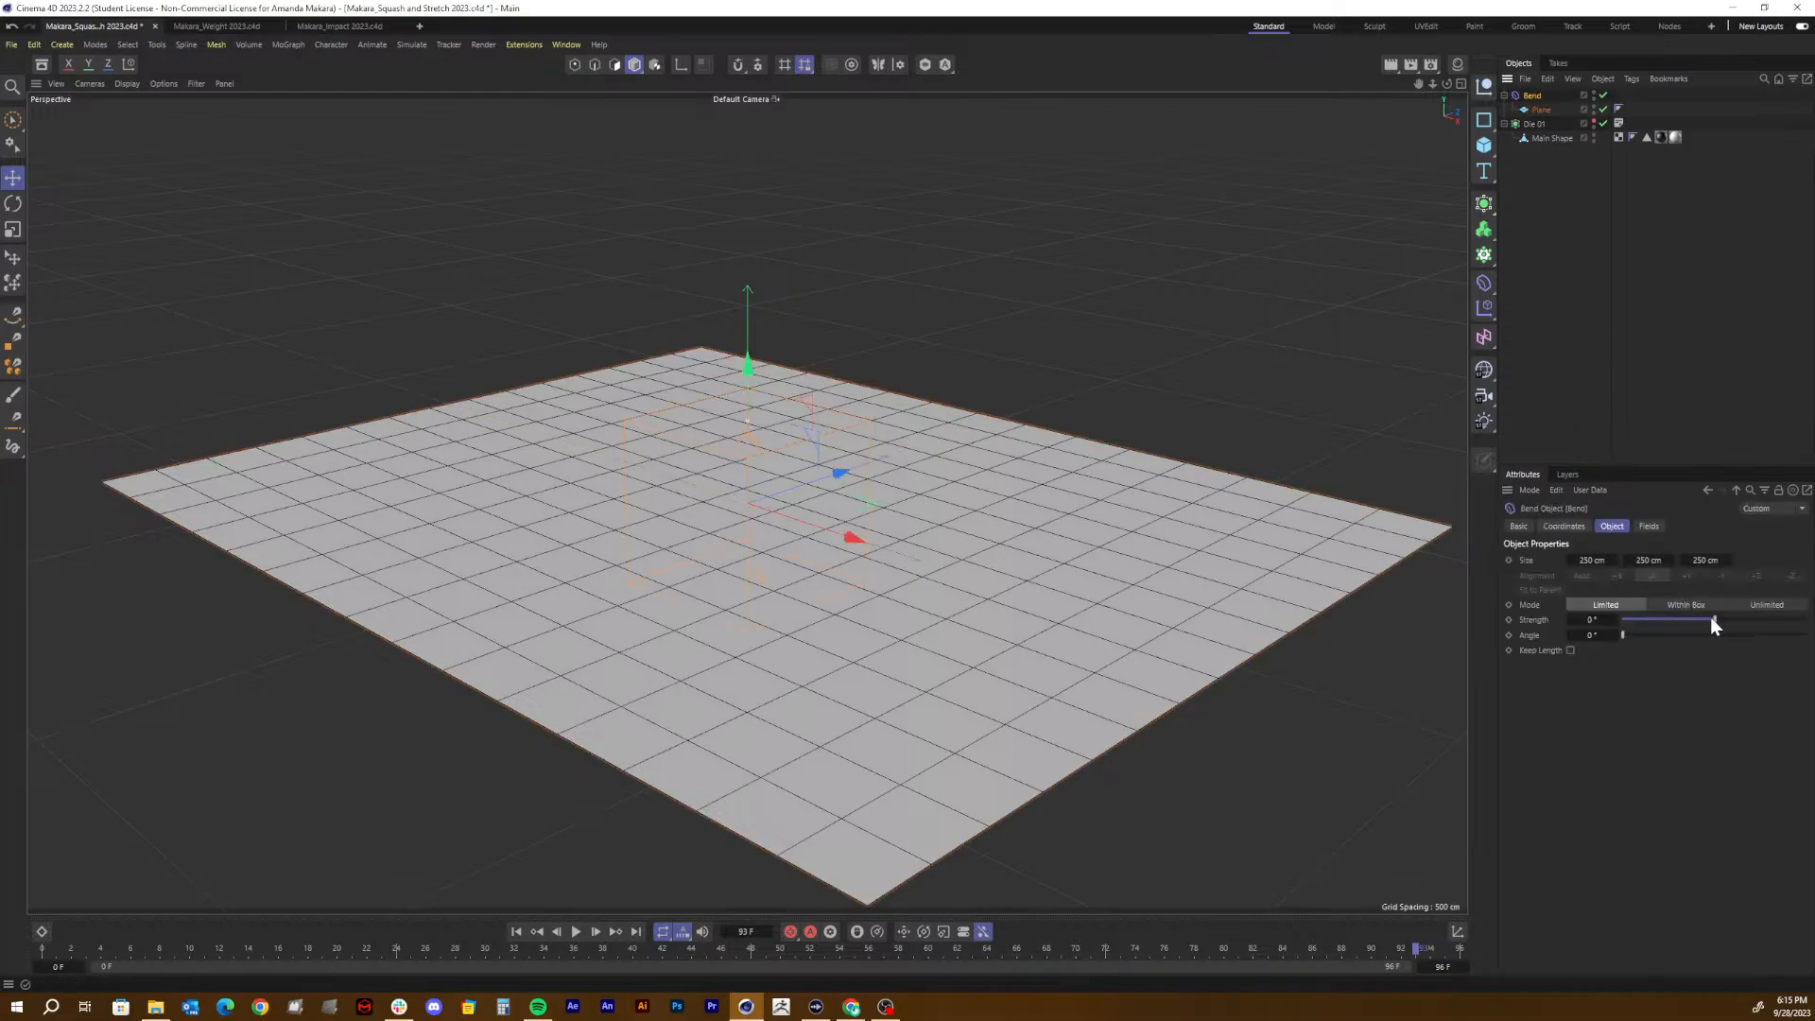
pyautogui.moveTo(1710, 617); pyautogui.dragTo(1743, 624)
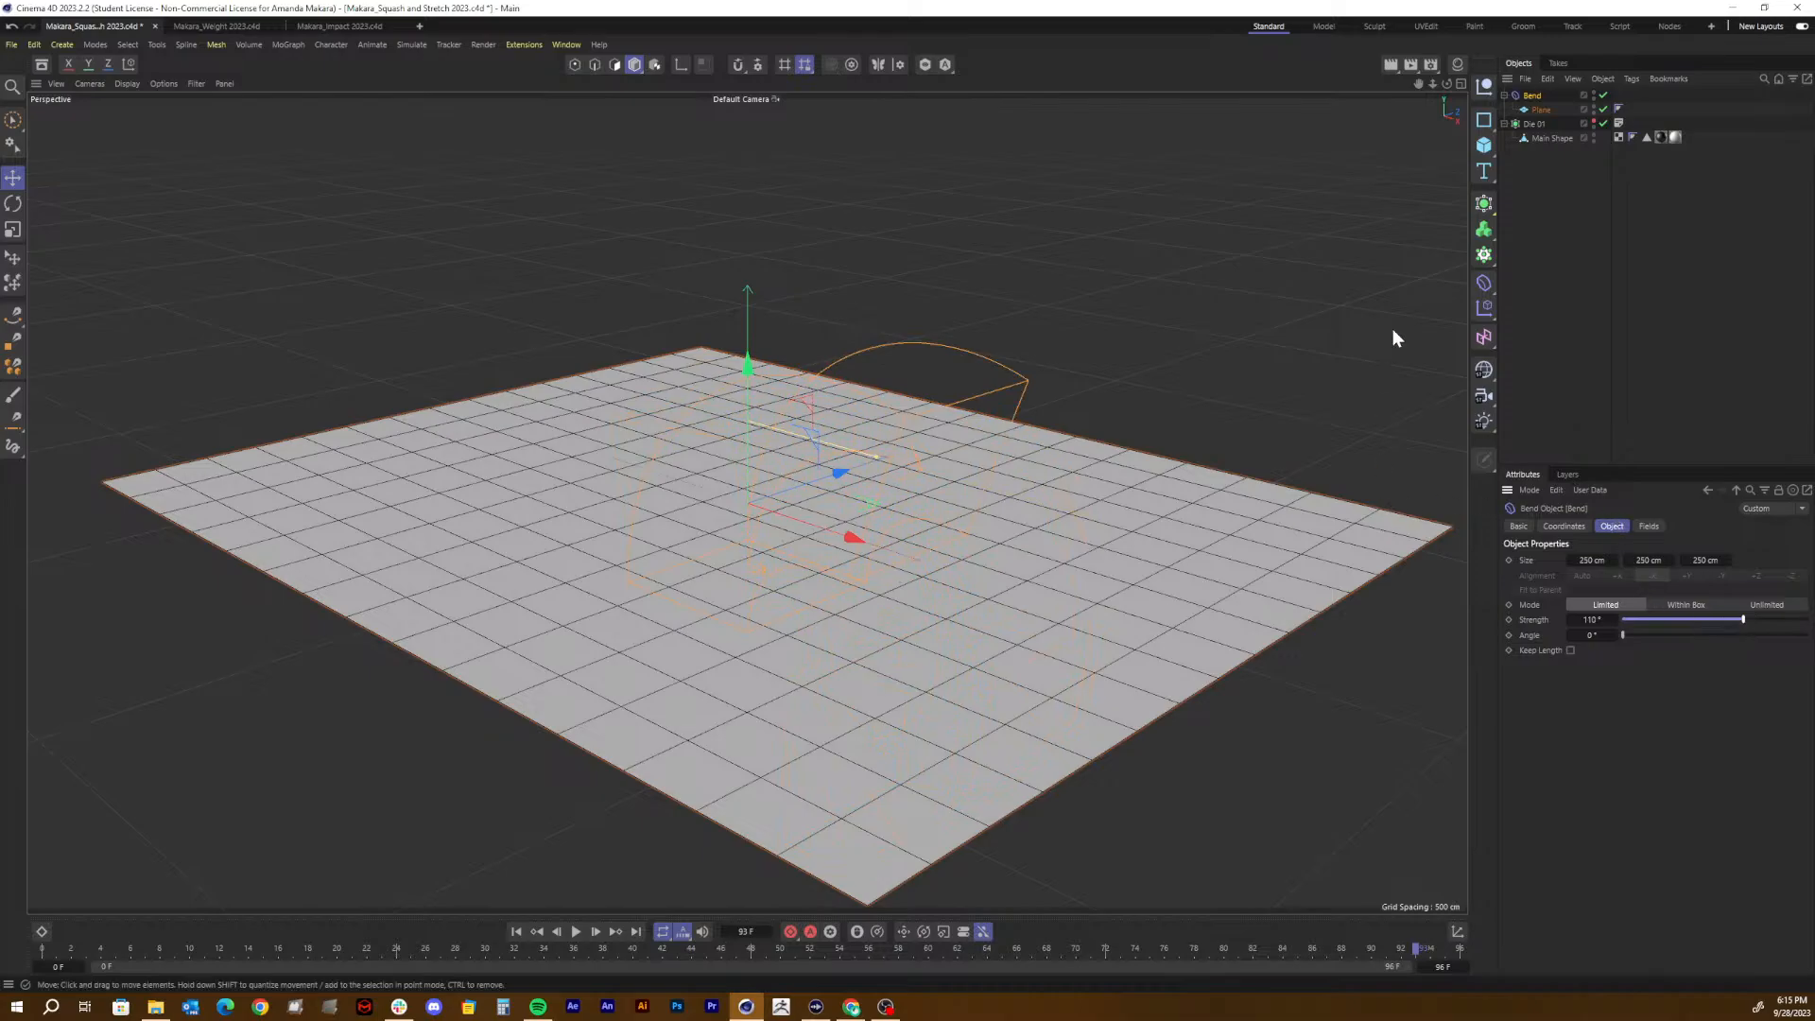
# Step: Set the Plane's orientation to +Y and place the Bend deformer back under the Plane as its child
pyautogui.moveTo(1446, 83); pyautogui.dragTo(1486, 57)
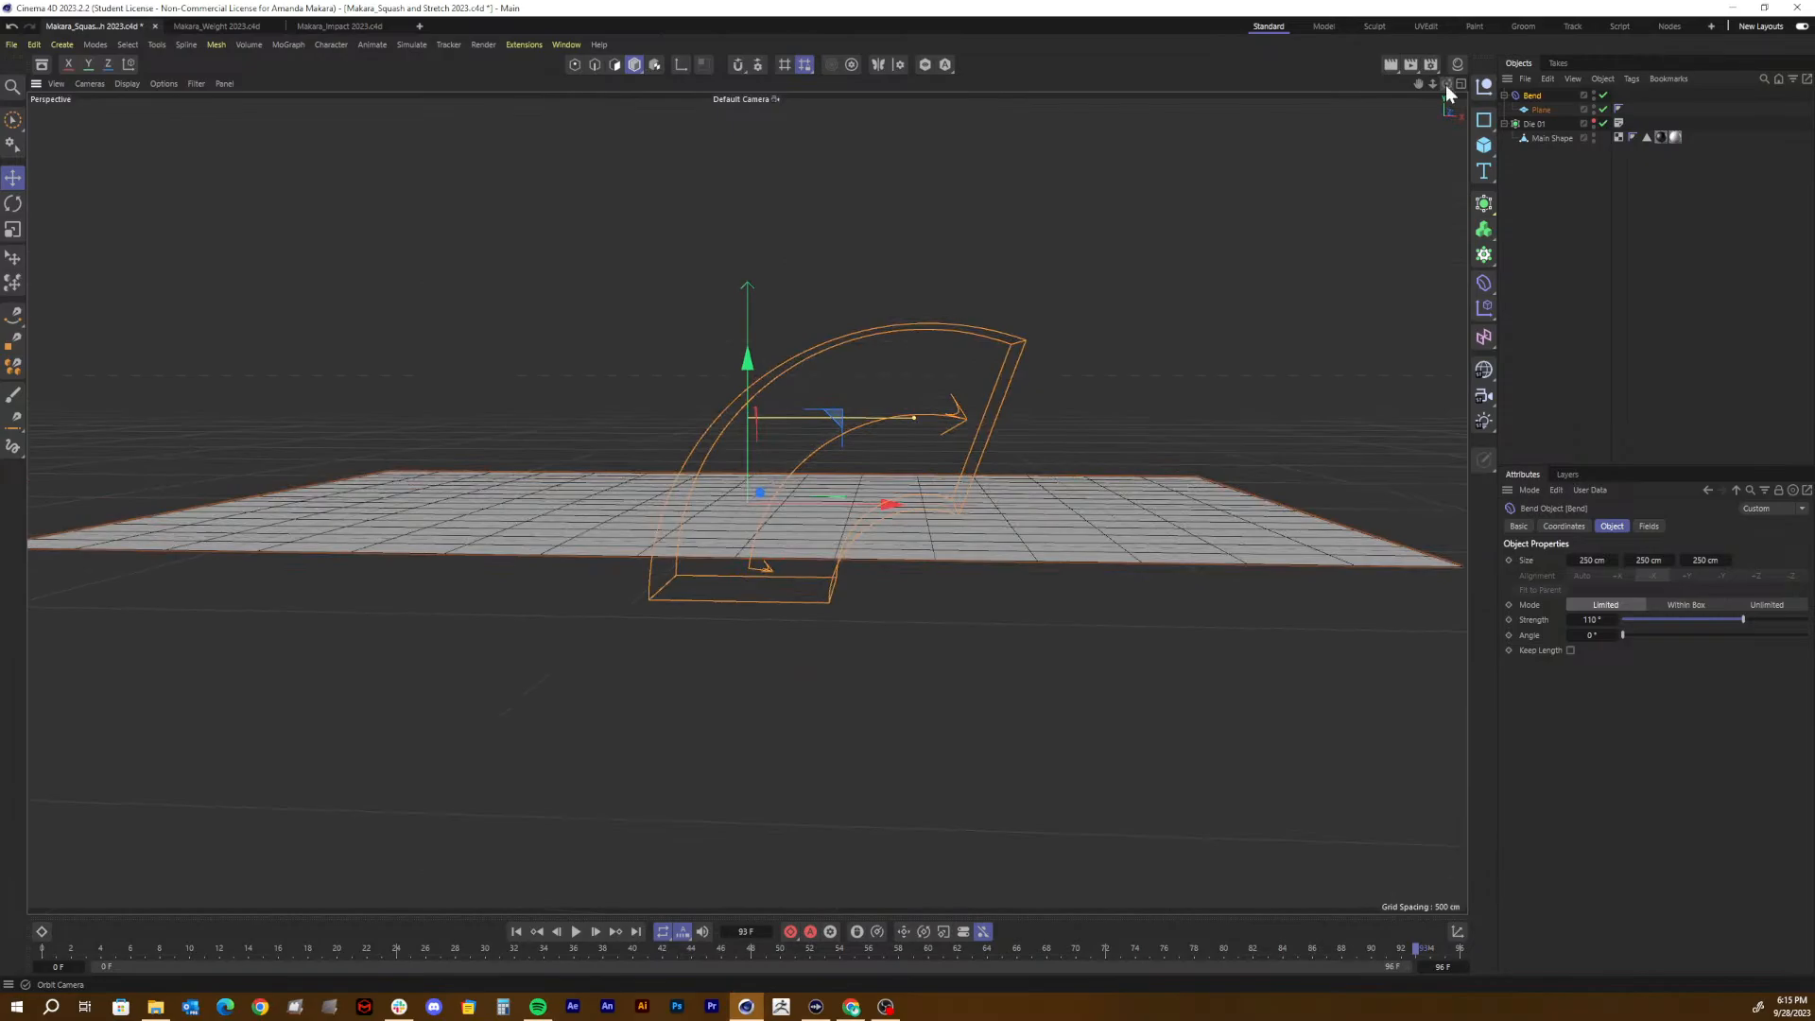
pyautogui.click(1539, 111)
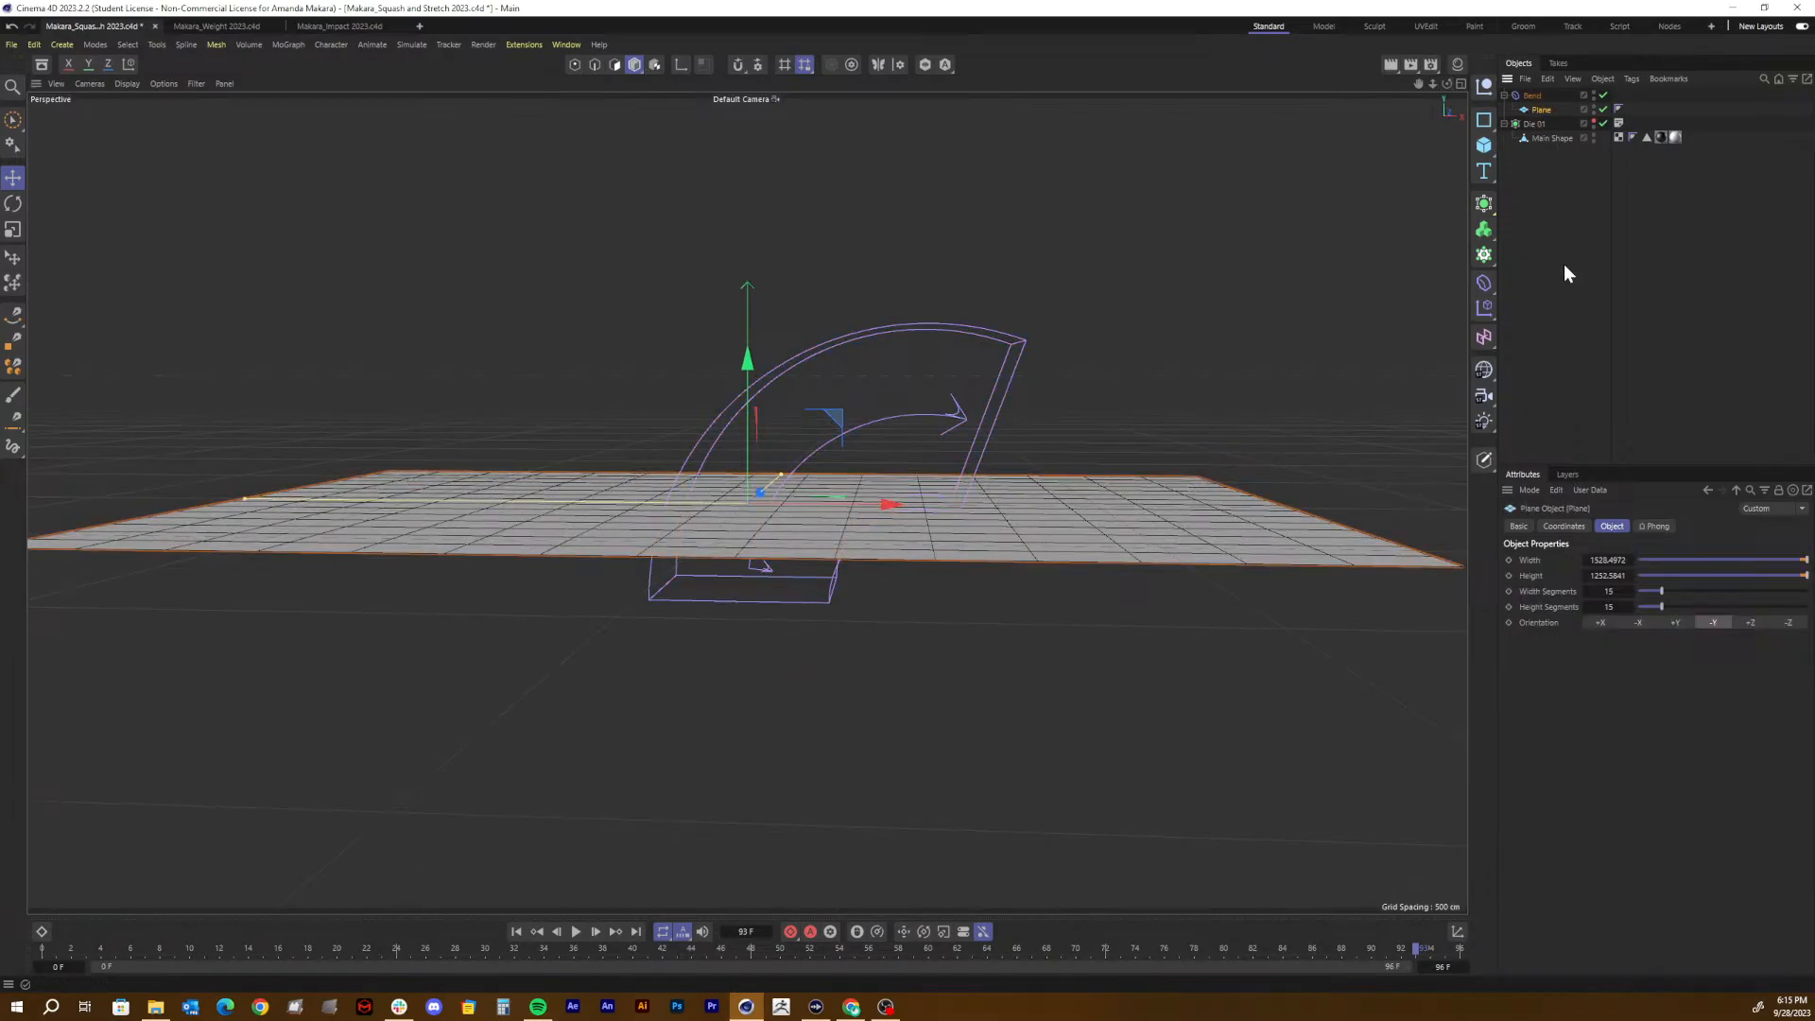
pyautogui.click(1676, 622)
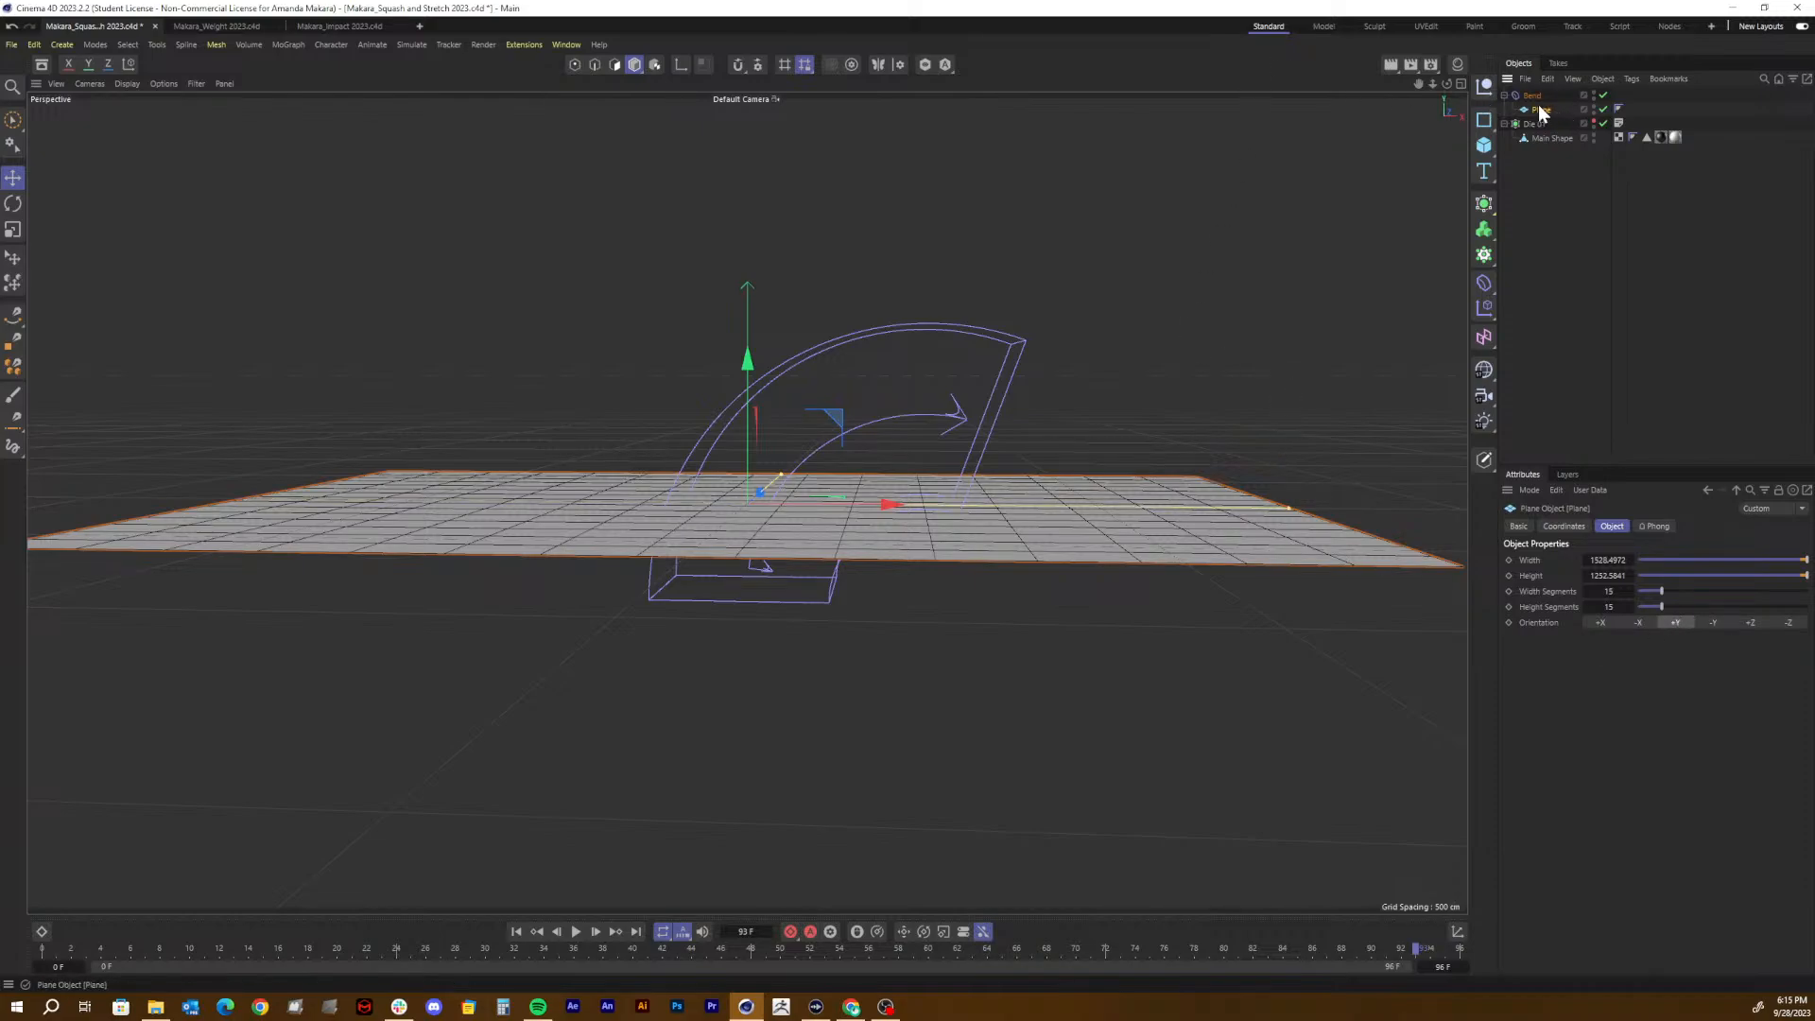
pyautogui.moveTo(1543, 111); pyautogui.dragTo(1532, 97)
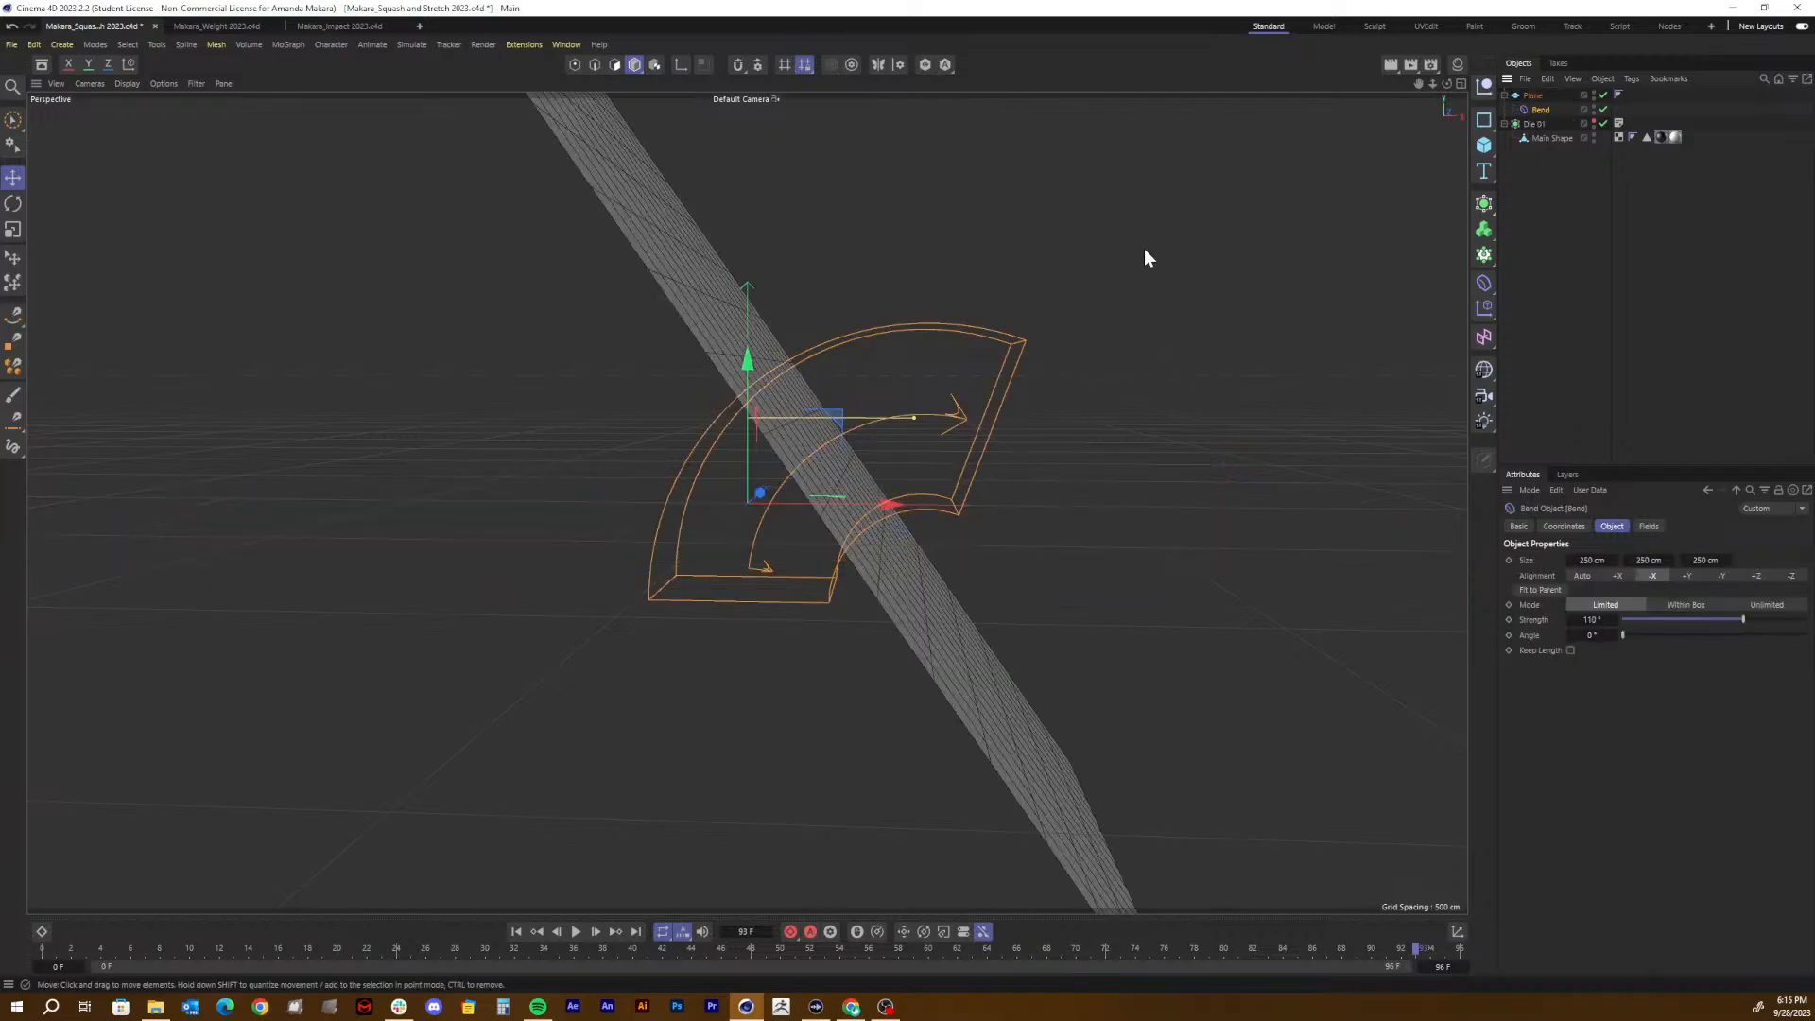
# Step: Try the +X, -X, -Z and +Y alignments on the Bend deformer and choose Auto
pyautogui.moveTo(1447, 83)
pyautogui.mouseDown()
pyautogui.moveTo(1409, 104)
pyautogui.moveTo(1456, 80)
pyautogui.mouseUp()
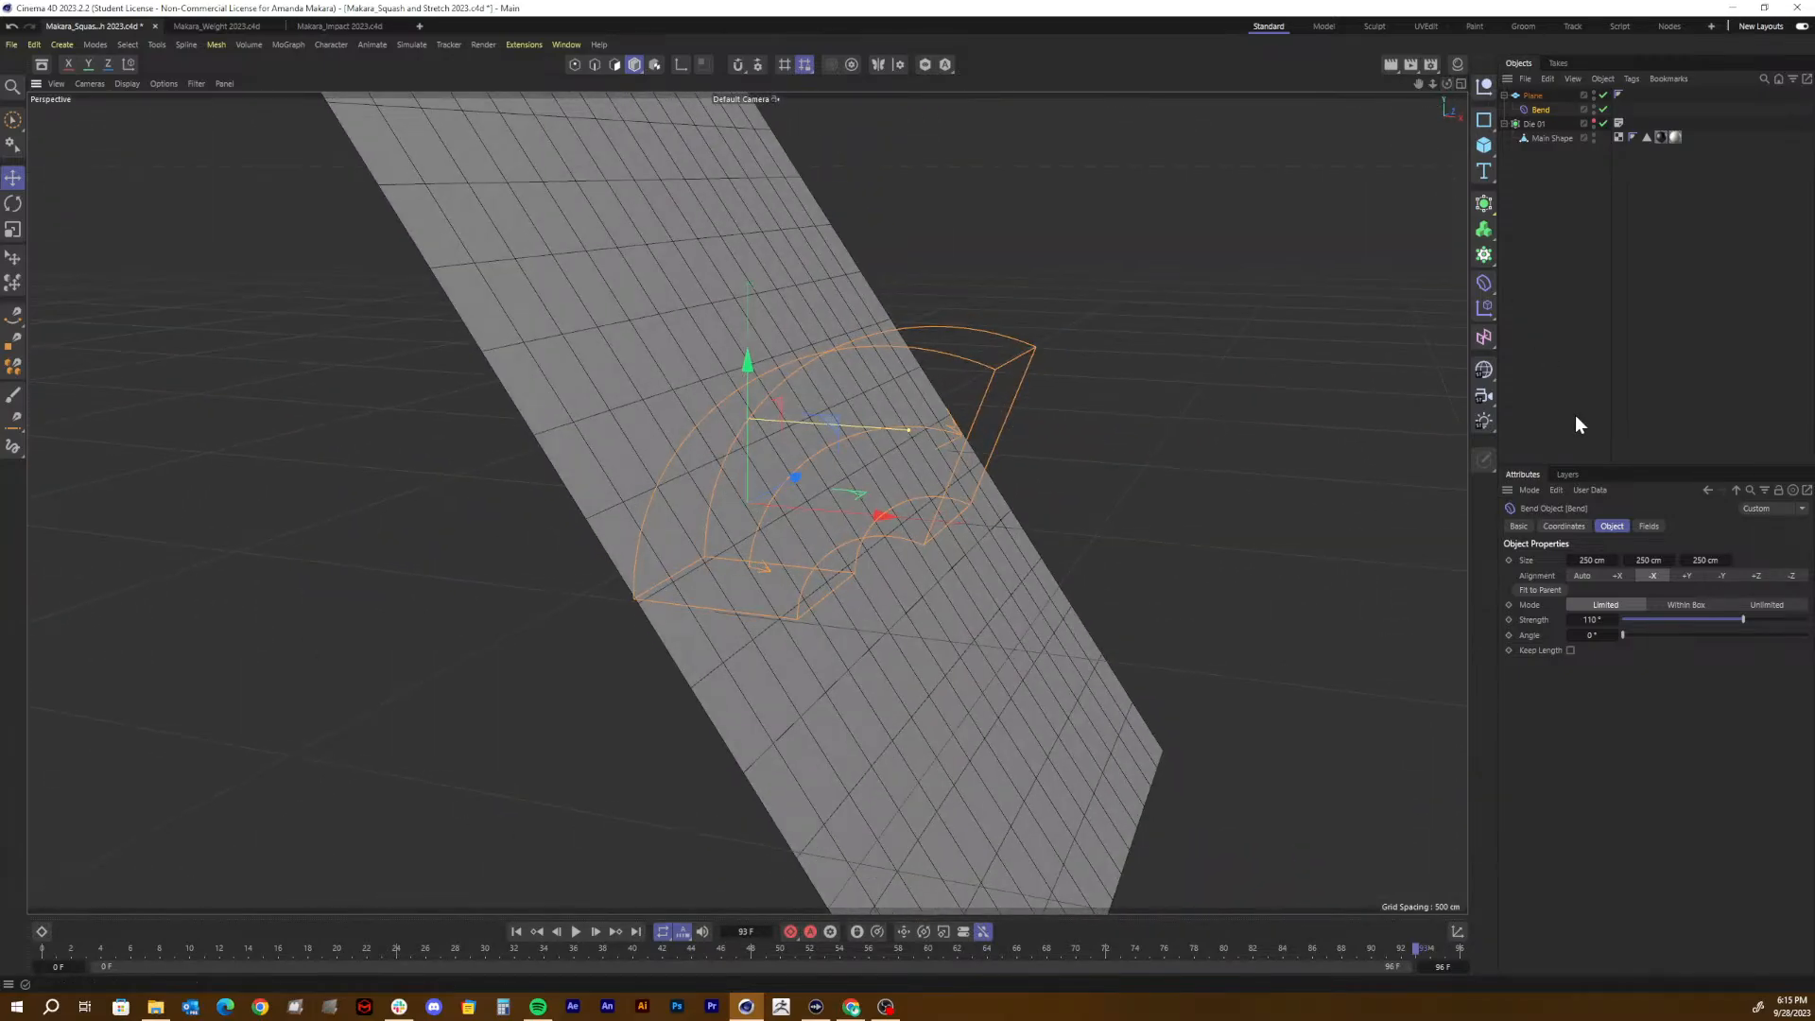
pyautogui.click(1619, 575)
pyautogui.click(1654, 576)
pyautogui.click(1791, 576)
pyautogui.click(1689, 576)
pyautogui.click(1586, 574)
# Step: Rotate the Bend deformer until one side of the plane curves upward into a backdrop wall
pyautogui.press('r')
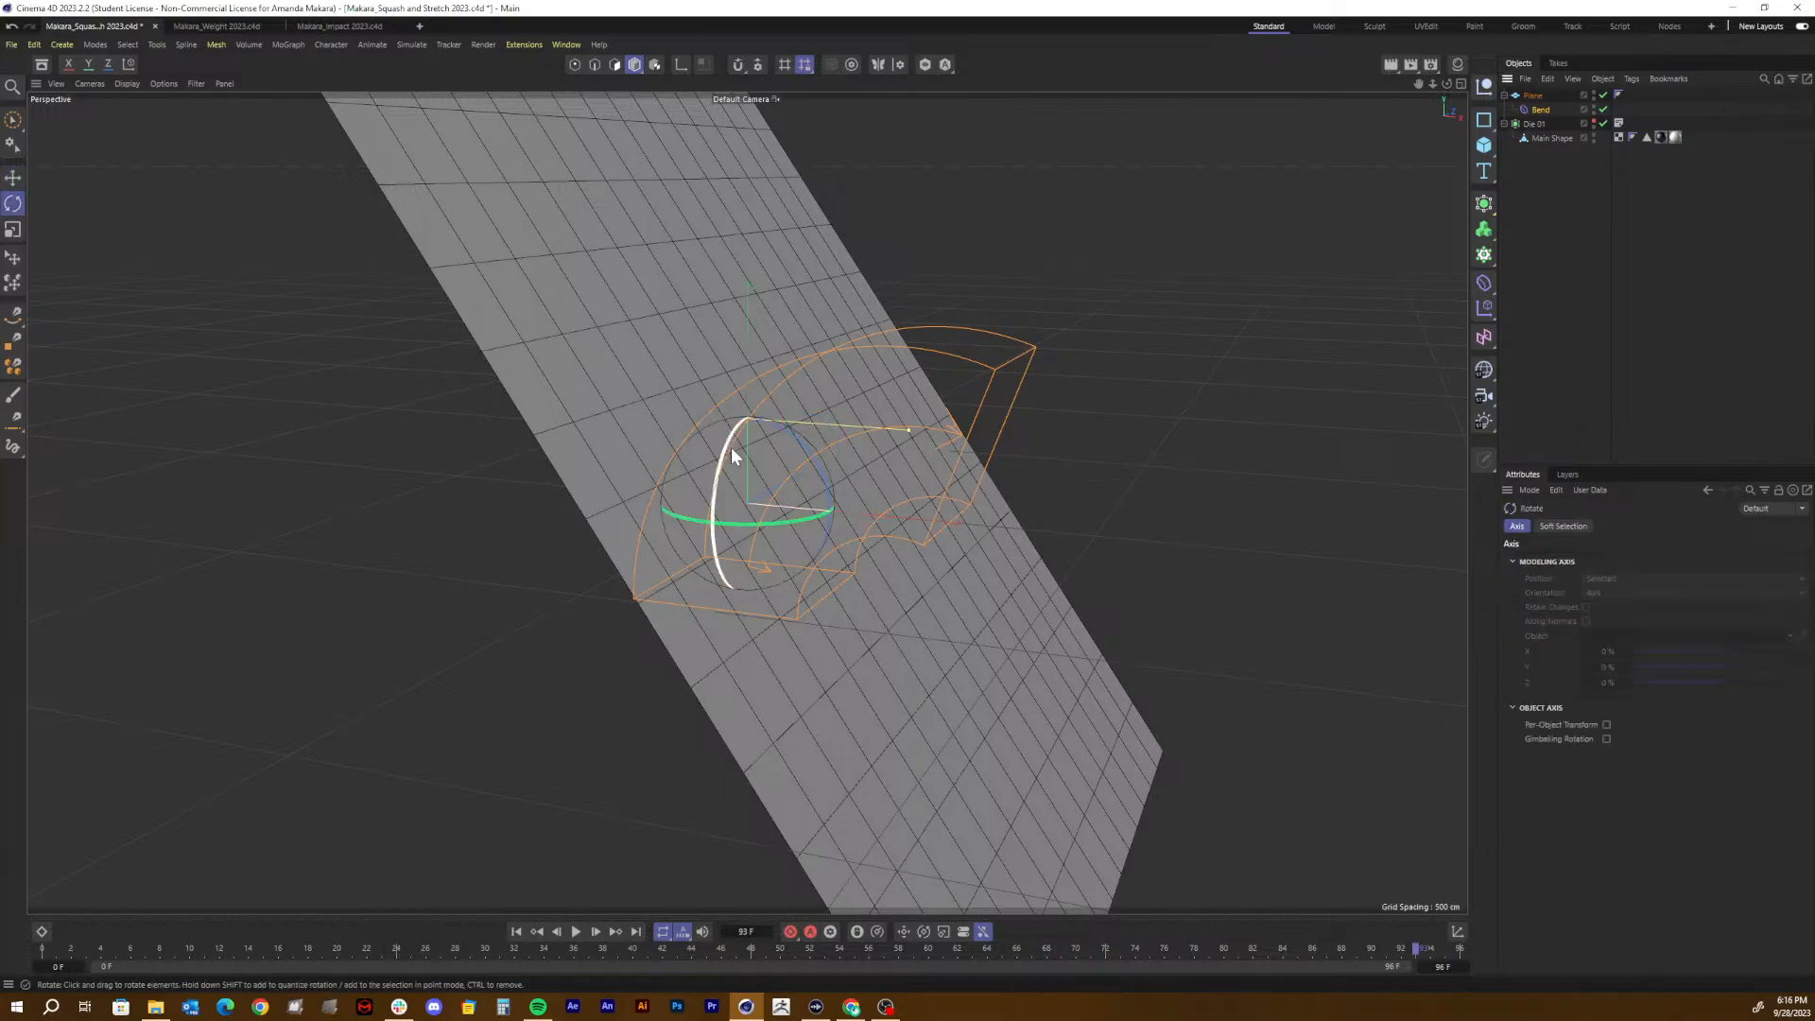
pyautogui.moveTo(726, 440)
pyautogui.mouseDown()
pyautogui.moveTo(724, 473)
pyautogui.moveTo(717, 439)
pyautogui.mouseUp()
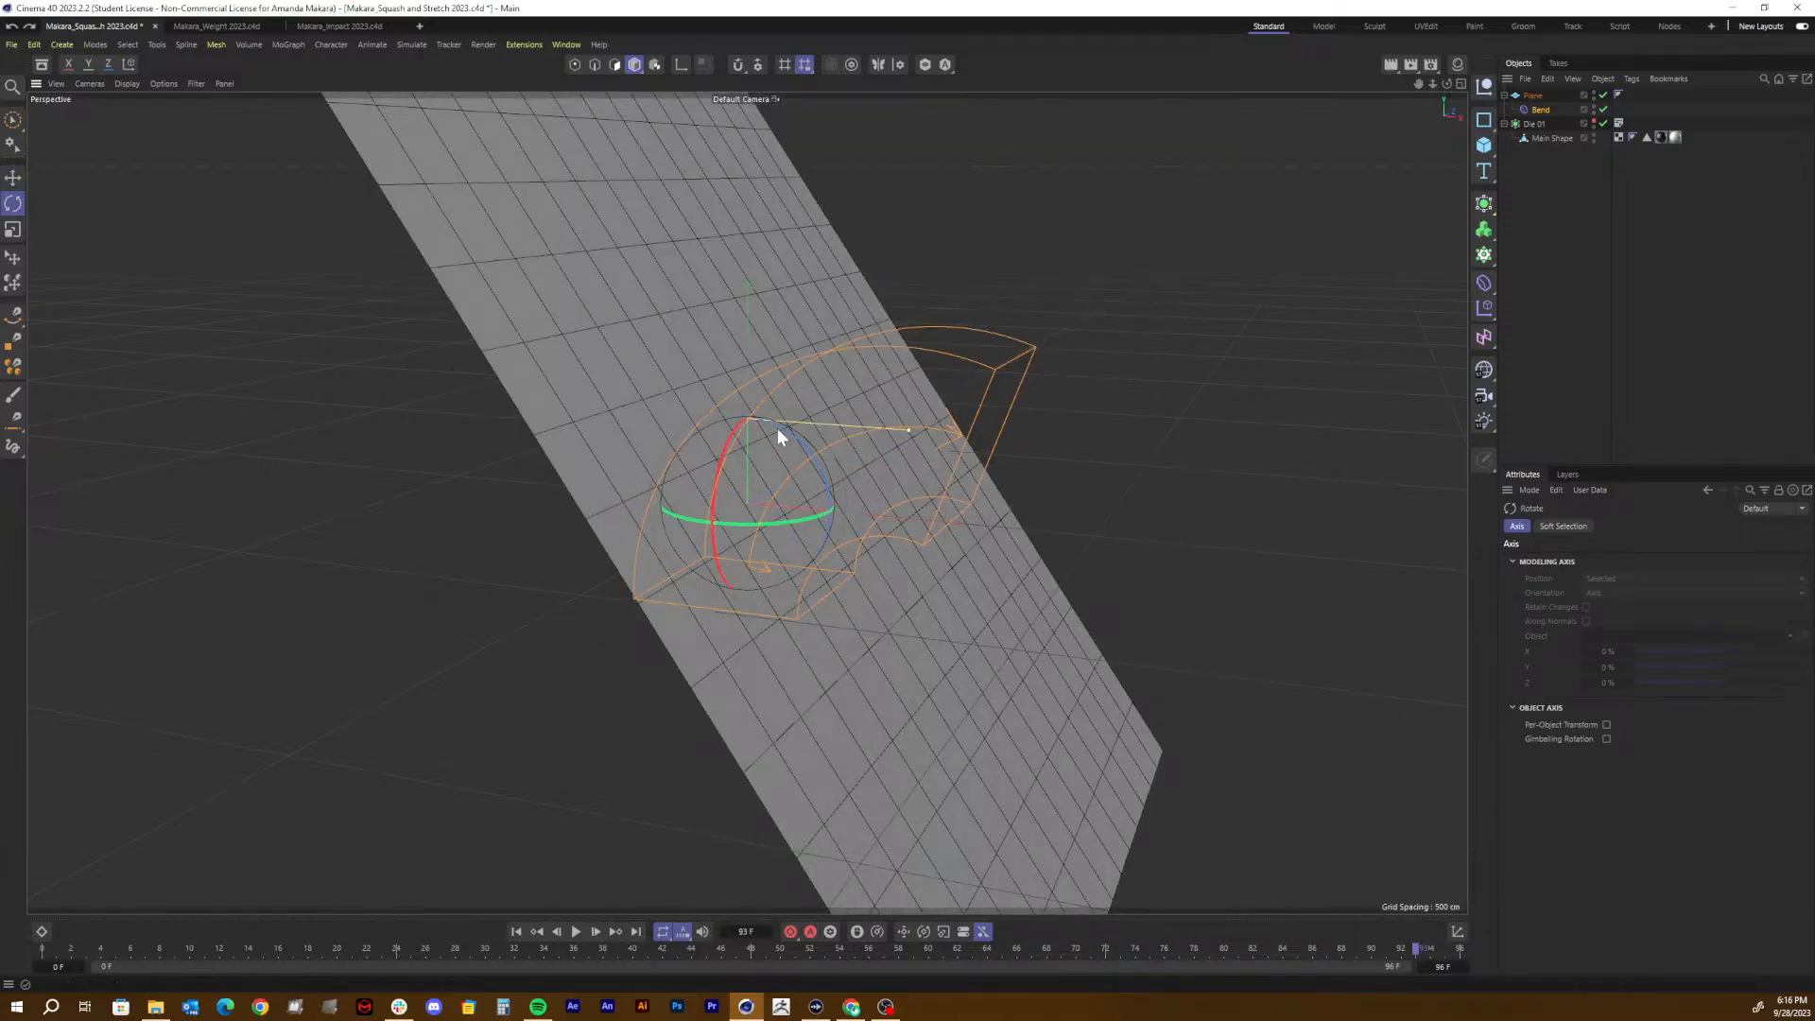
pyautogui.moveTo(775, 424); pyautogui.dragTo(644, 457)
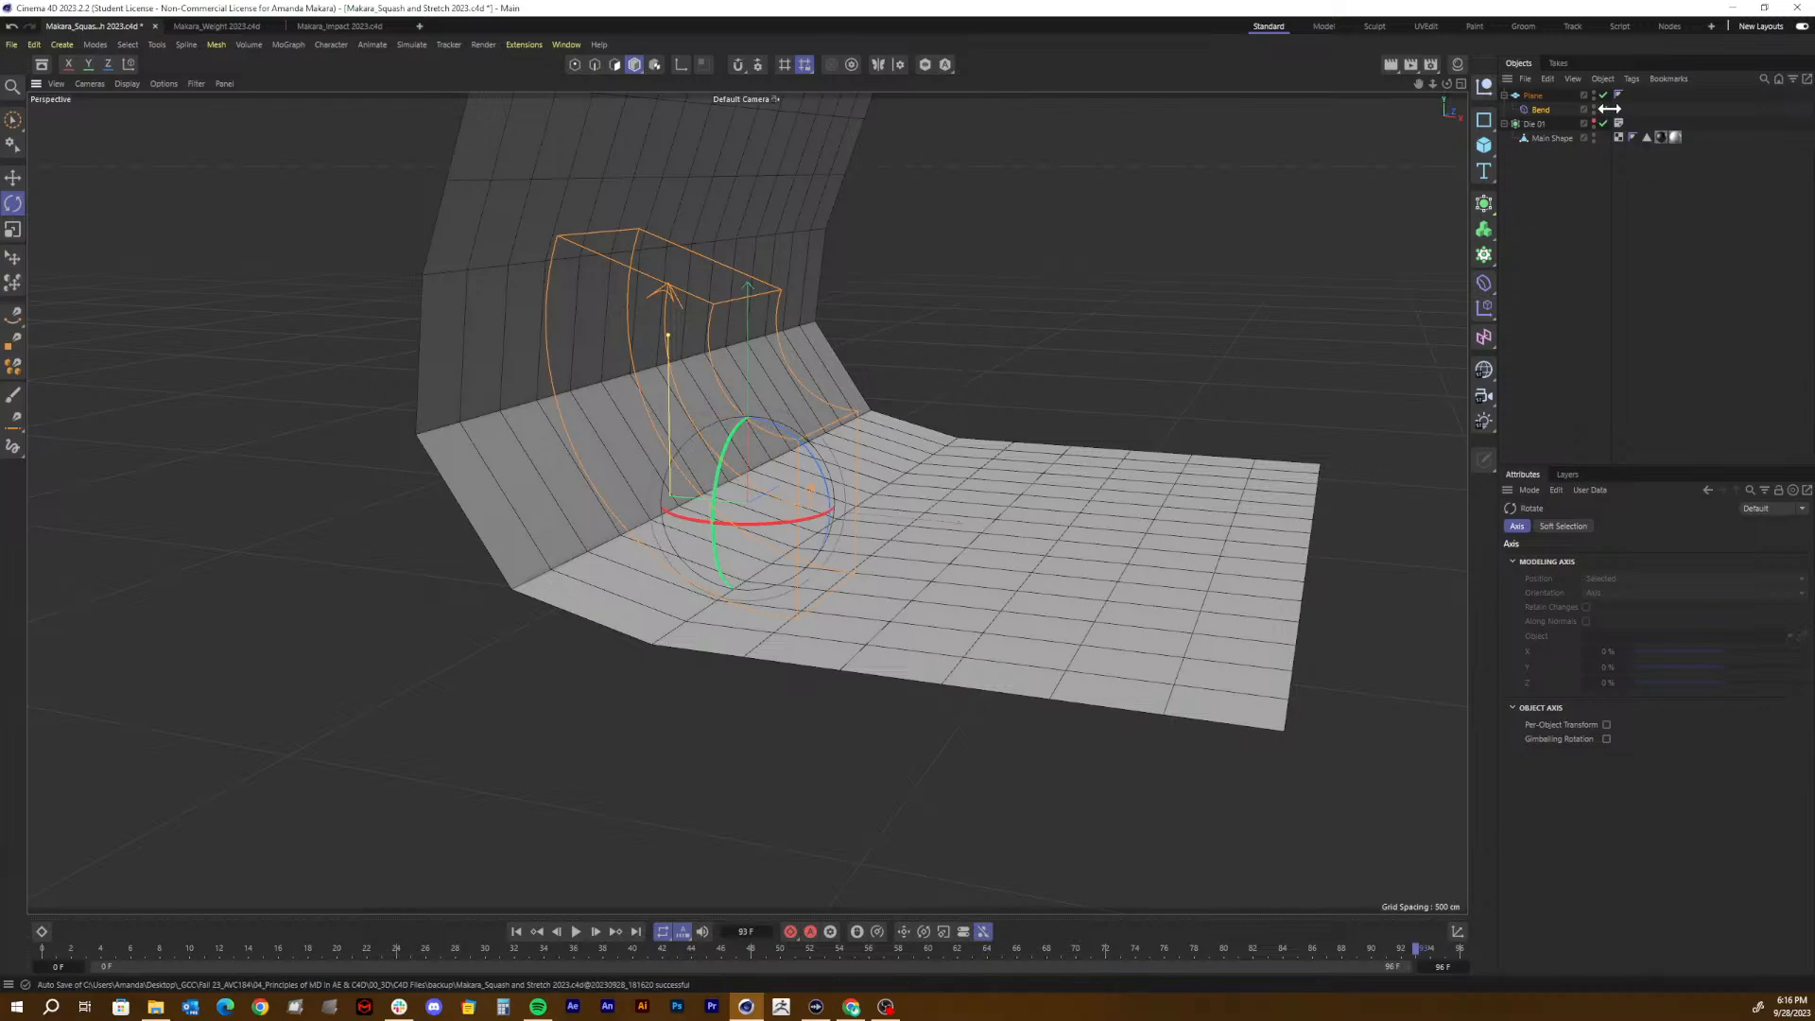
# Step: Rotate the bent Plane about its vertical axis so the curved wall stands behind the floor, facing the view
pyautogui.click(1533, 96)
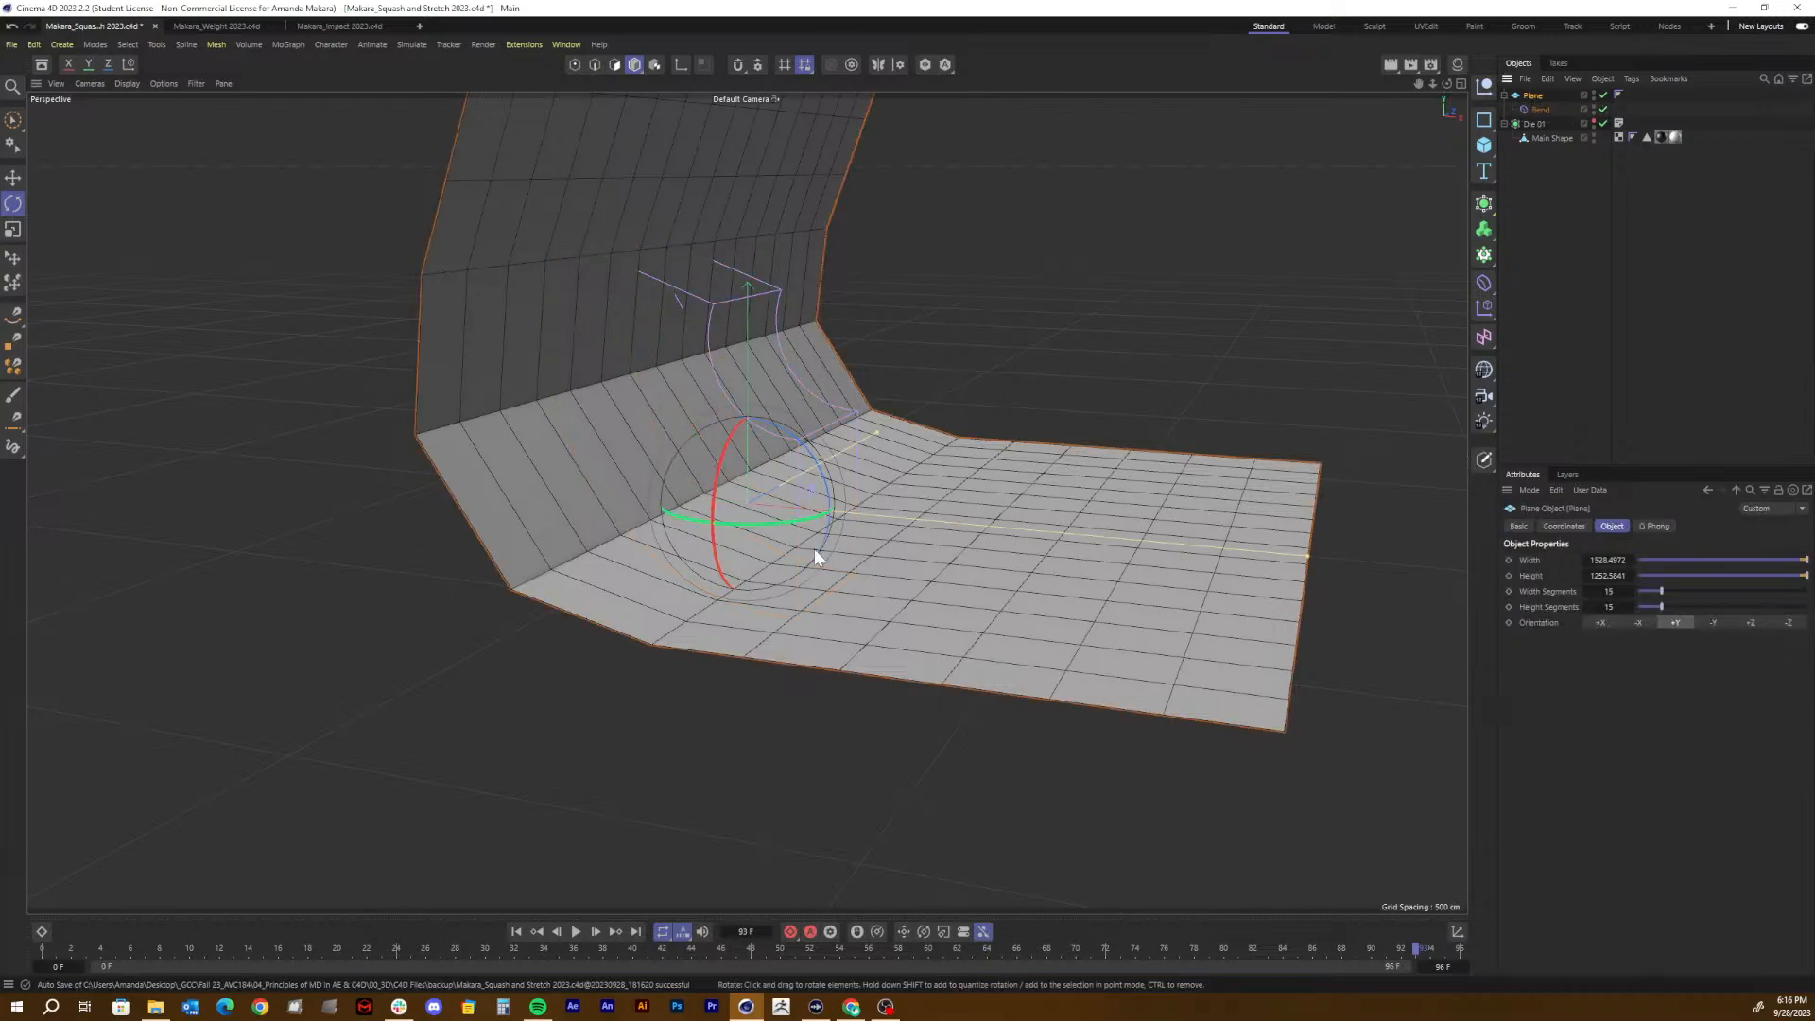
pyautogui.moveTo(794, 526); pyautogui.dragTo(652, 512)
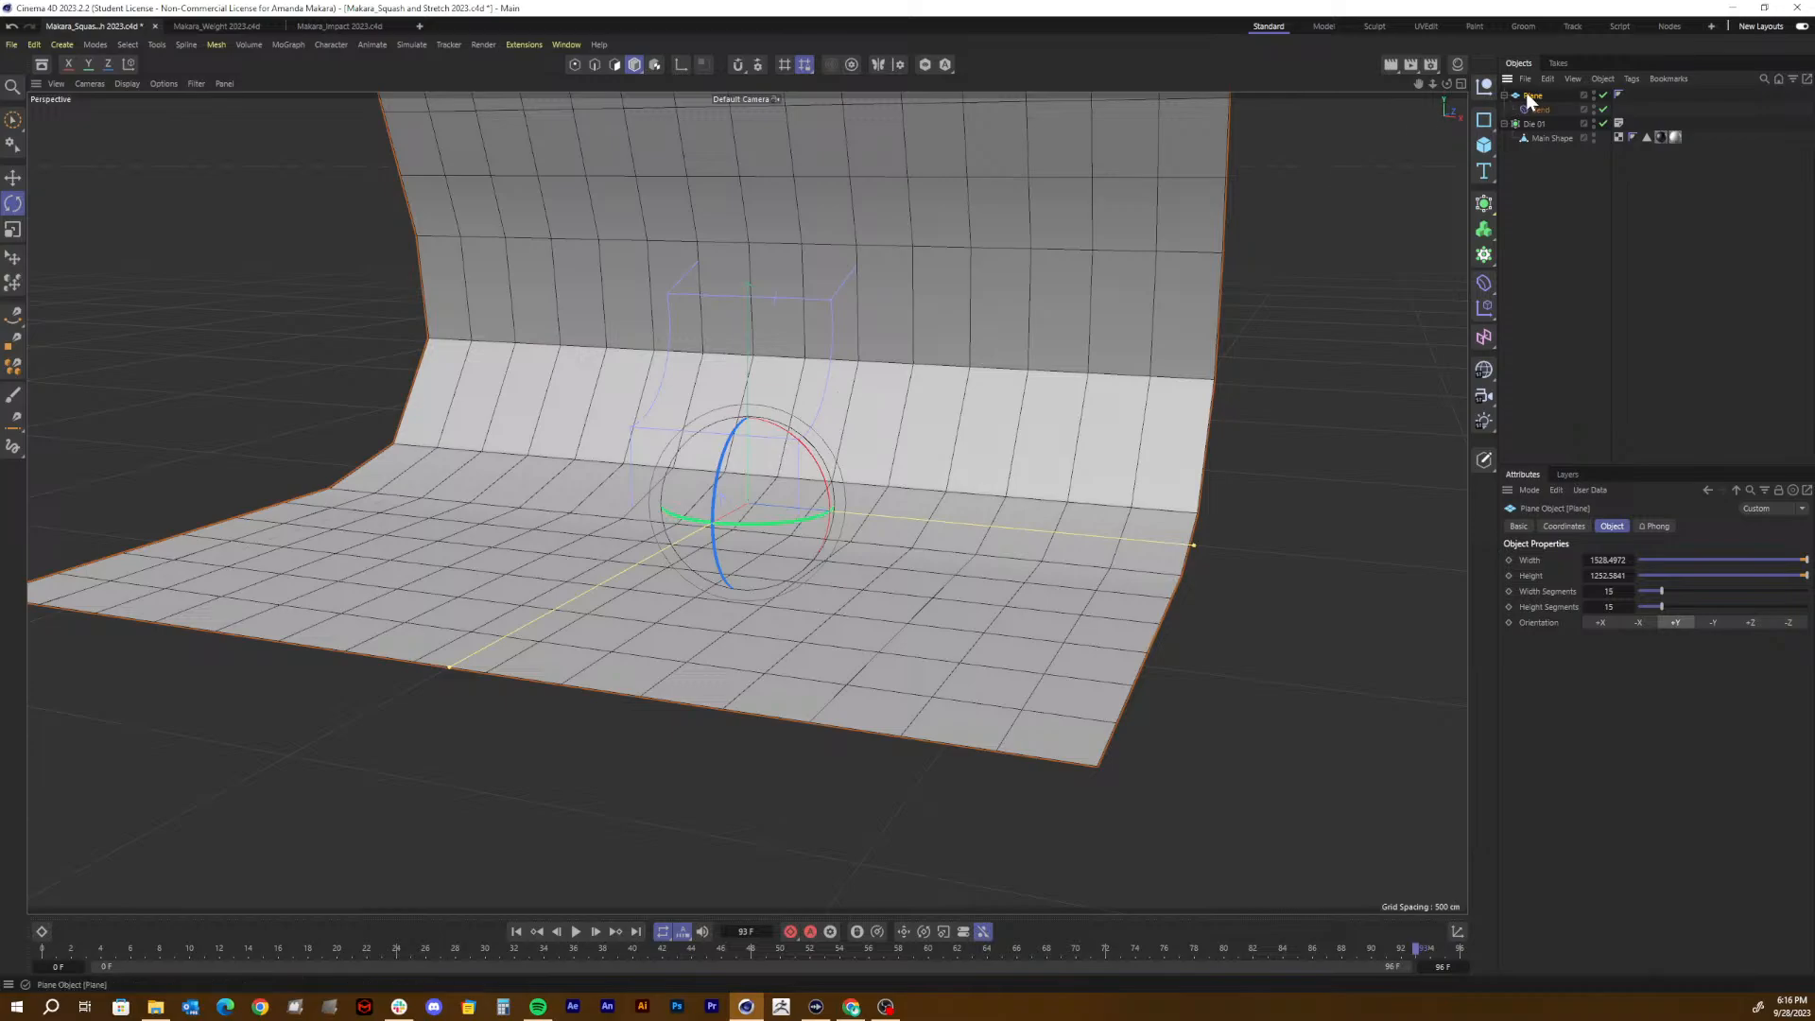
pyautogui.click(1560, 160)
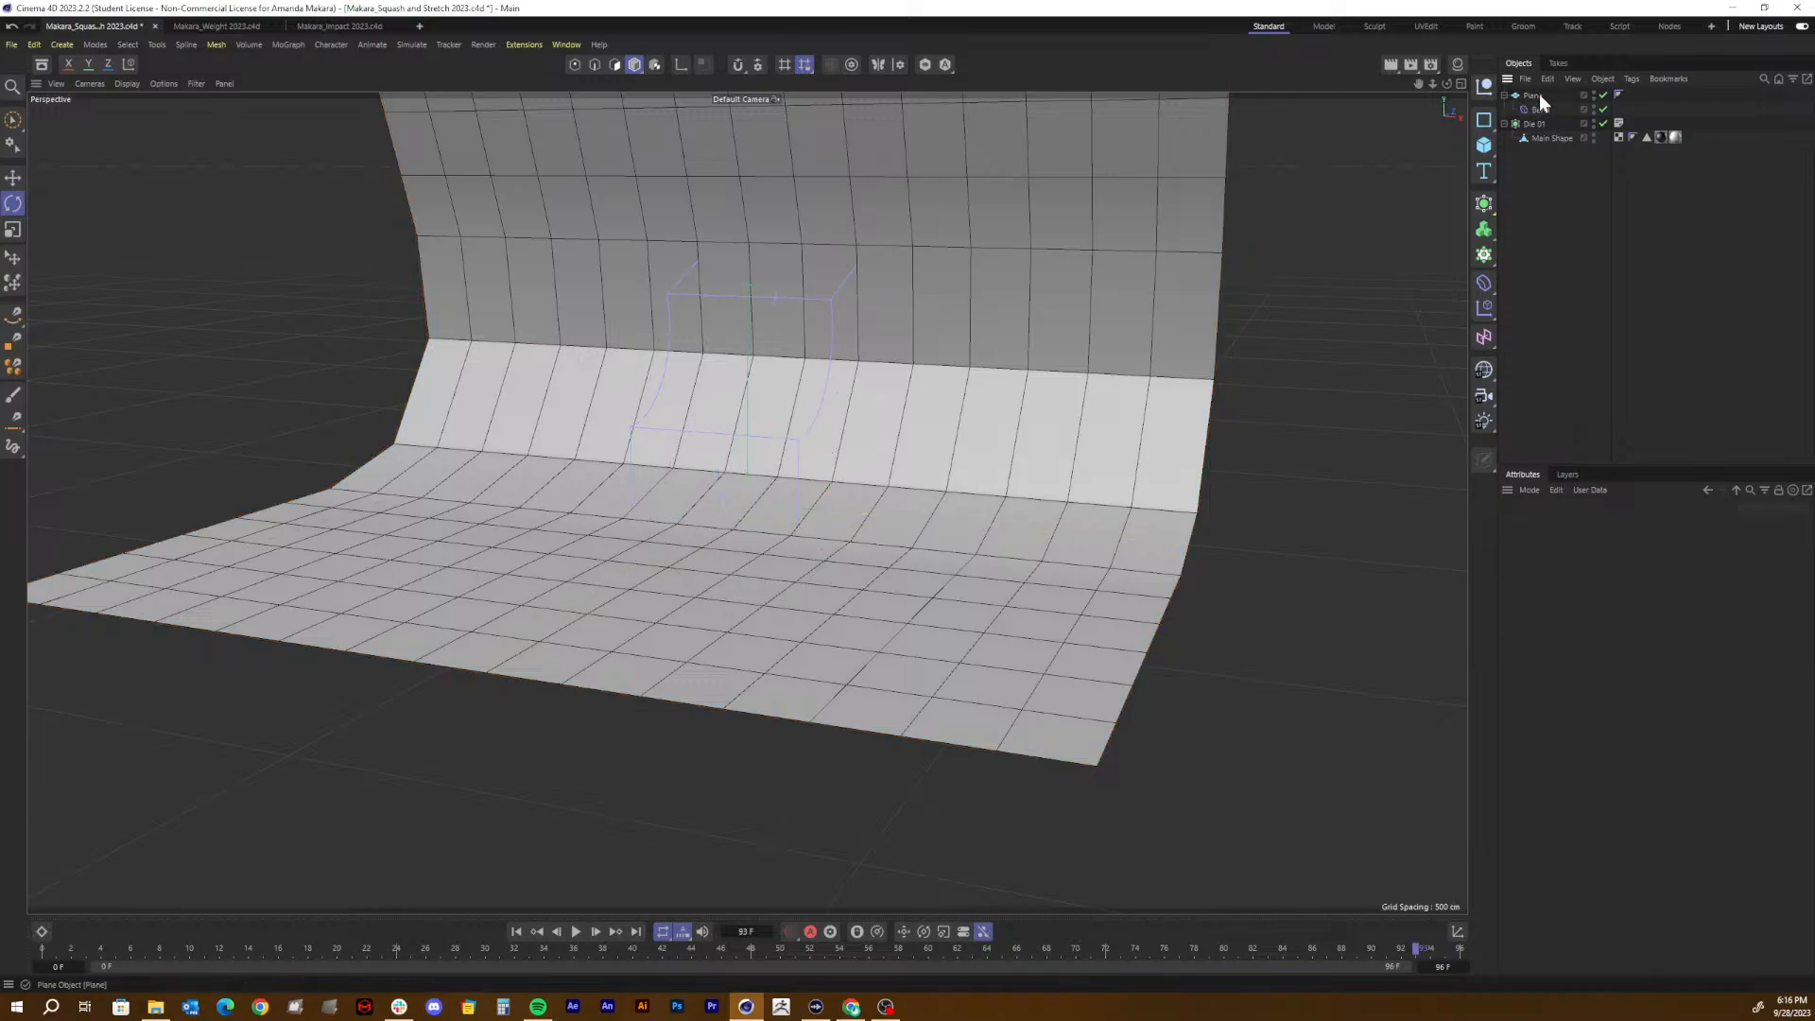
# Step: Make Die 01 visible in the viewport again and move the Plane so the die sits on the floor before the wall
pyautogui.click(1533, 96)
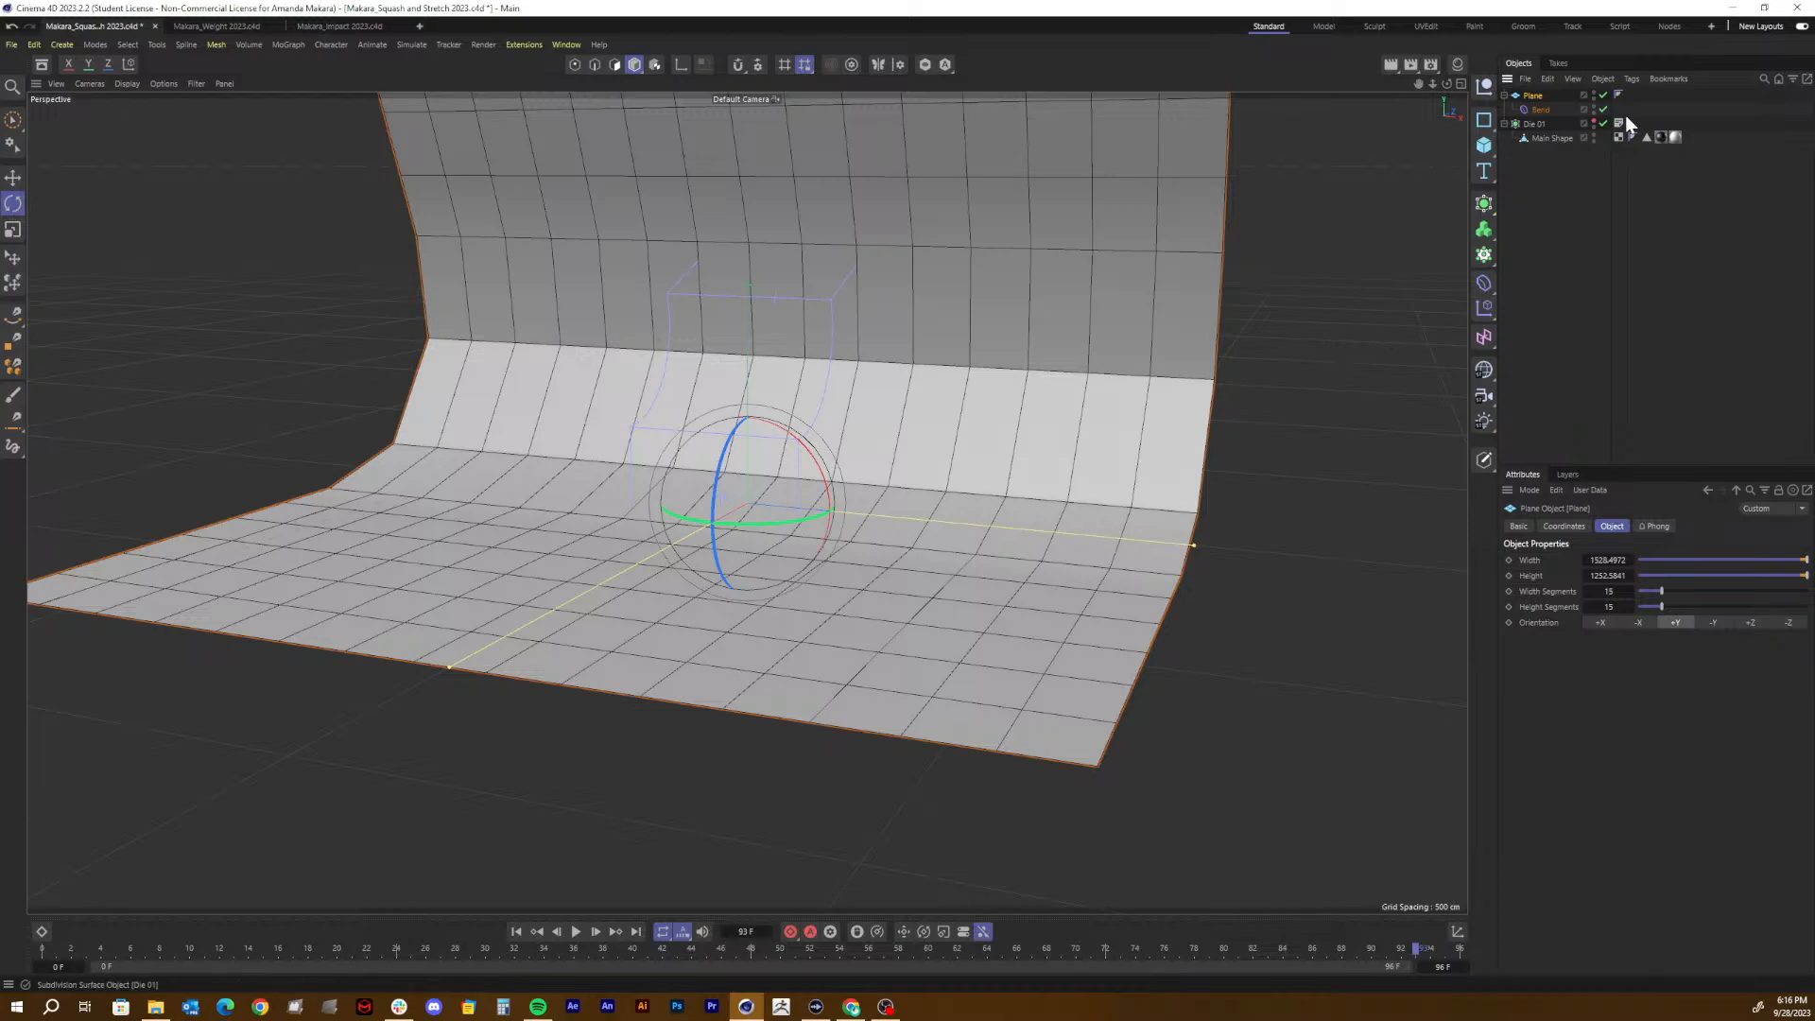
pyautogui.click(1596, 124)
pyautogui.click(1597, 124)
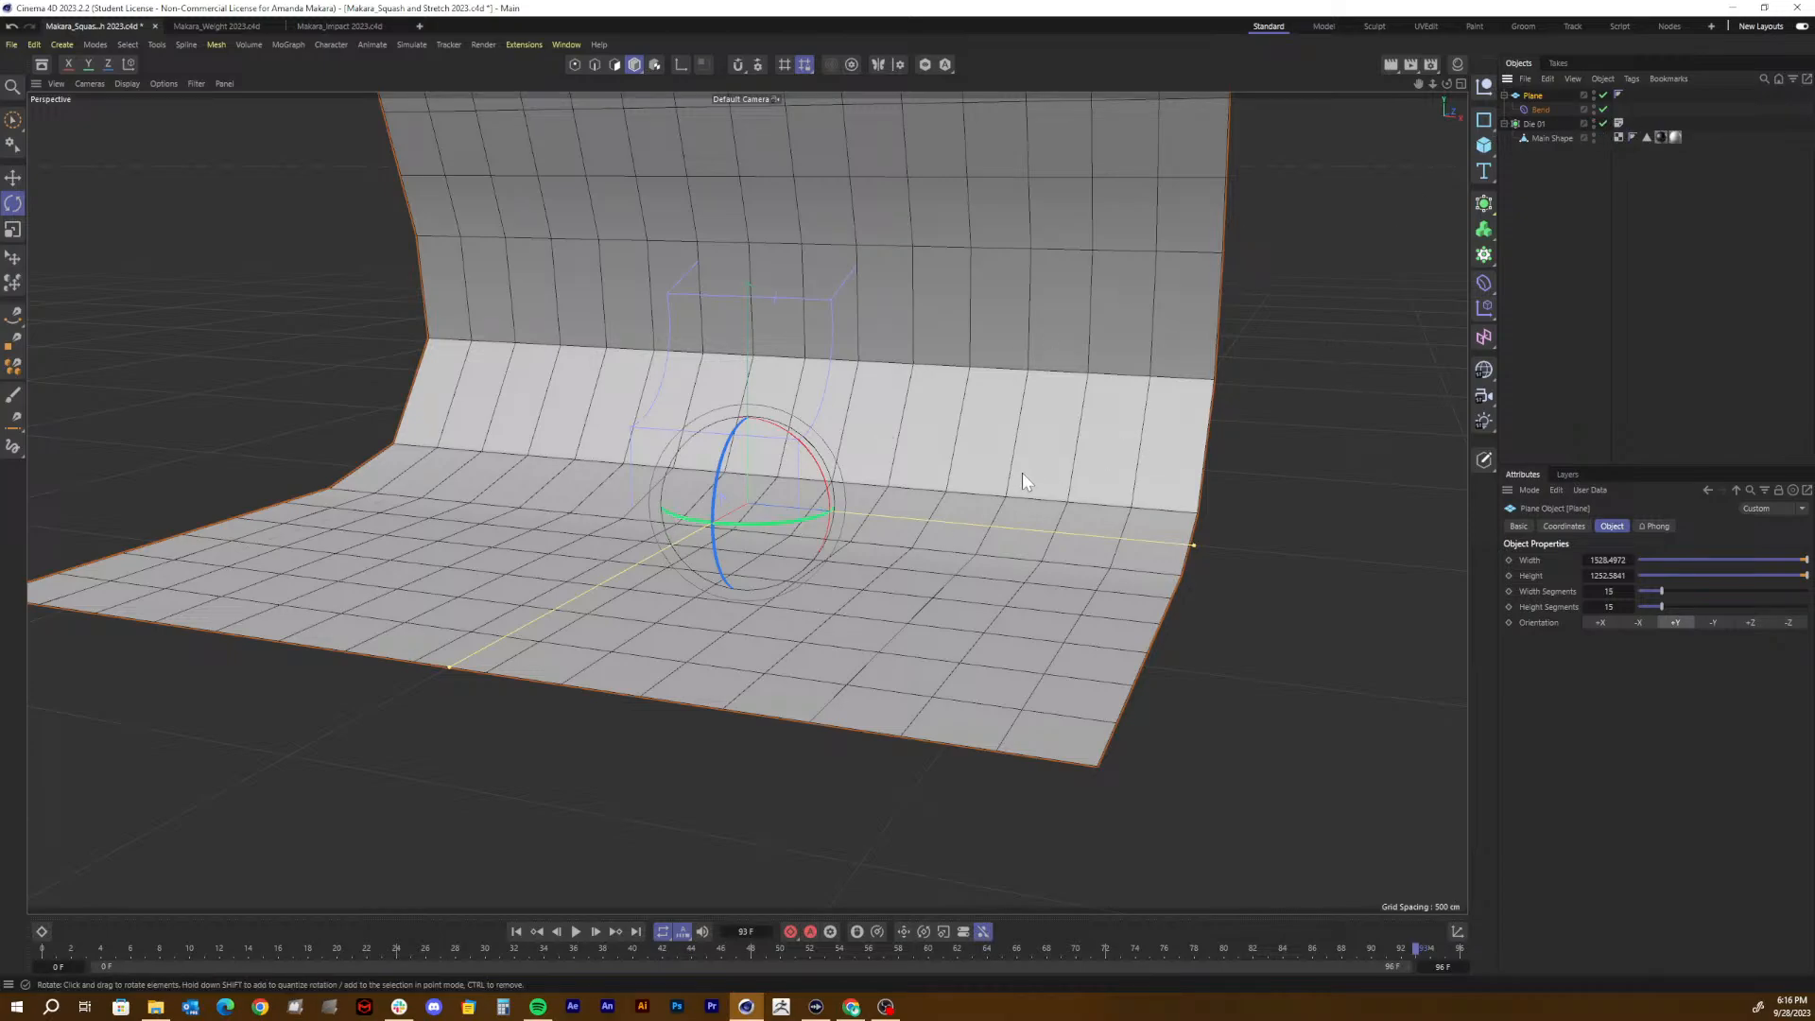
pyautogui.press('e')
pyautogui.moveTo(690, 535); pyautogui.dragTo(738, 445)
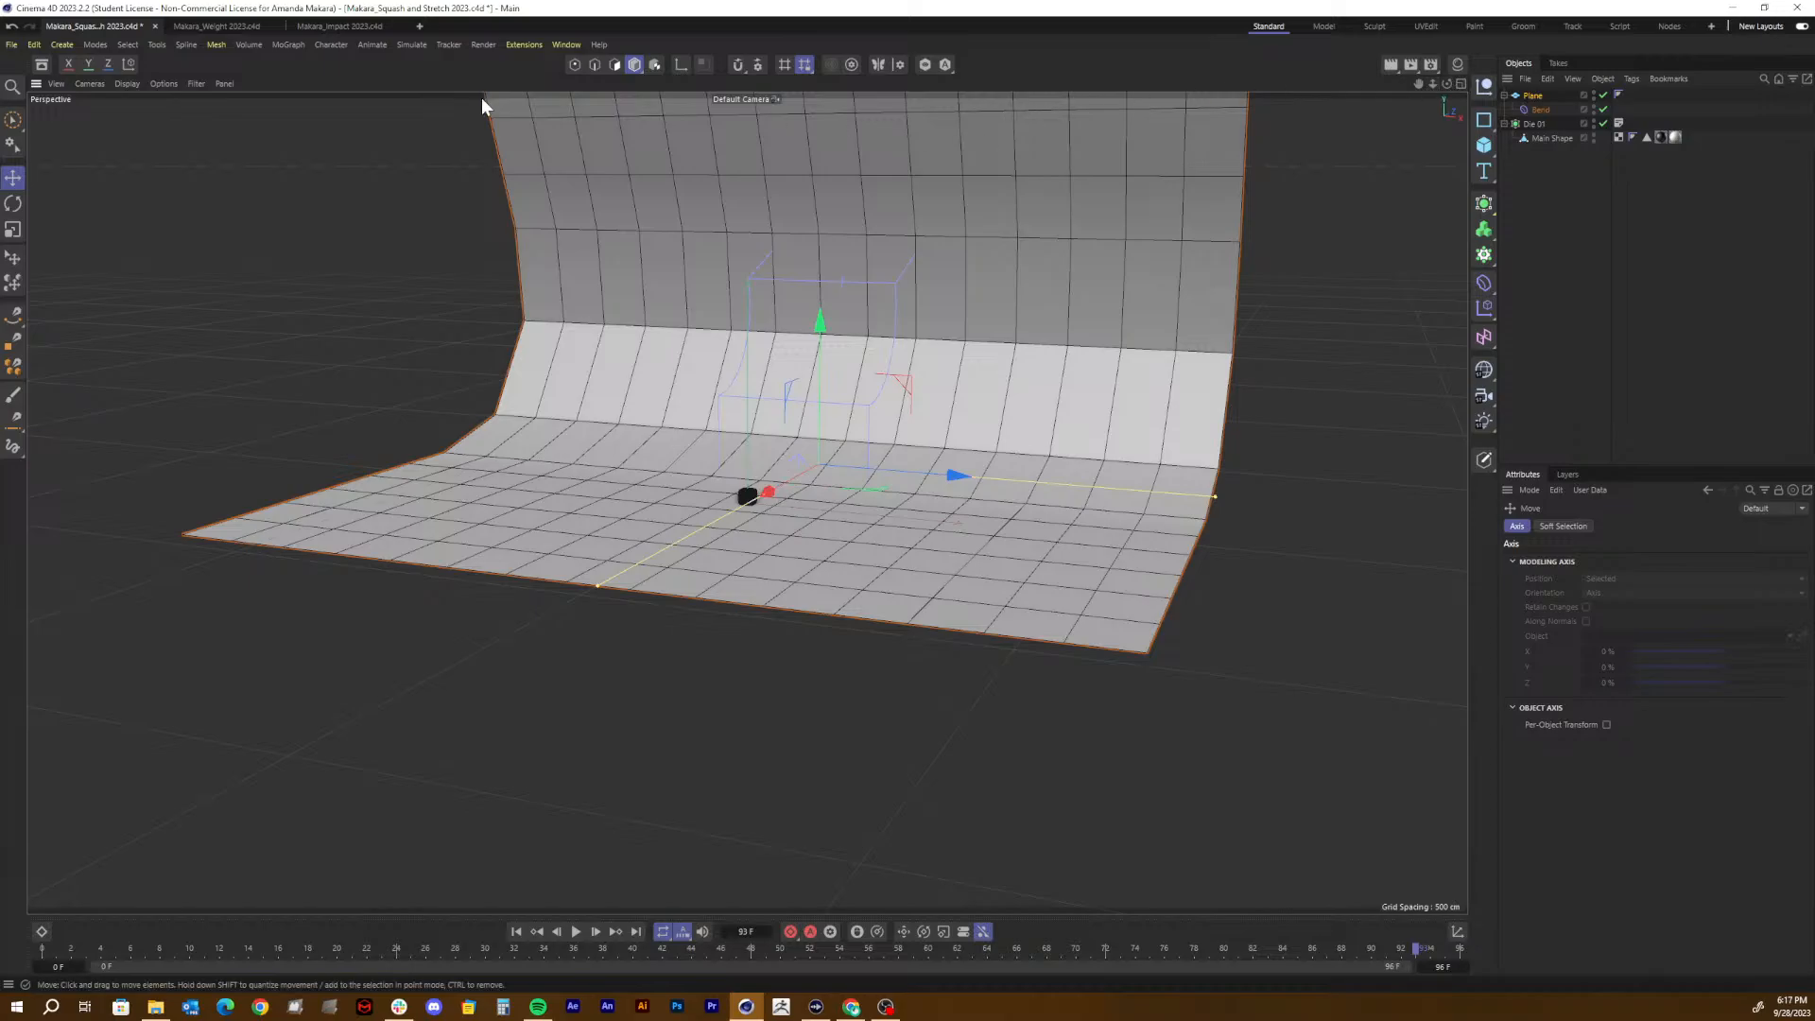
# Step: Smooth the Plane's curve by setting its width segments to 80
pyautogui.click(55, 83)
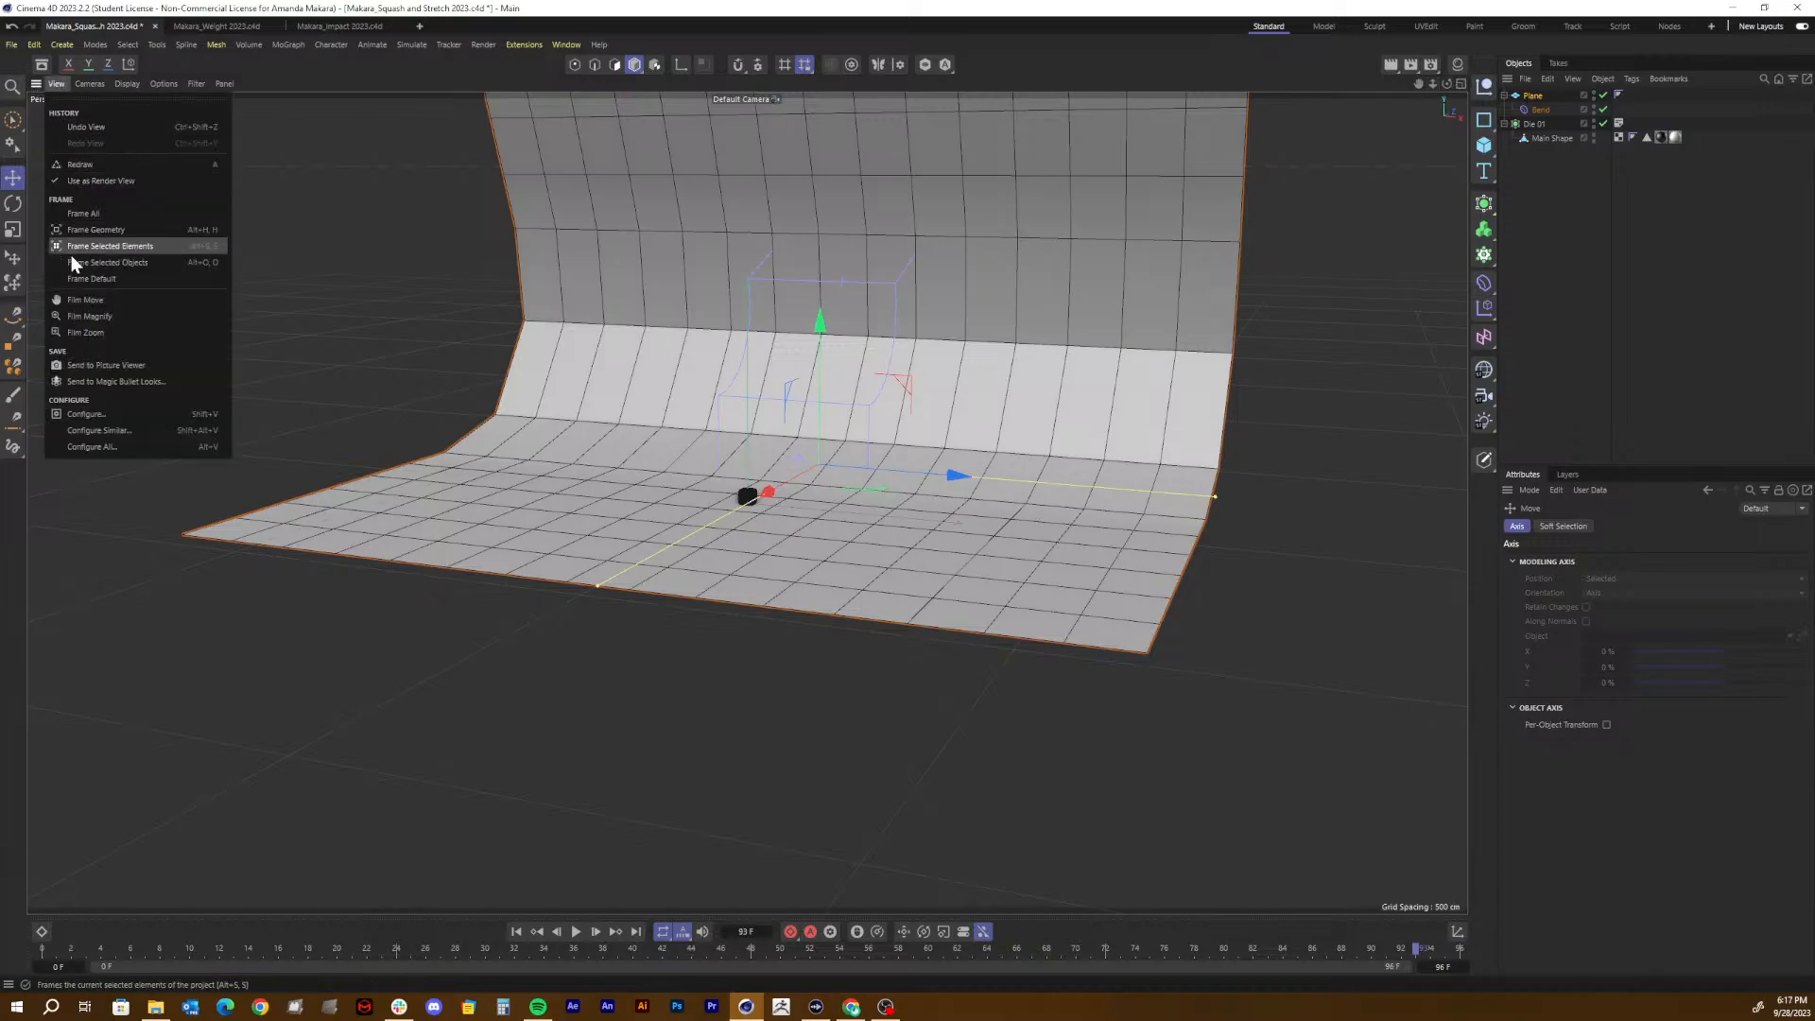
pyautogui.click(81, 279)
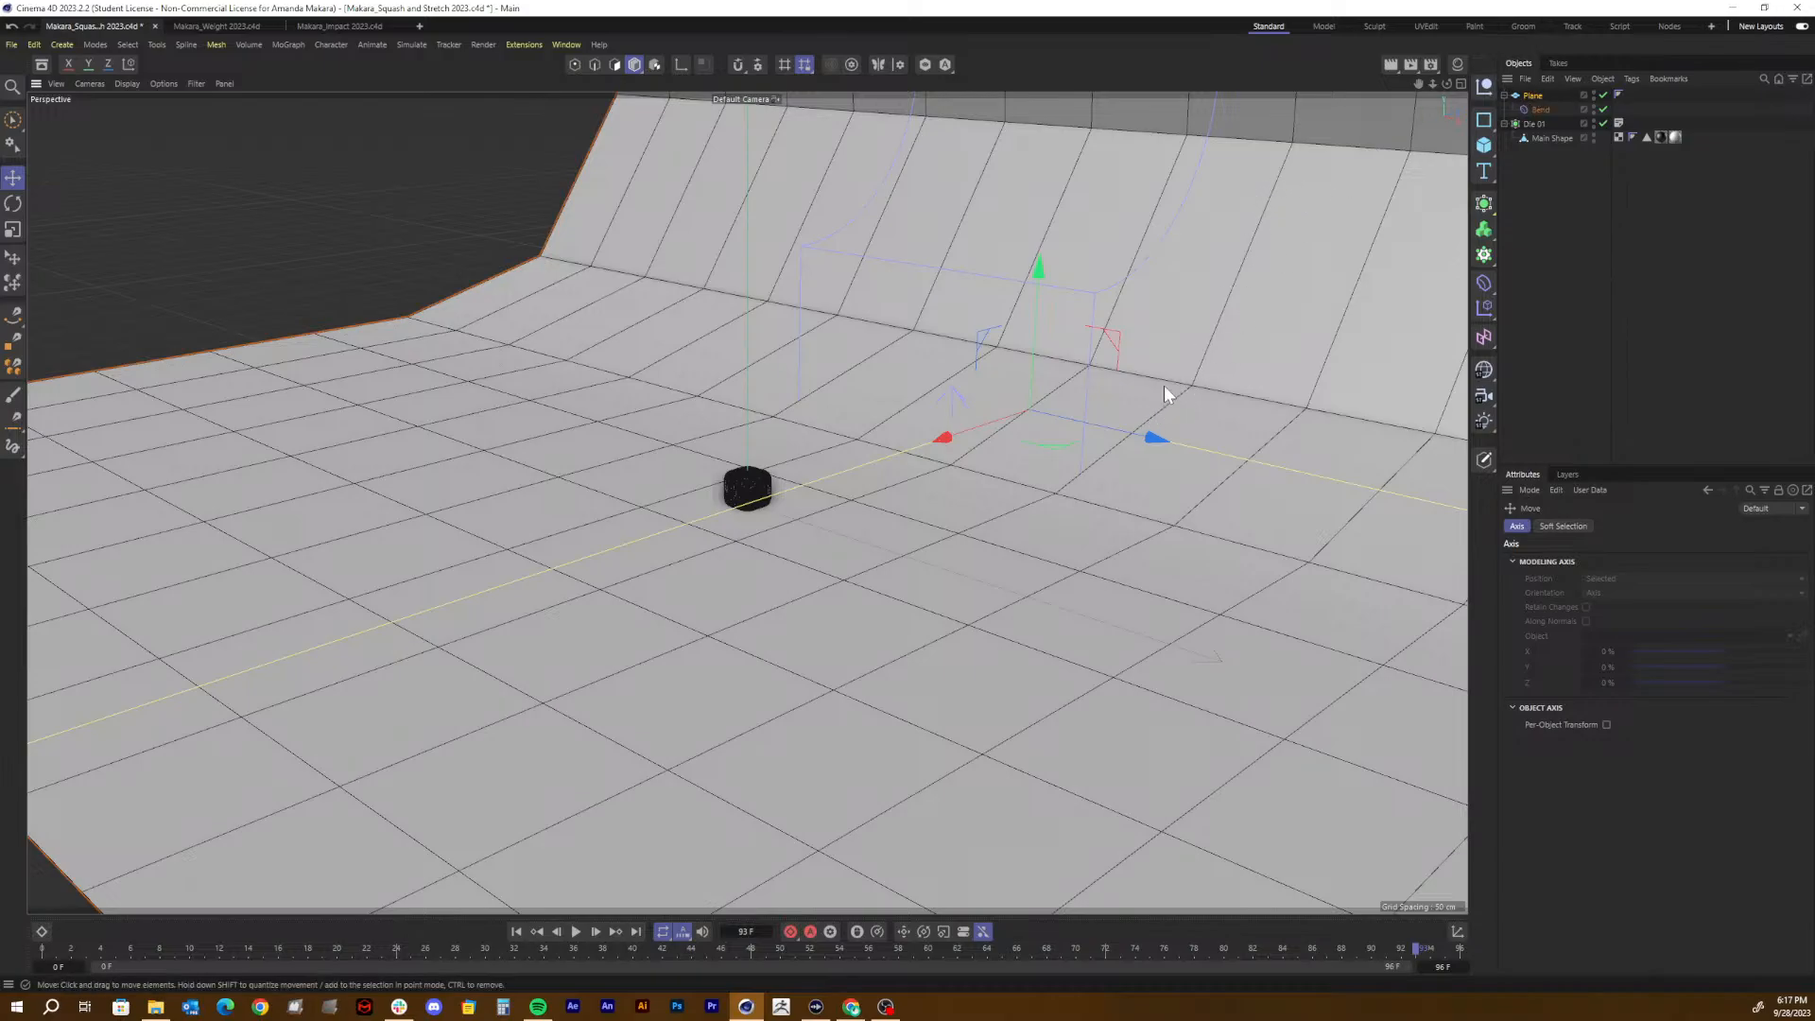
pyautogui.click(1533, 95)
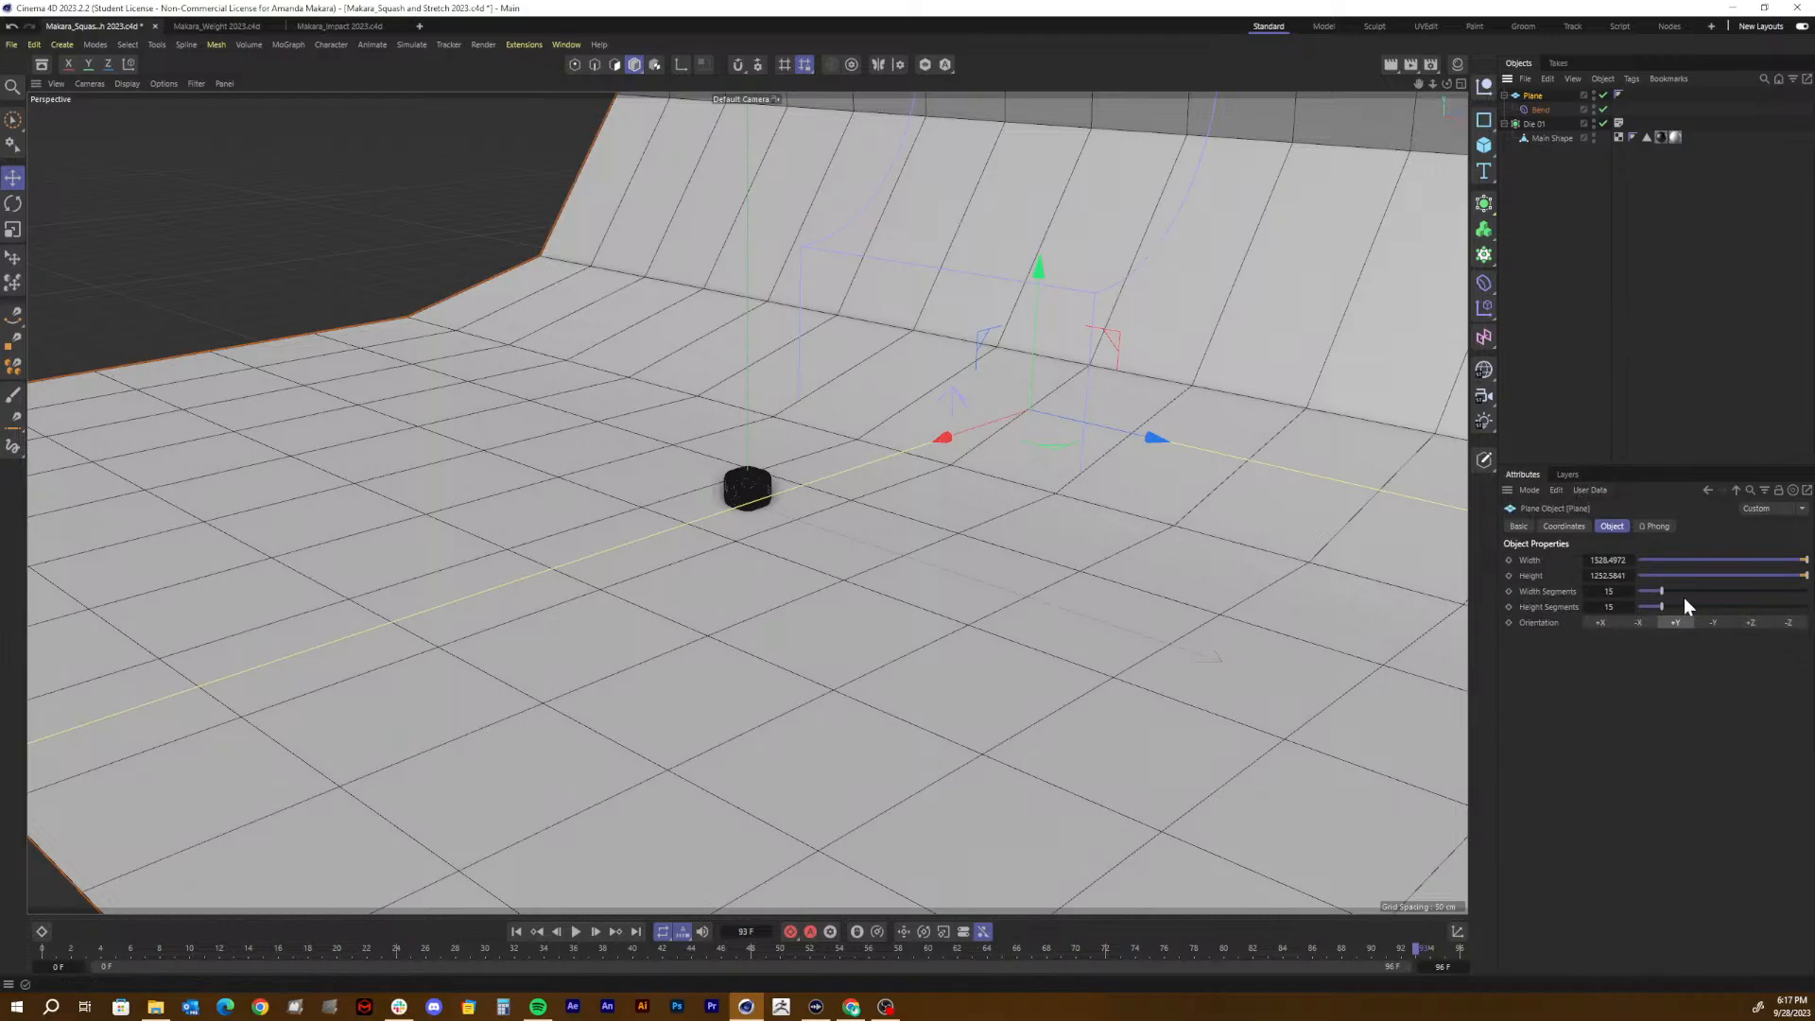
pyautogui.moveTo(1665, 592); pyautogui.dragTo(1807, 586)
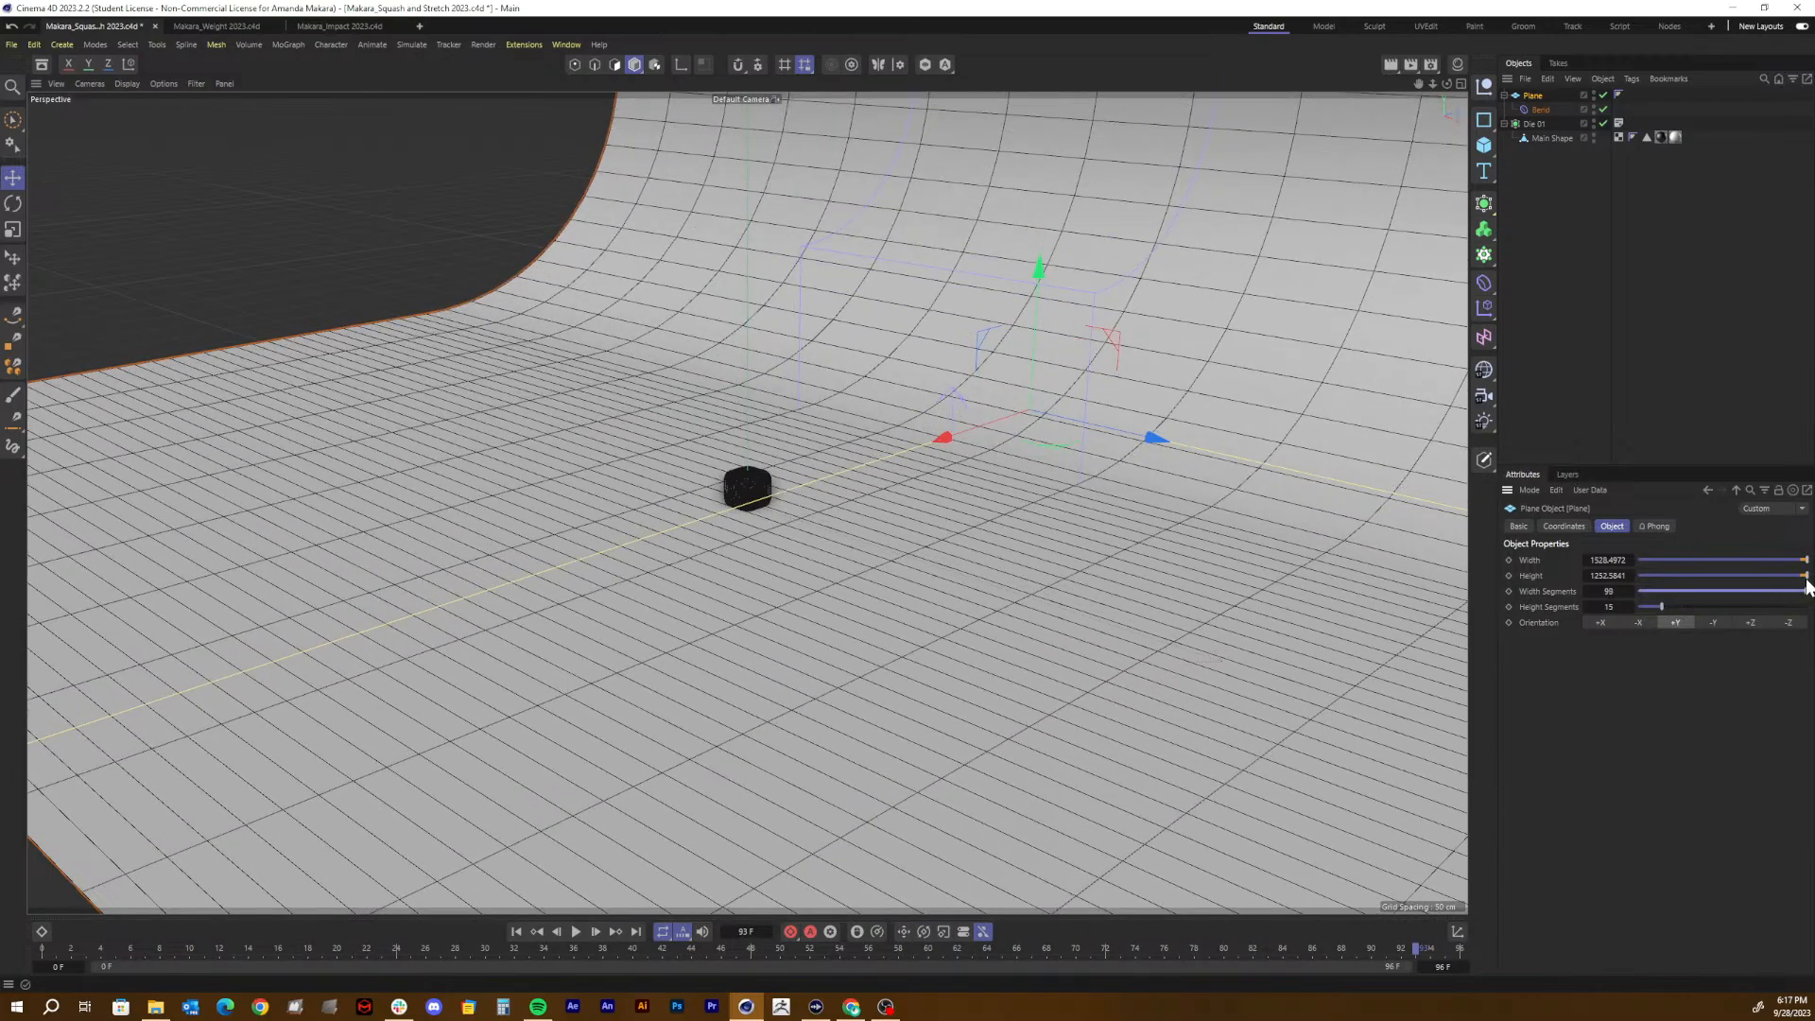
pyautogui.doubleClick(1613, 589)
pyautogui.write('80')
pyautogui.press('Return')
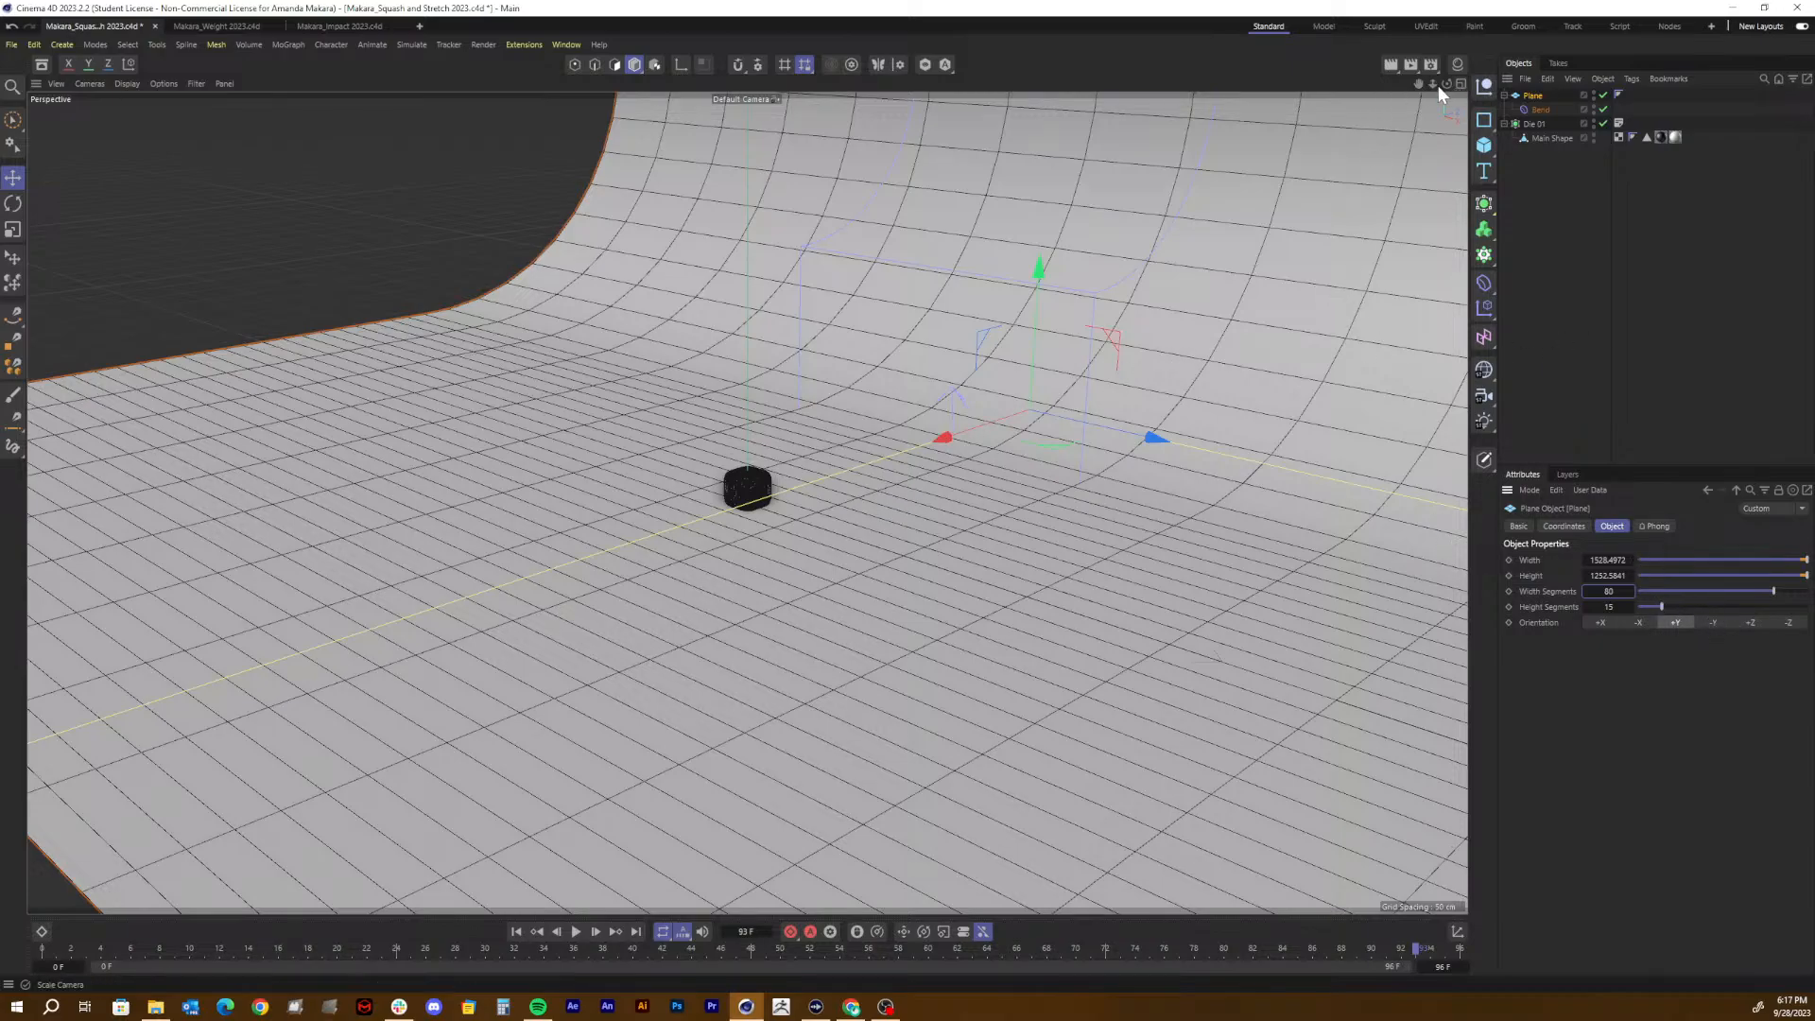
# Step: Enlarge the Plane to about 2490 wide and 2410 high with its viewport handles
pyautogui.moveTo(1431, 85)
pyautogui.mouseDown()
pyautogui.moveTo(1342, 95)
pyautogui.moveTo(1432, 85)
pyautogui.mouseUp()
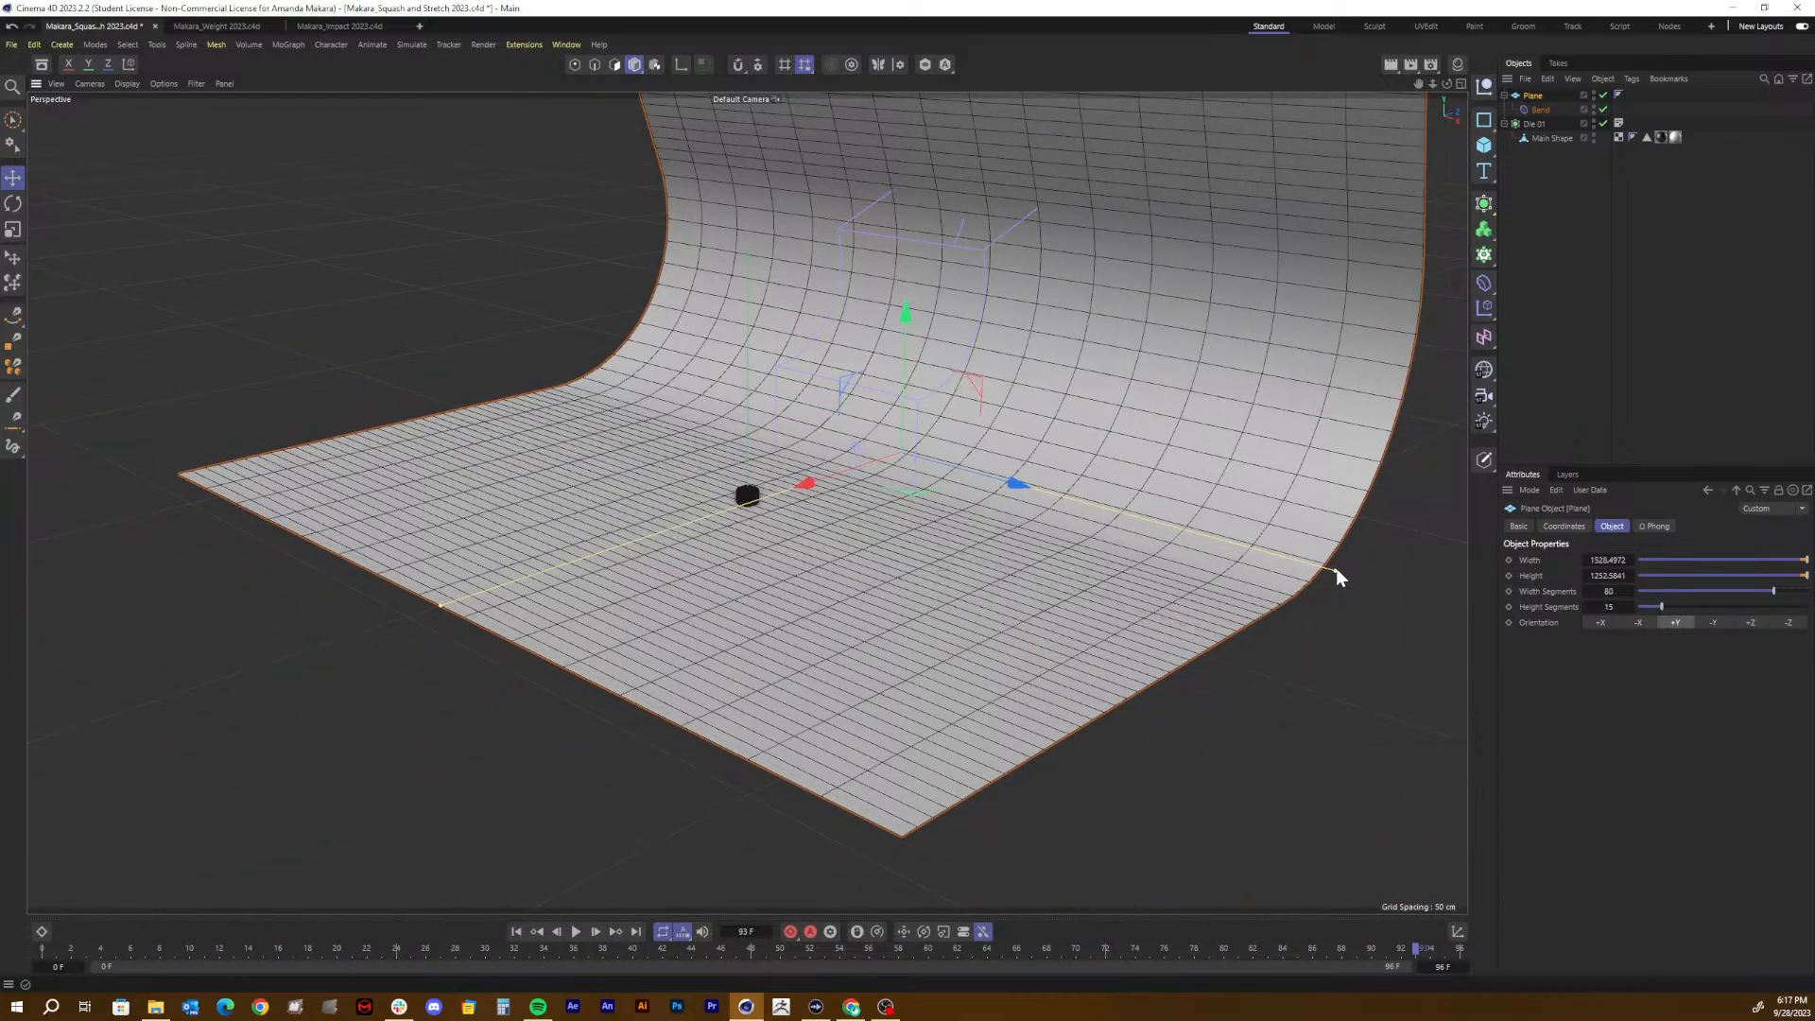
pyautogui.moveTo(1335, 569); pyautogui.dragTo(1522, 641)
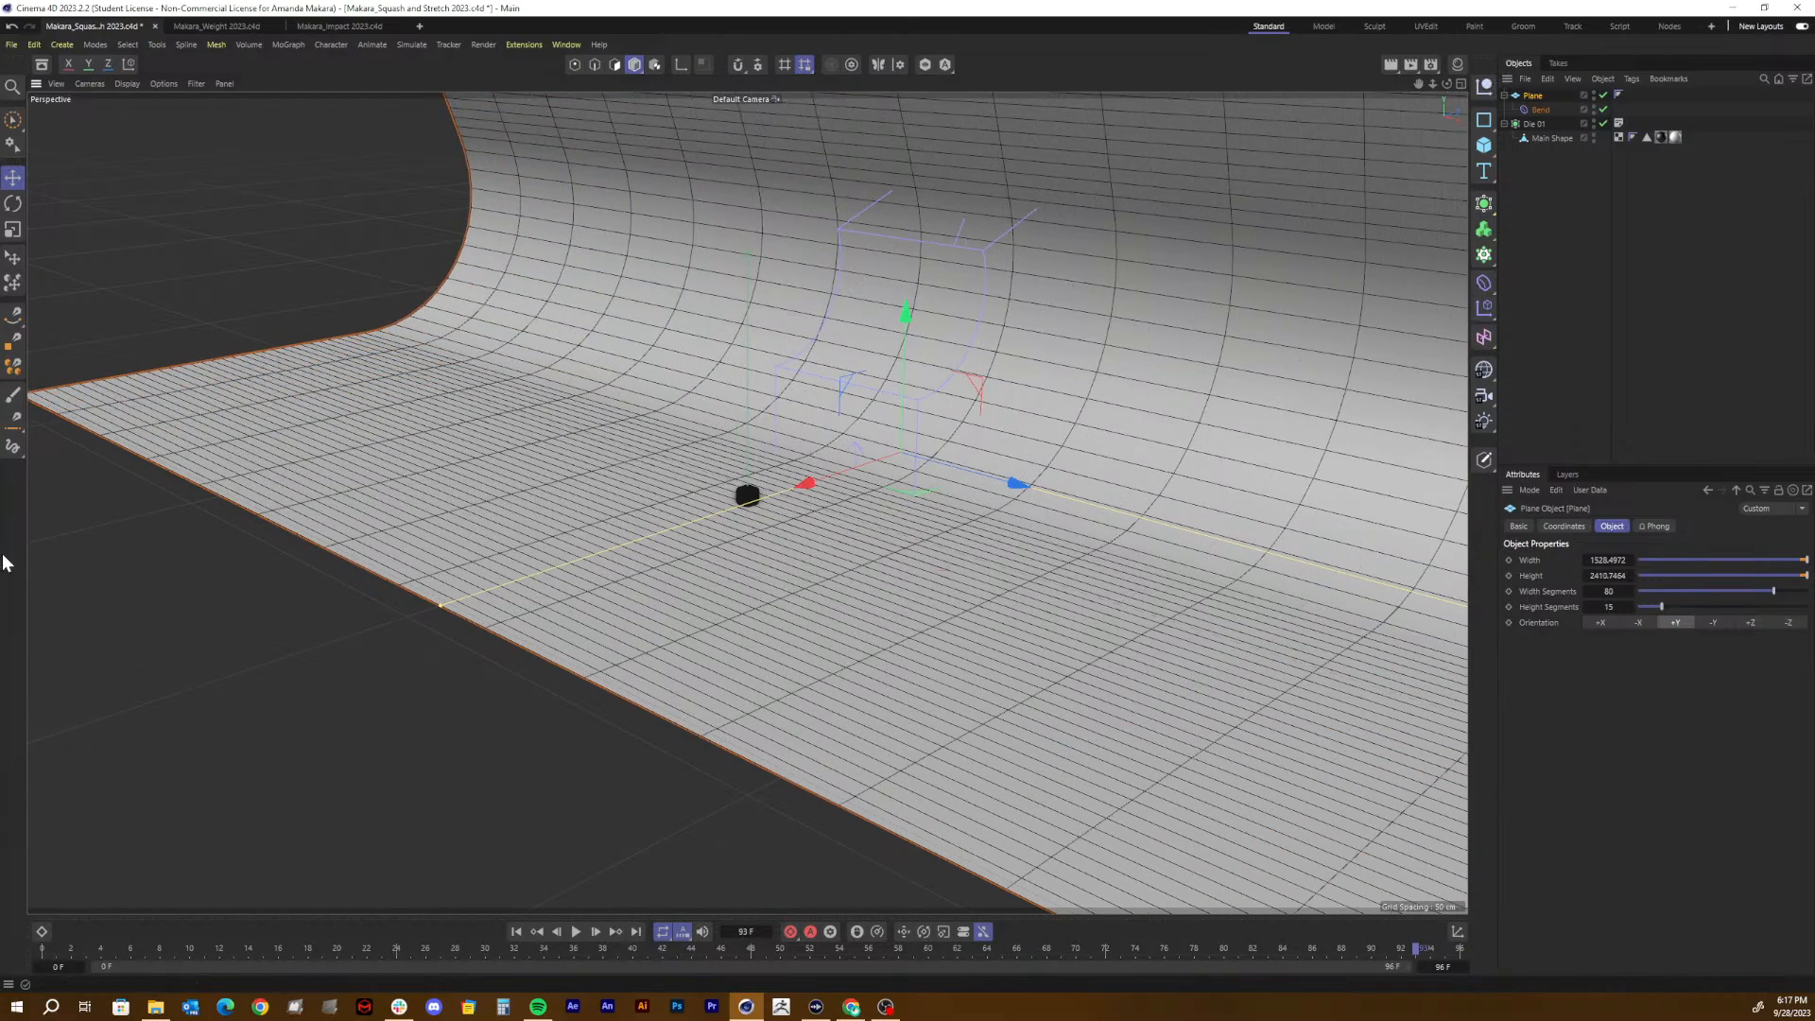
pyautogui.moveTo(439, 609); pyautogui.dragTo(33, 808)
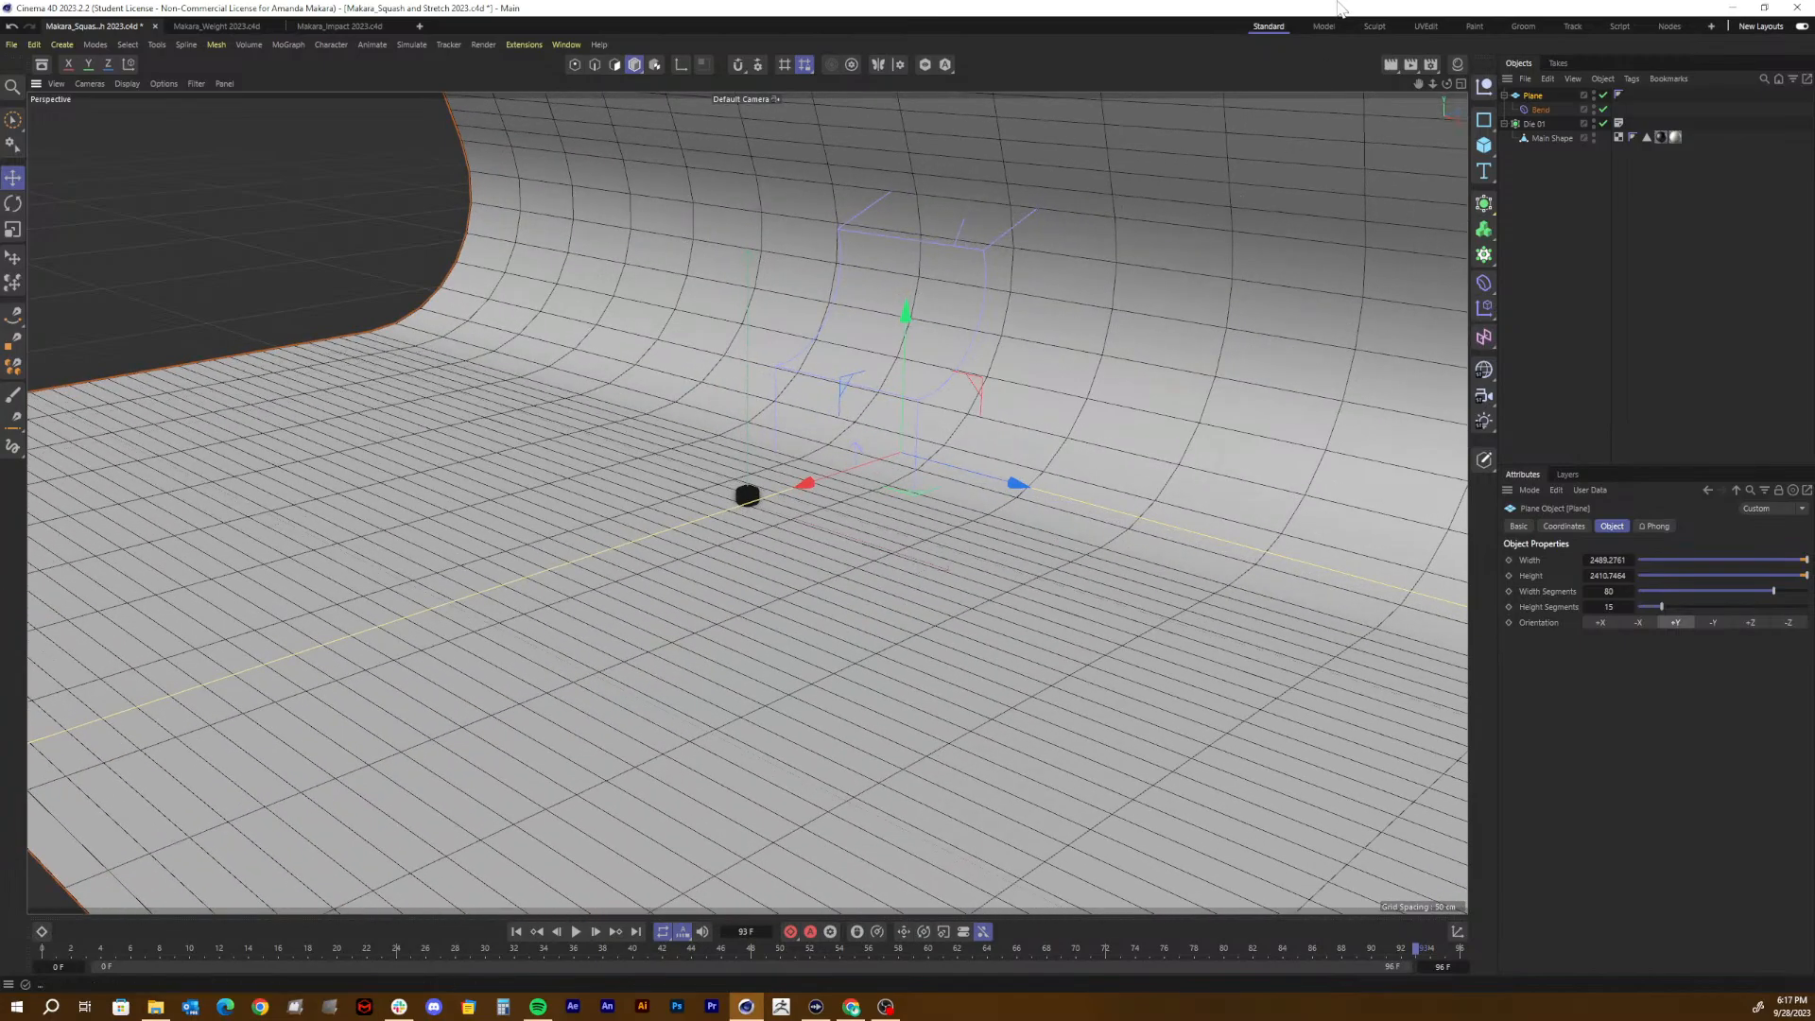
# Step: Set the Bend deformer's strength to 90° so the backdrop wall stands vertical
pyautogui.moveTo(1435, 83); pyautogui.dragTo(1267, 85)
pyautogui.moveTo(1448, 83); pyautogui.dragTo(1333, 97)
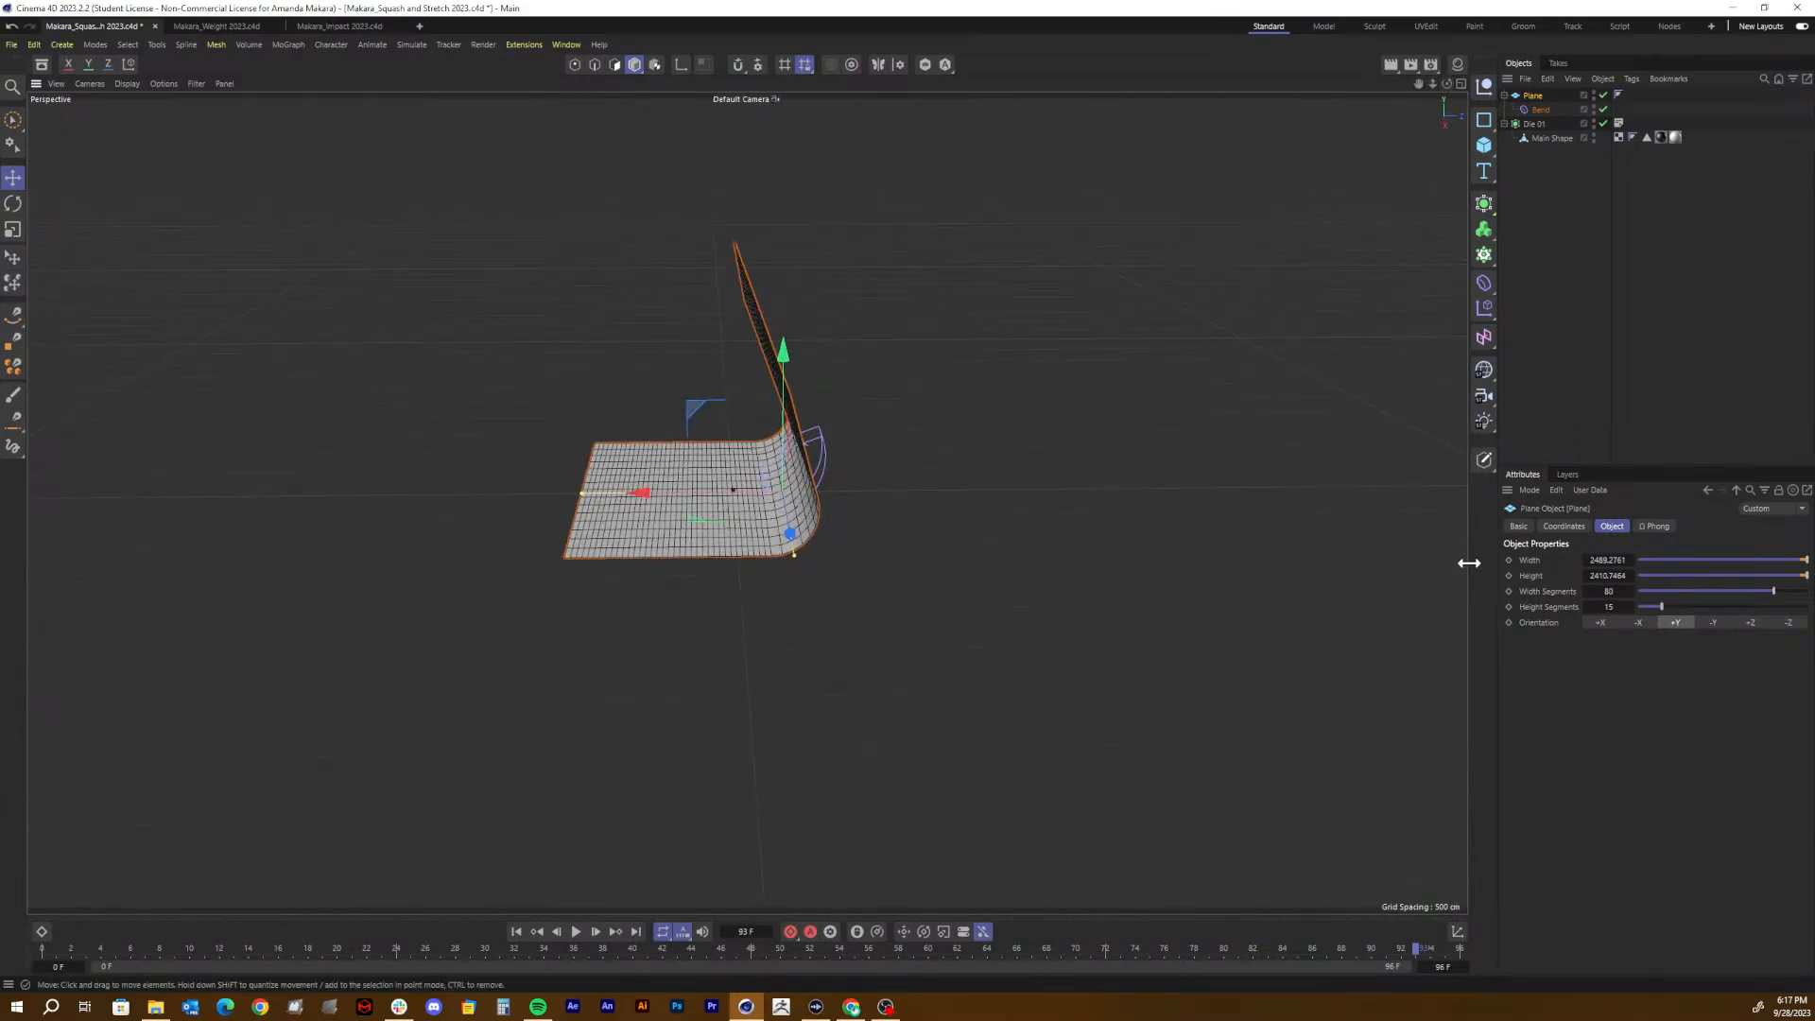
pyautogui.click(1543, 111)
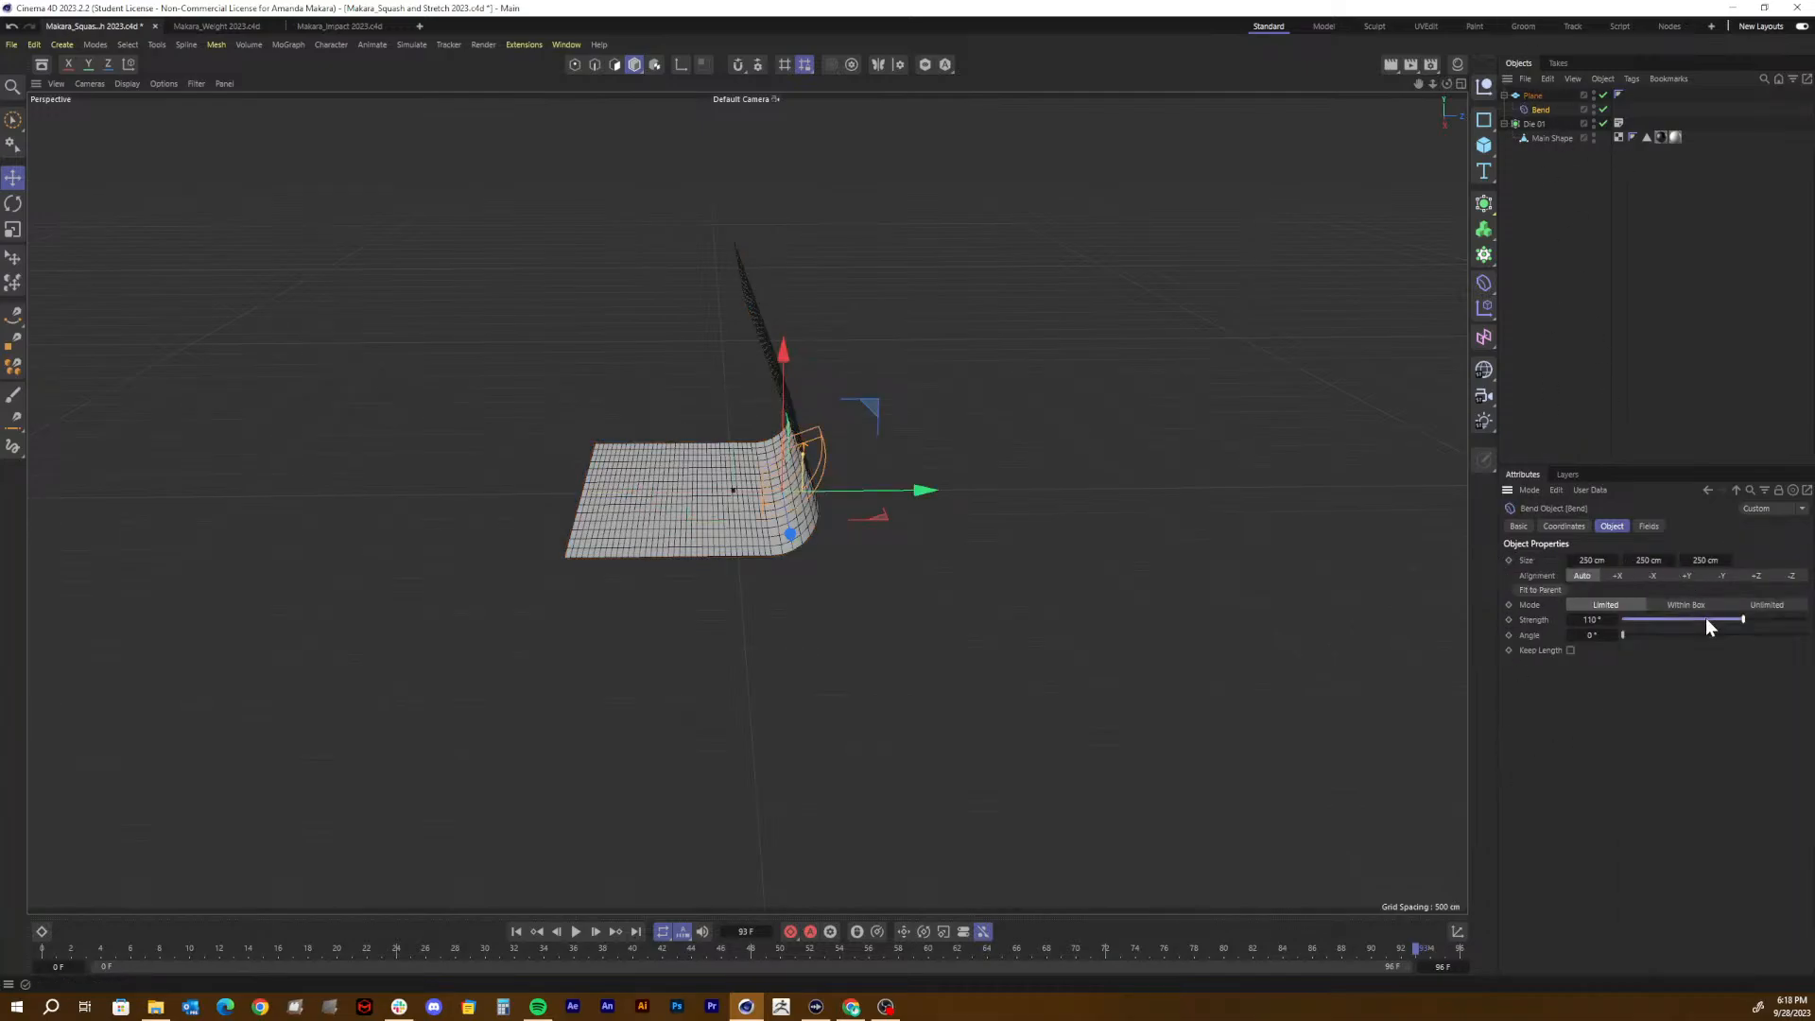
pyautogui.moveTo(1740, 622)
pyautogui.mouseDown()
pyautogui.moveTo(1719, 624)
pyautogui.moveTo(1741, 617)
pyautogui.mouseUp()
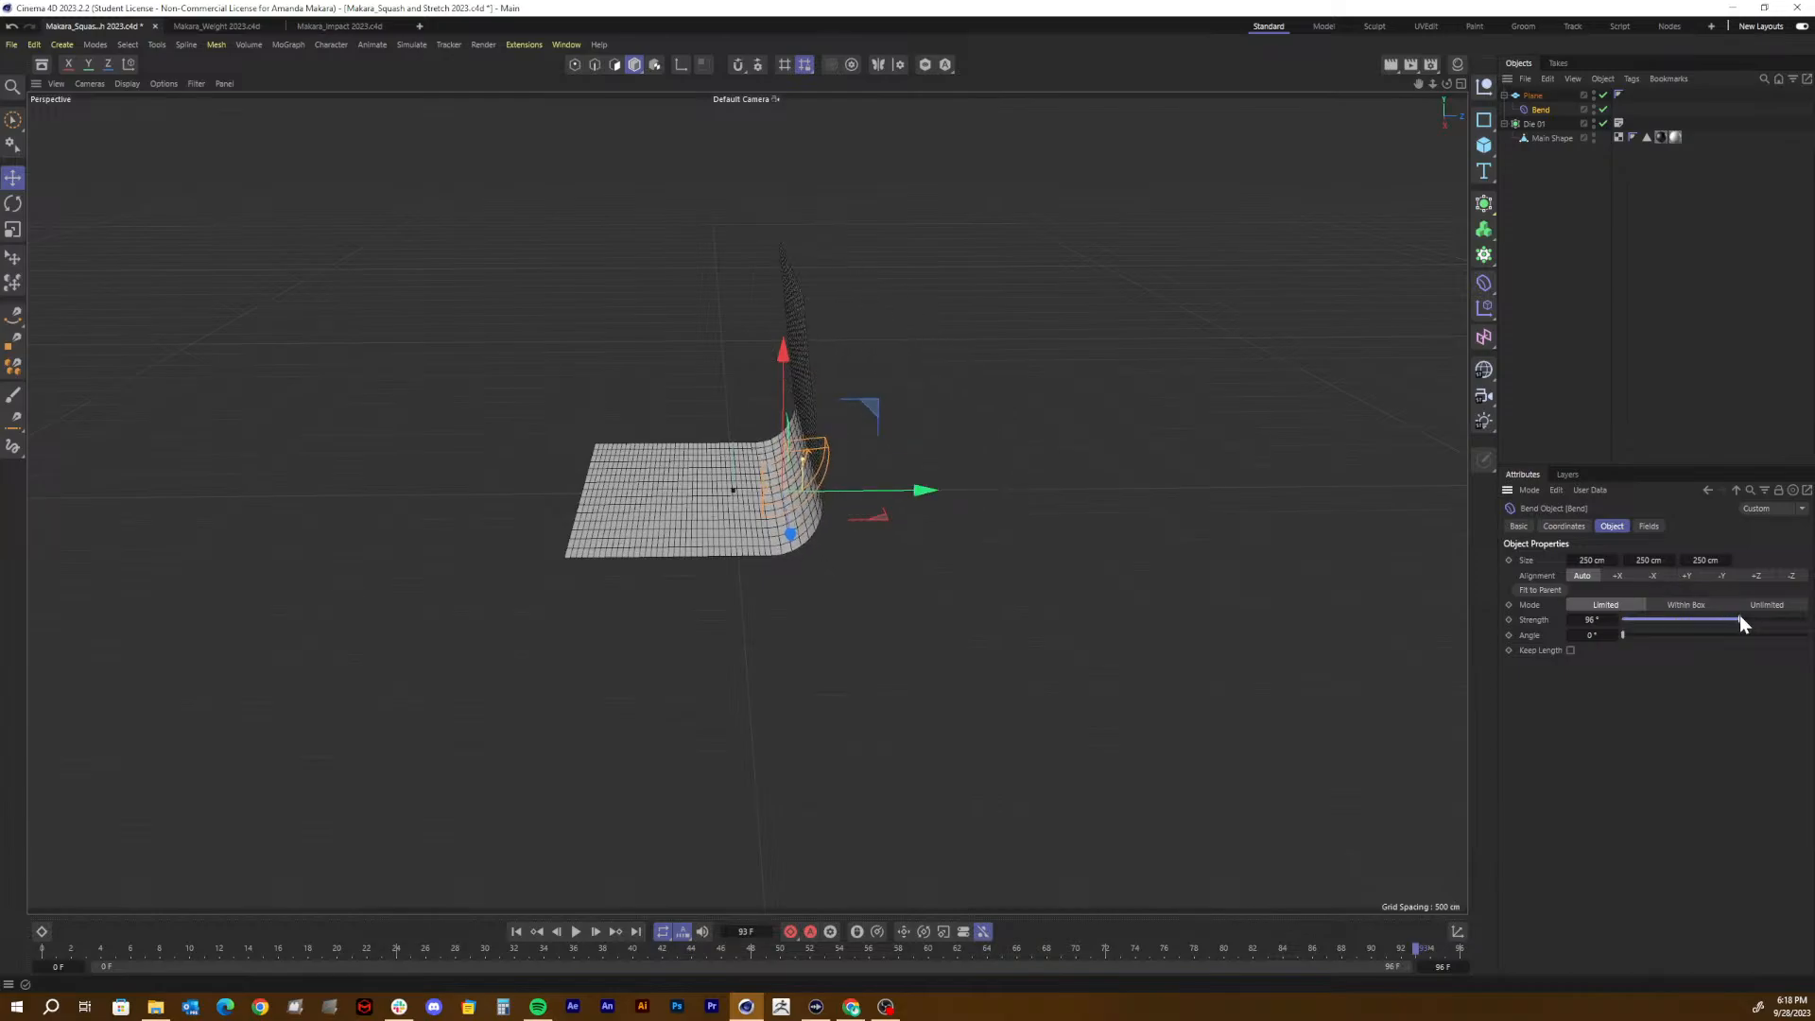
pyautogui.click(1584, 622)
pyautogui.write('90')
pyautogui.press('Return')
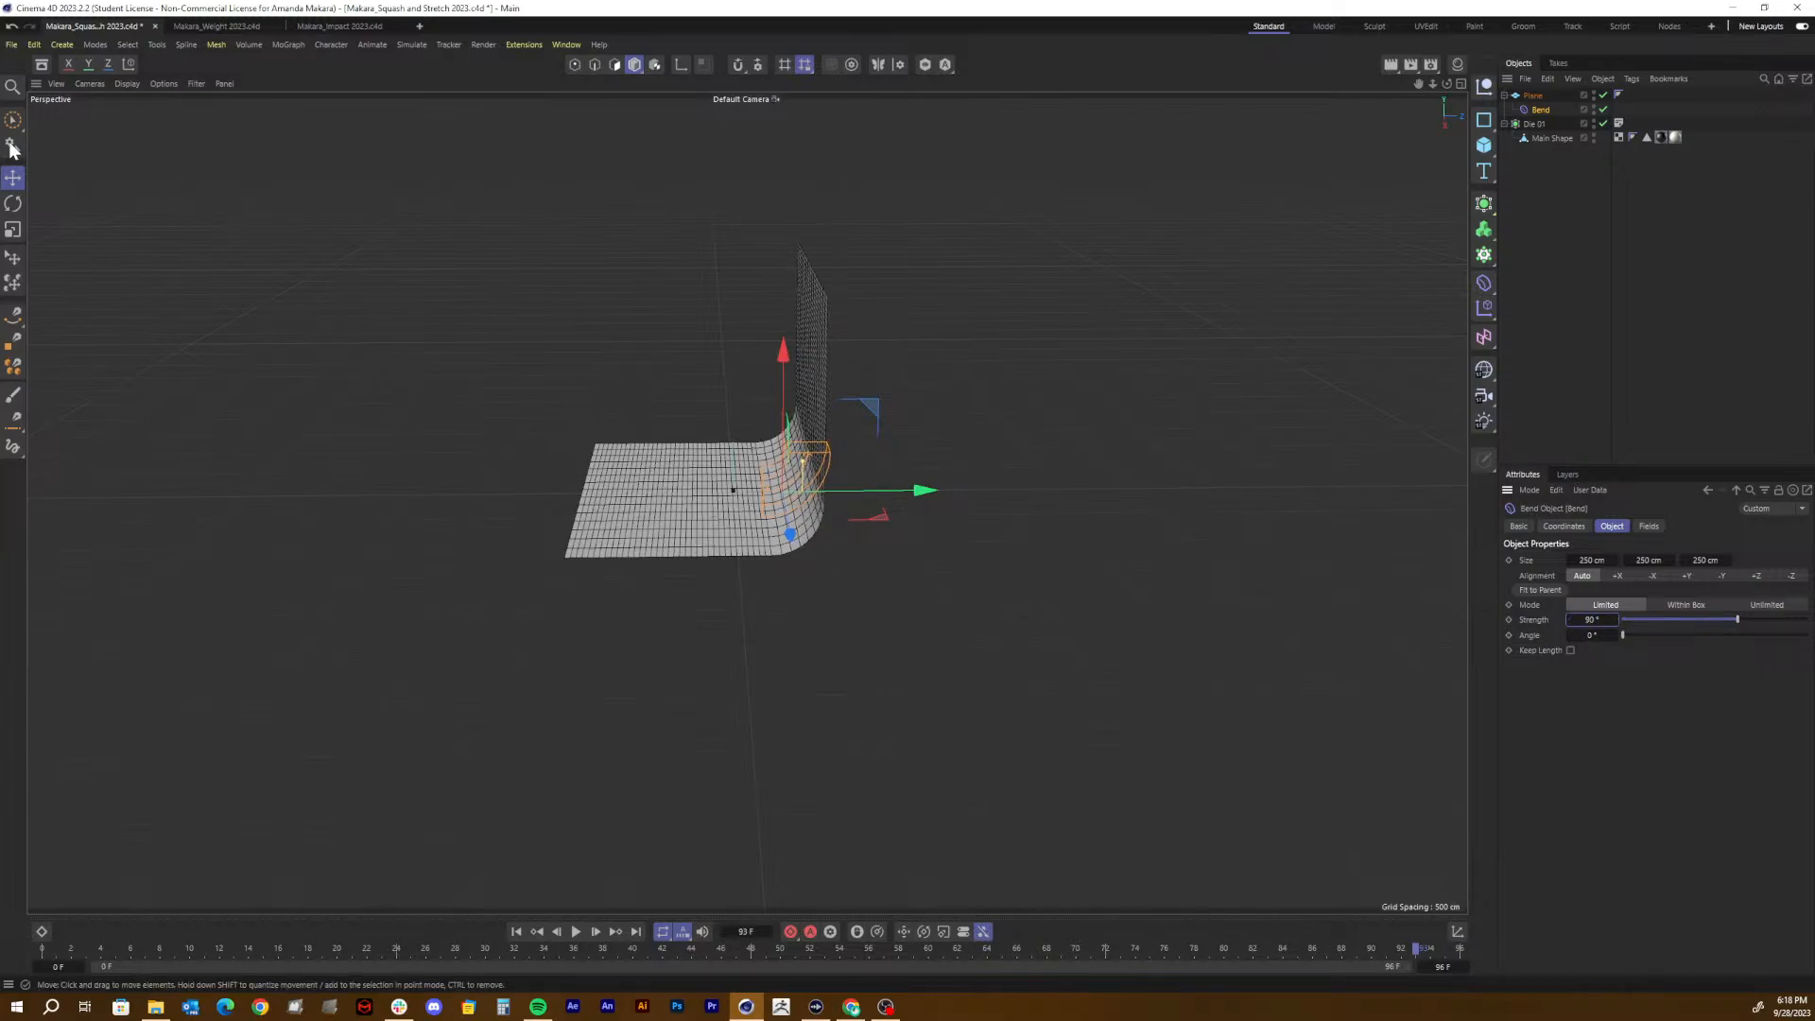
# Step: Examine the die up close against the curved backdrop, starting from the default view
pyautogui.click(59, 84)
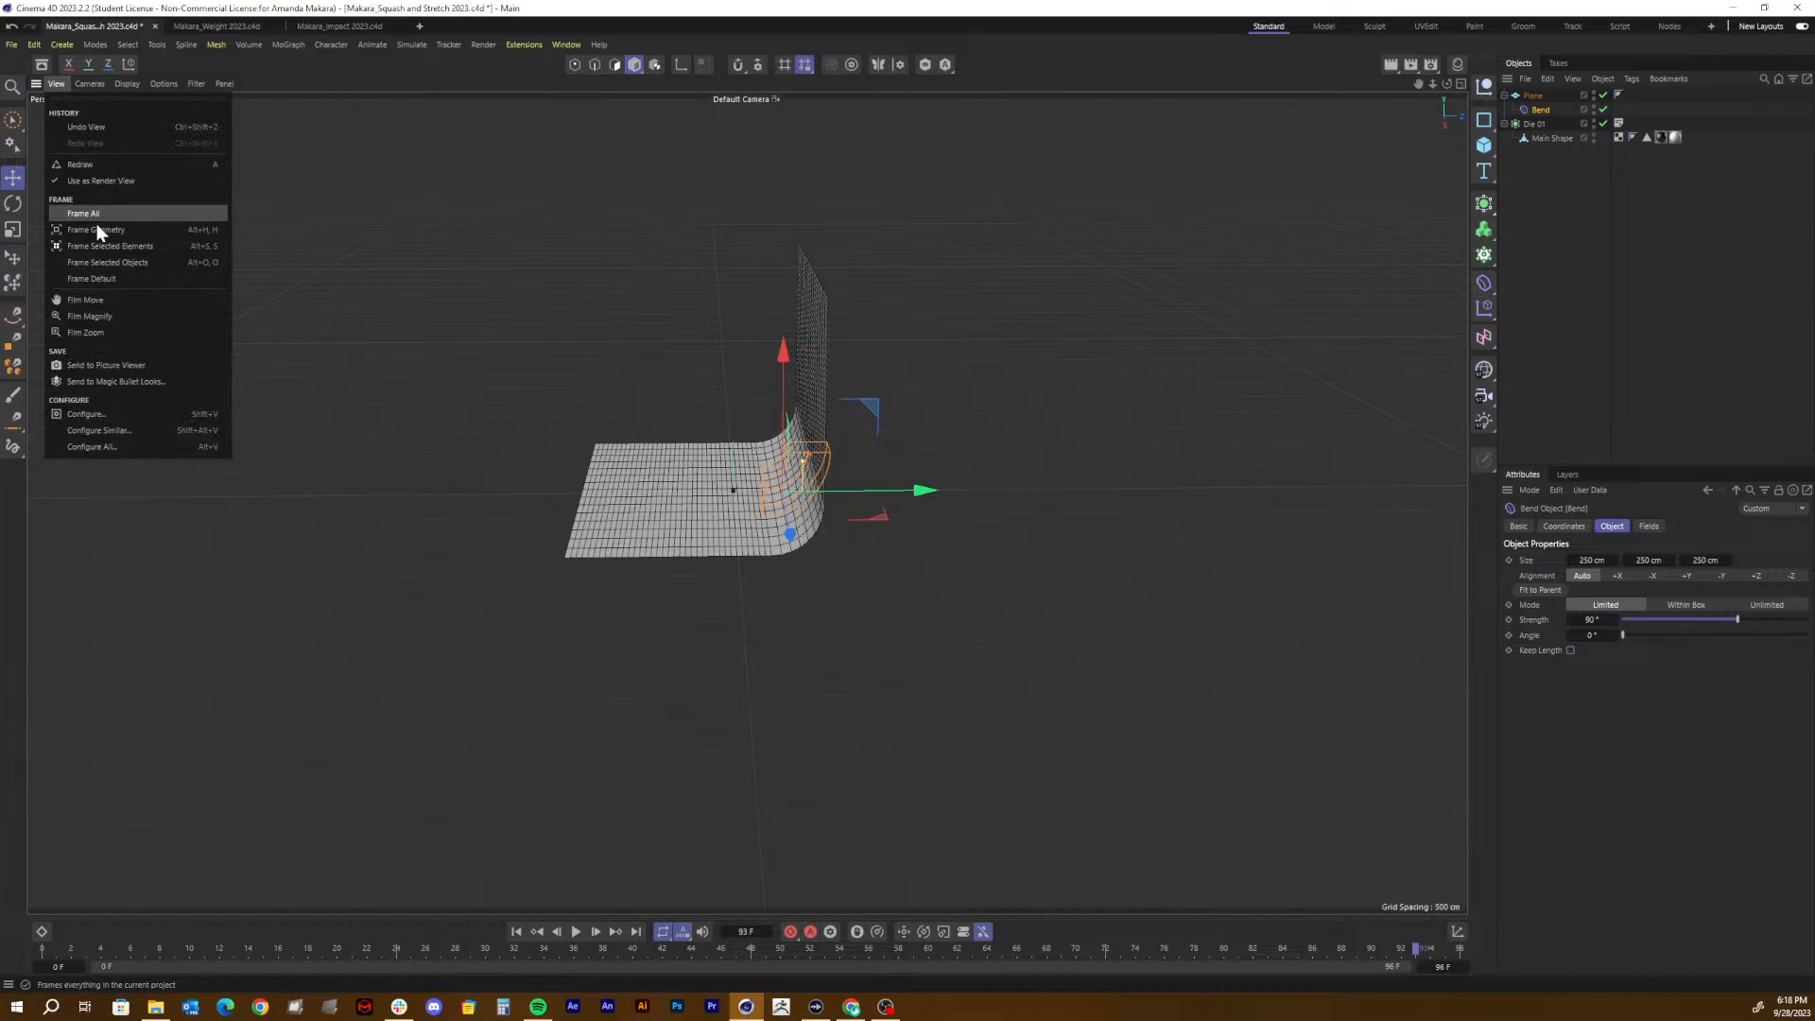
pyautogui.click(110, 277)
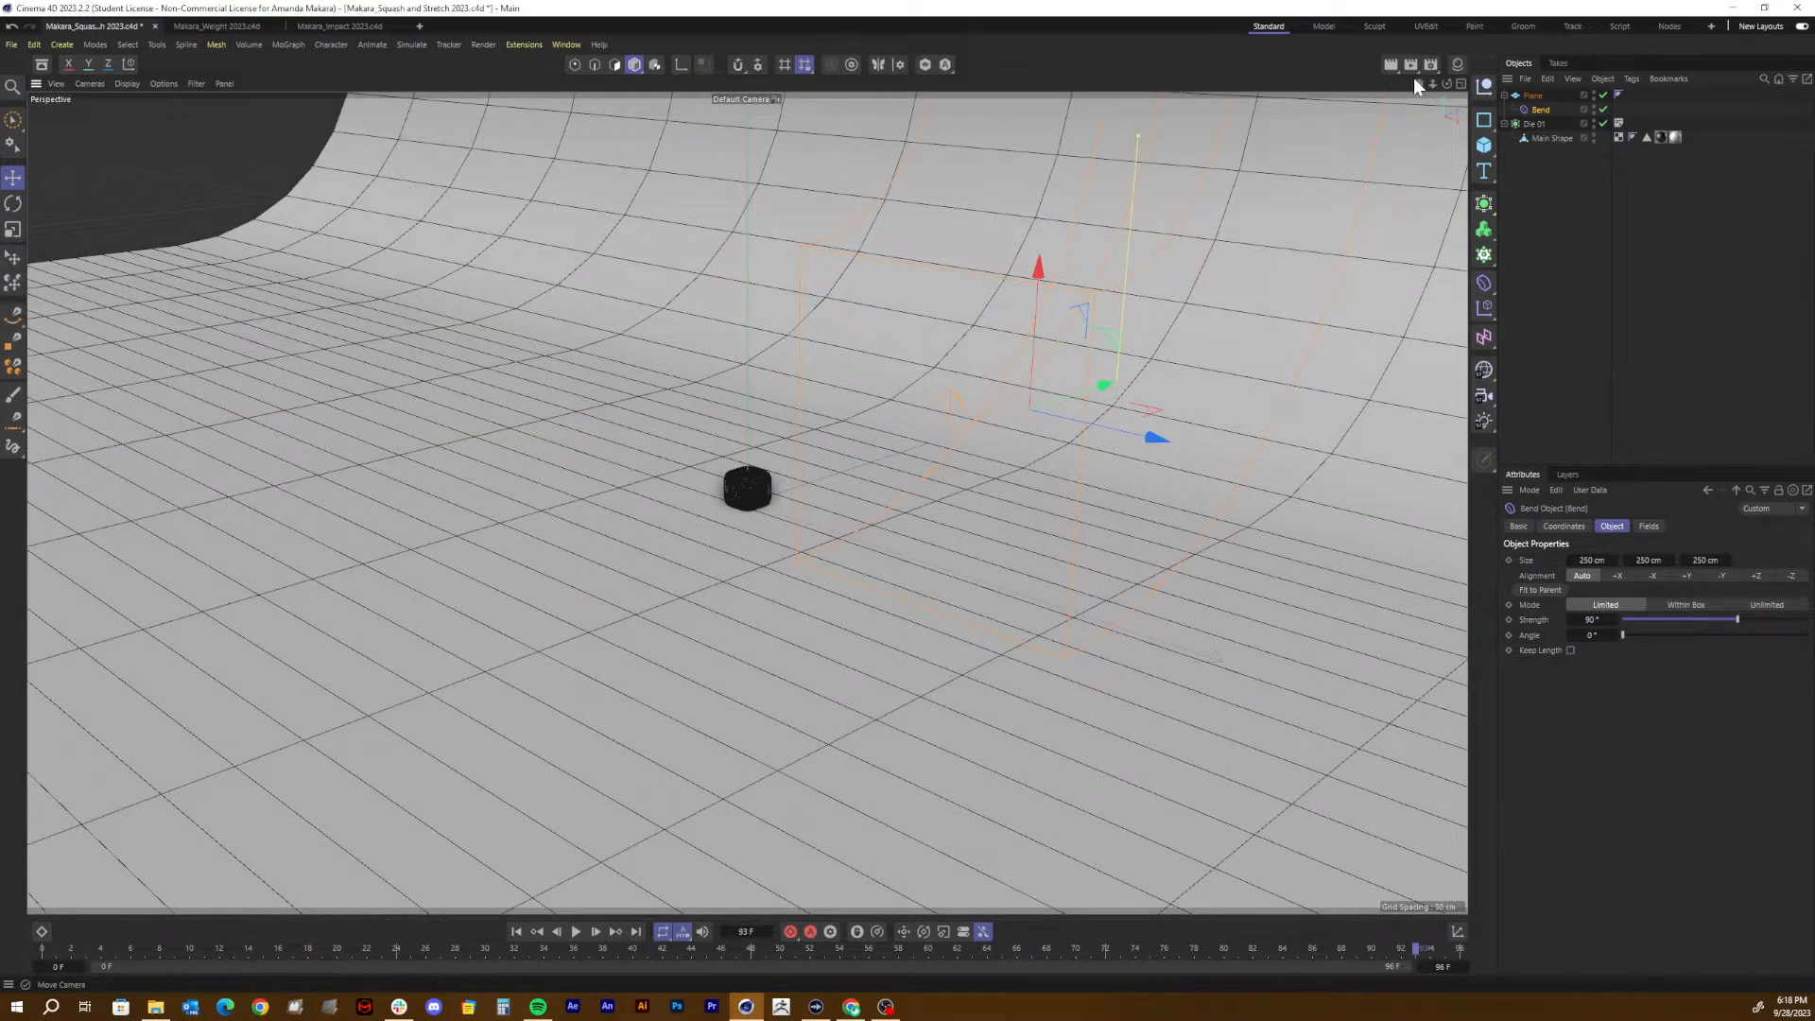
pyautogui.moveTo(1429, 83)
pyautogui.mouseDown()
pyautogui.moveTo(1503, 83)
pyautogui.moveTo(1394, 96)
pyautogui.moveTo(1420, 79)
pyautogui.mouseUp()
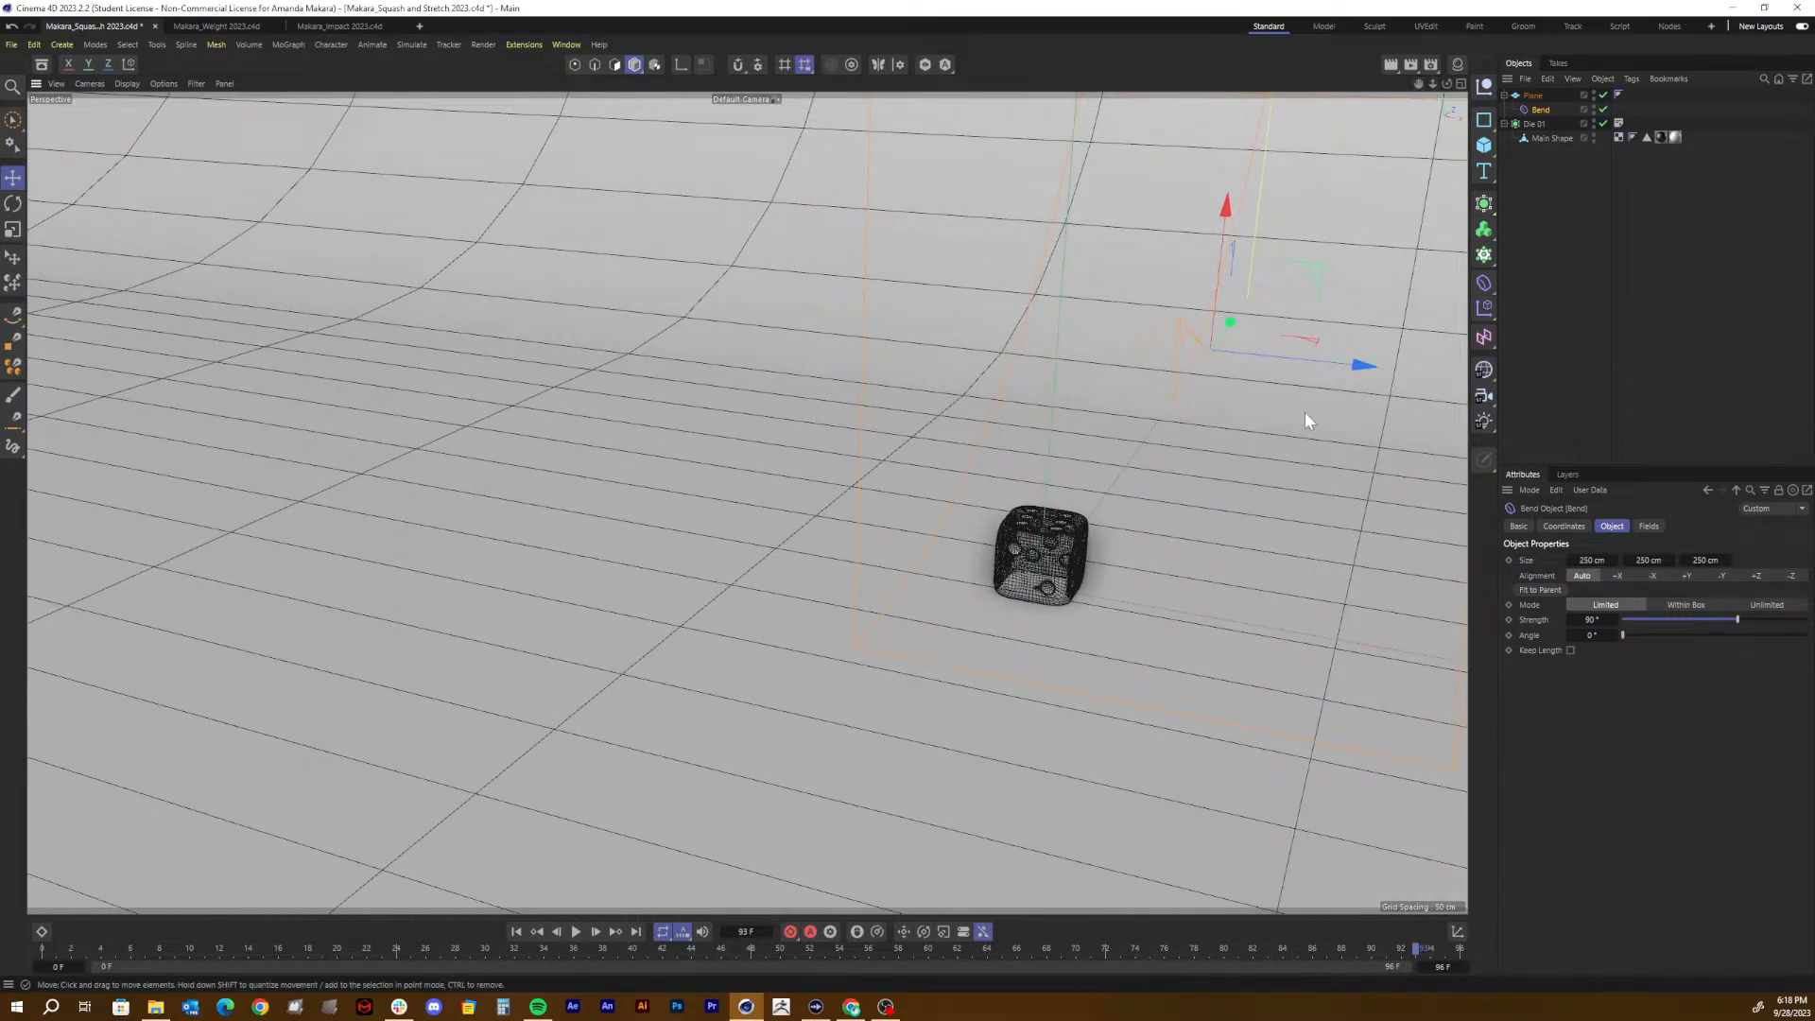
pyautogui.keyDown('alt'); pyautogui.moveTo(1326, 427); pyautogui.dragTo(1164, 405, button='middle'); pyautogui.keyUp('alt')
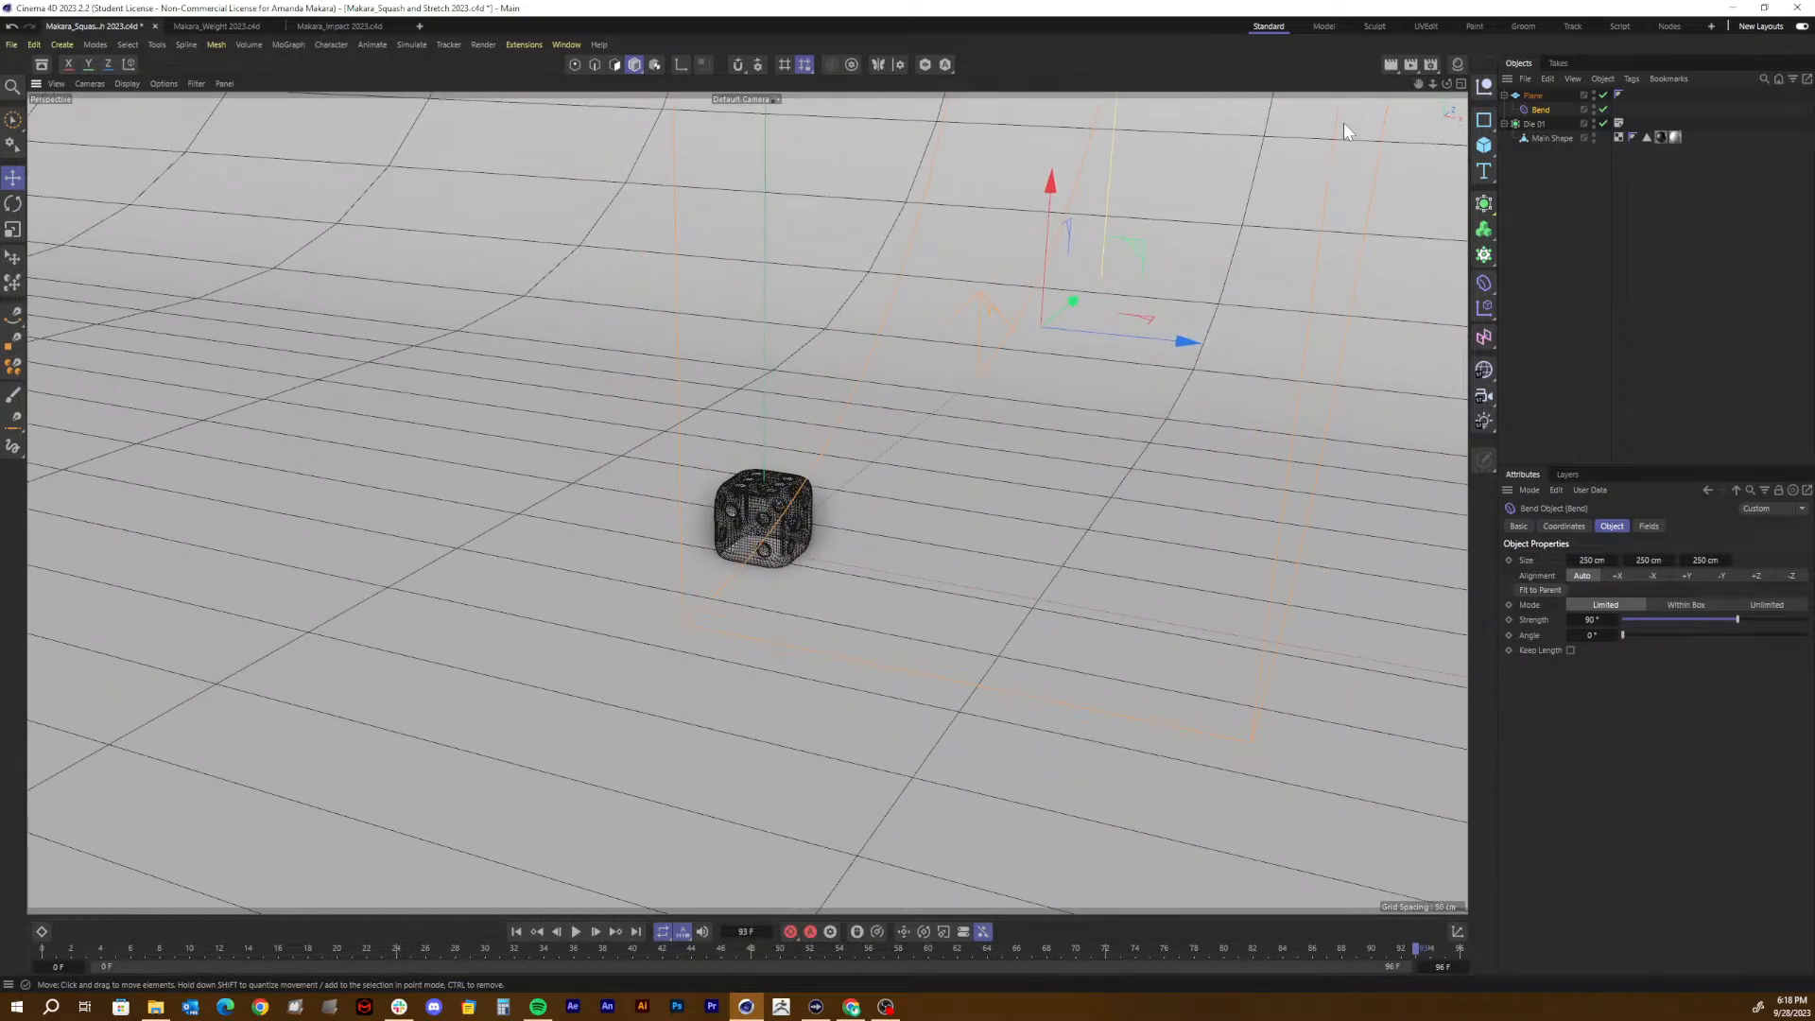
pyautogui.moveTo(1438, 90); pyautogui.dragTo(1430, 95)
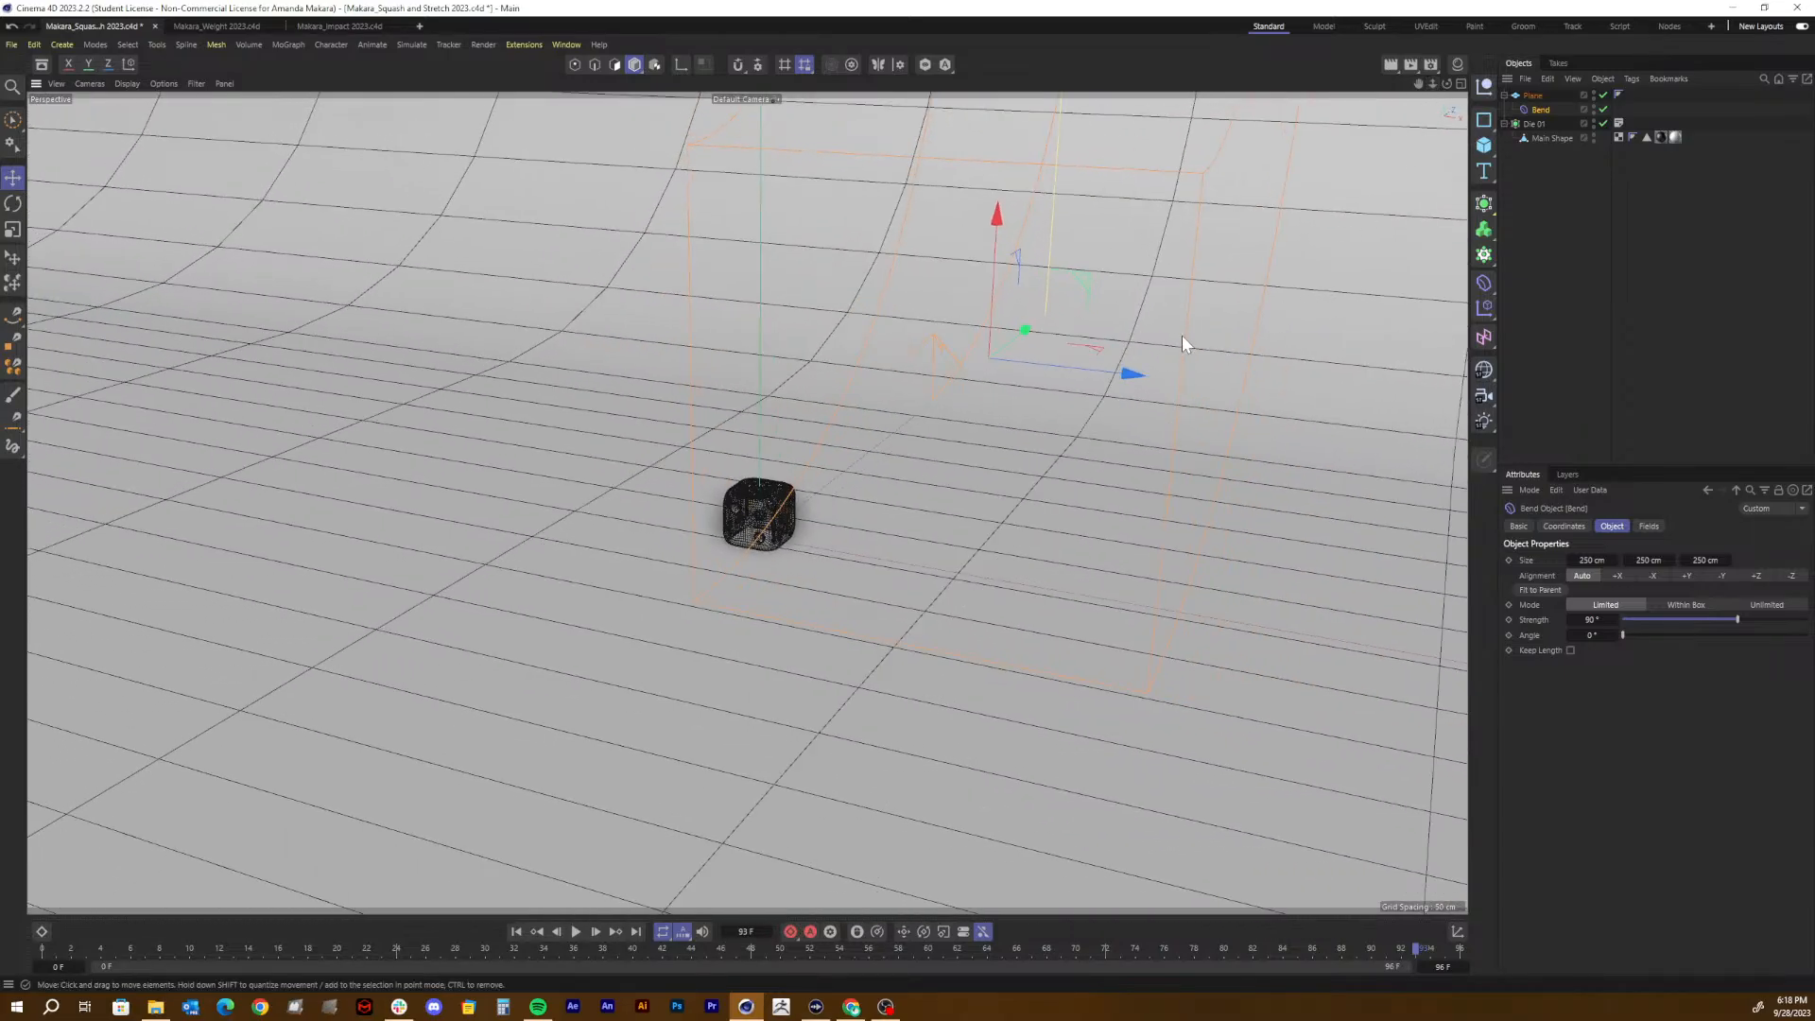
pyautogui.moveTo(1447, 83)
pyautogui.mouseDown()
pyautogui.moveTo(1418, 88)
pyautogui.moveTo(1454, 85)
pyautogui.mouseUp()
# Step: Rename the Plane as Backdrop and collapse its hierarchy
pyautogui.click(1522, 184)
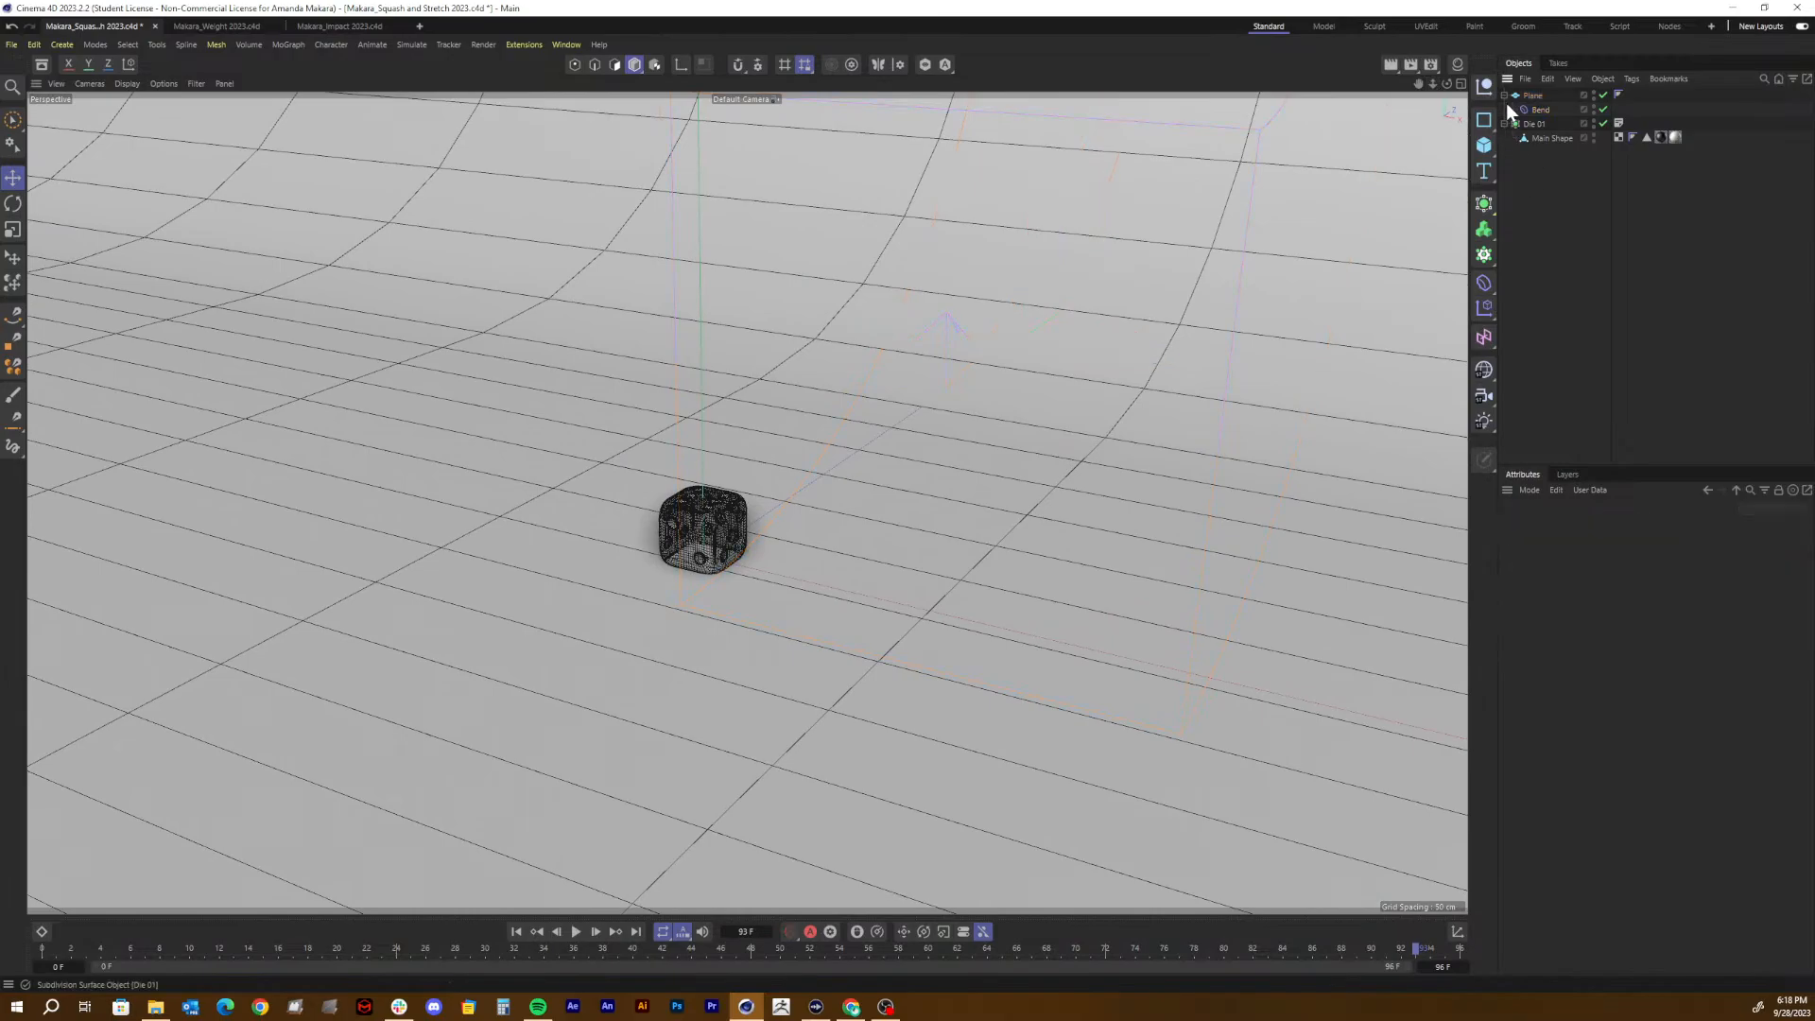
pyautogui.click(1530, 96)
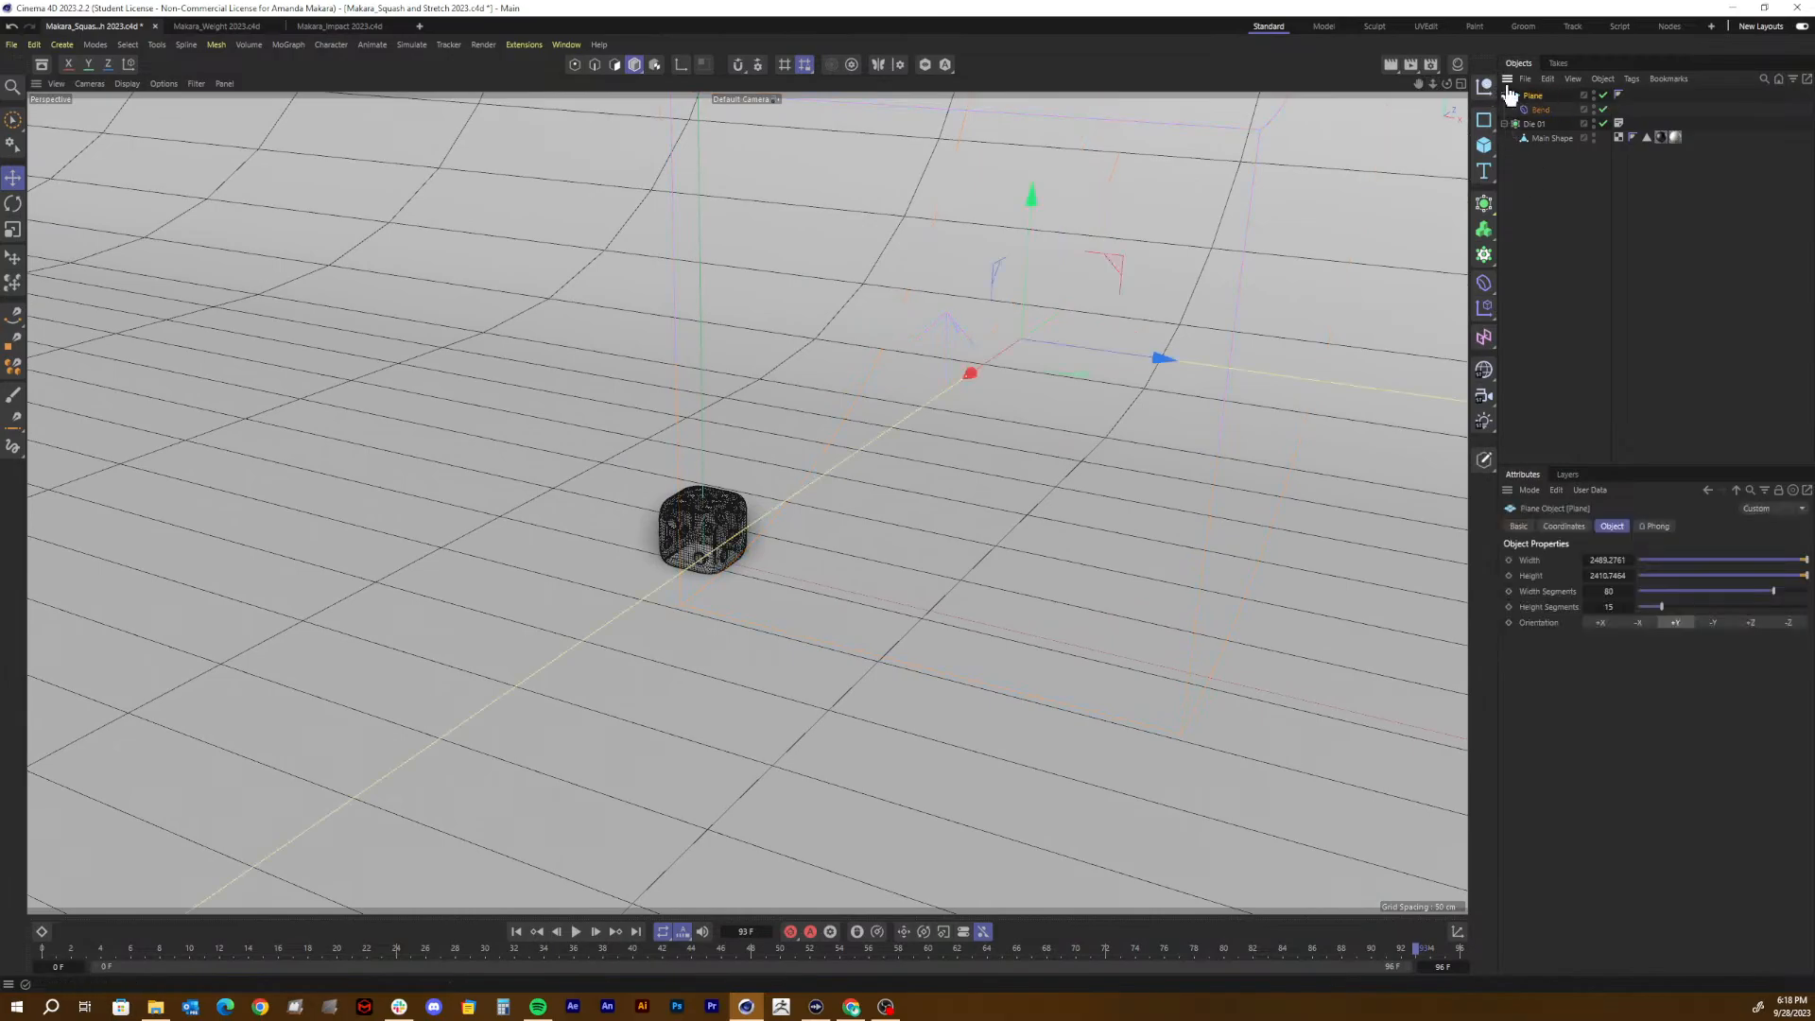
pyautogui.doubleClick(1510, 95)
pyautogui.write('Back')
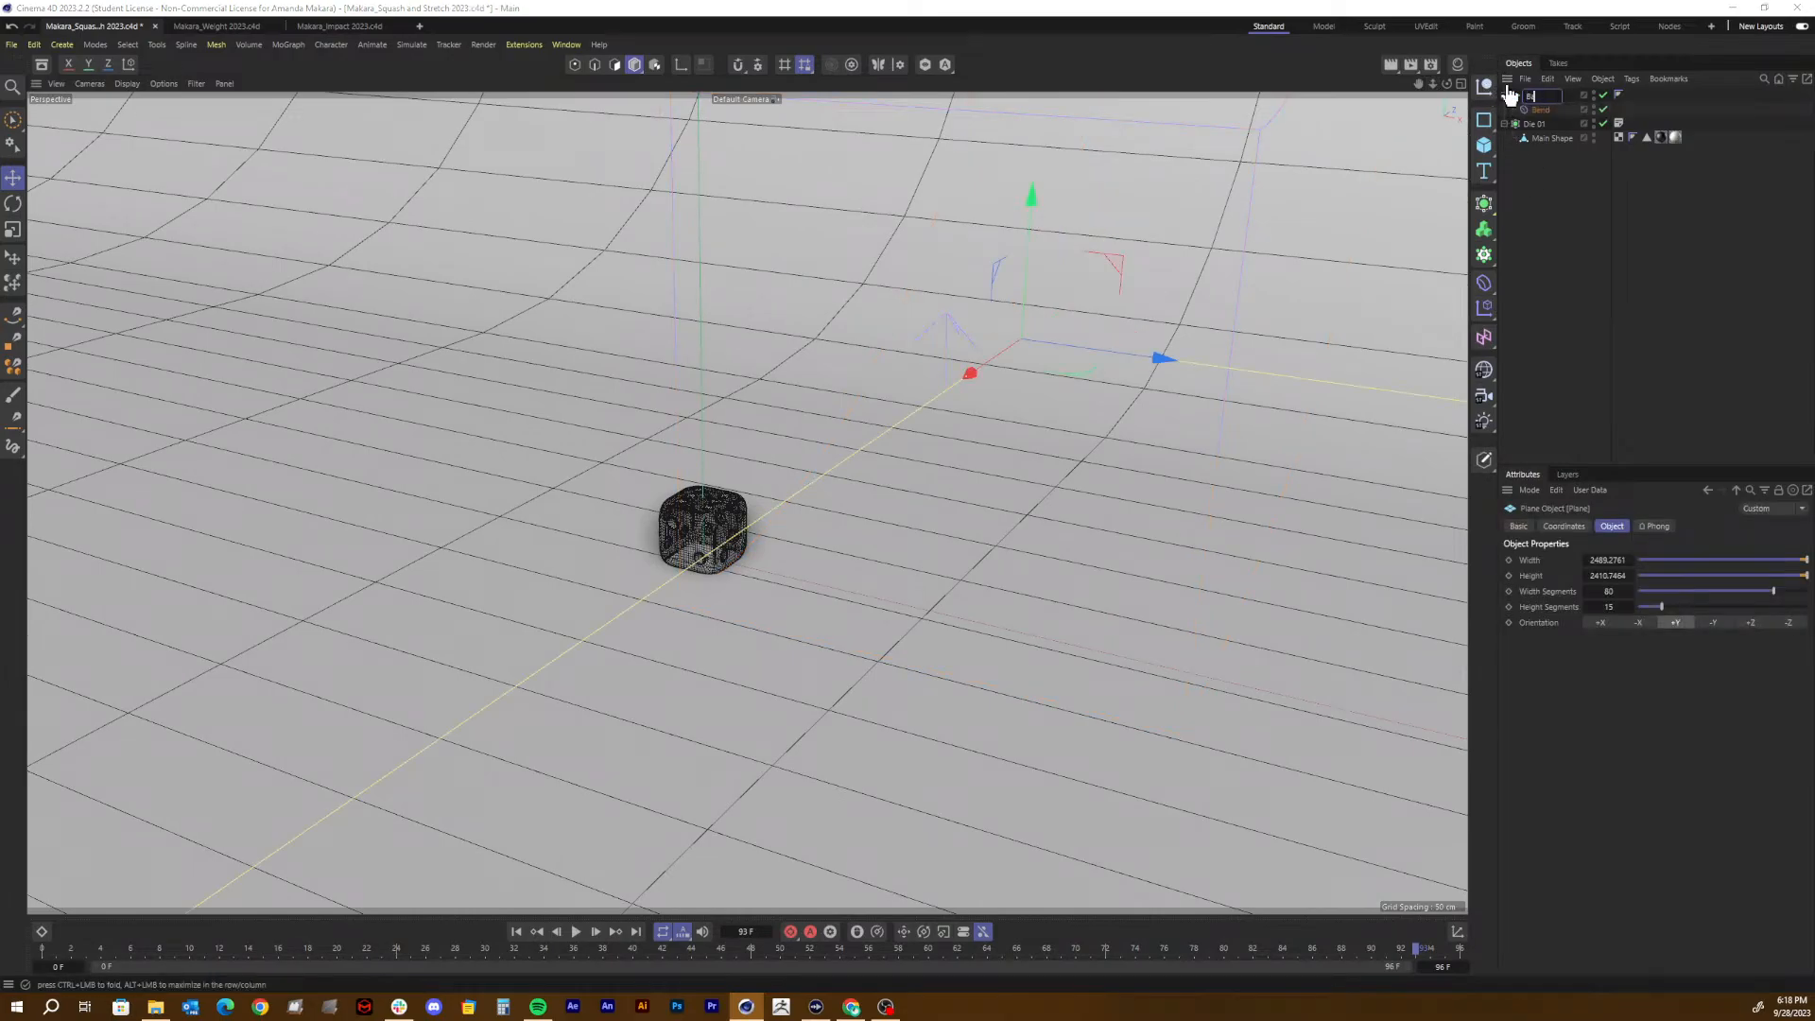
pyautogui.write('drop')
pyautogui.click(1544, 192)
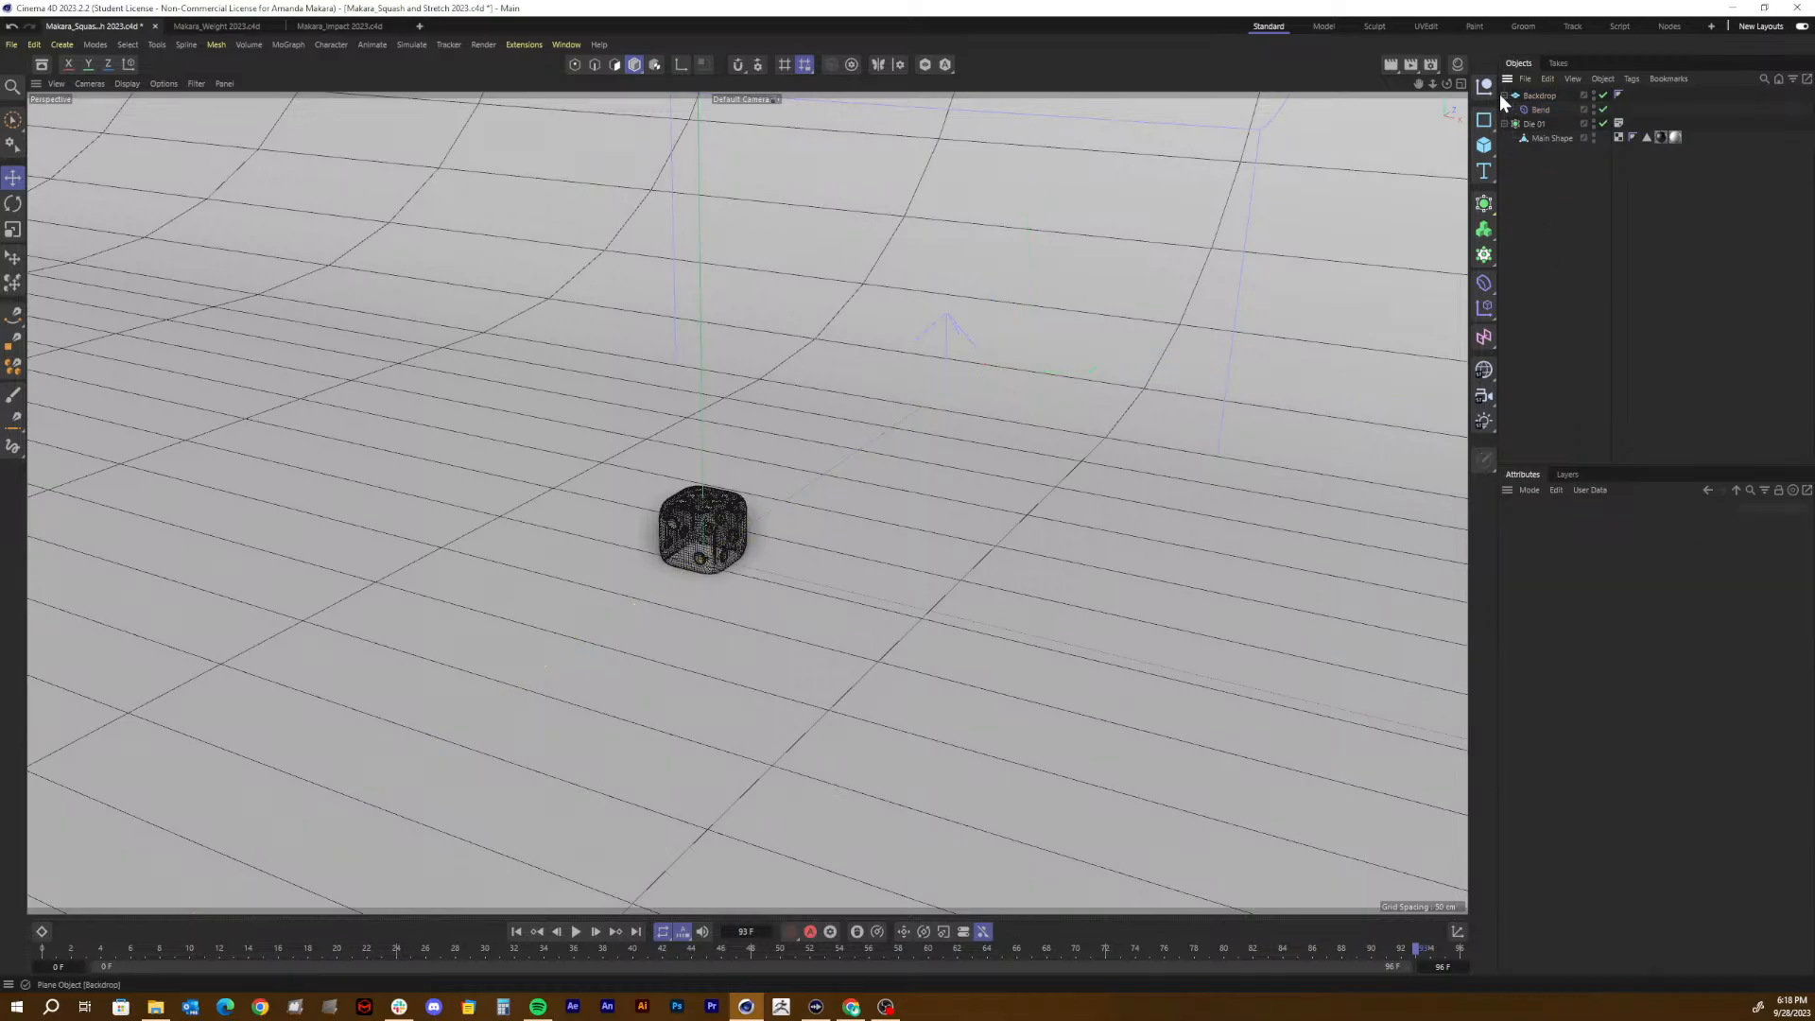
pyautogui.click(1505, 96)
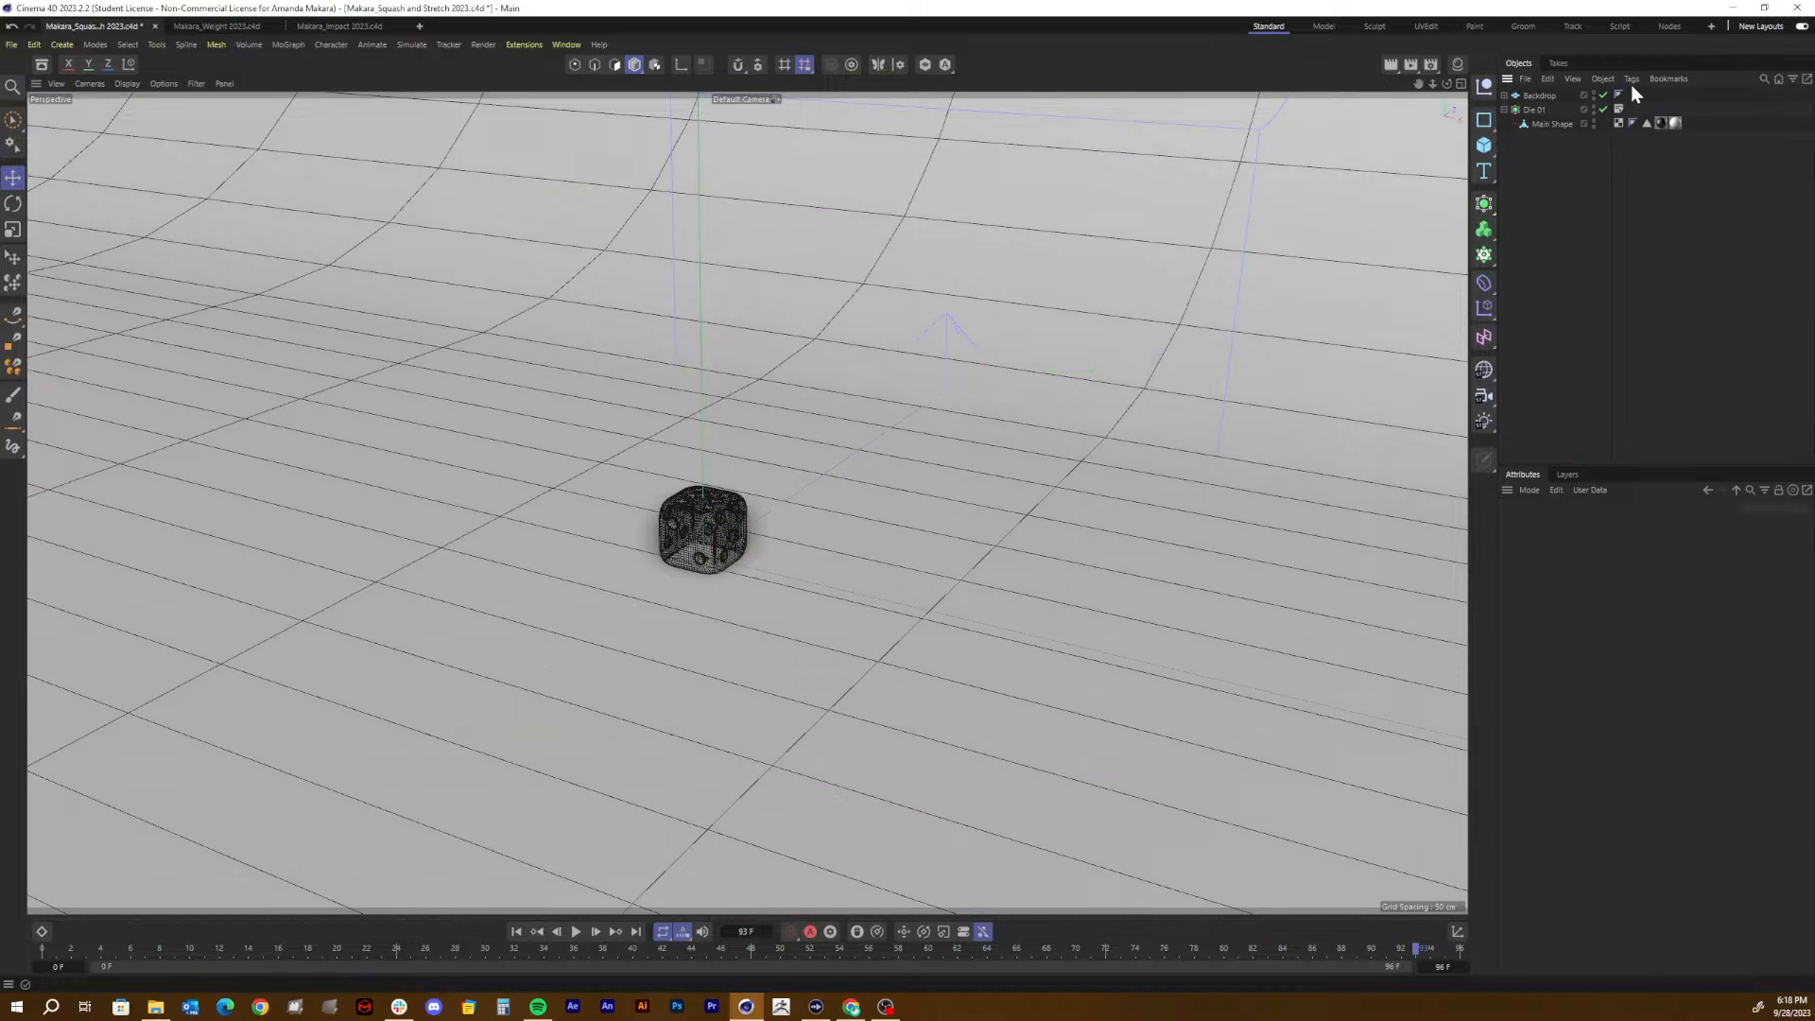
# Step: Select Die 01 and open the Material Manager
pyautogui.click(1530, 109)
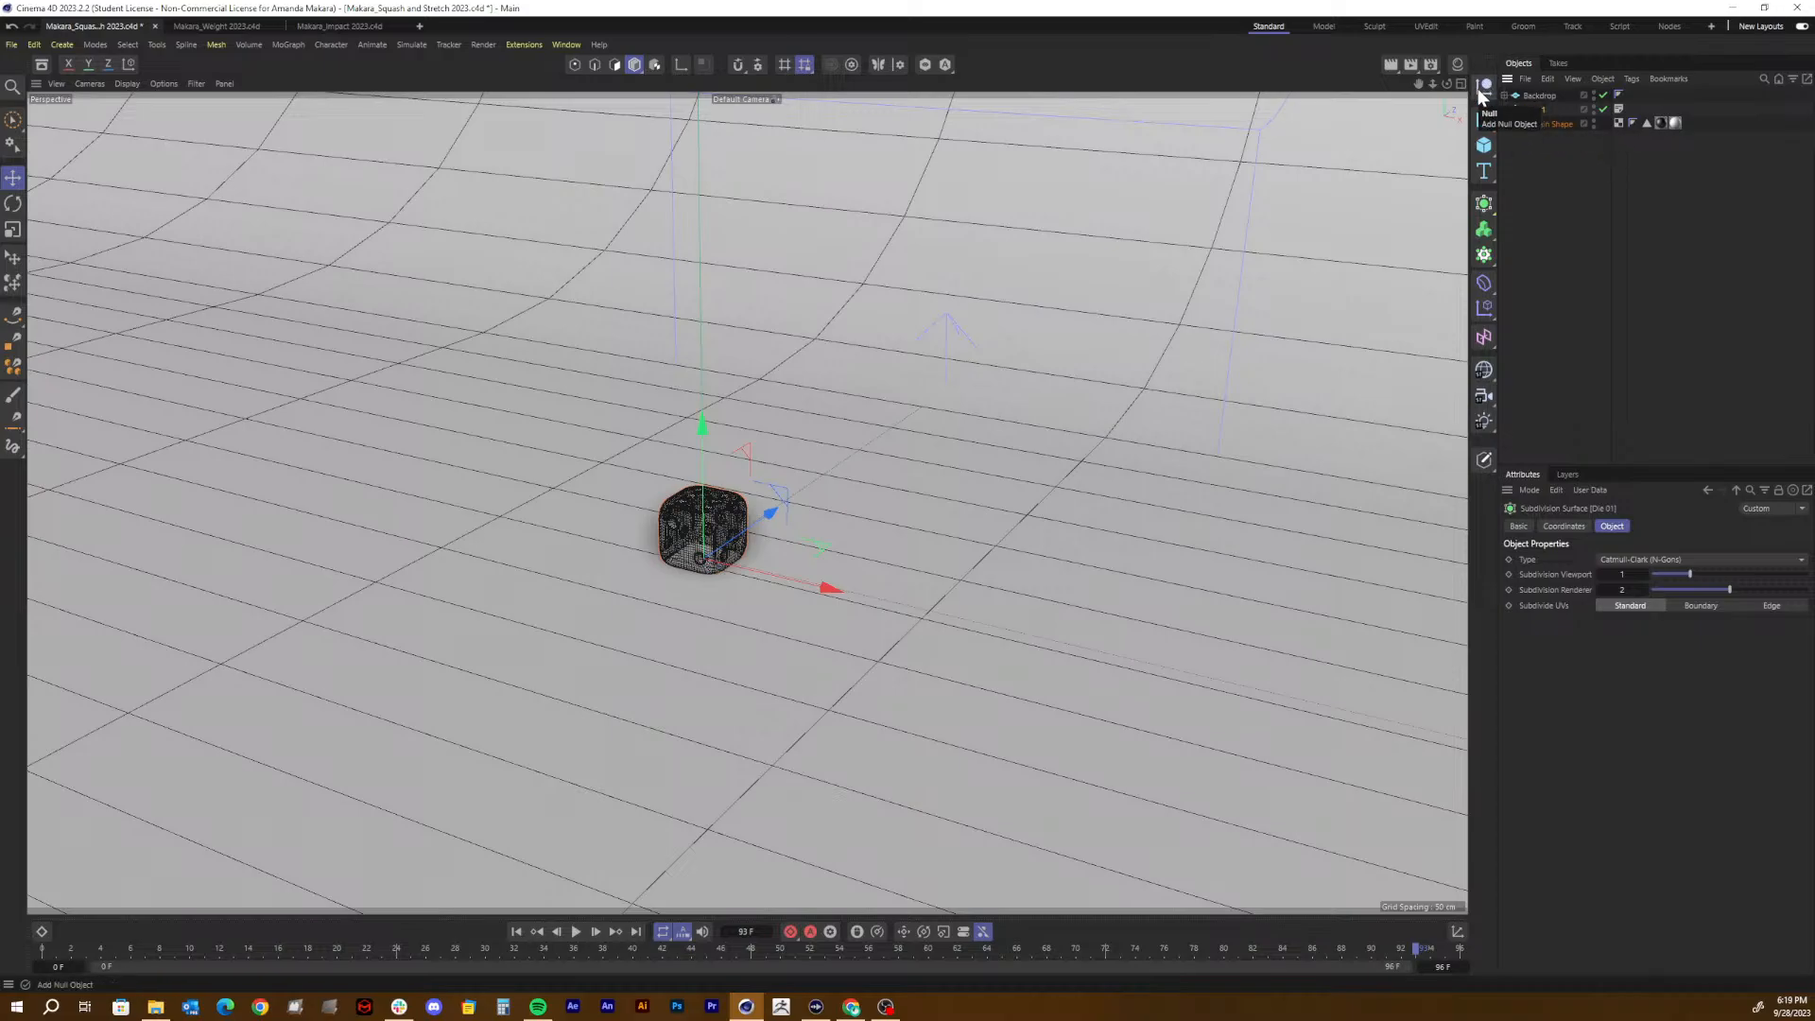
pyautogui.click(1458, 68)
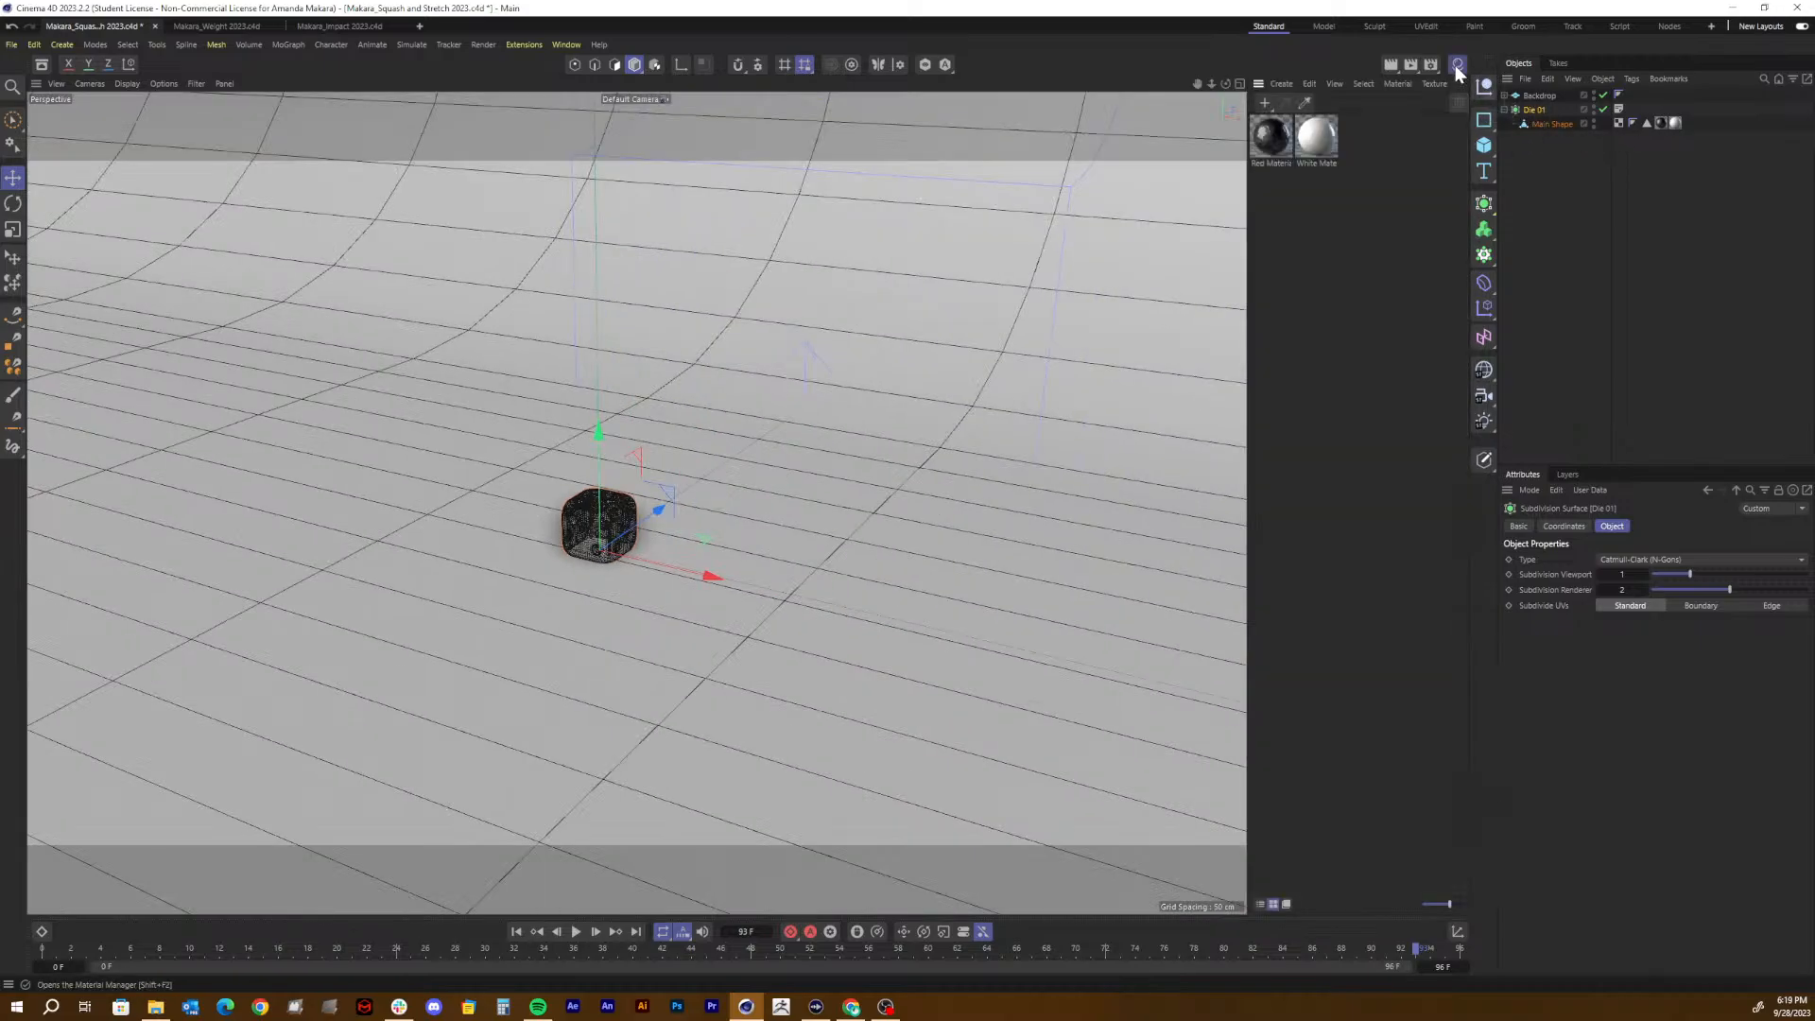
pyautogui.click(1340, 254)
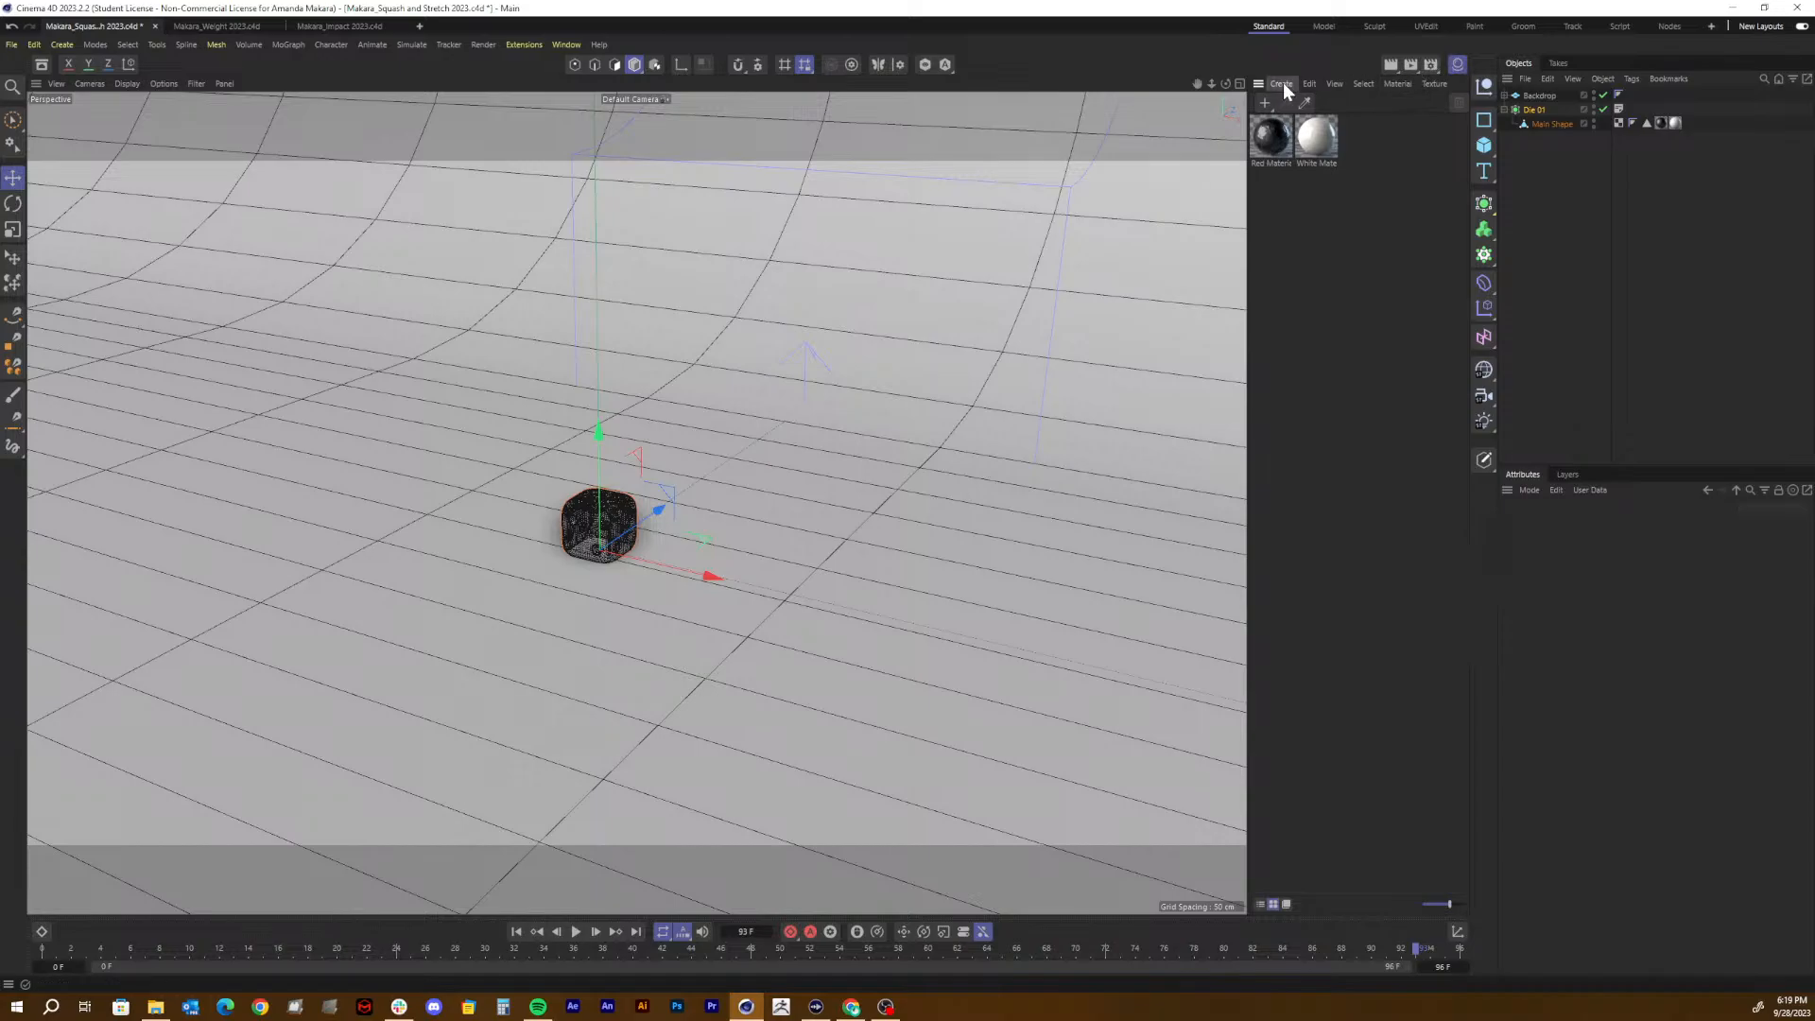
# Step: Open the Asset Browser and search it for "plastic"
pyautogui.click(43, 65)
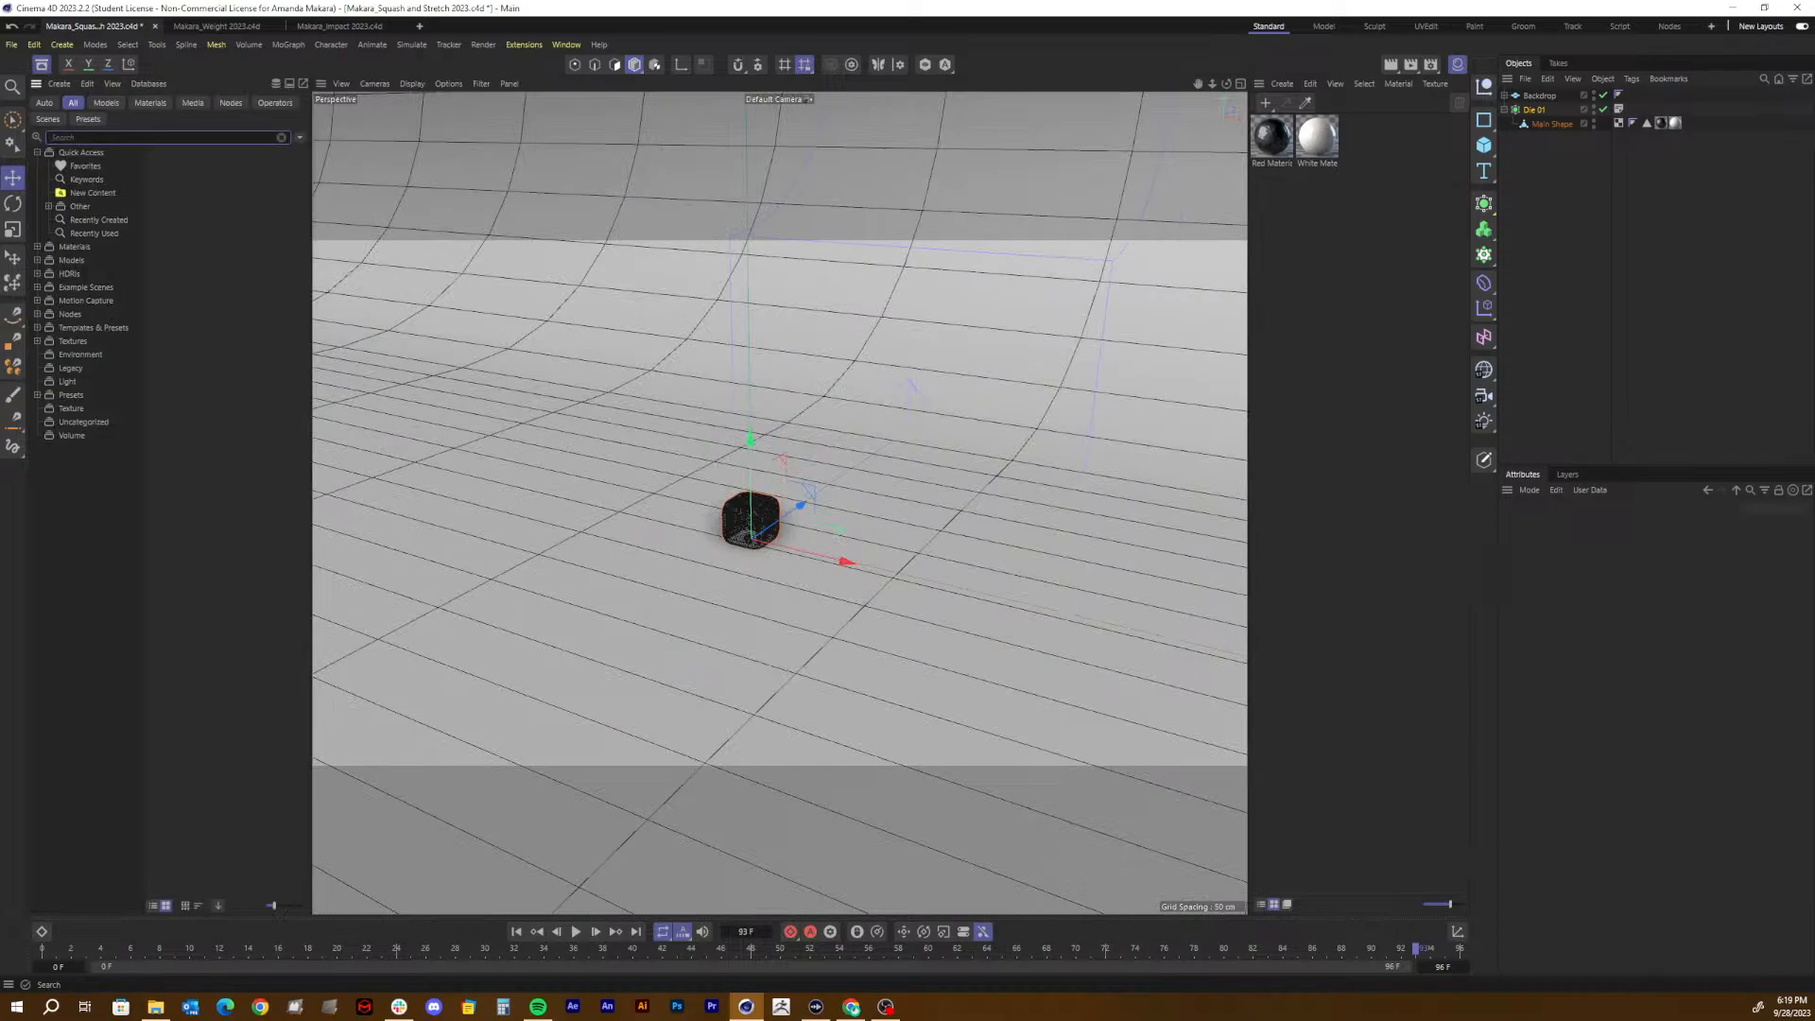
pyautogui.write('plastoc')
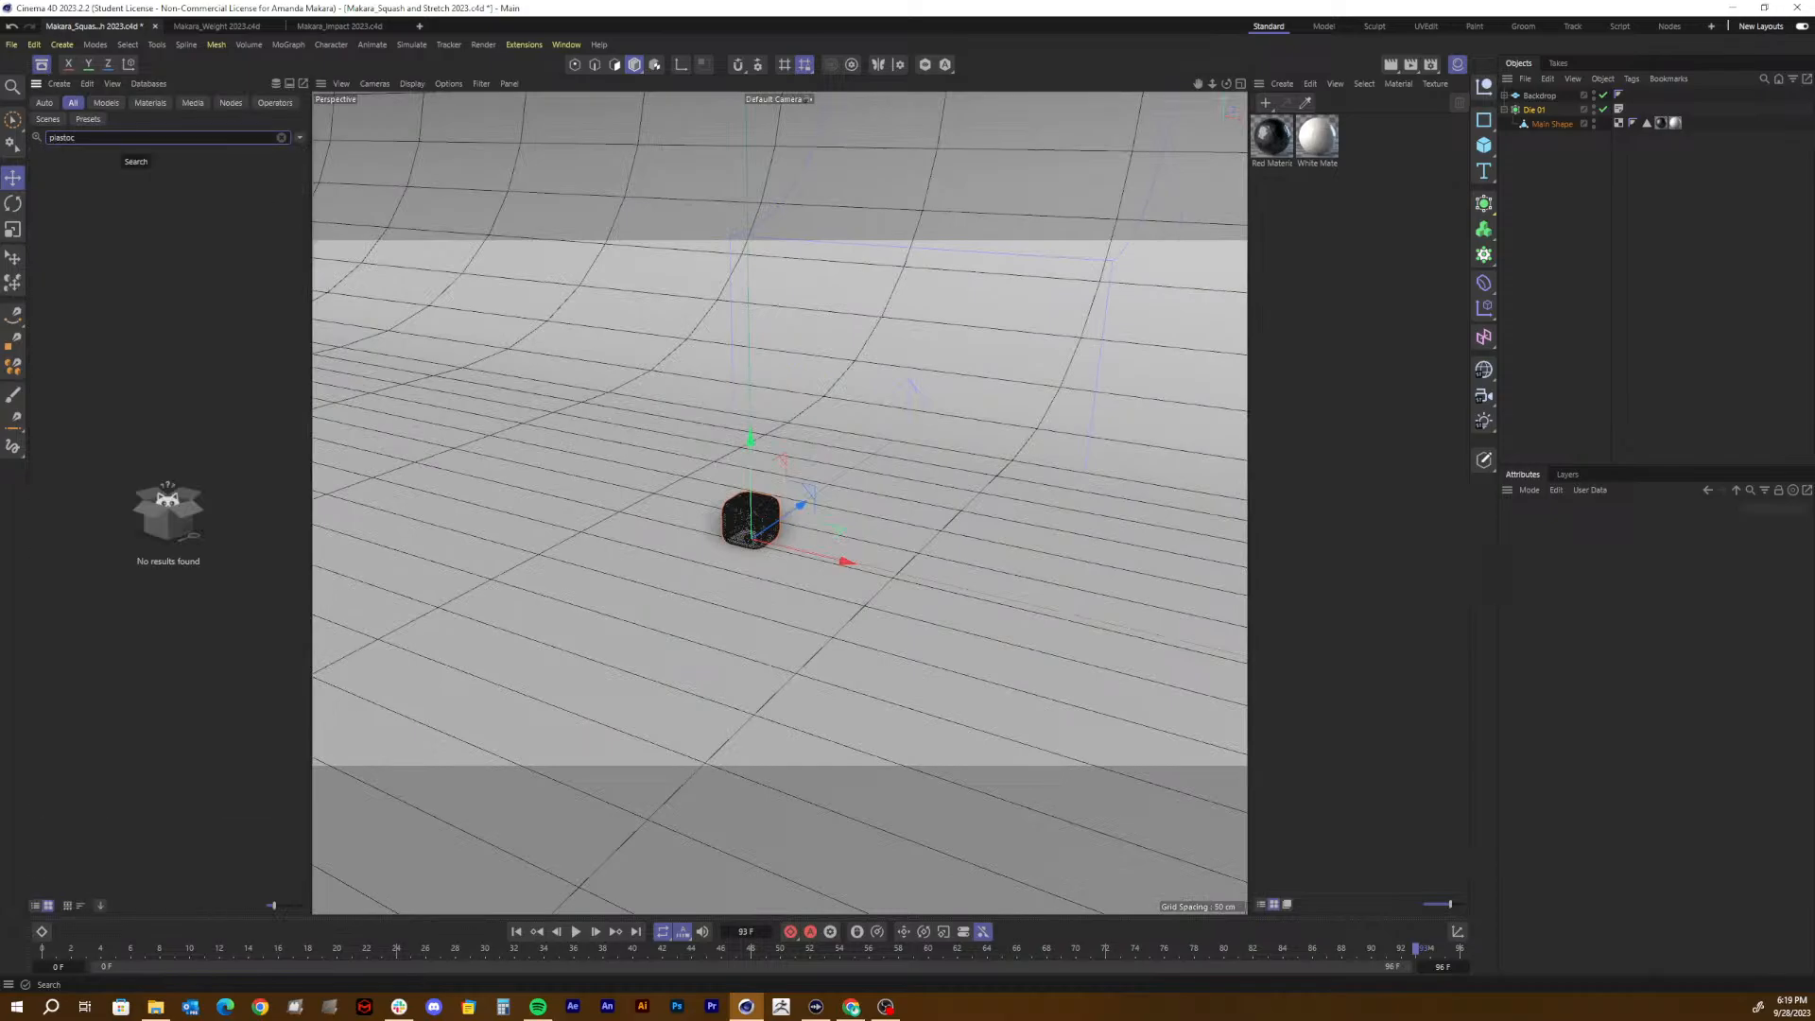
pyautogui.press('BackSpace')
pyautogui.press('BackSpace')
pyautogui.press('BackSpace')
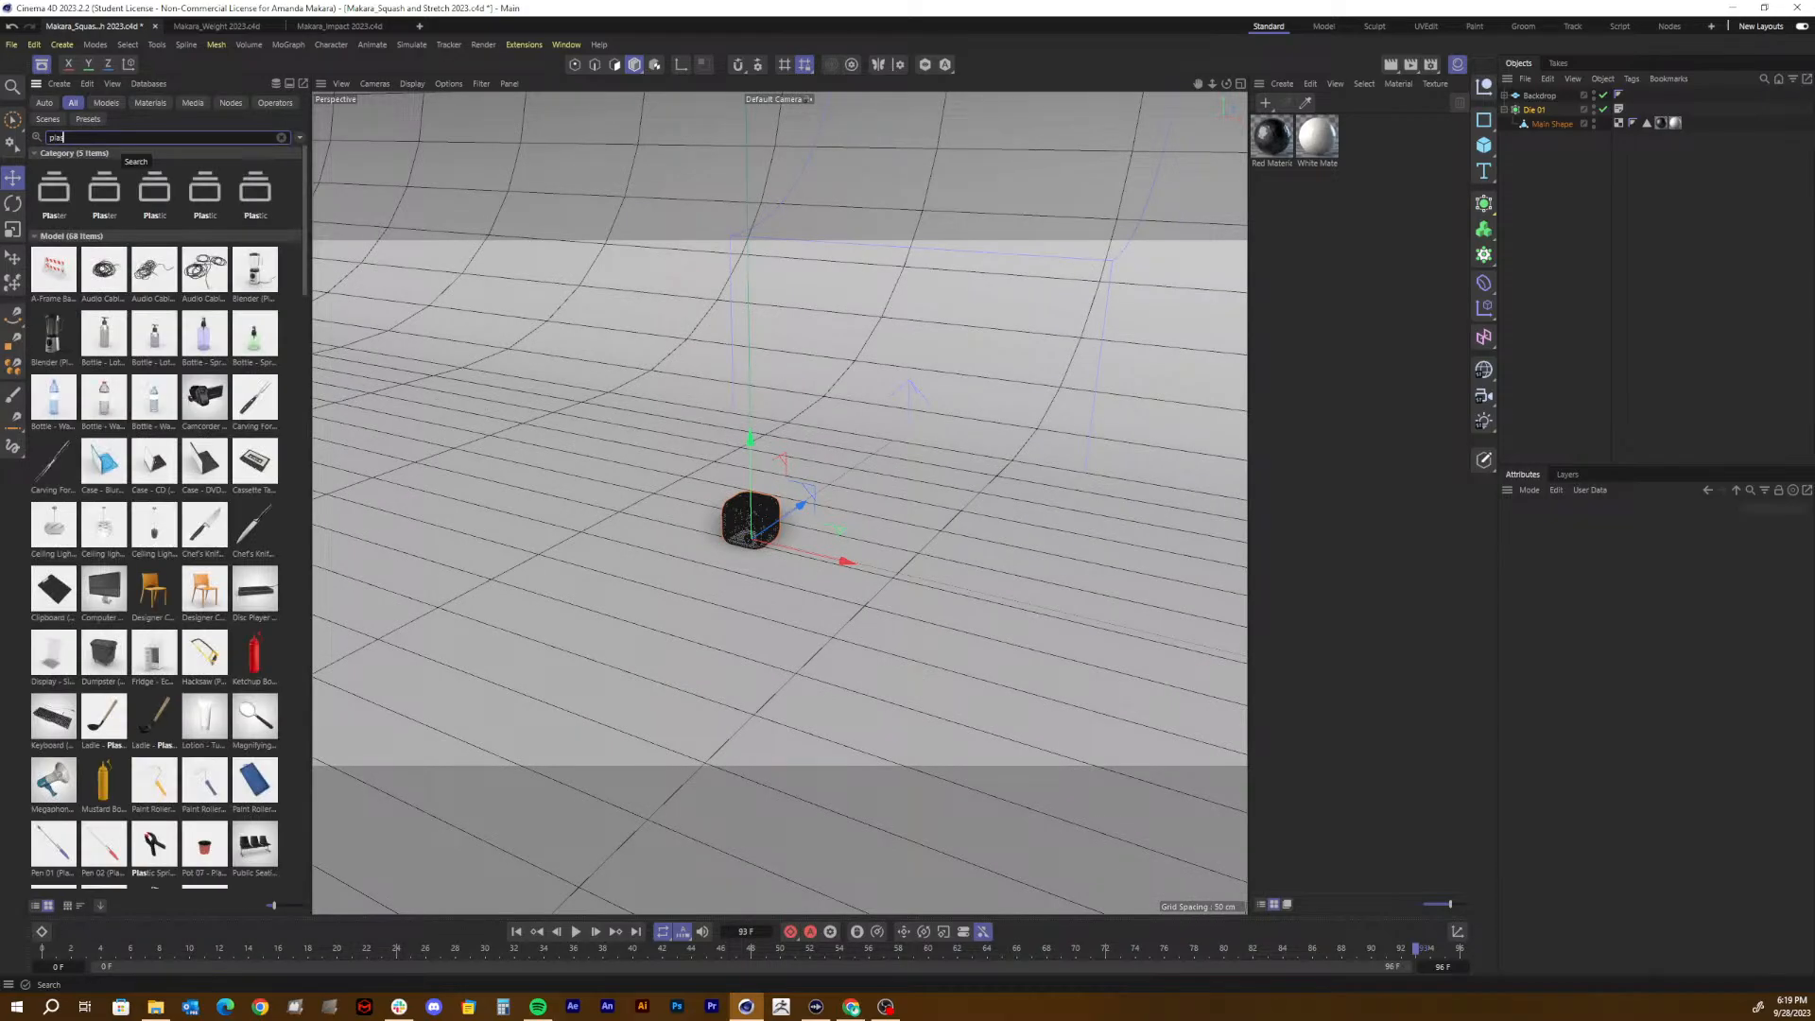
pyautogui.write('tic')
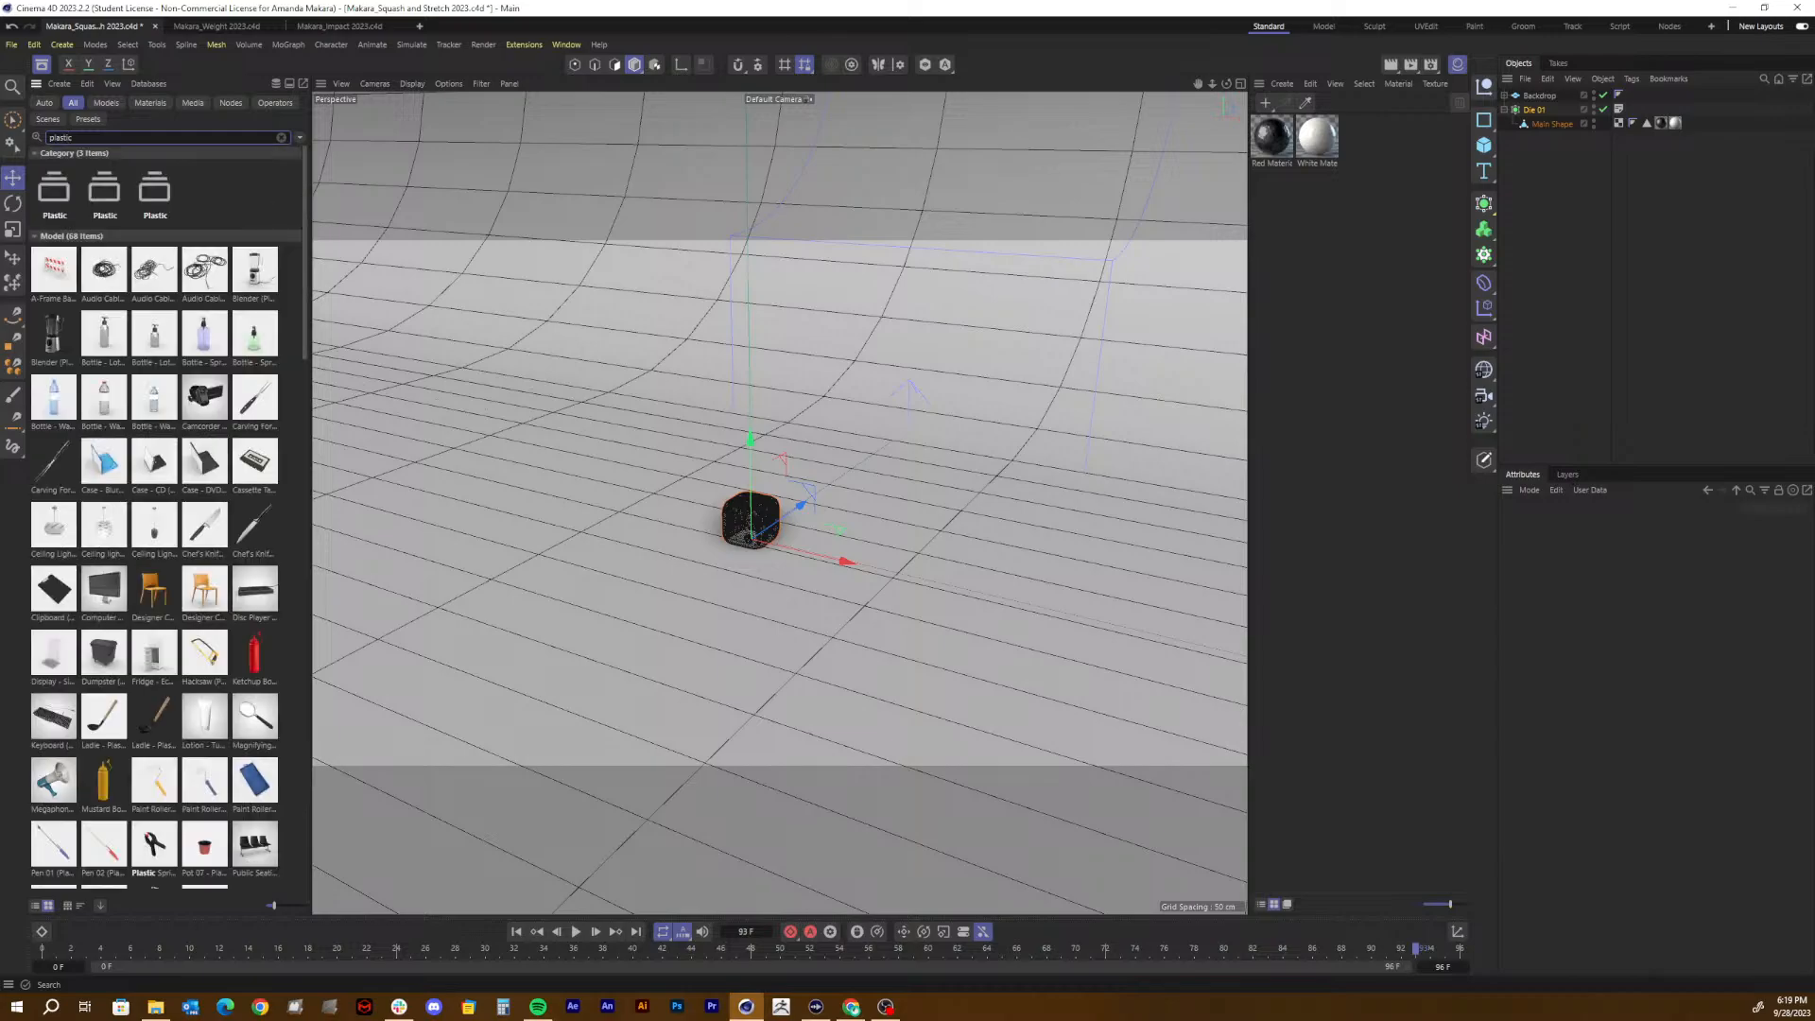
# Step: Try the Plastic - Diffuse material from the Asset Browser on the backdrop and render a preview of the view
pyautogui.click(35, 236)
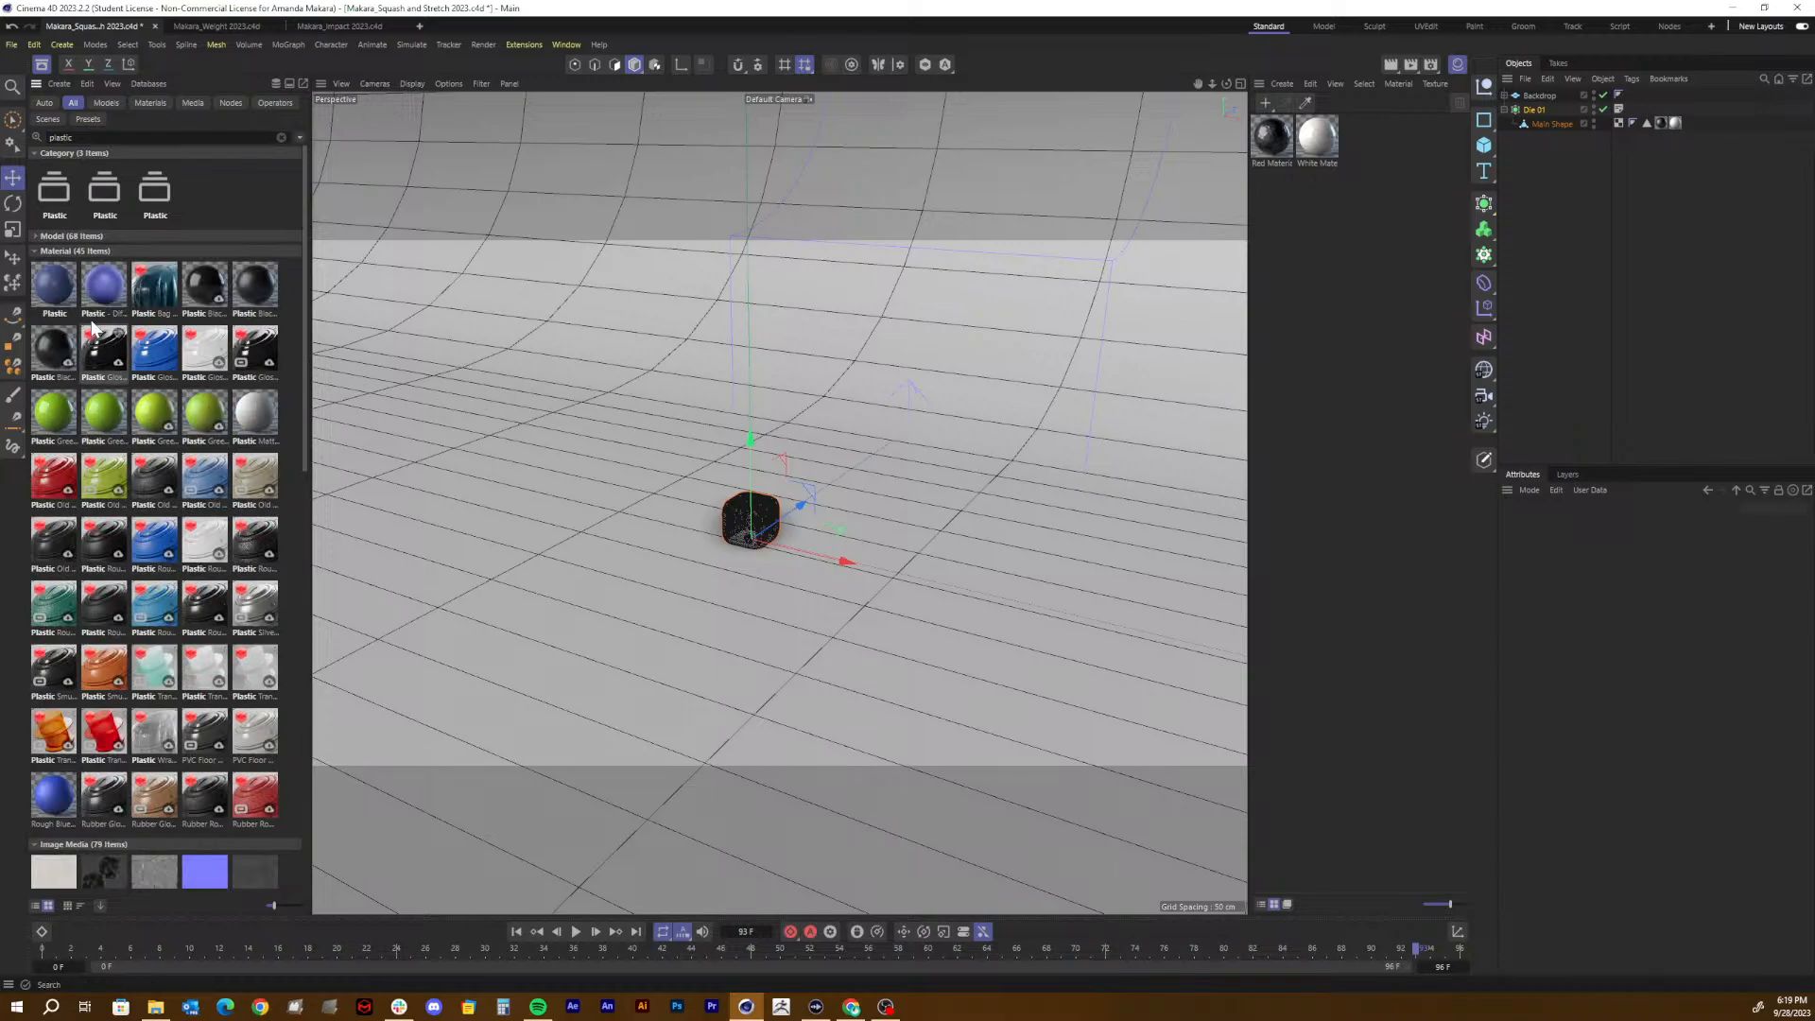
pyautogui.moveTo(86, 304); pyautogui.dragTo(674, 320)
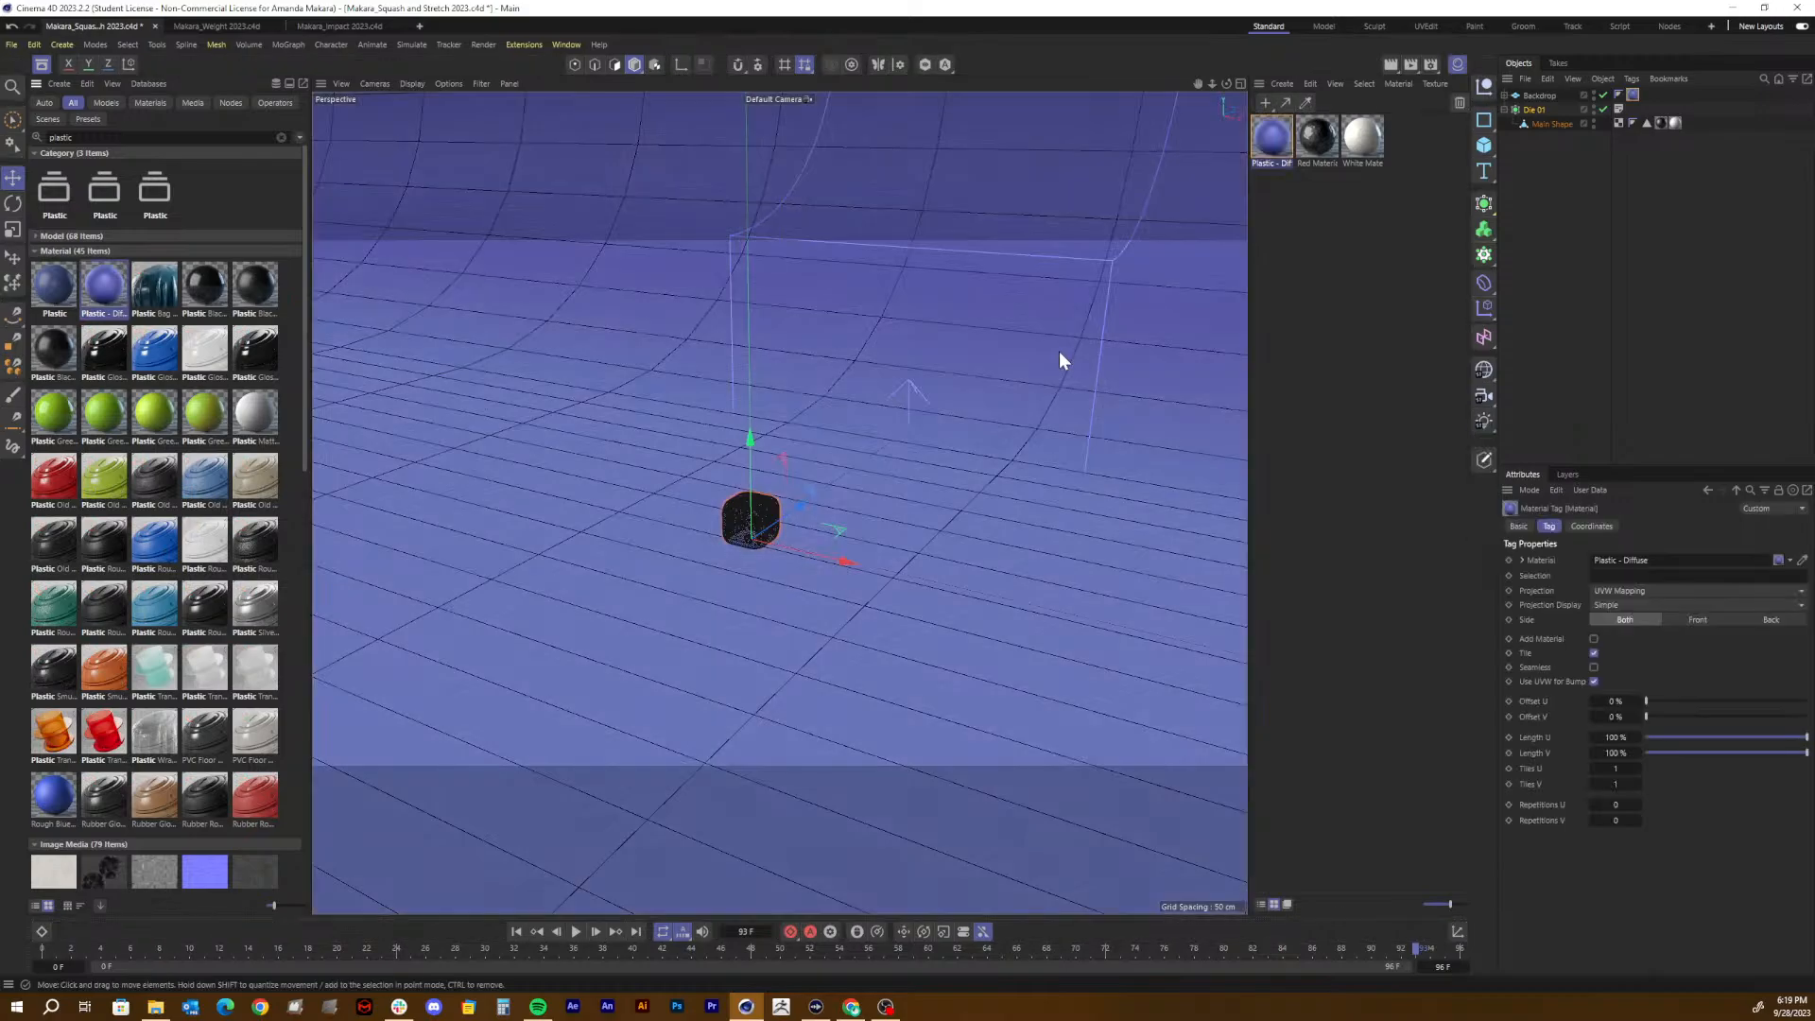
pyautogui.hotkey('ctrl', 'r')
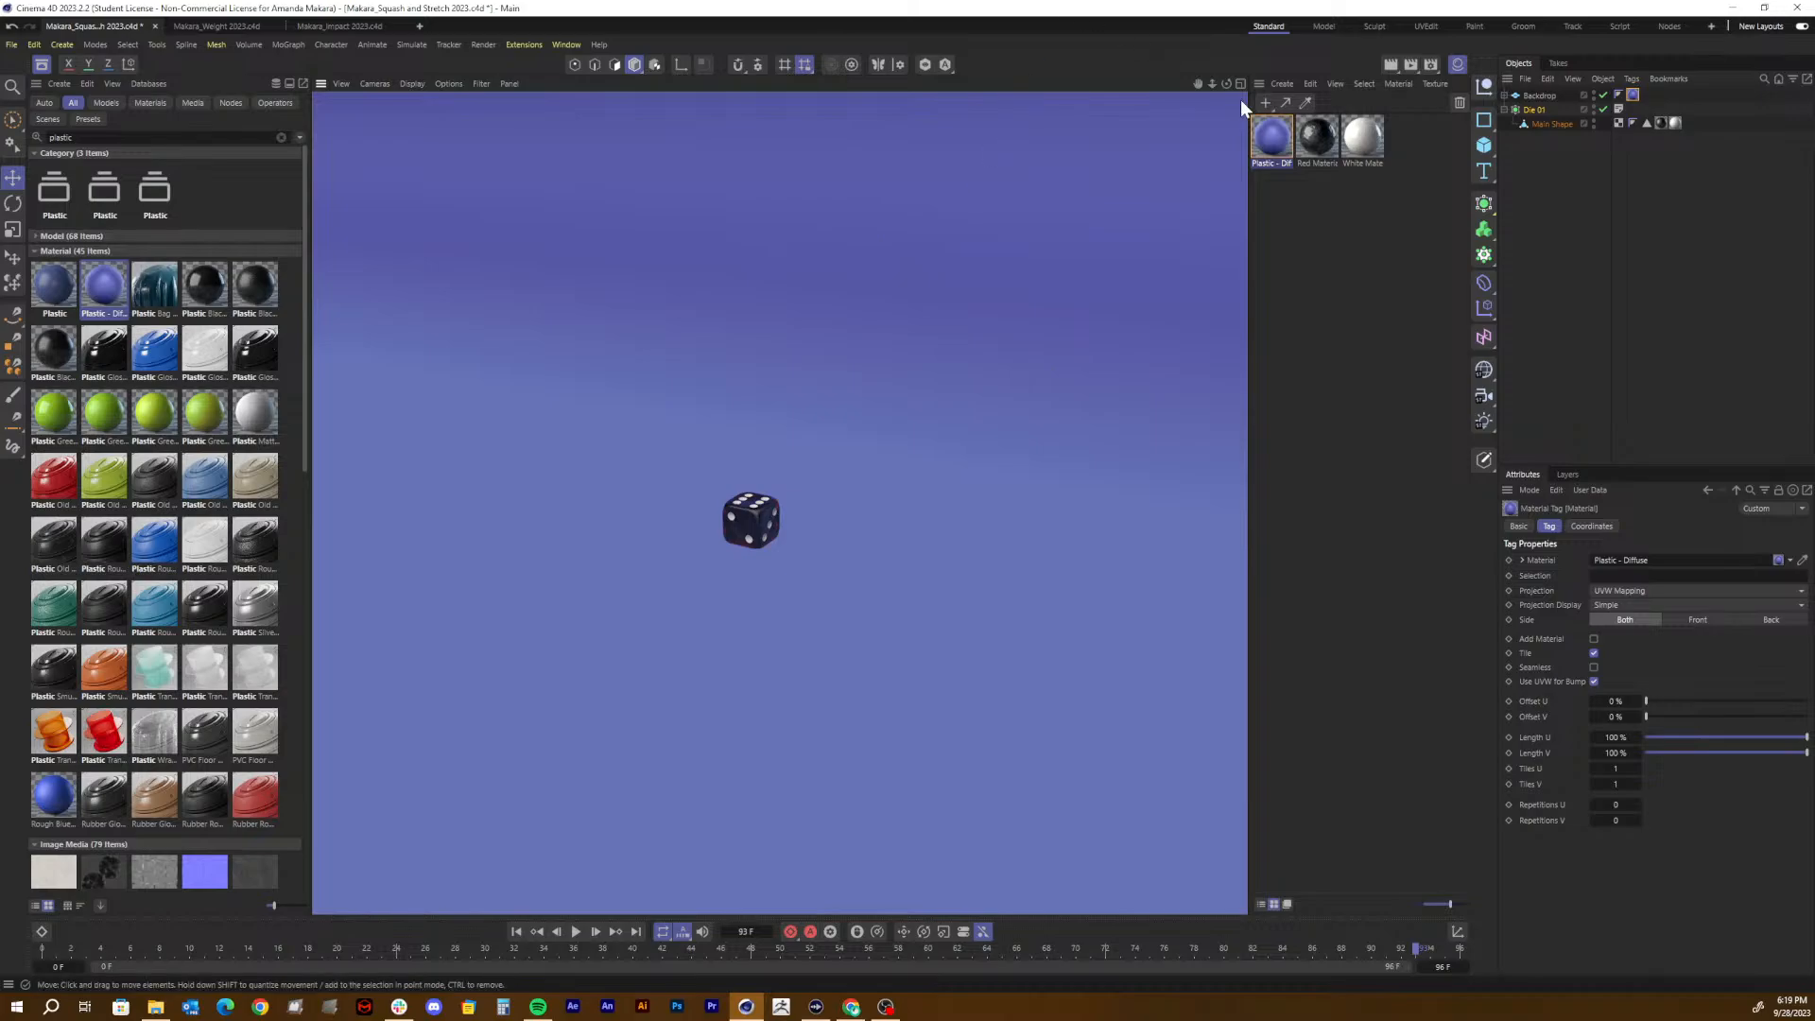
# Step: Examine the Reflectance and Luminance channels of the Plastic - Diffuse material, including the luminance texture's shader properties
pyautogui.doubleClick(1272, 138)
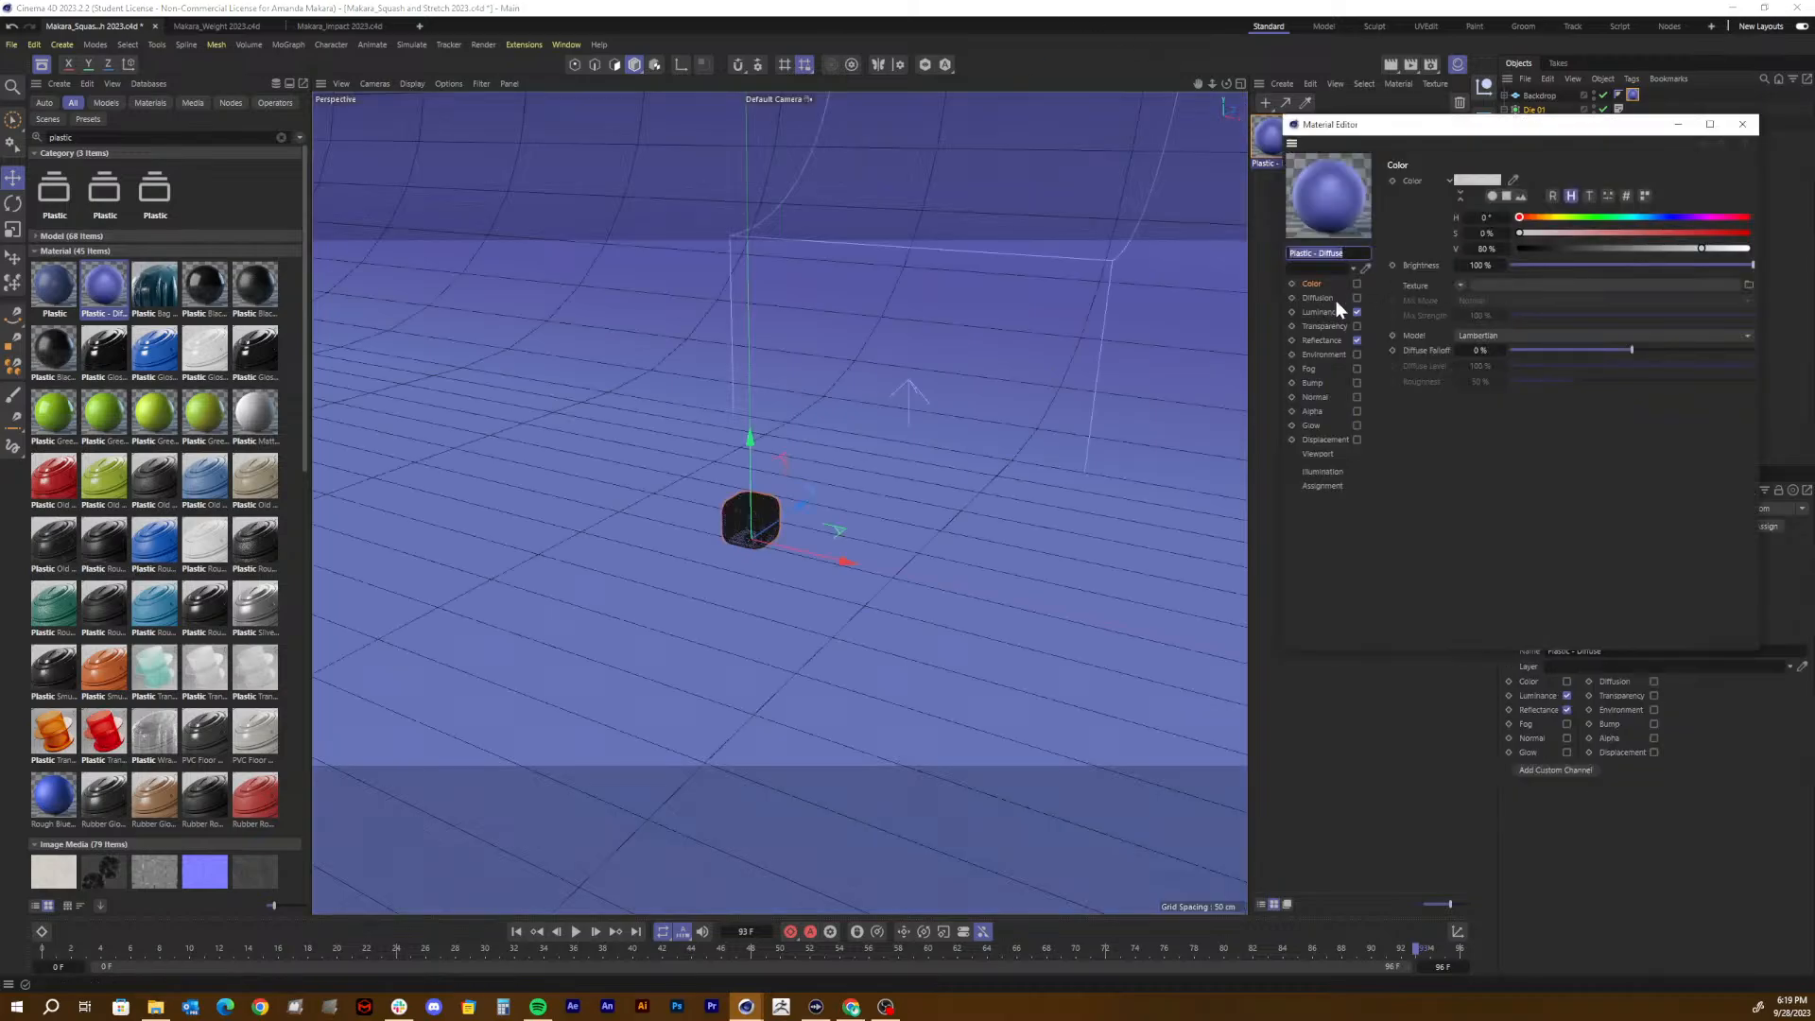
pyautogui.click(1316, 313)
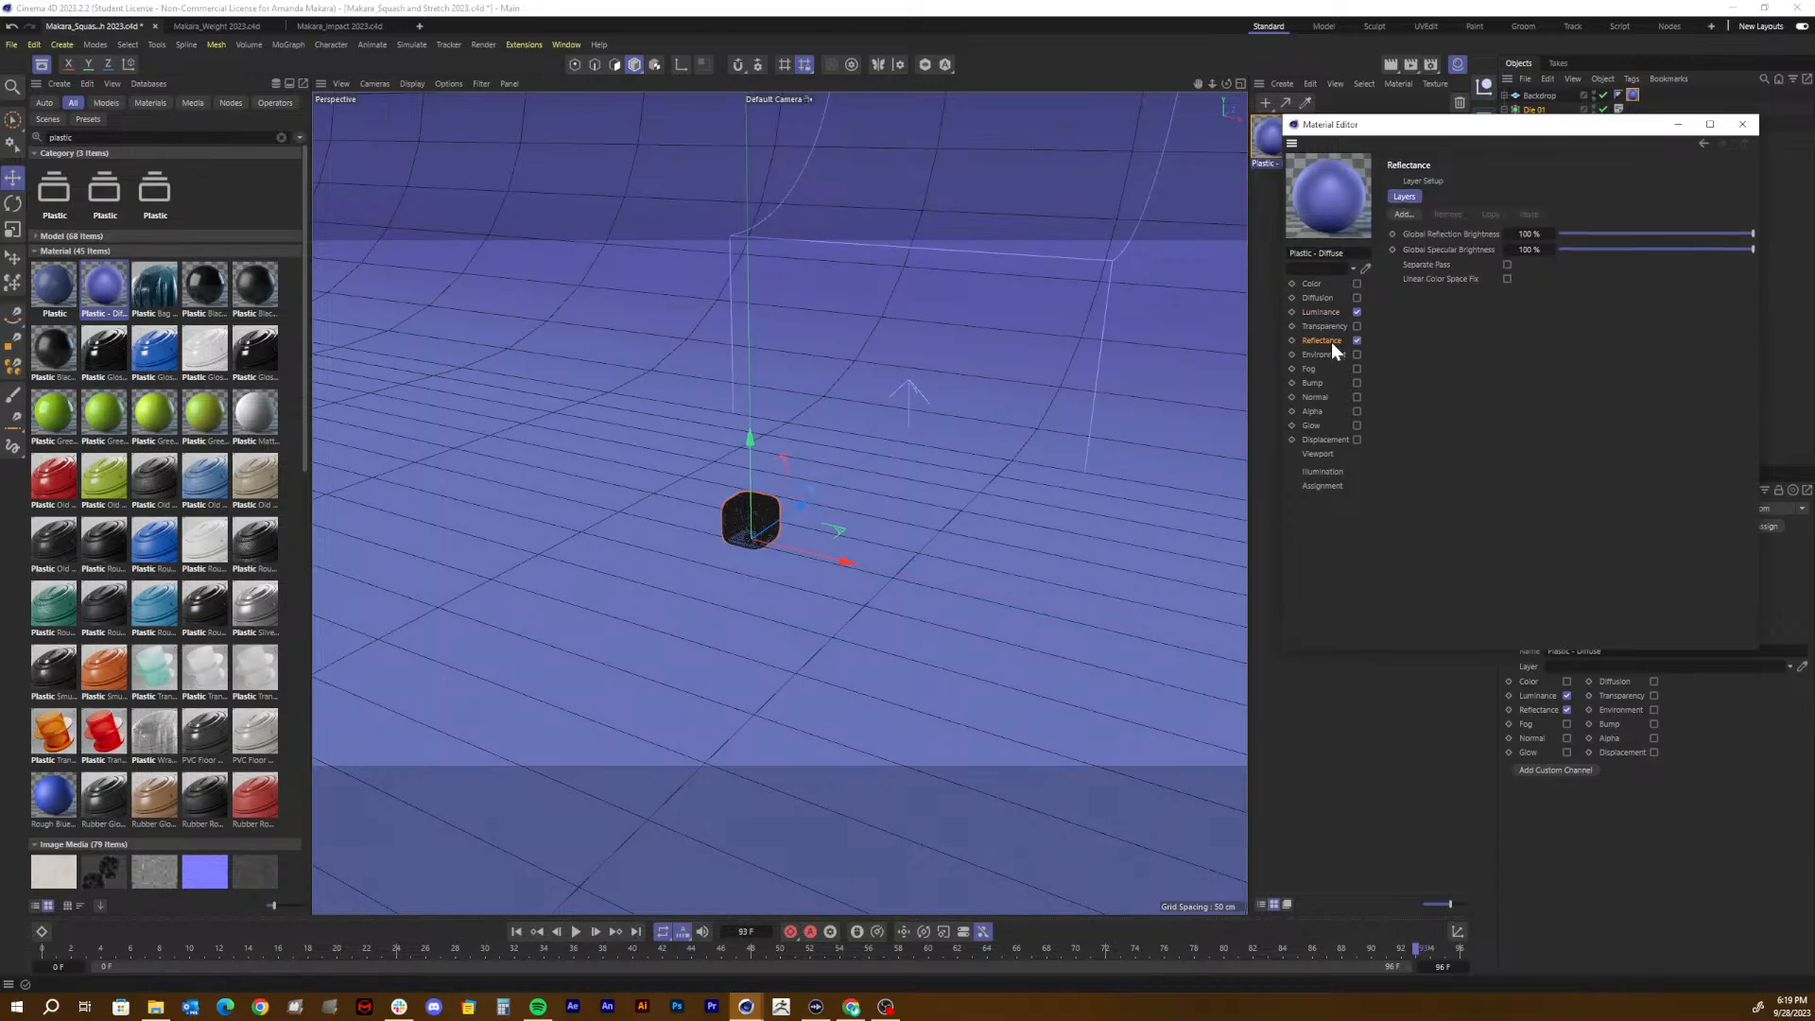
pyautogui.click(1466, 316)
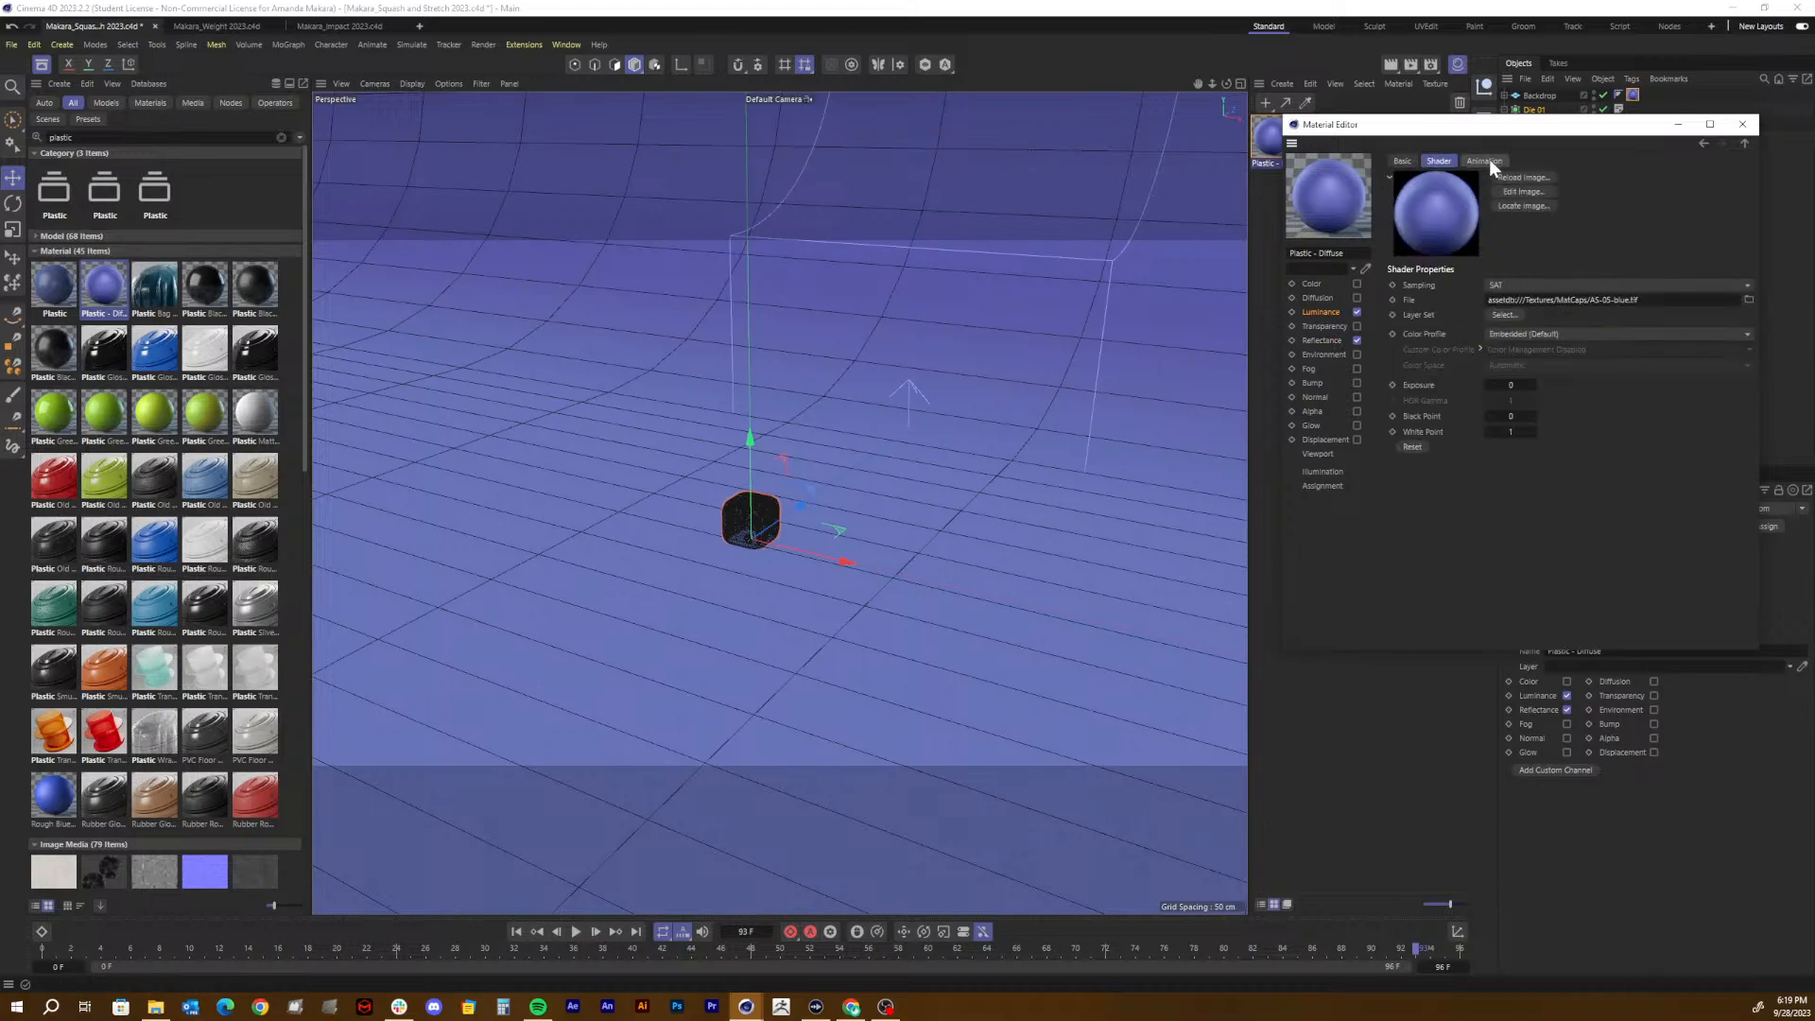
pyautogui.click(1483, 159)
pyautogui.click(1402, 162)
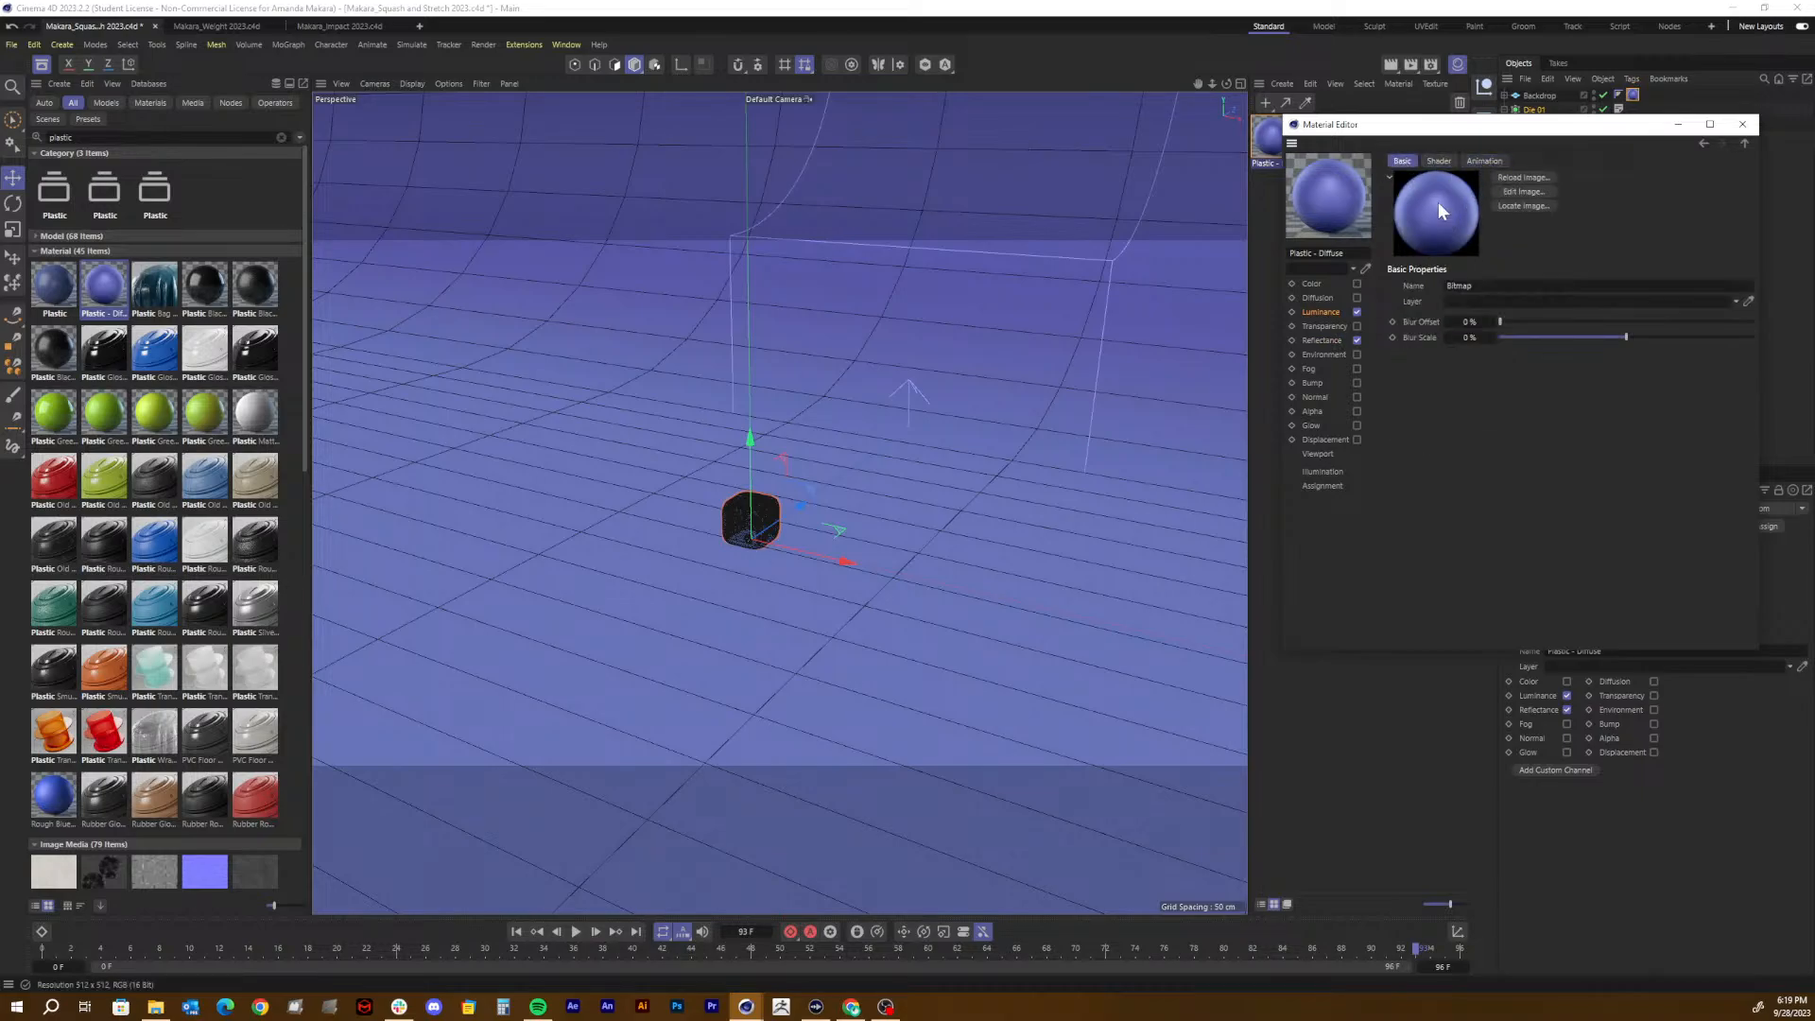
pyautogui.click(1322, 312)
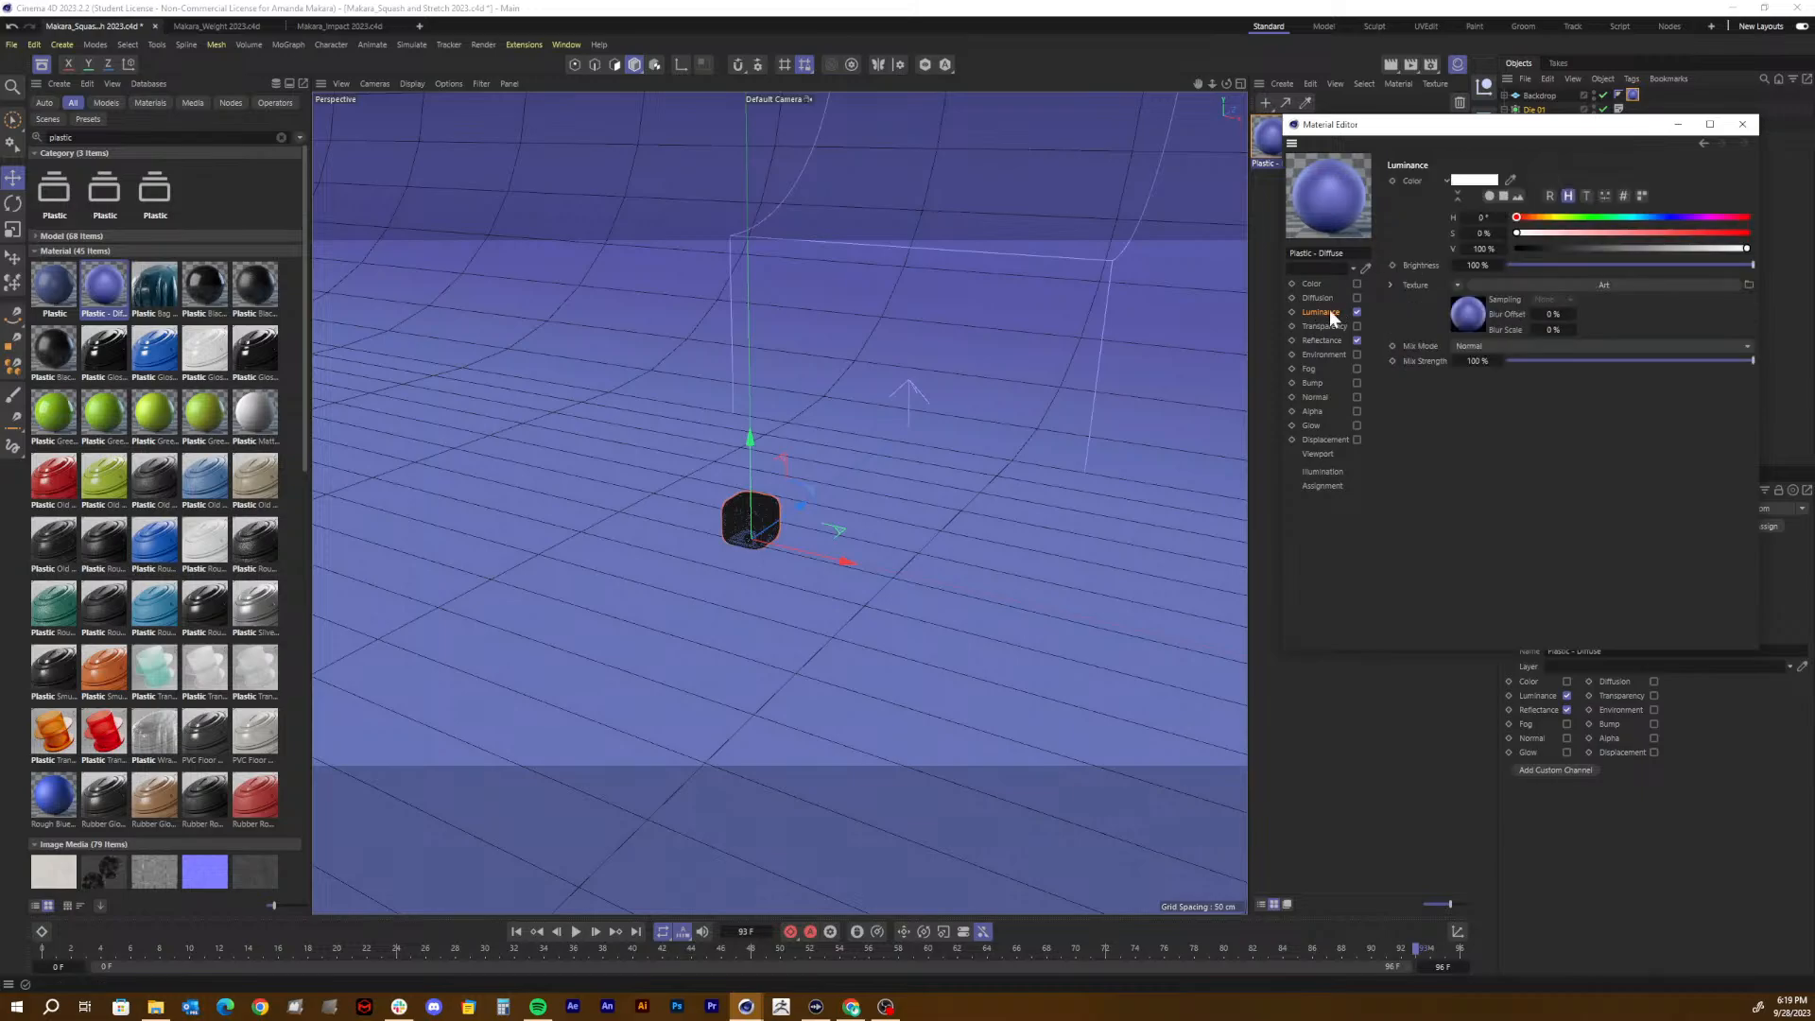
# Step: Try a red Luminance color of R 220, G 6, B 6 on the Plastic - Diffuse material
pyautogui.click(1473, 180)
pyautogui.moveTo(1377, 305); pyautogui.dragTo(1430, 265)
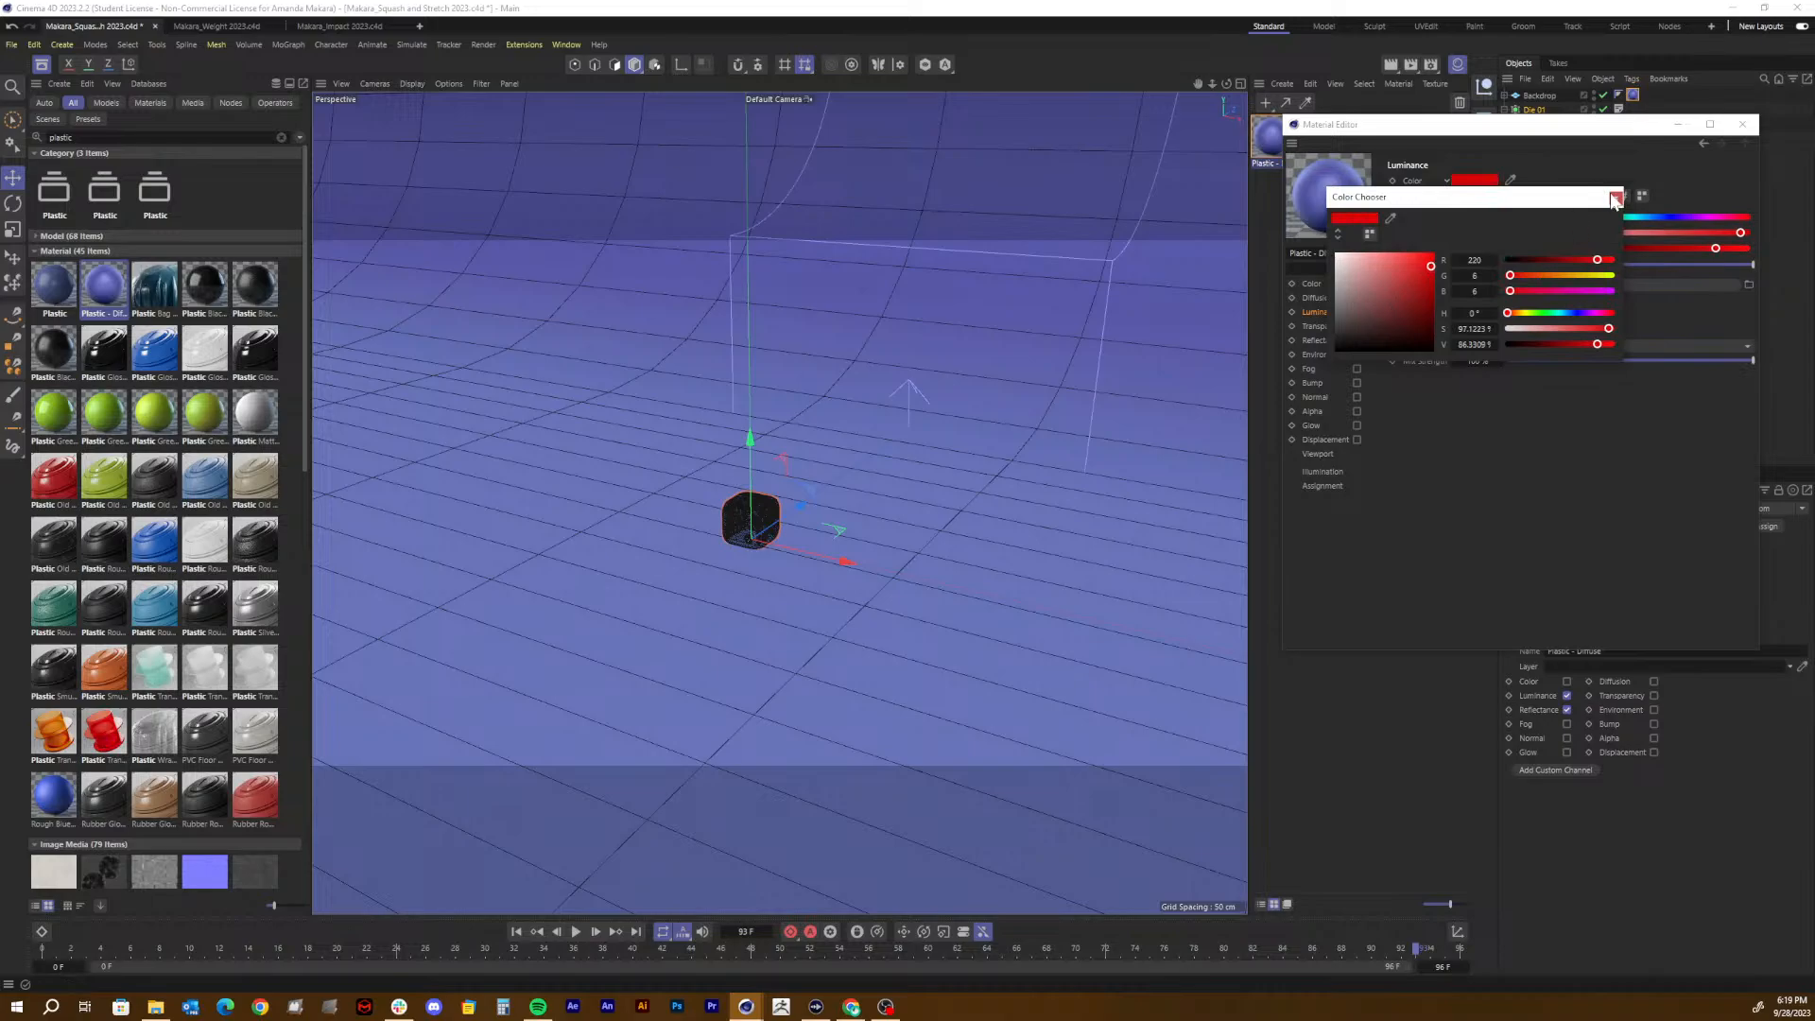
pyautogui.click(1619, 198)
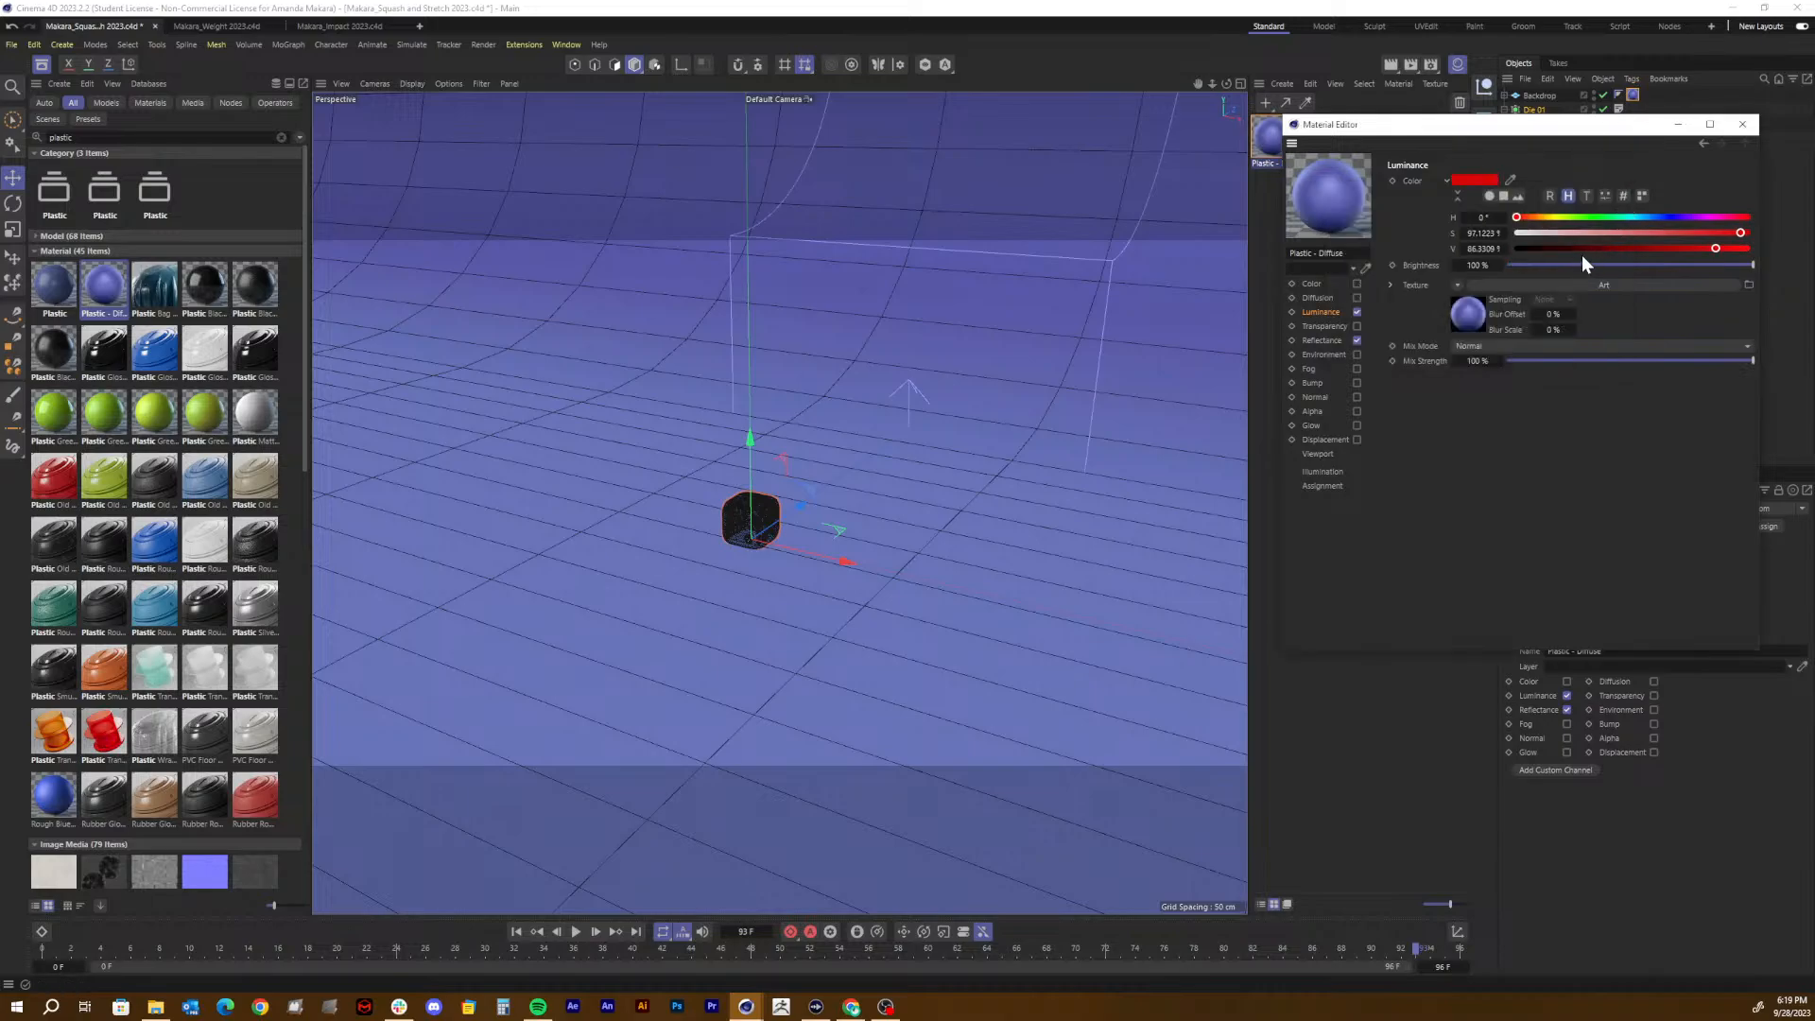
# Step: Check the Art texture in the Luminance channel and the Reflectance settings, and close the Material Editor
pyautogui.click(1473, 316)
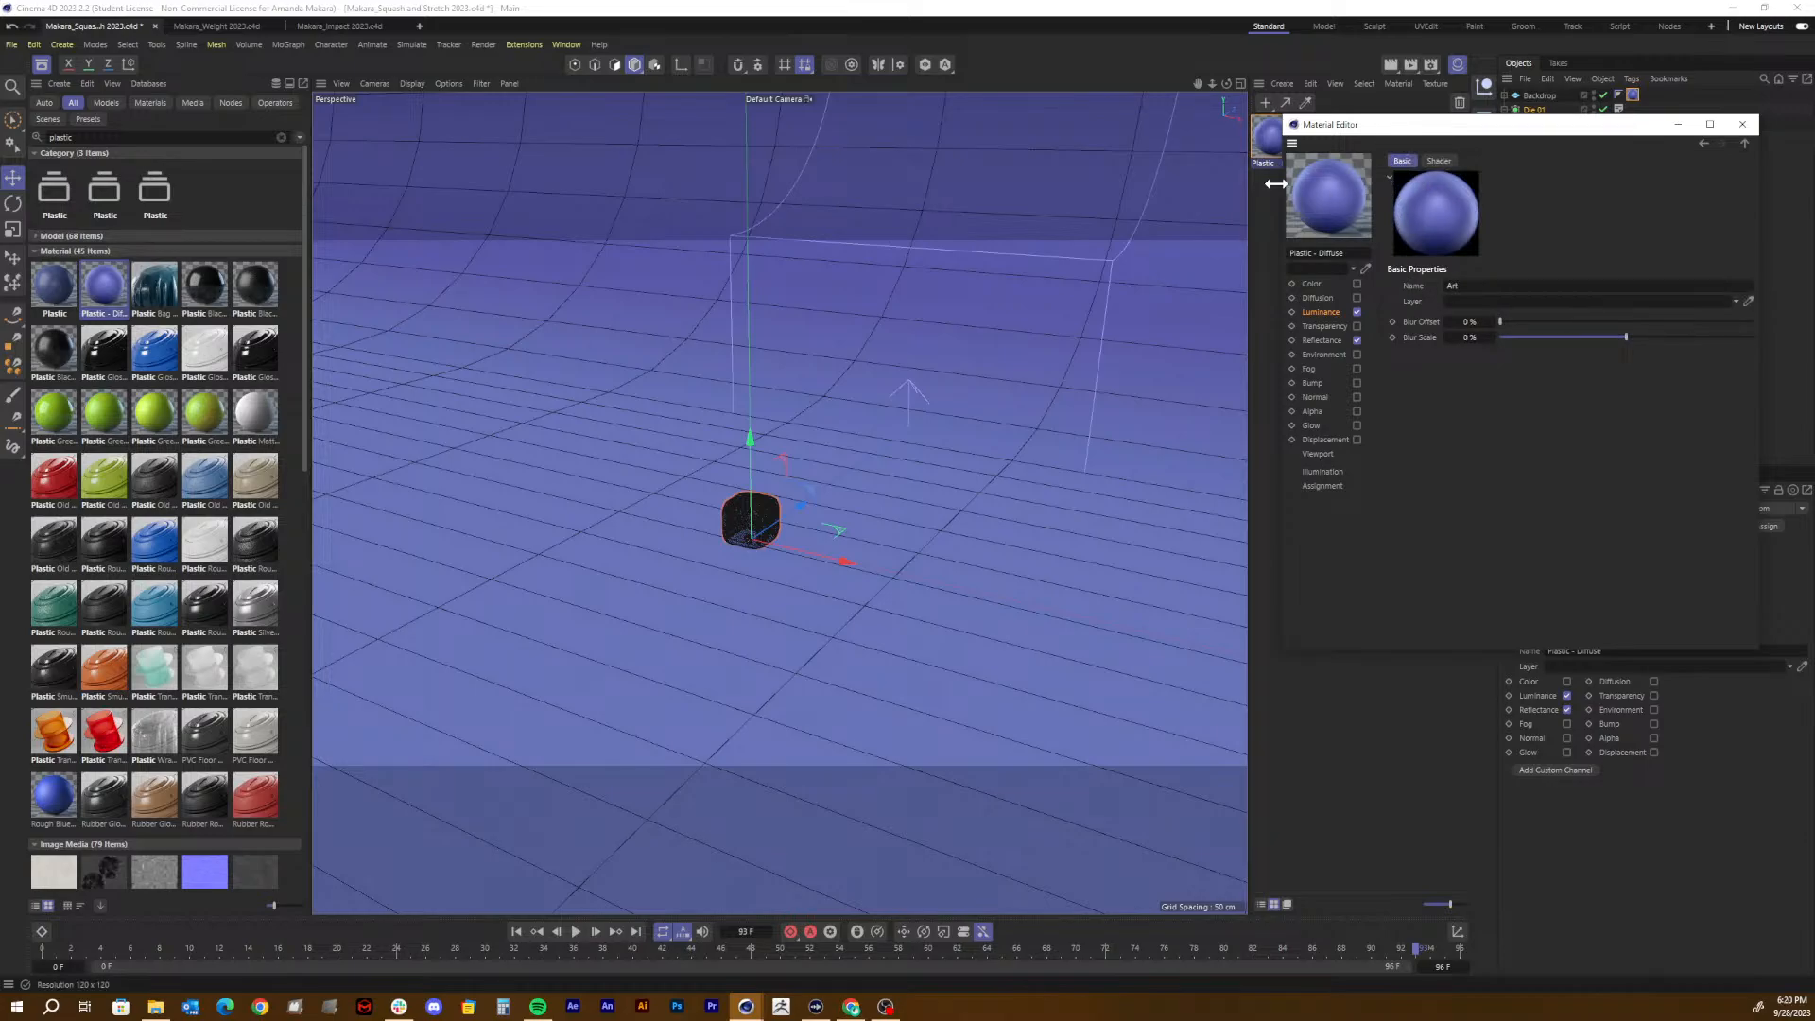
pyautogui.click(1705, 142)
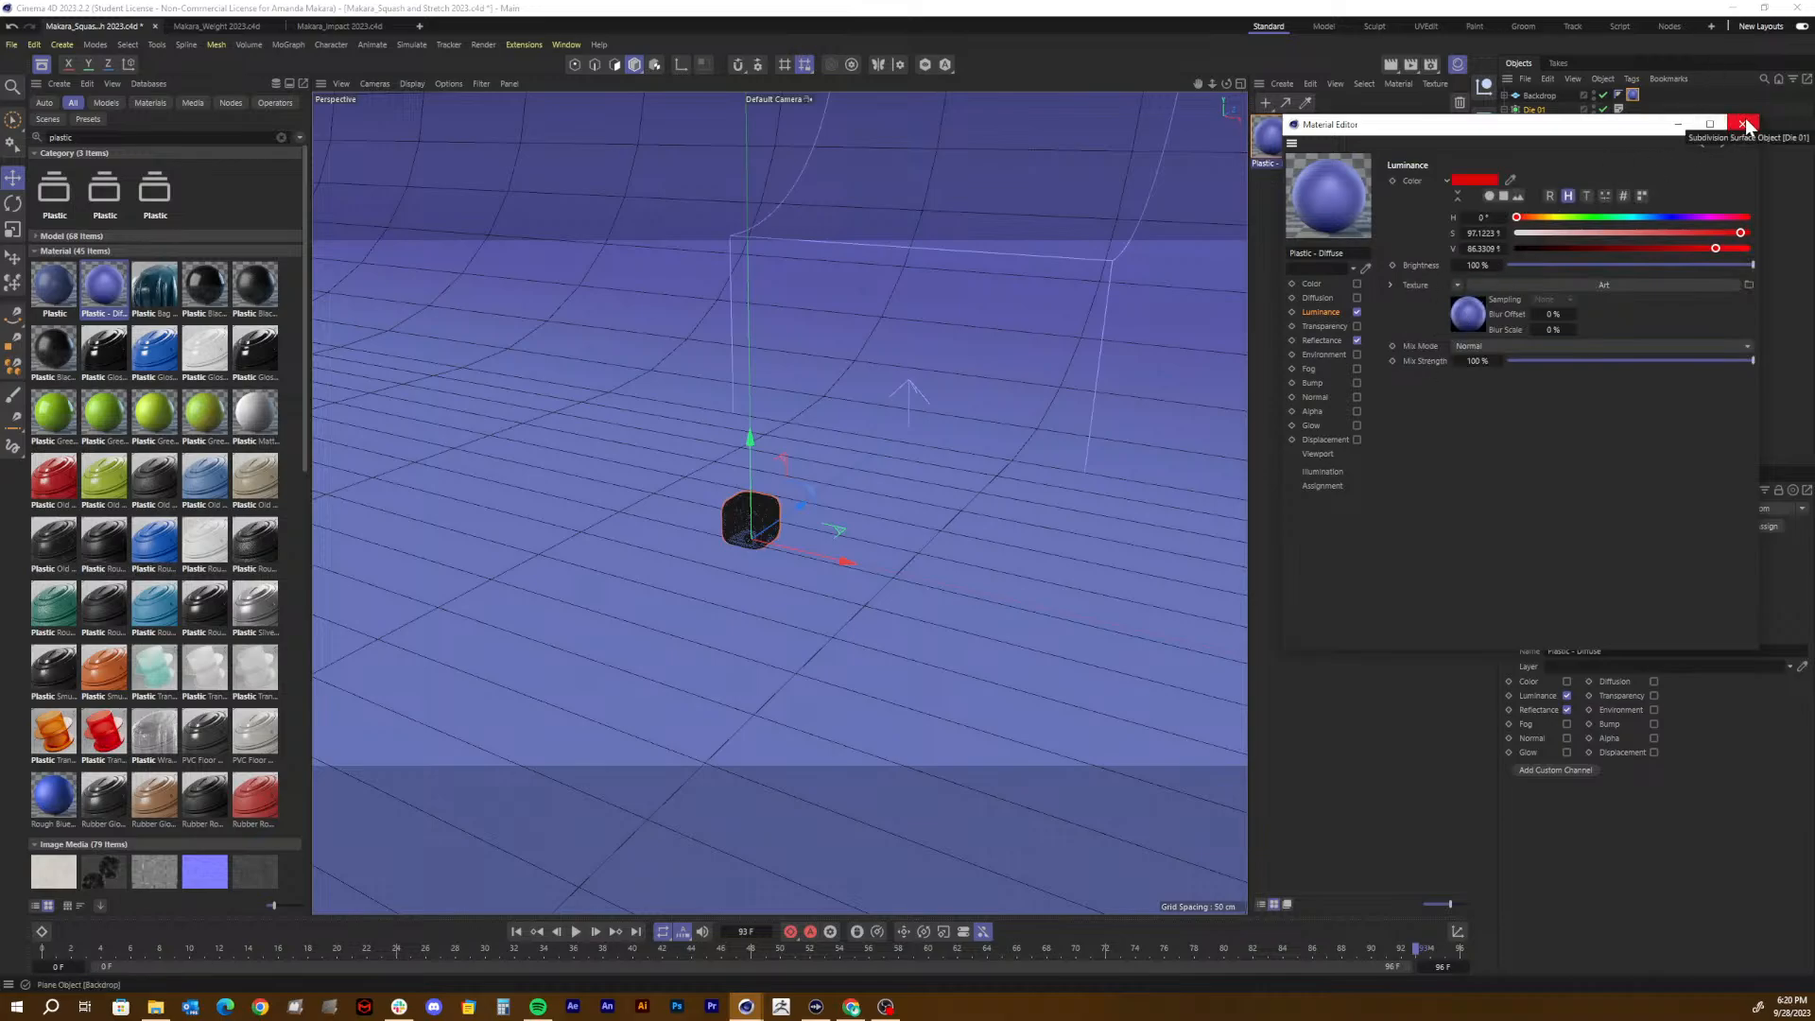
pyautogui.click(1324, 339)
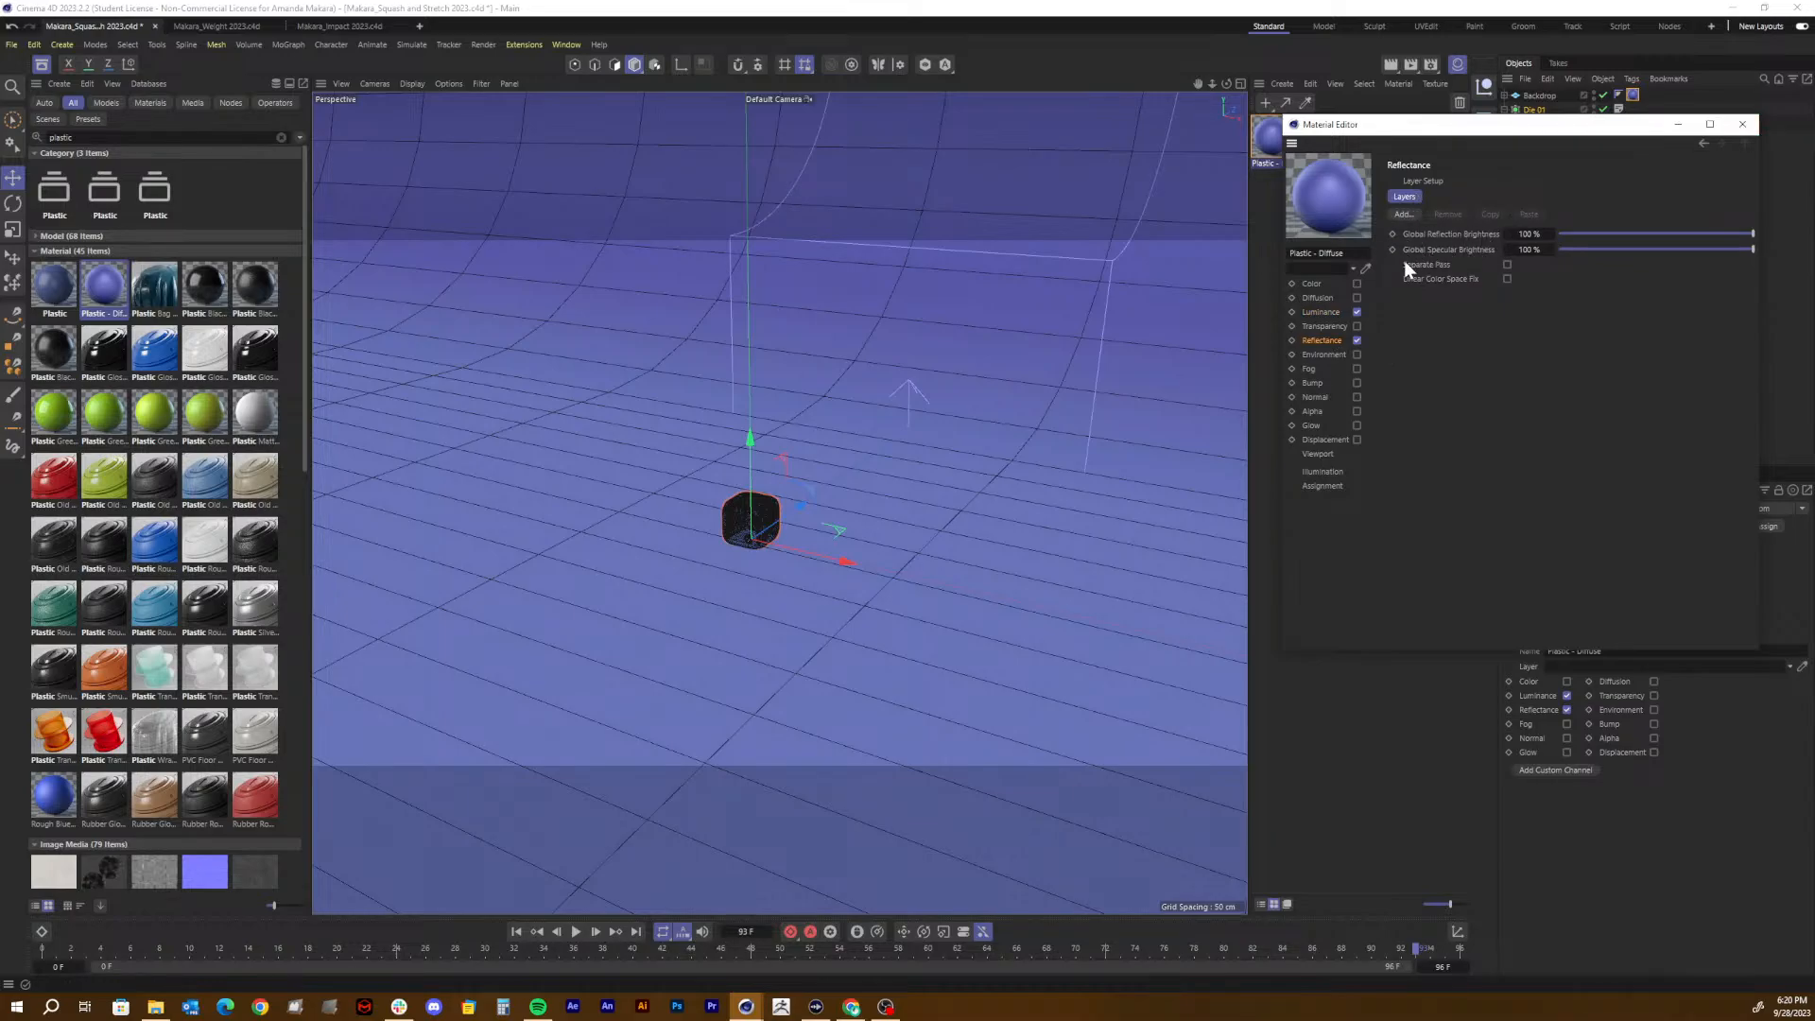
pyautogui.click(1323, 311)
pyautogui.click(1743, 124)
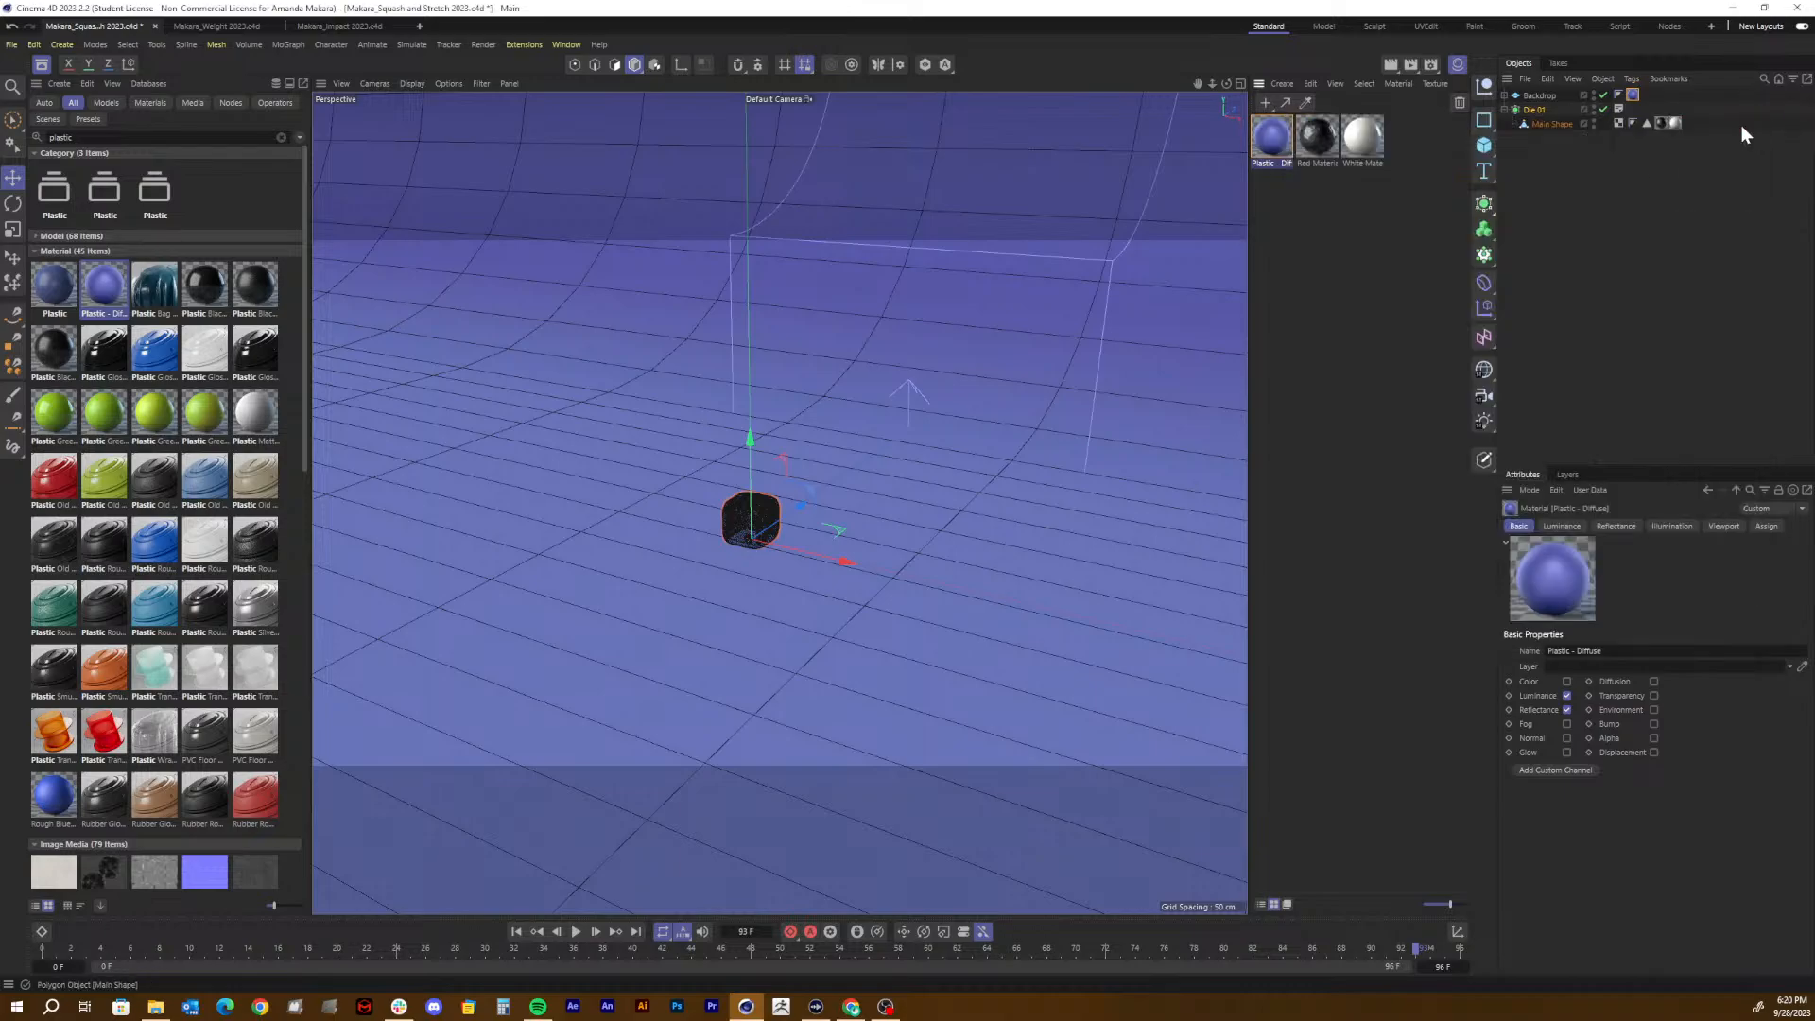
# Step: Delete the Plastic - Diffuse material and its leftover material tag on the Backdrop object
pyautogui.click(1329, 204)
pyautogui.click(1273, 140)
pyautogui.press('Delete')
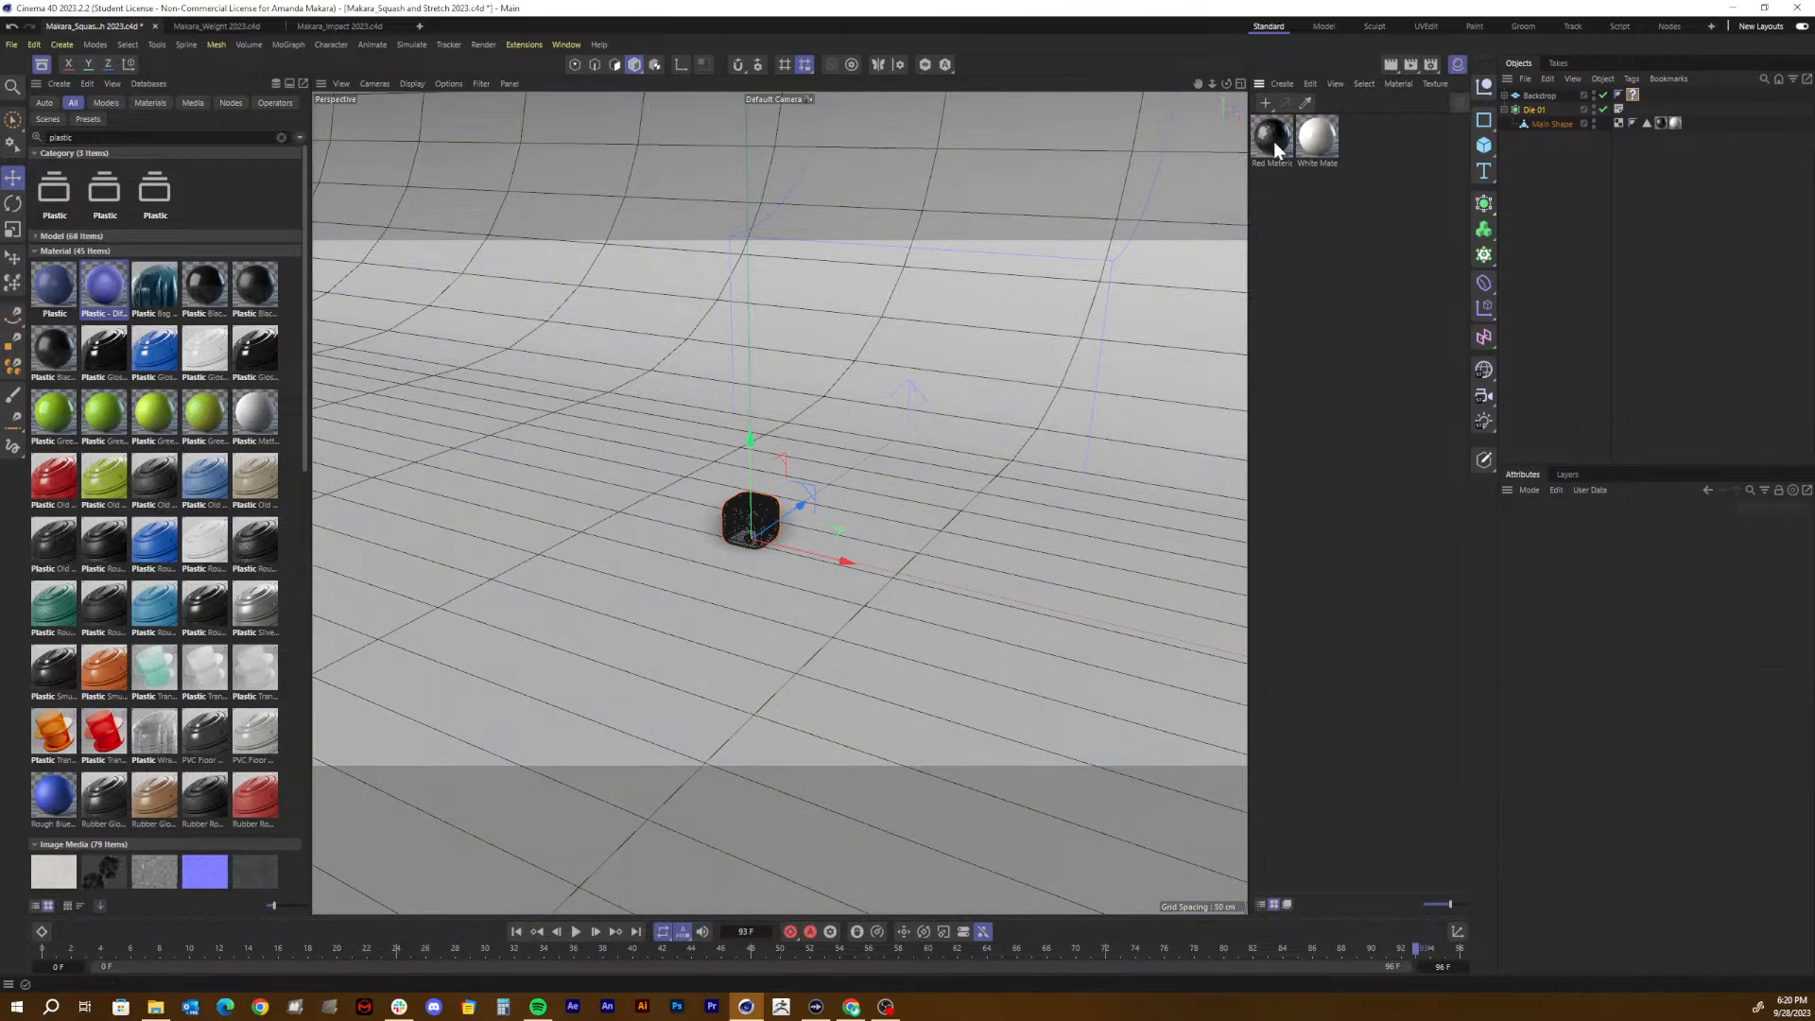
pyautogui.click(1633, 96)
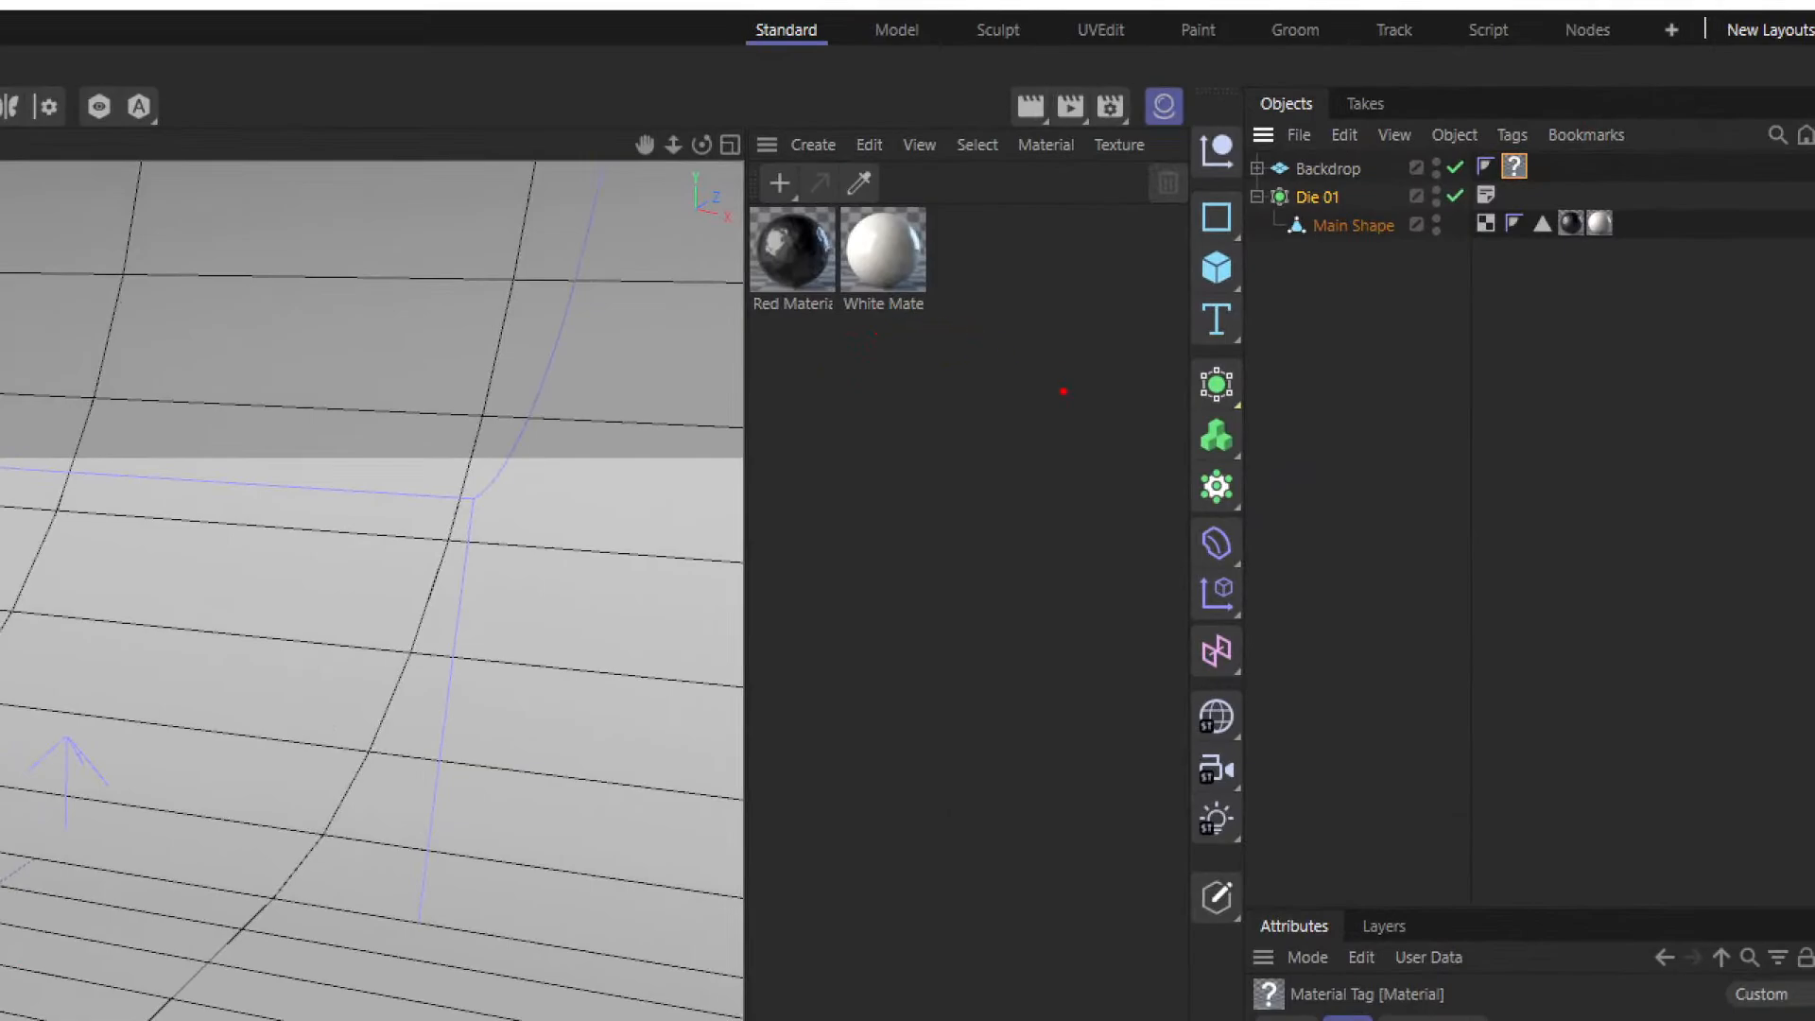
pyautogui.moveTo(1063, 390)
pyautogui.mouseDown()
pyautogui.moveTo(1094, 365)
pyautogui.moveTo(721, 142)
pyautogui.moveTo(838, 307)
pyautogui.moveTo(1155, 246)
pyautogui.mouseUp()
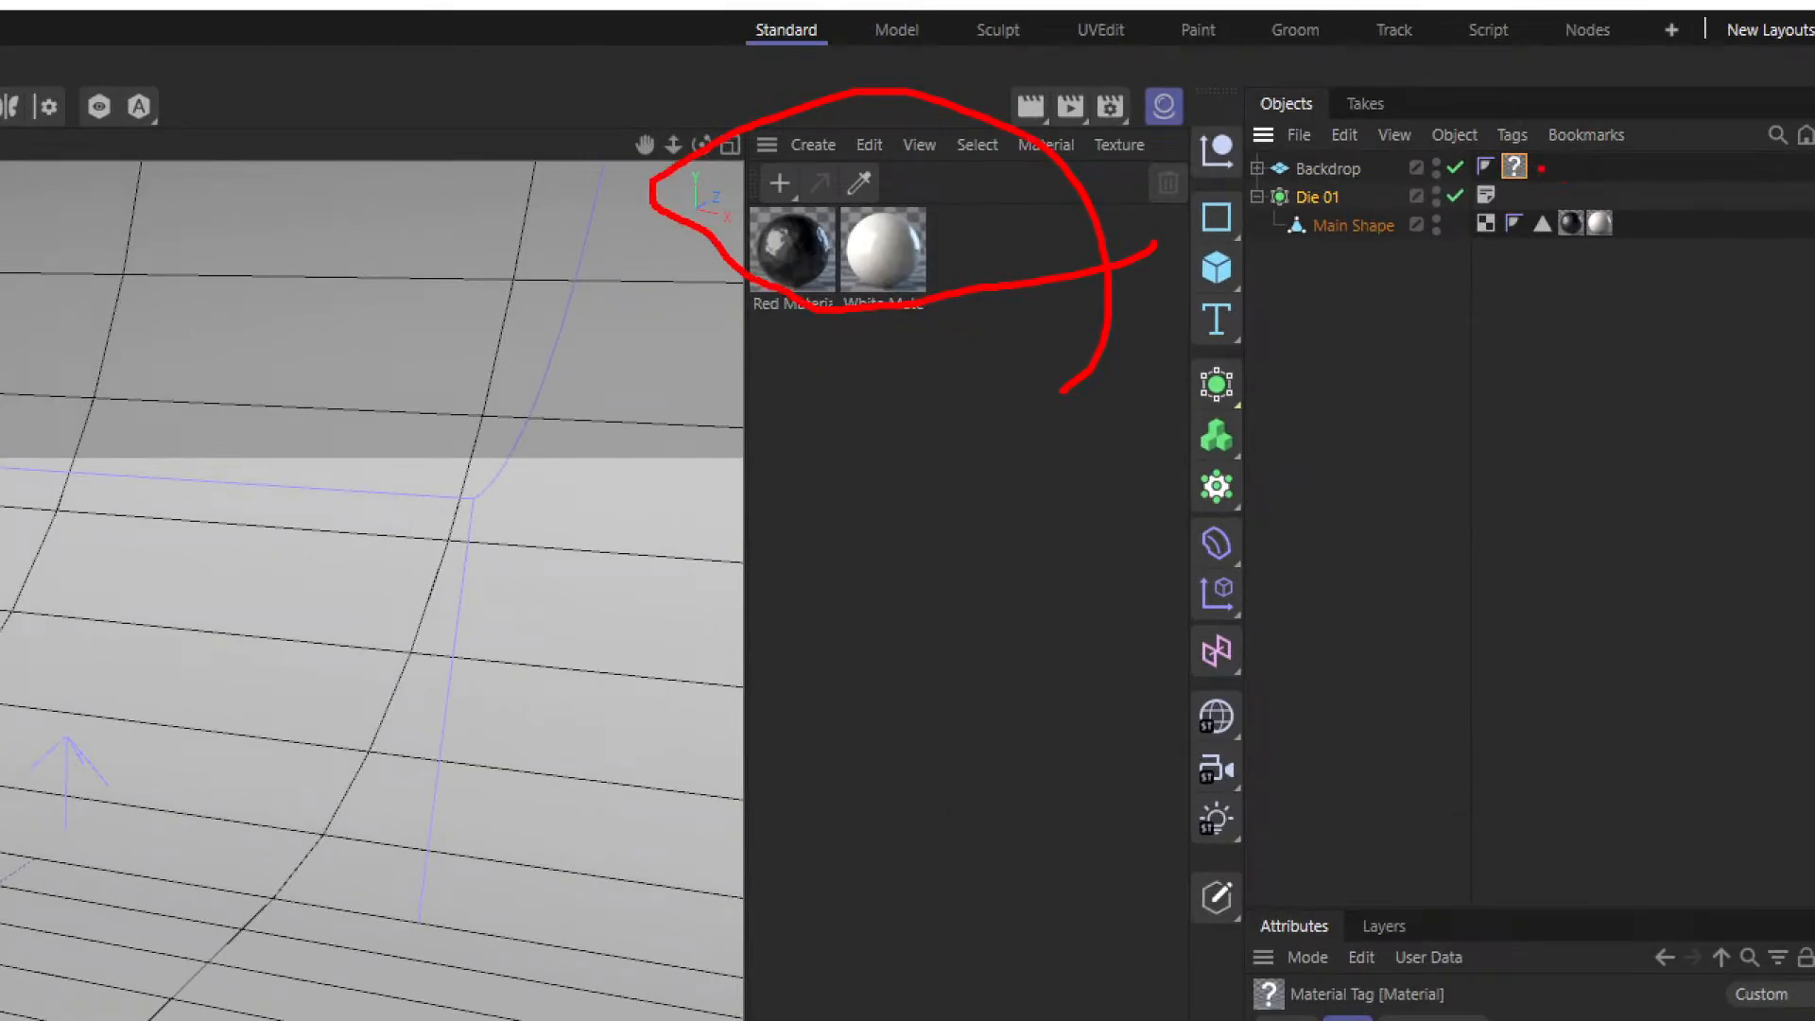
pyautogui.moveTo(1541, 166)
pyautogui.mouseDown()
pyautogui.moveTo(1515, 130)
pyautogui.moveTo(1454, 194)
pyautogui.moveTo(1568, 175)
pyautogui.moveTo(1547, 162)
pyautogui.mouseUp()
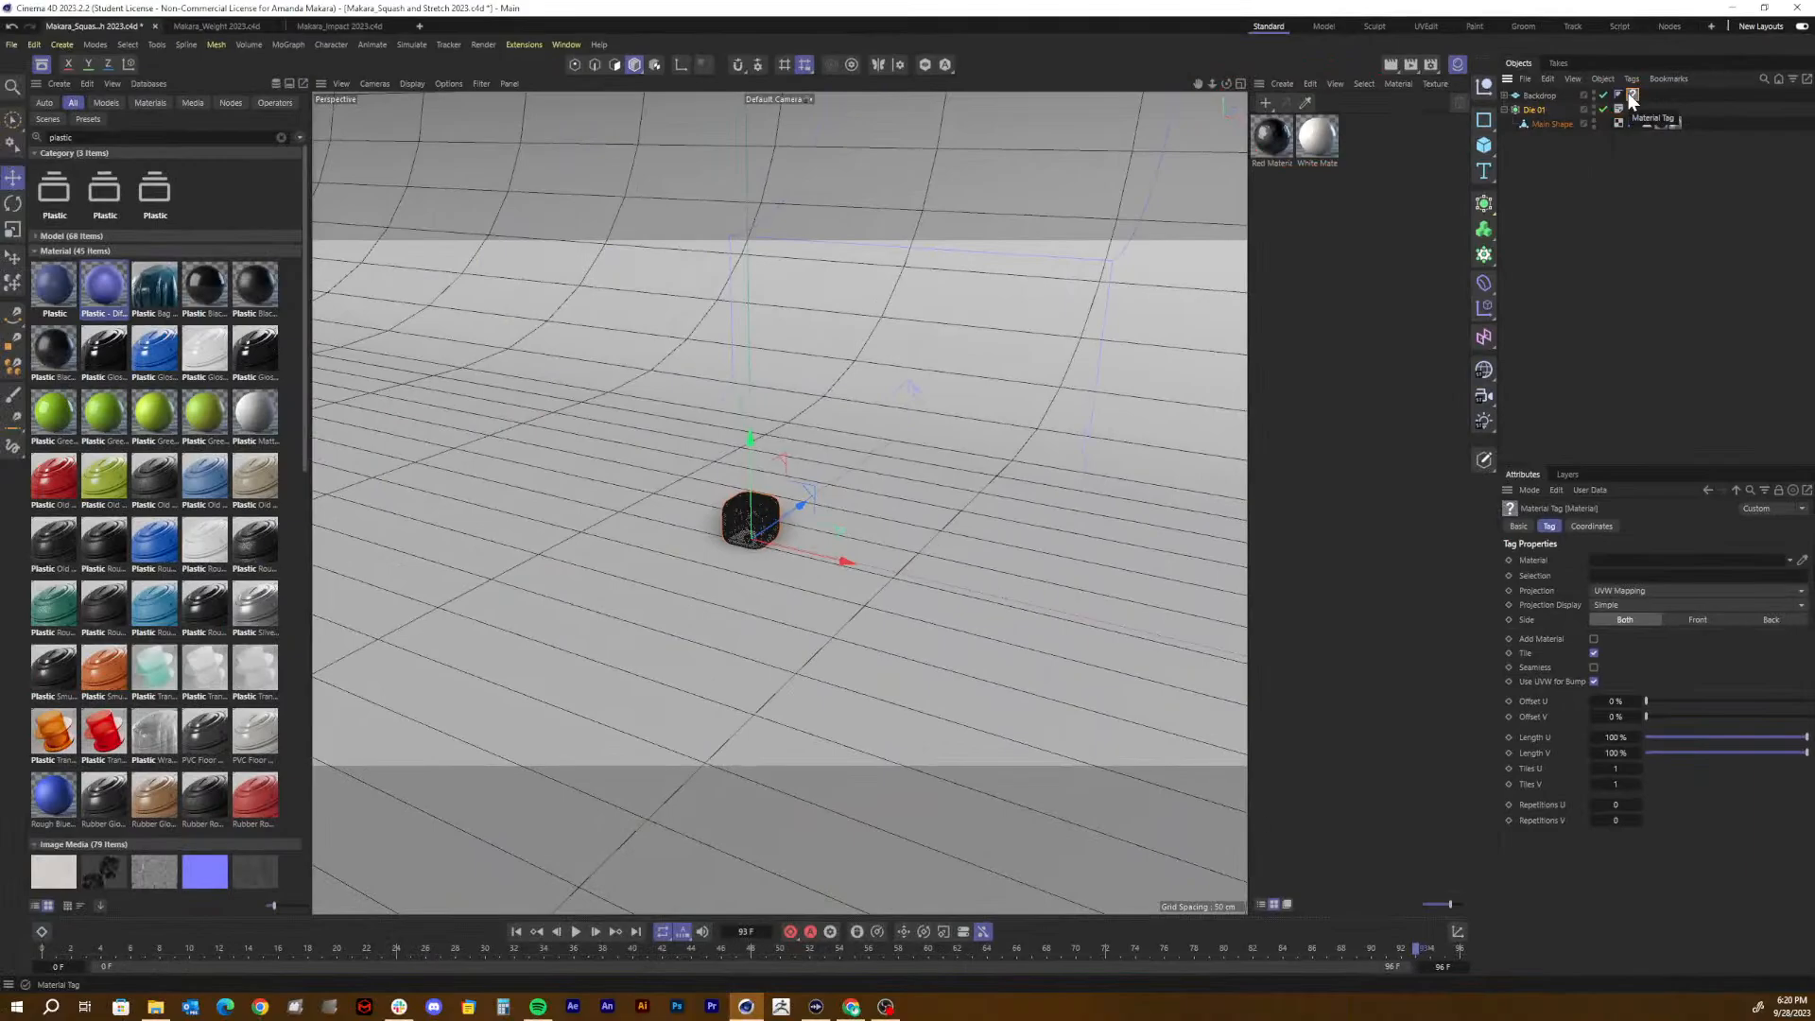
pyautogui.press('Delete')
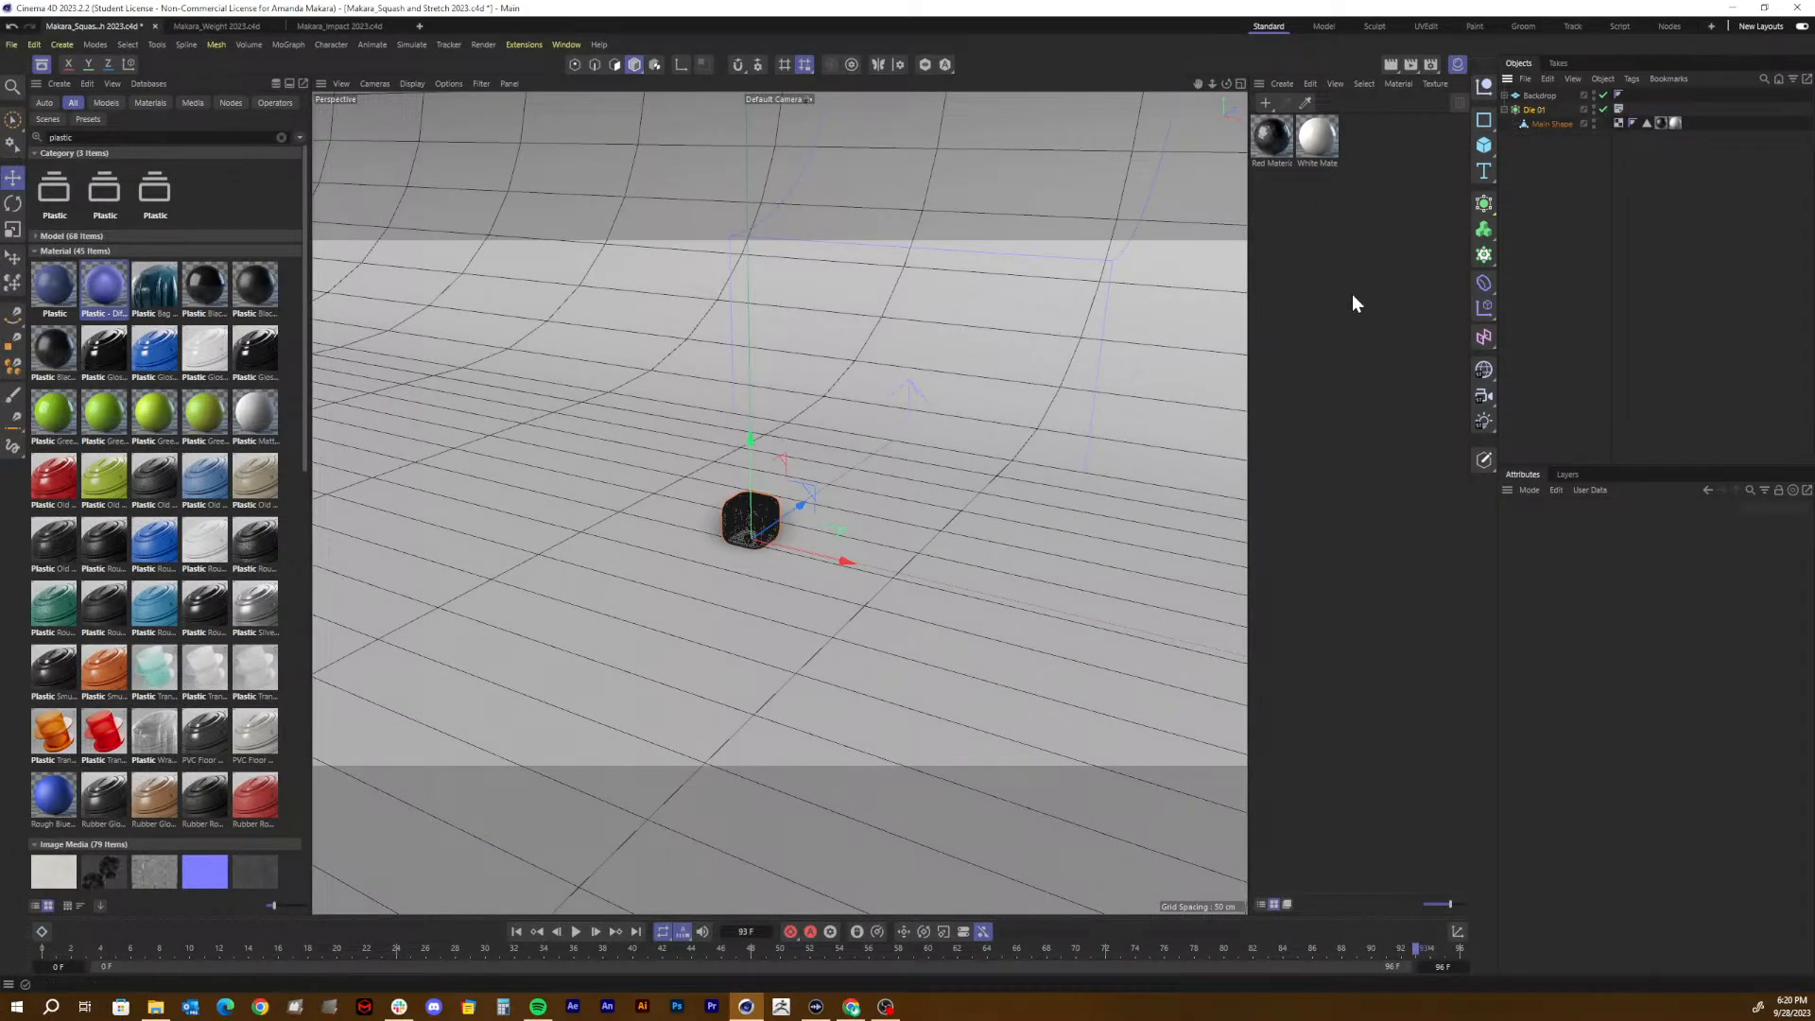
# Step: Create a new default material and enable its Luminance channel with a blue color of H 234°, S 74%, V 68%
pyautogui.click(1265, 103)
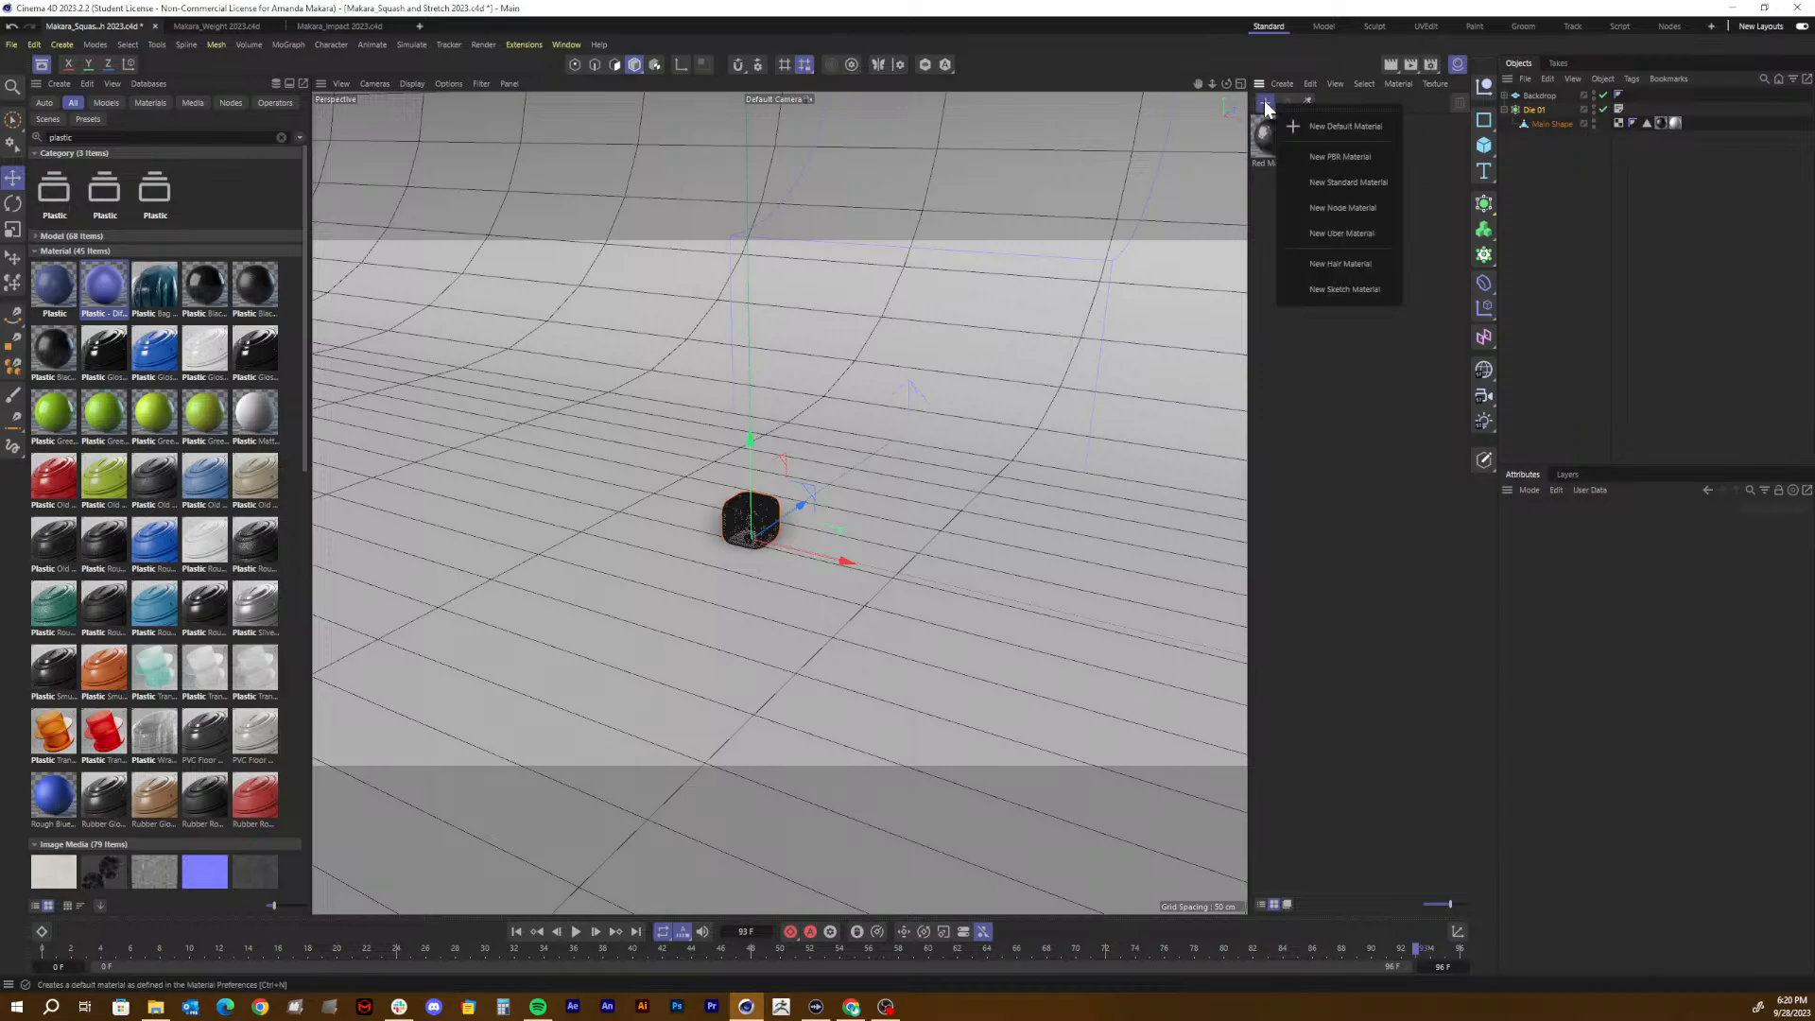
pyautogui.click(1327, 127)
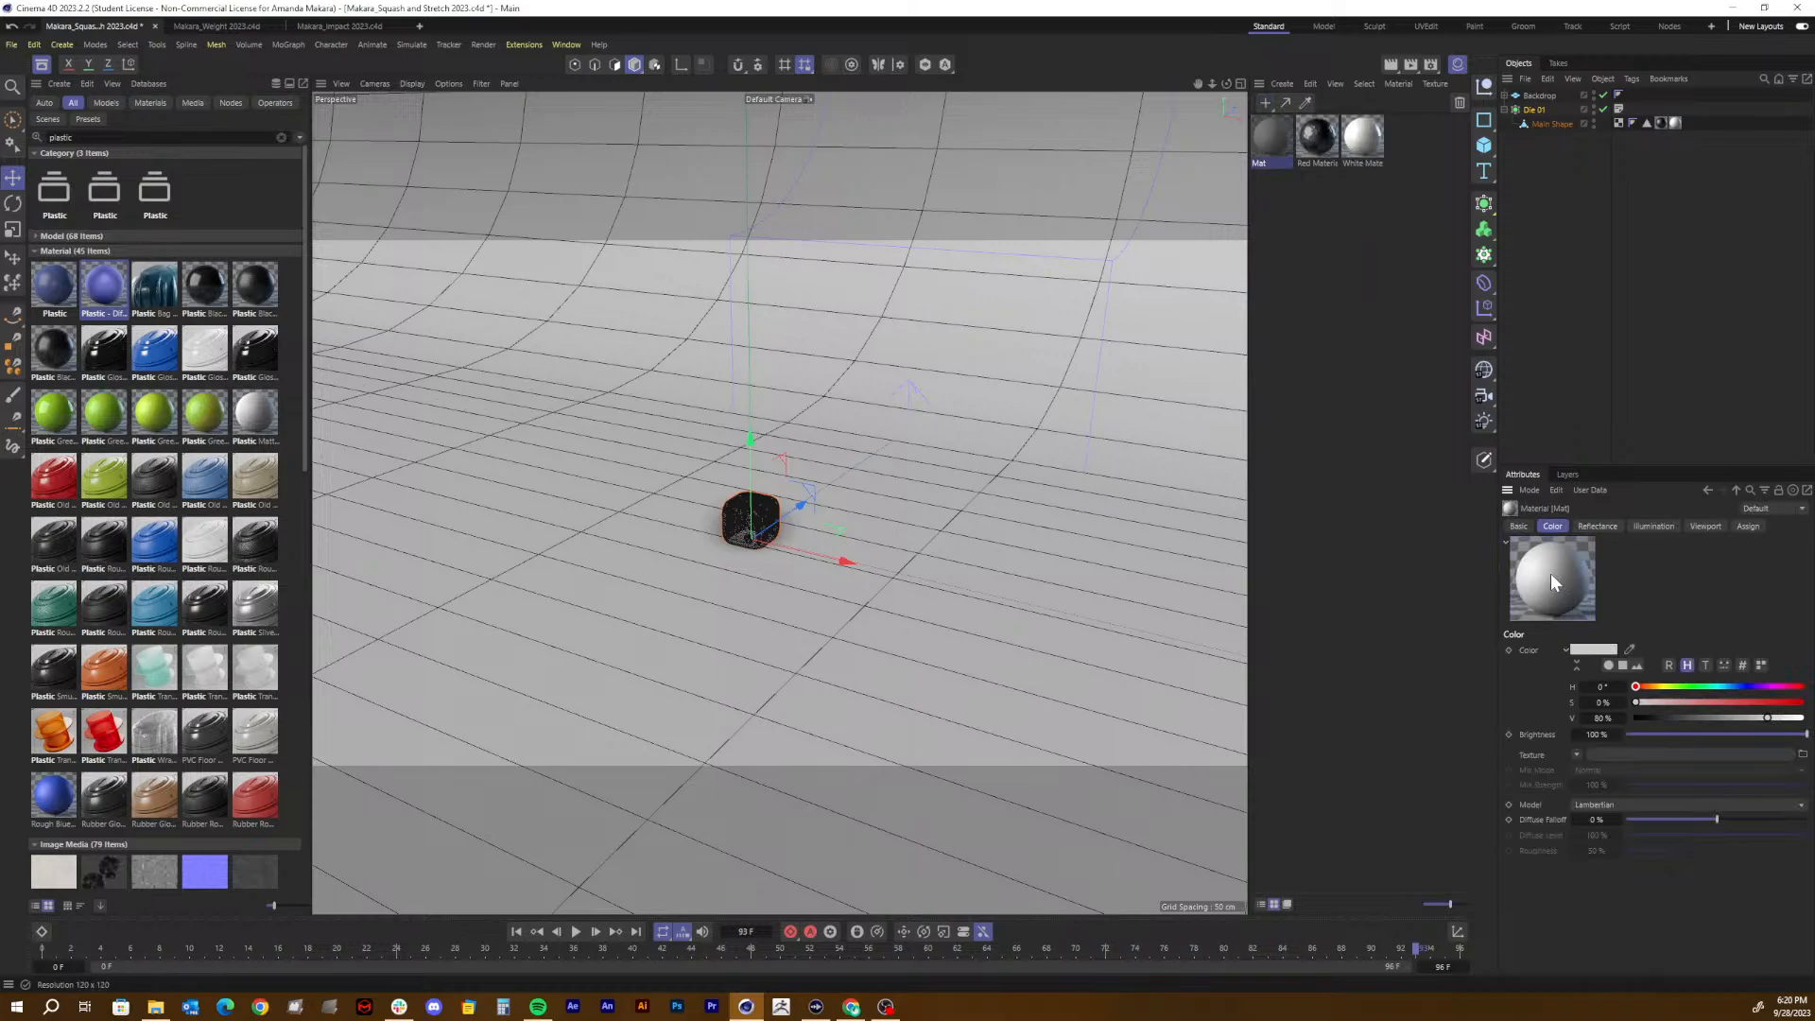
pyautogui.doubleClick(1268, 140)
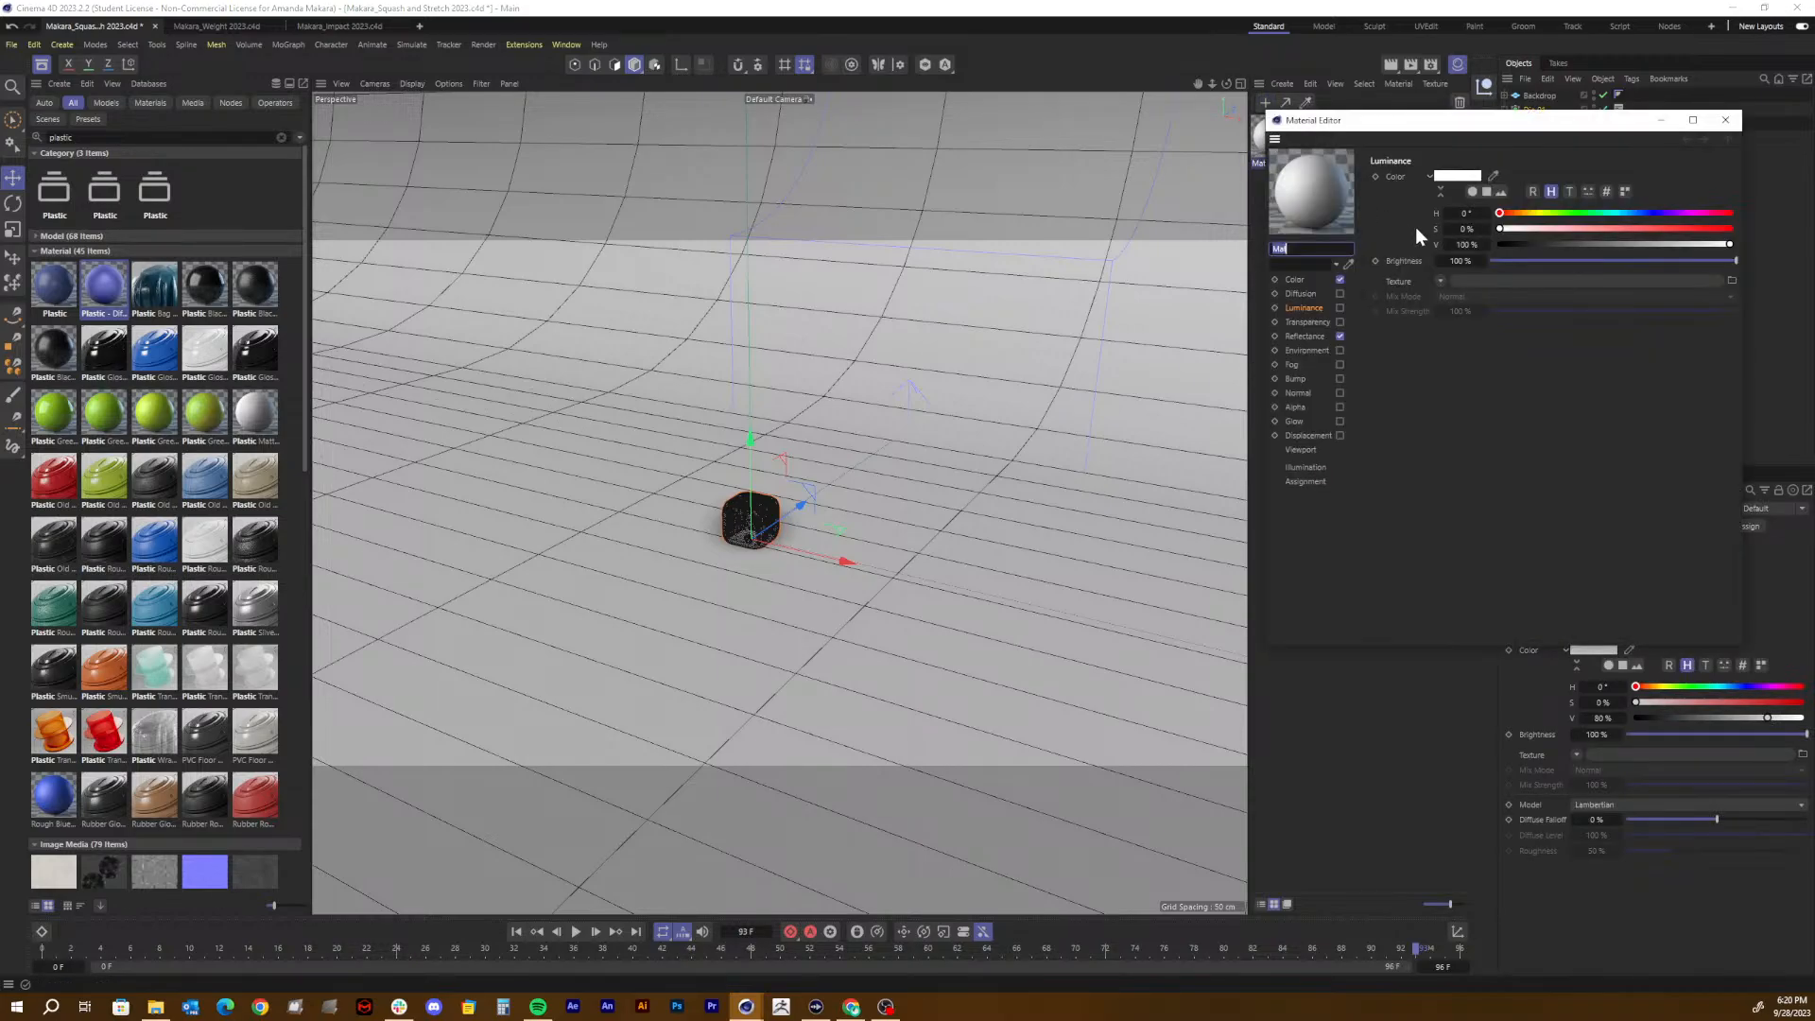
pyautogui.click(1338, 307)
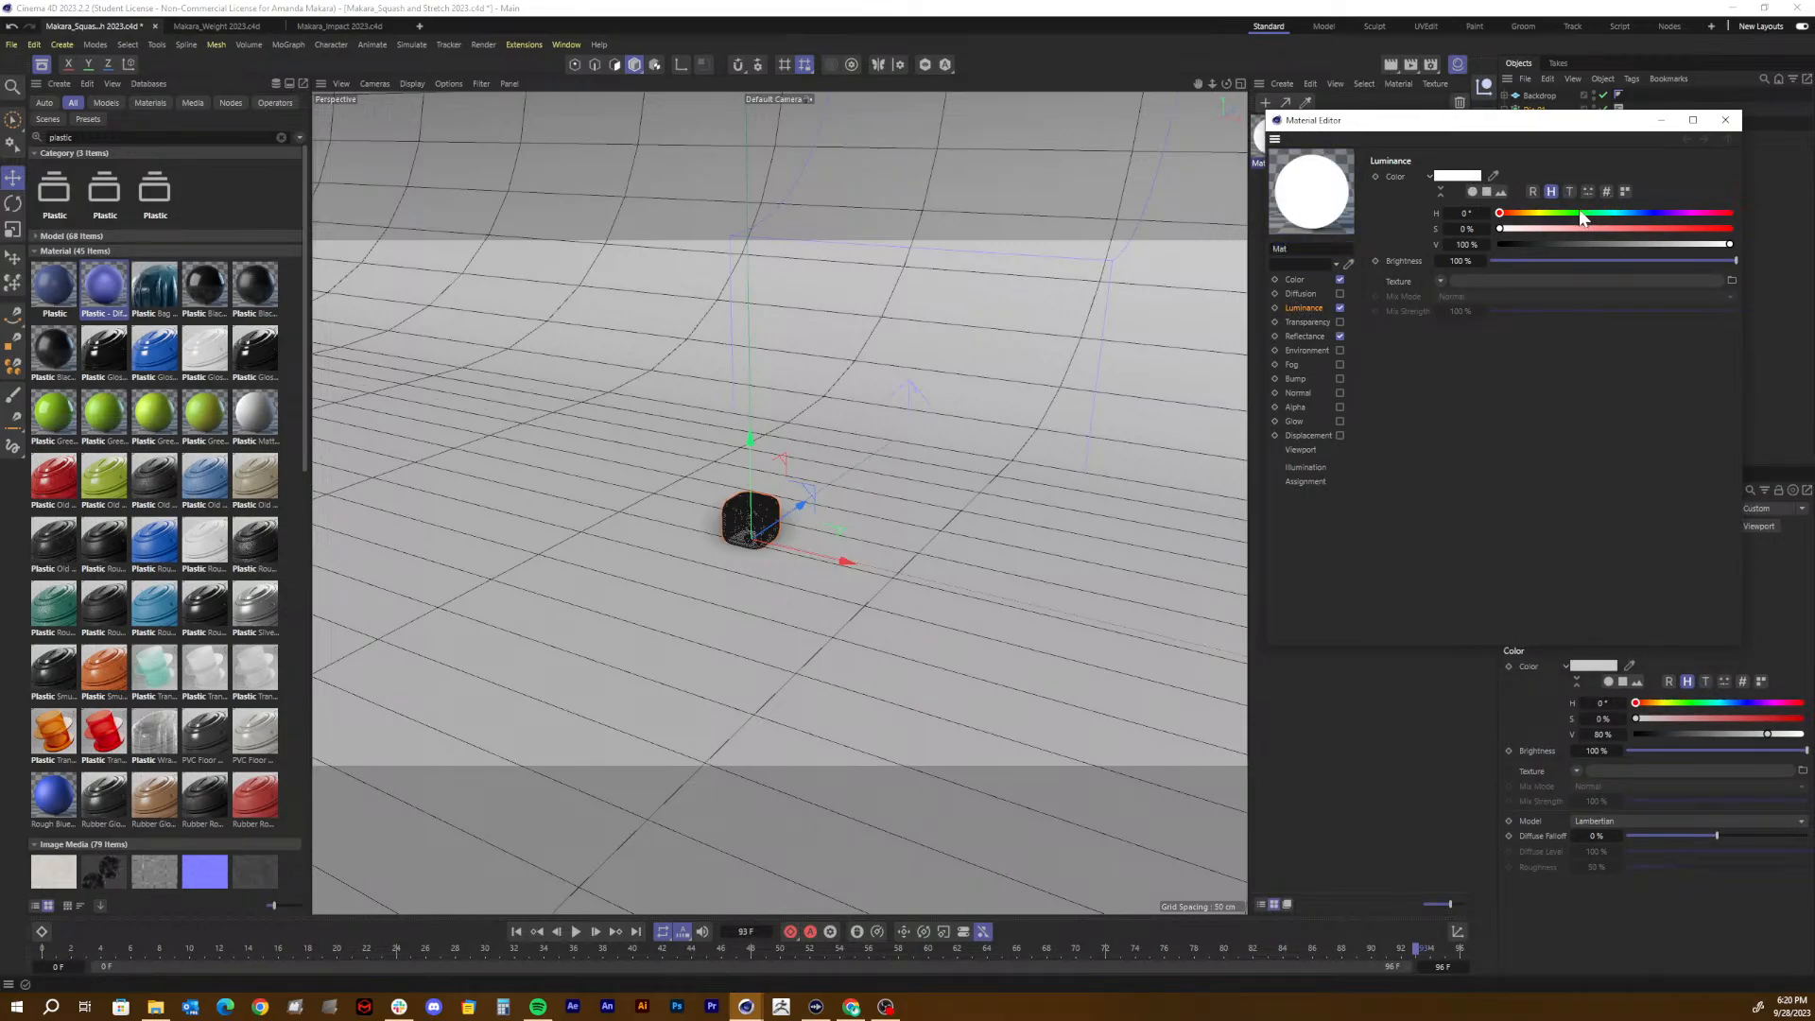
pyautogui.moveTo(1582, 214); pyautogui.dragTo(1670, 227)
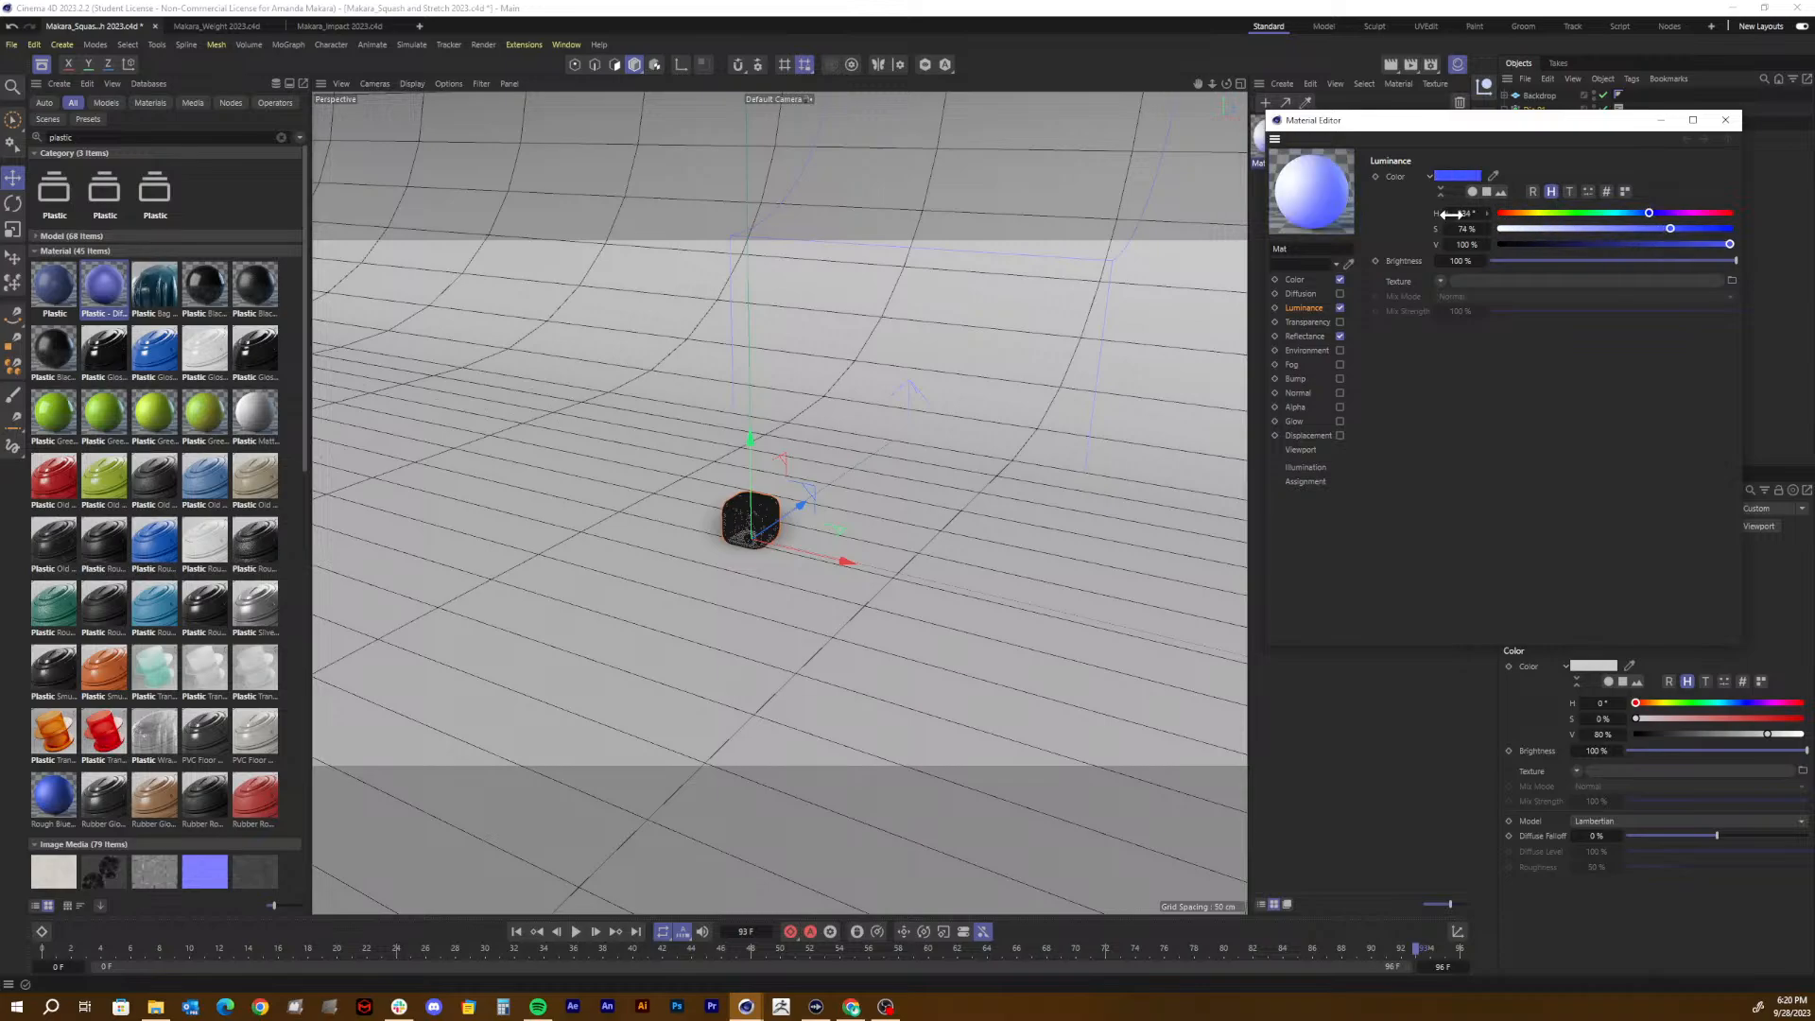
pyautogui.moveTo(1649, 243); pyautogui.dragTo(1655, 244)
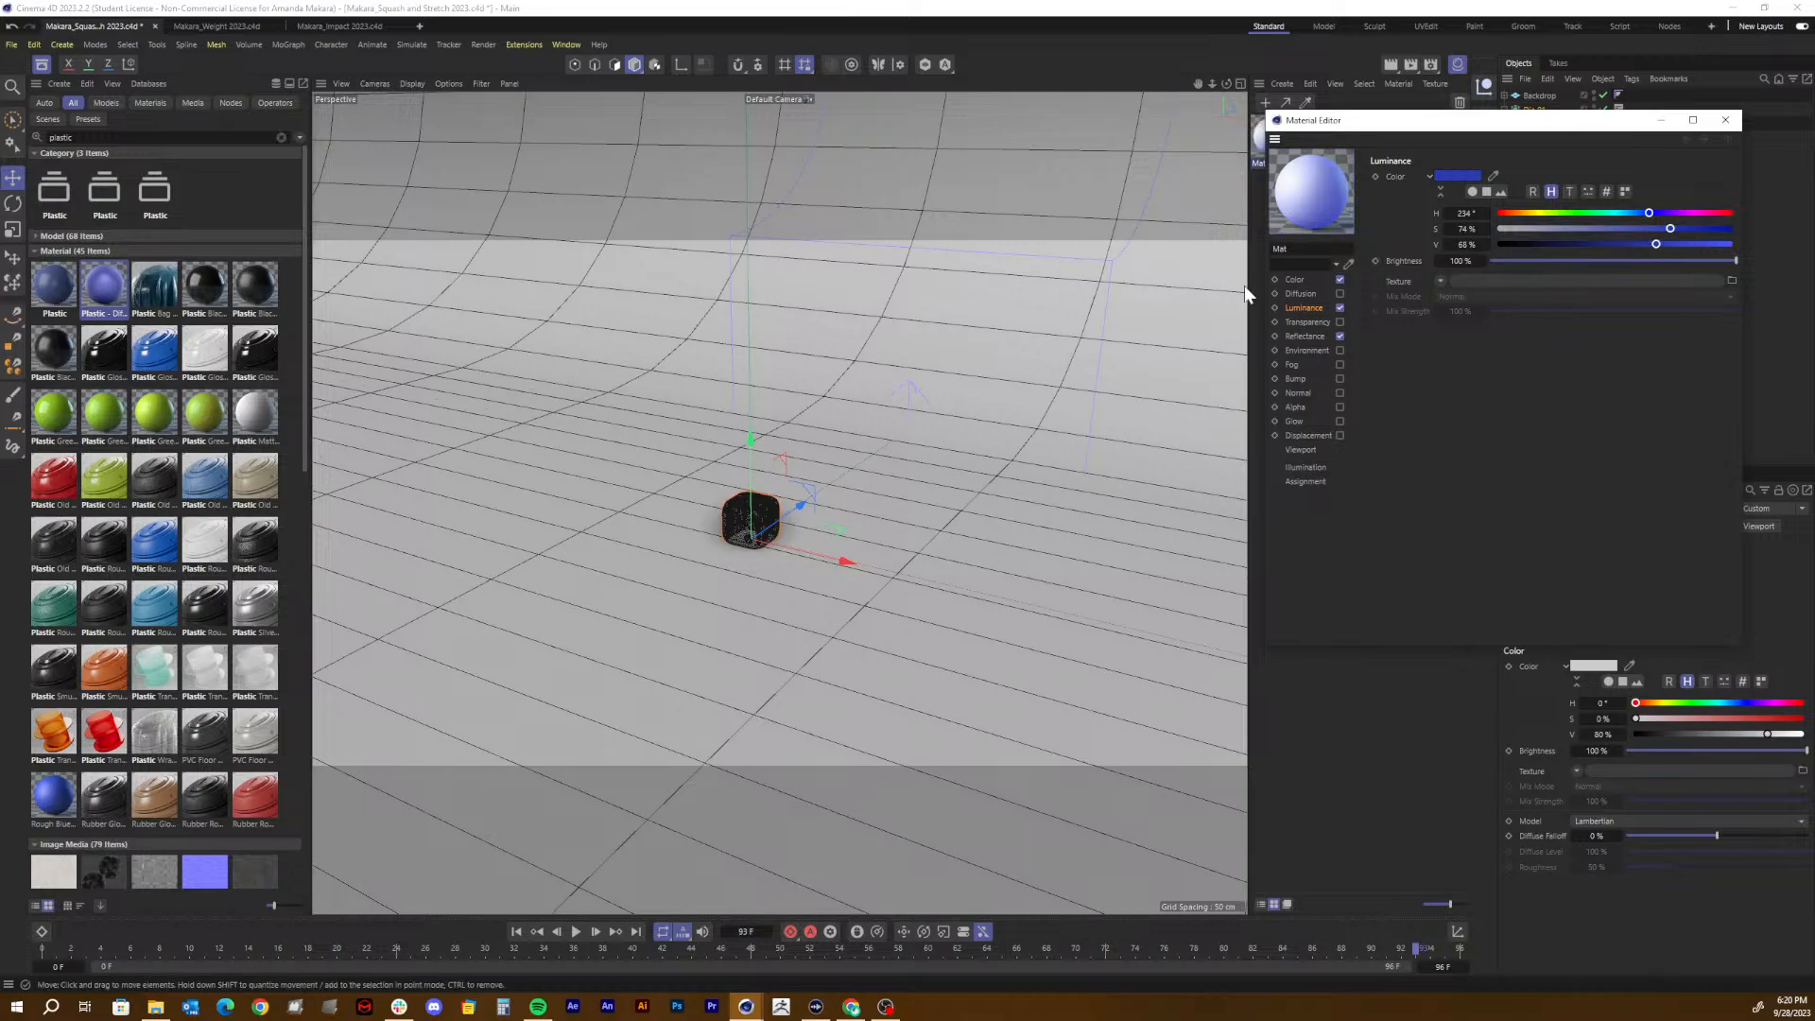
# Step: Compare the new material with its Color channel off and on, and try a Diffuse Falloff of 77%
pyautogui.click(1319, 280)
pyautogui.click(1340, 280)
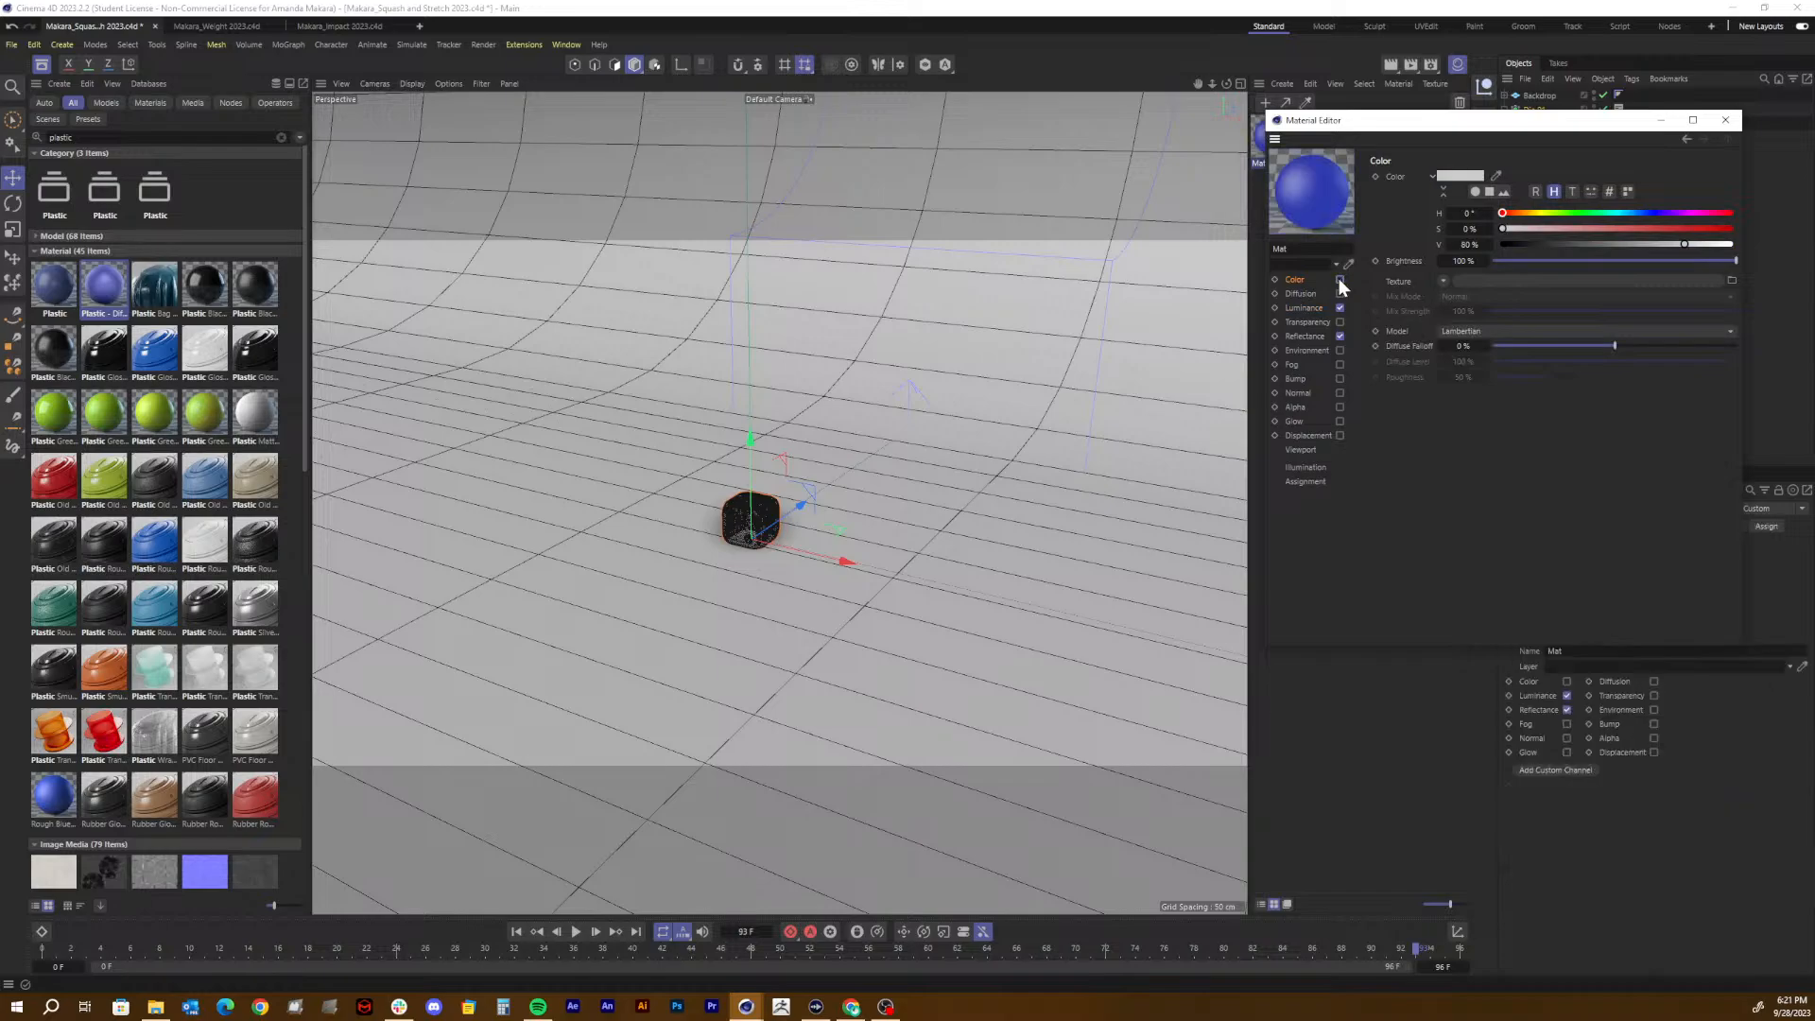
pyautogui.click(1339, 280)
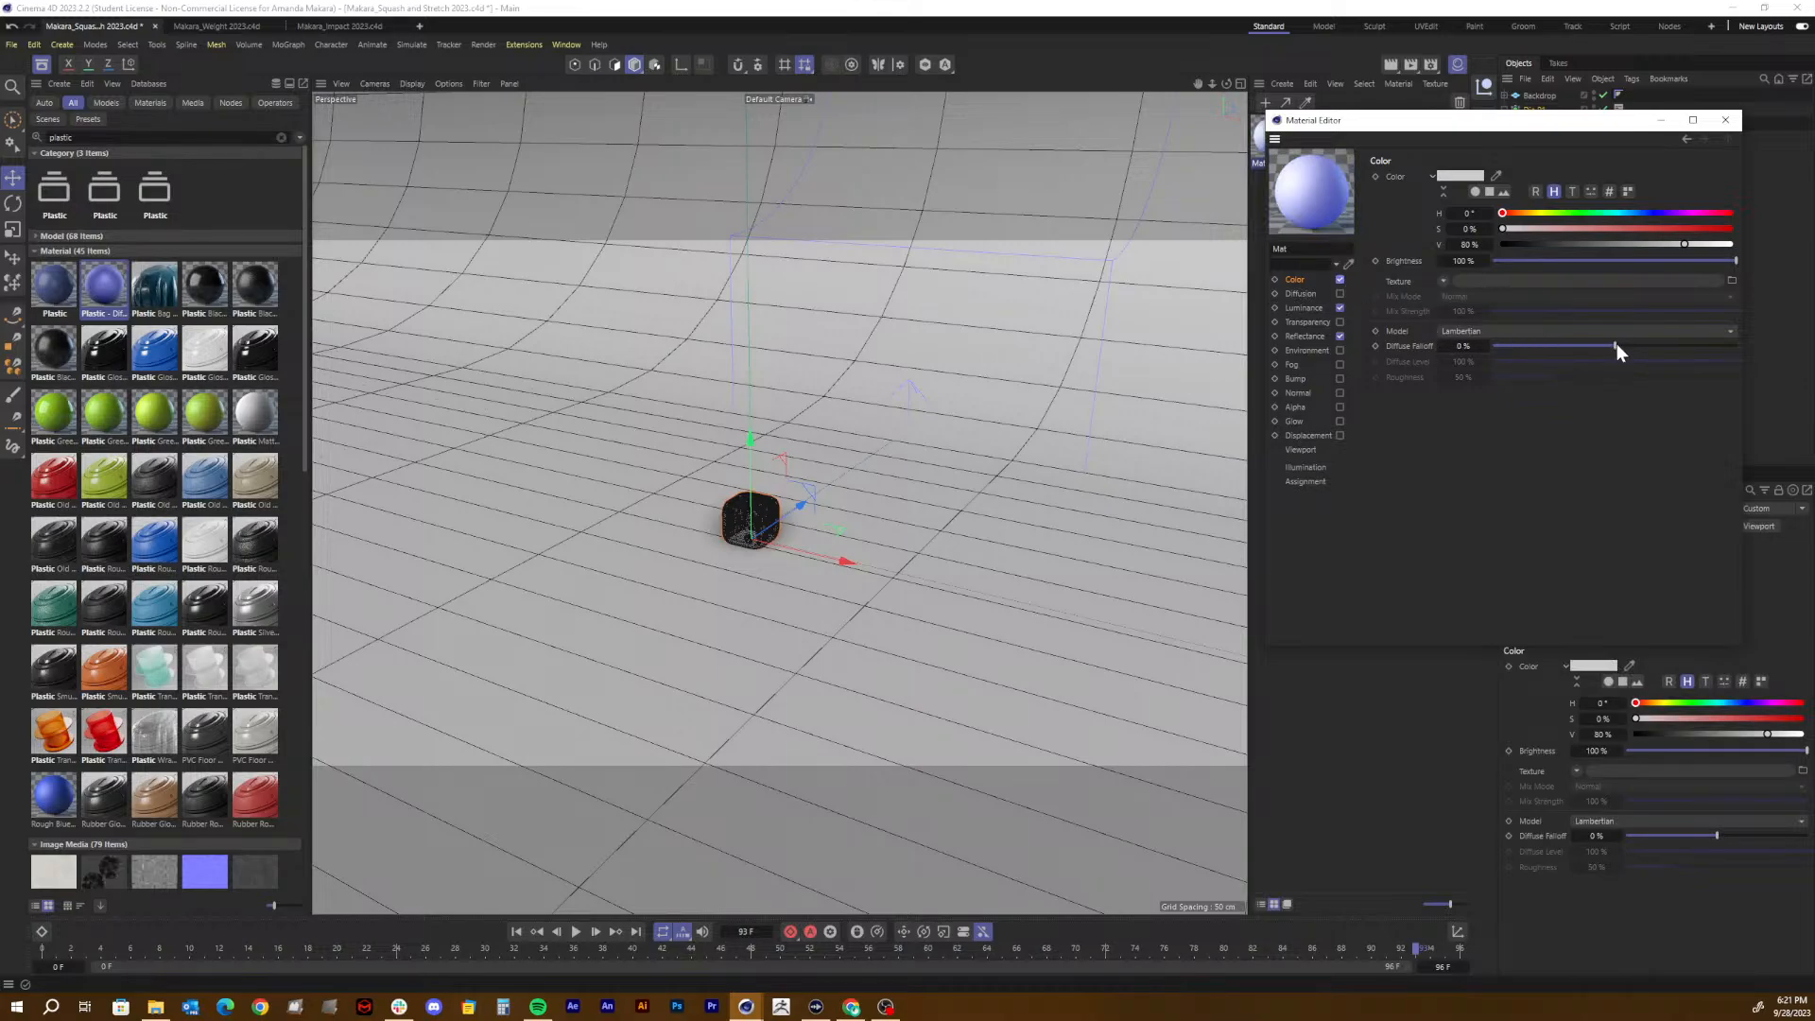
pyautogui.moveTo(1617, 343); pyautogui.dragTo(1709, 343)
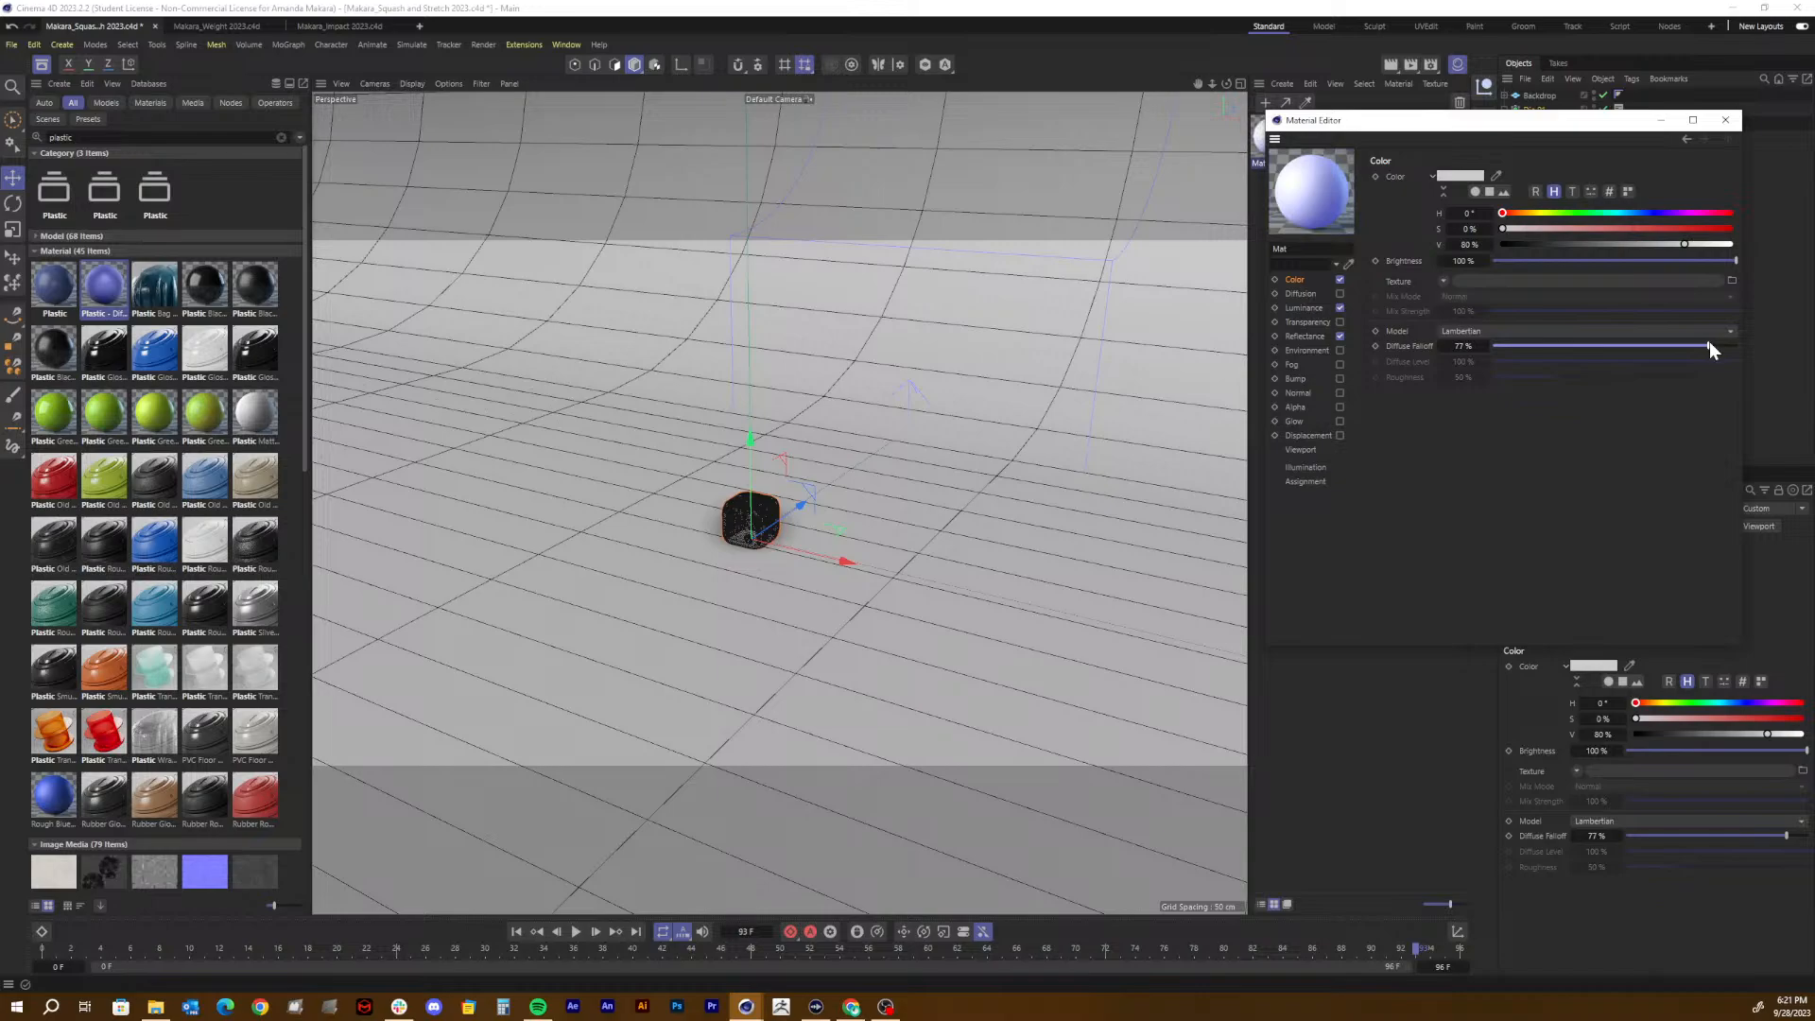
pyautogui.hotkey('ctrl', 'a')
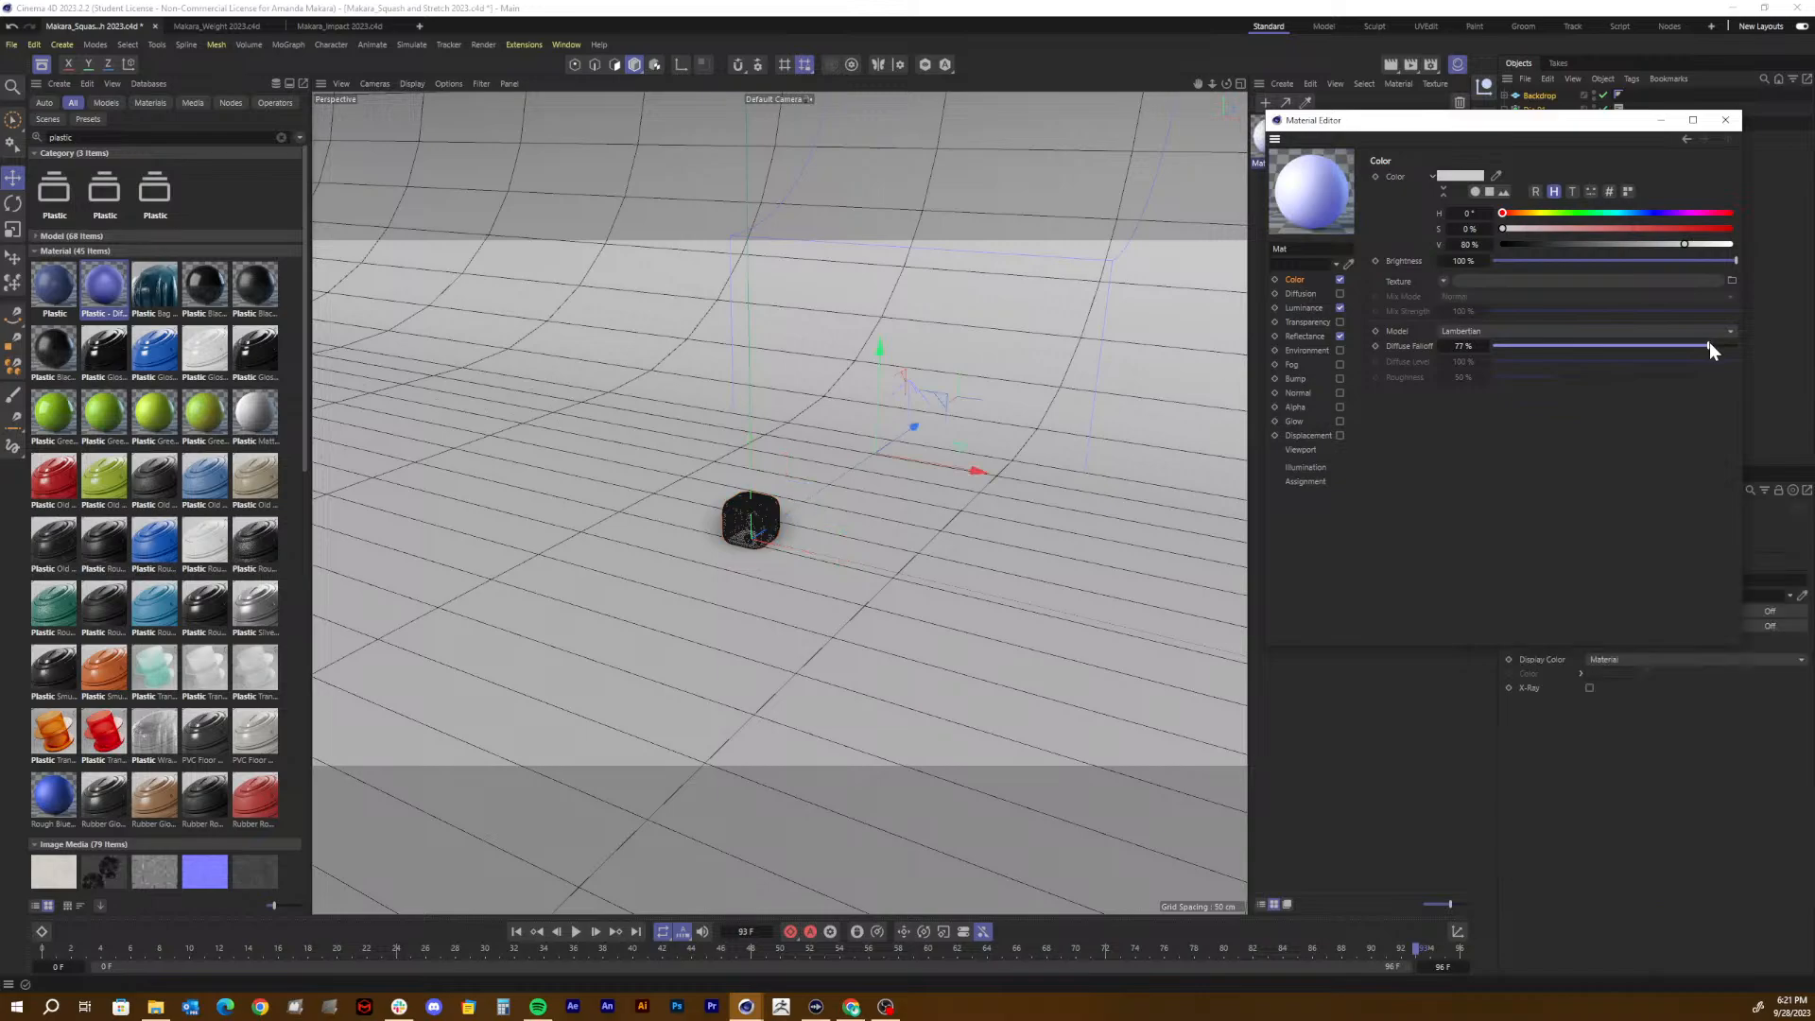
pyautogui.hotkey('ctrl', 'z')
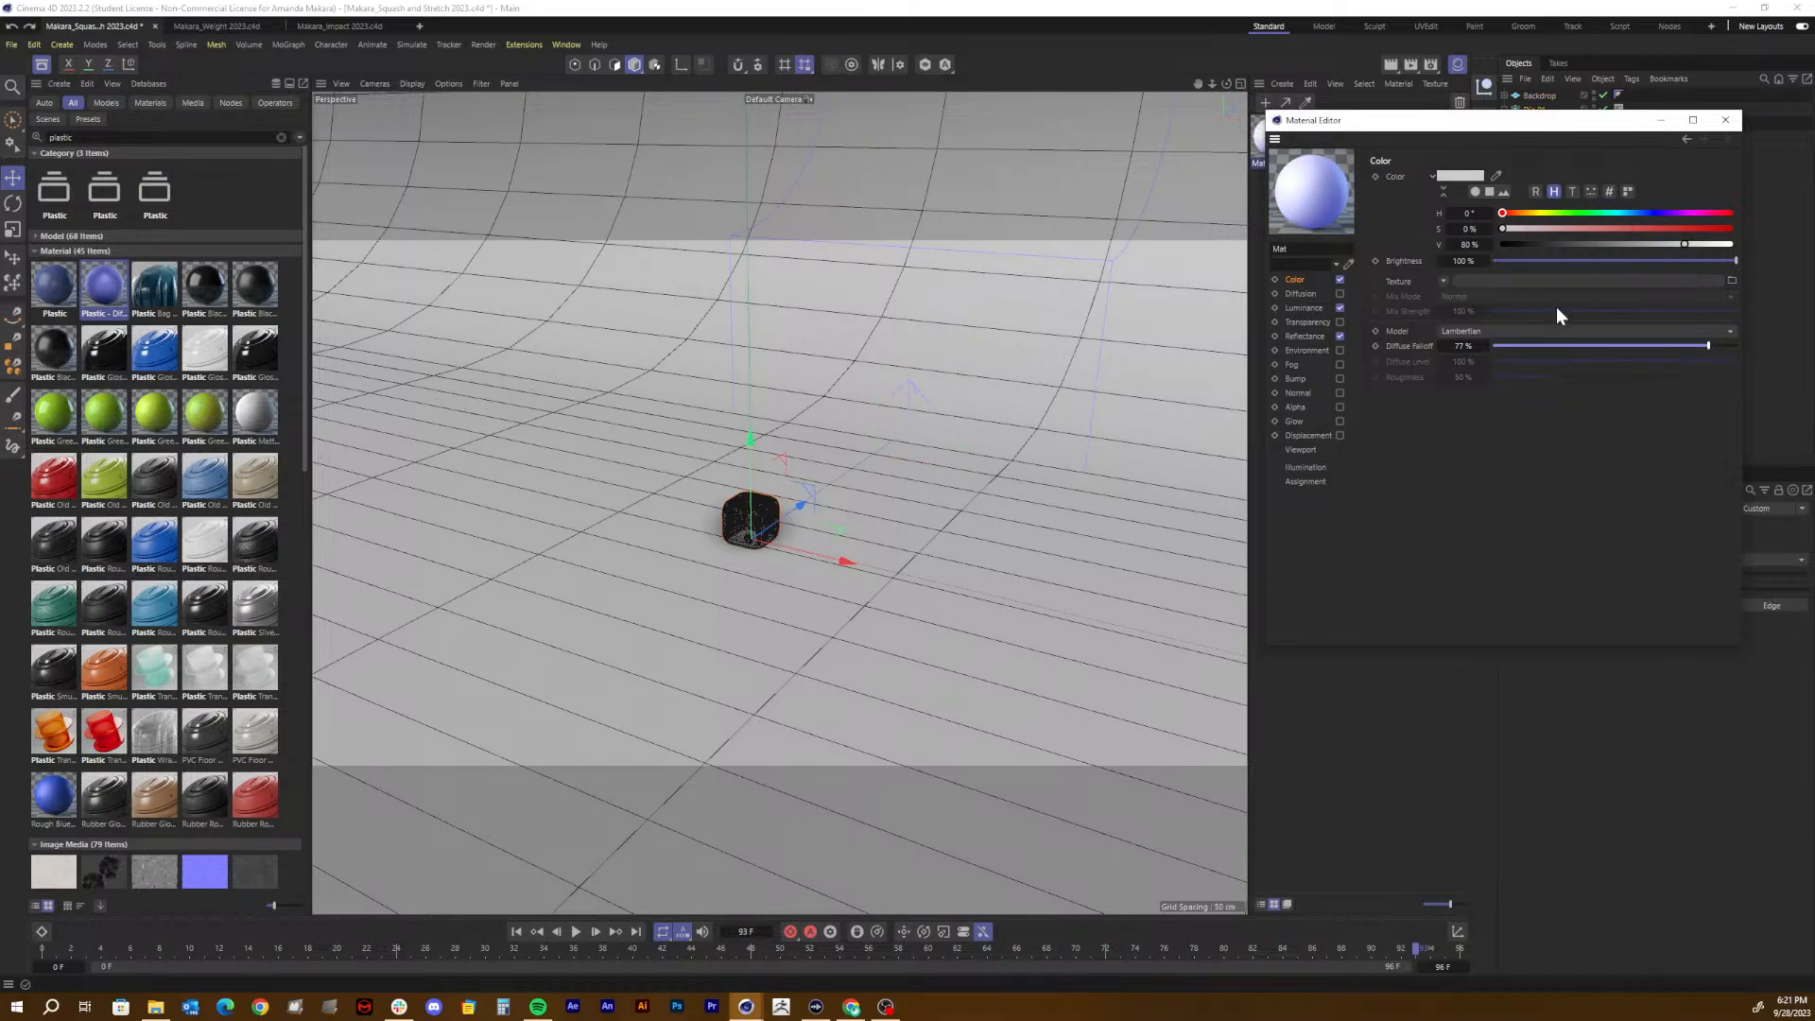
# Step: Set the new blue material's Diffuse Falloff to -85% in the Color channel and close the Material Editor
pyautogui.click(1661, 120)
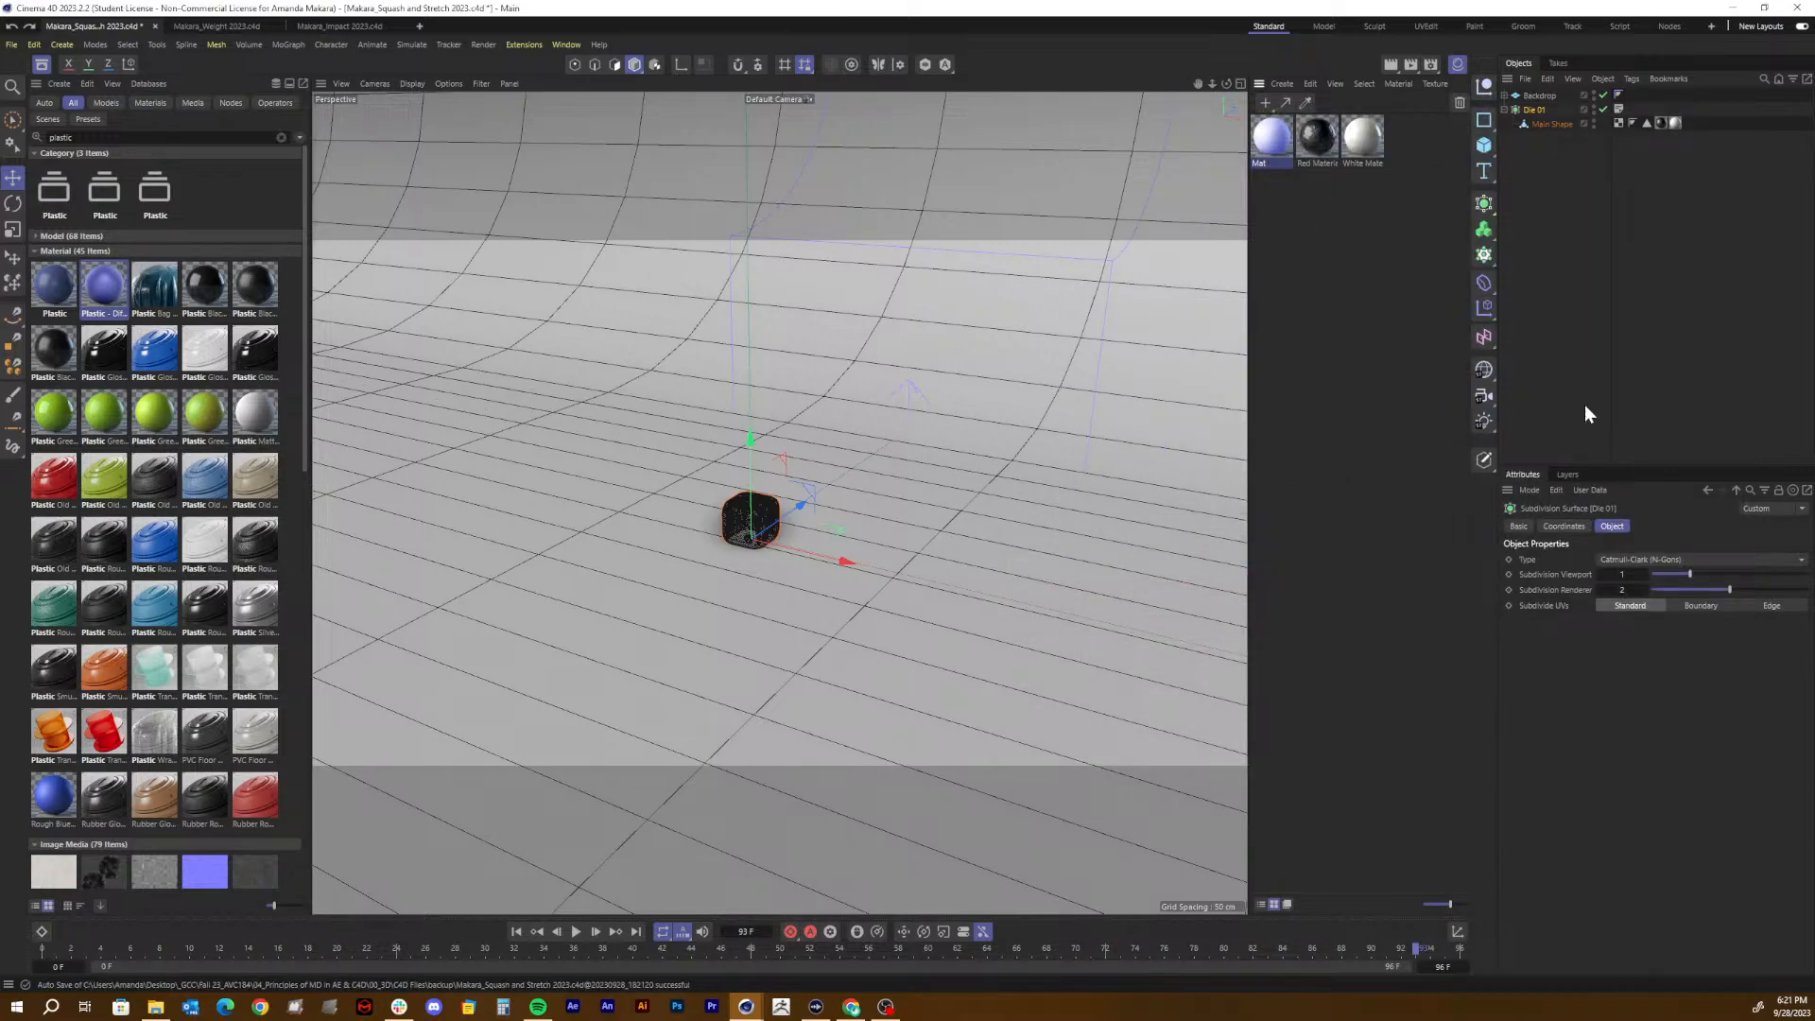
pyautogui.click(1572, 154)
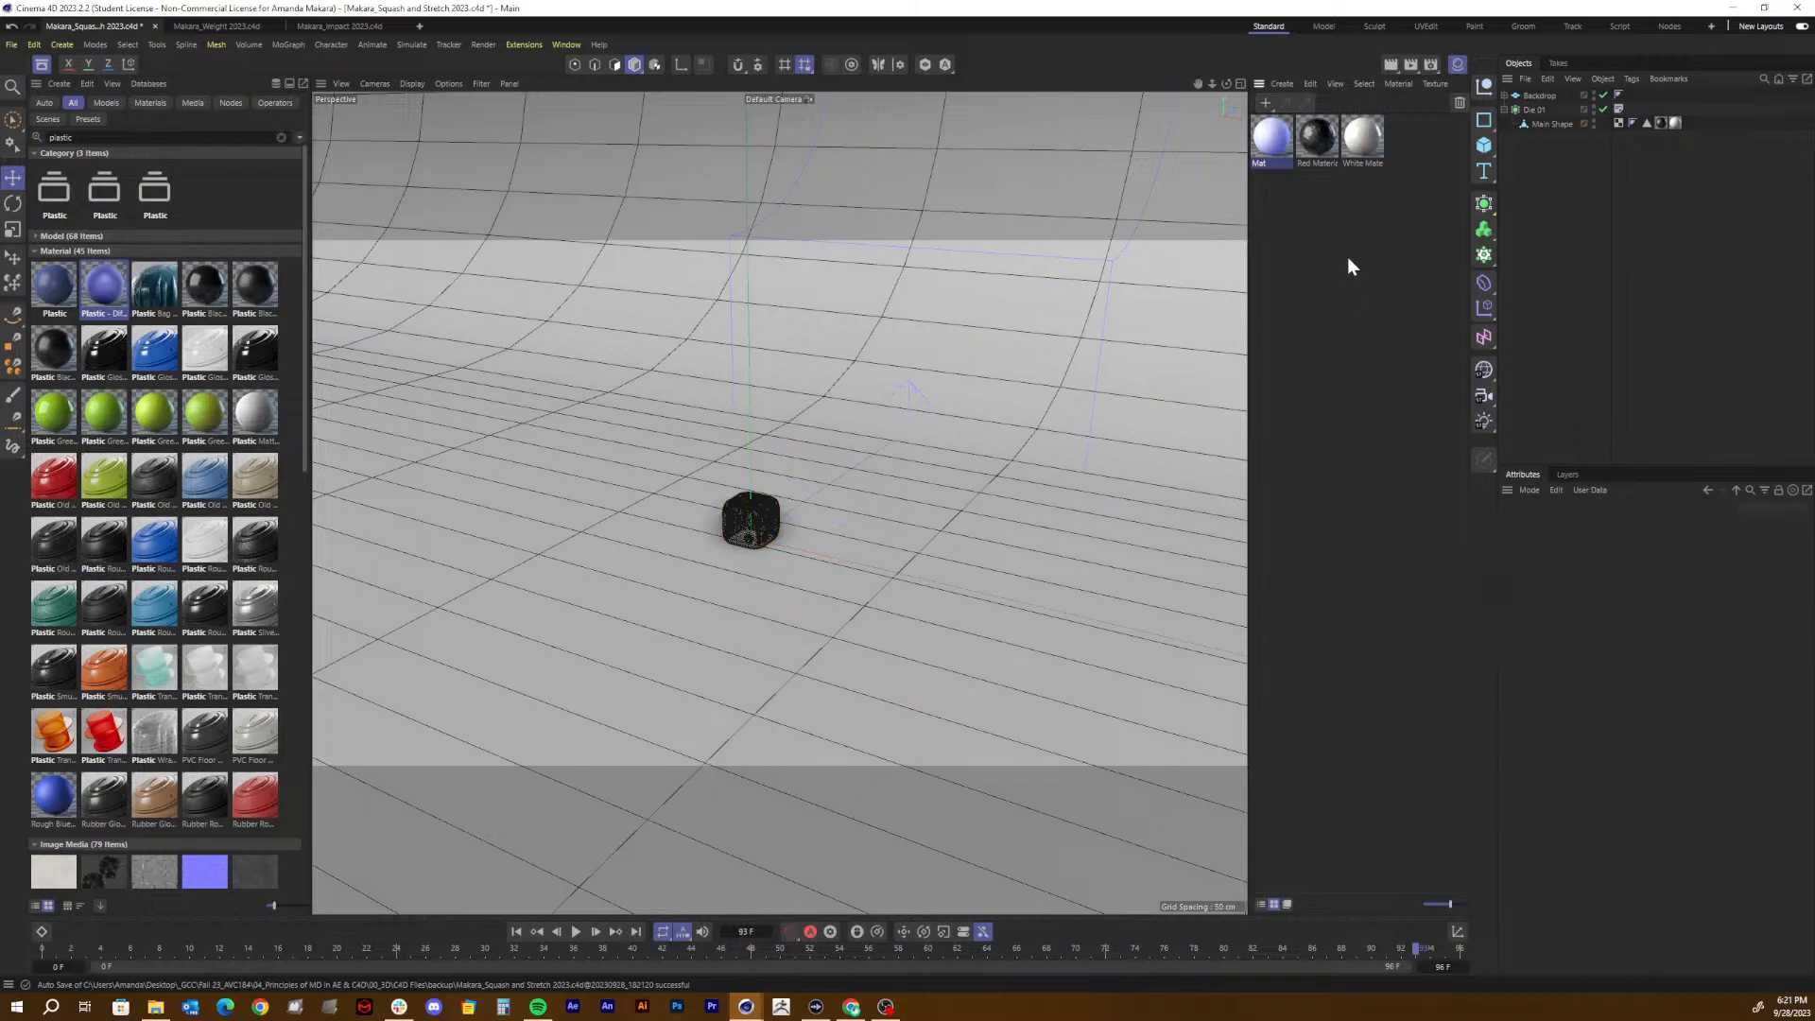
pyautogui.doubleClick(1271, 137)
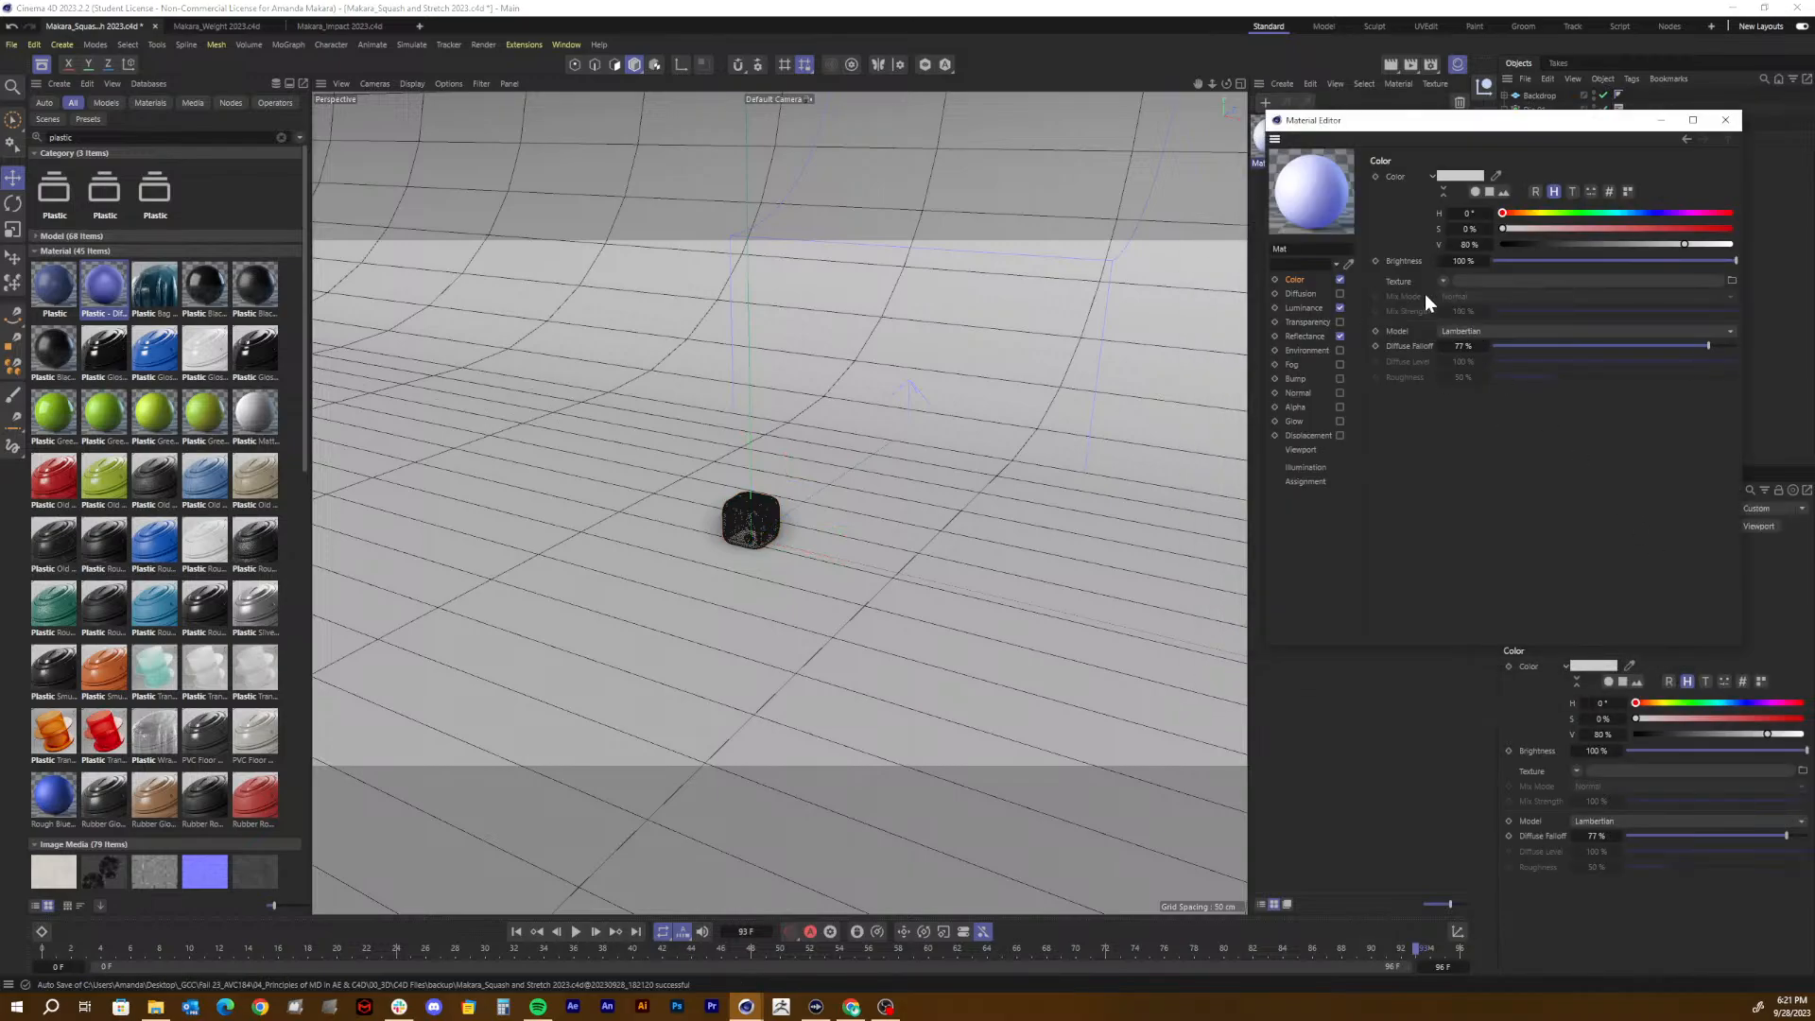
pyautogui.click(1636, 345)
pyautogui.moveTo(1554, 349); pyautogui.dragTo(1510, 346)
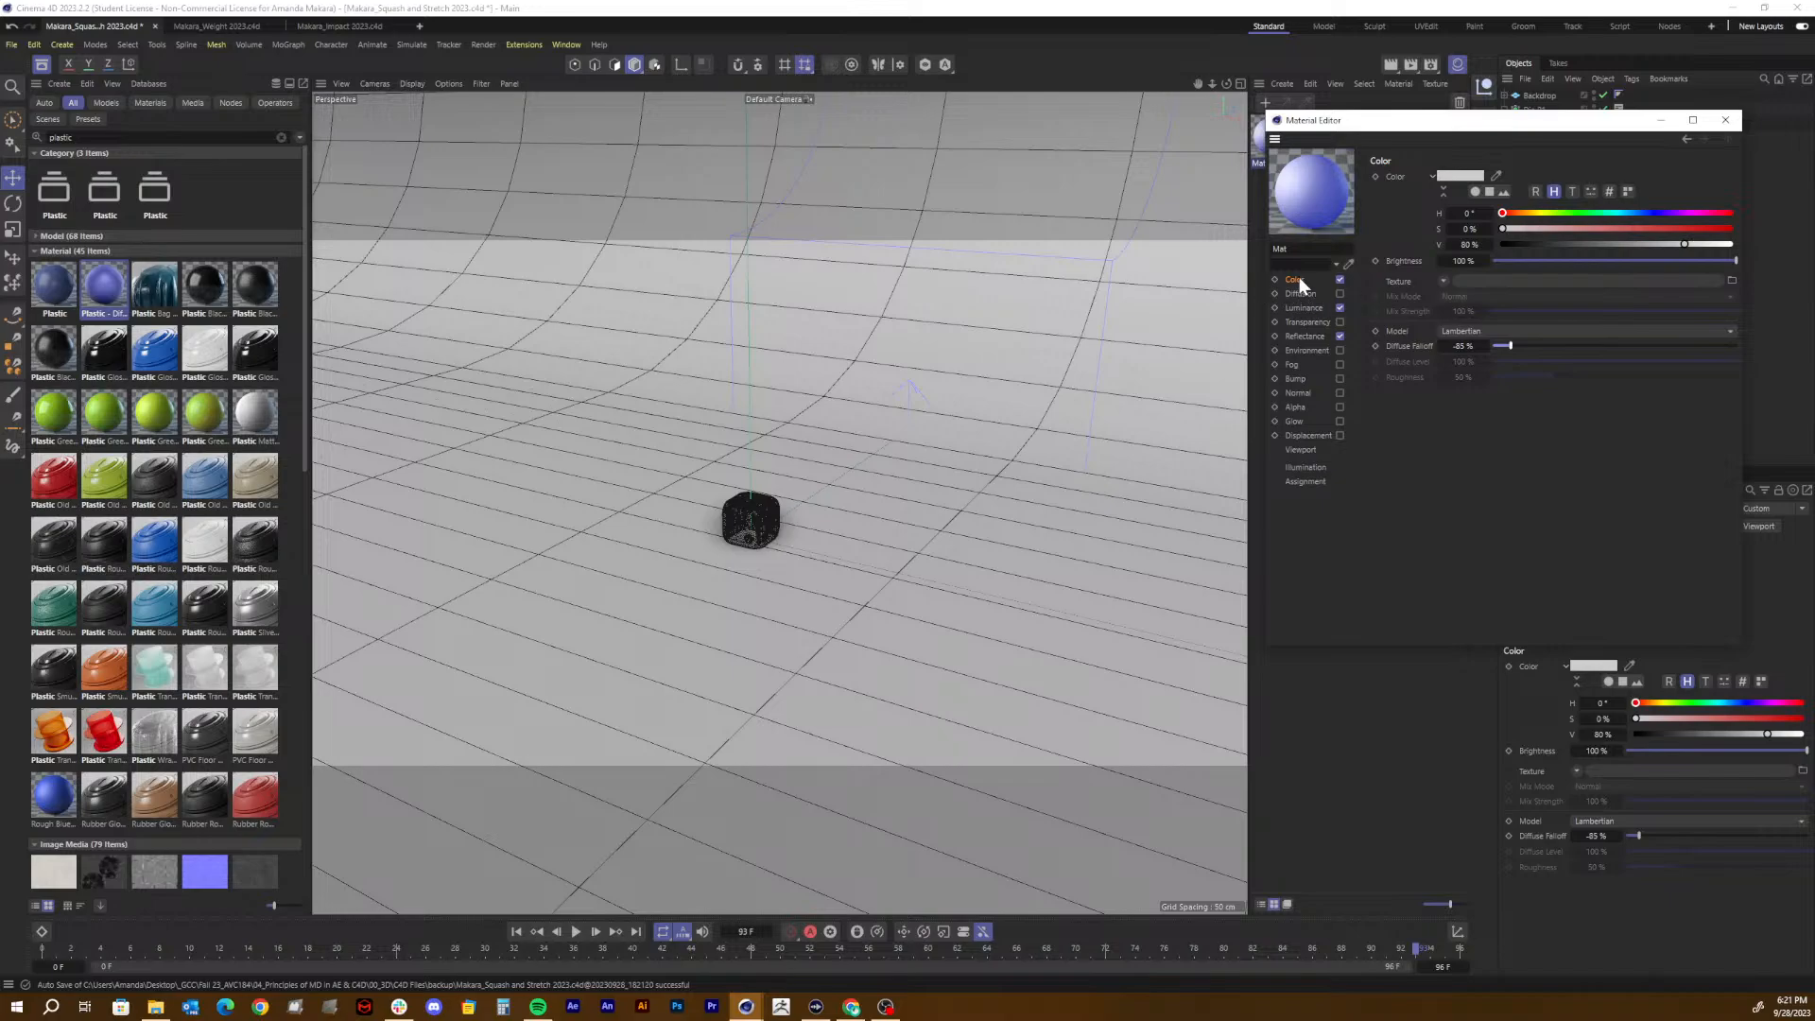
pyautogui.click(1725, 120)
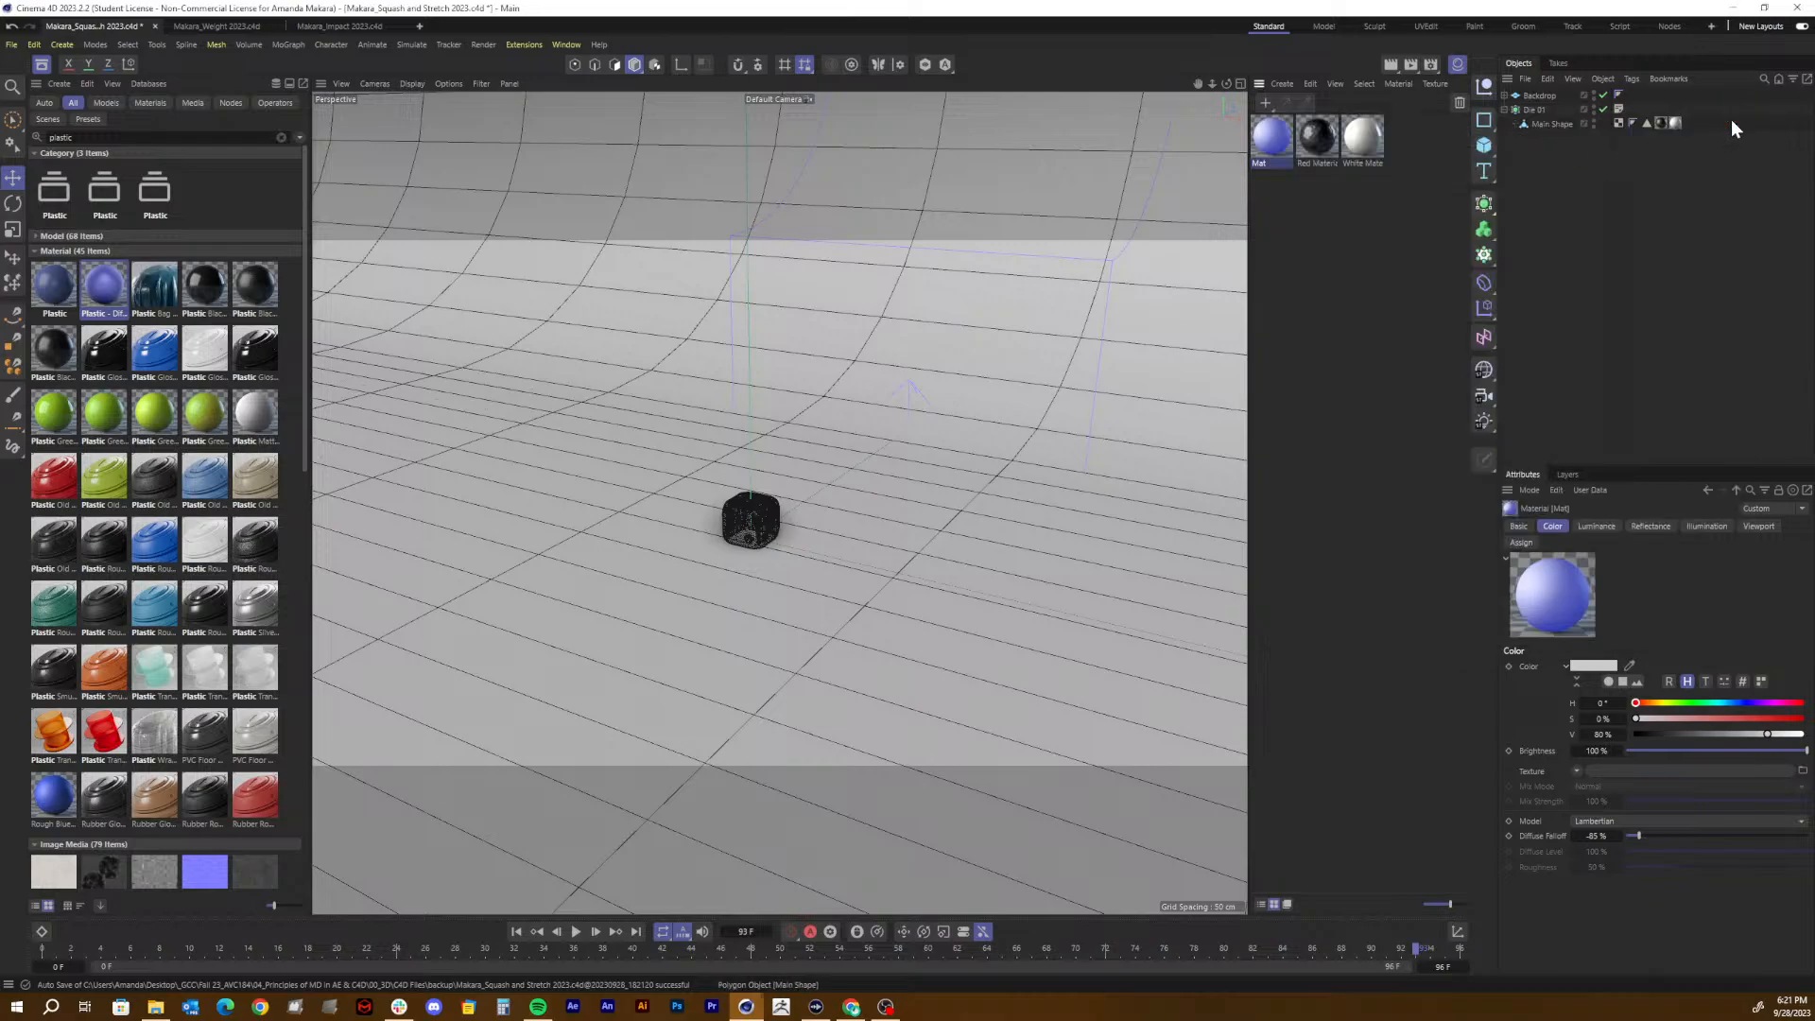
# Step: Apply the new blue material to the Backdrop and render the view
pyautogui.moveTo(1272, 139); pyautogui.dragTo(1072, 441)
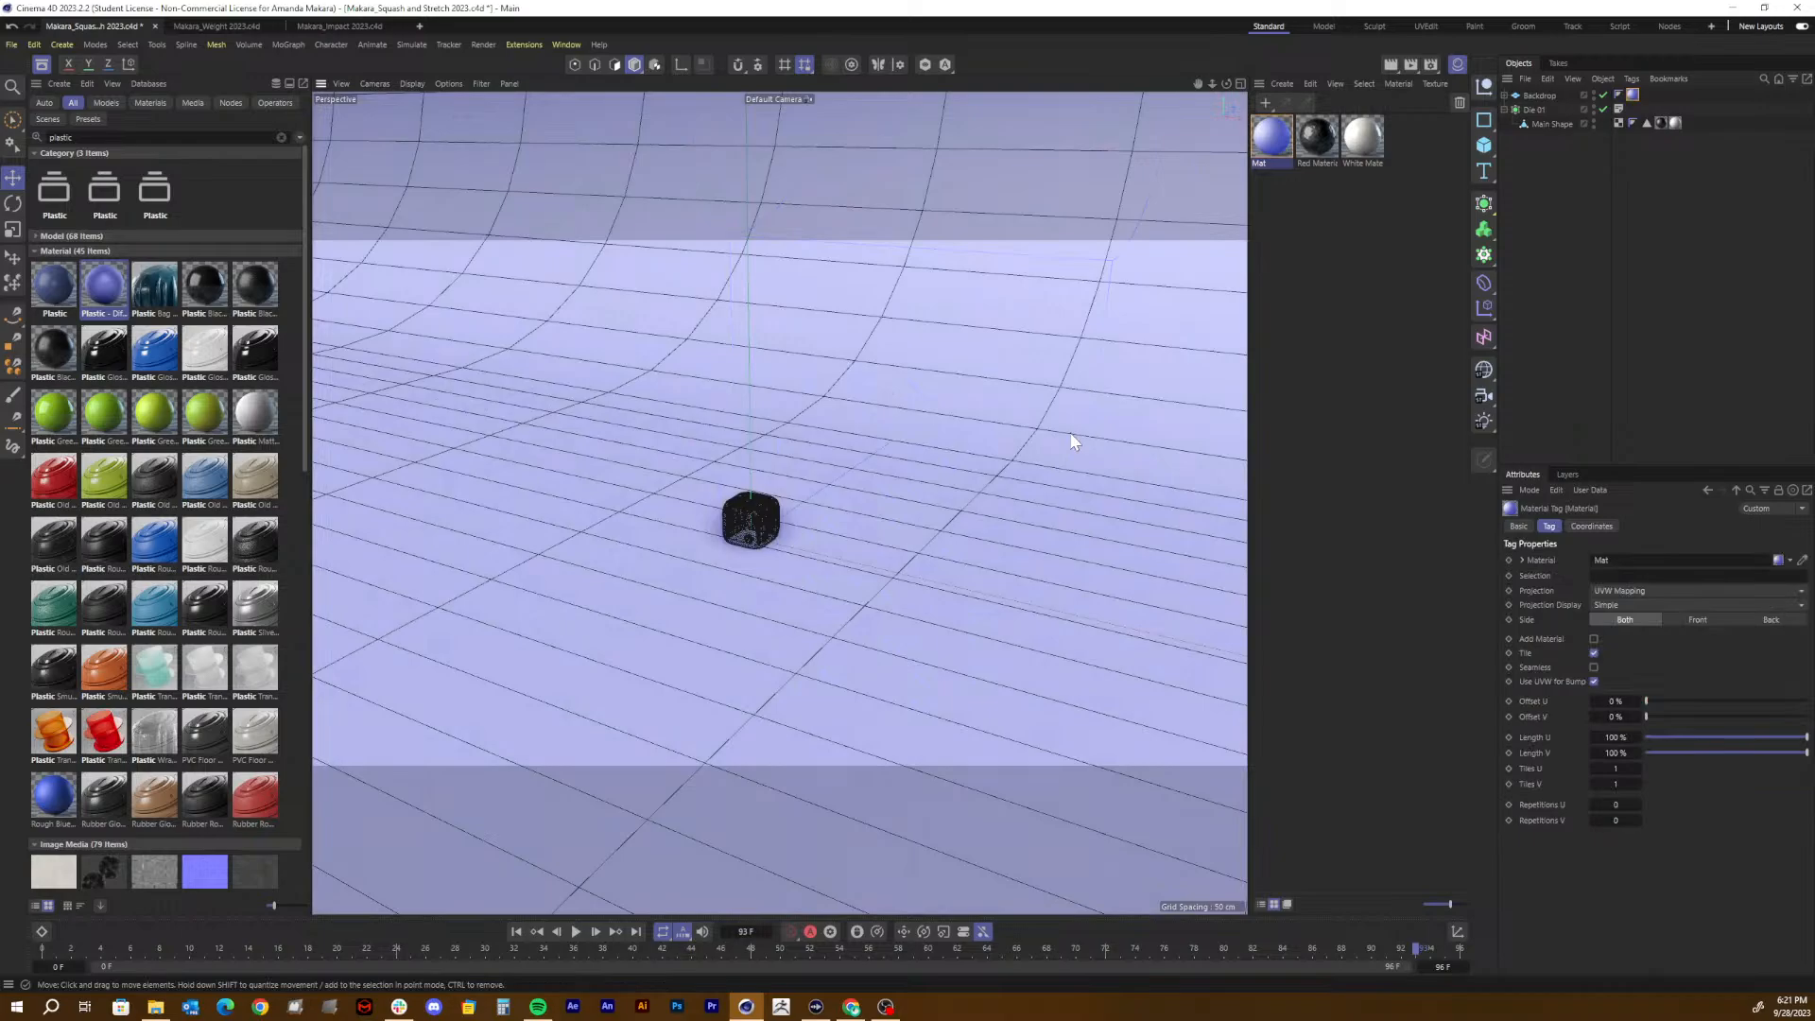
pyautogui.hotkey('ctrl', 'r')
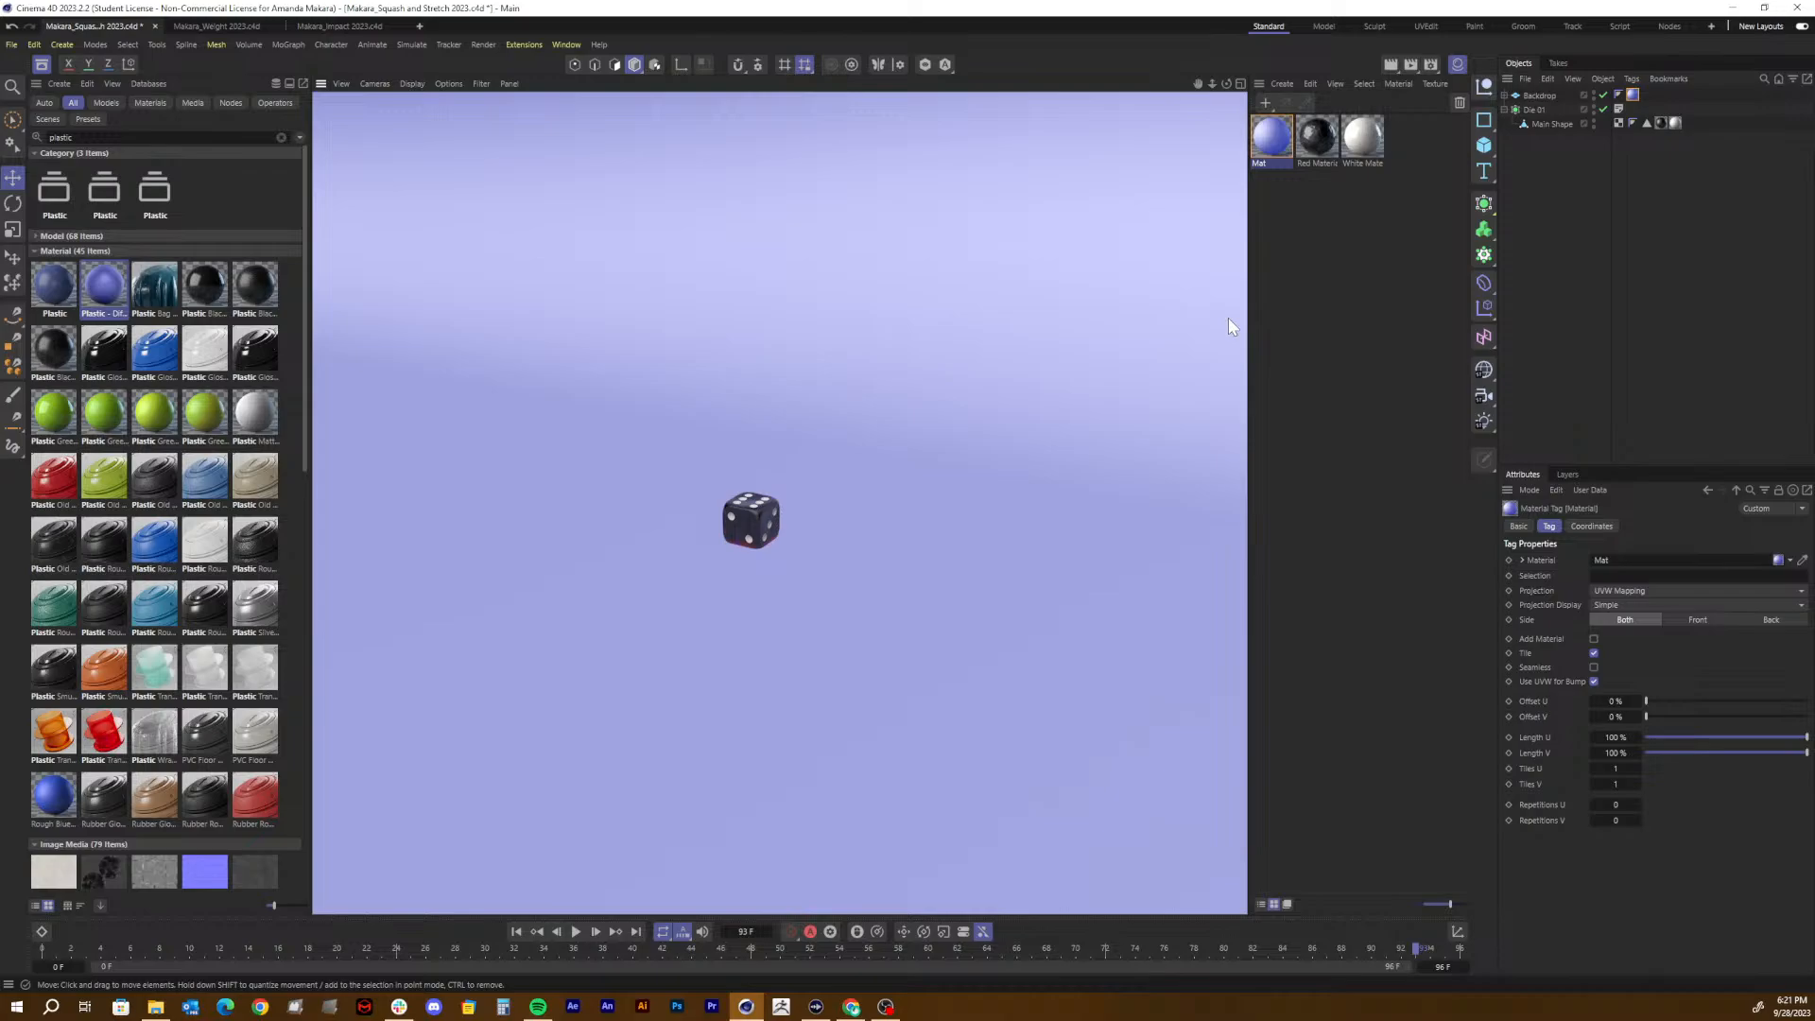
# Step: Set the backdrop material's Color channel to H 224°, S 52.518%, V 100% and render the view
pyautogui.doubleClick(1271, 135)
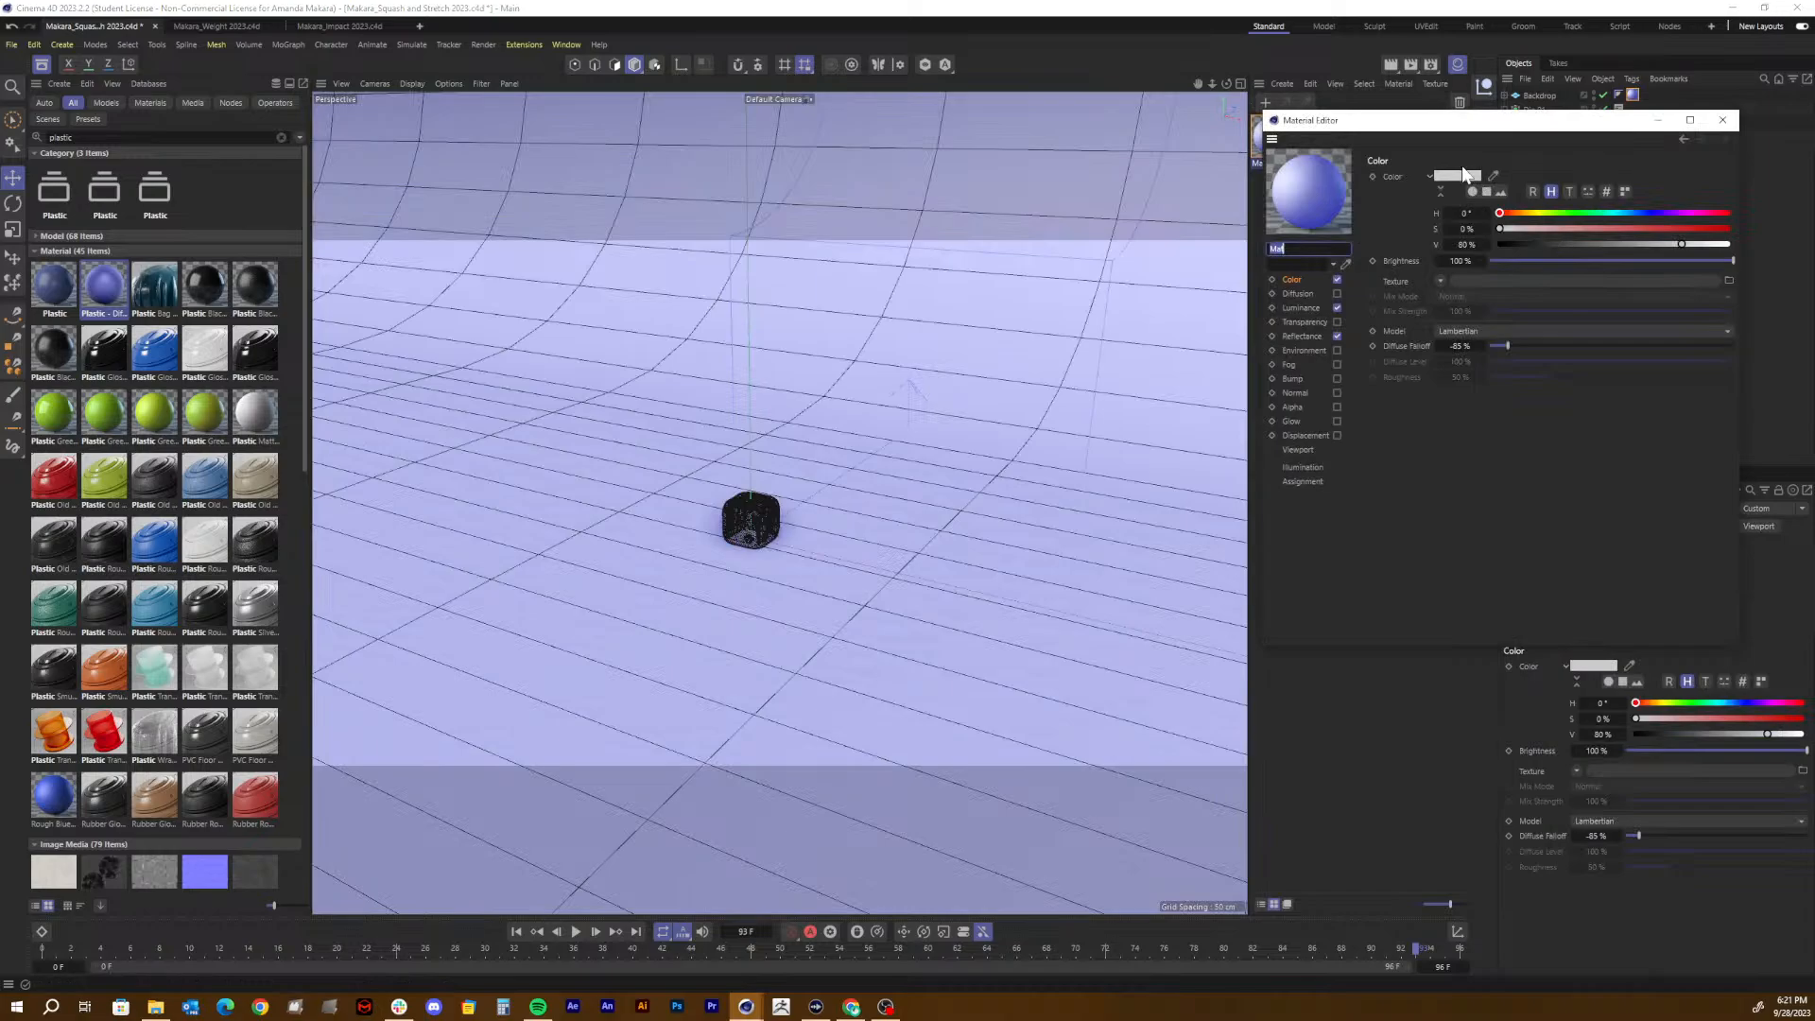
pyautogui.click(1467, 175)
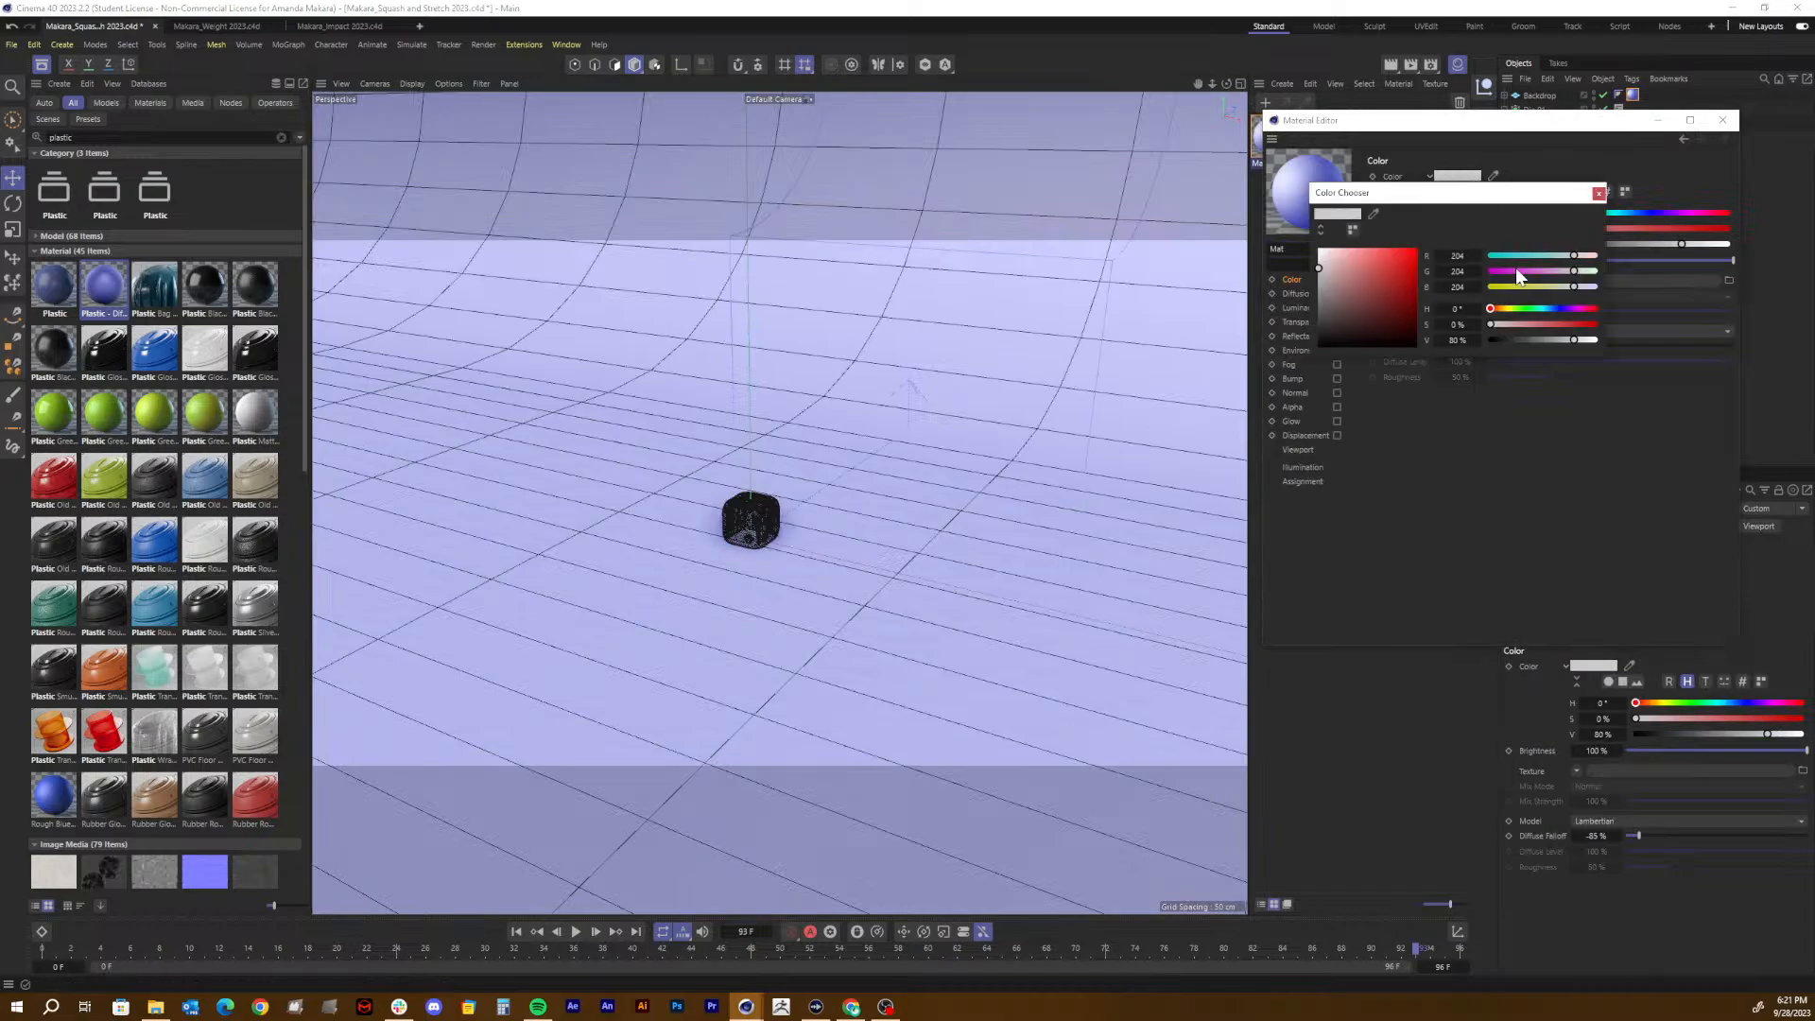
pyautogui.click(1556, 307)
pyautogui.click(1394, 266)
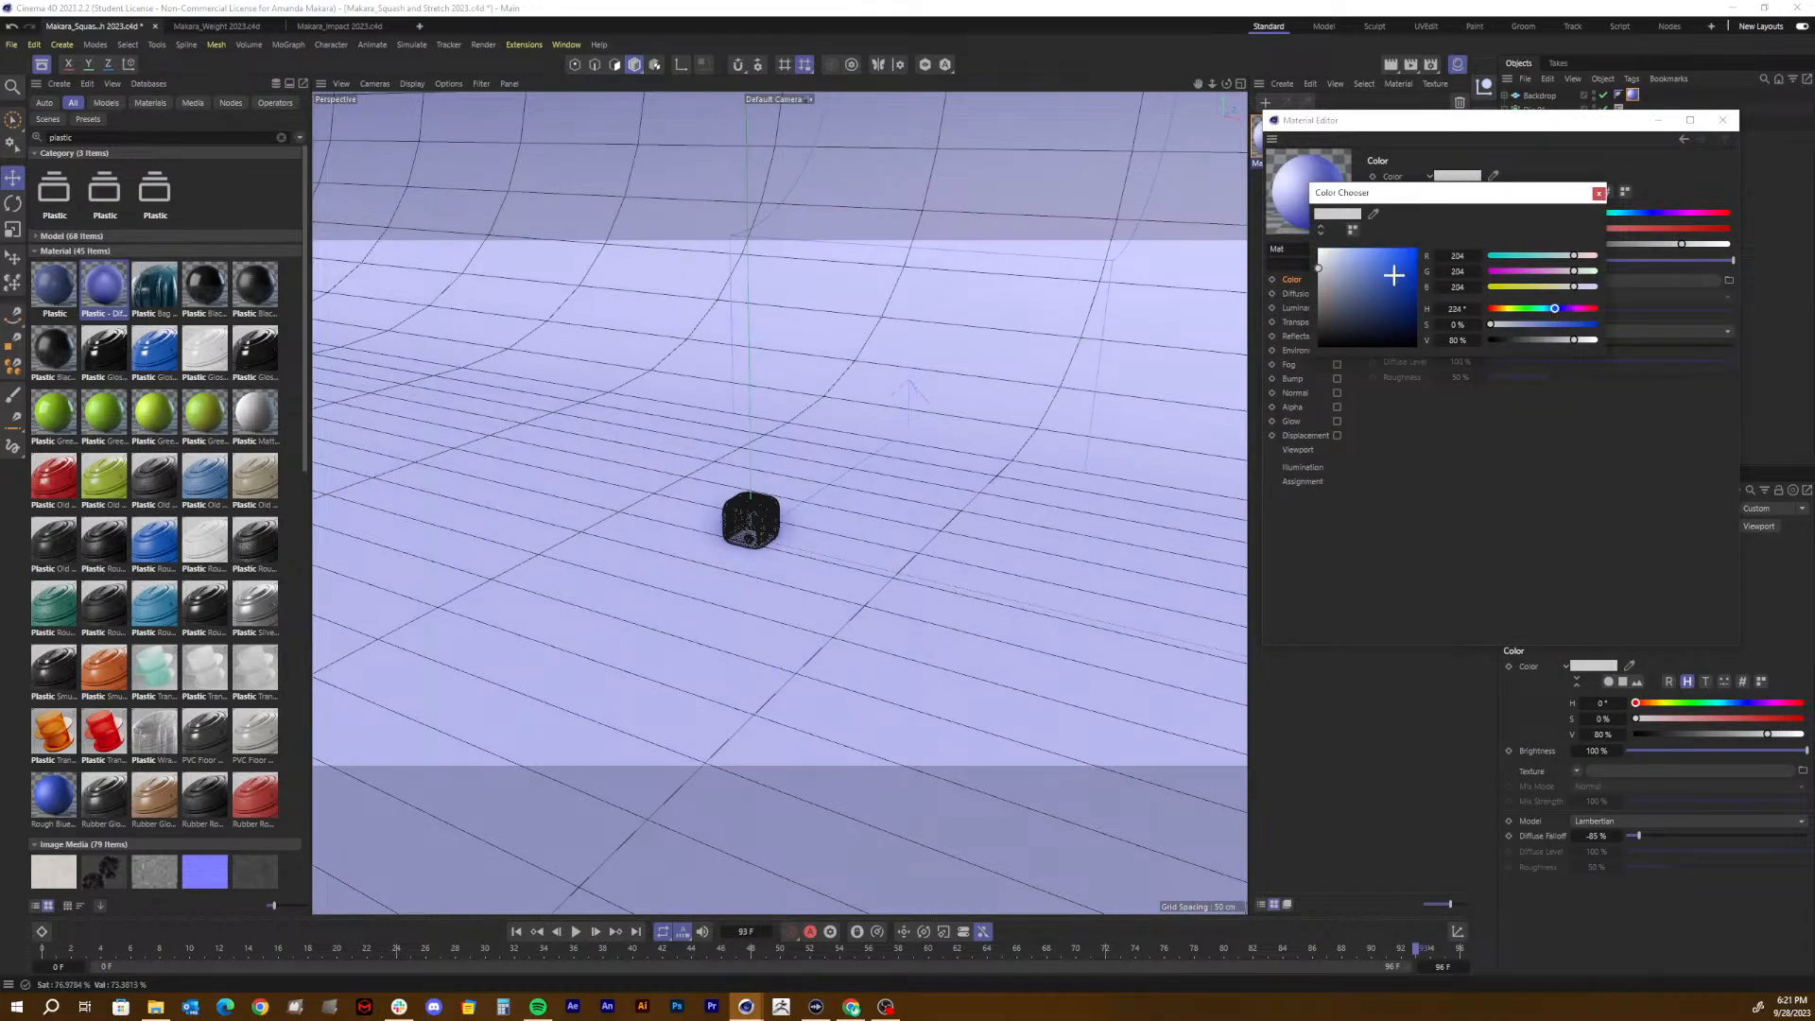
pyautogui.click(1369, 249)
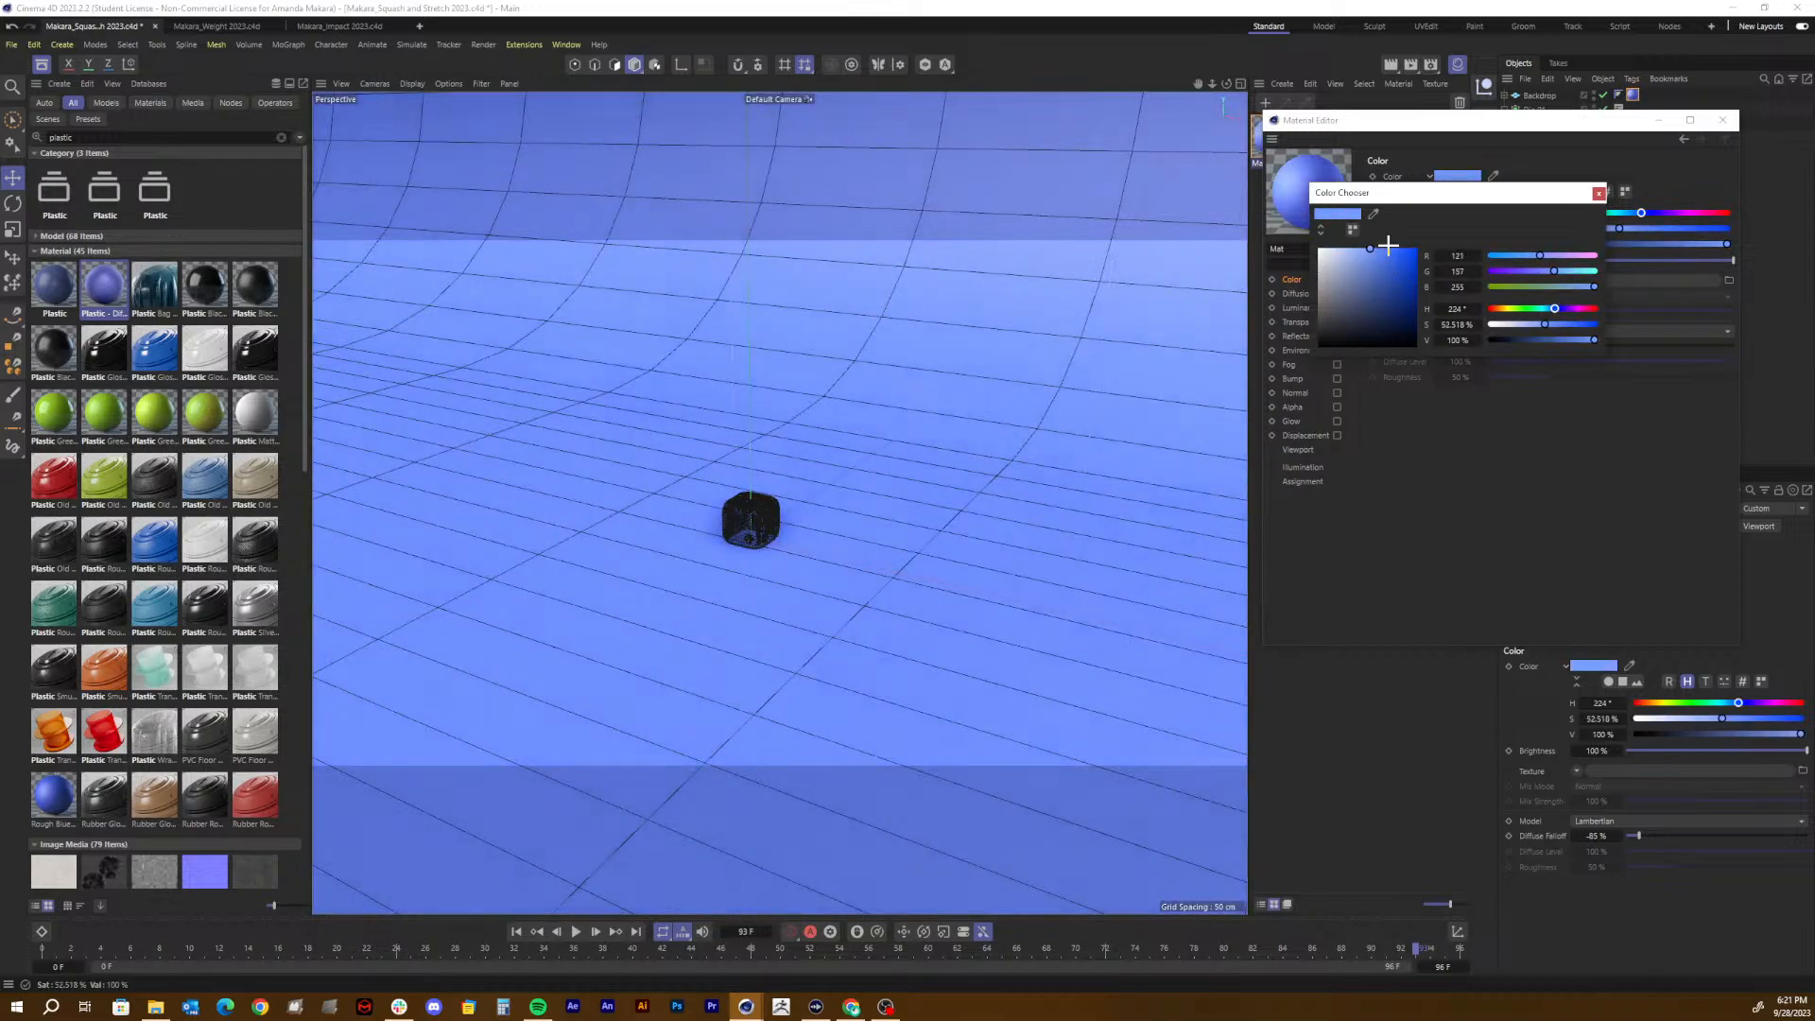
pyautogui.click(1598, 193)
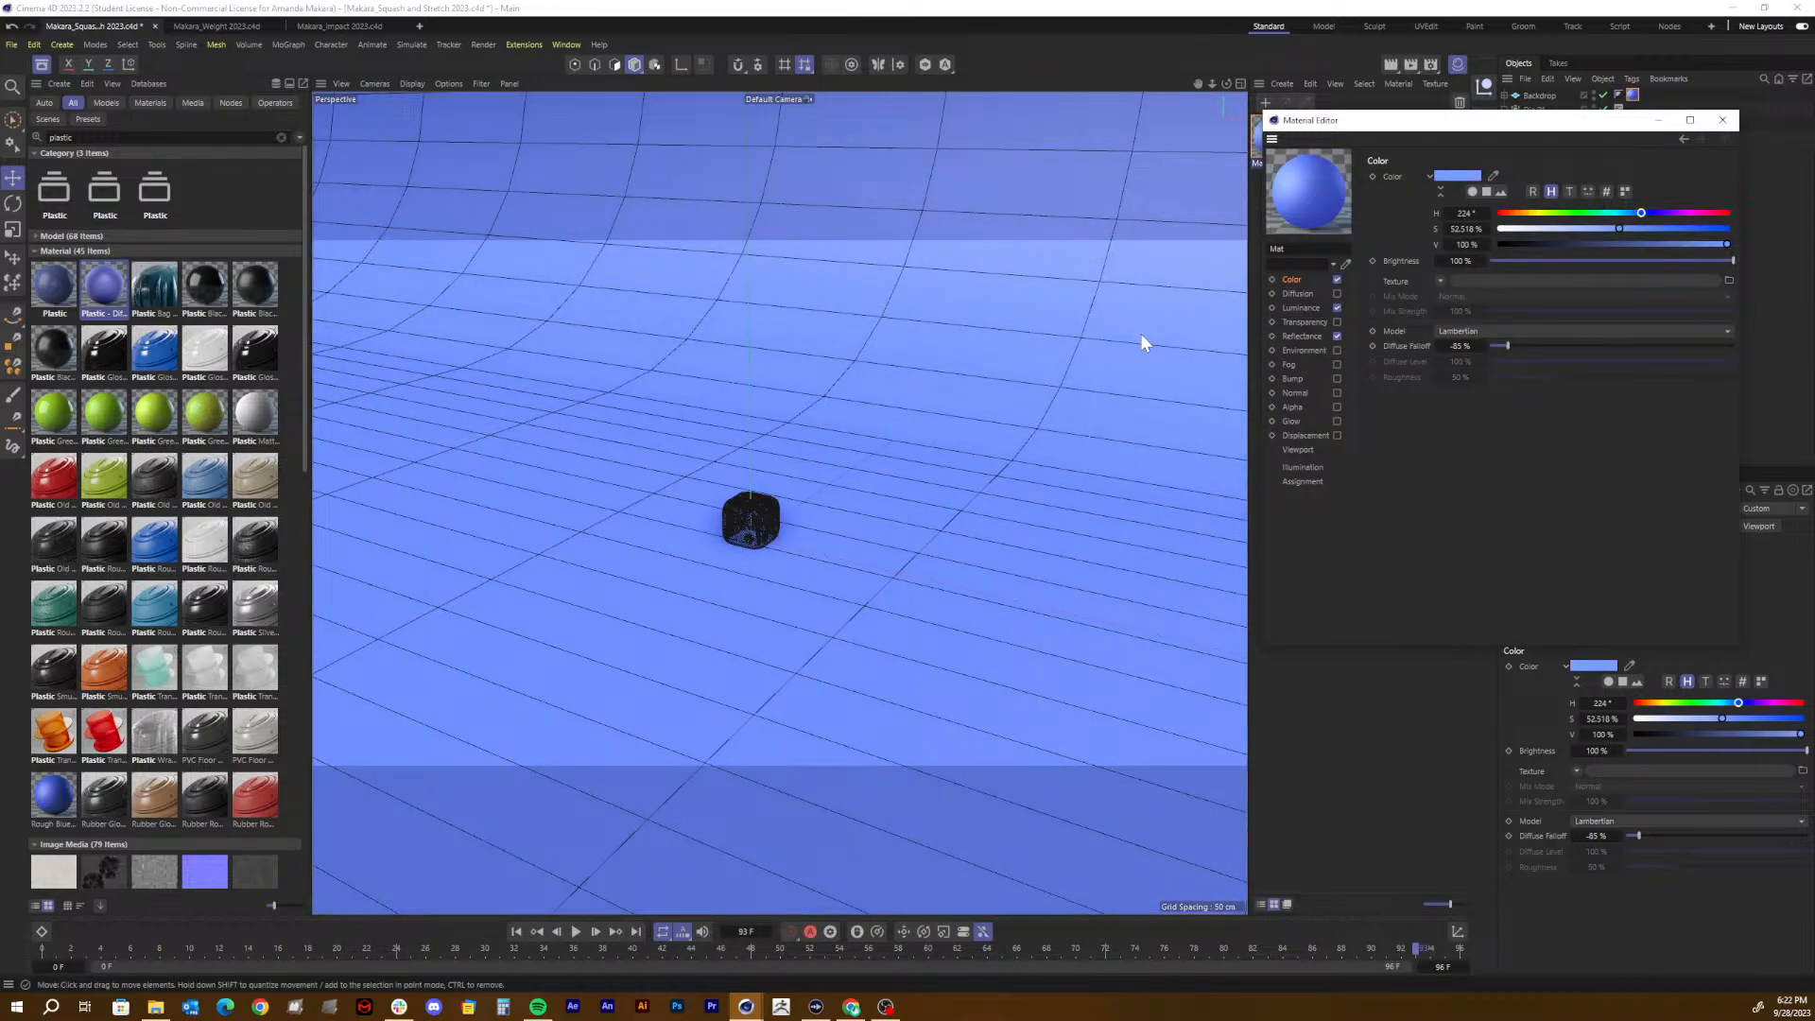
pyautogui.hotkey('ctrl', 'r')
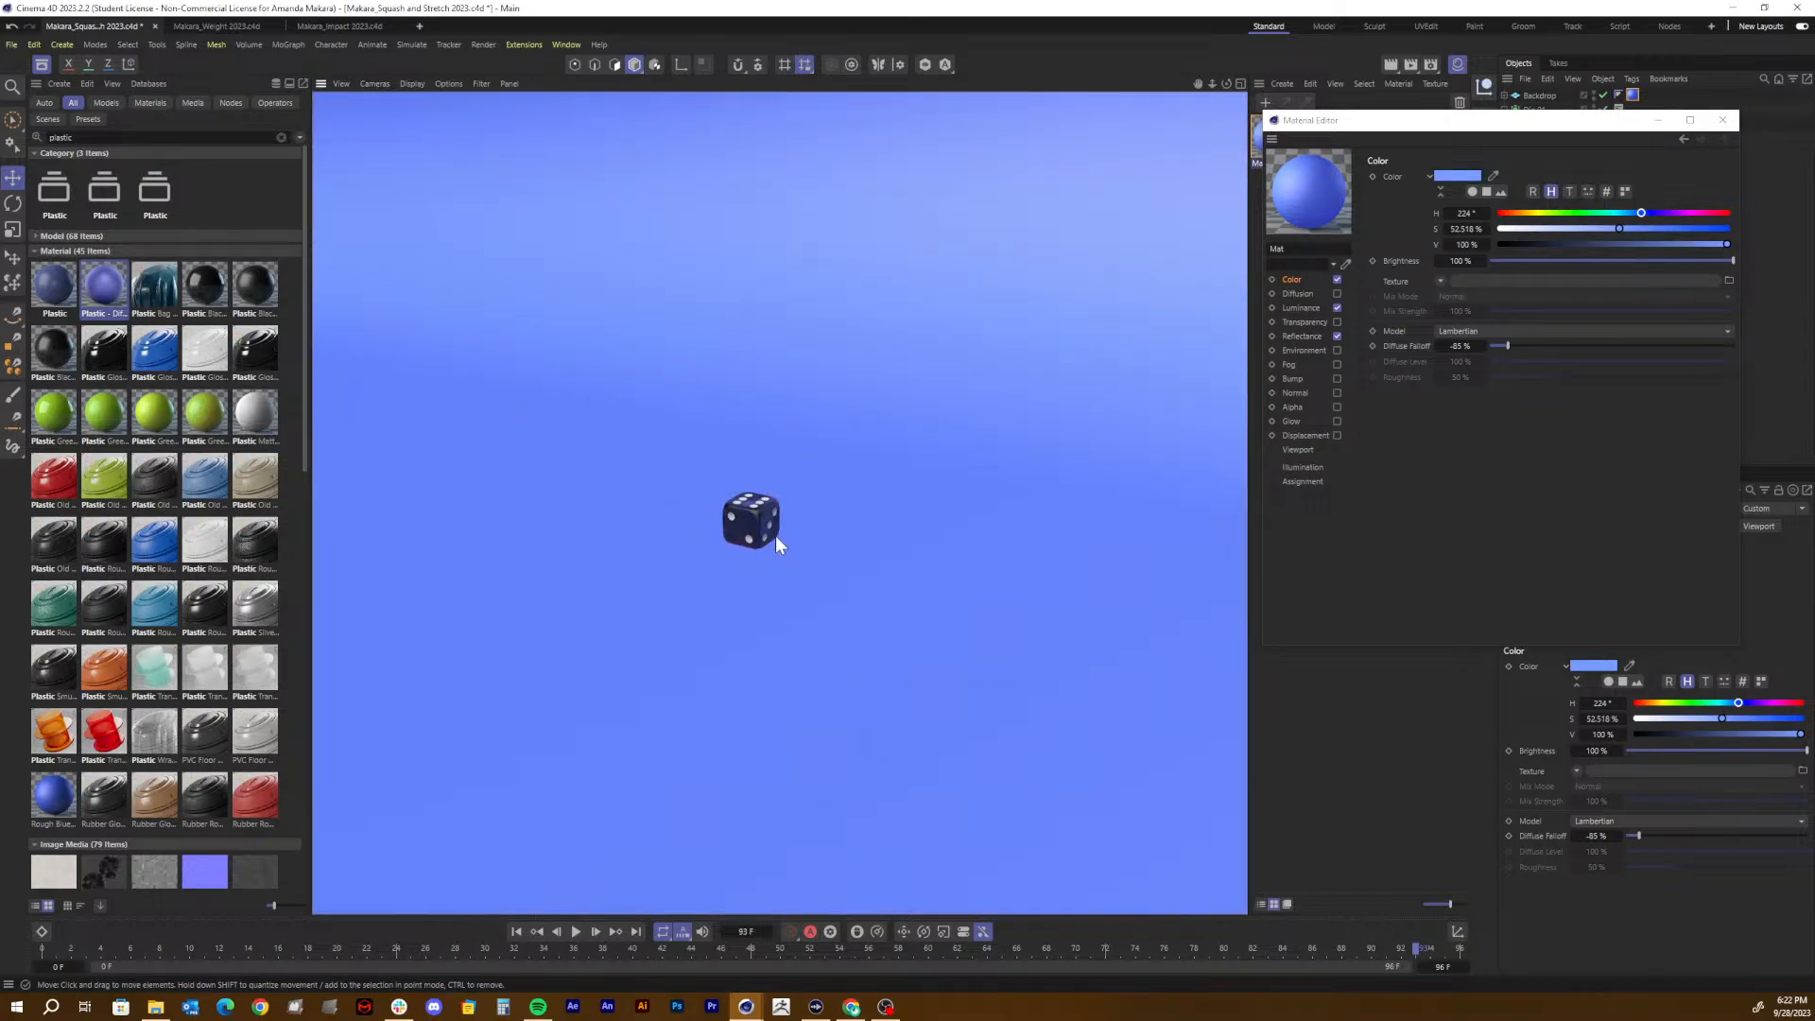
# Step: Close the Asset Browser, Material Editor and Material Manager to enlarge the viewport
pyautogui.click(41, 65)
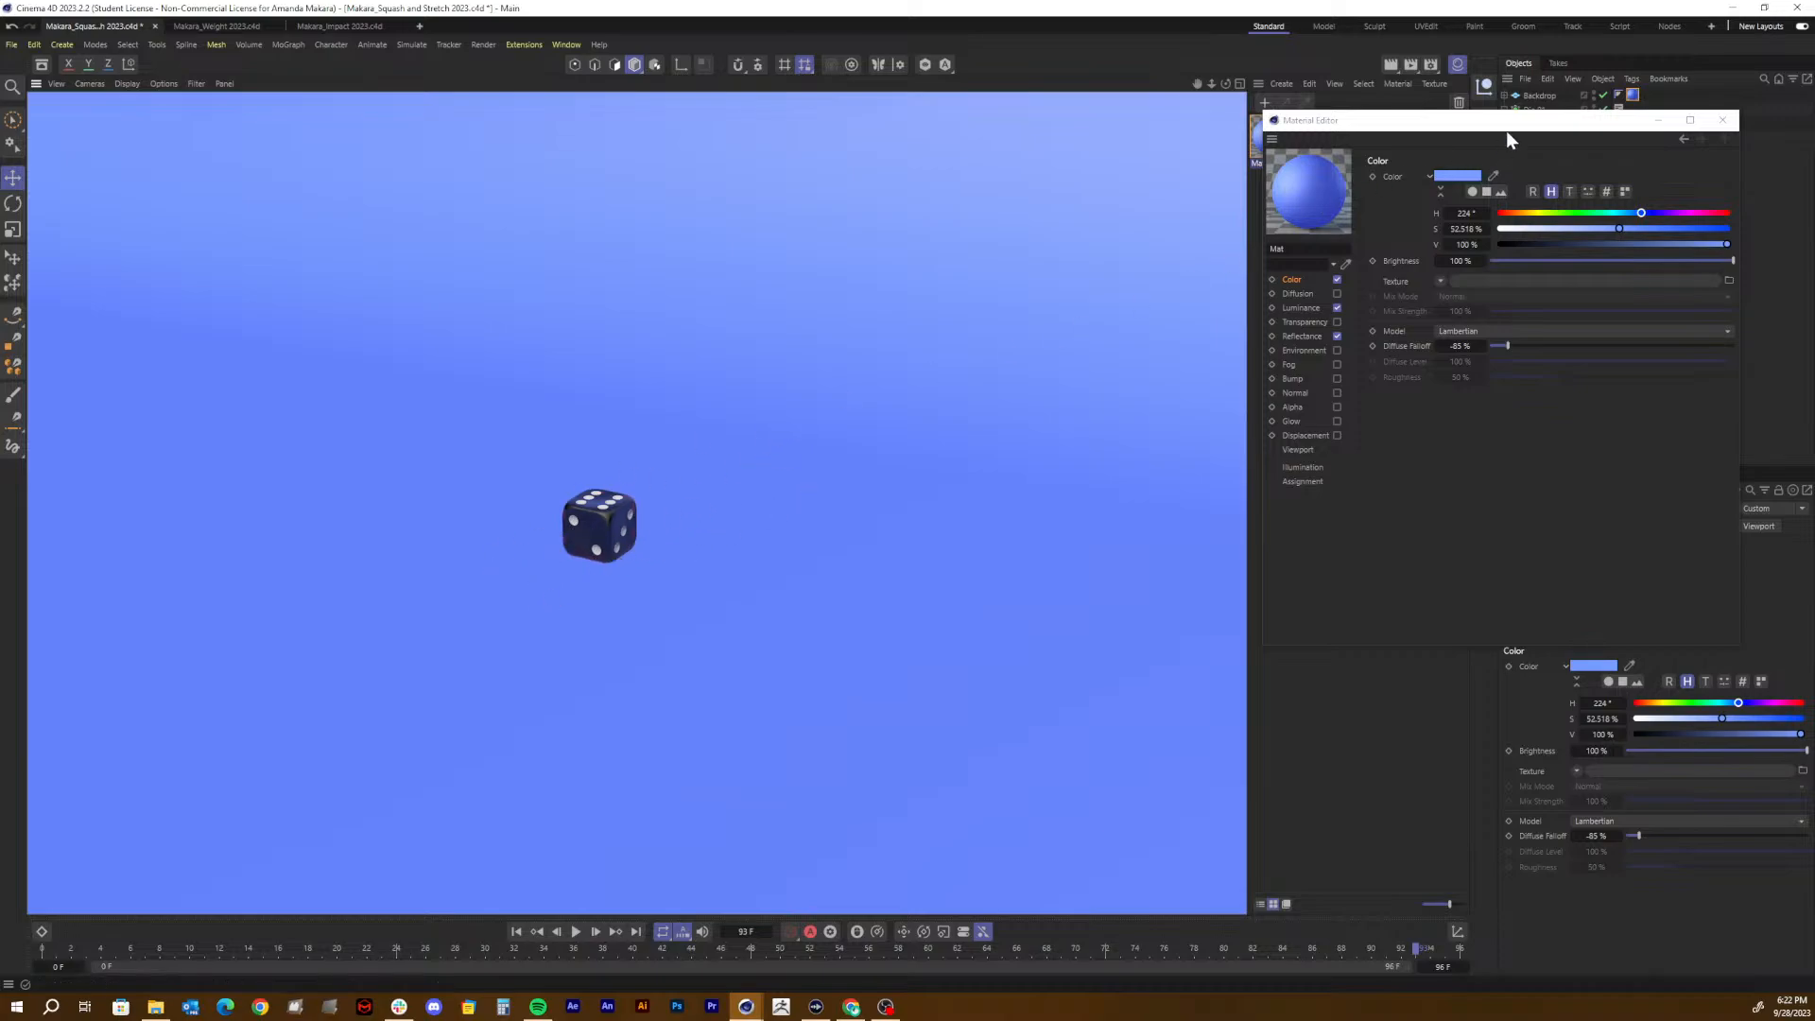
pyautogui.click(1722, 120)
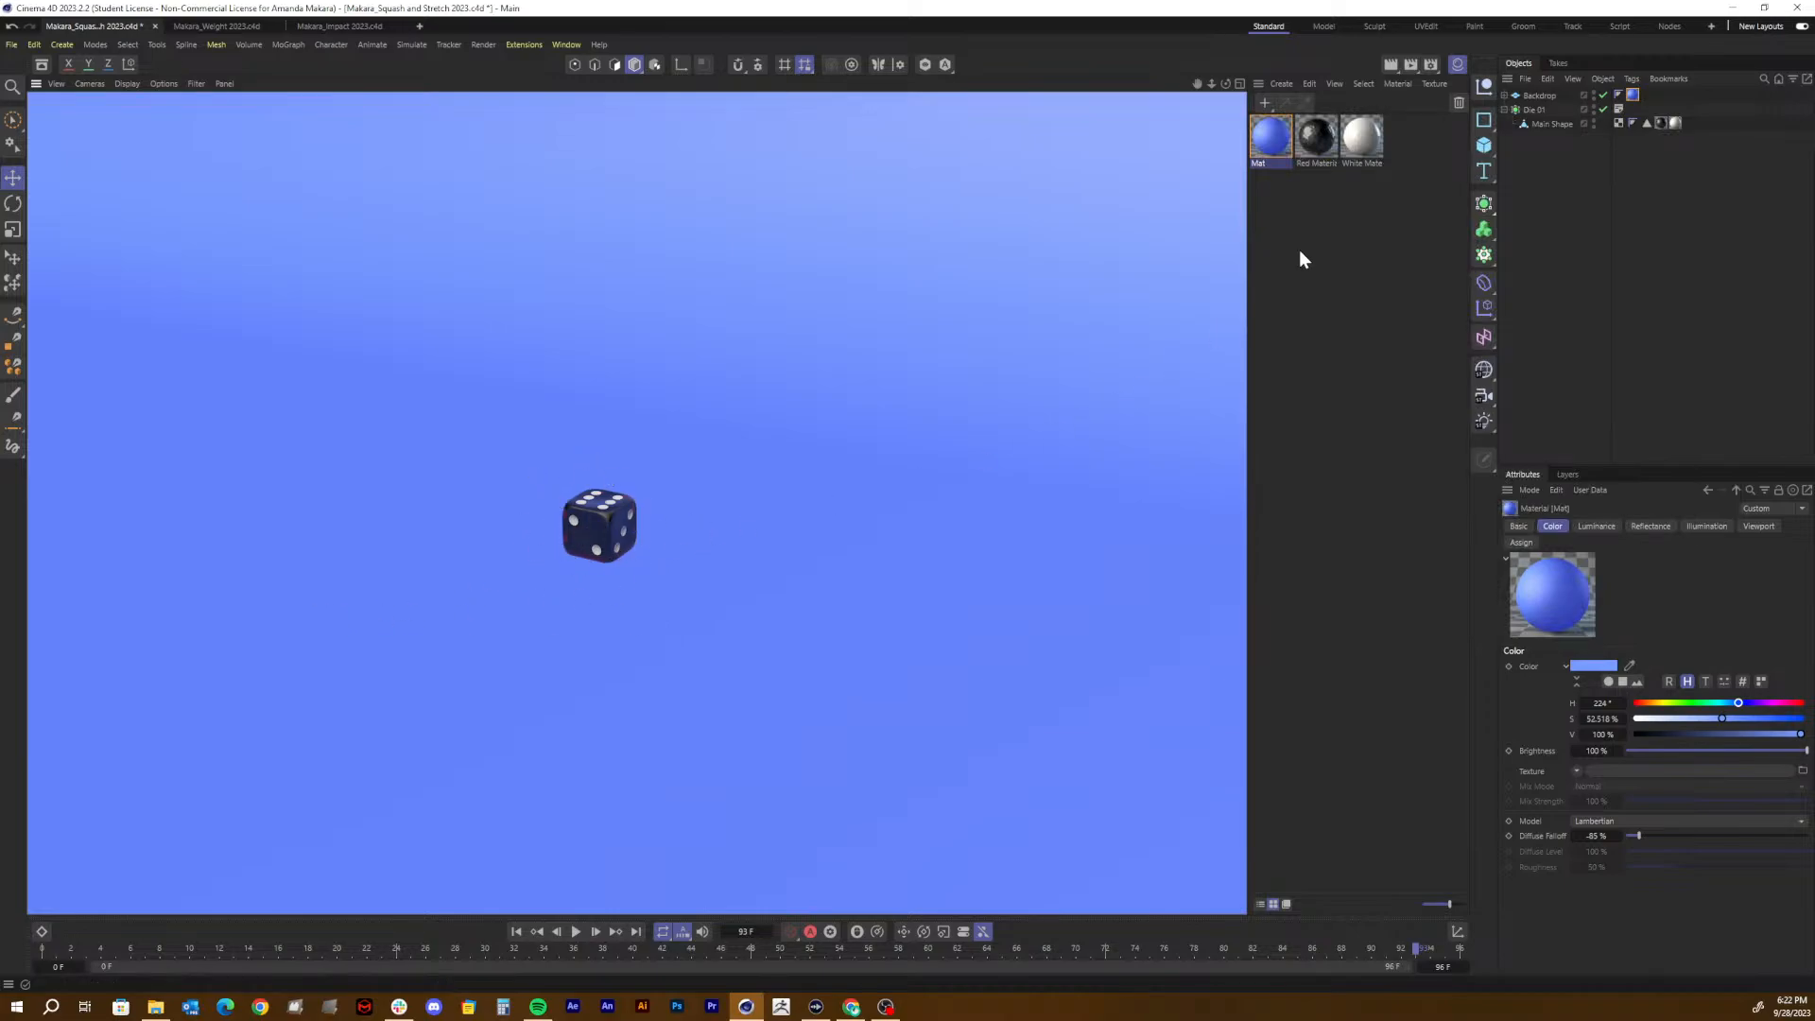
pyautogui.click(1457, 64)
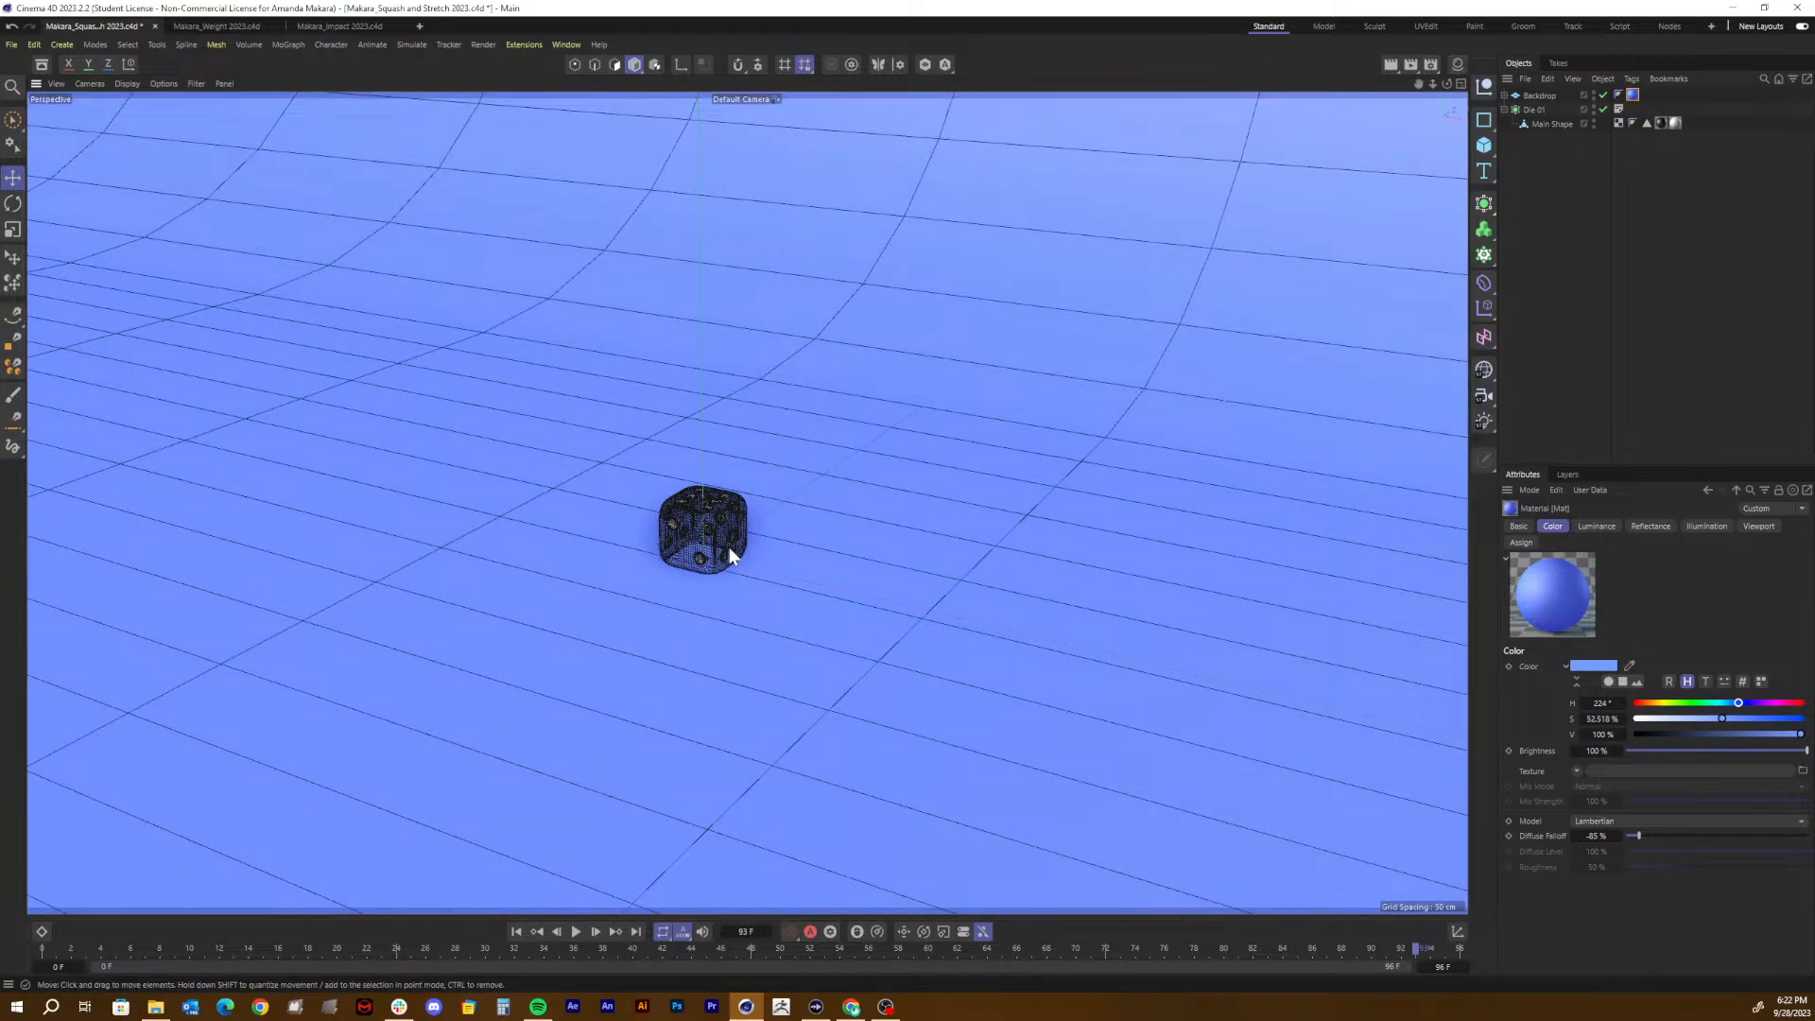
# Step: Add a cube primitive and raise it along the Y axis above the floor
pyautogui.click(1536, 110)
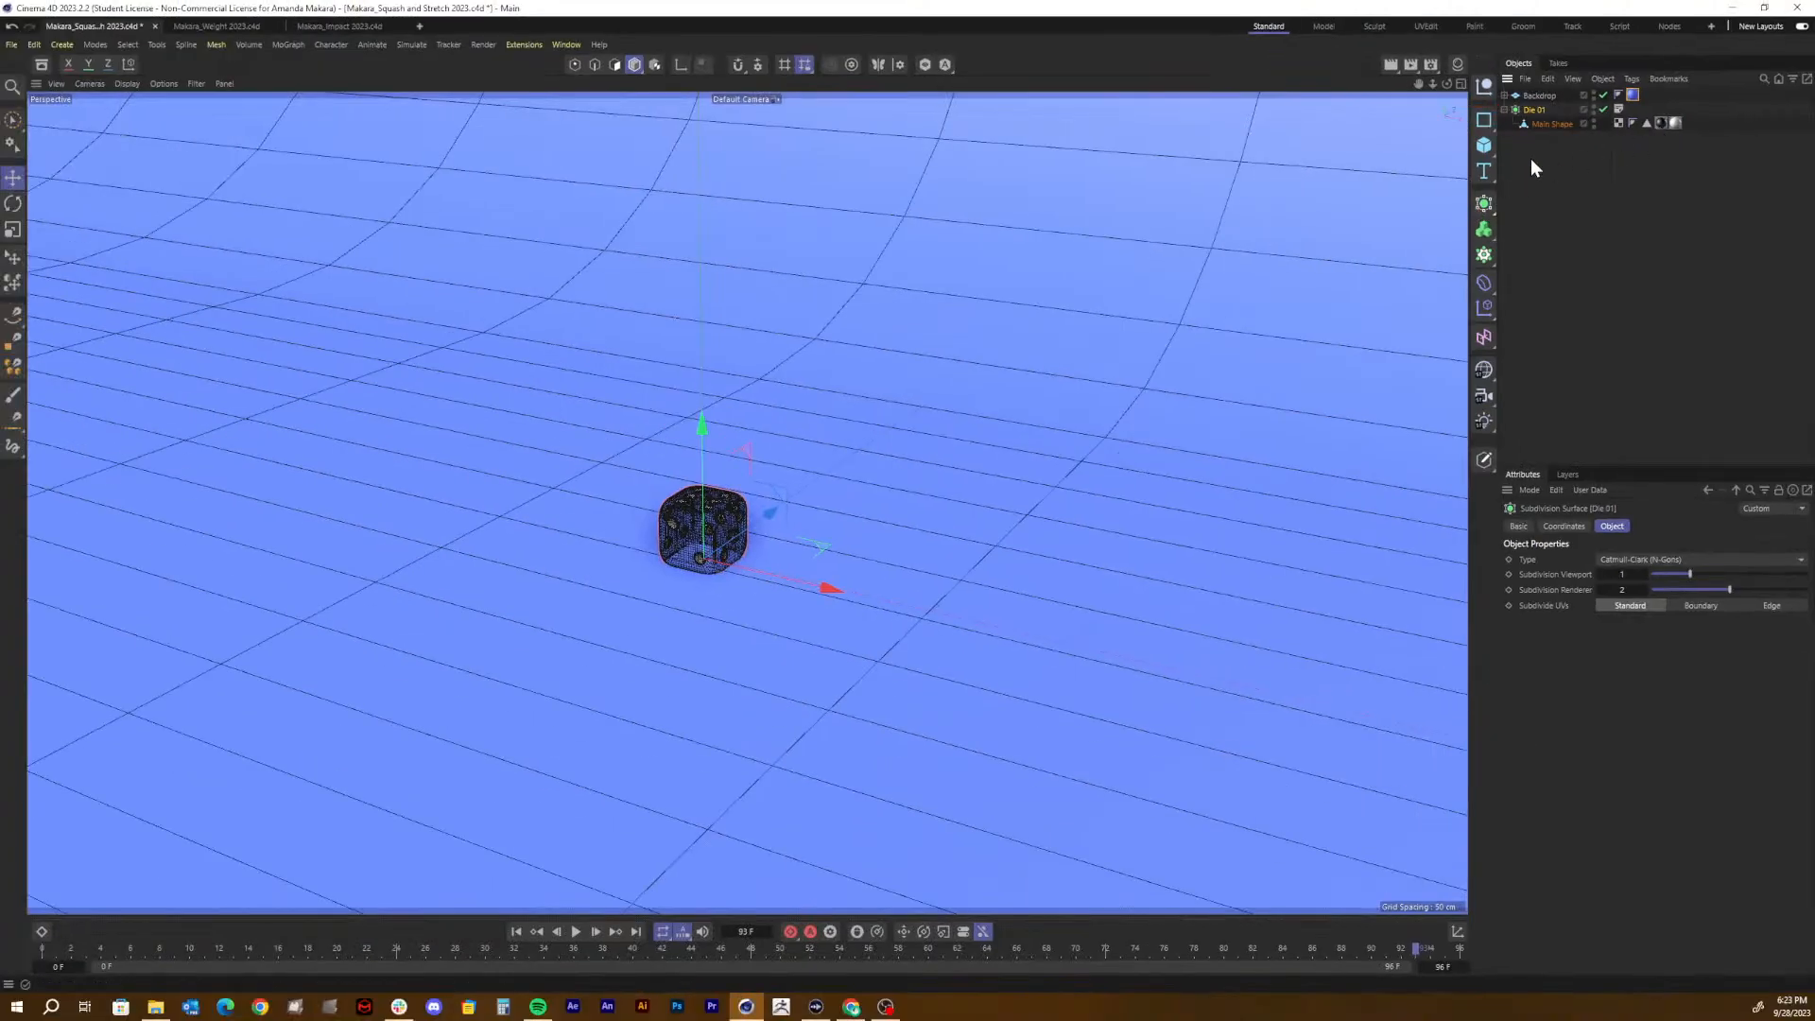
pyautogui.click(1481, 151)
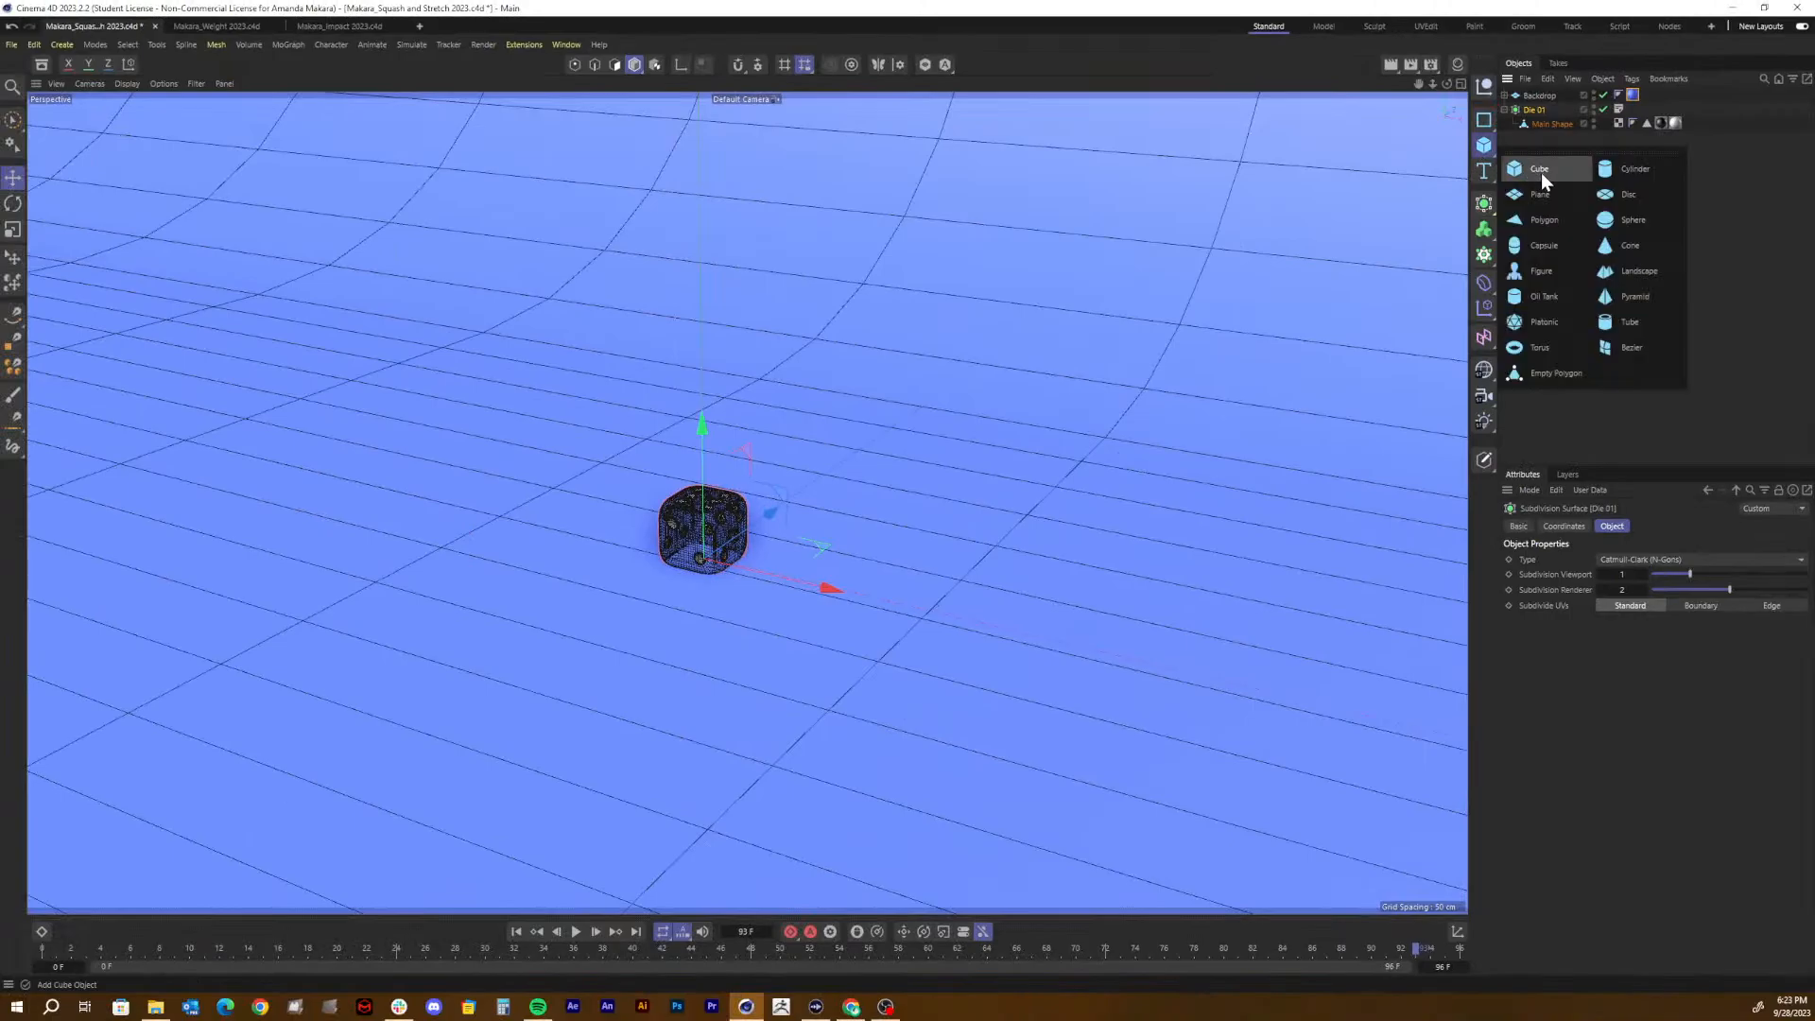
pyautogui.click(1547, 168)
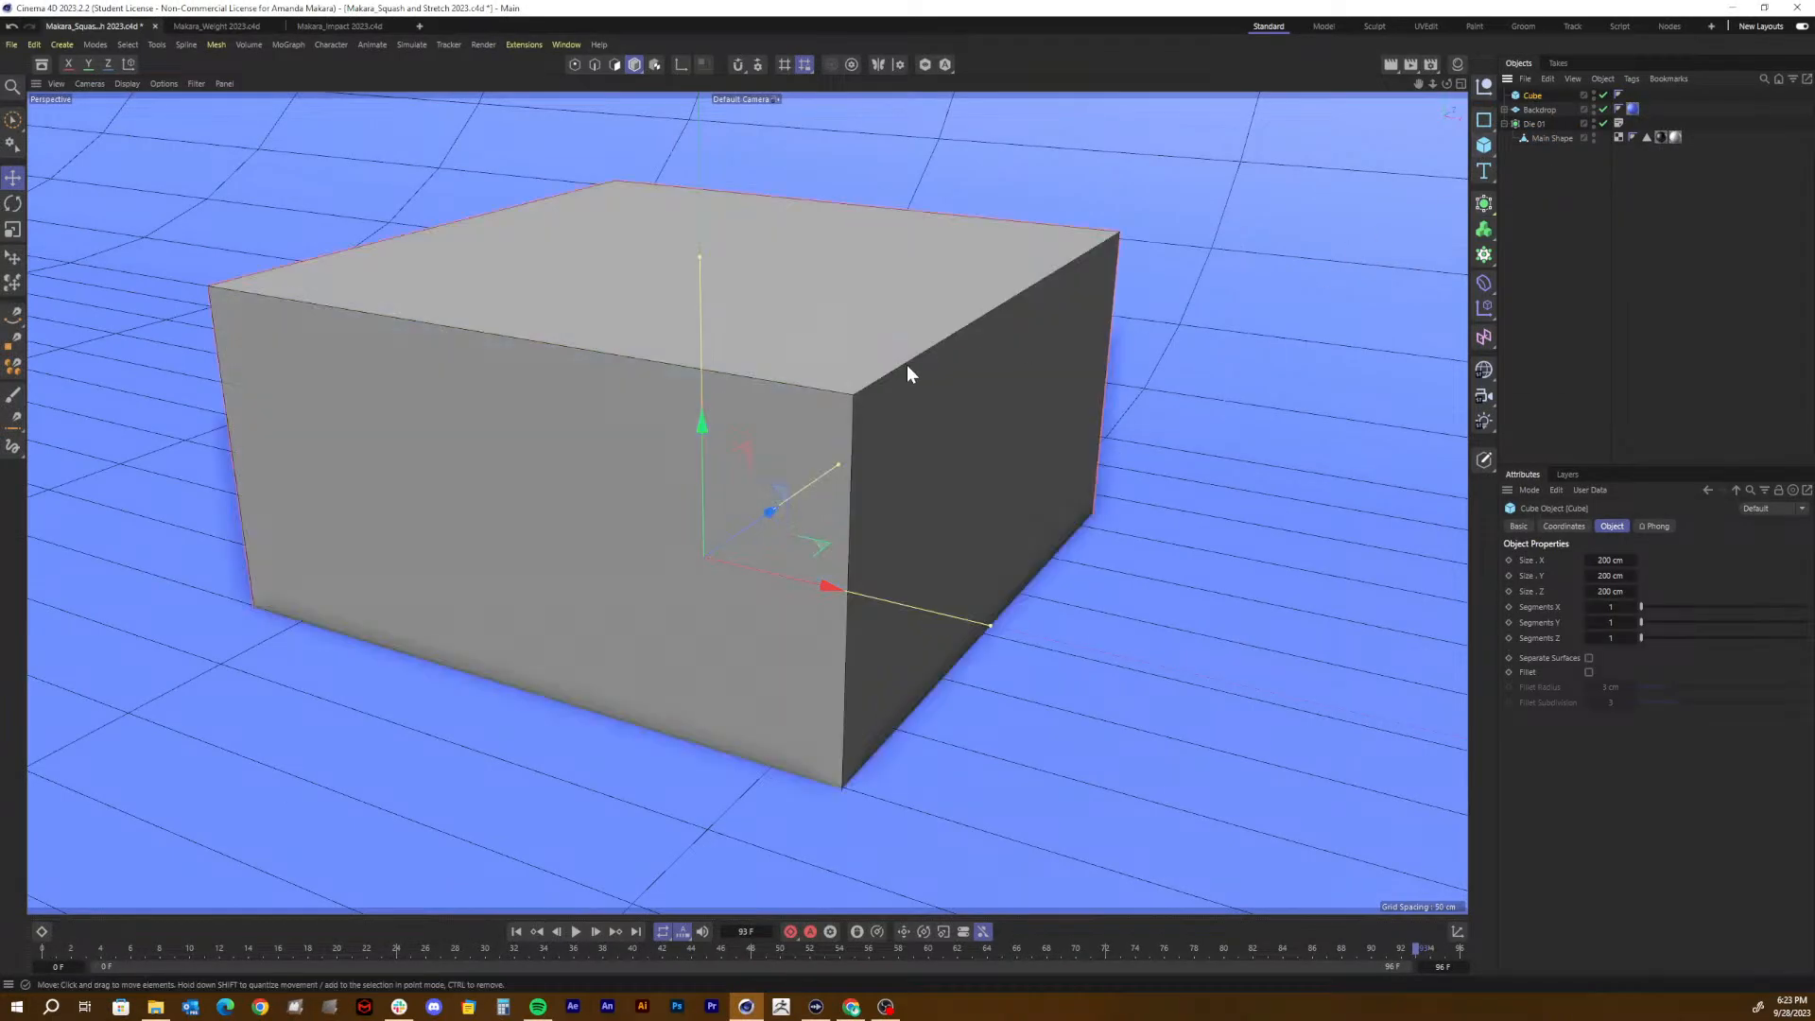
pyautogui.moveTo(696, 417); pyautogui.dragTo(687, 312)
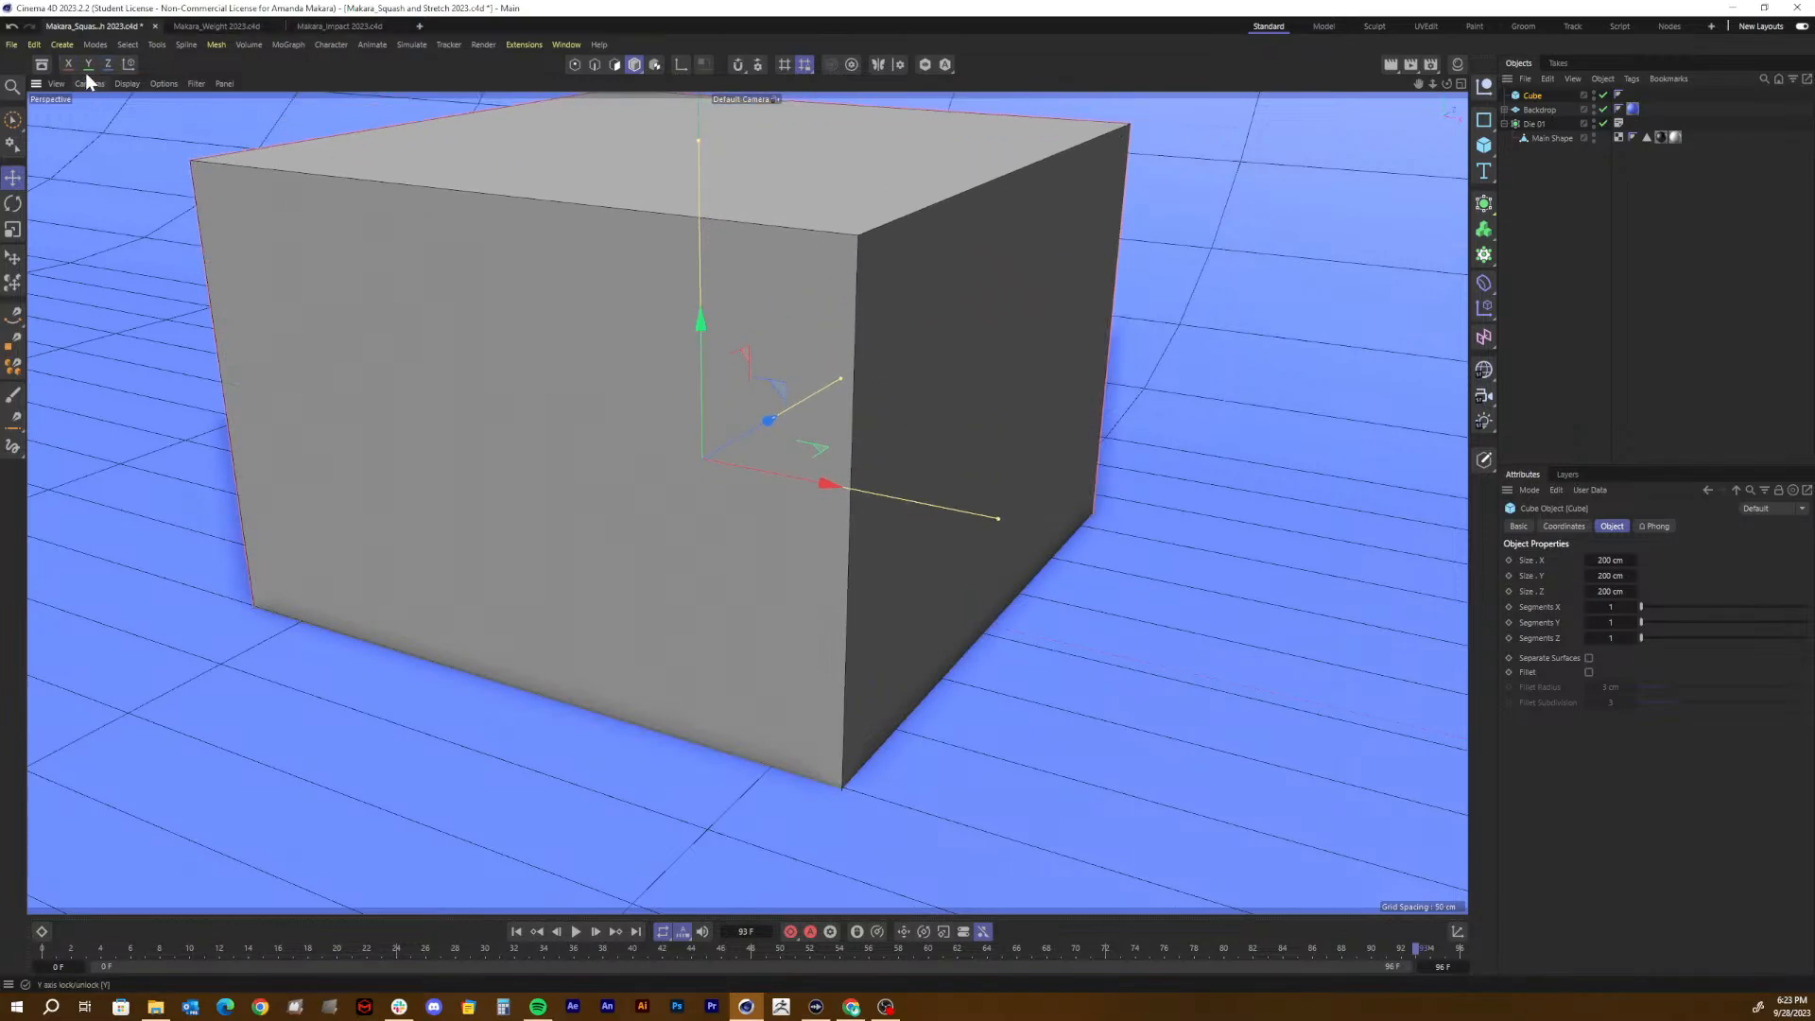
pyautogui.click(57, 84)
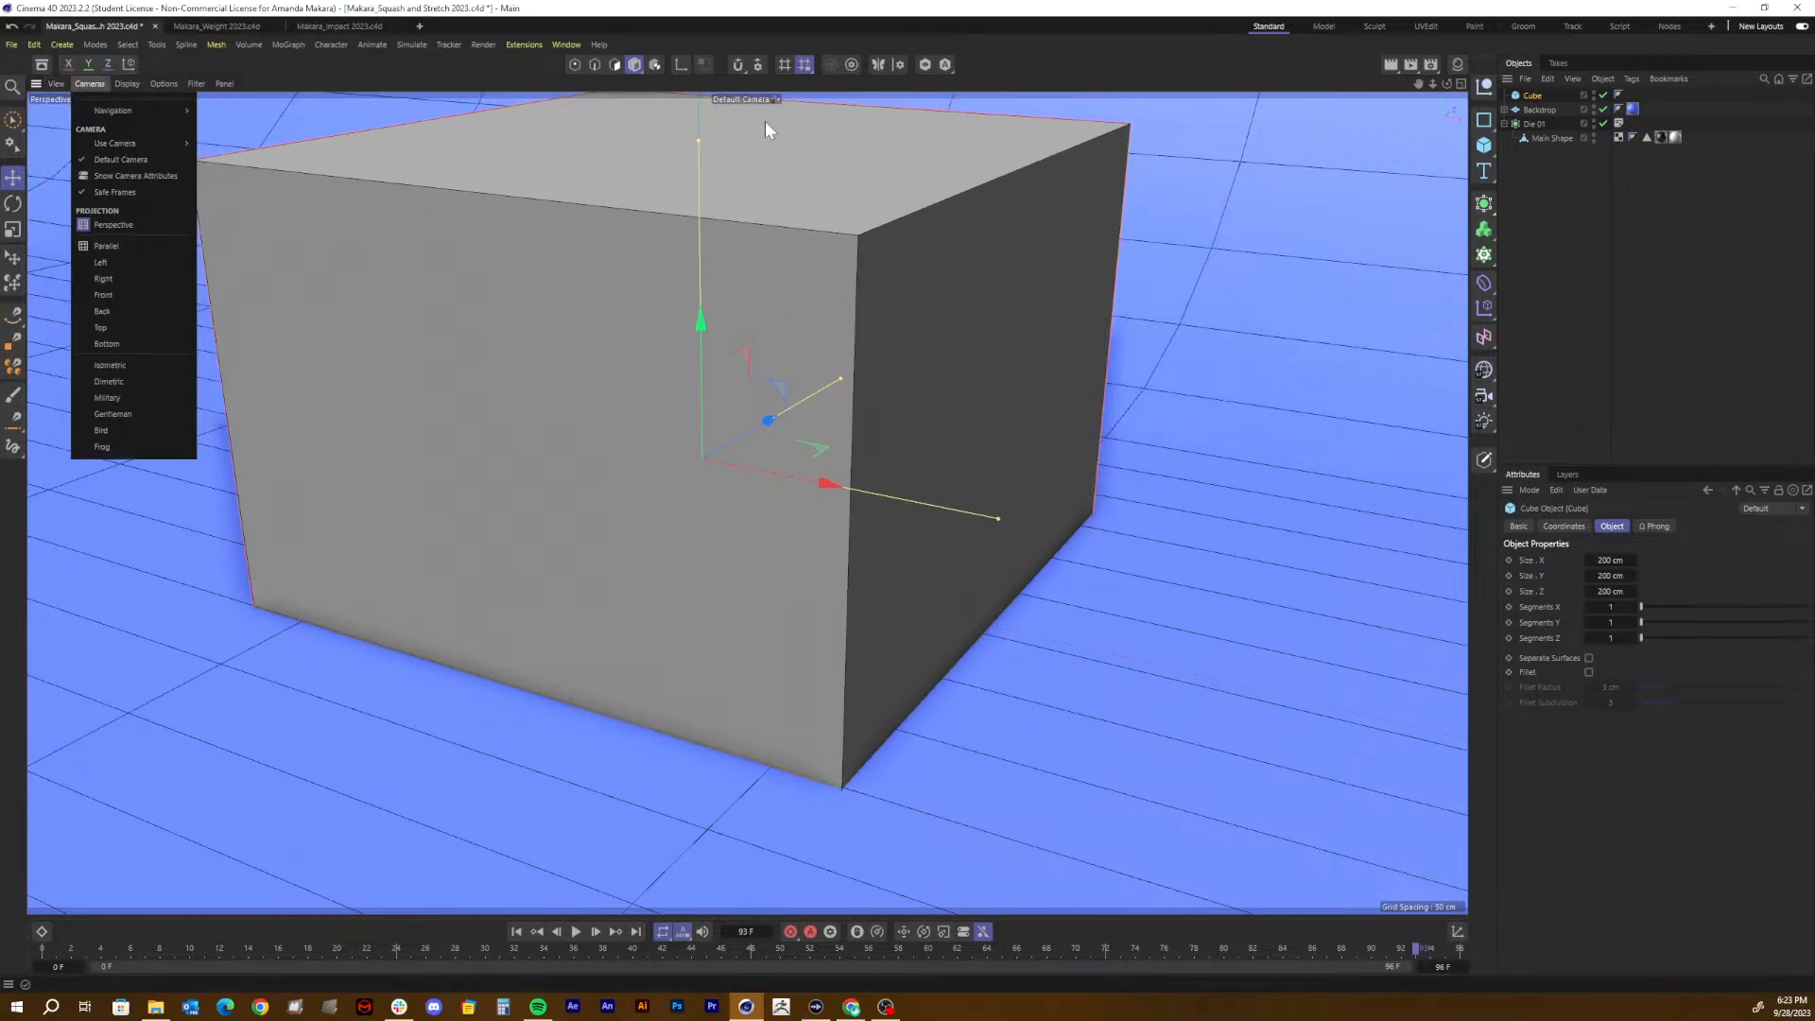
pyautogui.click(924, 195)
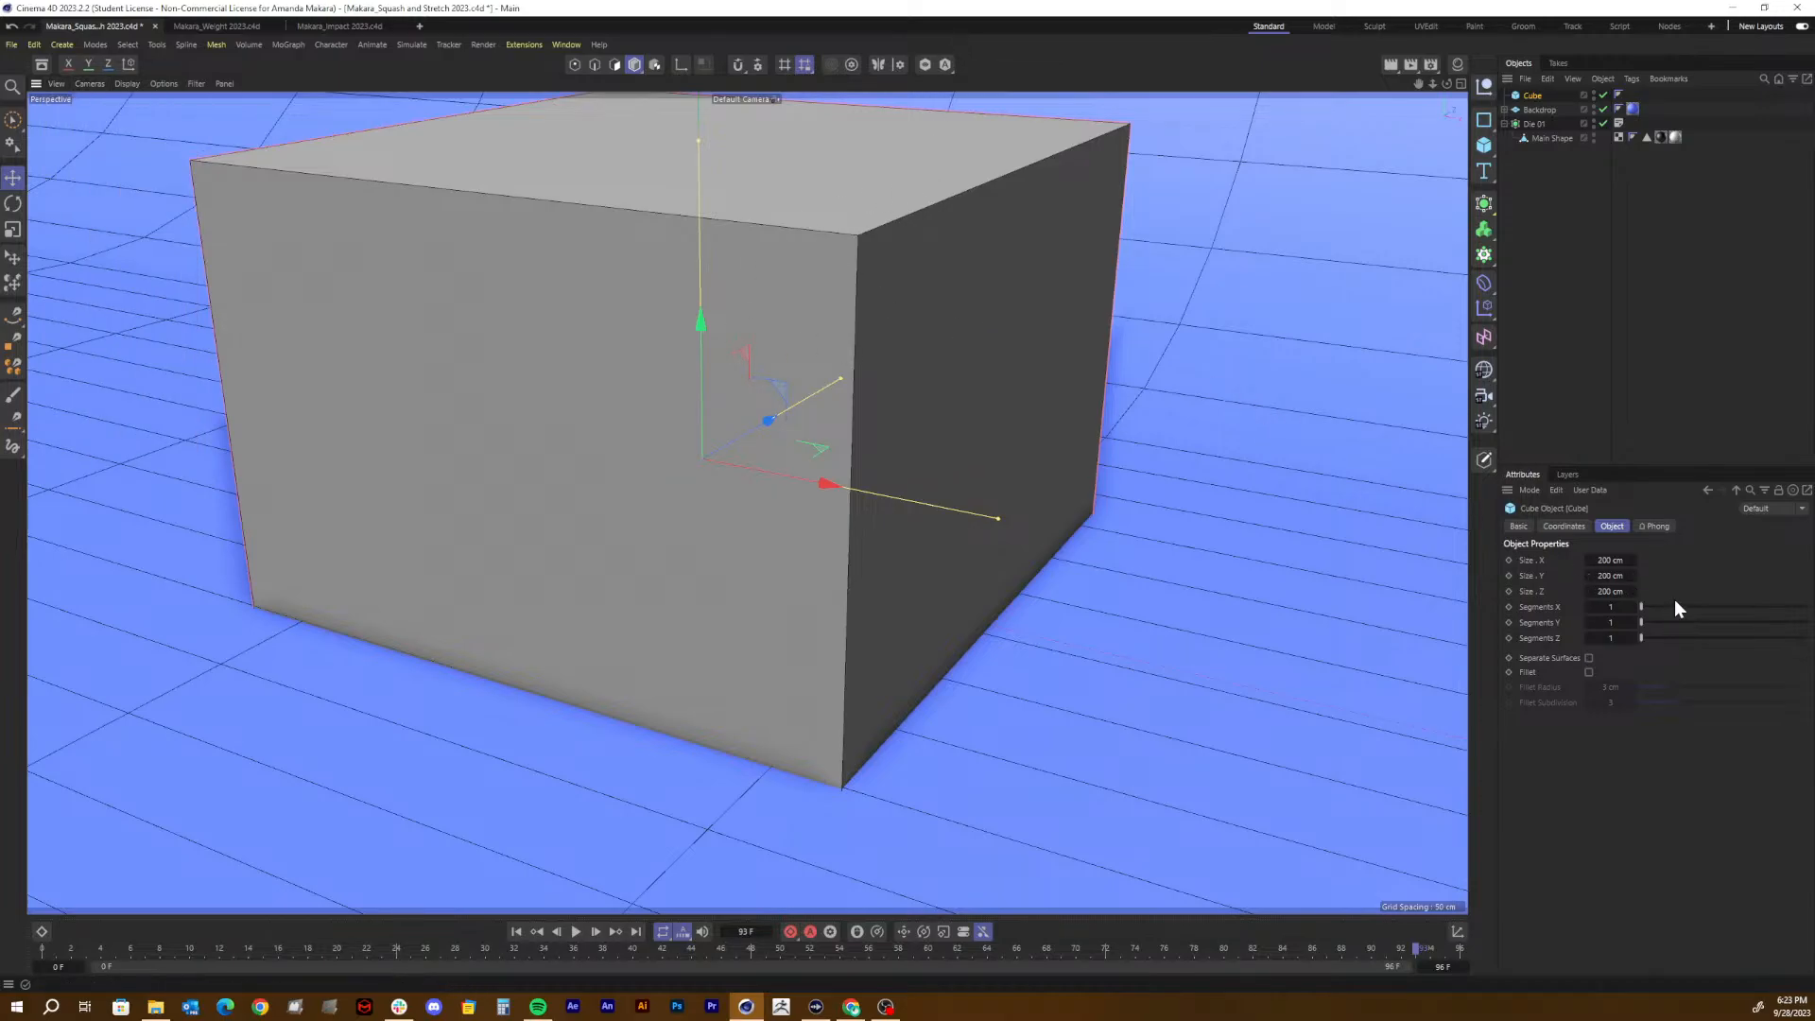
# Step: Set the cube's X, Y and Z segments to 10 each
pyautogui.moveTo(1675, 601); pyautogui.dragTo(1728, 601)
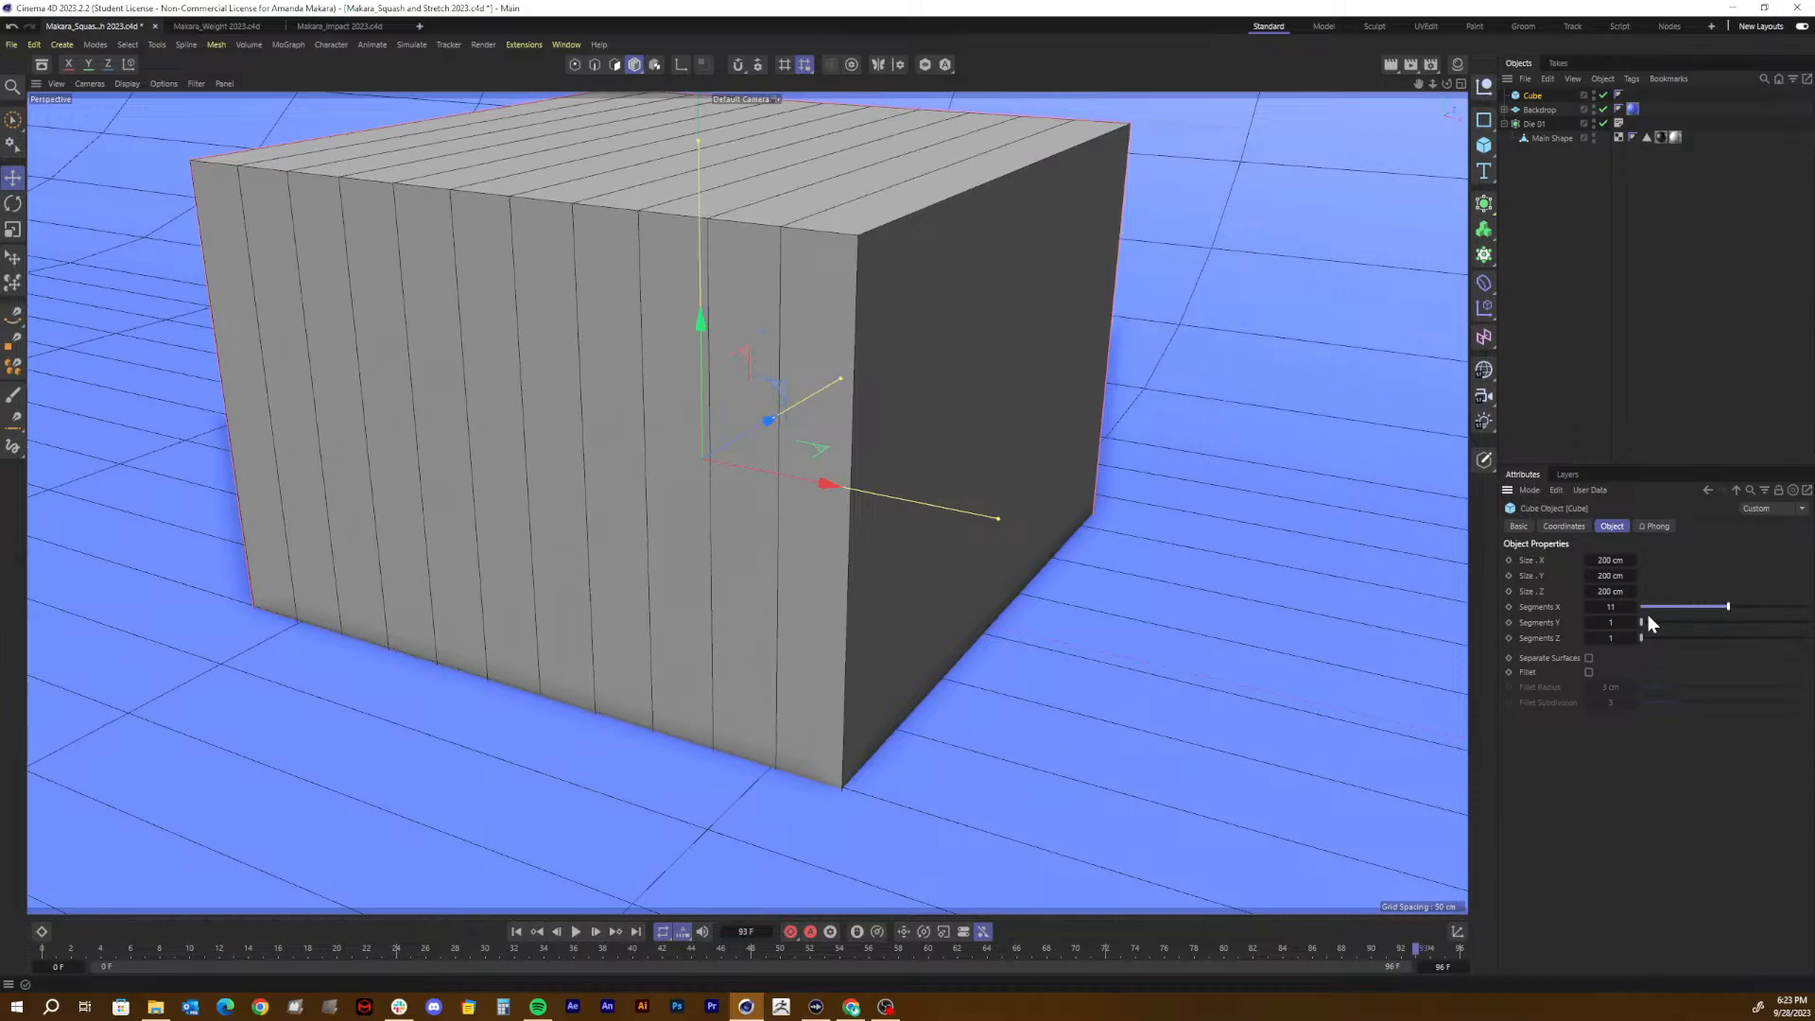
pyautogui.doubleClick(1620, 609)
pyautogui.write('10')
pyautogui.doubleClick(1611, 622)
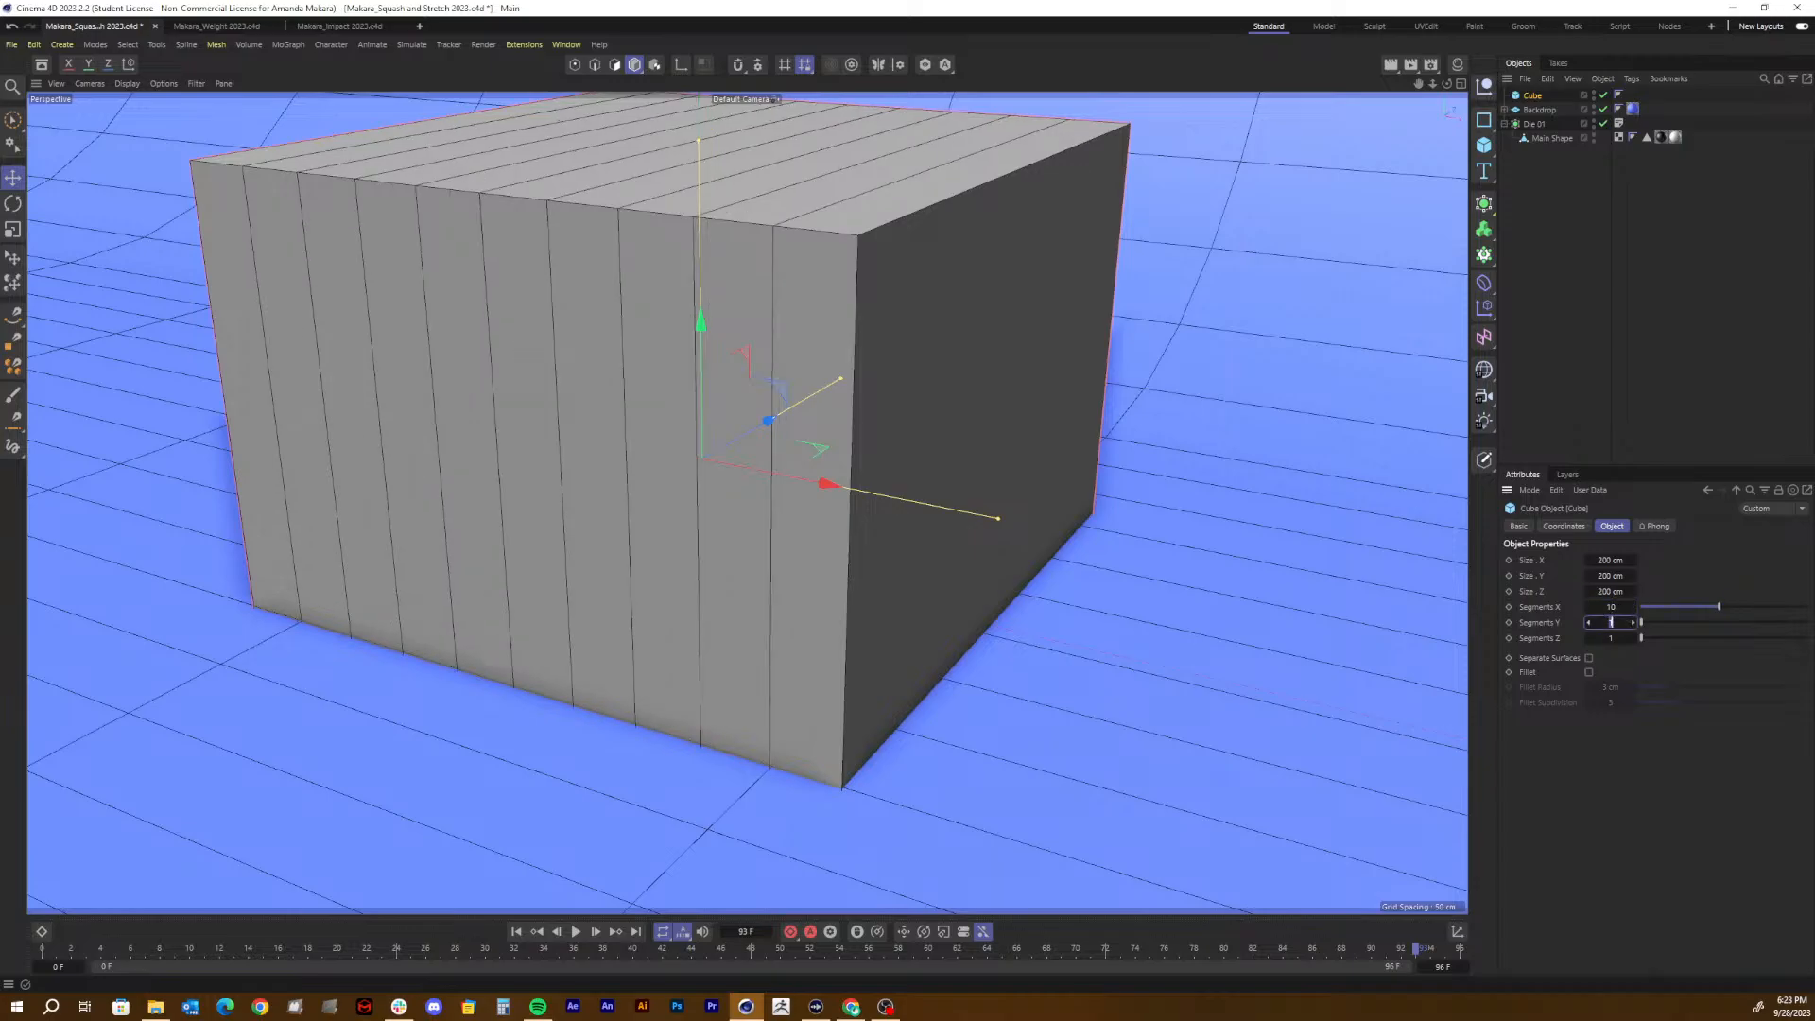
pyautogui.write('10')
pyautogui.press('Tab')
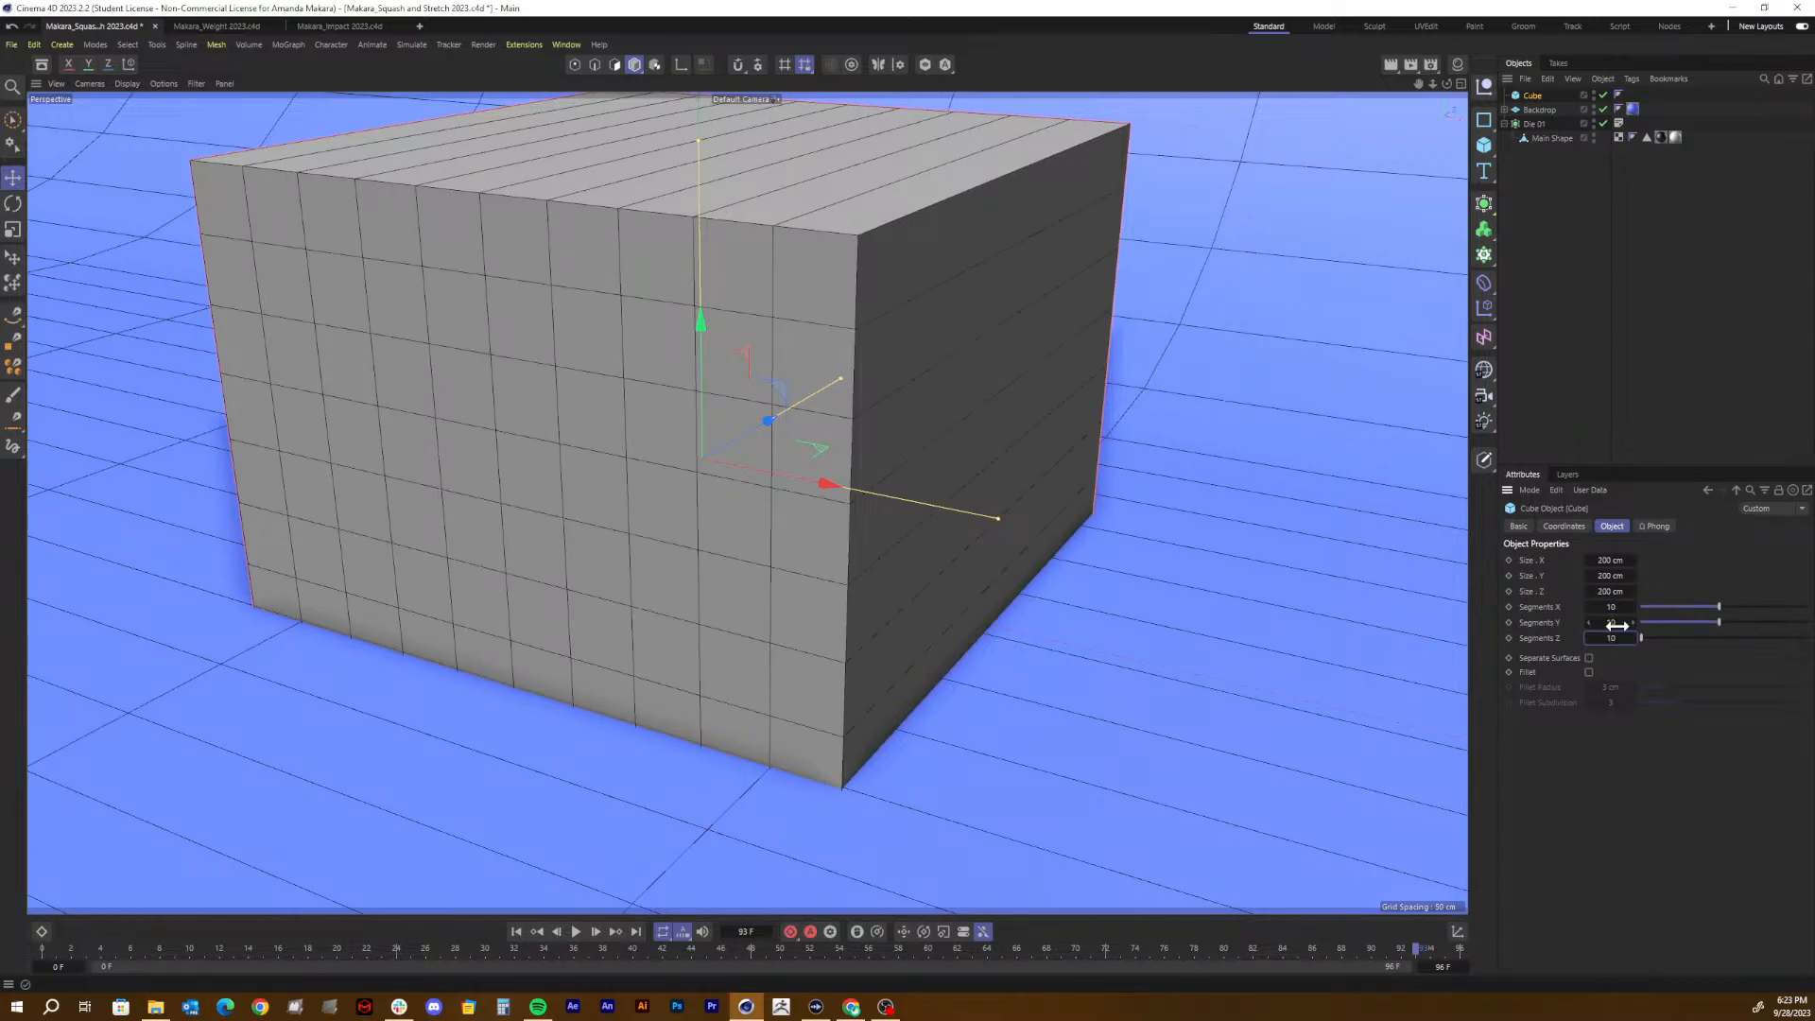
pyautogui.write('10')
pyautogui.press('Return')
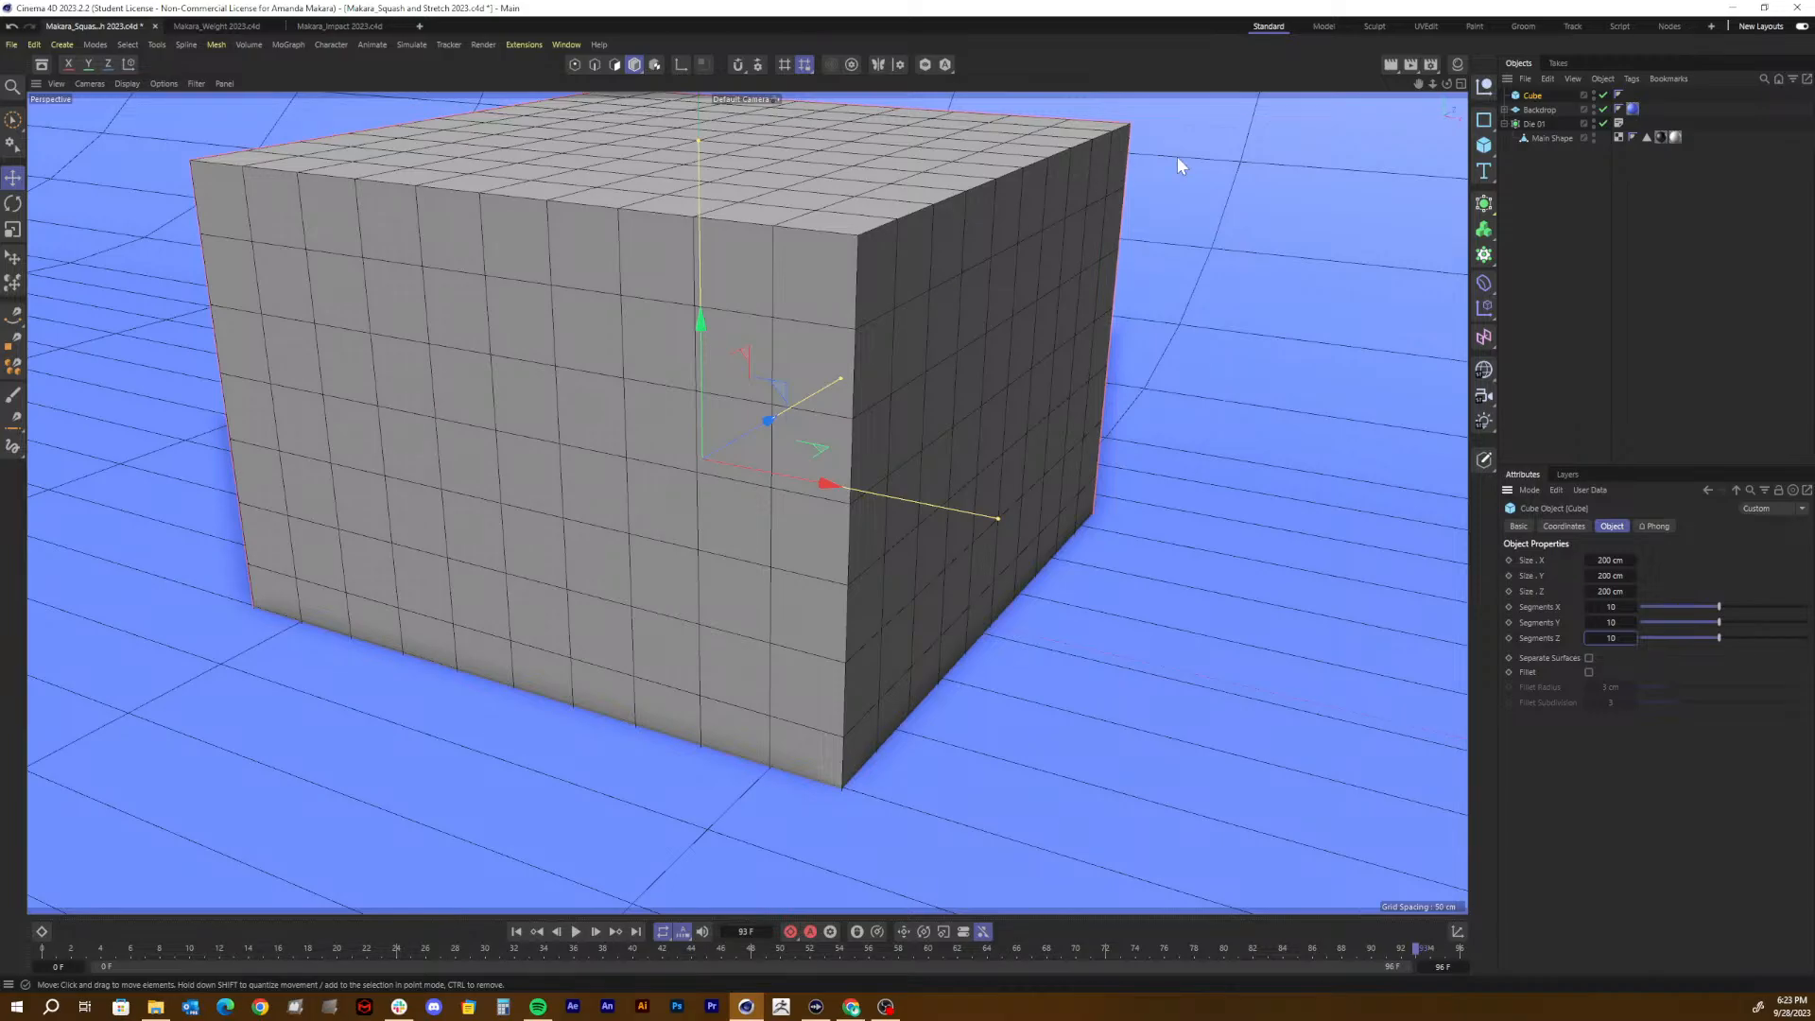
# Step: Add a Subdivision Surface generator and make the cube its child
pyautogui.click(1486, 207)
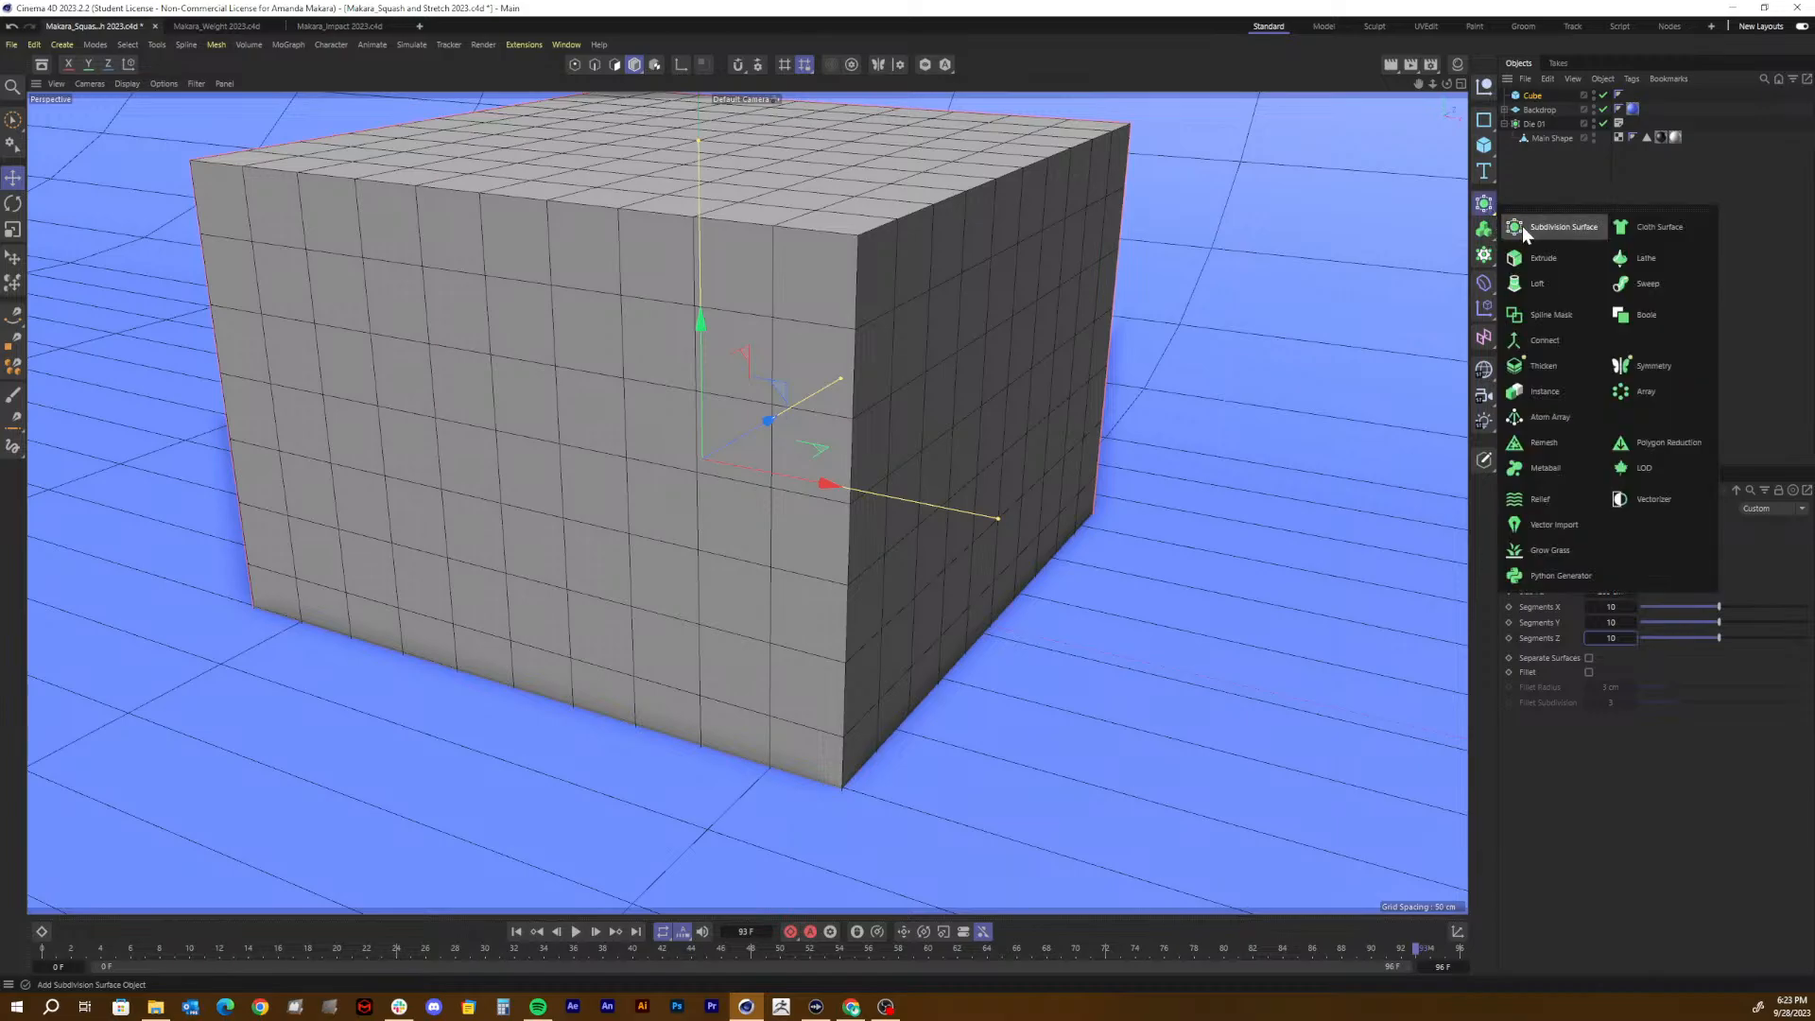
pyautogui.click(1522, 227)
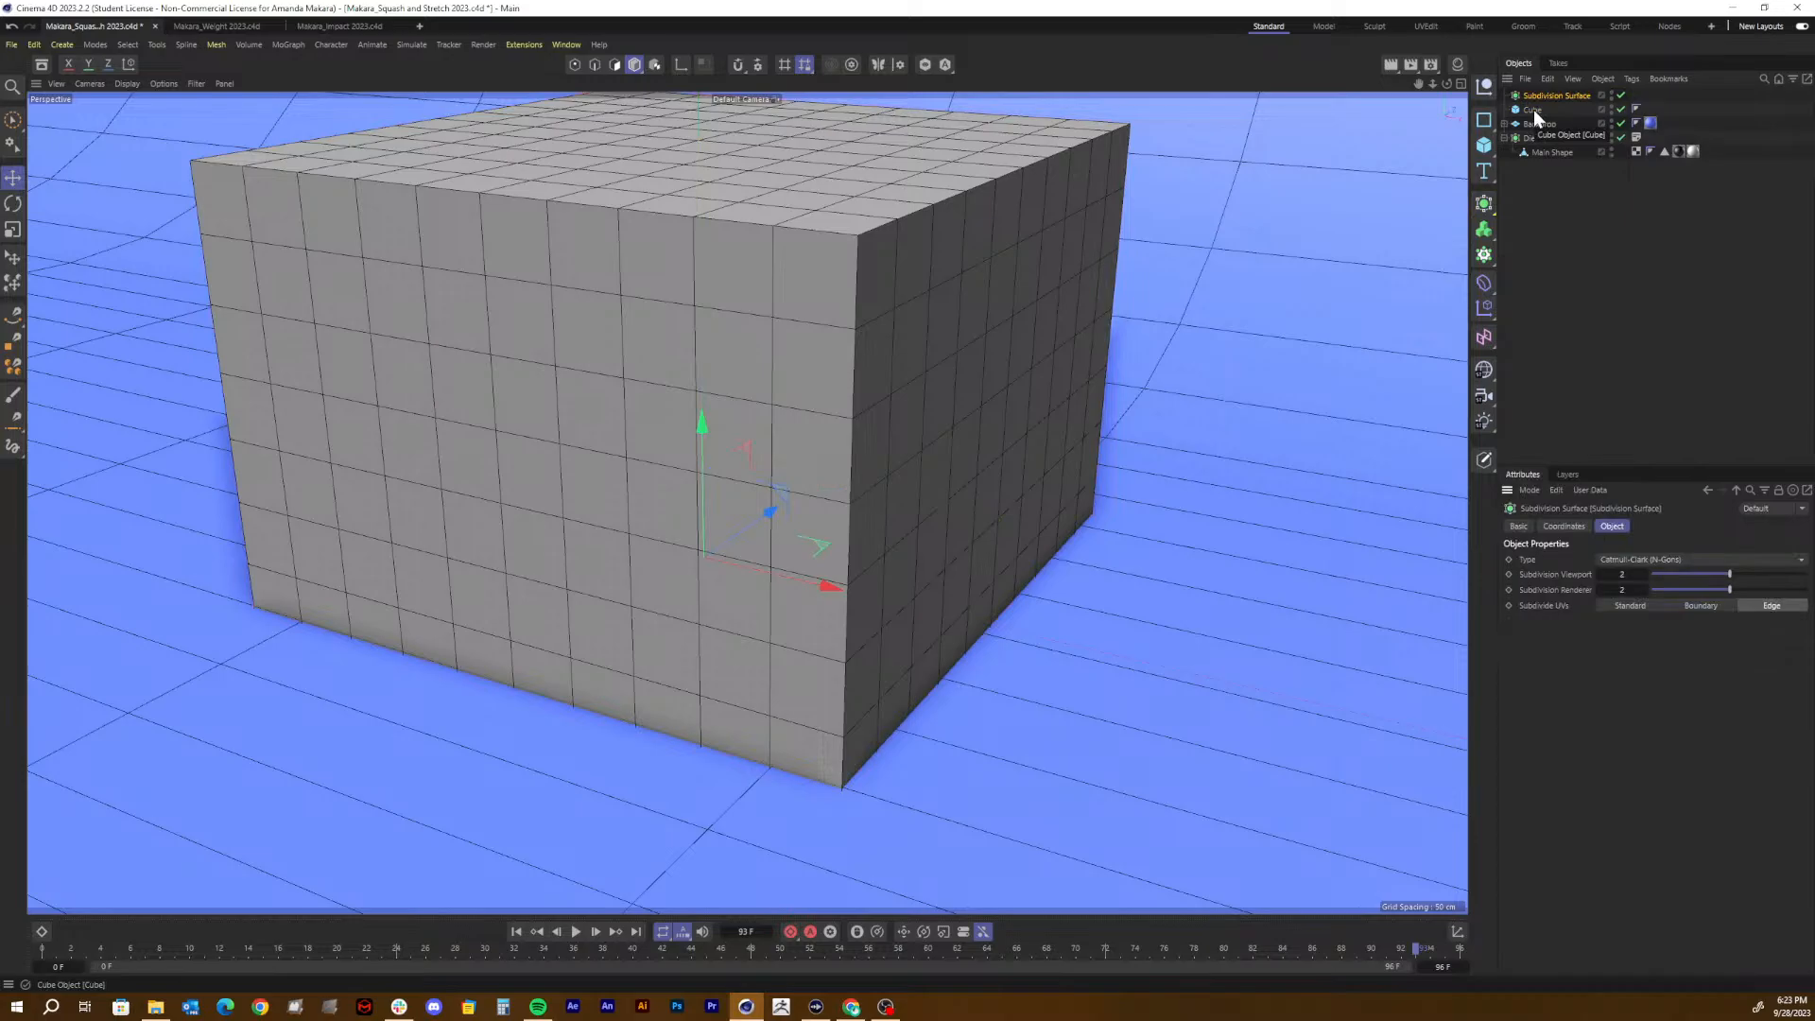
pyautogui.click(1486, 207)
pyautogui.click(1483, 285)
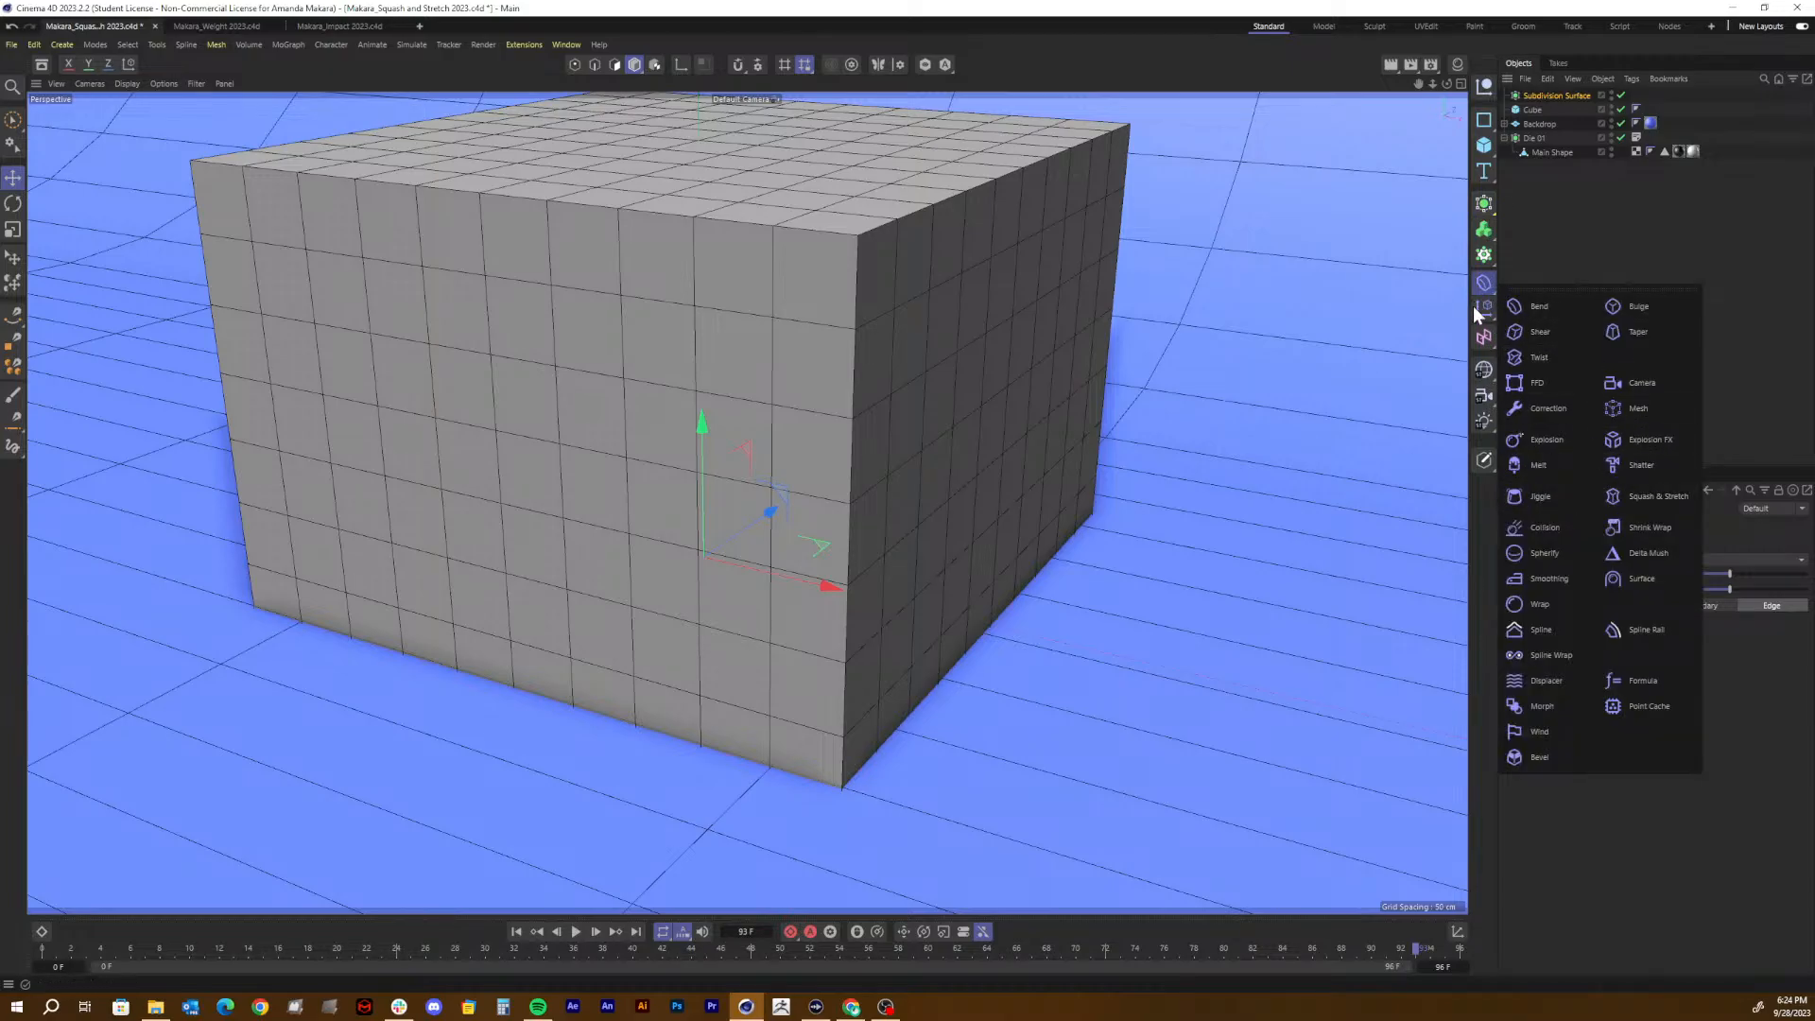
pyautogui.click(1505, 124)
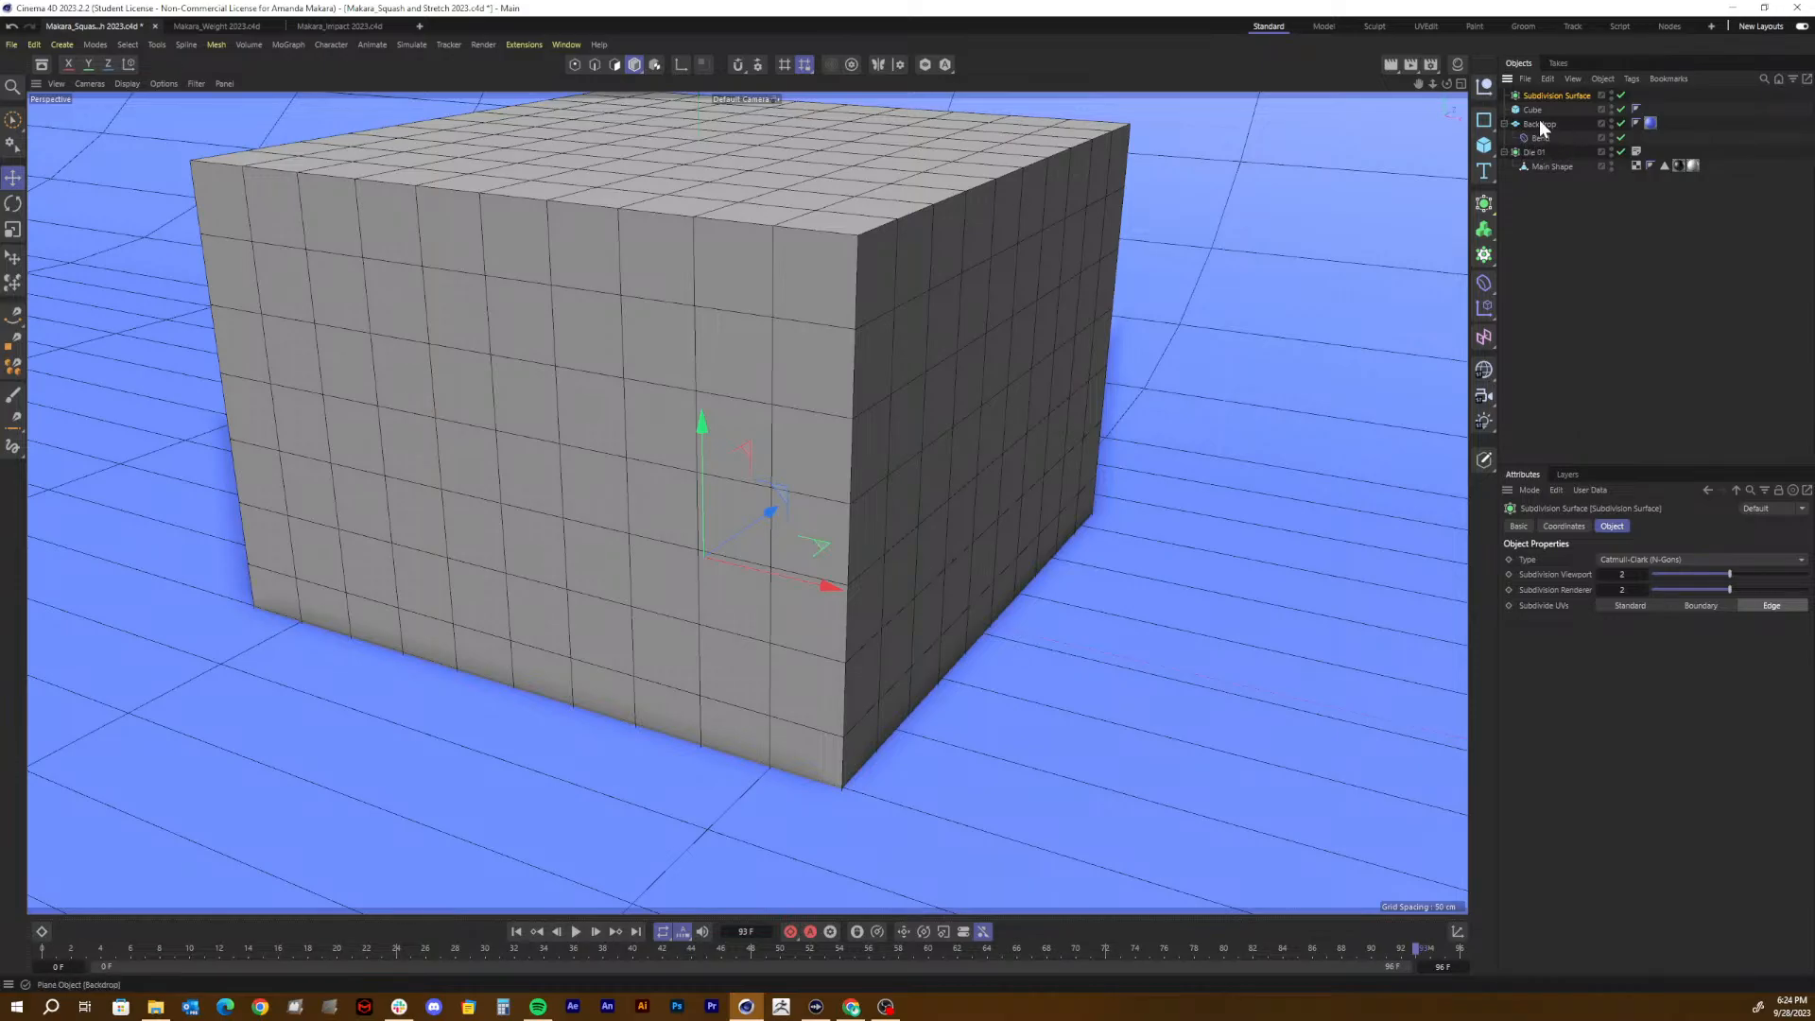
pyautogui.click(1540, 124)
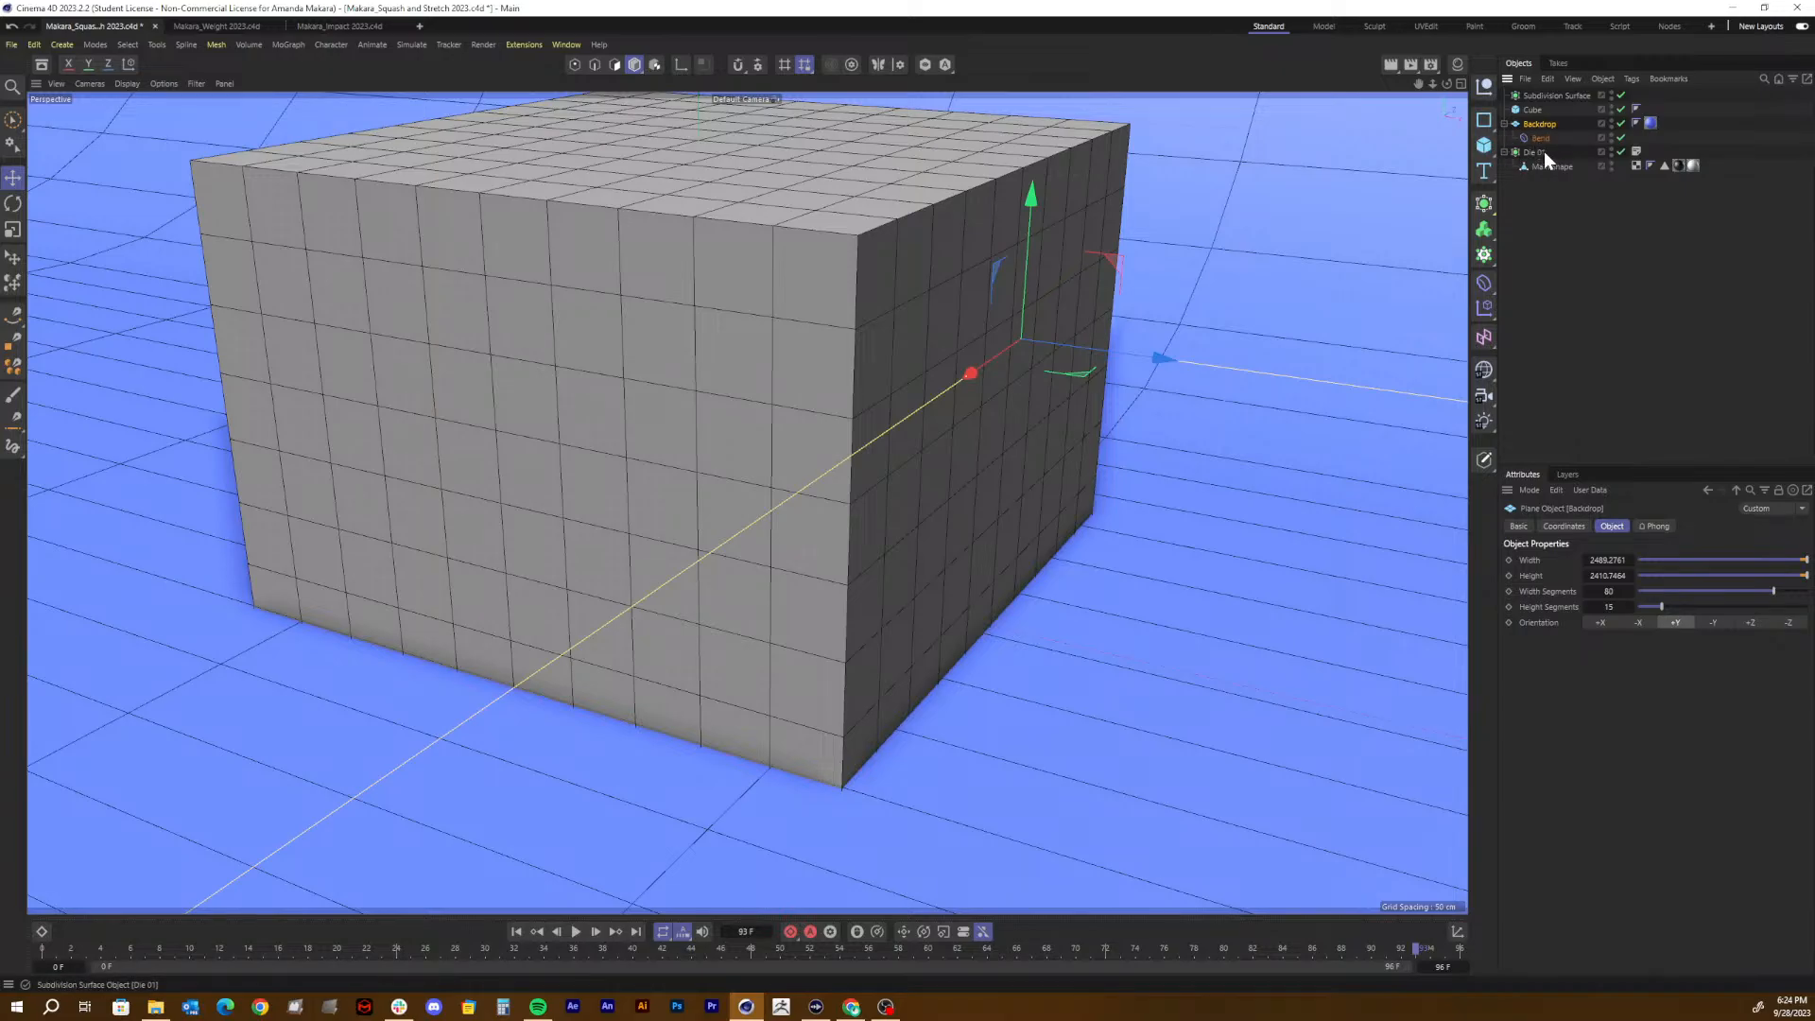
pyautogui.click(1505, 124)
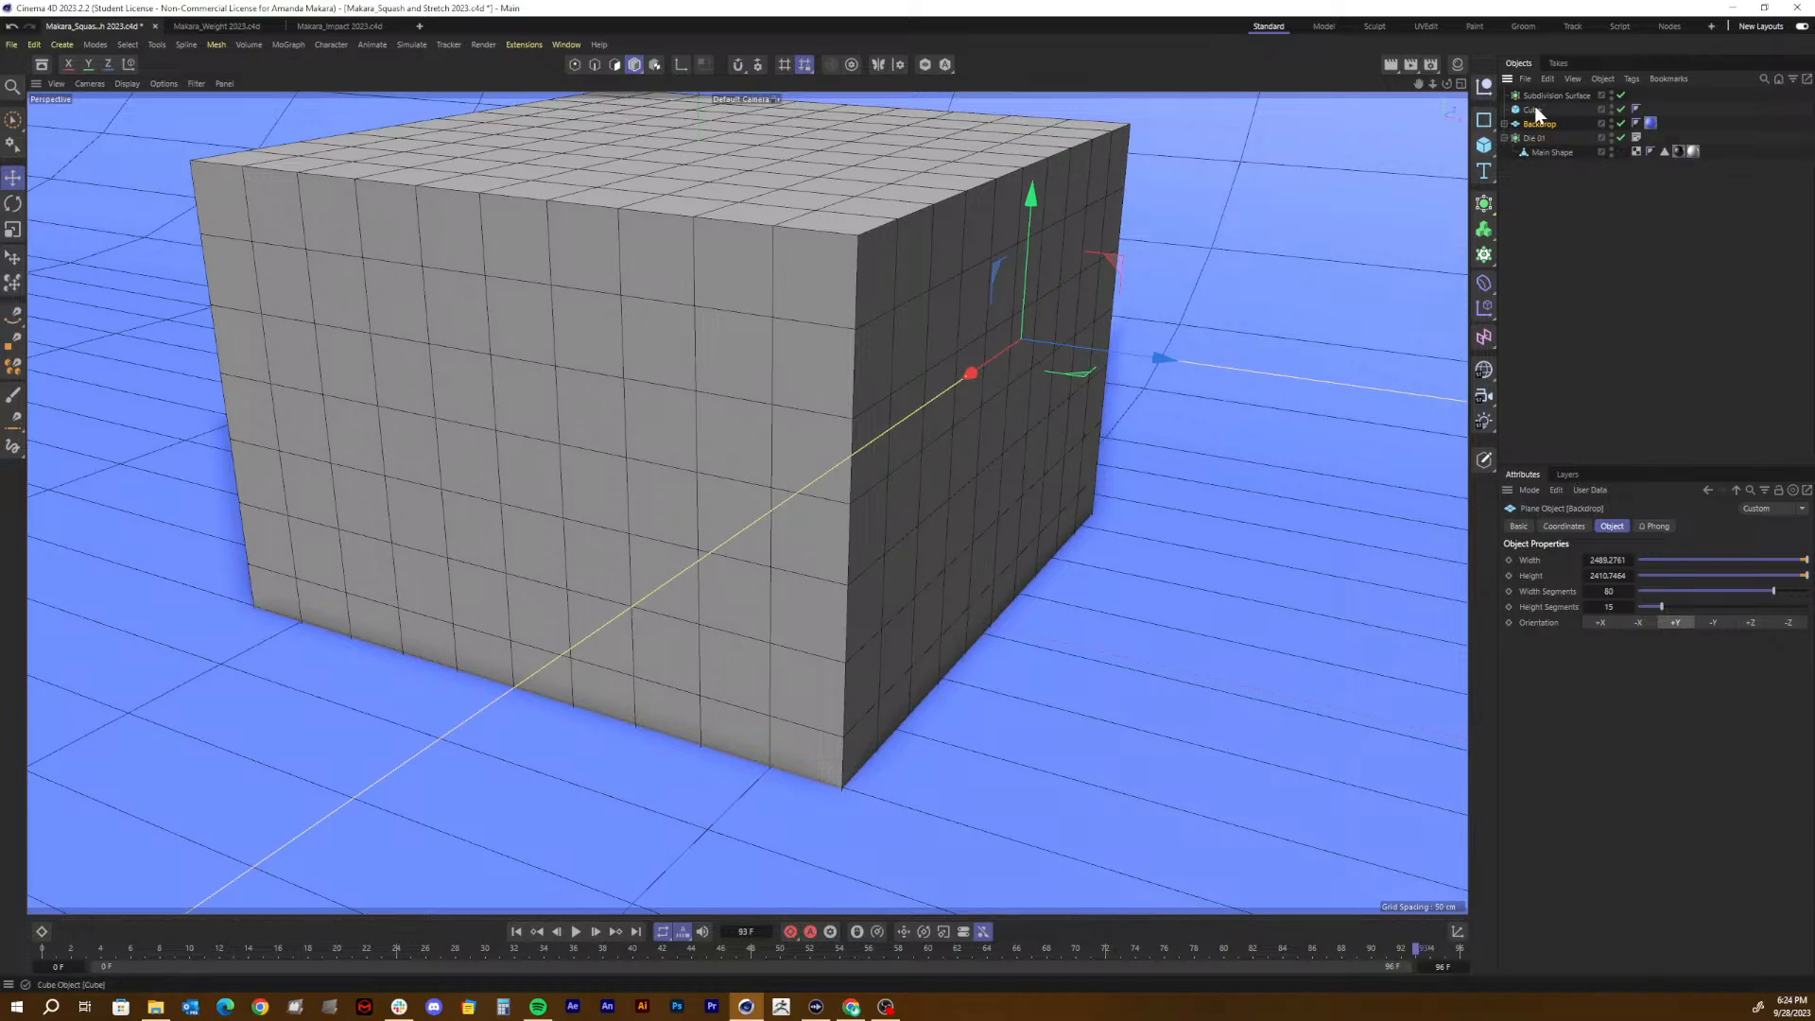
pyautogui.moveTo(1528, 109); pyautogui.dragTo(1547, 96)
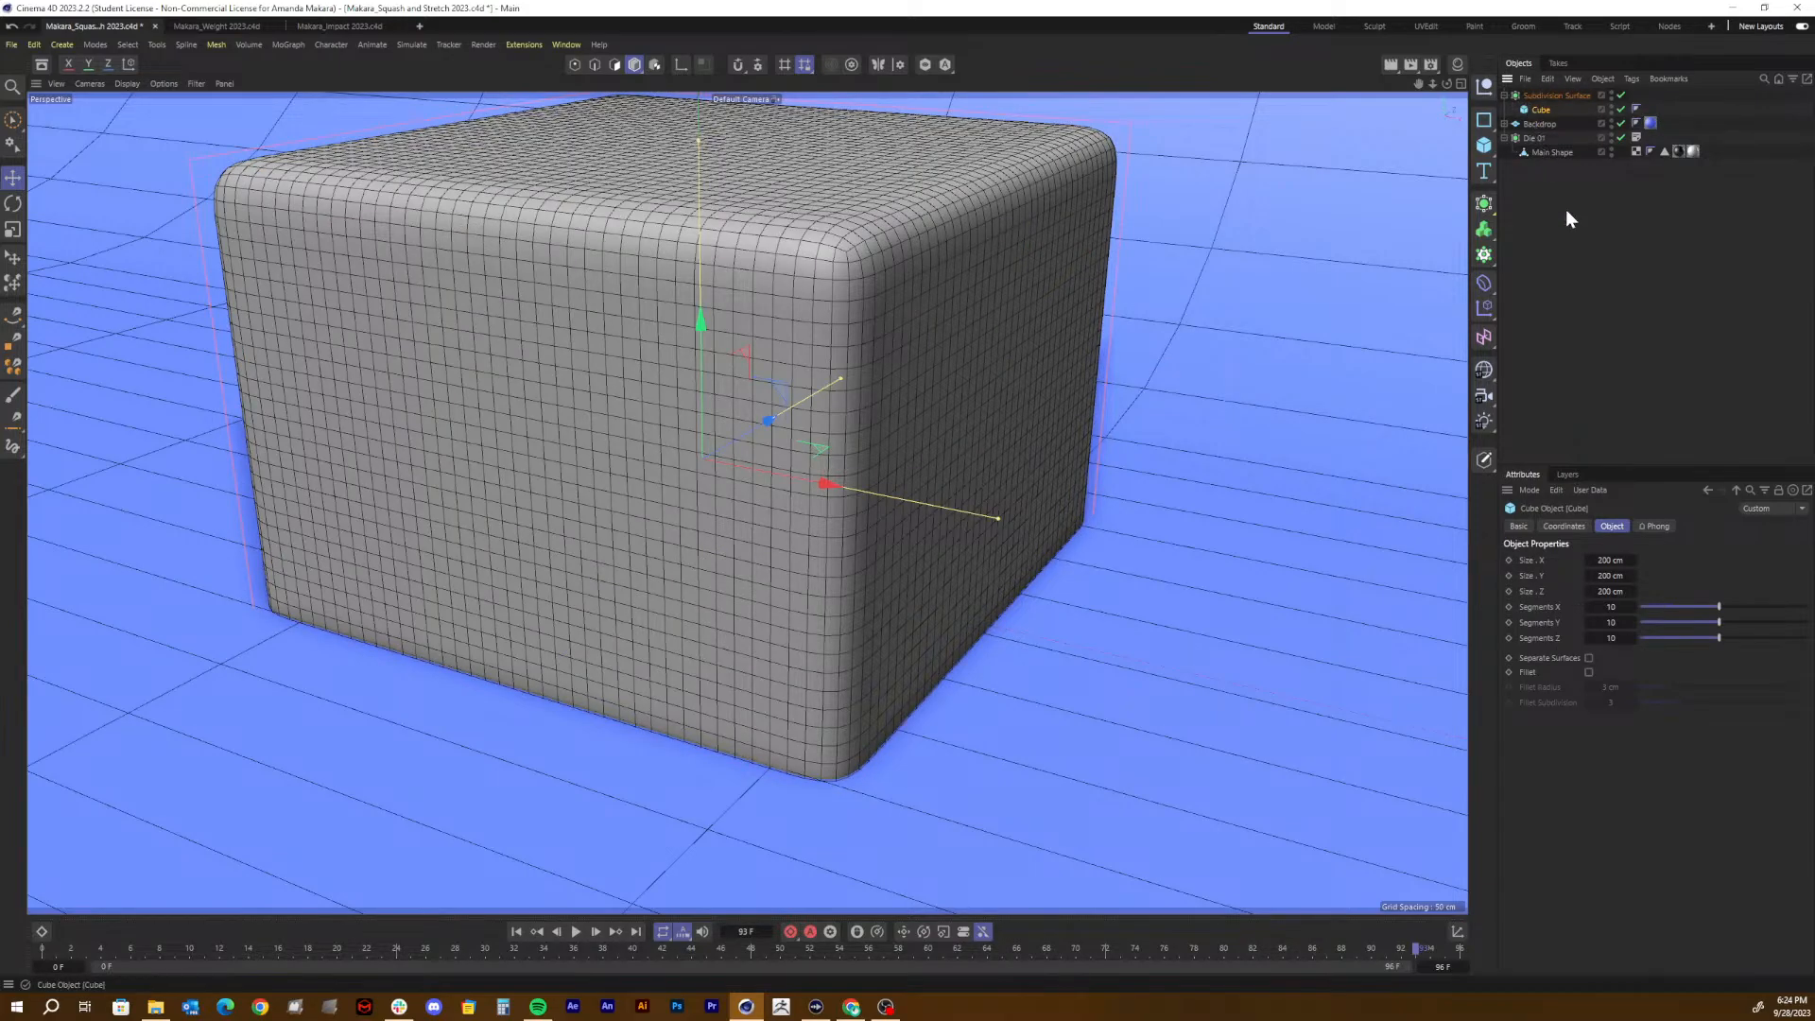
# Step: Try the OpenSubdiv Loop type on the Subdivision Surface and return it to Catmull-Clark (N-Gons)
pyautogui.click(1560, 98)
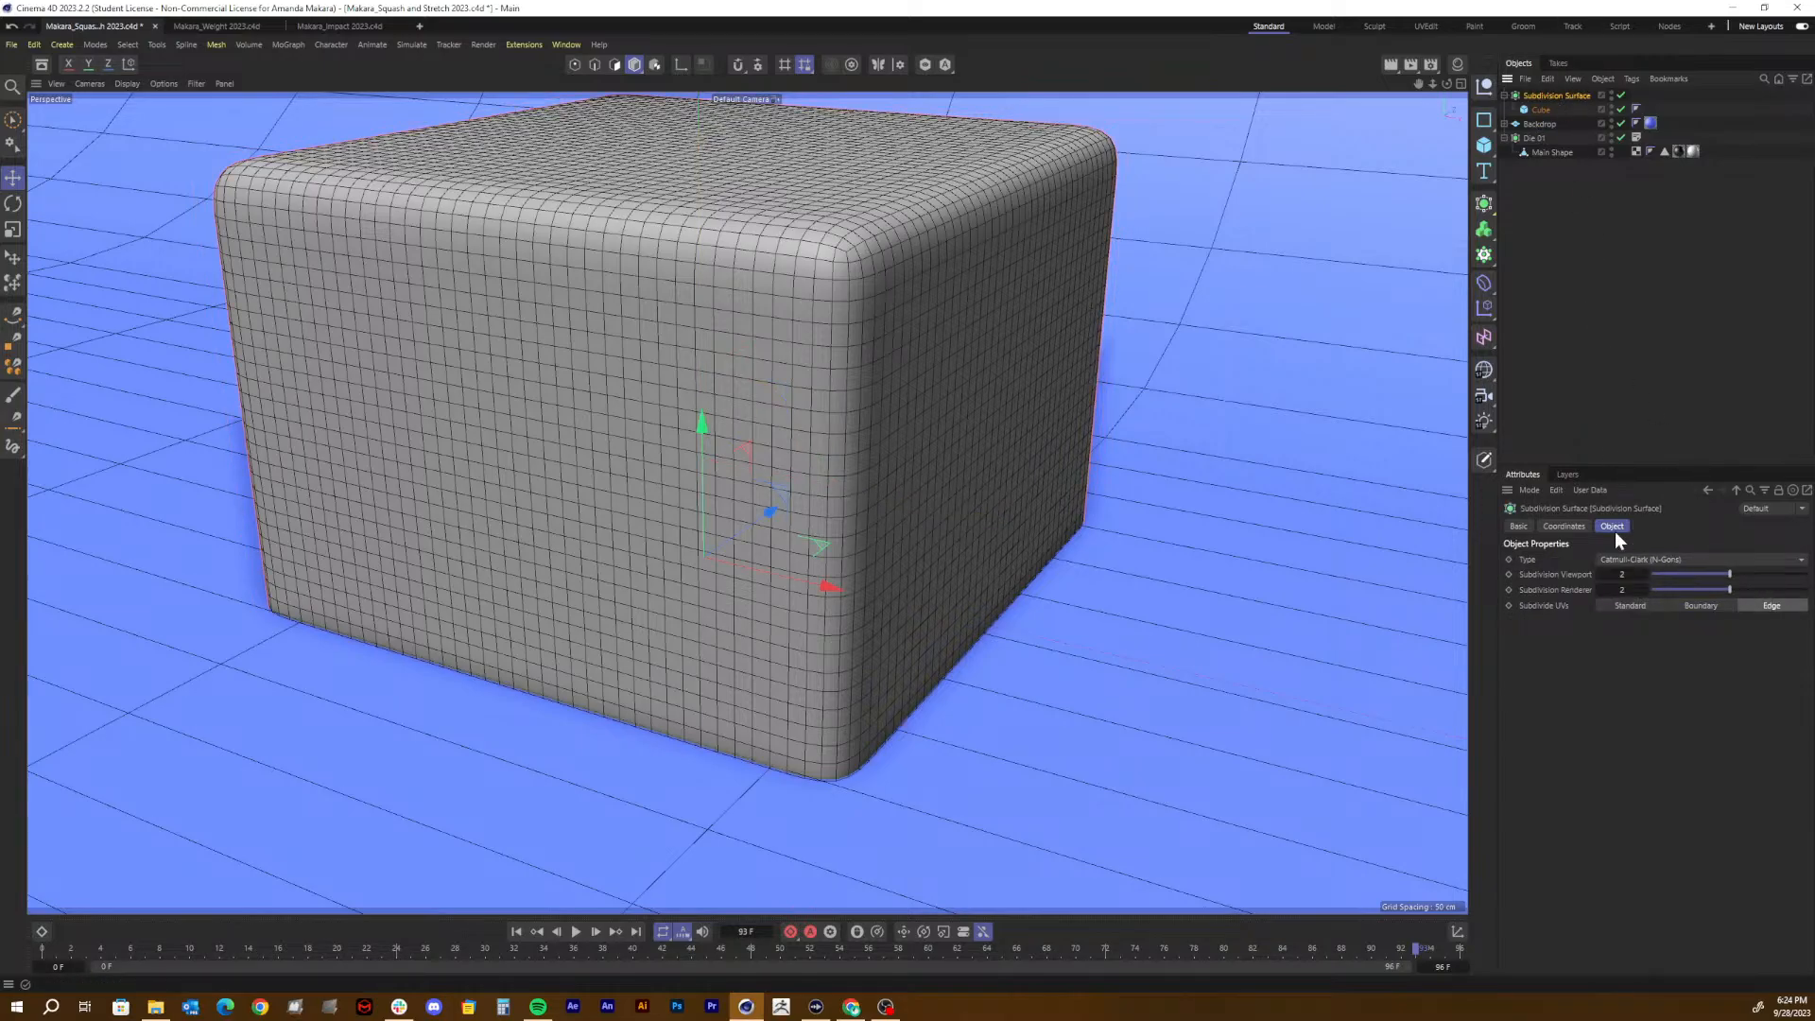
pyautogui.click(1686, 562)
pyautogui.click(1661, 628)
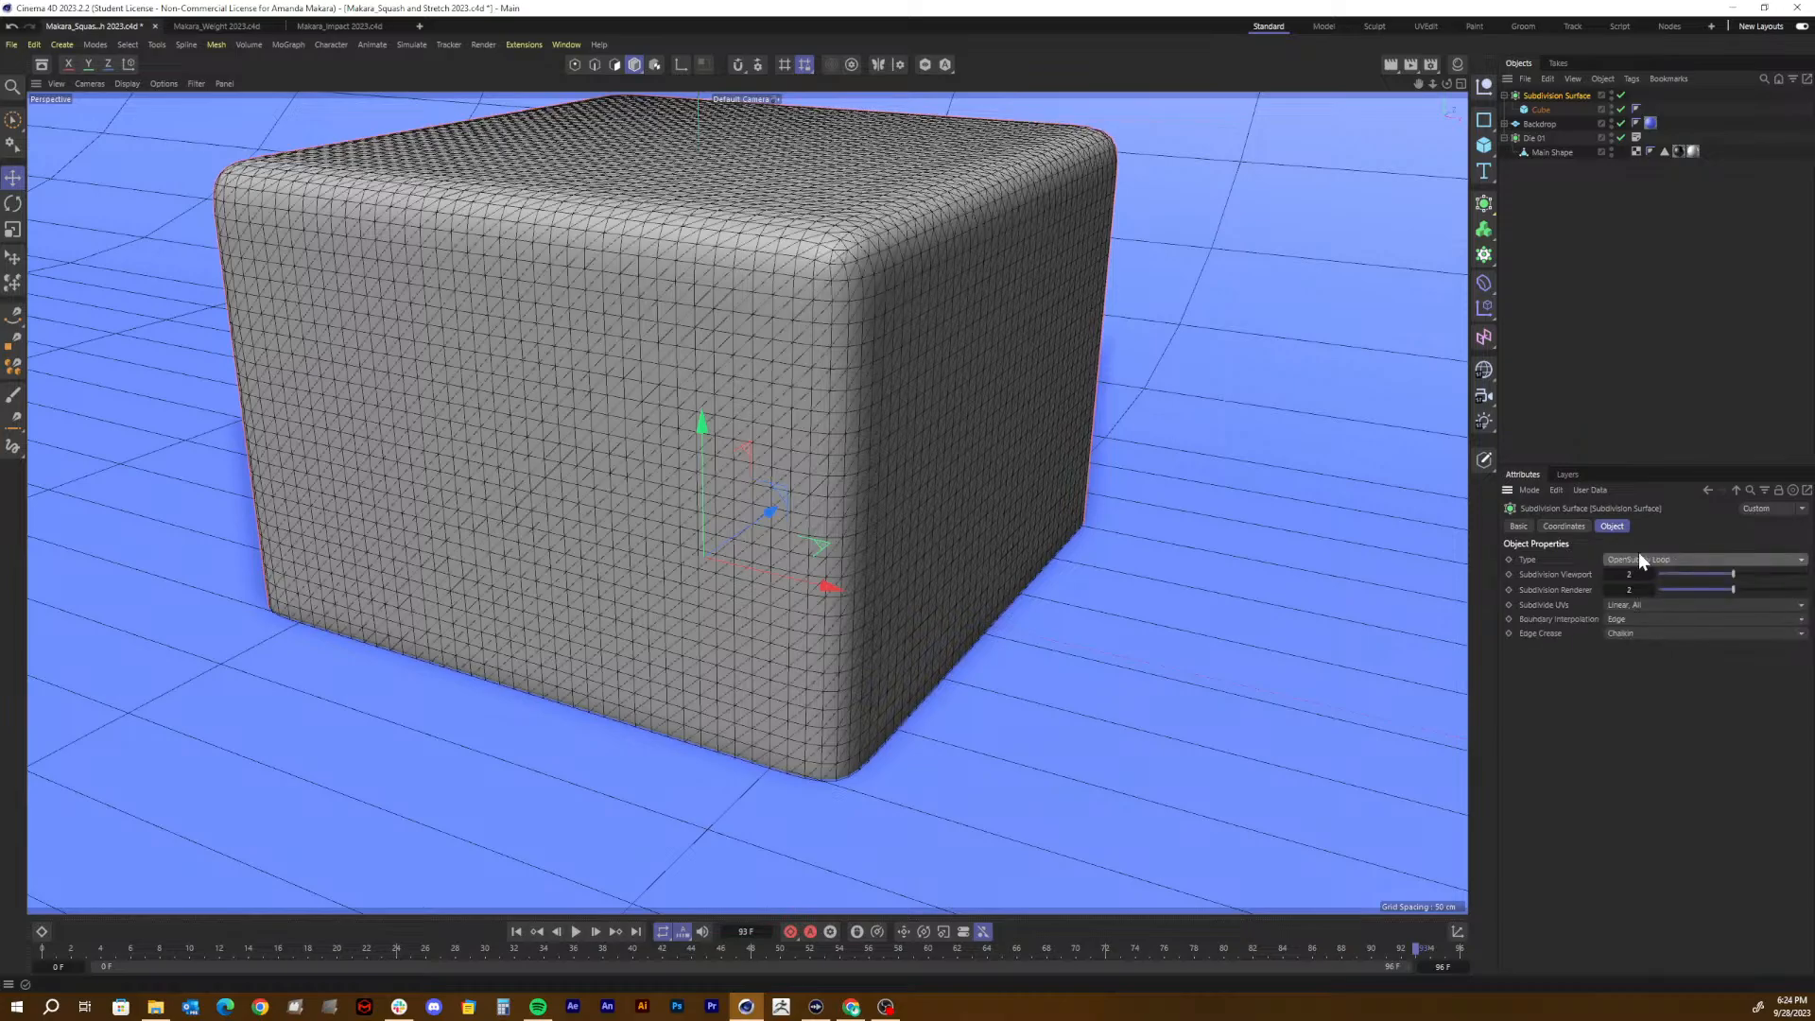
pyautogui.click(1636, 554)
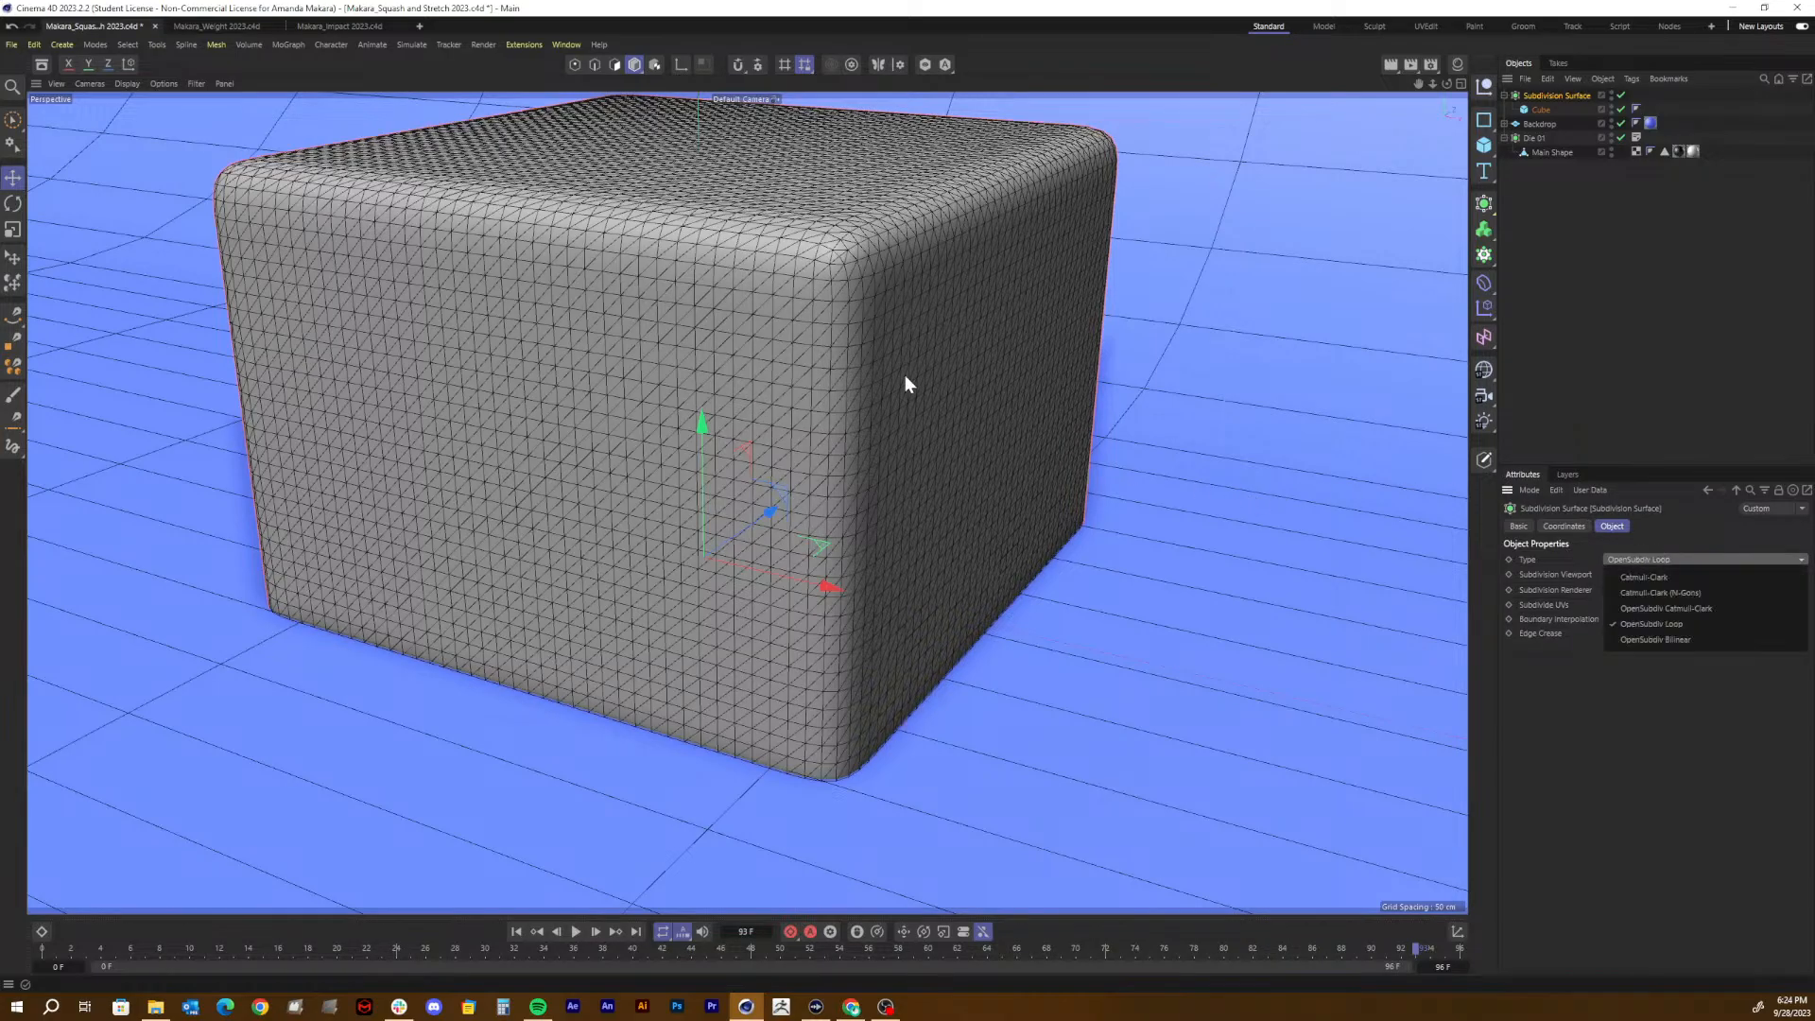
pyautogui.click(1653, 594)
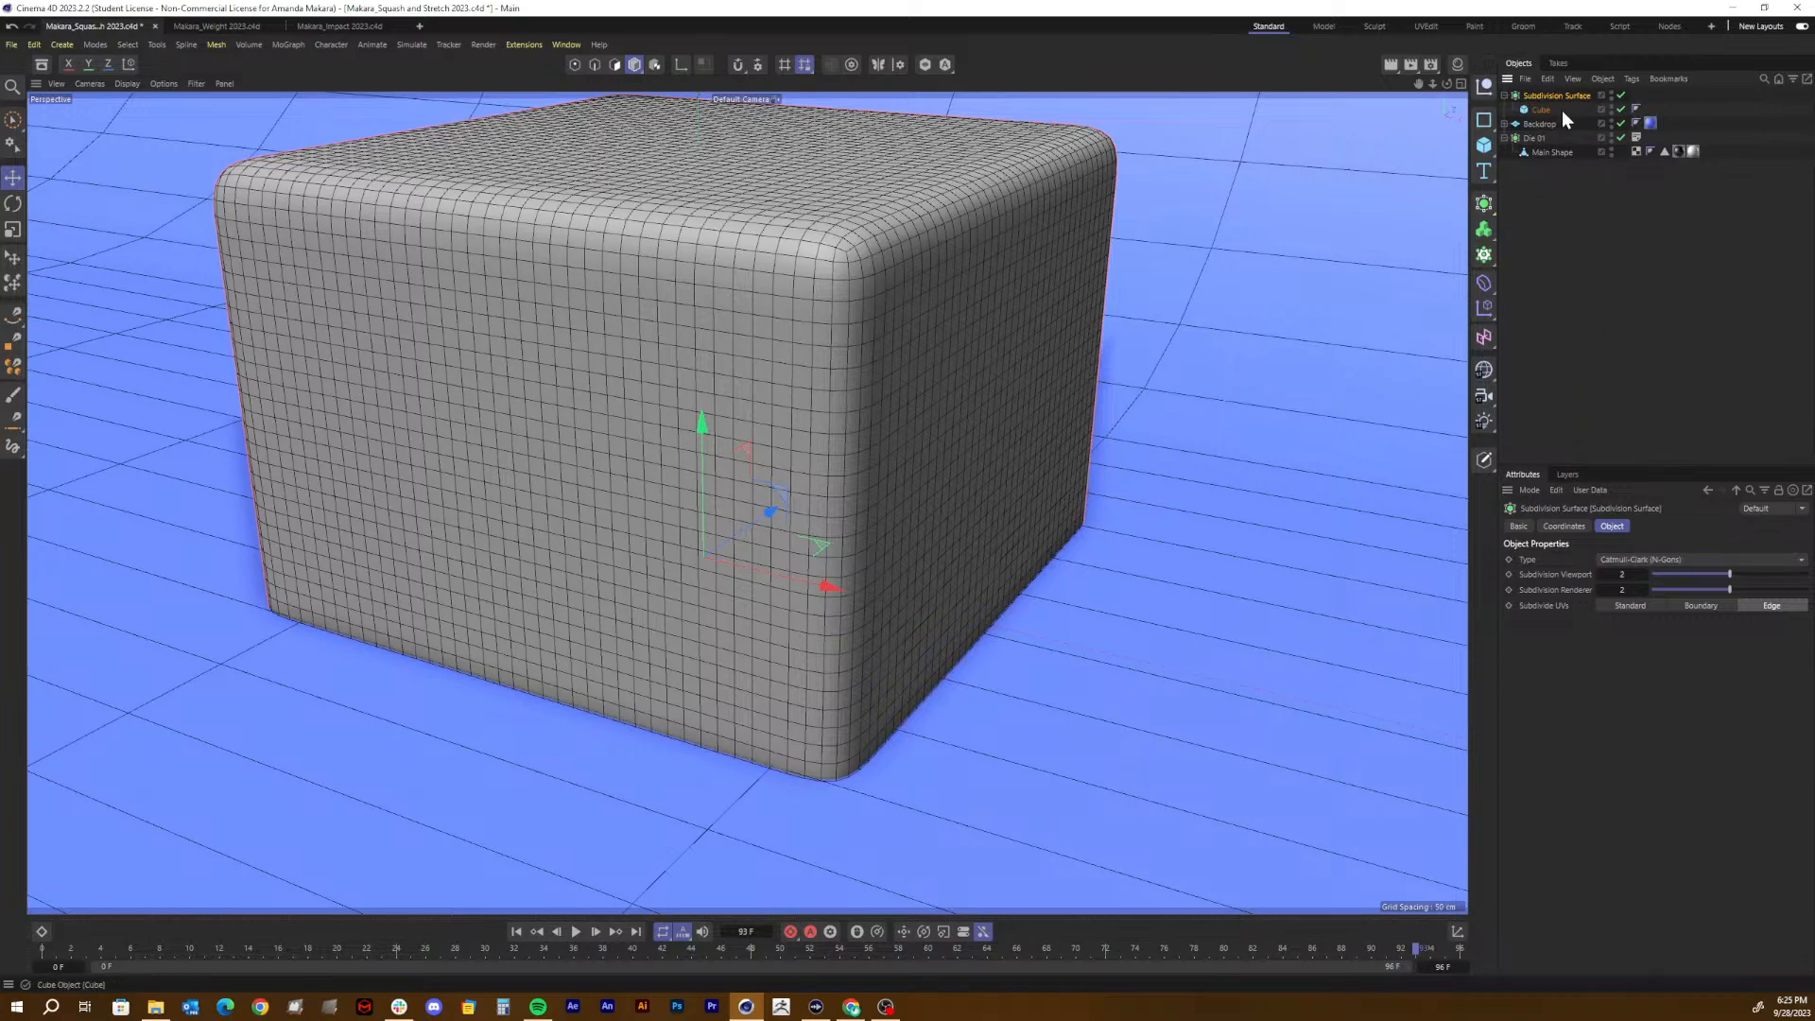
# Step: Take the cube out of the Subdivision Surface and nest it under the generator again
pyautogui.moveTo(1544, 107); pyautogui.dragTo(1539, 94)
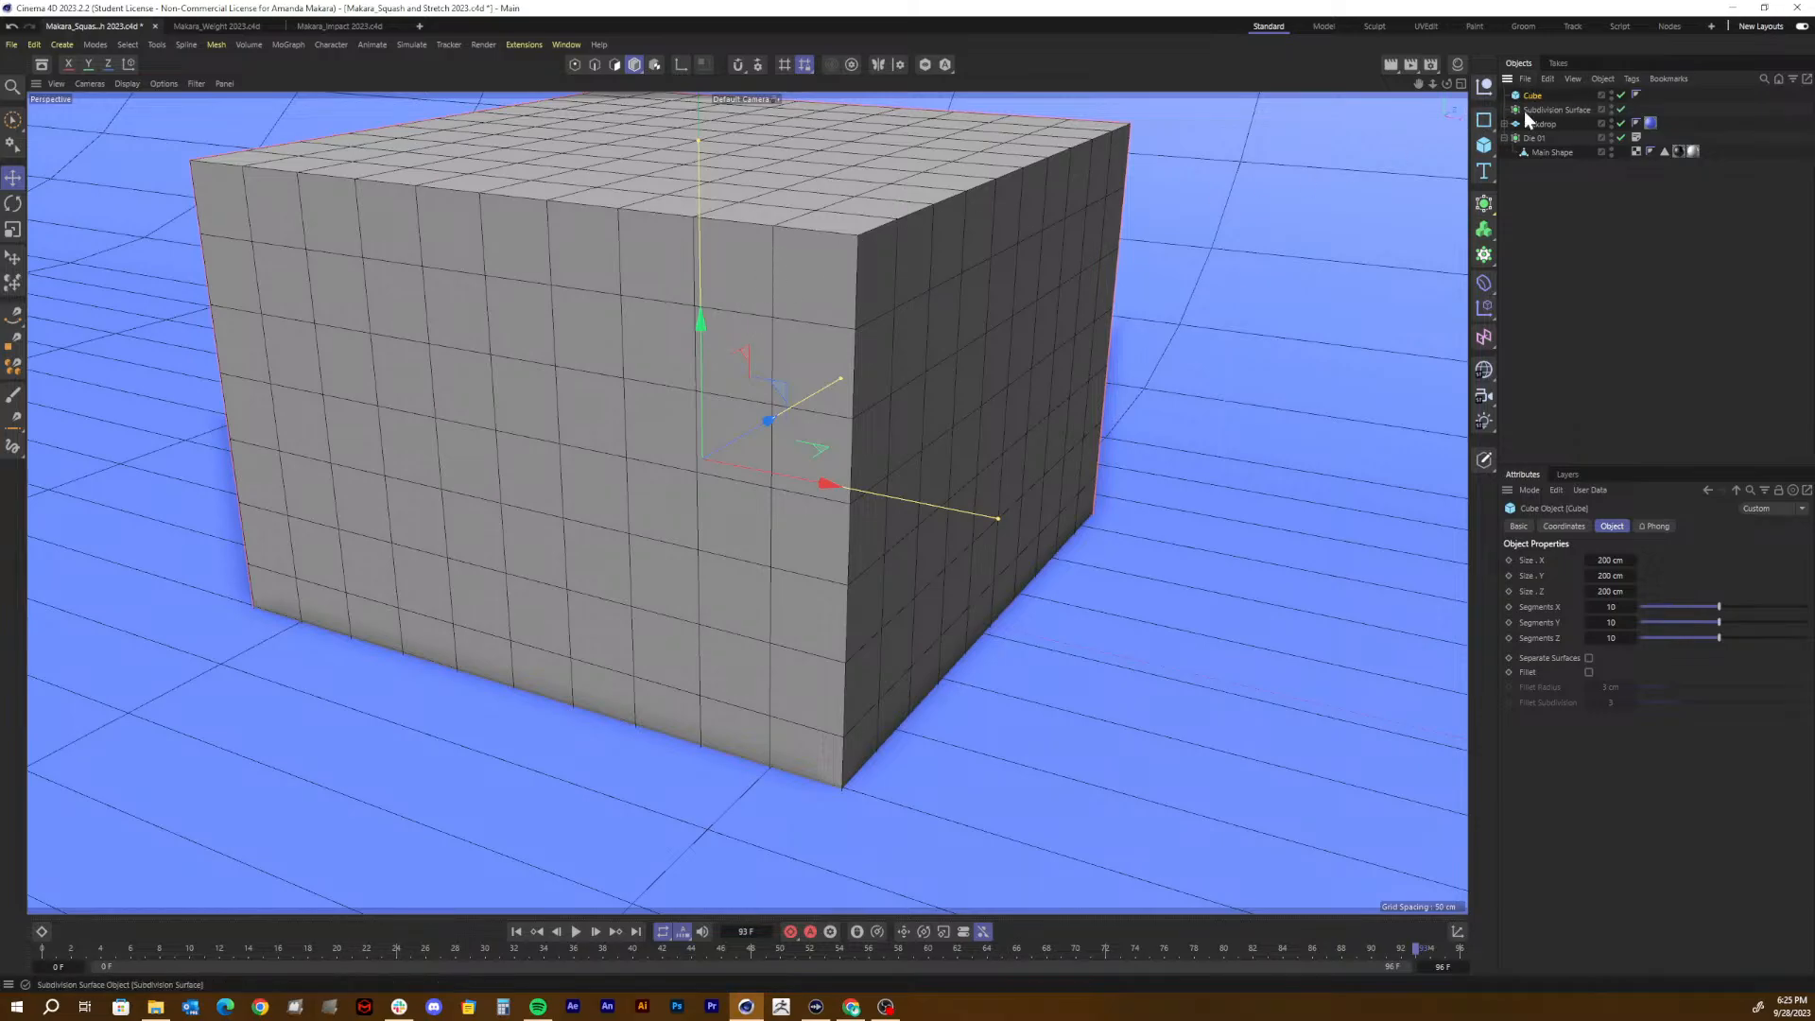
pyautogui.moveTo(1524, 111); pyautogui.dragTo(1529, 97)
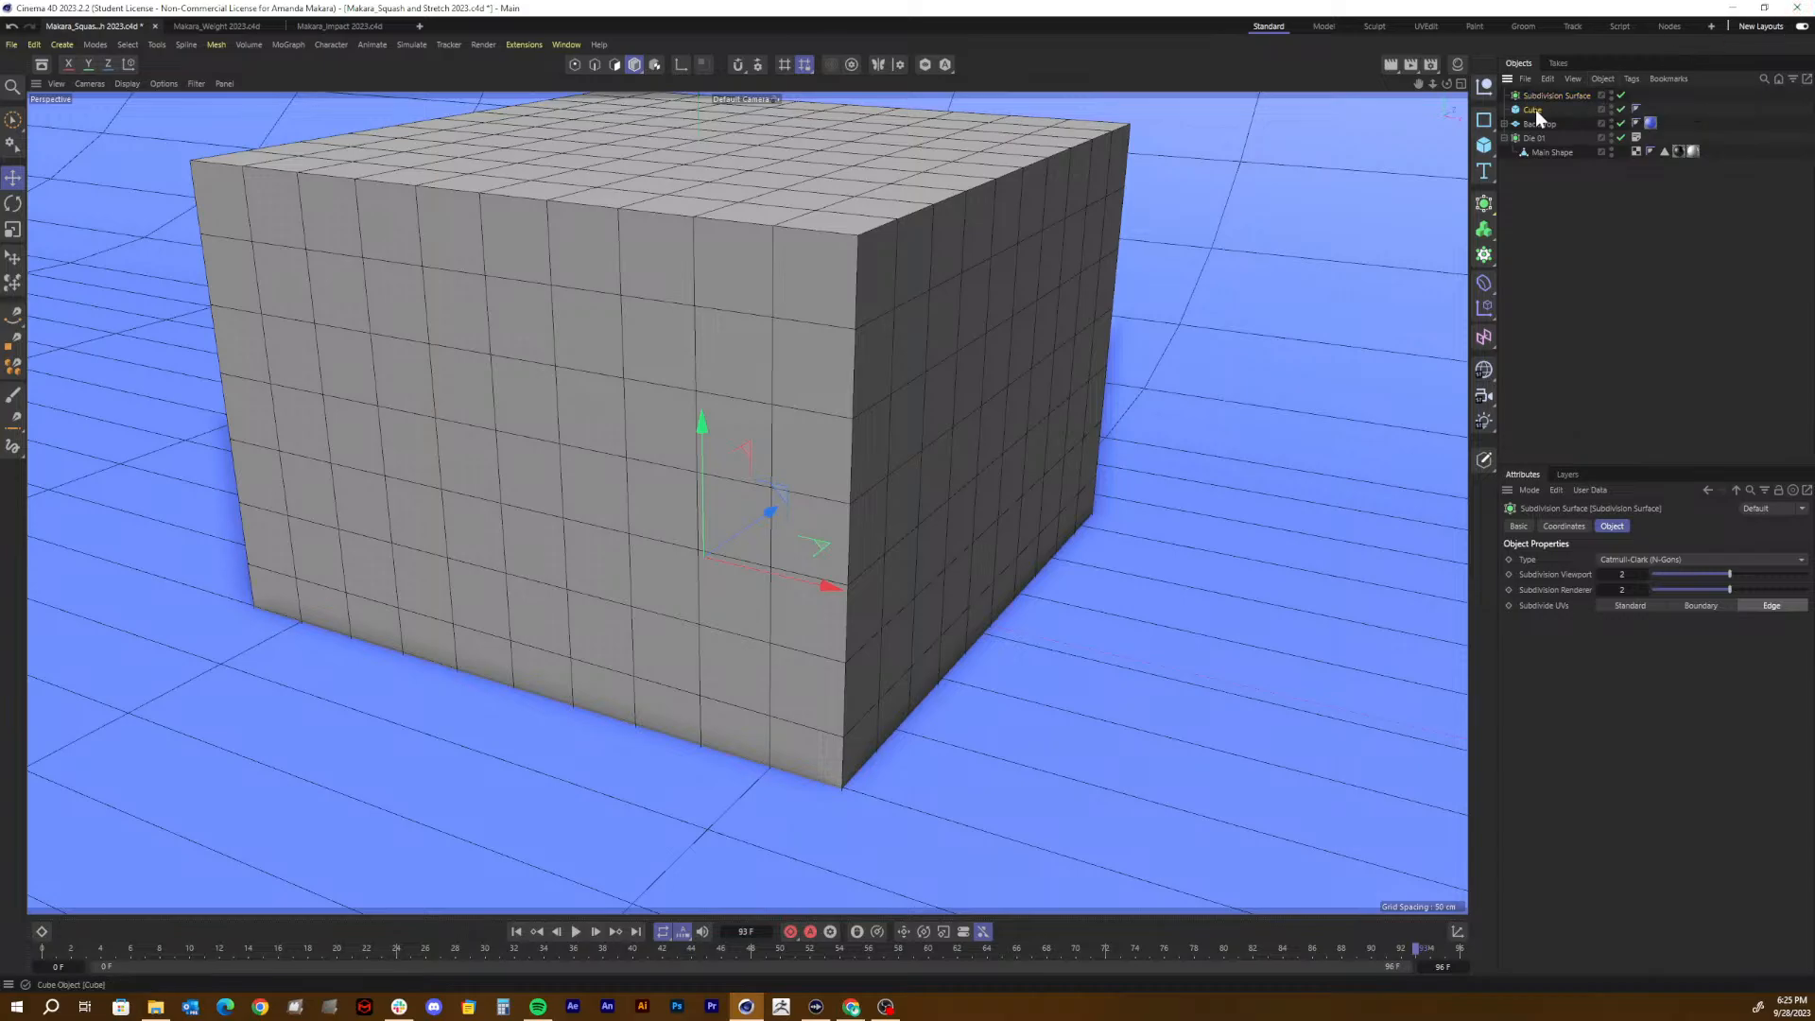
pyautogui.moveTo(1535, 109); pyautogui.dragTo(1541, 94)
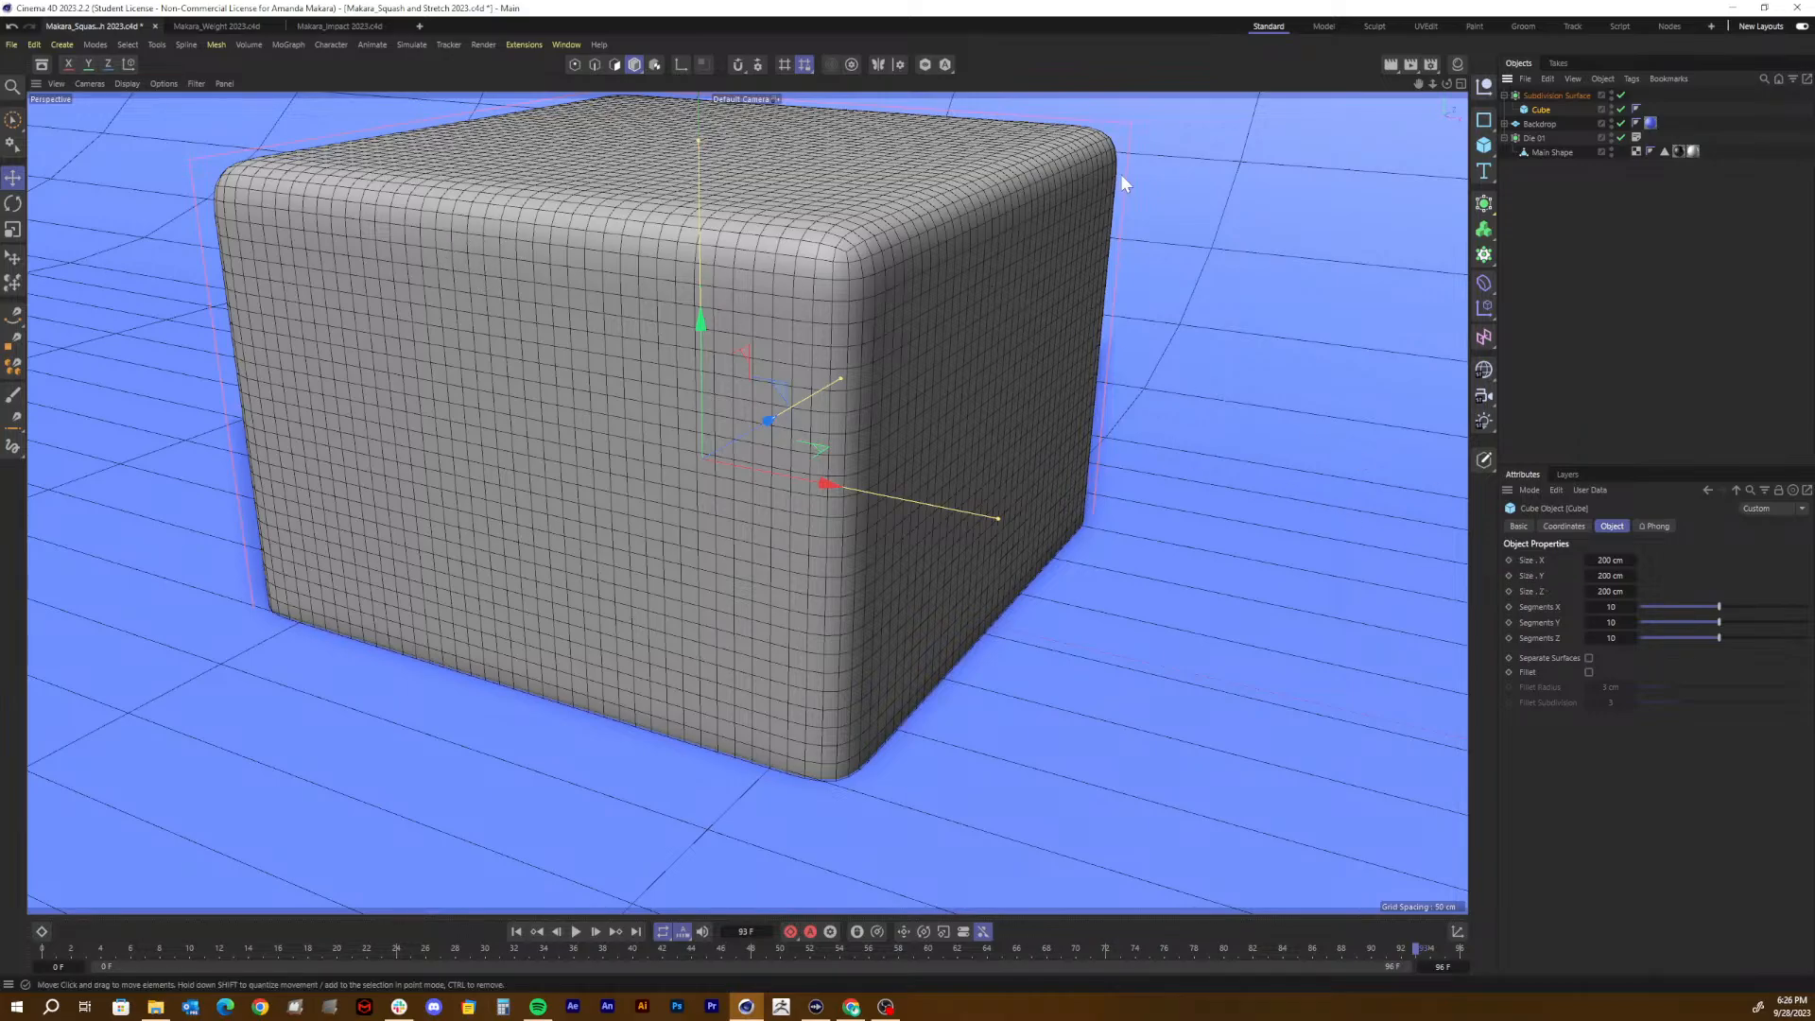
# Step: Delete the demo Subdivision Surface with its cube and move Die 01 above the Backdrop in the object hierarchy
pyautogui.click(1546, 94)
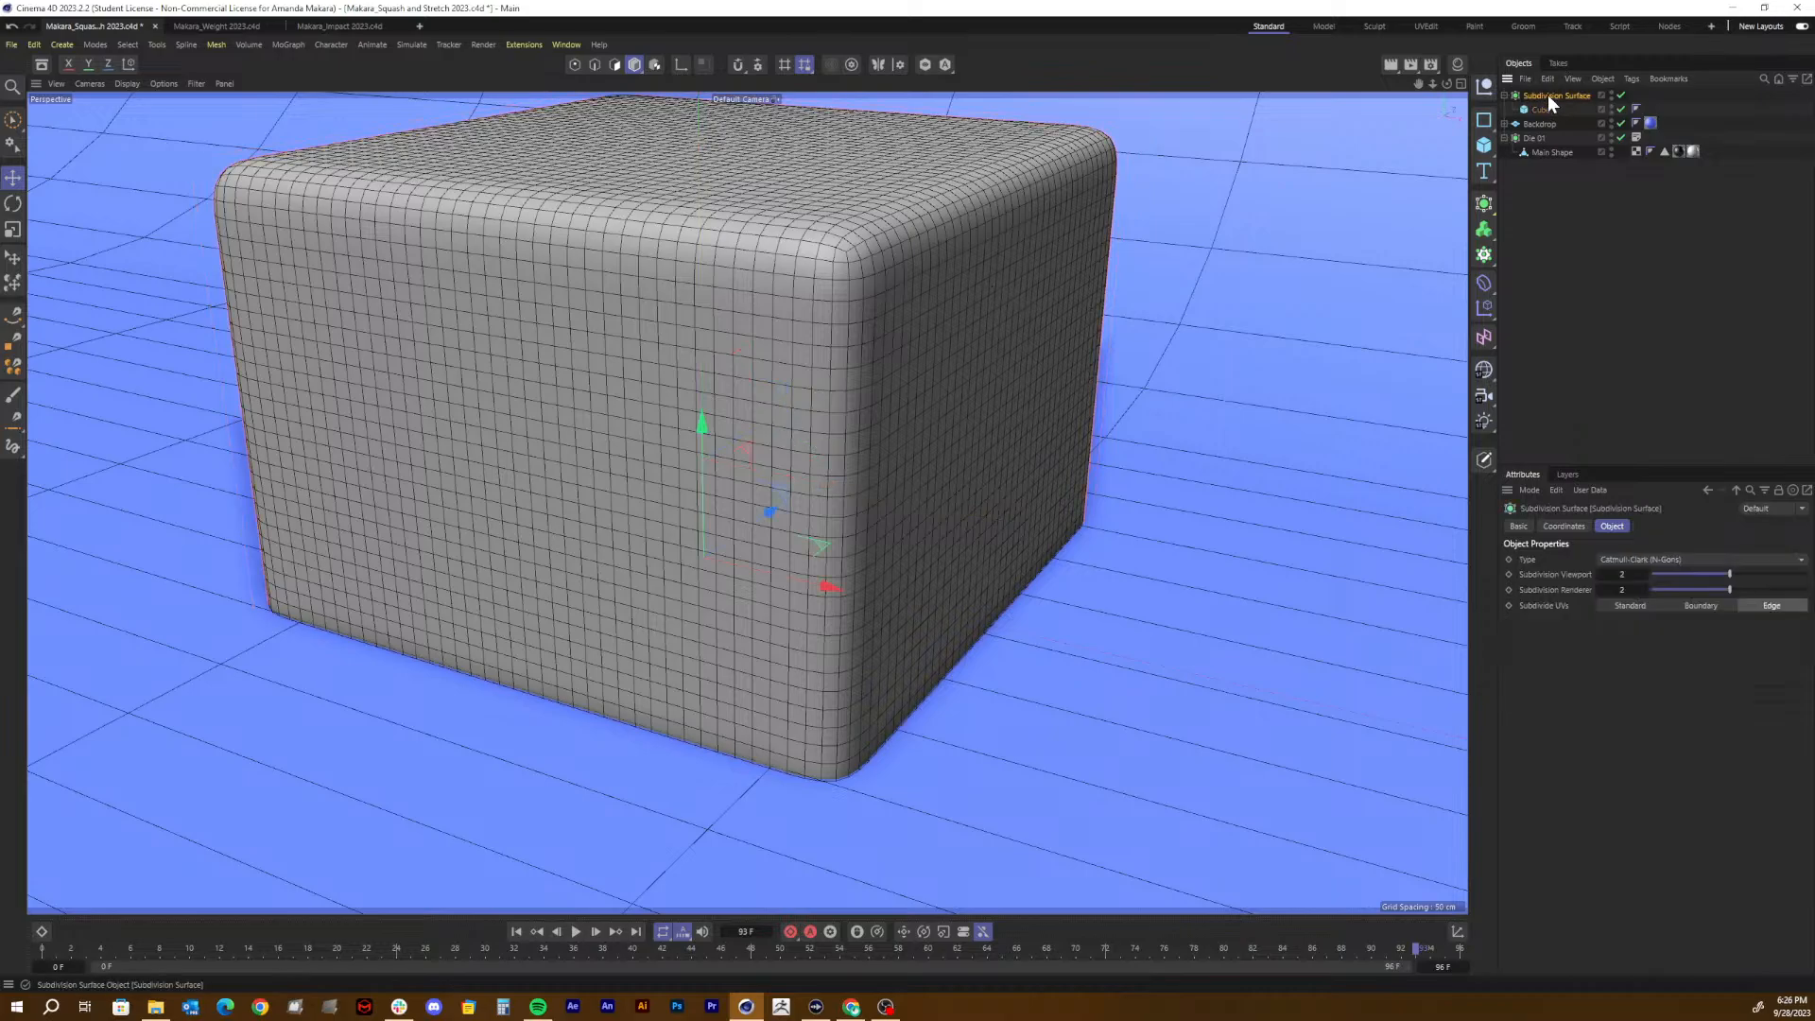
pyautogui.press('Delete')
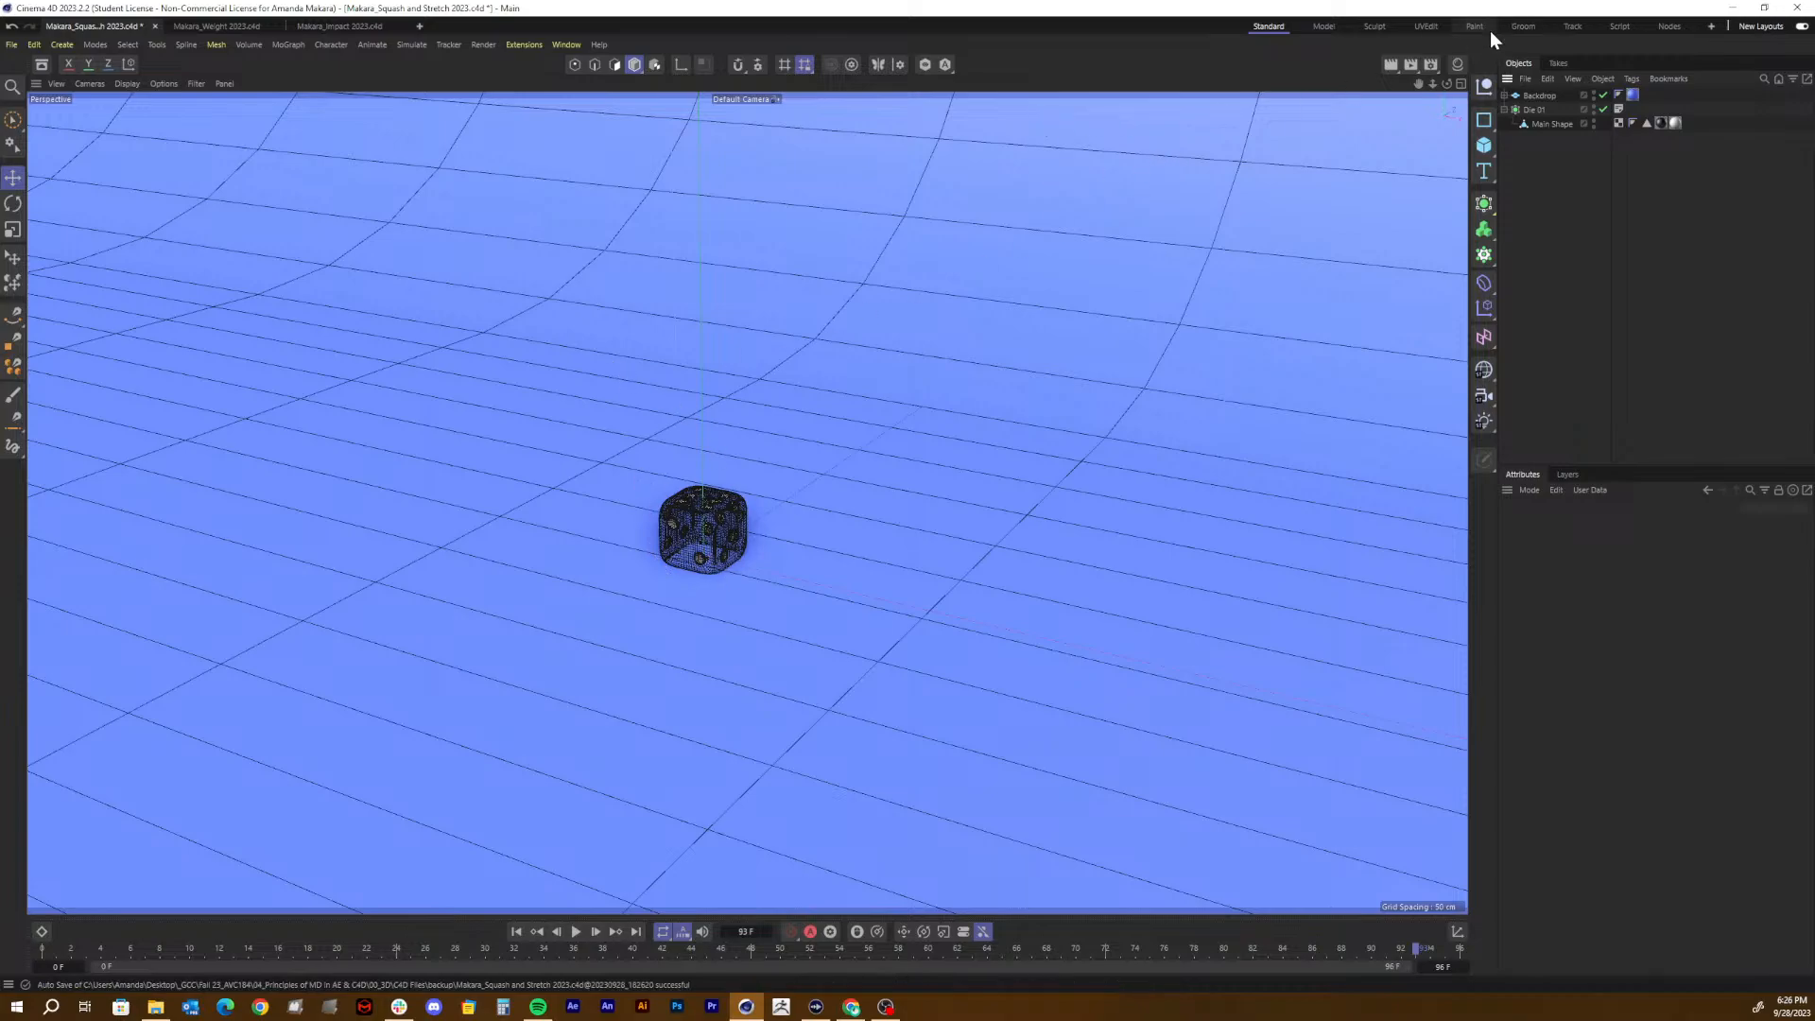
pyautogui.click(1543, 110)
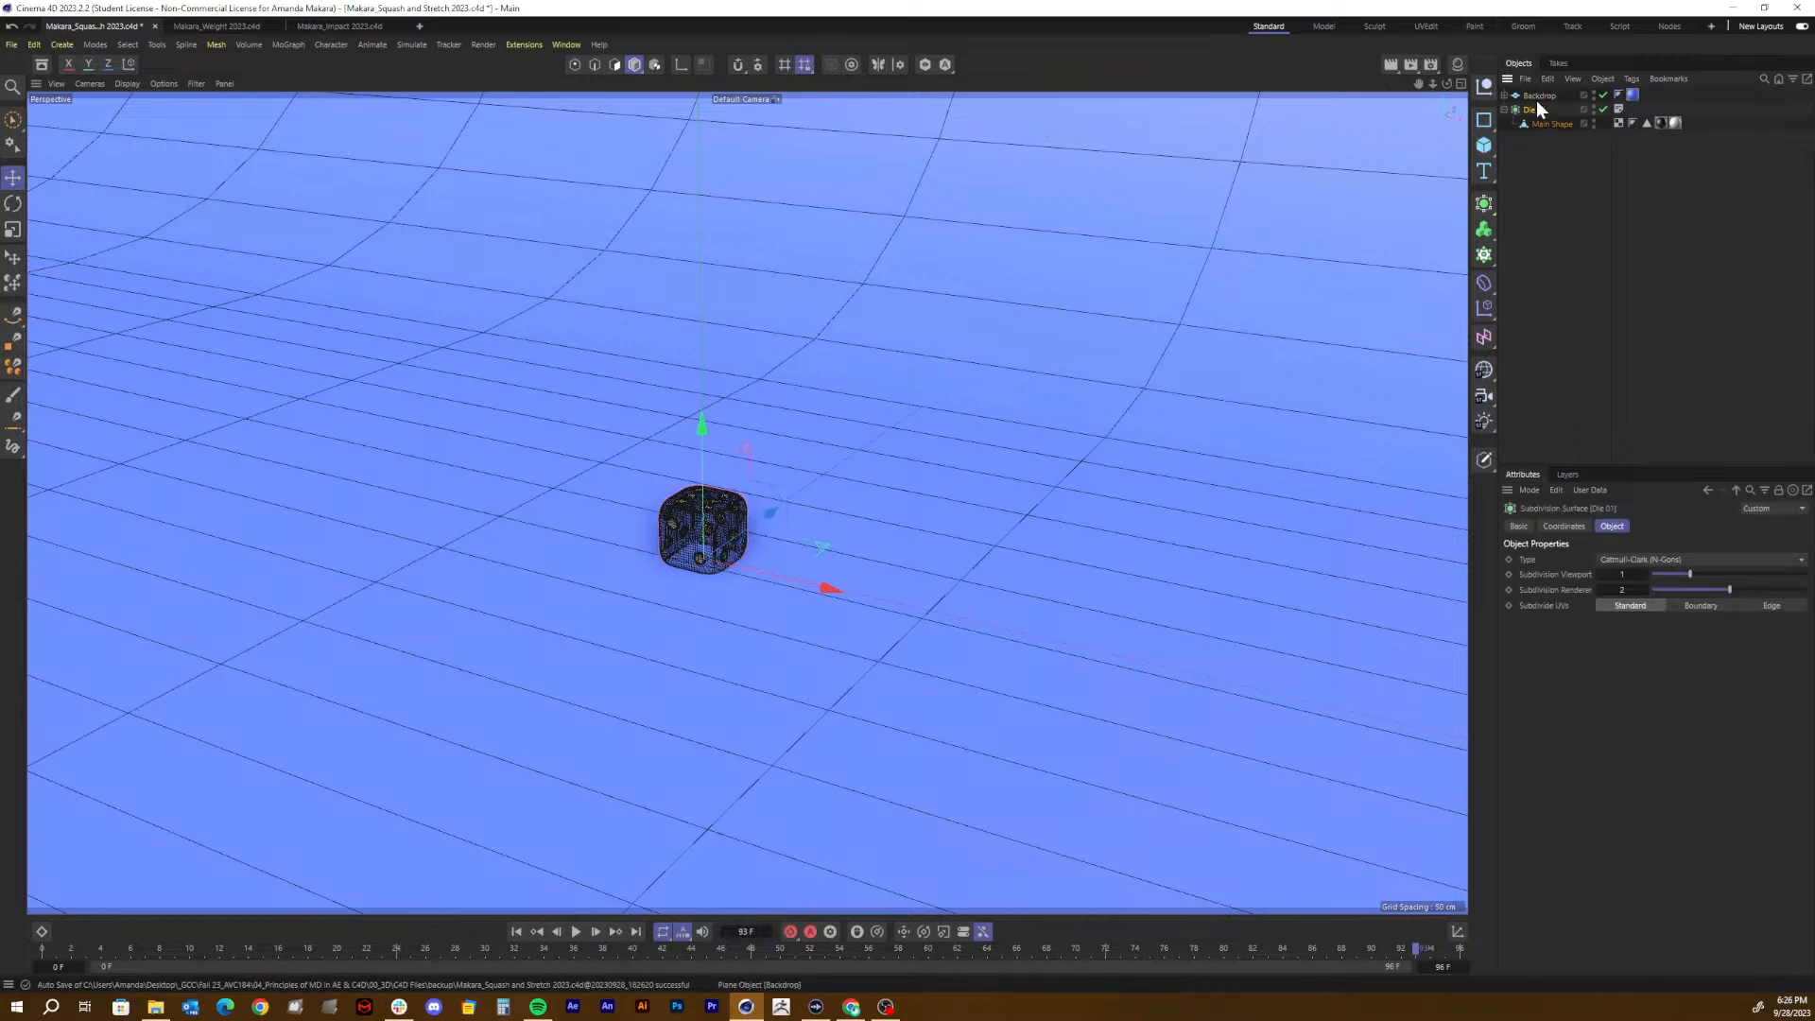
pyautogui.moveTo(1543, 110); pyautogui.dragTo(1538, 97)
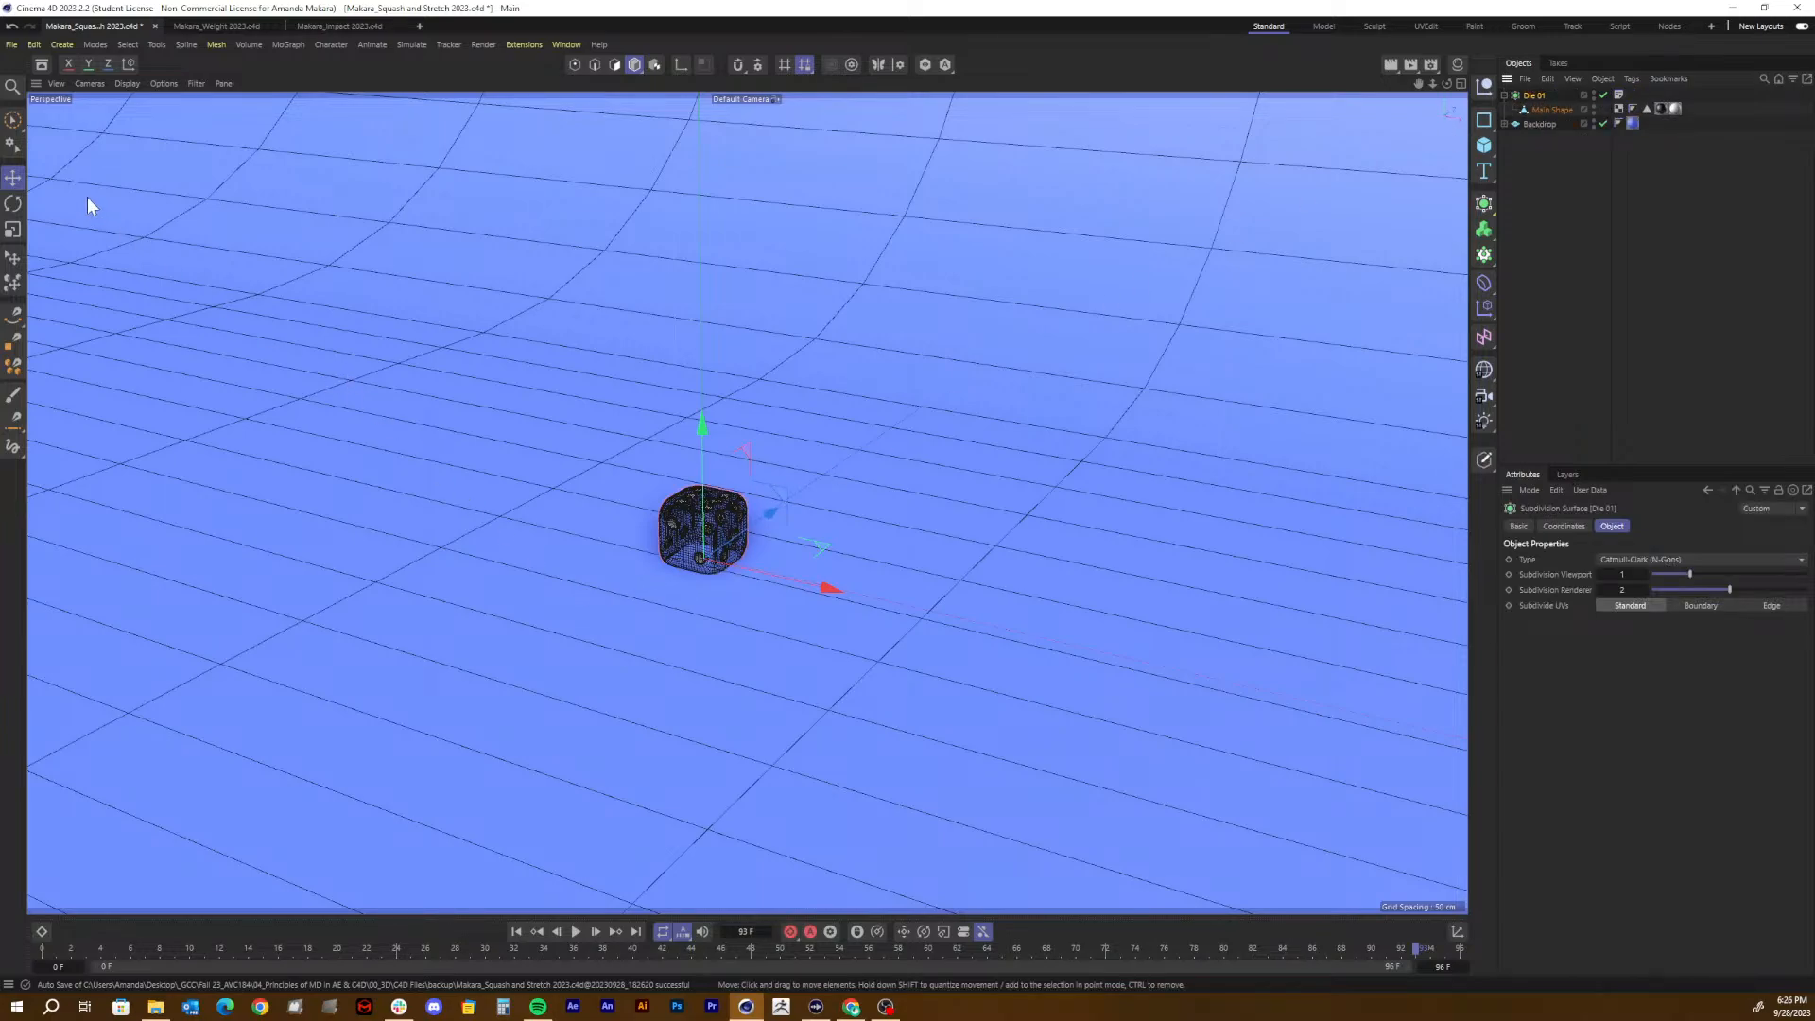
pyautogui.click(55, 83)
pyautogui.moveTo(90, 83)
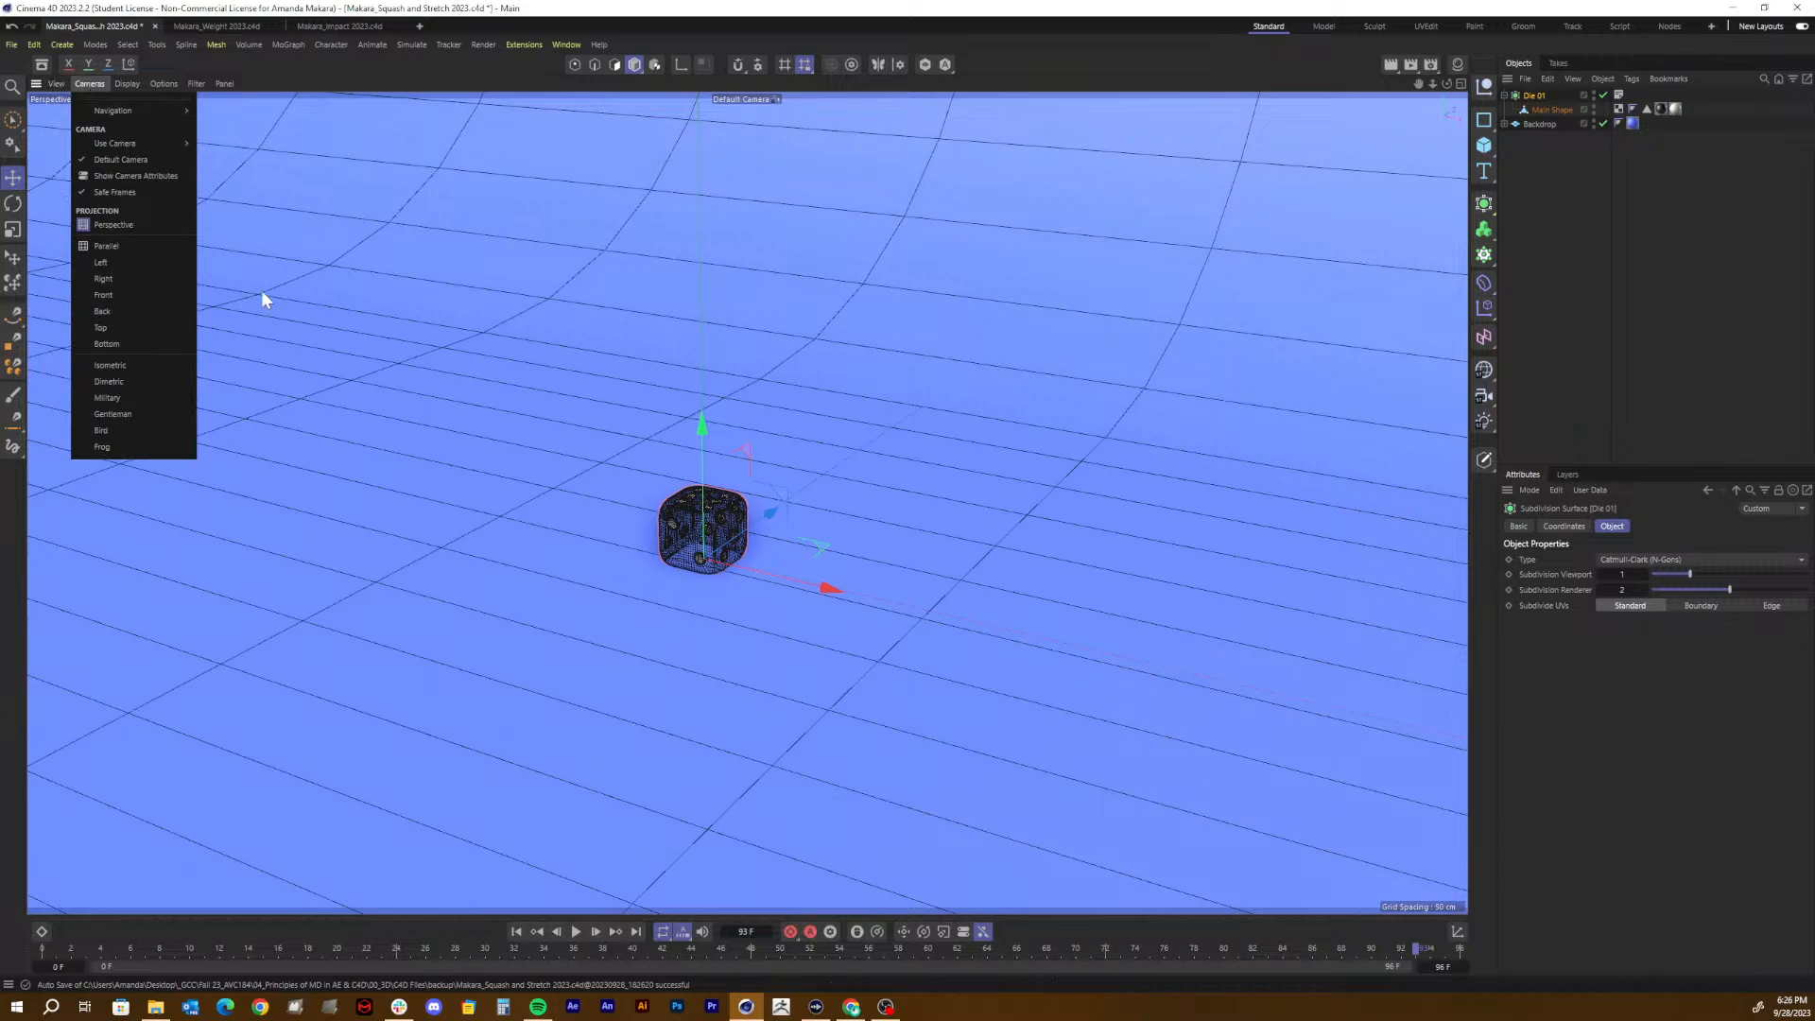
pyautogui.click(1565, 162)
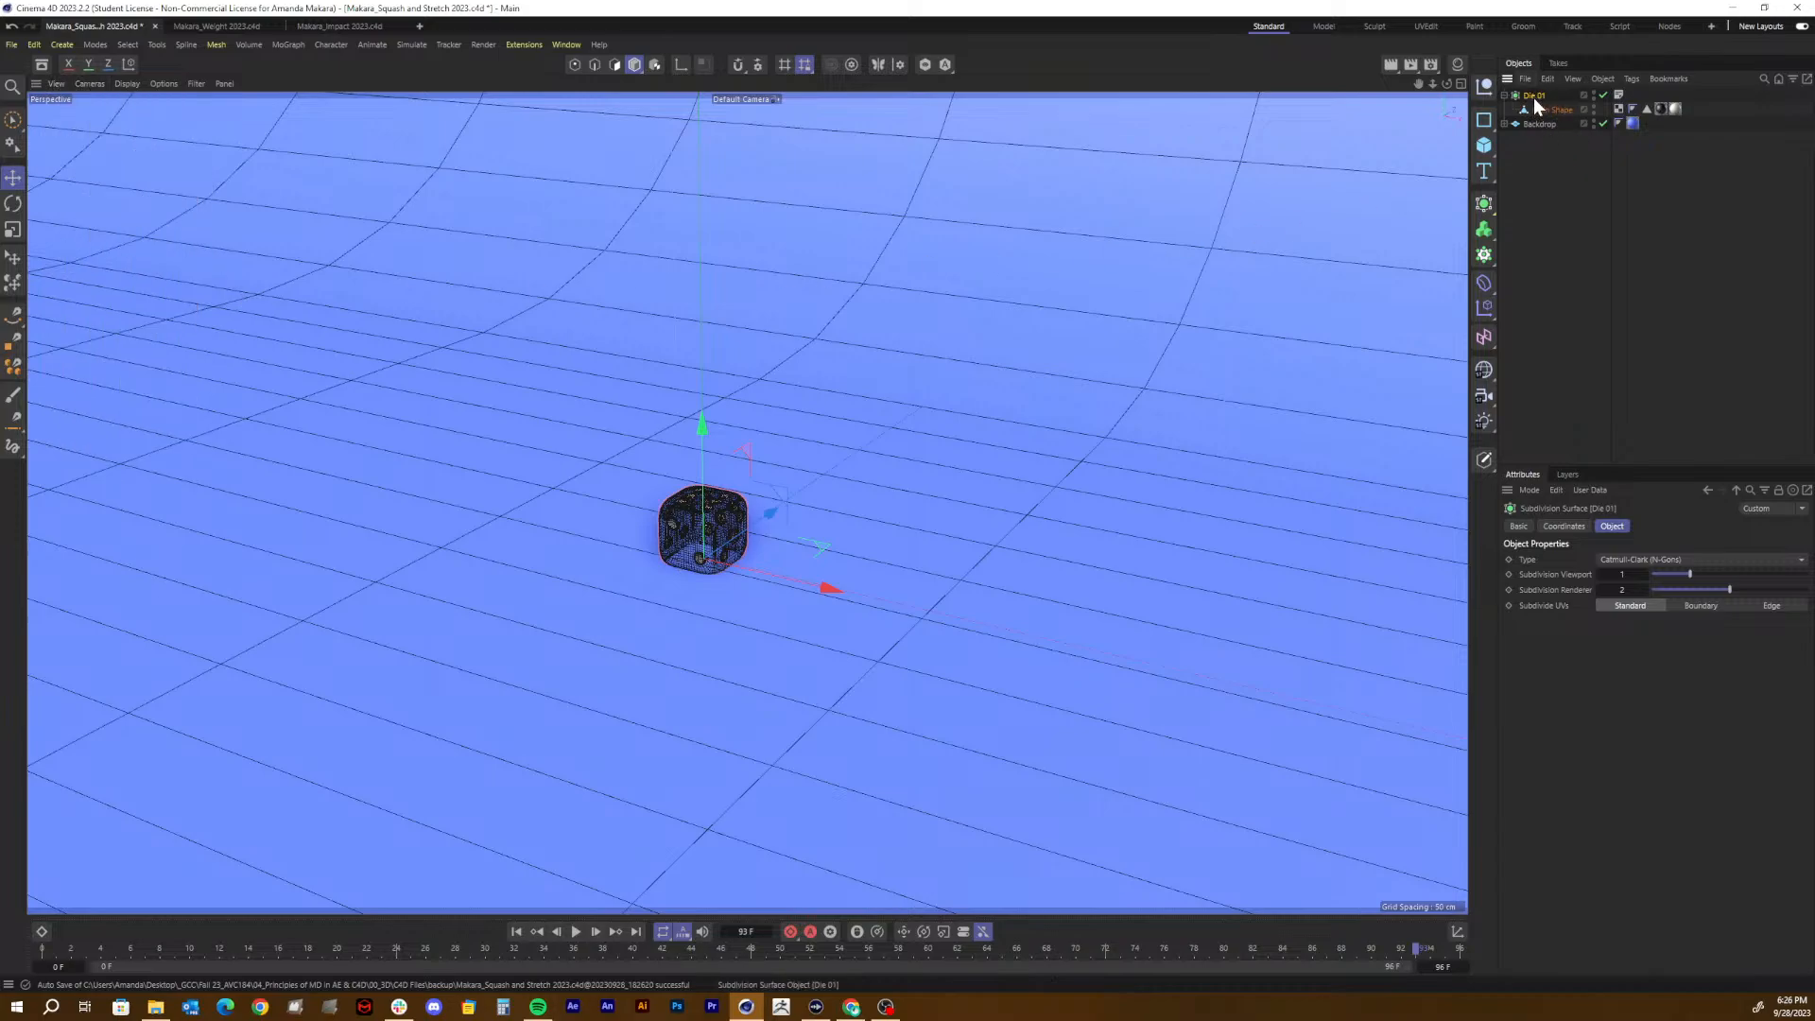
pyautogui.press('n')
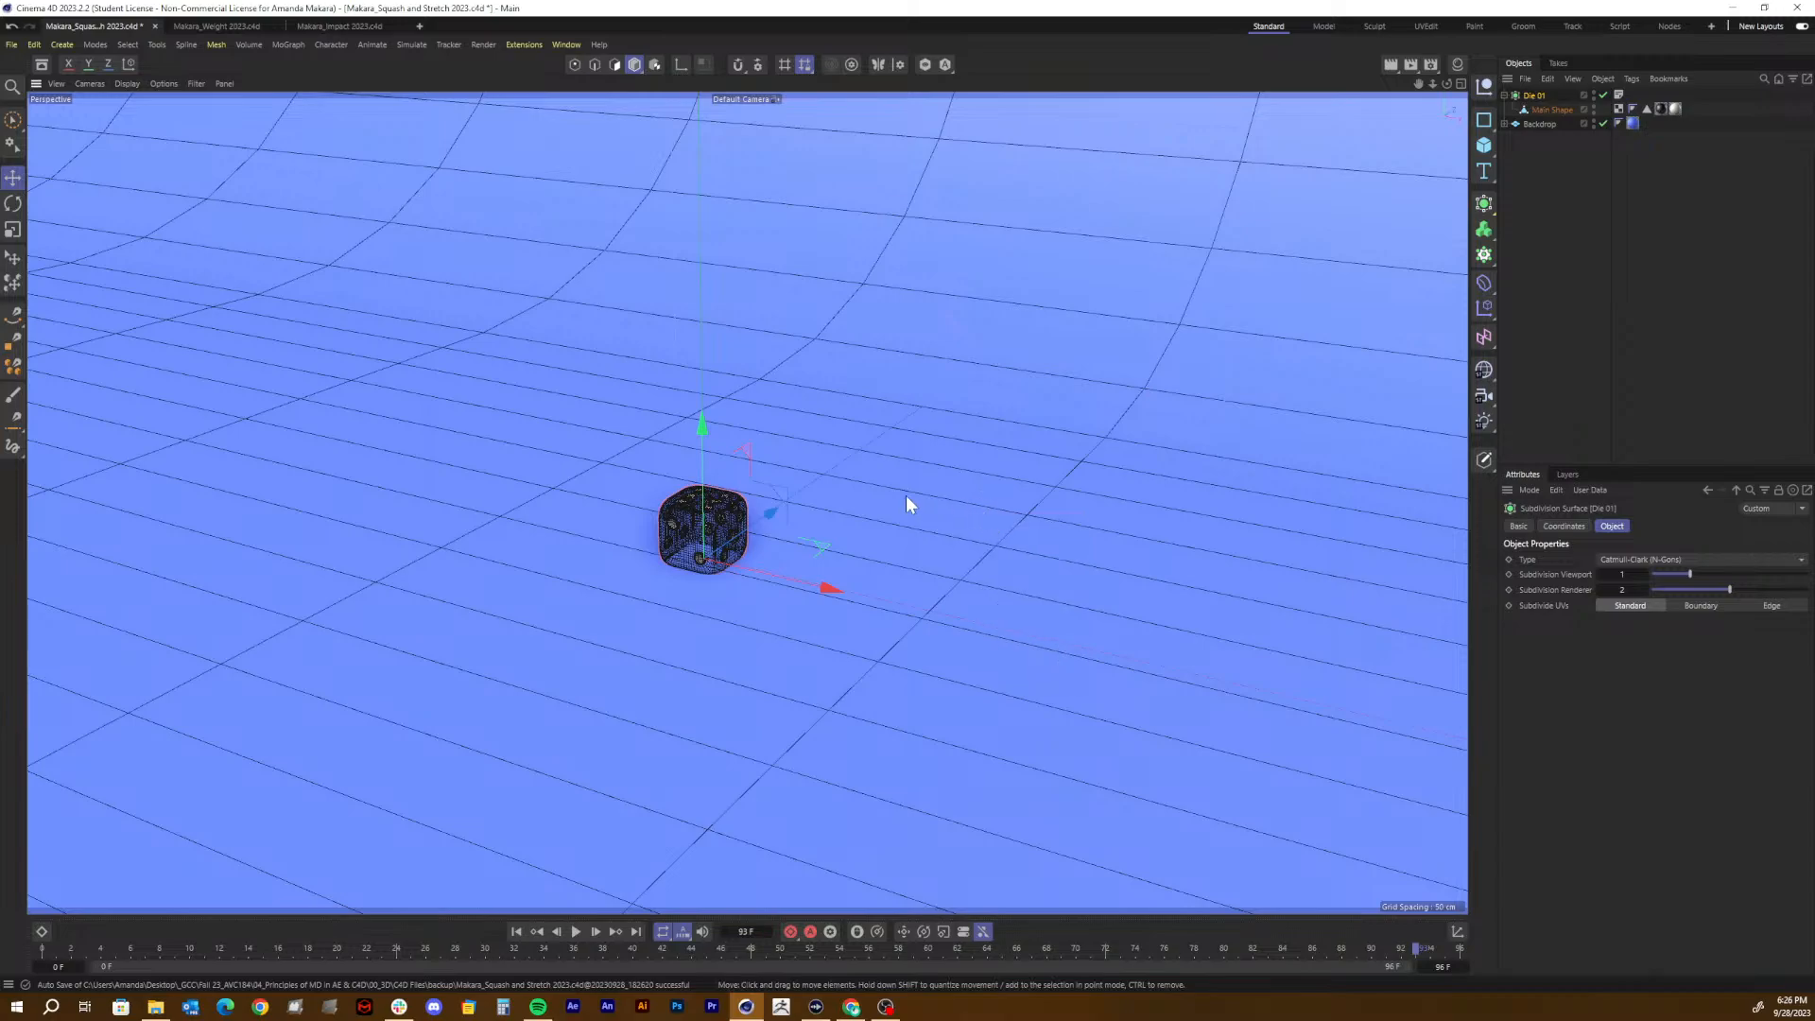
pyautogui.press('n')
pyautogui.press('b')
pyautogui.click(1545, 133)
pyautogui.click(1536, 109)
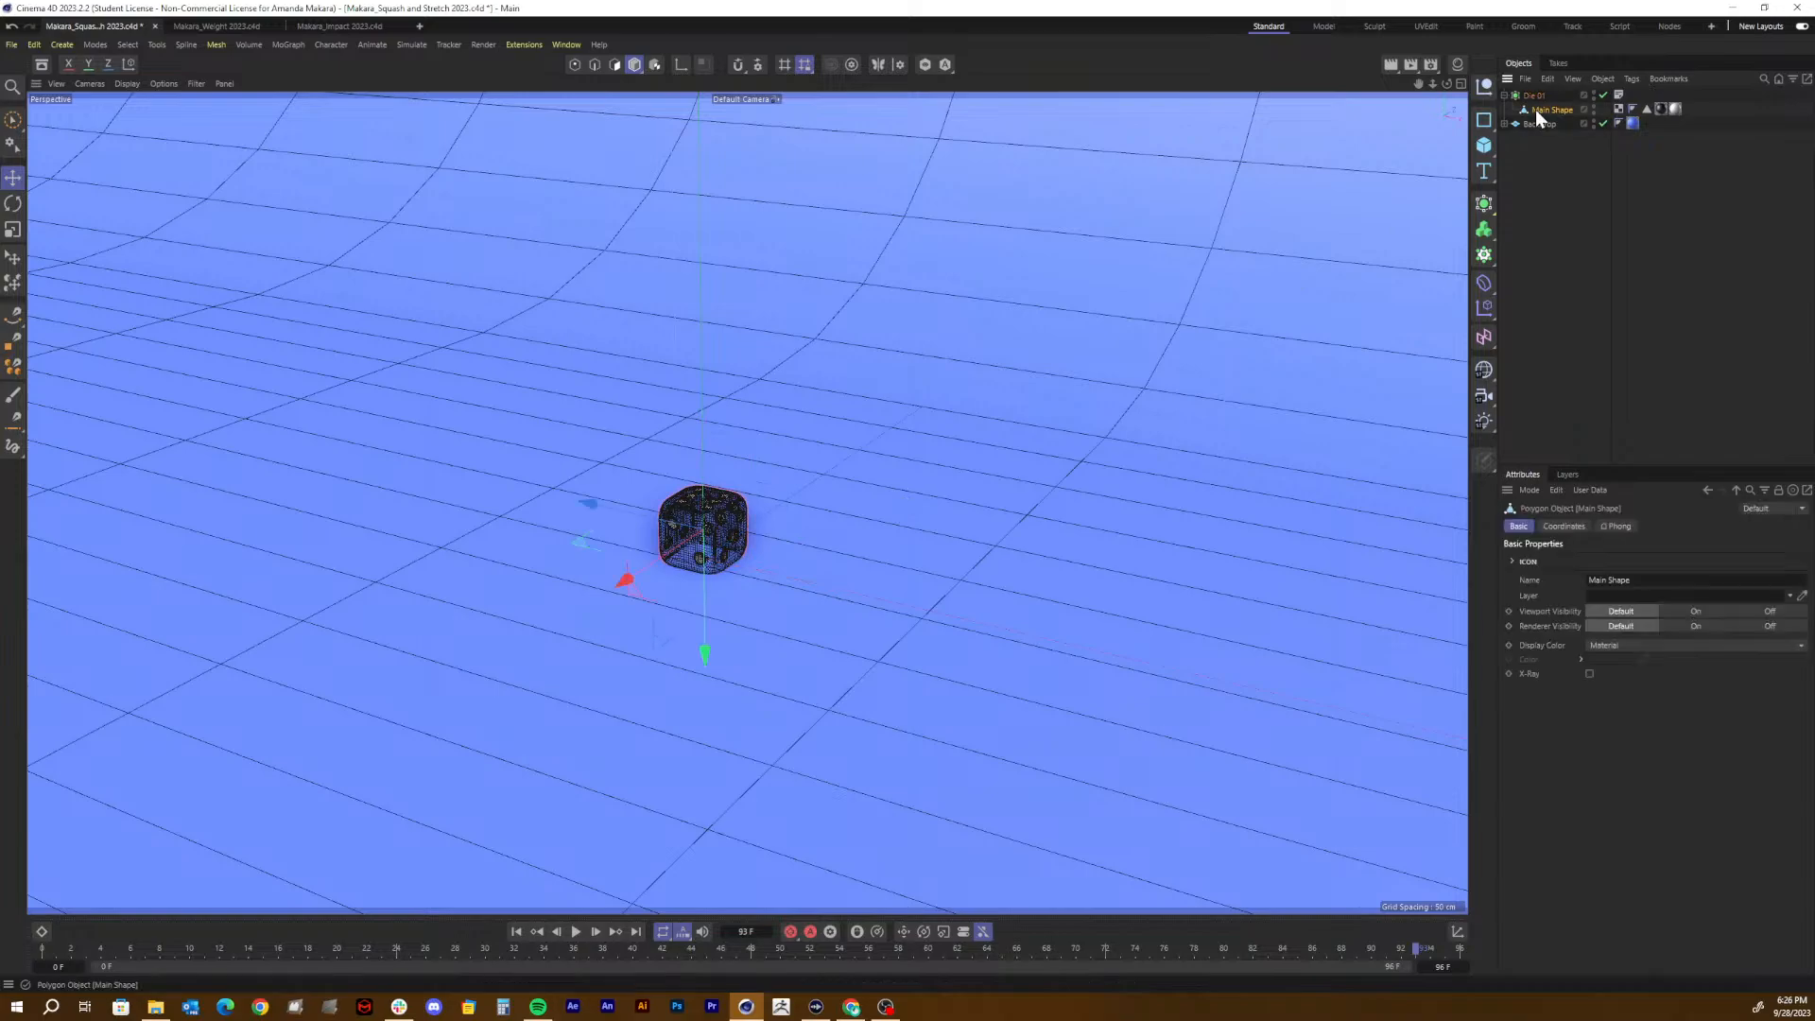
pyautogui.rightClick(1535, 110)
pyautogui.press('Escape')
pyautogui.click(1562, 153)
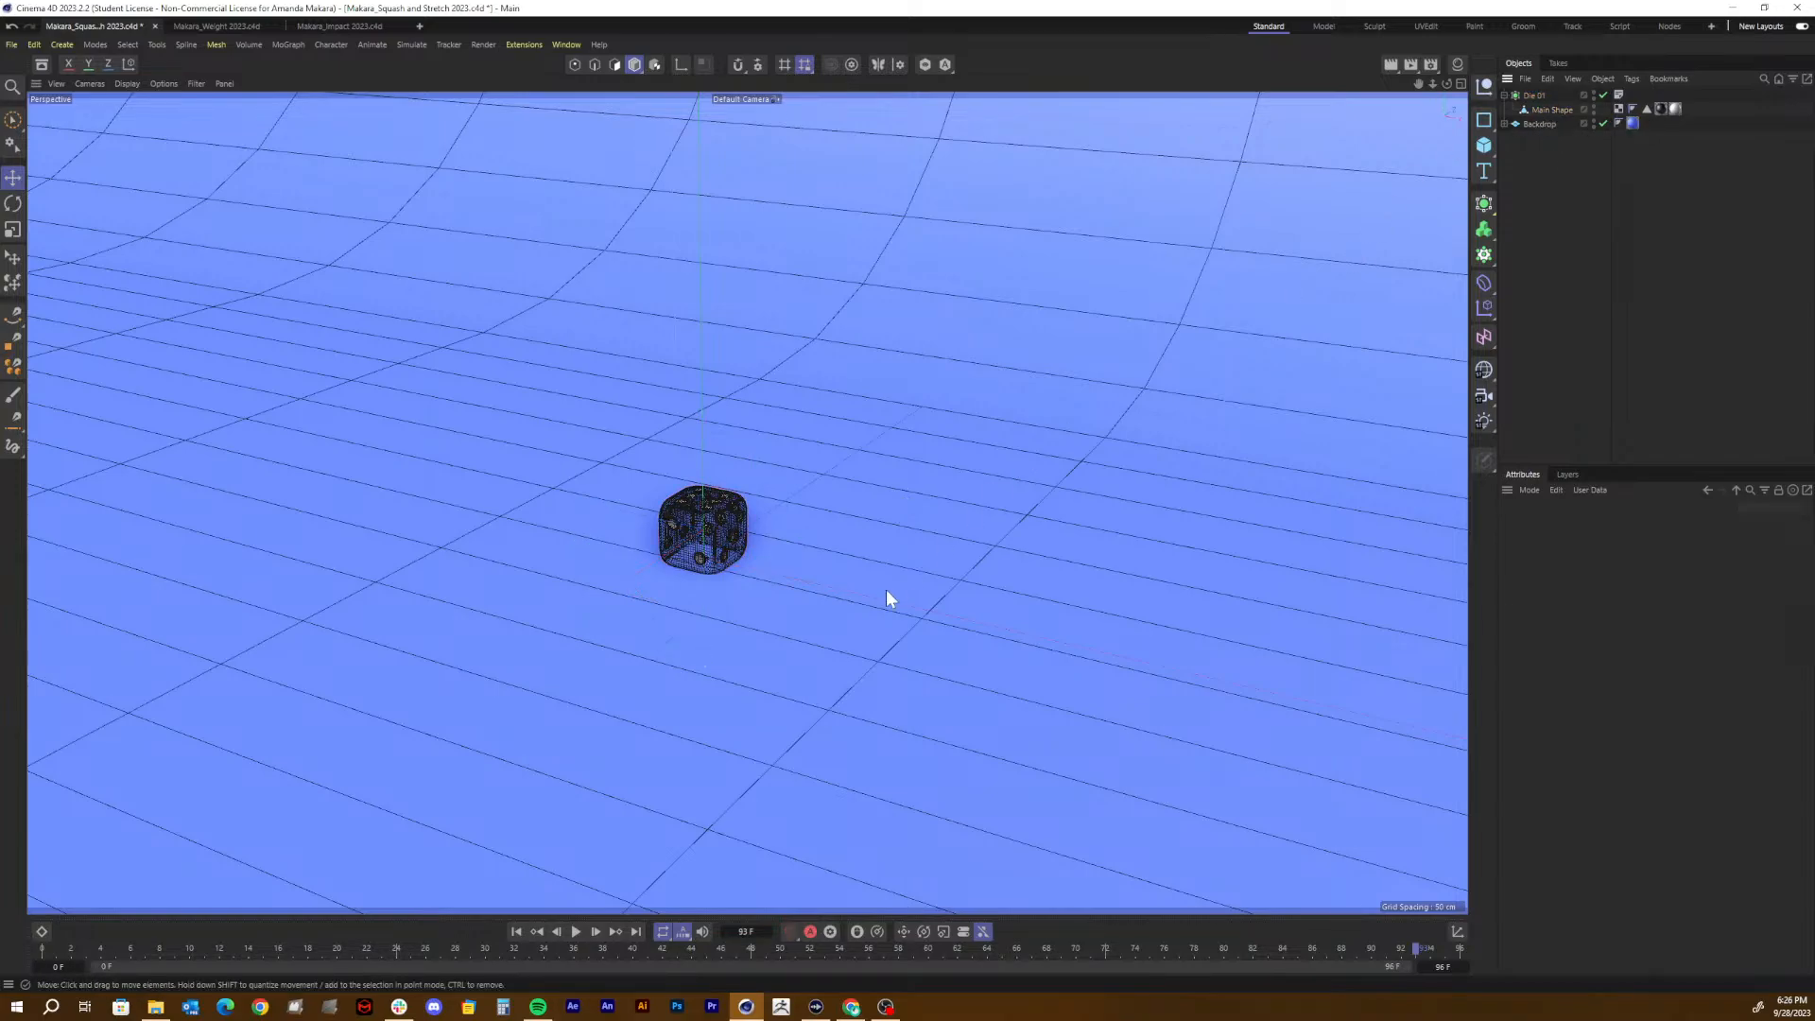
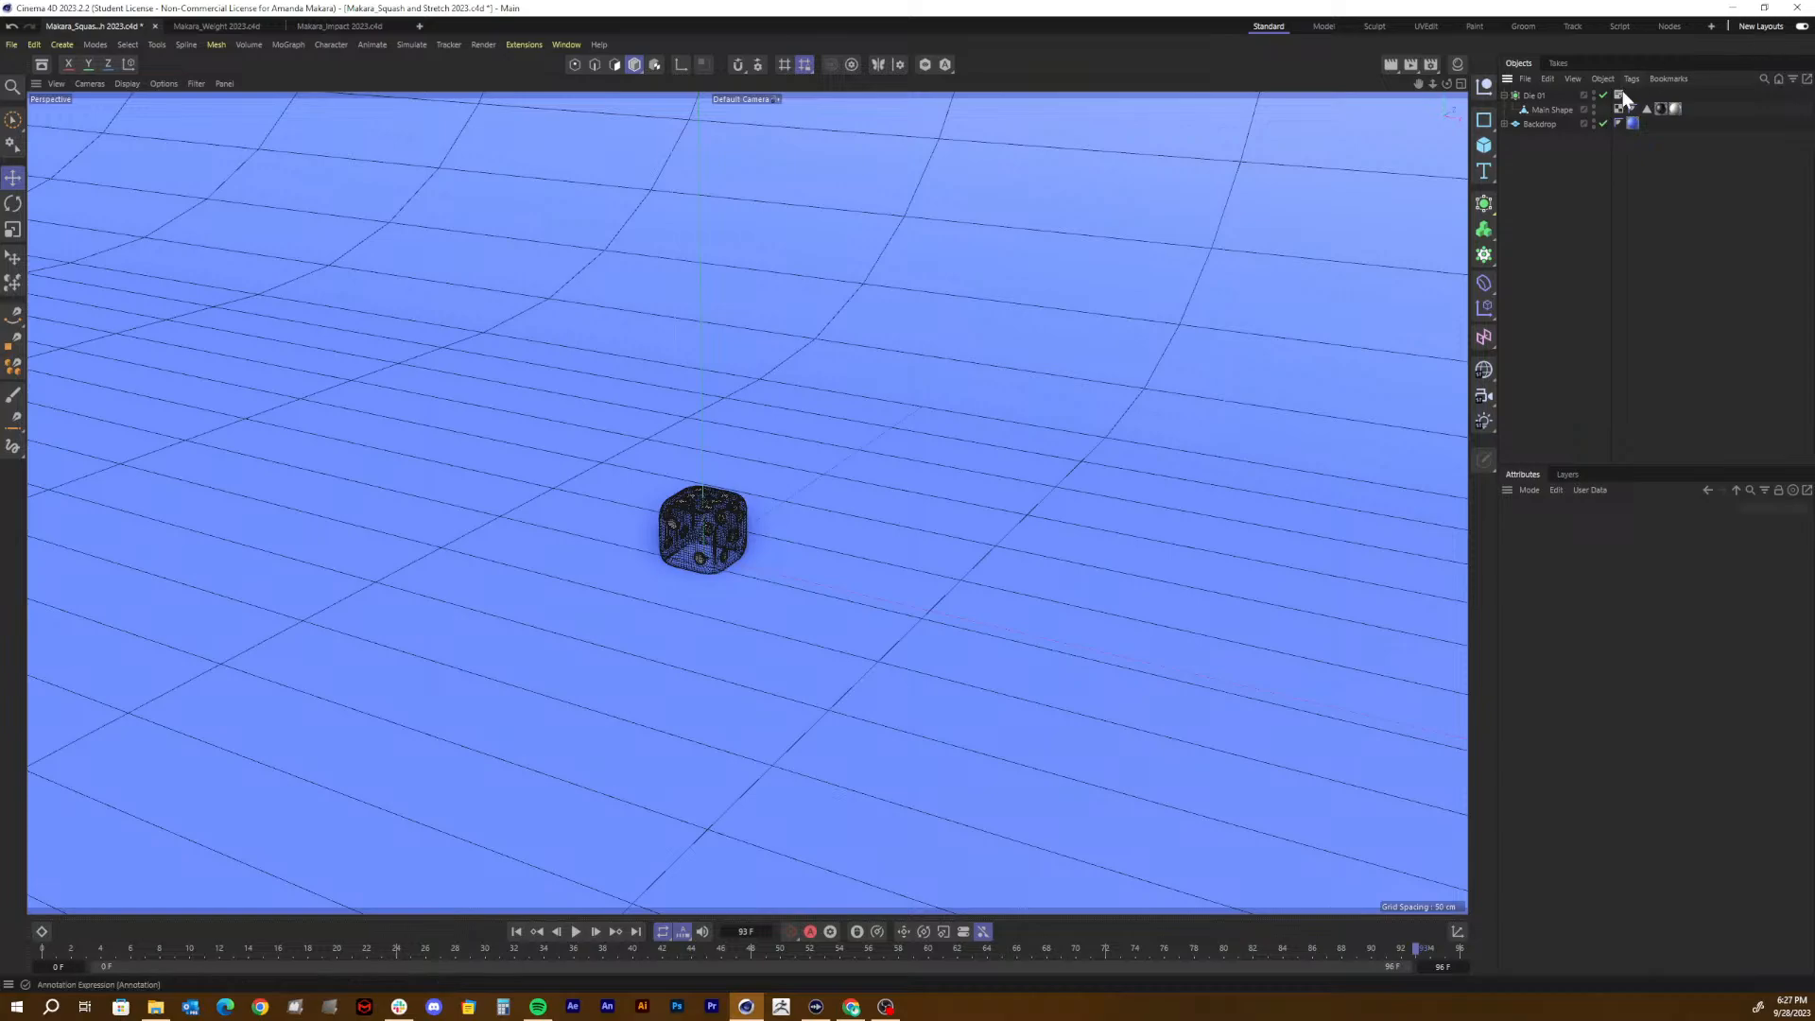
pyautogui.click(1538, 95)
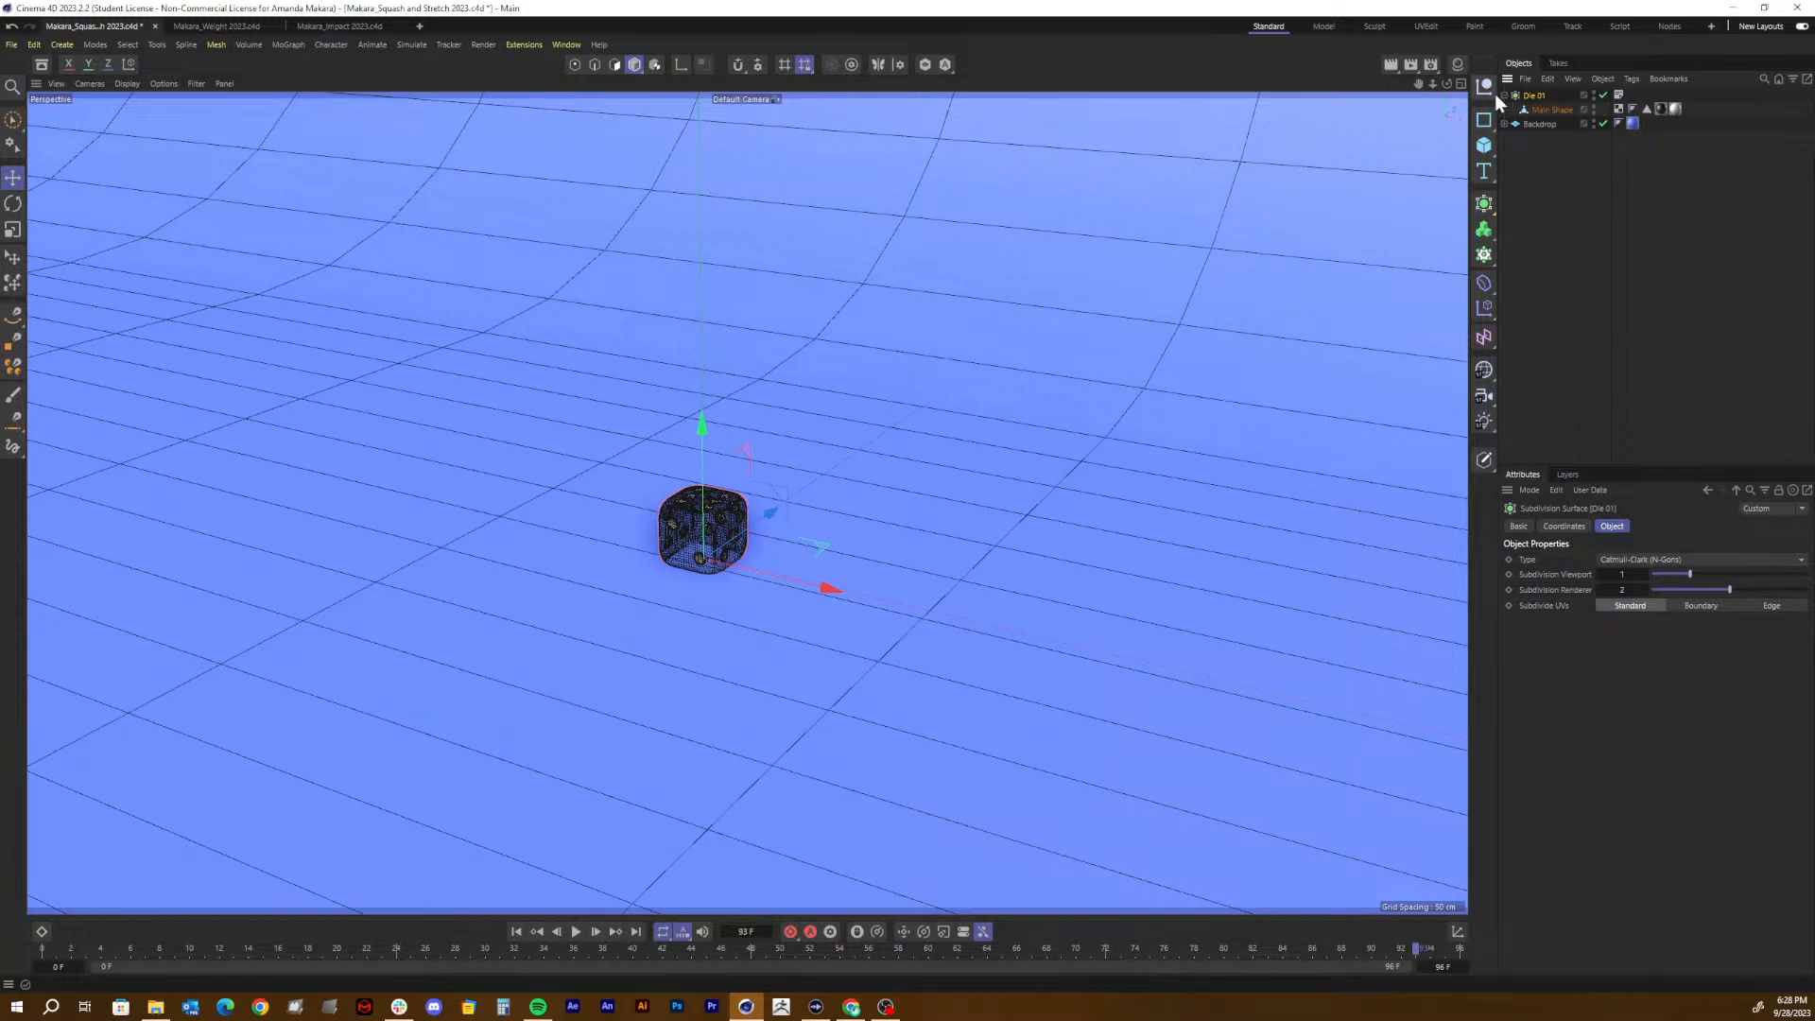
pyautogui.click(1589, 190)
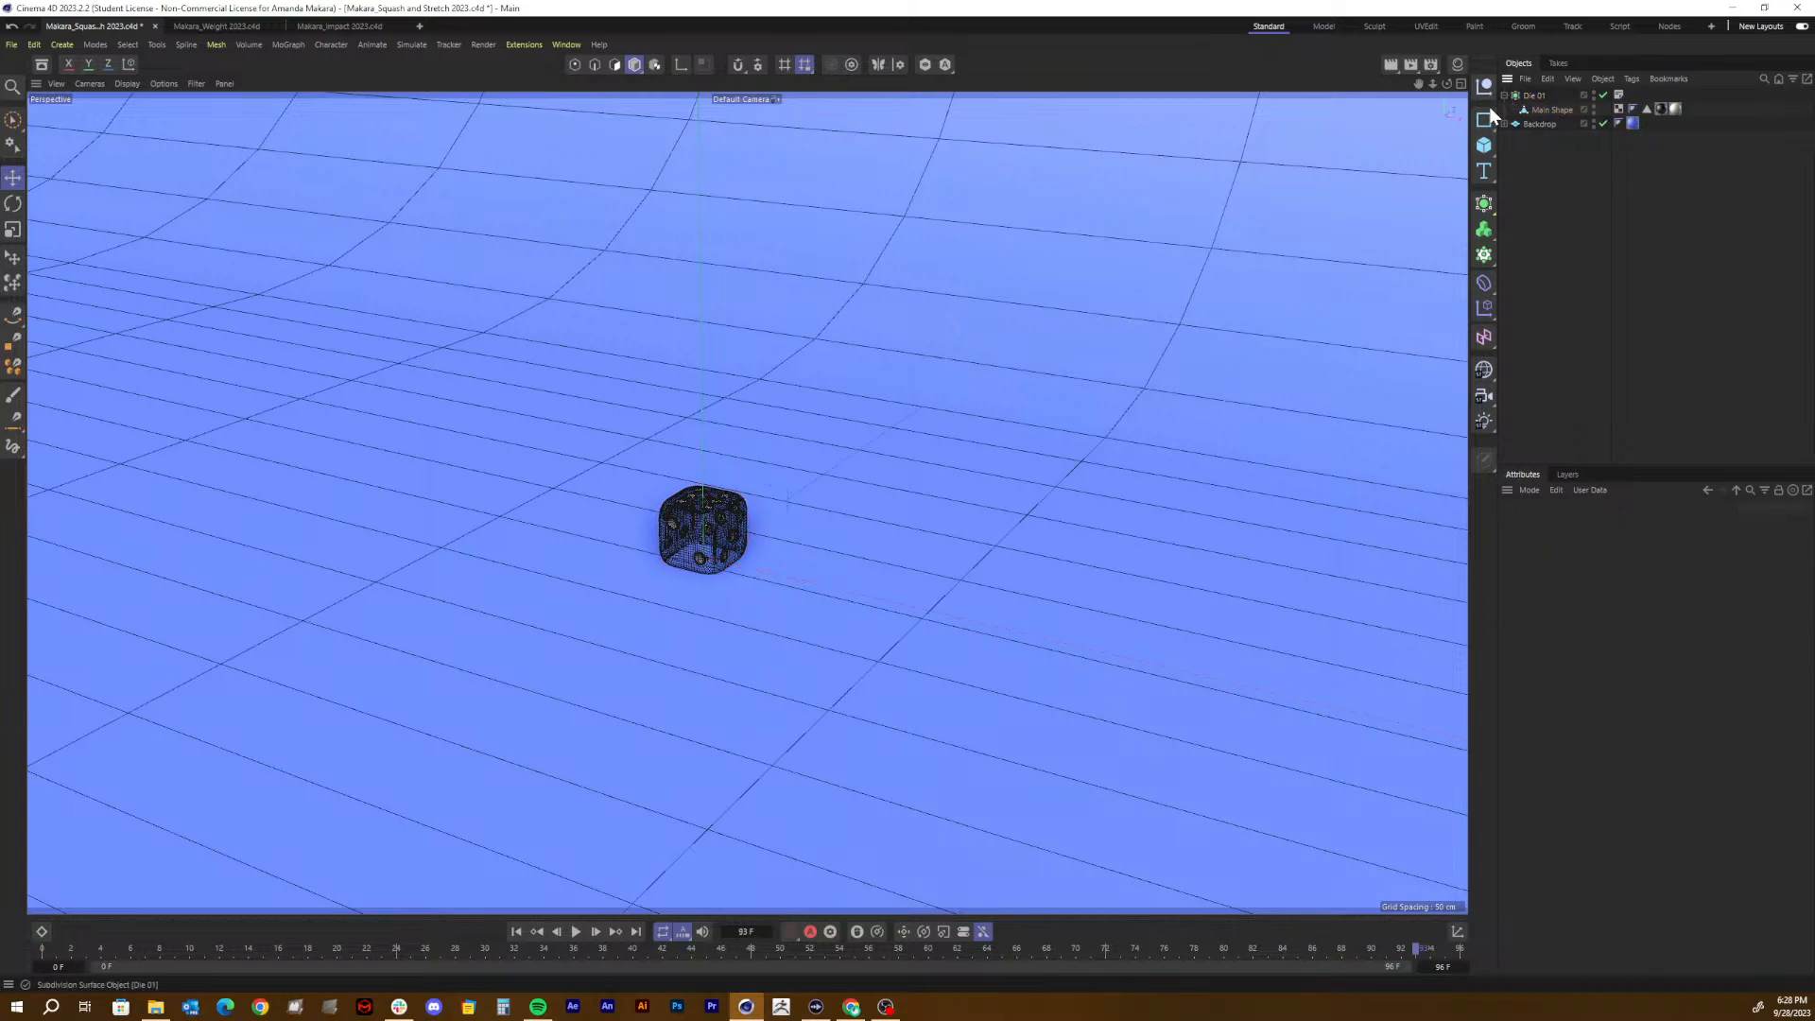
# Step: Try moving the die's Main Shape upward on its own, separately from its Die 01 parent, and undo the move
pyautogui.click(1543, 110)
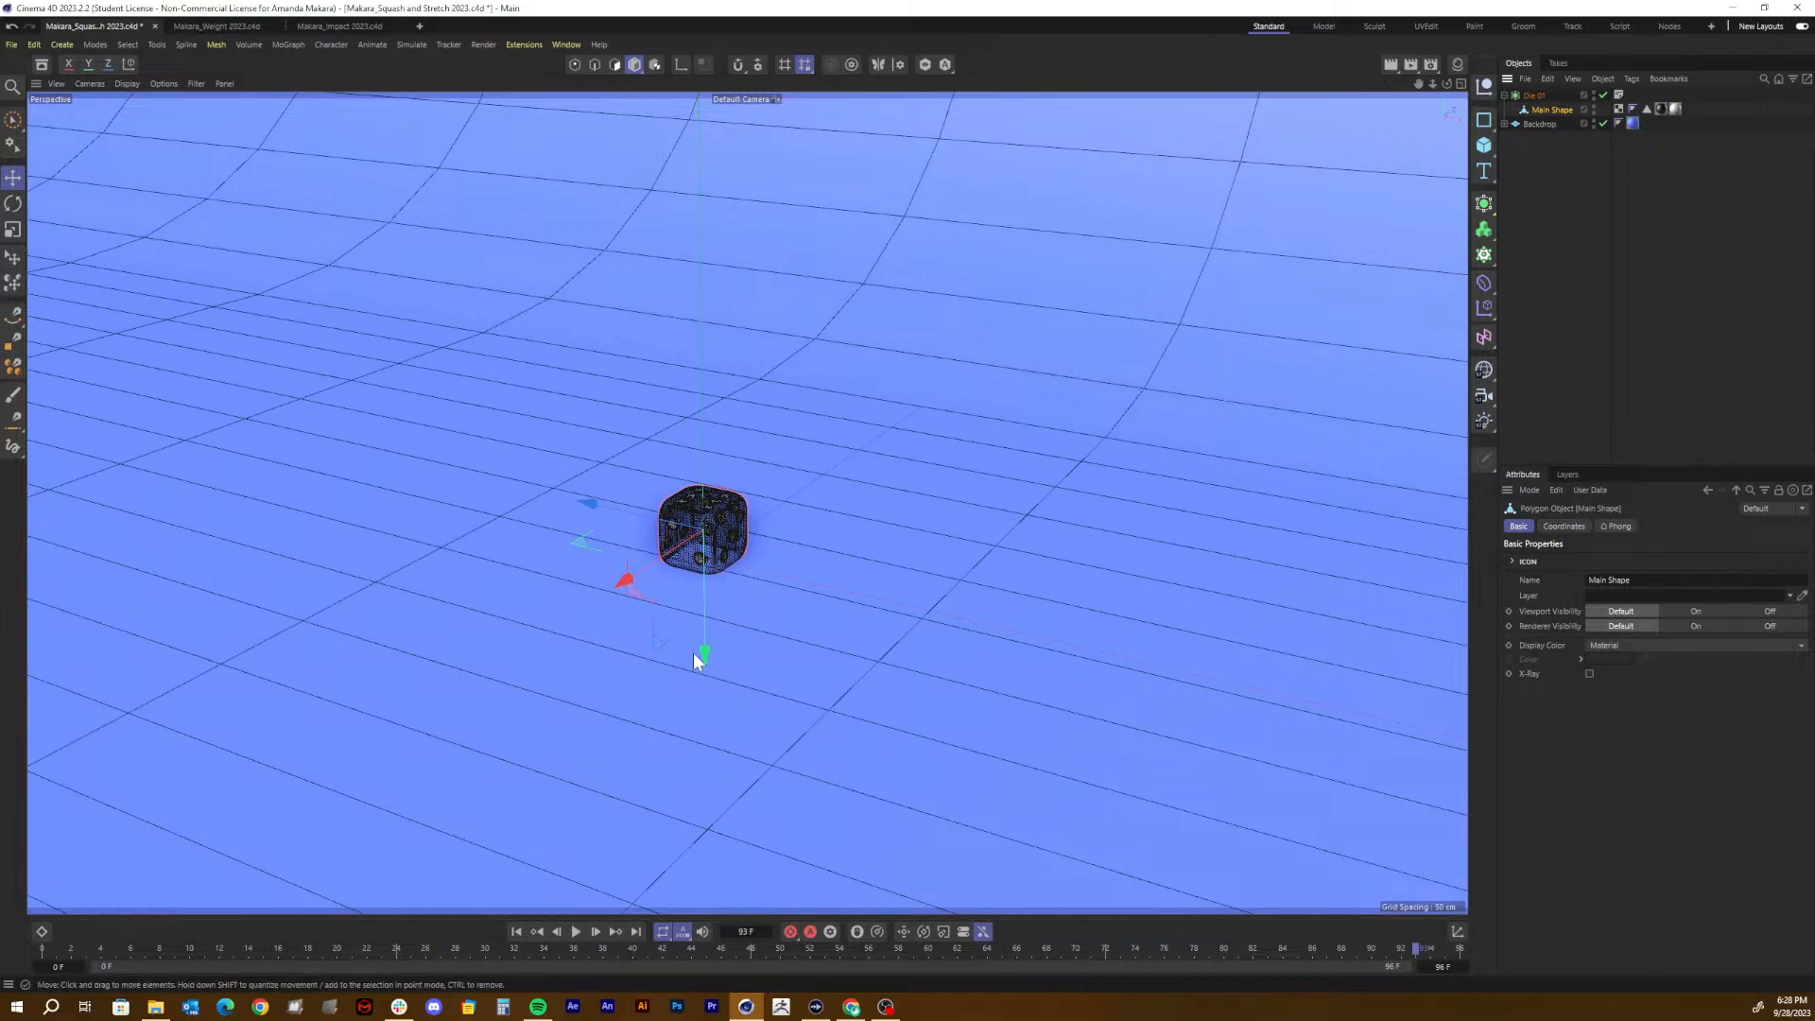
pyautogui.moveTo(712, 666); pyautogui.dragTo(697, 558)
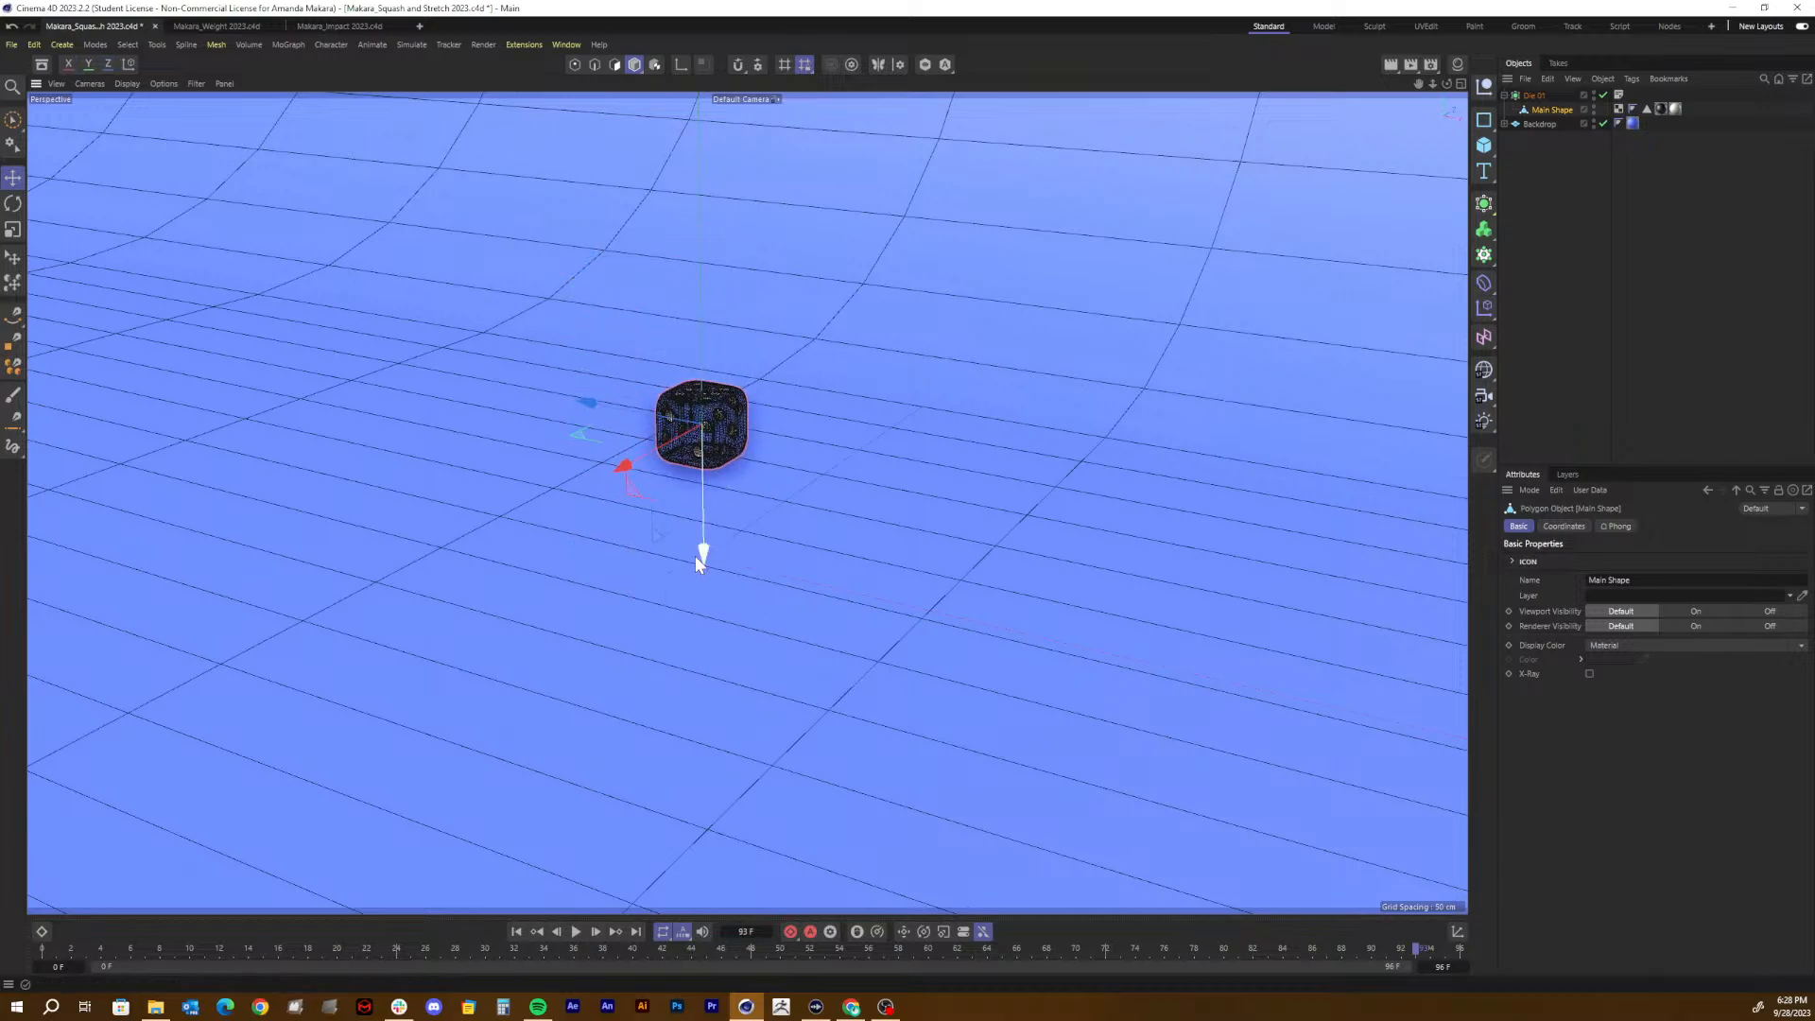
pyautogui.hotkey('ctrl', 'z')
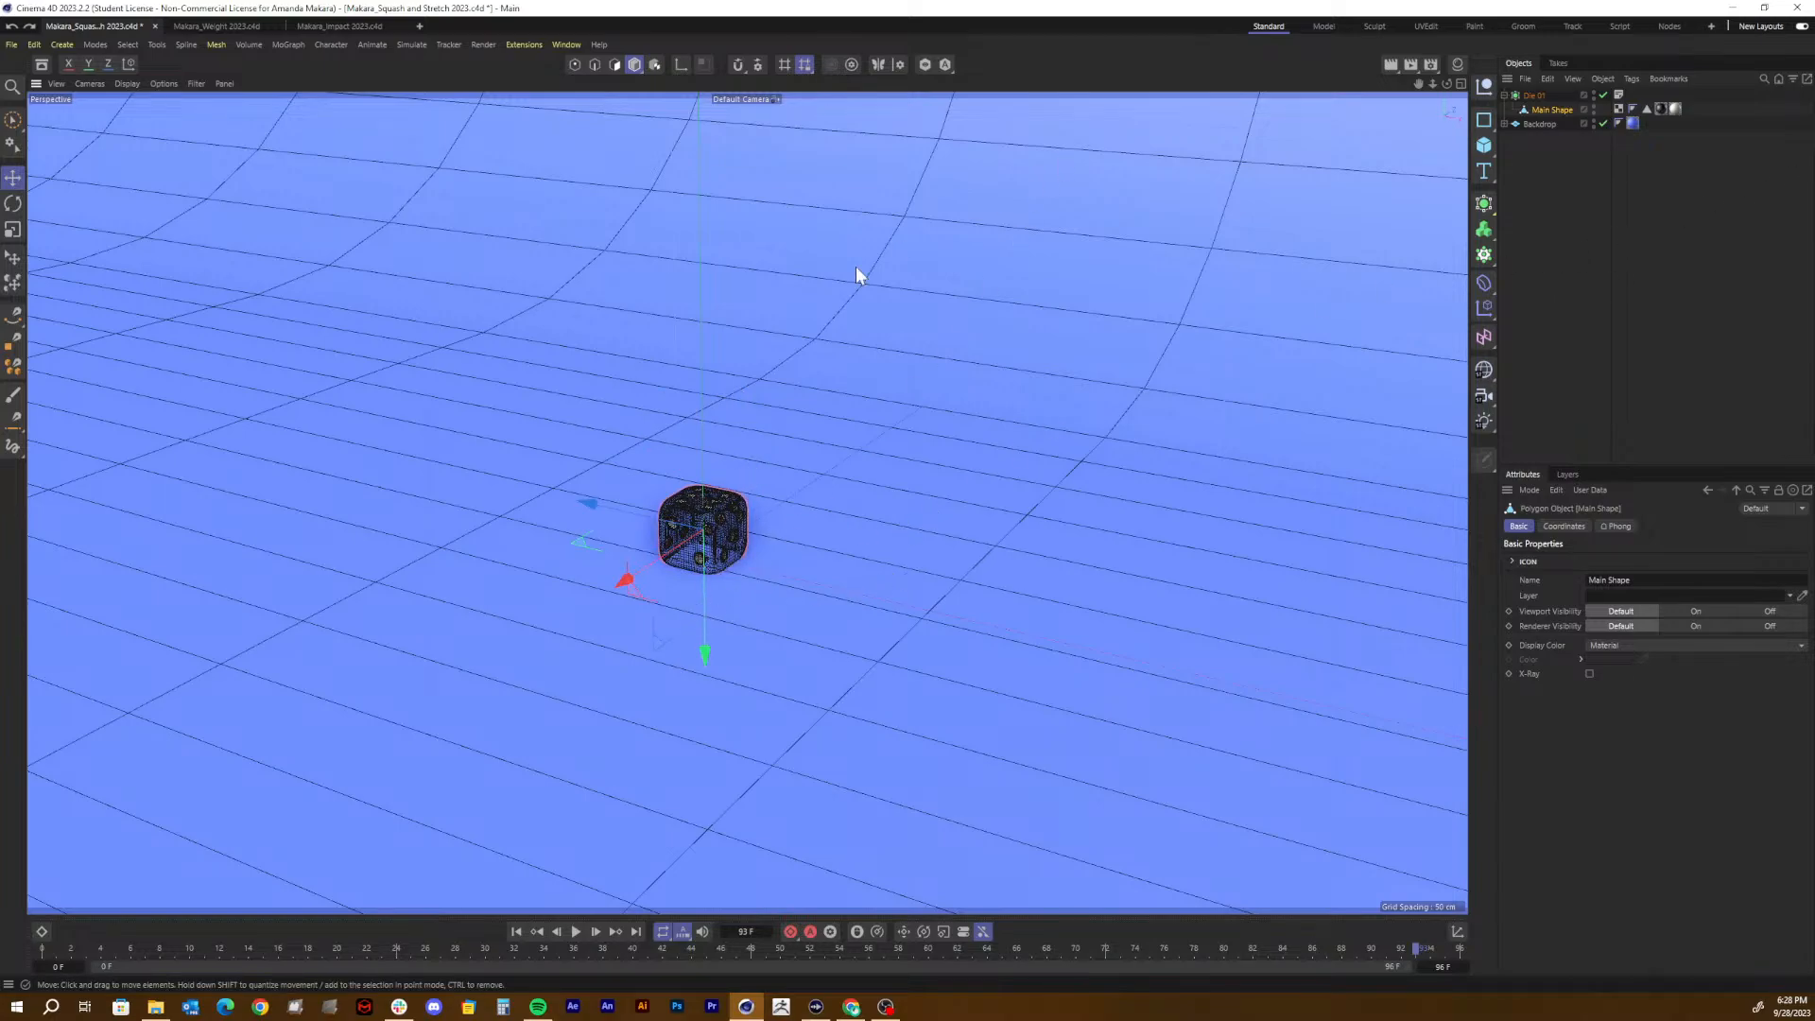
# Step: Compare the axis orientation of the Main Shape with that of its Die 01 parent, also from below the floor
pyautogui.click(1532, 96)
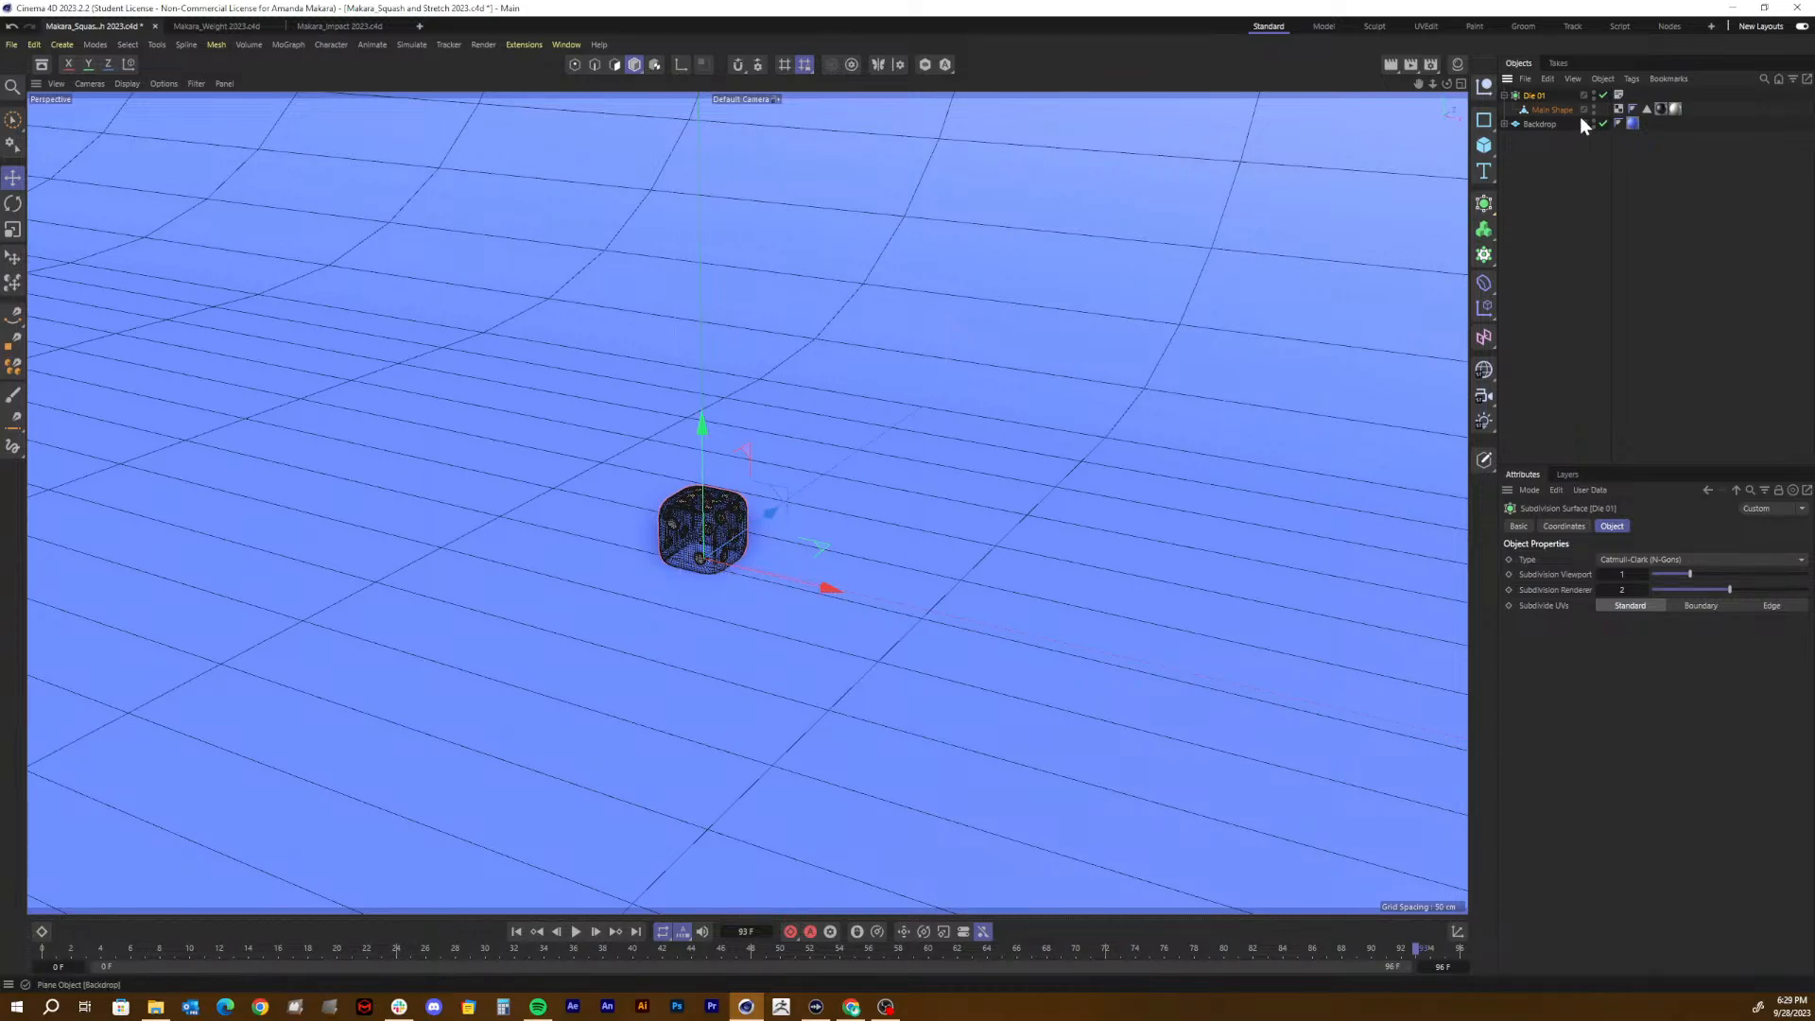
pyautogui.click(1552, 109)
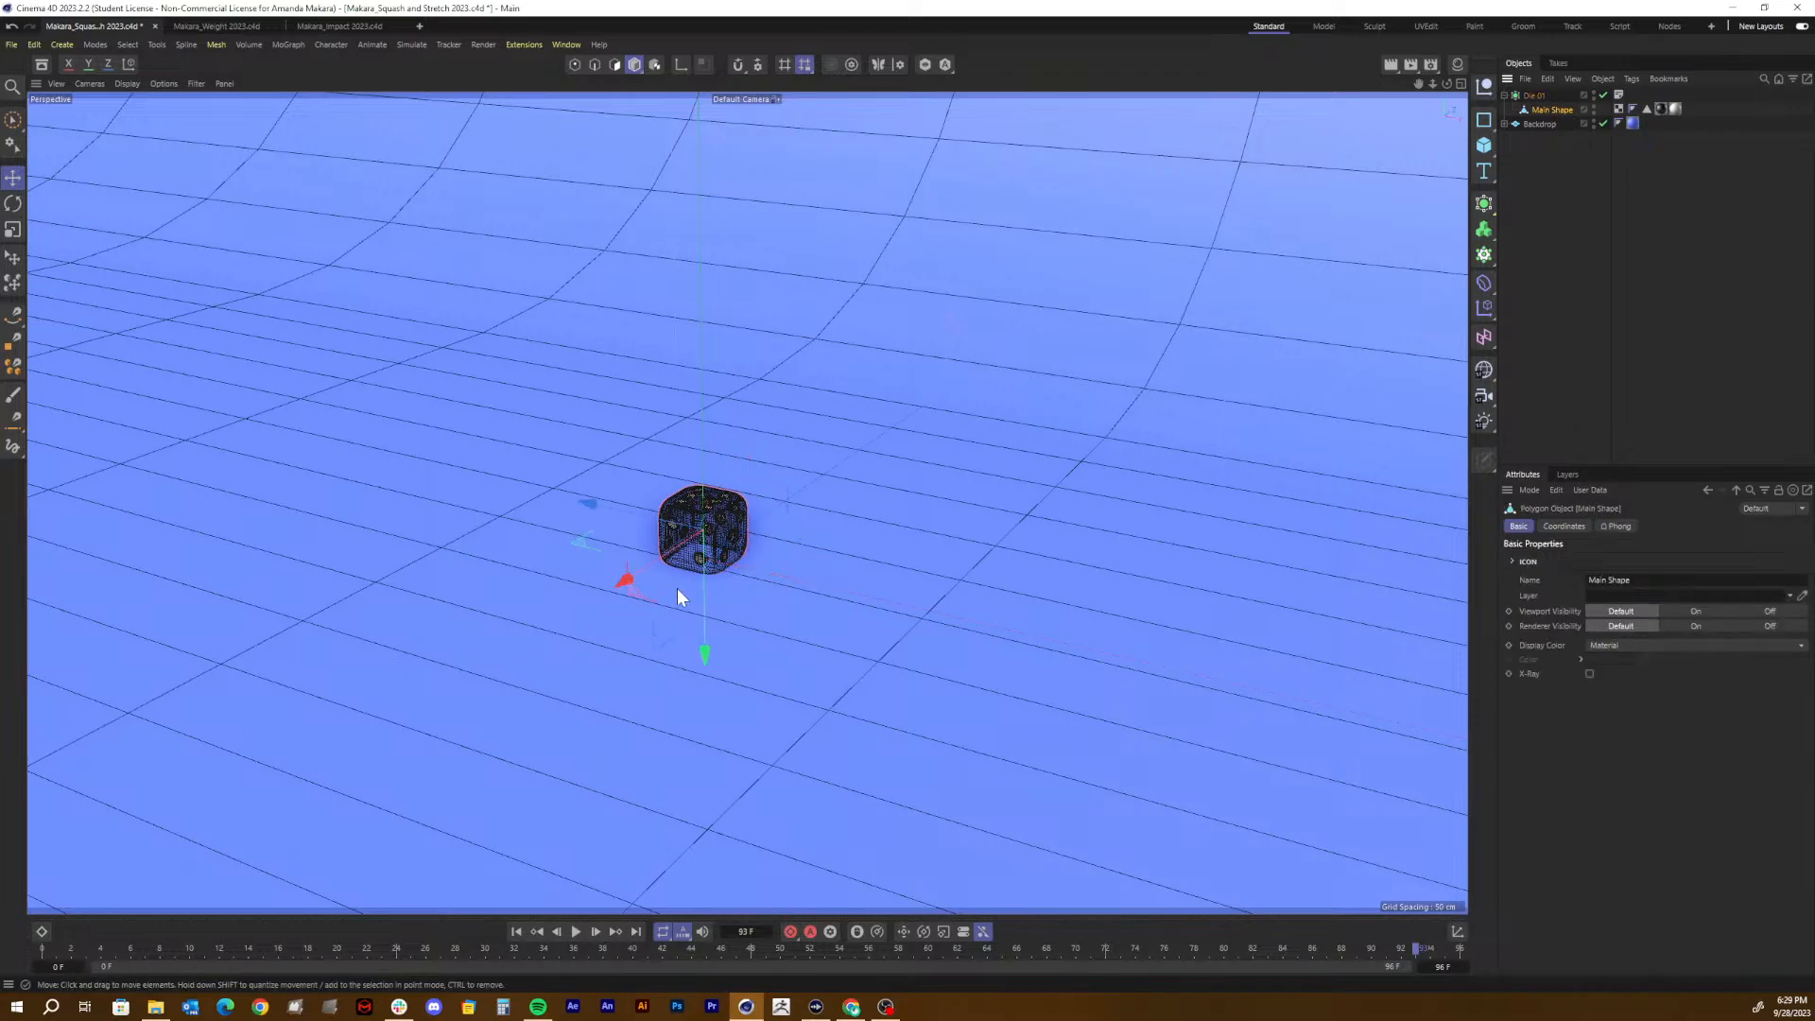
pyautogui.moveTo(1447, 83); pyautogui.dragTo(1485, 28)
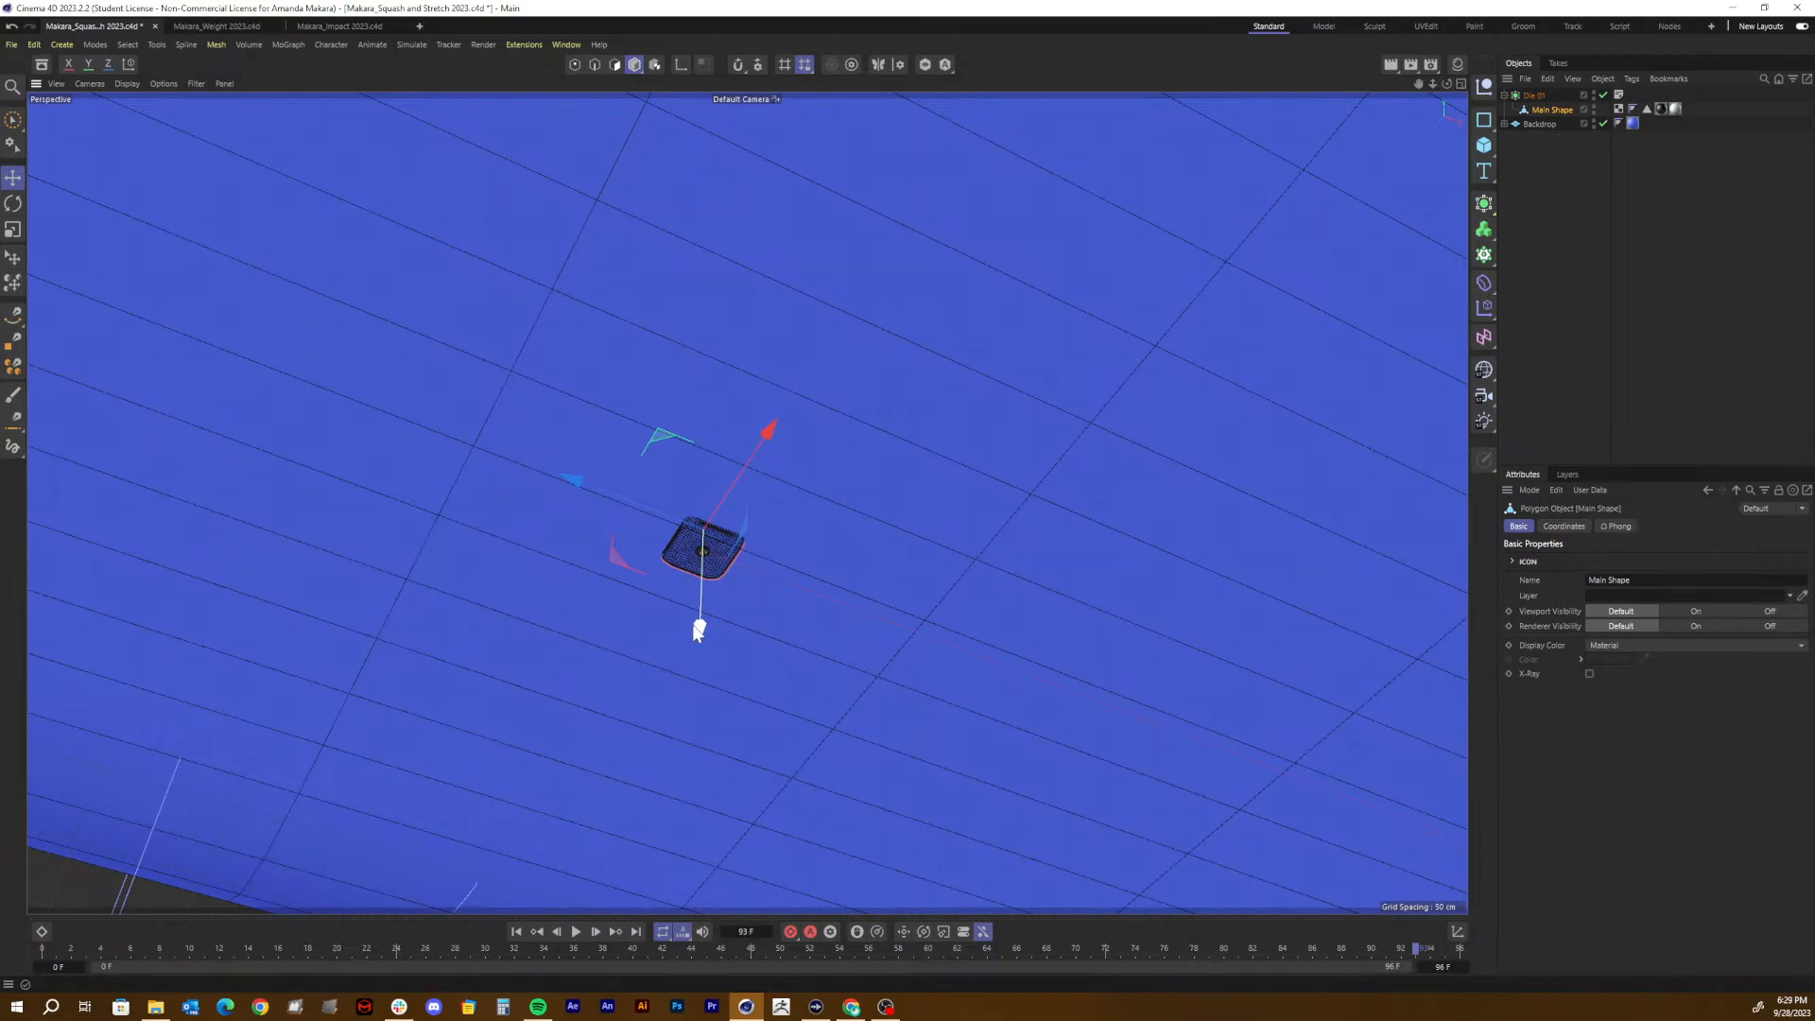
pyautogui.click(1535, 95)
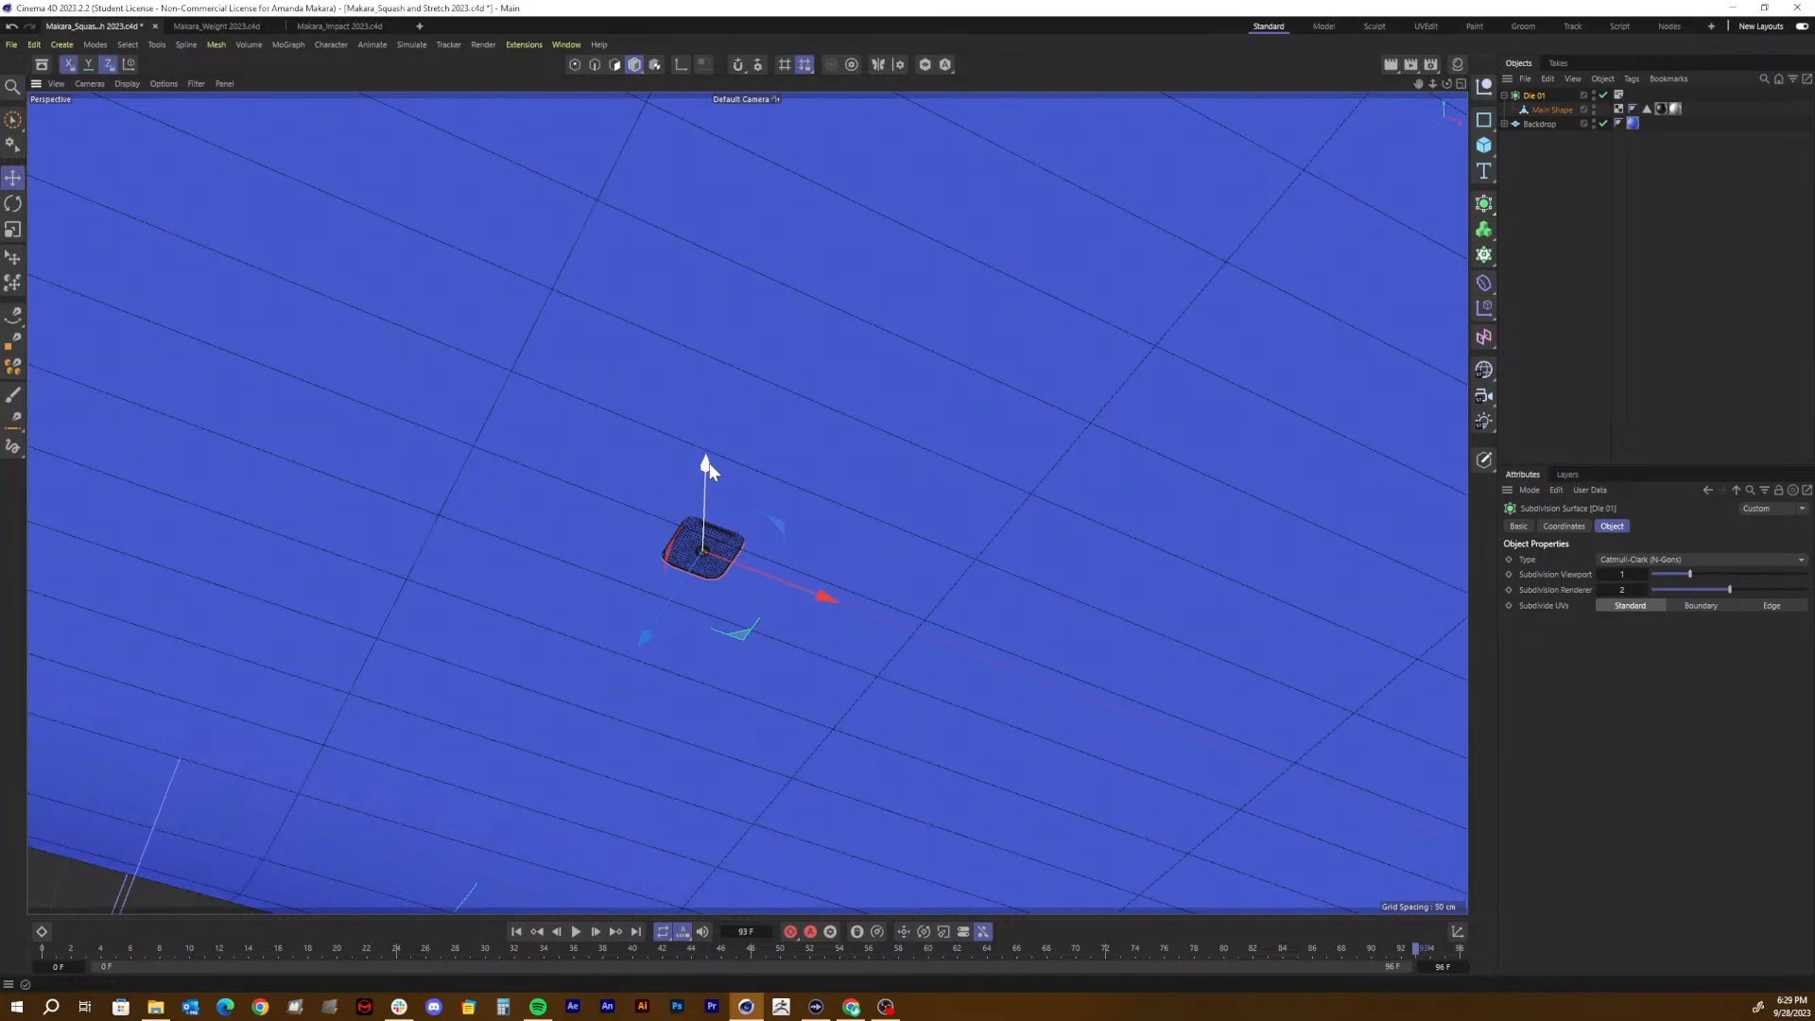
# Step: Adjust the Backdrop's height along the vertical axis, fine-tuning it in the Front view so the floor meets the die's underside
pyautogui.click(1539, 124)
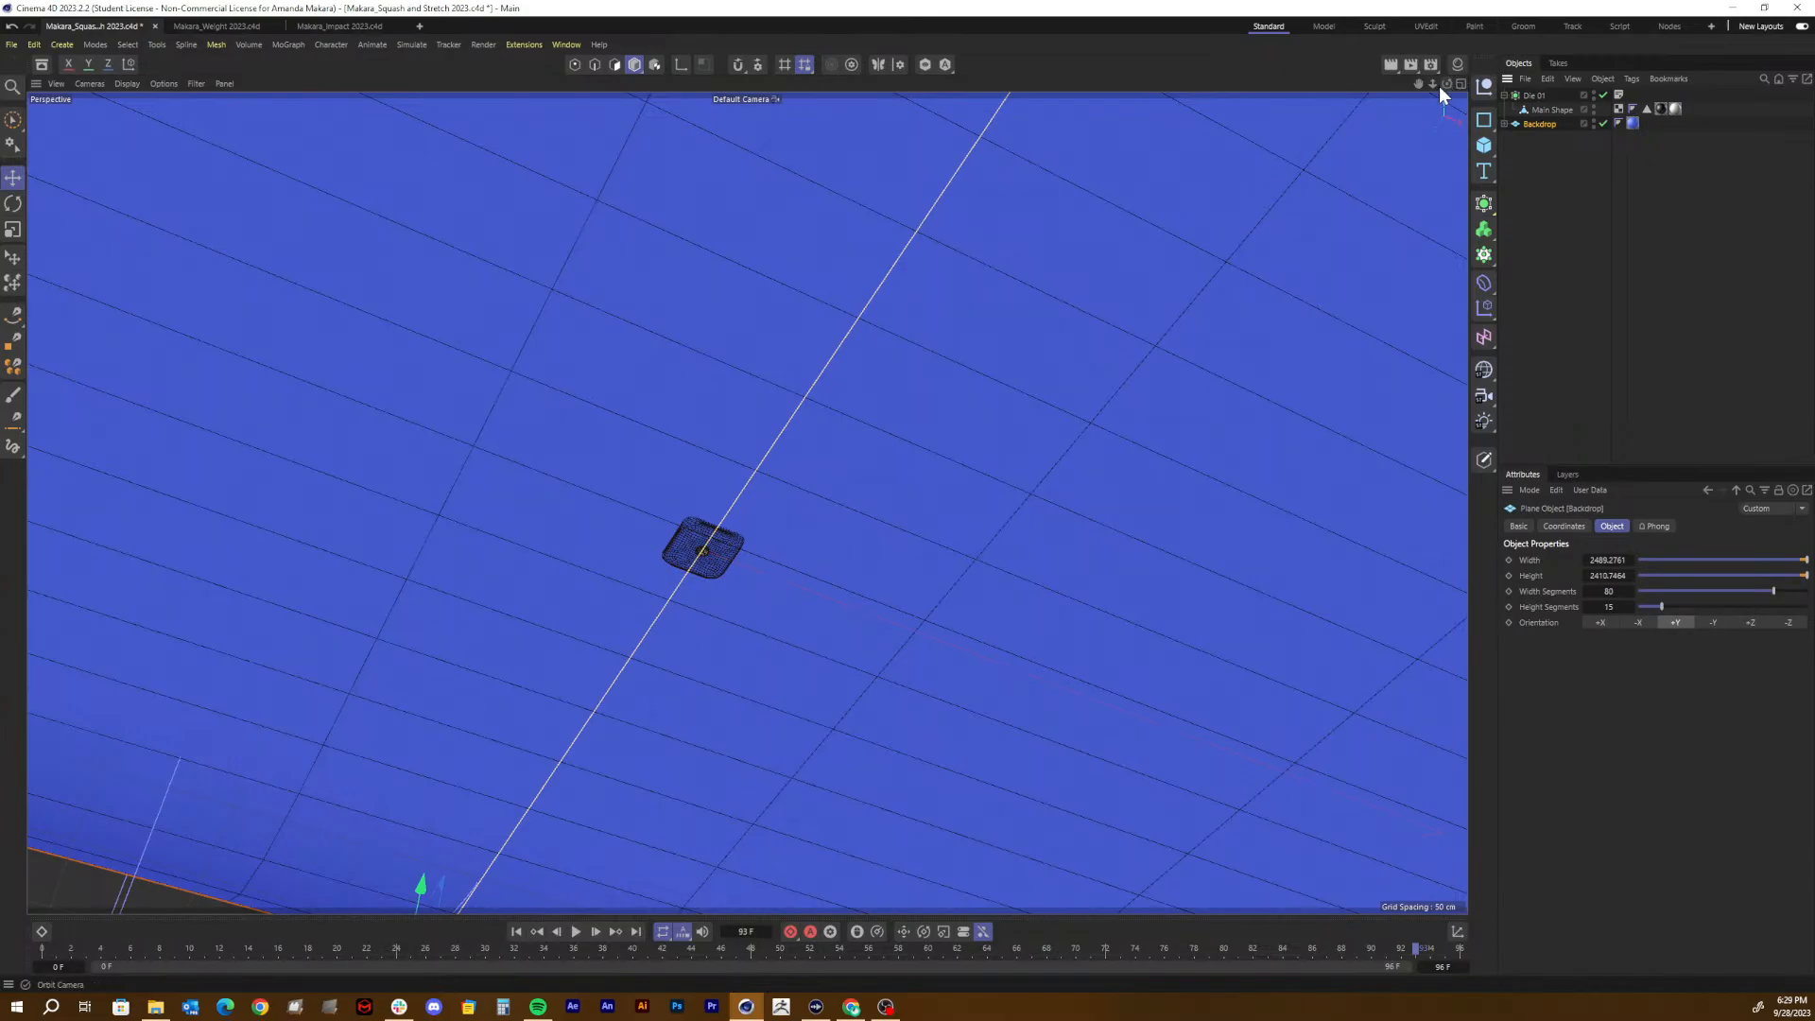
pyautogui.moveTo(1447, 84)
pyautogui.mouseDown()
pyautogui.moveTo(1371, 87)
pyautogui.moveTo(1418, 77)
pyautogui.mouseUp()
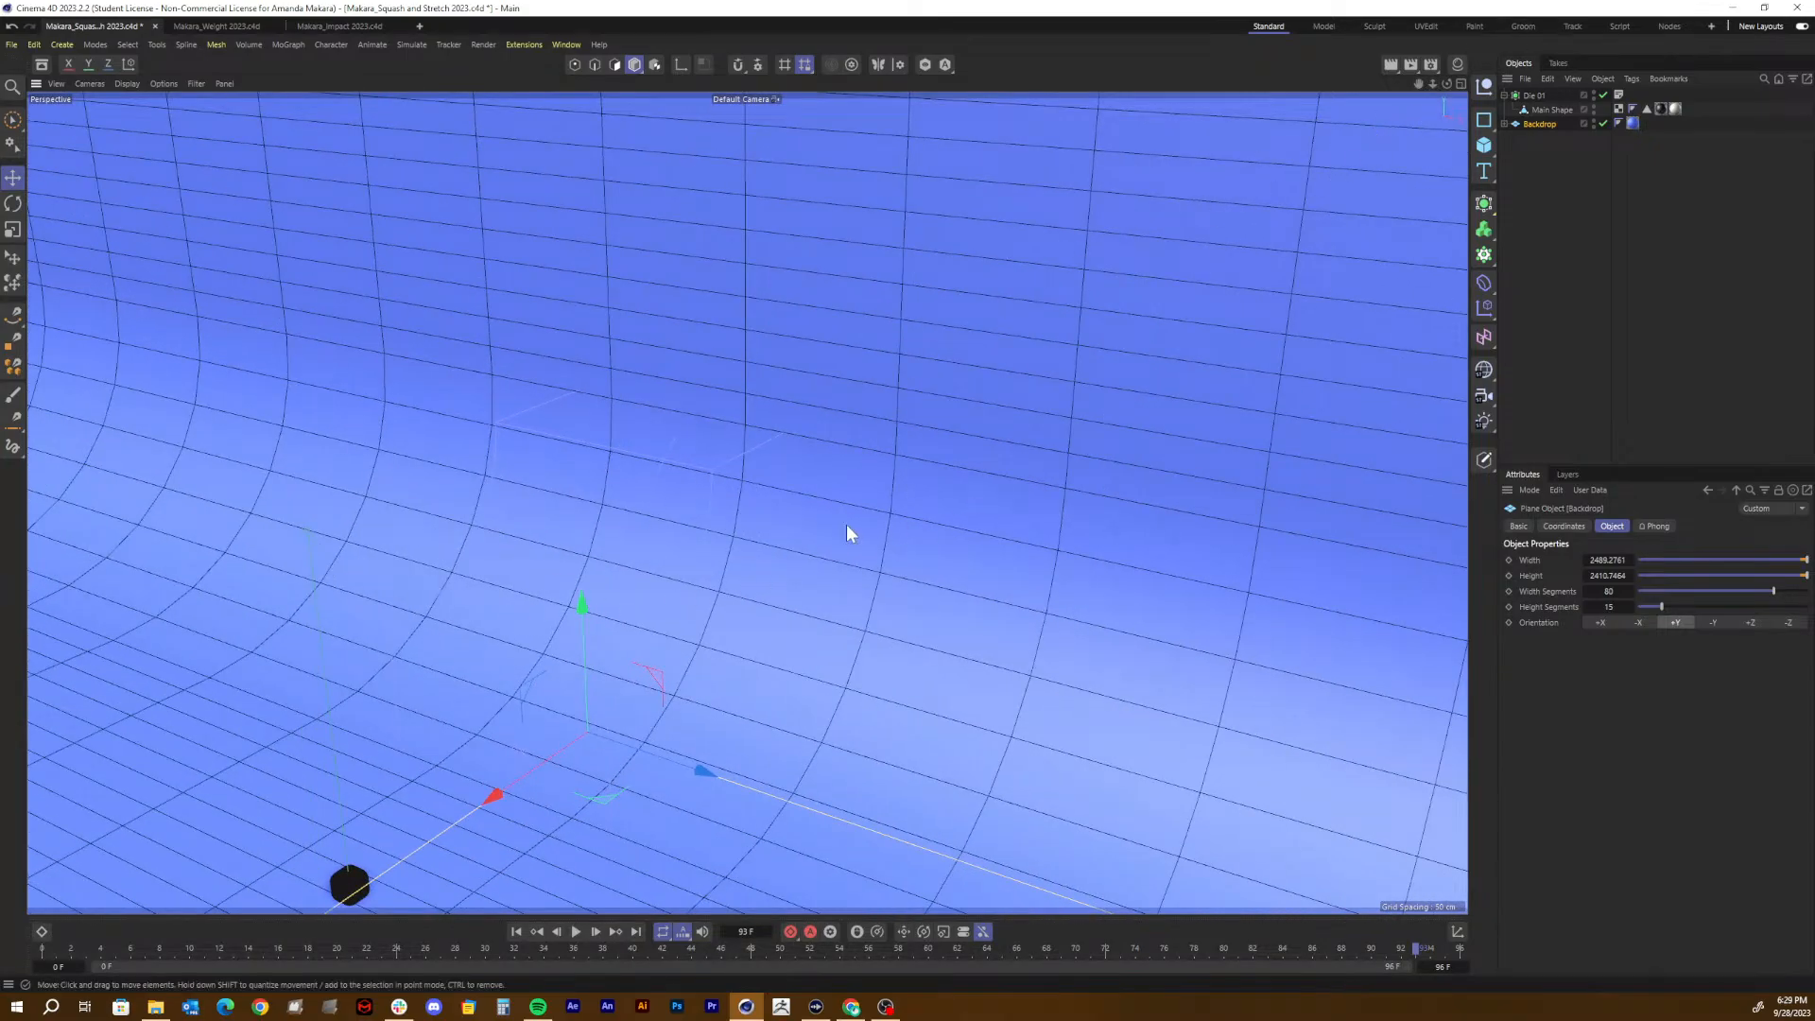
pyautogui.moveTo(1447, 83); pyautogui.dragTo(1428, 94)
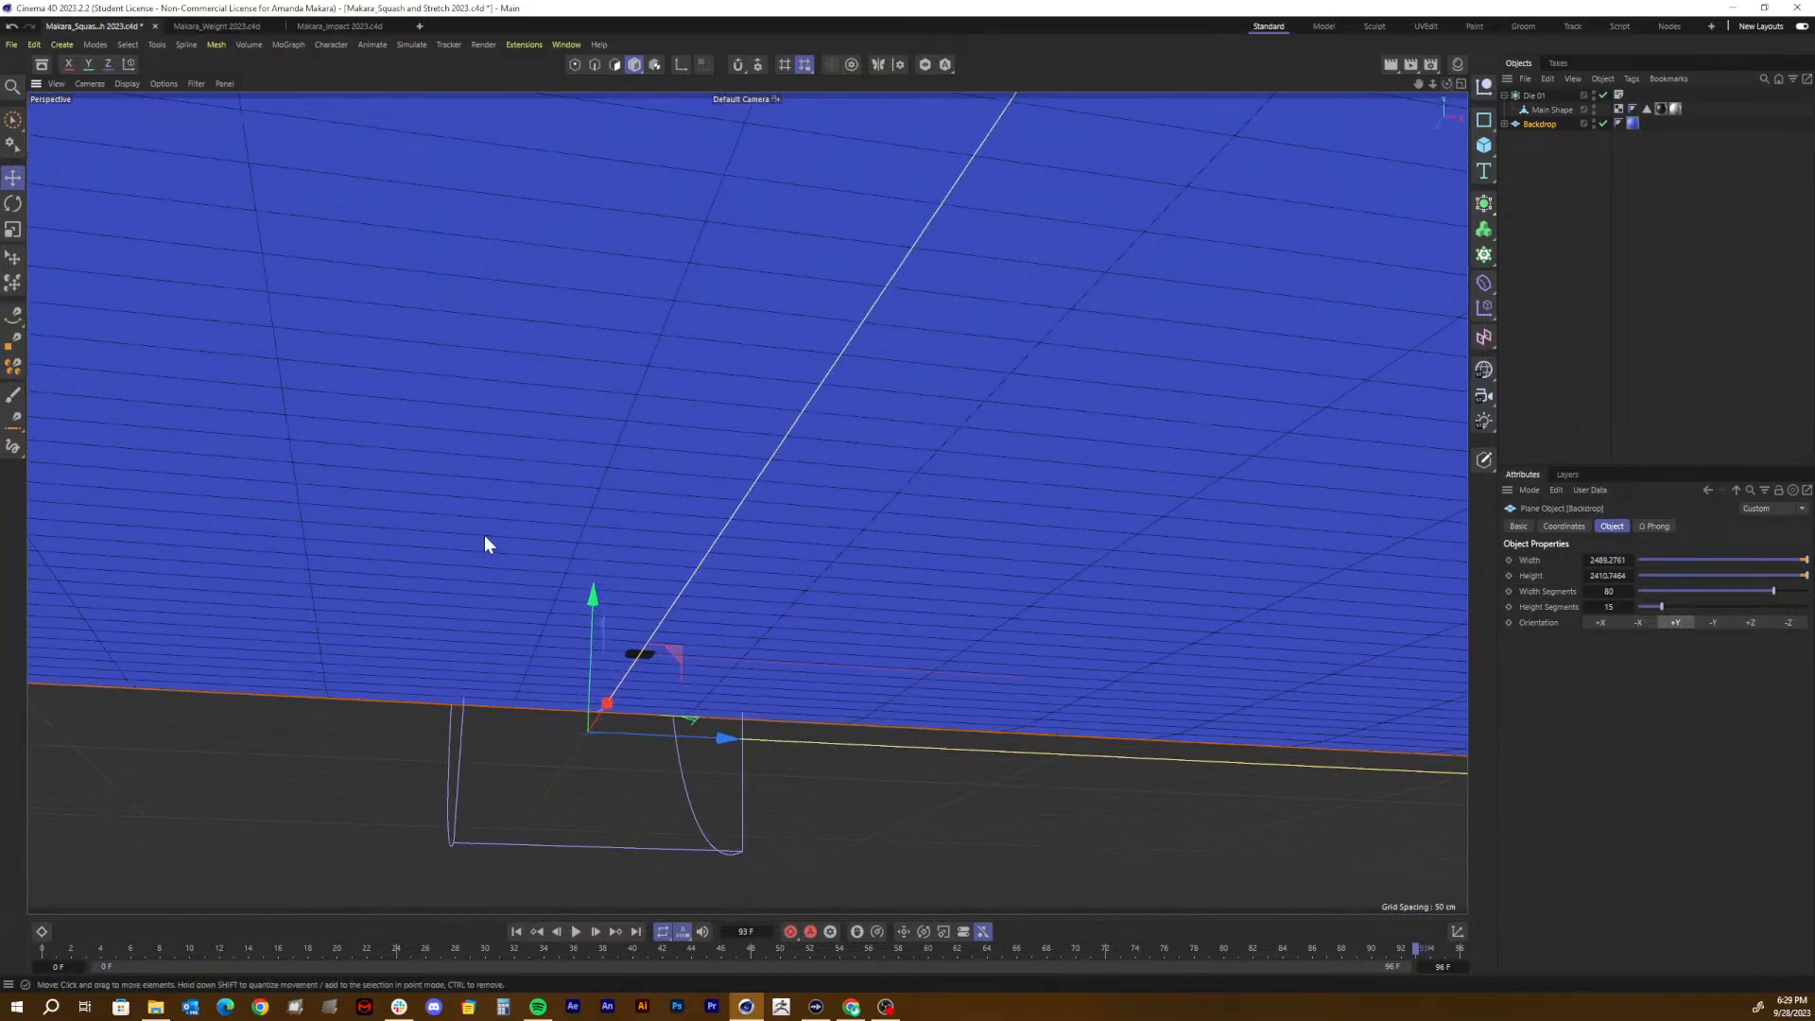
pyautogui.moveTo(592, 594); pyautogui.dragTo(592, 599)
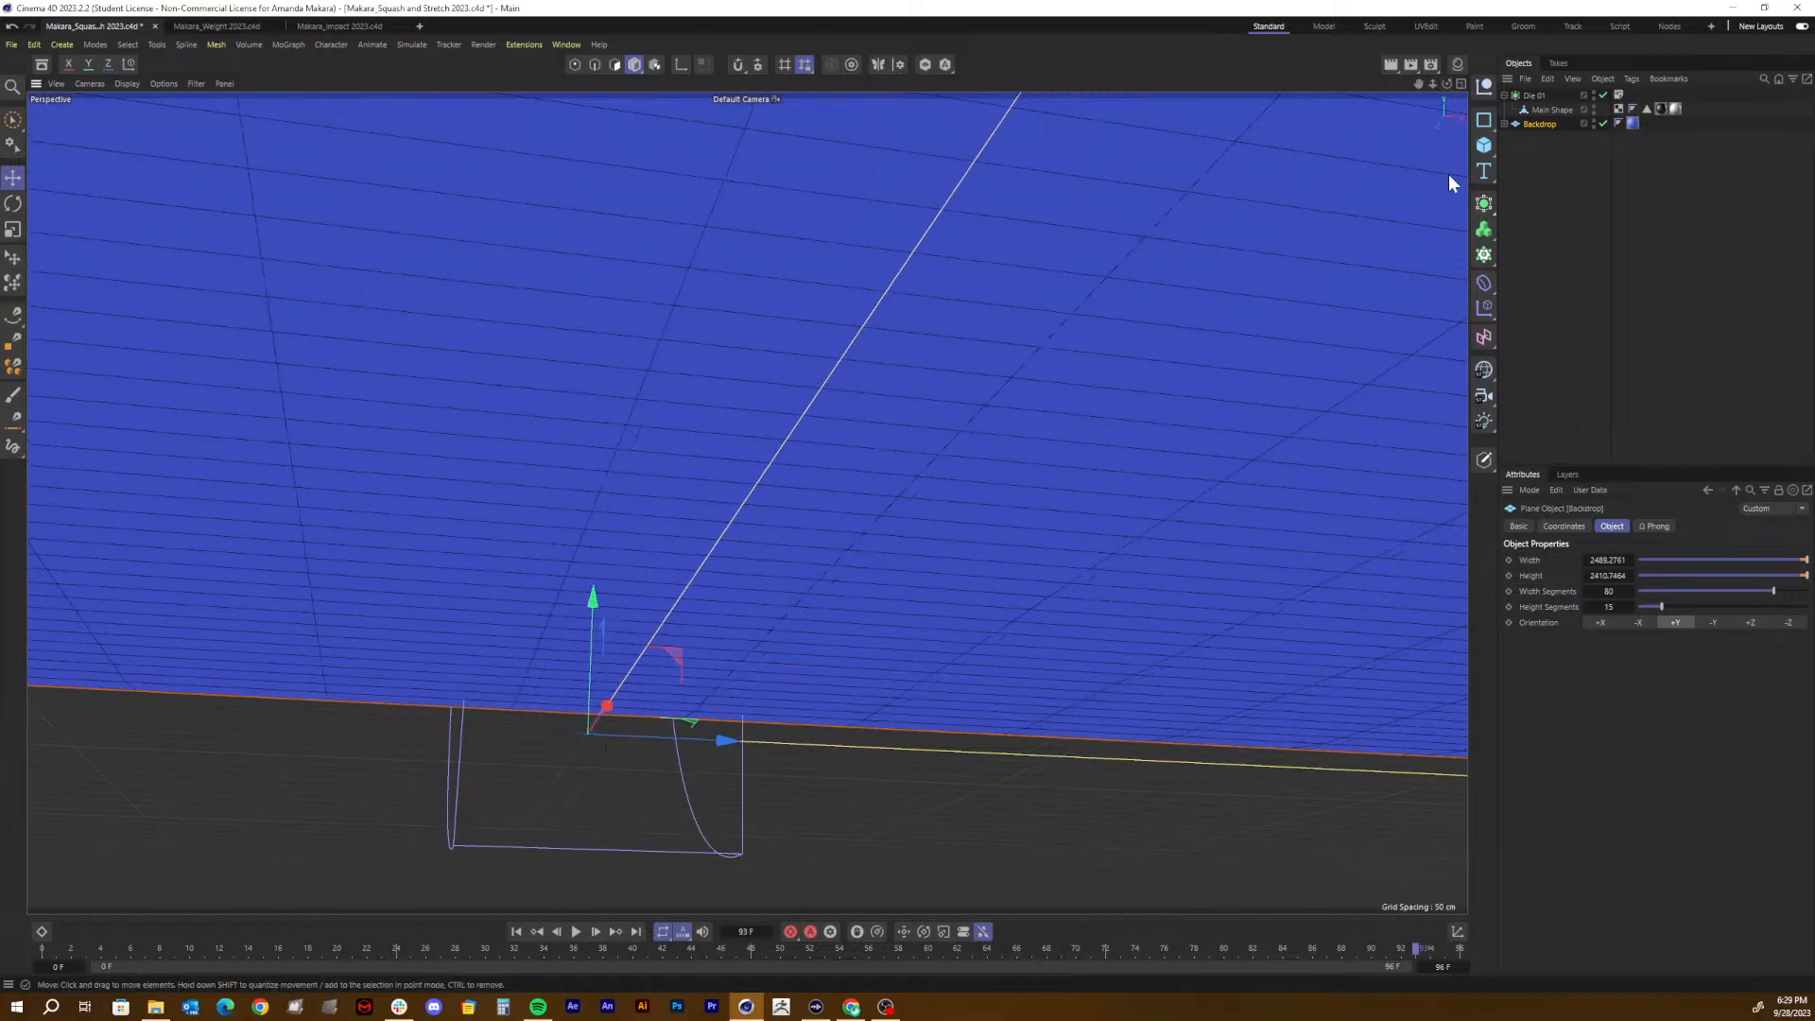
pyautogui.click(1461, 84)
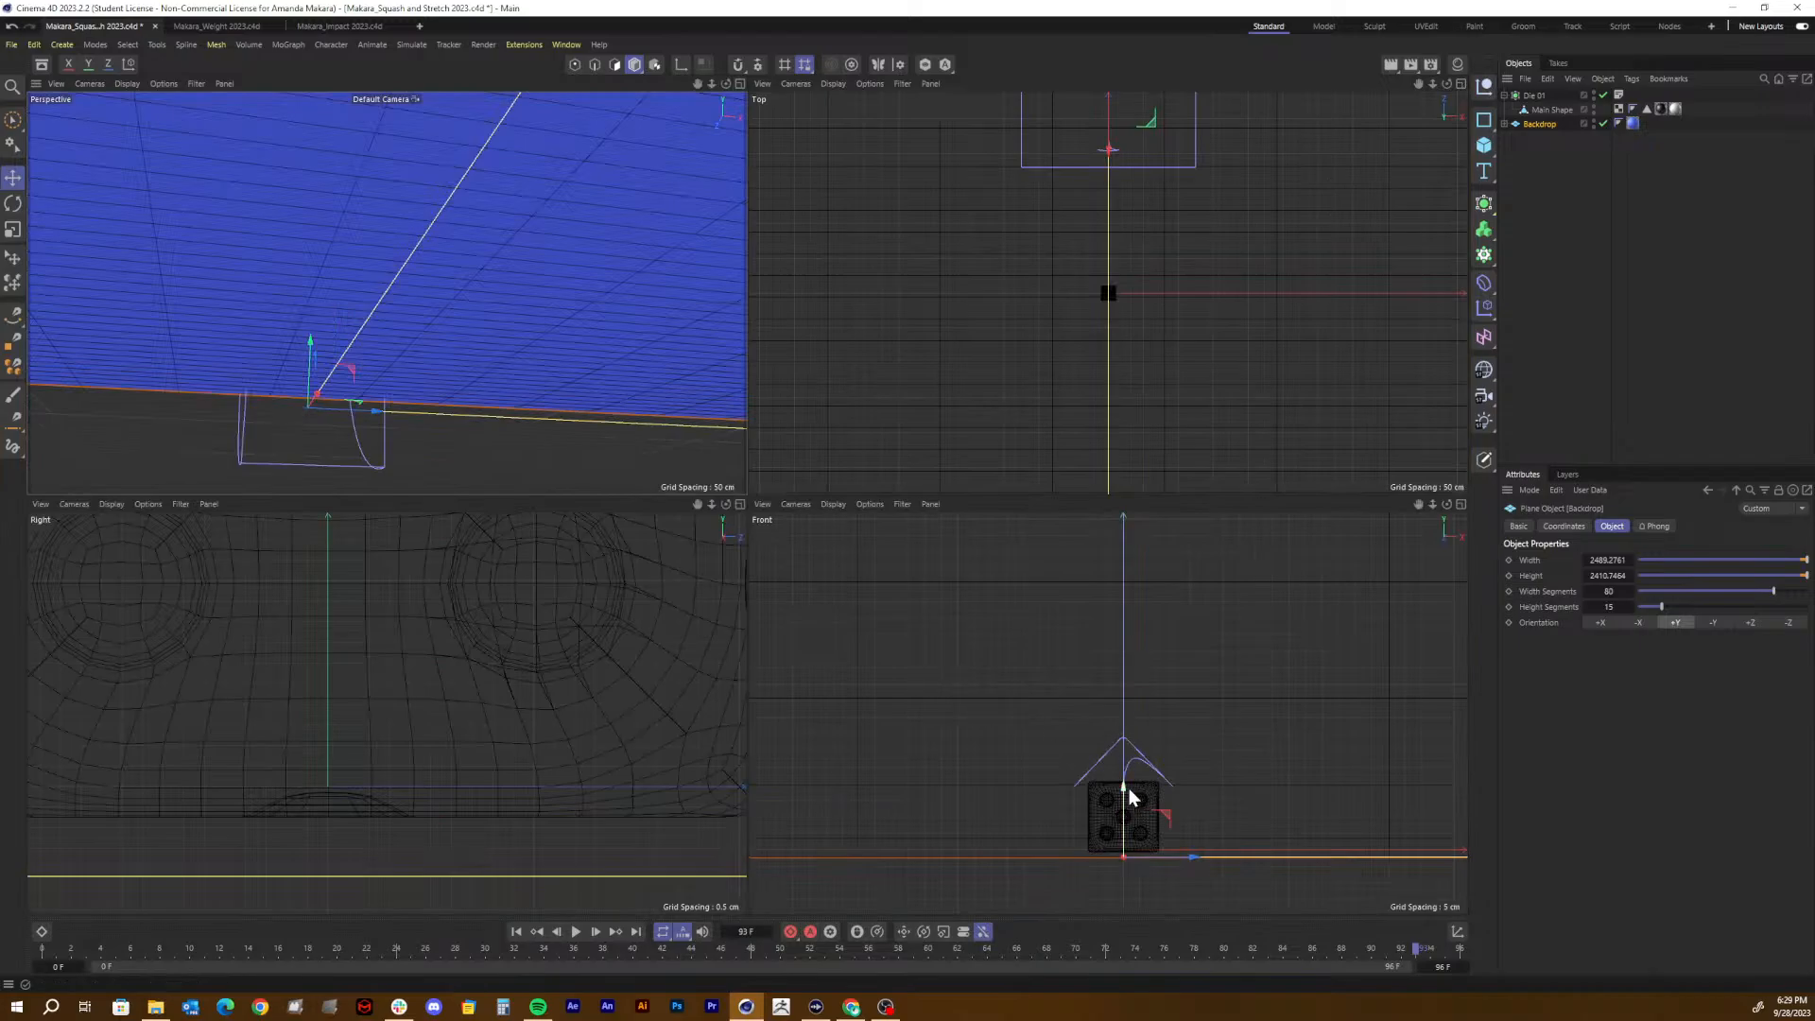
pyautogui.moveTo(1125, 791); pyautogui.dragTo(1125, 786)
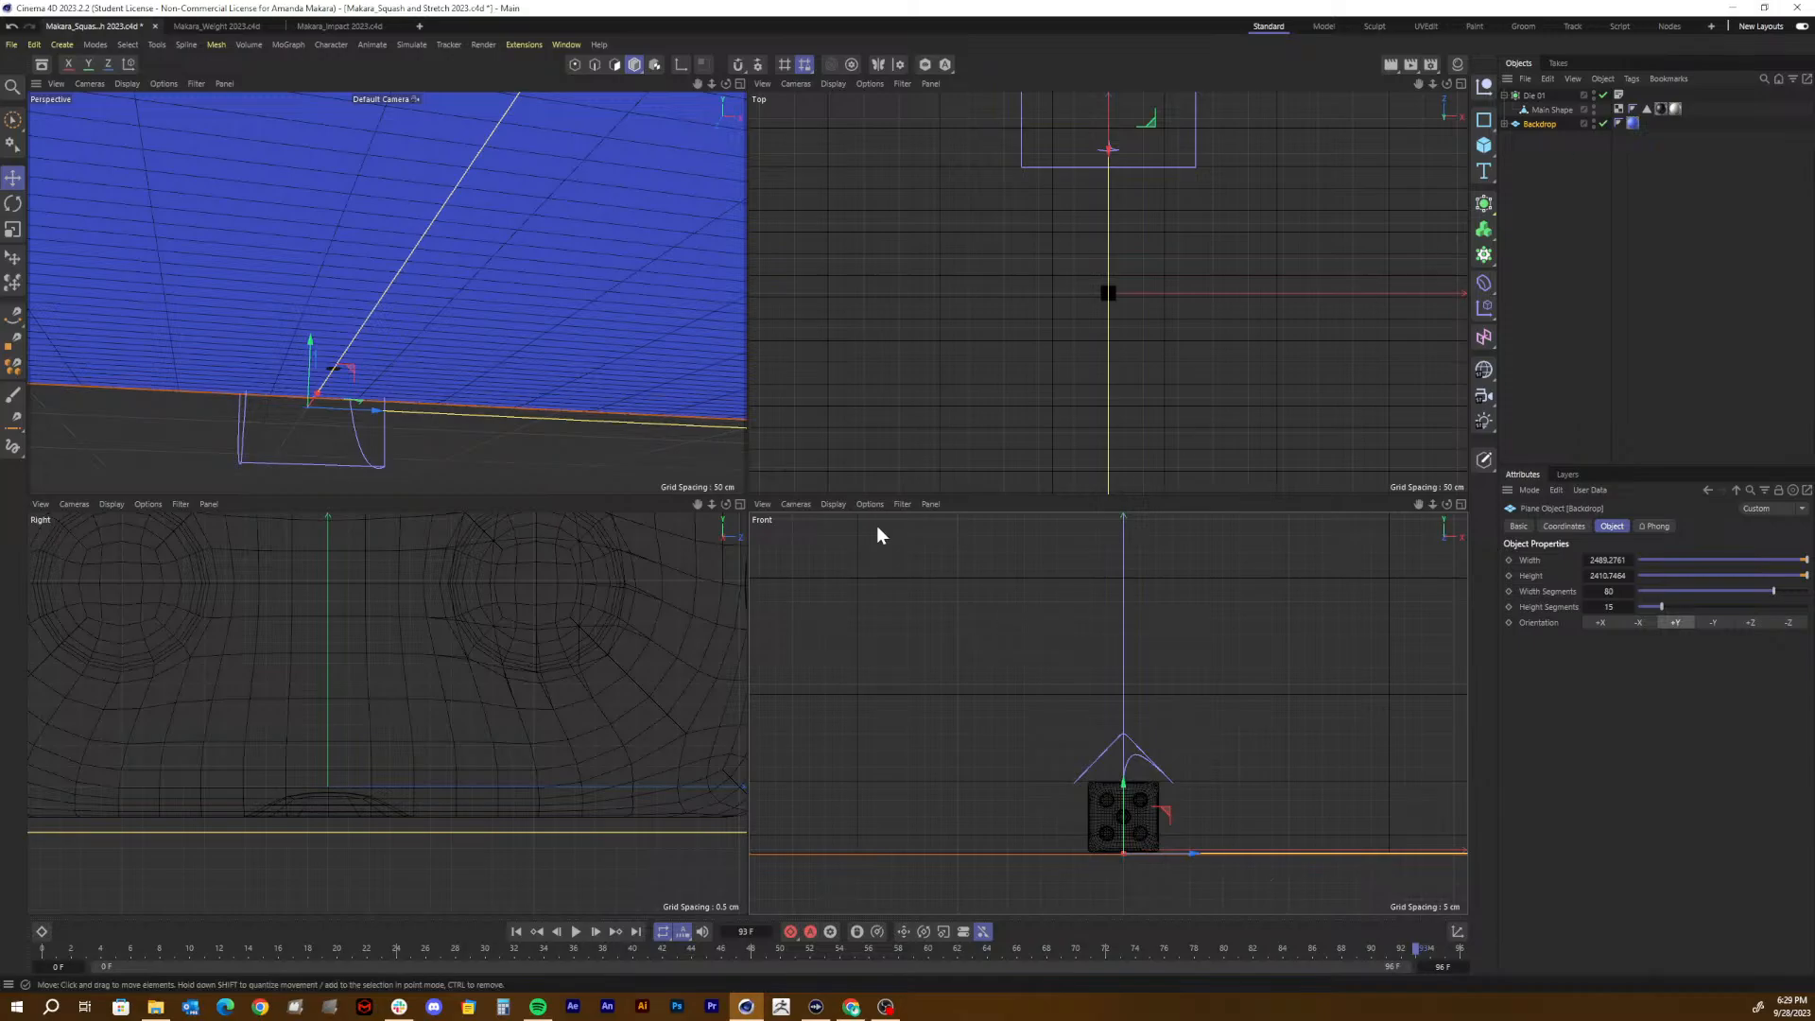
# Step: Reset the perspective view to its default framing, get closer to the die, and slide the Backdrop farther back along its X axis
pyautogui.click(741, 82)
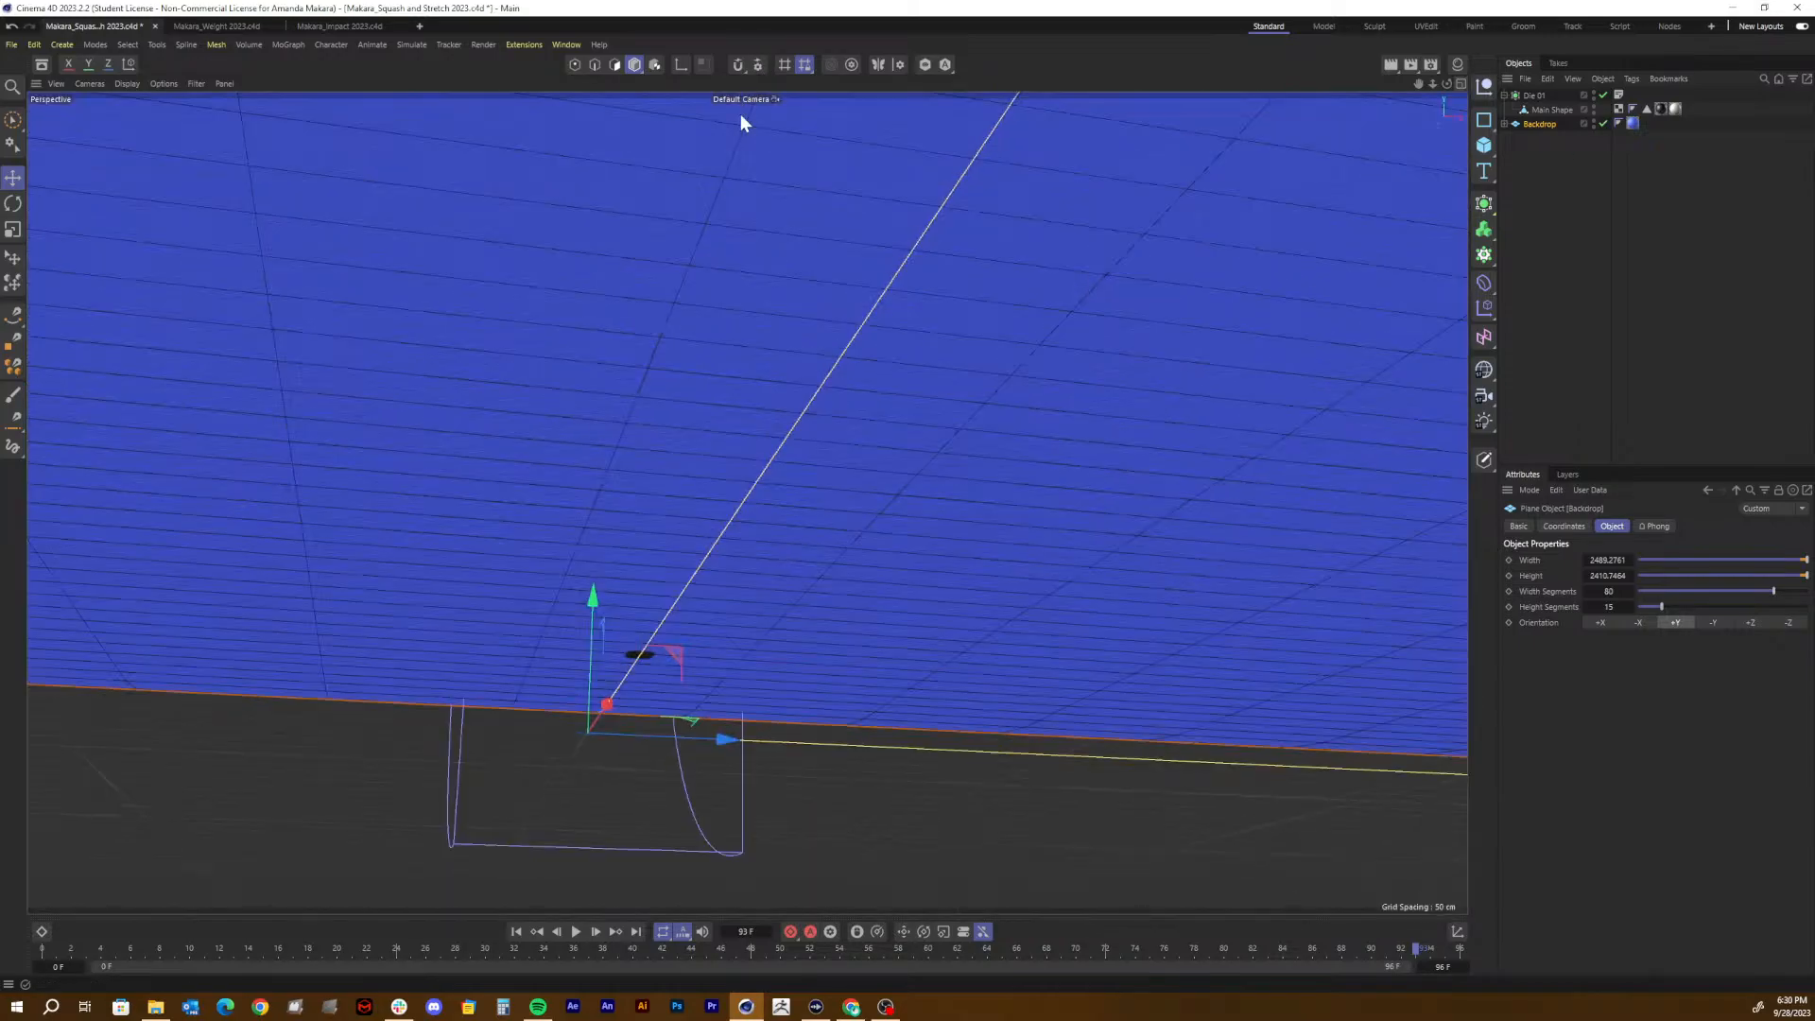
pyautogui.click(55, 84)
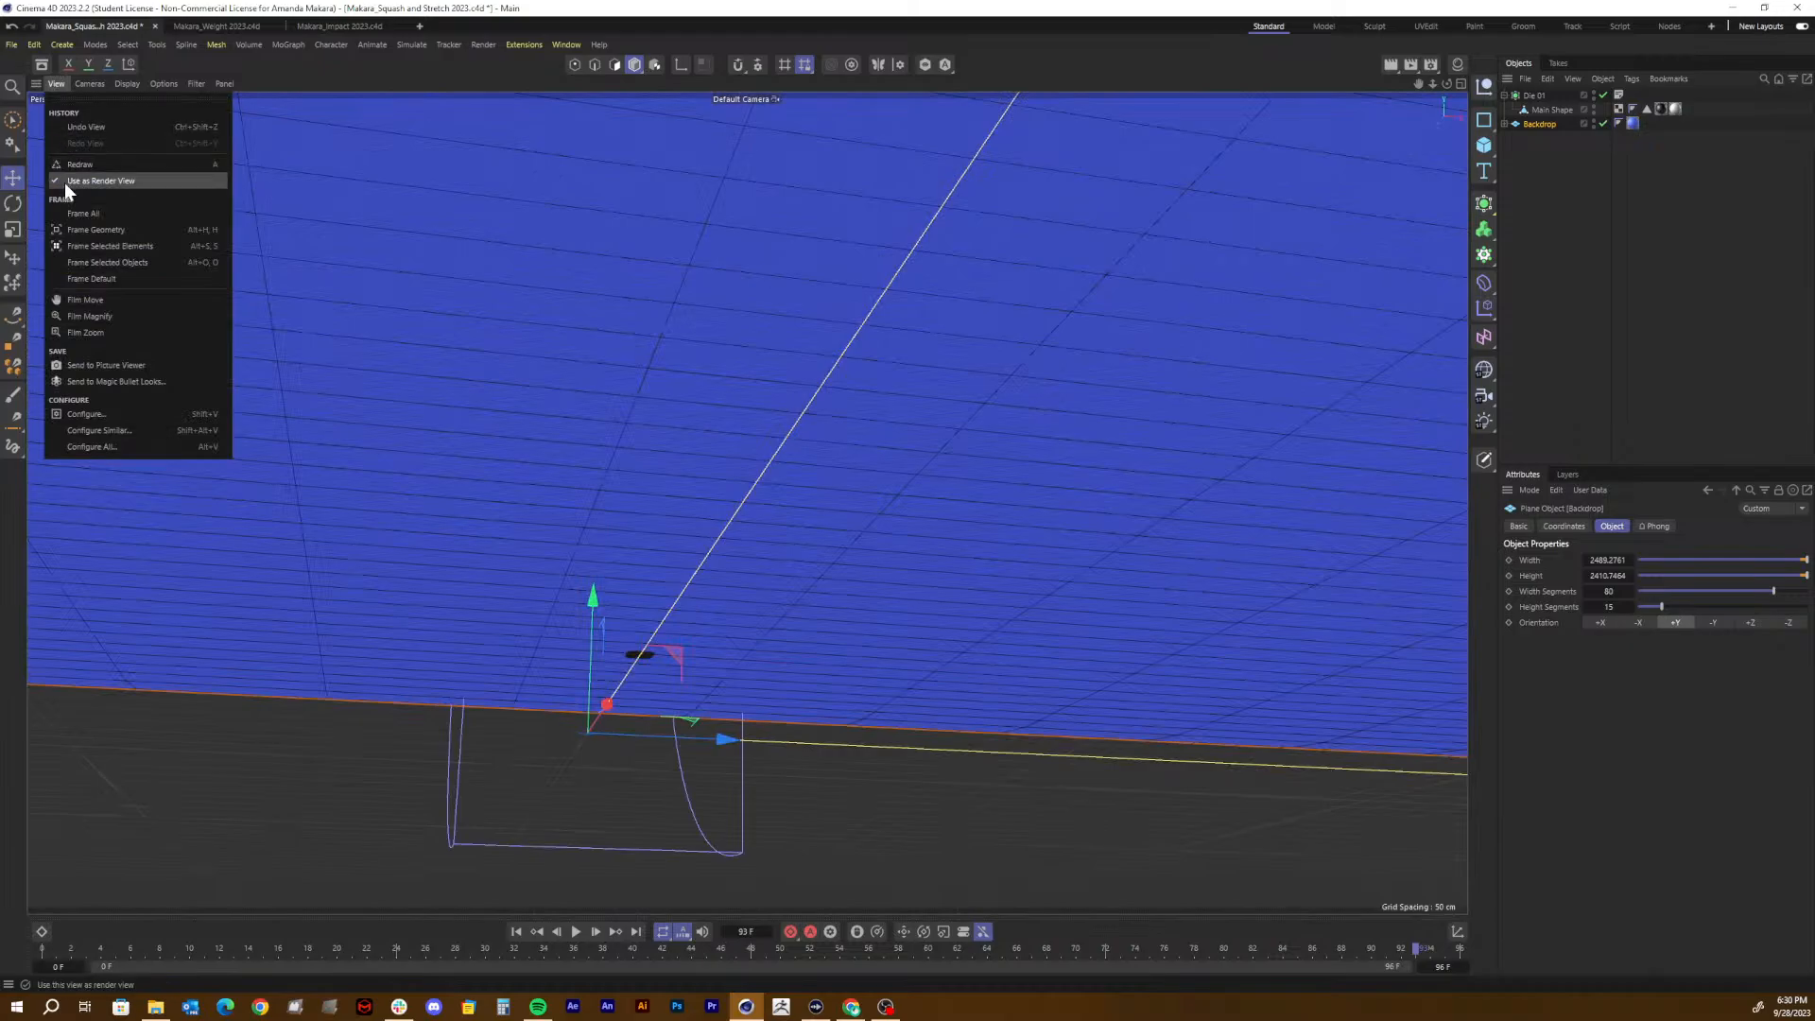
pyautogui.click(104, 278)
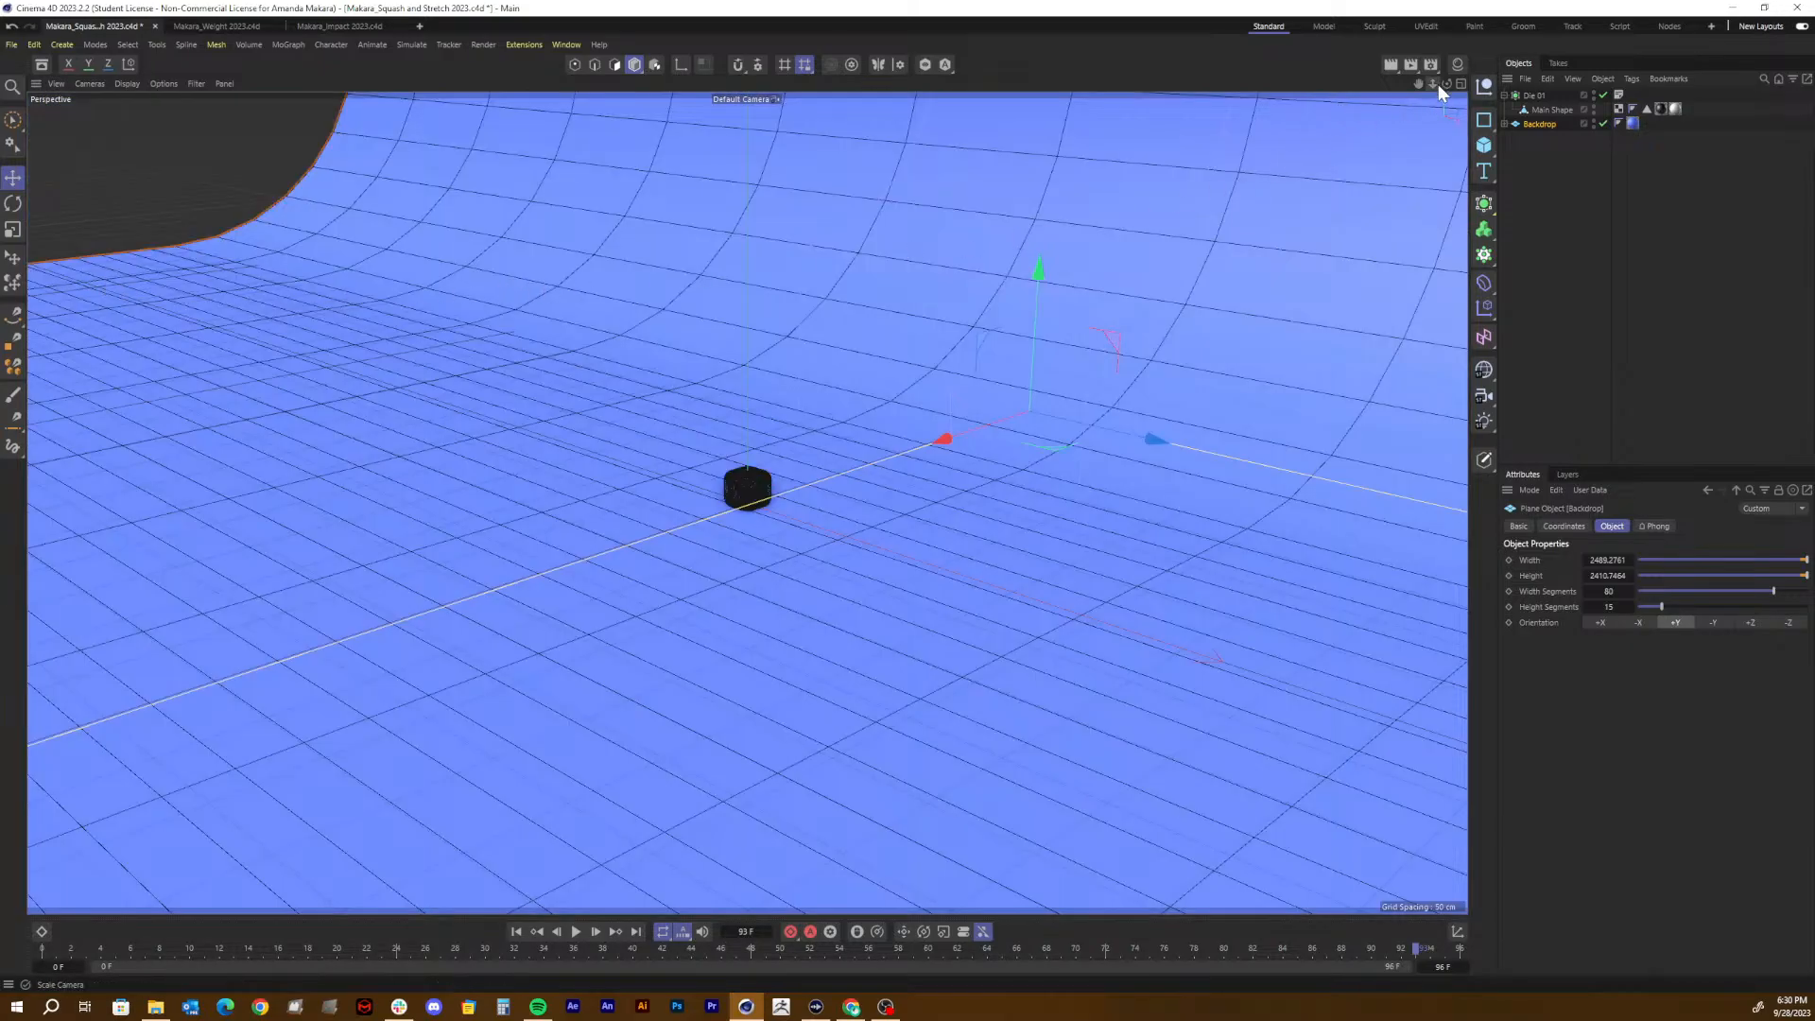
pyautogui.moveTo(1433, 83)
pyautogui.mouseDown()
pyautogui.moveTo(1484, 106)
pyautogui.moveTo(1442, 80)
pyautogui.mouseUp()
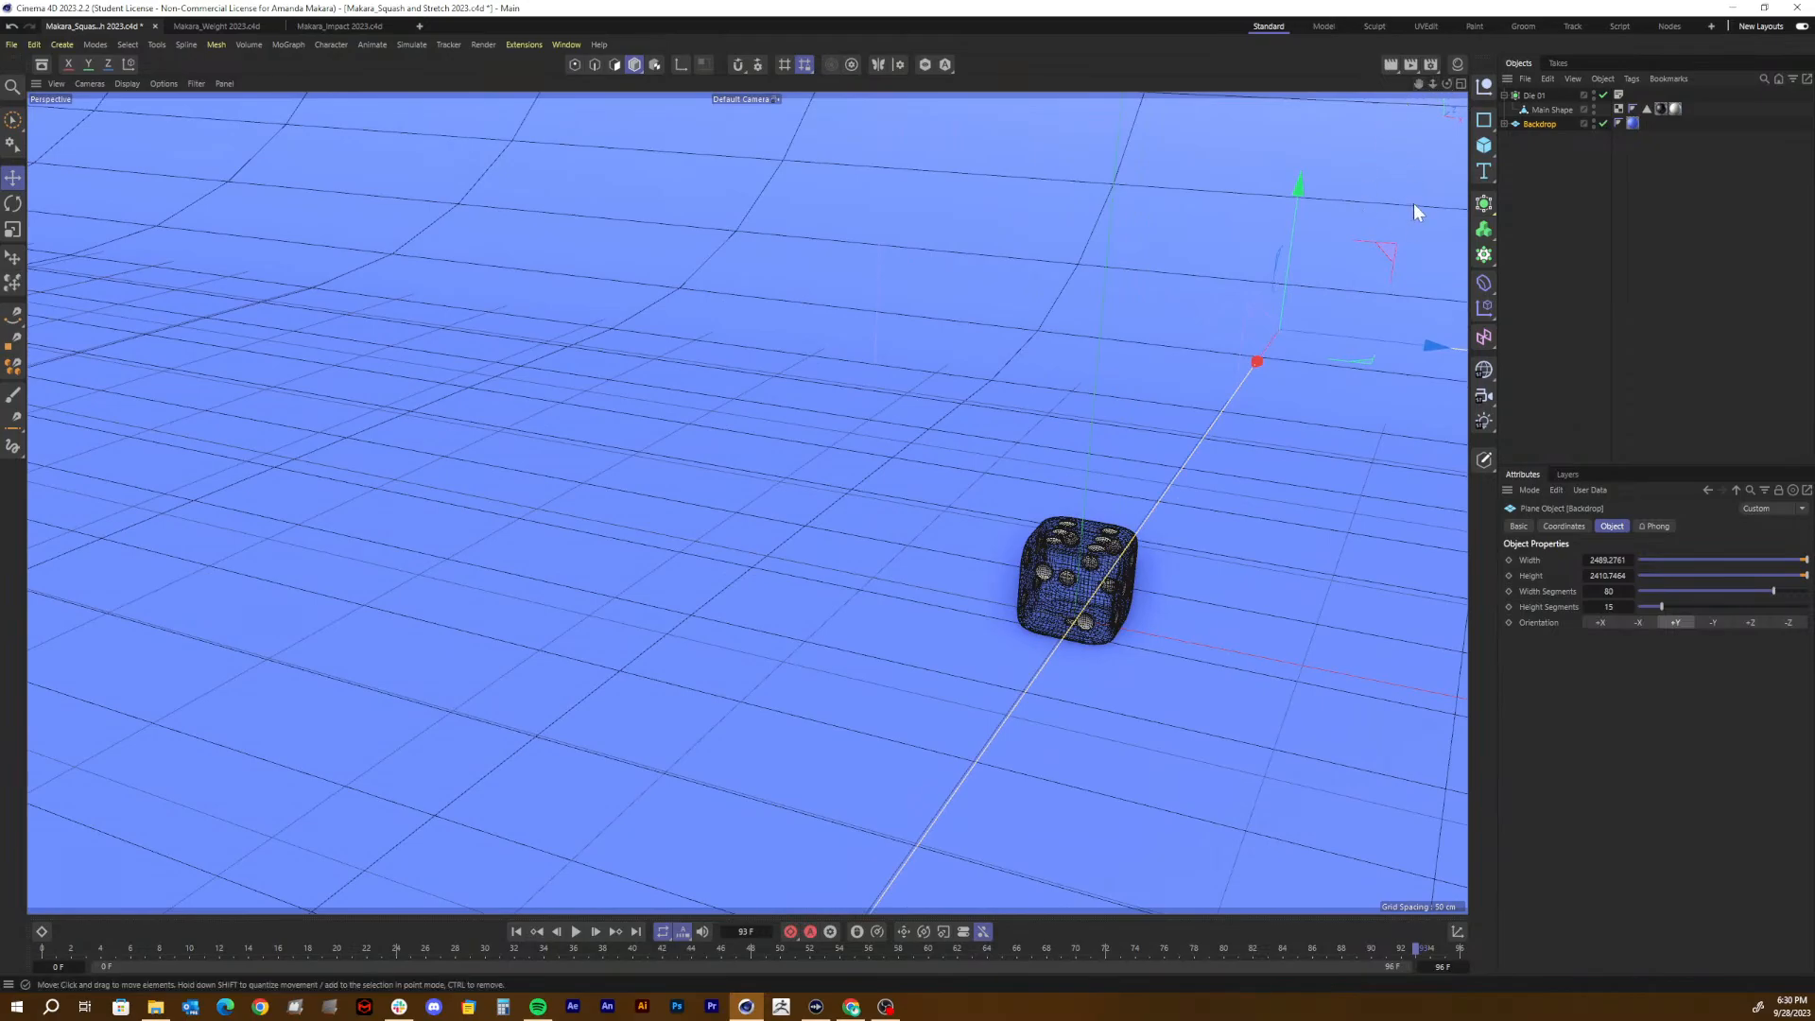
pyautogui.keyDown('alt'); pyautogui.moveTo(1414, 202); pyautogui.dragTo(1248, 208); pyautogui.keyUp('alt')
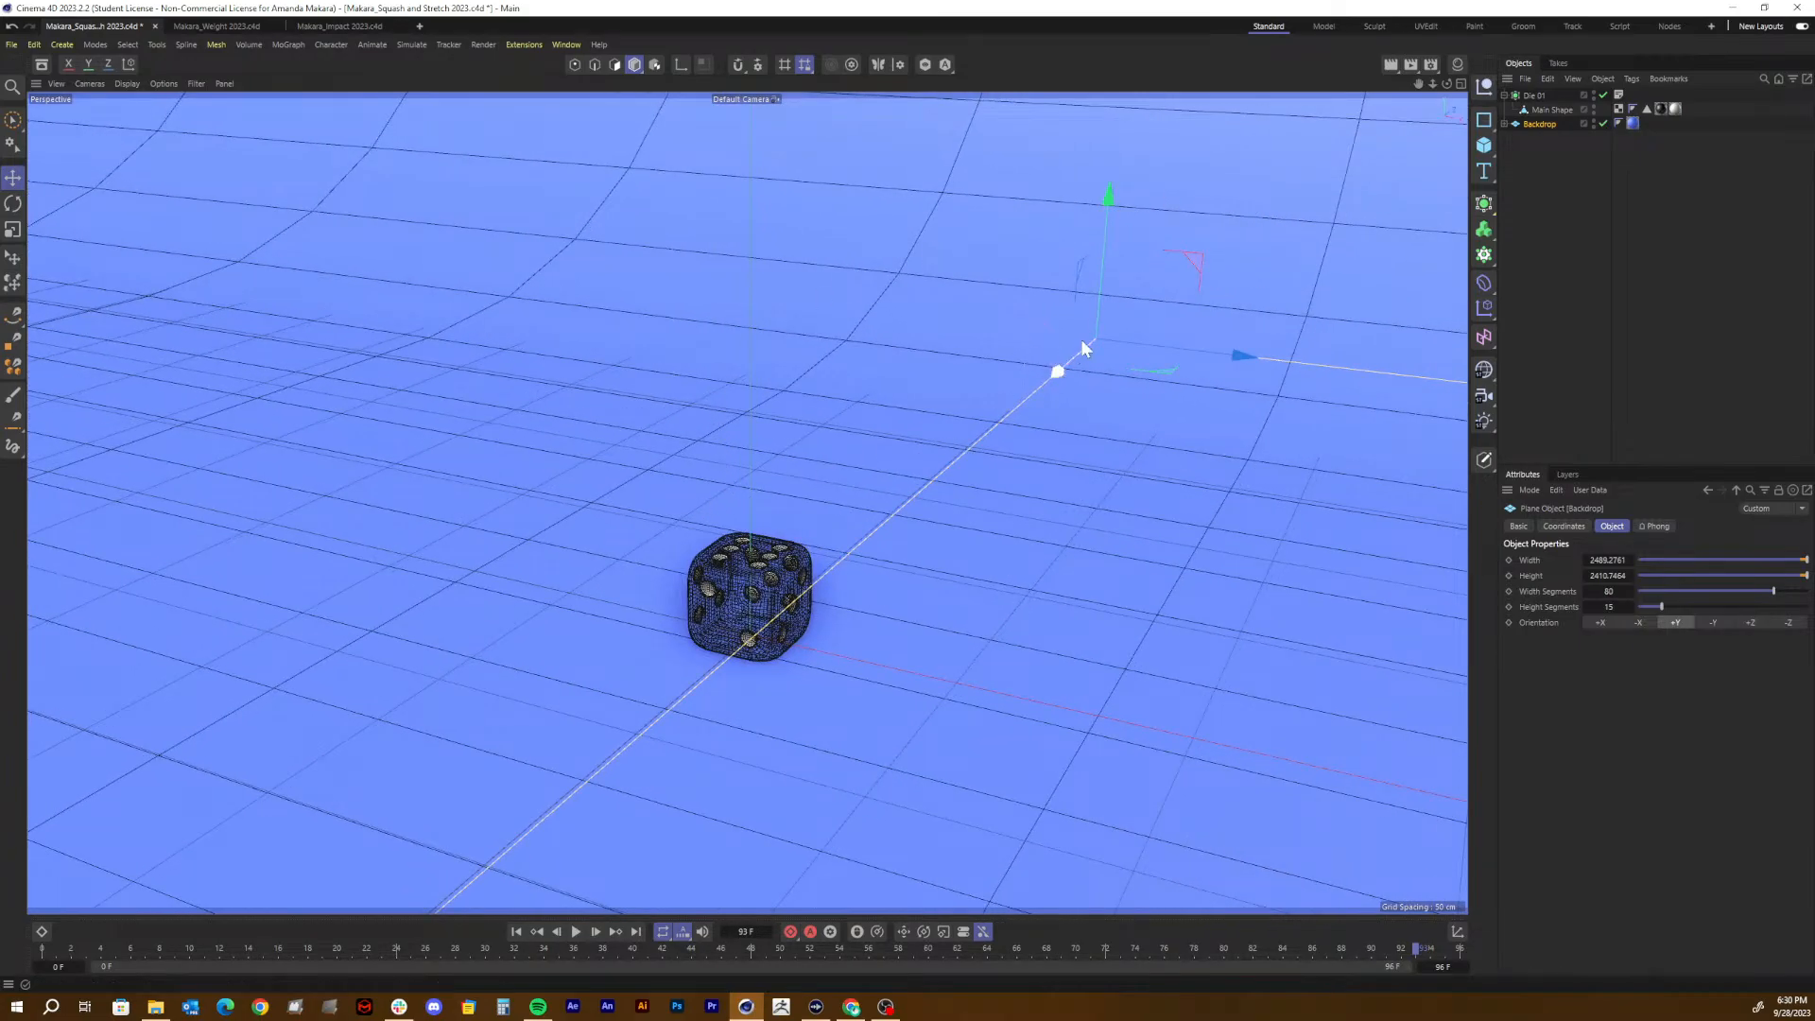
pyautogui.moveTo(1073, 352); pyautogui.dragTo(1150, 316)
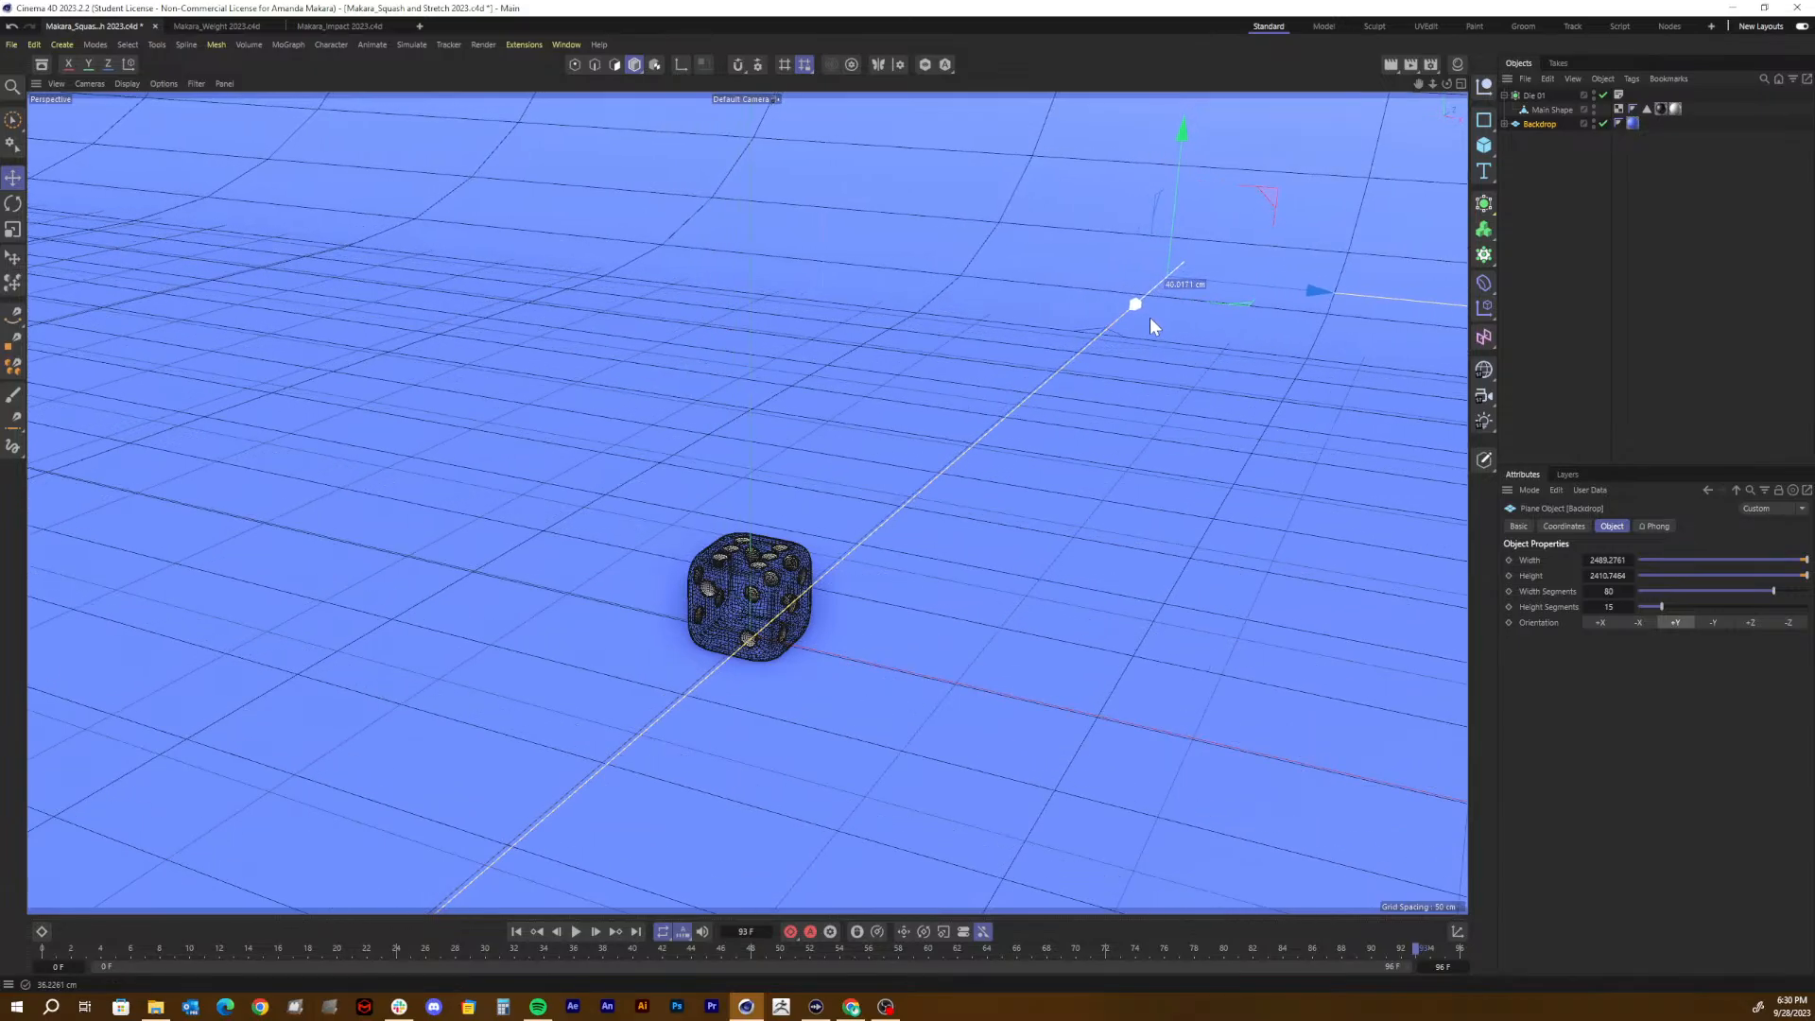
pyautogui.click(1585, 215)
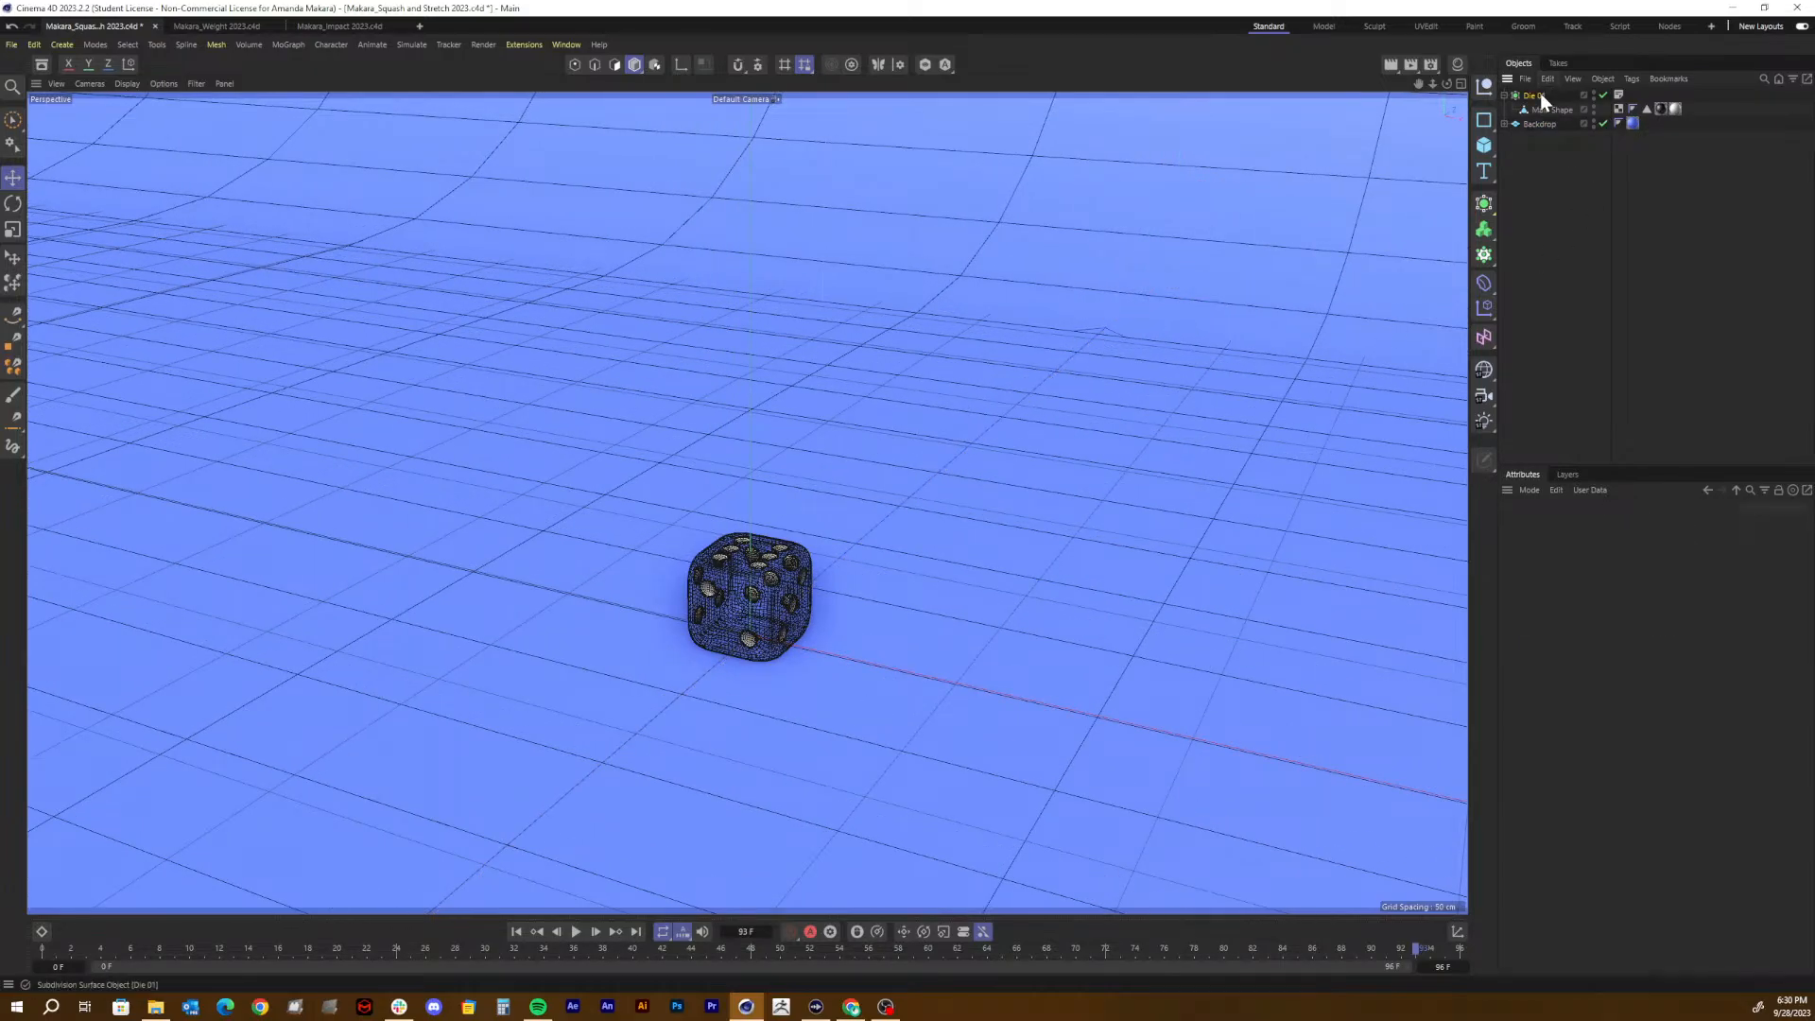
# Step: Select the Die 01 parent and collapse its hierarchy to hide the Main Shape child
pyautogui.click(1540, 93)
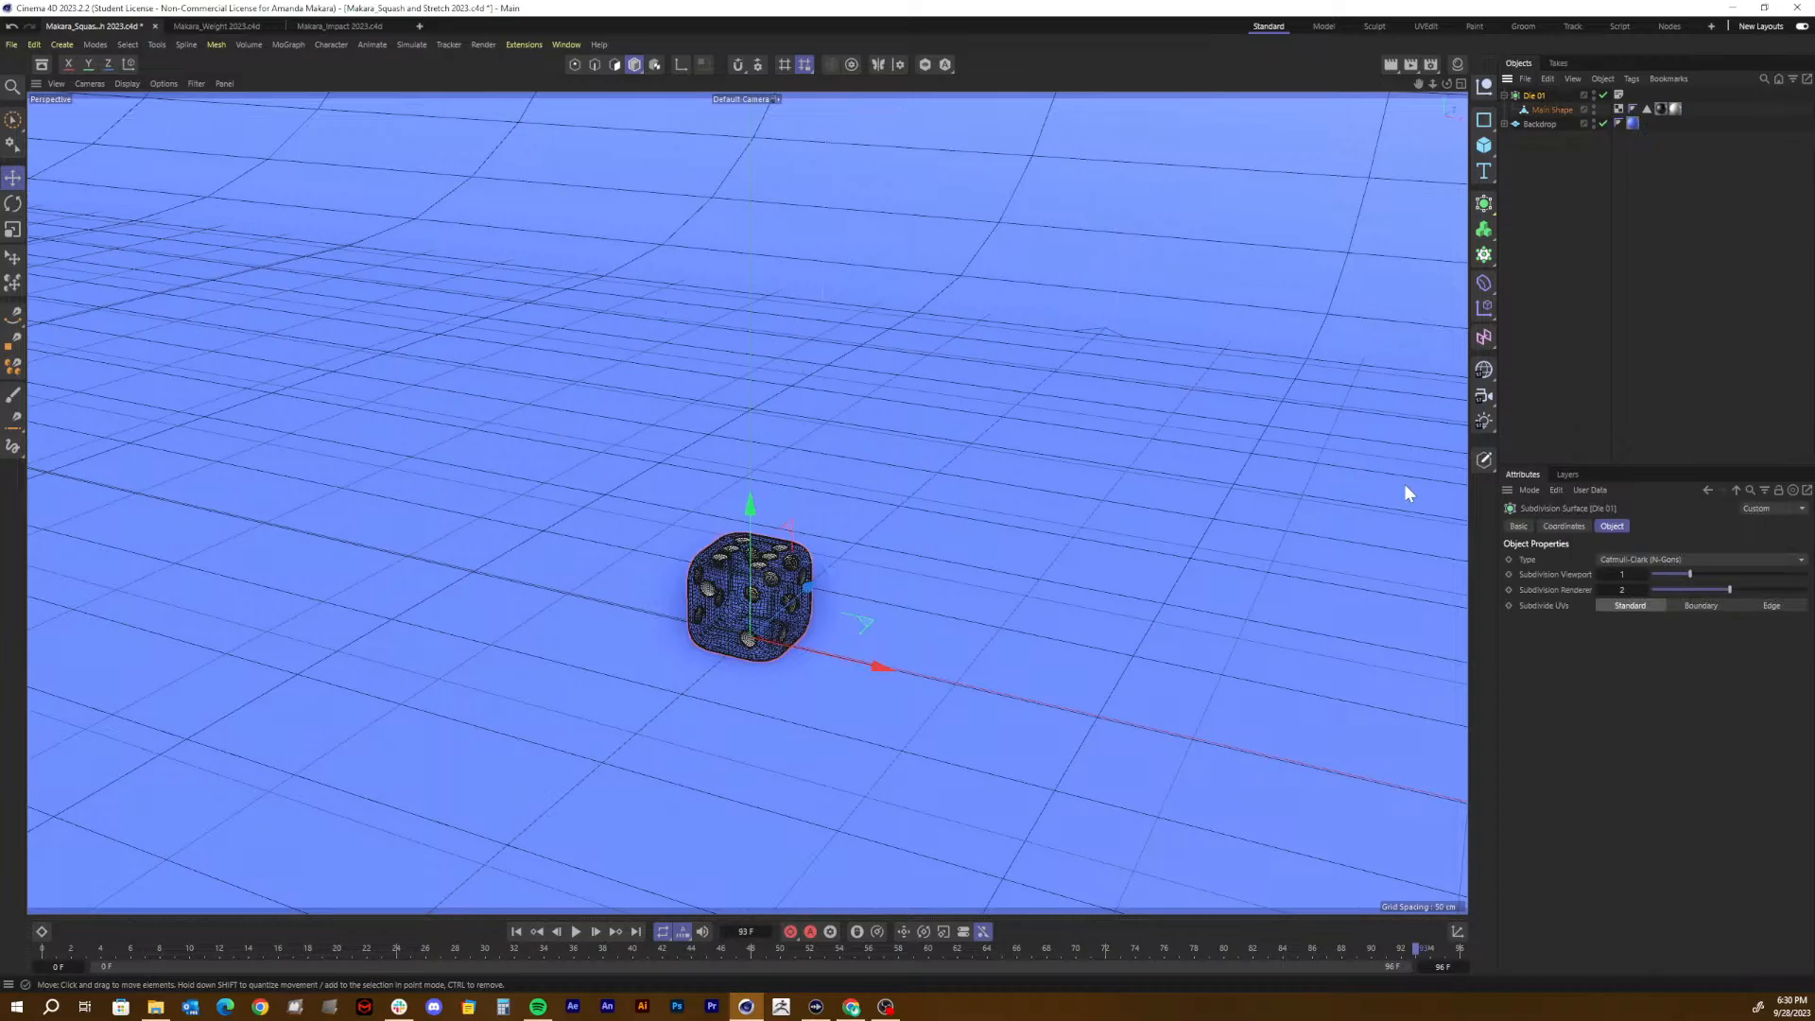
pyautogui.click(1550, 310)
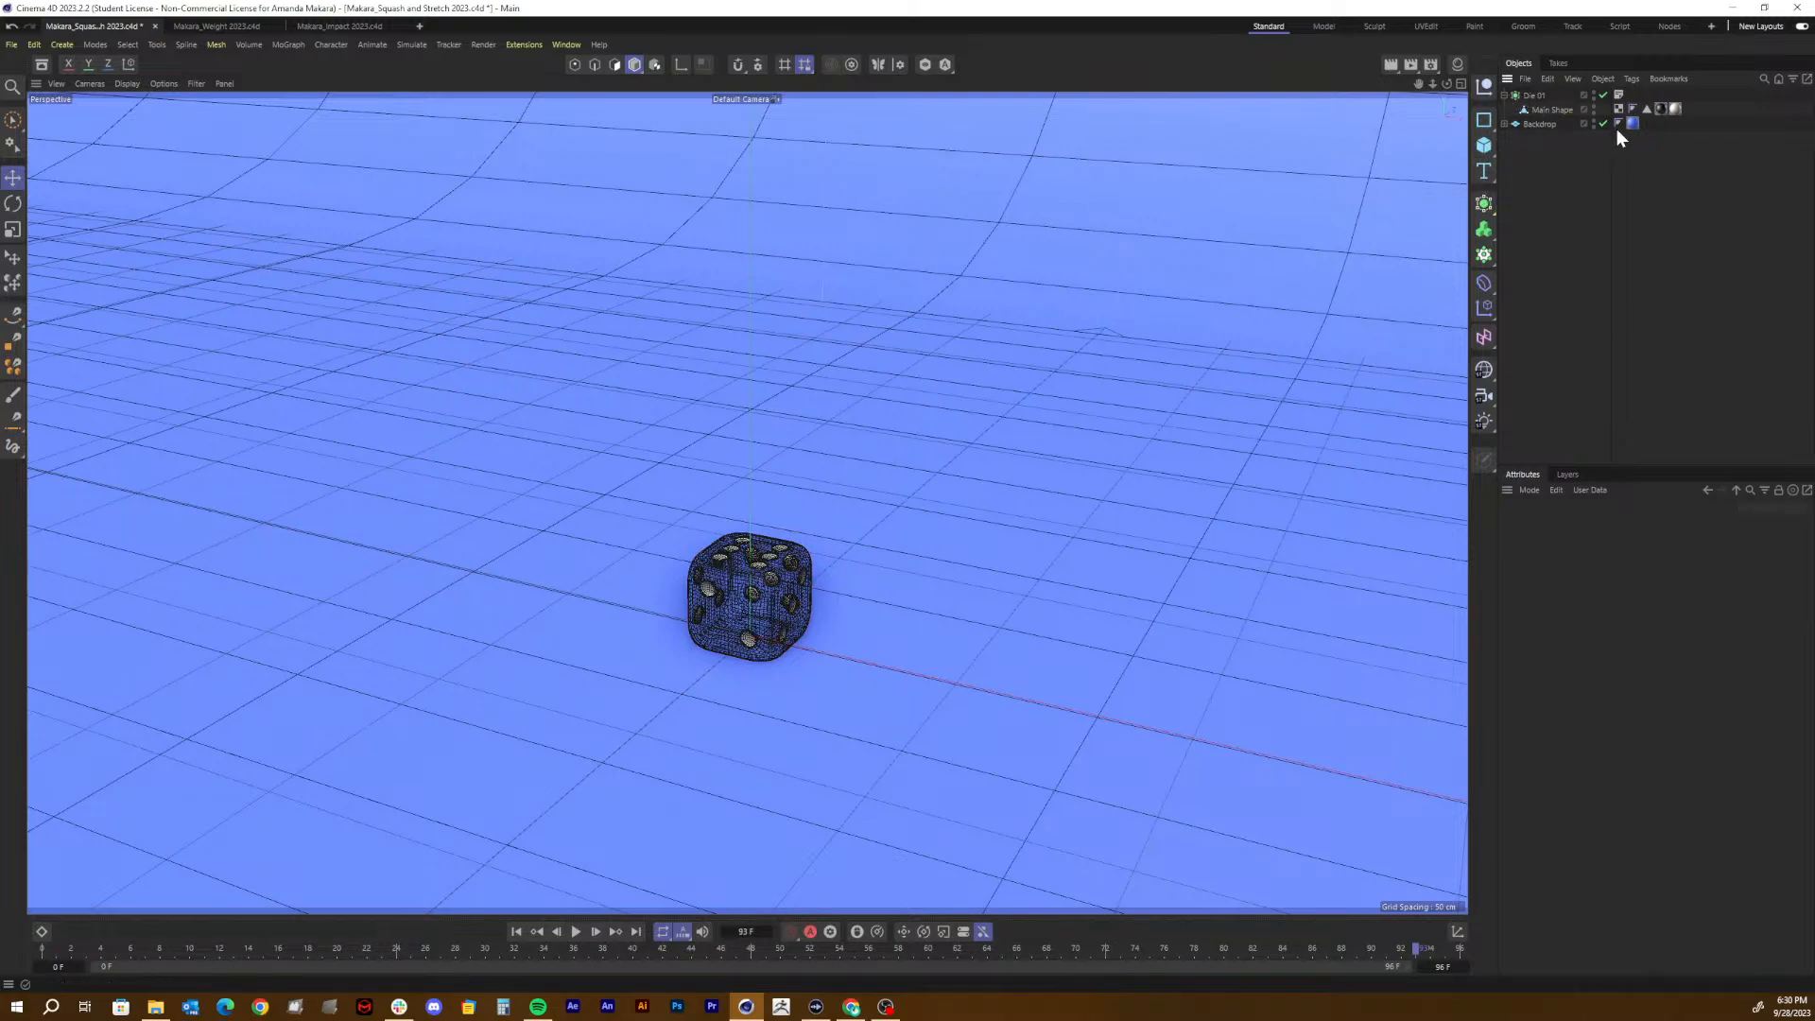
pyautogui.click(1530, 95)
pyautogui.click(1504, 94)
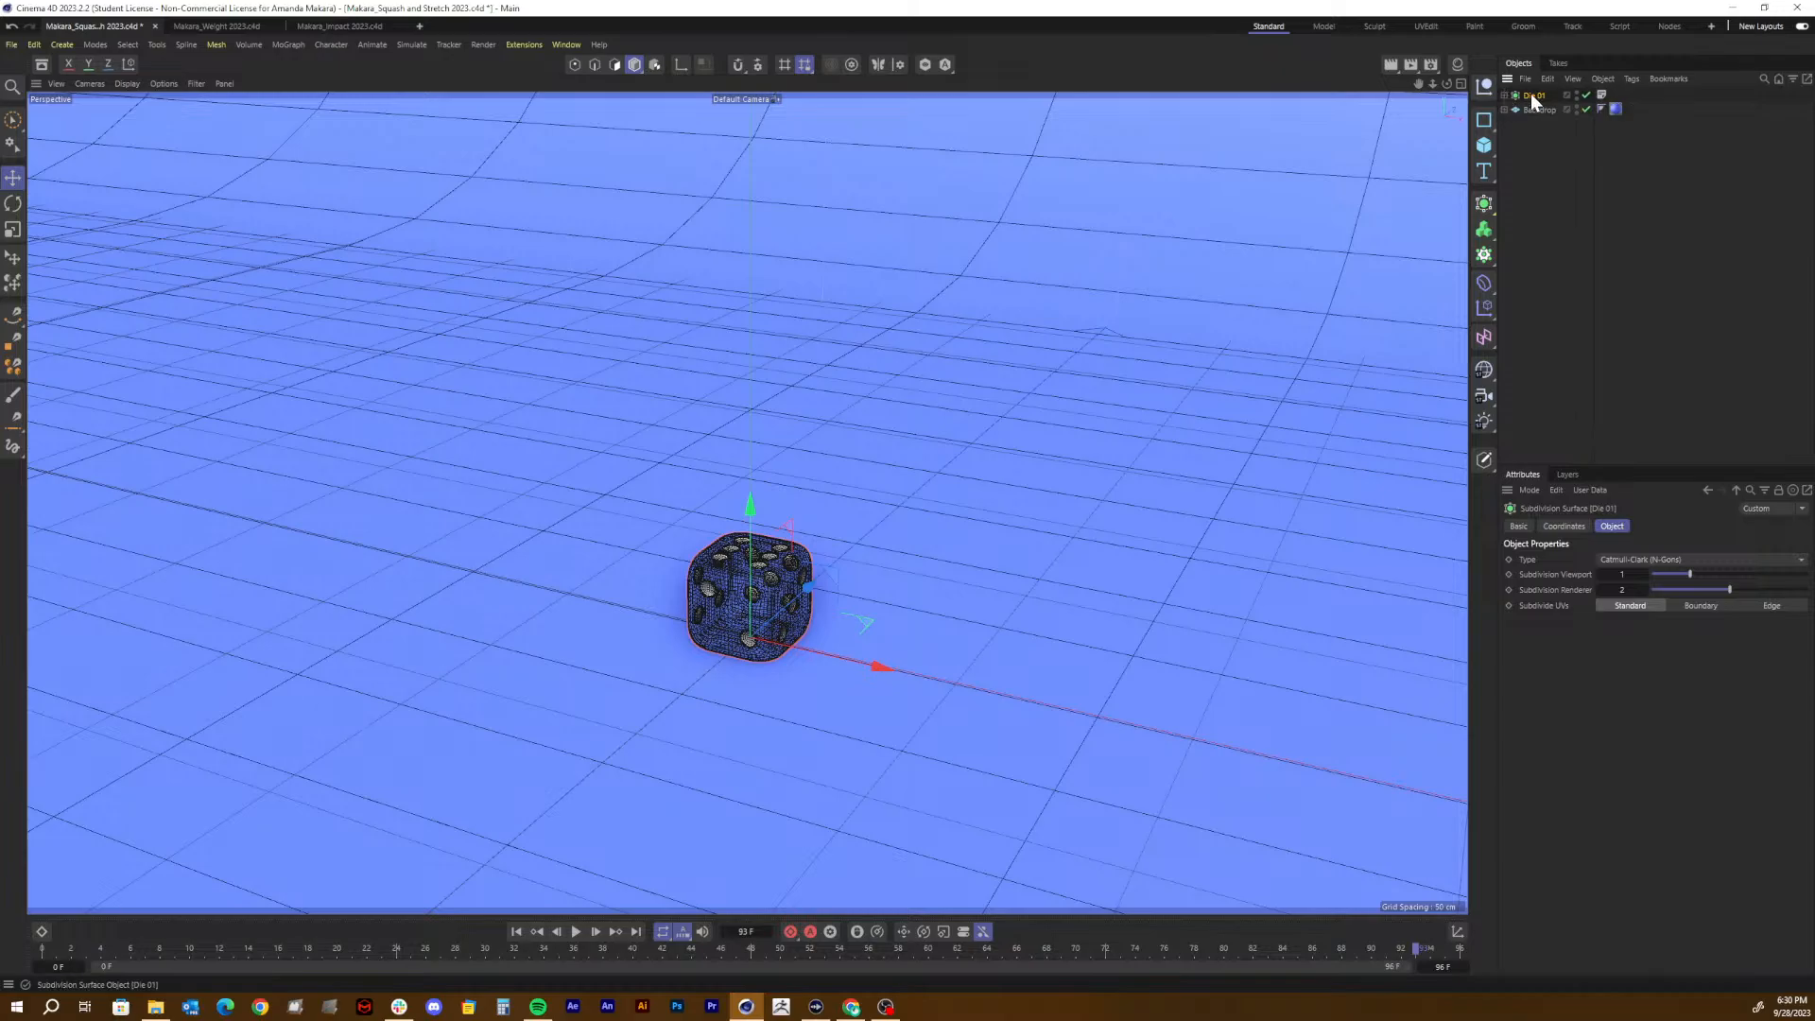
# Step: Add a 3D Text object and move it back along the X axis and deeper into the scene so it stands behind the die
pyautogui.click(1552, 250)
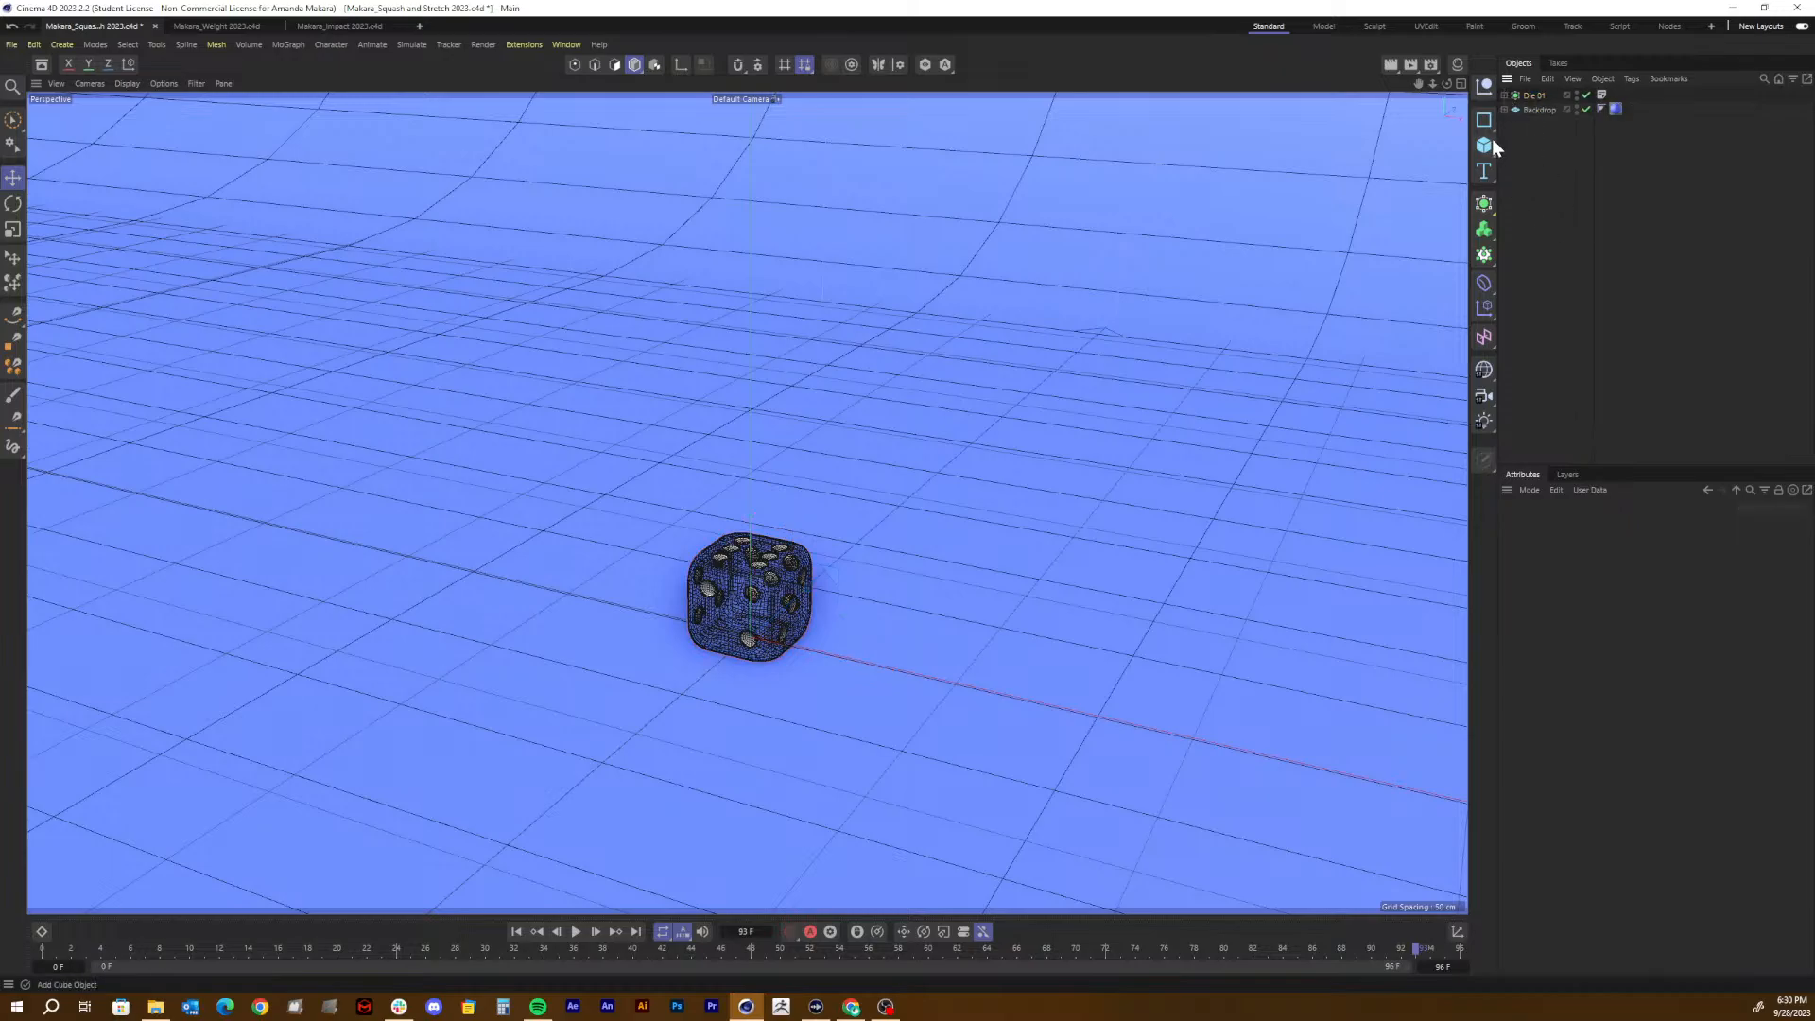
pyautogui.click(1486, 174)
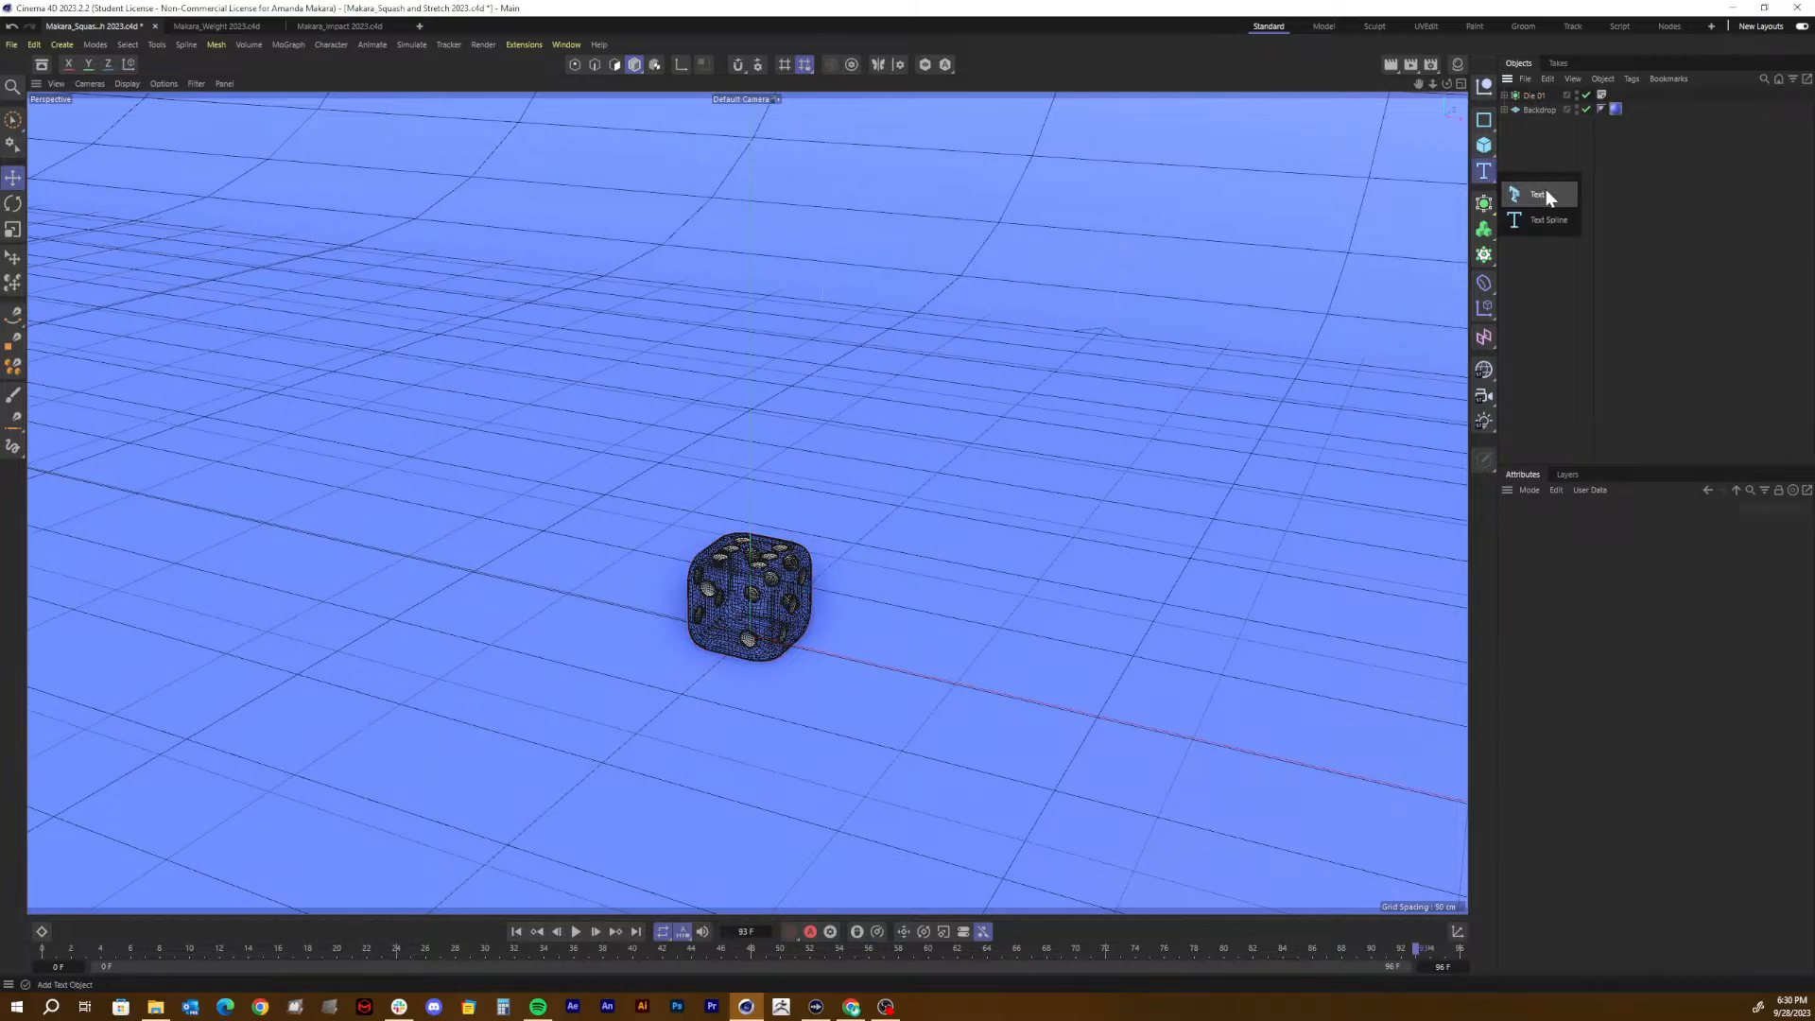
pyautogui.click(1546, 194)
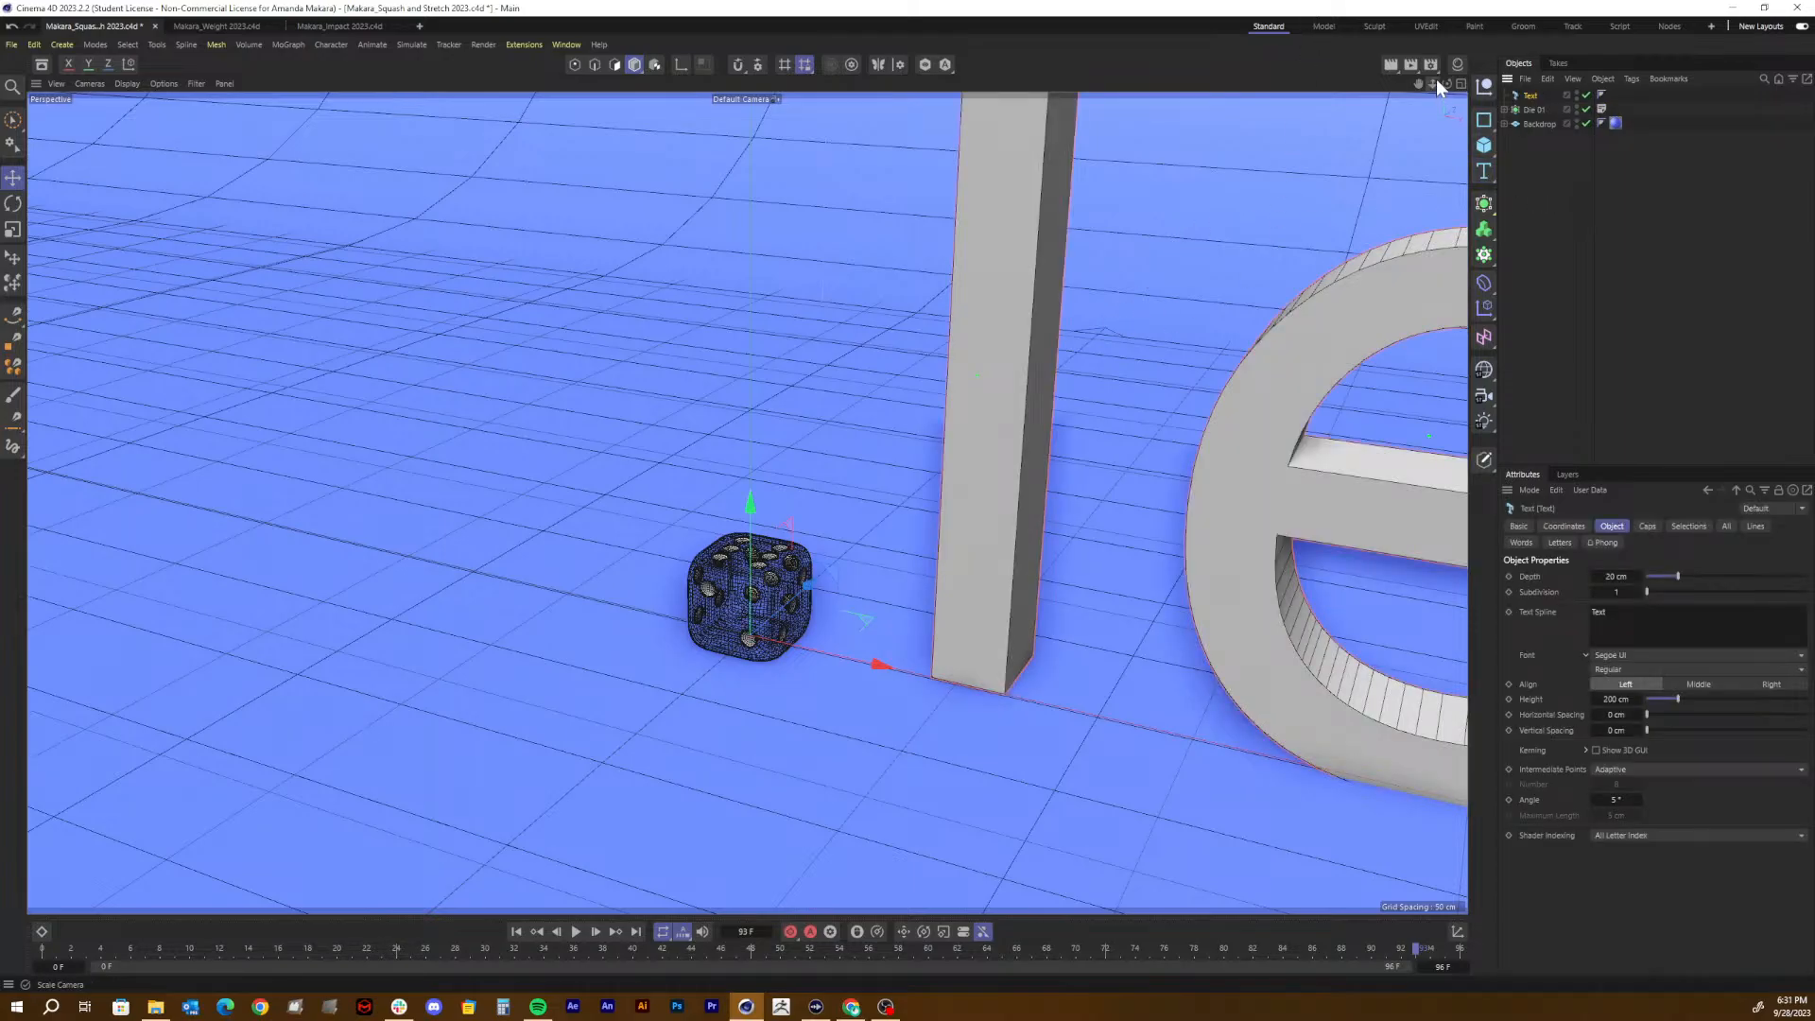
pyautogui.moveTo(1434, 82); pyautogui.dragTo(1319, 96)
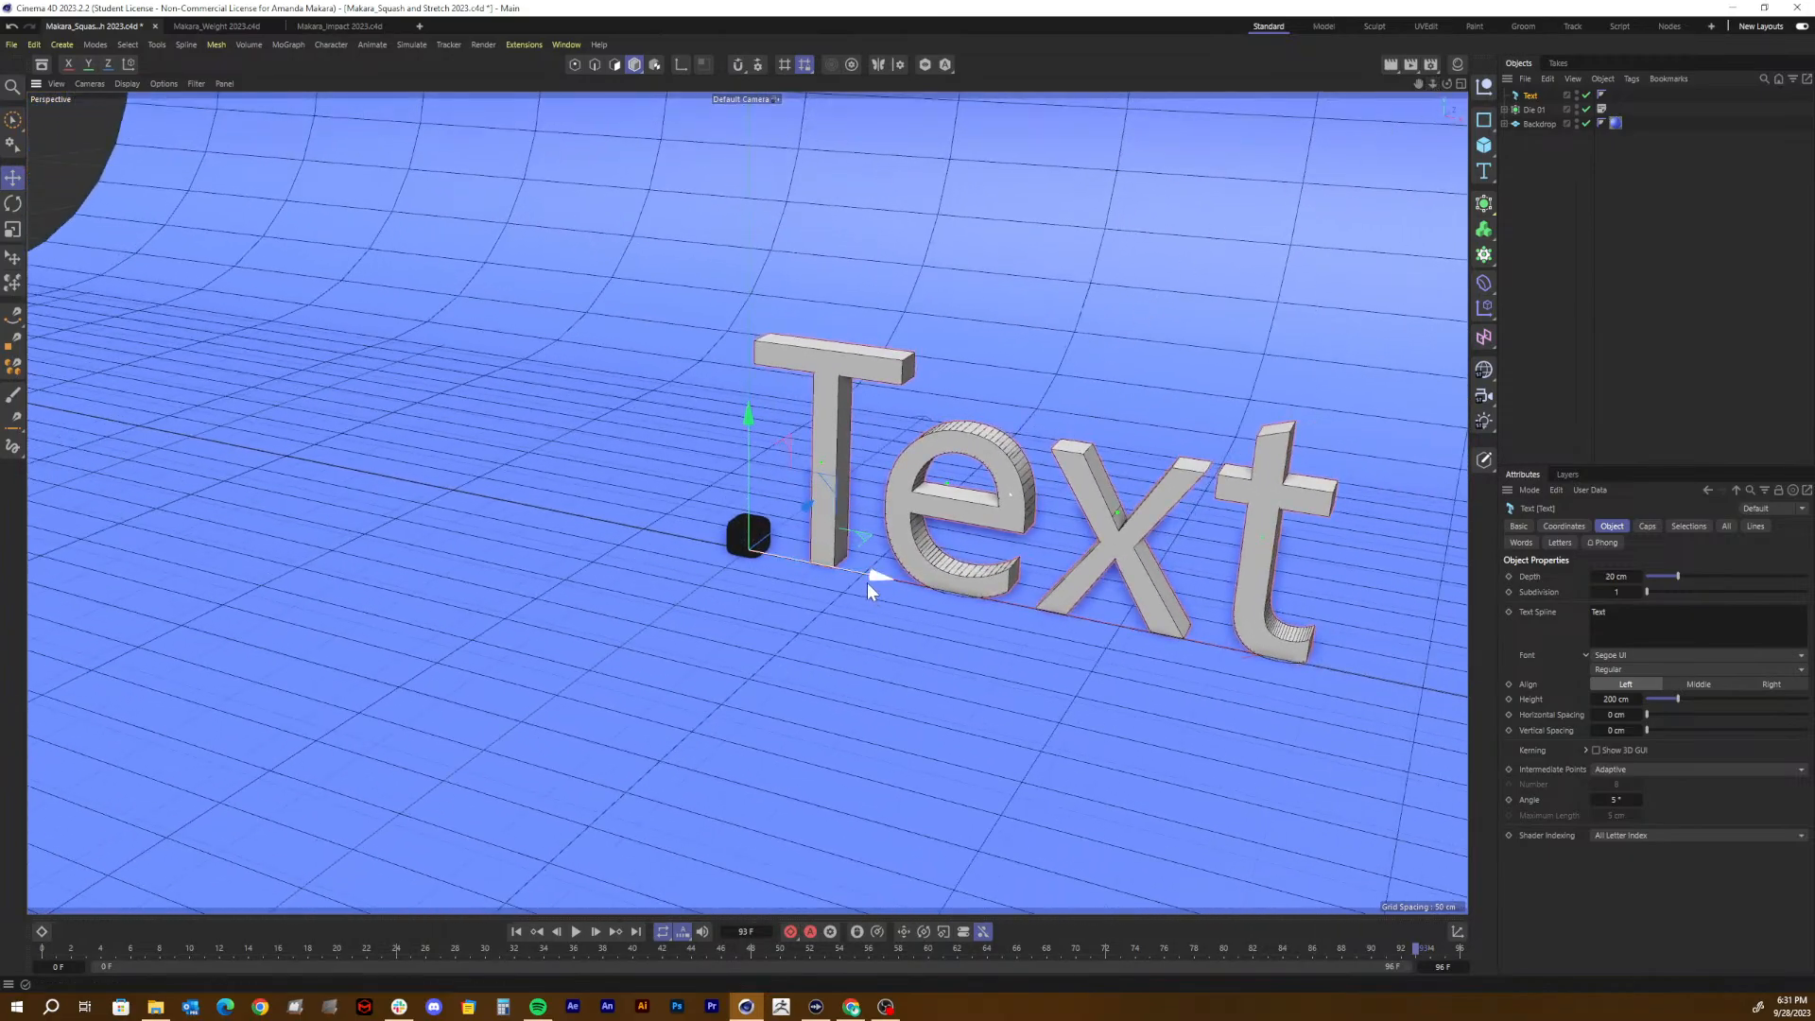
pyautogui.moveTo(869, 591); pyautogui.dragTo(615, 518)
pyautogui.moveTo(1432, 84); pyautogui.dragTo(1503, 85)
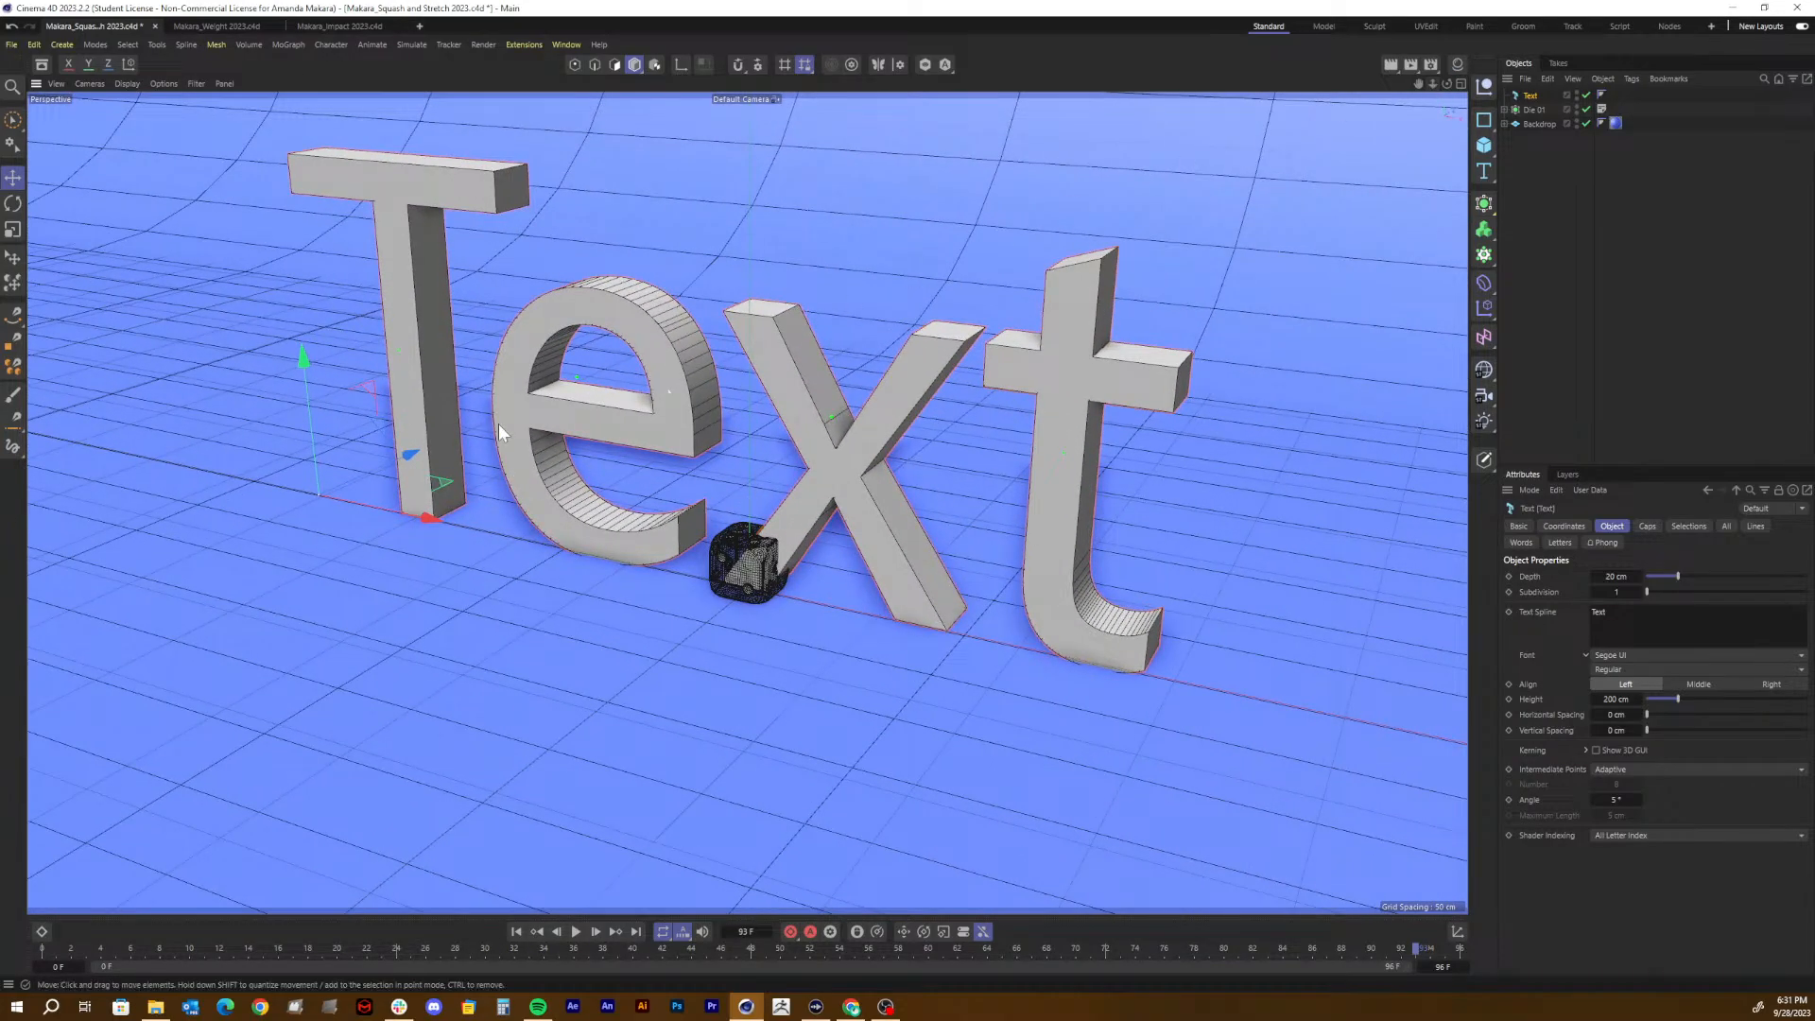
pyautogui.moveTo(423, 450); pyautogui.dragTo(496, 405)
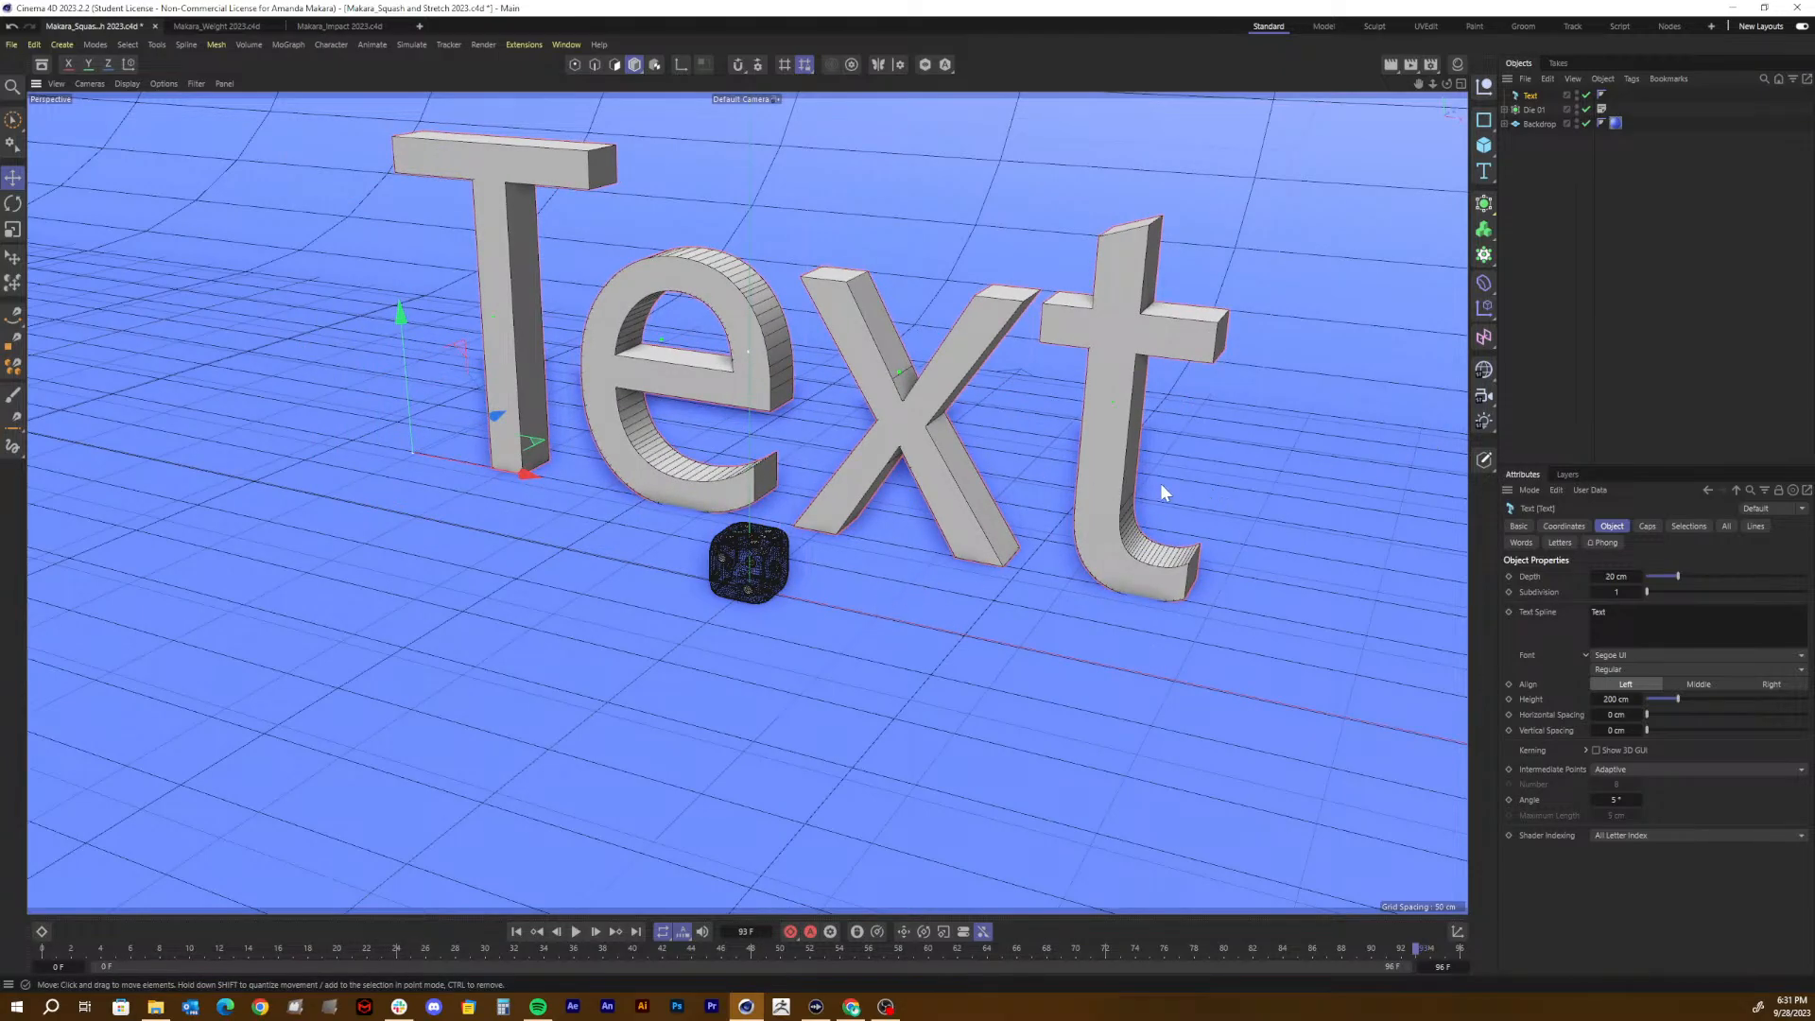
# Step: Scale the Text object down uniformly to a height of 140 cm and shift it along X toward the die
pyautogui.press('t')
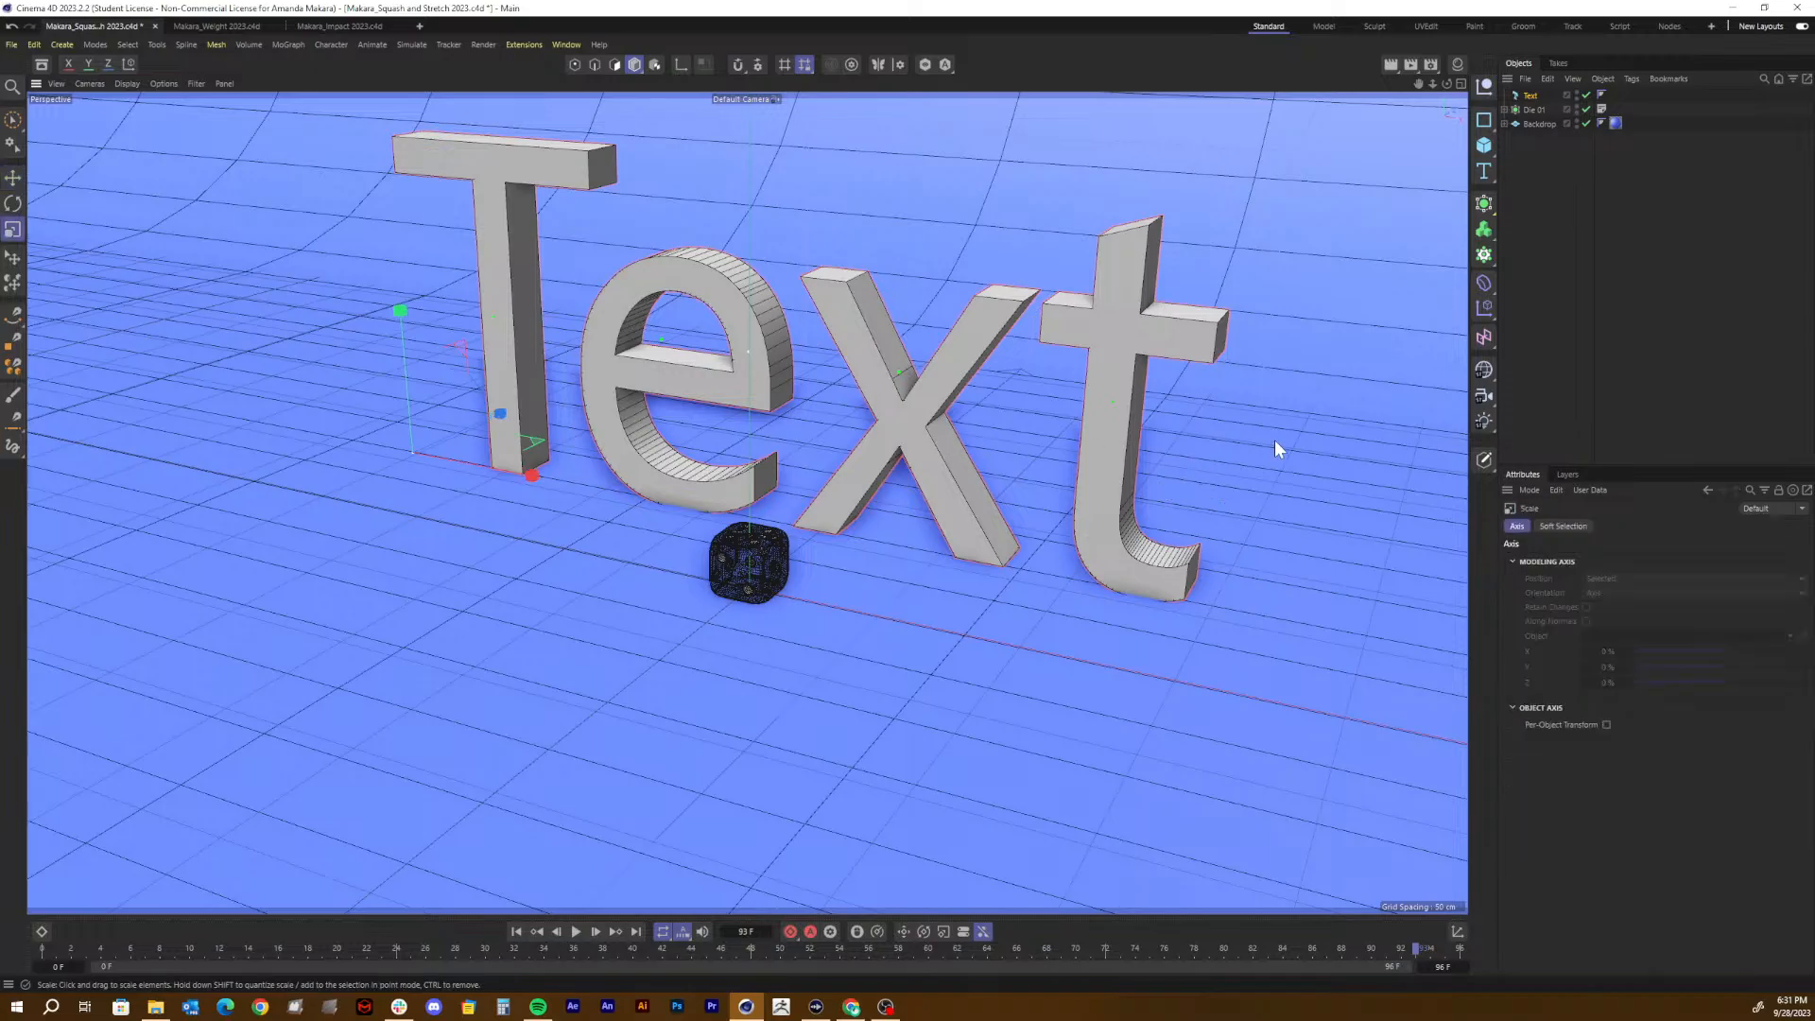
pyautogui.moveTo(1275, 439); pyautogui.dragTo(1093, 482)
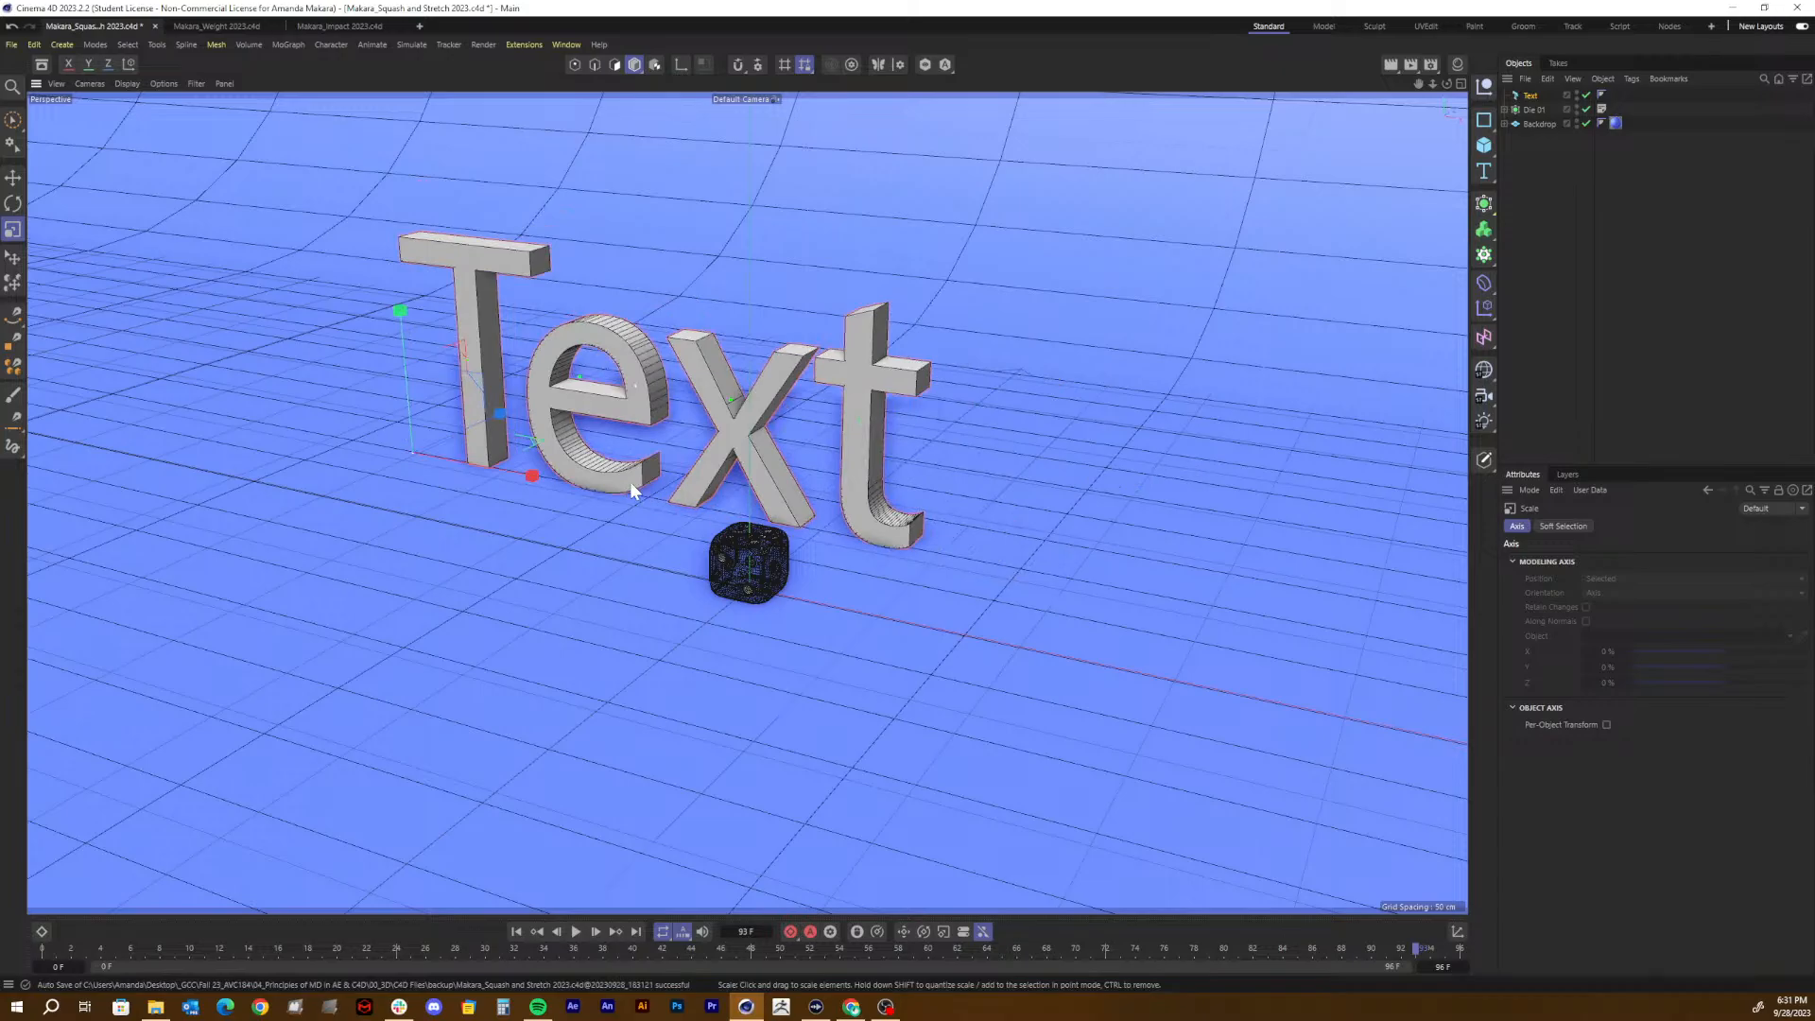
pyautogui.press('e')
pyautogui.moveTo(512, 472); pyautogui.dragTo(605, 488)
# Step: Replace the Text object's wording with "Squash"
pyautogui.click(1531, 95)
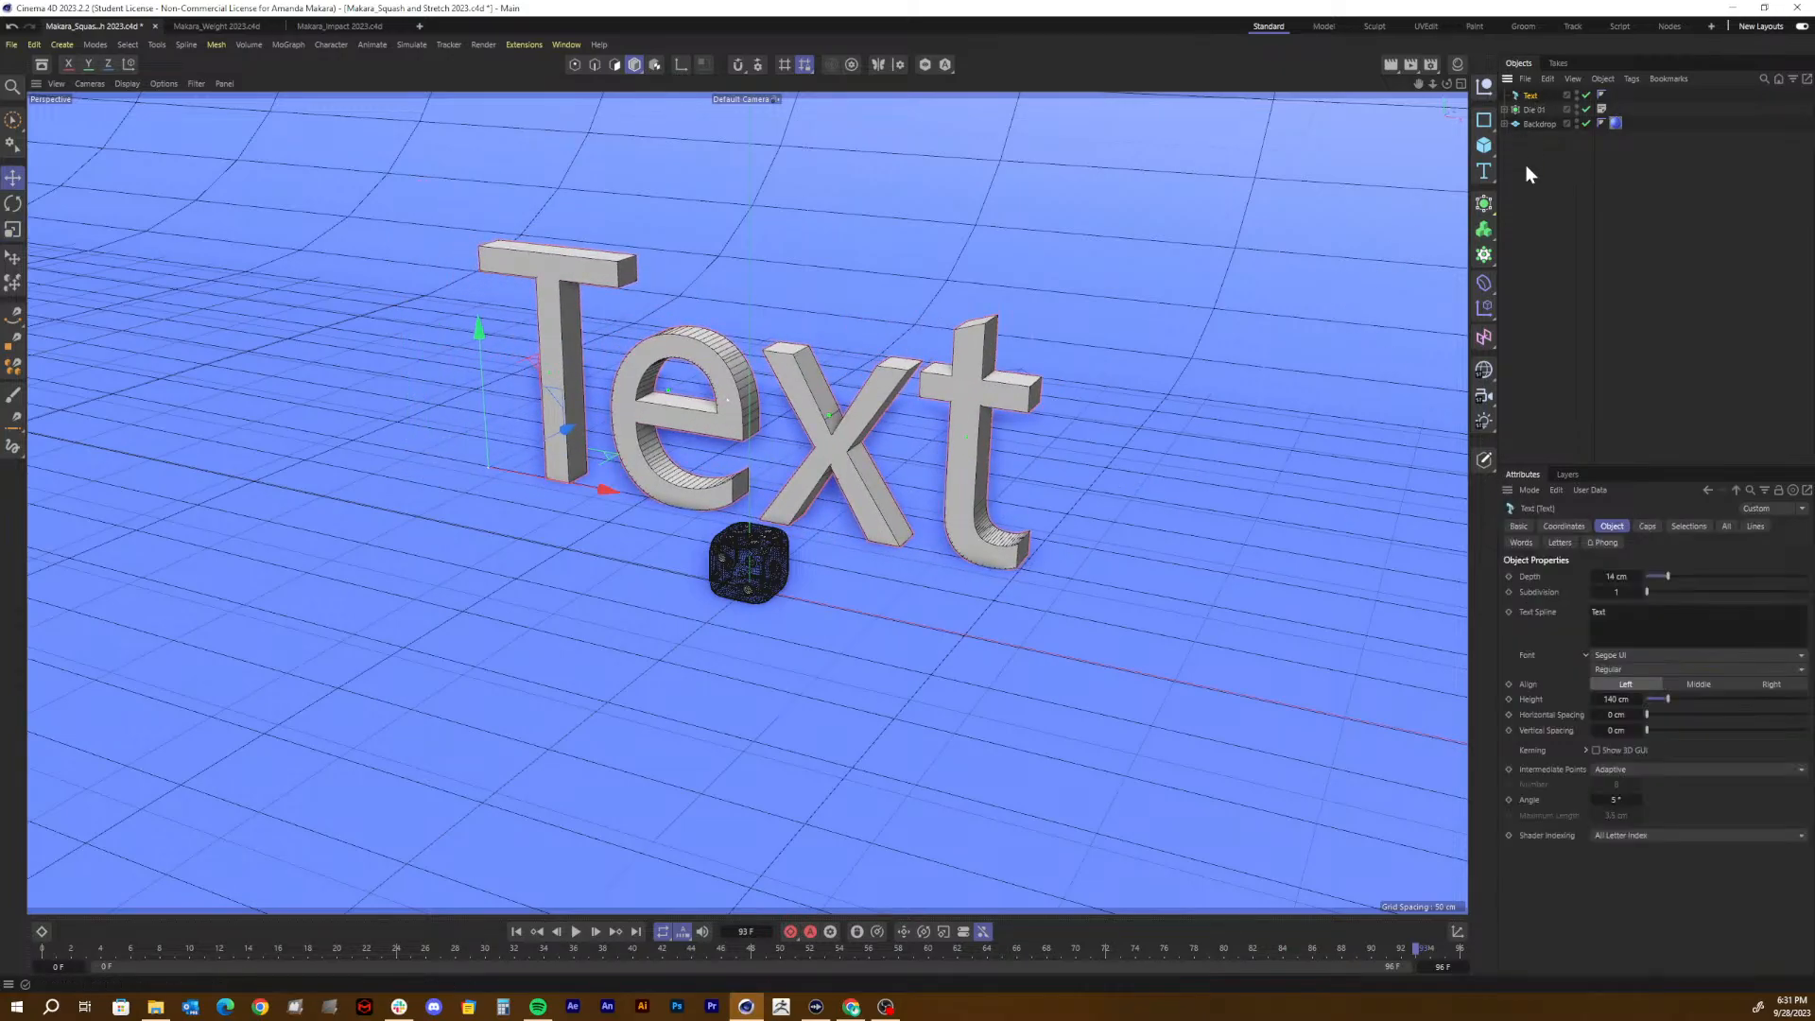
pyautogui.doubleClick(1598, 613)
pyautogui.write('S')
pyautogui.write('qya')
pyautogui.press('BackSpace')
pyautogui.press('BackSpace')
pyautogui.write('uahs')
pyautogui.press('BackSpace')
pyautogui.press('BackSpace')
pyautogui.write('sh')
pyautogui.click(1673, 903)
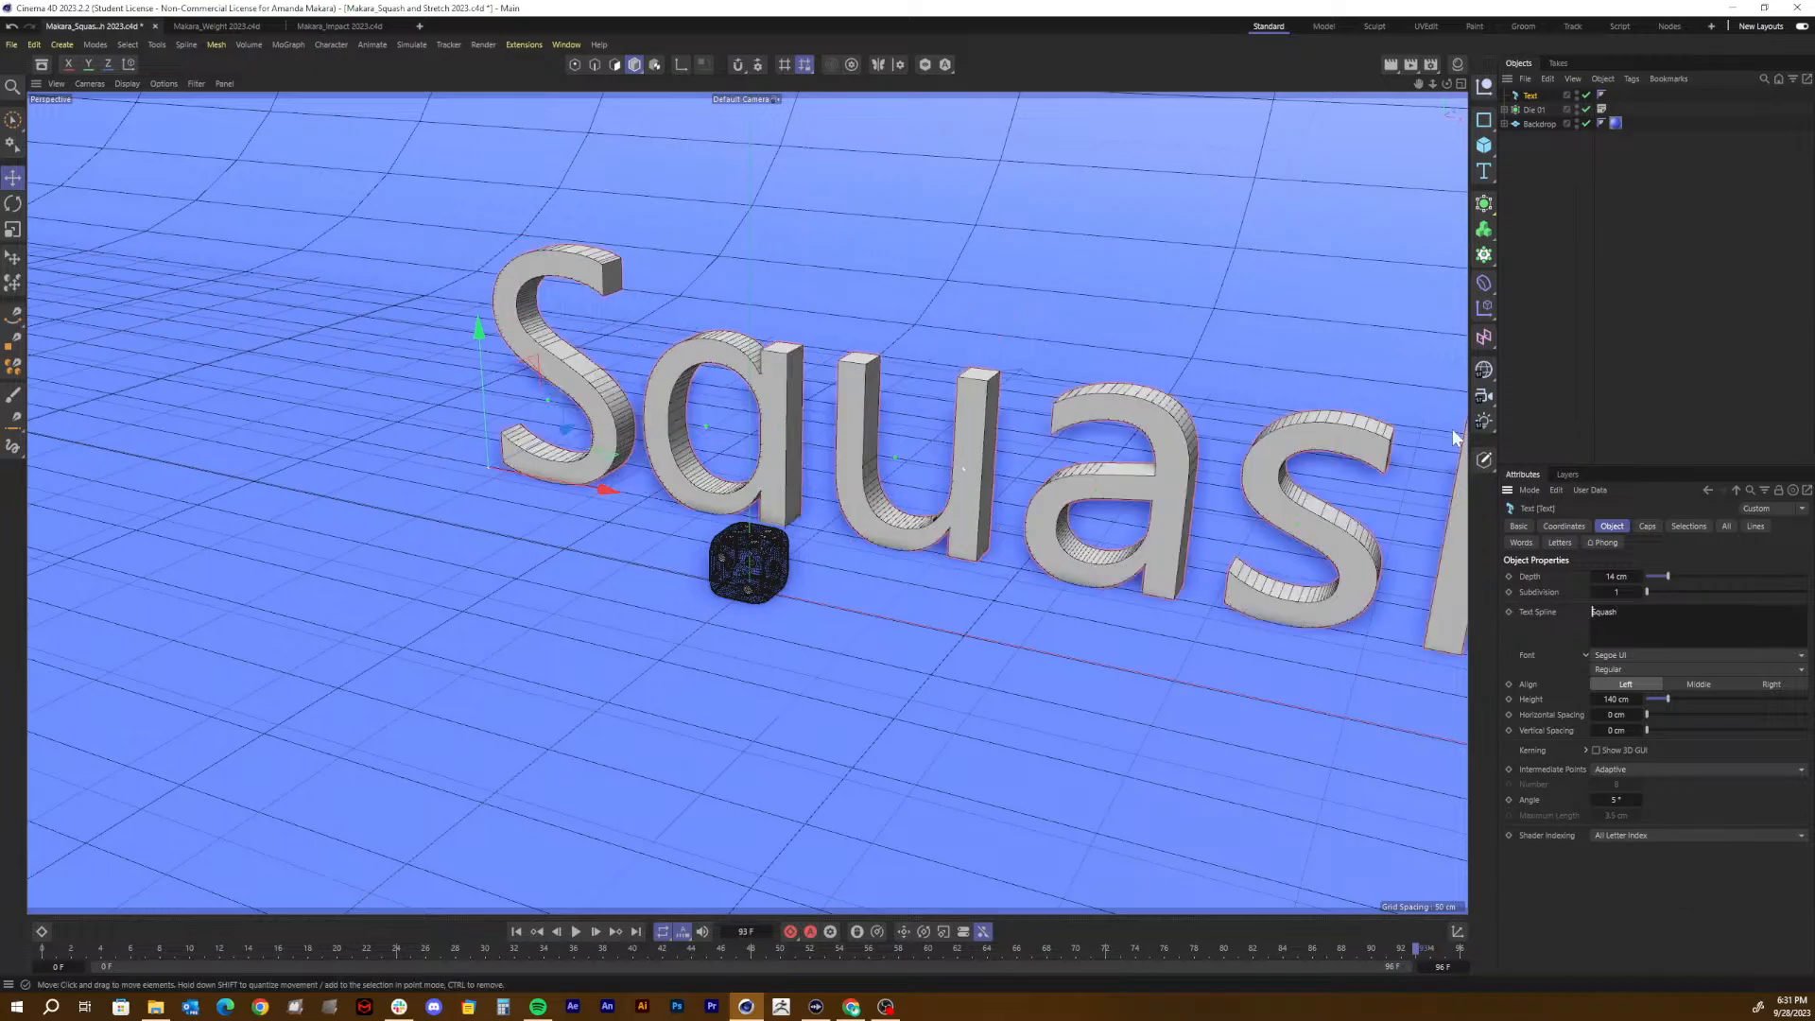
# Step: Slide the Text object along X to center the word behind the die and retype its wording in capitals as "SQUASH"
pyautogui.moveTo(609, 489); pyautogui.dragTo(445, 458)
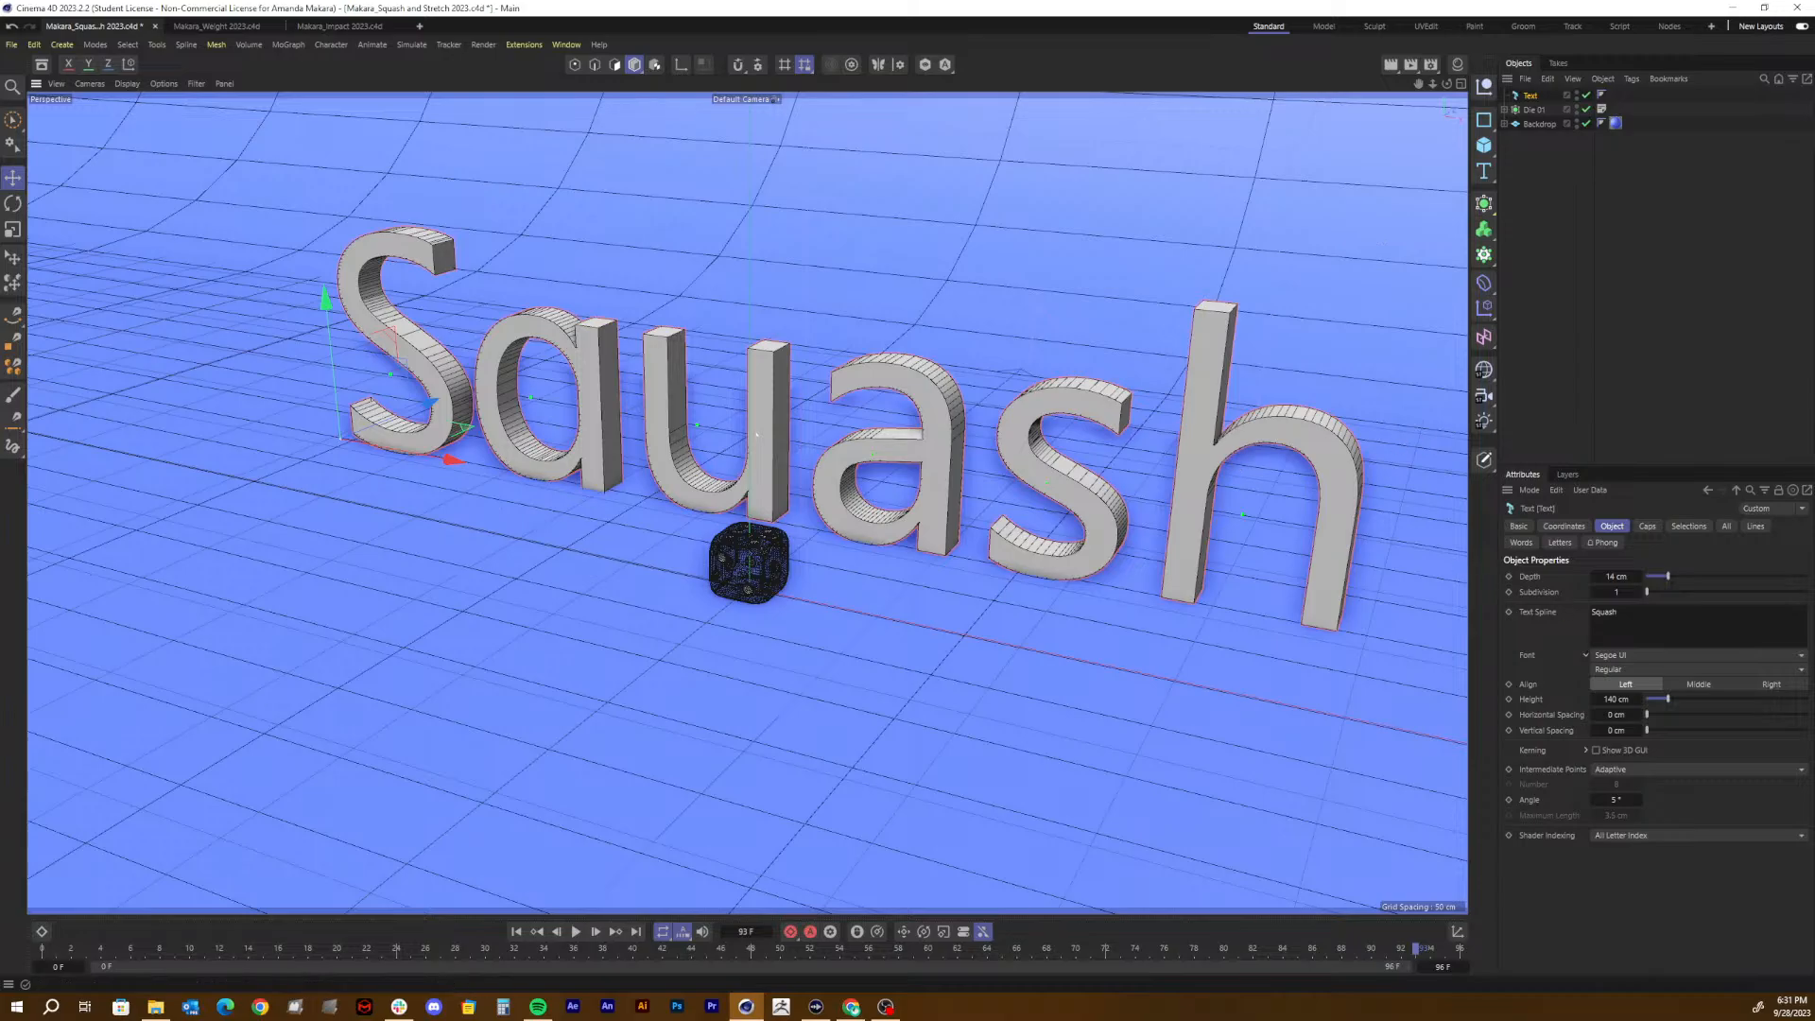
pyautogui.moveTo(1628, 613); pyautogui.dragTo(1592, 612)
pyautogui.write('SQUAHS')
pyautogui.press('BackSpace')
pyautogui.press('BackSpace')
pyautogui.write('SH')
pyautogui.click(1581, 927)
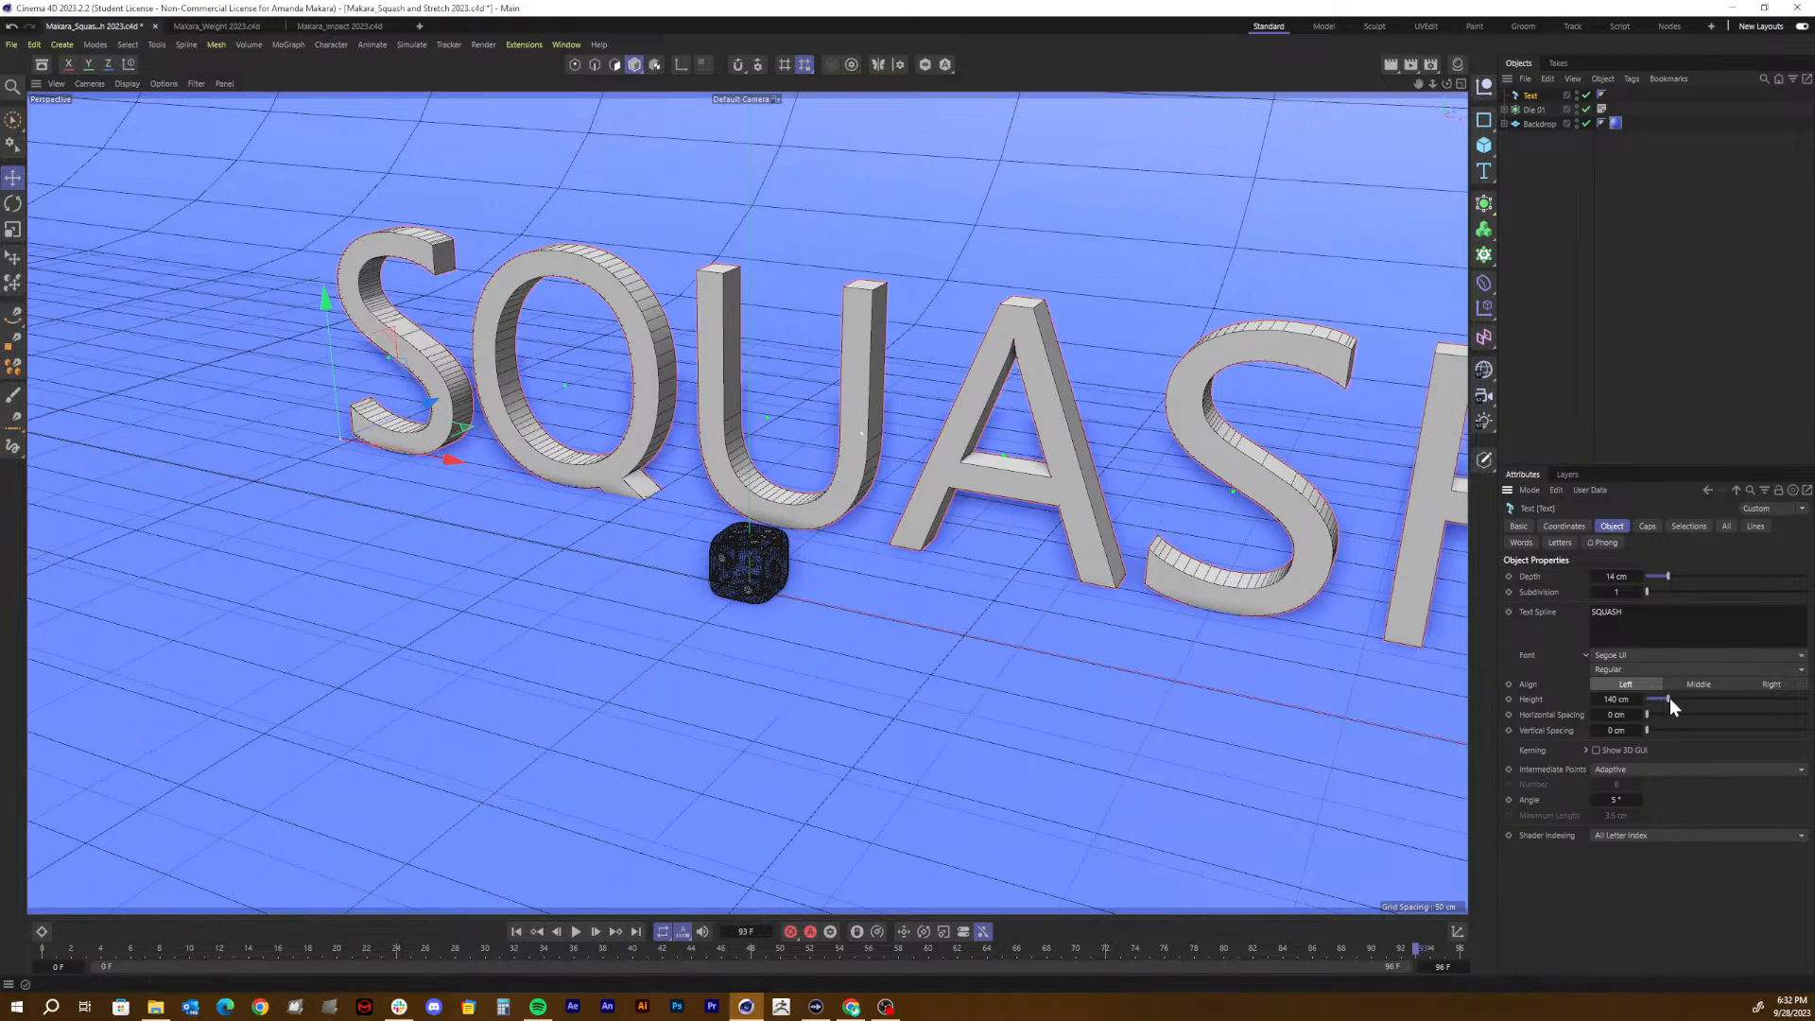
# Step: Set the text height to 100 cm, nudge the text along X, and raise it slightly above the floor
pyautogui.moveTo(1670, 698); pyautogui.dragTo(1660, 700)
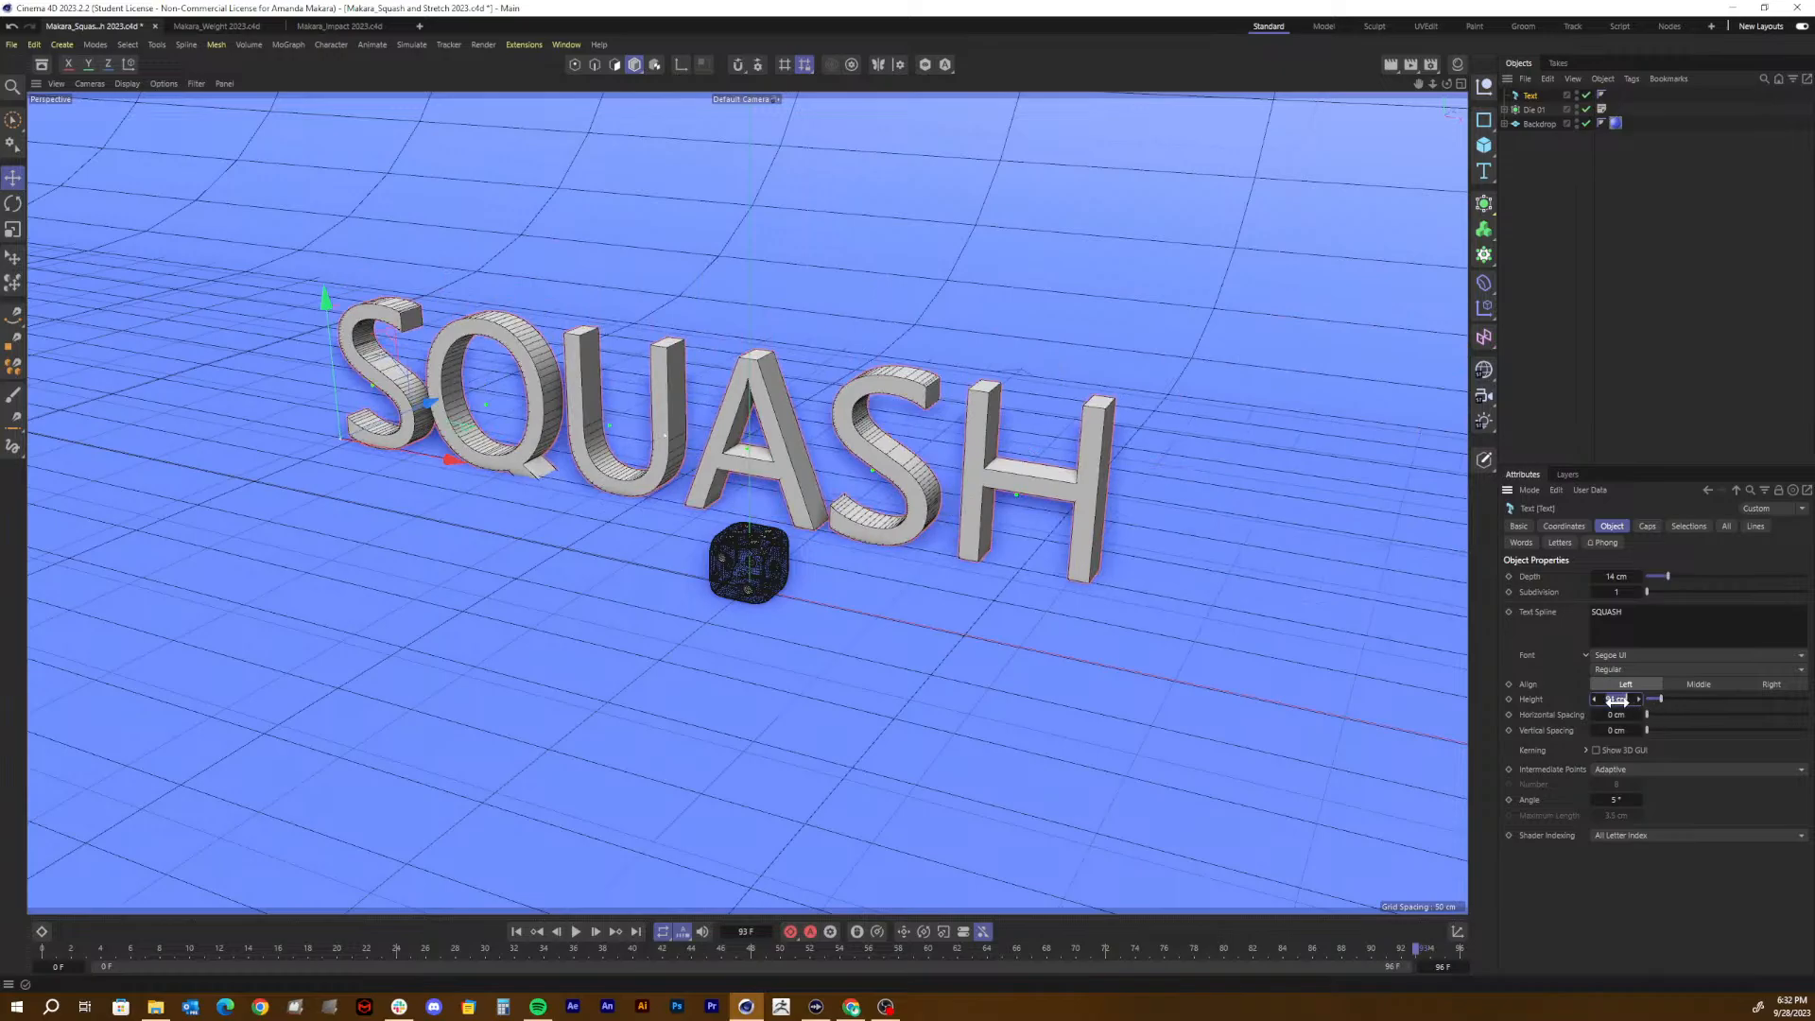
pyautogui.write('100')
pyautogui.press('Return')
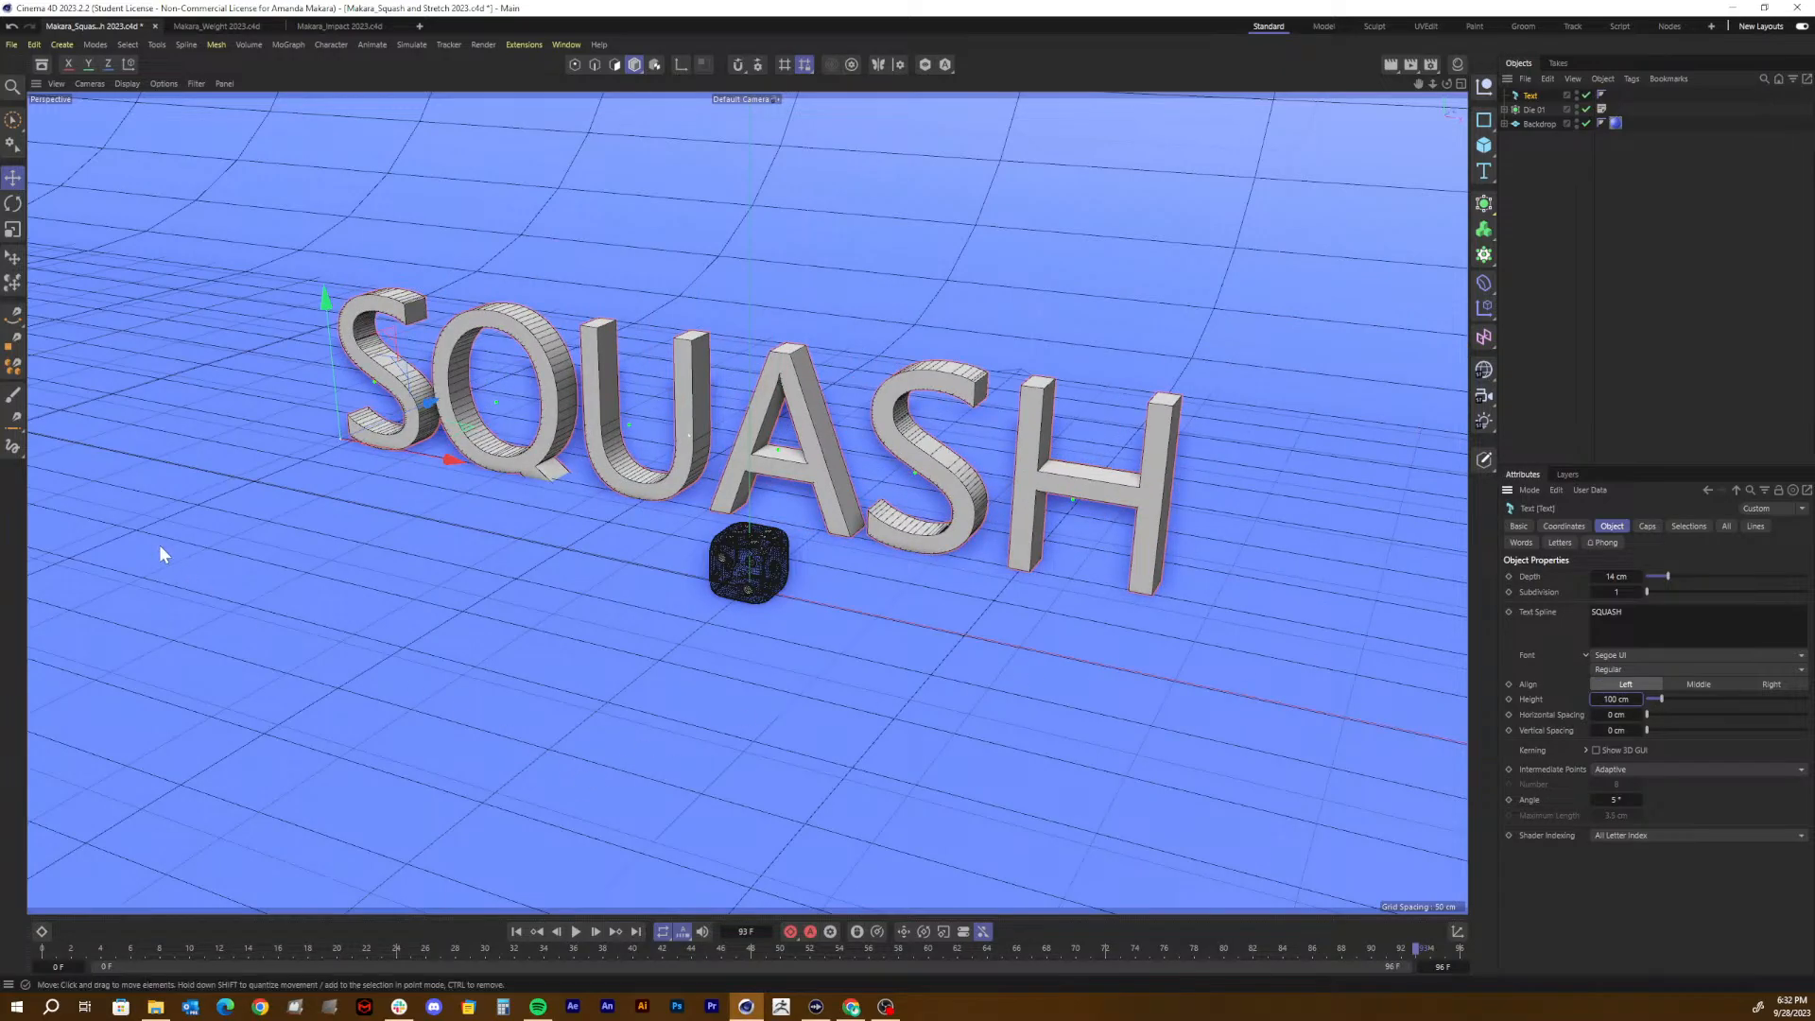
pyautogui.moveTo(450, 462); pyautogui.dragTo(478, 467)
pyautogui.moveTo(360, 302); pyautogui.dragTo(362, 286)
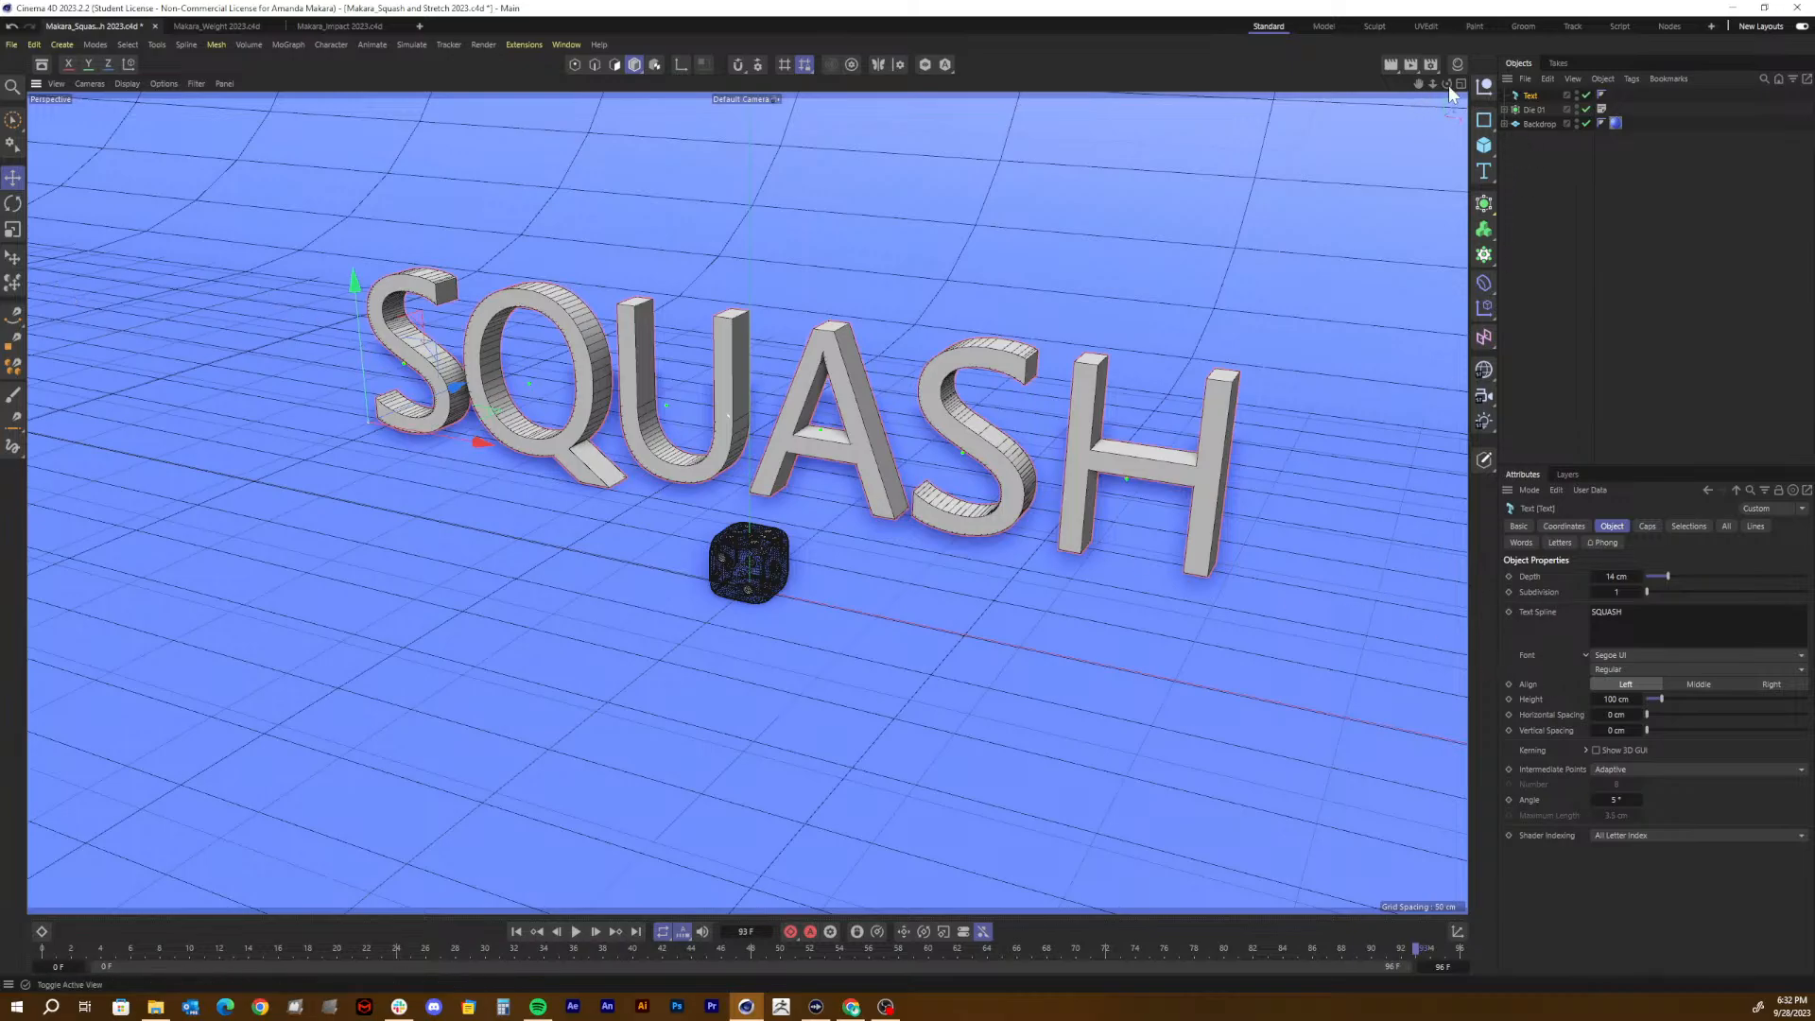
pyautogui.moveTo(1446, 83)
pyautogui.mouseDown()
pyautogui.moveTo(1329, 94)
pyautogui.moveTo(1445, 92)
pyautogui.mouseUp()
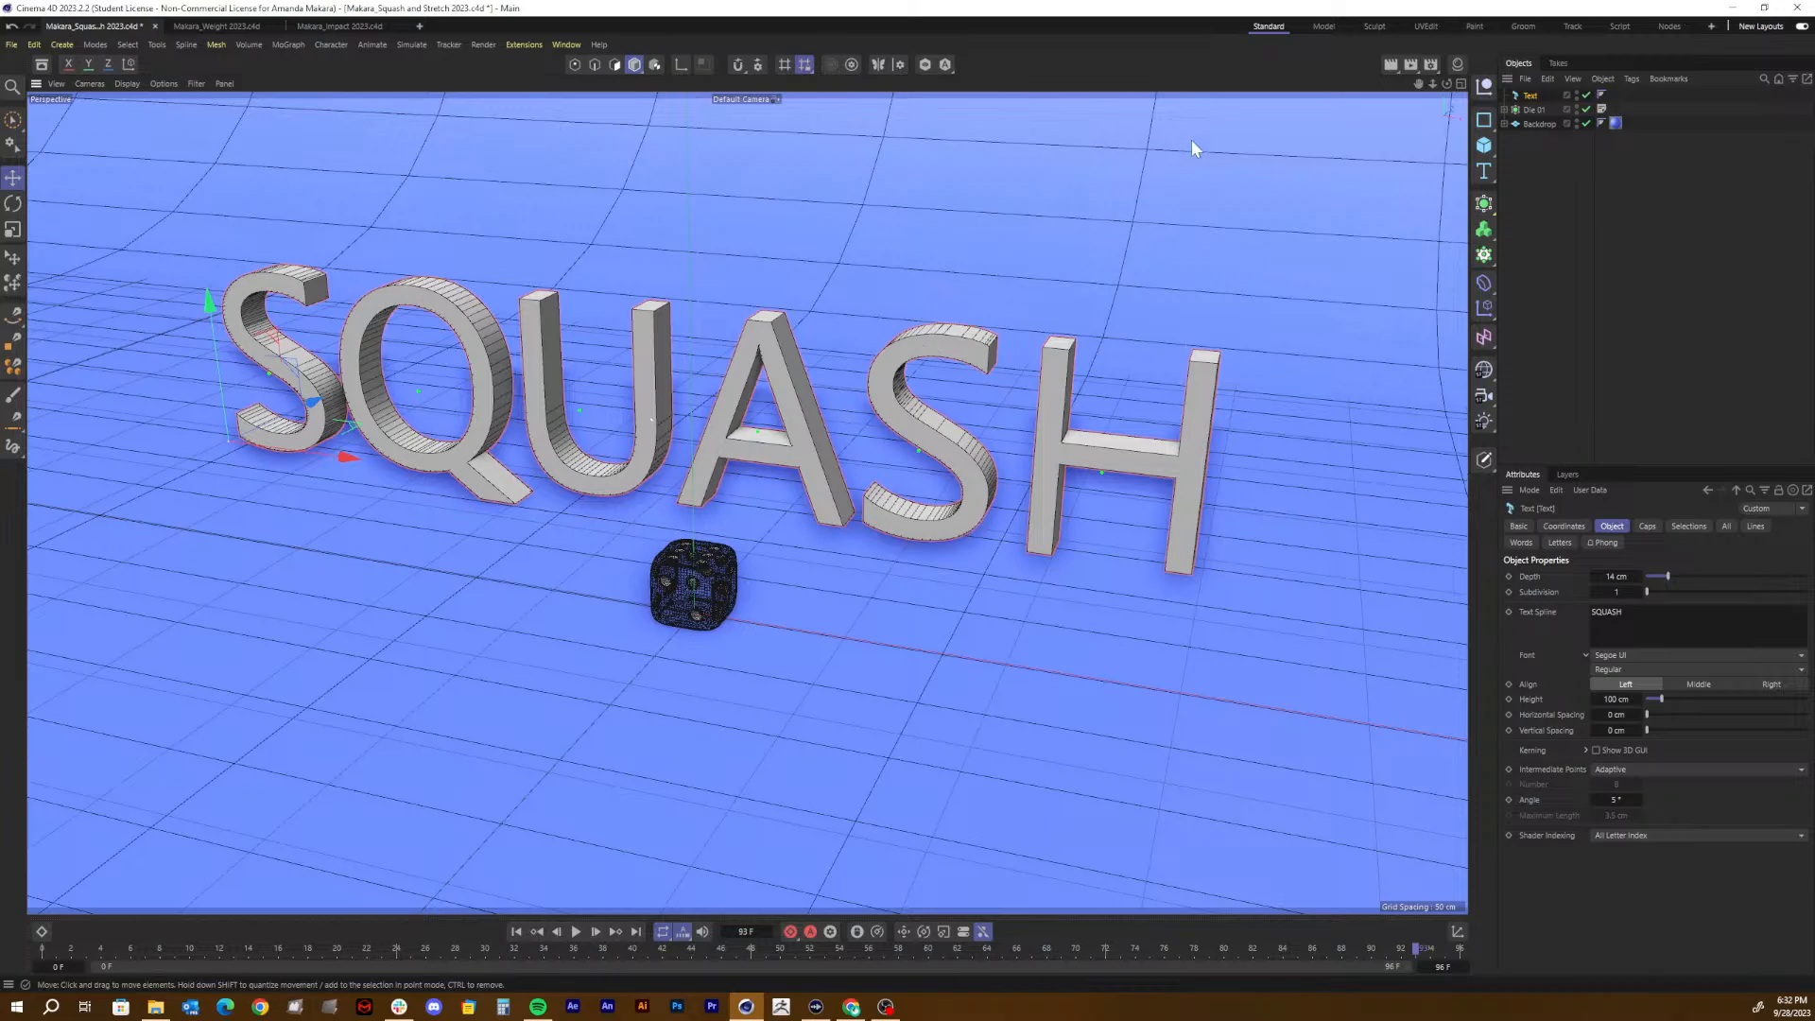
# Step: Change the text font to Poppins and raise the text slightly along the vertical axis
pyautogui.click(1642, 654)
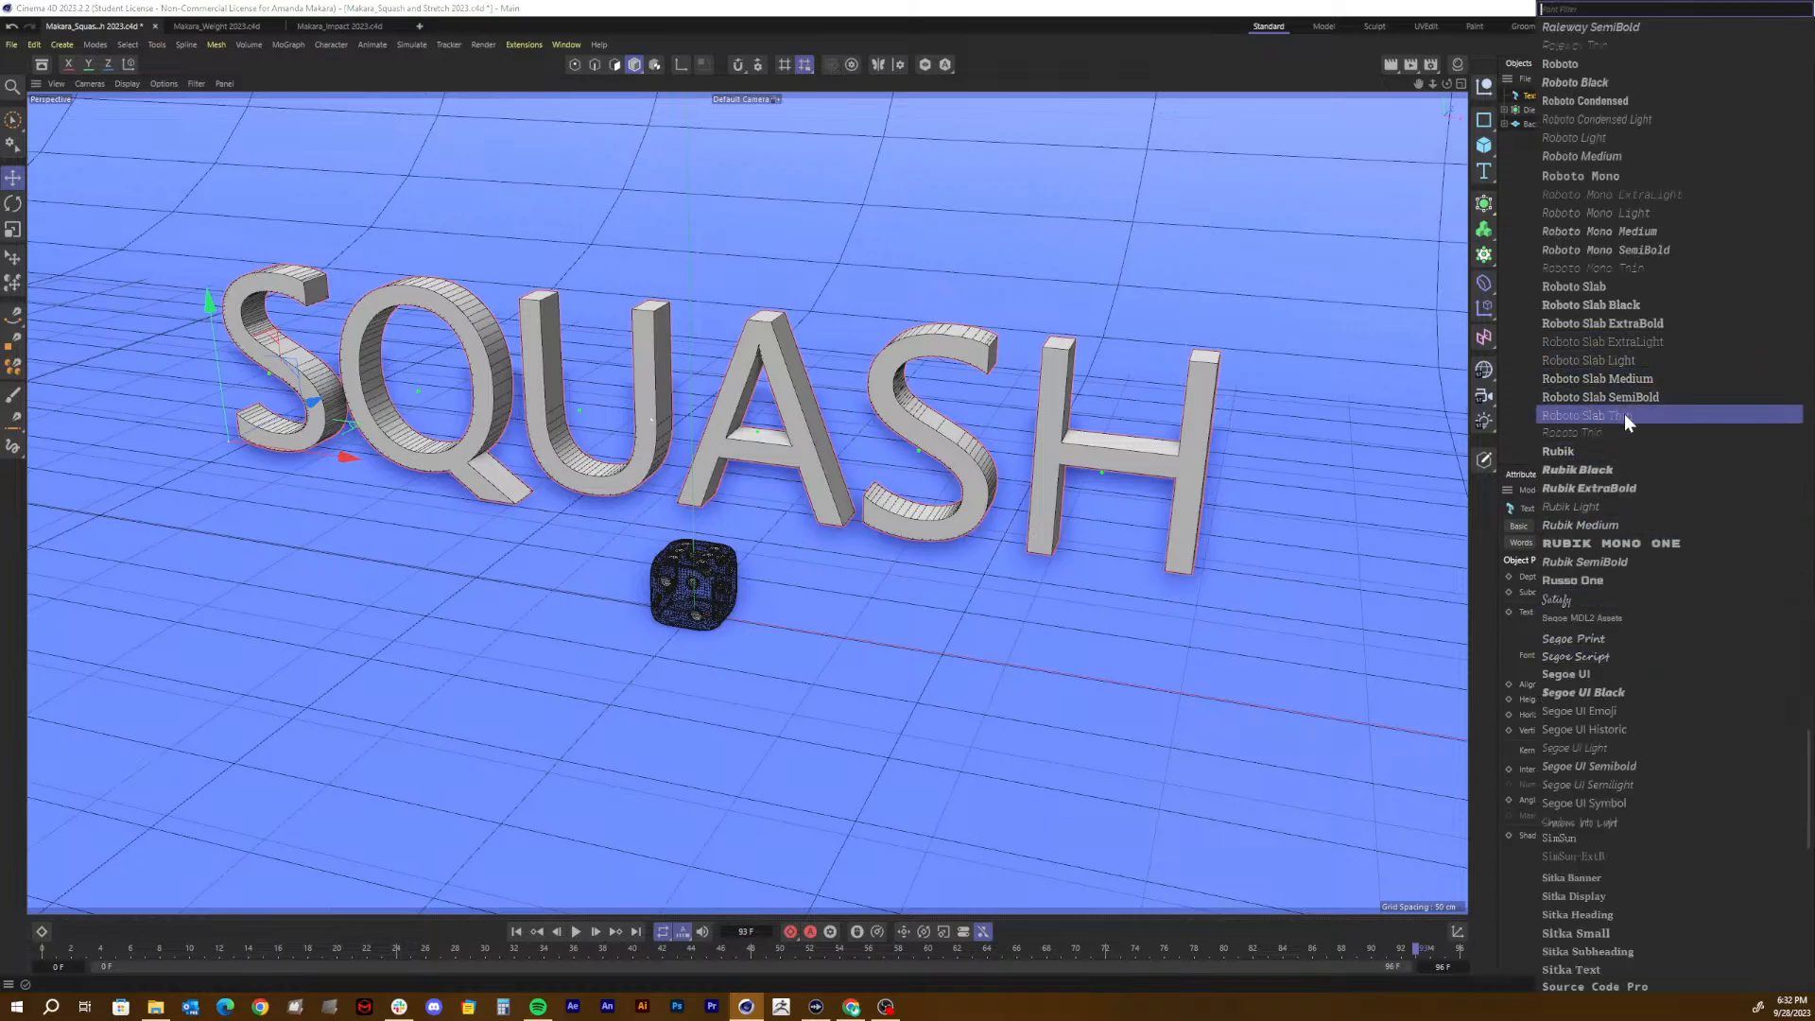
pyautogui.scroll(-10, 1638, 412)
pyautogui.scroll(-8, 1626, 446)
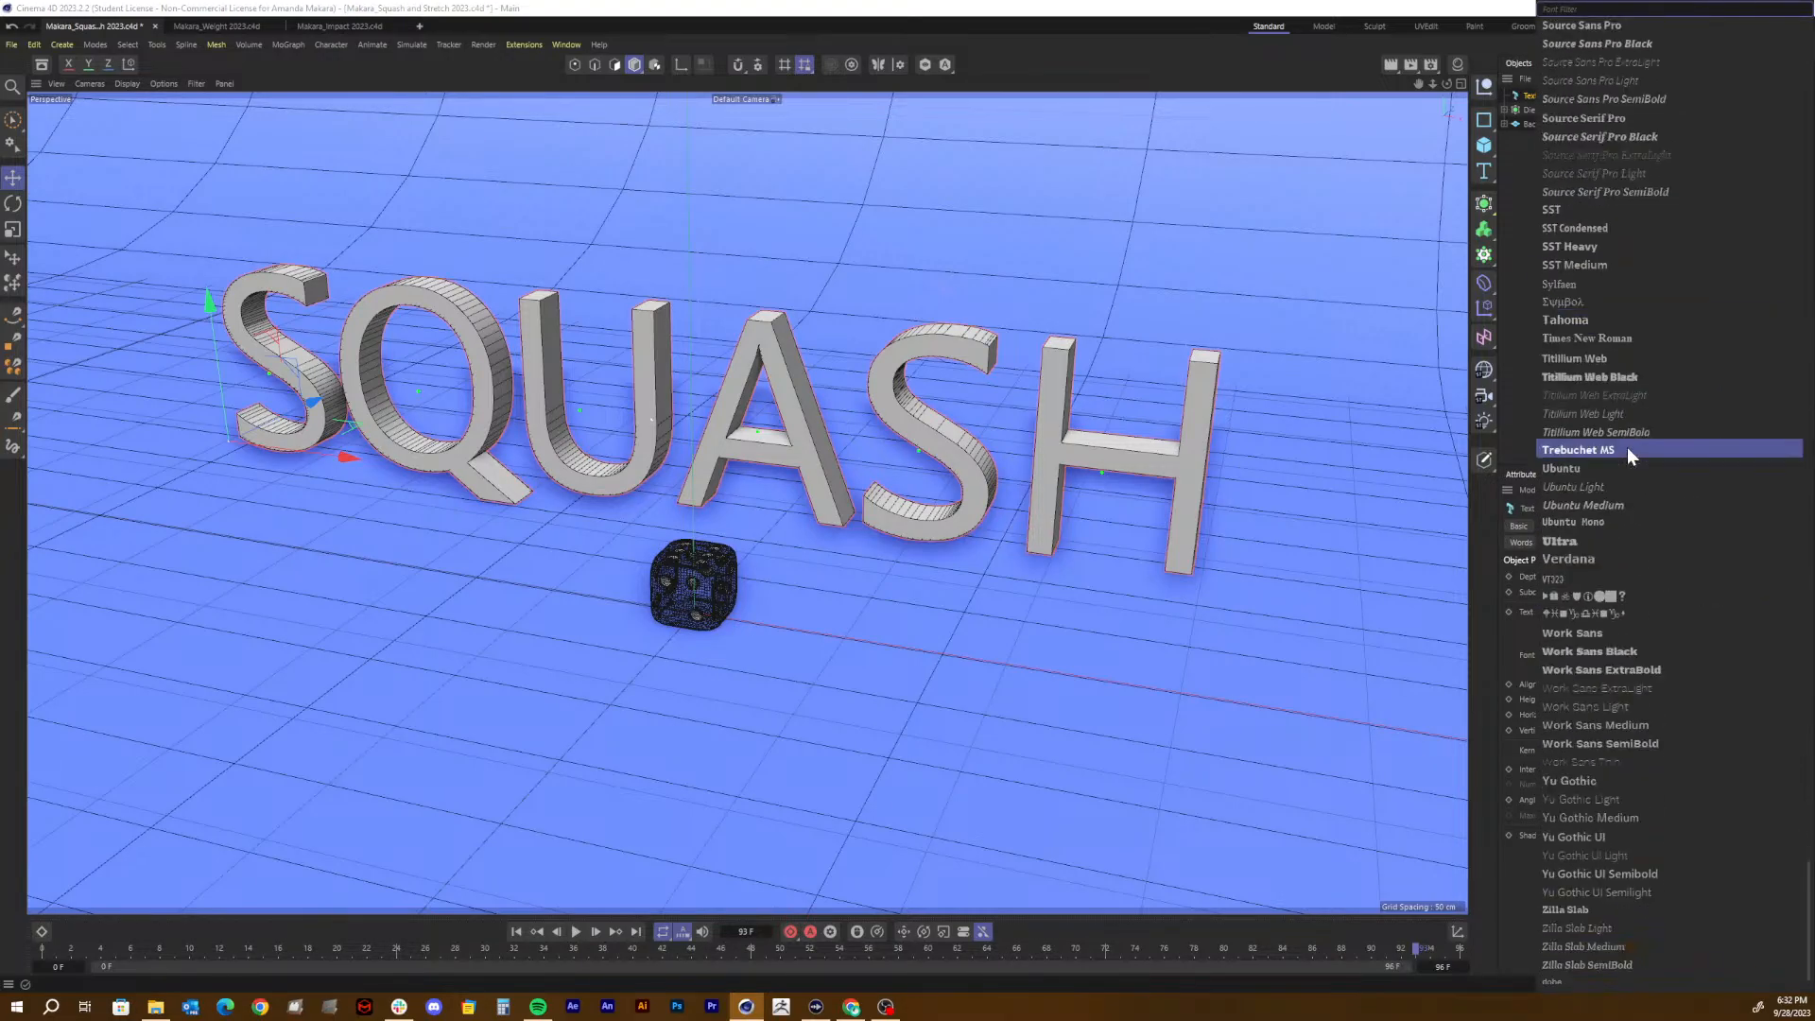
pyautogui.scroll(20, 1626, 446)
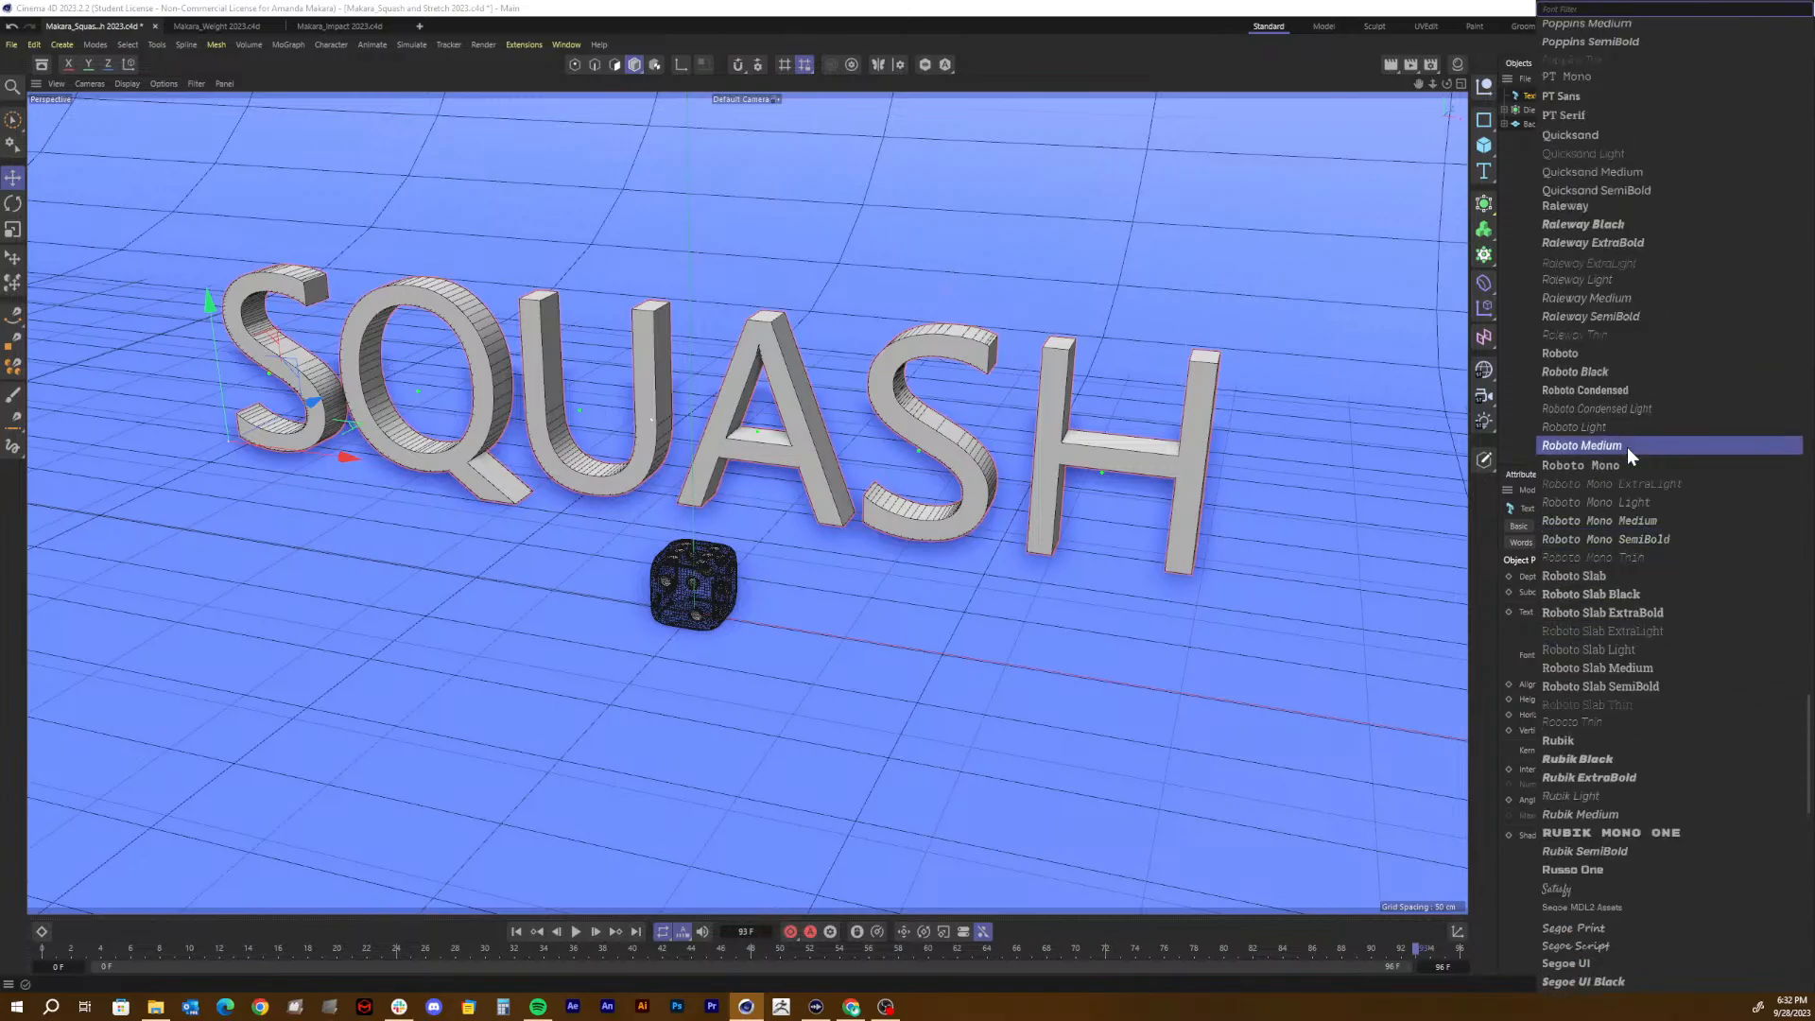
pyautogui.scroll(2, 1626, 446)
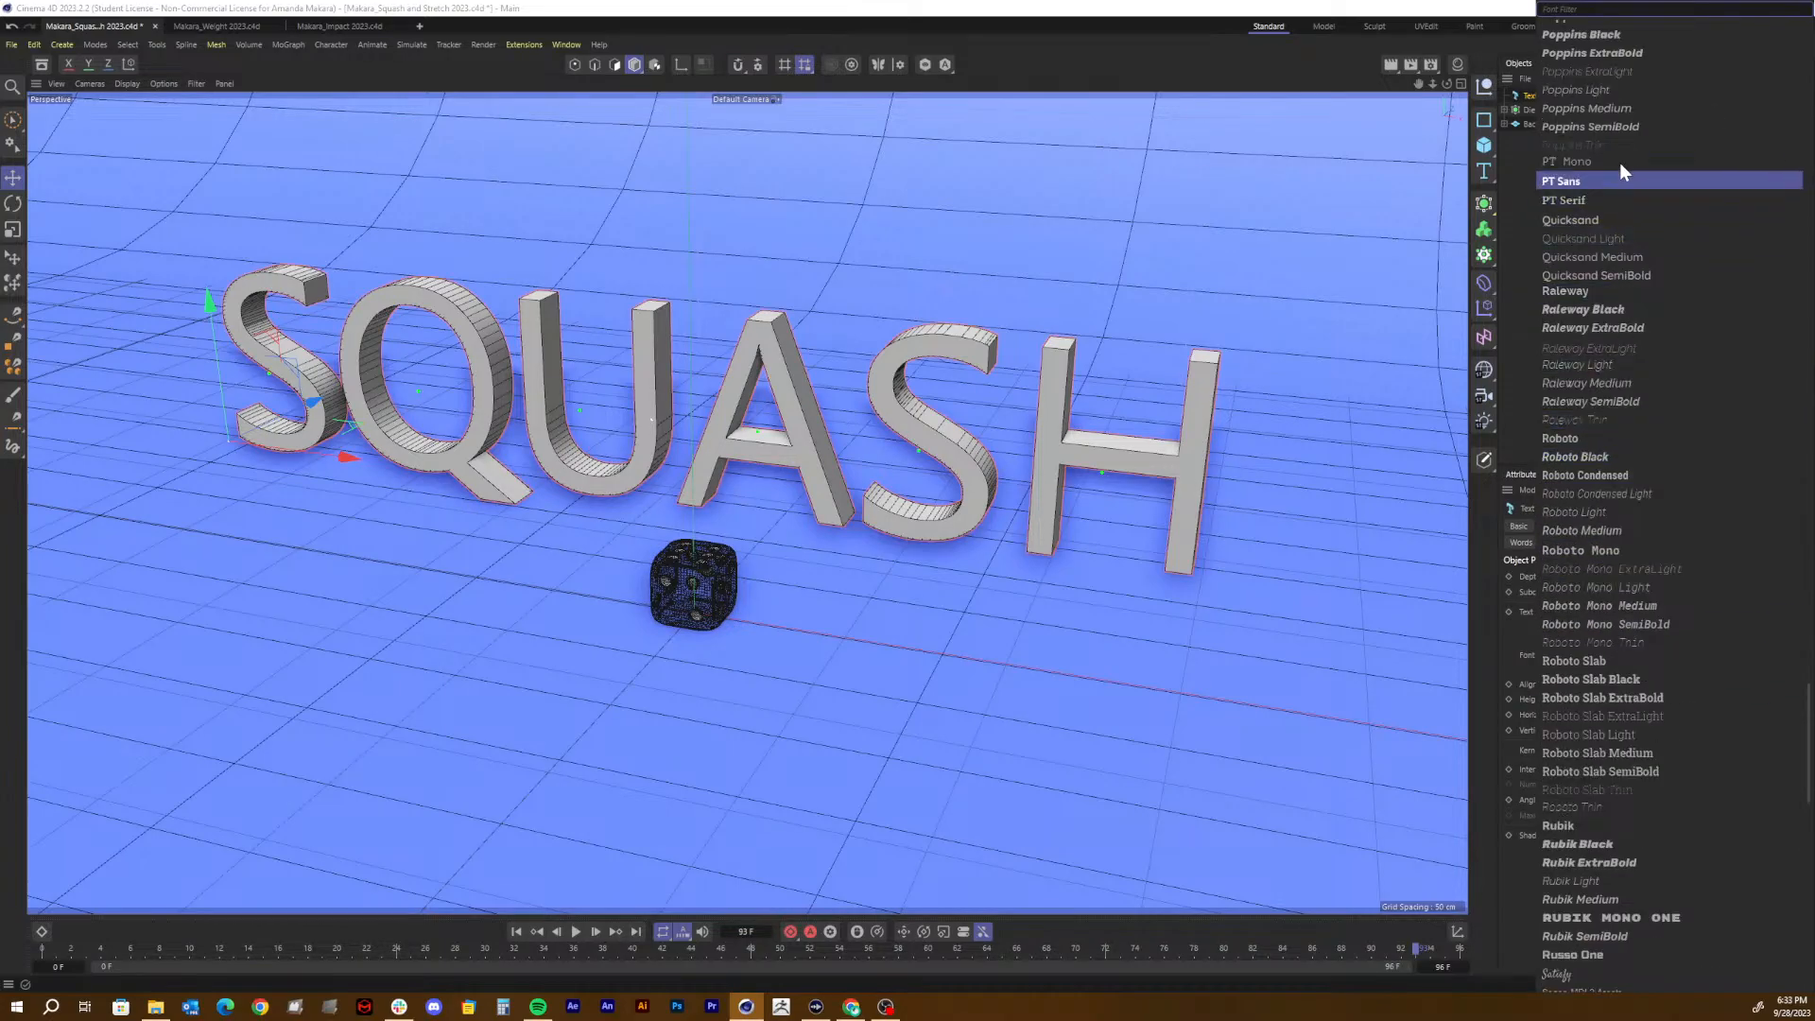
pyautogui.scroll(3, 1620, 163)
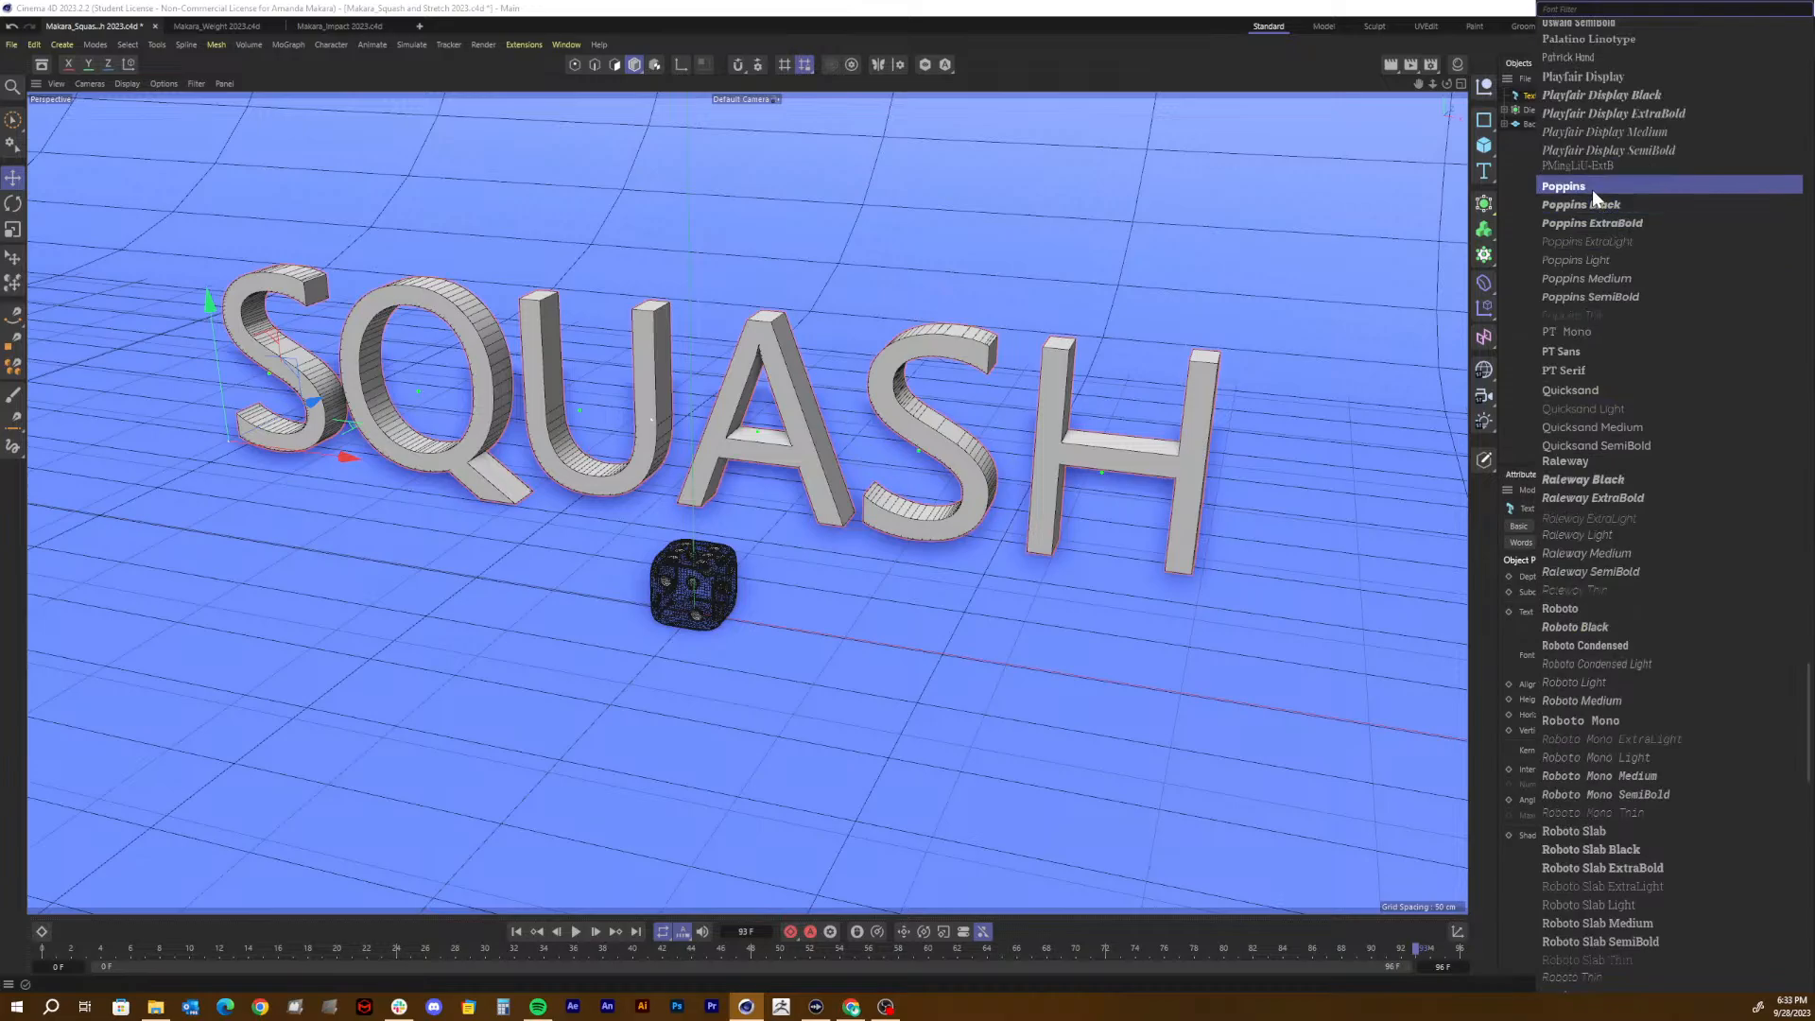
pyautogui.click(1592, 188)
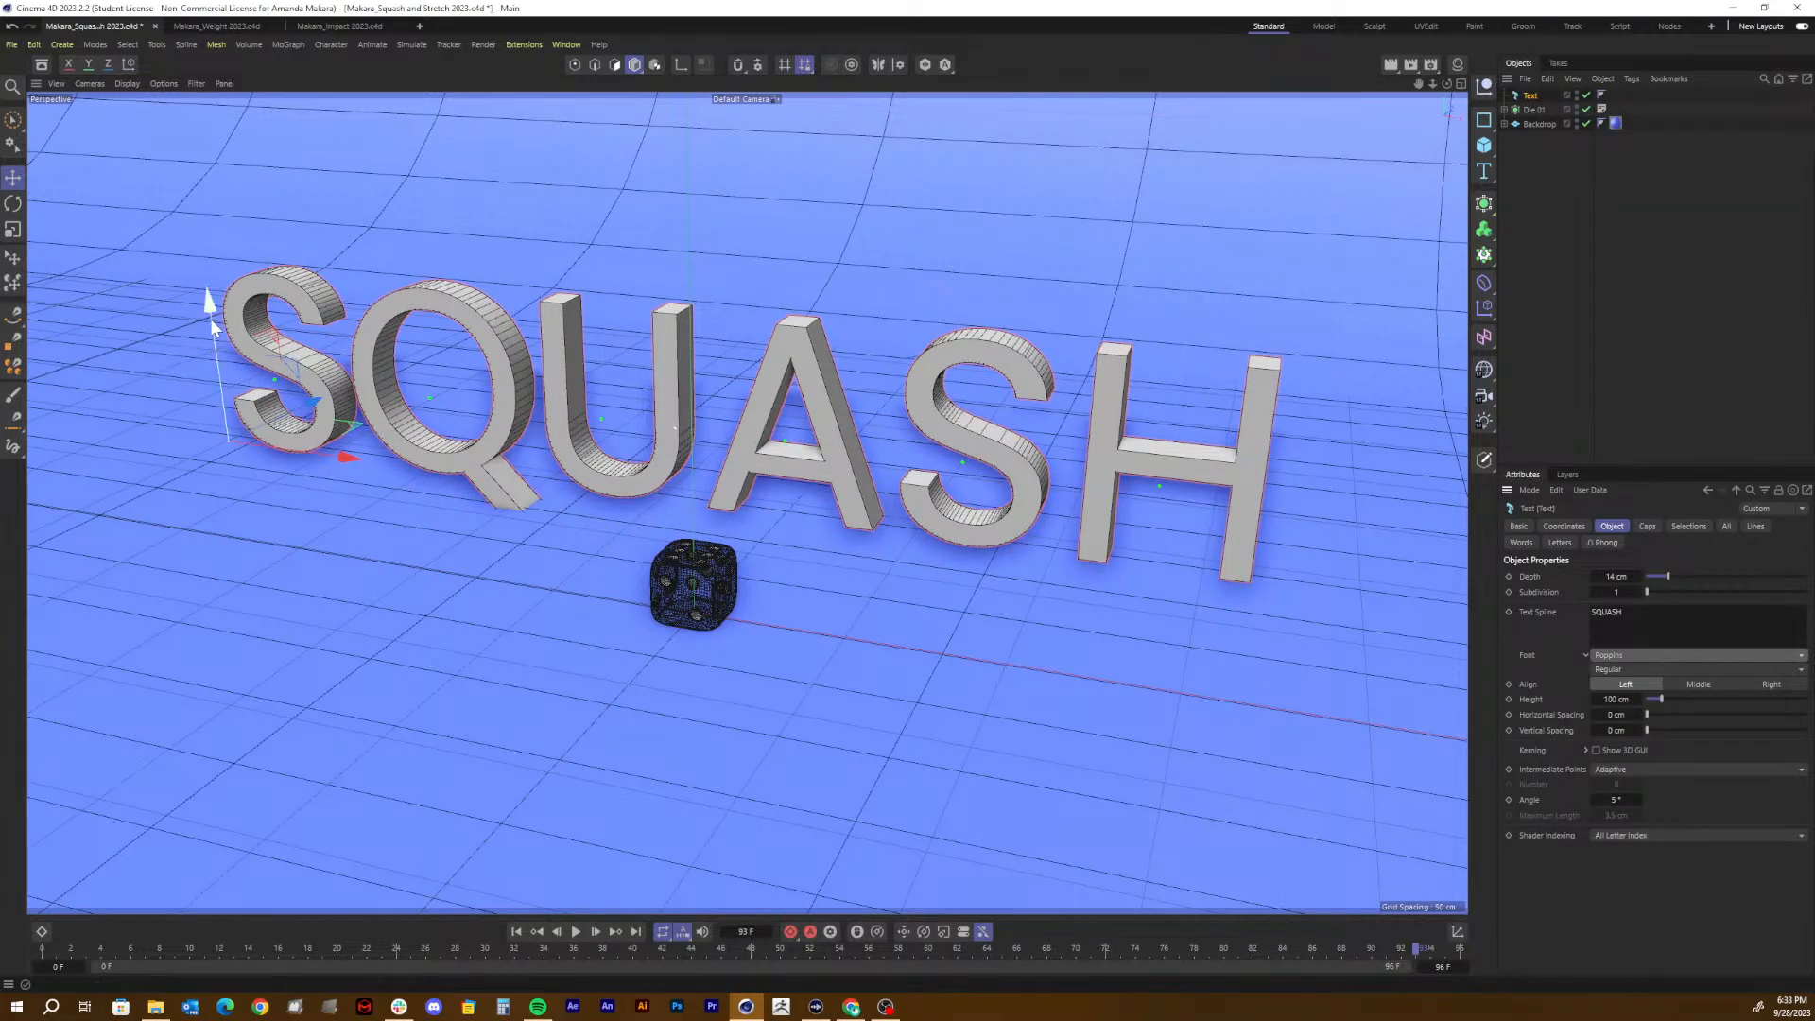
pyautogui.moveTo(210, 316); pyautogui.dragTo(210, 317)
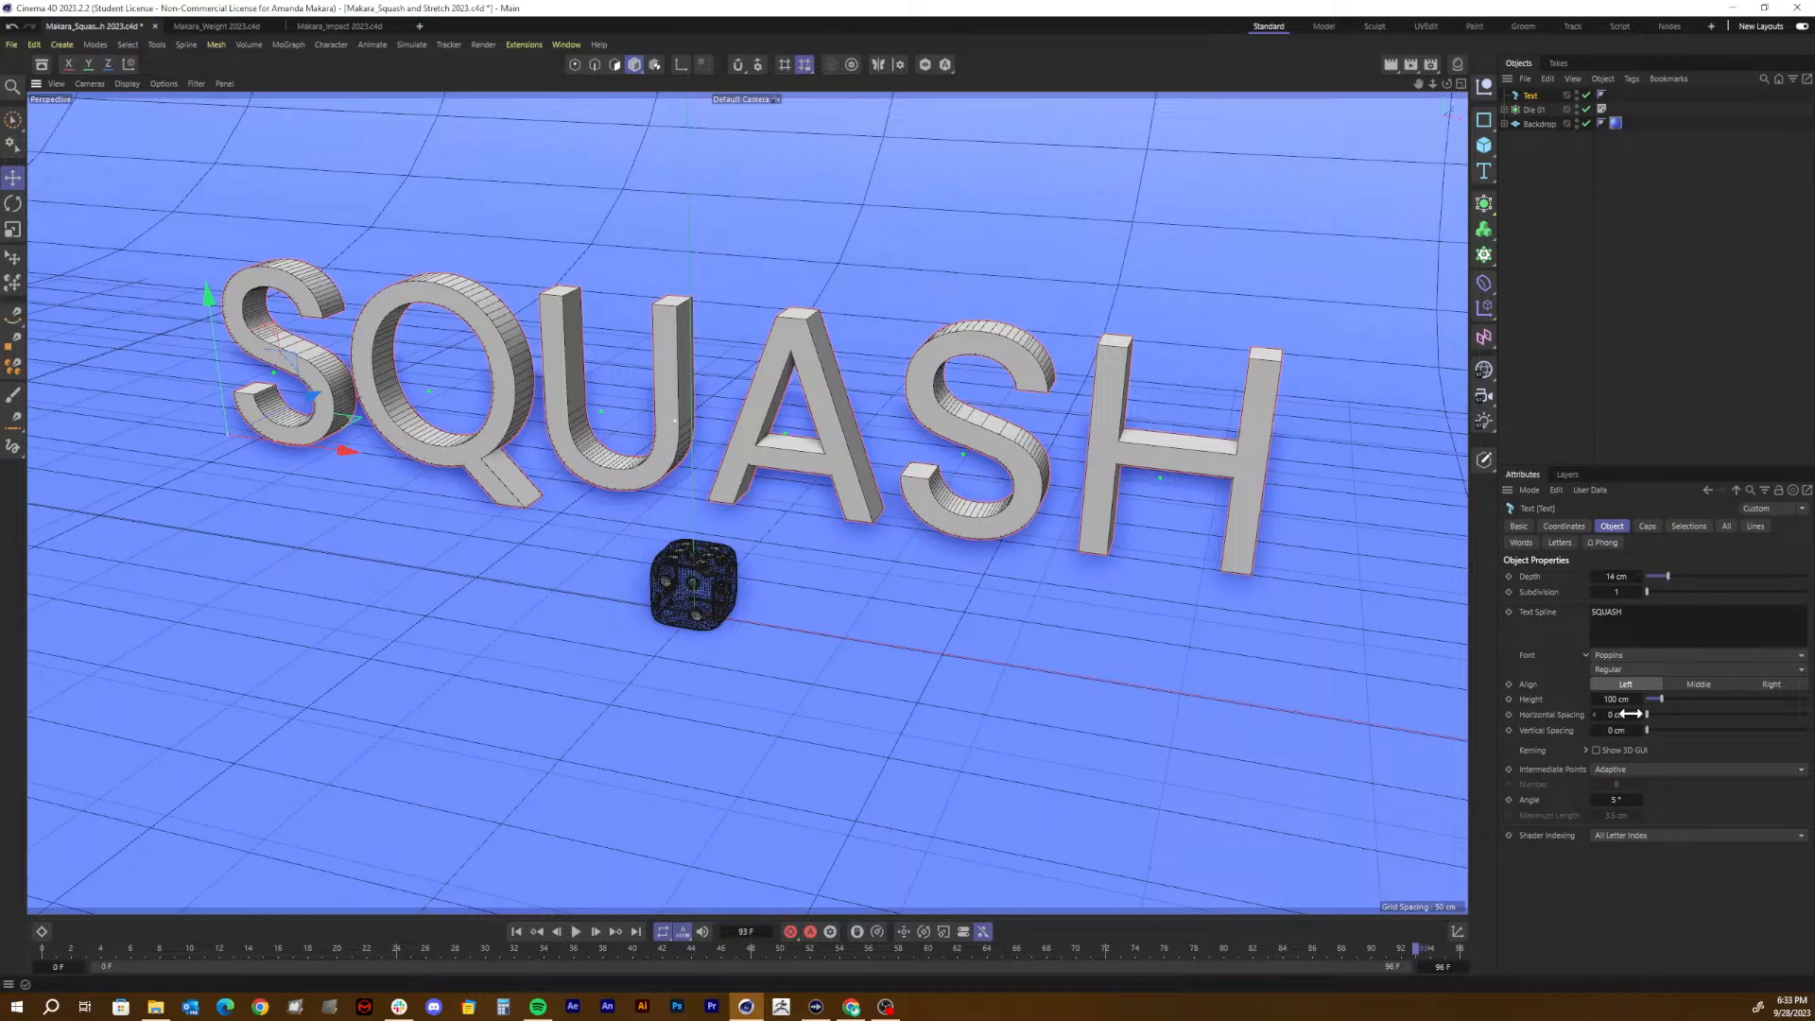
# Step: Set the Text object's extrusion depth to 20 cm
pyautogui.click(1615, 576)
pyautogui.write('20')
pyautogui.press('Return')
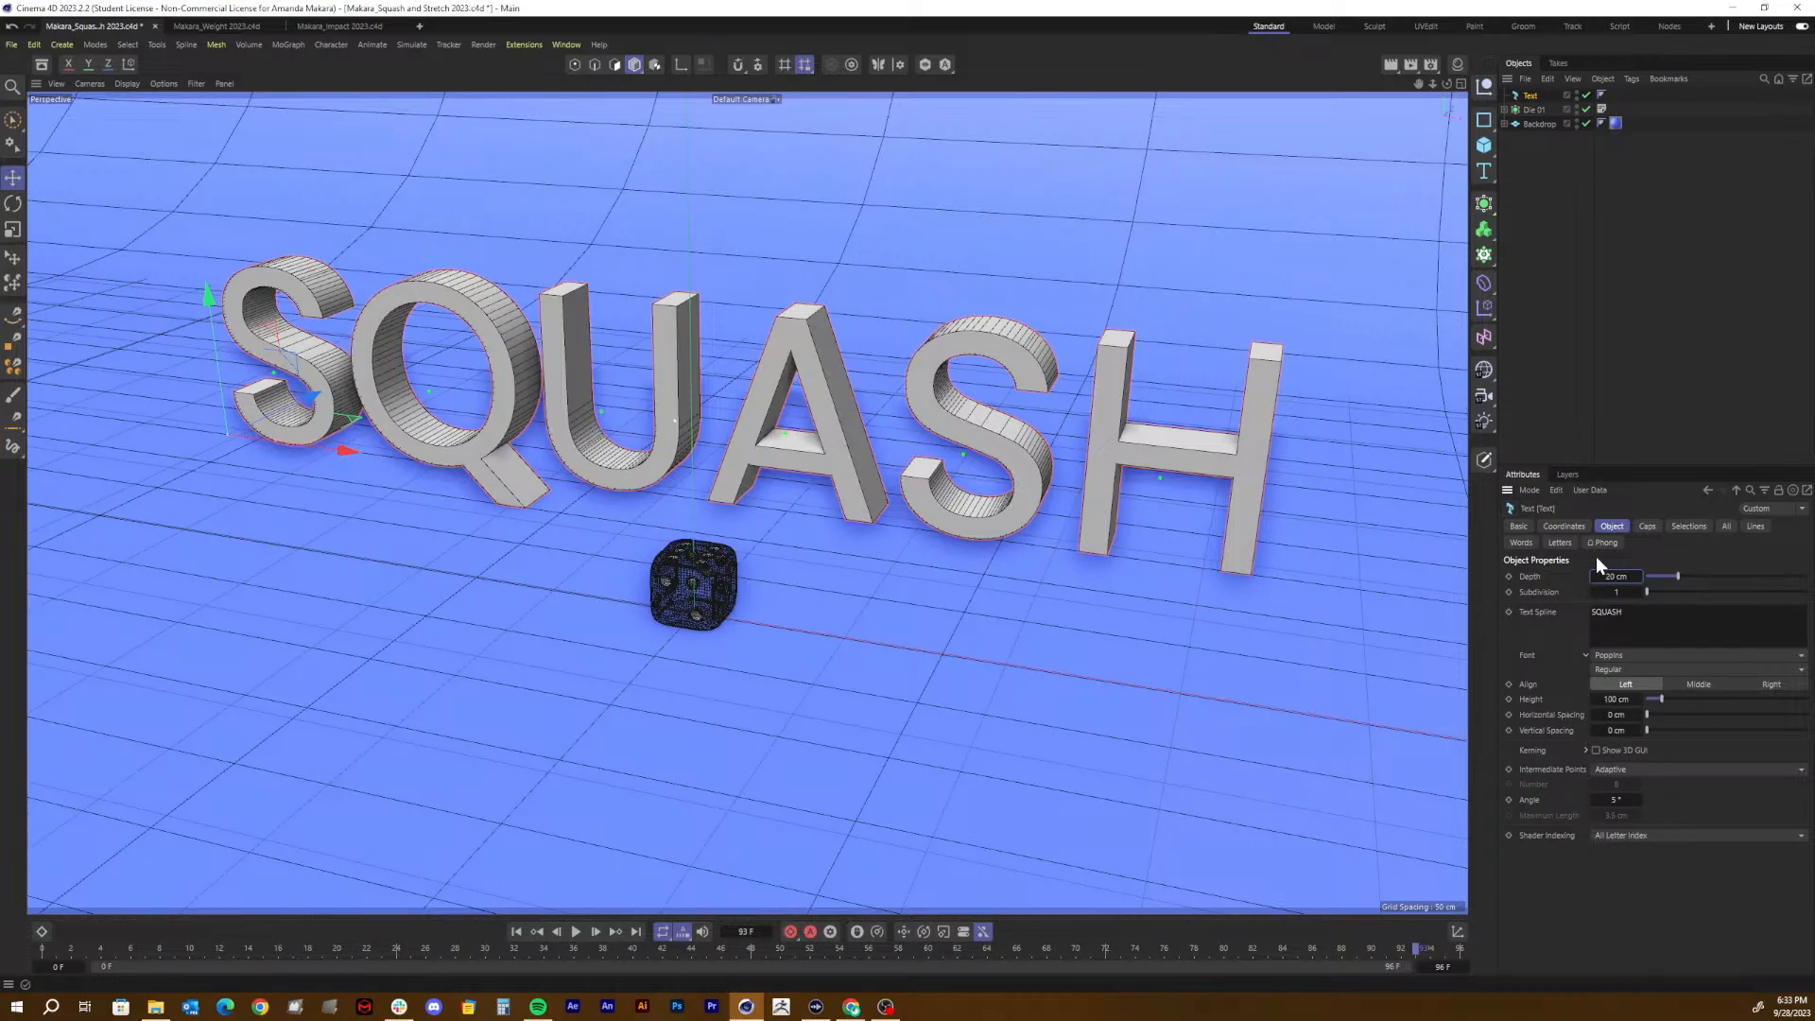
# Step: Give the text caps a round bevel with a size of 1.5 cm and render a preview of the view
pyautogui.click(1654, 525)
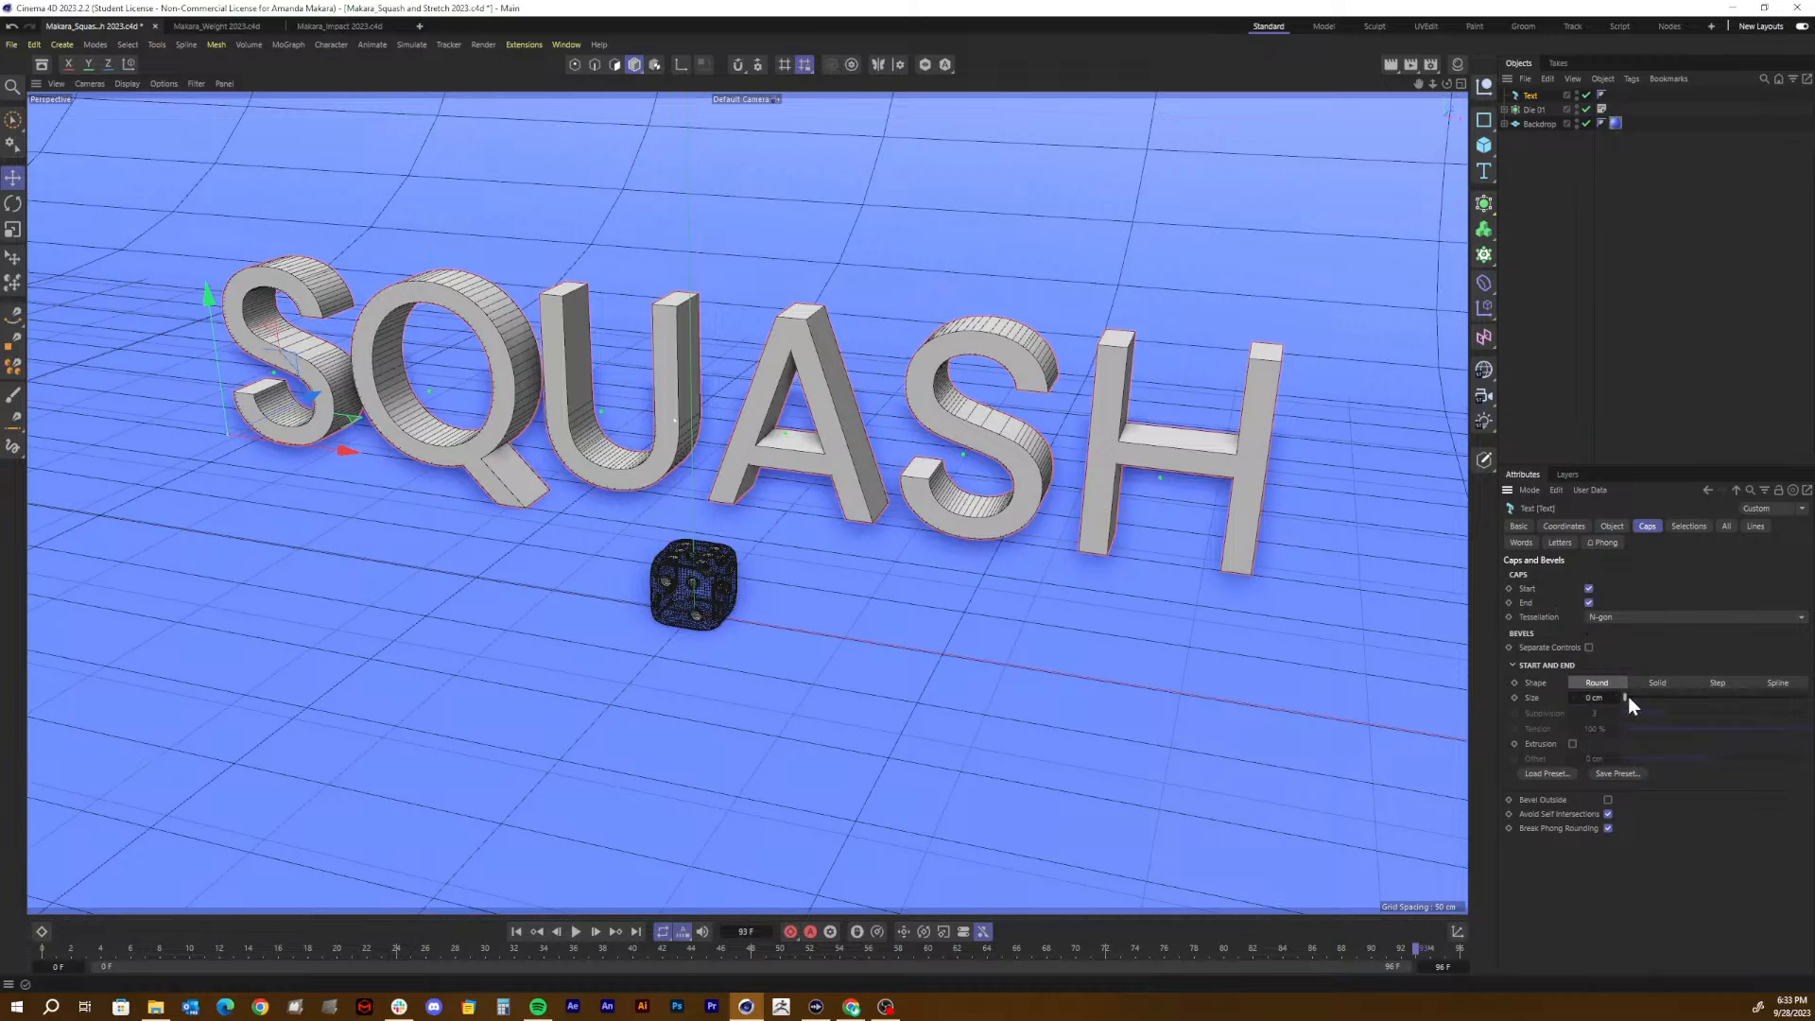
pyautogui.moveTo(1626, 698); pyautogui.dragTo(1628, 698)
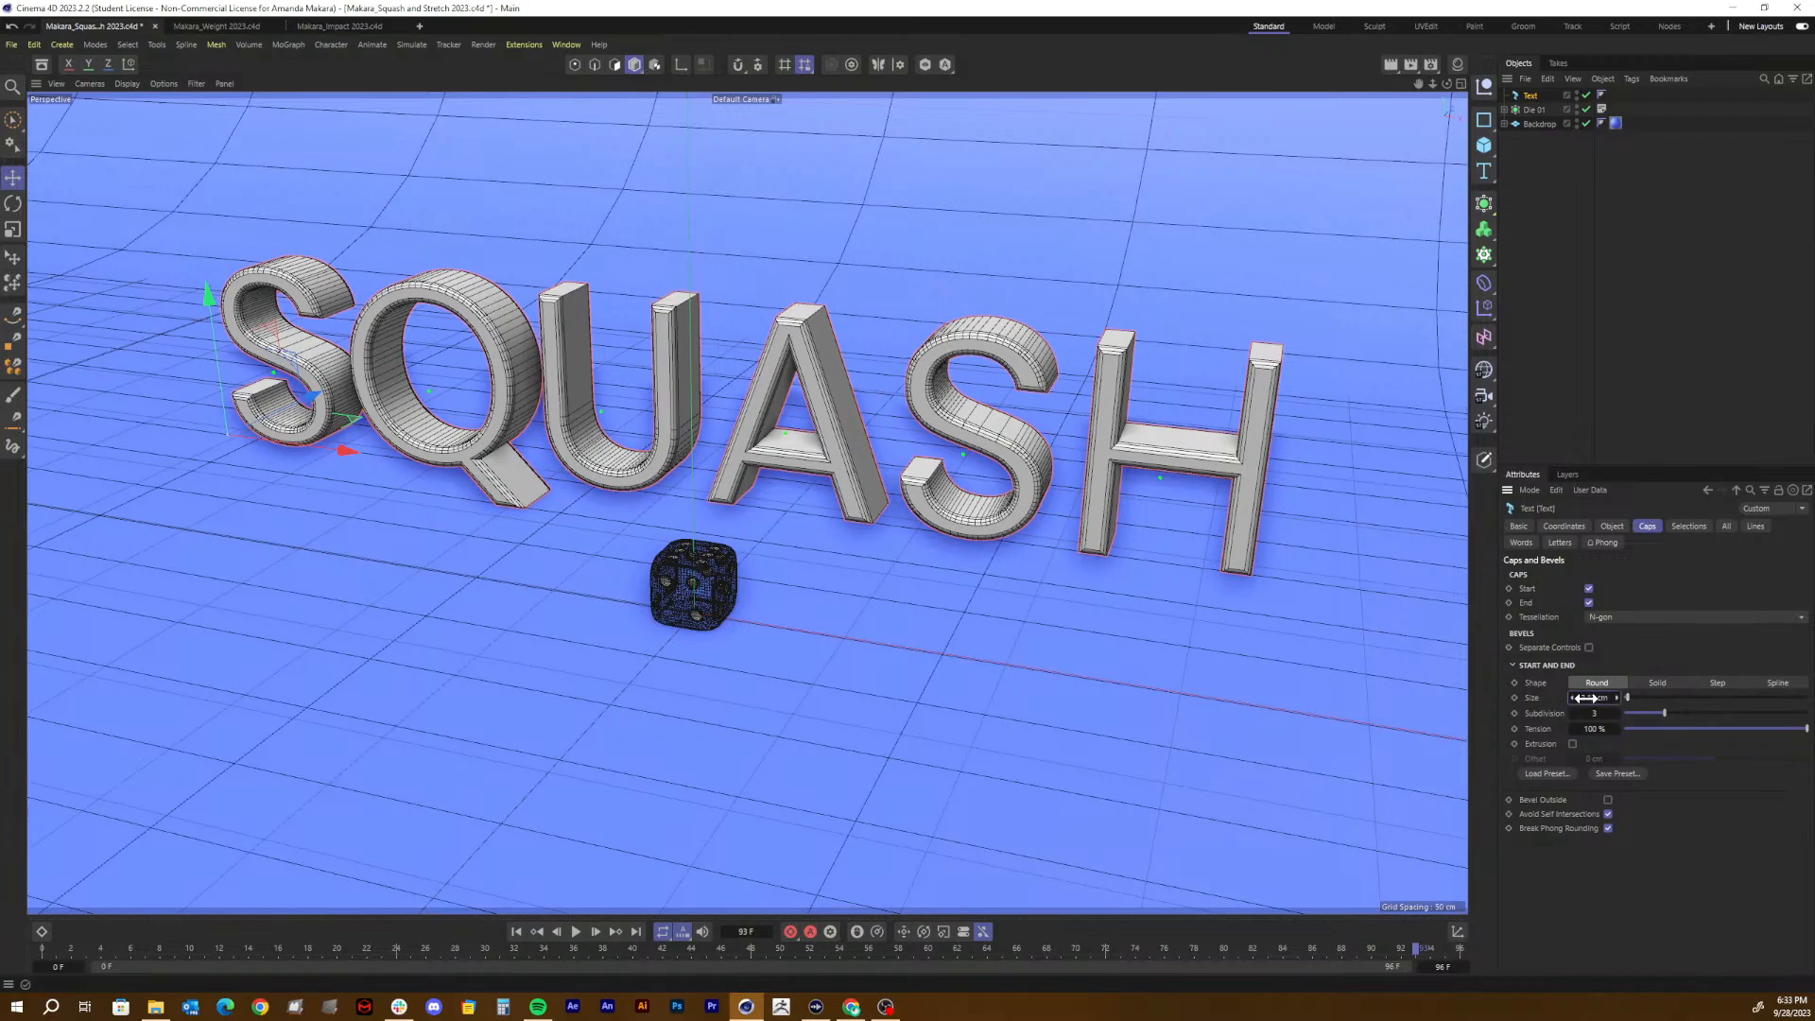
pyautogui.click(1608, 696)
pyautogui.write('1.5')
pyautogui.press('Return')
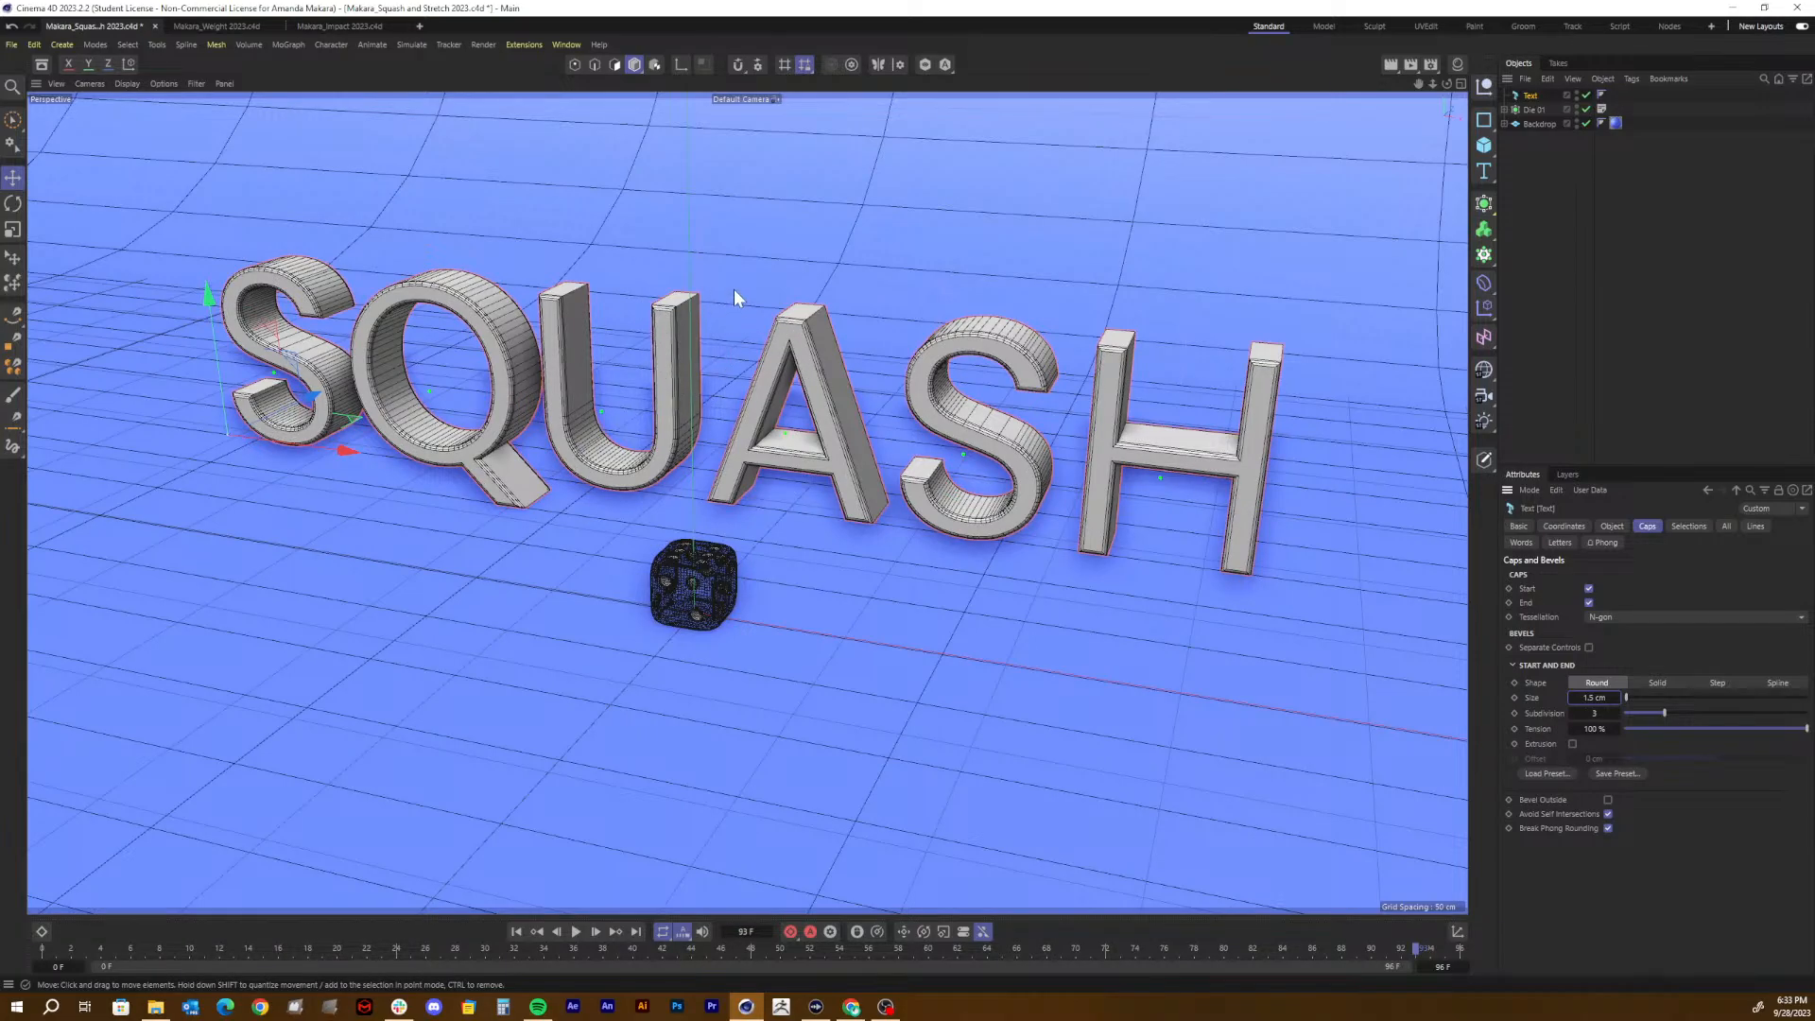
pyautogui.hotkey('ctrl', 'r')
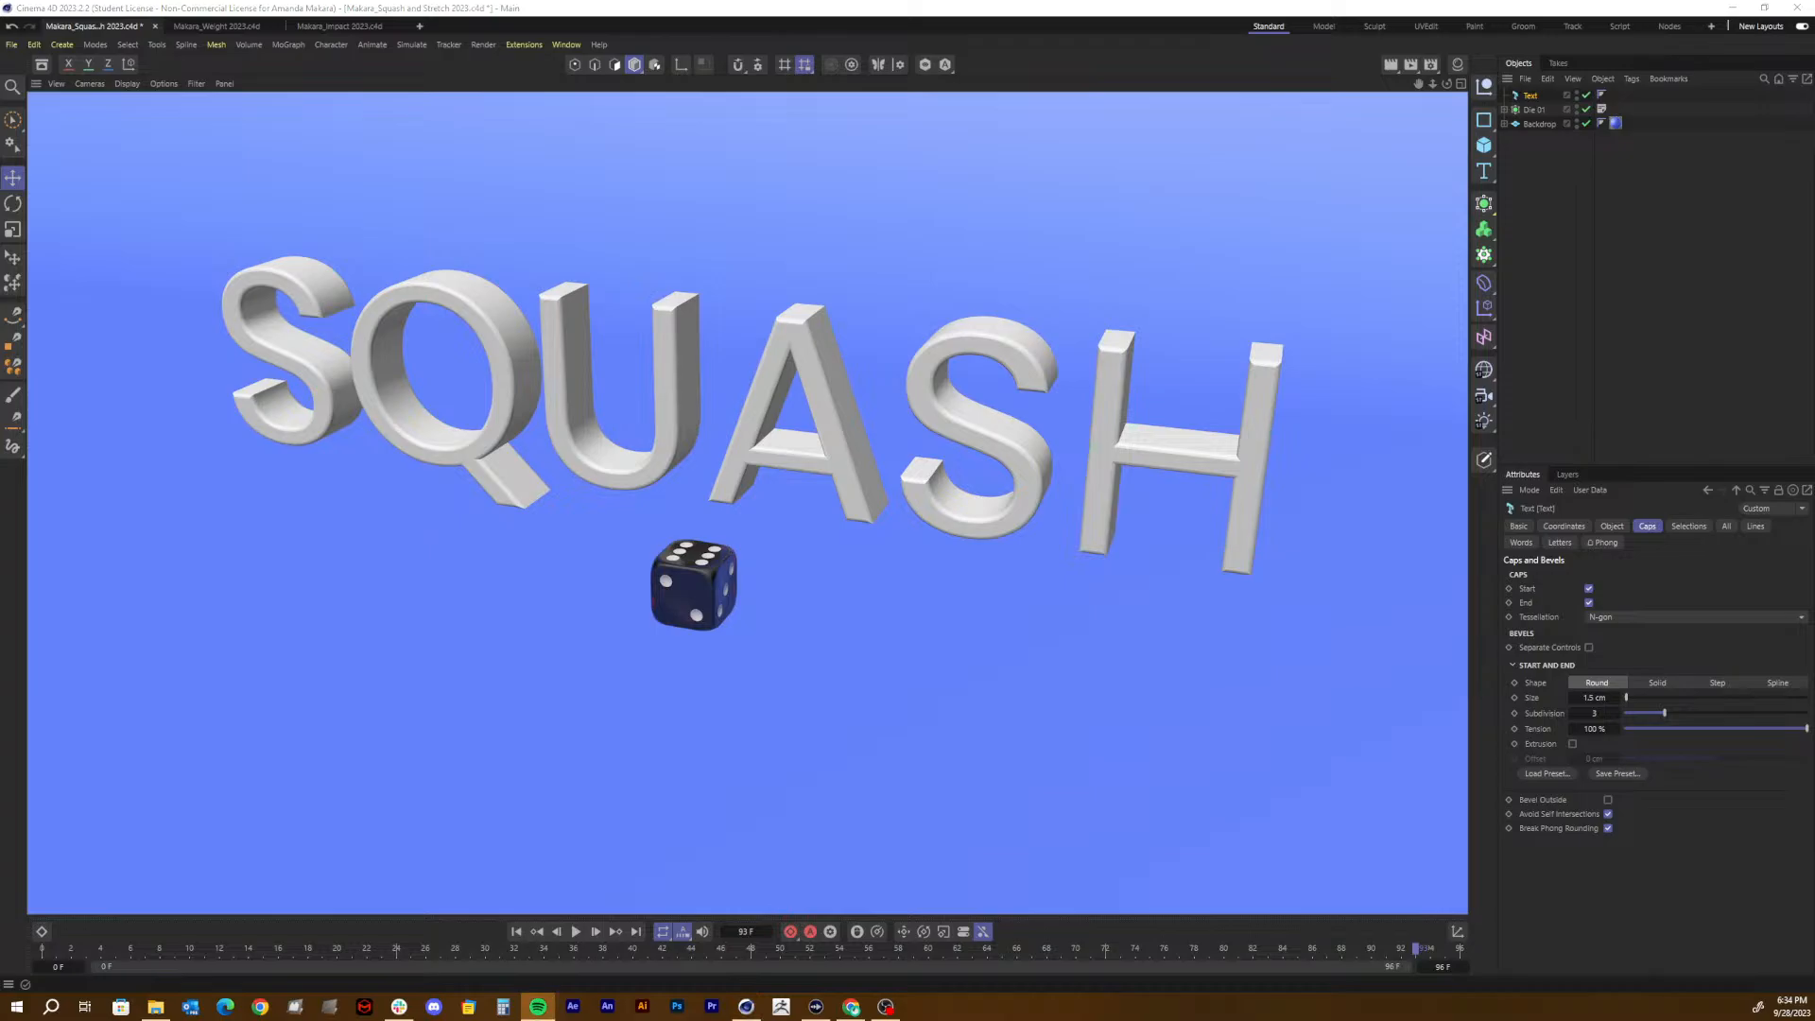
pyautogui.click(1027, 6)
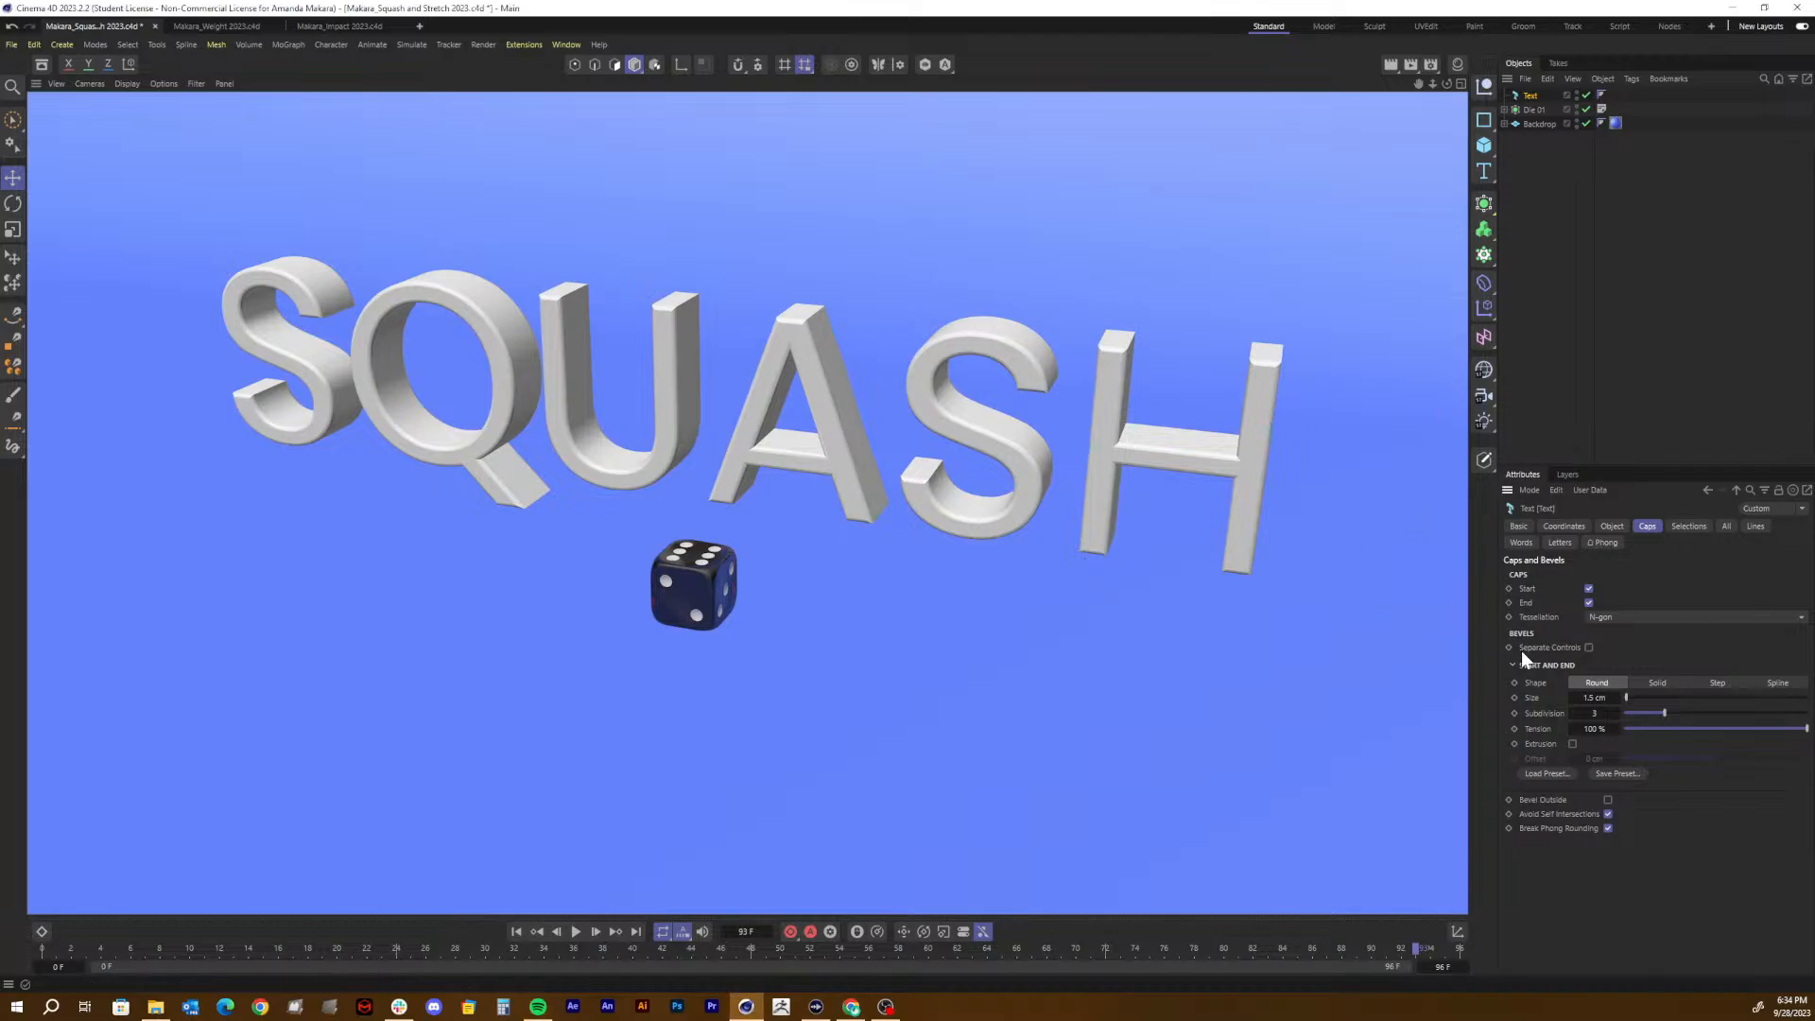
# Step: Try bevel subdivisions of 5 and 50 on the text caps, rendering a preview of the view for each
pyautogui.click(1594, 713)
pyautogui.write('5')
pyautogui.press('Return')
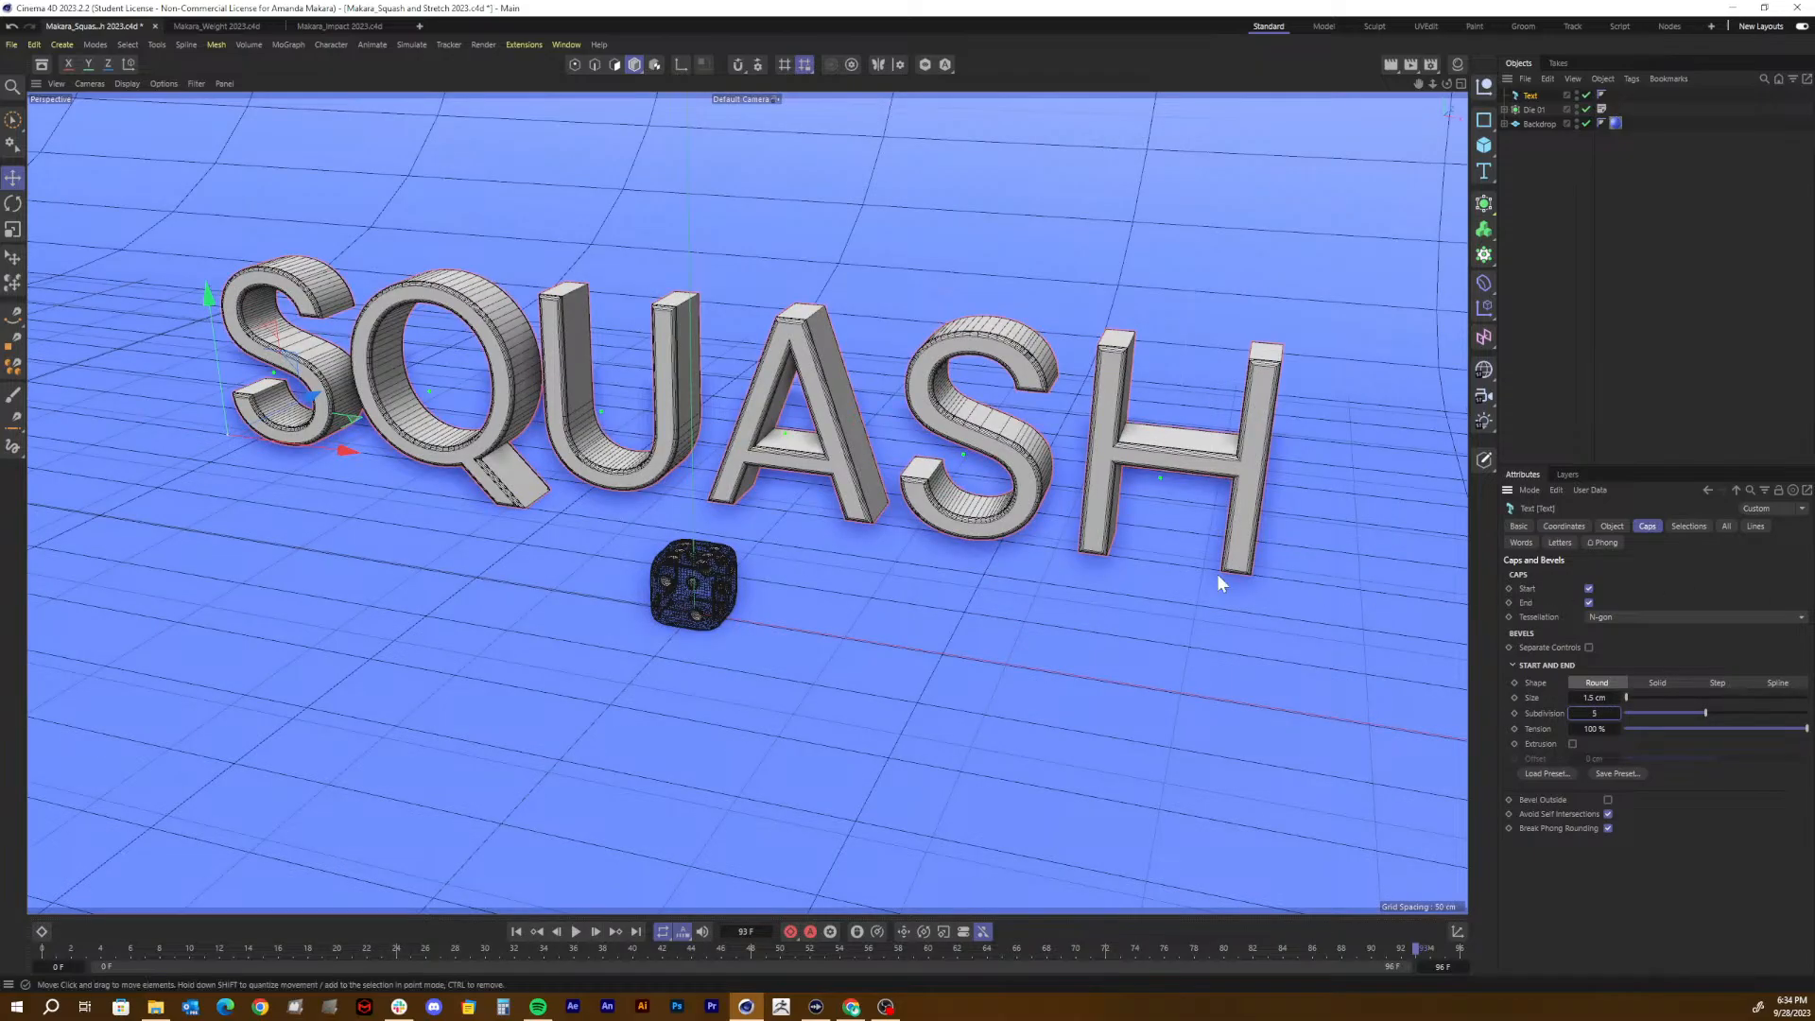
pyautogui.hotkey('ctrl', 'r')
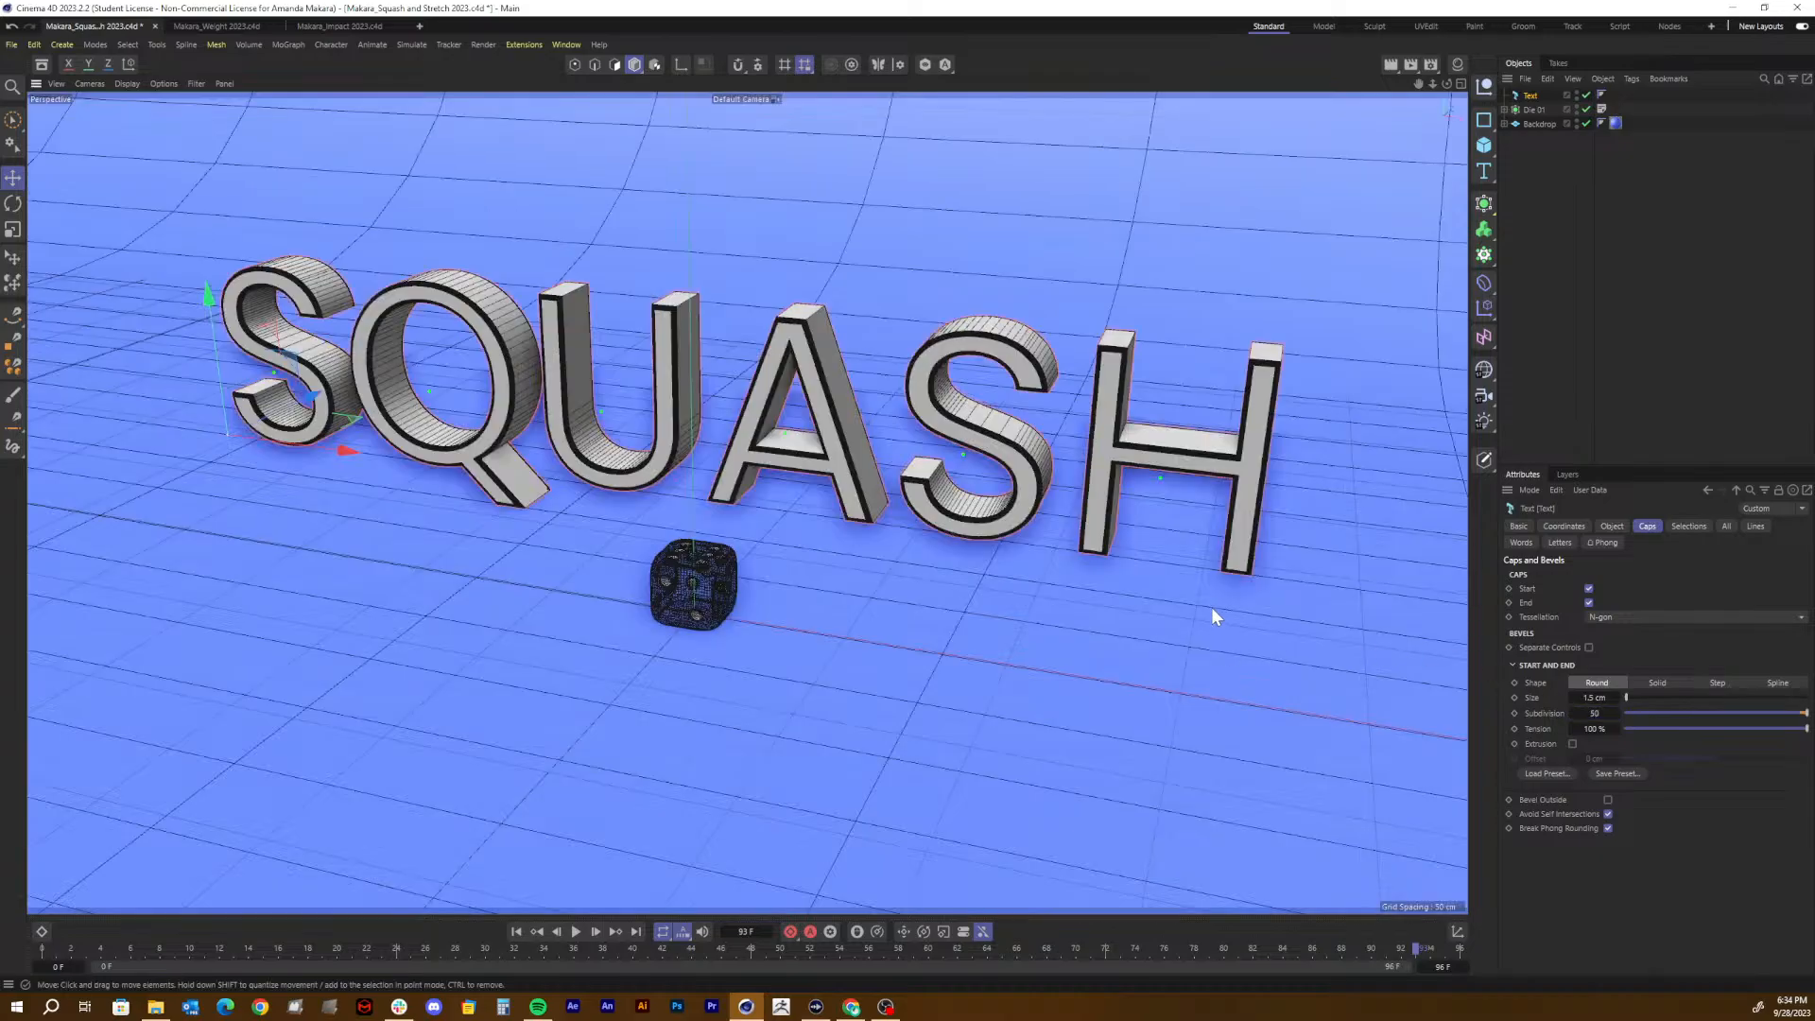
pyautogui.click(1211, 607)
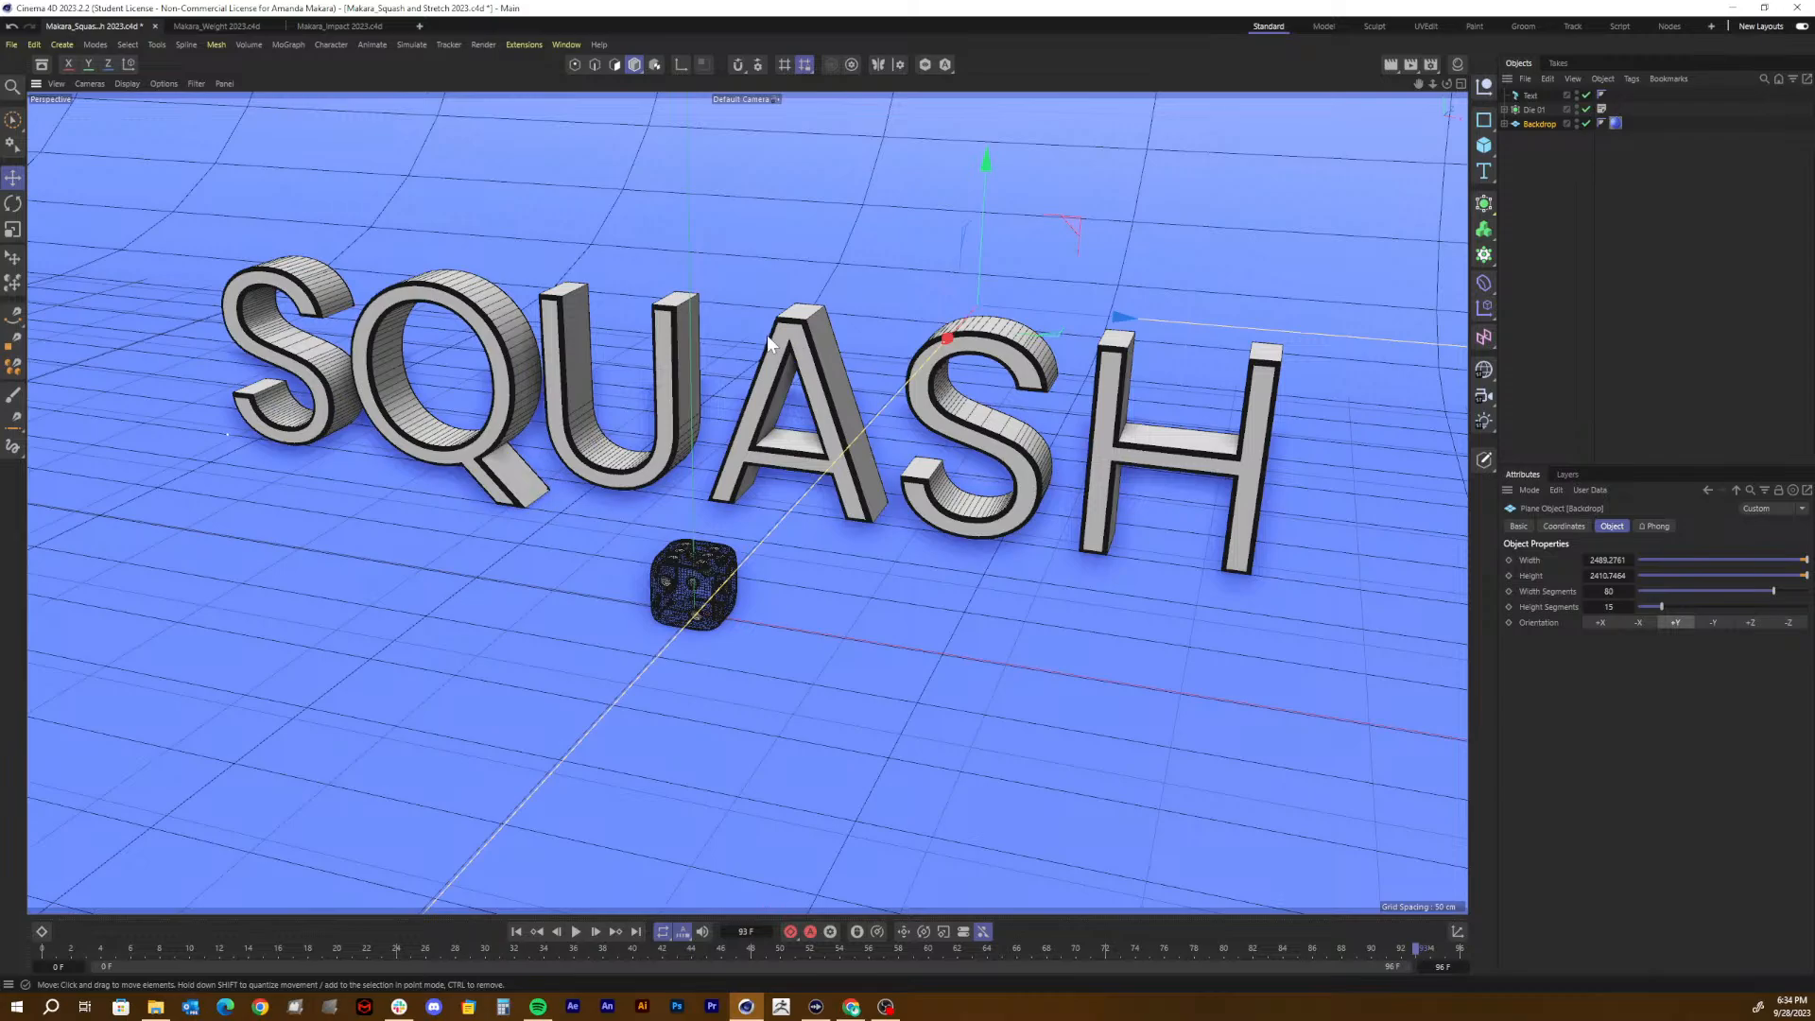
pyautogui.hotkey('ctrl', 'r')
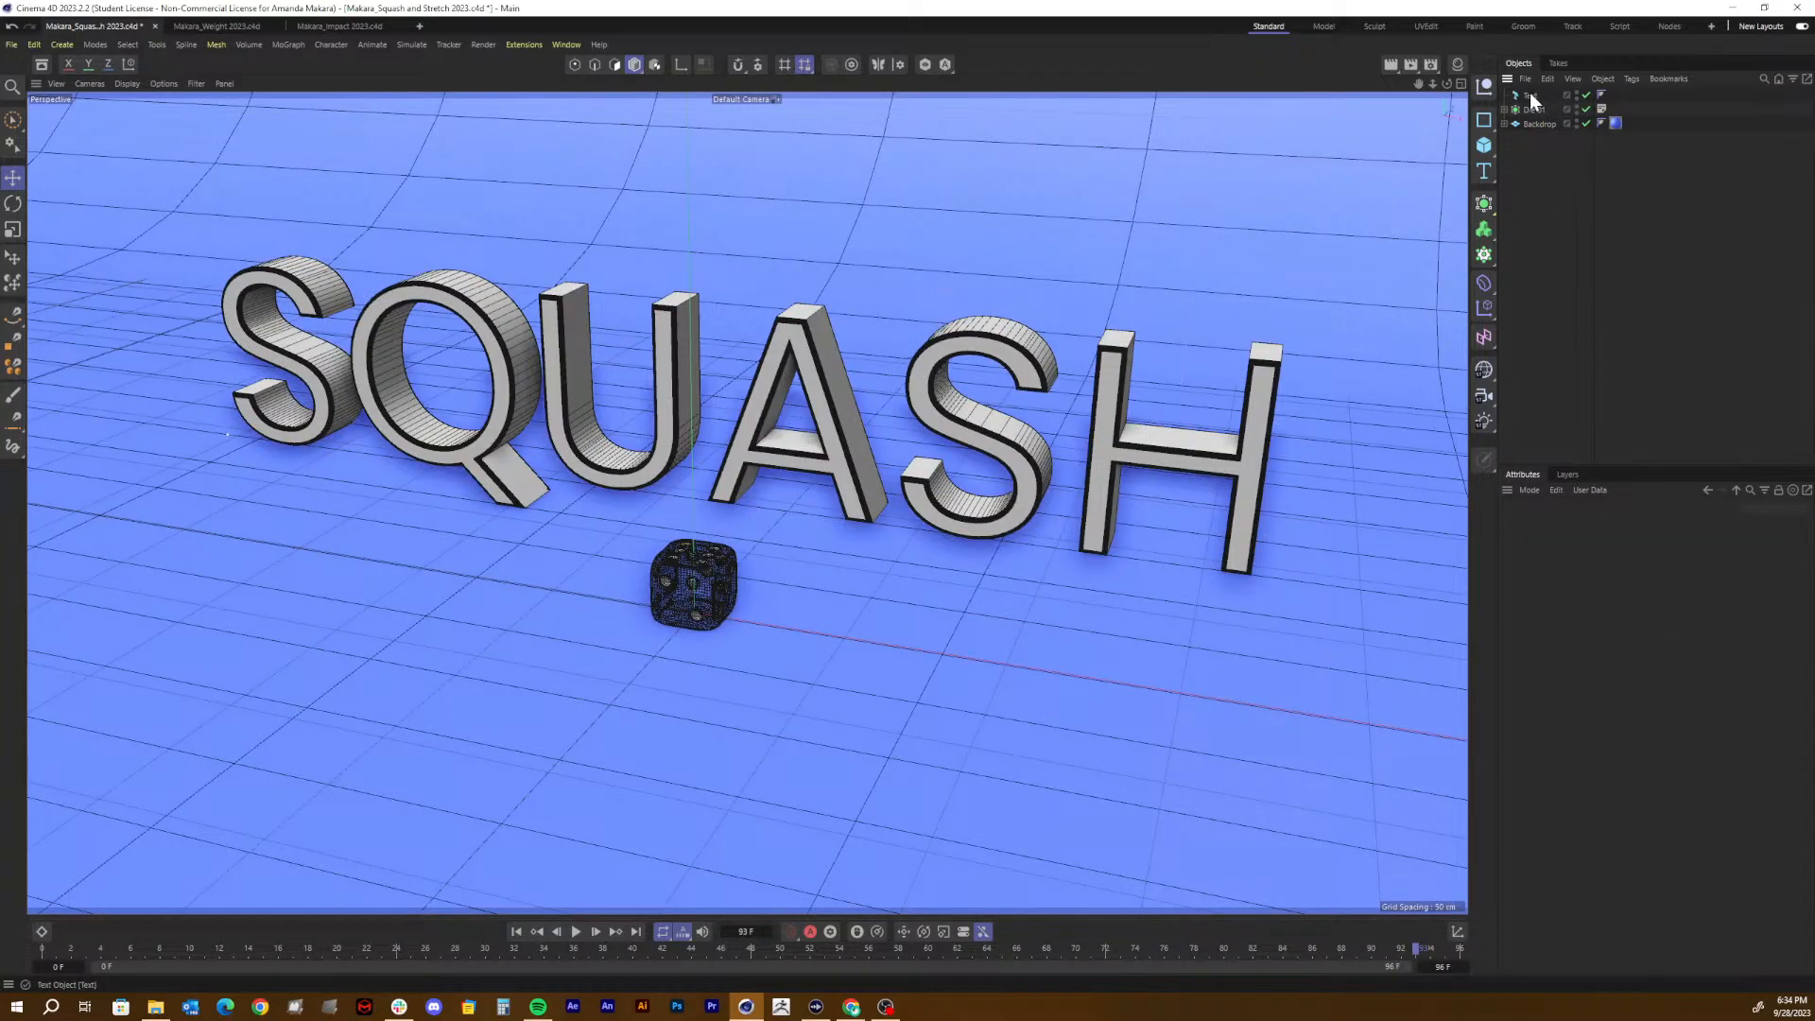
# Step: Reselect the Text object and lower its bevel subdivision, trying 10 before settling on 5
pyautogui.click(1529, 96)
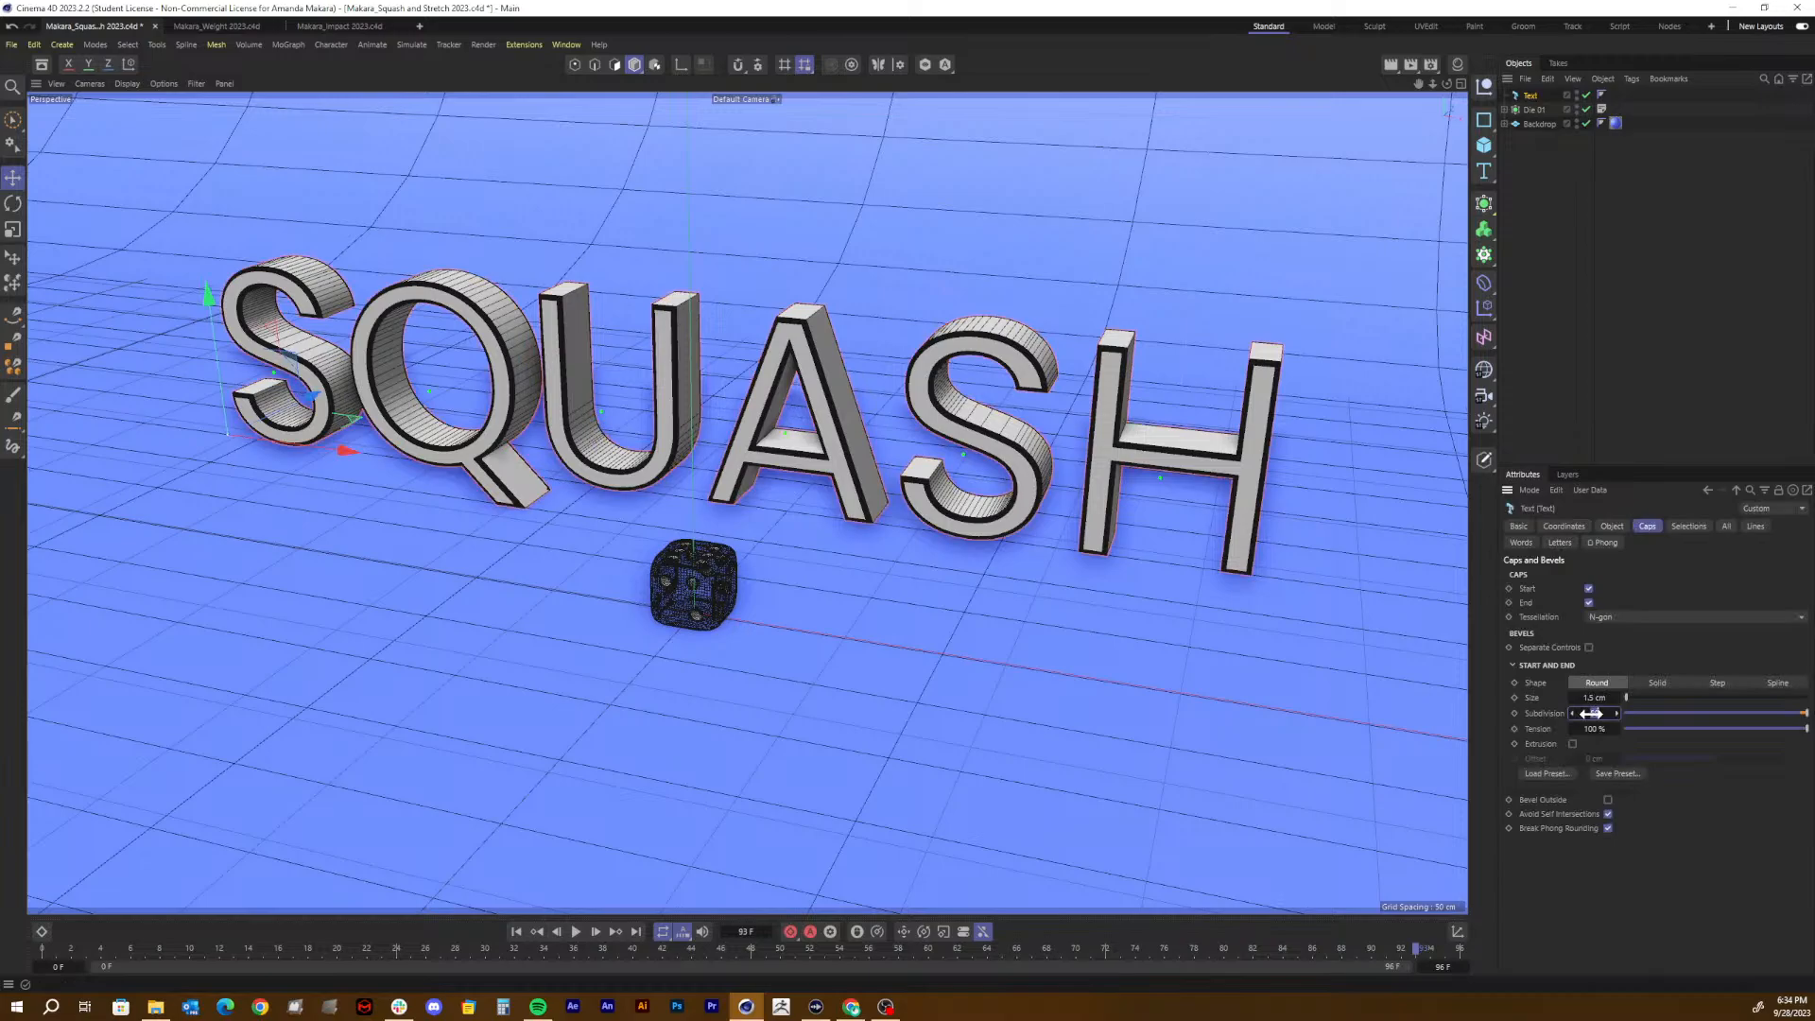
pyautogui.write('10')
pyautogui.press('Return')
pyautogui.doubleClick(1592, 711)
pyautogui.write('5')
pyautogui.press('Return')
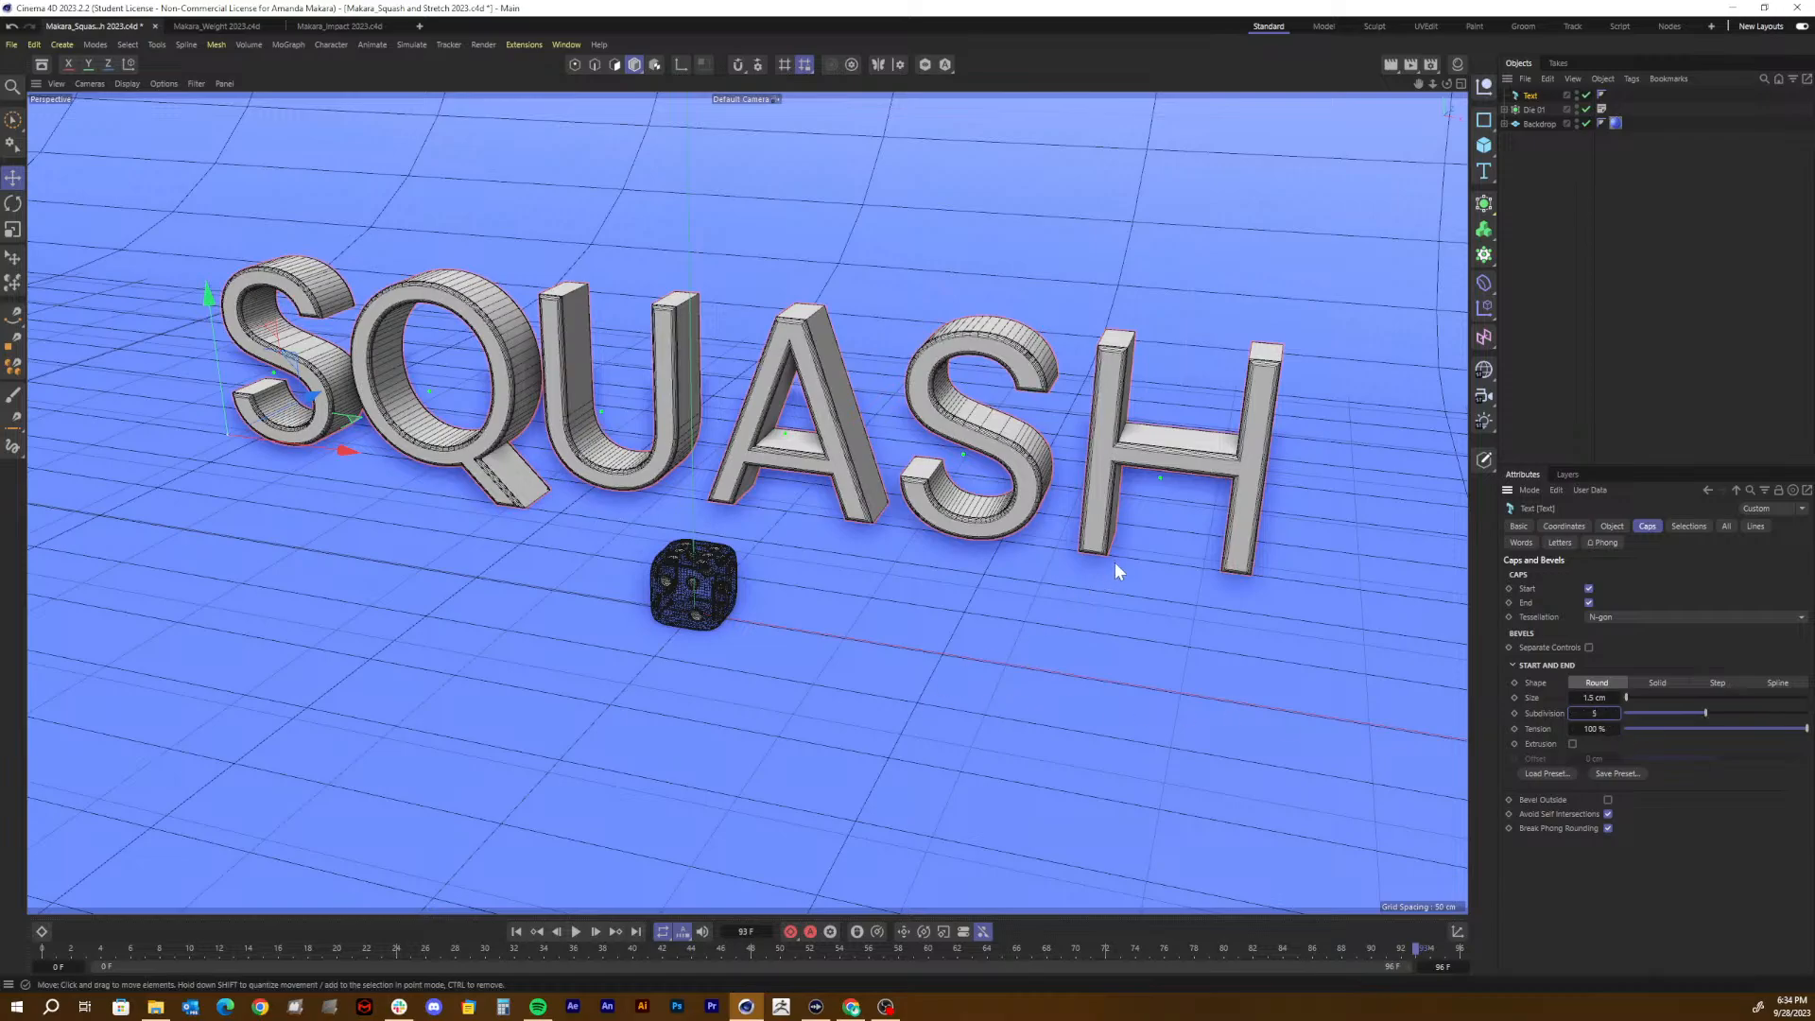
# Step: Save the project, move Die 01 along the X axis to about -80 cm, and clear the selection
pyautogui.hotkey('ctrl', 's')
pyautogui.click(1526, 109)
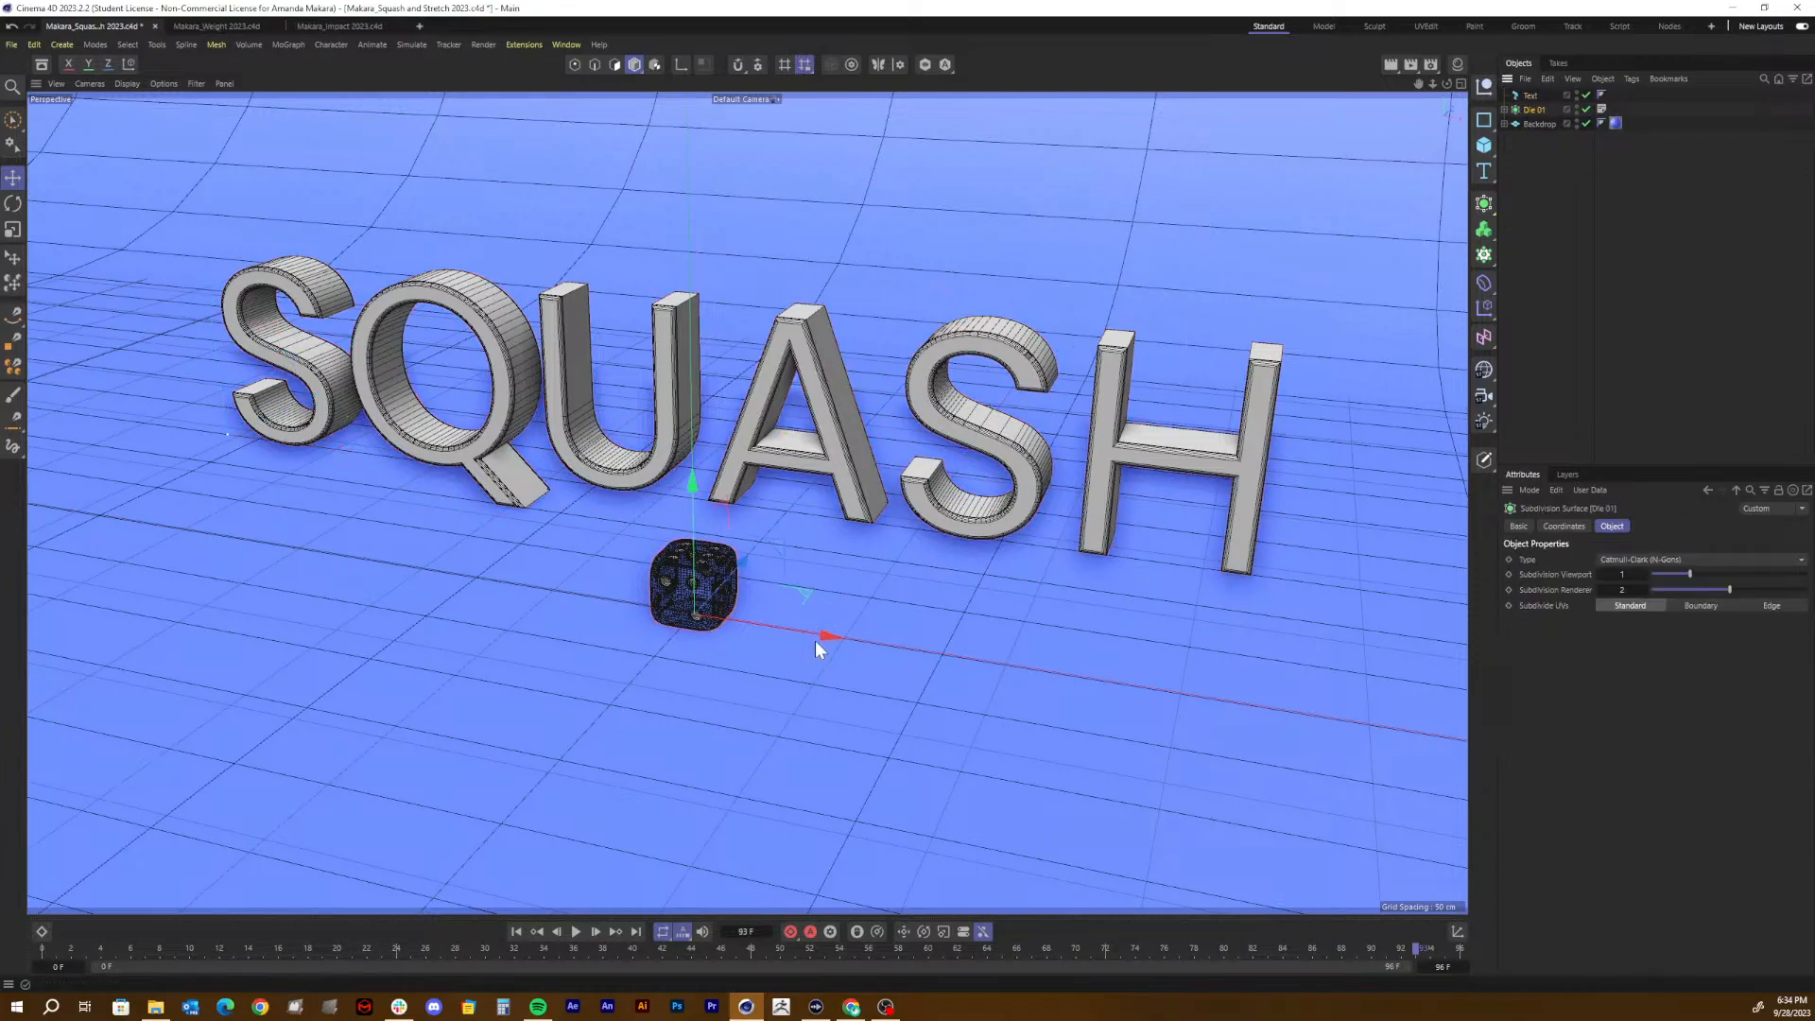
pyautogui.moveTo(826, 635); pyautogui.dragTo(599, 609)
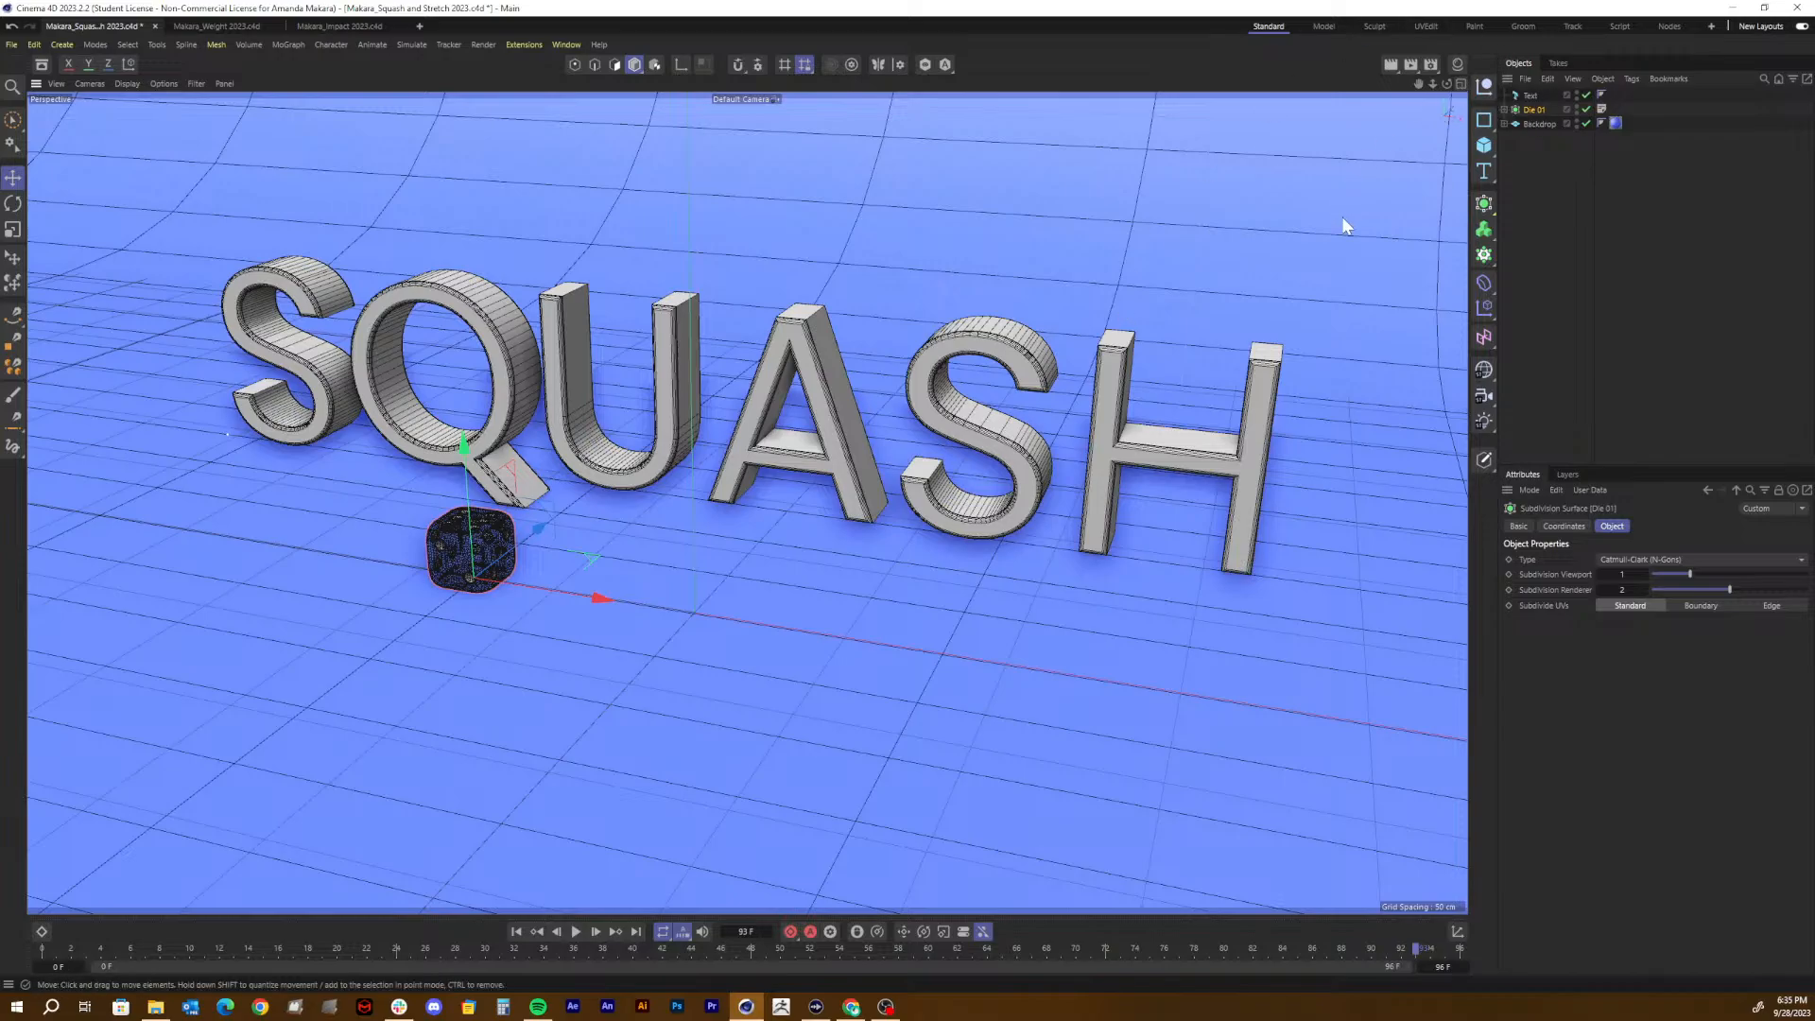
pyautogui.click(1540, 275)
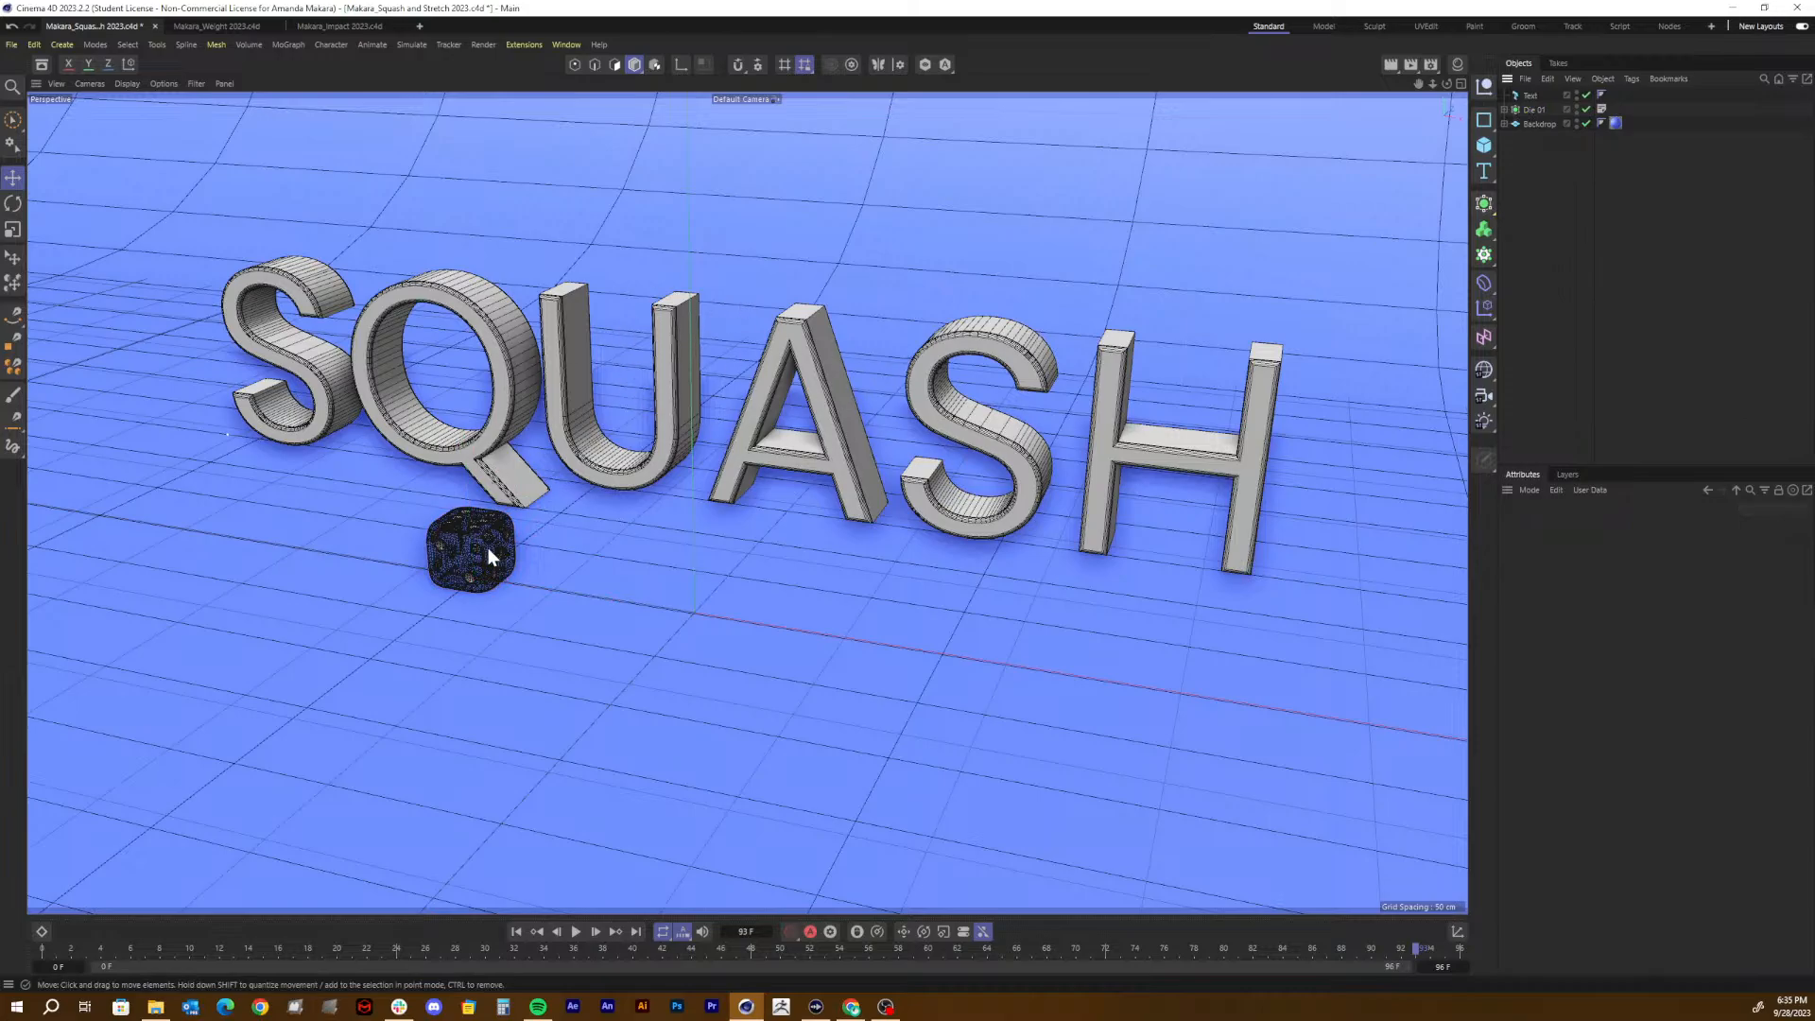
# Step: Try raising Die 01 above the floor, undo that move, and set its Y position to 0 cm
pyautogui.click(1530, 111)
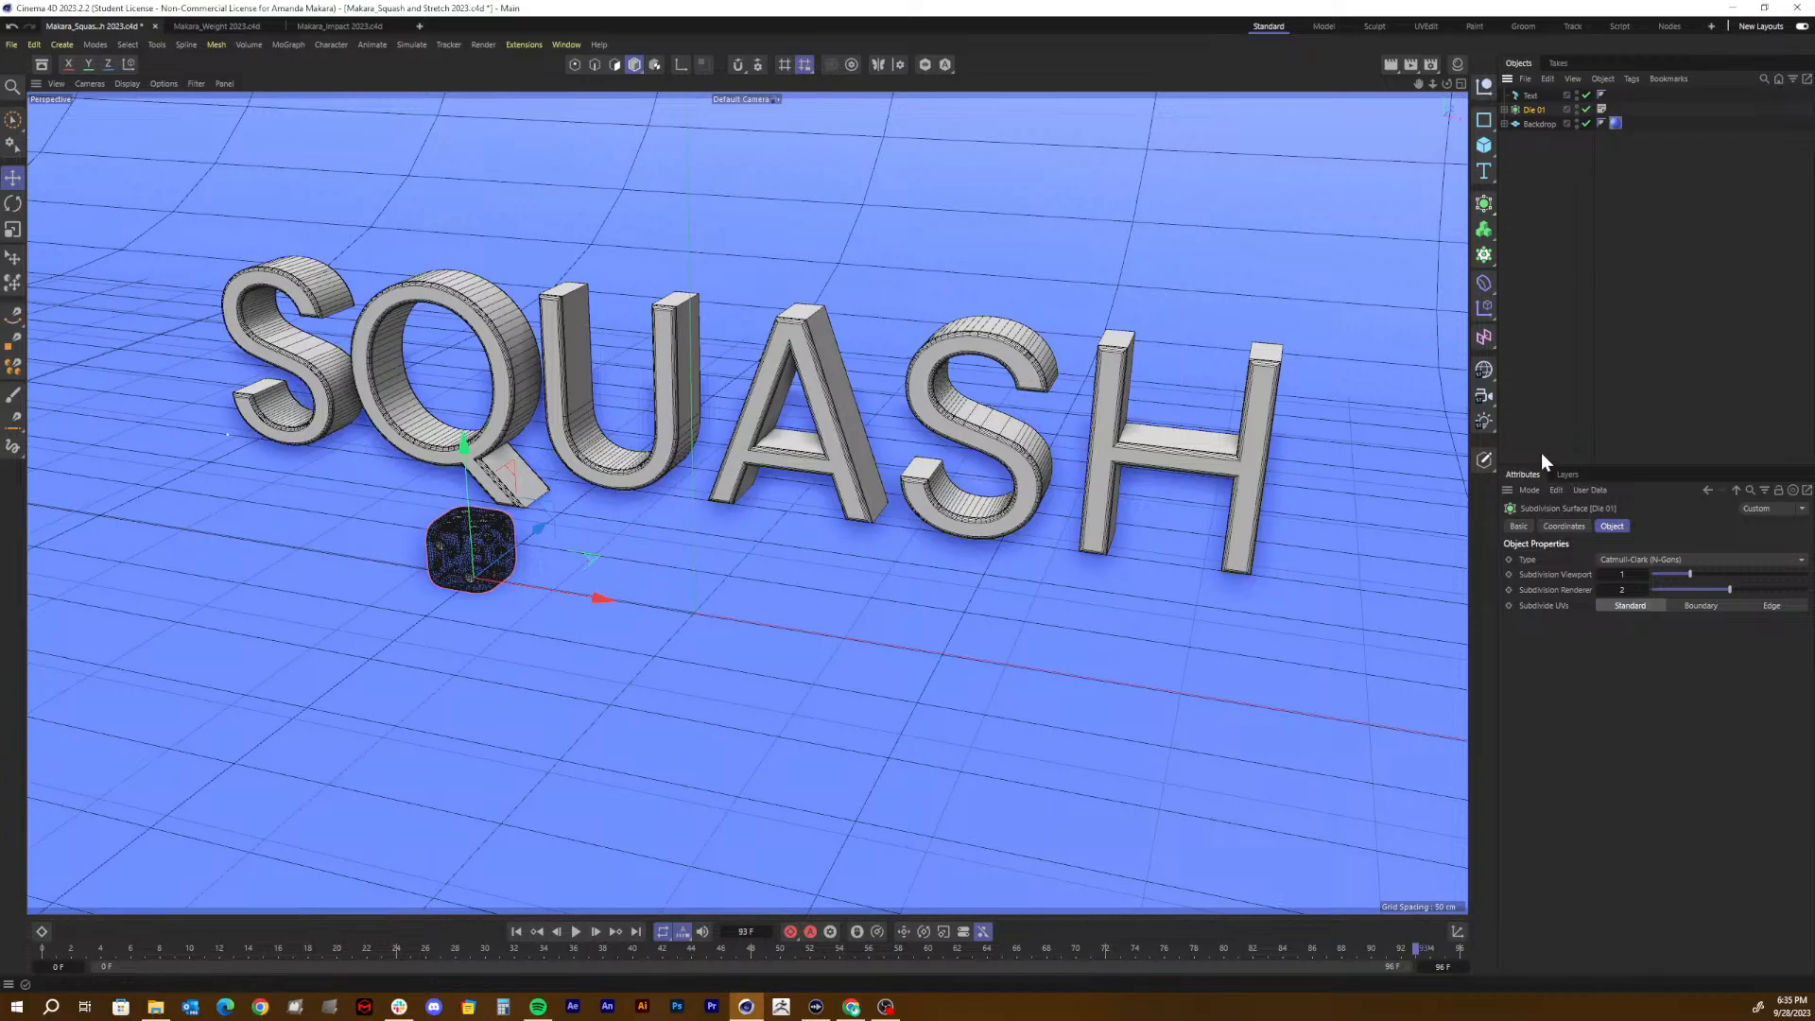
pyautogui.click(1546, 526)
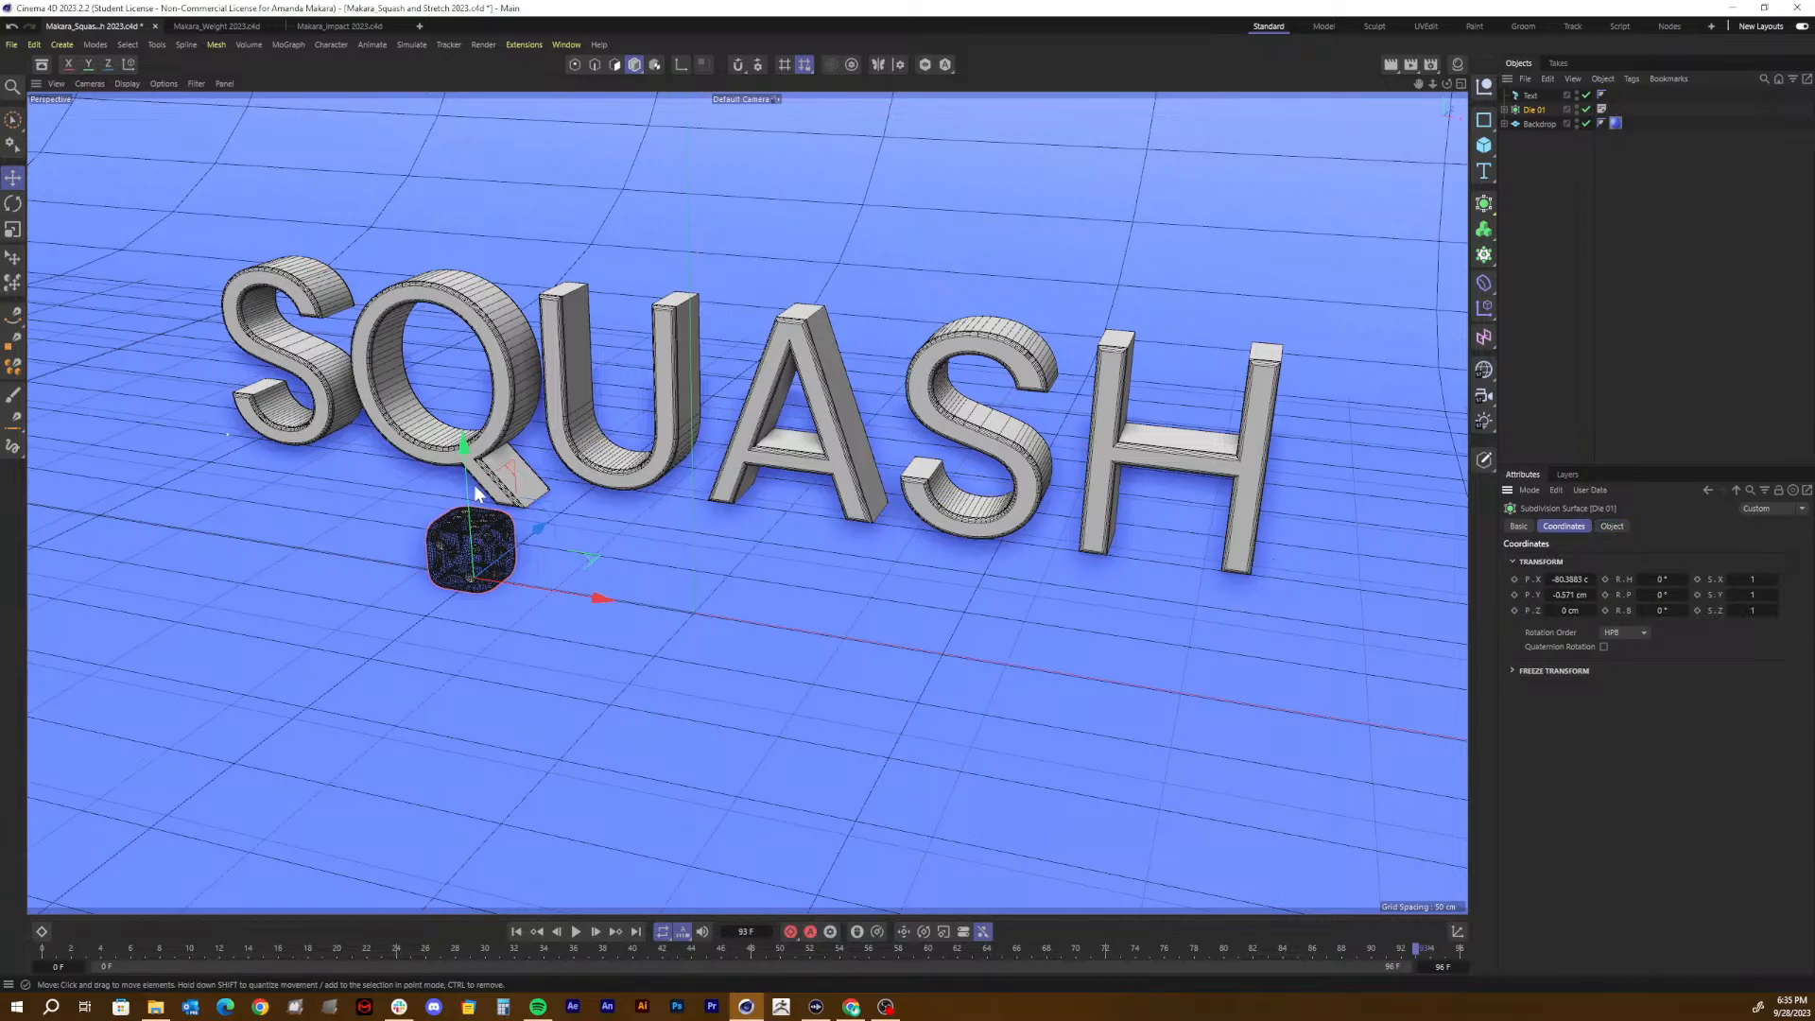
pyautogui.moveTo(473, 484); pyautogui.dragTo(451, 382)
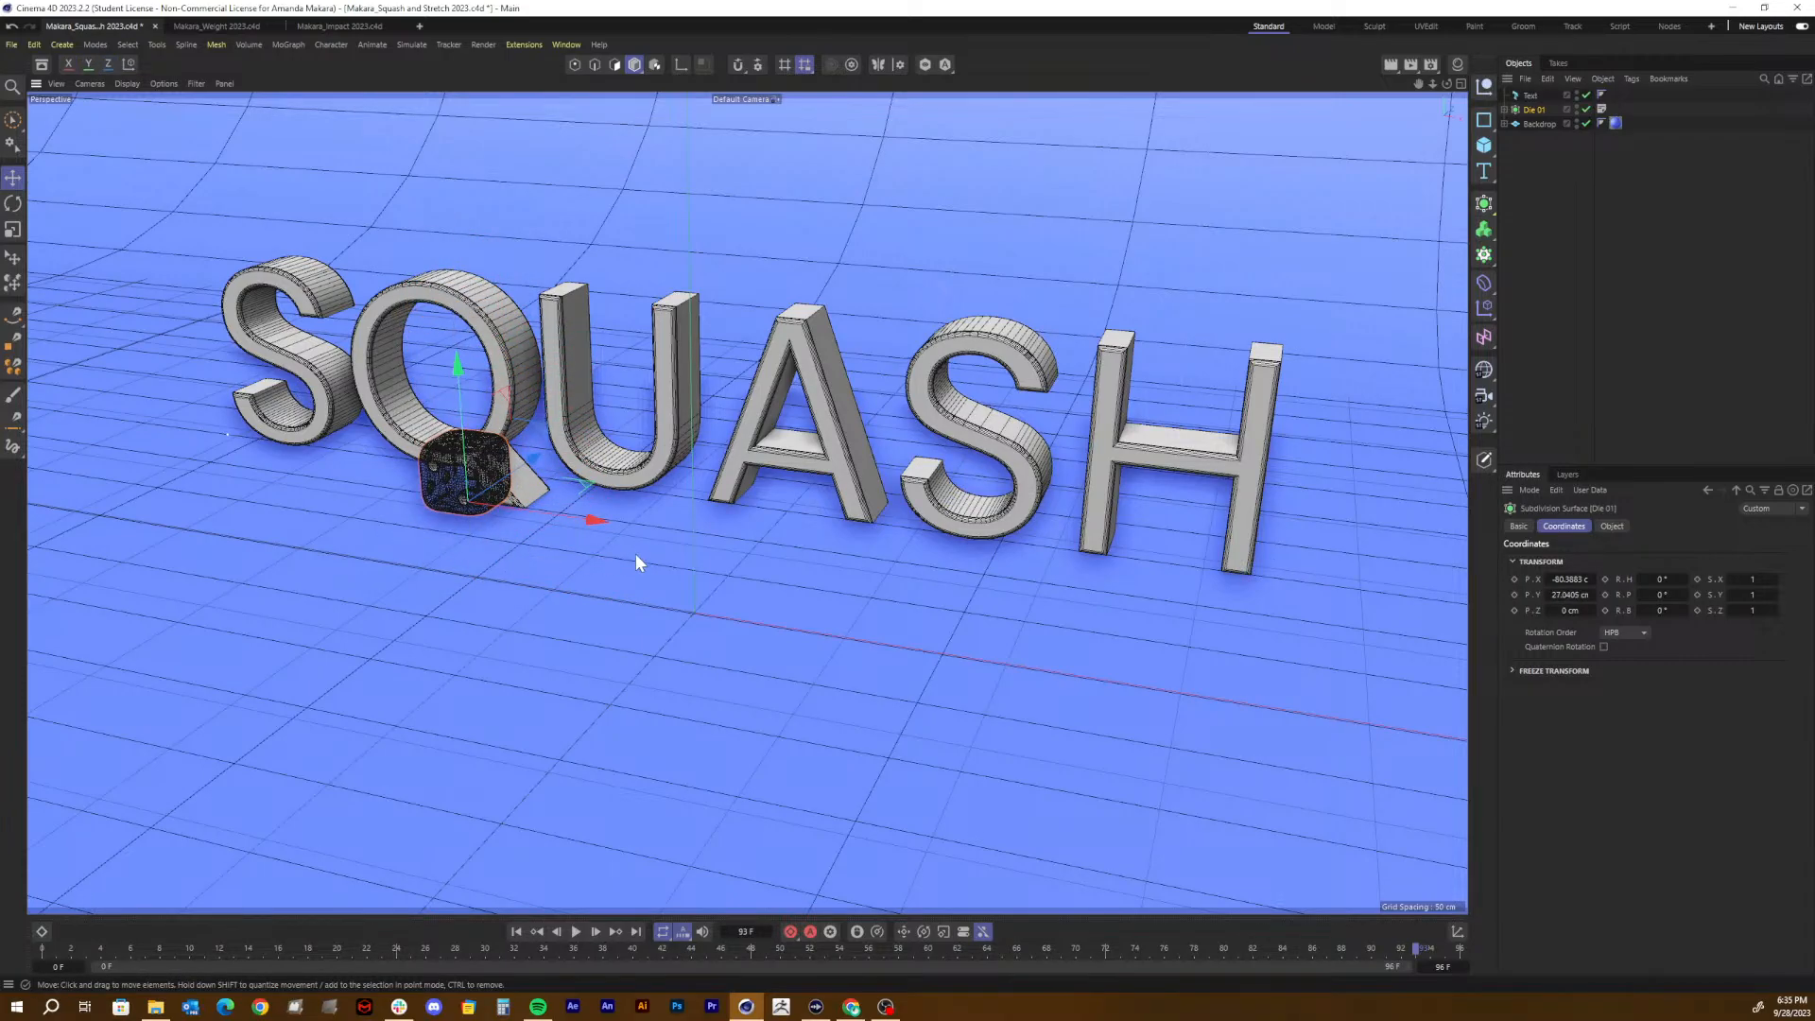
pyautogui.hotkey('ctrl', 'z')
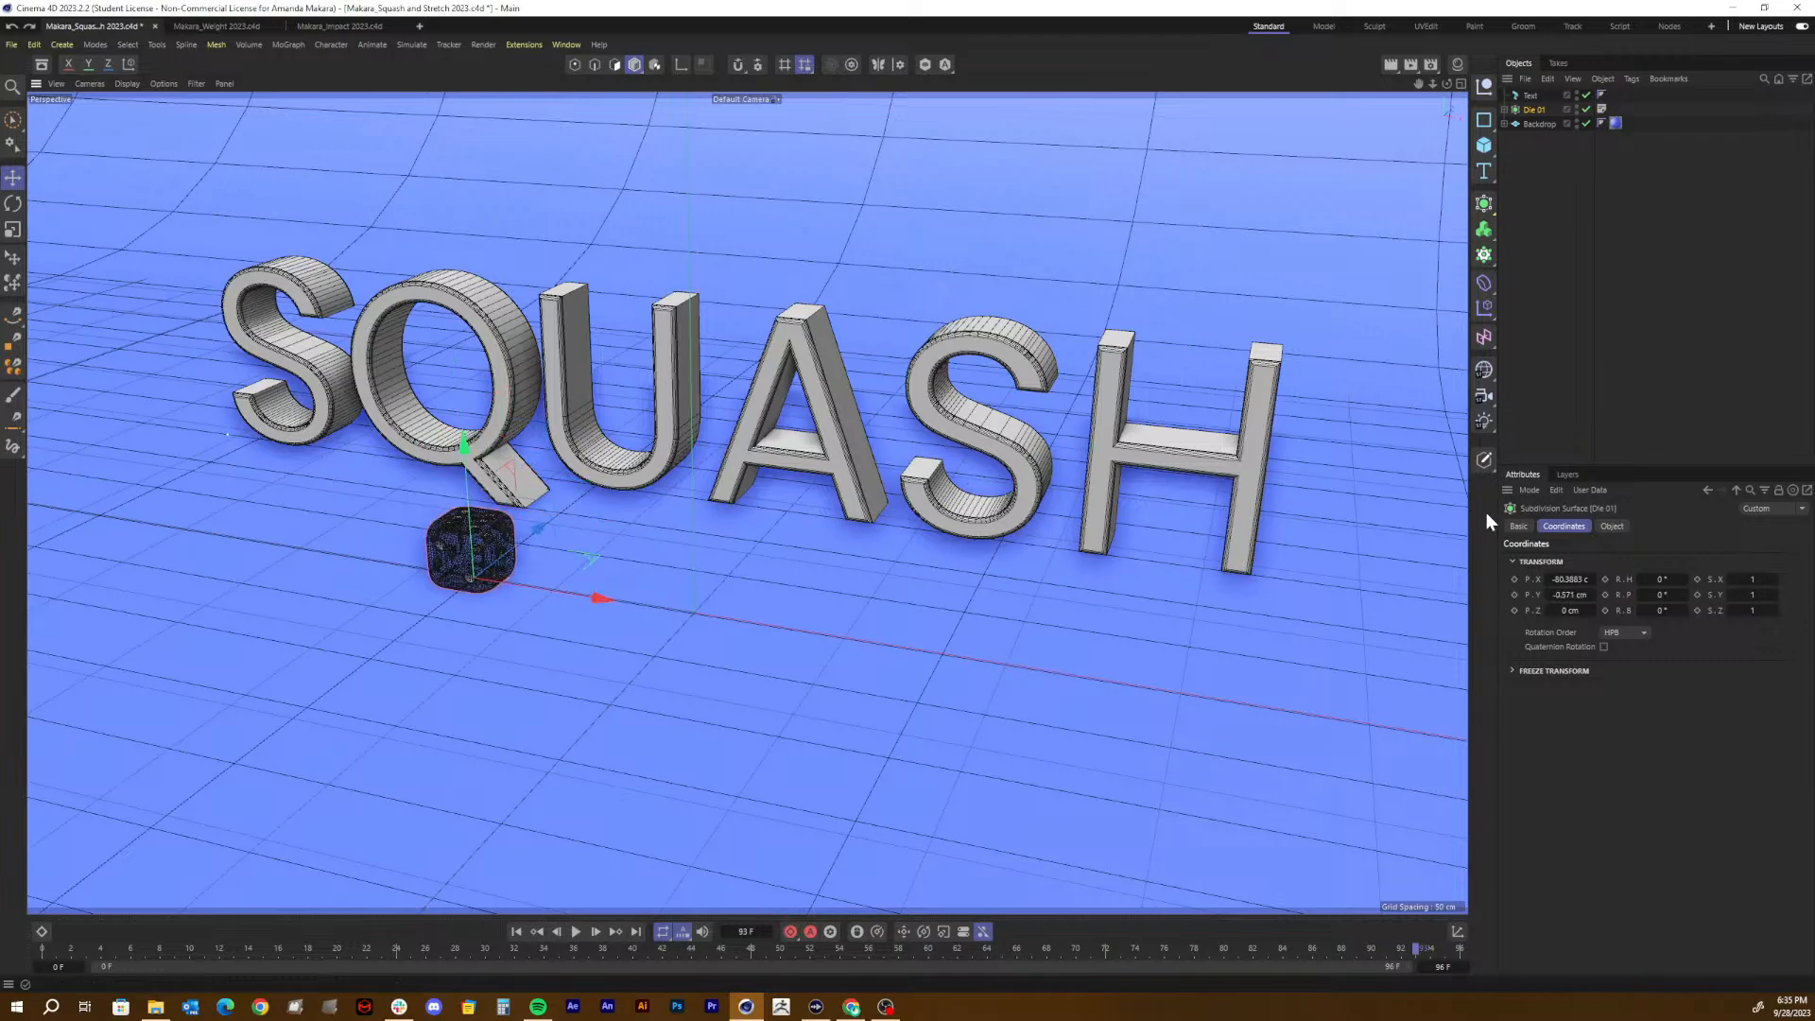
pyautogui.click(1565, 593)
pyautogui.write('0')
pyautogui.press('Return')
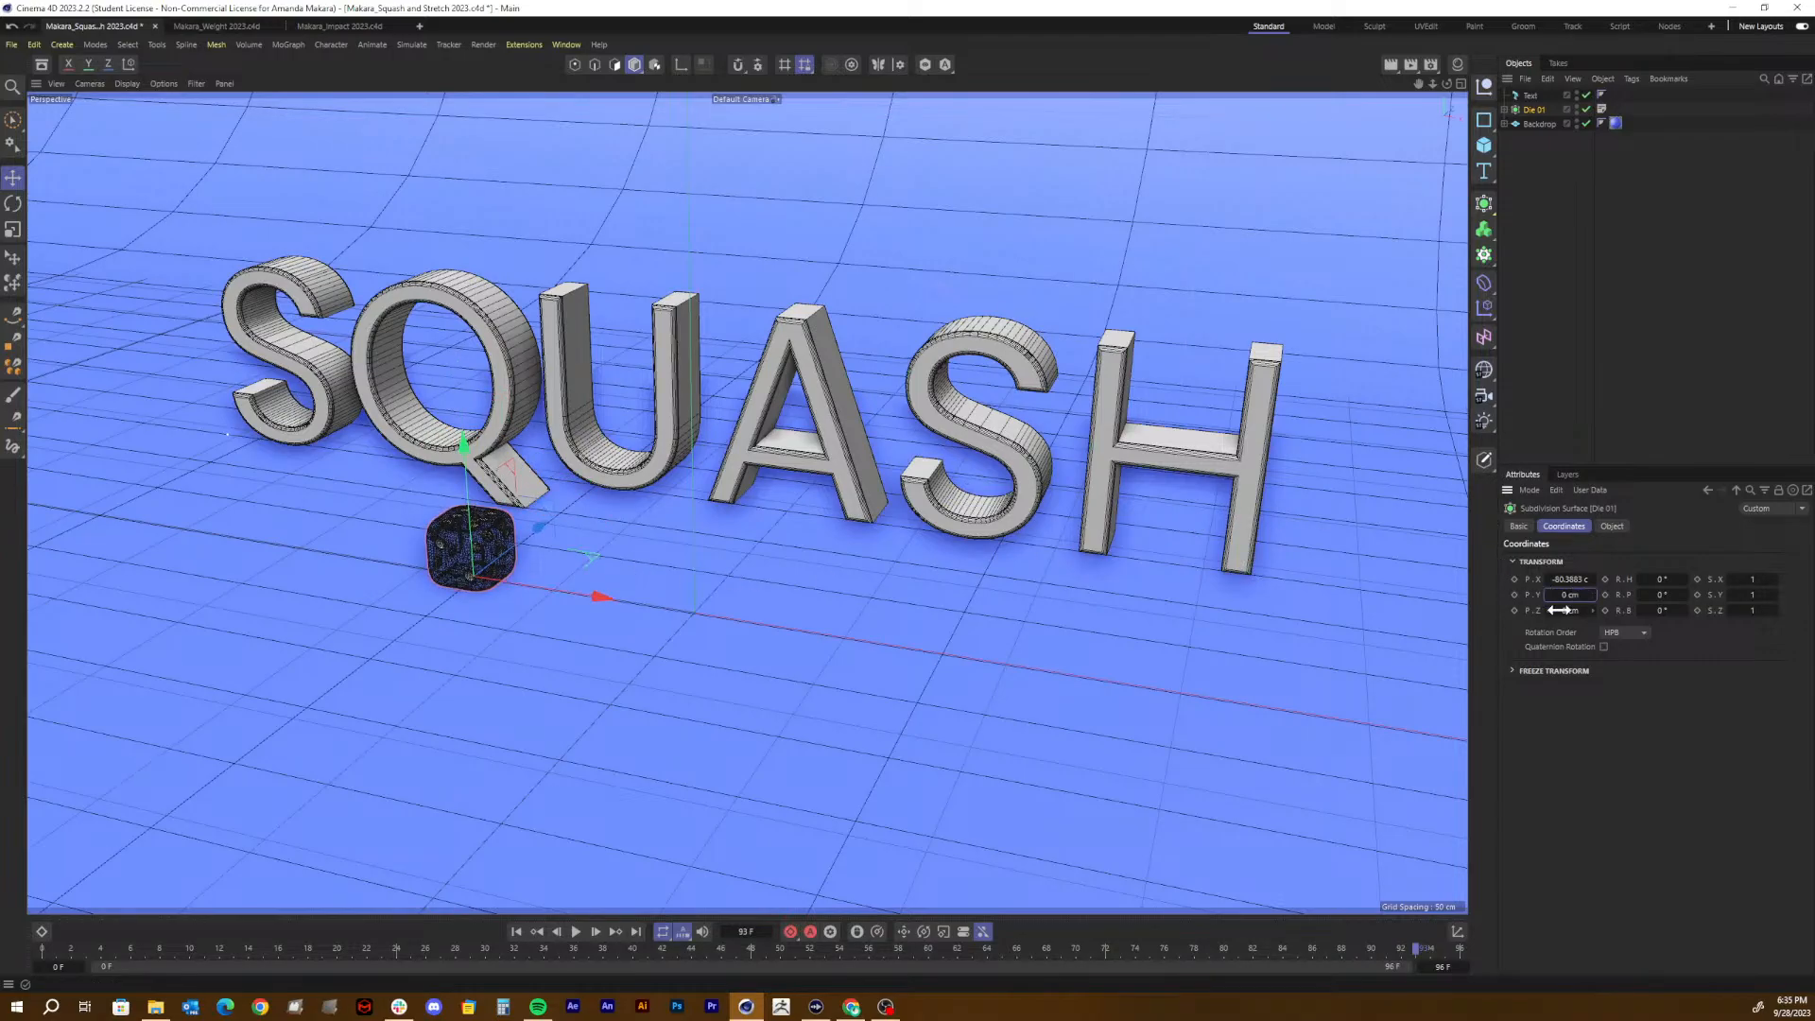
# Step: Raise the Backdrop in the Front view to a Y position of about -0.7 cm, just under the die
pyautogui.click(1460, 83)
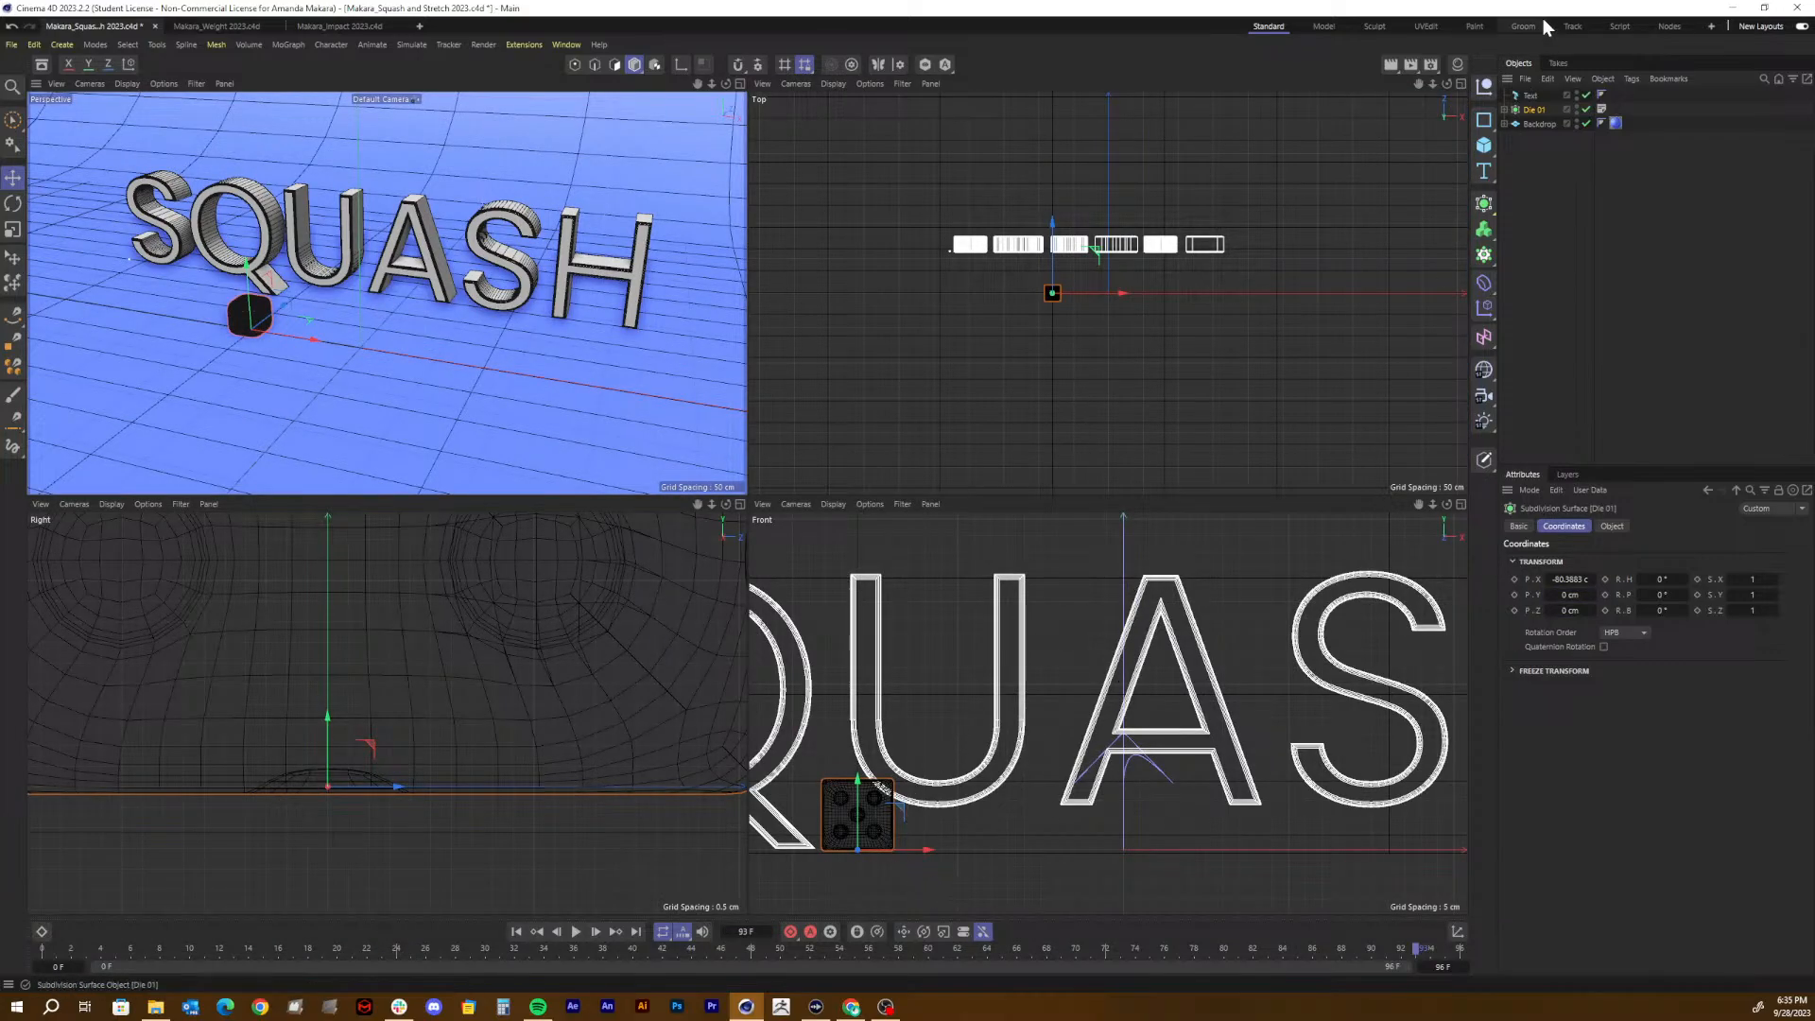
pyautogui.click(1536, 124)
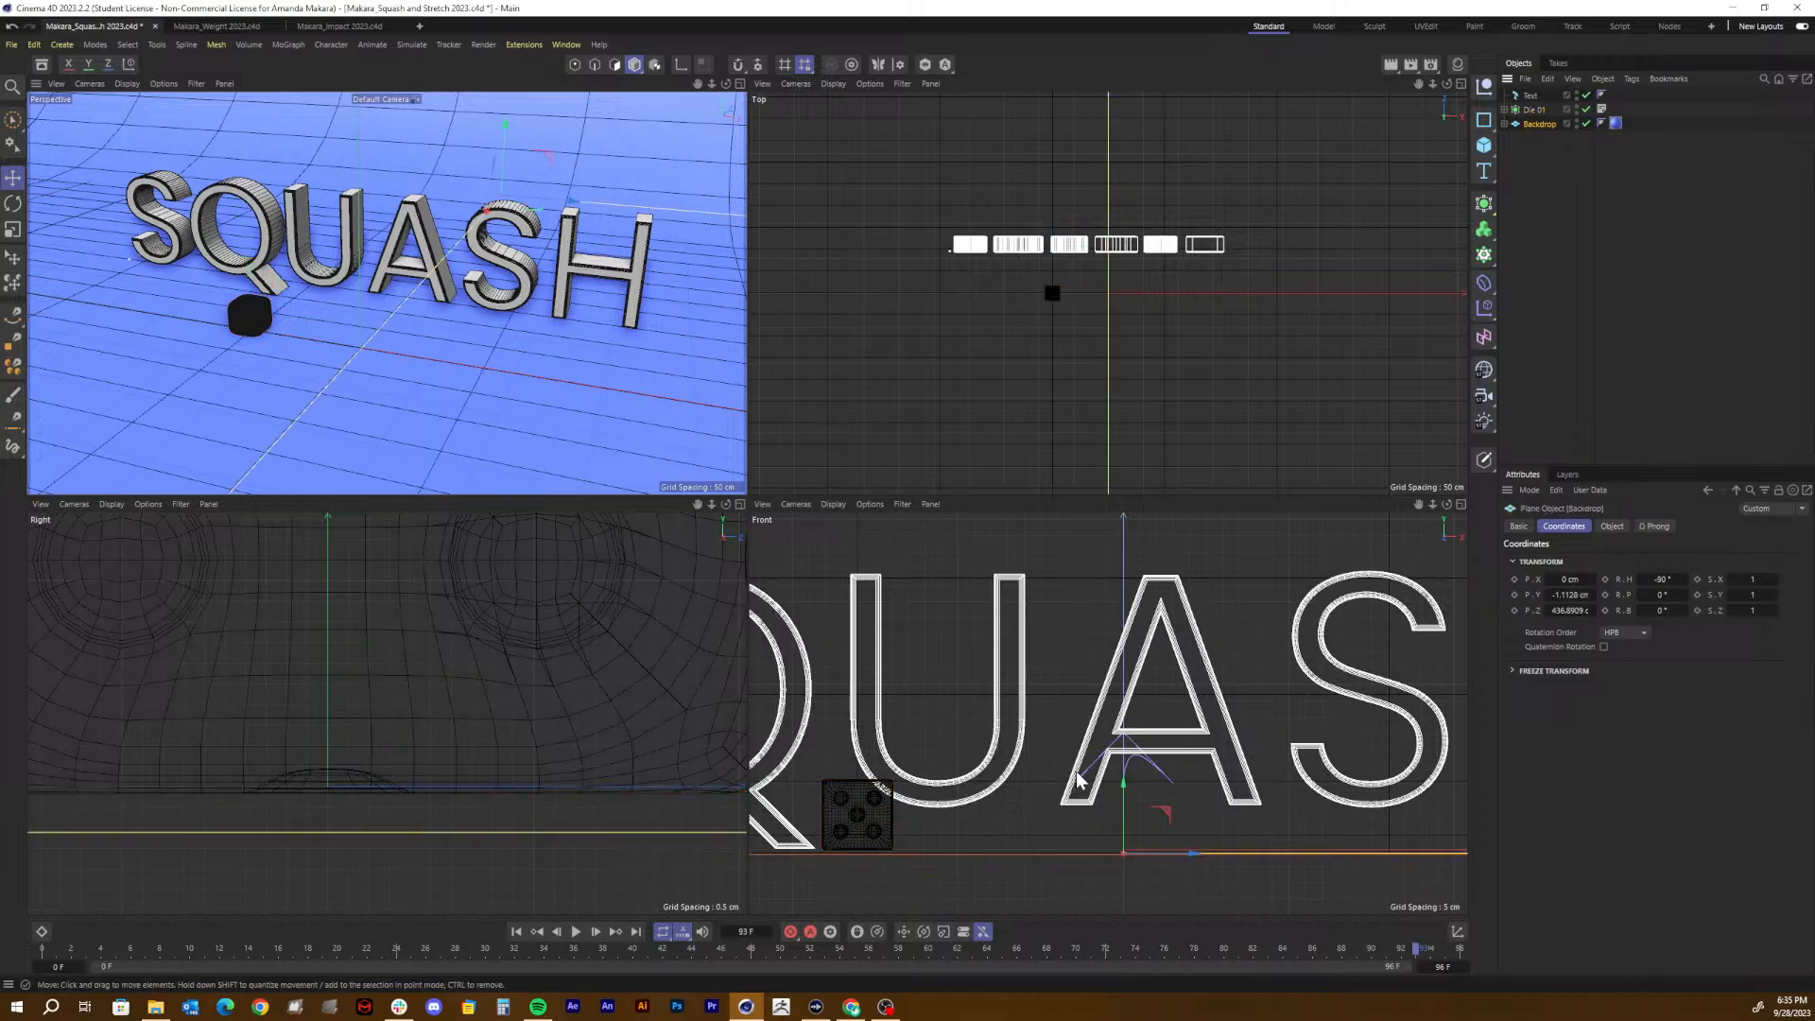
pyautogui.moveTo(1127, 788); pyautogui.dragTo(1127, 788)
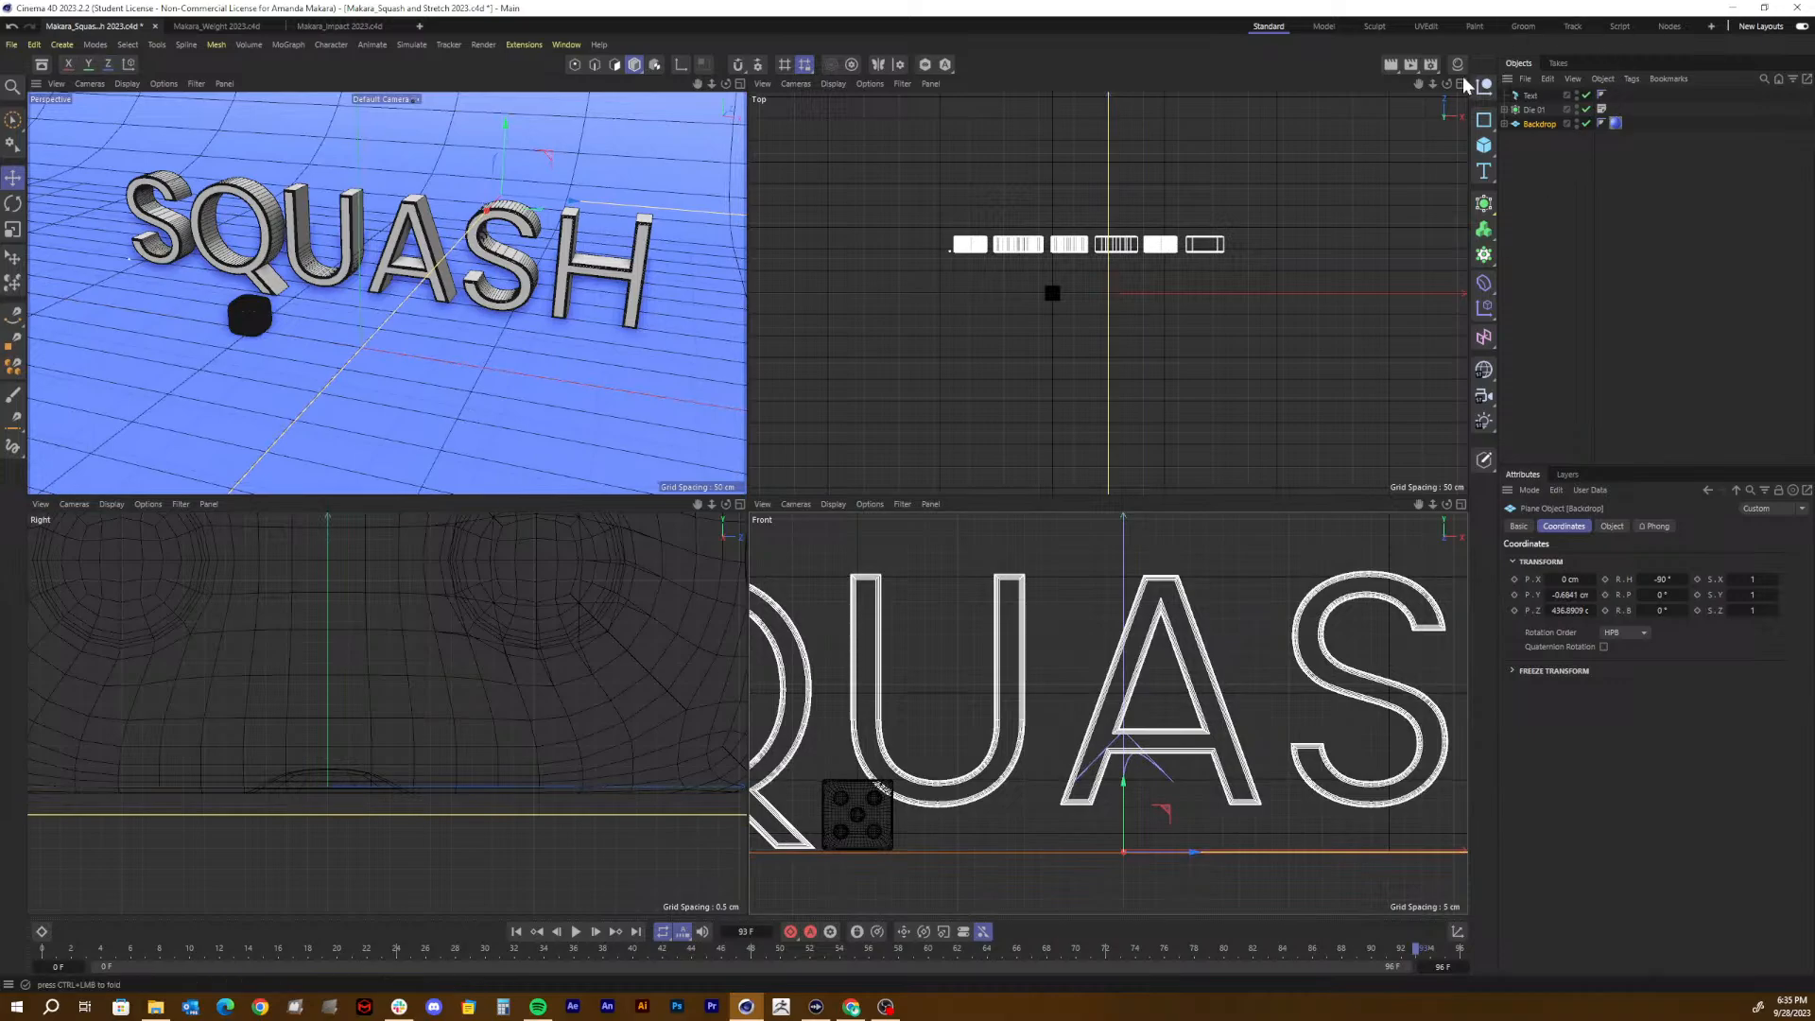
pyautogui.click(741, 83)
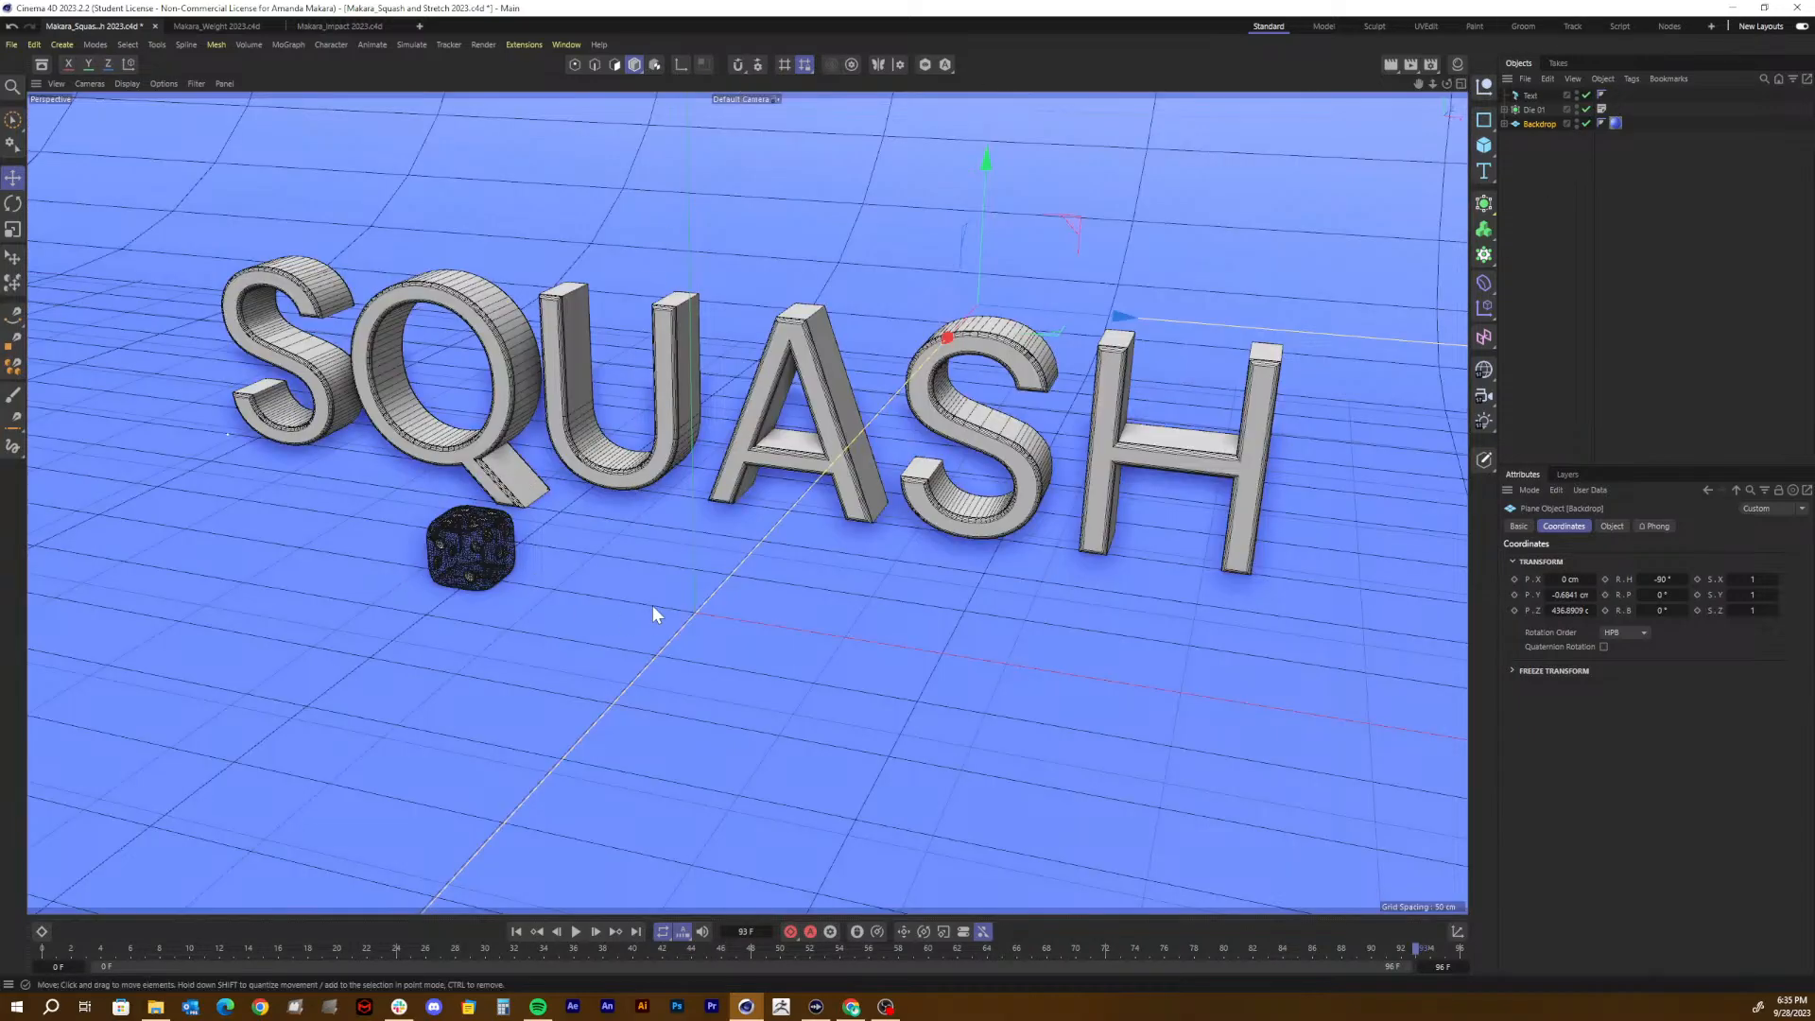
# Step: Set the Text object's height to 75 cm and shift it along positive X by a little over 50 cm
pyautogui.click(1536, 110)
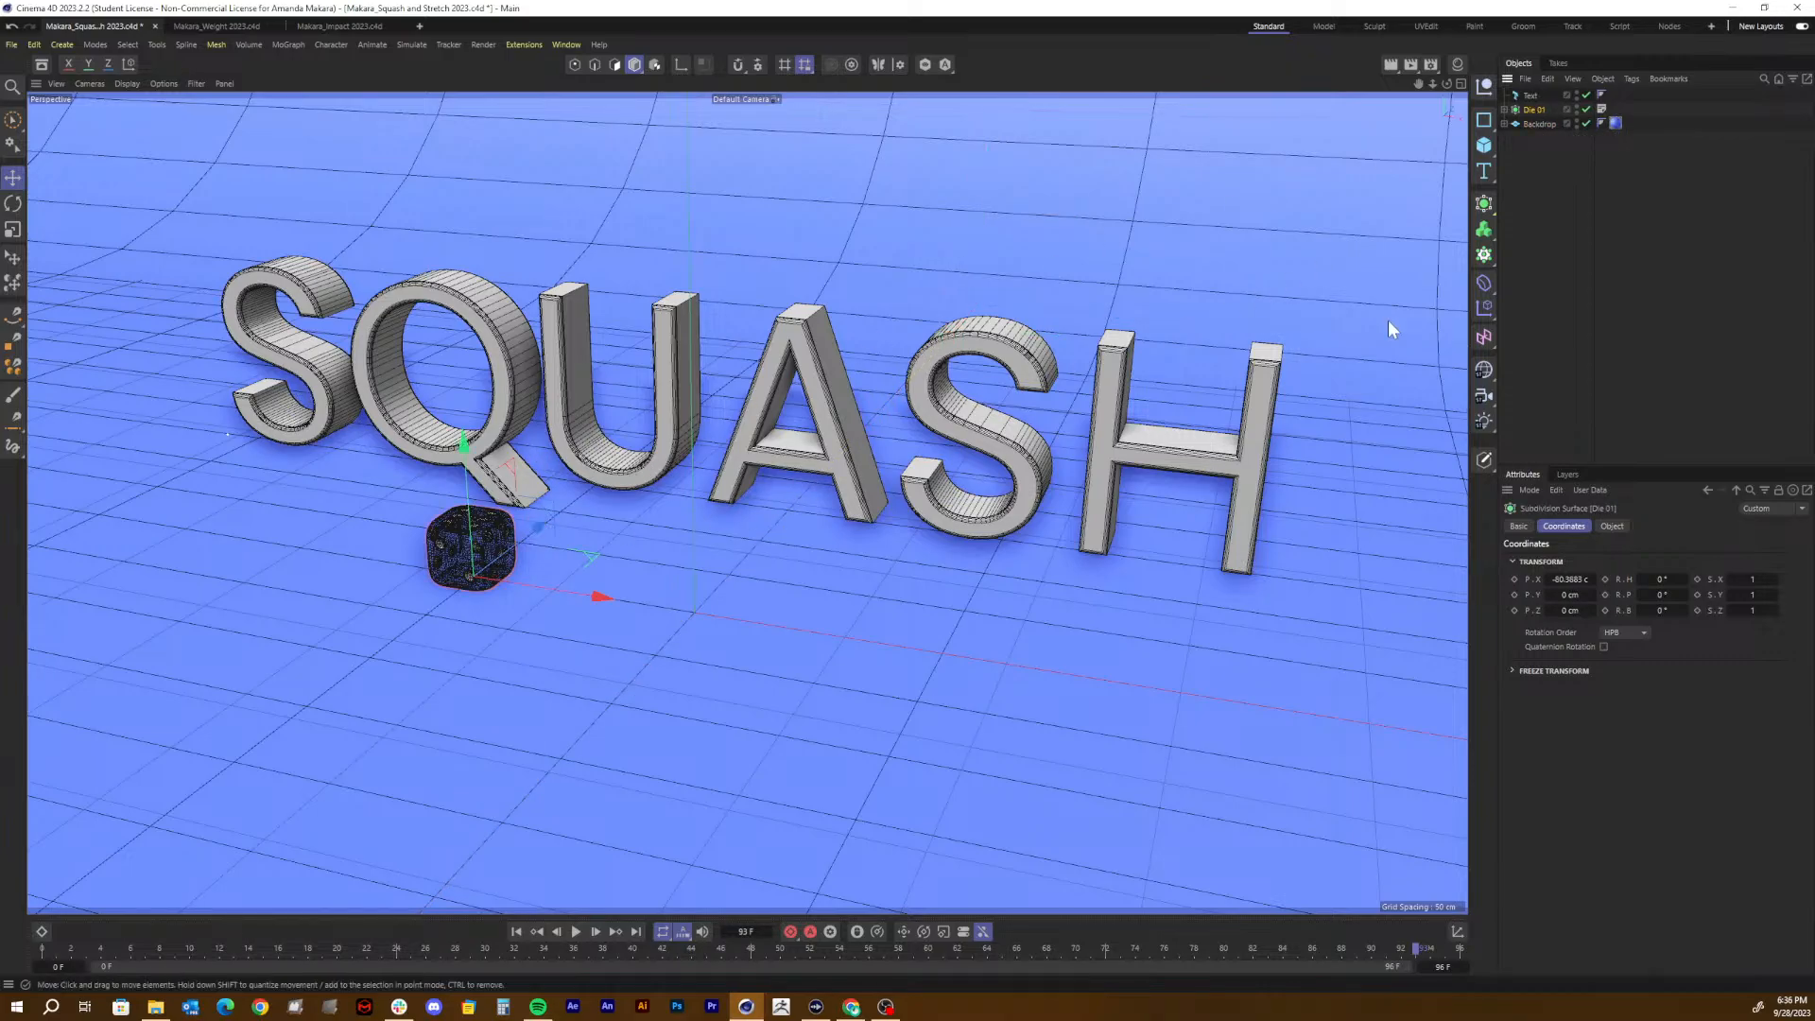
pyautogui.click(1531, 95)
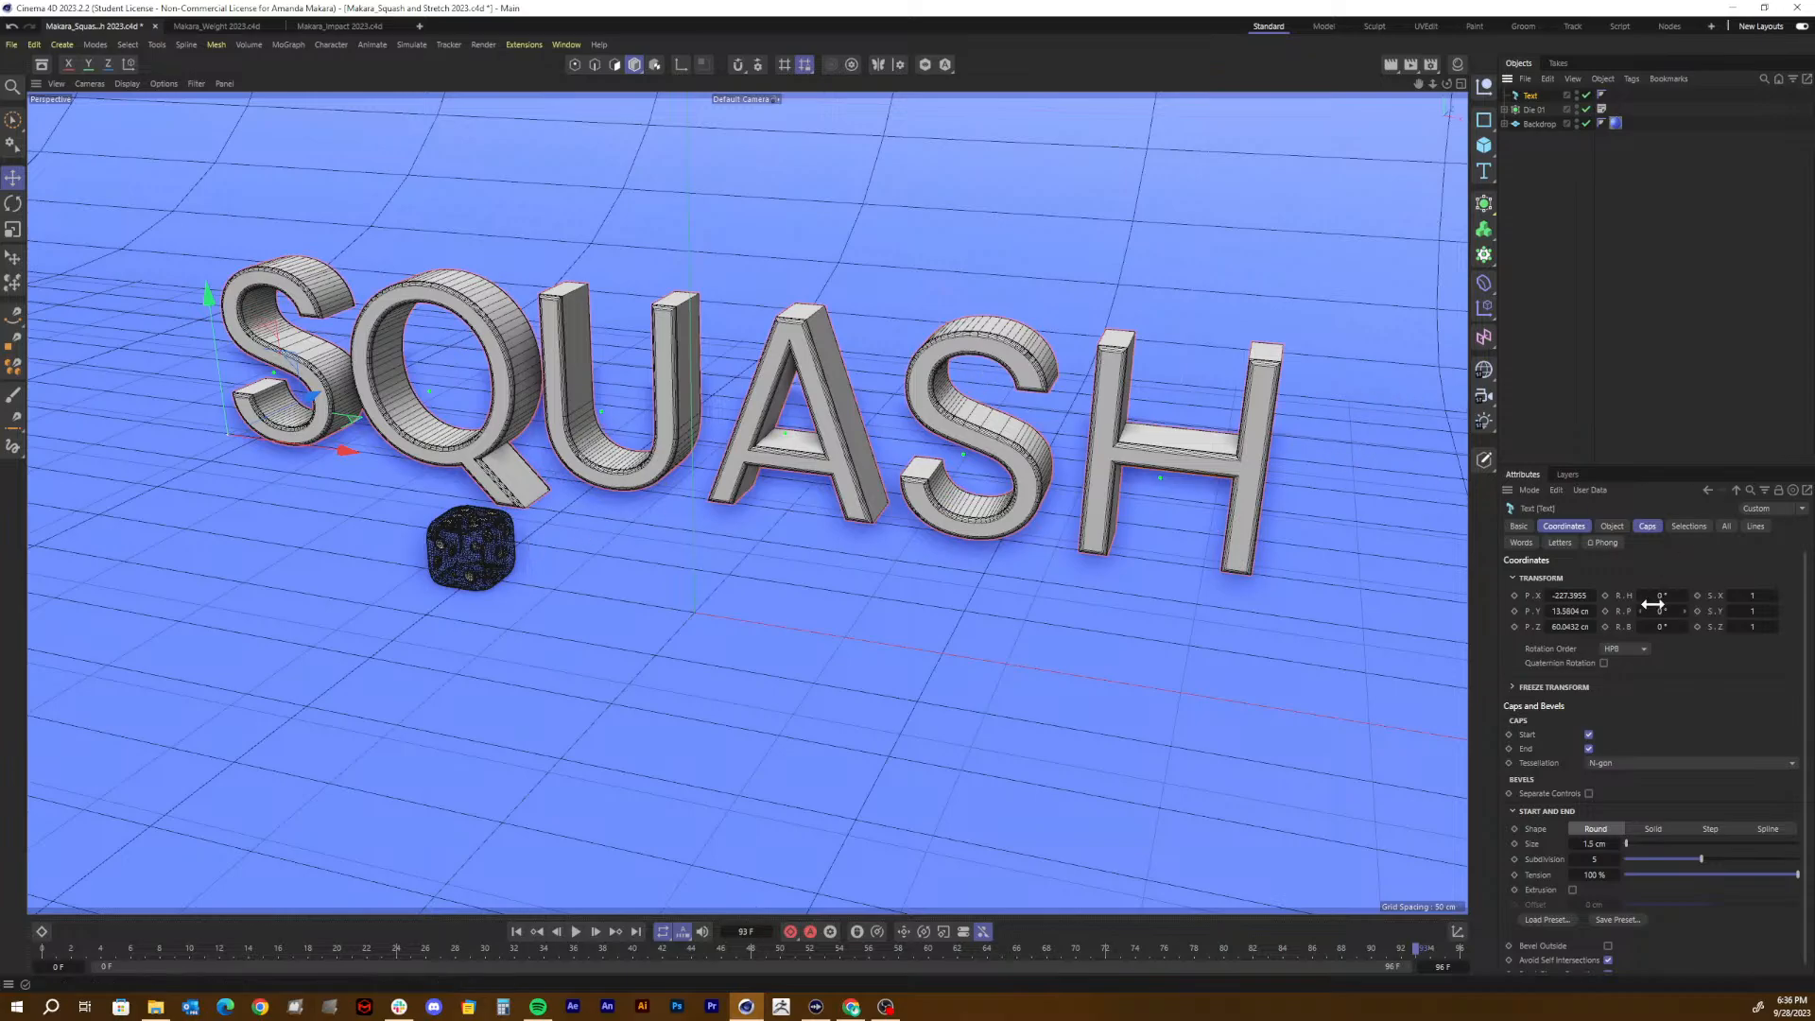
pyautogui.scroll(-1, 1620, 750)
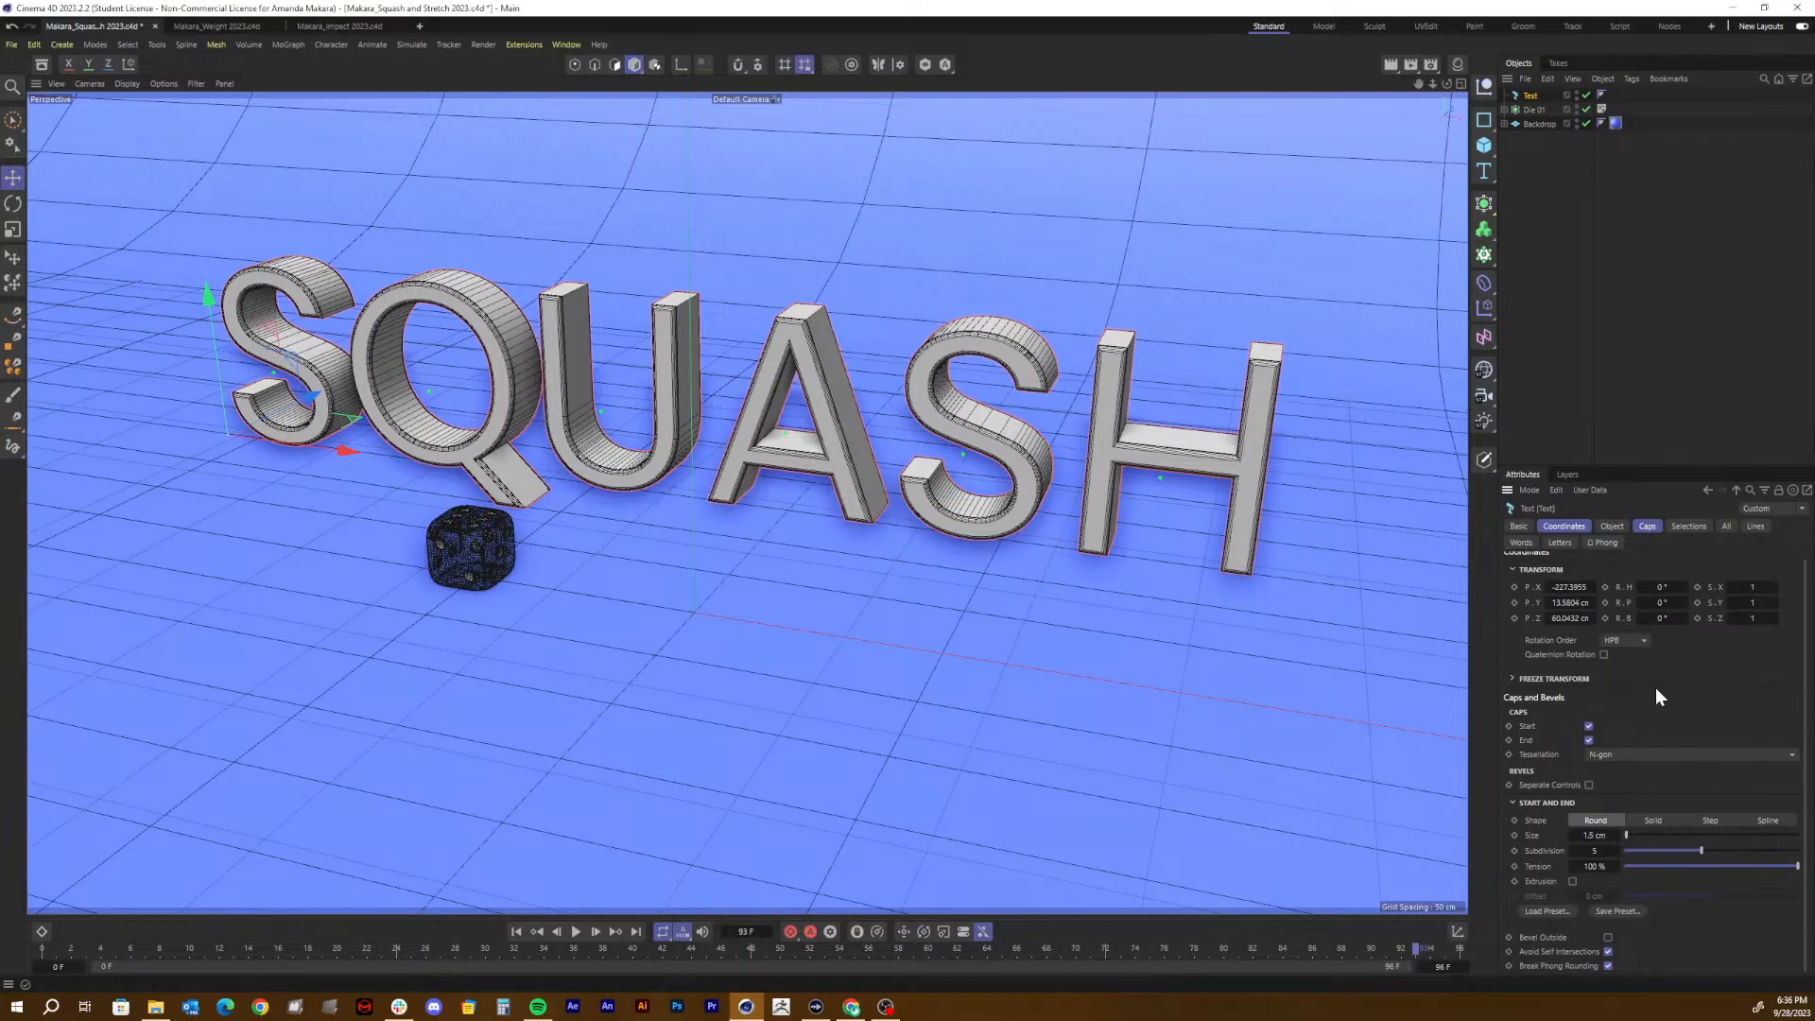
pyautogui.scroll(1, 1656, 698)
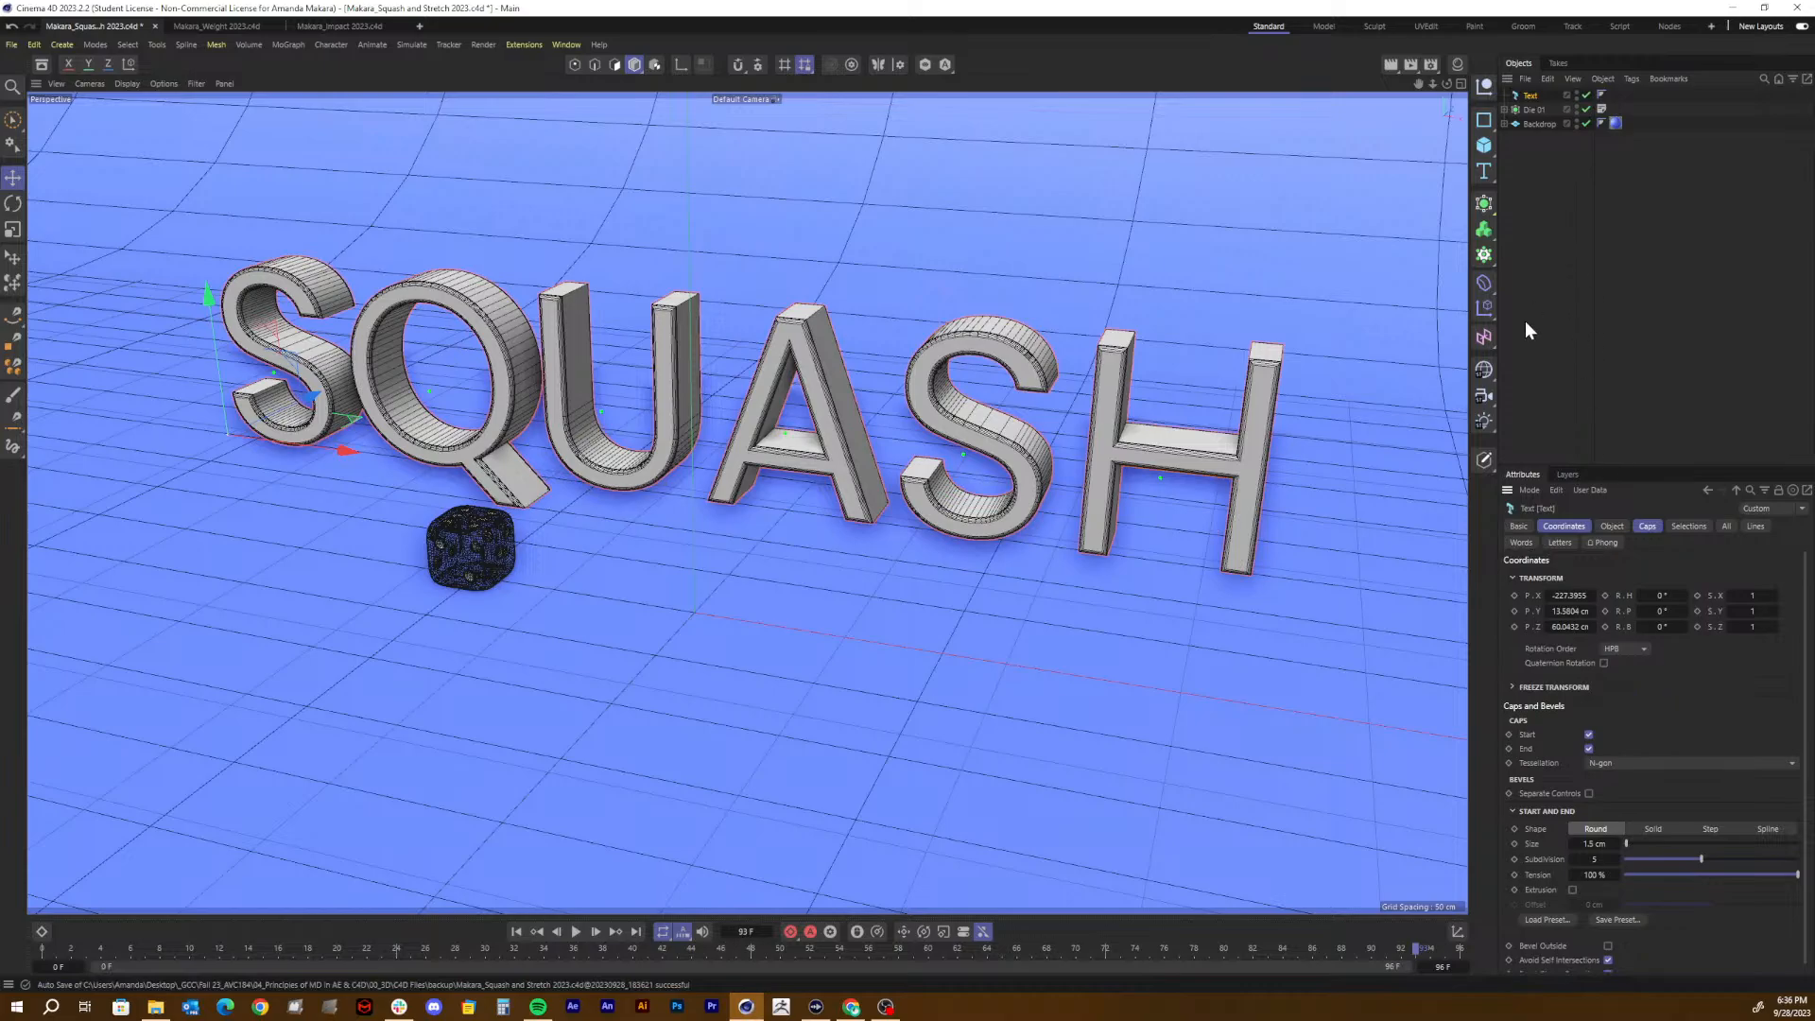
pyautogui.click(1577, 523)
pyautogui.click(1611, 527)
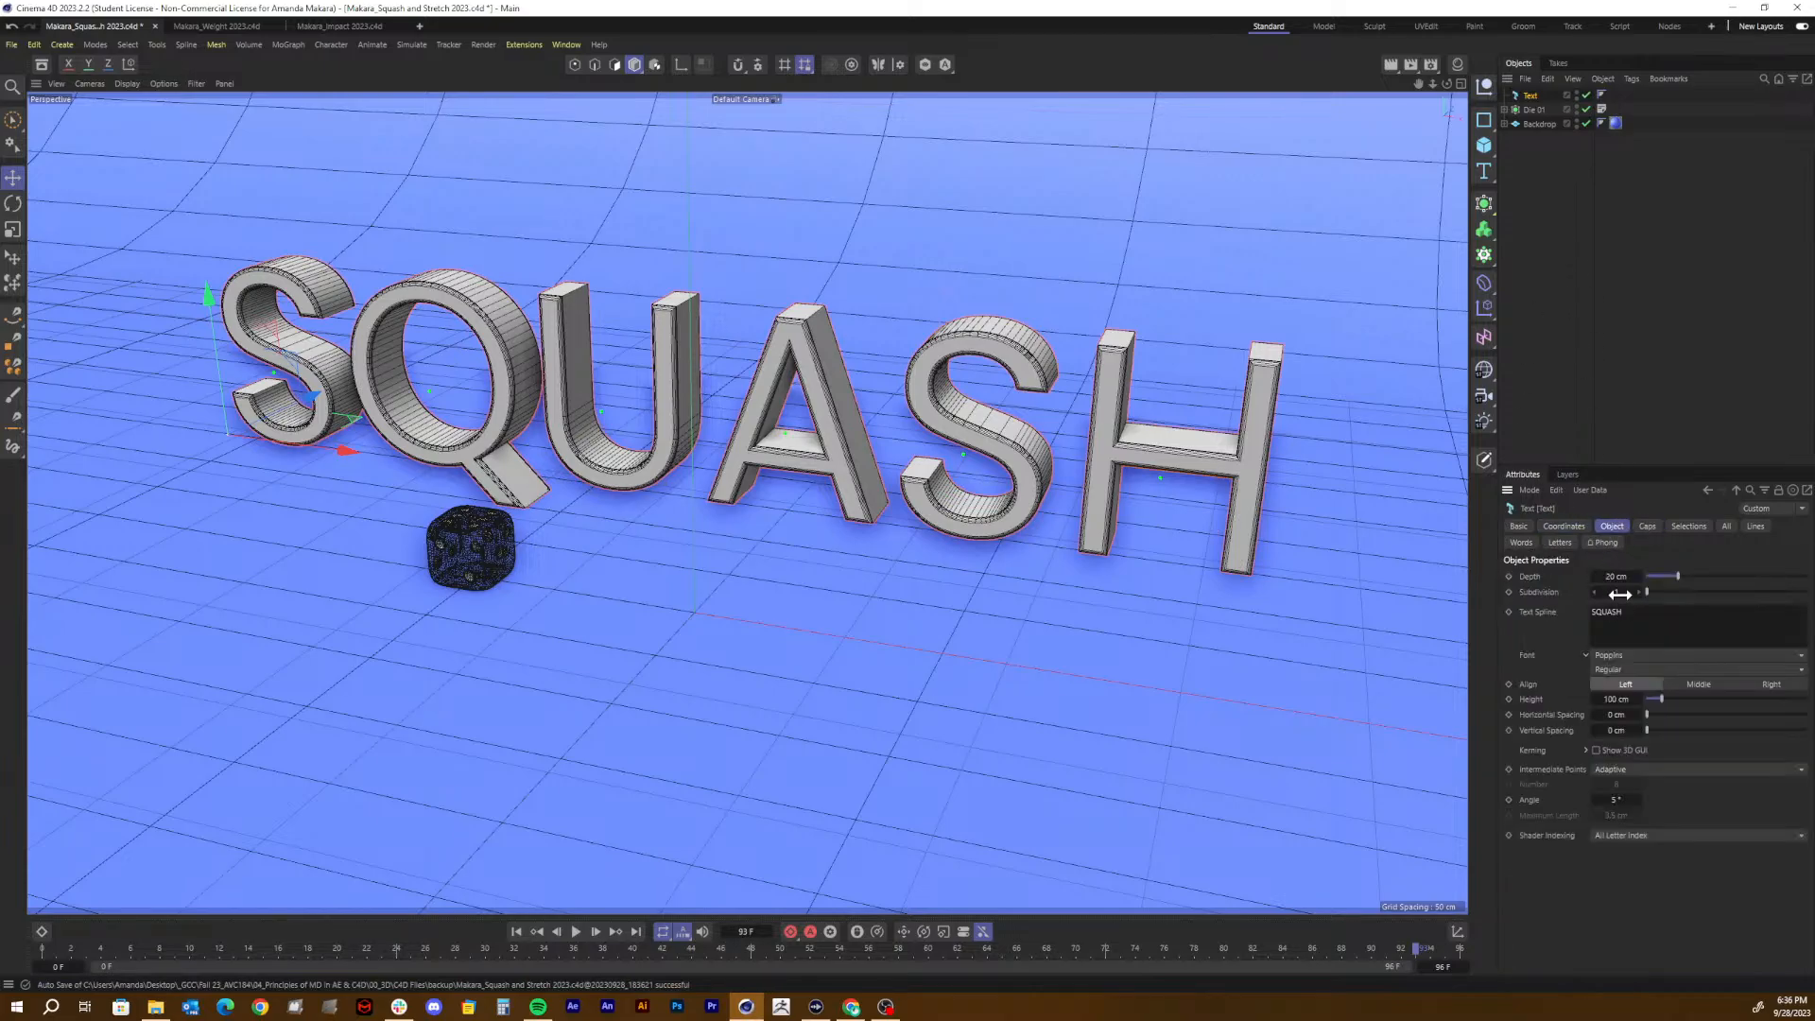
pyautogui.click(1617, 699)
pyautogui.write('75')
pyautogui.press('Return')
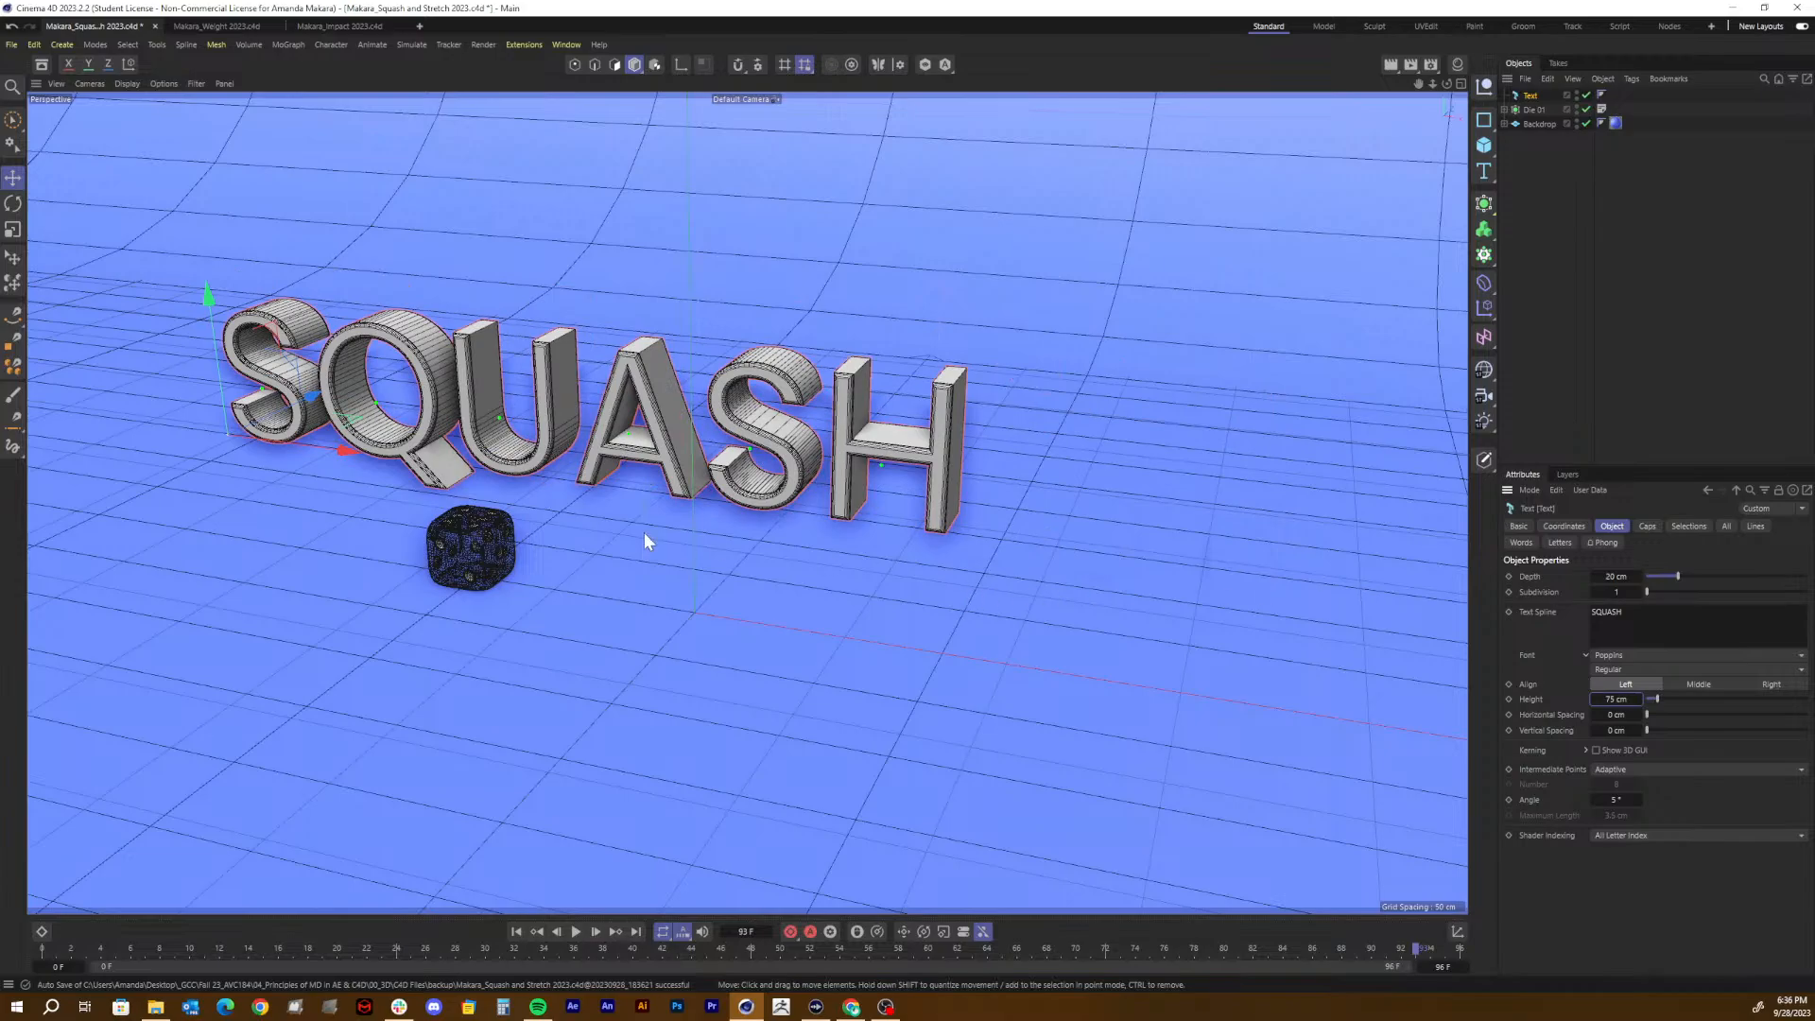
pyautogui.moveTo(356, 454); pyautogui.dragTo(475, 459)
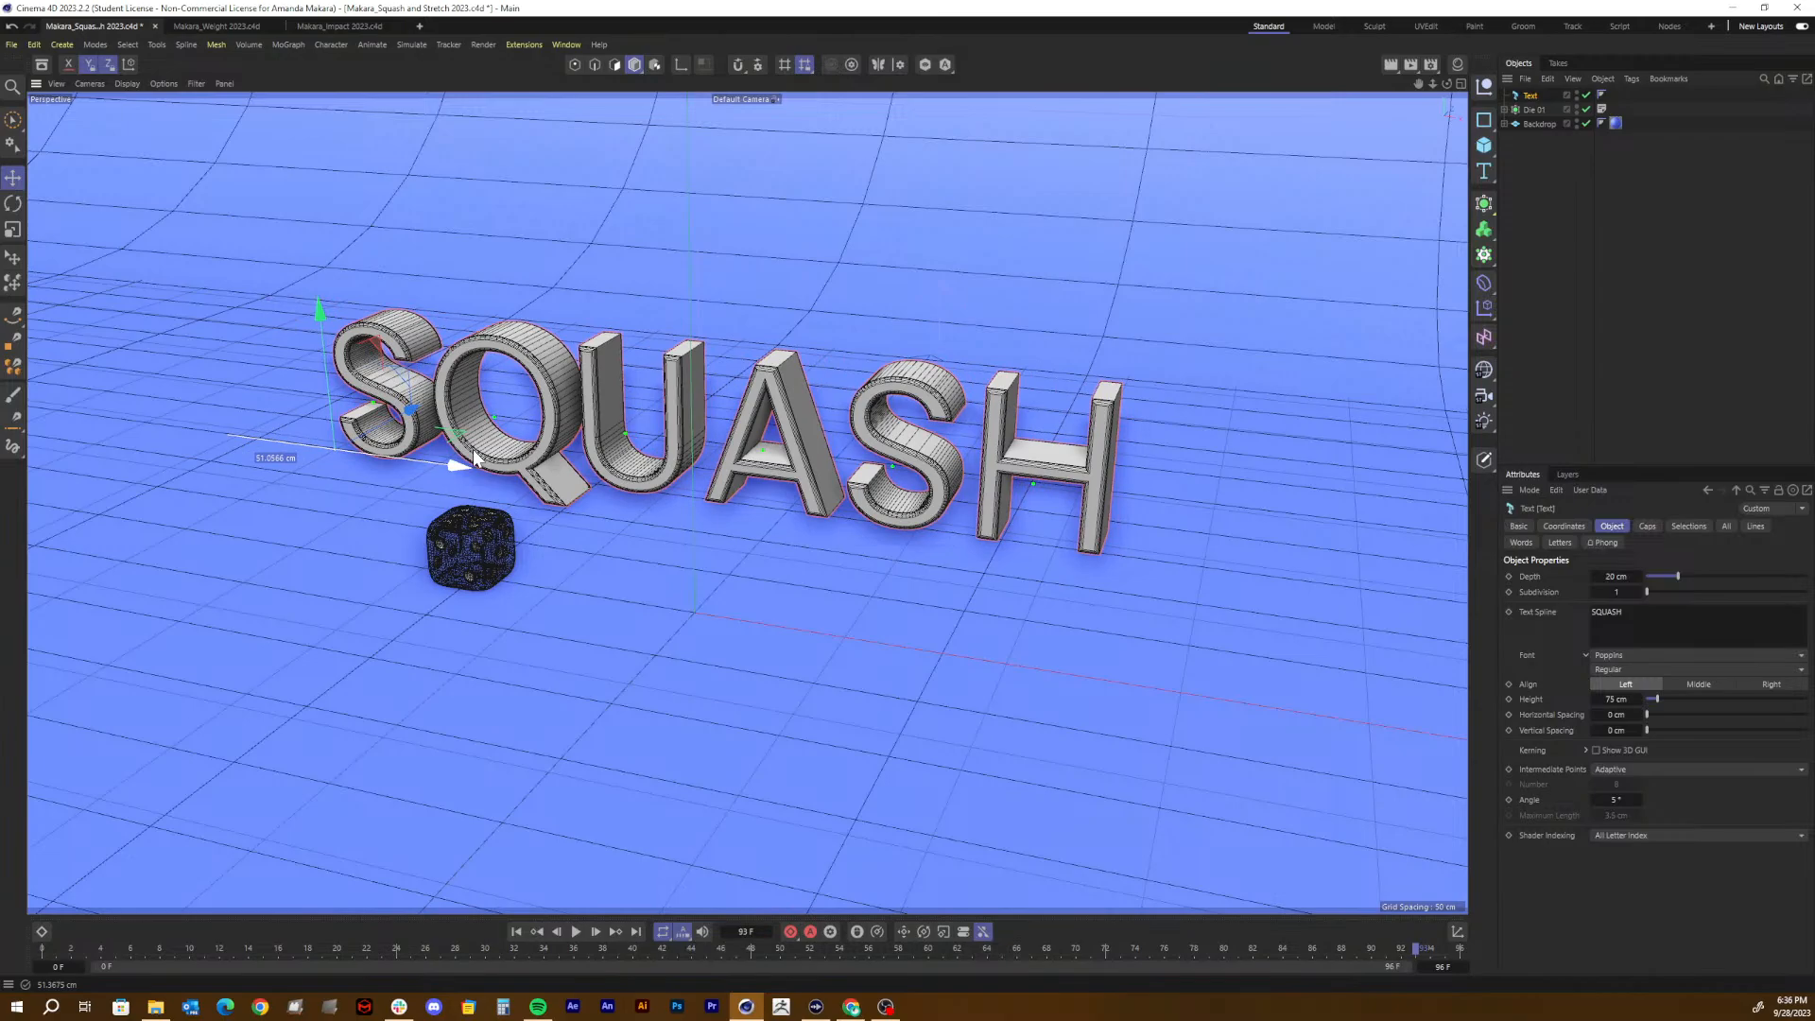
pyautogui.moveTo(475, 460); pyautogui.dragTo(485, 458)
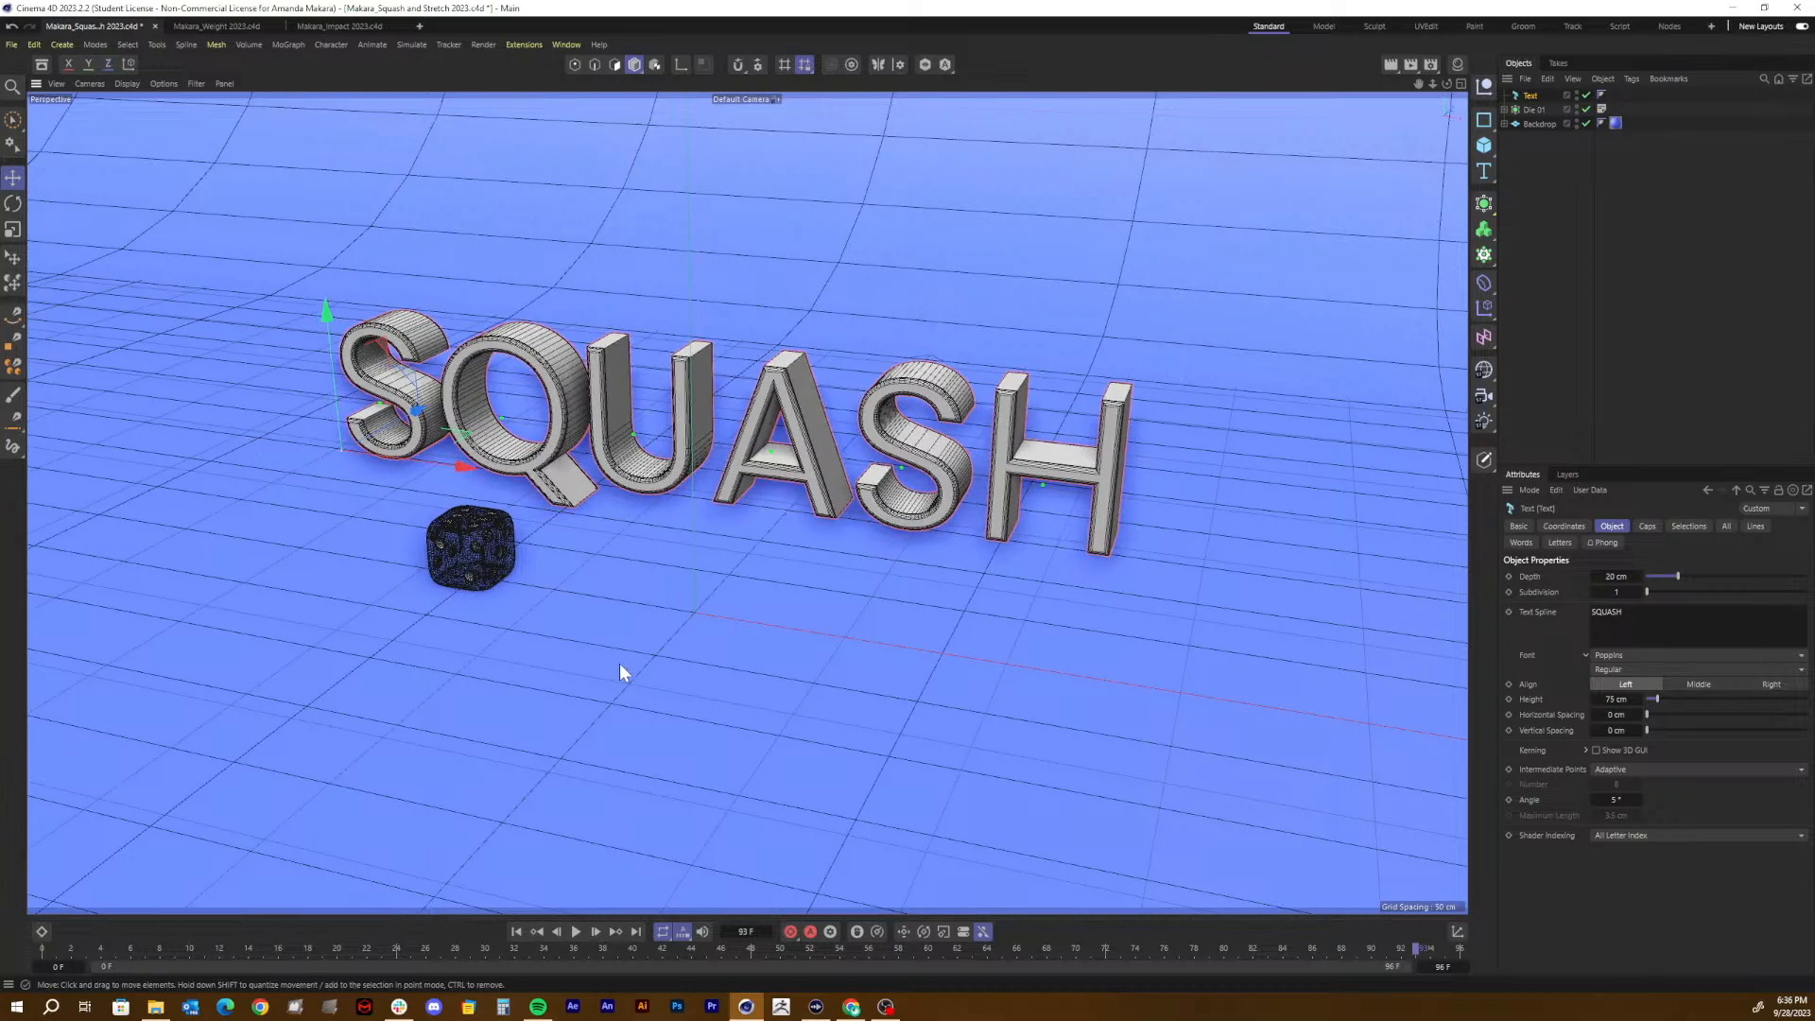
# Step: Frame the die and SQUASH text more closely, clear the selection, and add a Camera object from this view
pyautogui.moveTo(1432, 84); pyautogui.dragTo(1485, 84)
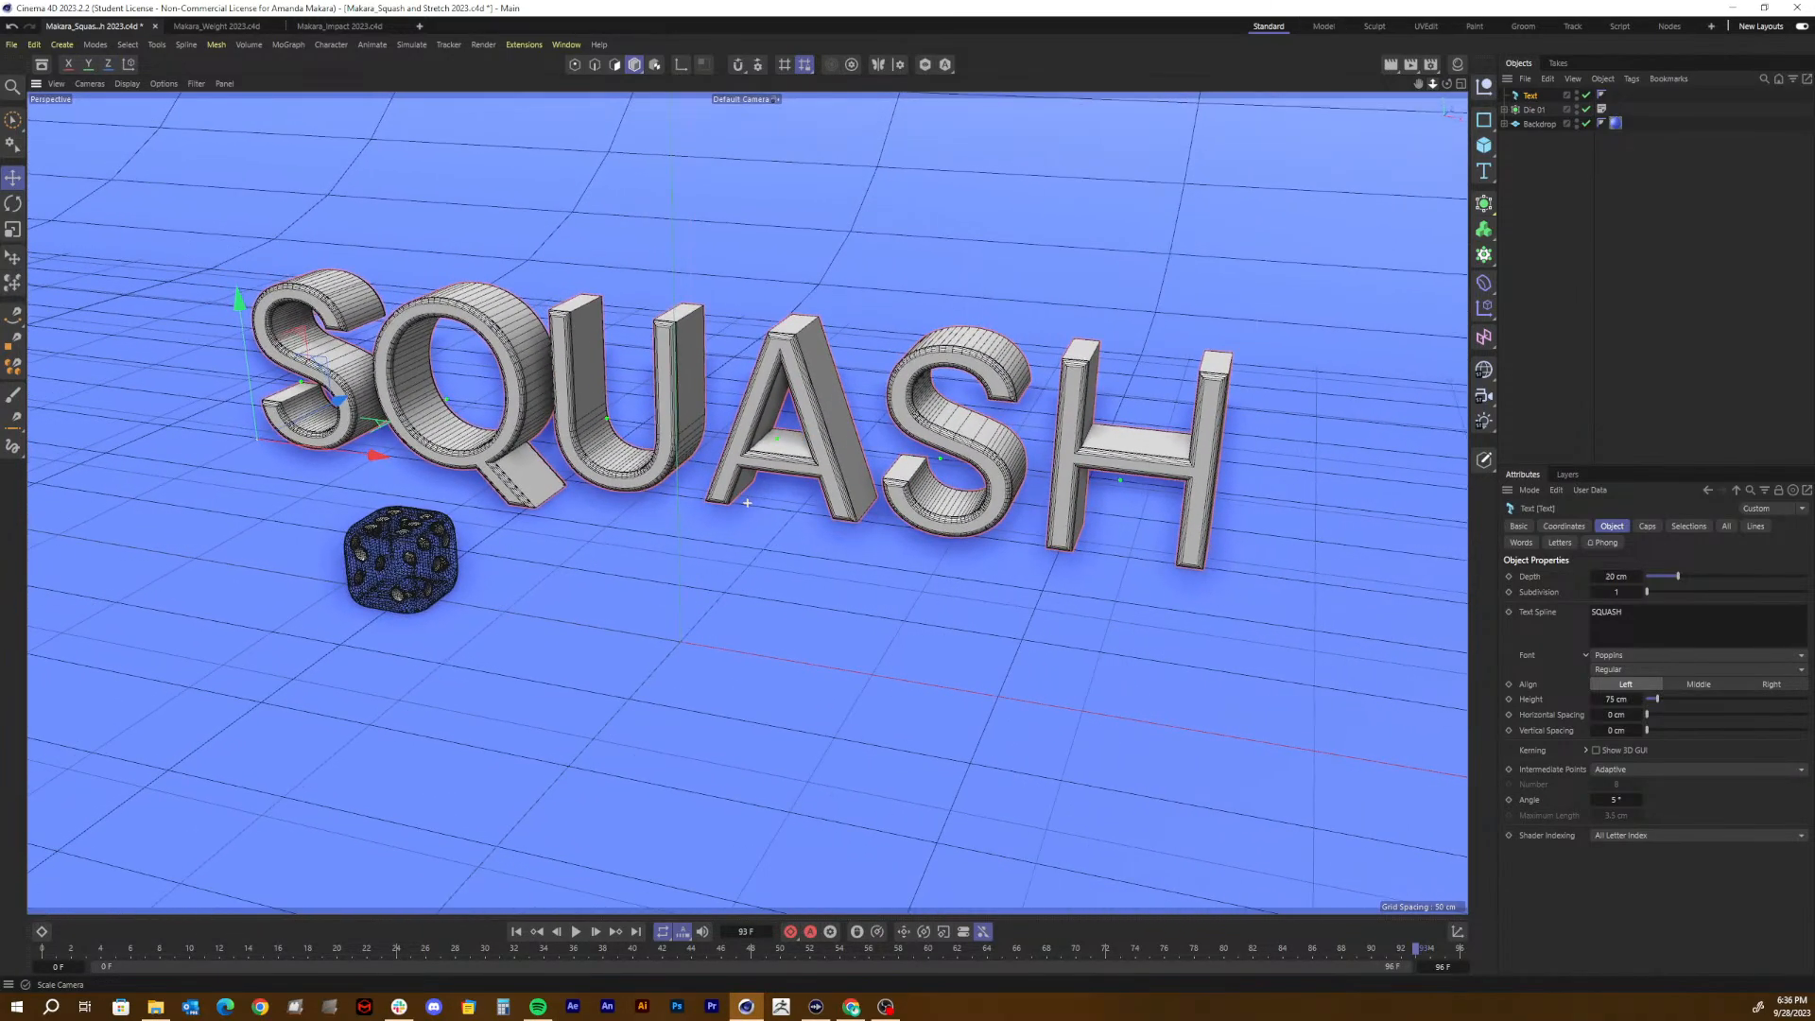
pyautogui.click(1539, 124)
pyautogui.click(1539, 96)
pyautogui.click(1533, 109)
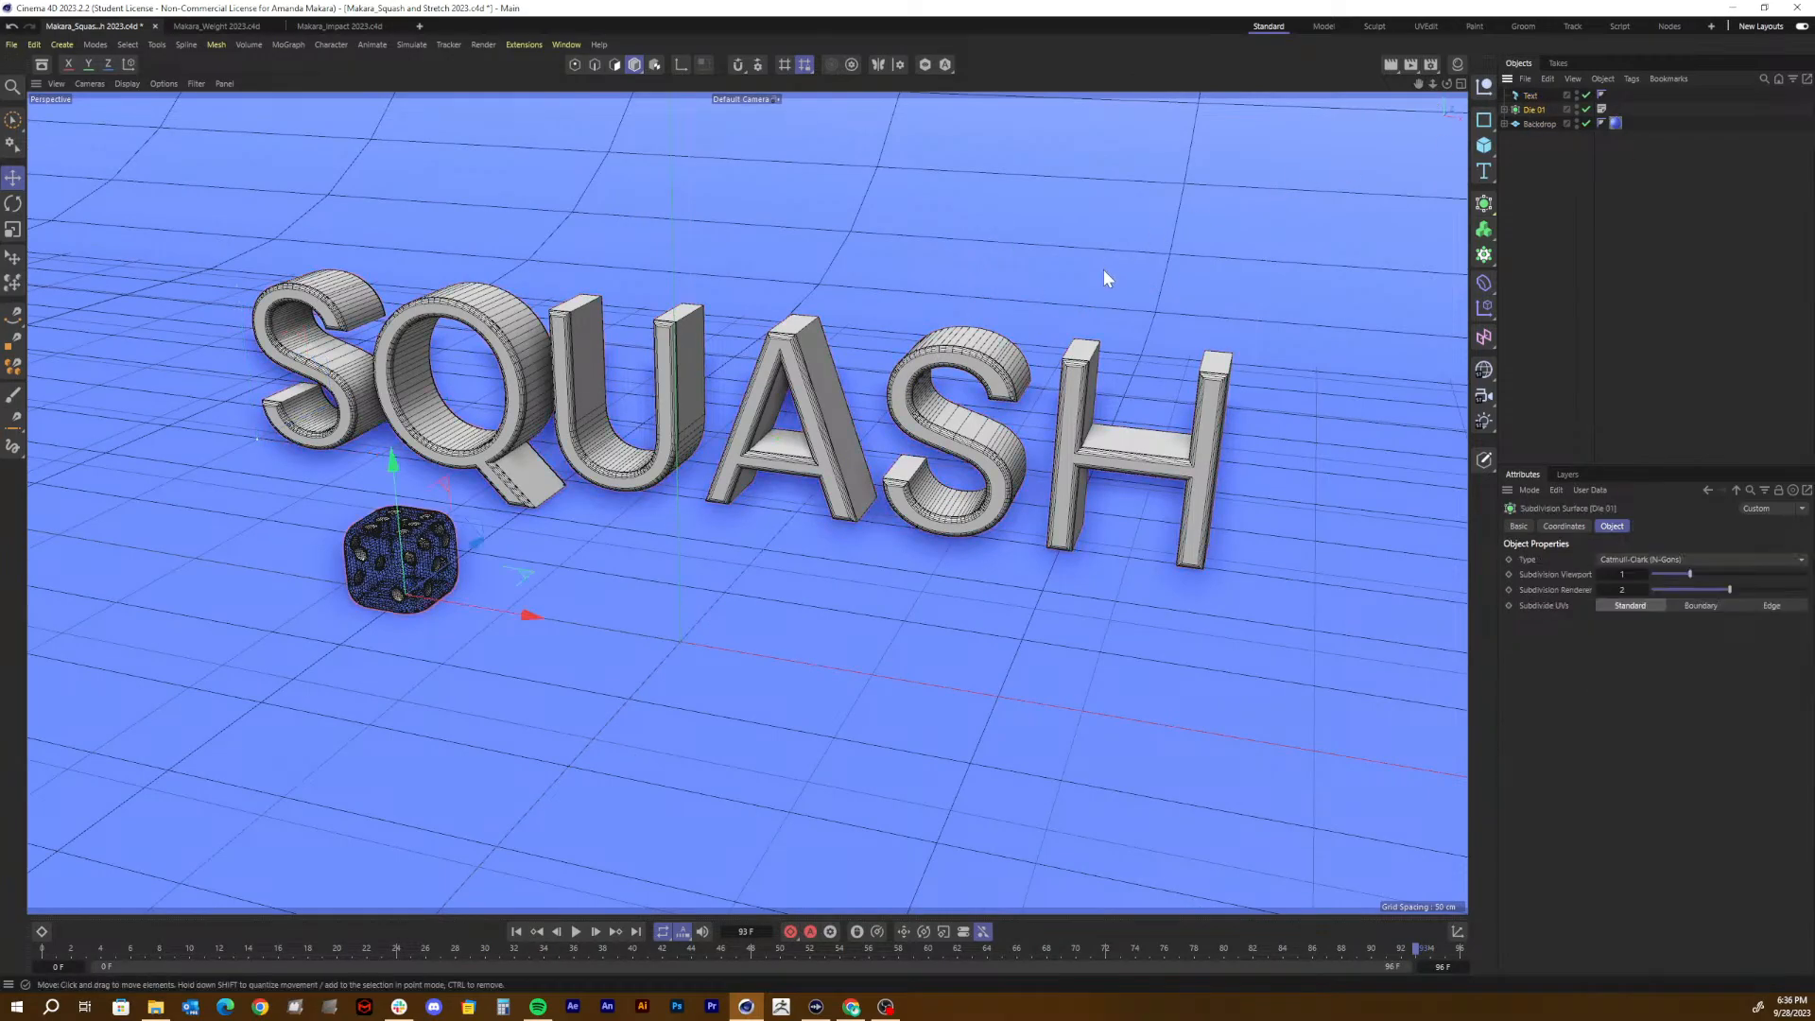
pyautogui.click(1550, 161)
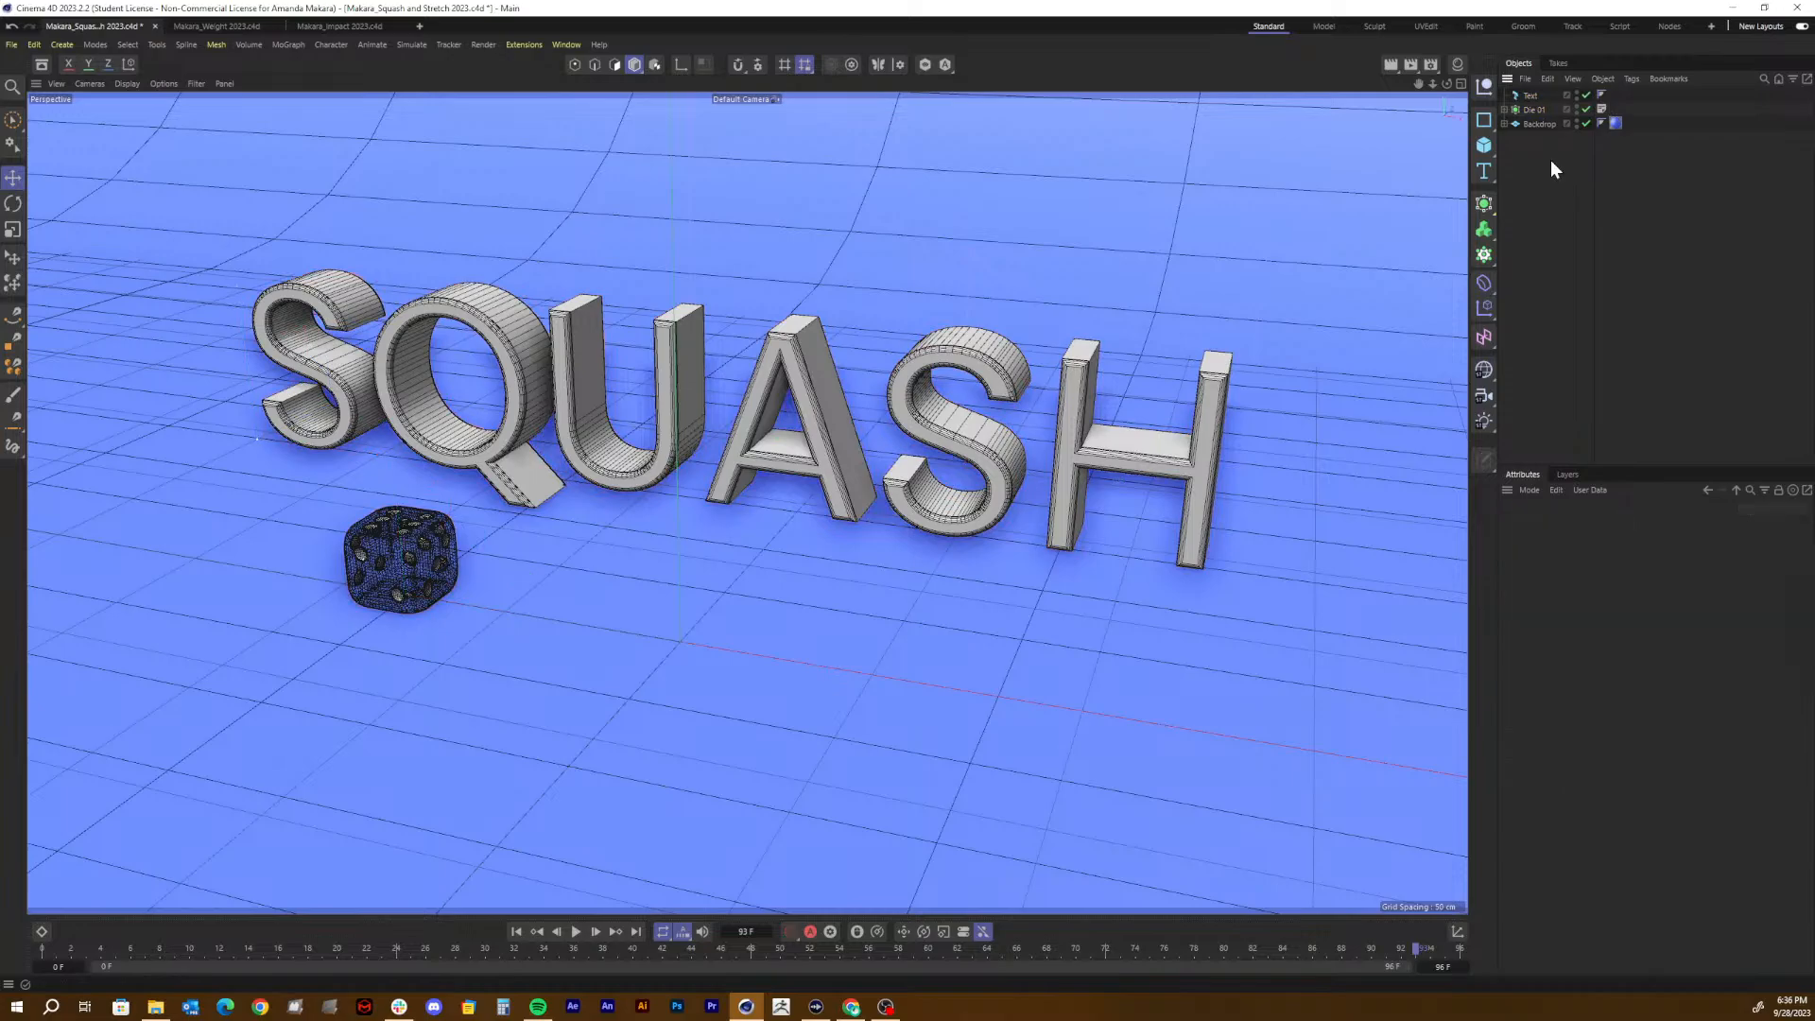
pyautogui.moveTo(1483, 404); pyautogui.dragTo(1518, 412)
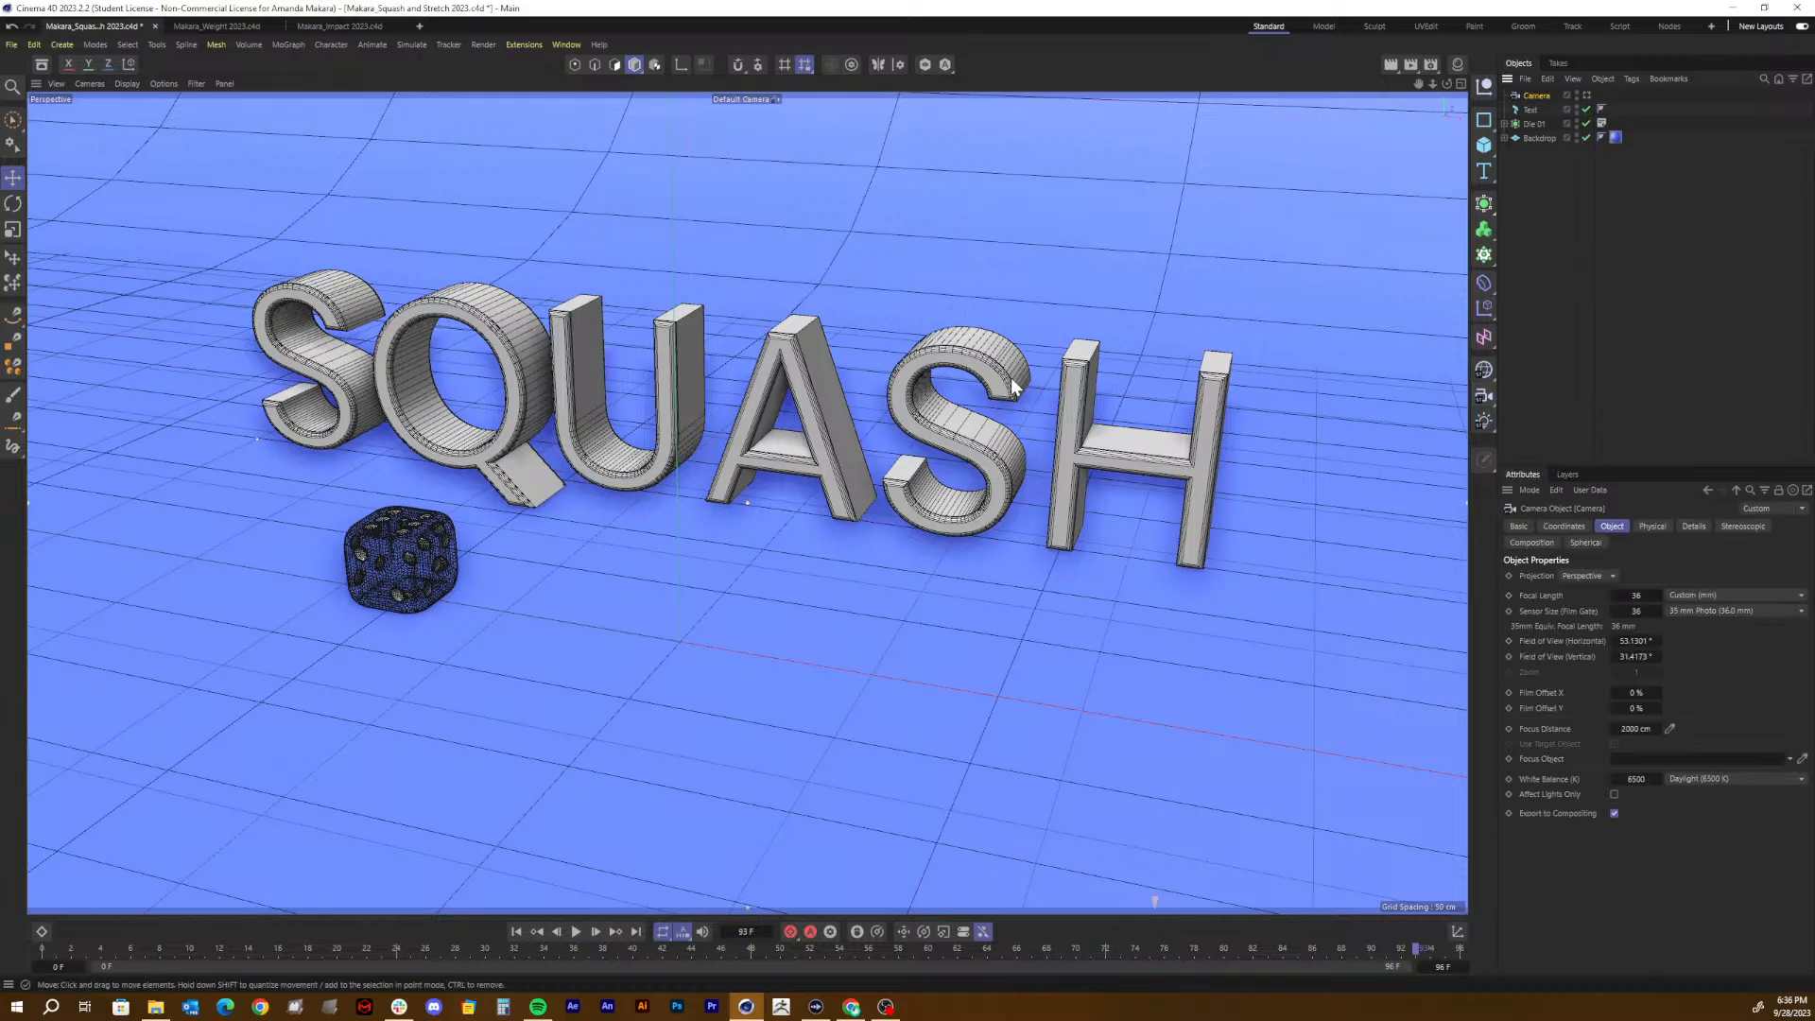
# Step: Look through the new Camera, return to the default camera, and inspect the die and text from a frontal angle
pyautogui.click(1586, 97)
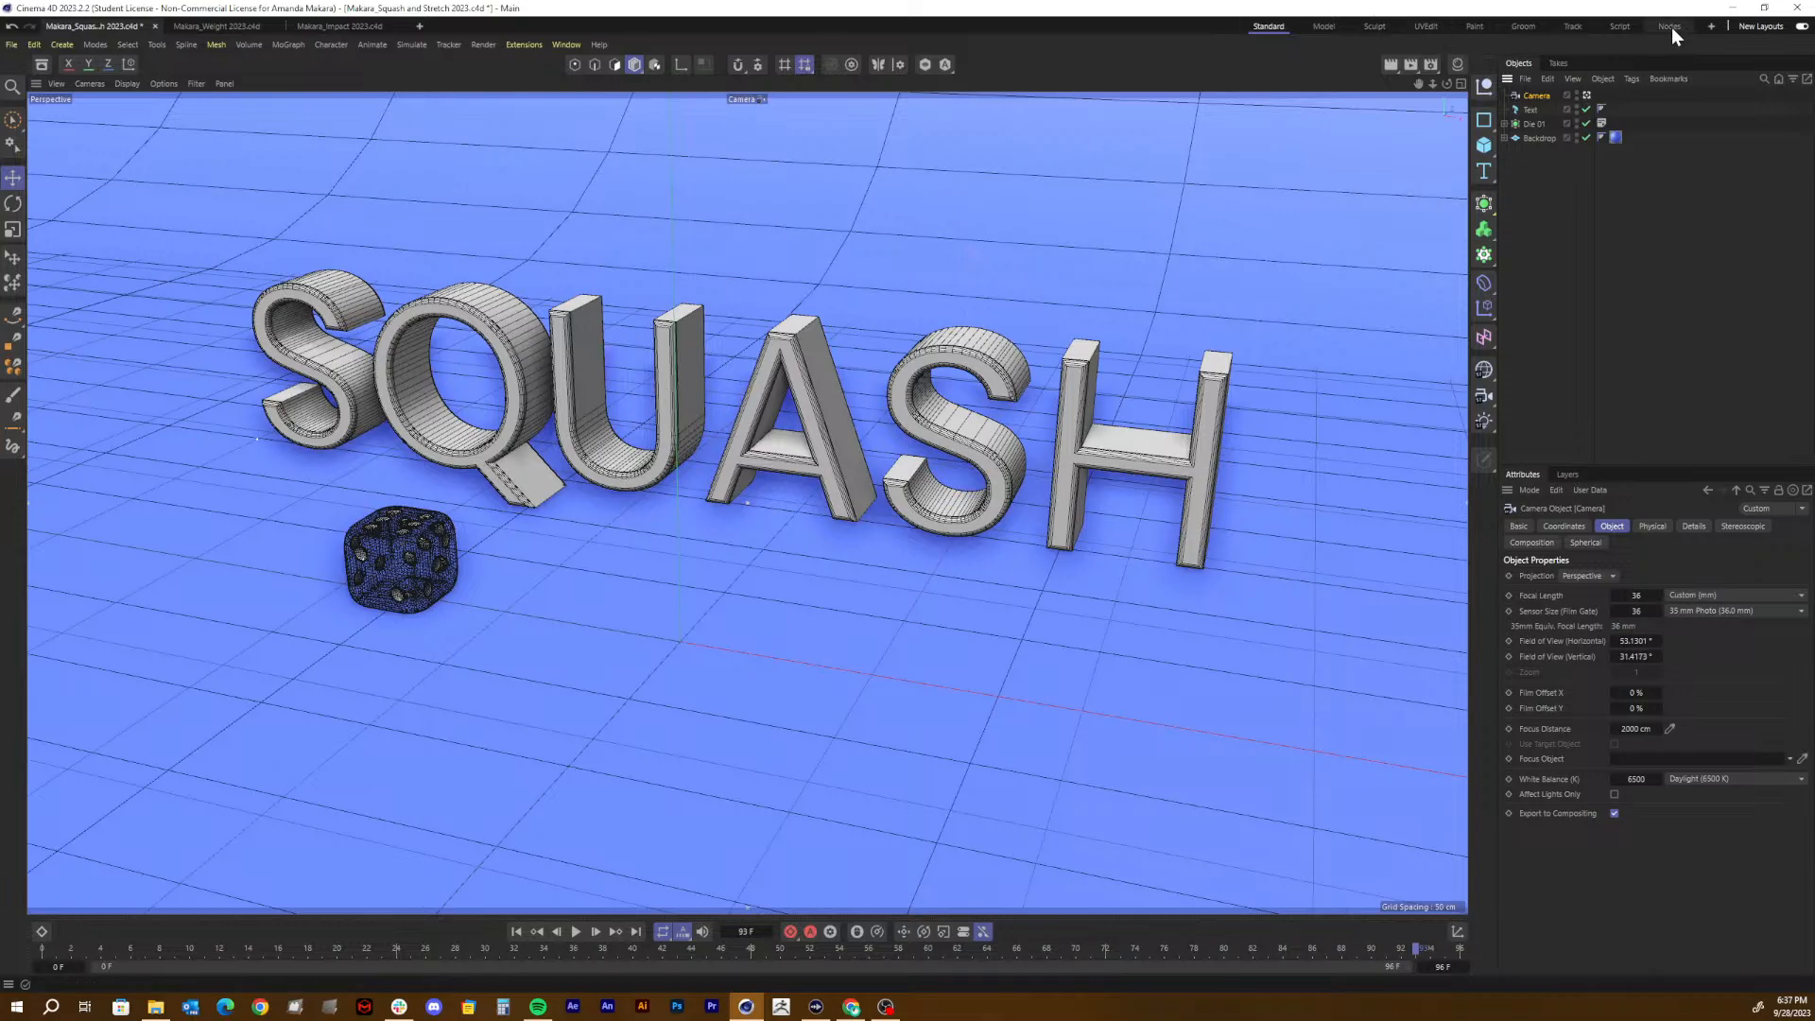
pyautogui.click(1588, 95)
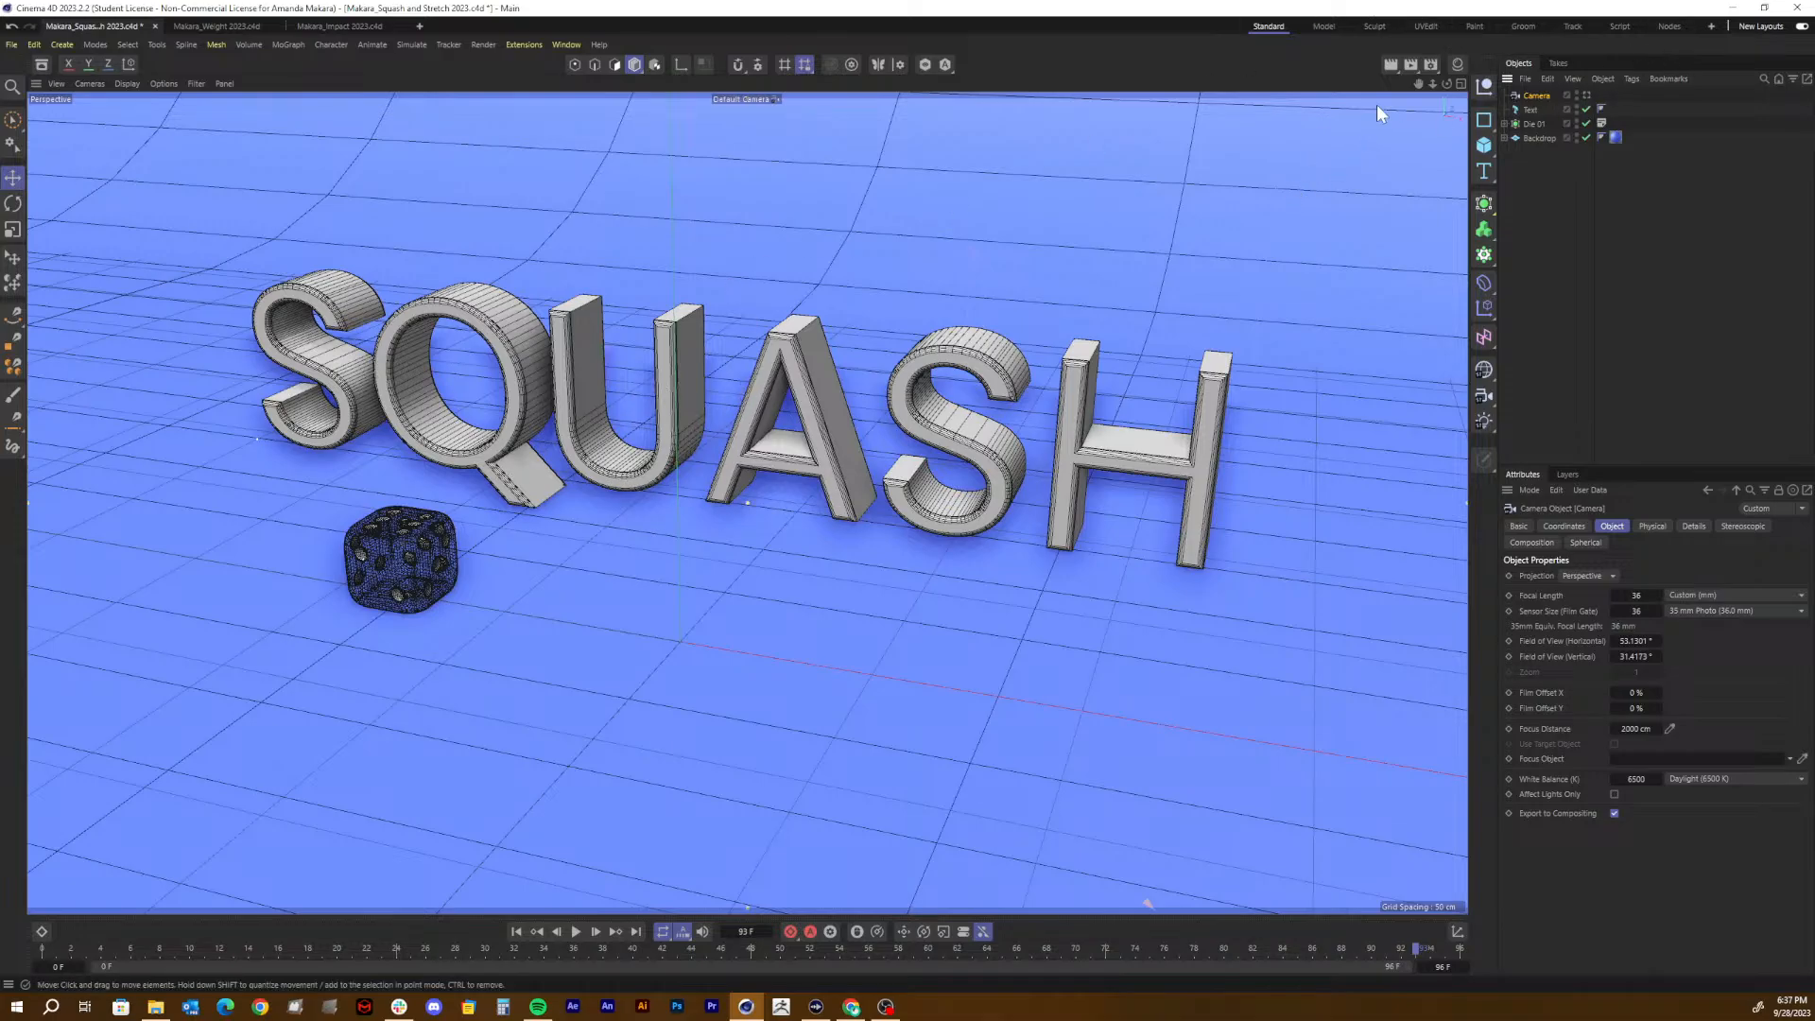
pyautogui.moveTo(1447, 83); pyautogui.dragTo(1384, 87)
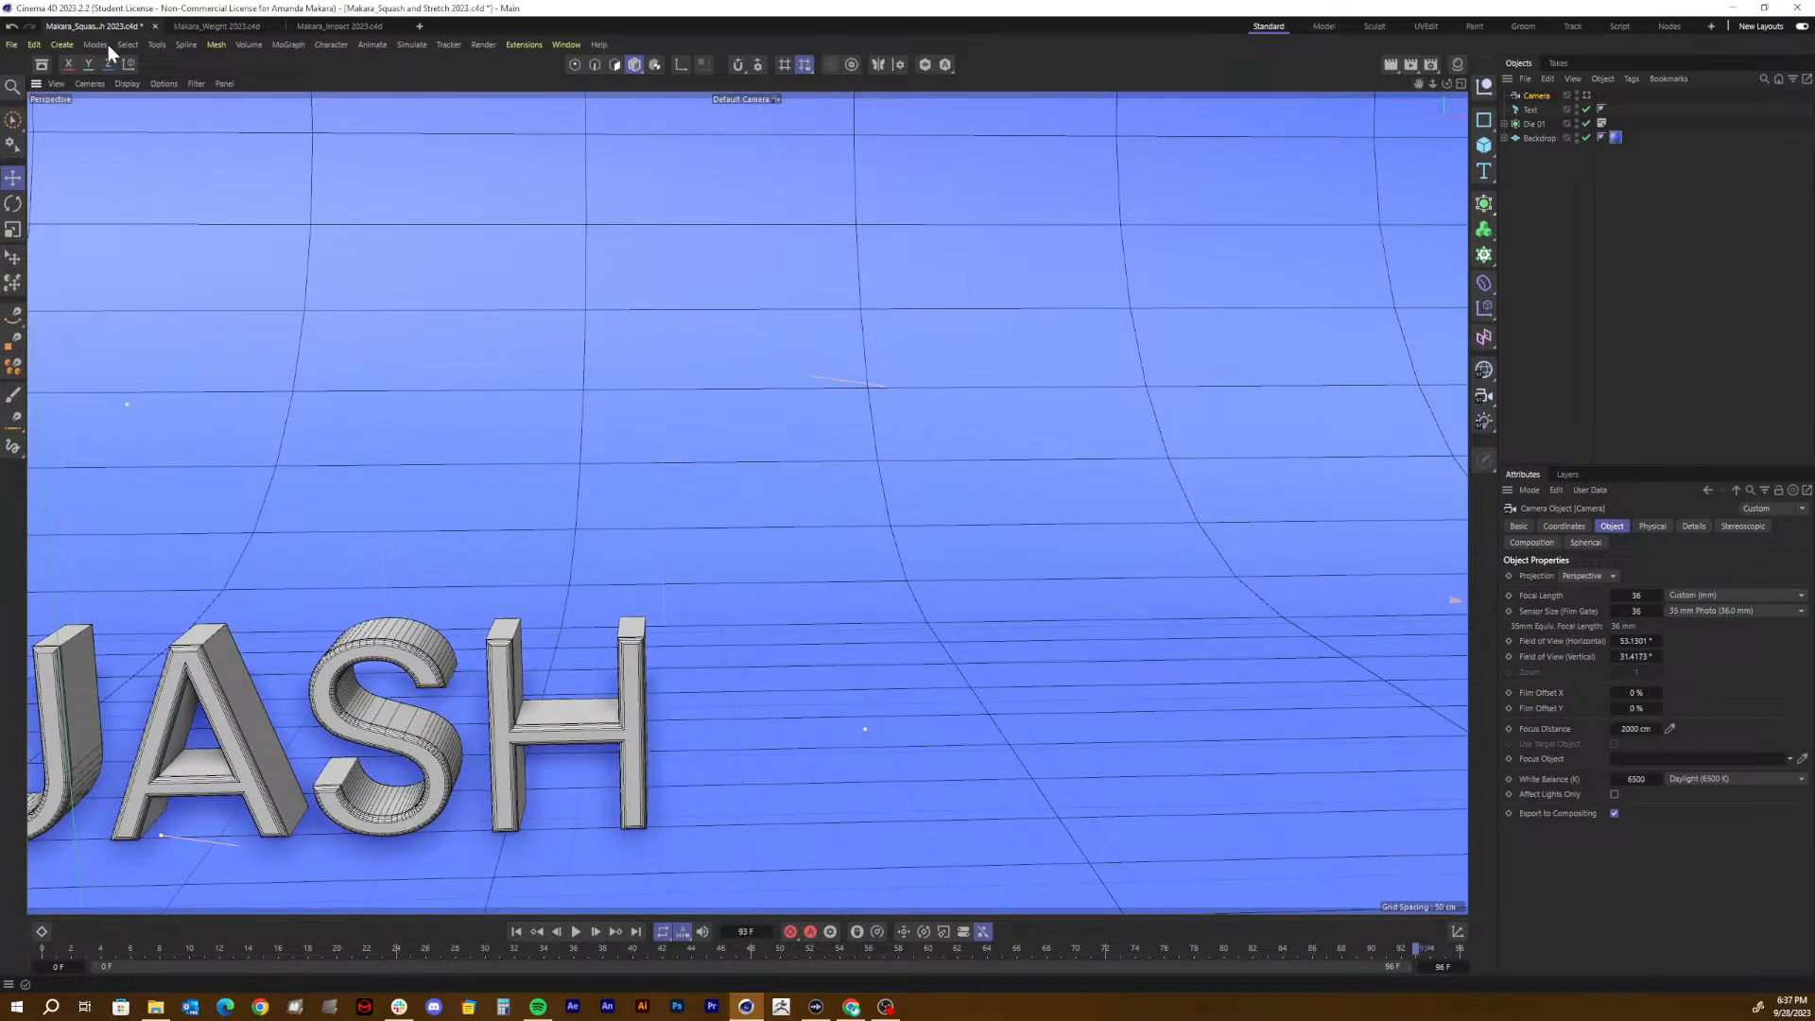
pyautogui.click(130, 63)
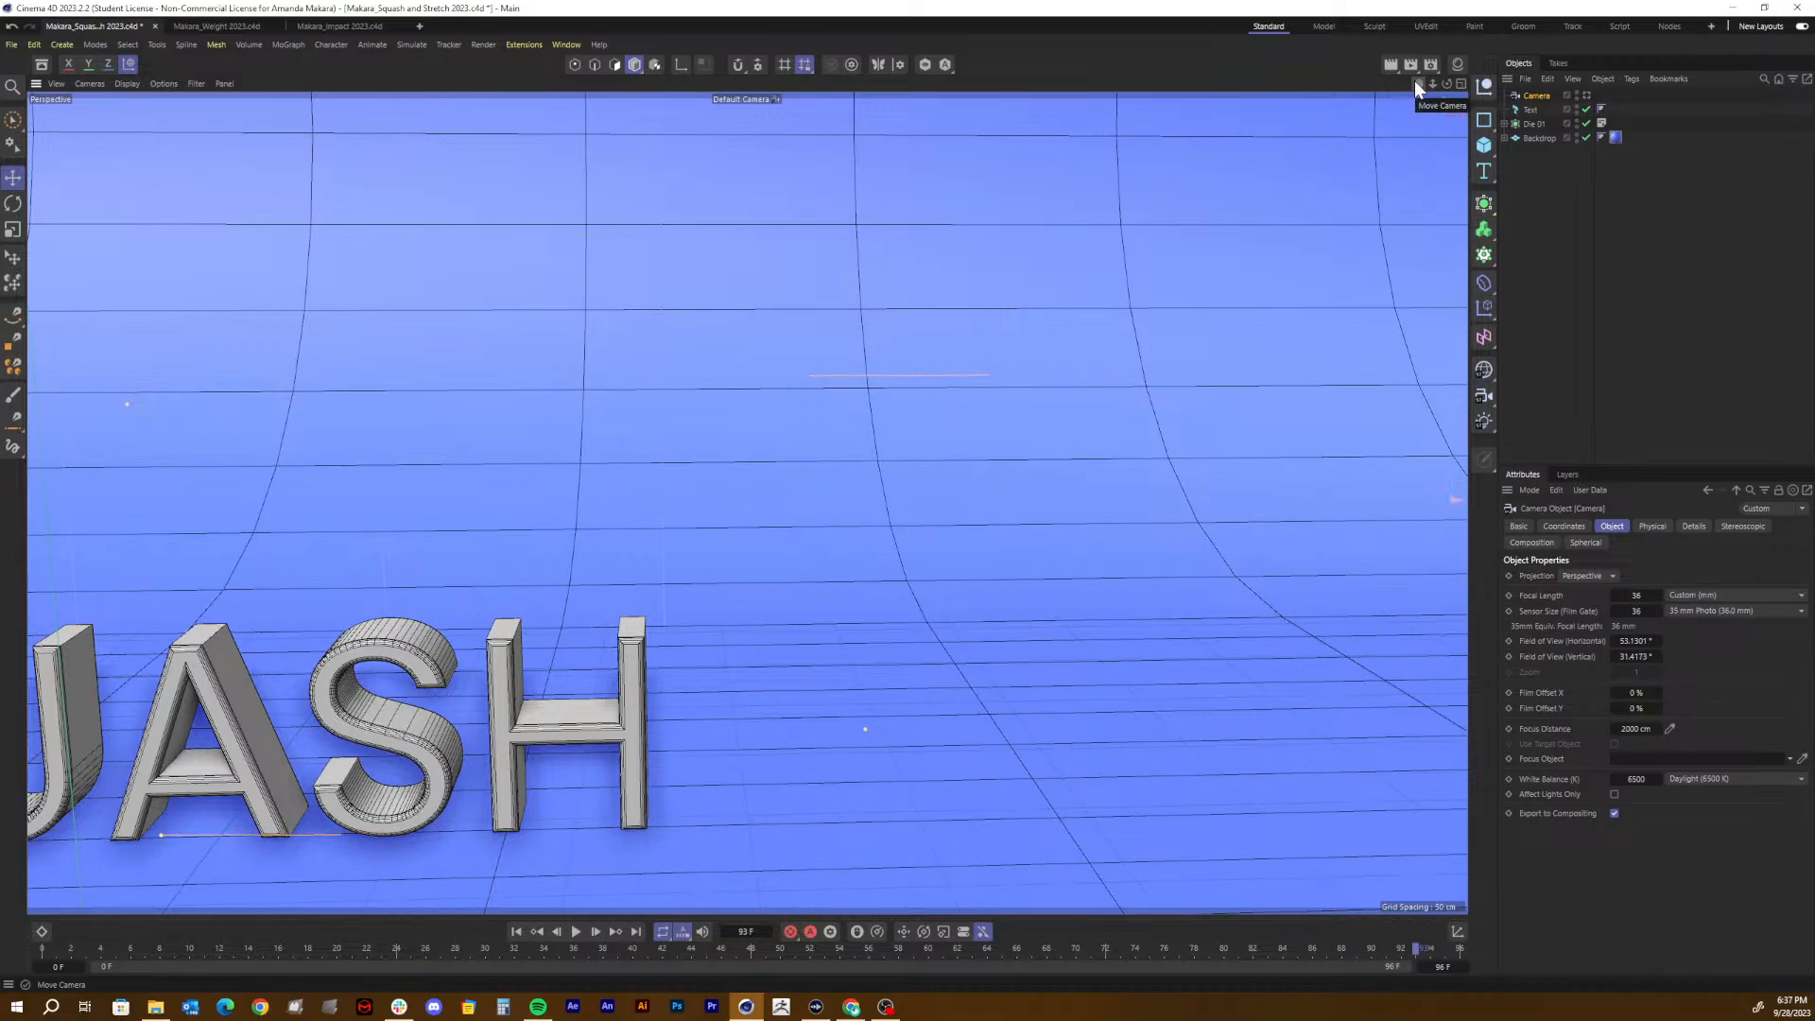
pyautogui.click(126, 61)
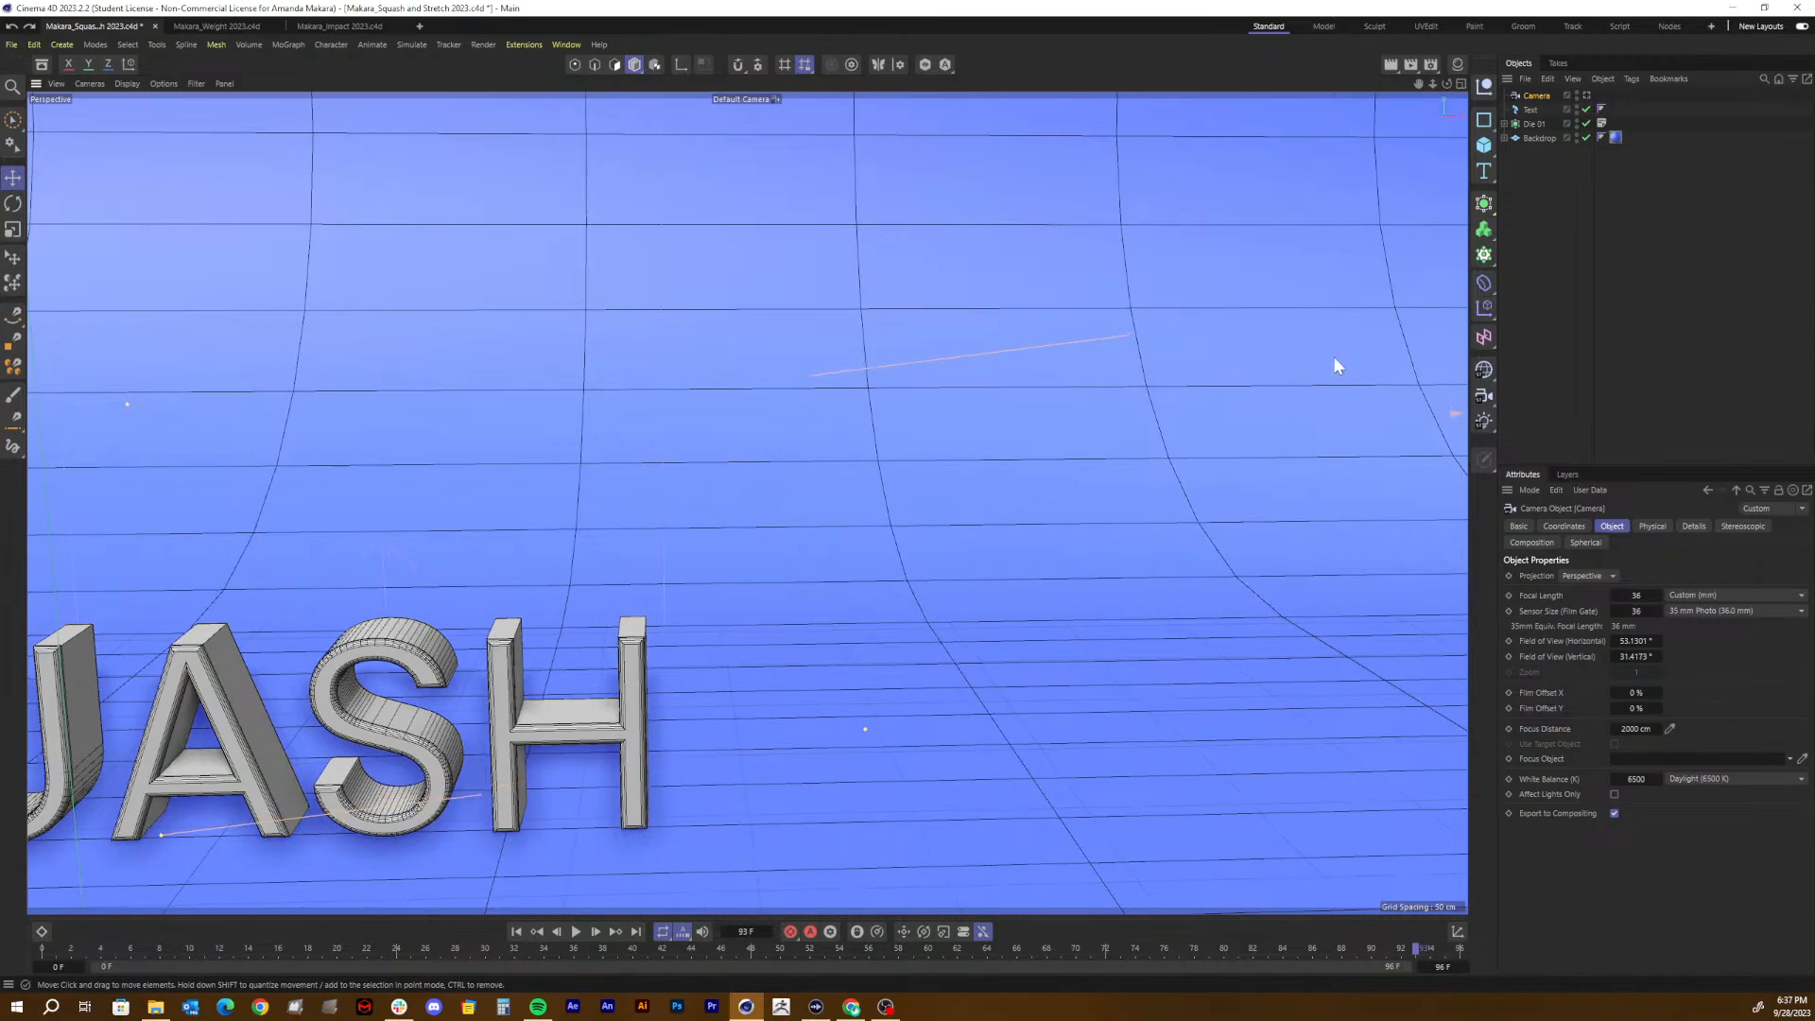
pyautogui.click(1540, 274)
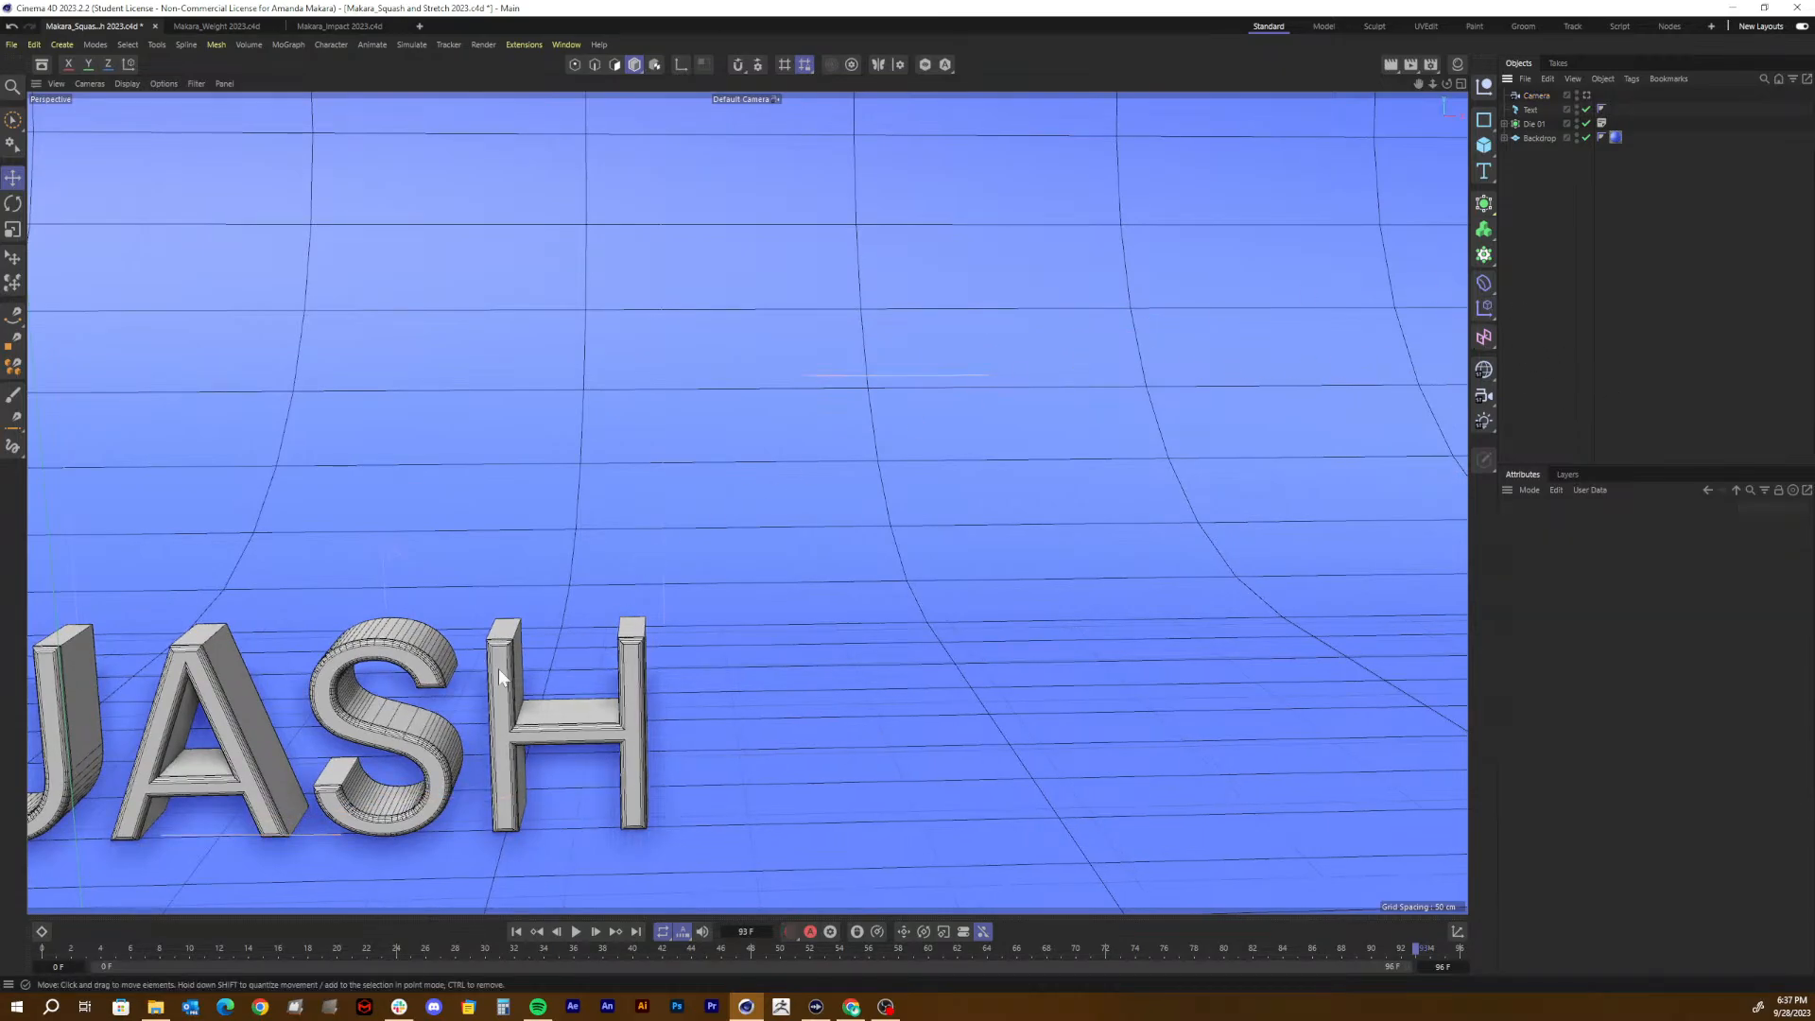
pyautogui.keyDown('alt'); pyautogui.moveTo(694, 566); pyautogui.dragTo(1438, 144, button='middle'); pyautogui.keyUp('alt')
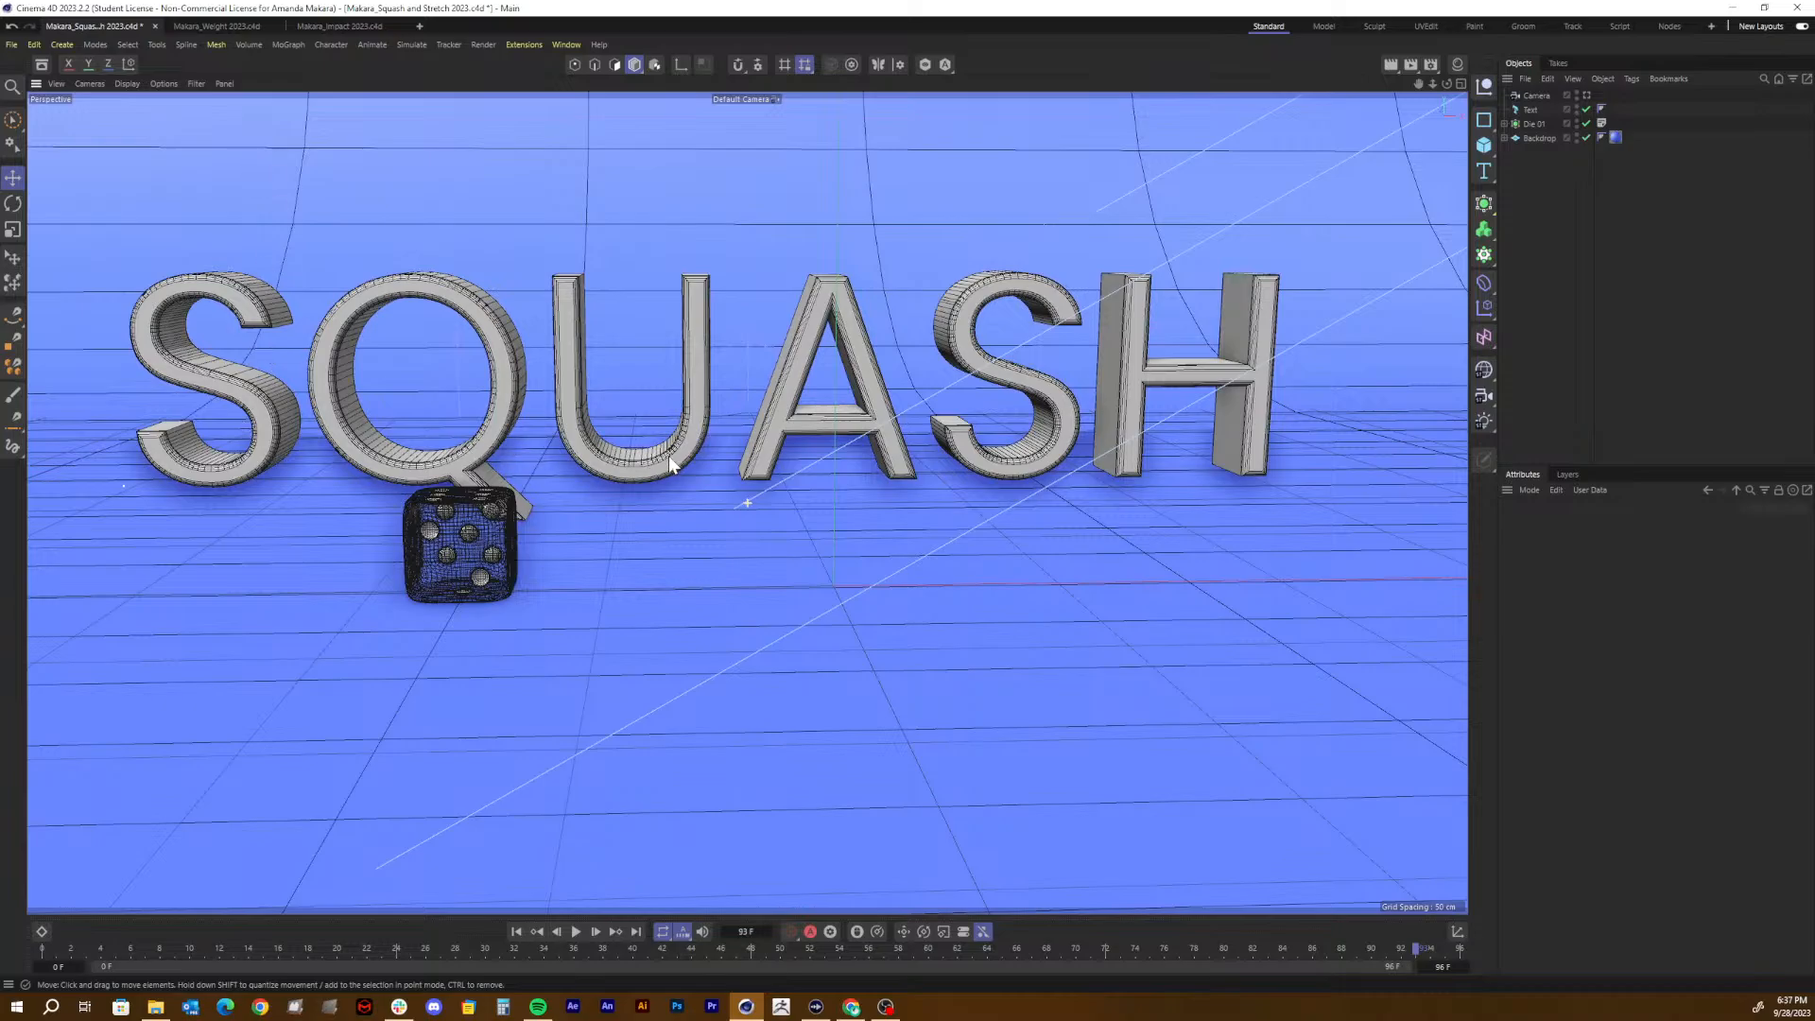
pyautogui.keyDown('alt'); pyautogui.moveTo(668, 457); pyautogui.dragTo(889, 544, button='middle'); pyautogui.keyUp('alt')
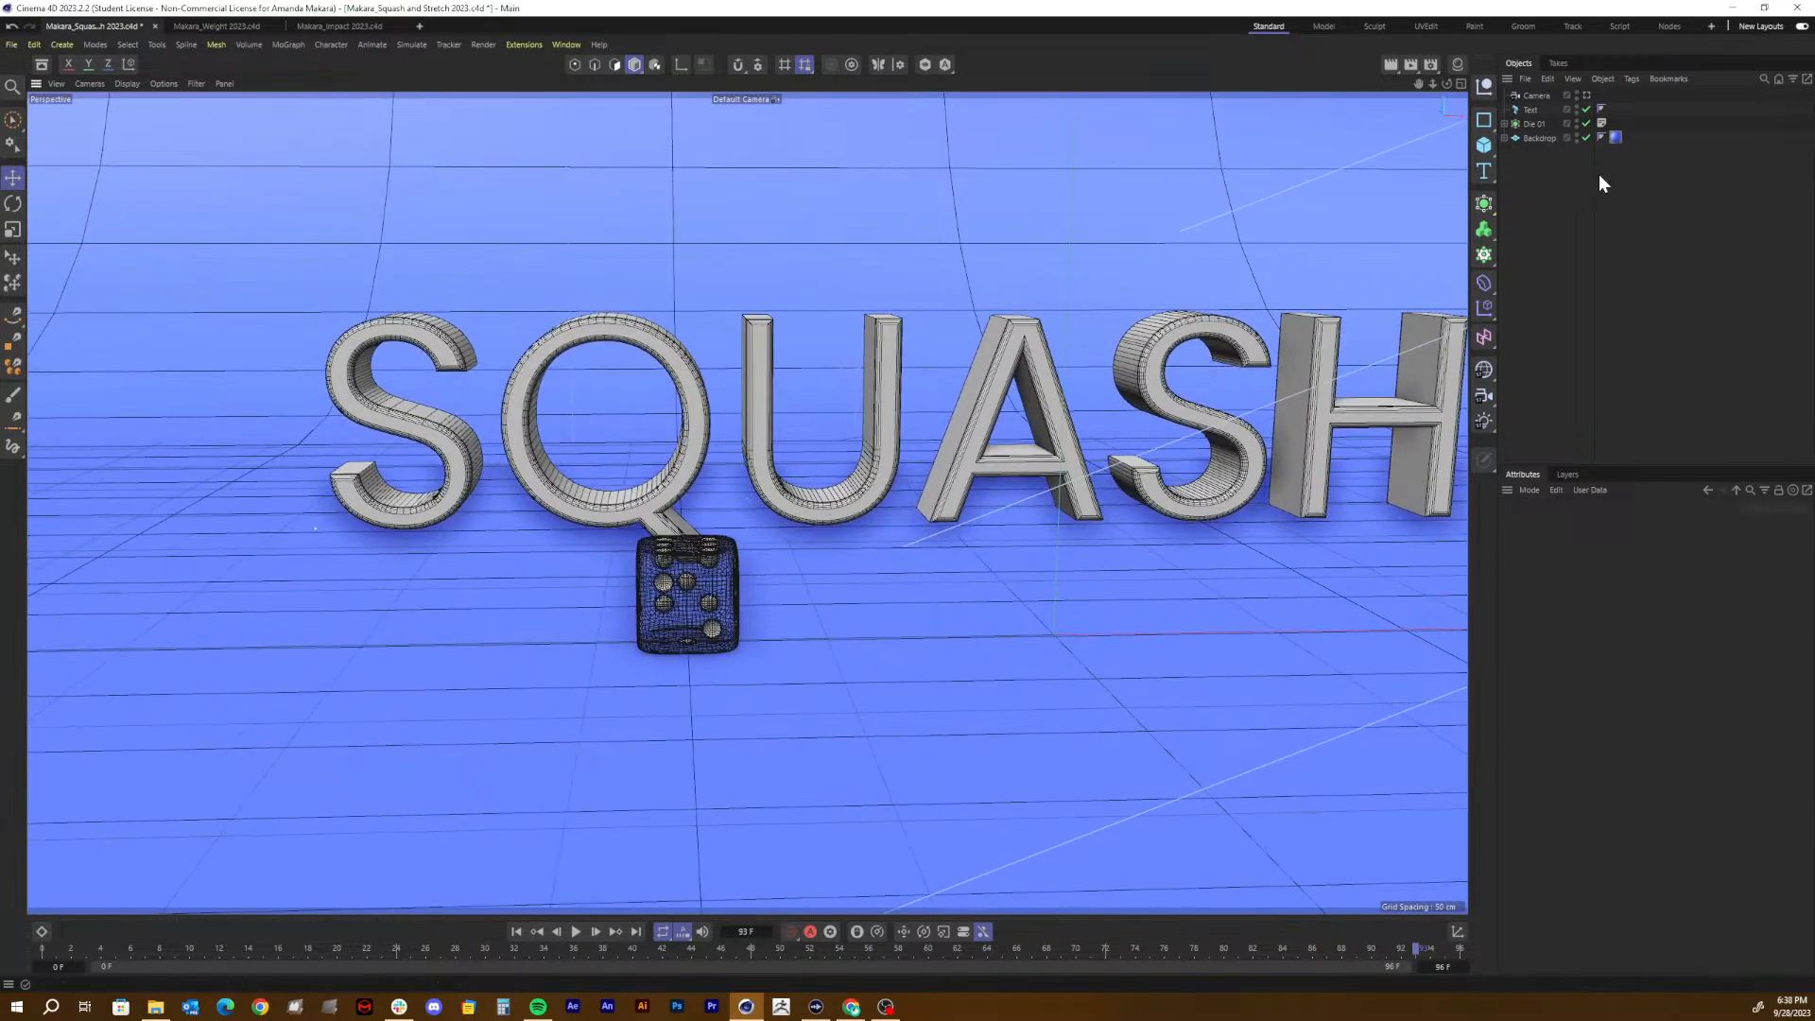
# Step: Compare the Camera's framing with the default view, and order the object list as Die 01, Text, Camera, Backdrop
pyautogui.click(1588, 95)
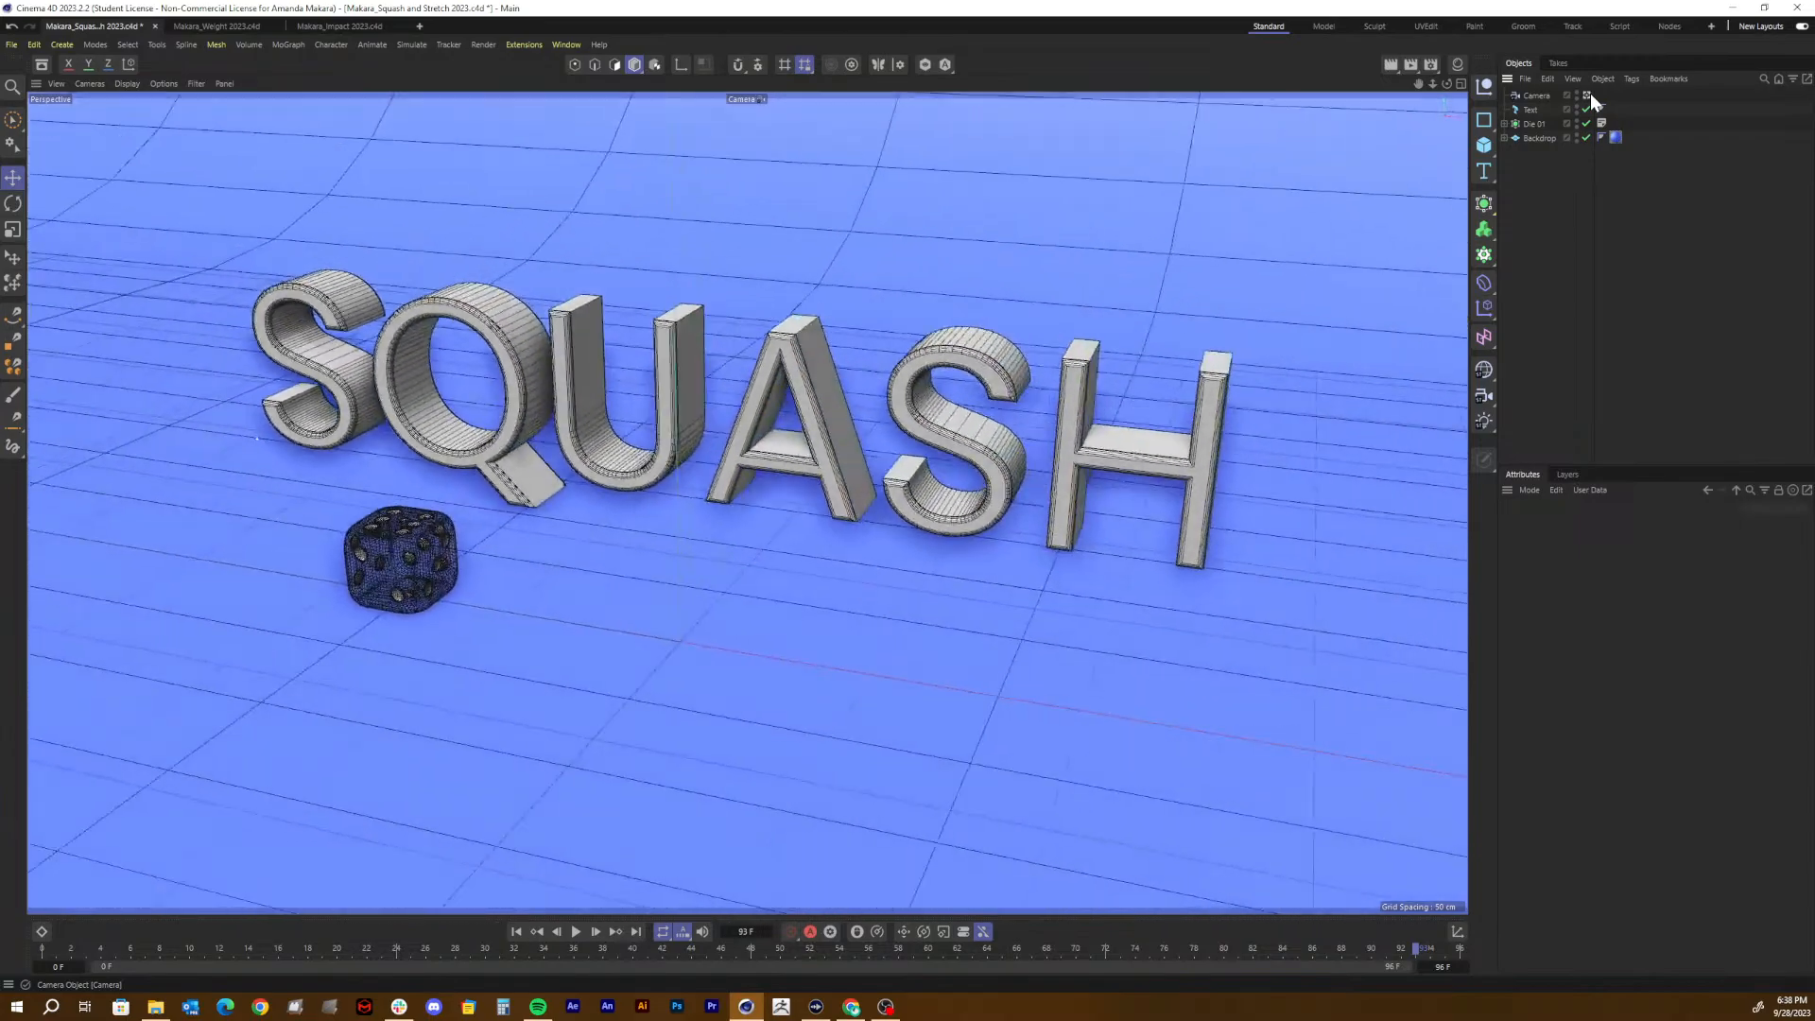
pyautogui.click(1590, 93)
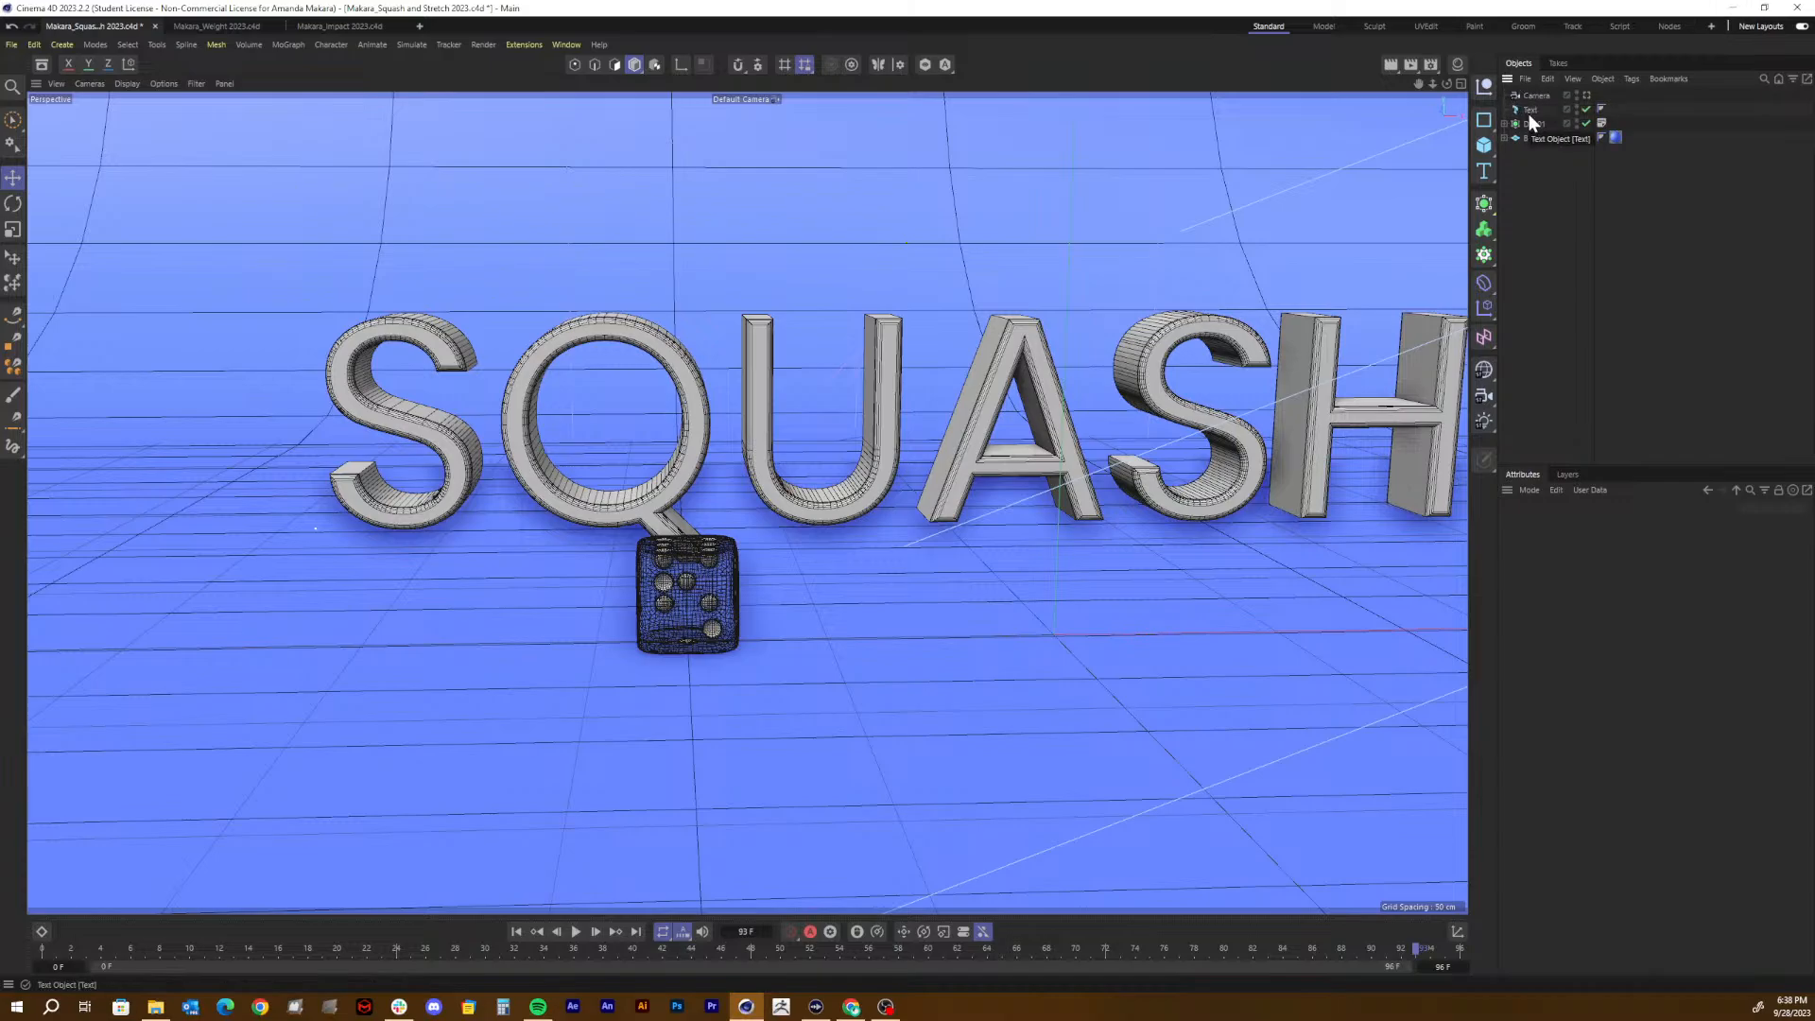
pyautogui.click(1586, 95)
pyautogui.click(1586, 95)
pyautogui.moveTo(1532, 96)
pyautogui.mouseDown()
pyautogui.moveTo(1535, 132)
pyautogui.moveTo(1532, 96)
pyautogui.mouseUp()
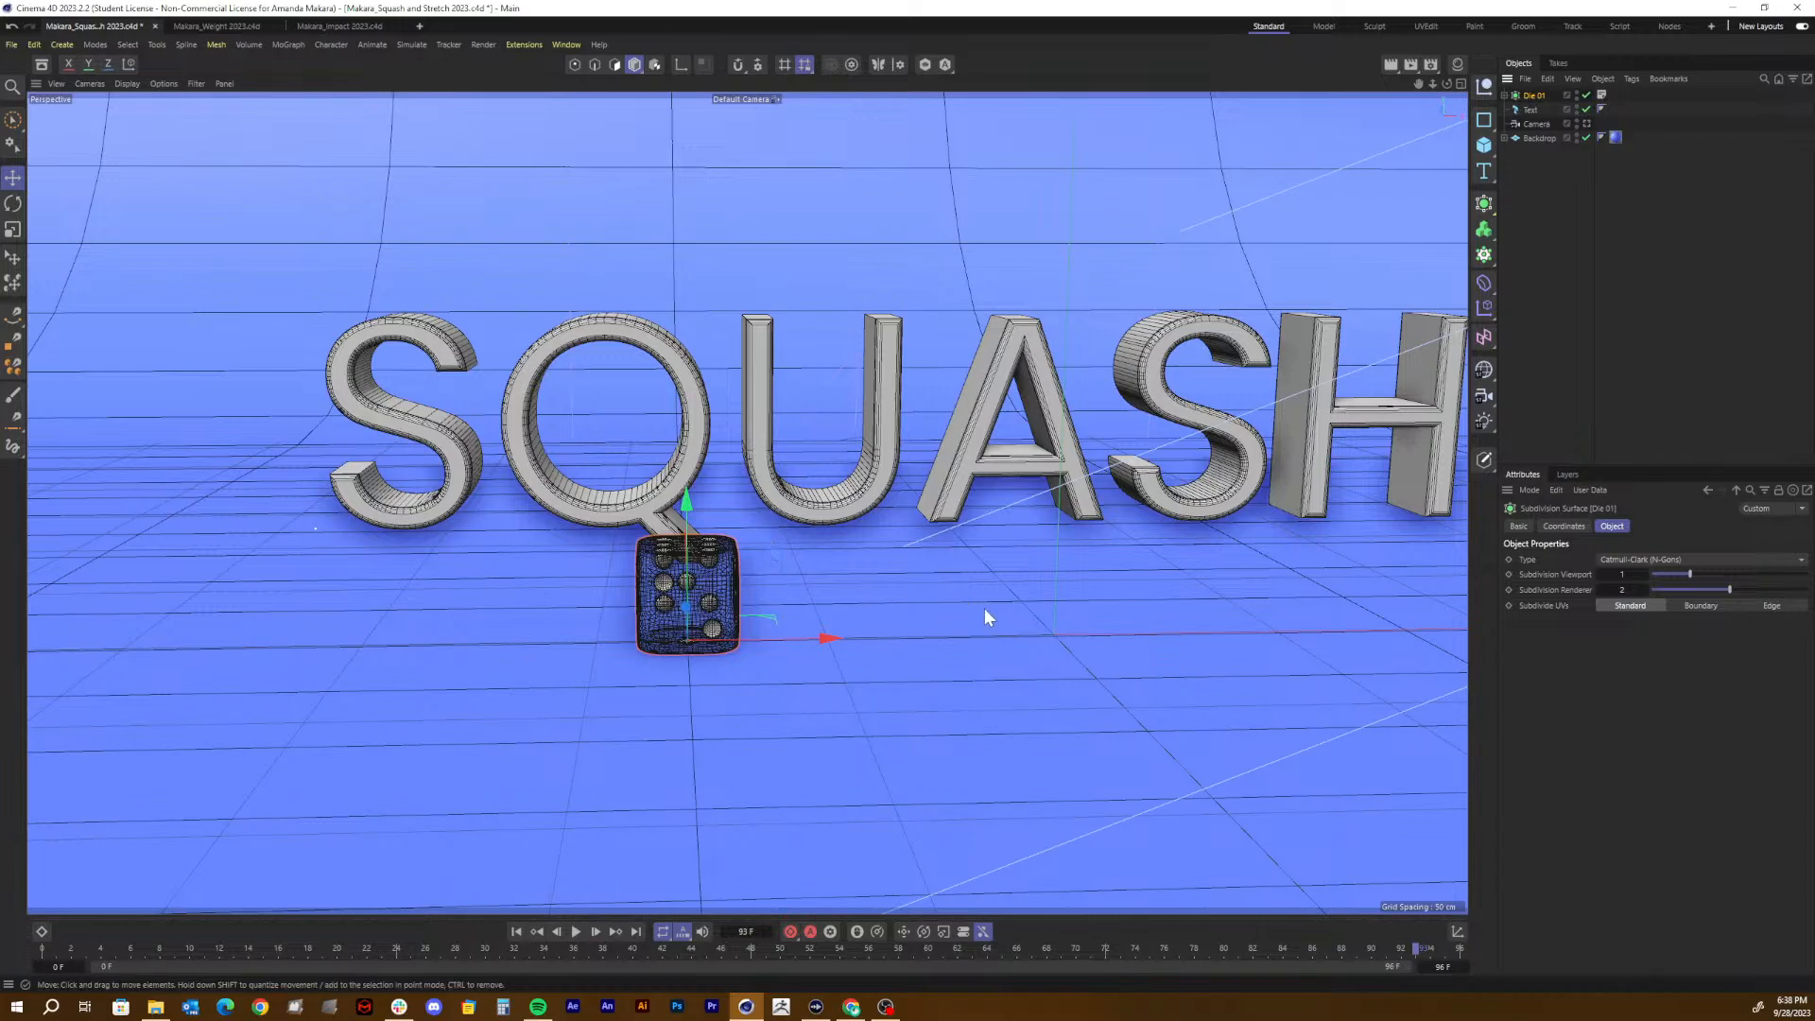
# Step: Raise Die 01 along Y until it sits just above the Q, and check its height through the Camera
pyautogui.moveTo(685, 504); pyautogui.dragTo(679, 158)
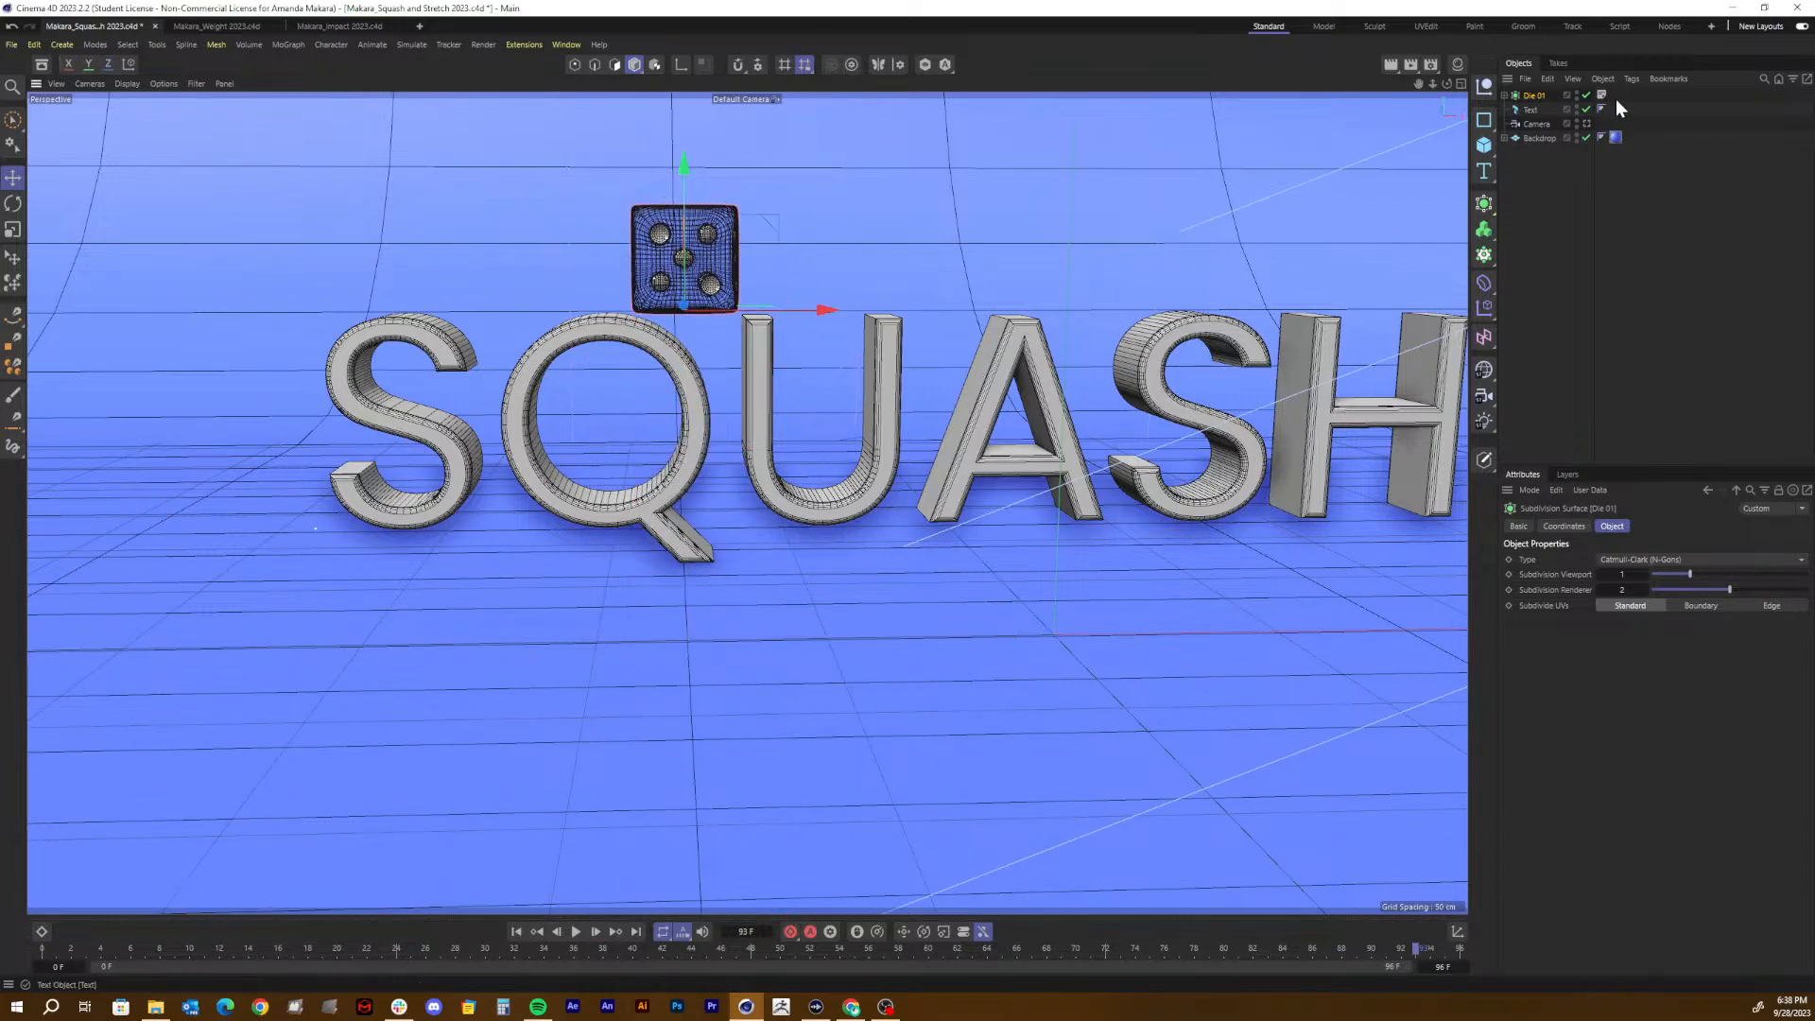
pyautogui.click(1586, 123)
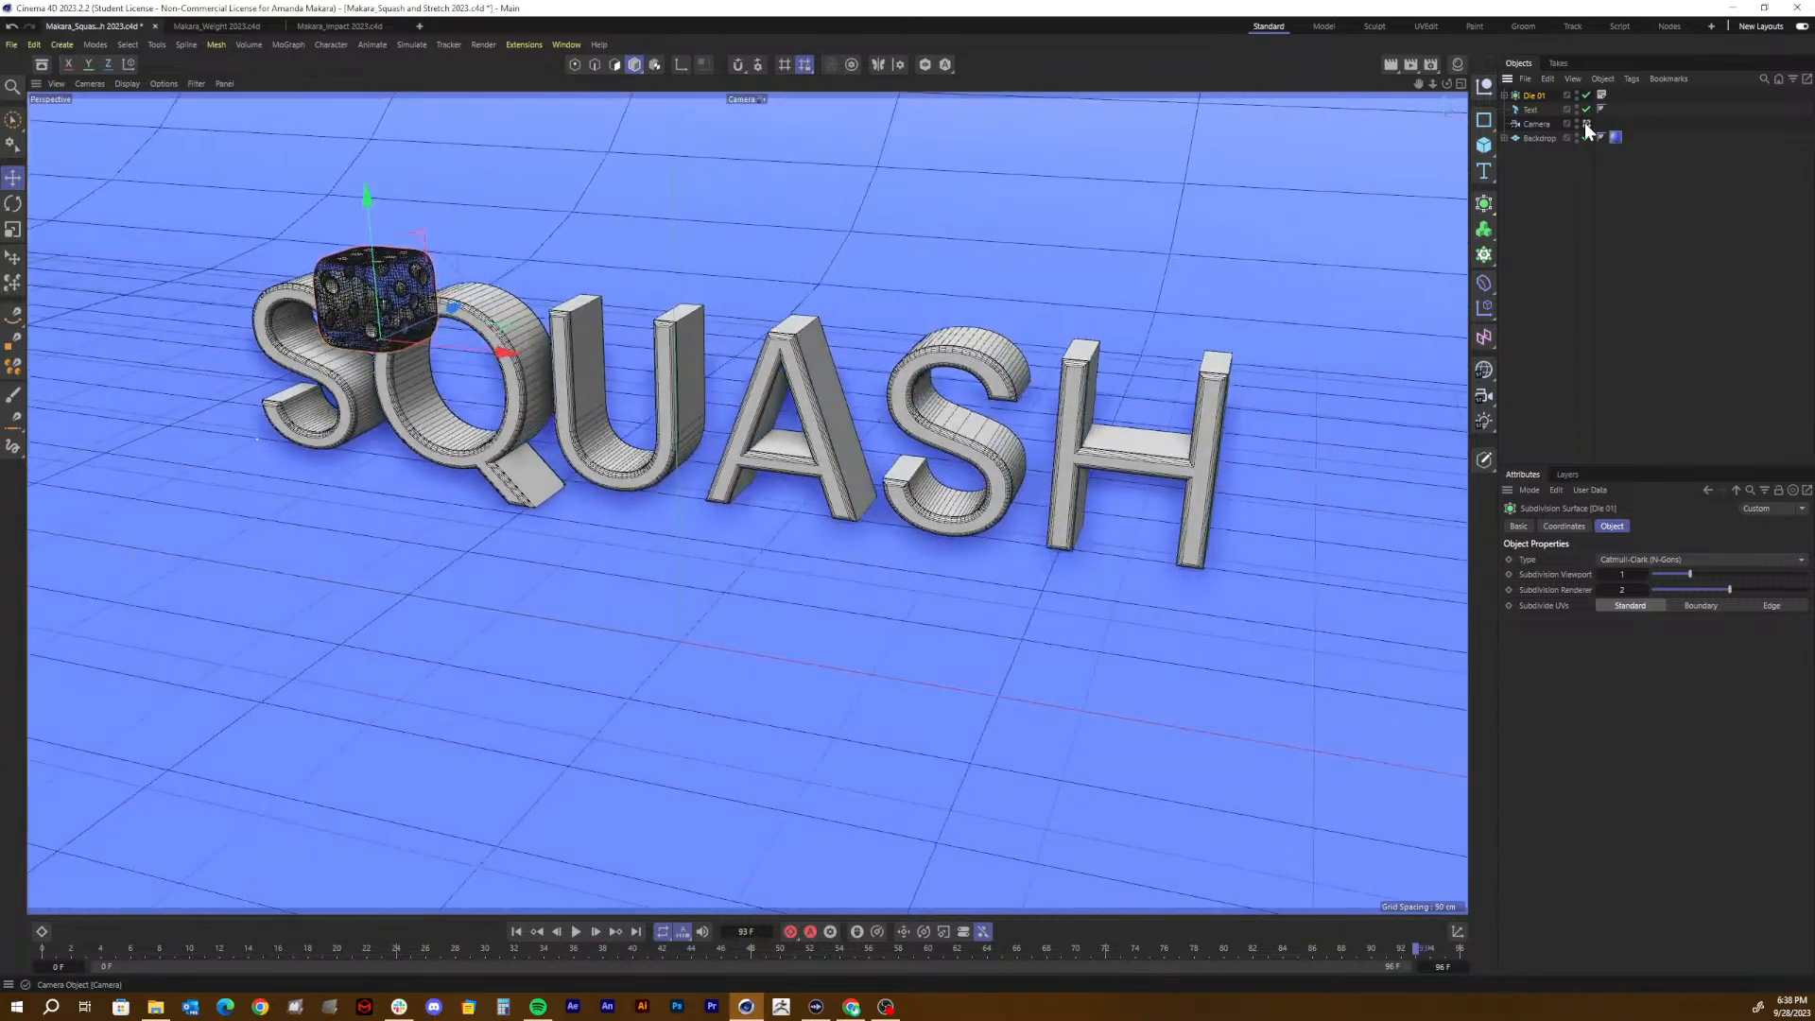
pyautogui.click(1587, 123)
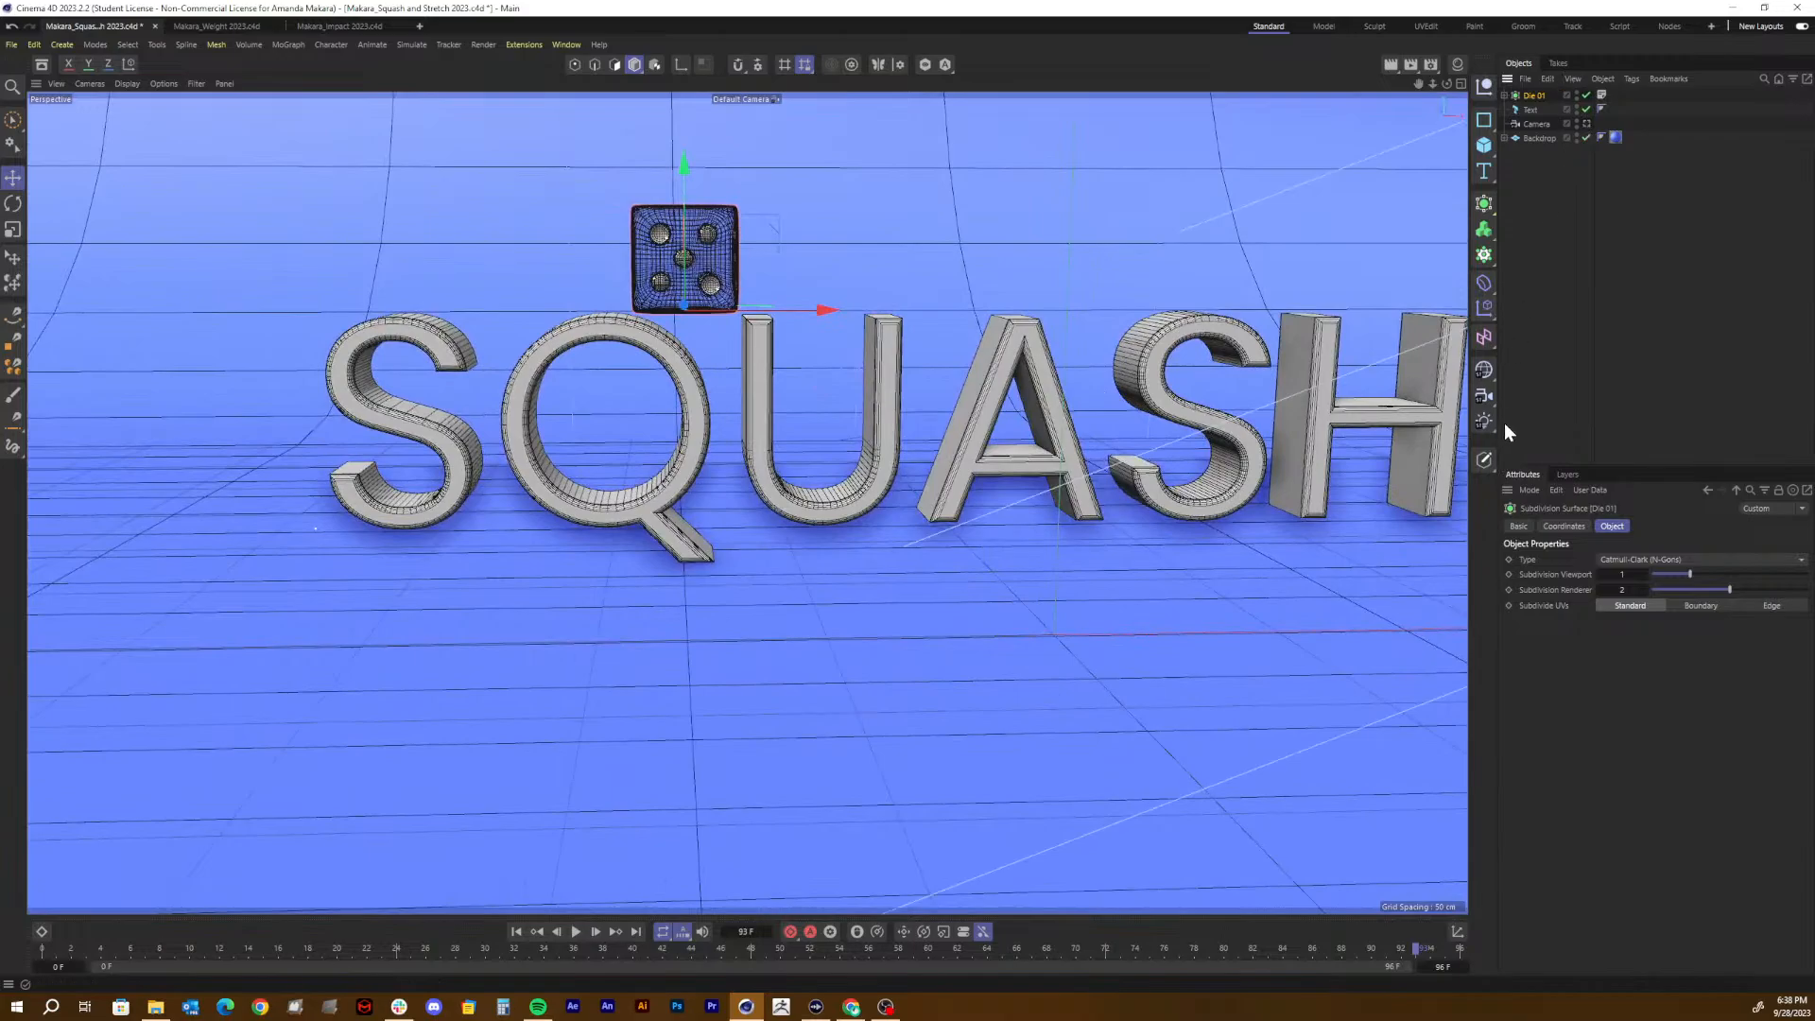
# Step: Set Die 01's position to 70 cm in Y and -80 cm in X
pyautogui.click(1563, 527)
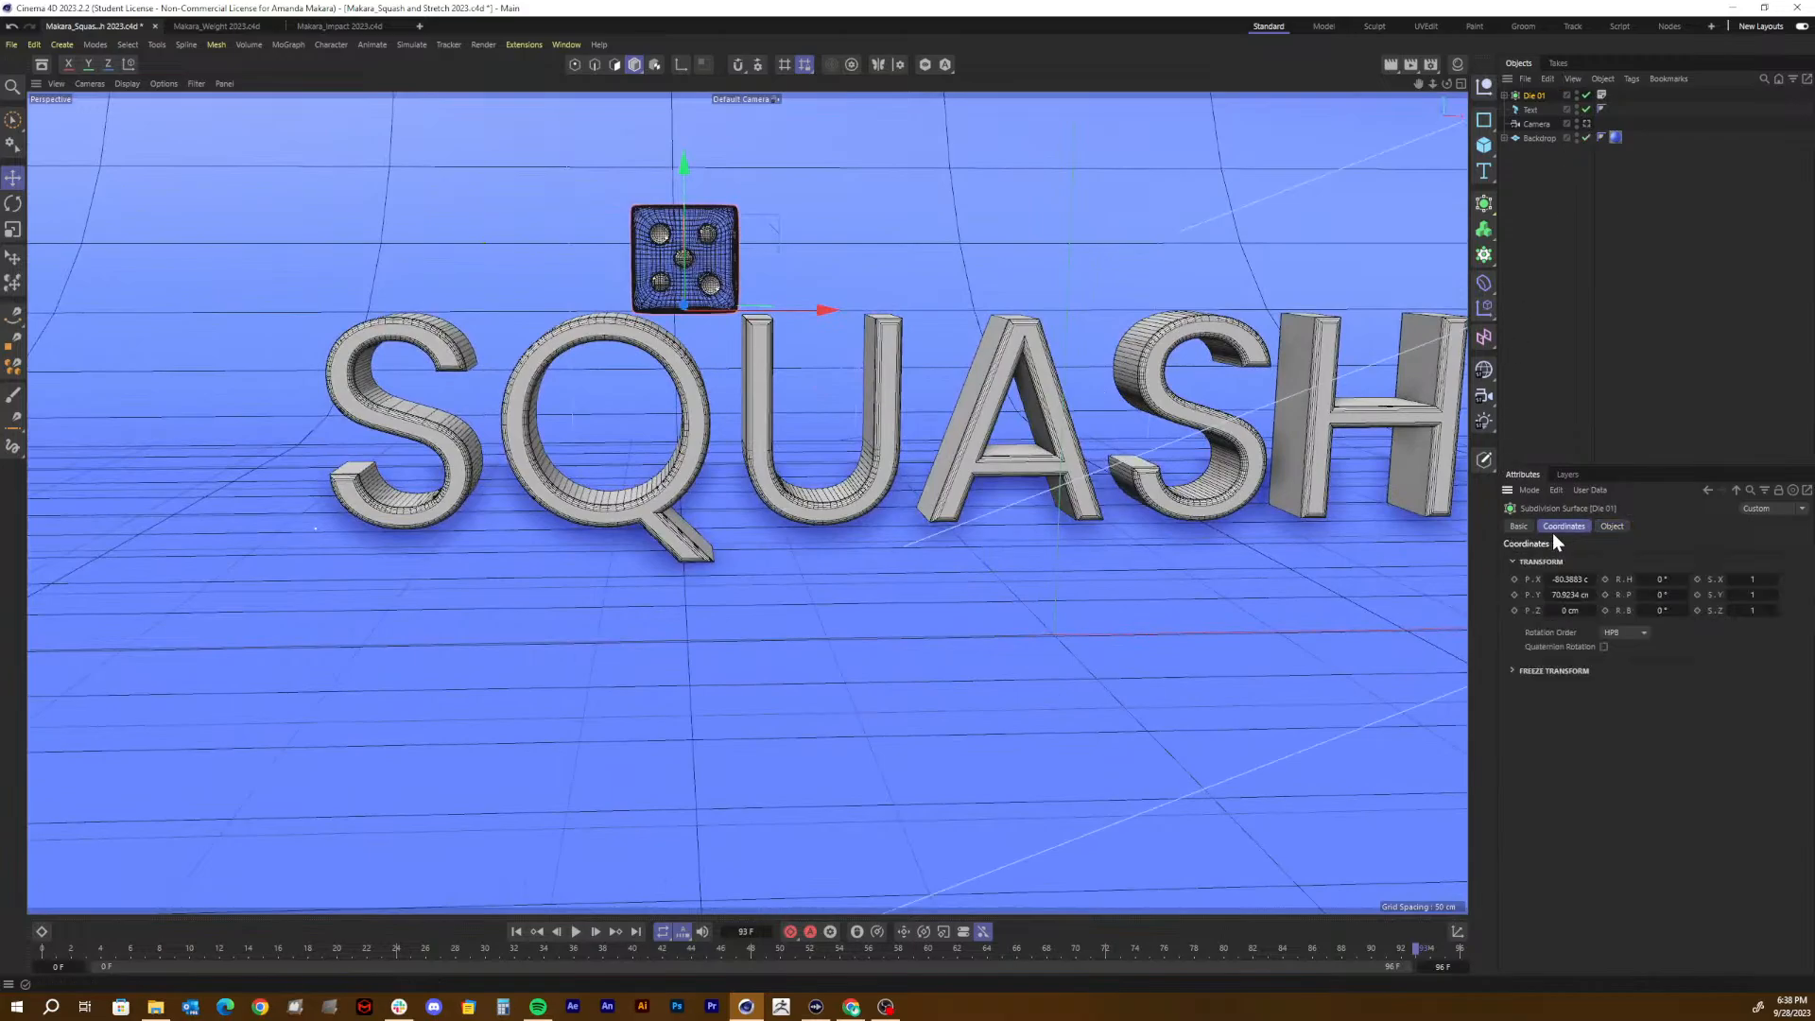
pyautogui.doubleClick(1564, 594)
pyautogui.write('70')
pyautogui.press('Return')
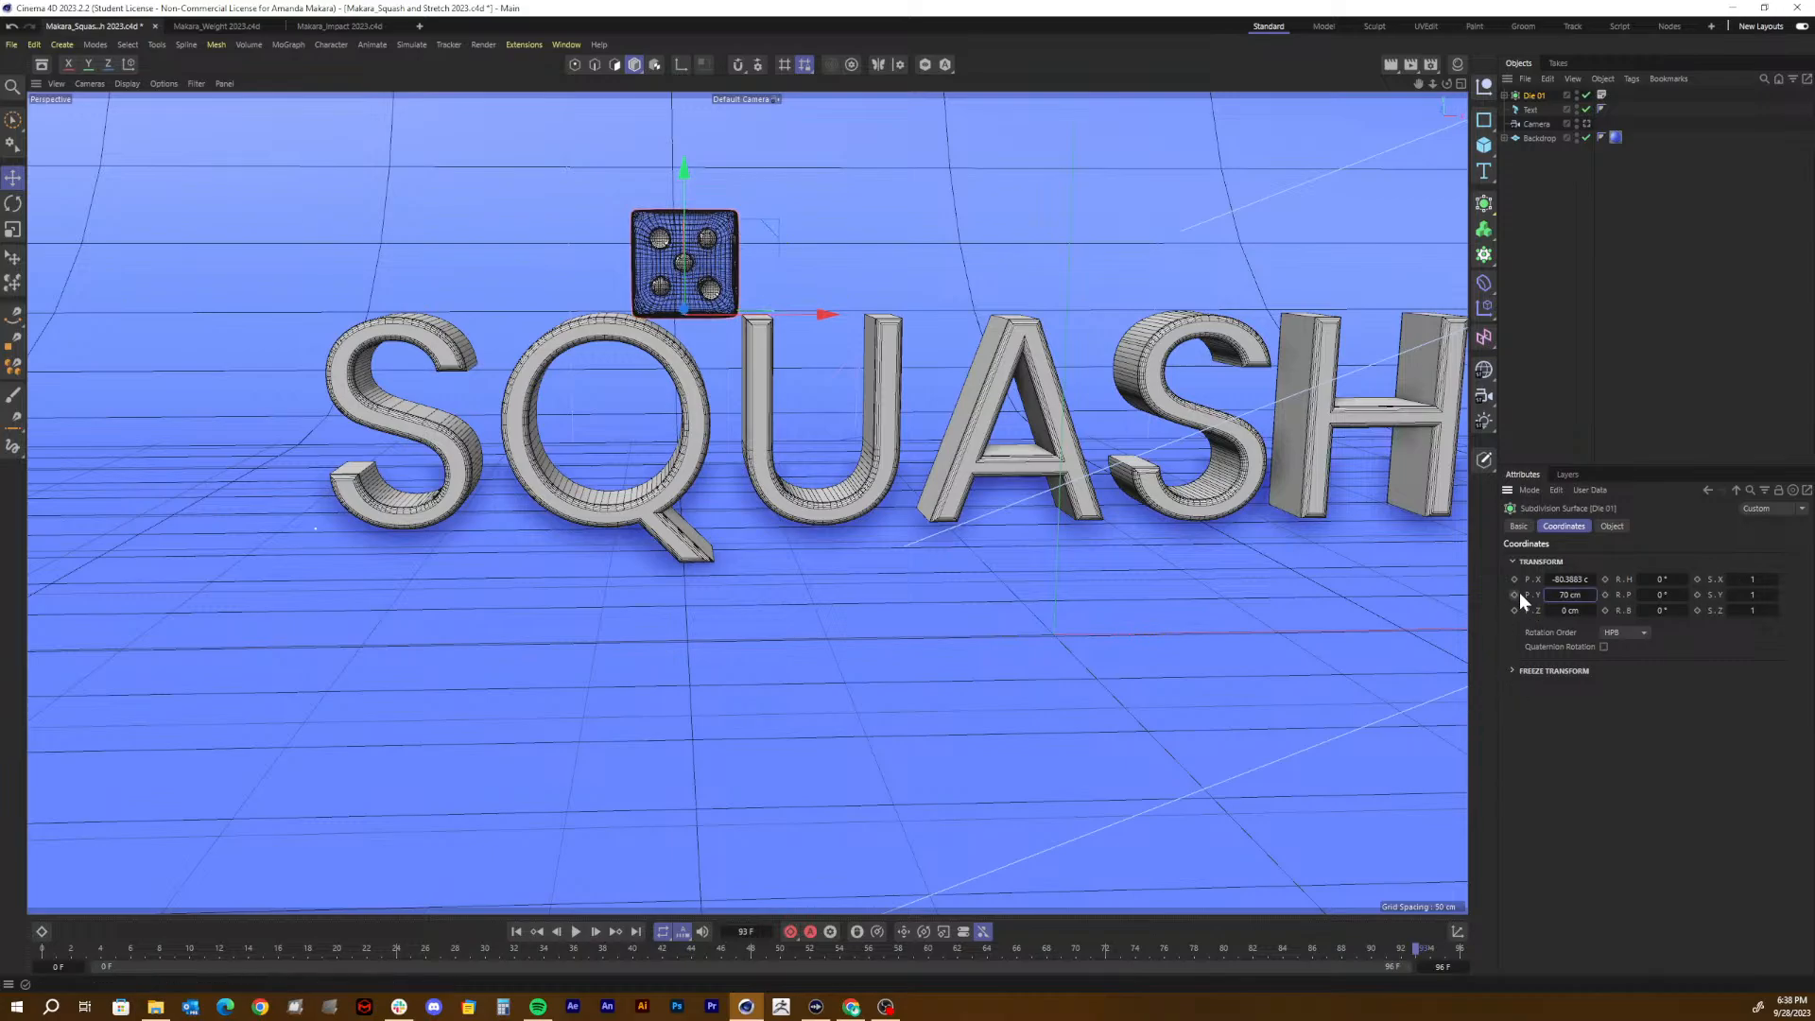
pyautogui.doubleClick(1569, 579)
pyautogui.write('-80')
pyautogui.press('Return')
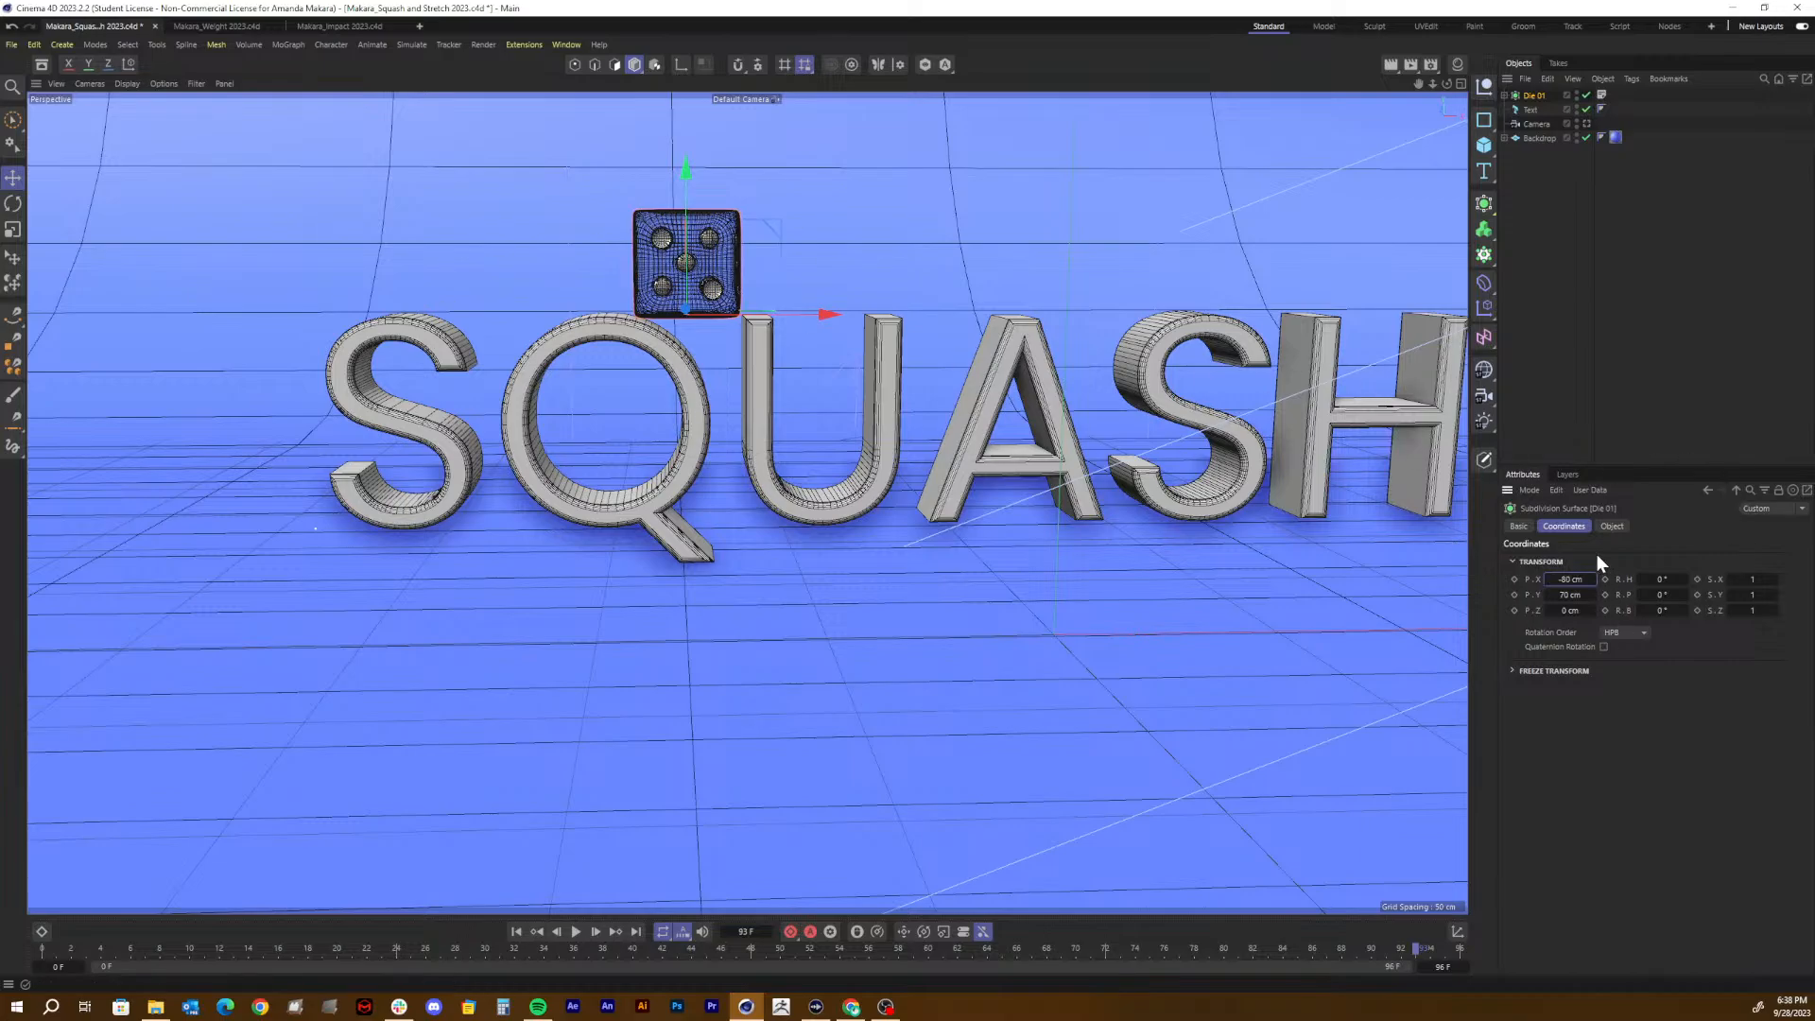
# Step: Undo the Y-position keyframe placed at frame 93 and move the playhead to frame 0
pyautogui.click(1515, 595)
pyautogui.hotkey('ctrl', 'z')
pyautogui.moveTo(1102, 946); pyautogui.dragTo(42, 945)
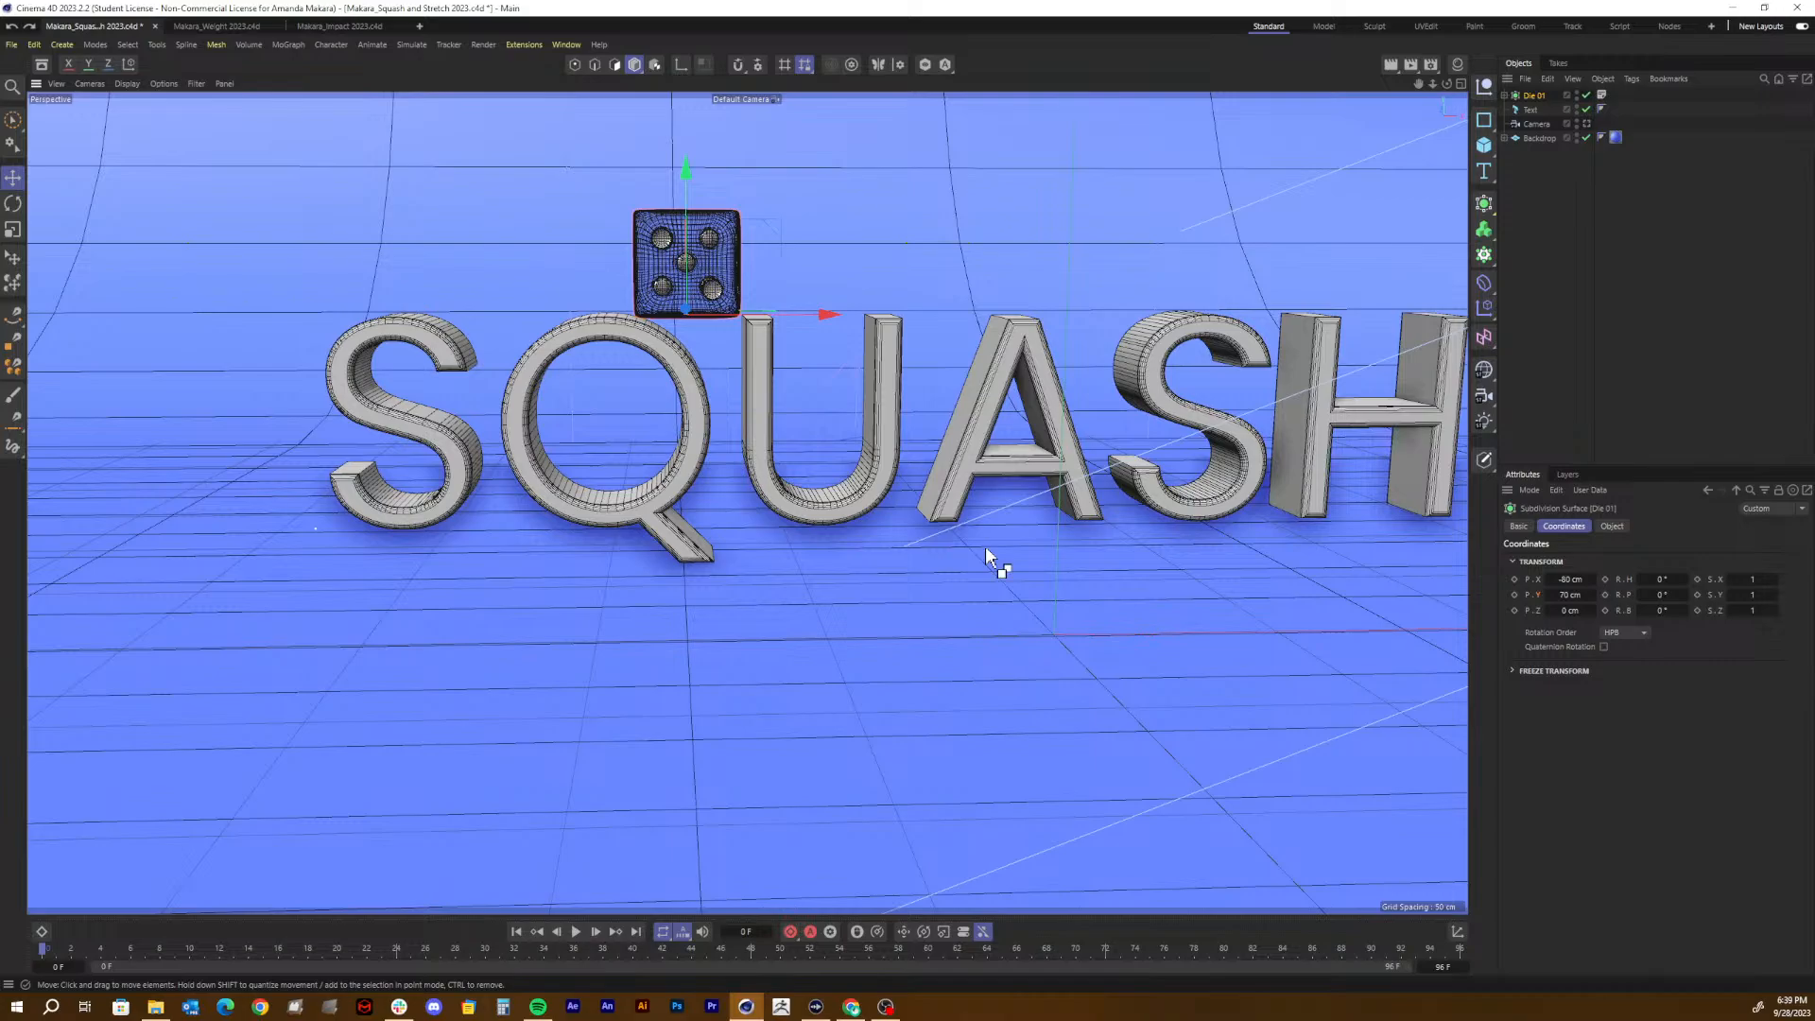
# Step: Set the project's maximum time to 120 frames
pyautogui.hotkey('ctrl', 'd')
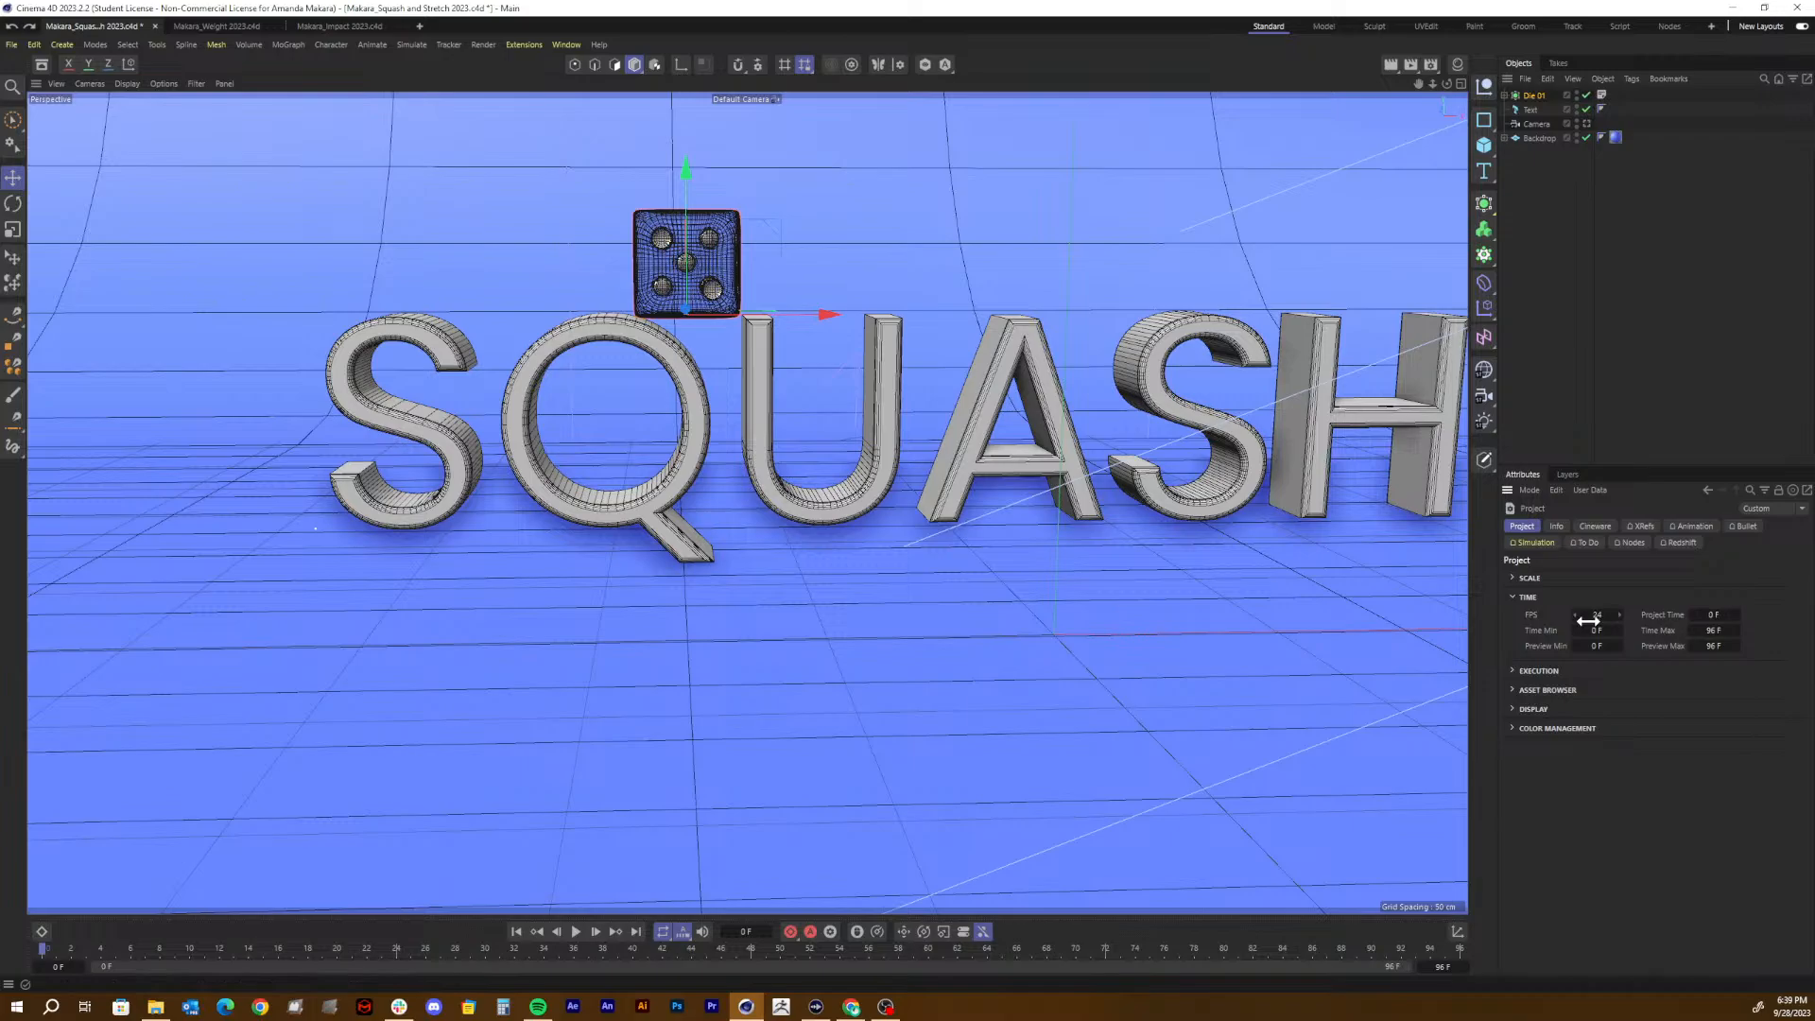
pyautogui.click(1697, 628)
pyautogui.write('120')
pyautogui.press('Return')
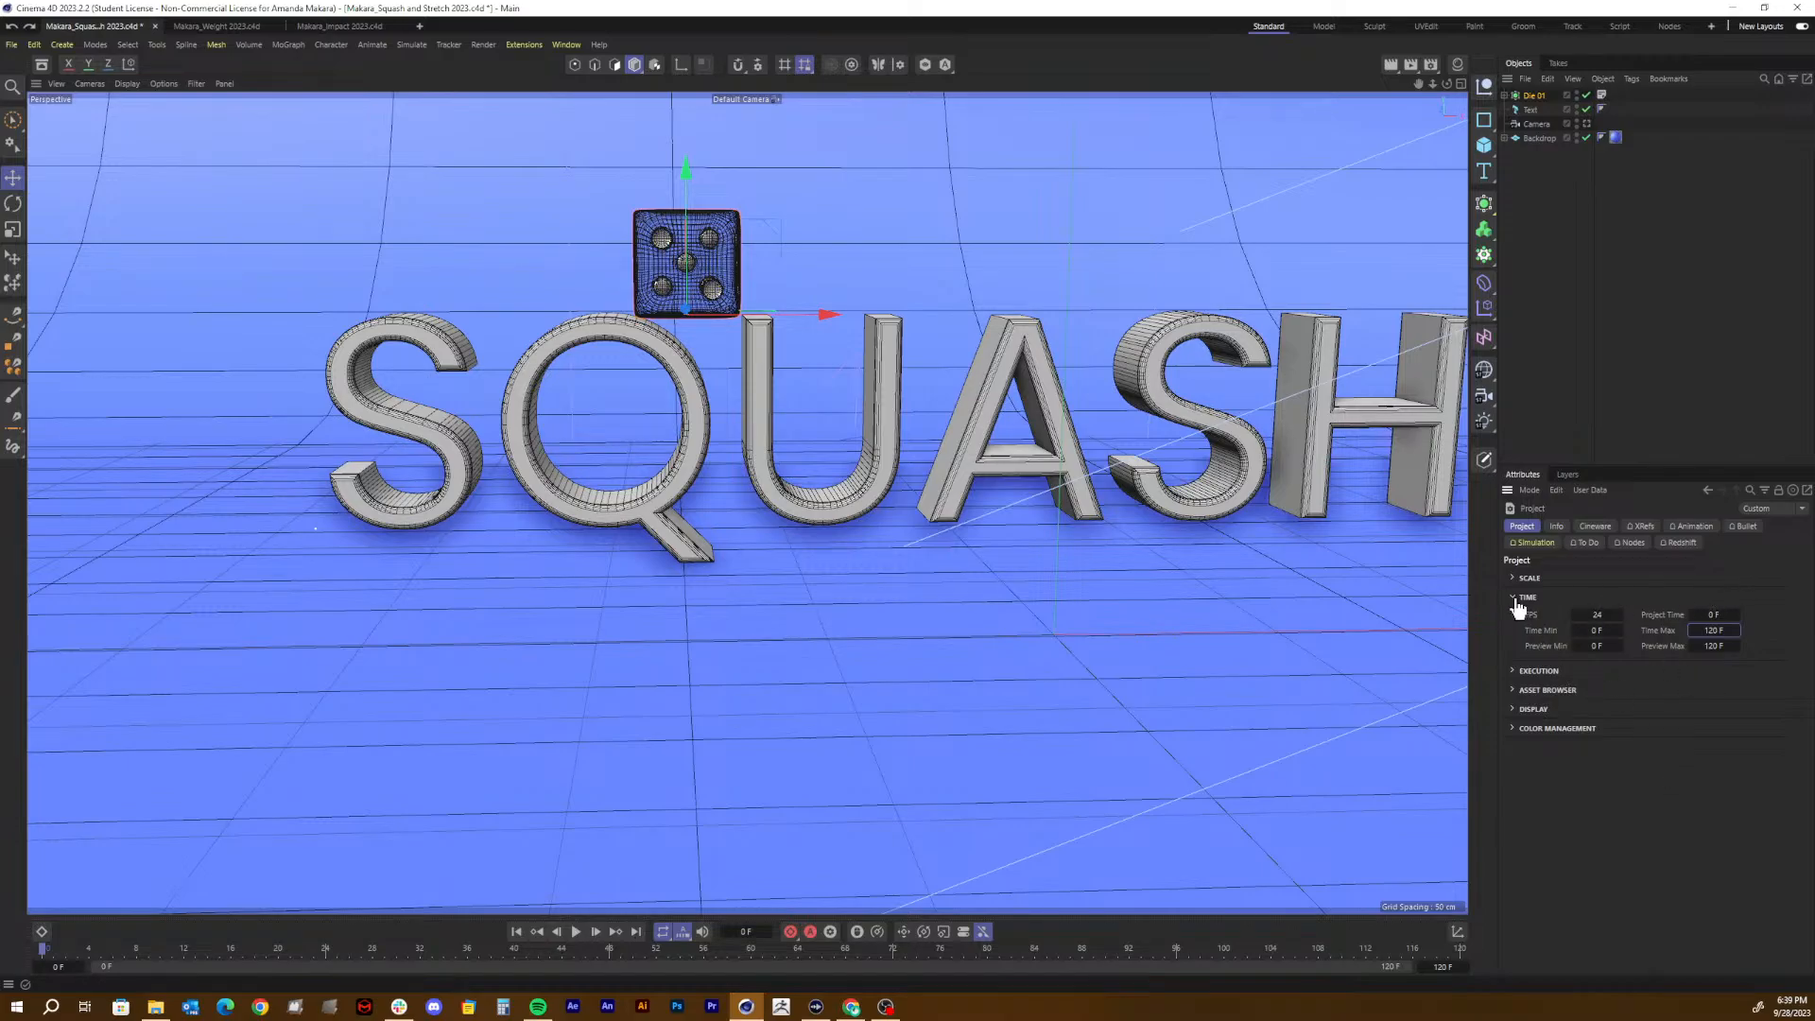
# Step: Reselect Die 01 and keyframe its Y position at frame 0
pyautogui.click(1302, 615)
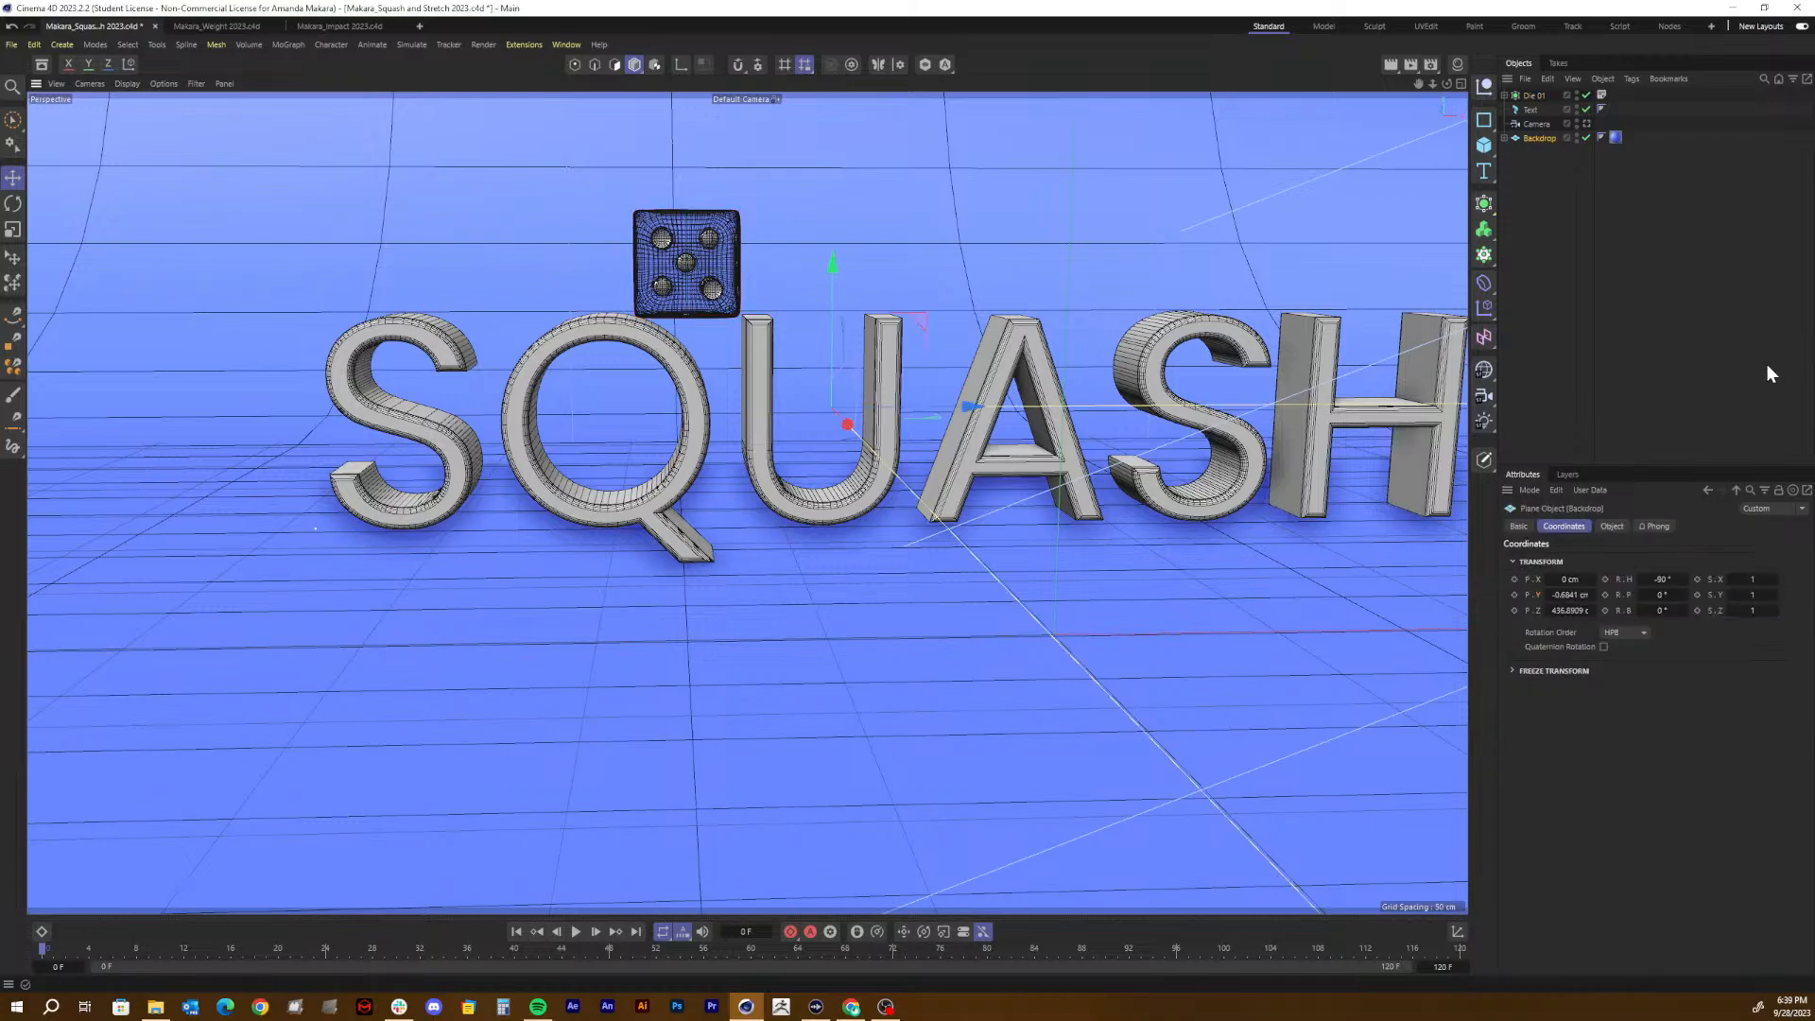
pyautogui.click(1534, 95)
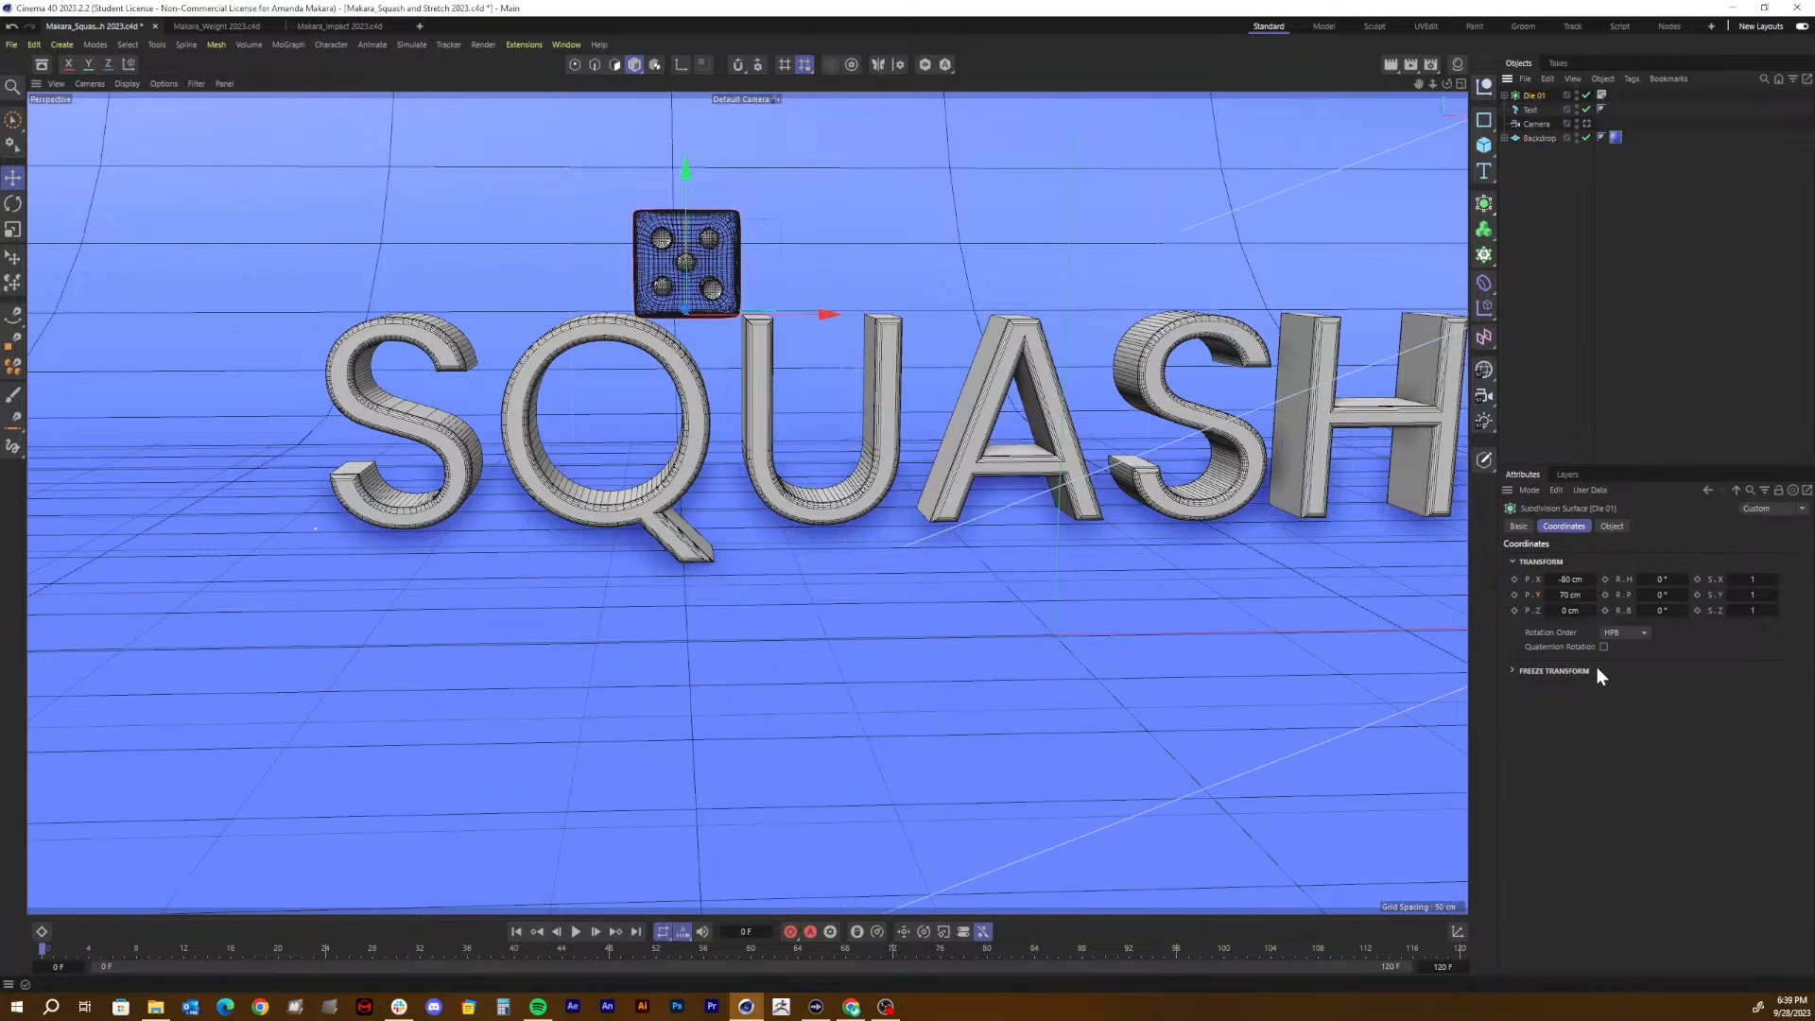
pyautogui.click(1514, 595)
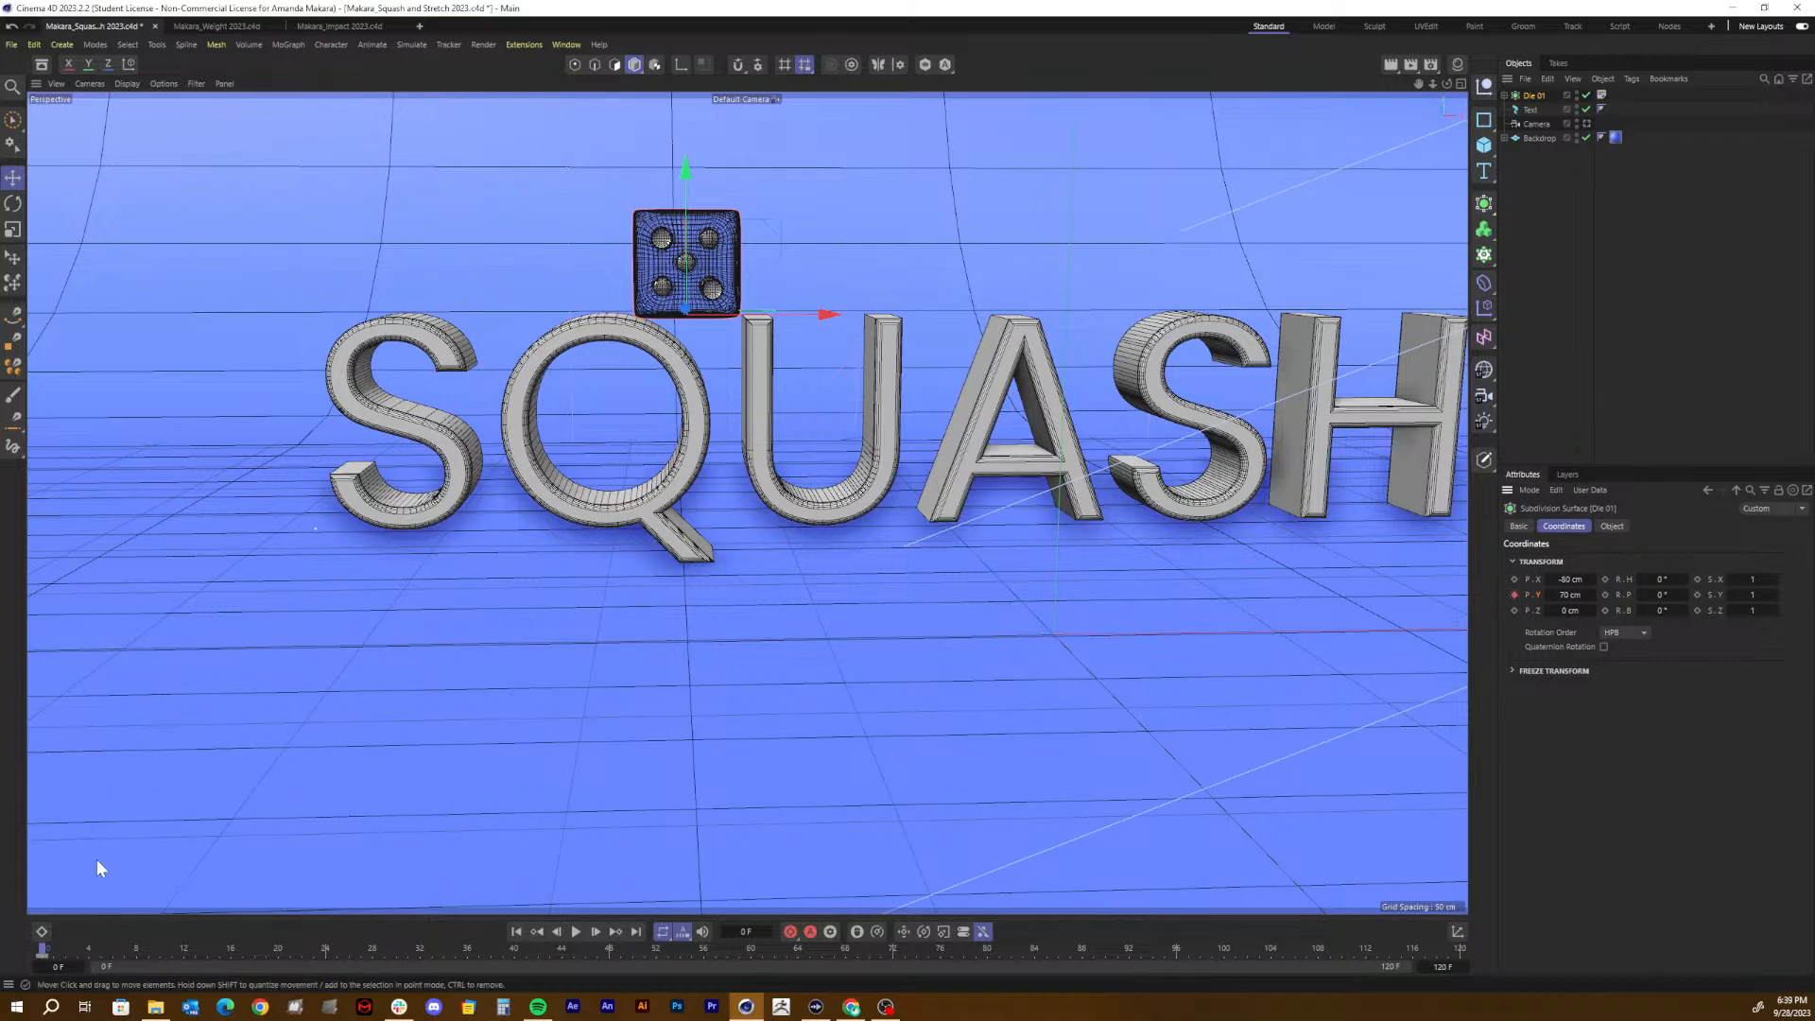
# Step: Open the Dope Sheet below the viewport and enlarge it, bringing Die 01's first keyframe into view
pyautogui.click(52, 915)
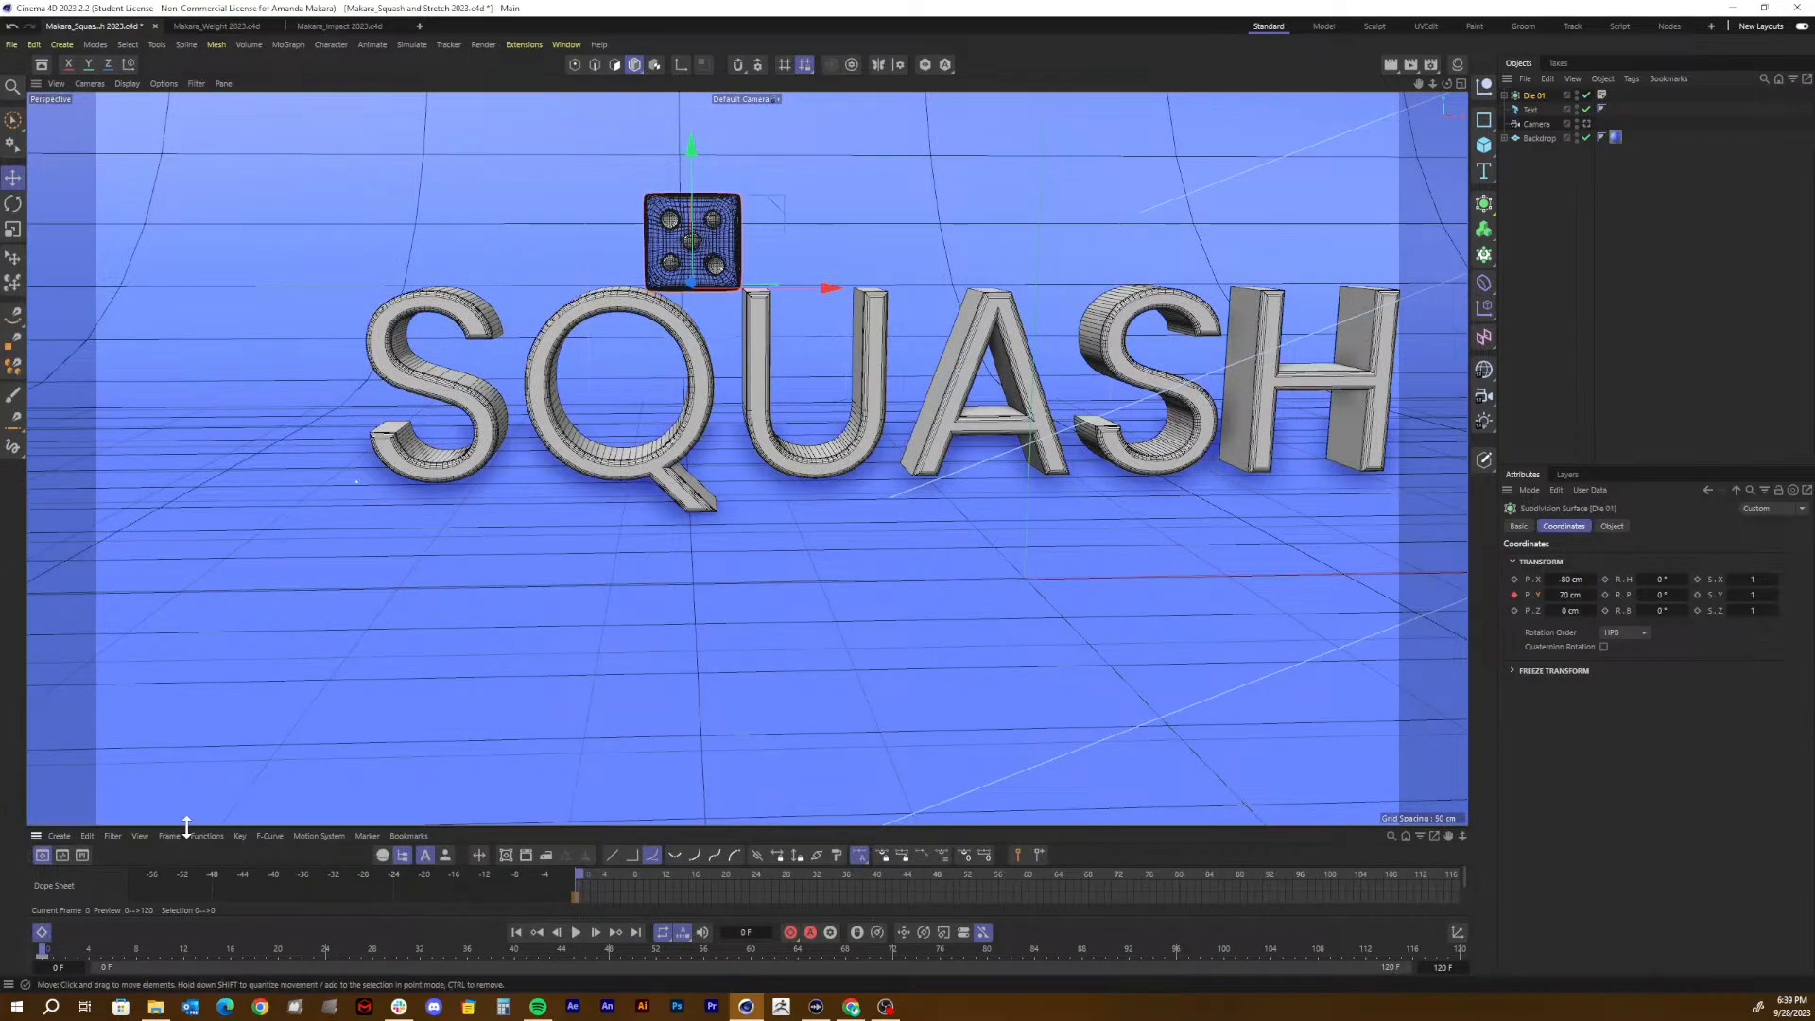
pyautogui.moveTo(186, 826); pyautogui.dragTo(203, 641)
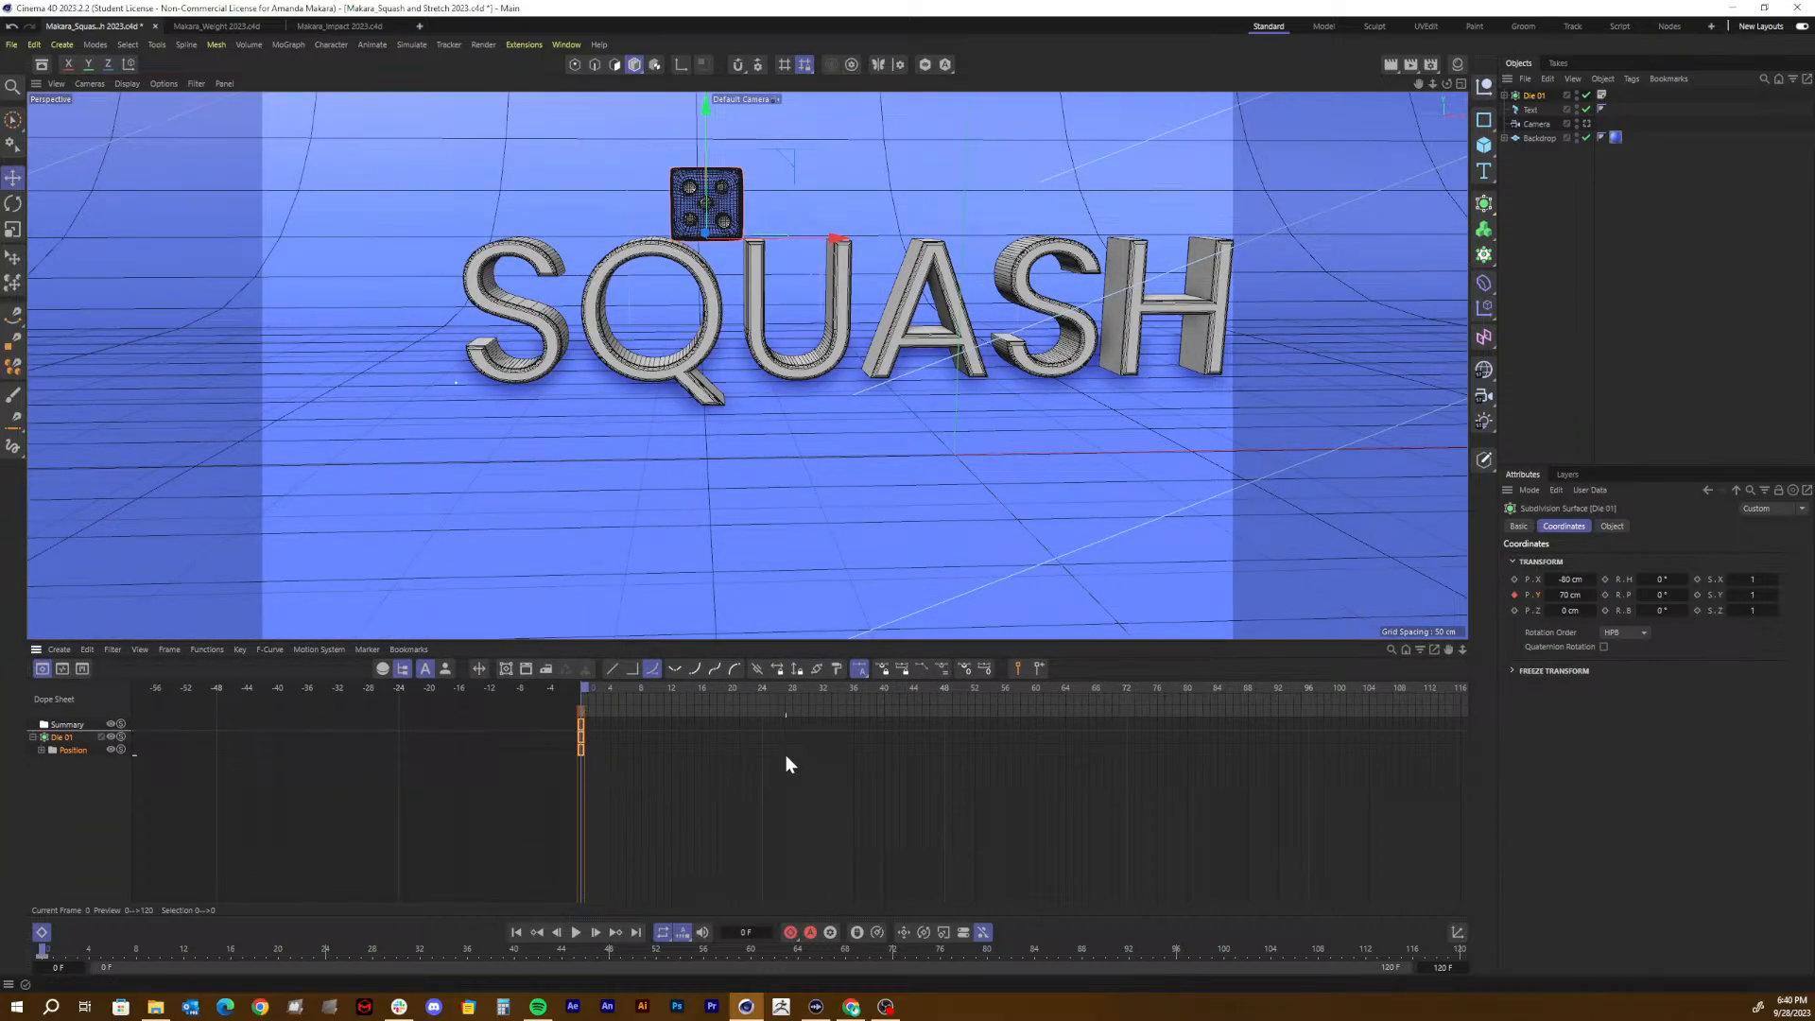
pyautogui.keyDown('alt'); pyautogui.moveTo(1040, 767); pyautogui.dragTo(814, 775, button='middle'); pyautogui.keyUp('alt')
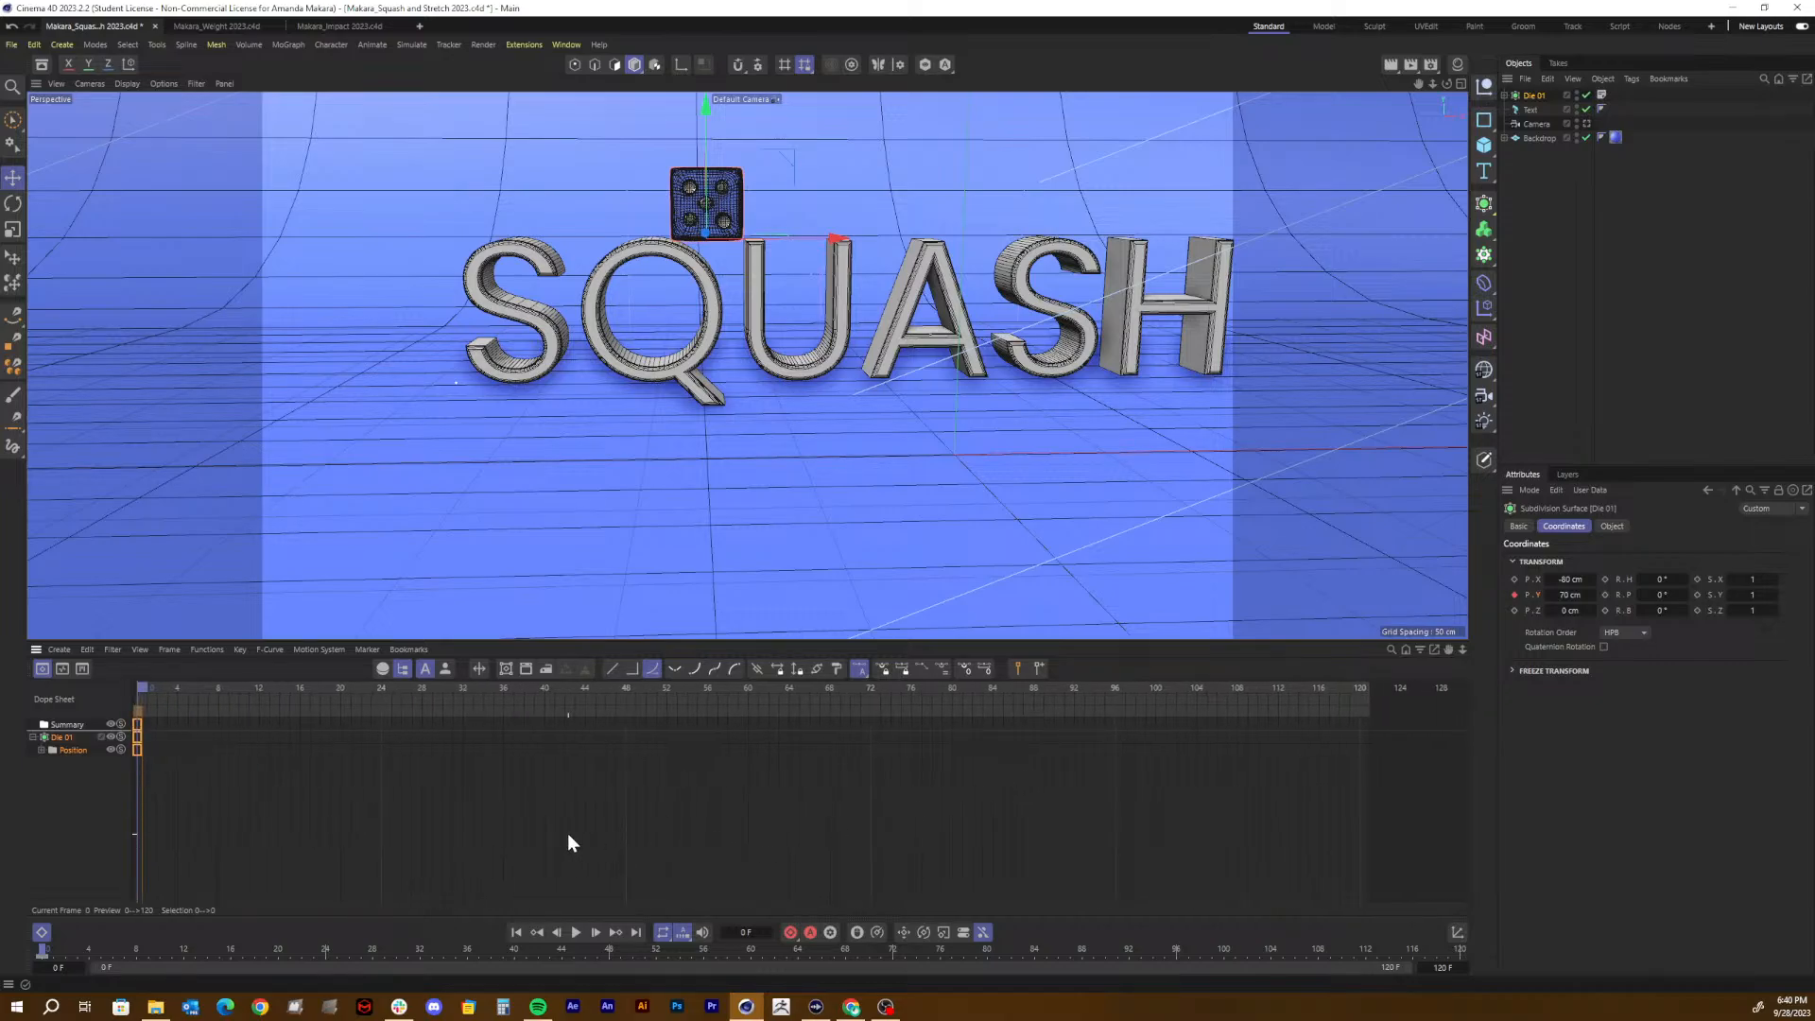
pyautogui.keyDown('alt'); pyautogui.moveTo(567, 841); pyautogui.dragTo(762, 855, button='middle'); pyautogui.keyUp('alt')
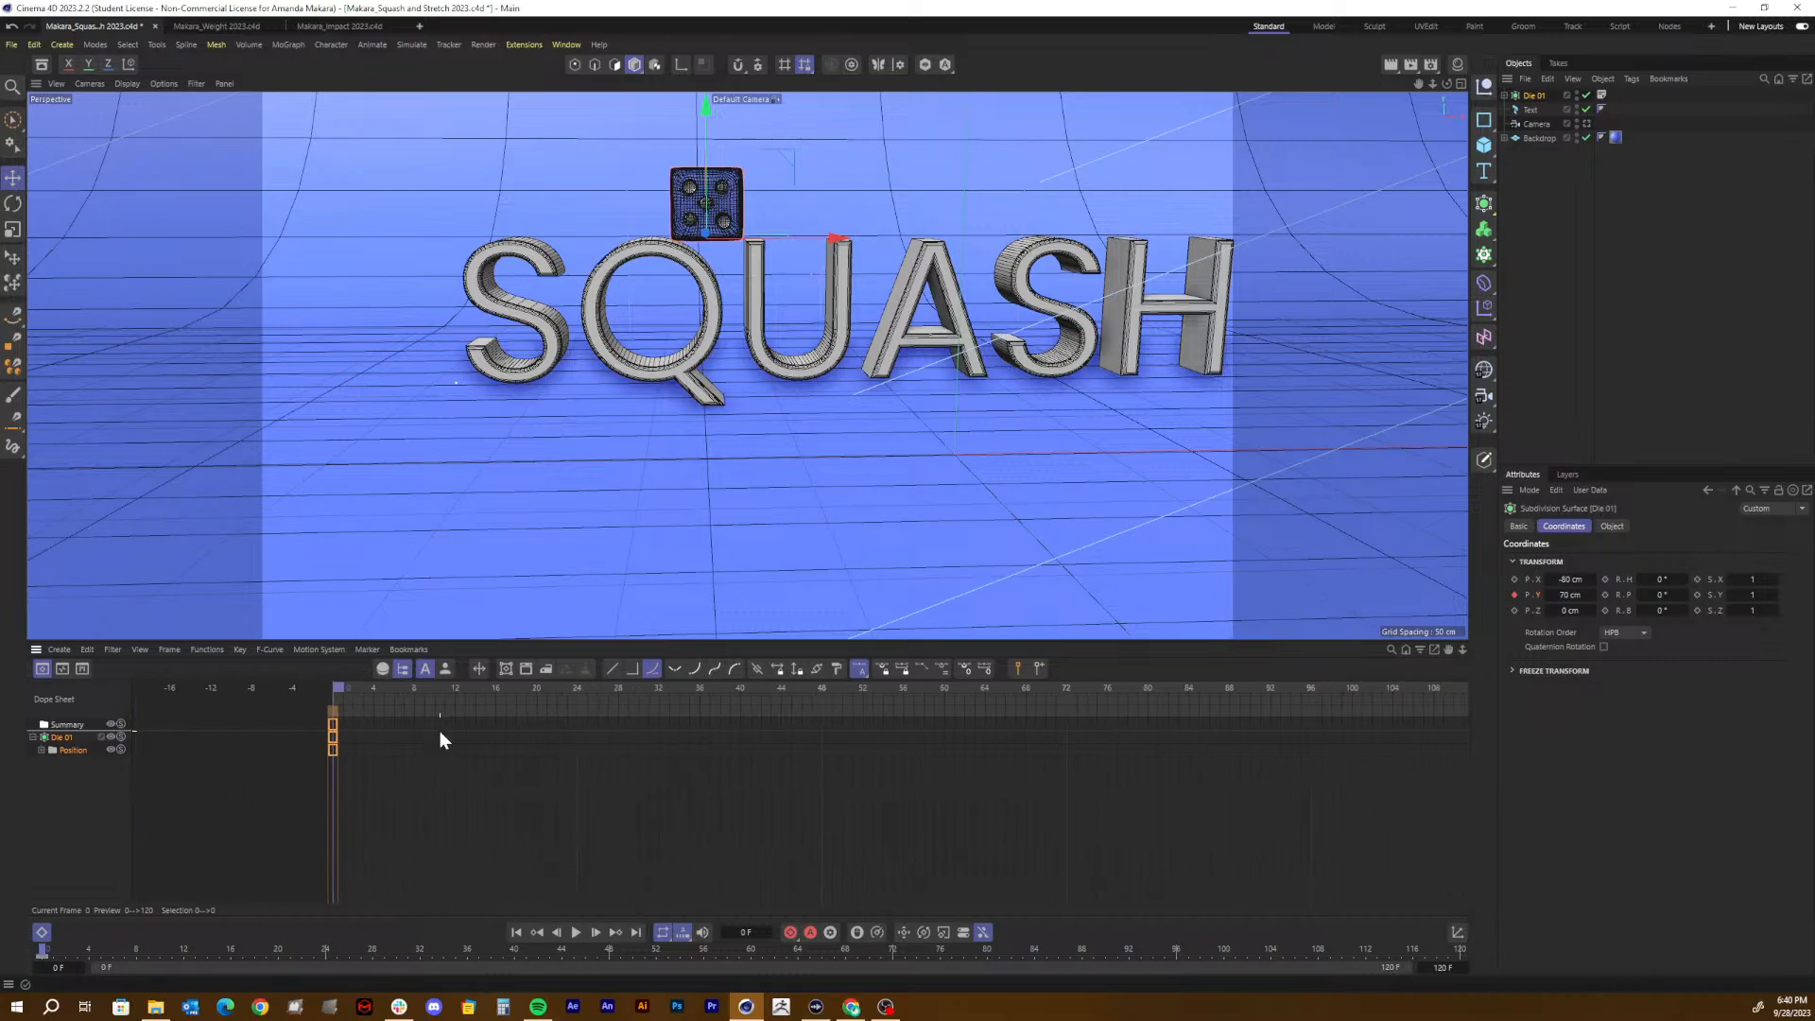
# Step: At frame 12, set Die 01's Y position to 0 cm and keyframe it
pyautogui.moveTo(384, 684); pyautogui.dragTo(453, 705)
pyautogui.click(465, 692)
pyautogui.click(453, 699)
pyautogui.click(1560, 595)
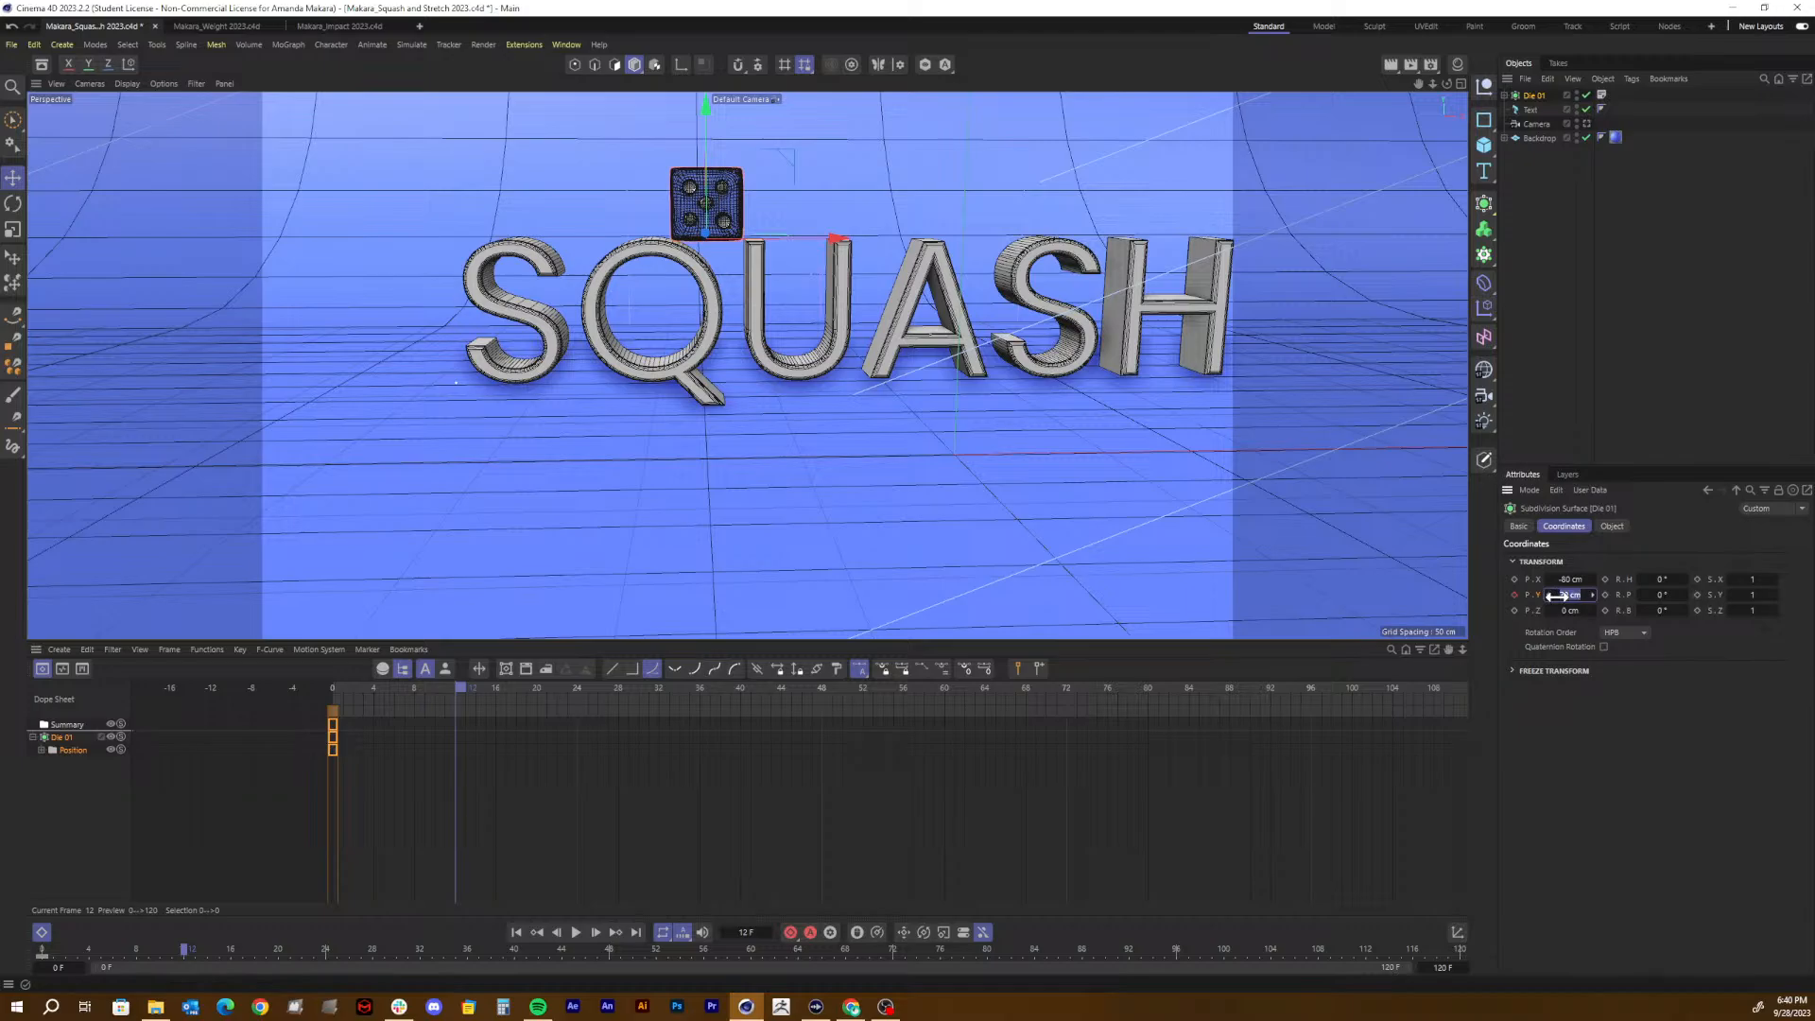
pyautogui.write('0')
pyautogui.press('Return')
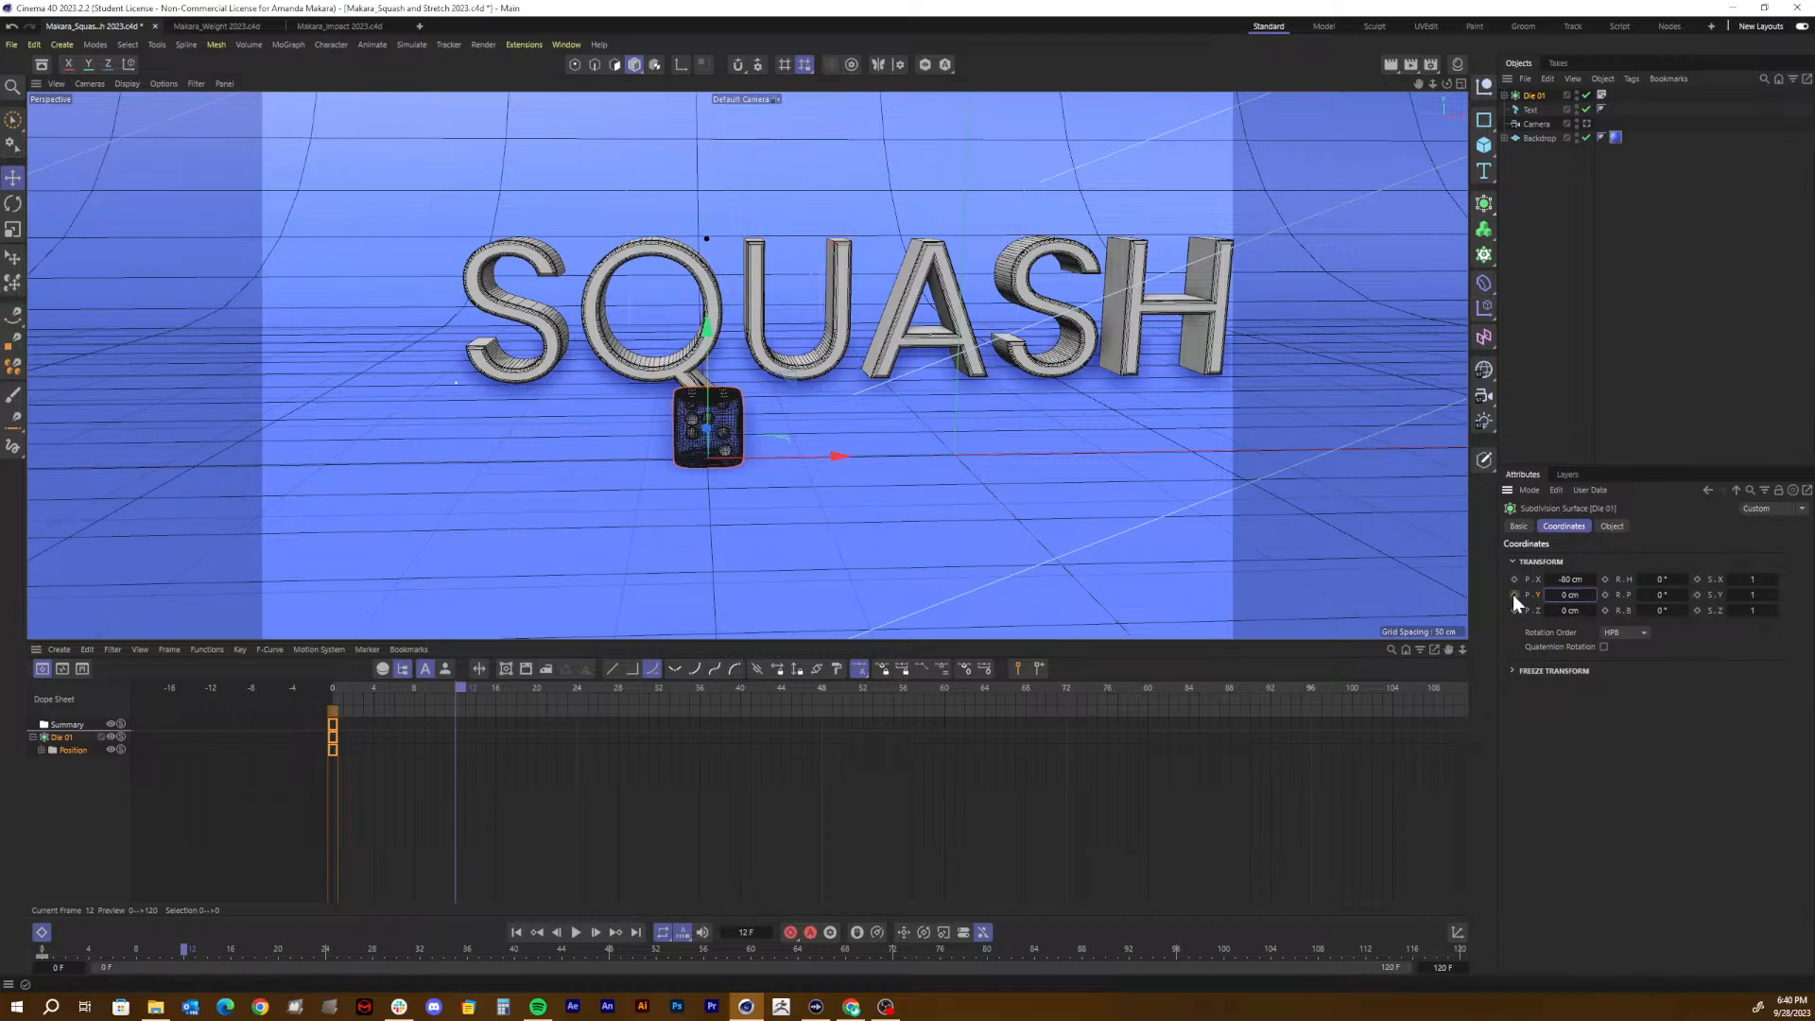
pyautogui.click(1513, 594)
pyautogui.moveTo(443, 688)
pyautogui.mouseDown()
pyautogui.moveTo(324, 688)
pyautogui.moveTo(529, 683)
pyautogui.moveTo(262, 690)
pyautogui.moveTo(511, 692)
pyautogui.moveTo(312, 701)
pyautogui.moveTo(457, 700)
pyautogui.mouseUp()
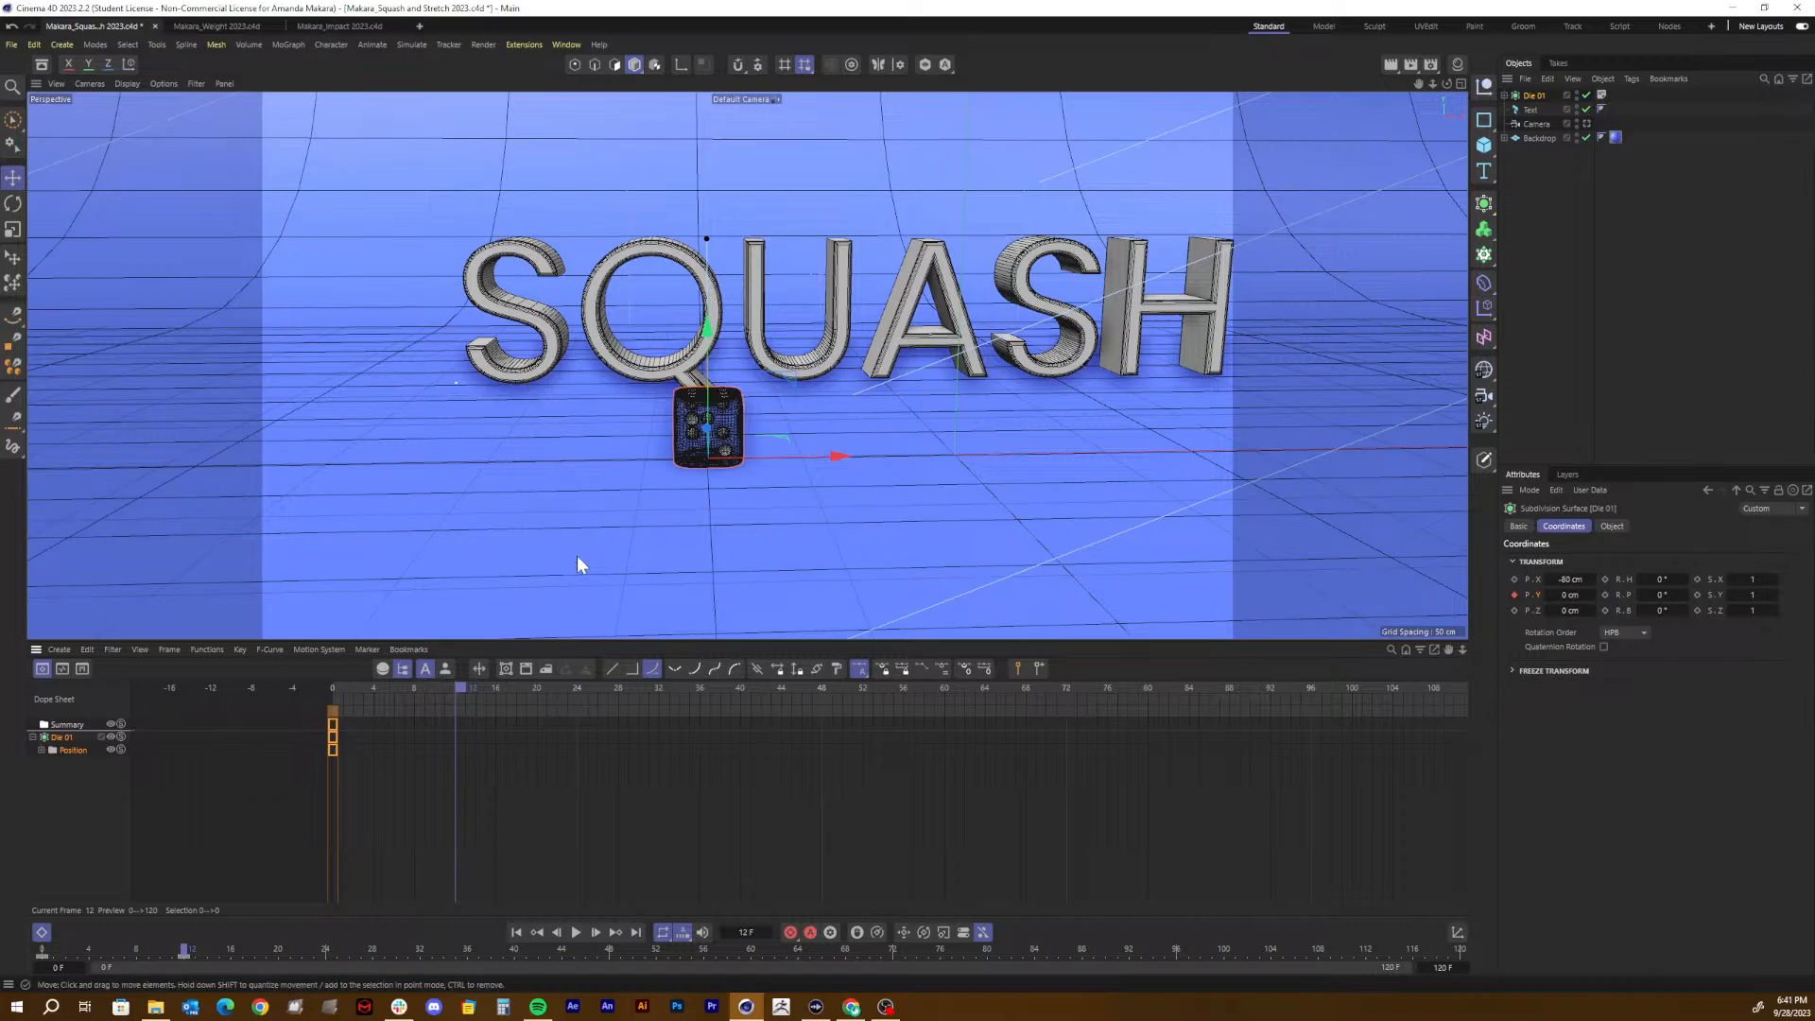
# Step: Copy Die 01's frame 12 position key to frame 24 in the Dope Sheet
pyautogui.click(80, 789)
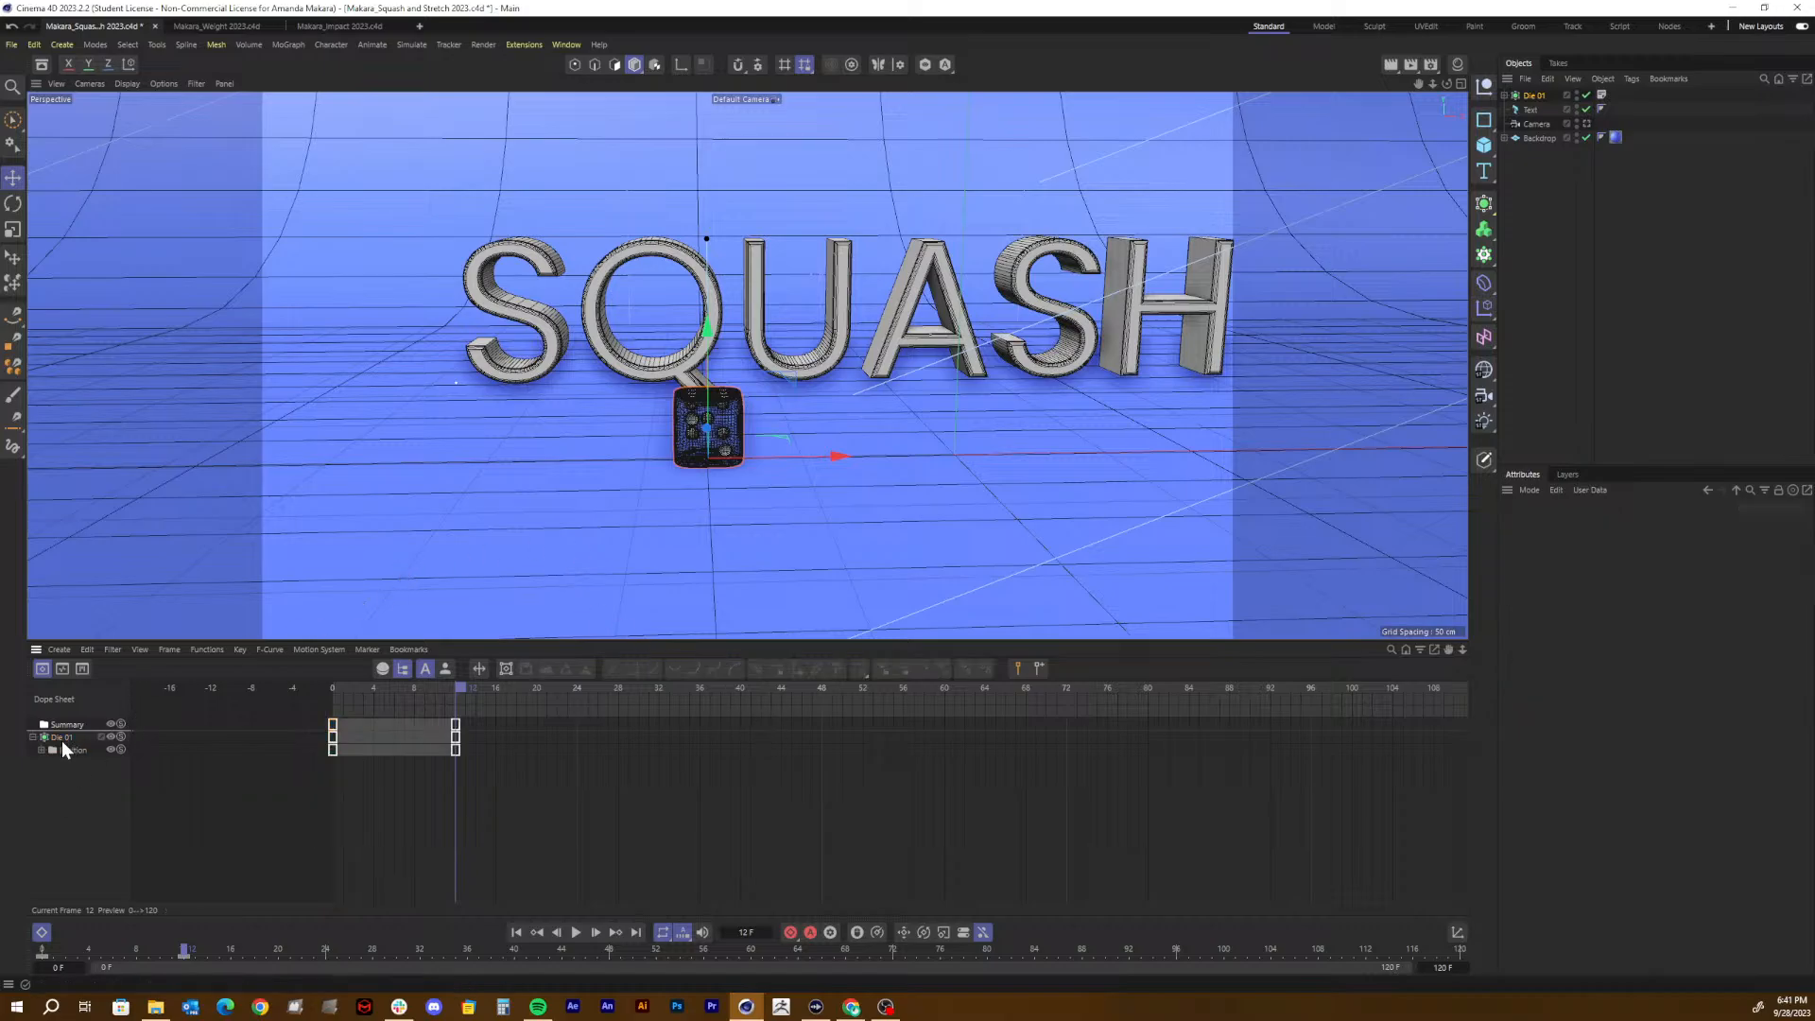
pyautogui.click(62, 745)
pyautogui.moveTo(462, 685); pyautogui.dragTo(576, 689)
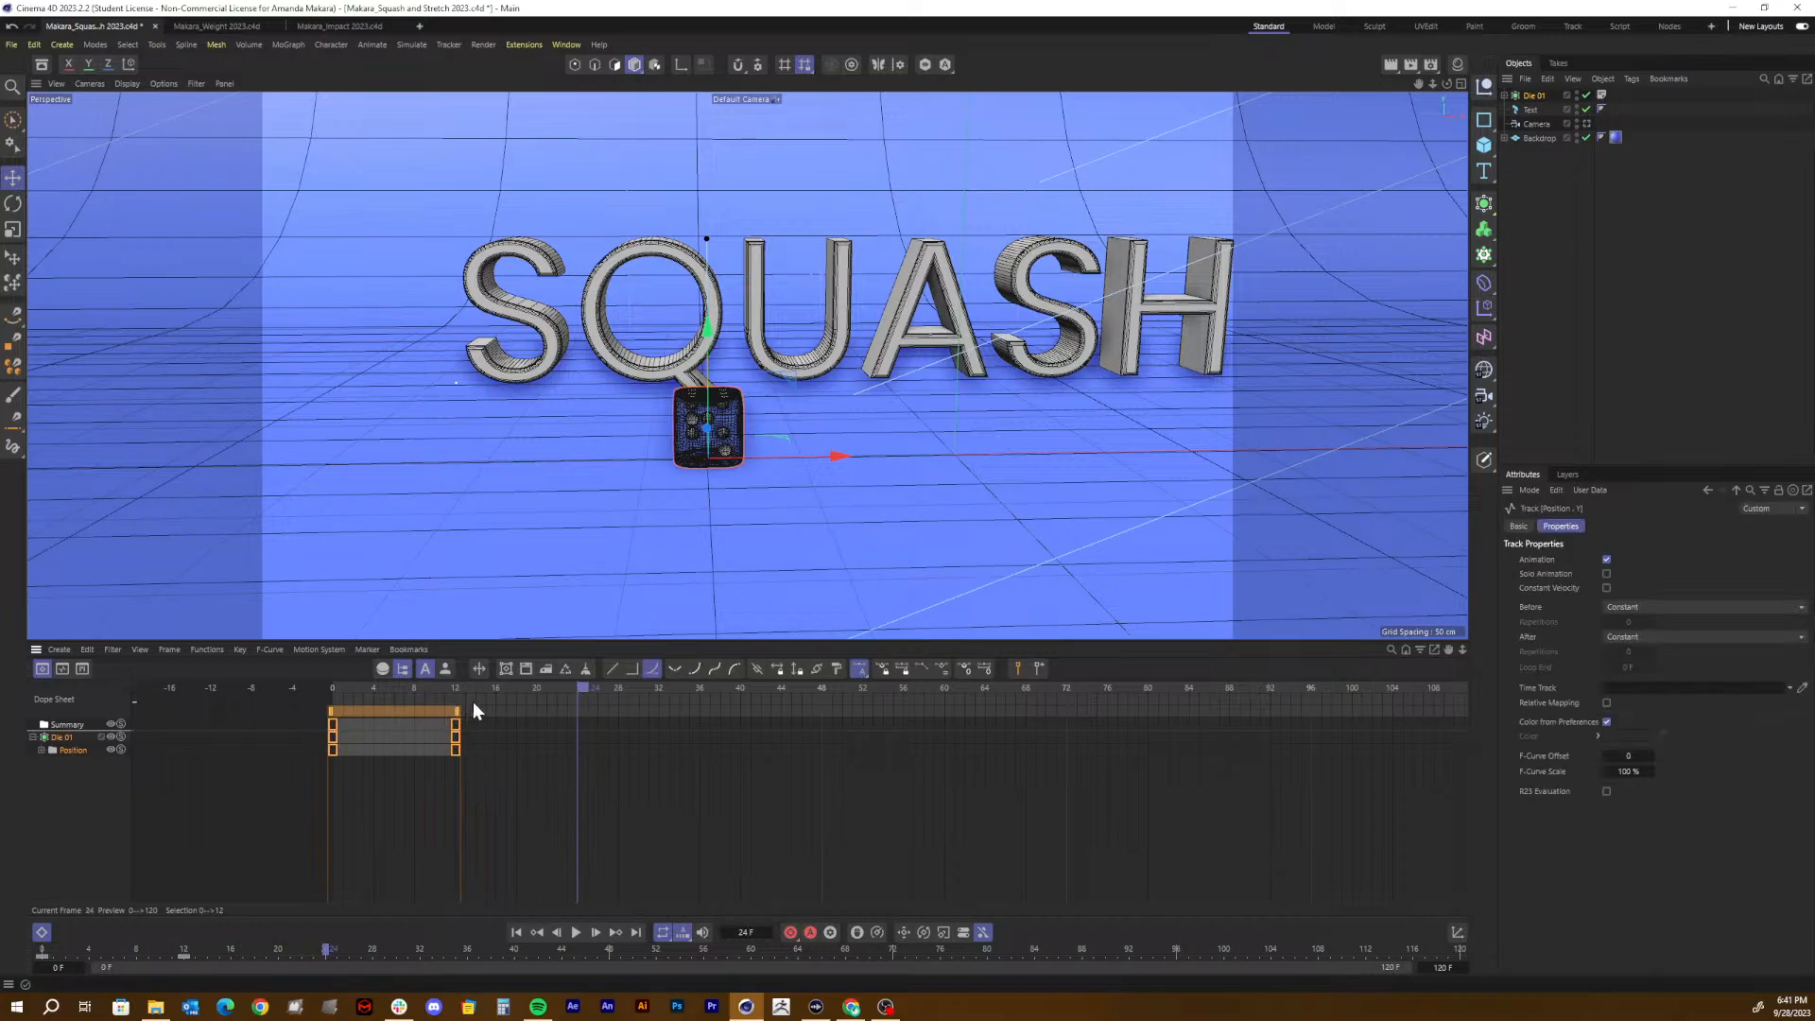
pyautogui.click(474, 741)
pyautogui.moveTo(474, 762); pyautogui.dragTo(419, 707)
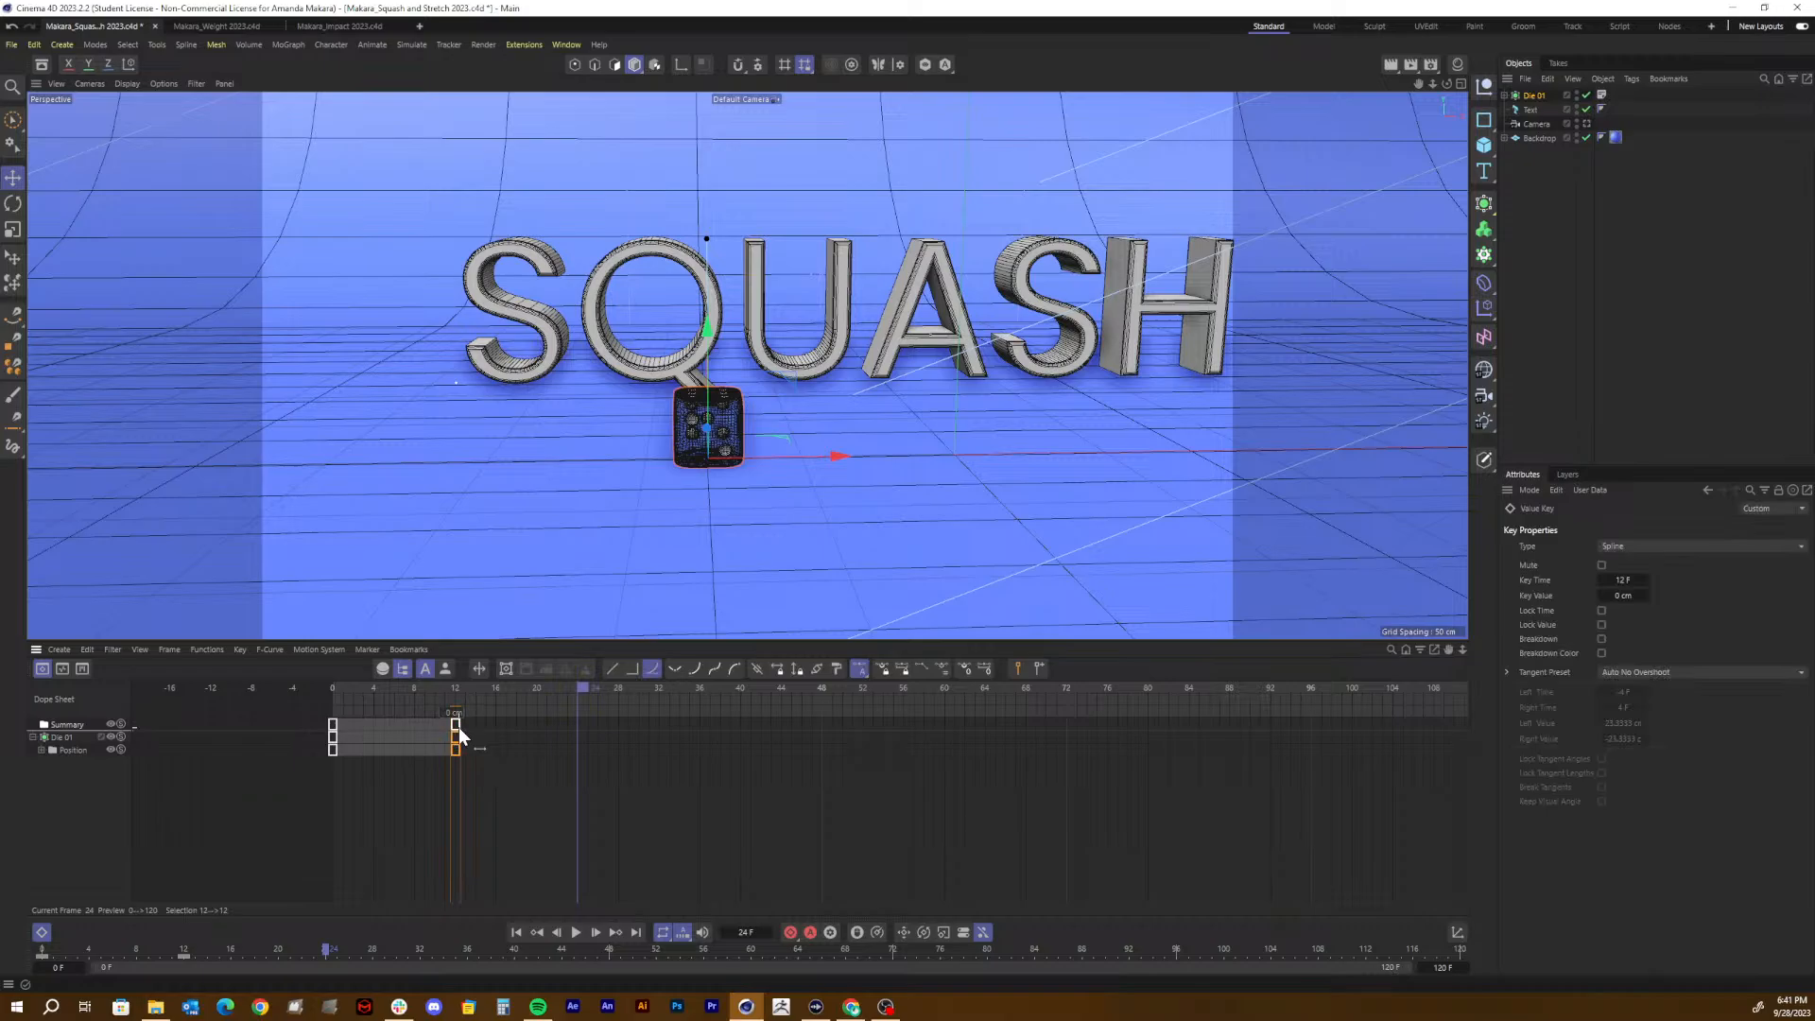
pyautogui.keyDown('ctrl'); pyautogui.moveTo(458, 728); pyautogui.dragTo(580, 728); pyautogui.keyUp('ctrl')
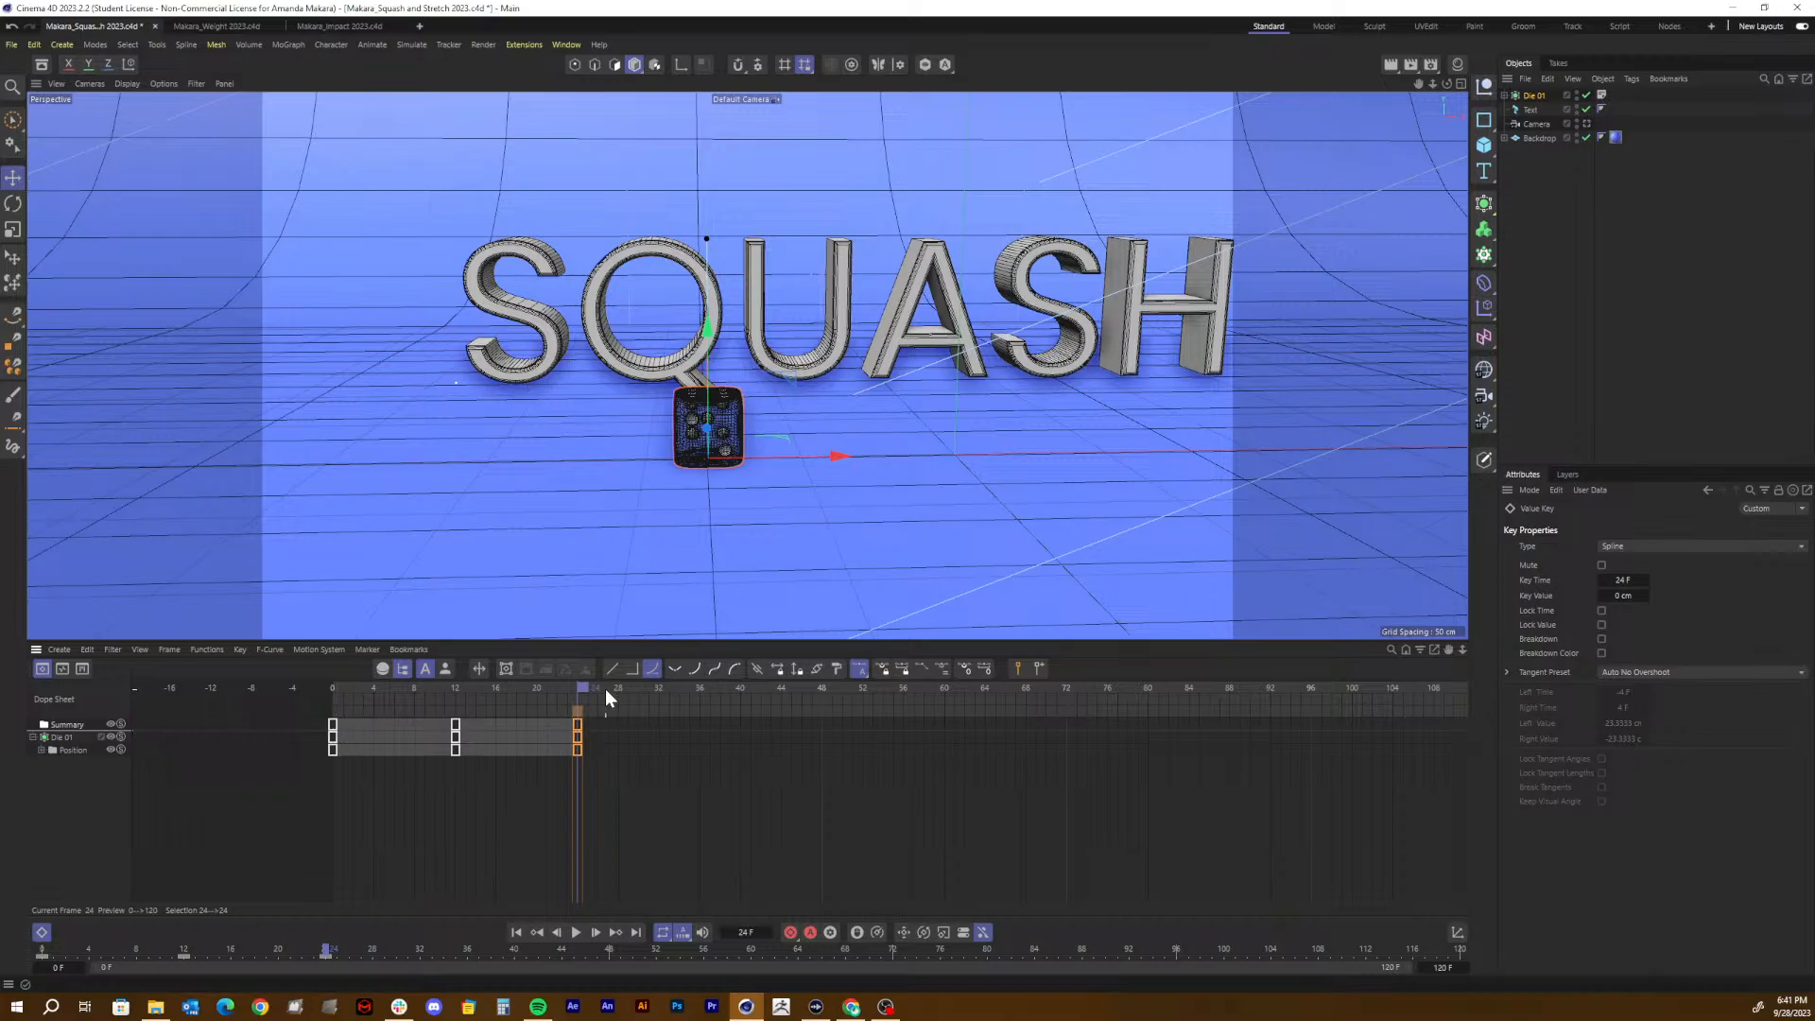
# Step: Copy Die 01's frame 0 position key to frame 36 in the Dope Sheet
pyautogui.moveTo(605, 688); pyautogui.dragTo(700, 702)
pyautogui.moveTo(305, 729); pyautogui.dragTo(284, 709)
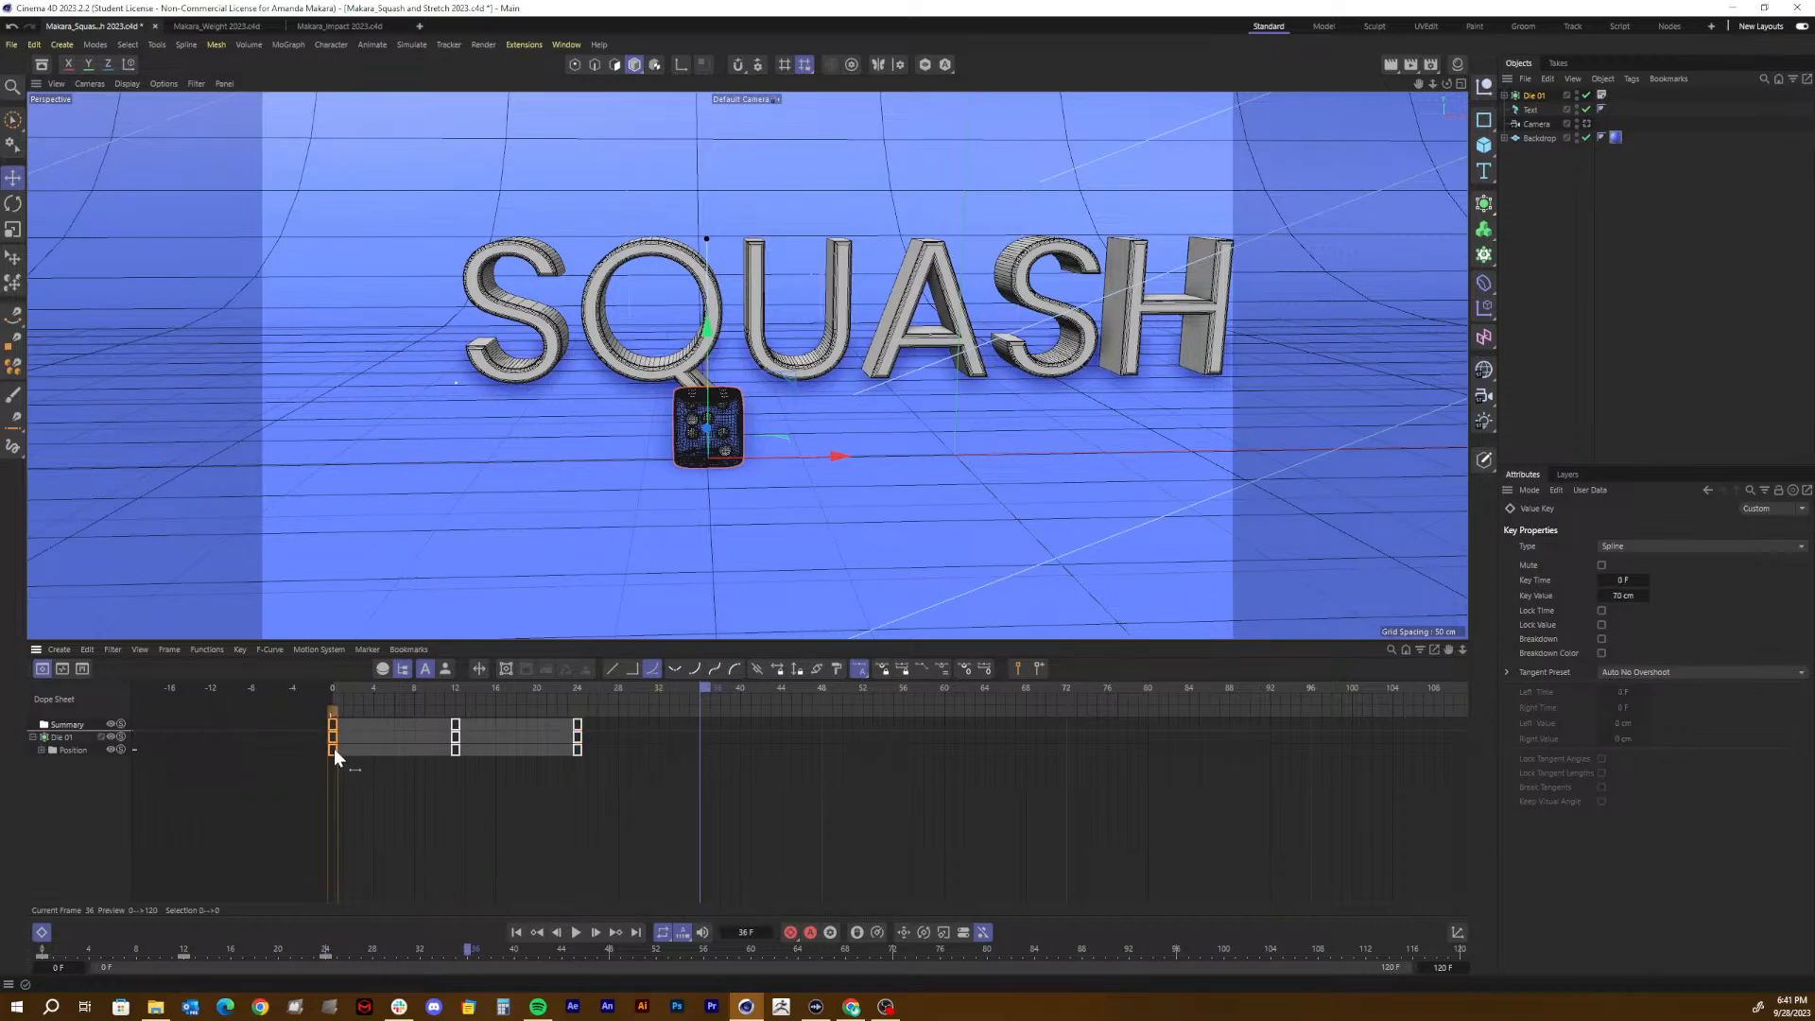
pyautogui.keyDown('ctrl'); pyautogui.moveTo(575, 747); pyautogui.dragTo(708, 756); pyautogui.keyUp('ctrl')
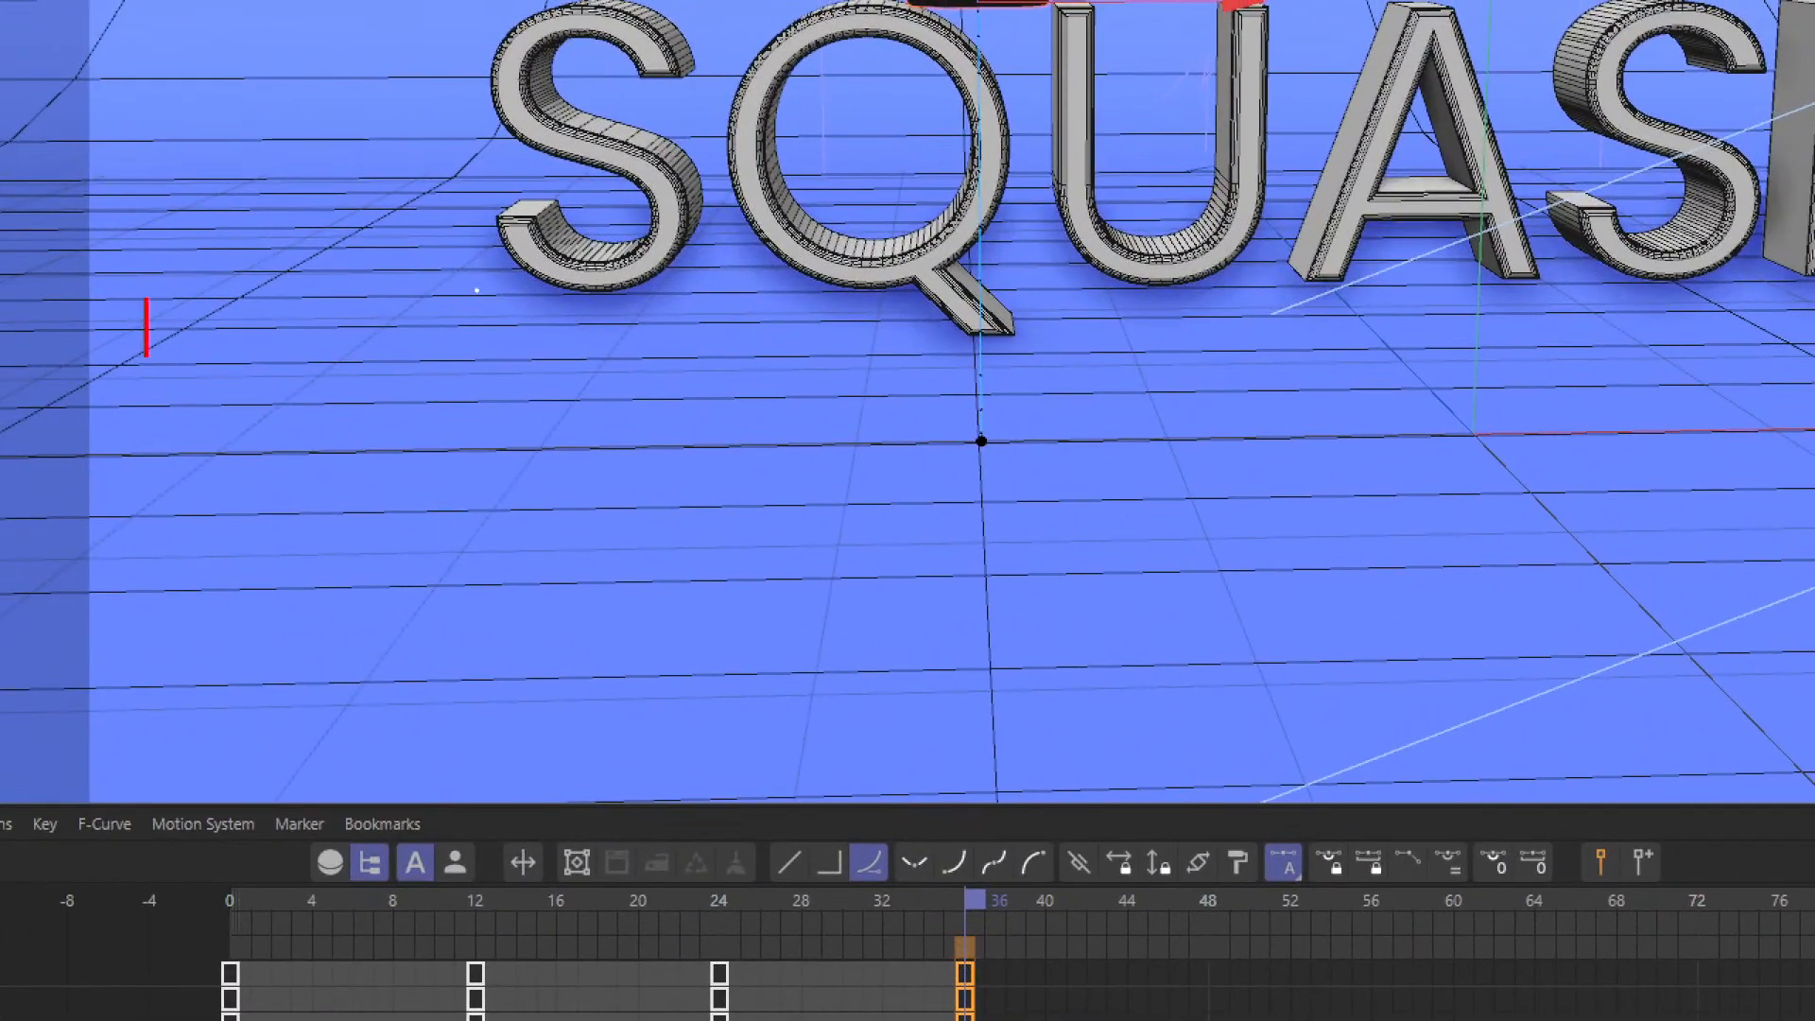
pyautogui.write('Seaml;e')
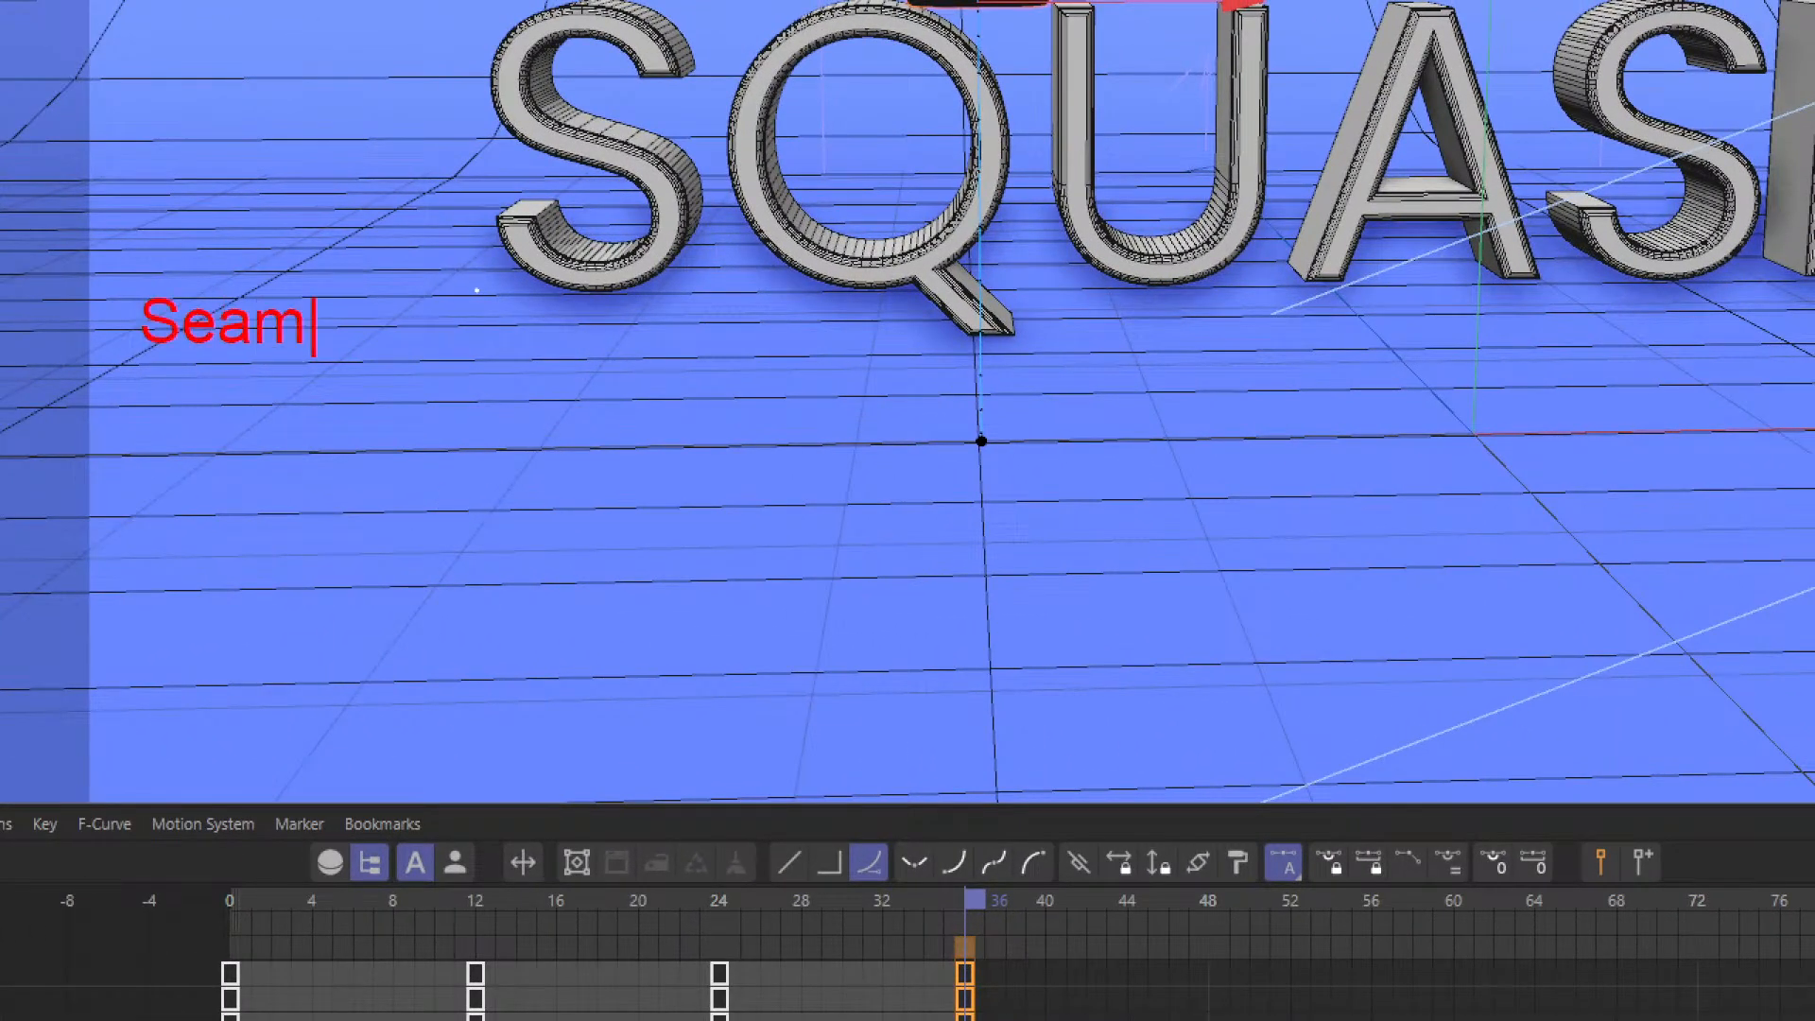
pyautogui.press('BackSpace')
pyautogui.press('BackSpace')
pyautogui.write('esss')
pyautogui.press('BackSpace')
pyautogui.press('BackSpace')
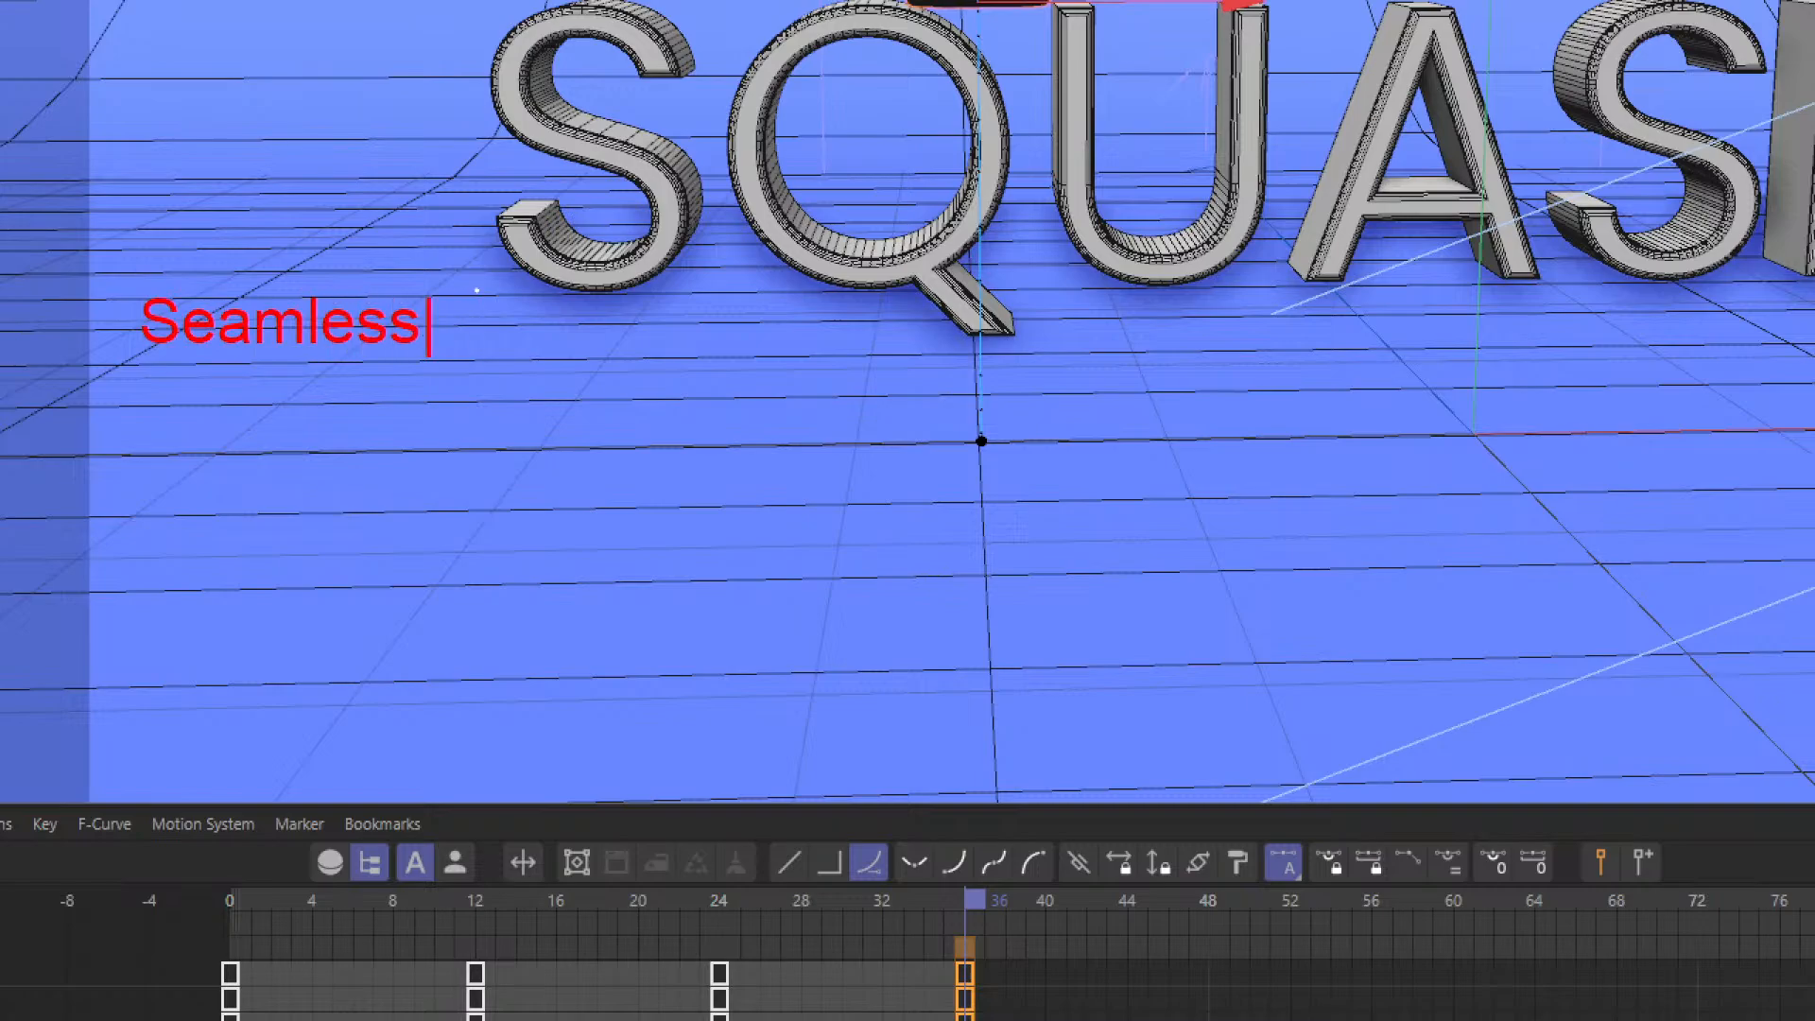
pyautogui.write('loop = ')
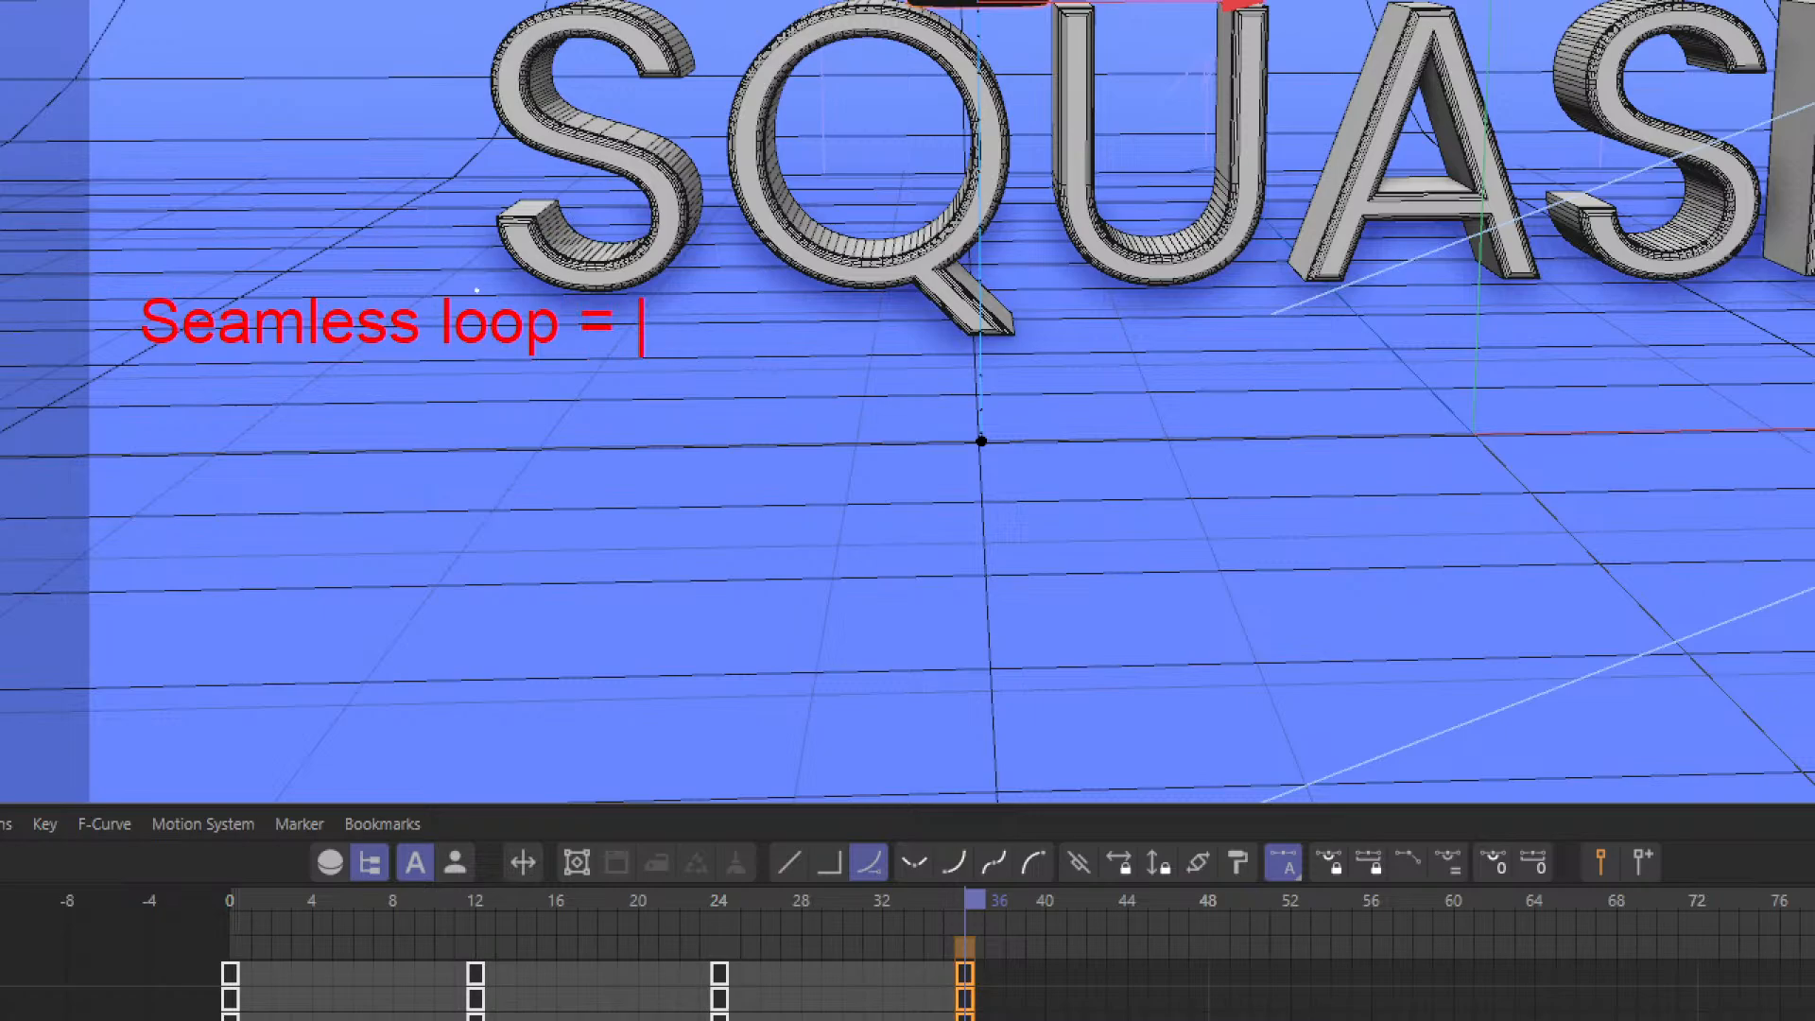
pyautogui.write('beginning ')
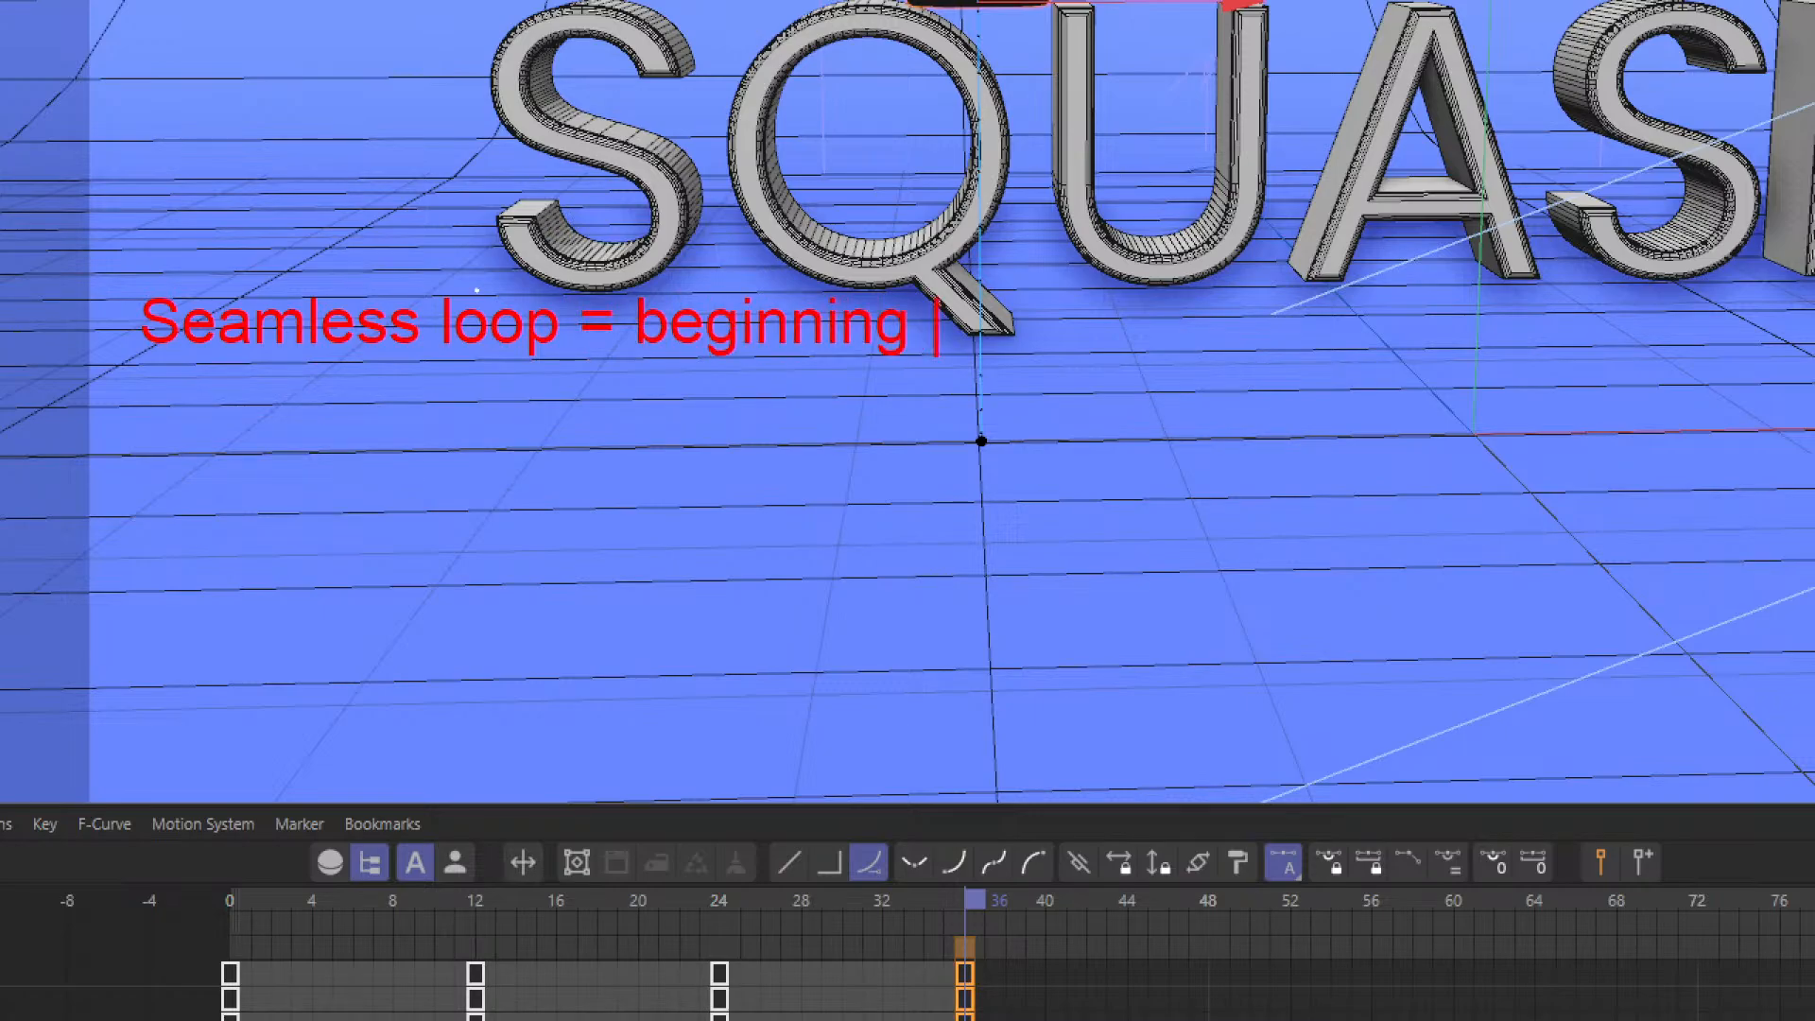
pyautogui.write('and ende')
pyautogui.press('BackSpace')
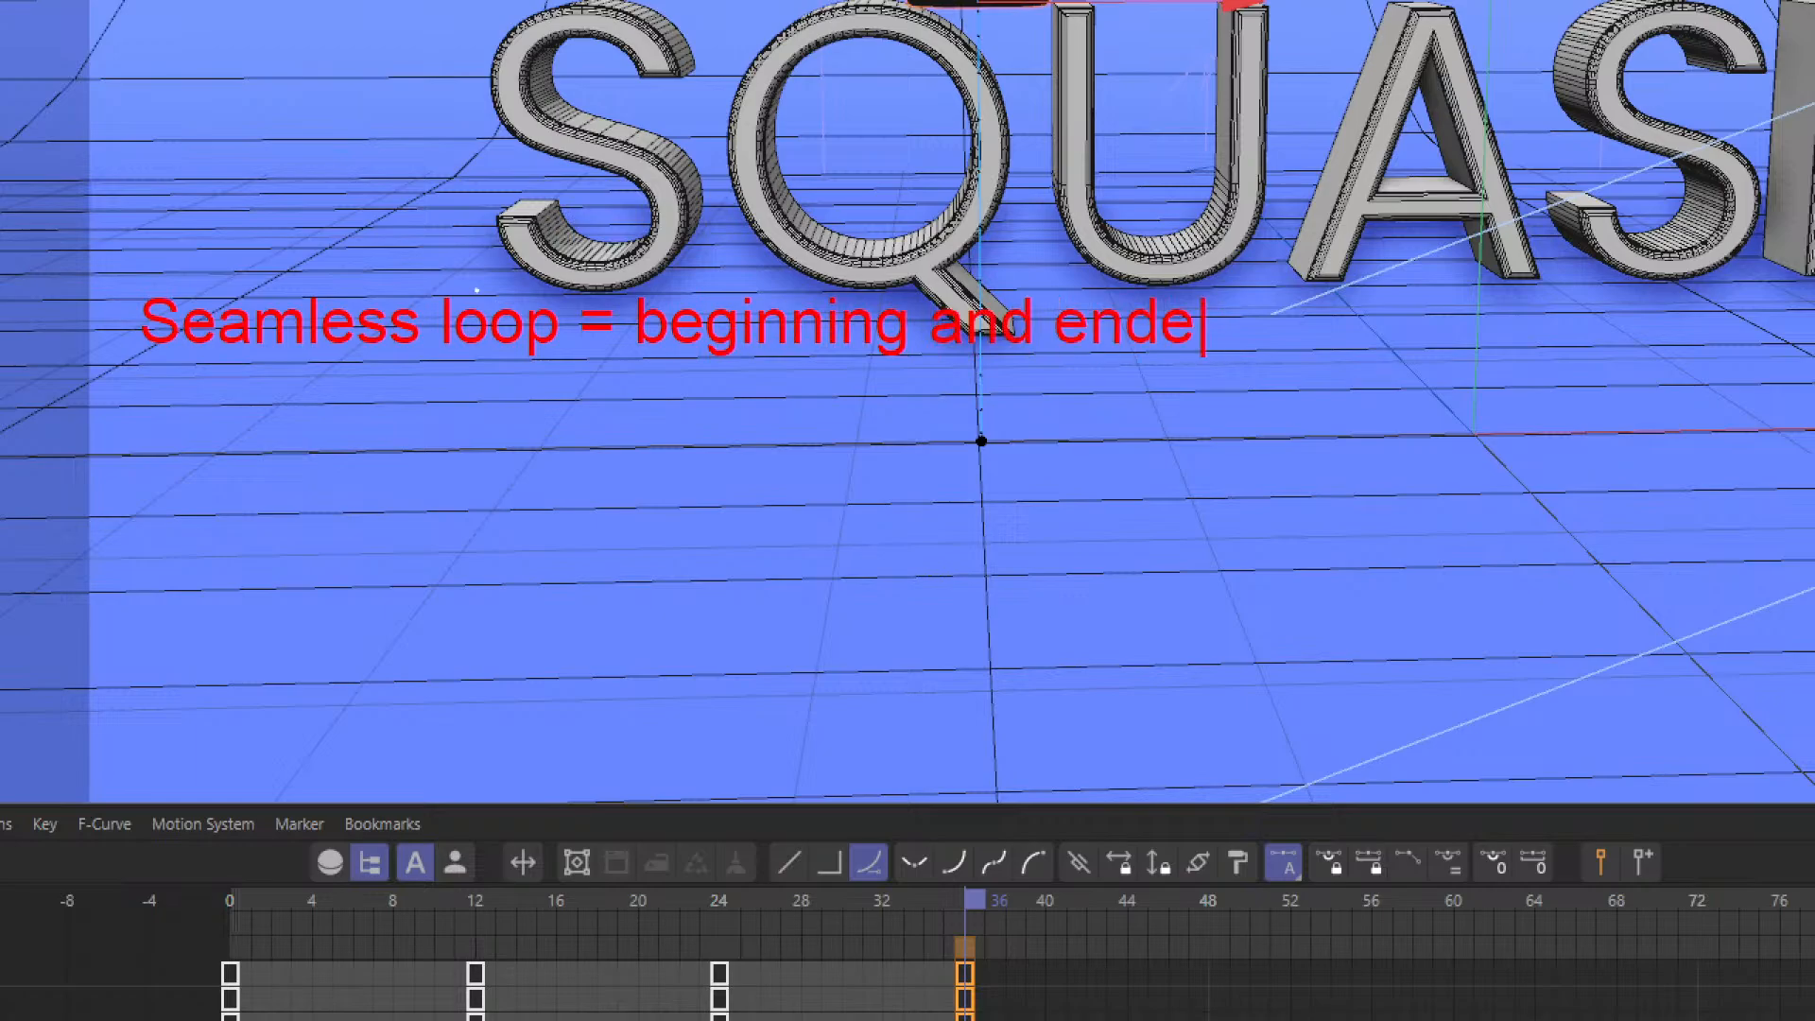
pyautogui.press('BackSpace')
pyautogui.write('have to have ')
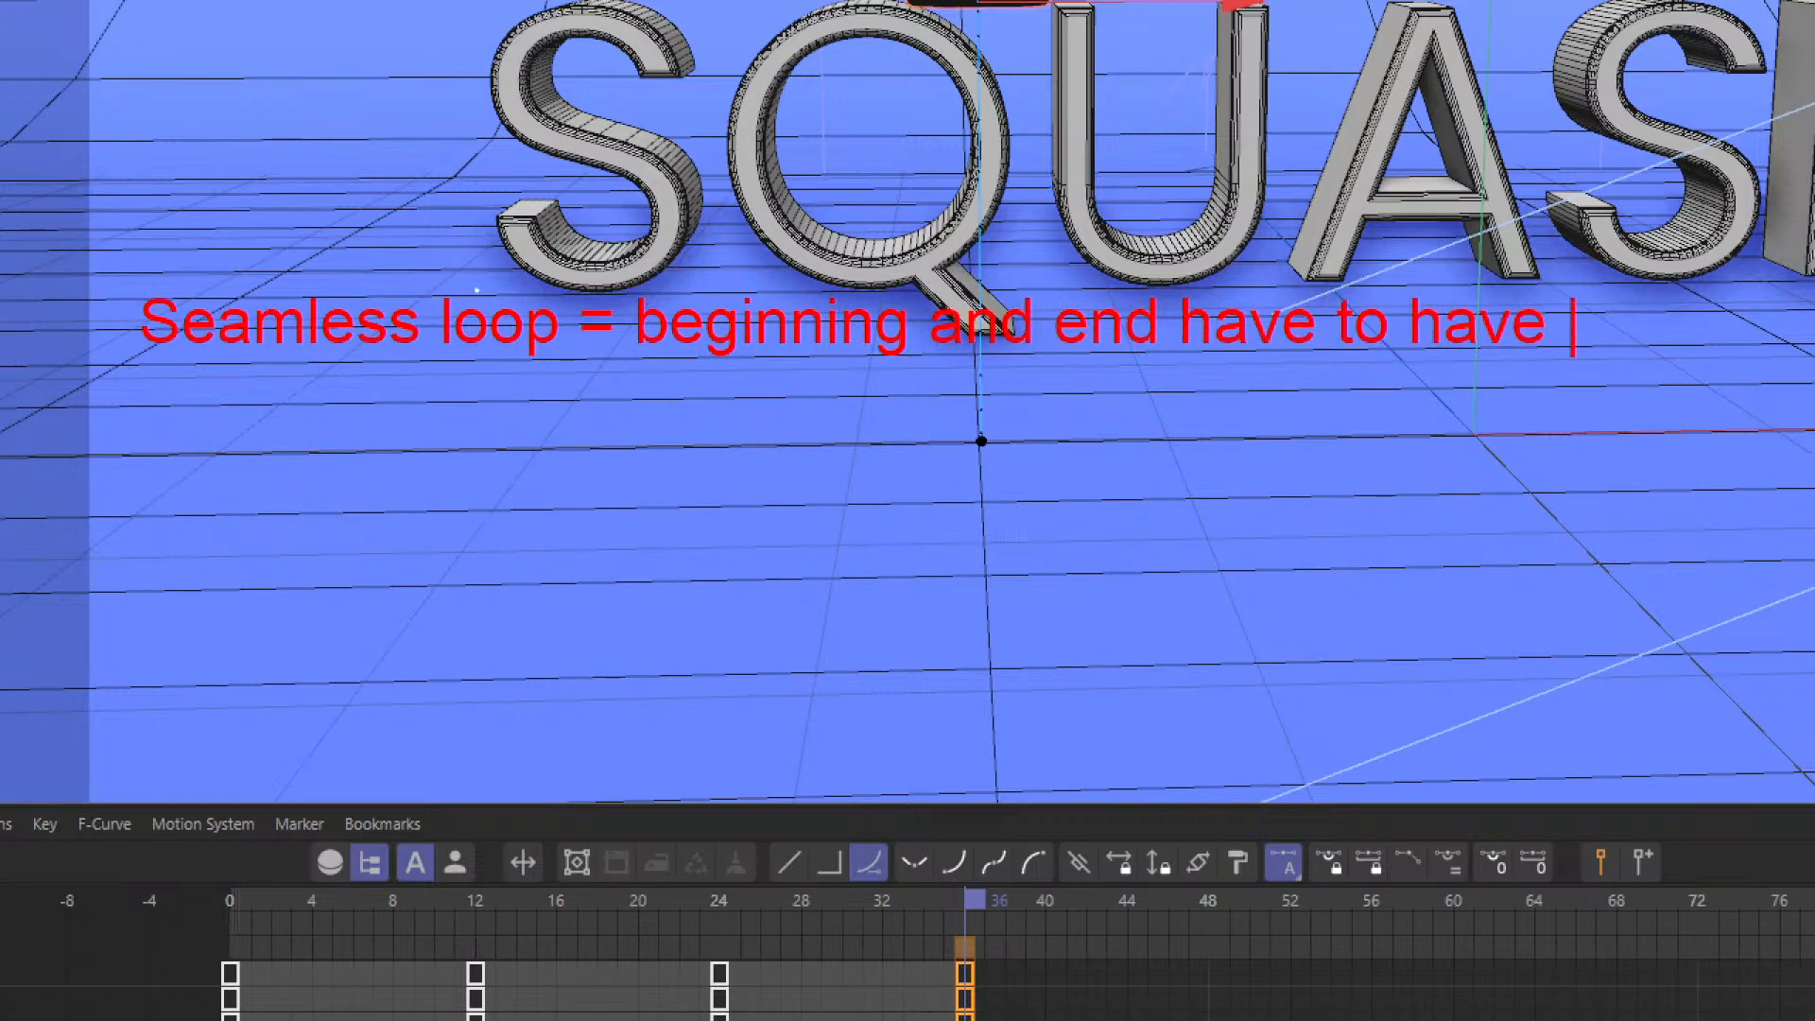
pyautogui.write('the s')
pyautogui.press('BackSpace')
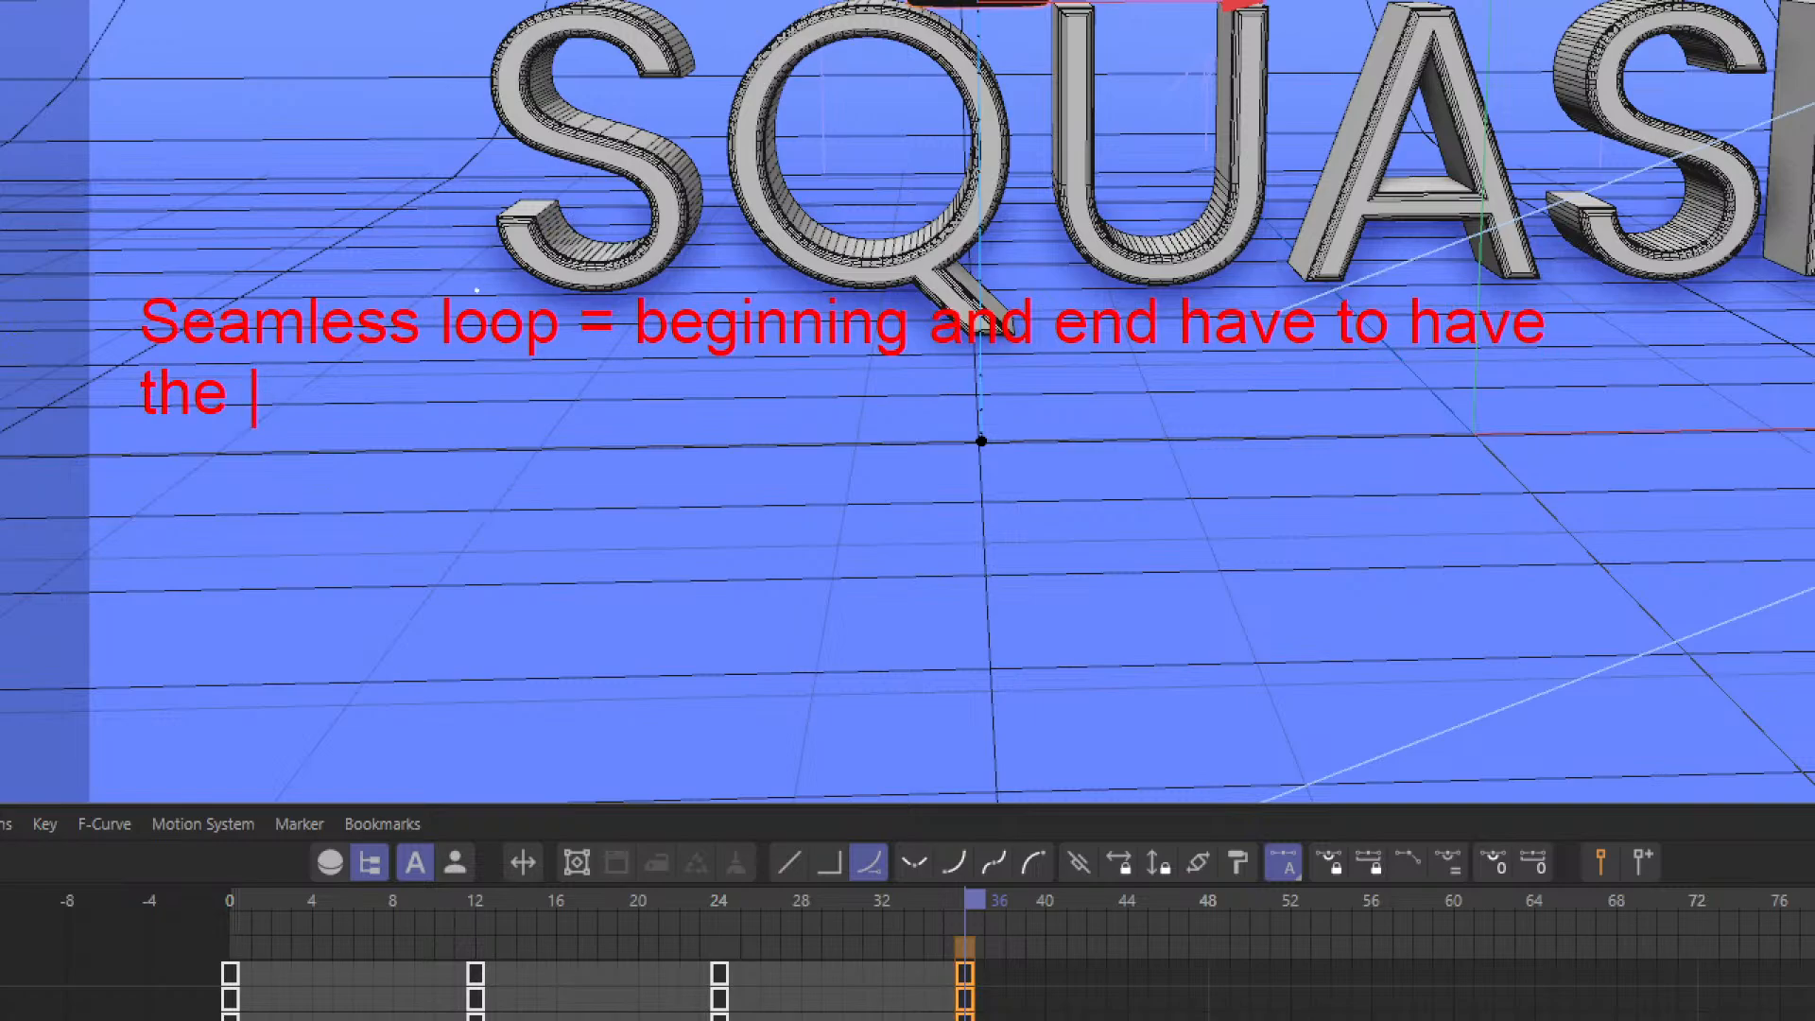
pyautogui.write('SAME VALUE')
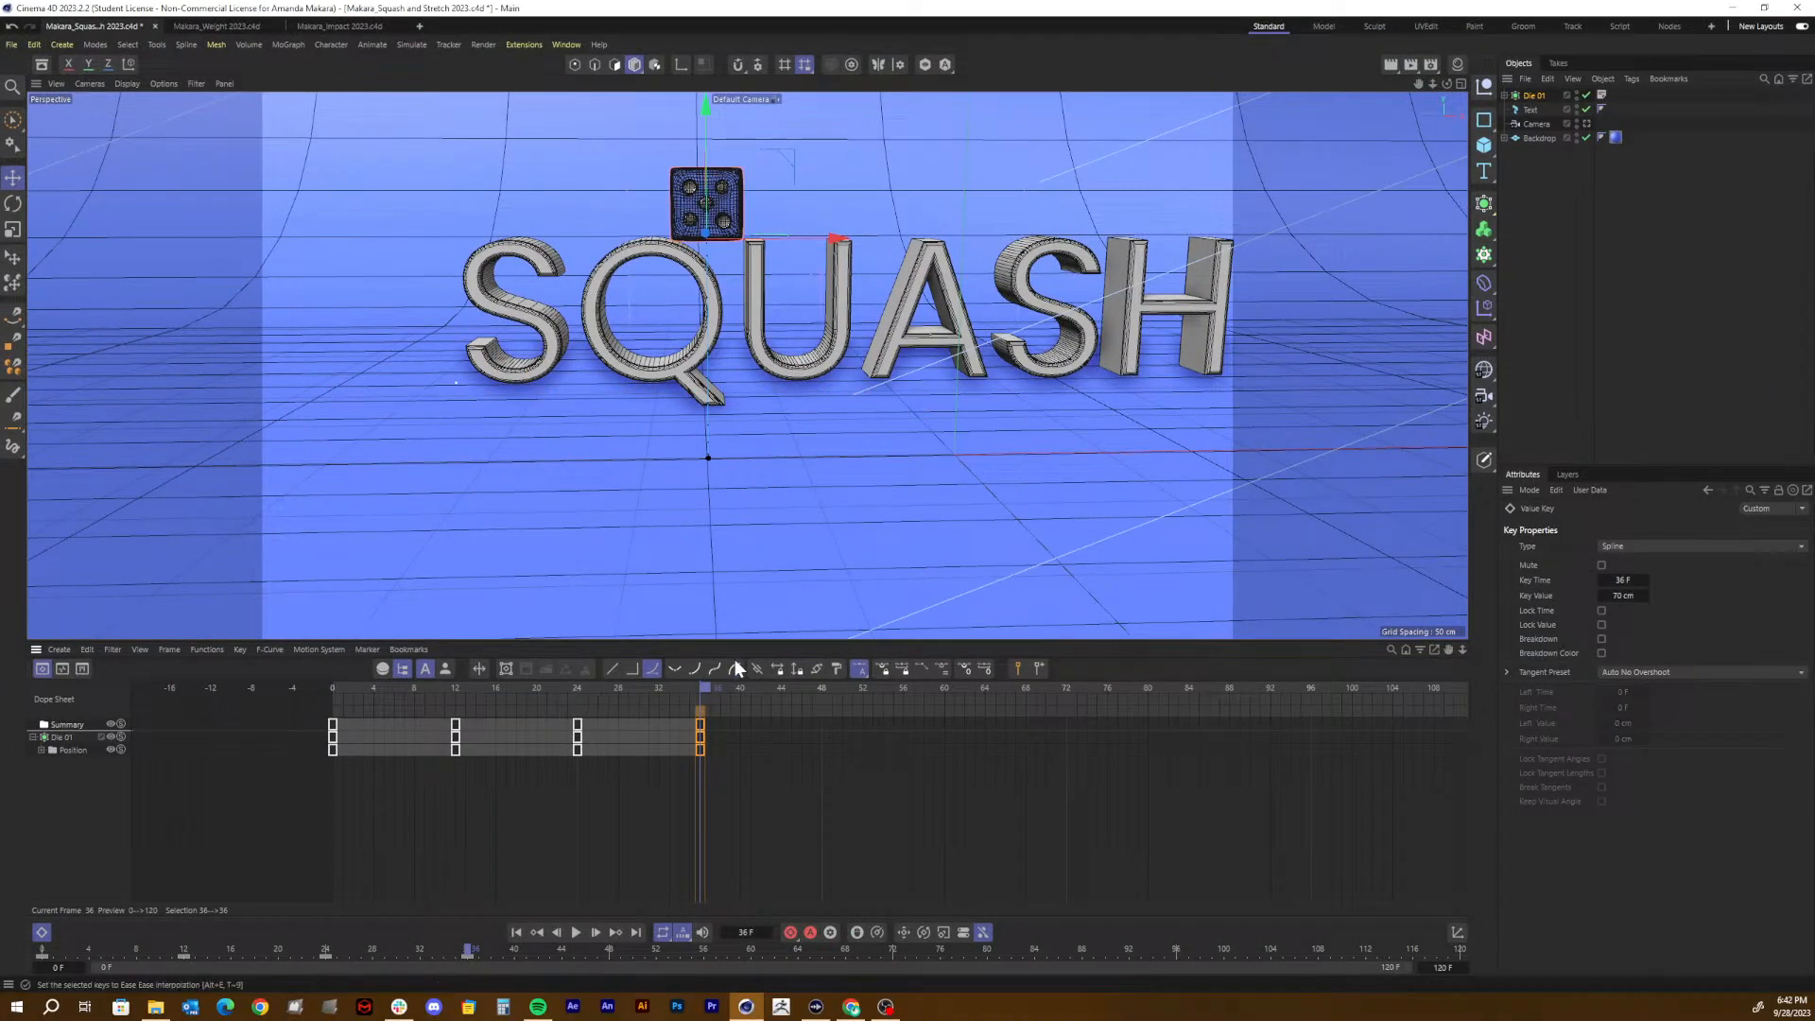
# Step: Rewind to frame 0 and play back the die's drop and return, stopping the playback after viewing the motion
pyautogui.moveTo(663, 687); pyautogui.dragTo(320, 700)
pyautogui.press('F8')
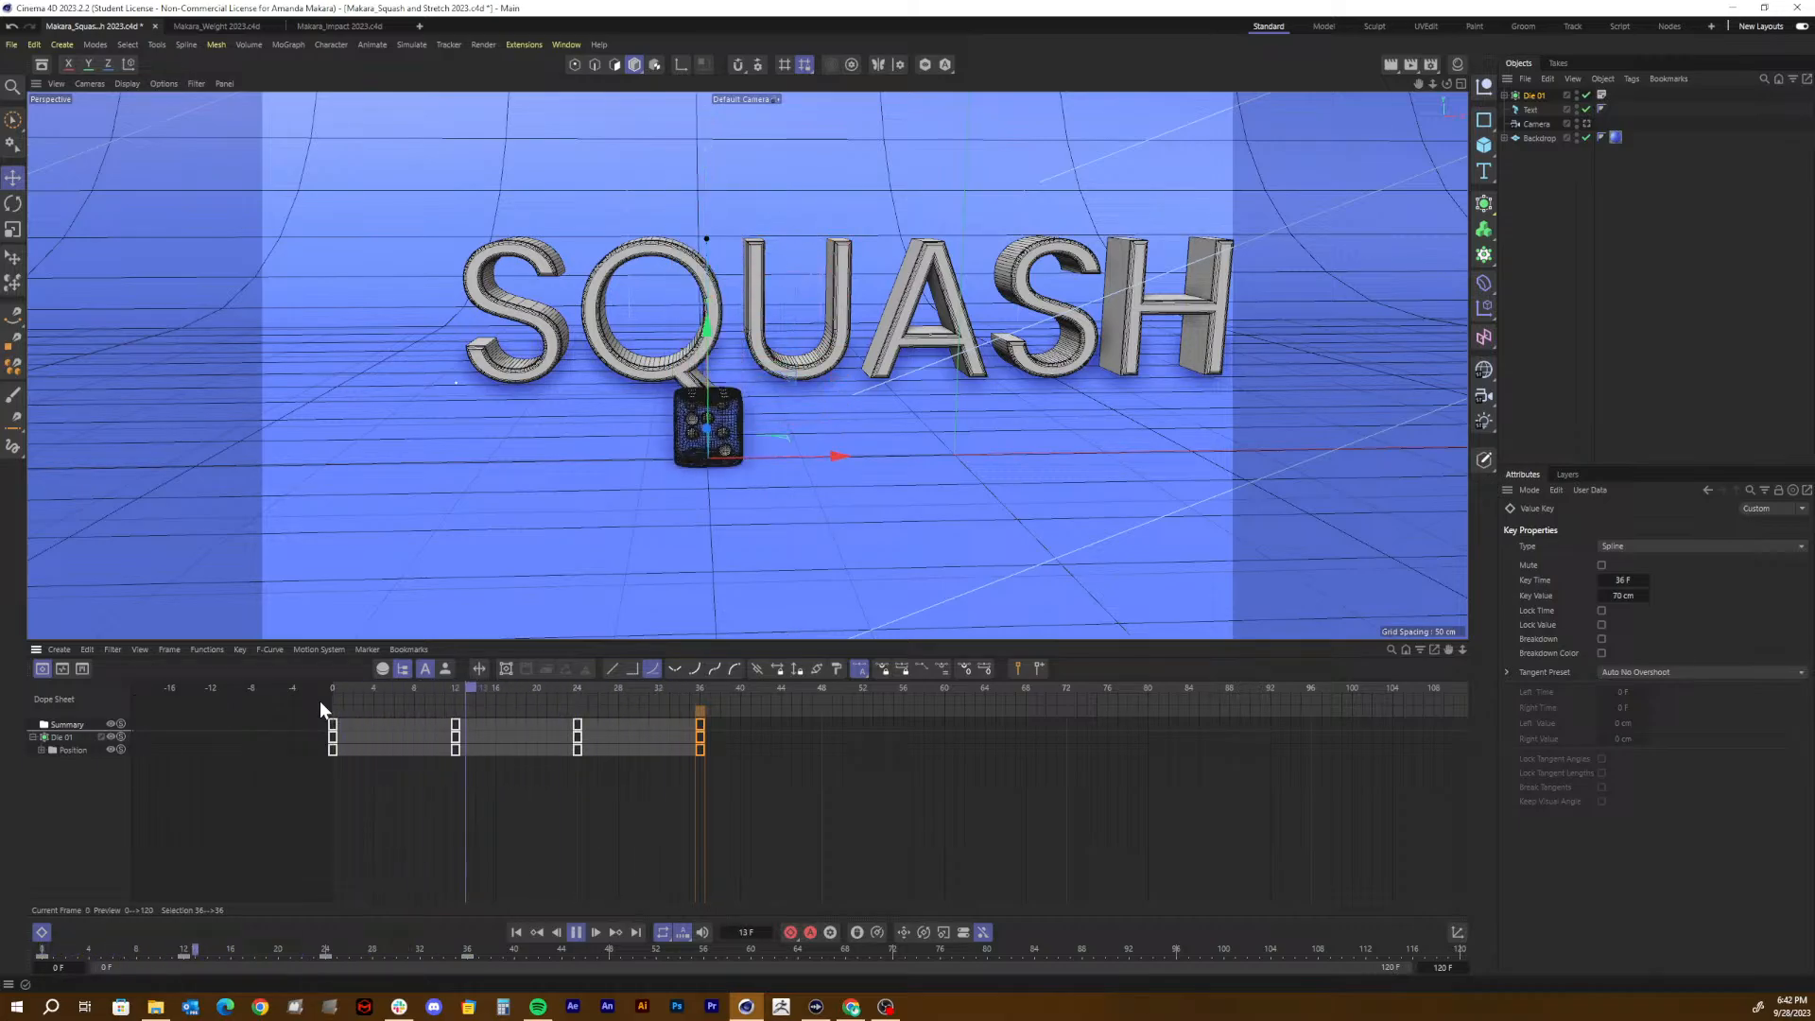
pyautogui.press('F8')
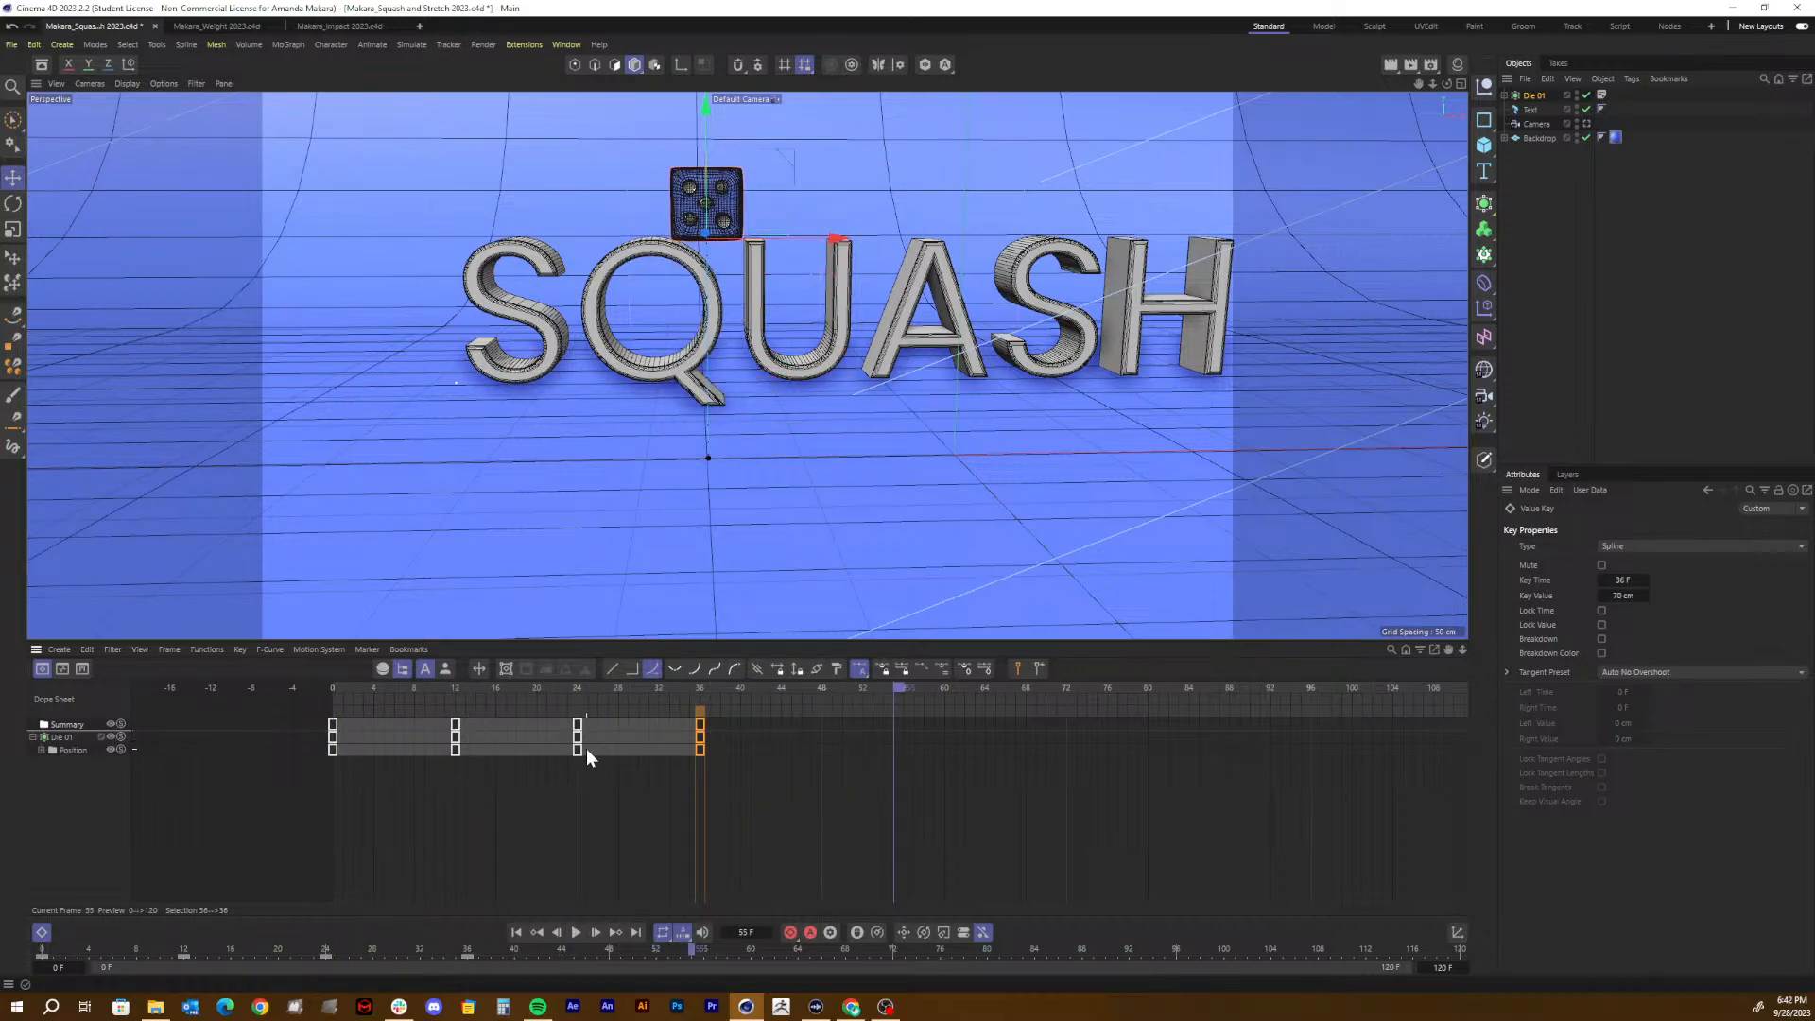
# Step: Scale all four Die 01 position keys in the Dope Sheet so the last one lands on frame 24
pyautogui.moveTo(591, 775); pyautogui.dragTo(431, 705)
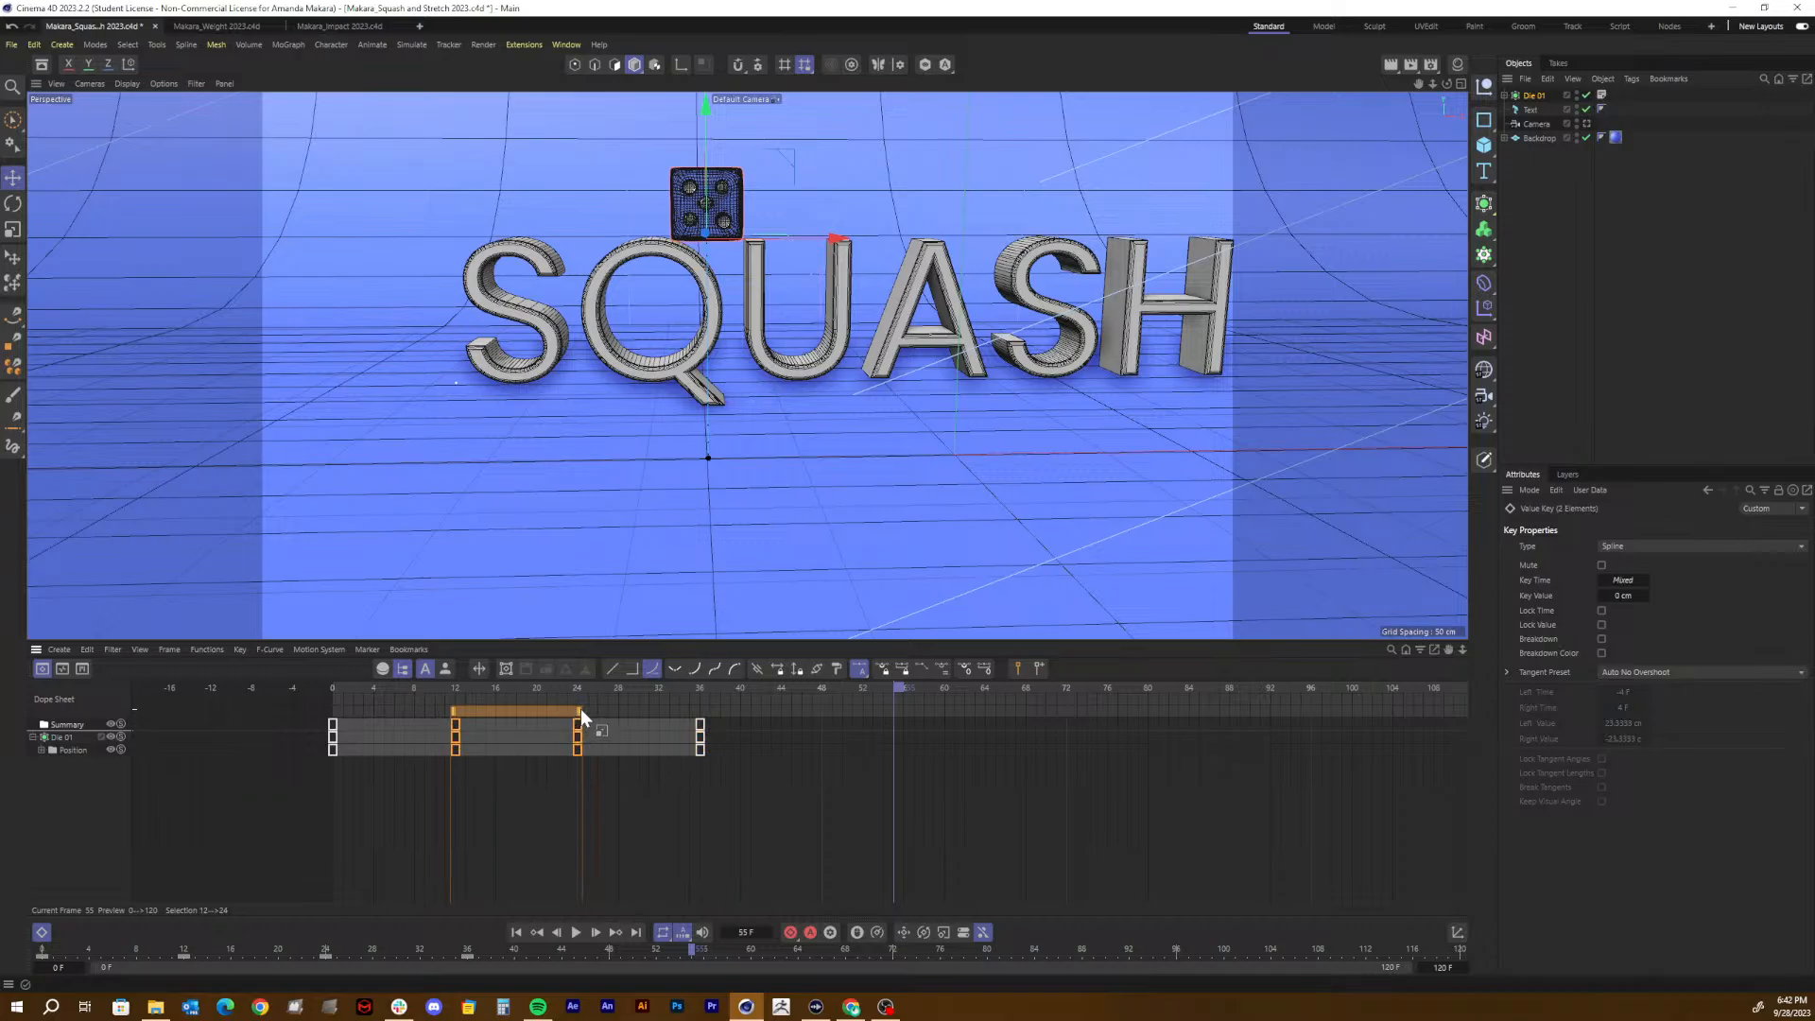
pyautogui.moveTo(708, 773); pyautogui.dragTo(288, 699)
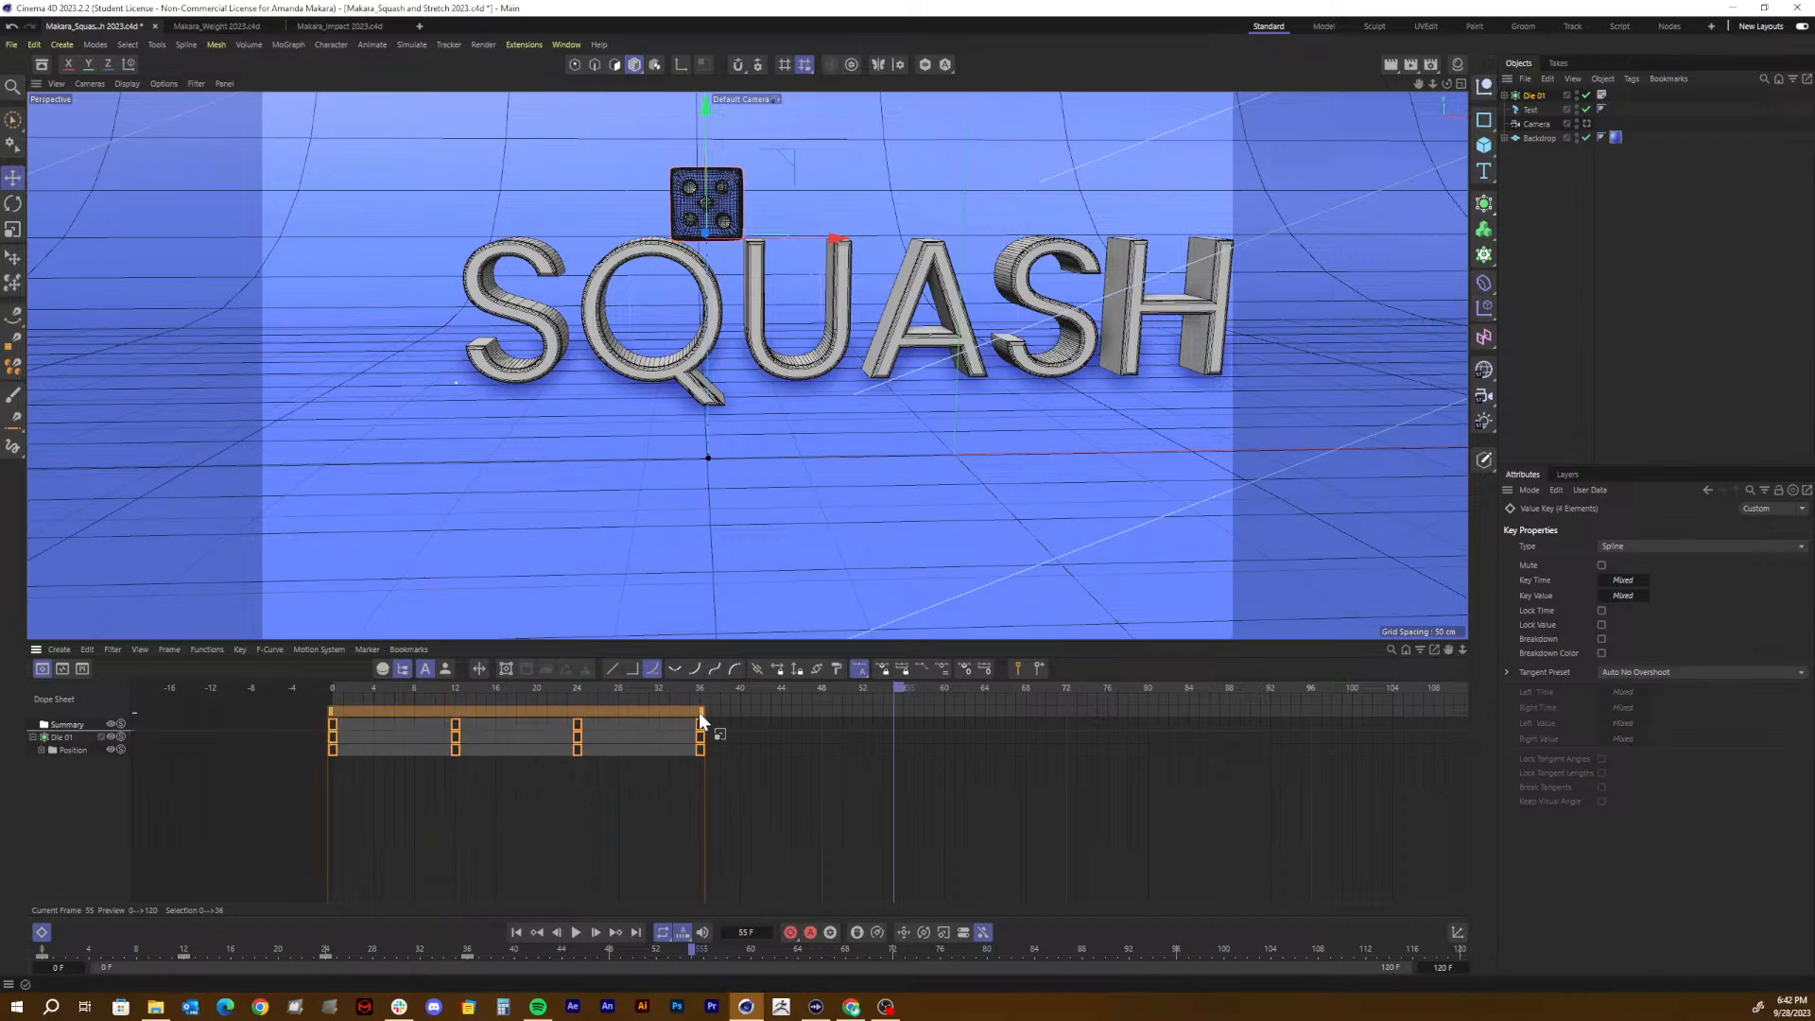
pyautogui.moveTo(701, 712); pyautogui.dragTo(576, 724)
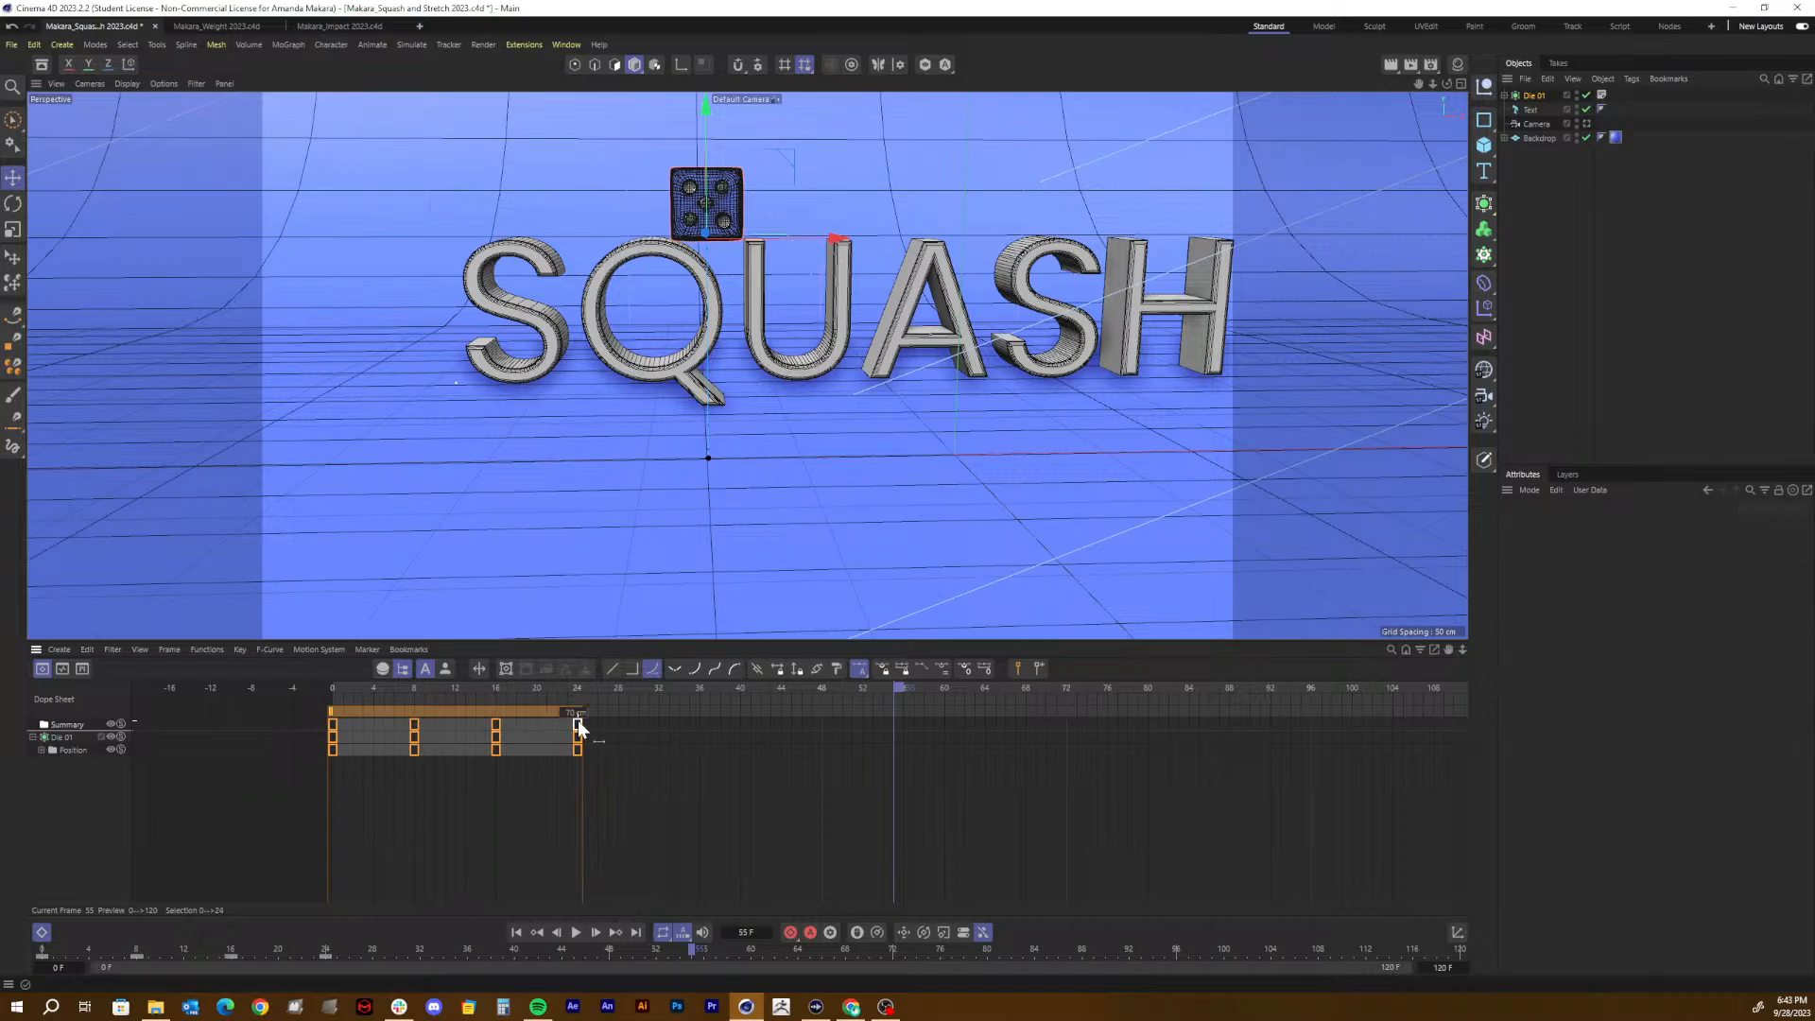
# Step: Rewind to frame 0, deselect the keys, and play back the die's shortened motion, stopping after it has been viewed
pyautogui.click(380, 690)
pyautogui.moveTo(380, 690); pyautogui.dragTo(305, 707)
pyautogui.click(768, 794)
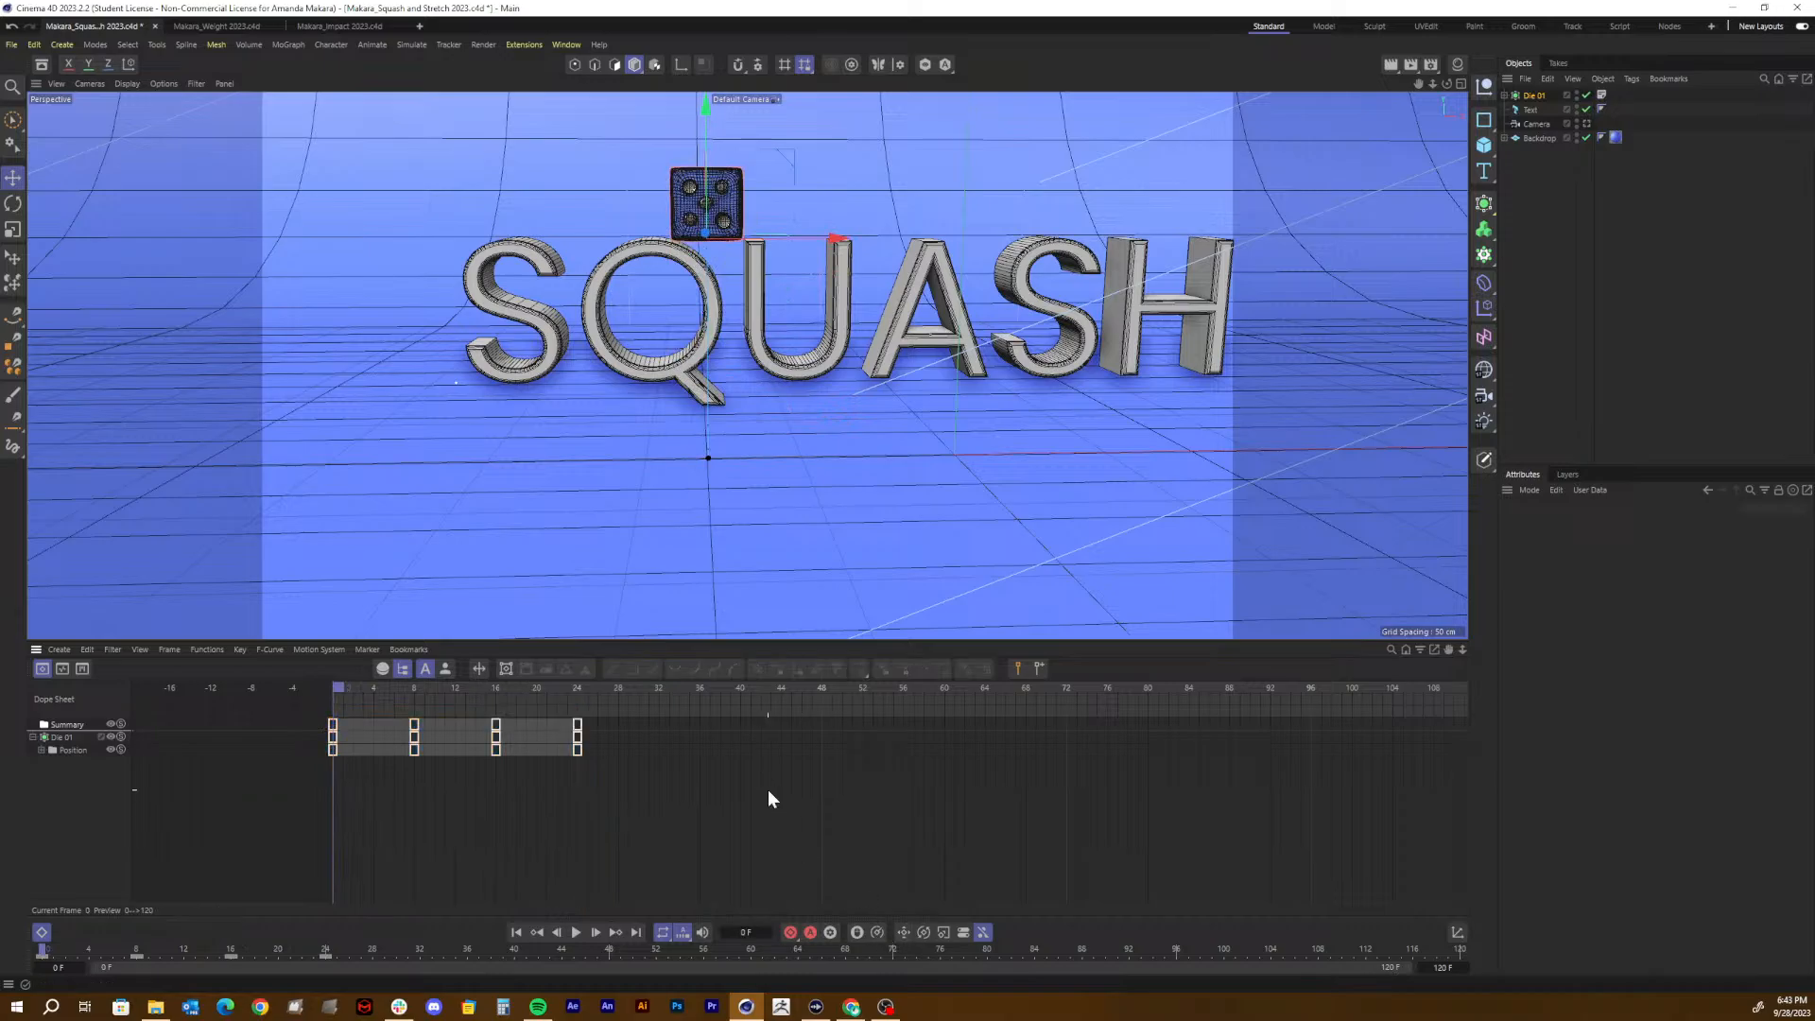
pyautogui.press('F8')
pyautogui.press('F8')
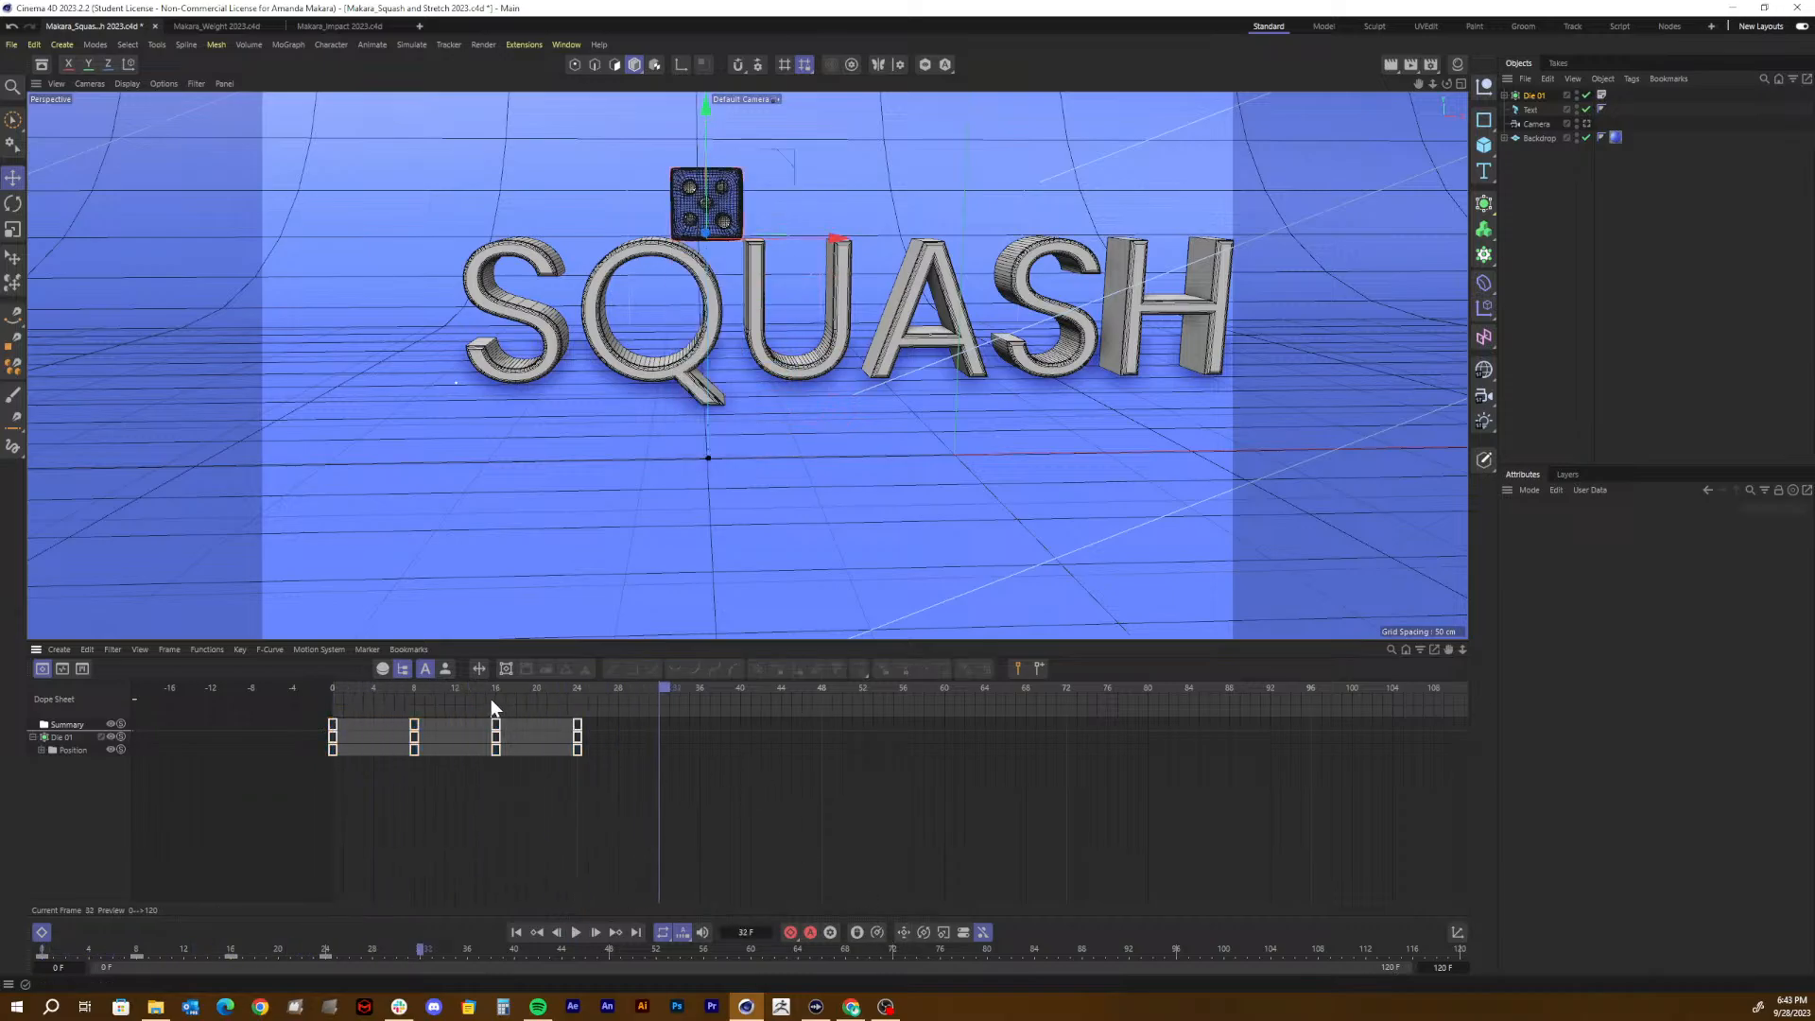
# Step: Try moving Die 01's two middle position keys to frames 10 and 14, and play back the shorter hold on the floor
pyautogui.click(444, 690)
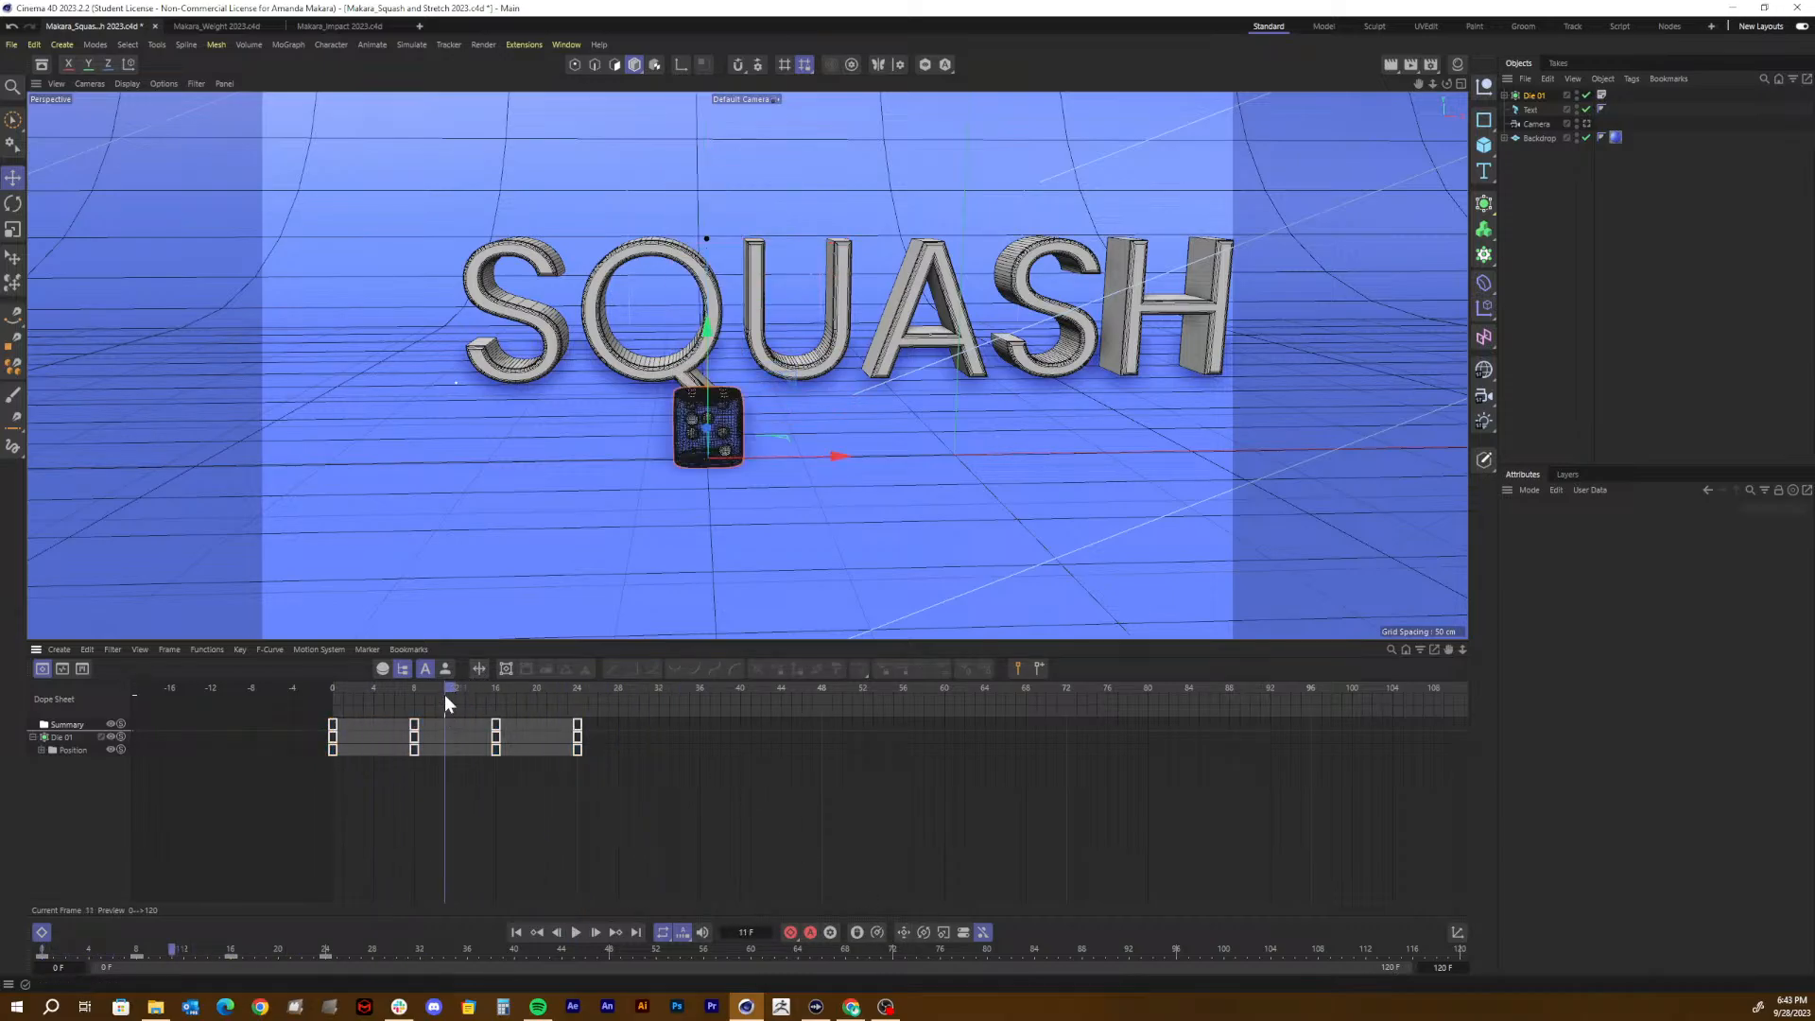
pyautogui.moveTo(449, 692); pyautogui.dragTo(459, 711)
pyautogui.moveTo(427, 775); pyautogui.dragTo(435, 715)
pyautogui.moveTo(507, 768); pyautogui.dragTo(479, 713)
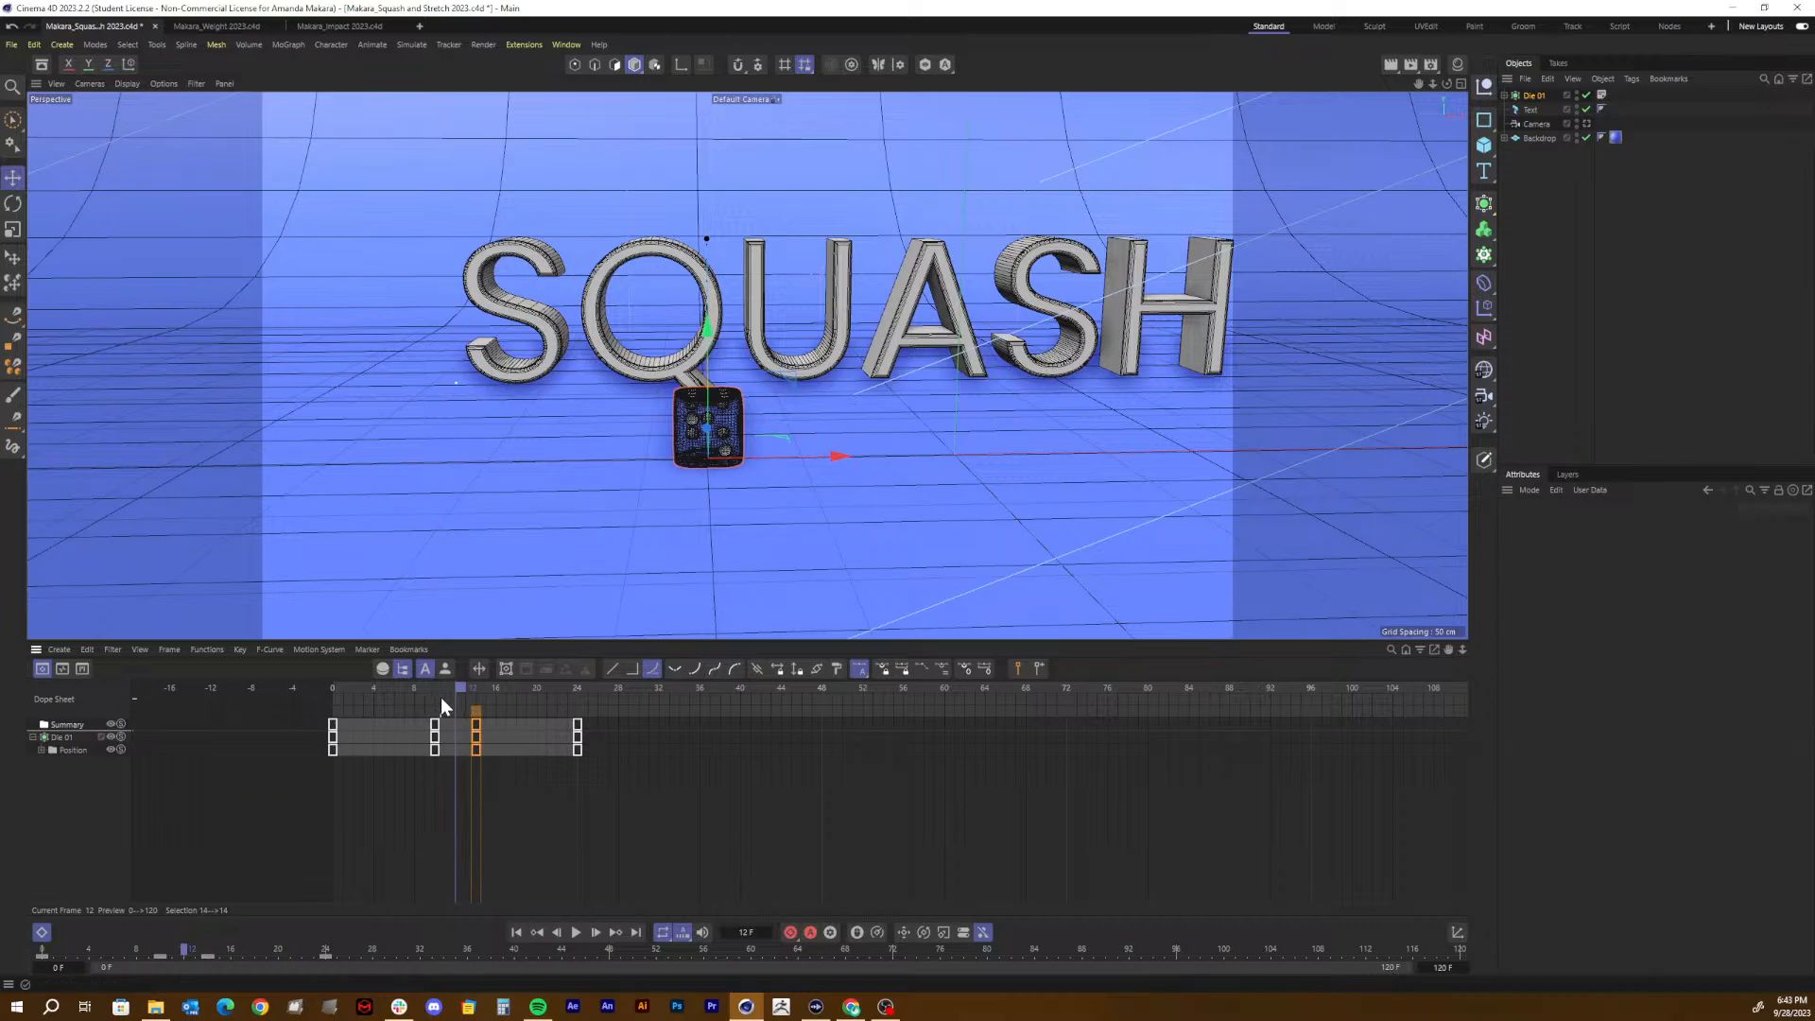
pyautogui.press('F8')
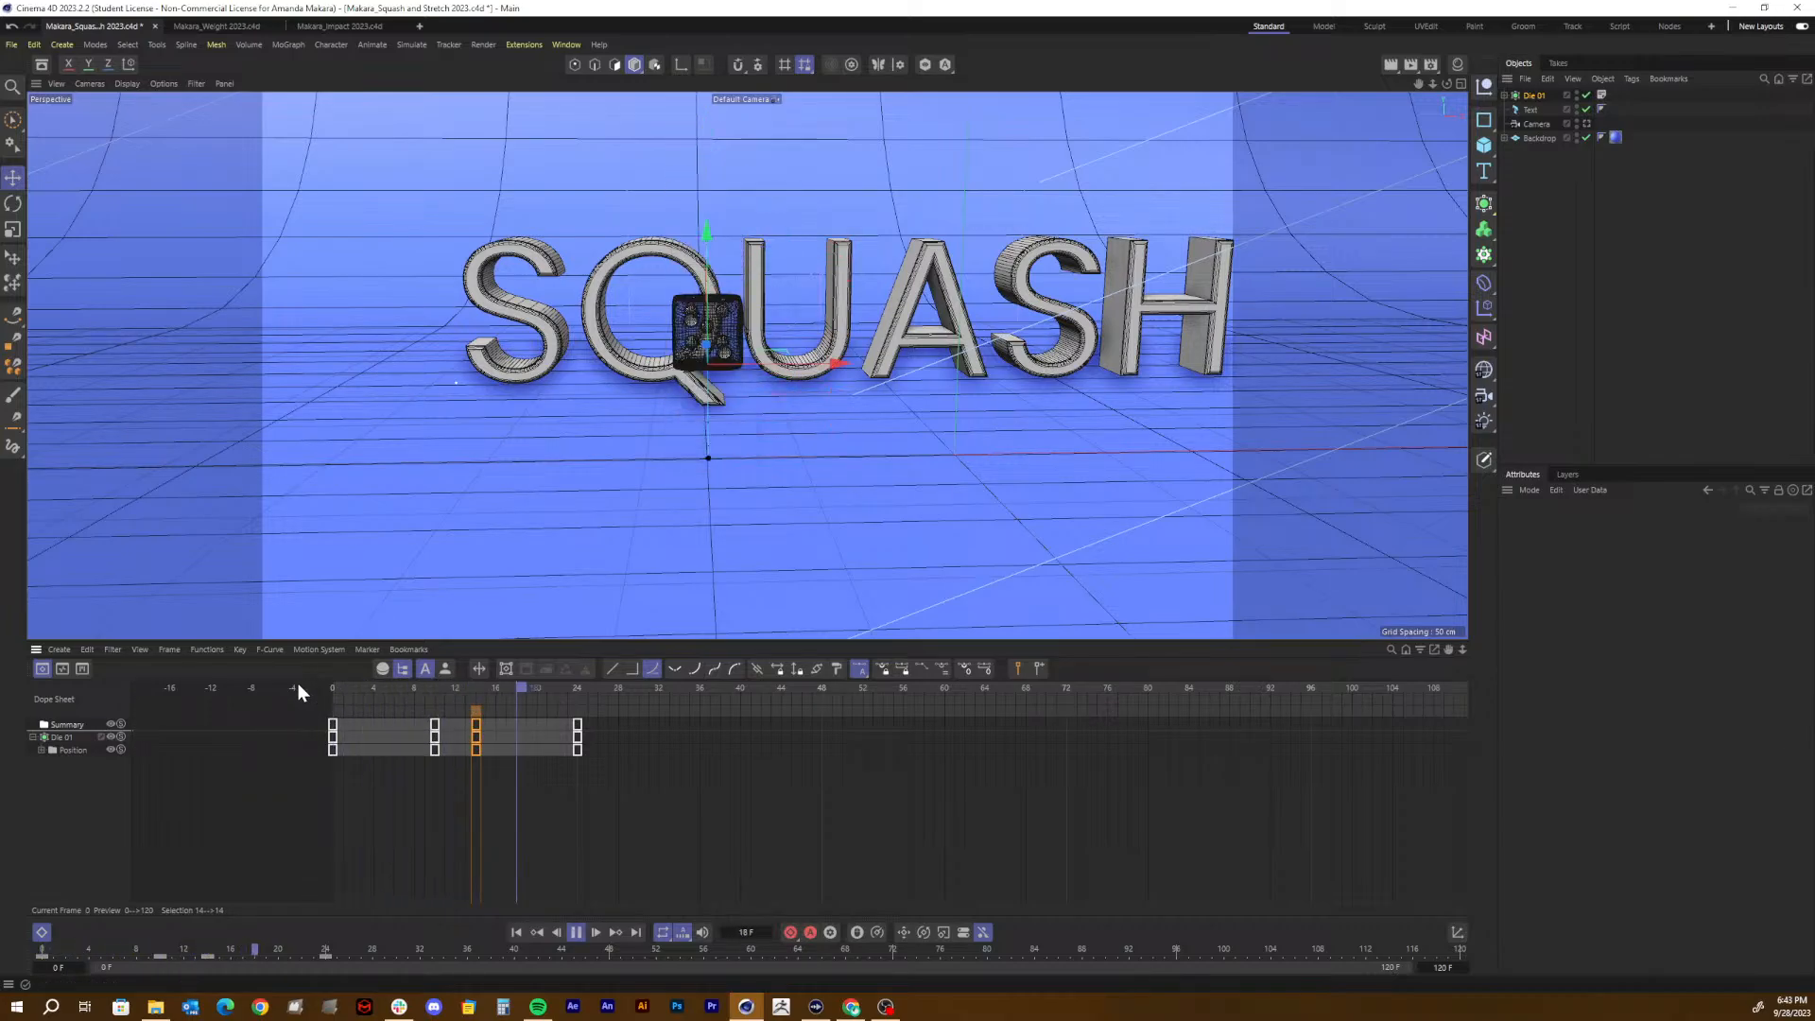
pyautogui.press('F8')
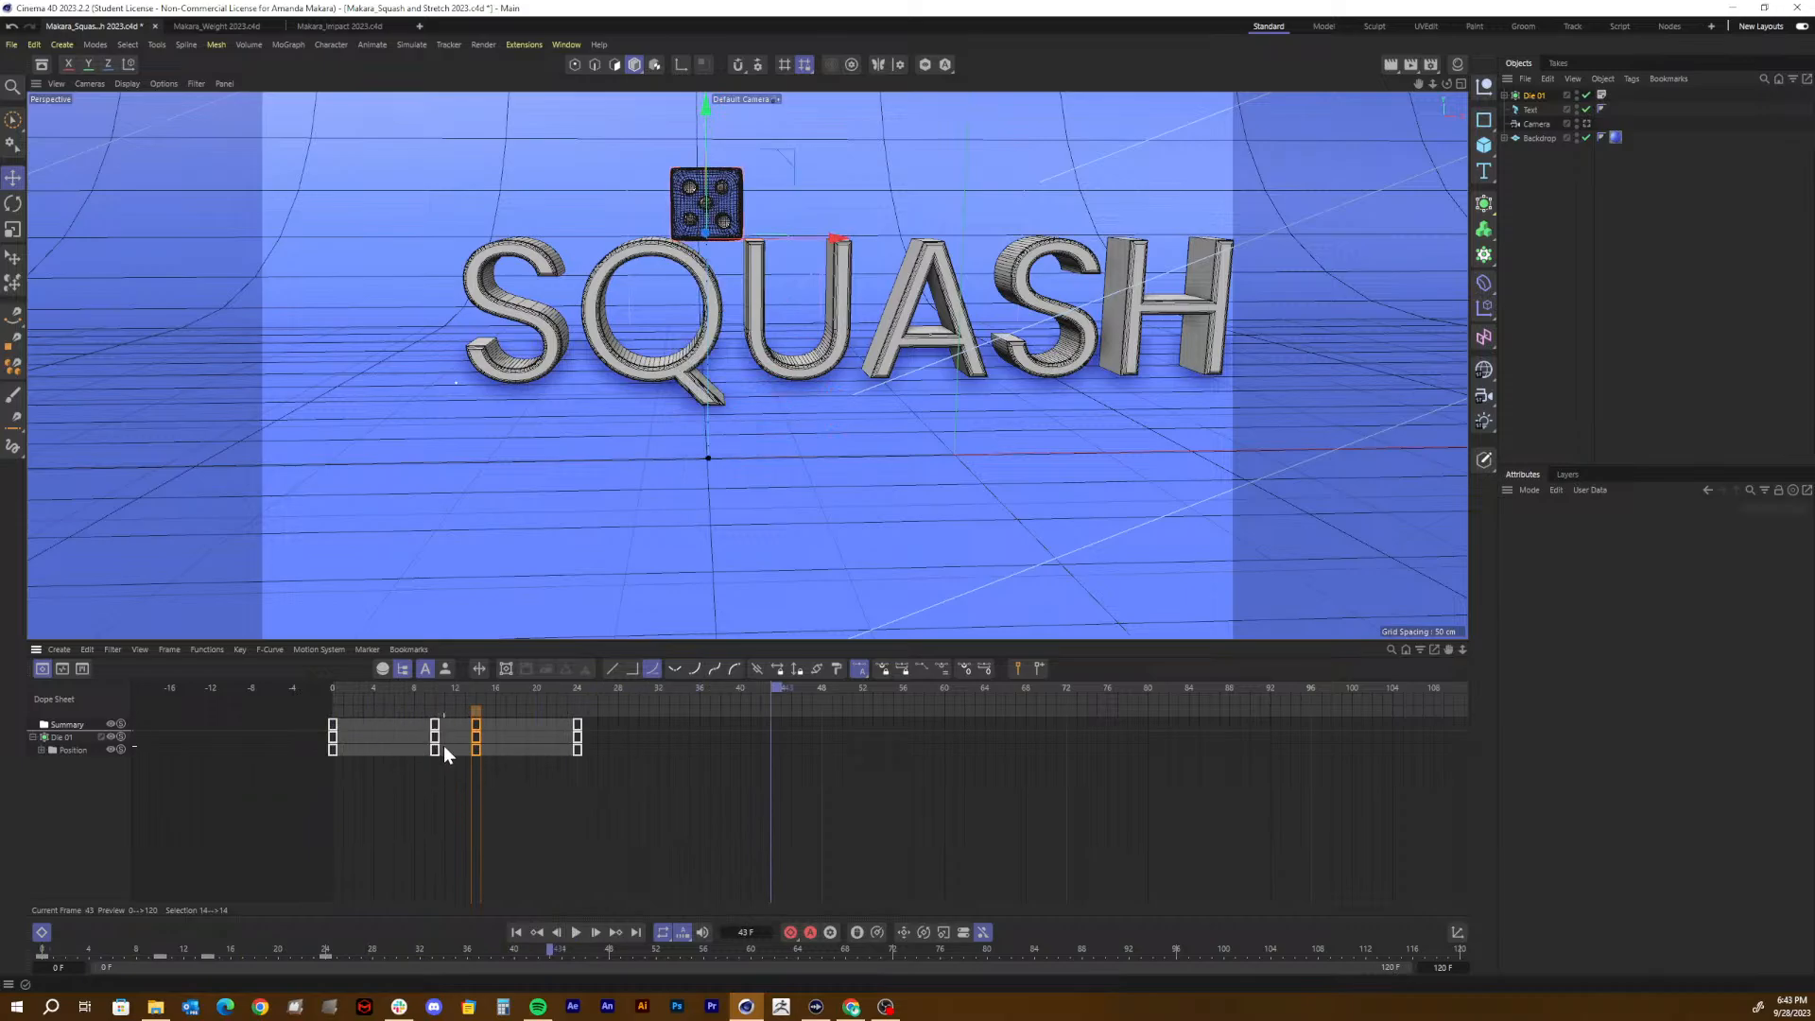
# Step: Undo the moves of Die 01's two middle keys, deselect the keys, and return the playhead to frame 0
pyautogui.hotkey('ctrl', 'z')
pyautogui.hotkey('ctrl', 'z')
pyautogui.hotkey('ctrl', 'z')
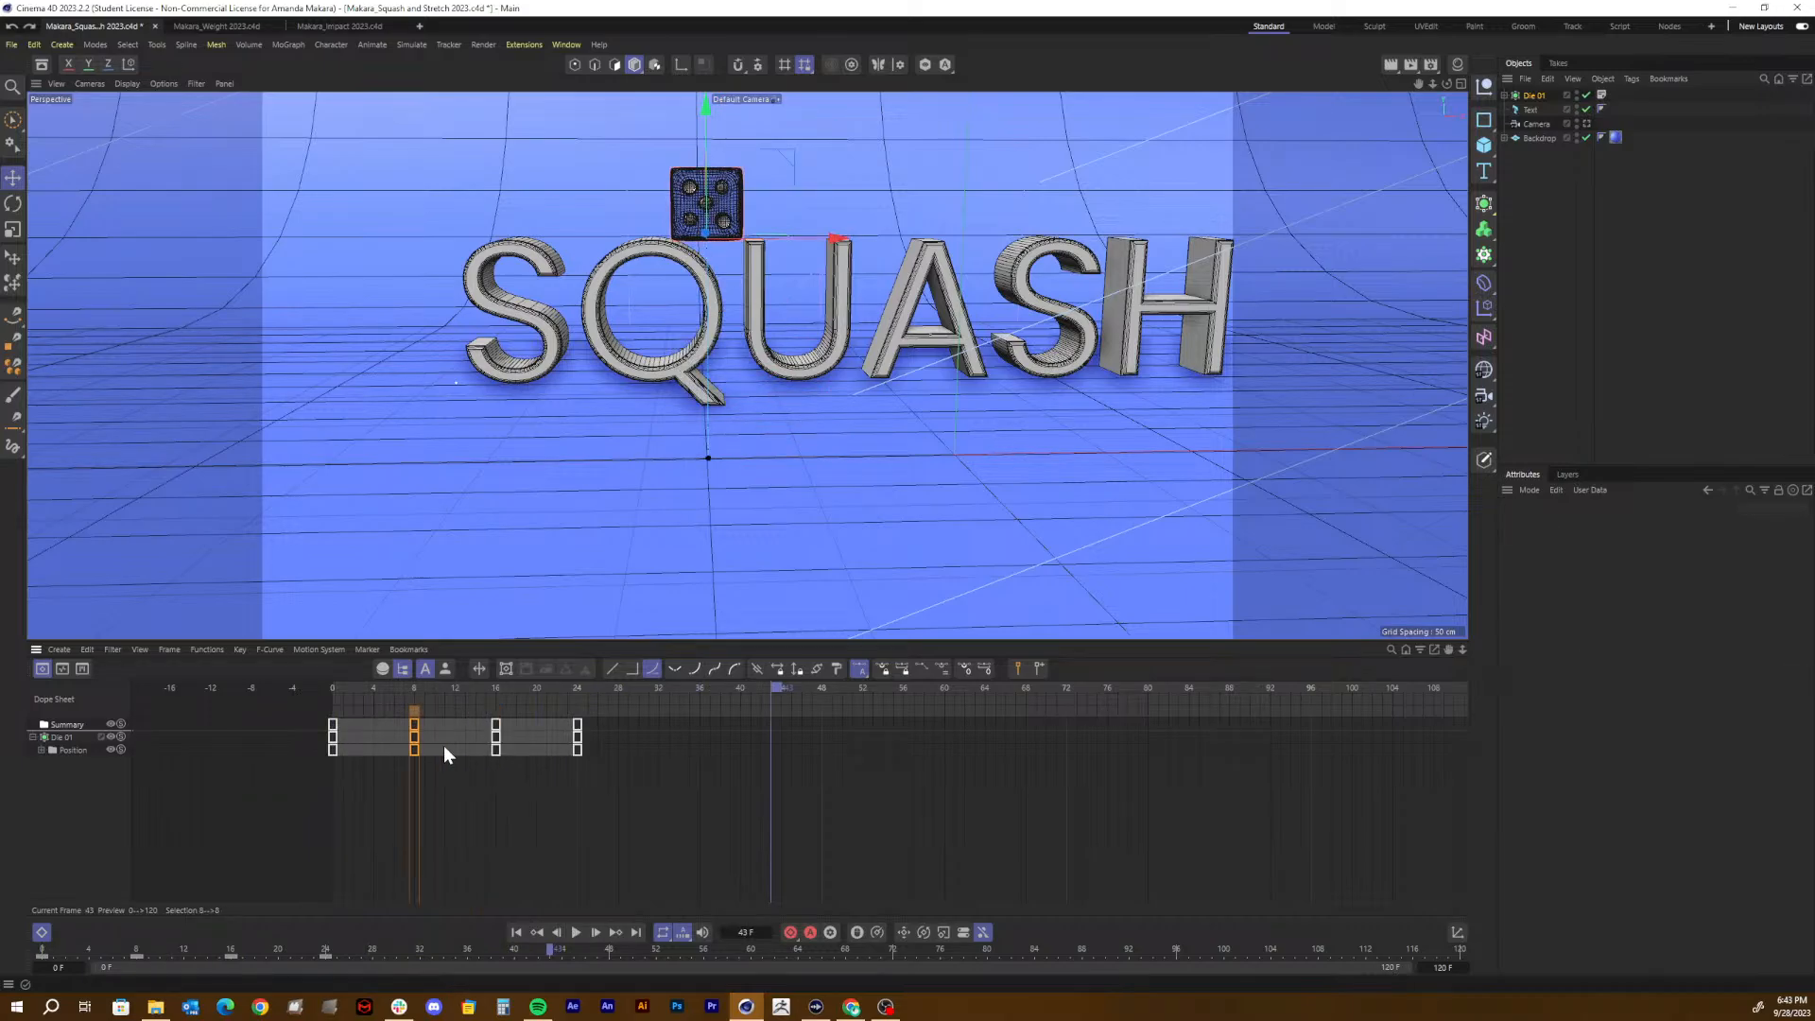
pyautogui.click(491, 790)
pyautogui.moveTo(466, 687); pyautogui.dragTo(304, 682)
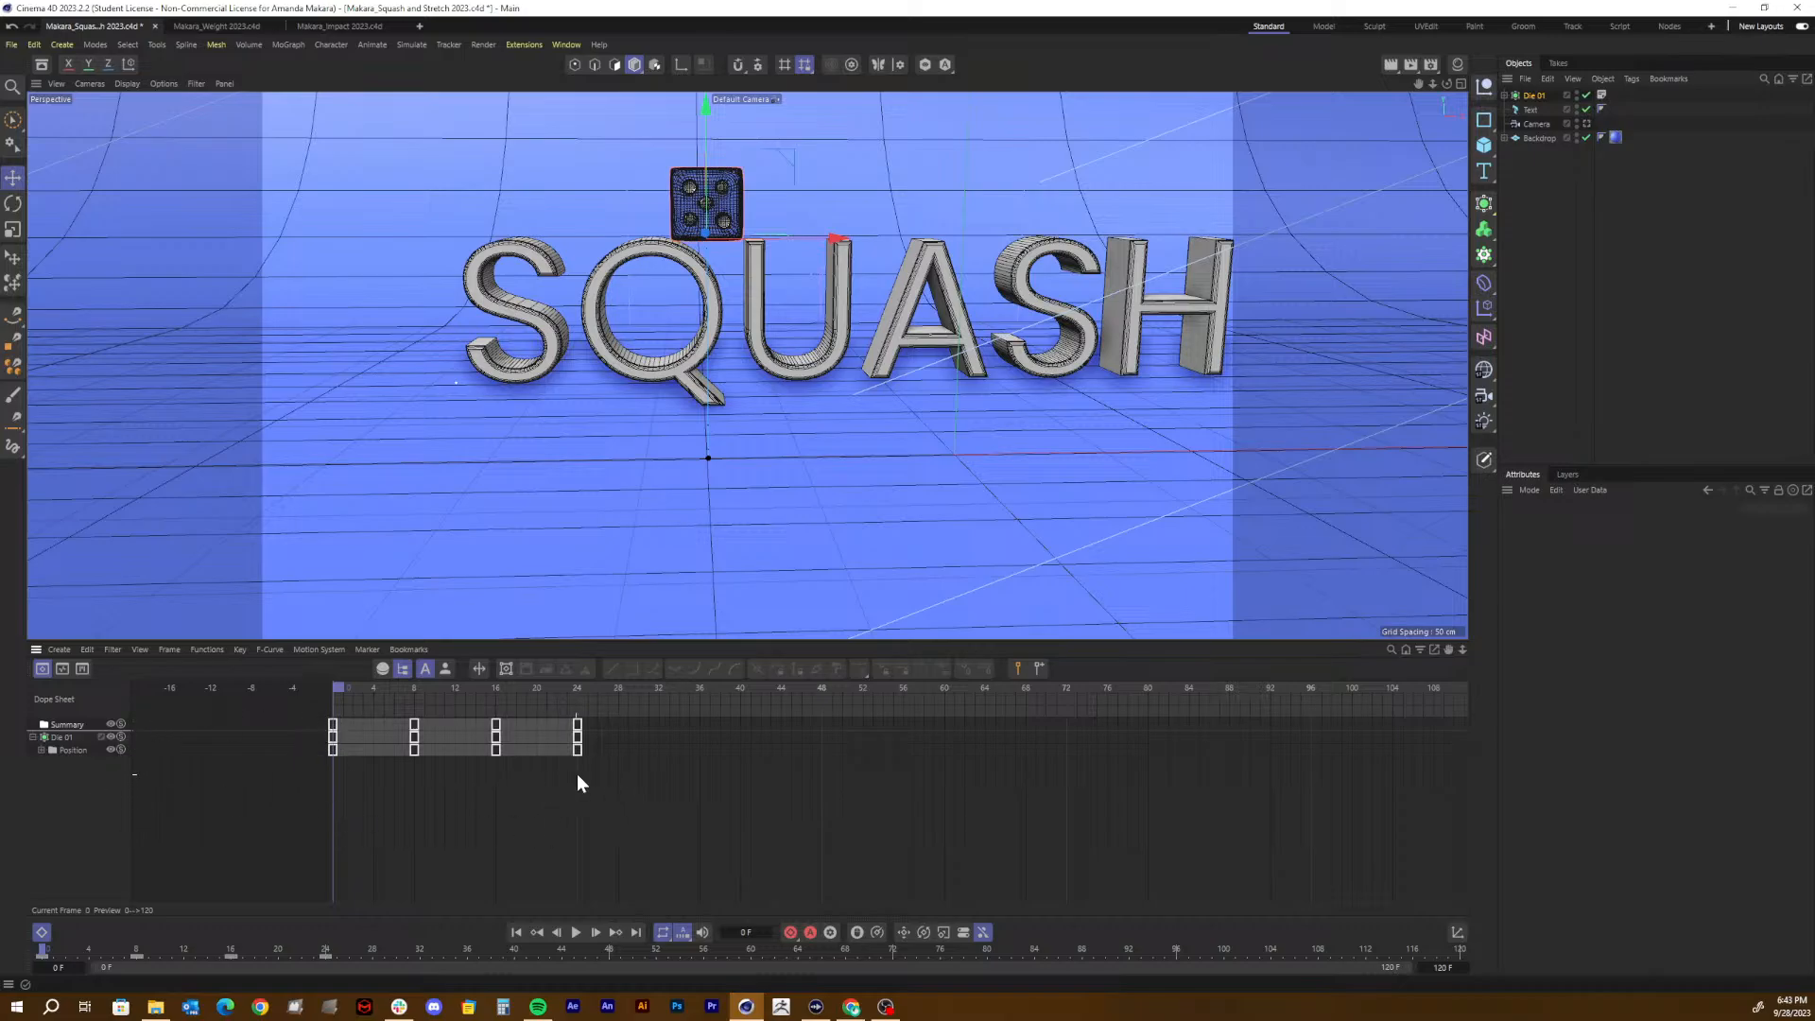
# Step: Display the die's Position Y animation as an F-curve and frame all its keys in the timeline
pyautogui.moveTo(615, 771); pyautogui.dragTo(289, 708)
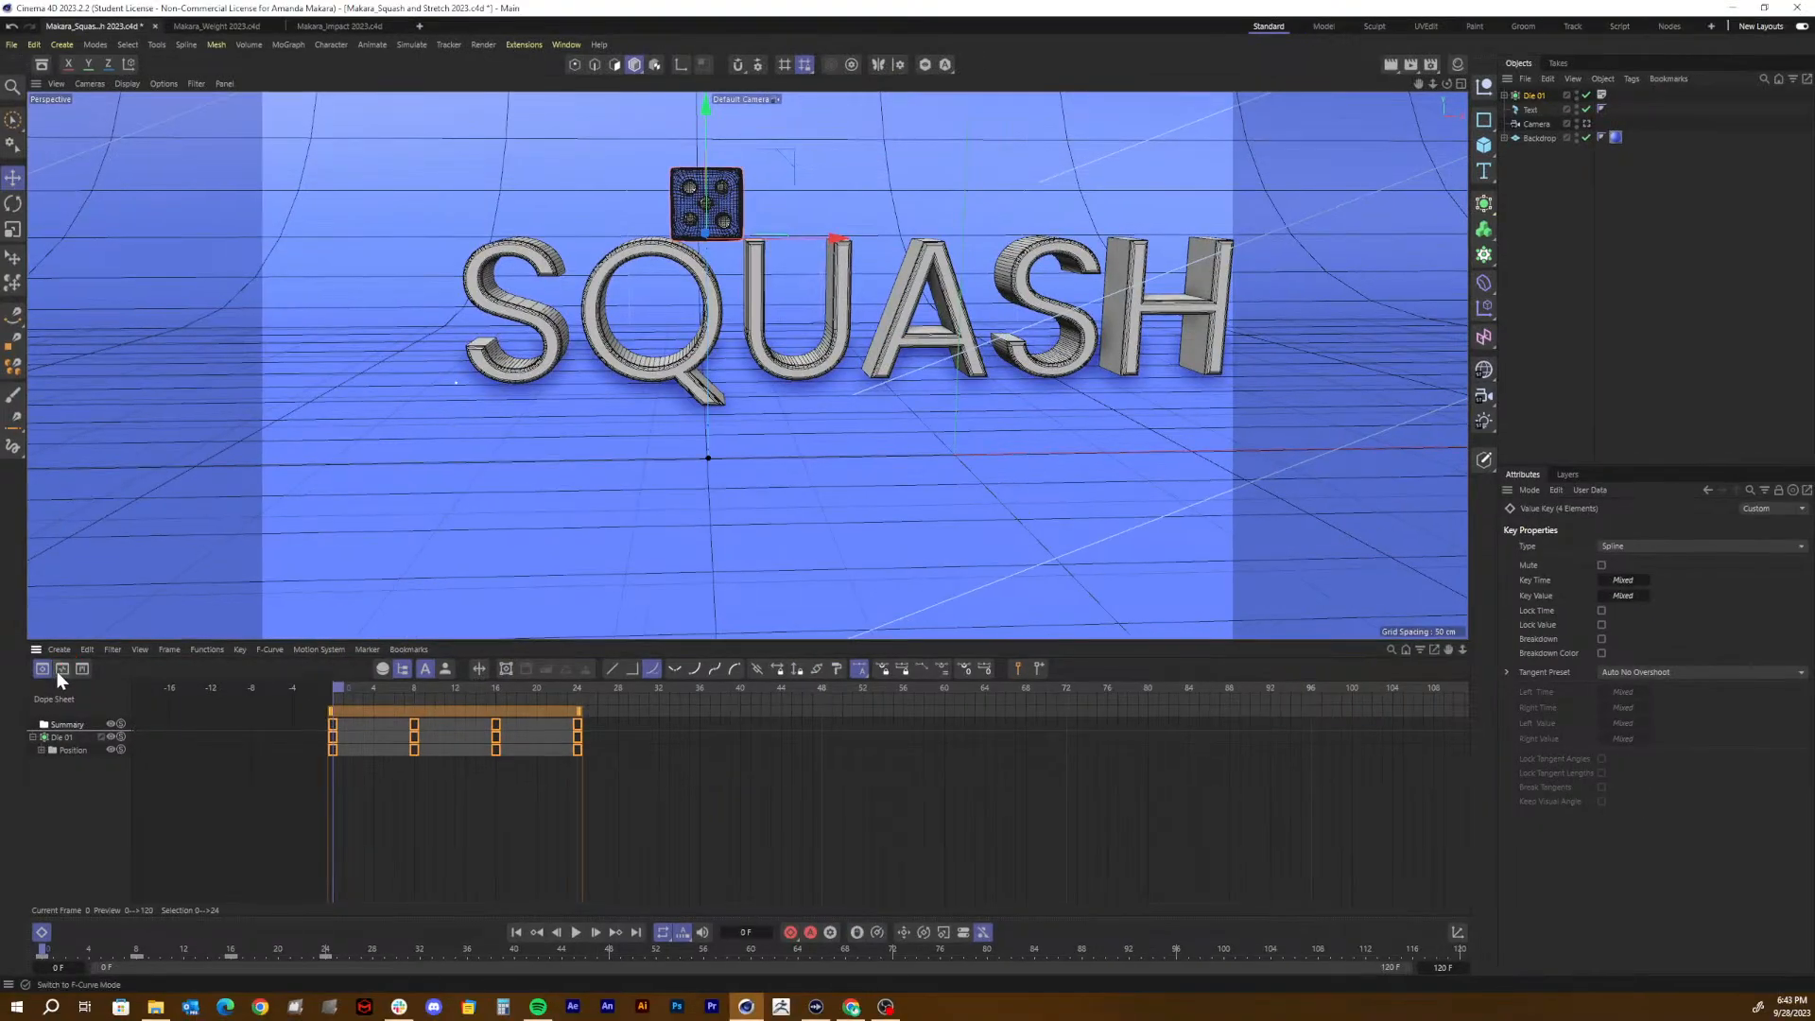
pyautogui.click(61, 668)
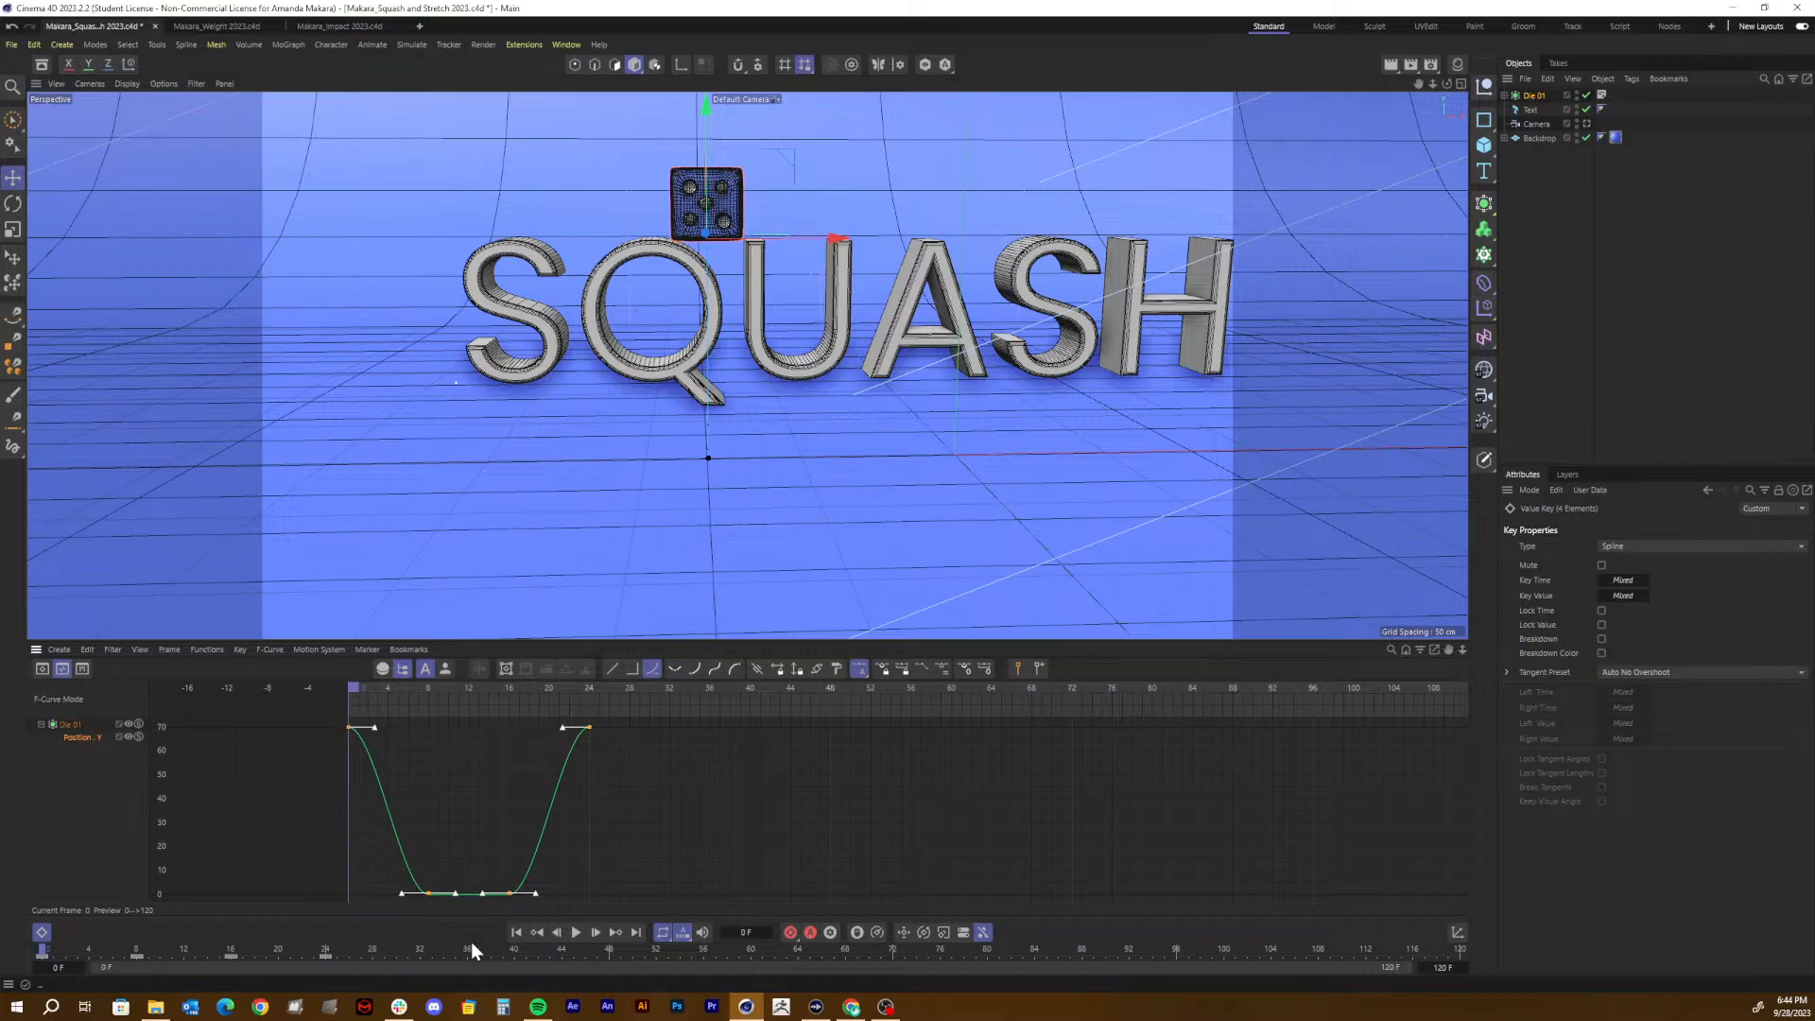
pyautogui.click(412, 872)
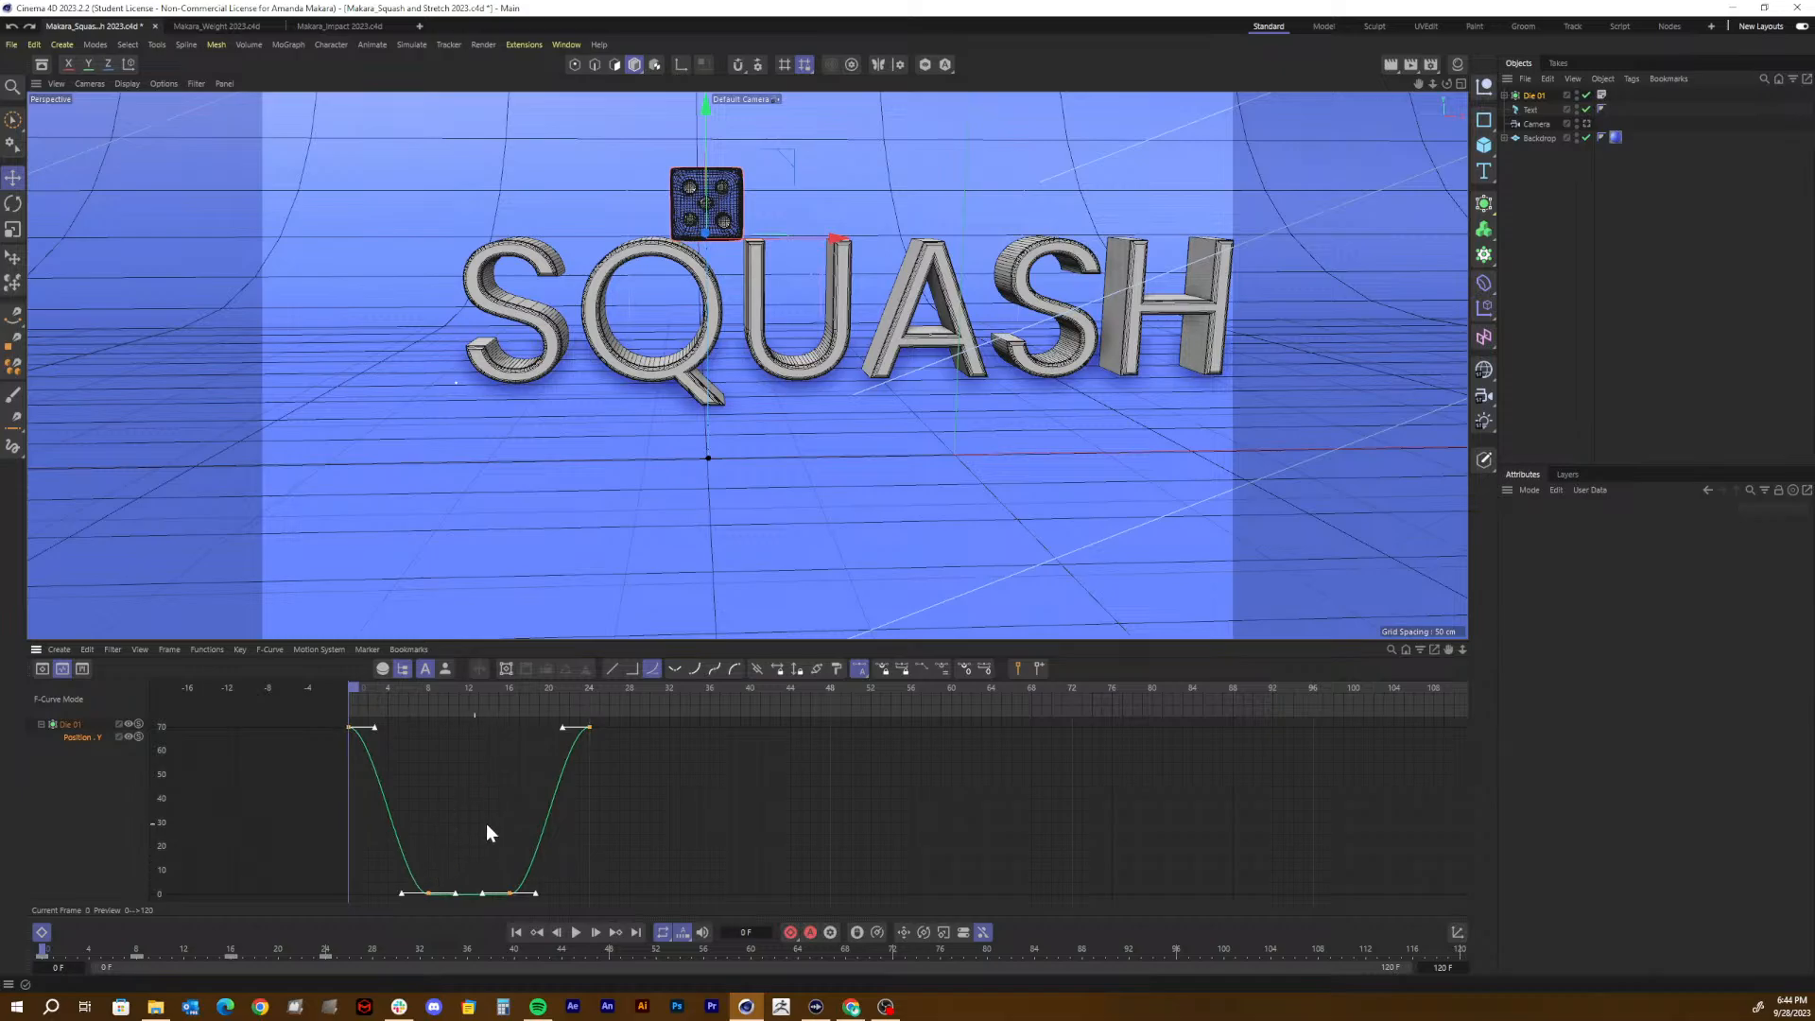
pyautogui.press('h')
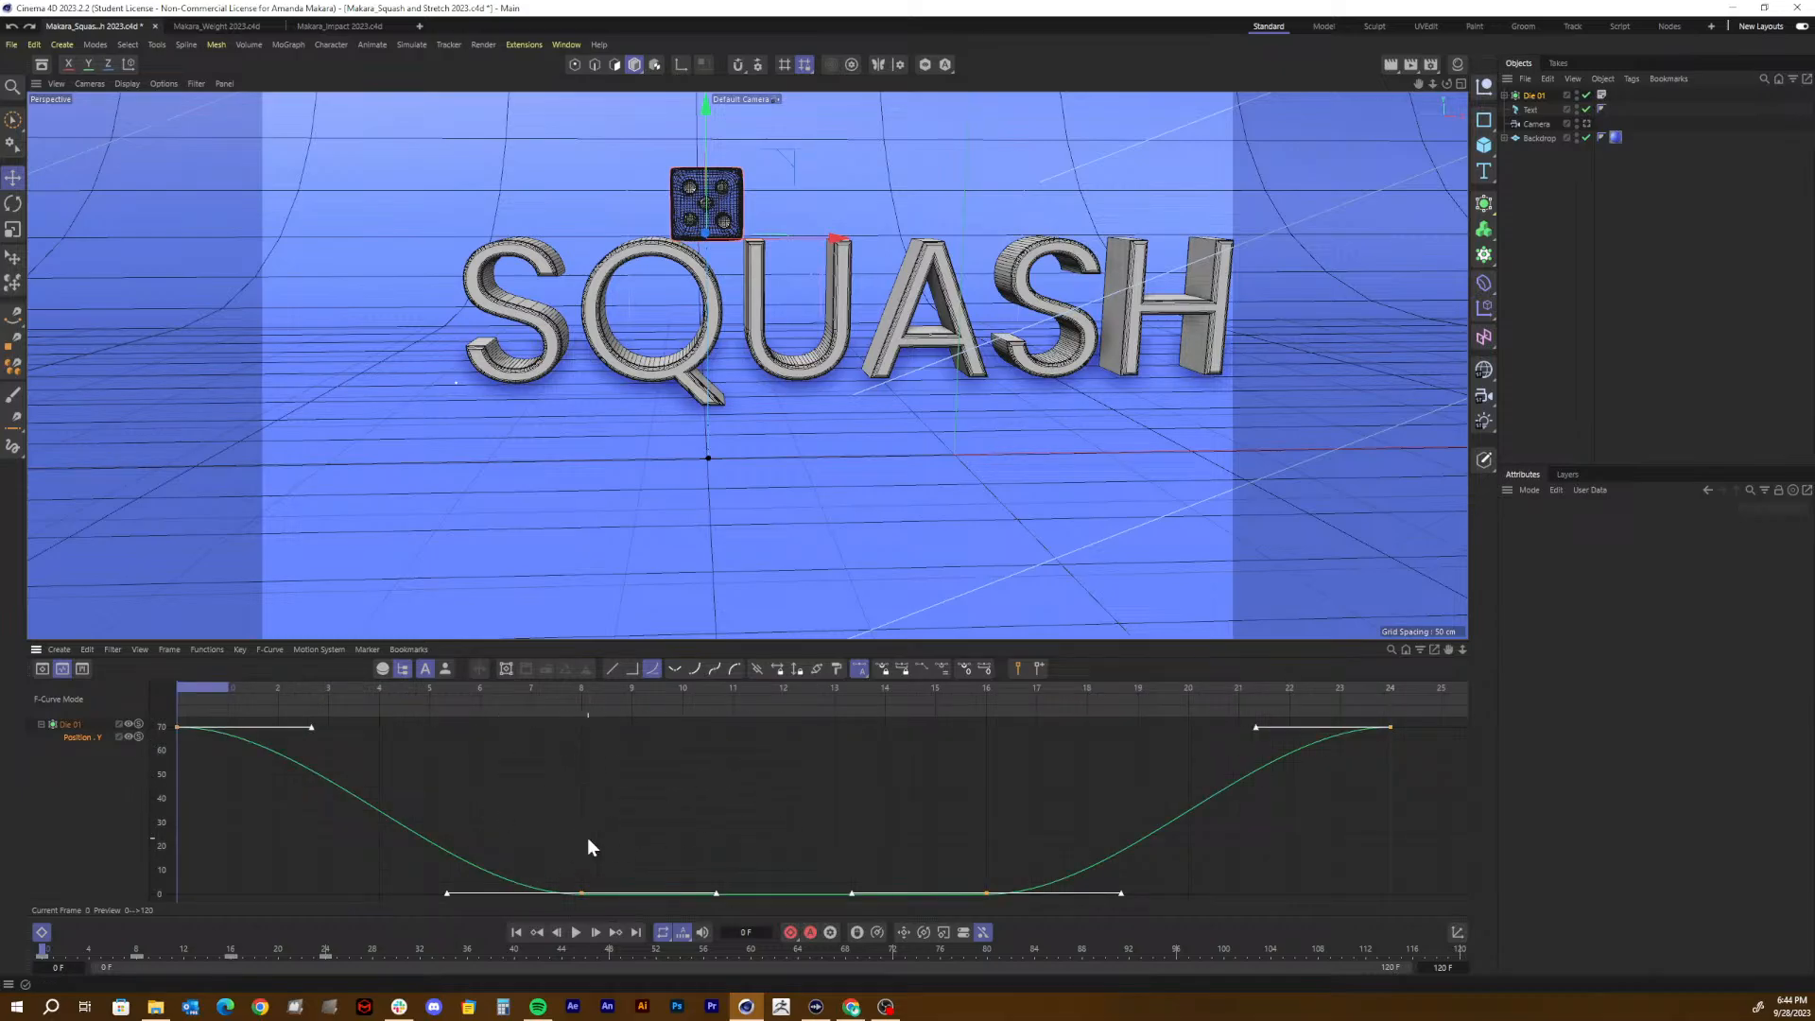
pyautogui.click(629, 804)
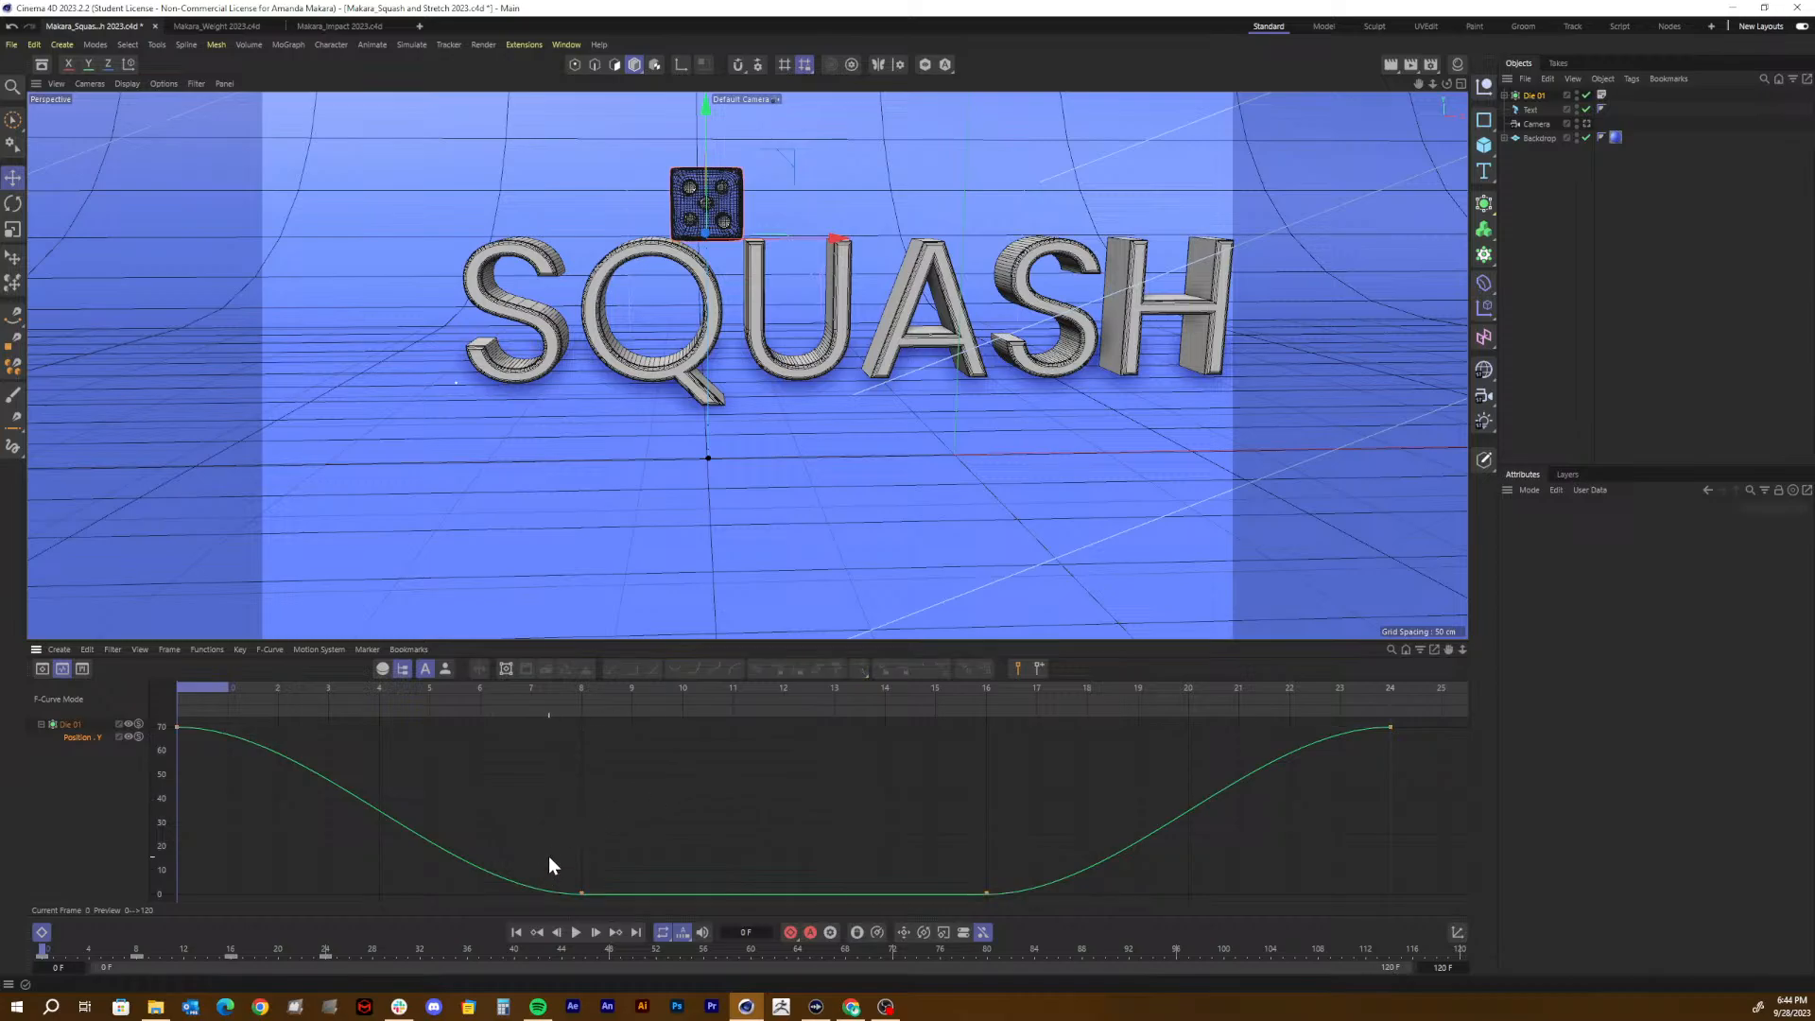
# Step: Break the tangents of the frame 8 and frame 16 keys, raising the incoming and outgoing handles vertically by about 50 cm
pyautogui.moveTo(548, 855); pyautogui.dragTo(626, 905)
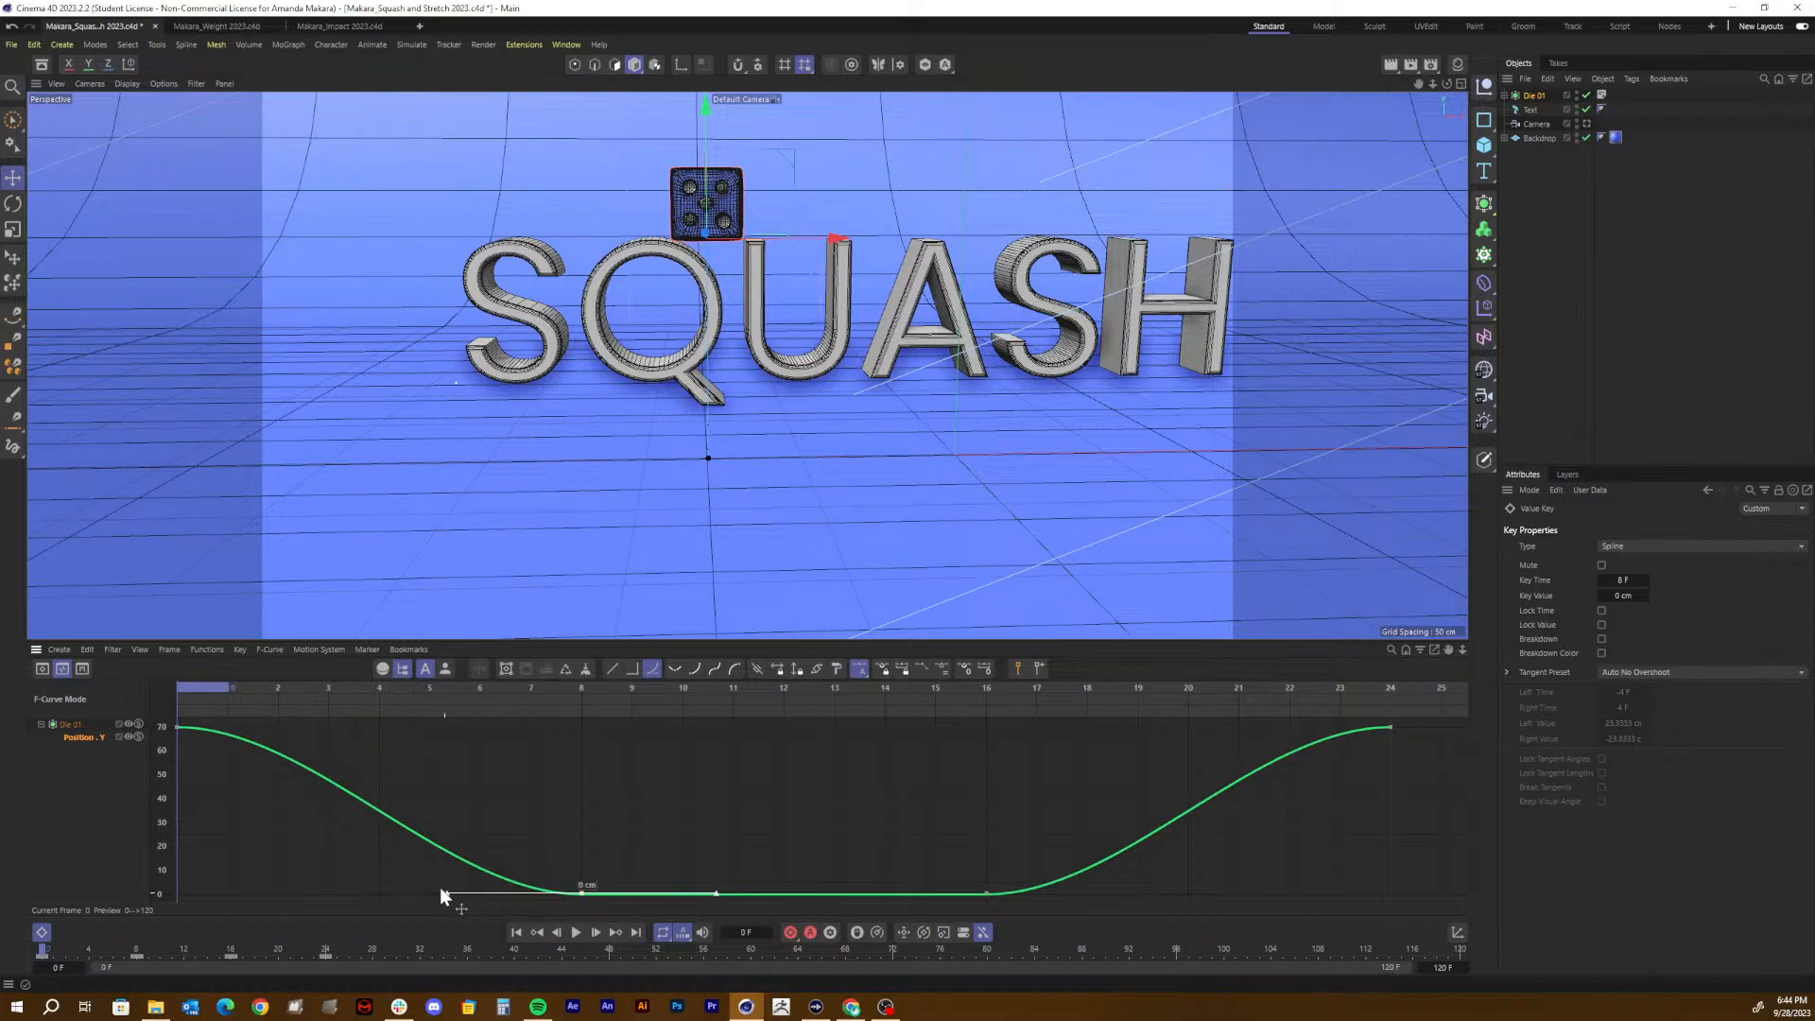
pyautogui.moveTo(440, 887); pyautogui.dragTo(580, 775)
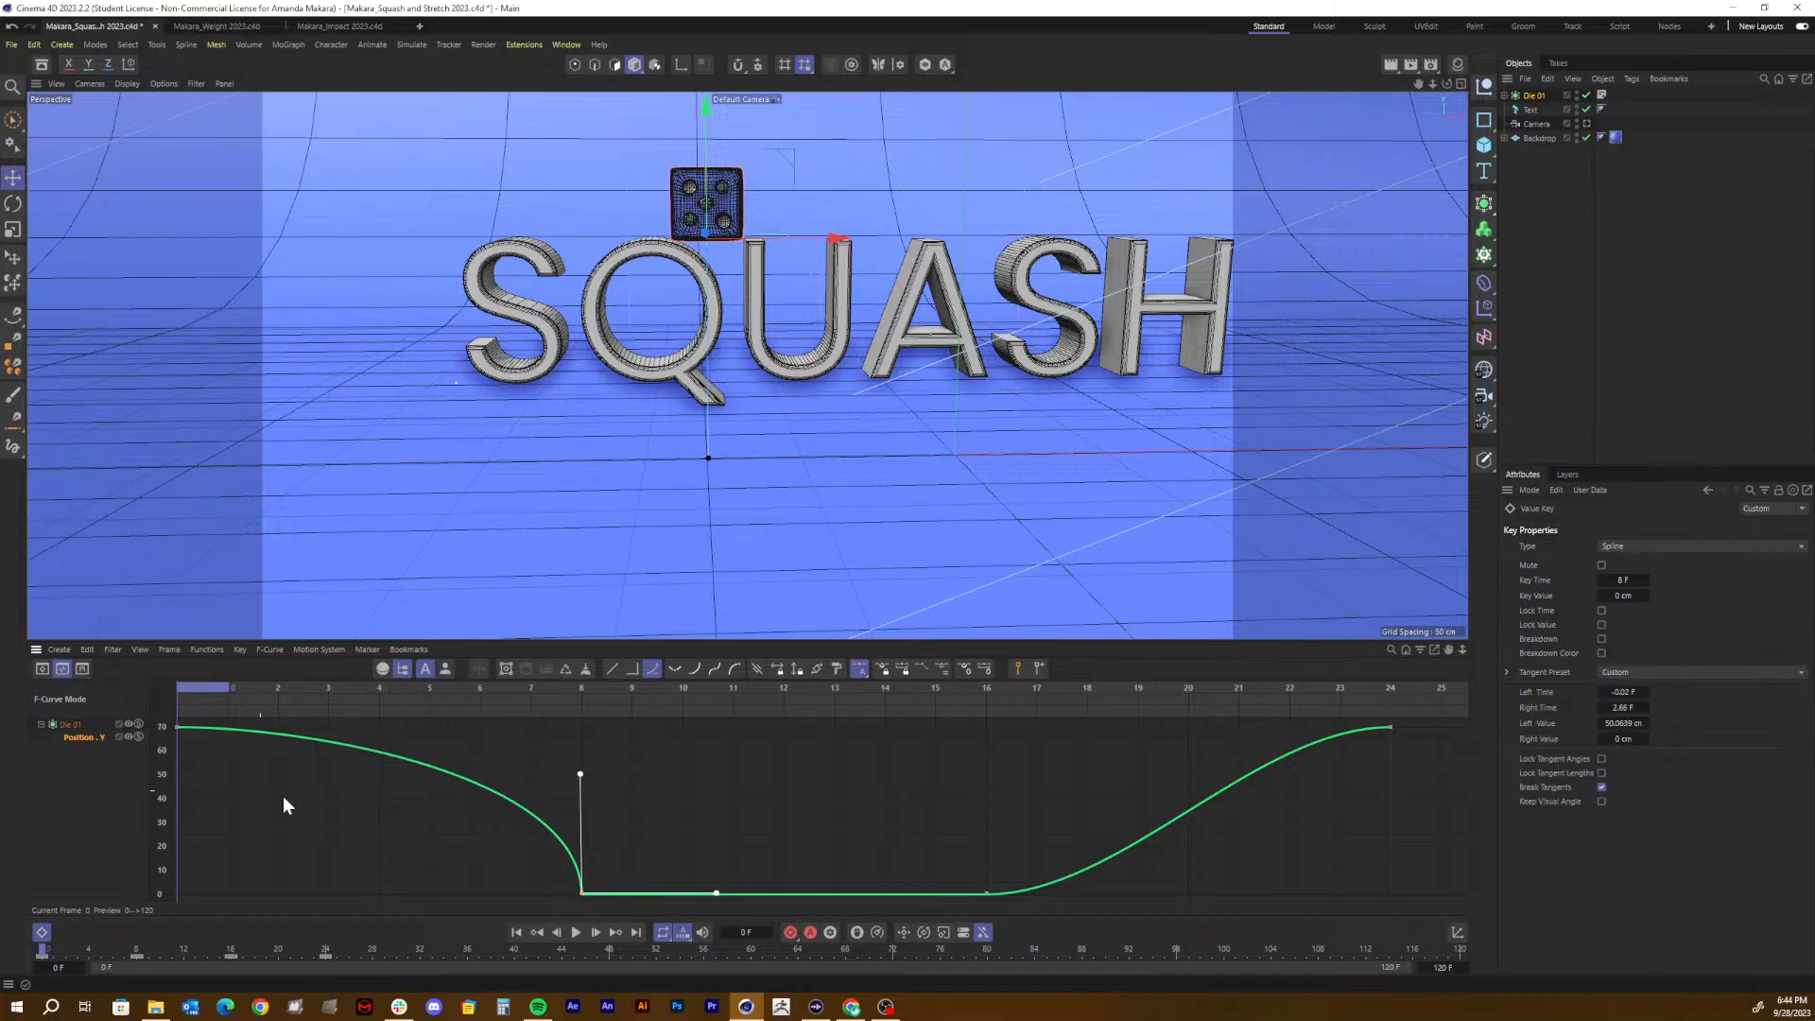
pyautogui.moveTo(993, 826); pyautogui.dragTo(931, 936)
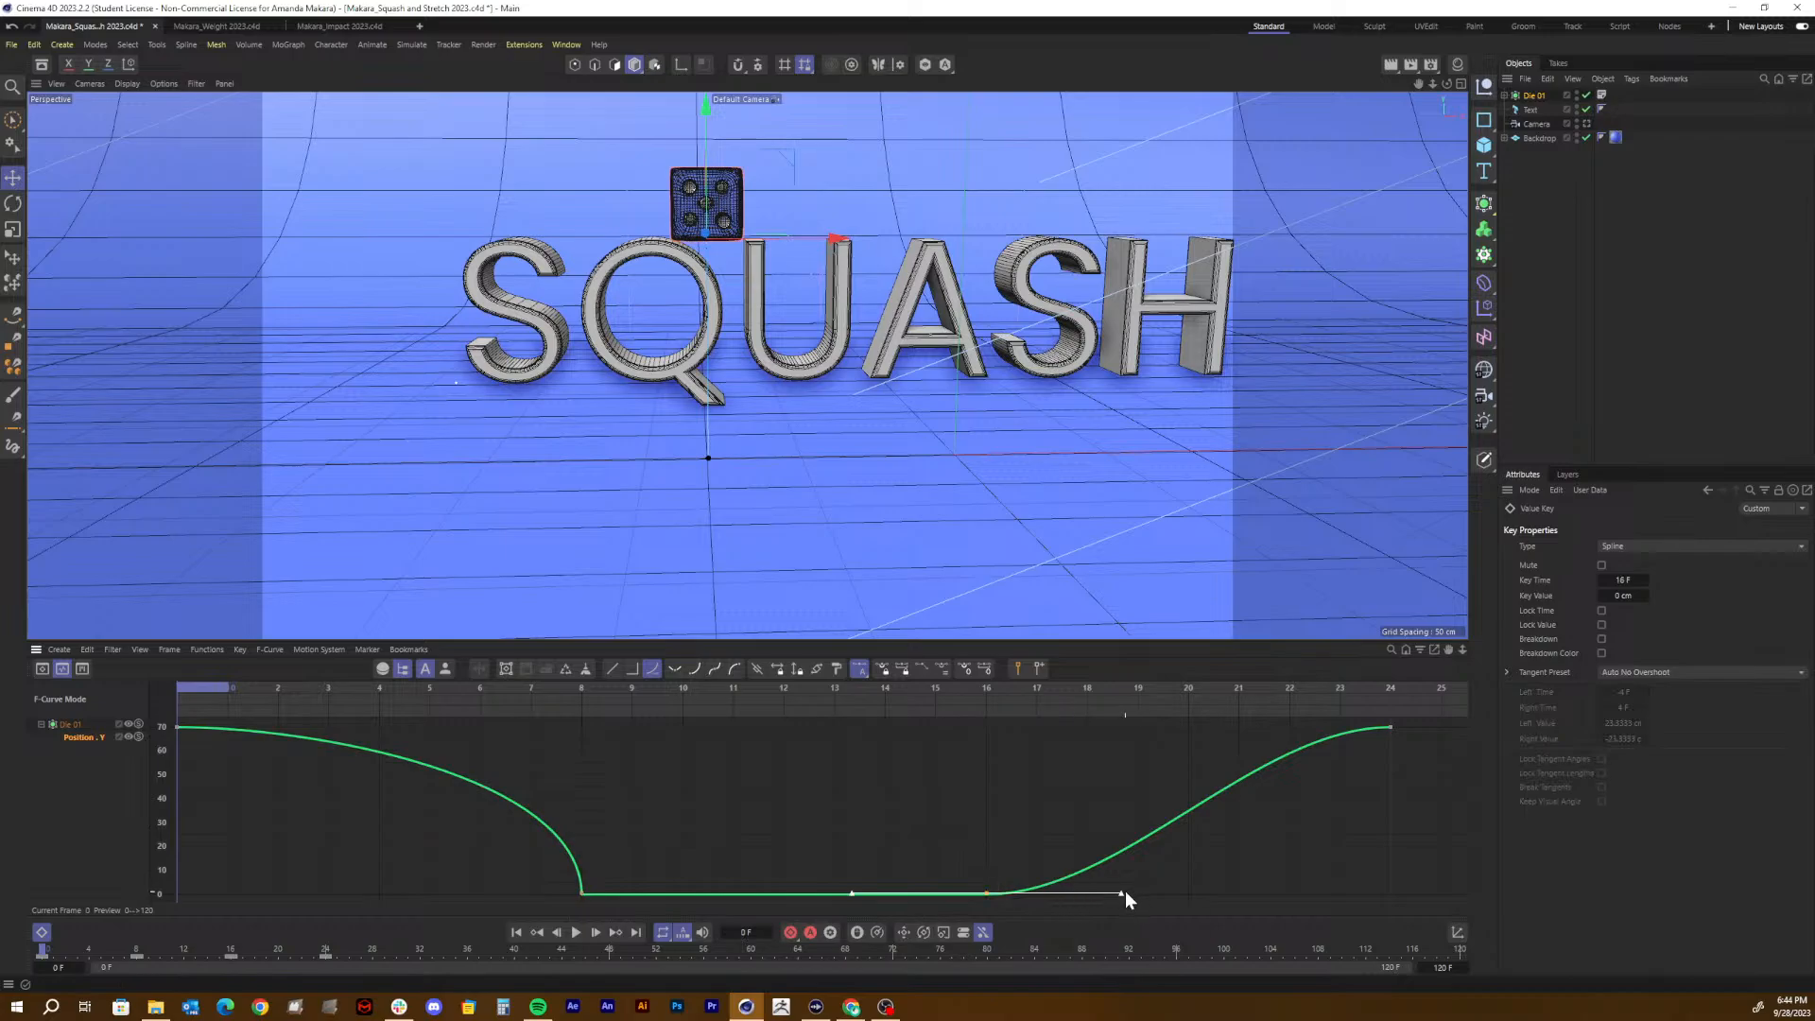
pyautogui.moveTo(1125, 891); pyautogui.dragTo(976, 774)
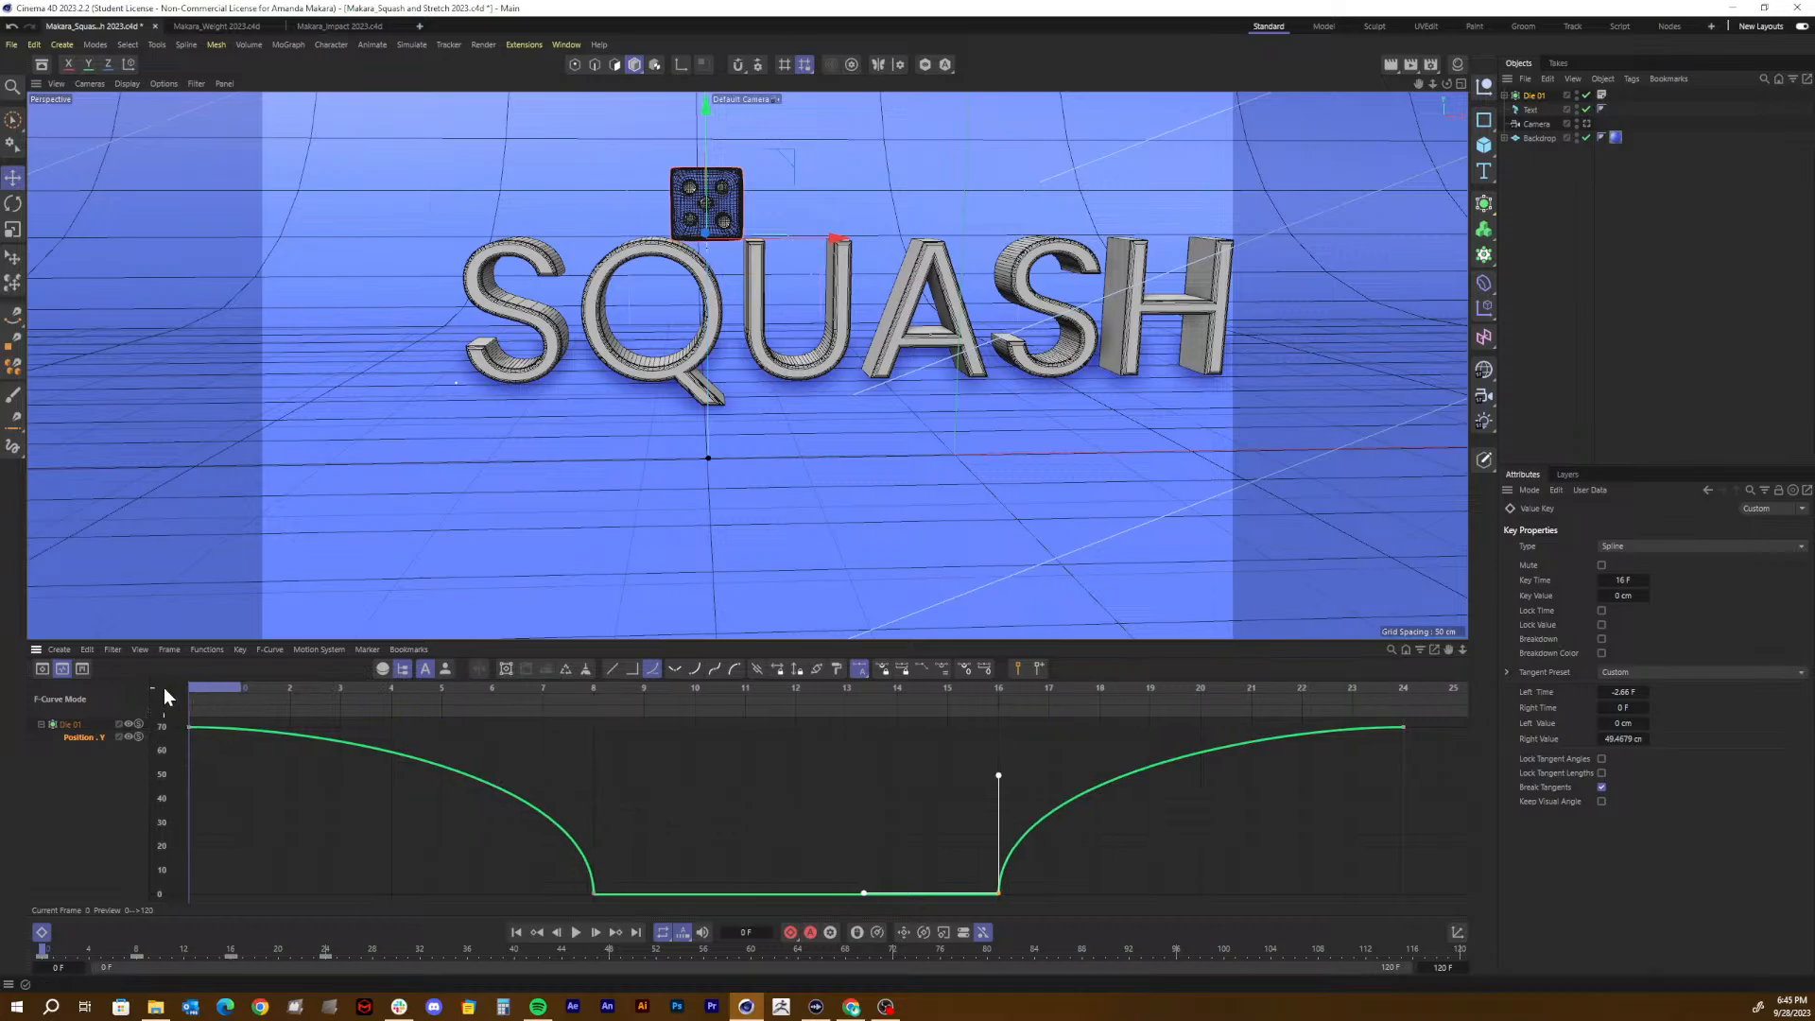
# Step: Preview the die's bounce, save the project and return to frame 0
pyautogui.press('F8')
pyautogui.press('F8')
pyautogui.hotkey('ctrl', 's')
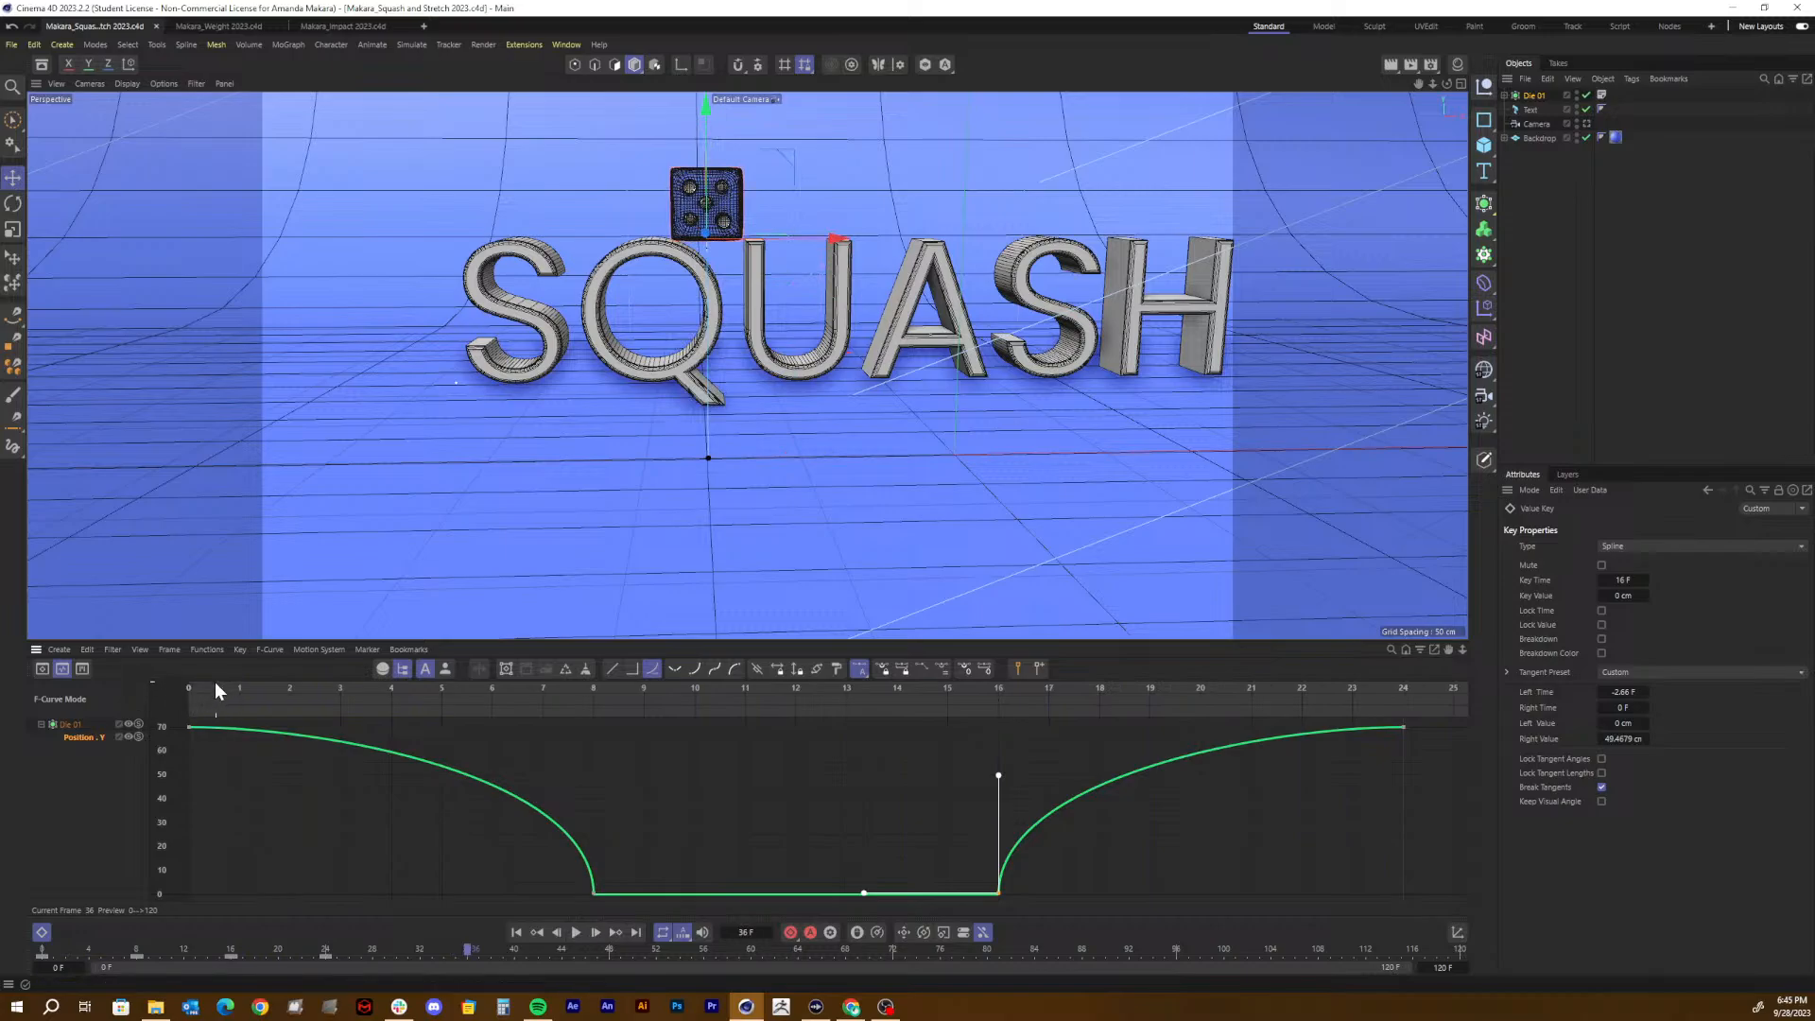
pyautogui.moveTo(213, 684); pyautogui.dragTo(157, 686)
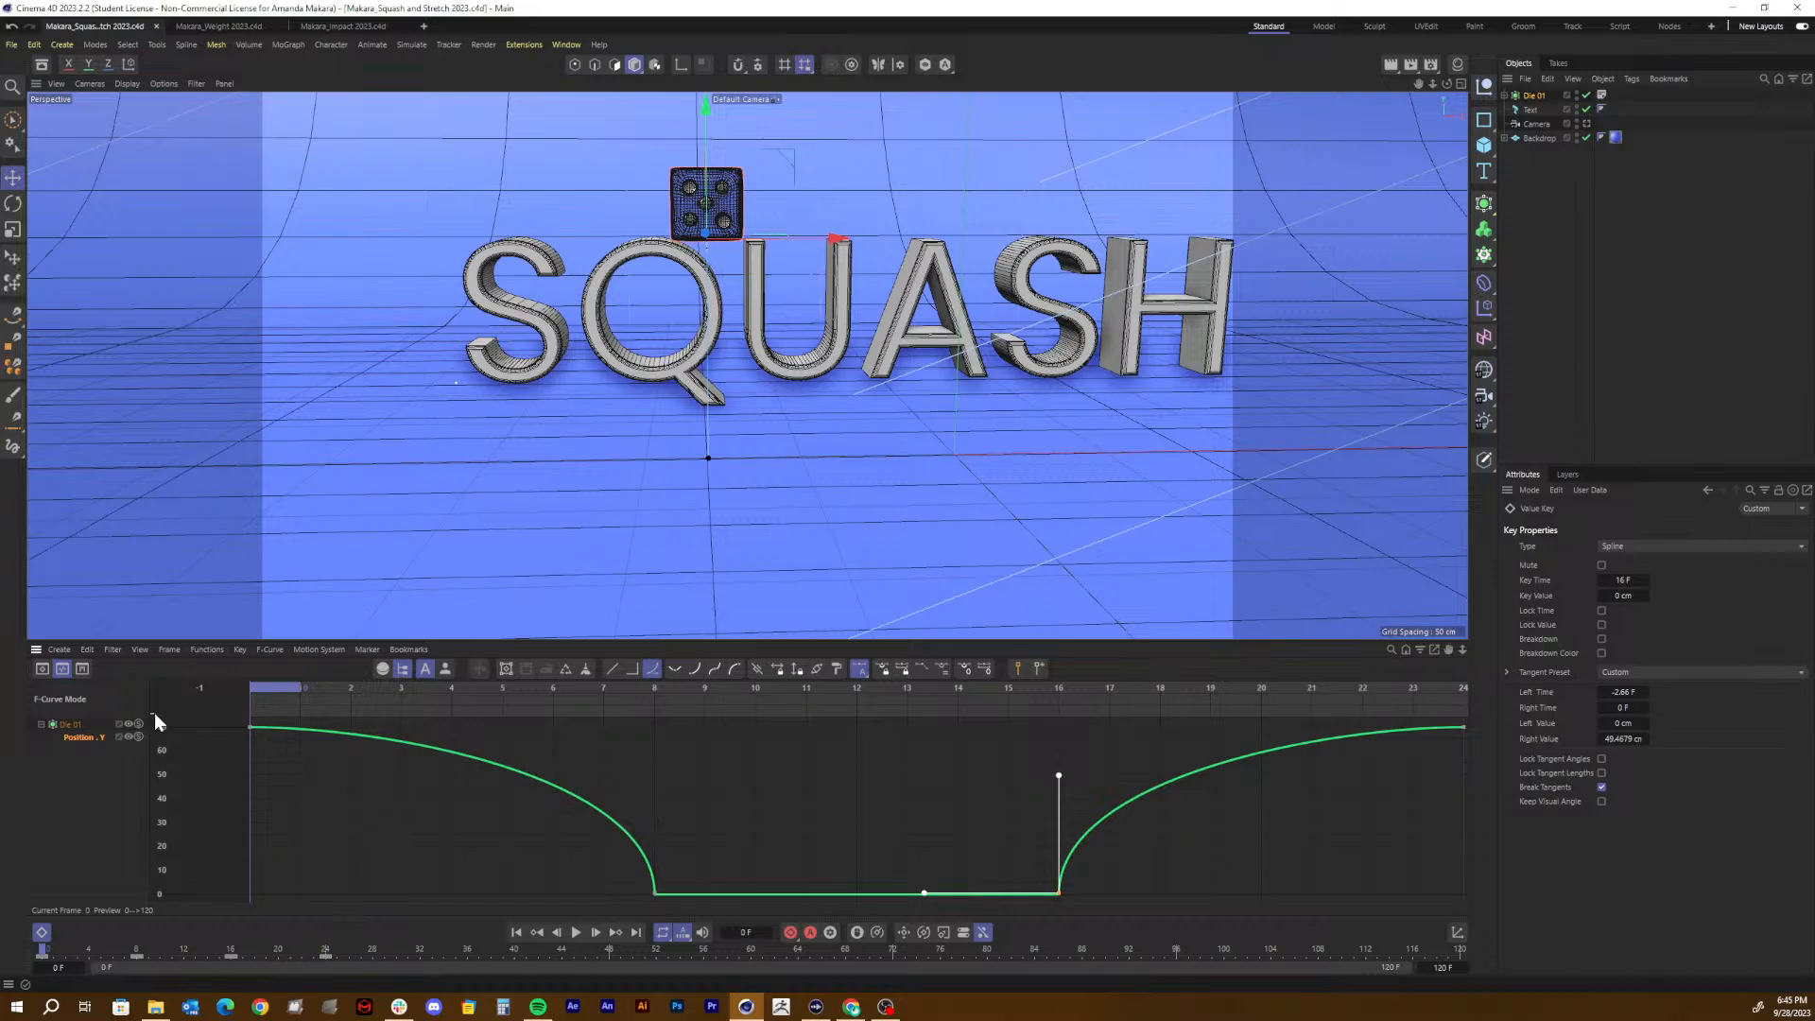
# Step: Try to copy all four Position Y keys to a point further along the timeline
pyautogui.click(75, 736)
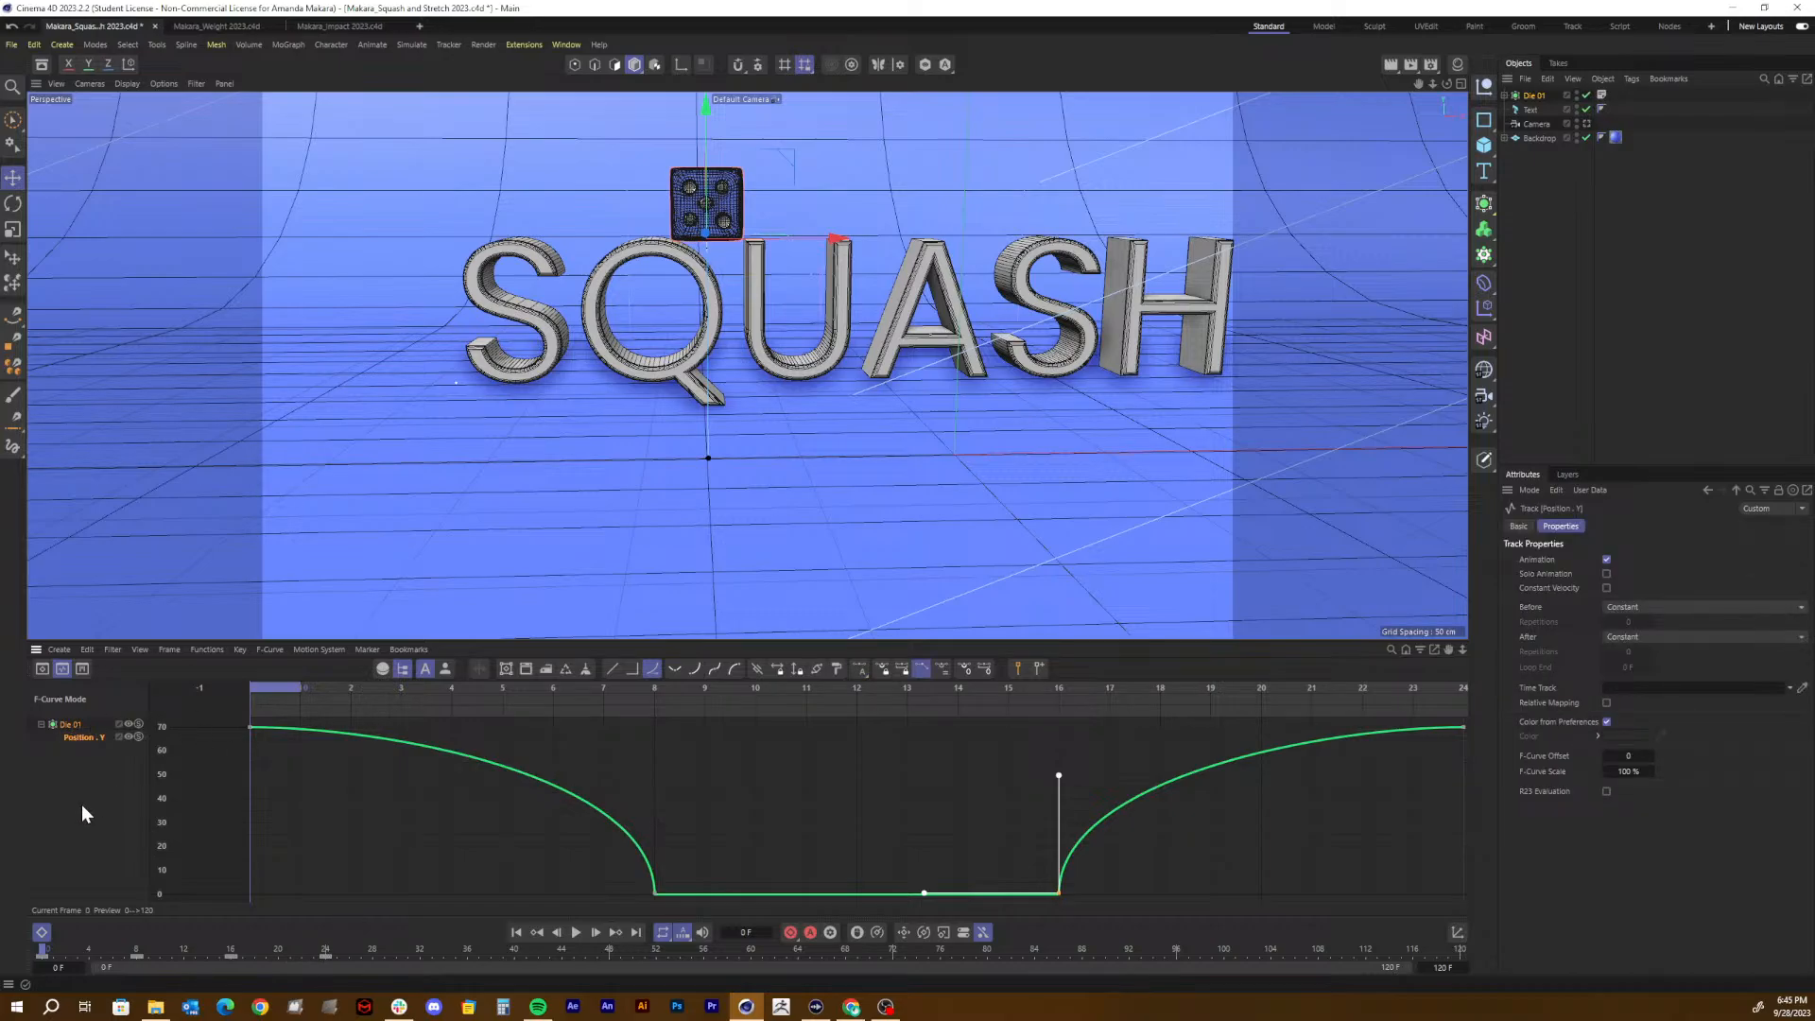
pyautogui.moveTo(483, 786)
pyautogui.keyDown('alt'); pyautogui.mouseDown(button='middle')
pyautogui.moveTo(375, 786)
pyautogui.moveTo(474, 794)
pyautogui.mouseUp(button='middle'); pyautogui.keyUp('alt')
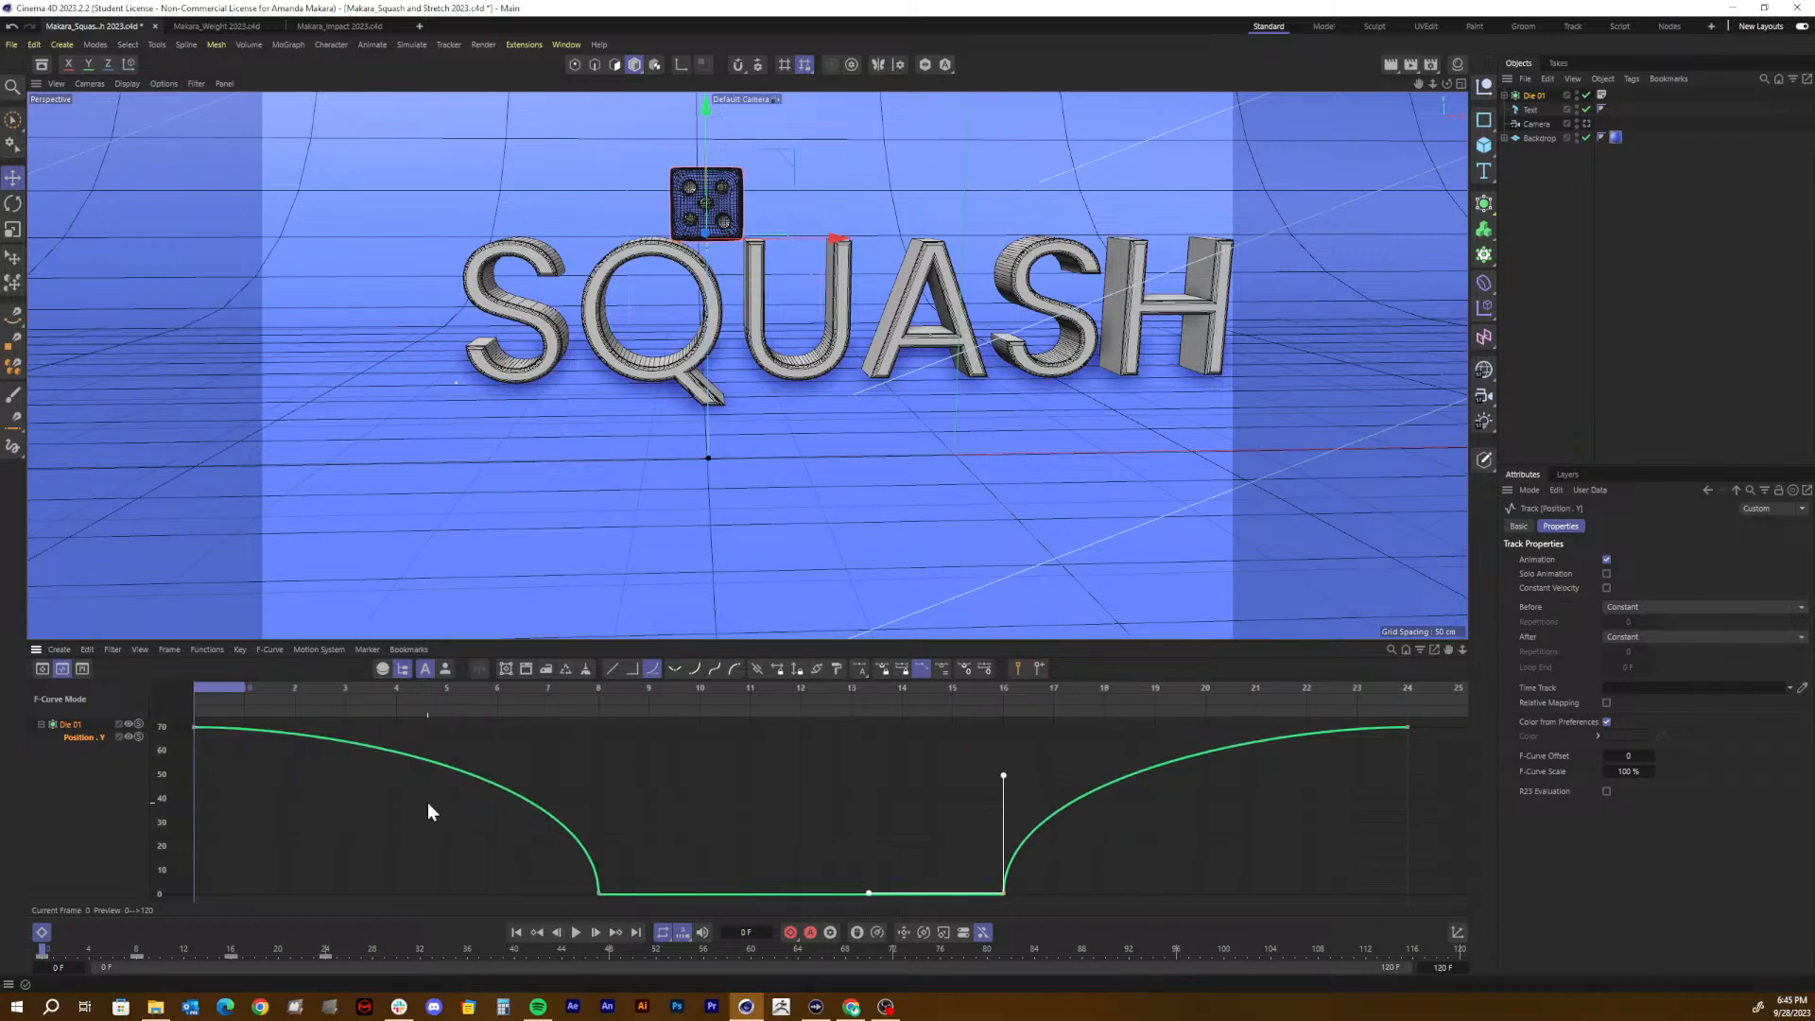
pyautogui.keyDown('alt'); pyautogui.moveTo(428, 803); pyautogui.dragTo(325, 841, button='right'); pyautogui.keyUp('alt')
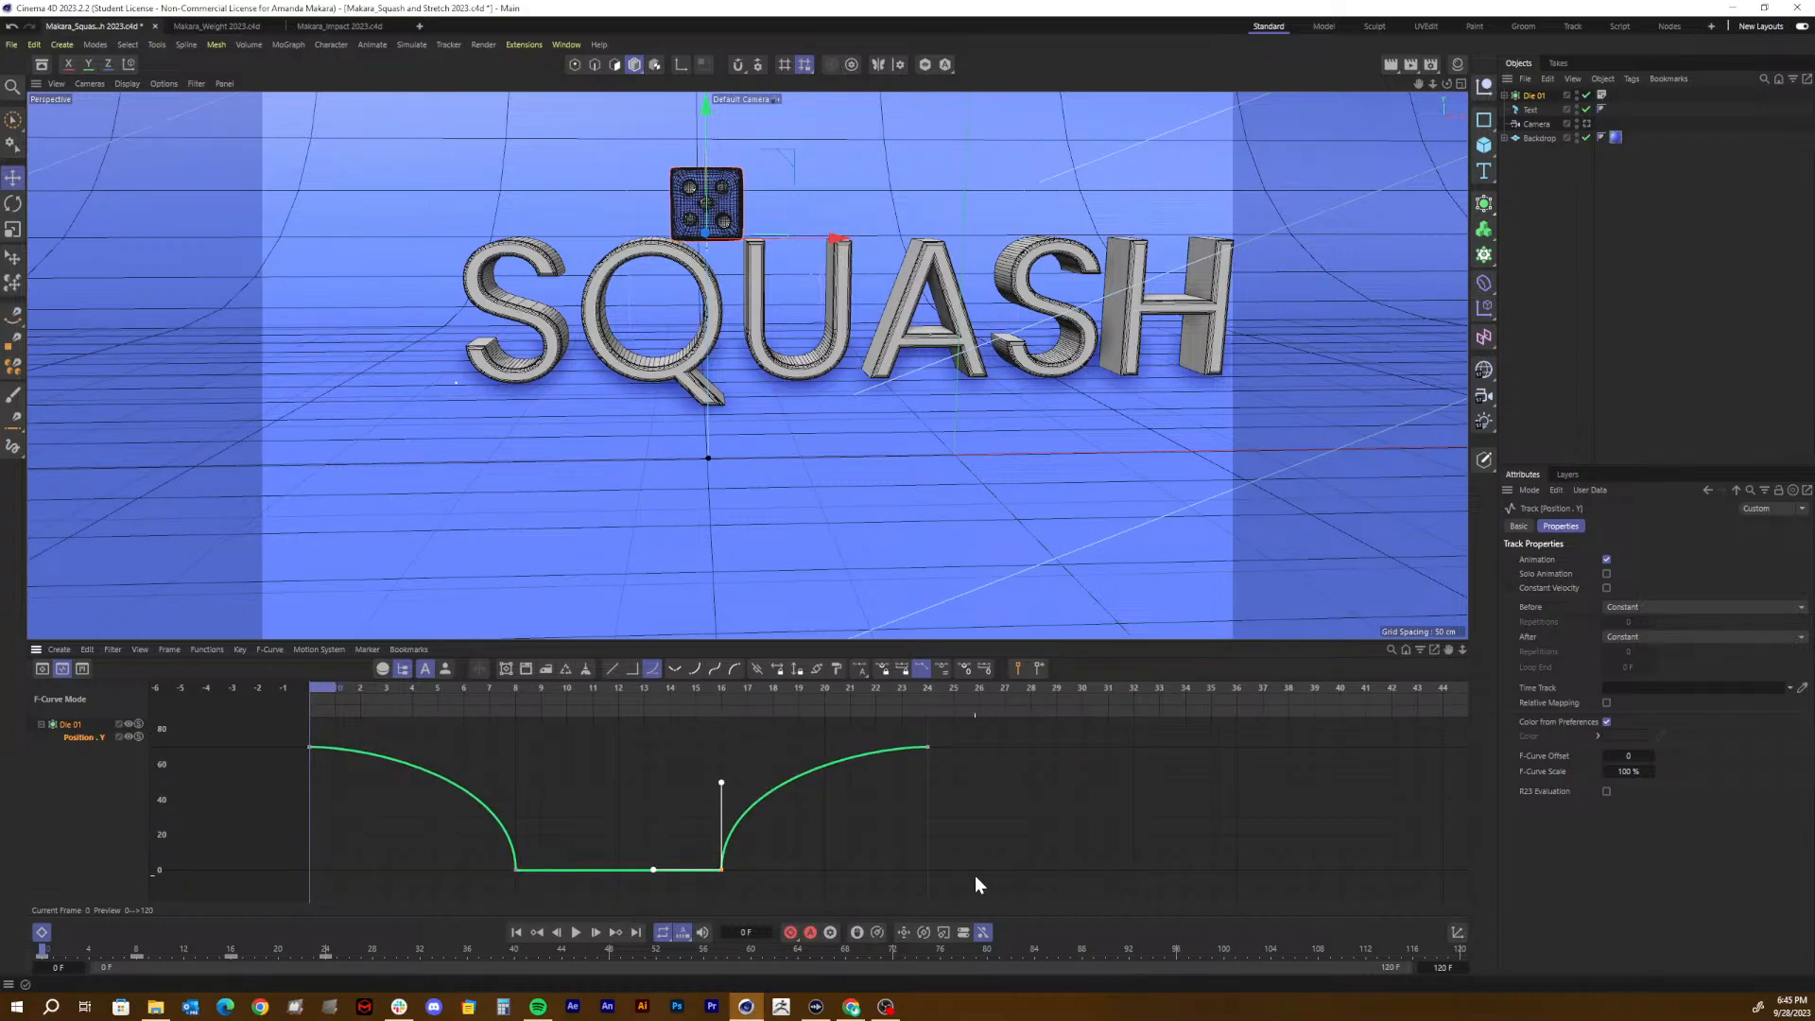
pyautogui.moveTo(1020, 887); pyautogui.dragTo(270, 656)
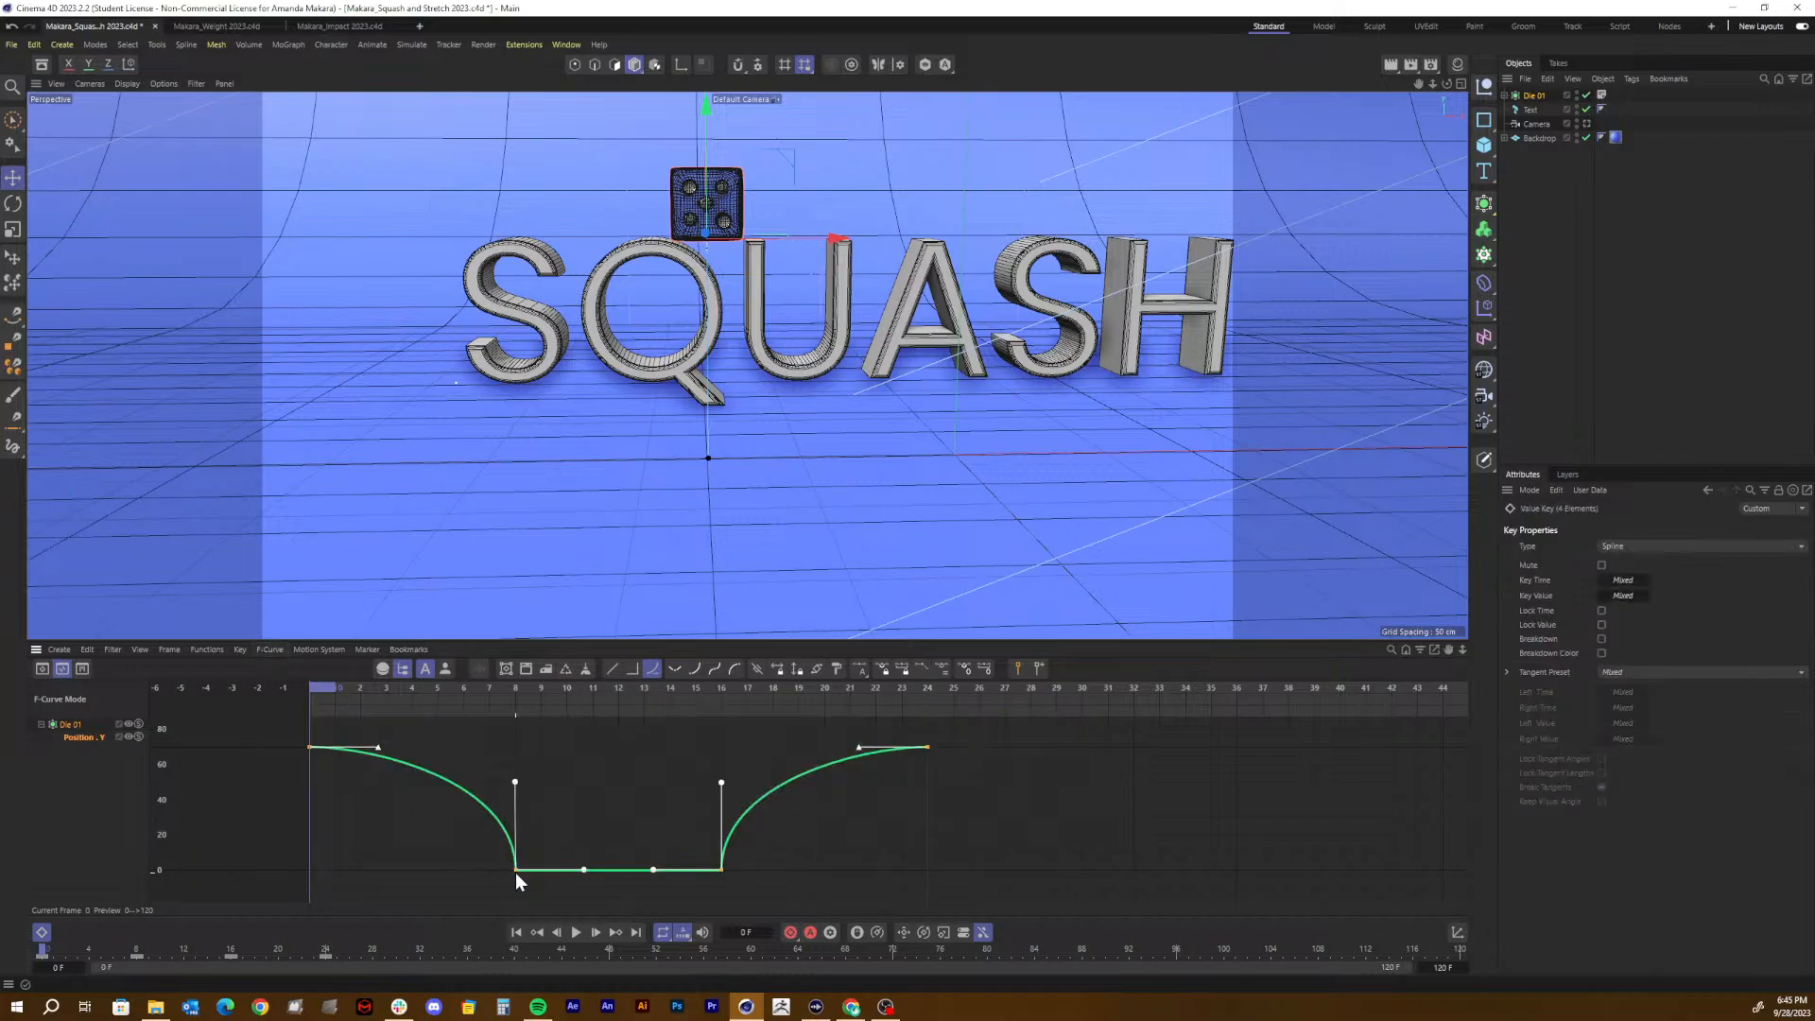
pyautogui.keyDown('ctrl'); pyautogui.moveTo(514, 870); pyautogui.dragTo(1149, 877); pyautogui.keyUp('ctrl')
pyautogui.hotkey('ctrl', 'z')
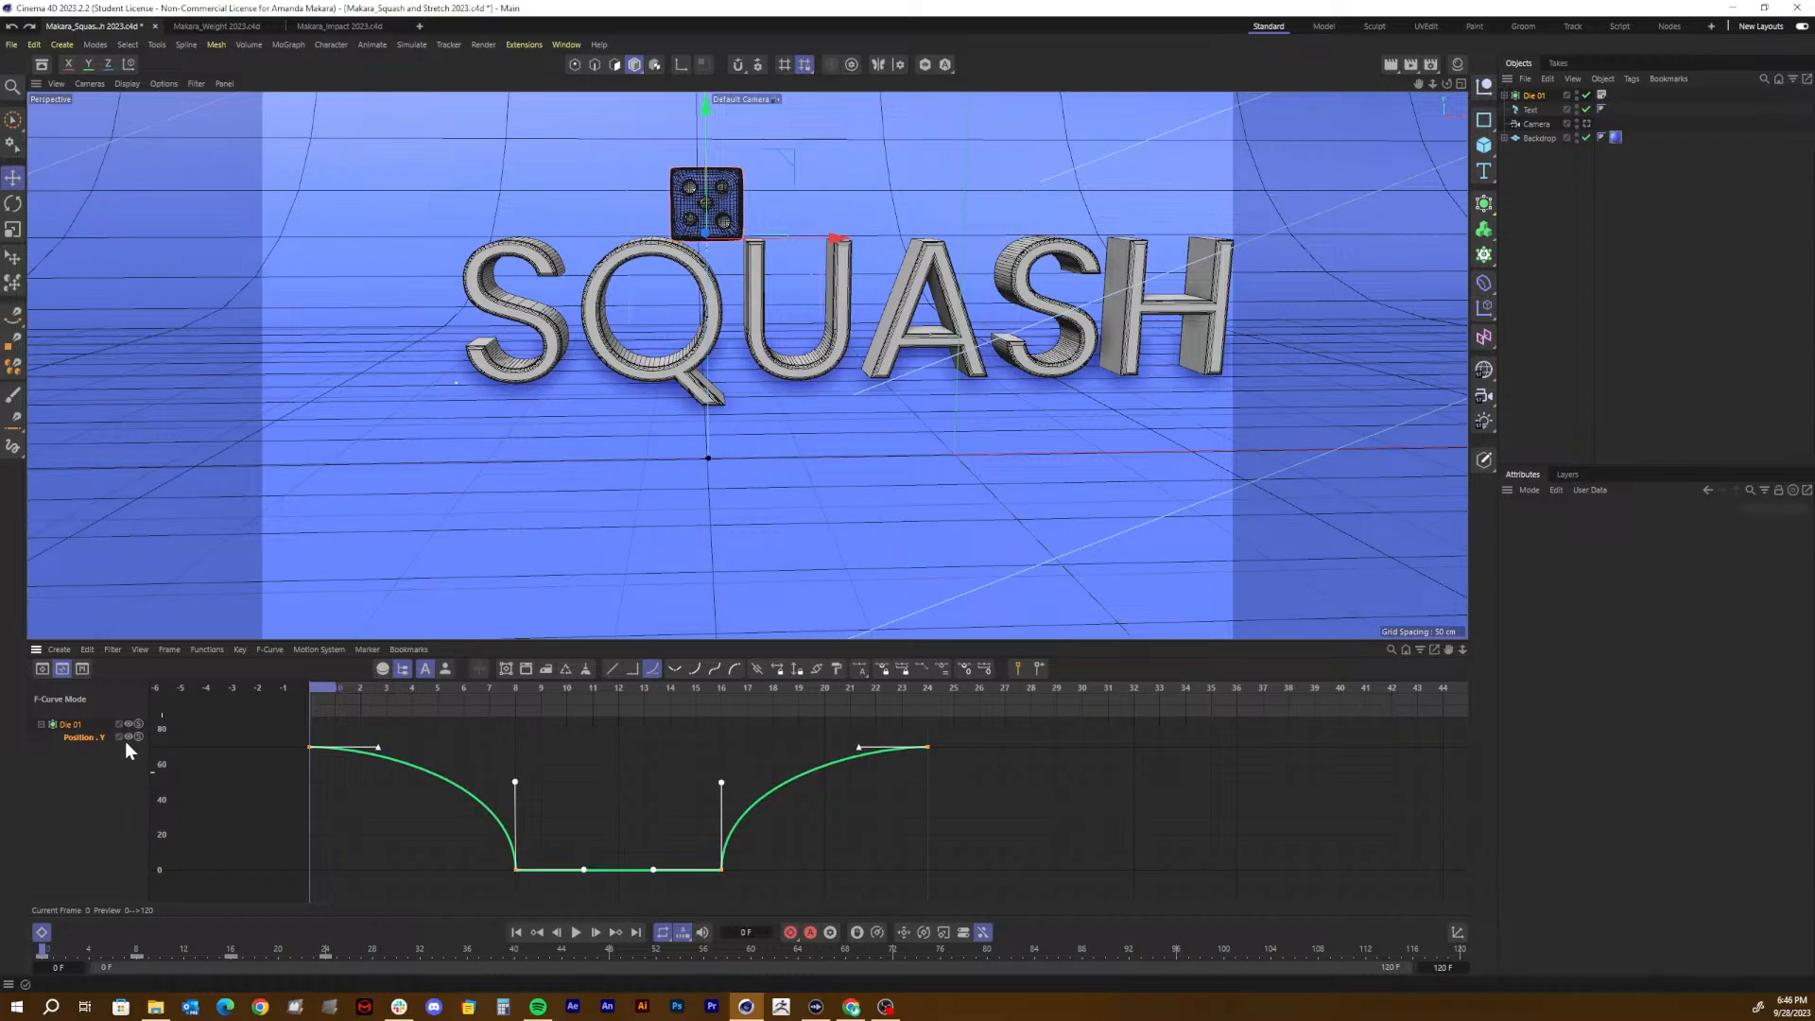
# Step: Set the After behaviour of the die's Position Y track to Repeat
pyautogui.click(72, 745)
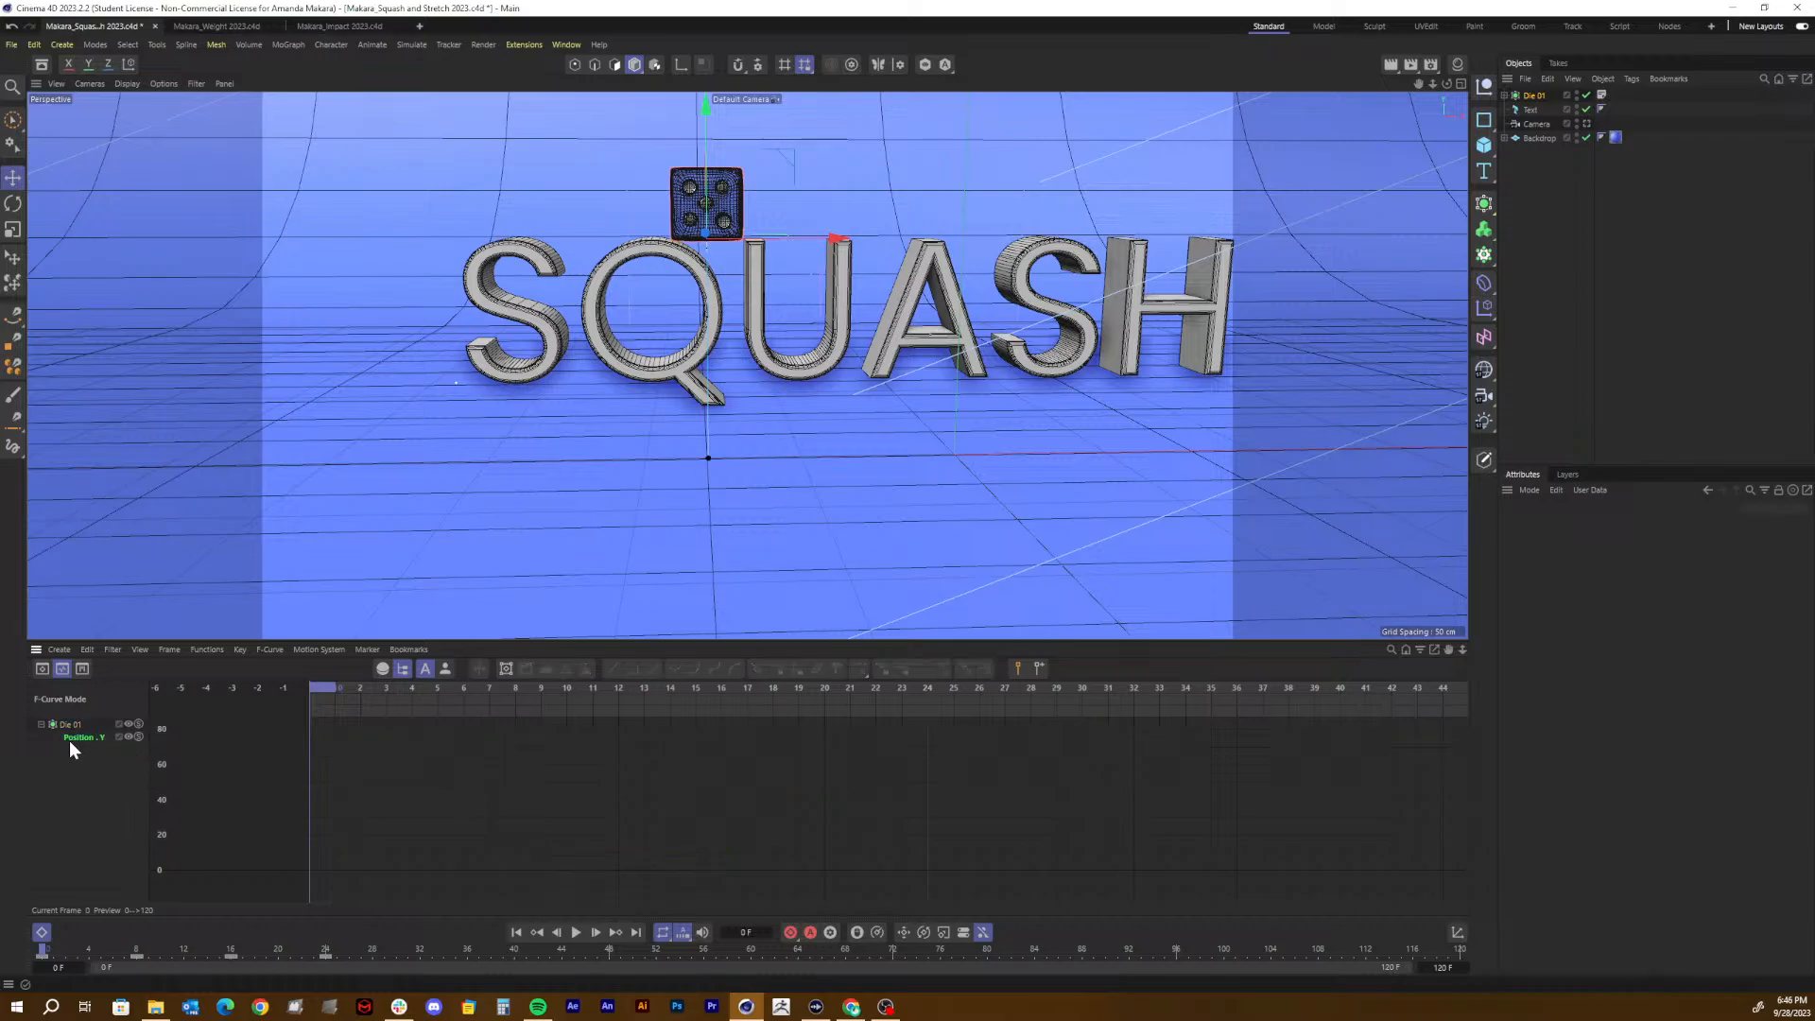
pyautogui.click(74, 739)
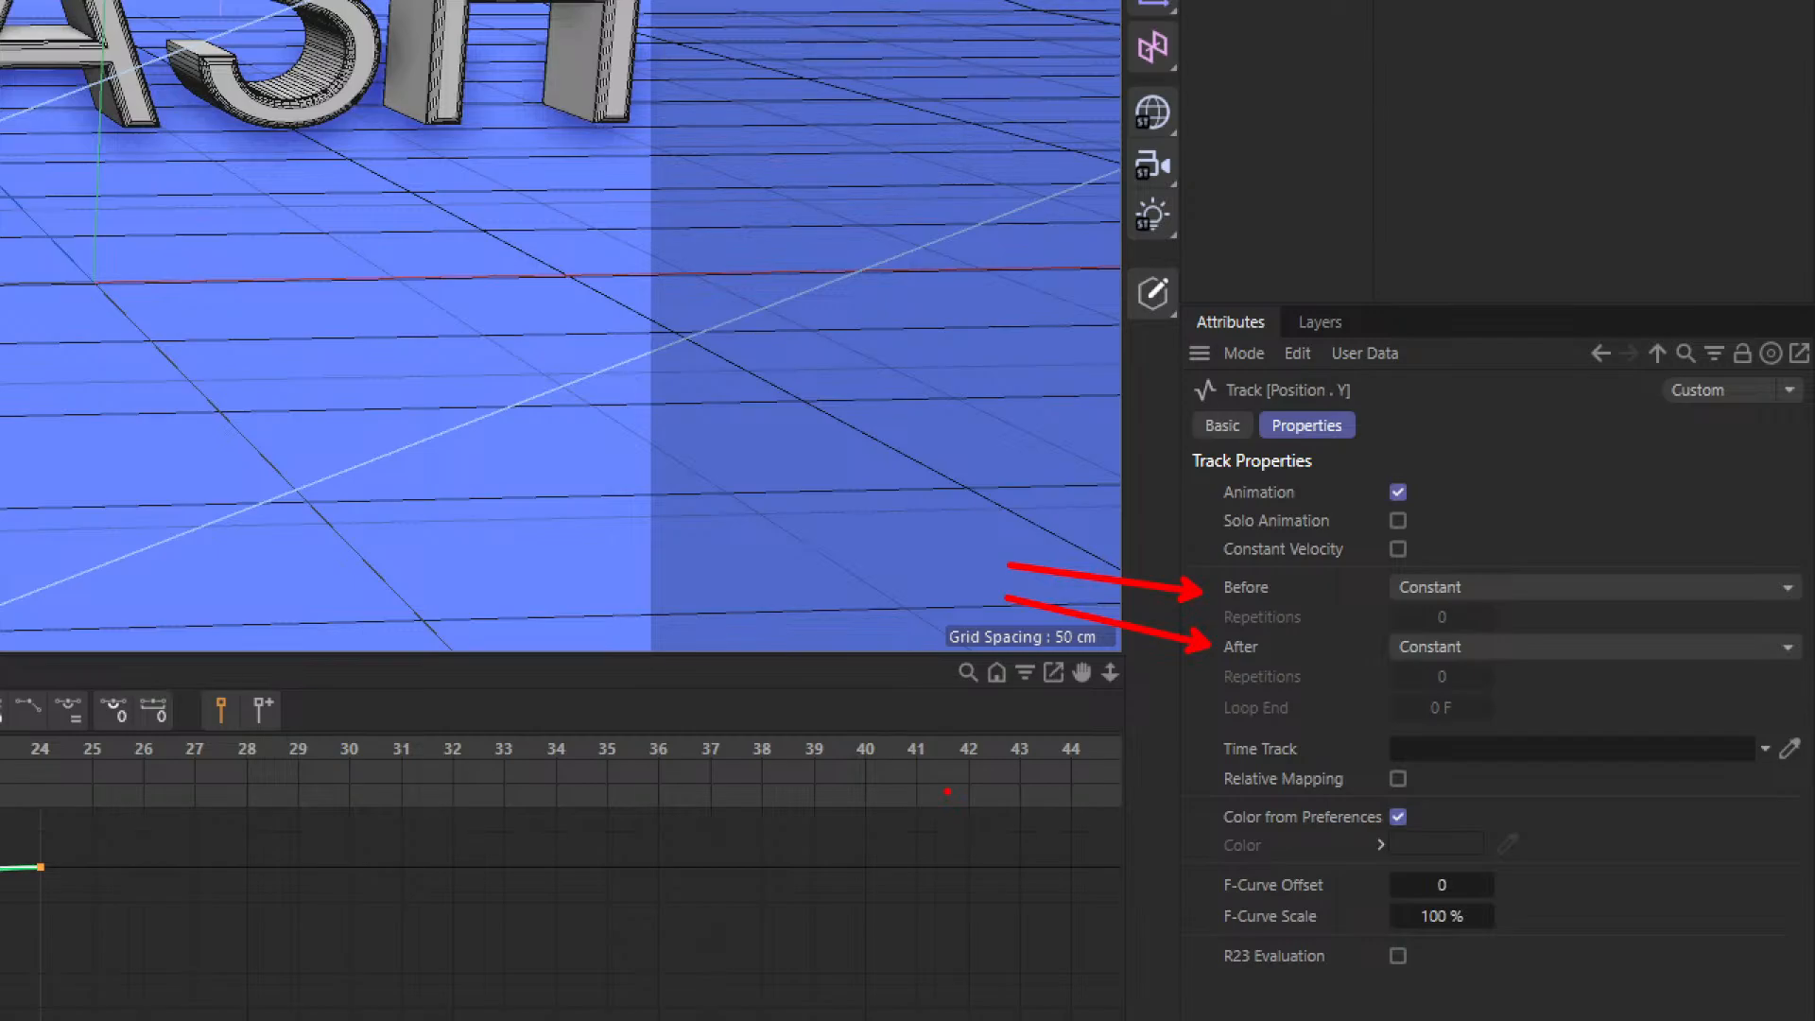
pyautogui.moveTo(1115, 573)
pyautogui.mouseDown()
pyautogui.moveTo(1350, 573)
pyautogui.moveTo(1177, 596)
pyautogui.moveTo(1110, 579)
pyautogui.mouseUp()
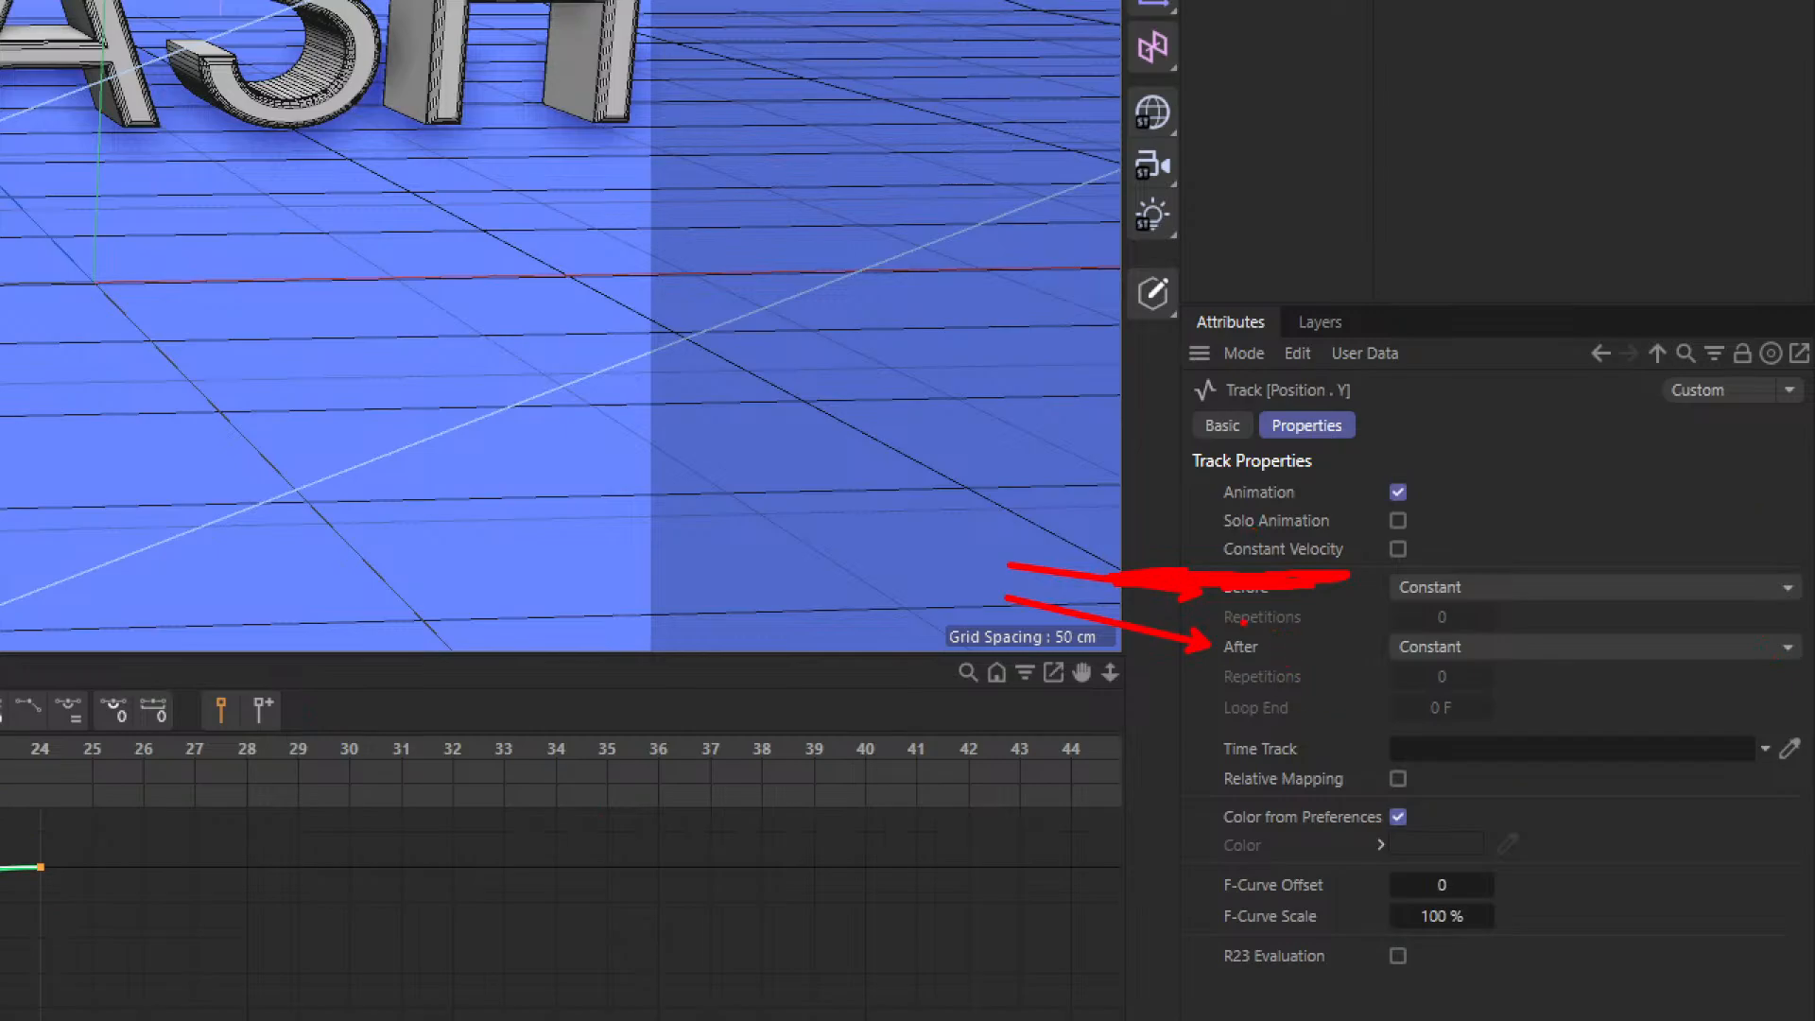
pyautogui.moveTo(1244, 621)
pyautogui.mouseDown()
pyautogui.moveTo(1246, 699)
pyautogui.moveTo(1207, 613)
pyautogui.mouseUp()
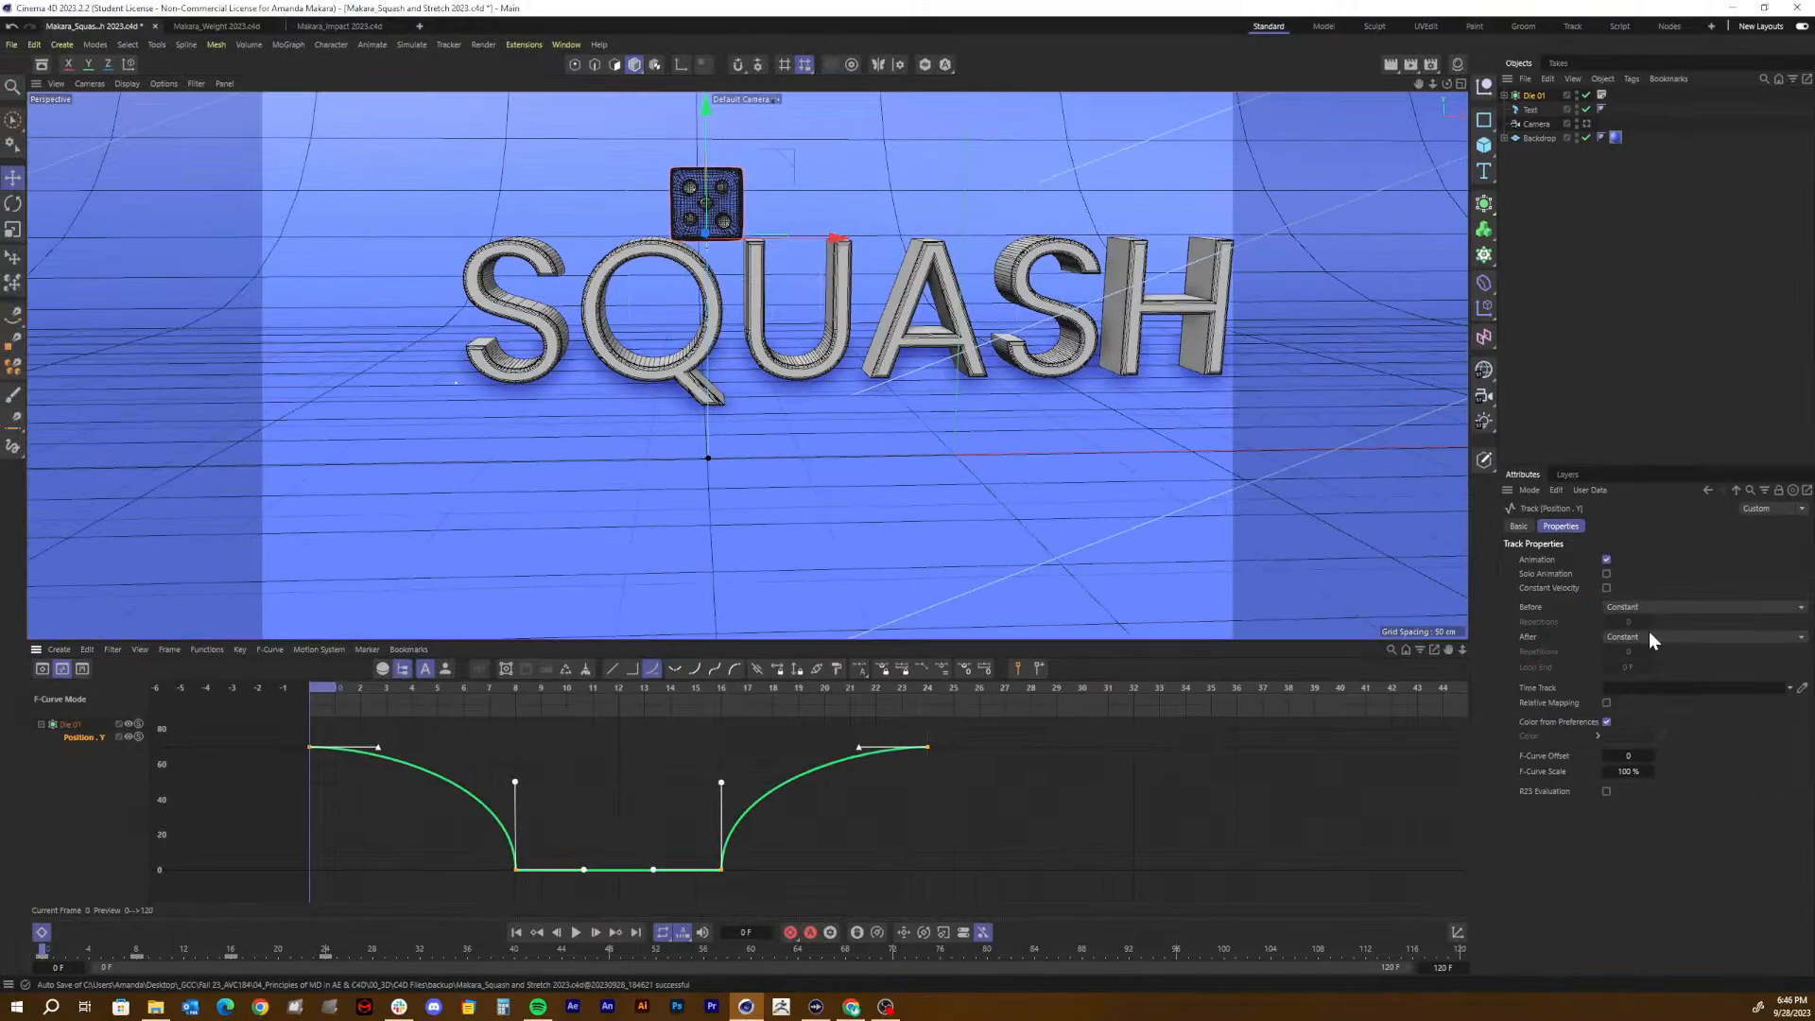
pyautogui.click(1650, 637)
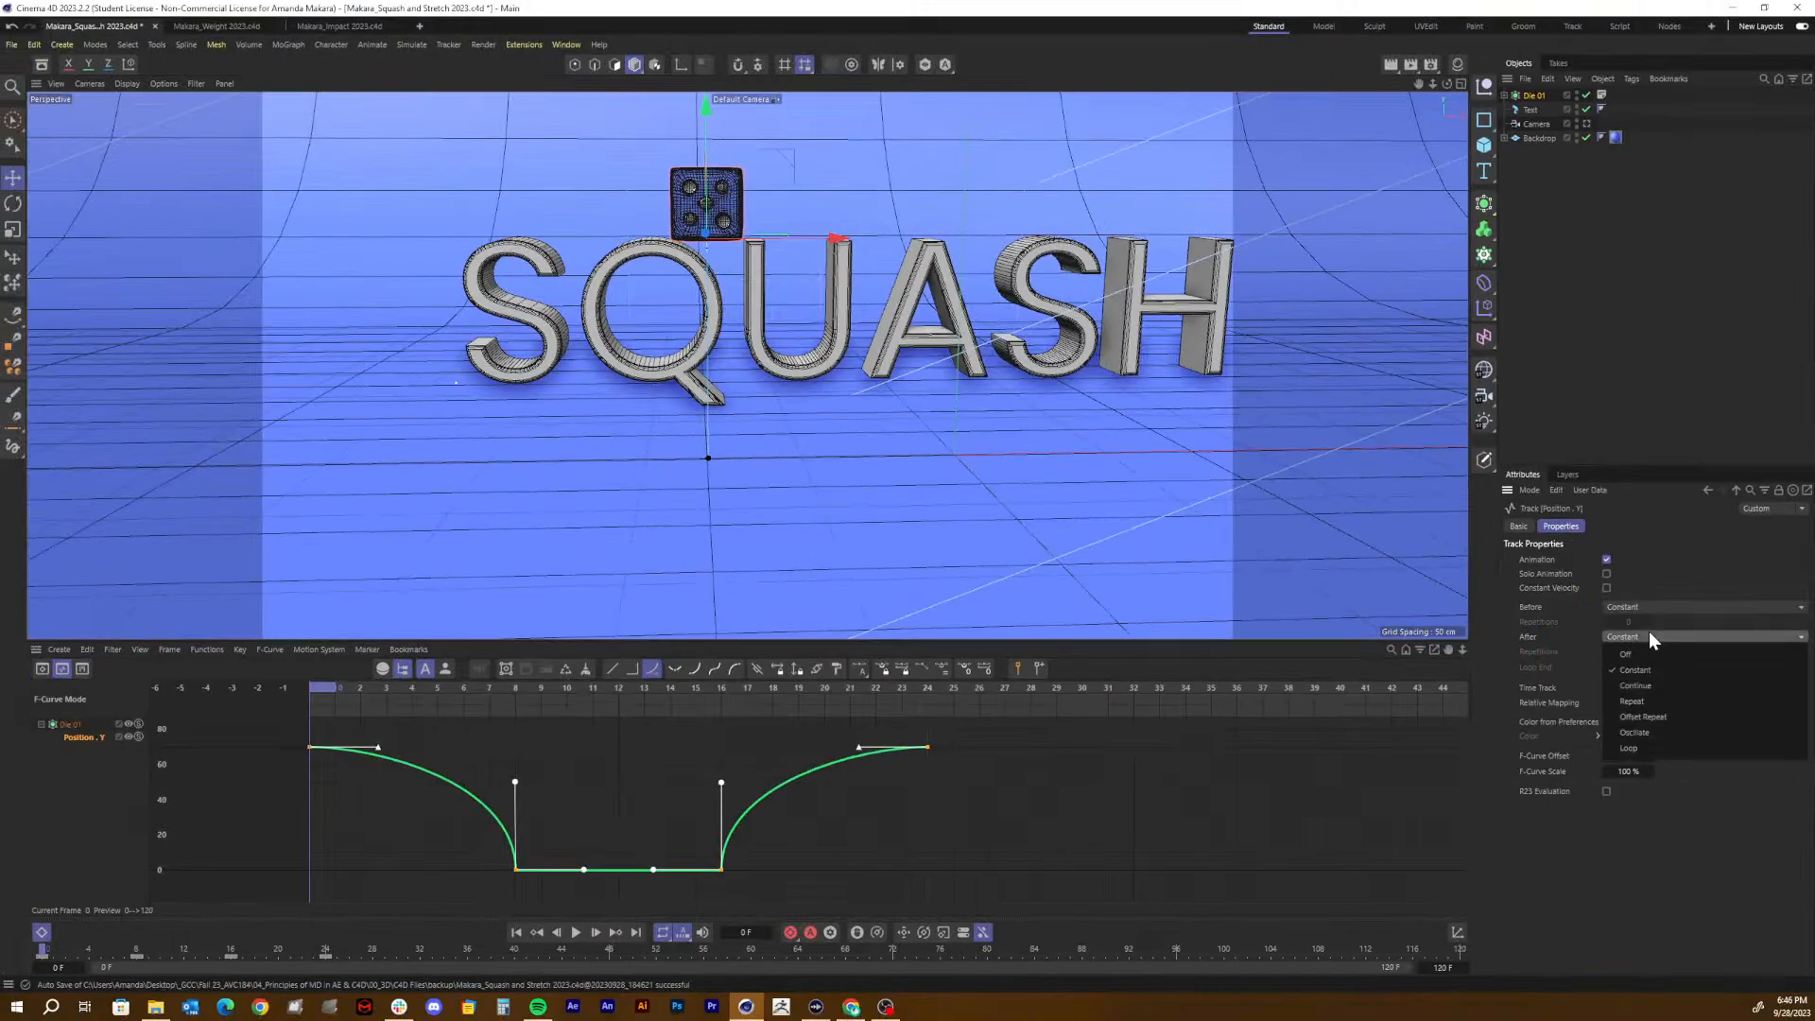
pyautogui.click(1635, 701)
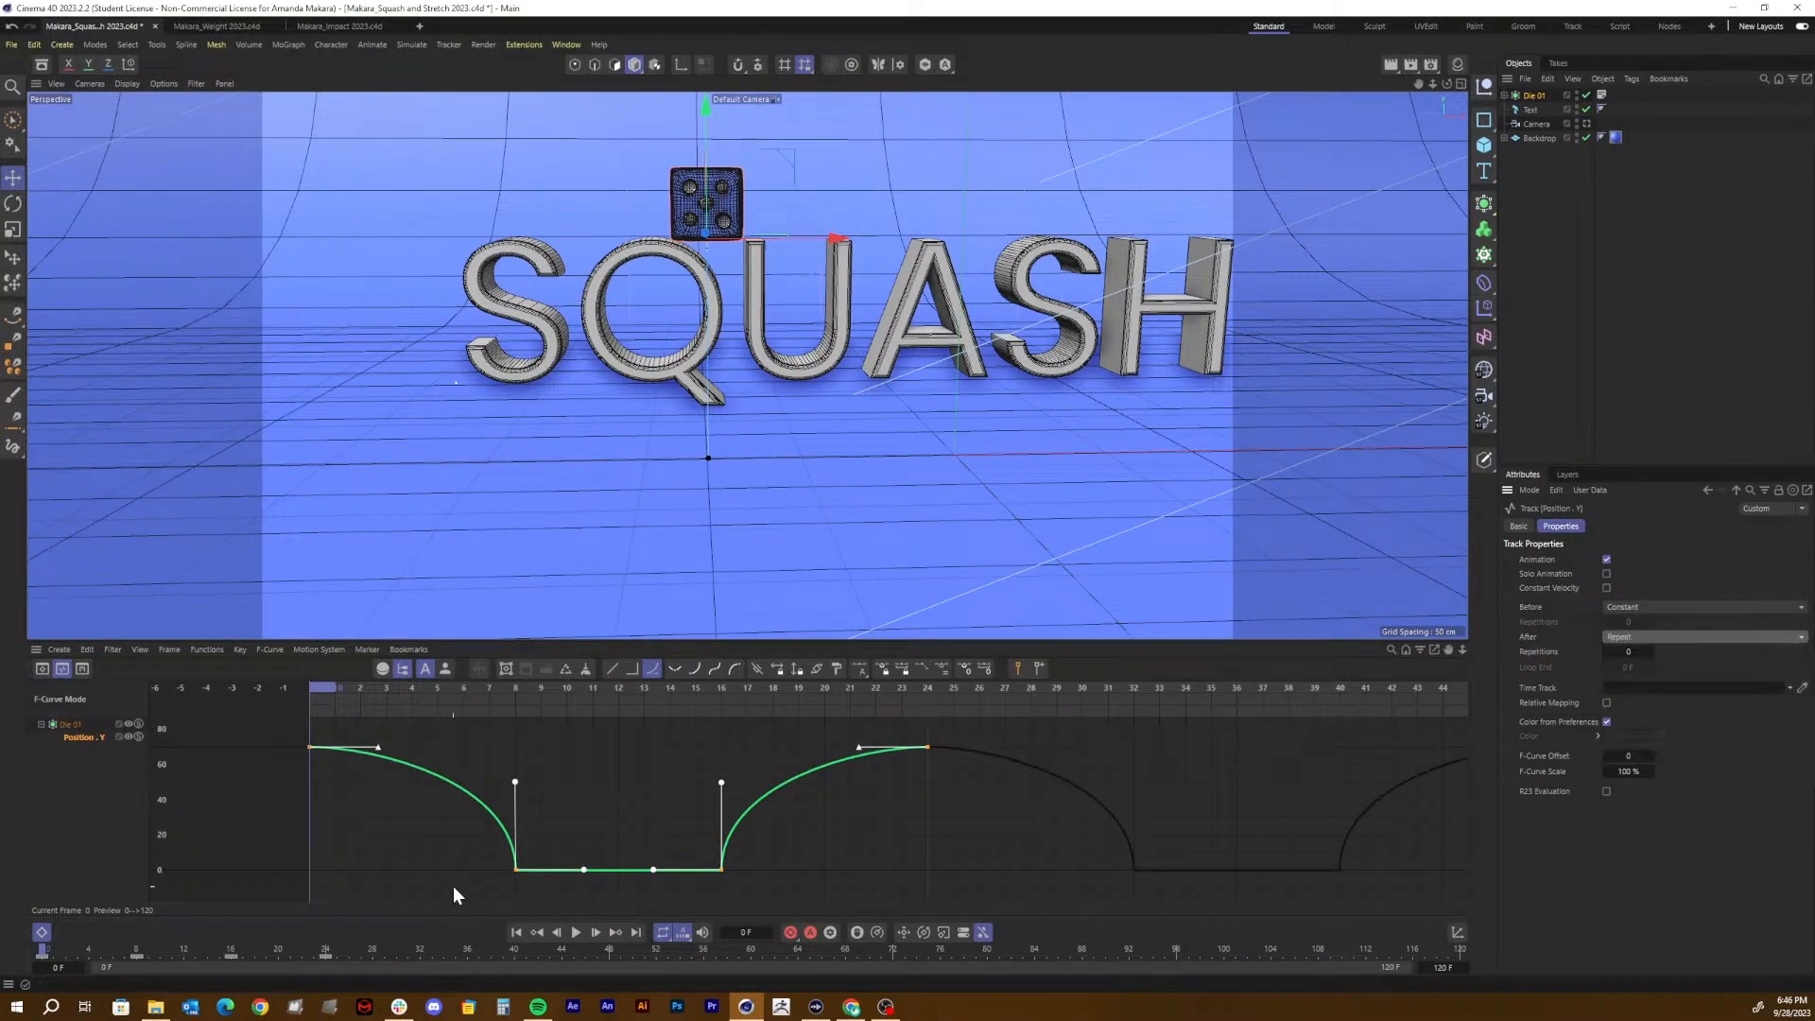
# Step: Examine the repeated curve across the whole timeline, play back the looping bounce and return to frame 0
pyautogui.keyDown('alt'); pyautogui.moveTo(836, 856); pyautogui.dragTo(778, 848, button='middle'); pyautogui.keyUp('alt')
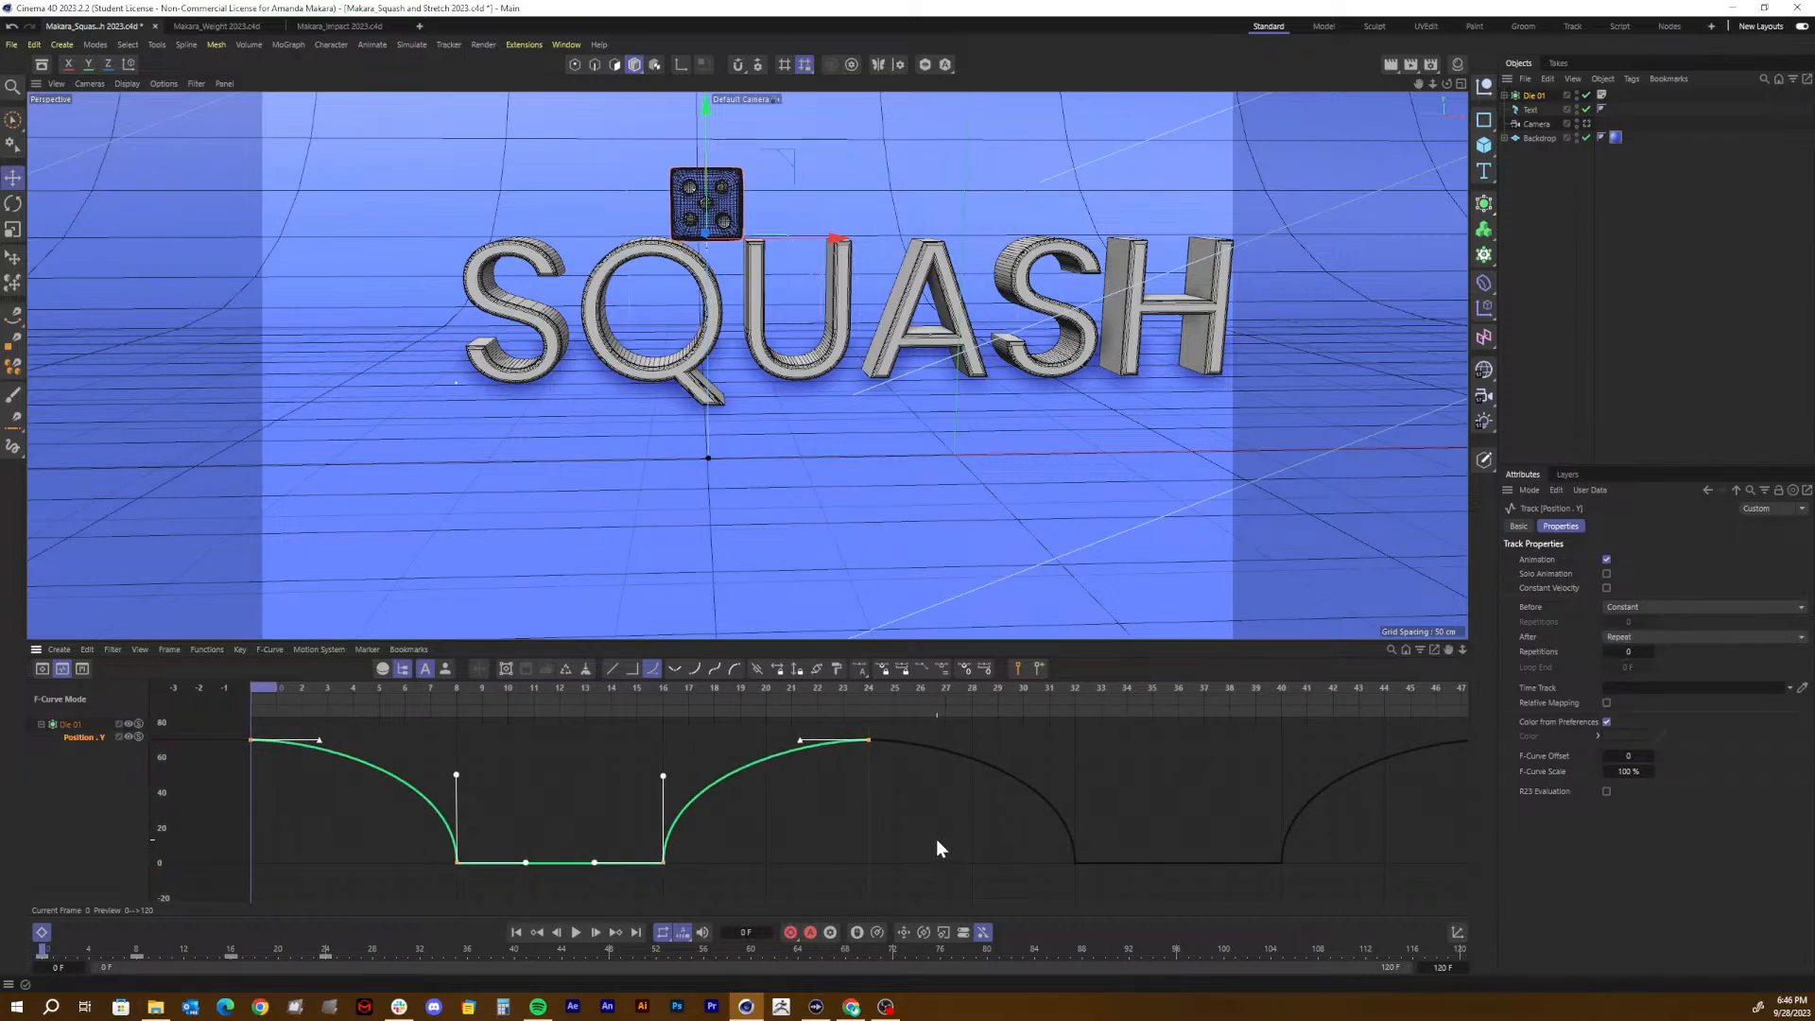
pyautogui.keyDown('alt'); pyautogui.moveTo(933, 840); pyautogui.dragTo(775, 889, button='right'); pyautogui.keyUp('alt')
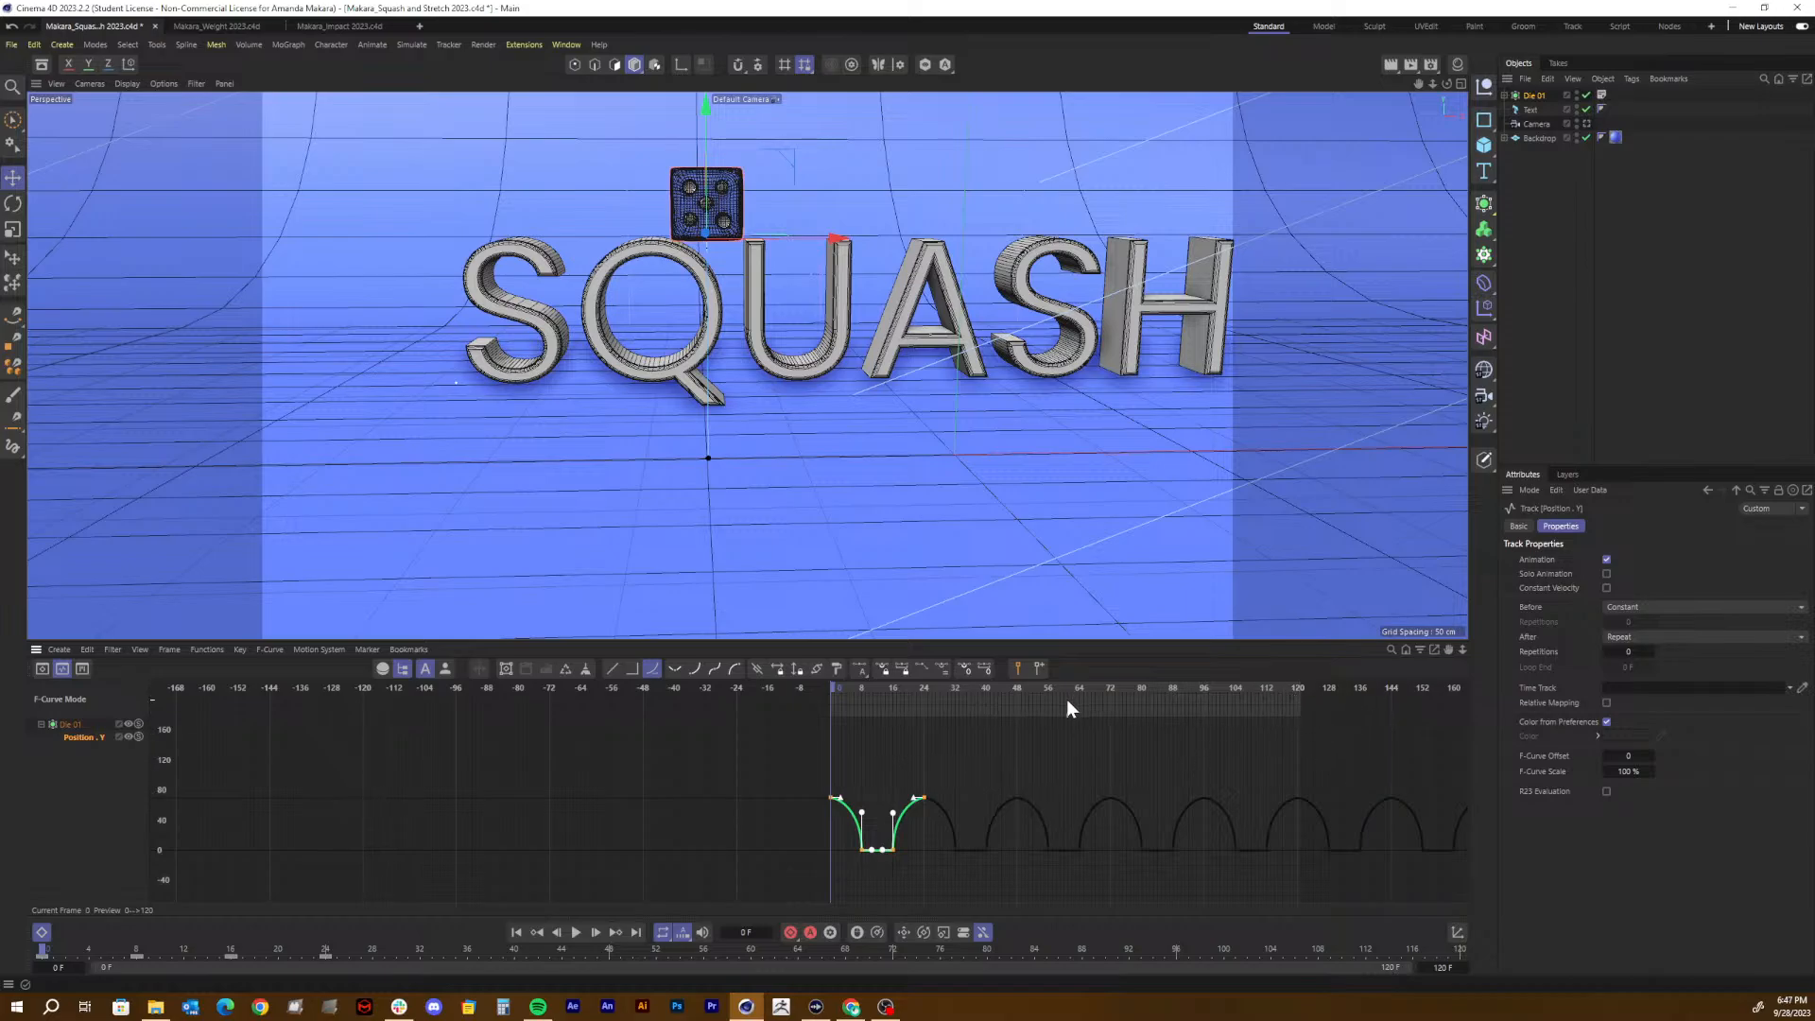
pyautogui.keyDown('alt'); pyautogui.moveTo(1183, 752); pyautogui.dragTo(994, 768, button='middle'); pyautogui.keyUp('alt')
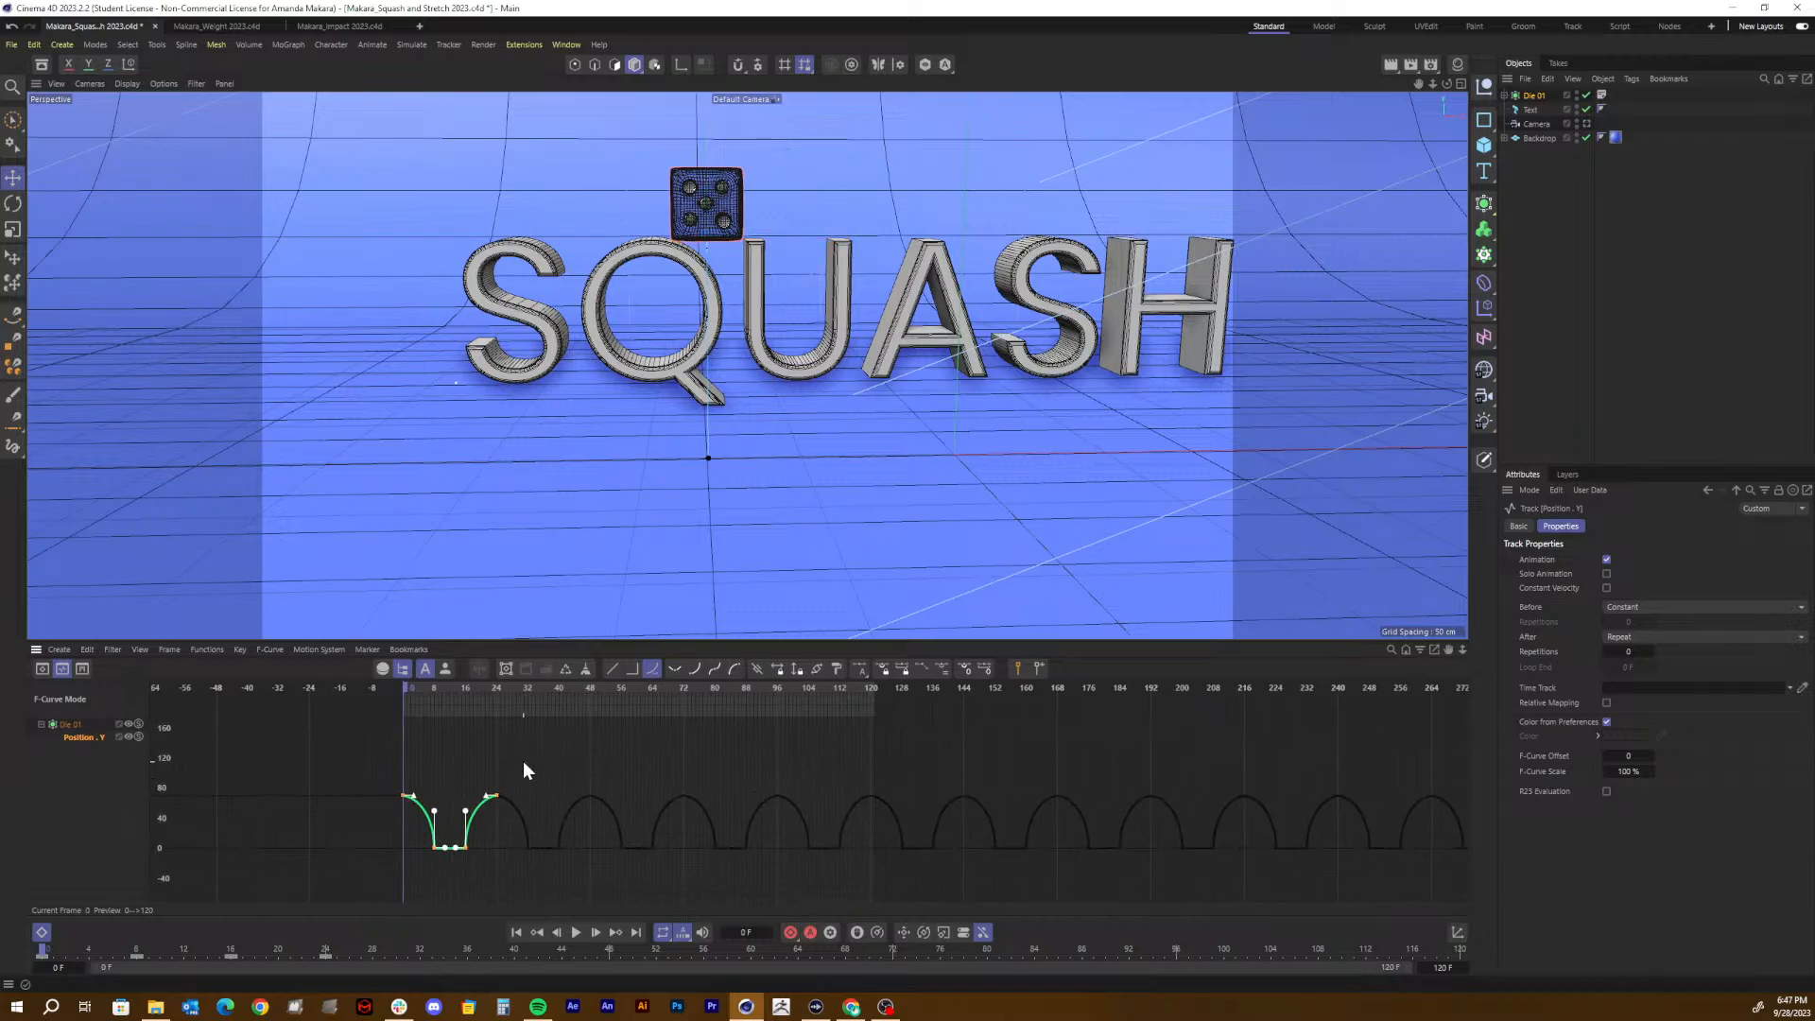
pyautogui.press('F8')
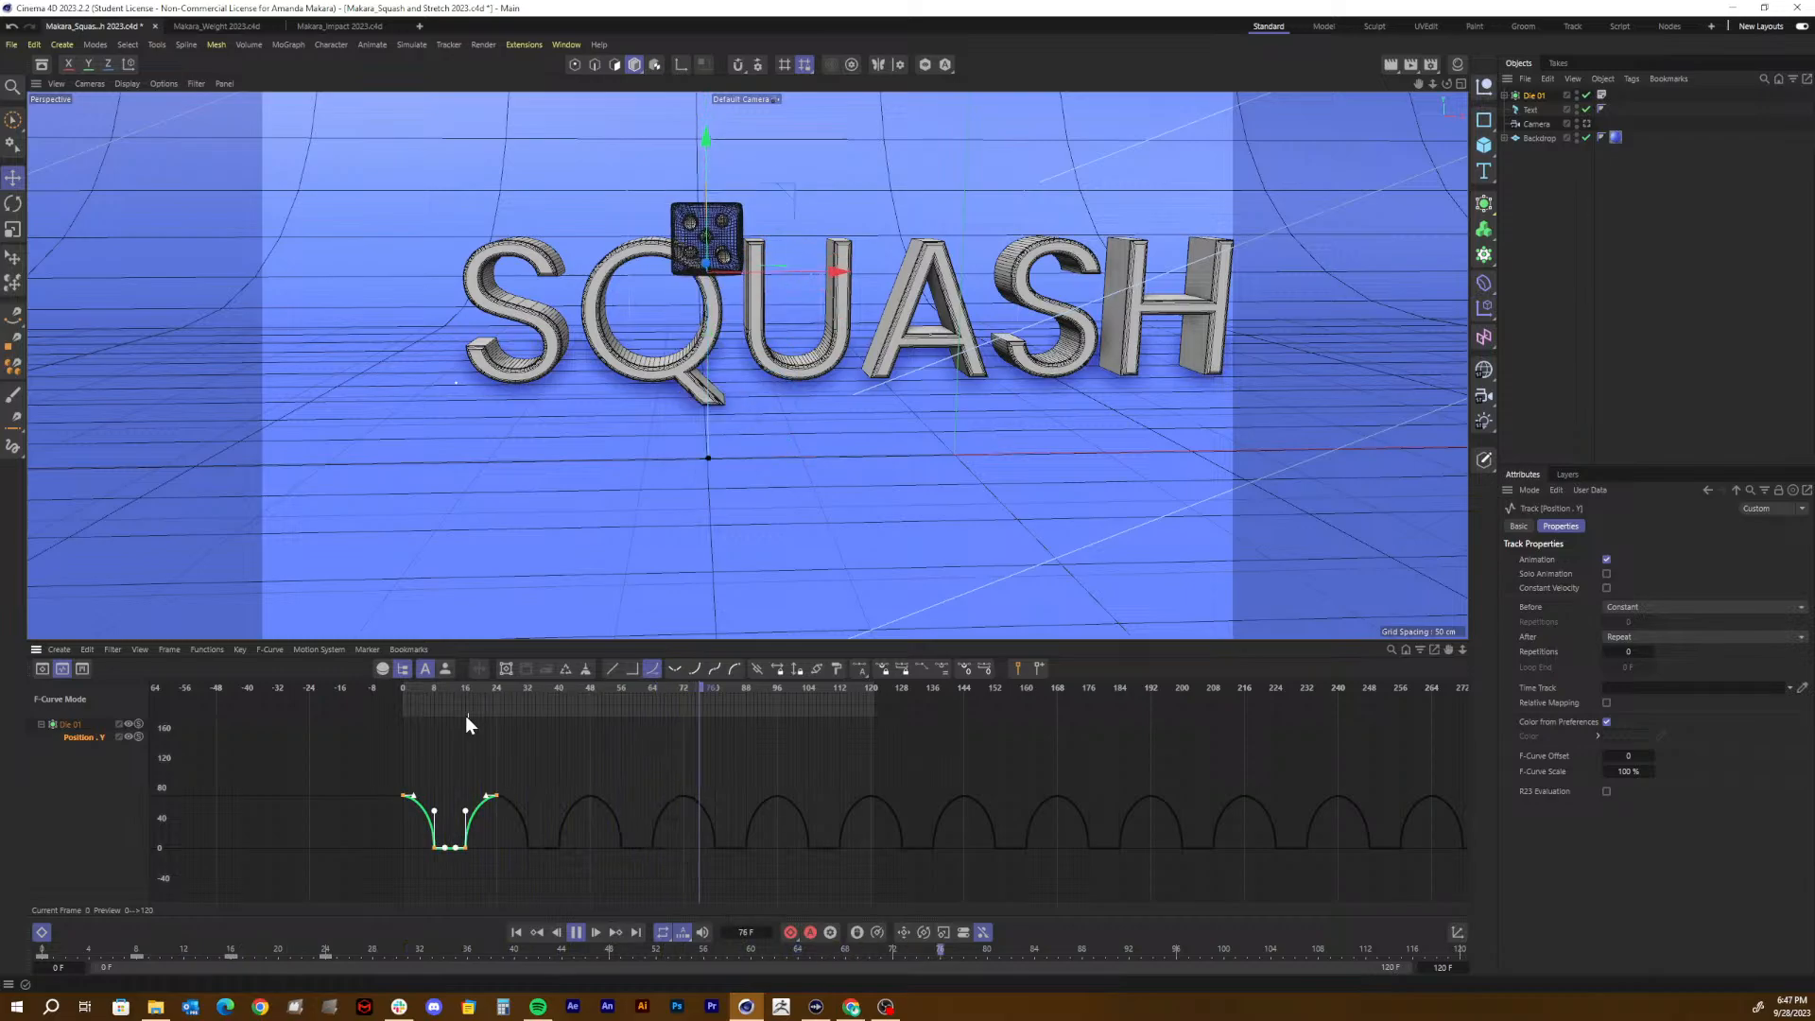
pyautogui.press('F8')
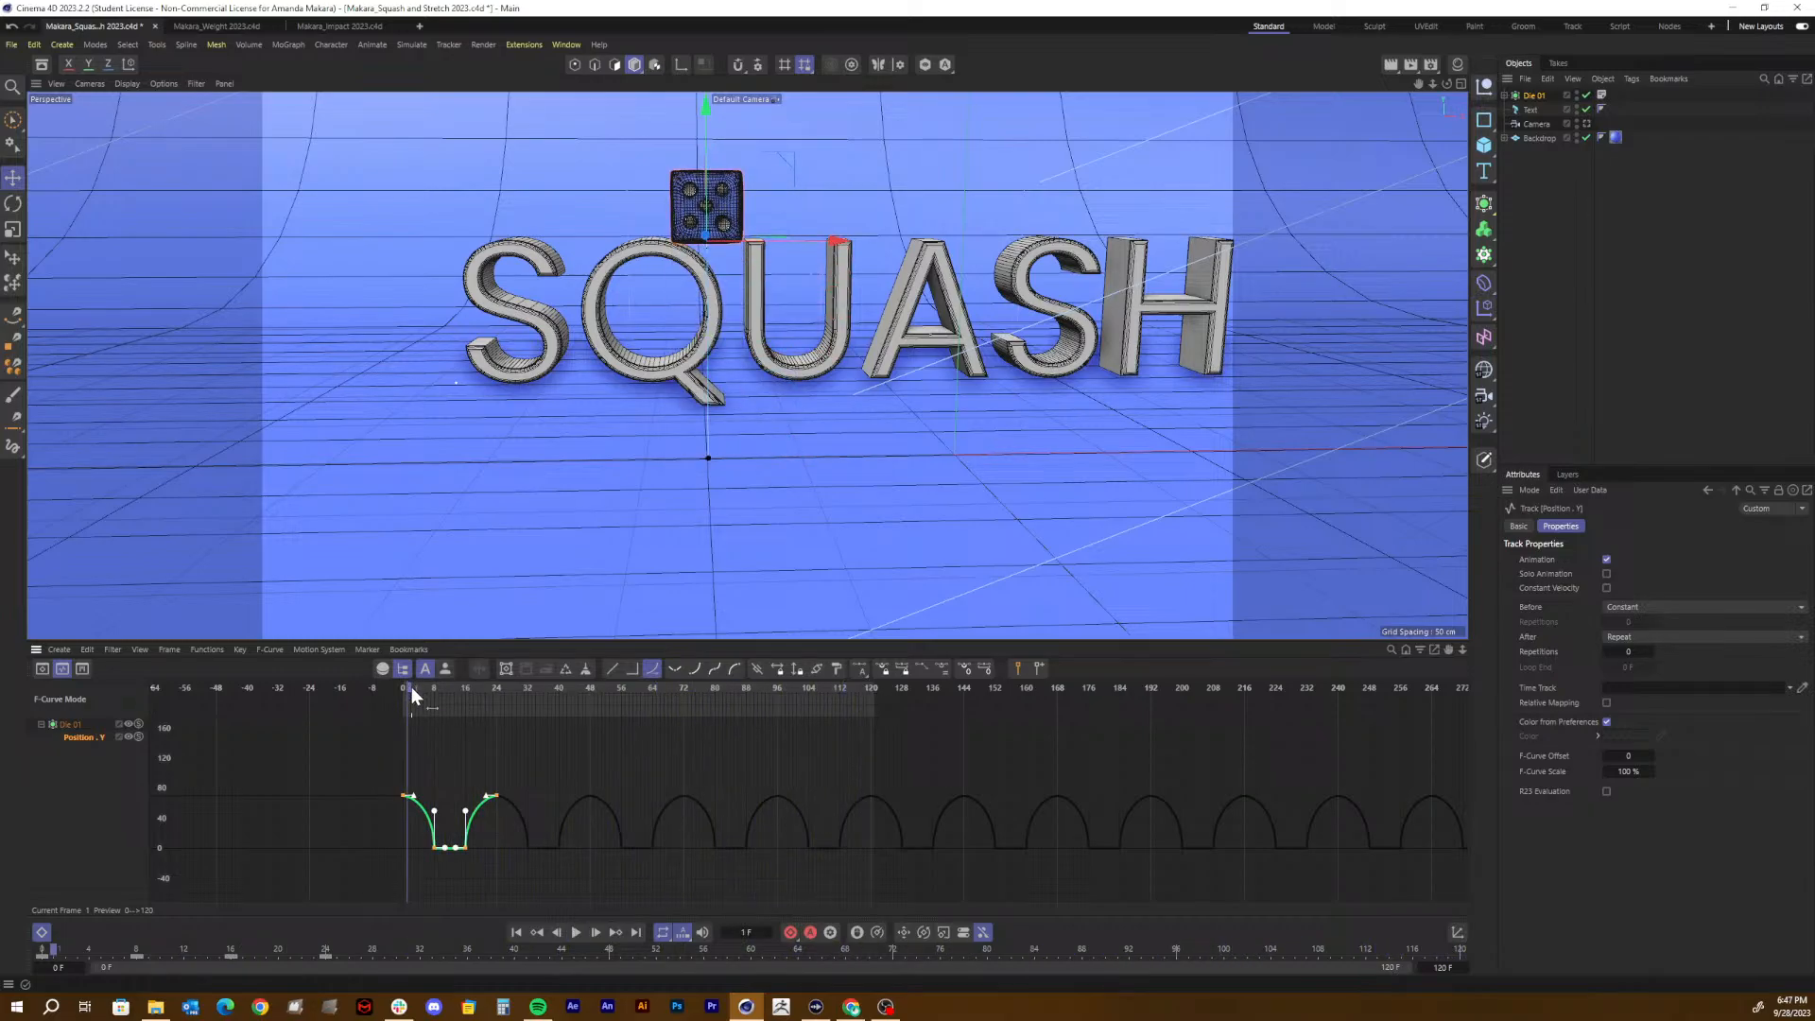
pyautogui.moveTo(411, 689); pyautogui.dragTo(400, 693)
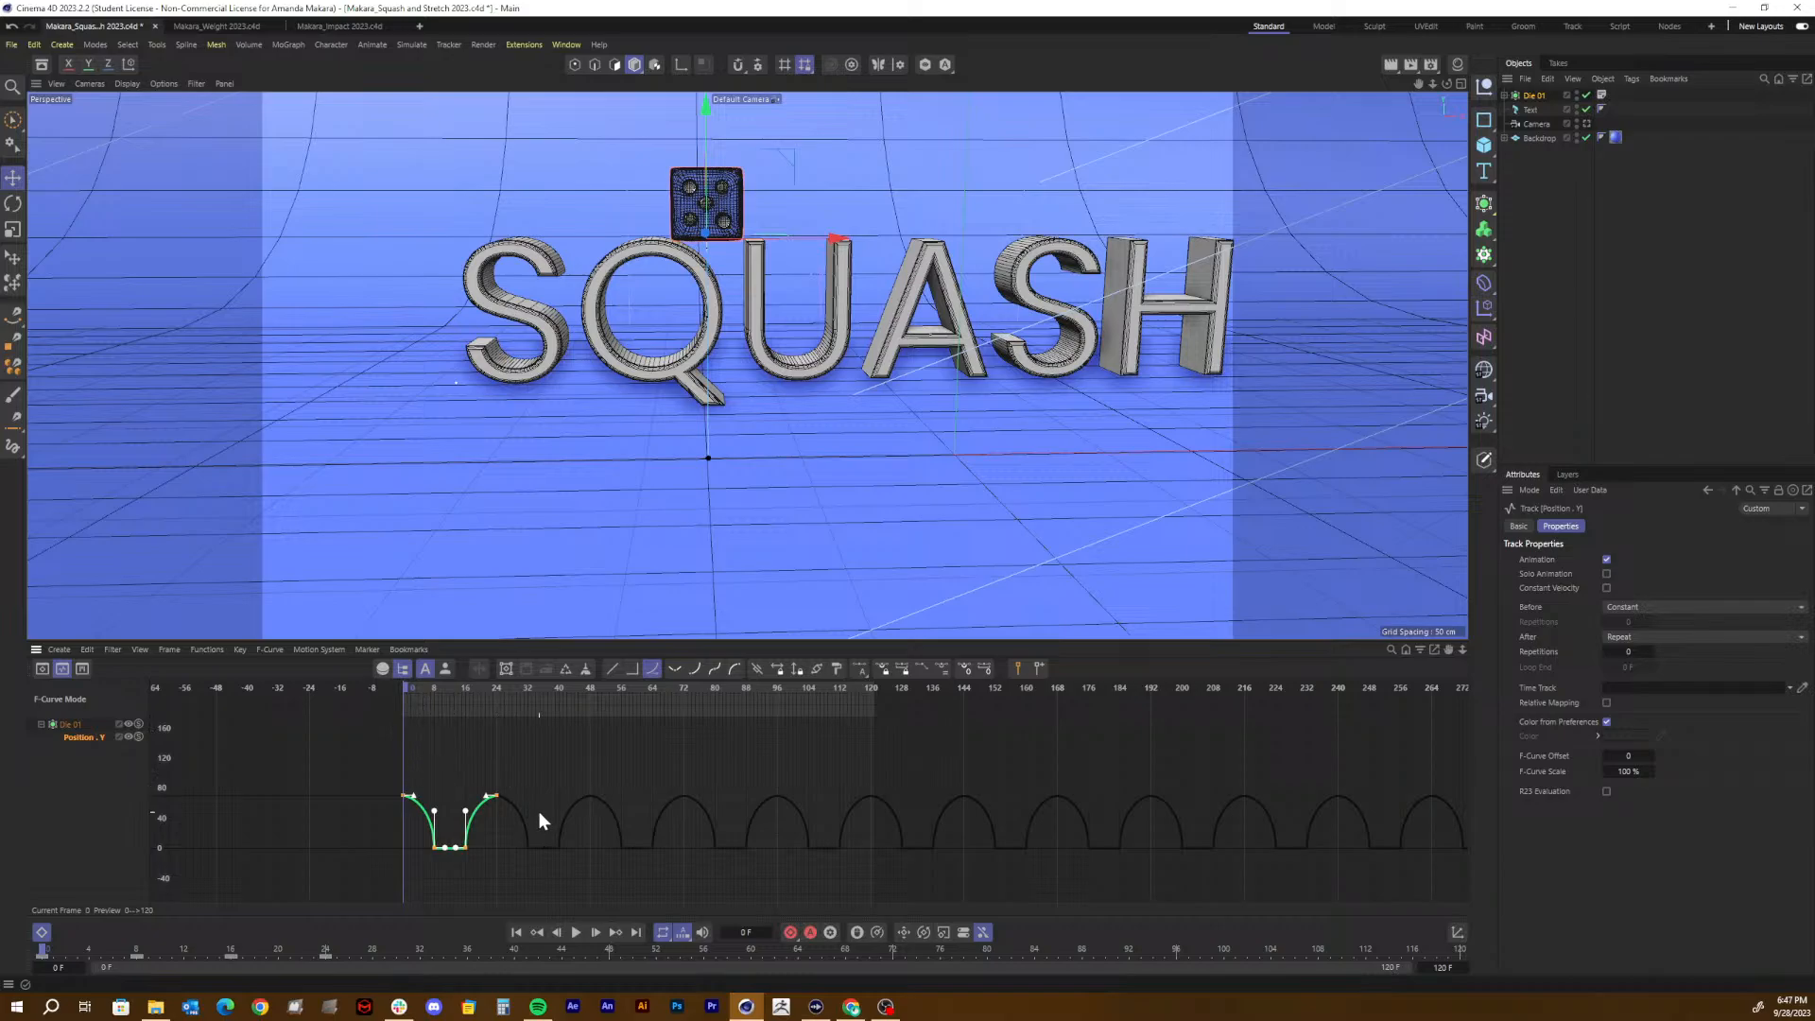
# Step: Check the die's height at frame 24, scrub through its fall before frame 8 and return to frame 0
pyautogui.press('h')
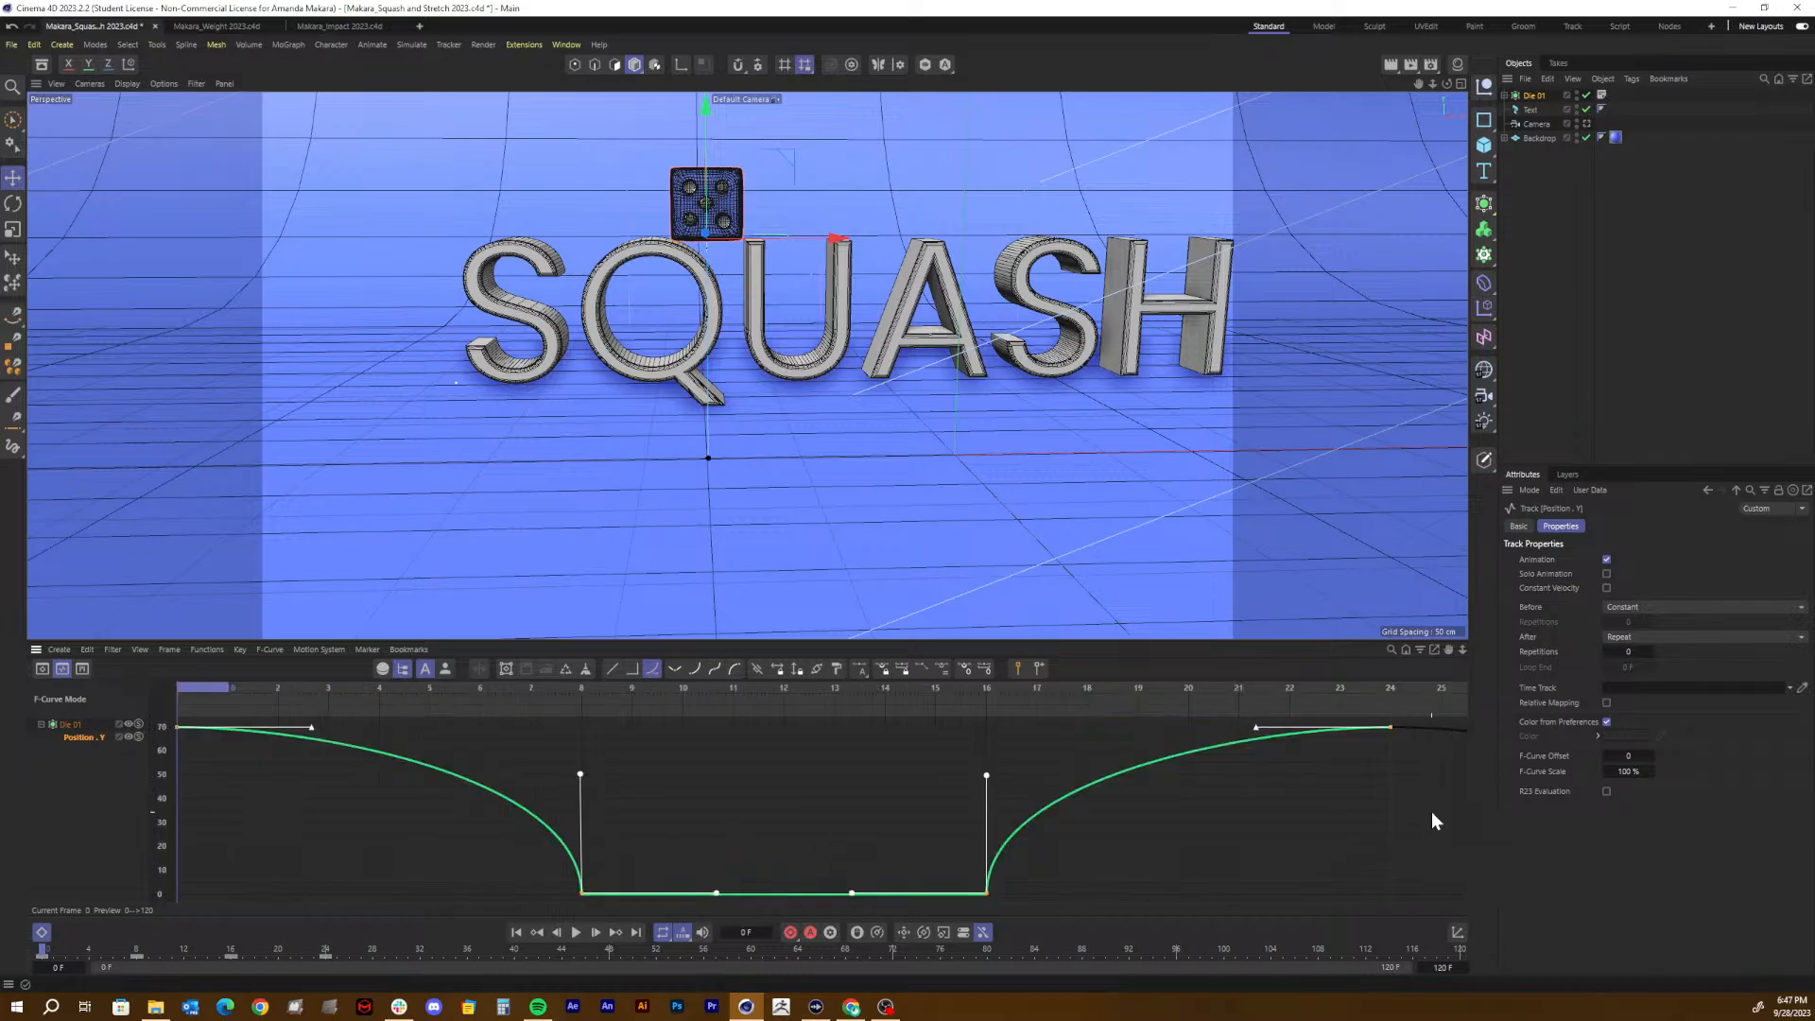
pyautogui.click(1388, 687)
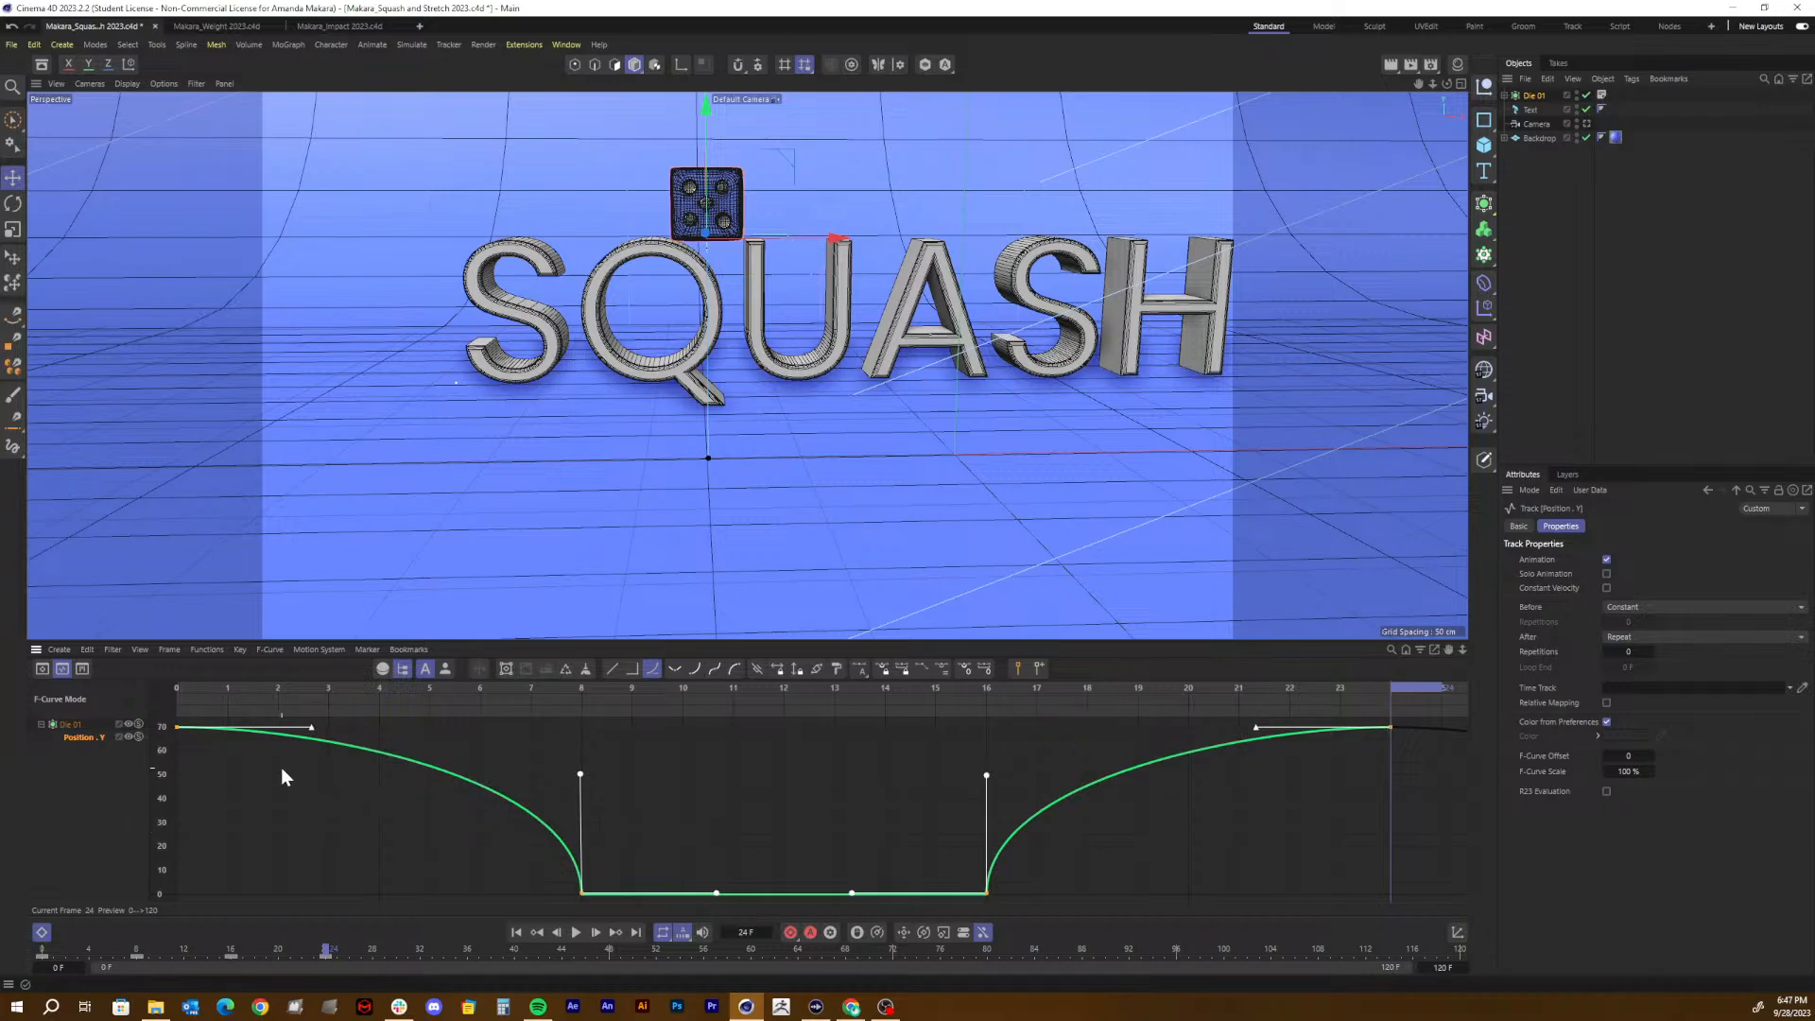
pyautogui.moveTo(242, 691); pyautogui.dragTo(326, 696)
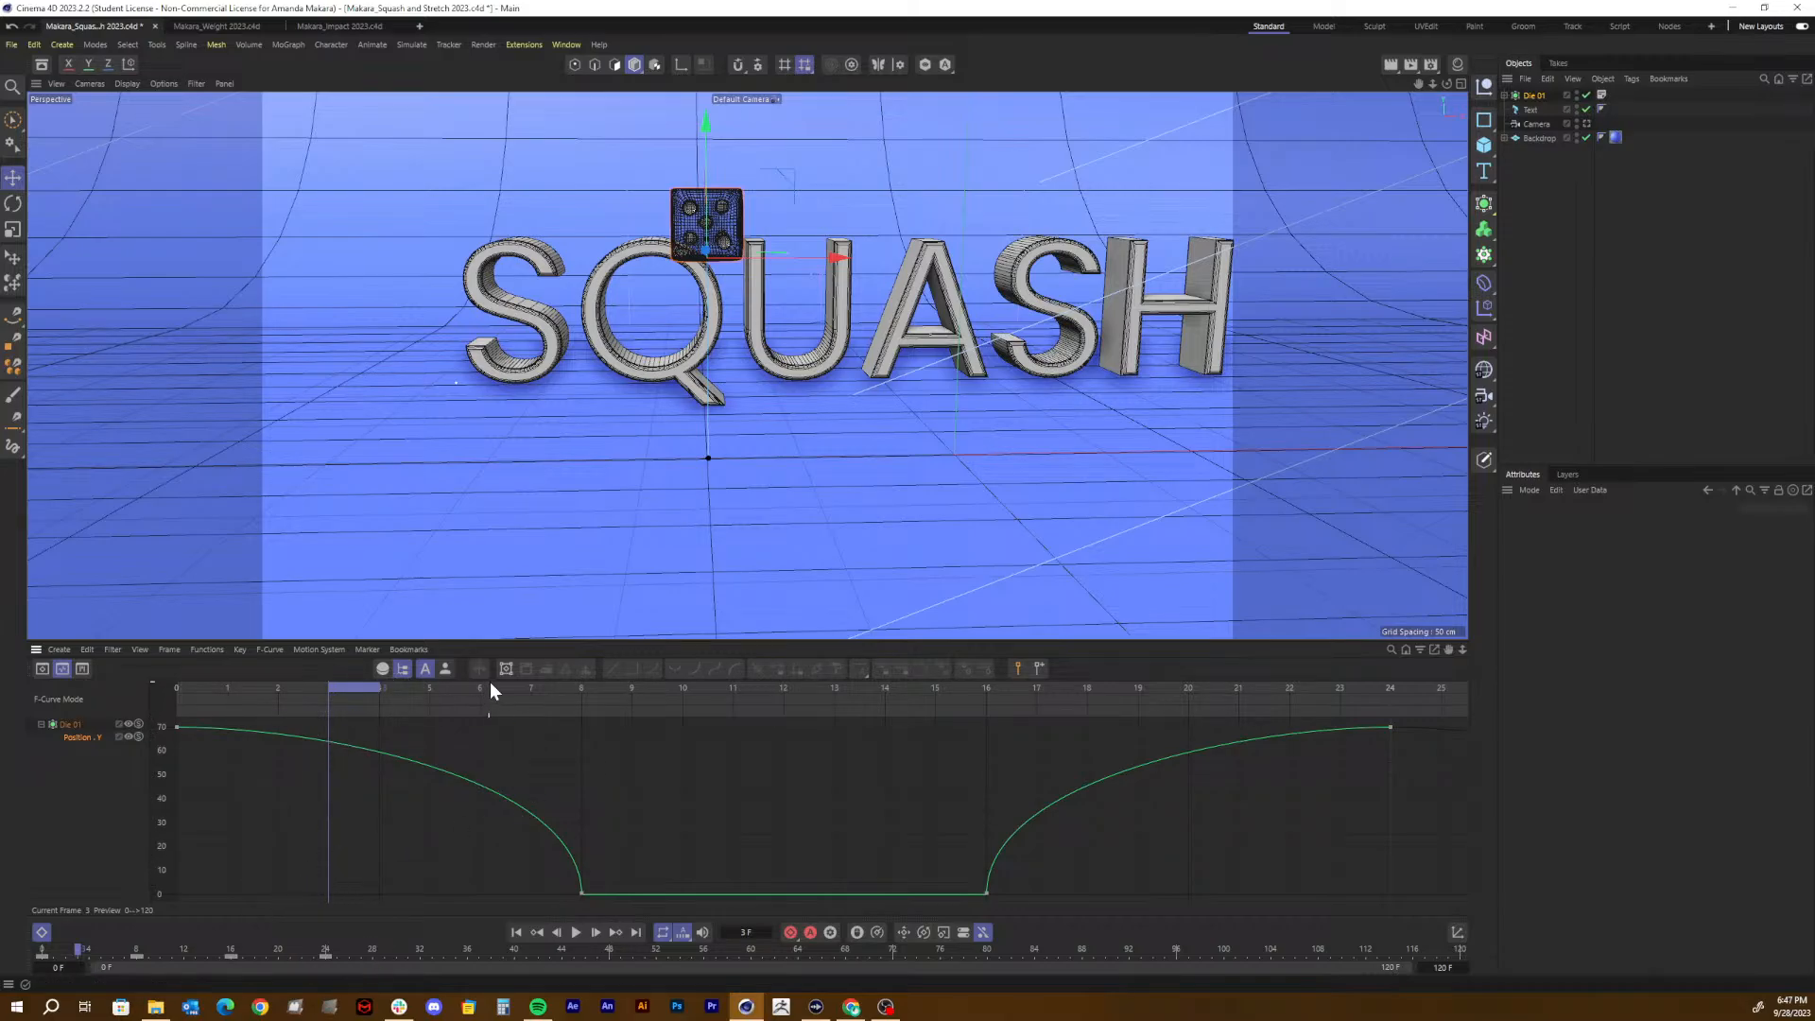
pyautogui.moveTo(491, 684); pyautogui.dragTo(549, 684)
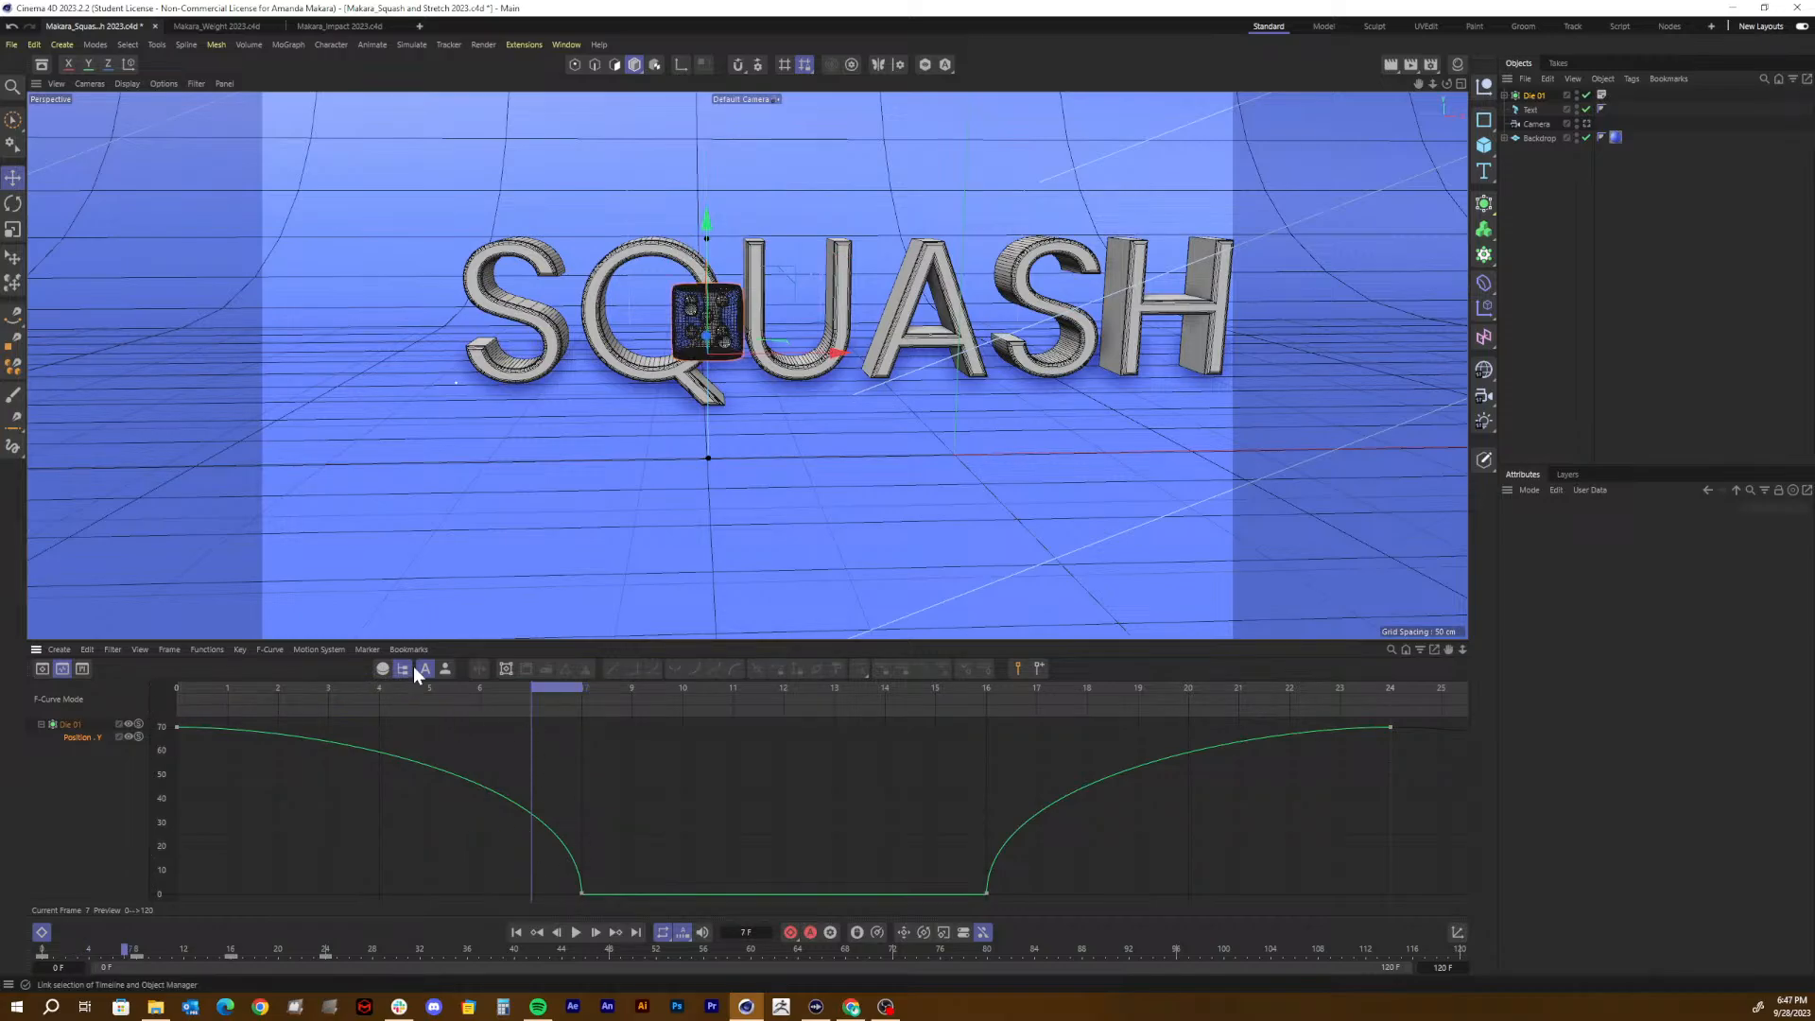
pyautogui.moveTo(368, 690); pyautogui.dragTo(252, 705)
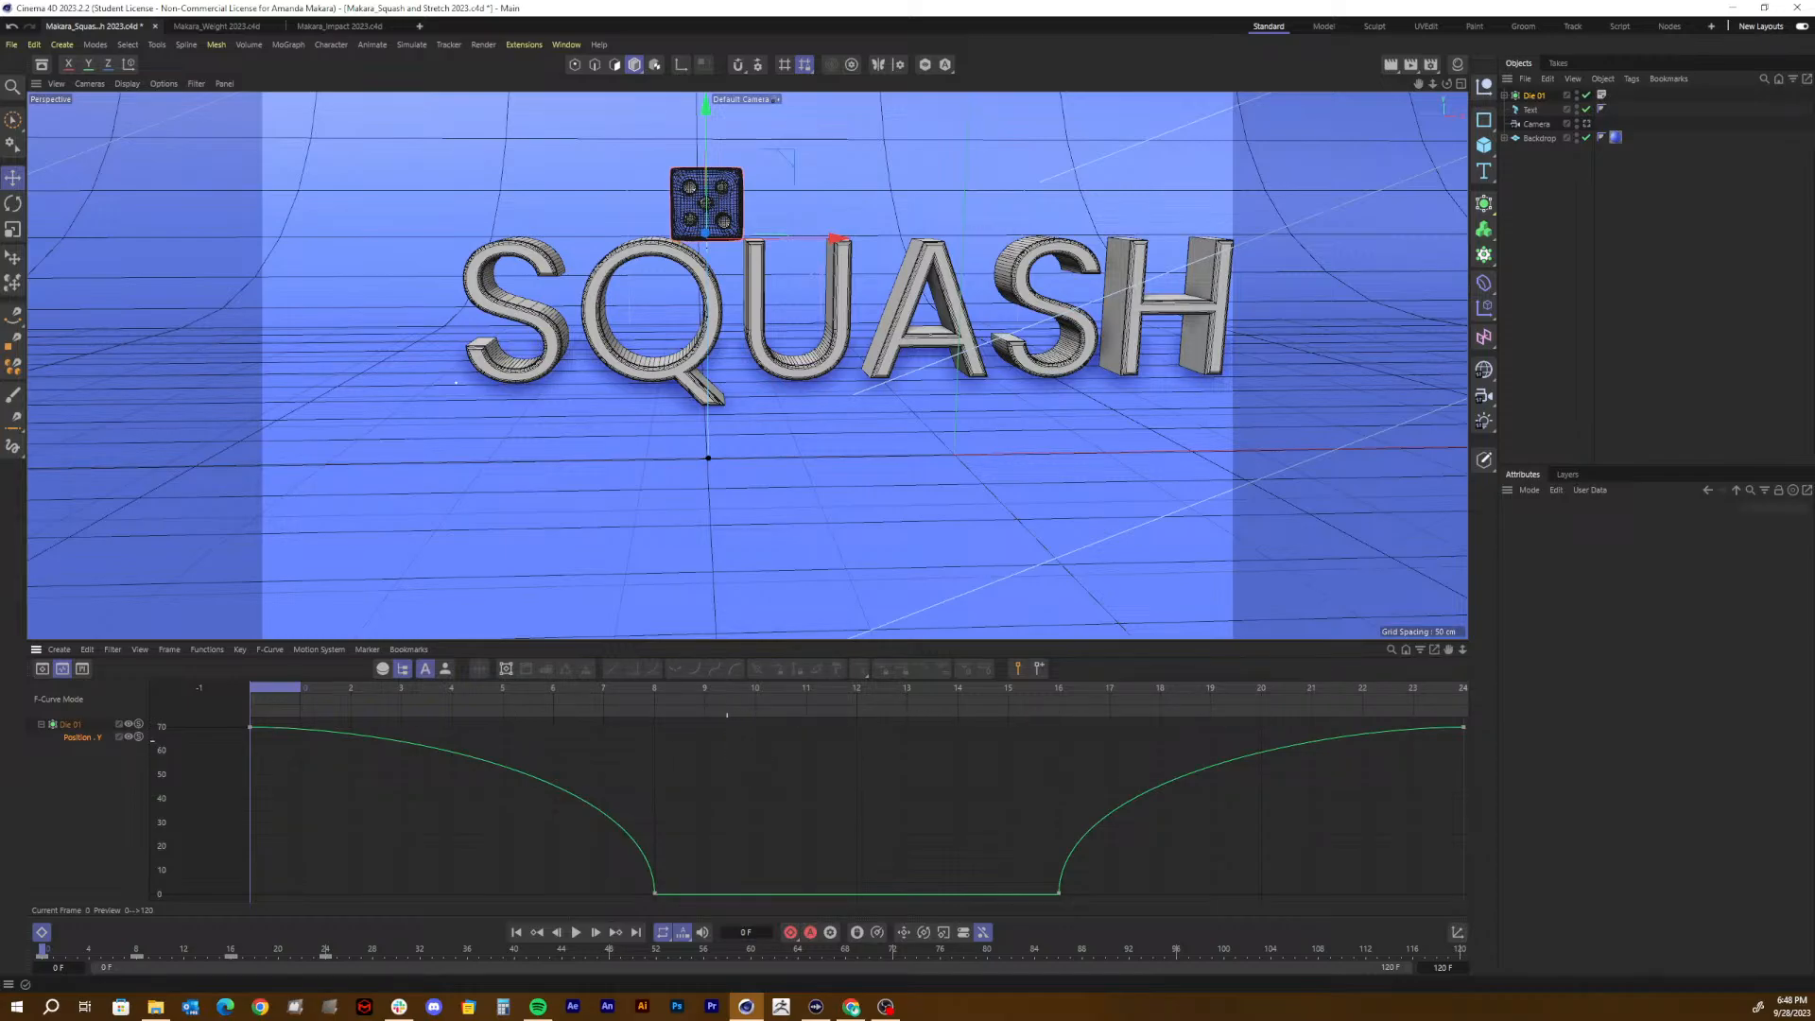
pyautogui.keyDown('alt'); pyautogui.moveTo(727, 734); pyautogui.dragTo(466, 740, button='middle'); pyautogui.keyUp('alt')
pyautogui.keyDown('alt'); pyautogui.moveTo(714, 559); pyautogui.dragTo(664, 492, button='middle'); pyautogui.keyUp('alt')
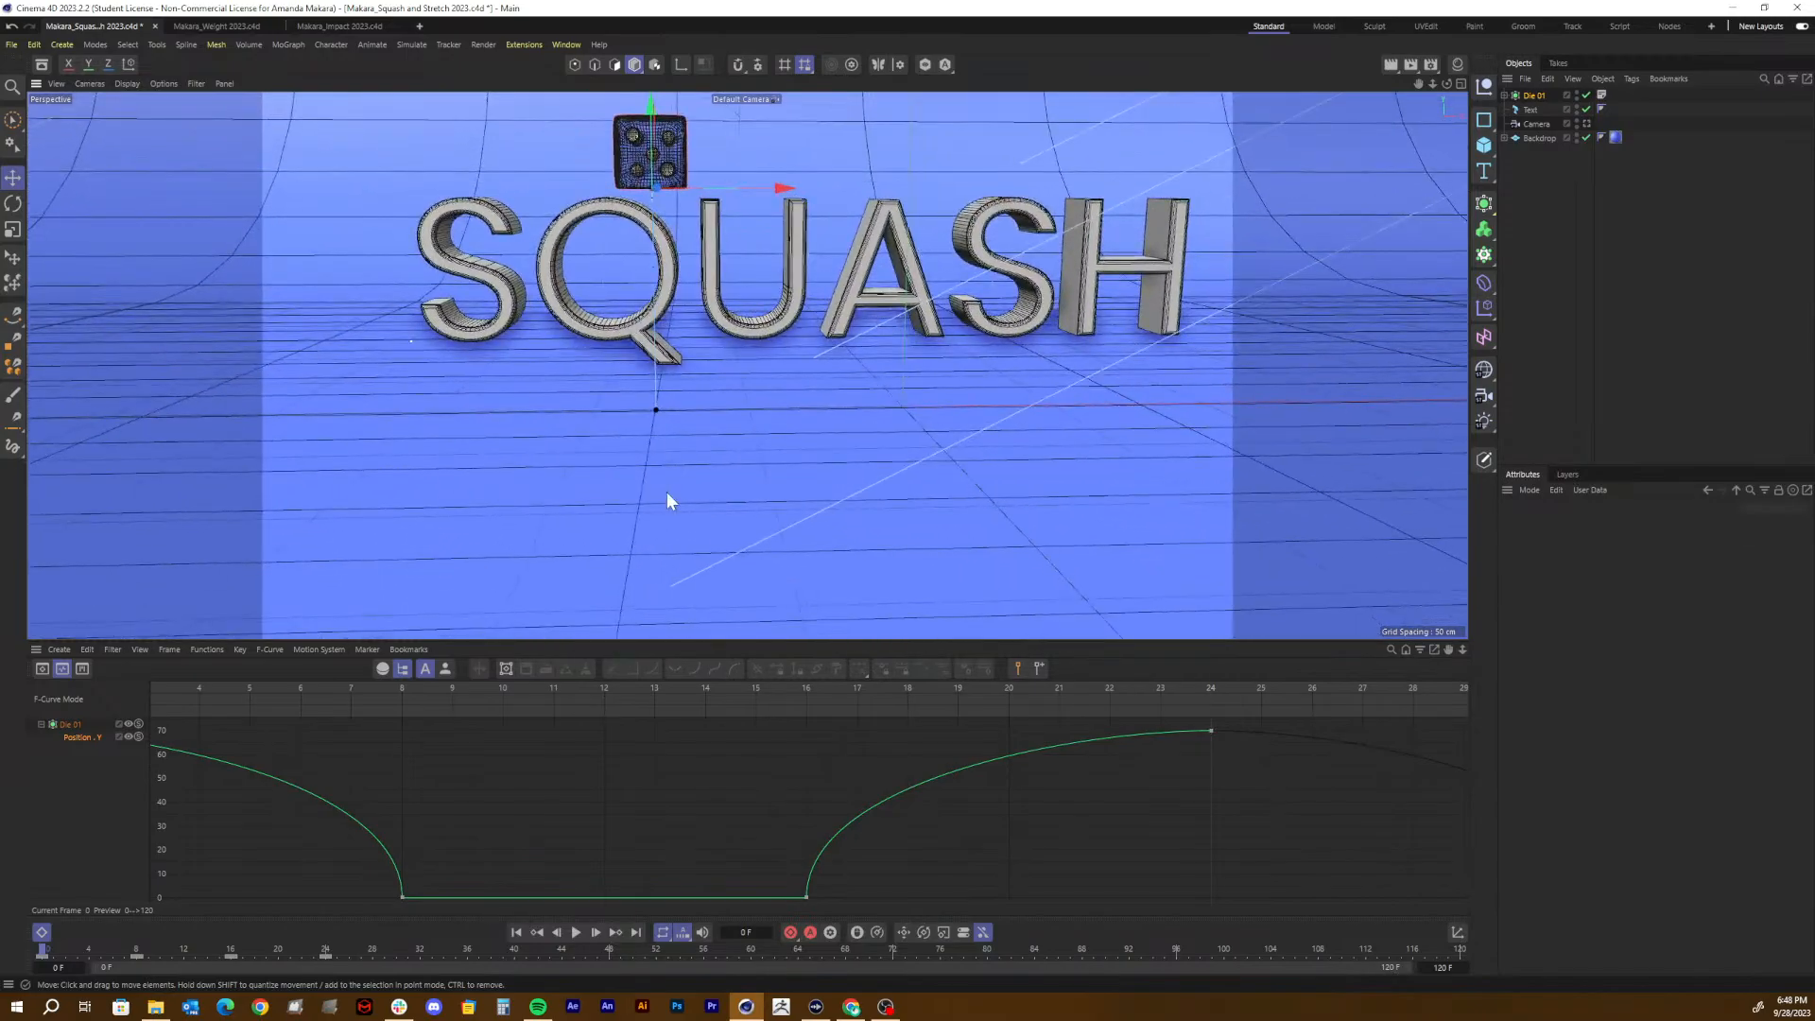
pyautogui.keyDown('alt'); pyautogui.moveTo(452, 743); pyautogui.dragTo(500, 733, button='right'); pyautogui.keyUp('alt')
pyautogui.moveTo(445, 742); pyautogui.dragTo(526, 771)
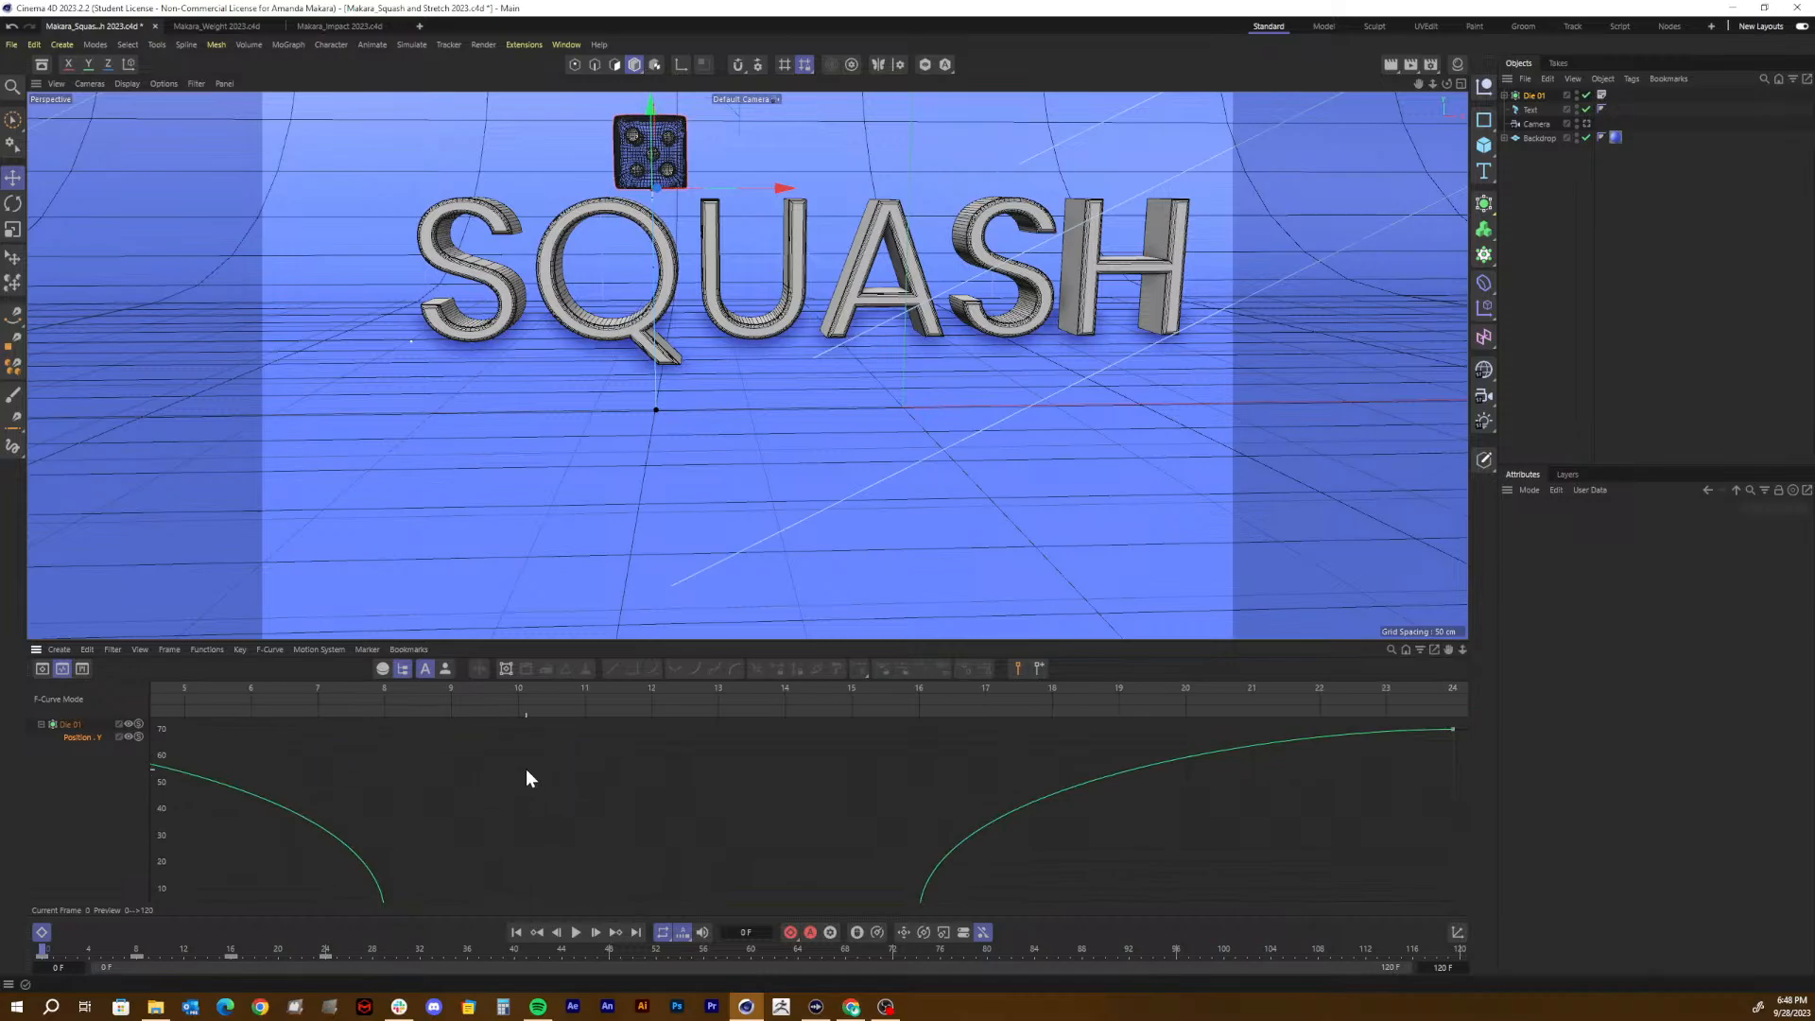
# Step: Move the die's frame 8 ground key to frame 10 and its frame 16 ground key to frame 14
pyautogui.moveTo(637, 463)
pyautogui.keyDown('alt'); pyautogui.mouseDown()
pyautogui.moveTo(479, 468)
pyautogui.moveTo(632, 462)
pyautogui.mouseUp(); pyautogui.keyUp('alt')
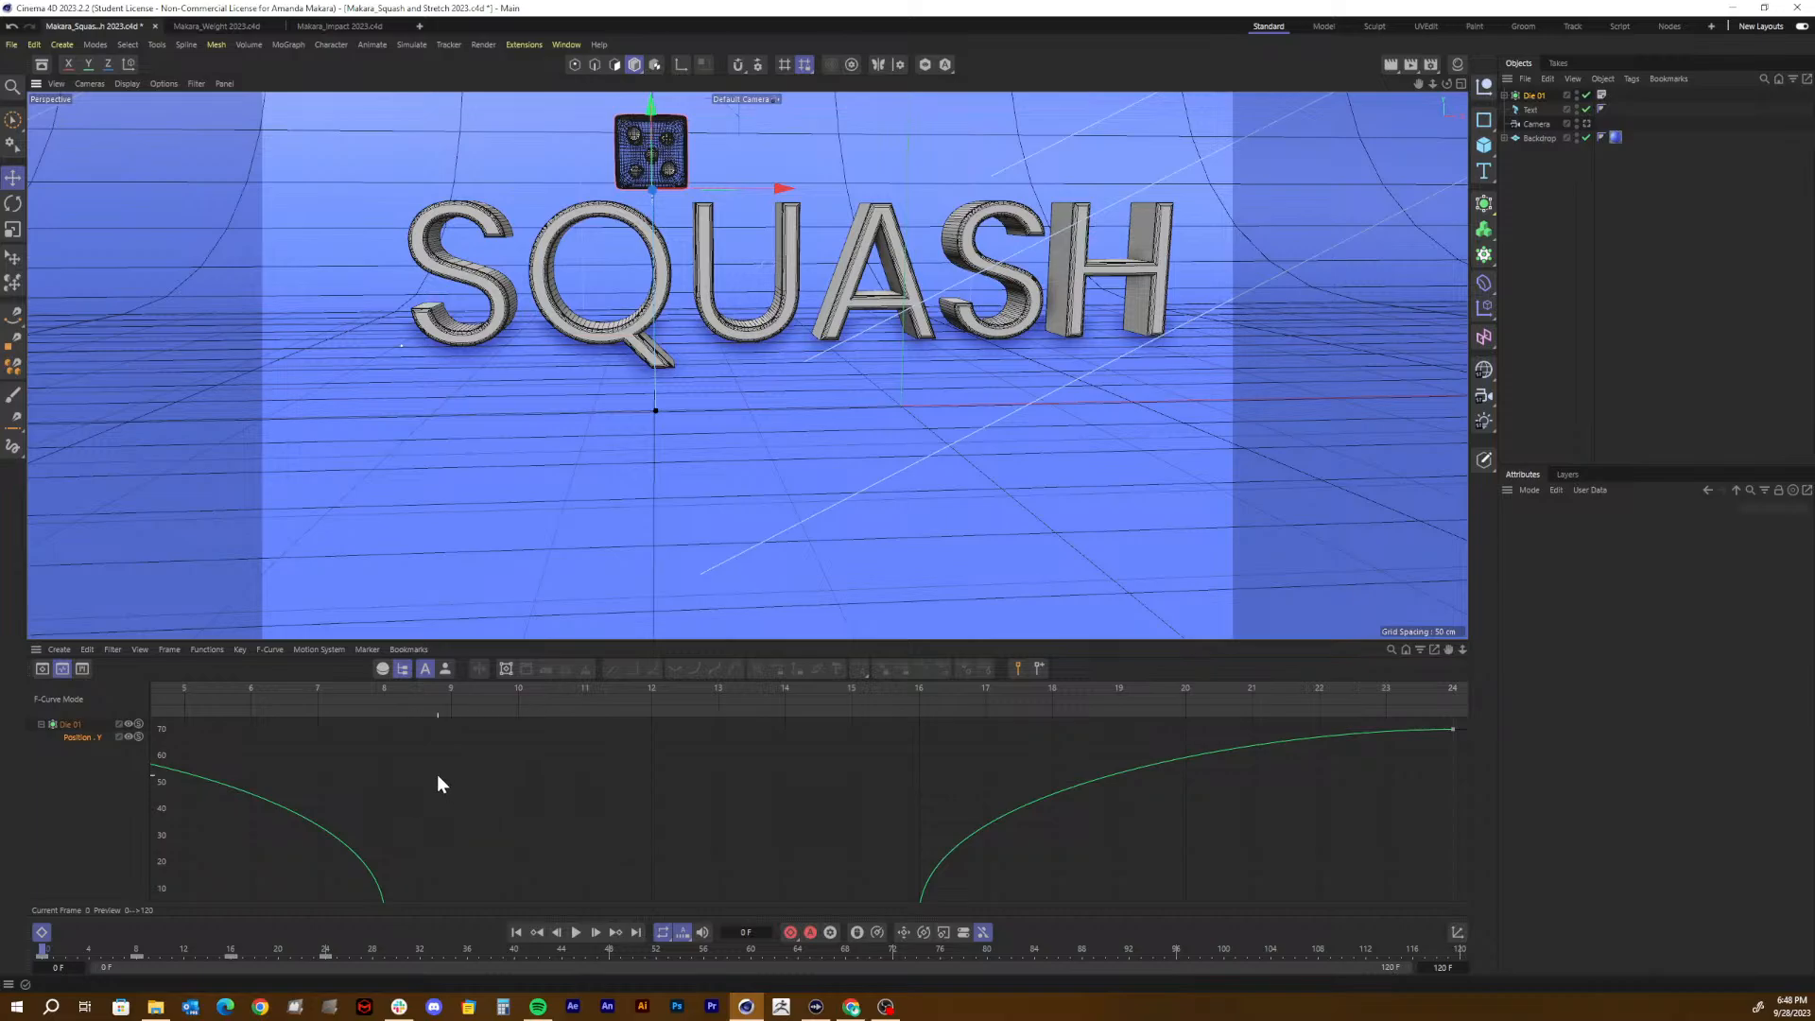
pyautogui.keyDown('alt'); pyautogui.moveTo(471, 774); pyautogui.dragTo(667, 766, button='middle'); pyautogui.keyUp('alt')
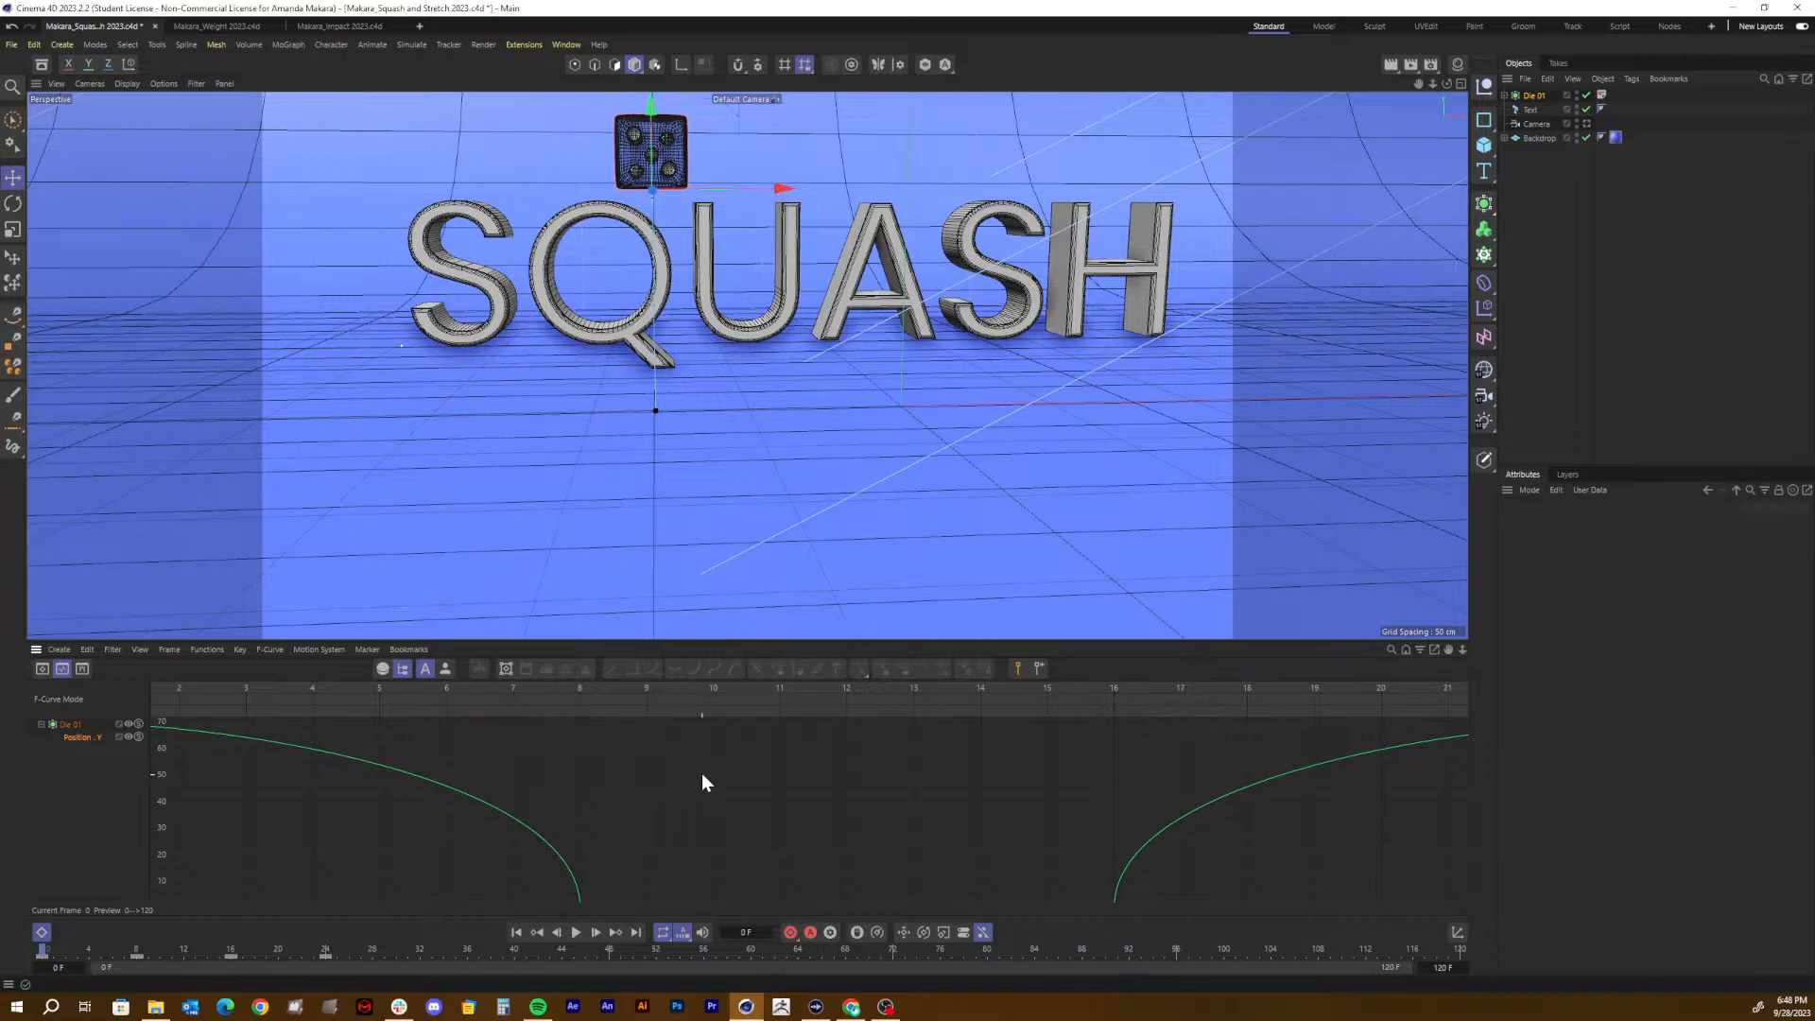
pyautogui.press('h')
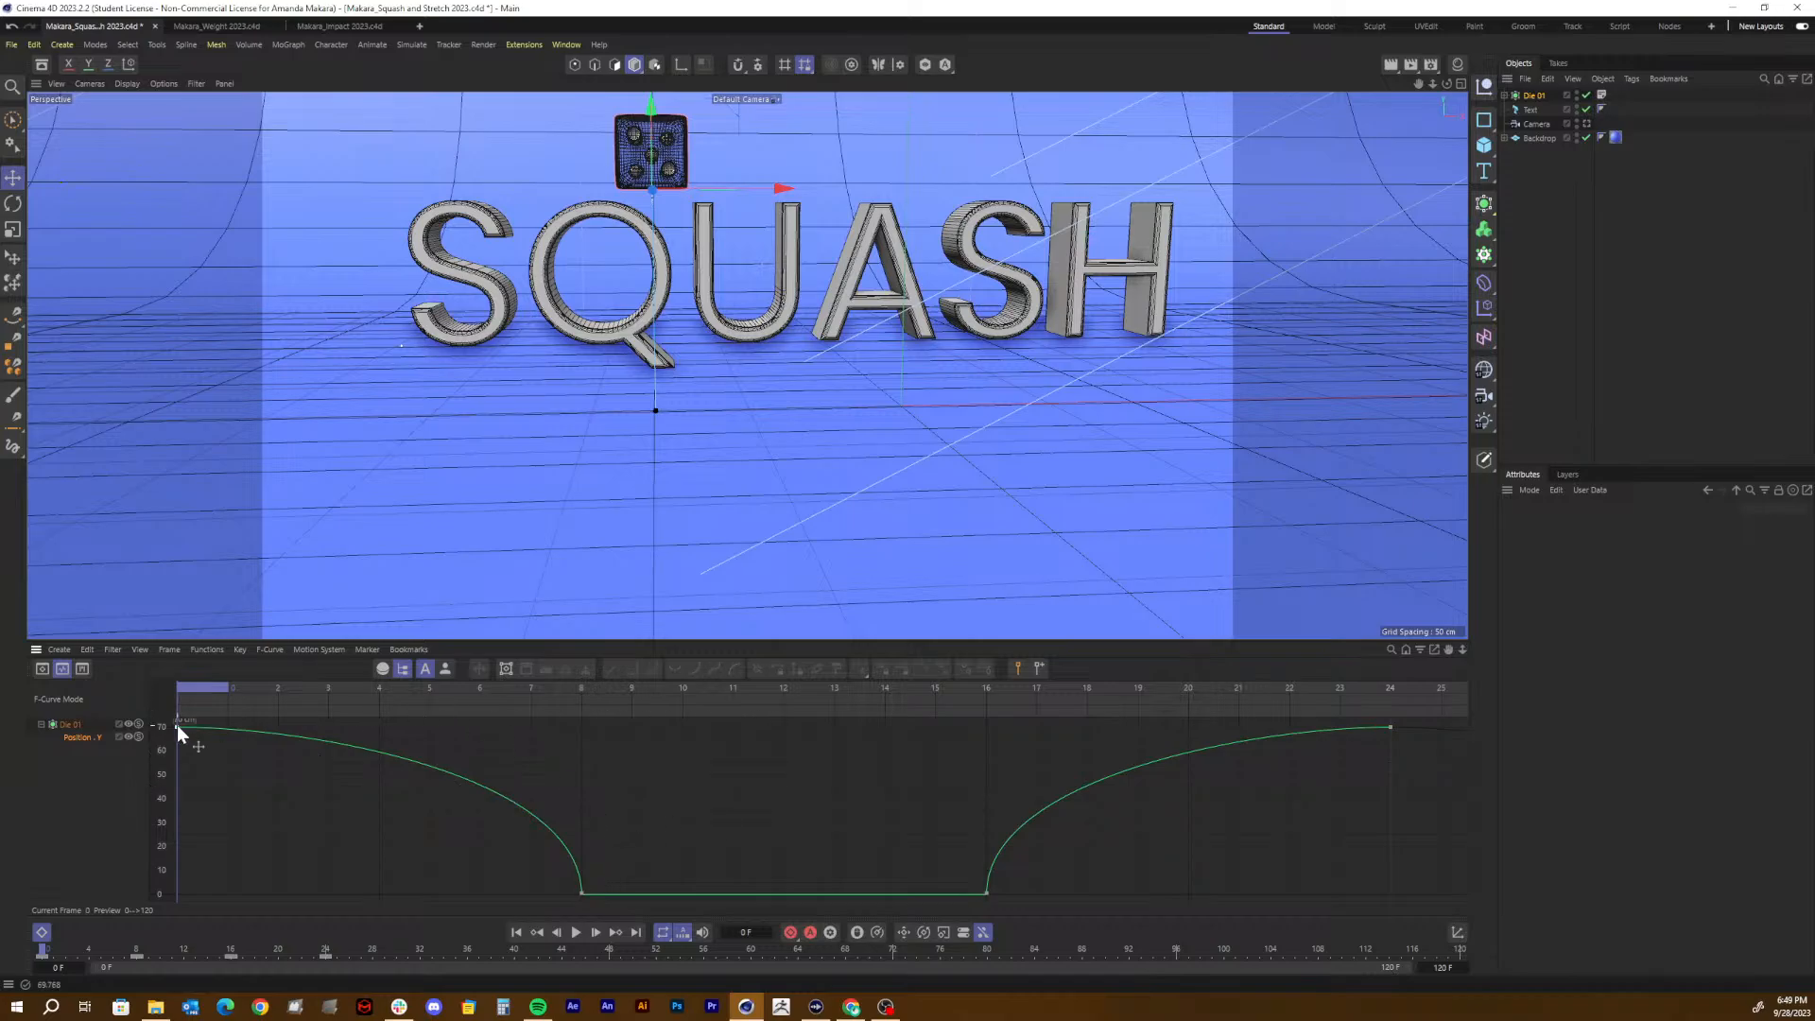
pyautogui.click(38, 669)
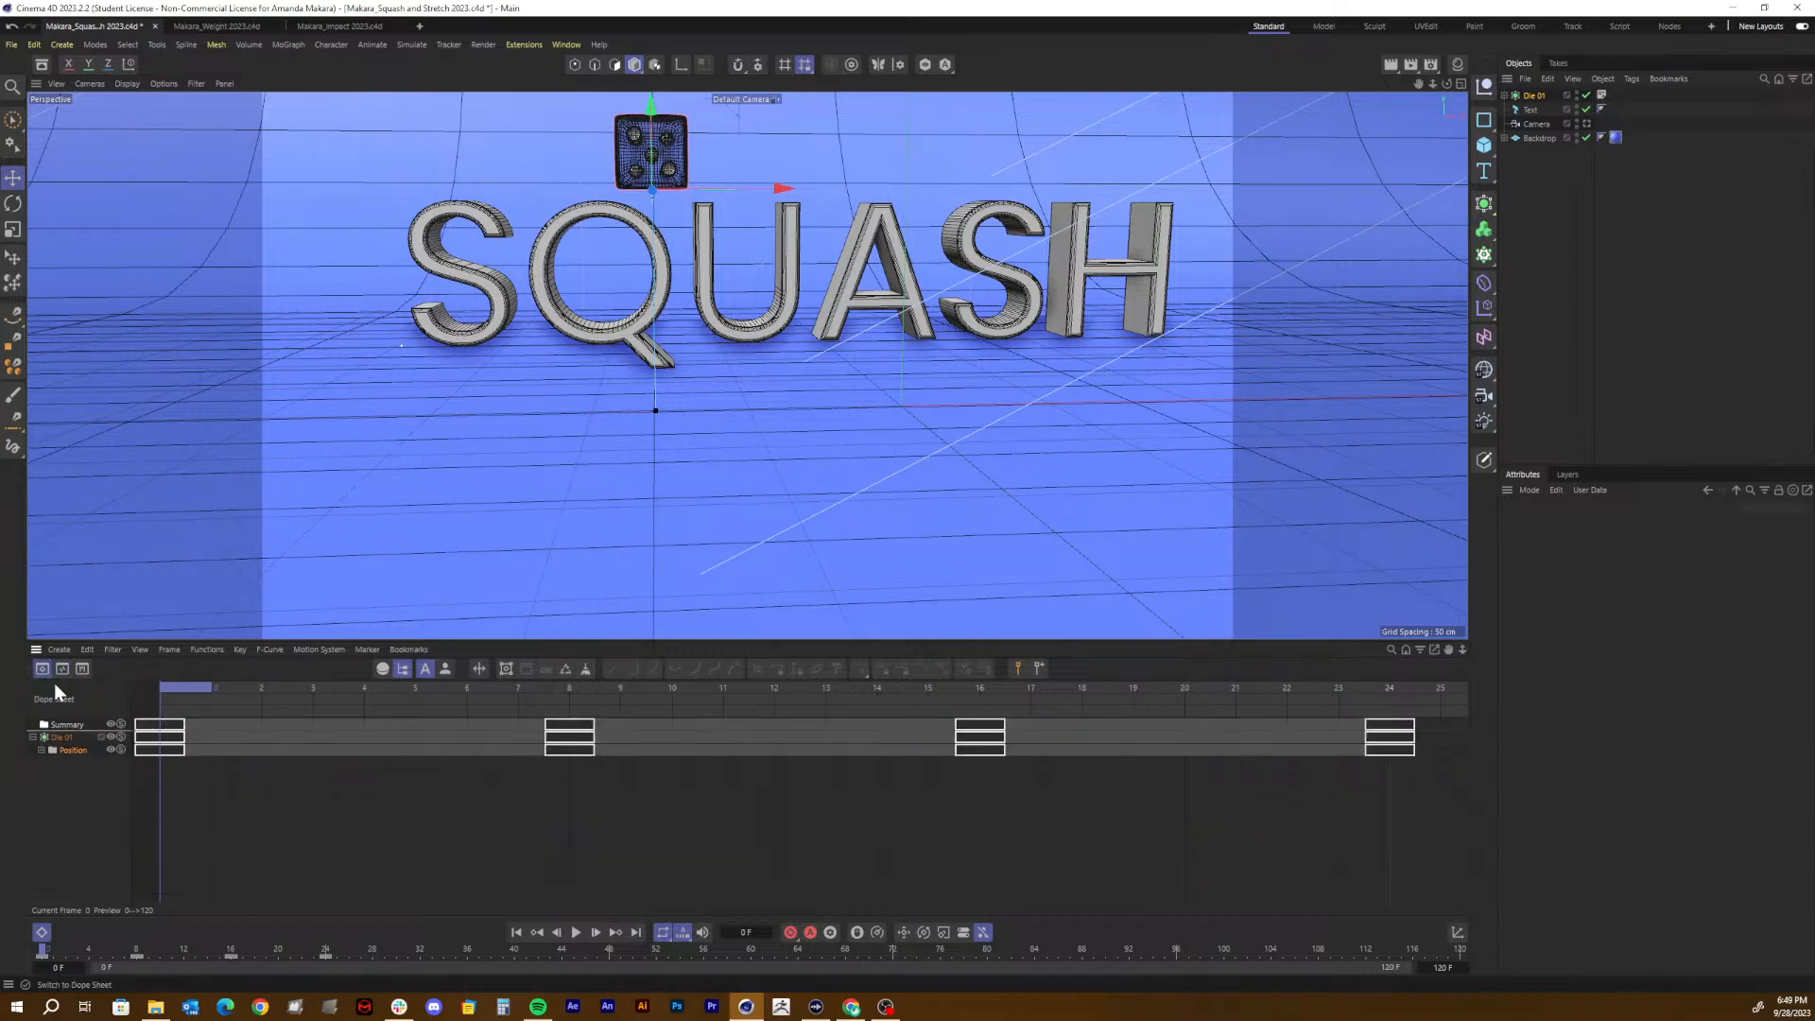
pyautogui.click(713, 798)
pyautogui.moveTo(614, 786); pyautogui.dragTo(683, 713)
pyautogui.click(991, 739)
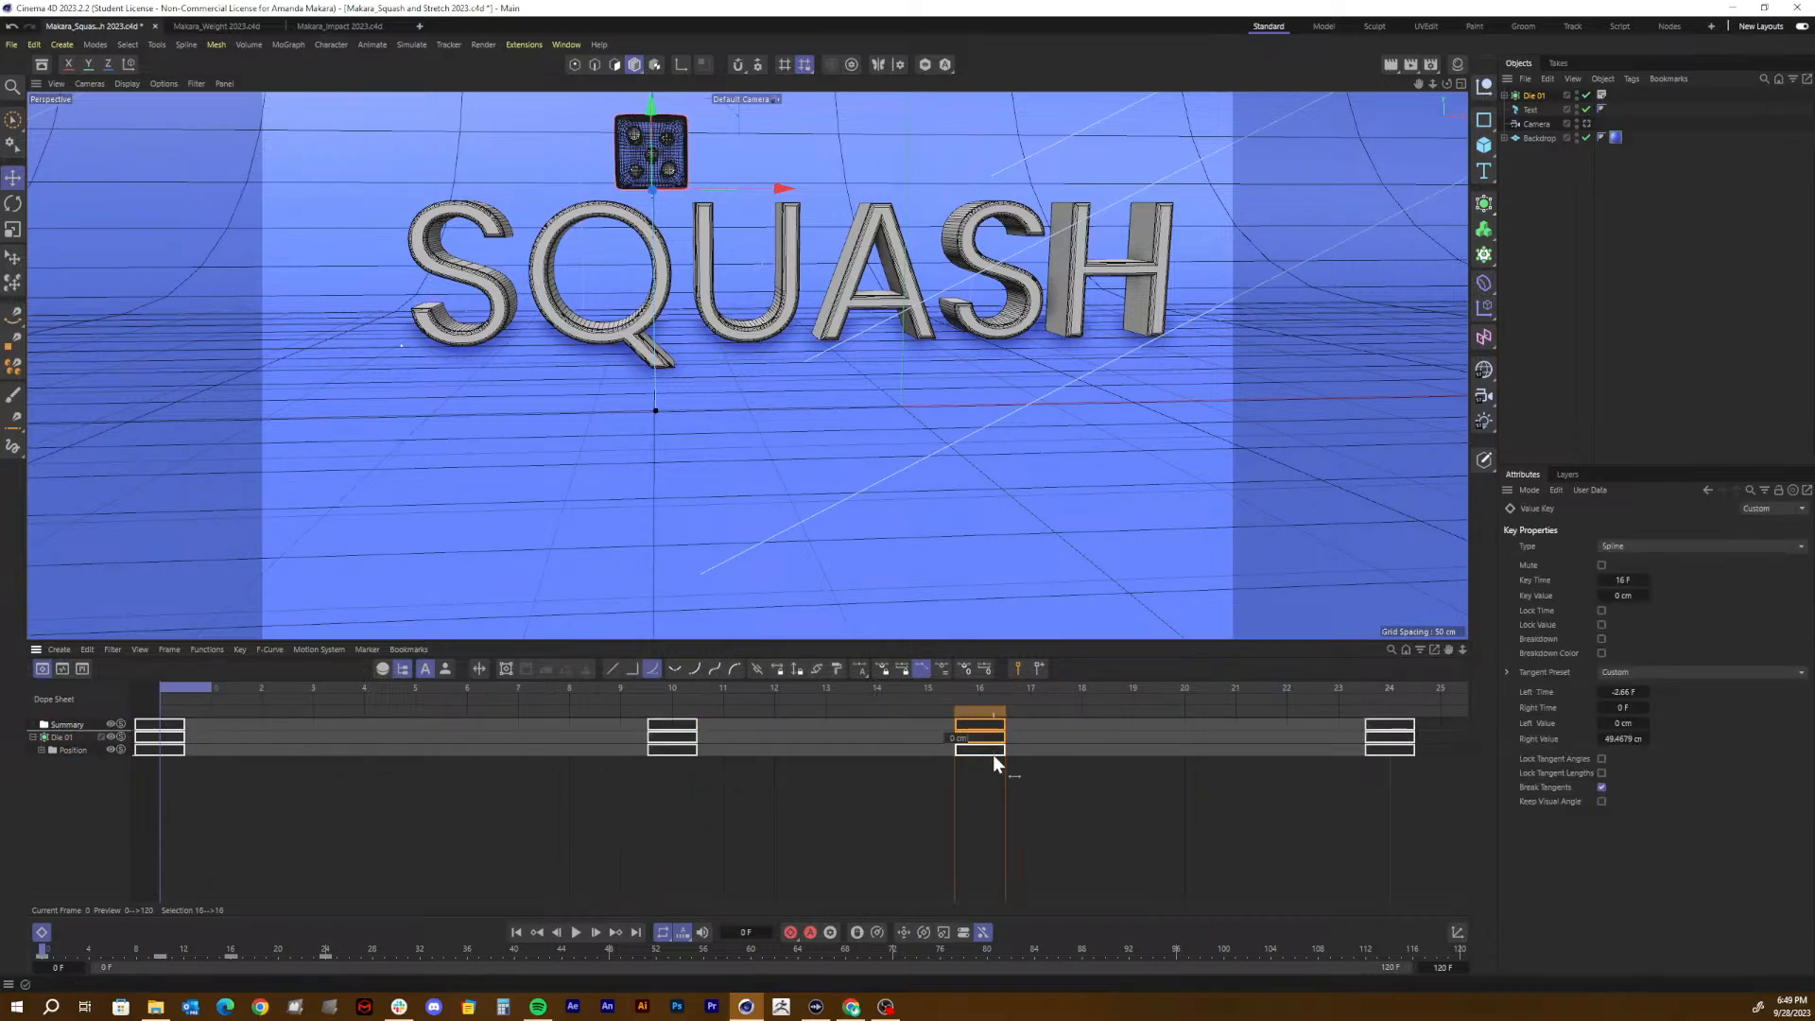
pyautogui.moveTo(990, 718); pyautogui.dragTo(874, 723)
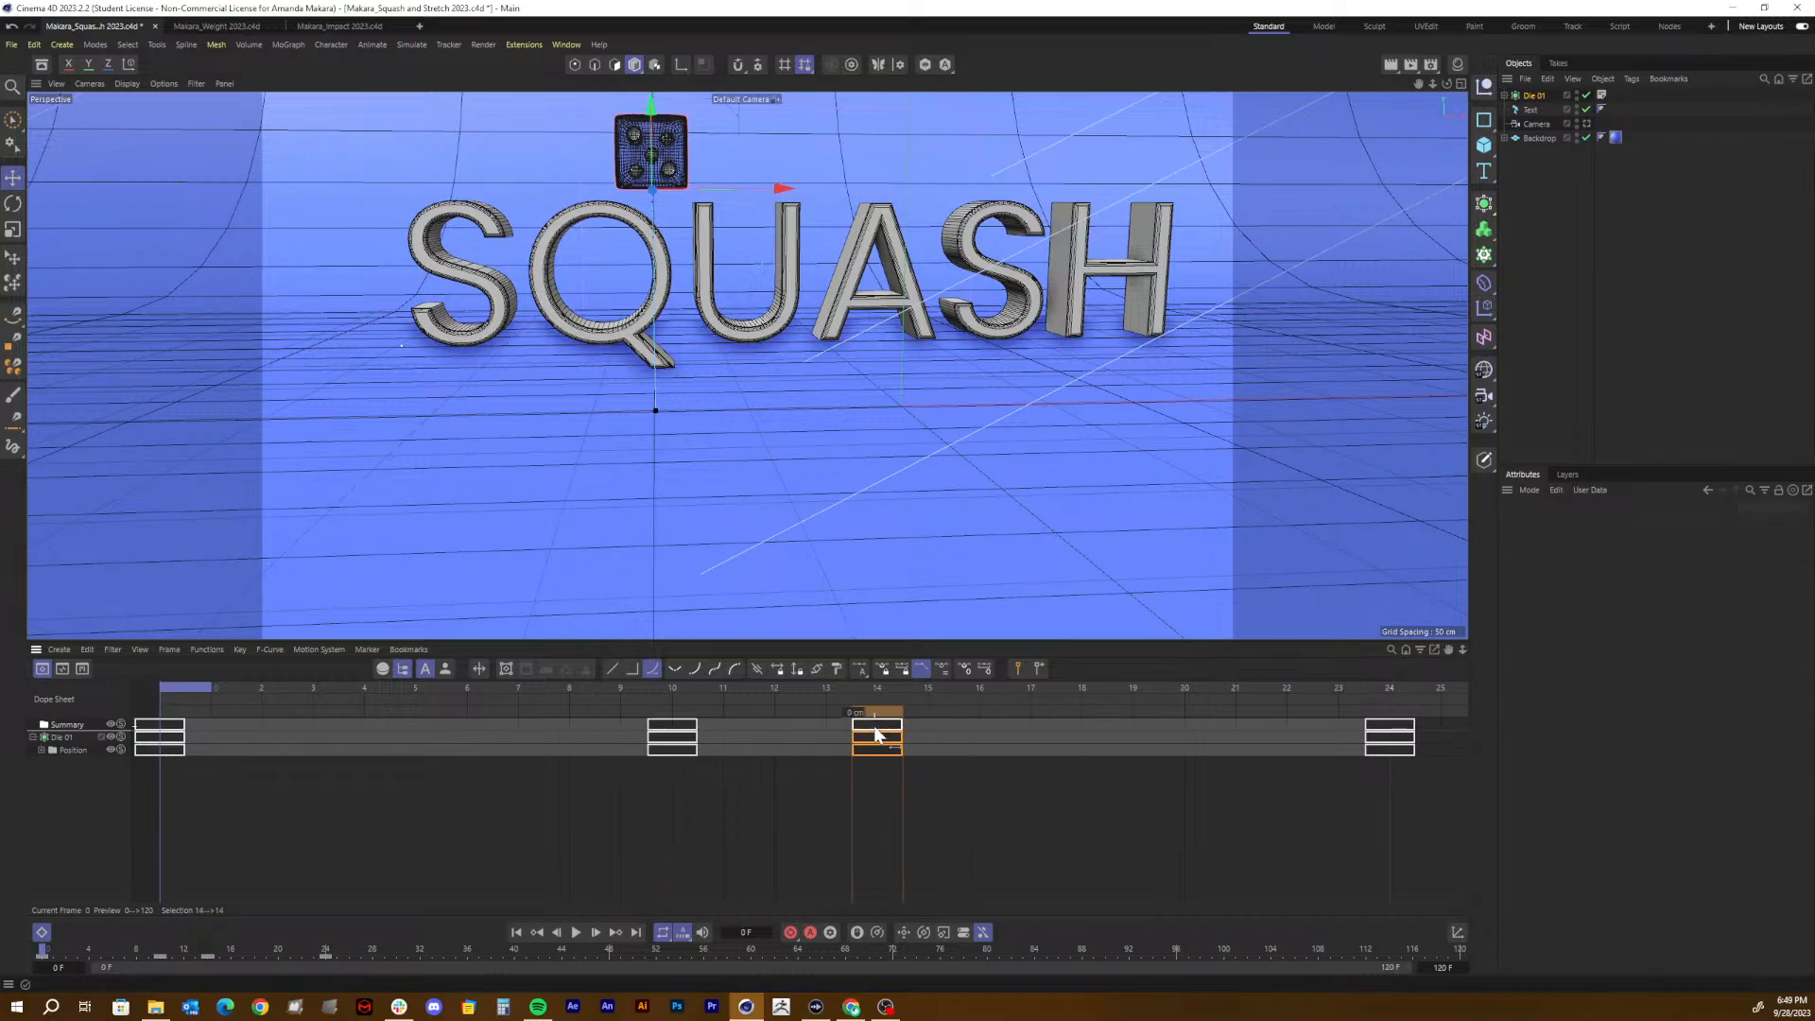
# Step: Play back the retimed bounce, stop it and save the project
pyautogui.press('F8')
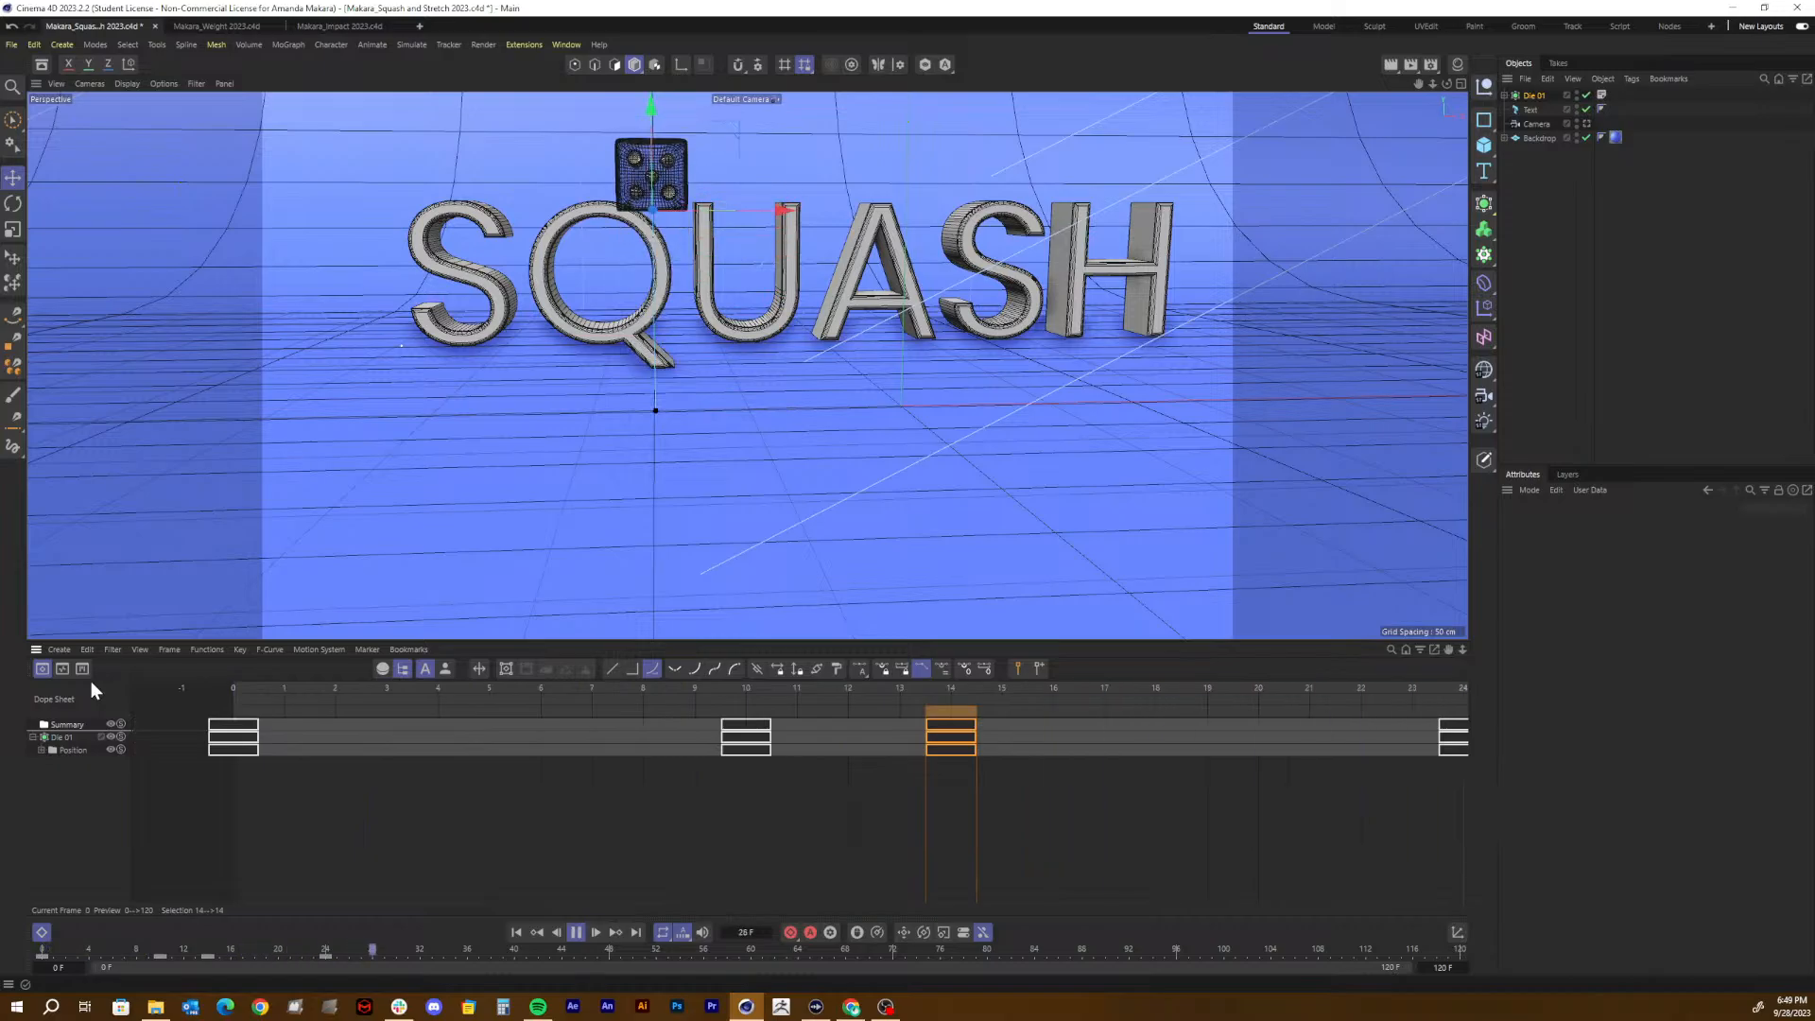
pyautogui.press('F8')
pyautogui.hotkey('ctrl', 's')
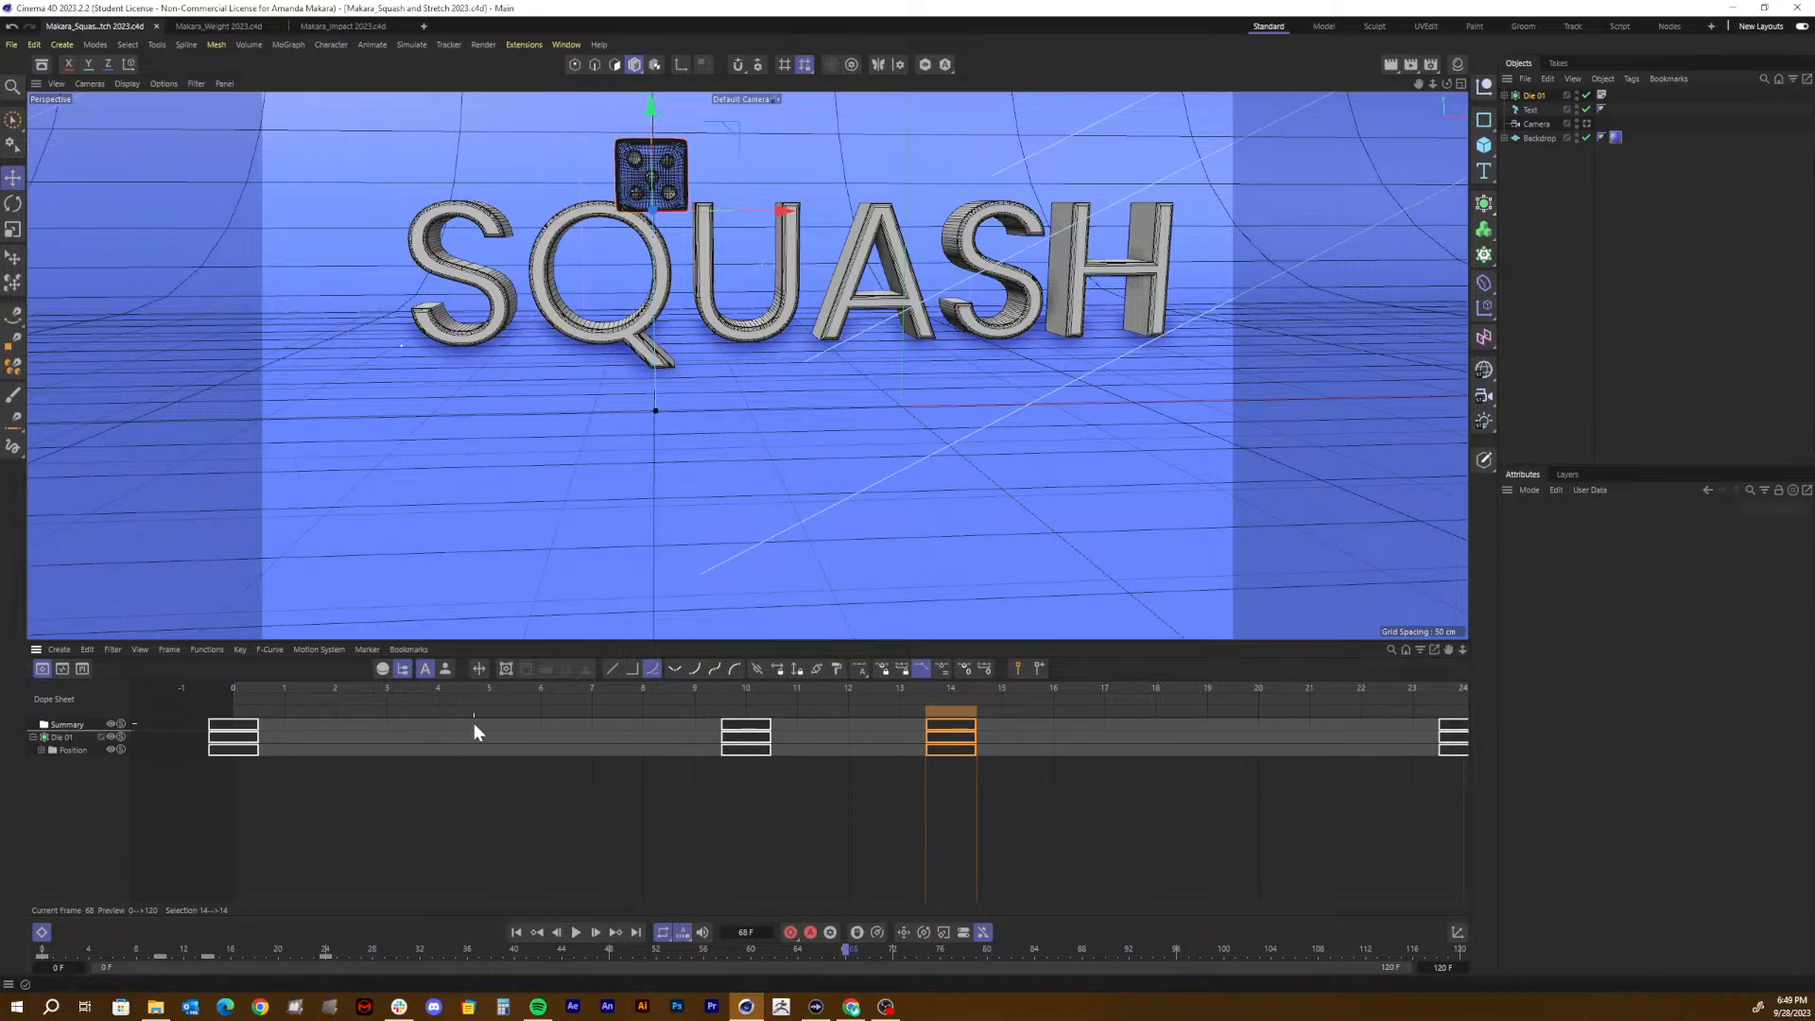
# Step: Scrub through the start of the die's fall around frame 4 and return to frame 0
pyautogui.moveTo(478, 688); pyautogui.dragTo(425, 712)
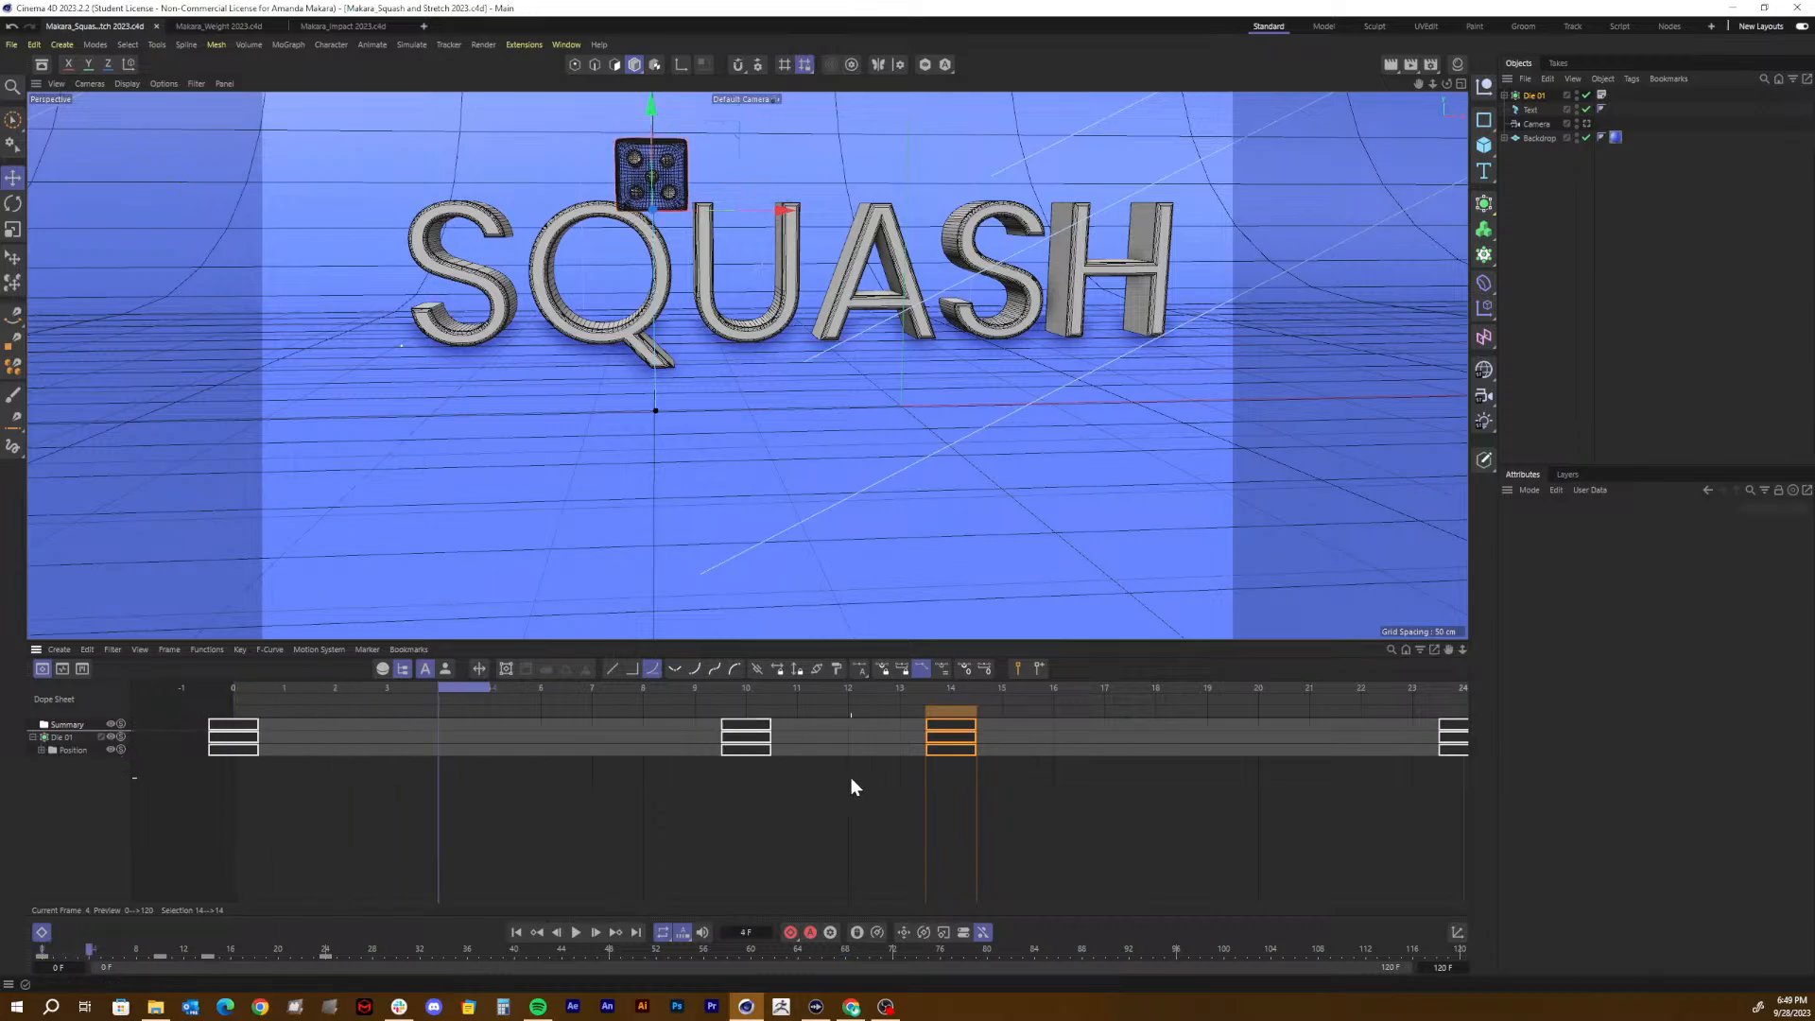
pyautogui.moveTo(852, 779); pyautogui.dragTo(783, 786, button='middle')
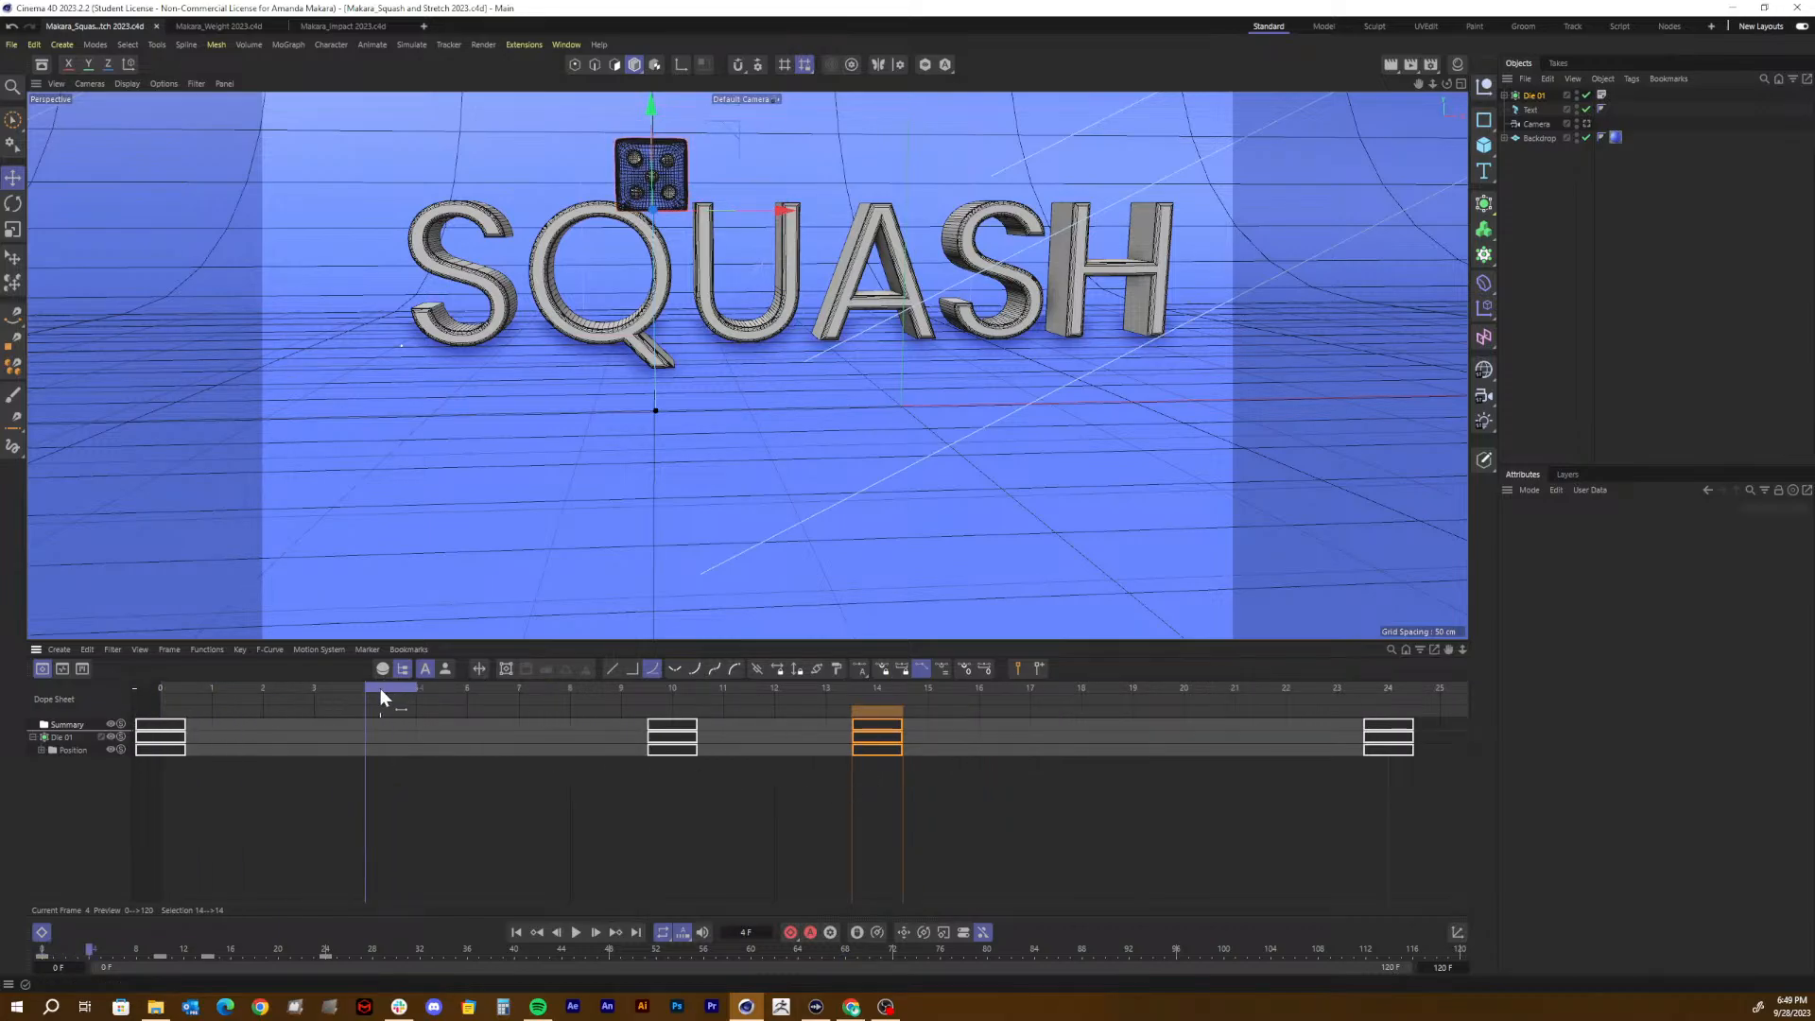
pyautogui.moveTo(382, 687); pyautogui.dragTo(458, 745)
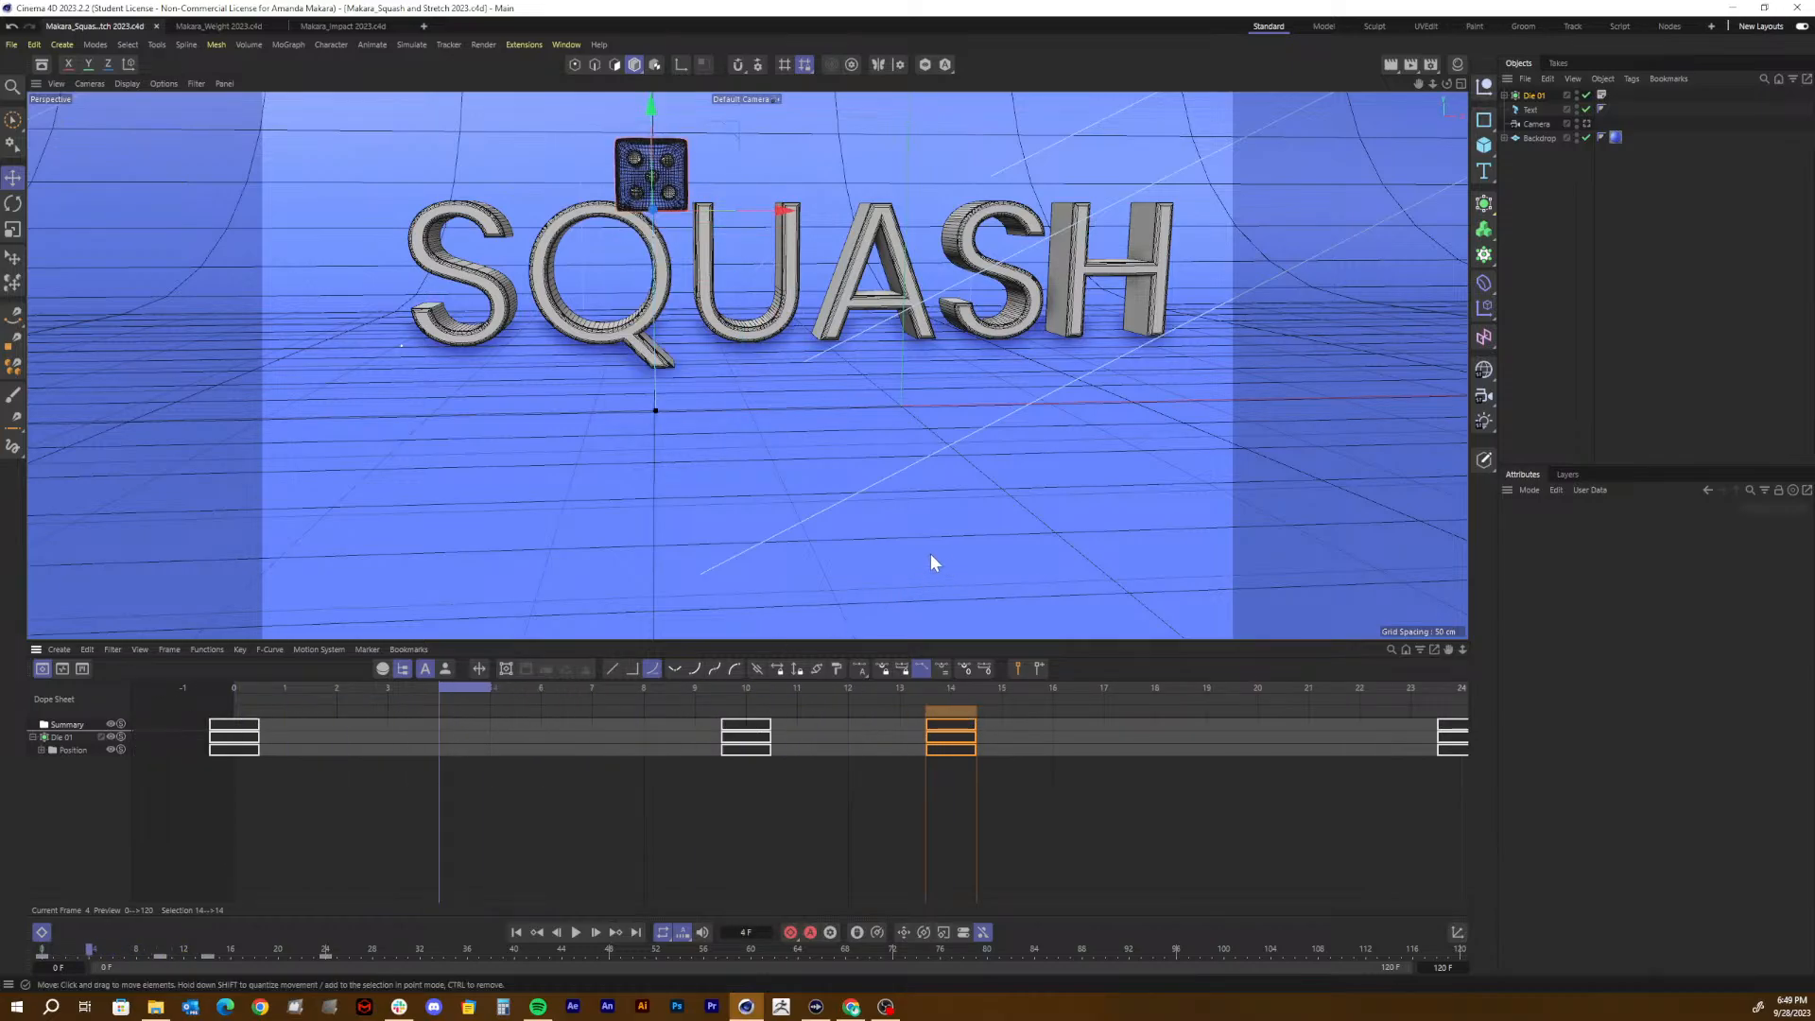
pyautogui.moveTo(490, 676); pyautogui.dragTo(258, 683)
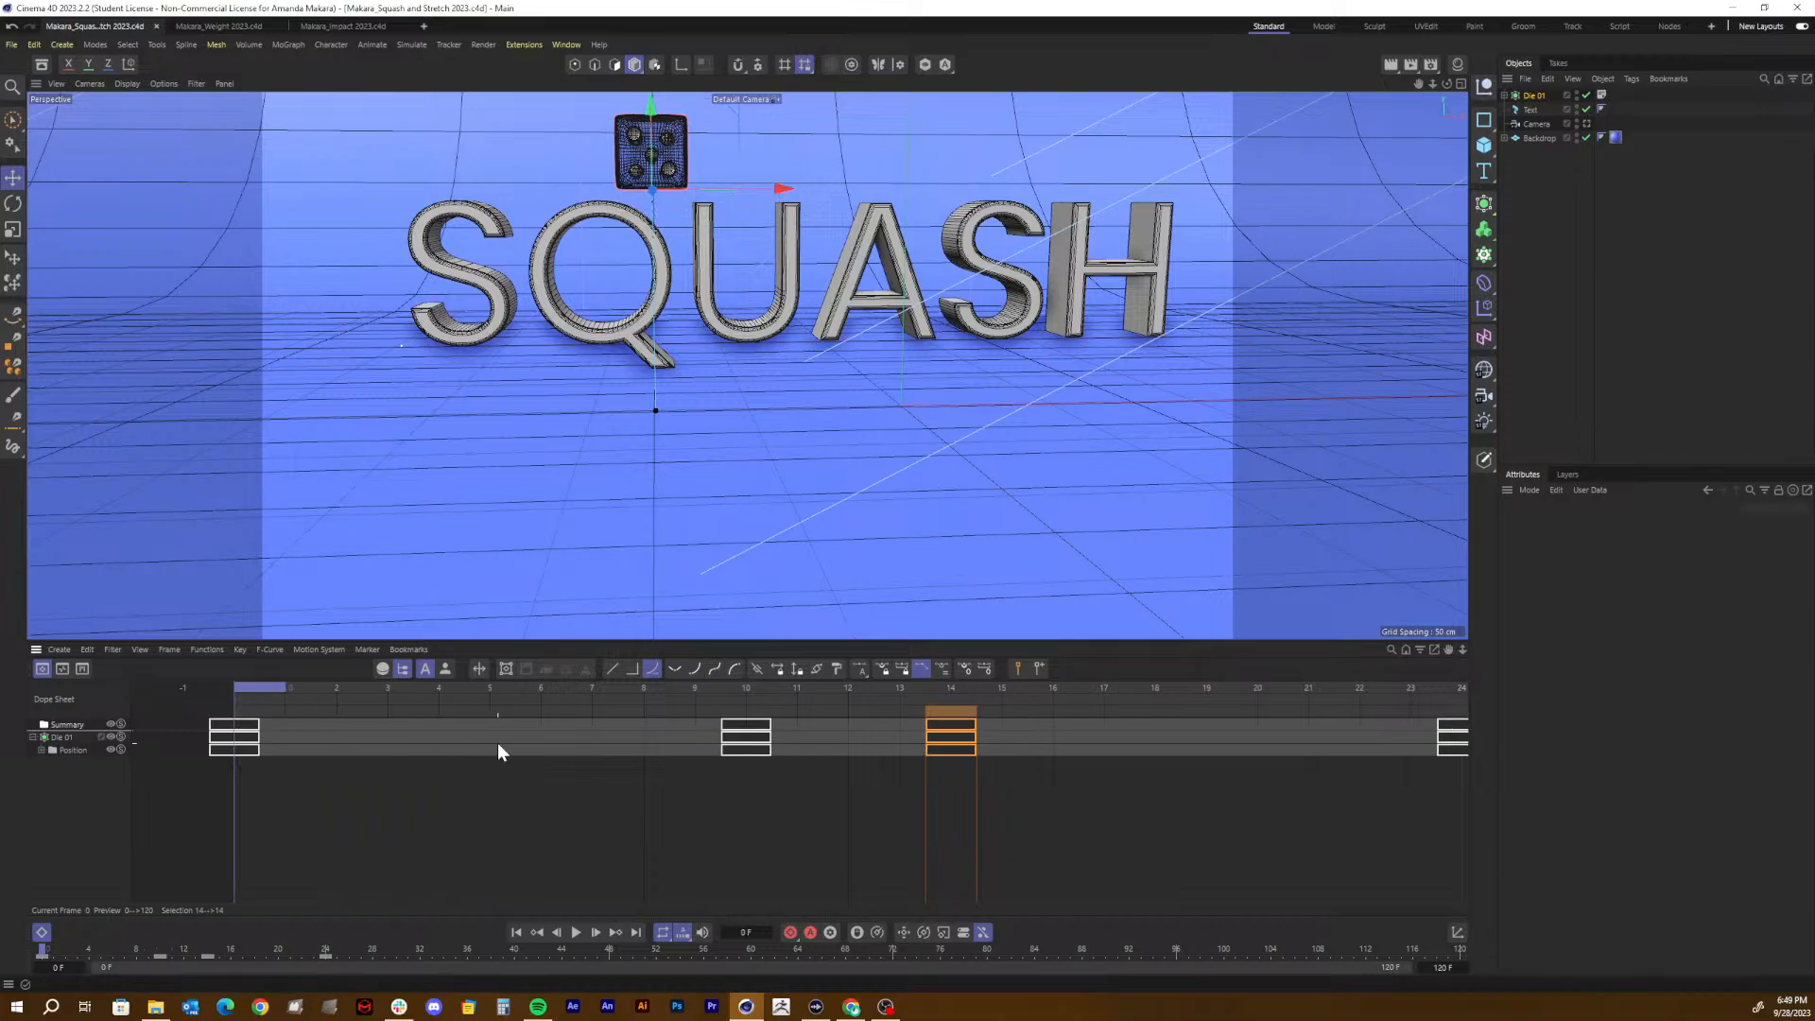
pyautogui.press('h')
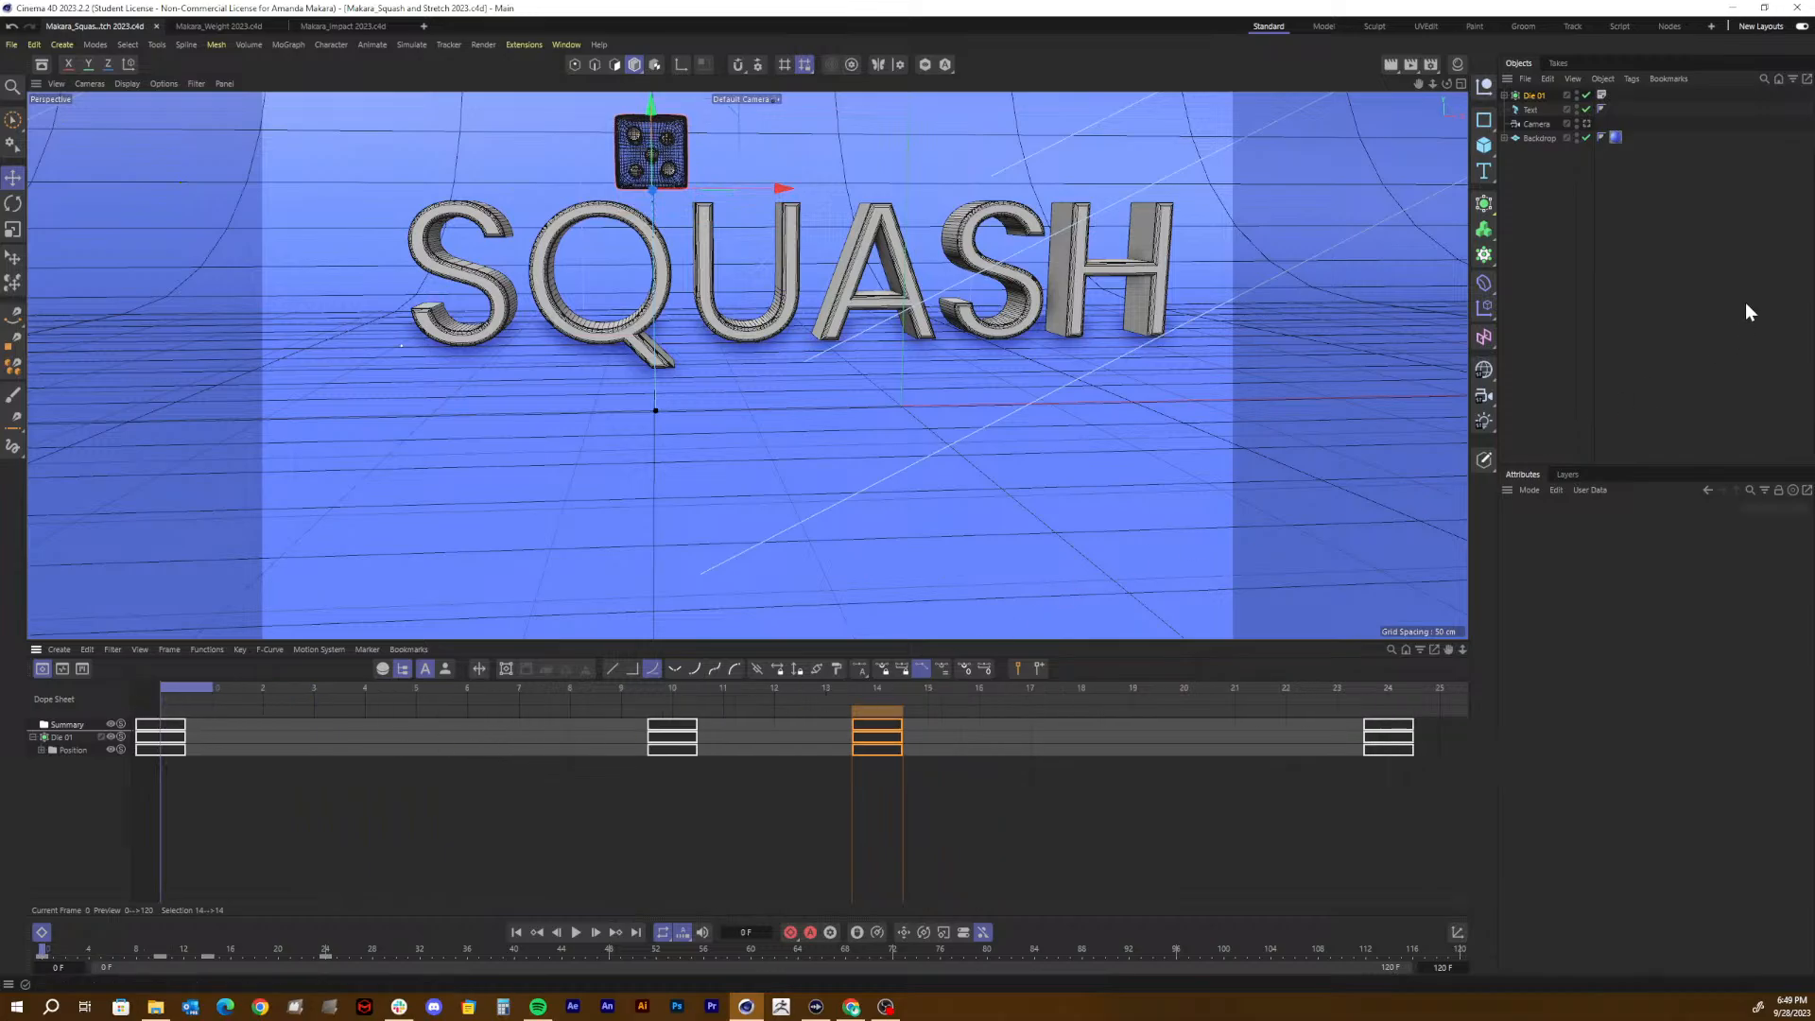
# Step: Keyframe the die's X, Y and Z scale at 1 on frame 0 and select its scale tracks
pyautogui.click(1535, 94)
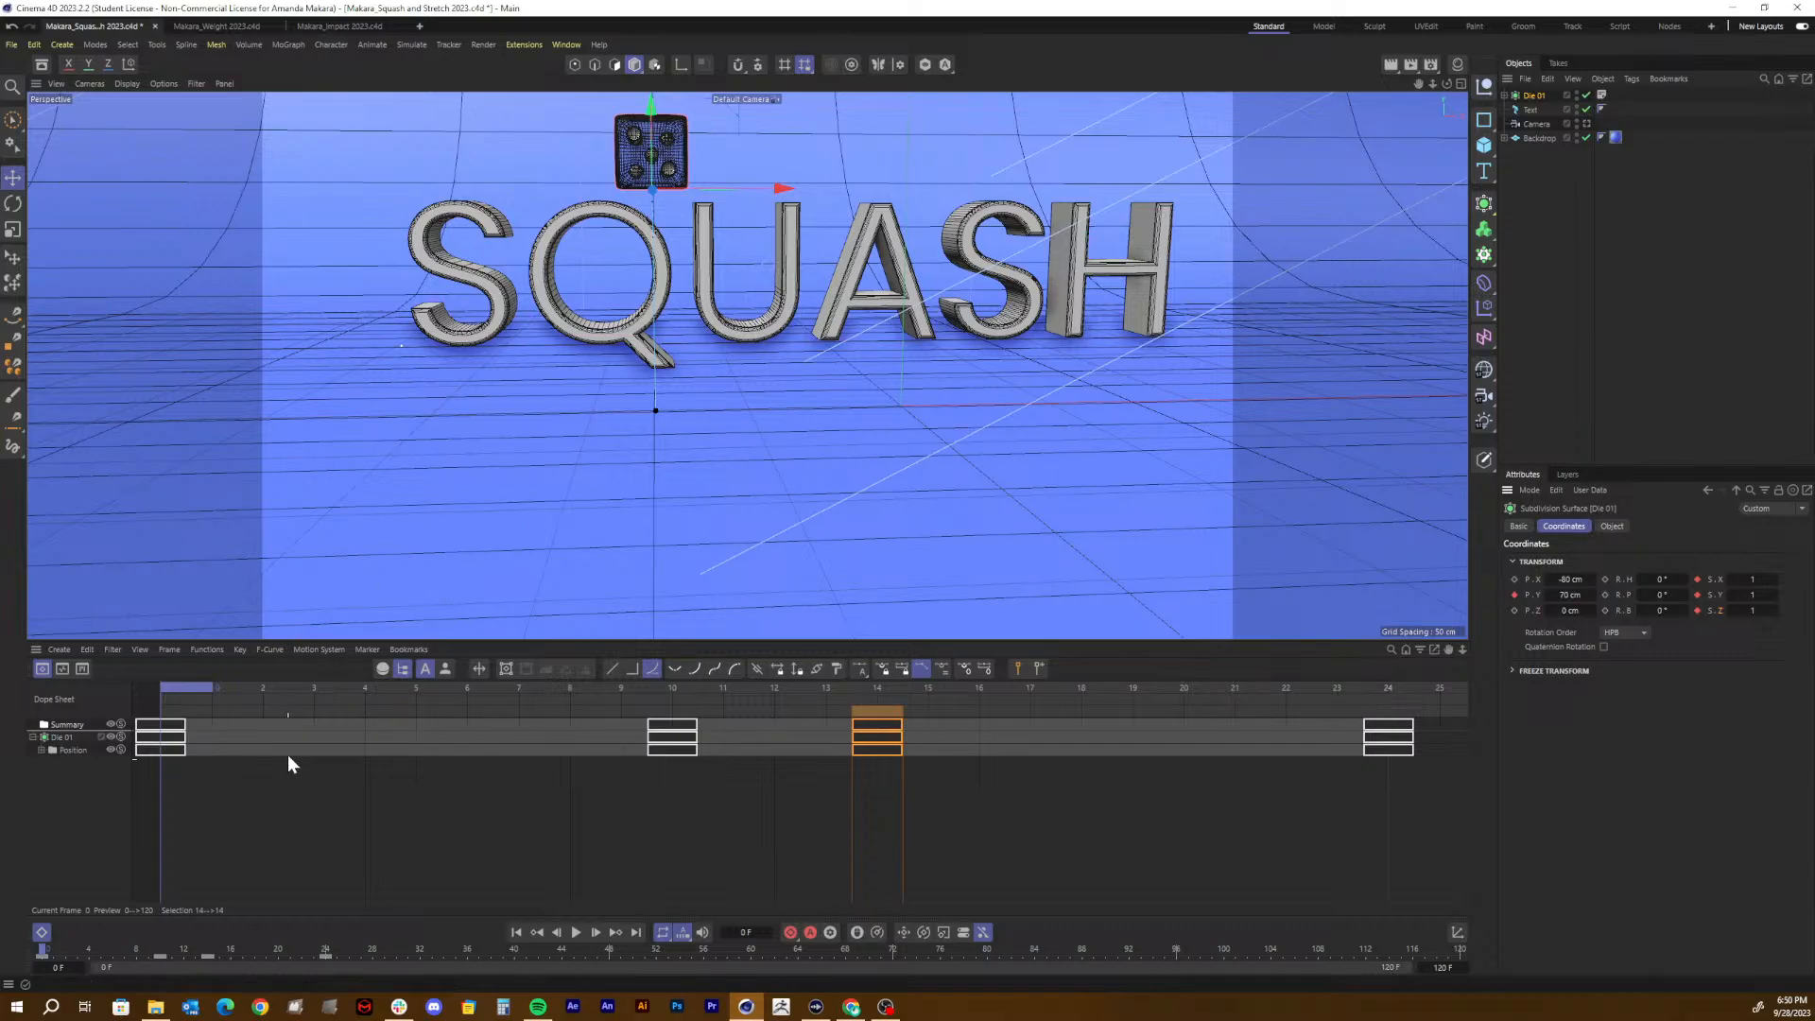
pyautogui.moveTo(185, 687)
pyautogui.mouseDown()
pyautogui.moveTo(310, 681)
pyautogui.moveTo(195, 704)
pyautogui.mouseUp()
pyautogui.click(303, 789)
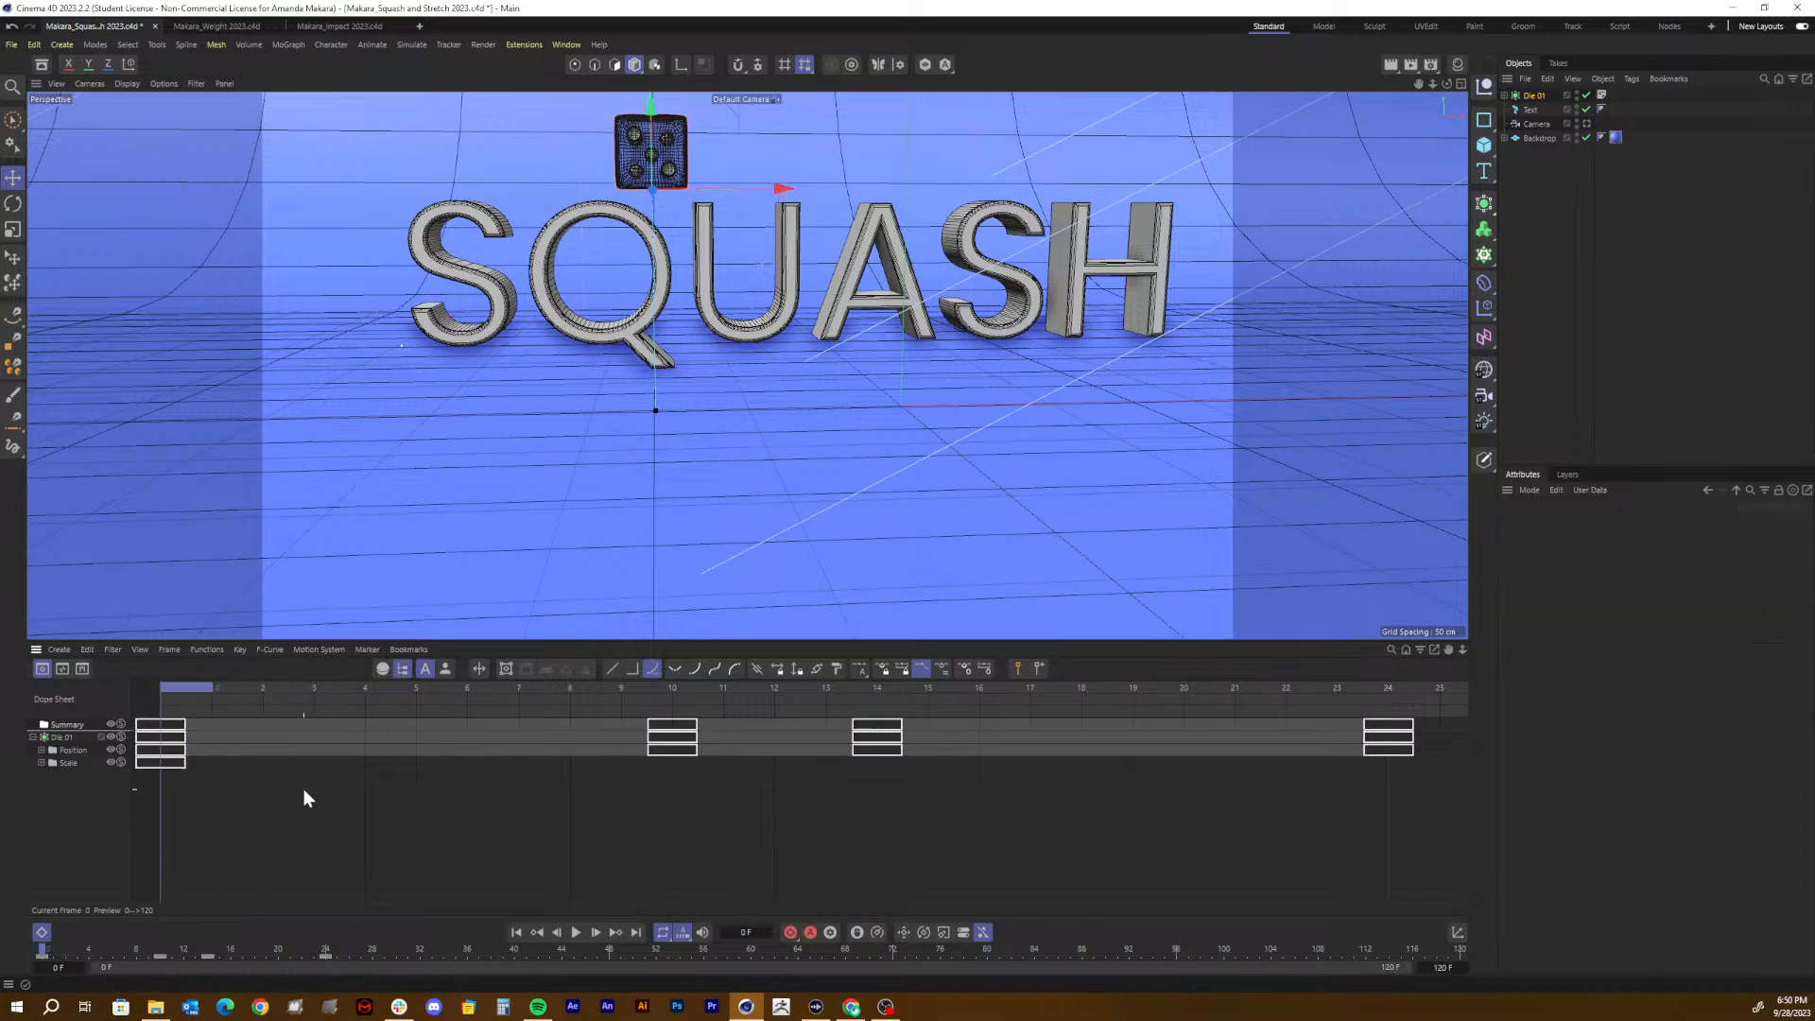
pyautogui.click(68, 760)
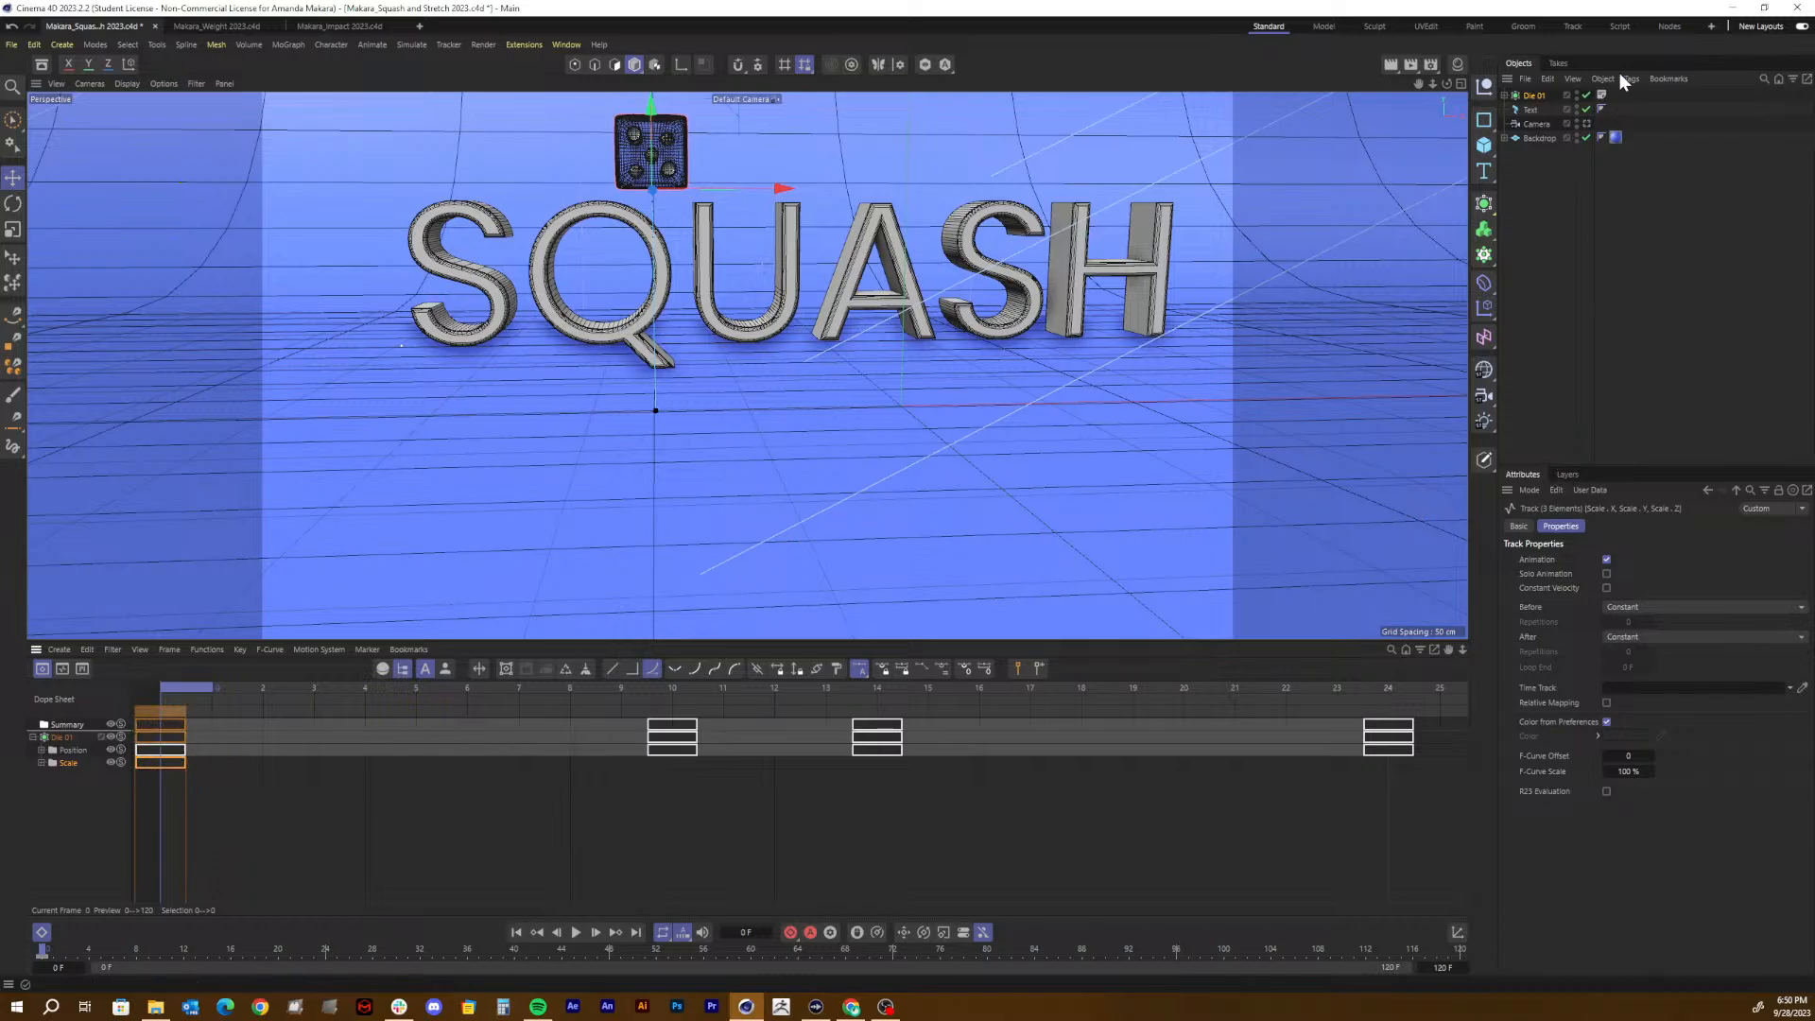
# Step: Try to copy all of the die's keys from frame 0 to frame 3
pyautogui.click(1534, 94)
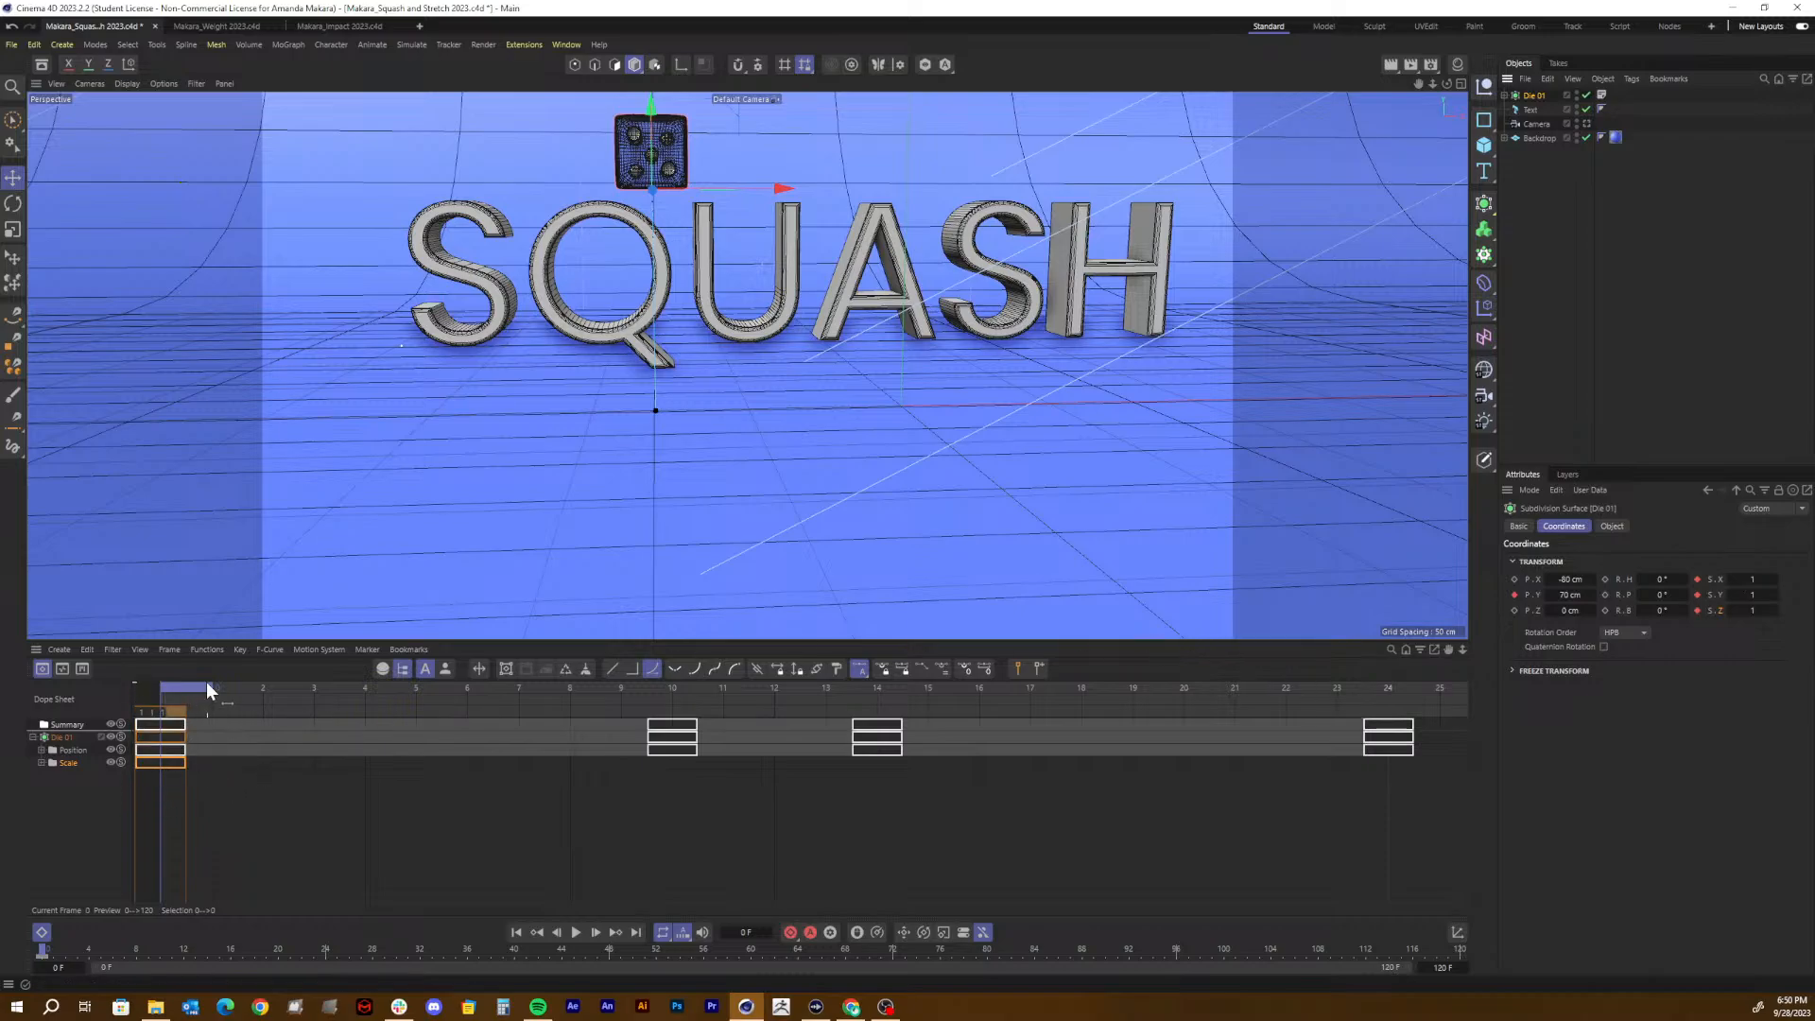
pyautogui.moveTo(208, 695); pyautogui.dragTo(174, 714)
pyautogui.moveTo(197, 685); pyautogui.dragTo(331, 688)
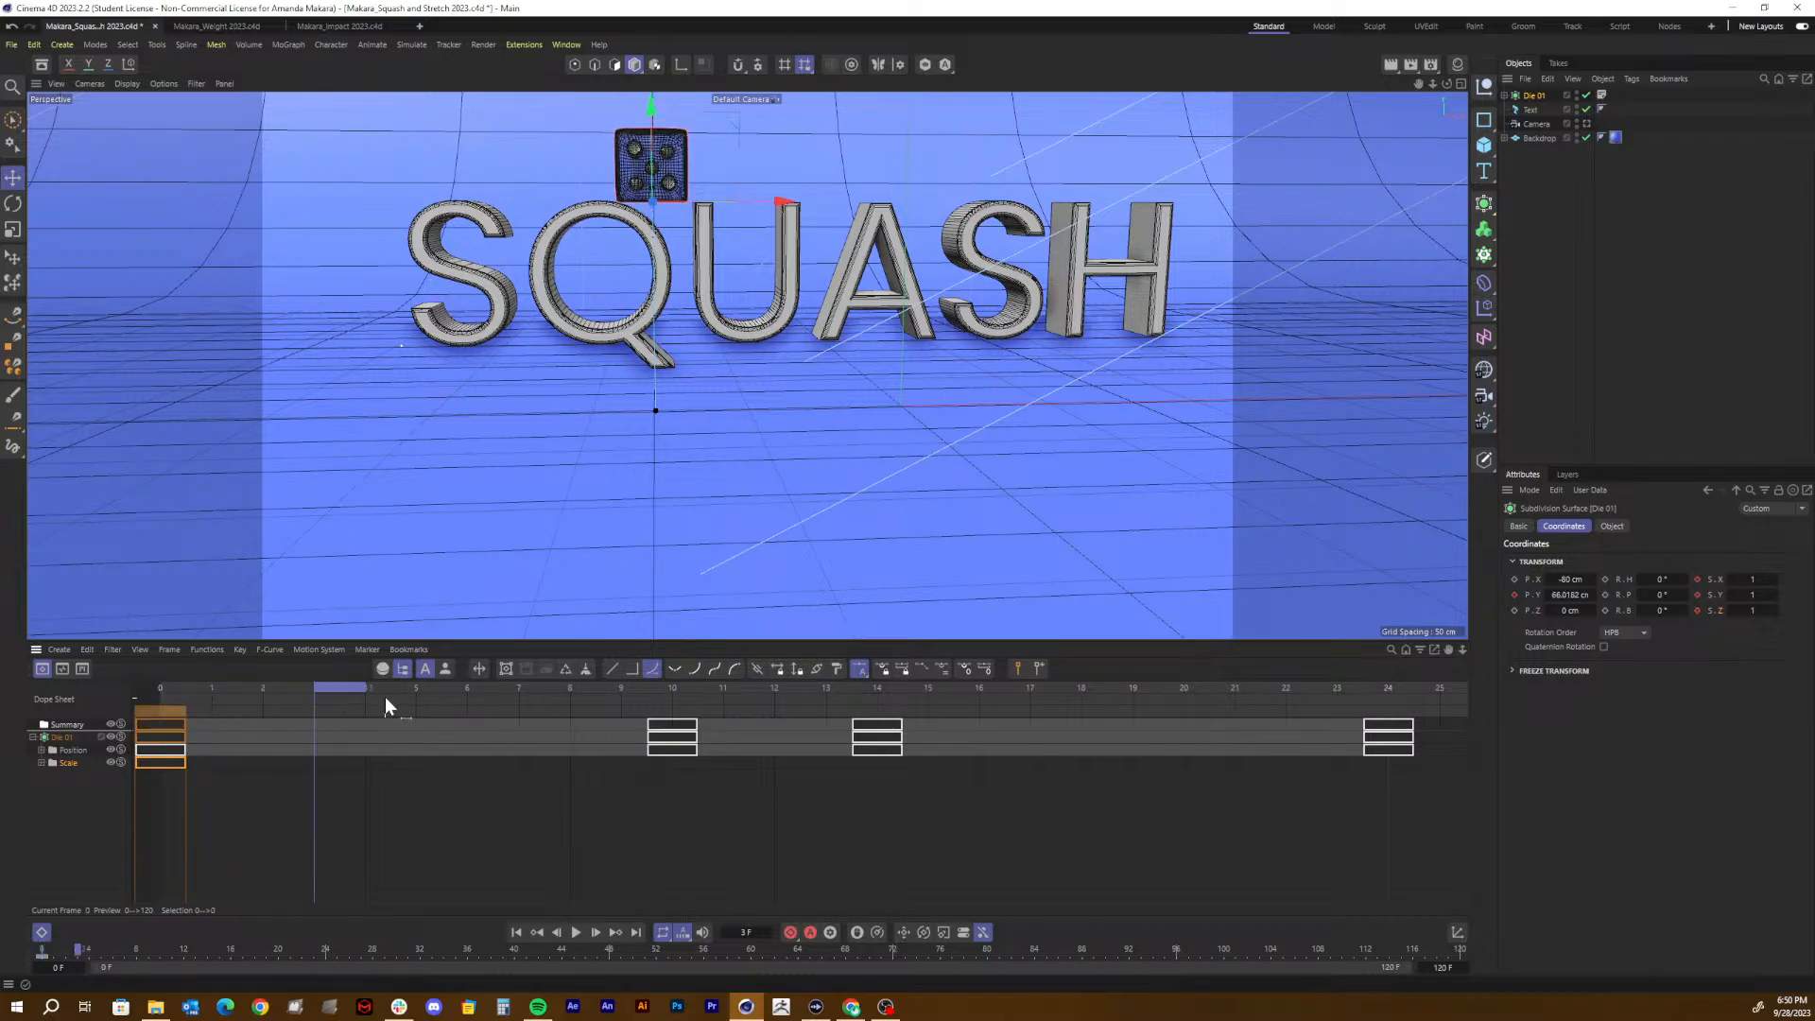
pyautogui.click(176, 736)
pyautogui.keyDown('ctrl'); pyautogui.moveTo(161, 737); pyautogui.dragTo(320, 735); pyautogui.keyUp('ctrl')
pyautogui.click(333, 728)
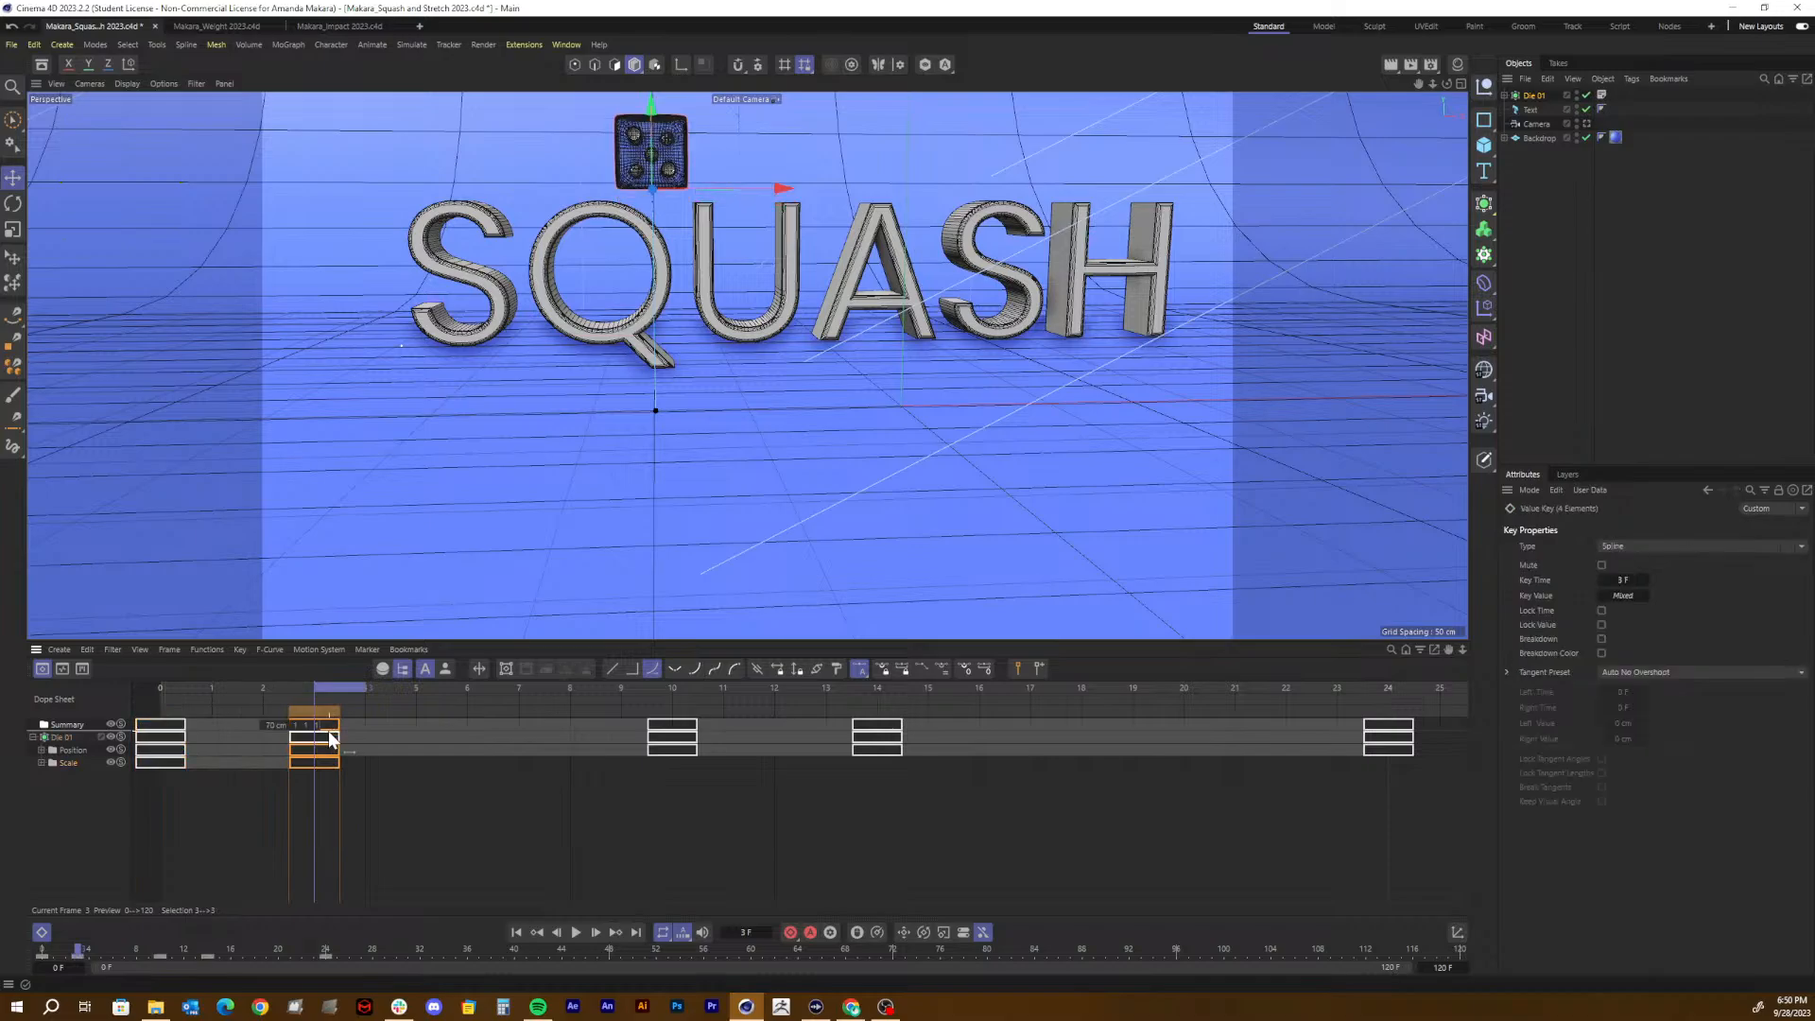
pyautogui.click(301, 737)
pyautogui.hotkey('ctrl', 'z')
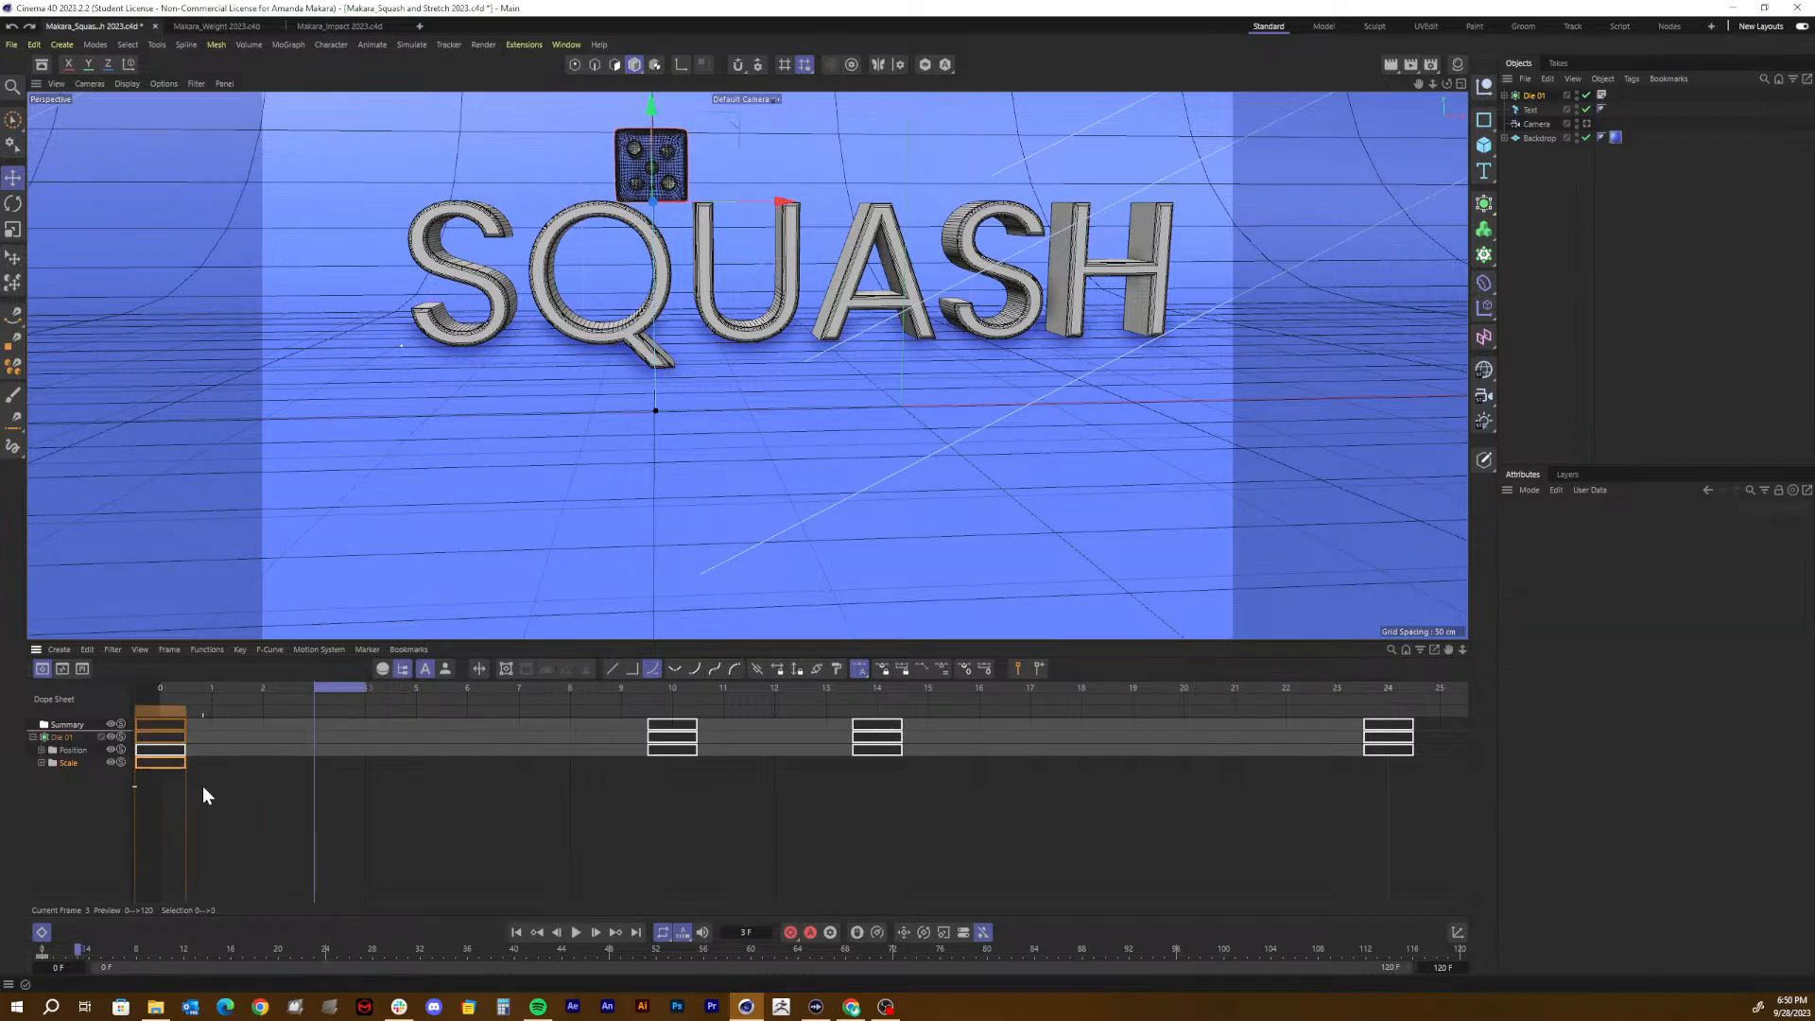
# Step: Copy only the die's scale keys from frame 0 to frame 3
pyautogui.click(64, 762)
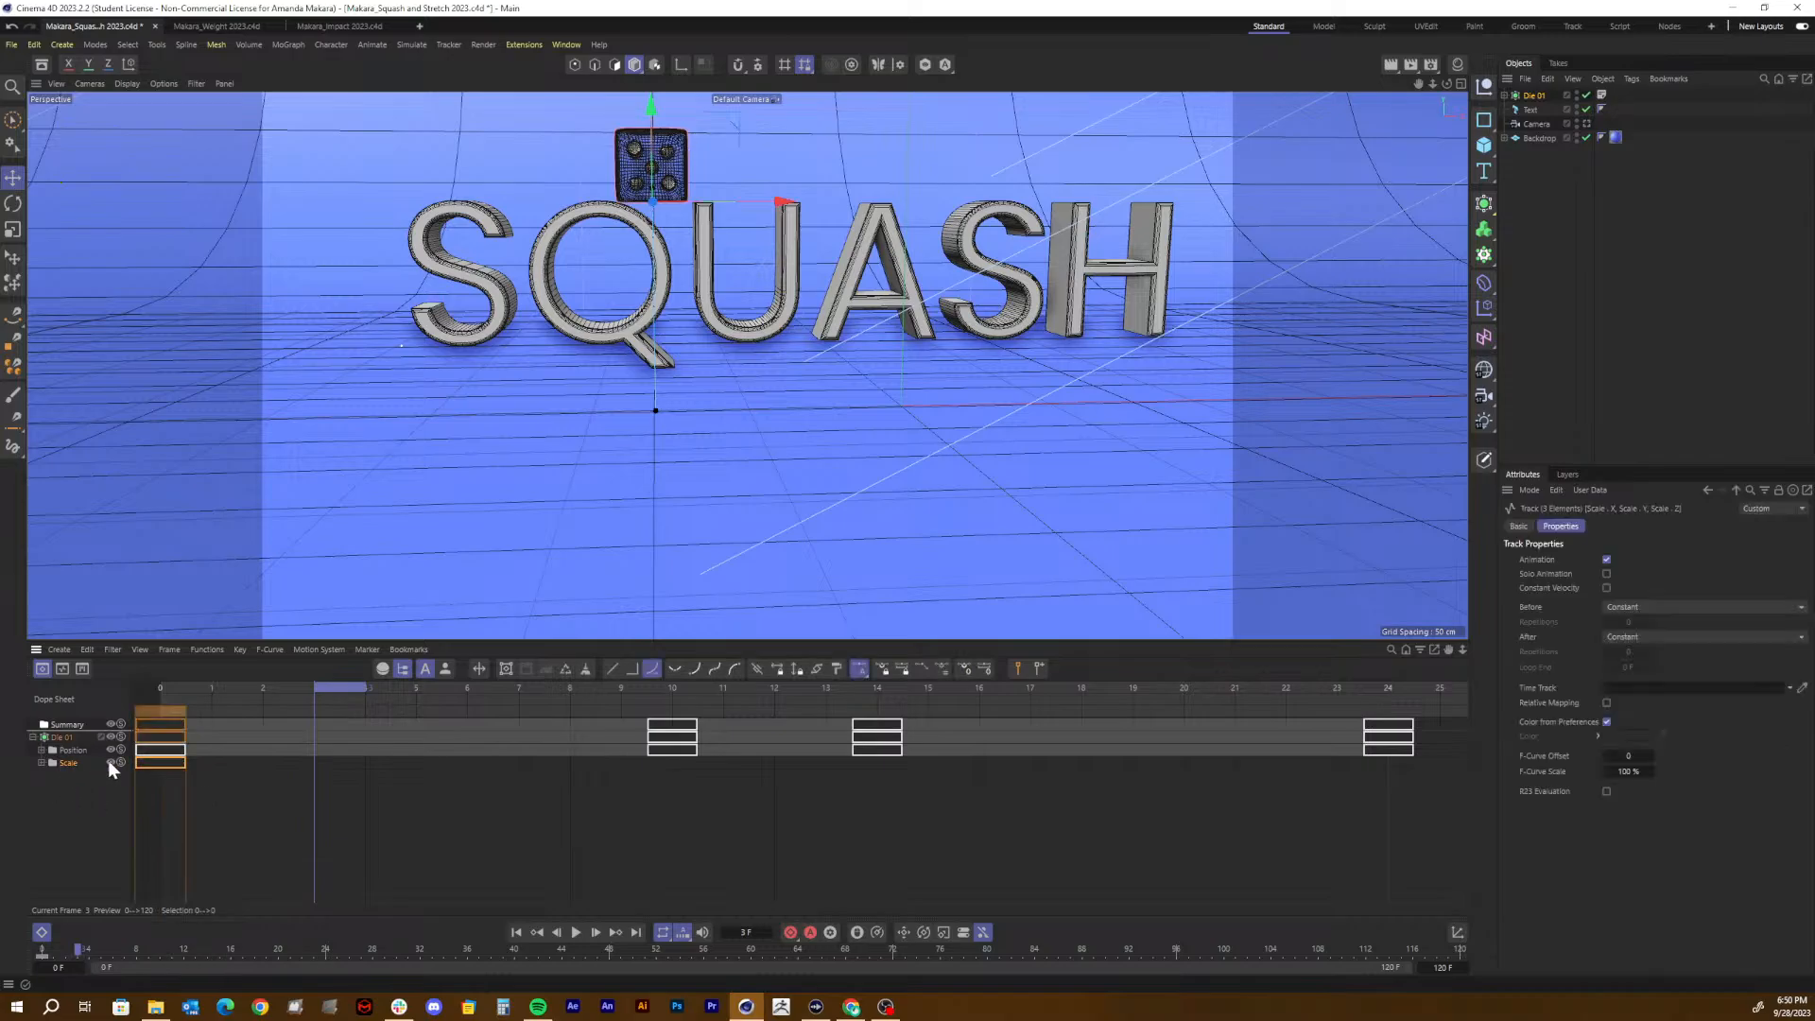
pyautogui.keyDown('ctrl'); pyautogui.moveTo(201, 762); pyautogui.dragTo(332, 760); pyautogui.keyUp('ctrl')
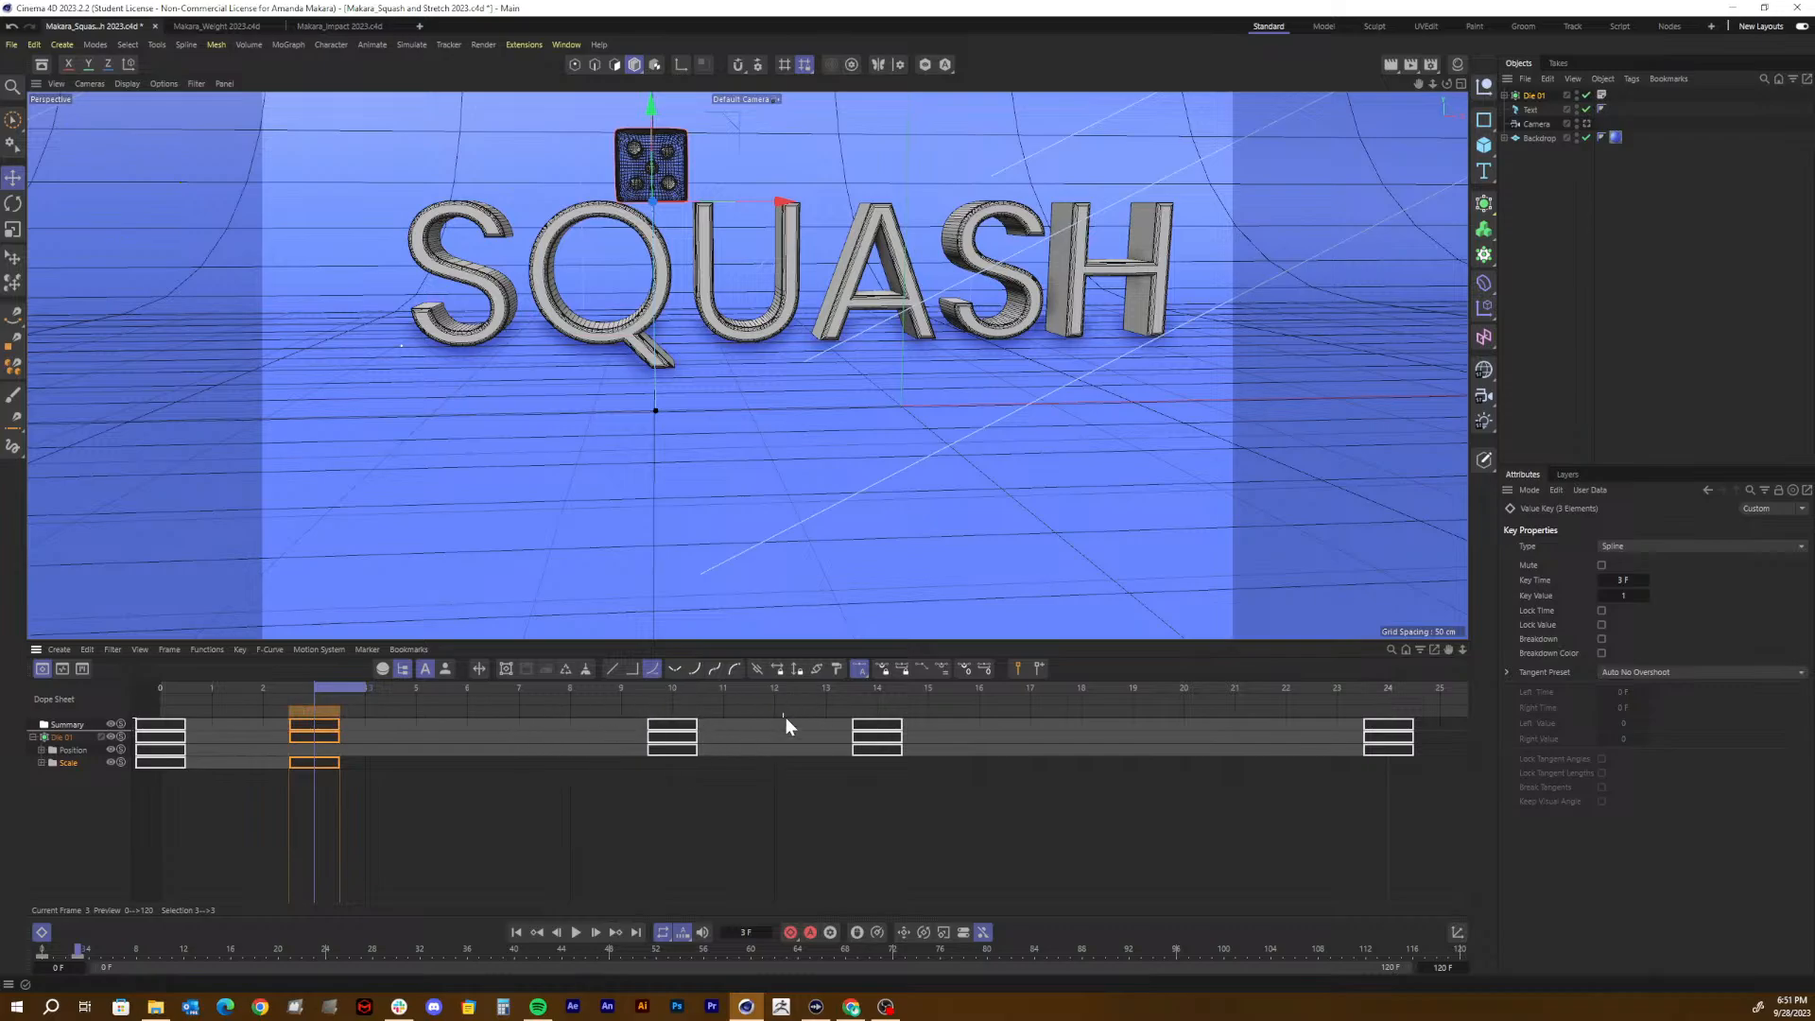
# Step: Keyframe the die's Y scale at 0.6 on frame 12
pyautogui.click(773, 691)
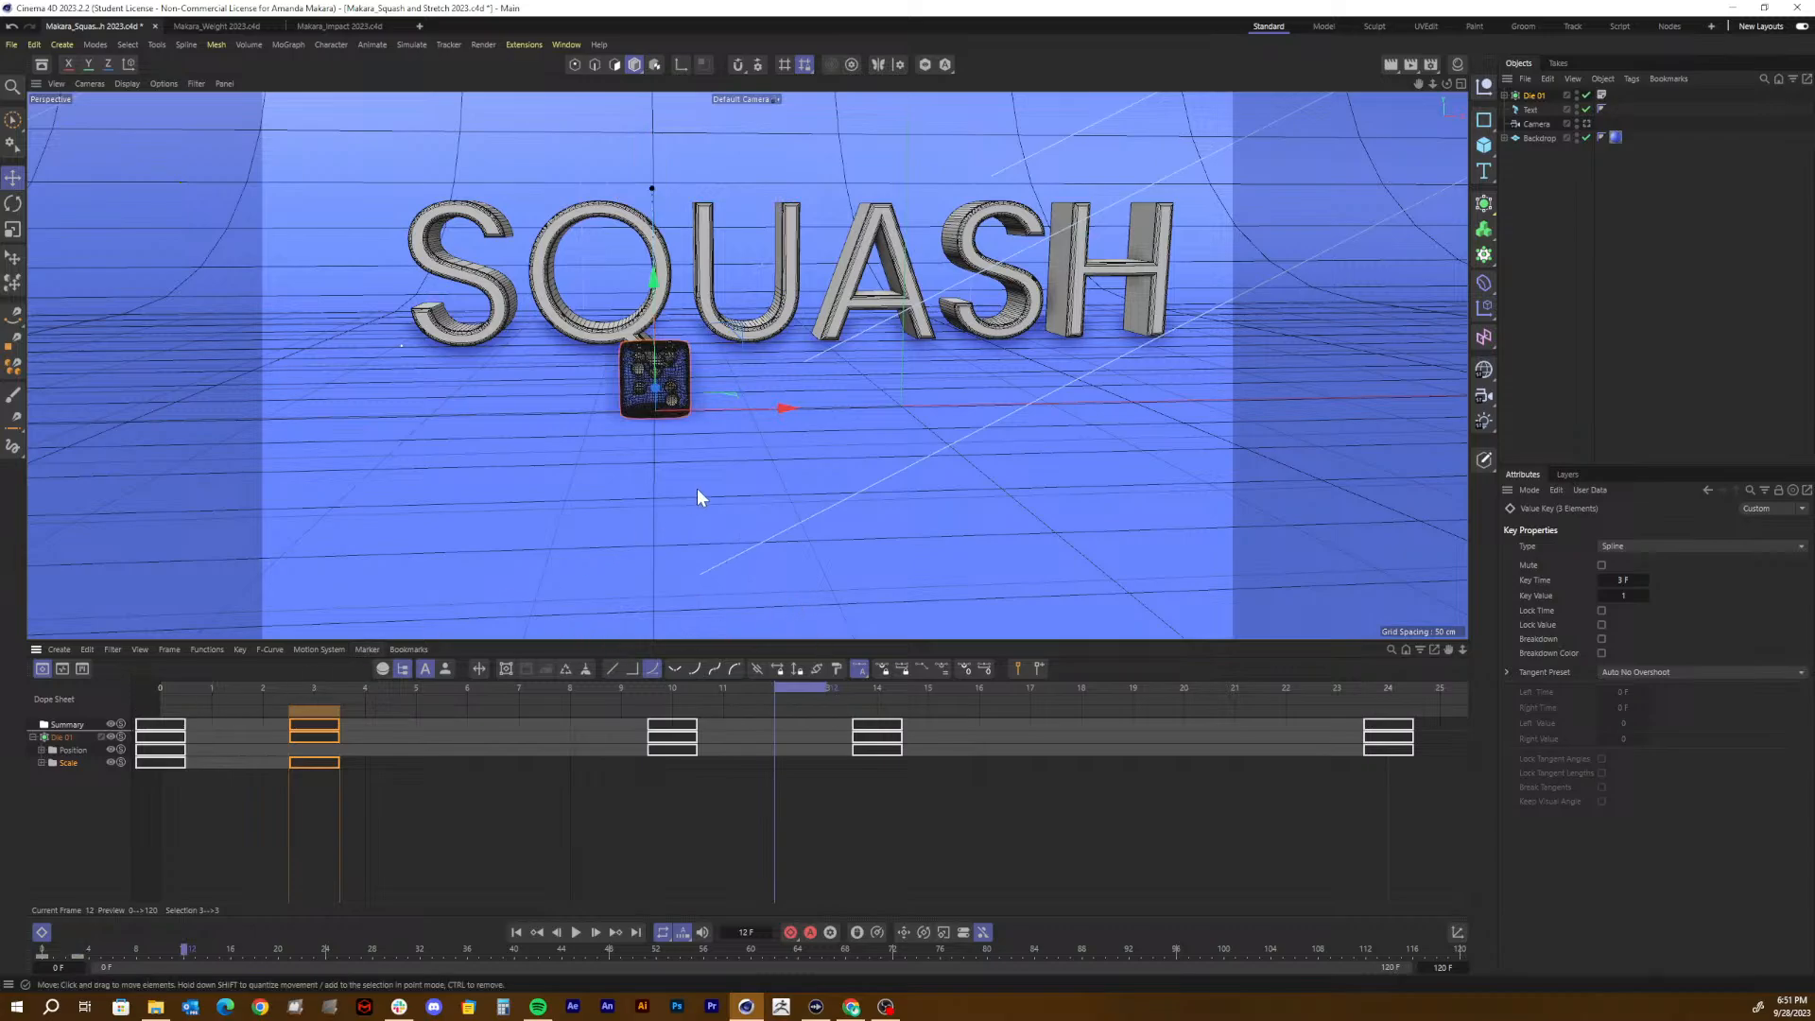
pyautogui.click(1536, 95)
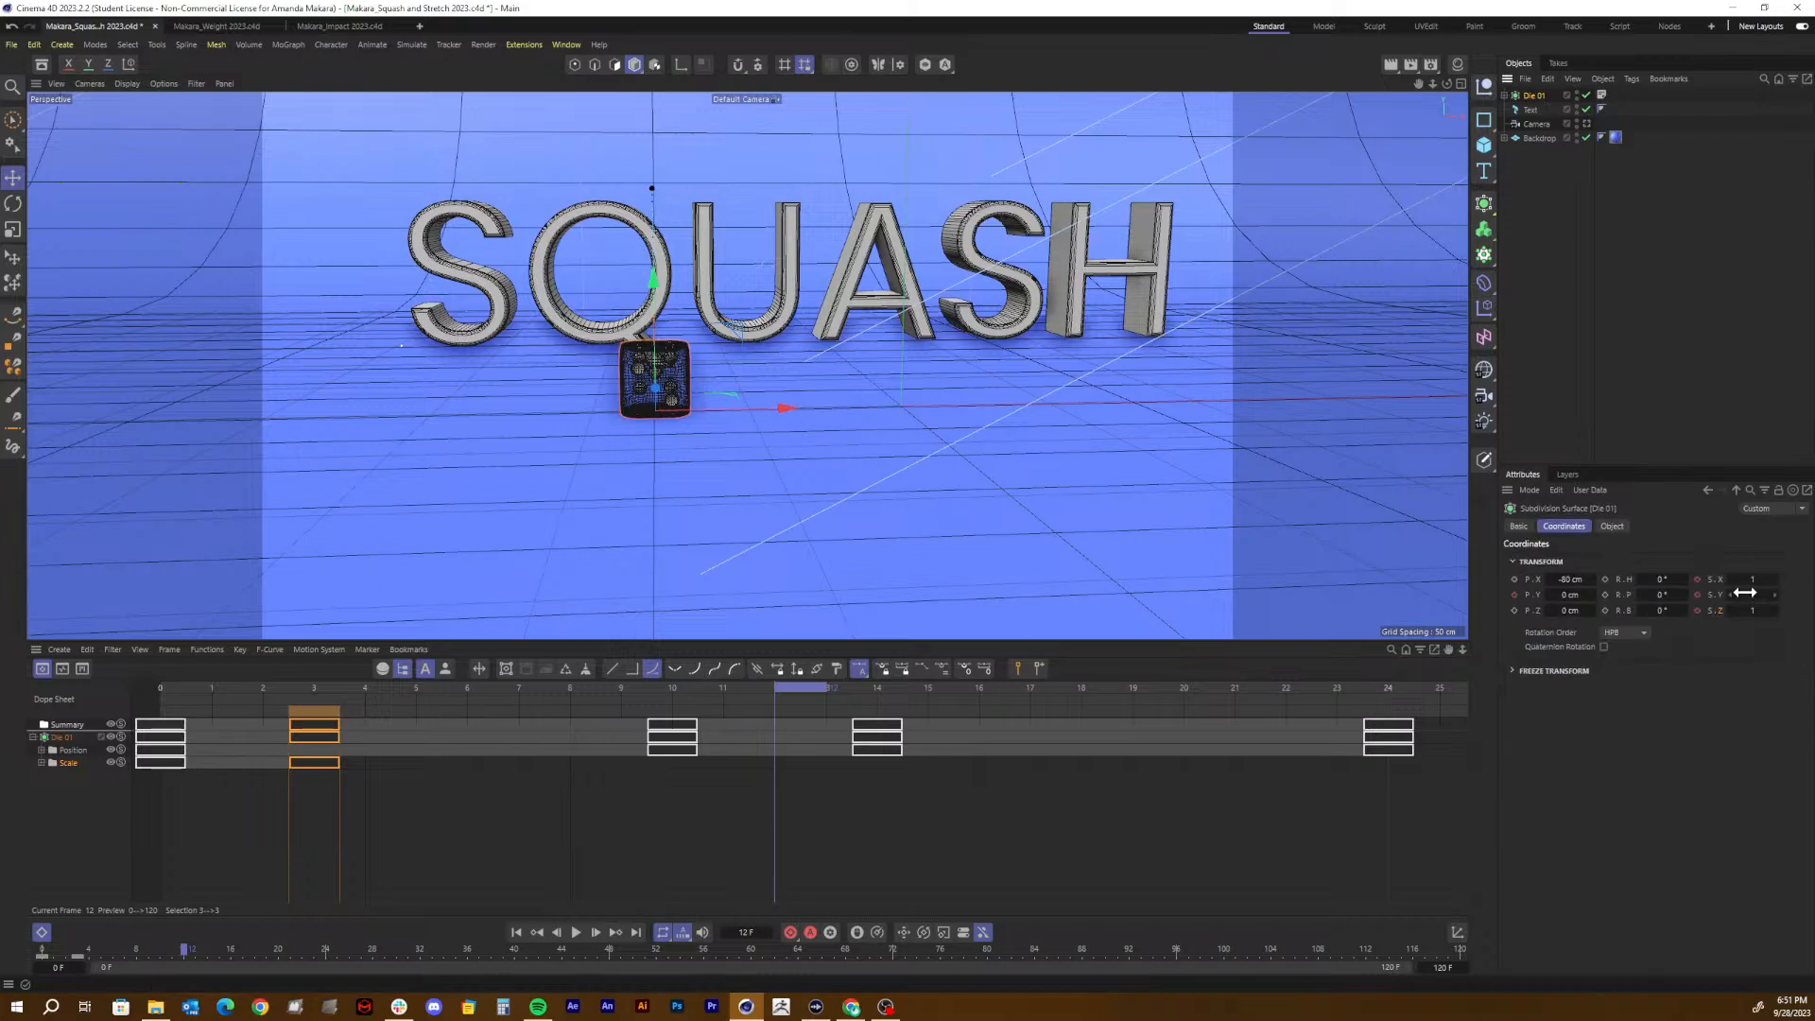
pyautogui.moveTo(1745, 593); pyautogui.dragTo(1740, 593)
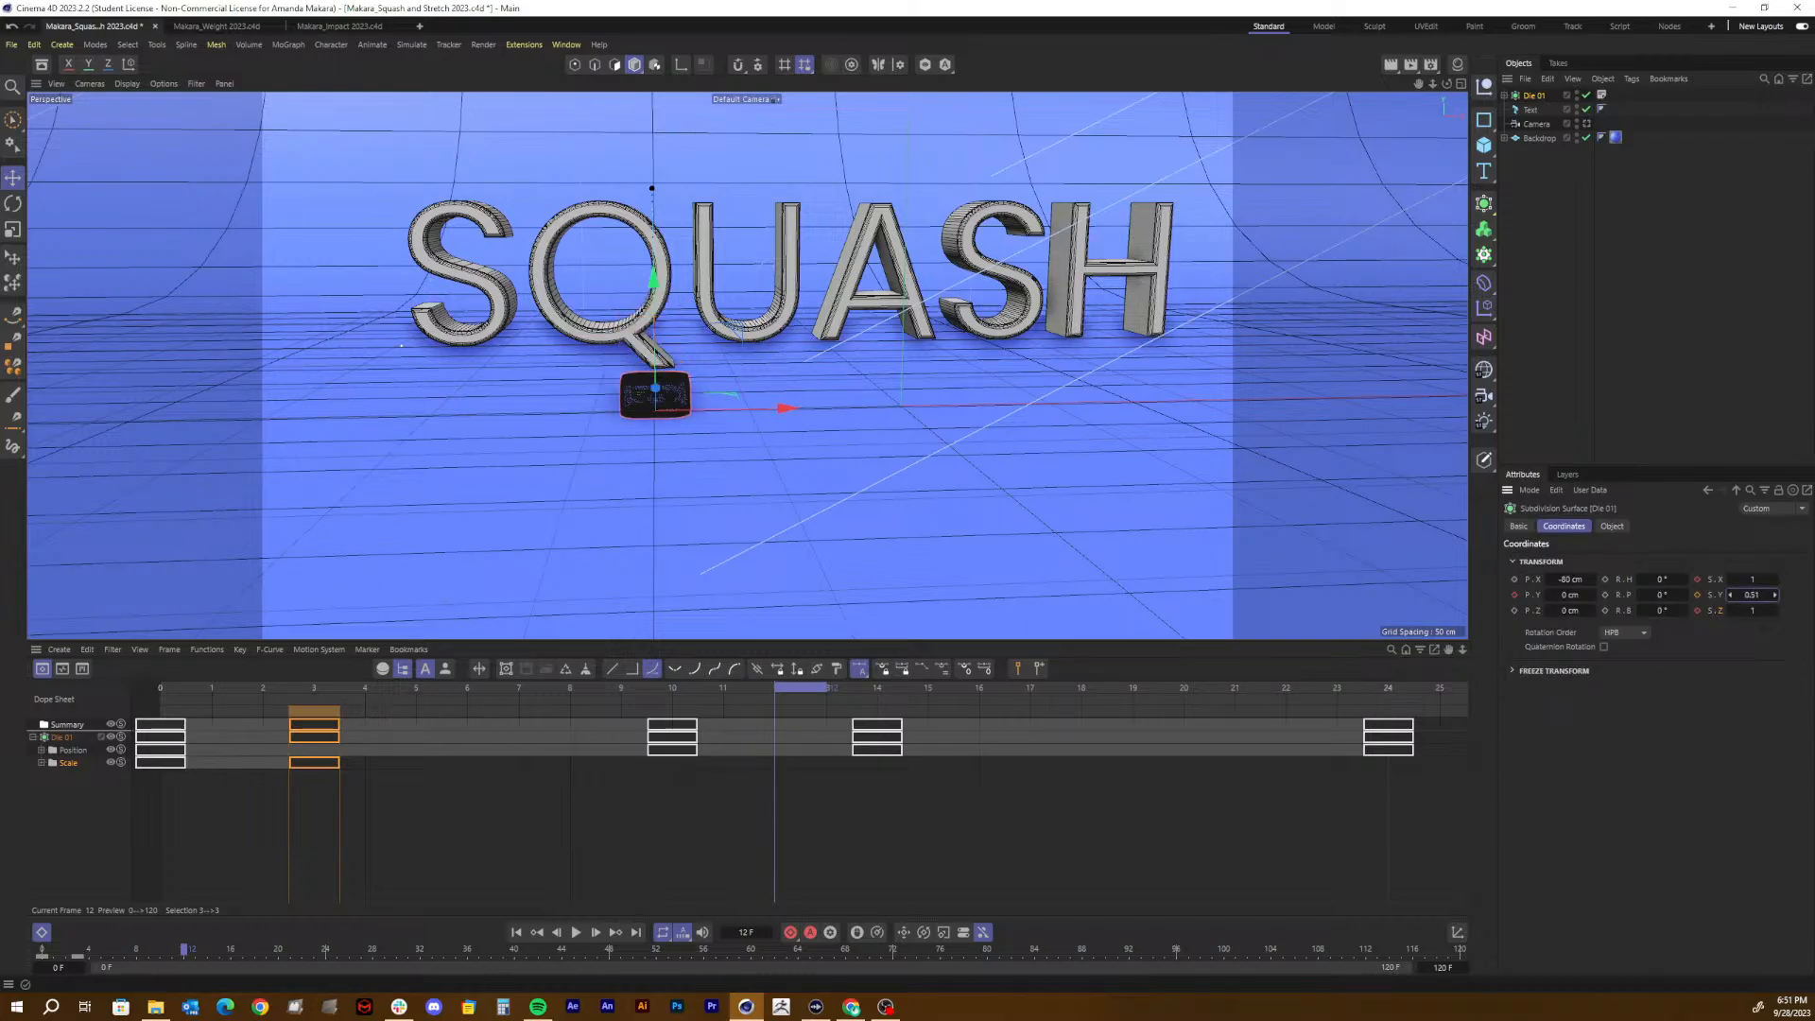
pyautogui.doubleClick(1753, 595)
pyautogui.write('0.6')
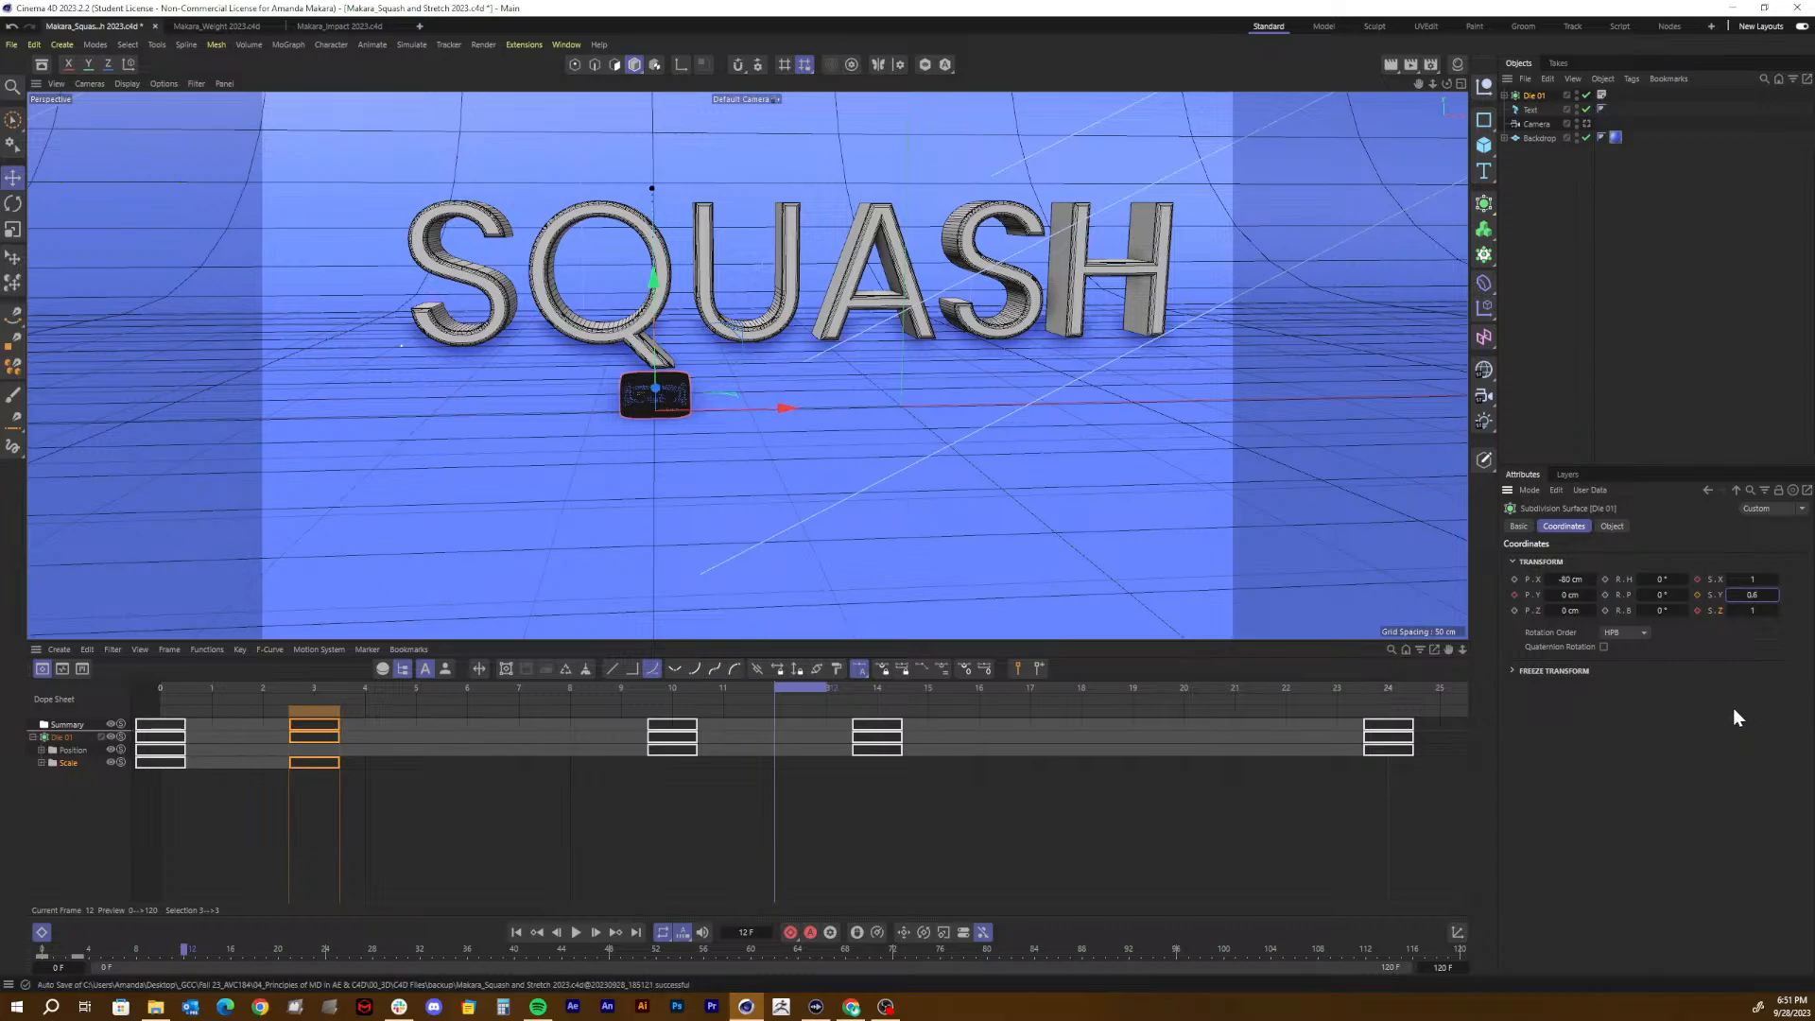
pyautogui.click(1698, 594)
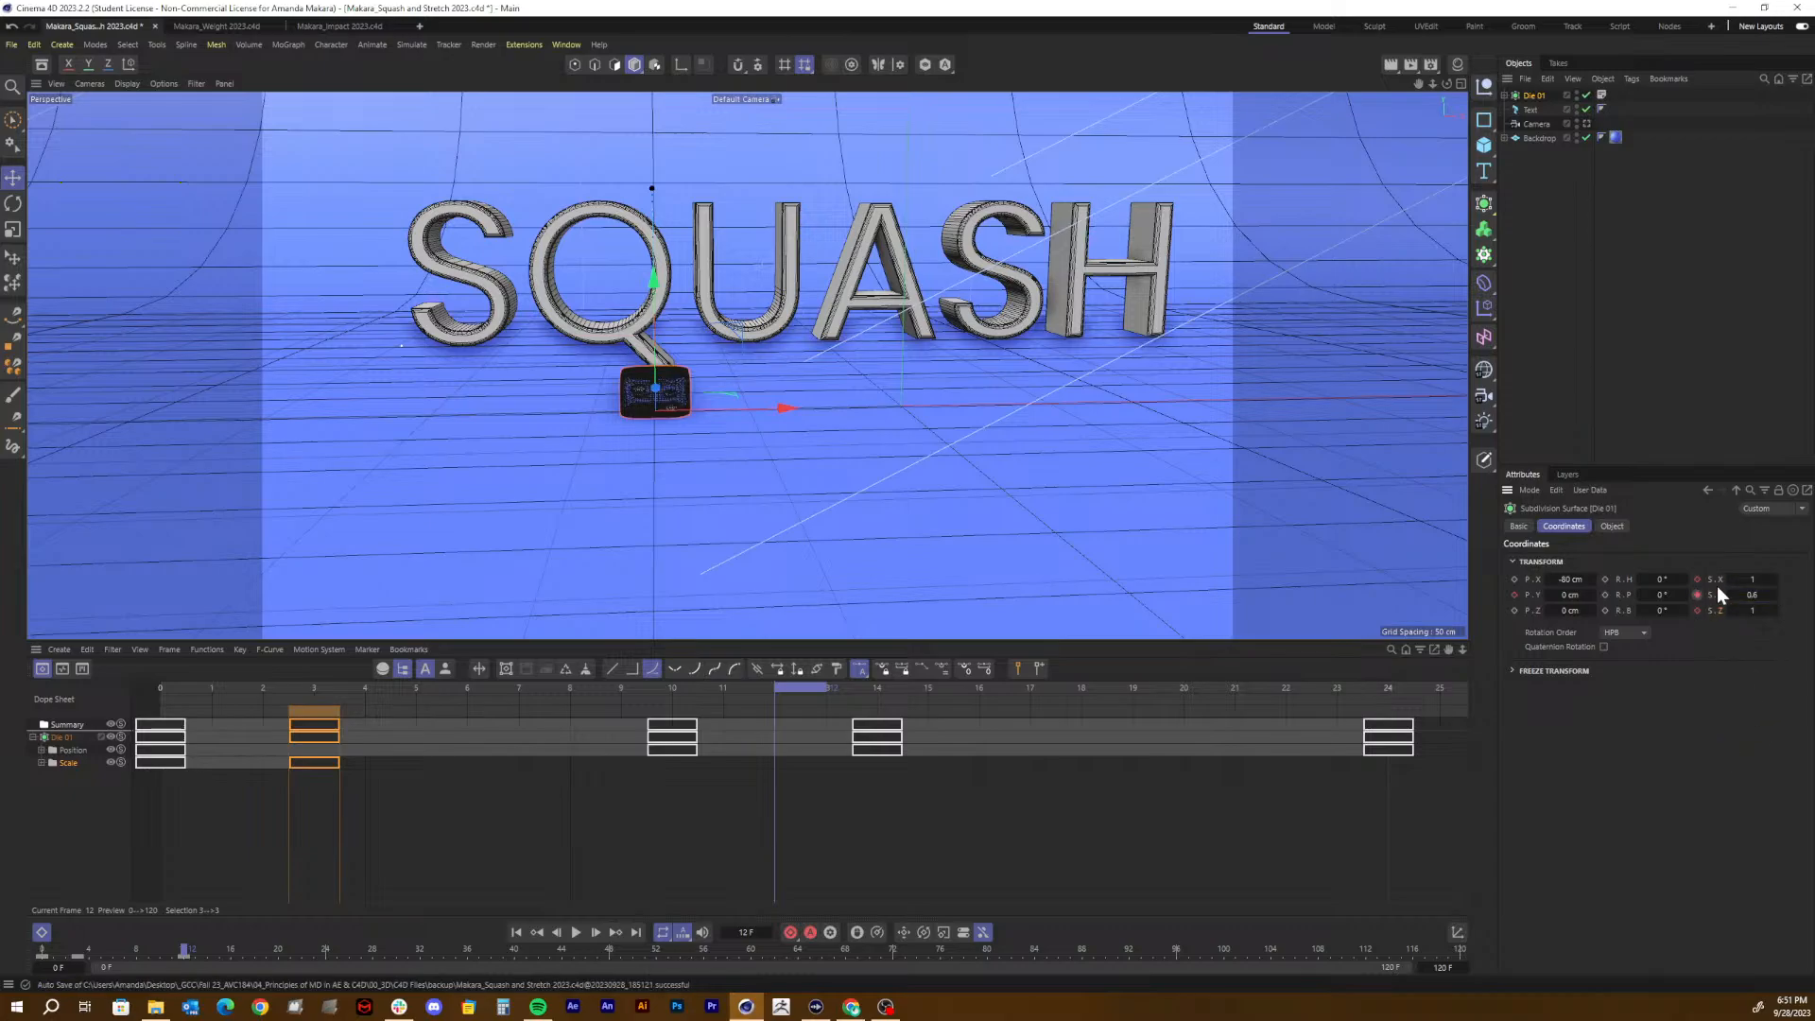
# Step: Keyframe the die's X and Z scale at 1.4 on frame 12
pyautogui.doubleClick(1753, 578)
pyautogui.write('.4')
pyautogui.click(1698, 578)
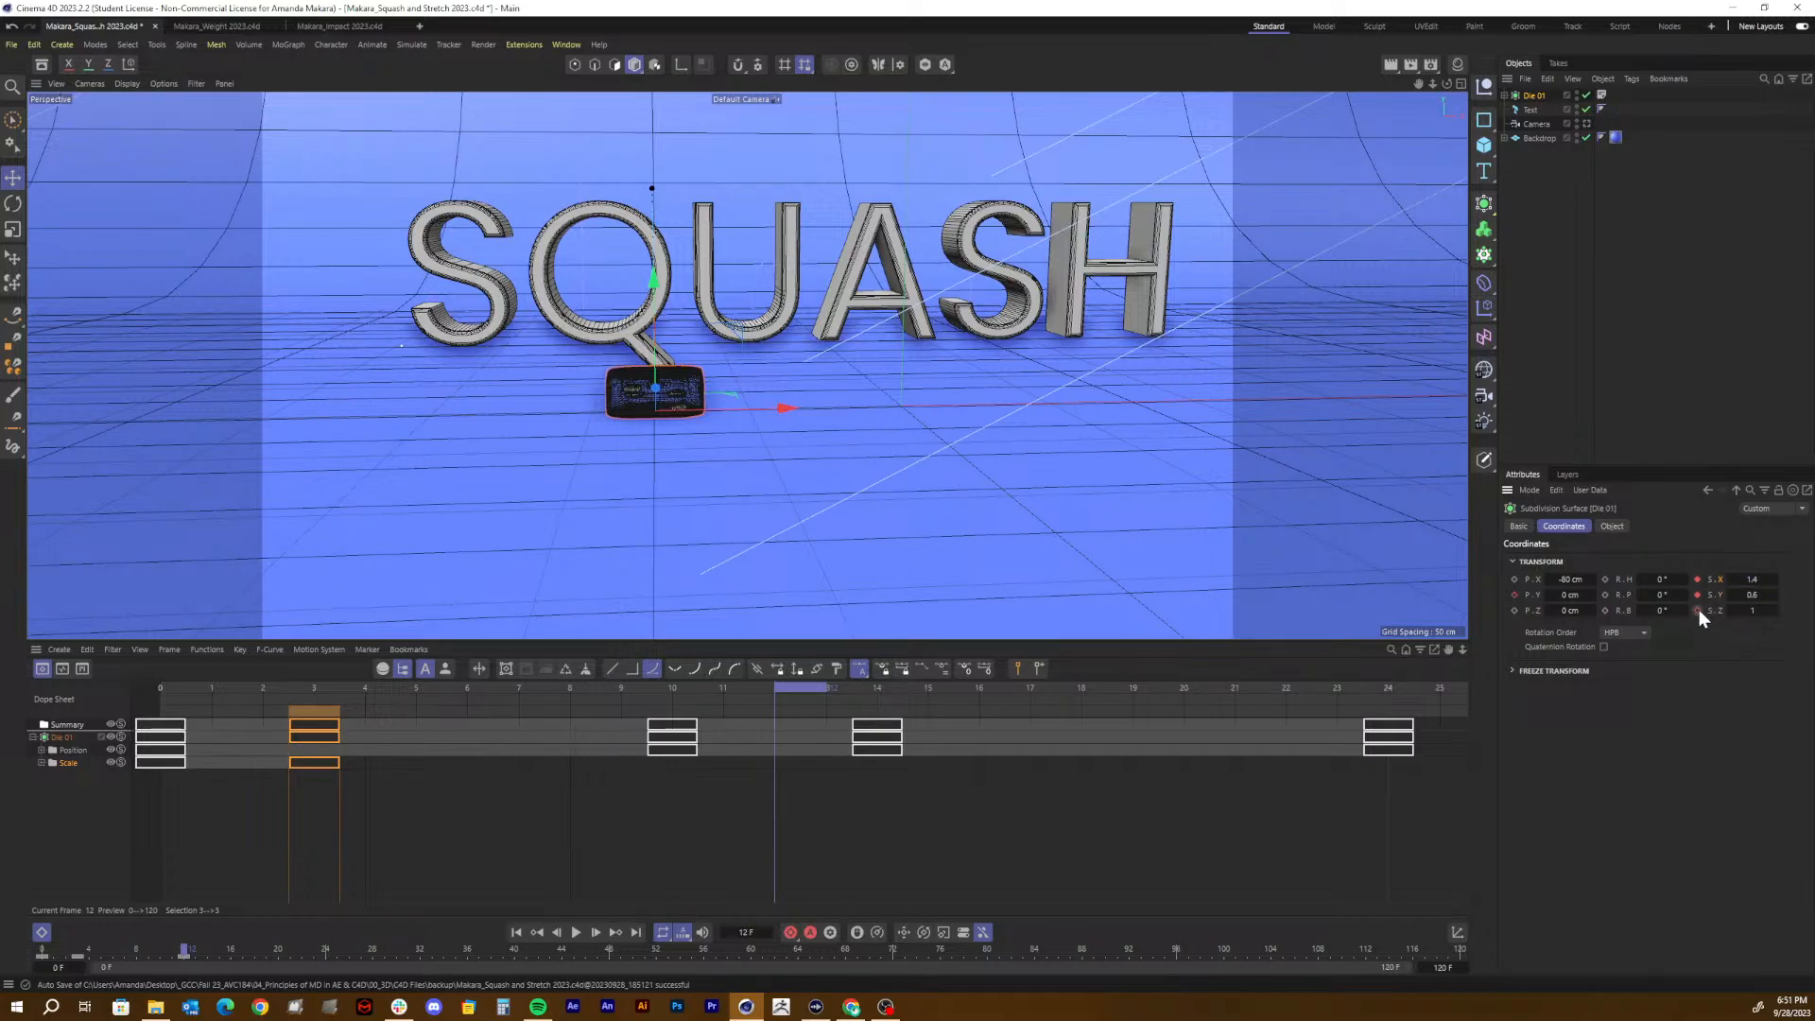
pyautogui.click(1698, 610)
pyautogui.click(1698, 609)
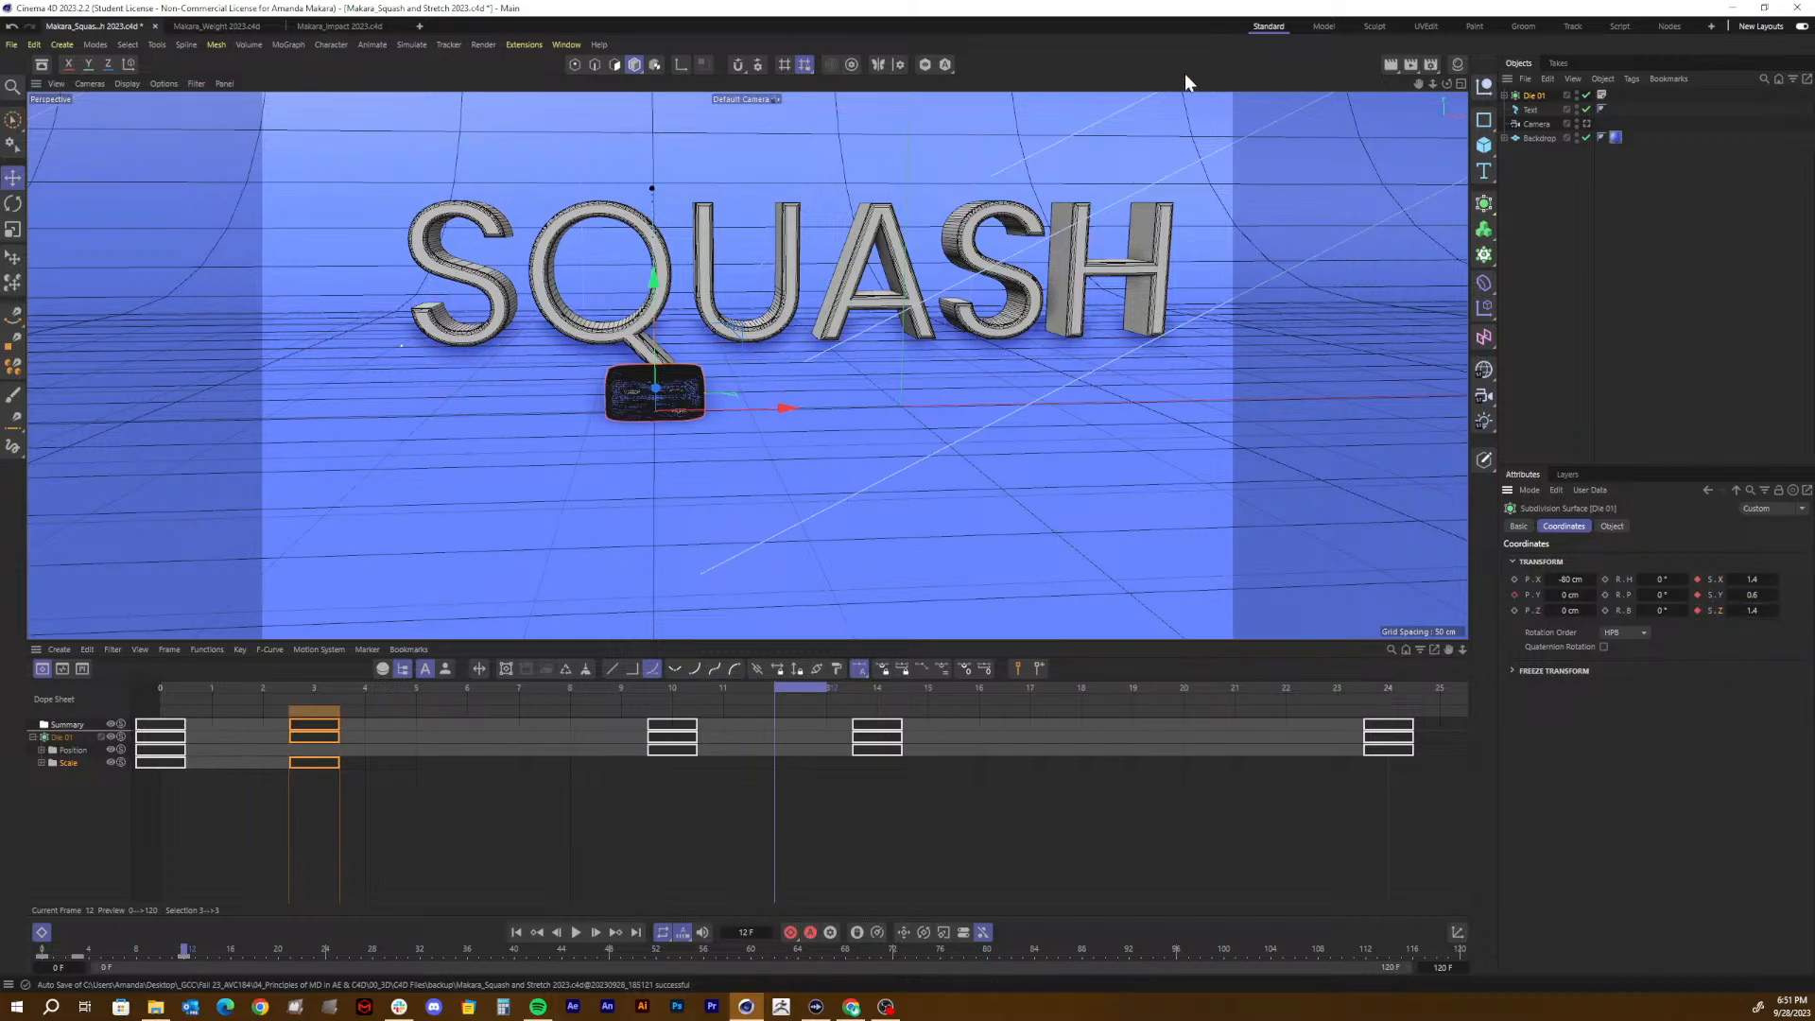
# Step: Inspect the squashed die from a raised angle and select its scale tracks to check their keys
pyautogui.moveTo(1447, 83); pyautogui.dragTo(1300, 149)
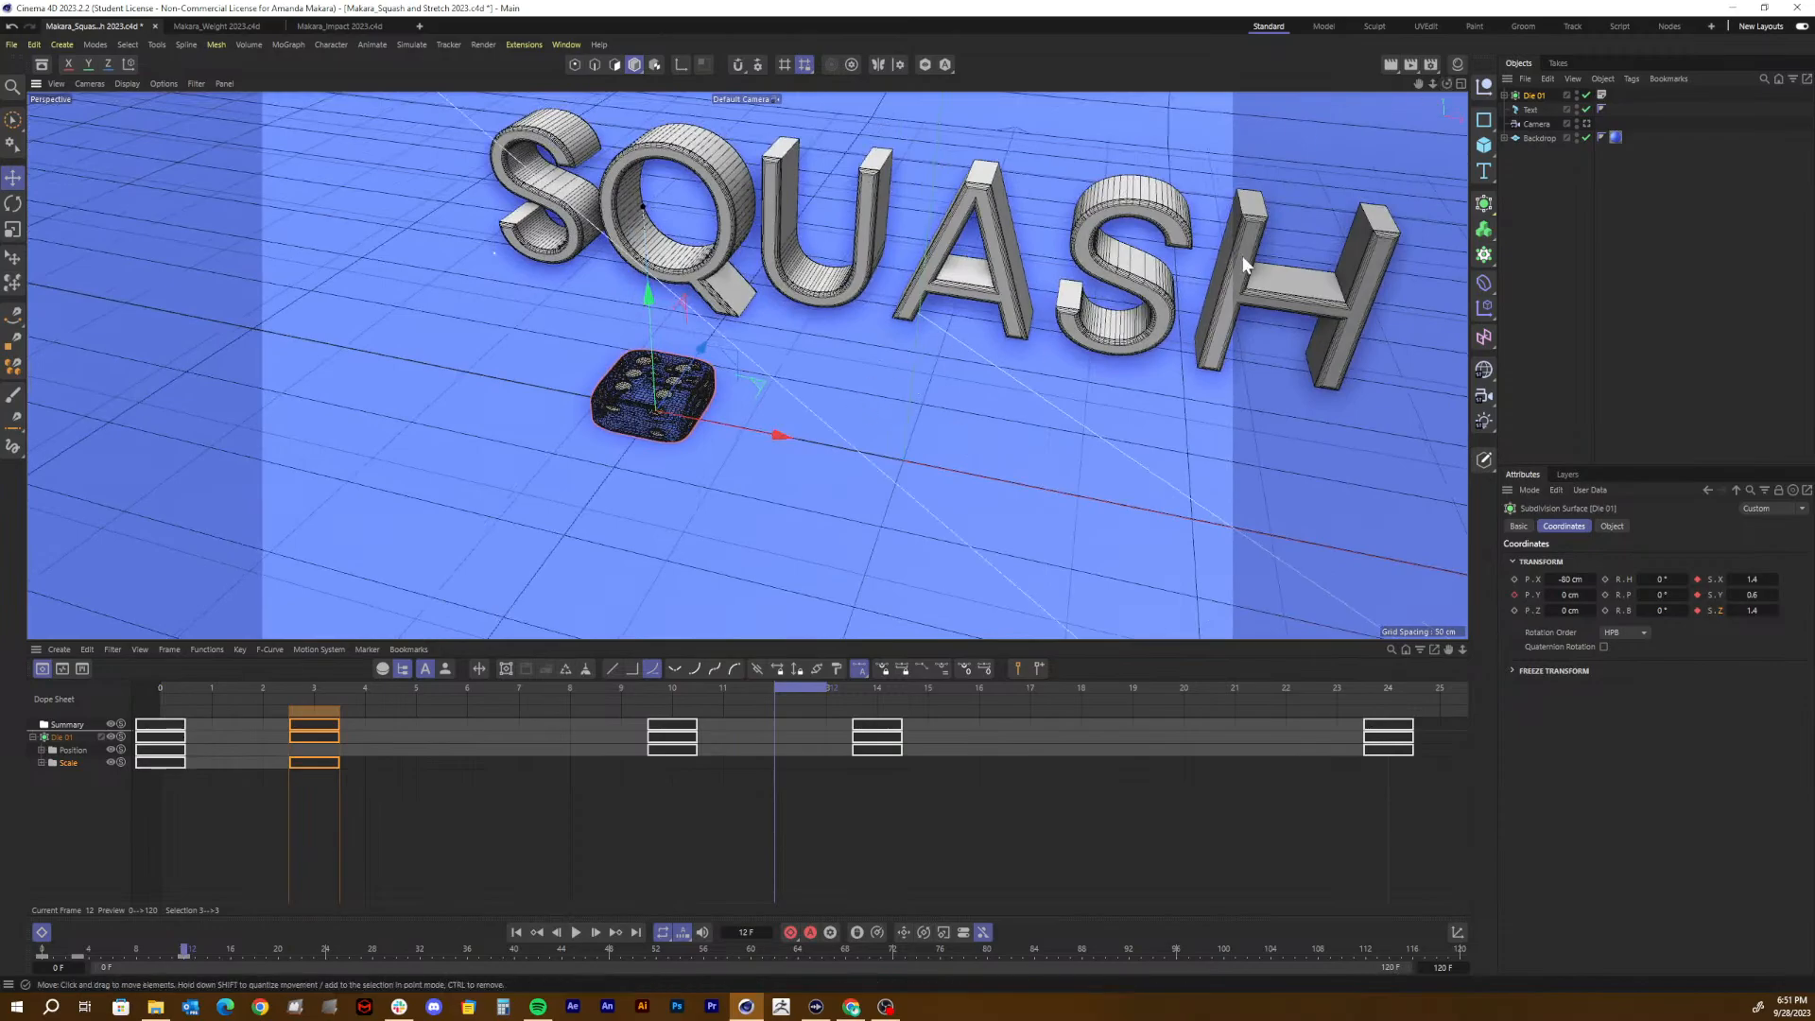
pyautogui.hotkey('ctrl', 'v')
pyautogui.click(400, 819)
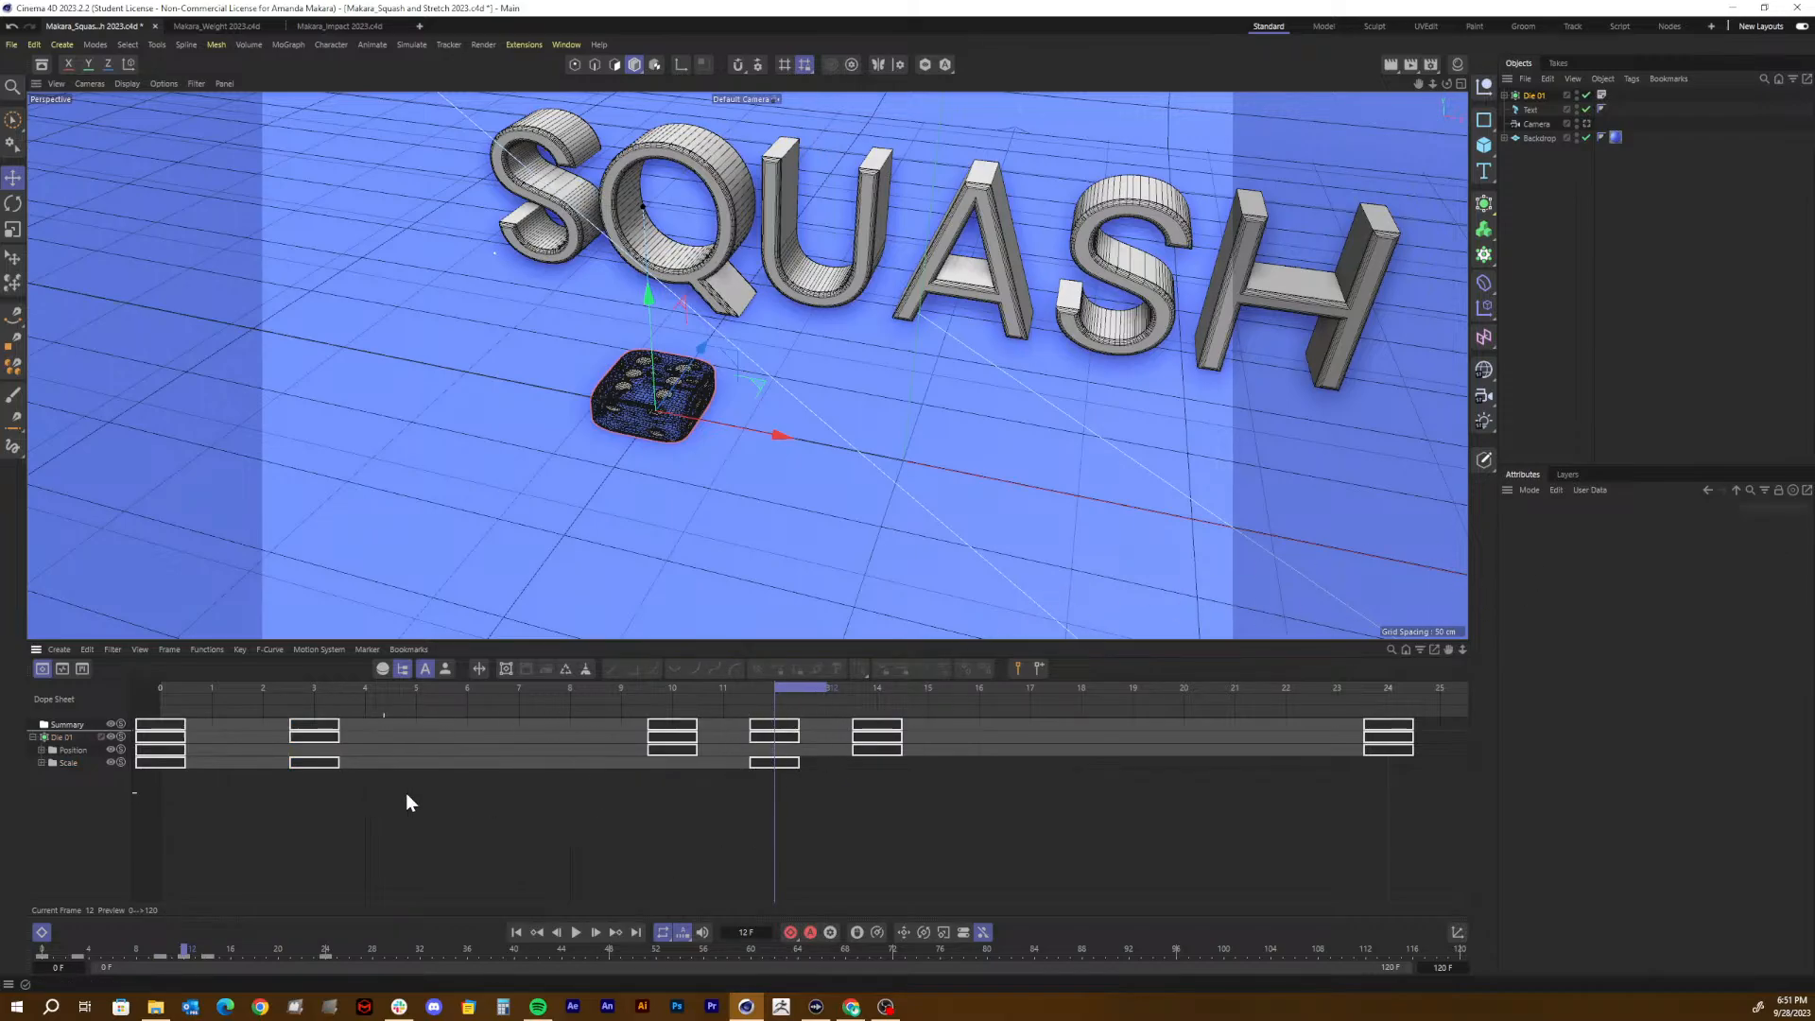
pyautogui.click(63, 761)
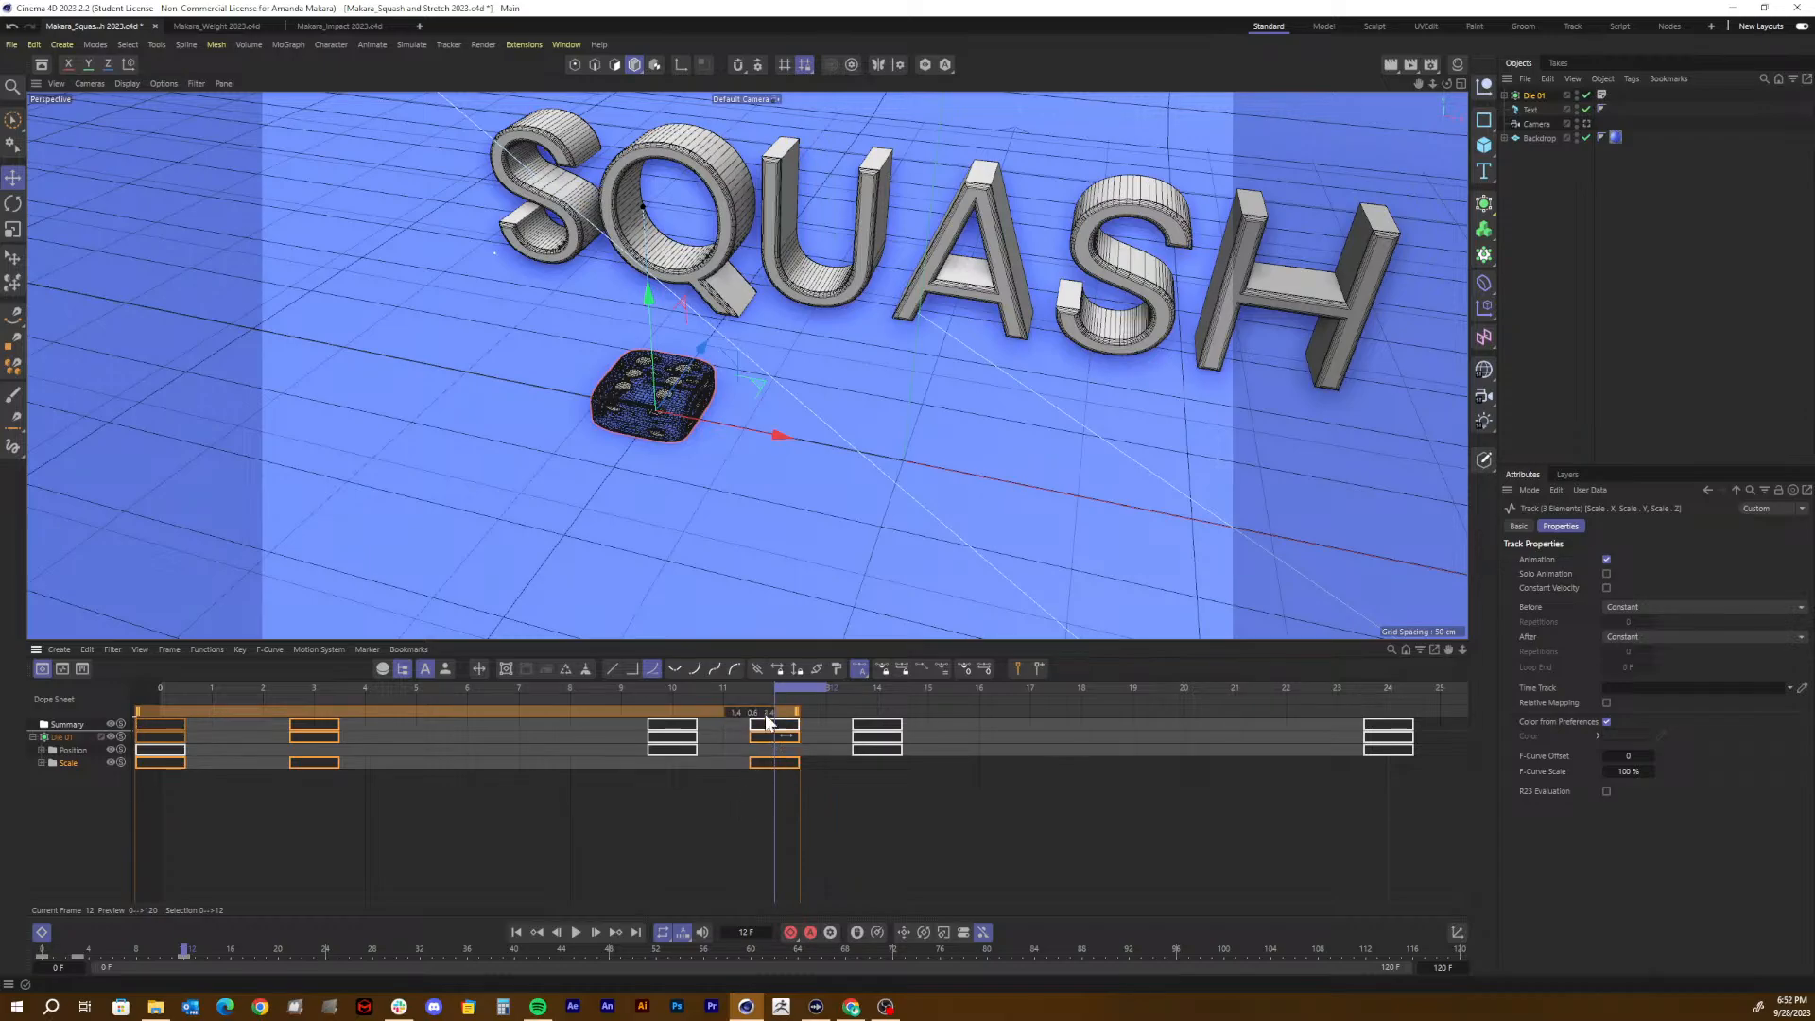
# Step: Select the die at frame 8 and try an X scale of 0.4
pyautogui.moveTo(790, 689); pyautogui.dragTo(558, 692)
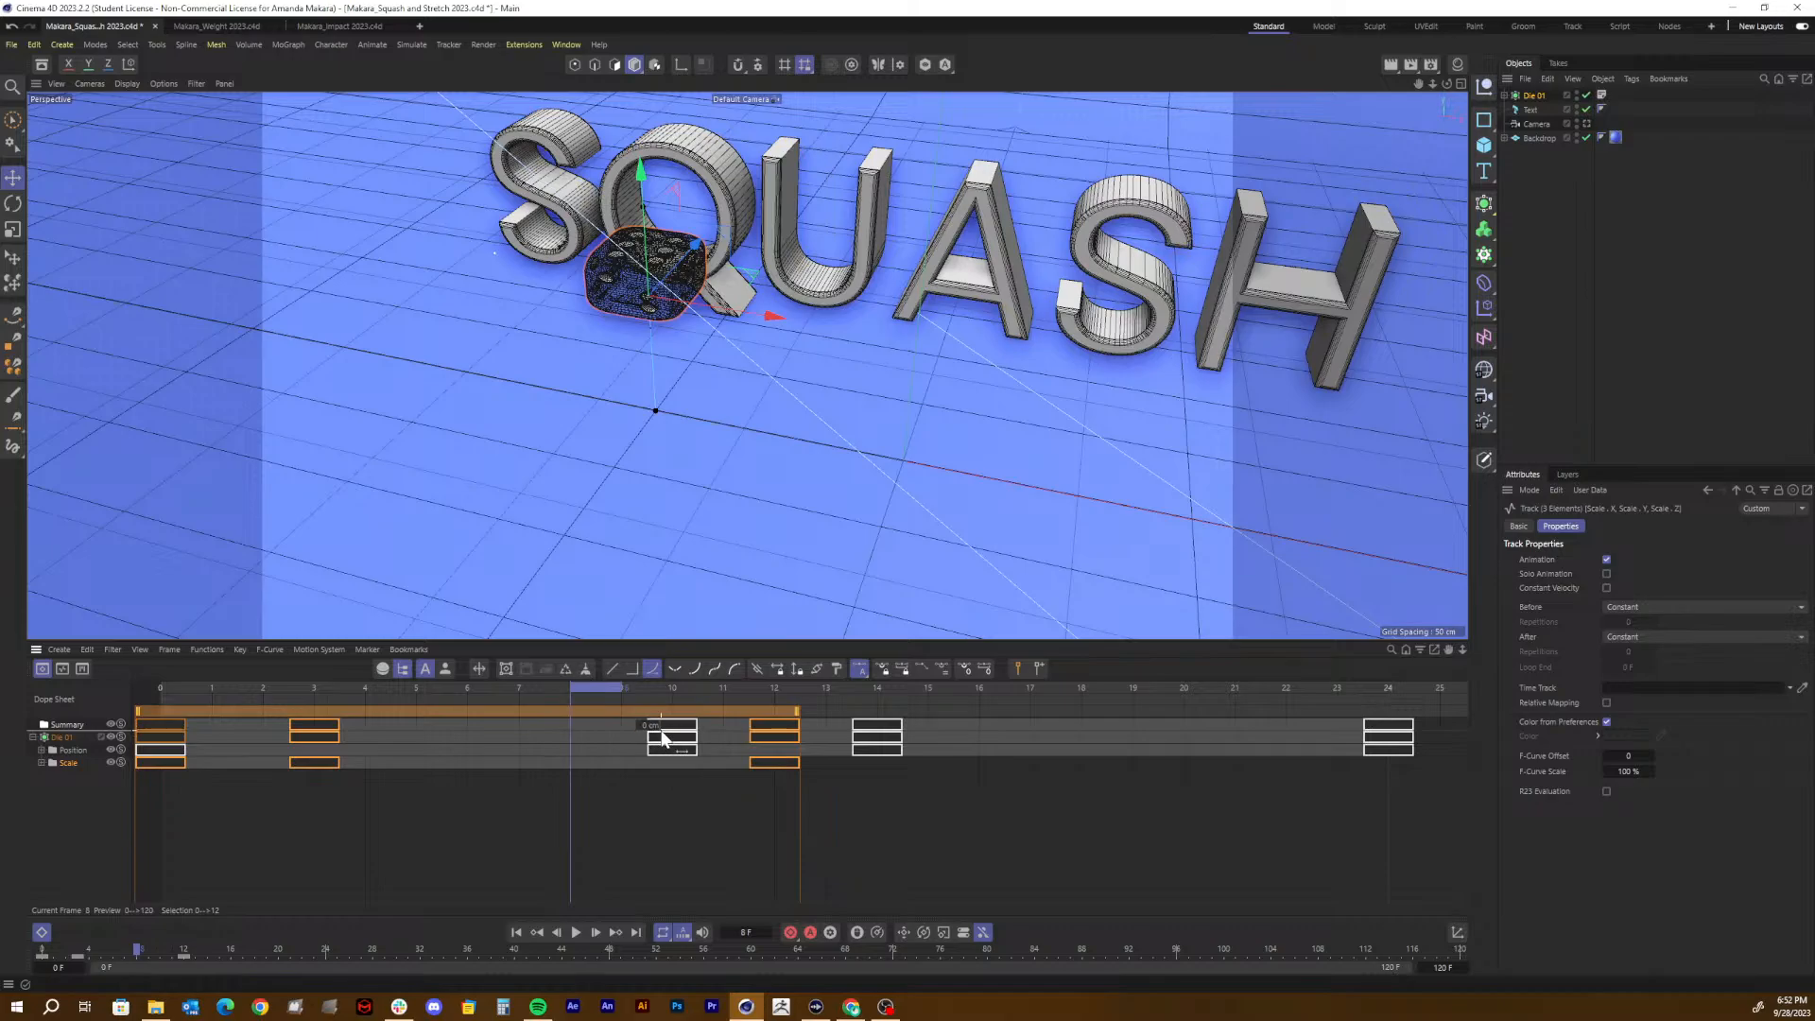
pyautogui.moveTo(666, 685); pyautogui.dragTo(577, 695)
pyautogui.click(1536, 95)
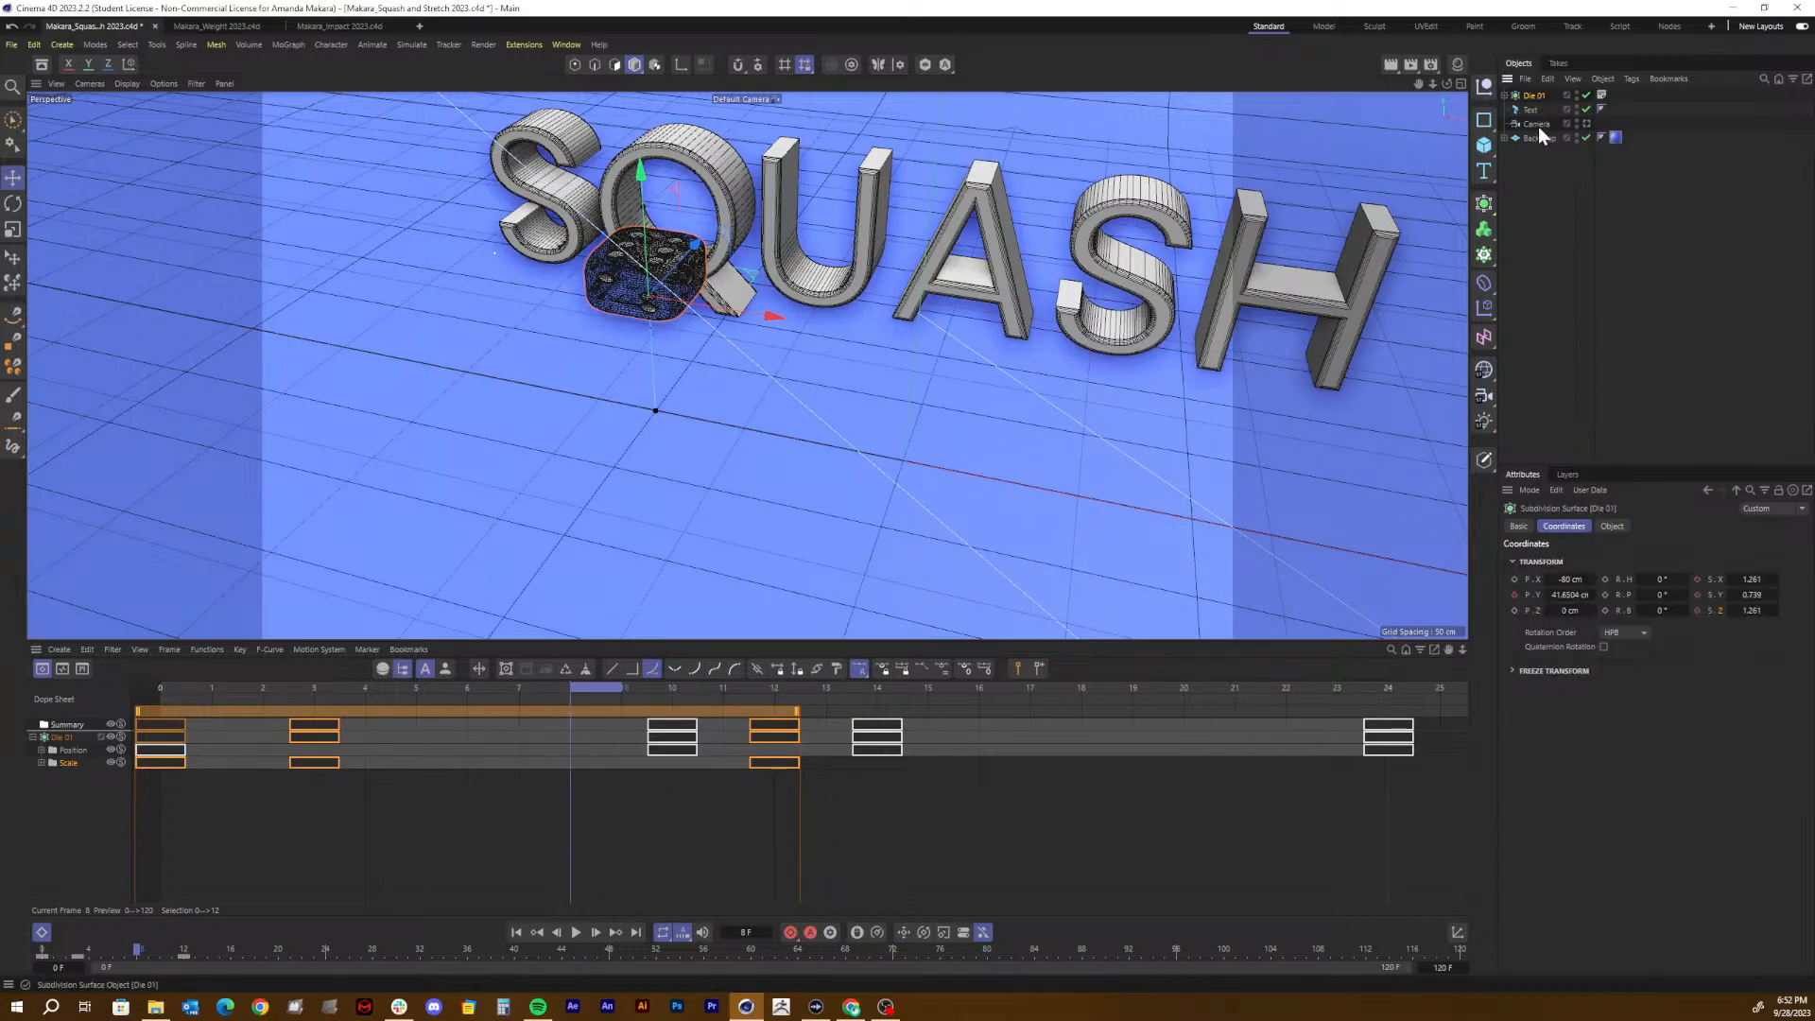
pyautogui.click(1749, 581)
pyautogui.write('0.4')
pyautogui.press('Return')
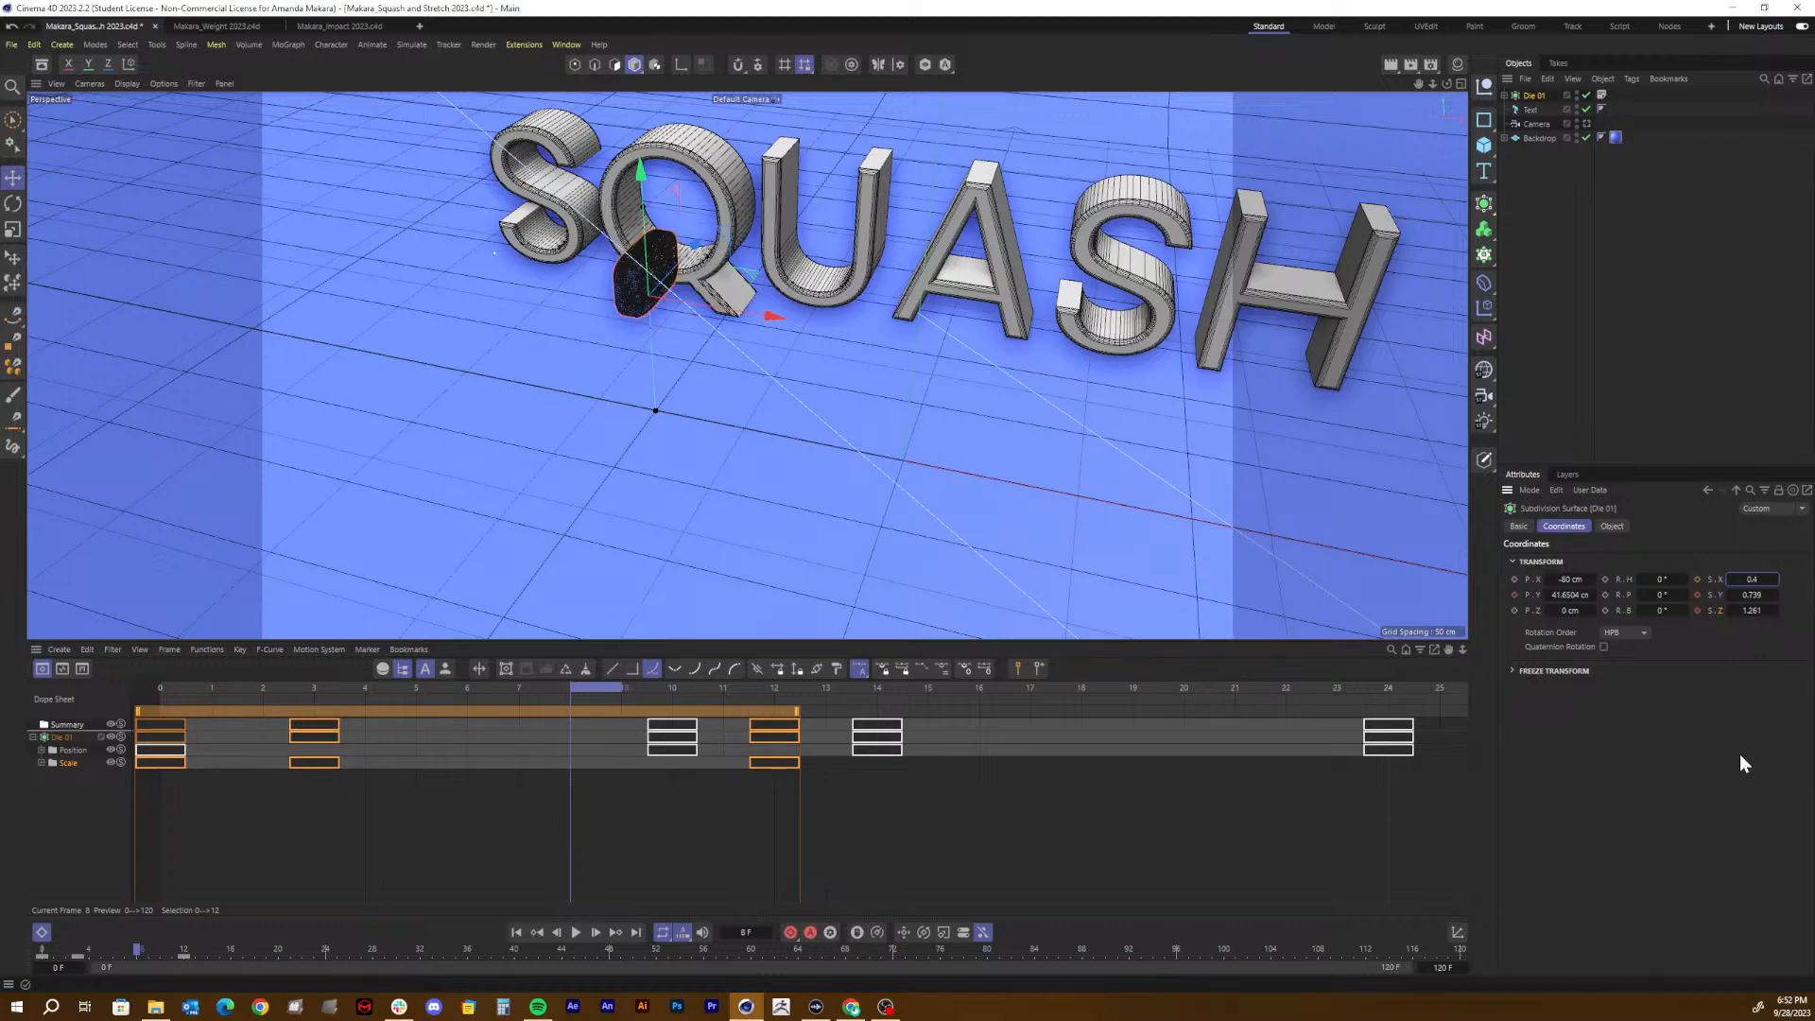
# Step: Reset the die's X, Y and Z scale to 1 at frame 8
pyautogui.click(1747, 581)
pyautogui.press('BackSpace')
pyautogui.write('1')
pyautogui.press('Return')
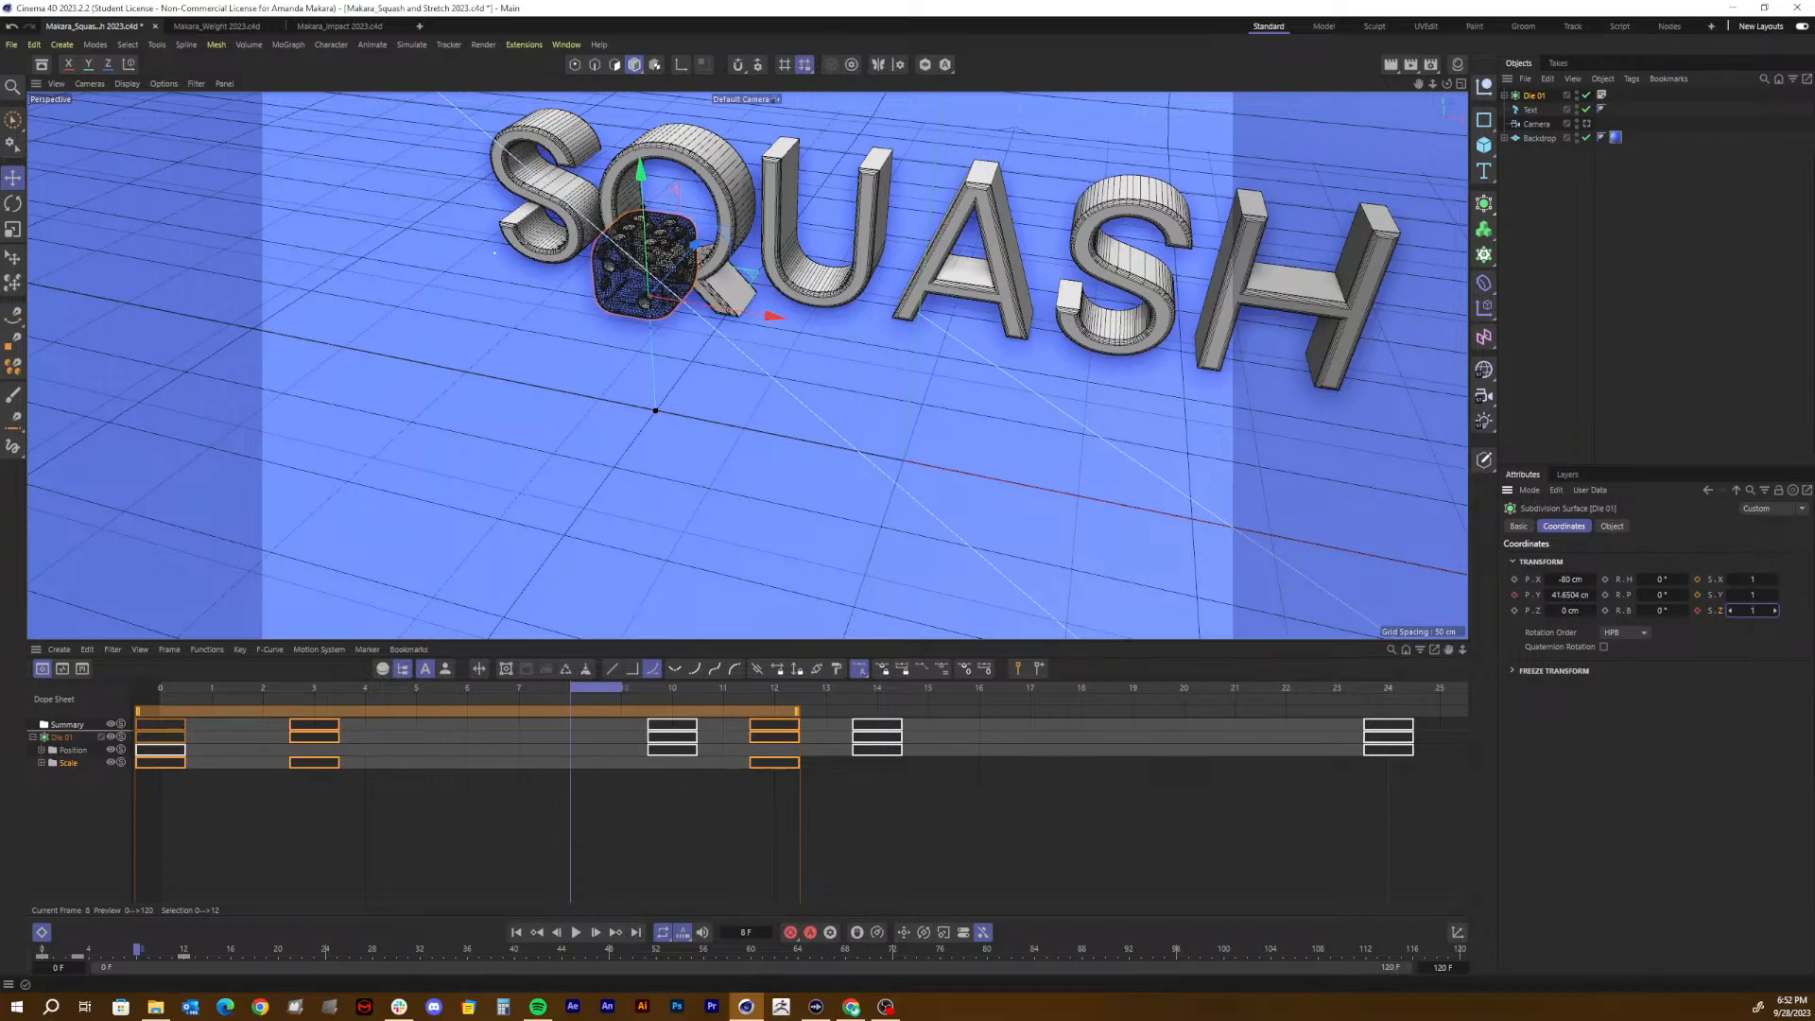
# Step: Try stretching the die at frame 8 with a keyed Y scale of 1.4 and an X scale of 0.6
pyautogui.moveTo(1755, 598); pyautogui.dragTo(1786, 597)
pyautogui.click(1756, 596)
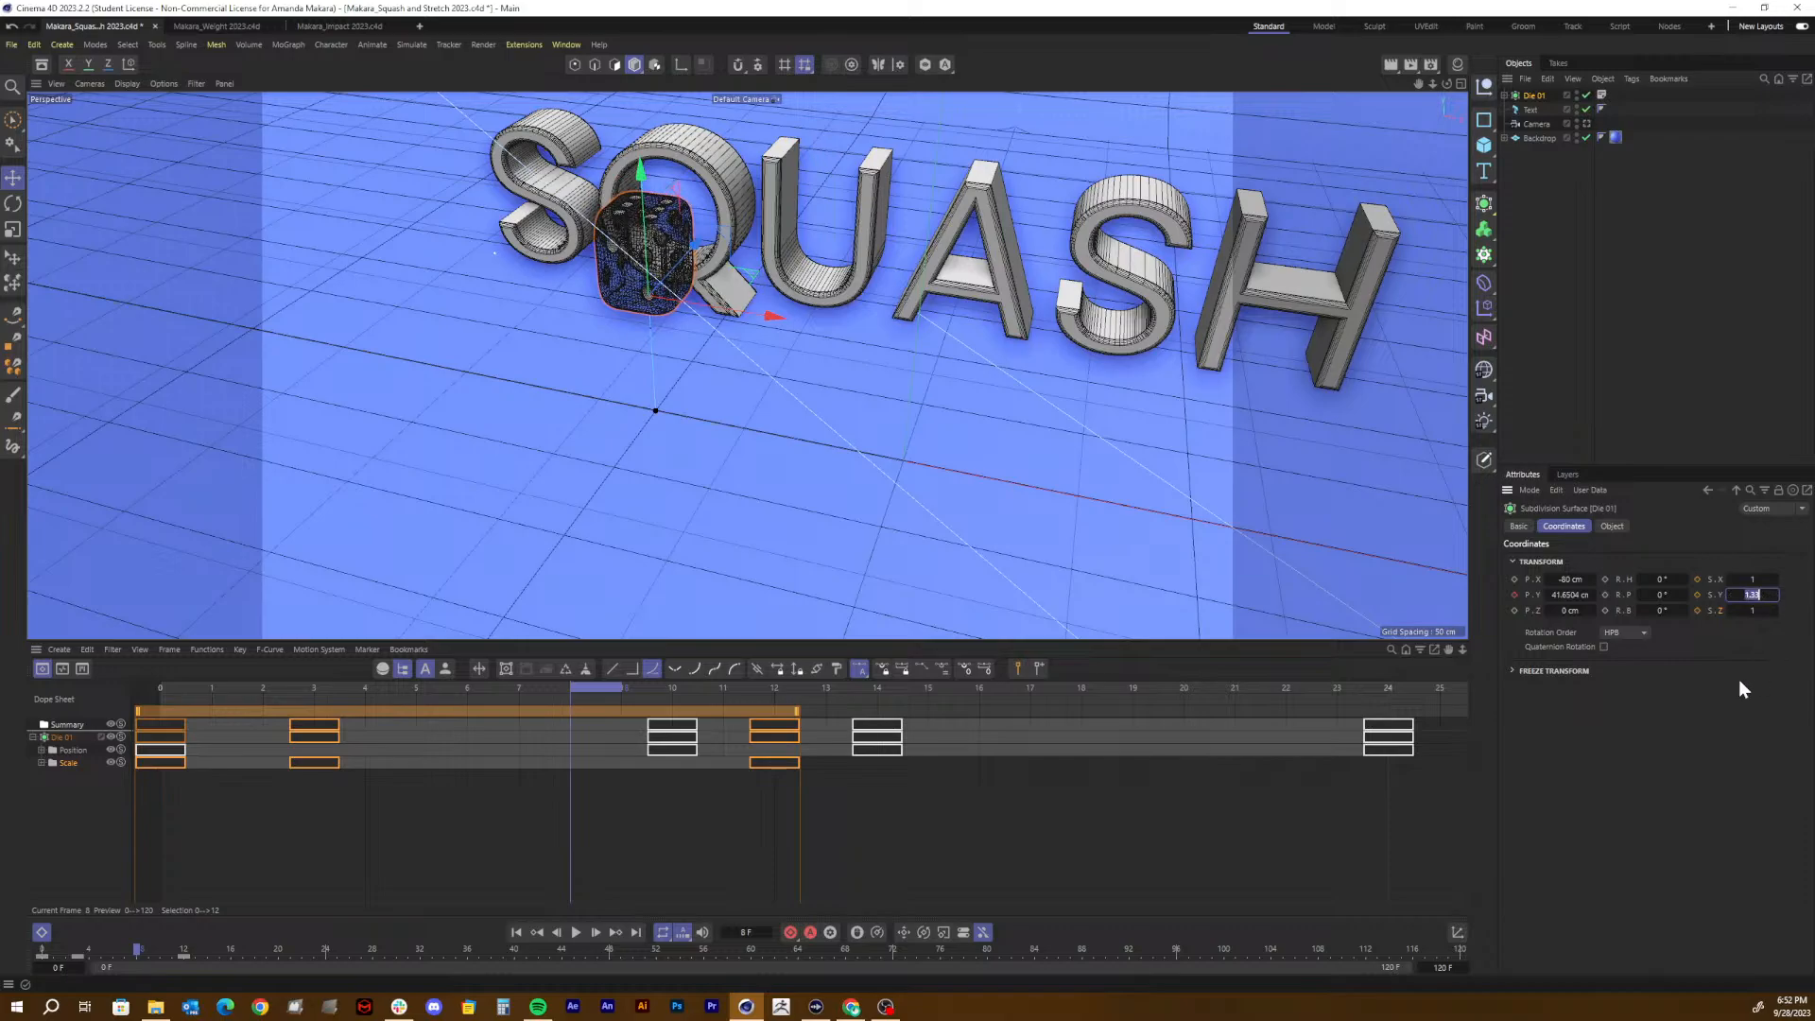
pyautogui.write('1.4')
pyautogui.click(1696, 594)
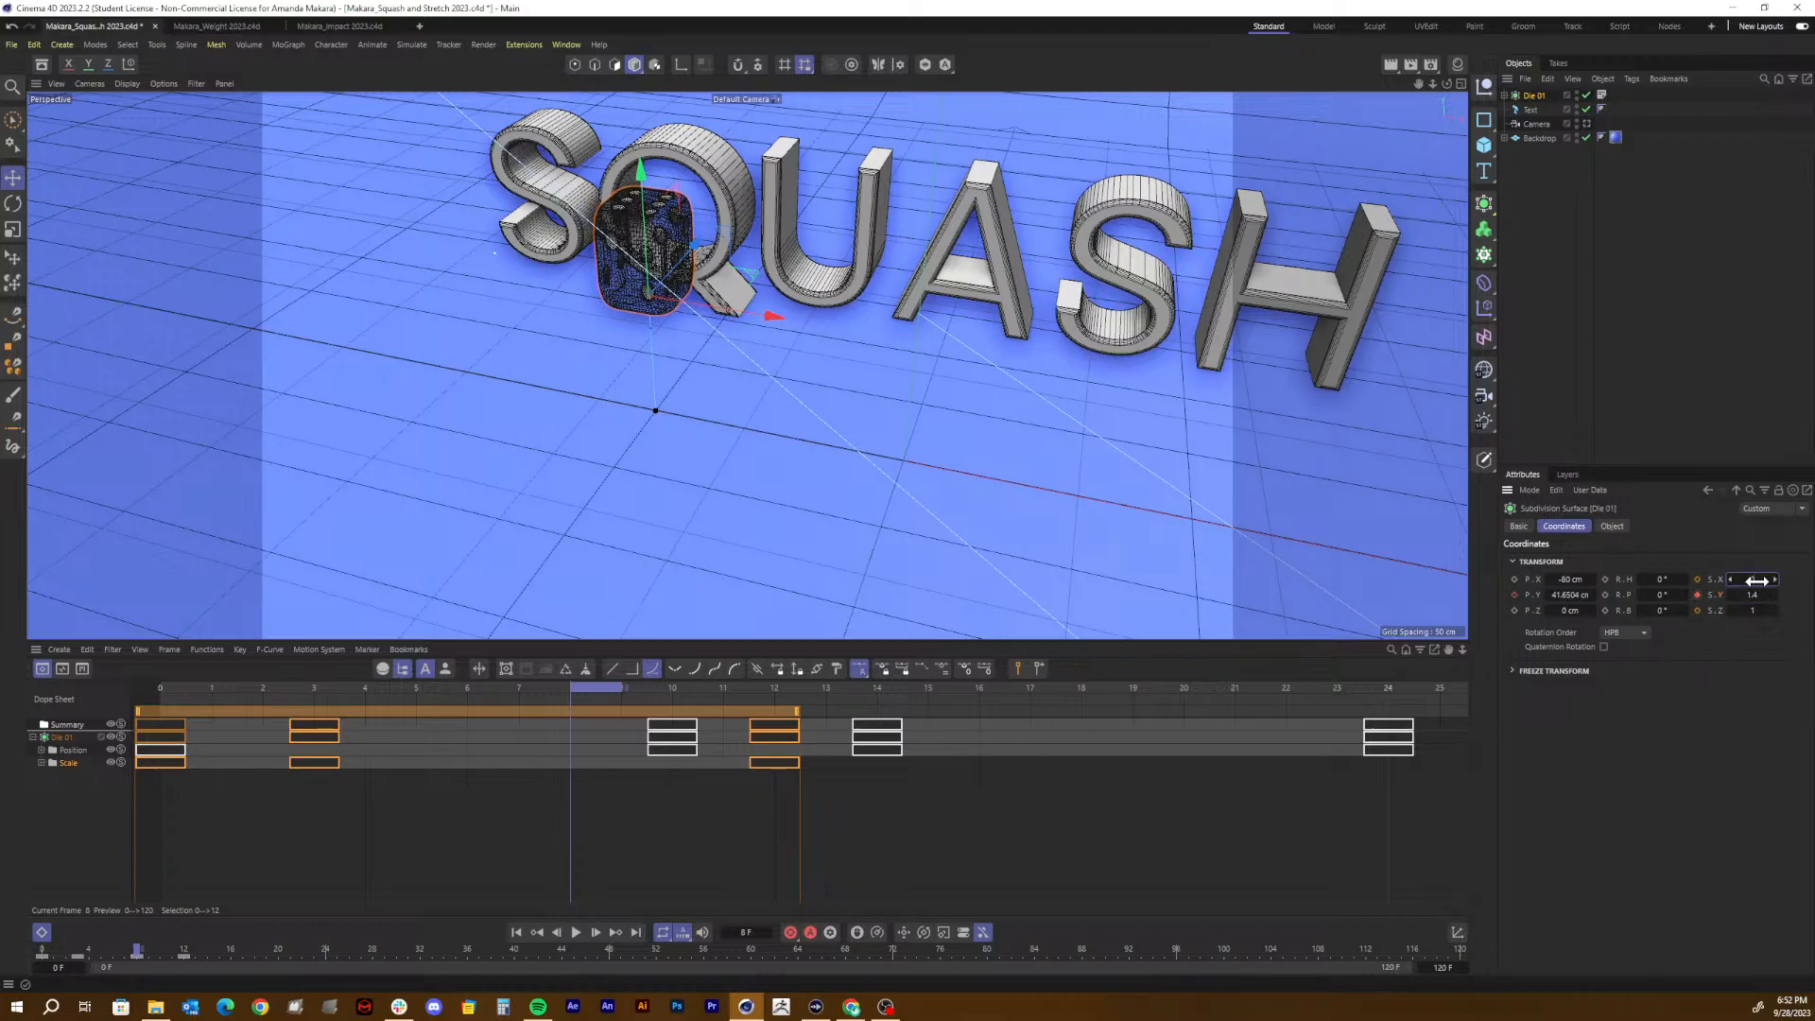
pyautogui.press('Return')
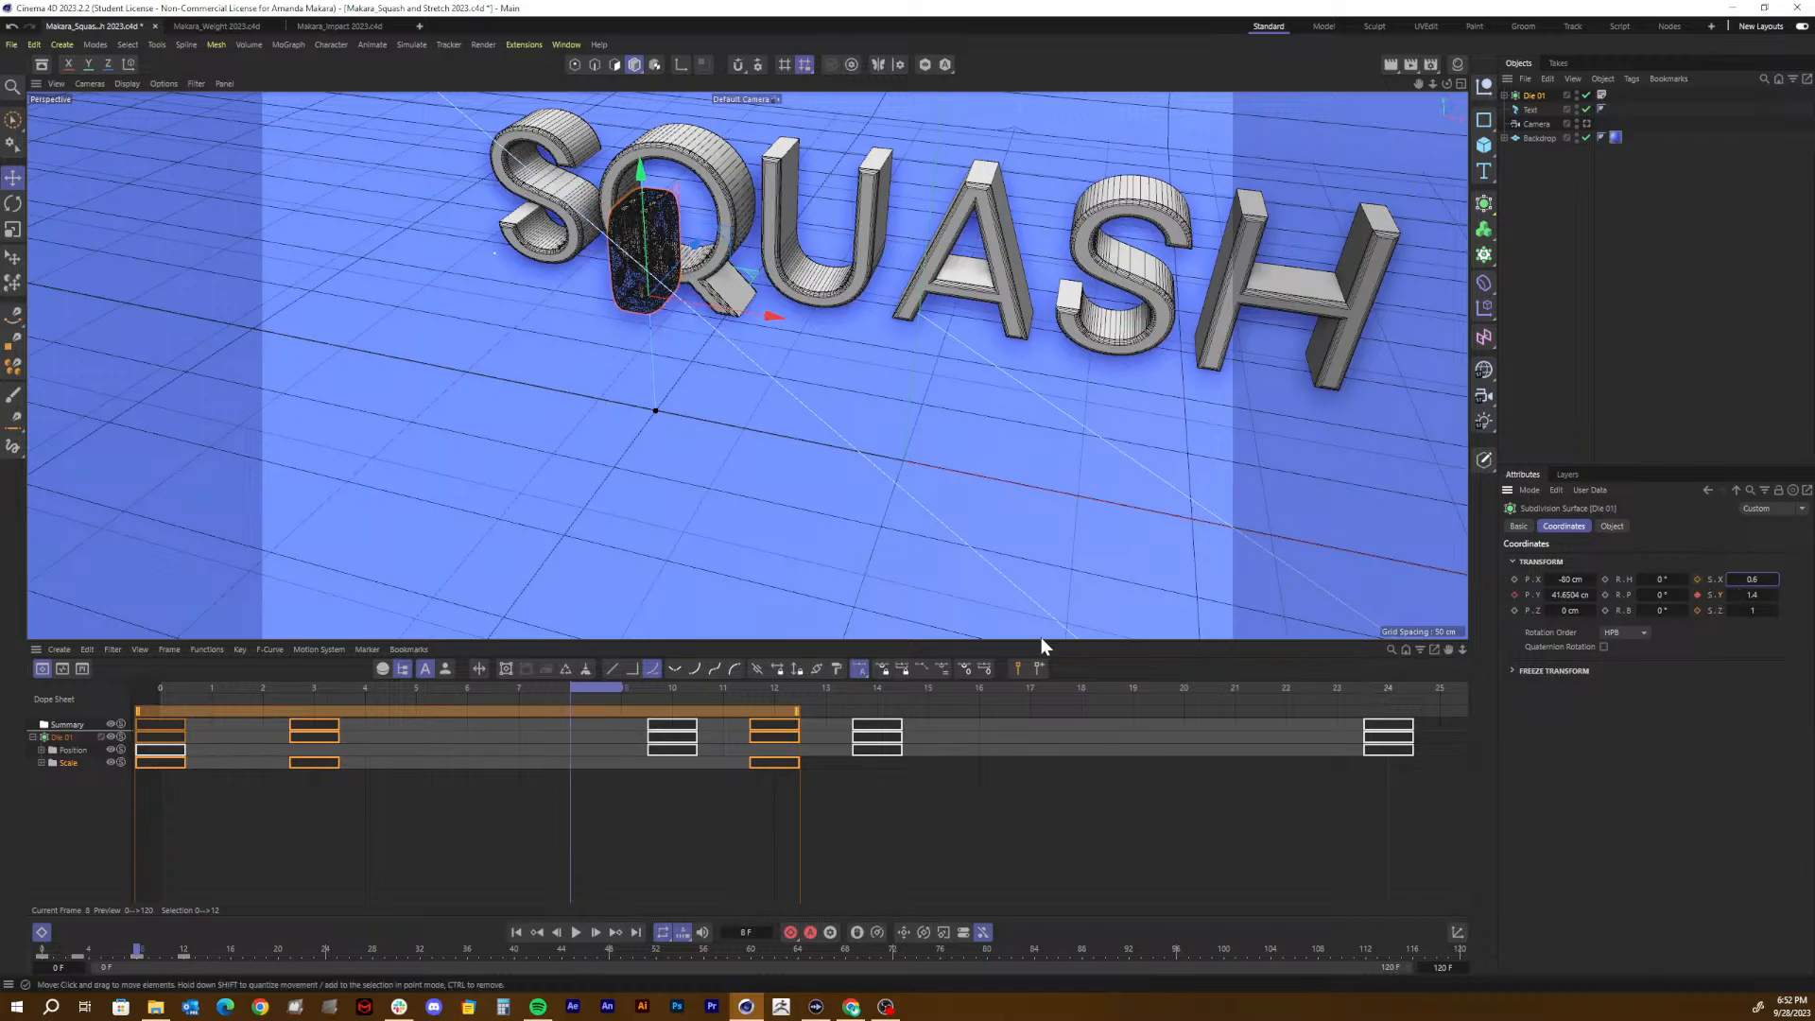
# Step: Remove the Y scale key at frame 8 and return the die's Y and X scale to 1
pyautogui.click(1696, 594)
pyautogui.click(1754, 594)
pyautogui.write('1')
pyautogui.click(1754, 579)
pyautogui.write('1')
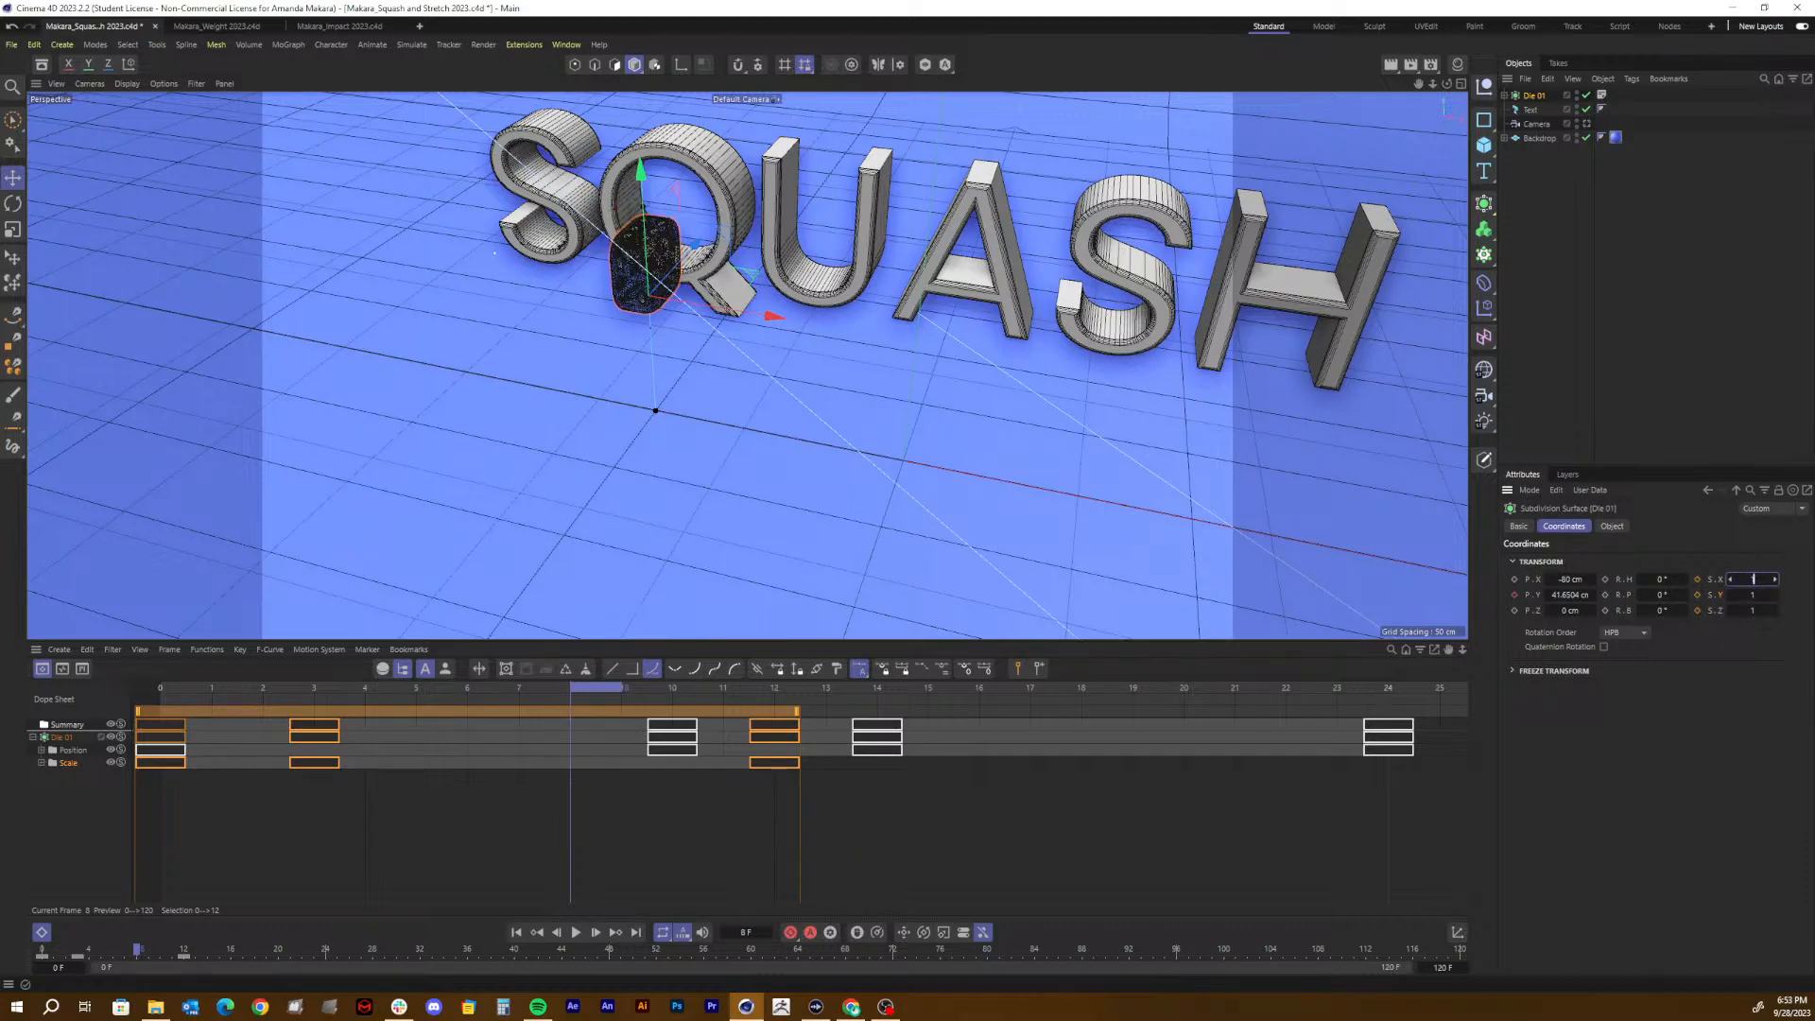
pyautogui.press('Return')
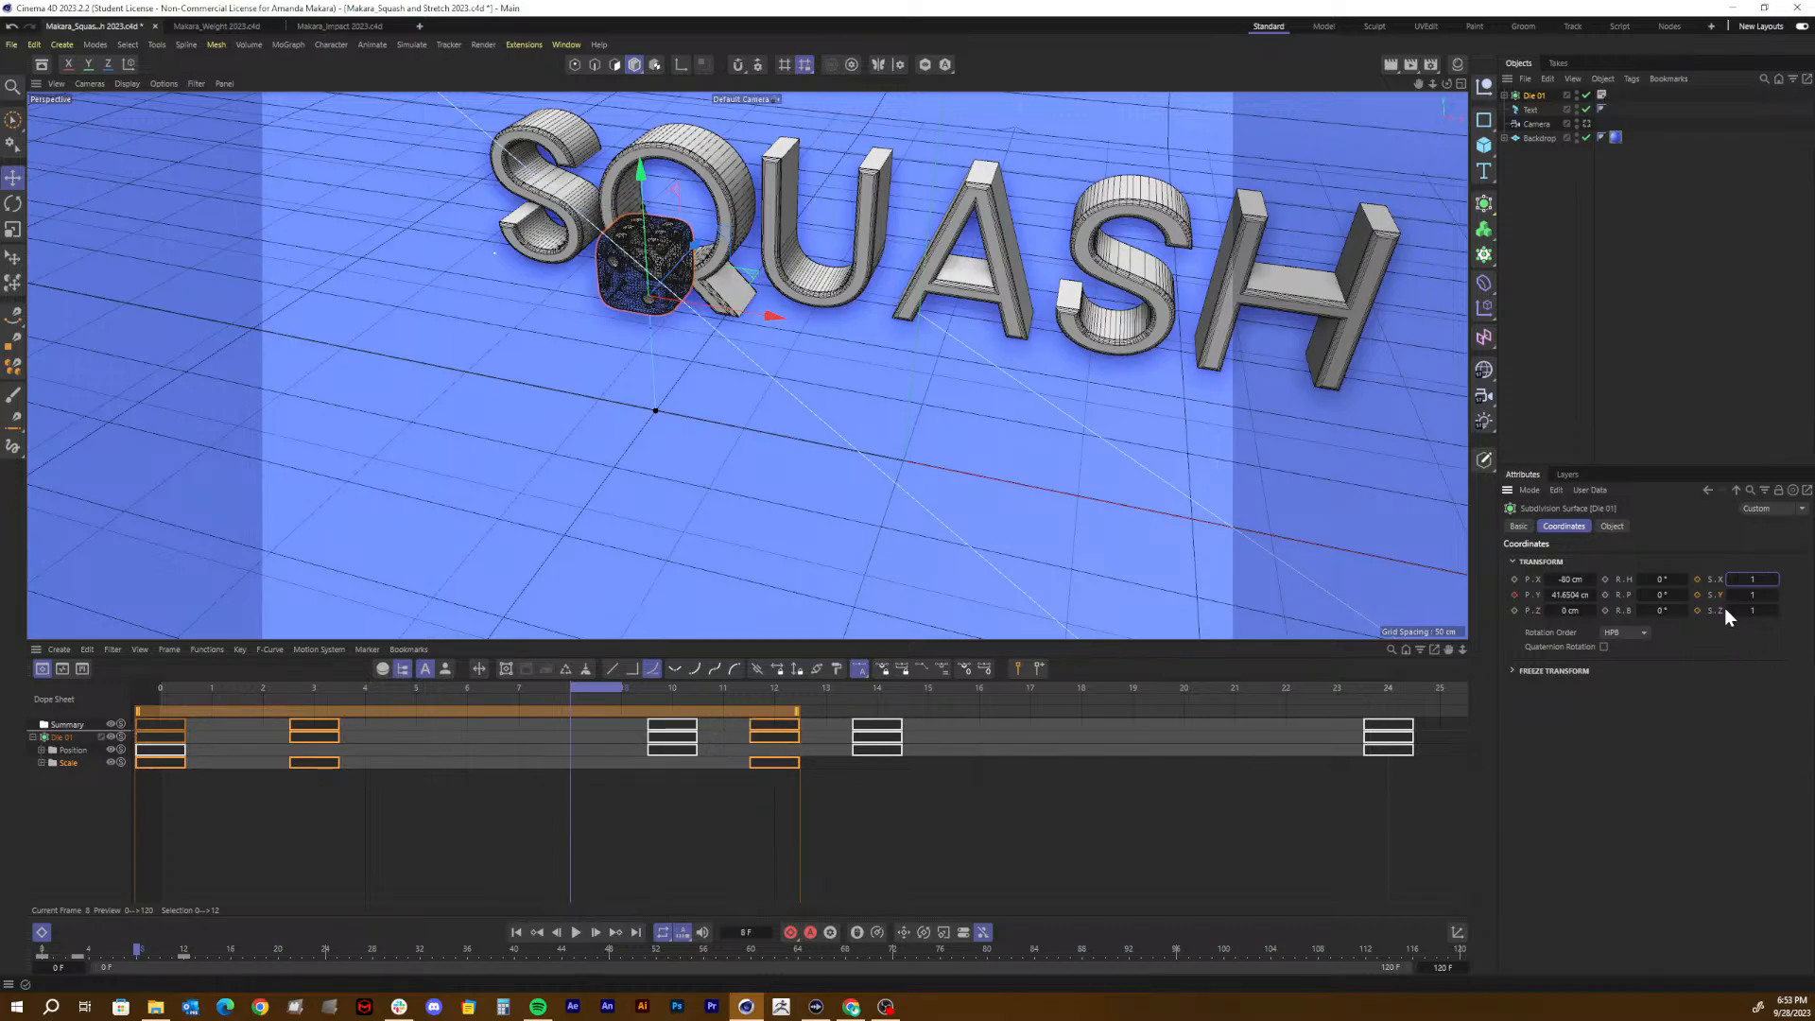
# Step: Keyframe the die's Y scale at 1.4 and its X and Z scale at 0.6 on frame 8
pyautogui.click(1754, 595)
pyautogui.write('1.4')
pyautogui.press('Return')
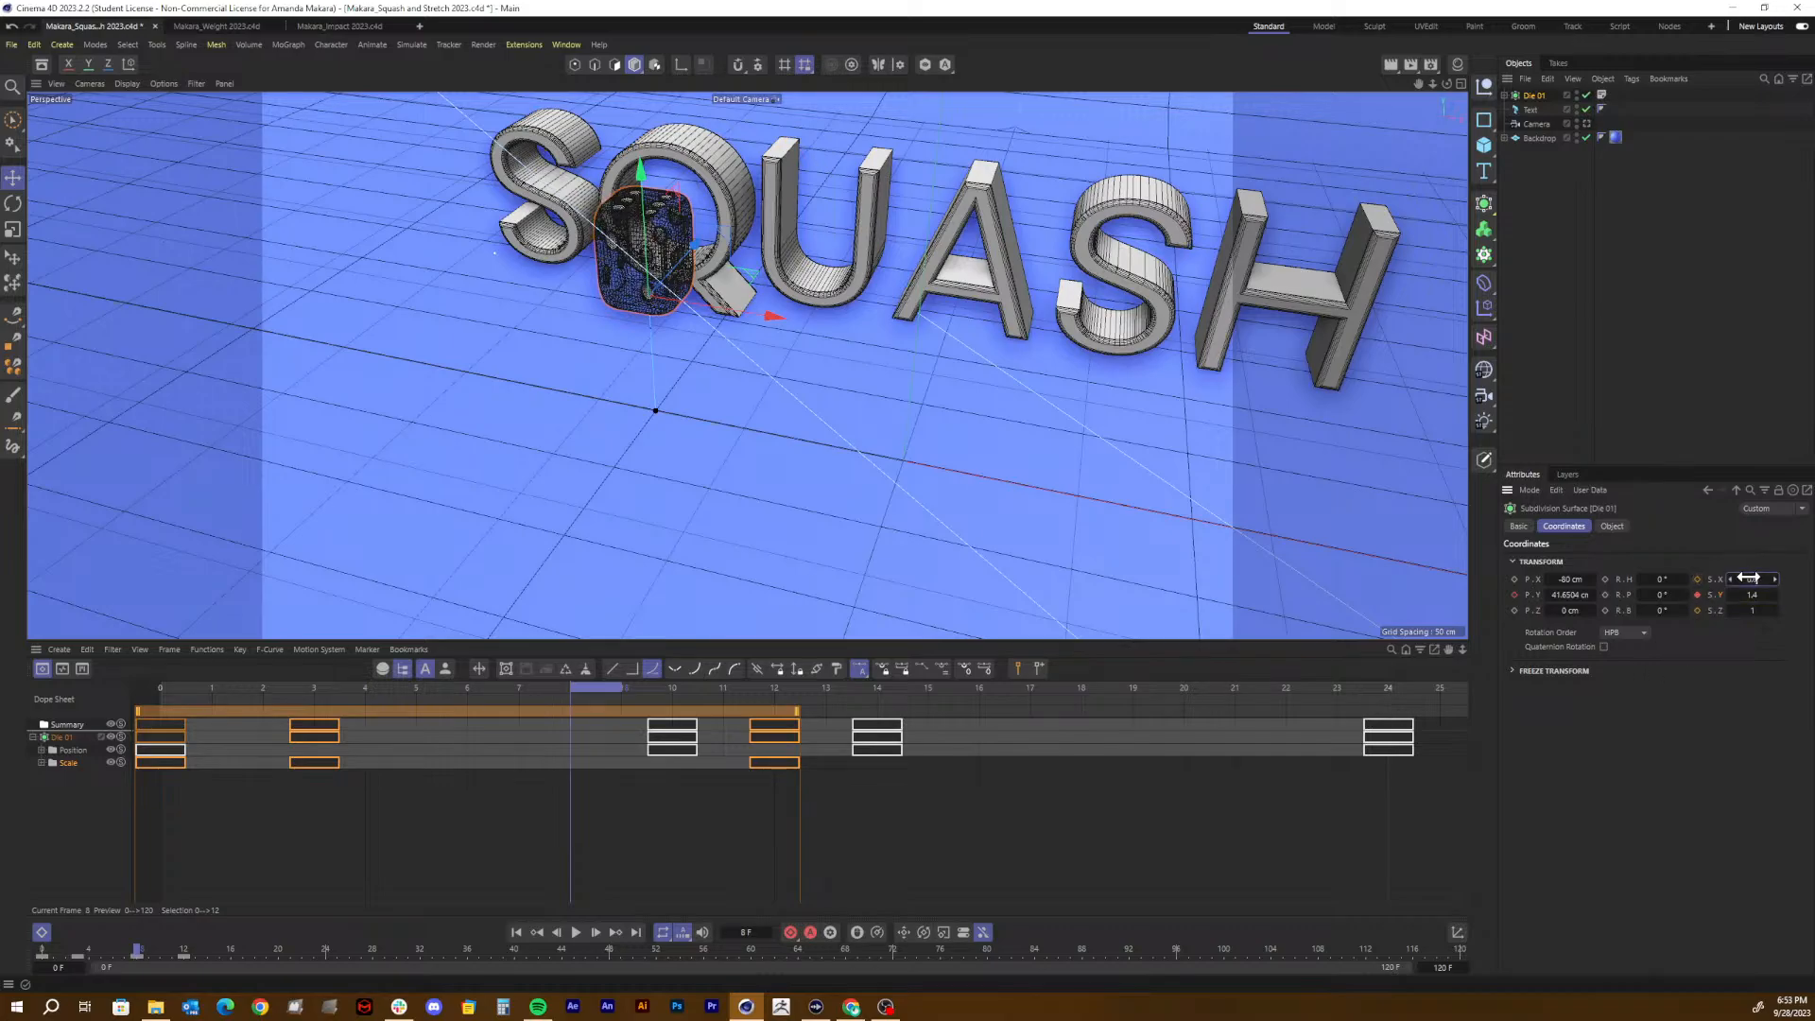
pyautogui.press('Return')
pyautogui.click(1697, 578)
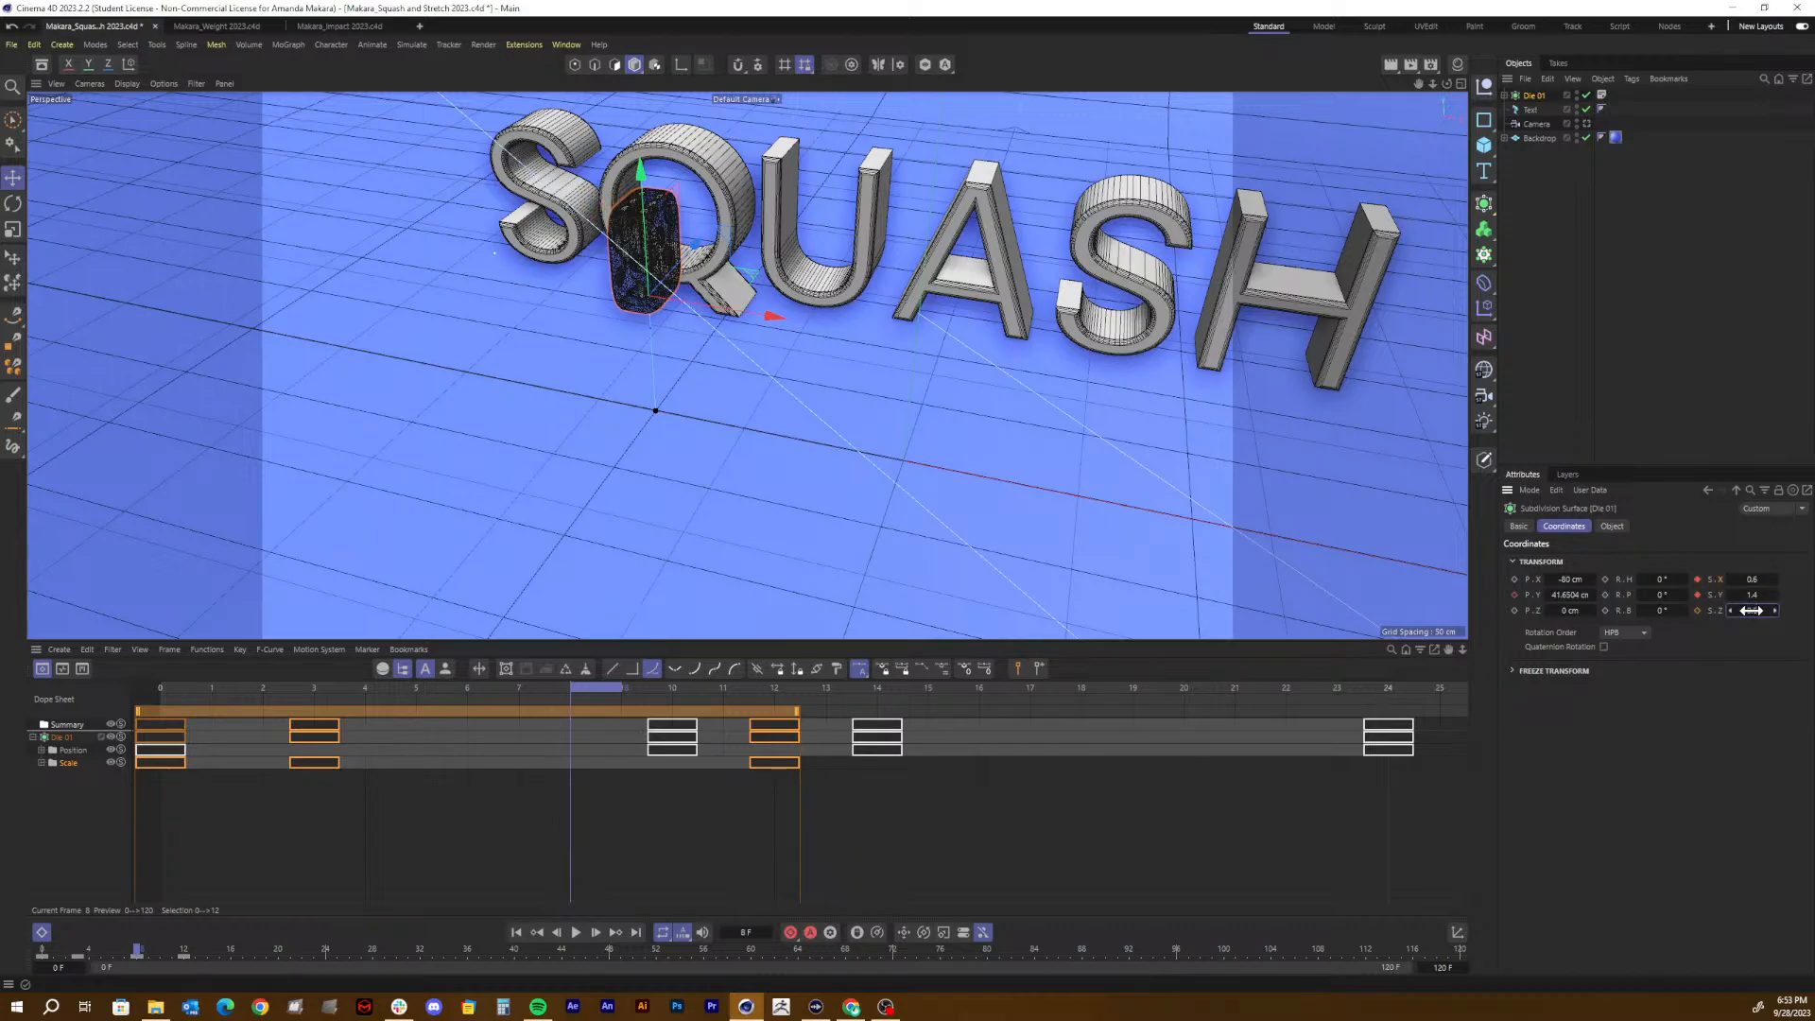
pyautogui.write('0.6')
pyautogui.press('Return')
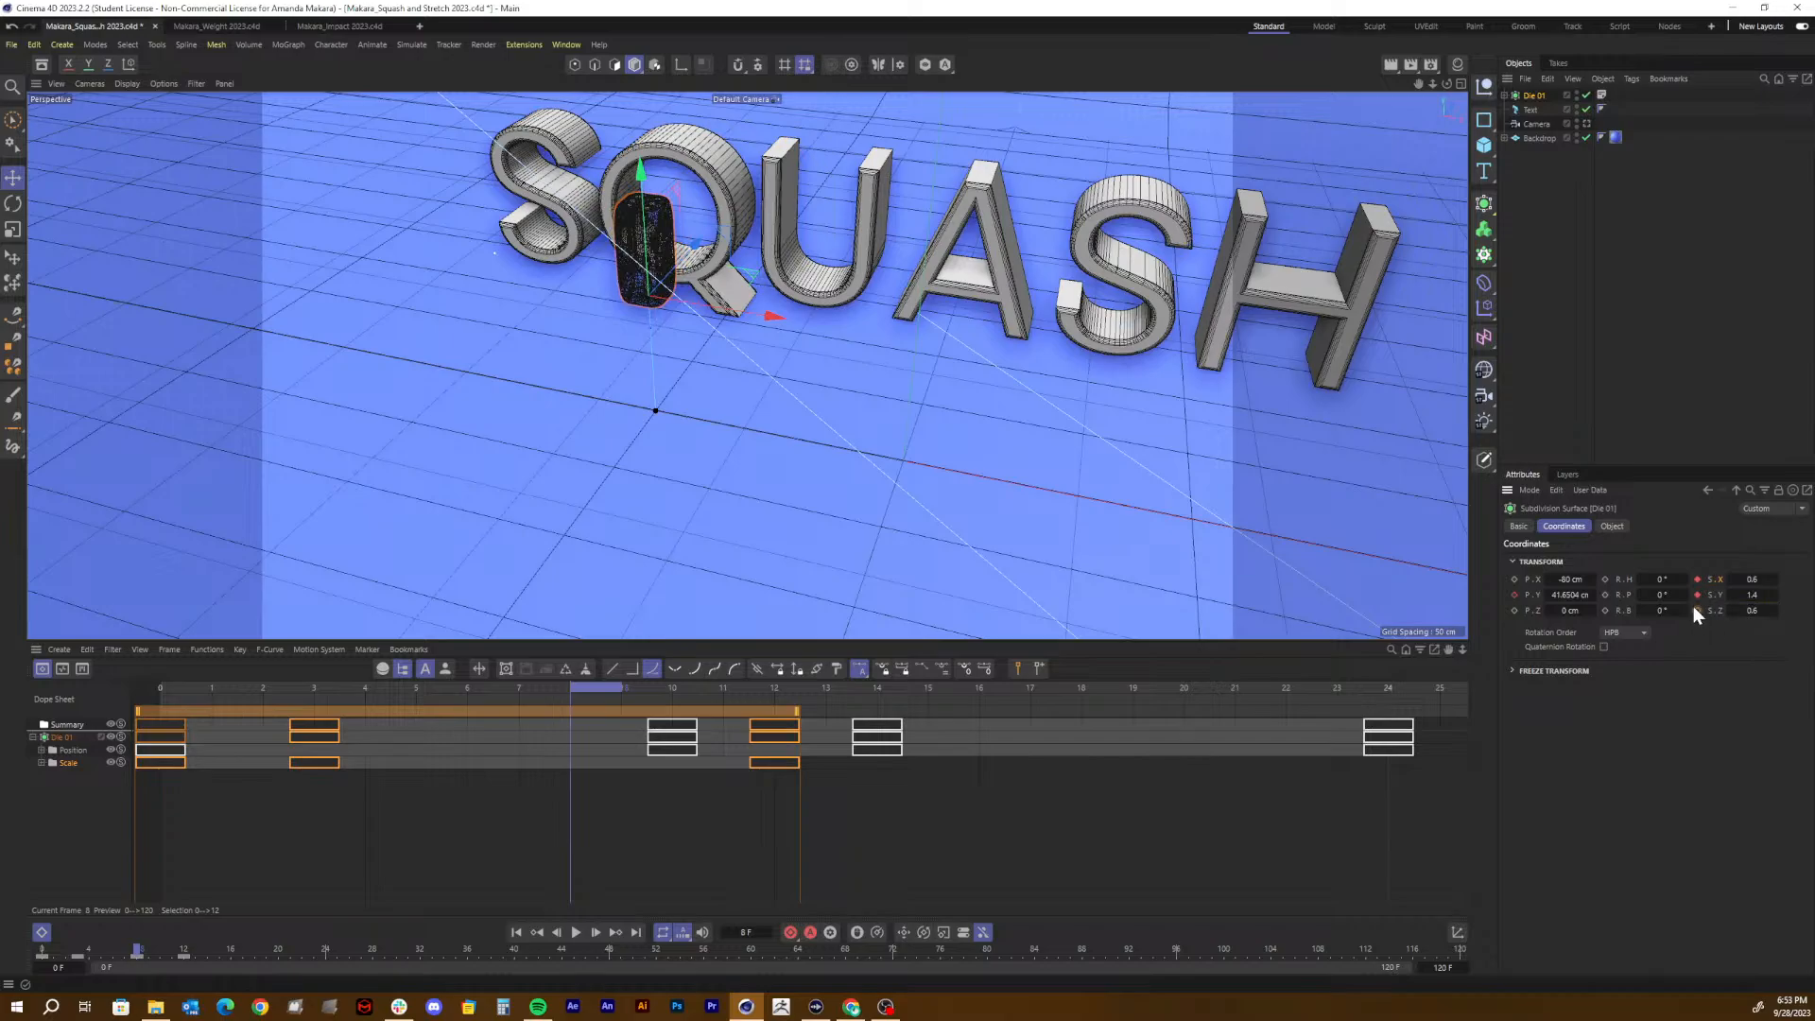
pyautogui.click(1697, 610)
pyautogui.click(633, 807)
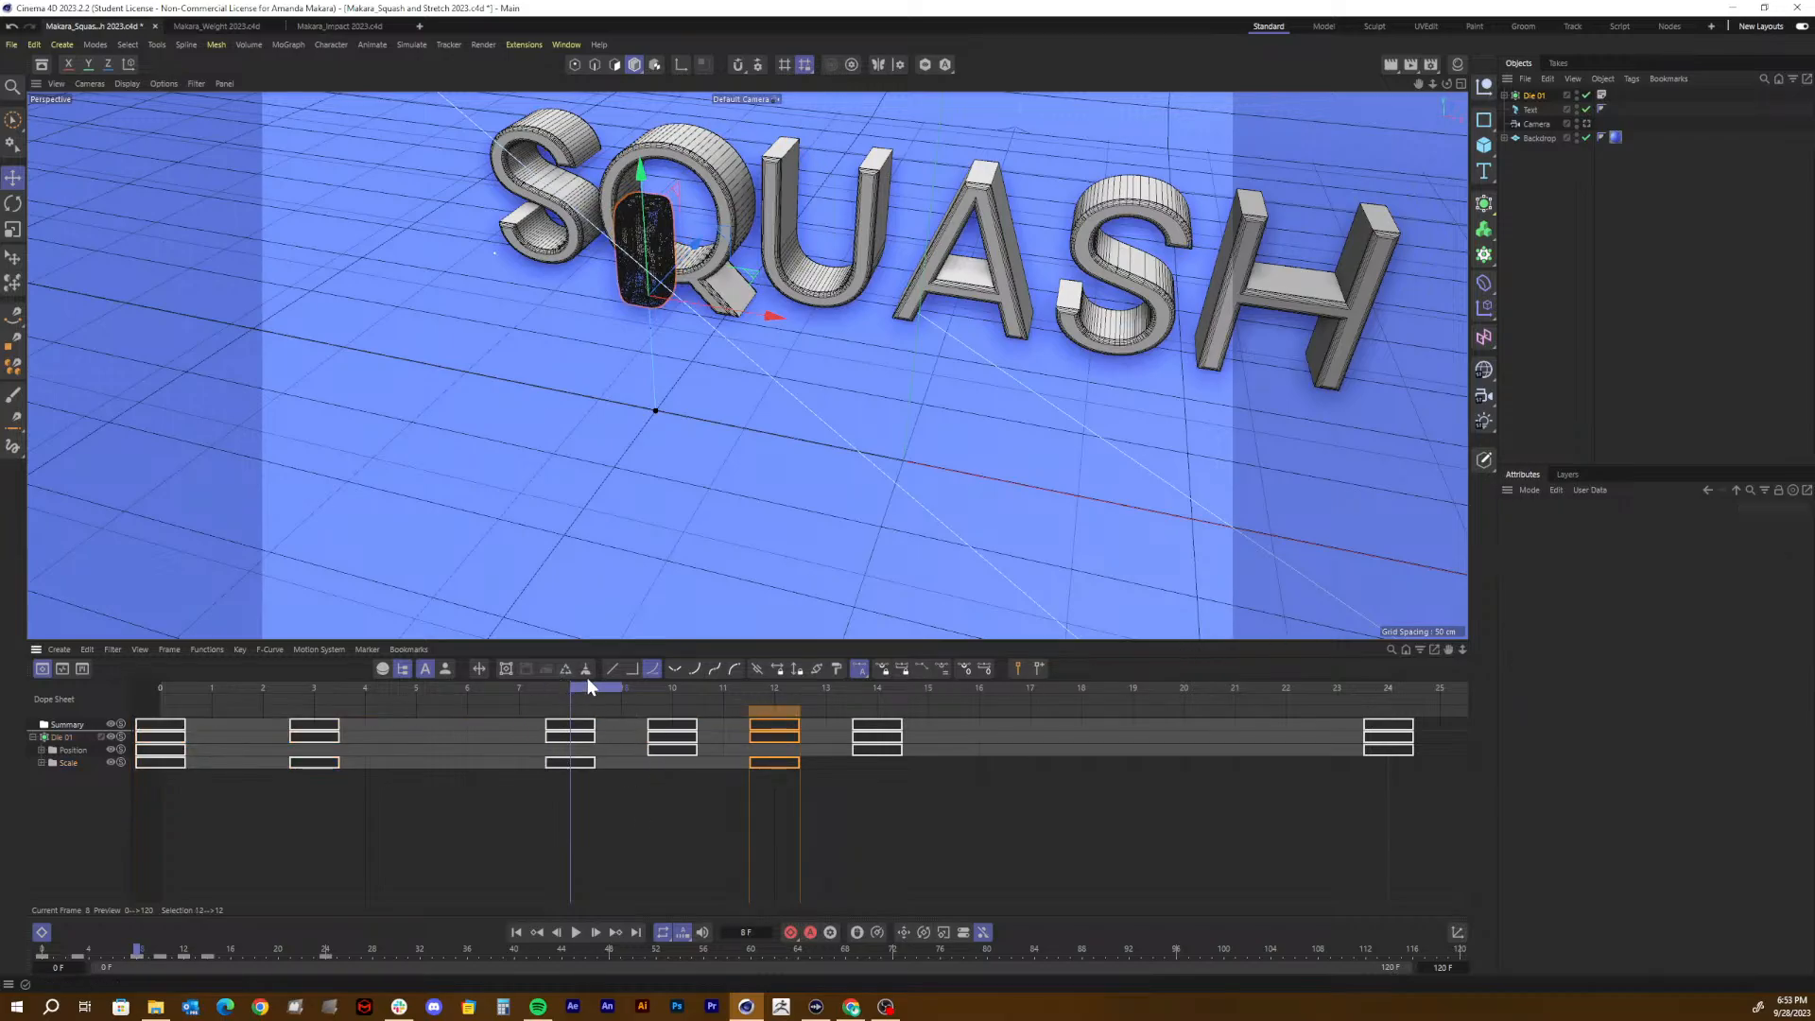
# Step: Play the bounce from frame 0 to check the stretch before the ground contact
pyautogui.moveTo(581, 692); pyautogui.dragTo(136, 715)
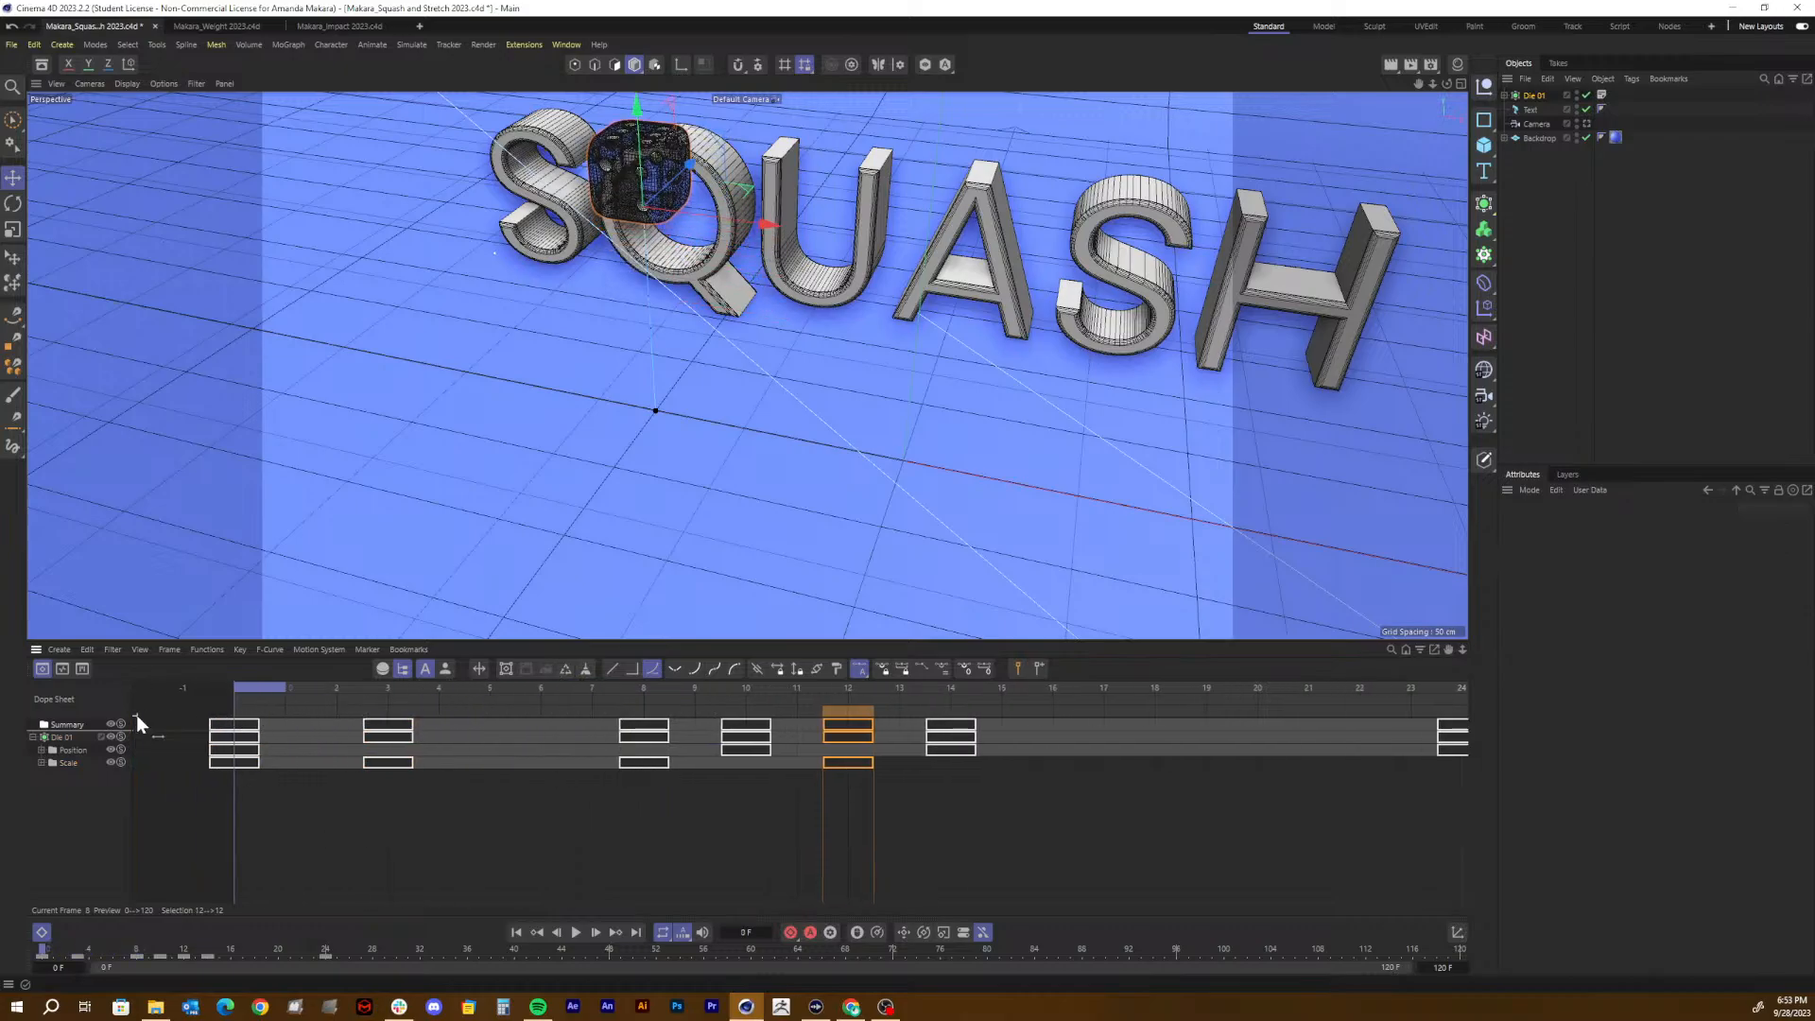
pyautogui.press('F8')
pyautogui.press('F8')
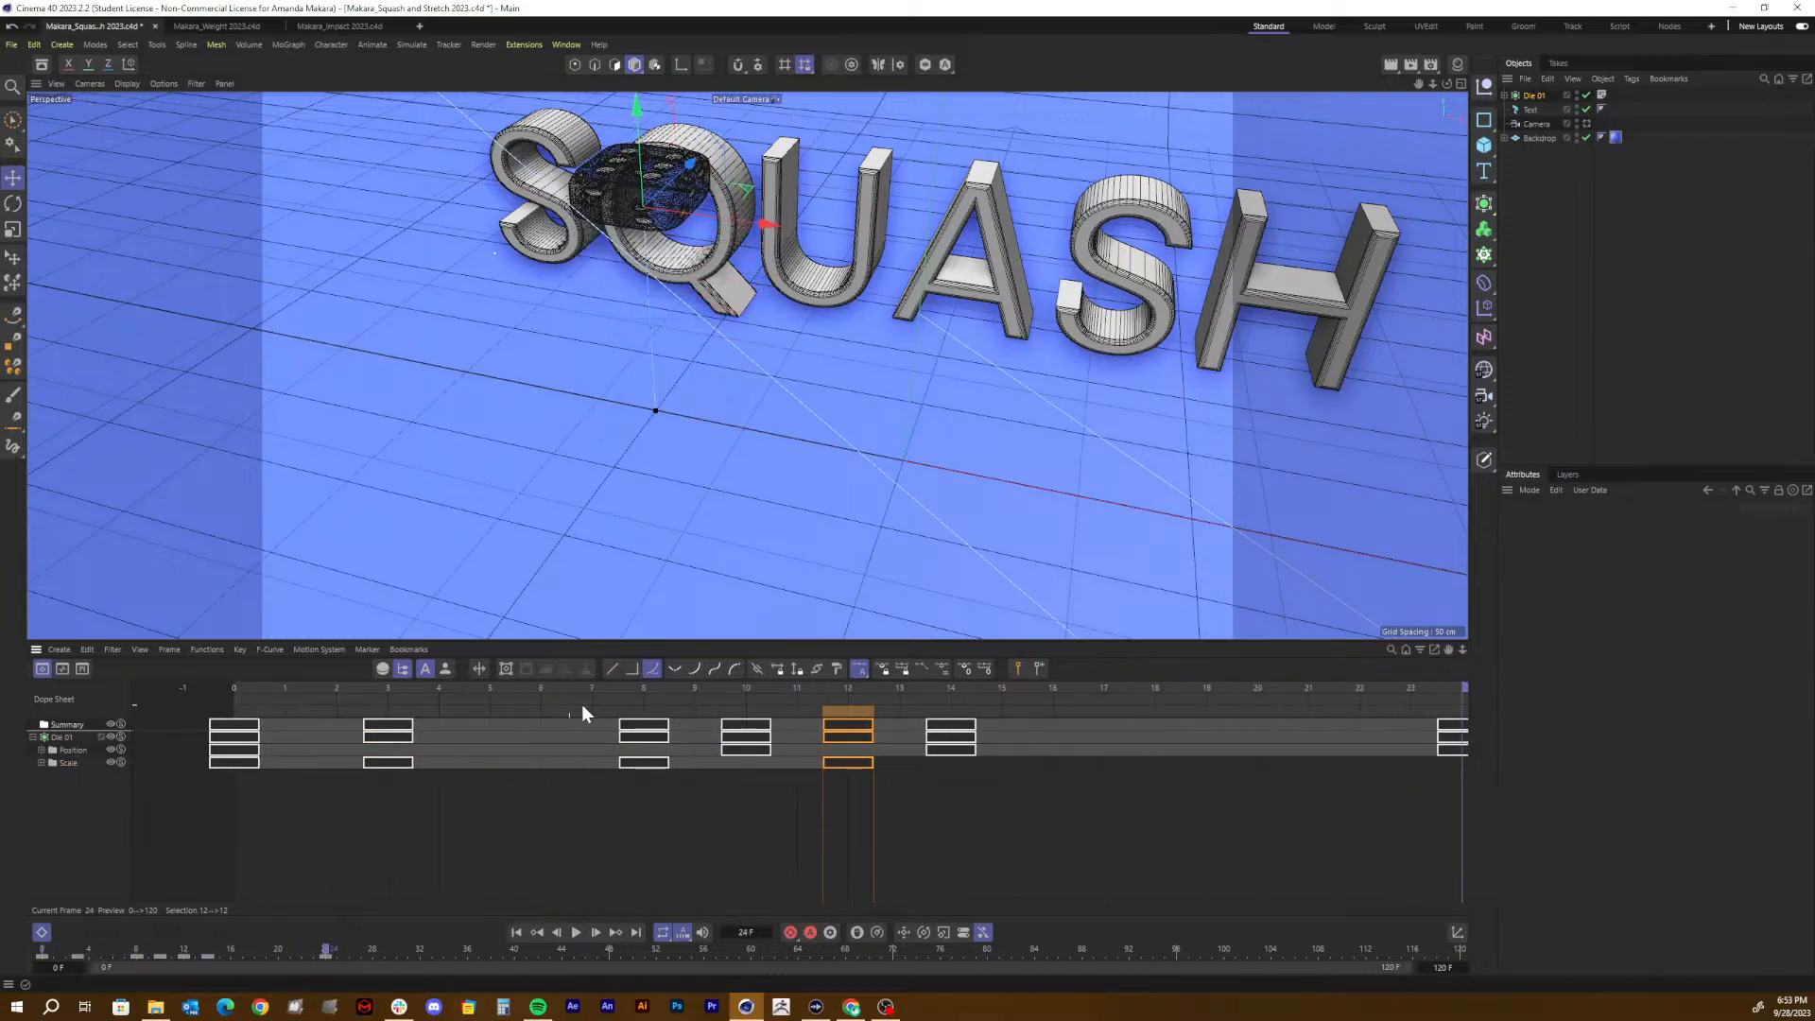
# Step: Copy the die's stretched scale keys from frame 8 to frame 16
pyautogui.click(1062, 693)
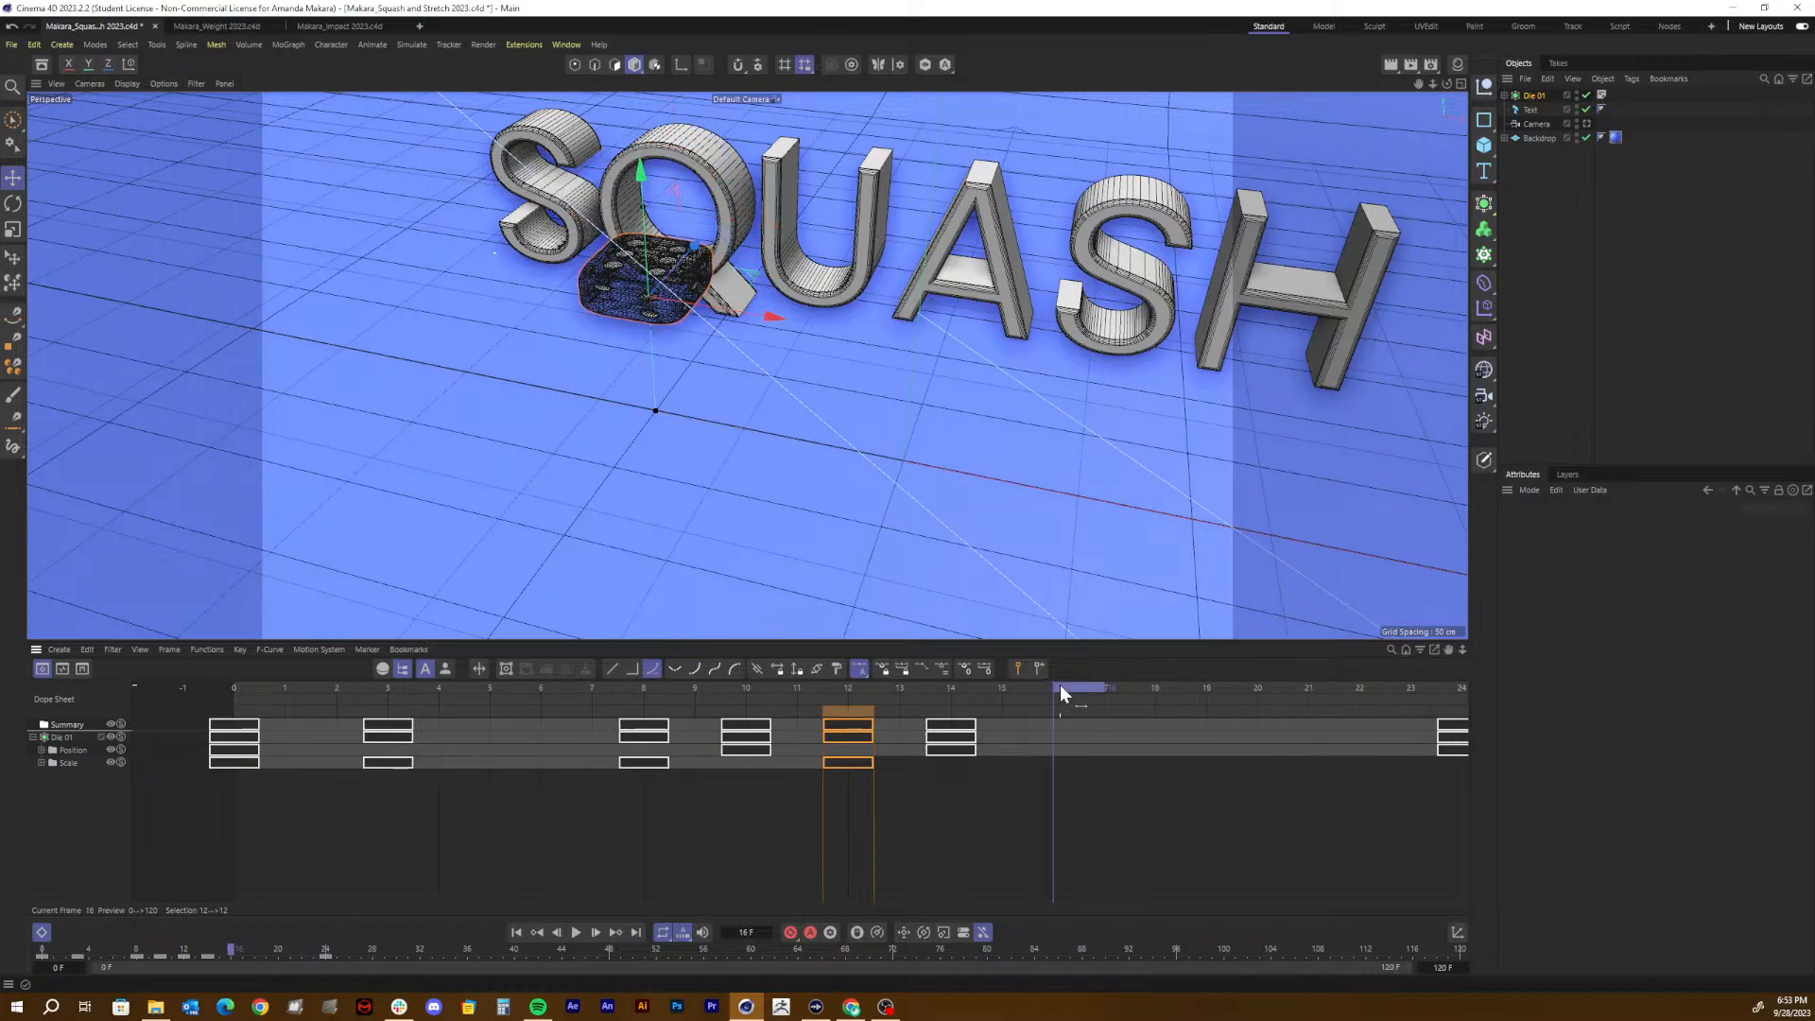
pyautogui.click(859, 688)
pyautogui.moveTo(860, 693); pyautogui.dragTo(1033, 697)
pyautogui.click(655, 763)
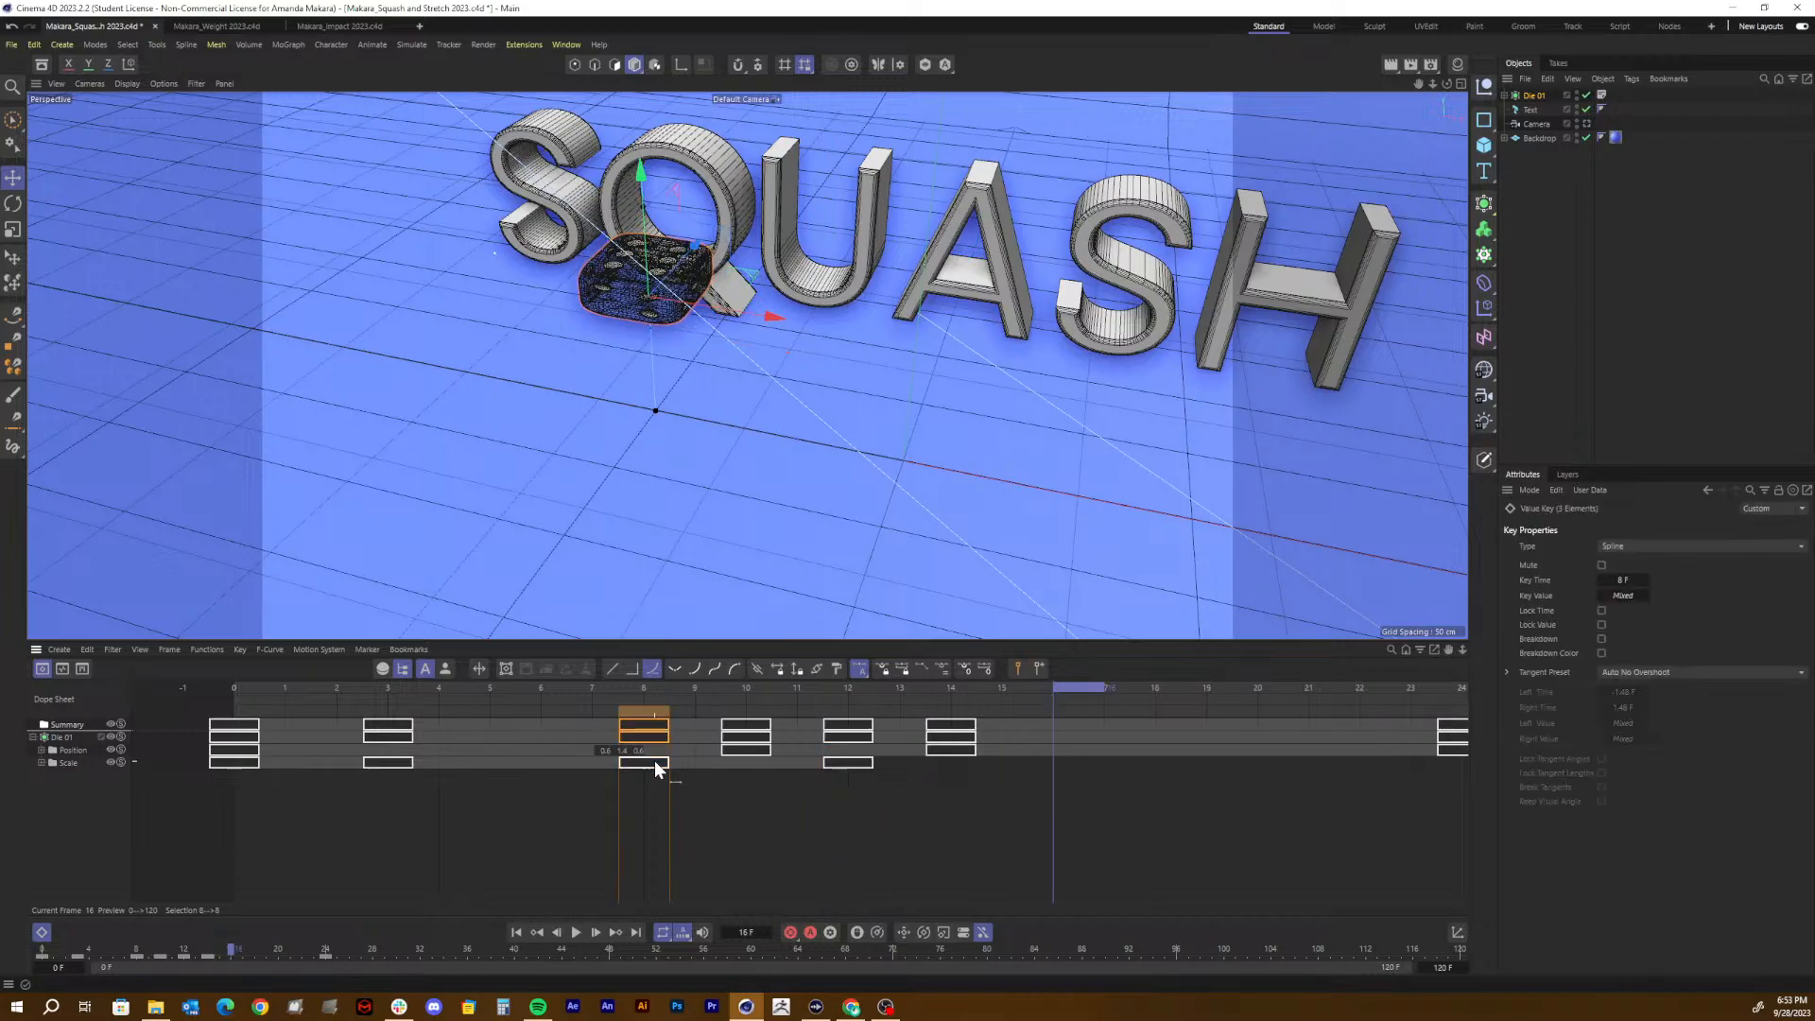
pyautogui.keyDown('ctrl'); pyautogui.moveTo(654, 762); pyautogui.dragTo(1057, 762); pyautogui.keyUp('ctrl')
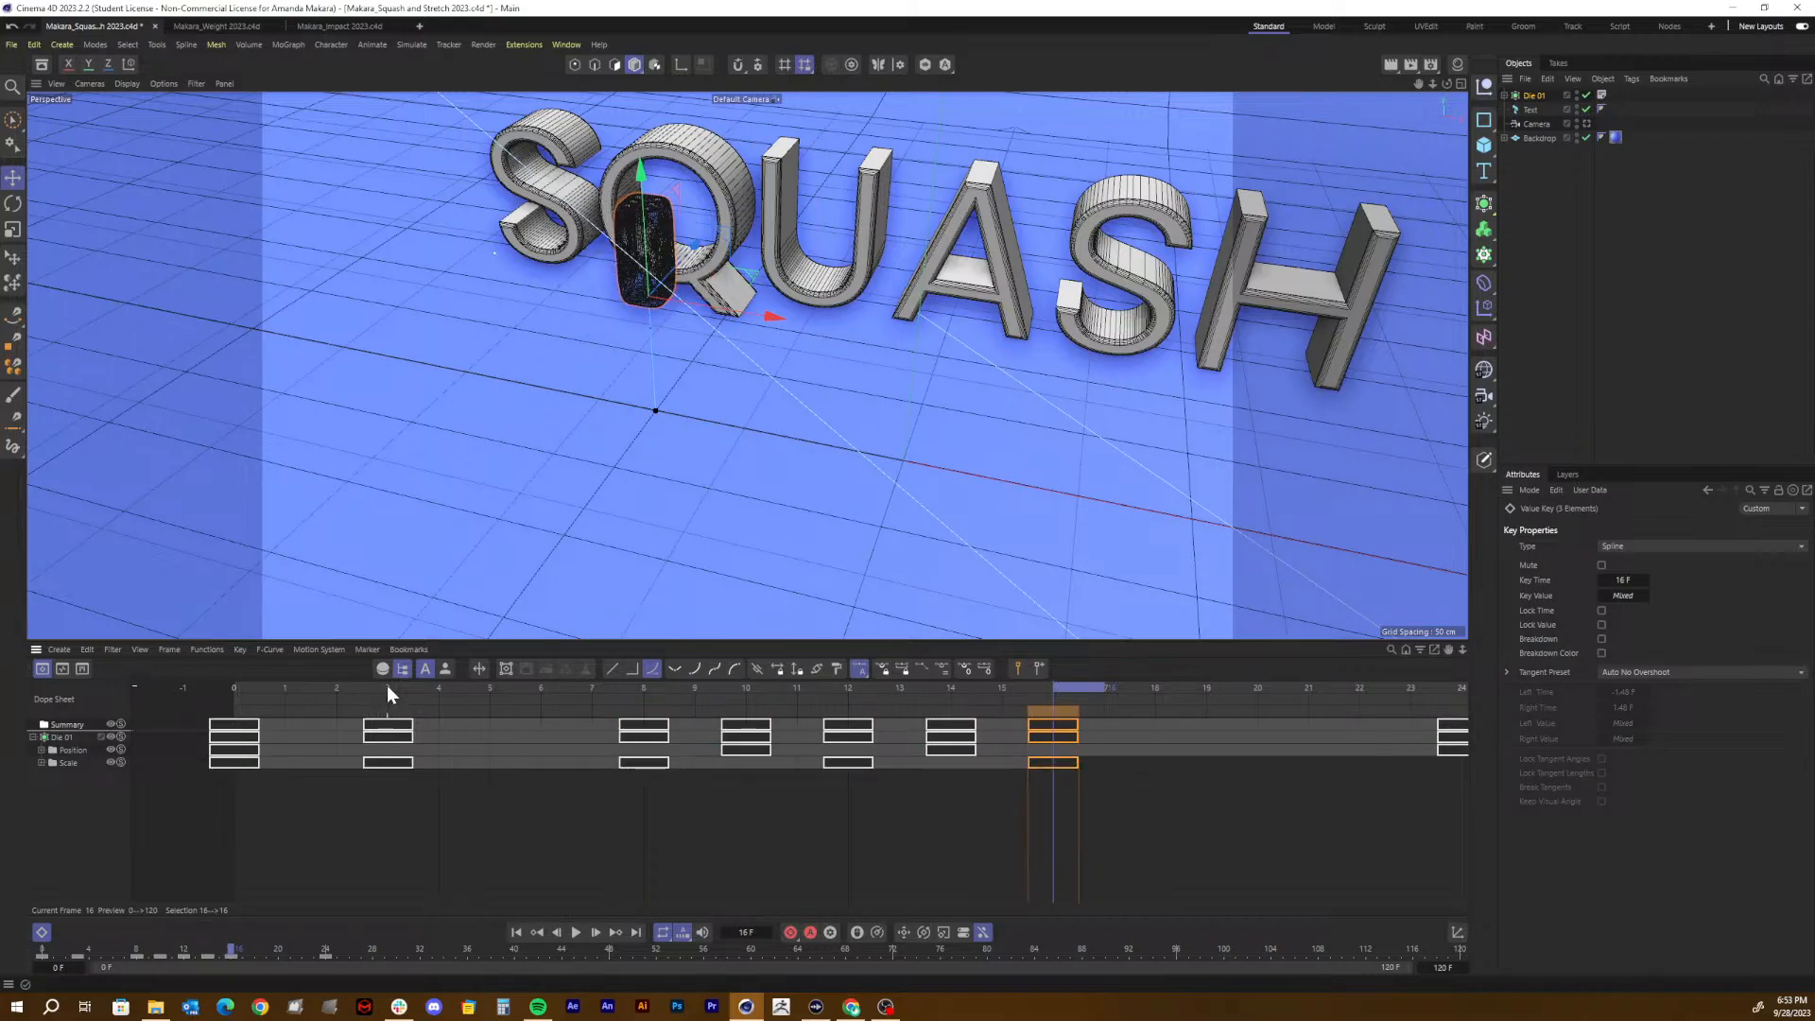
# Step: Copy the die's unscaled scale keys from frame 3 to frame 21, and from there to frame 24
pyautogui.click(1463, 690)
pyautogui.moveTo(1461, 688); pyautogui.dragTo(1316, 711)
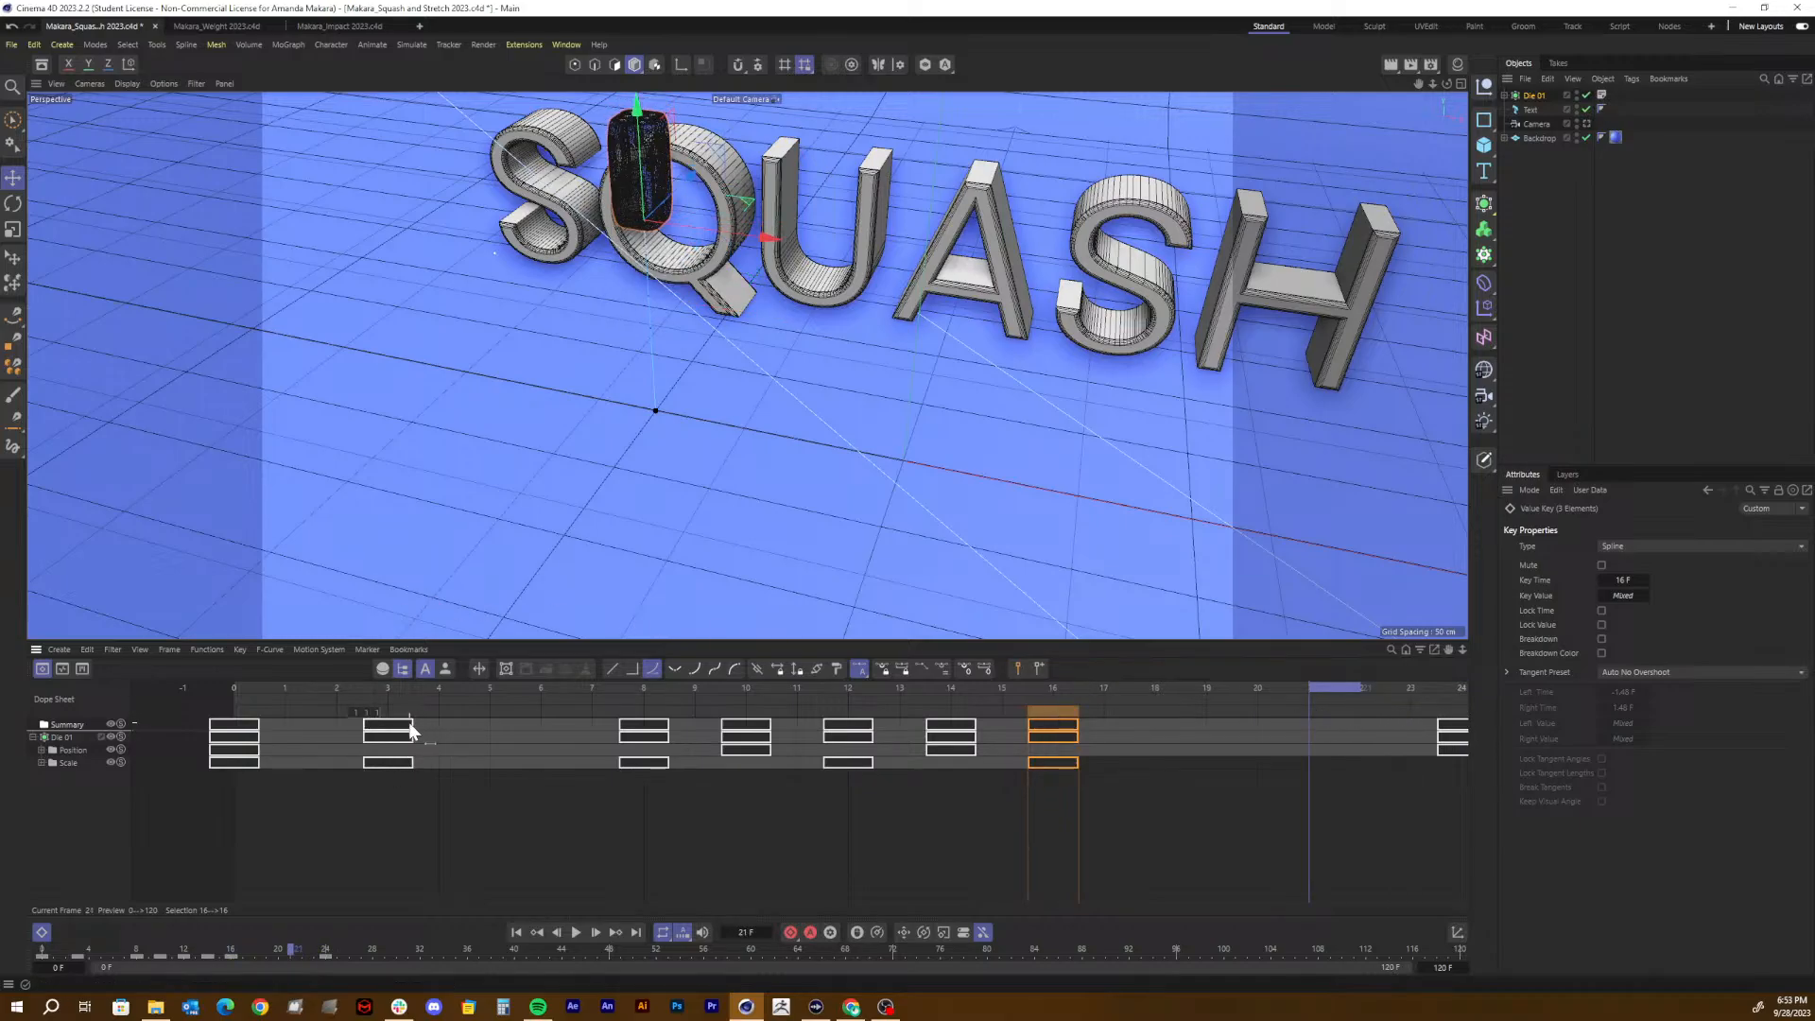
pyautogui.keyDown('shift'); pyautogui.click(390, 737); pyautogui.keyUp('shift')
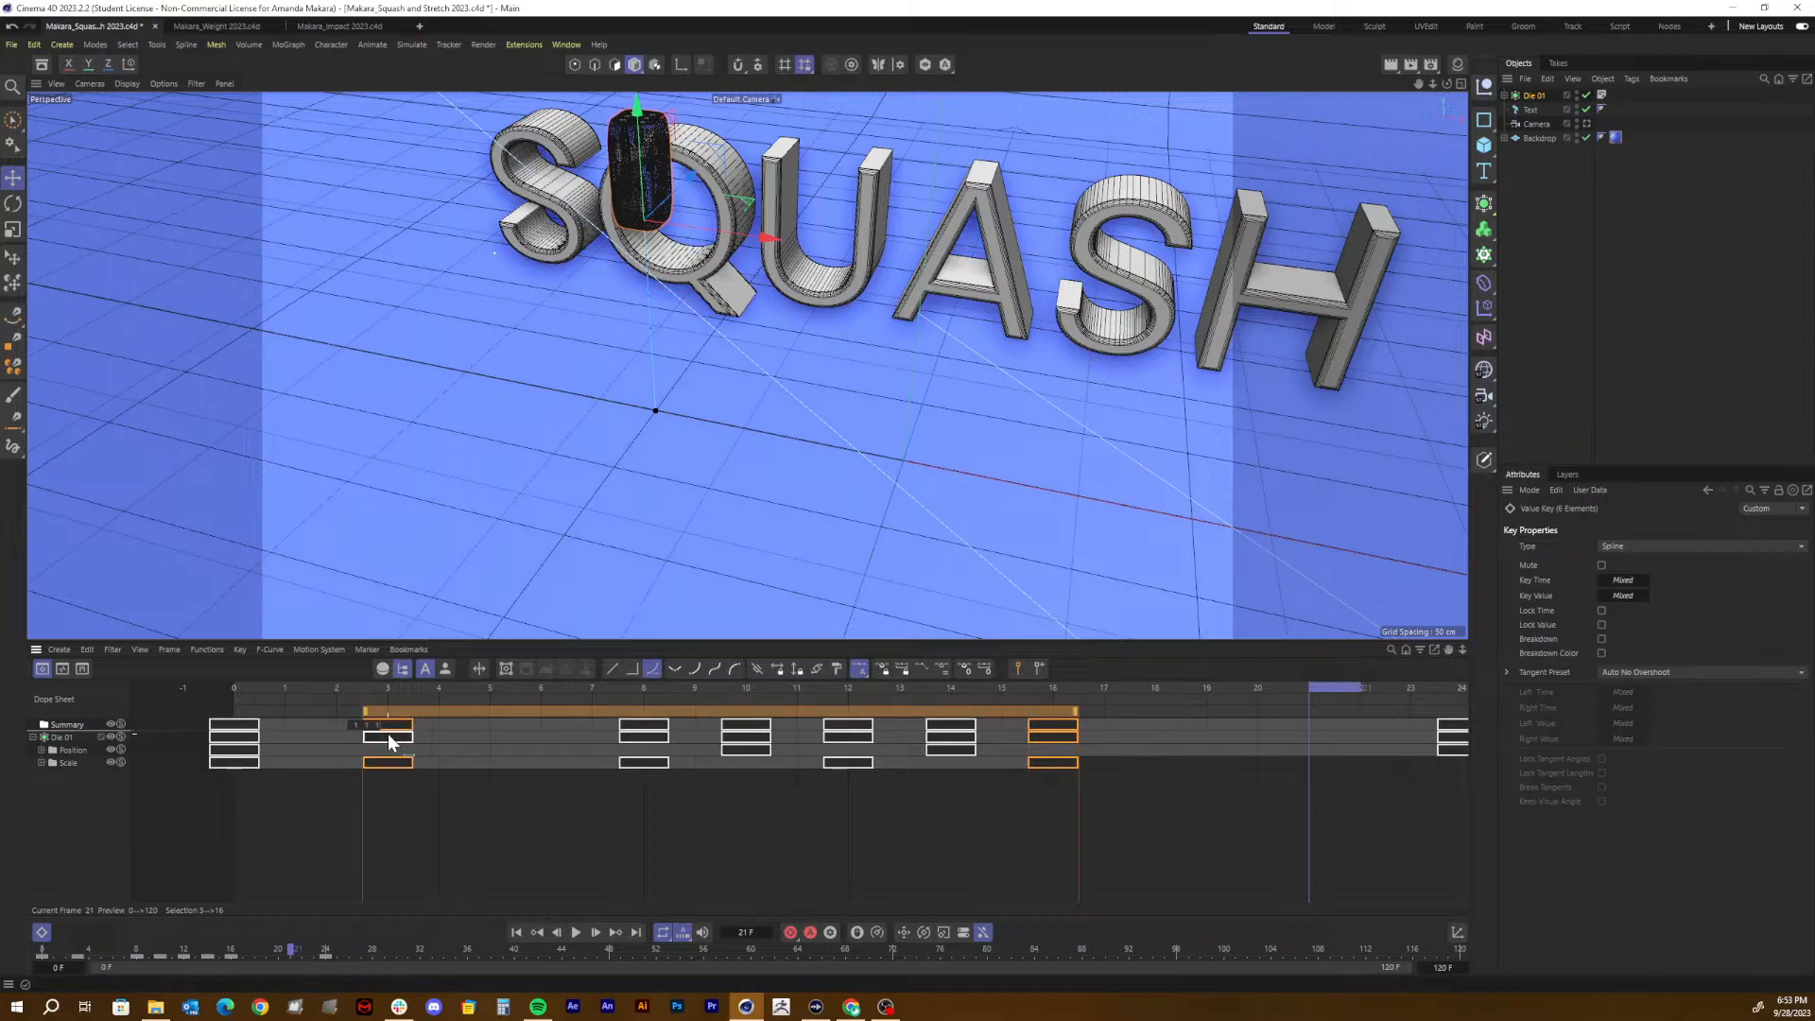
pyautogui.click(437, 746)
pyautogui.click(376, 739)
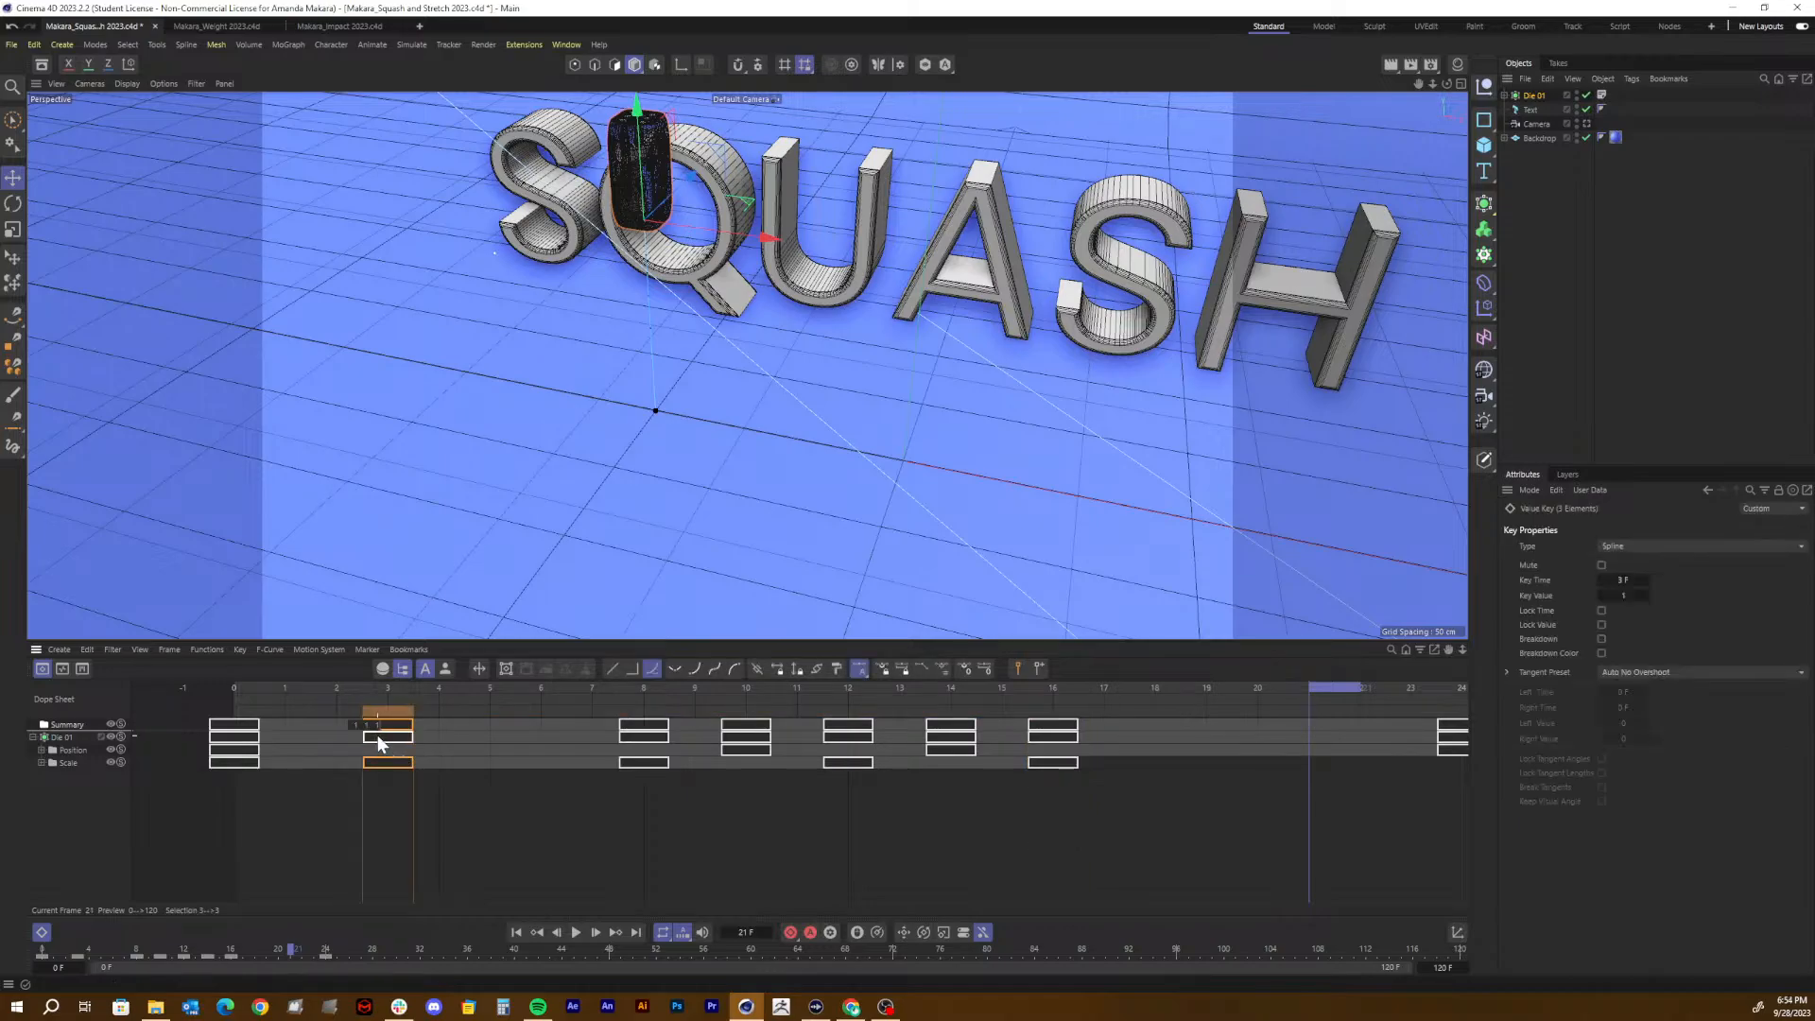
pyautogui.keyDown('ctrl'); pyautogui.moveTo(377, 735); pyautogui.dragTo(1291, 667); pyautogui.keyUp('ctrl')
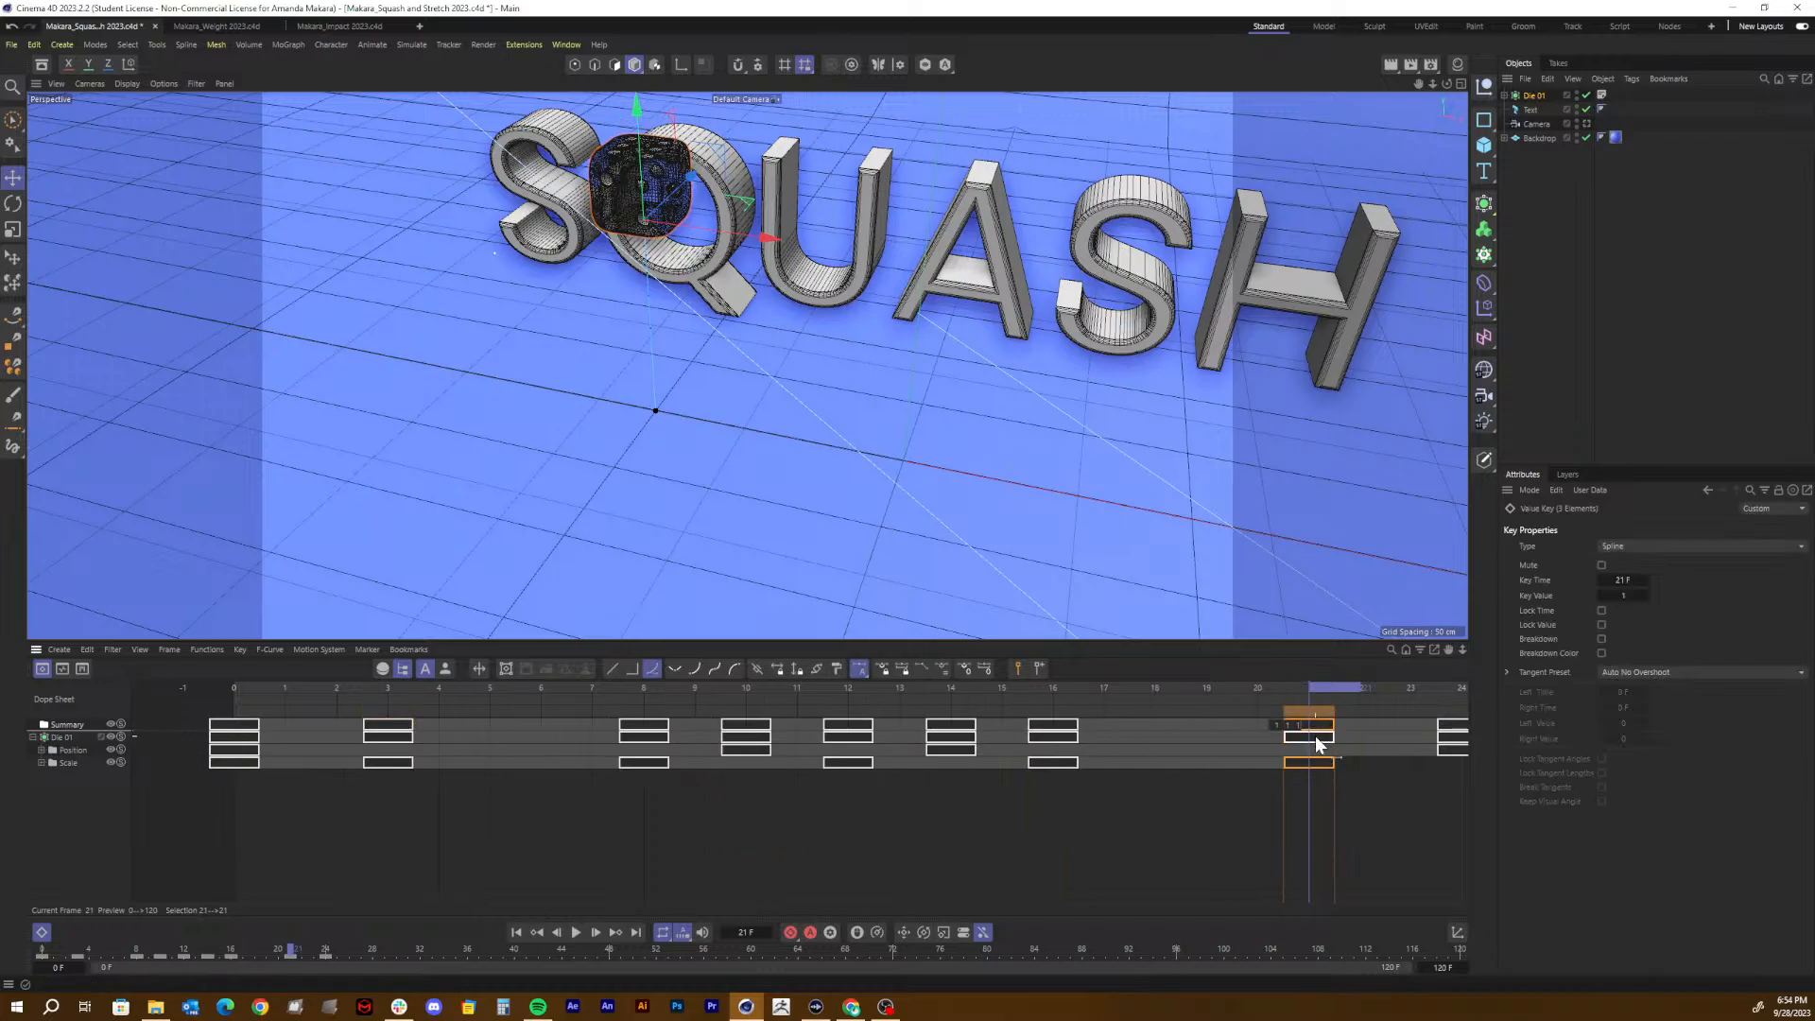
pyautogui.keyDown('ctrl'); pyautogui.moveTo(1316, 737); pyautogui.dragTo(1226, 744); pyautogui.keyUp('ctrl')
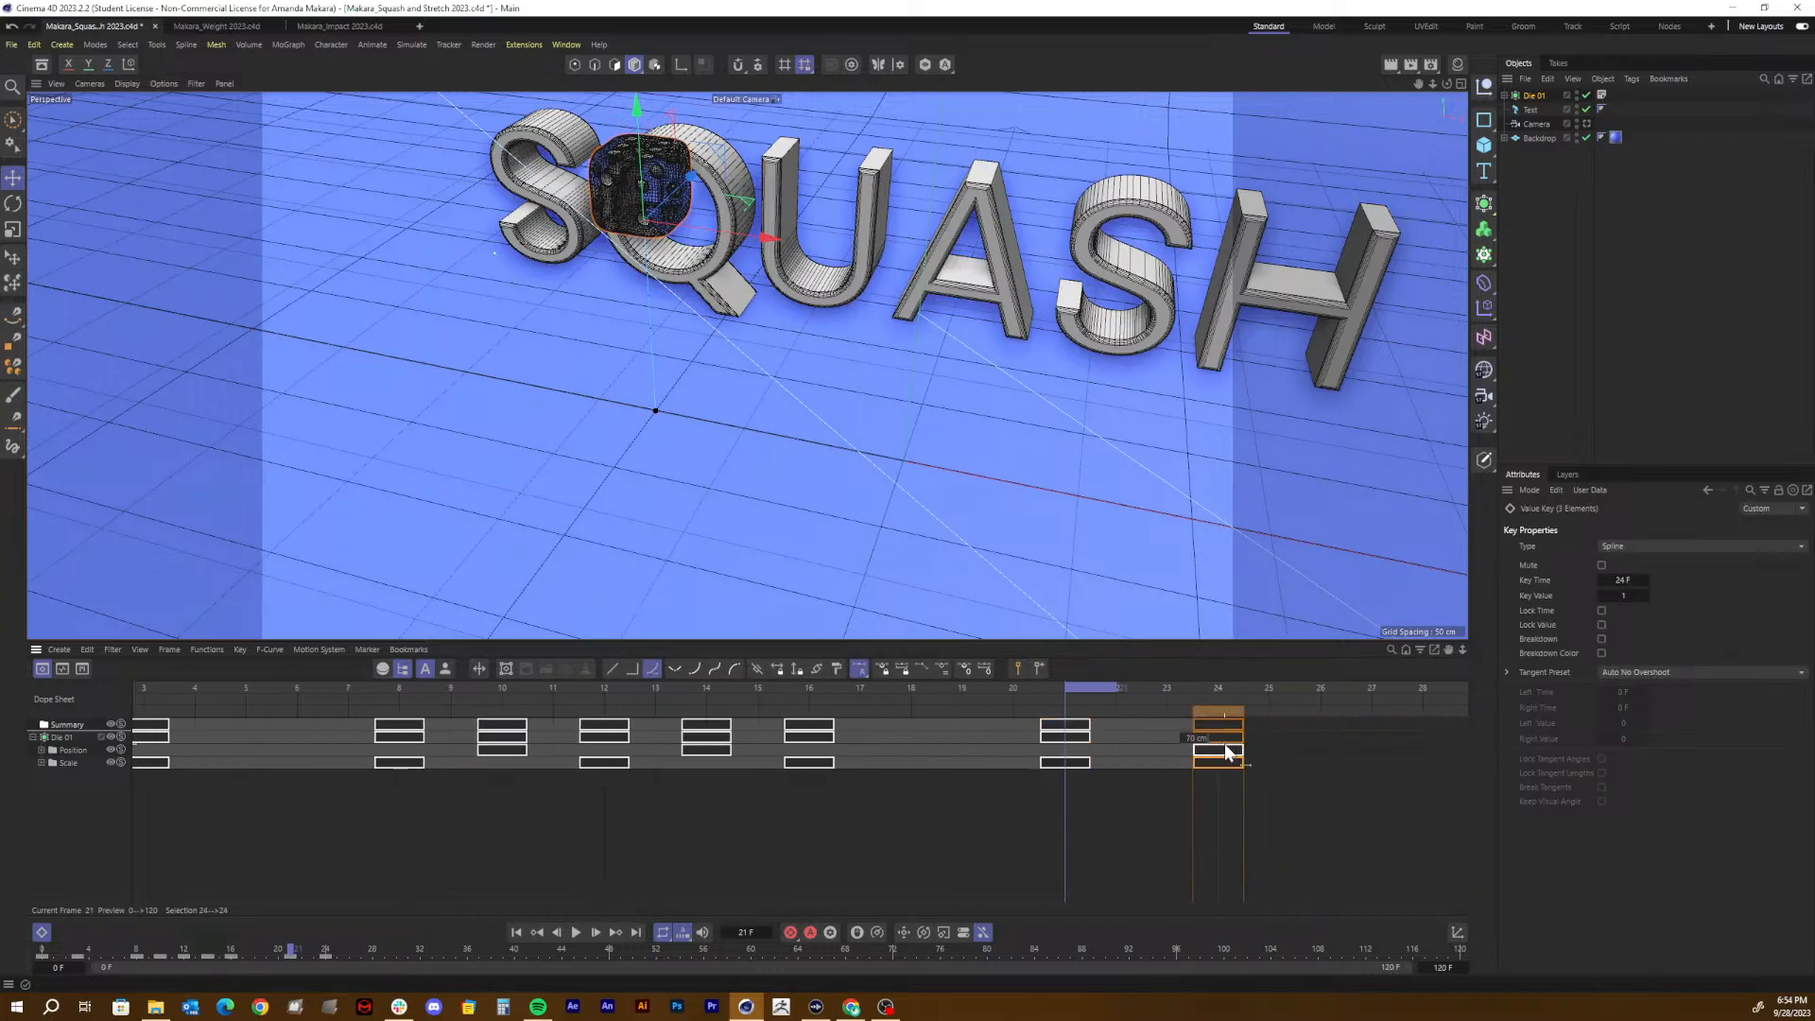
# Step: Play the animation from frame 0 to check the die's full squash and stretch cycle
pyautogui.moveTo(853, 687); pyautogui.dragTo(2, 714)
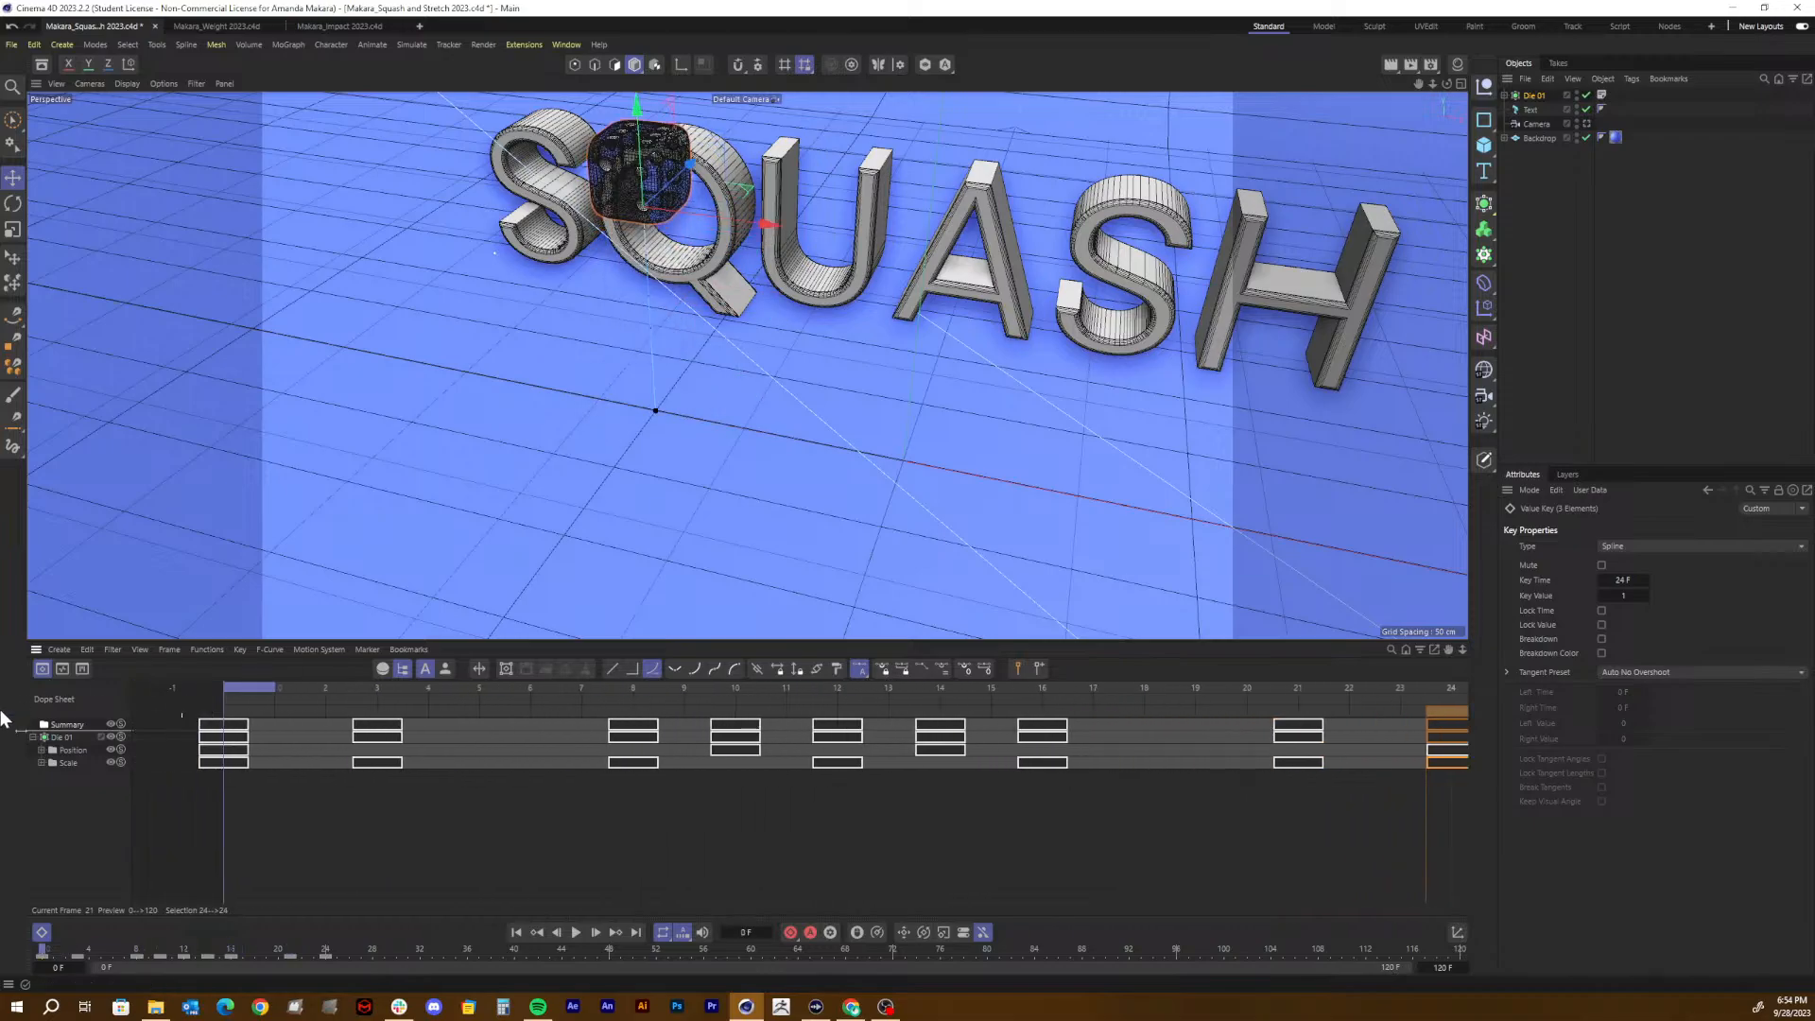
pyautogui.press('F8')
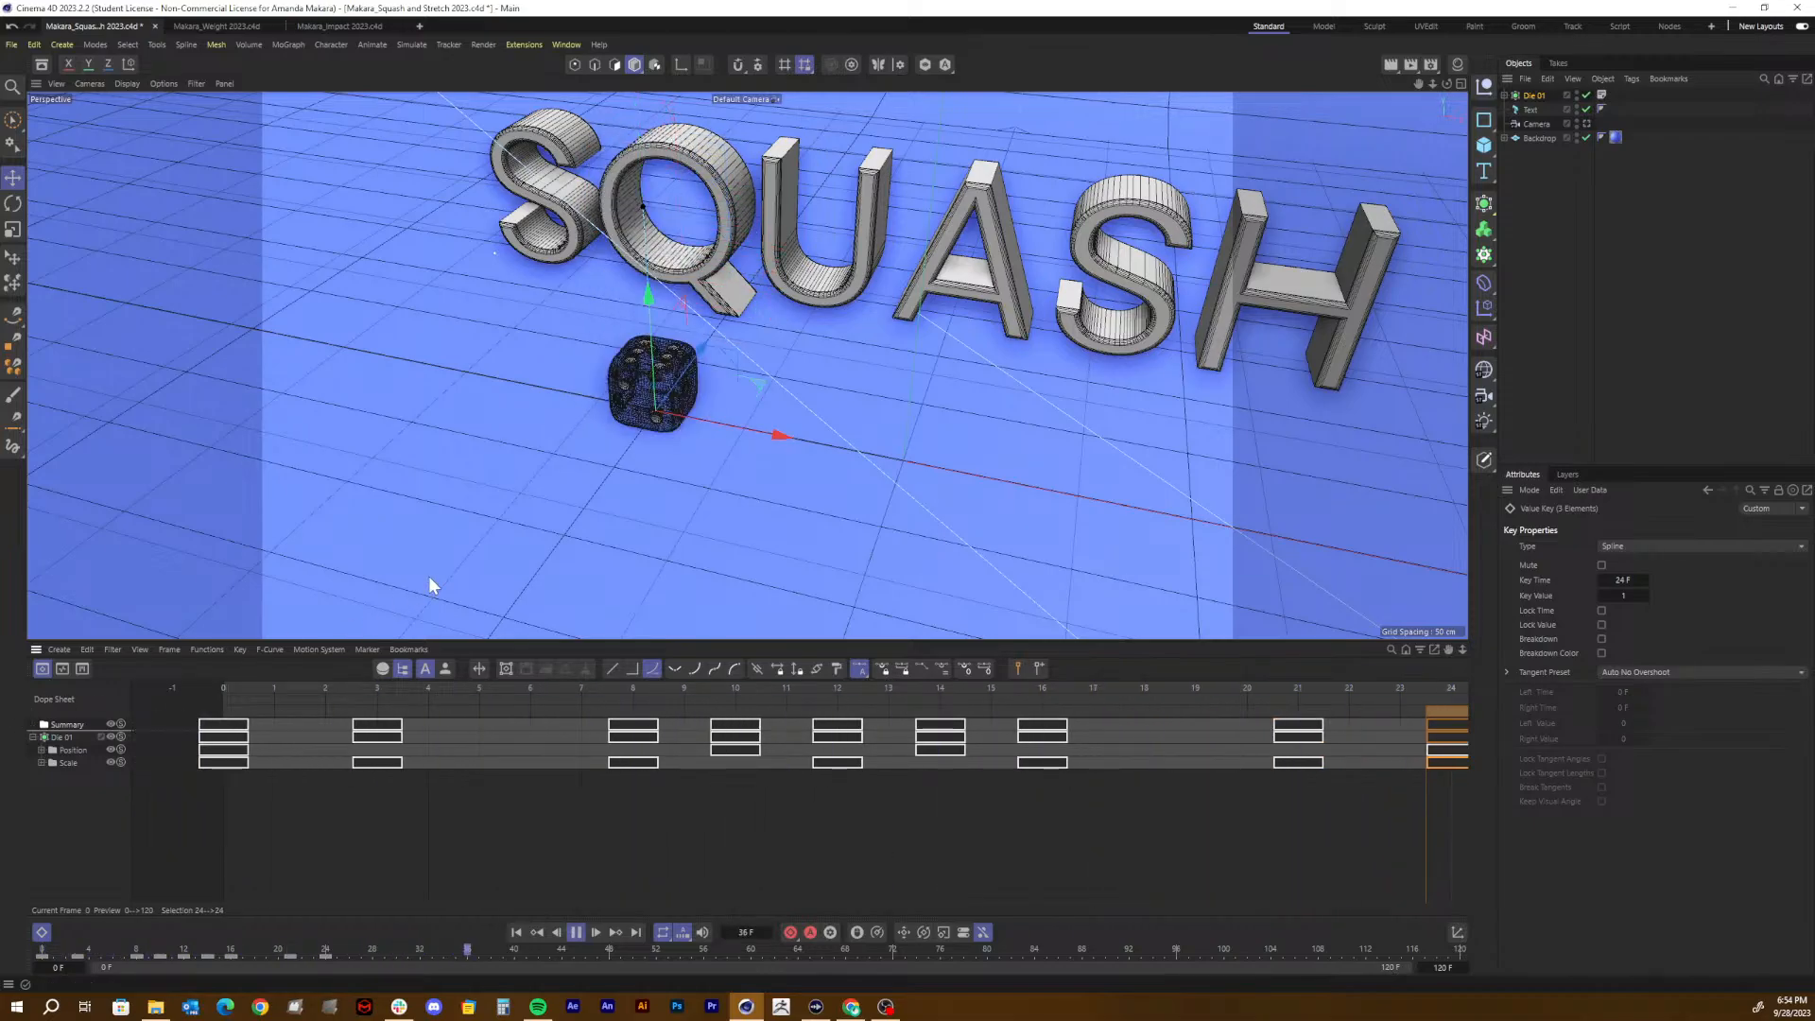
pyautogui.press('9')
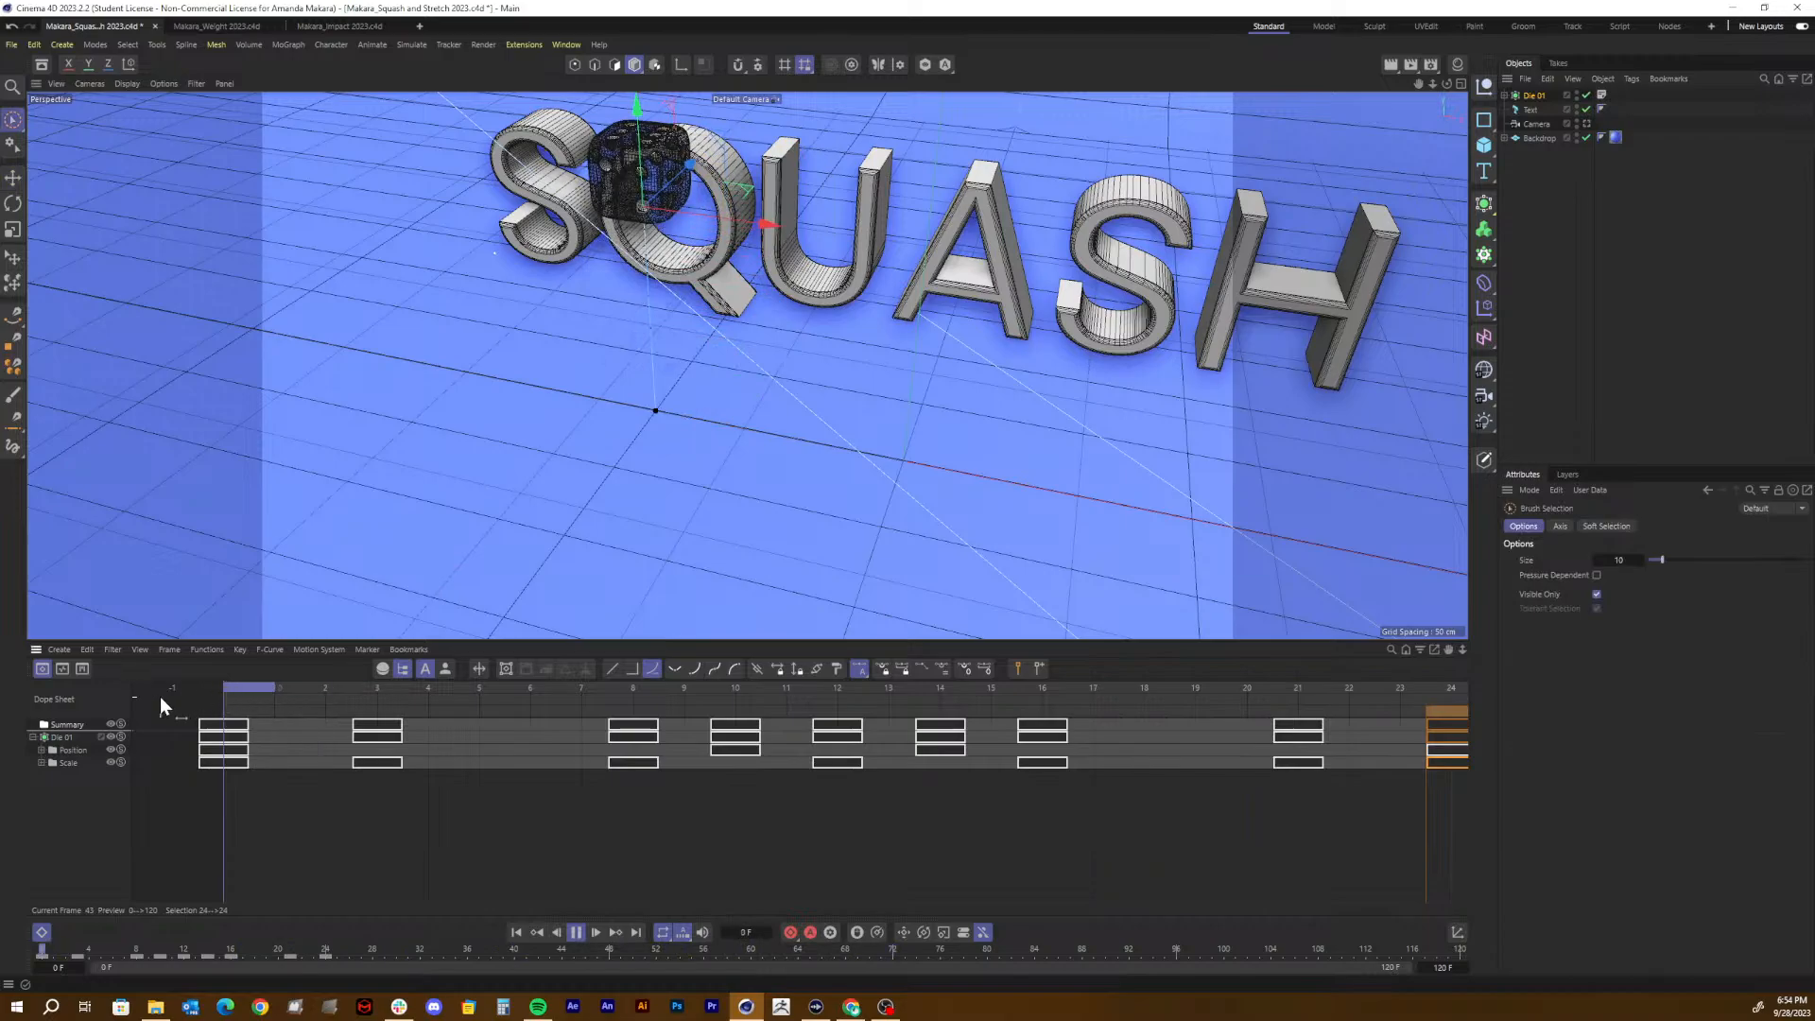
pyautogui.press('F8')
pyautogui.press('F8')
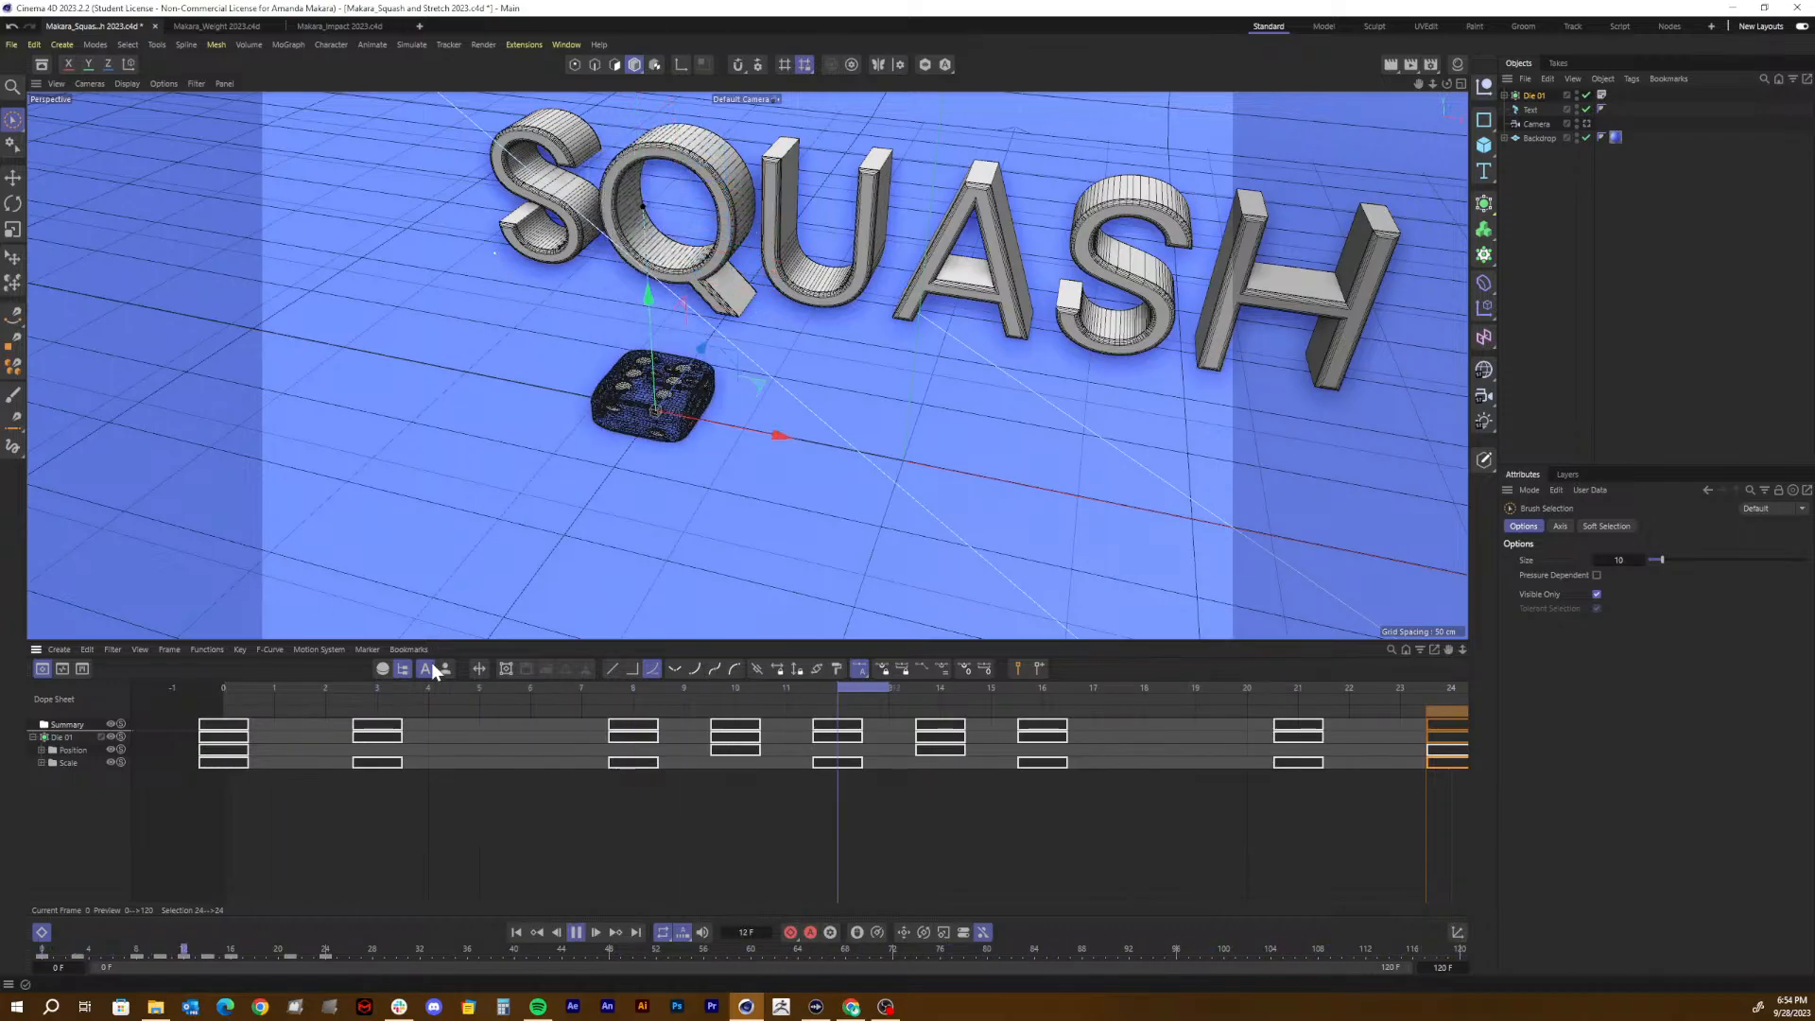
pyautogui.rightClick(191, 813)
# Step: Select the die's scale tracks and set their After behavior to Repeat
pyautogui.click(71, 761)
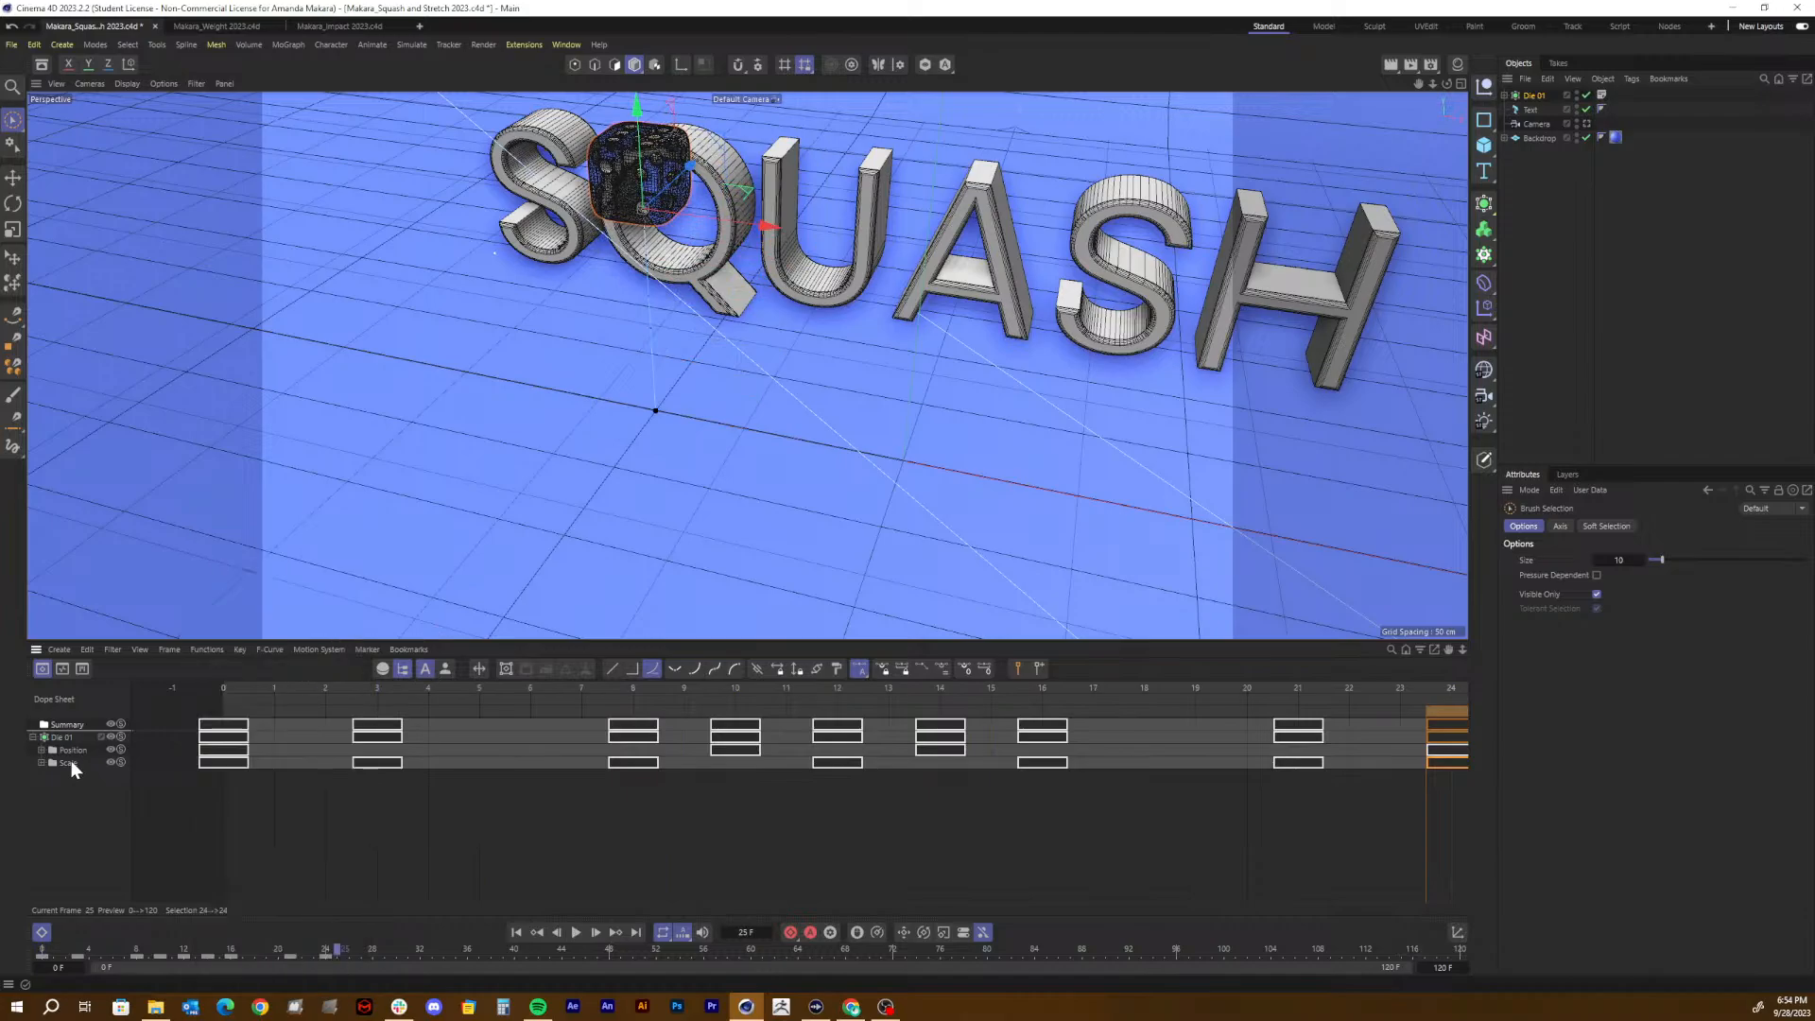
pyautogui.click(71, 762)
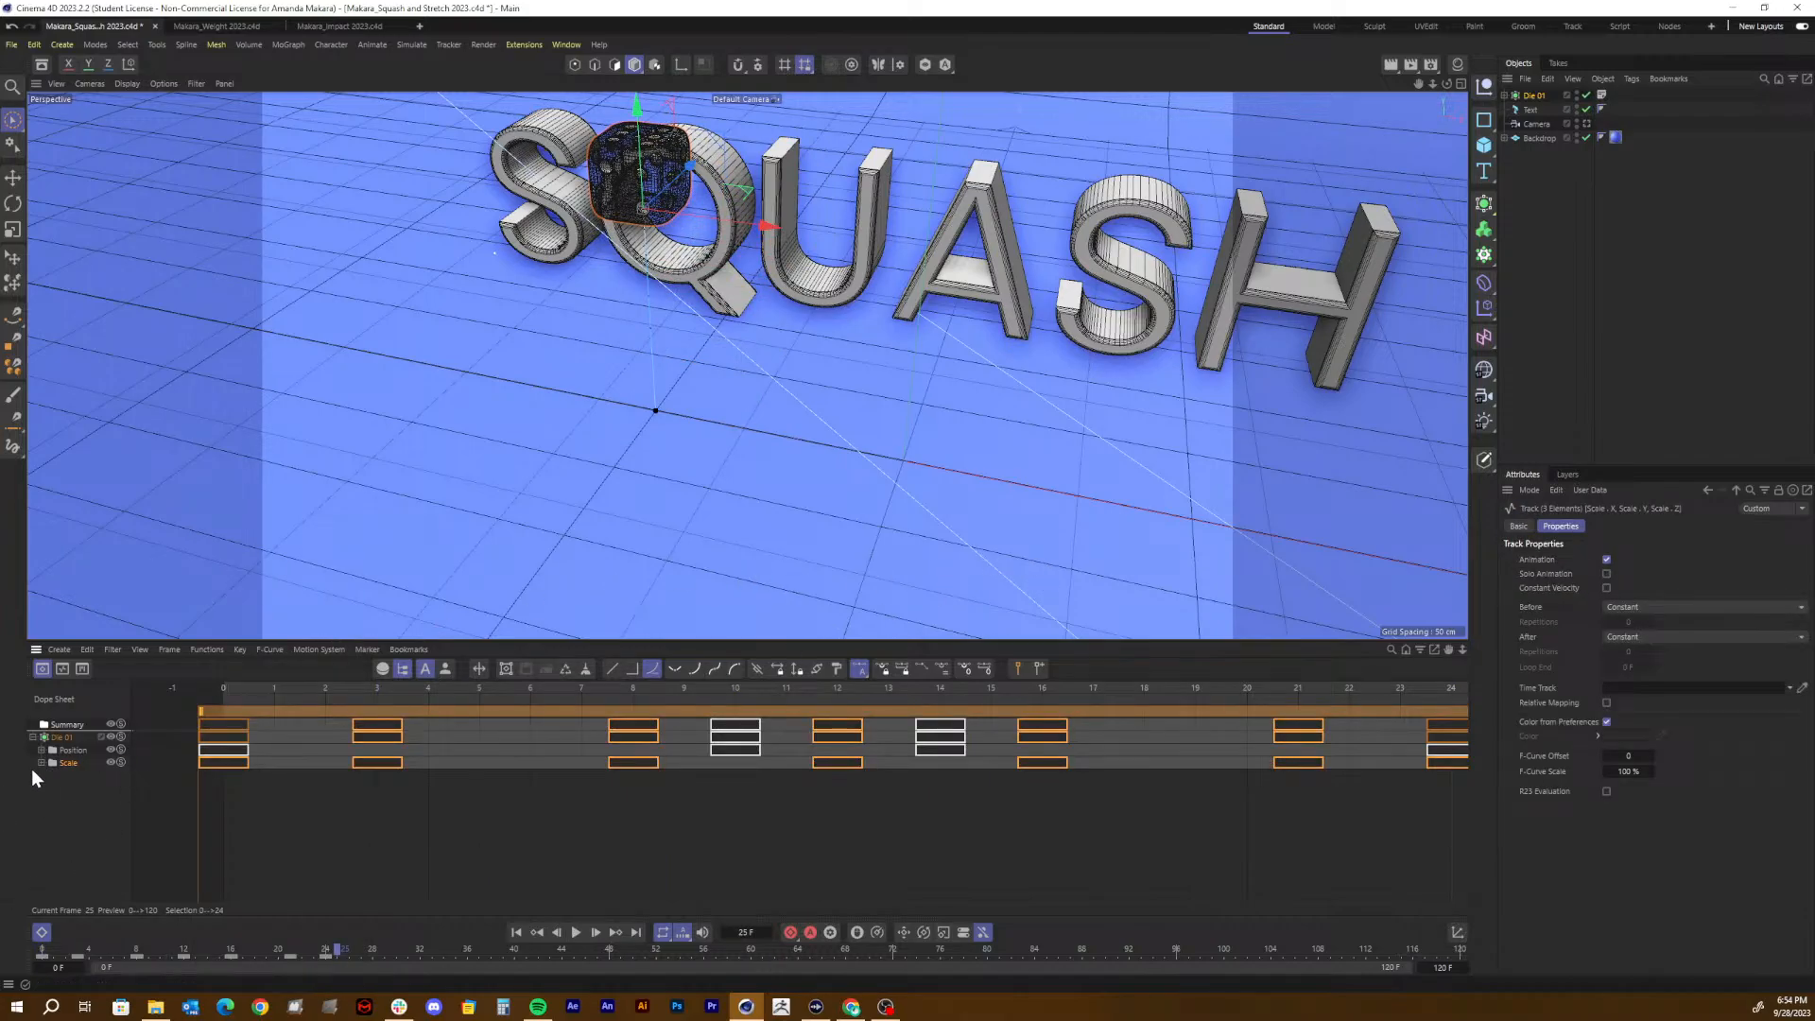
pyautogui.click(1665, 633)
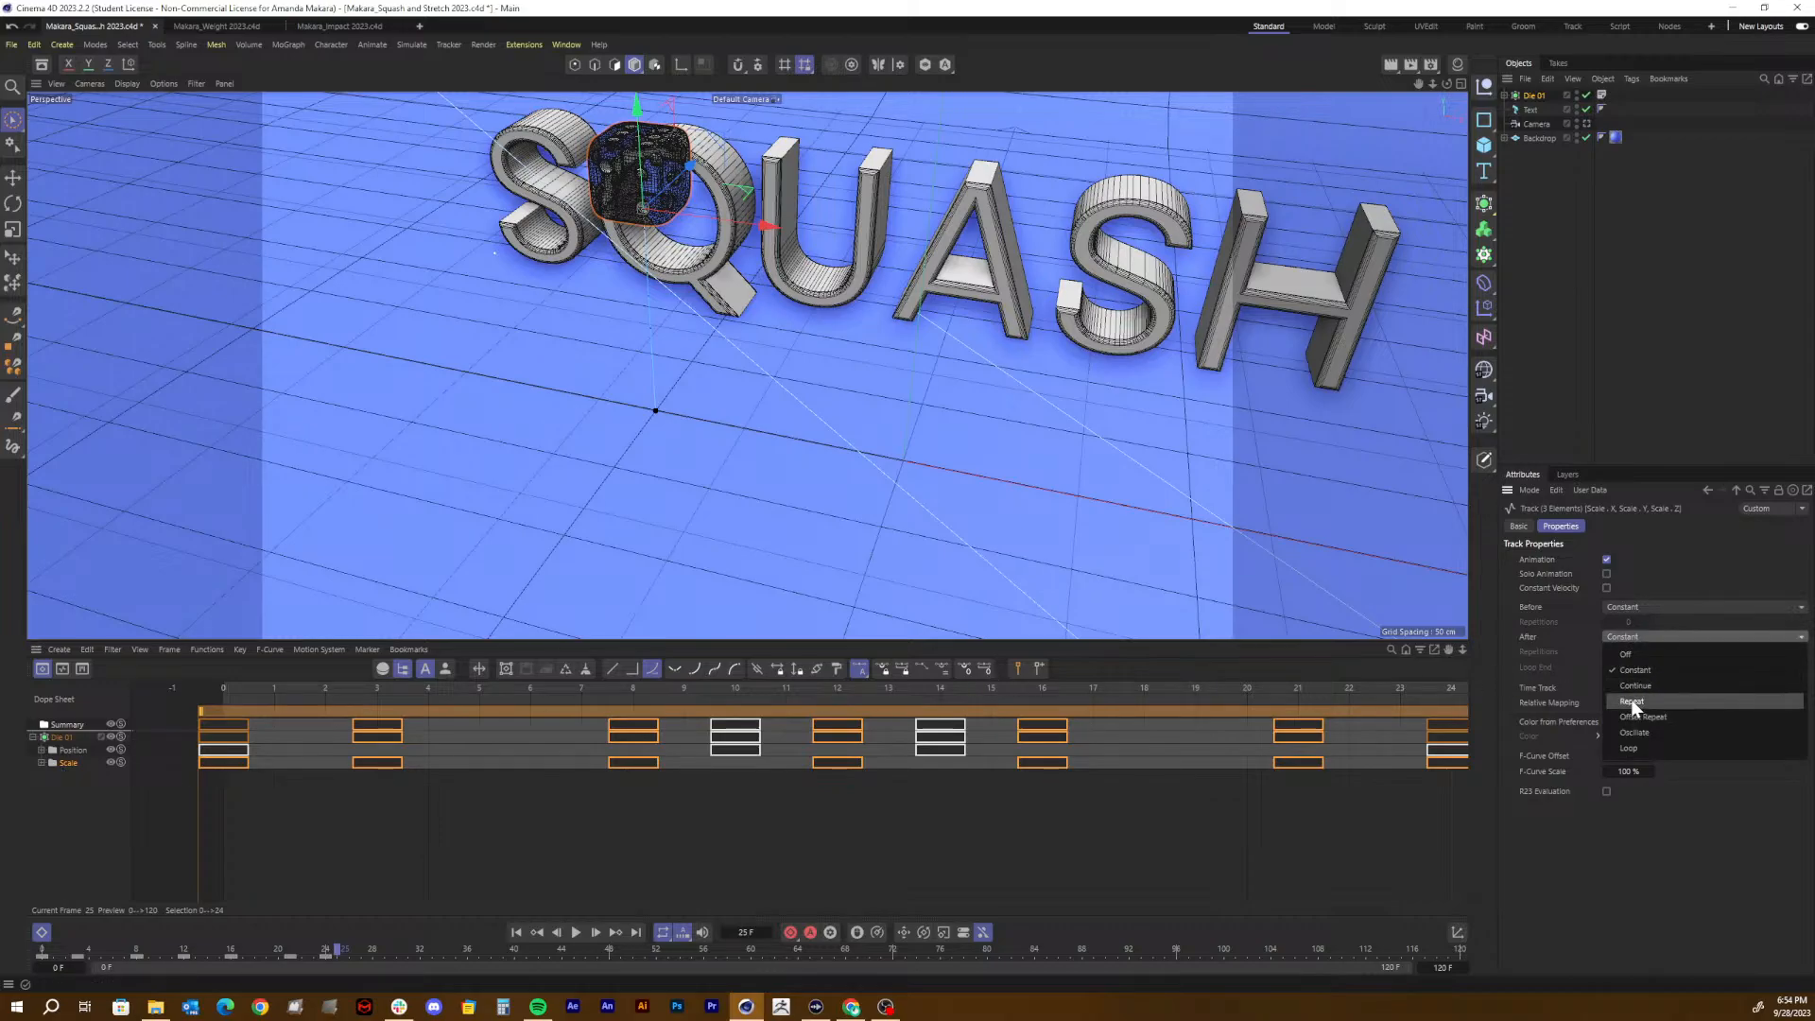
pyautogui.click(1631, 701)
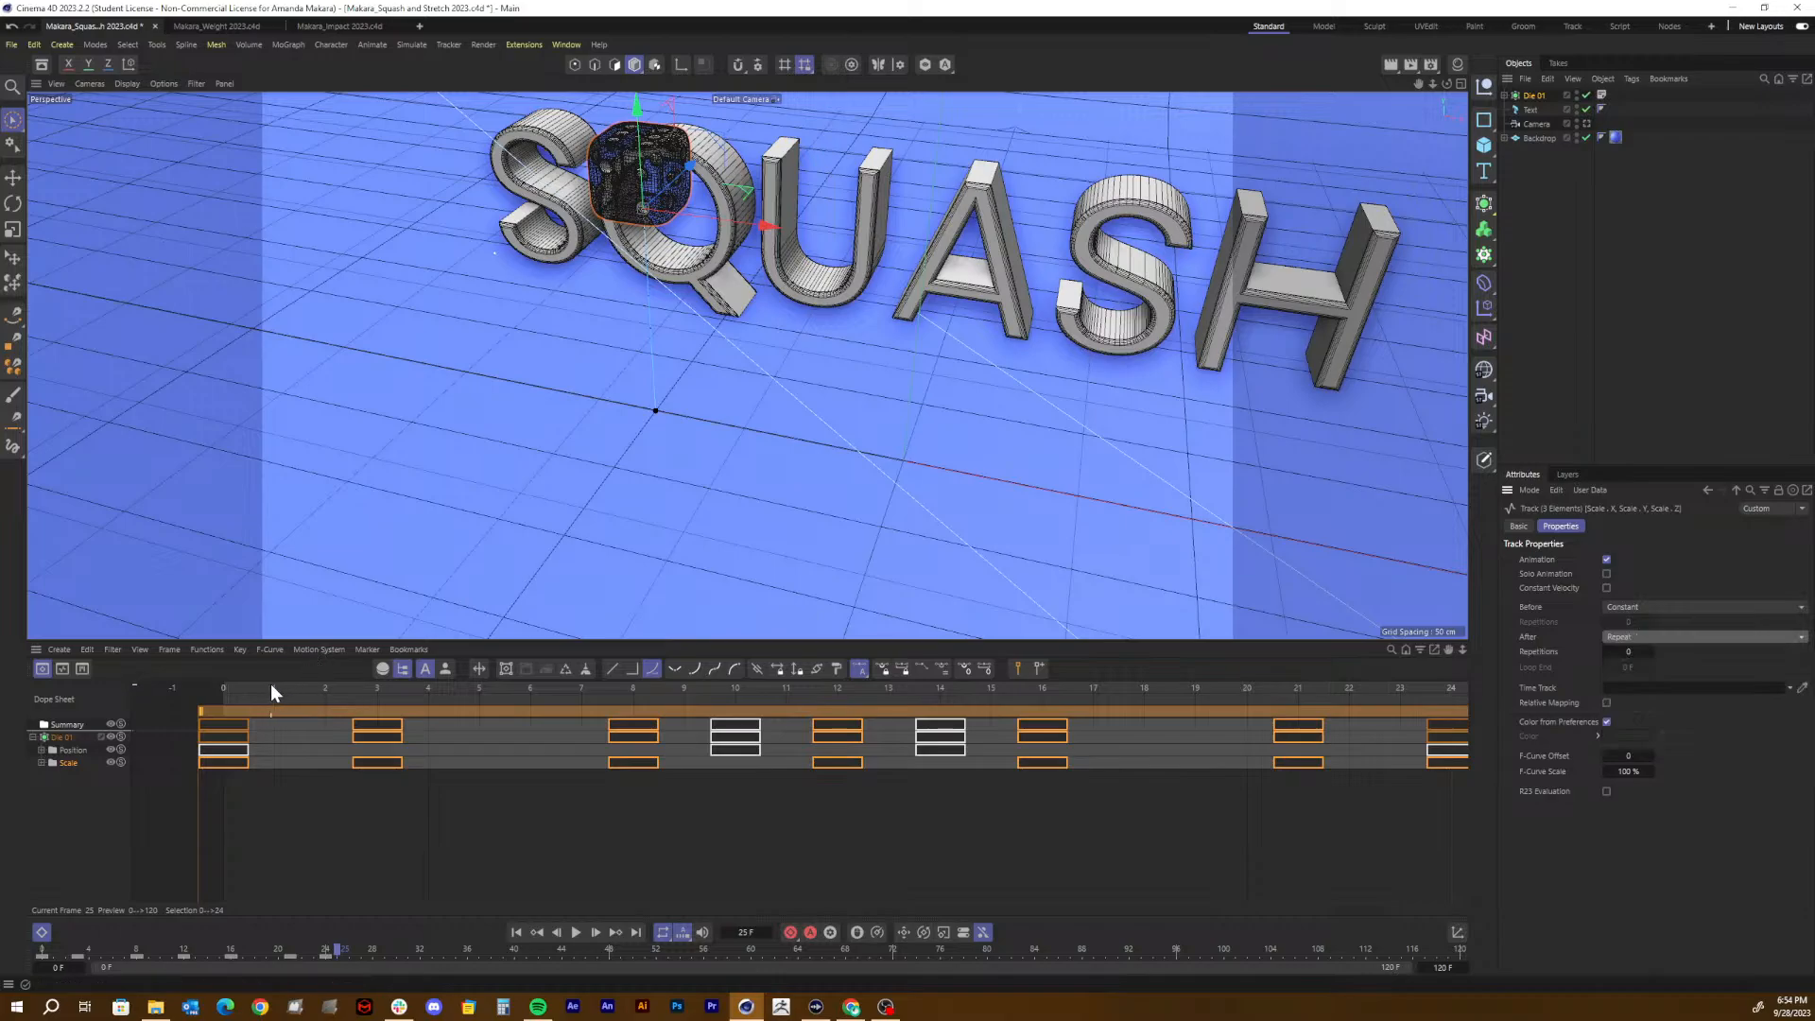
# Step: Play the repeating bounce through the scene camera and review the die's scale keys up to frame 24
pyautogui.press('F8')
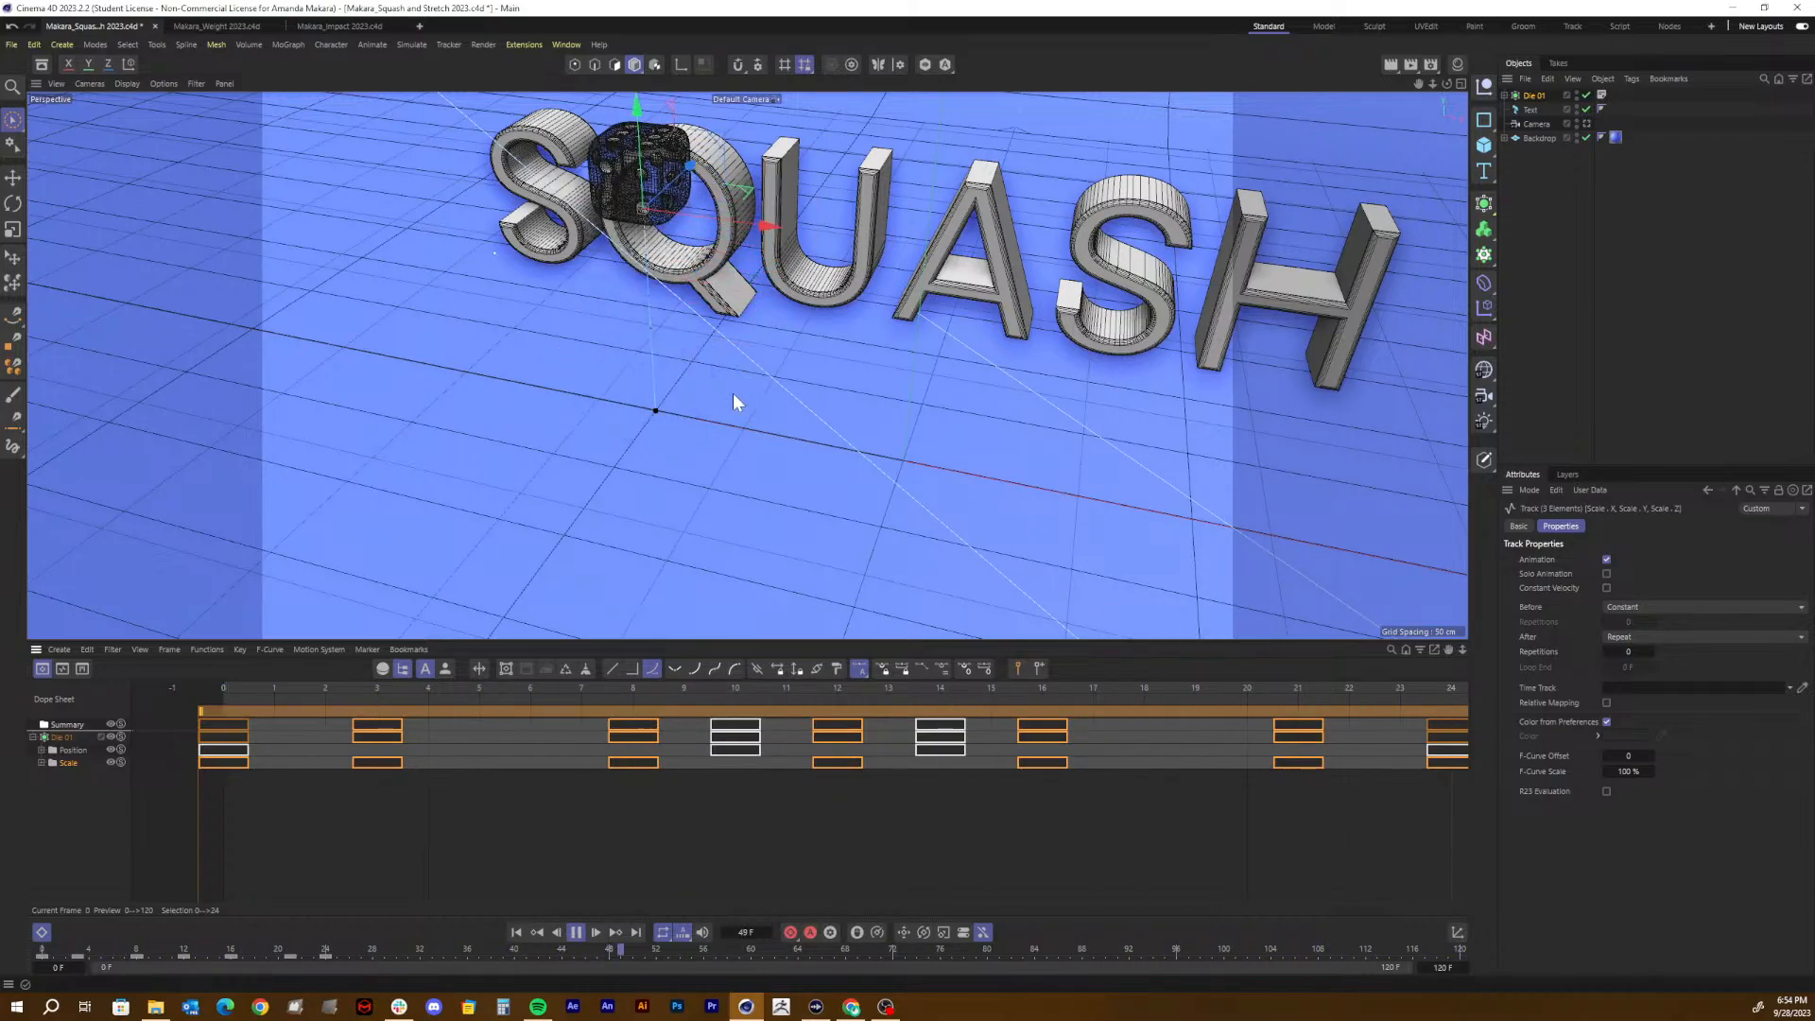
pyautogui.click(1587, 124)
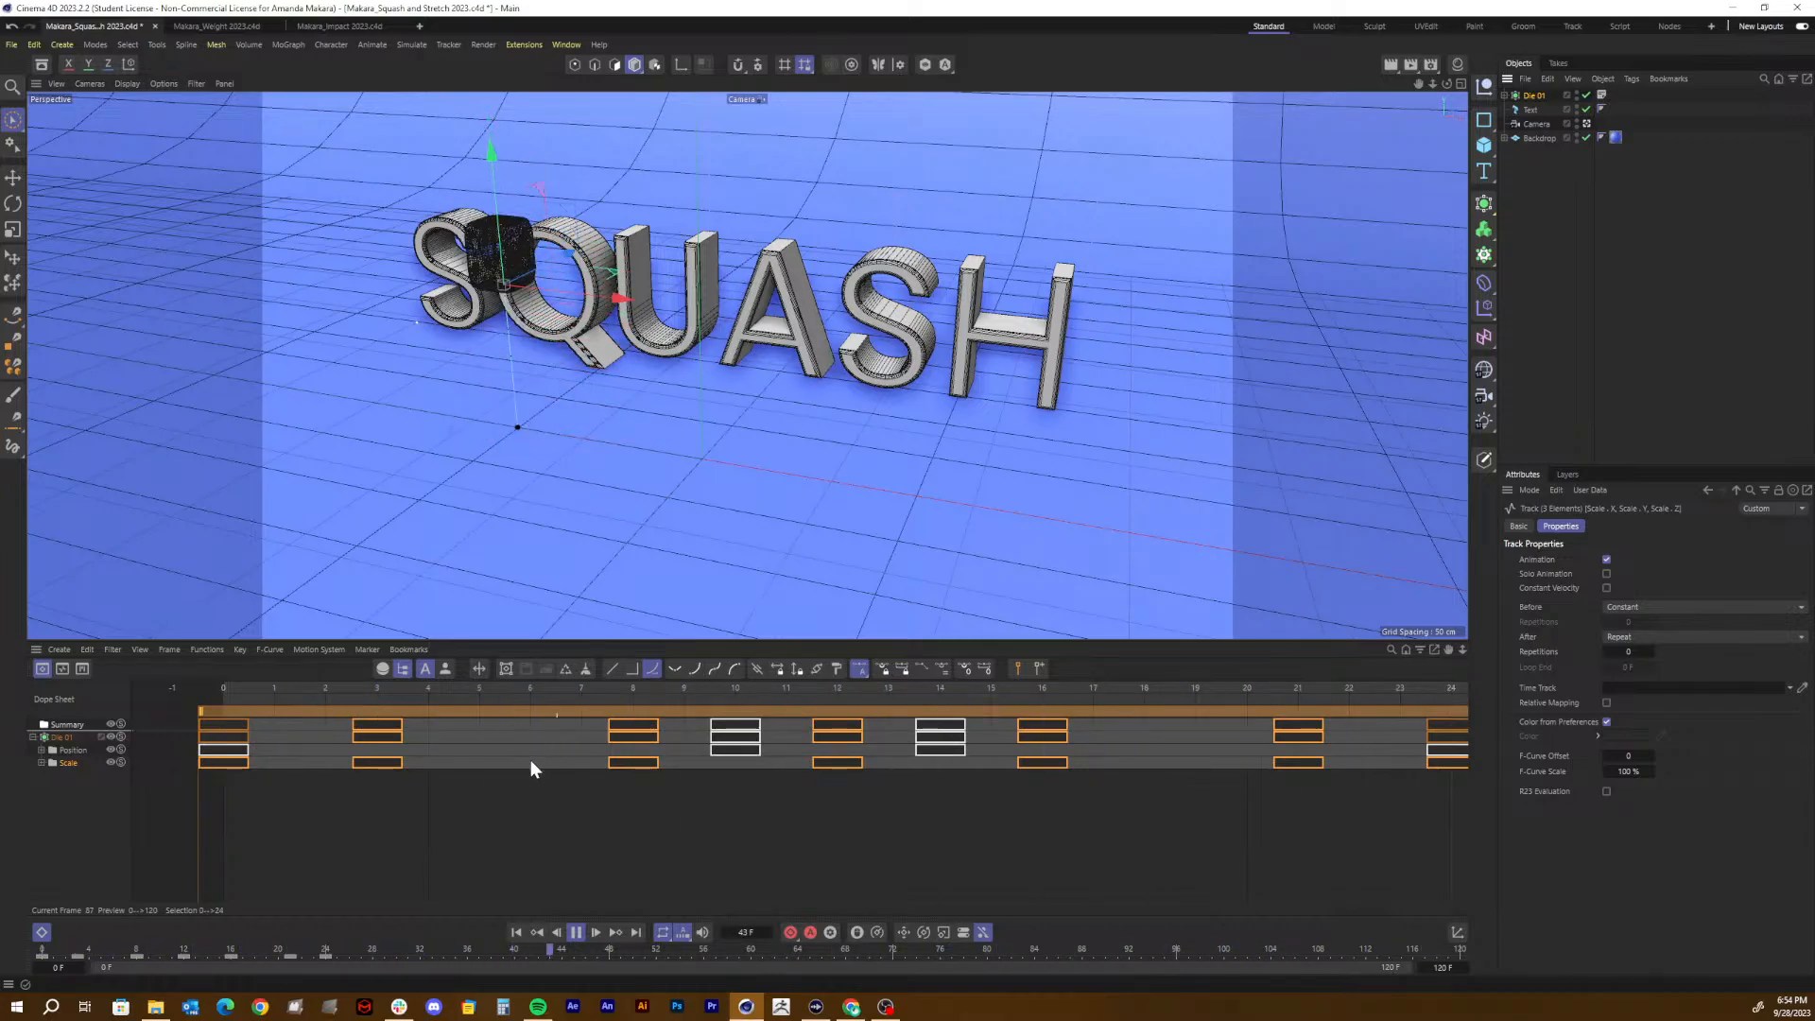
pyautogui.press('F8')
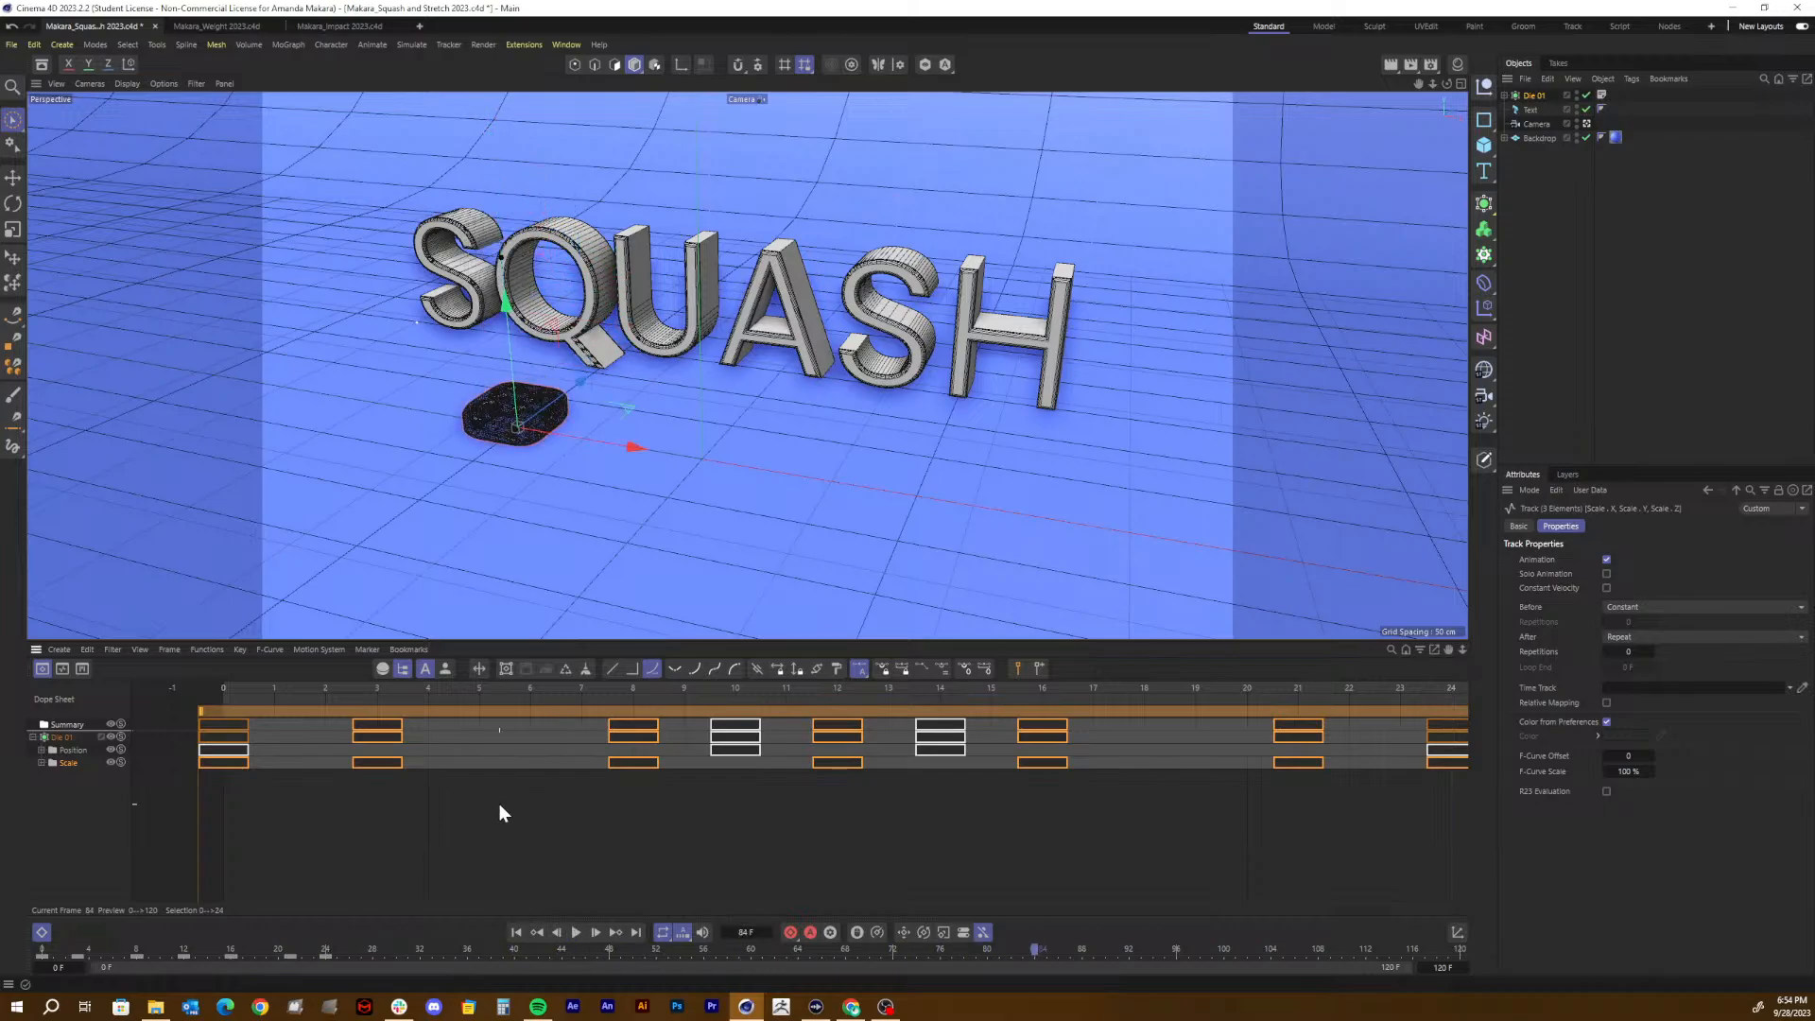
pyautogui.keyDown('alt'); pyautogui.moveTo(499, 804); pyautogui.dragTo(399, 804, button='middle'); pyautogui.keyUp('alt')
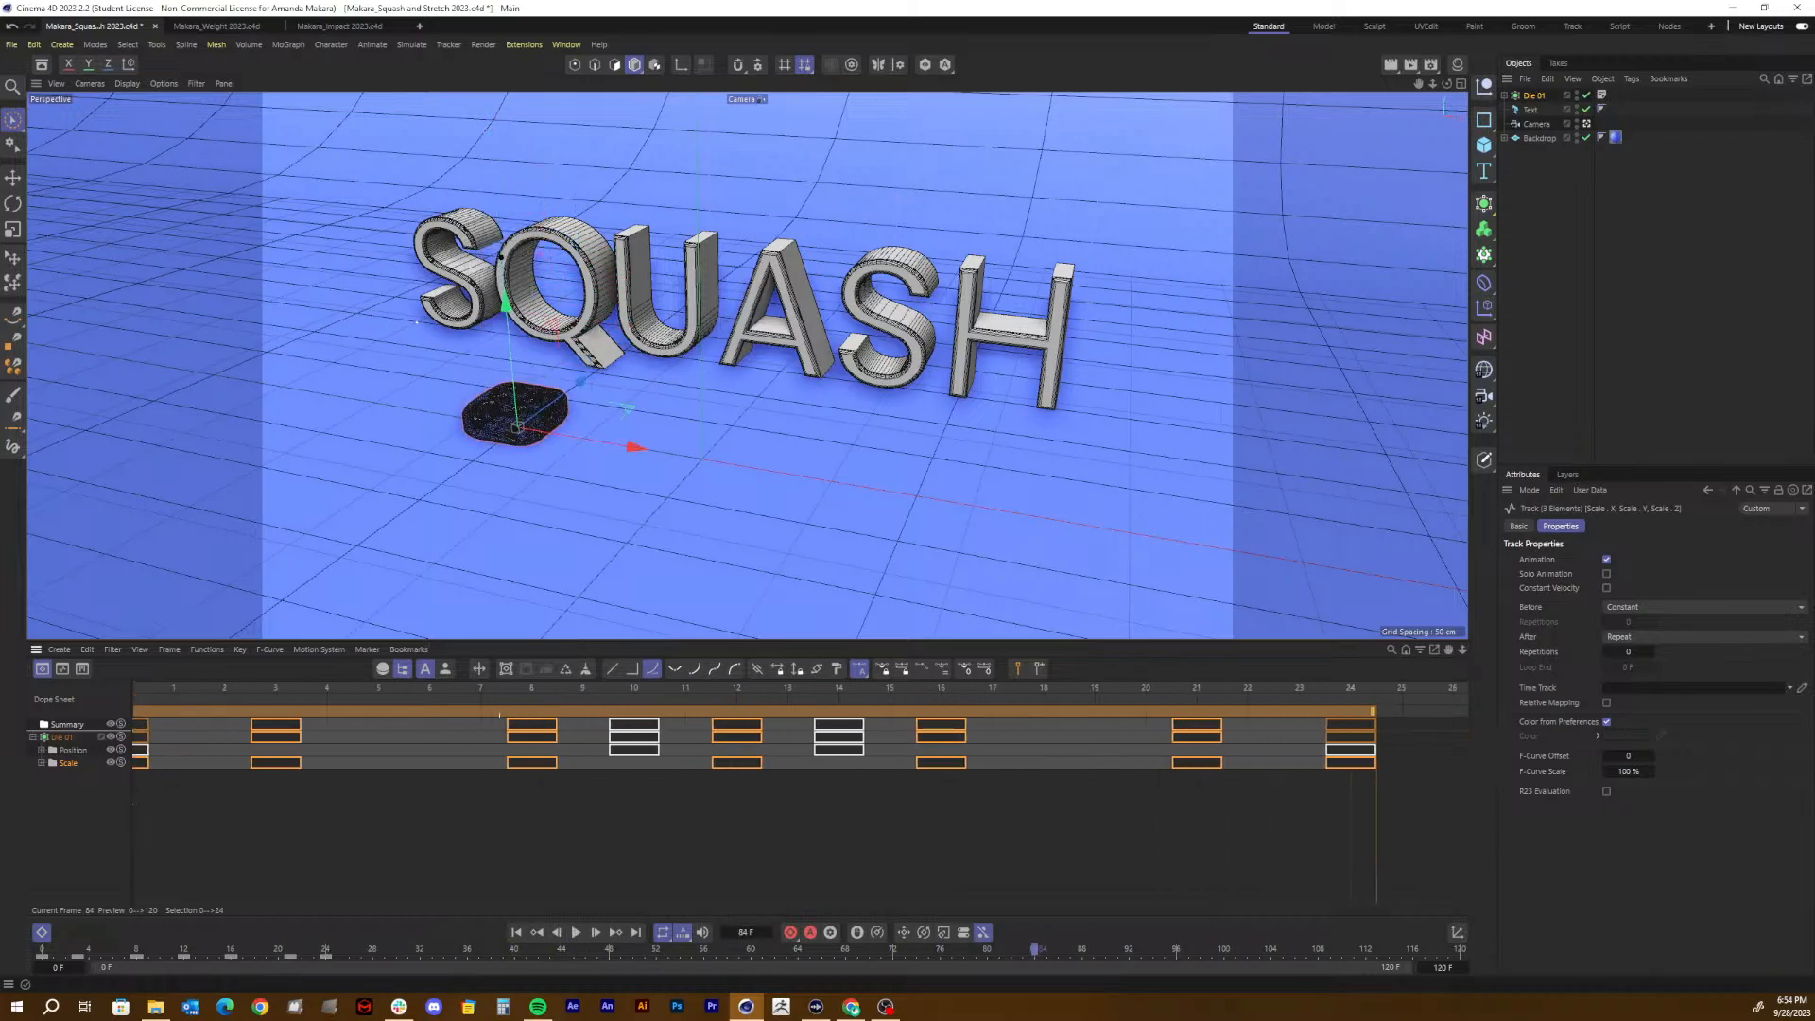
# Step: Delete the die's scale keys at frame 0 and frame 24, keeping its position keys
pyautogui.scroll(-5, 505, 803)
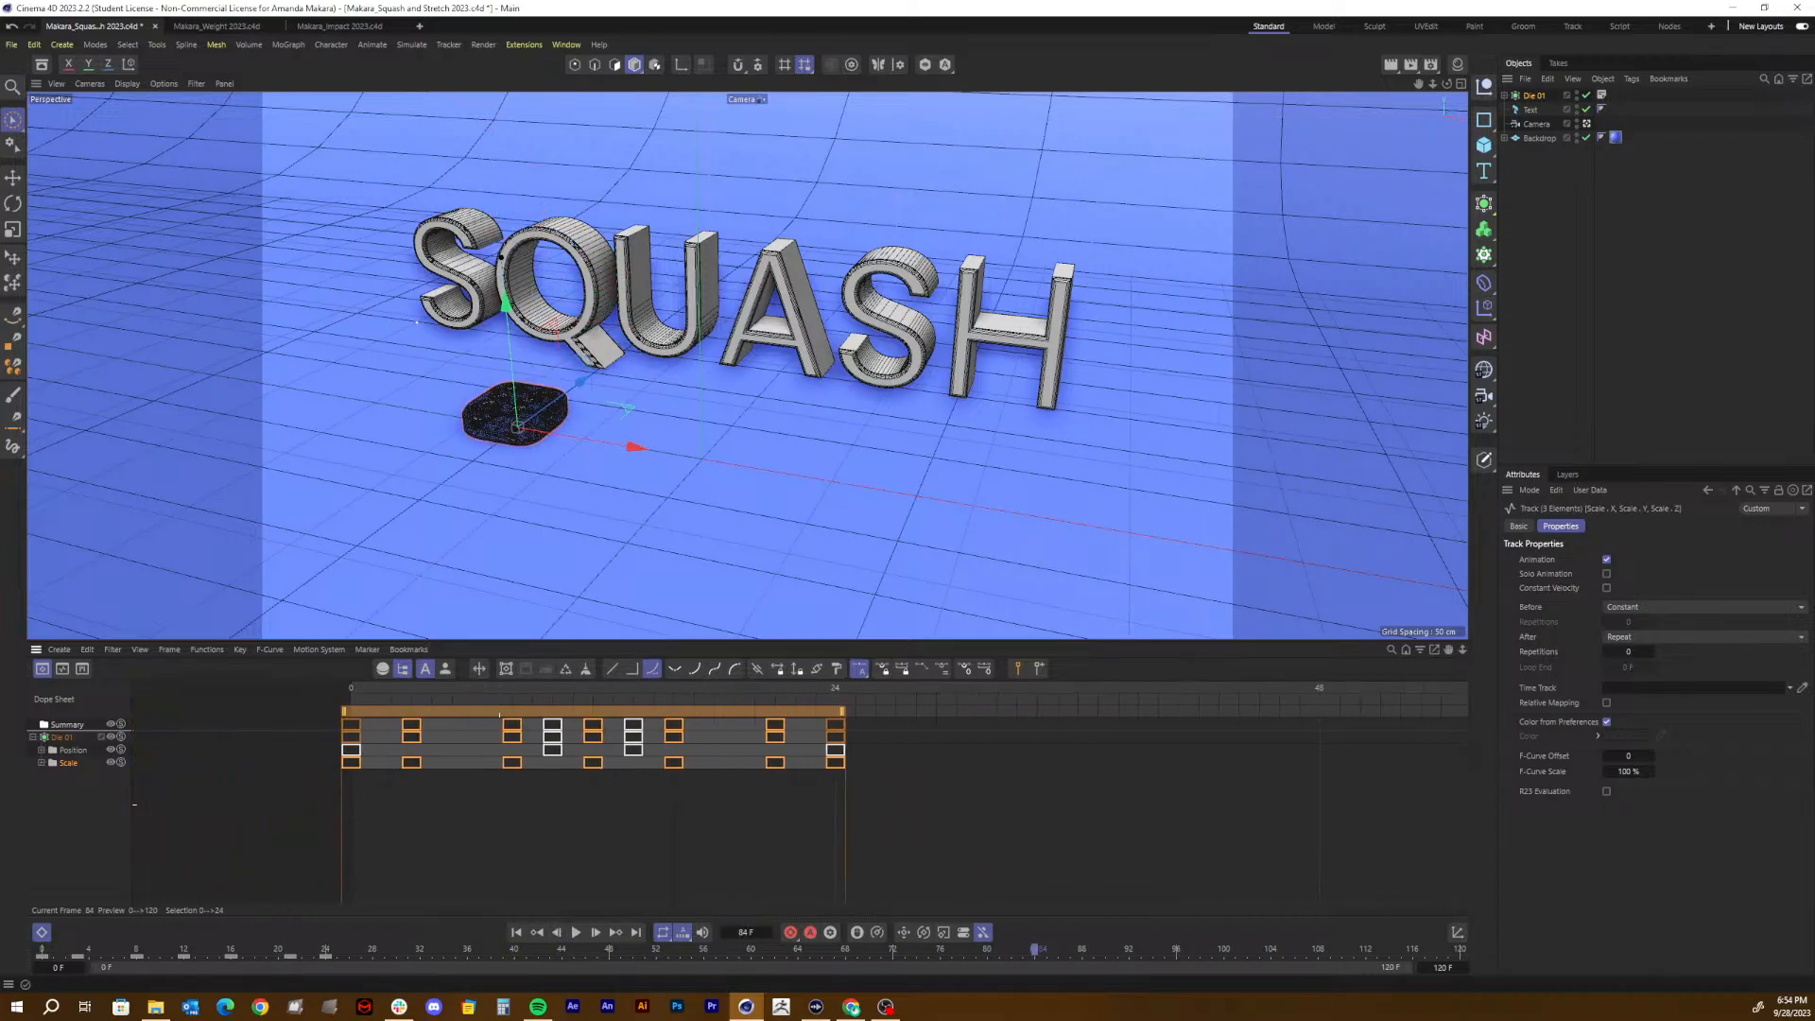
pyautogui.keyDown('alt'); pyautogui.moveTo(499, 805); pyautogui.dragTo(507, 804, button='right'); pyautogui.keyUp('alt')
pyautogui.click(223, 810)
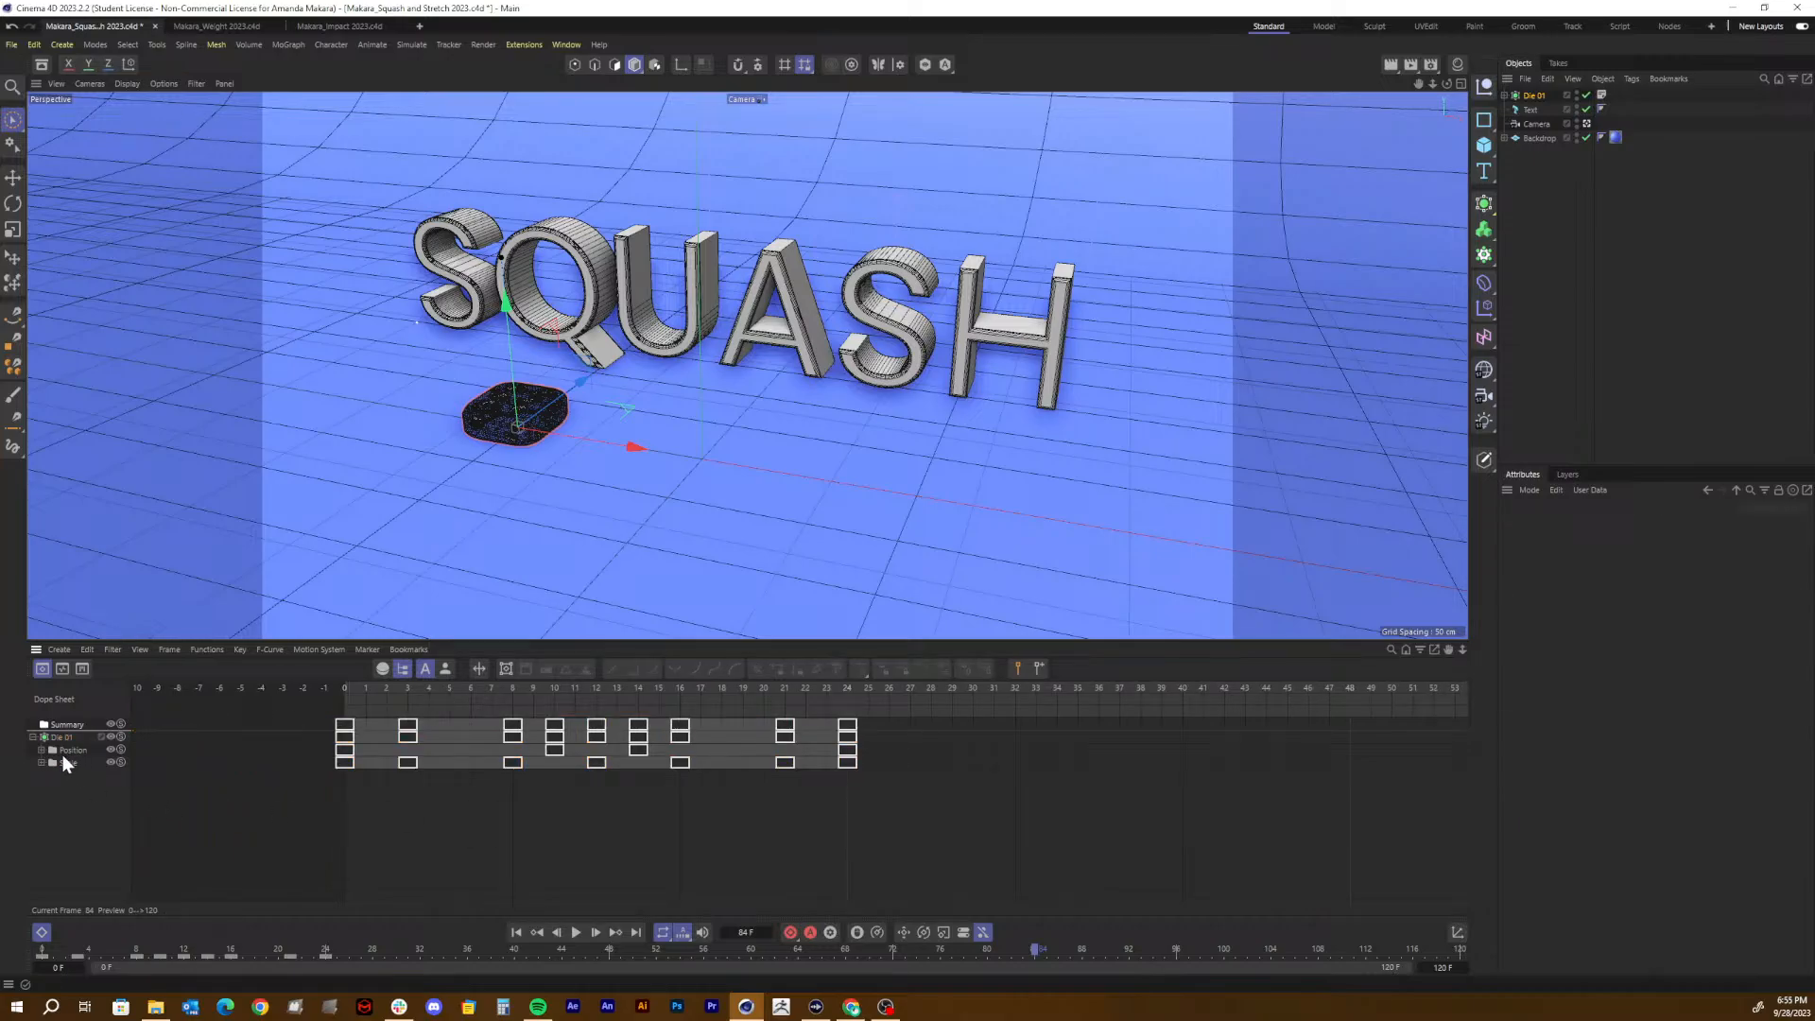
pyautogui.click(63, 758)
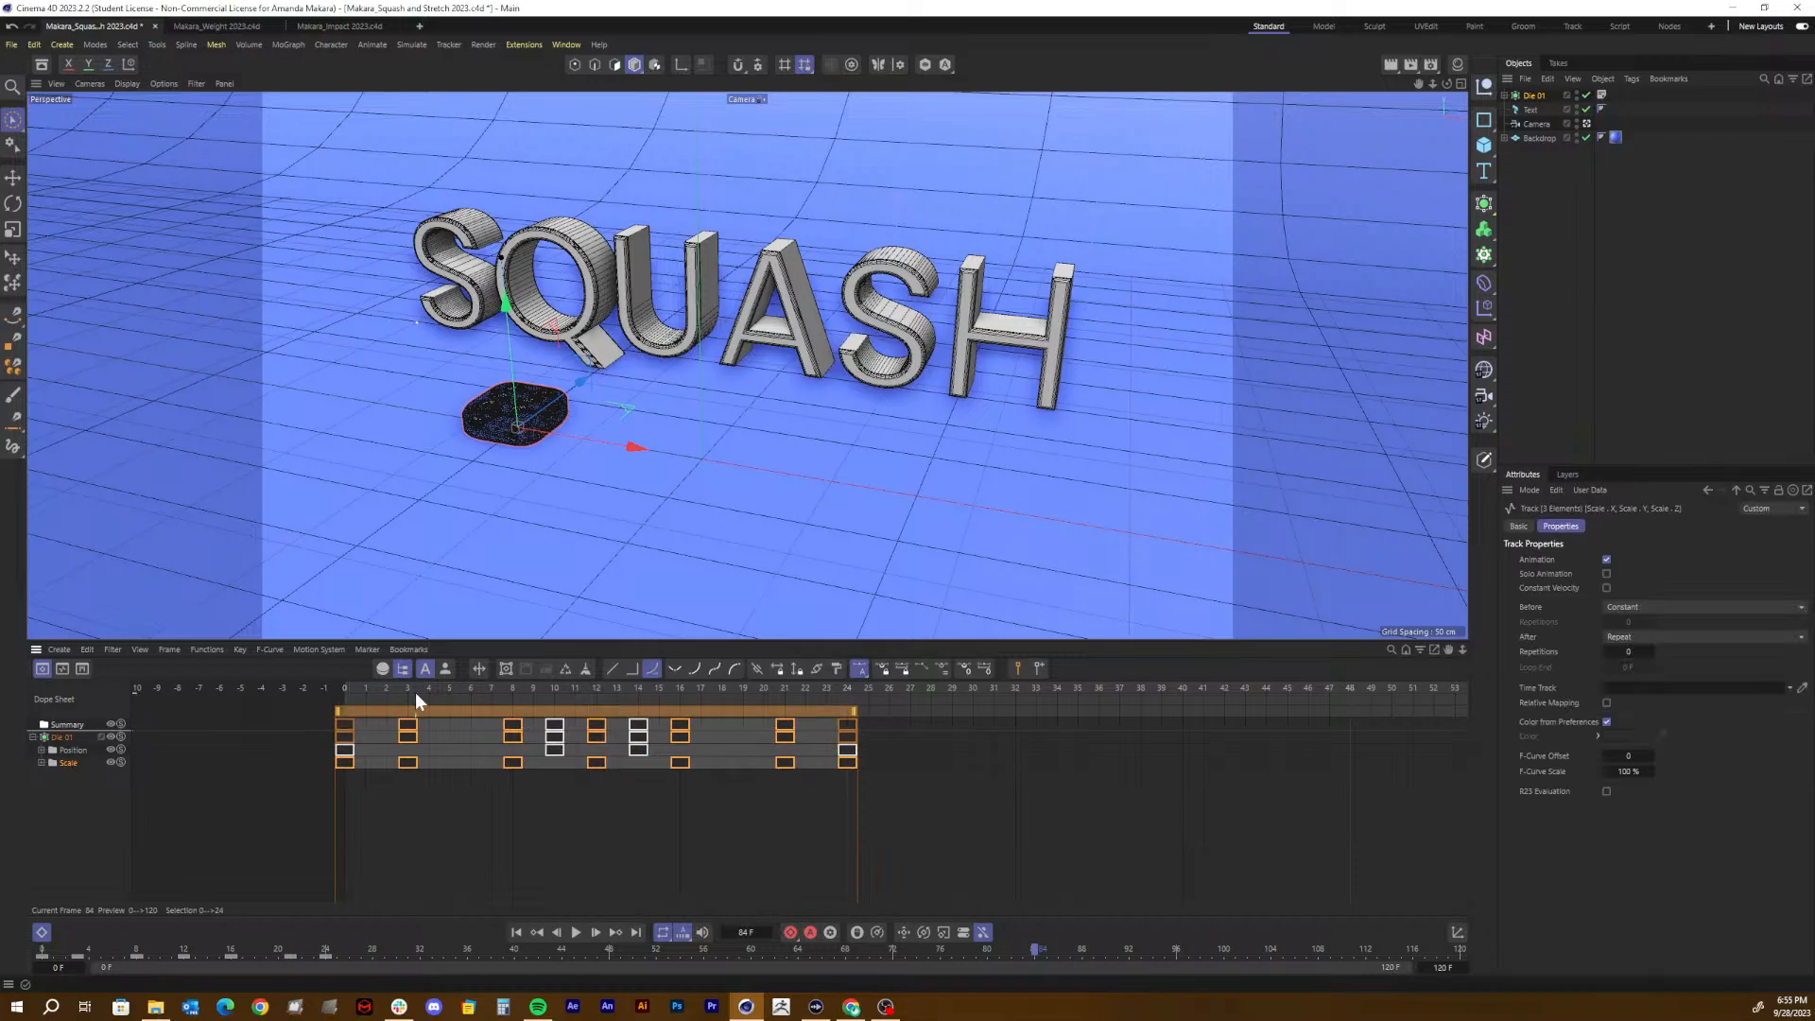
pyautogui.click(501, 796)
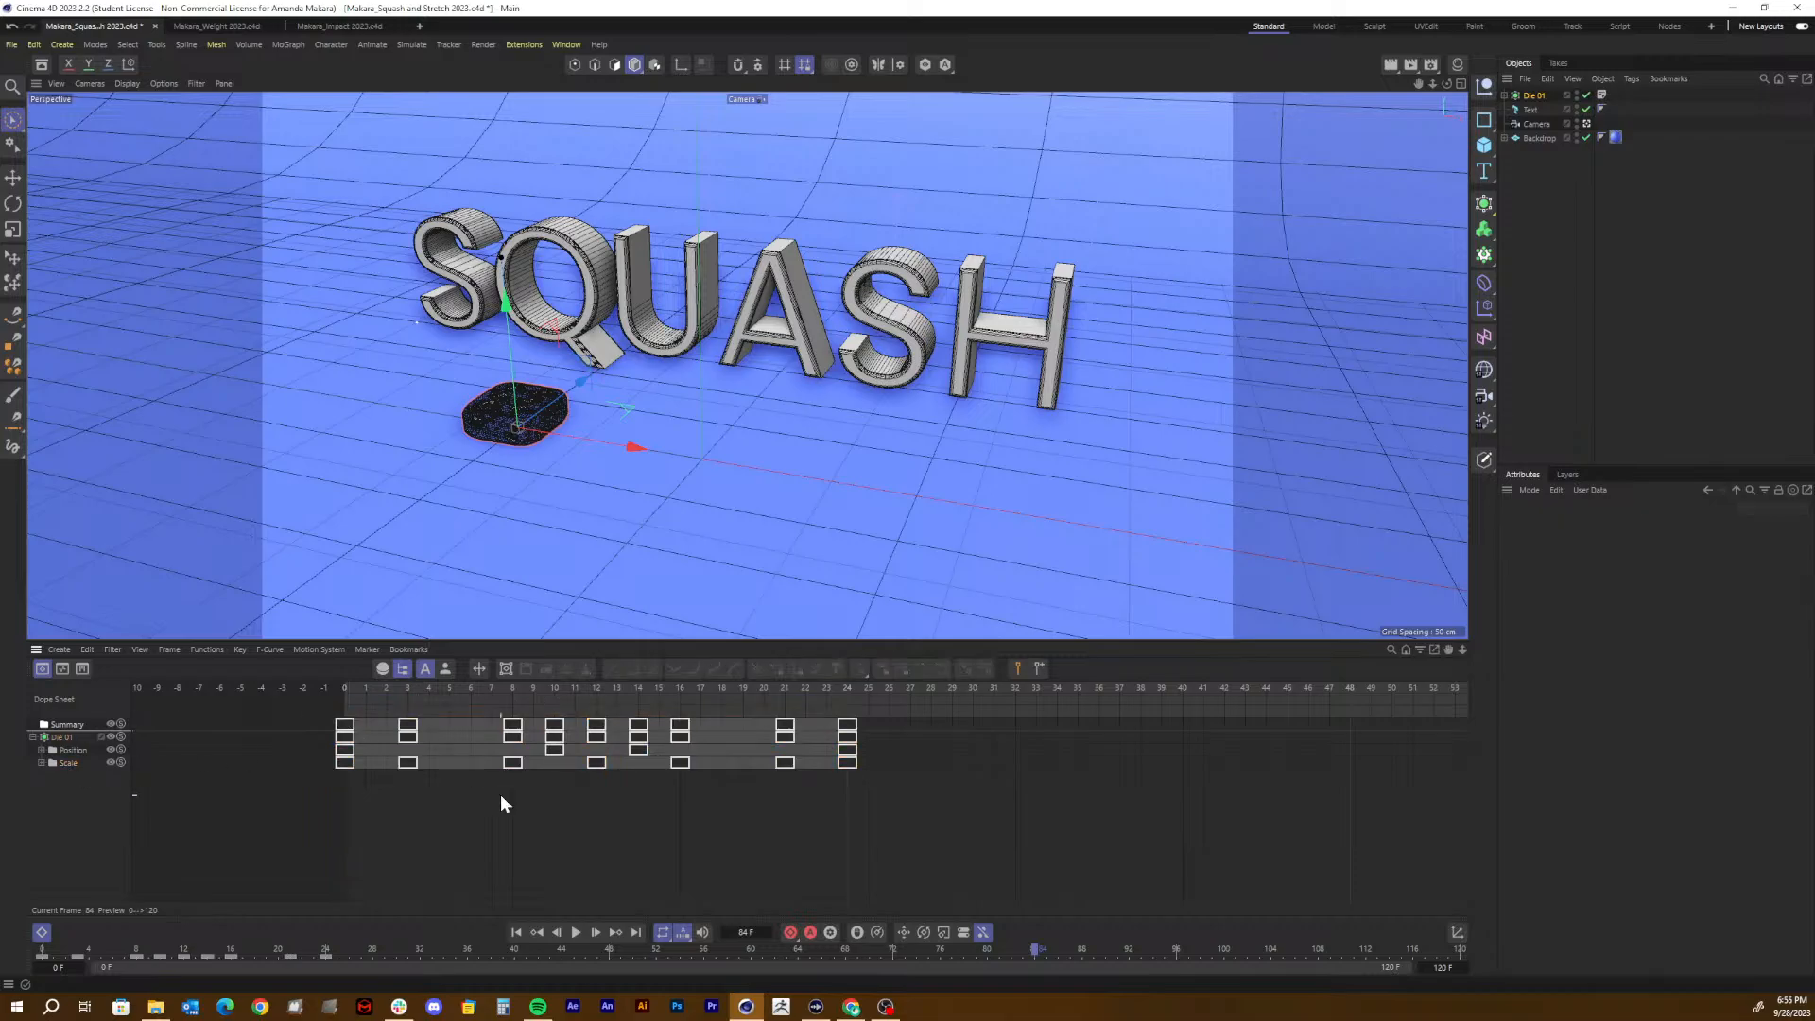
pyautogui.click(352, 763)
pyautogui.click(914, 802)
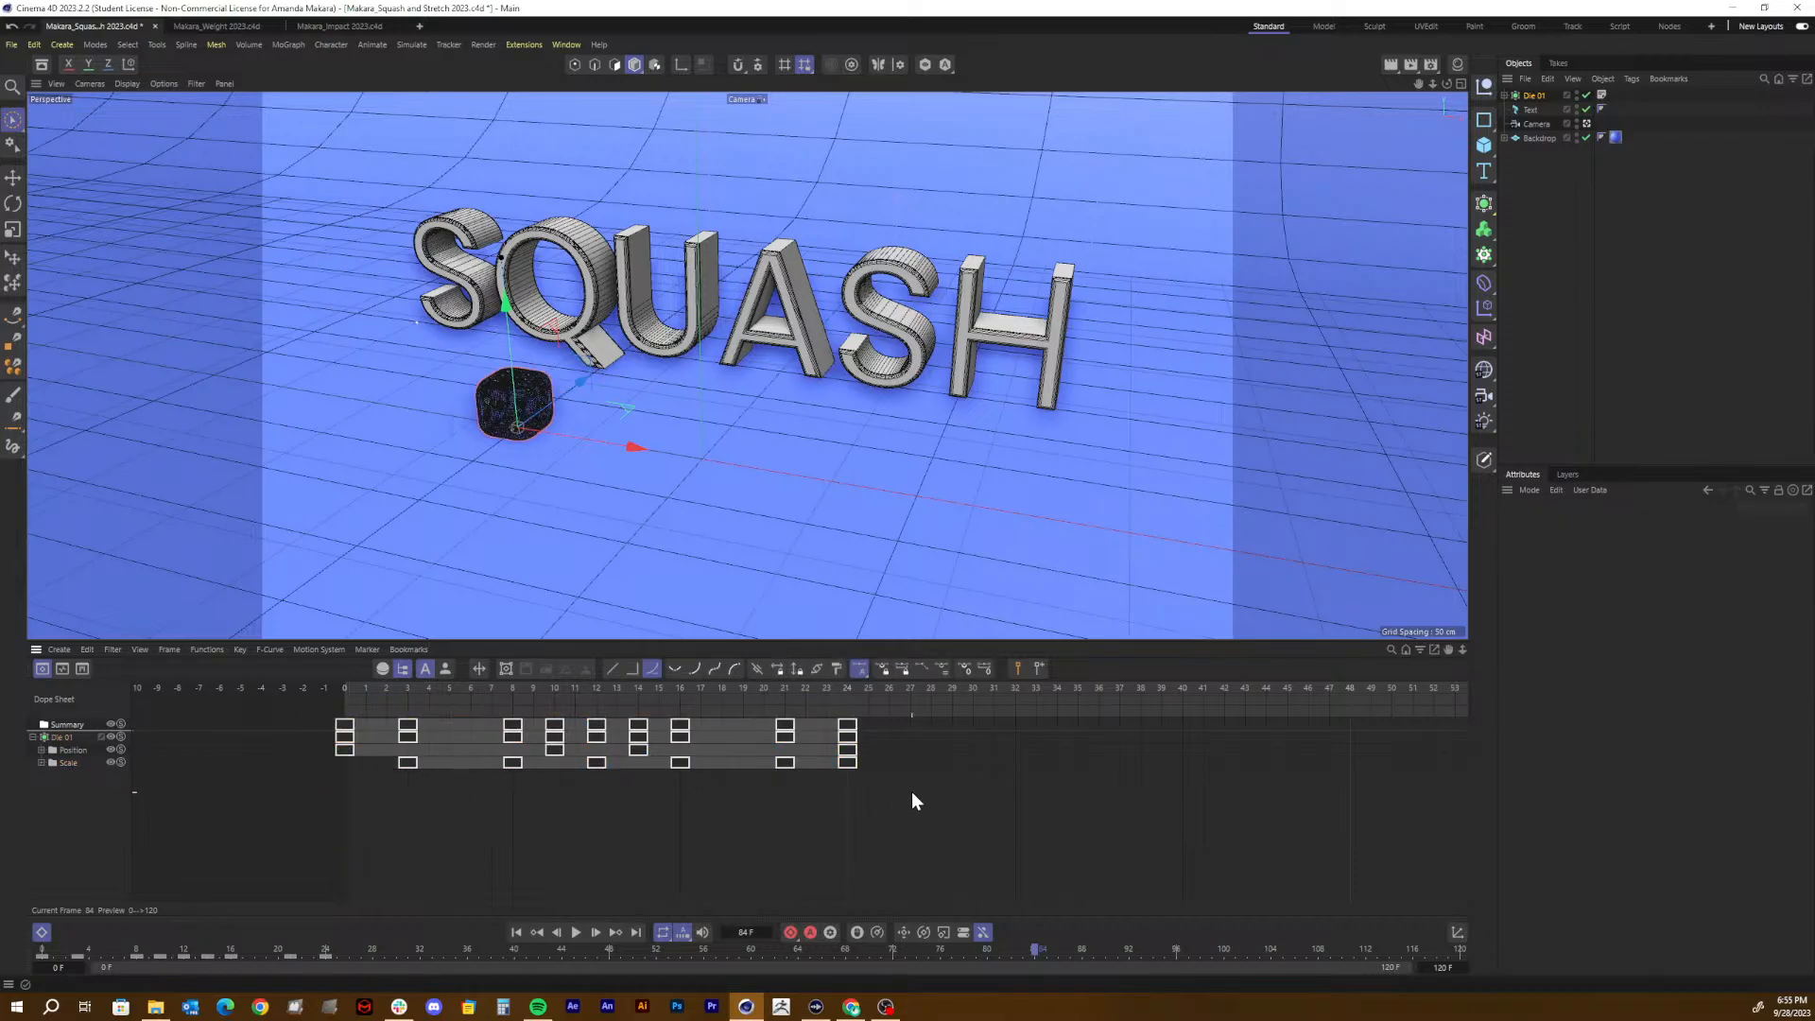
pyautogui.click(848, 762)
pyautogui.press('Delete')
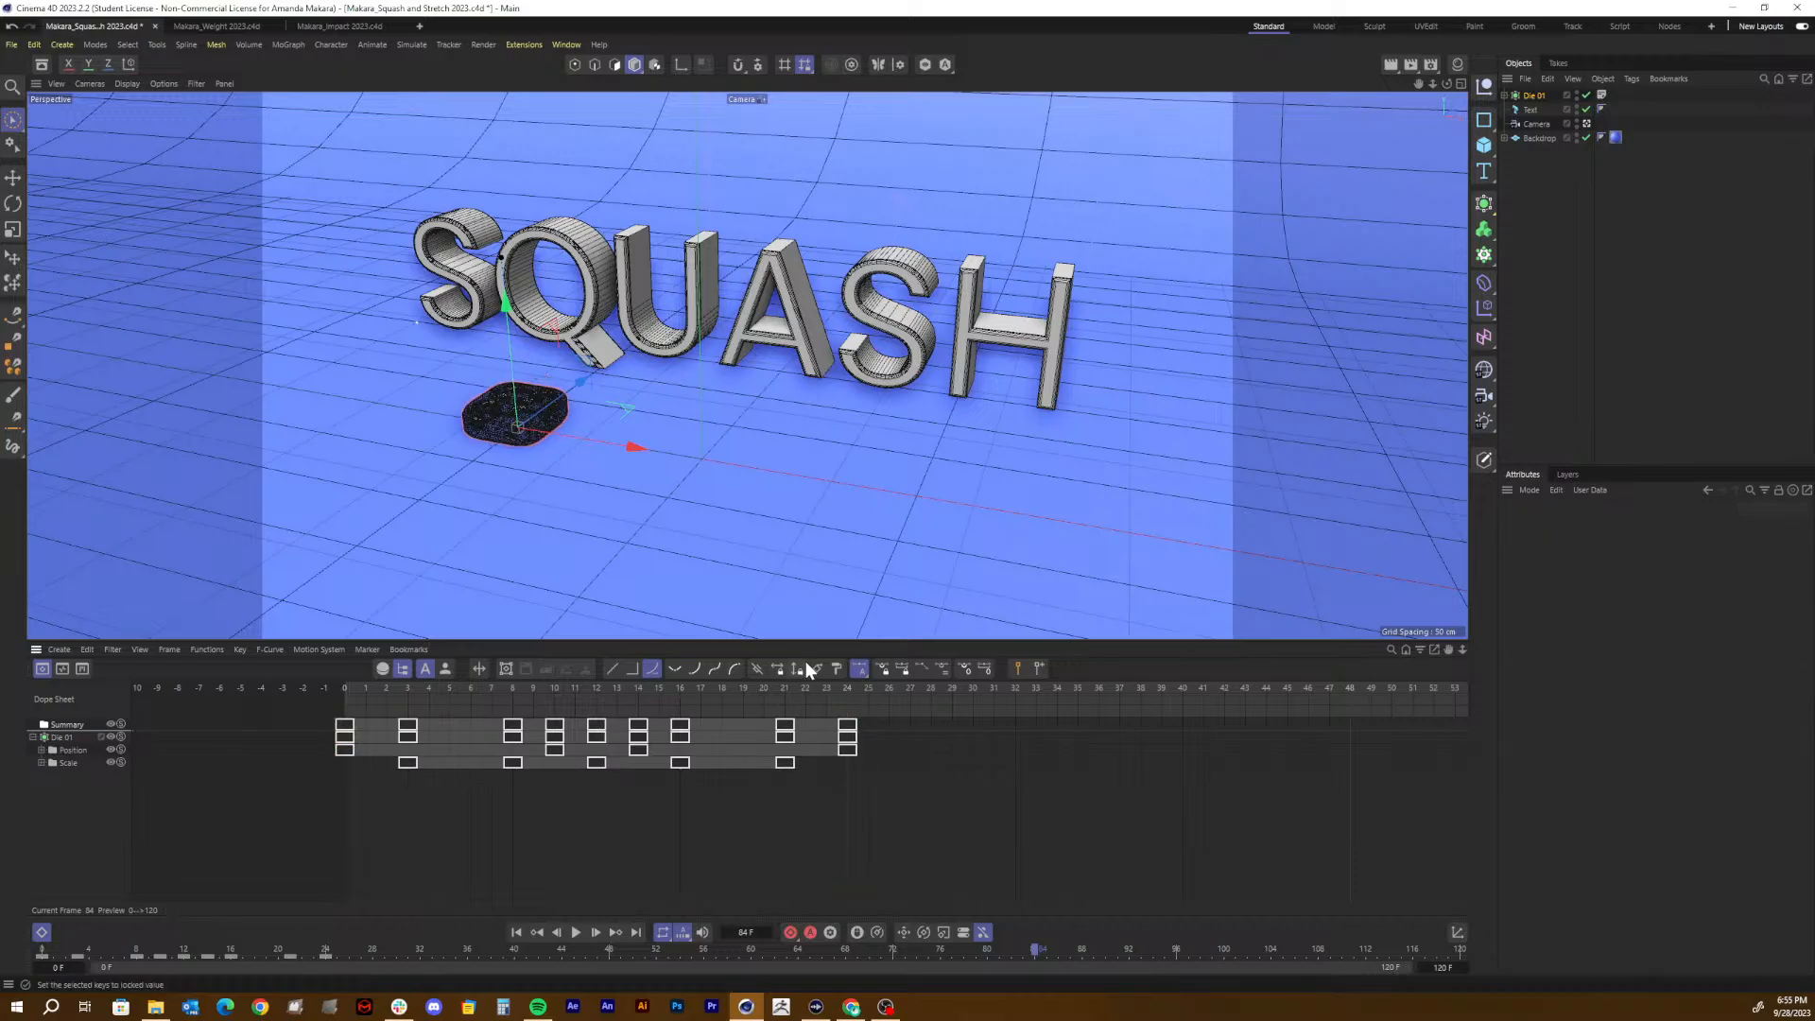
# Step: Display all of the die's F-curves and play the bounce from frame 0 to check the loop
pyautogui.moveTo(834, 685); pyautogui.dragTo(308, 725)
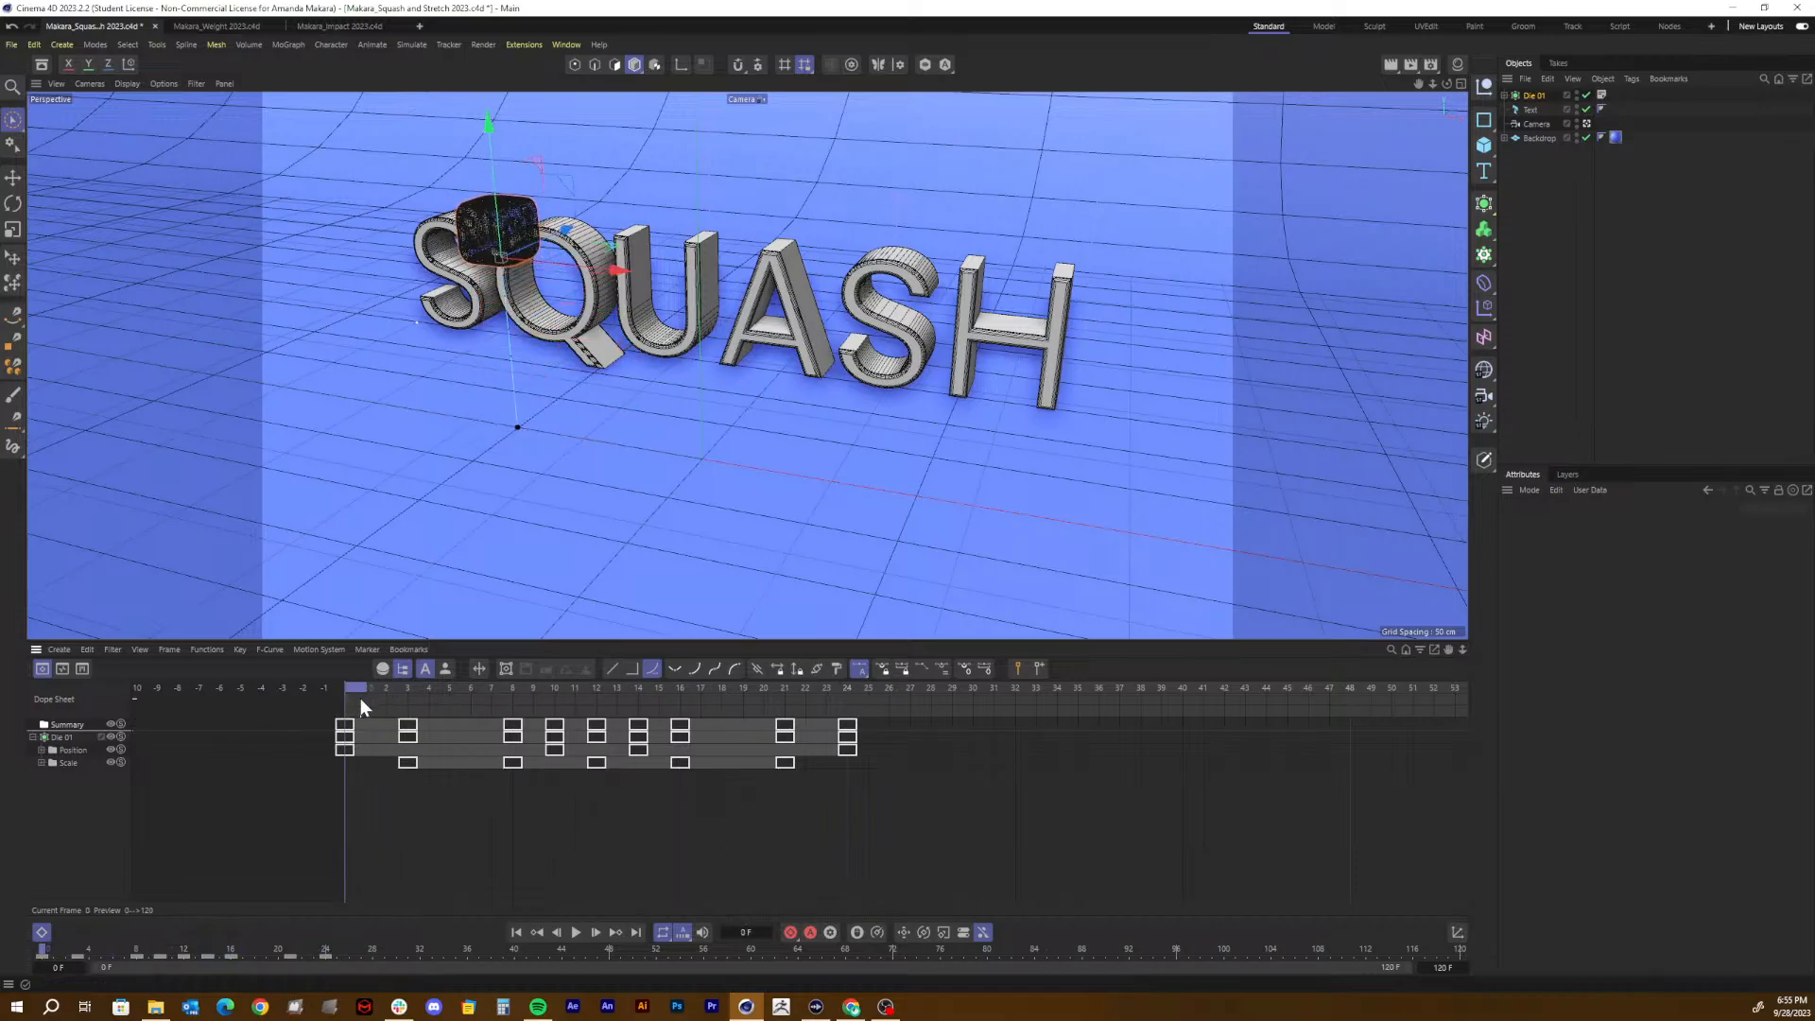
pyautogui.click(62, 669)
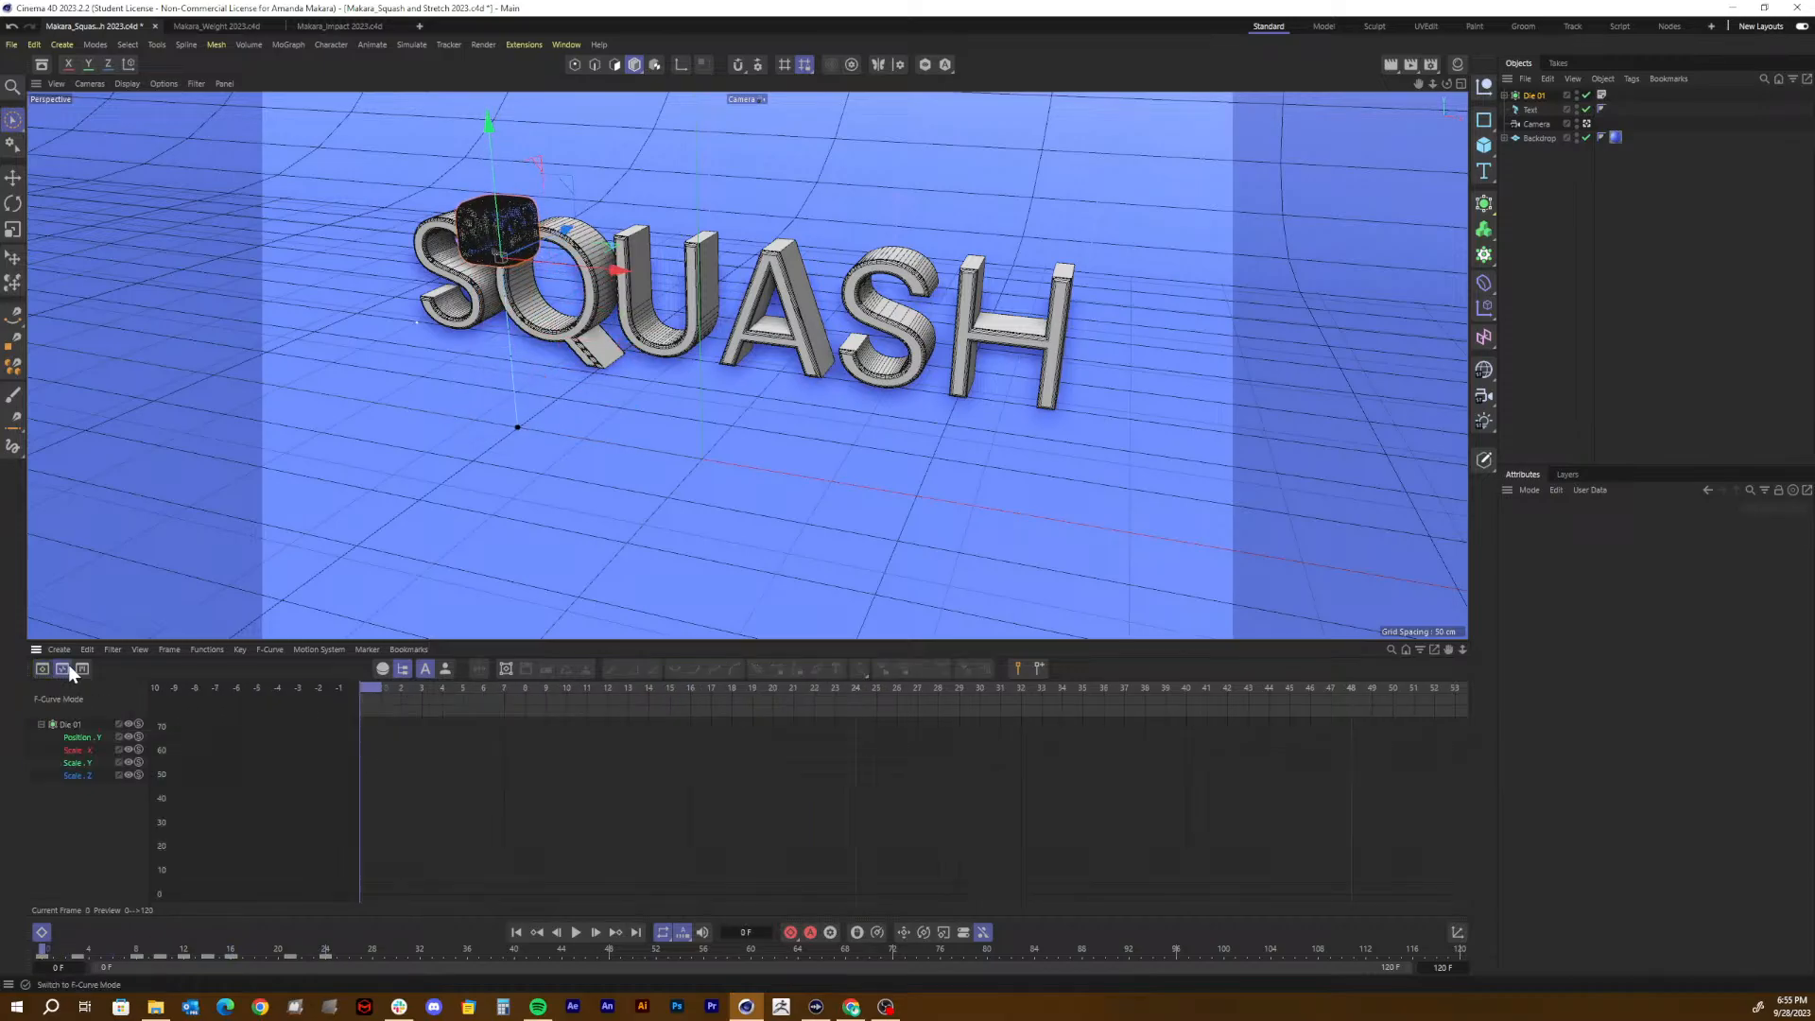
pyautogui.click(71, 723)
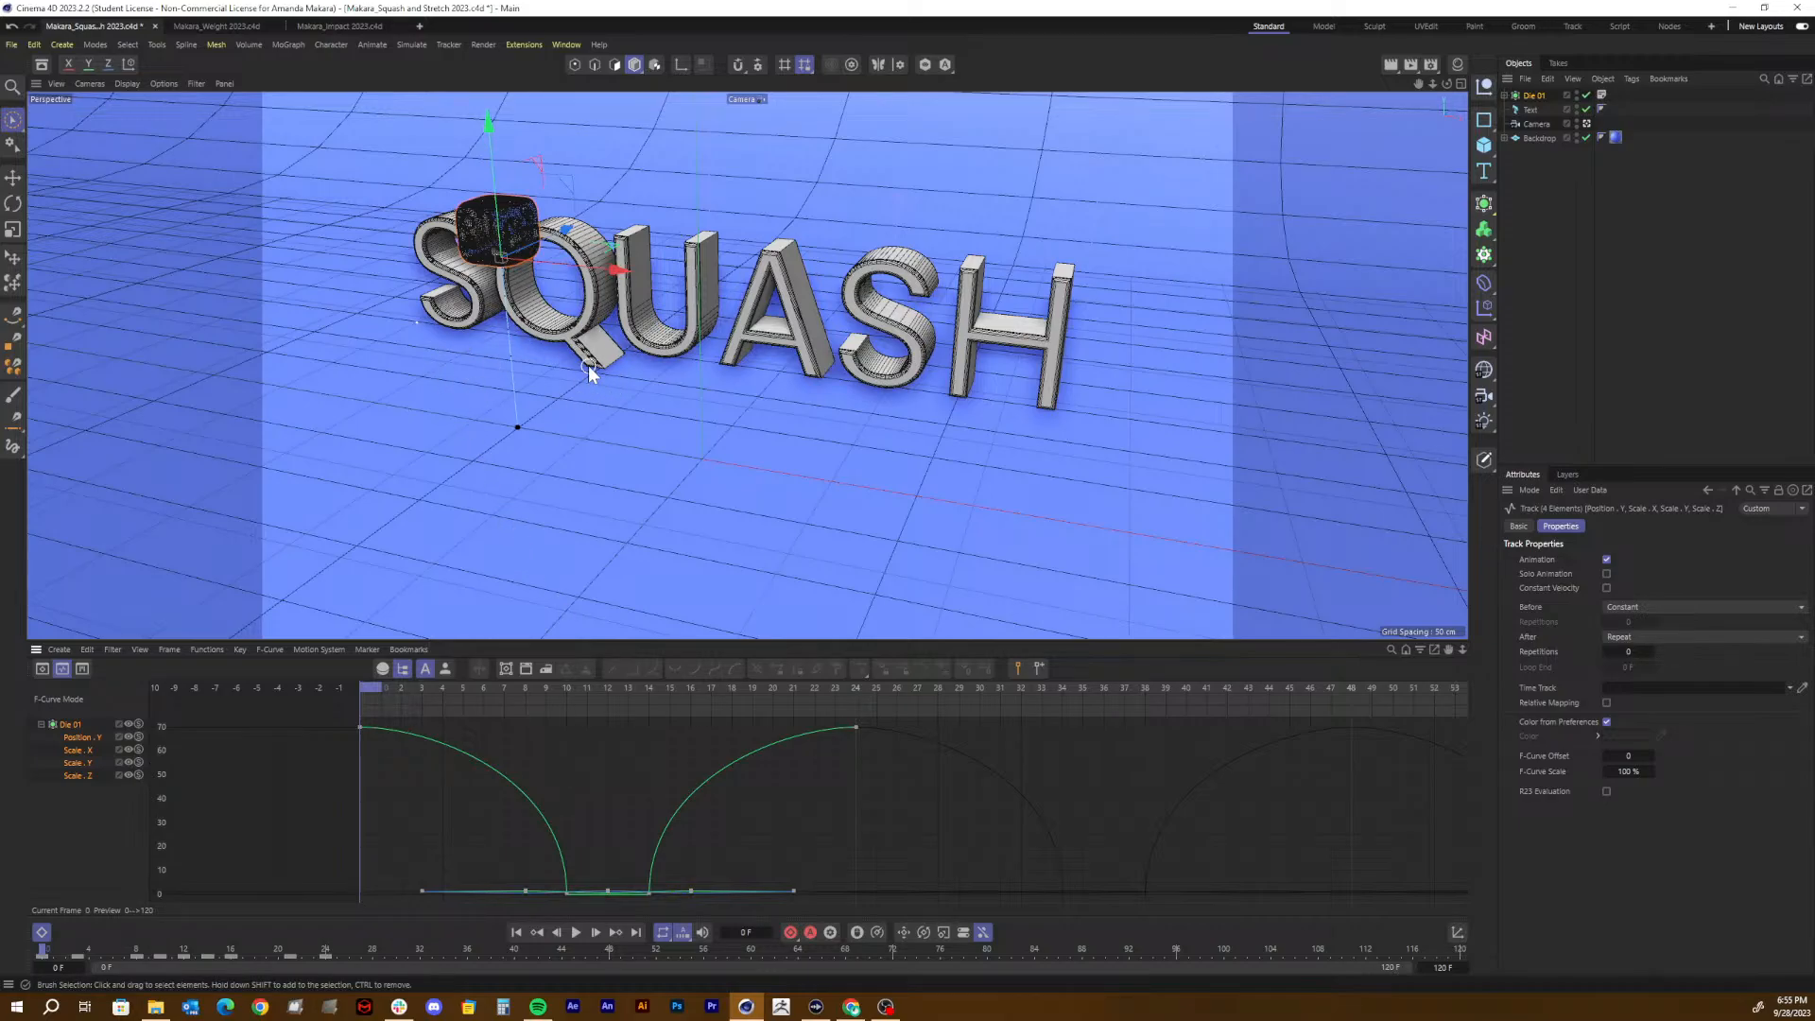
pyautogui.press('e')
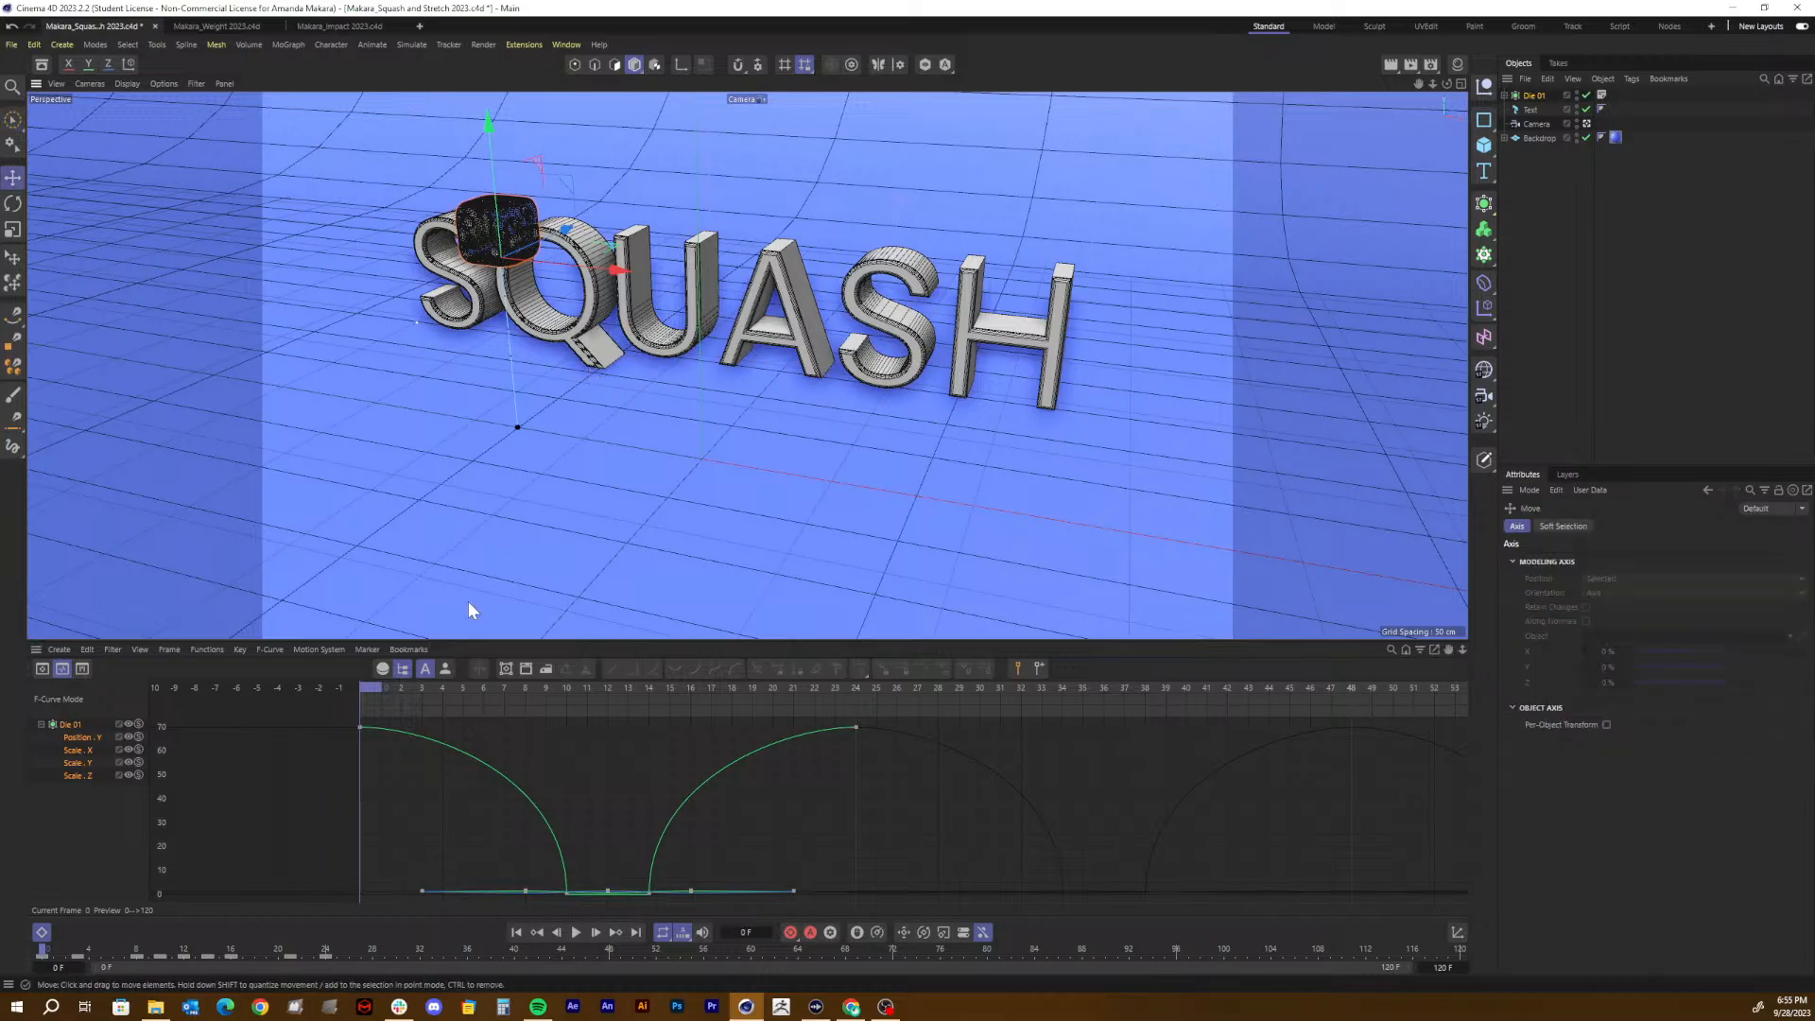
pyautogui.click(575, 932)
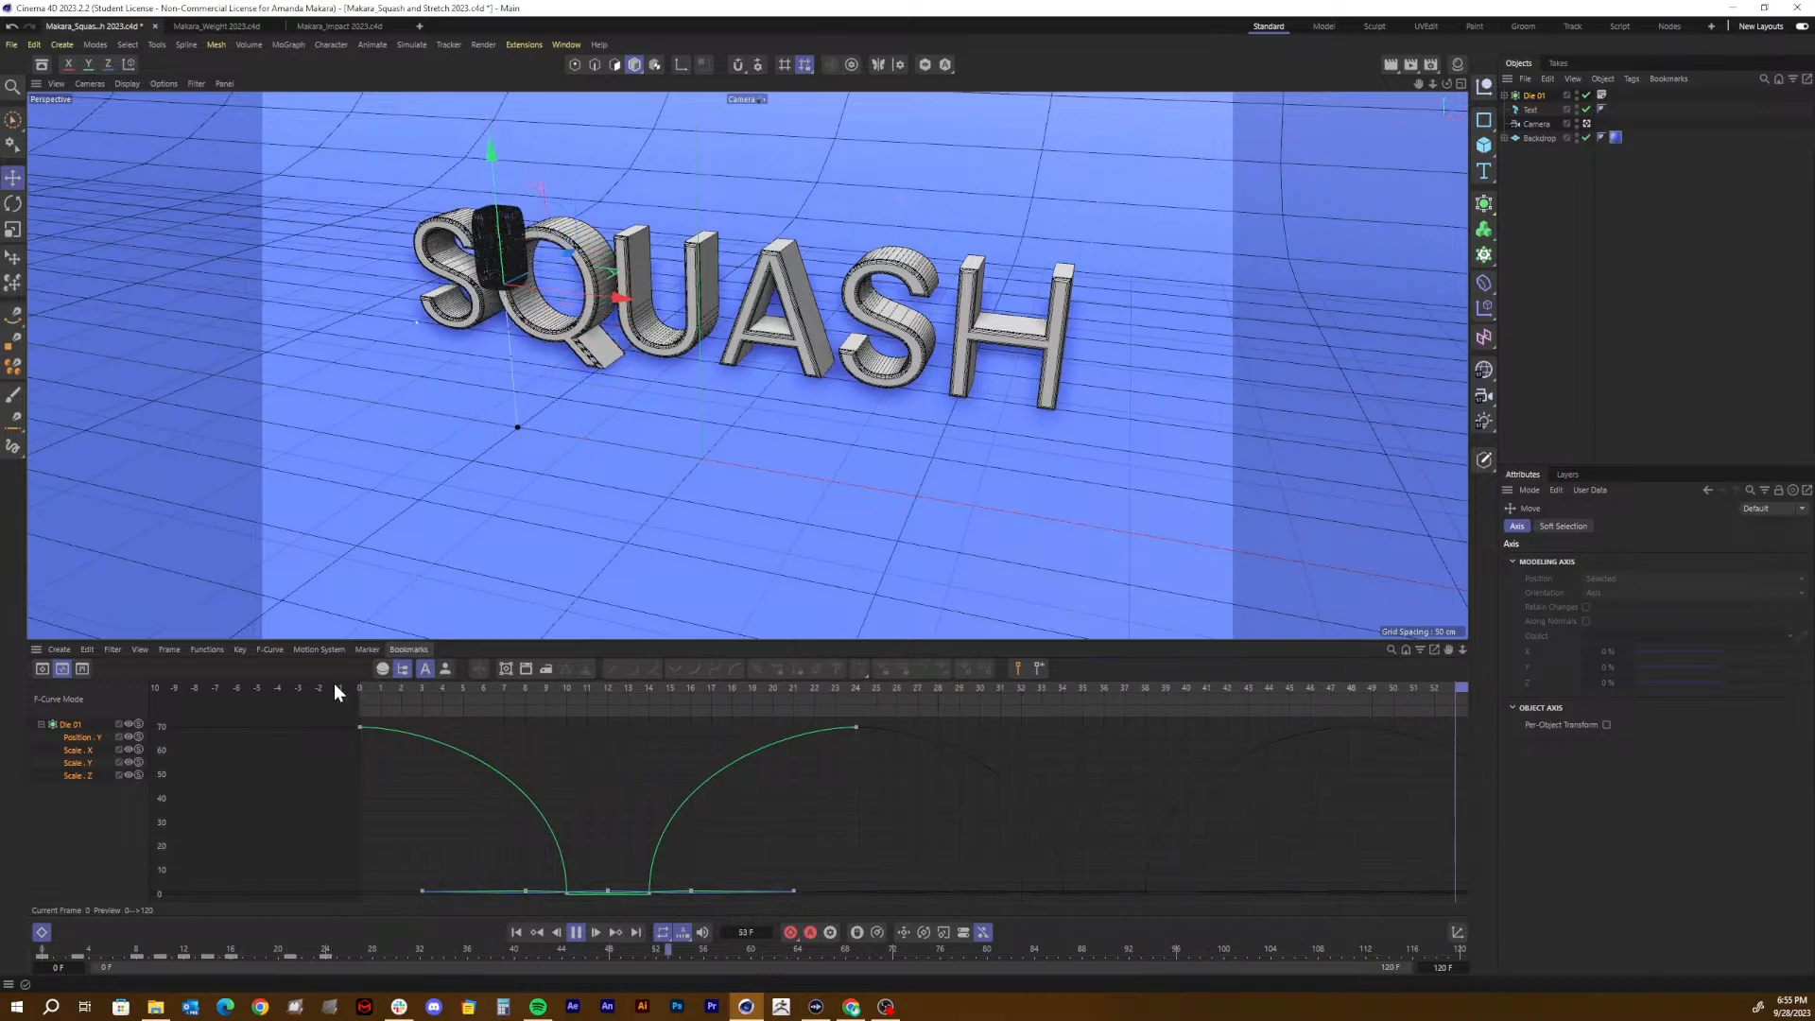
pyautogui.press('F8')
# Step: Return to the dope sheet and copy the die's scale keys from frame 3 to frames 0 and 24
pyautogui.click(70, 823)
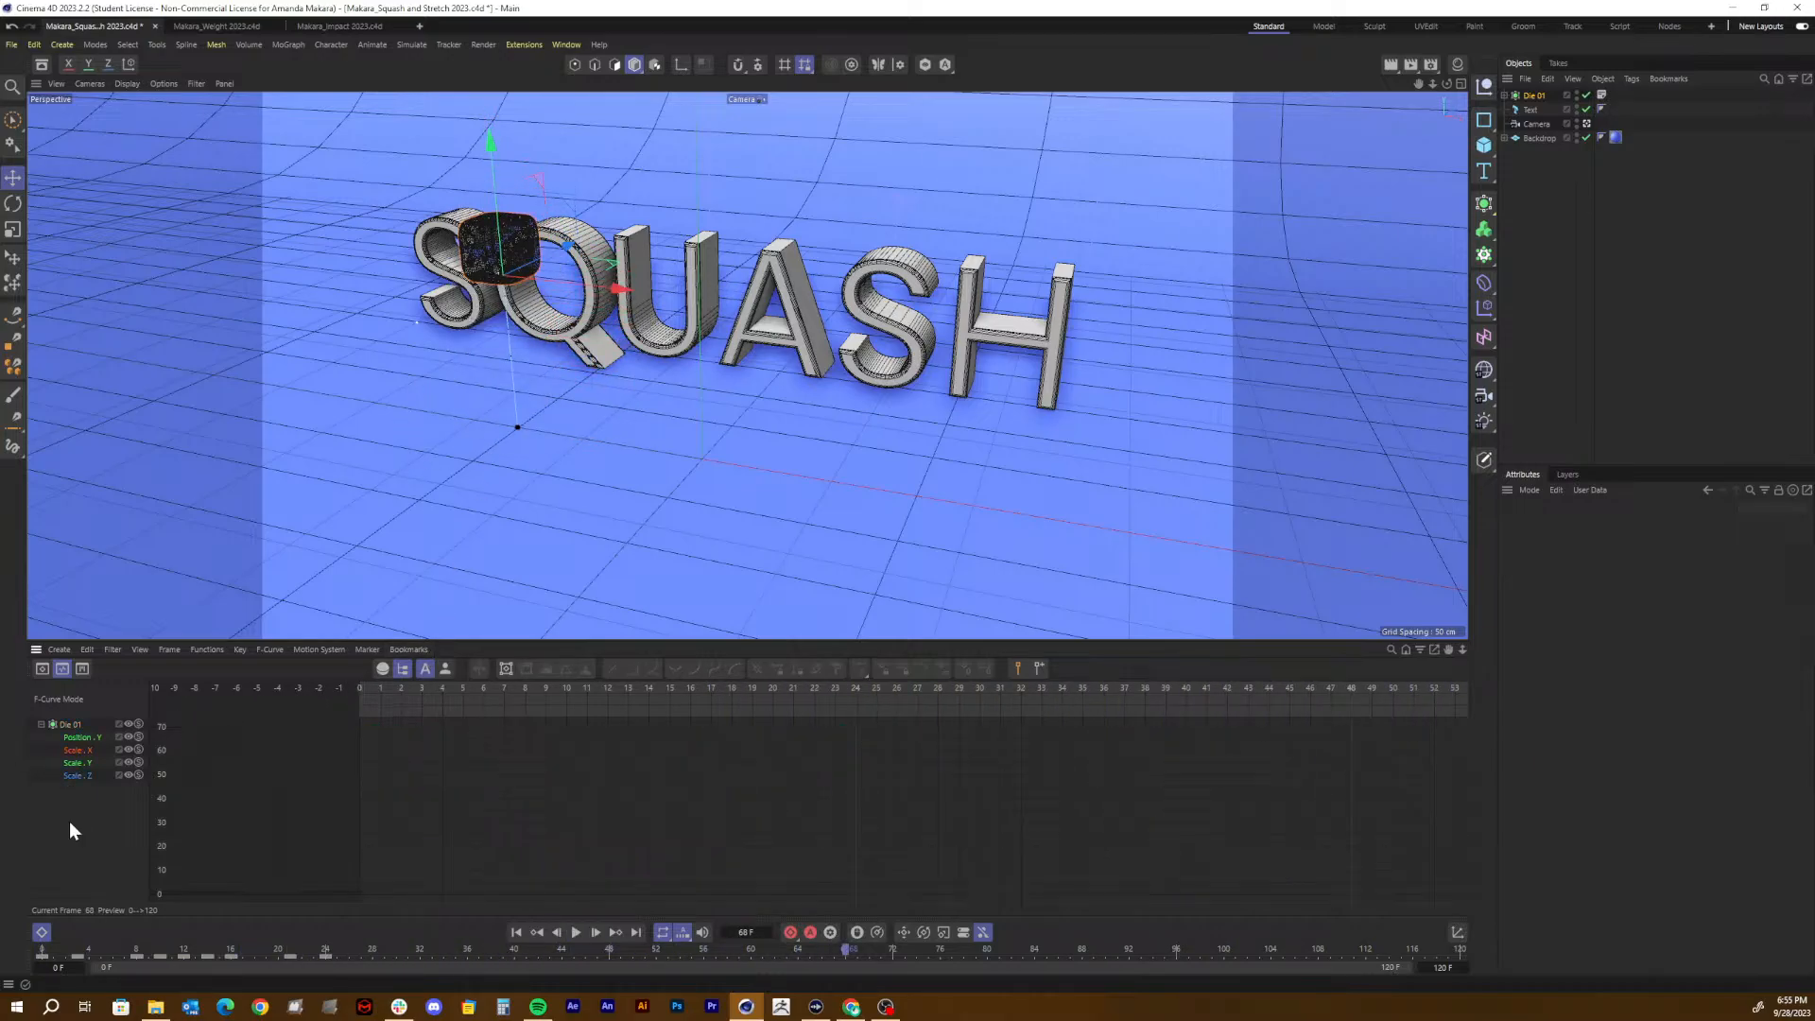
pyautogui.click(42, 669)
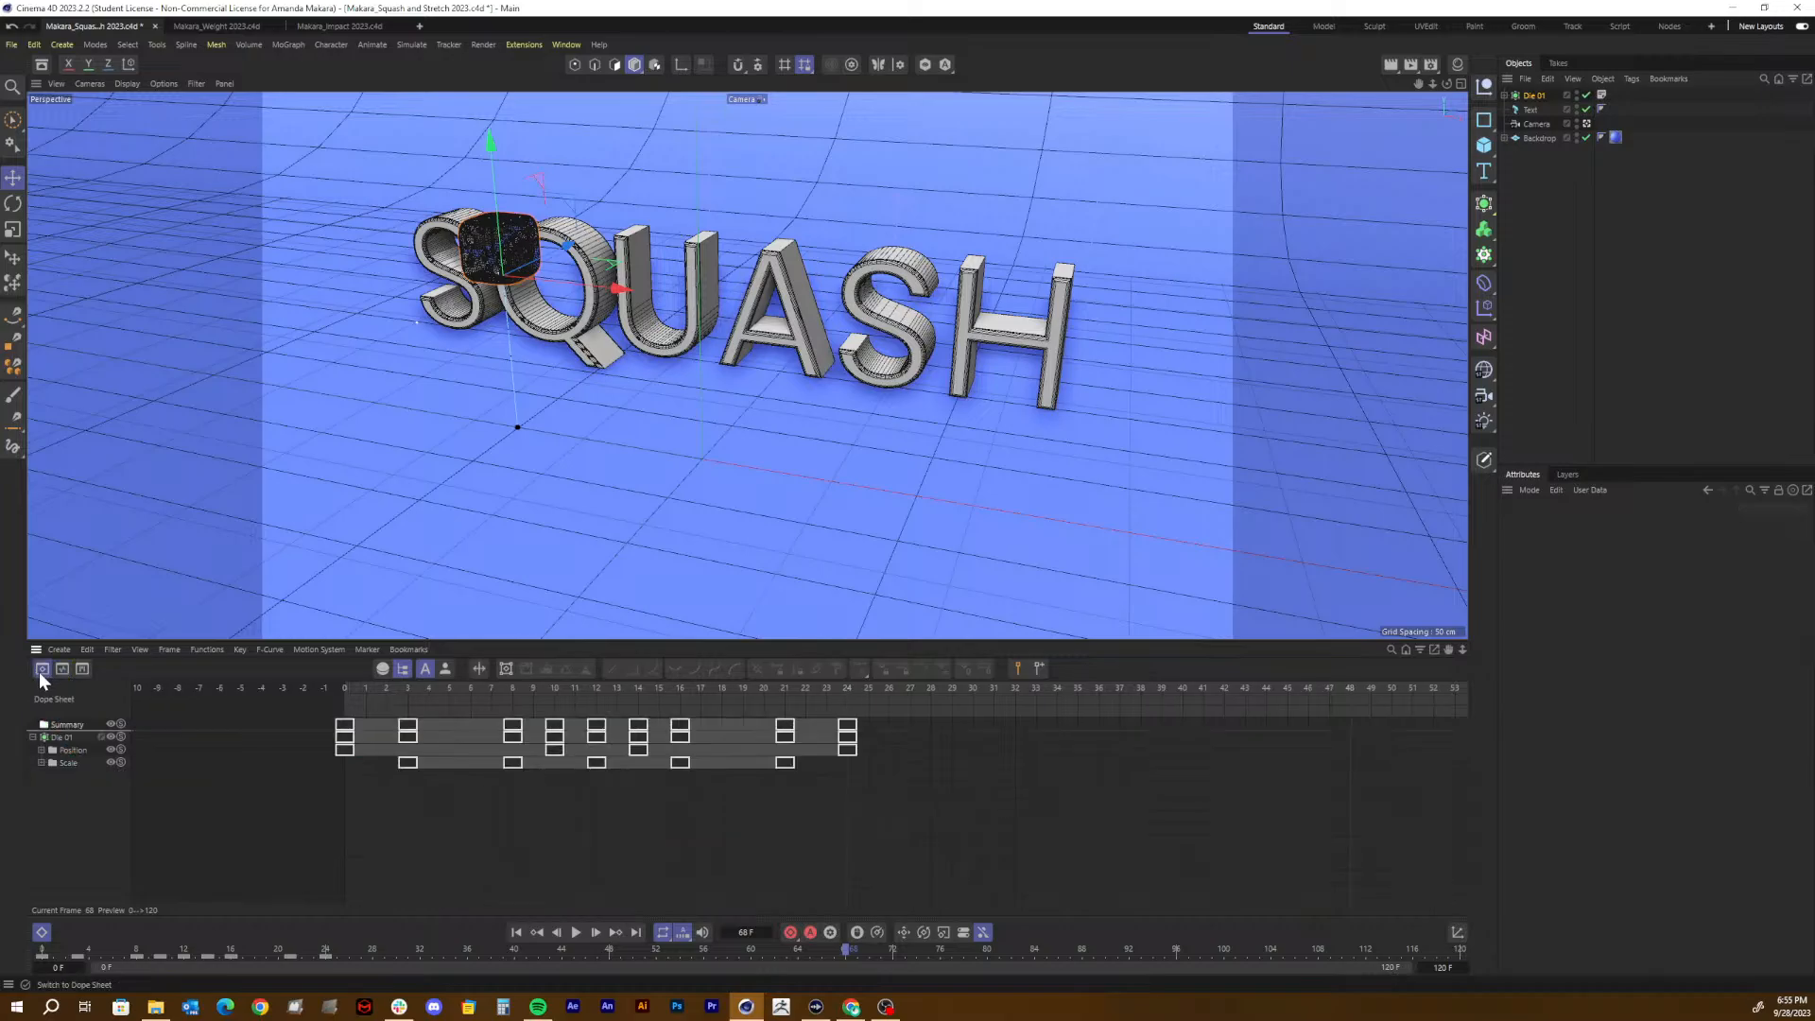
pyautogui.click(411, 764)
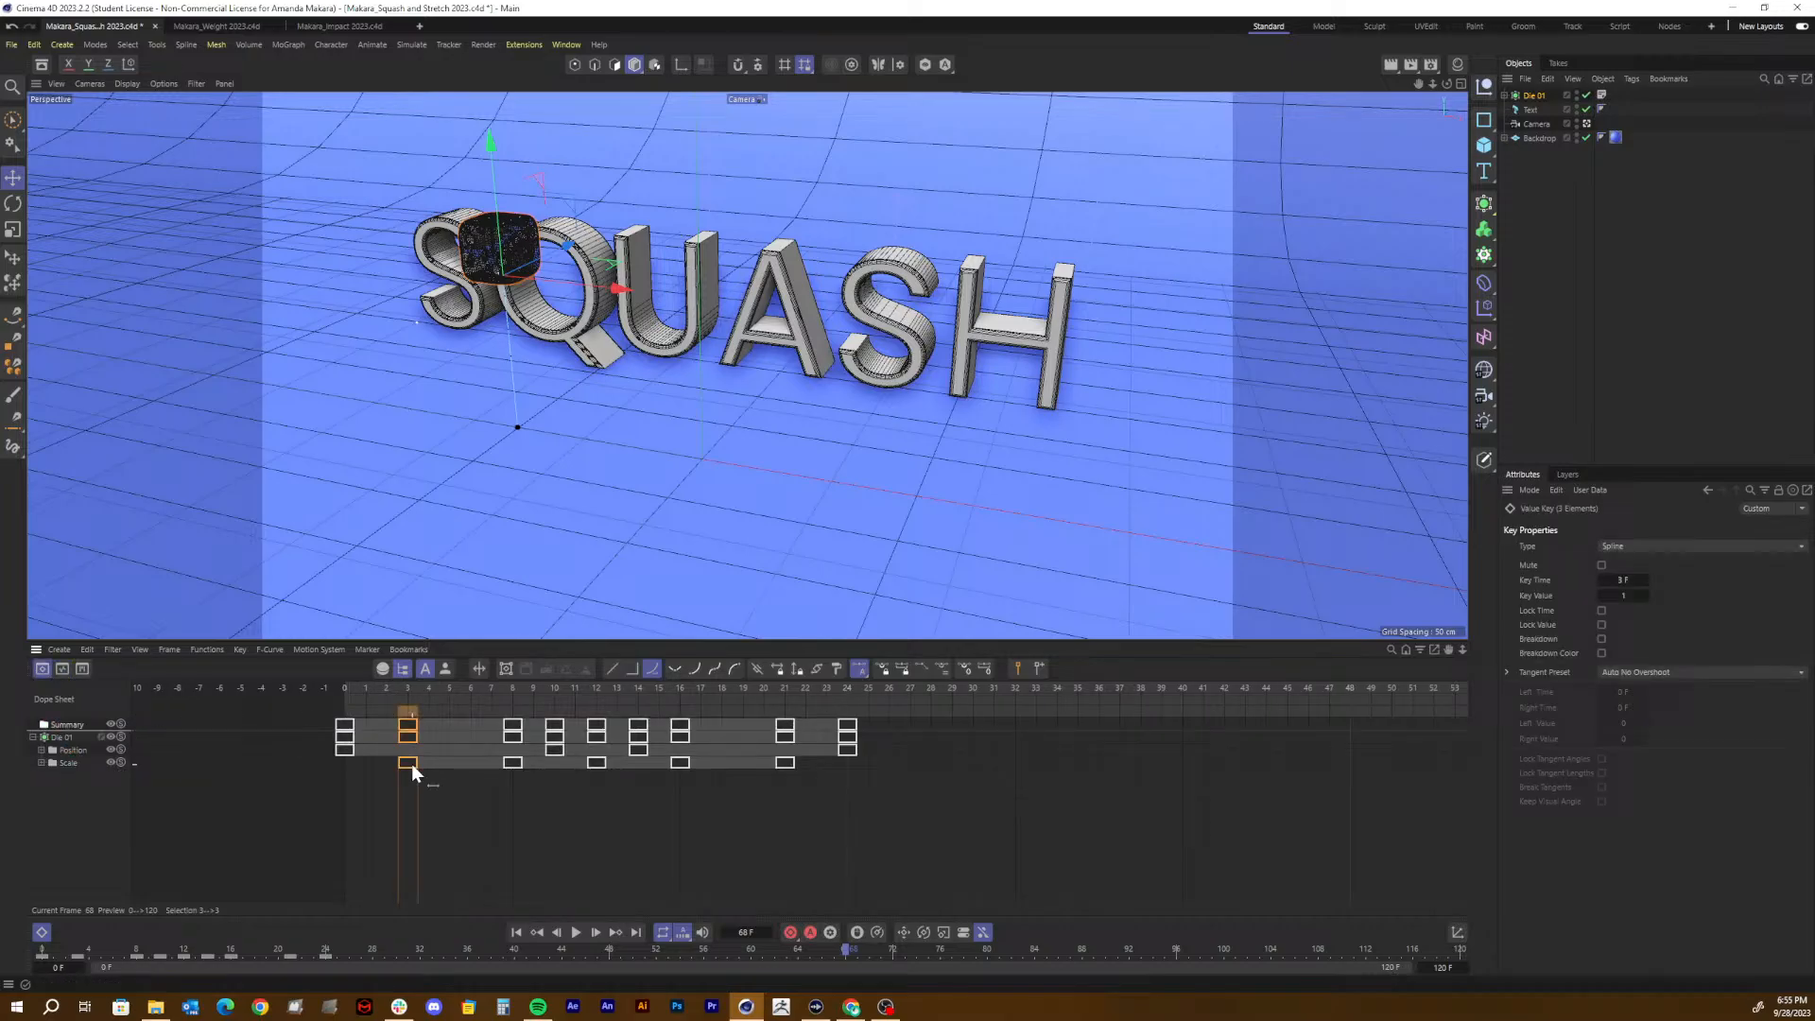
pyautogui.keyDown('ctrl'); pyautogui.moveTo(411, 763); pyautogui.dragTo(856, 737); pyautogui.keyUp('ctrl')
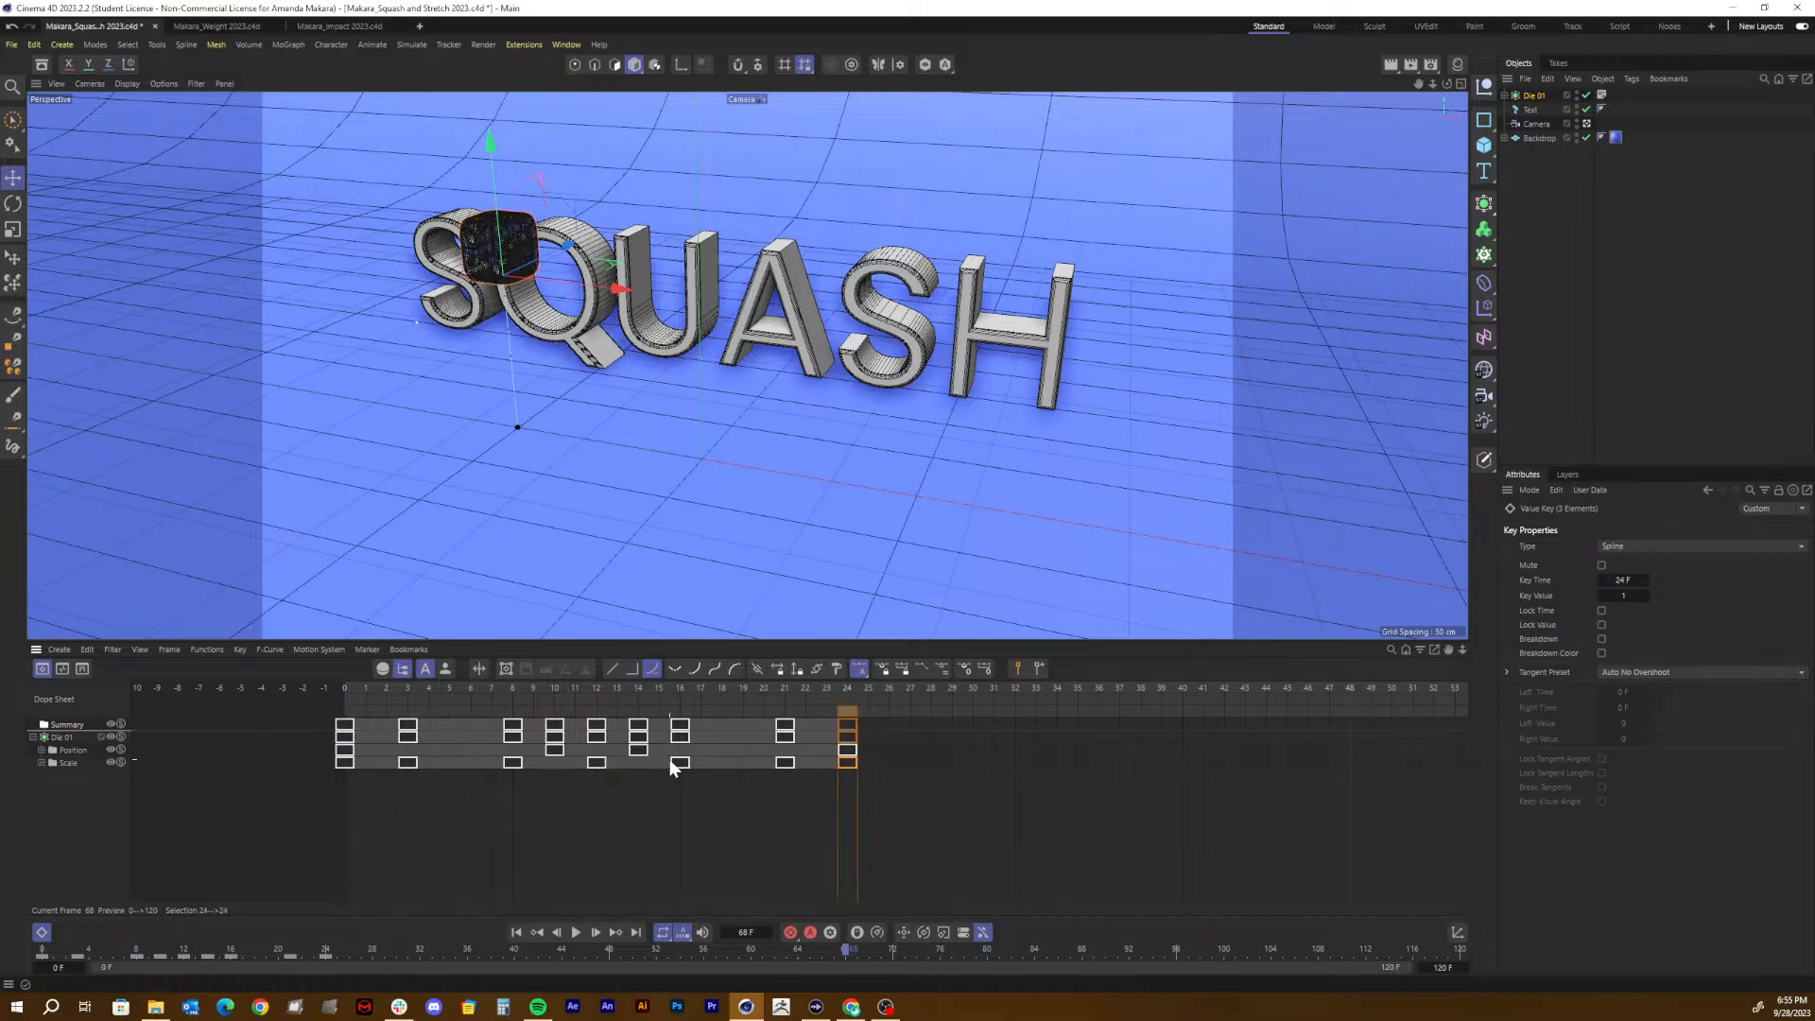
# Step: Play the repeating squash and stretch bounce through the scene camera and save the scene
pyautogui.click(574, 932)
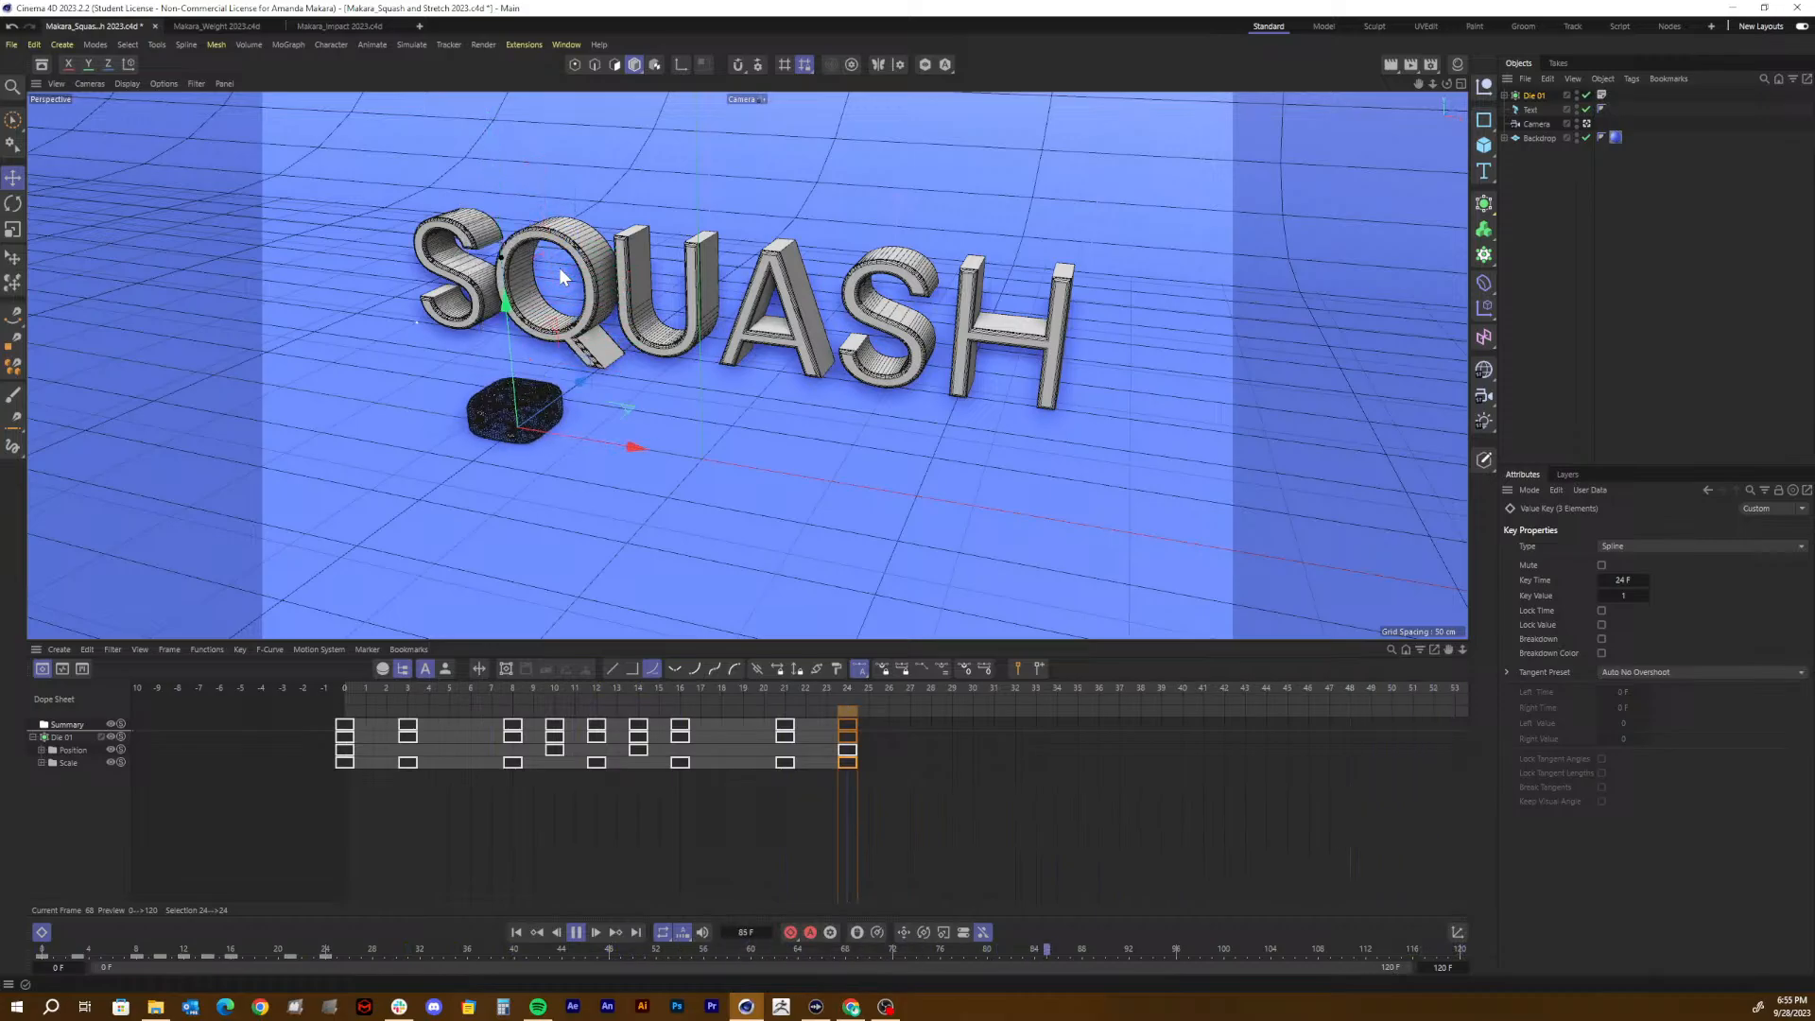
pyautogui.press('space')
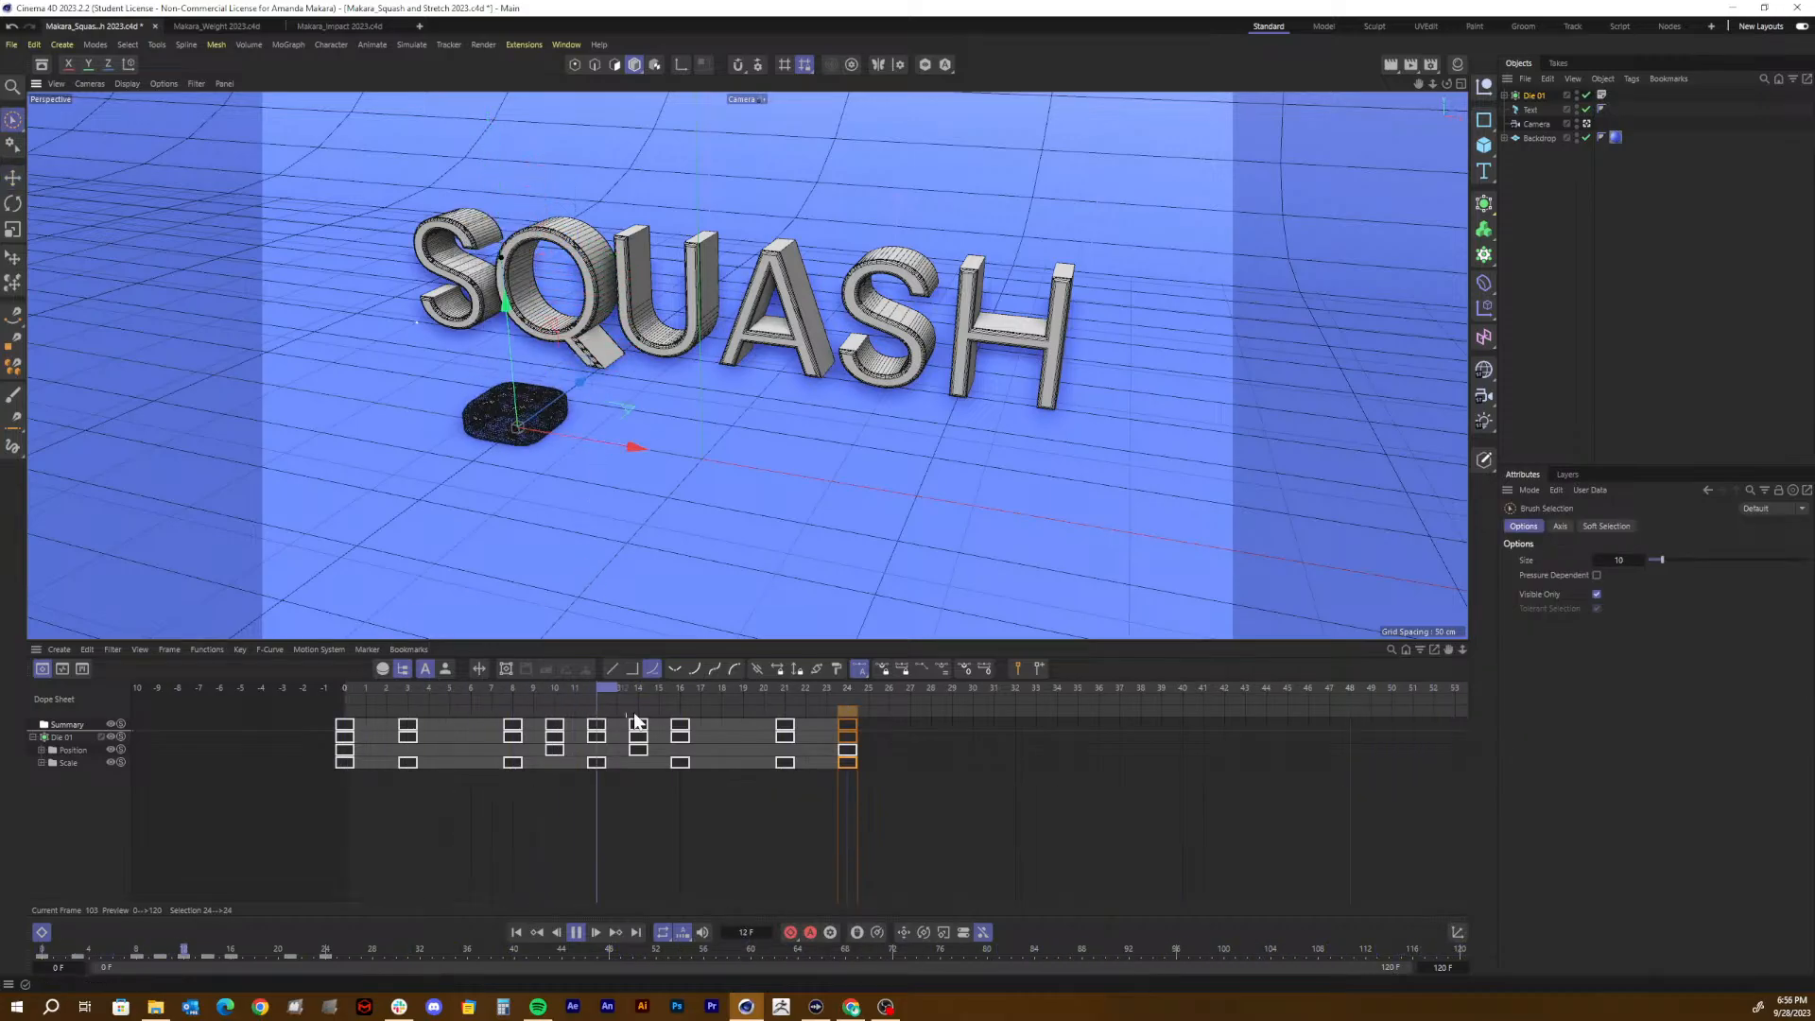
pyautogui.click(576, 932)
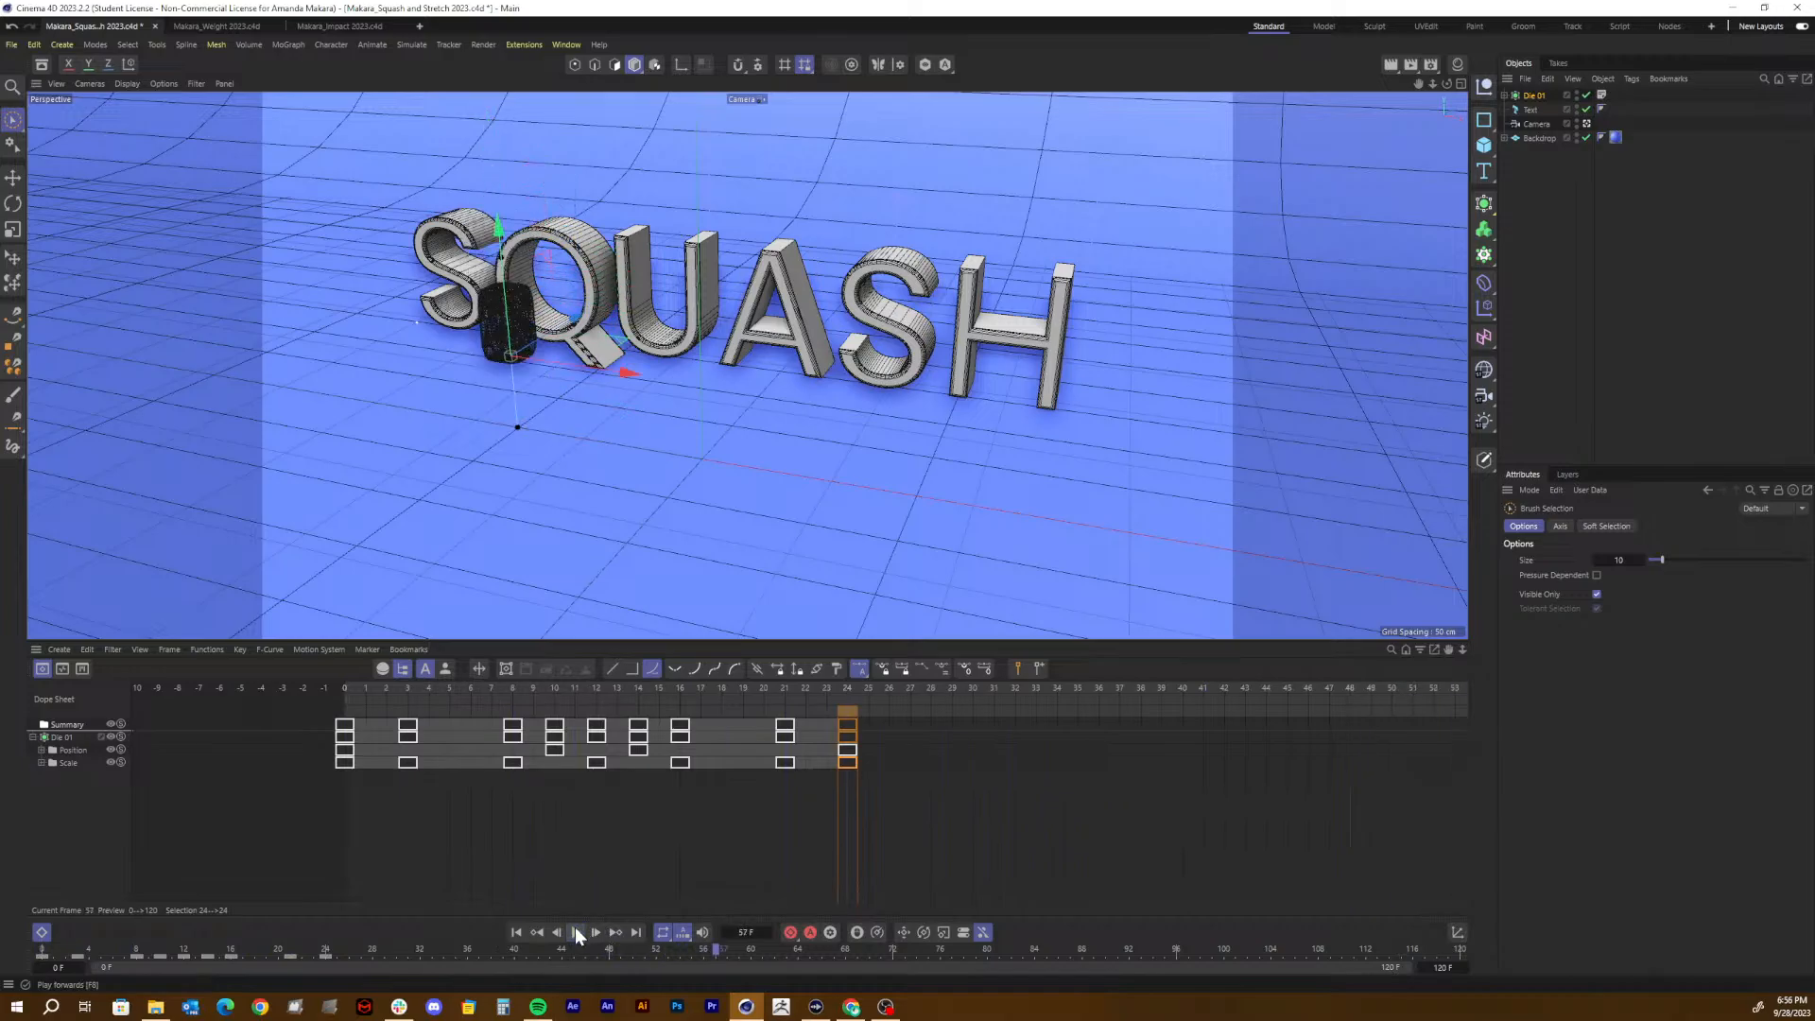
pyautogui.hotkey('ctrl', 's')
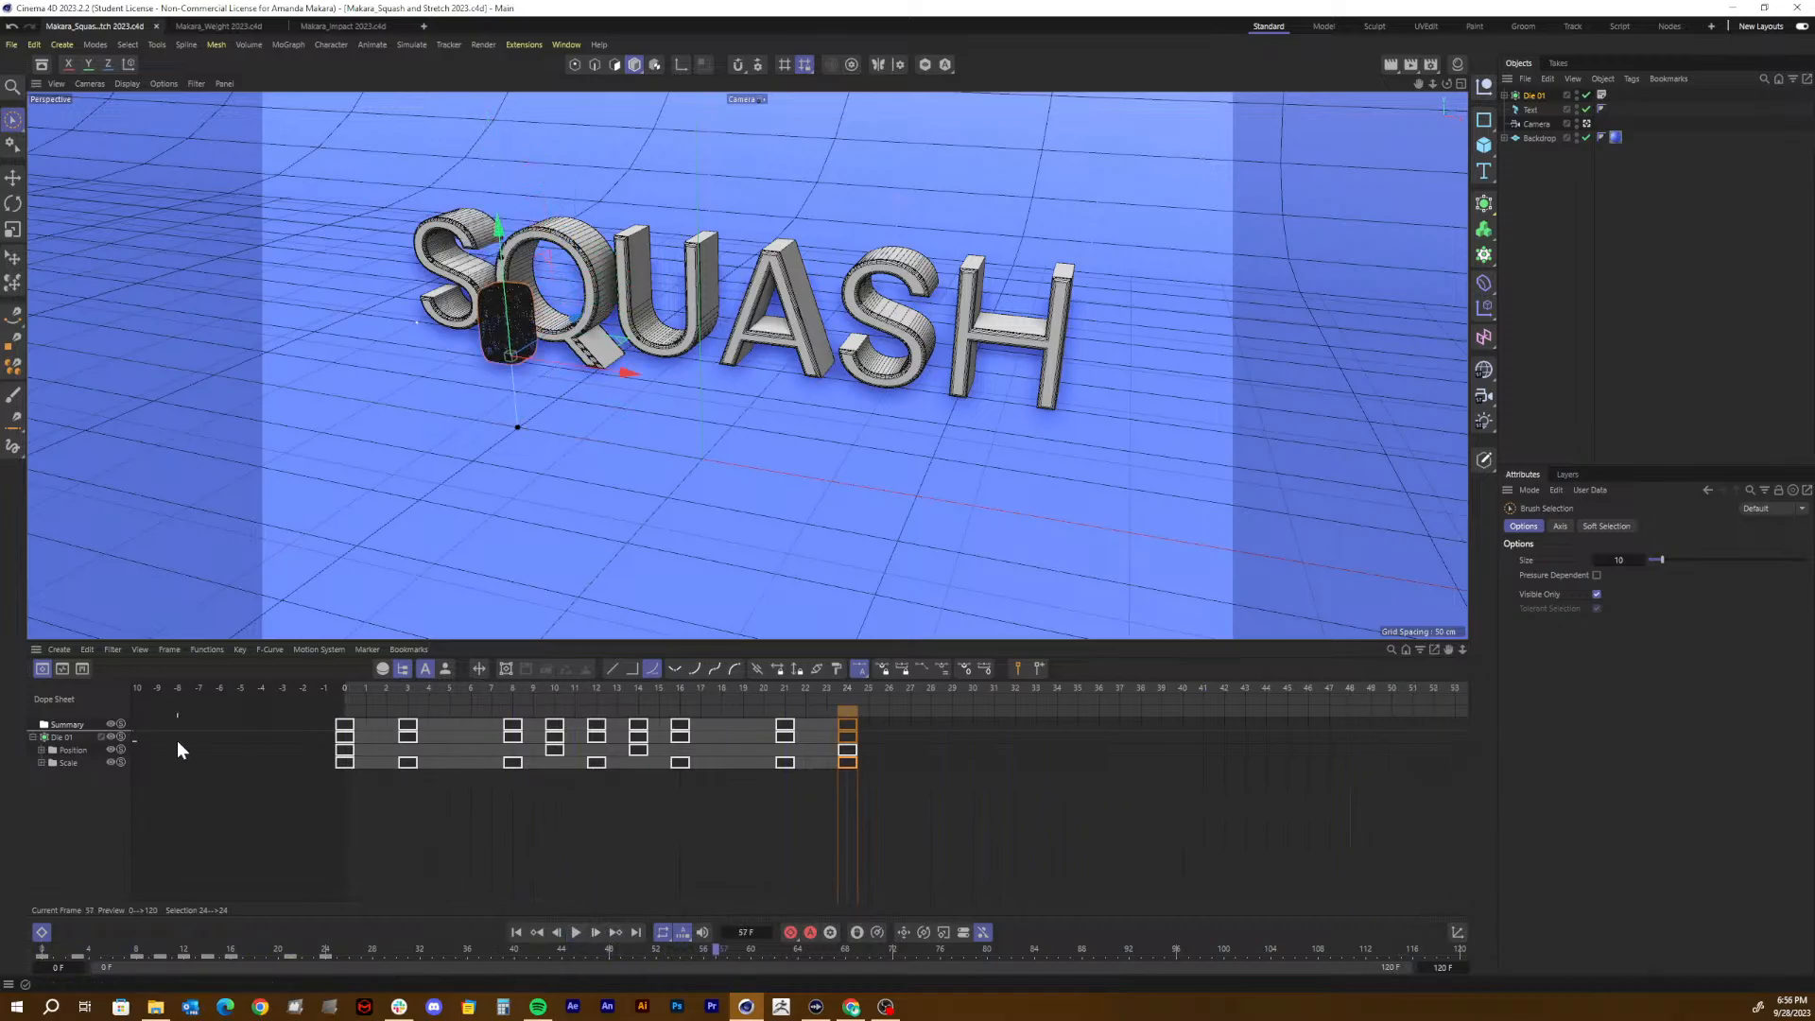
# Step: Show the F-curves of the die's scale tracks and select their keys at frames 8, 12 and 16
pyautogui.click(75, 776)
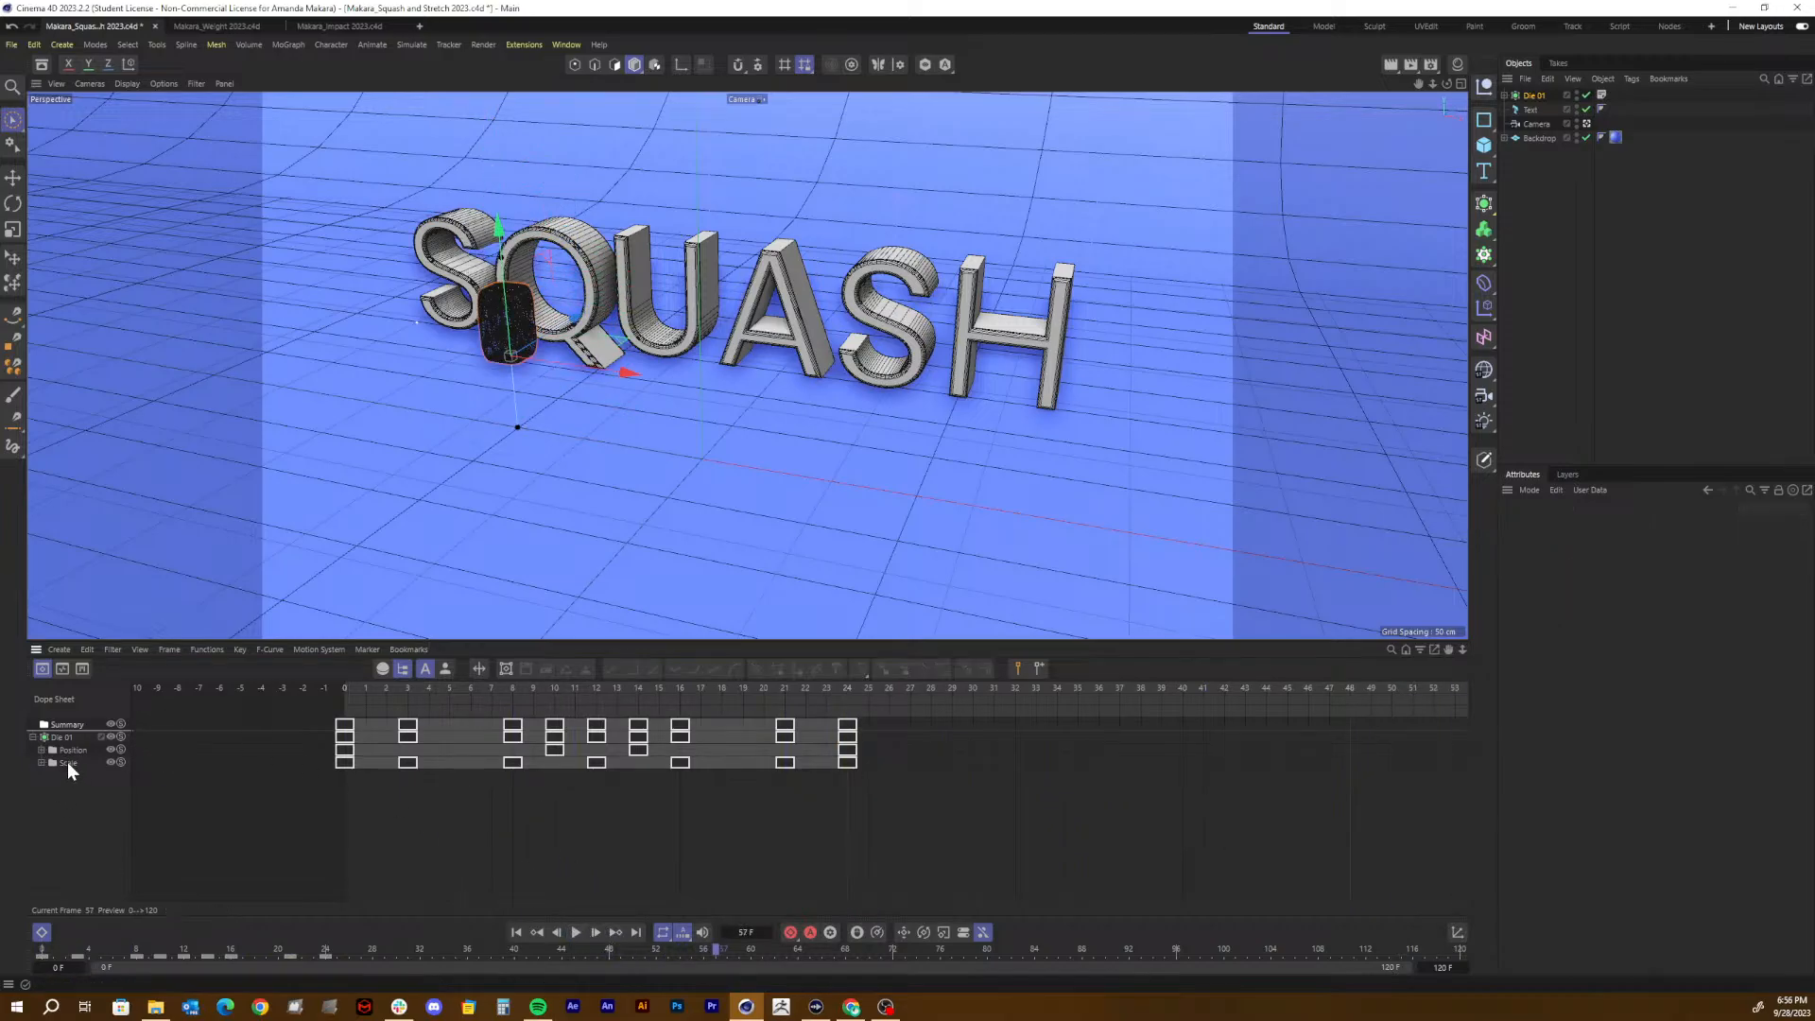
pyautogui.click(67, 762)
pyautogui.click(64, 671)
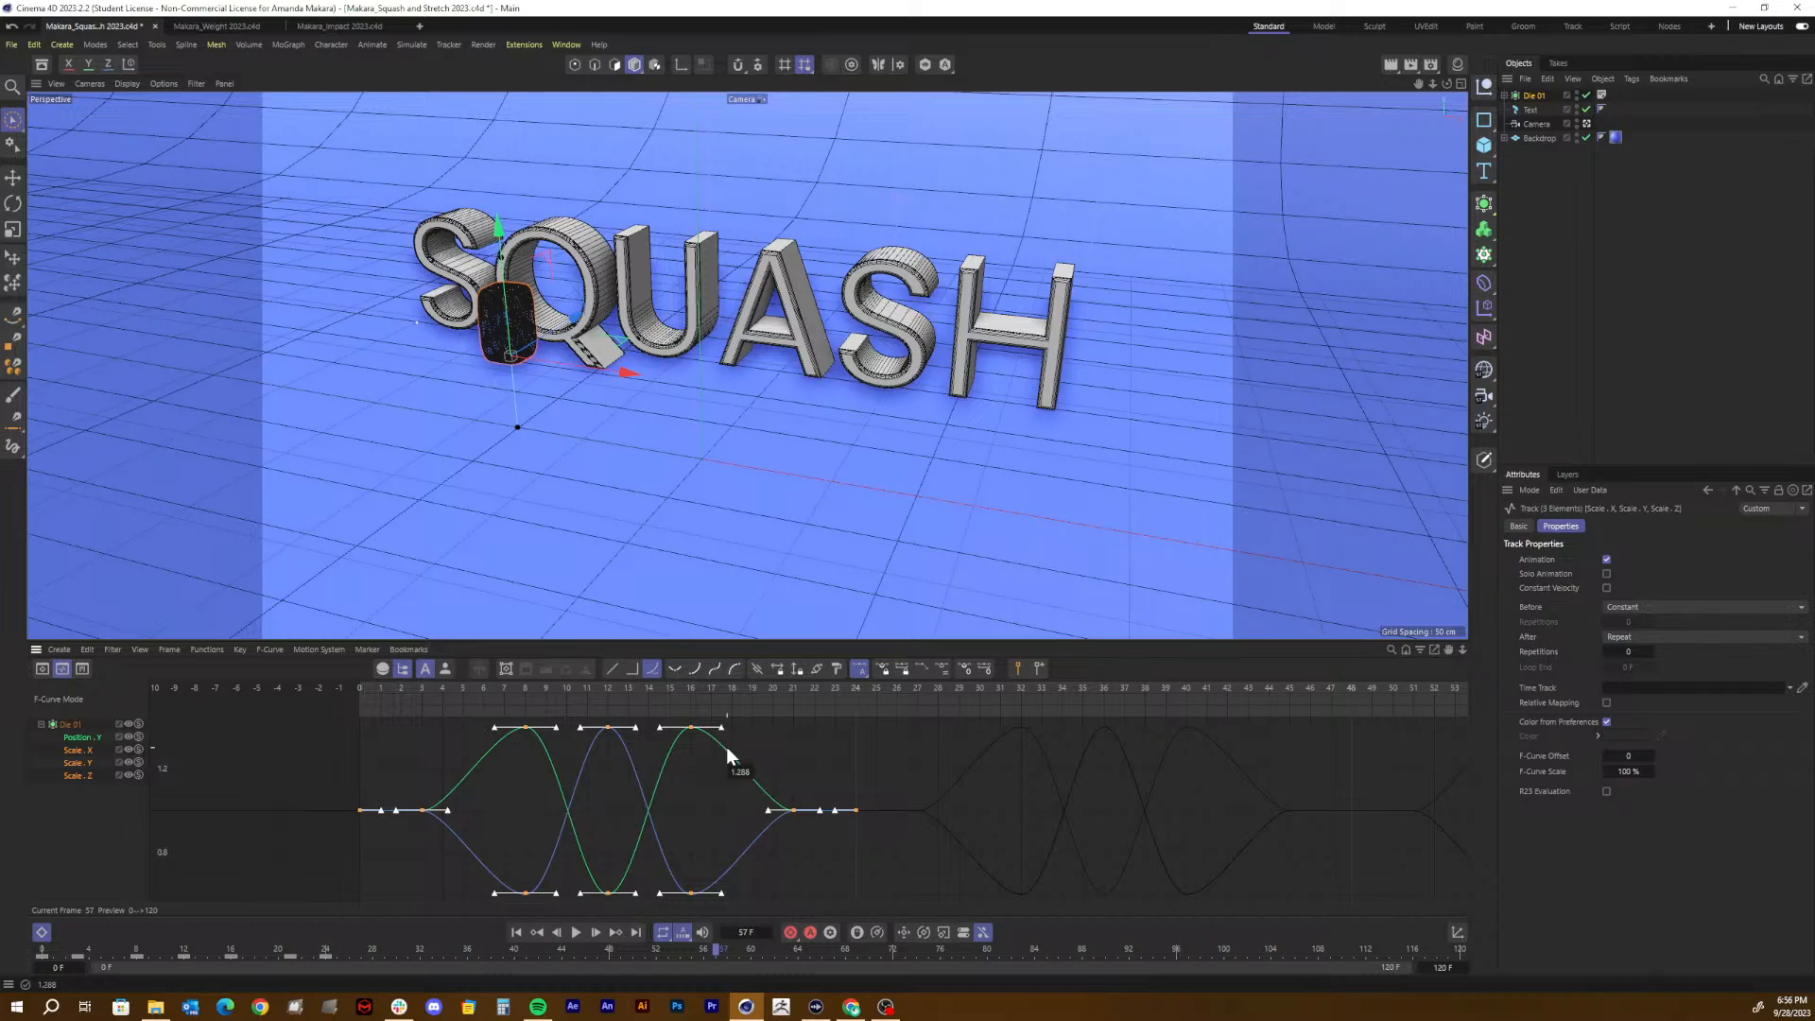
pyautogui.moveTo(432, 723); pyautogui.dragTo(763, 899)
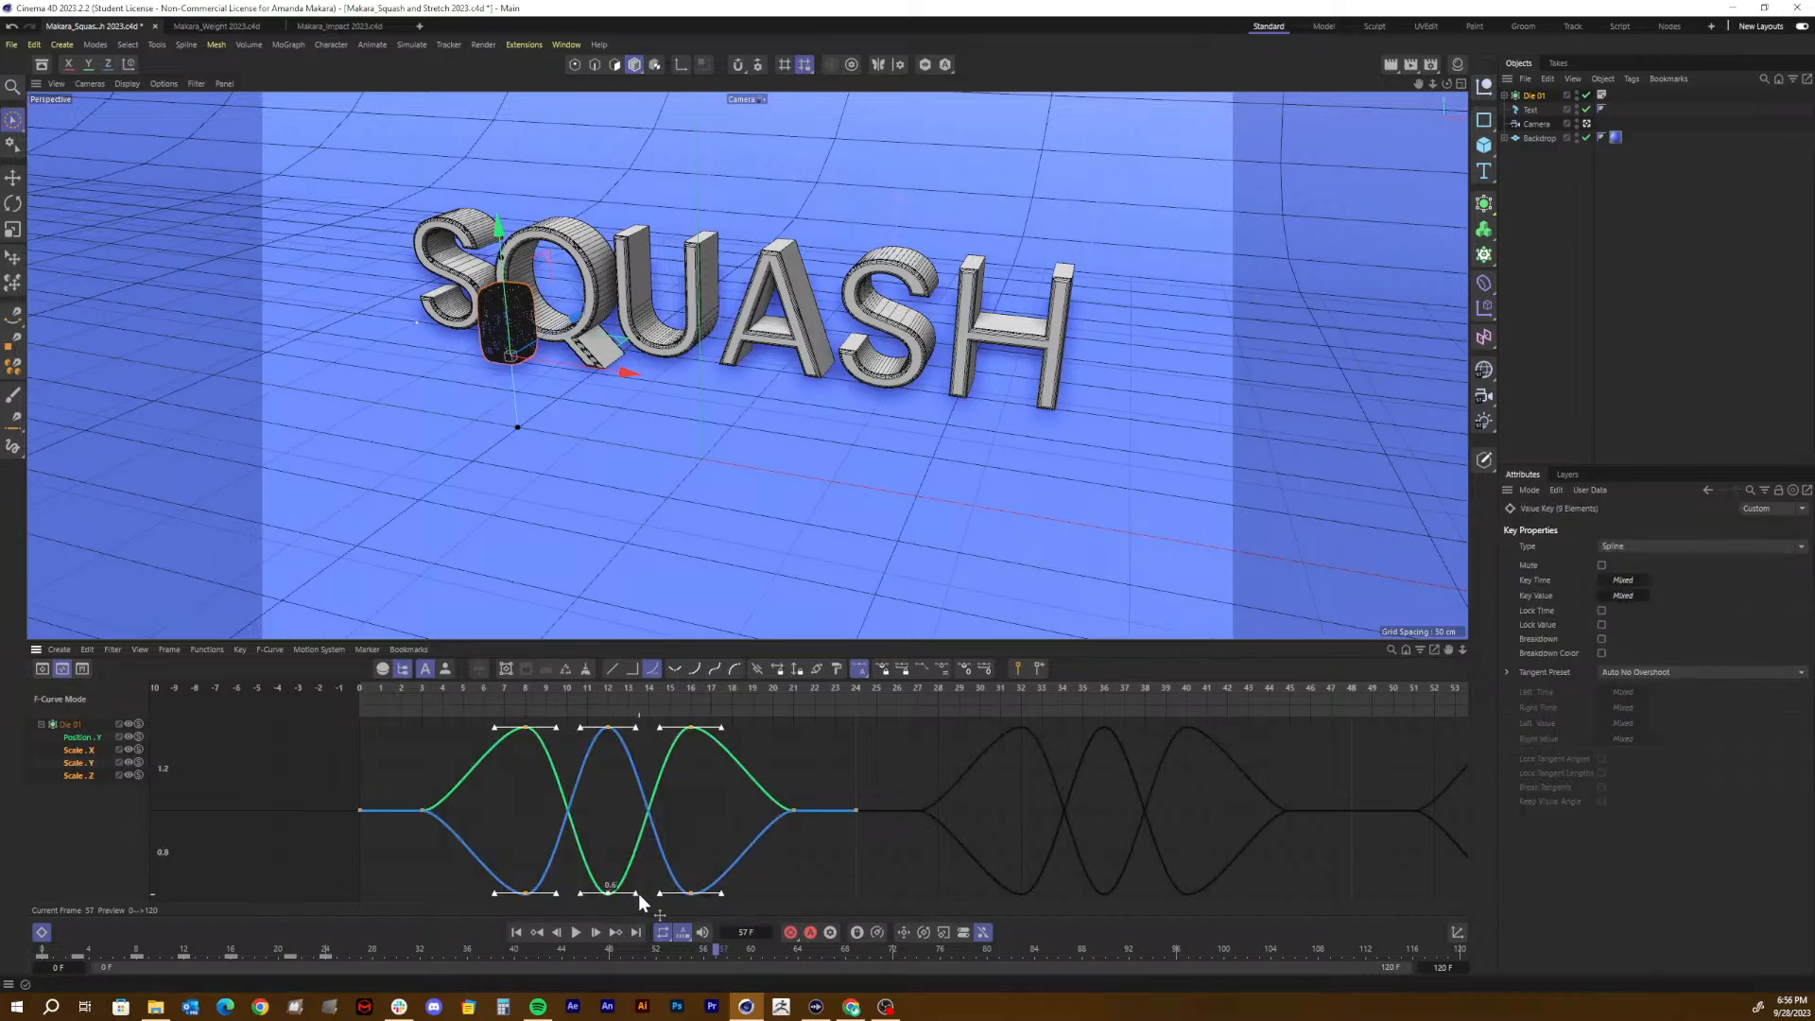
# Step: Try stretching the tangent handles of the selected scale keys along the lower side of the curves
pyautogui.moveTo(638, 894); pyautogui.dragTo(662, 894)
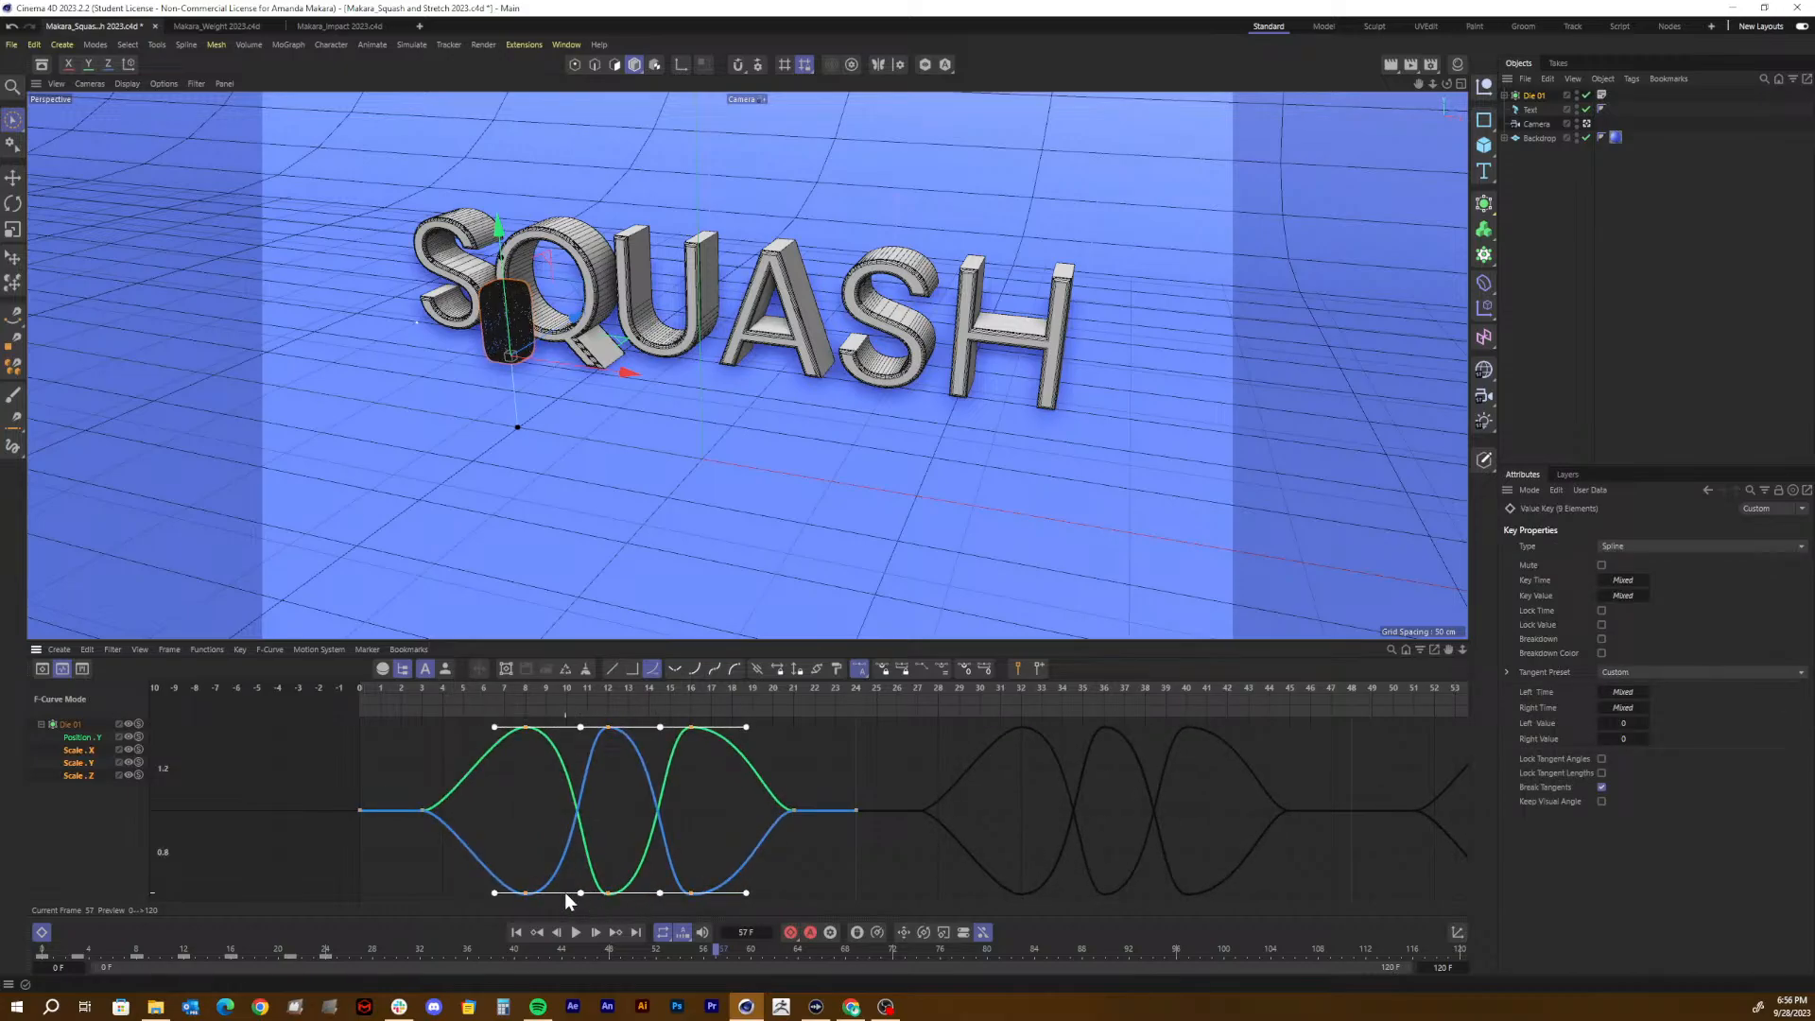
pyautogui.moveTo(491, 894); pyautogui.dragTo(482, 854)
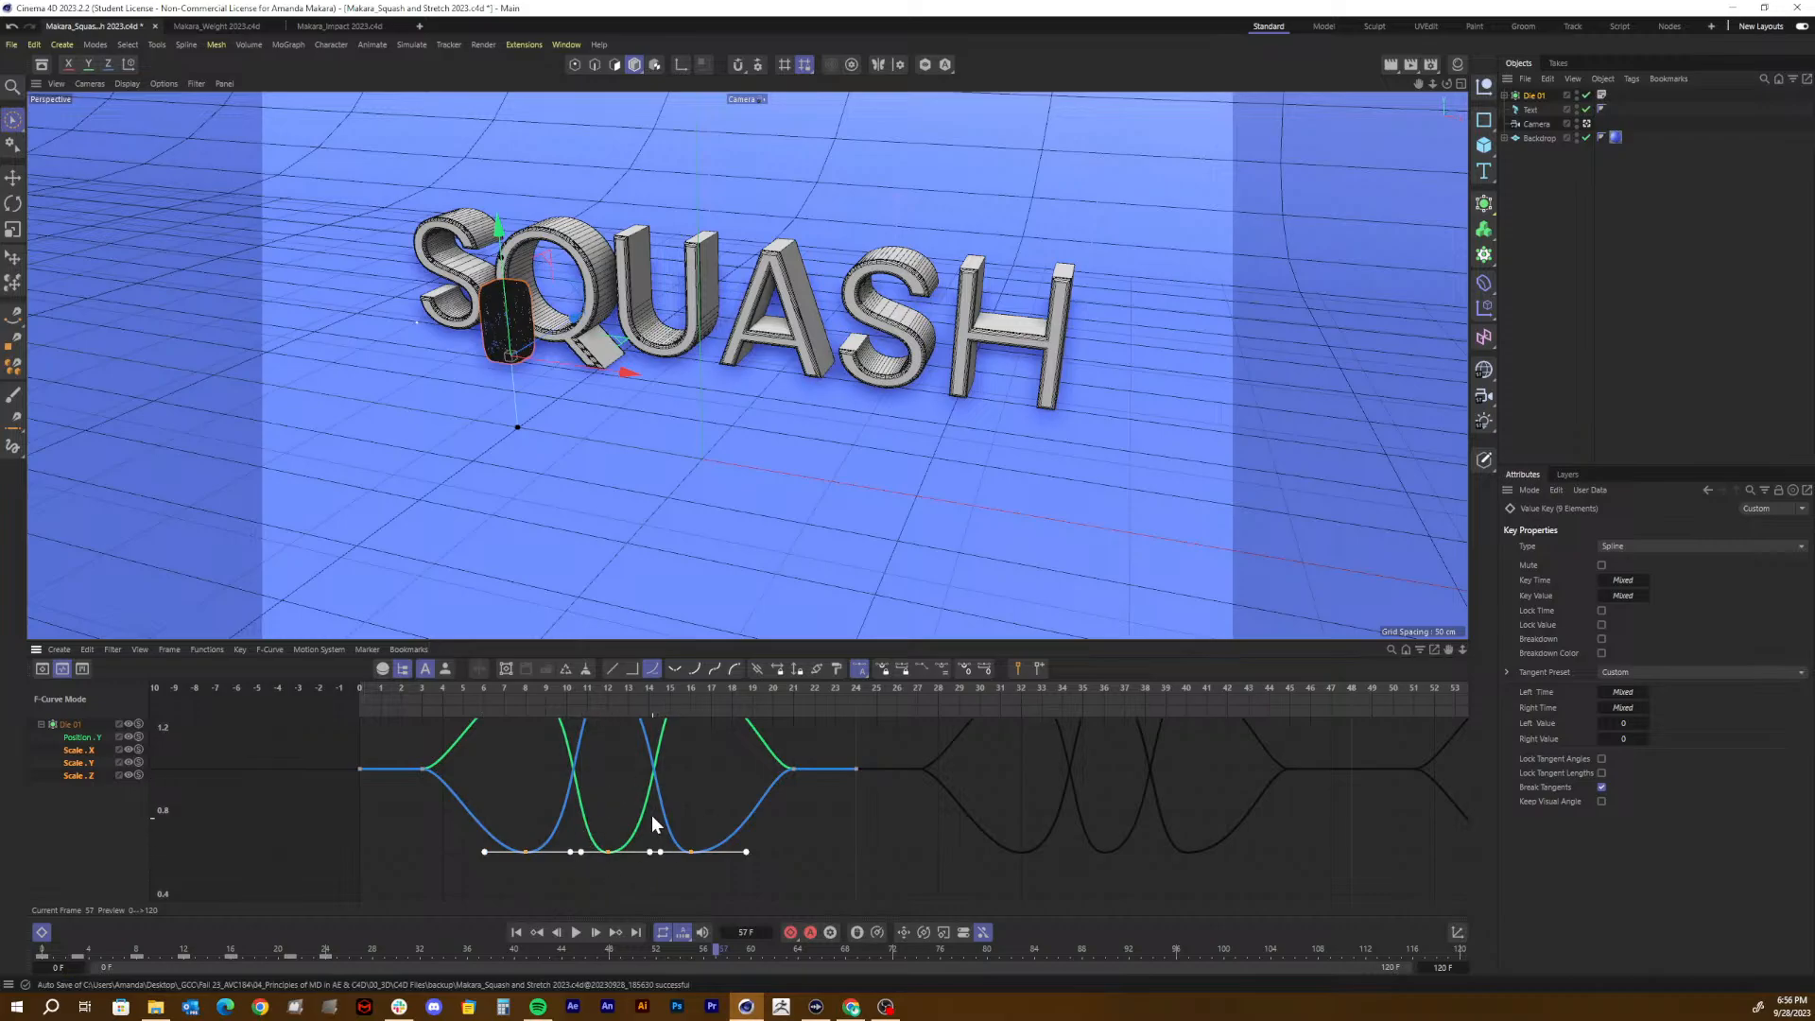
pyautogui.press('h')
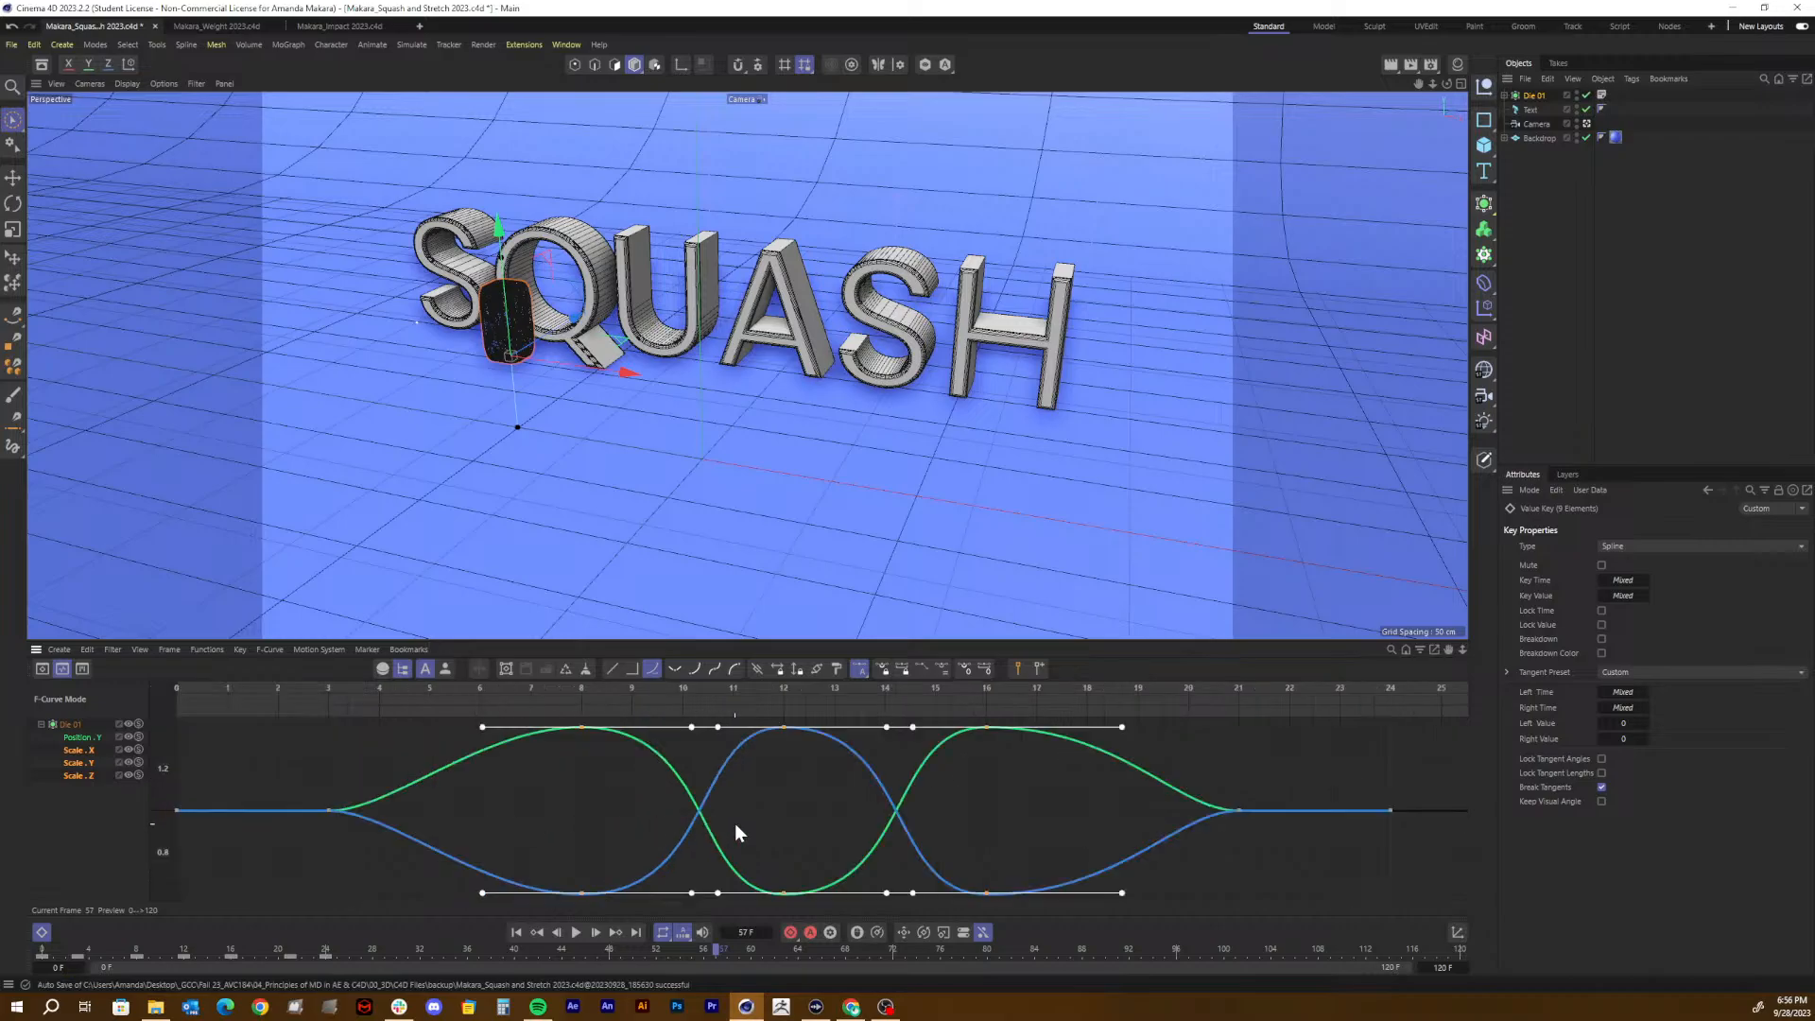
pyautogui.hotkey('ctrl', 'z')
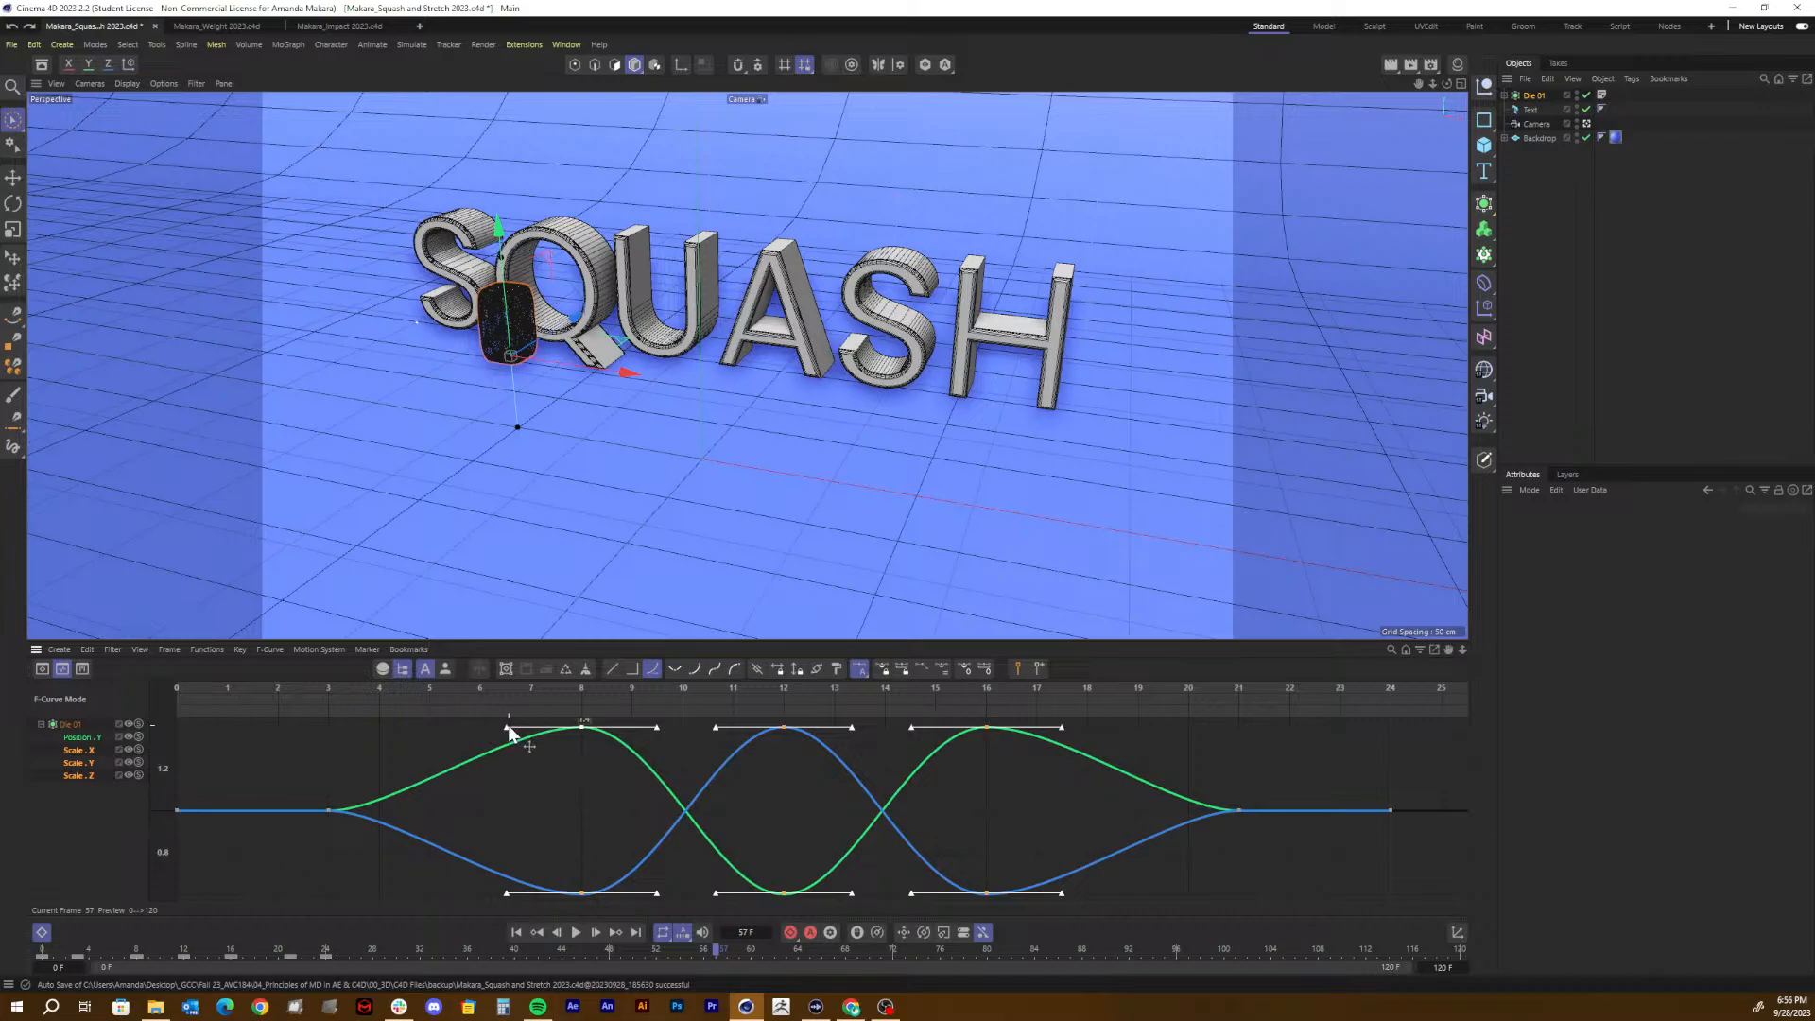
# Step: Lengthen the left and right tangents of the selected scale keys to about 3 frames each for stronger easing
pyautogui.moveTo(509, 730); pyautogui.dragTo(429, 757)
pyautogui.hotkey('ctrl', 'z')
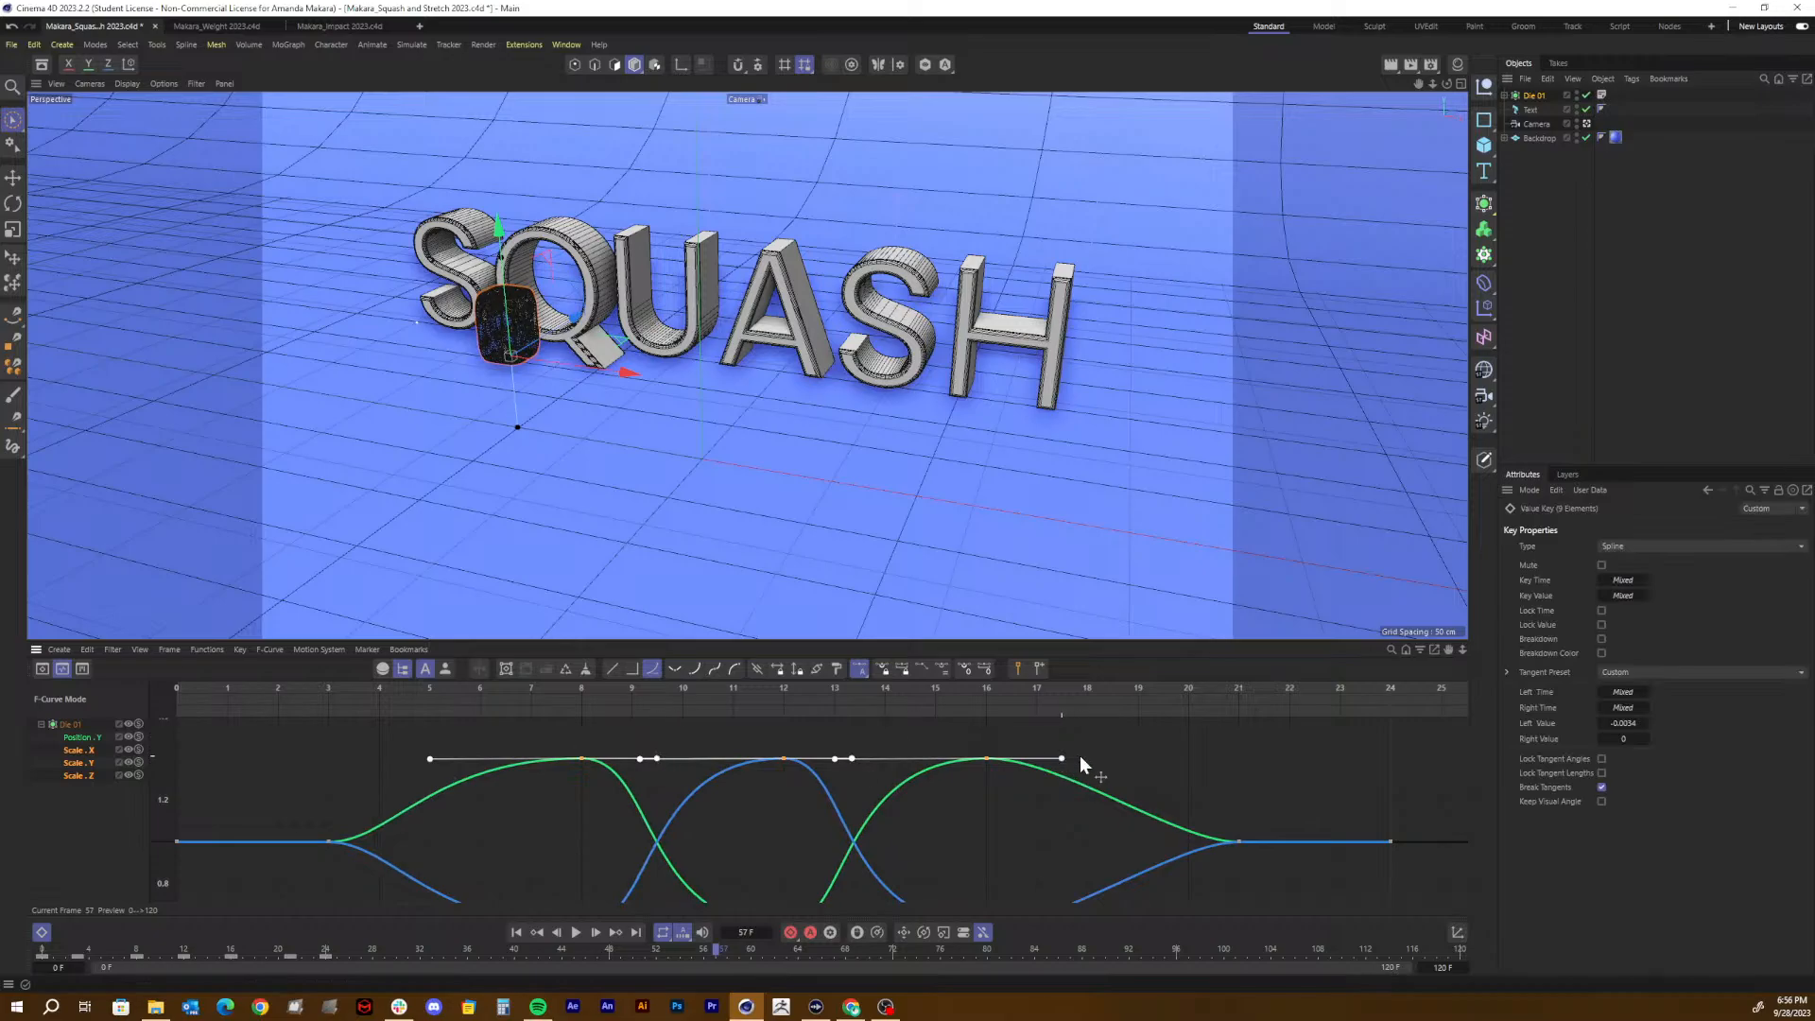
pyautogui.moveTo(1062, 758); pyautogui.dragTo(1136, 759)
# Step: Play the eased squash and stretch loop from the start and save the scene
pyautogui.moveTo(283, 686); pyautogui.dragTo(20, 697)
pyautogui.press('F8')
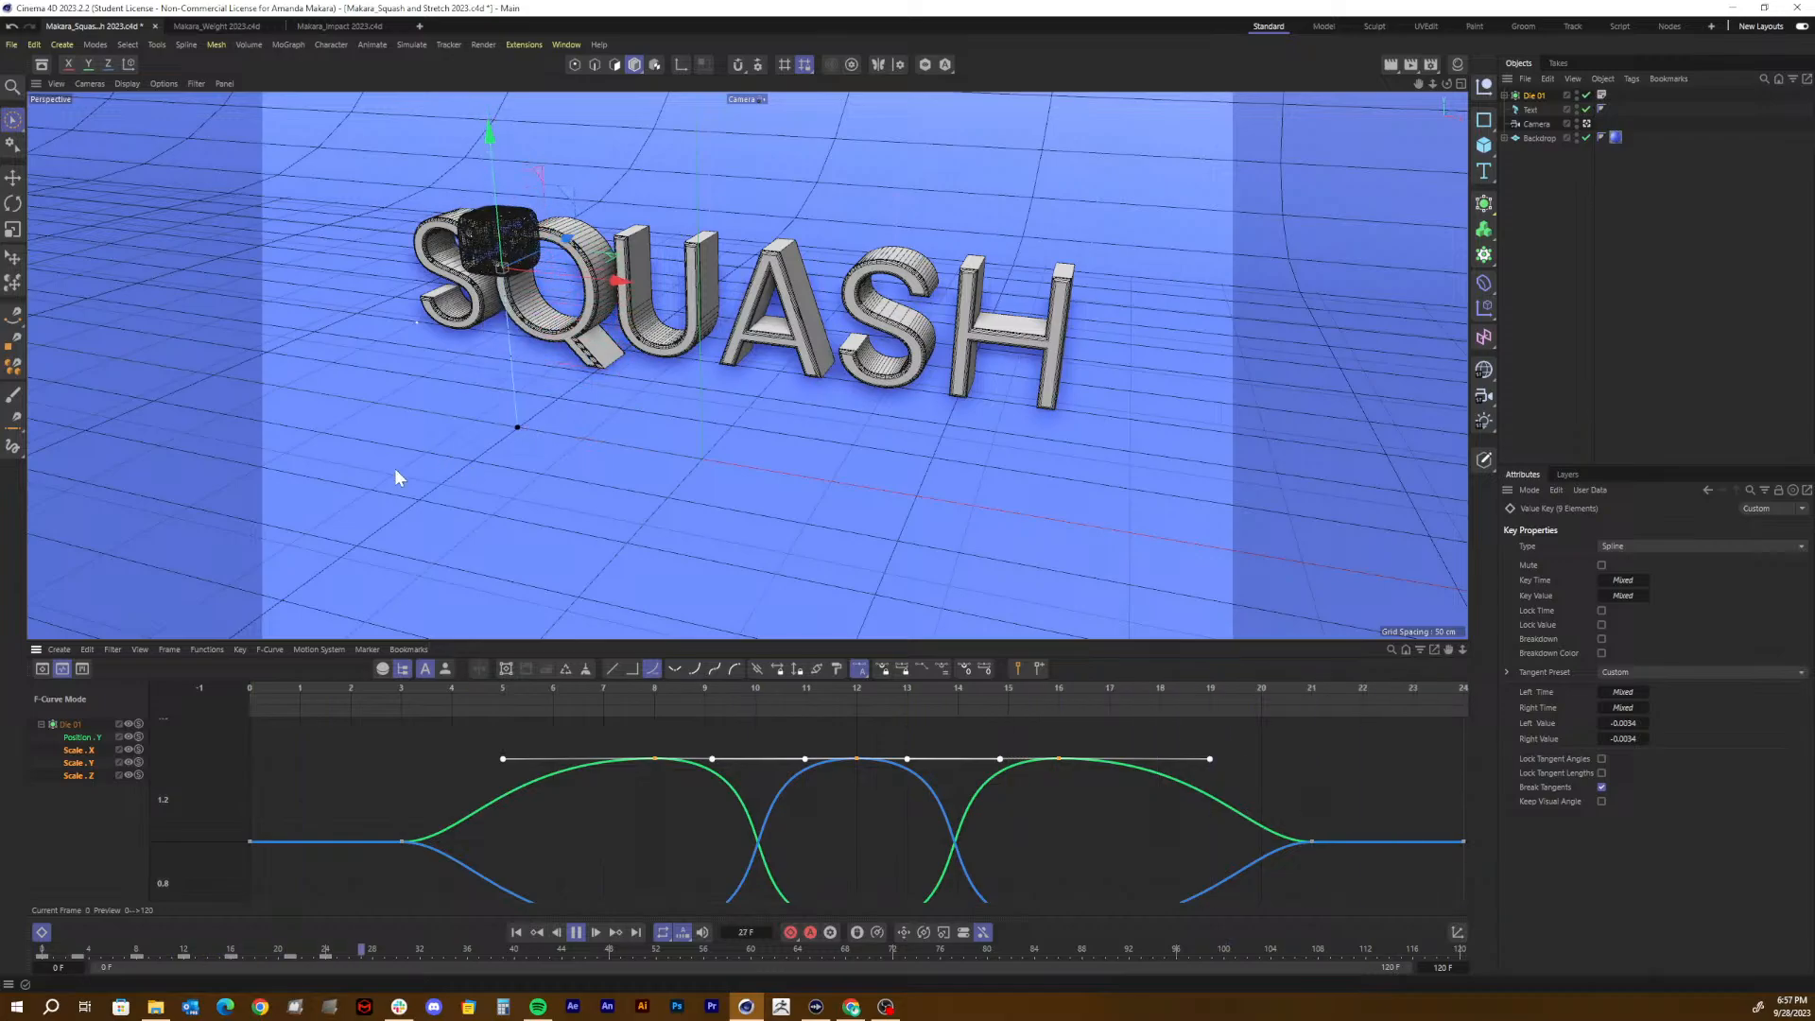
pyautogui.press('F8')
pyautogui.hotkey('ctrl', 's')
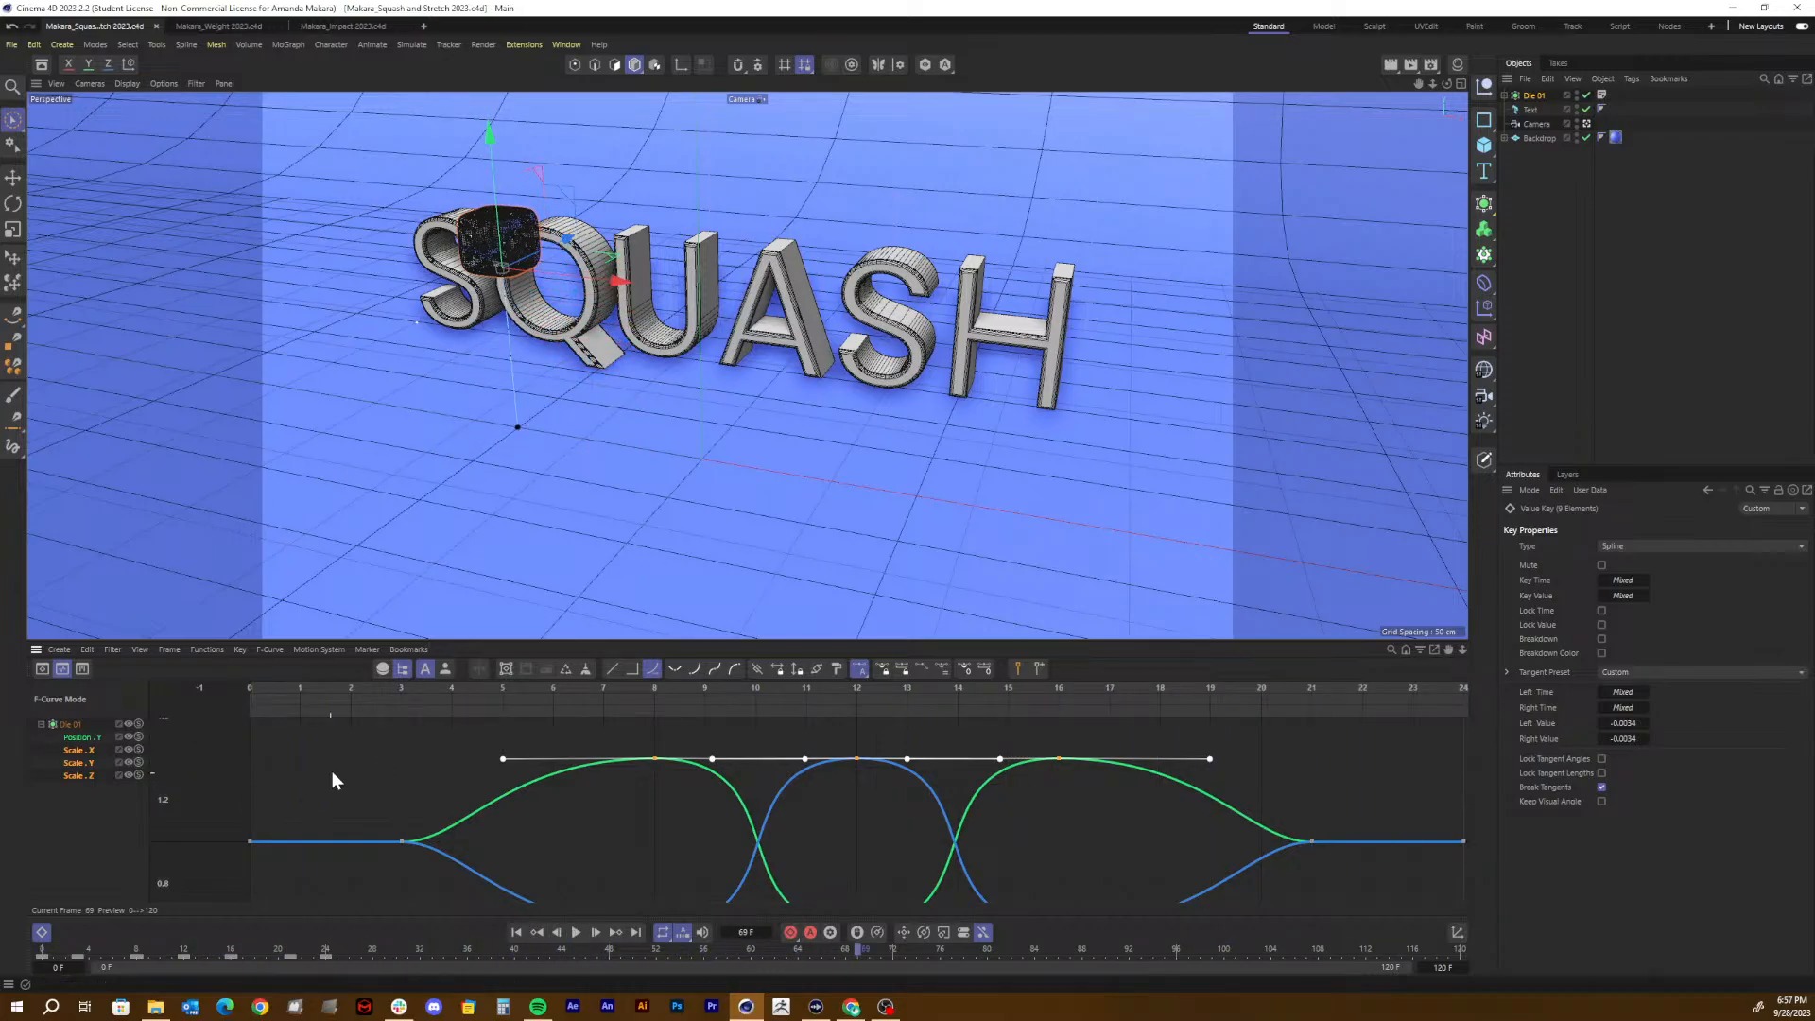
# Step: Review the die's scale curves and its position and scale keys in the dope sheet, clearing the track and object selections
pyautogui.keyDown('alt'); pyautogui.moveTo(558, 769); pyautogui.dragTo(485, 738, button='middle'); pyautogui.keyUp('alt')
pyautogui.click(78, 725)
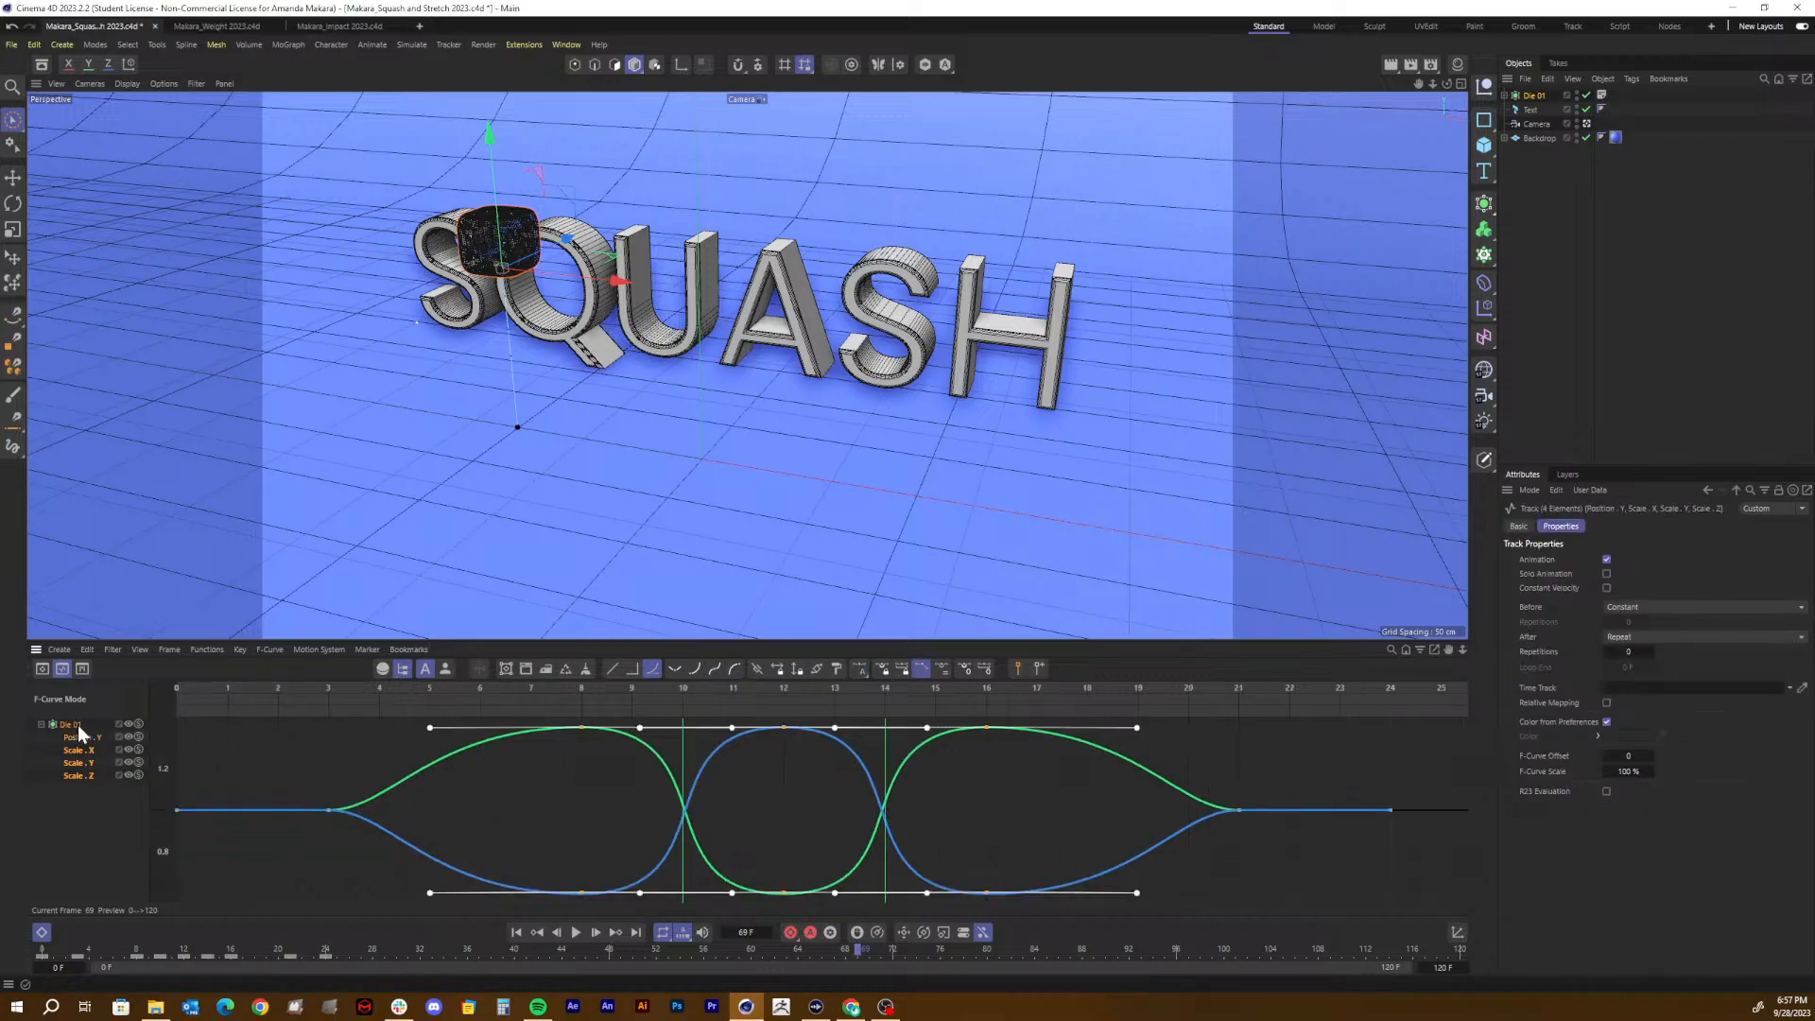
pyautogui.click(38, 668)
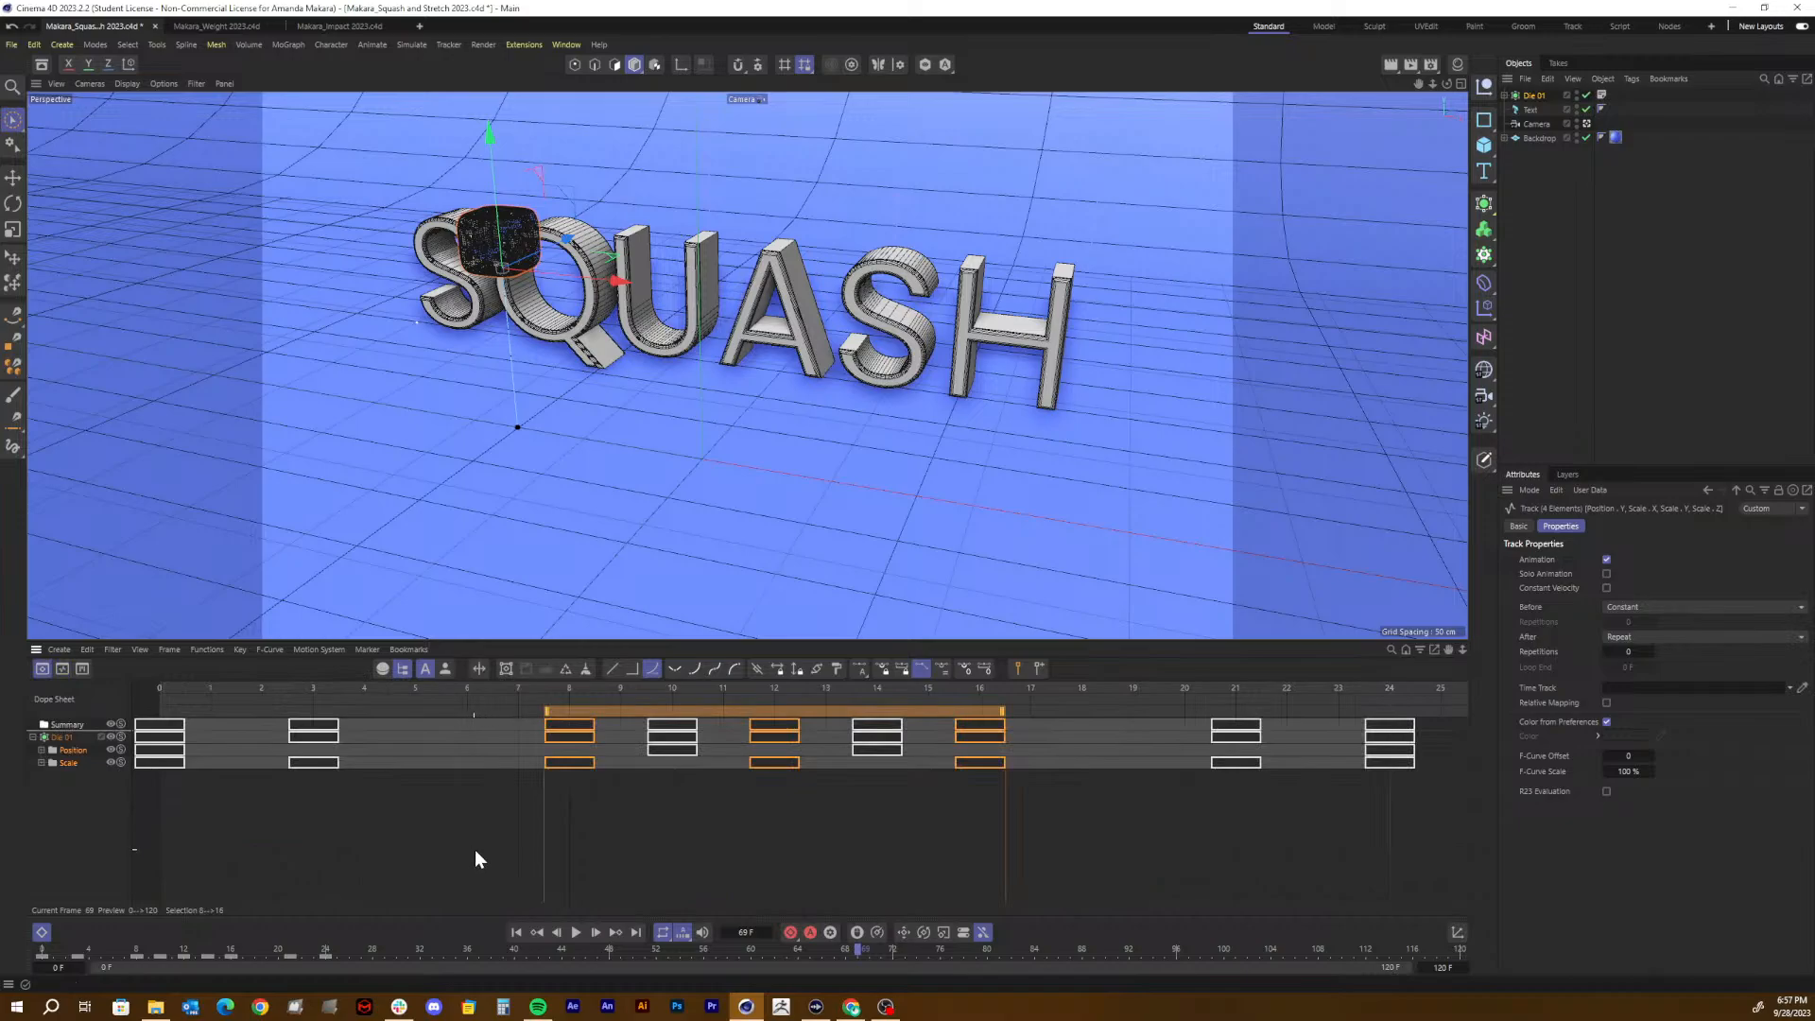
pyautogui.moveTo(476, 850)
pyautogui.keyDown('alt'); pyautogui.mouseDown(button='right')
pyautogui.moveTo(378, 849)
pyautogui.moveTo(459, 851)
pyautogui.mouseUp(button='right'); pyautogui.keyUp('alt')
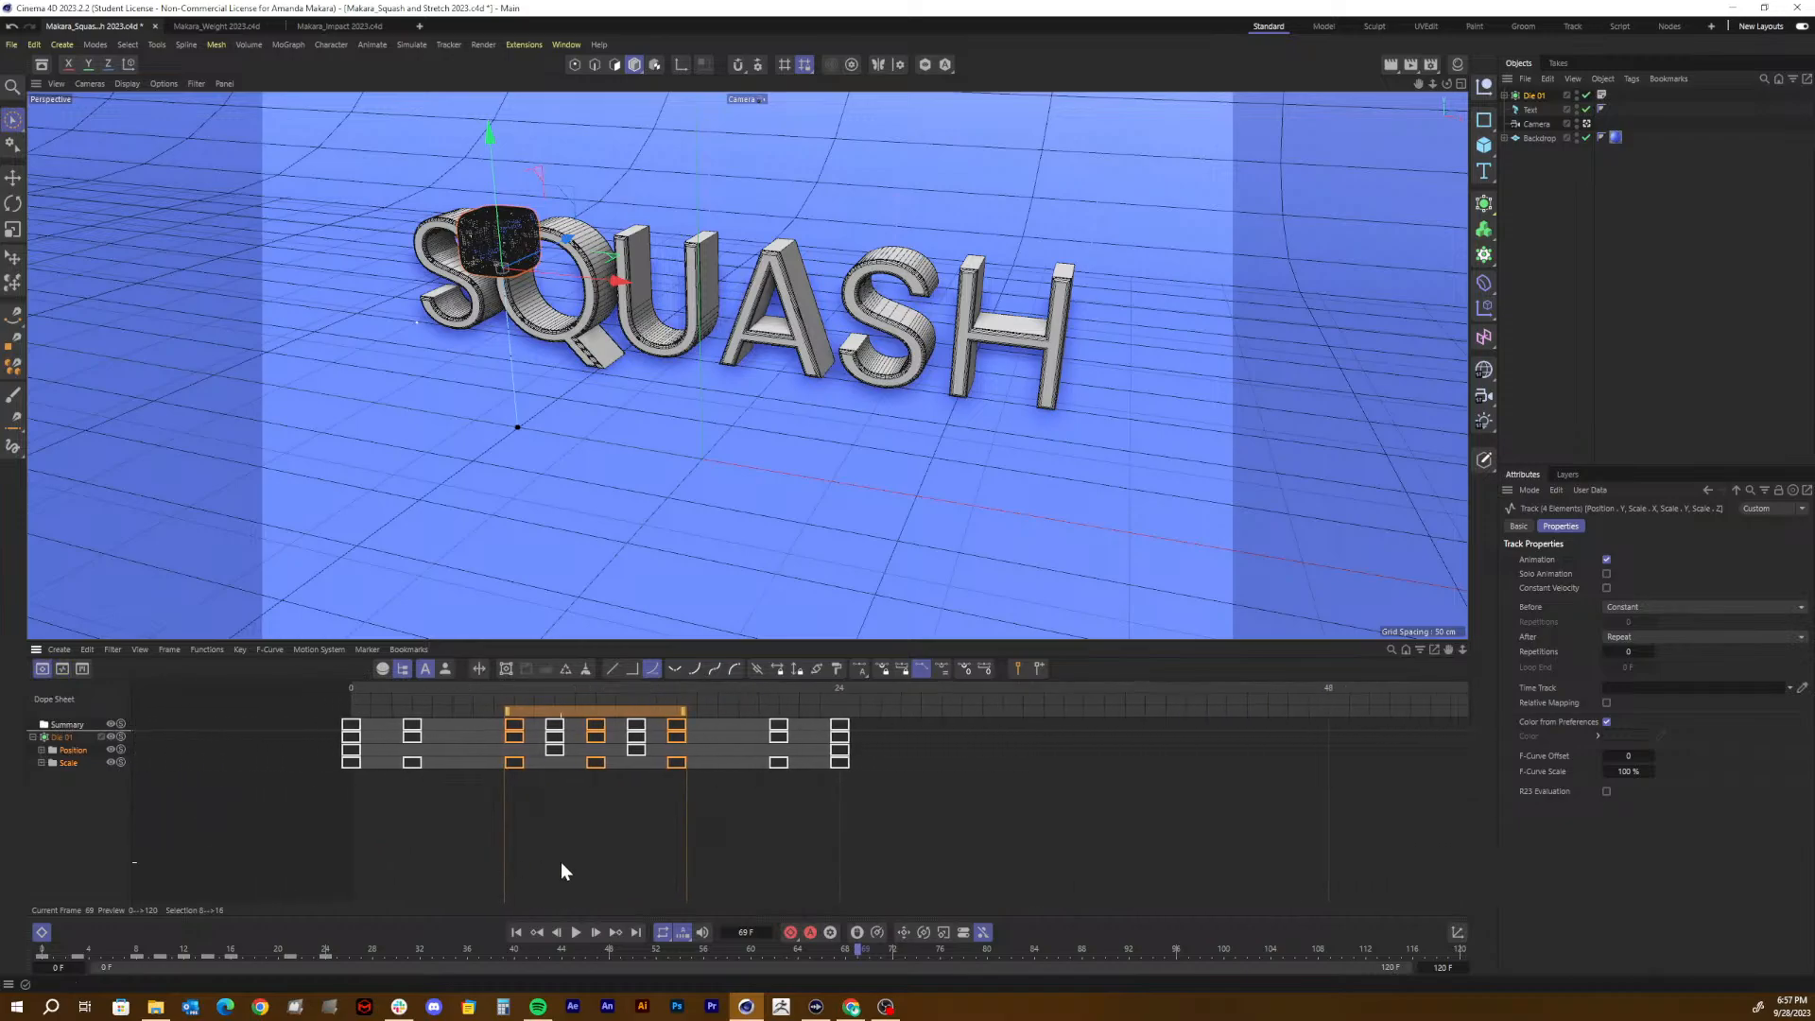
pyautogui.keyDown('alt'); pyautogui.moveTo(806, 854); pyautogui.dragTo(663, 853, button='middle'); pyautogui.keyUp('alt')
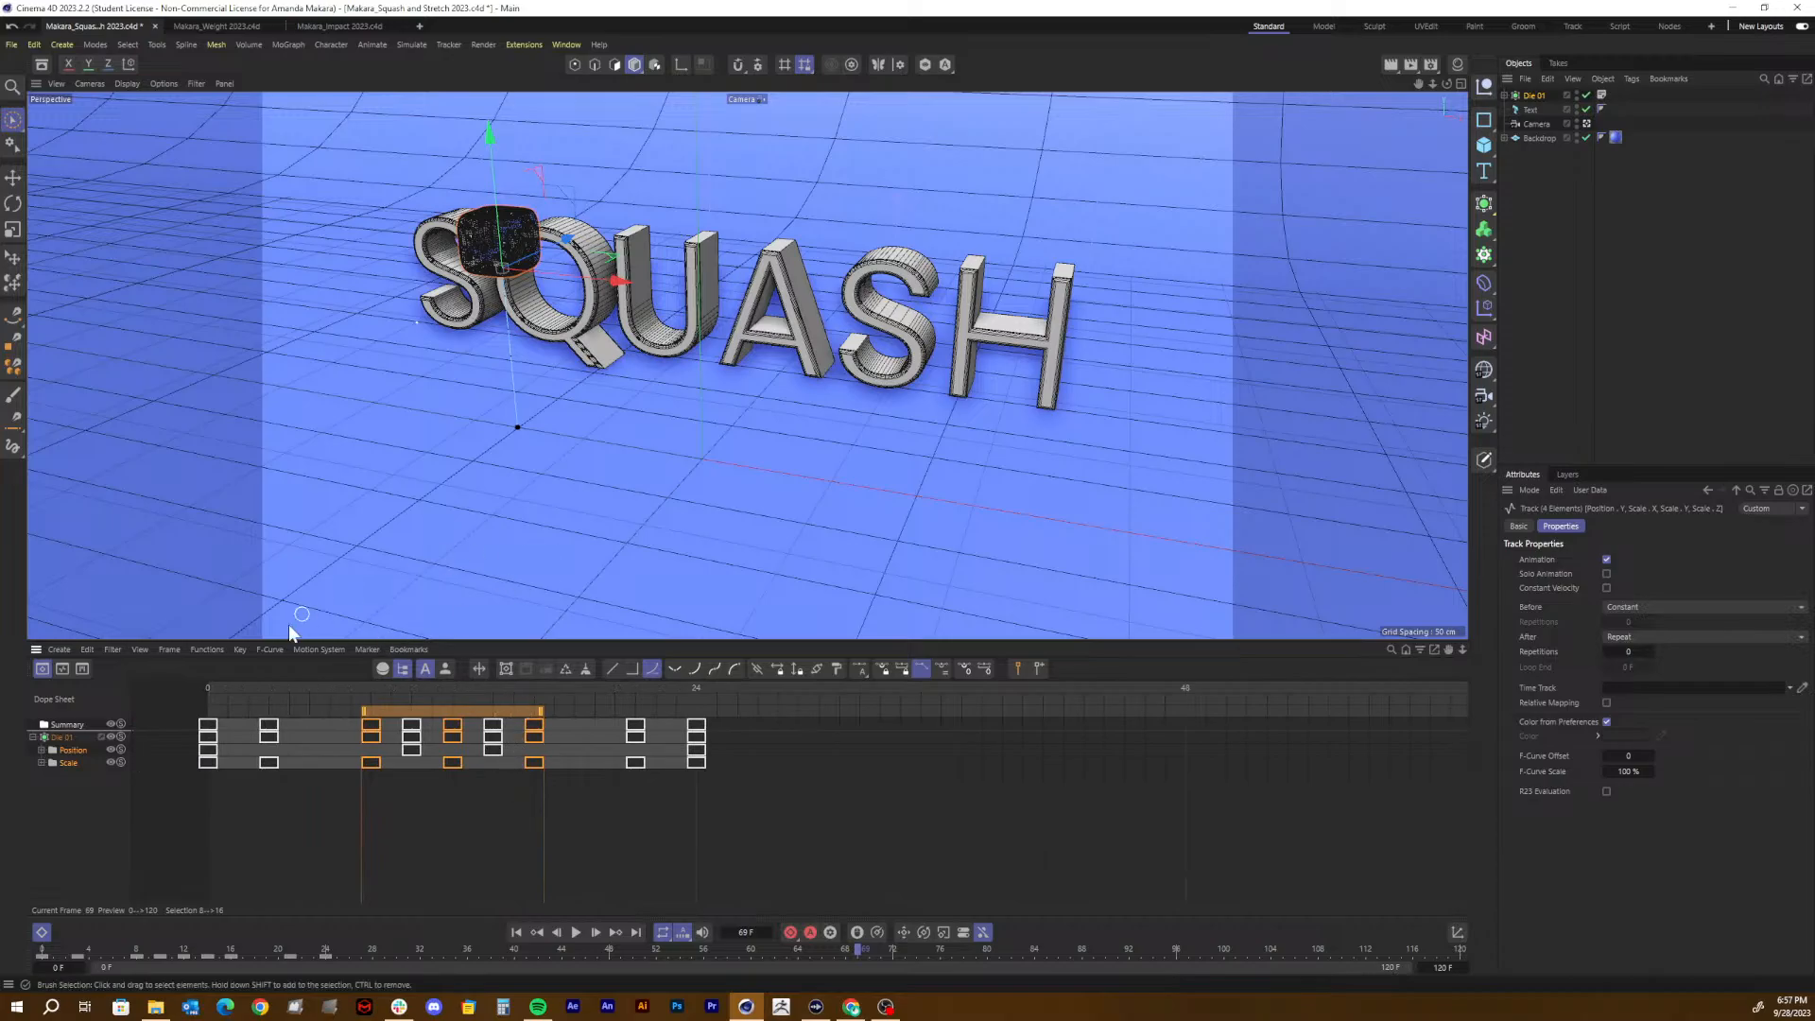
pyautogui.click(73, 799)
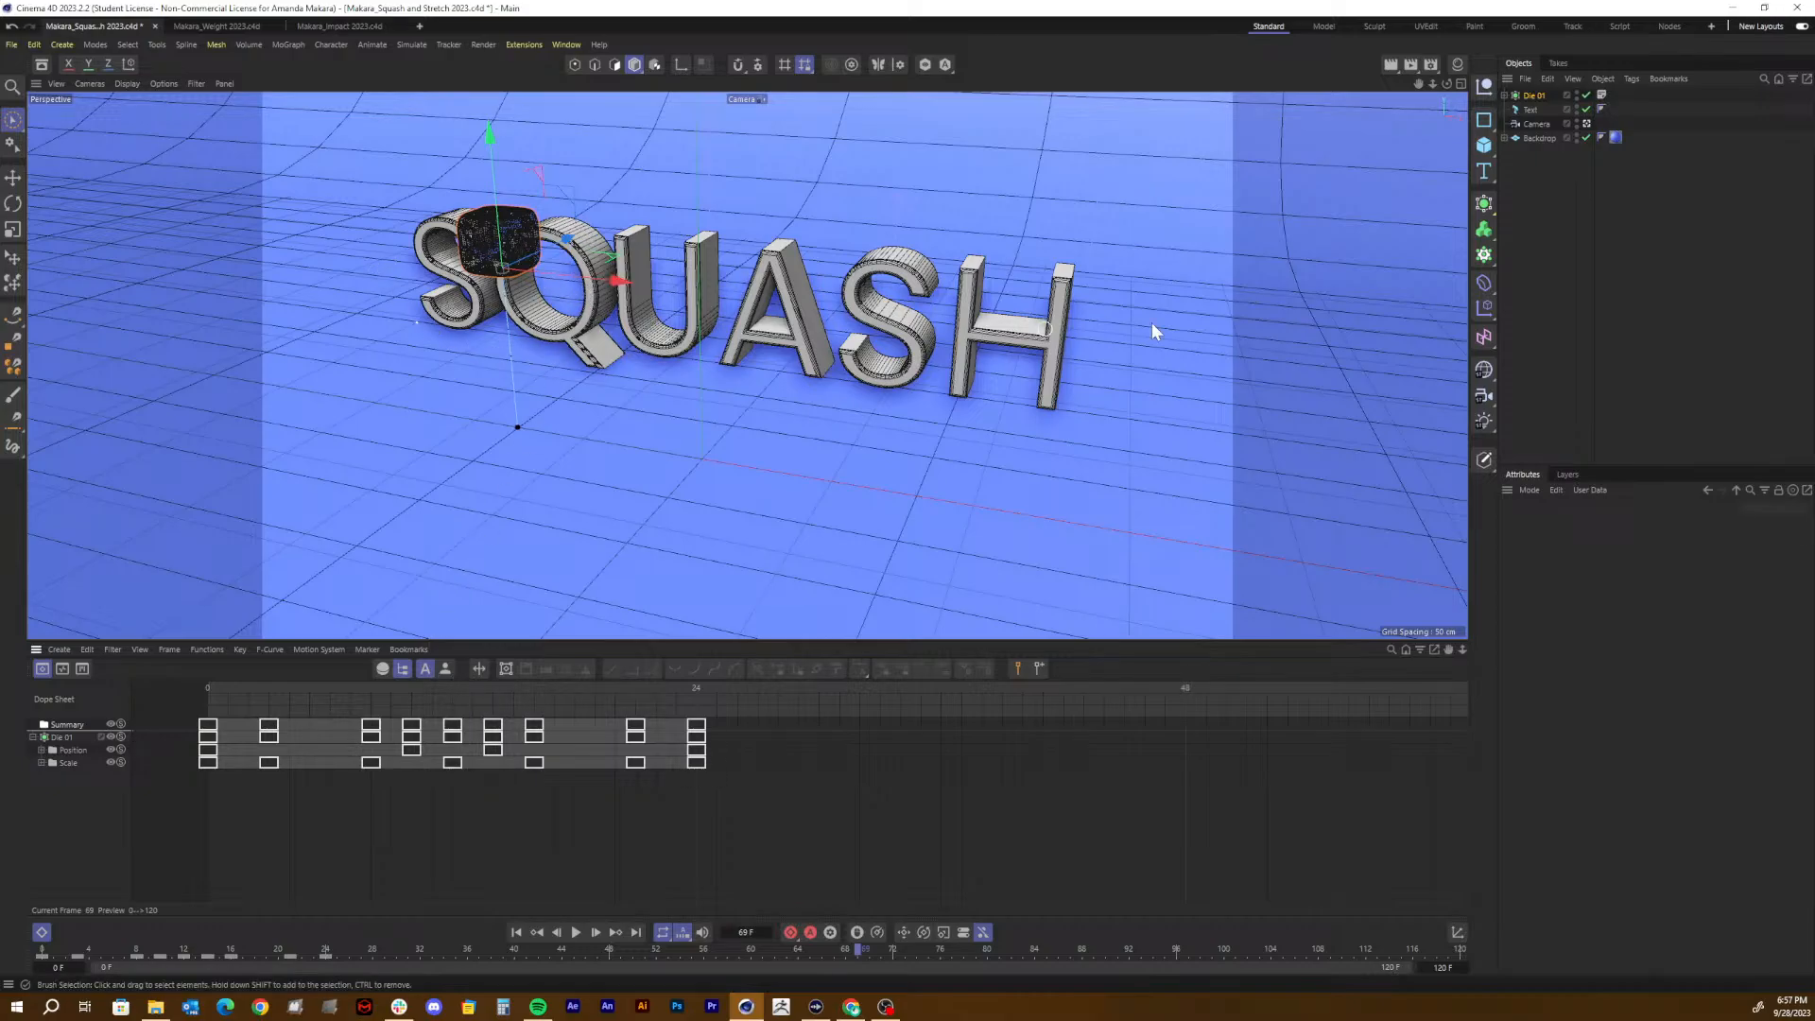
pyautogui.click(1550, 176)
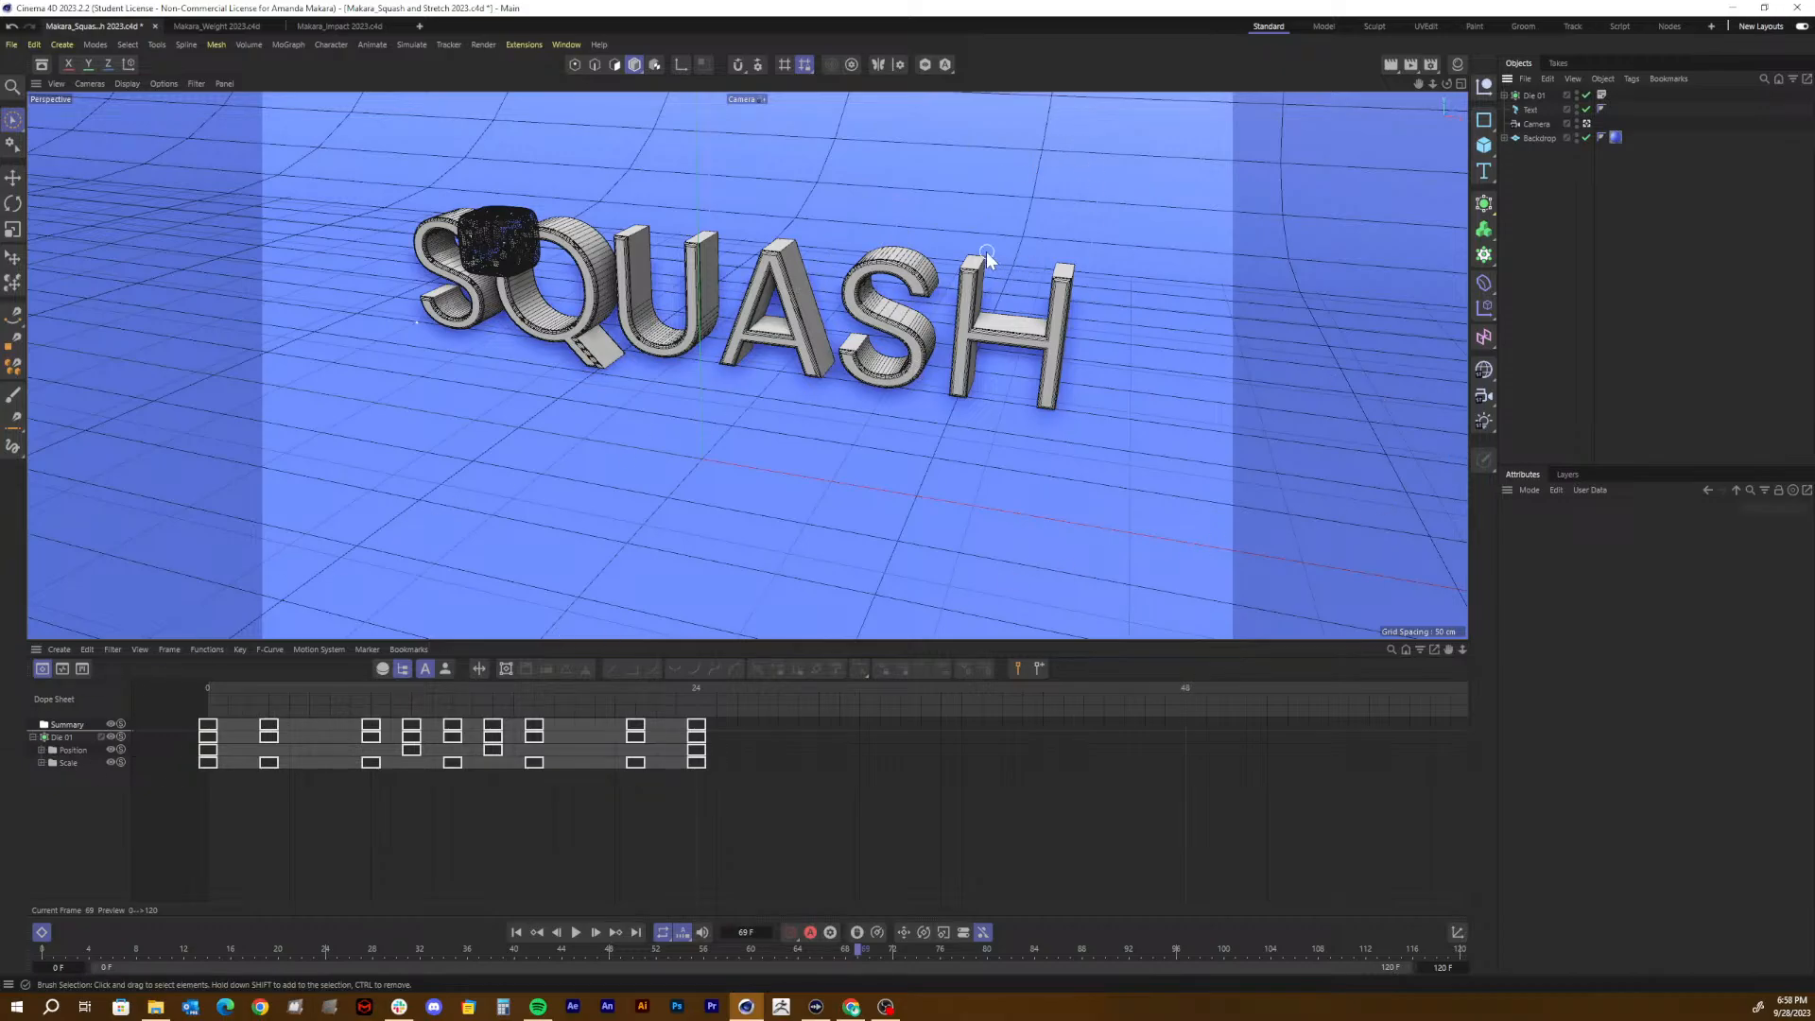
# Step: Delete the Subdivision Surface and its squash-and-stretch child from the Weight 2023 scene, and return to the Squash and Stretch scene
pyautogui.click(238, 25)
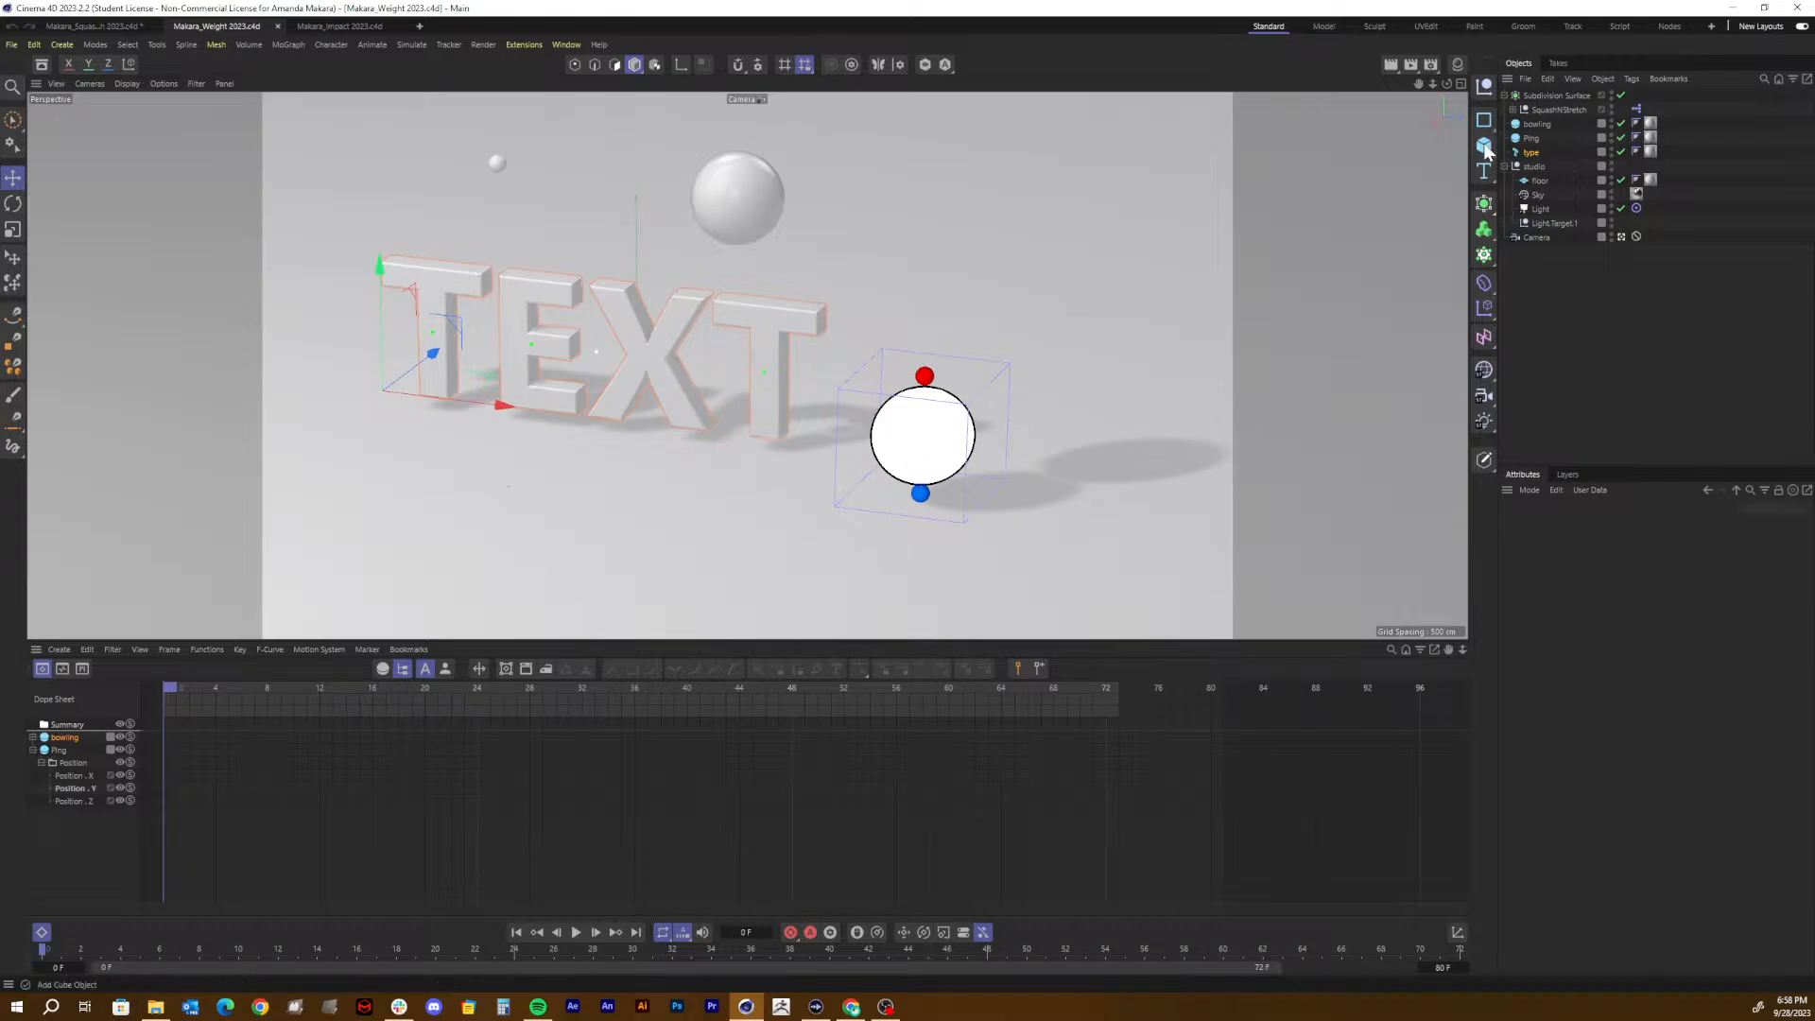
pyautogui.click(1558, 96)
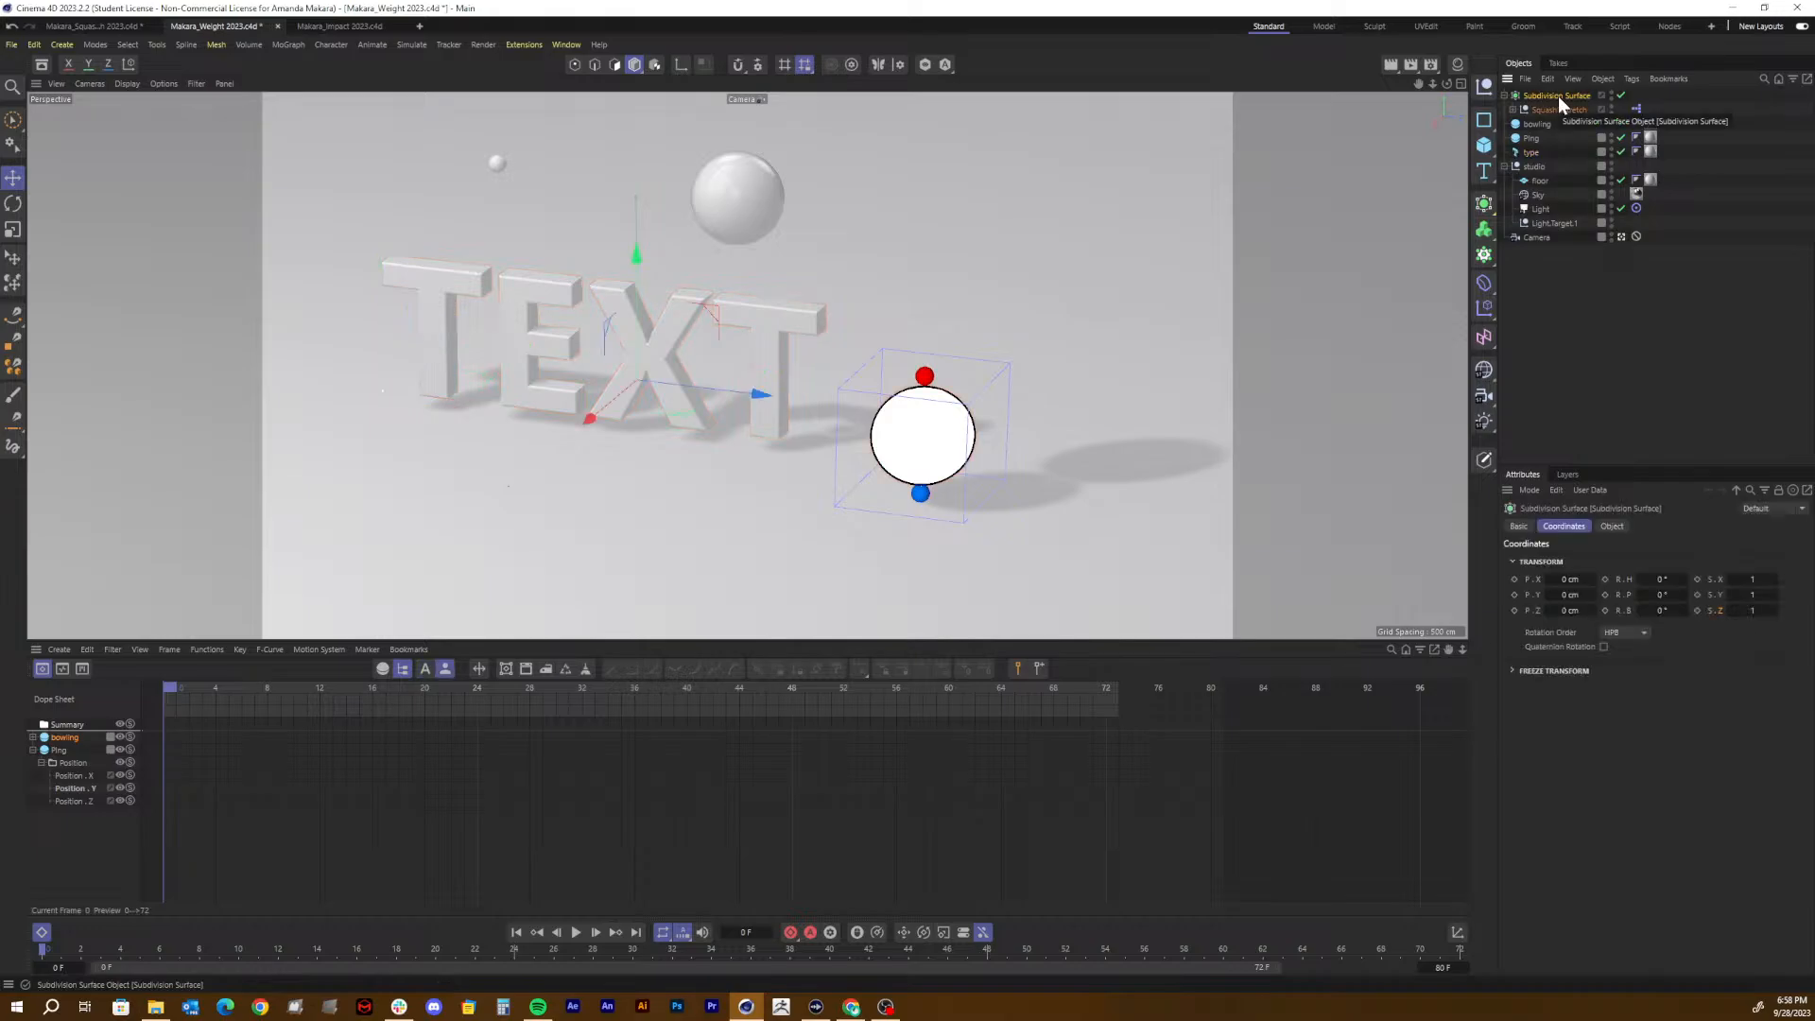
pyautogui.press('Delete')
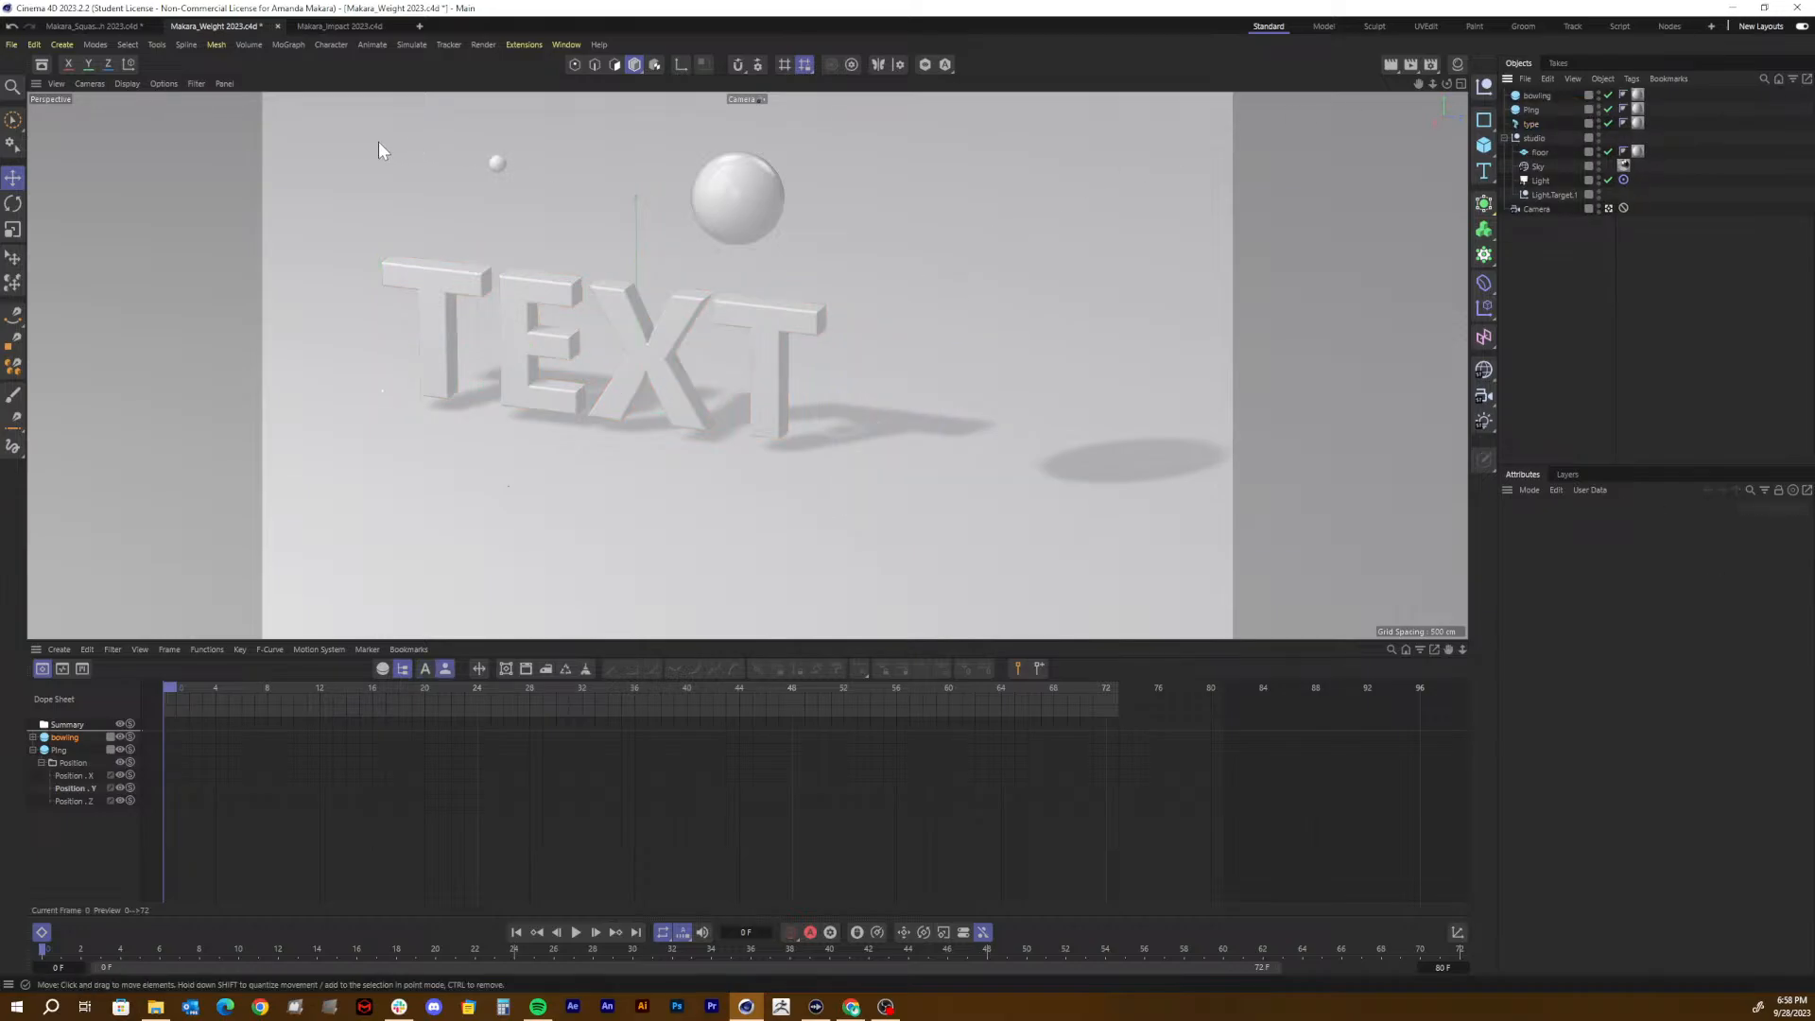
pyautogui.click(117, 27)
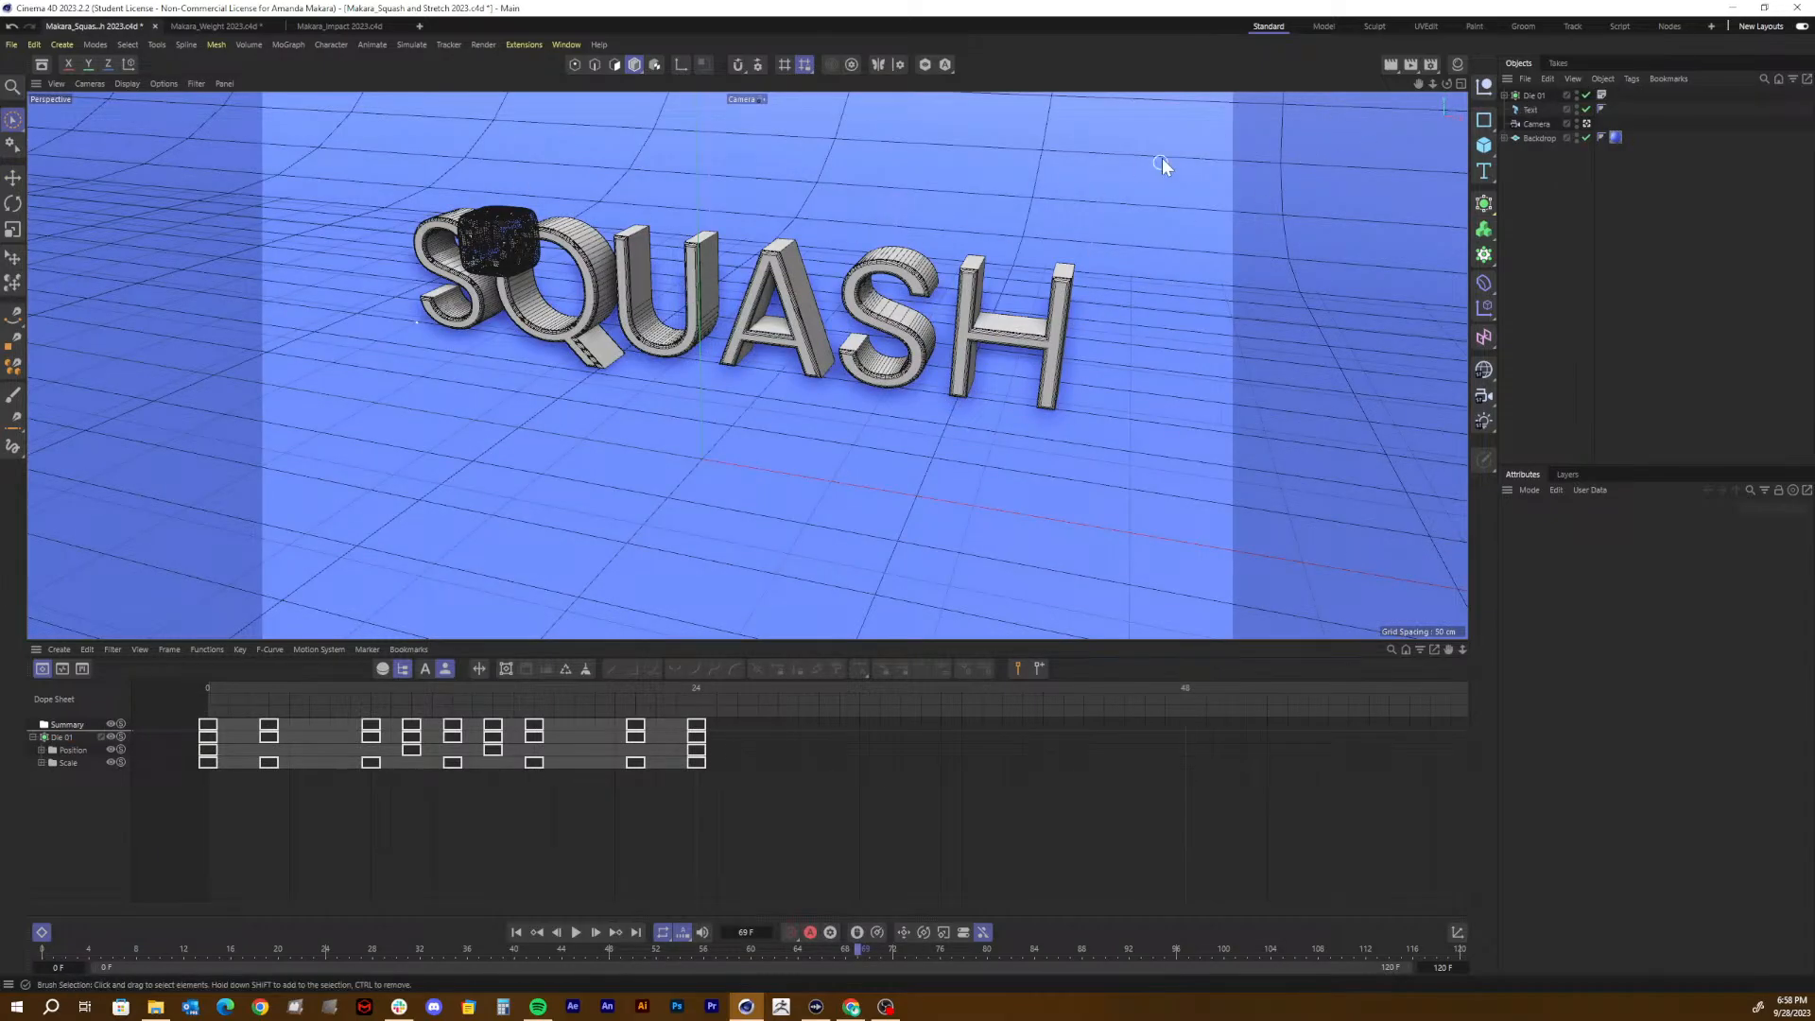
# Step: Add a sphere primitive and scale it down to a radius of about 23 cm
pyautogui.click(1489, 142)
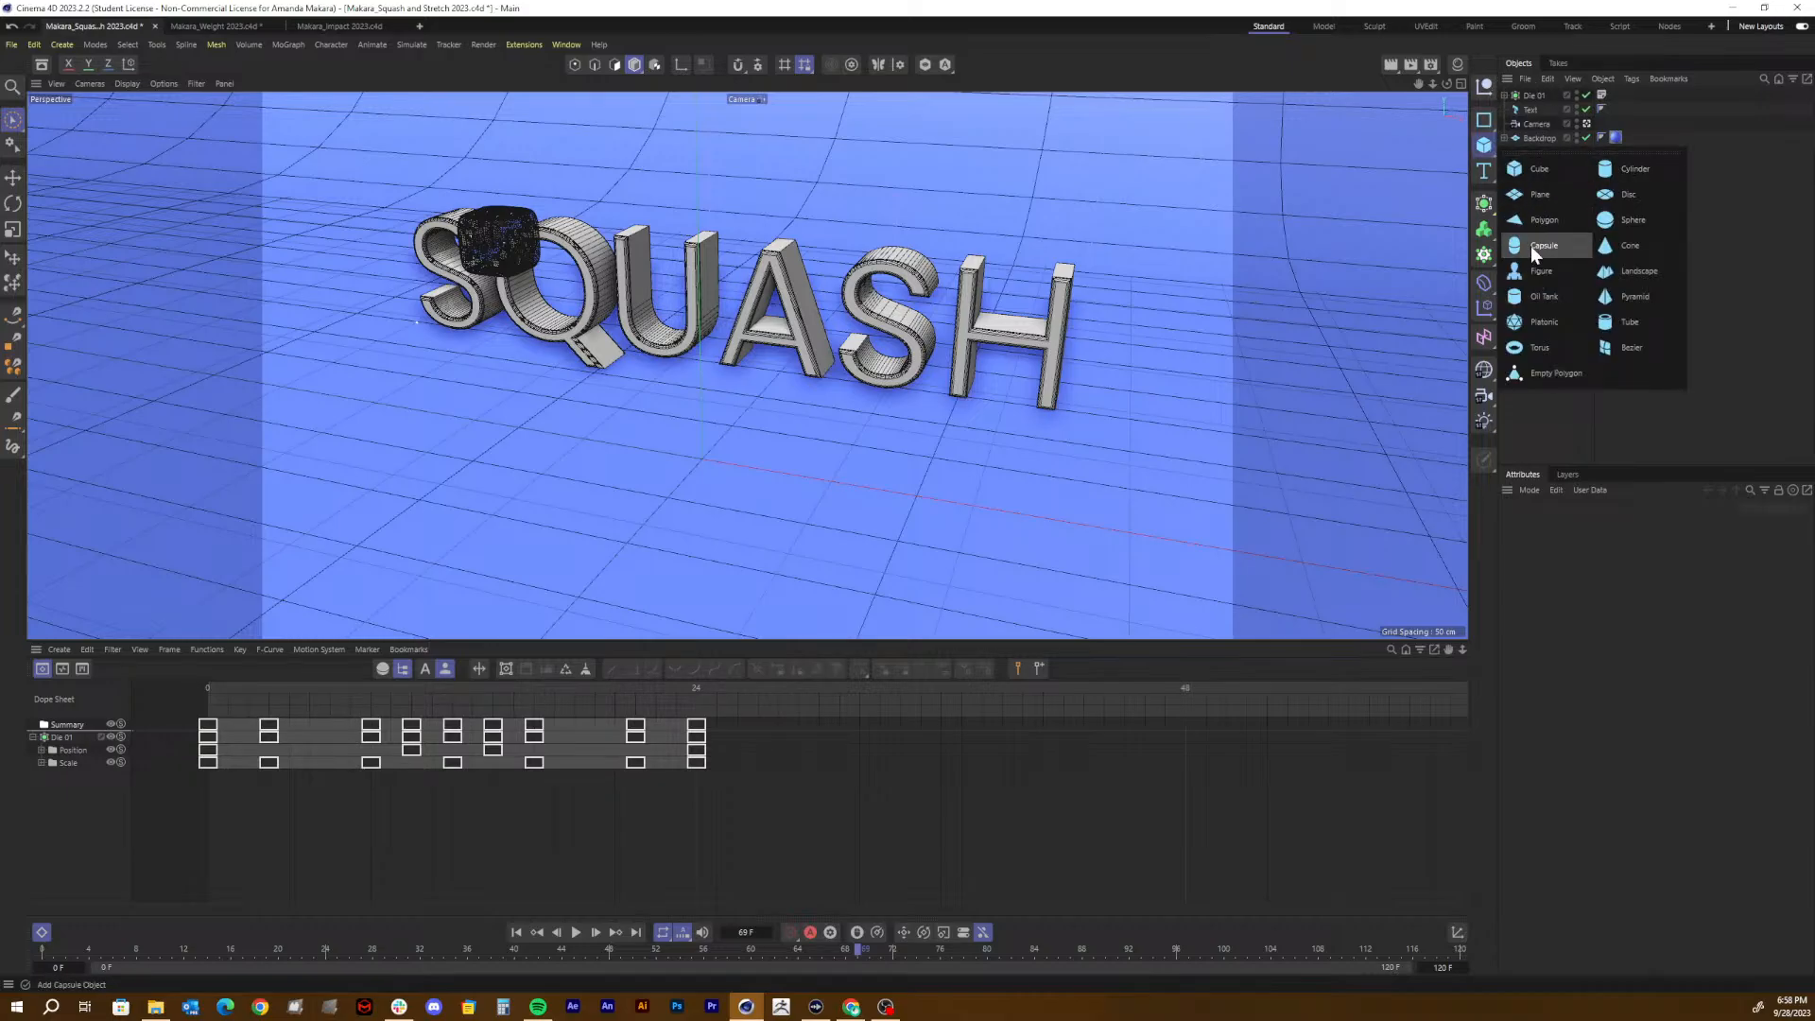
pyautogui.click(1625, 217)
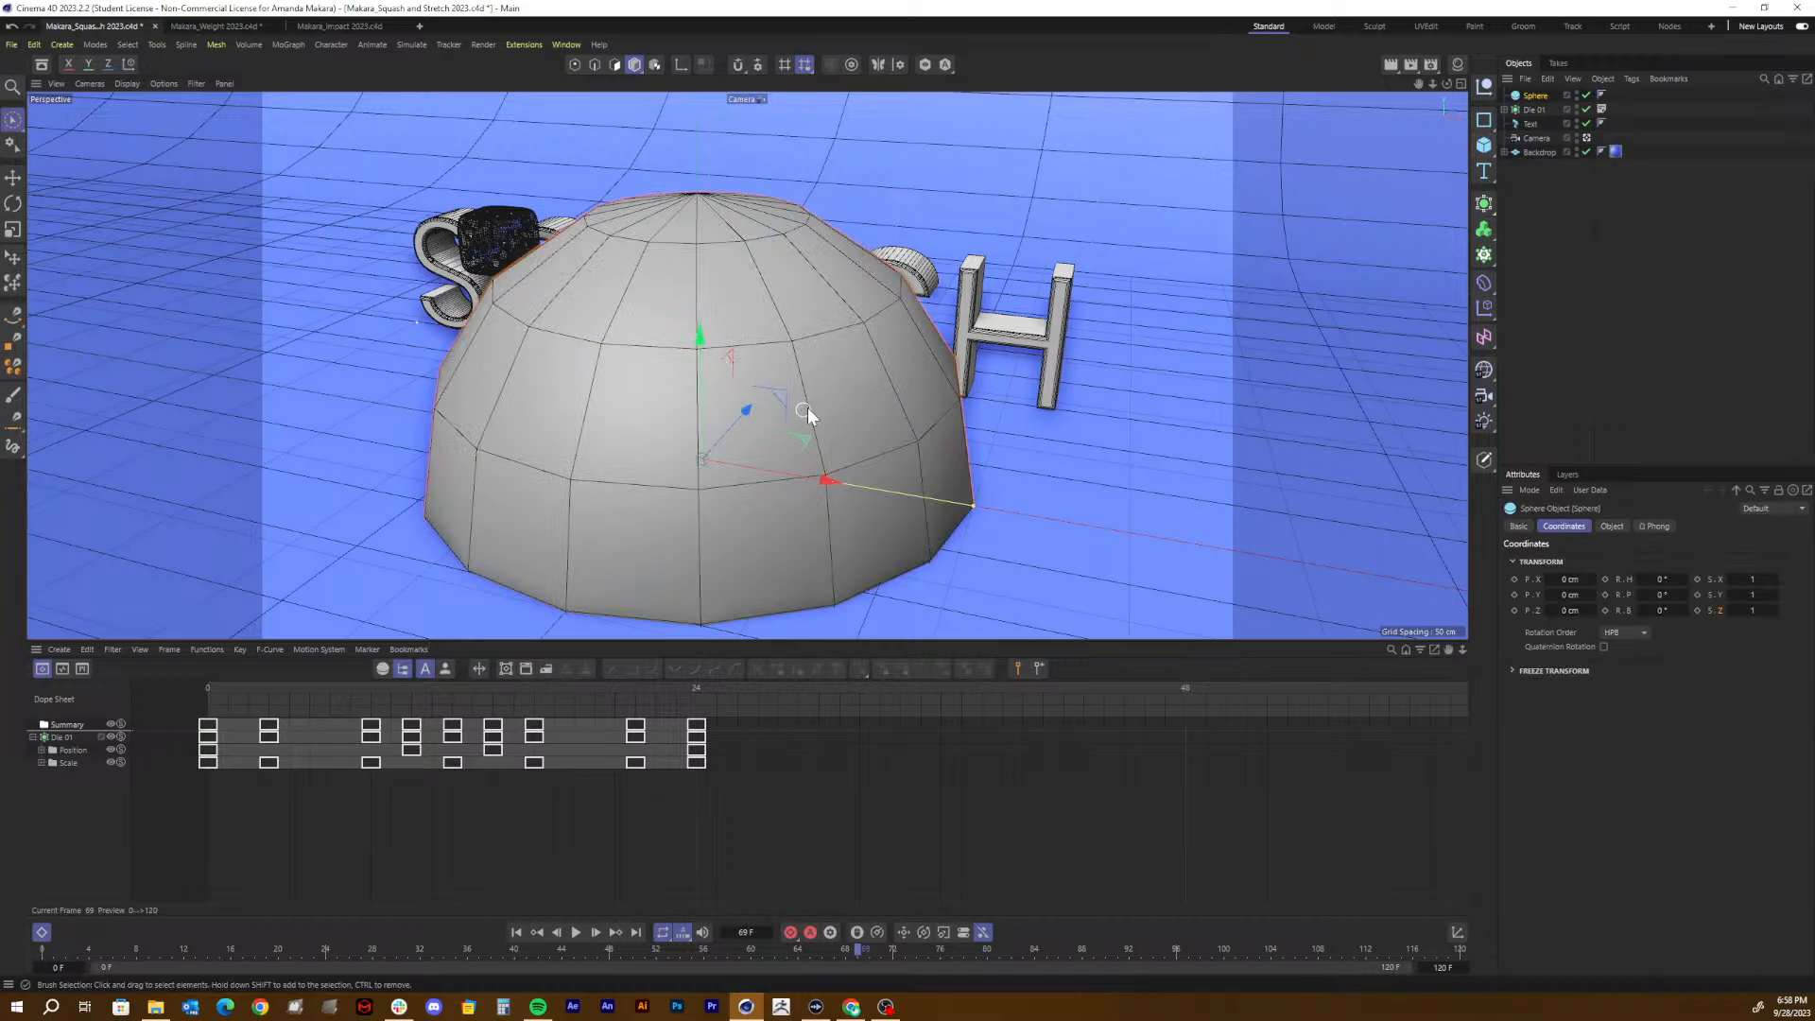
pyautogui.press('t')
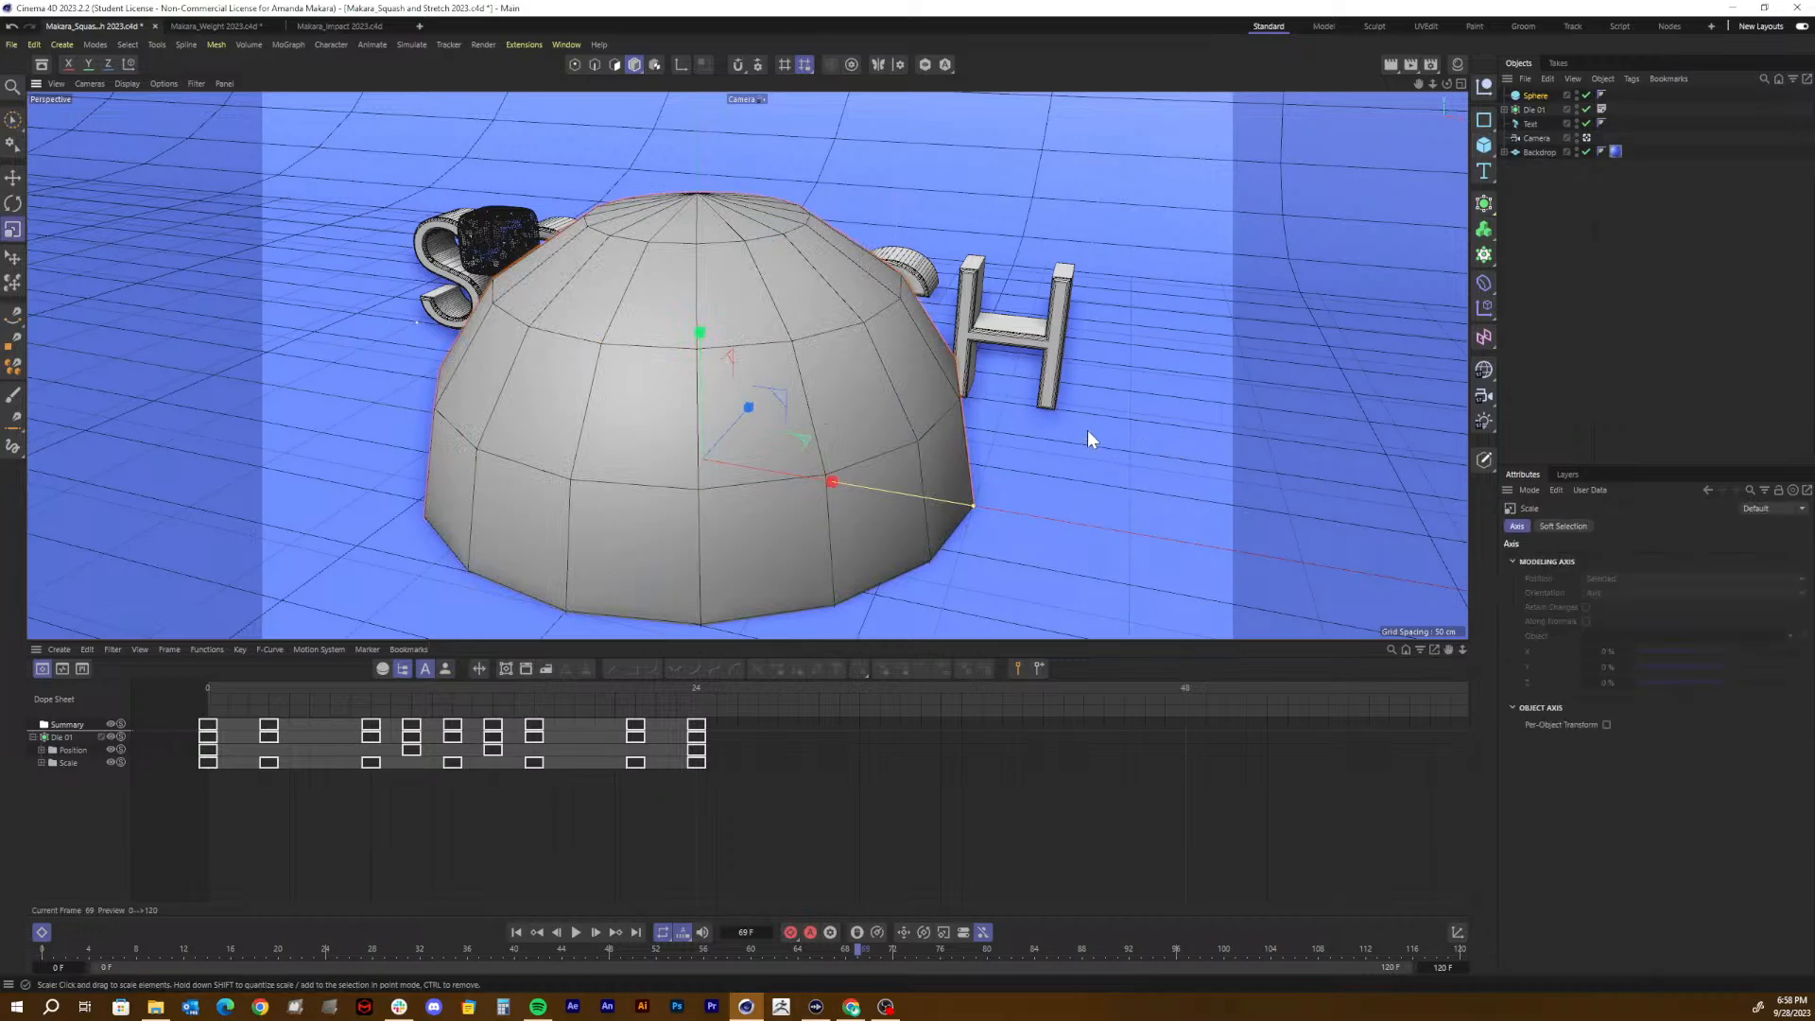
pyautogui.moveTo(1108, 433); pyautogui.dragTo(694, 518)
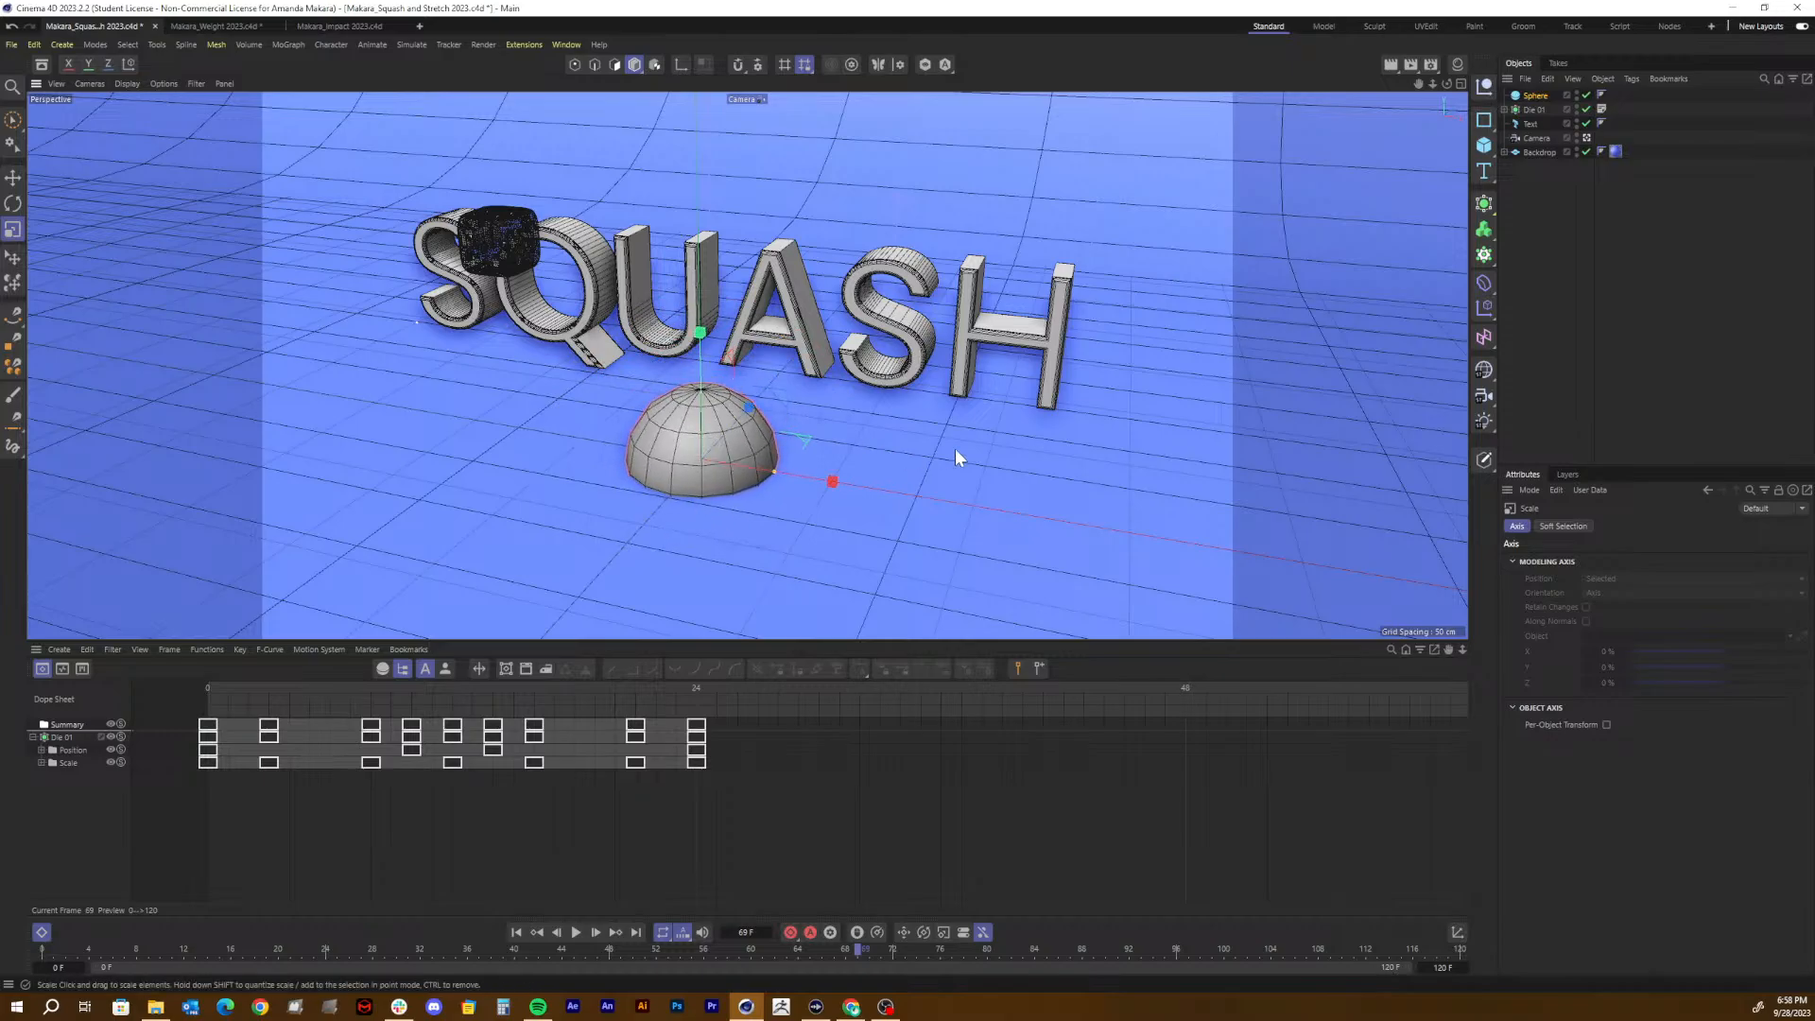
pyautogui.moveTo(955, 448); pyautogui.dragTo(909, 463)
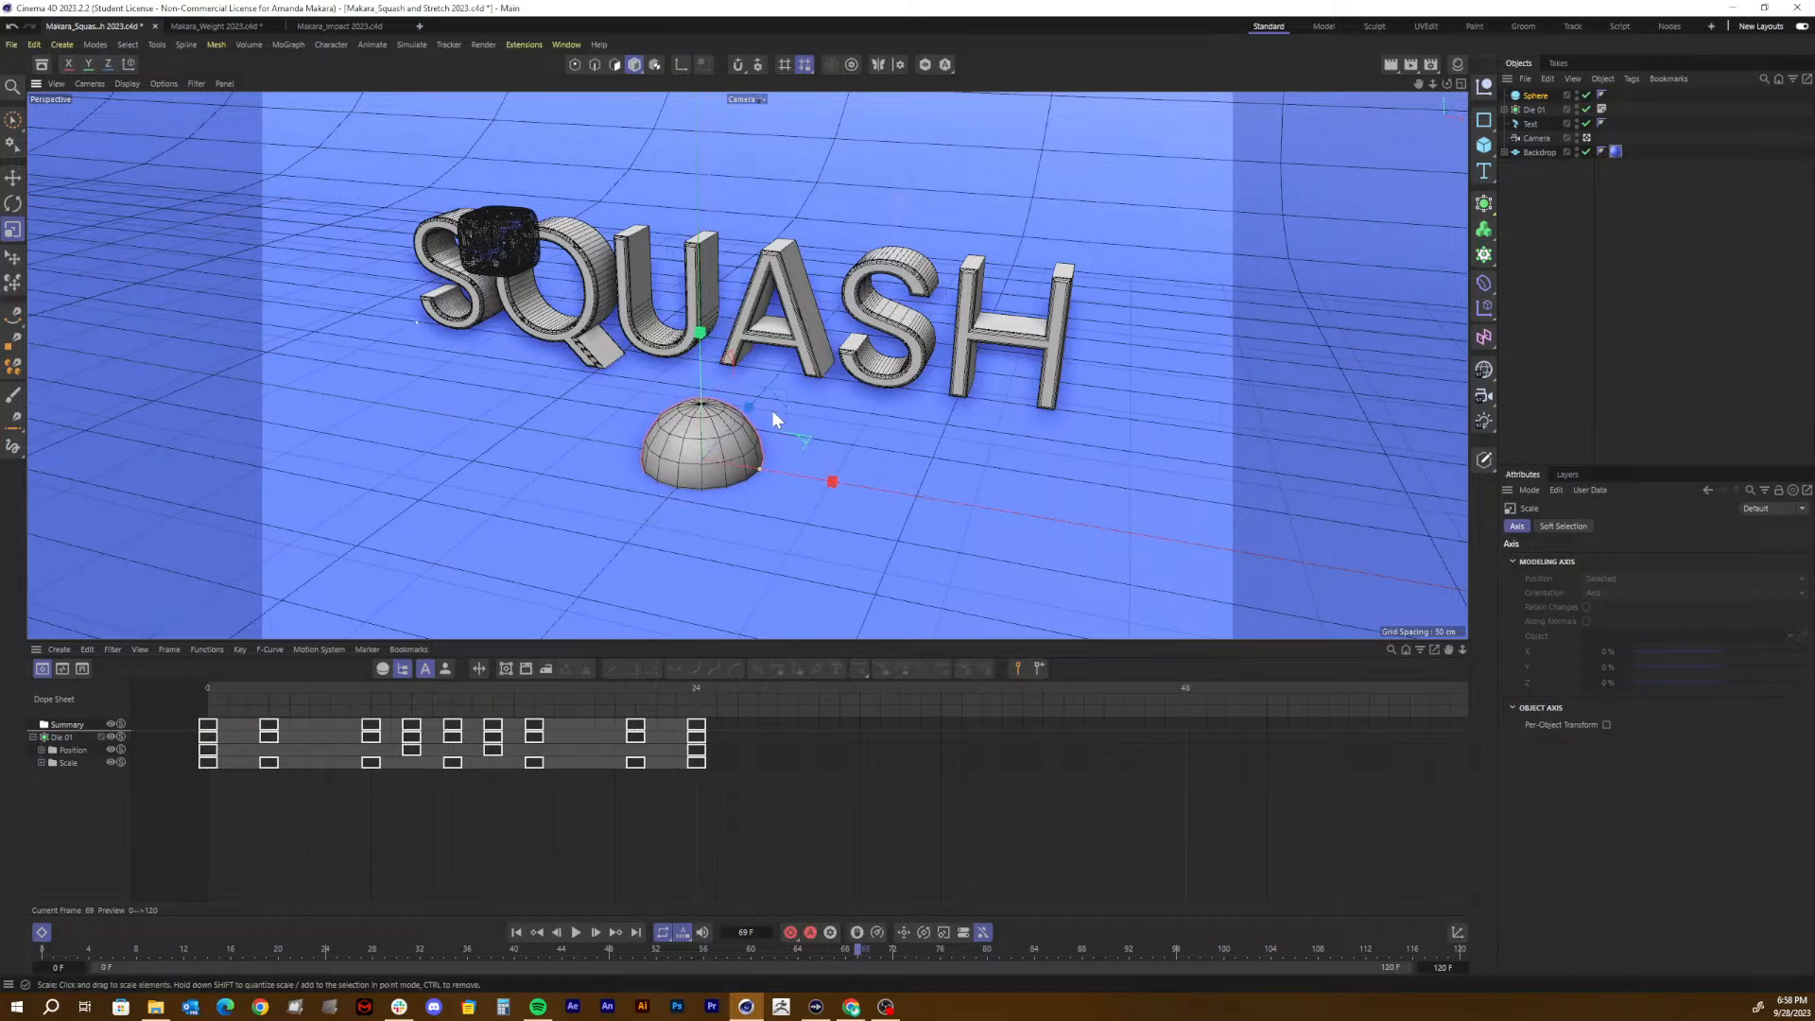
# Step: Move the sphere up and along X over the second S, to about X 63 cm and Y 70 cm, checking its placement in the orthographic views
pyautogui.press('e')
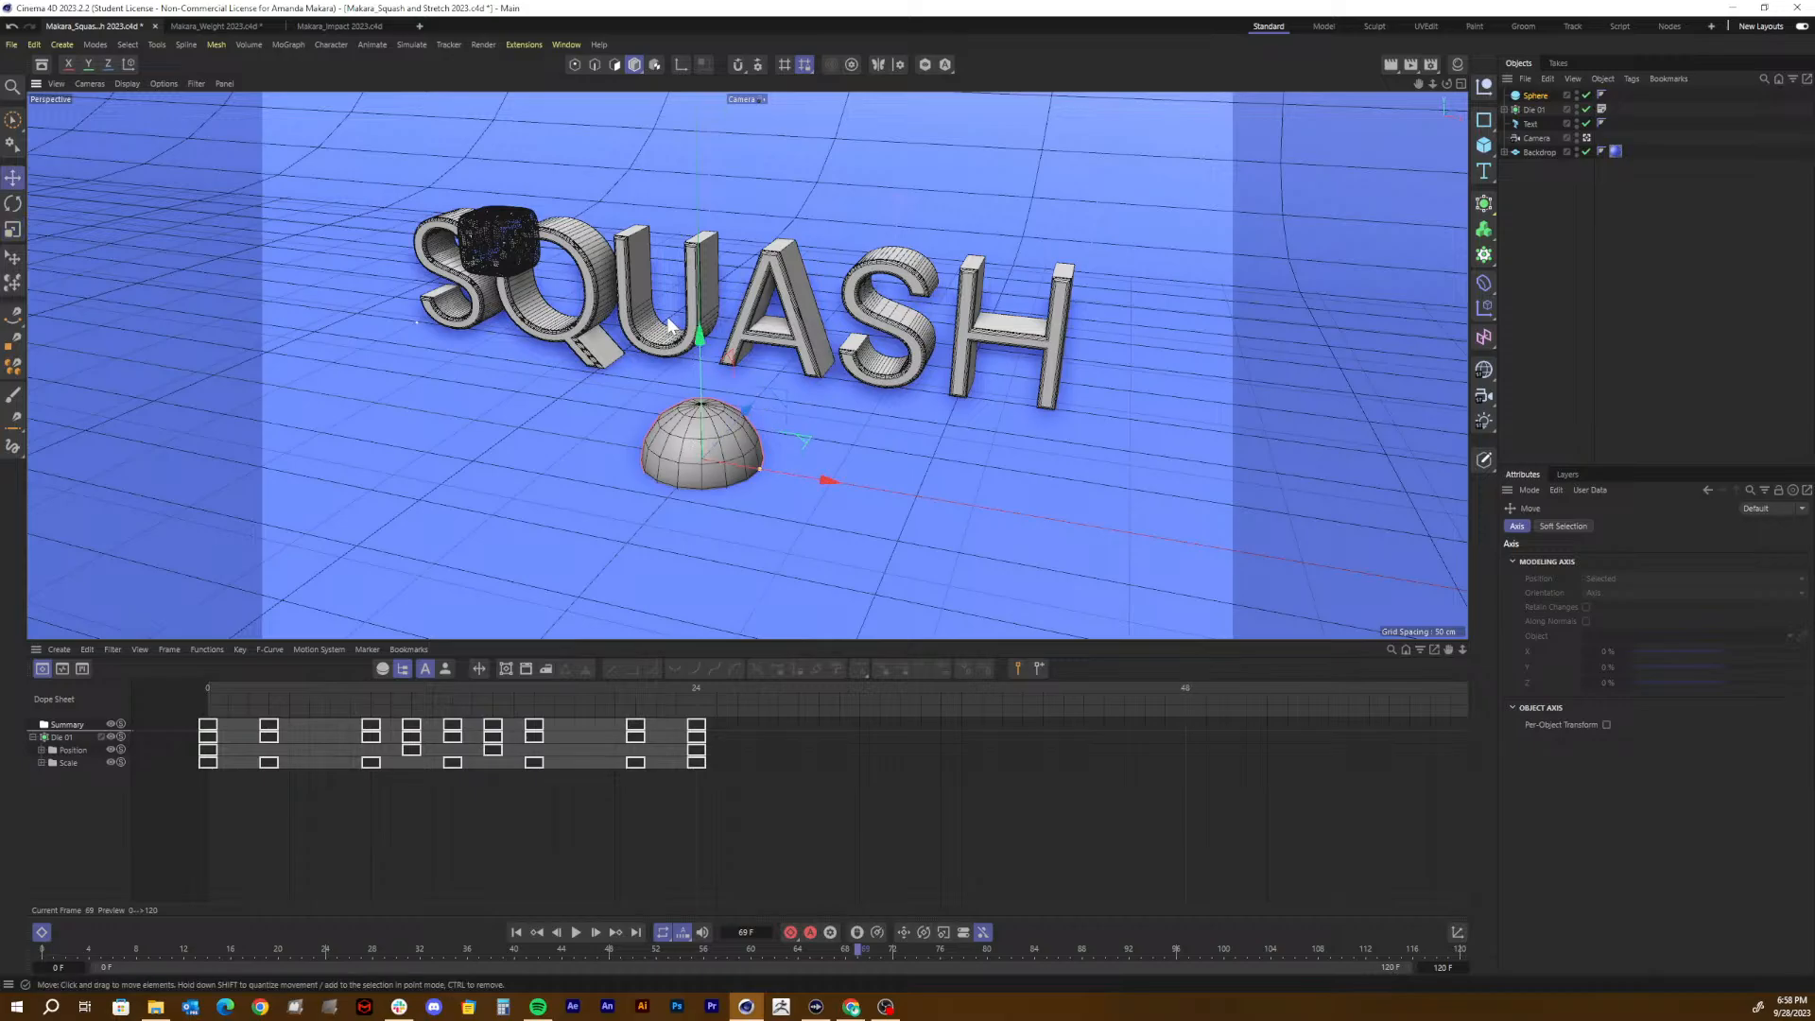
pyautogui.moveTo(699, 326); pyautogui.dragTo(709, 156)
pyautogui.moveTo(871, 304); pyautogui.dragTo(1011, 321)
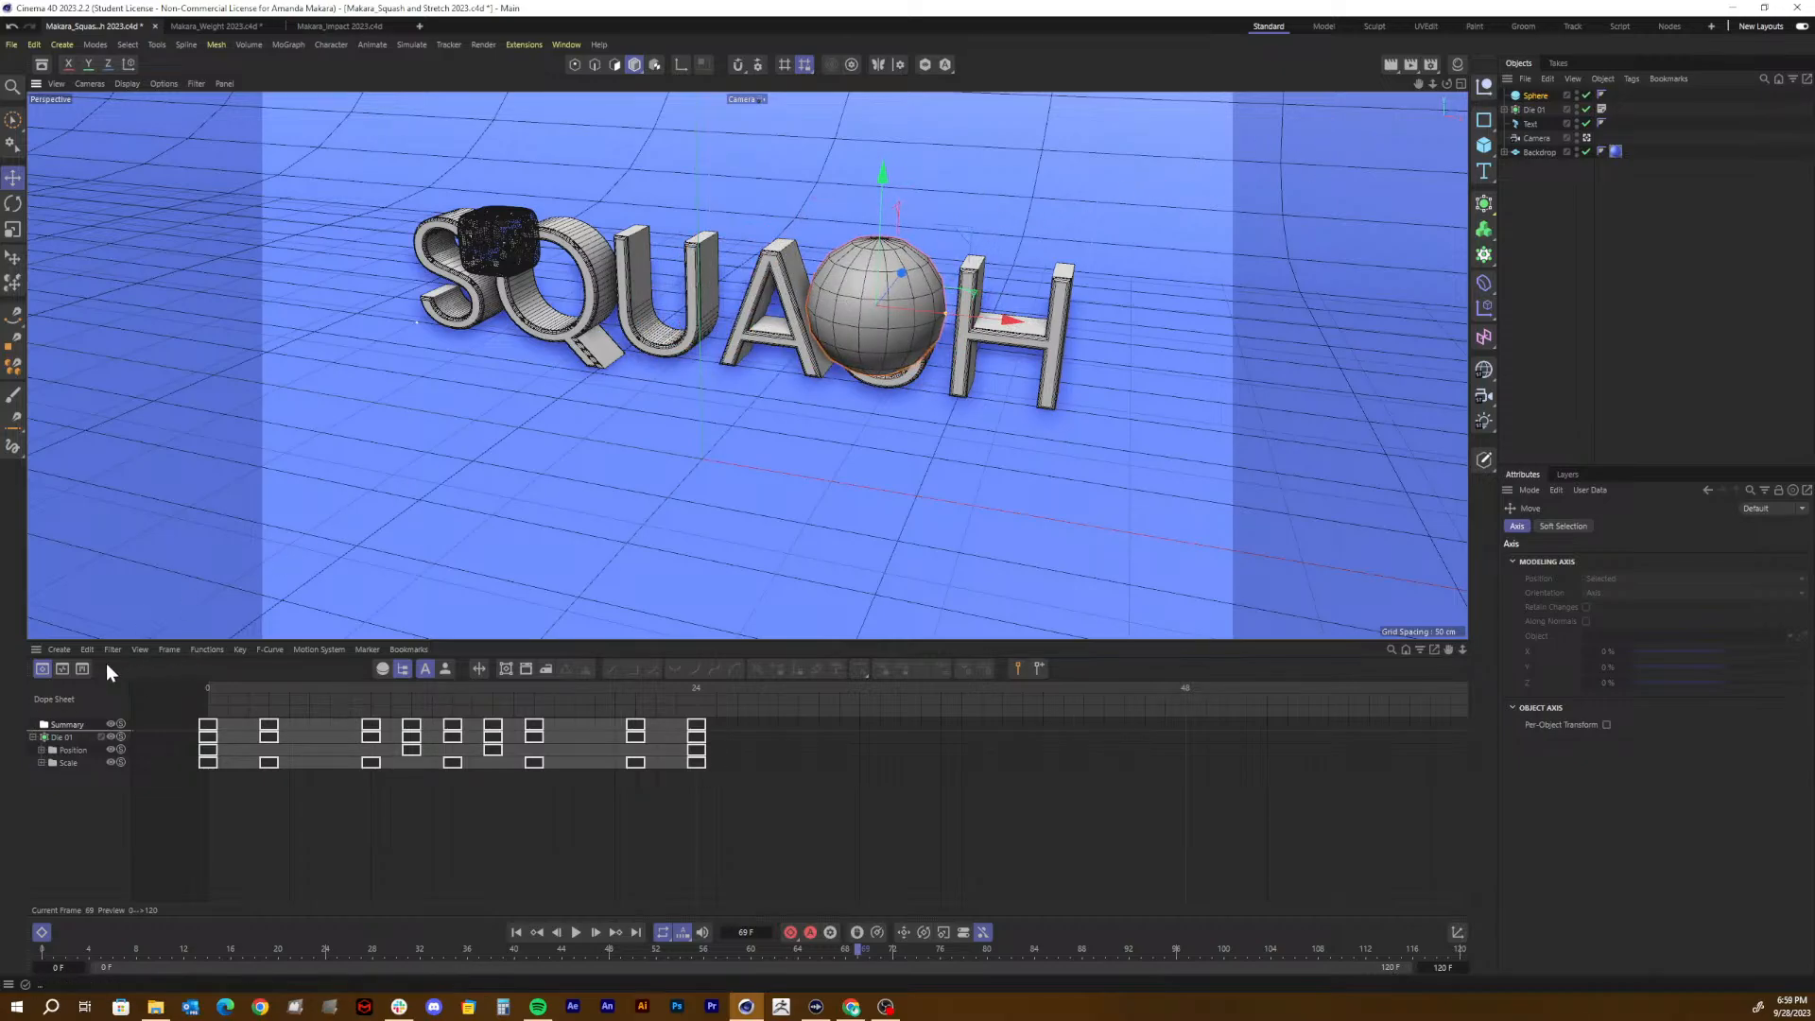
pyautogui.click(1463, 83)
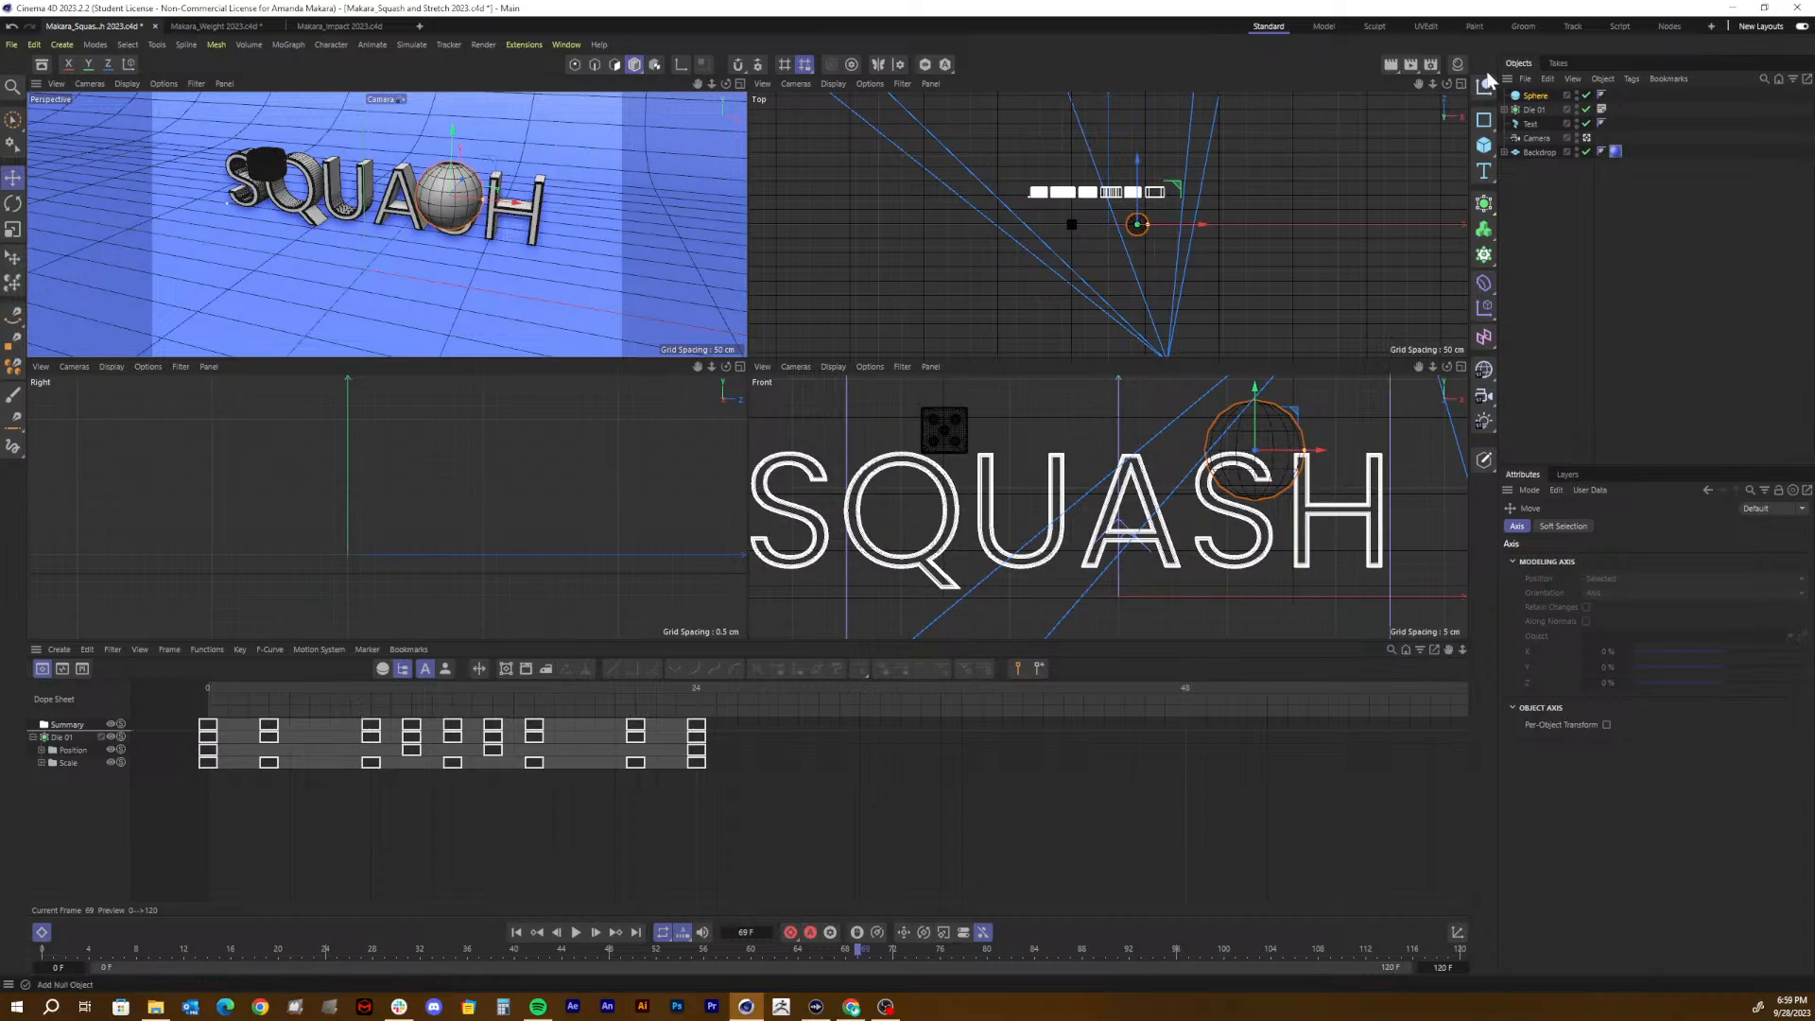
pyautogui.moveTo(1432, 85); pyautogui.dragTo(1437, 83)
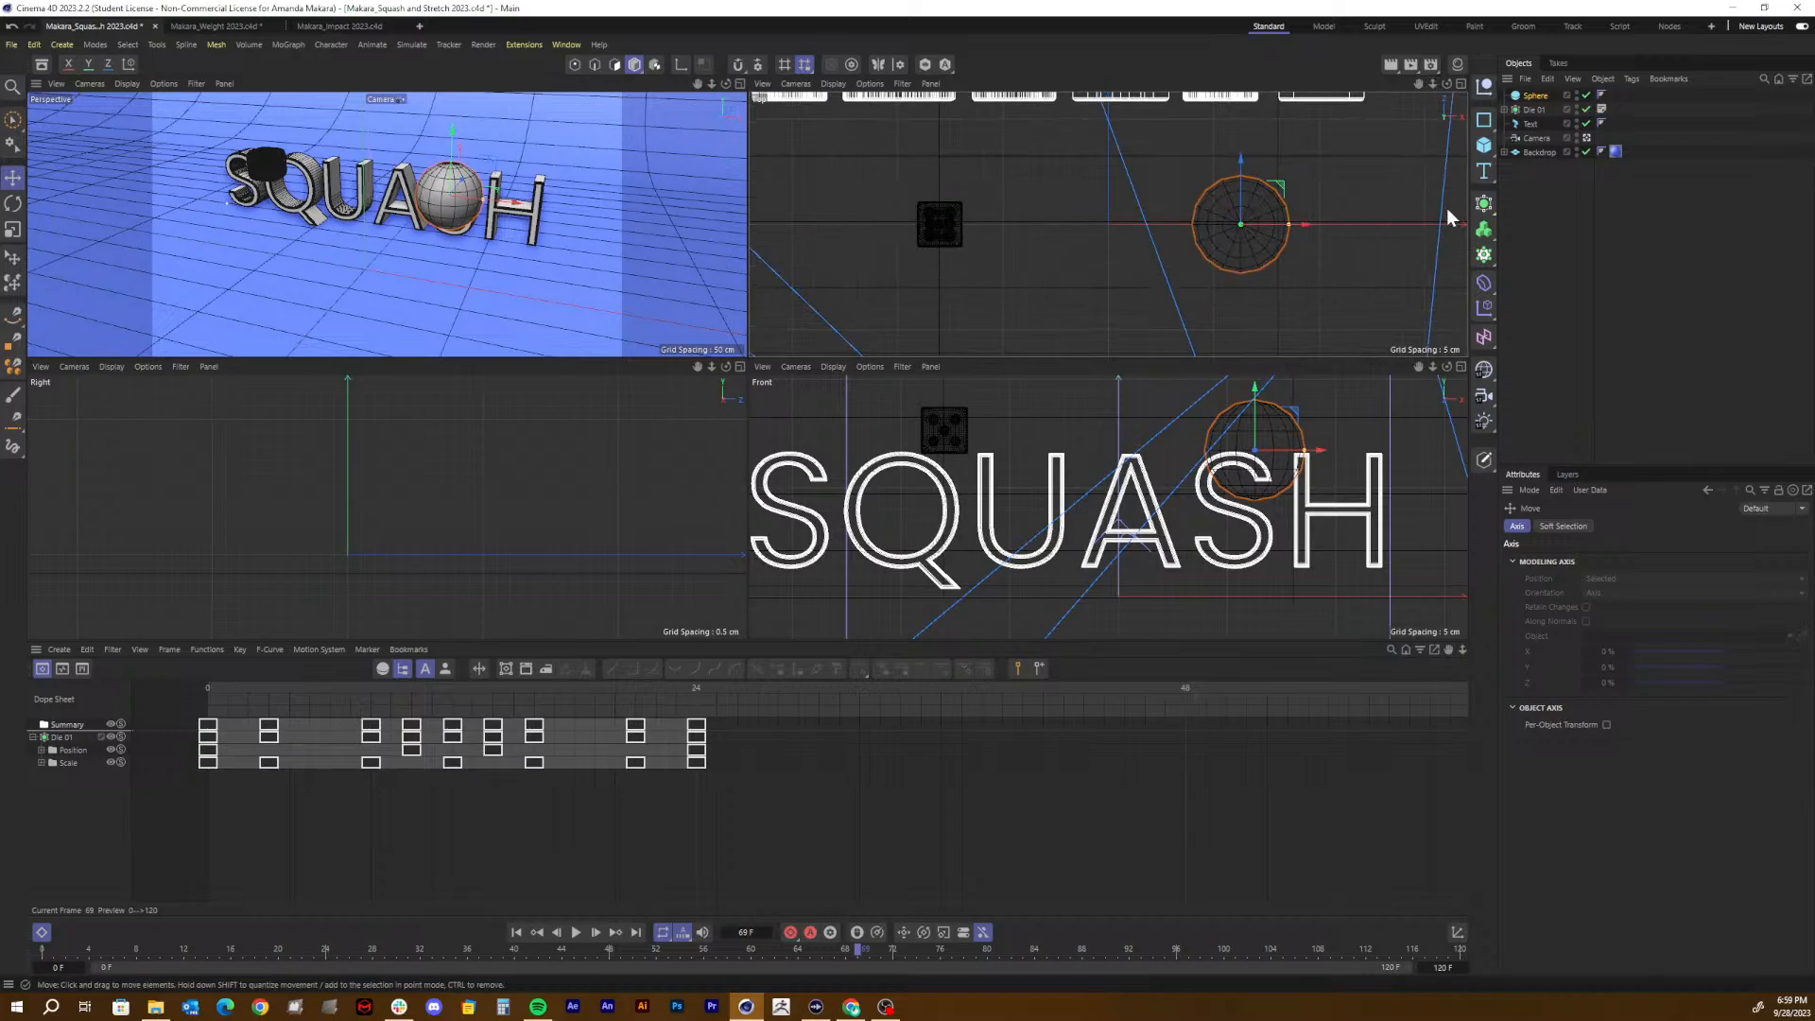
pyautogui.moveTo(1432, 85); pyautogui.dragTo(1429, 85)
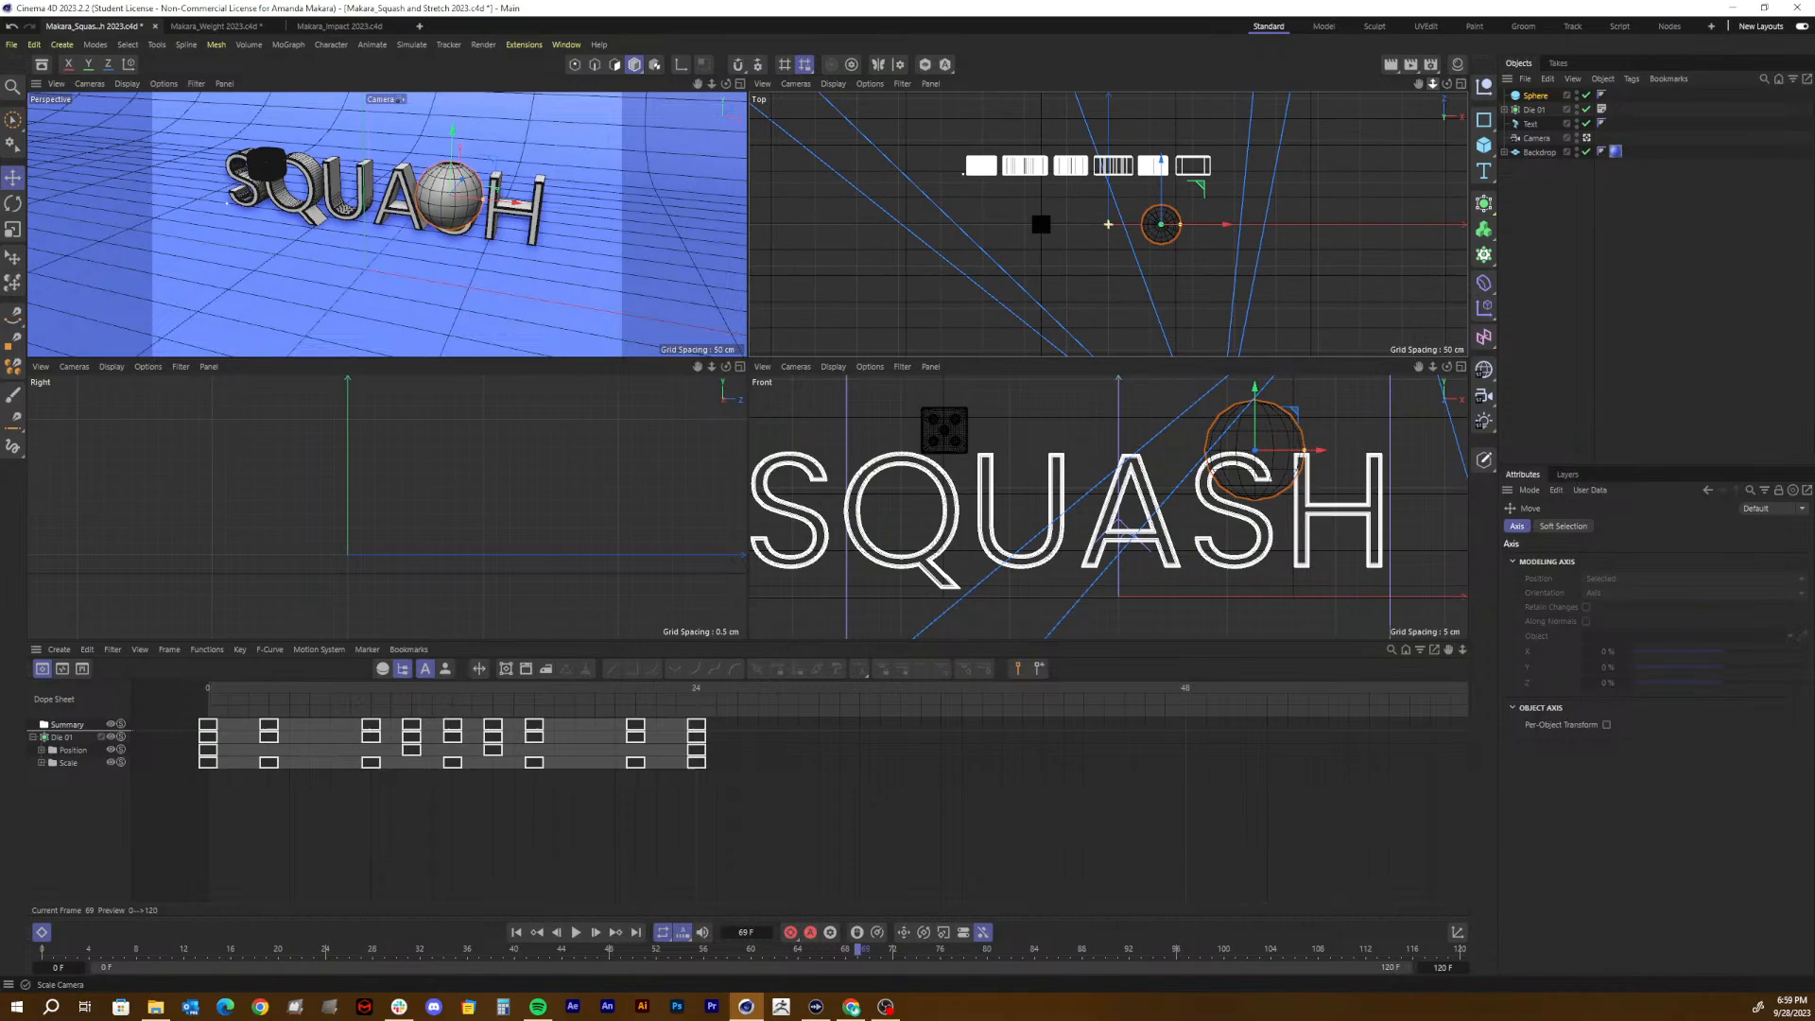
pyautogui.click(740, 85)
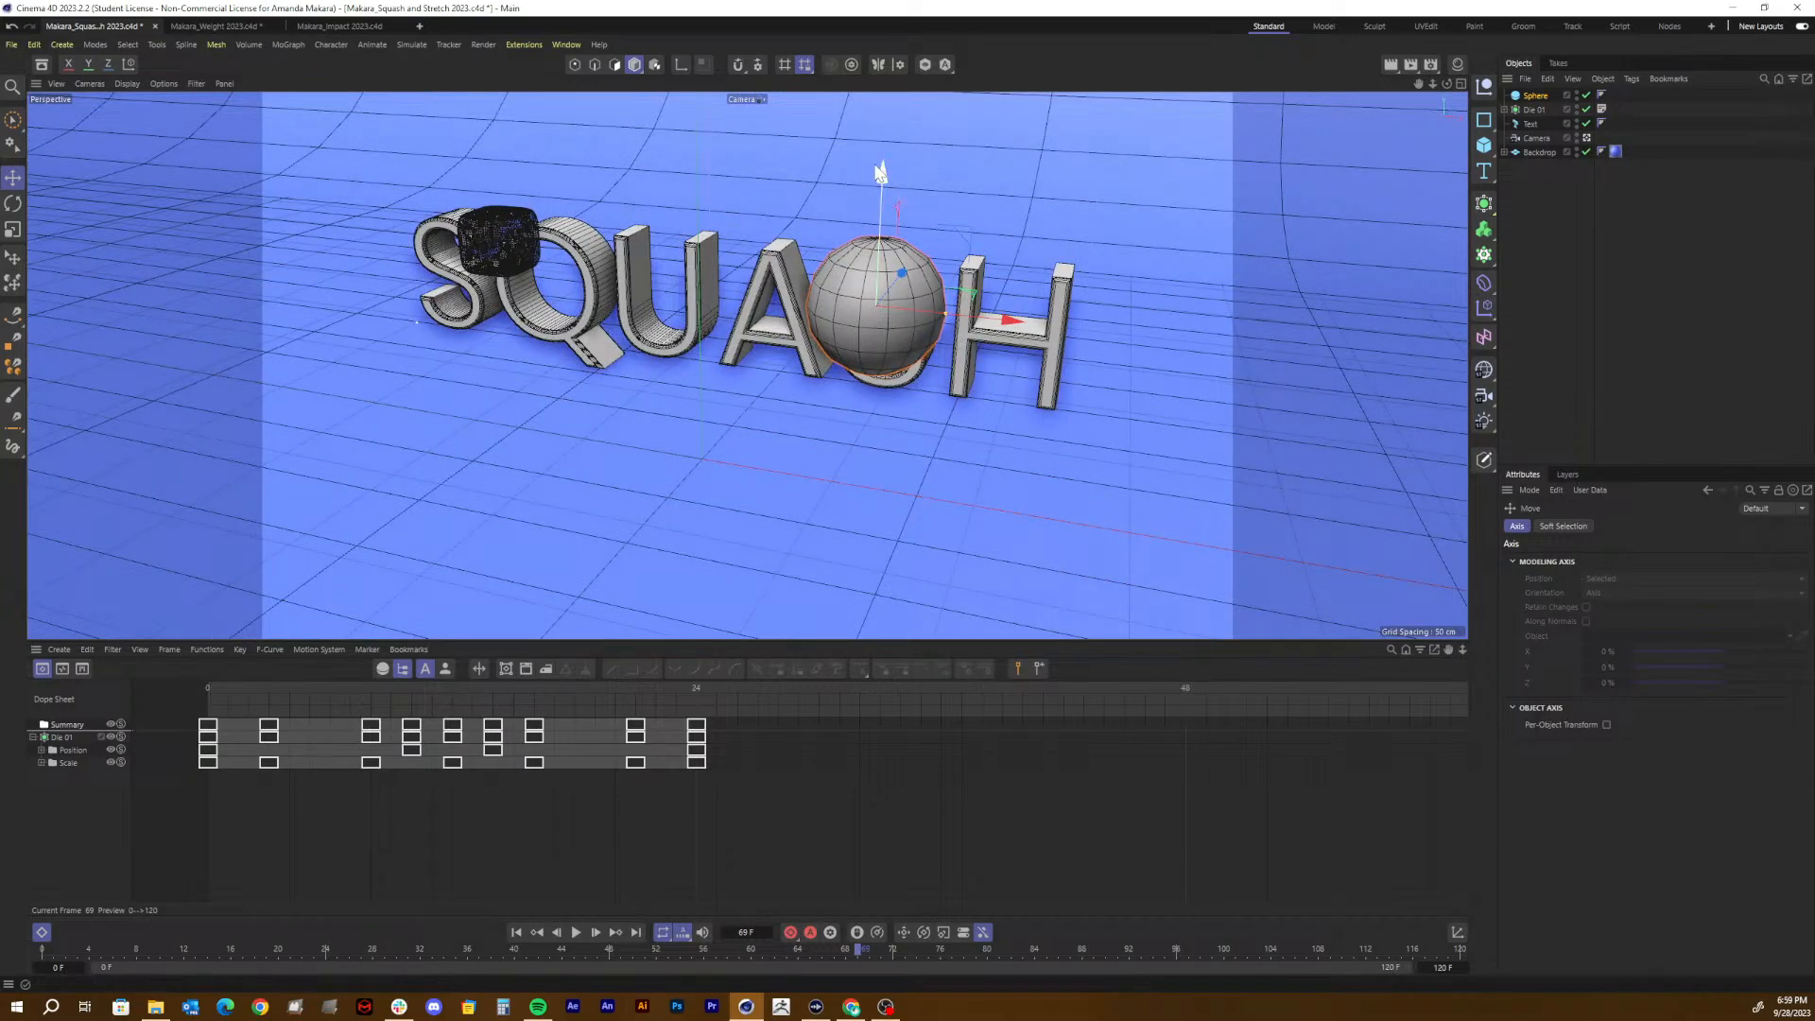
pyautogui.moveTo(880, 173); pyautogui.dragTo(874, 161)
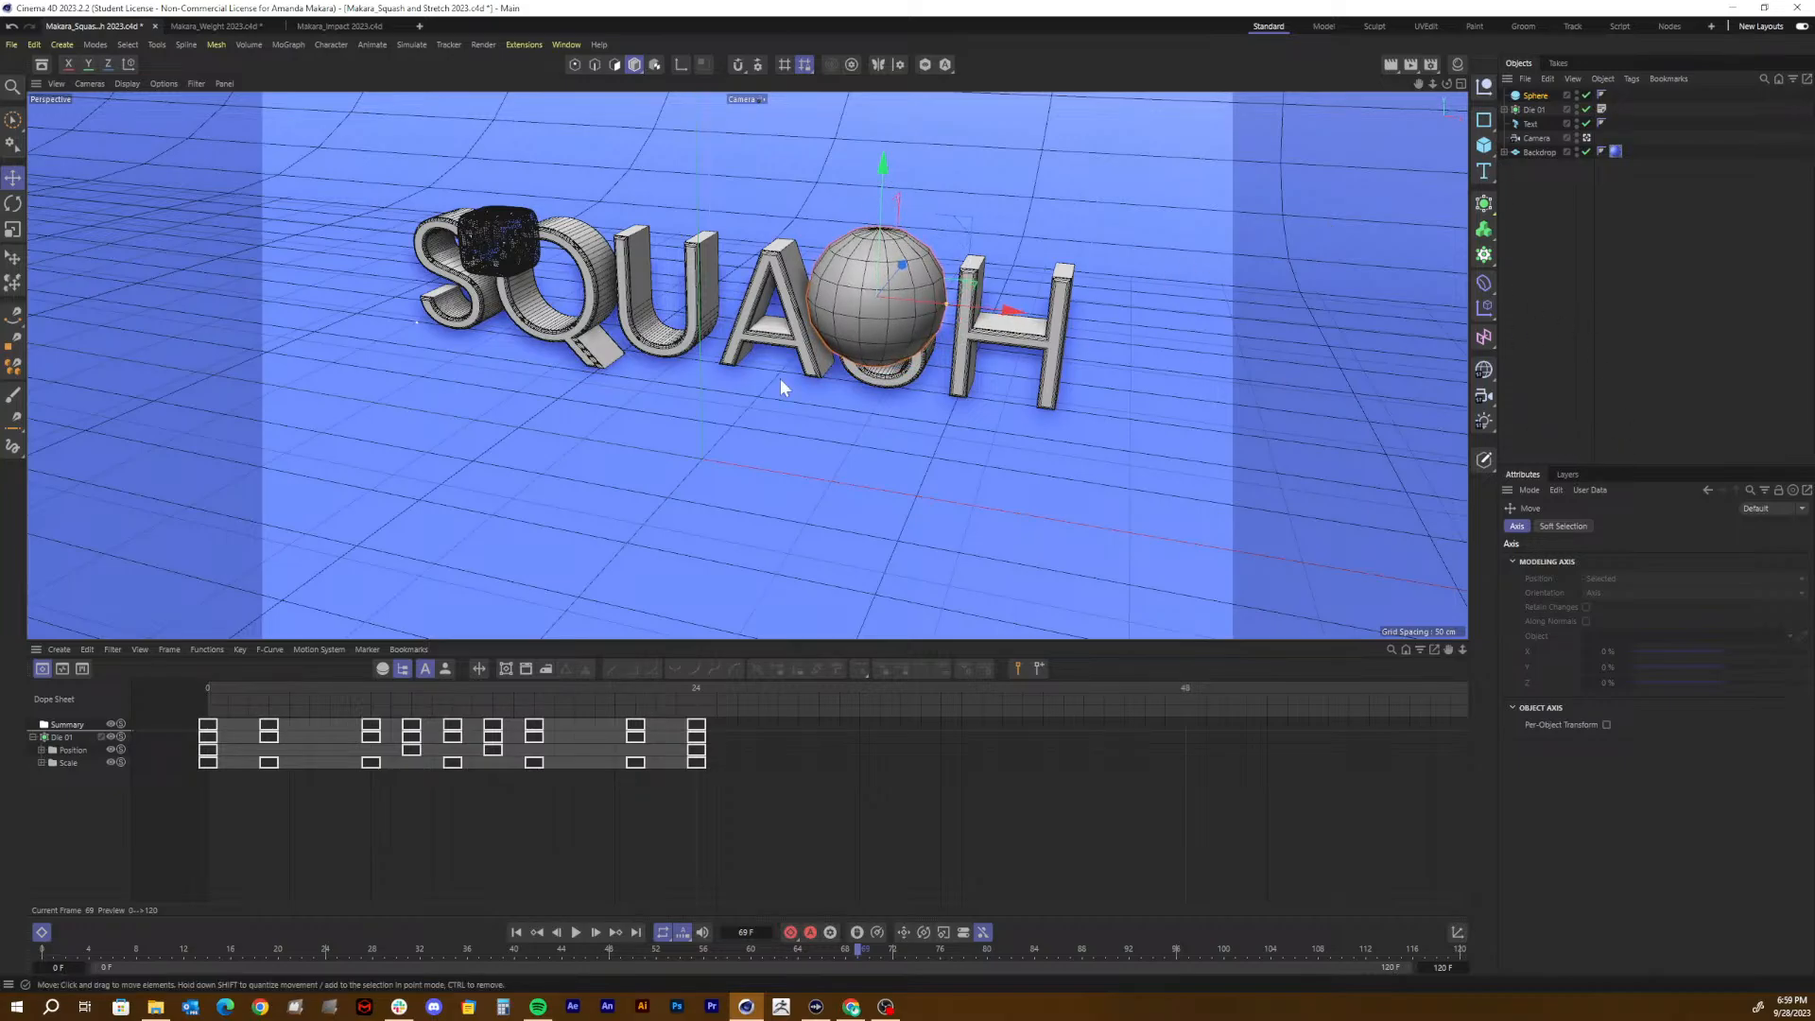
# Step: Set the sphere's Y position to 70 cm and its X position to 80 cm
pyautogui.click(1566, 178)
pyautogui.click(1532, 96)
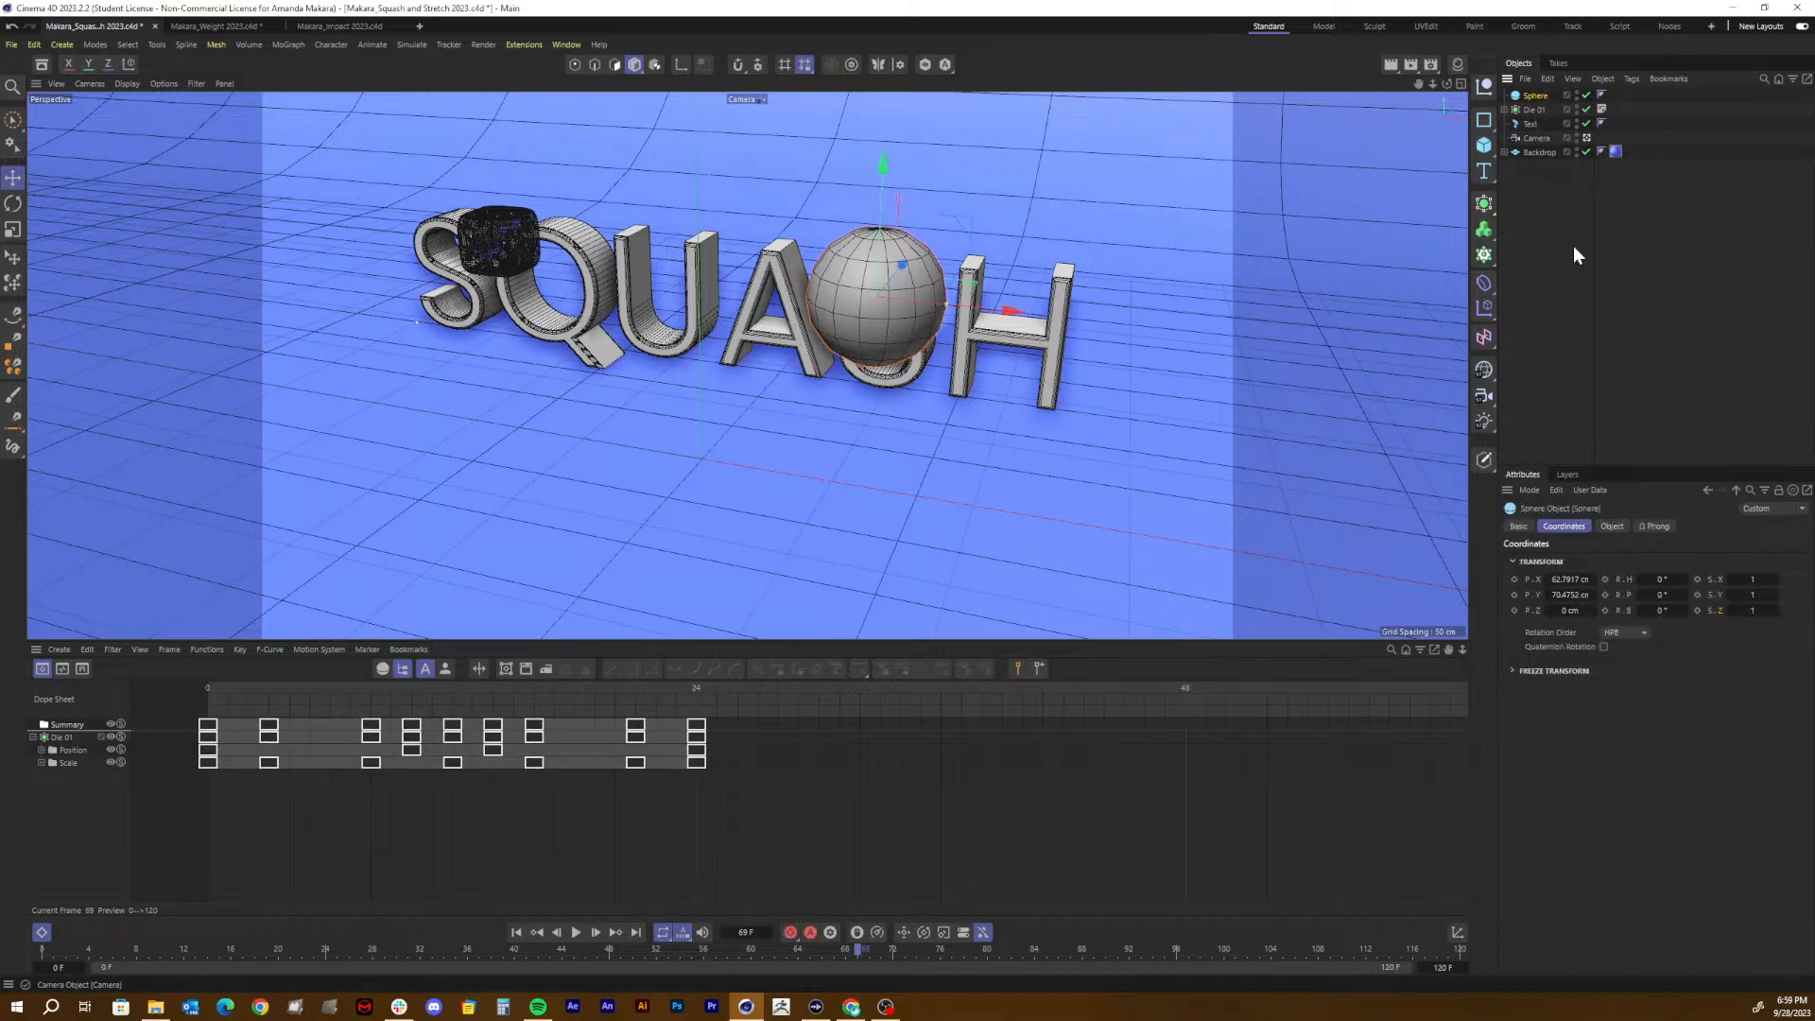
pyautogui.doubleClick(1569, 596)
pyautogui.write('70')
pyautogui.press('Return')
pyautogui.click(1572, 574)
pyautogui.write('80')
pyautogui.press('Return')
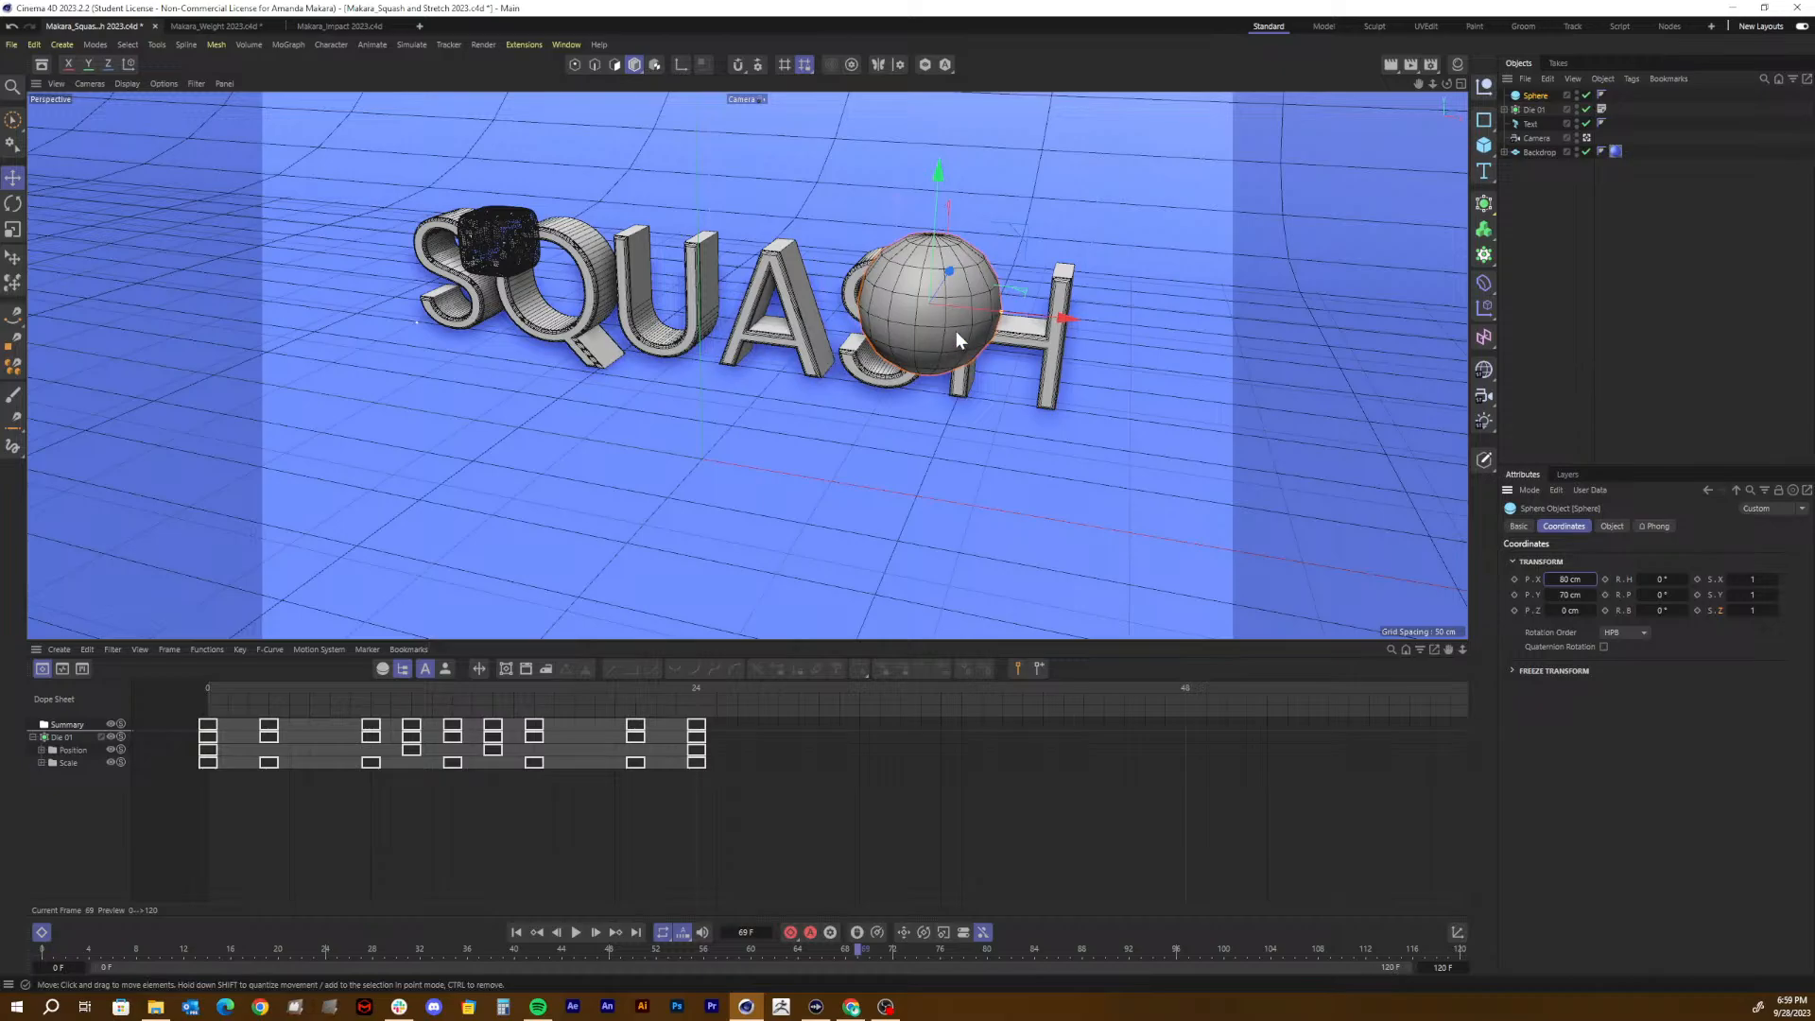
# Step: Shift the sphere back toward the second S and set its X position to 65 cm
pyautogui.moveTo(1077, 322); pyautogui.dragTo(1046, 319)
pyautogui.click(1564, 579)
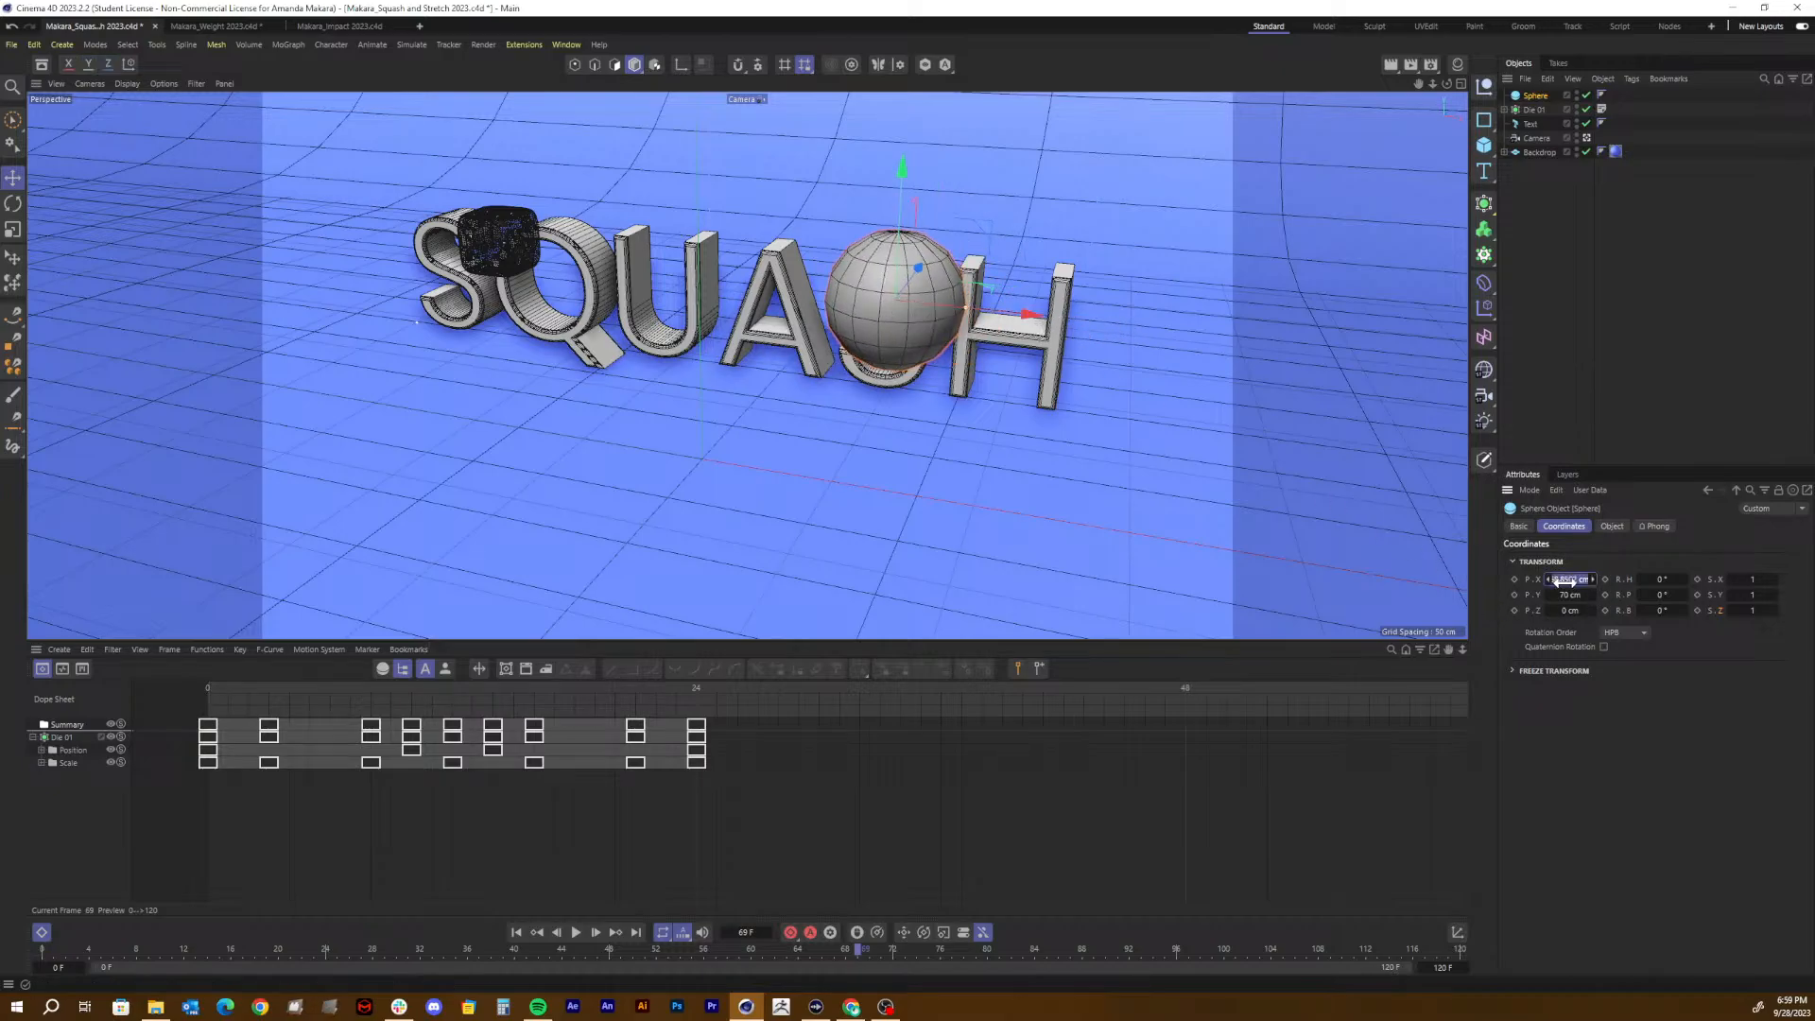
pyautogui.write('65')
pyautogui.press('Return')
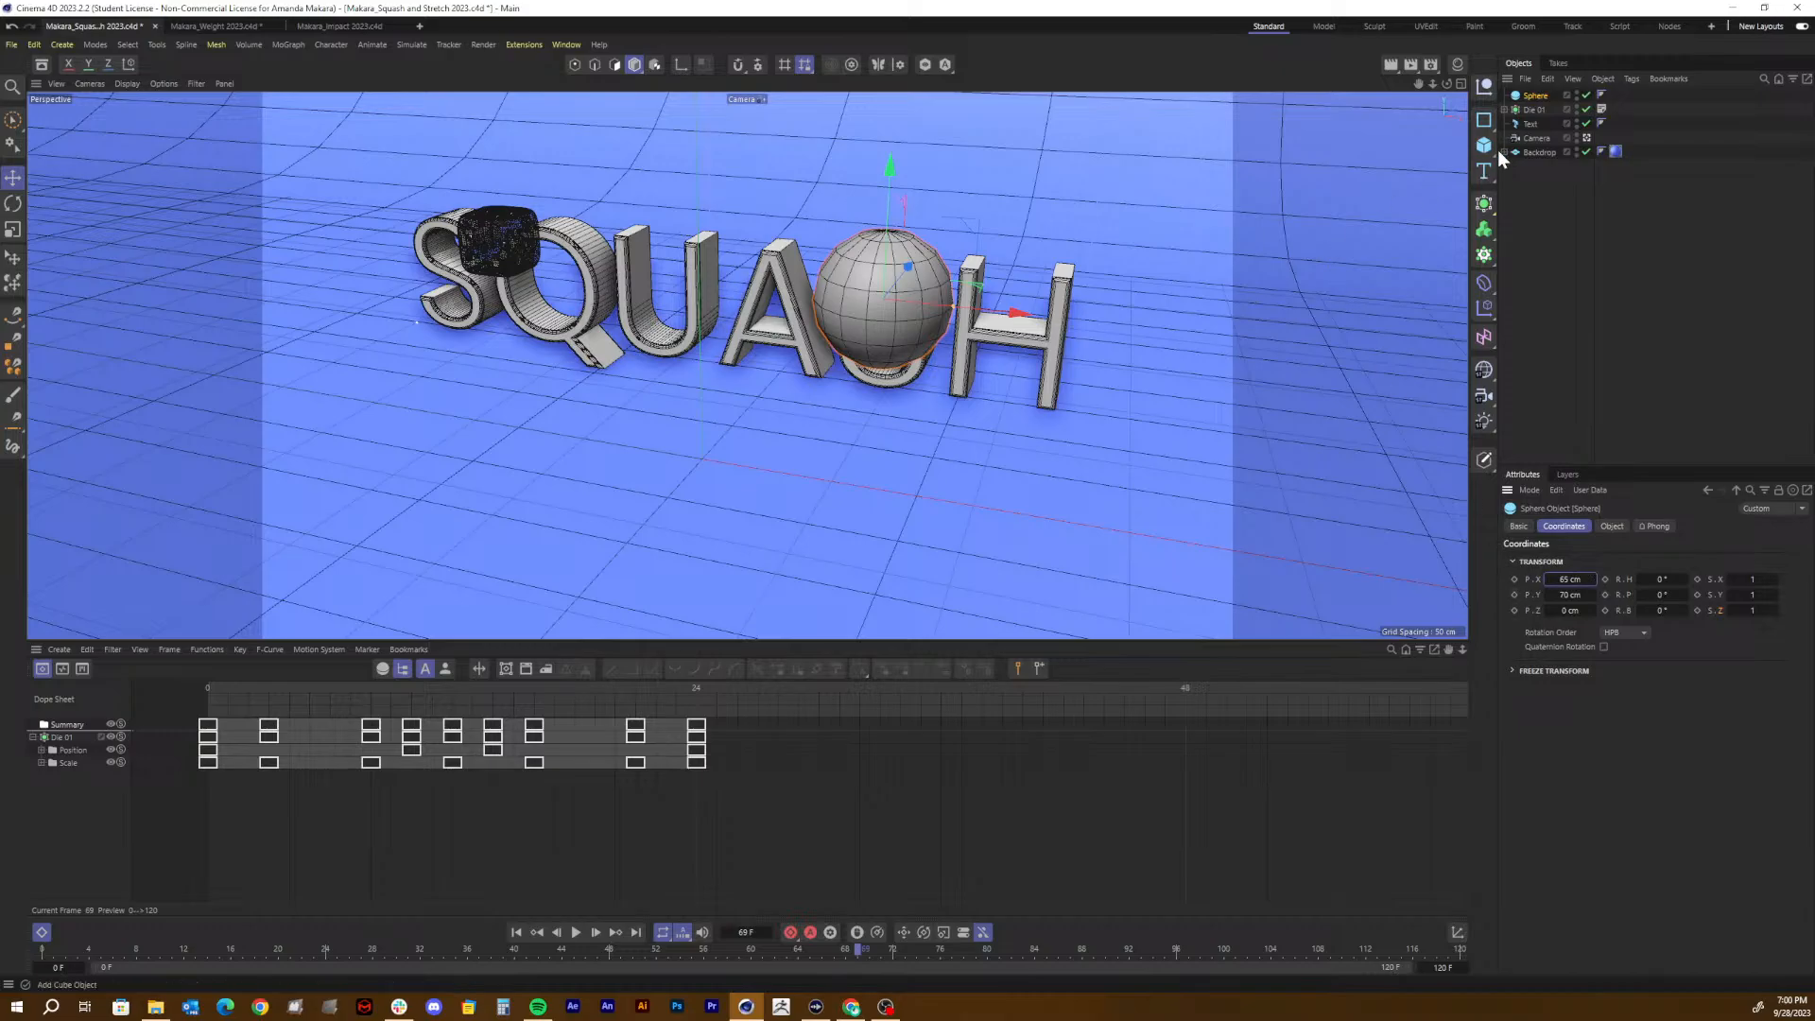
# Step: Set the die's X position to -65 cm to mirror the sphere's placement, and clear the selection
pyautogui.click(1529, 109)
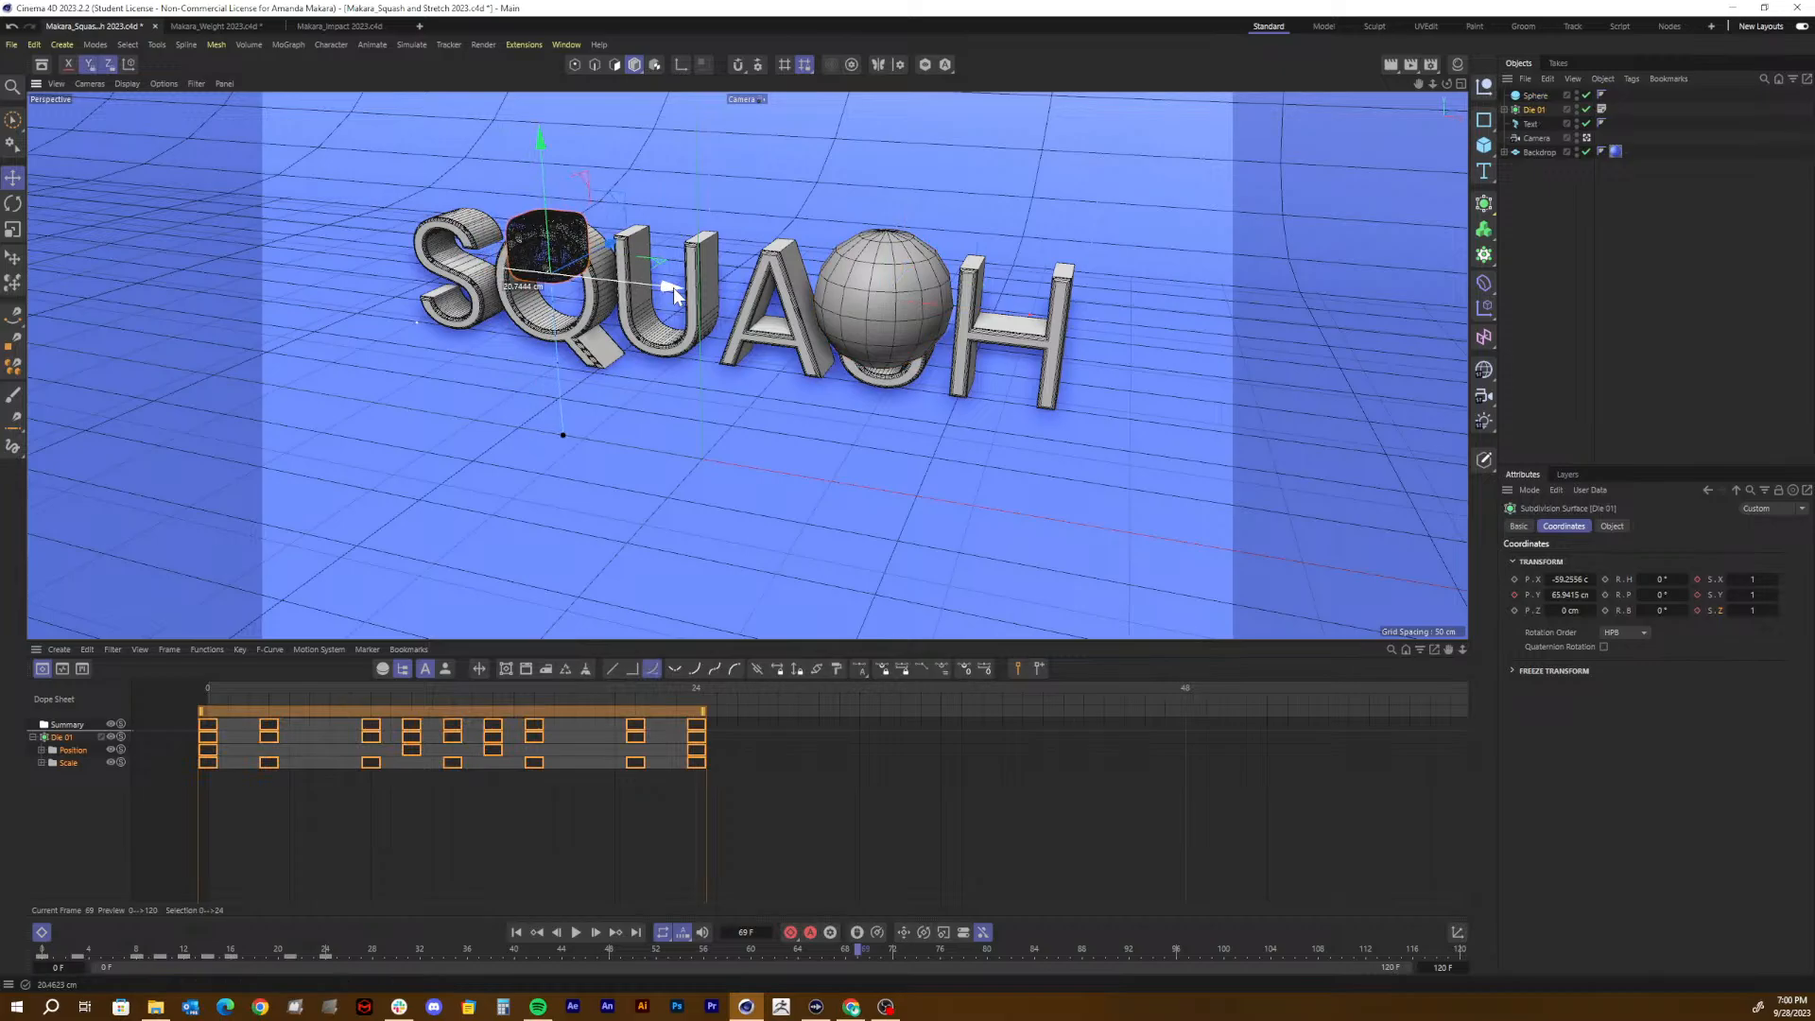
pyautogui.moveTo(673, 287); pyautogui.dragTo(684, 288)
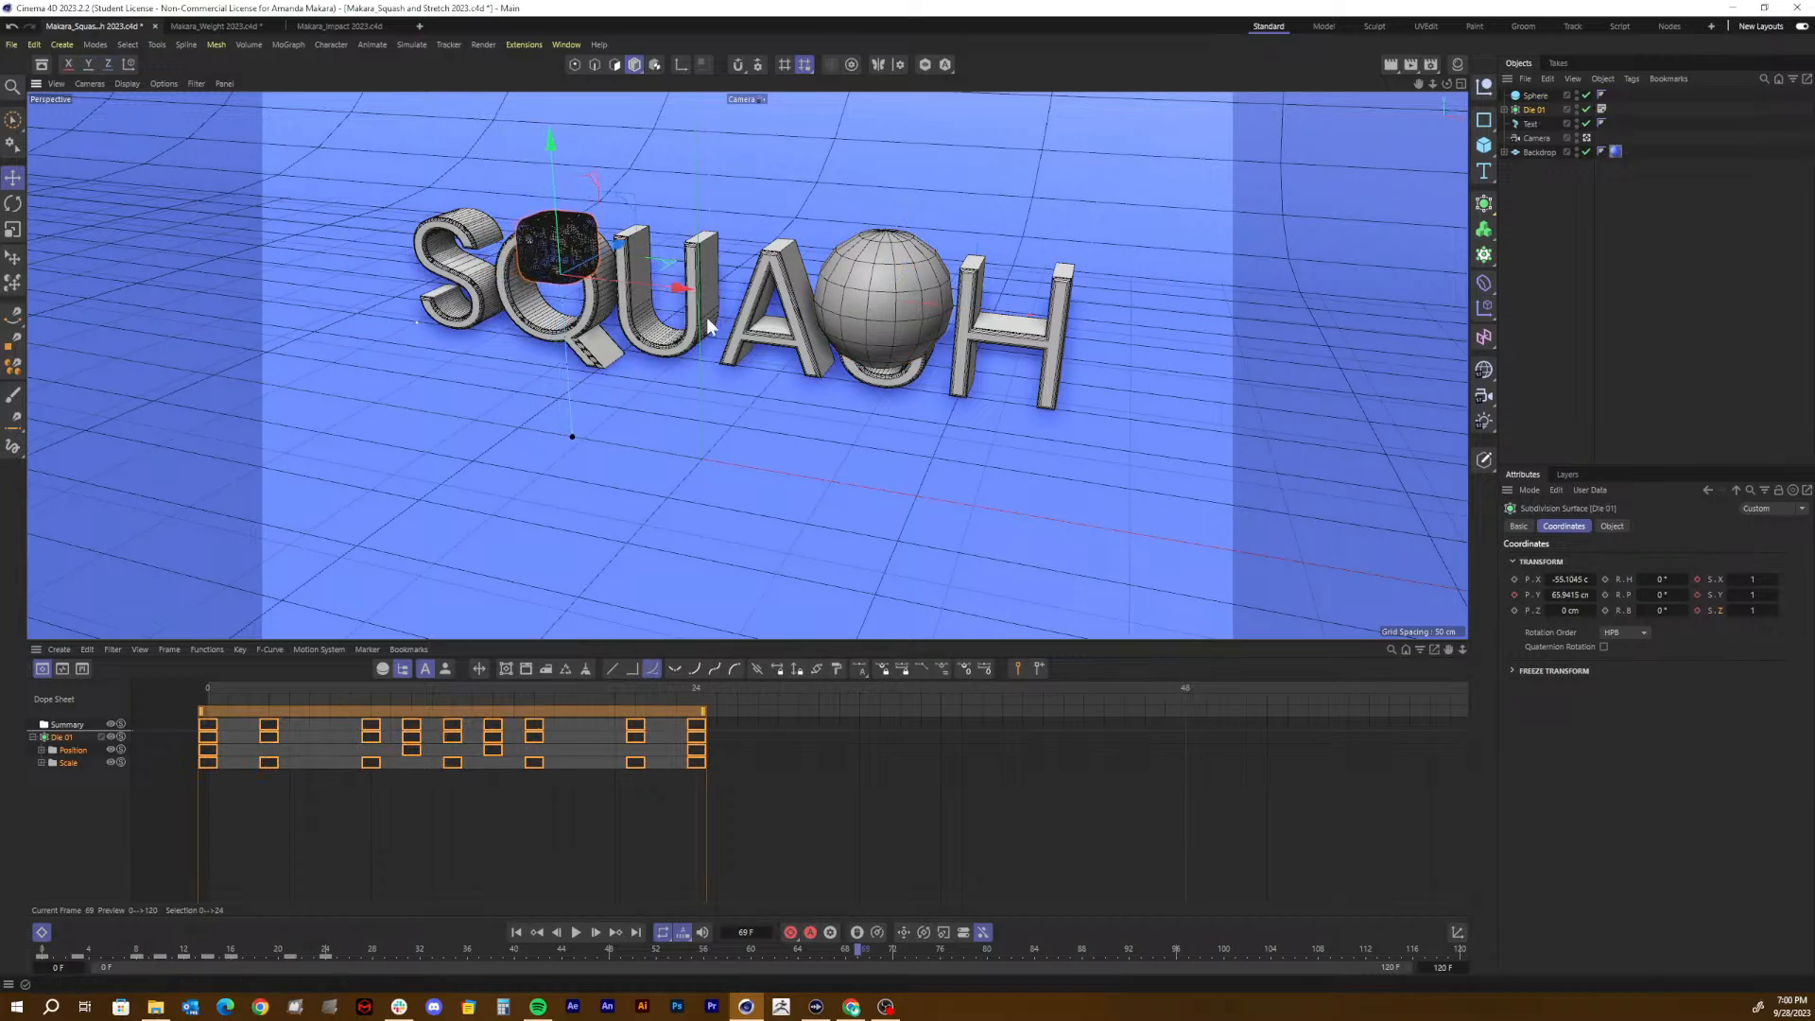
pyautogui.click(1569, 580)
pyautogui.write('-65')
pyautogui.press('Return')
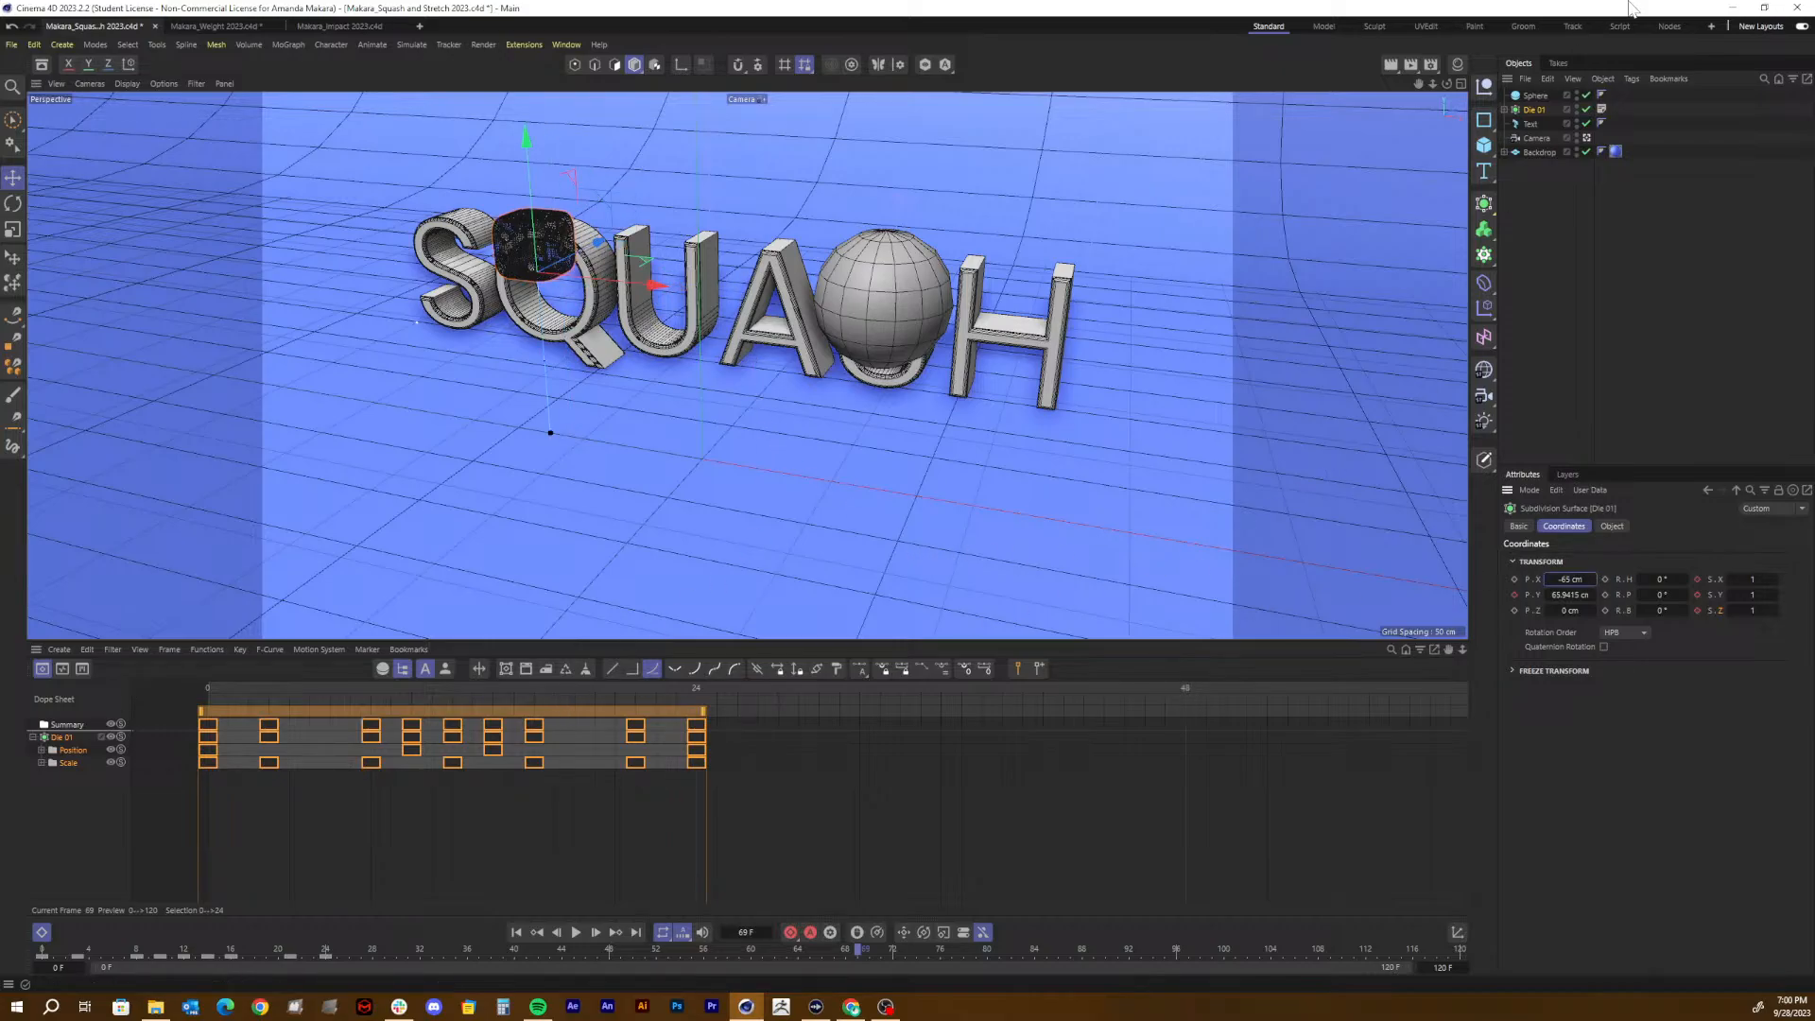
pyautogui.hotkey('ctrl', 'shift', 'a')
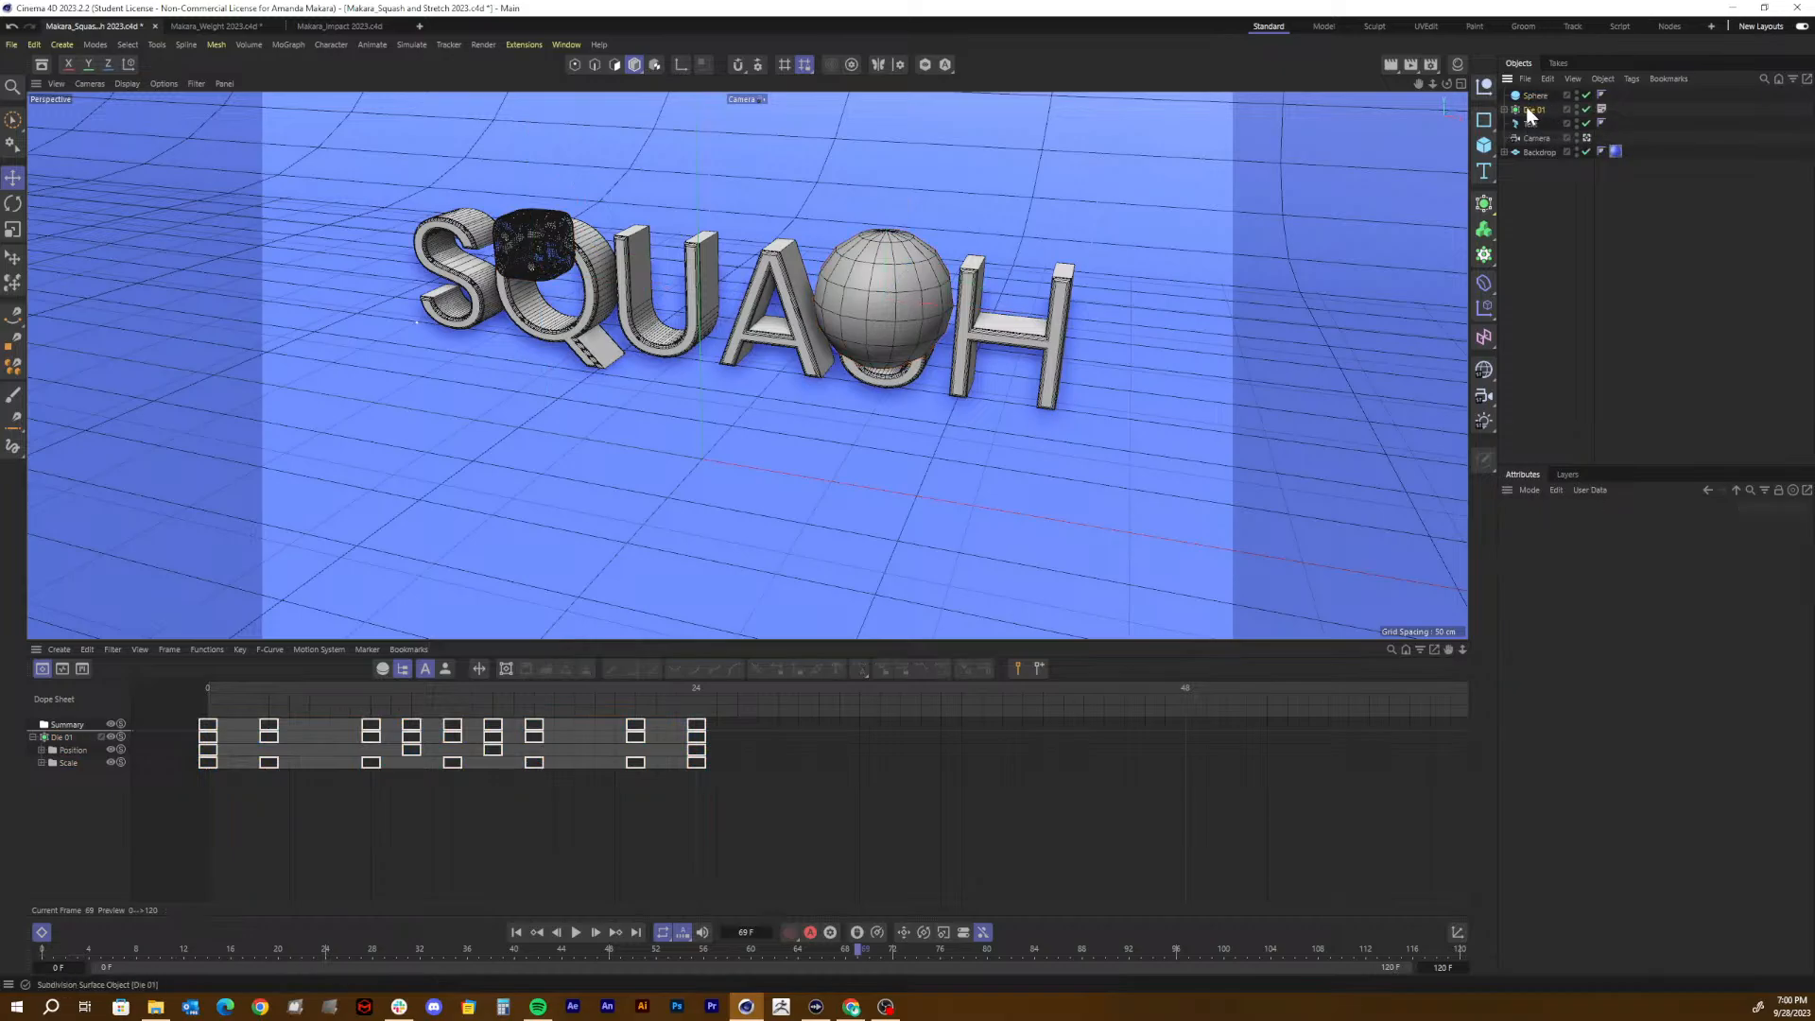
# Step: Select the die, return the animation to frame 0 and save the scene
pyautogui.click(1529, 109)
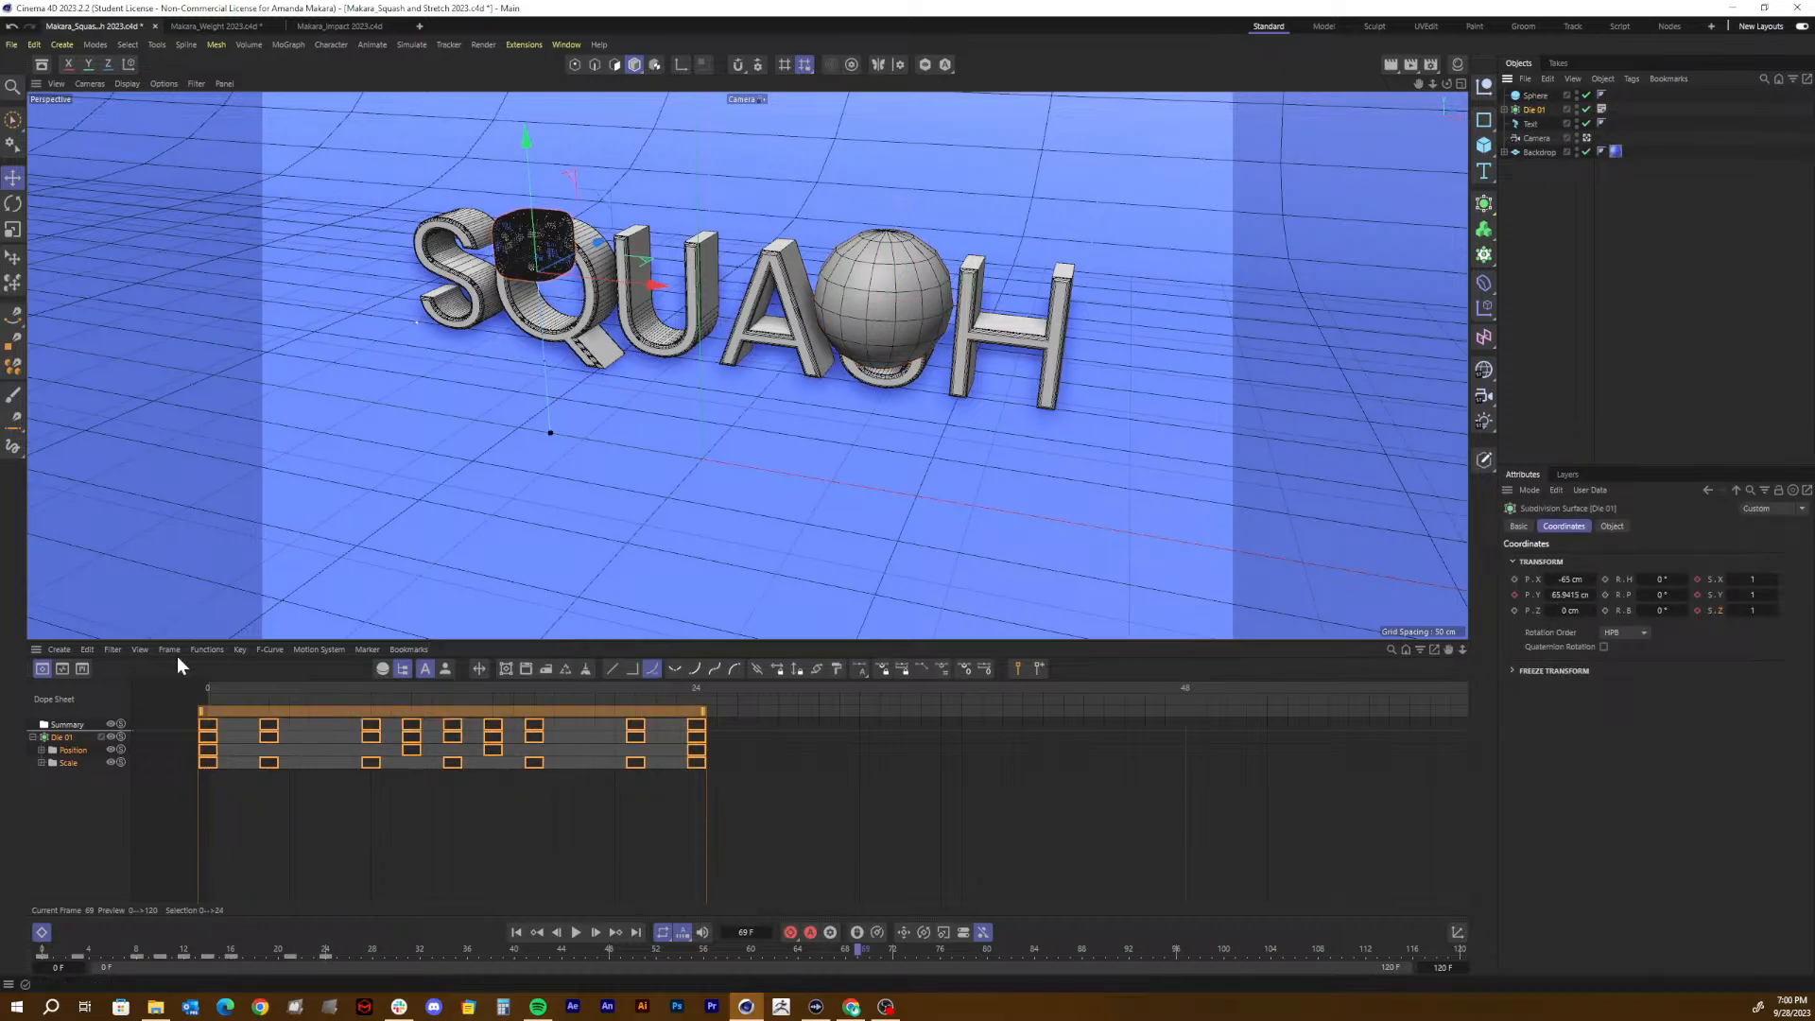
pyautogui.click(219, 688)
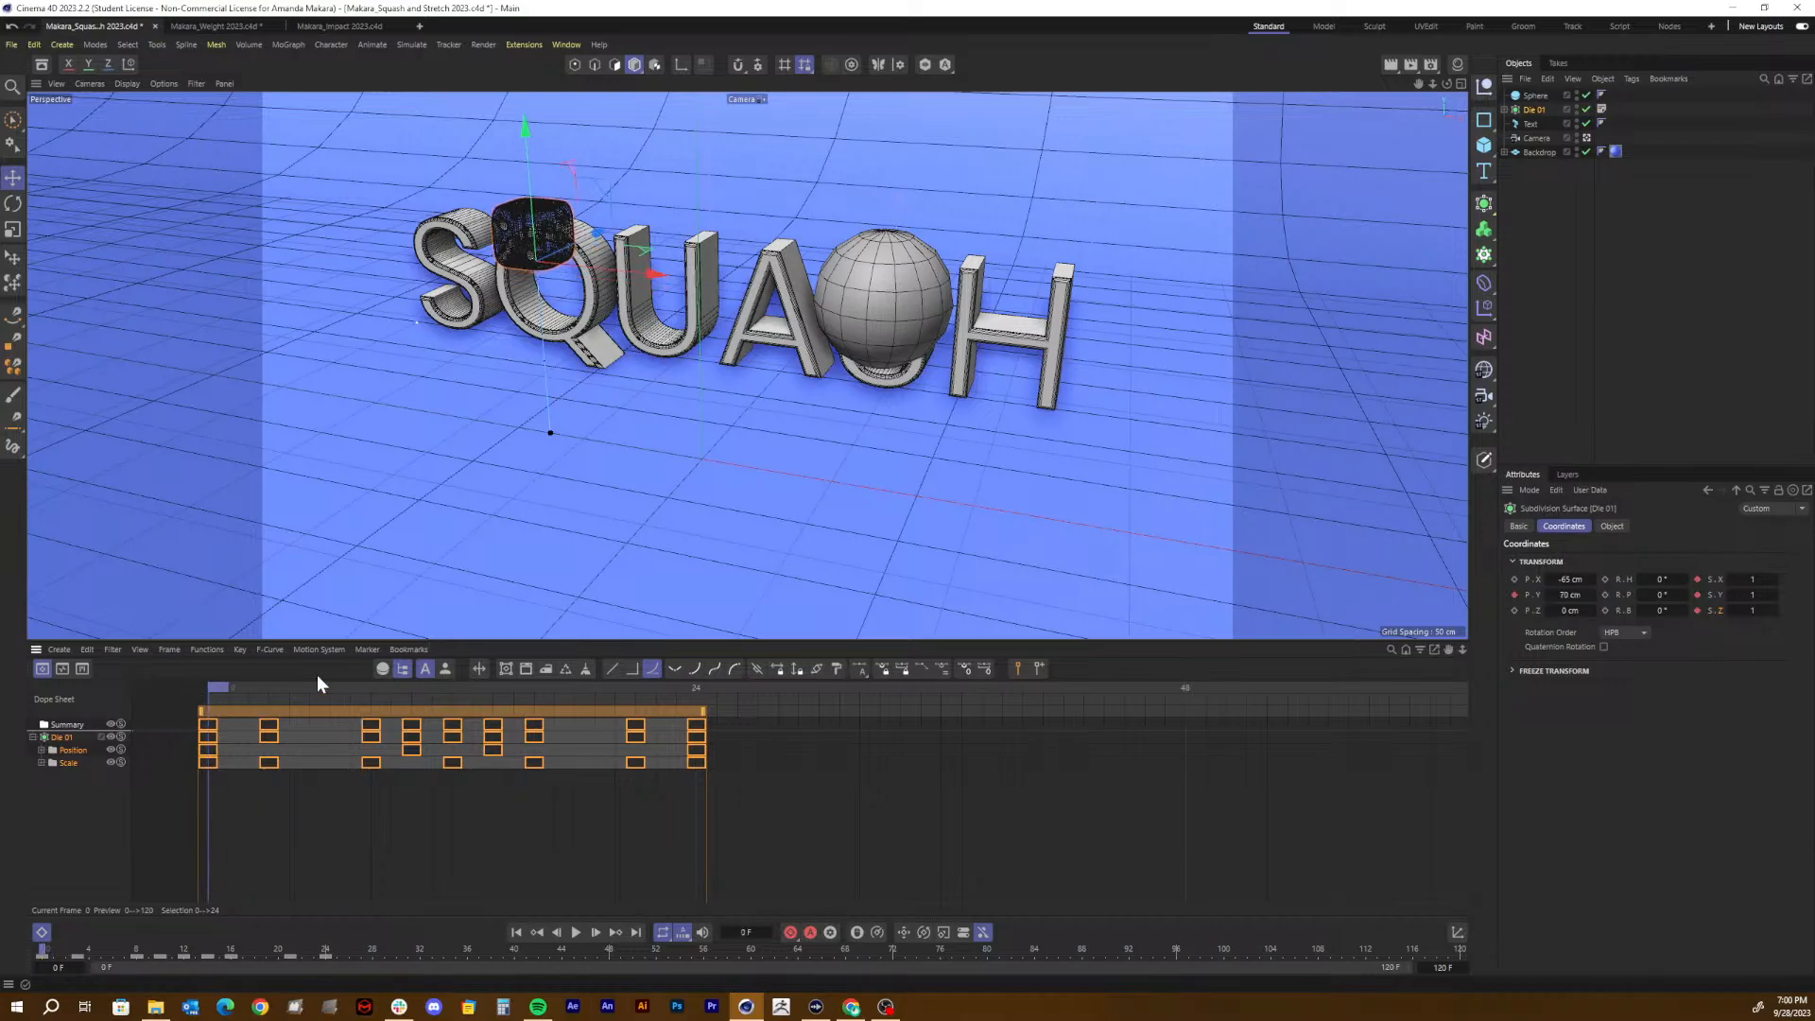
pyautogui.hotkey('ctrl', 's')
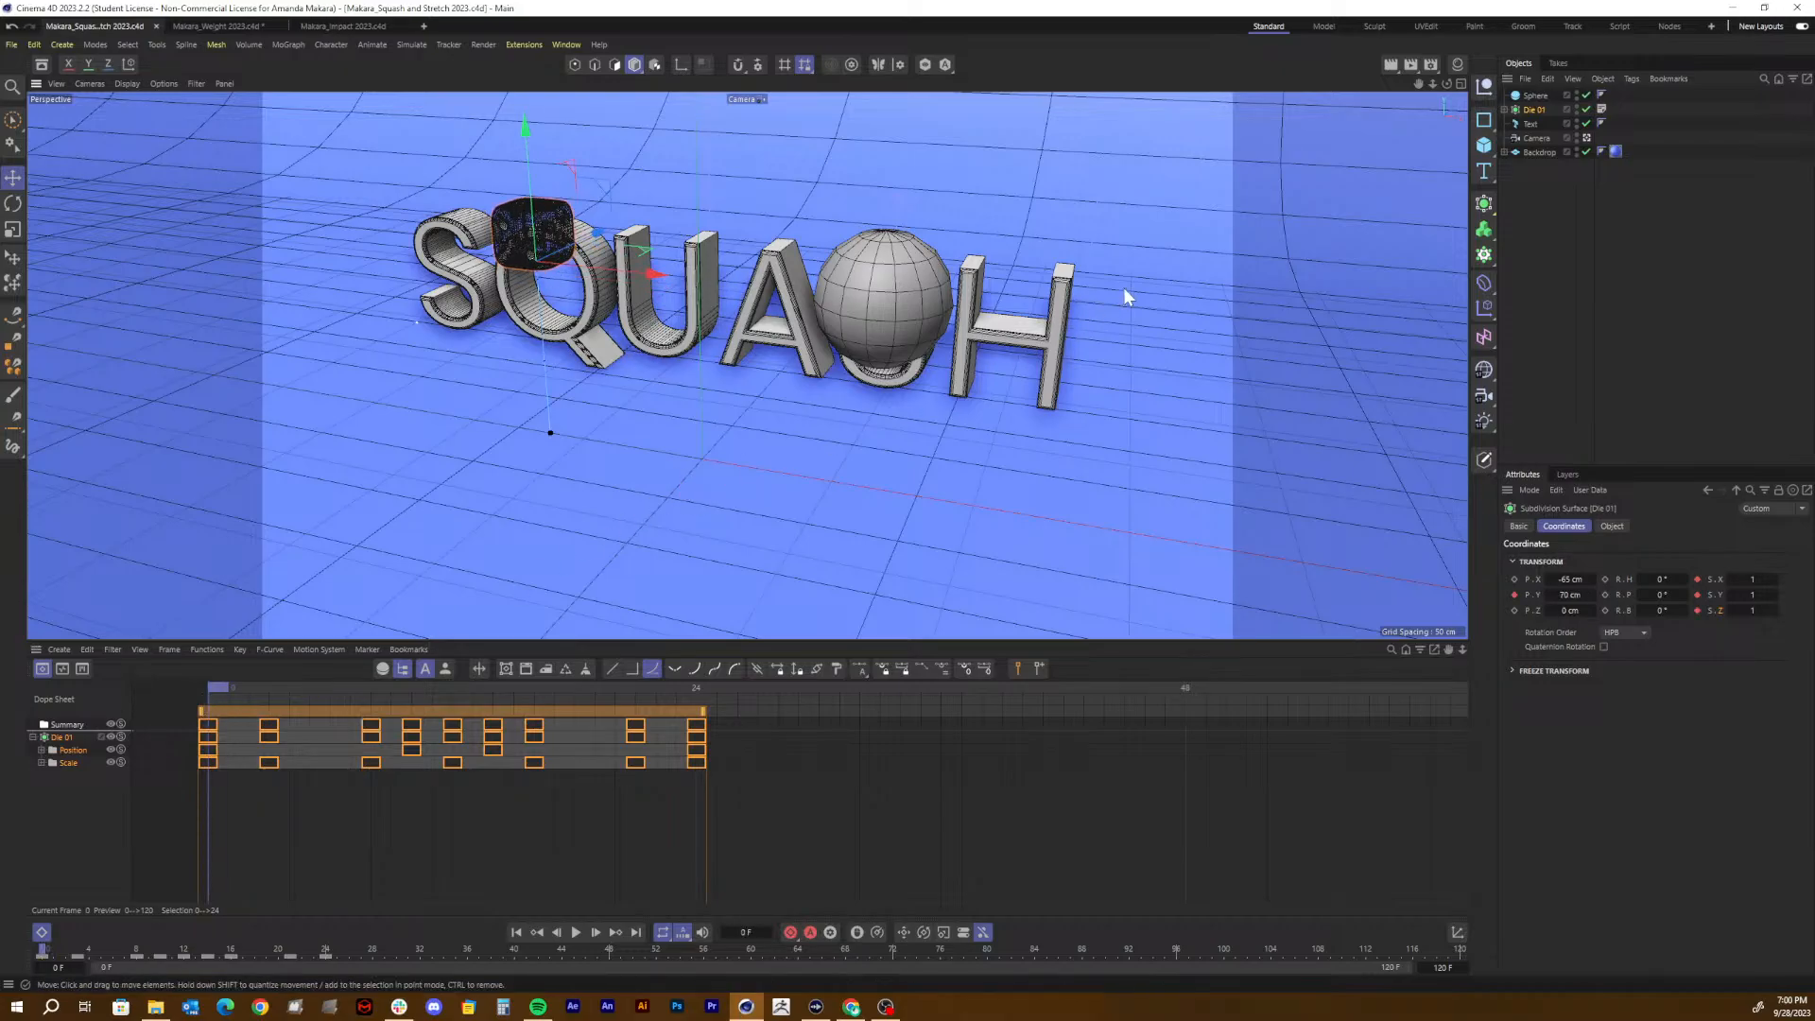
# Step: Set the sphere's segments to 33 and its type to Hexahedron, and save the scene
pyautogui.click(1536, 95)
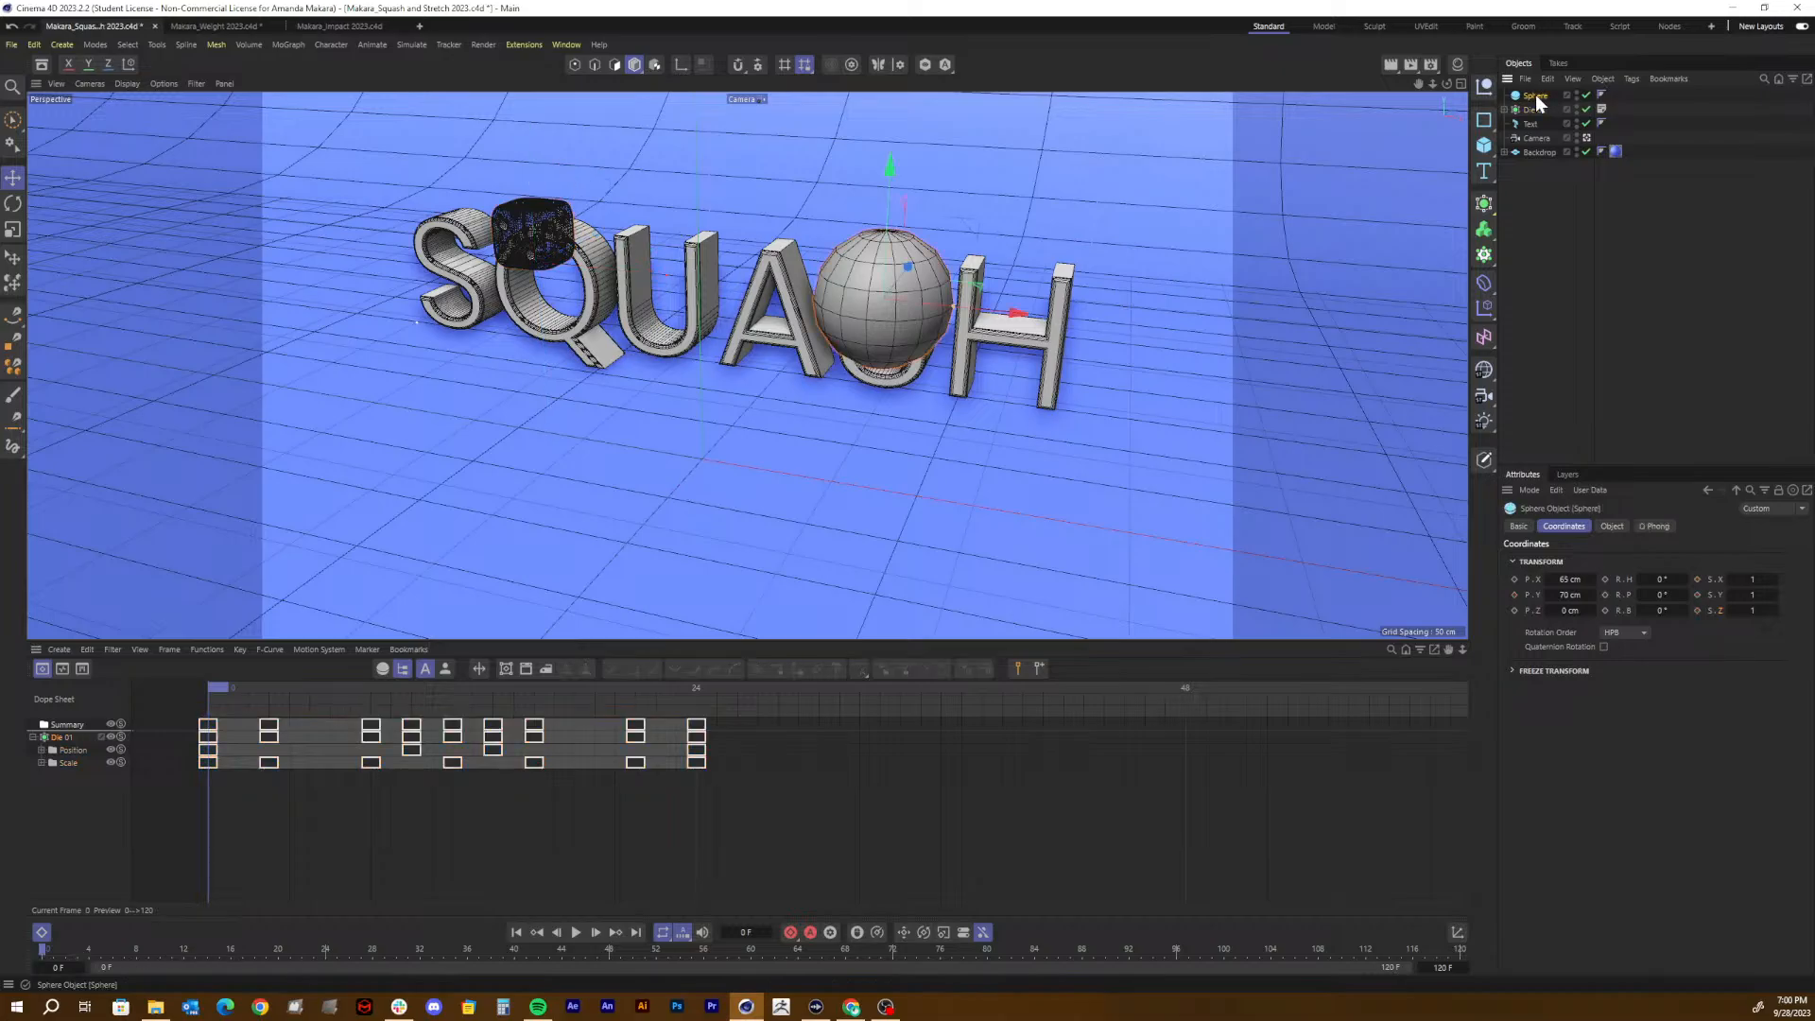
pyautogui.click(1610, 526)
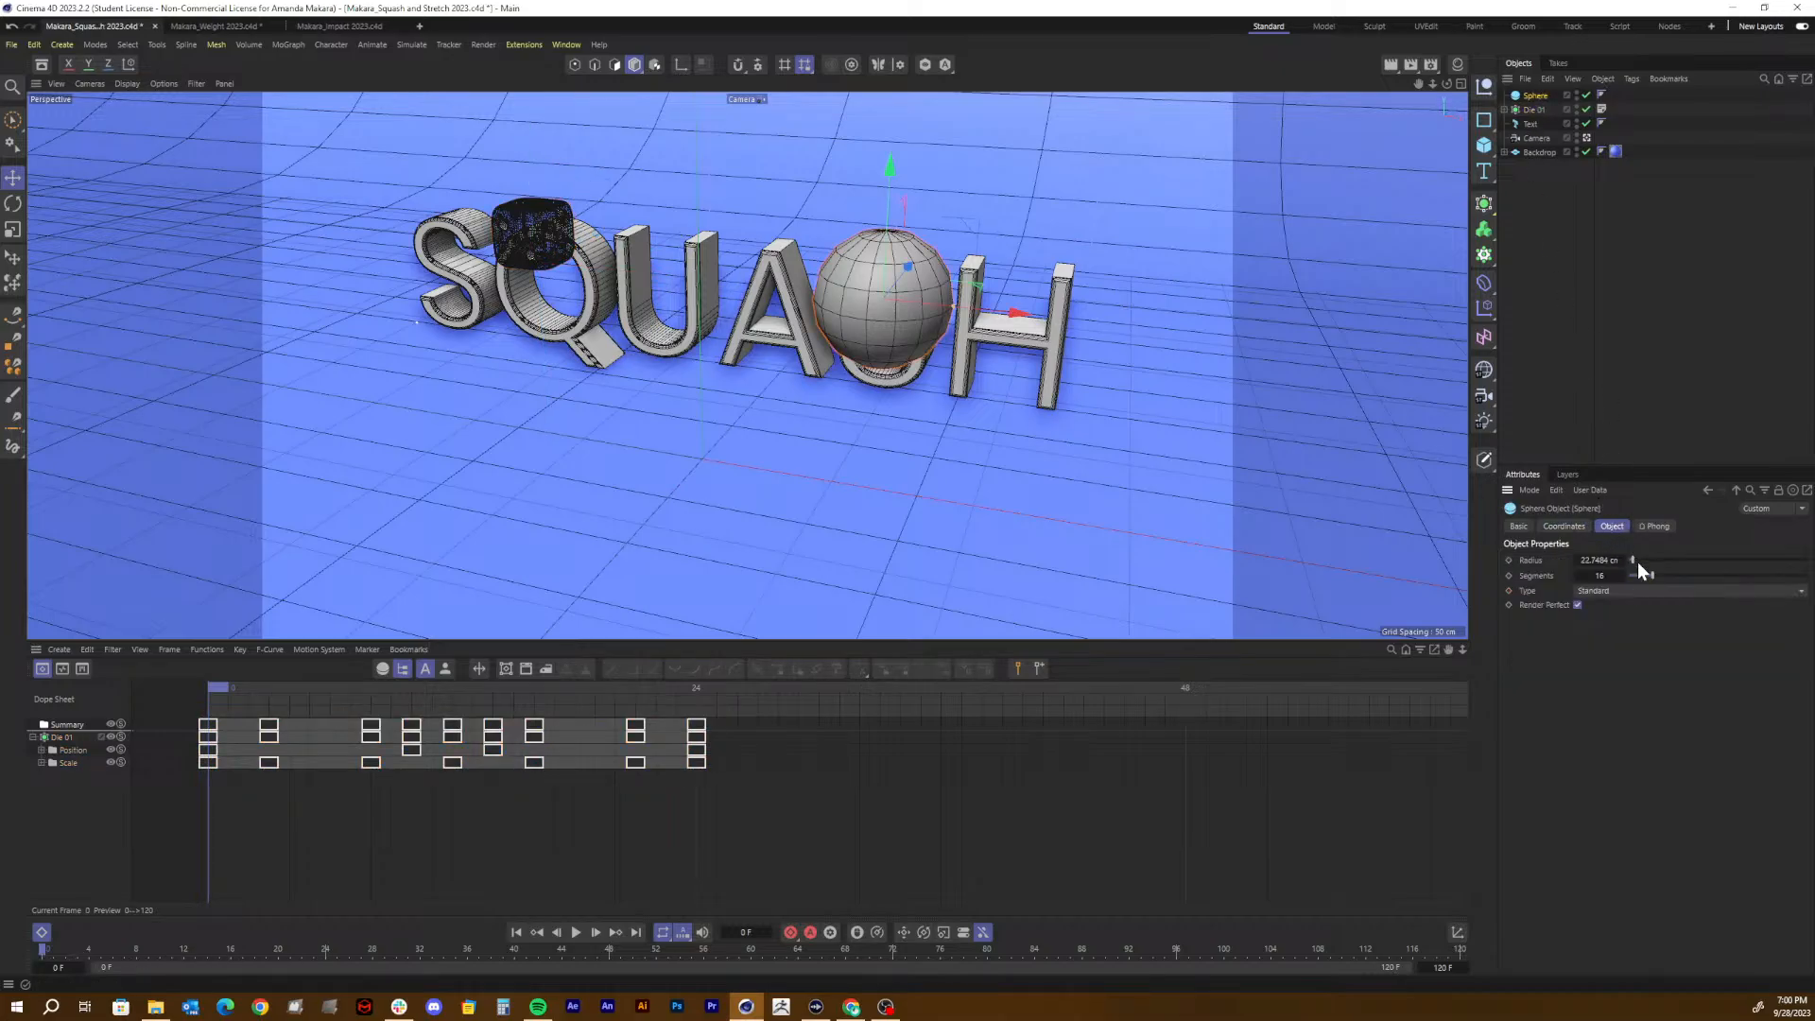
pyautogui.moveTo(1654, 576); pyautogui.dragTo(1685, 575)
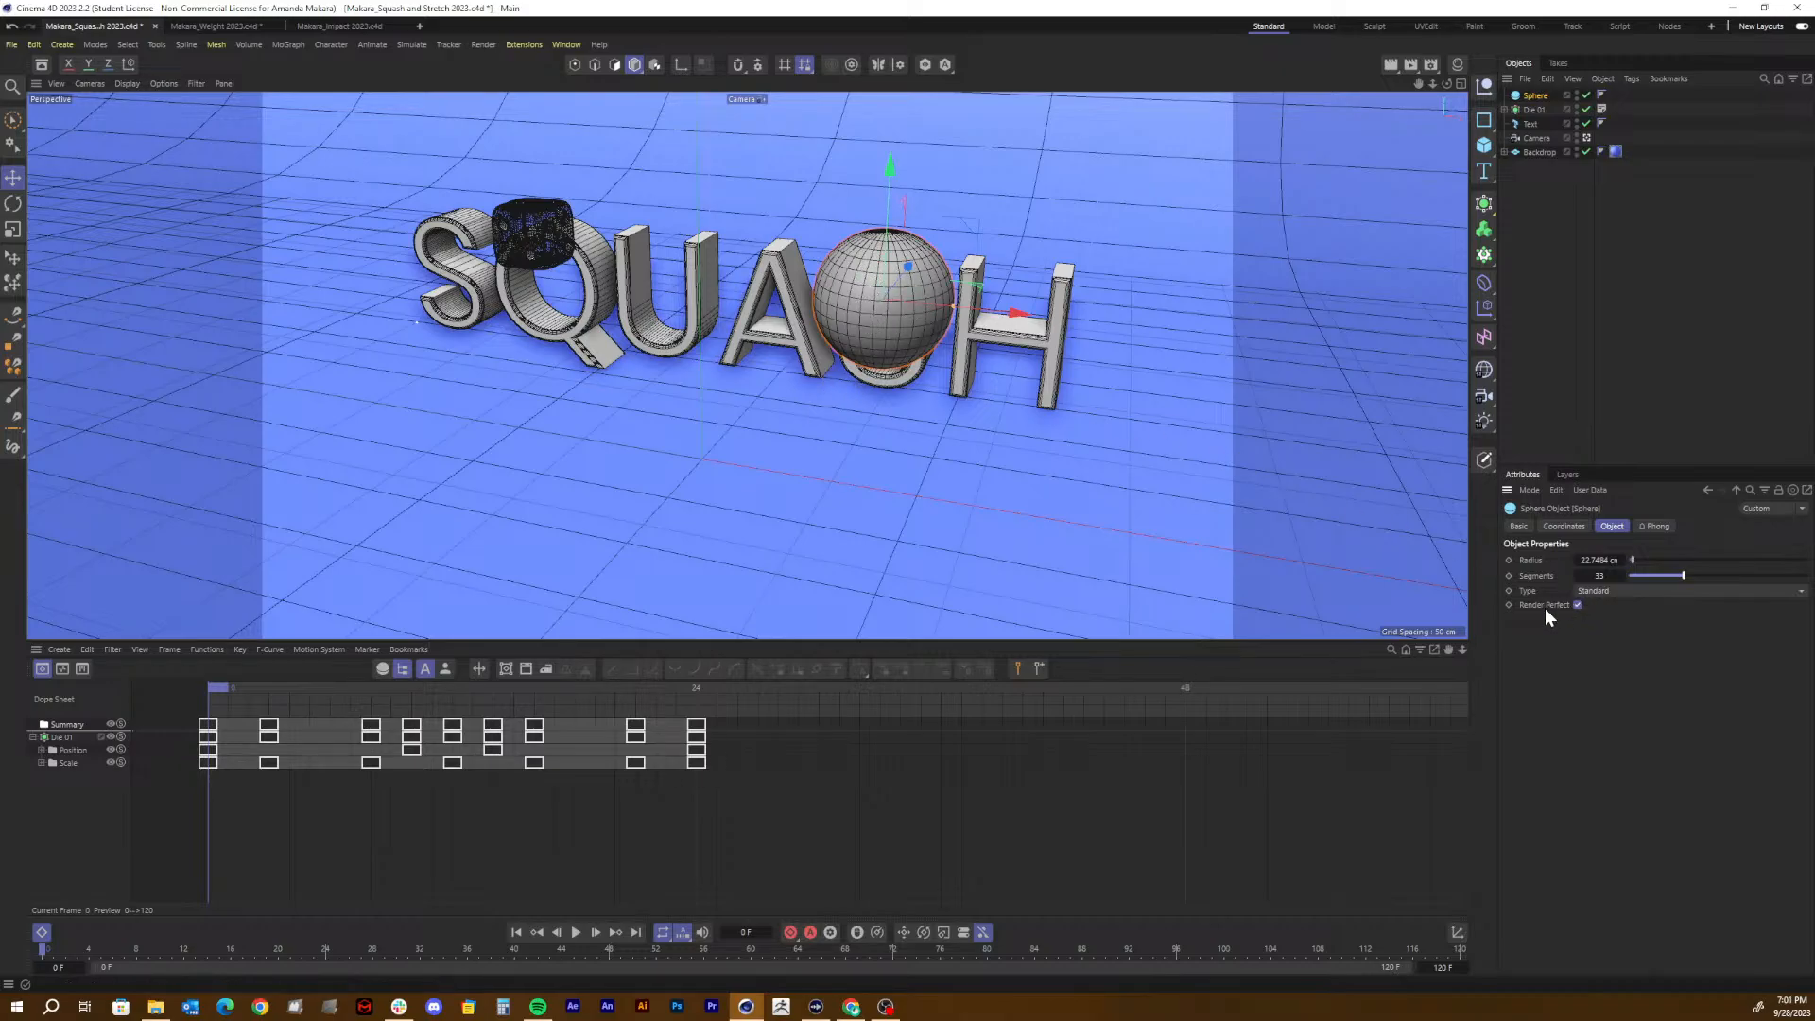
pyautogui.click(1603, 590)
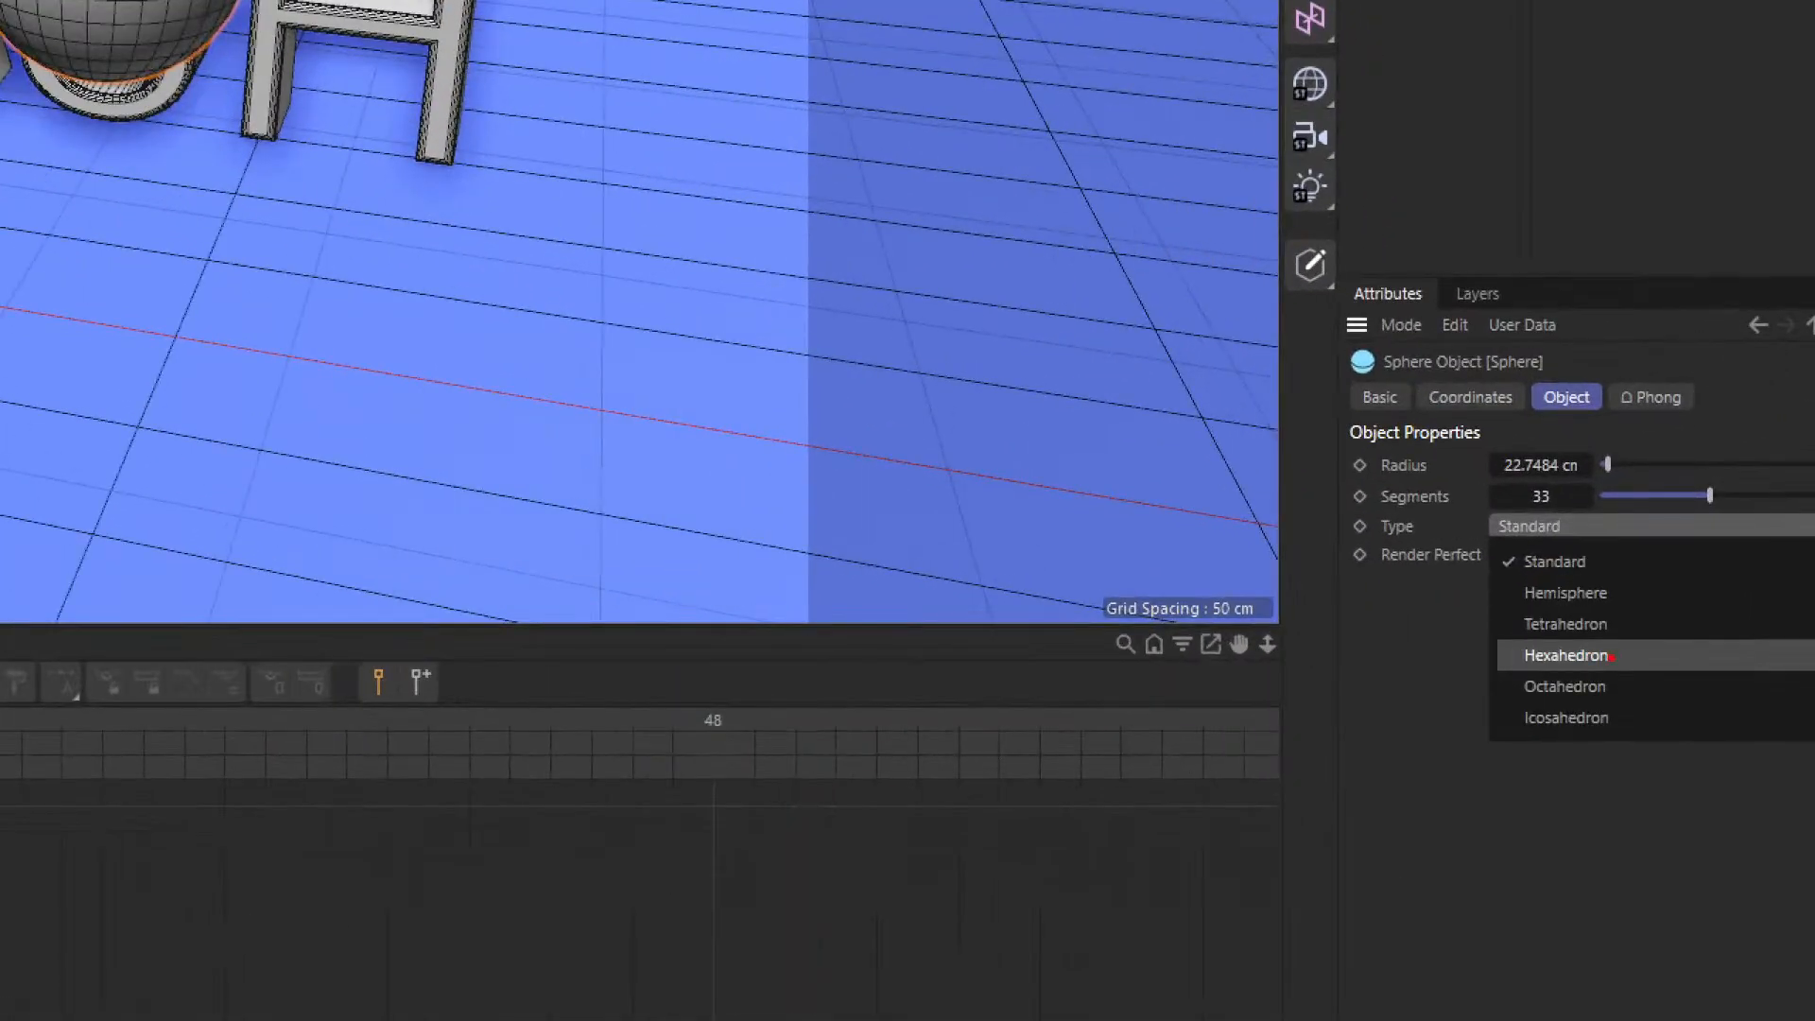
pyautogui.press('Escape')
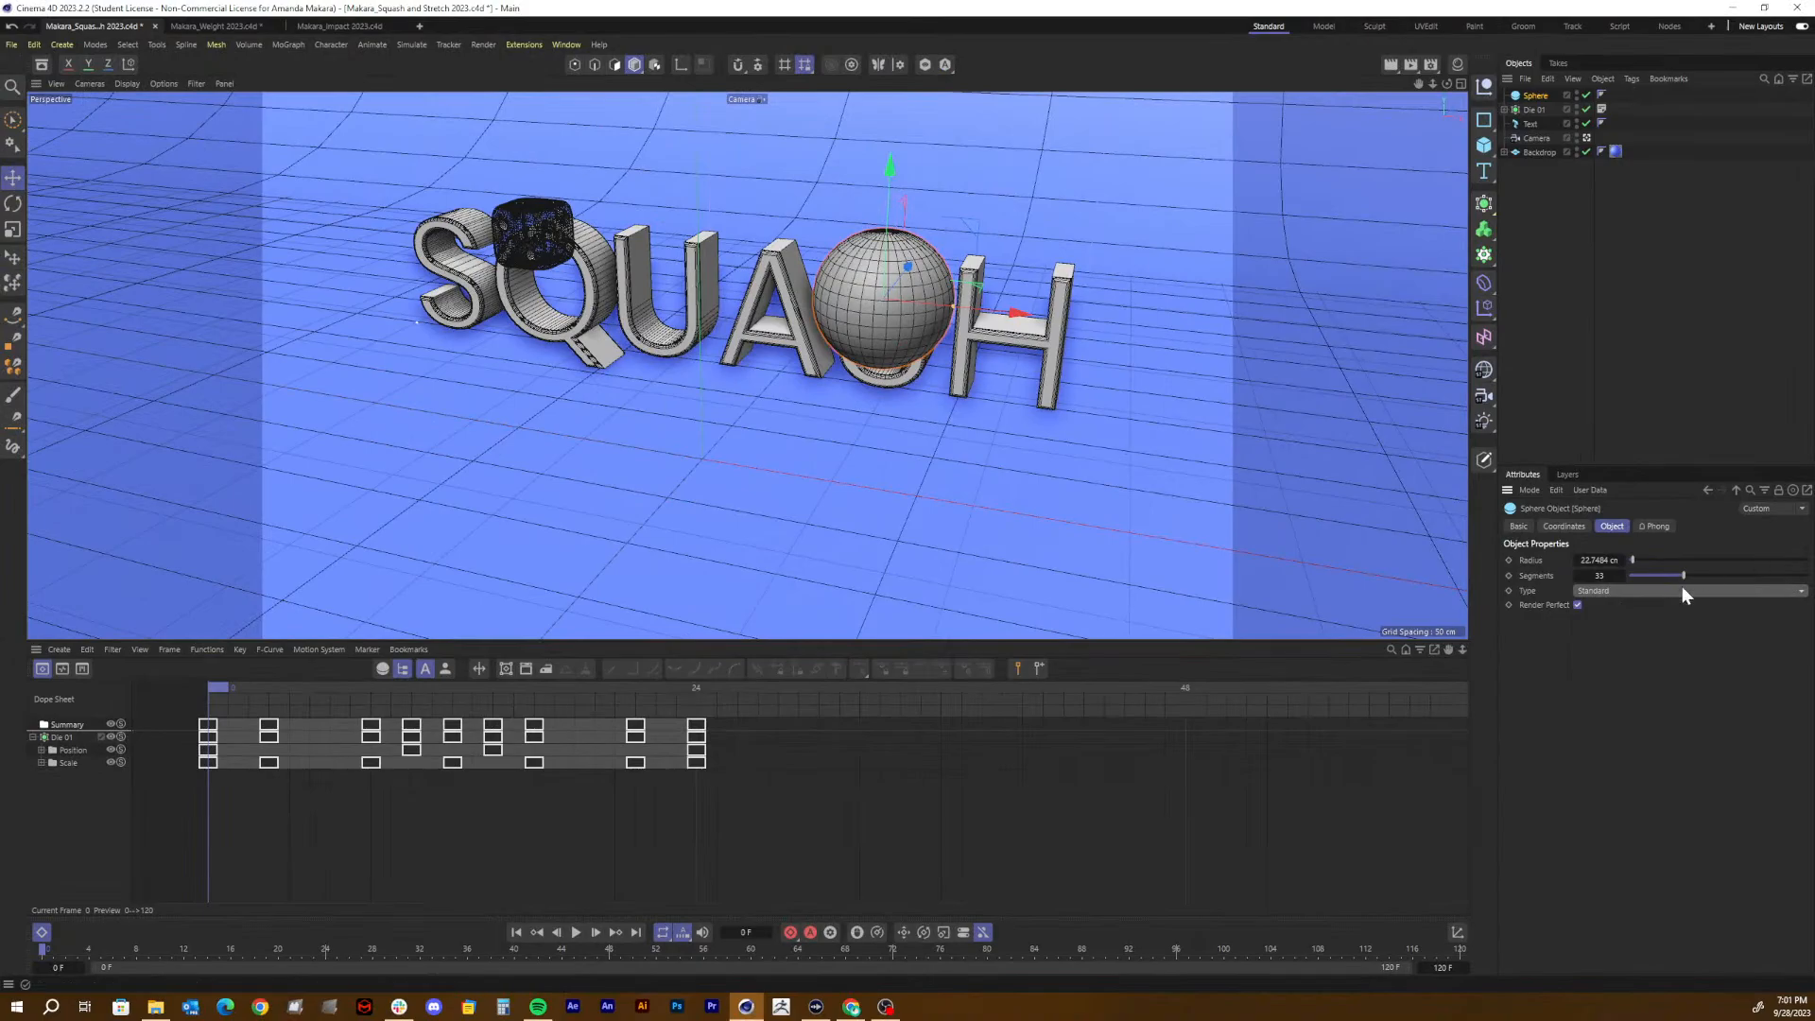
pyautogui.click(1622, 590)
pyautogui.click(1603, 649)
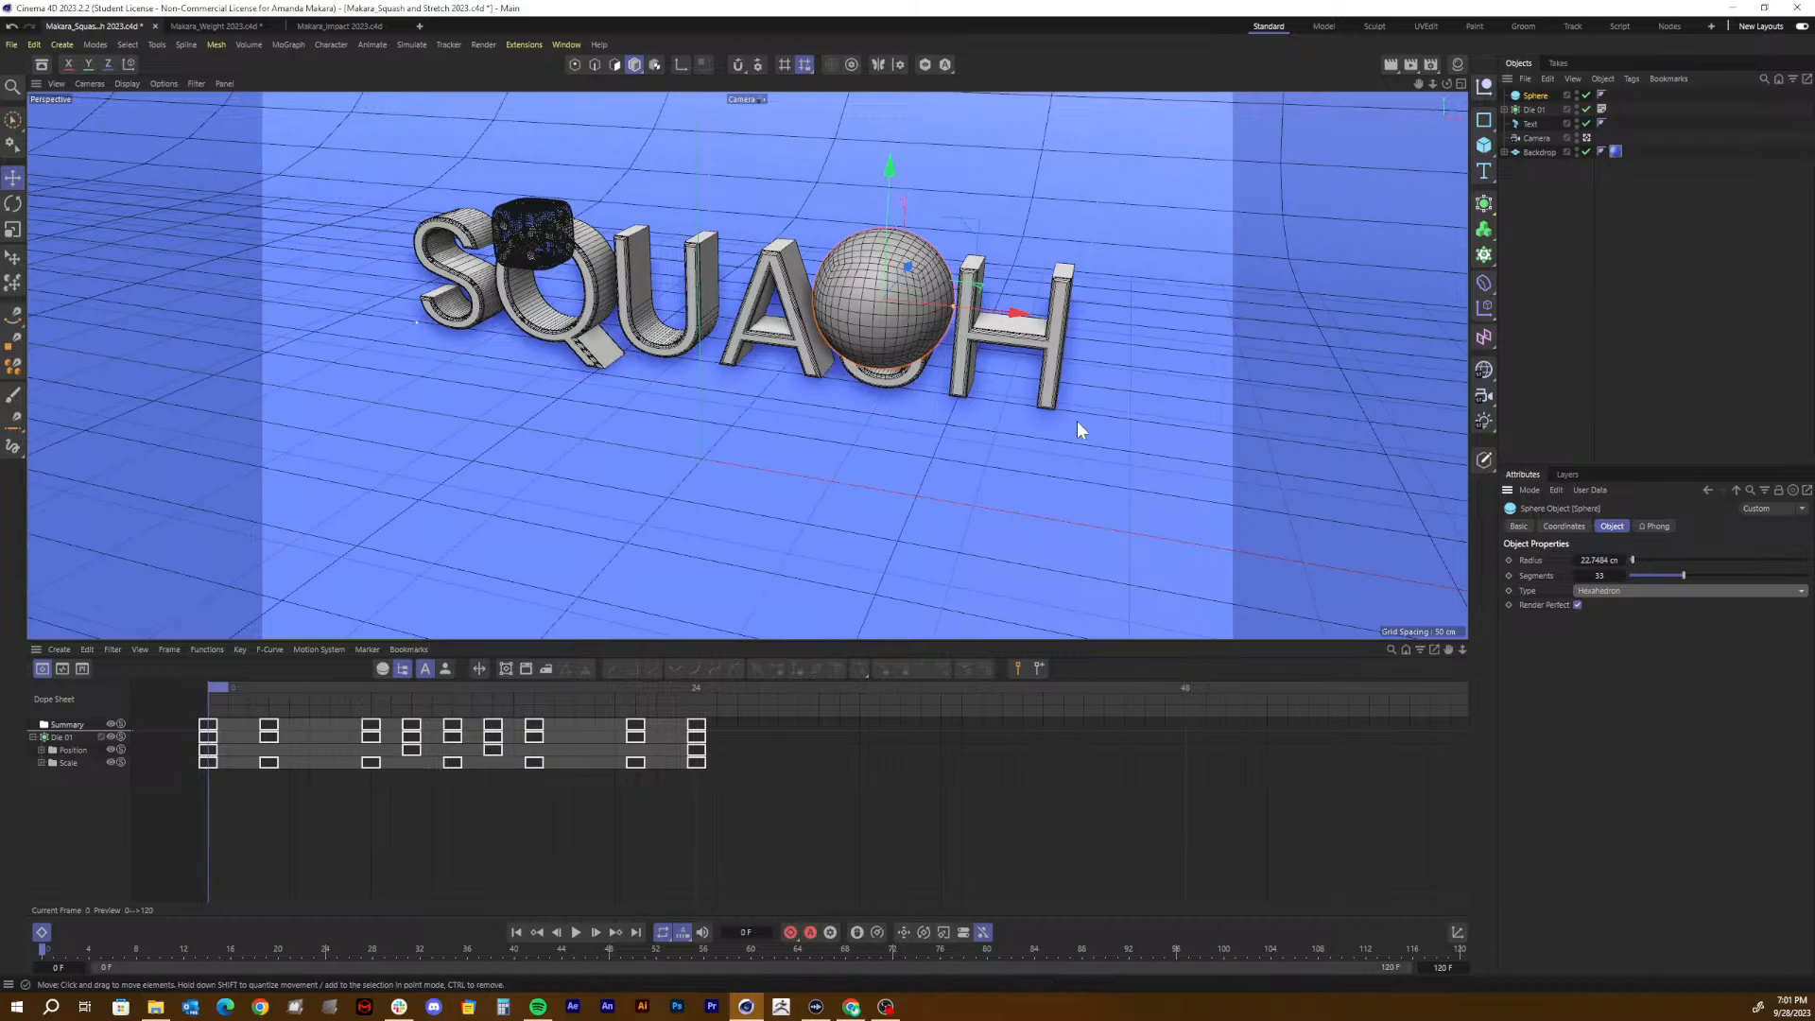
pyautogui.click(1543, 262)
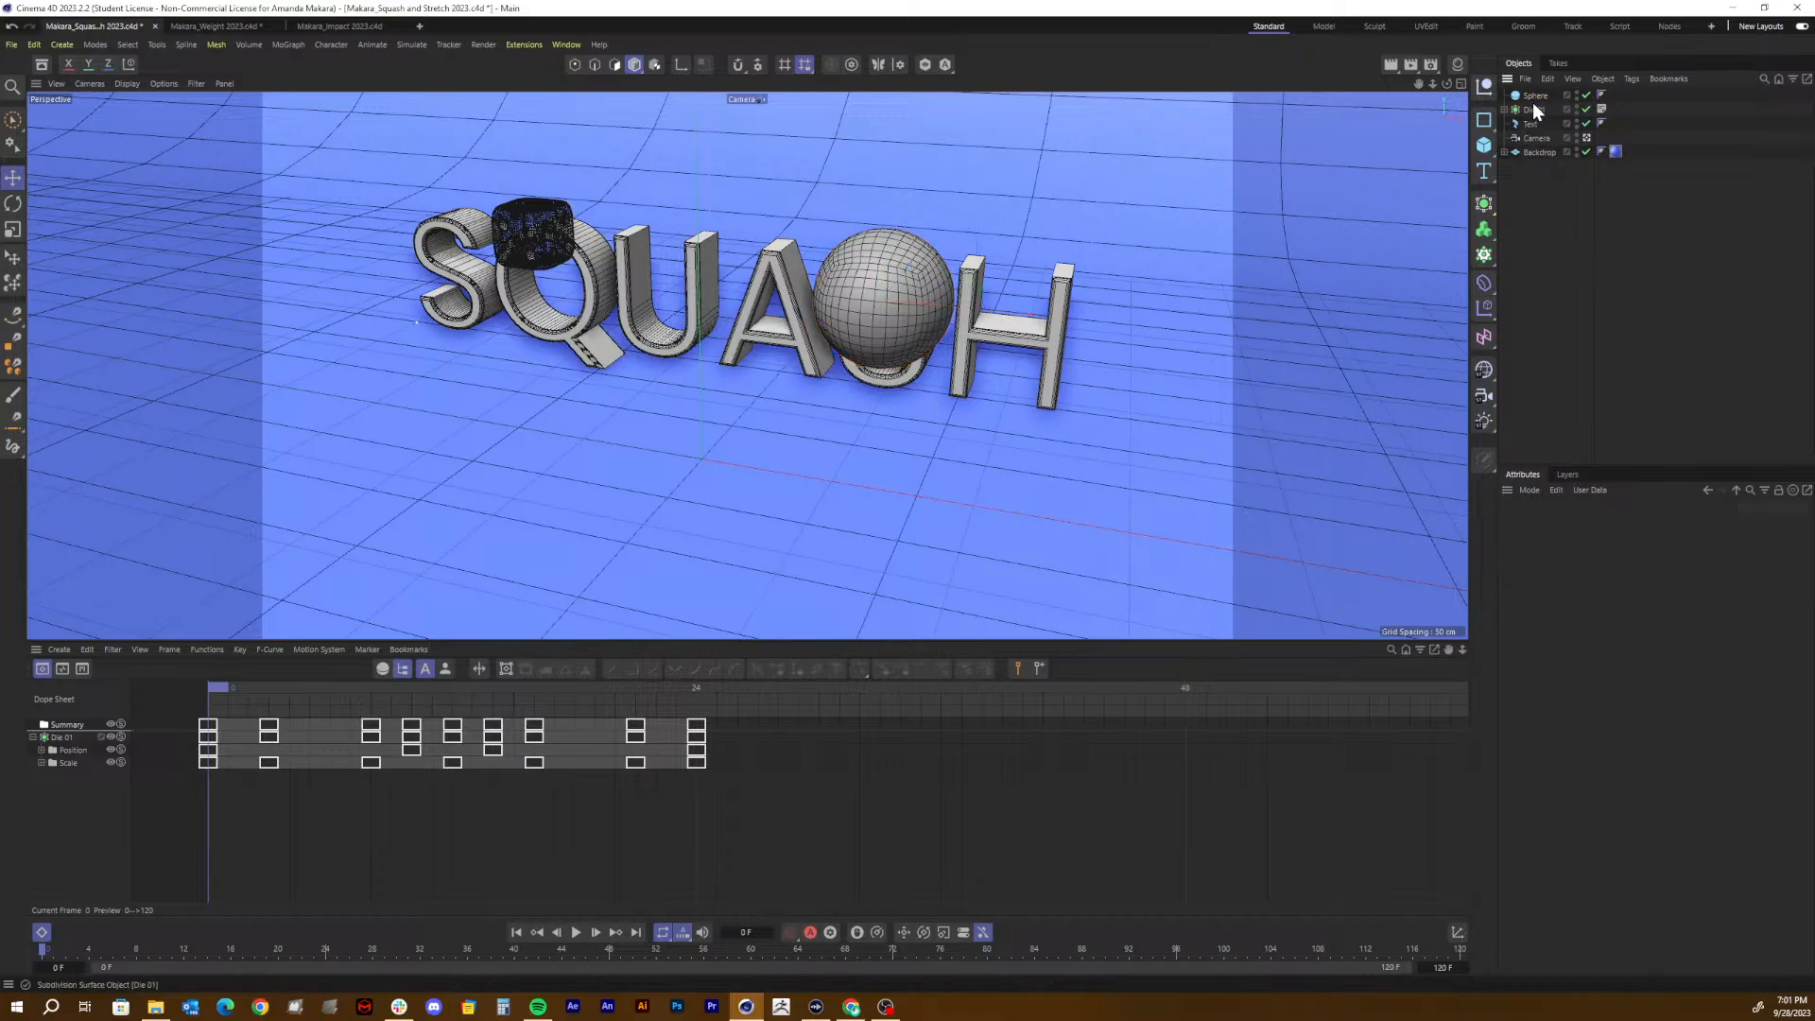
pyautogui.hotkey('ctrl', 's')
# Step: Try smoothing the sphere with a Subdivision Surface, and restore the plain sphere without it
pyautogui.click(1483, 212)
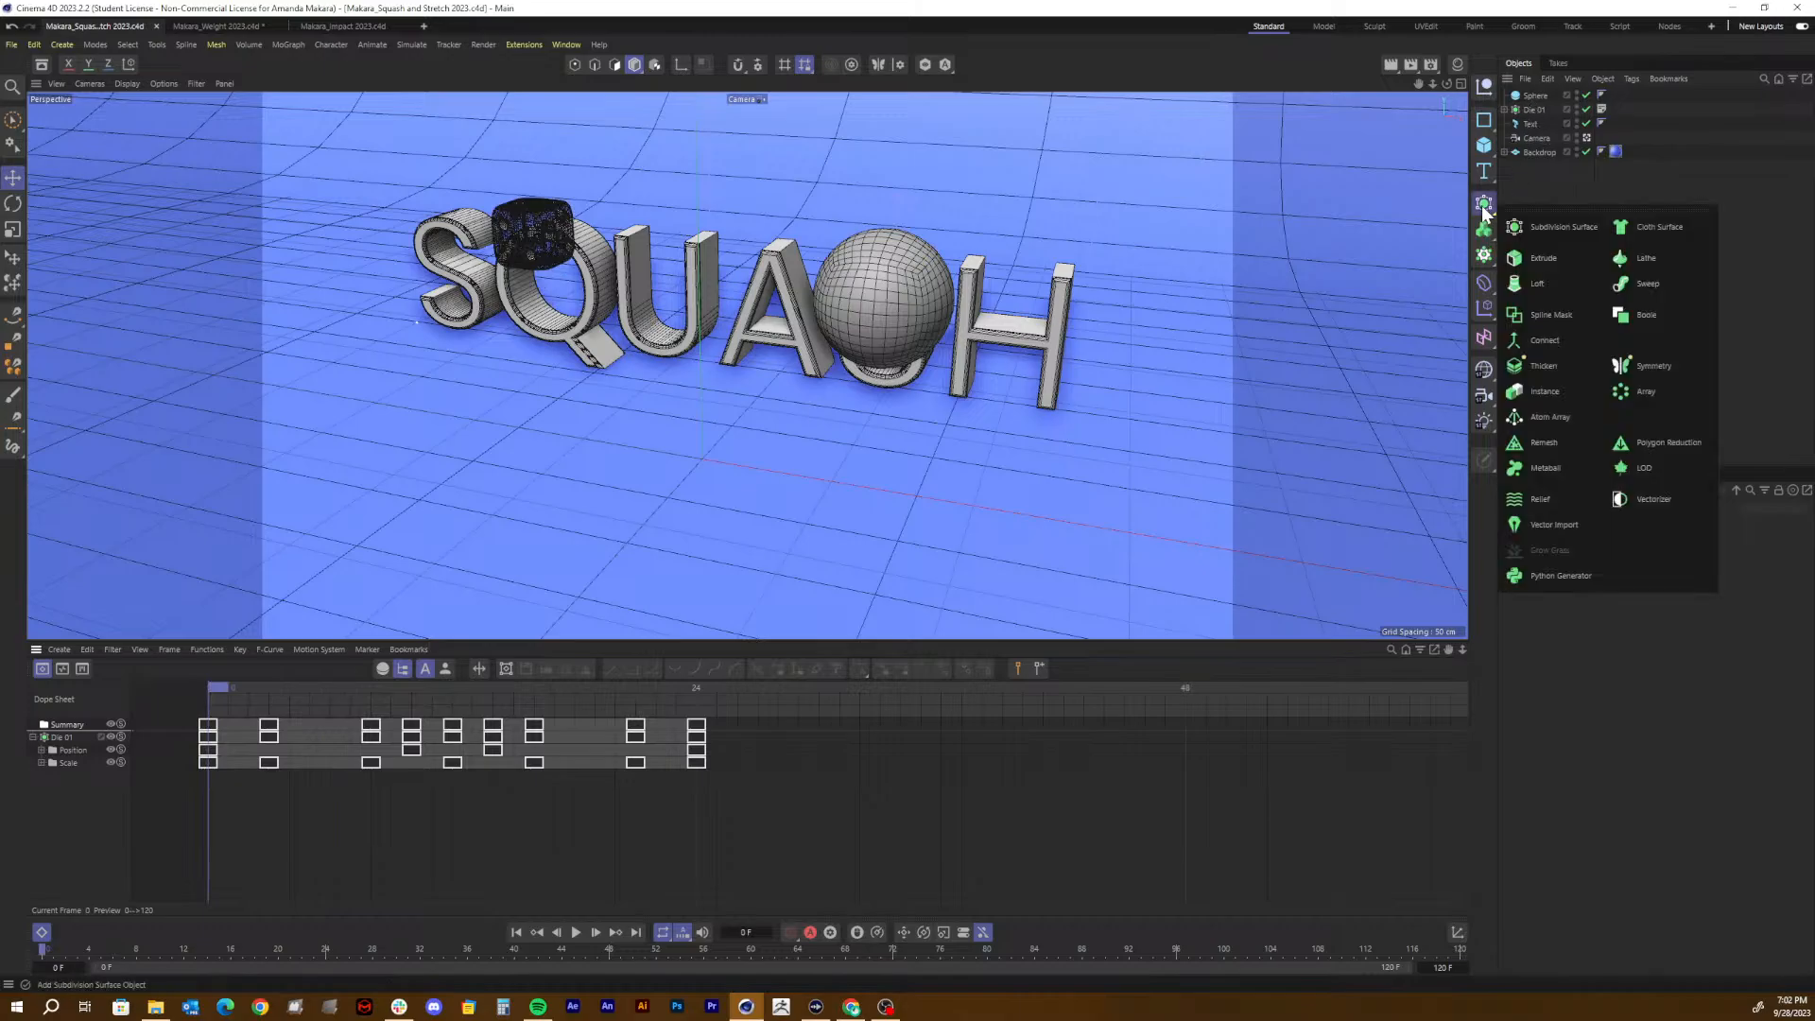
pyautogui.click(1550, 225)
pyautogui.click(1535, 111)
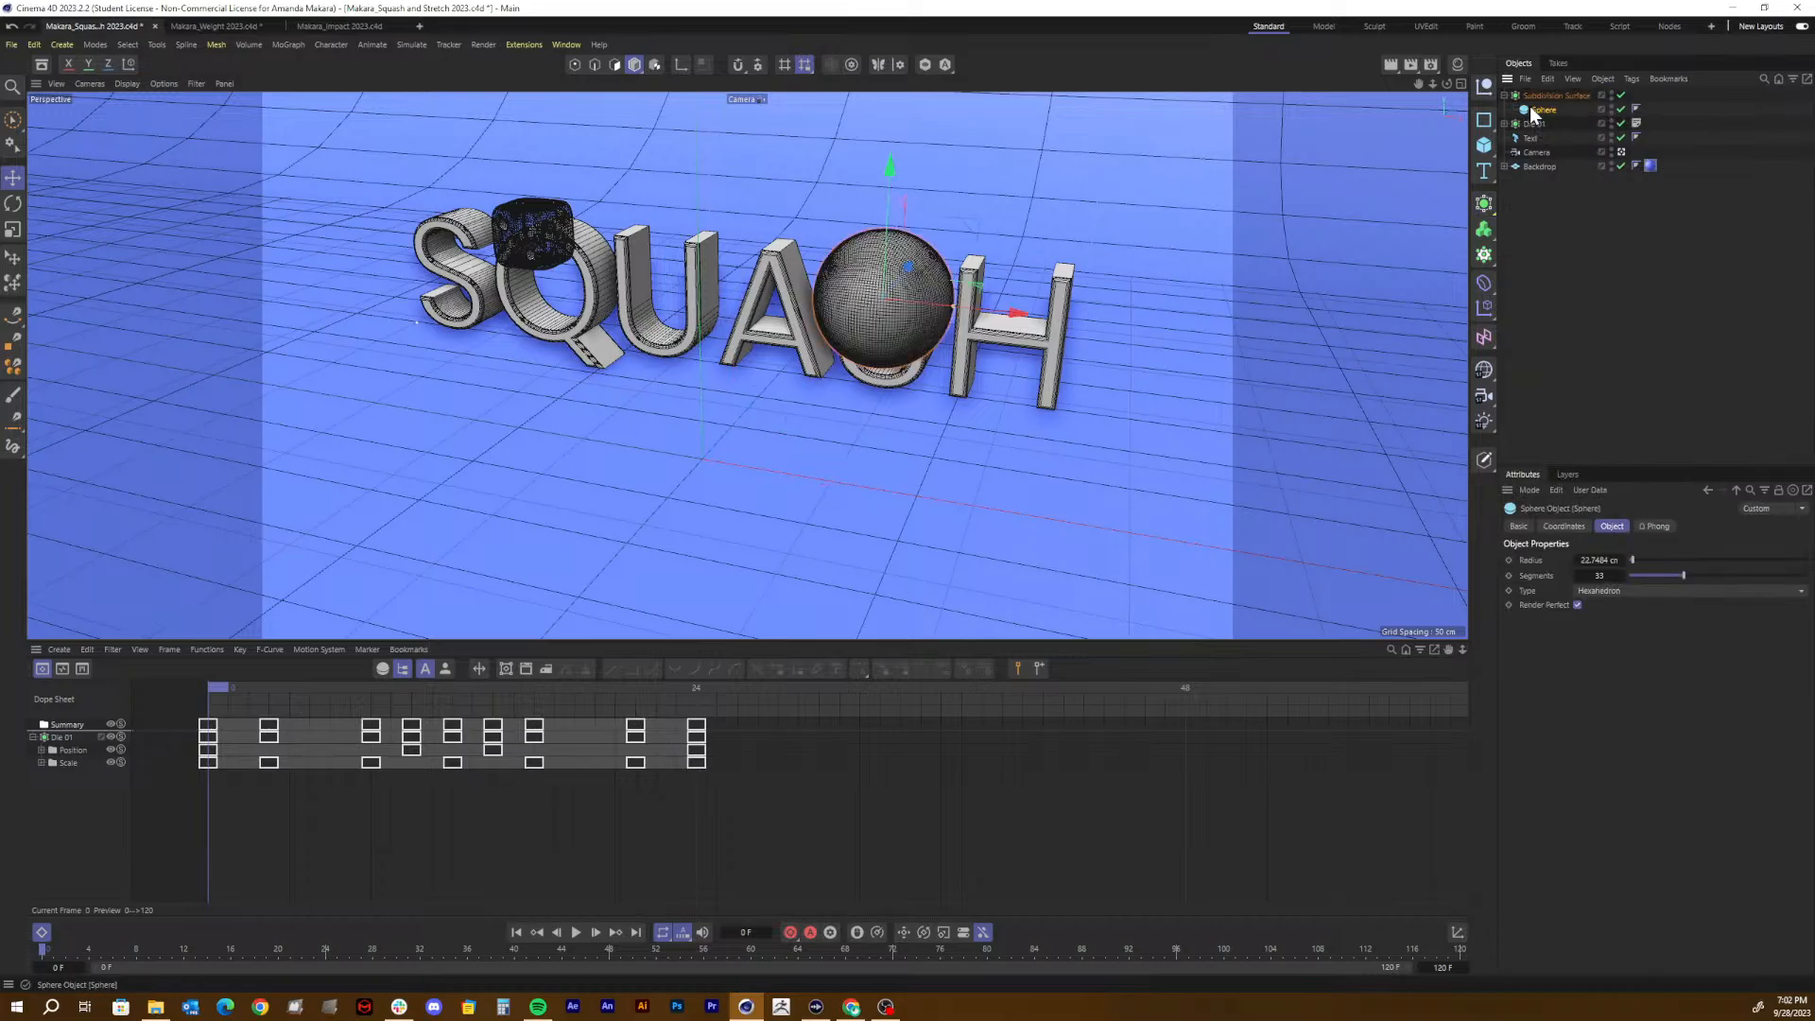
pyautogui.click(1543, 96)
pyautogui.moveTo(1547, 115); pyautogui.dragTo(1529, 96)
pyautogui.press('Delete')
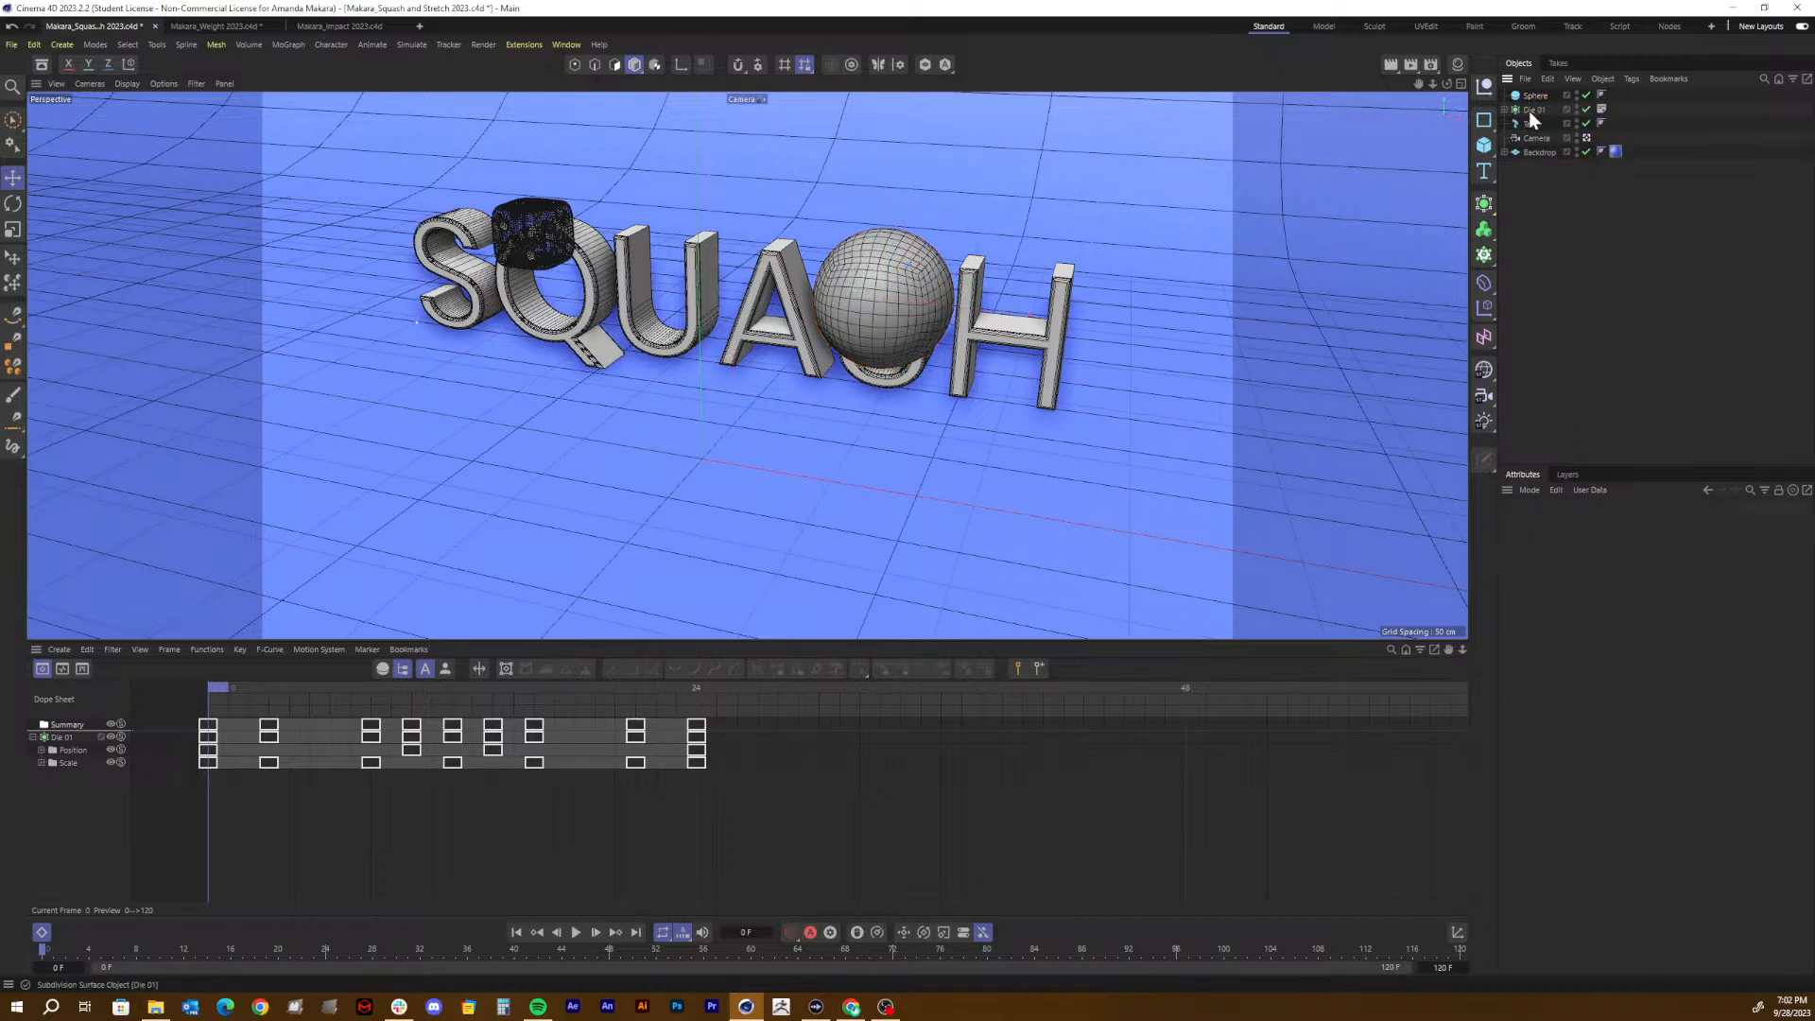
# Step: Key the sphere's 70 cm Y position at frame 0 and select its animation track
pyautogui.click(1531, 96)
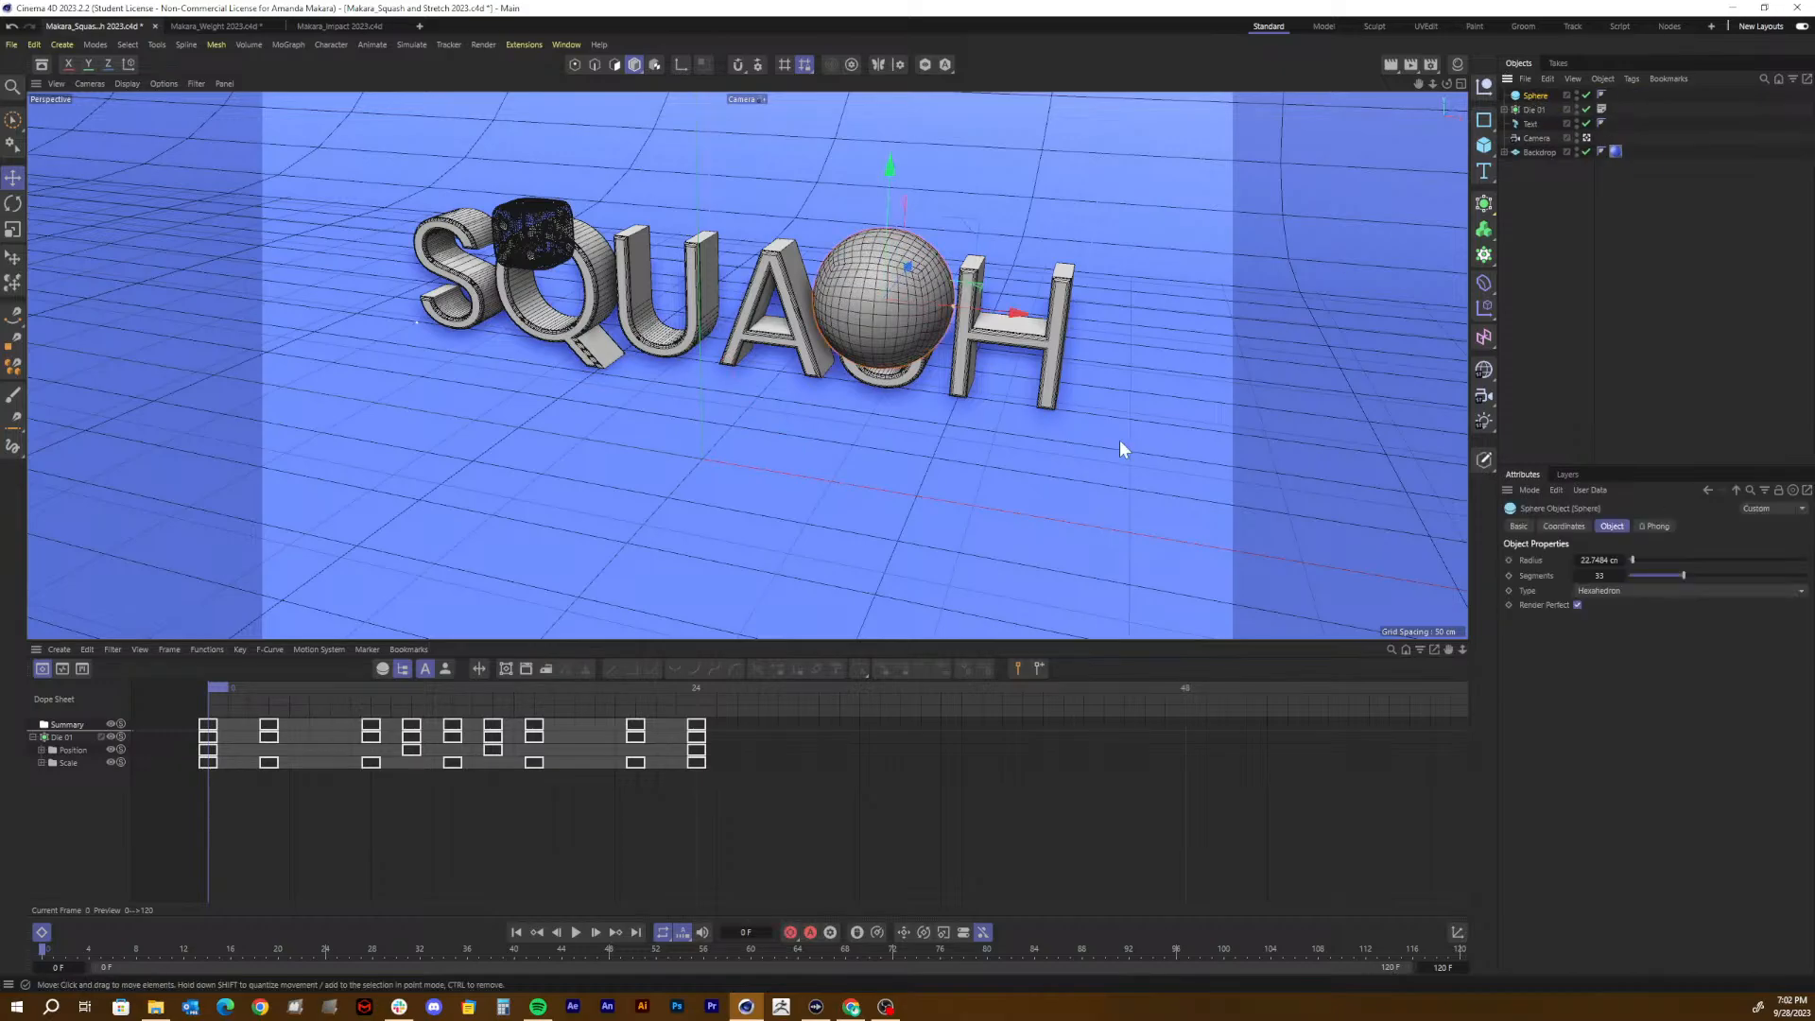
pyautogui.click(1570, 525)
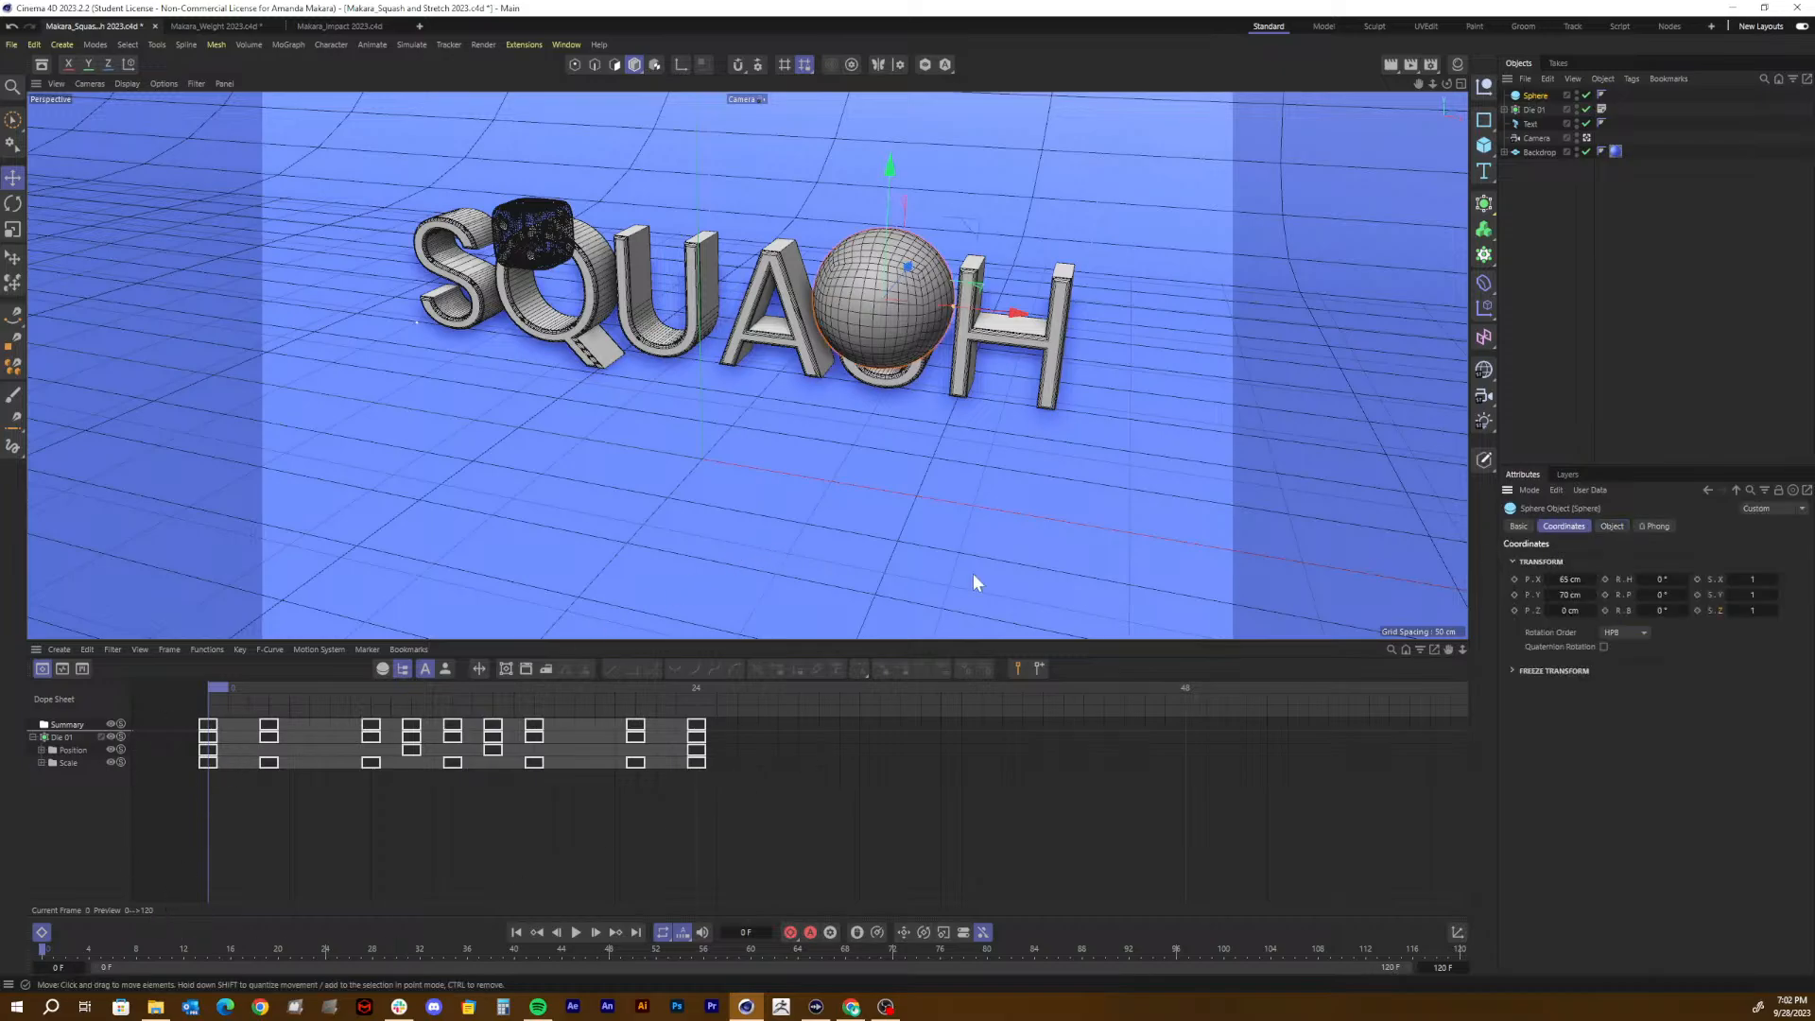
pyautogui.click(1514, 594)
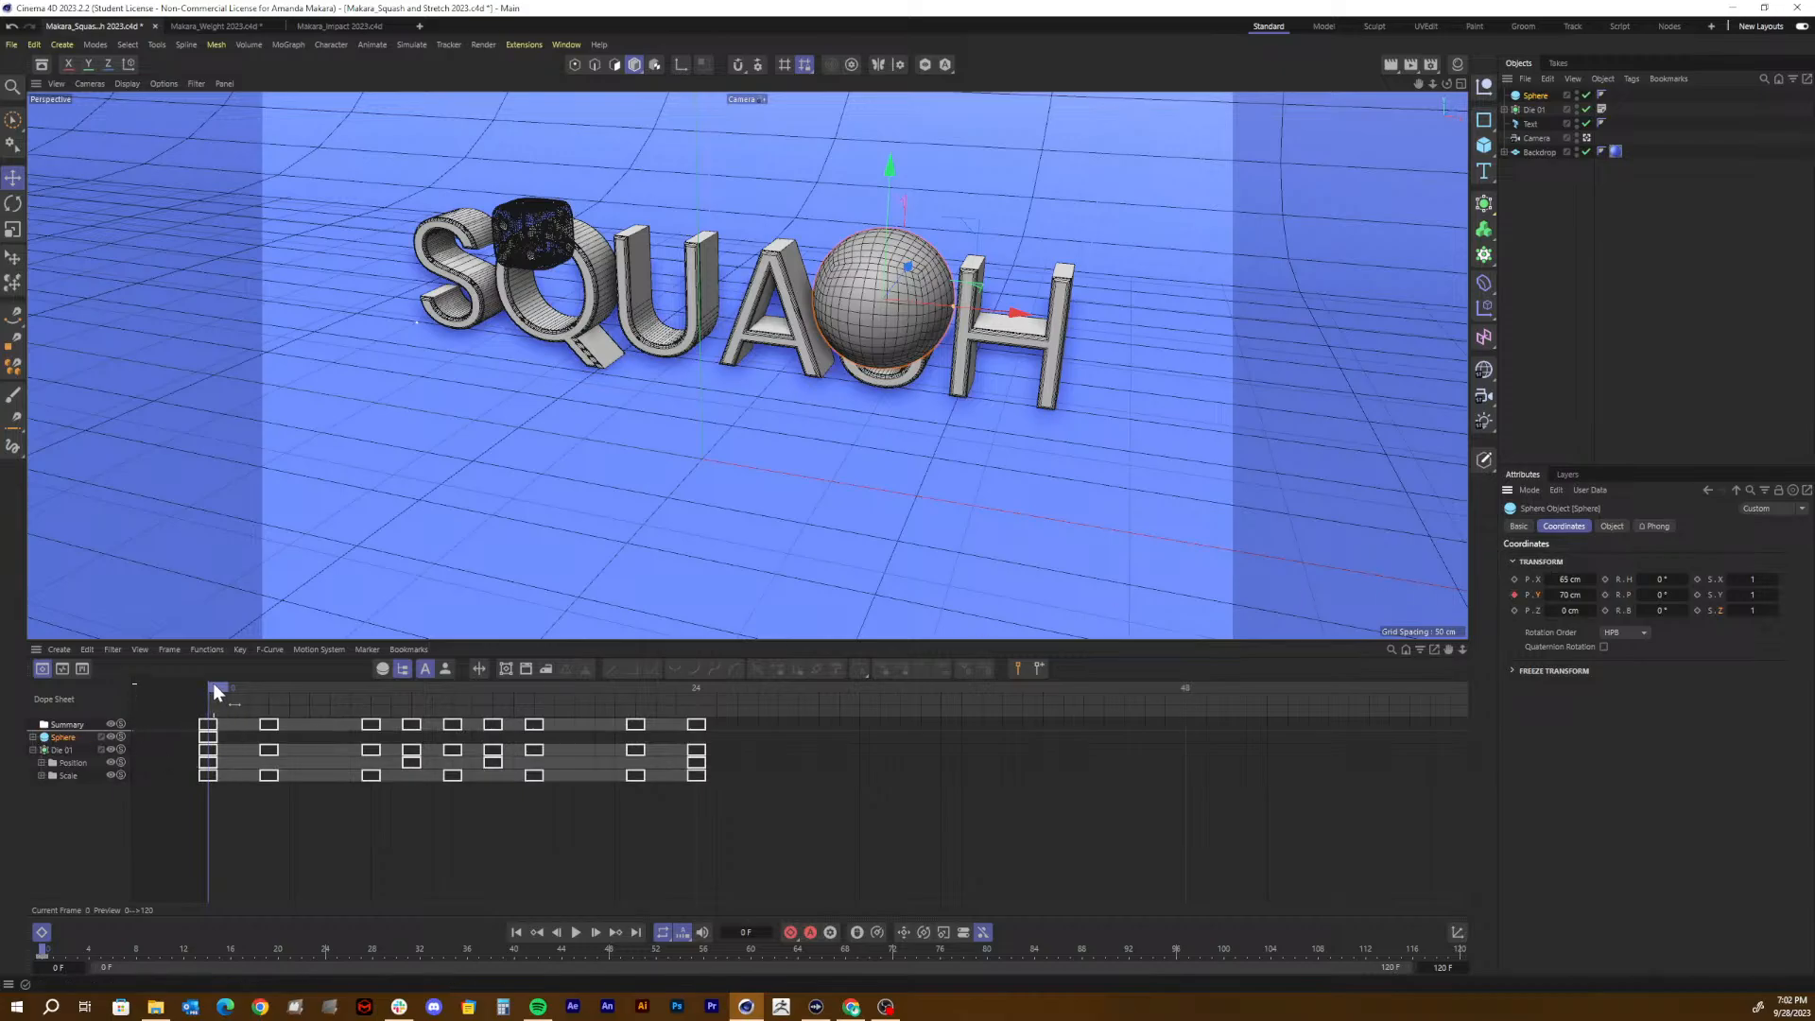
pyautogui.click(32, 750)
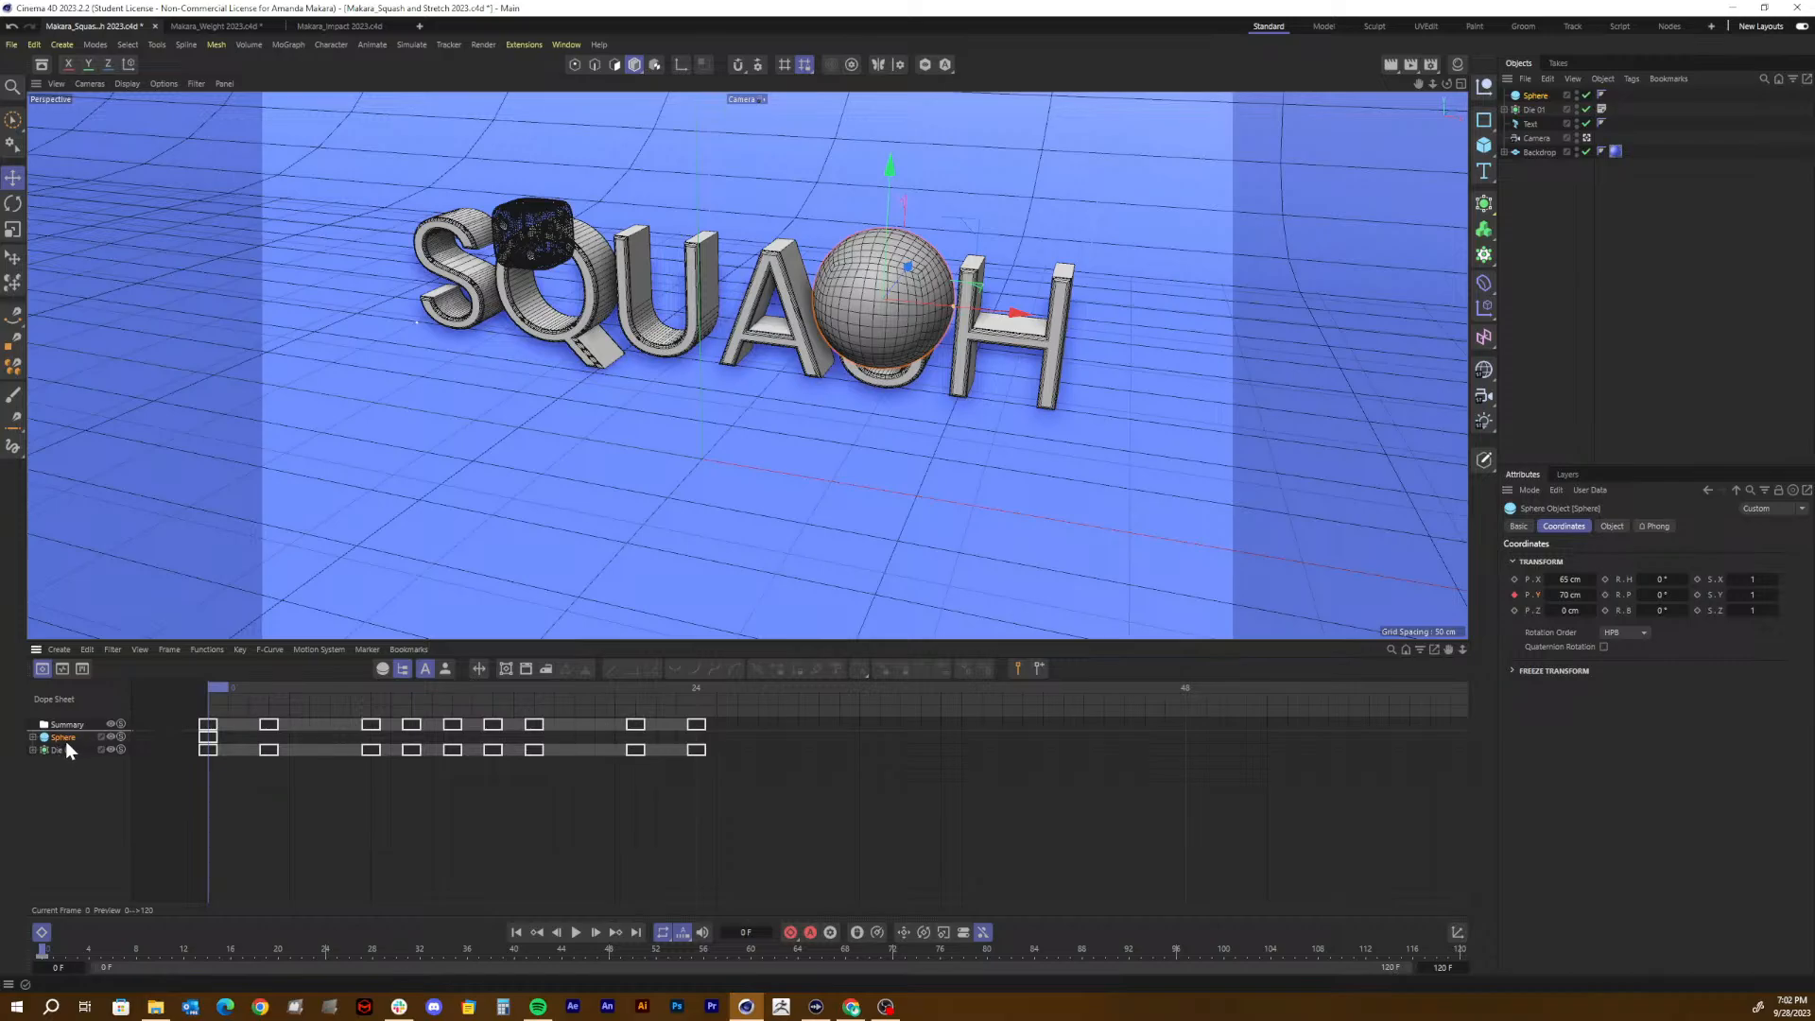
pyautogui.click(66, 741)
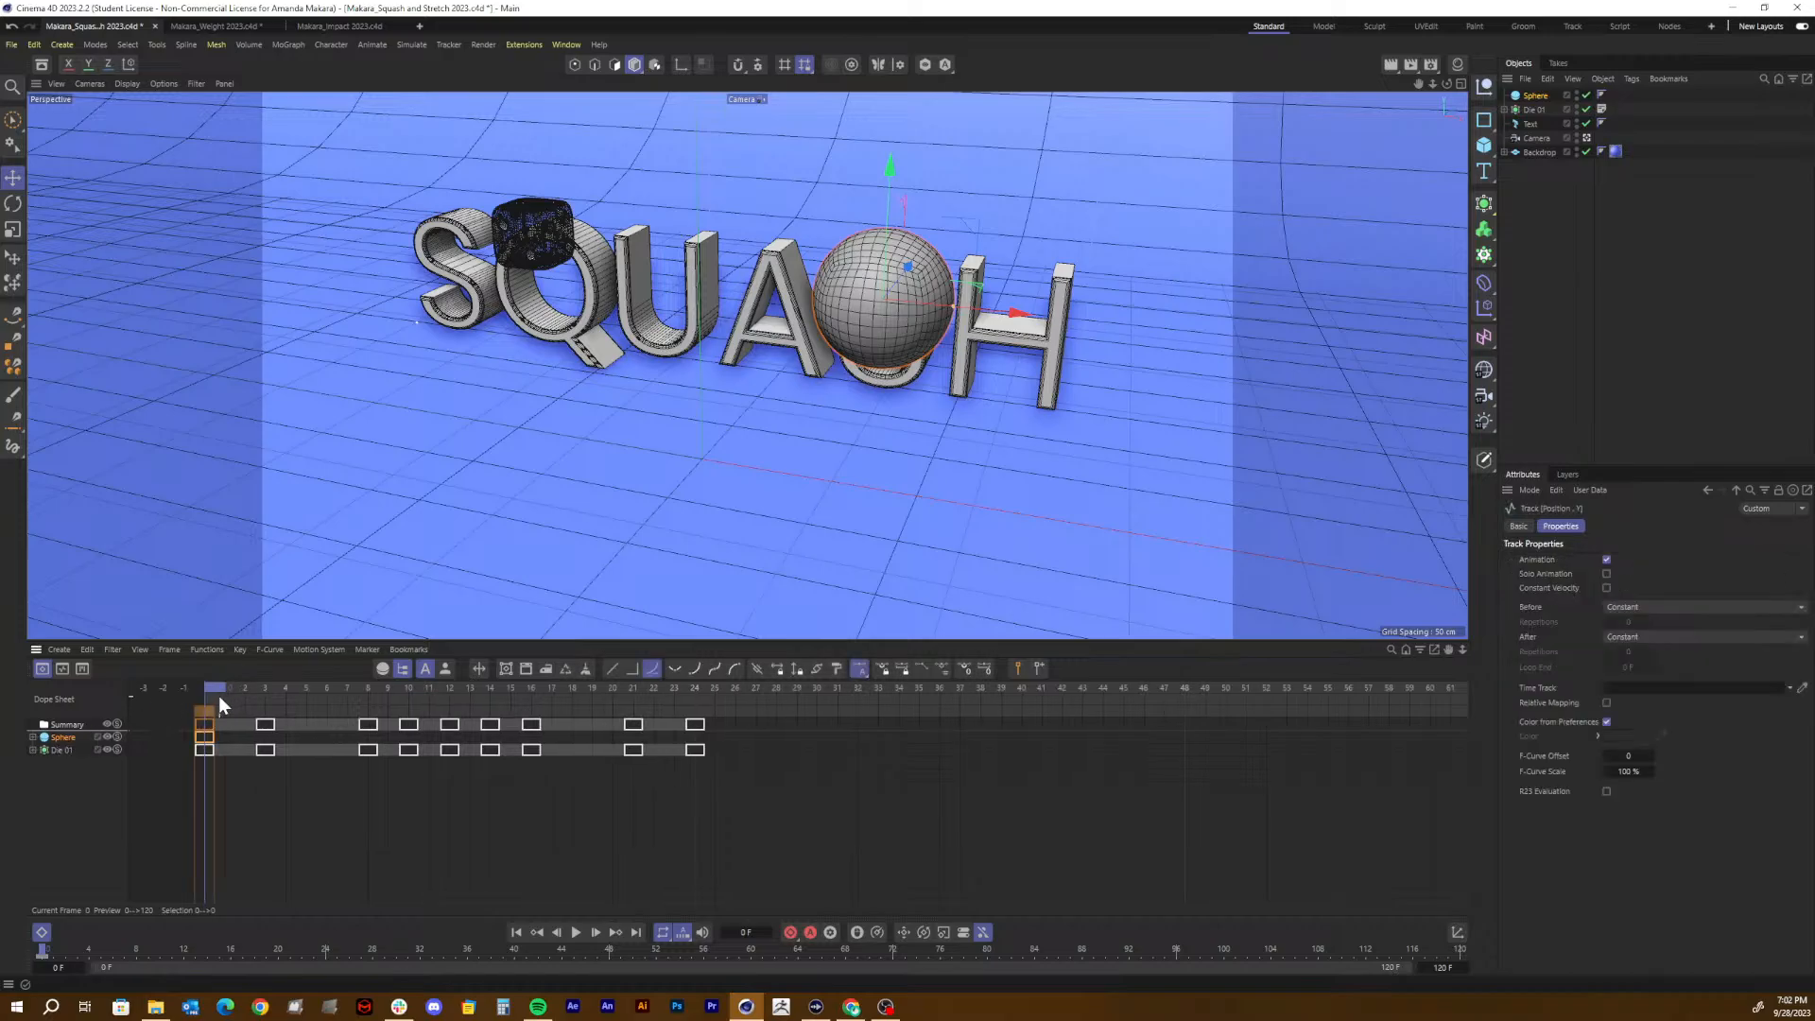
# Step: Lower the sphere to the floor at frame 10 and set its Y position to 0 cm
pyautogui.moveTo(218, 692); pyautogui.dragTo(431, 682)
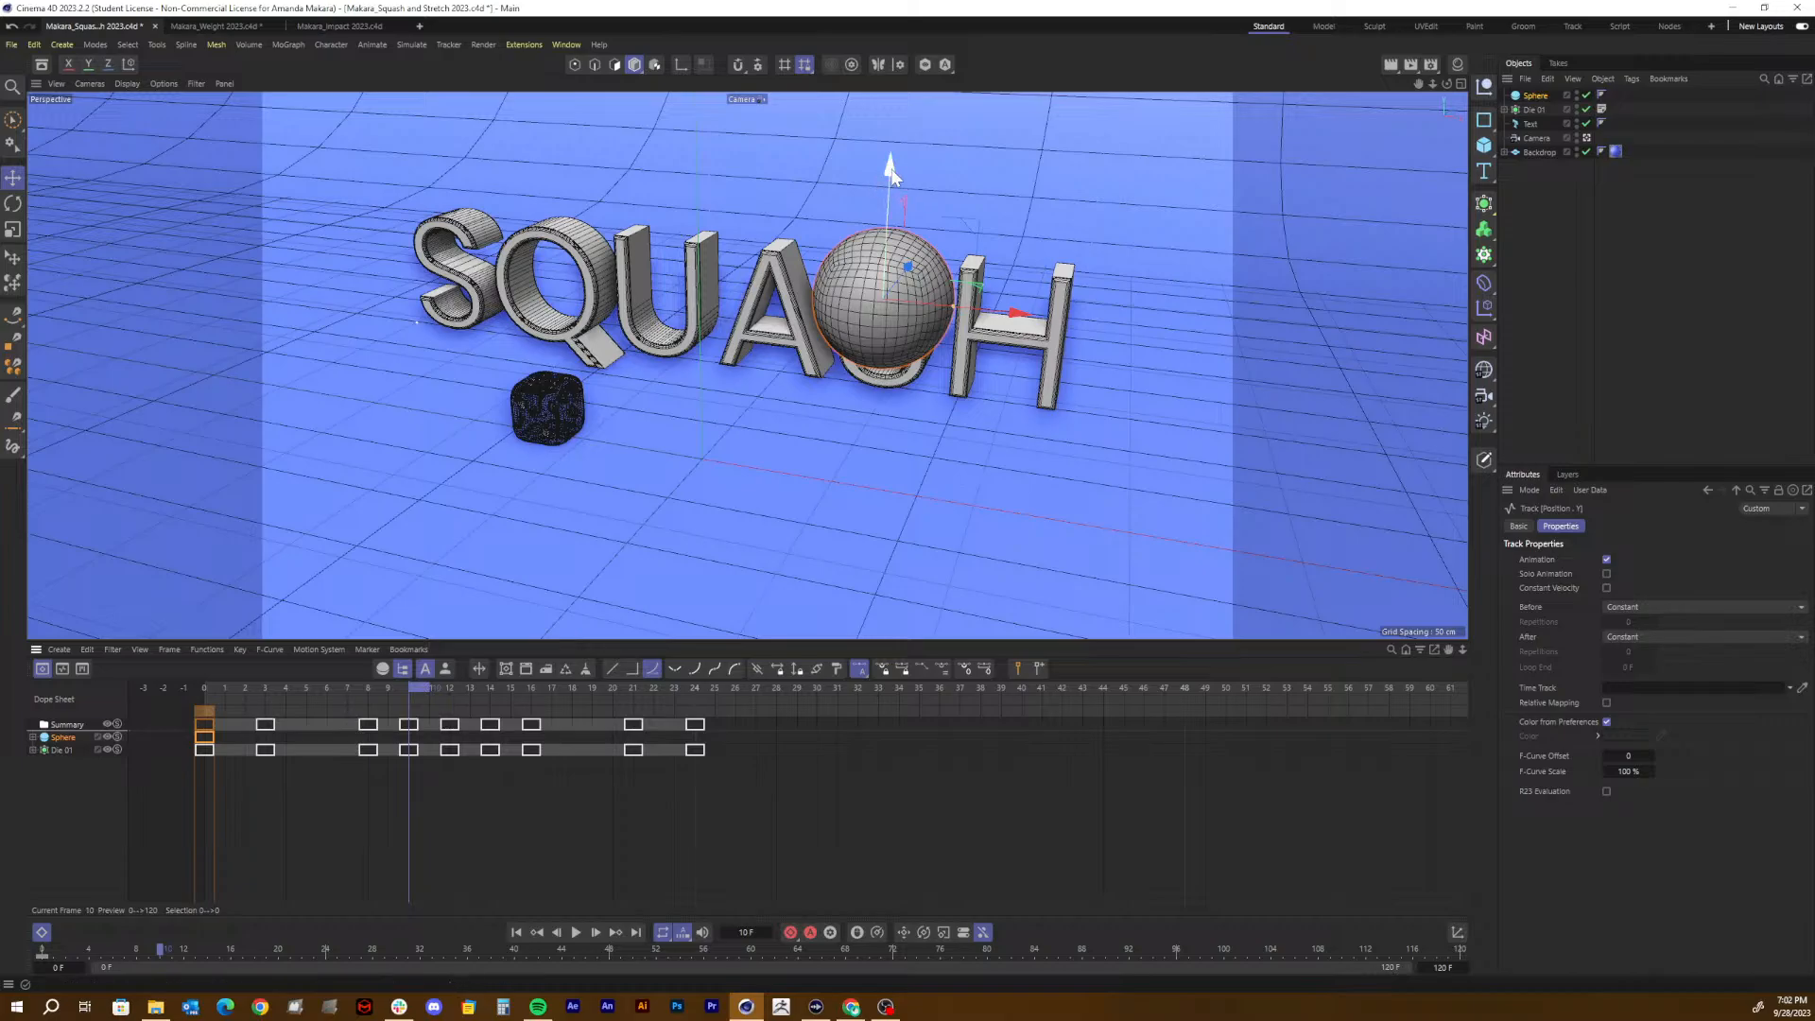
pyautogui.moveTo(889, 167); pyautogui.dragTo(876, 327)
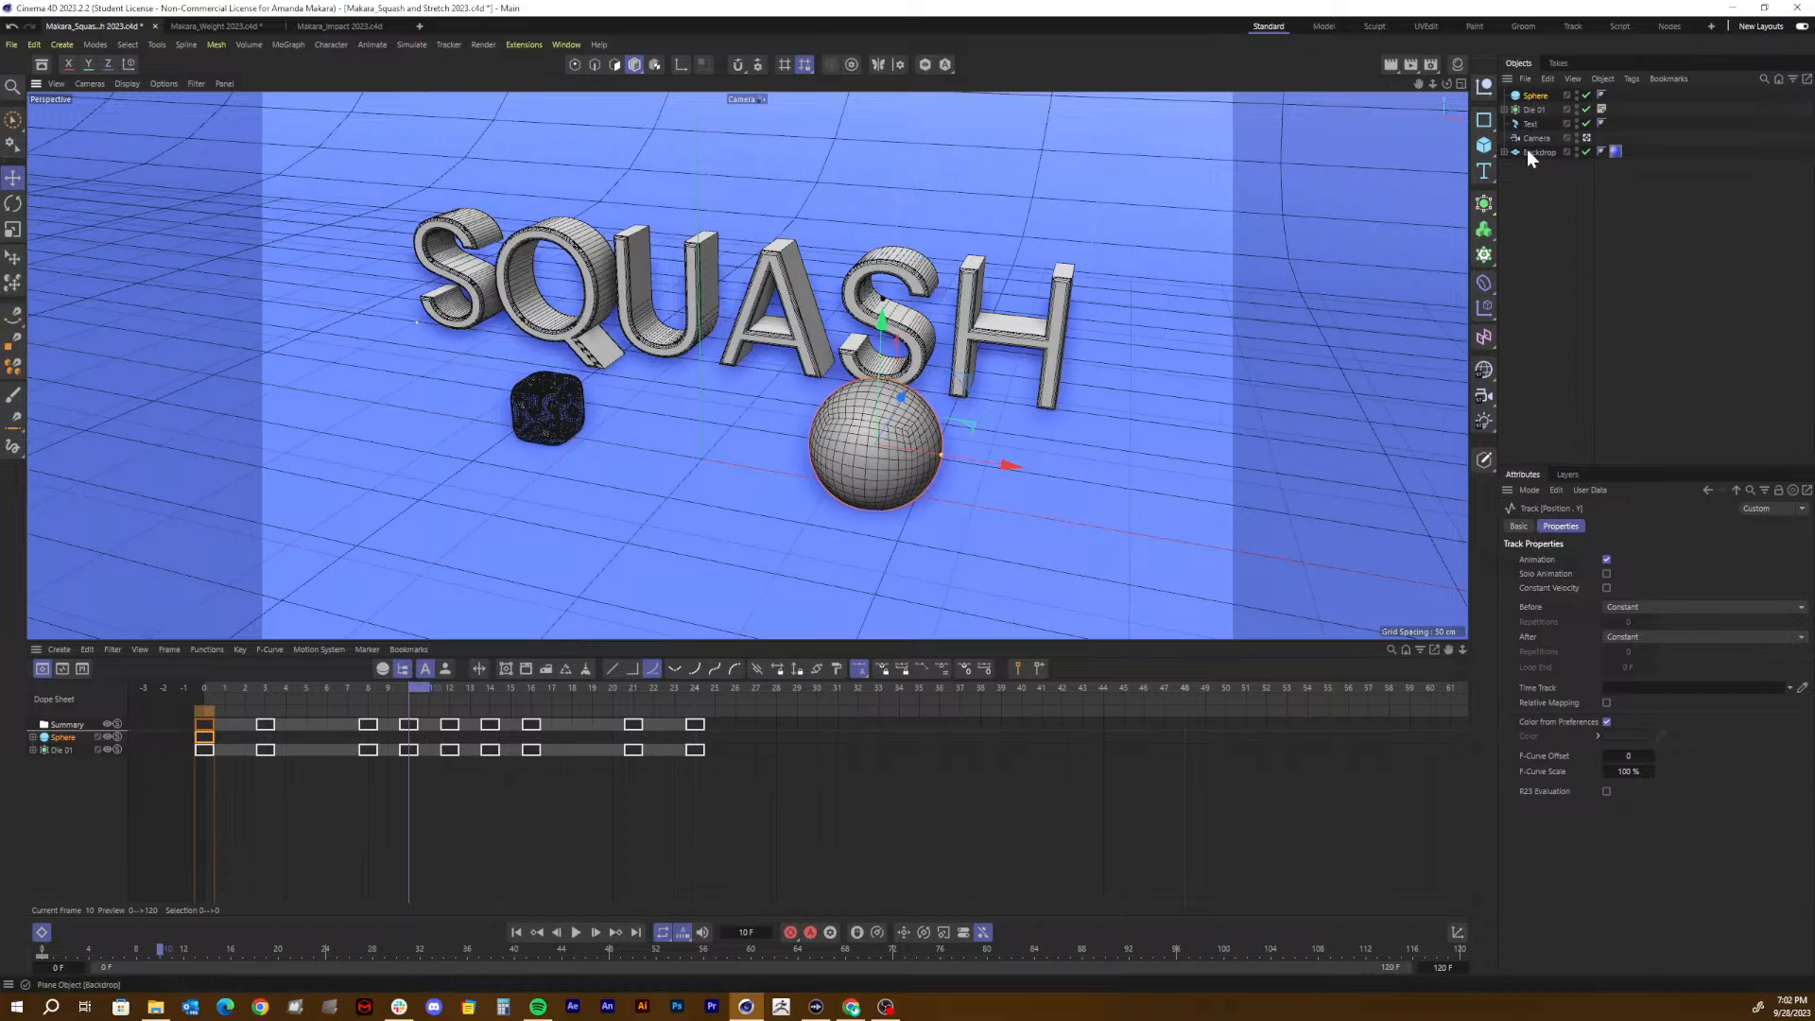
pyautogui.click(1533, 95)
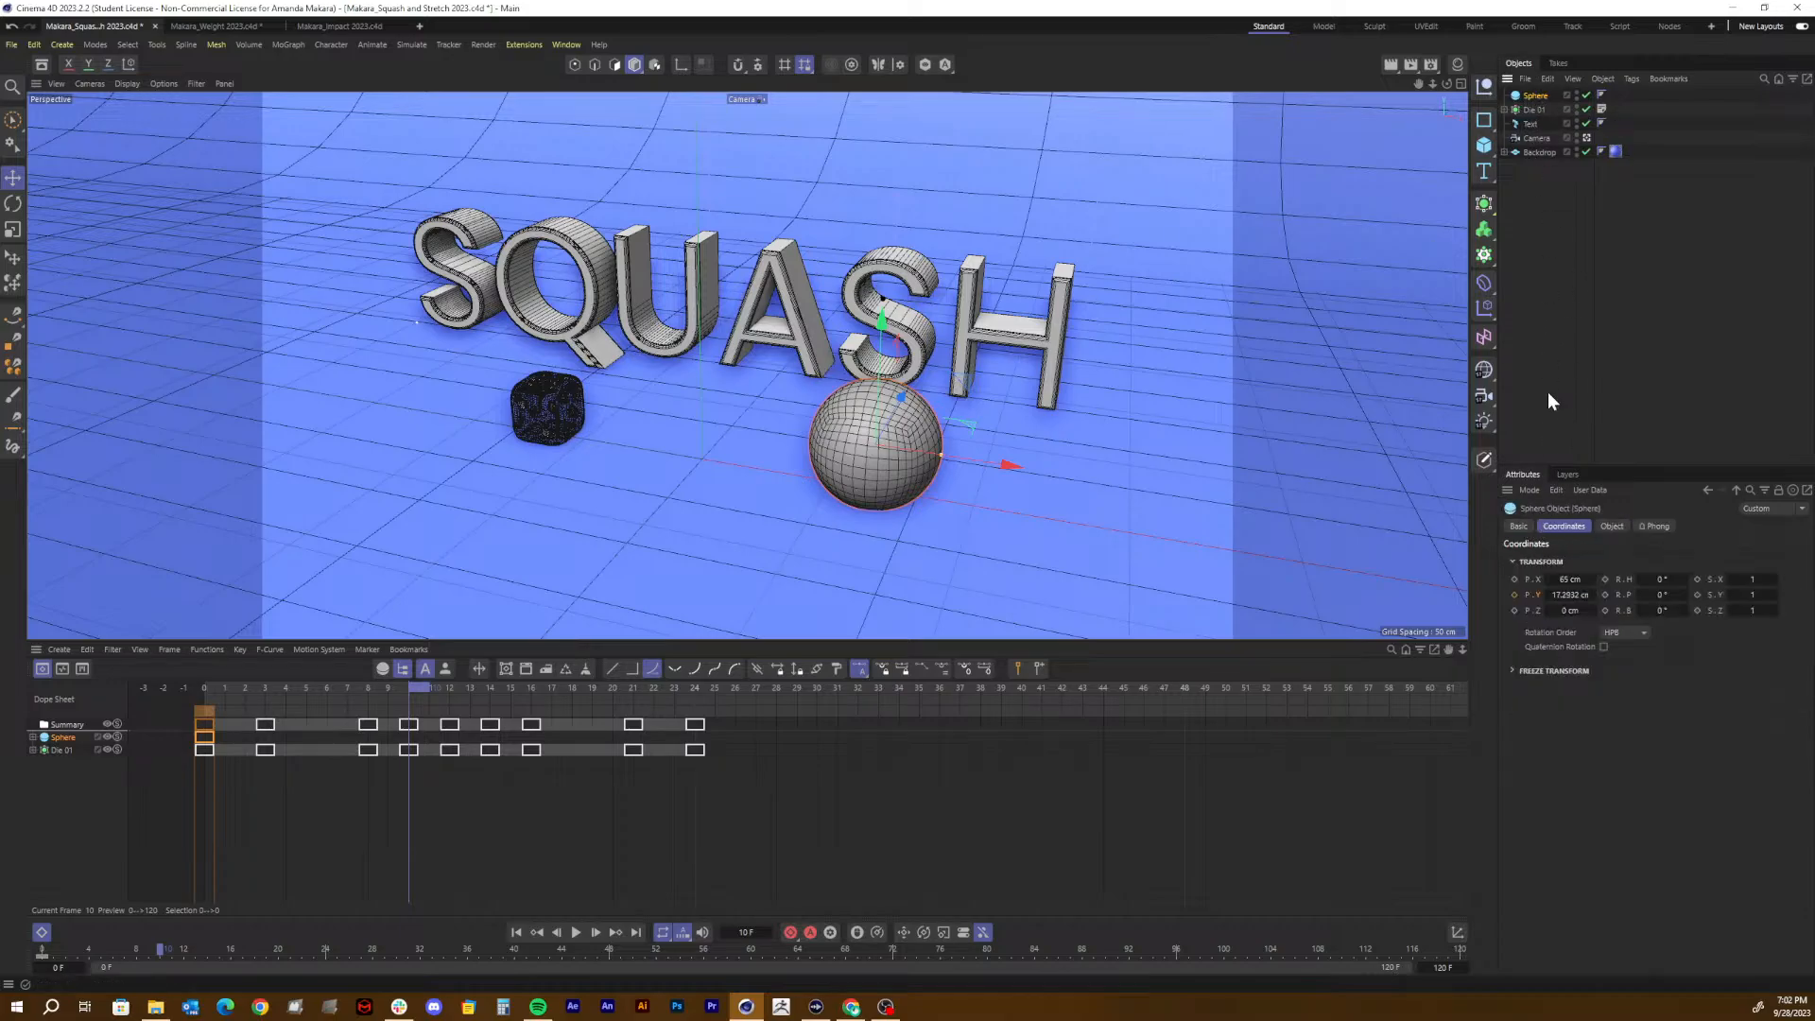
pyautogui.click(1562, 594)
pyautogui.write('0')
pyautogui.press('Return')
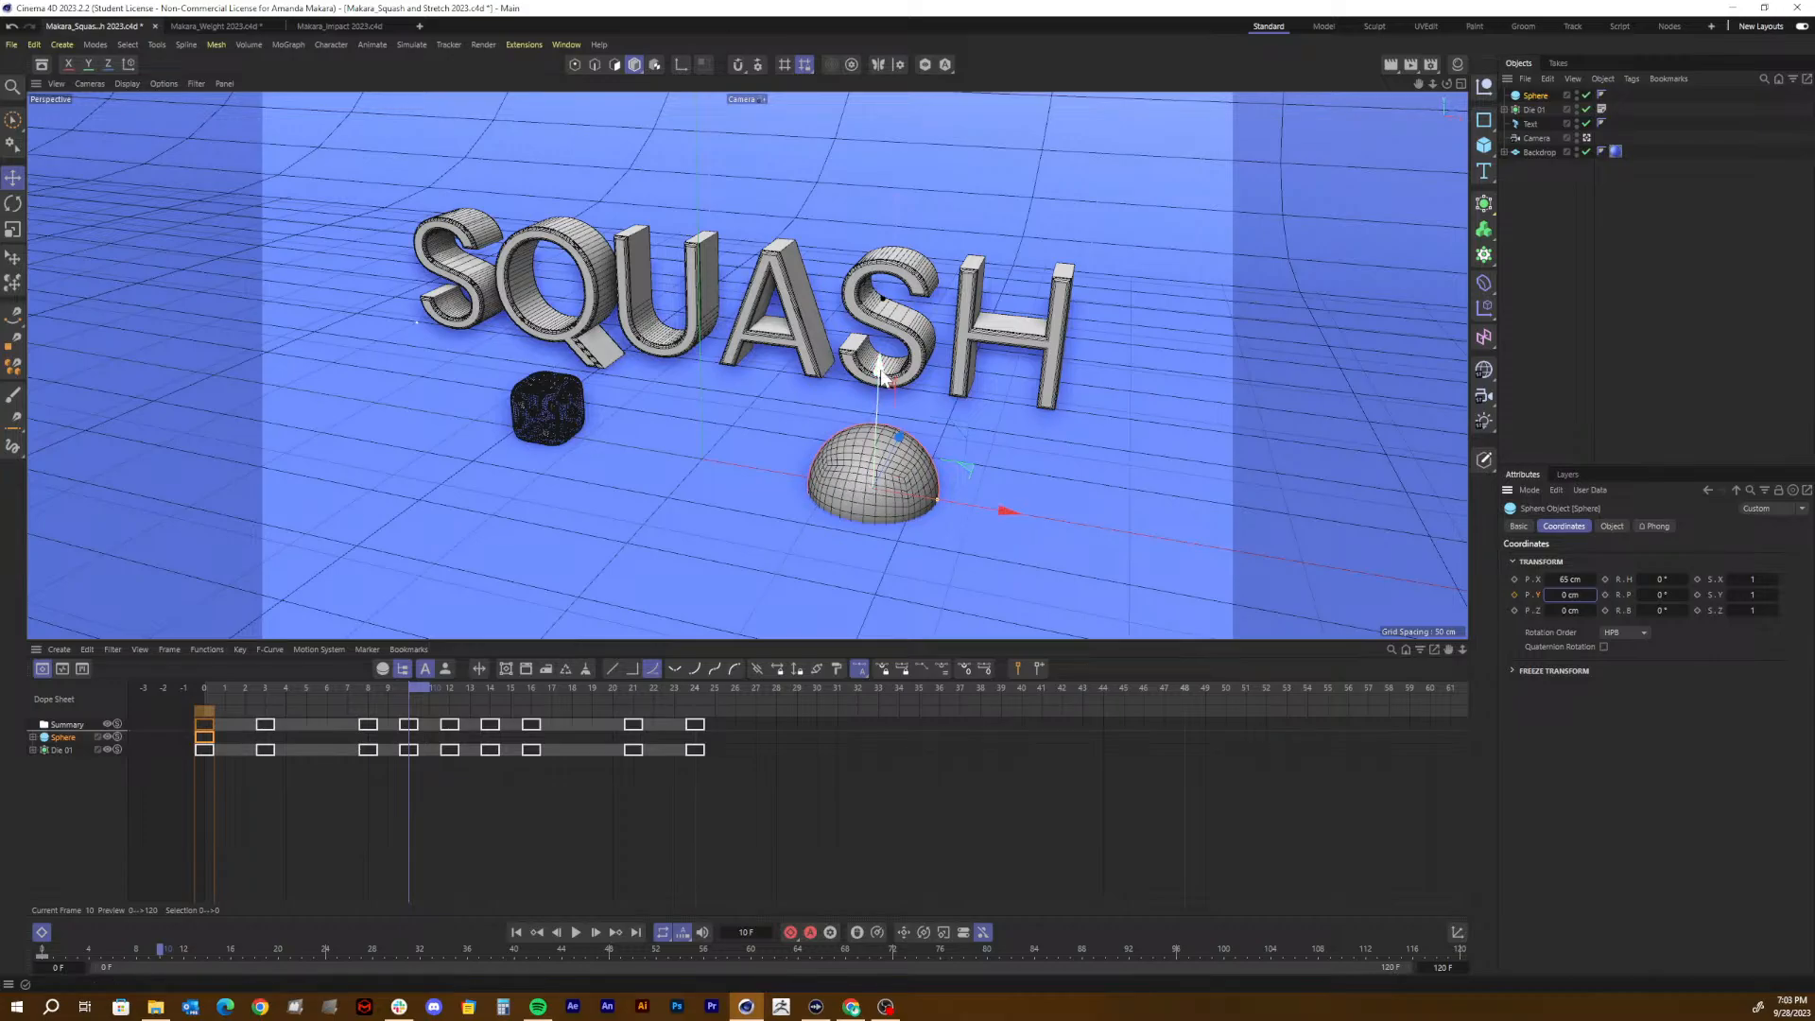
# Step: Raise the sphere until it rests on the floor line in the front view, and set its Y position to 22 cm
pyautogui.moveTo(881, 376); pyautogui.dragTo(879, 322)
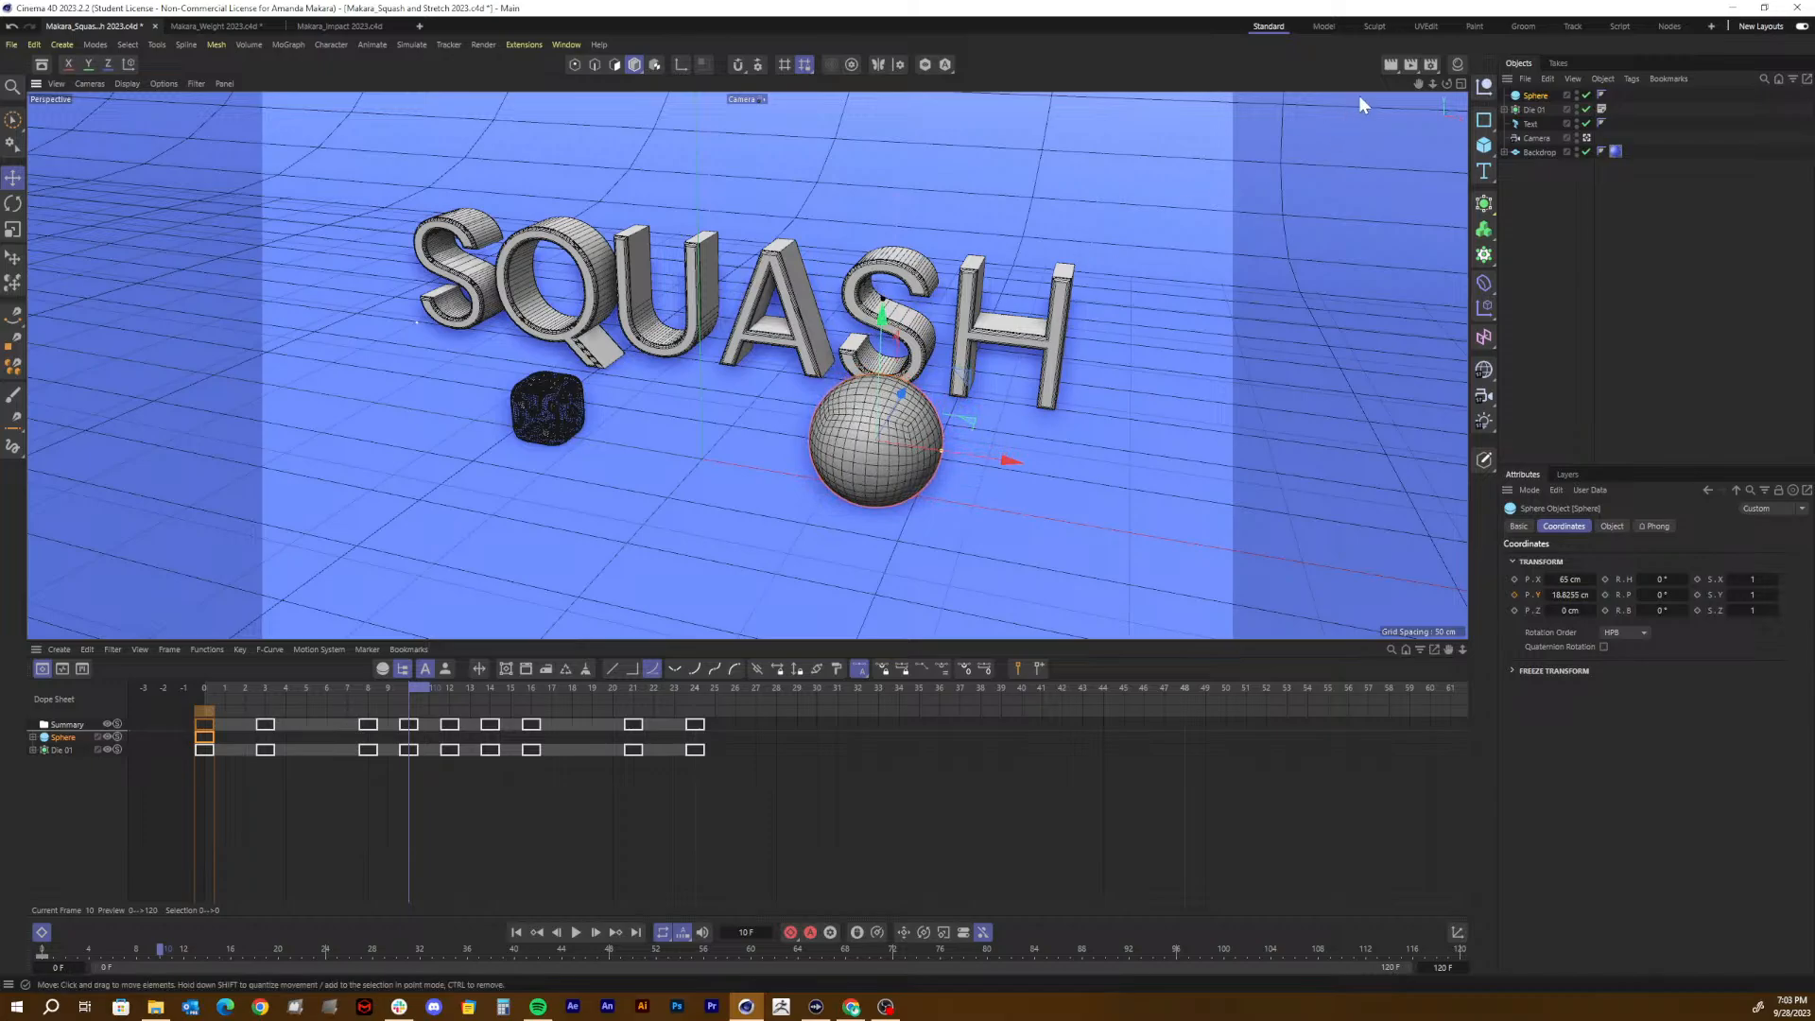
pyautogui.click(1458, 83)
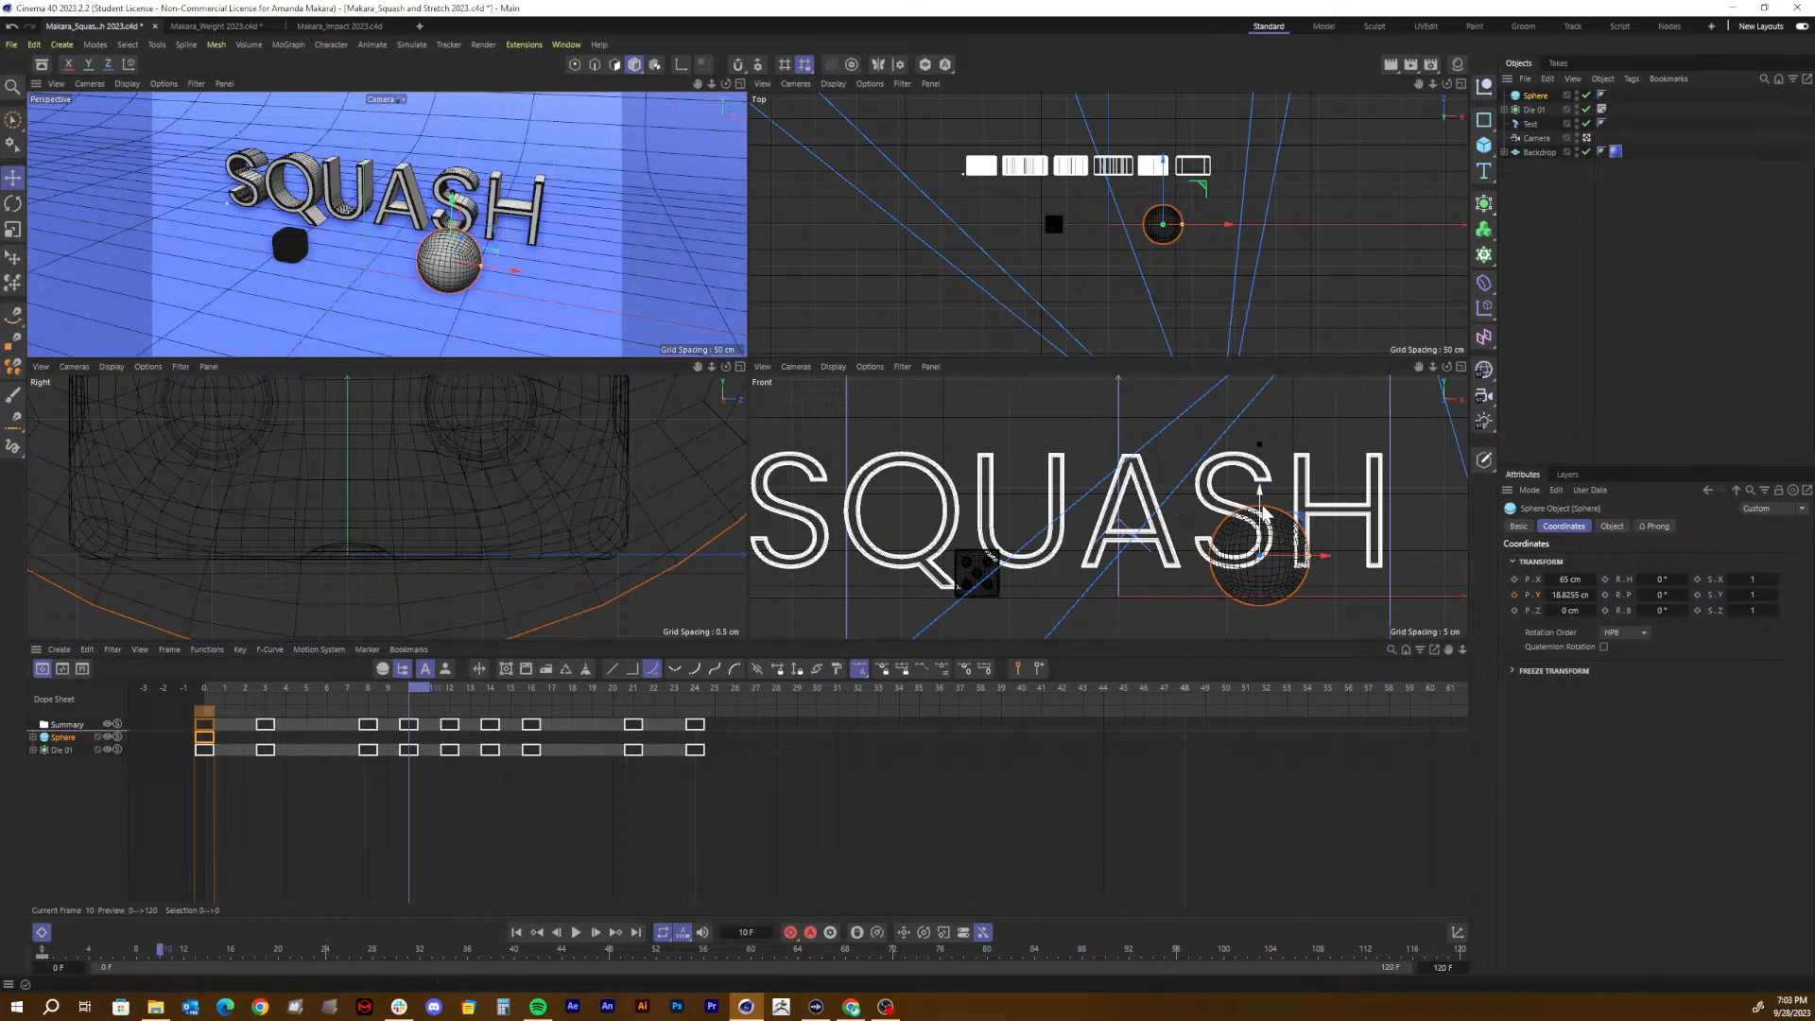
pyautogui.moveTo(1257, 498); pyautogui.dragTo(1265, 490)
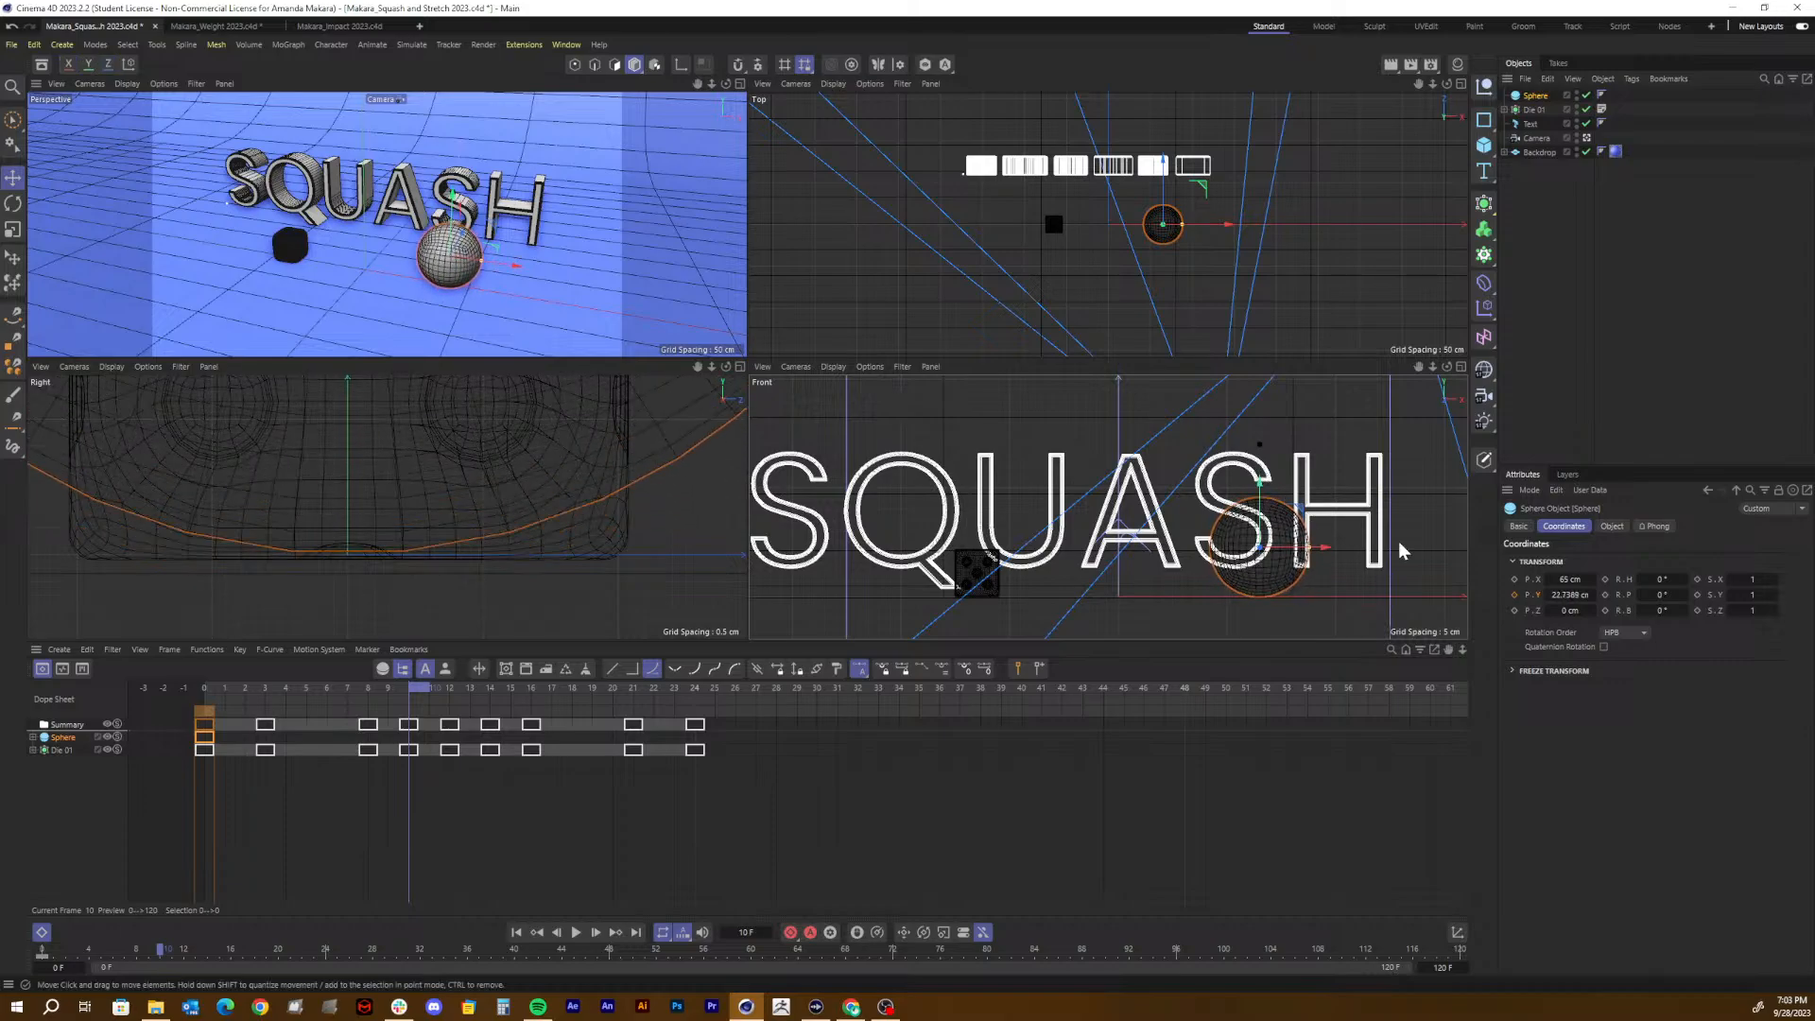
pyautogui.doubleClick(1564, 594)
pyautogui.write('22')
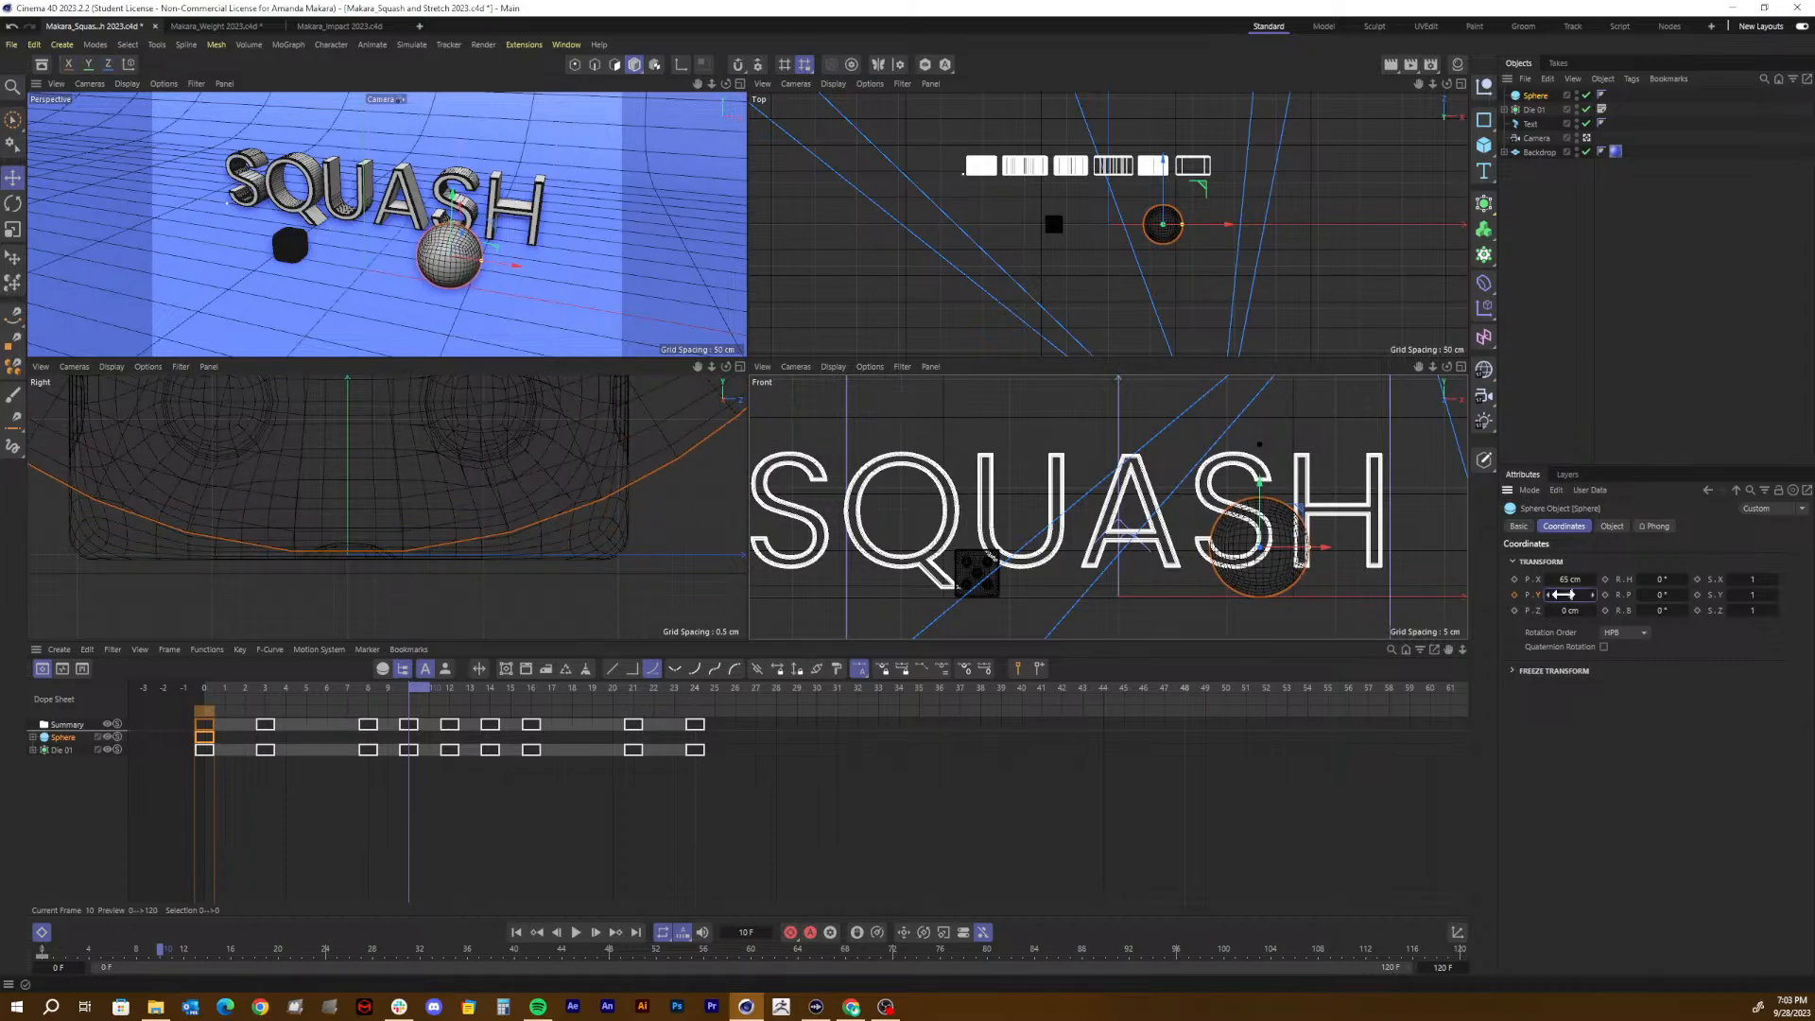
pyautogui.press('Return')
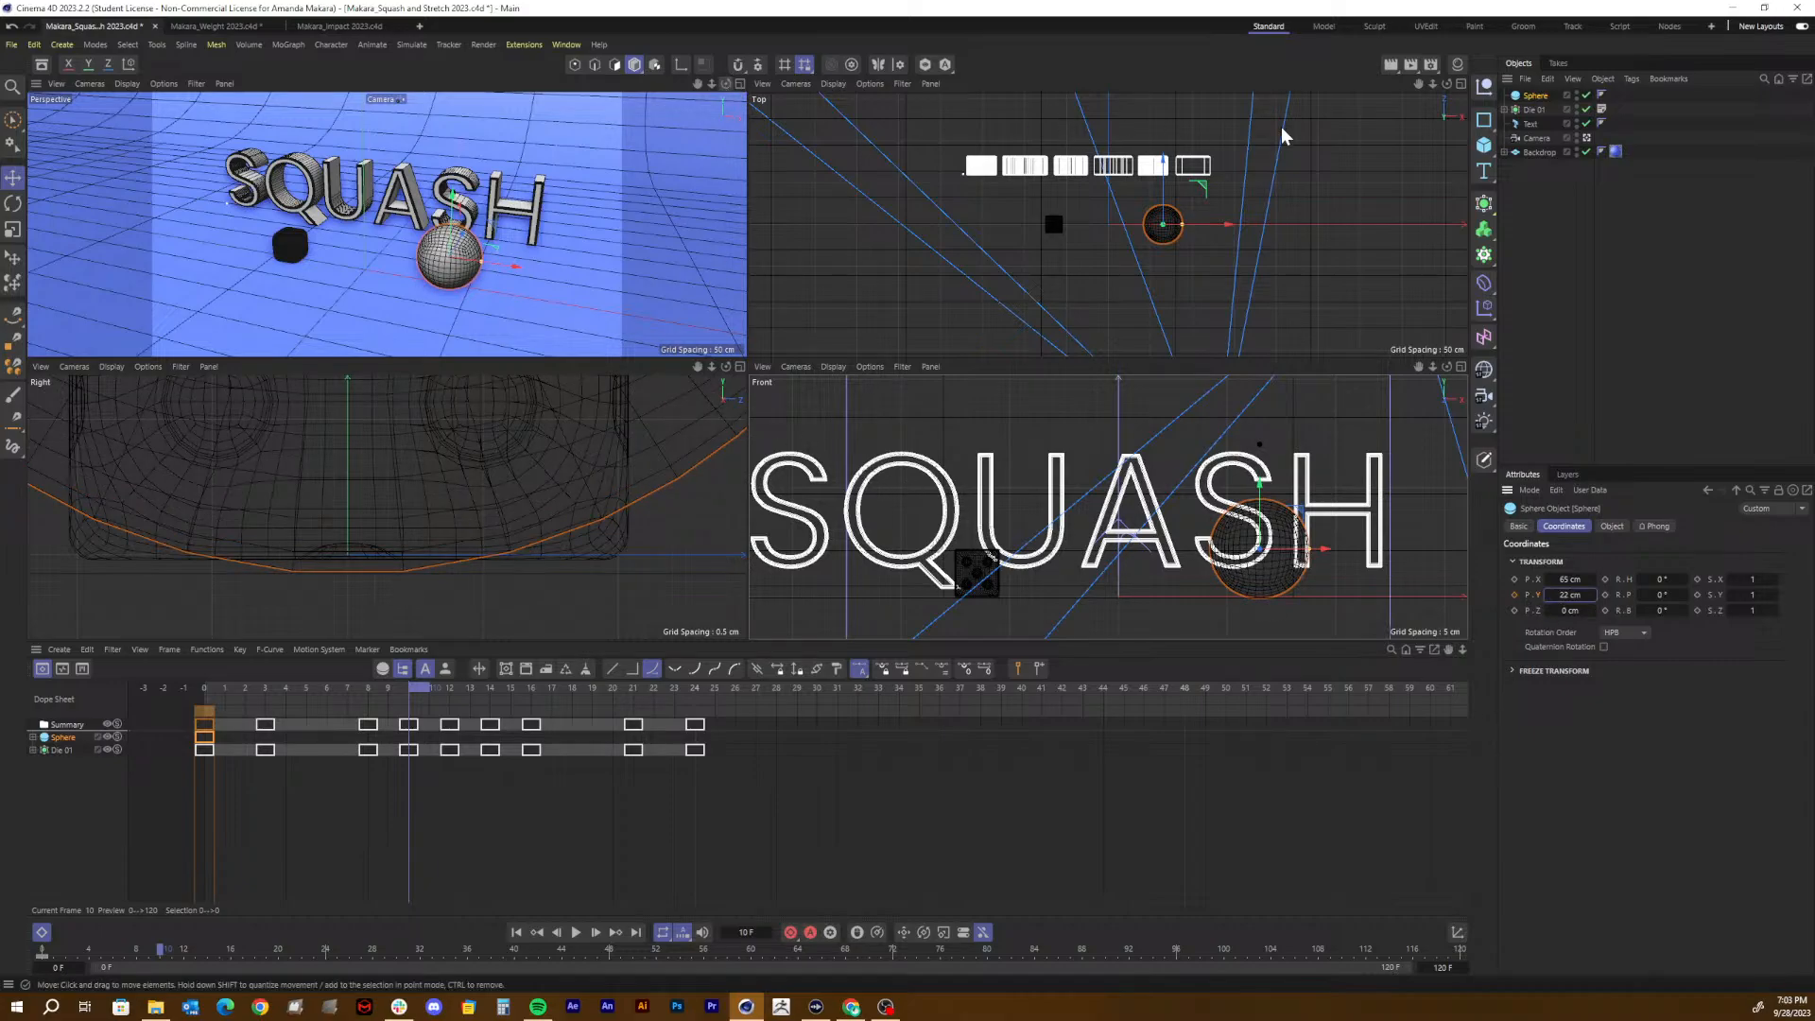
# Step: Leave the scene camera to check the sphere's floor contact, and key its Y position at frame 10
pyautogui.click(1588, 138)
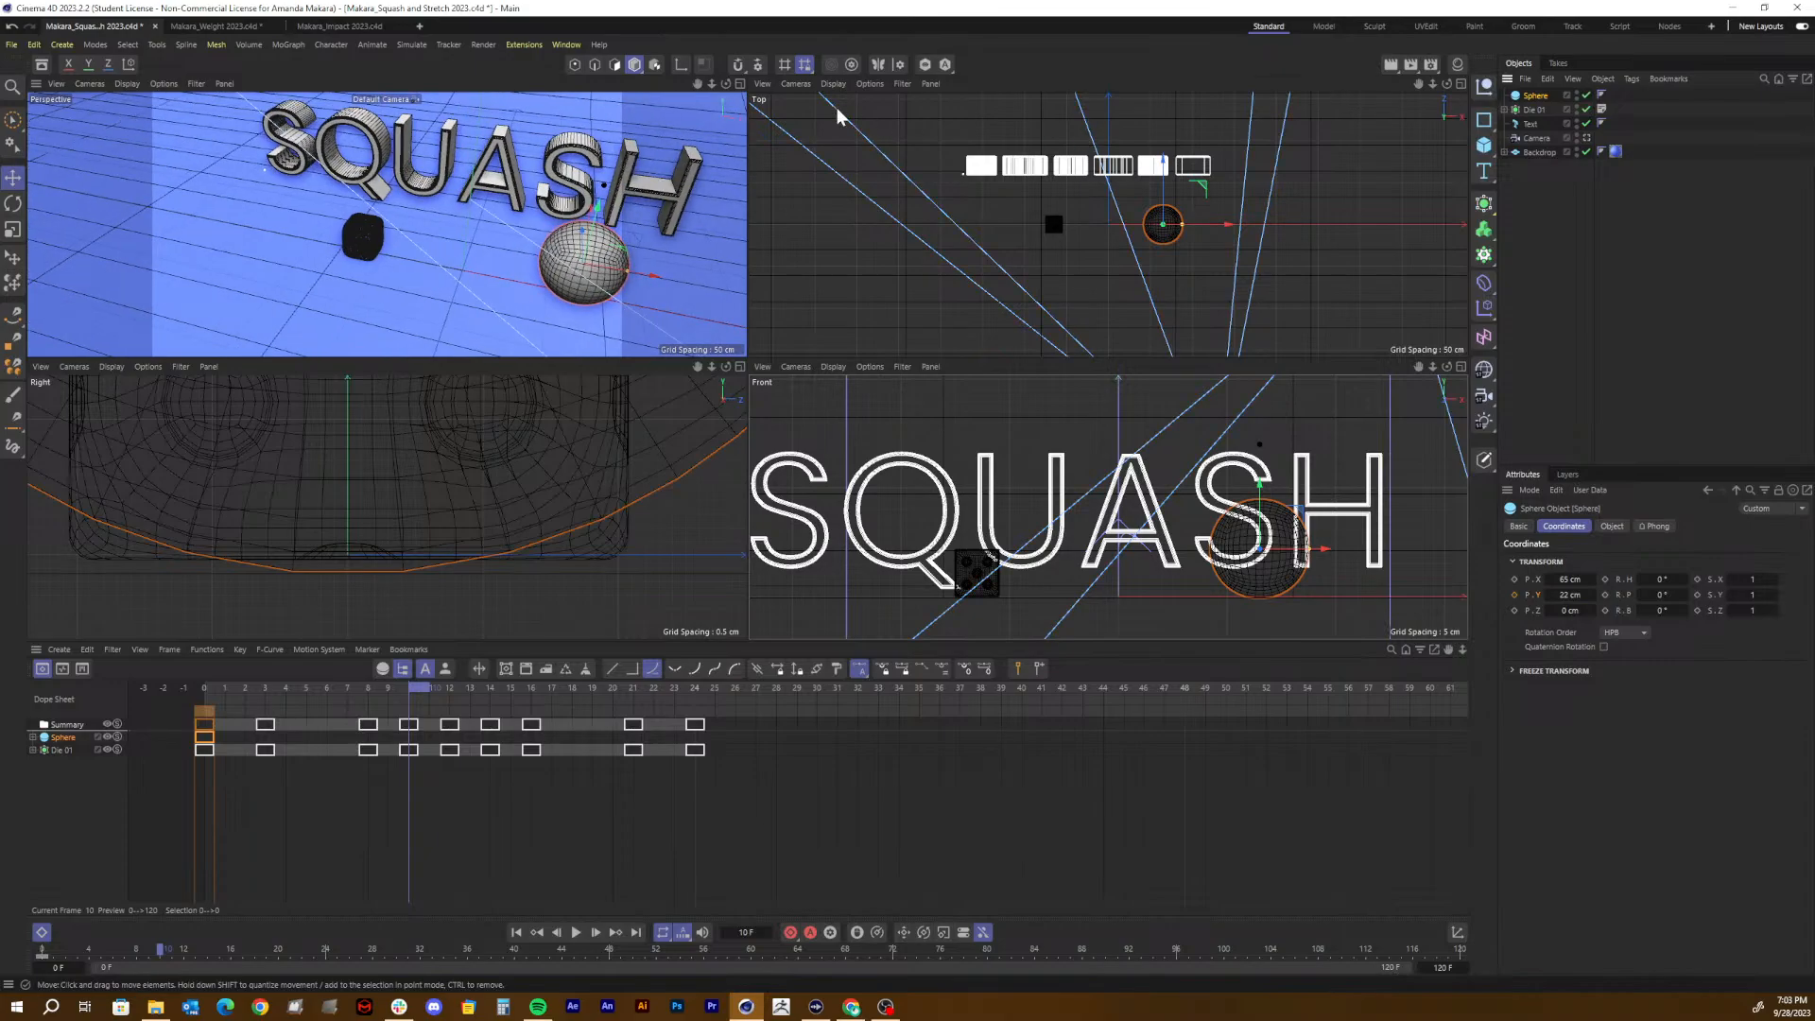
pyautogui.click(726, 83)
pyautogui.moveTo(726, 83)
pyautogui.mouseDown()
pyautogui.moveTo(725, 41)
pyautogui.moveTo(729, 82)
pyautogui.mouseUp()
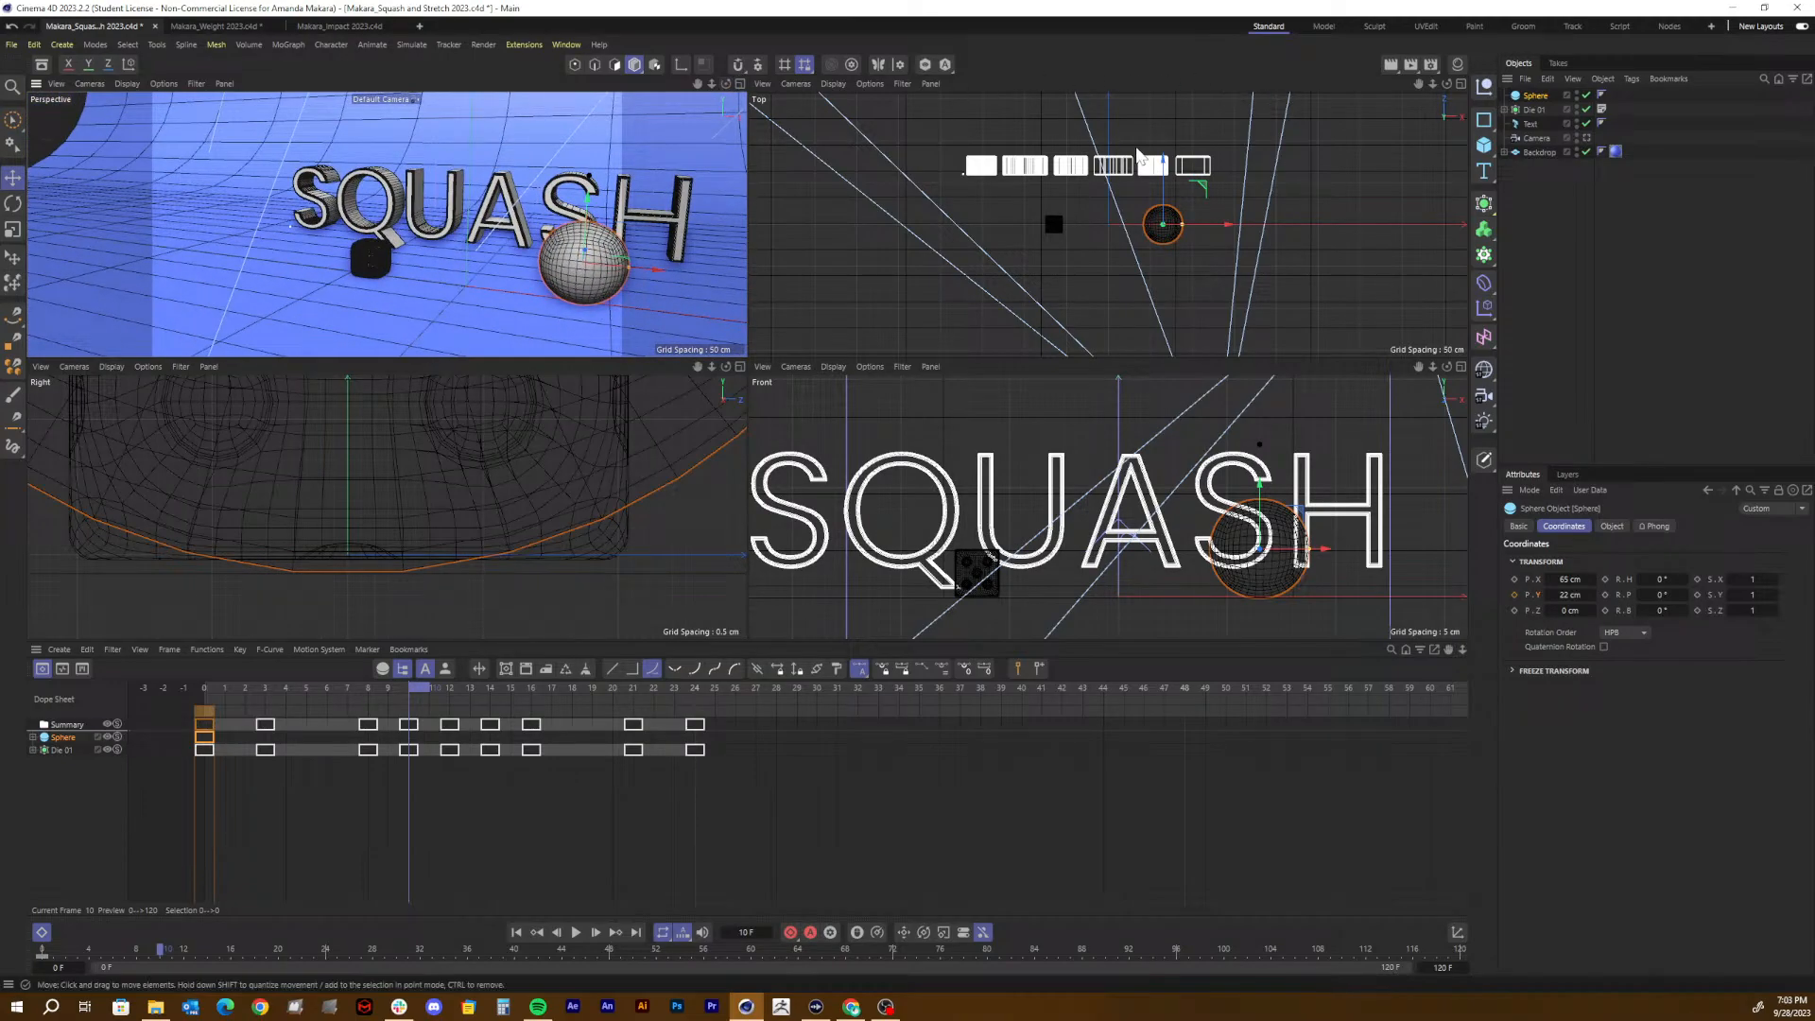
pyautogui.click(740, 83)
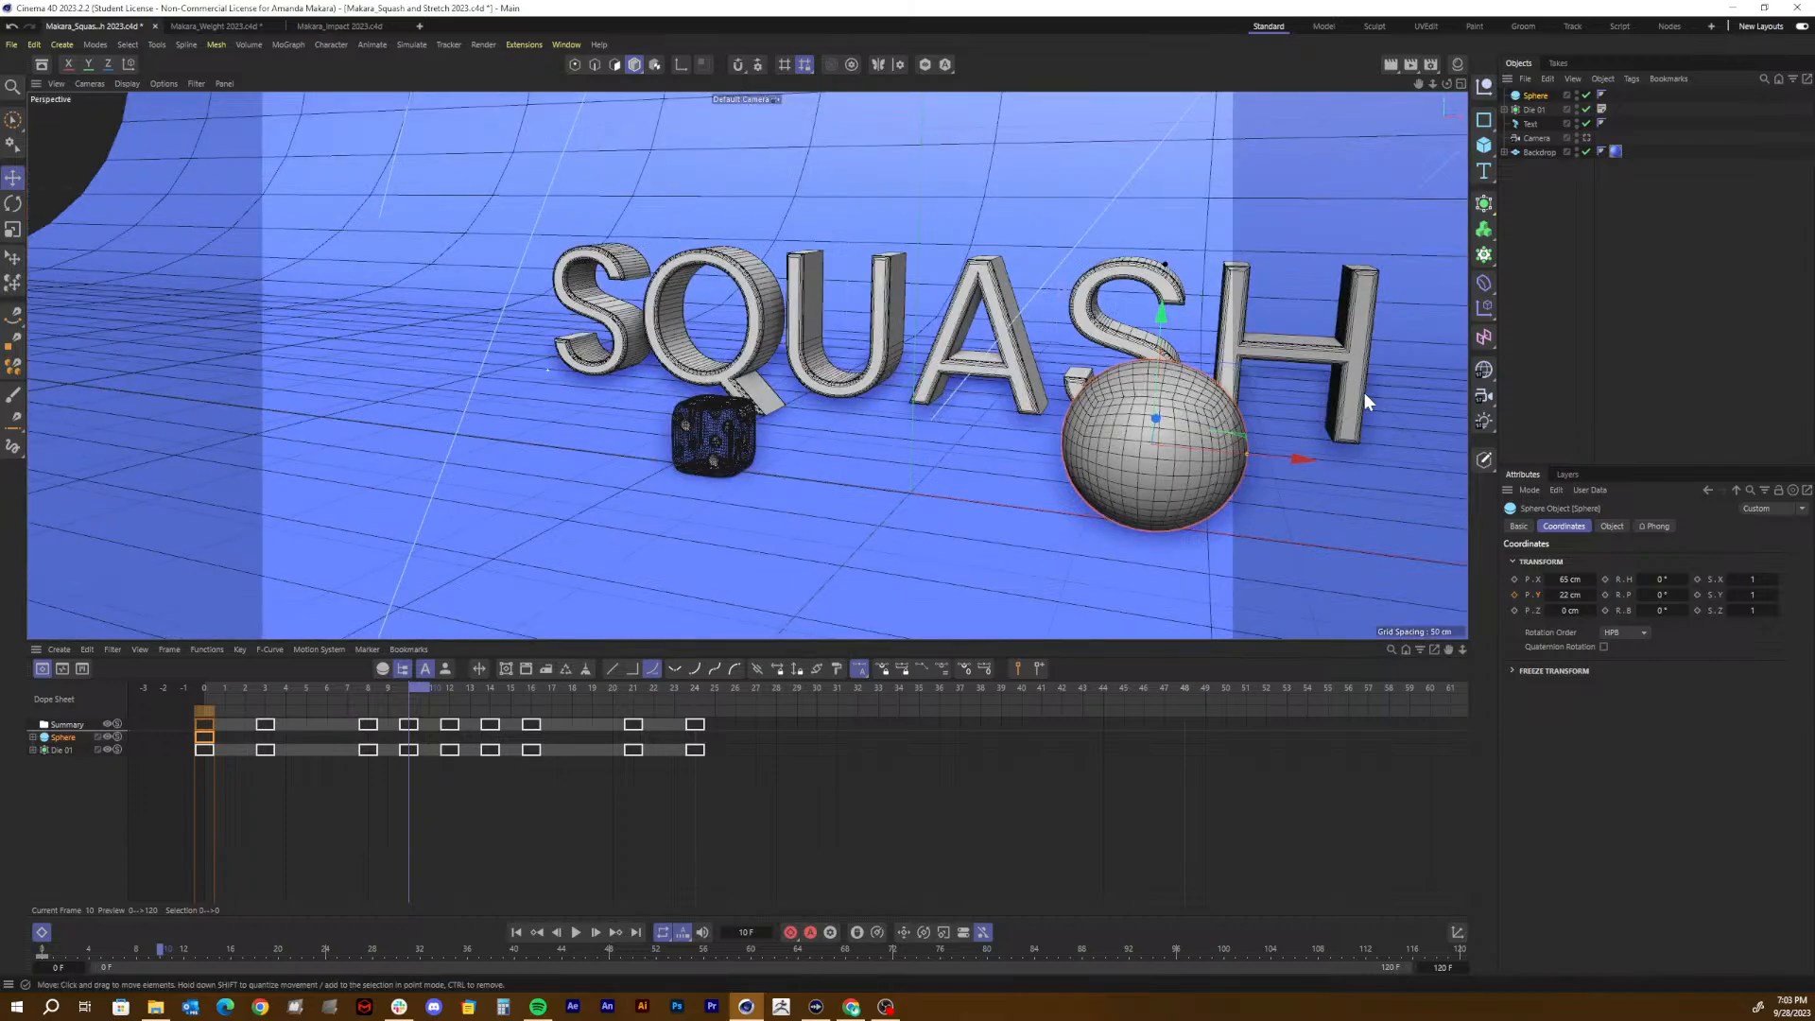
pyautogui.keyDown('alt'); pyautogui.moveTo(1299, 397); pyautogui.dragTo(890, 416); pyautogui.keyUp('alt')
pyautogui.scroll(3, 931, 414)
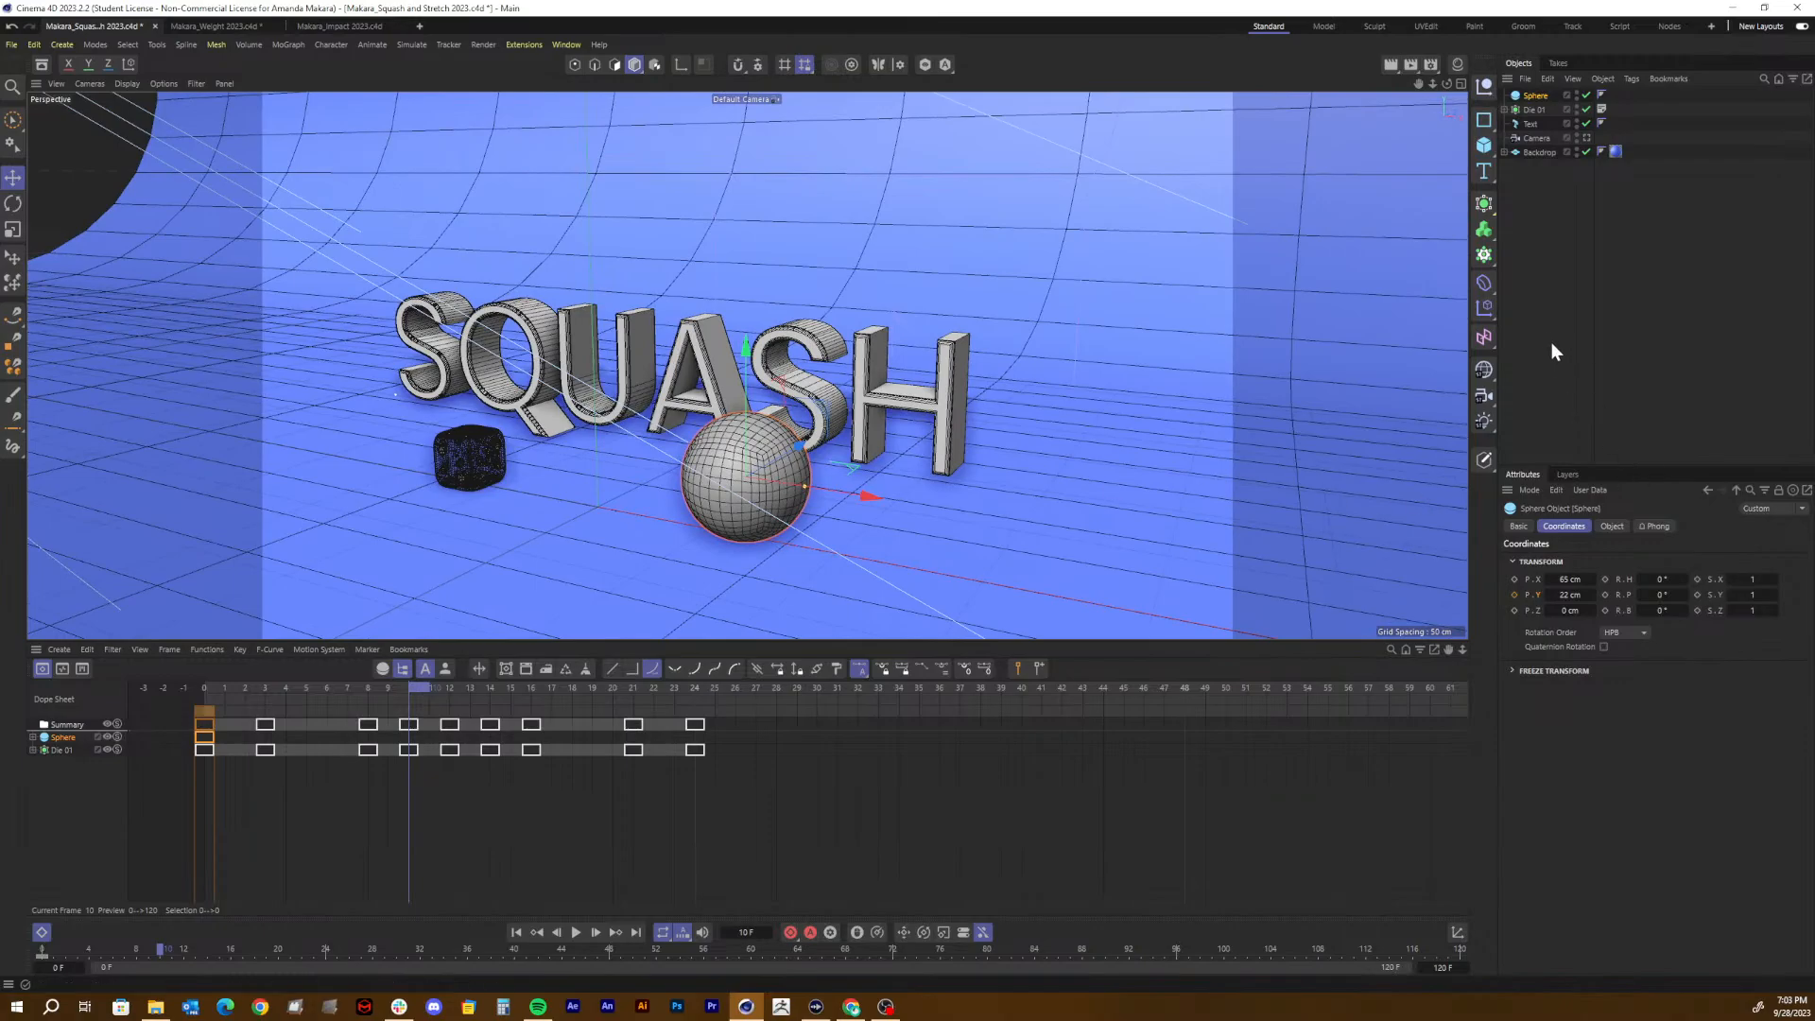
pyautogui.click(1514, 595)
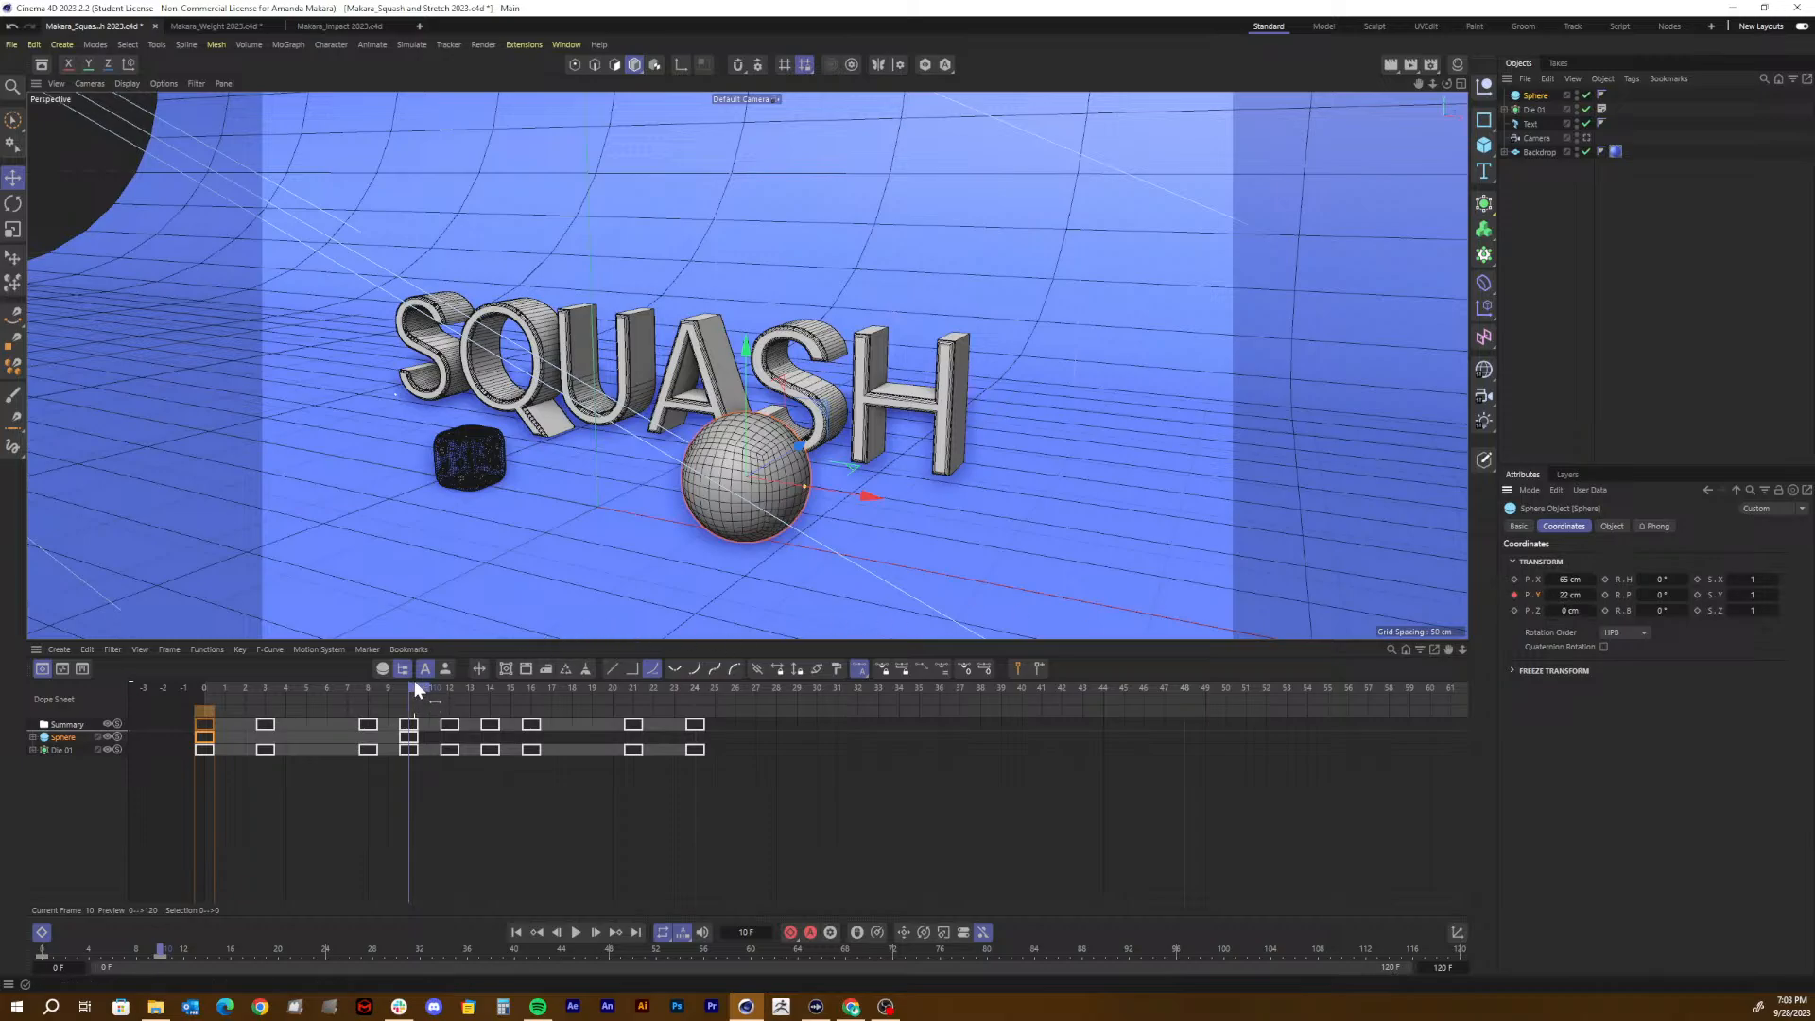
# Step: Advance the animation to frame 14 and expand the sphere's Position track in the dope sheet
pyautogui.moveTo(414, 687); pyautogui.dragTo(488, 689)
pyautogui.click(411, 725)
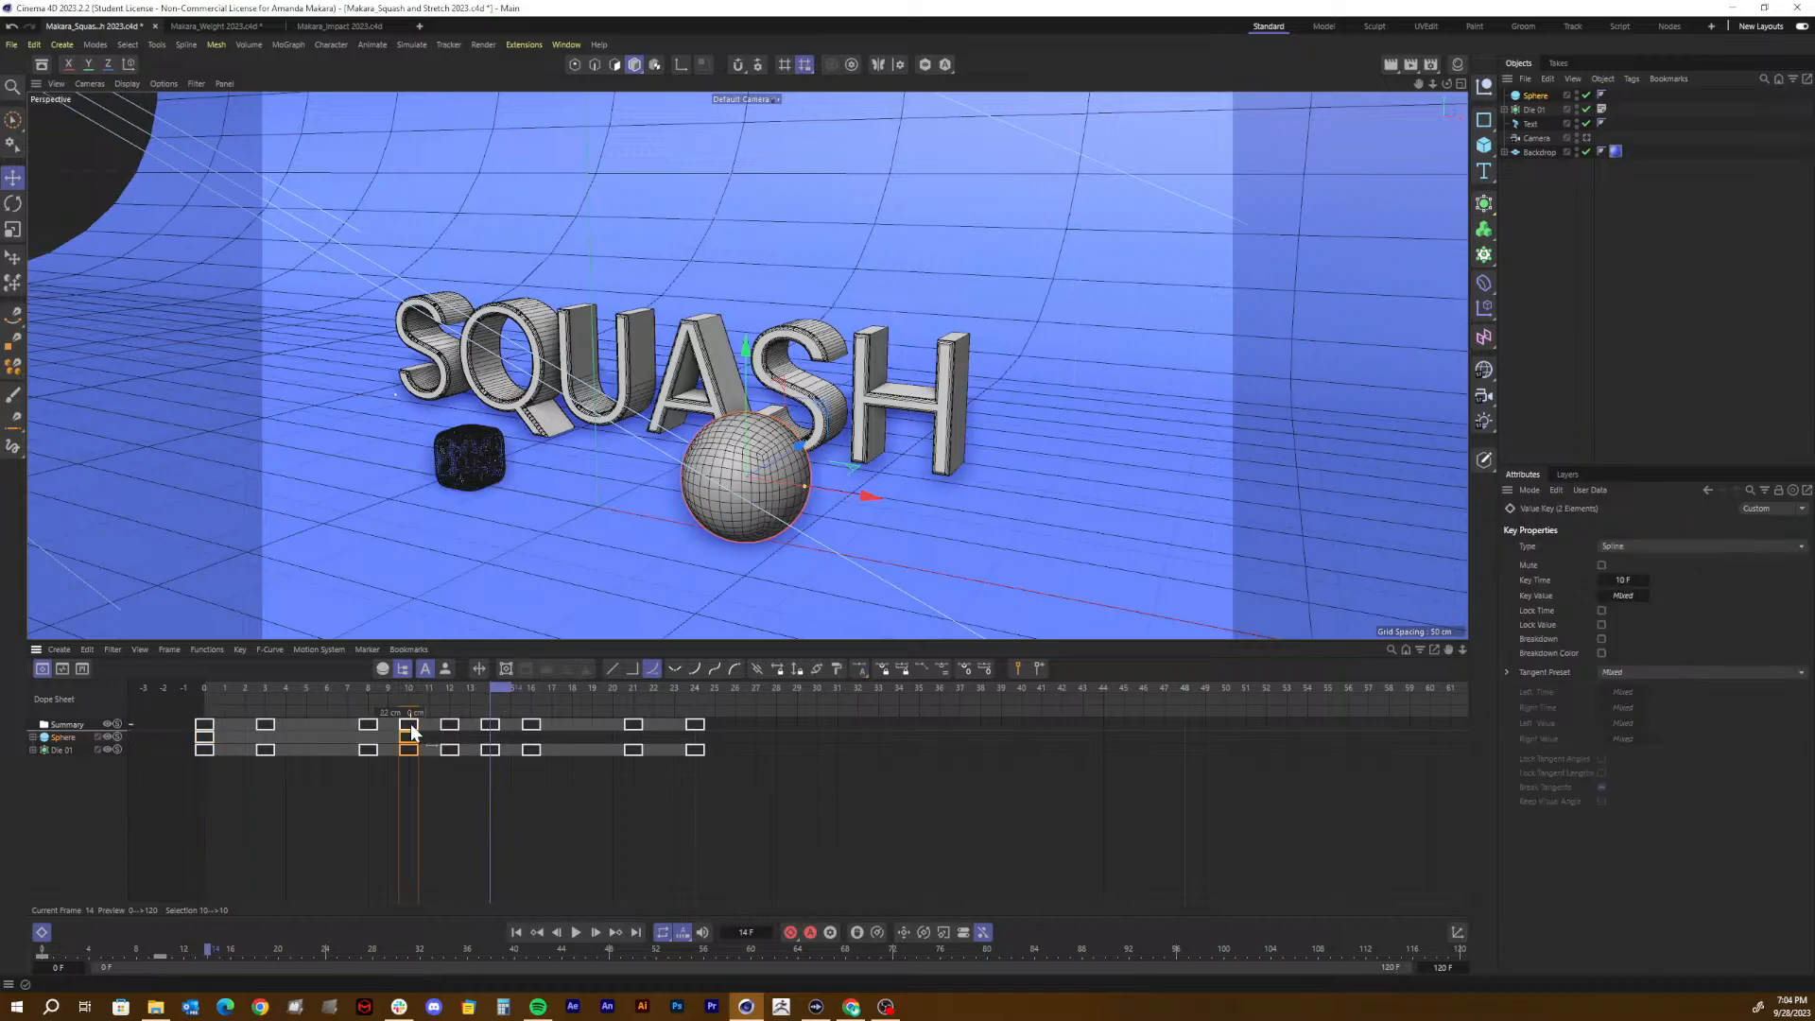
pyautogui.click(104, 748)
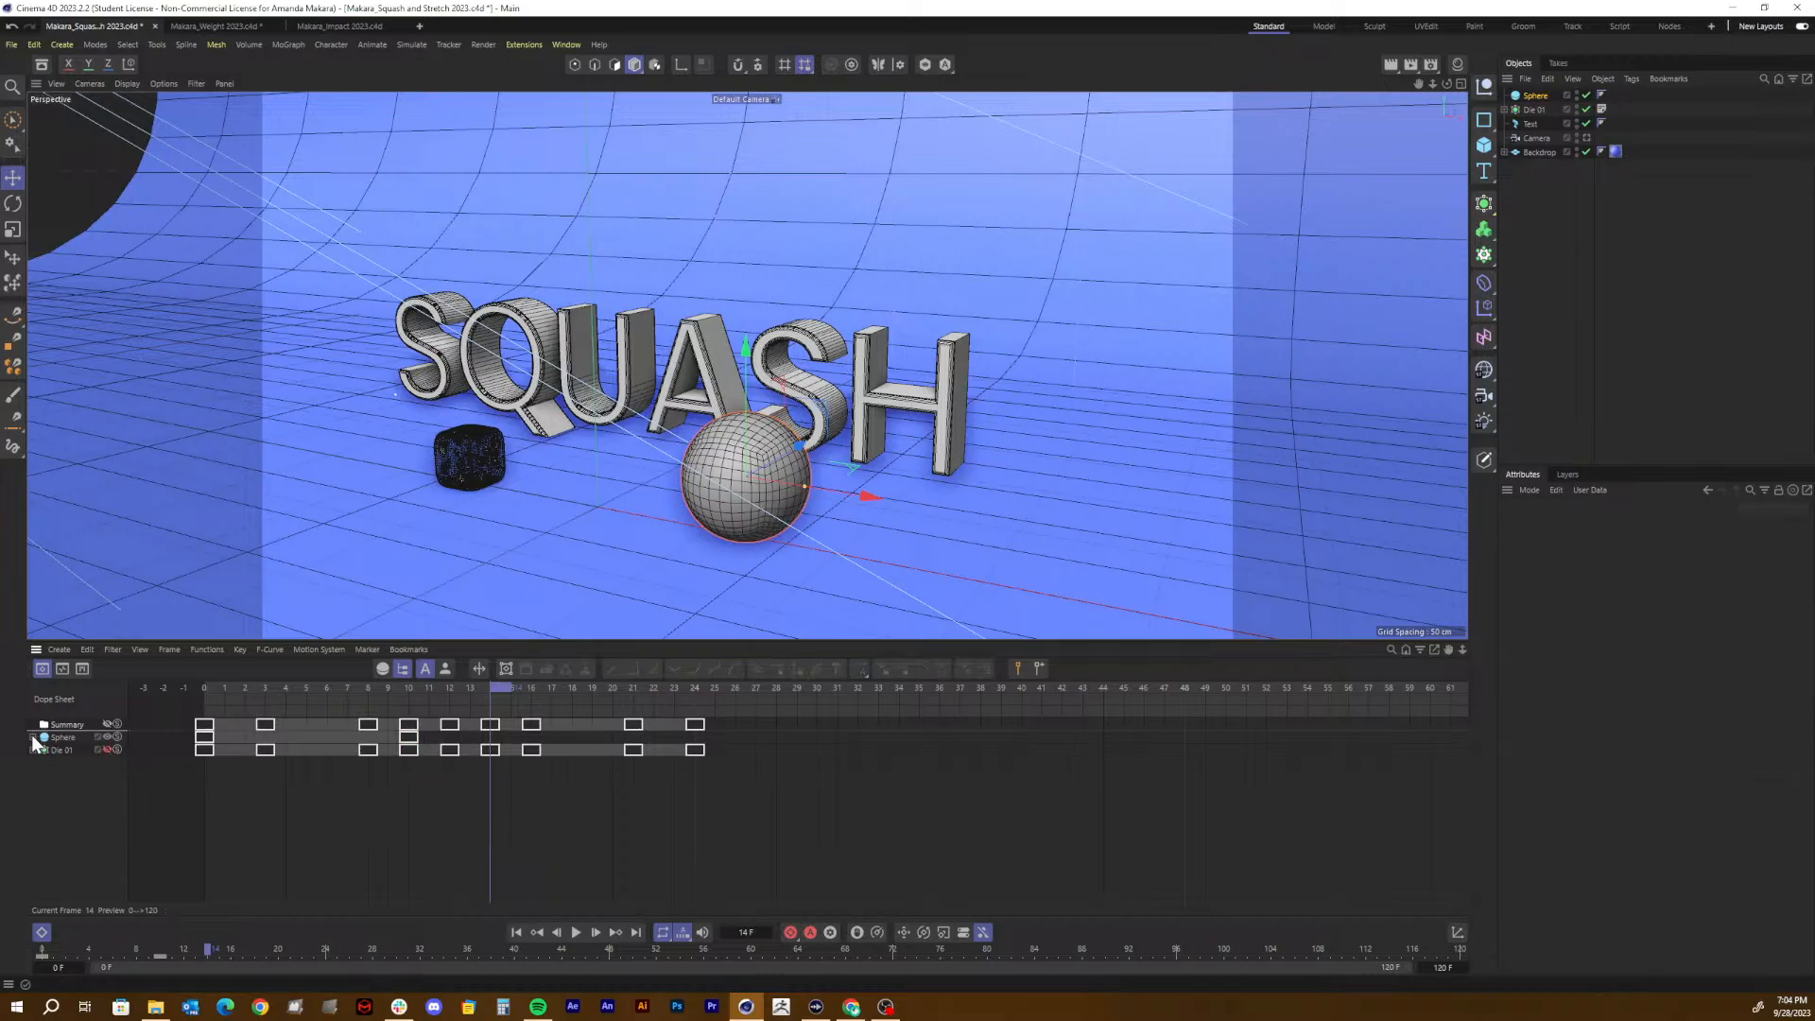
pyautogui.click(33, 737)
pyautogui.click(74, 750)
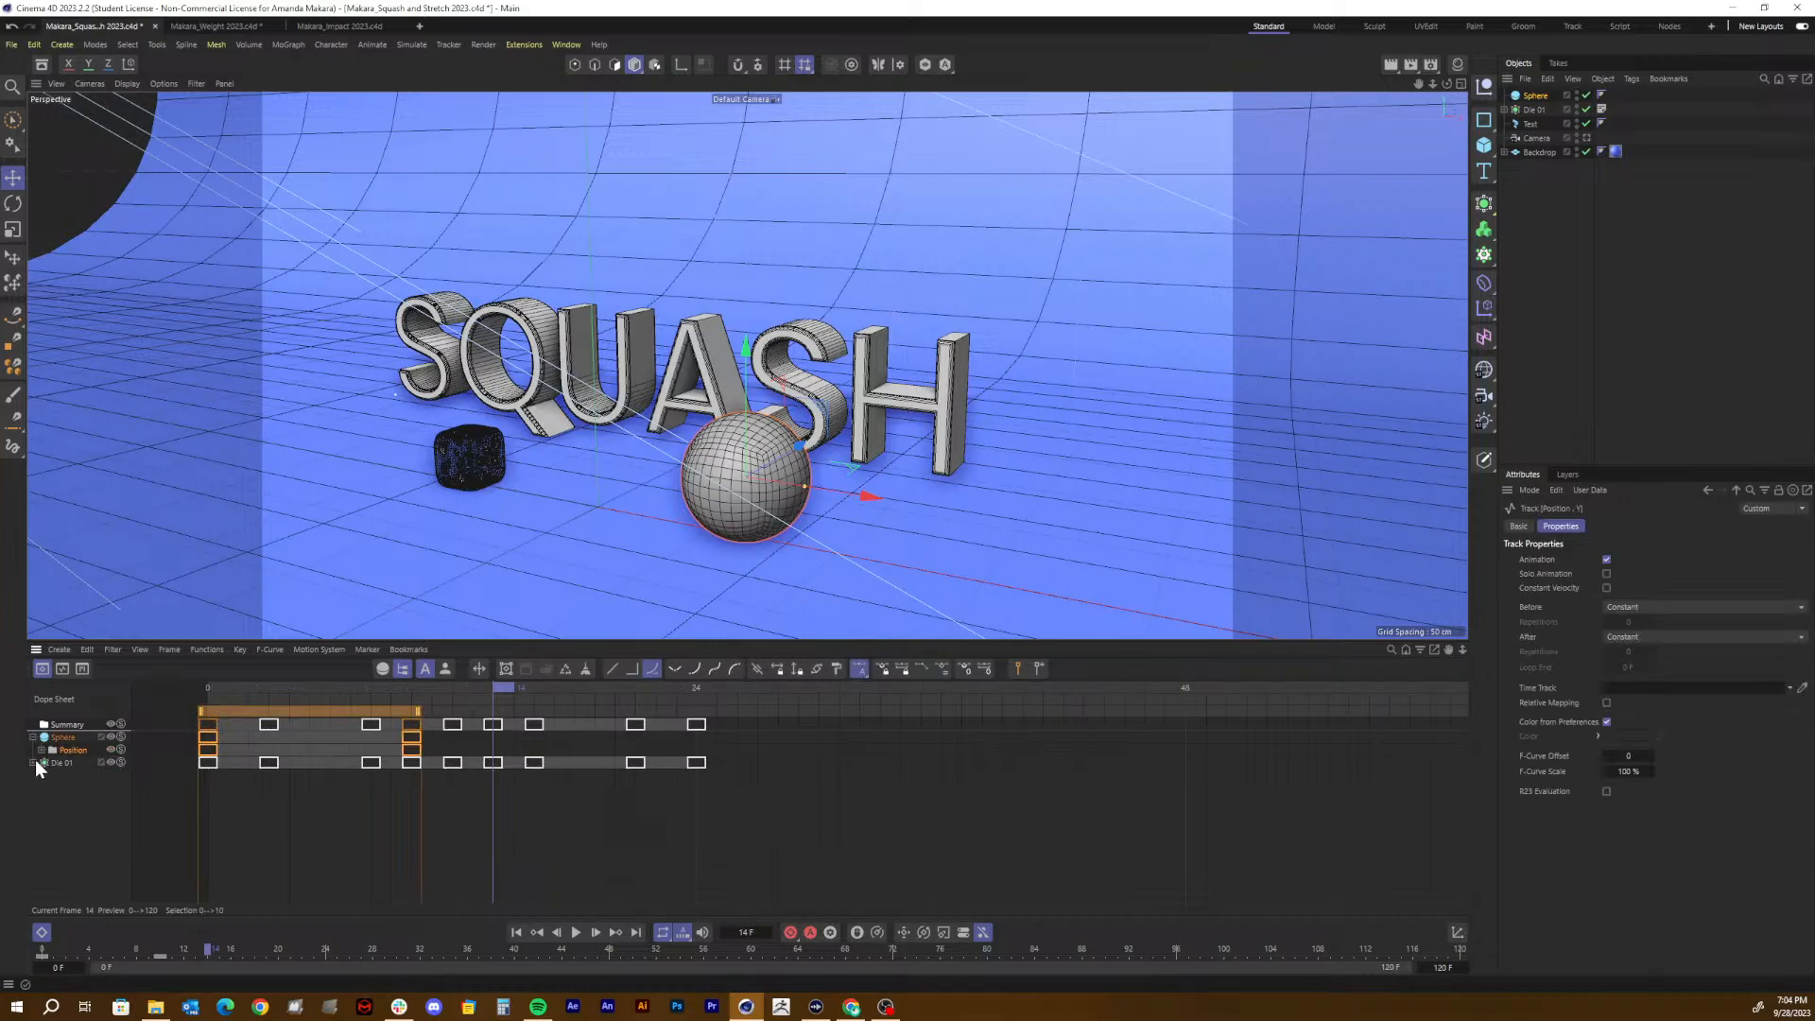
# Step: Try switching off the die's animation tracks in the dope sheet
pyautogui.click(71, 761)
pyautogui.click(107, 763)
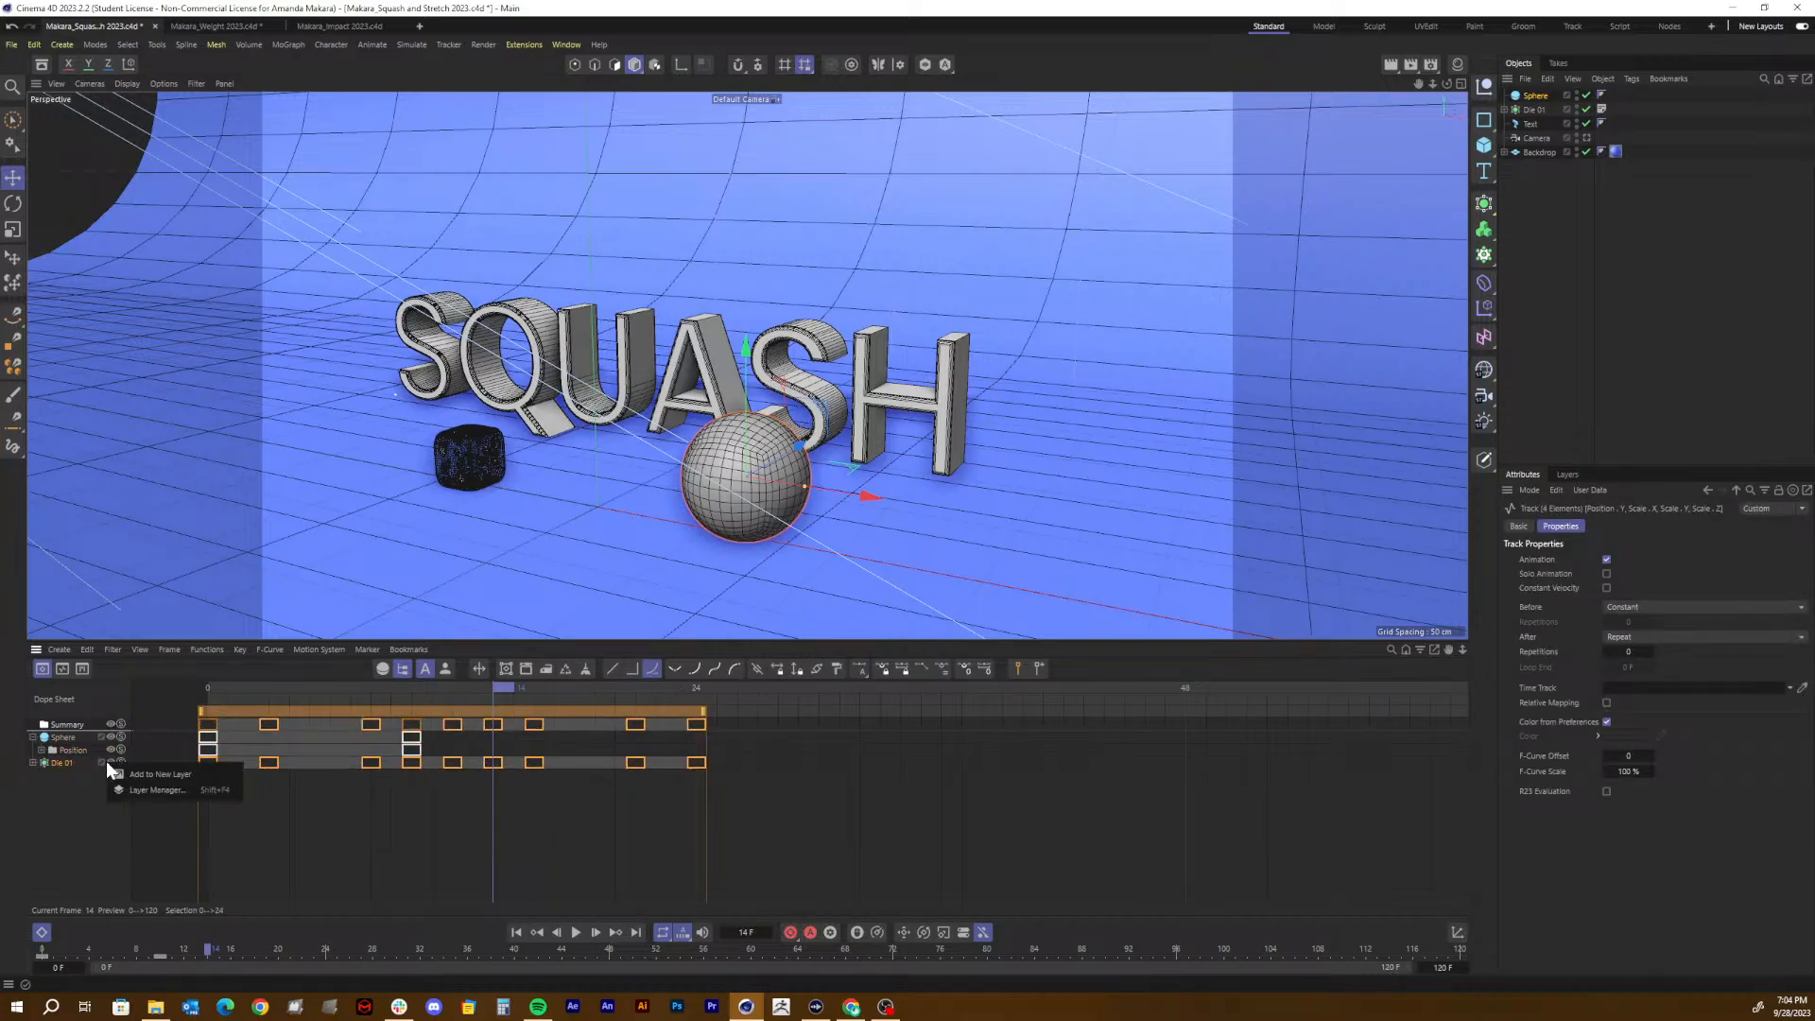
pyautogui.click(75, 787)
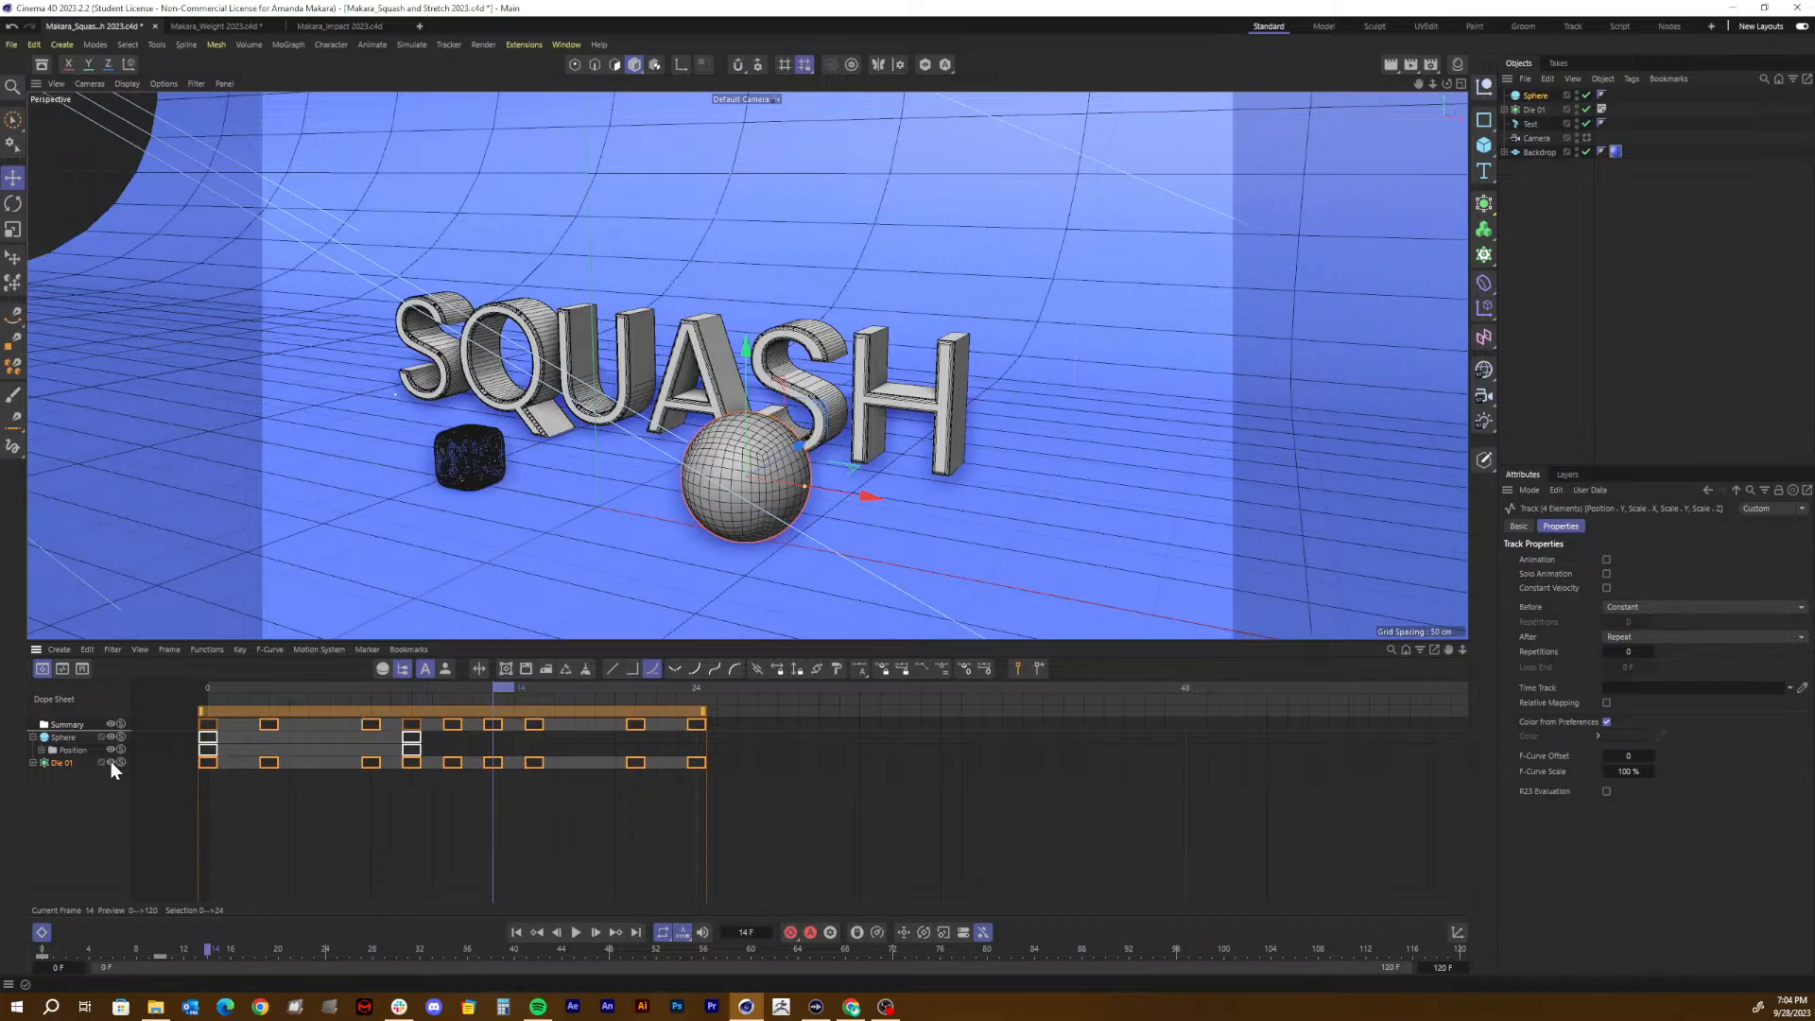
pyautogui.click(110, 763)
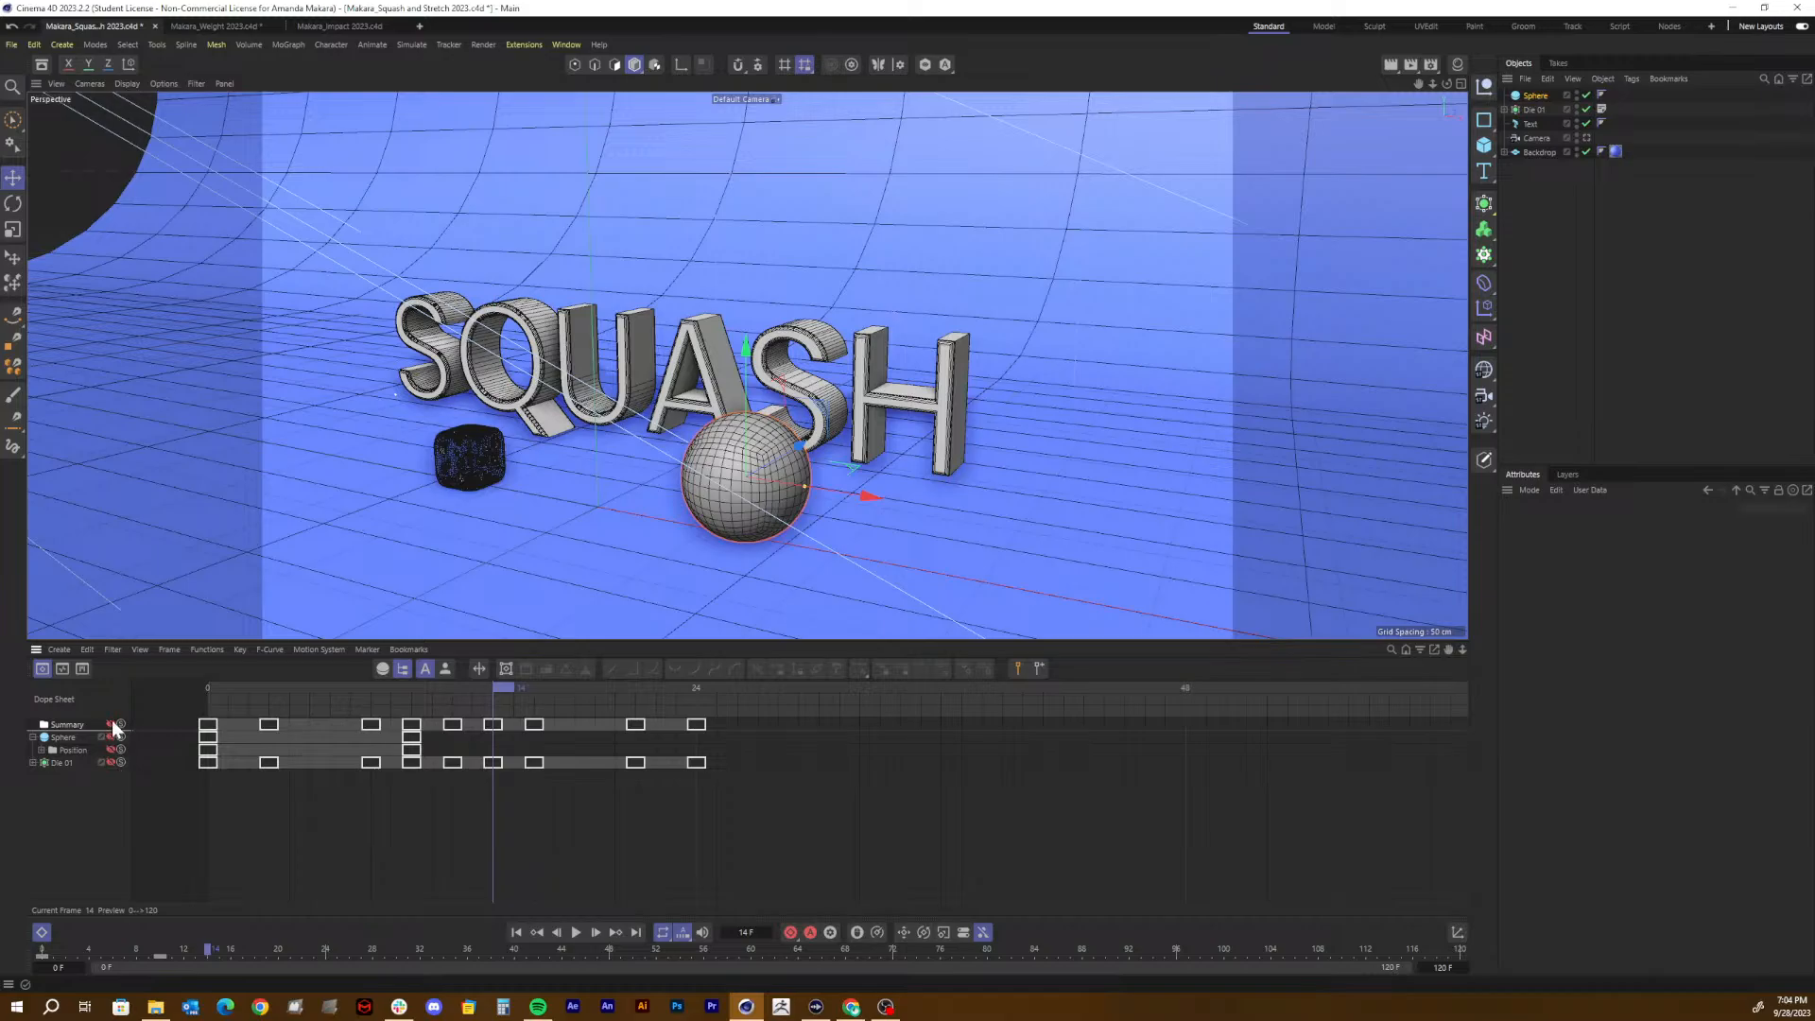
# Step: Try copying both of the sphere's Position keys to frames 14 and 24, and undo the copy
pyautogui.click(74, 750)
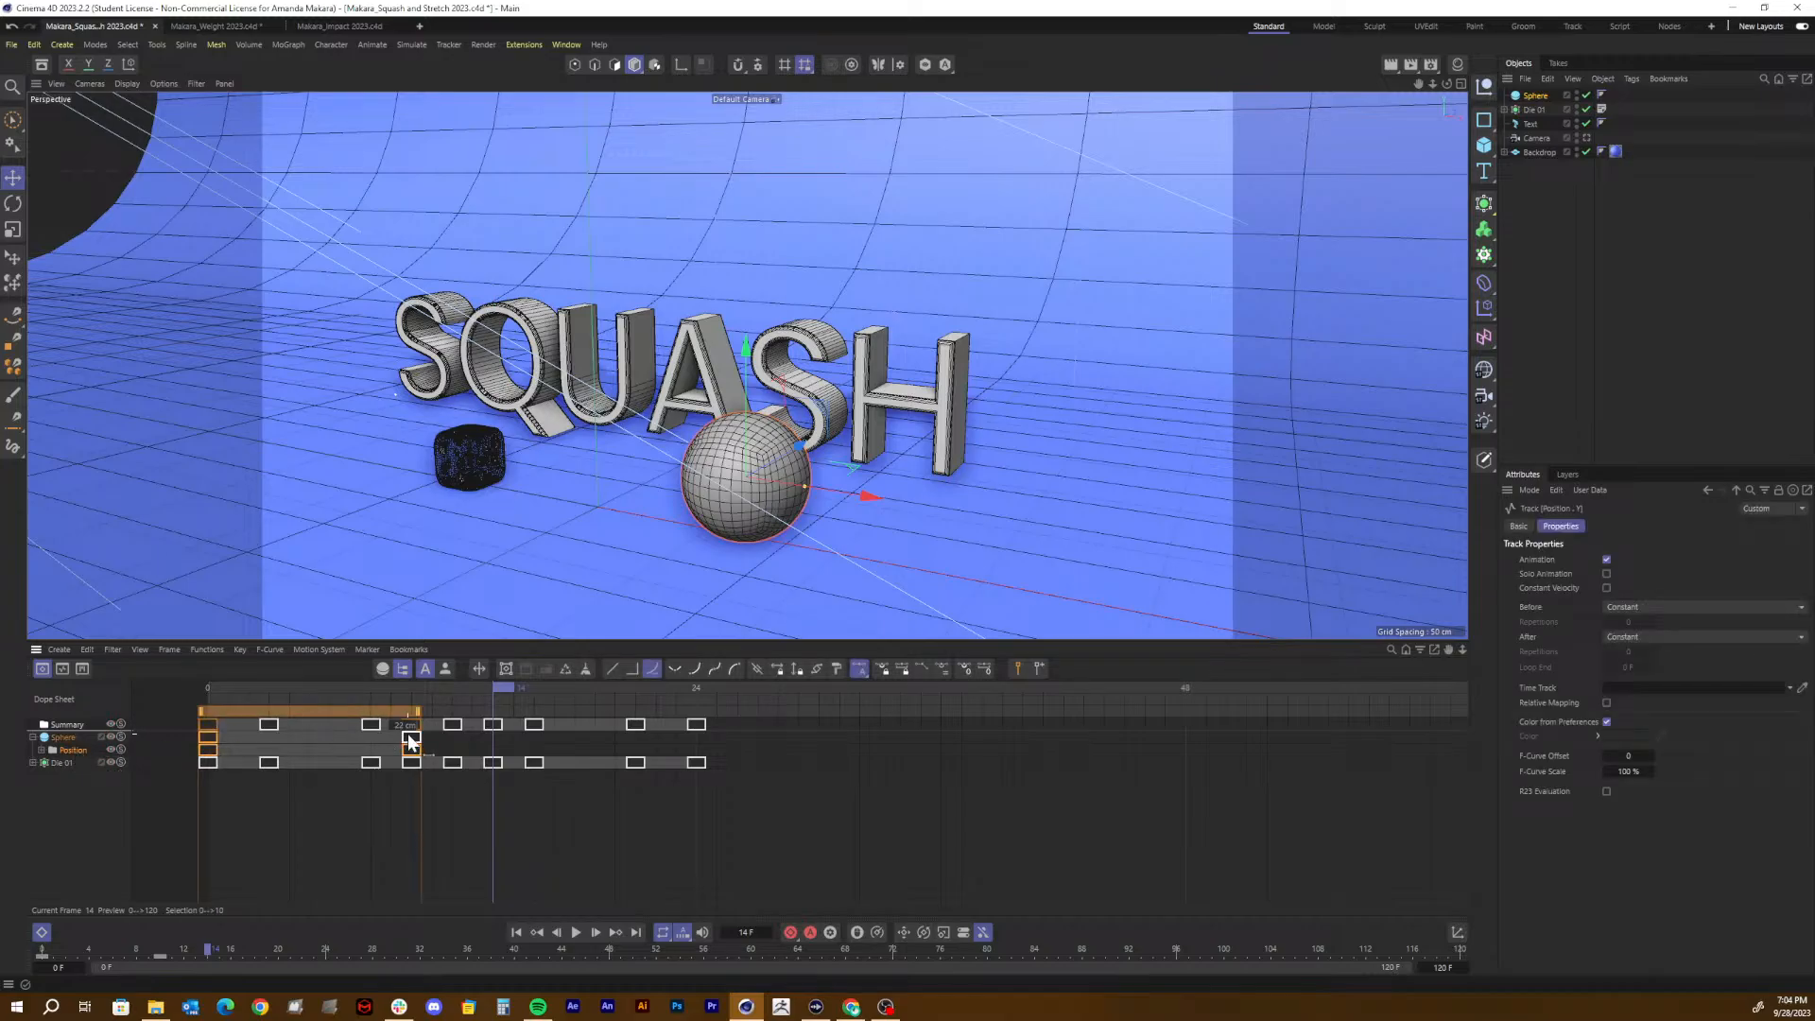
pyautogui.moveTo(412, 741); pyautogui.dragTo(702, 717)
pyautogui.rightClick(696, 732)
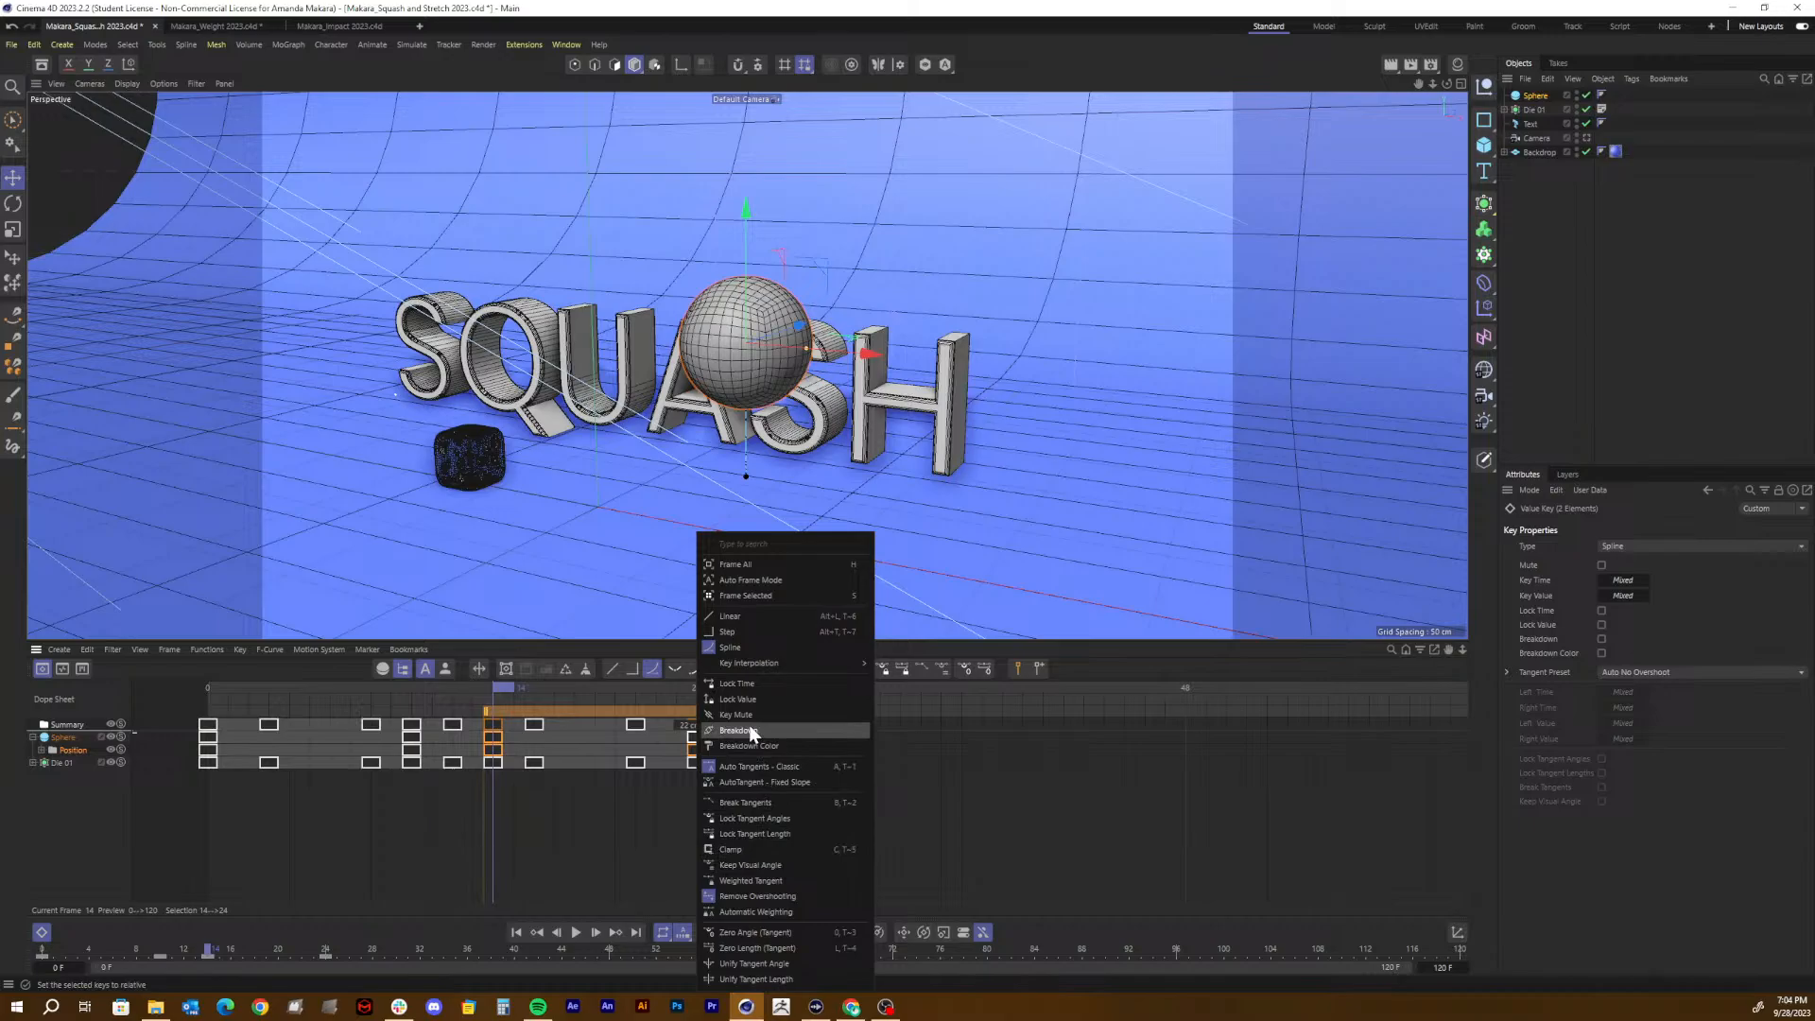
pyautogui.moveTo(747, 663)
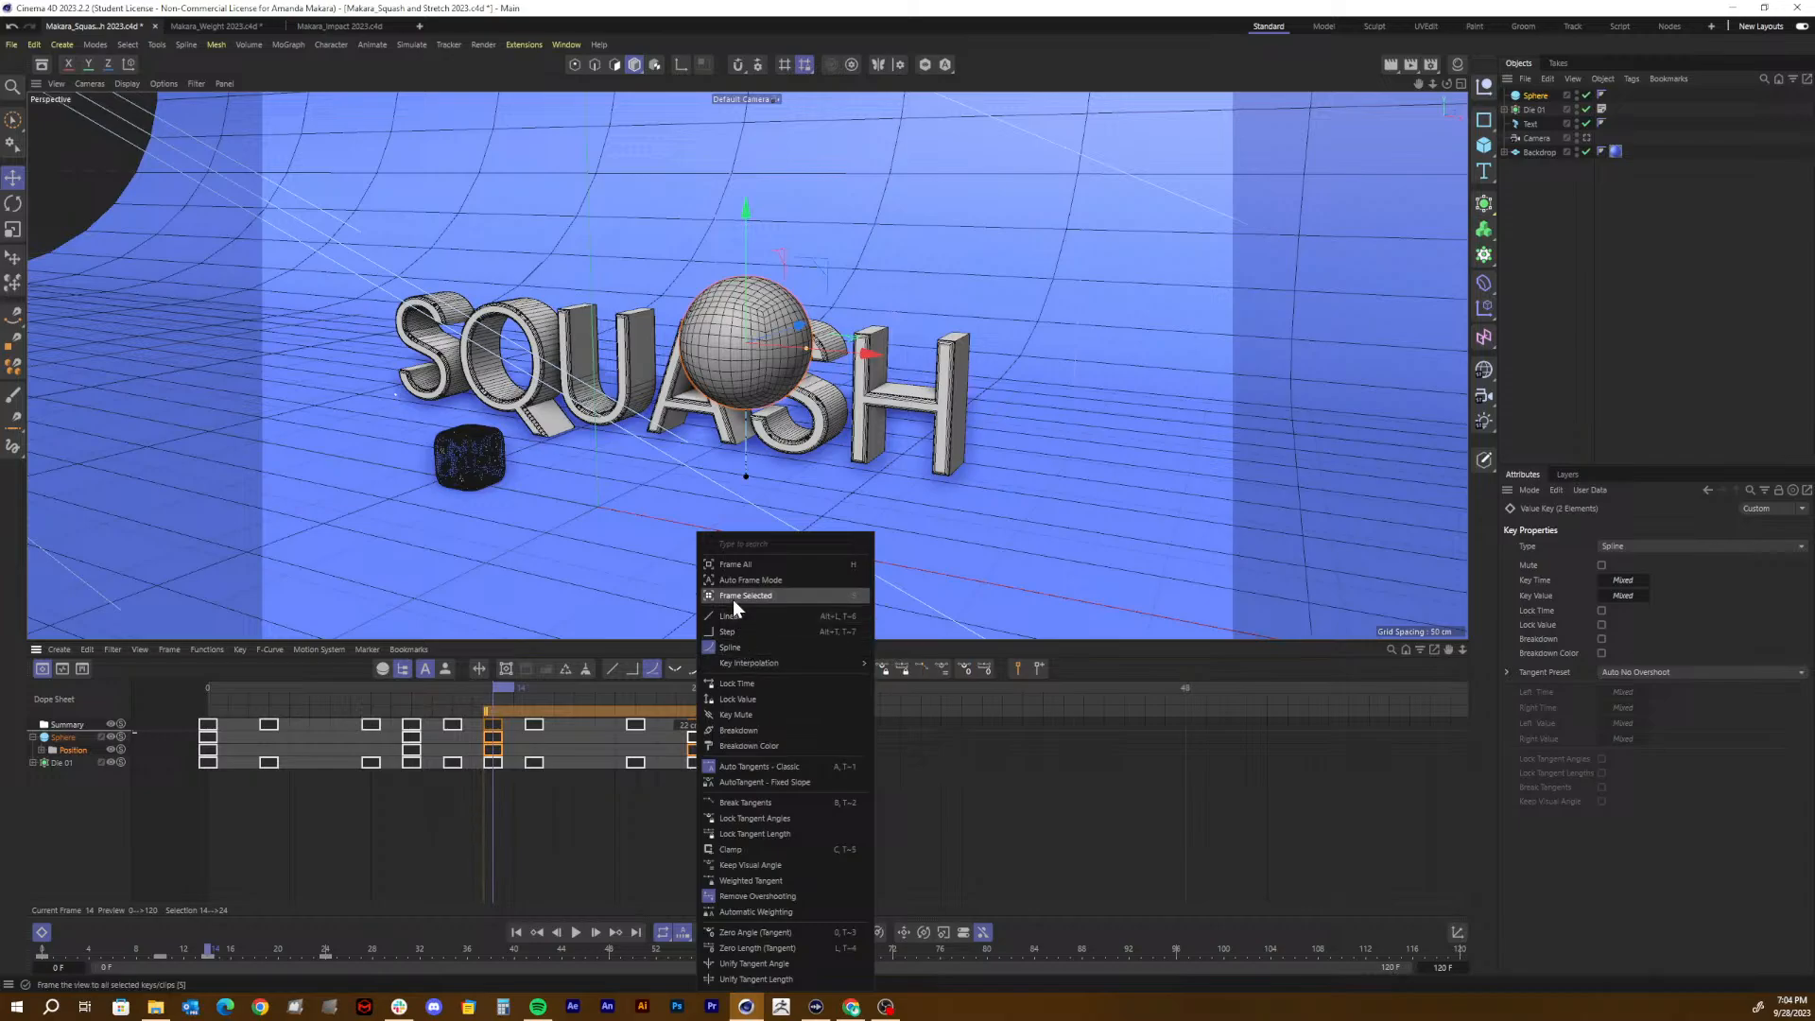
pyautogui.click(614, 795)
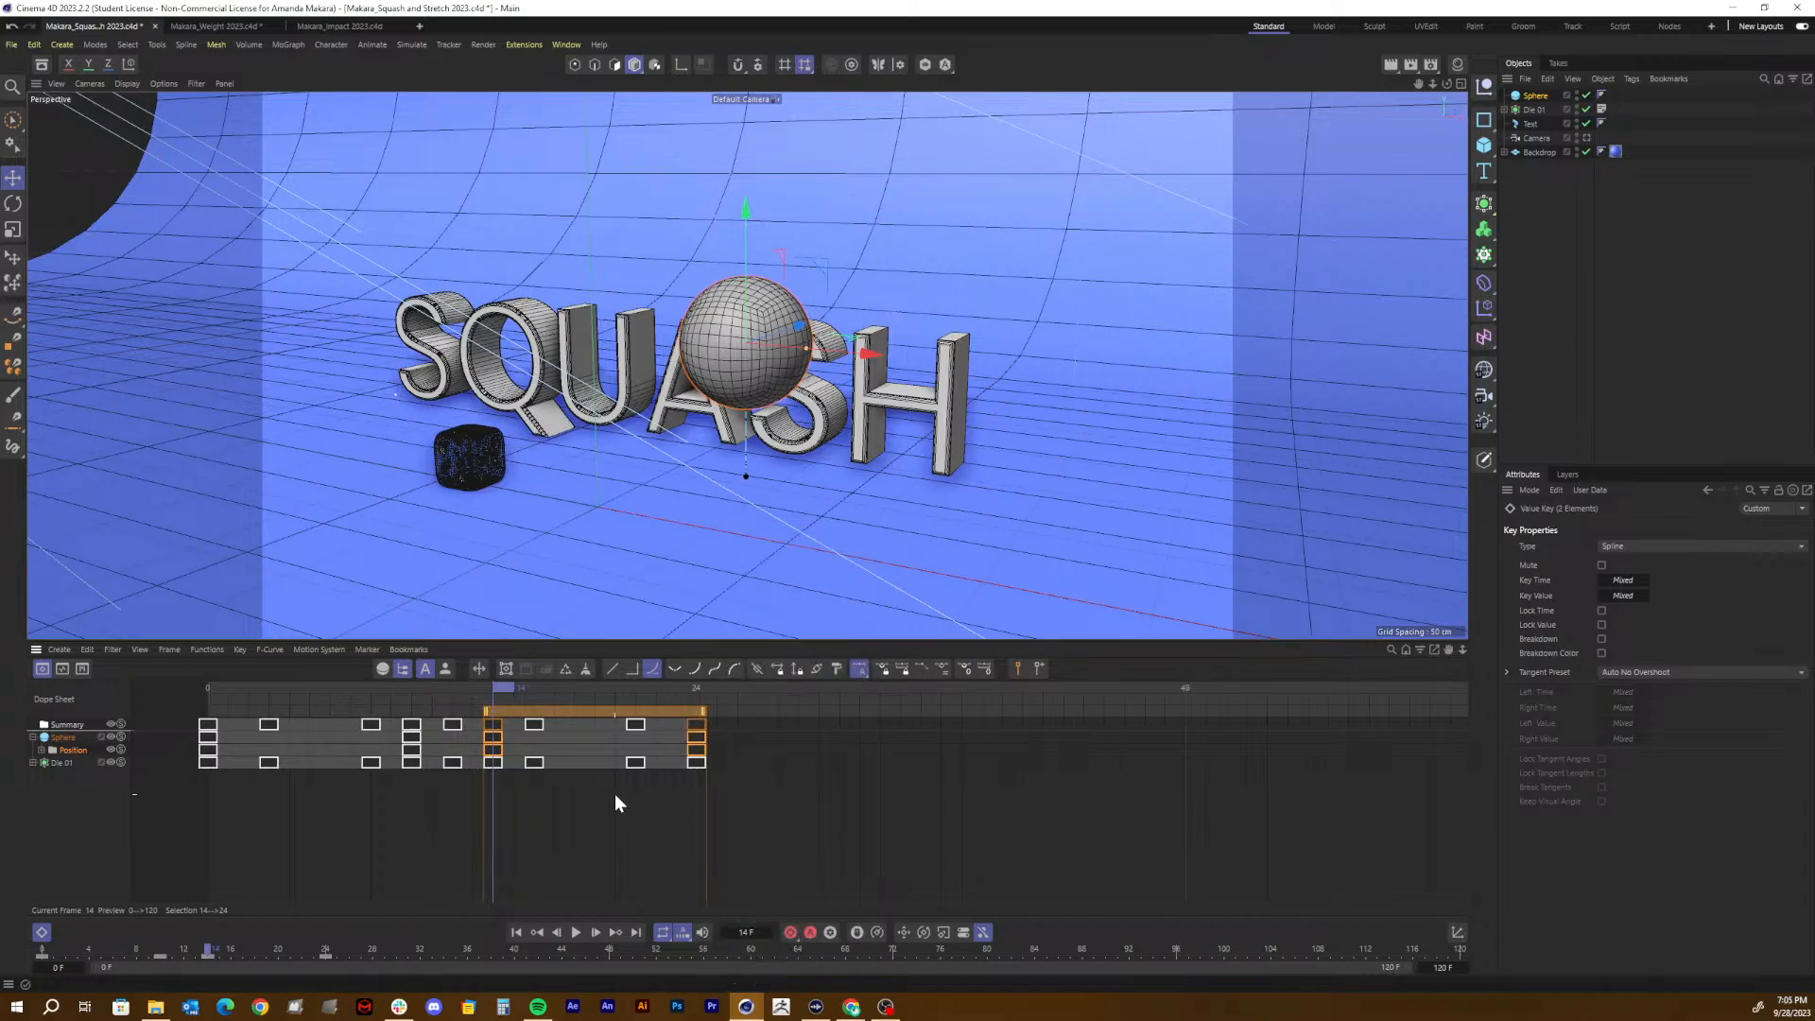
pyautogui.hotkey('ctrl', 'z')
pyautogui.click(458, 829)
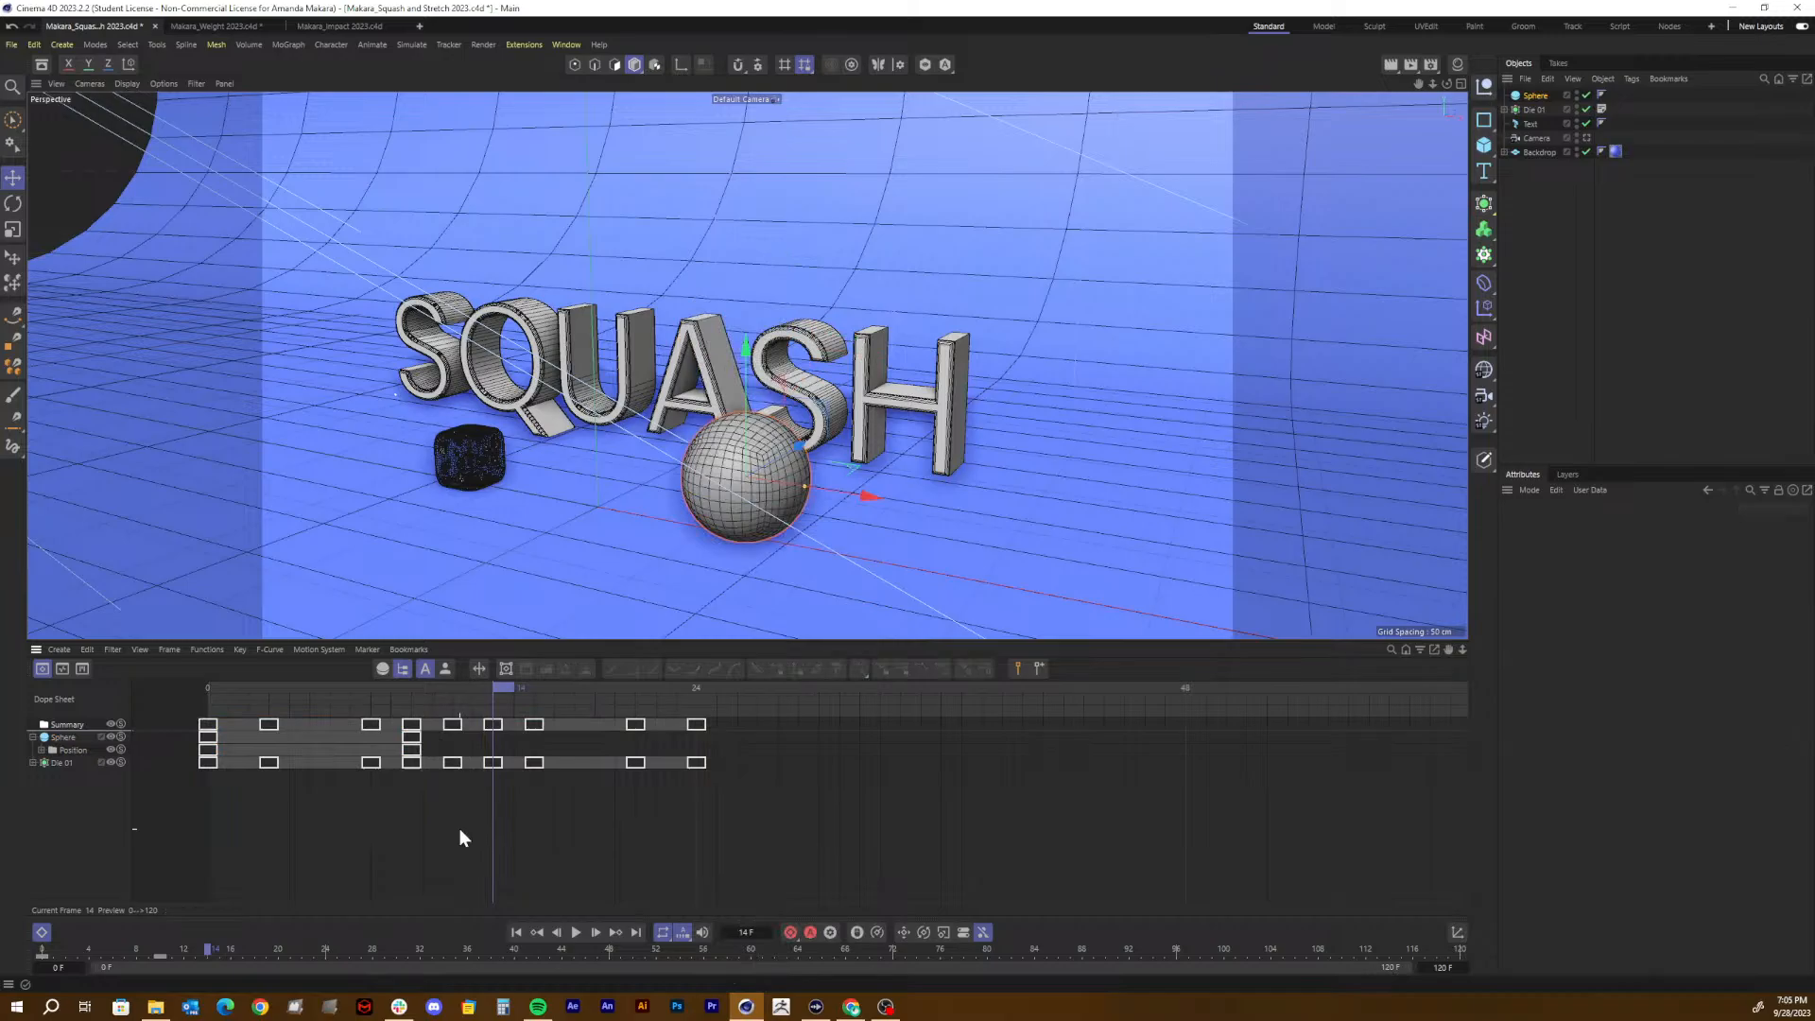
# Step: Copy the sphere's 22 cm Y position key from frame 10 to frame 14
pyautogui.click(413, 738)
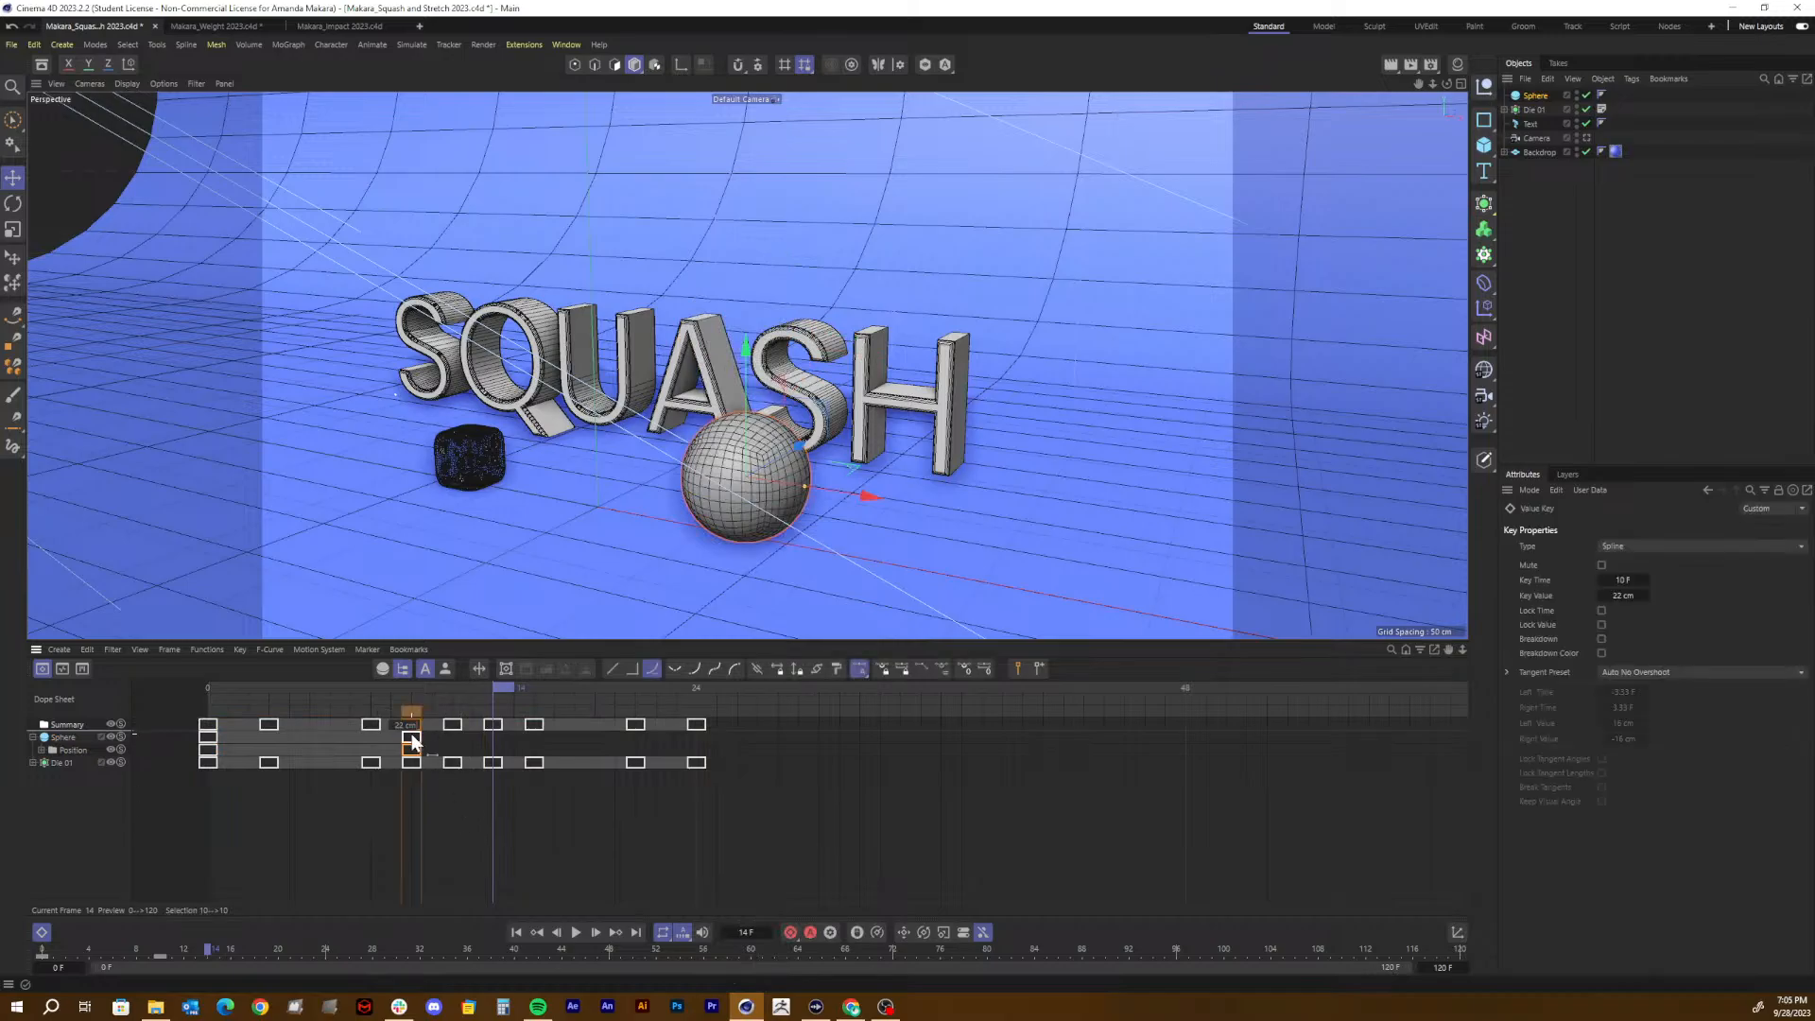
pyautogui.keyDown('ctrl'); pyautogui.moveTo(412, 740); pyautogui.dragTo(486, 747); pyautogui.keyUp('ctrl')
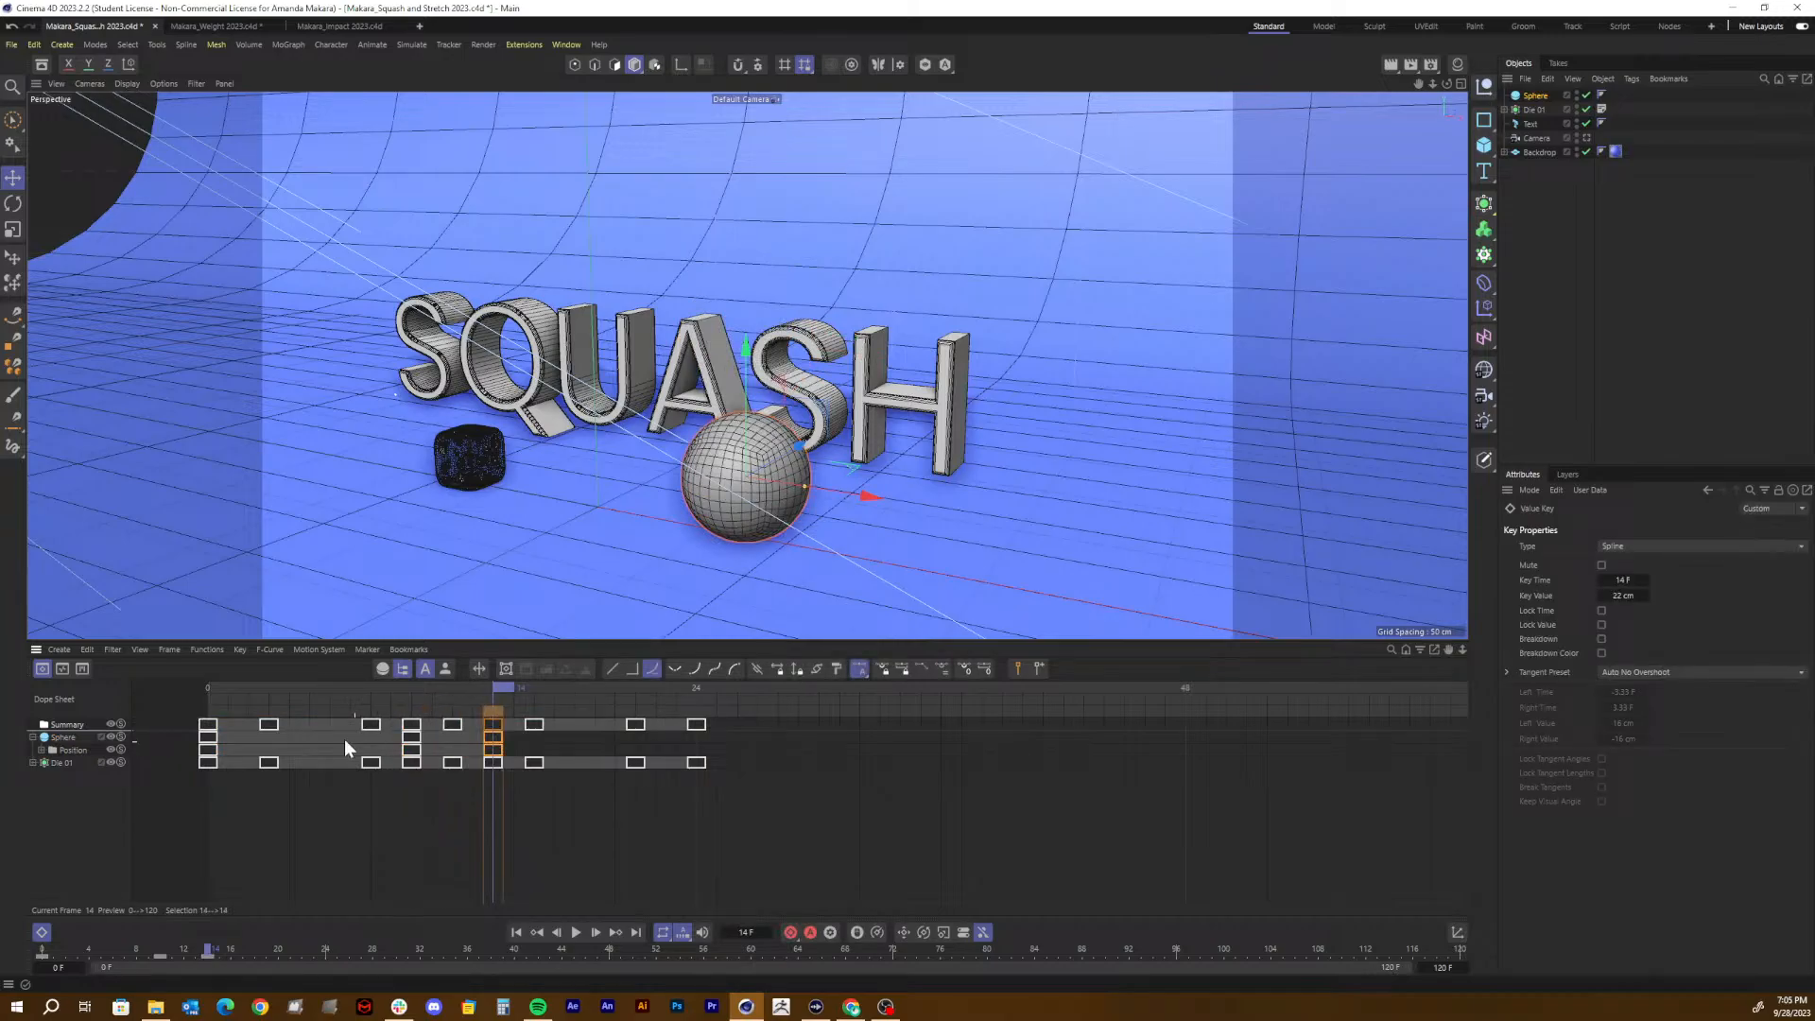
# Step: Copy the sphere's 70 cm Y position key from frame 0 to frame 24 and play back the bounce
pyautogui.click(208, 737)
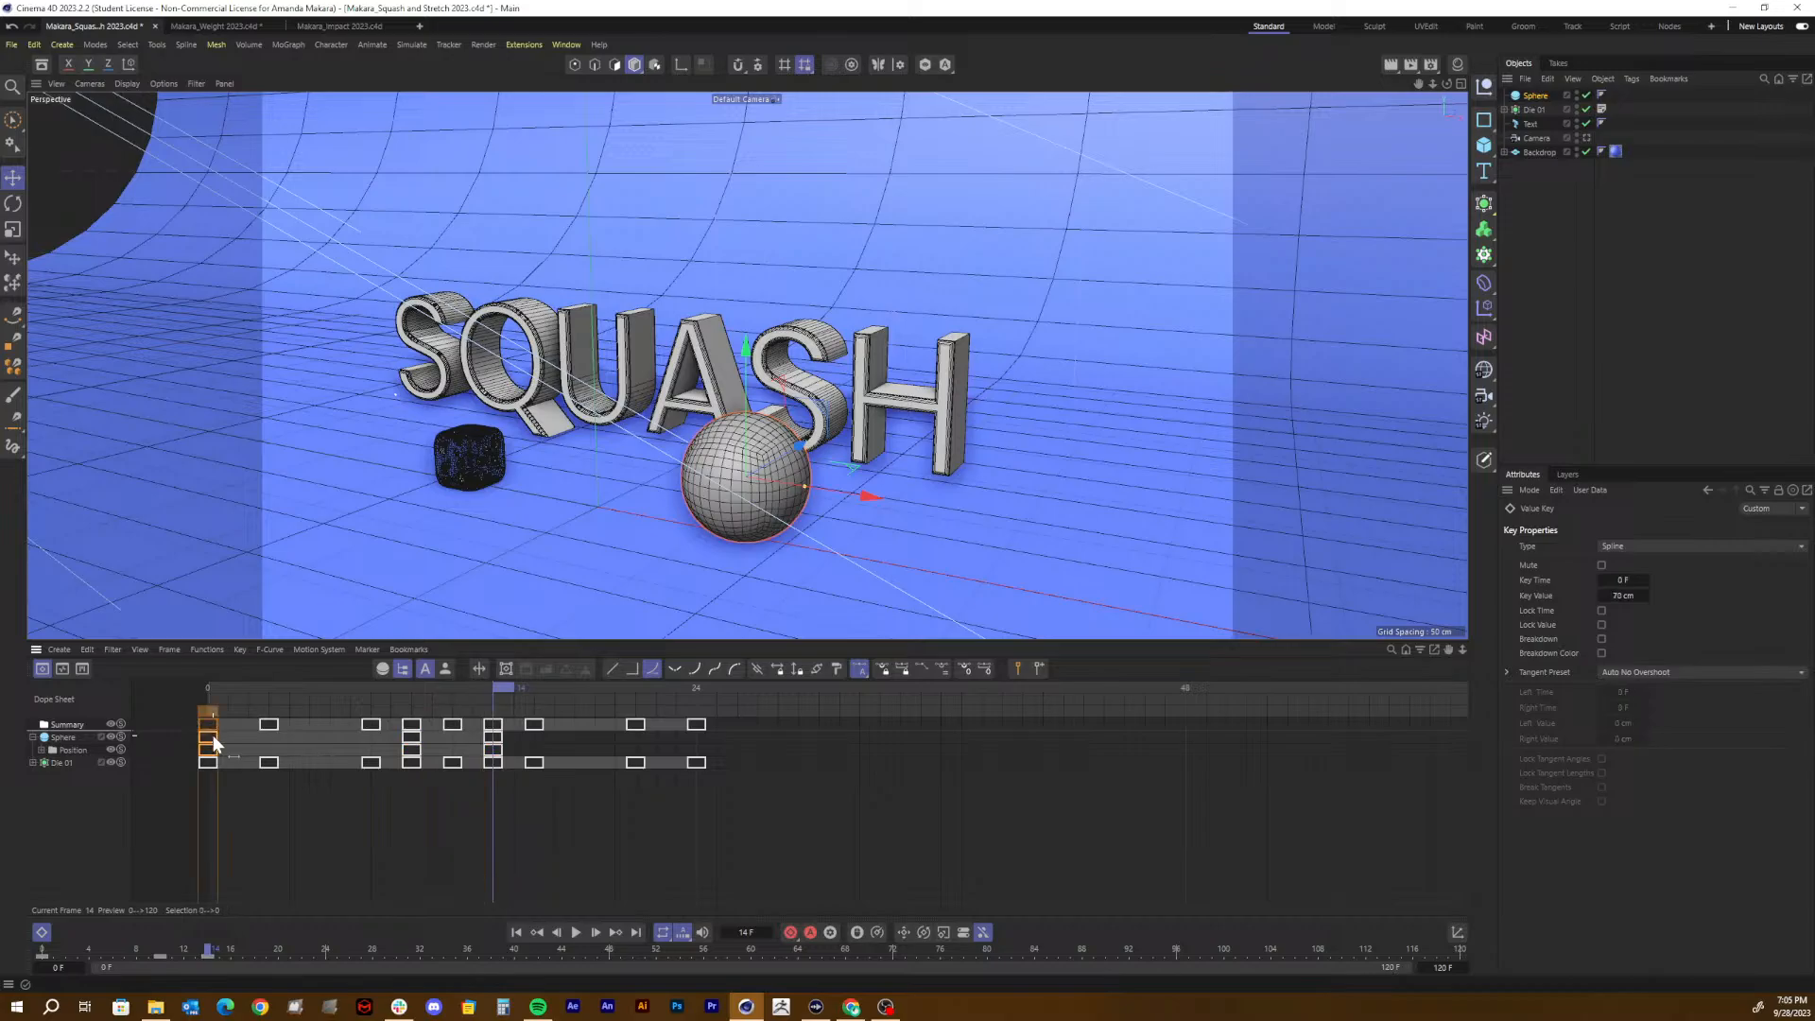
pyautogui.keyDown('ctrl'); pyautogui.moveTo(208, 737); pyautogui.dragTo(705, 730); pyautogui.keyUp('ctrl')
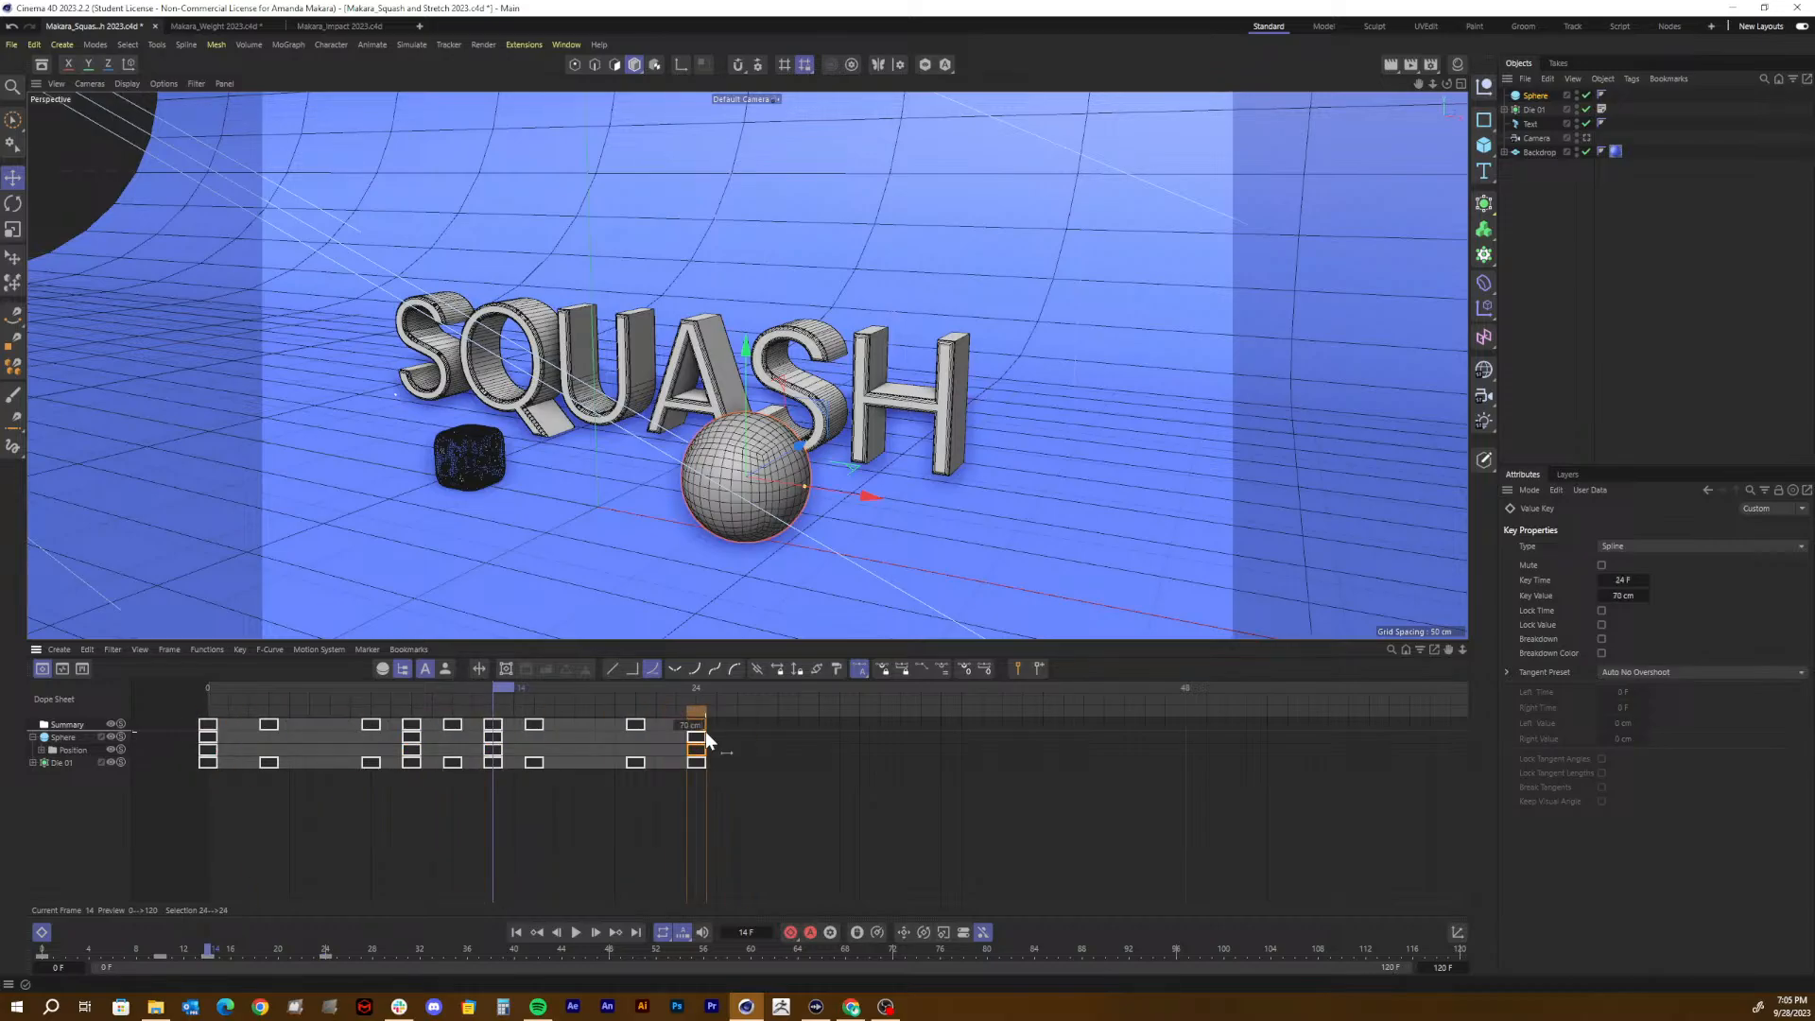
pyautogui.press('F8')
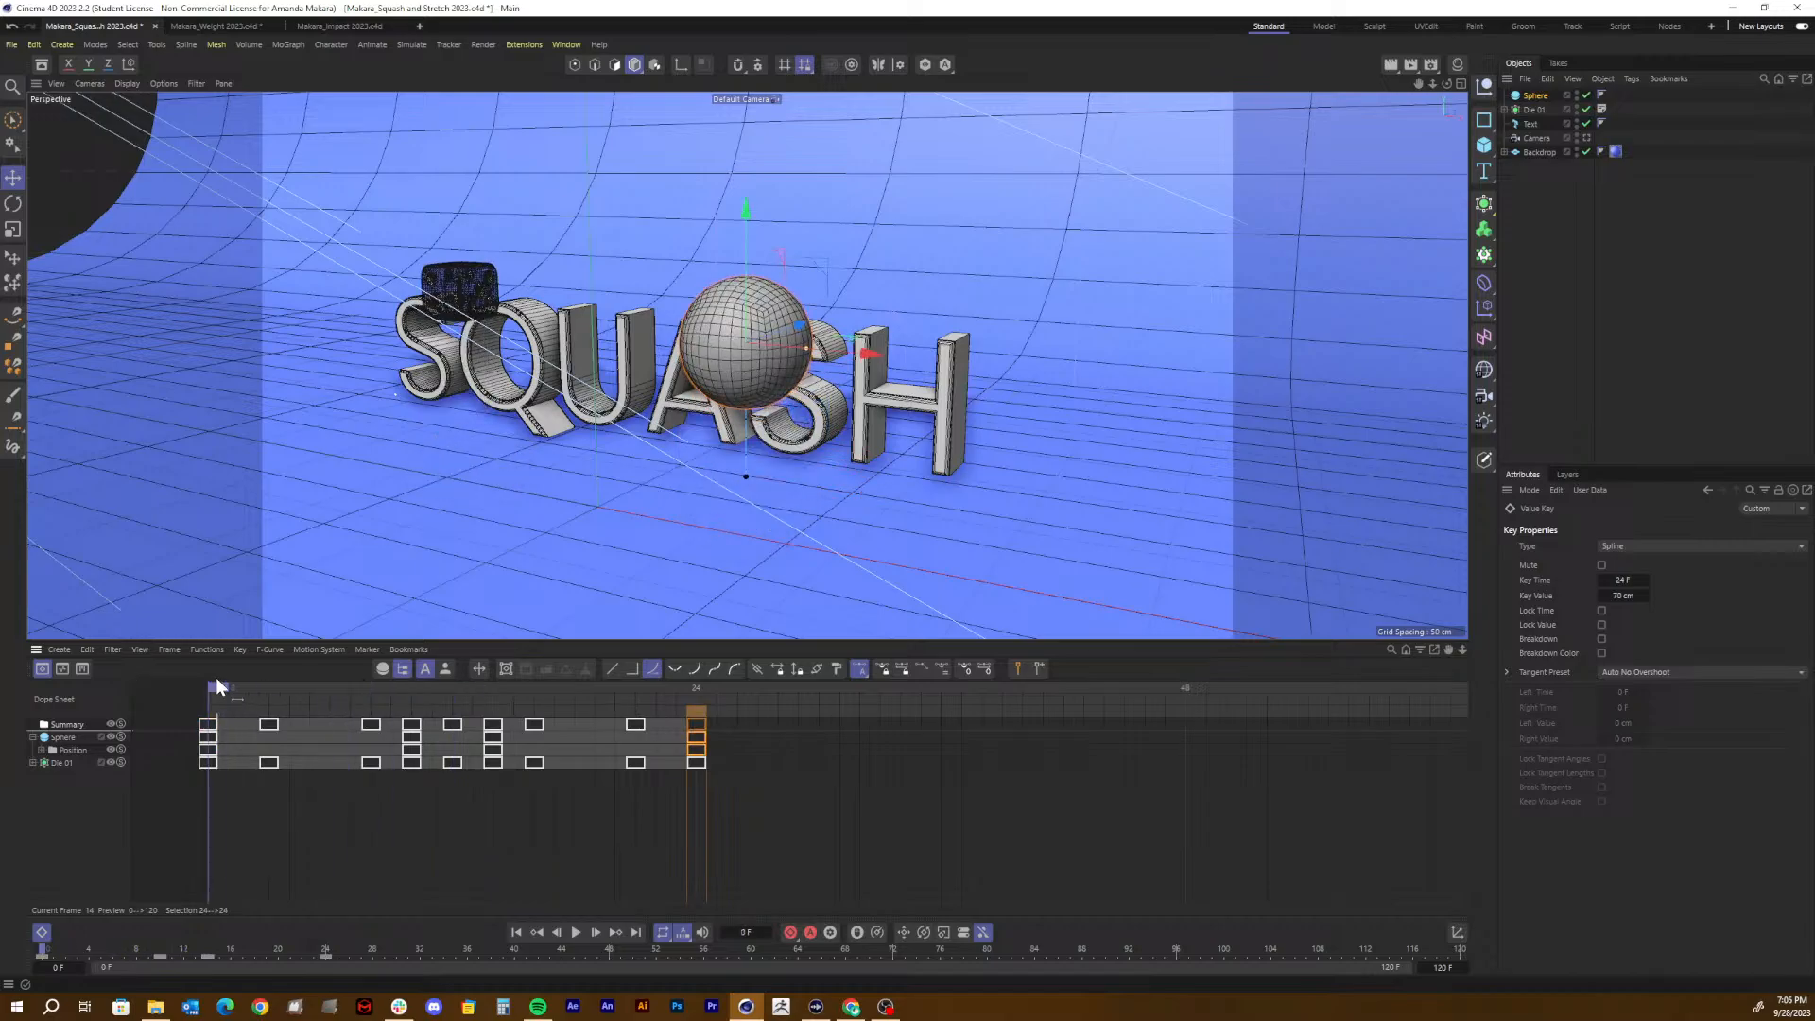
pyautogui.click(216, 677)
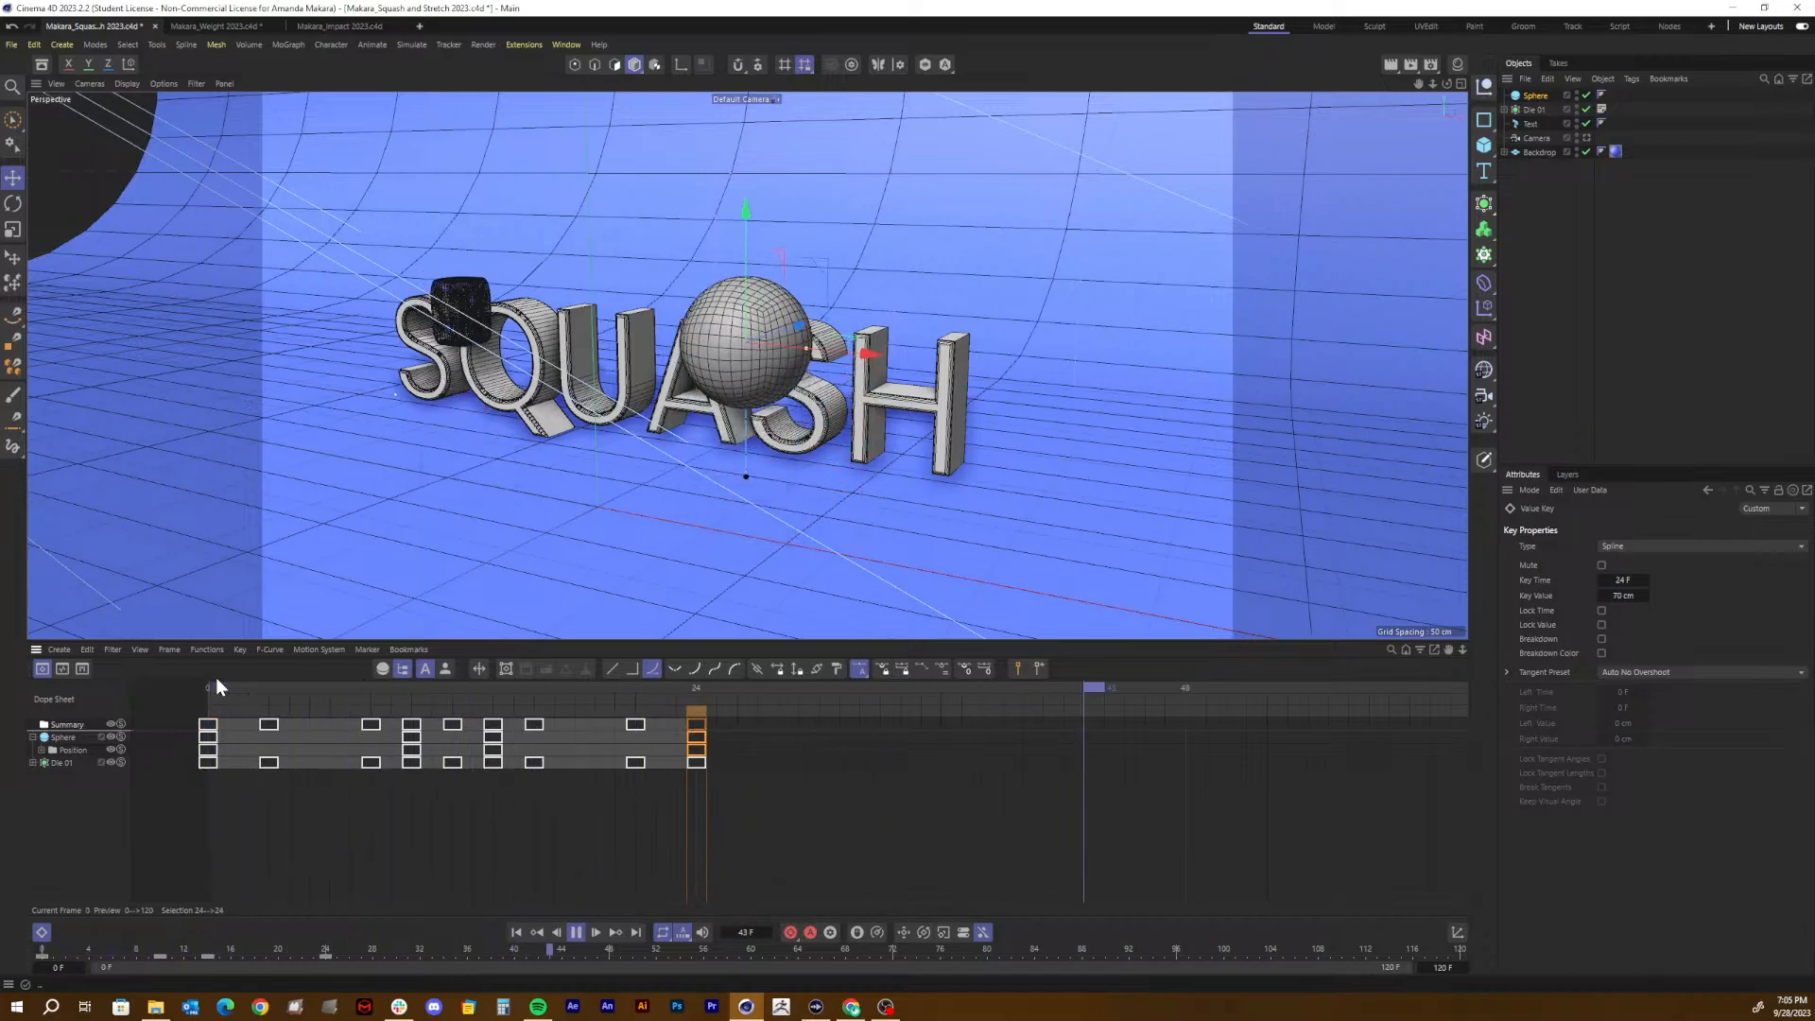
pyautogui.press('F8')
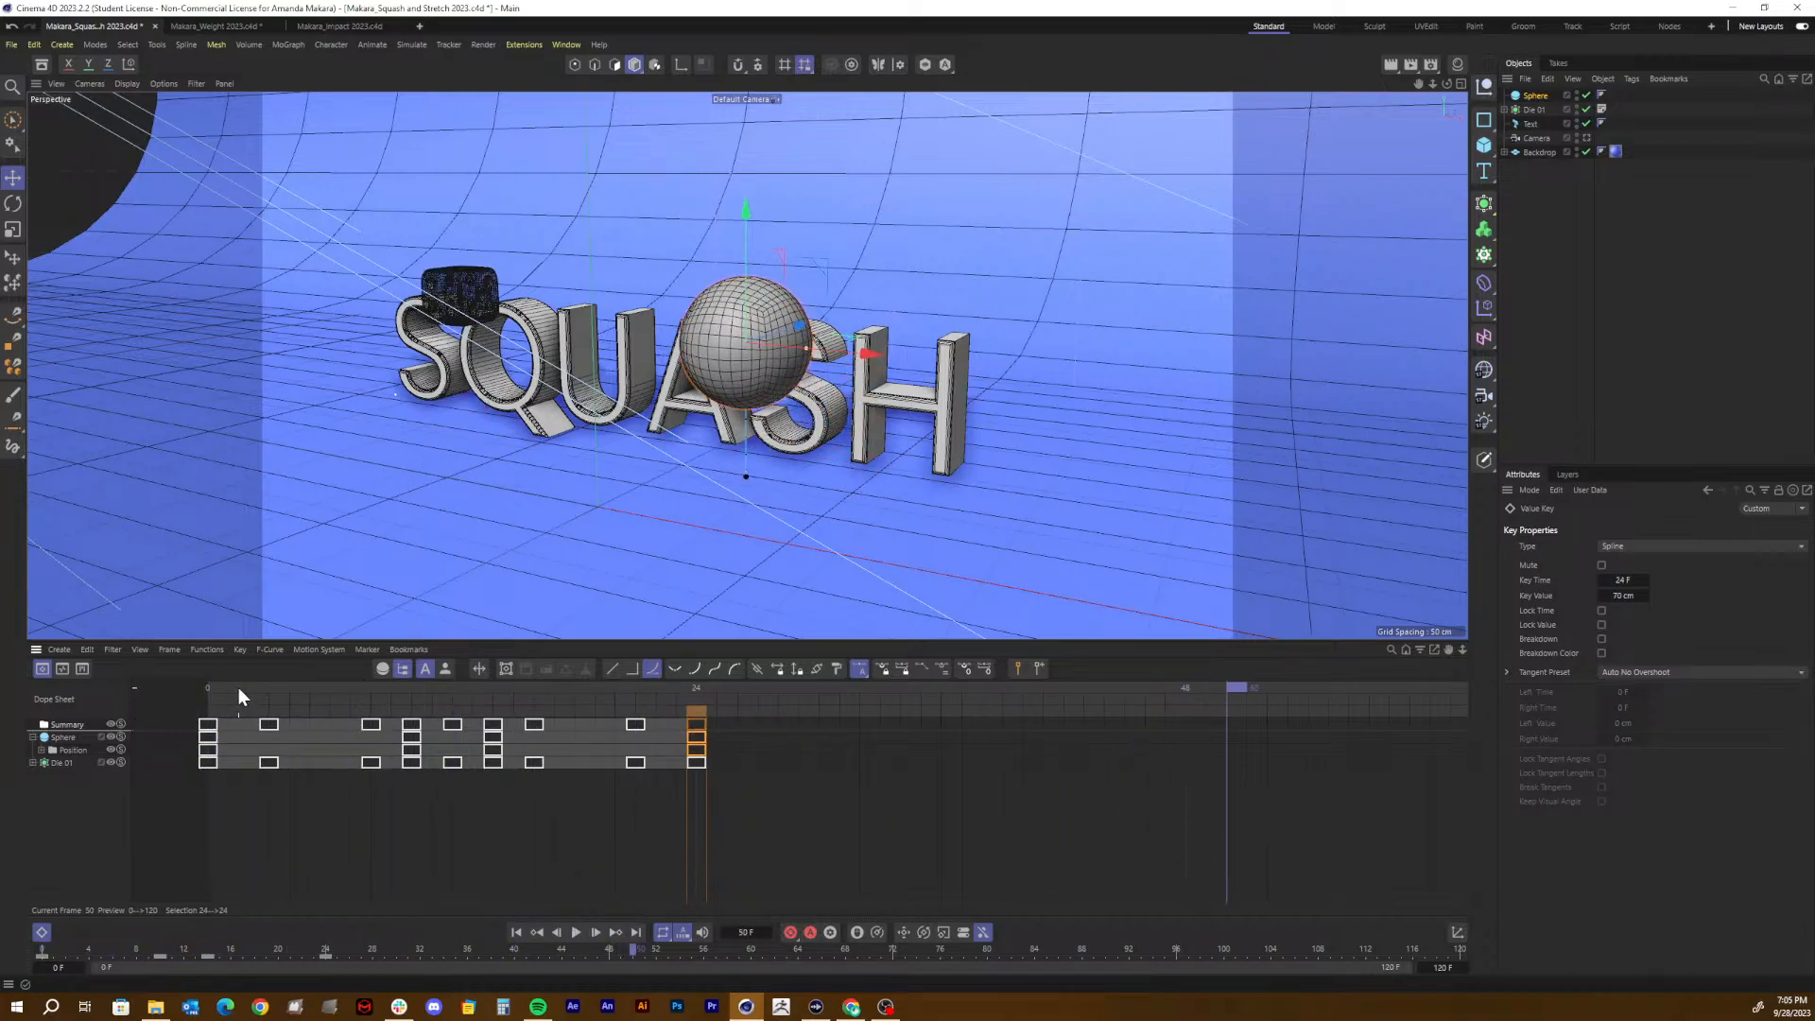
# Step: Set the sphere's Position Y track to Repeat after its last key and play back the loop from frame 0
pyautogui.moveTo(238, 688); pyautogui.dragTo(151, 697)
pyautogui.click(63, 752)
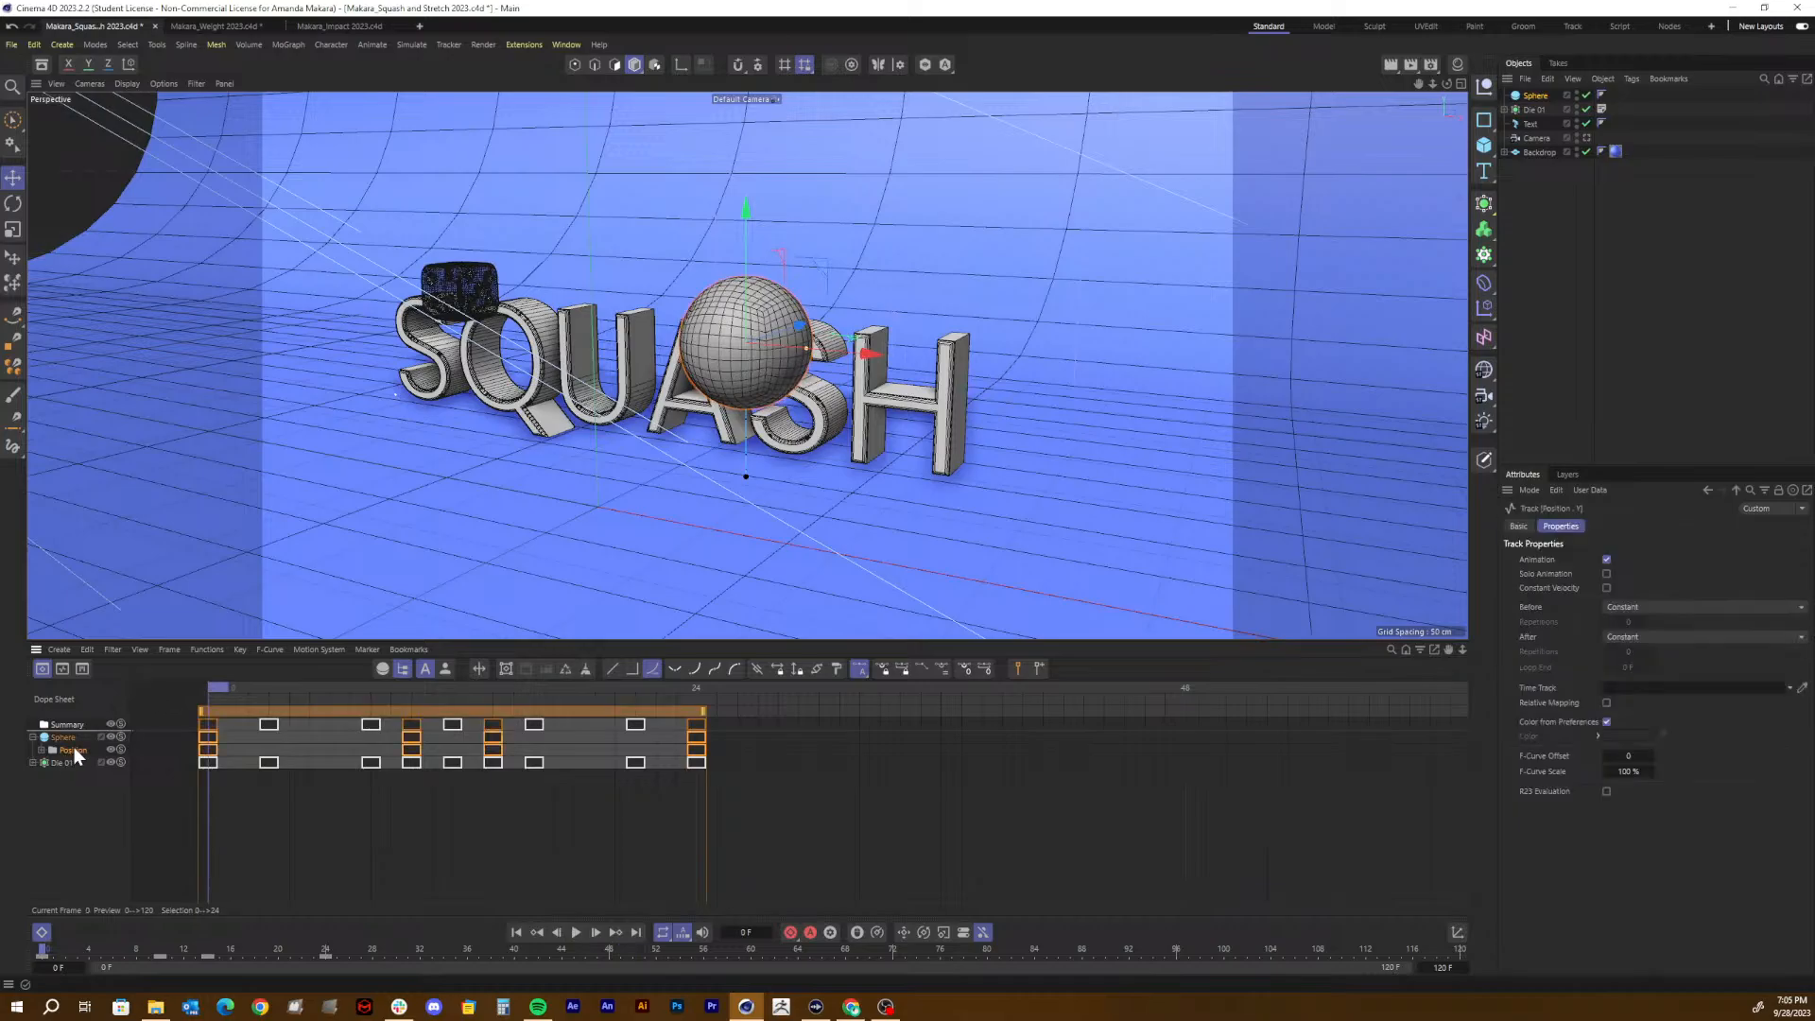
pyautogui.click(1620, 634)
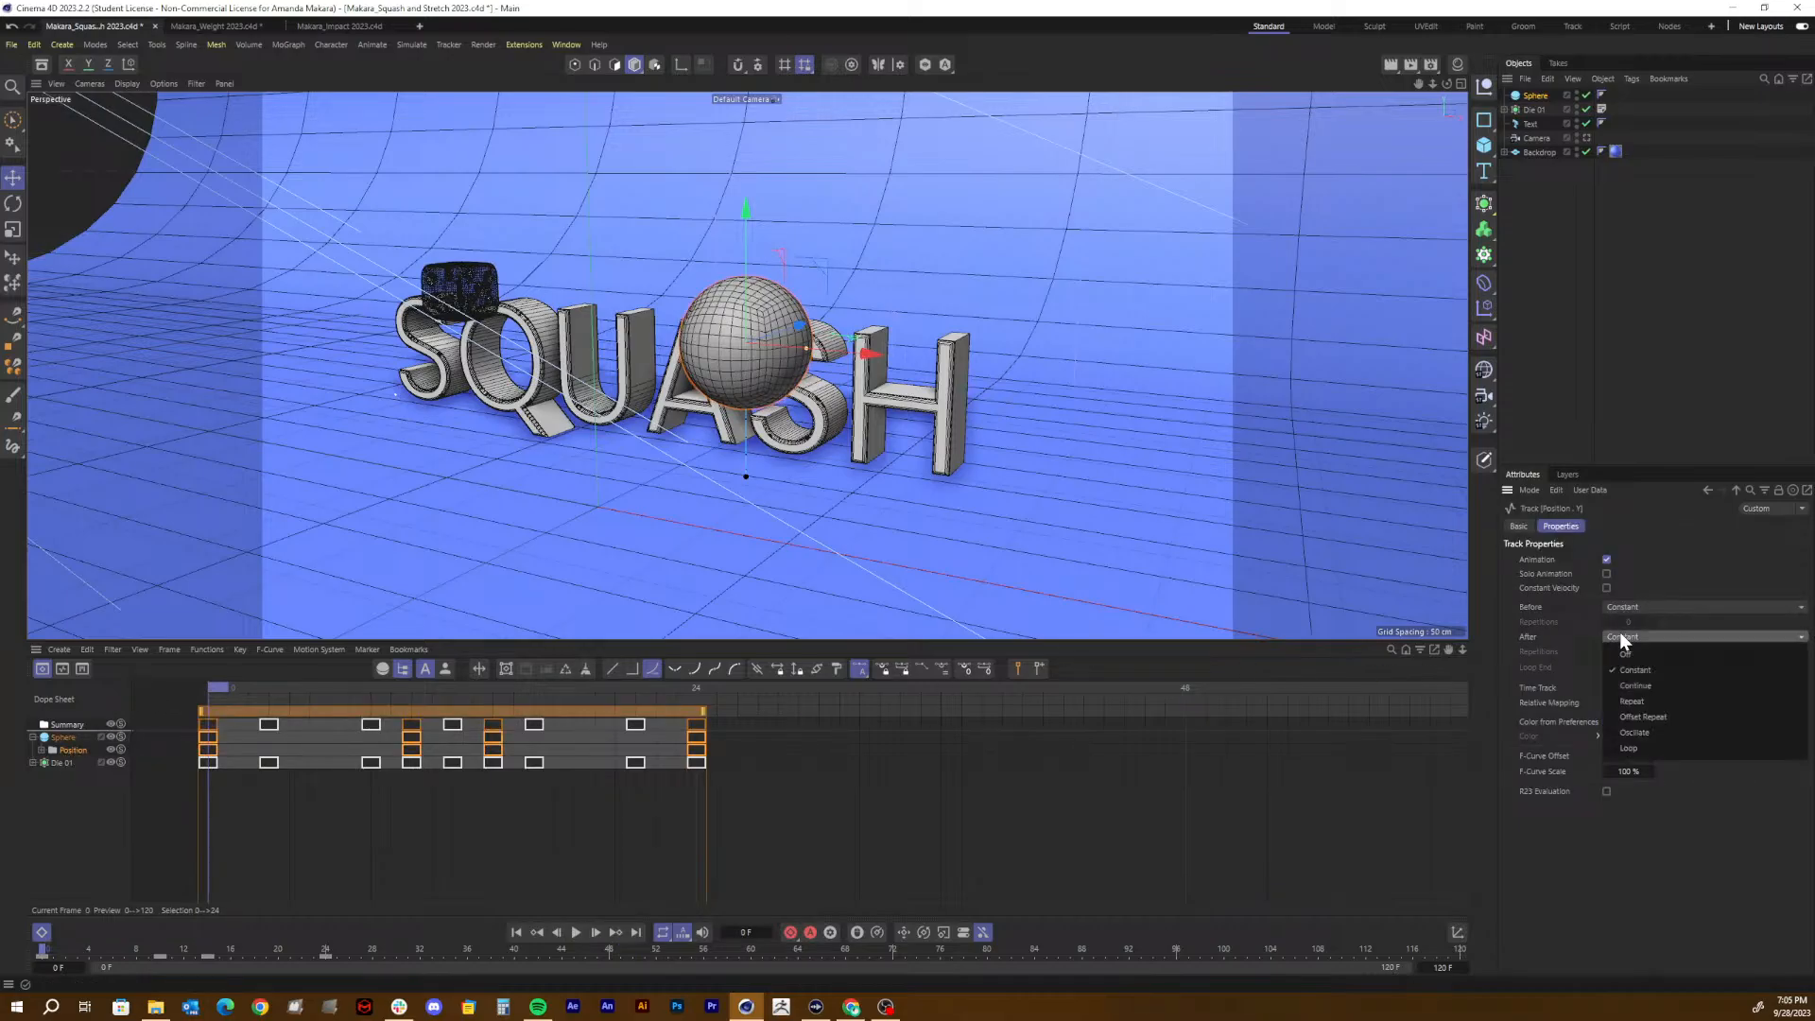
pyautogui.click(1641, 701)
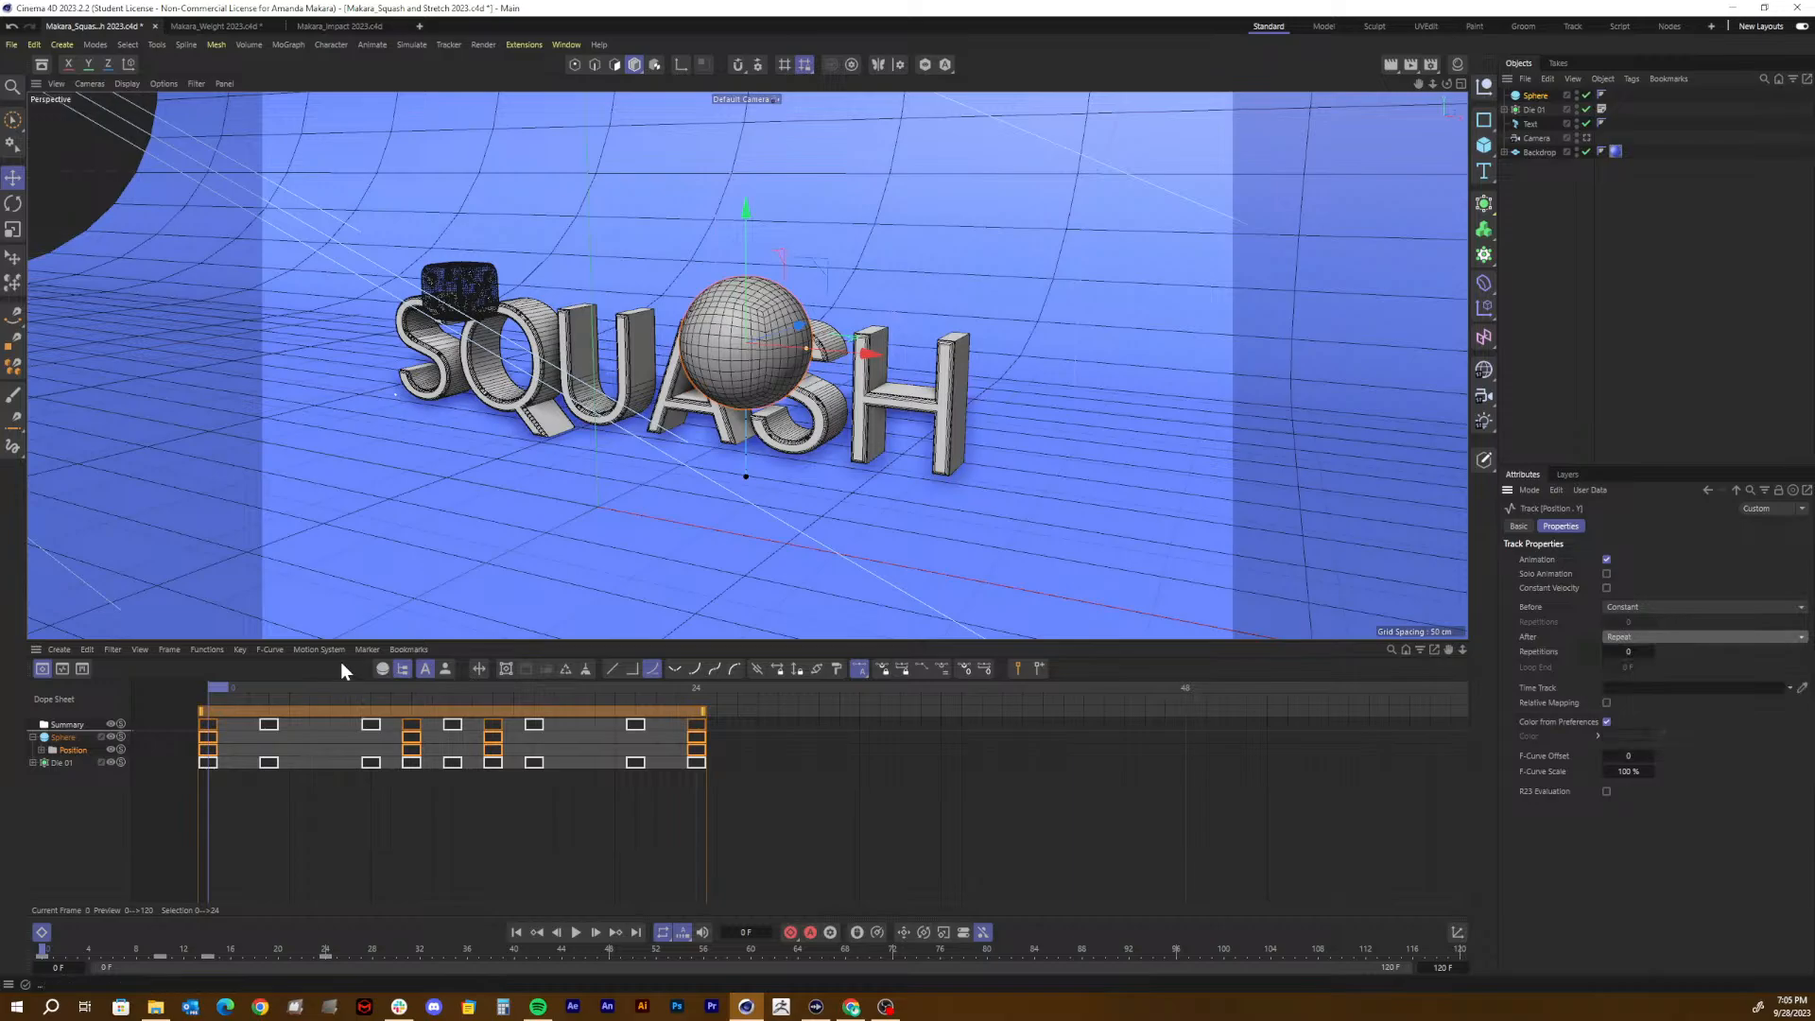
pyautogui.press('F8')
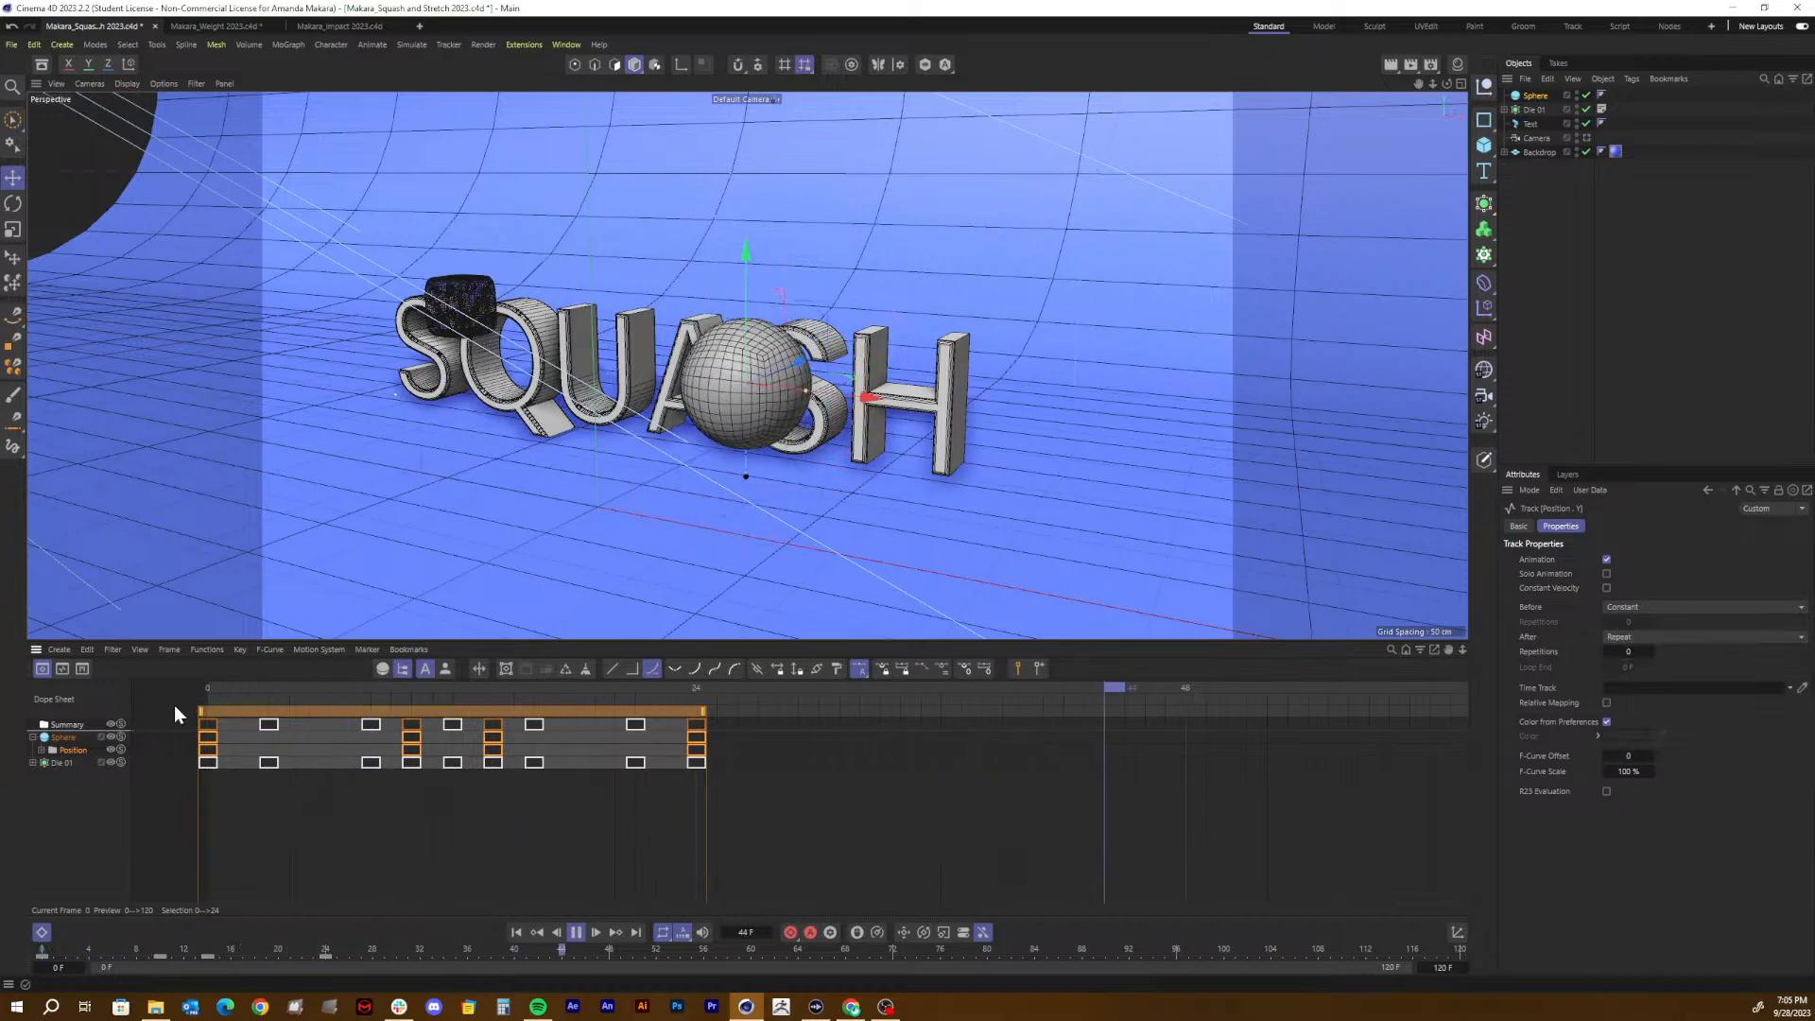
pyautogui.press('F8')
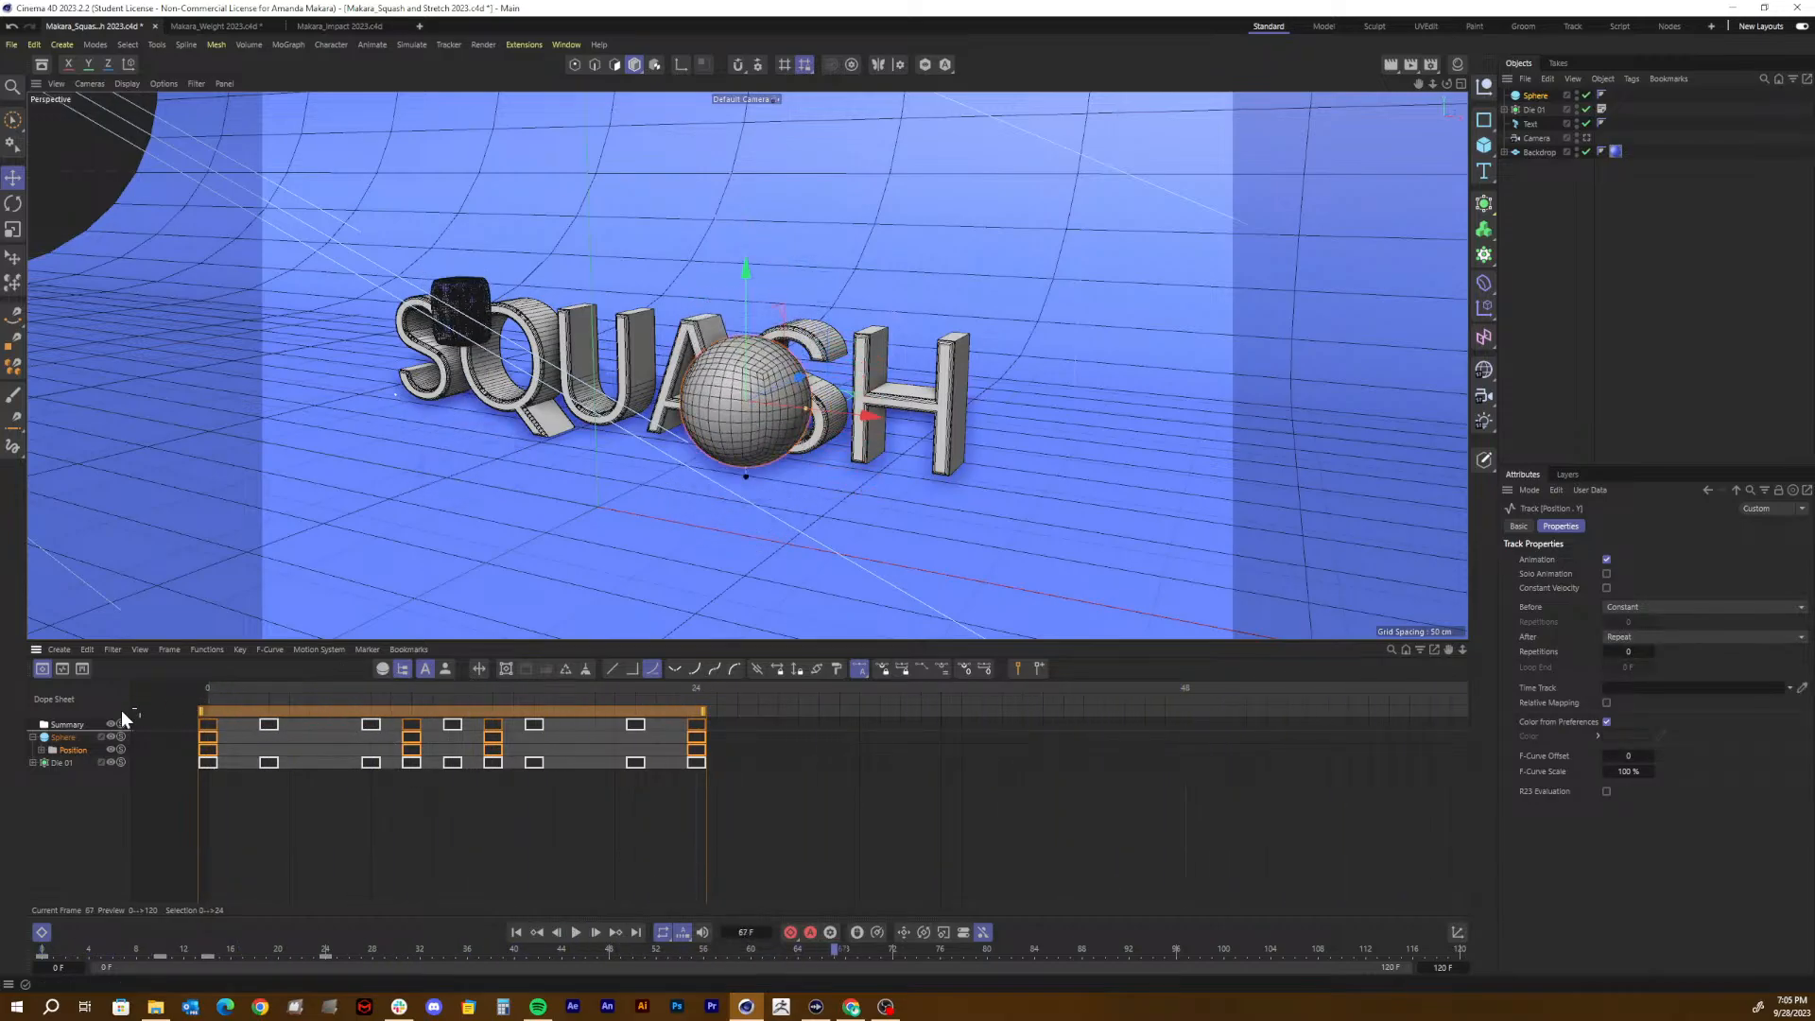
# Step: Break the sphere's Position Y curve tangents vertically, about 27 cm up entering frame 10 and 28 cm up leaving frame 14
pyautogui.click(62, 669)
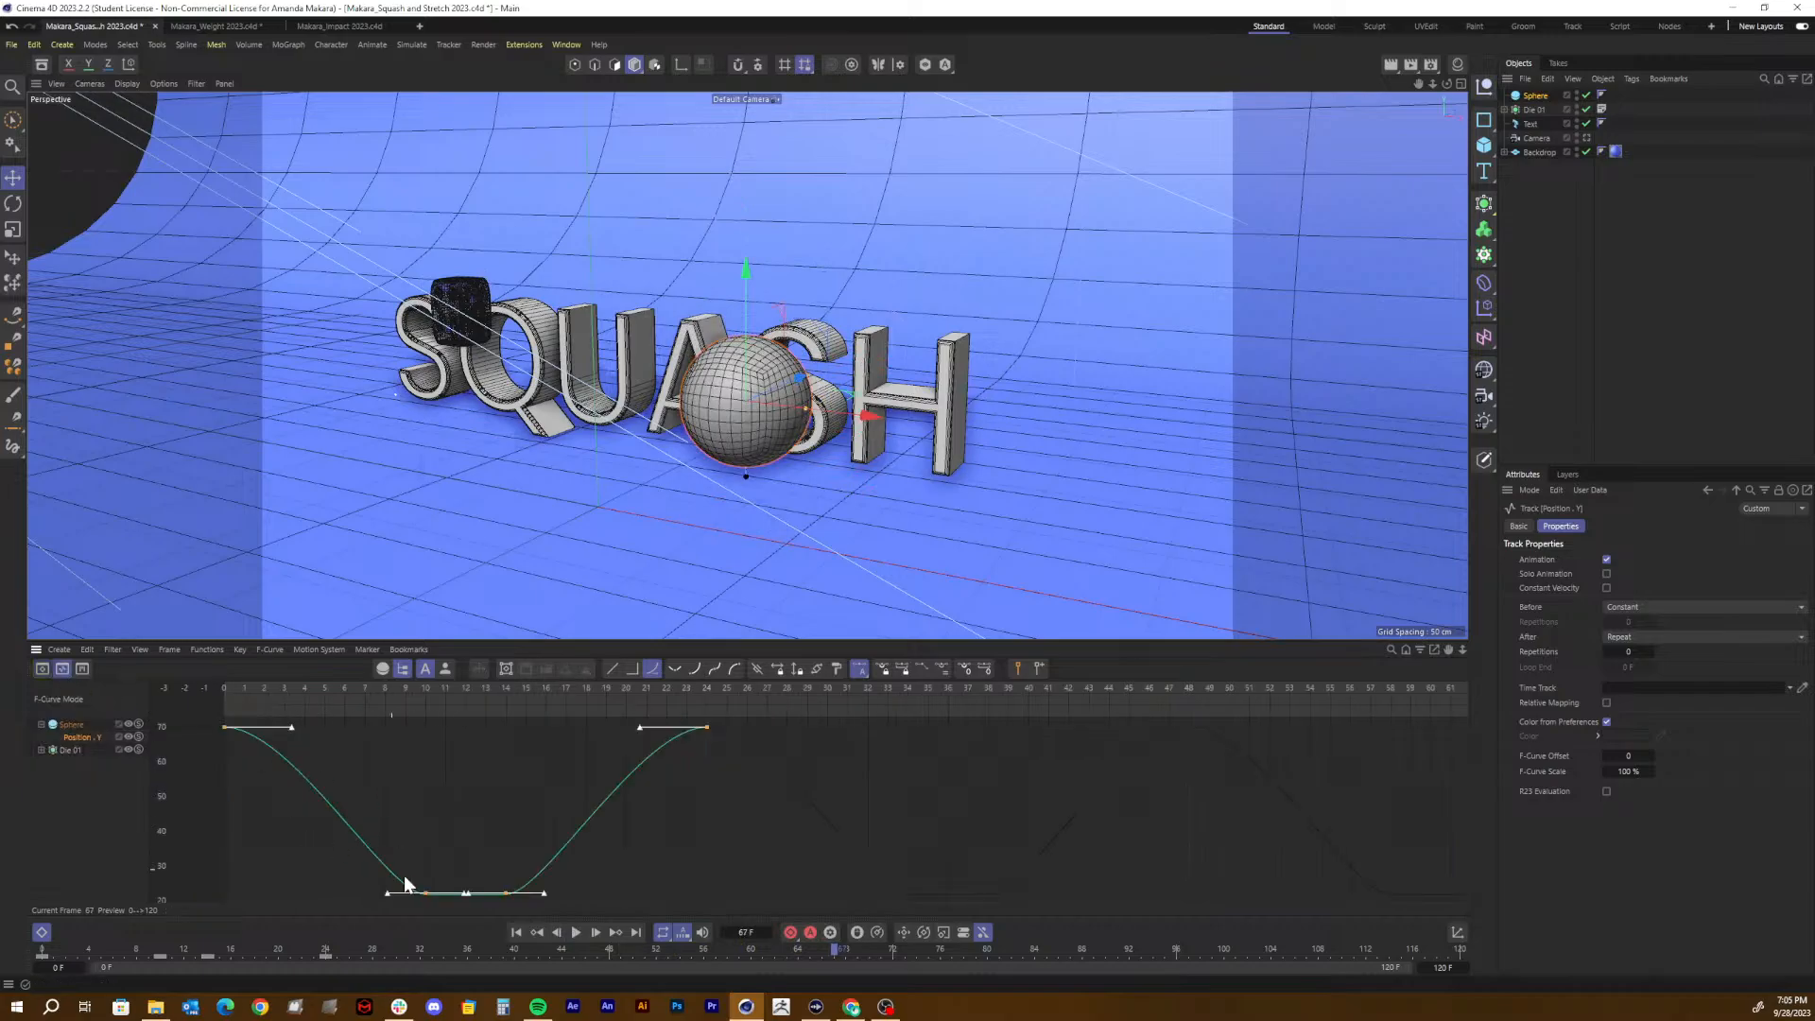
pyautogui.moveTo(405, 851); pyautogui.dragTo(431, 796)
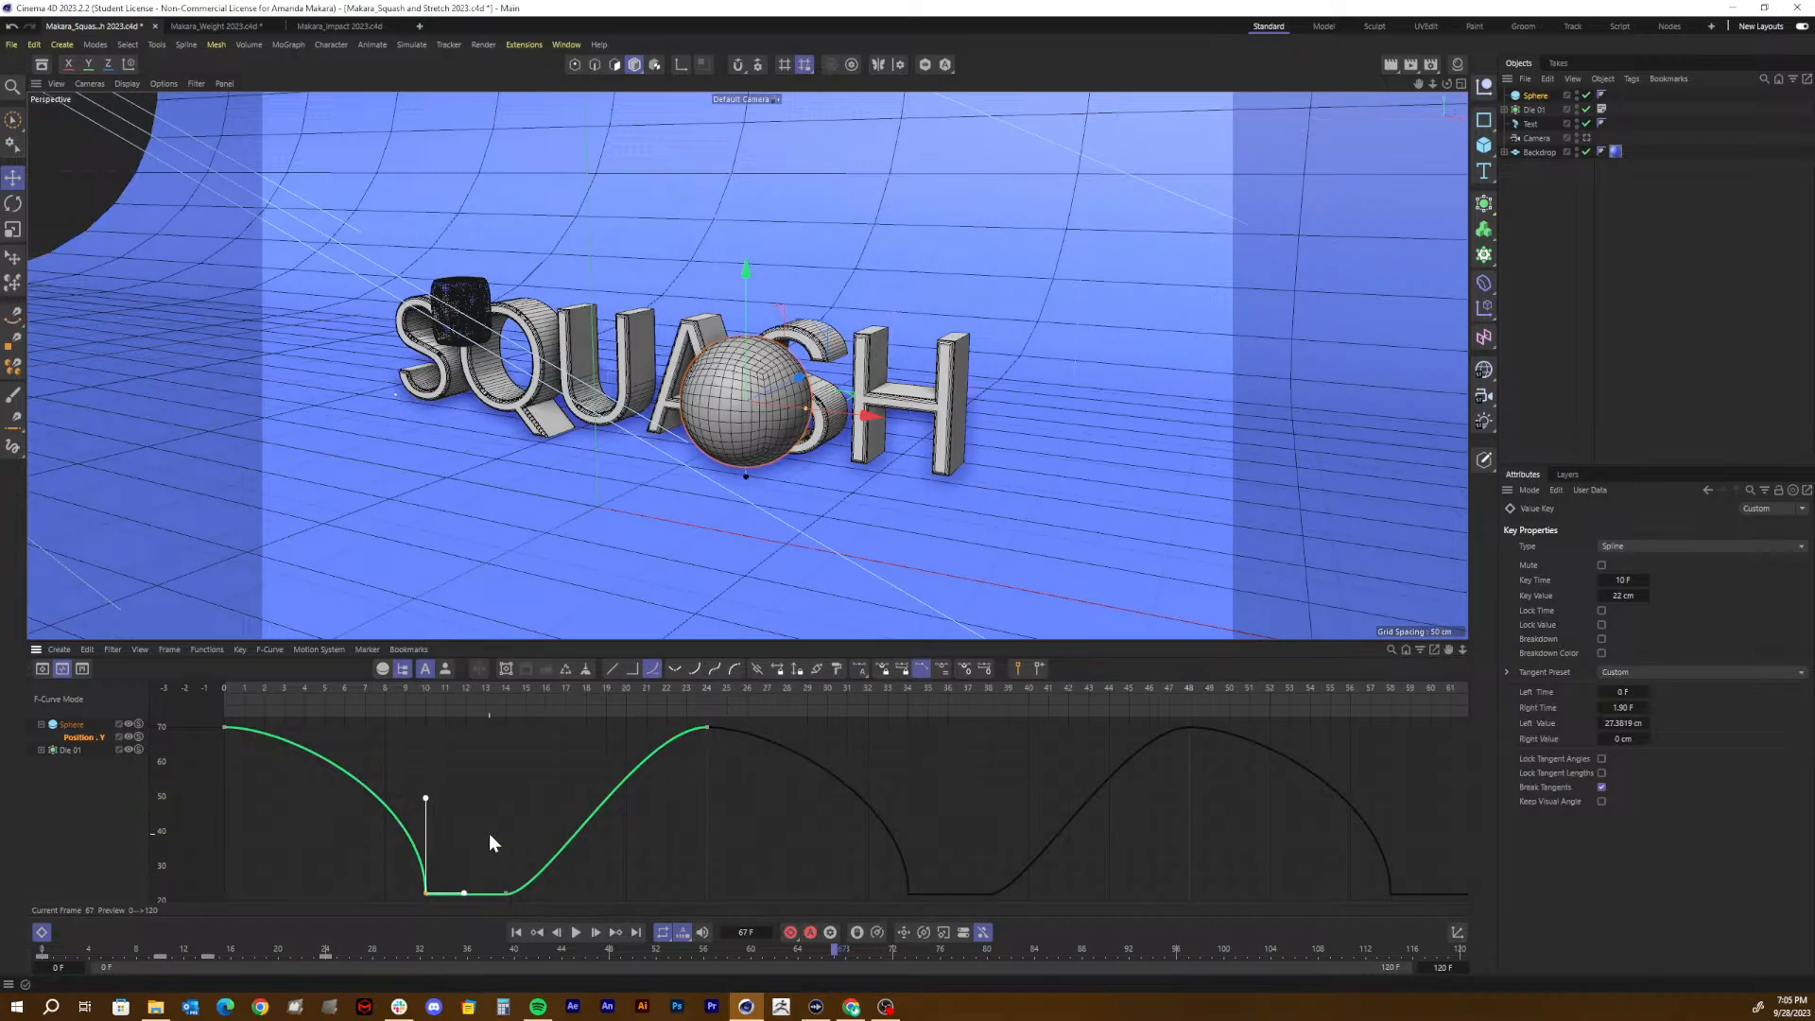
pyautogui.moveTo(480, 855); pyautogui.dragTo(477, 794)
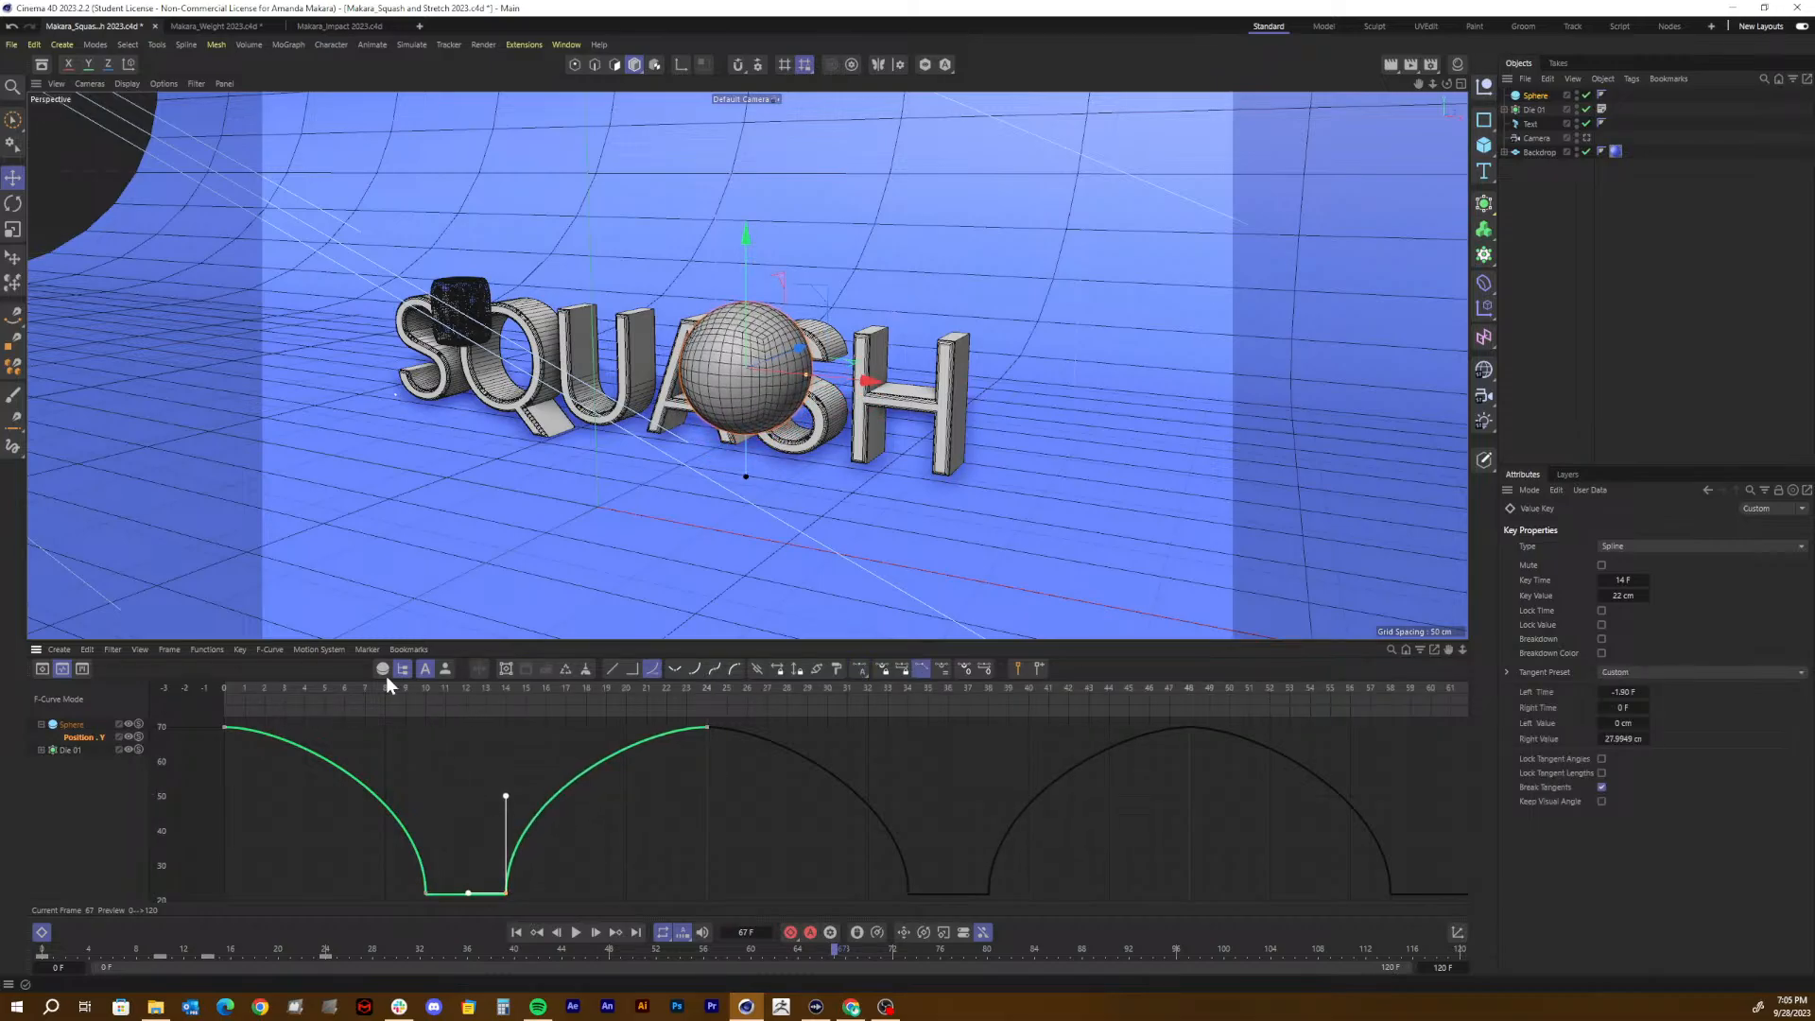
# Step: Play back the sphere's reshaped bounce and save the scene
pyautogui.press('F8')
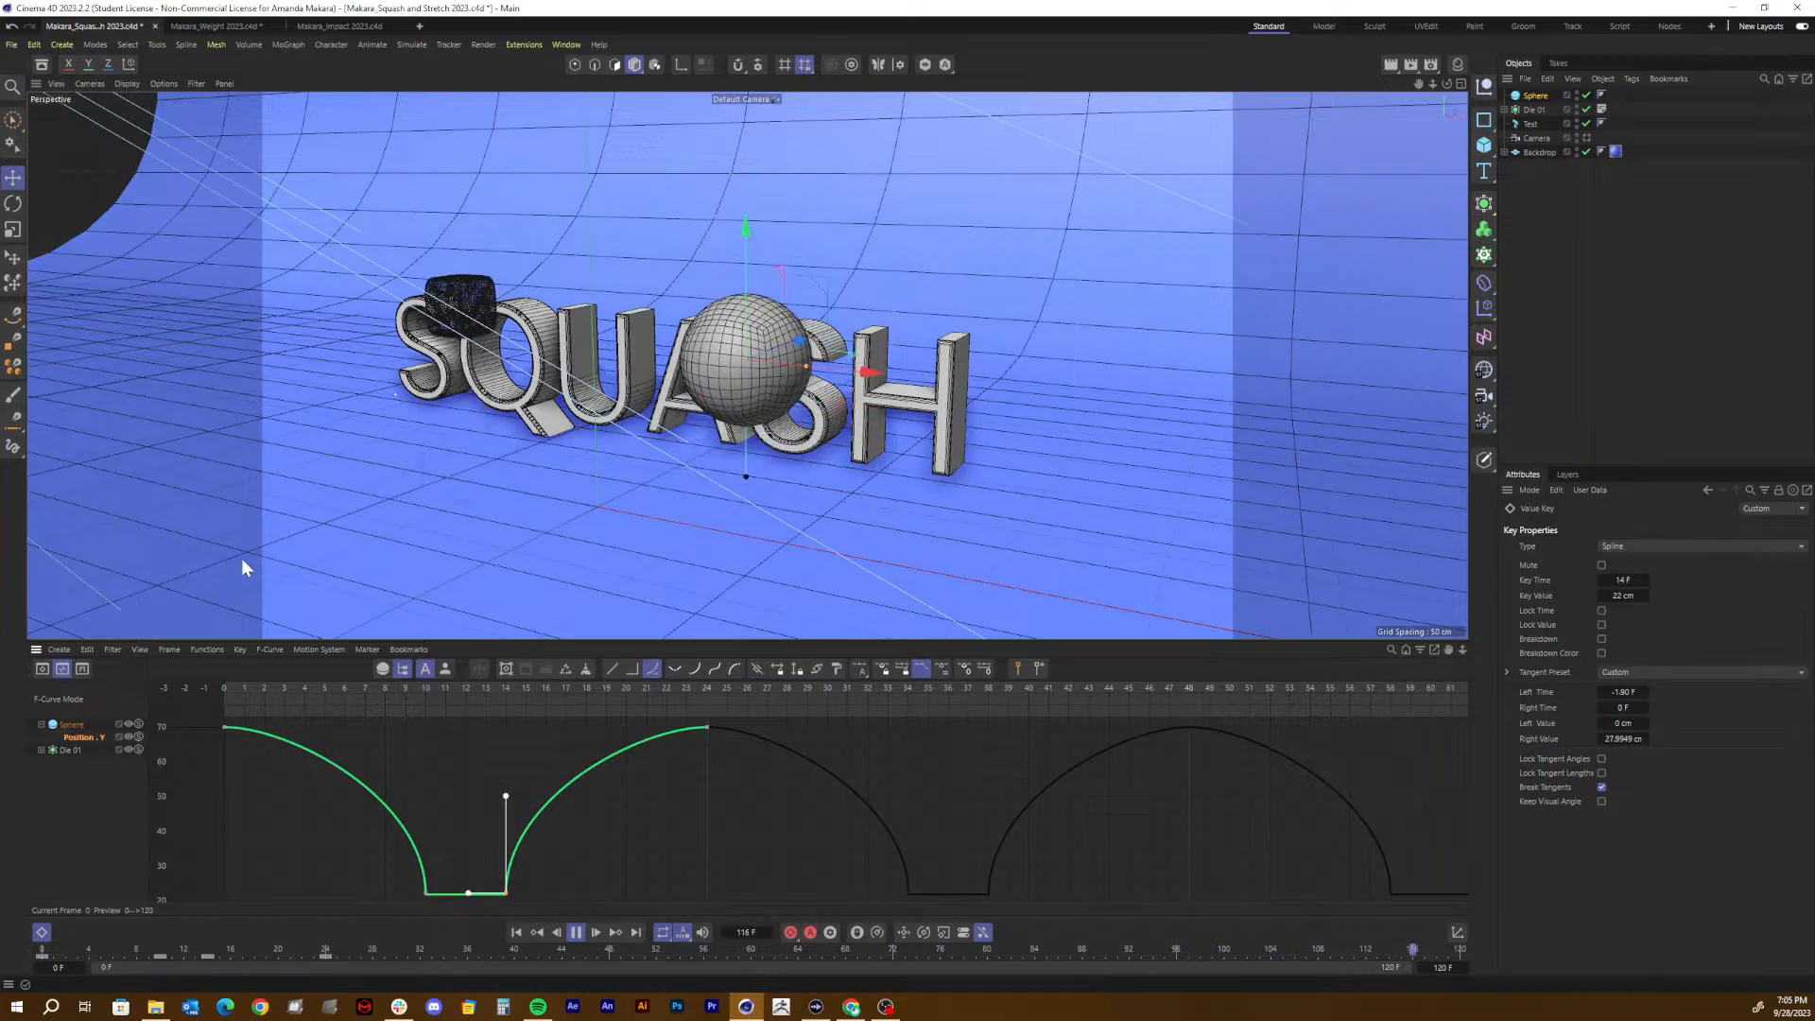
pyautogui.press('space')
pyautogui.hotkey('ctrl', 's')
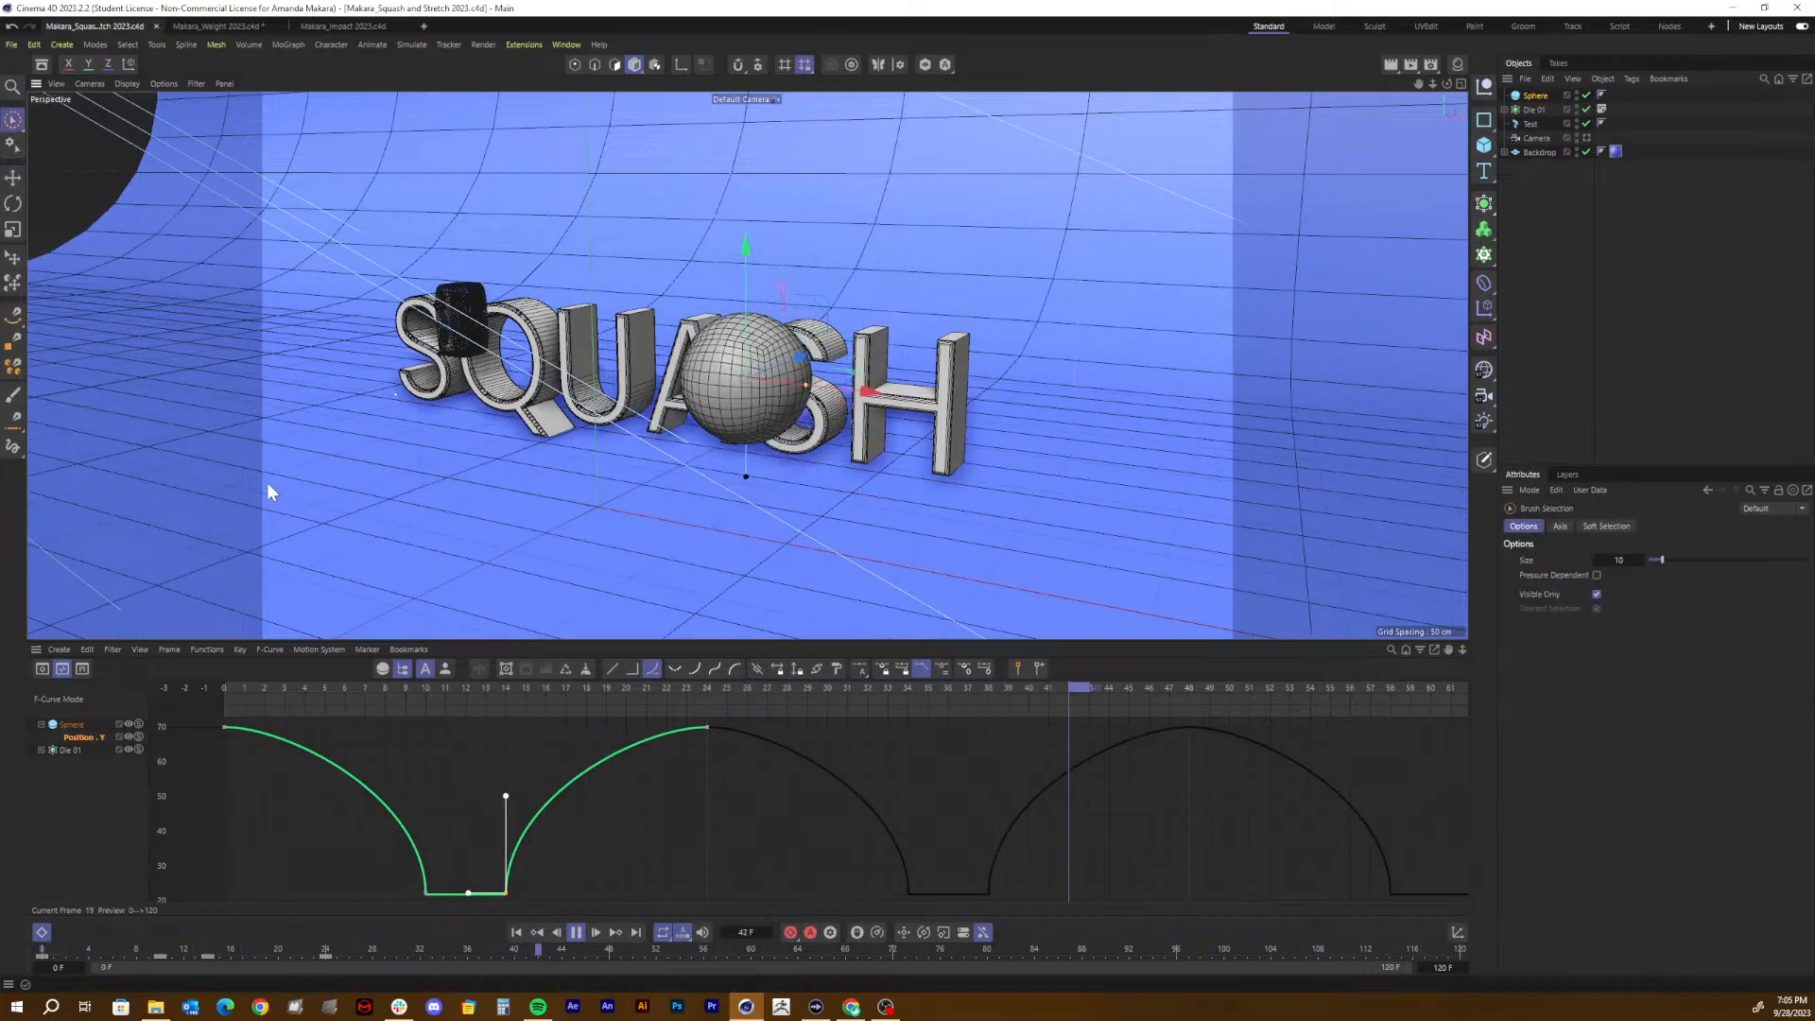
pyautogui.press('space')
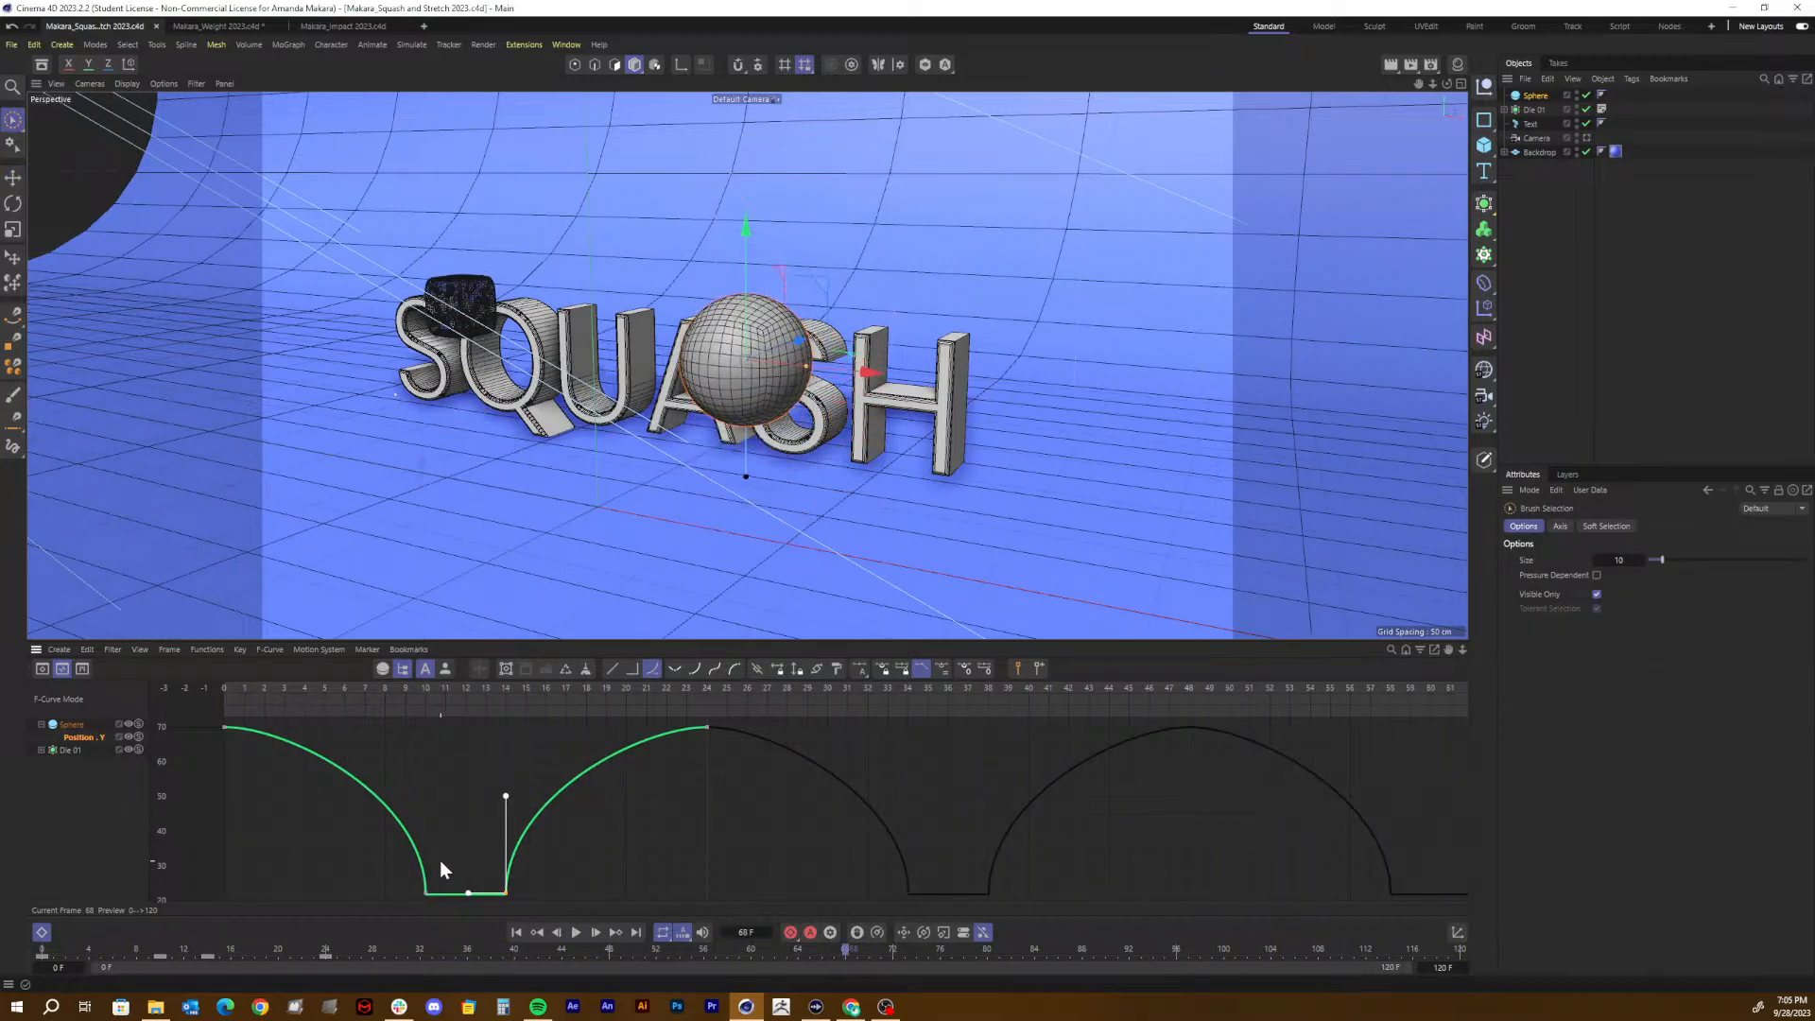
# Step: Return to frame 0, add a Squash & Stretch deformer, and make it a child of the sphere
pyautogui.moveTo(247, 682); pyautogui.dragTo(147, 677)
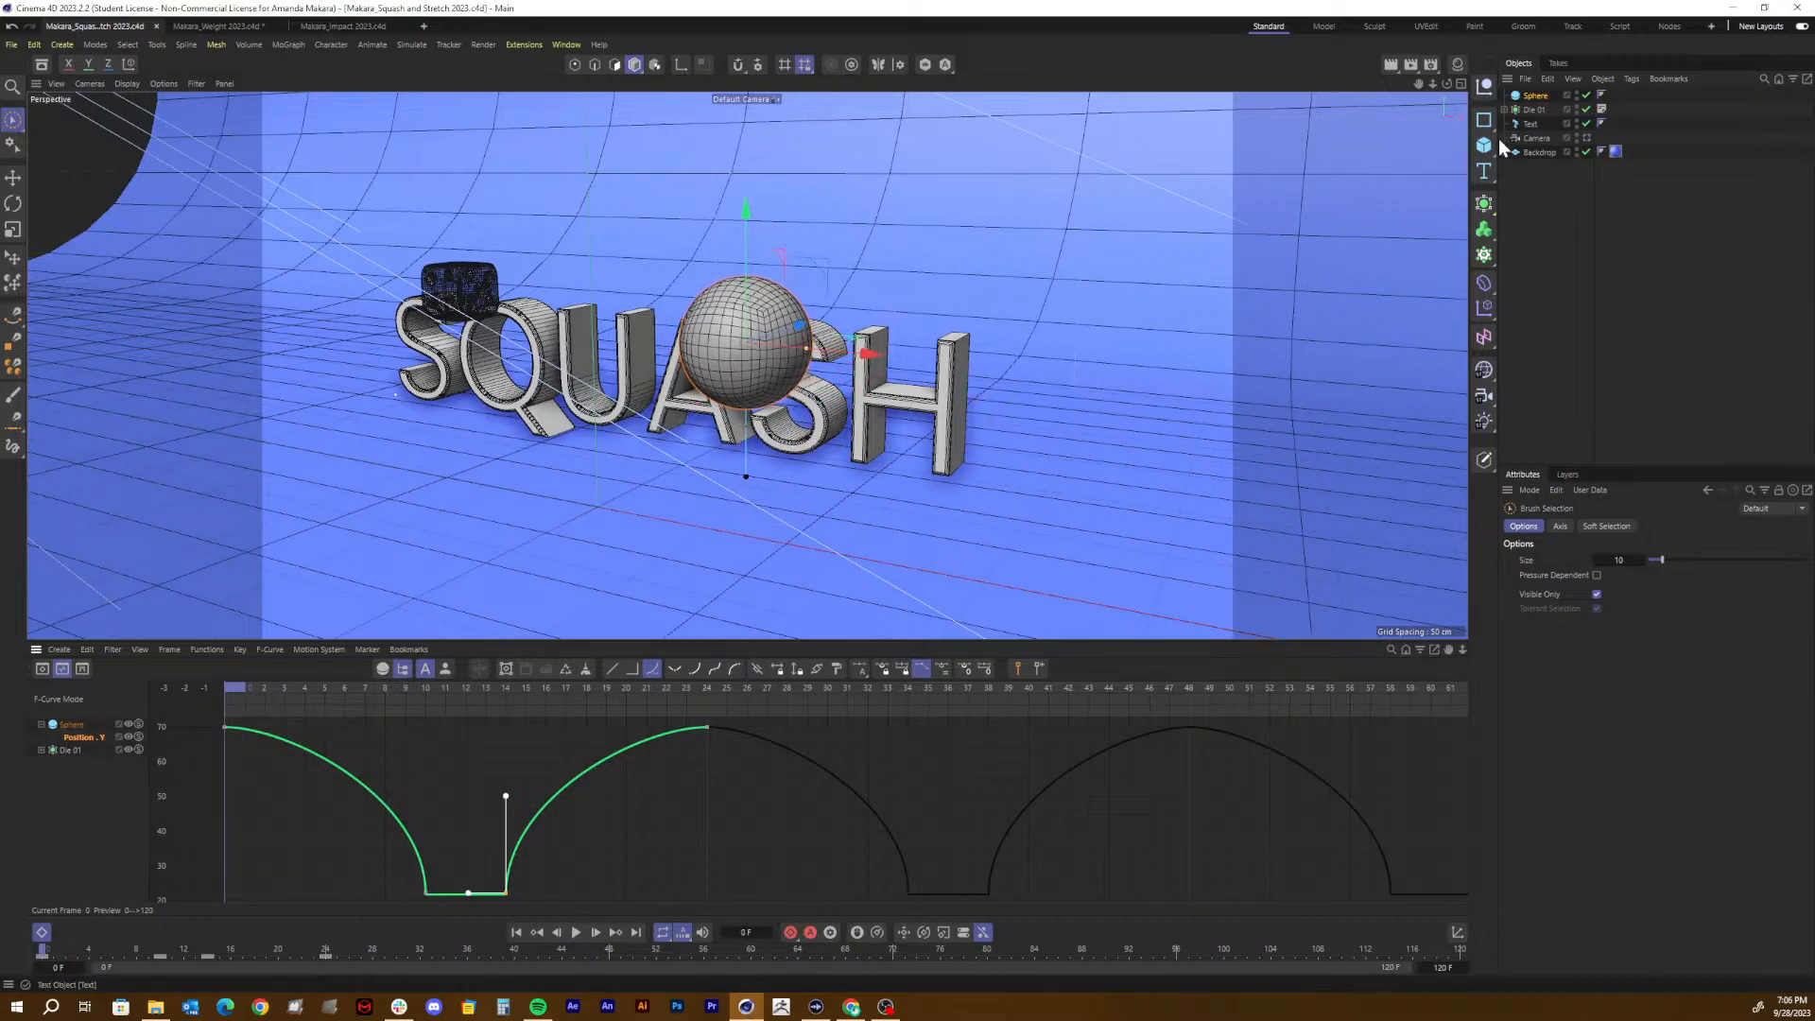
pyautogui.click(1544, 207)
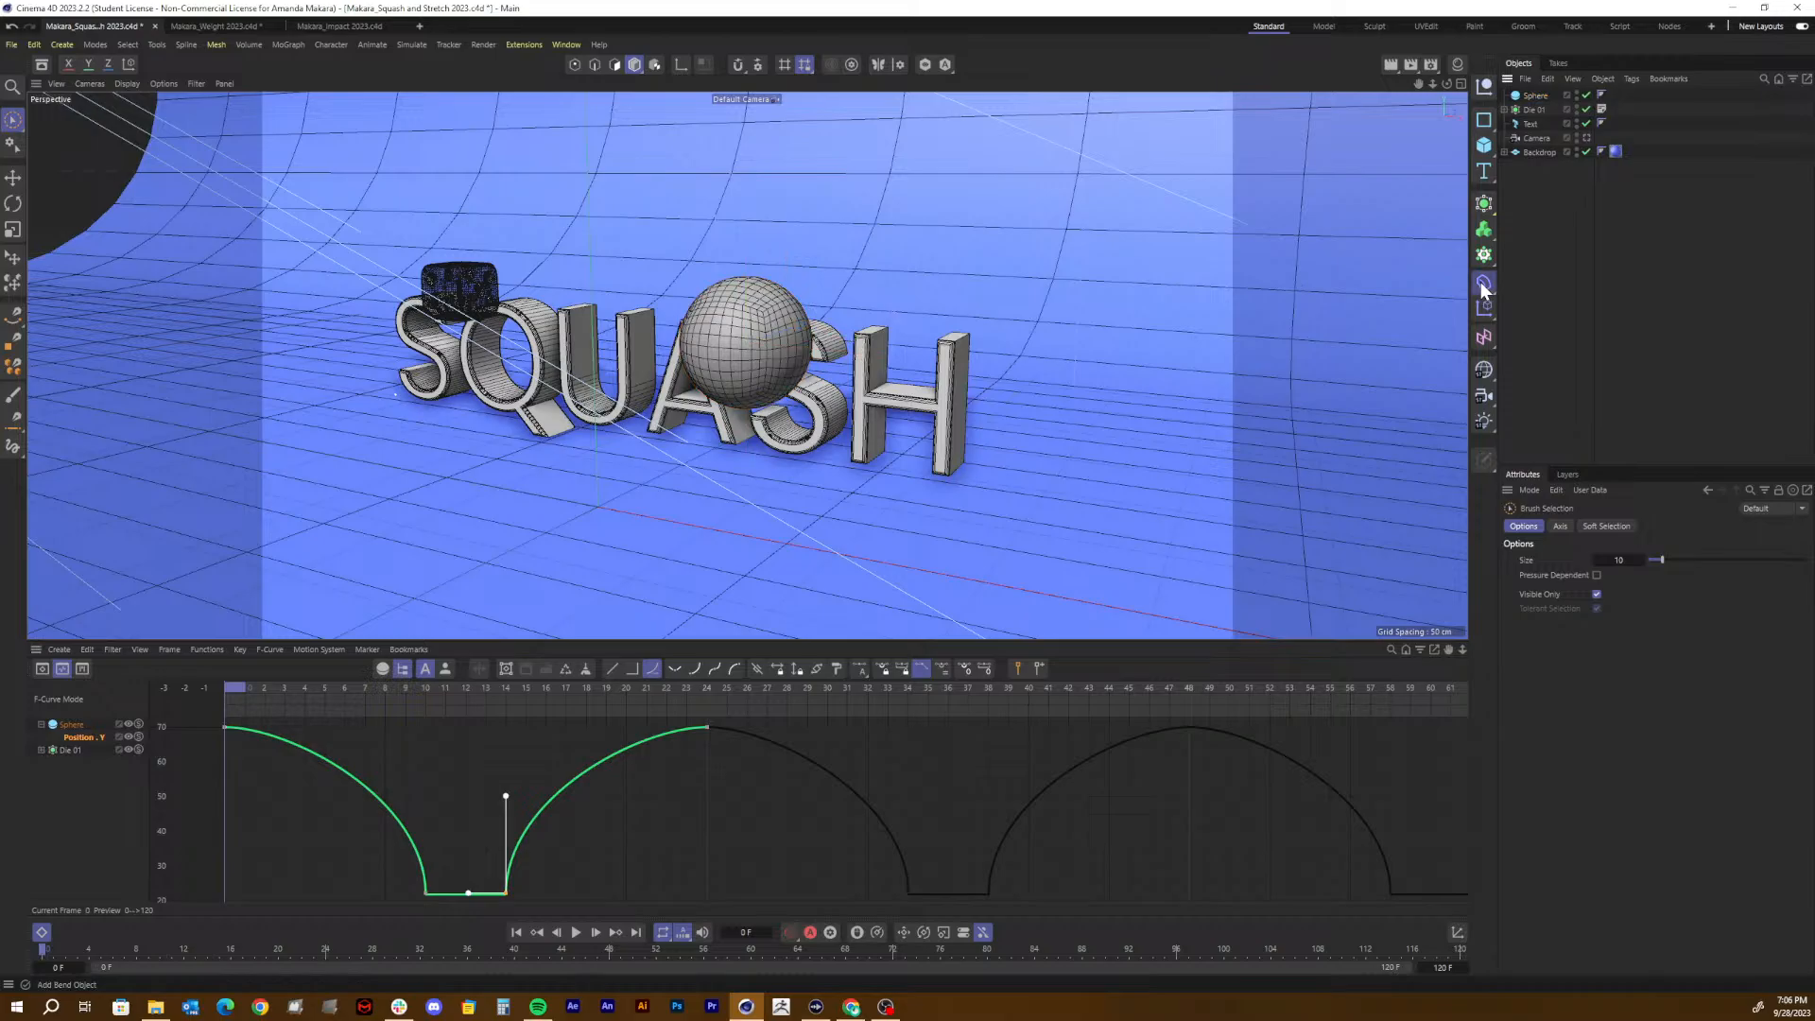
pyautogui.click(1481, 282)
pyautogui.click(1490, 291)
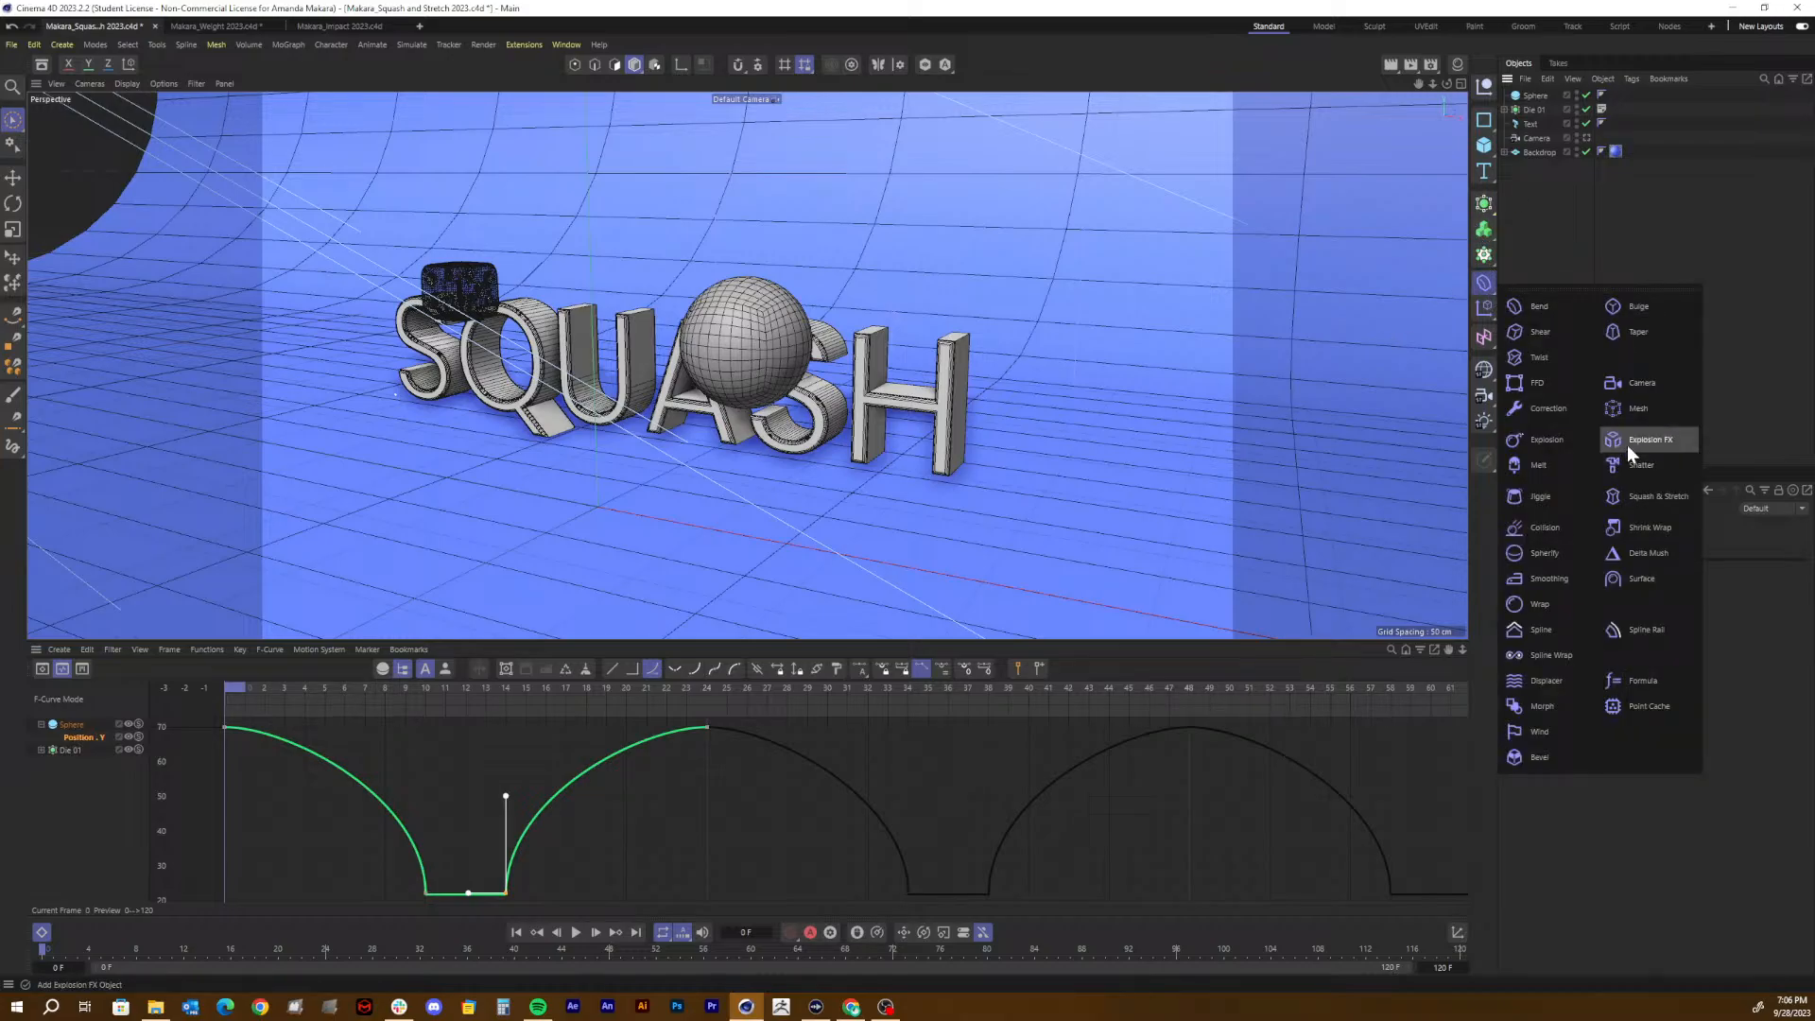
pyautogui.click(1650, 496)
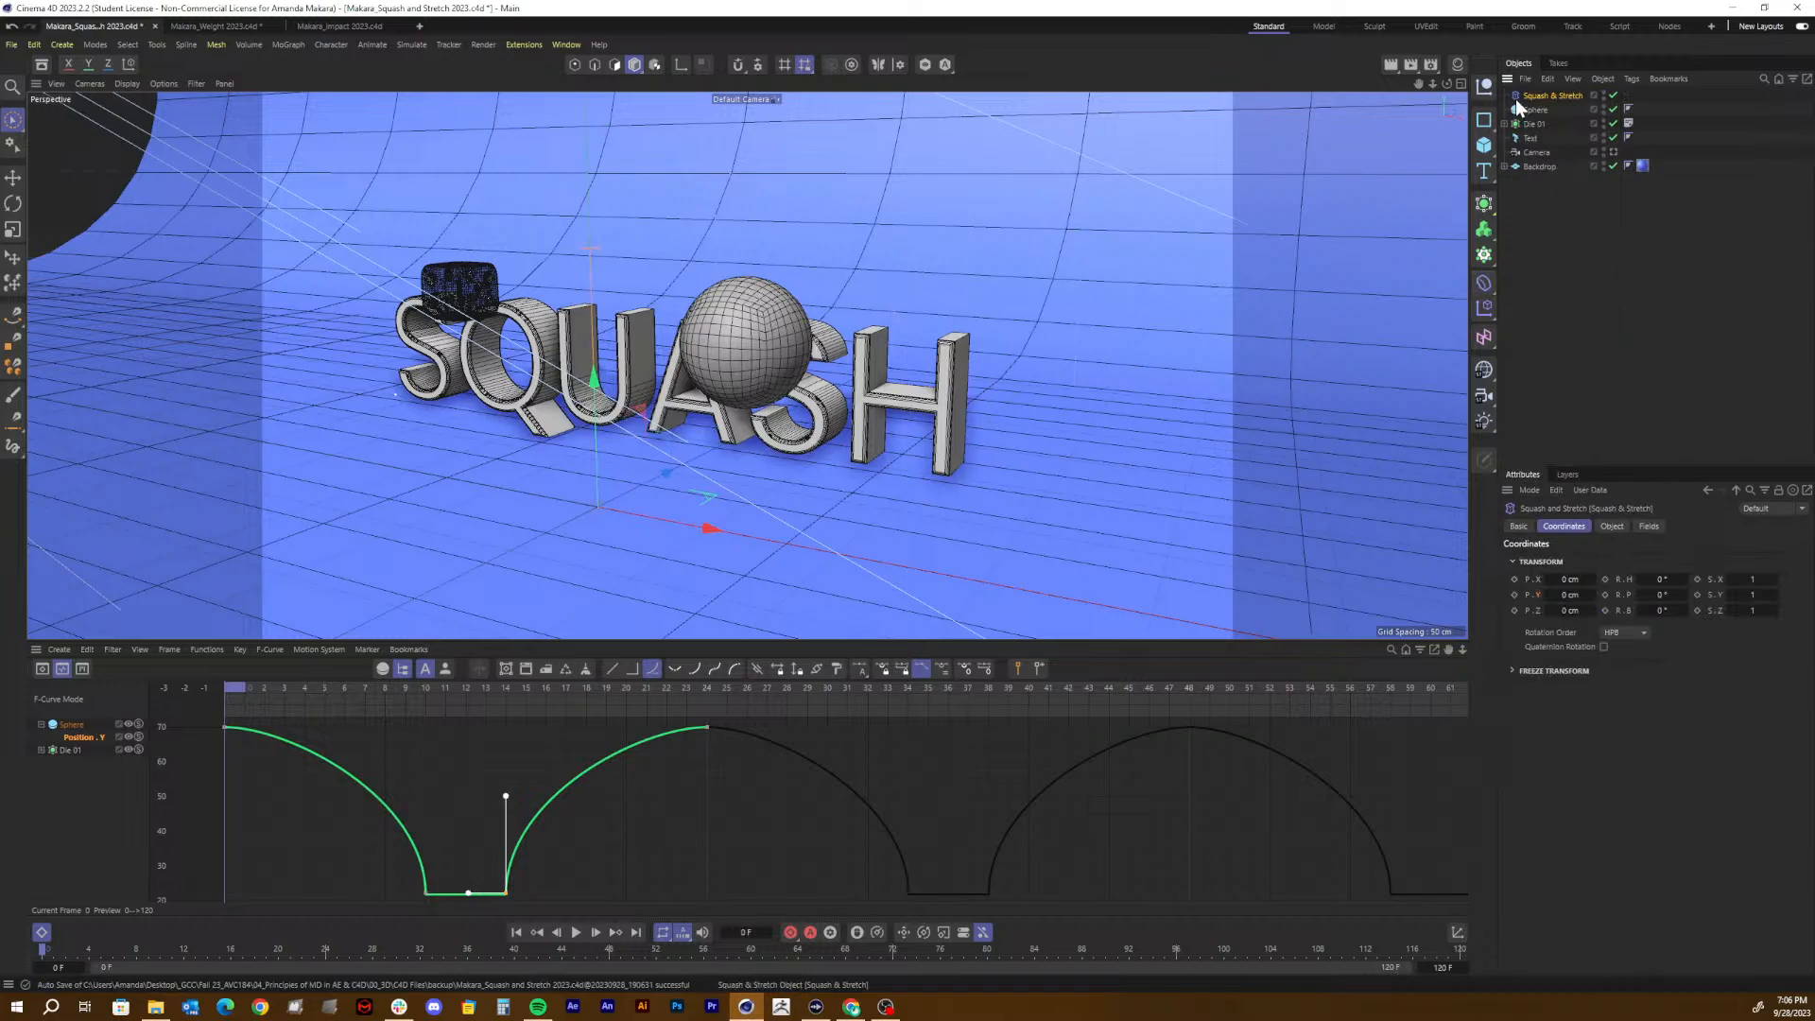
pyautogui.moveTo(1543, 96); pyautogui.dragTo(1532, 112)
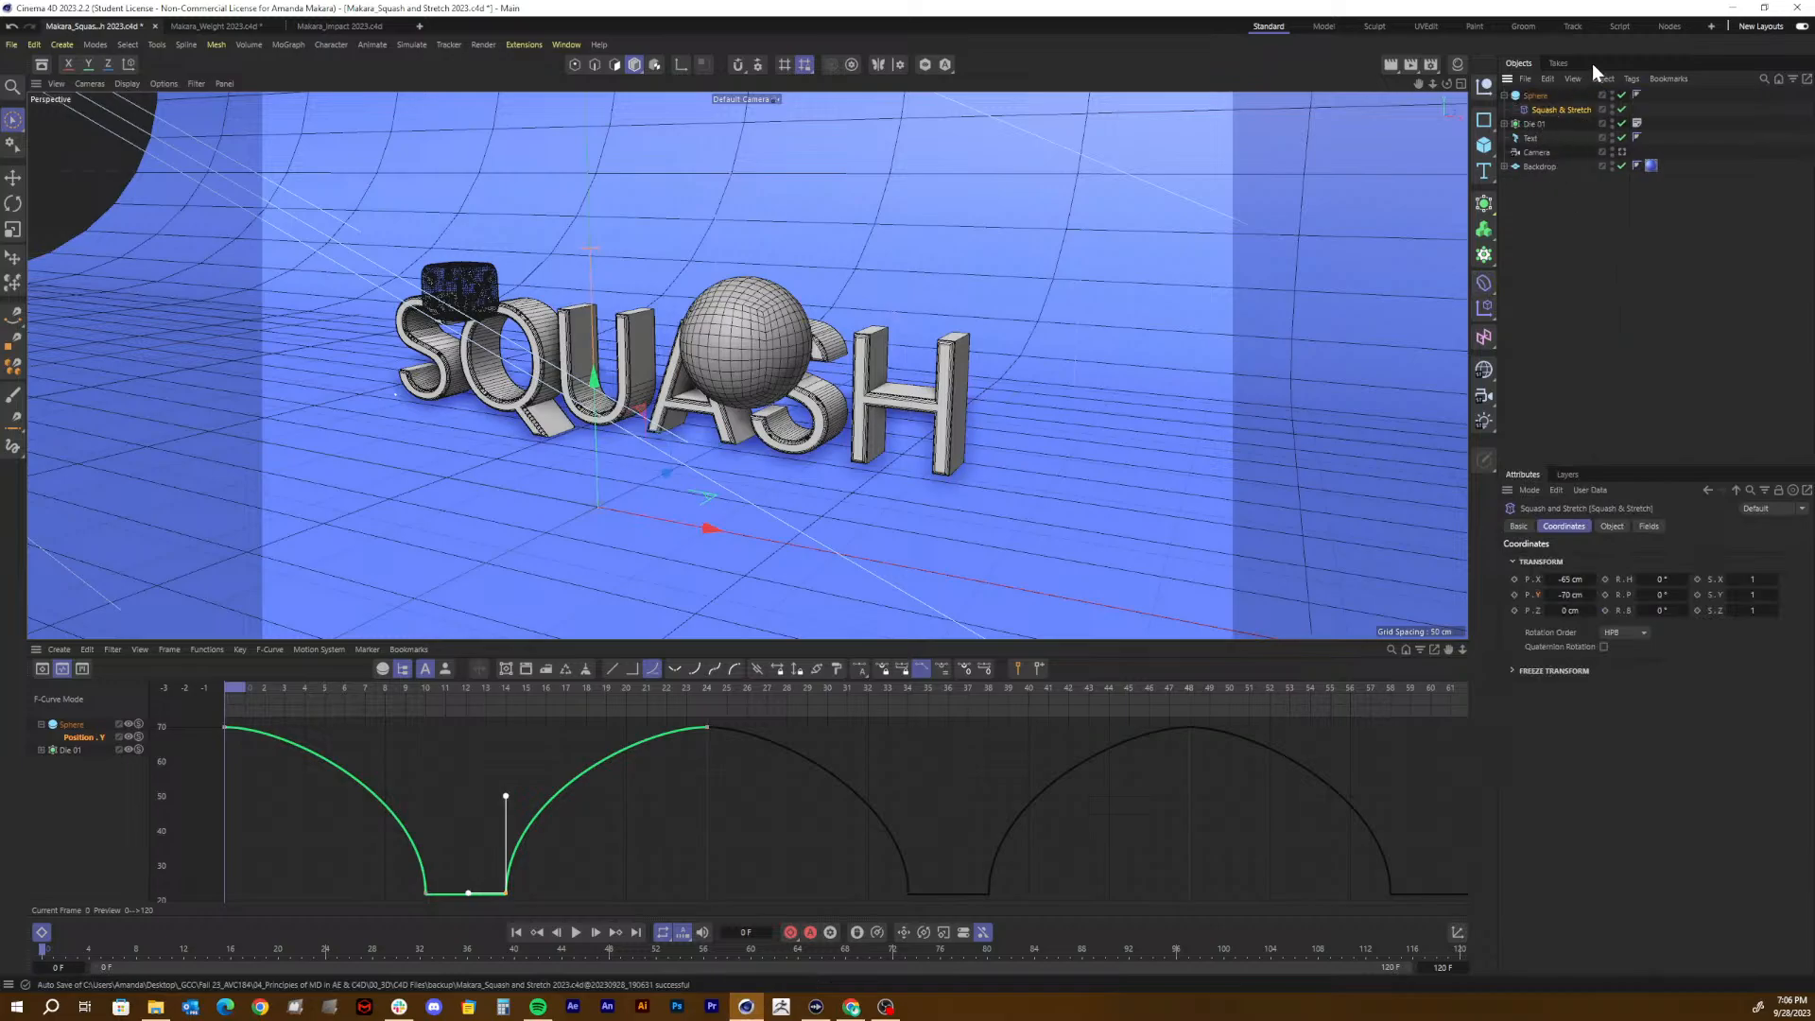
# Step: Try a Factor of 140% on the unfitted Squash & Stretch deformer, and undo it
pyautogui.click(1531, 96)
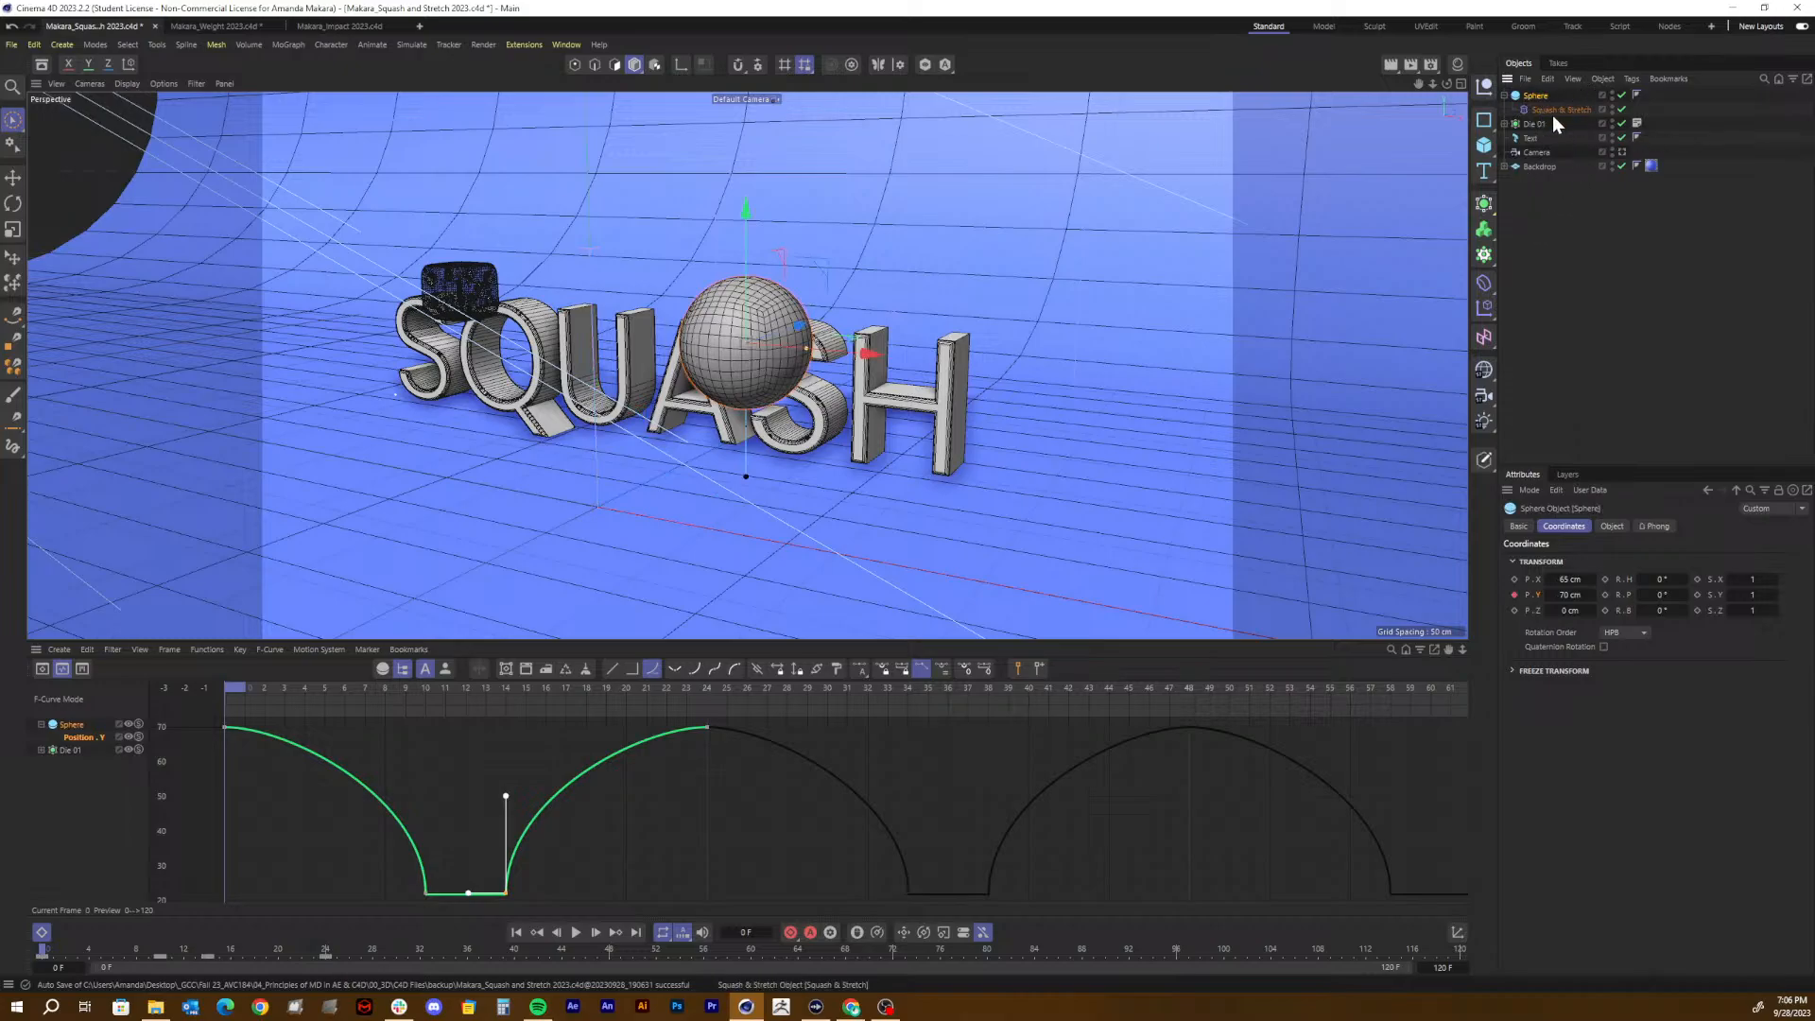
pyautogui.click(1556, 109)
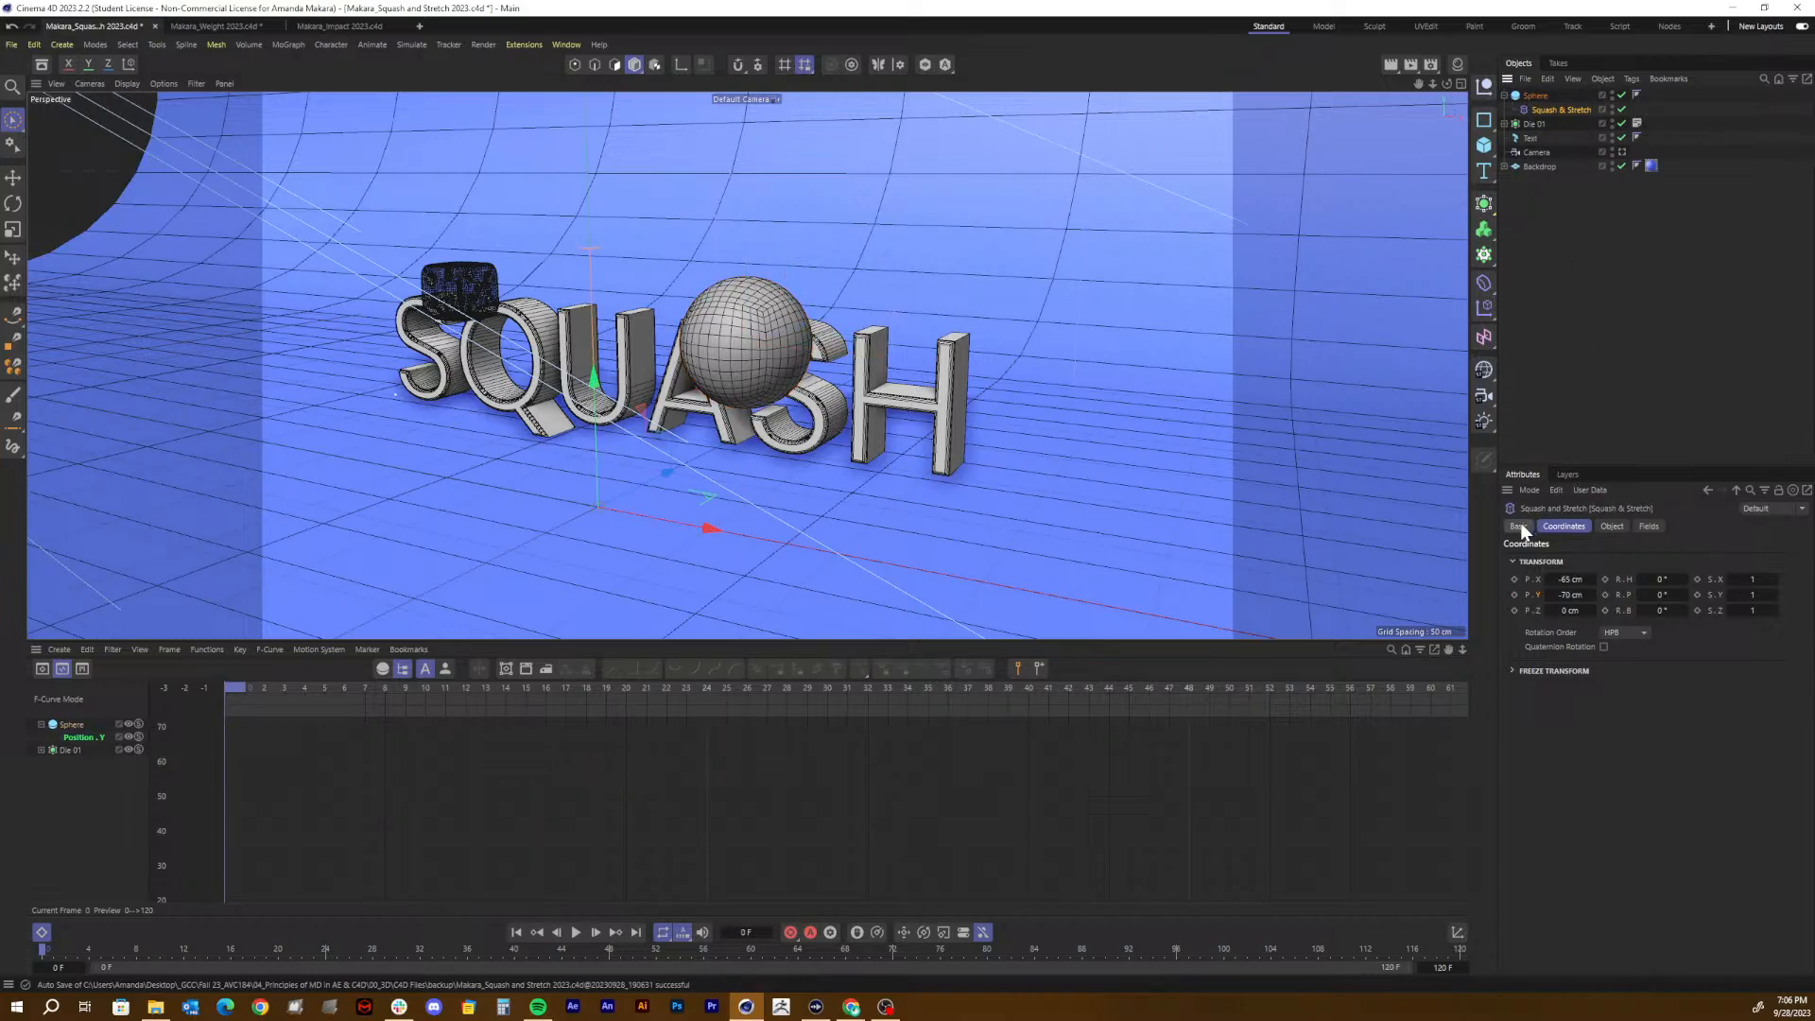
pyautogui.click(1611, 527)
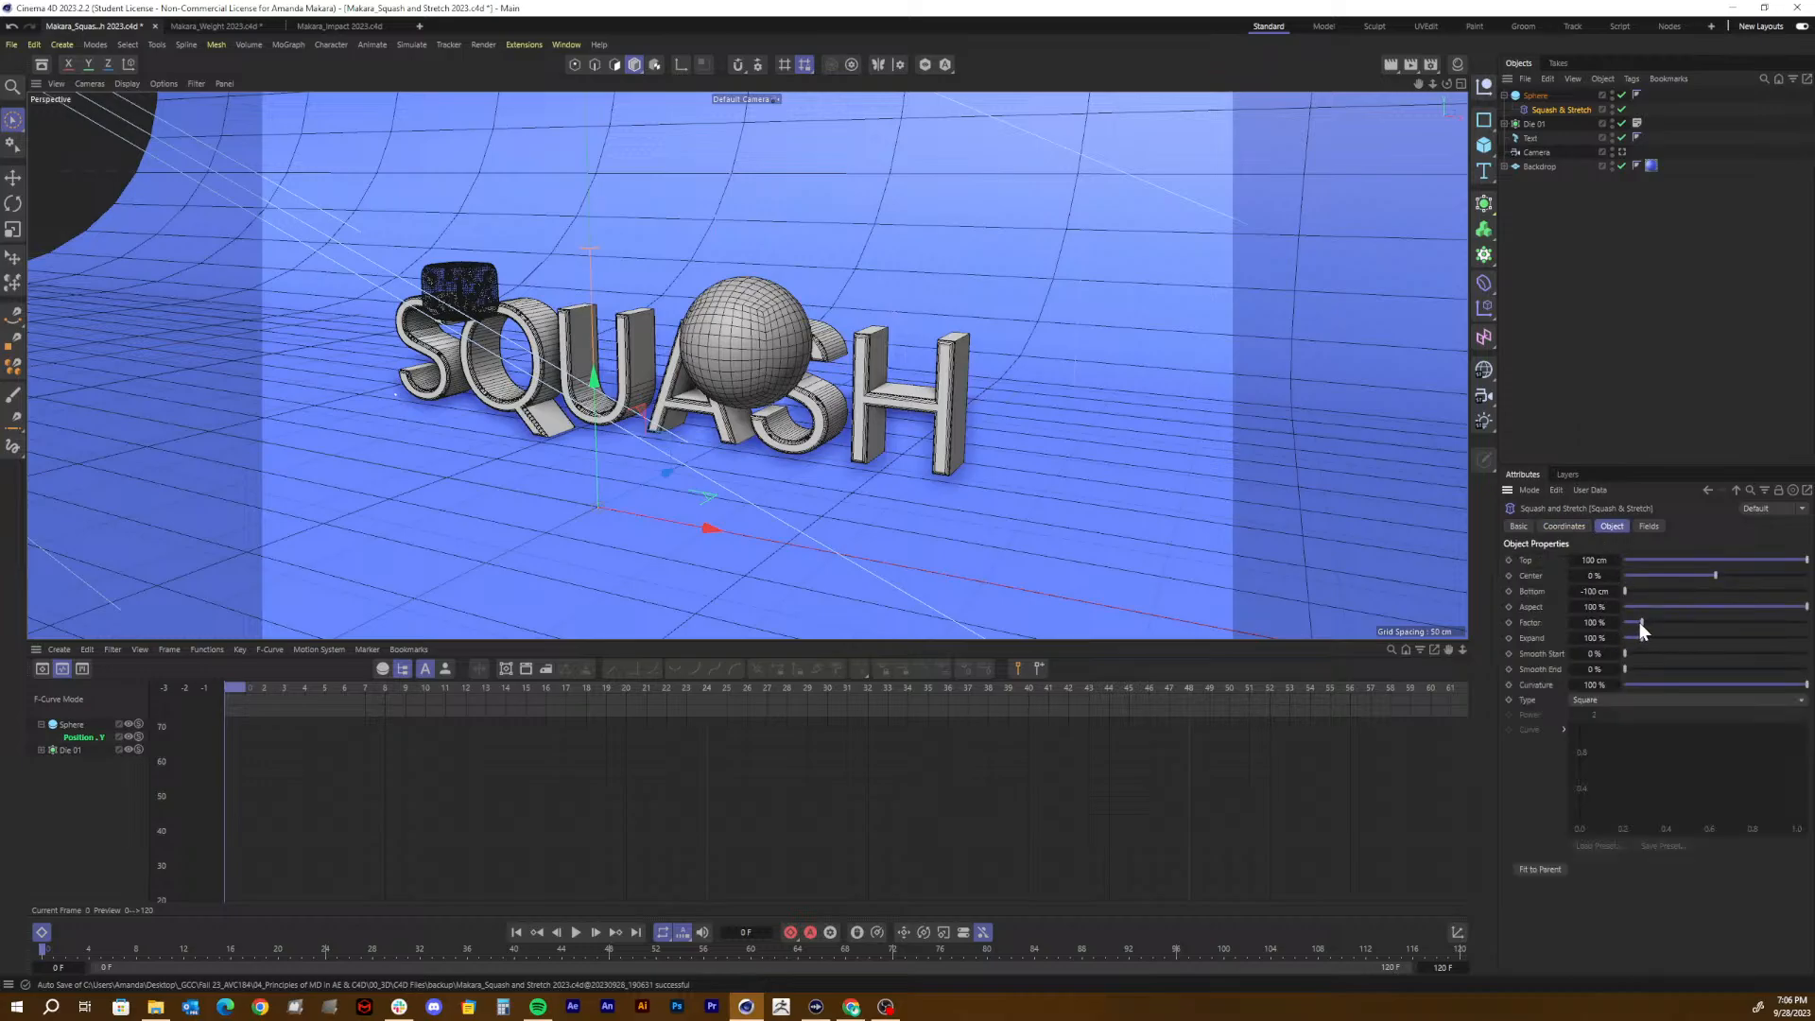
pyautogui.moveTo(1643, 621)
pyautogui.mouseDown()
pyautogui.moveTo(1738, 616)
pyautogui.moveTo(1649, 622)
pyautogui.mouseUp()
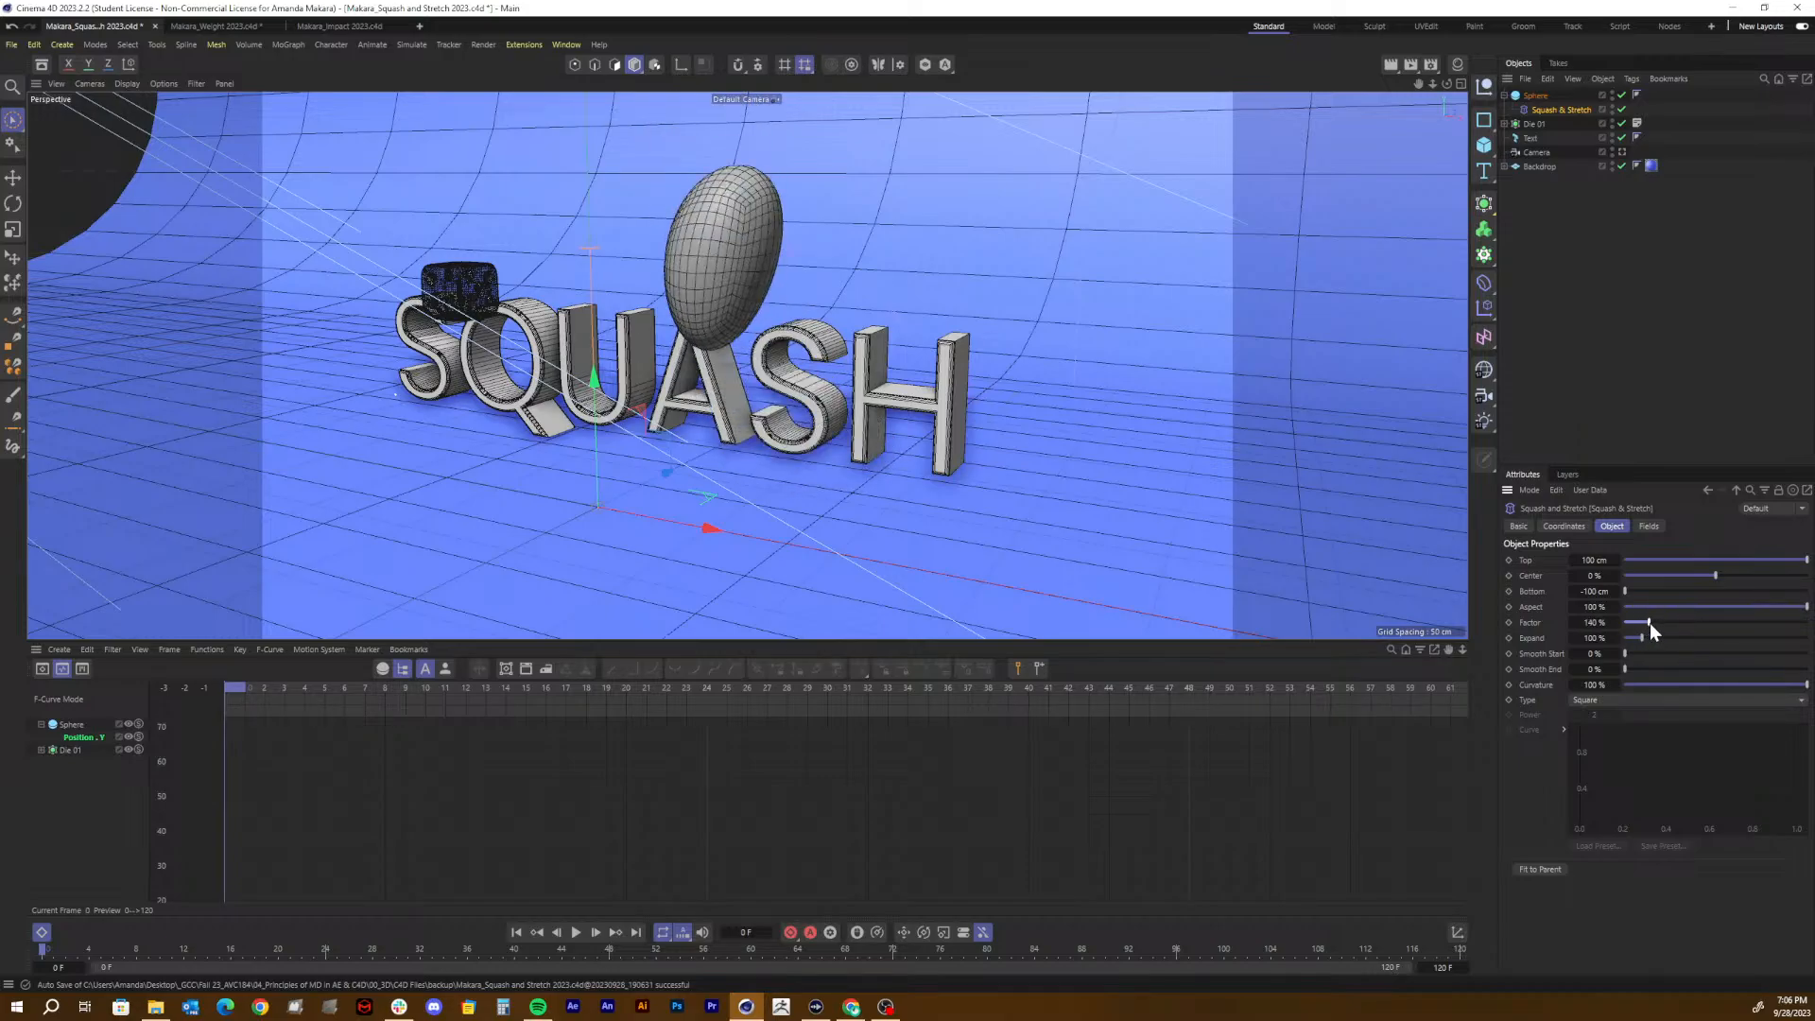
pyautogui.hotkey('ctrl', 'z')
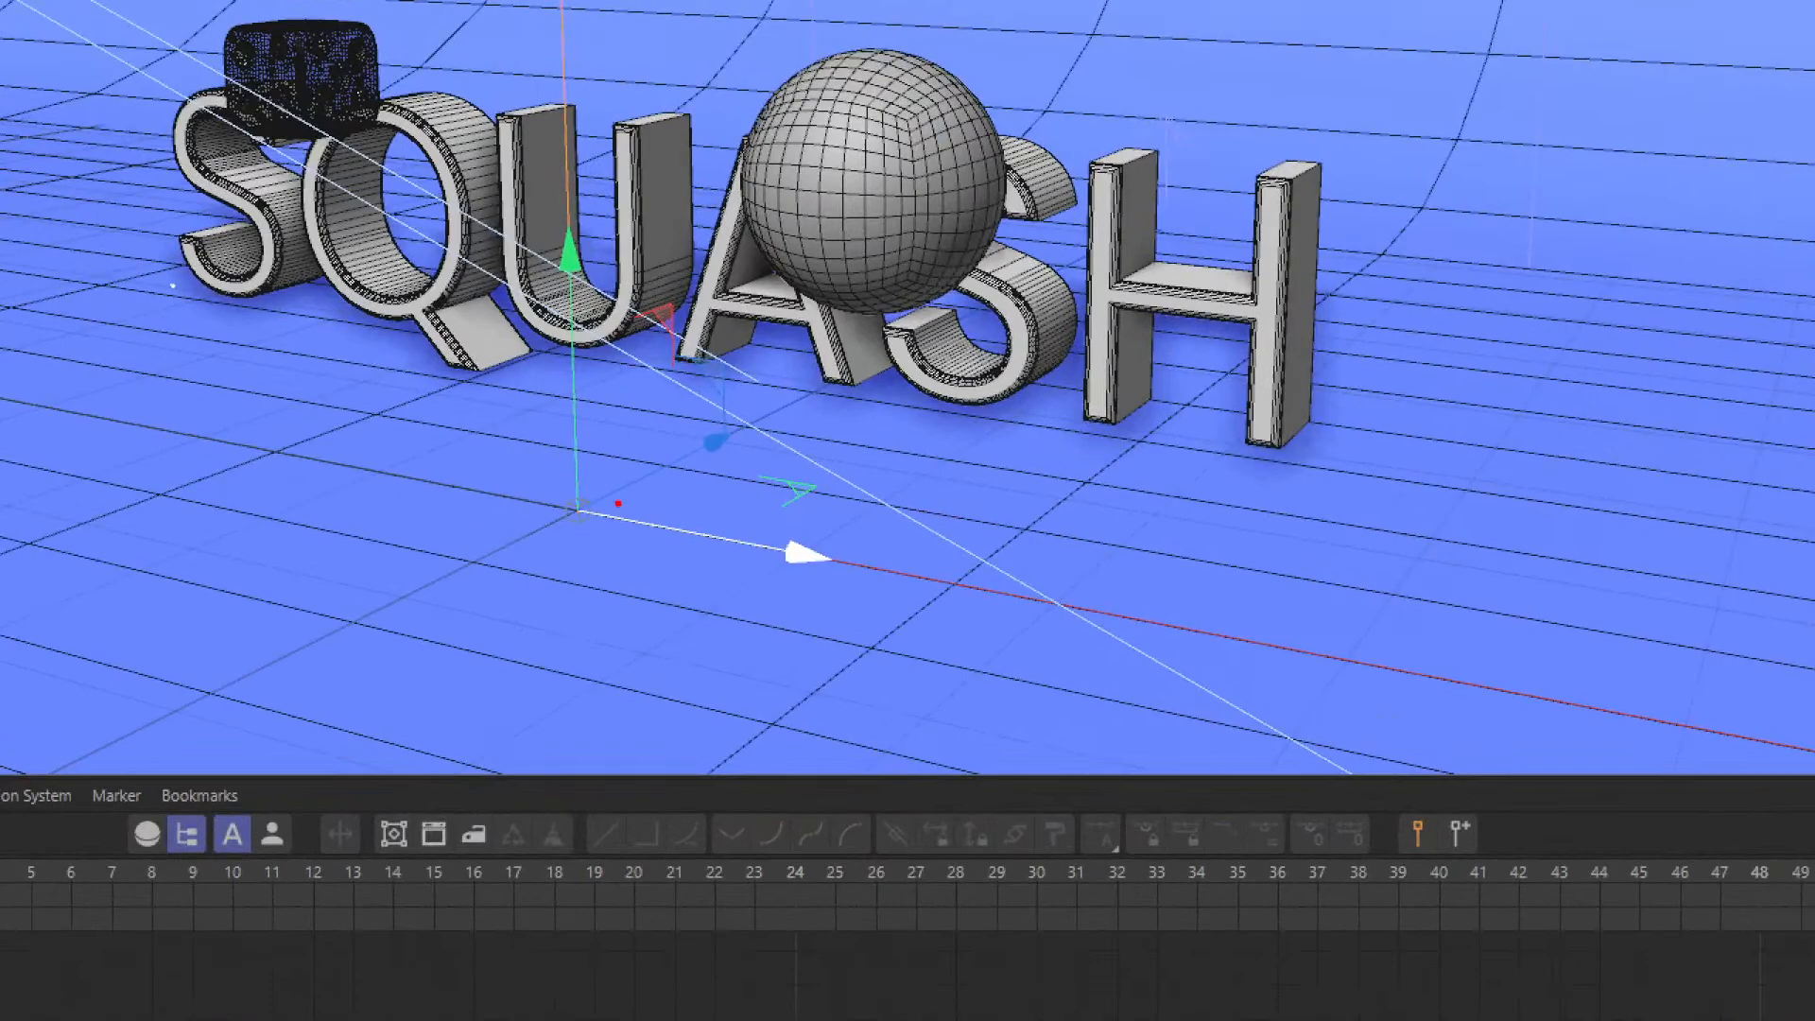
pyautogui.moveTo(619, 504)
pyautogui.mouseDown()
pyautogui.moveTo(606, 484)
pyautogui.moveTo(537, 497)
pyautogui.moveTo(649, 525)
pyautogui.moveTo(616, 489)
pyautogui.mouseUp()
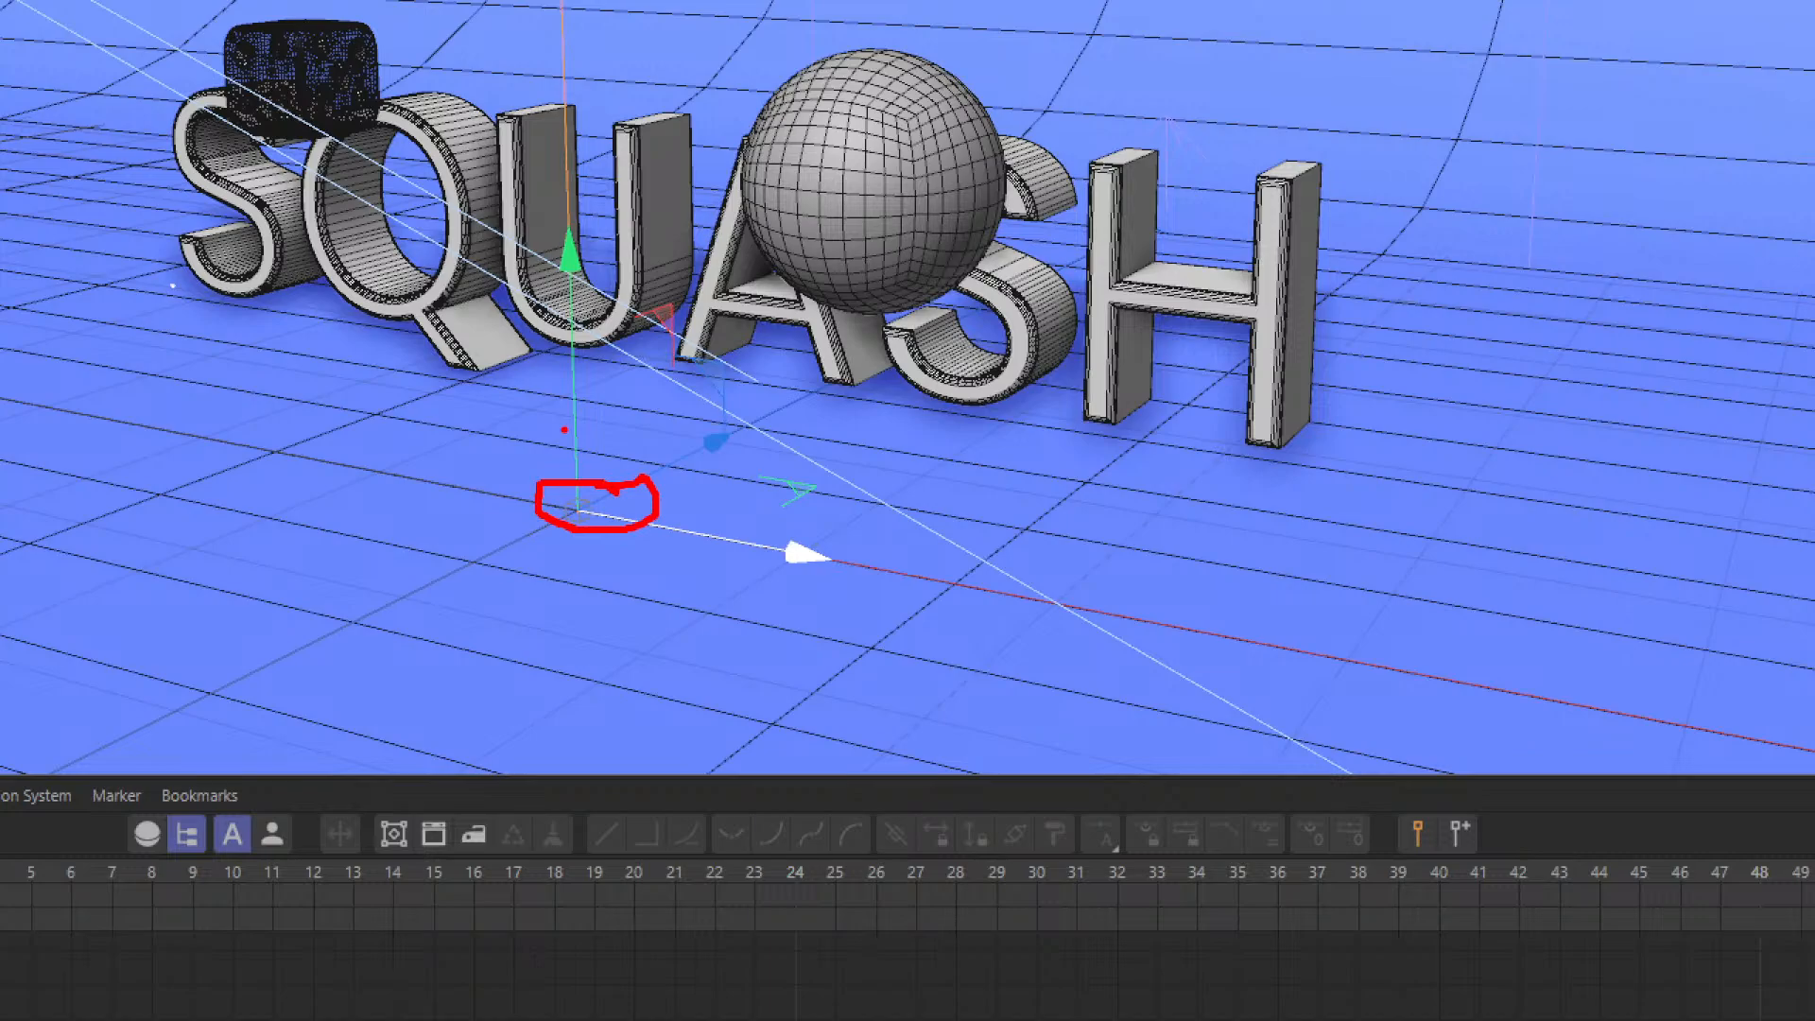
pyautogui.press('Escape')
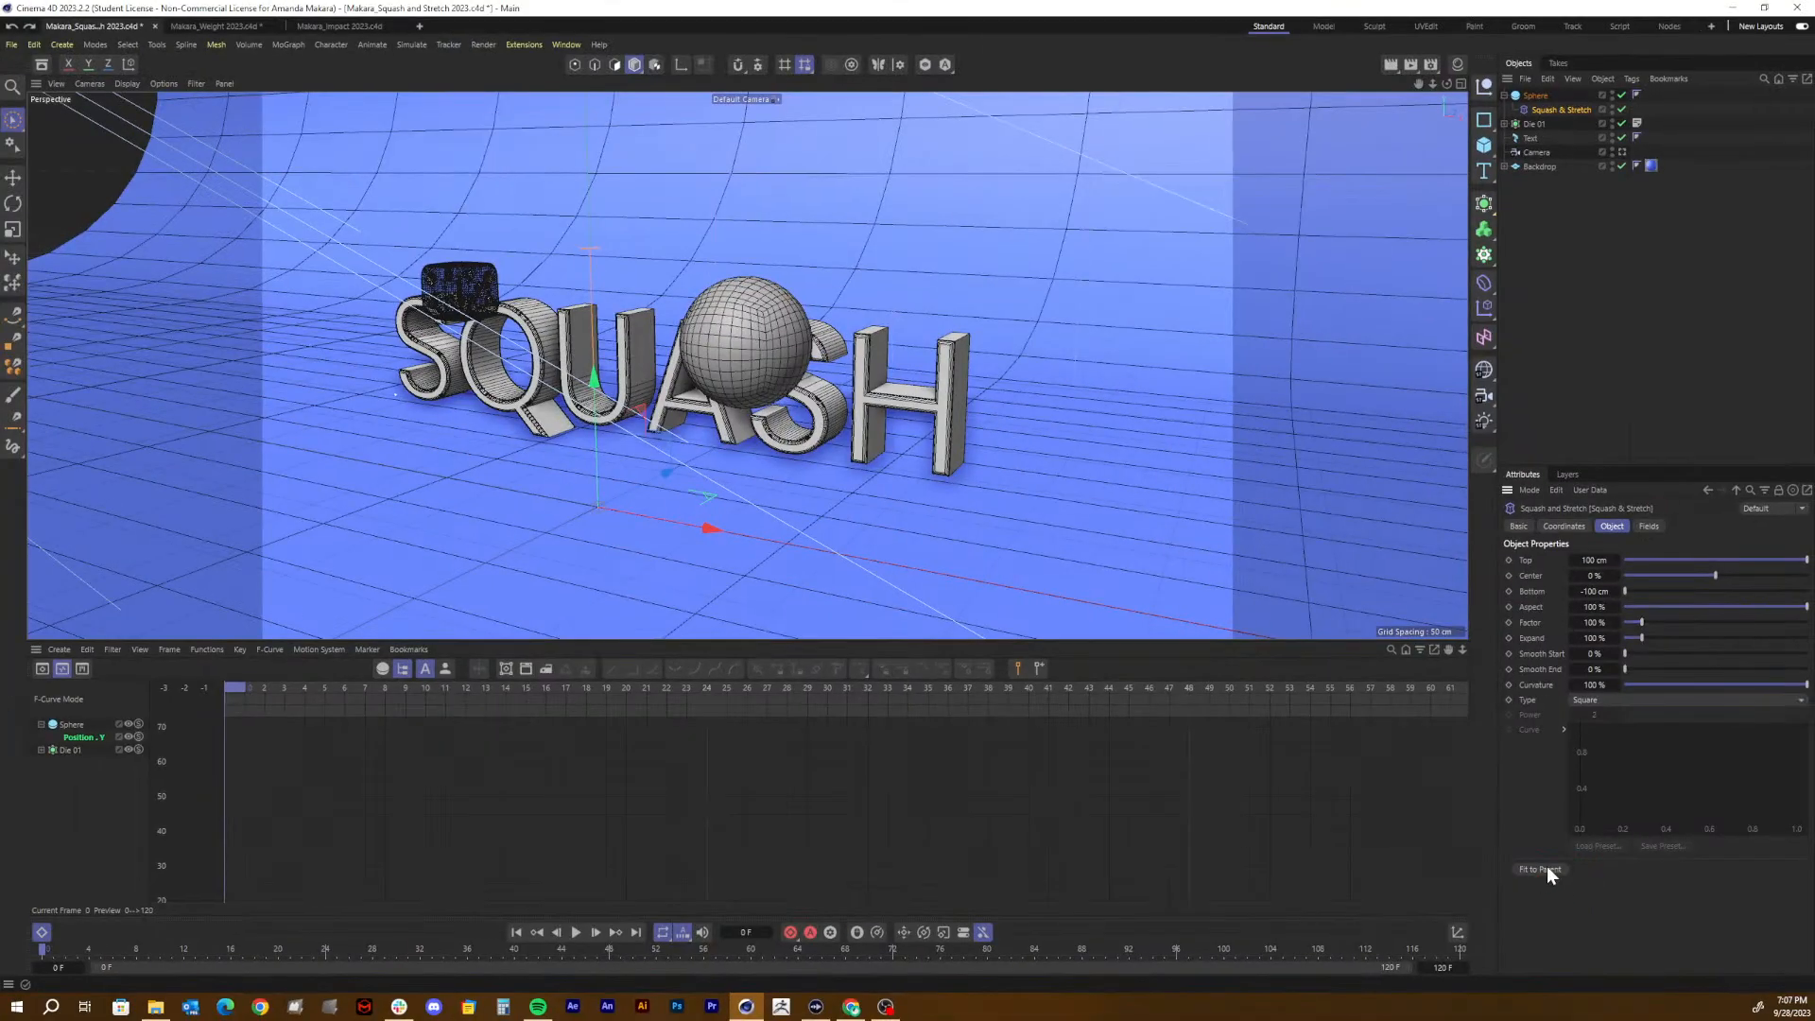
# Step: Fit the Squash & Stretch deformer to its parent sphere, test a Factor of 175%, and undo the test
pyautogui.click(1532, 815)
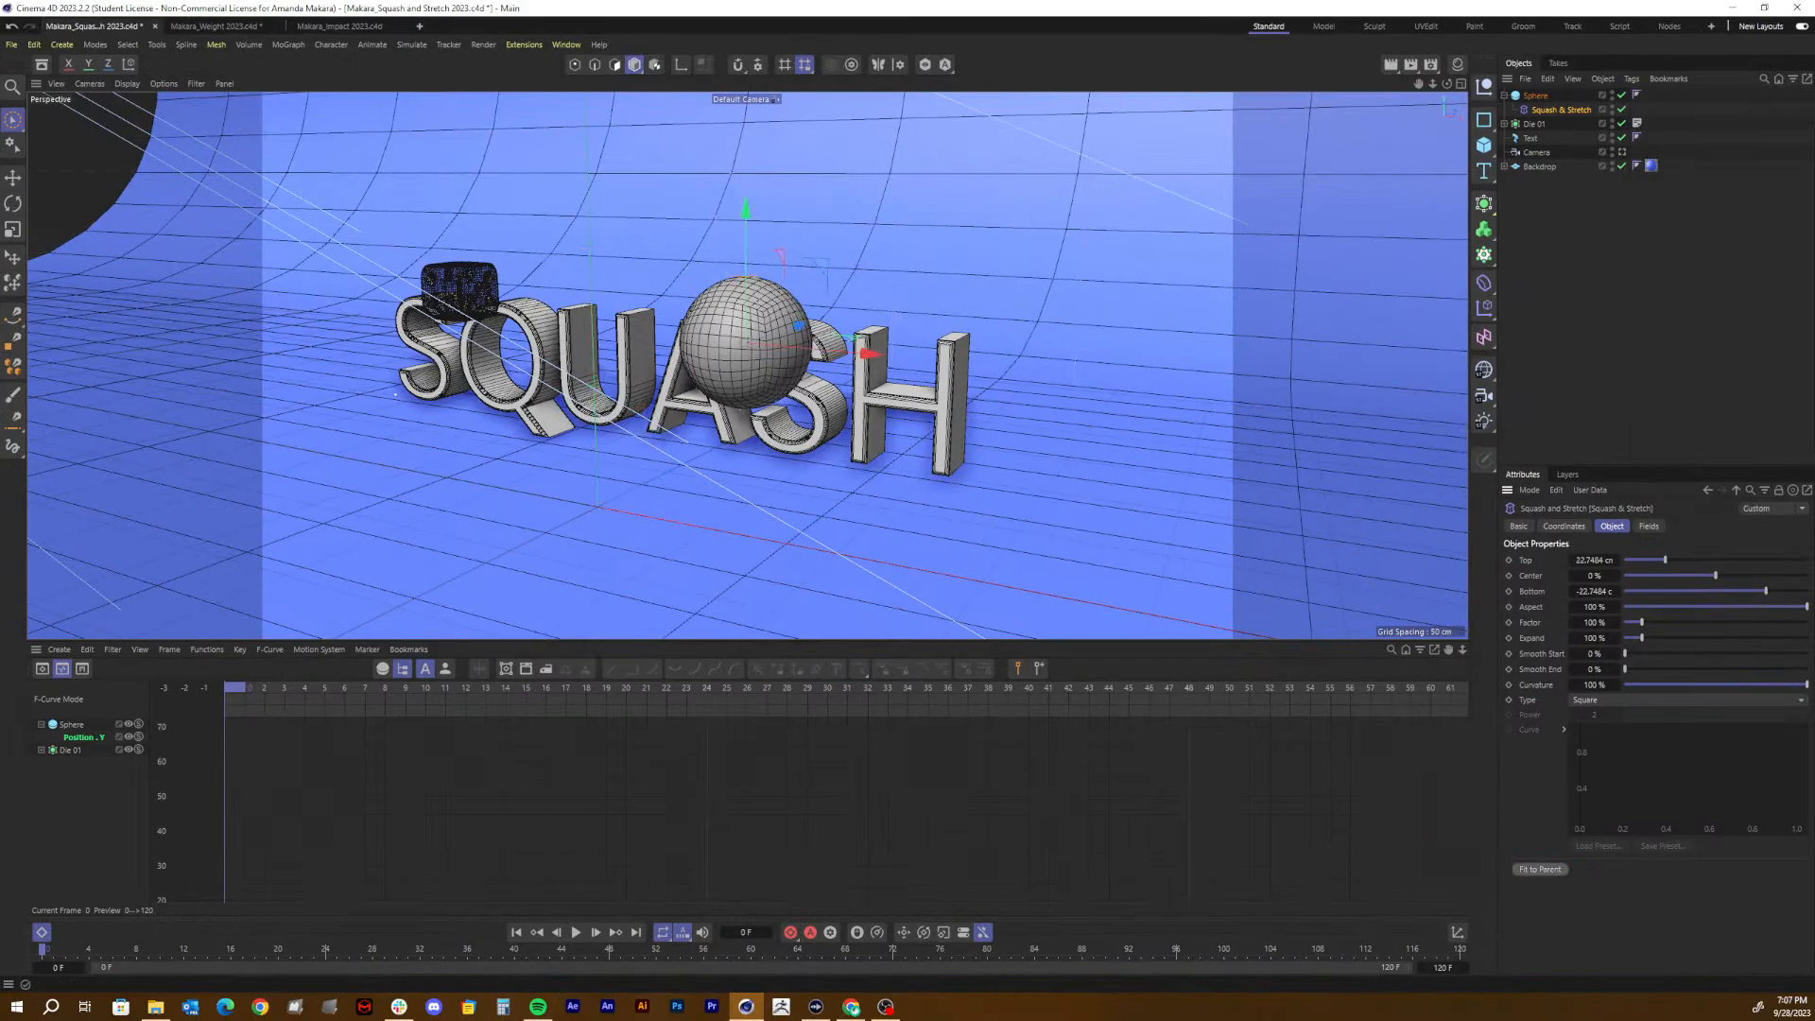
pyautogui.moveTo(1643, 623)
pyautogui.mouseDown()
pyautogui.moveTo(1677, 619)
pyautogui.moveTo(1631, 625)
pyautogui.moveTo(1657, 624)
pyautogui.mouseUp()
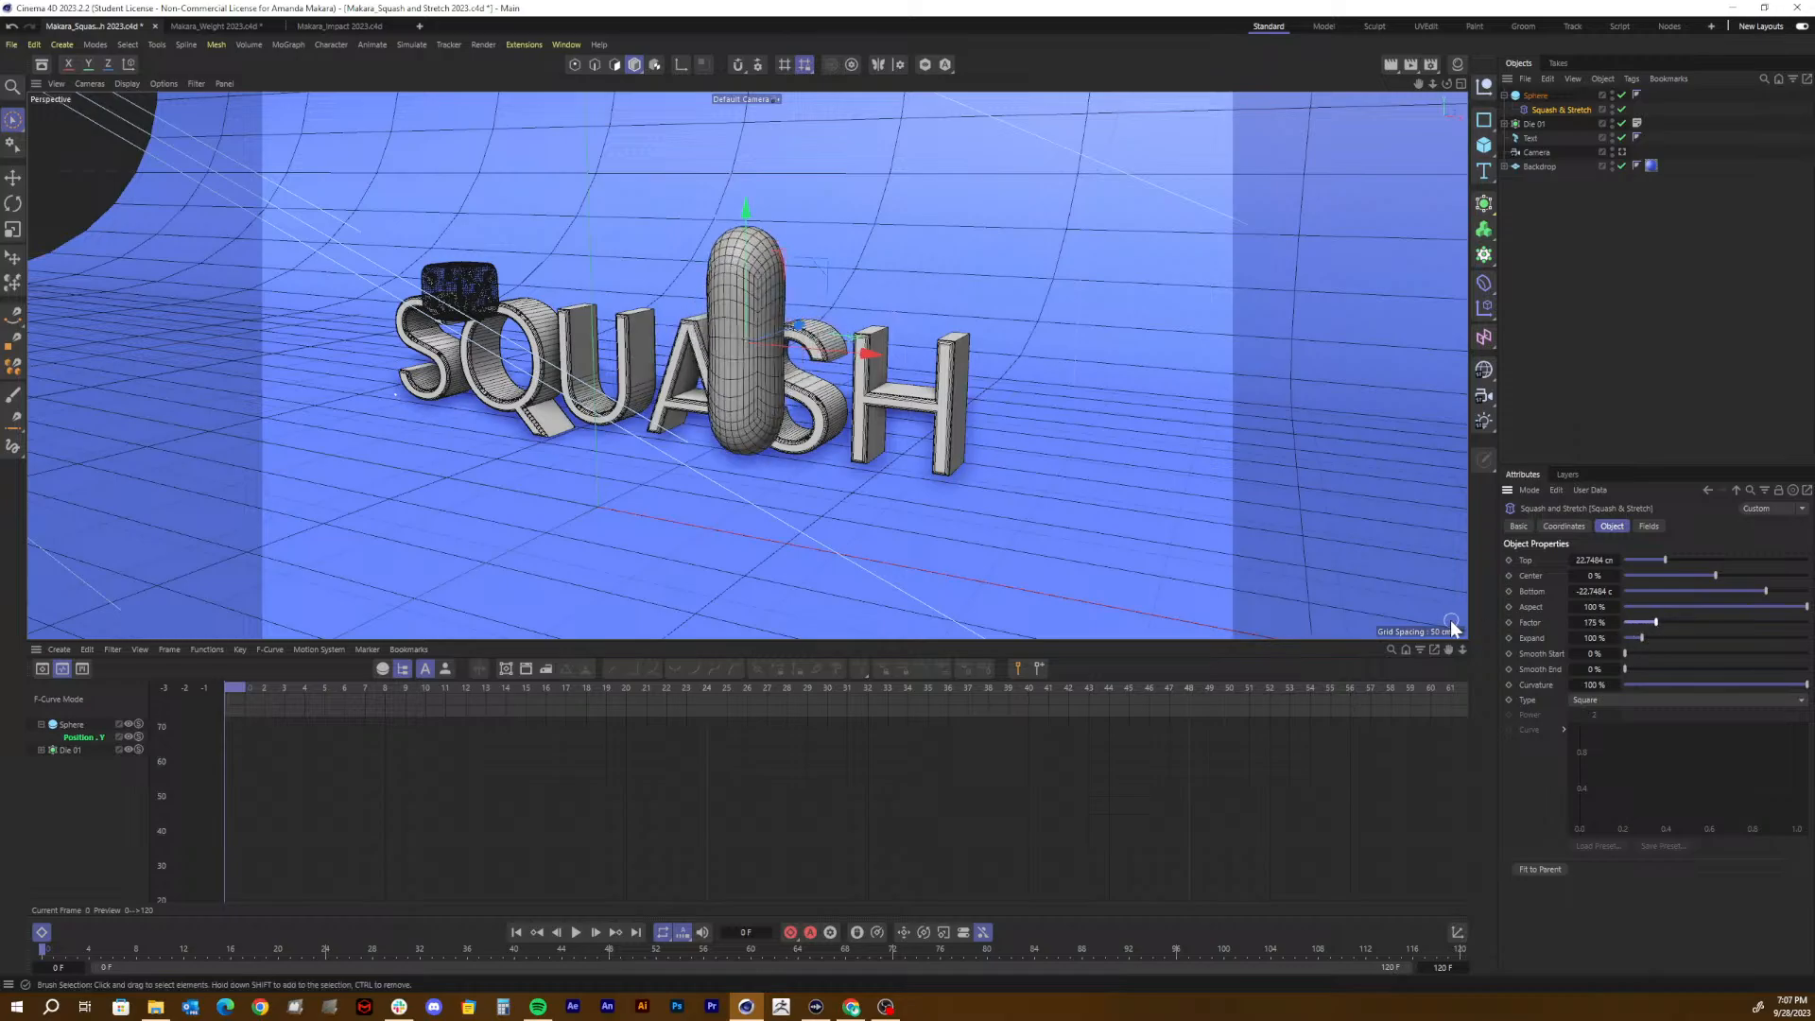
pyautogui.hotkey('ctrl', 'z')
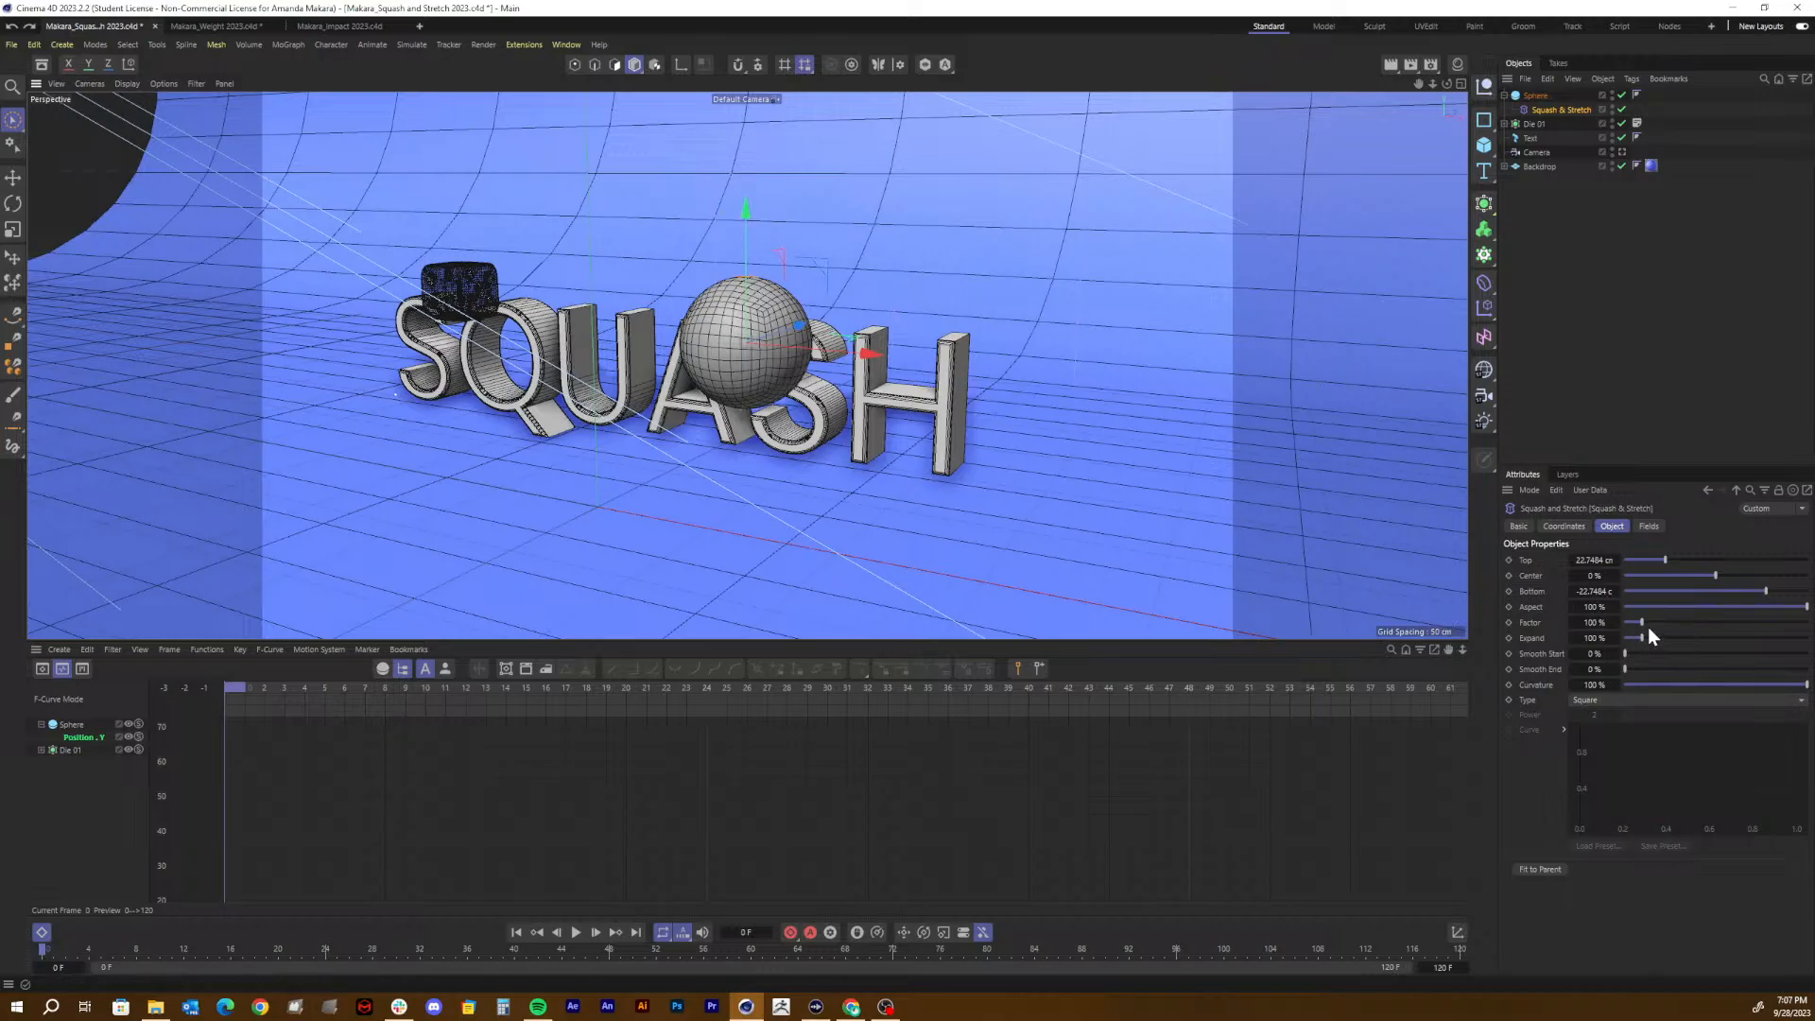
# Step: Try stretching the sphere with a Factor of 132% and Center at -67%, and reset Center to 0%
pyautogui.moveTo(1643, 623); pyautogui.dragTo(1654, 623)
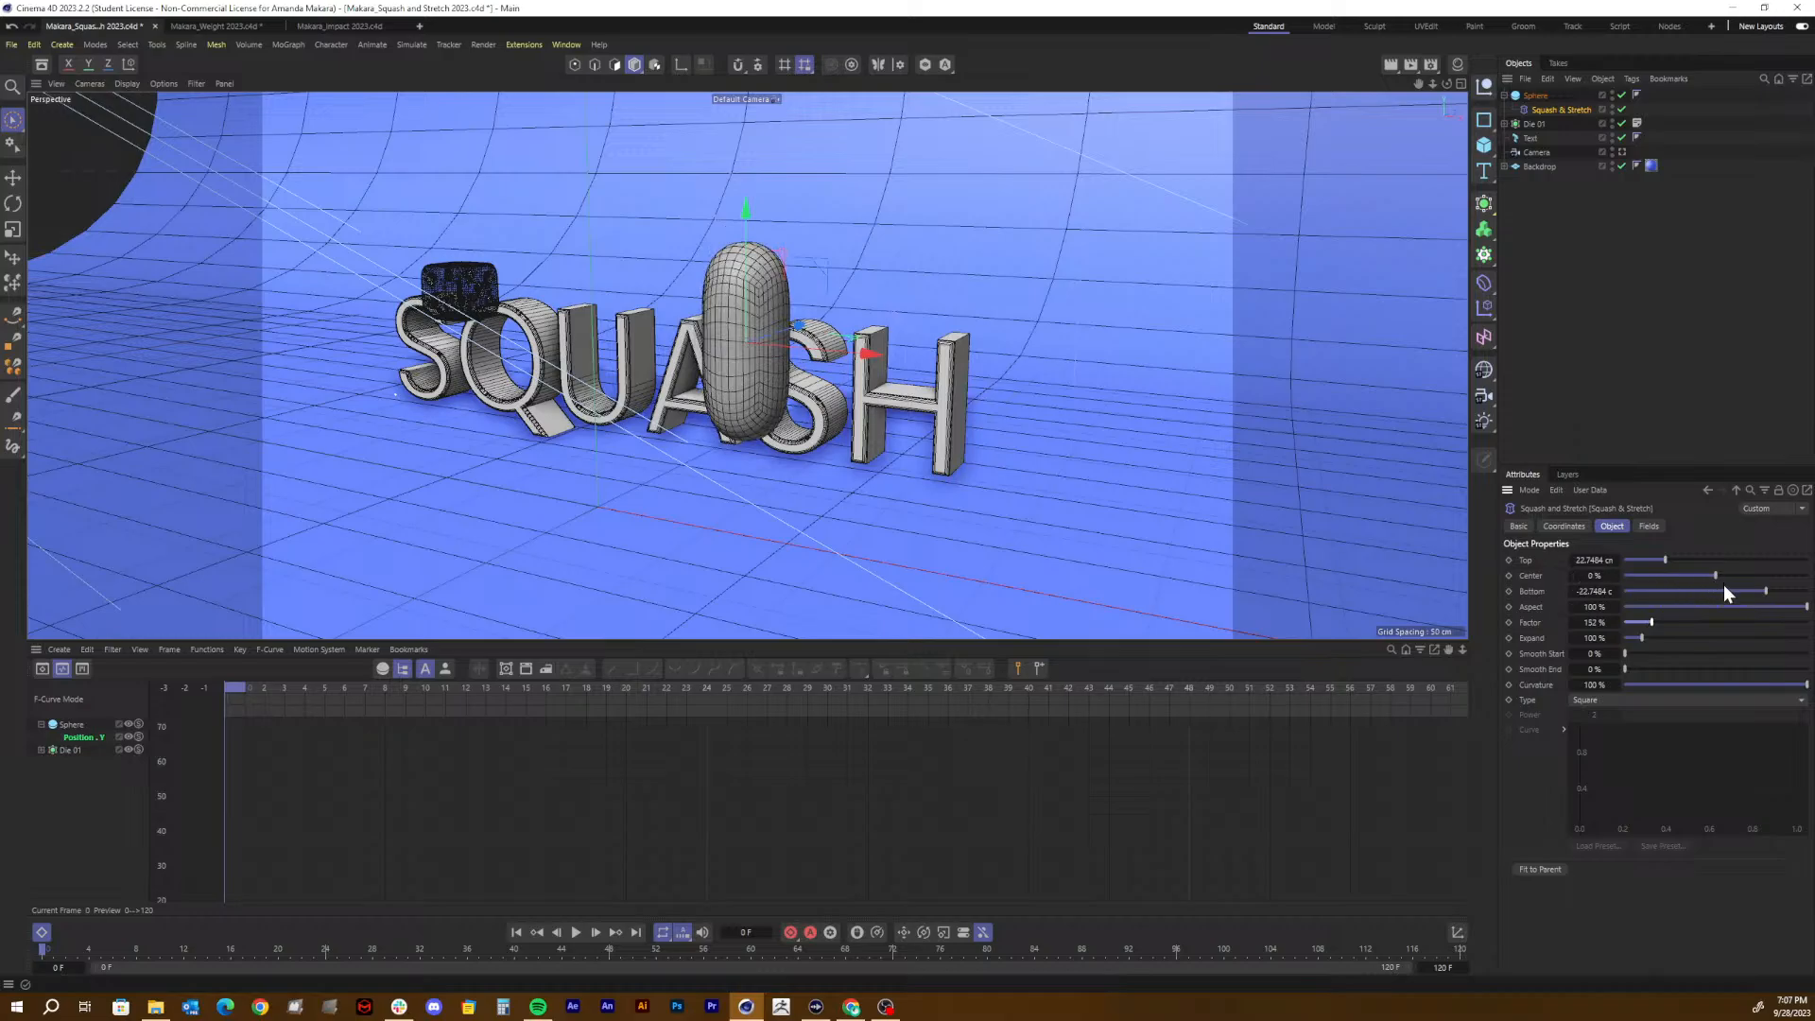
pyautogui.moveTo(1722, 586); pyautogui.dragTo(1771, 579)
pyautogui.hotkey('ctrl', 'z')
pyautogui.moveTo(1713, 573); pyautogui.dragTo(1657, 611)
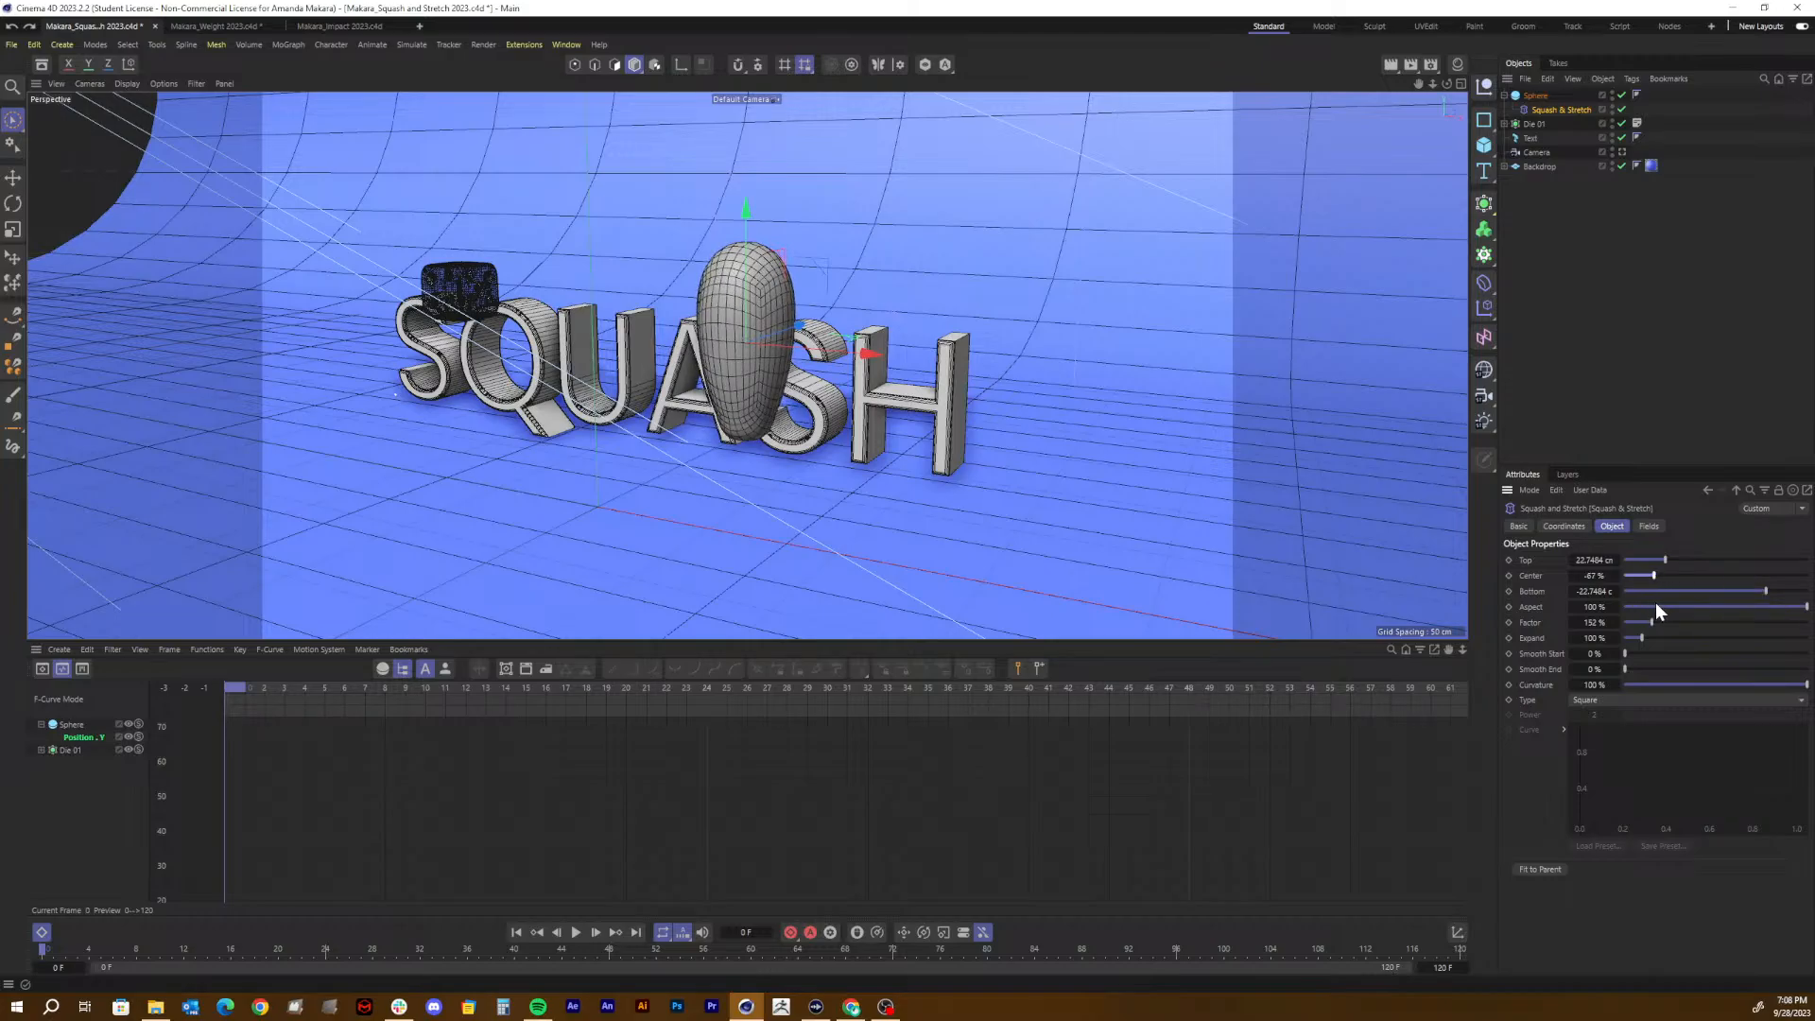
pyautogui.click(1595, 576)
pyautogui.write('0')
pyautogui.press('Return')
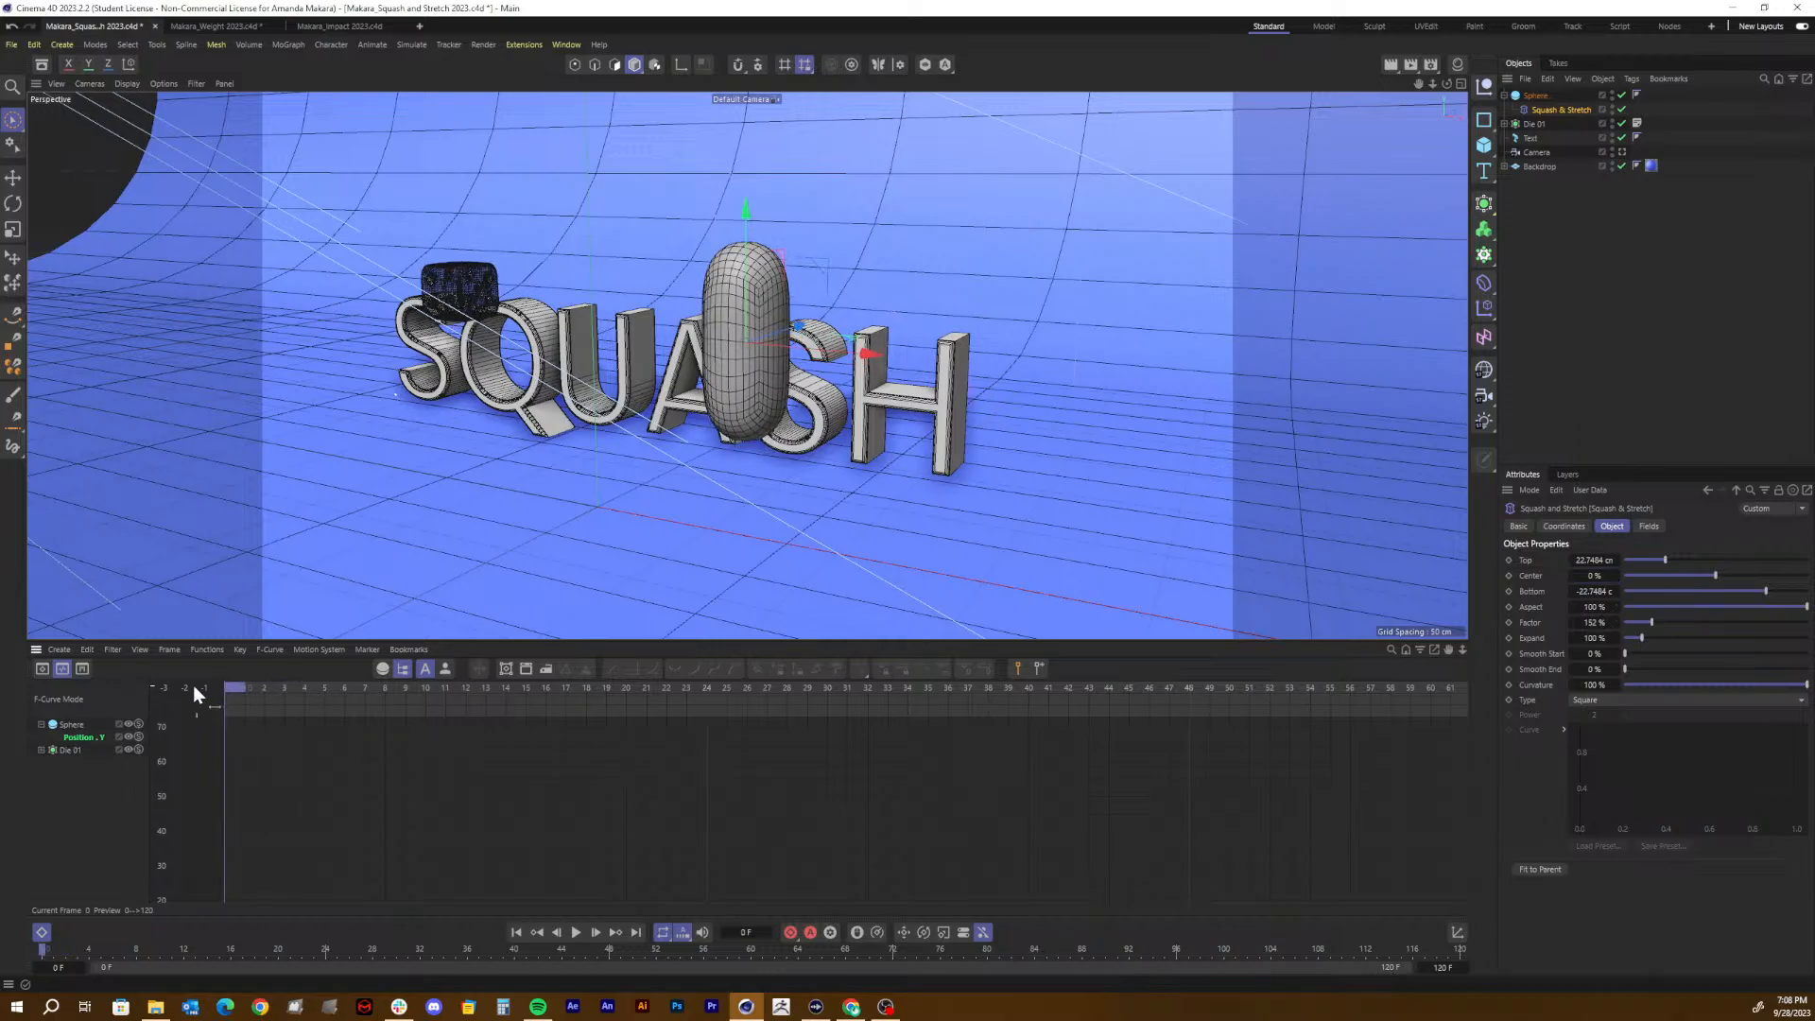
# Step: Set the Squash & Stretch deformer's Factor to 100%
pyautogui.click(1593, 622)
pyautogui.click(1534, 622)
pyautogui.click(1593, 623)
pyautogui.write('100')
pyautogui.press('Return')
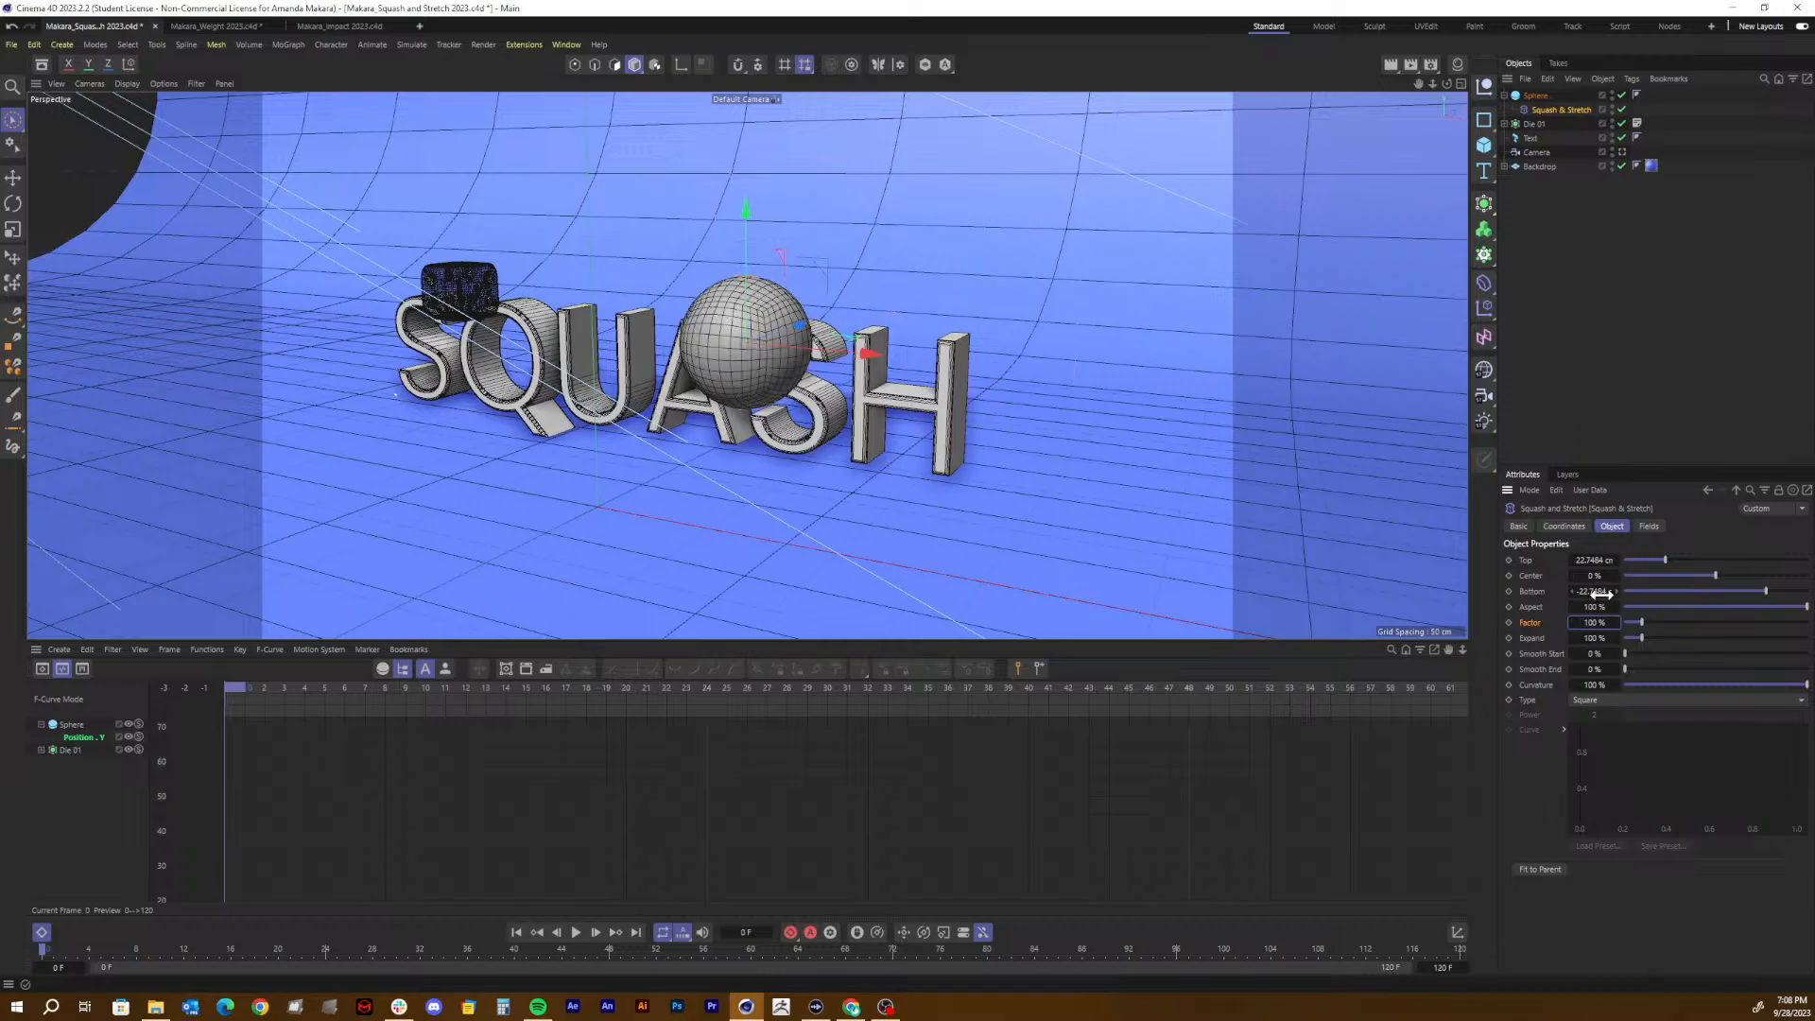
# Step: Set the Squash & Stretch deformer's Bottom to -22 cm
pyautogui.click(1601, 591)
pyautogui.write('-252')
pyautogui.press('Return')
pyautogui.click(1603, 592)
pyautogui.write('-22')
pyautogui.press('Return')
# Step: Check the sphere's Position Y curve and keyframe the Squash & Stretch deformer's Factor at 100% on frame 0
pyautogui.click(76, 736)
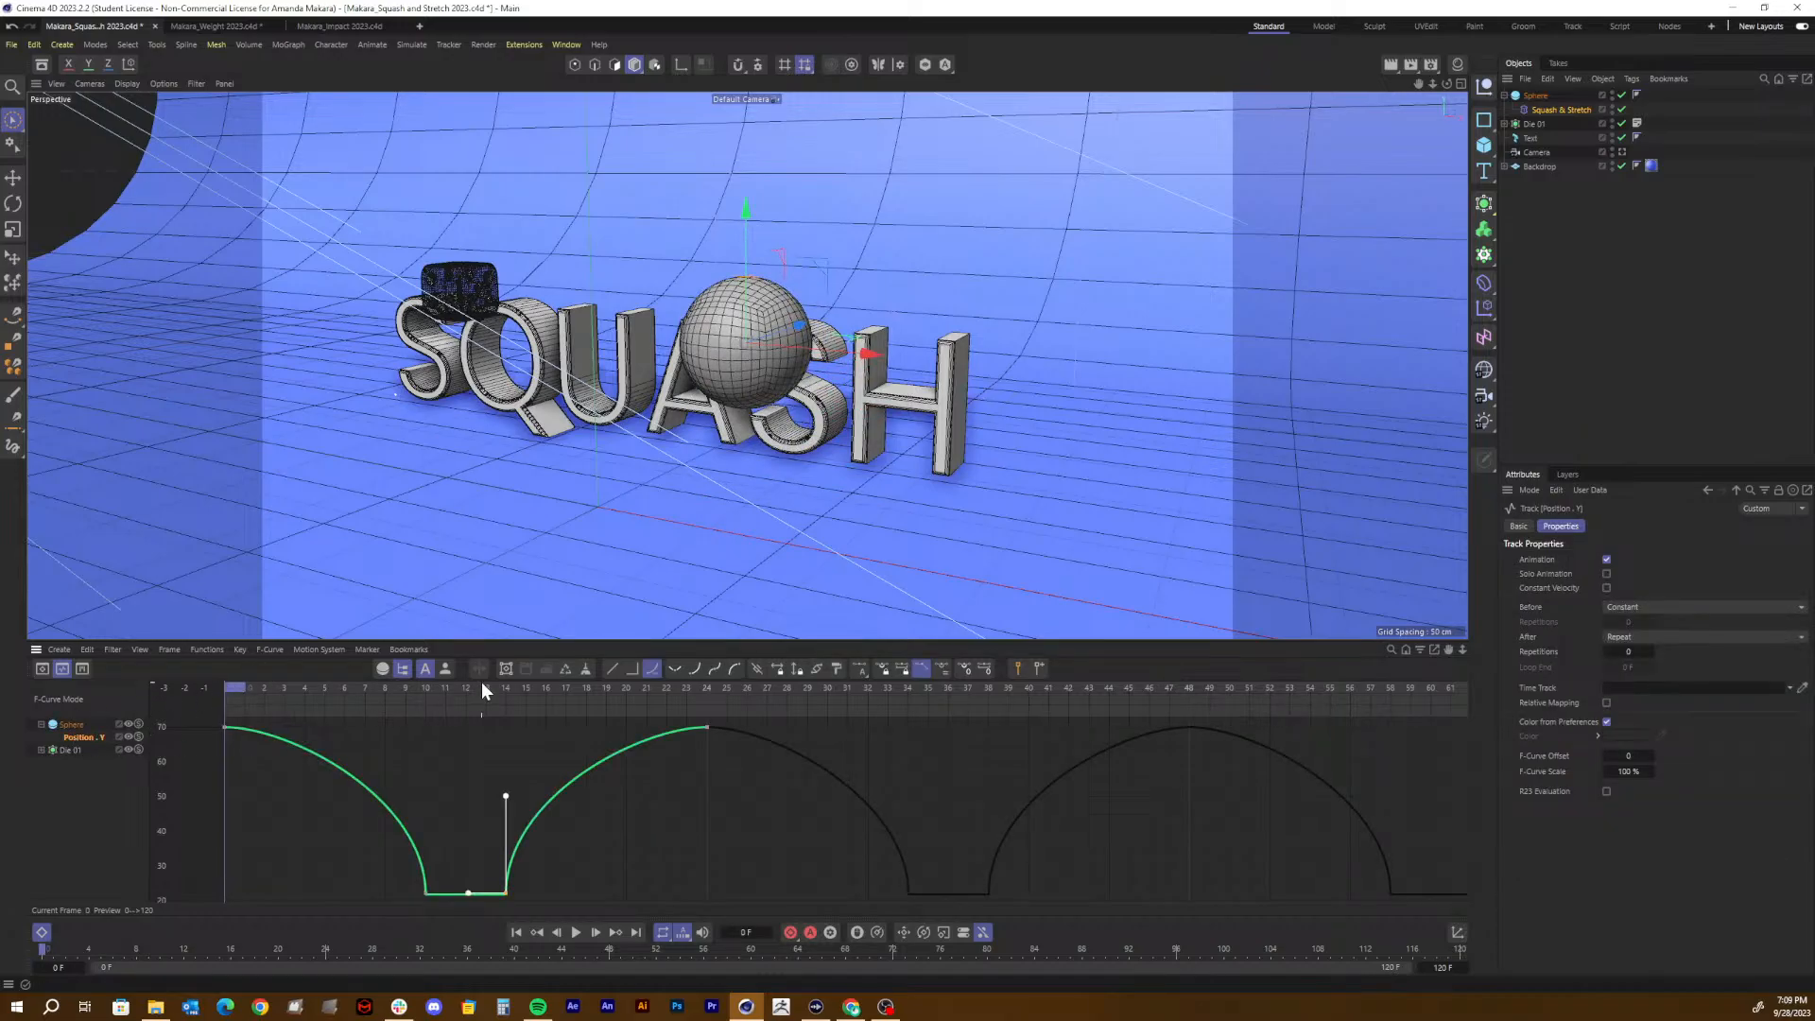
pyautogui.click(1549, 110)
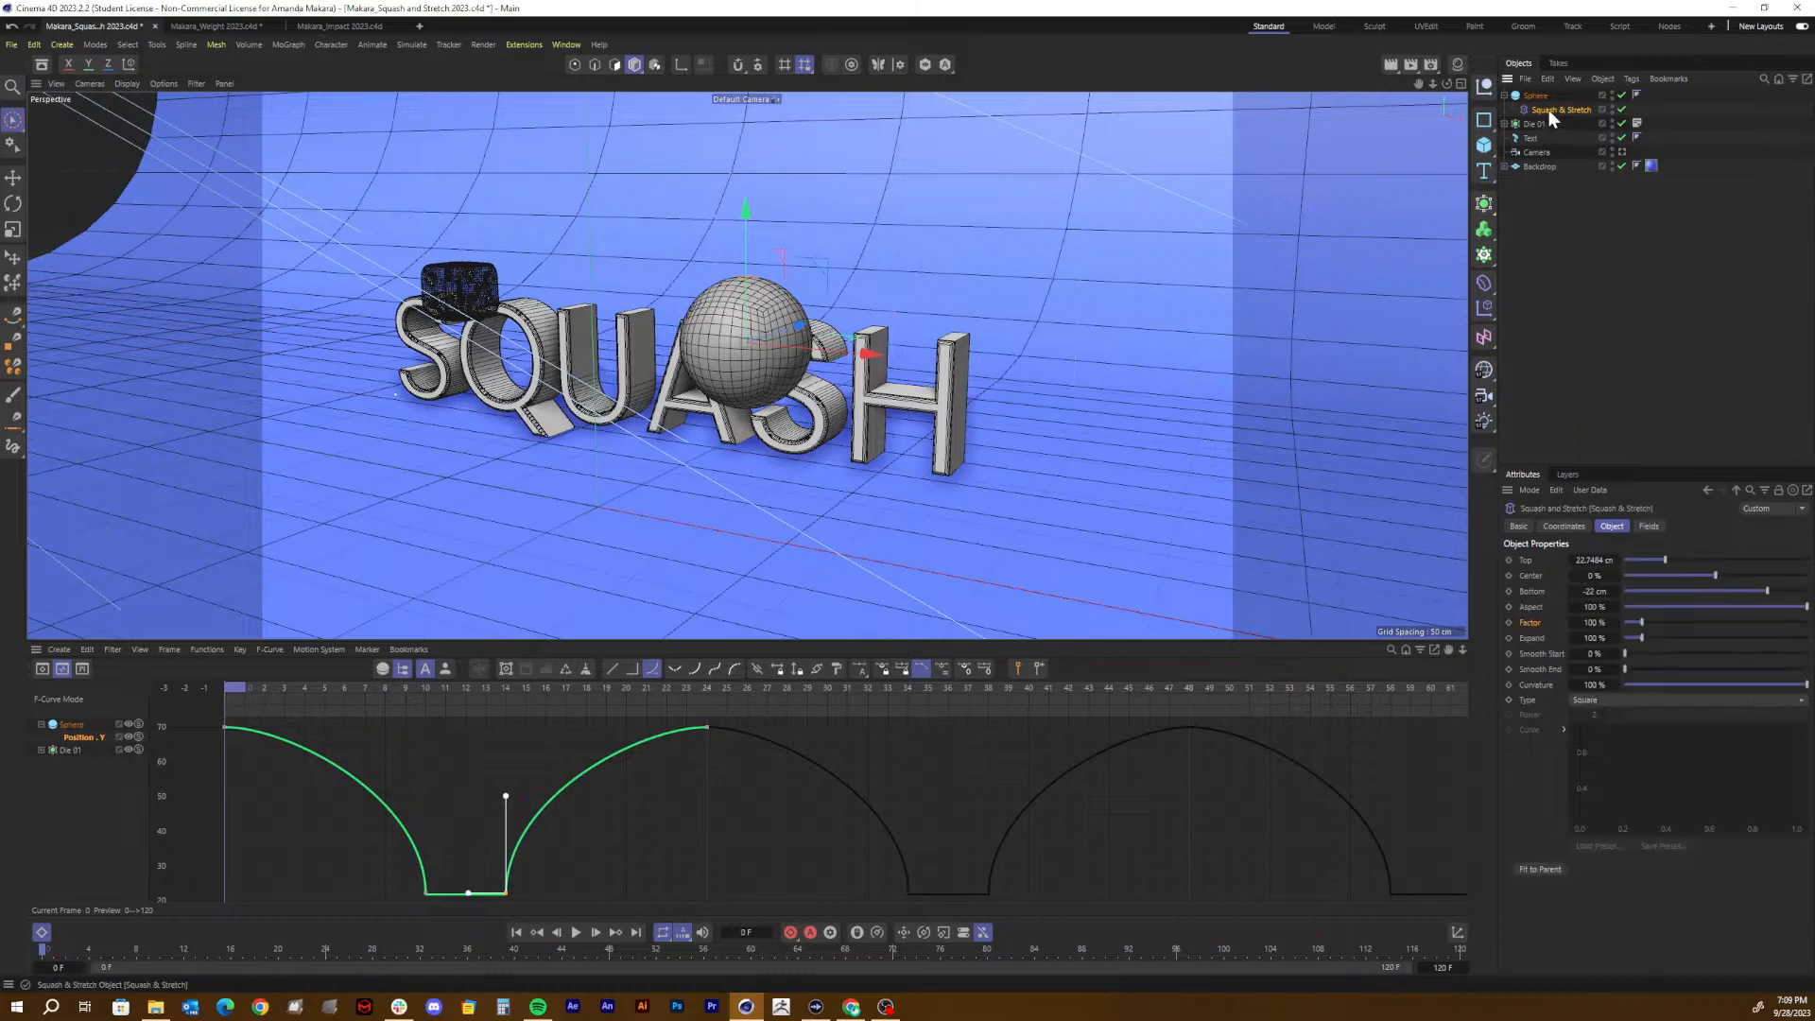
pyautogui.click(1510, 621)
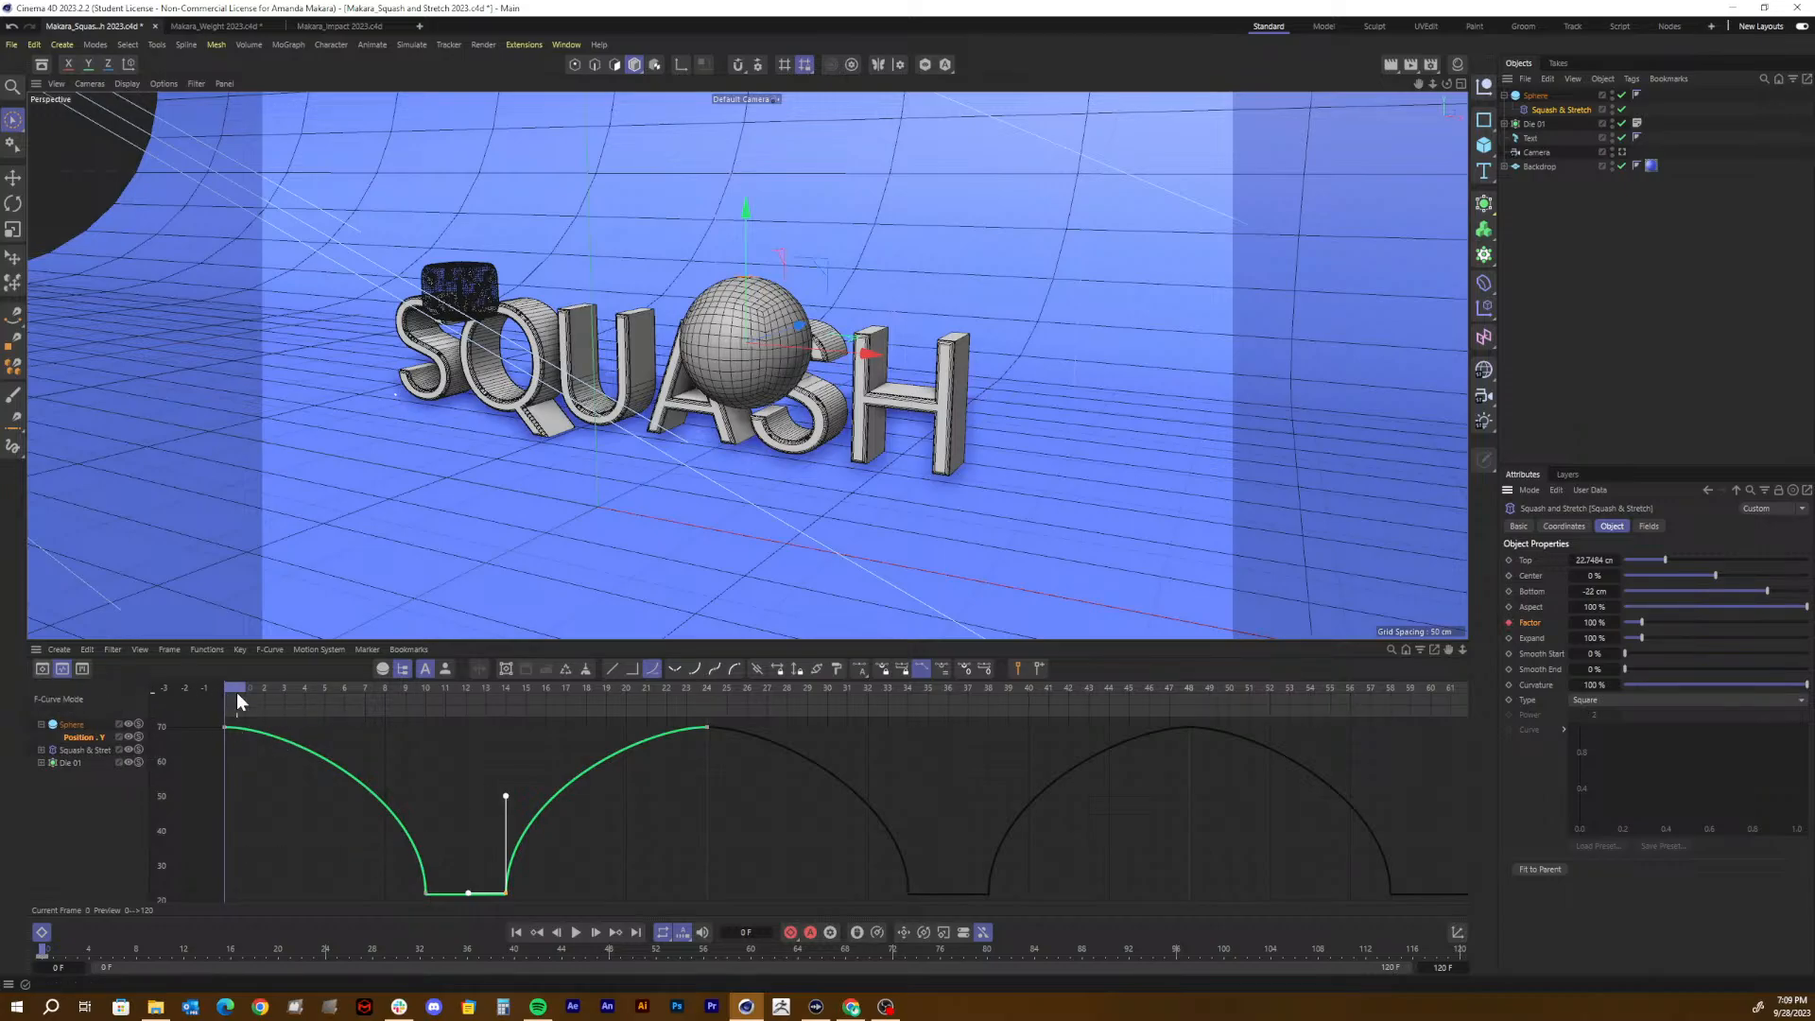
# Step: At frame 12, try a Factor of 30% on the deformer, and keyframe the Factor at 50%
pyautogui.moveTo(237, 693); pyautogui.dragTo(485, 690)
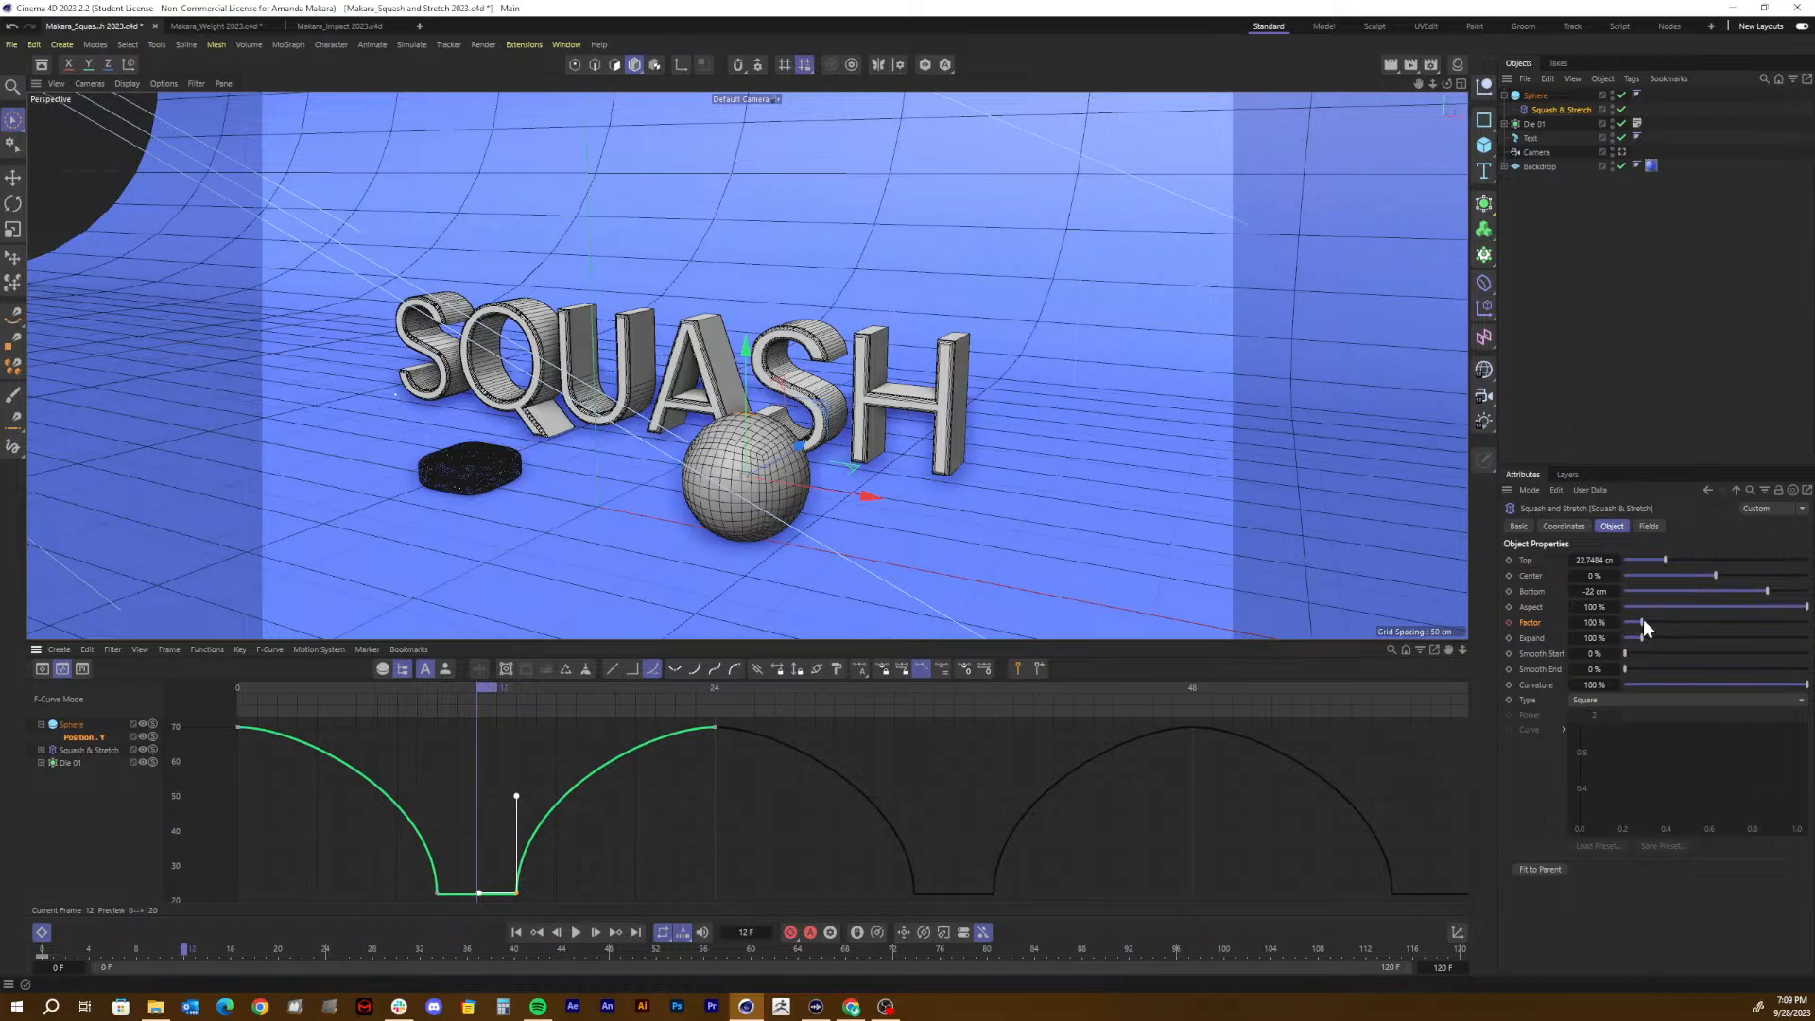
pyautogui.moveTo(1645, 624); pyautogui.dragTo(1631, 624)
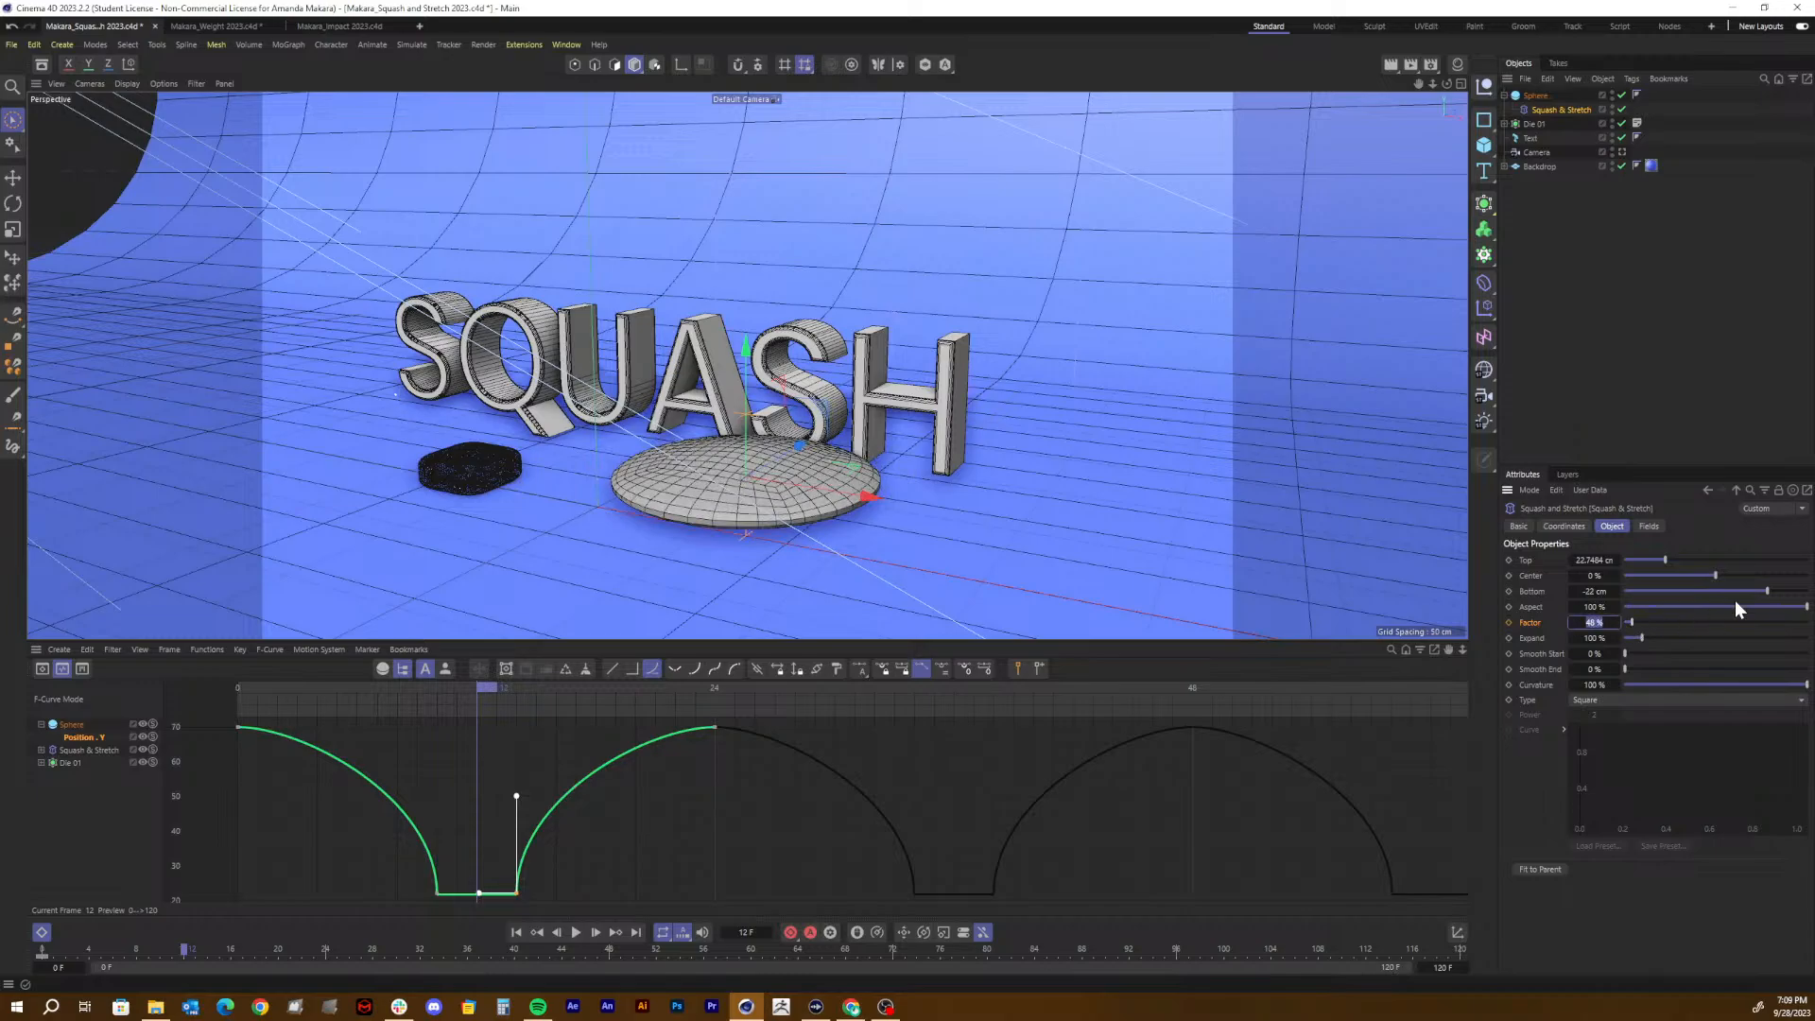
pyautogui.write('30')
pyautogui.press('Return')
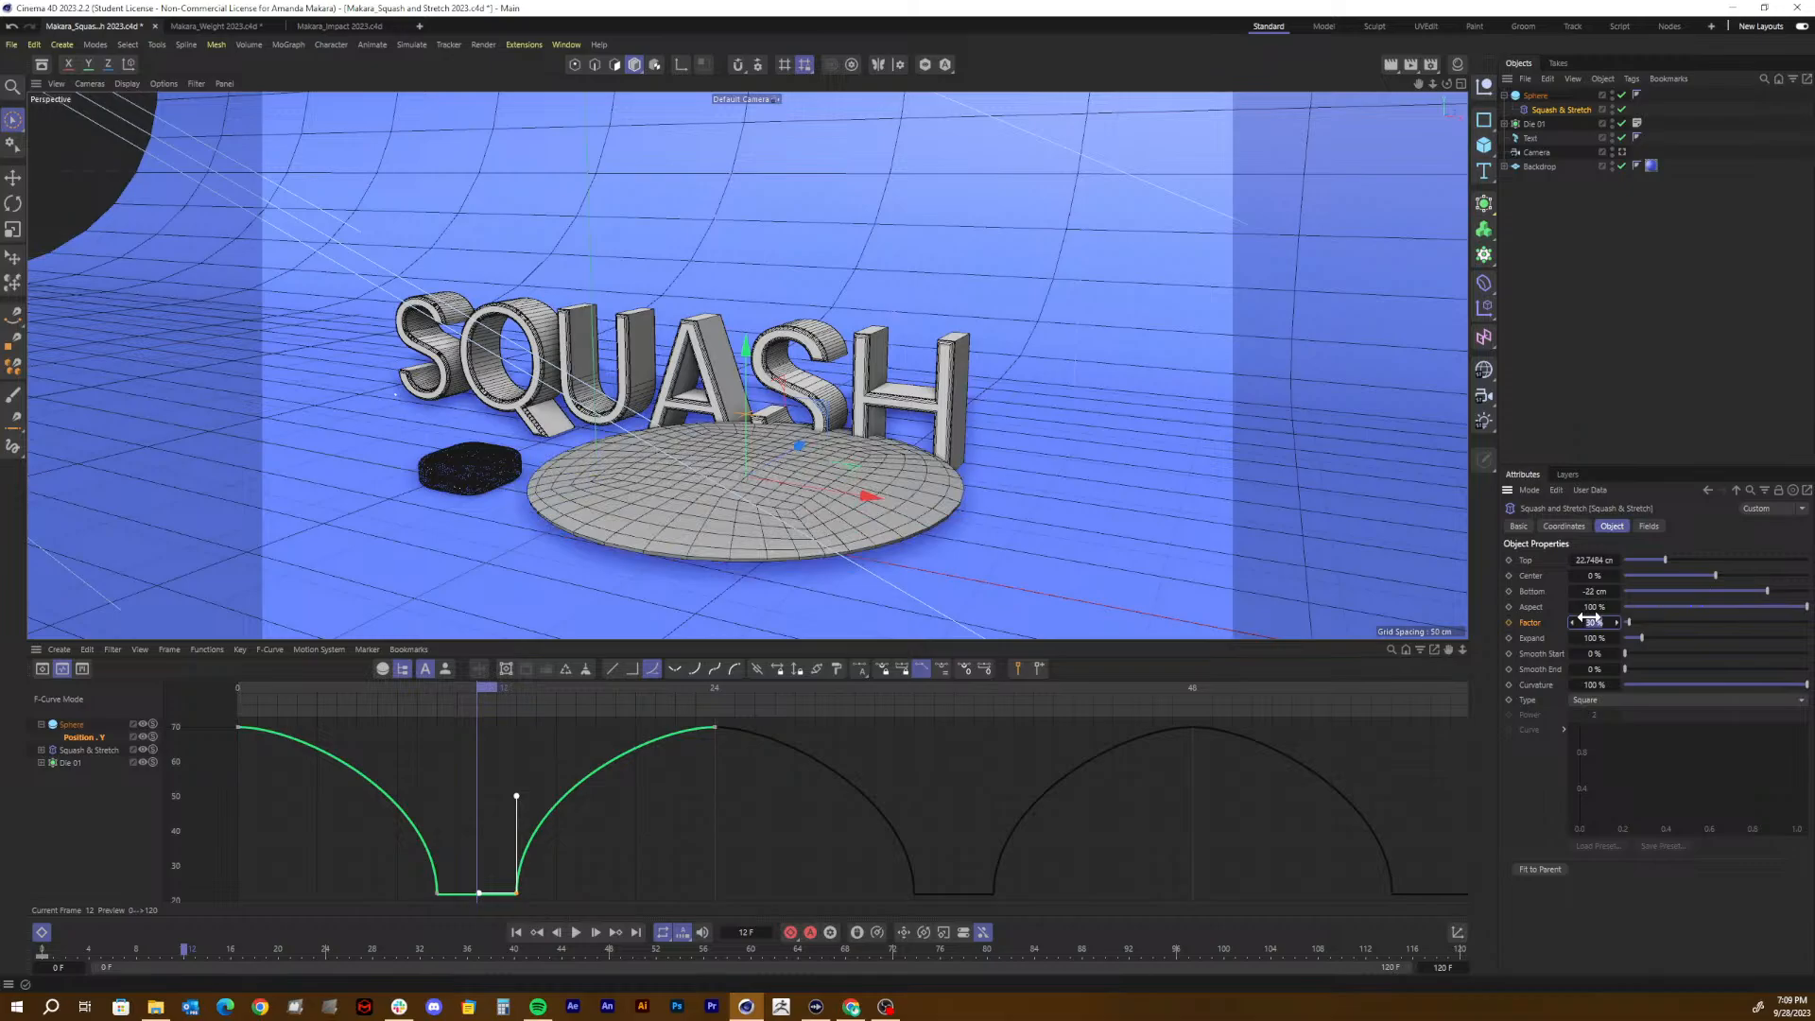
pyautogui.moveTo(1590, 618); pyautogui.dragTo(1597, 619)
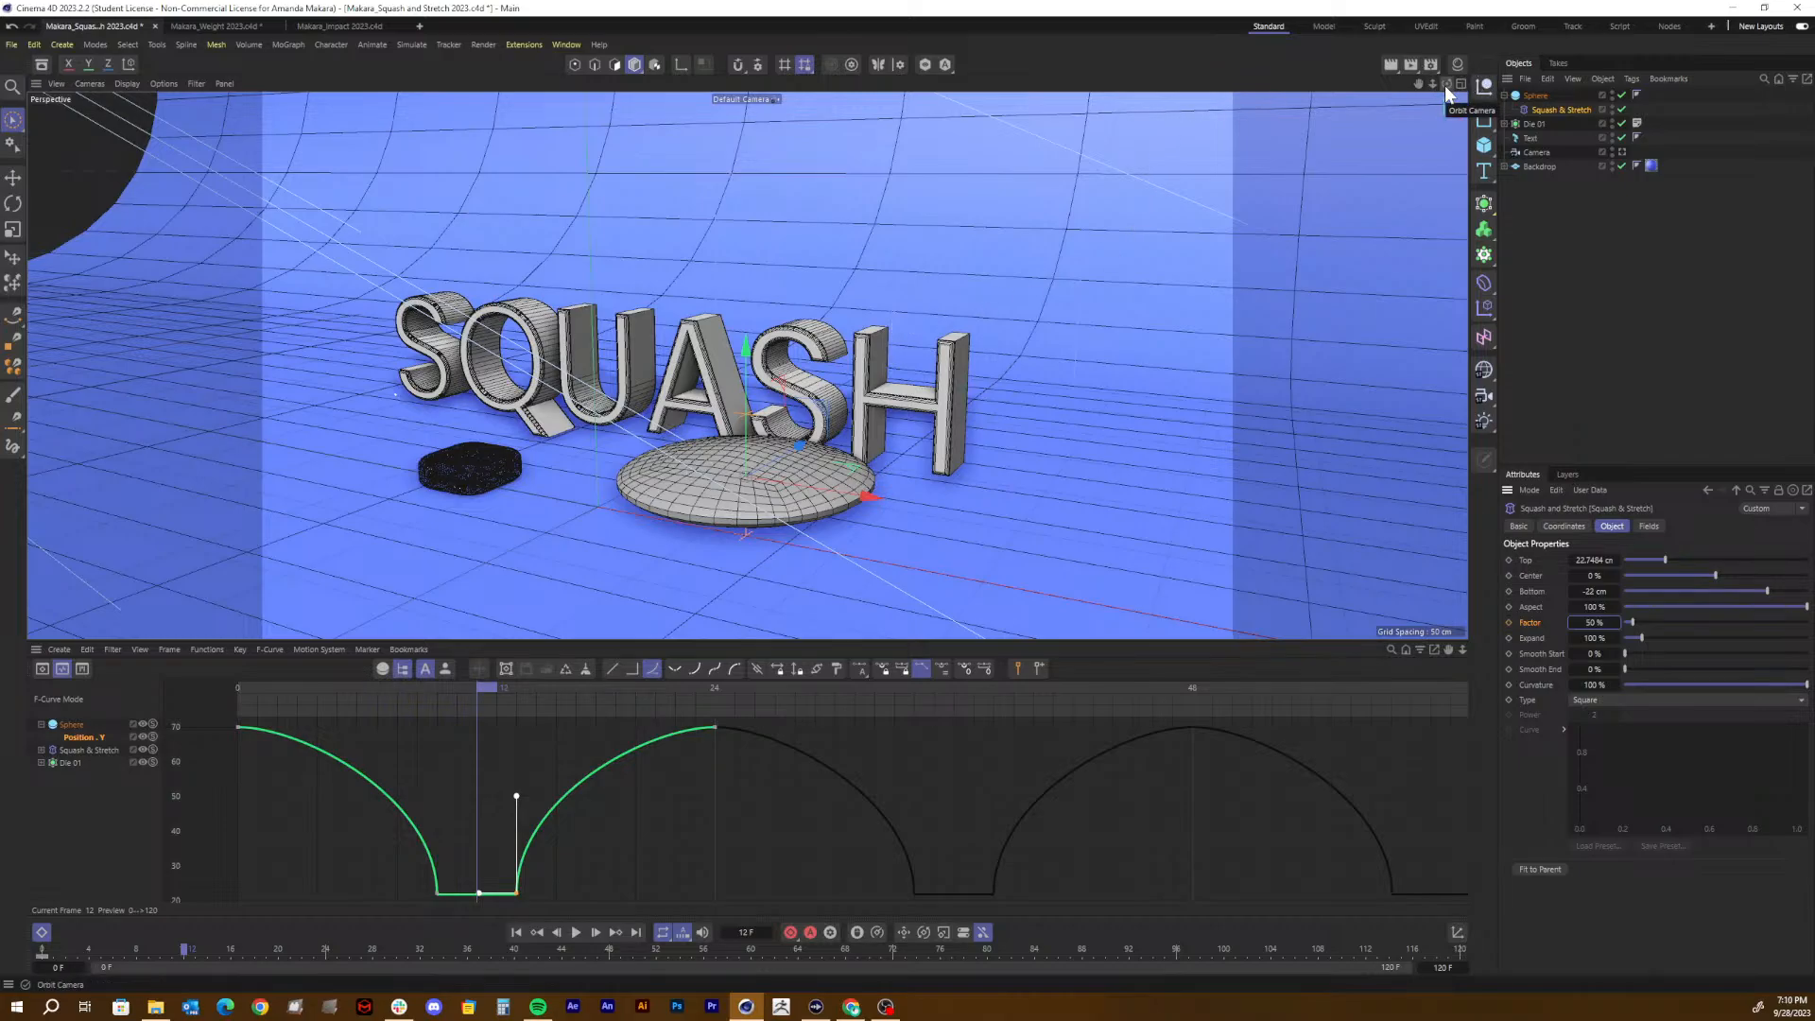
pyautogui.moveTo(1445, 85)
pyautogui.mouseDown()
pyautogui.moveTo(1460, 87)
pyautogui.moveTo(1446, 66)
pyautogui.moveTo(1399, 113)
pyautogui.moveTo(1451, 123)
pyautogui.moveTo(1442, 56)
pyautogui.moveTo(1443, 91)
pyautogui.moveTo(1401, 144)
pyautogui.moveTo(1451, 101)
pyautogui.mouseUp()
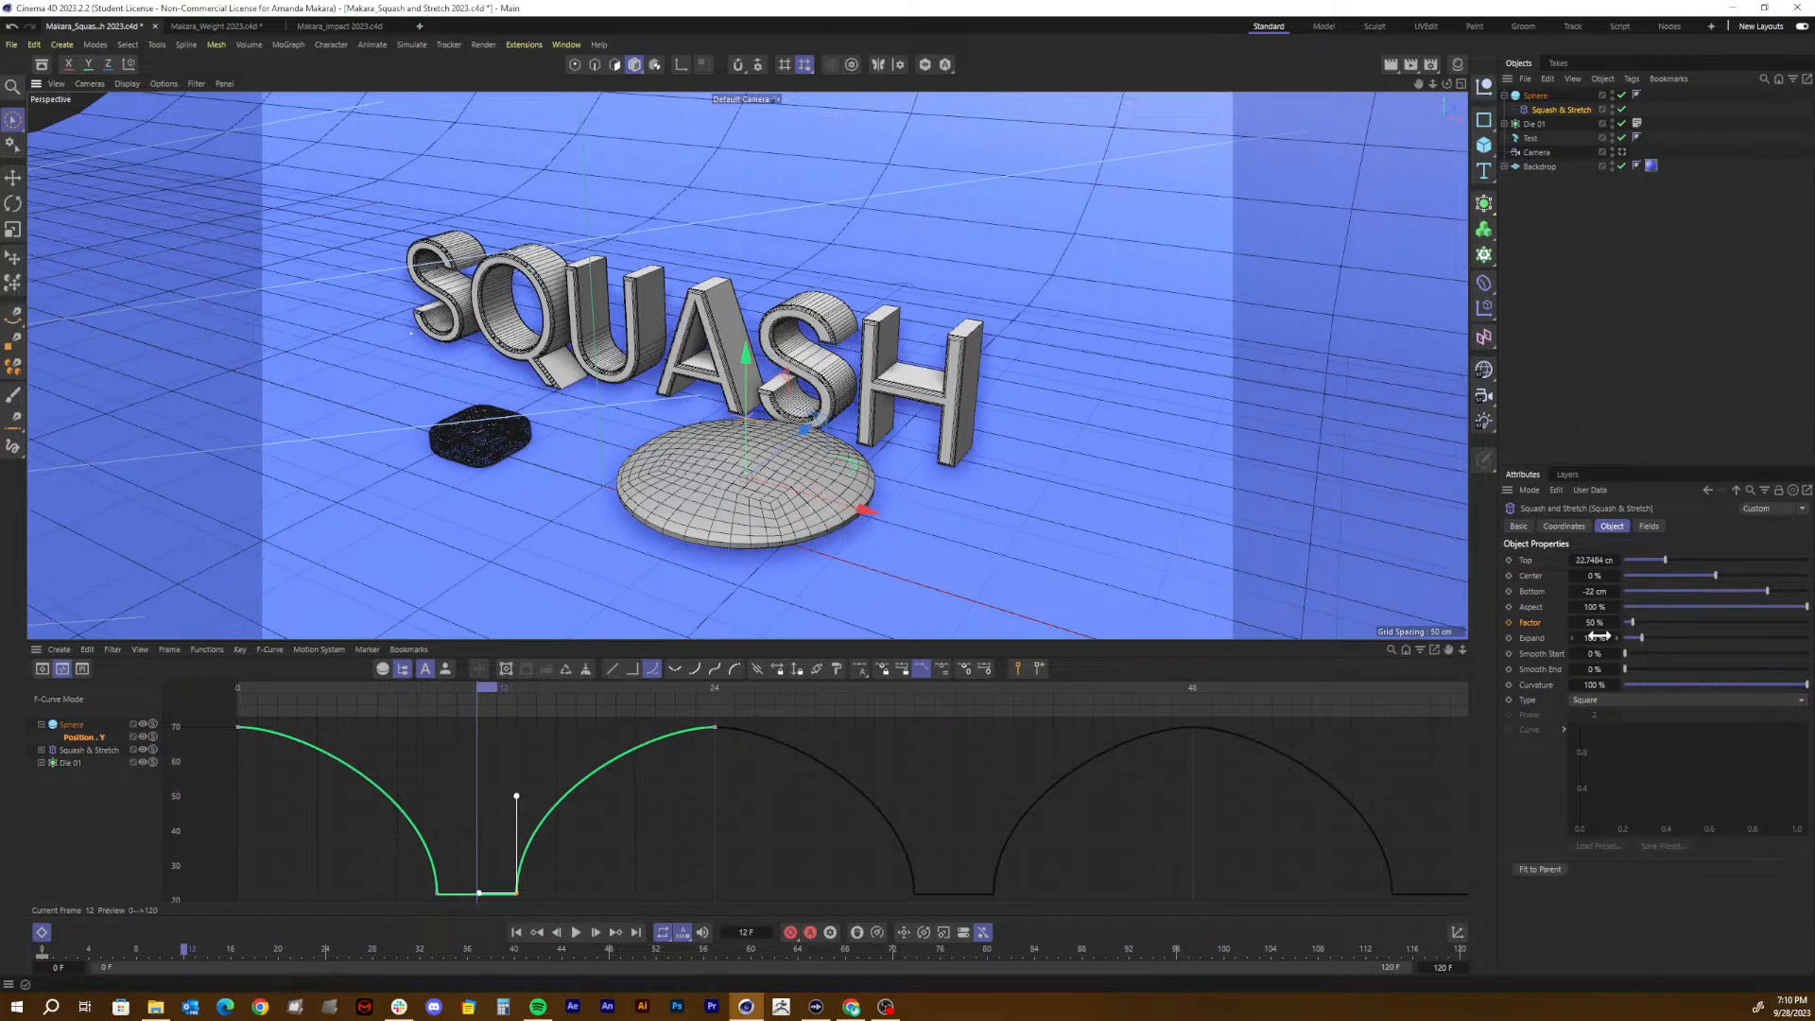
pyautogui.click(1512, 621)
# Step: Keyframe the deformer's Factor at 140% on frame 8 to stretch the falling sphere
pyautogui.moveTo(482, 685); pyautogui.dragTo(396, 694)
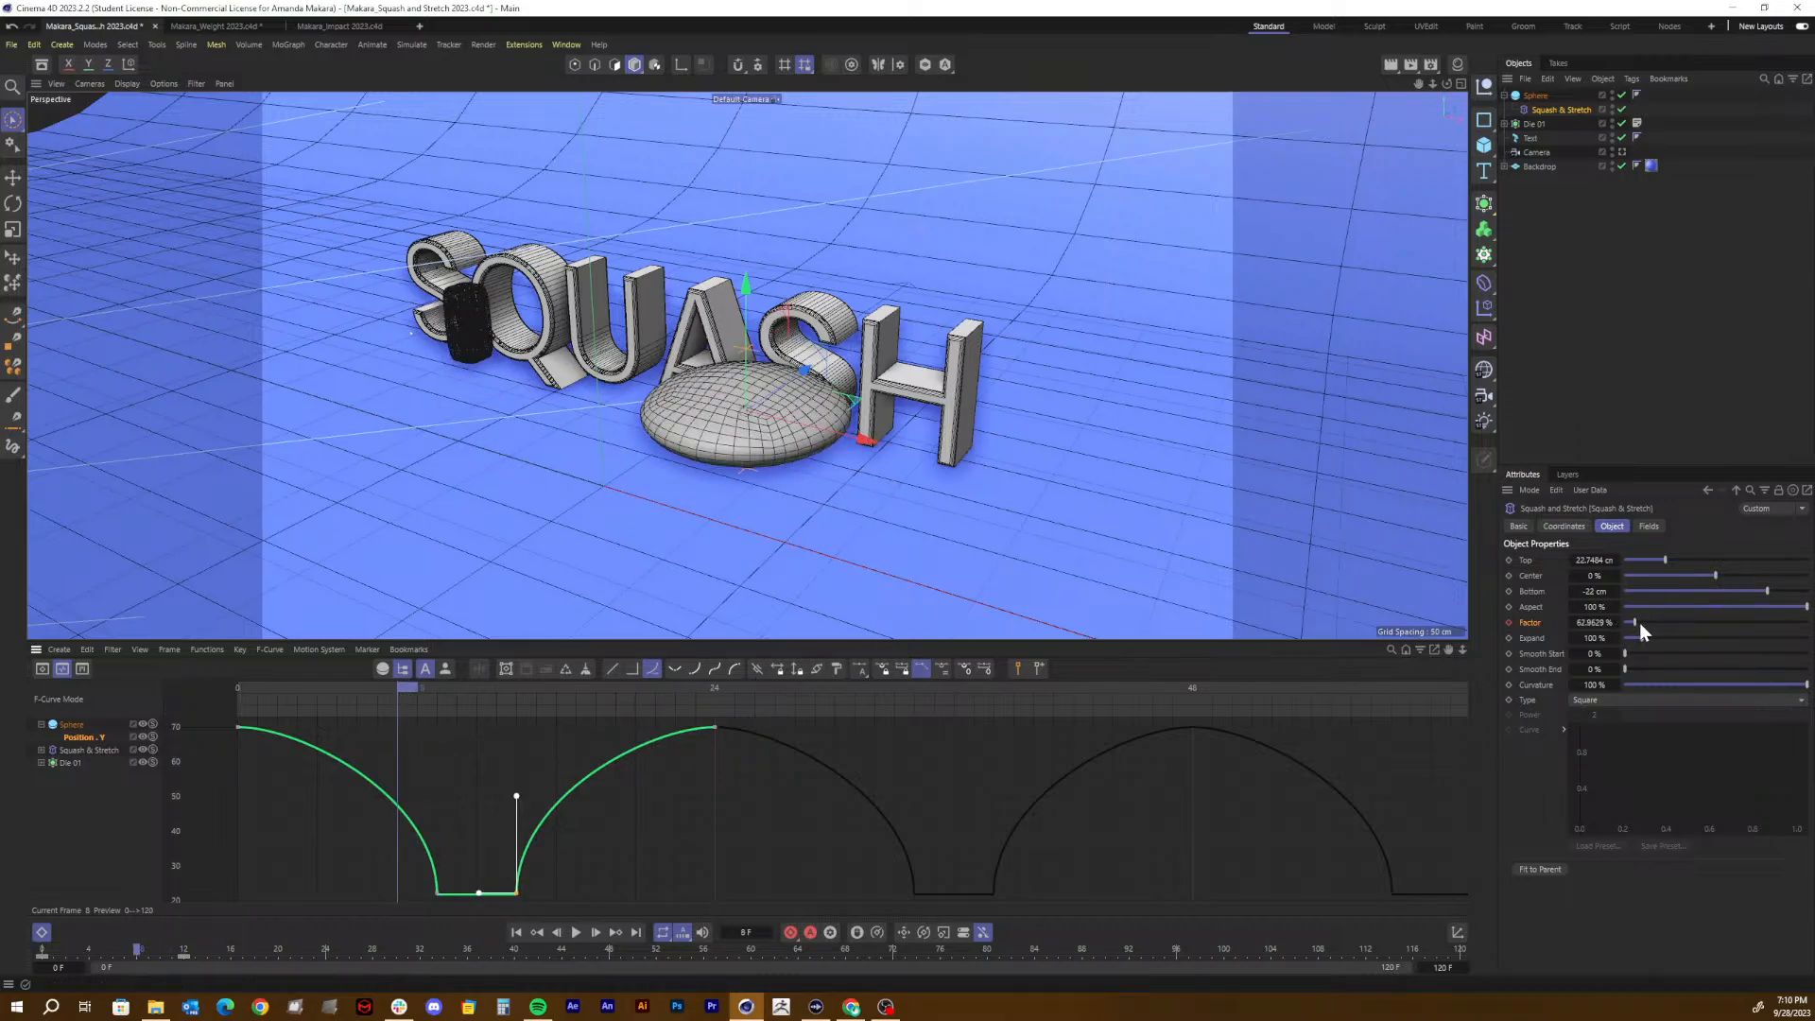
pyautogui.moveTo(1639, 622); pyautogui.dragTo(1649, 623)
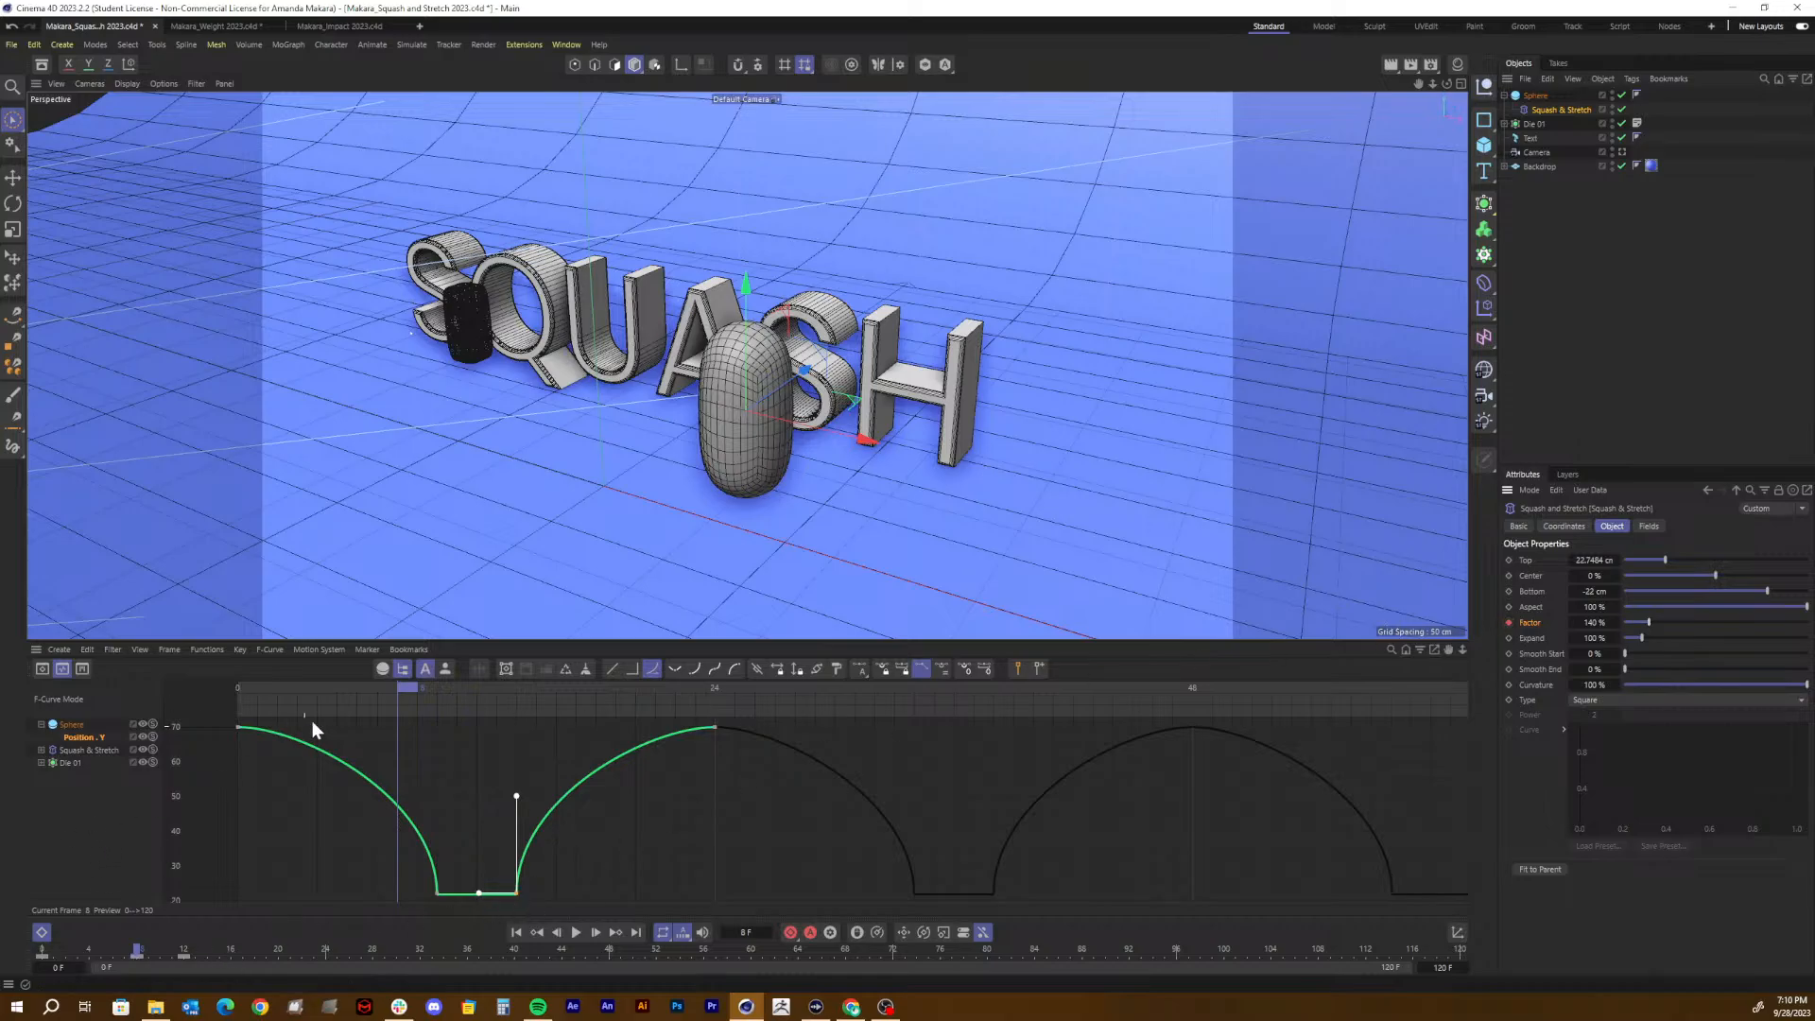
# Step: Try a Center of -100% on the squashed sphere at frame 12
pyautogui.moveTo(394, 684); pyautogui.dragTo(478, 679)
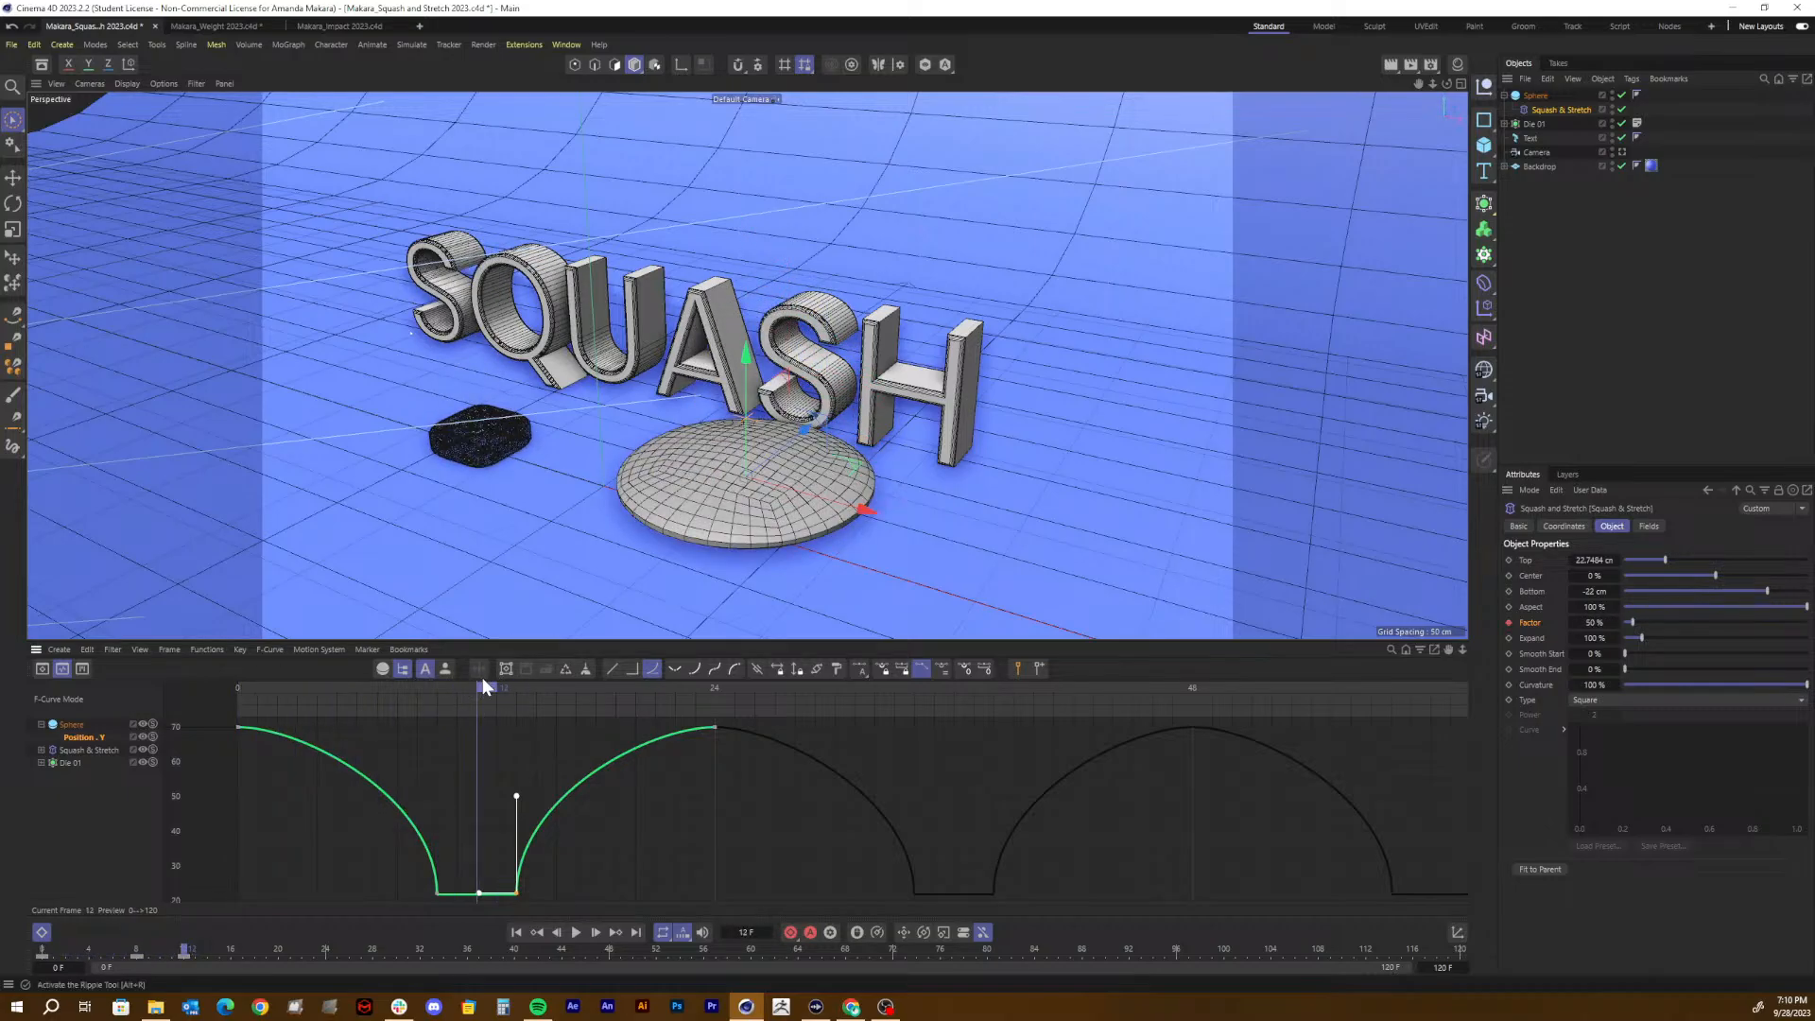
pyautogui.moveTo(1448, 85); pyautogui.dragTo(1439, 37)
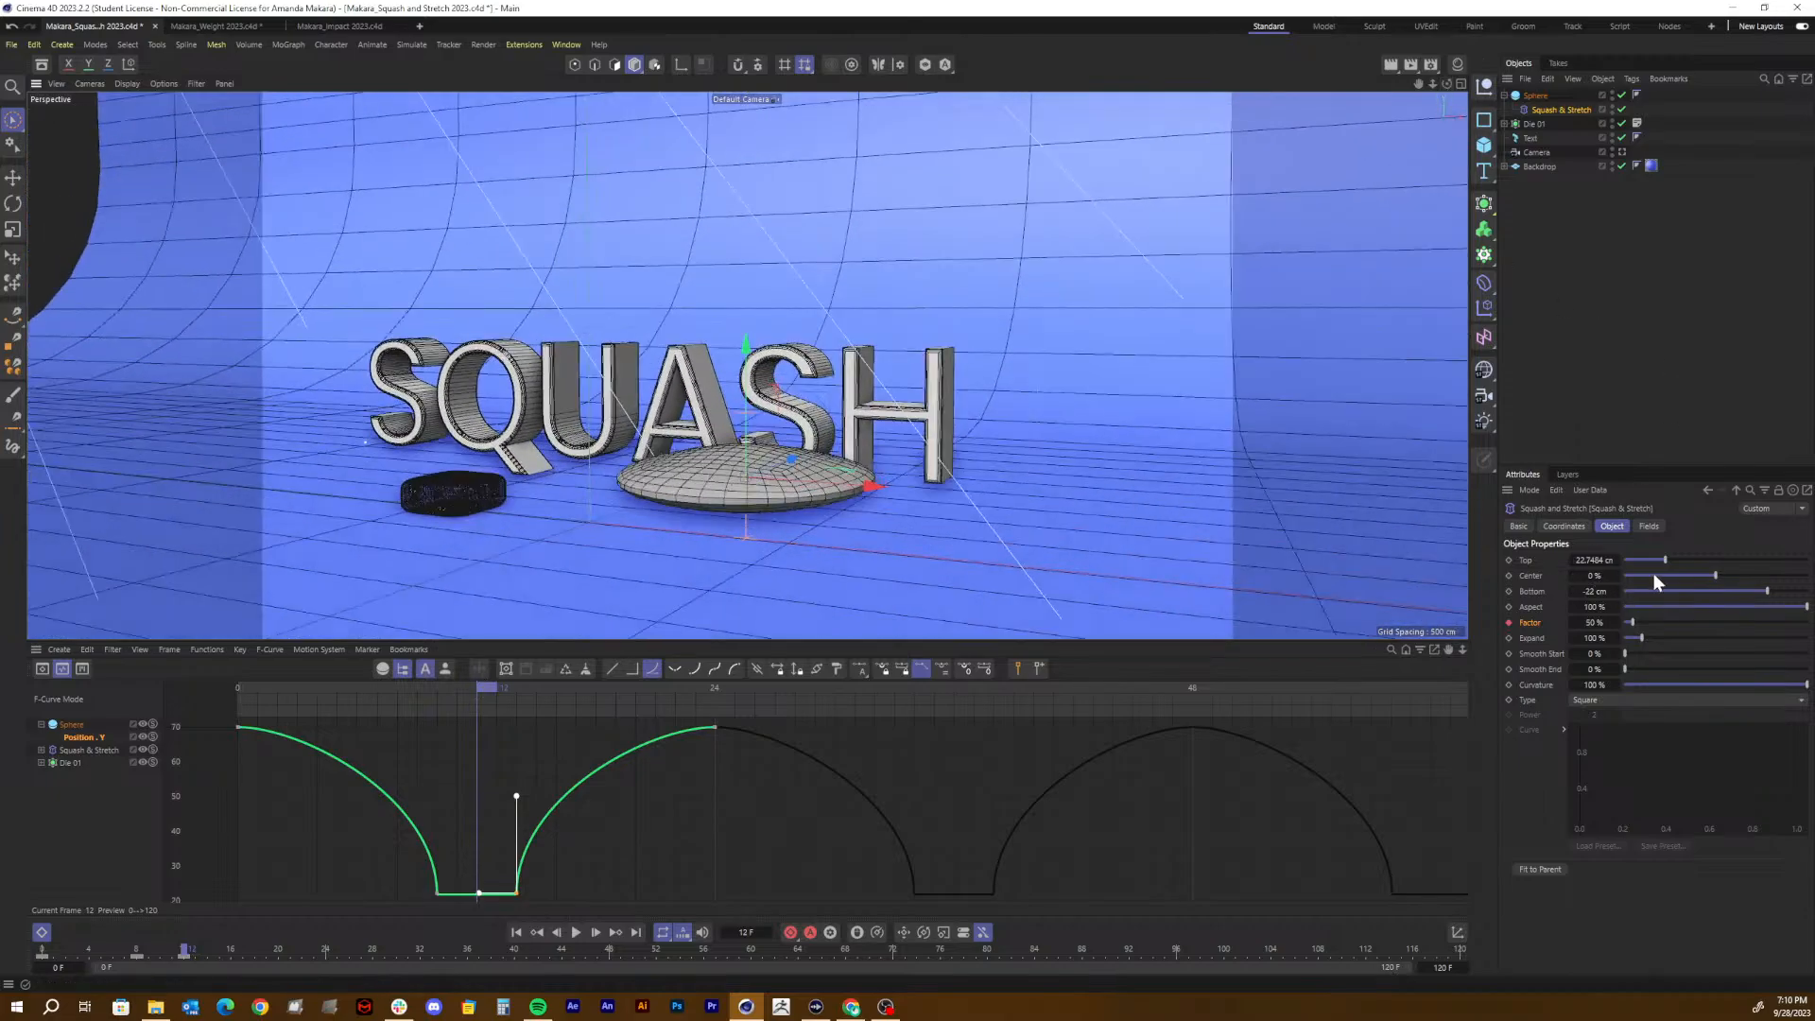
pyautogui.moveTo(1721, 573); pyautogui.dragTo(1598, 596)
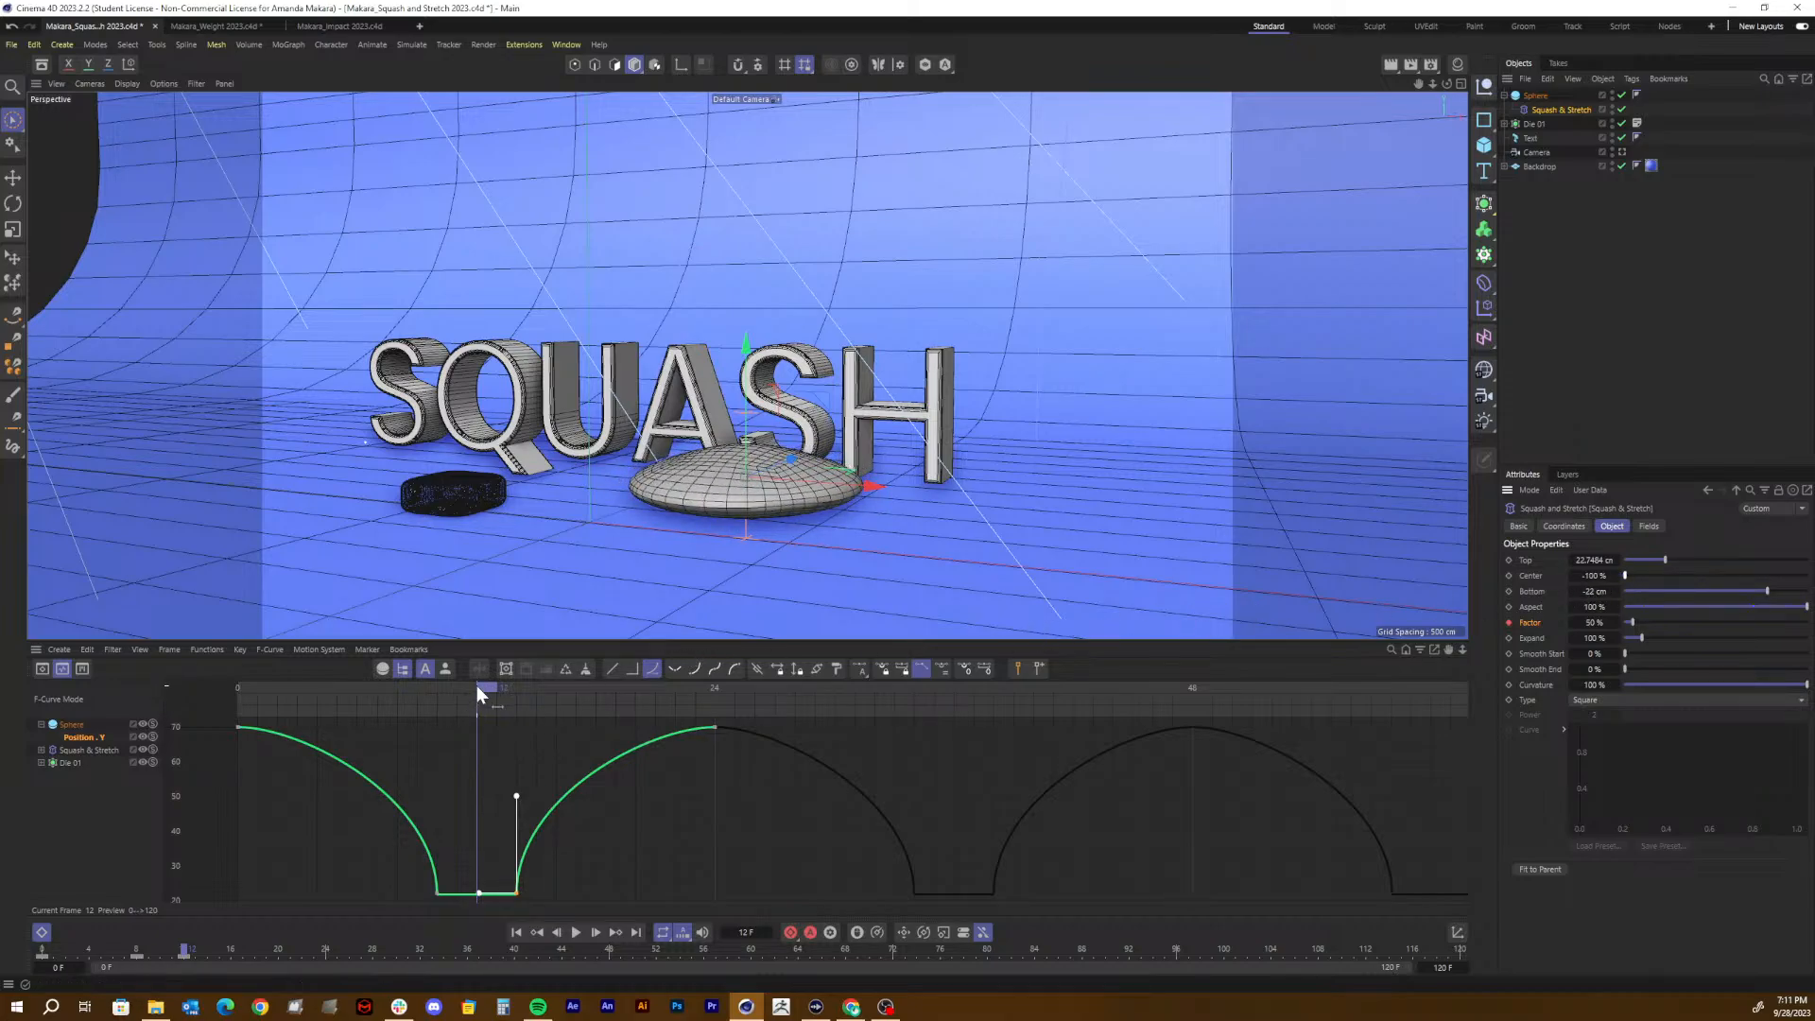
# Step: At frame 6, try a Bottom of -30 cm, restore it to -22 cm, and keyframe the deformer's Center at 100%
pyautogui.moveTo(476, 685); pyautogui.dragTo(354, 683)
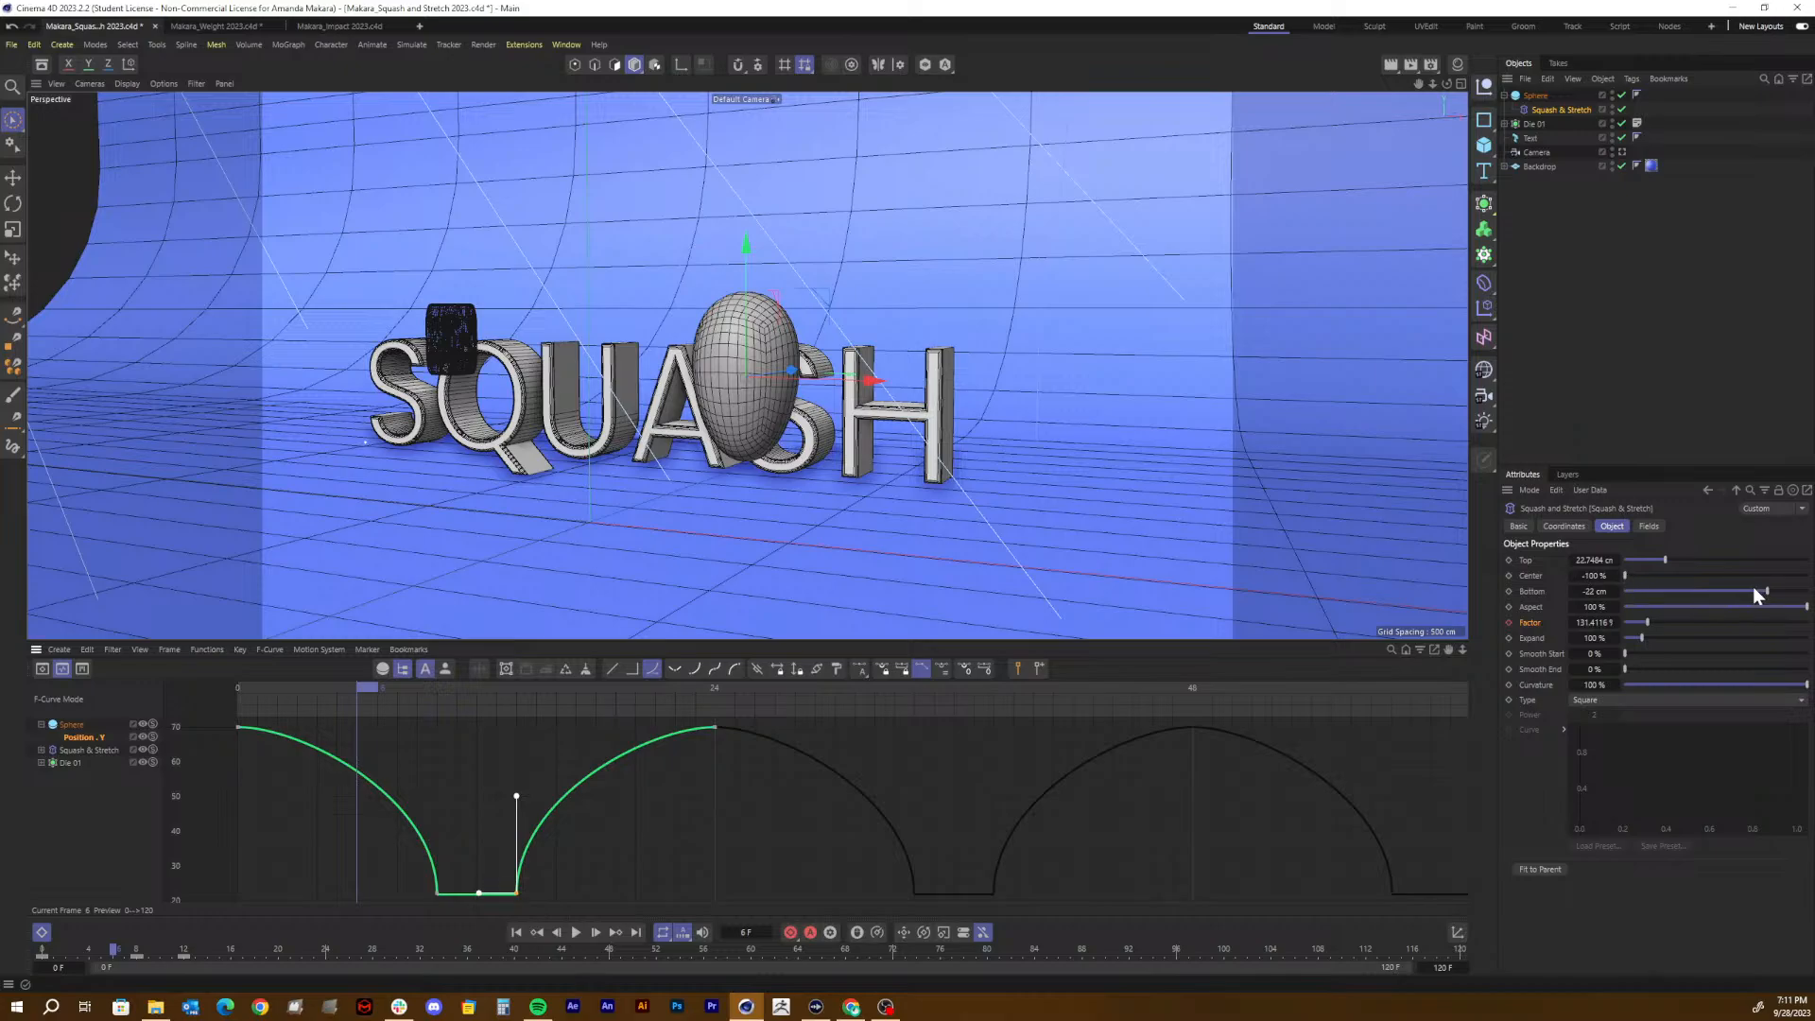
pyautogui.moveTo(1753, 587)
pyautogui.mouseDown()
pyautogui.moveTo(1693, 588)
pyautogui.moveTo(1808, 588)
pyautogui.moveTo(1758, 568)
pyautogui.moveTo(1801, 588)
pyautogui.moveTo(1658, 587)
pyautogui.moveTo(1808, 590)
pyautogui.moveTo(1745, 575)
pyautogui.moveTo(1808, 590)
pyautogui.moveTo(1751, 588)
pyautogui.mouseUp()
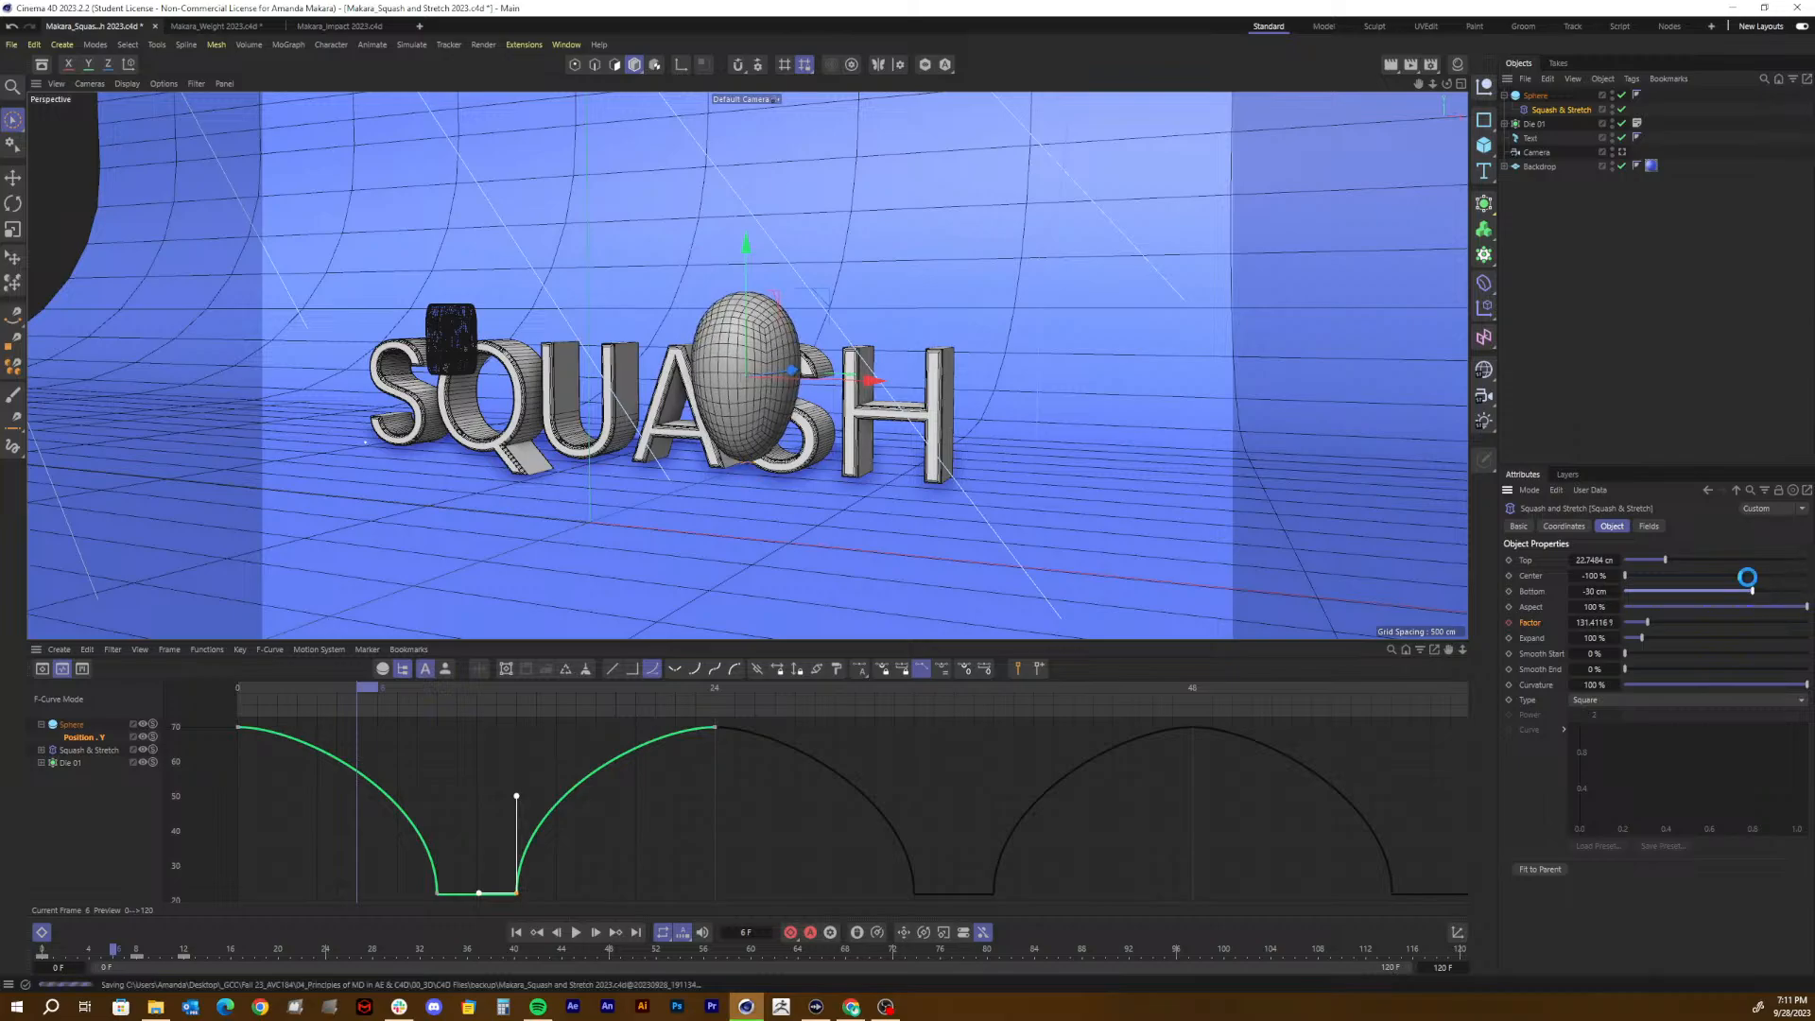
pyautogui.click(1591, 592)
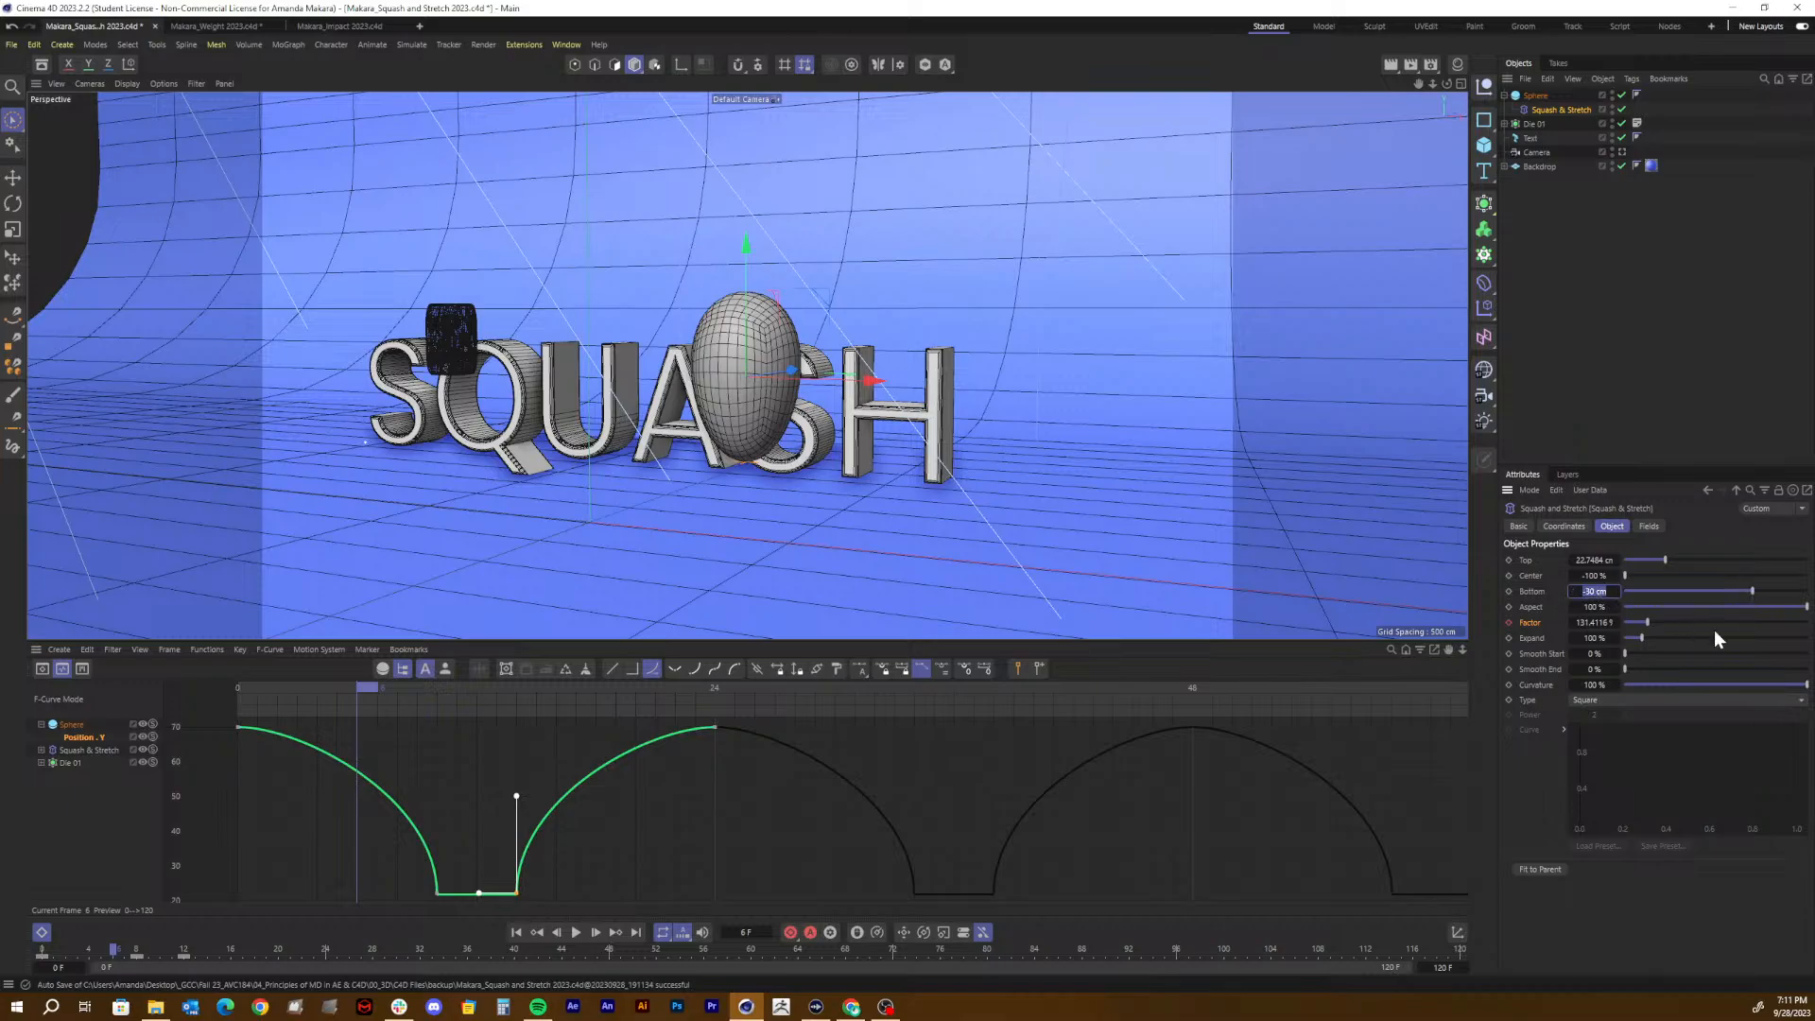
pyautogui.write('-22')
pyautogui.press('Return')
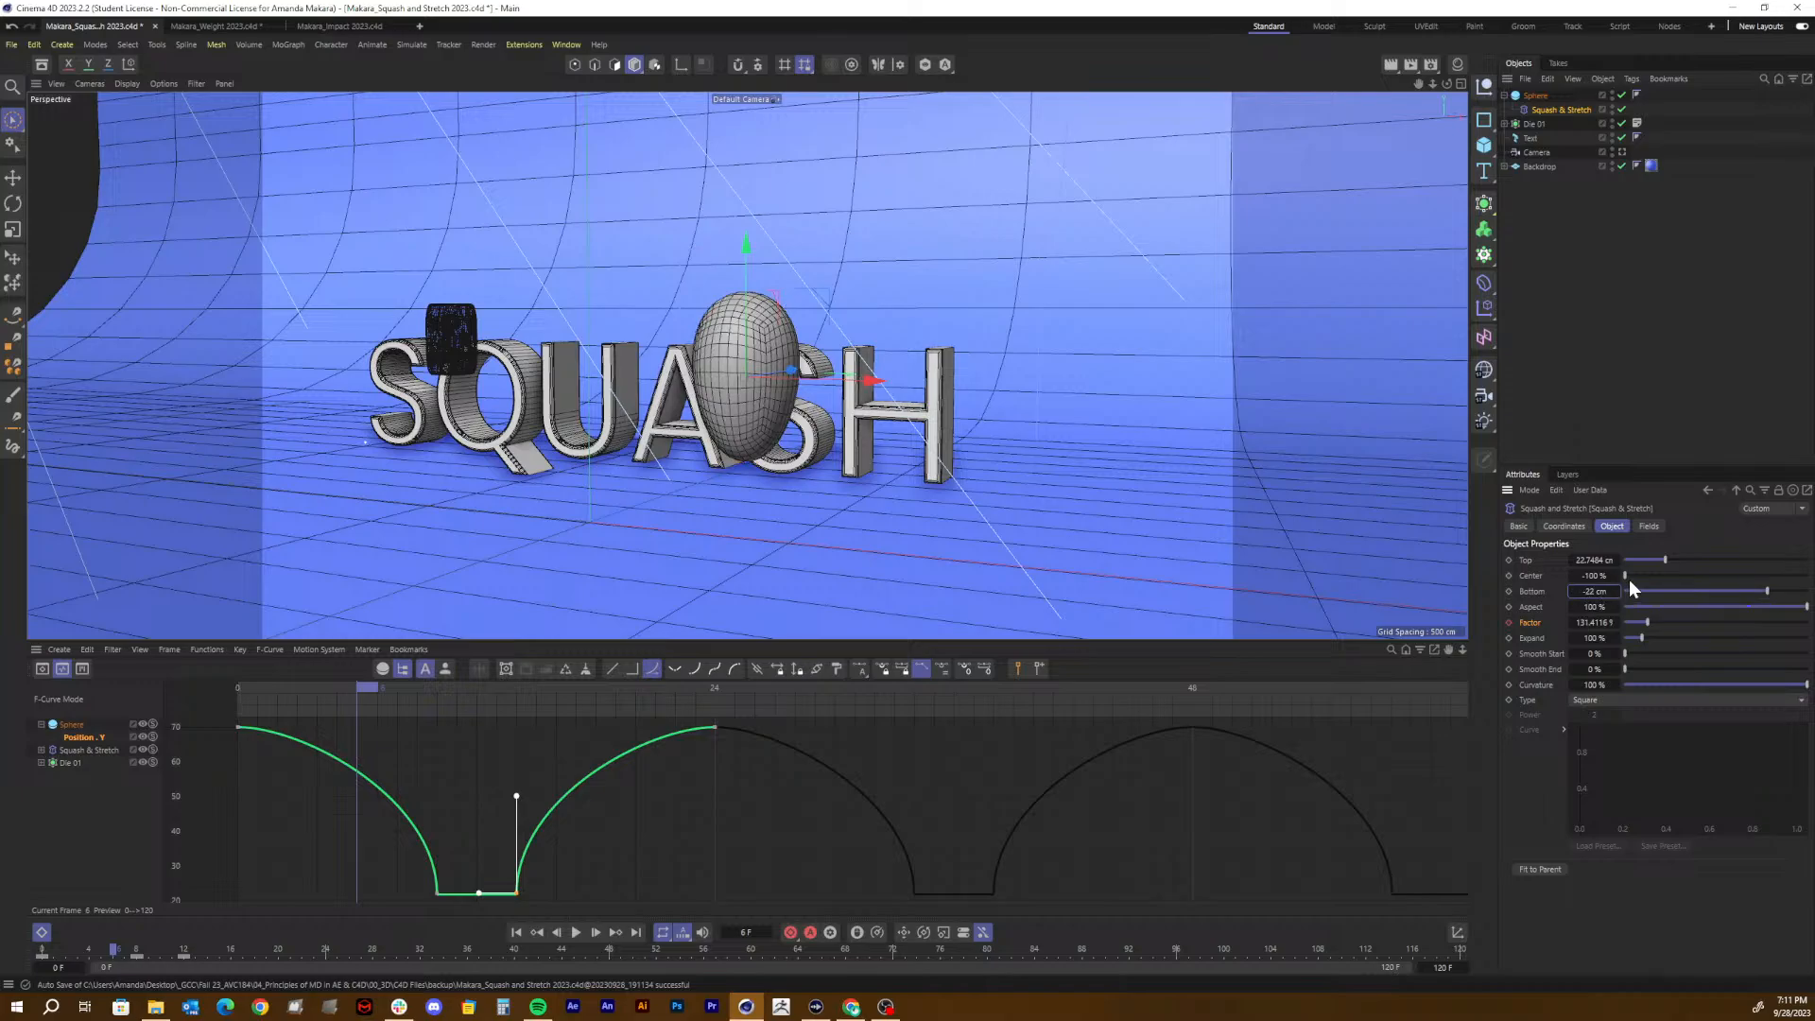
pyautogui.moveTo(1630, 577); pyautogui.dragTo(1814, 574)
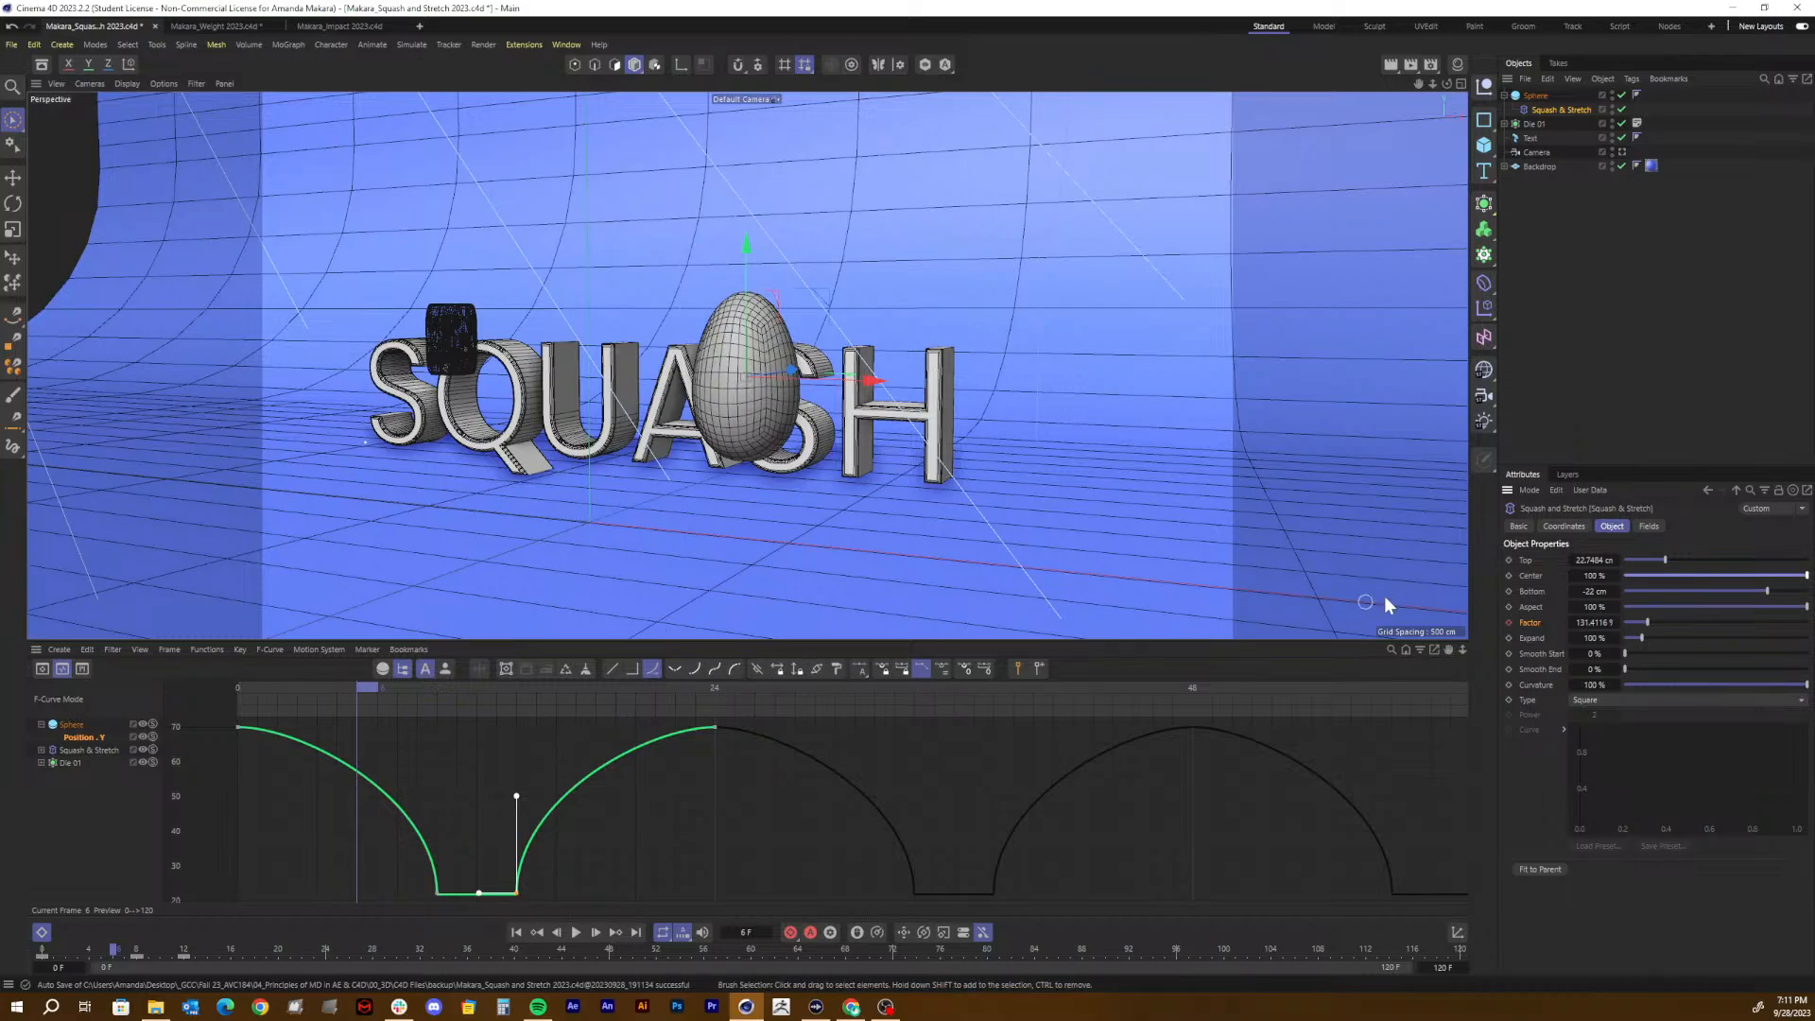
pyautogui.click(1506, 575)
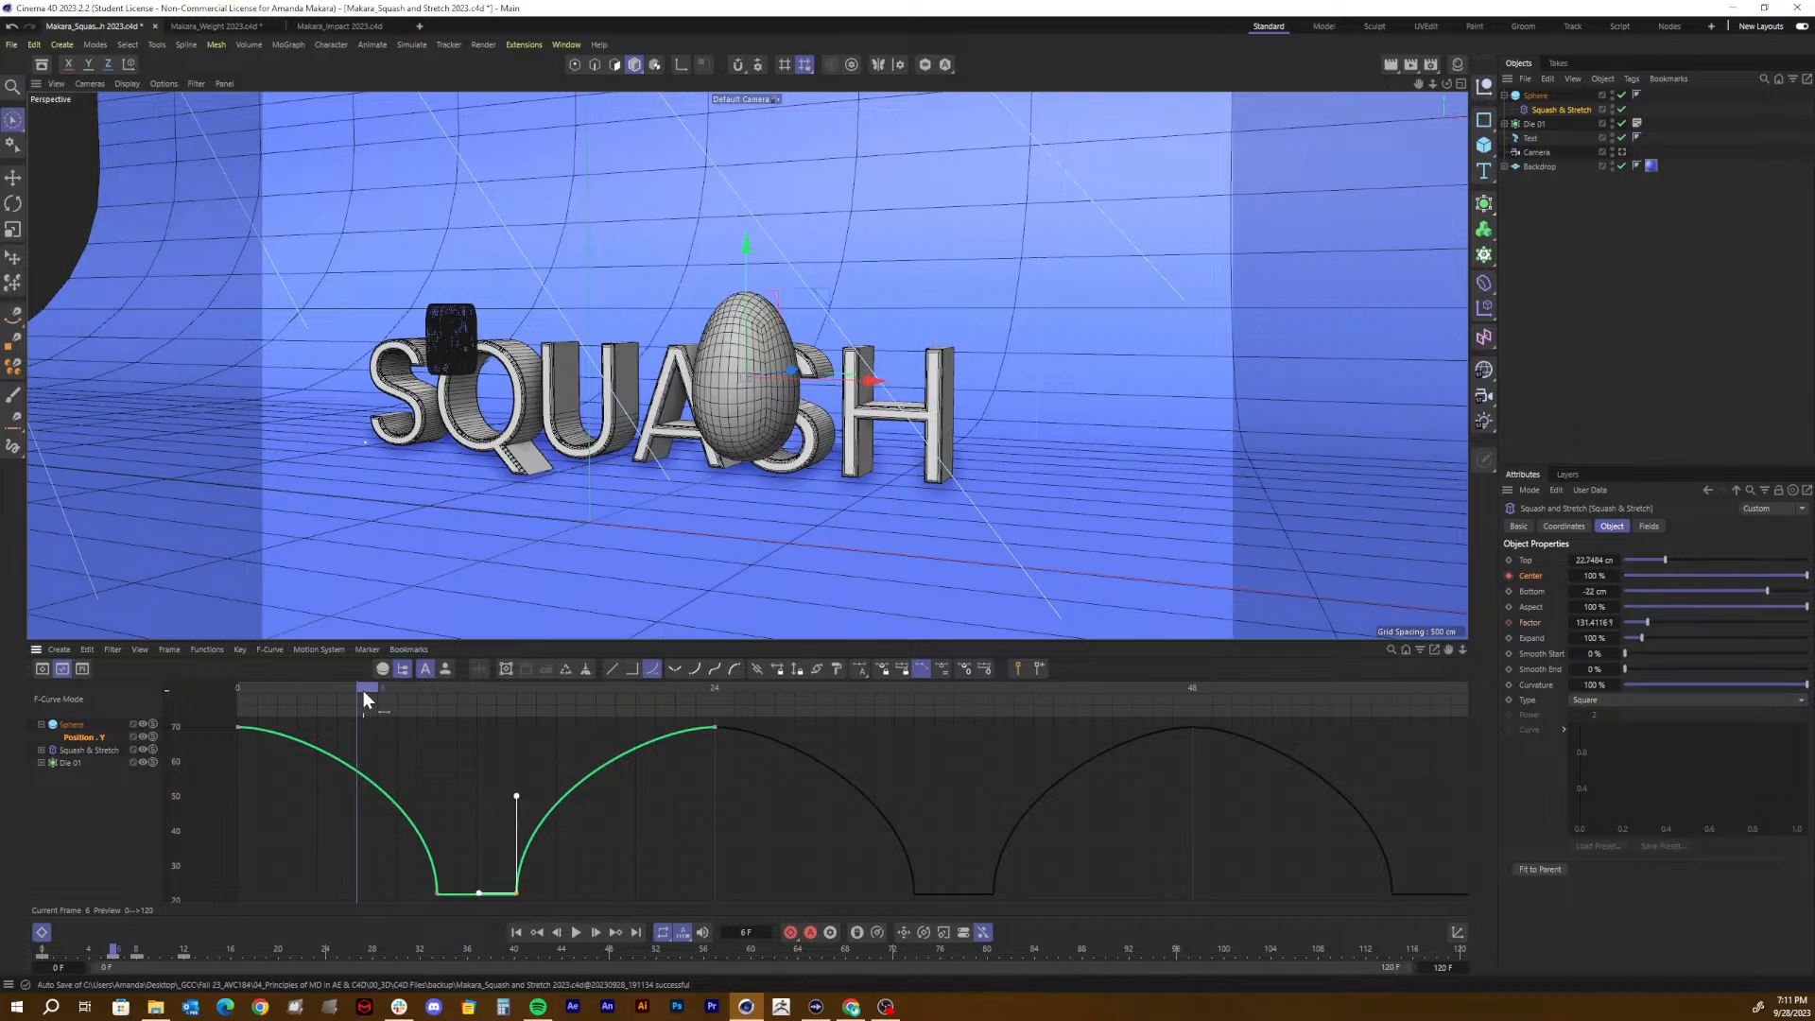
# Step: Keyframe the deformer's Center at 0% on frame 0
pyautogui.moveTo(363, 691); pyautogui.dragTo(199, 700)
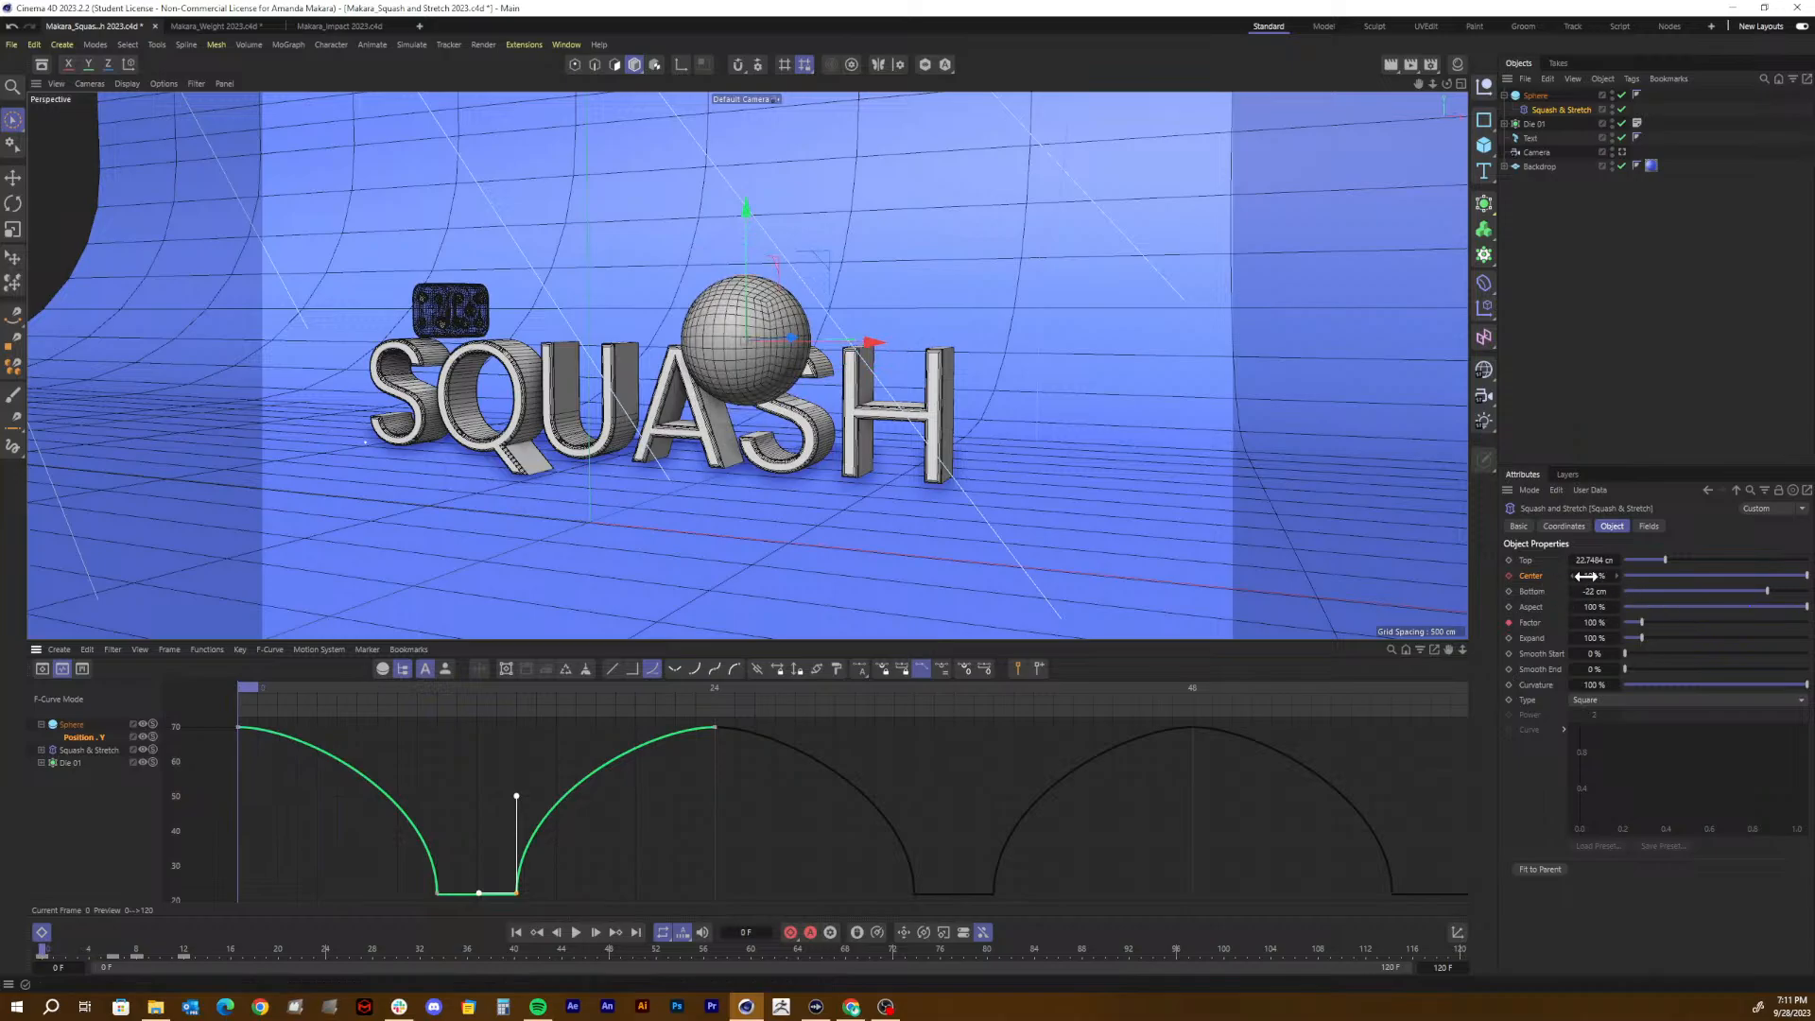
pyautogui.moveTo(1598, 576); pyautogui.dragTo(1589, 576)
pyautogui.click(1509, 576)
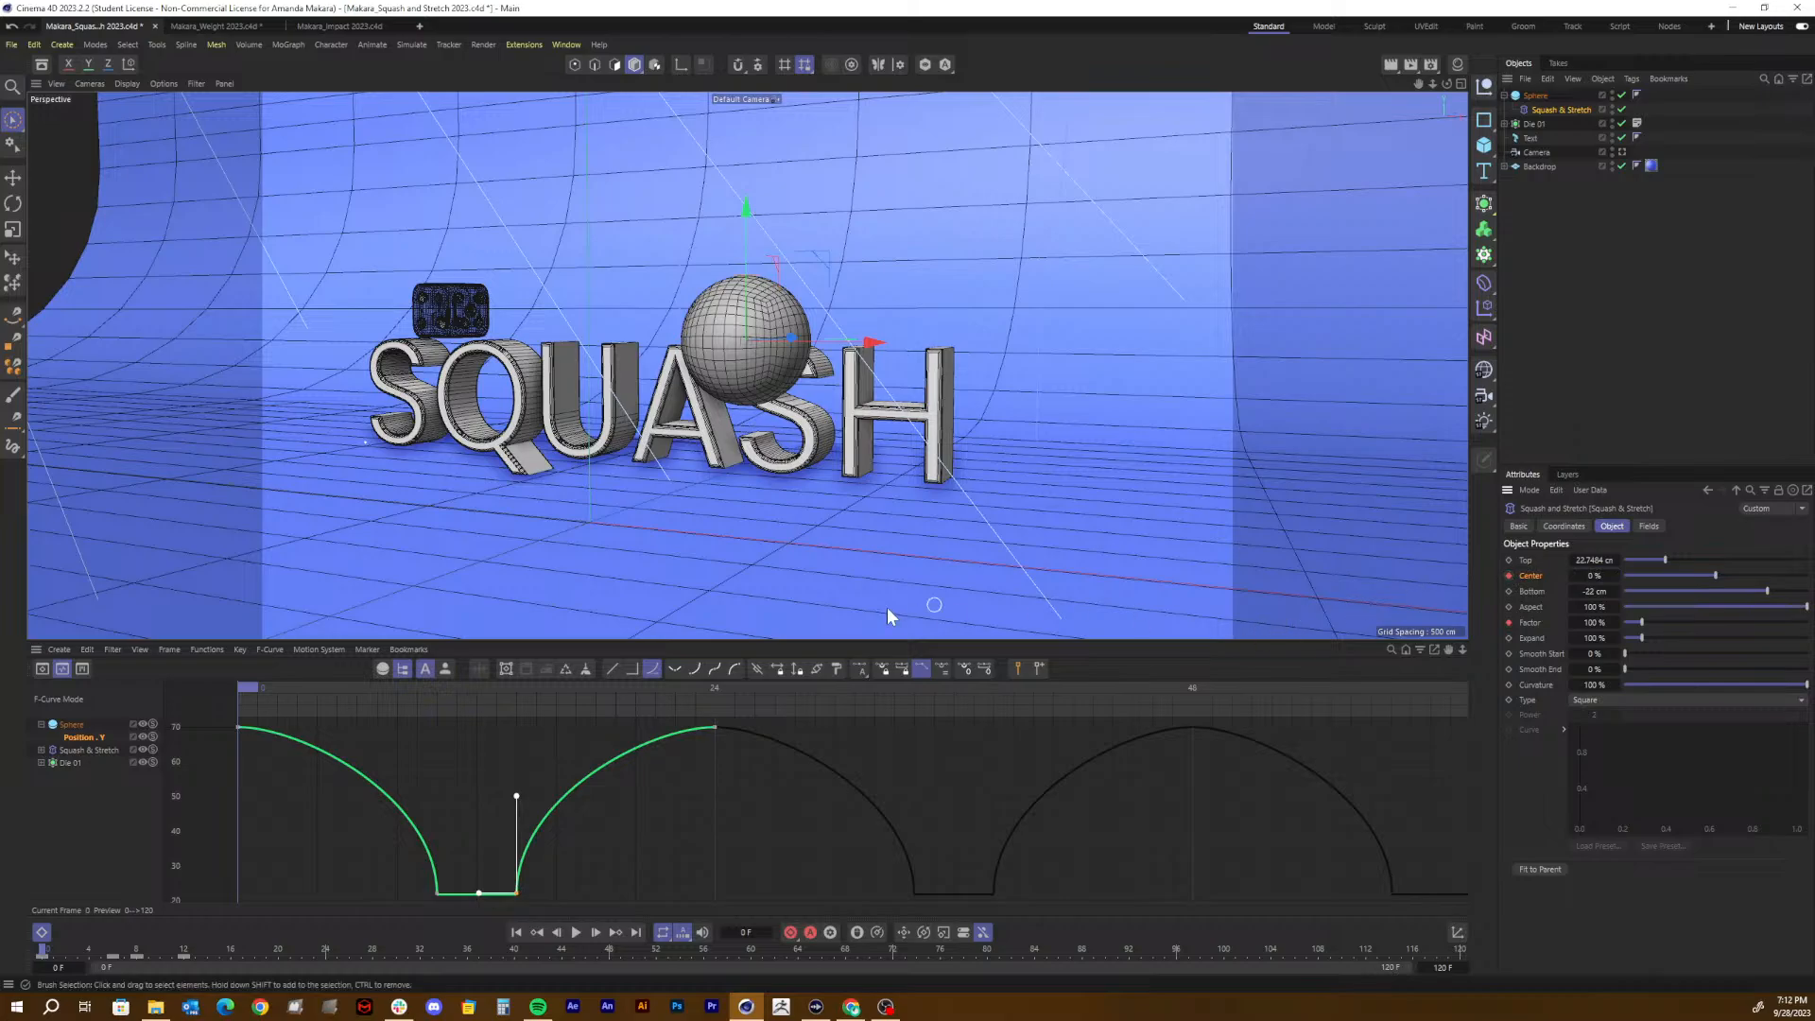
# Step: Show the animation as a dope sheet and move the deformer's Center key from frame 6 to frame 8
pyautogui.click(70, 750)
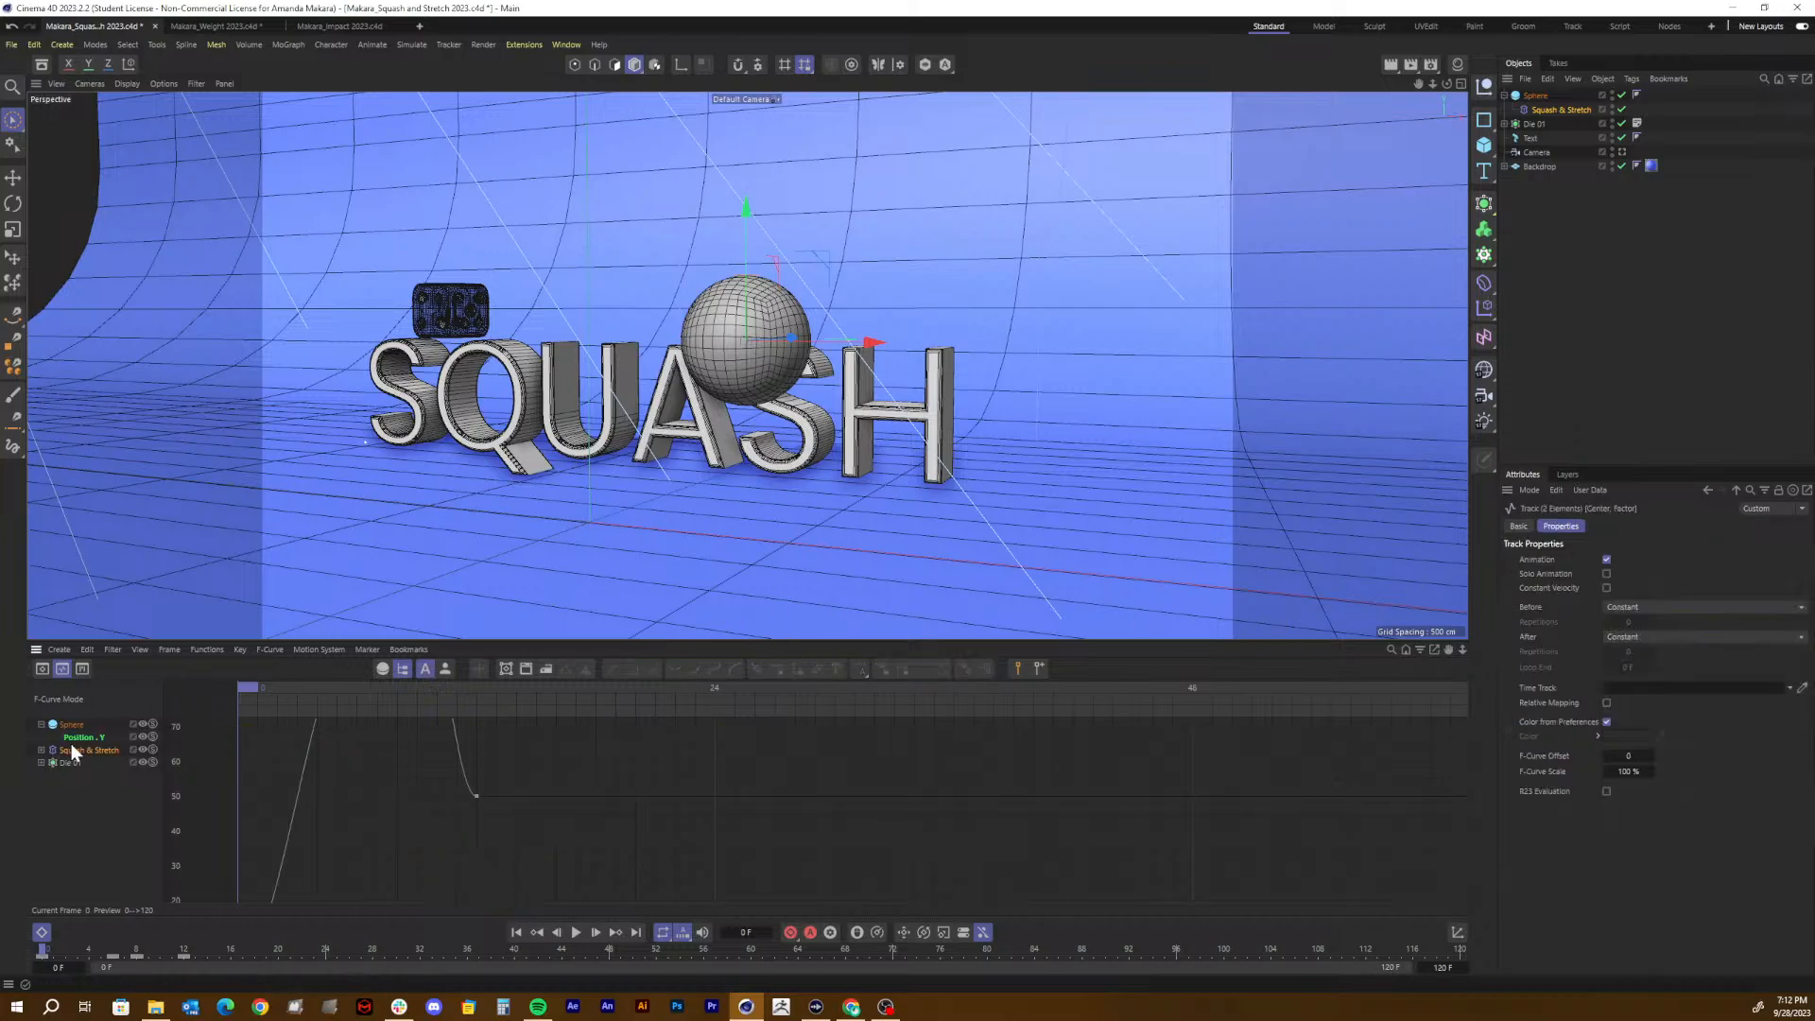
pyautogui.click(40, 667)
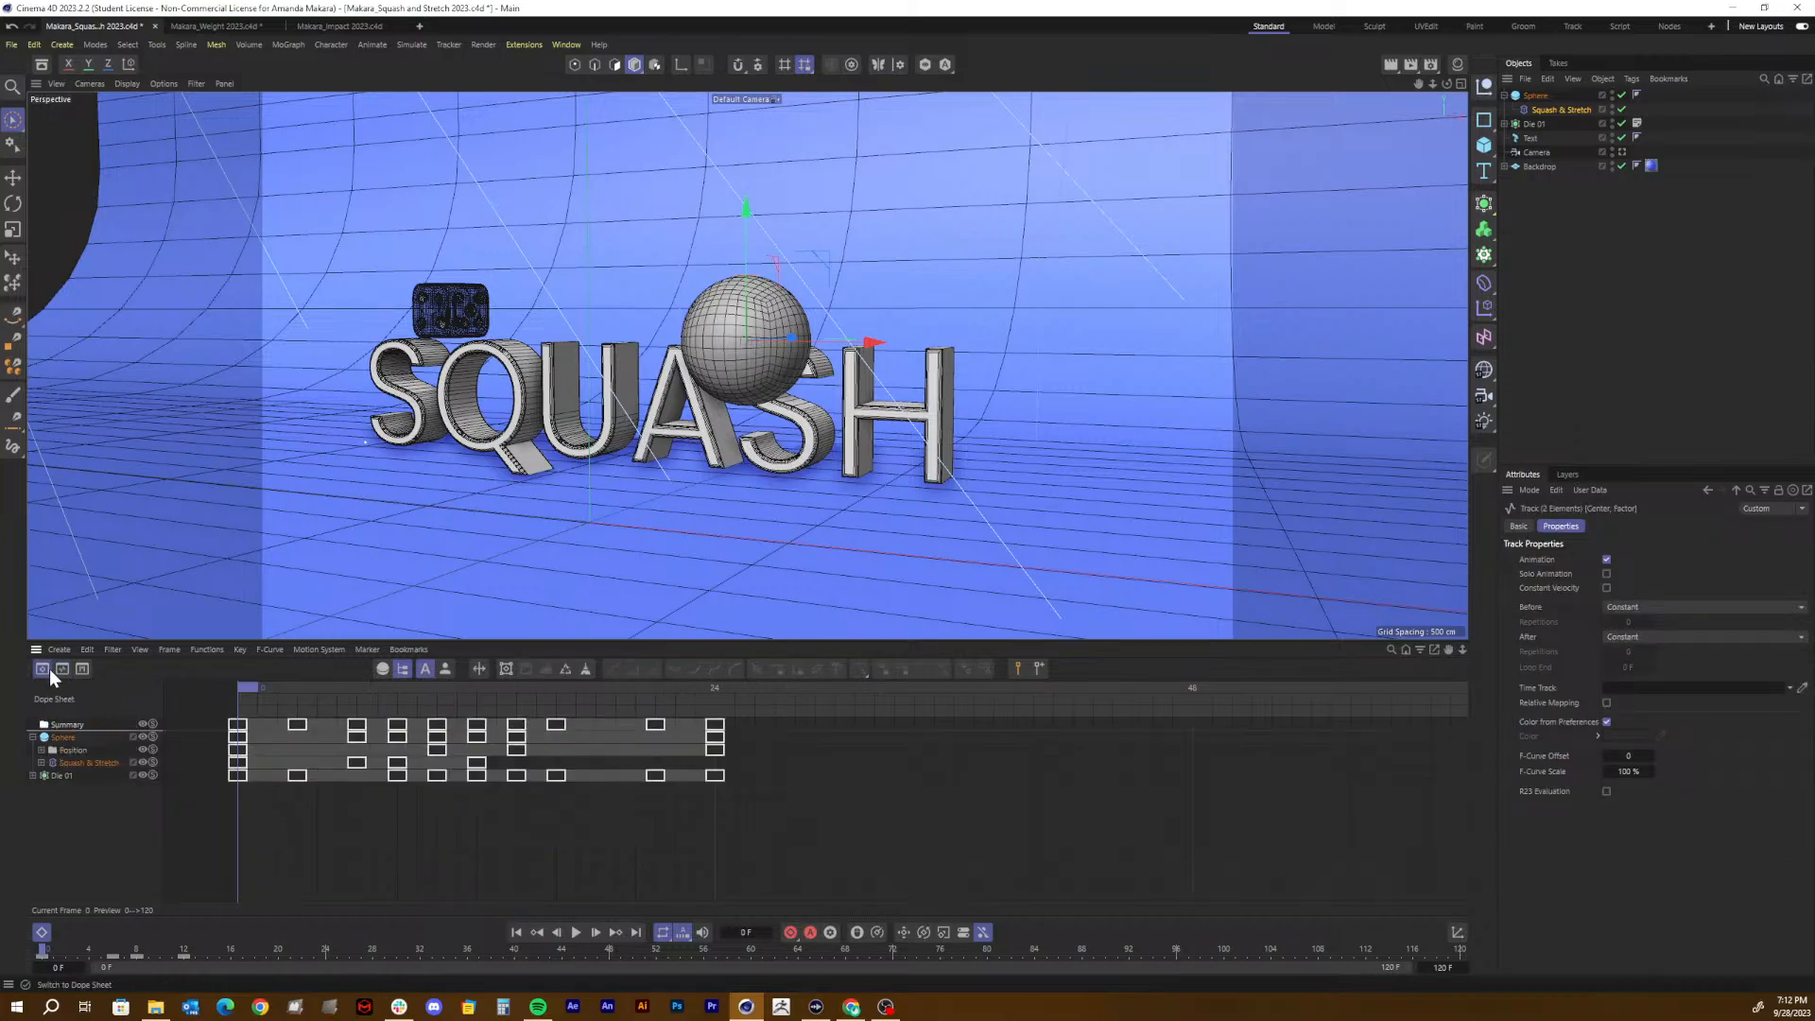
pyautogui.click(82, 760)
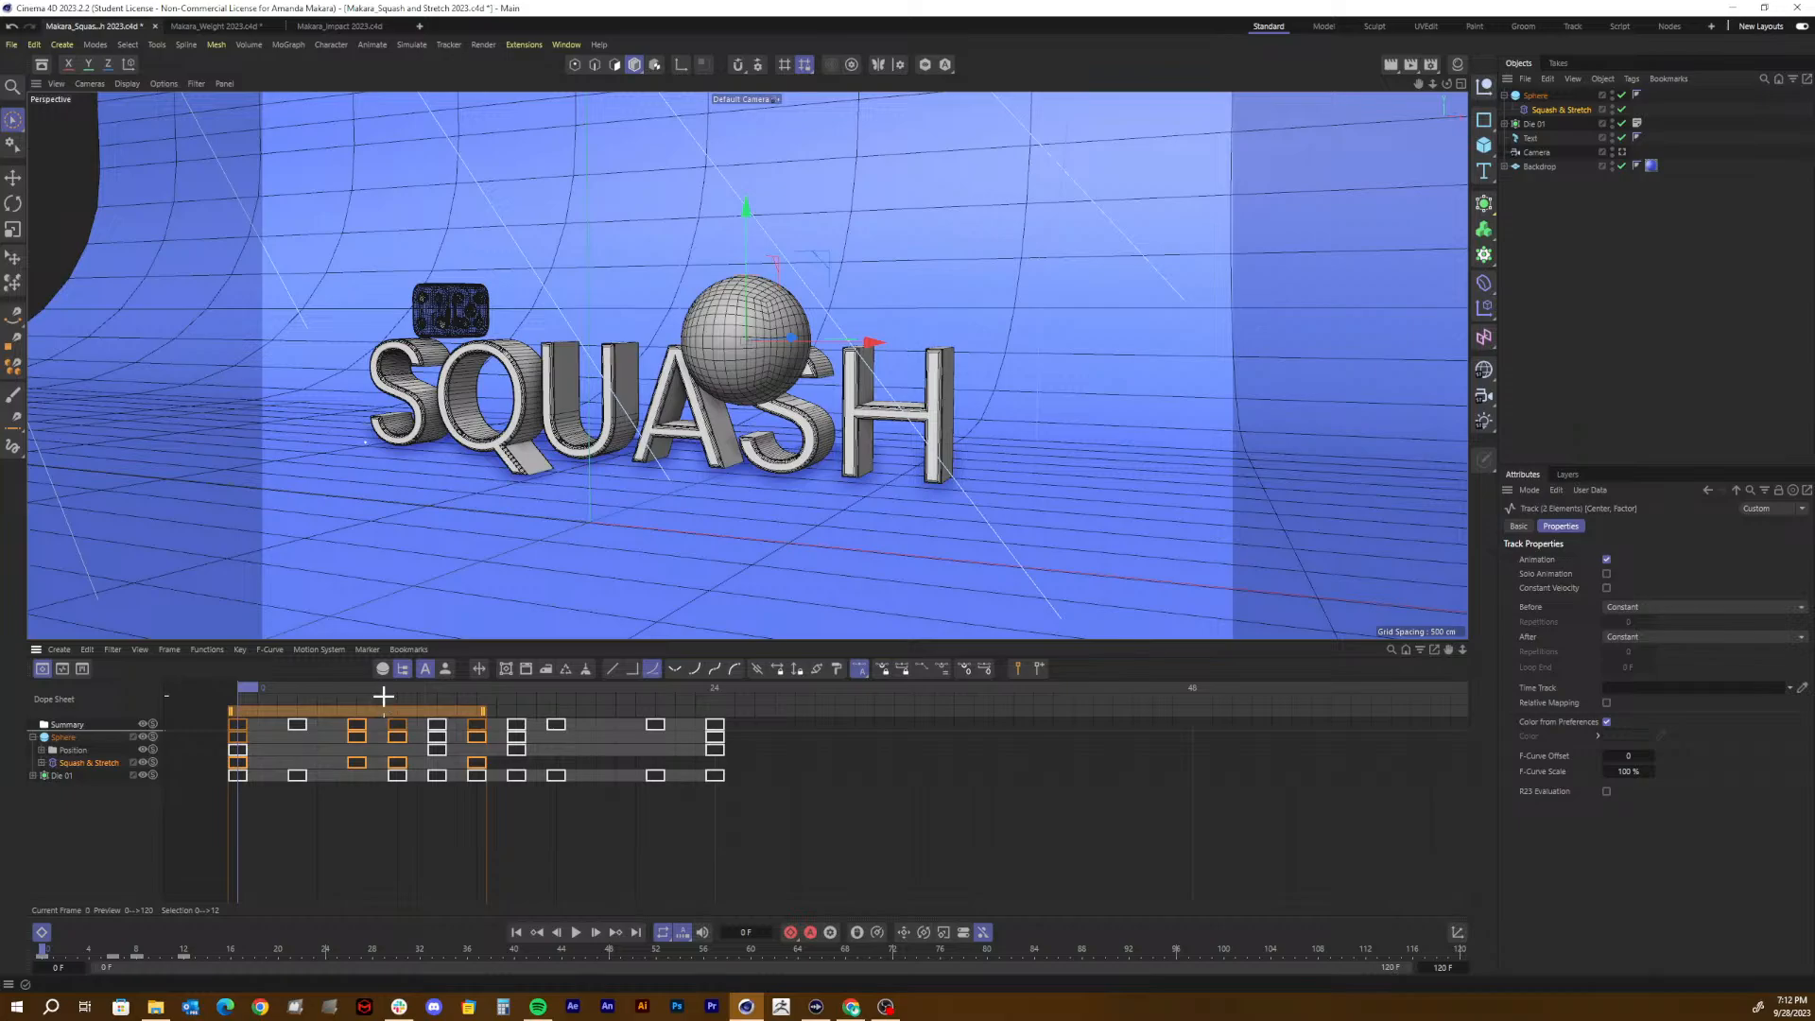
pyautogui.moveTo(382, 696); pyautogui.dragTo(471, 690)
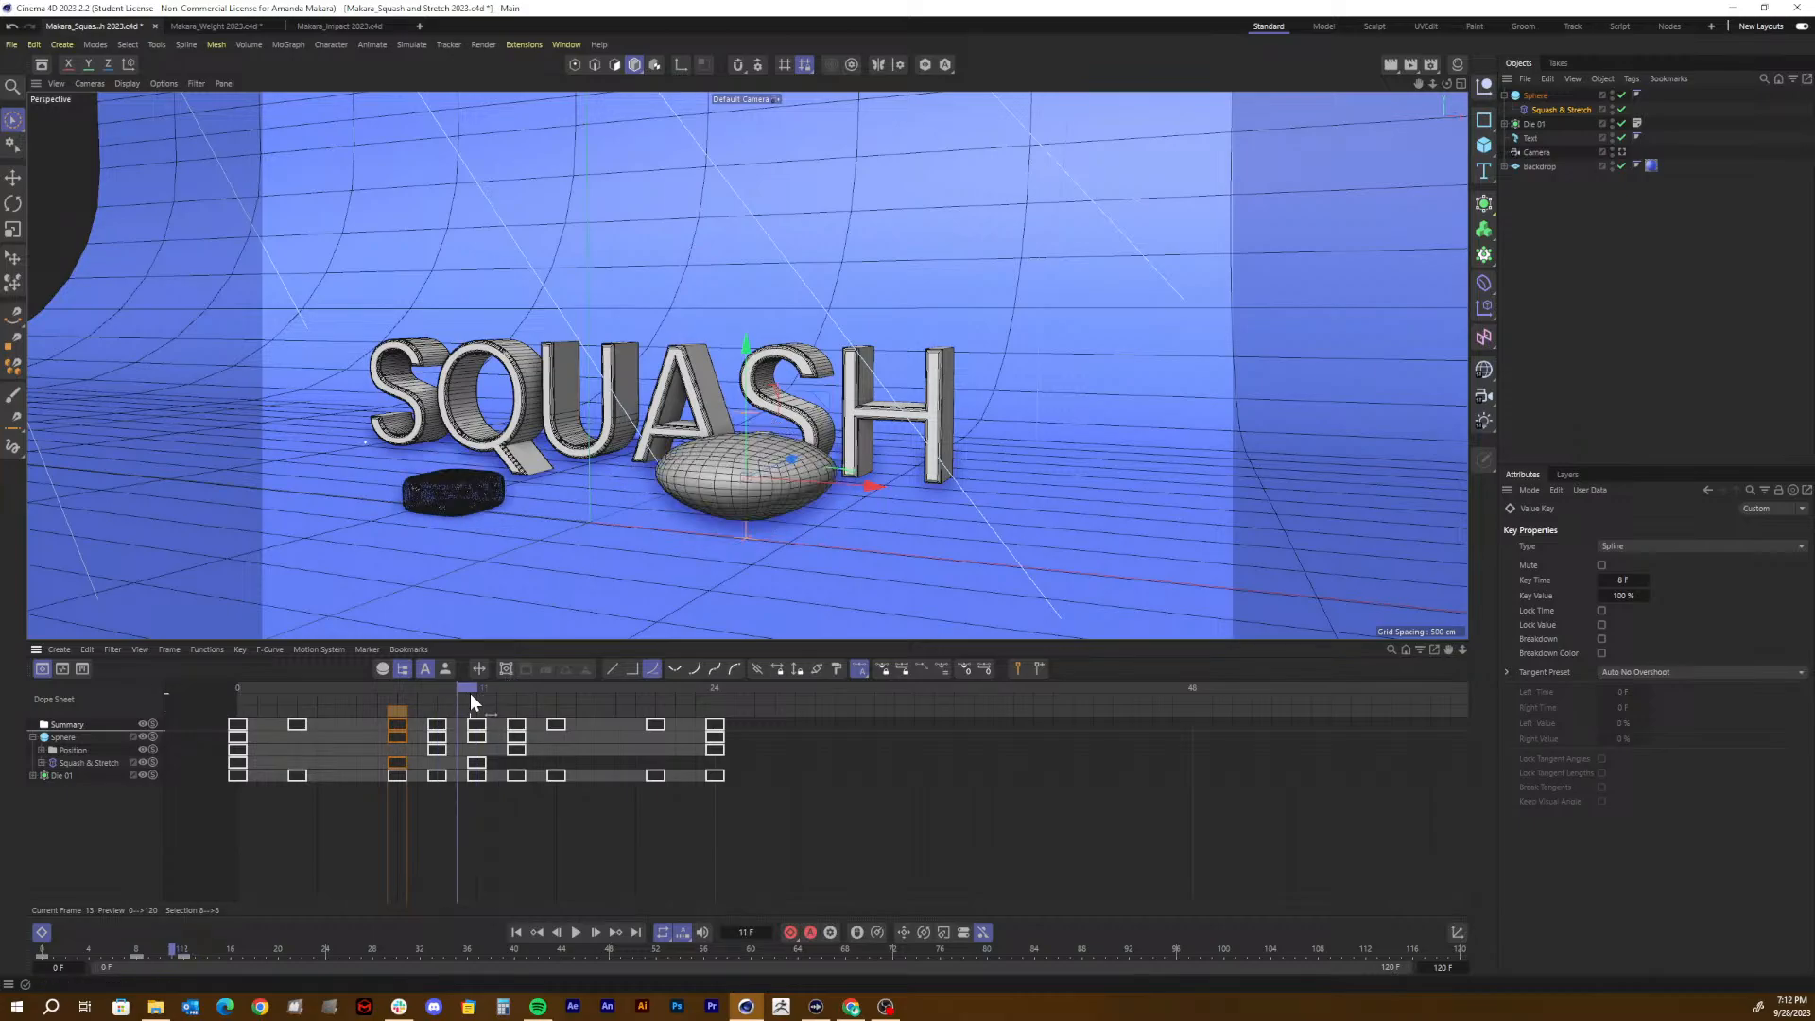
# Step: Keyframe the deformer's Center at 0% on frame 12, undoing the accidental move in the viewport
pyautogui.click(481, 690)
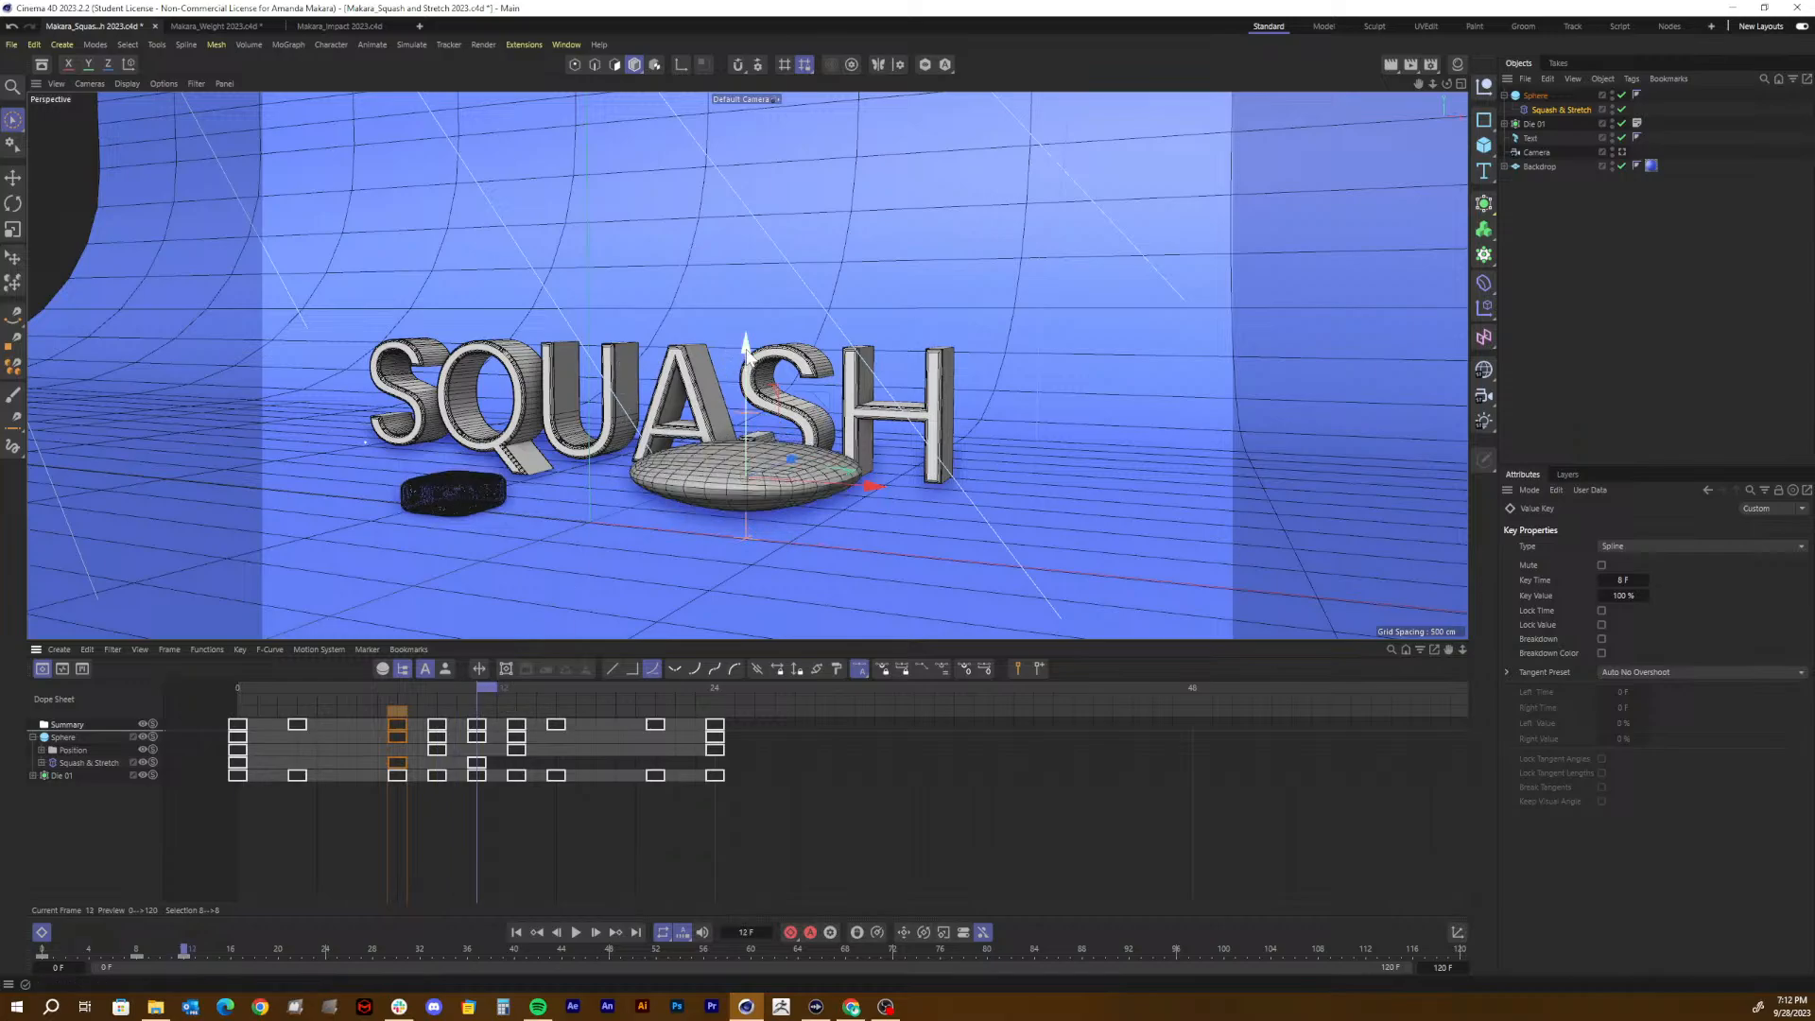
pyautogui.moveTo(745, 342); pyautogui.dragTo(735, 409)
pyautogui.hotkey('ctrl', 'z')
pyautogui.moveTo(471, 688)
pyautogui.mouseDown()
pyautogui.moveTo(406, 694)
pyautogui.moveTo(511, 684)
pyautogui.moveTo(397, 701)
pyautogui.moveTo(480, 698)
pyautogui.mouseUp()
pyautogui.click(1546, 112)
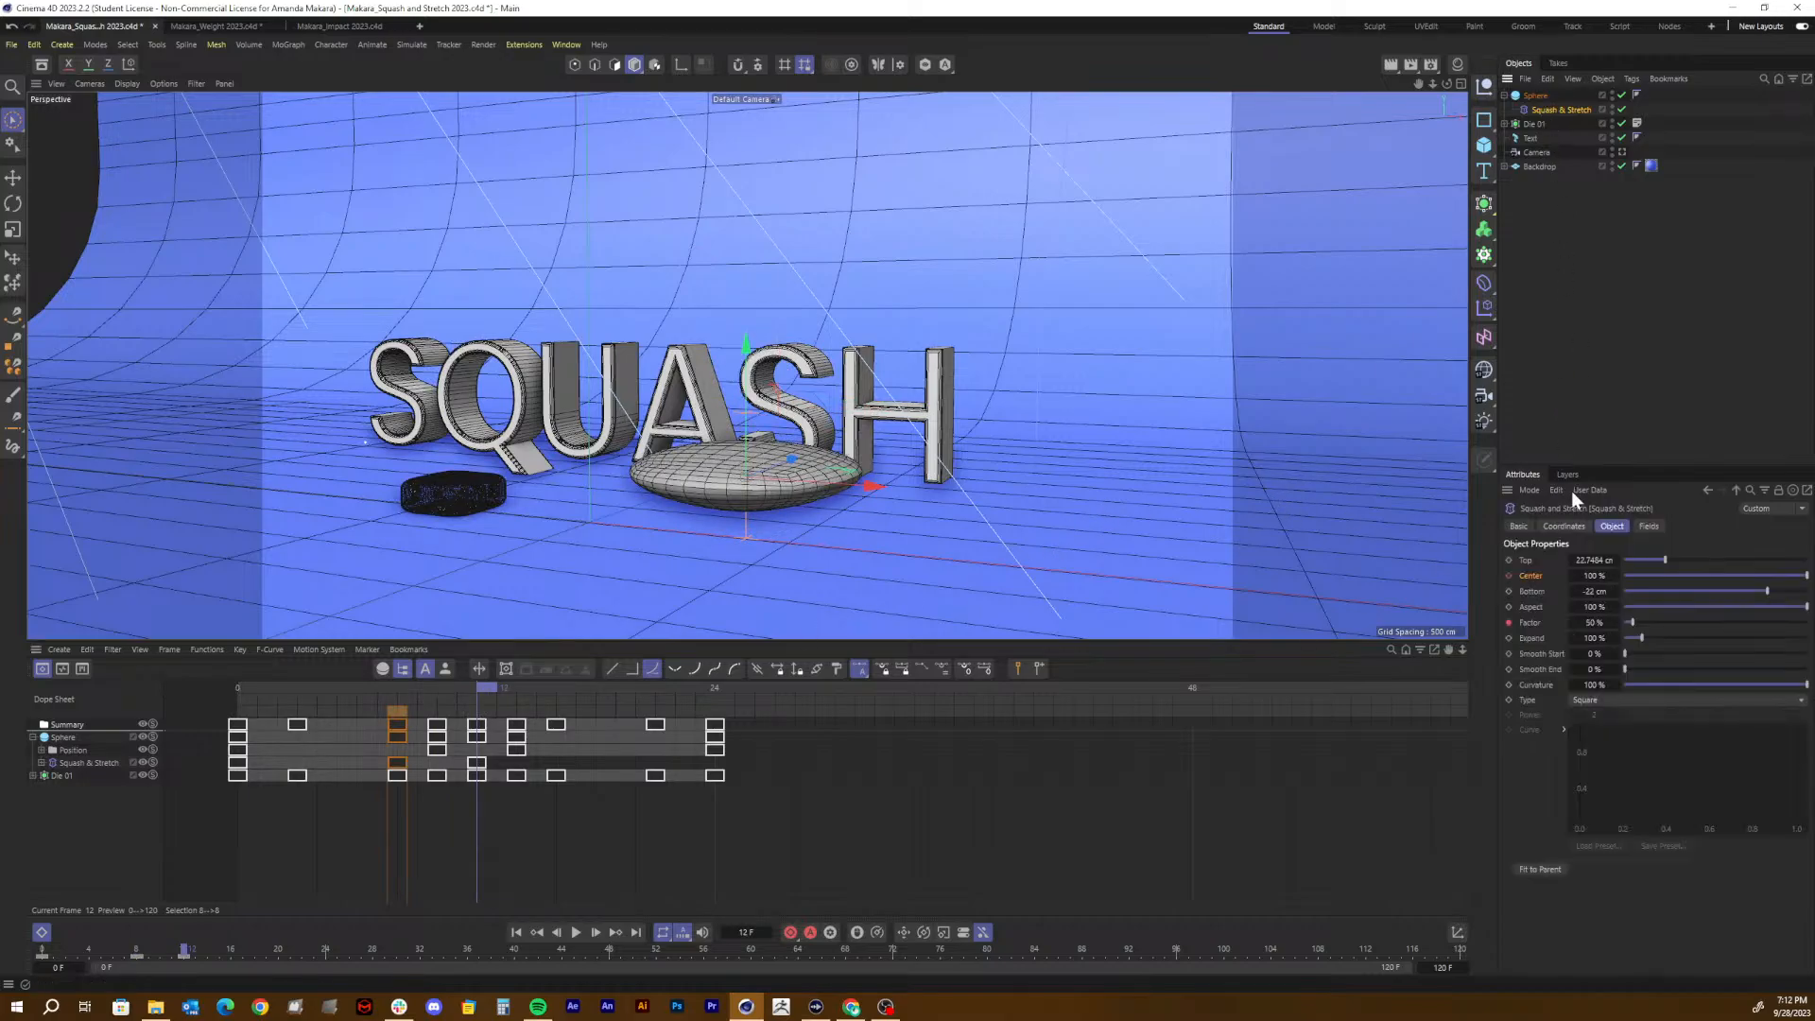
pyautogui.click(1594, 575)
pyautogui.write('0')
pyautogui.press('Return')
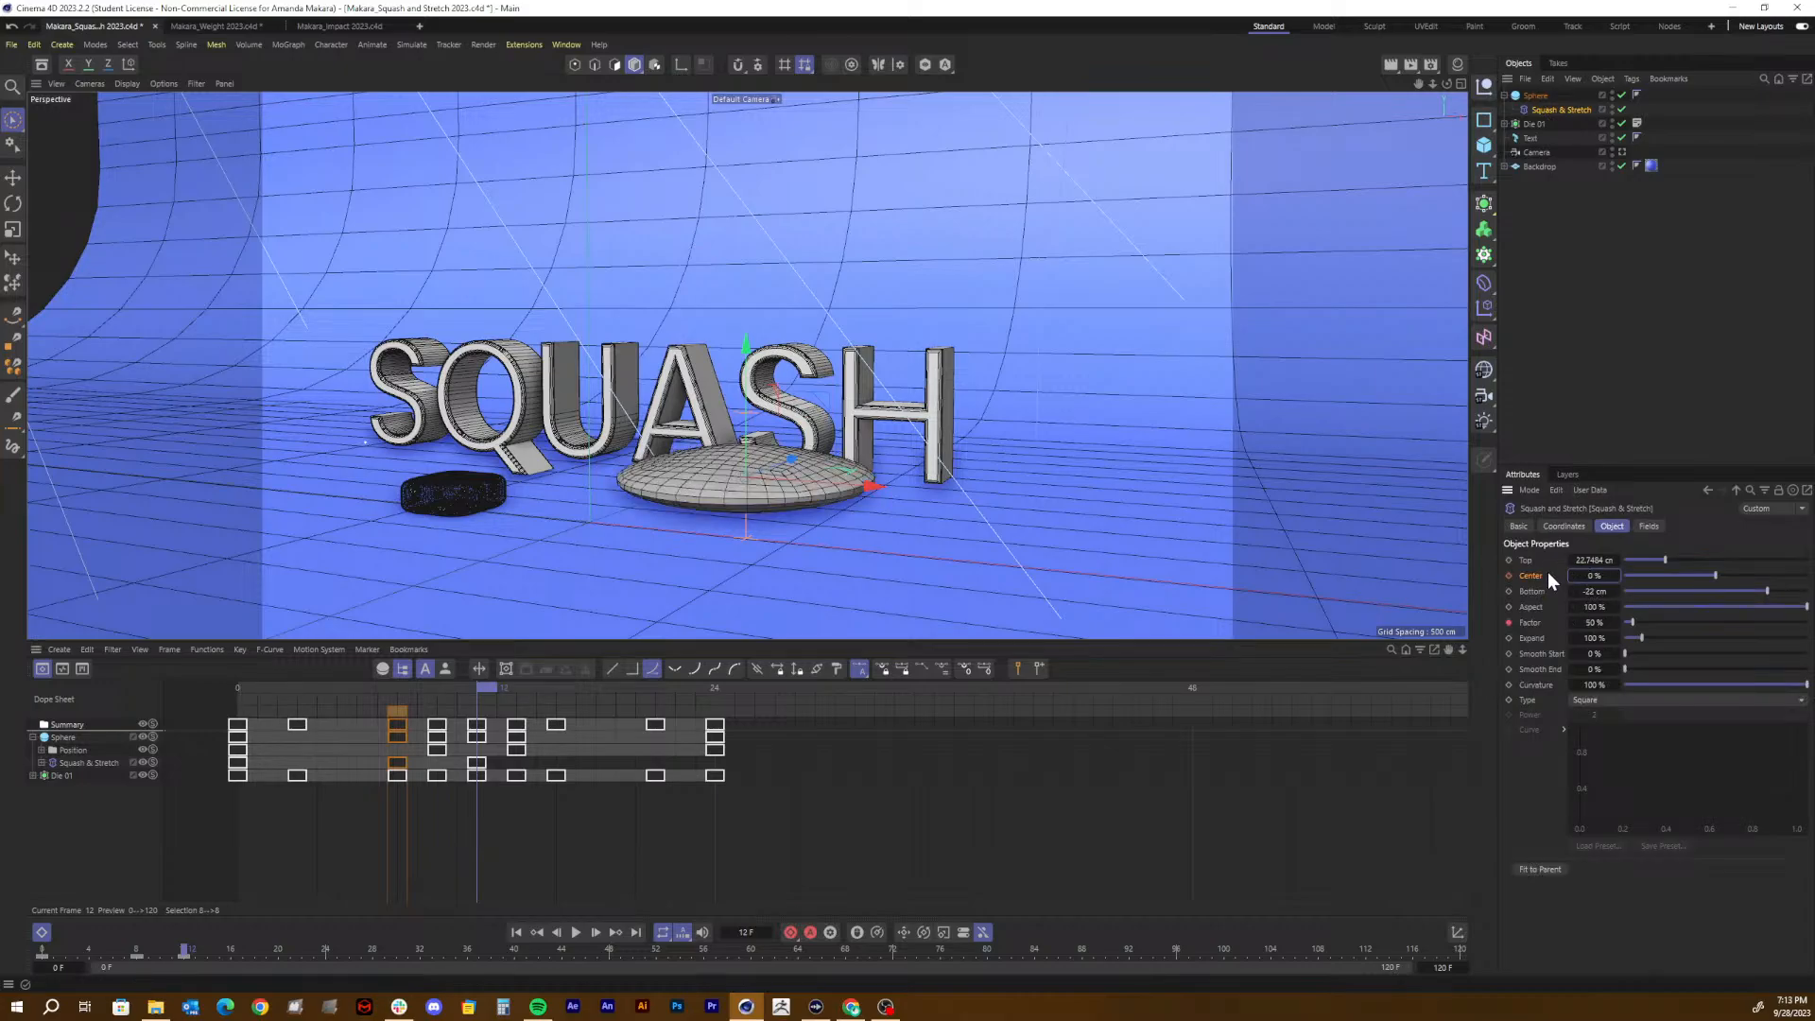
pyautogui.click(1512, 575)
# Step: Try a keyed Center of -100% with a Factor of 152% at frame 16, and undo the Factor change
pyautogui.moveTo(497, 683); pyautogui.dragTo(575, 686)
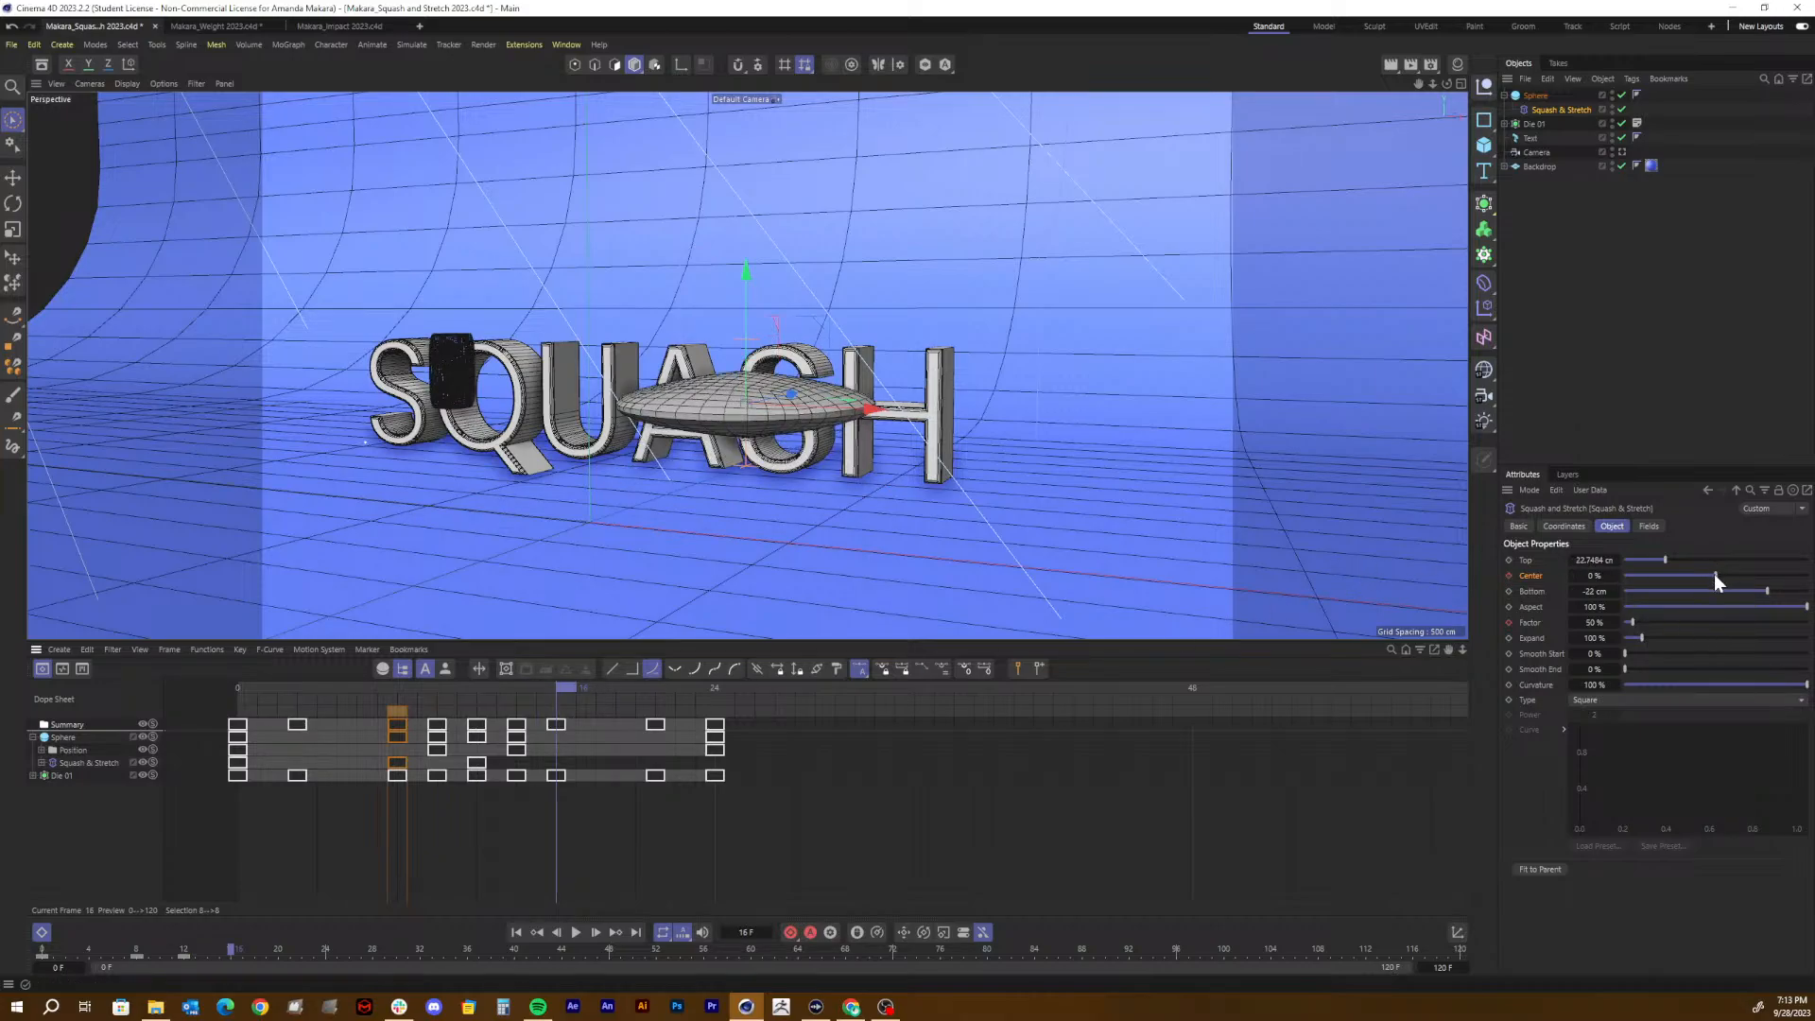
pyautogui.moveTo(1715, 575); pyautogui.dragTo(1620, 580)
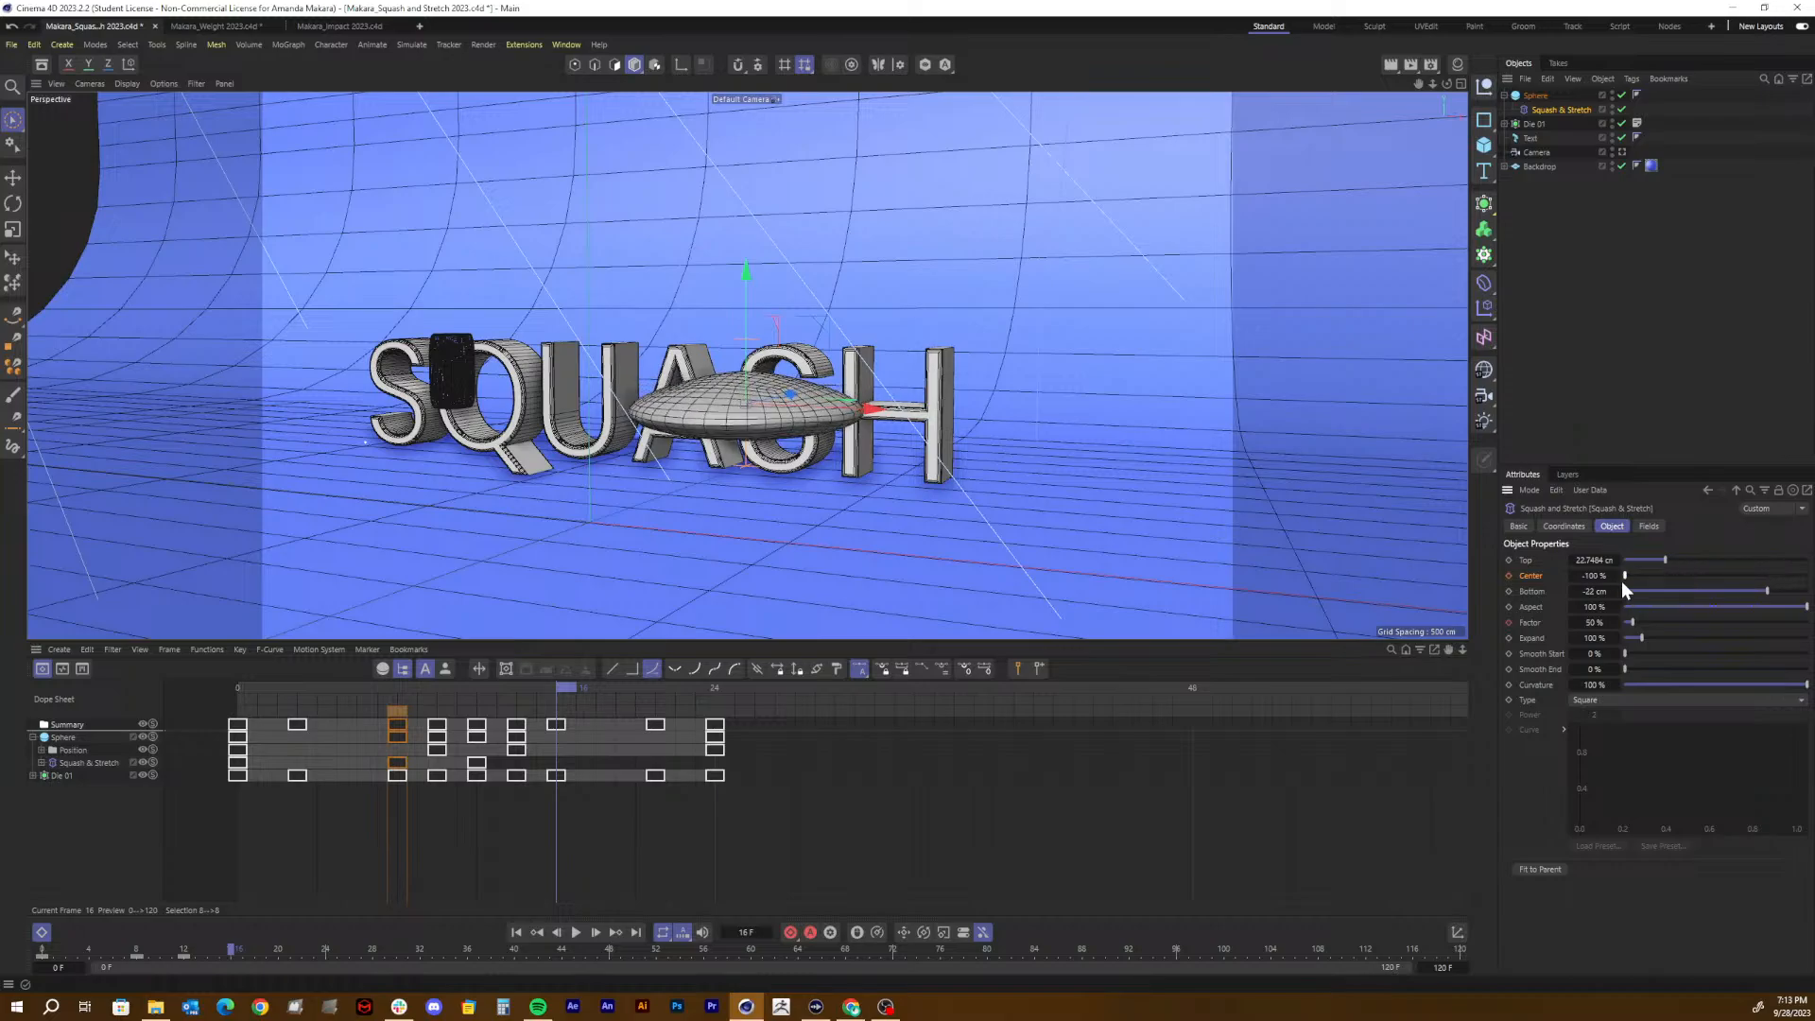
pyautogui.click(1510, 576)
pyautogui.moveTo(1633, 622); pyautogui.dragTo(1652, 621)
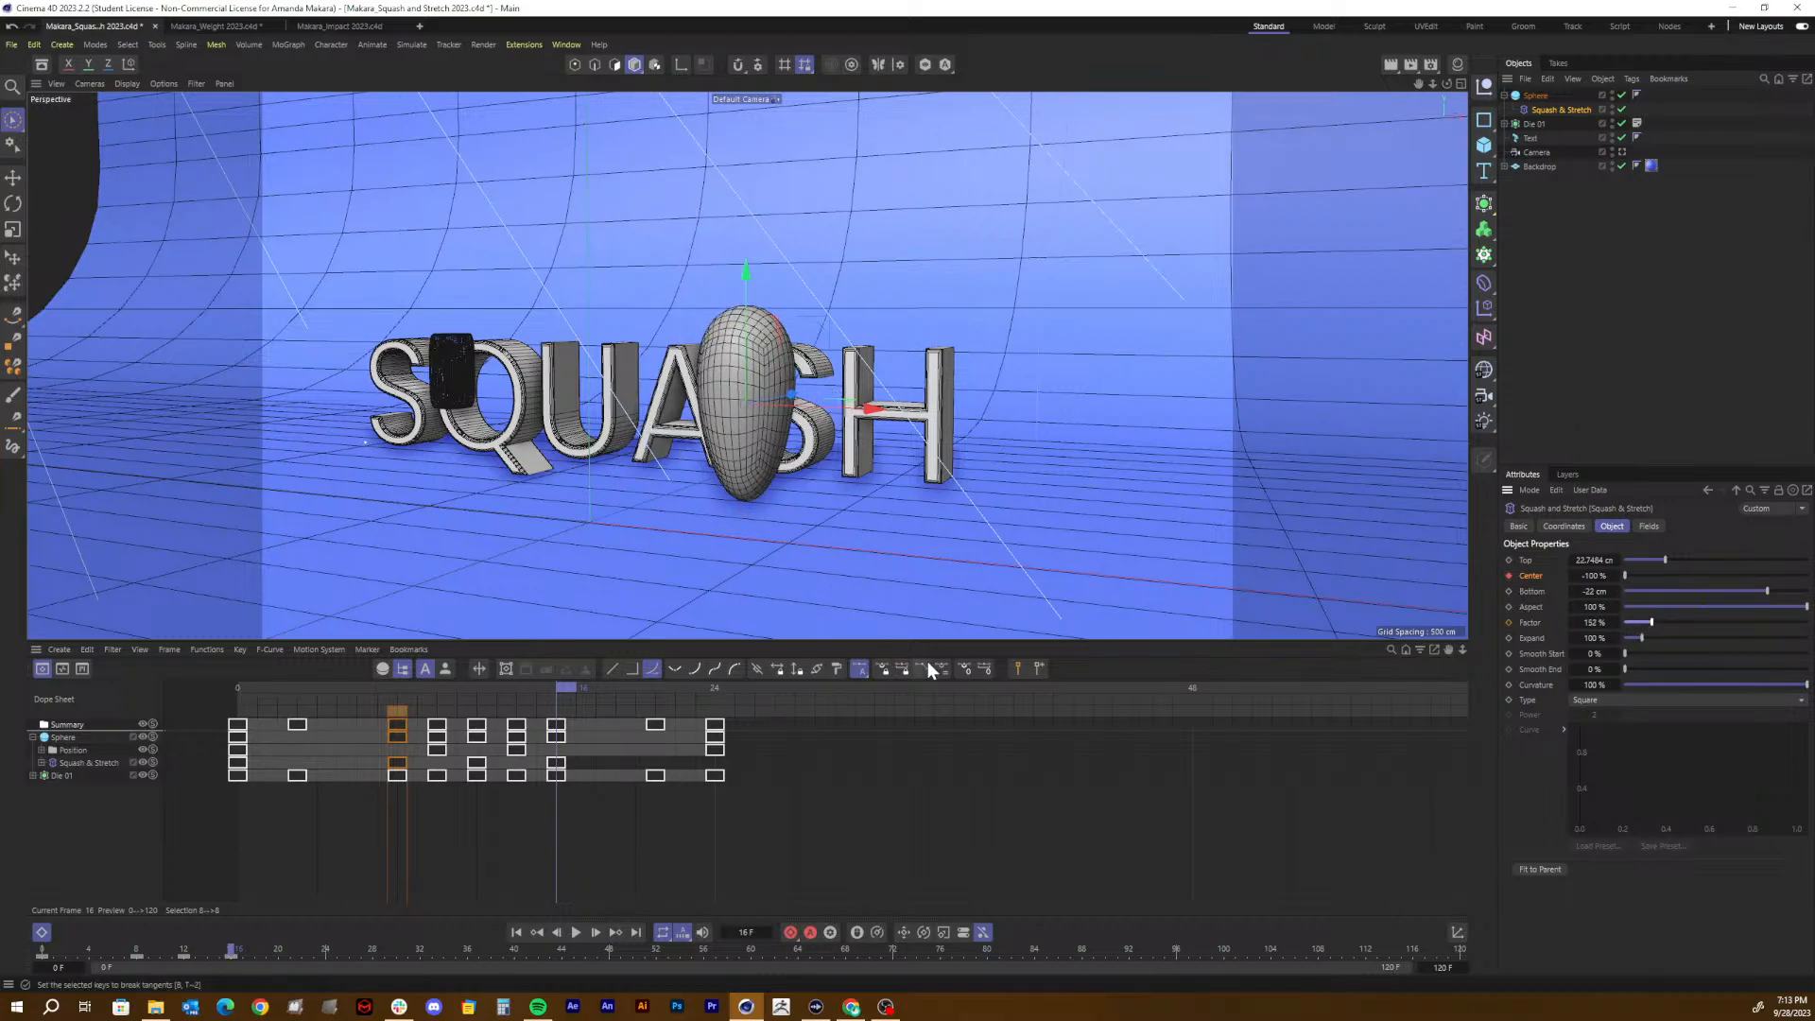
pyautogui.hotkey('ctrl', 'z')
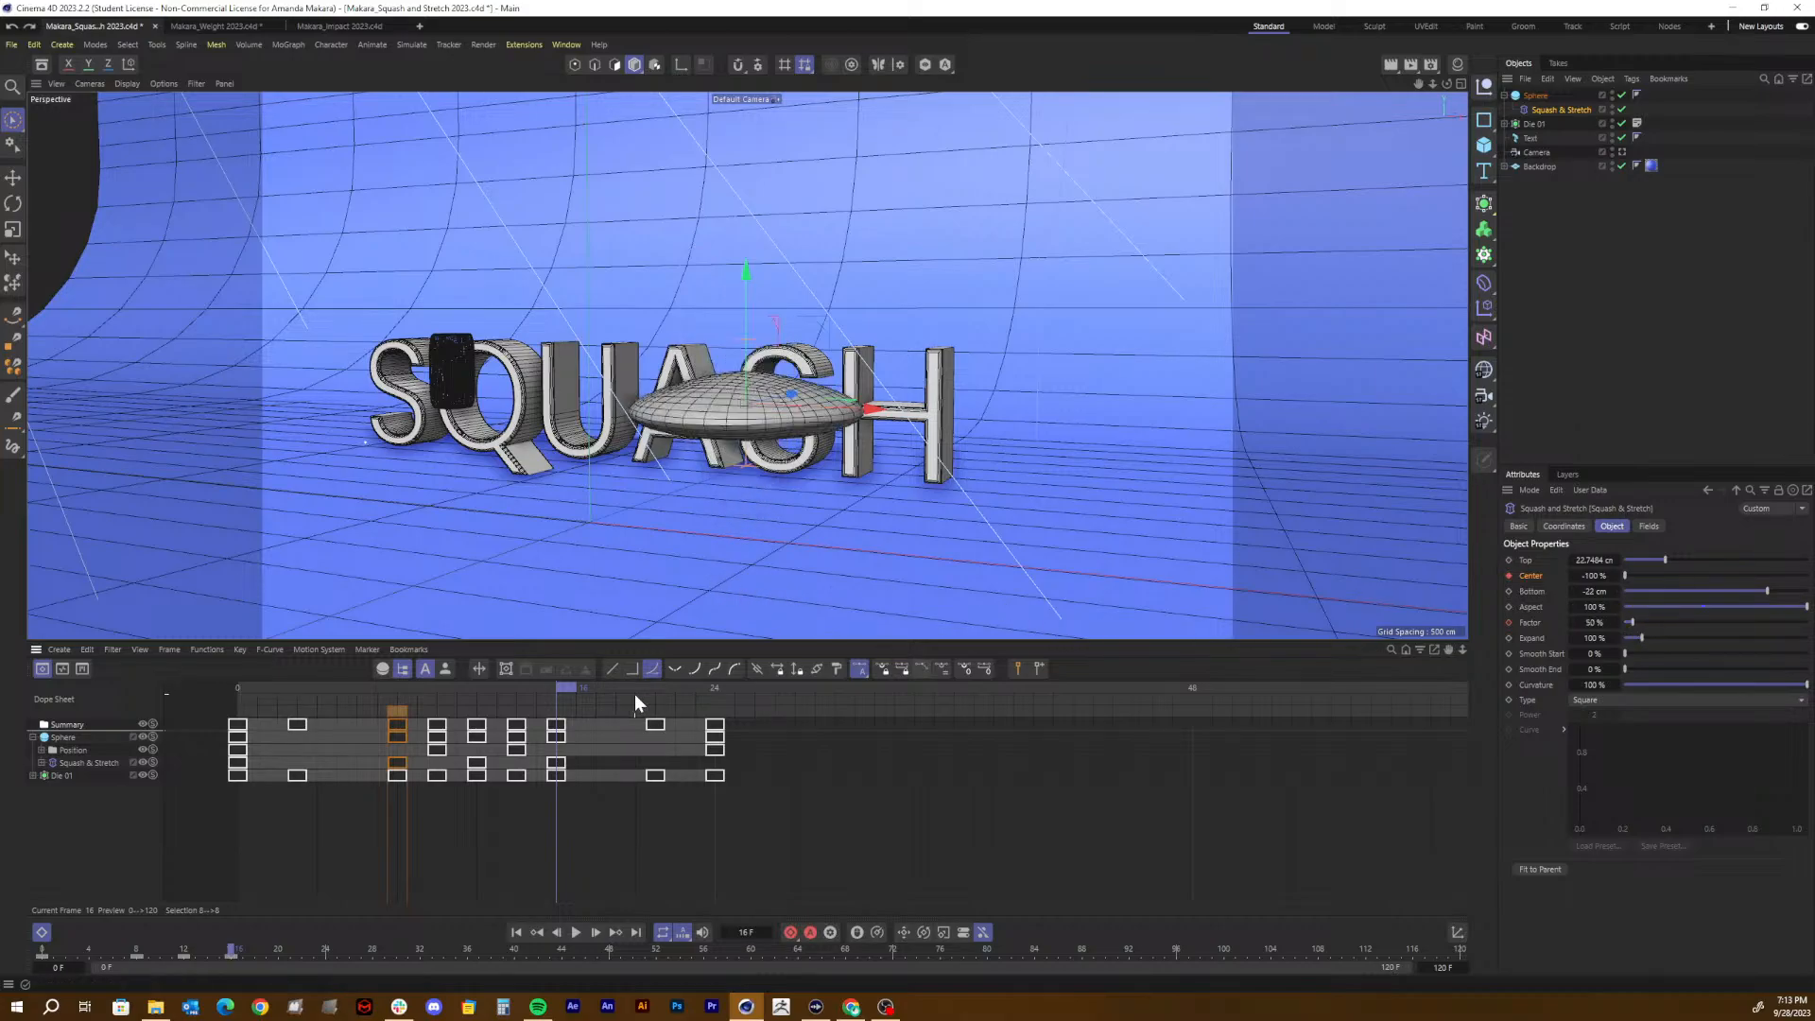
# Step: Copy the Squash & Stretch deformer's Center and Factor keys from frame 8 to frame 16
pyautogui.click(397, 684)
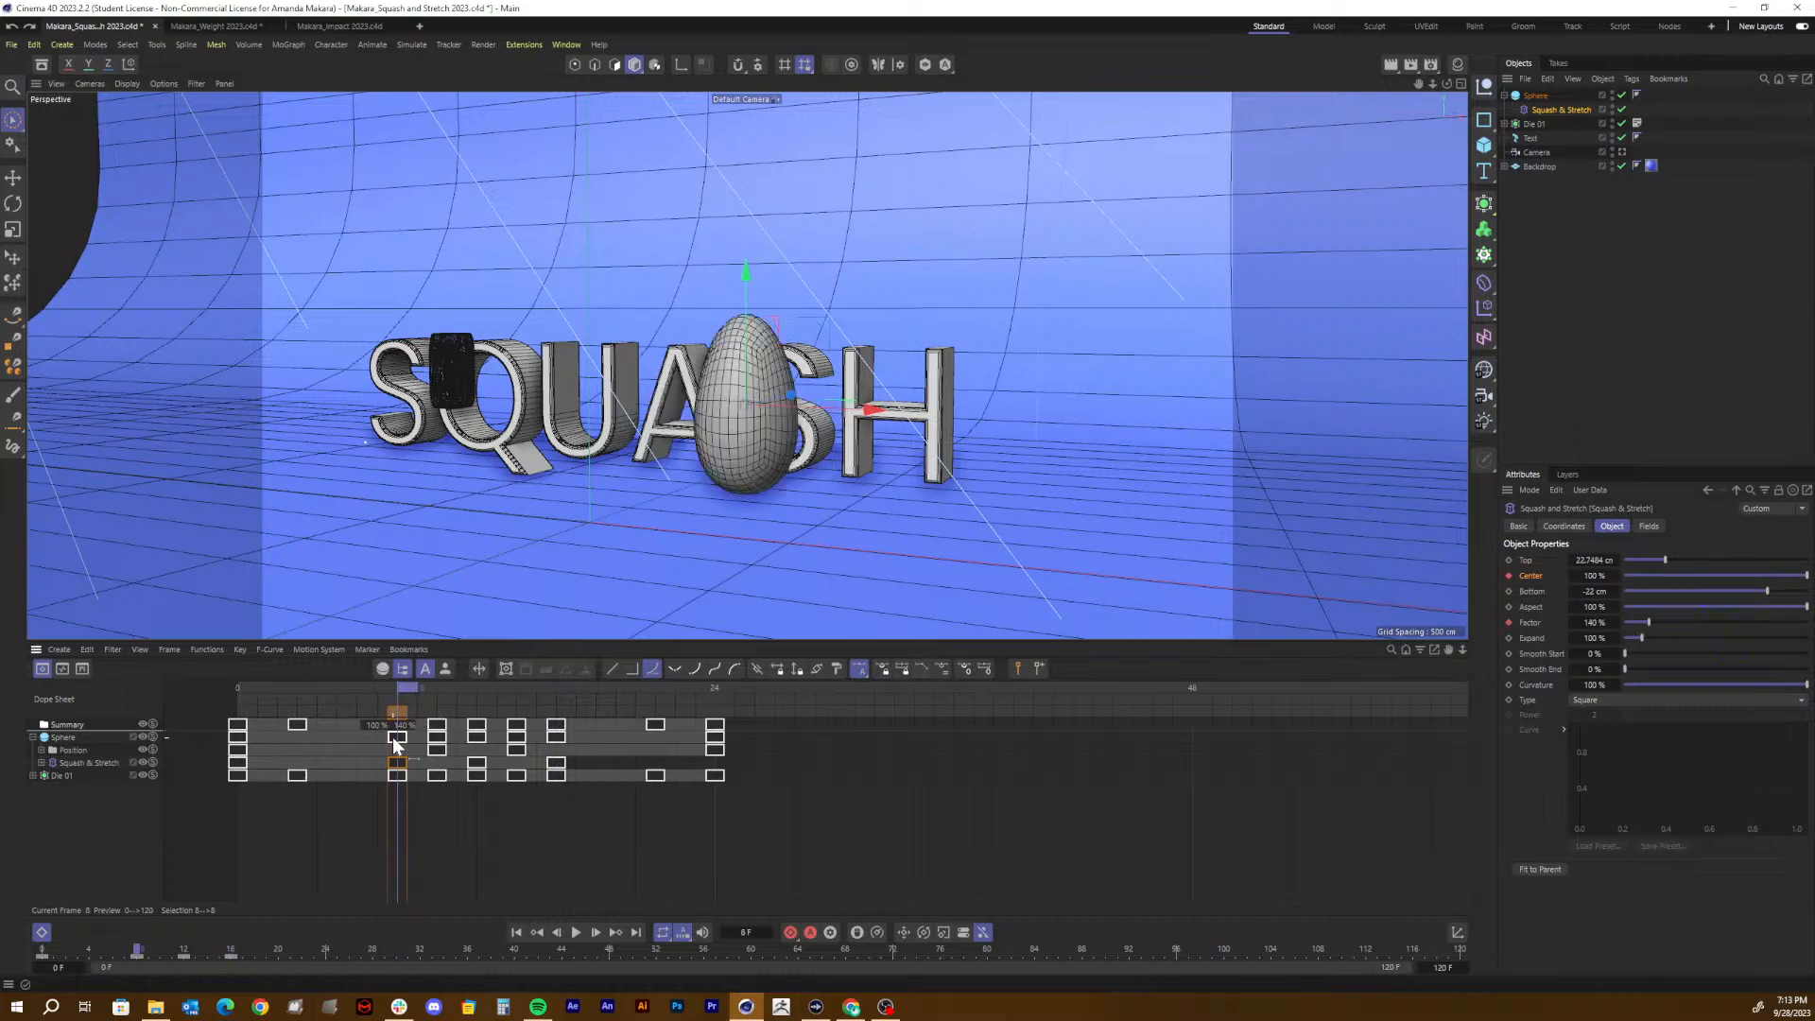
pyautogui.moveTo(410, 686); pyautogui.dragTo(569, 701)
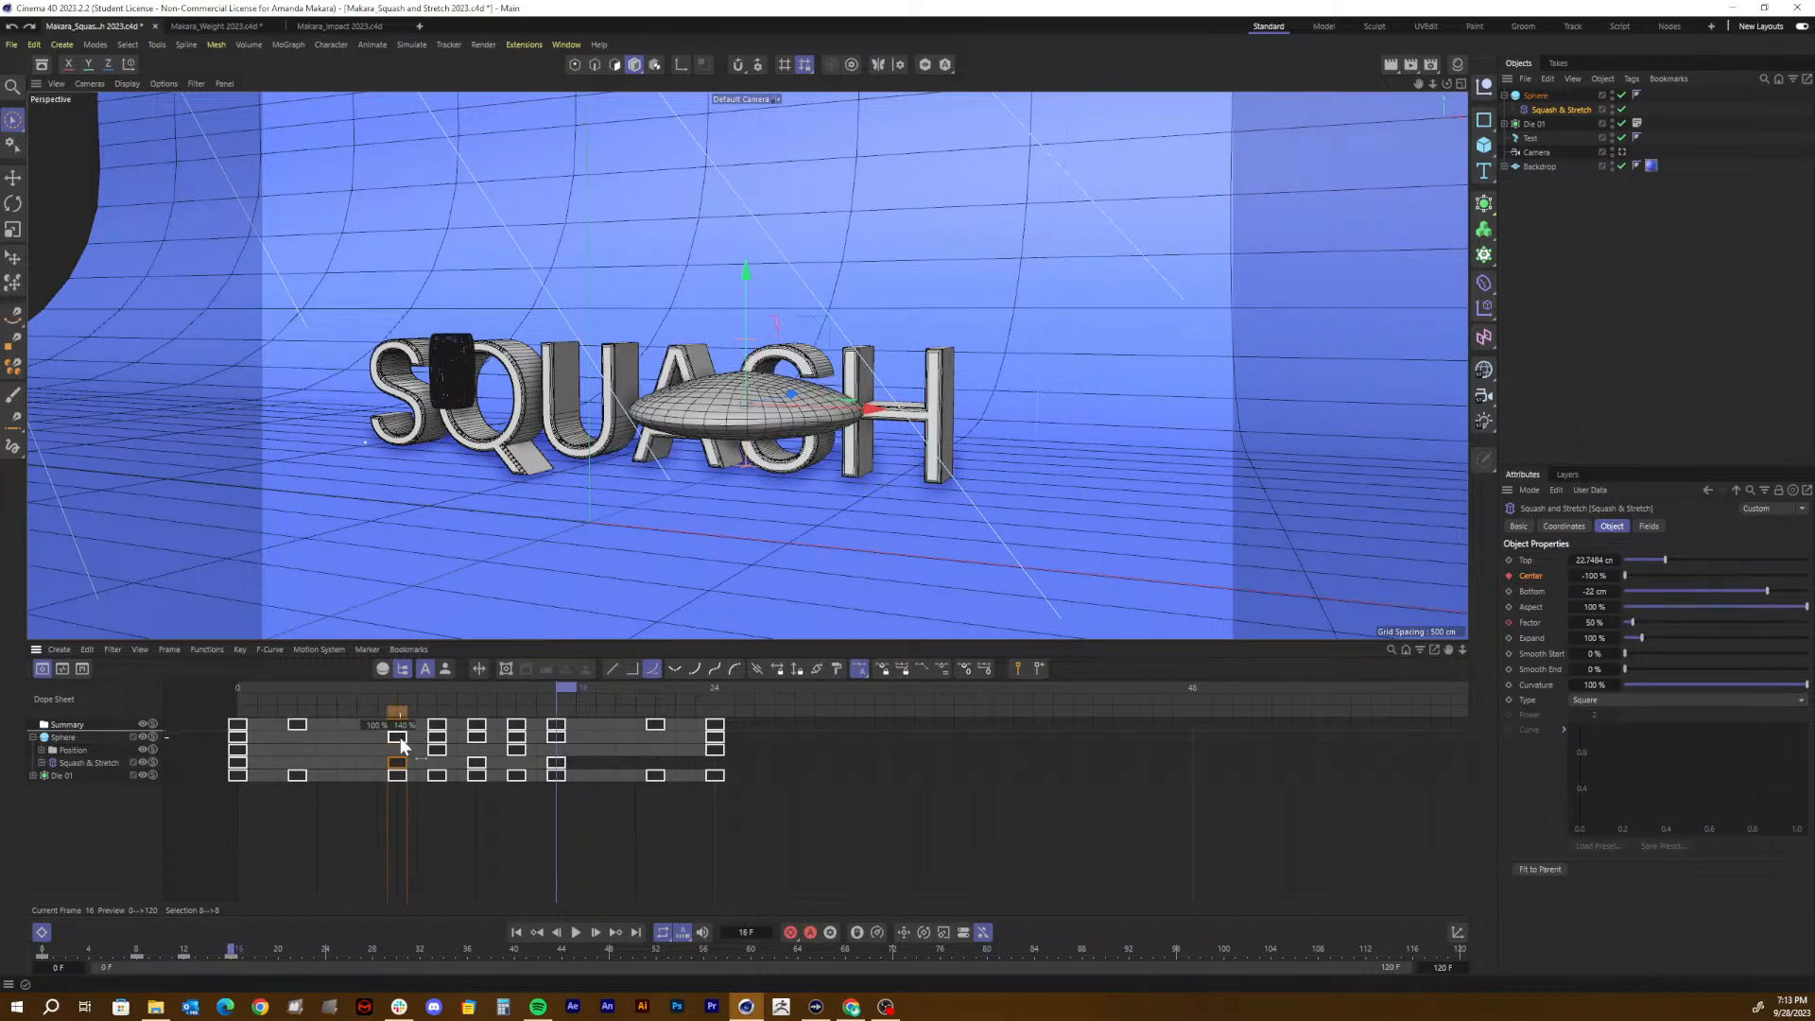
pyautogui.moveTo(400, 737); pyautogui.dragTo(550, 735)
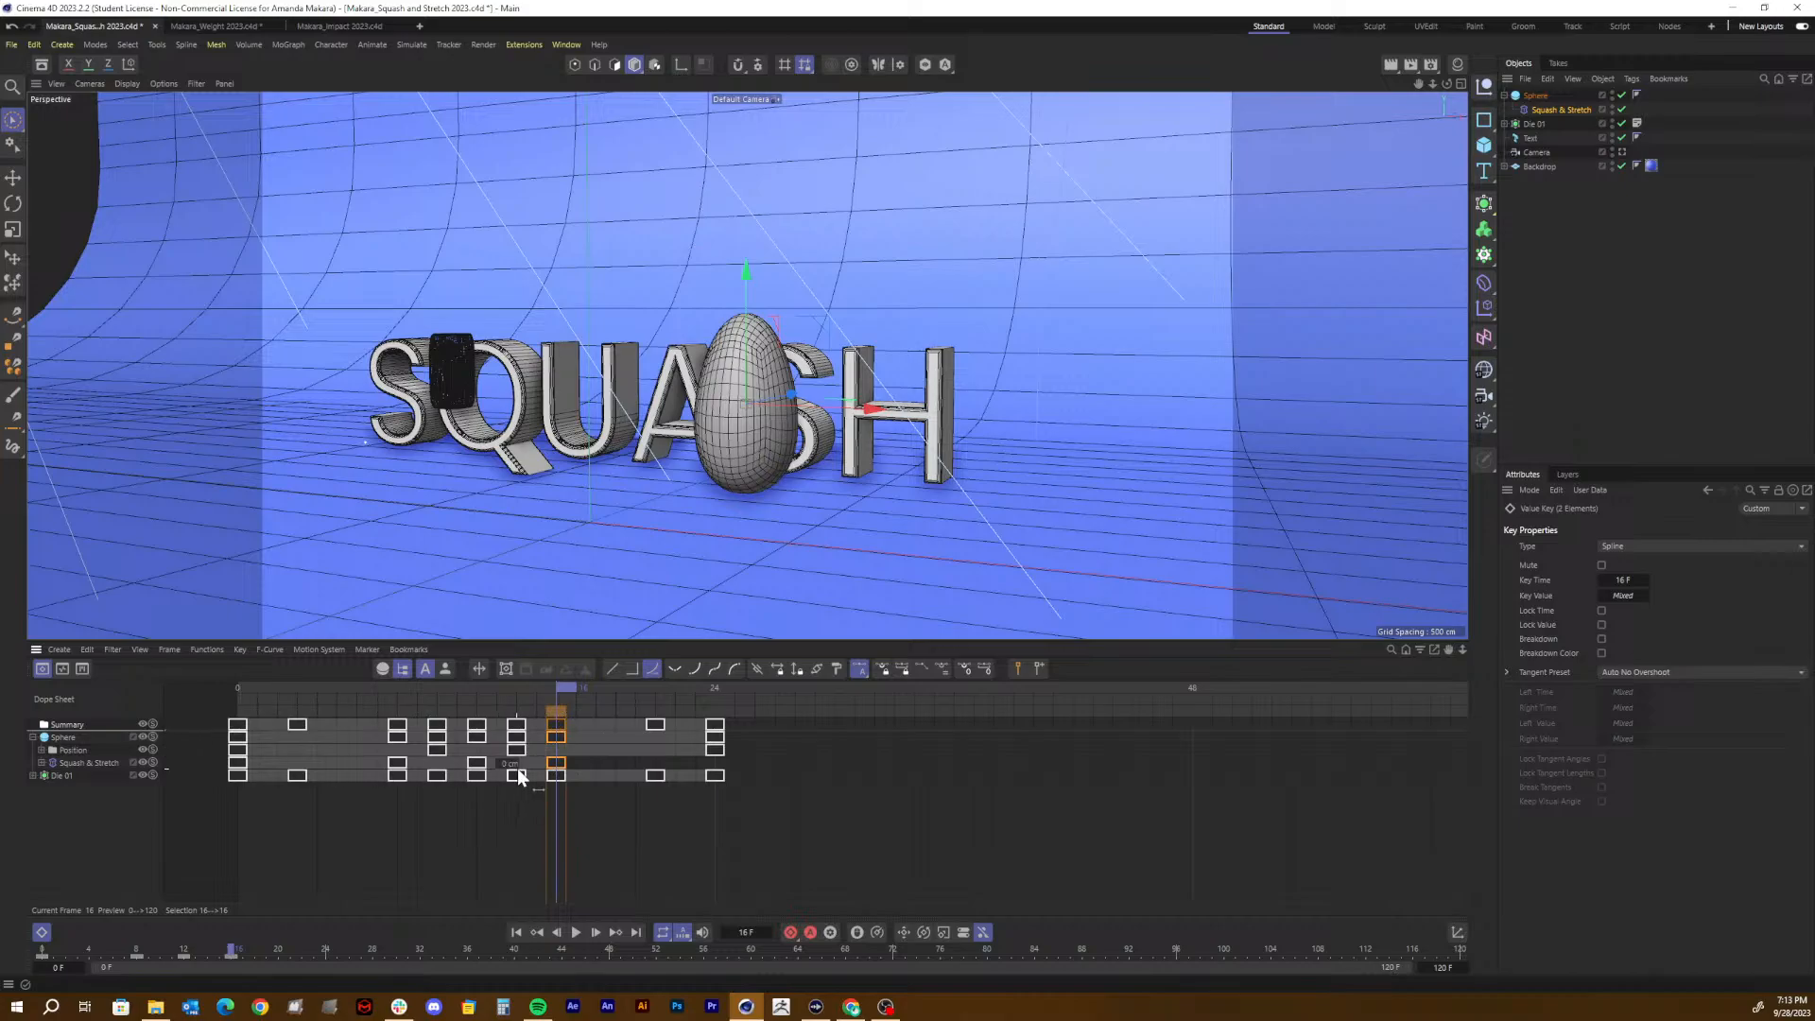
# Step: Save the project and copy the Squash & Stretch deformer's Center and Factor keys from frame 0 to frame 24
pyautogui.hotkey('ctrl', 's')
pyautogui.click(87, 758)
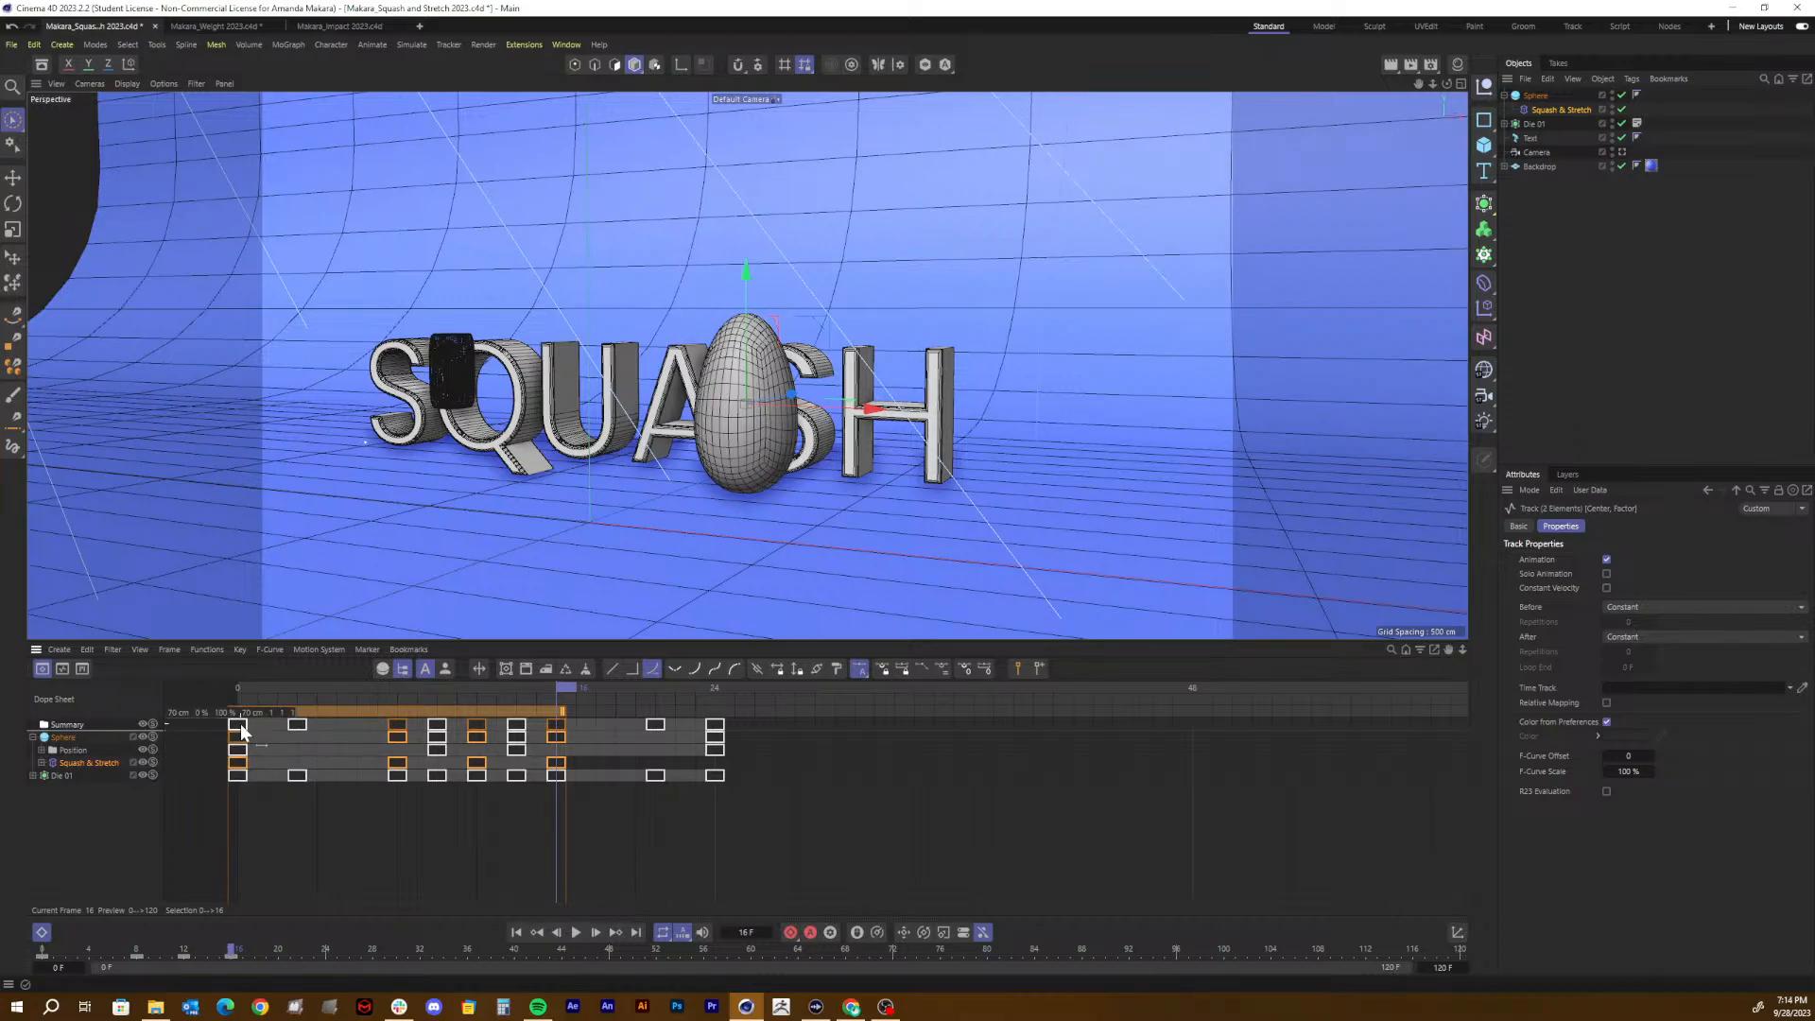
pyautogui.keyDown('shift'); pyautogui.click(238, 725); pyautogui.keyUp('shift')
pyautogui.click(123, 805)
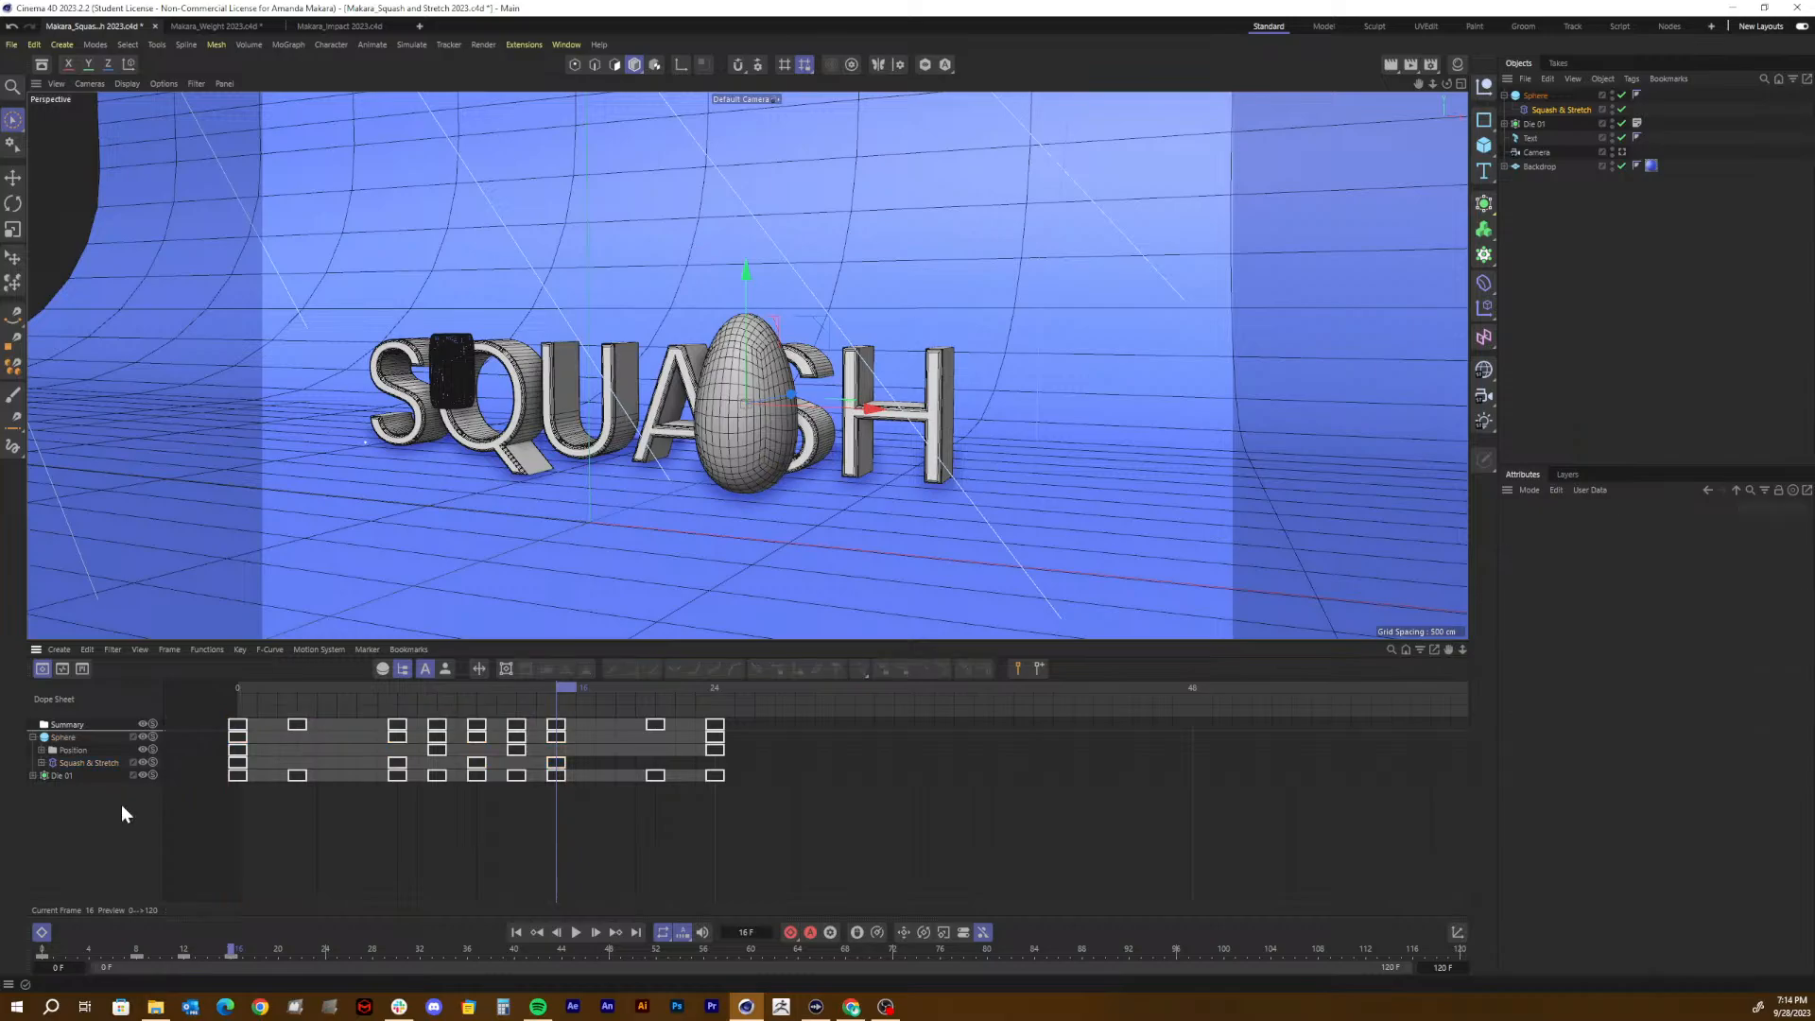
pyautogui.click(237, 730)
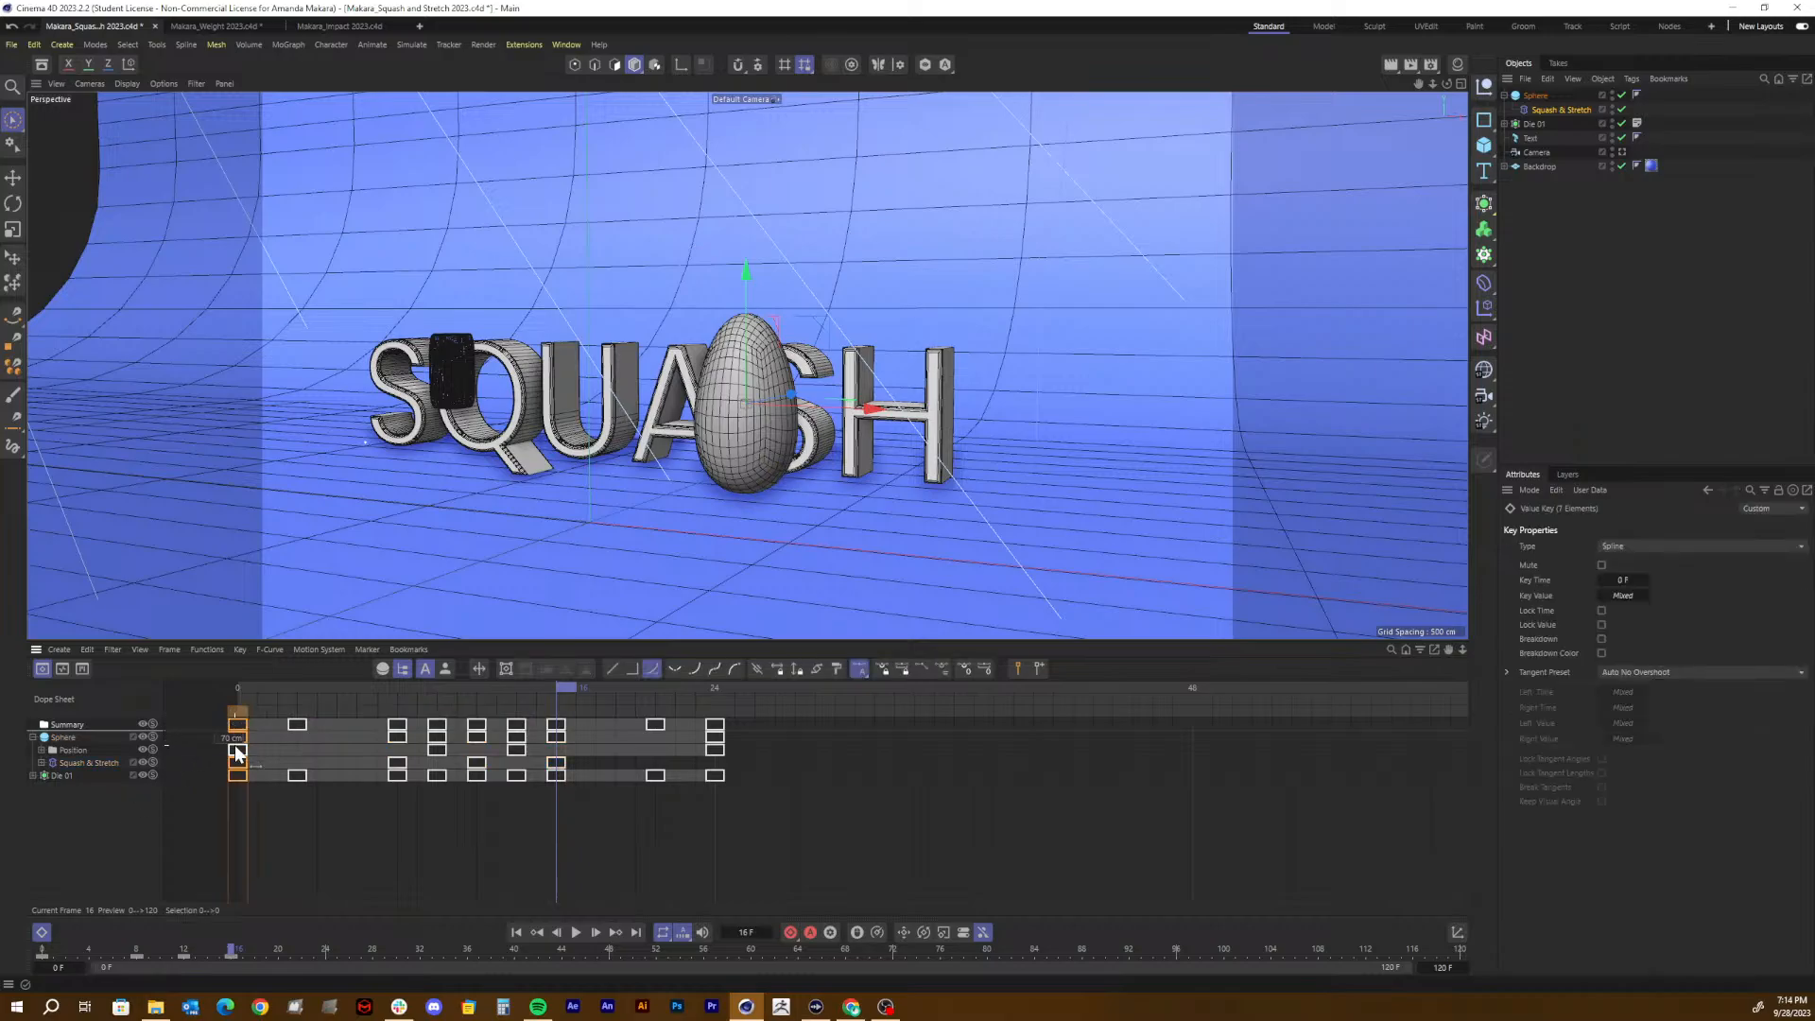
pyautogui.click(238, 736)
pyautogui.click(279, 741)
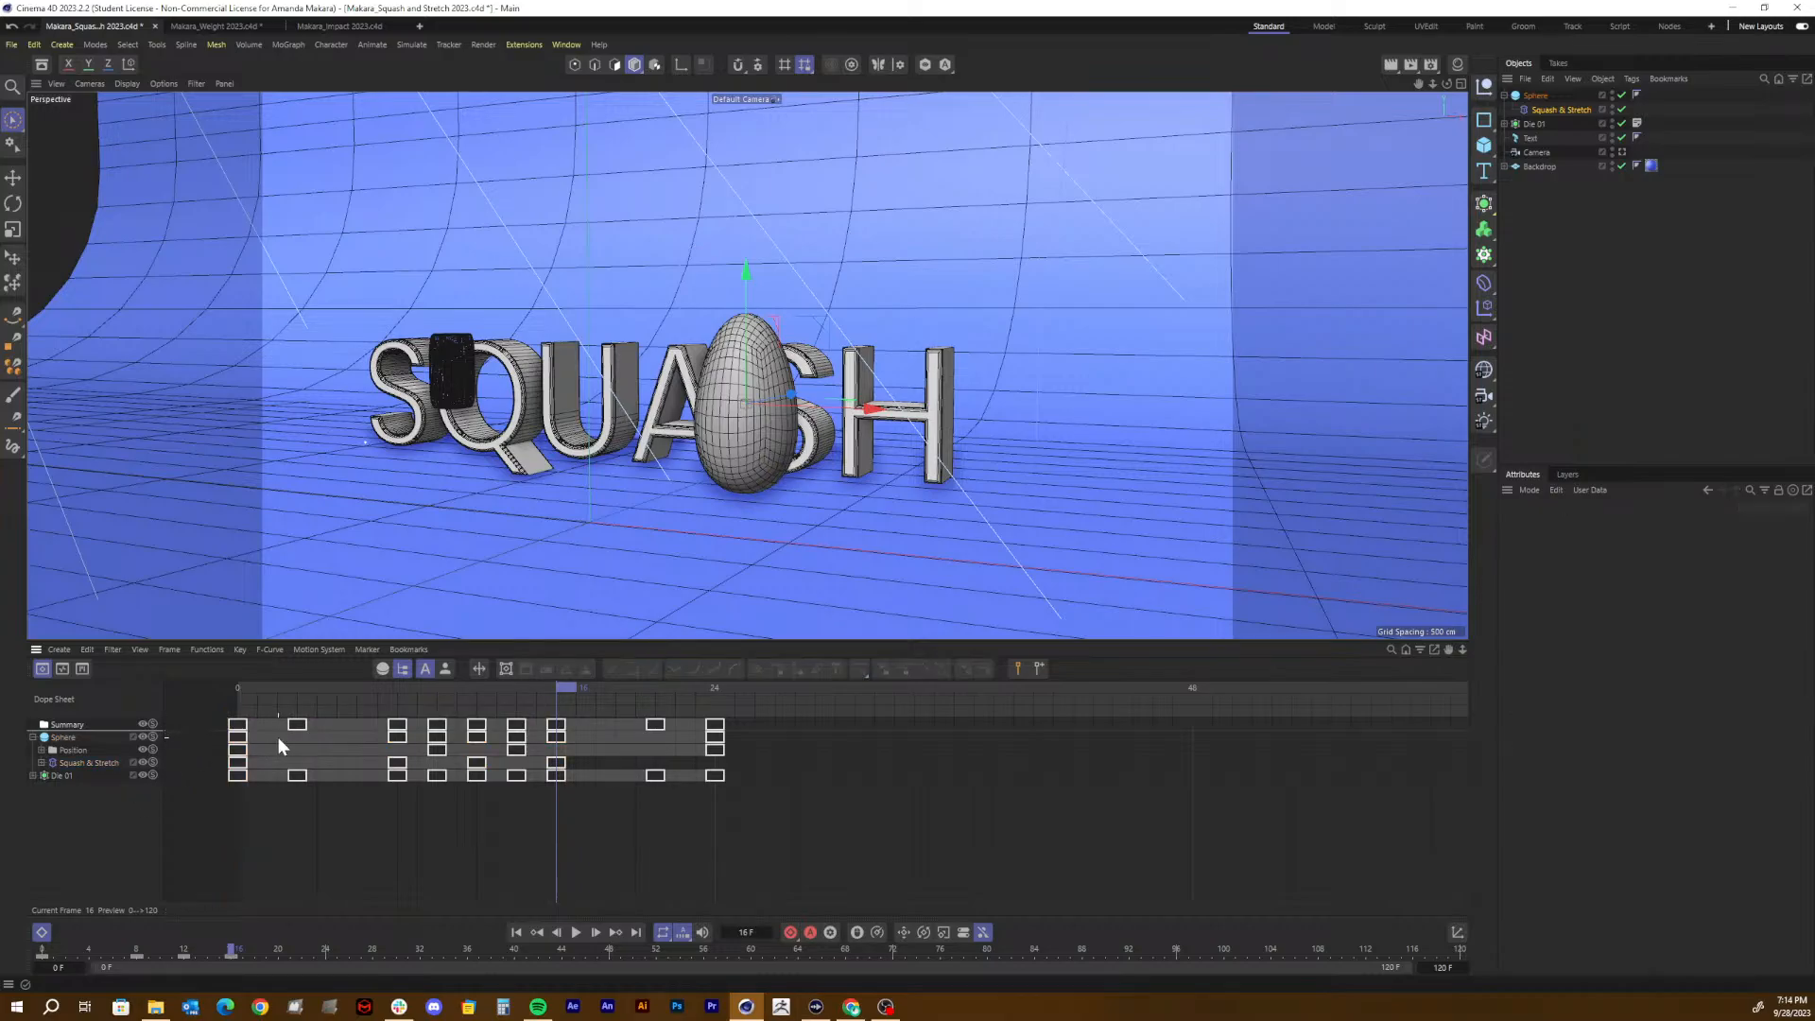
pyautogui.click(237, 768)
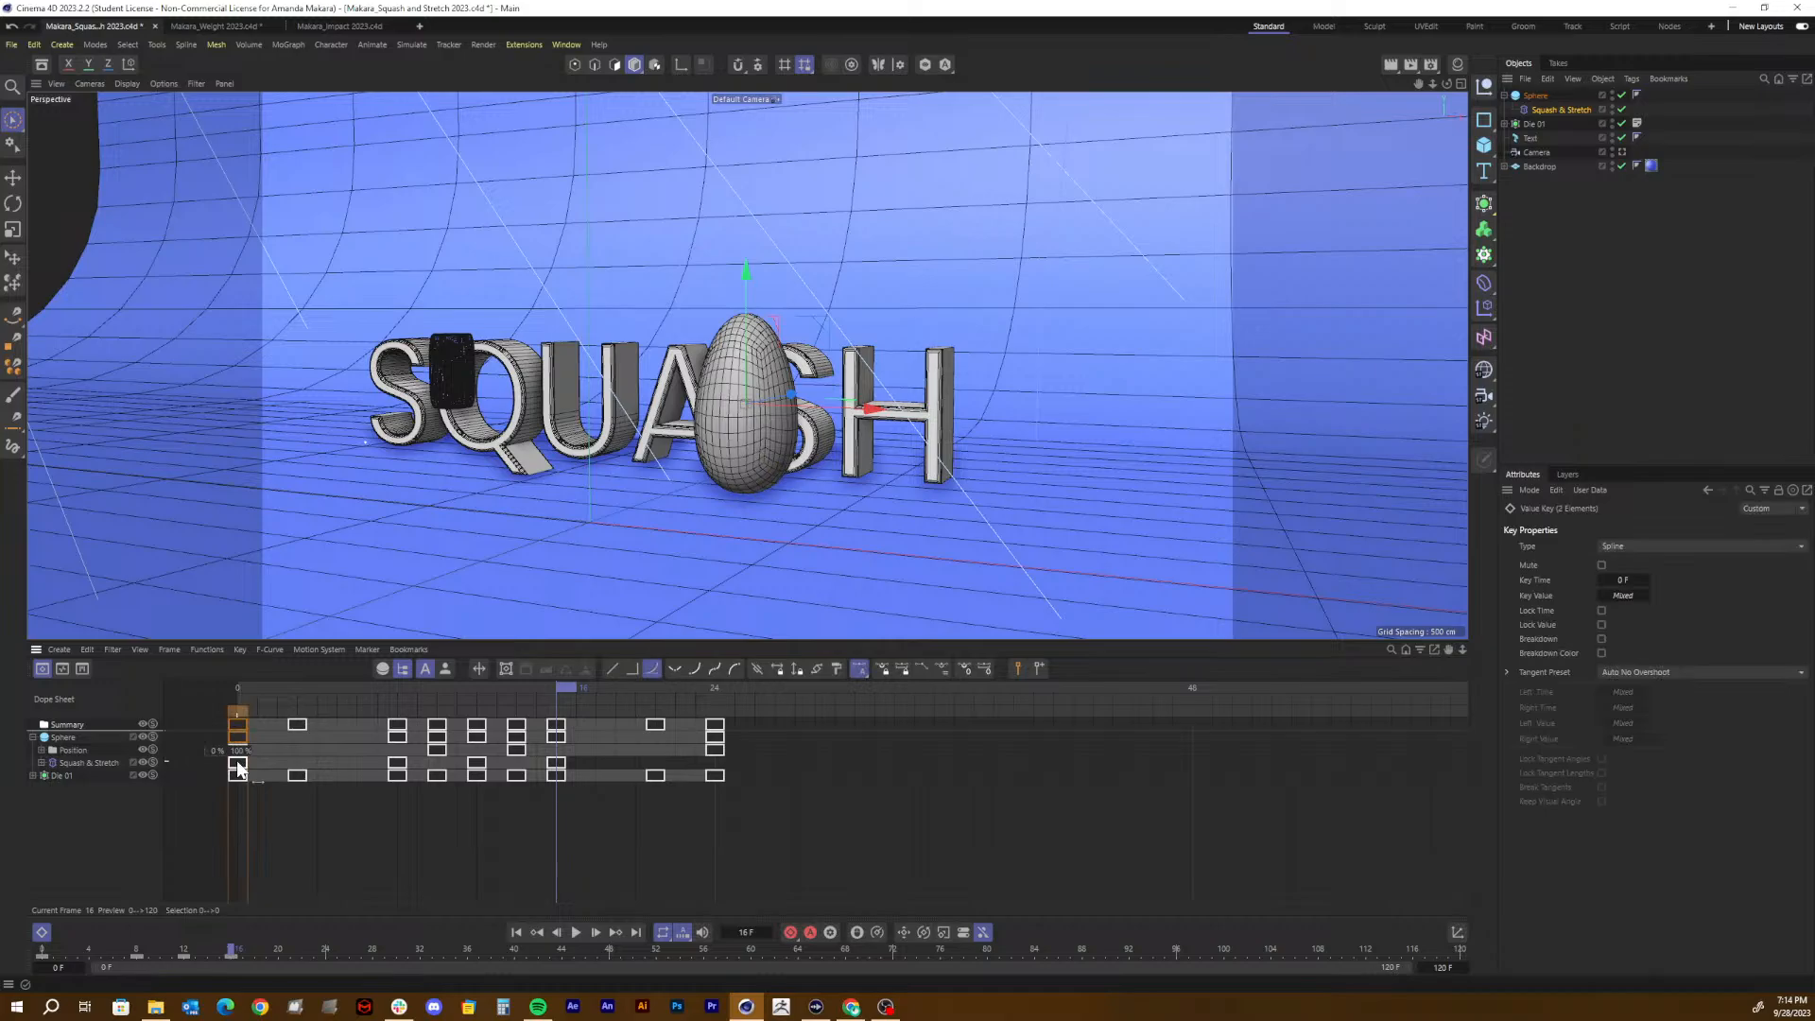
pyautogui.click(91, 766)
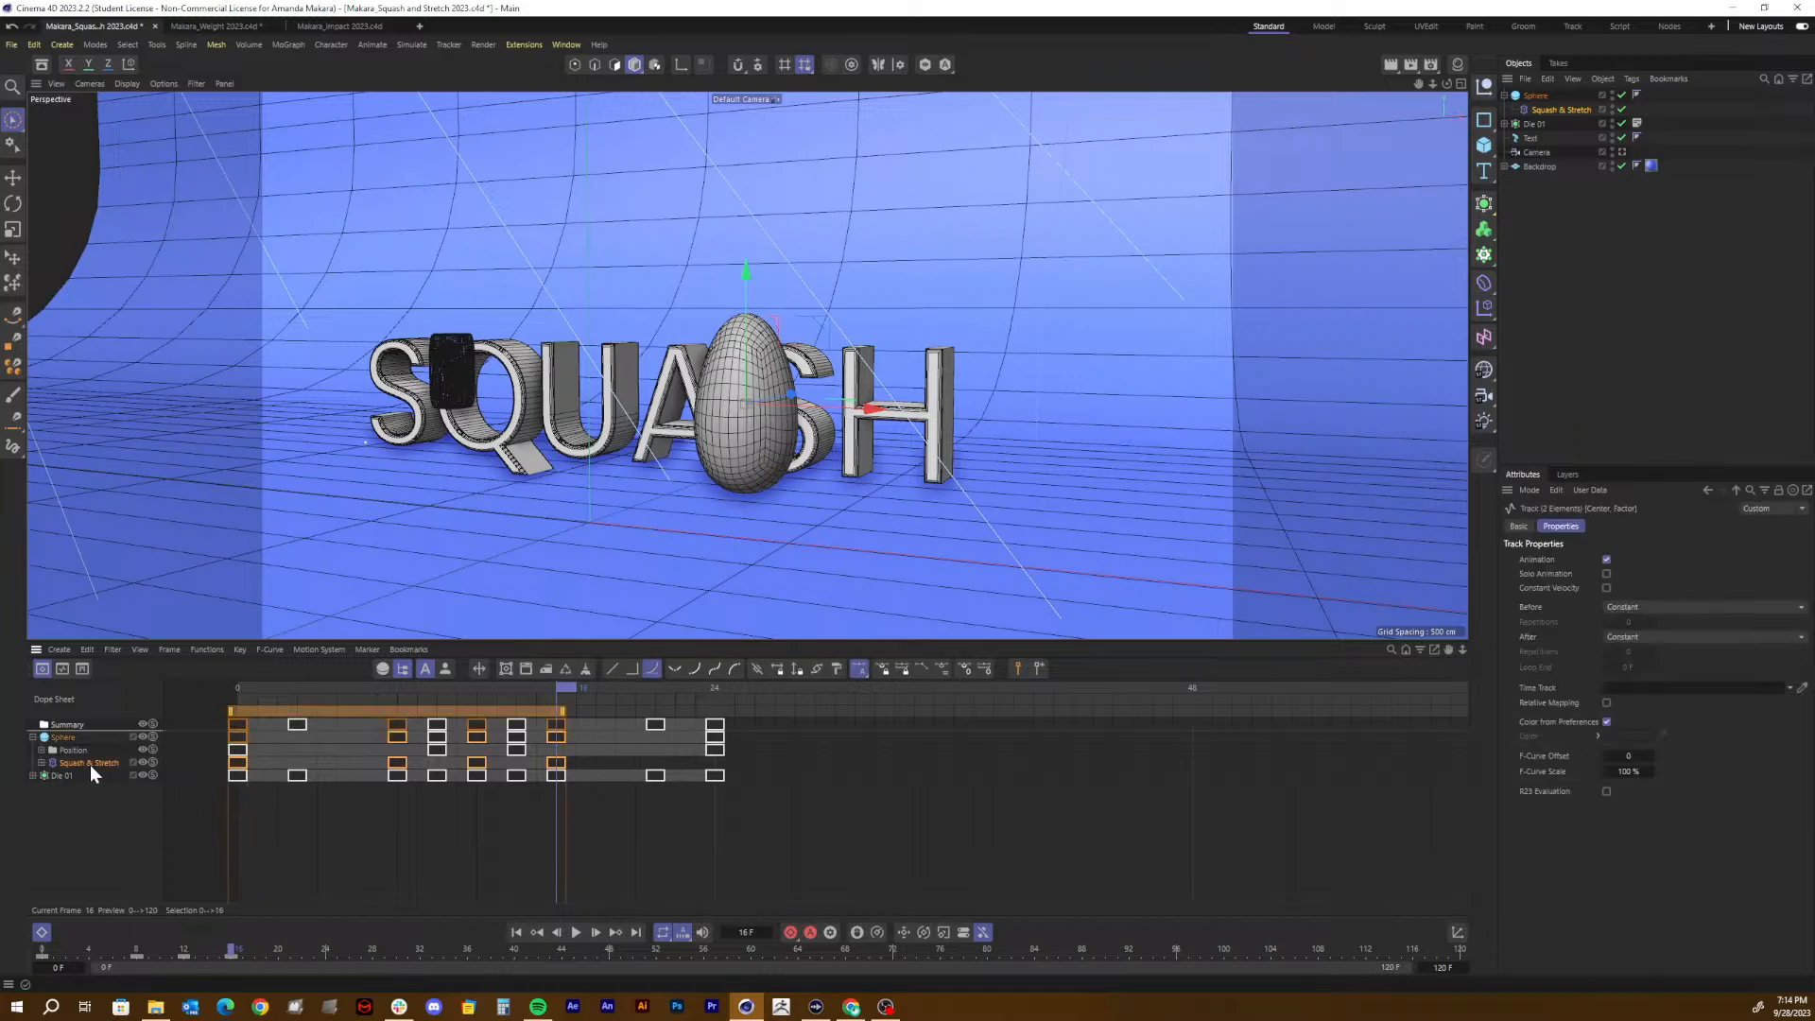
pyautogui.click(302, 766)
pyautogui.click(237, 769)
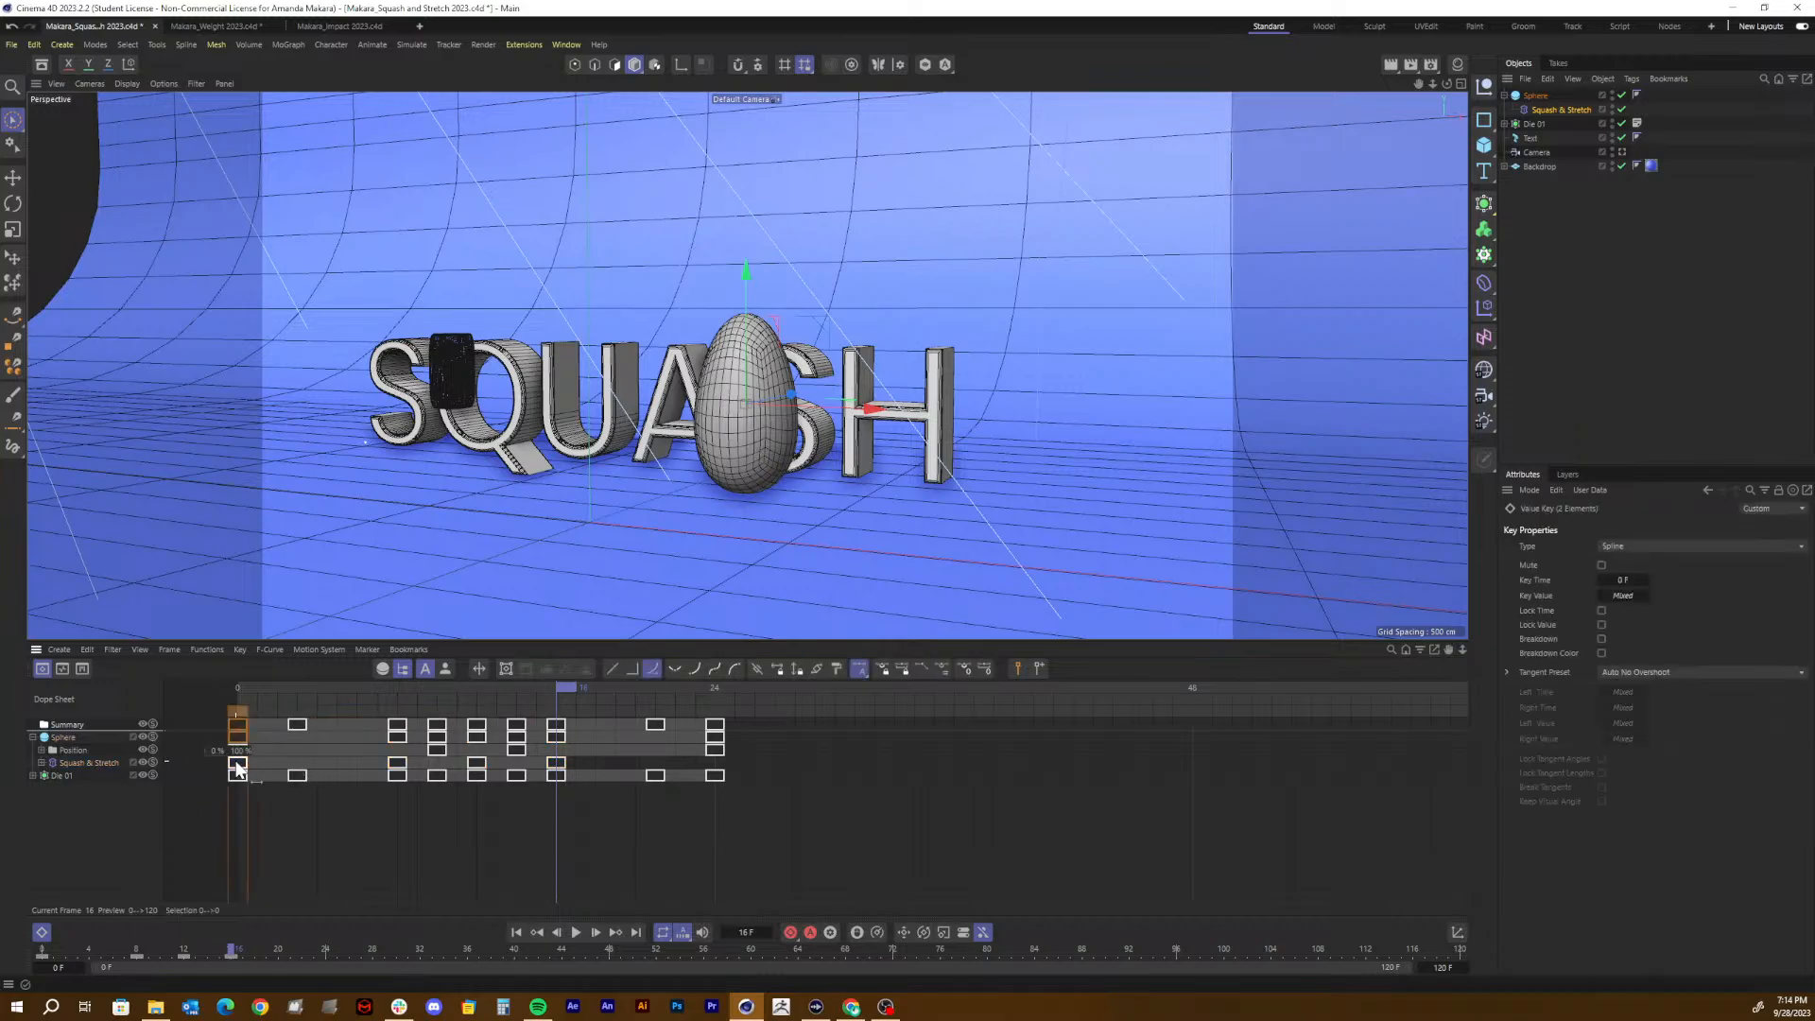
pyautogui.keyDown('ctrl'); pyautogui.moveTo(237, 769); pyautogui.dragTo(717, 762); pyautogui.keyUp('ctrl')
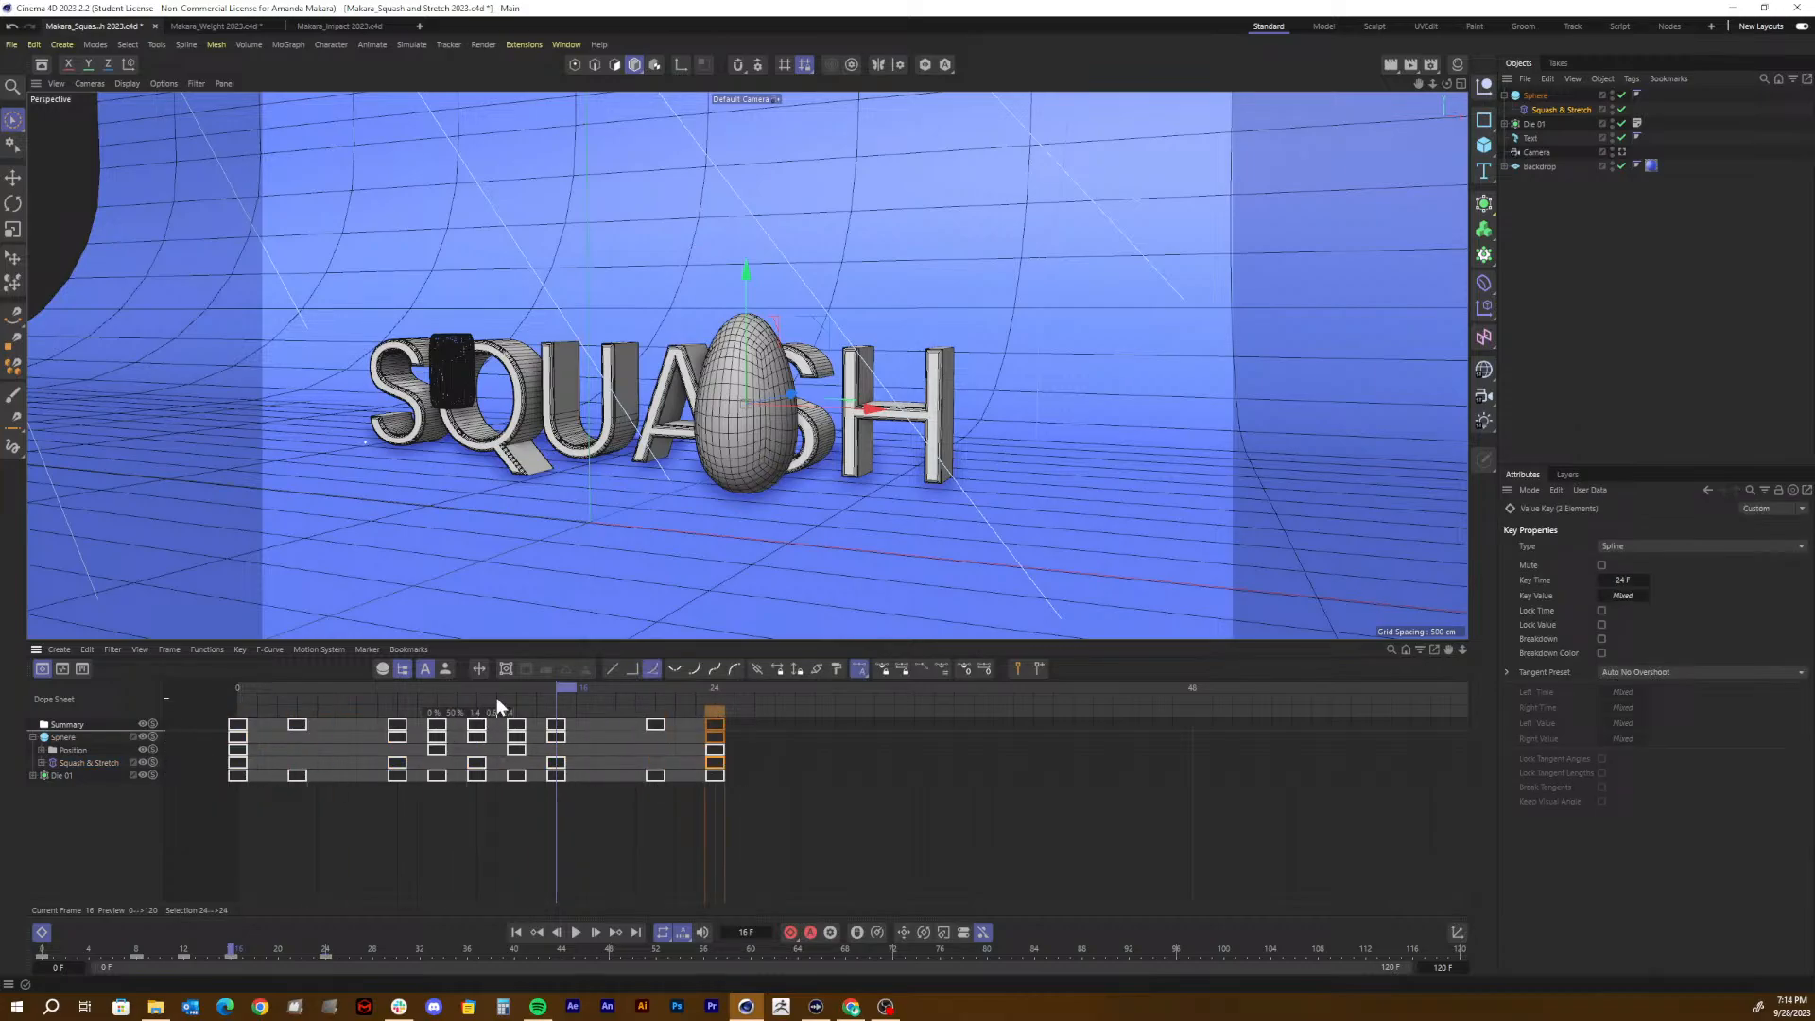
# Step: Set the Squash & Stretch deformer's Center to -100% at frame 16 and keyframe it
pyautogui.moveTo(506, 690); pyautogui.dragTo(390, 666)
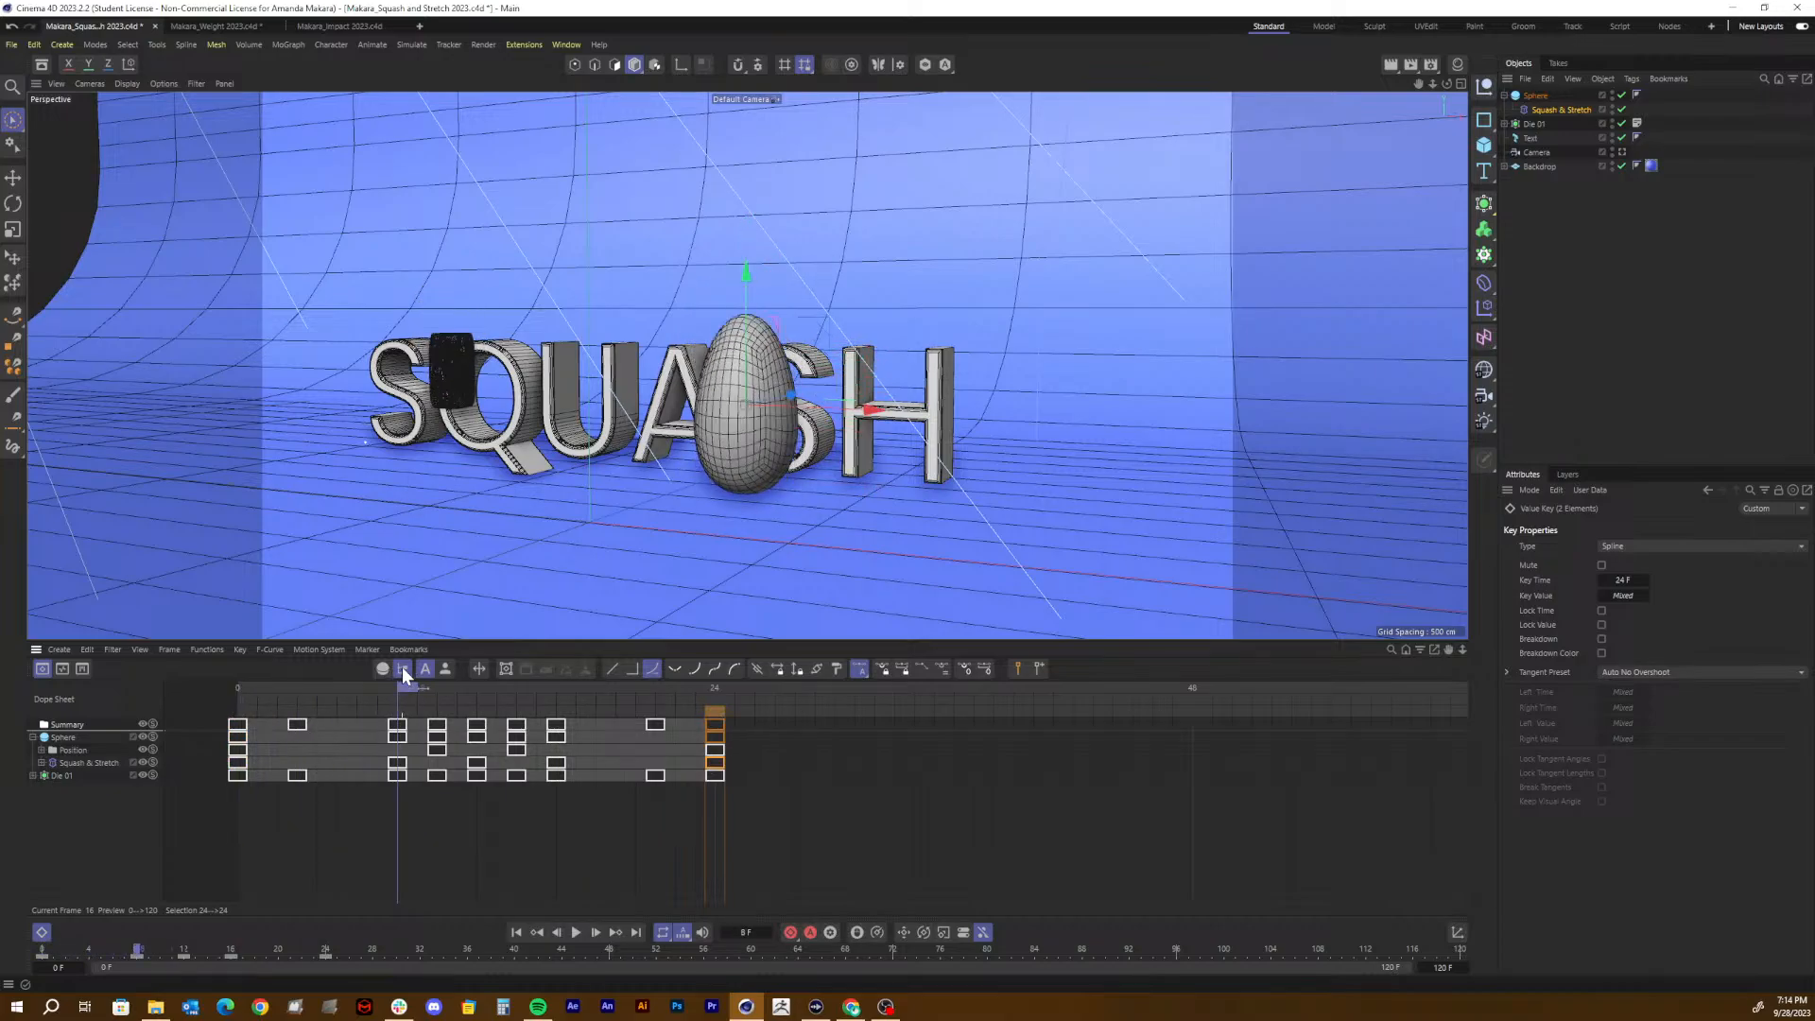
pyautogui.moveTo(403, 669); pyautogui.dragTo(555, 697)
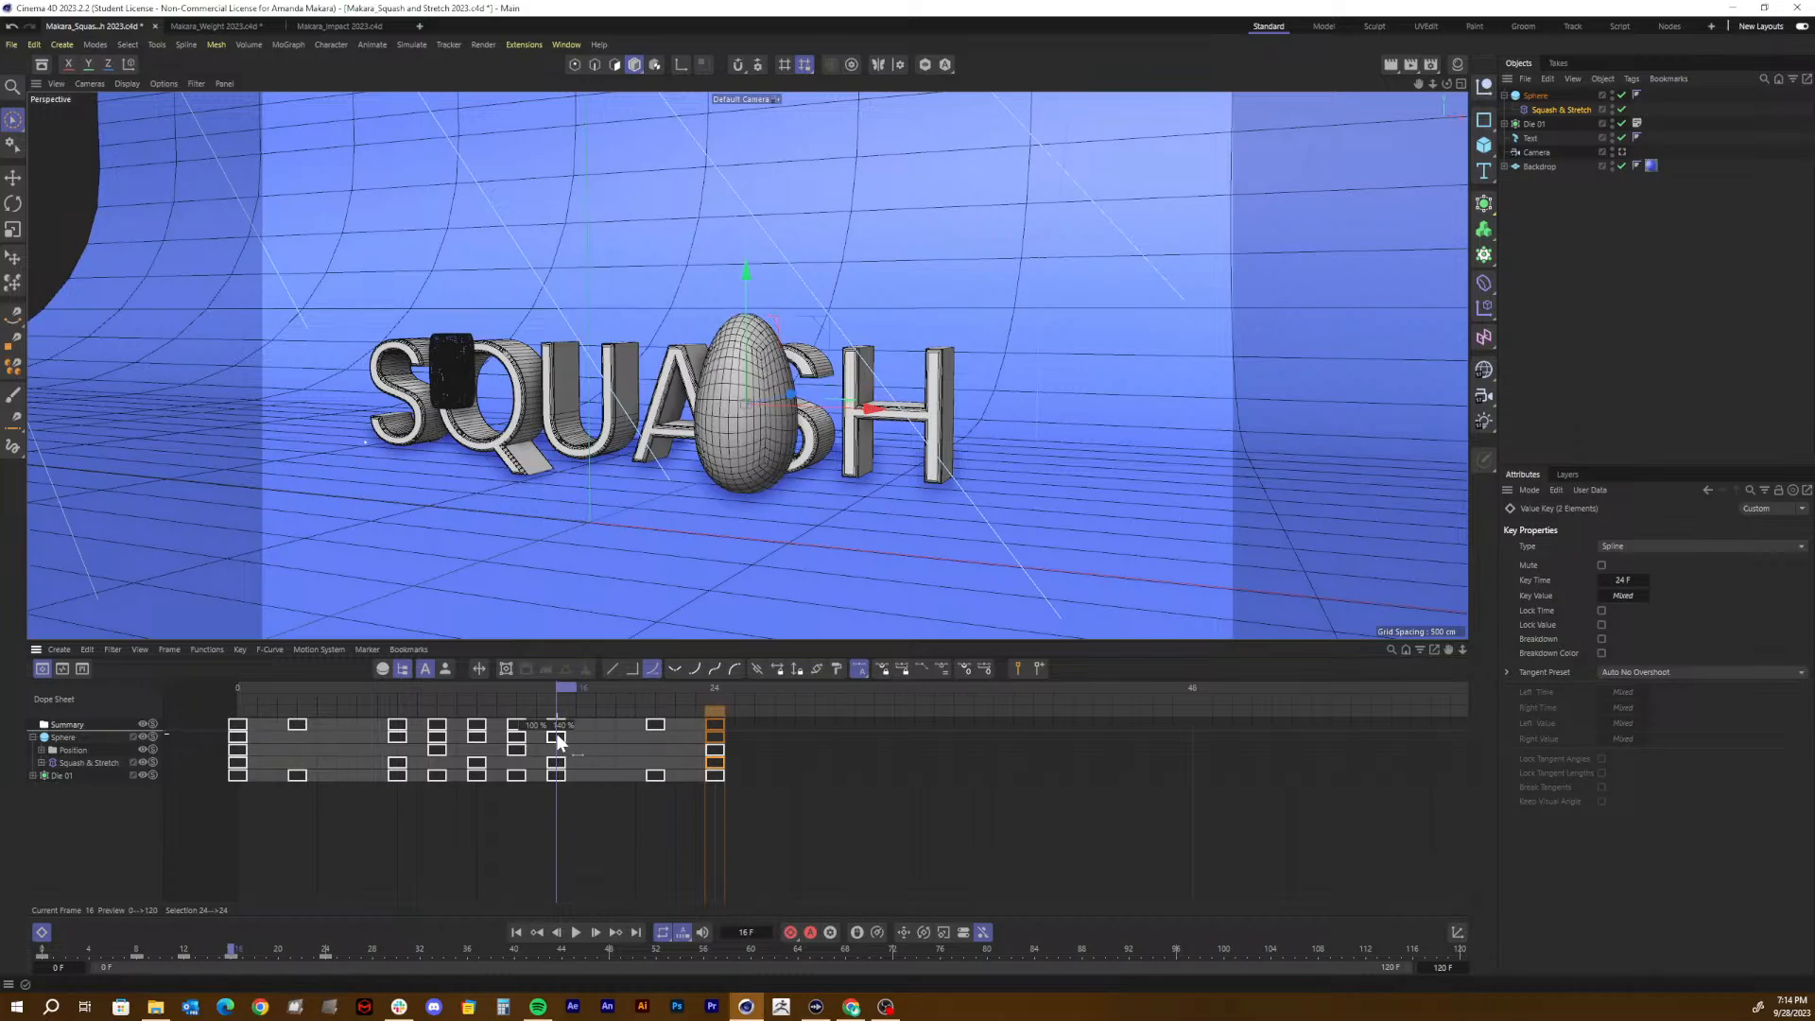
pyautogui.click(1553, 110)
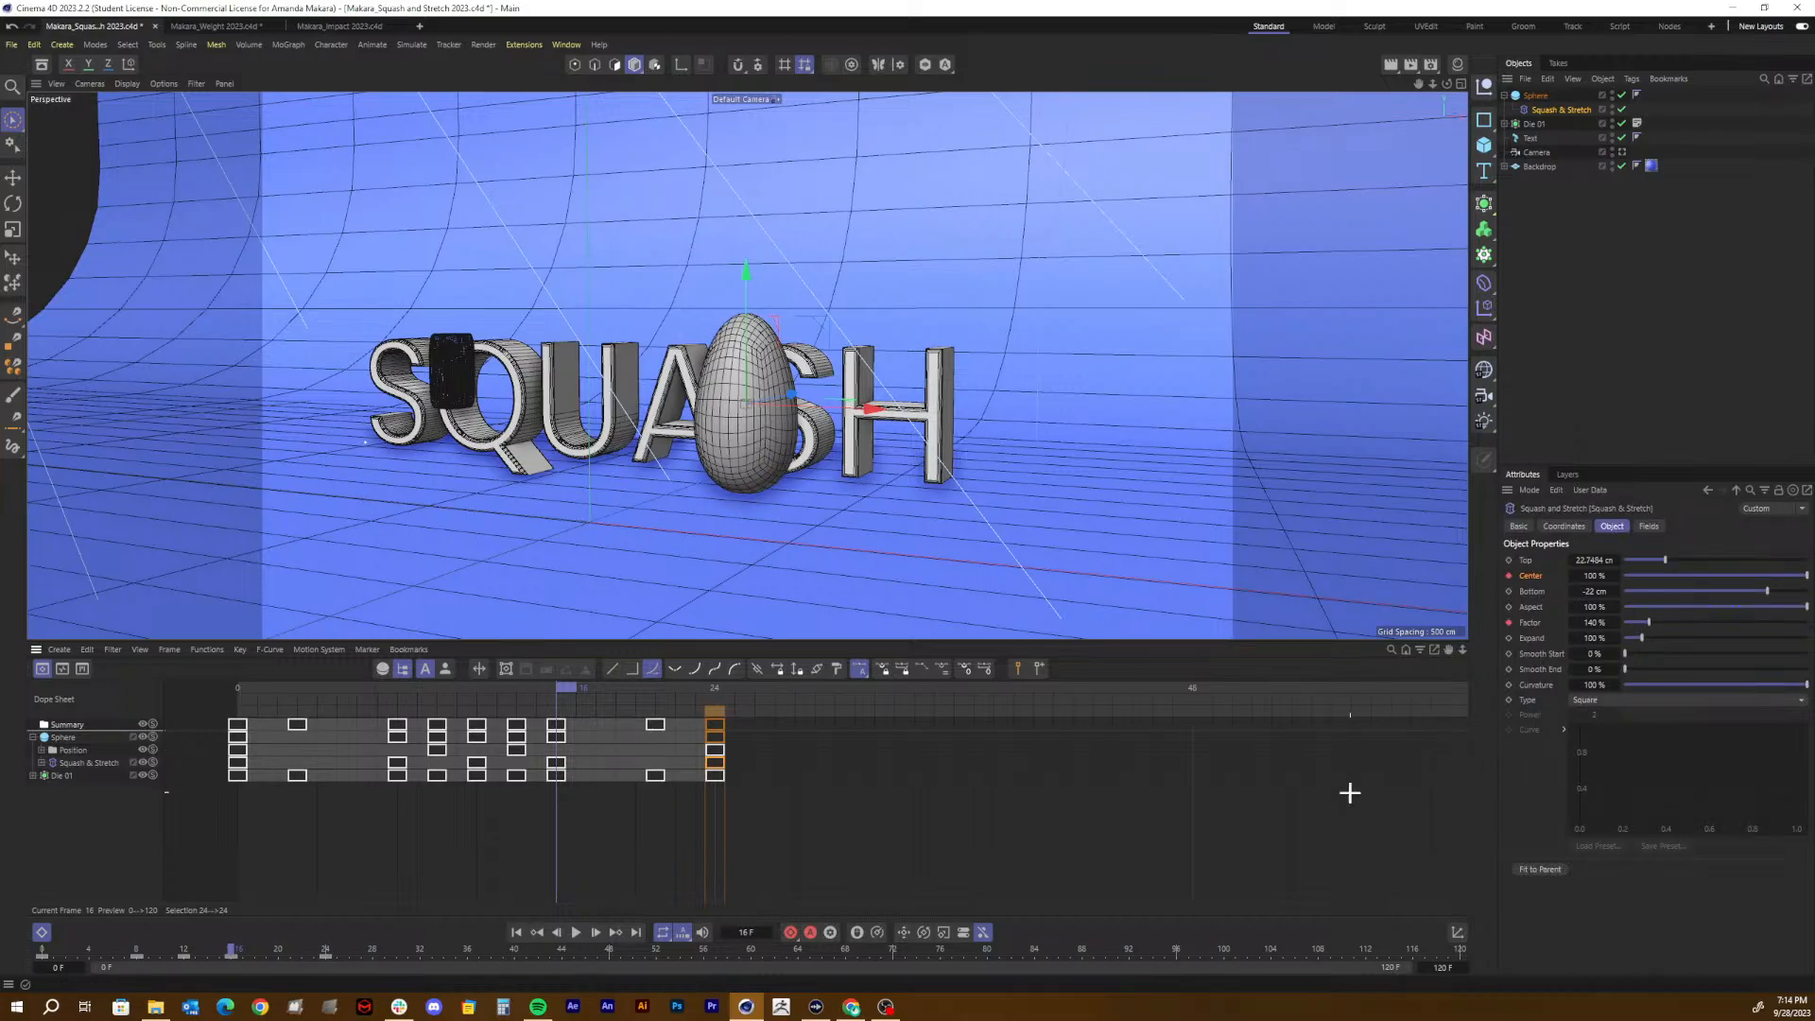
pyautogui.click(1434, 749)
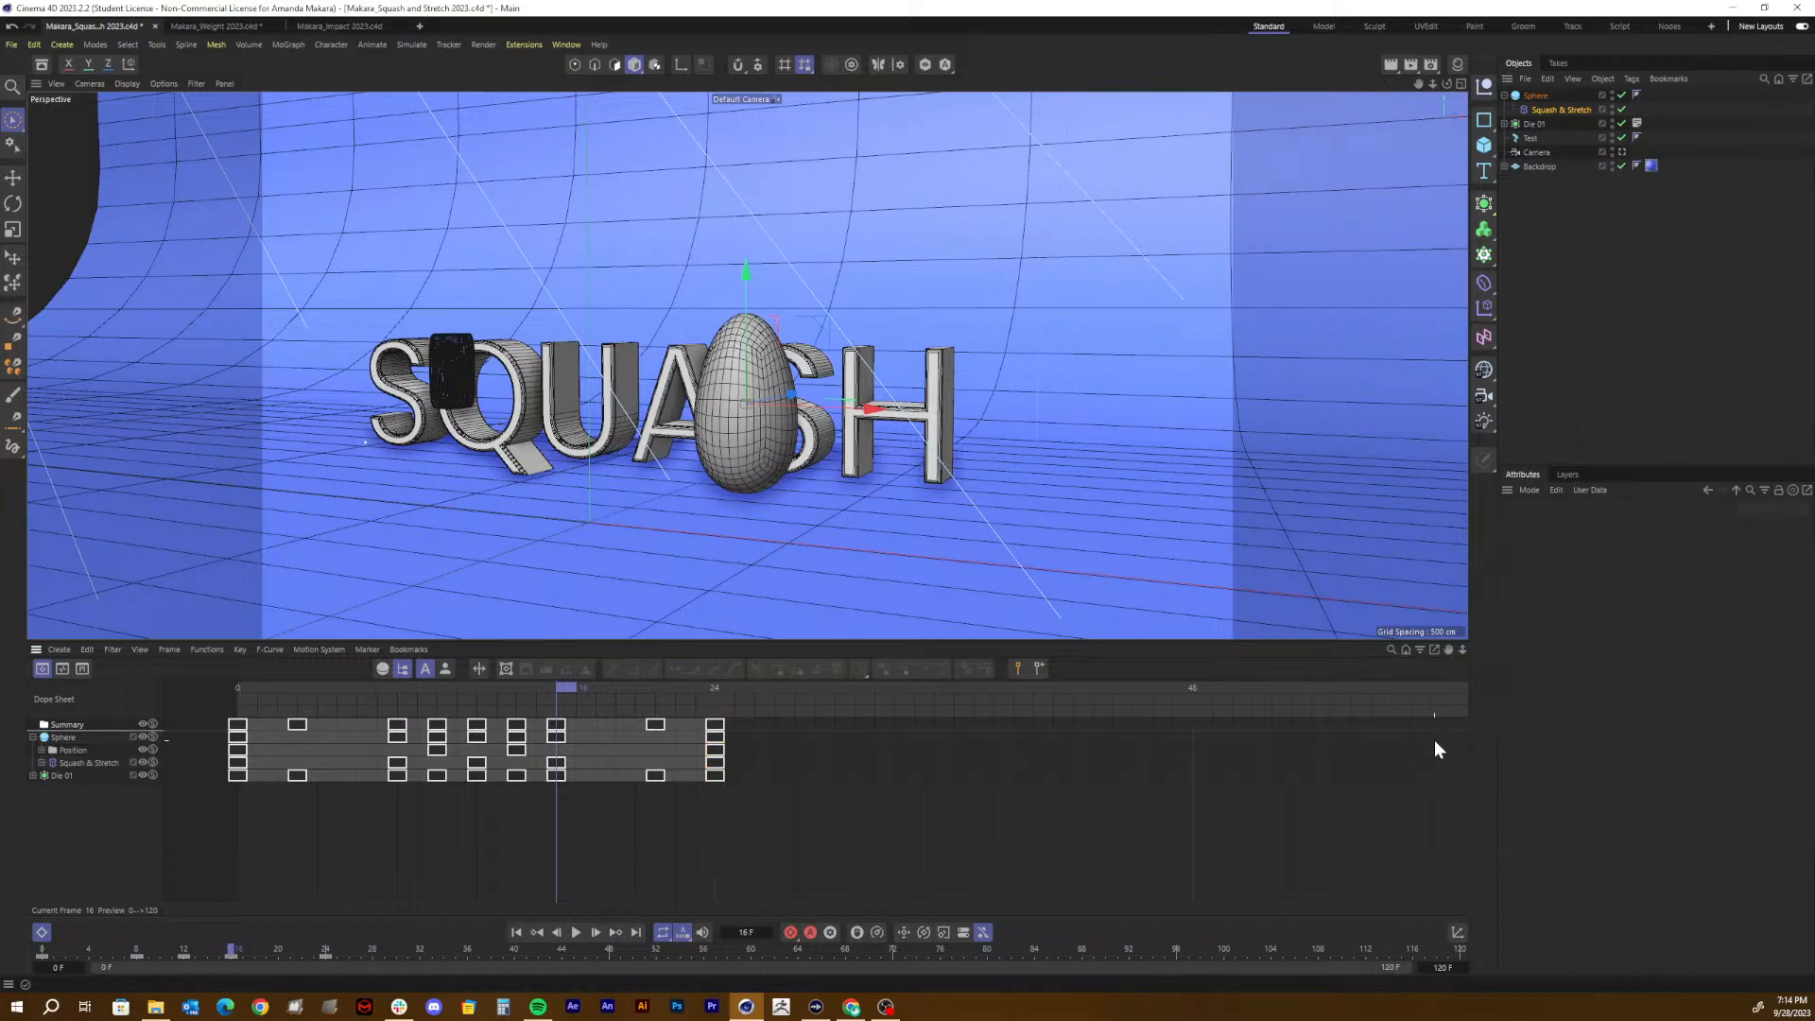
pyautogui.click(1539, 112)
pyautogui.moveTo(1670, 575); pyautogui.dragTo(1585, 567)
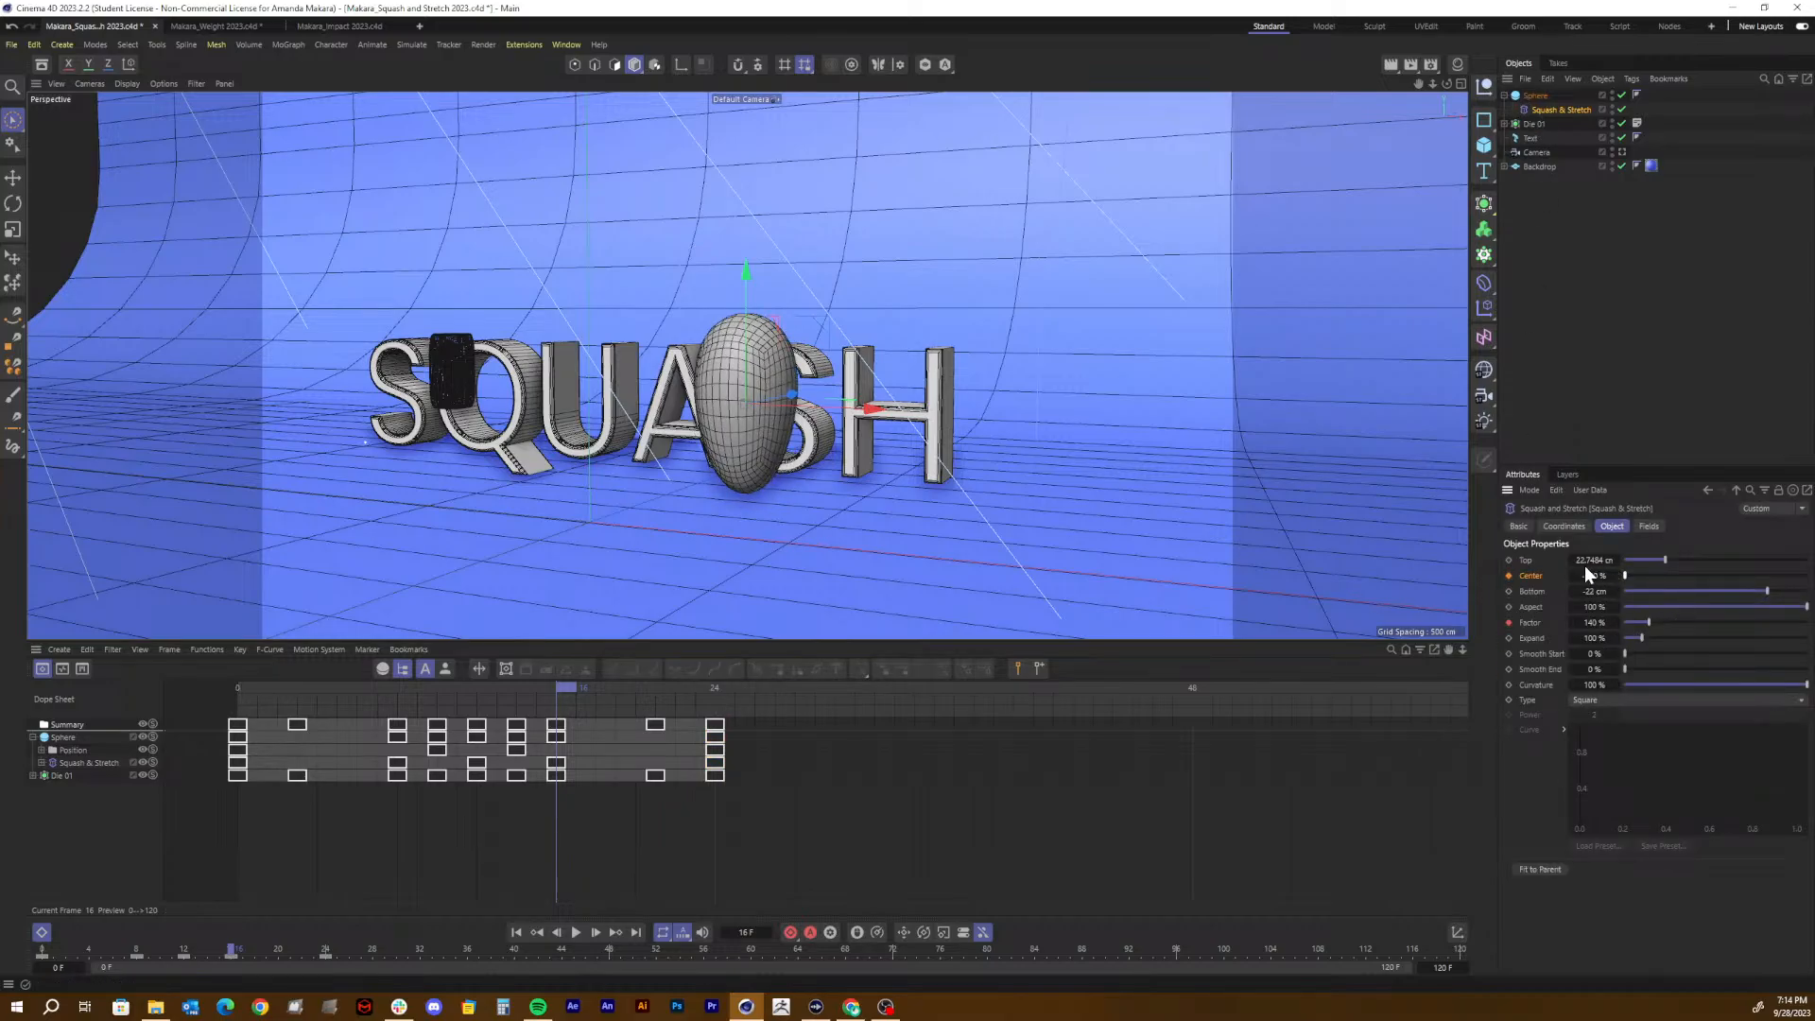
pyautogui.click(1508, 576)
# Step: Play the animation from frame 0 and scrub through the bounce to frame 23 to check the sphere's deformation
pyautogui.moveTo(570, 685); pyautogui.dragTo(241, 675)
pyautogui.press('F8')
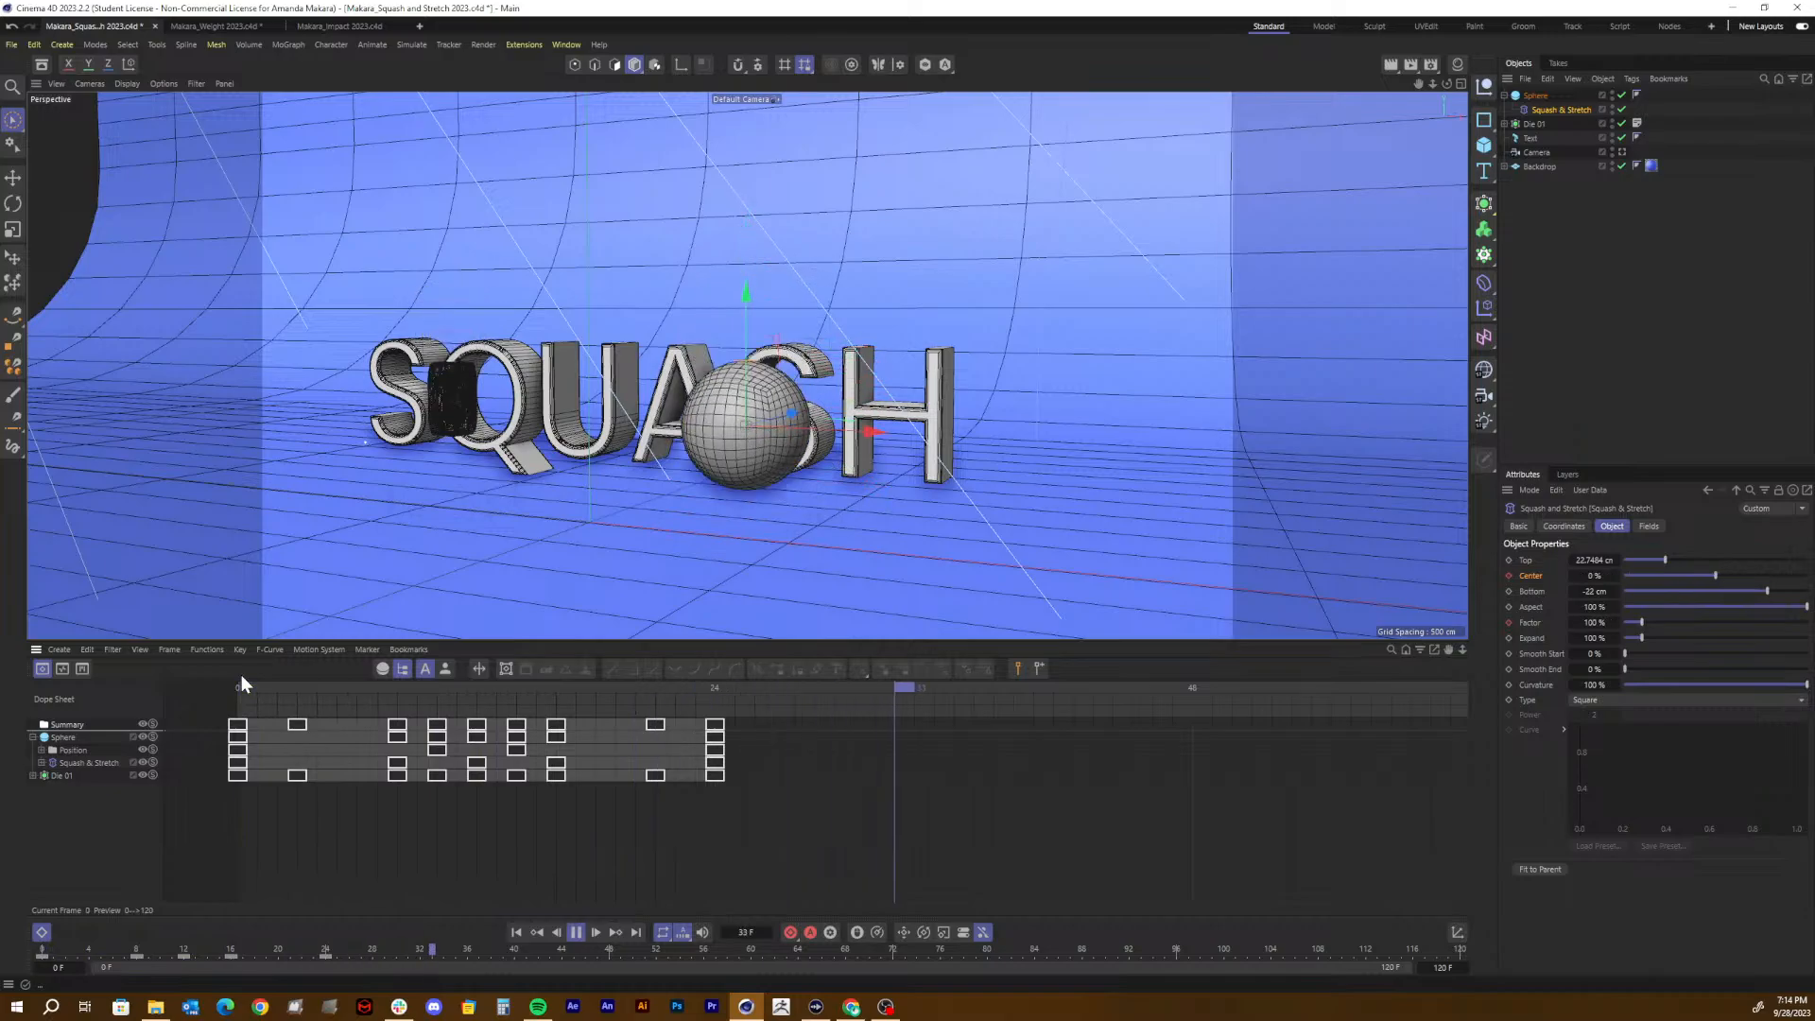
pyautogui.press('F8')
pyautogui.moveTo(344, 696); pyautogui.dragTo(701, 694)
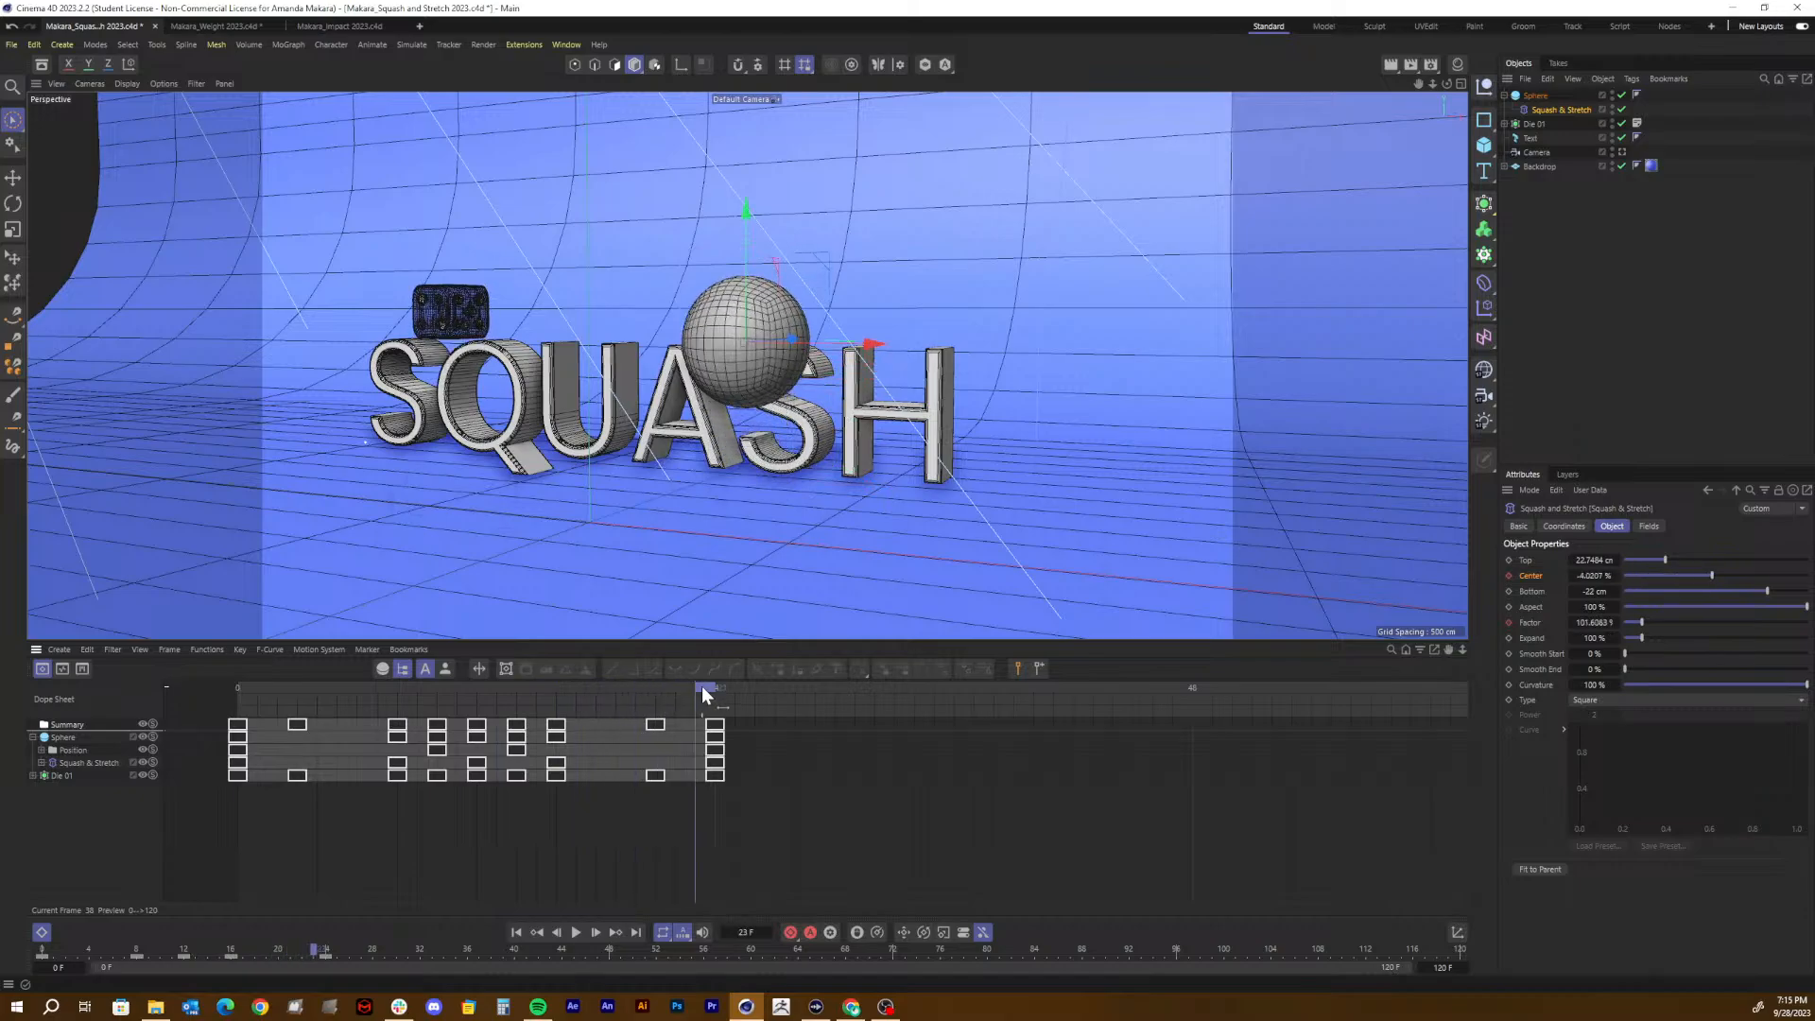
# Step: Show the deformer's Center and Factor tracks as F-curves, lengthen all their key tangents, and play the animation from frame 0
pyautogui.click(95, 760)
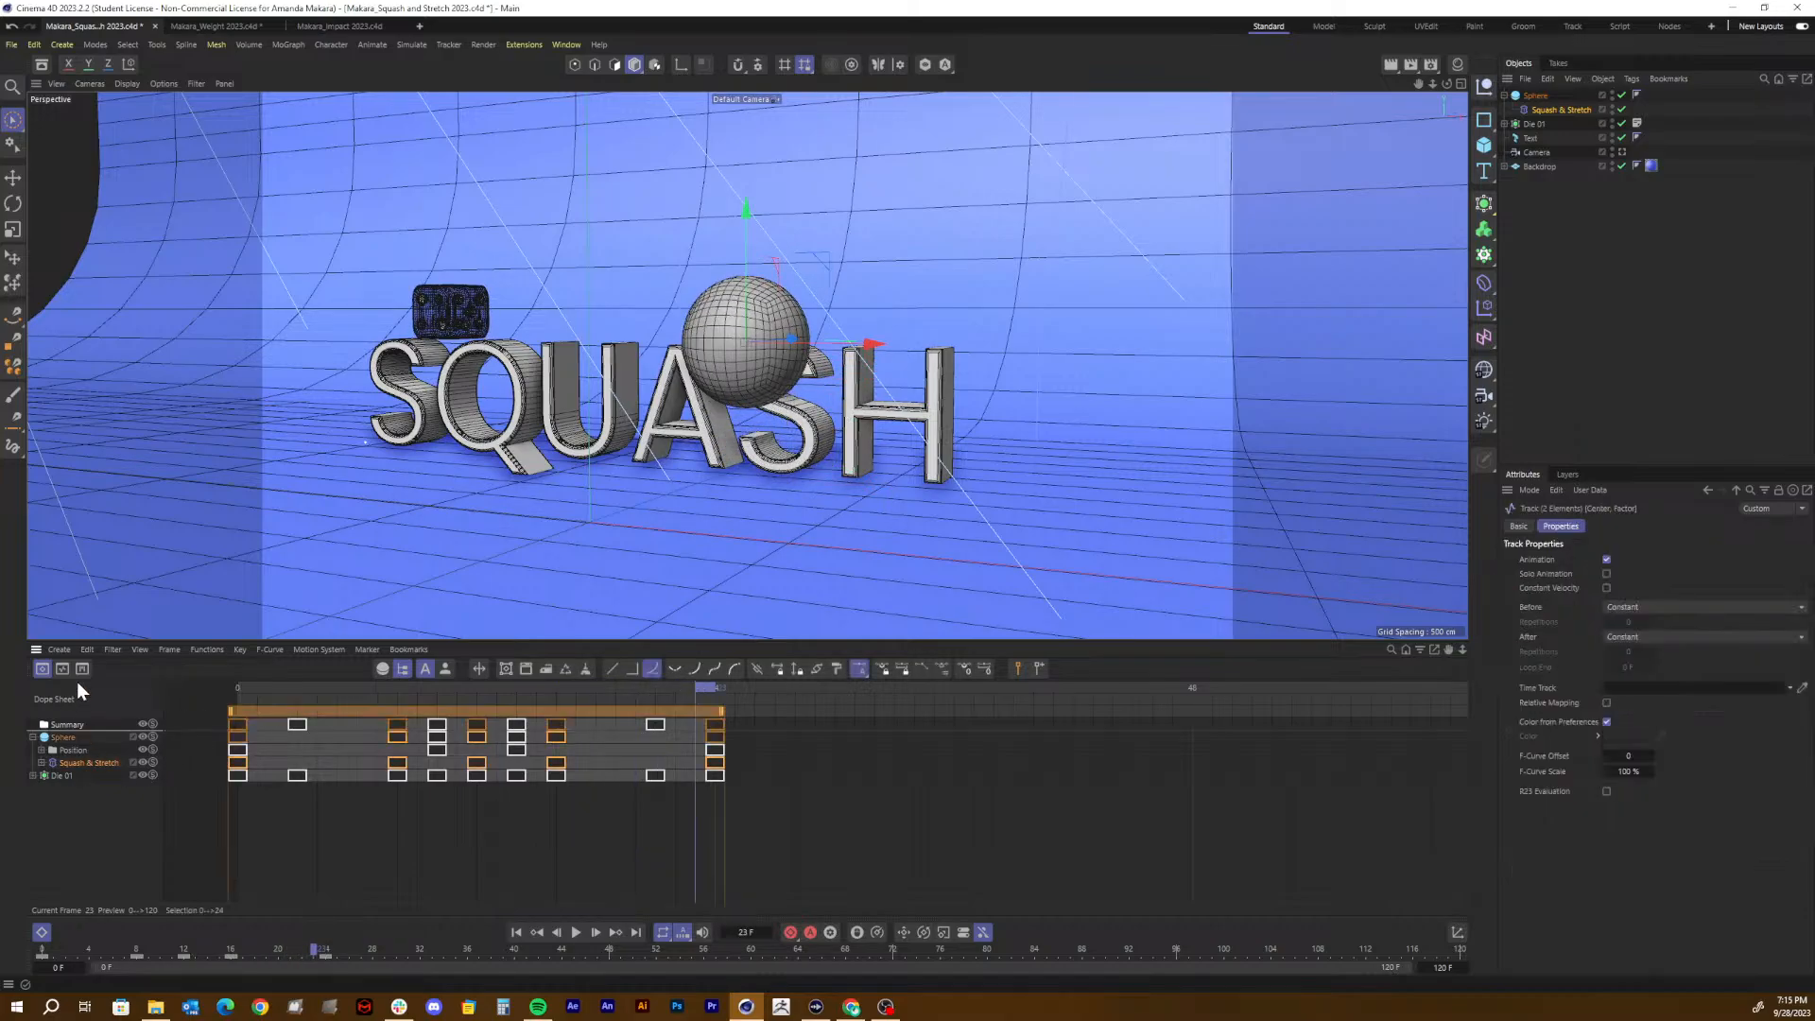
pyautogui.click(61, 668)
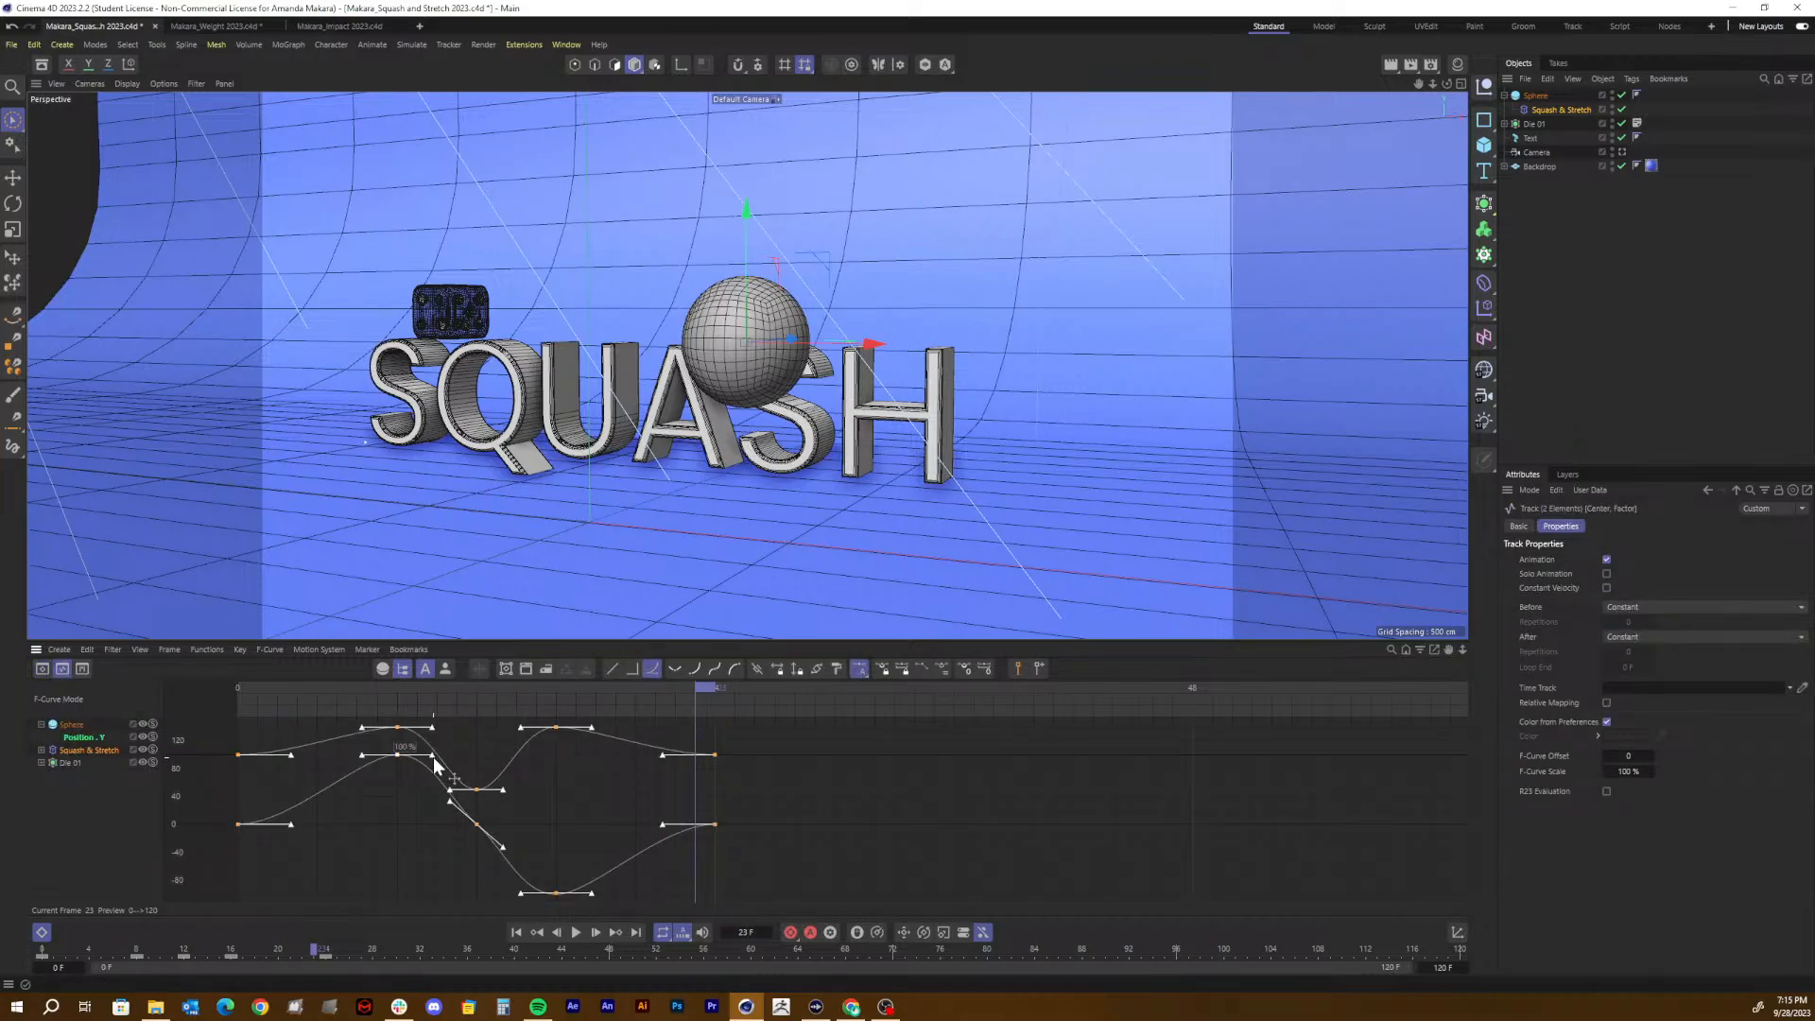
pyautogui.moveTo(433, 764); pyautogui.dragTo(450, 764)
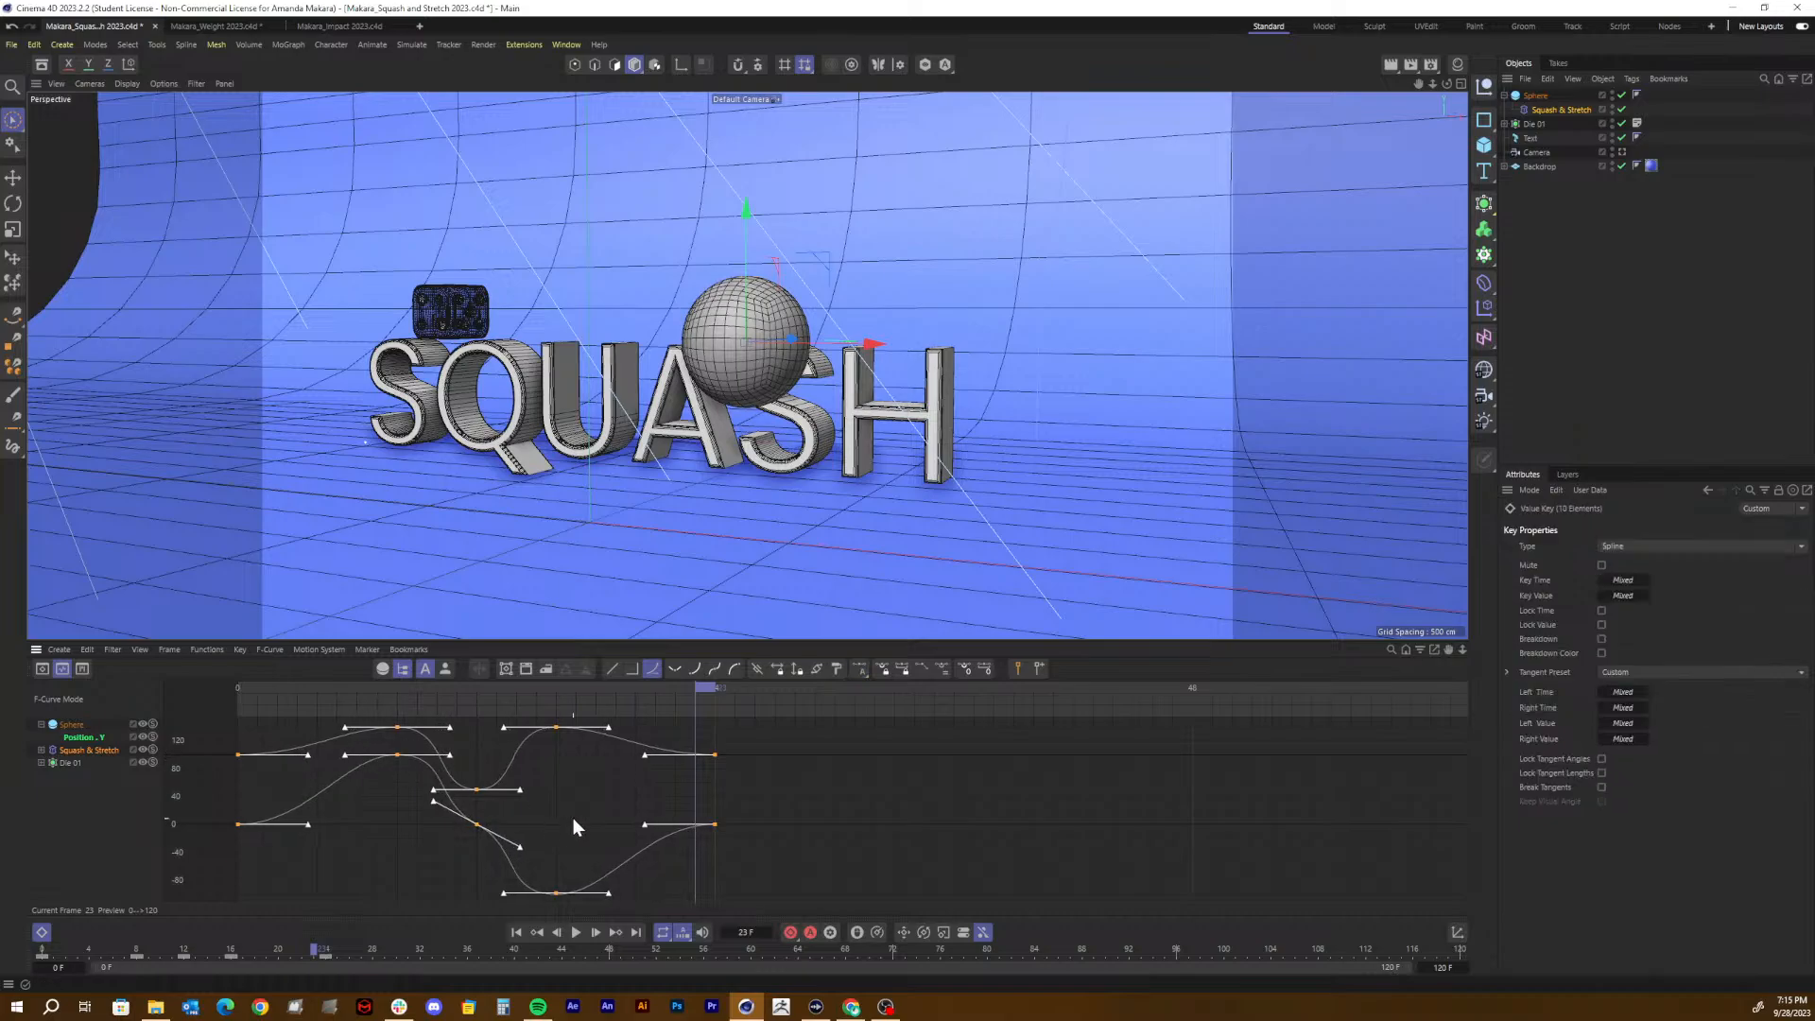
pyautogui.moveTo(317, 688); pyautogui.dragTo(196, 688)
pyautogui.press('F8')
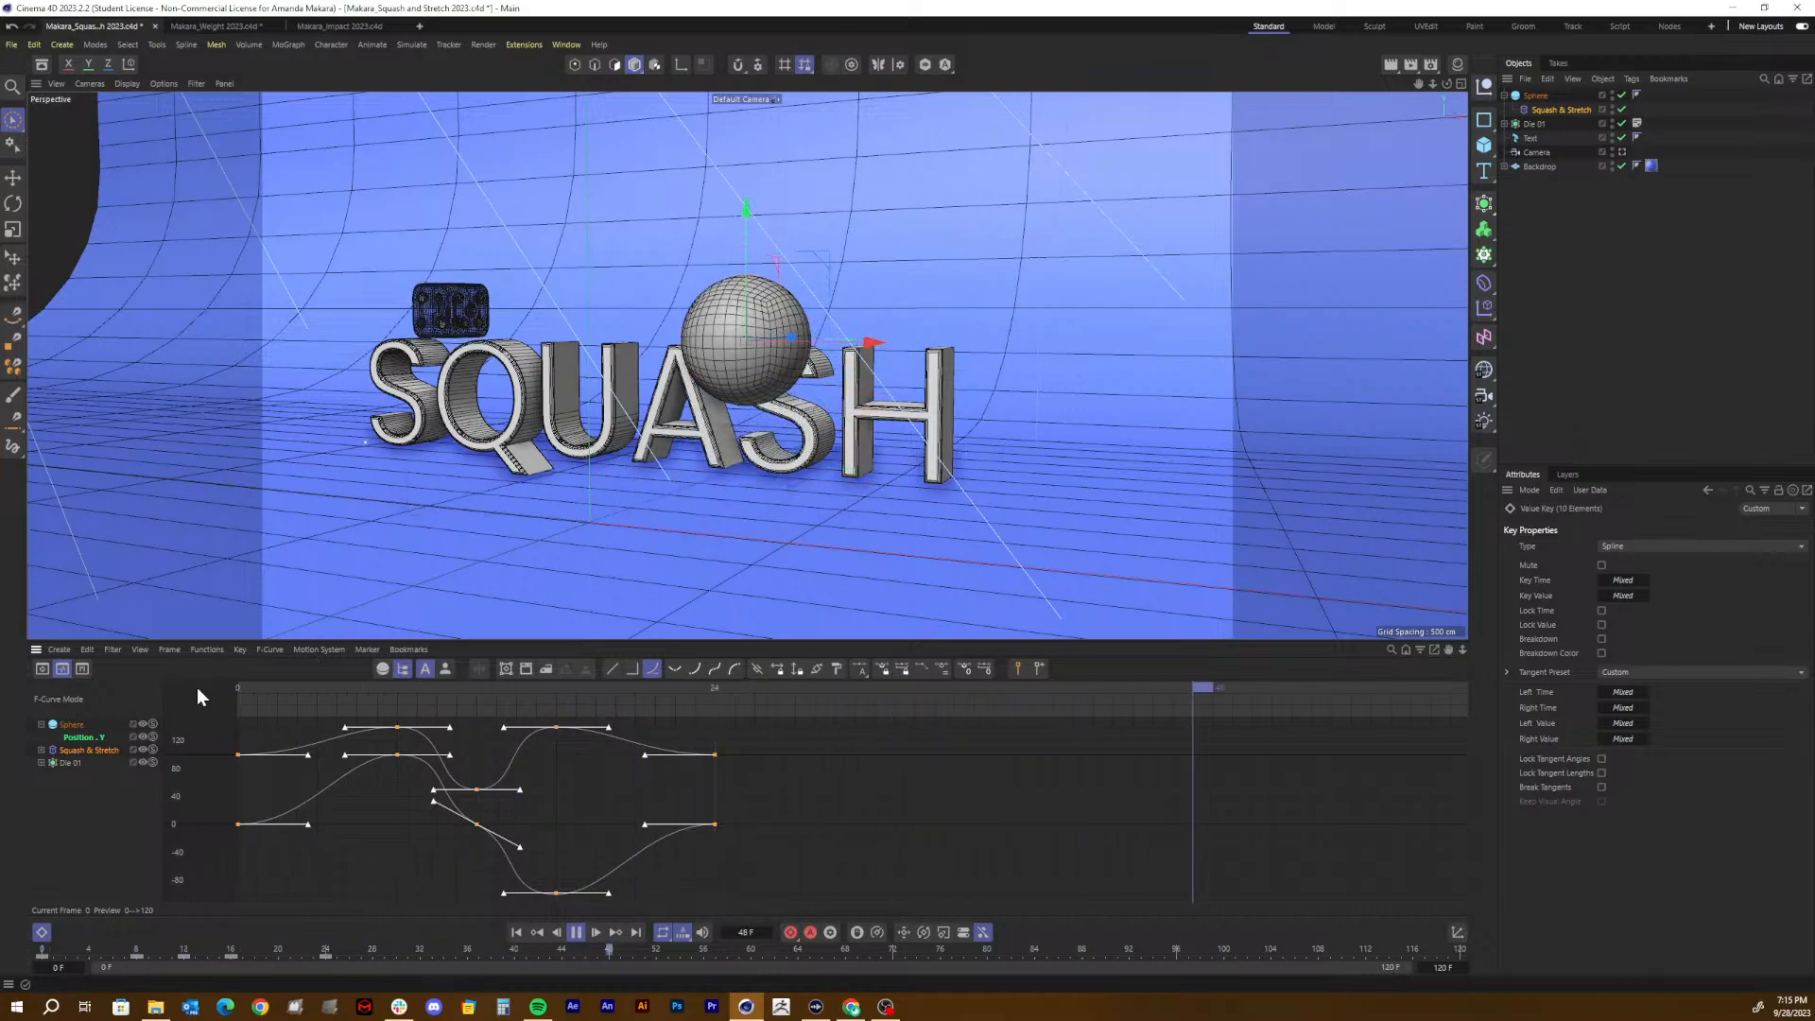
pyautogui.press('F8')
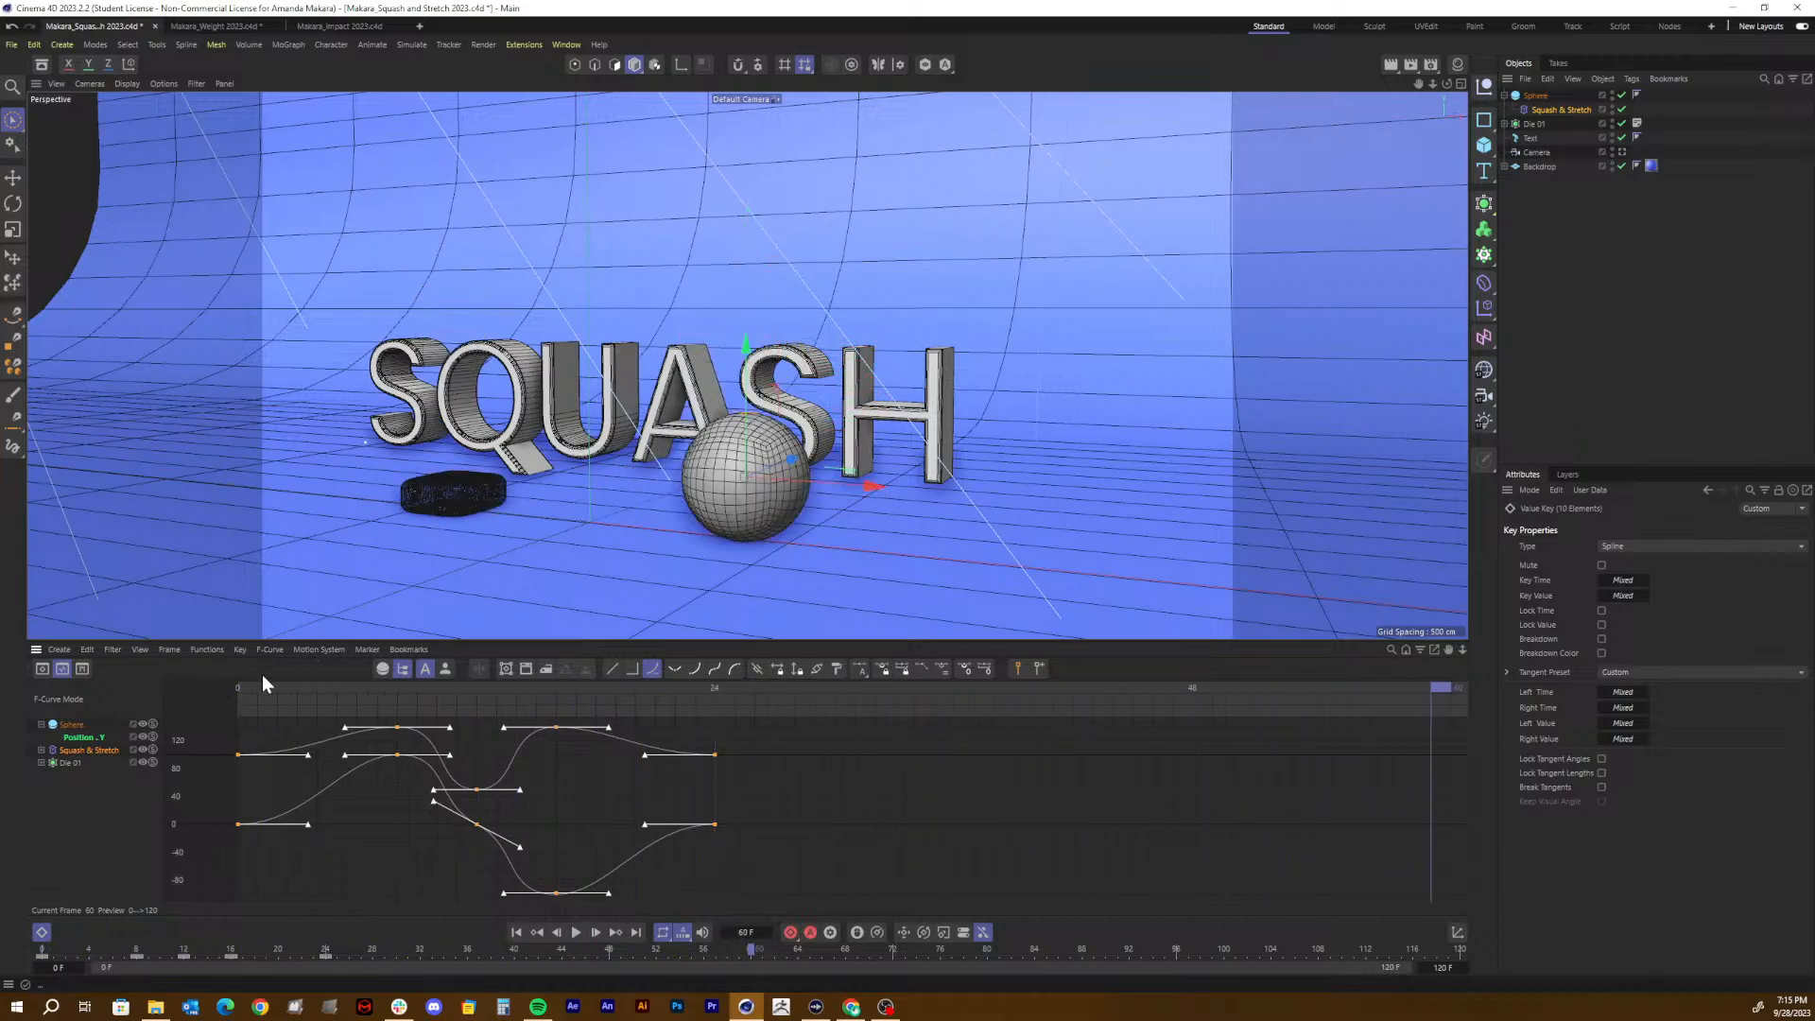
# Step: Set the deformer's Center and Factor tracks to Repeat after their last key
pyautogui.click(77, 752)
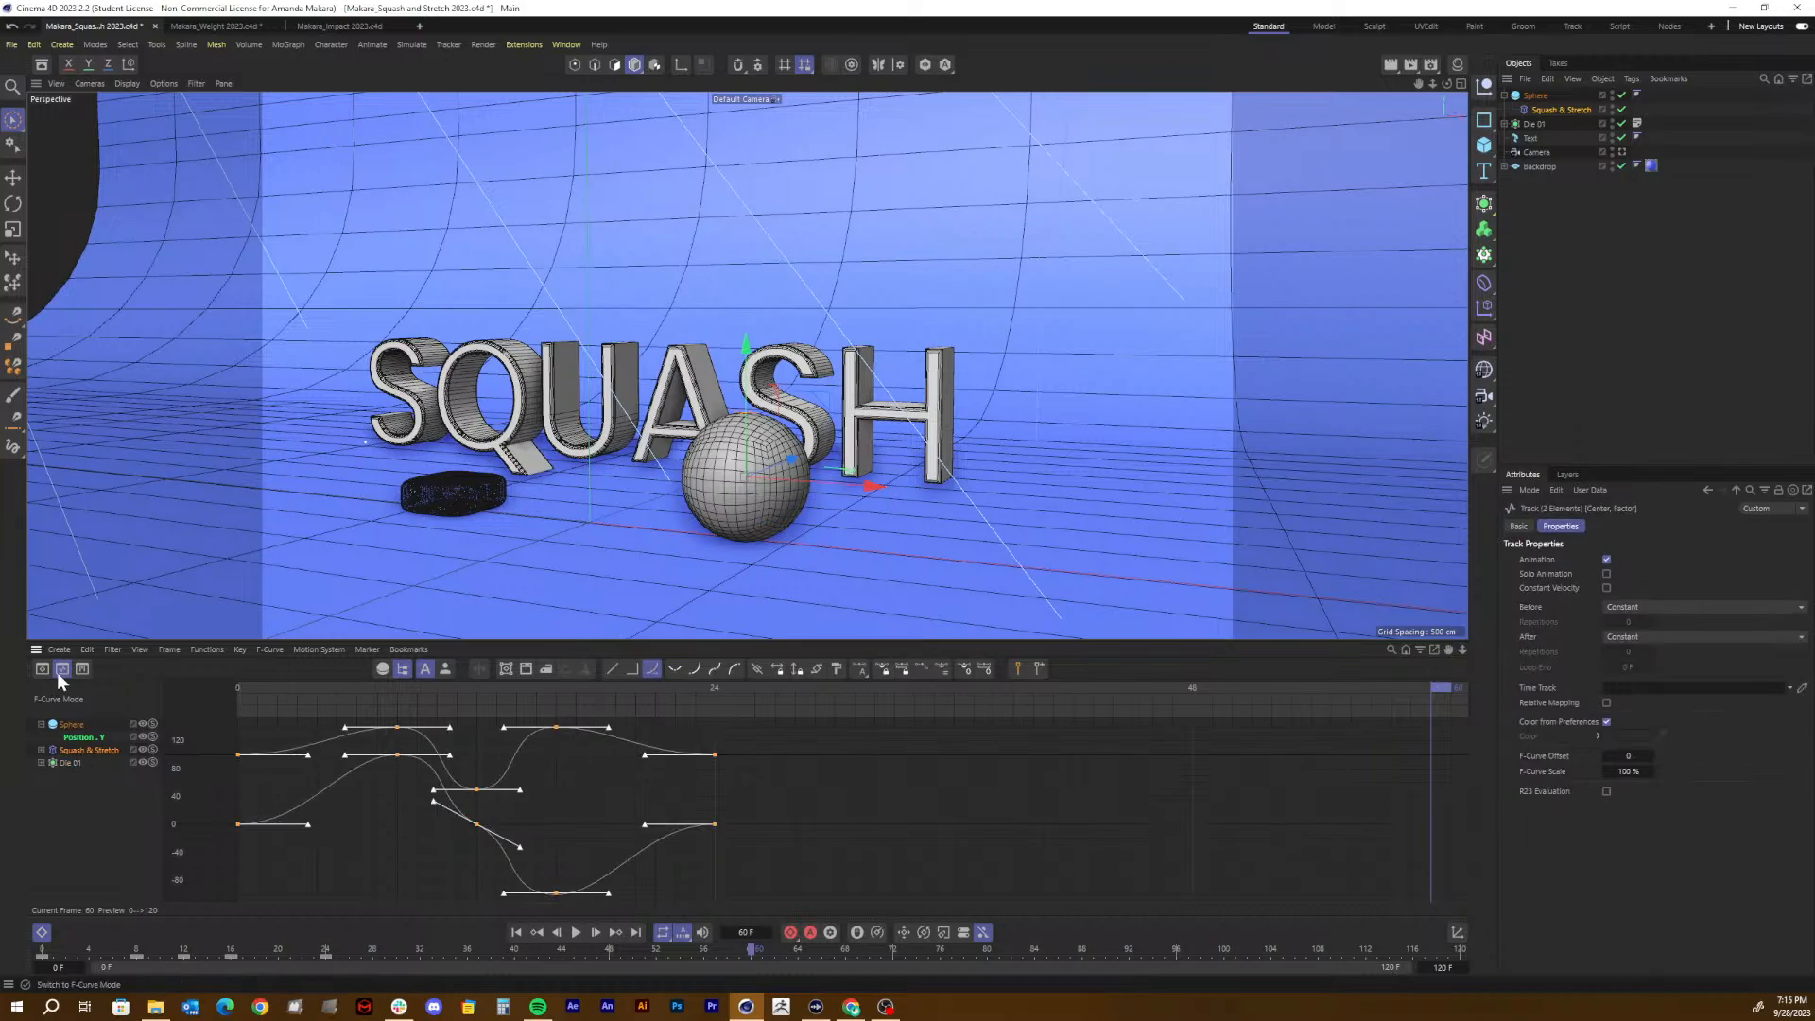
pyautogui.click(104, 795)
pyautogui.click(95, 750)
pyautogui.click(1644, 636)
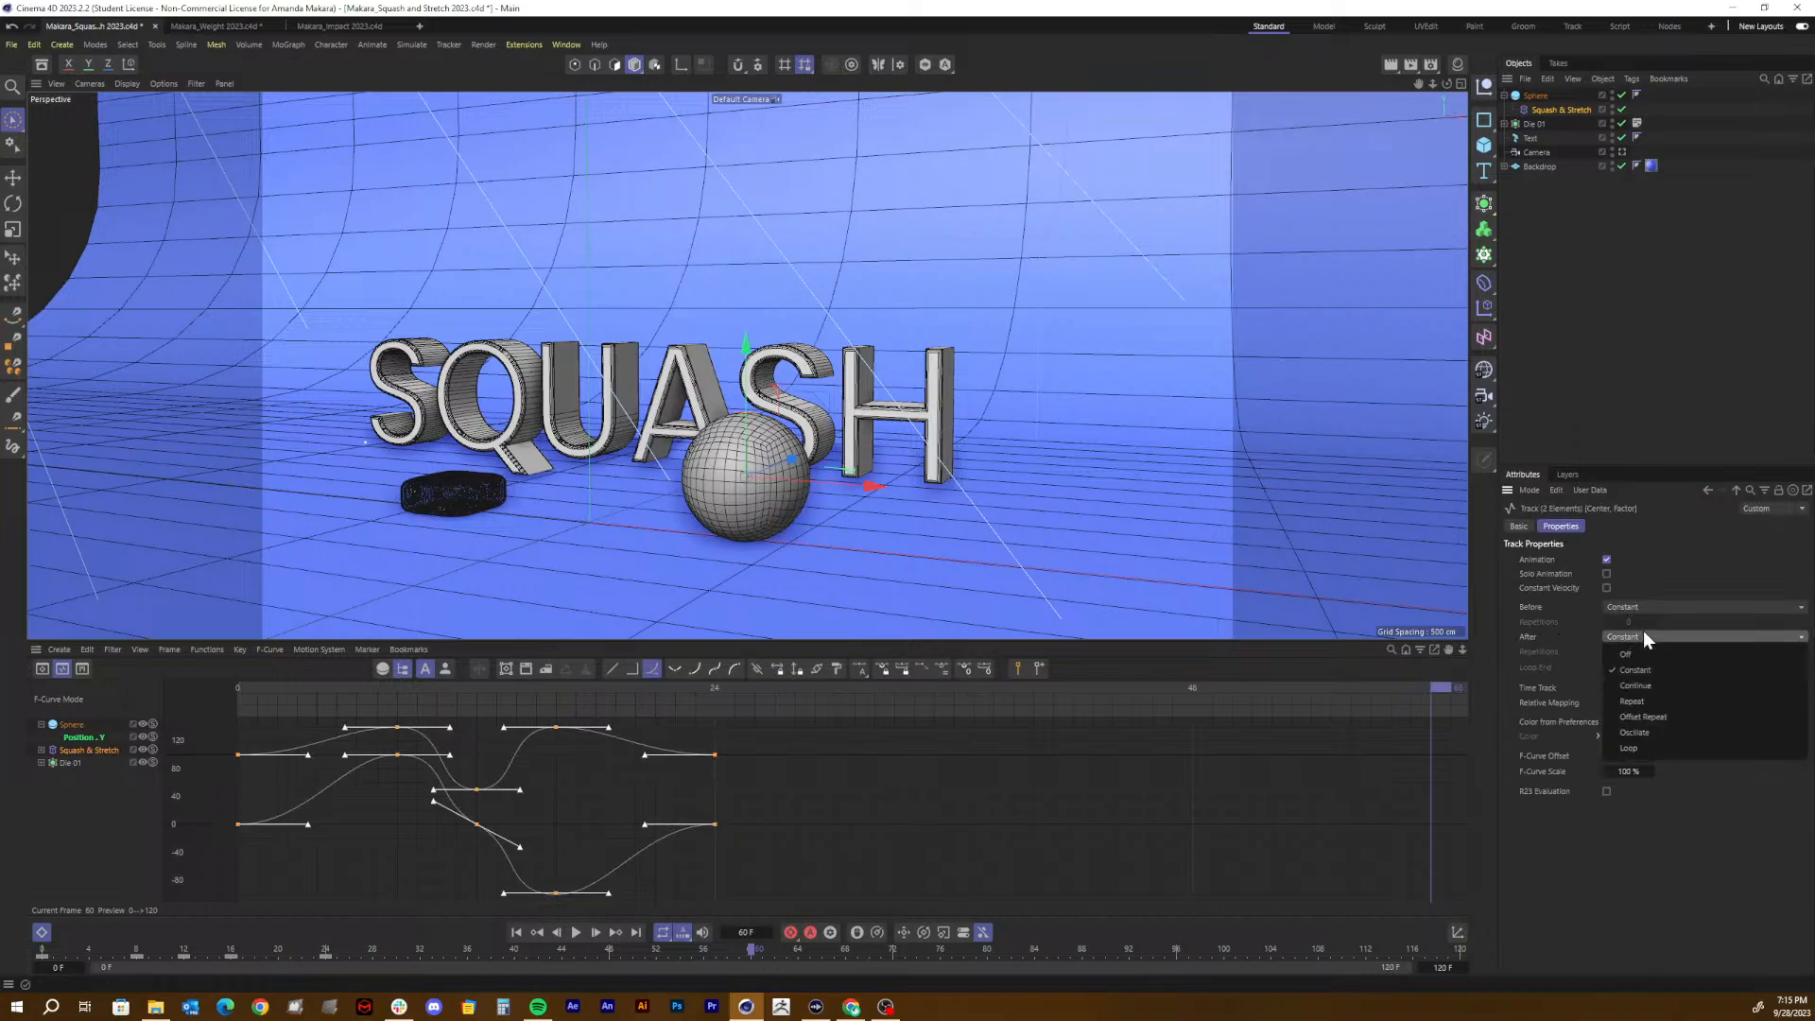
pyautogui.click(1636, 703)
# Step: Play the looping animation to check the sphere's repeated squash and stretch, and stop playback
pyautogui.press('F8')
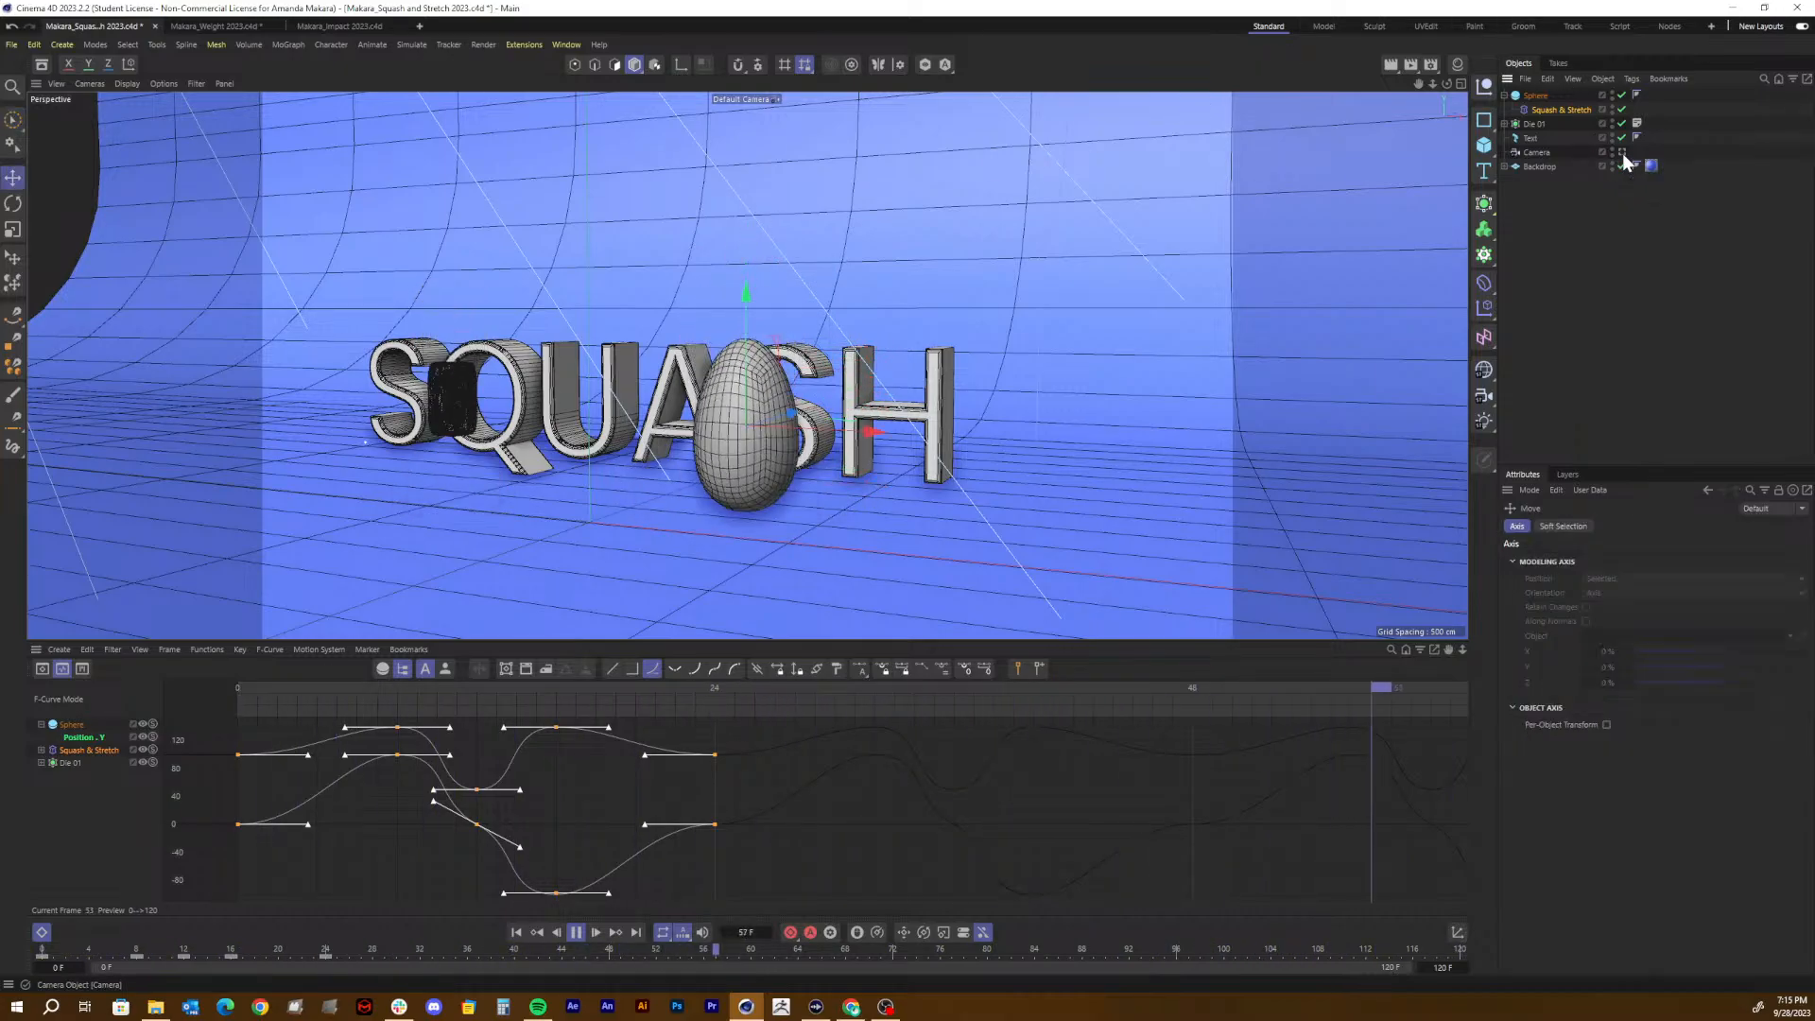
pyautogui.press('e')
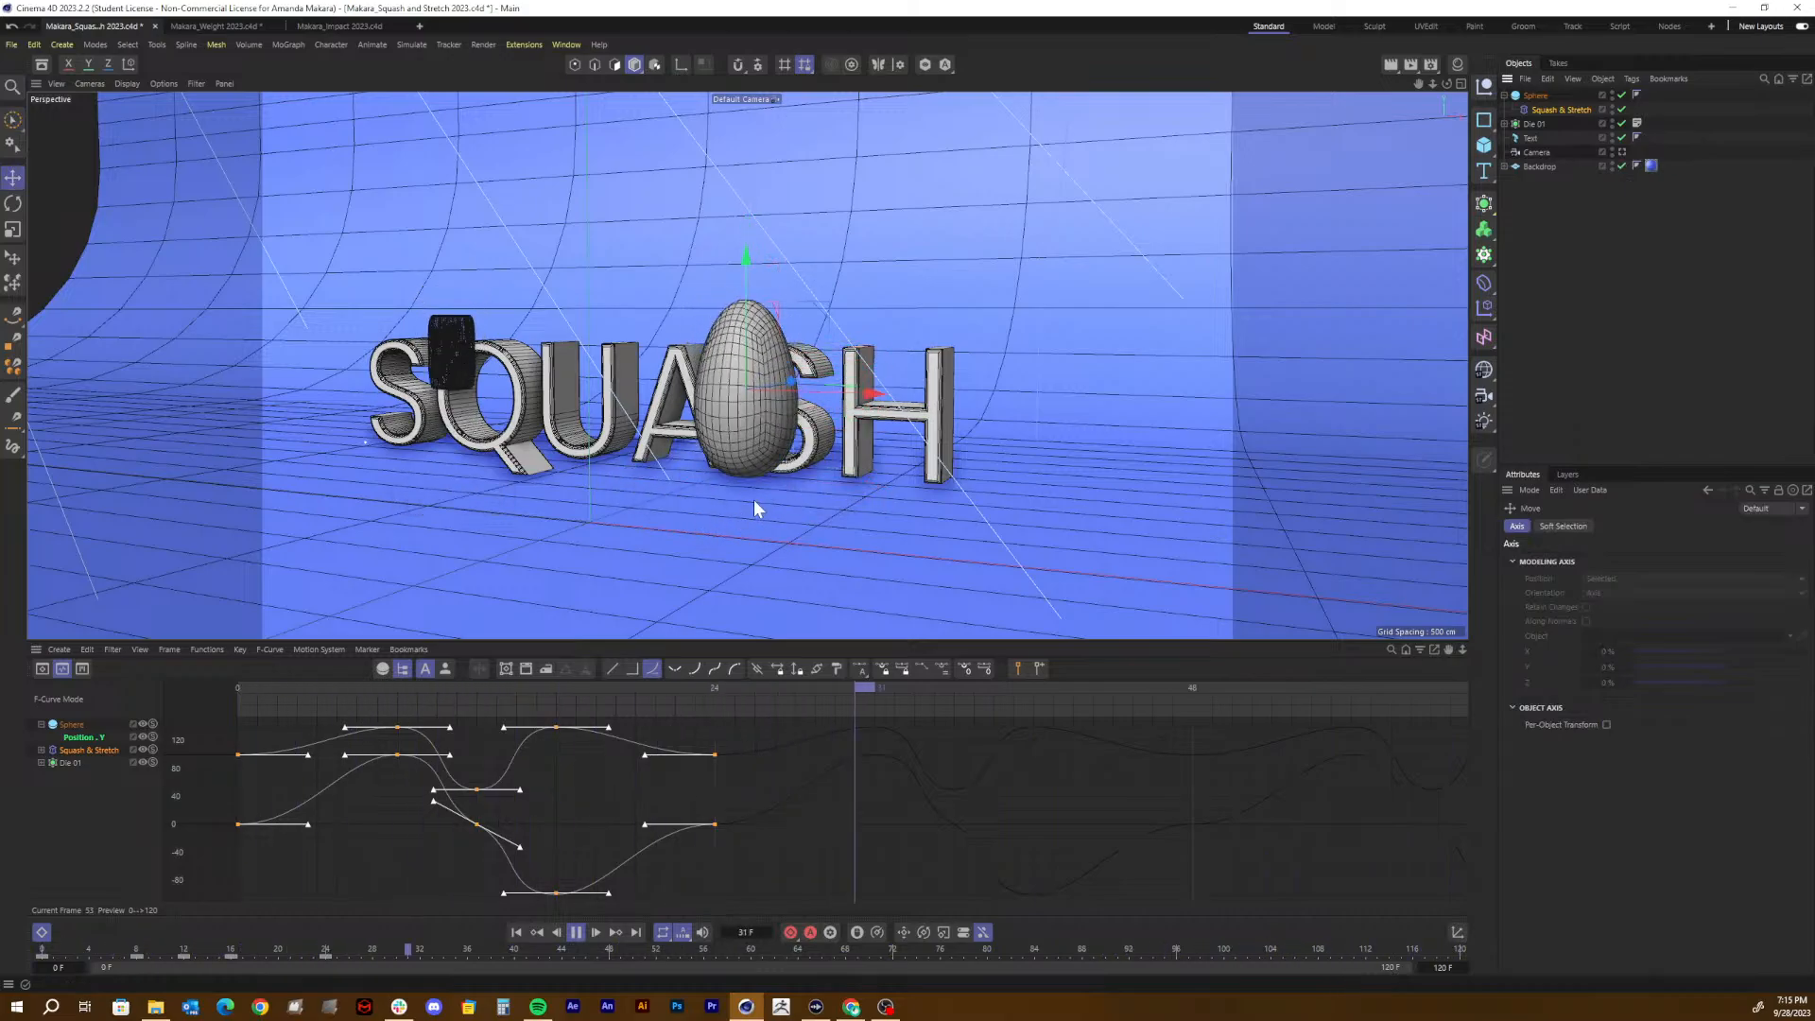
pyautogui.press('9')
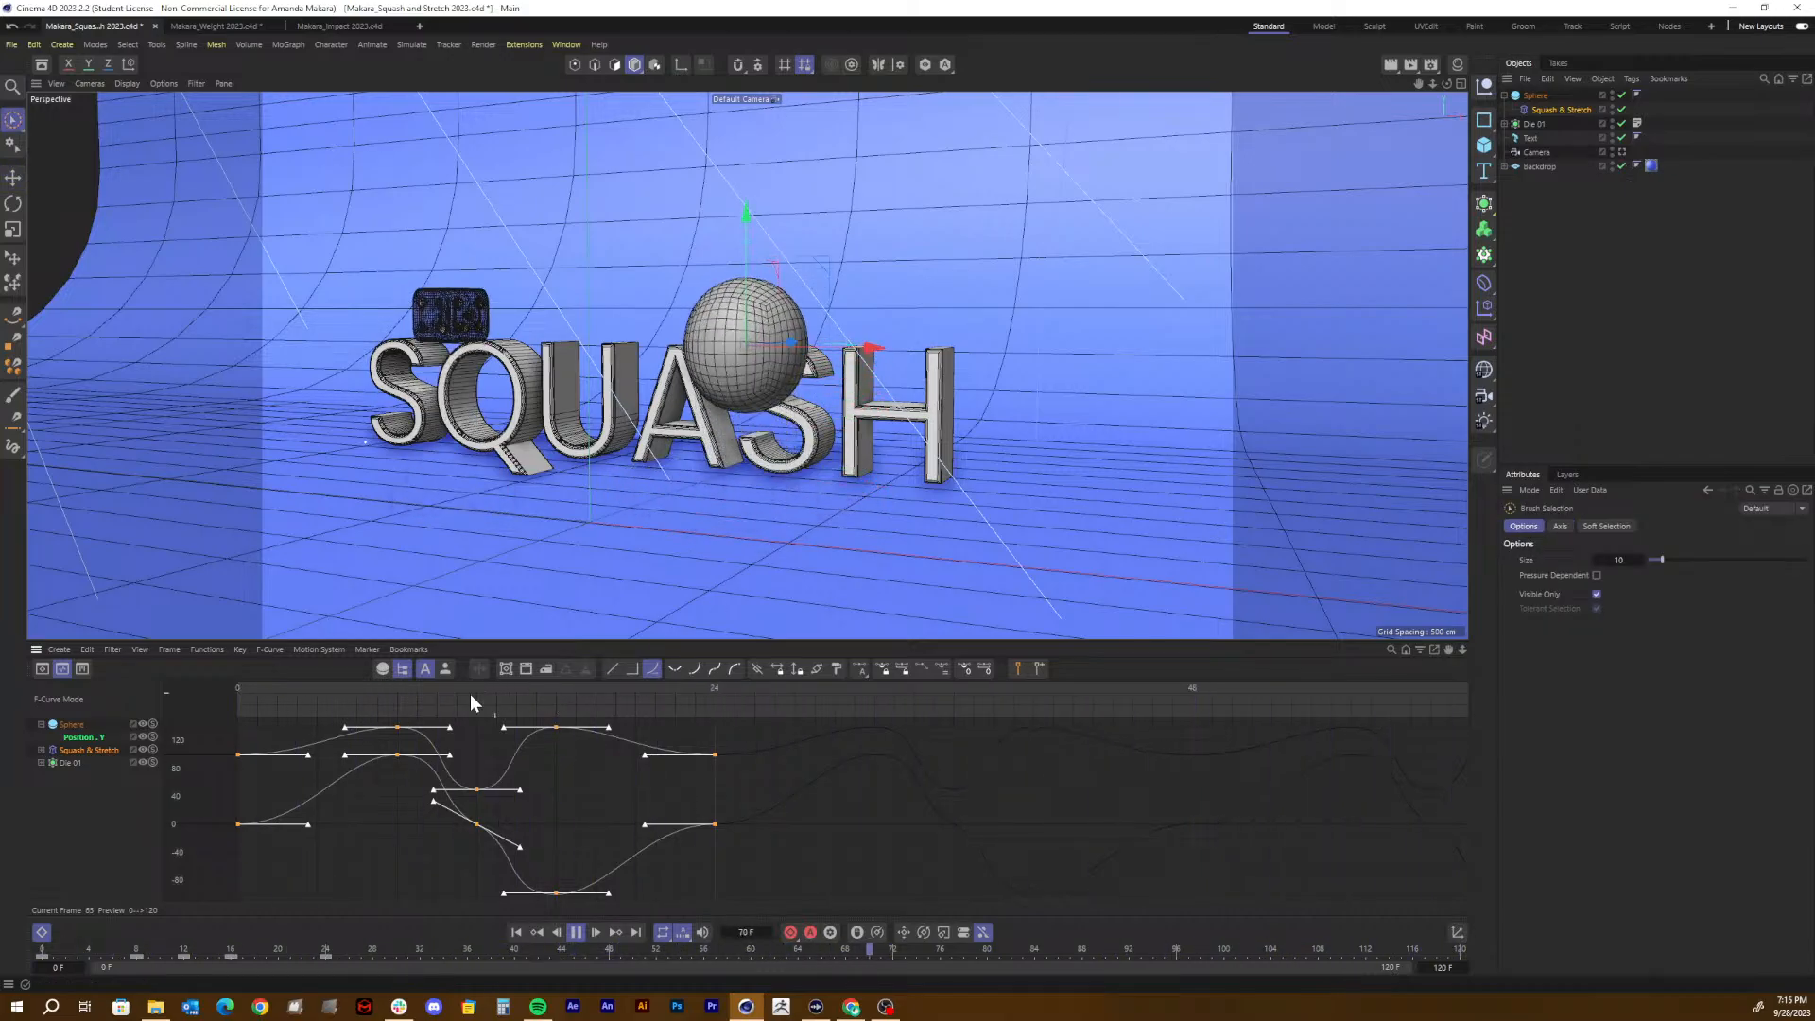
pyautogui.click(58, 832)
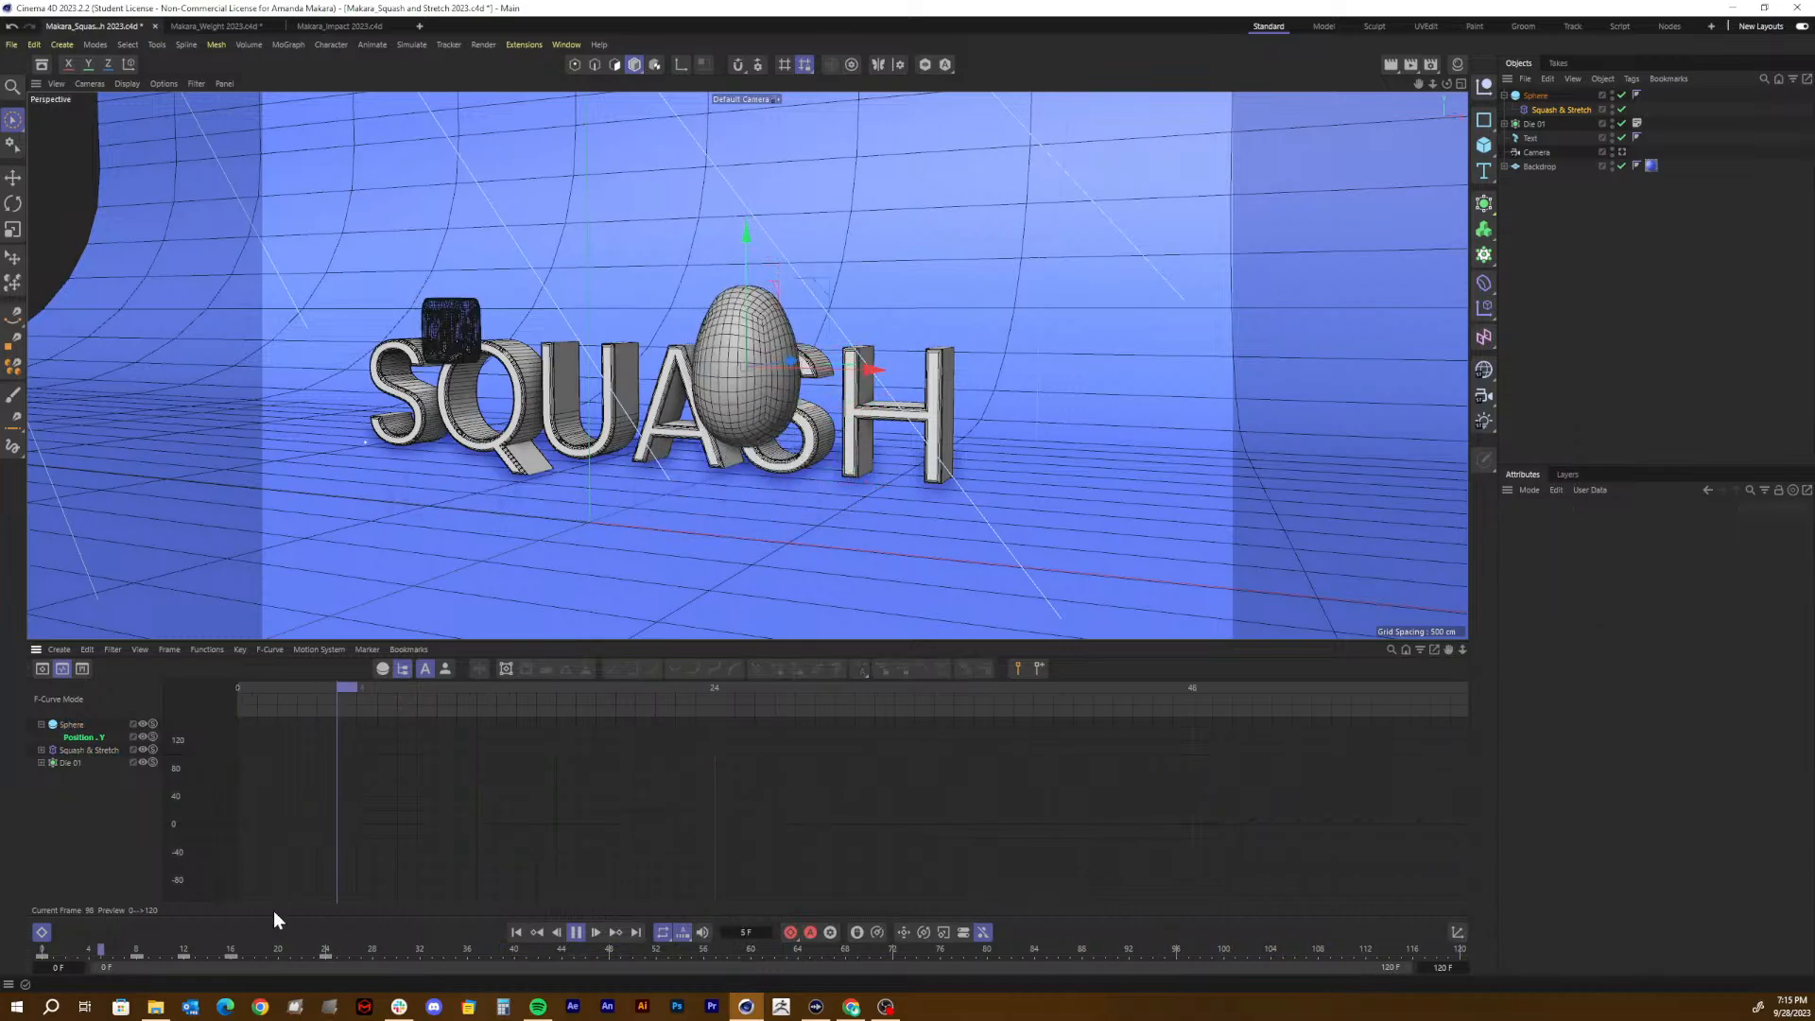
pyautogui.click(575, 933)
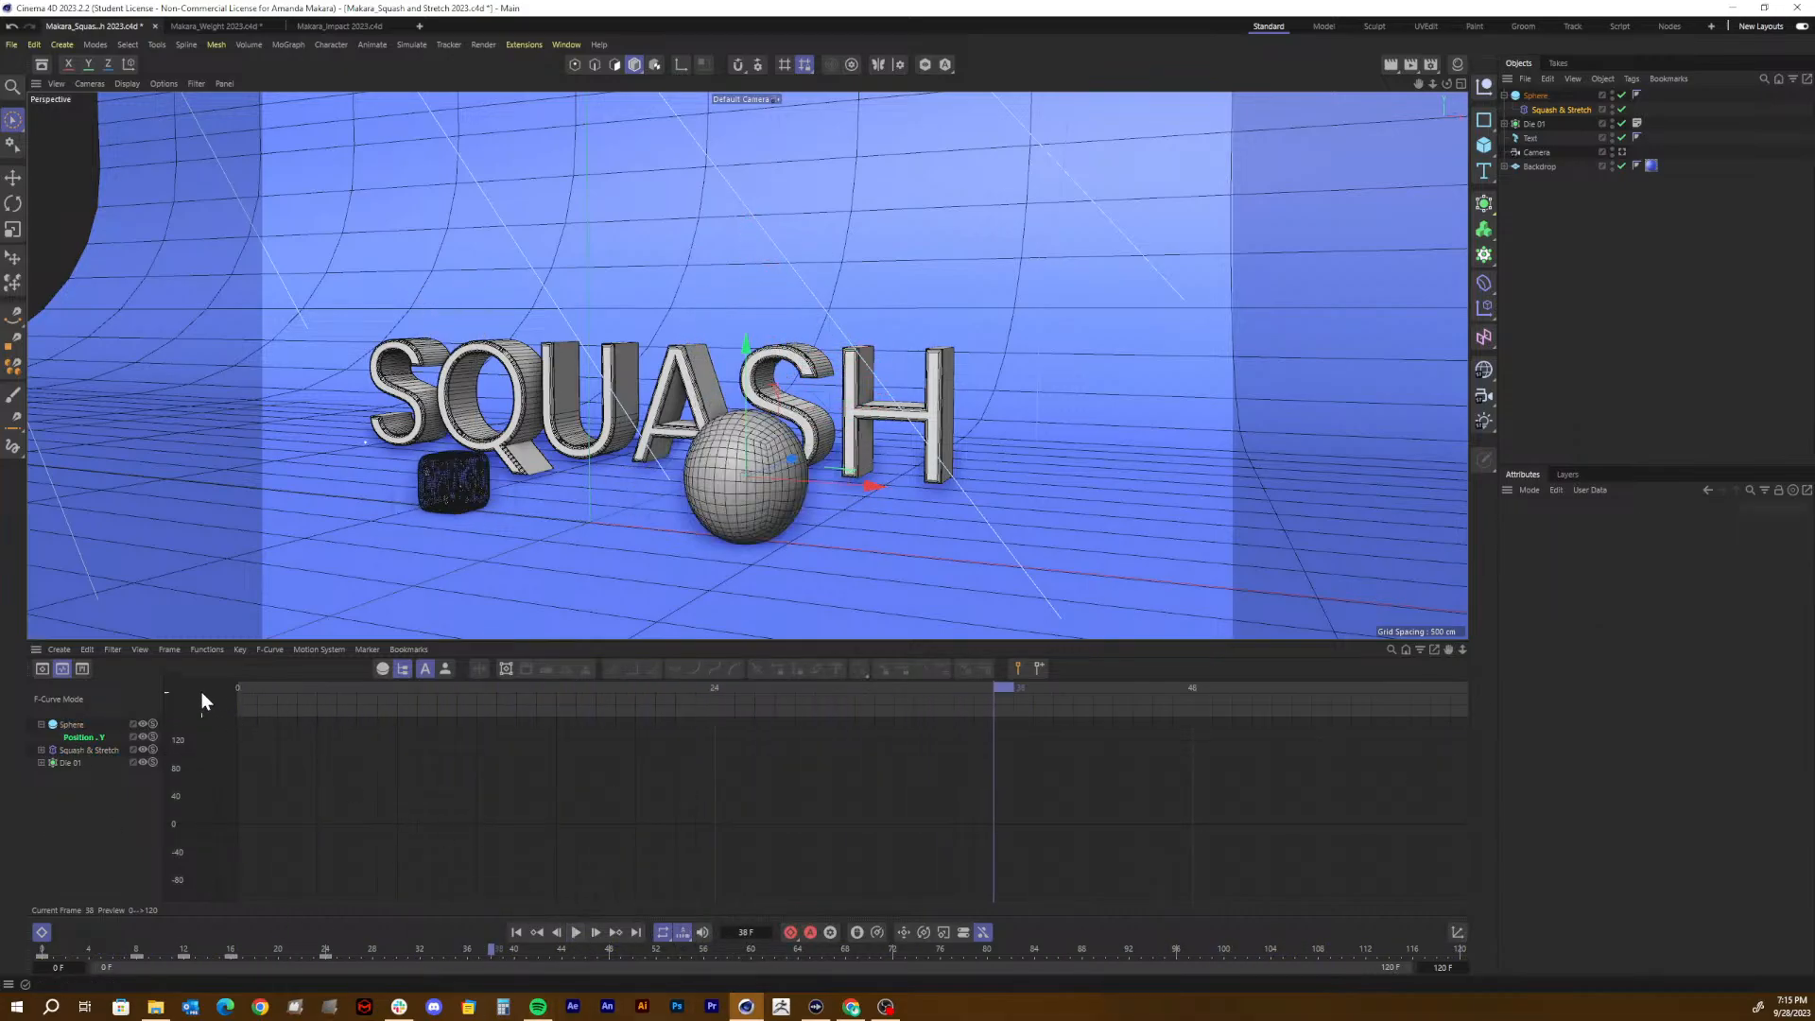
# Step: Go to frame 12, add a null object and make the sphere its child
pyautogui.moveTo(279, 682); pyautogui.dragTo(472, 711)
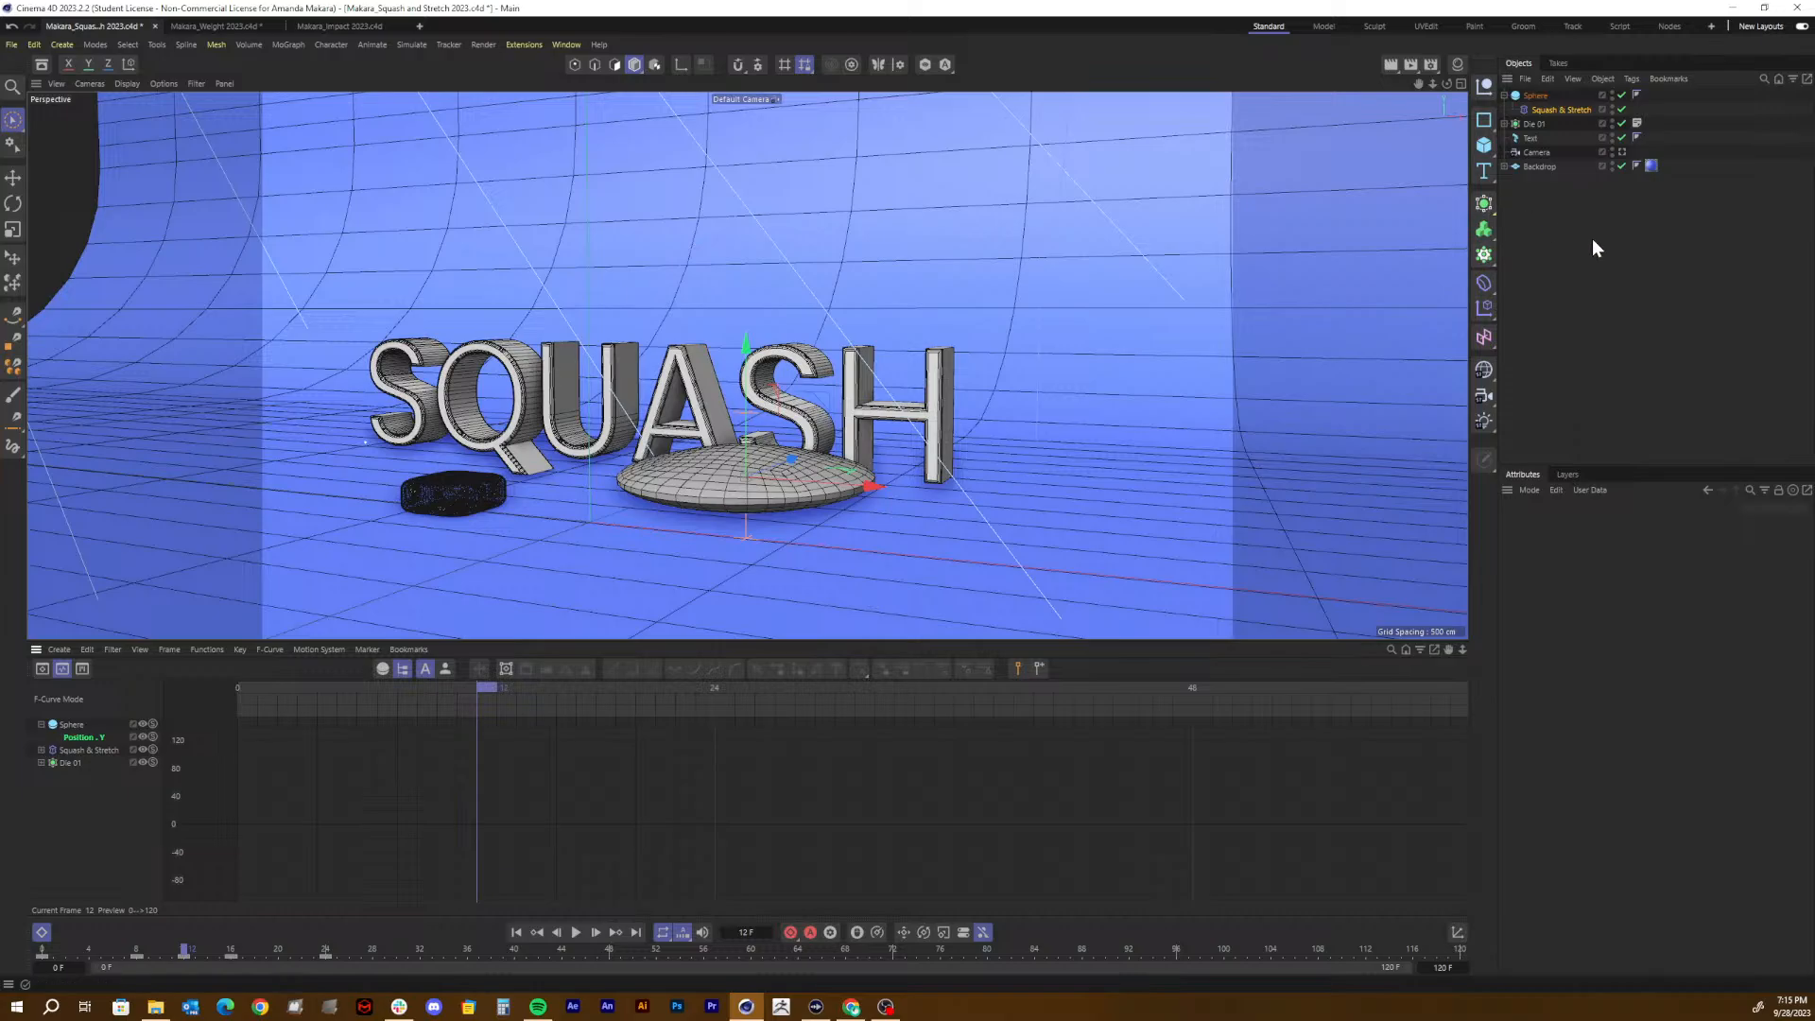
pyautogui.click(1538, 95)
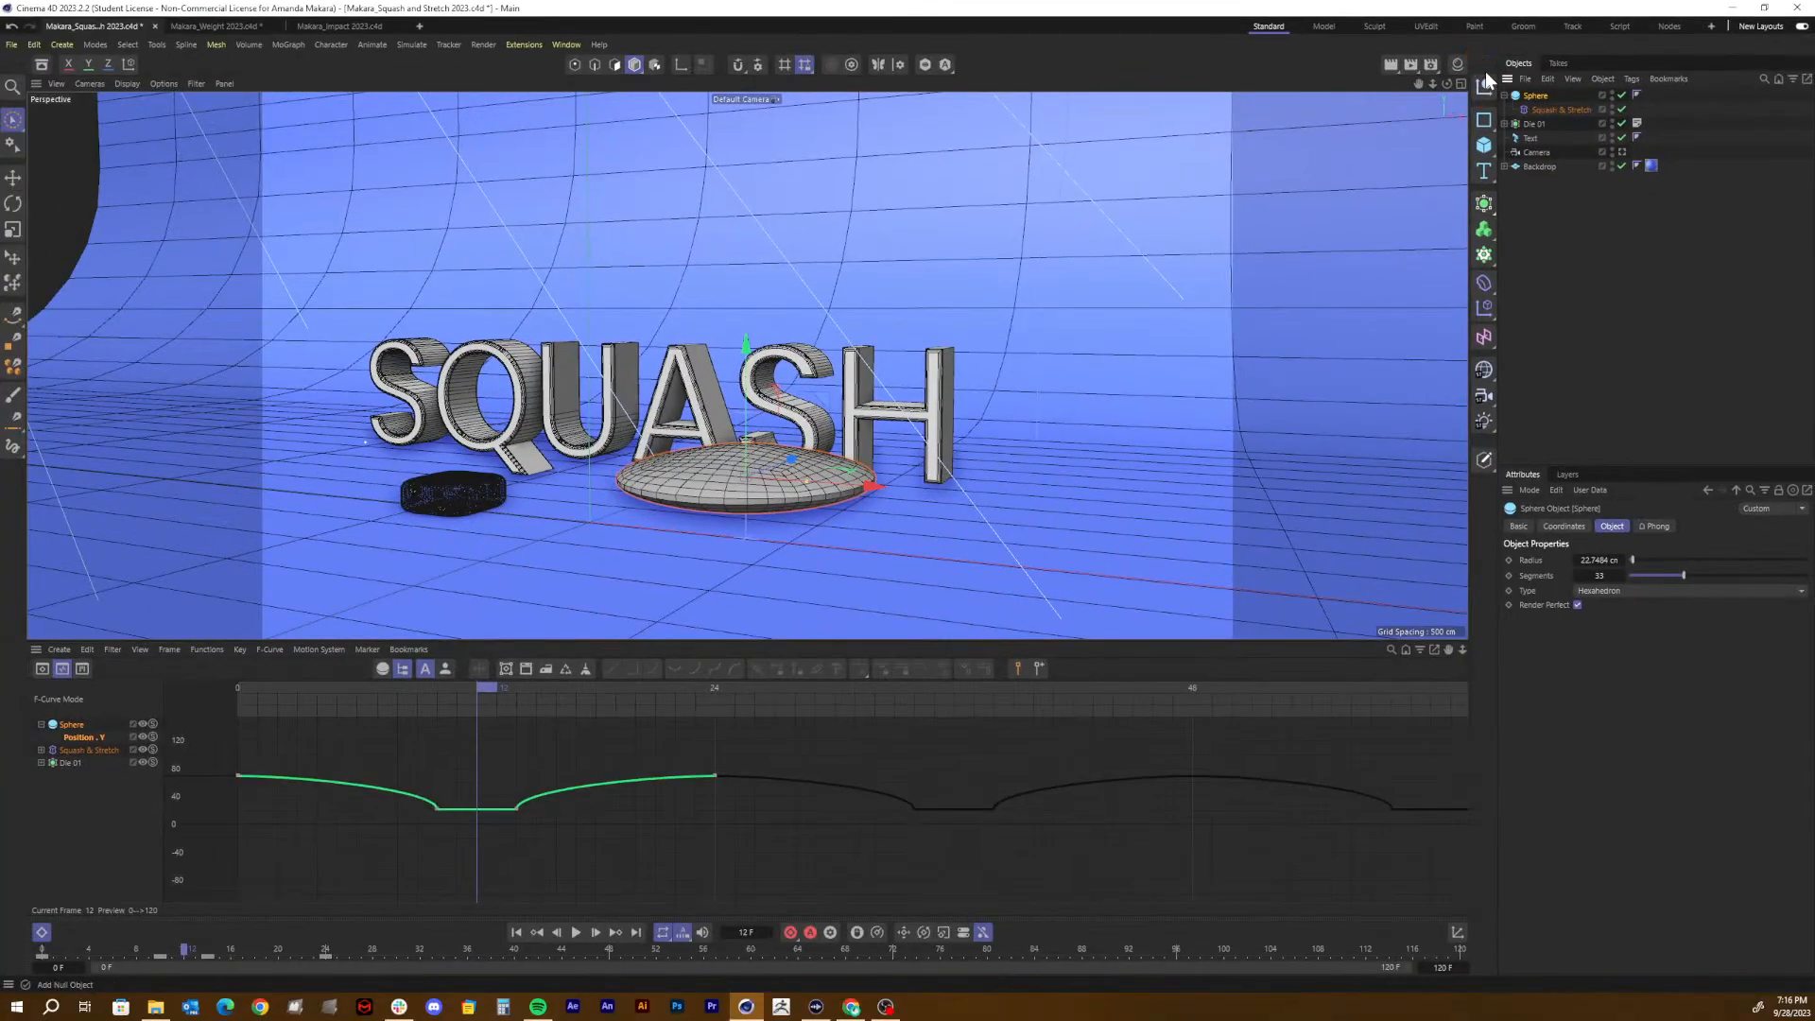
pyautogui.click(1482, 137)
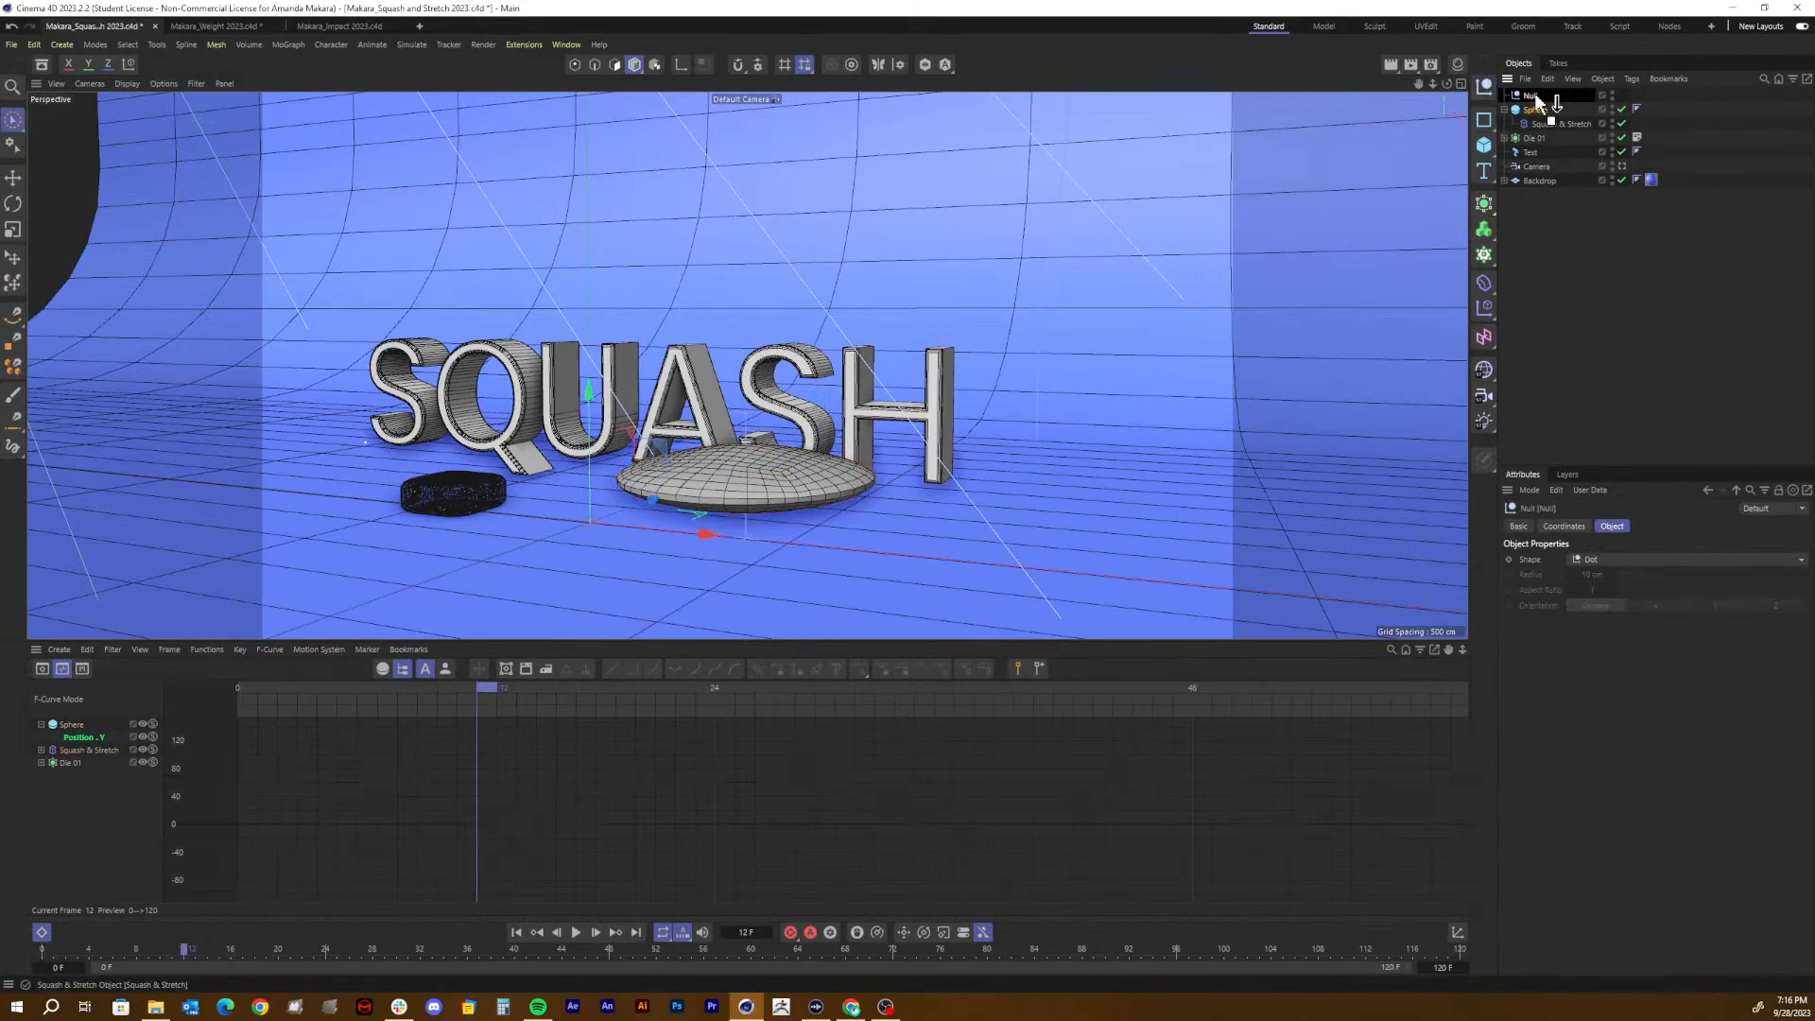
pyautogui.moveTo(1536, 99); pyautogui.dragTo(1541, 100)
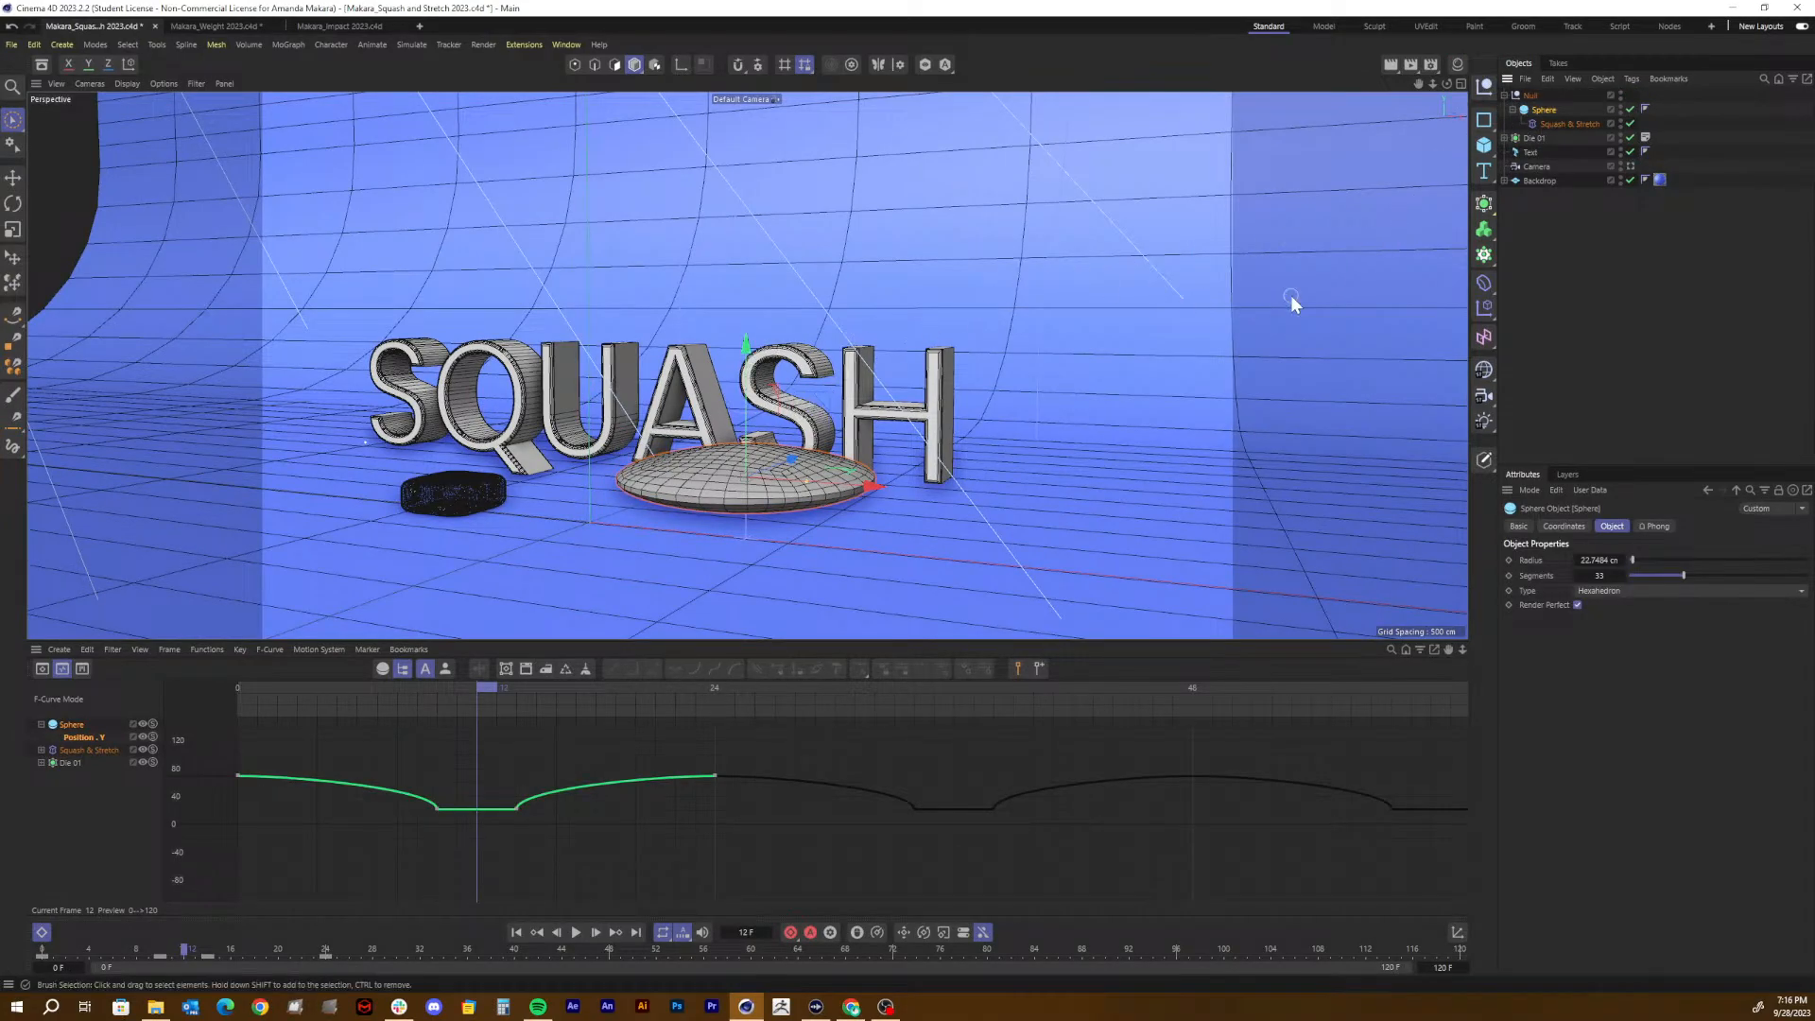
pyautogui.click(1563, 260)
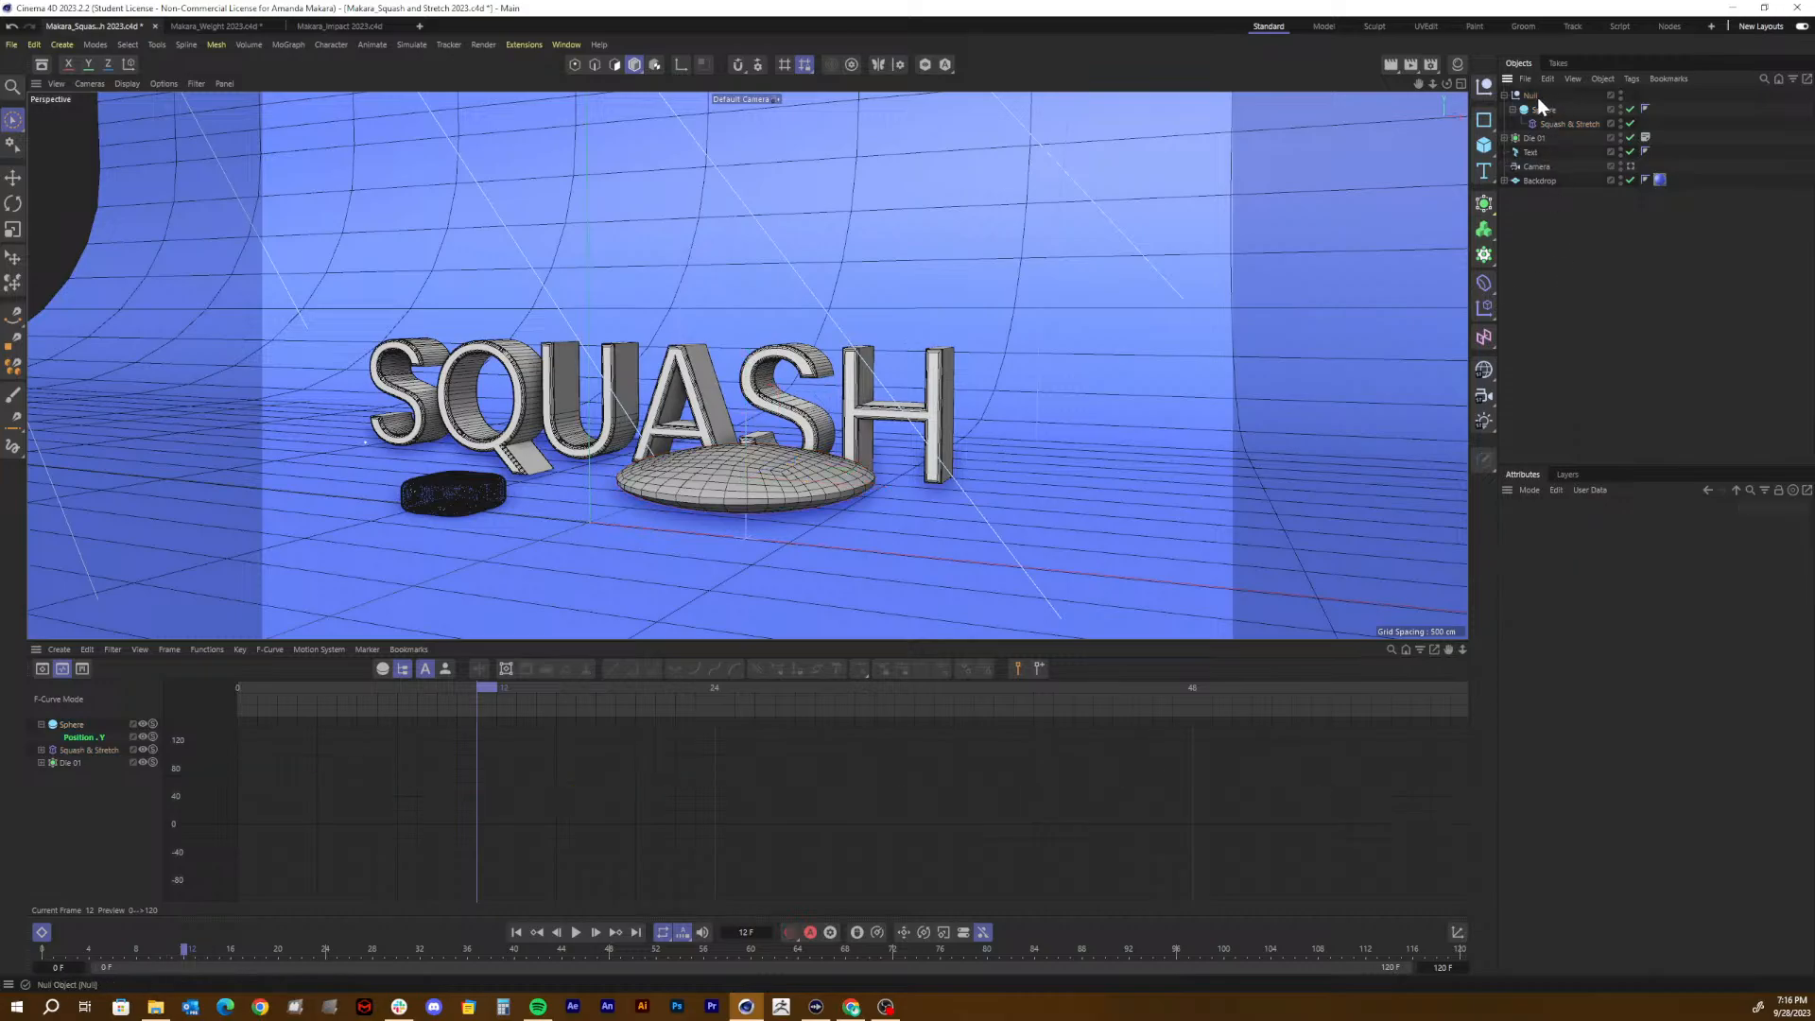
# Step: Move the null down along Y until the squashed sphere meets the floor, checking it from a low front view
pyautogui.click(1533, 96)
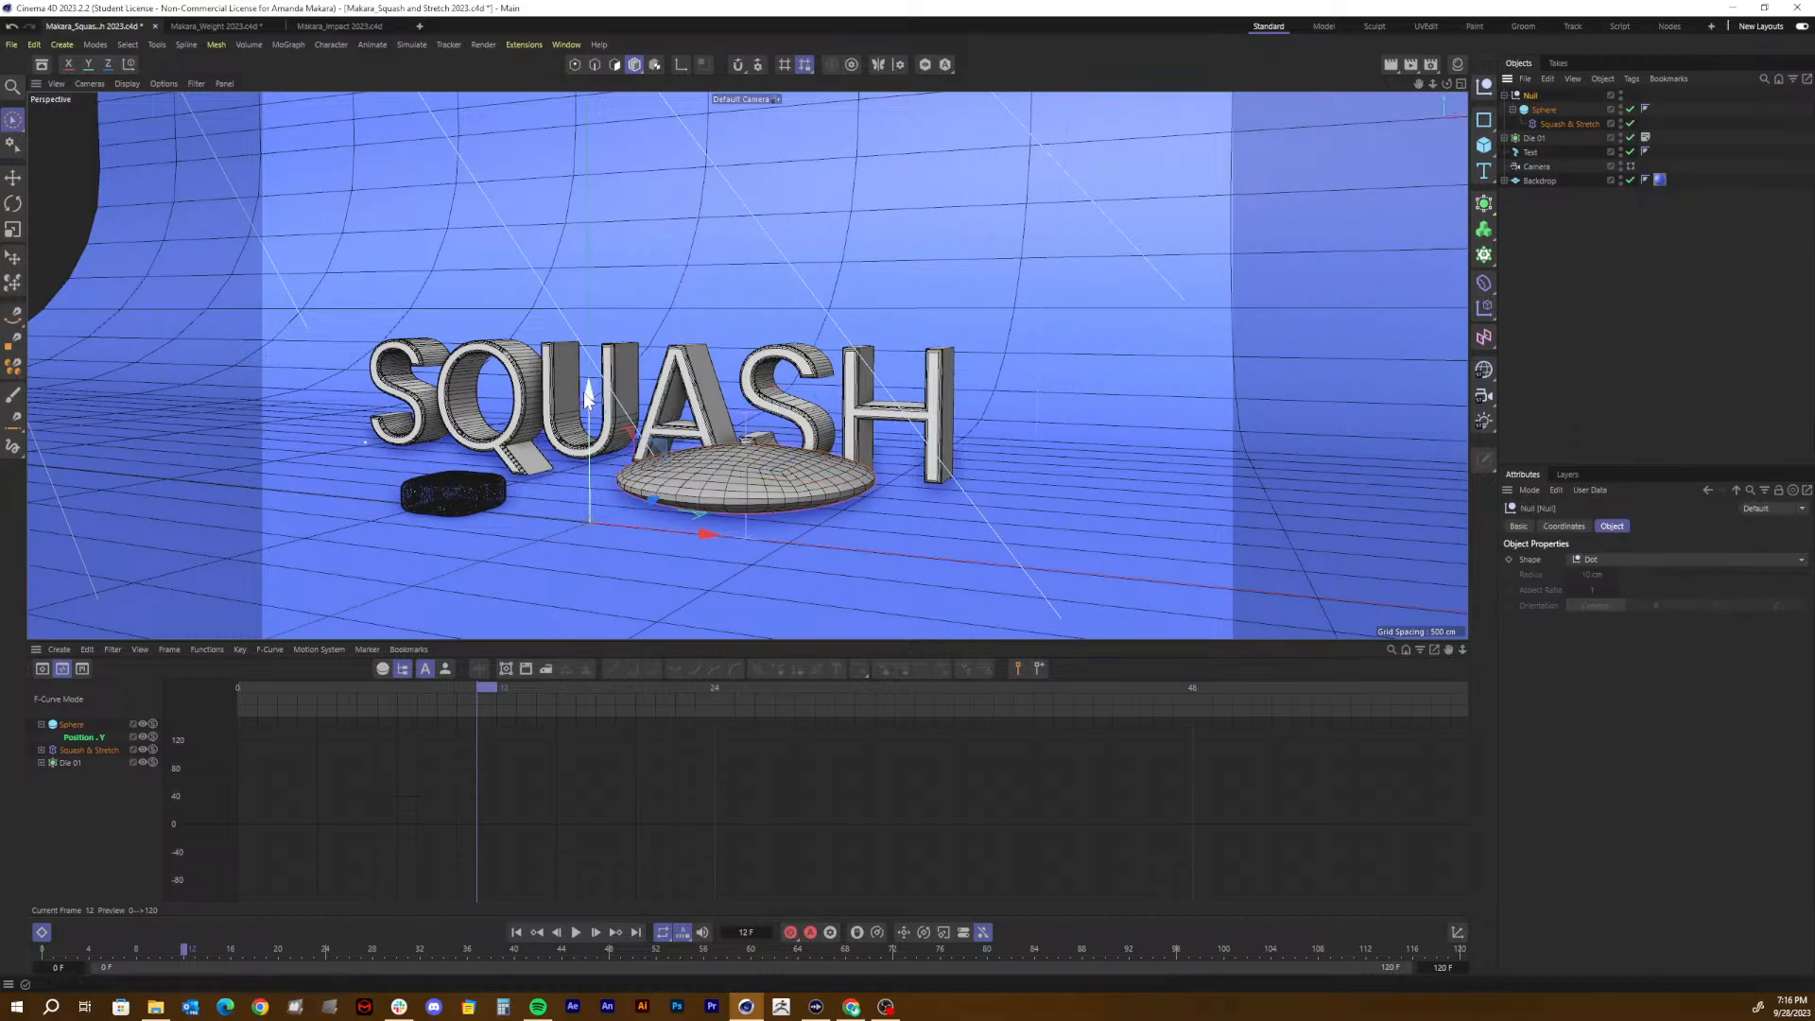
pyautogui.moveTo(591, 395); pyautogui.dragTo(584, 422)
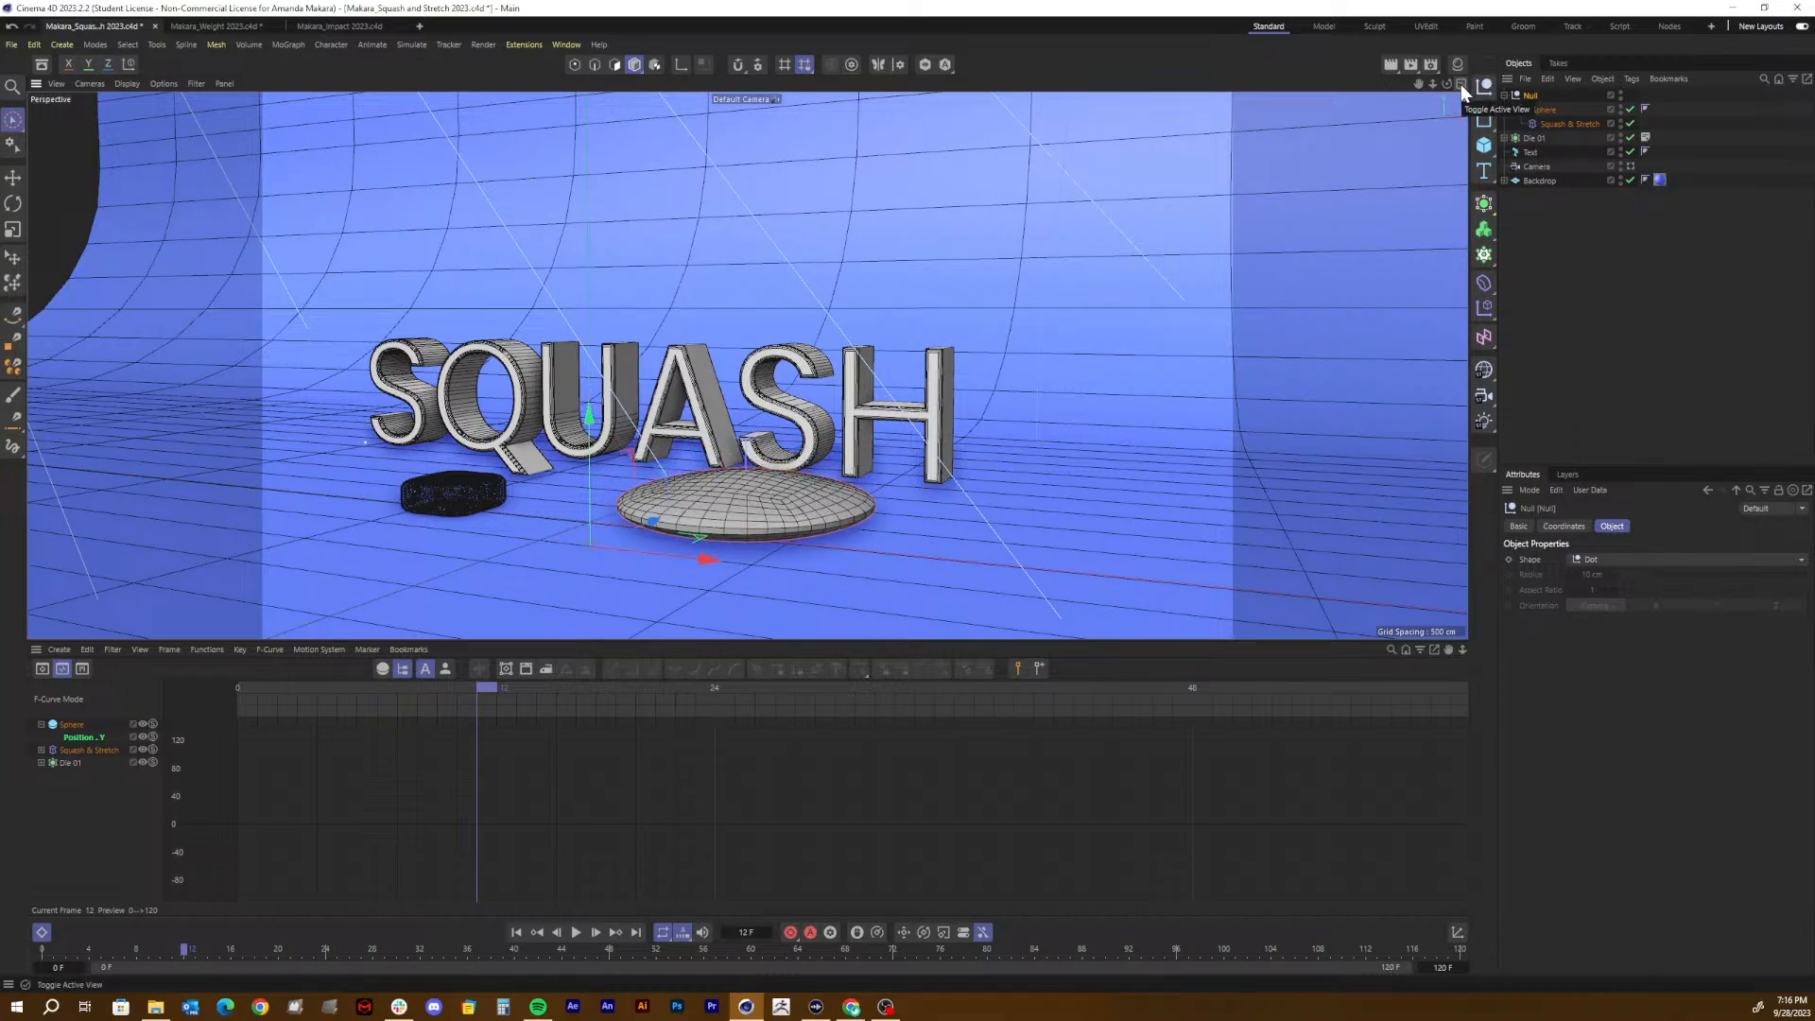
pyautogui.moveTo(1448, 84)
pyautogui.mouseDown()
pyautogui.moveTo(1409, 83)
pyautogui.moveTo(1448, 82)
pyautogui.mouseUp()
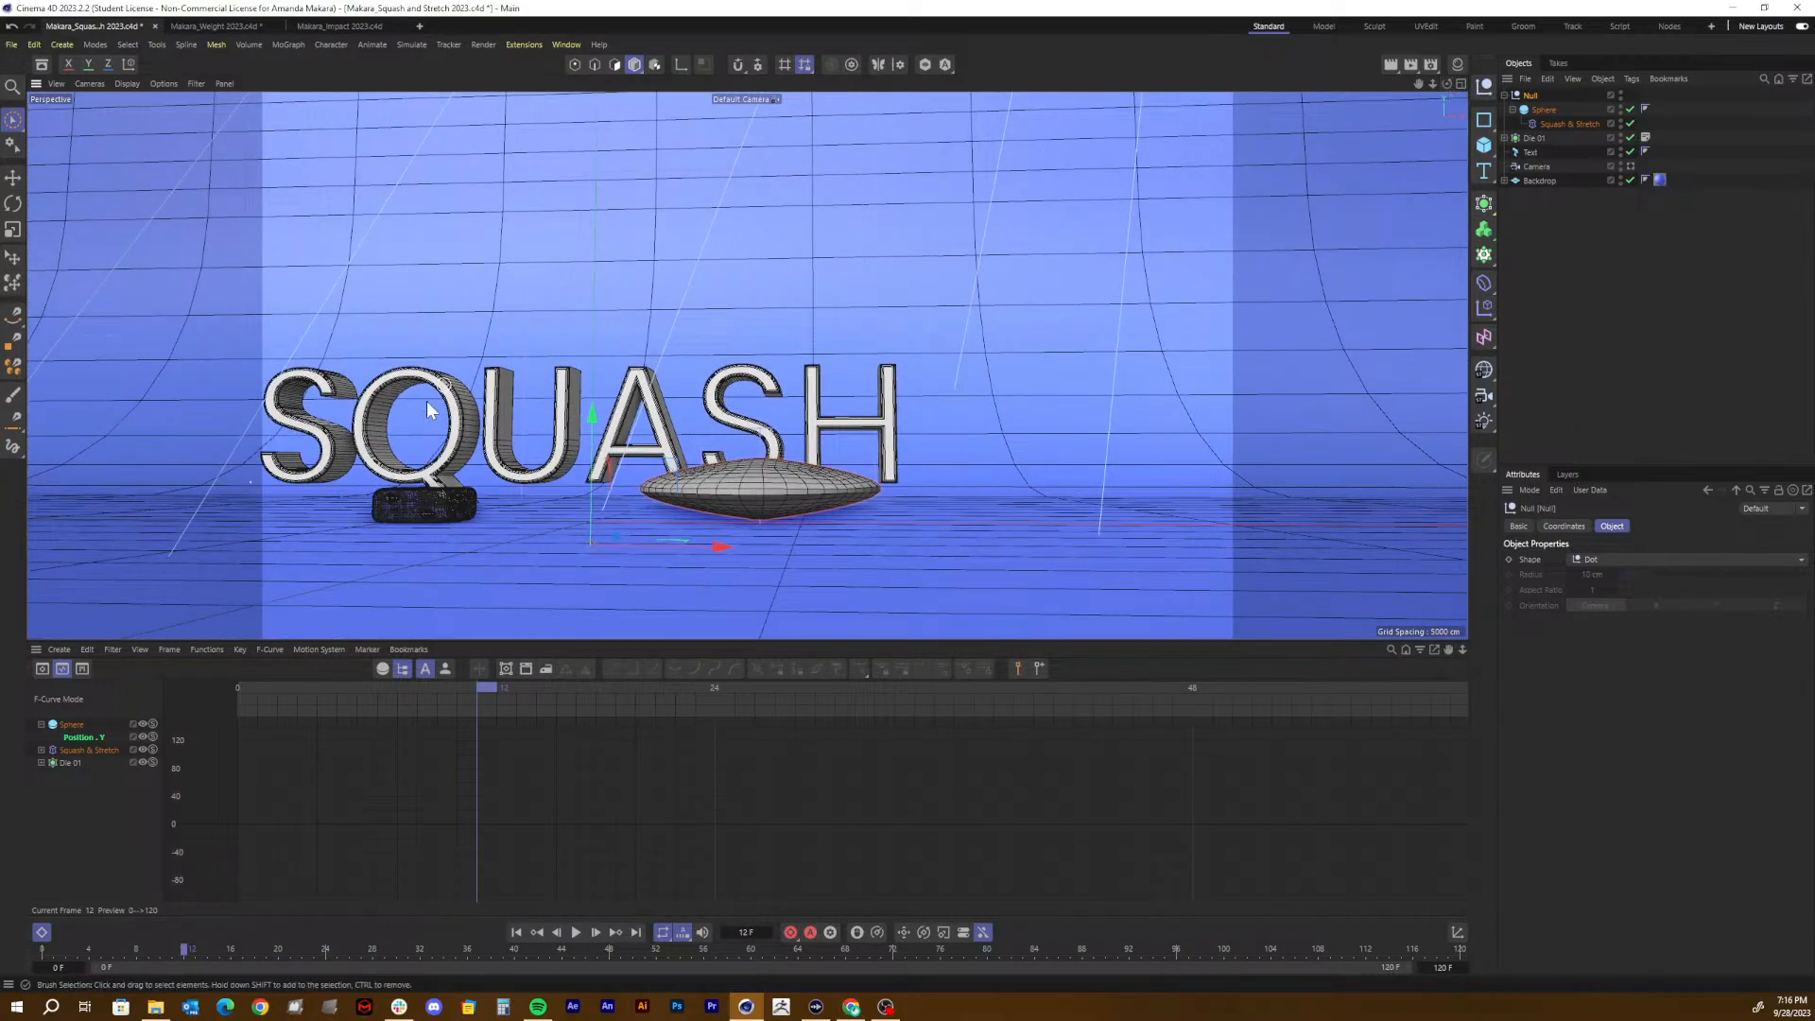
# Step: Take the sphere out of the null so it stands alone in the hierarchy, and delete the null
pyautogui.moveTo(596, 417); pyautogui.dragTo(603, 421)
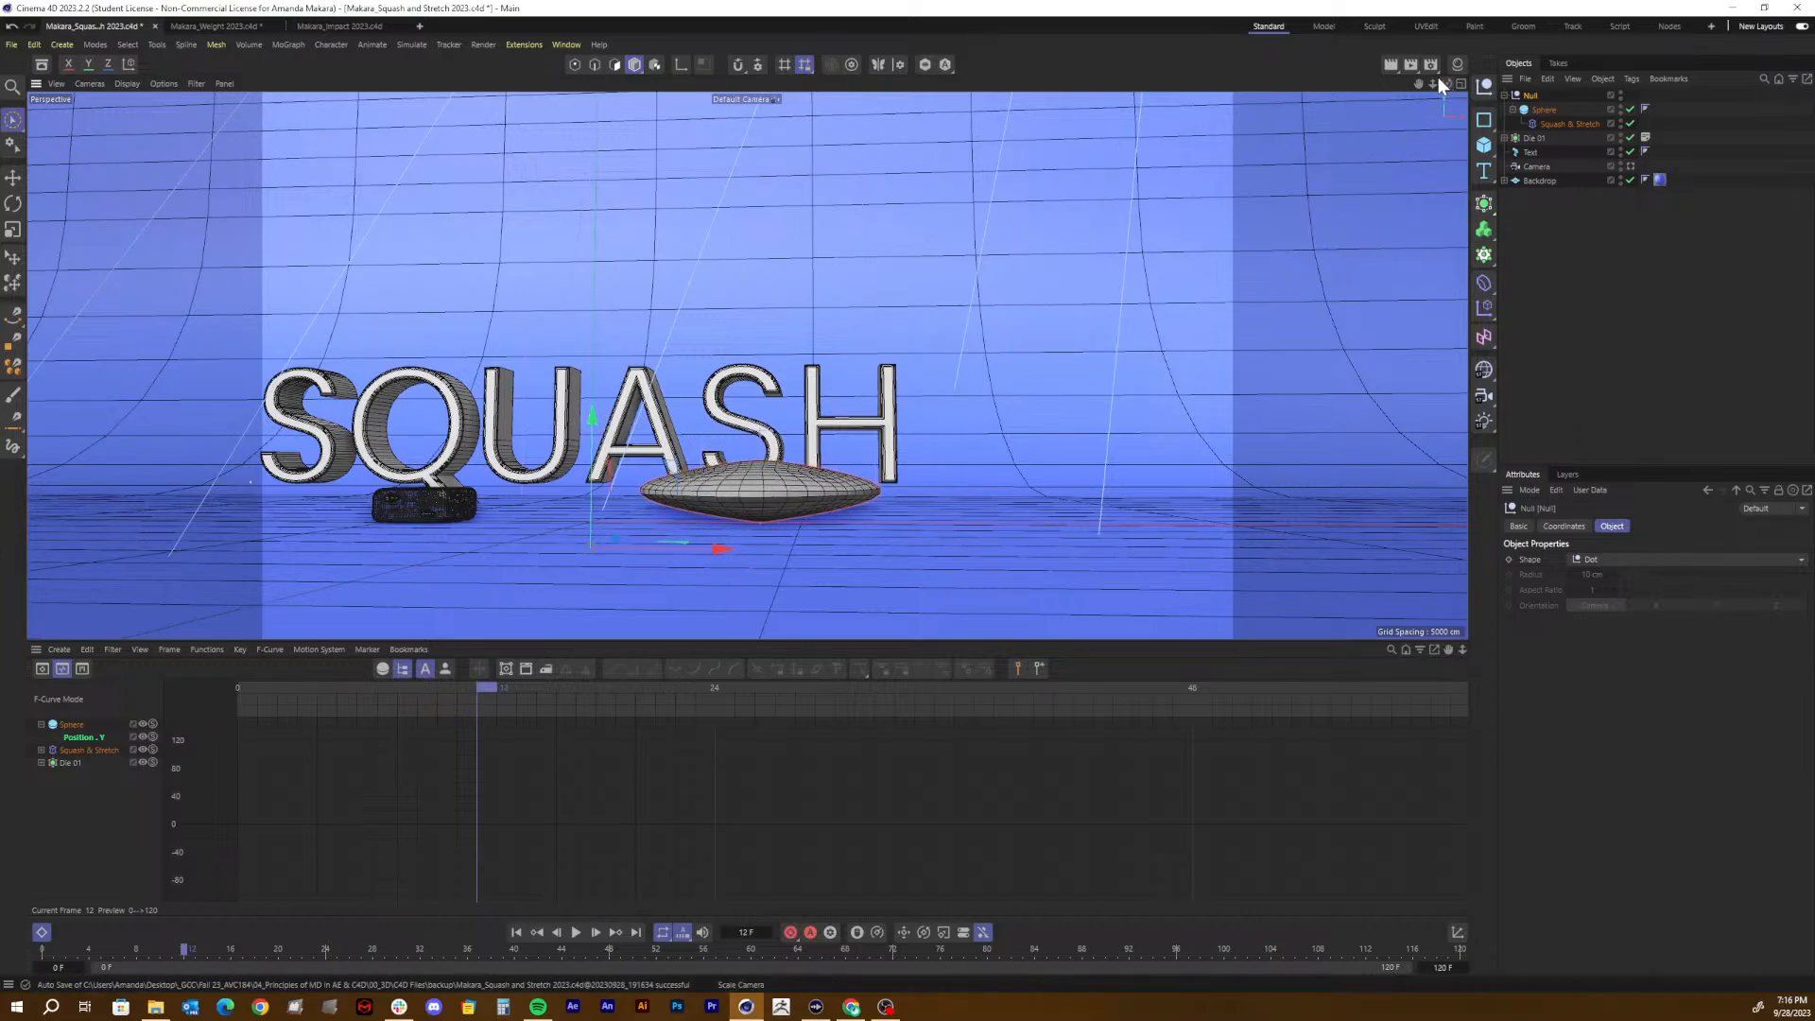
pyautogui.moveTo(1451, 82); pyautogui.dragTo(1547, 92)
pyautogui.click(1563, 248)
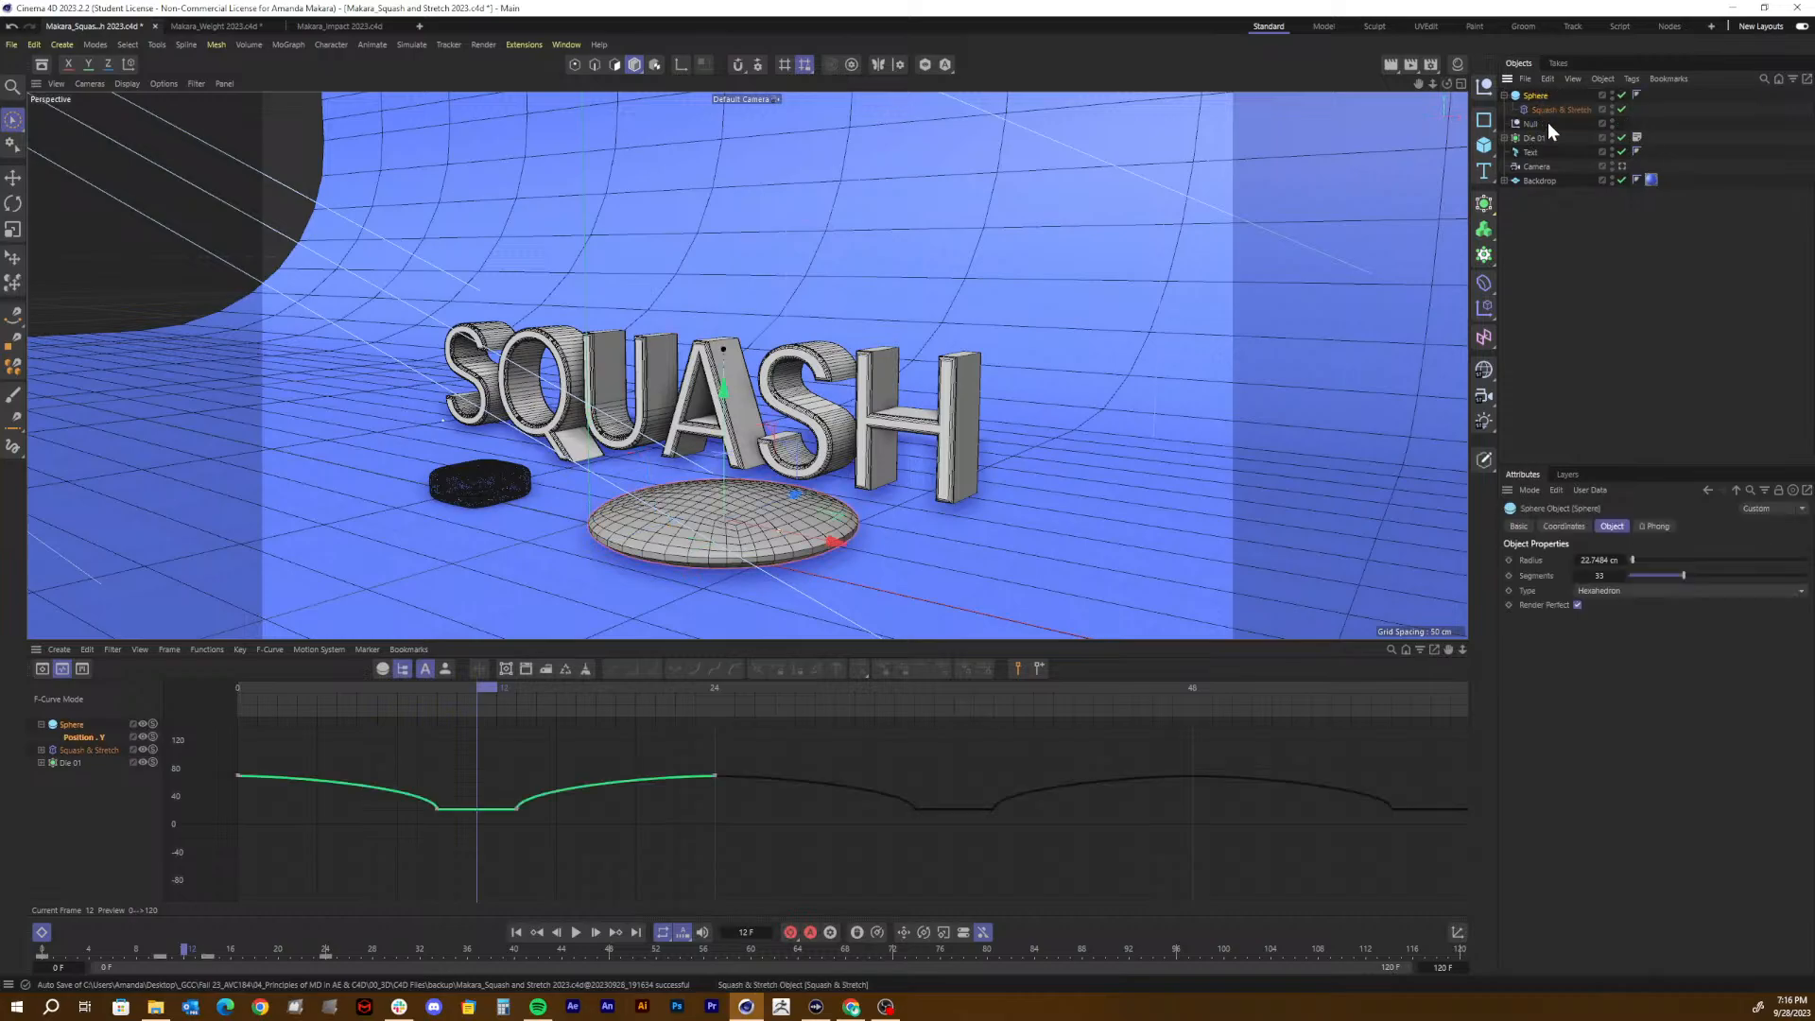
pyautogui.click(1531, 127)
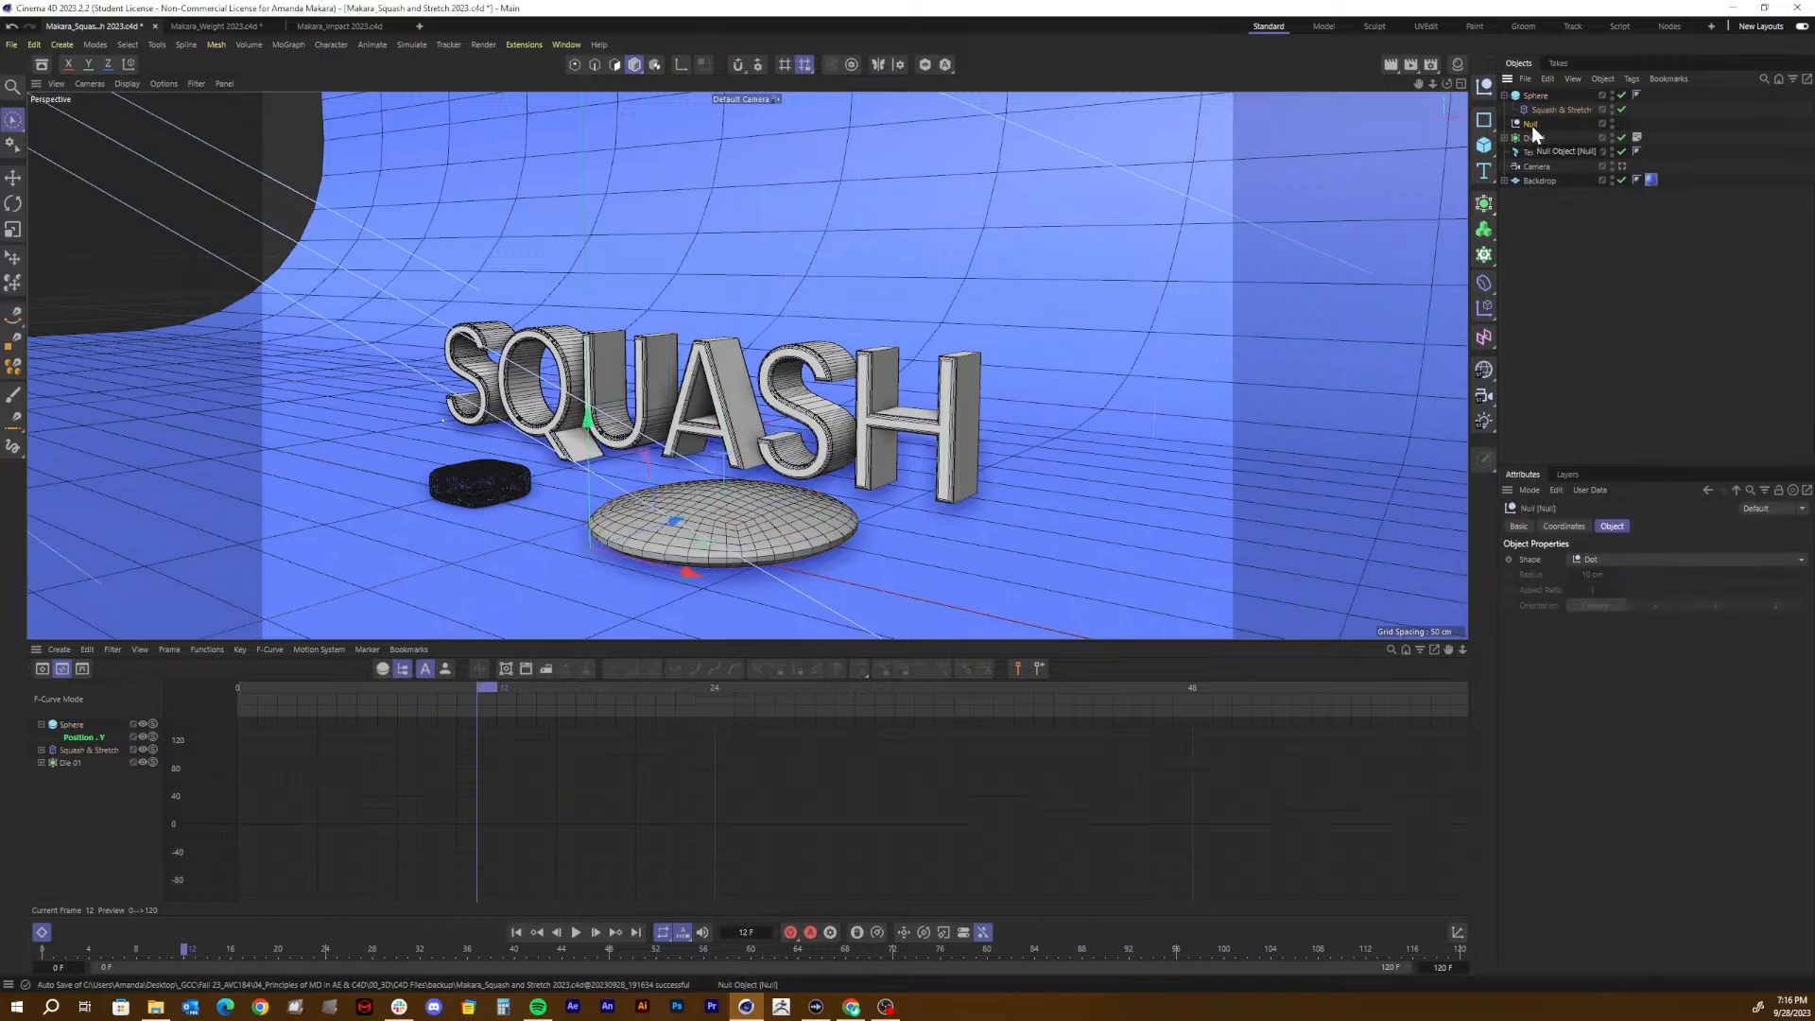
pyautogui.press('Delete')
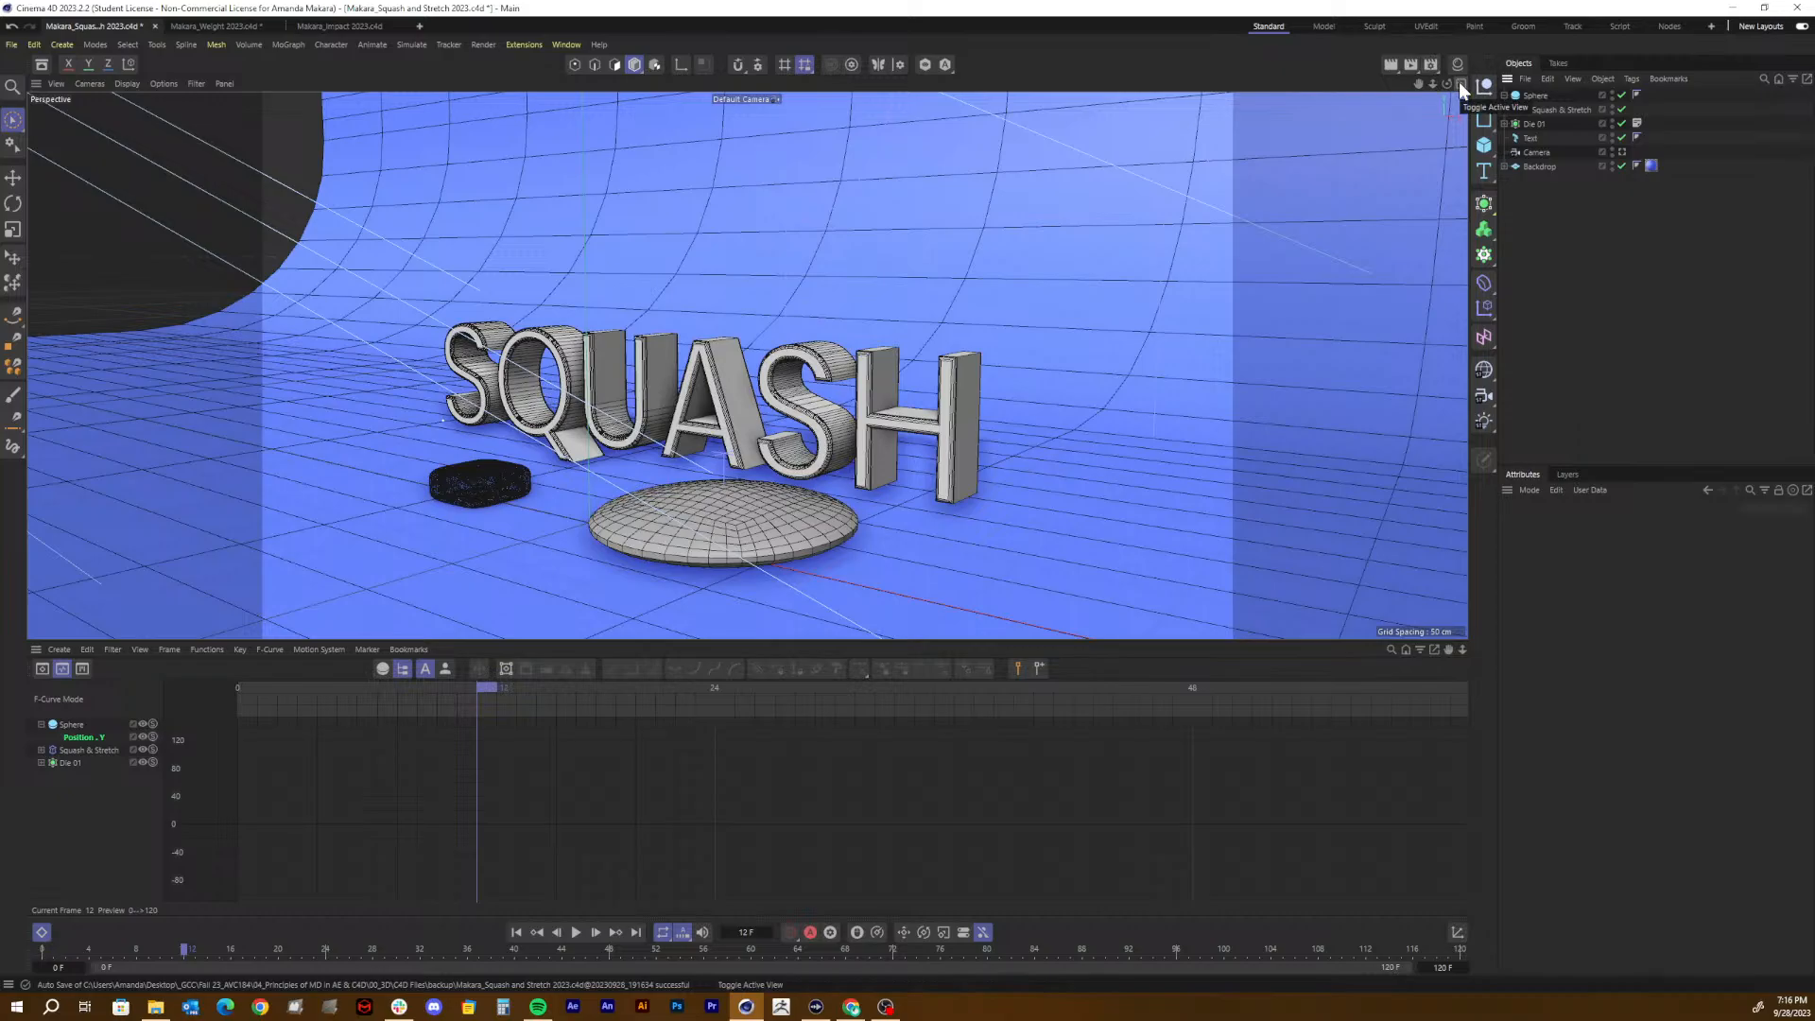
# Step: Play the looping animation from frame 0 through the scene camera, stop playback and save the project
pyautogui.keyDown('alt'); pyautogui.moveTo(1262, 180); pyautogui.dragTo(1297, 222); pyautogui.keyUp('alt')
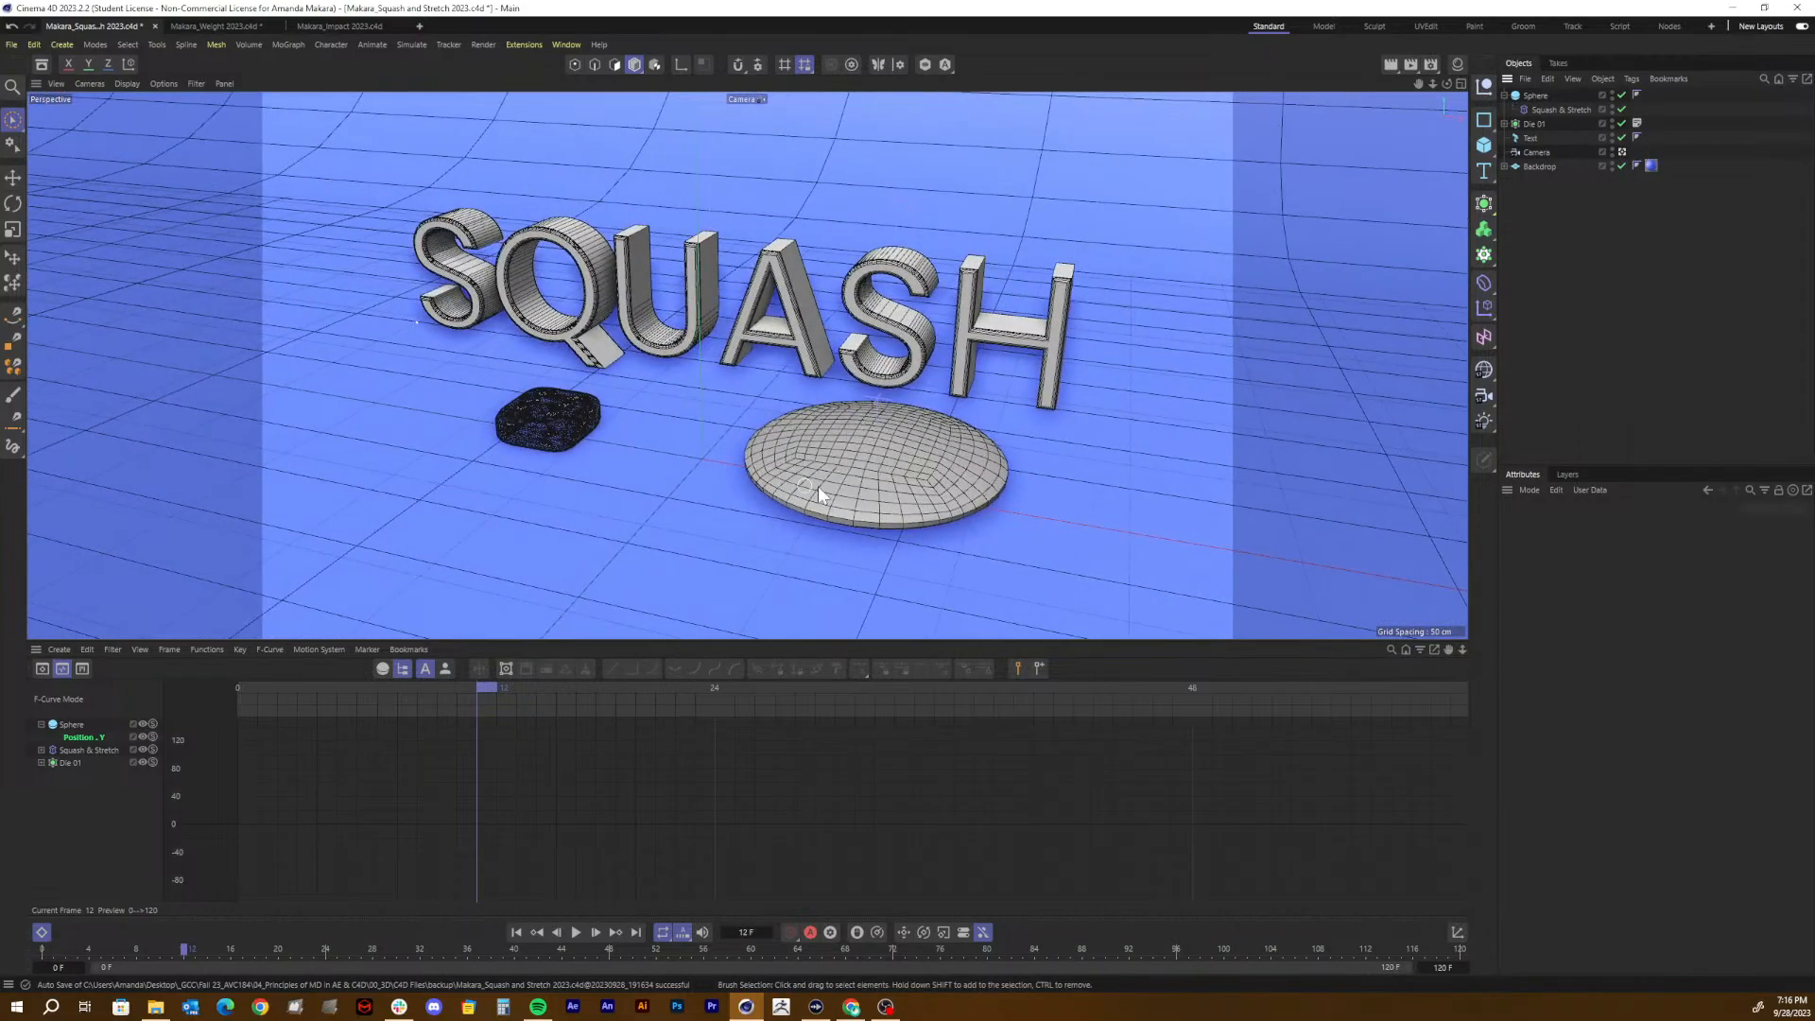
pyautogui.moveTo(469, 686); pyautogui.dragTo(214, 678)
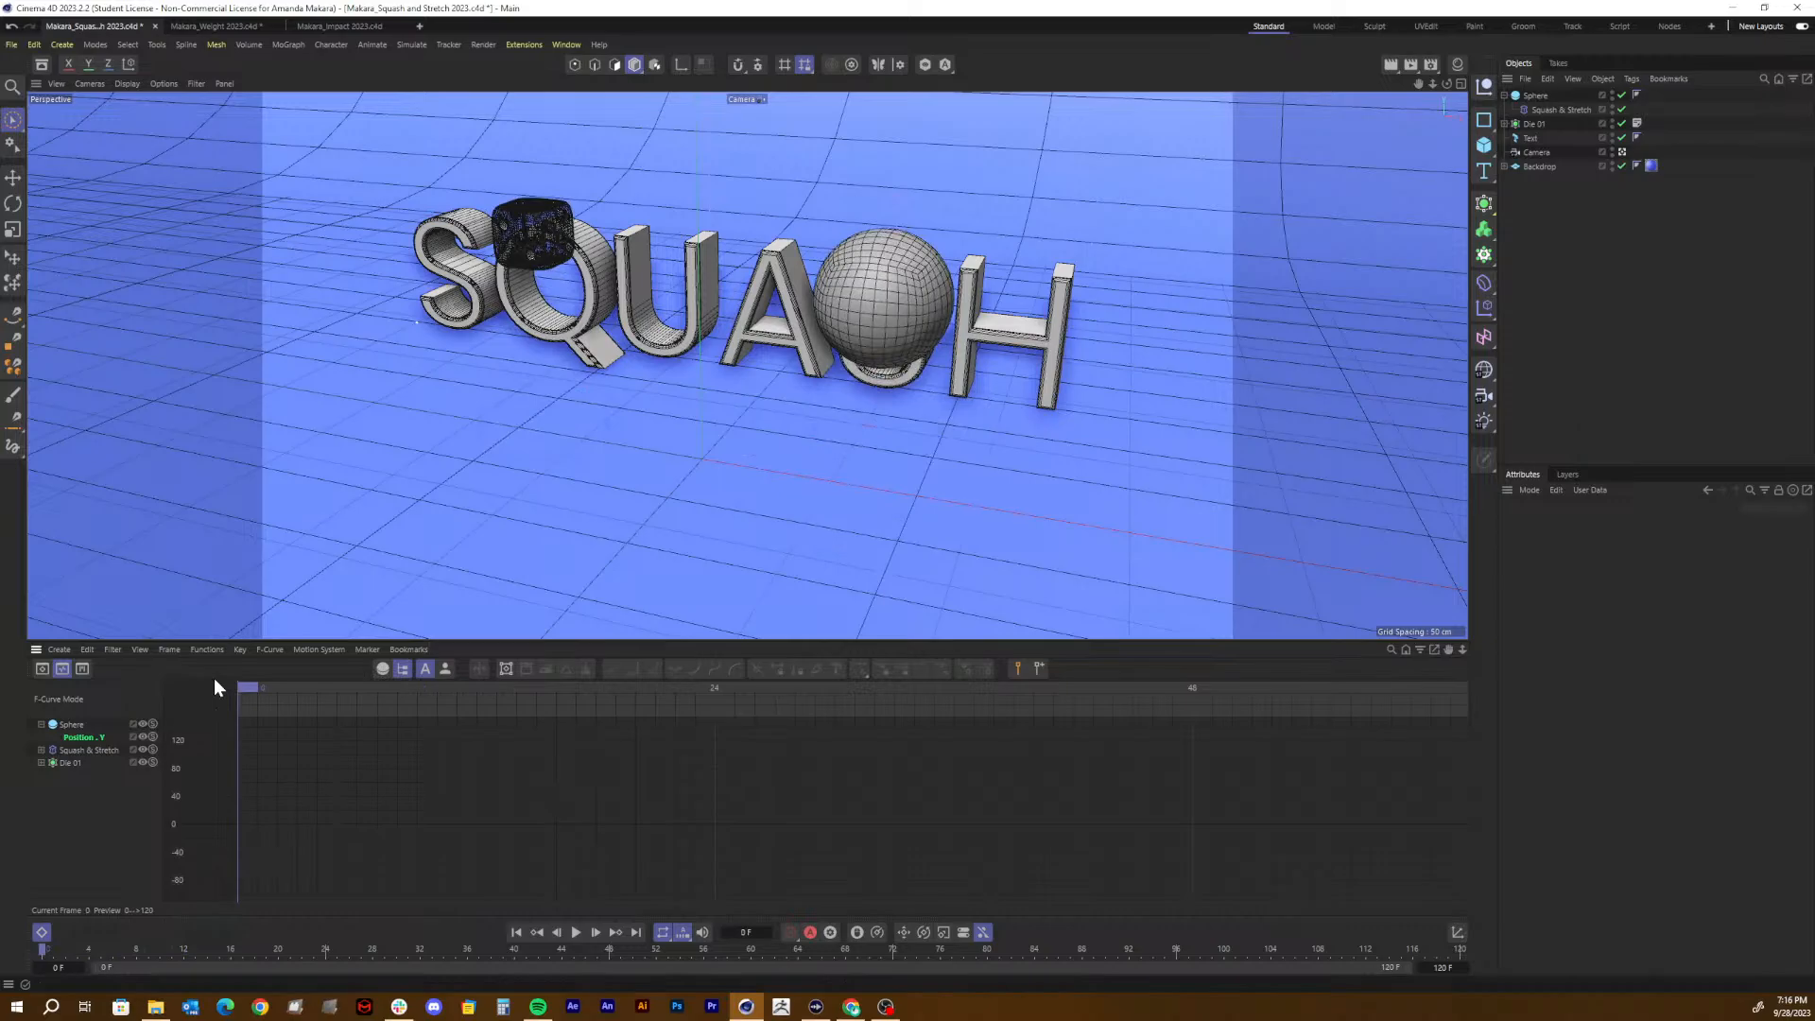
pyautogui.click(576, 932)
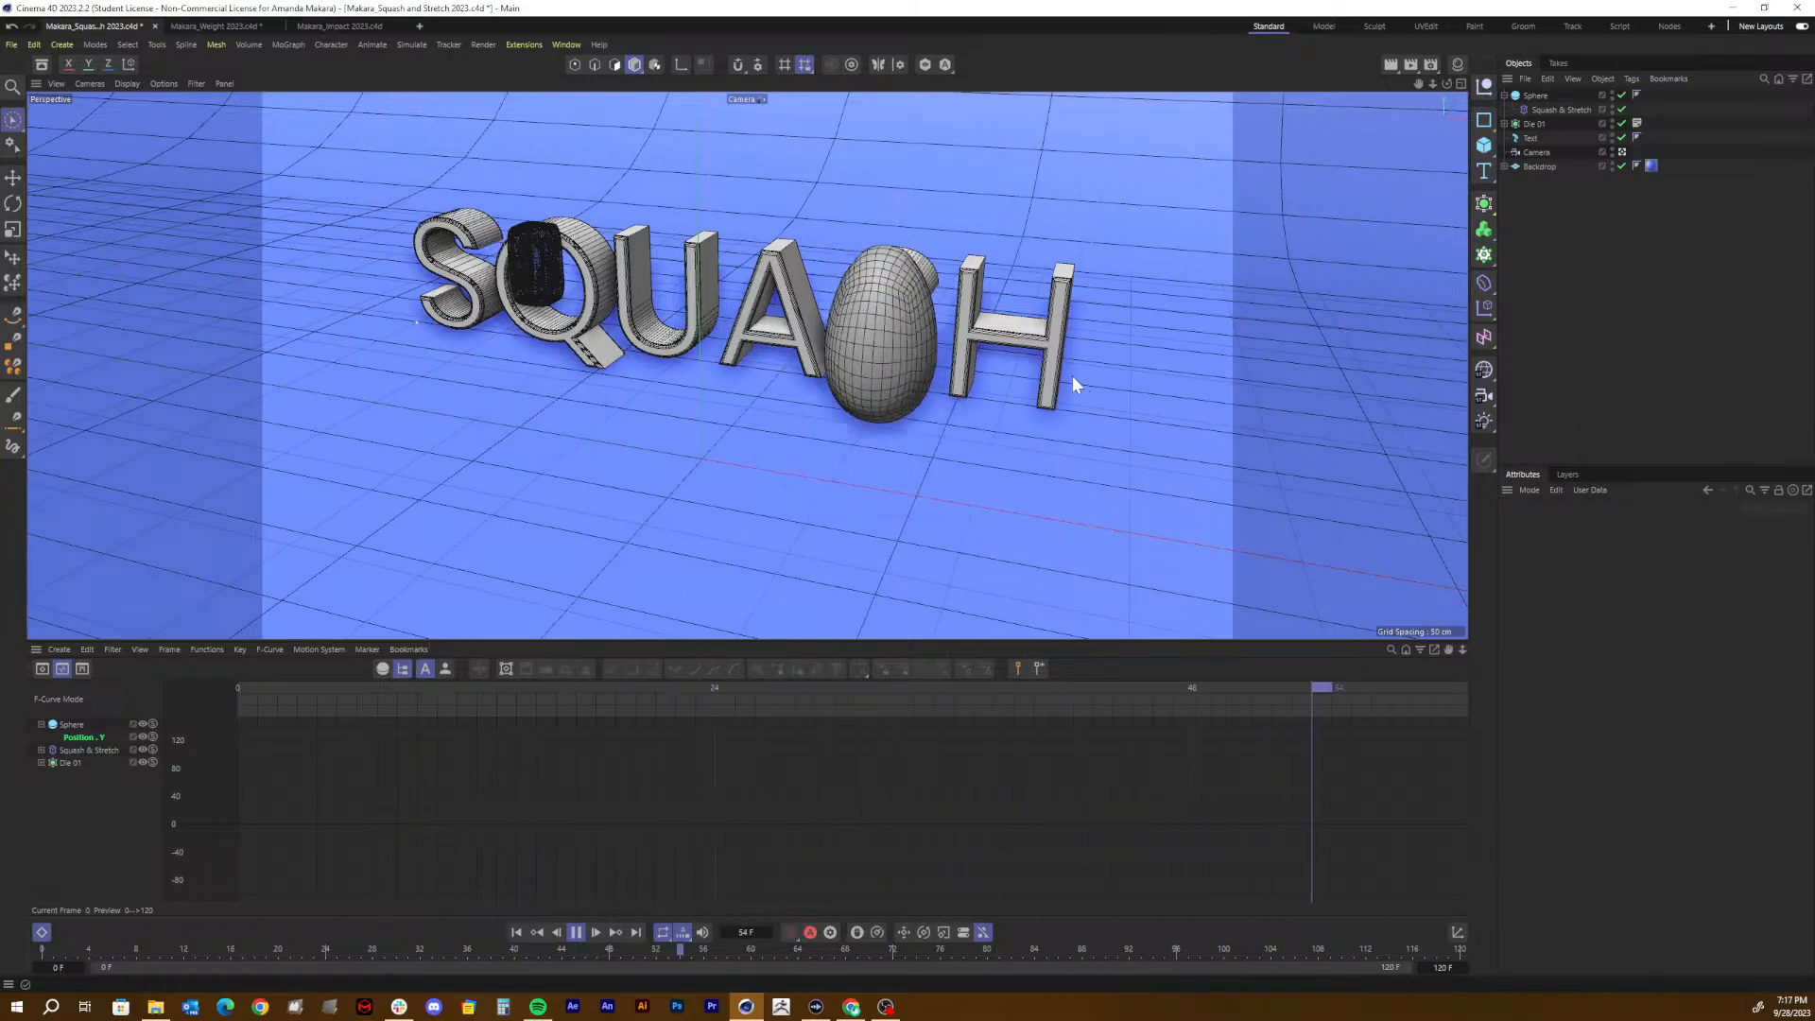
pyautogui.press('e')
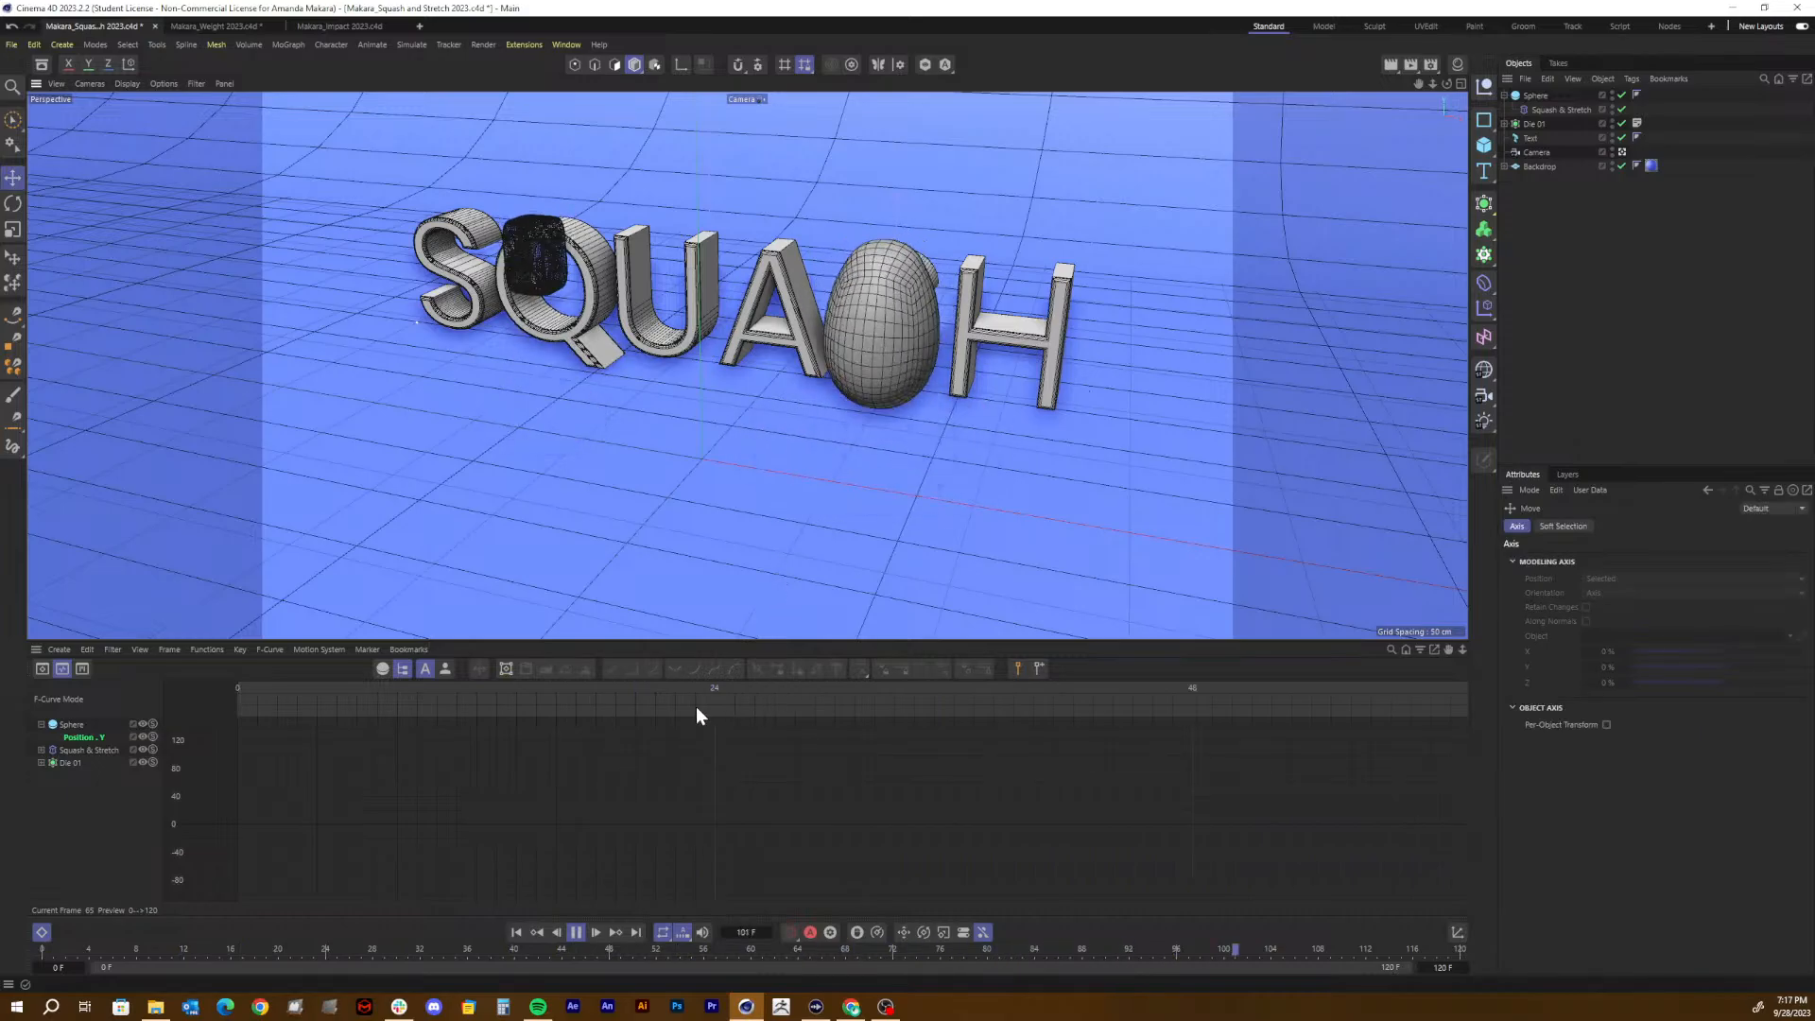
pyautogui.click(575, 932)
pyautogui.hotkey('ctrl', 's')
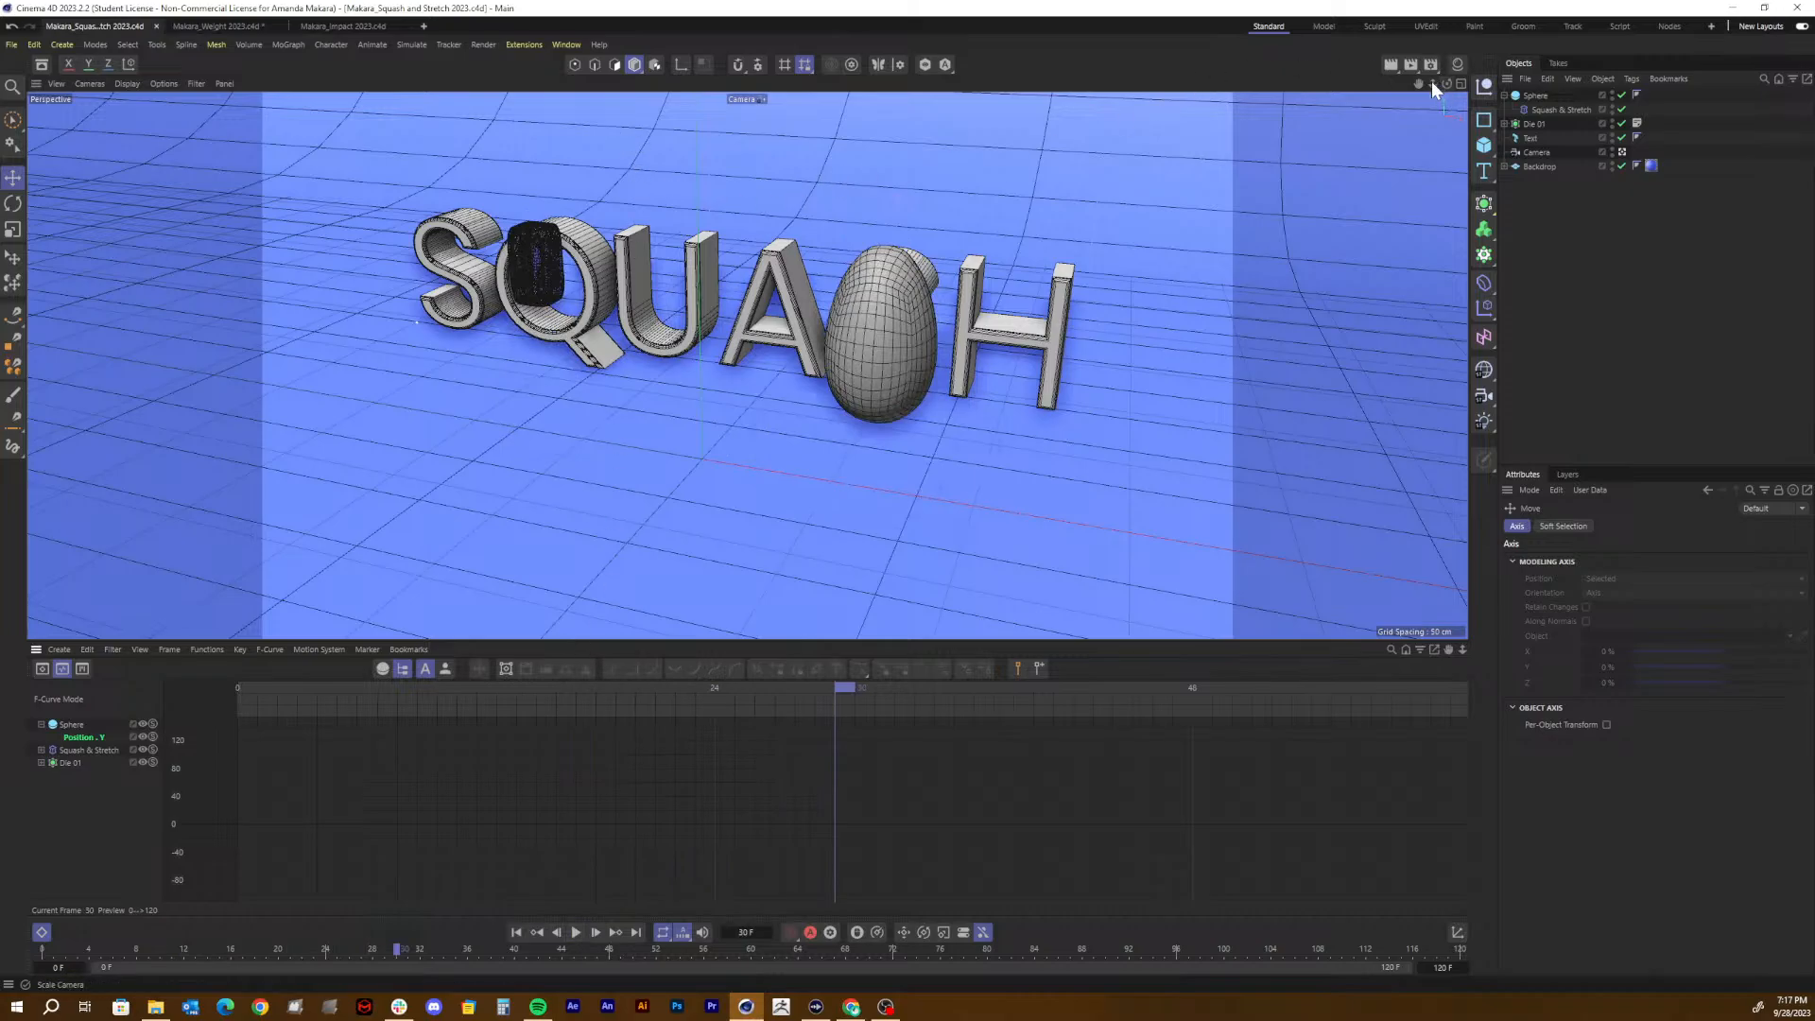
# Step: Go to frame 10, show the scene's materials and select Red Material, and render the view to check the die
pyautogui.moveTo(1444, 83); pyautogui.dragTo(1388, 95)
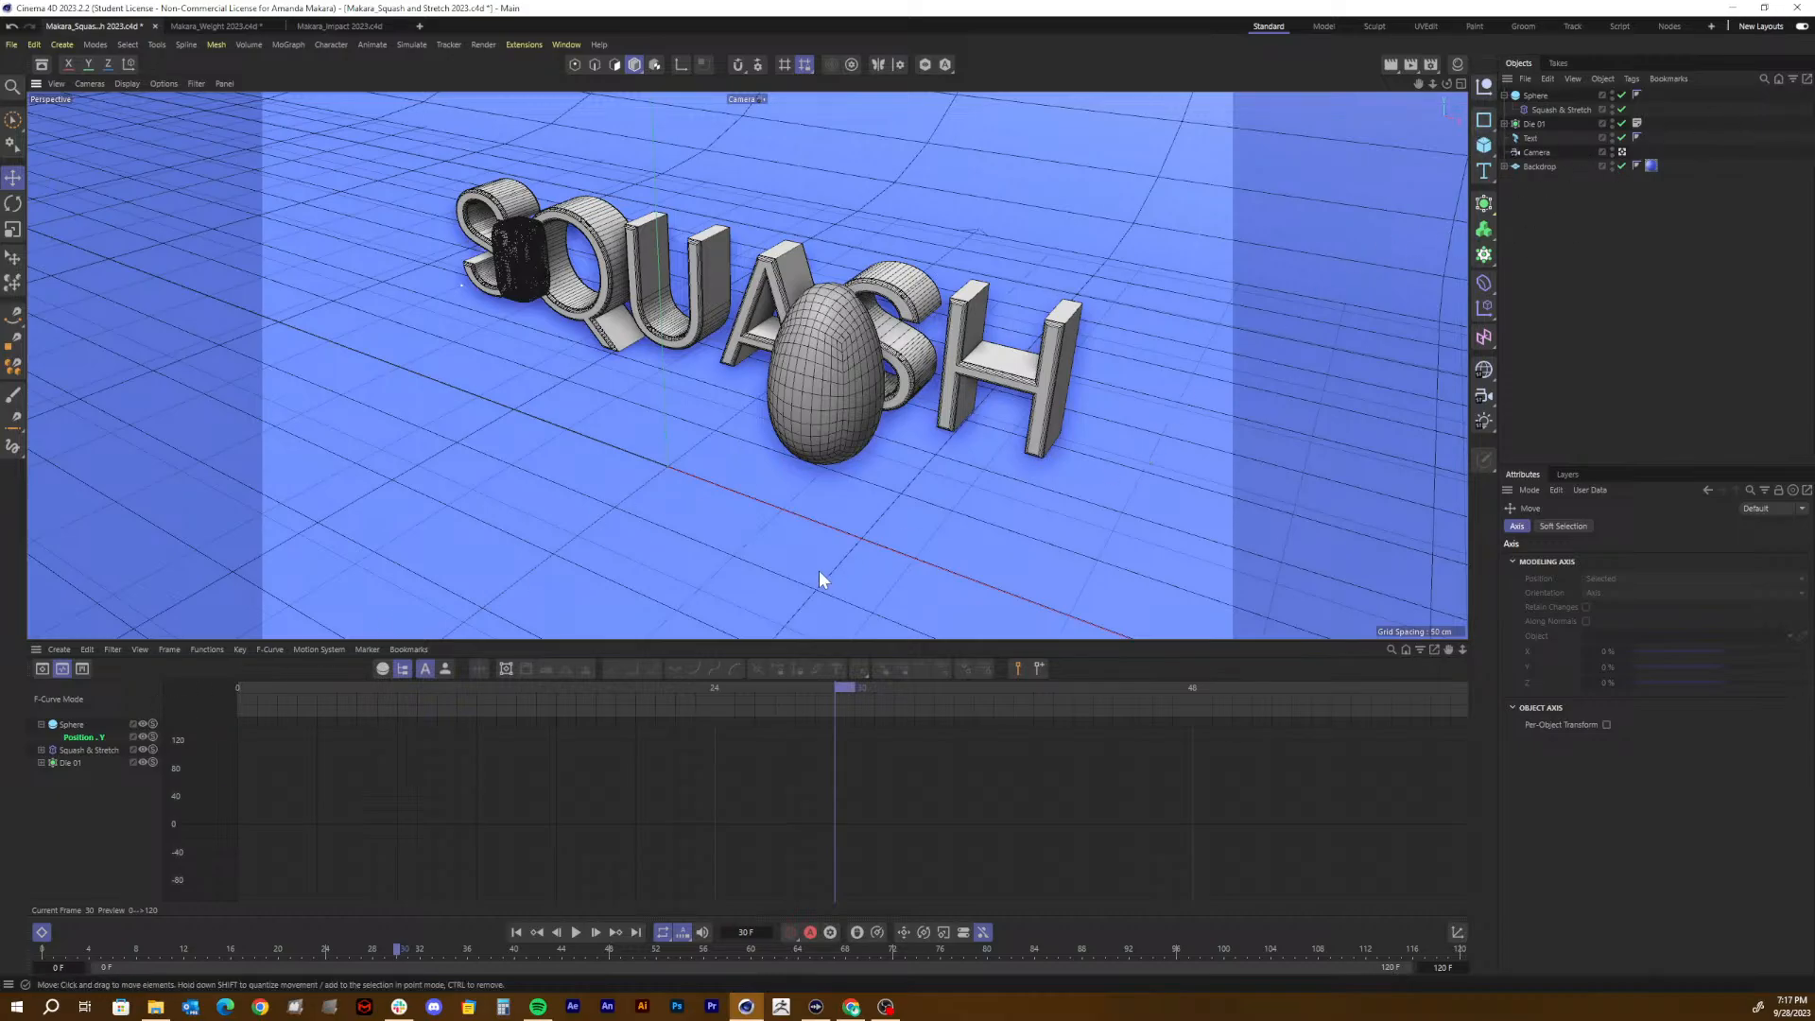
pyautogui.moveTo(614, 687); pyautogui.dragTo(446, 713)
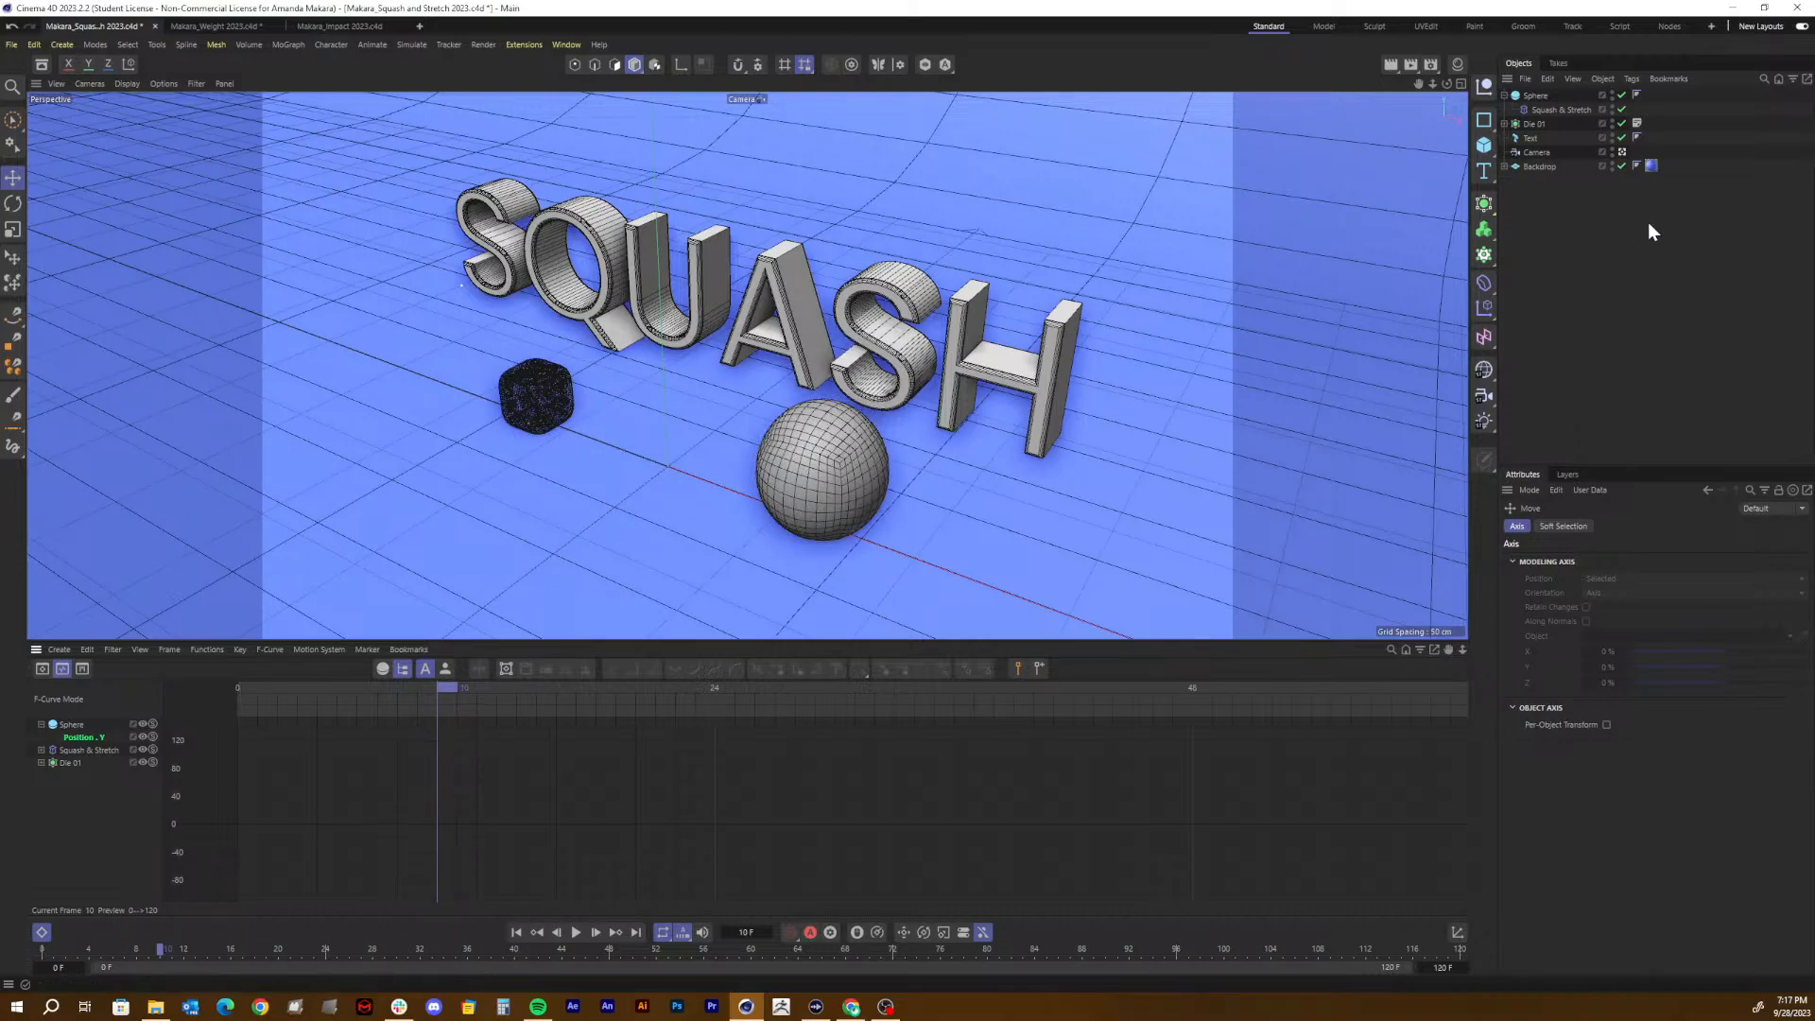
pyautogui.click(1457, 65)
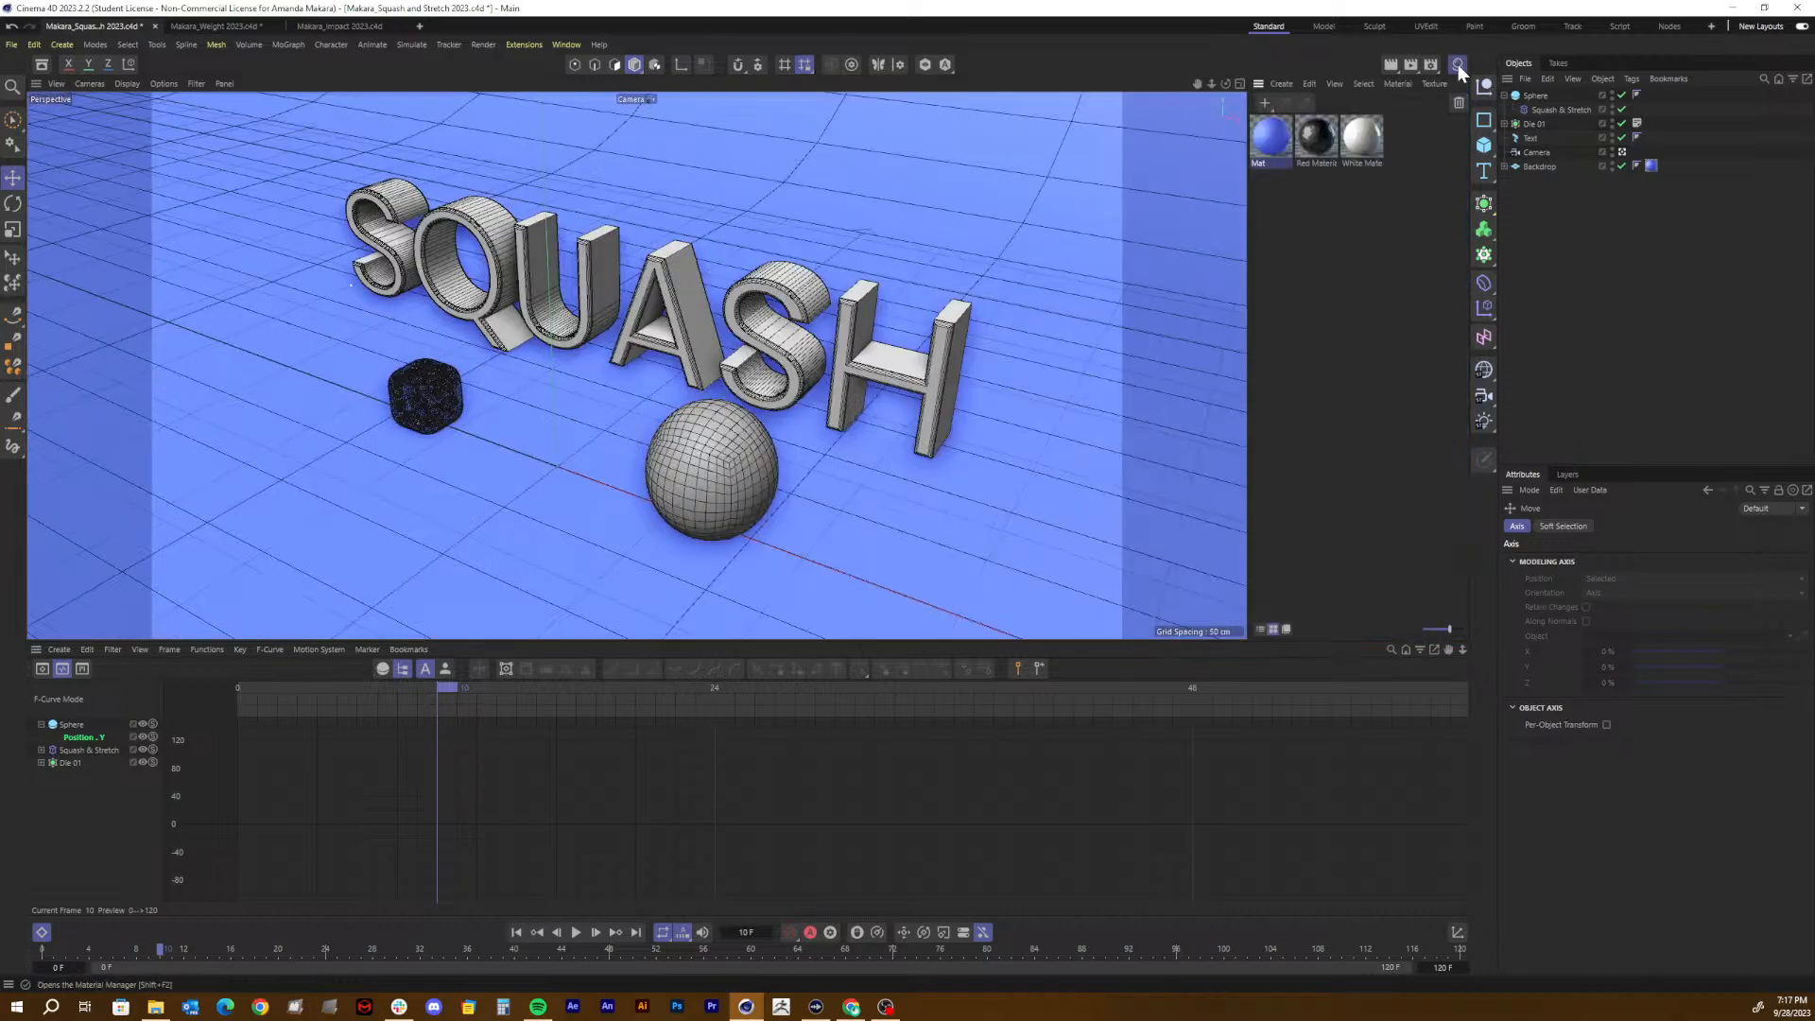
pyautogui.click(1325, 140)
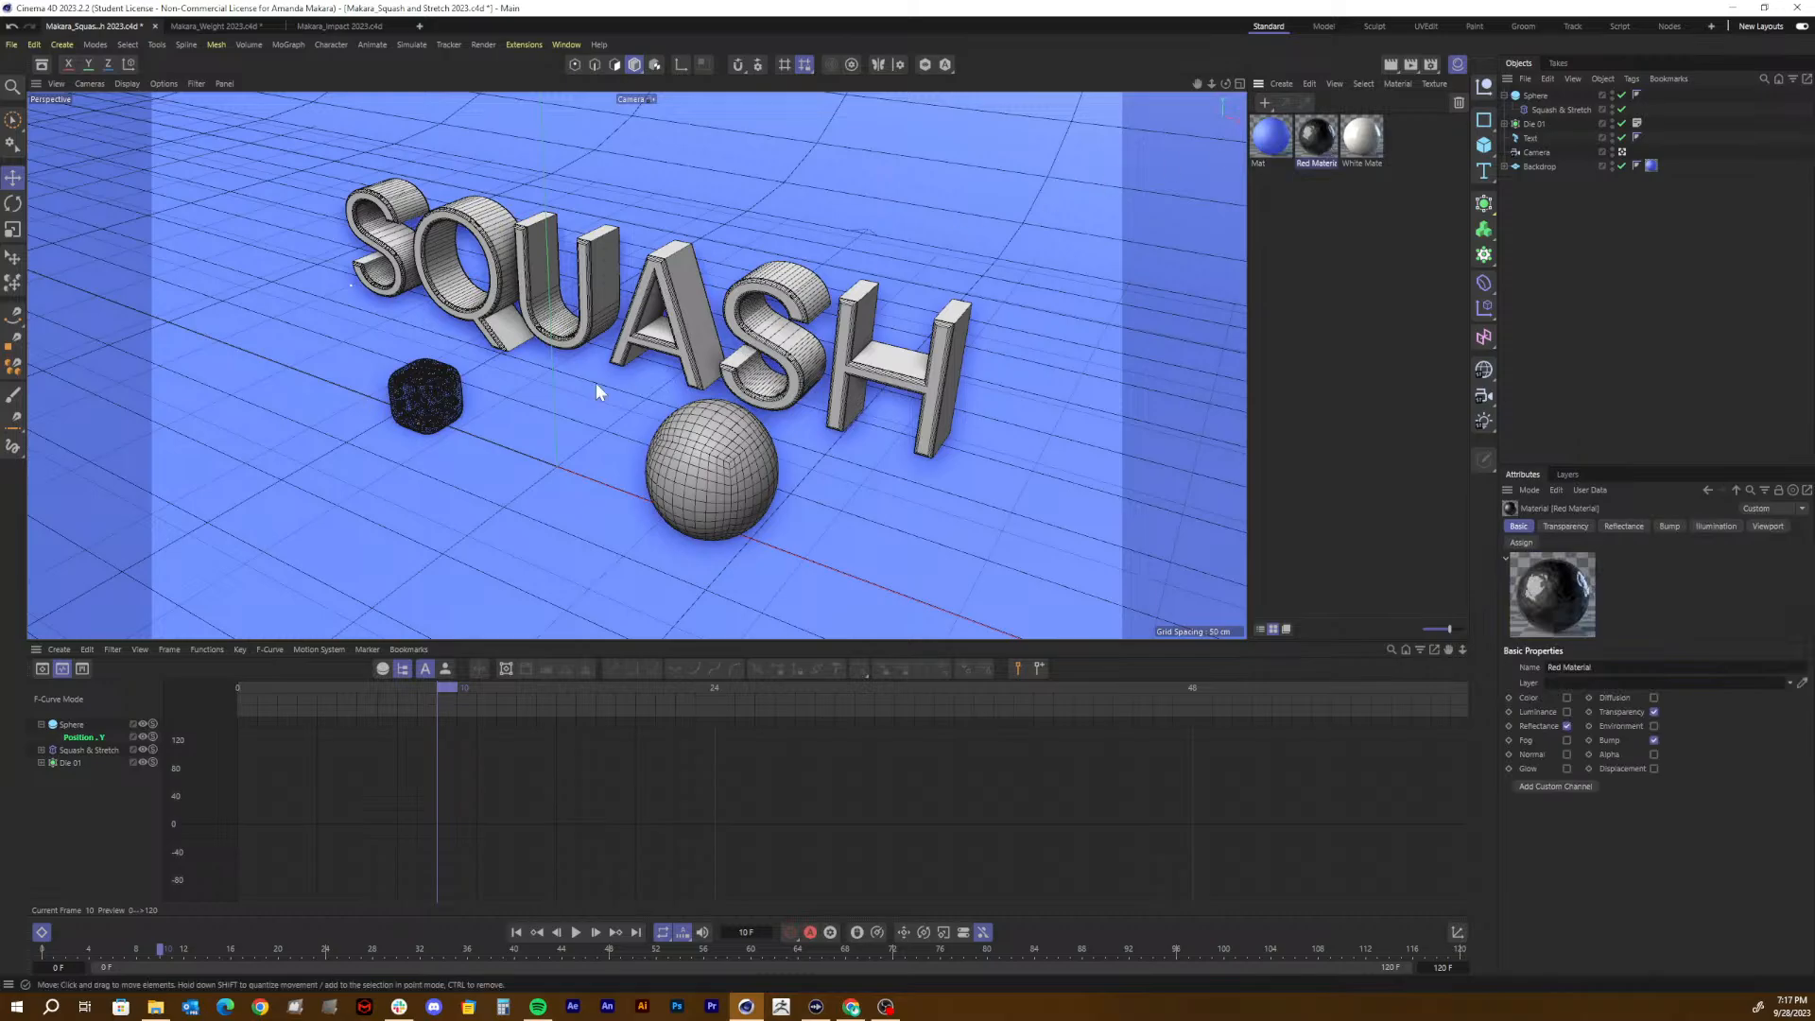
pyautogui.hotkey('ctrl', 'r')
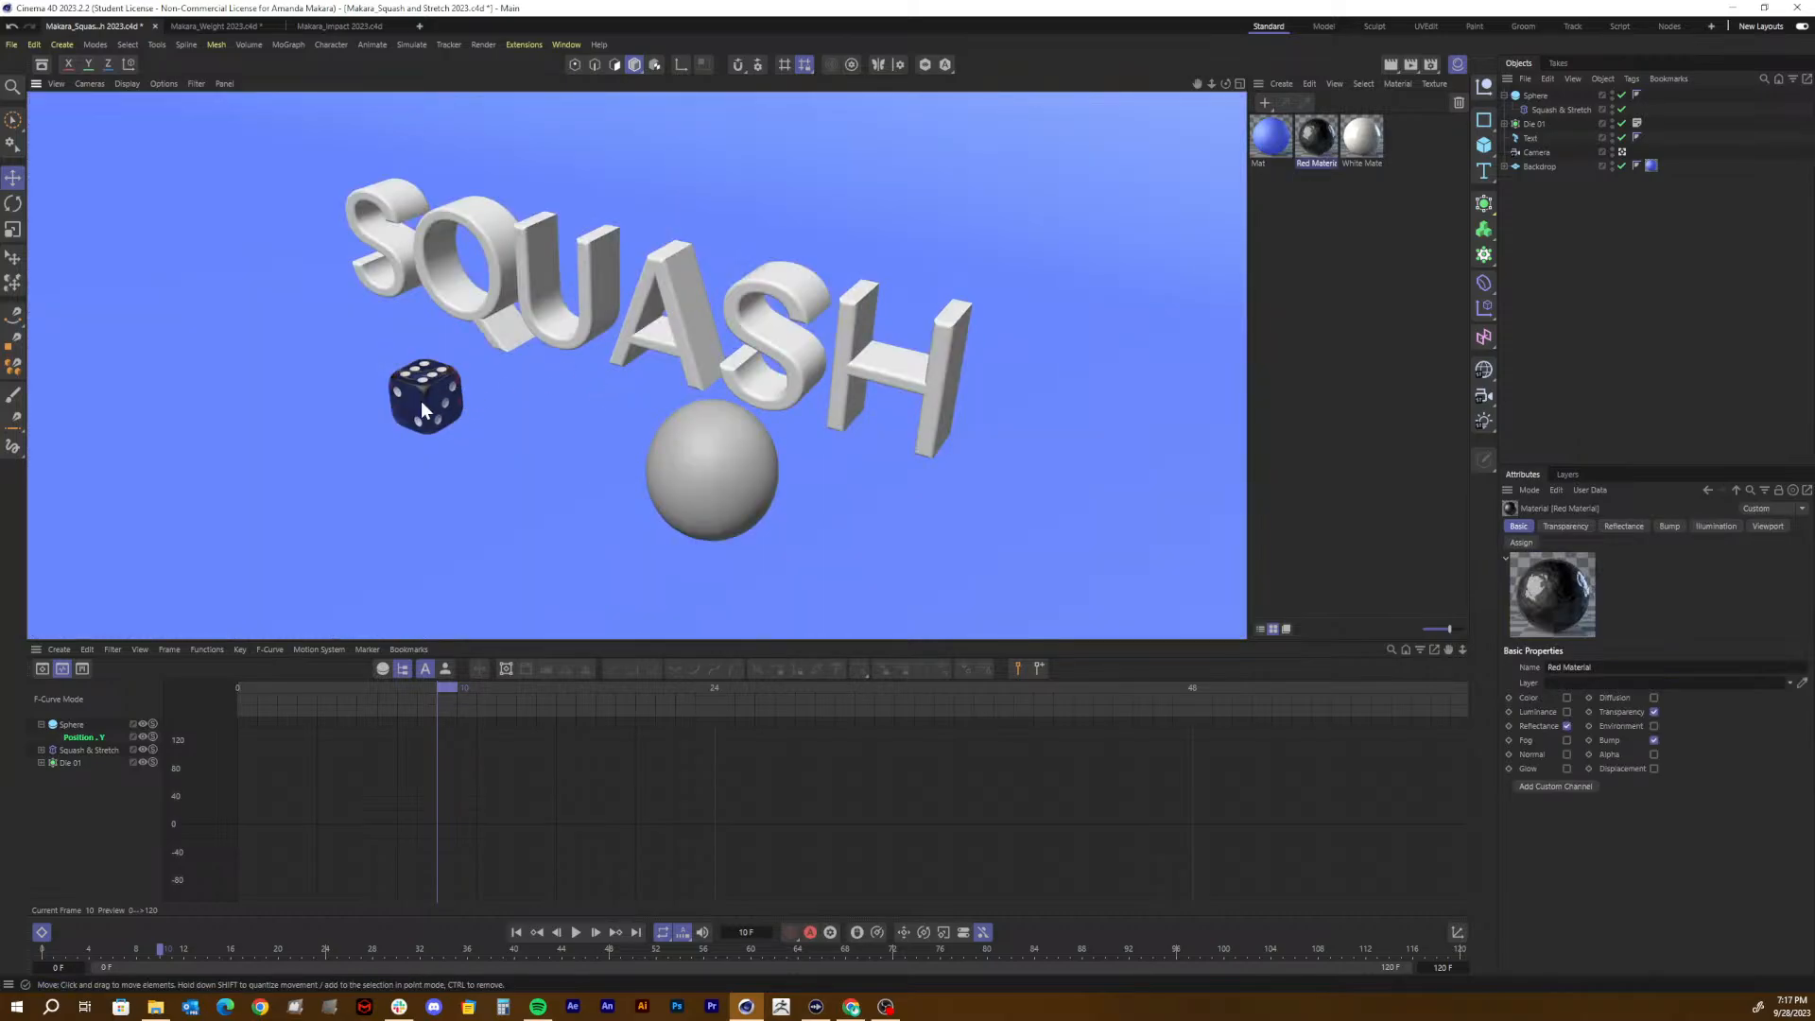
pyautogui.doubleClick(1323, 137)
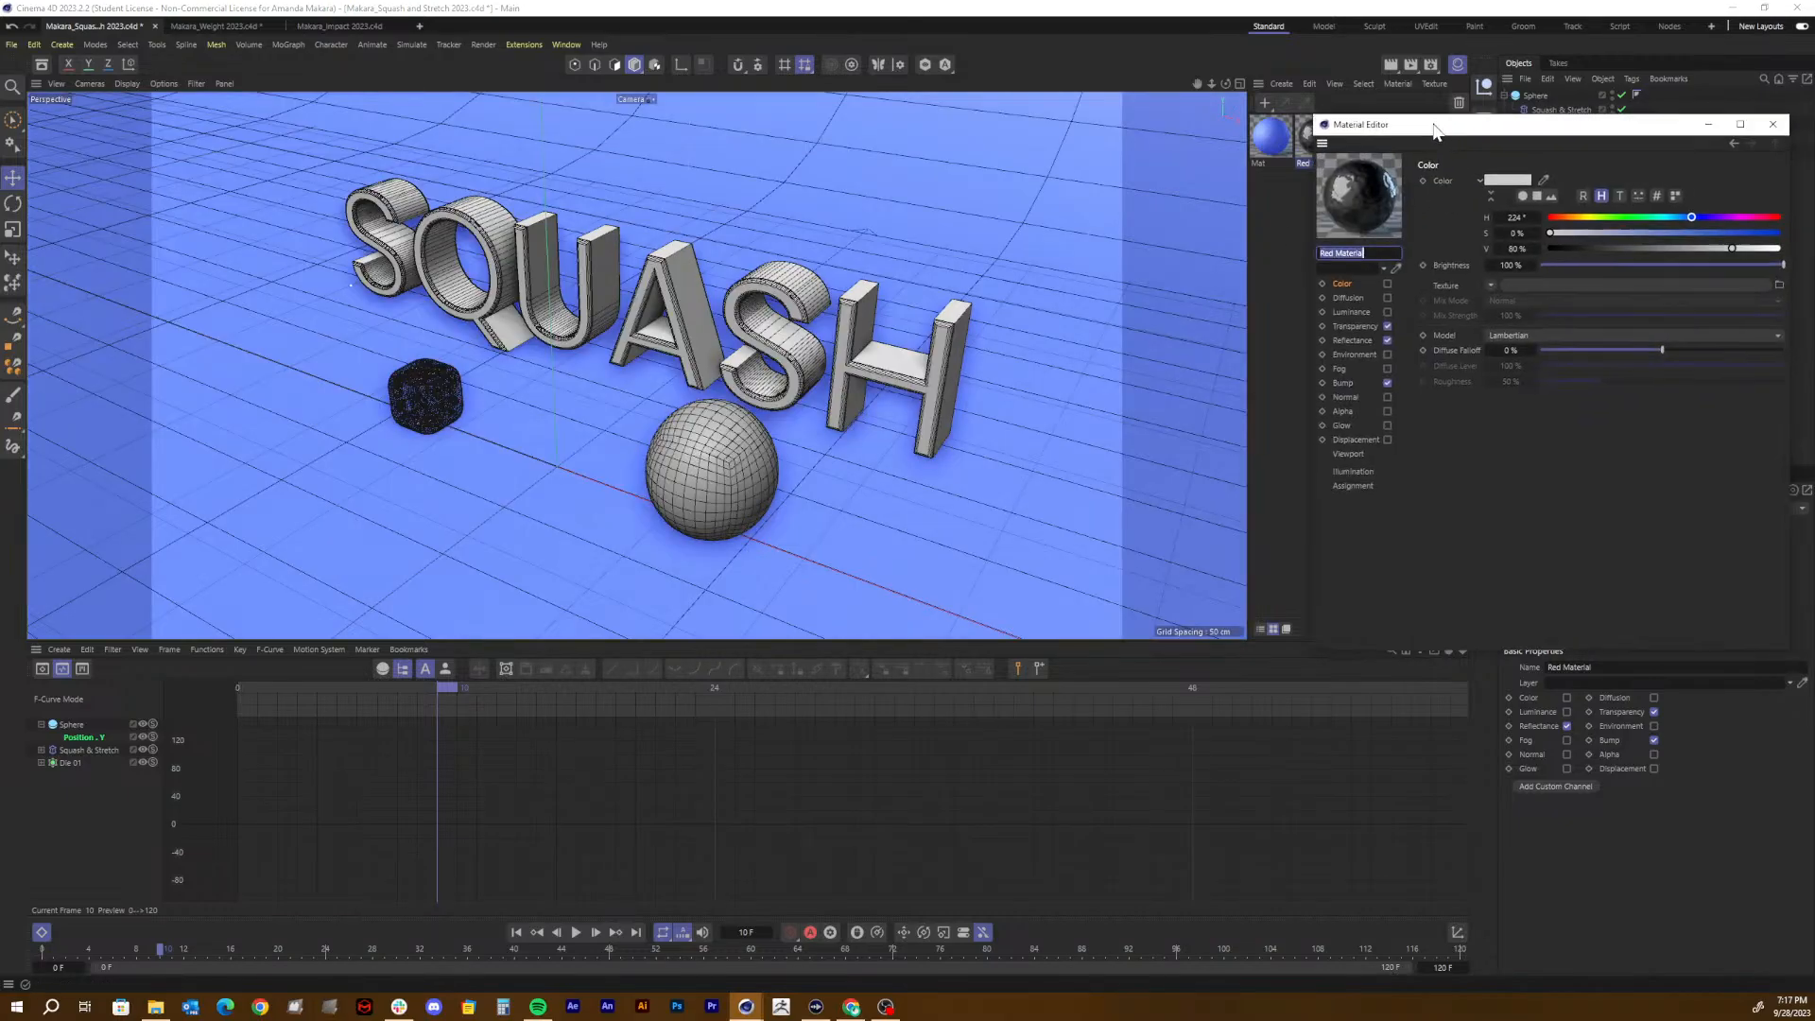
pyautogui.moveTo(1434, 129); pyautogui.dragTo(1345, 154)
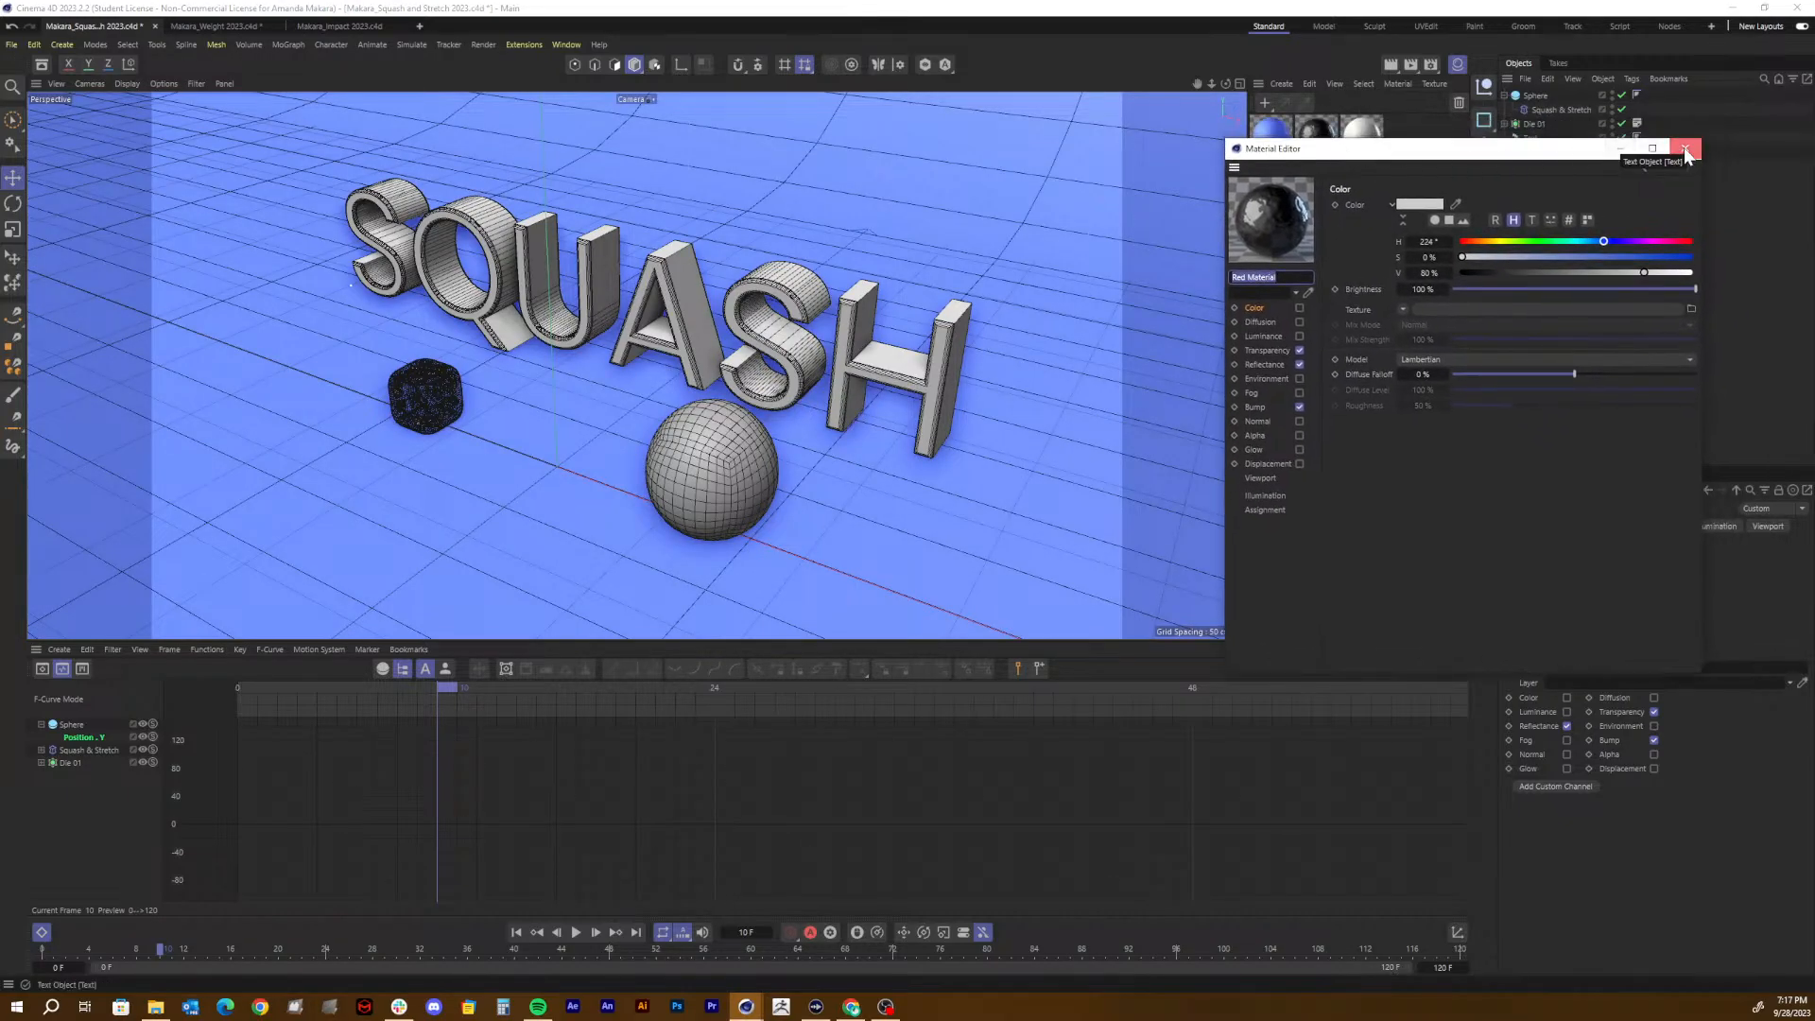
pyautogui.click(1683, 149)
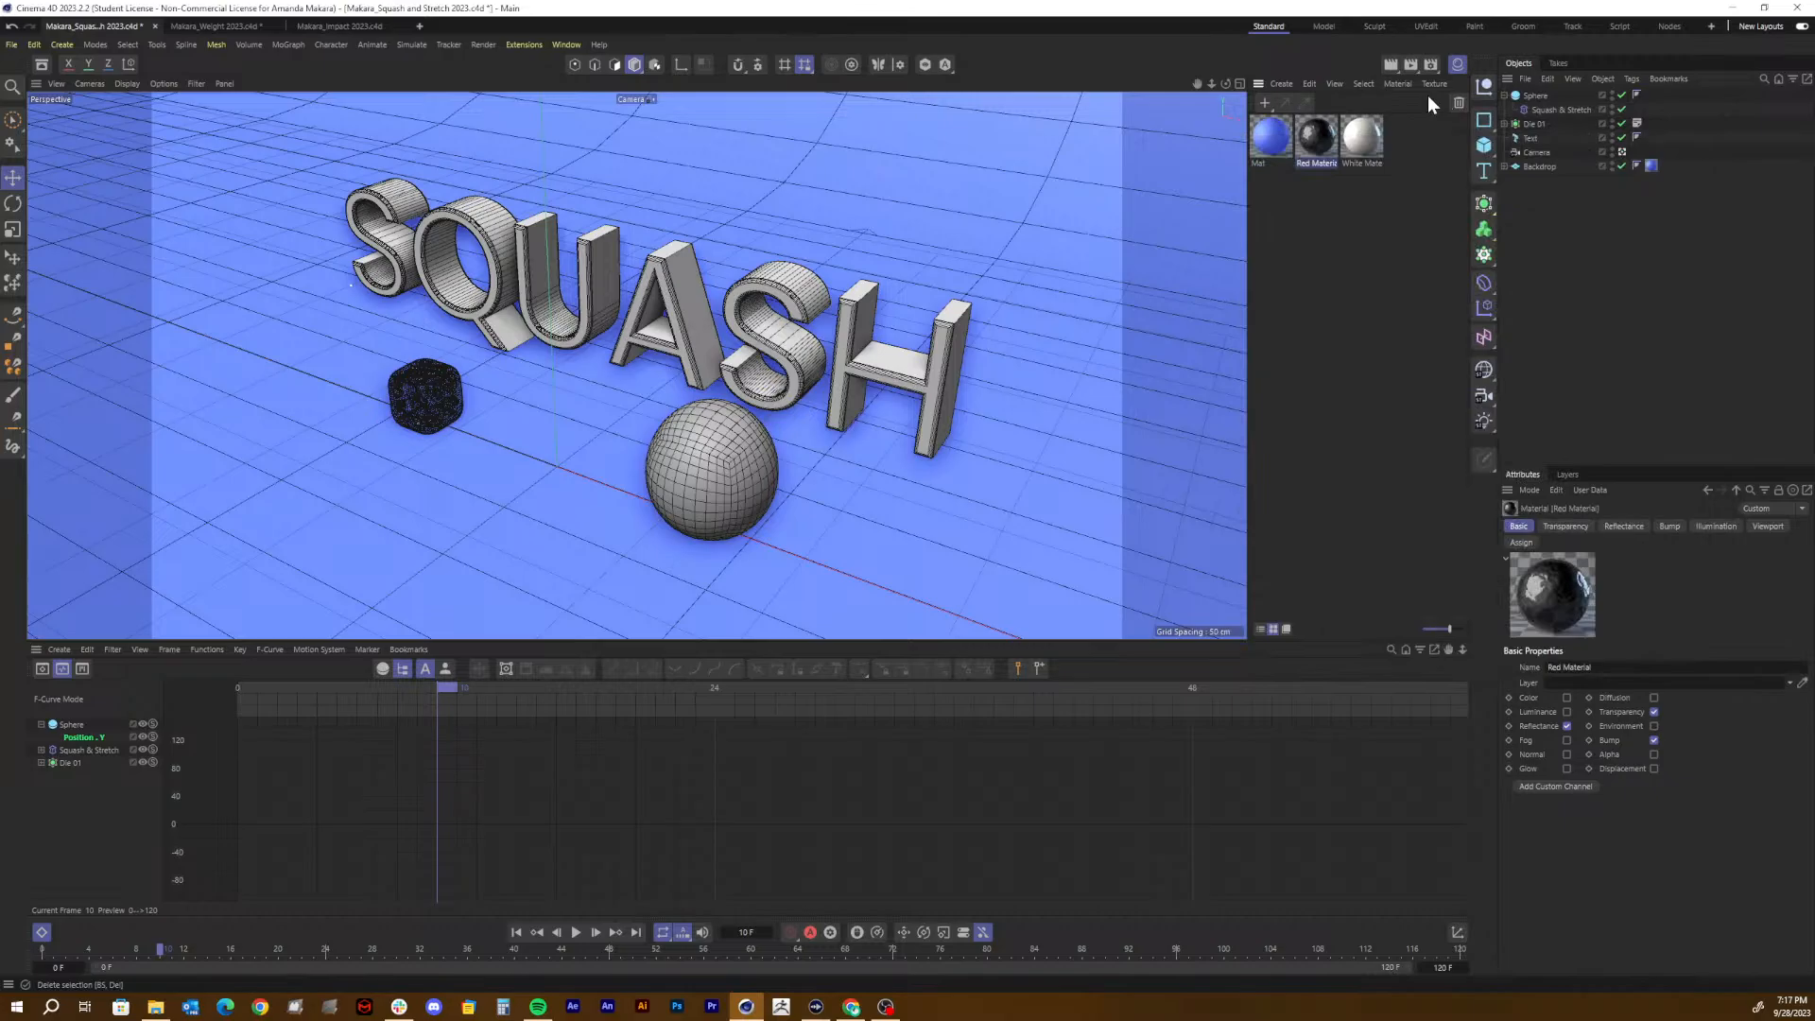
# Step: Compare full view renders with the interactive render region, and keep the region on, extended down over the whole sphere
pyautogui.click(1390, 64)
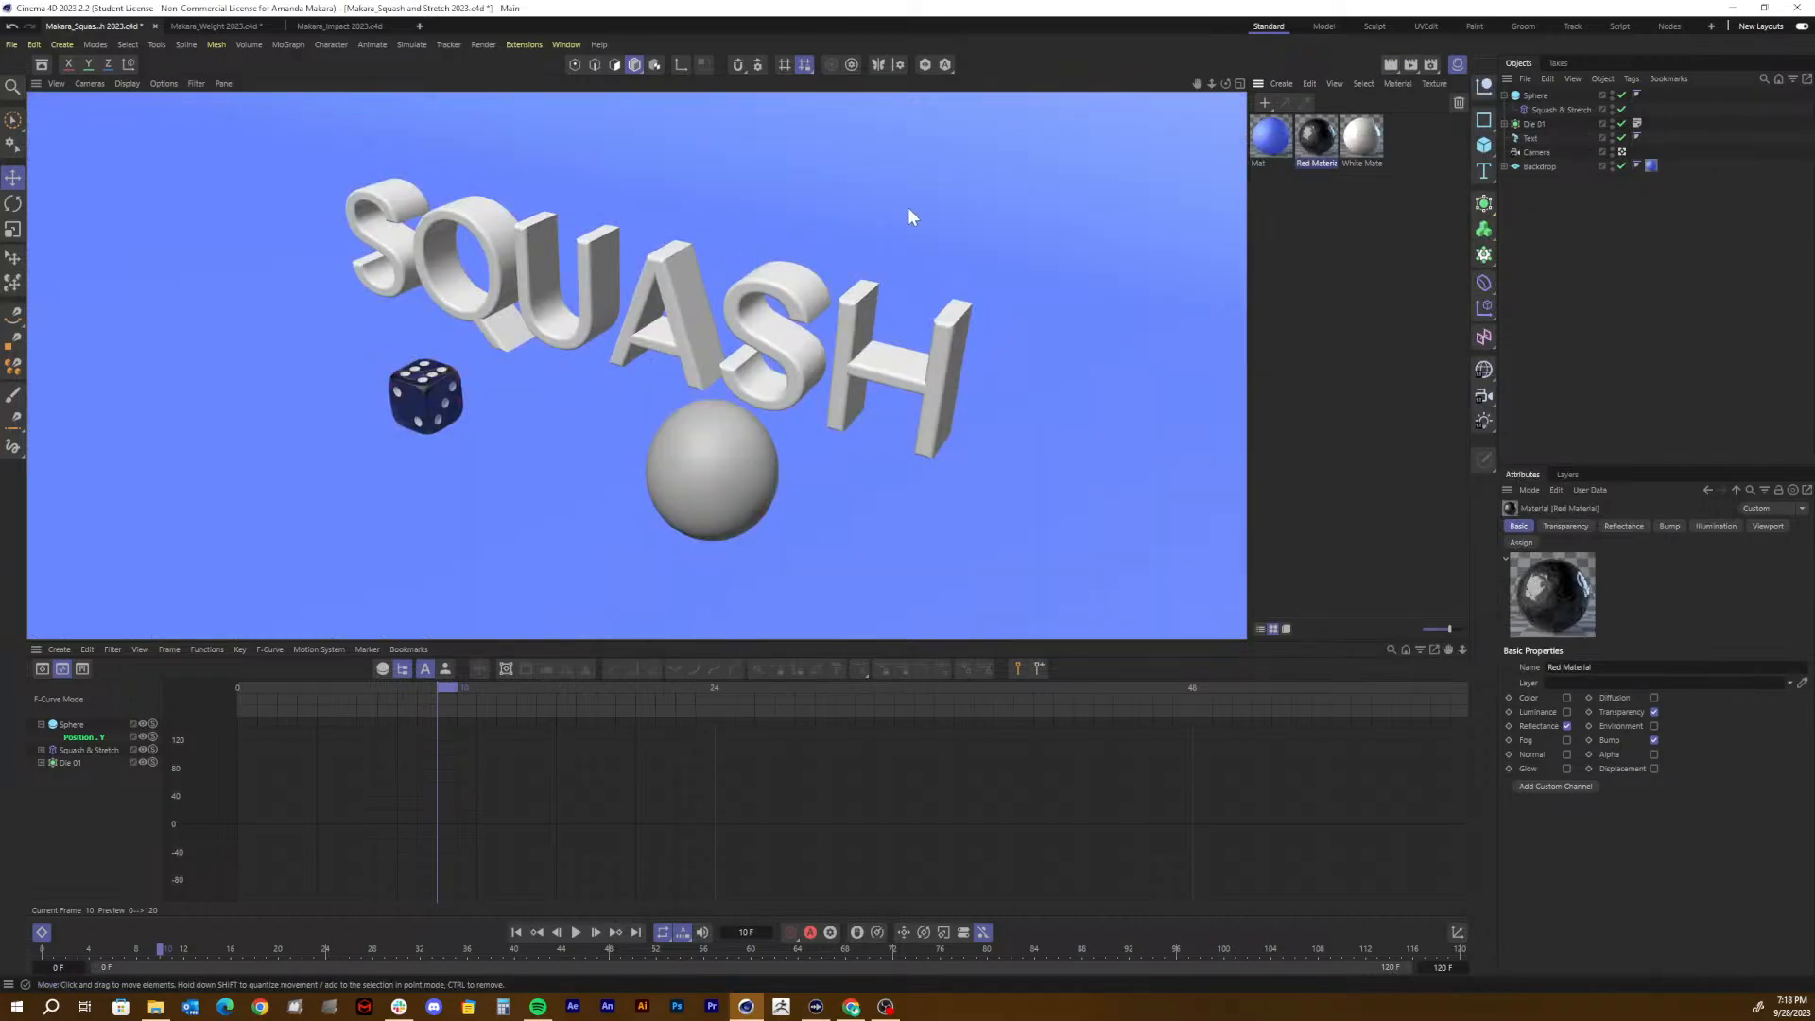
pyautogui.click(1392, 60)
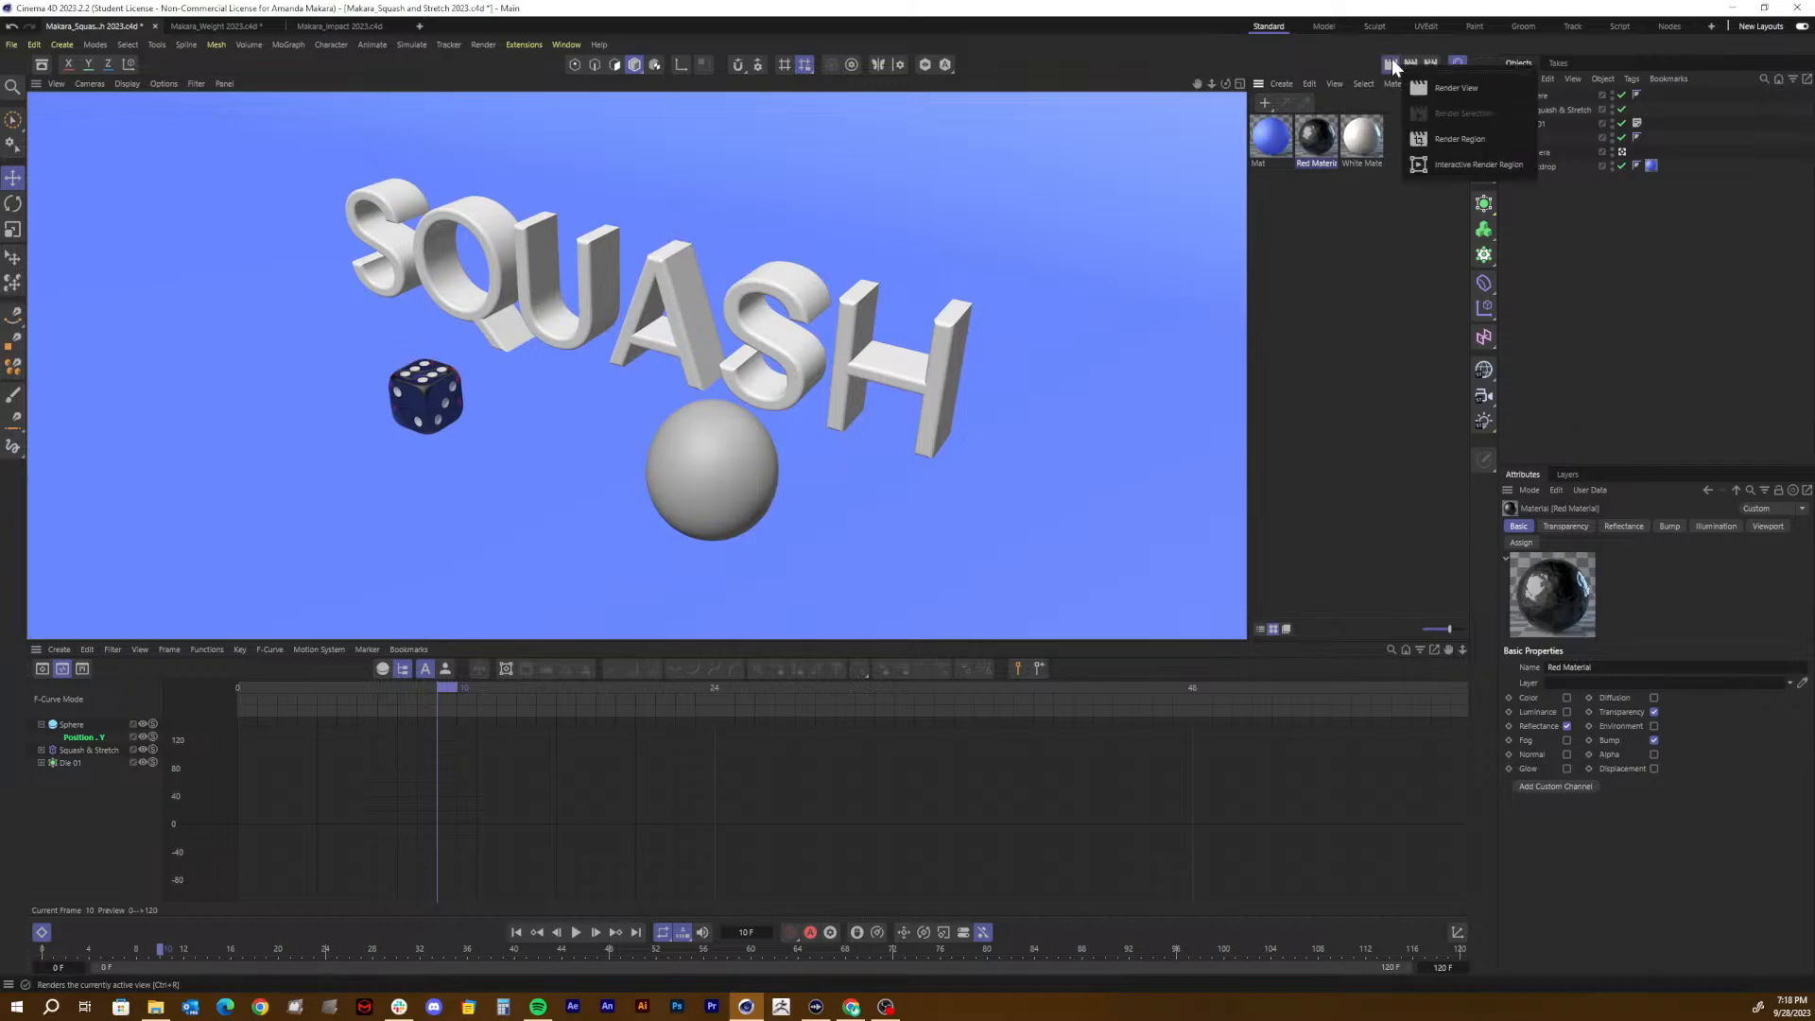
pyautogui.click(1456, 166)
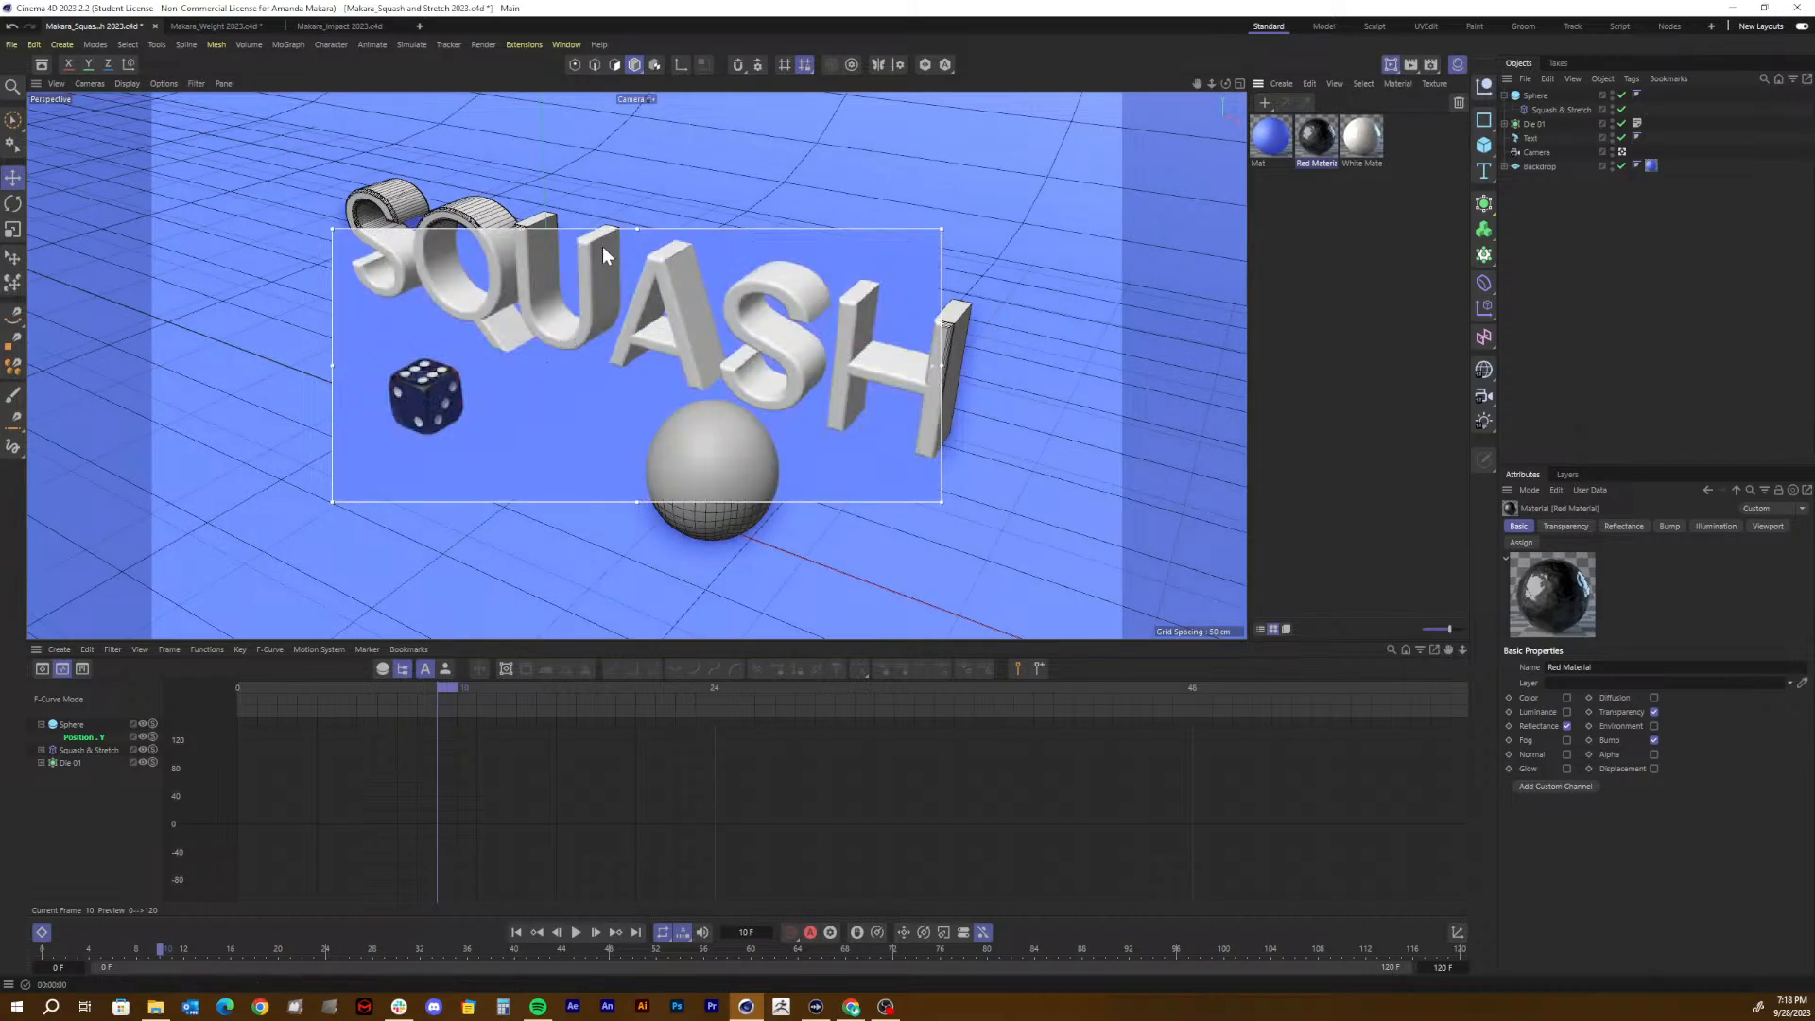
pyautogui.click(1383, 64)
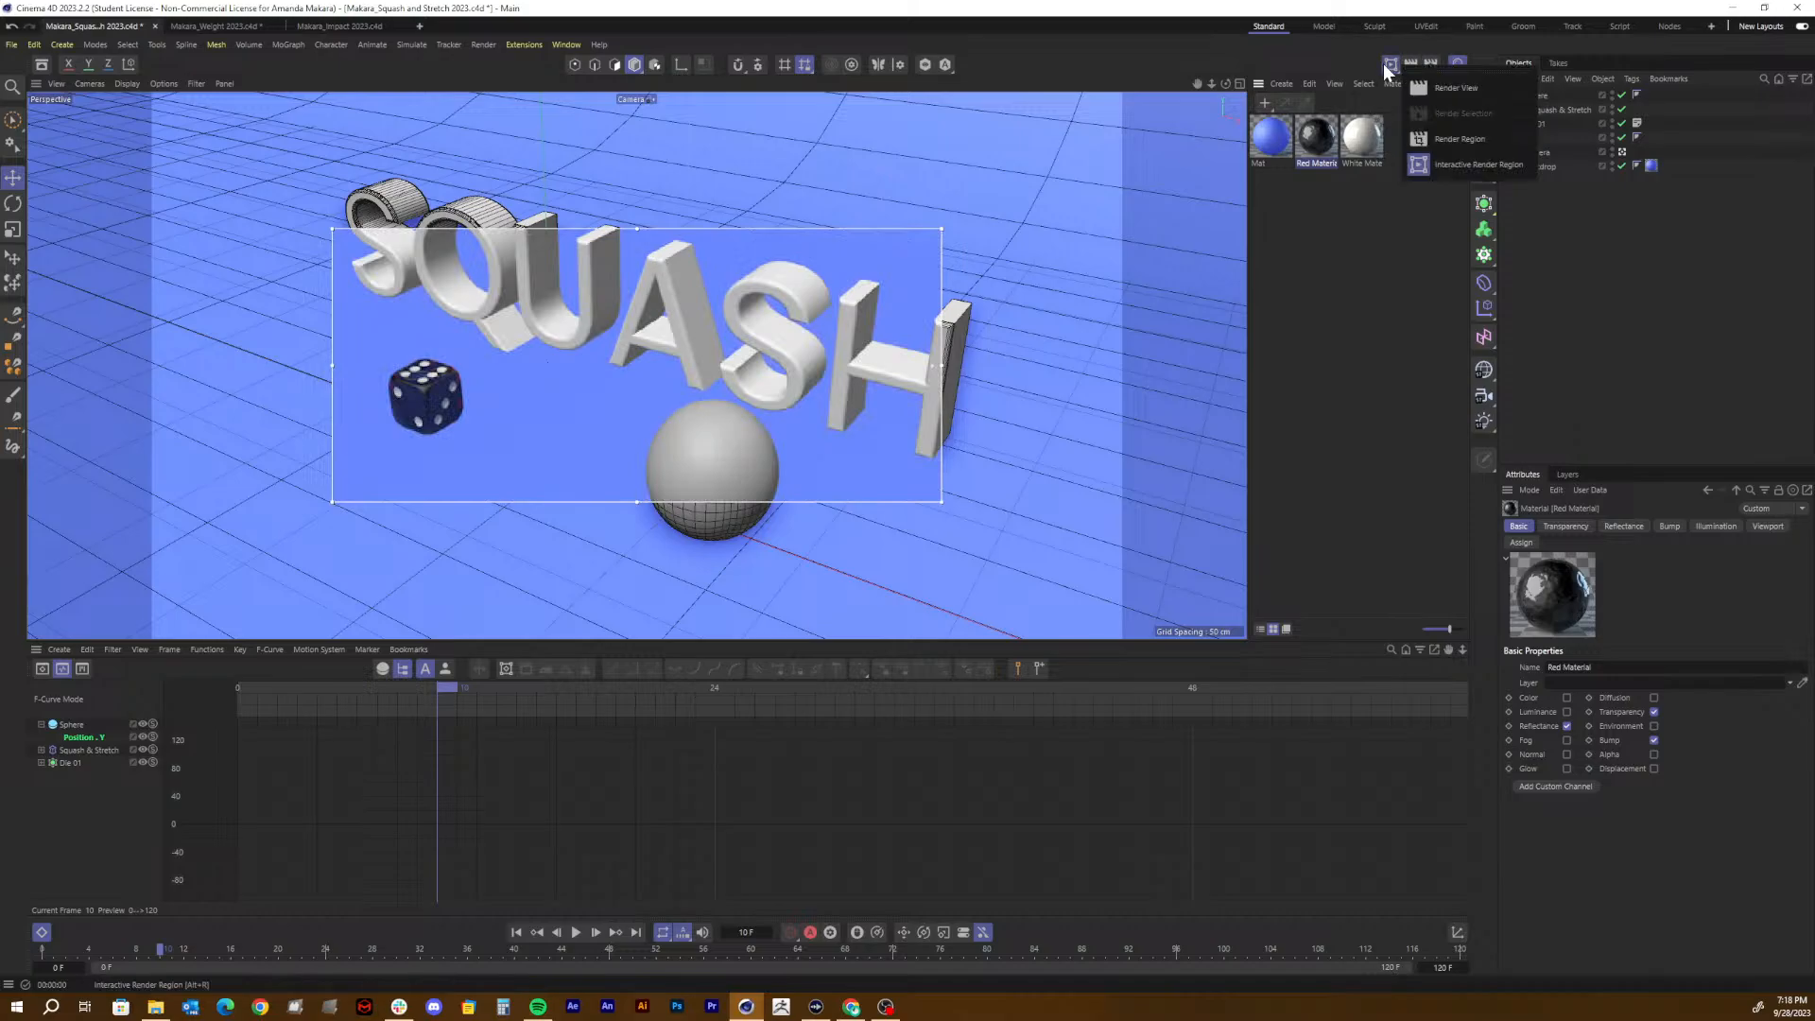
pyautogui.click(1432, 89)
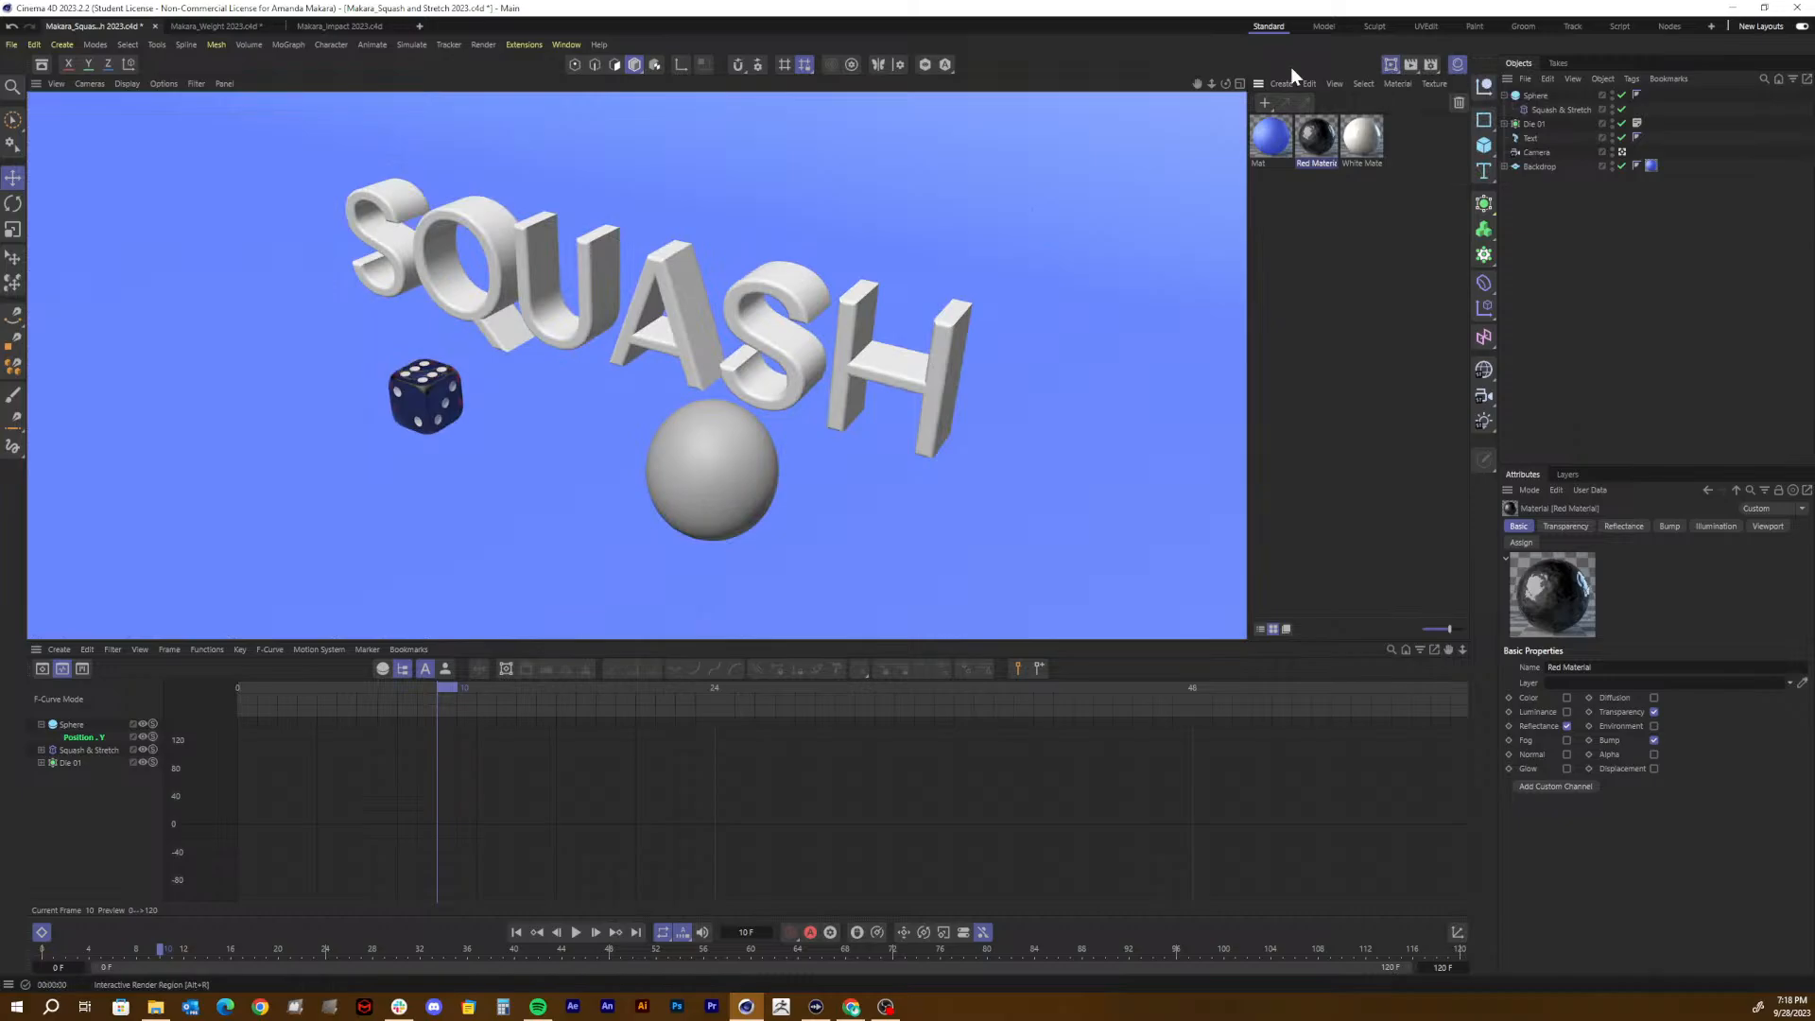
pyautogui.click(1392, 62)
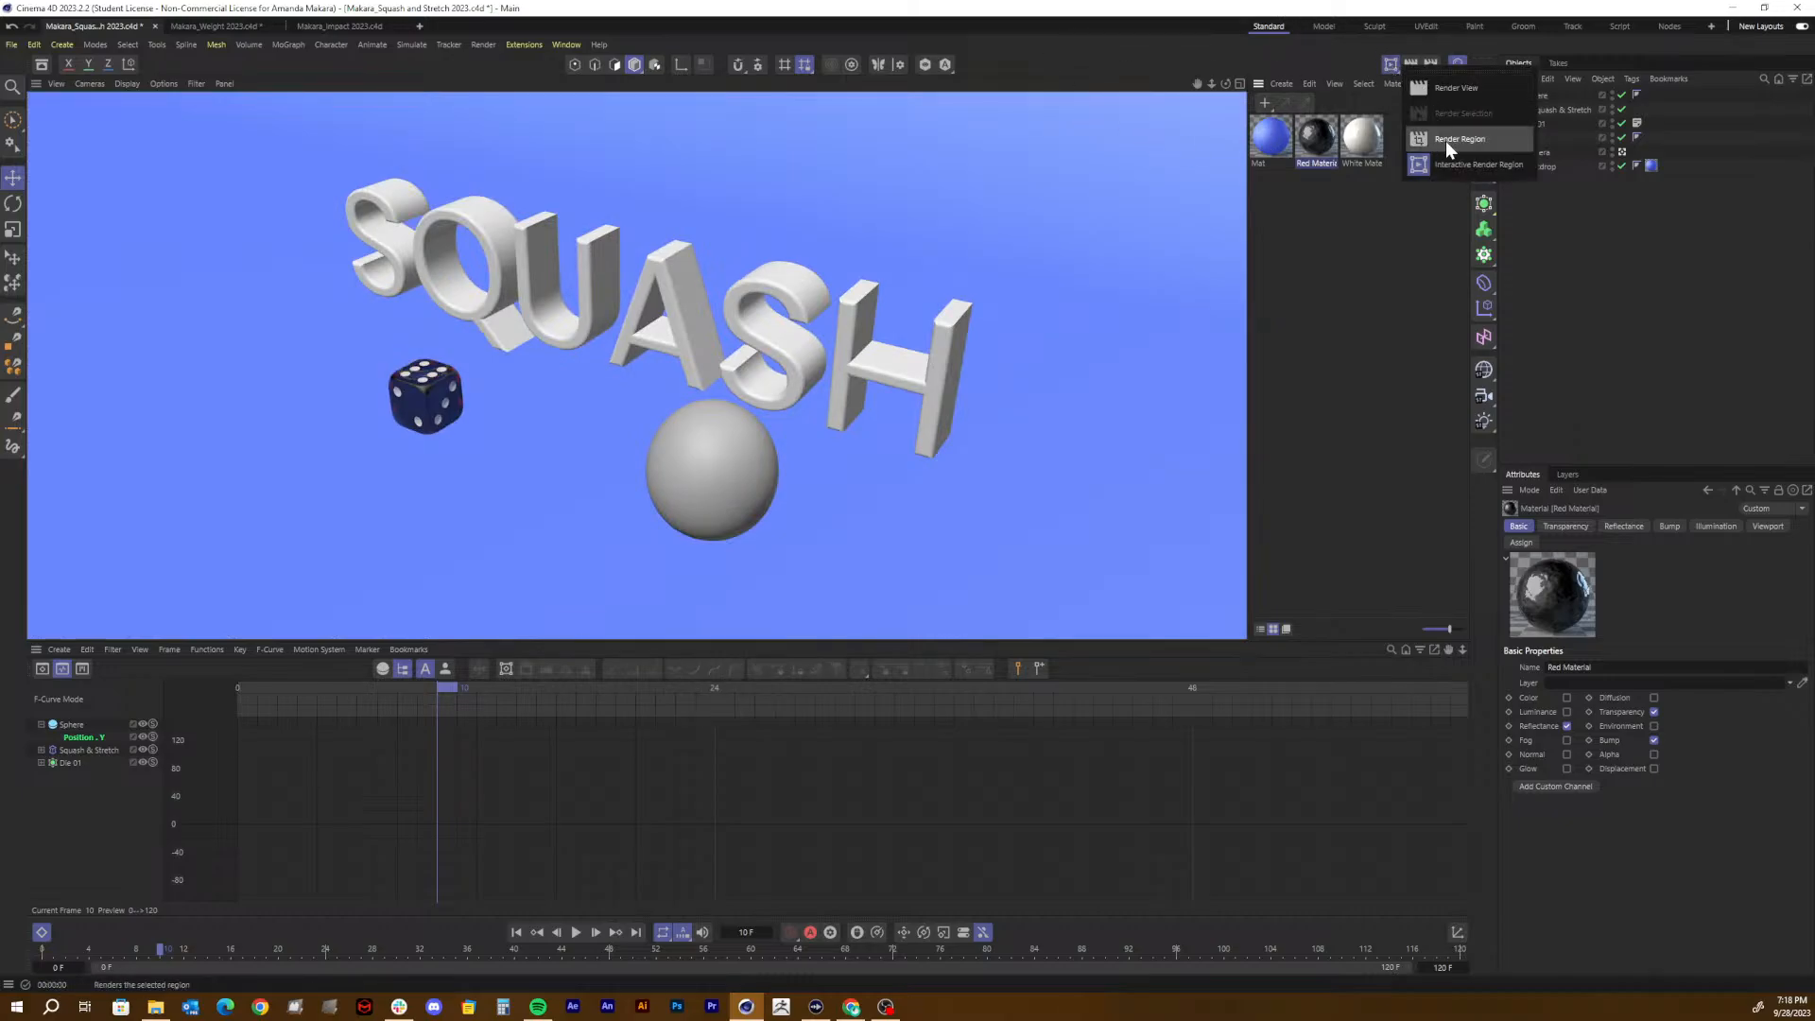
pyautogui.click(1441, 166)
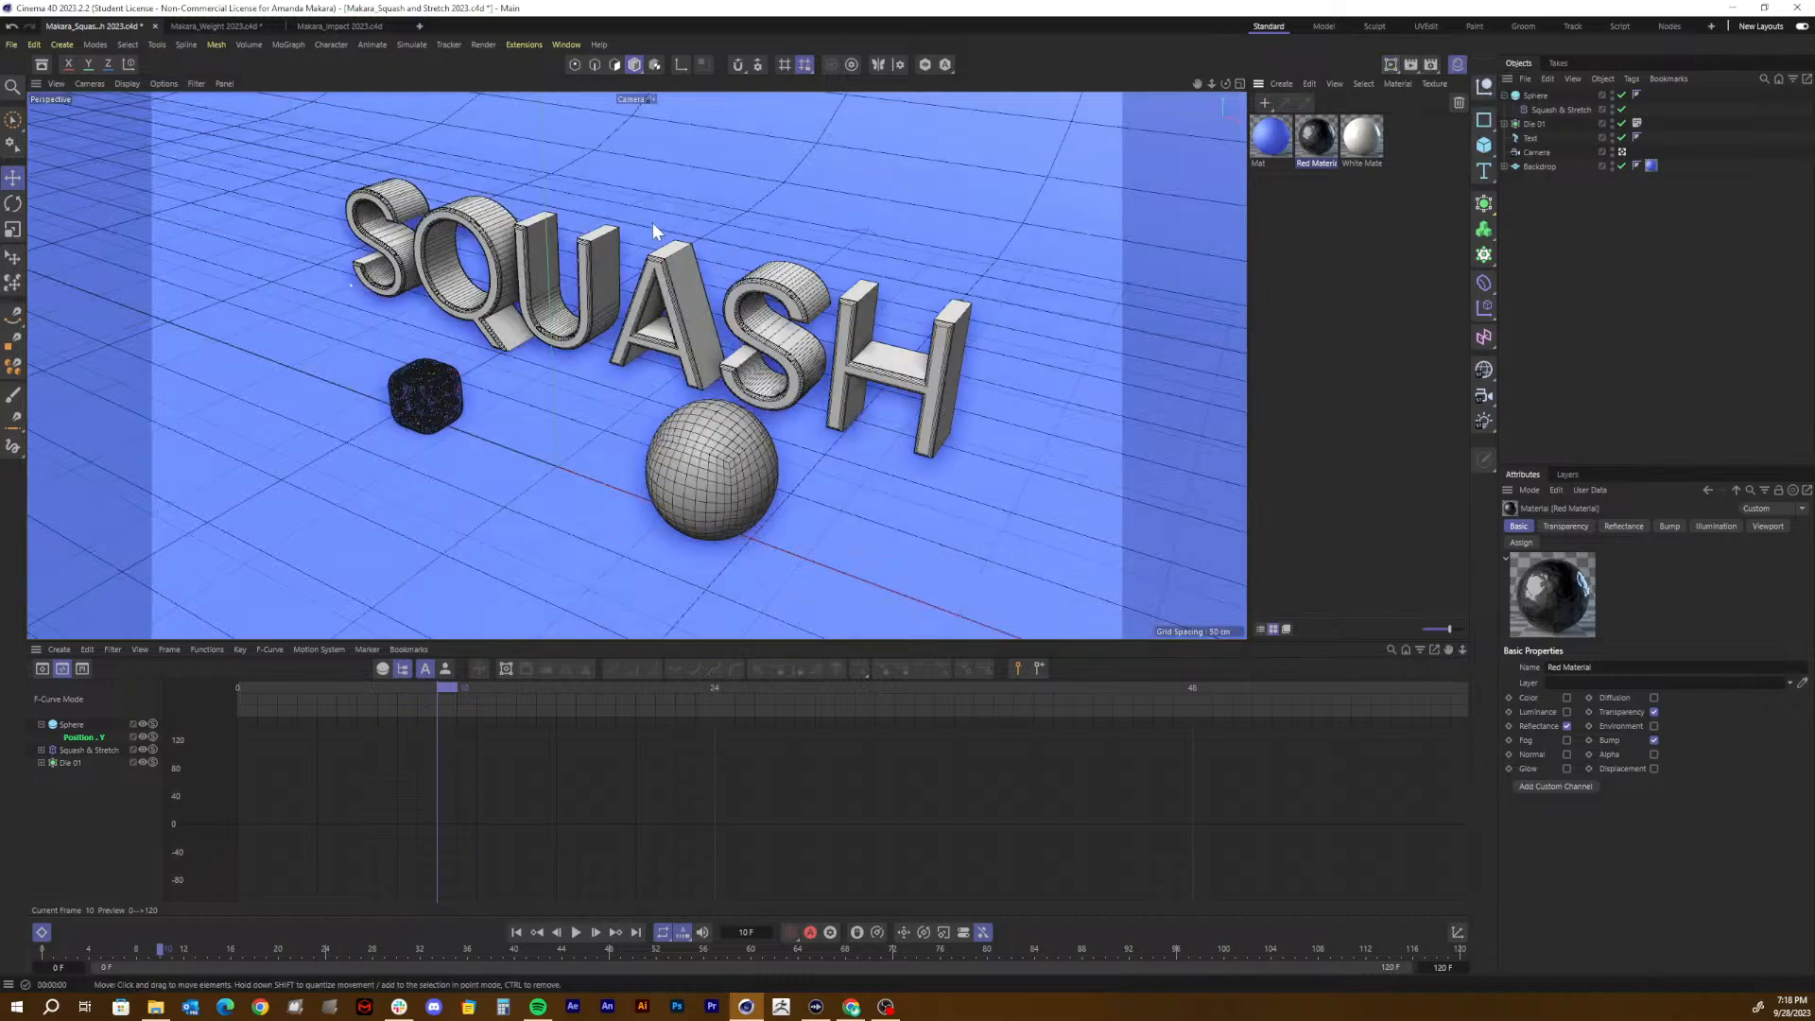
pyautogui.click(1391, 63)
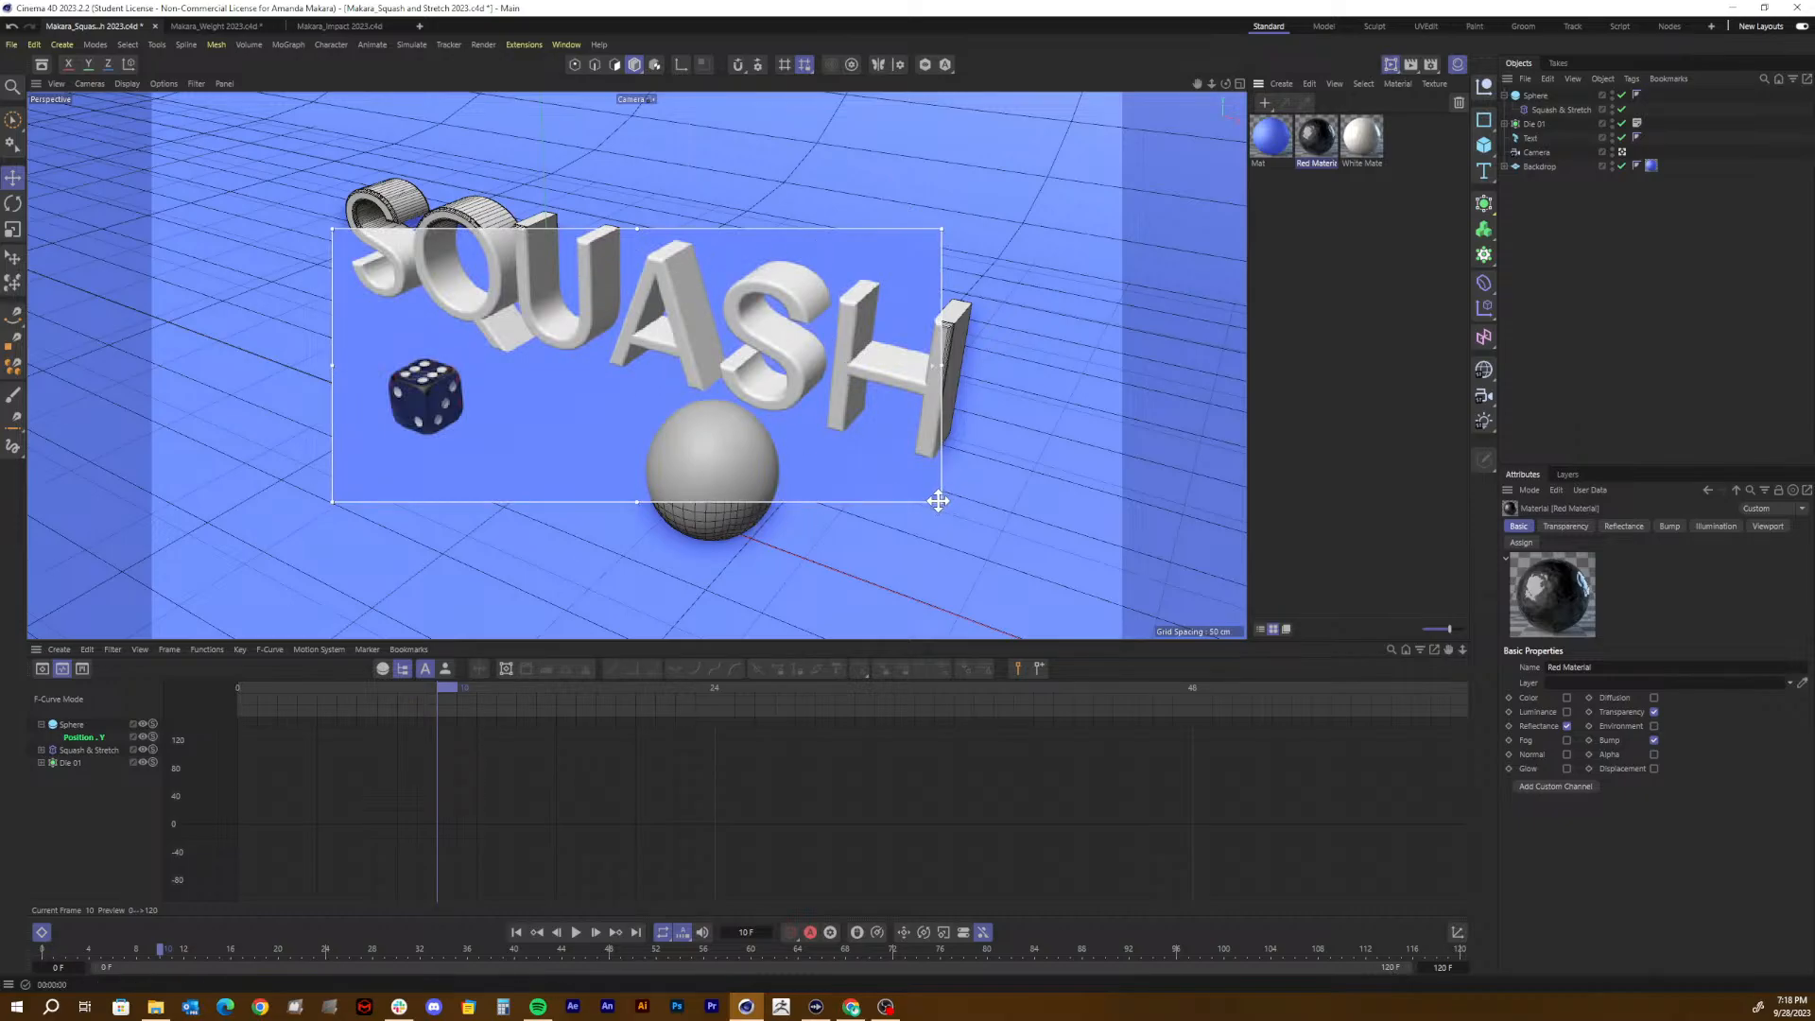
pyautogui.moveTo(936, 501); pyautogui.dragTo(942, 561)
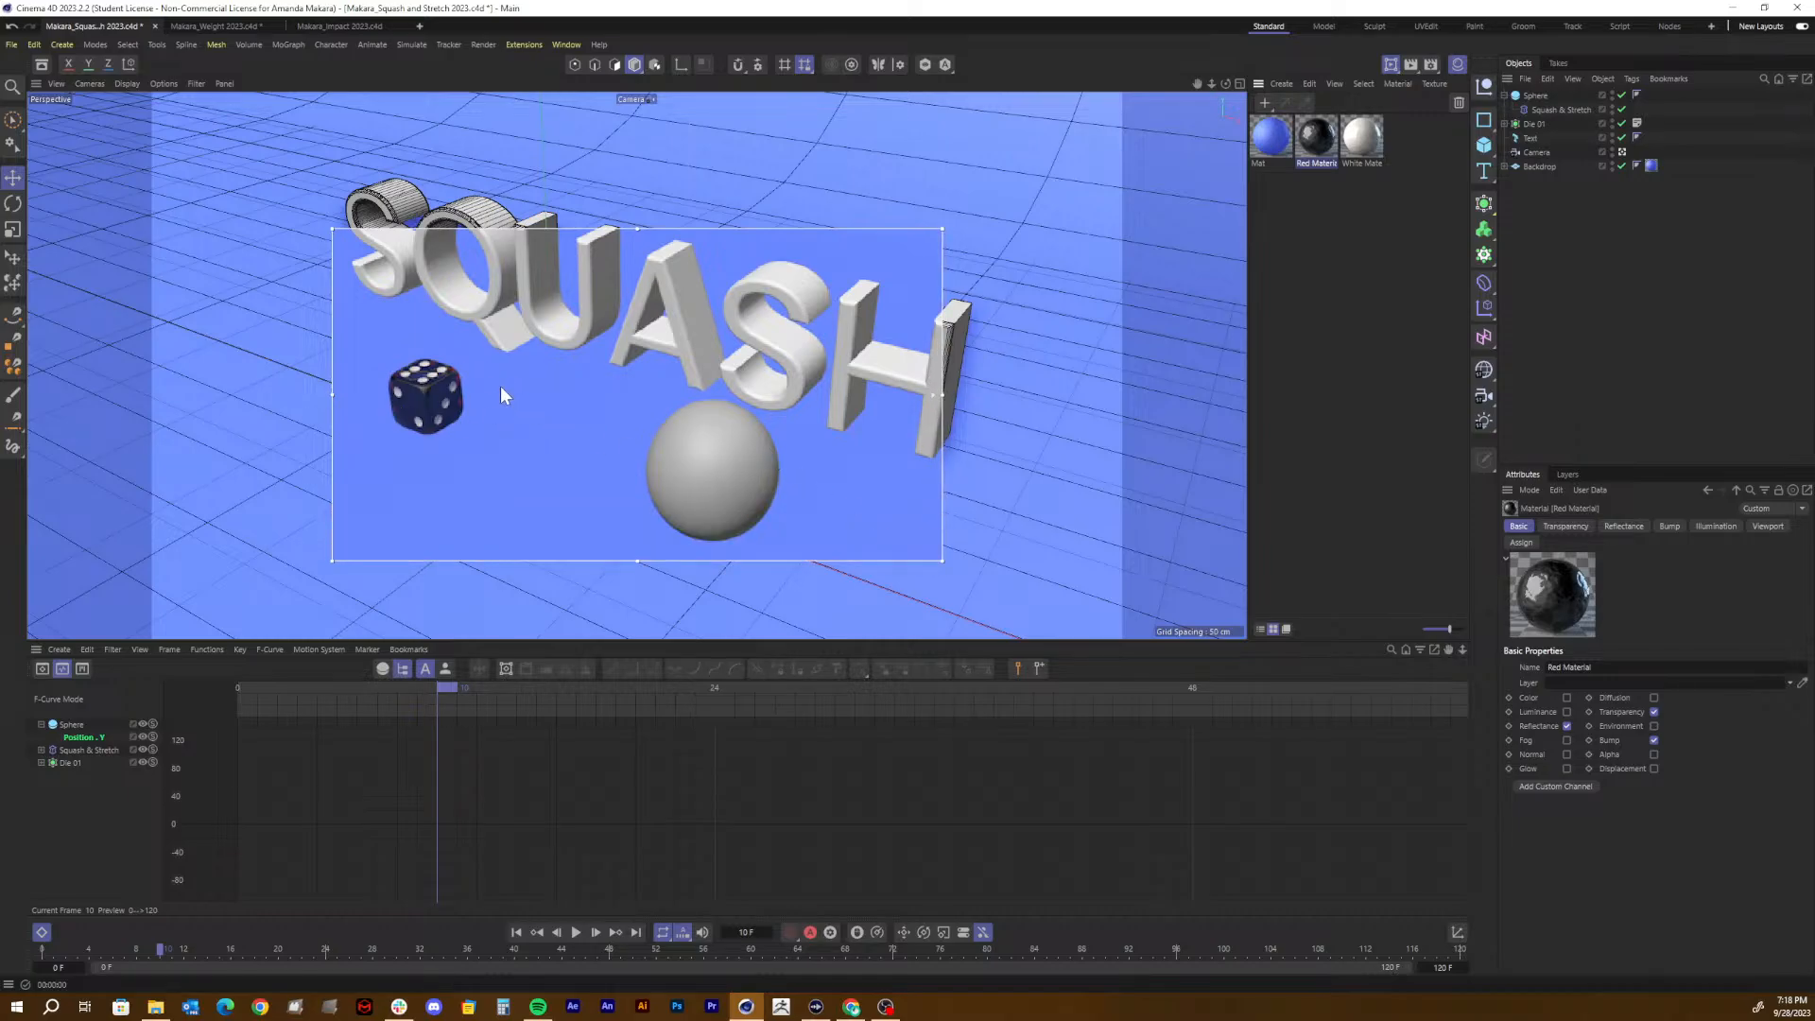
# Step: Set the Absorption Color in Red Material's Transparency channel to magenta (R 227, G 28, B 164)
pyautogui.doubleClick(1316, 129)
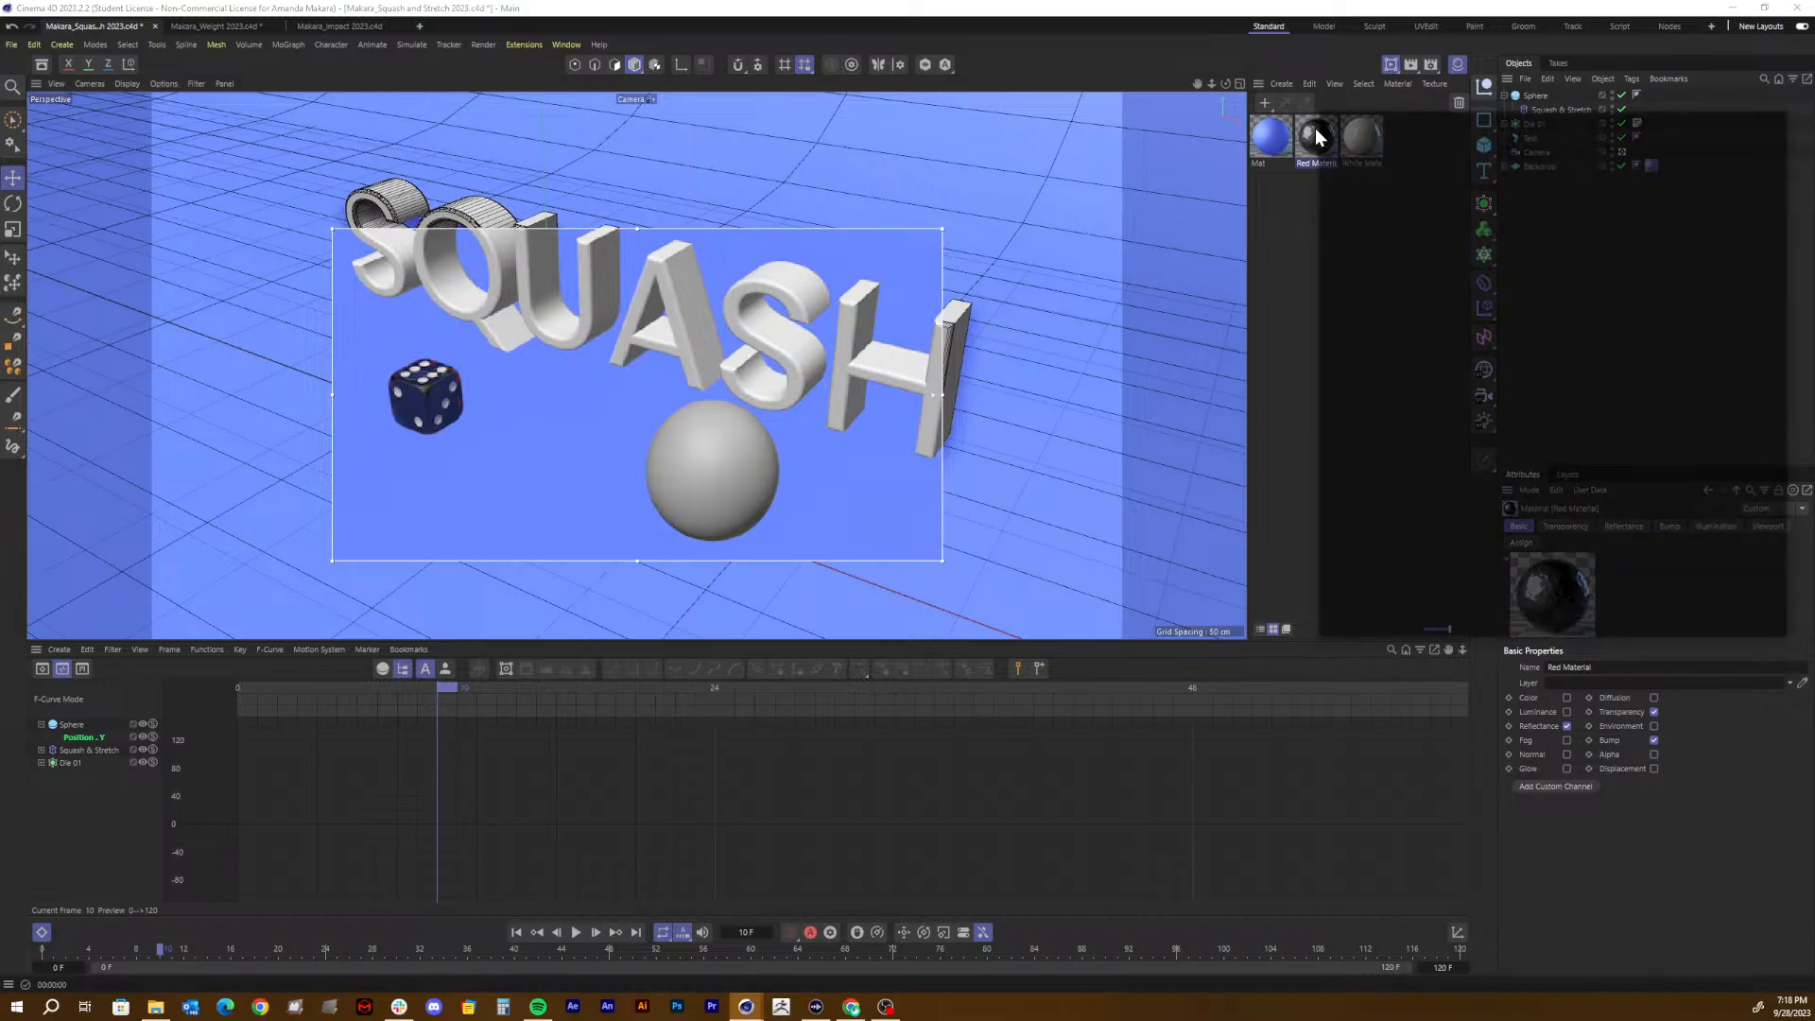
pyautogui.moveTo(1418, 131); pyautogui.dragTo(1155, 168)
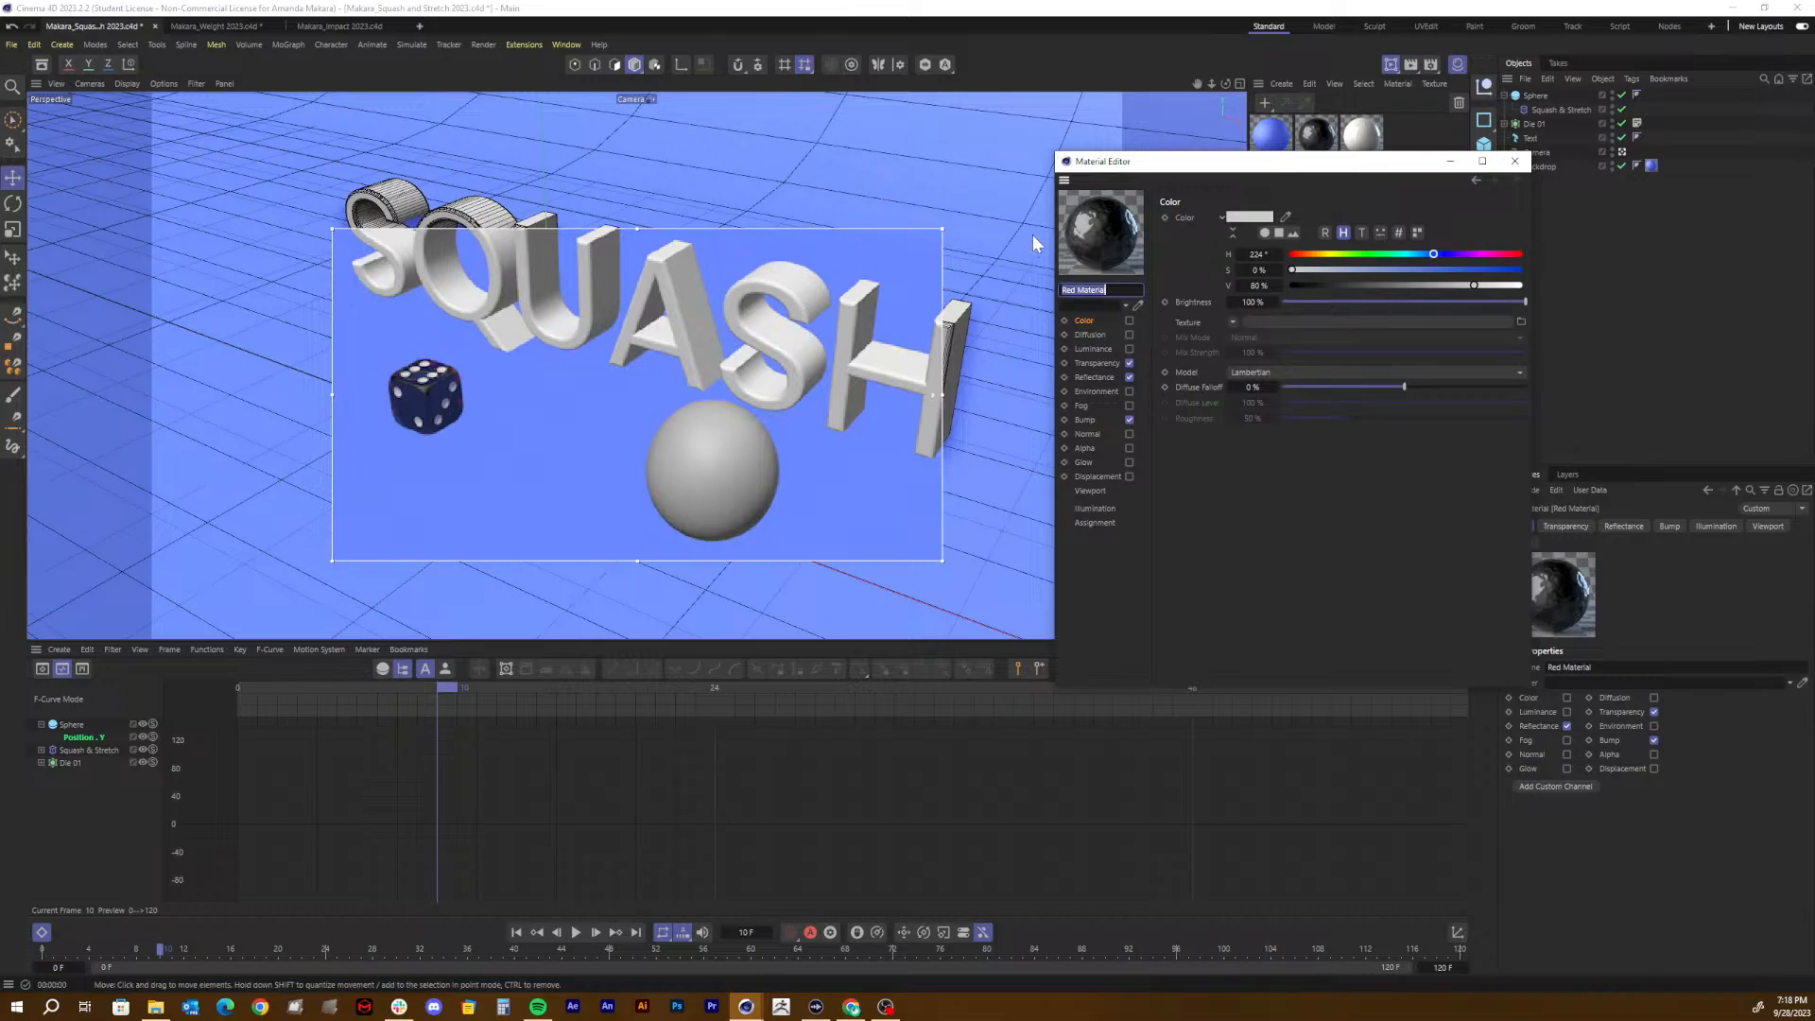
pyautogui.click(1087, 364)
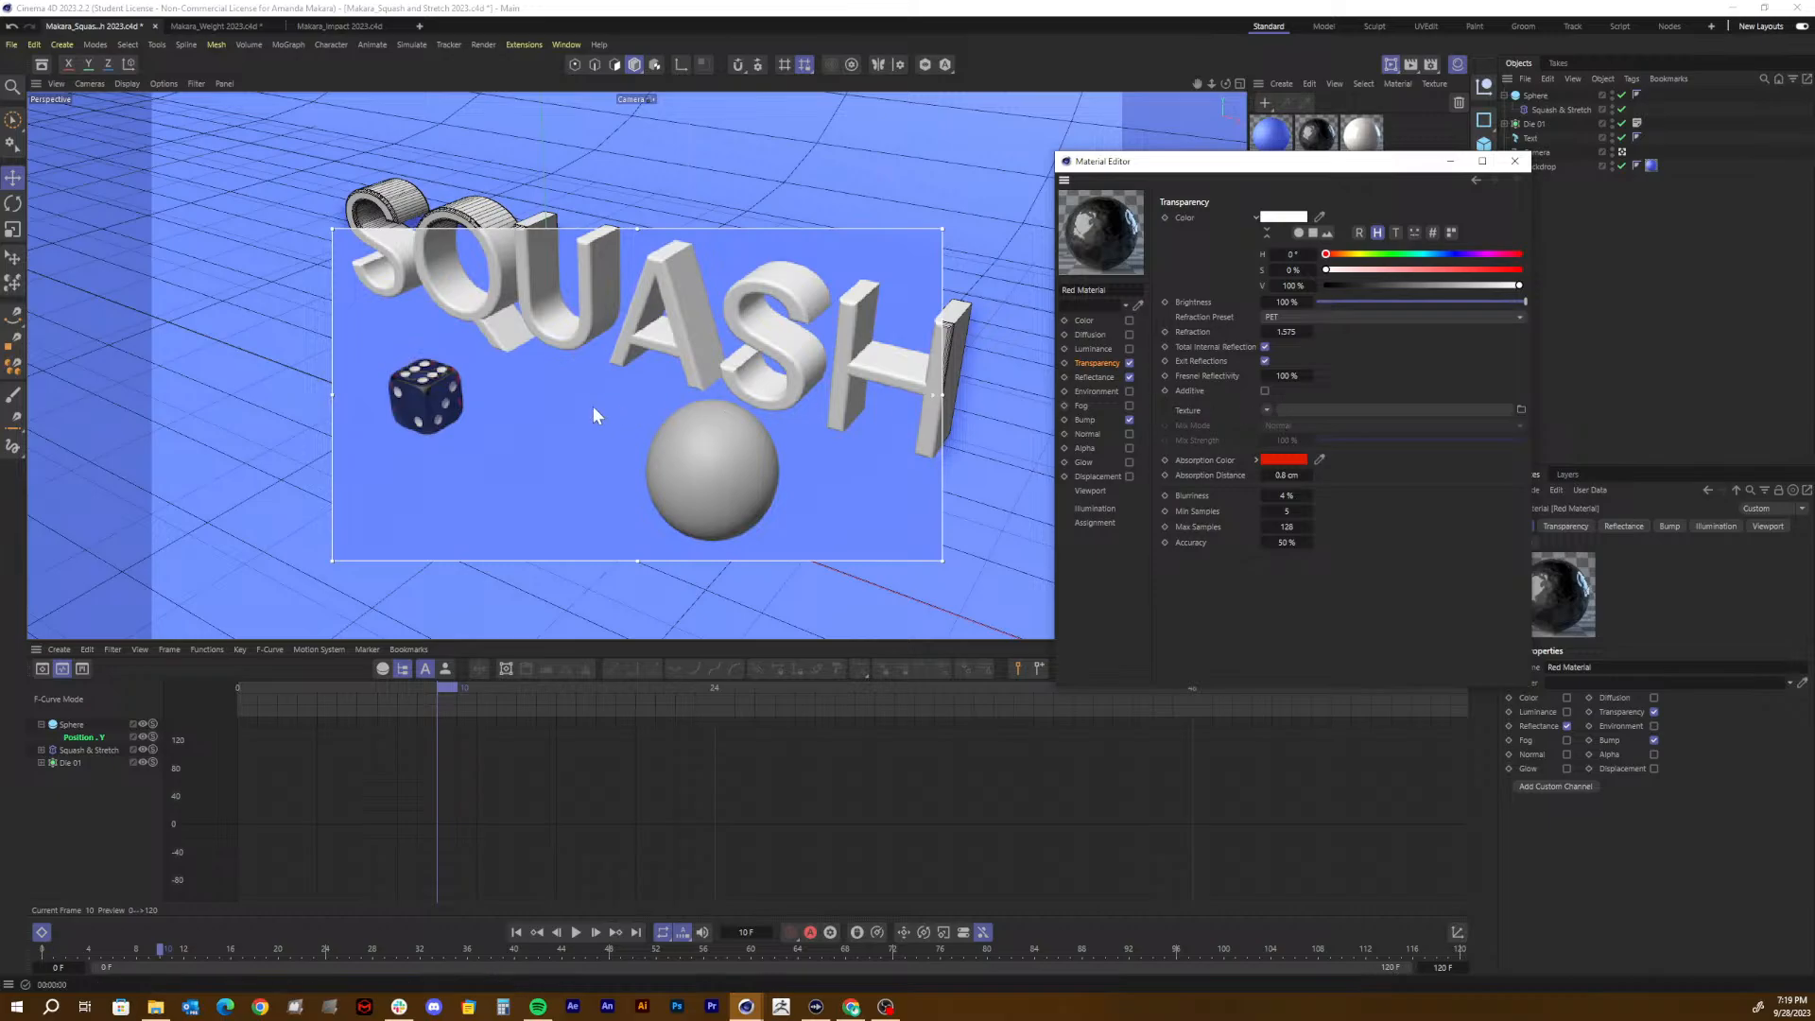
pyautogui.click(1284, 461)
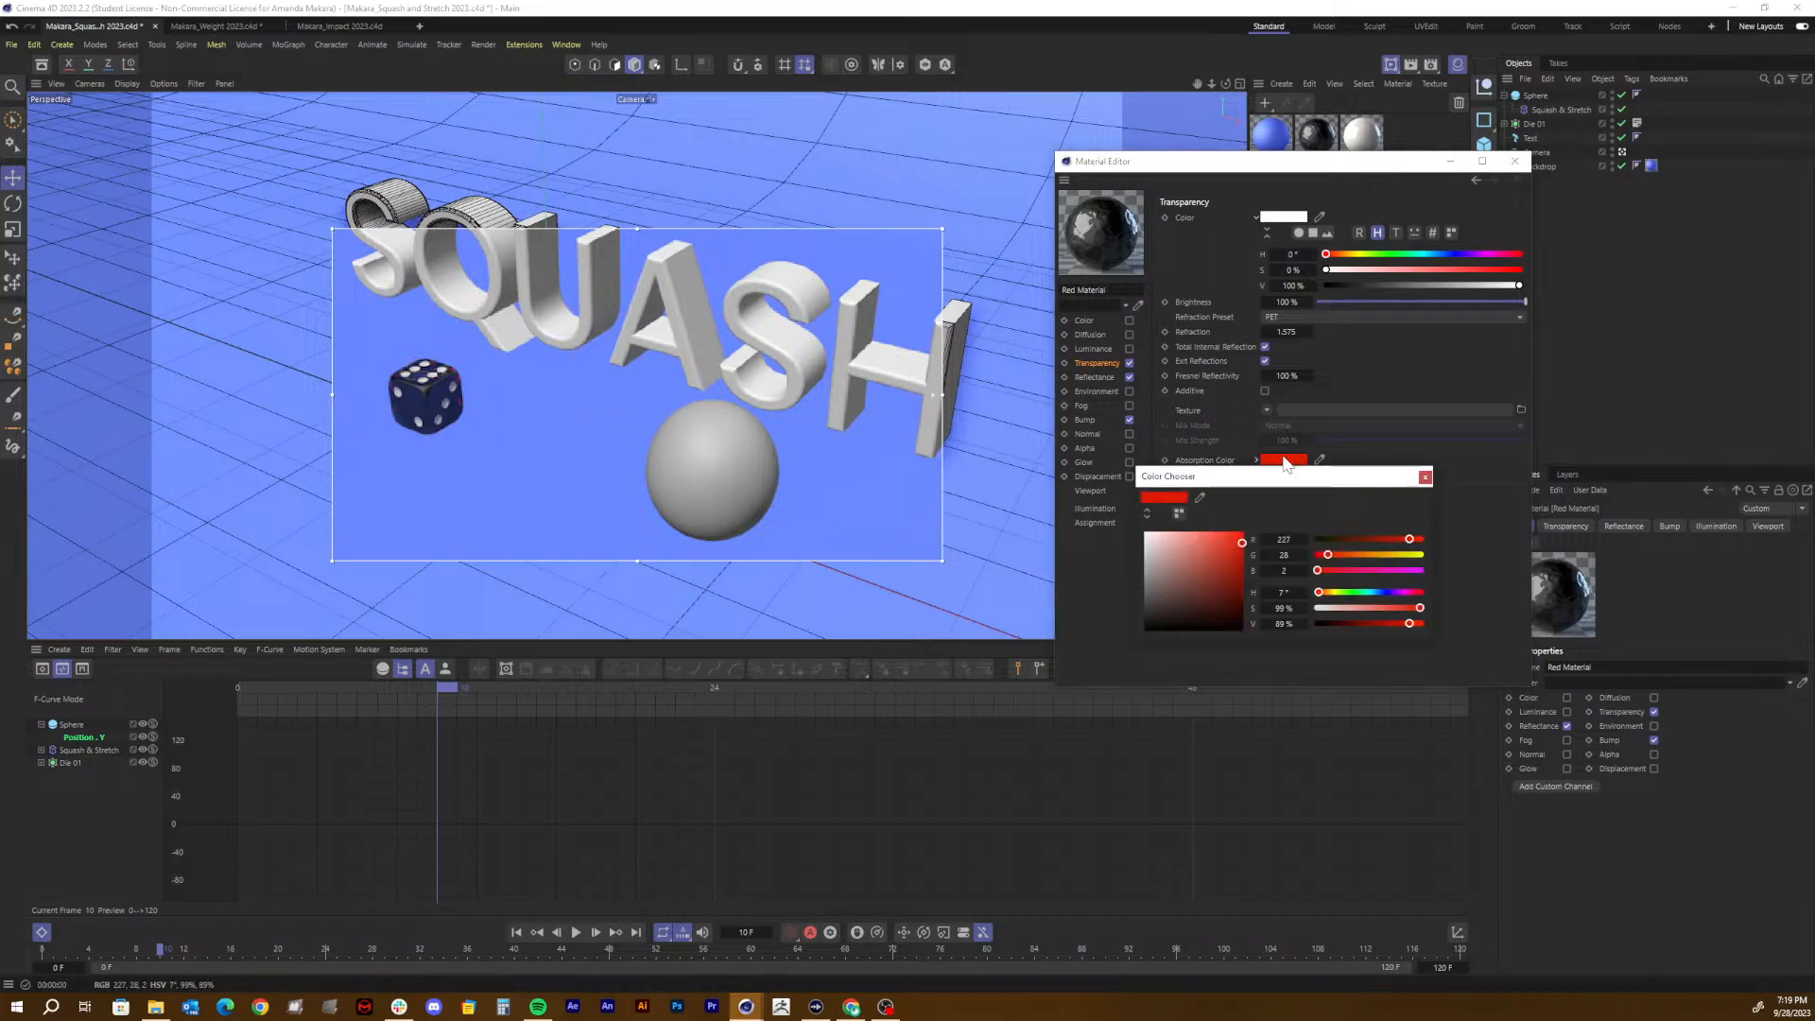
pyautogui.click(1384, 571)
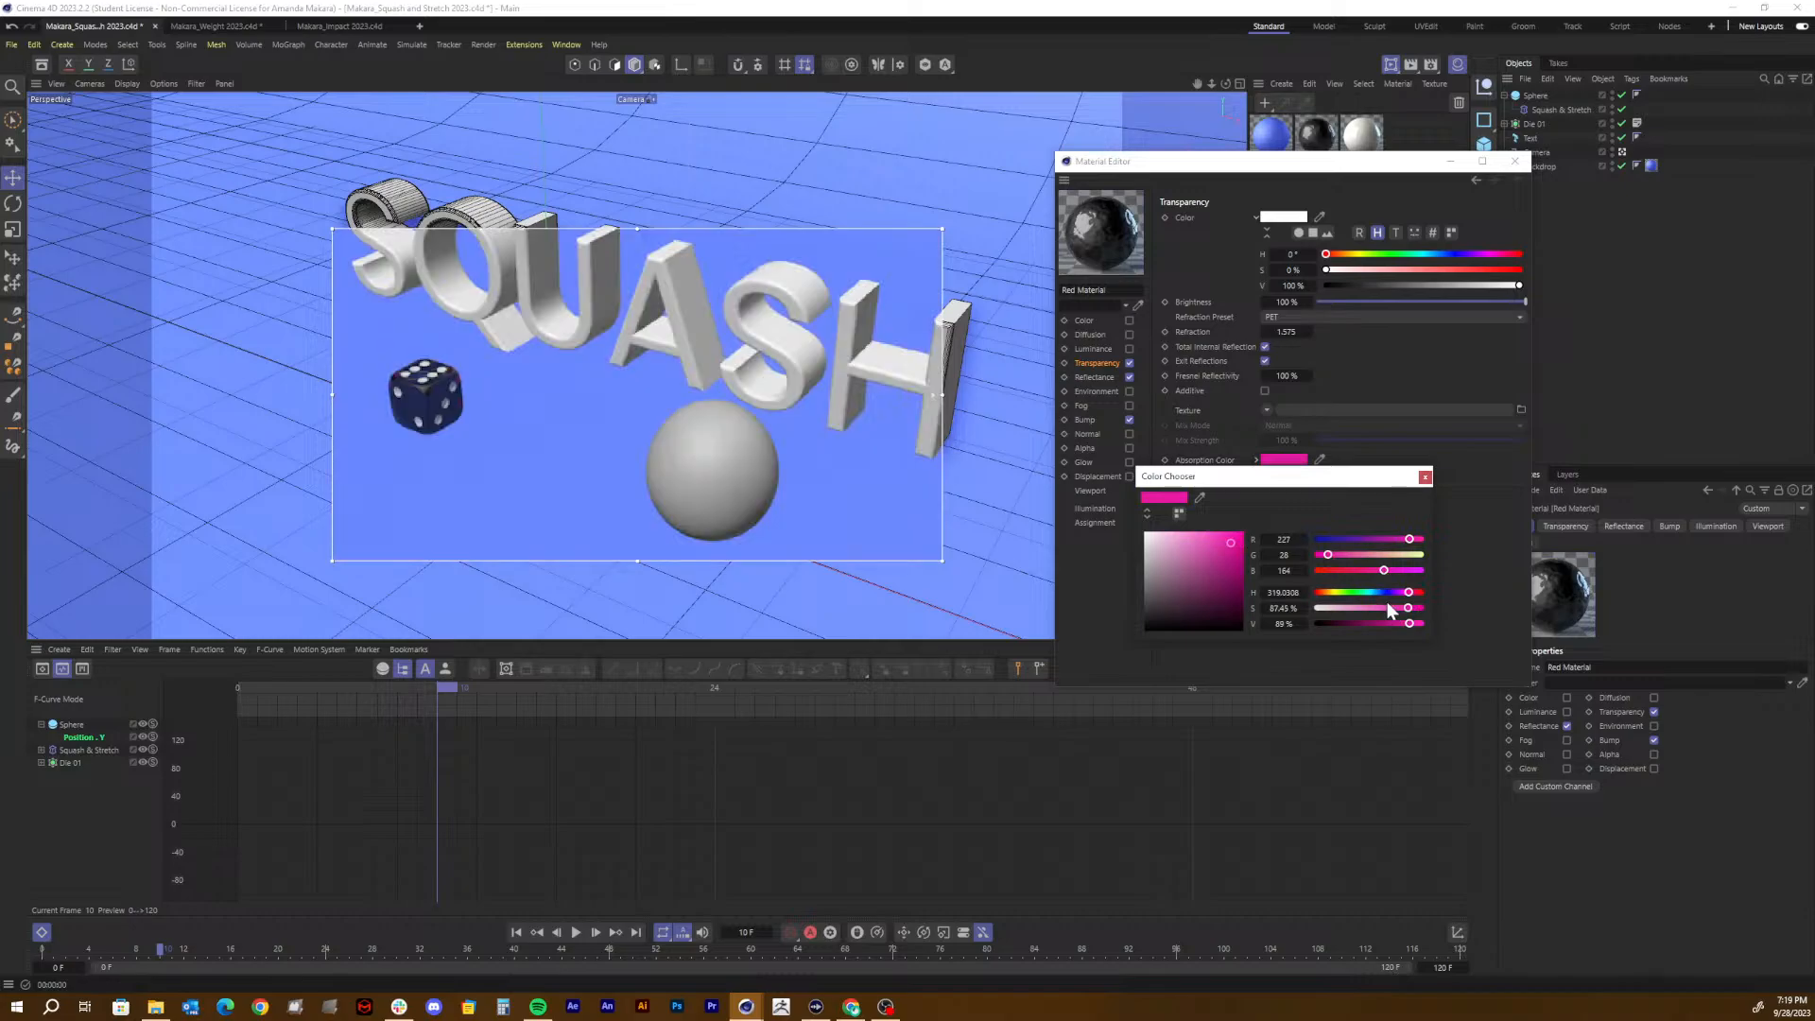
pyautogui.click(1423, 477)
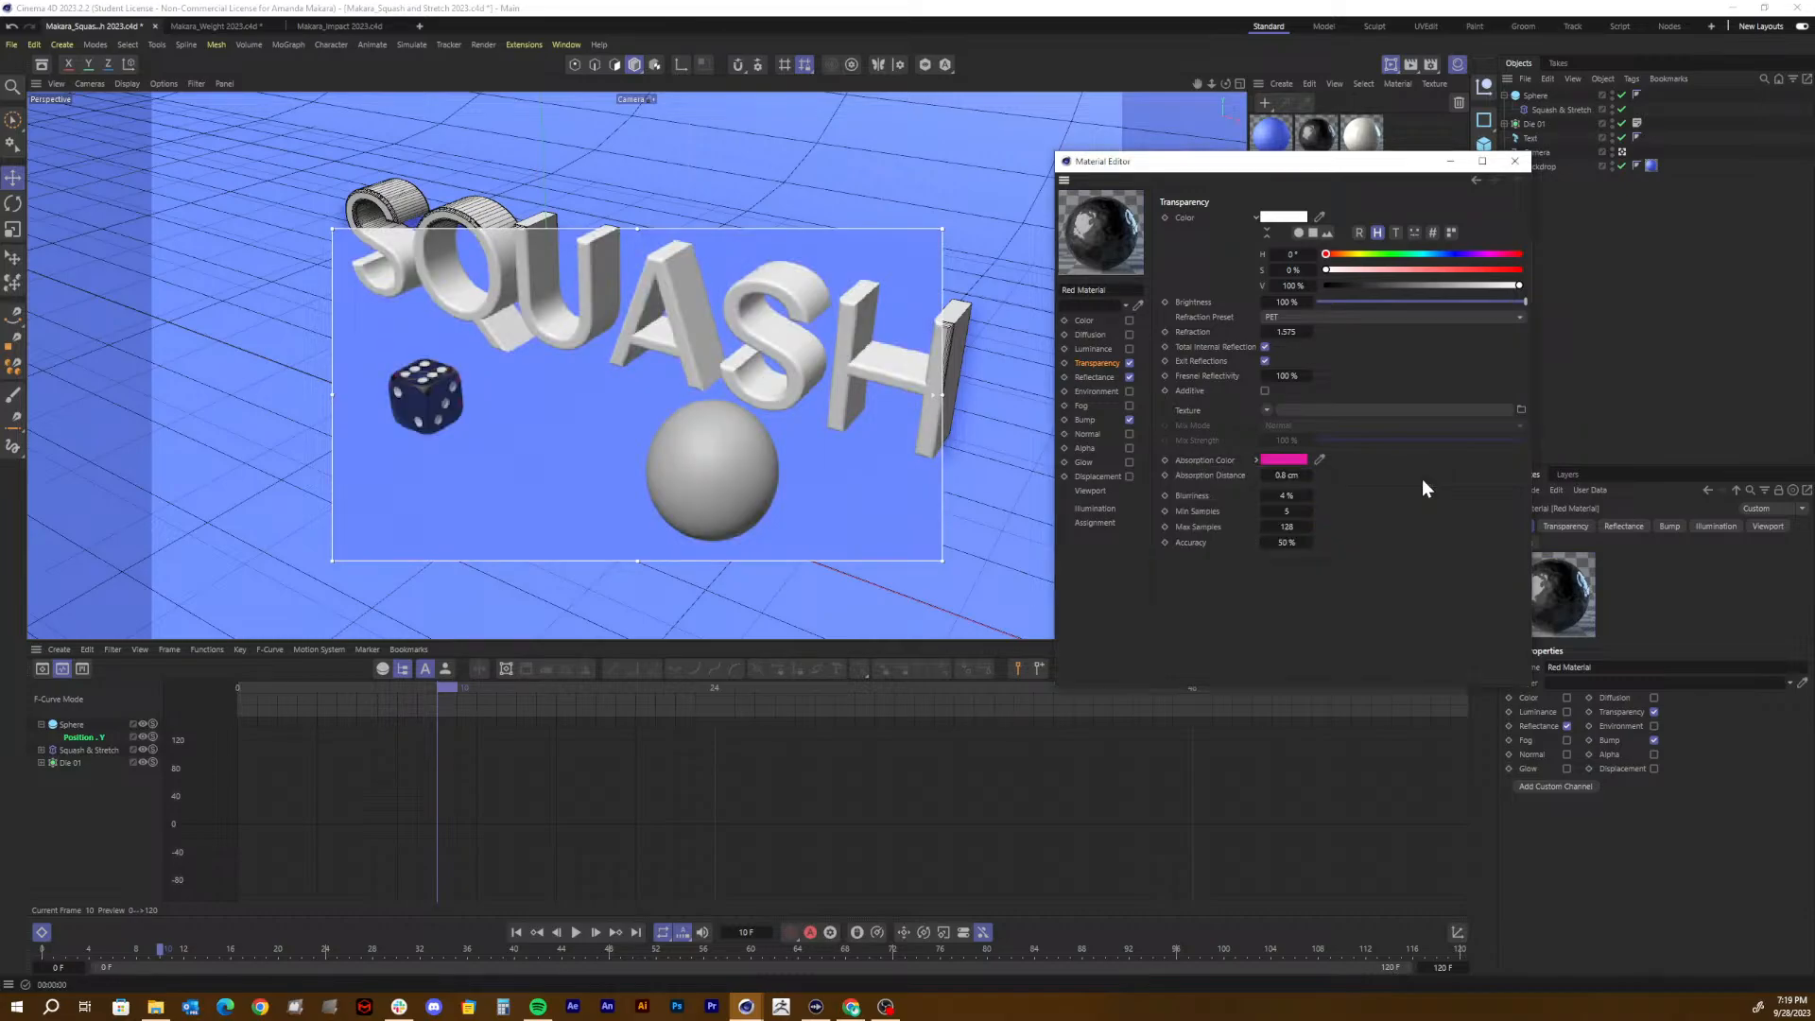
# Step: Examine the Reflectance and Bump channel settings of Red Material
pyautogui.click(1092, 378)
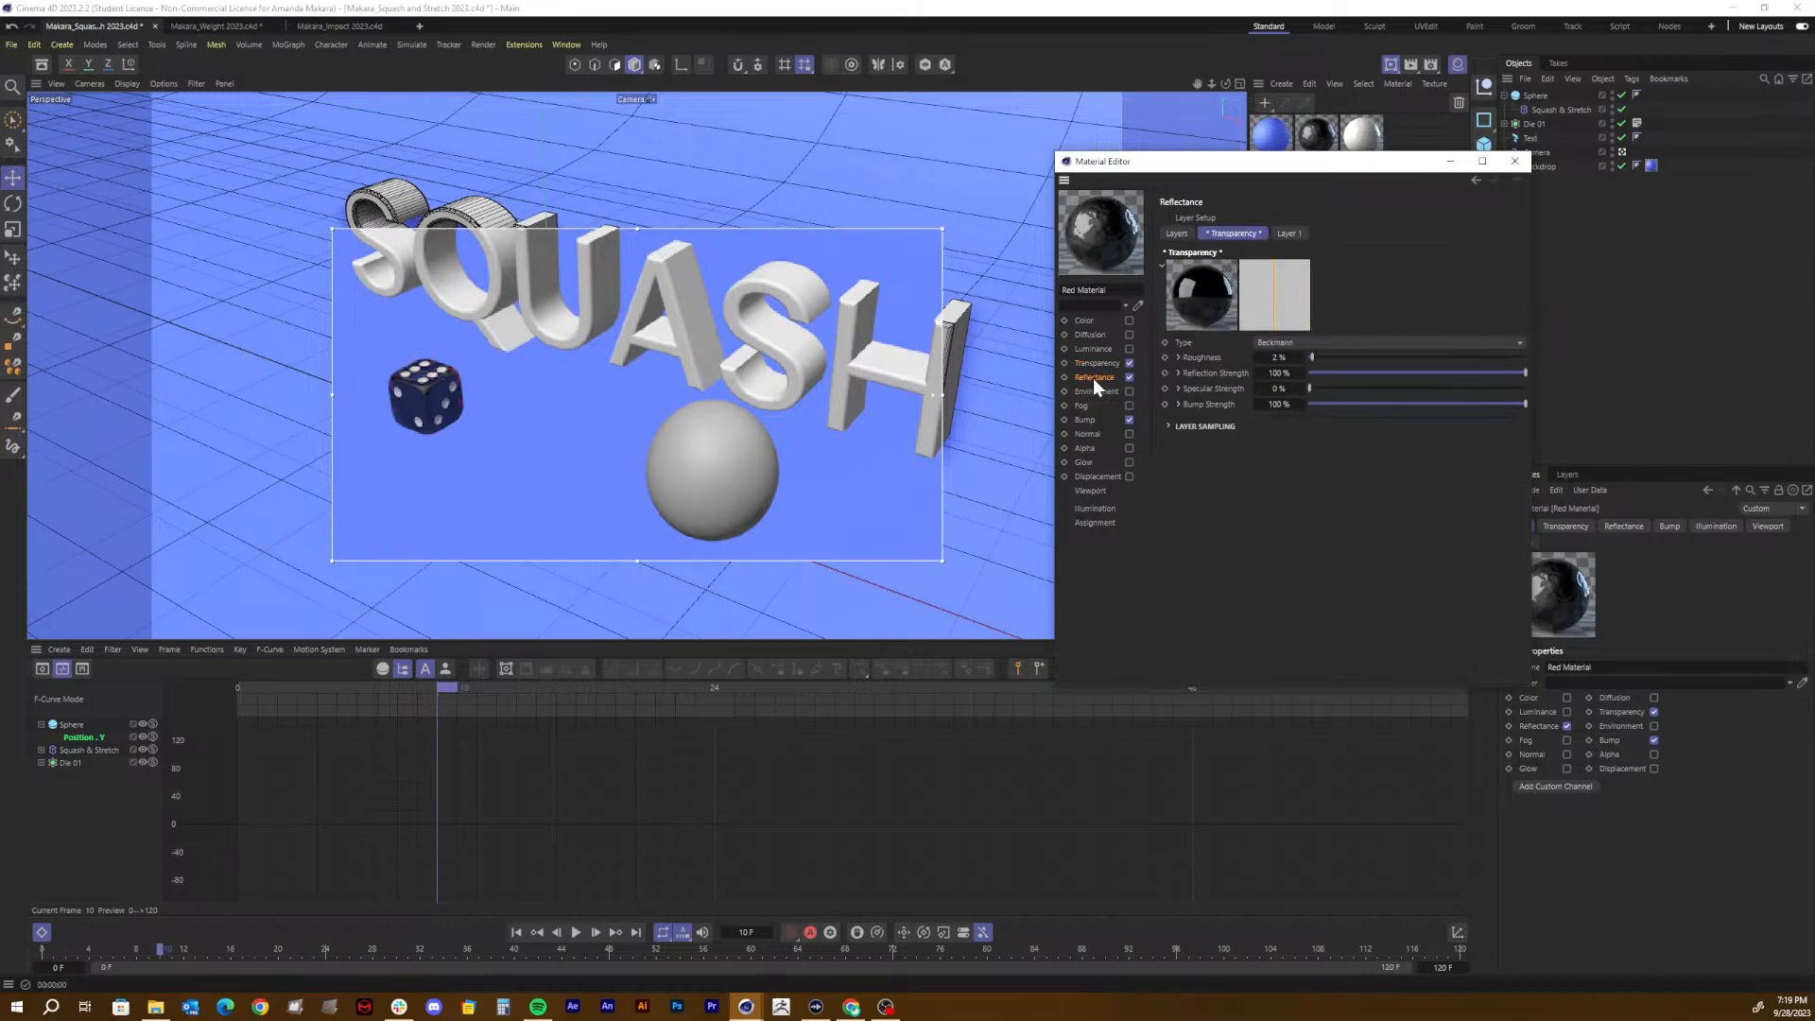
pyautogui.click(1088, 421)
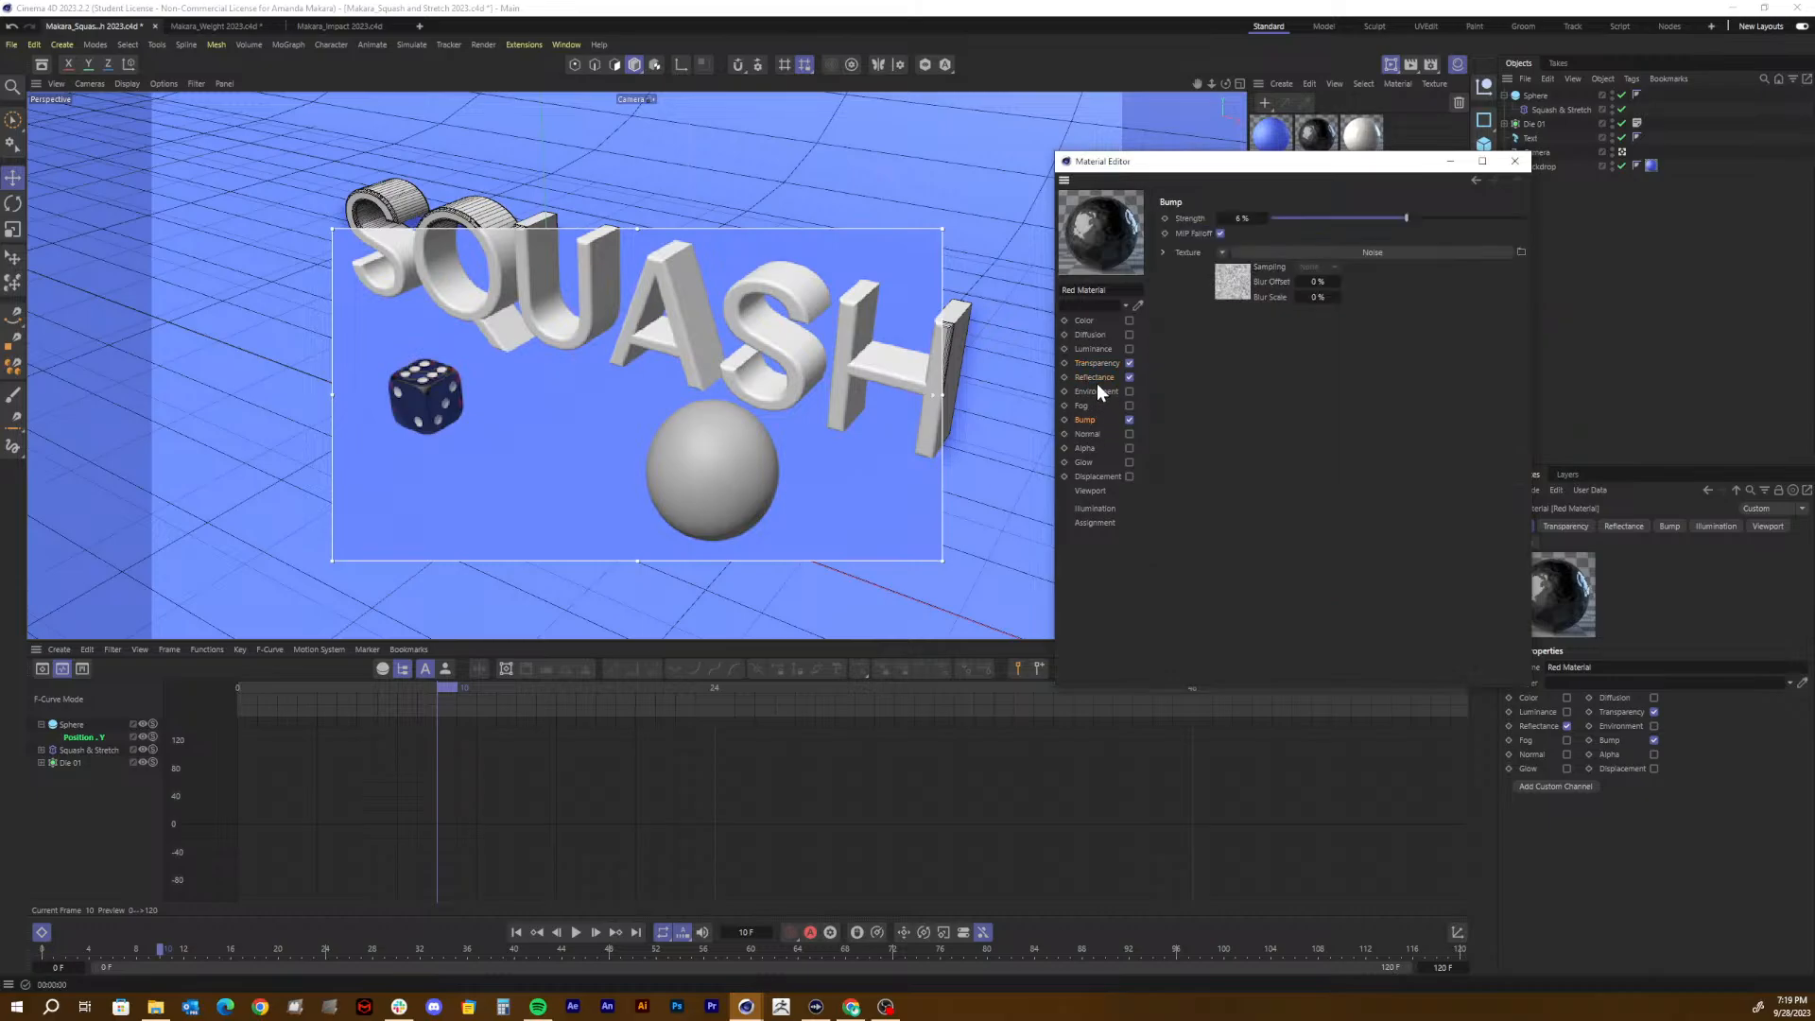
pyautogui.click(1098, 376)
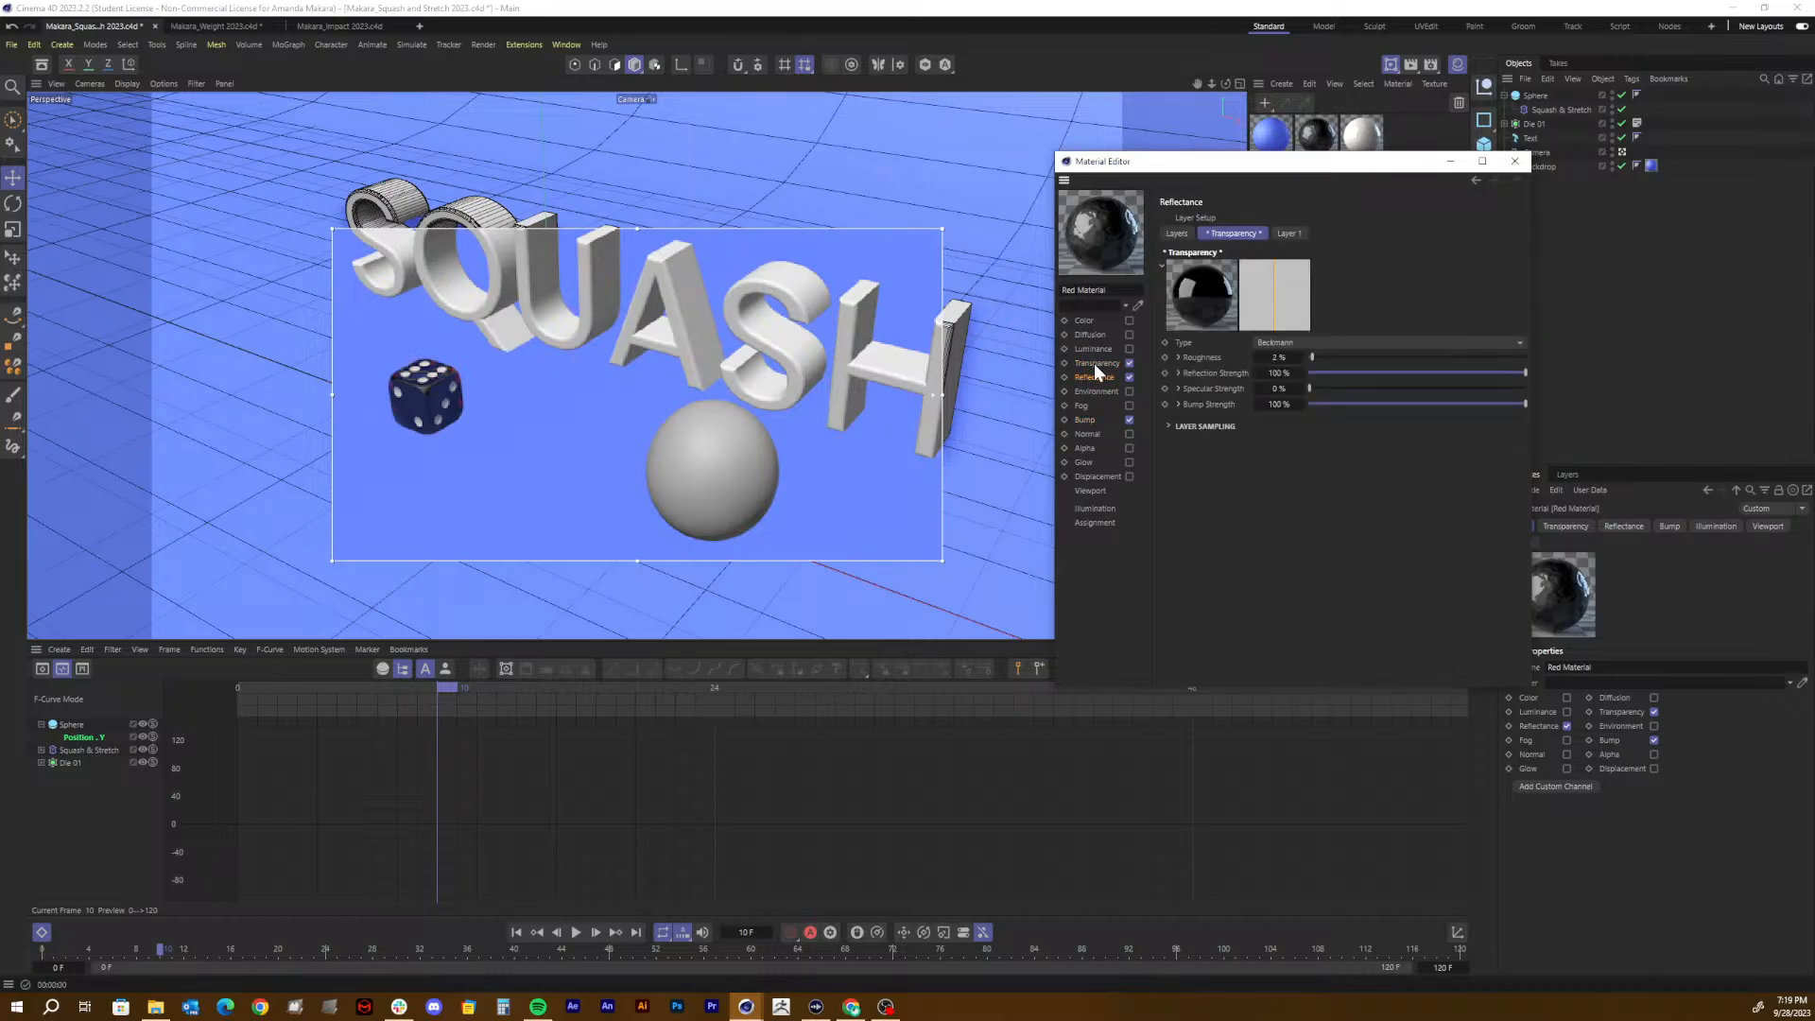
# Step: Enable Red Material's Luminance channel and set its color to bright magenta (H 300°, S about 73%, V 100%)
pyautogui.click(1093, 363)
pyautogui.click(1129, 349)
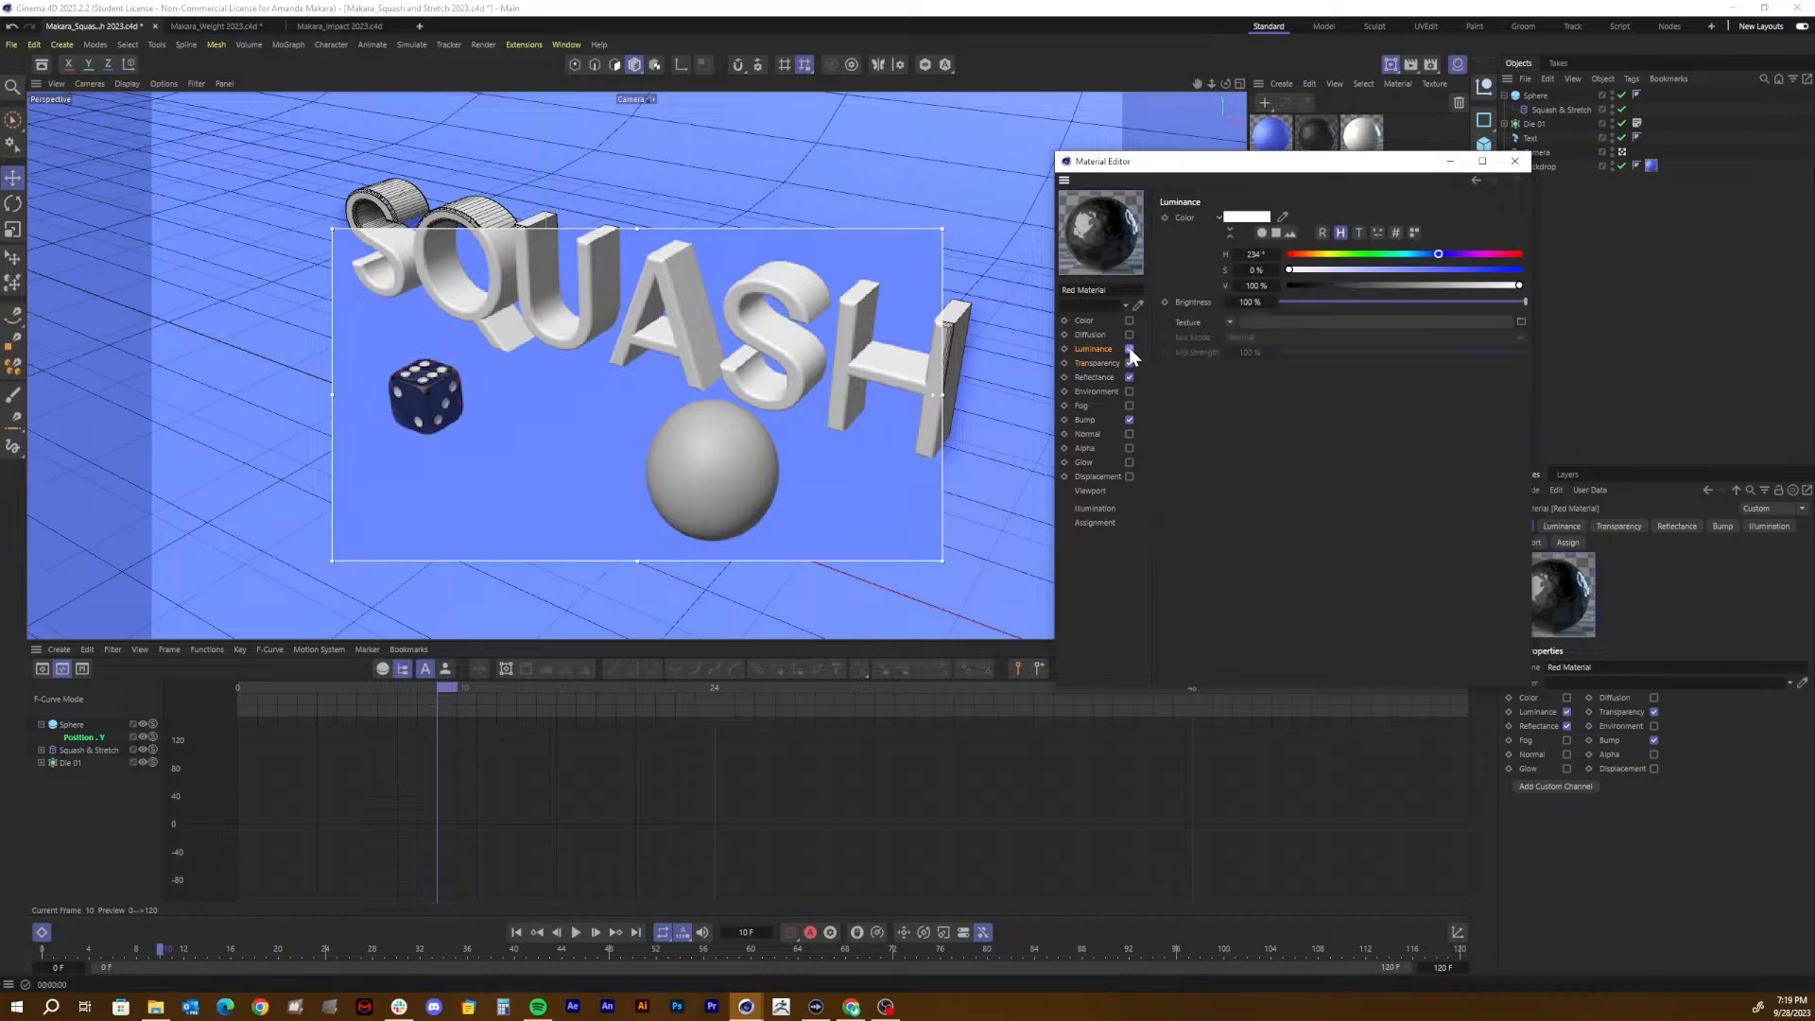
pyautogui.click(1235, 217)
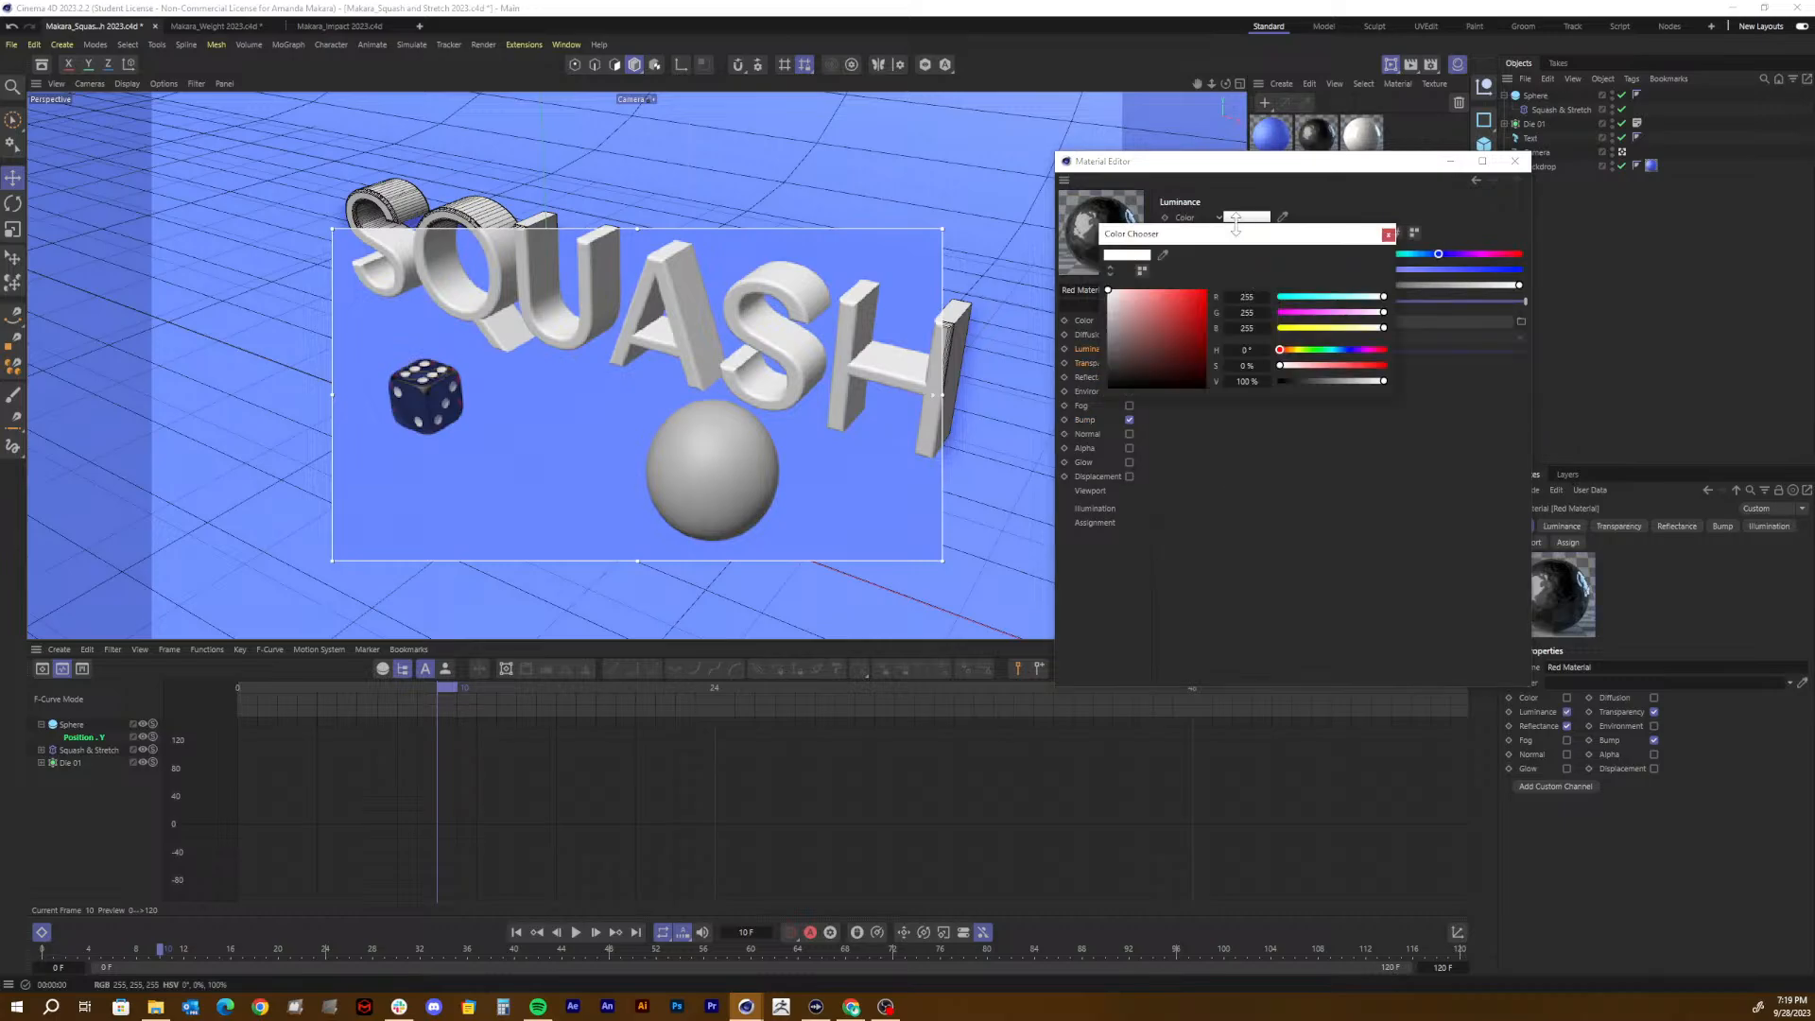
pyautogui.click(1320, 312)
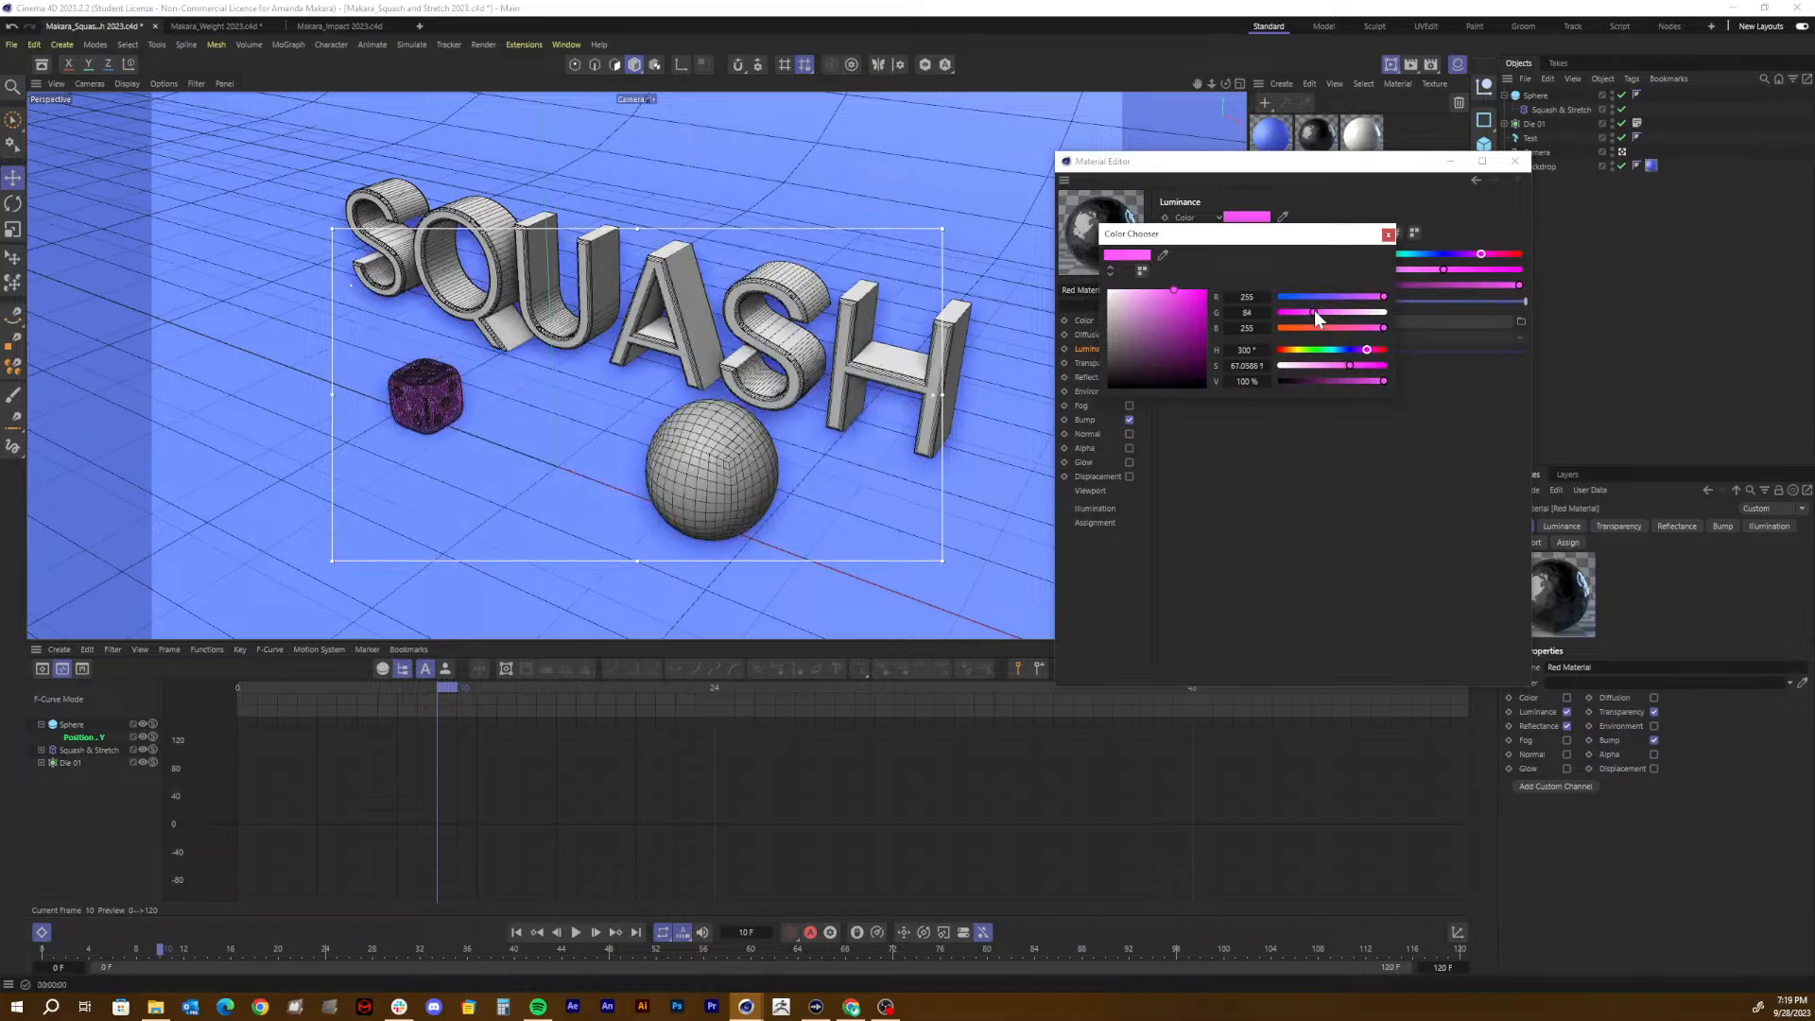
pyautogui.moveTo(1314, 310); pyautogui.dragTo(1305, 309)
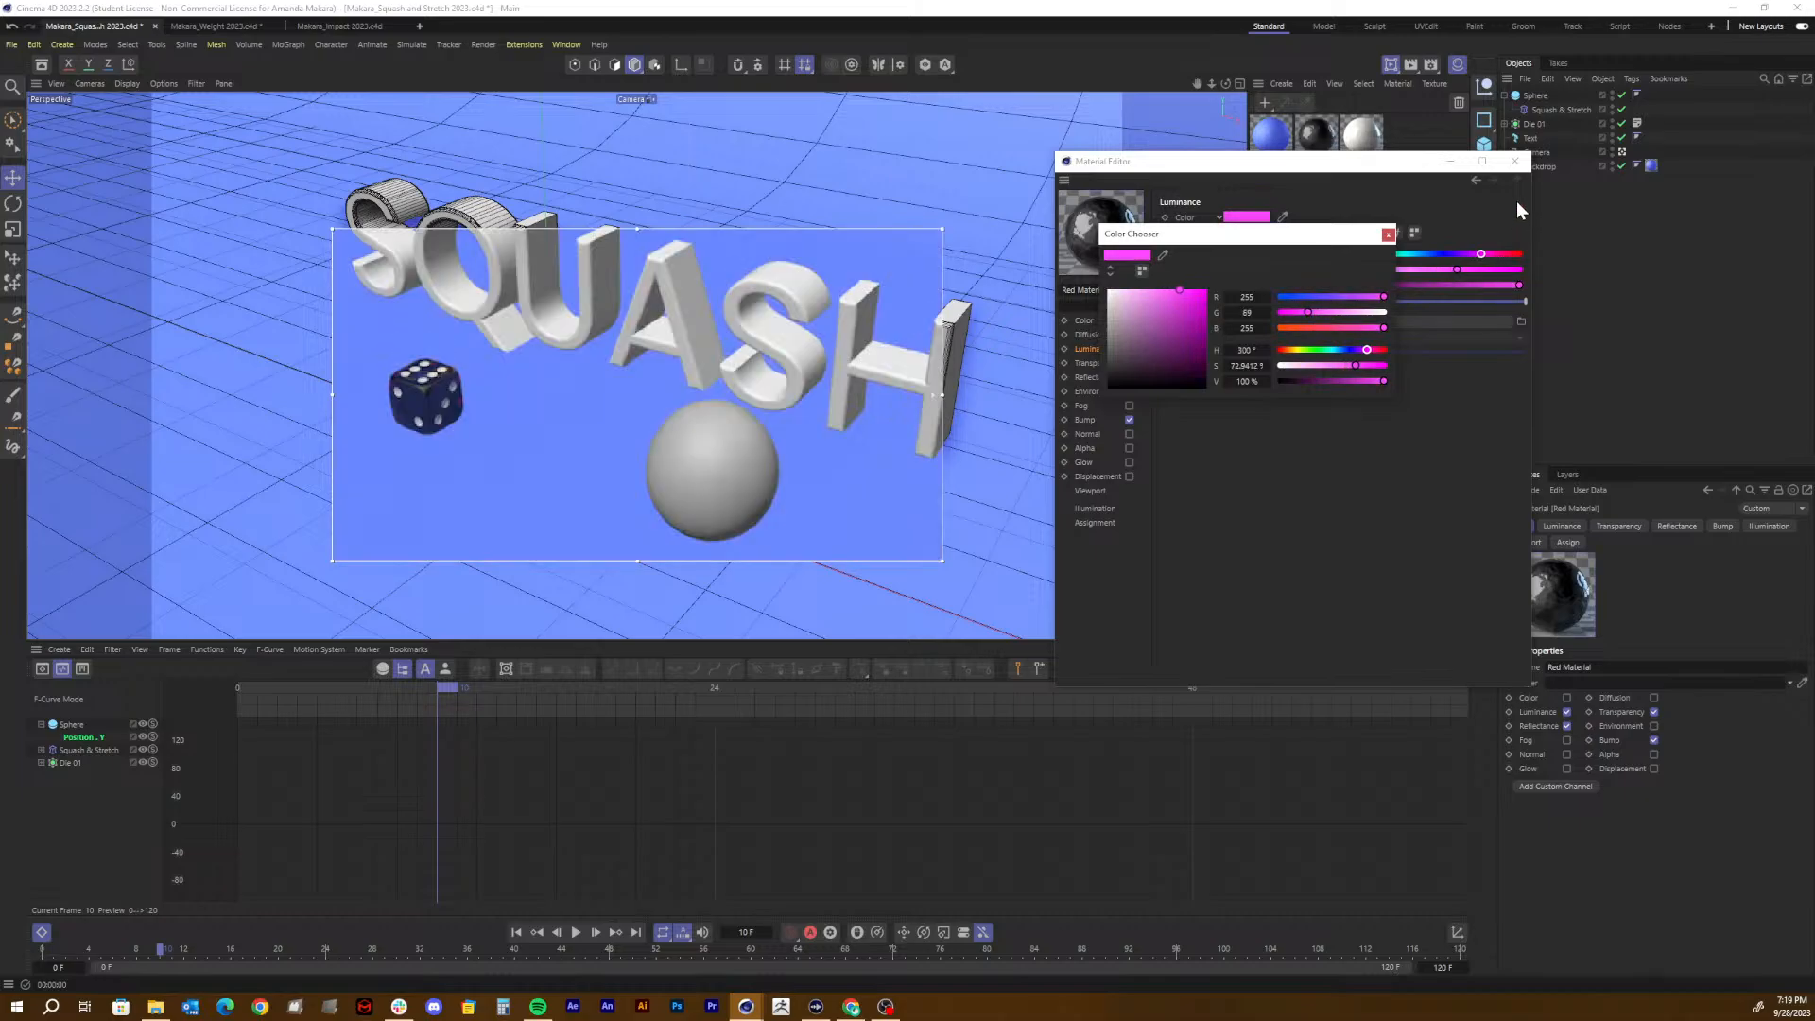
pyautogui.click(1388, 234)
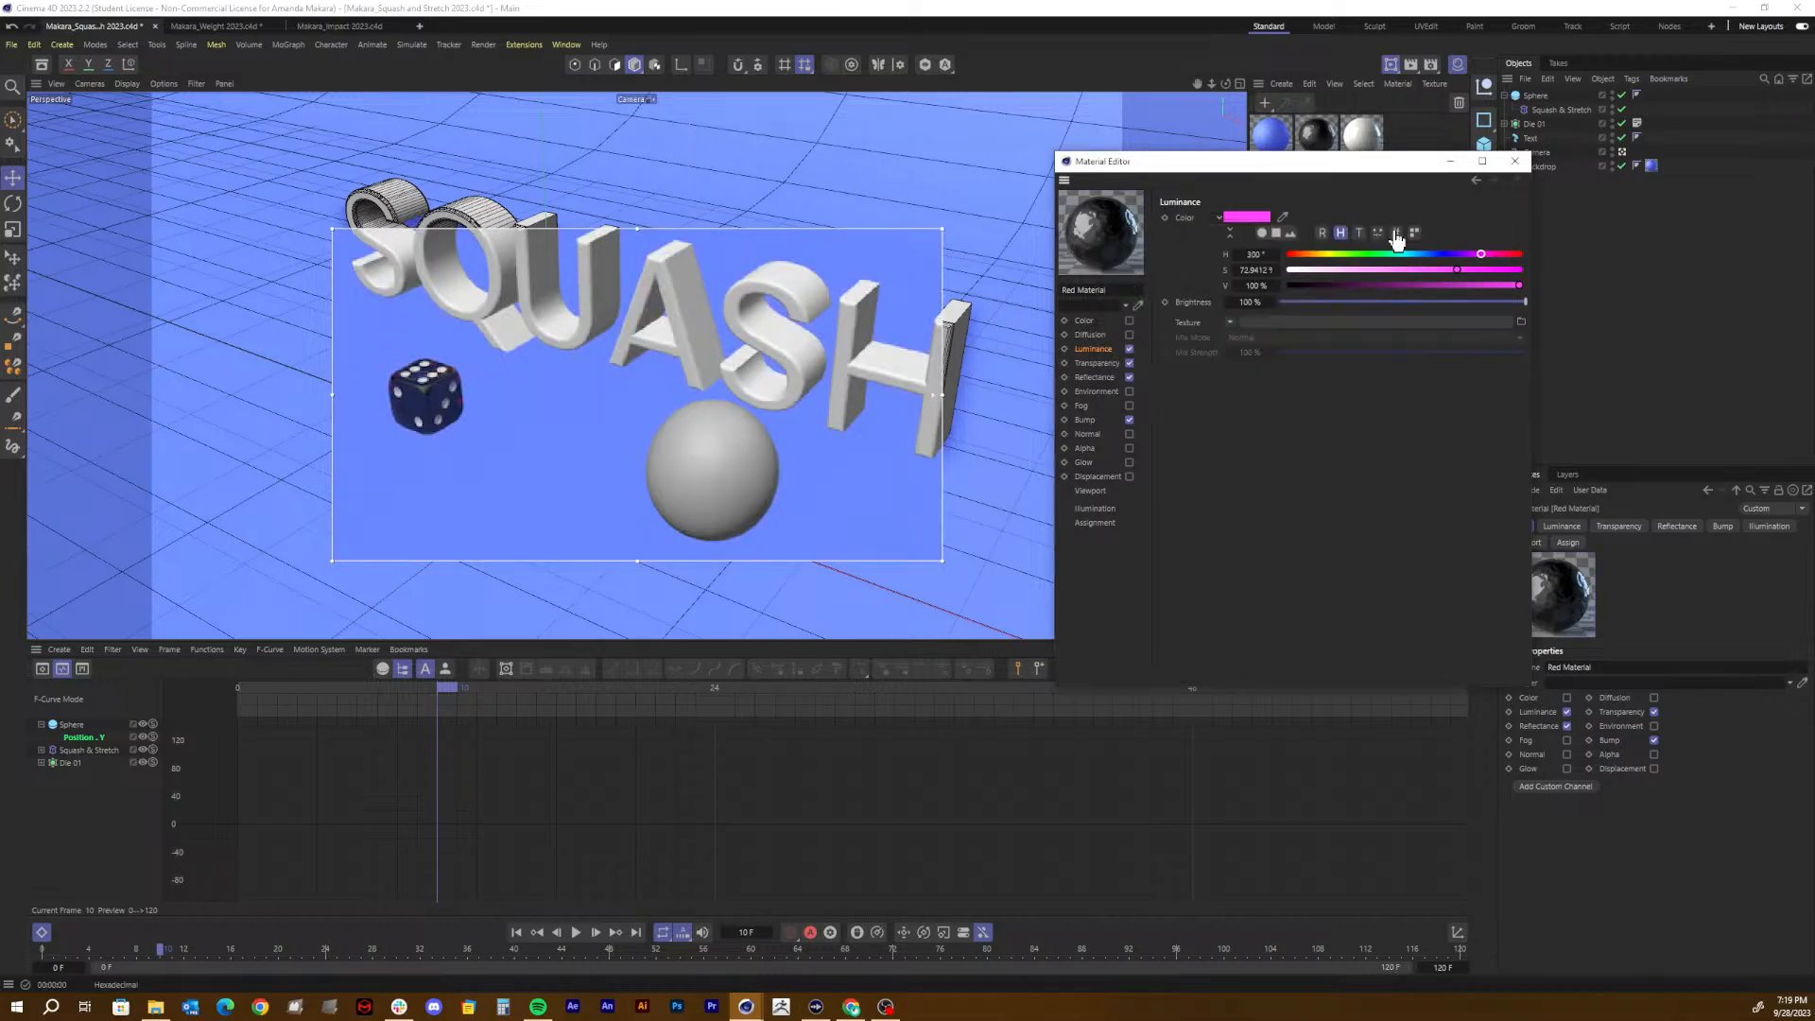
# Step: Try a larger Absorption Distance in Red Material's Transparency channel and undo it
pyautogui.click(1097, 363)
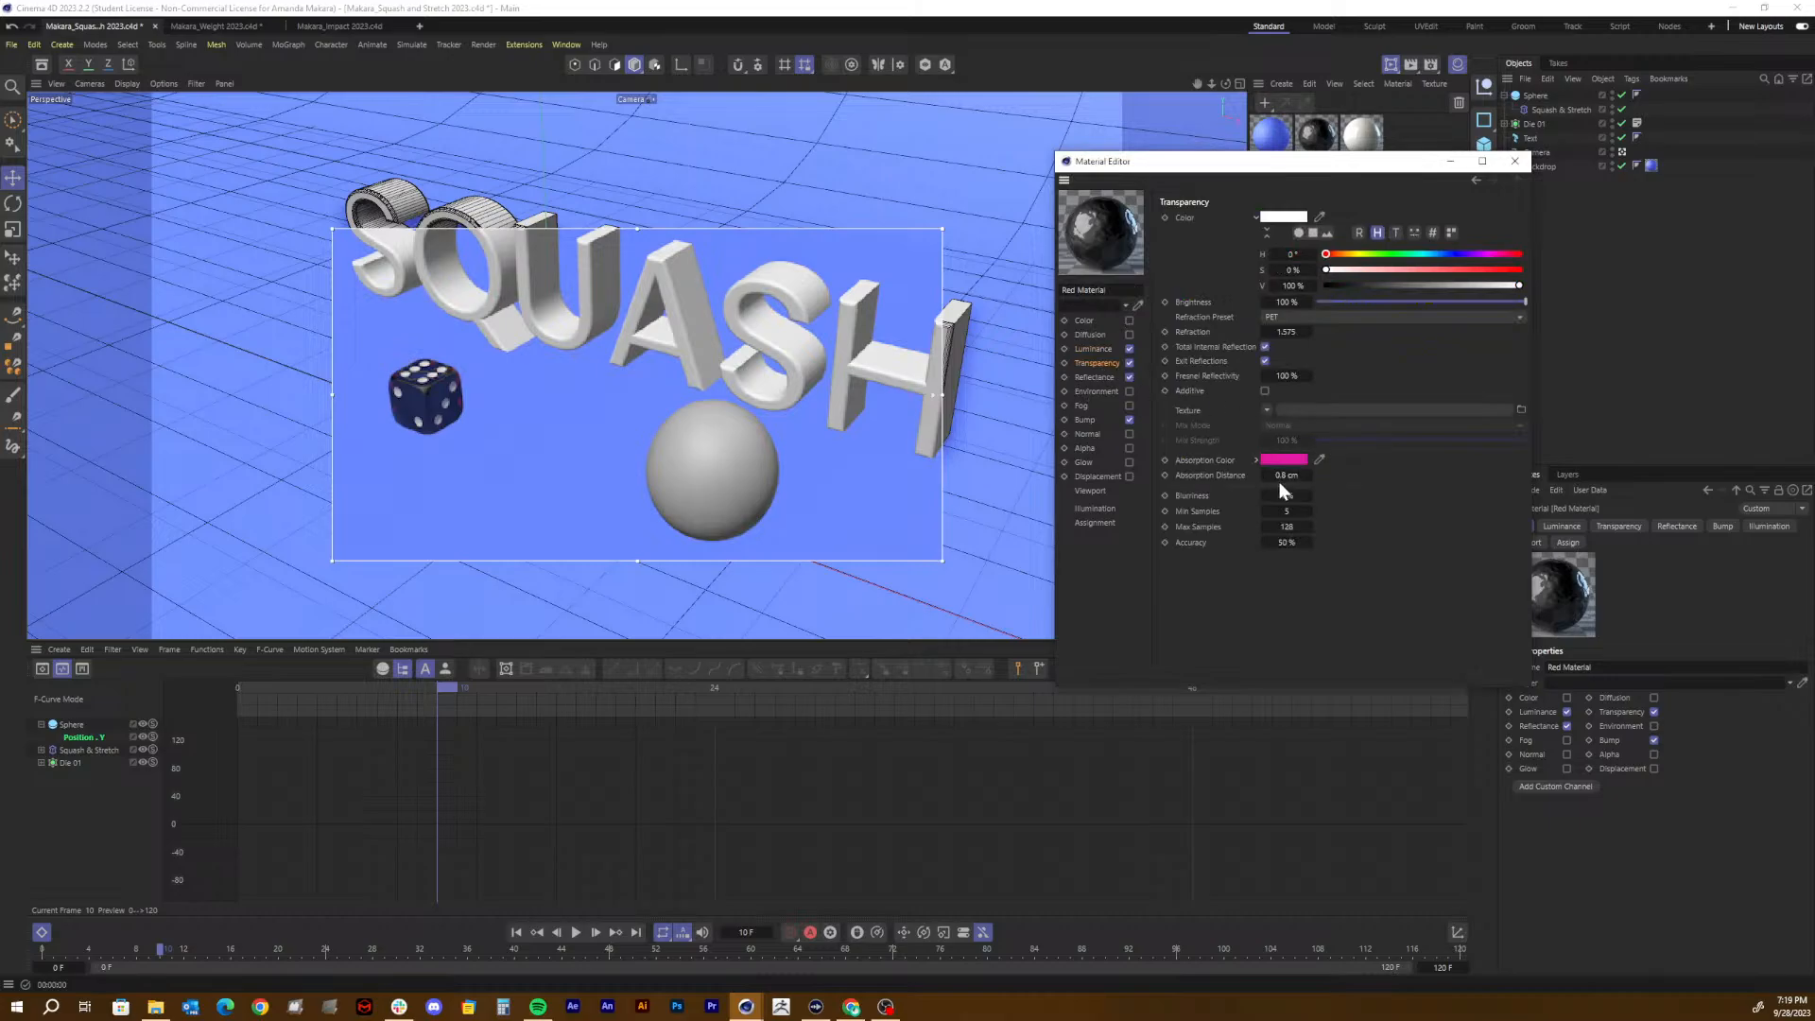
pyautogui.moveTo(1284, 478); pyautogui.dragTo(1271, 477)
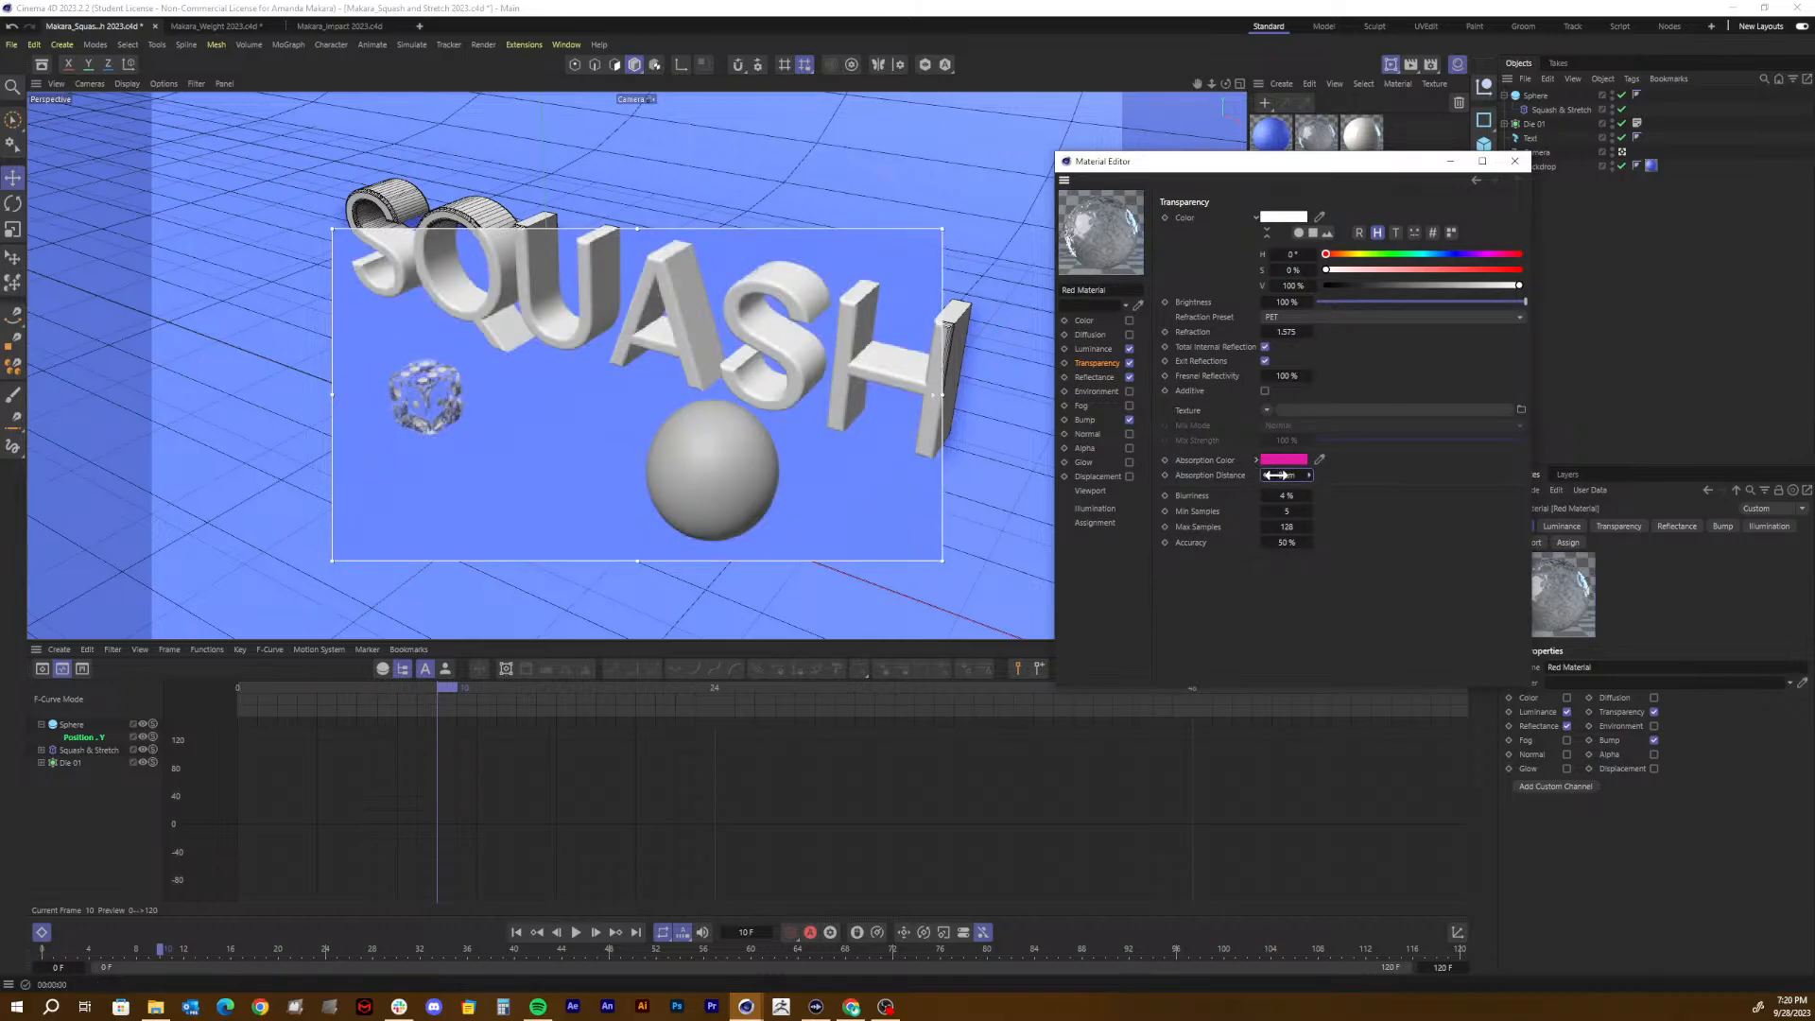
pyautogui.hotkey('ctrl', 'z')
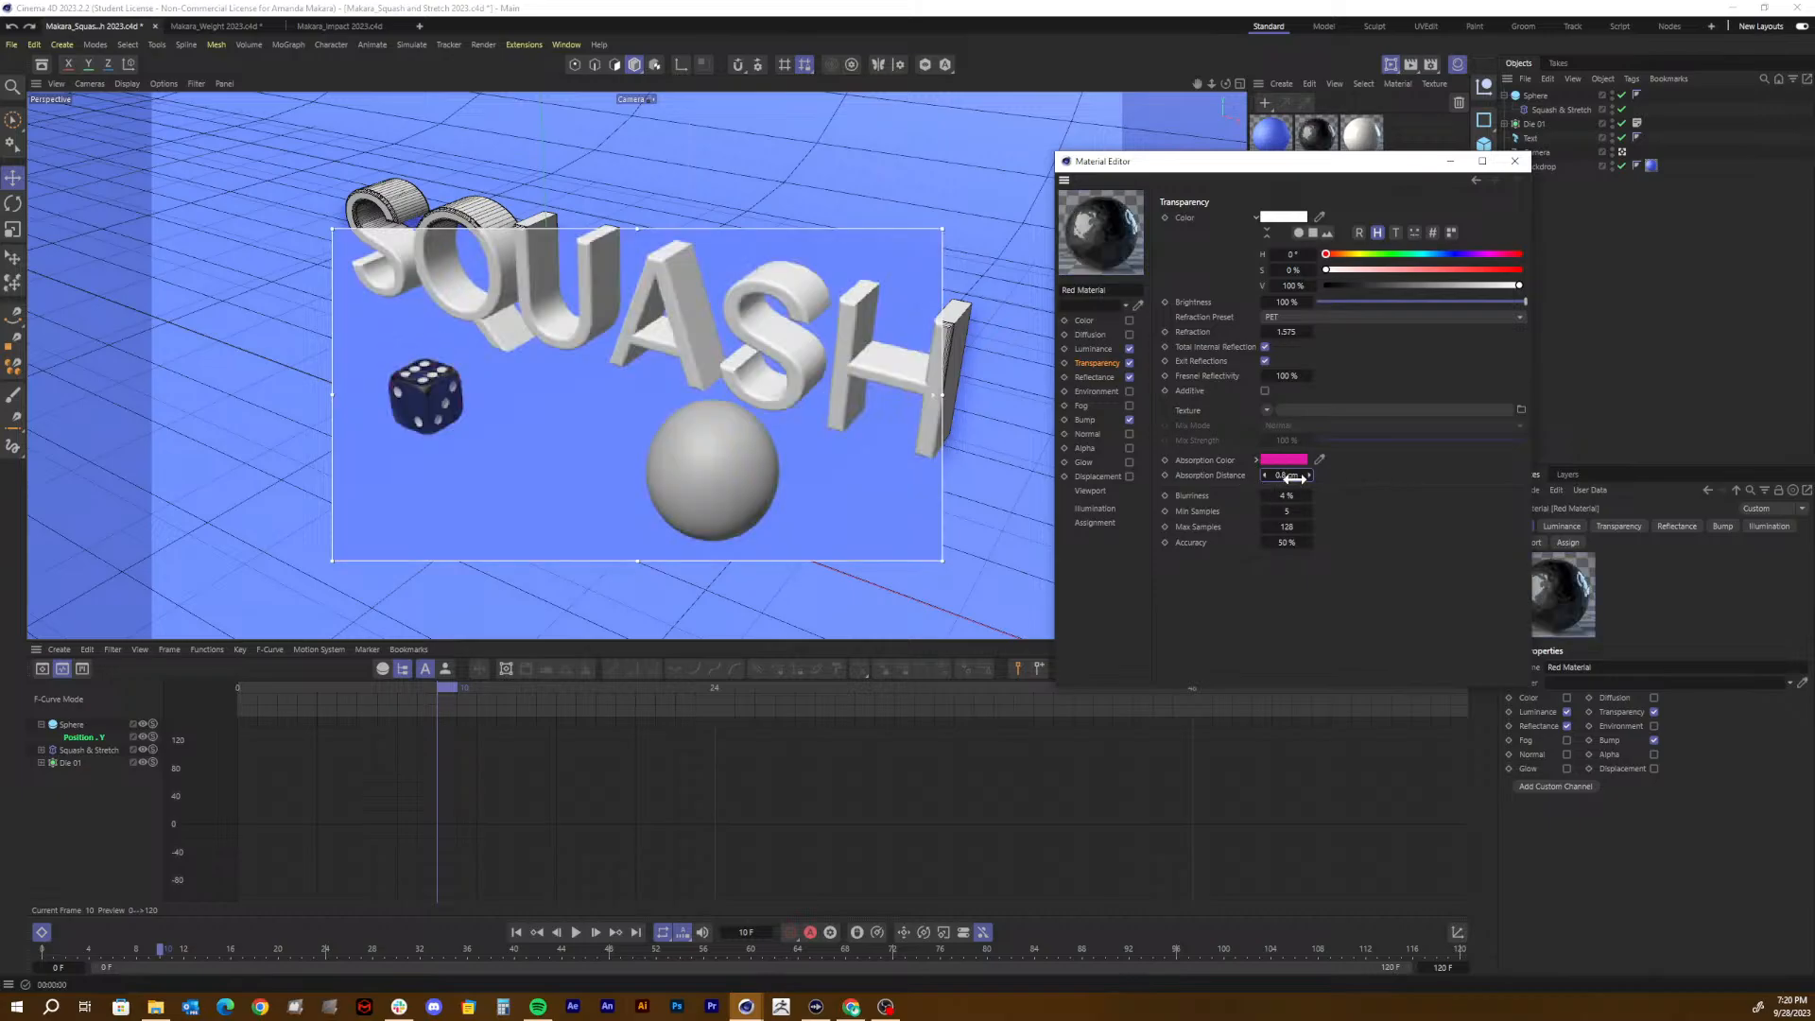
# Step: Try Absorption Distances of 0.4, 0.1 and 0.02 cm before restoring 0.8 cm, and undo a trial change of the Refraction value
pyautogui.doubleClick(1297, 477)
pyautogui.write('0.4')
pyautogui.press('Return')
pyautogui.doubleClick(1284, 473)
pyautogui.write('0.1')
pyautogui.press('Return')
pyautogui.click(1274, 476)
pyautogui.write('0.02')
pyautogui.press('Return')
pyautogui.write('0.8')
pyautogui.press('Return')
pyautogui.moveTo(1294, 333); pyautogui.dragTo(1289, 333)
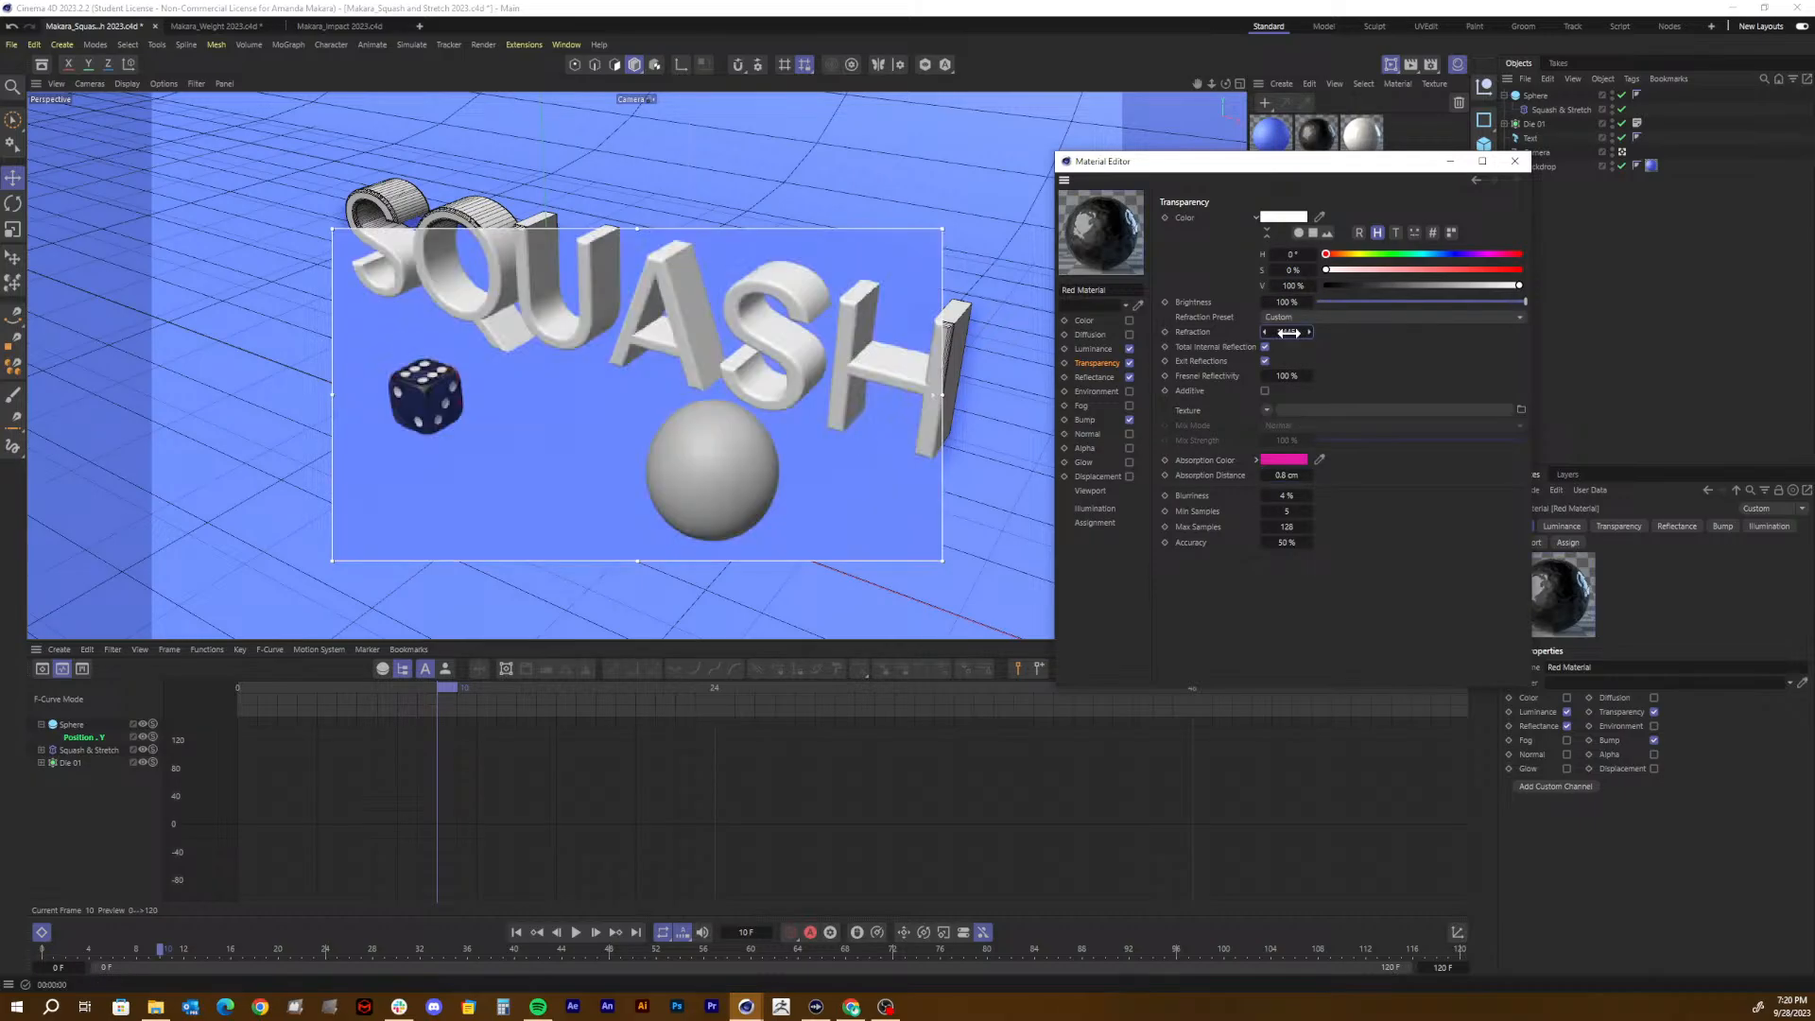
pyautogui.hotkey('ctrl', 'z')
# Step: Try a purple Transparency color (H 300°, S about 56%, V 76%) on Red Material and undo back to white
pyautogui.moveTo(1416, 251); pyautogui.dragTo(1448, 254)
pyautogui.click(1284, 216)
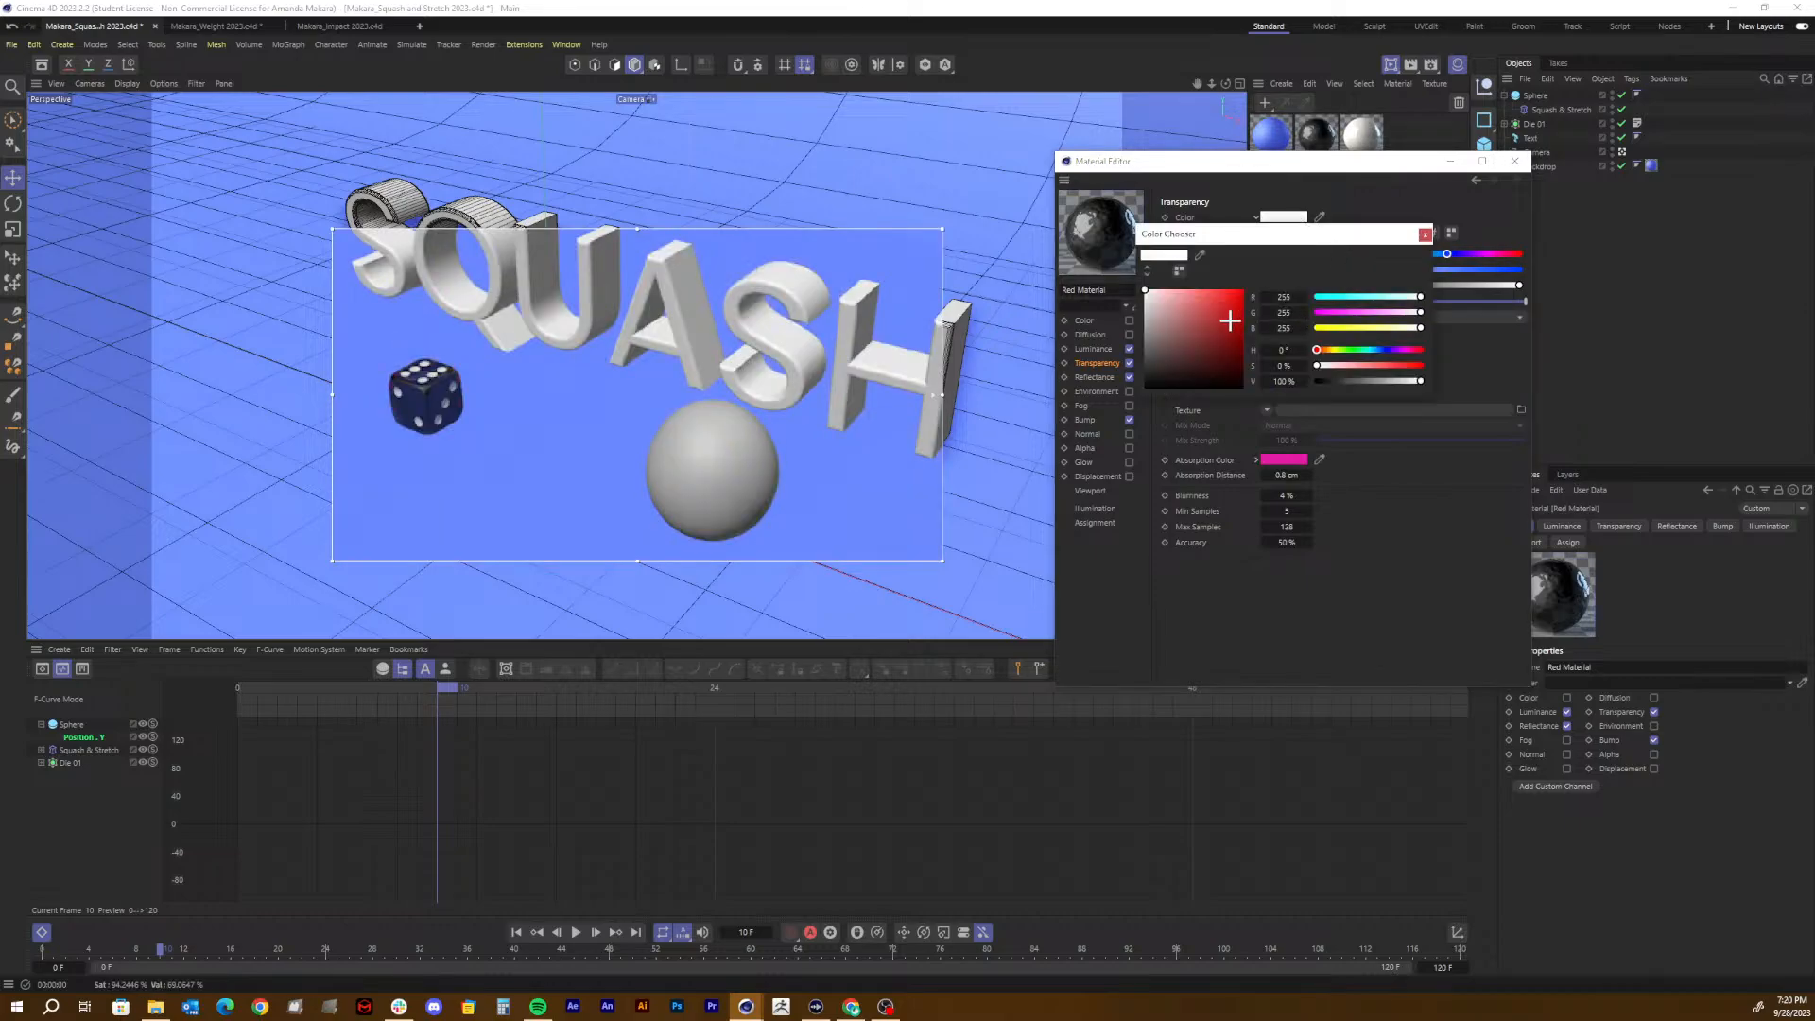
pyautogui.moveTo(1420, 312); pyautogui.dragTo(1363, 312)
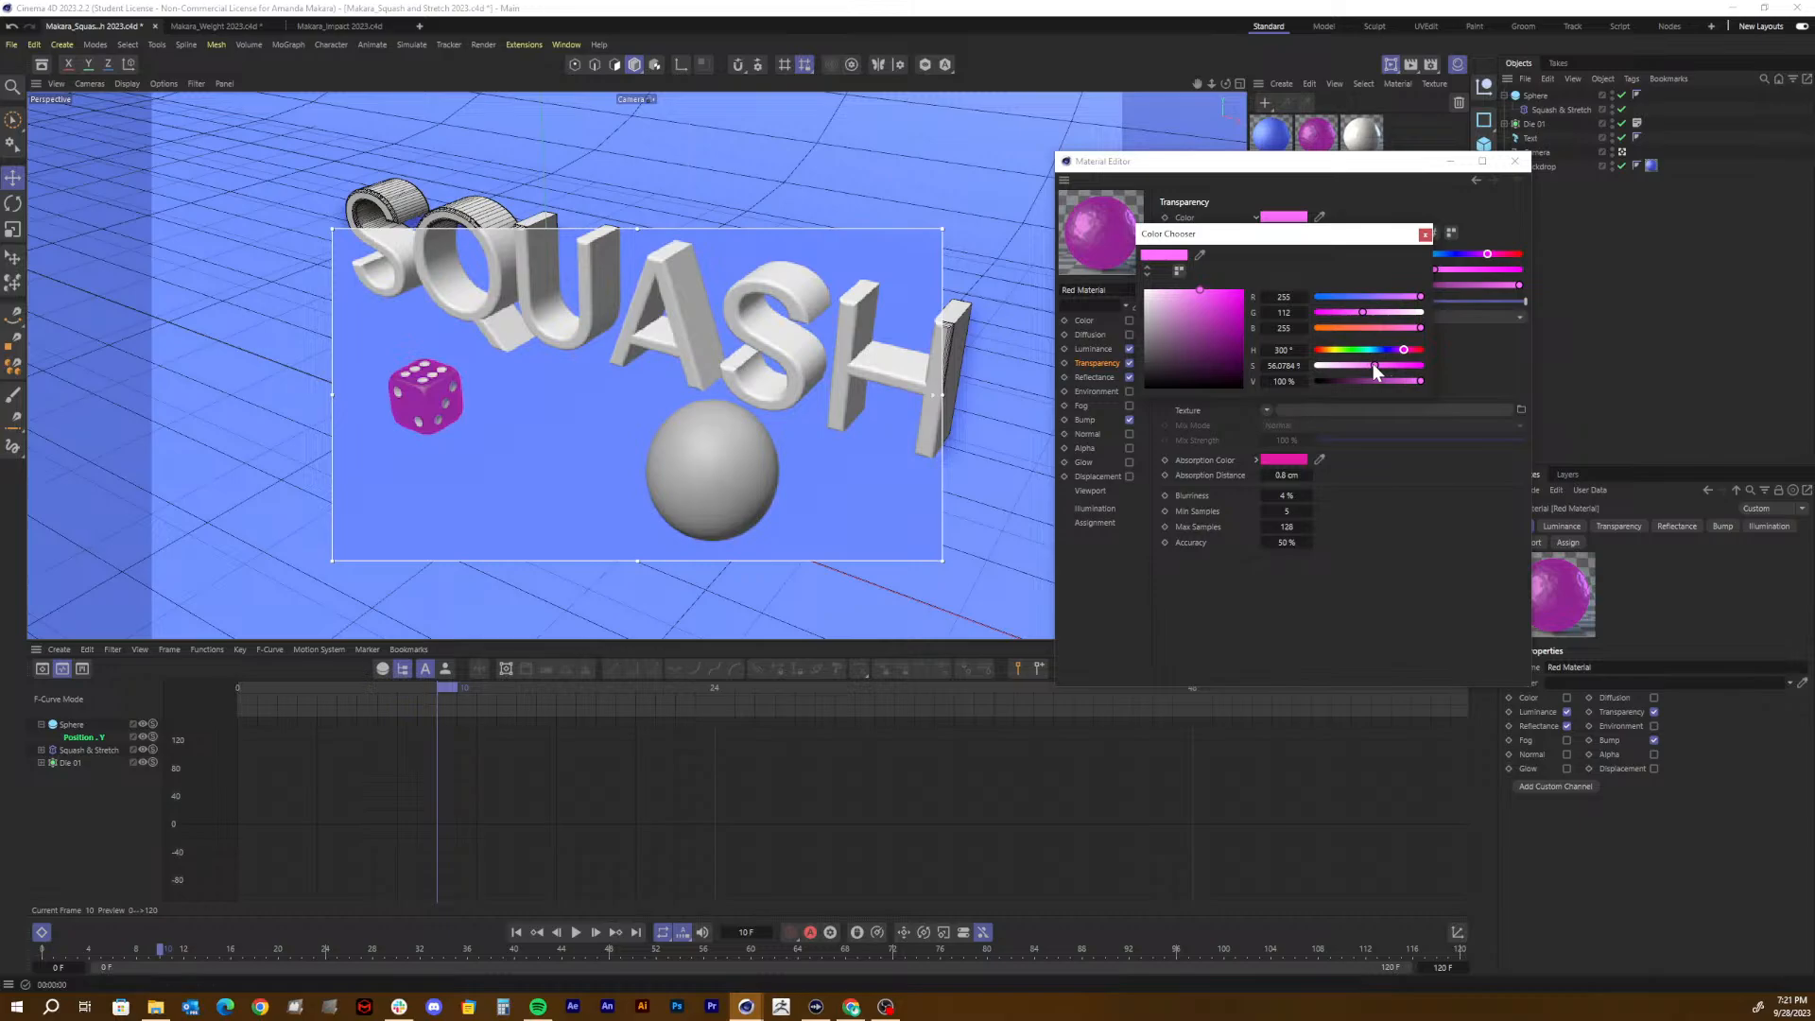
pyautogui.moveTo(1356, 382); pyautogui.dragTo(1363, 382)
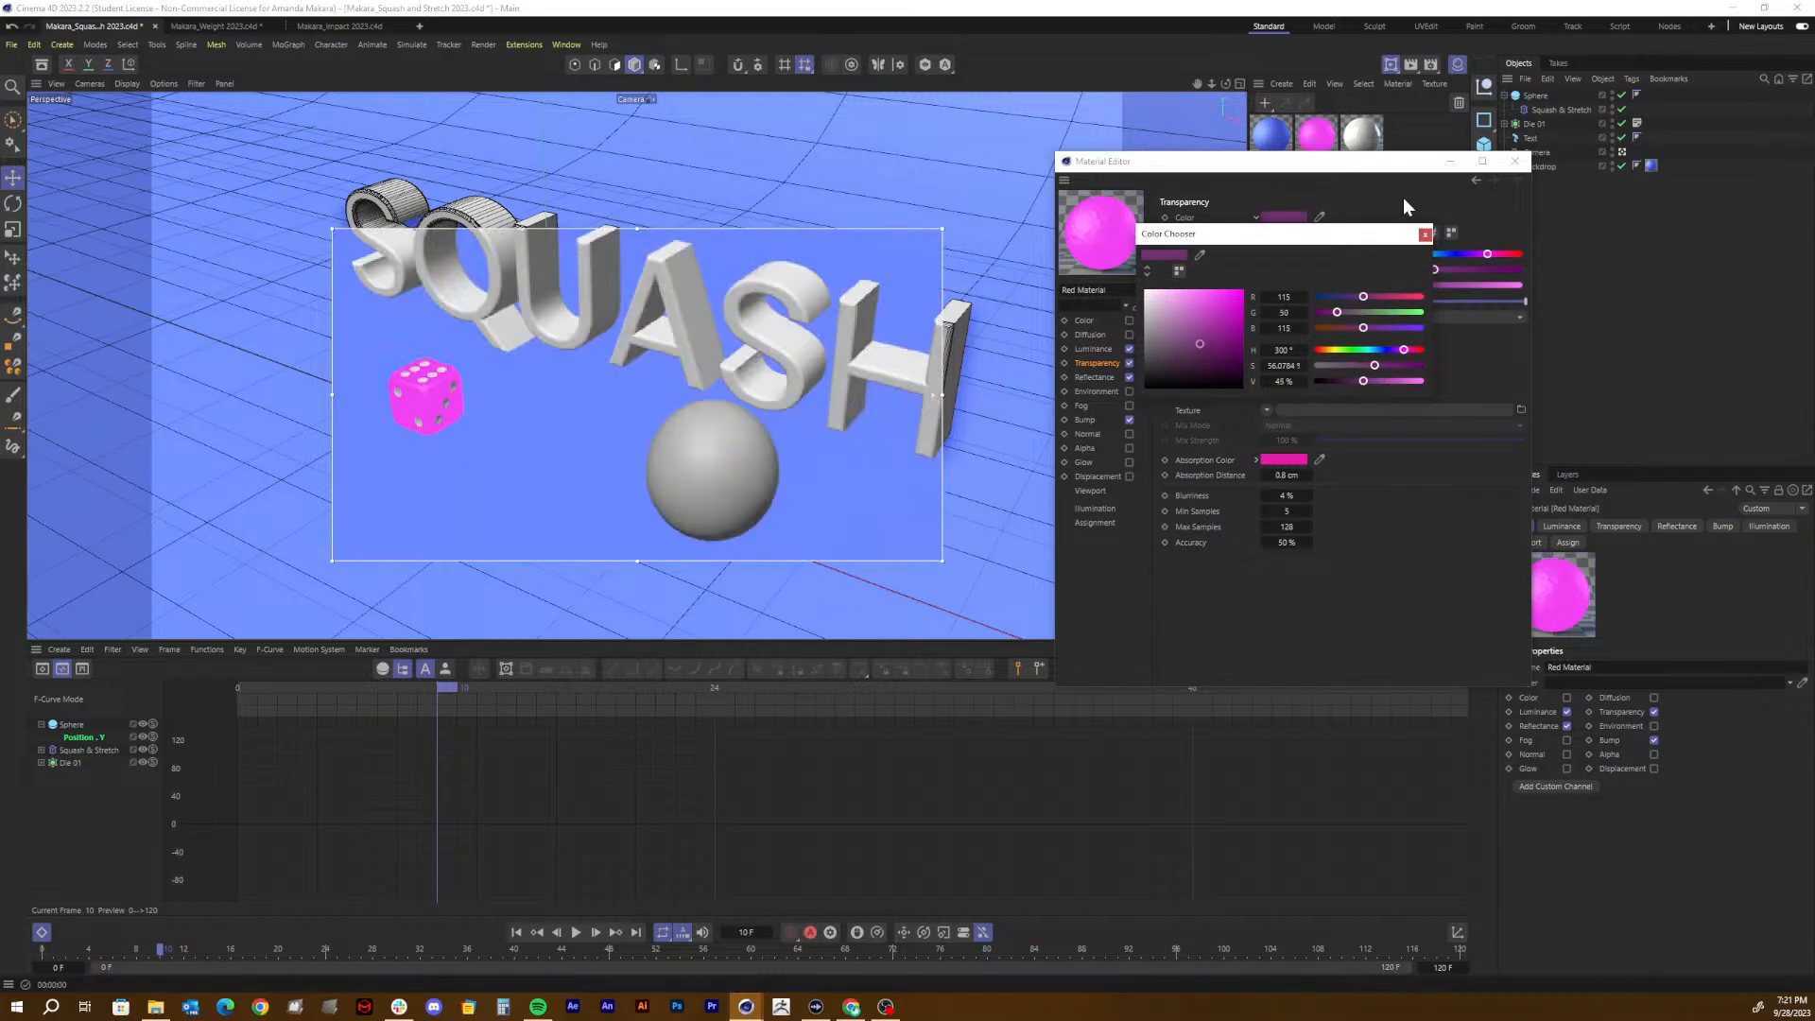
pyautogui.click(1395, 381)
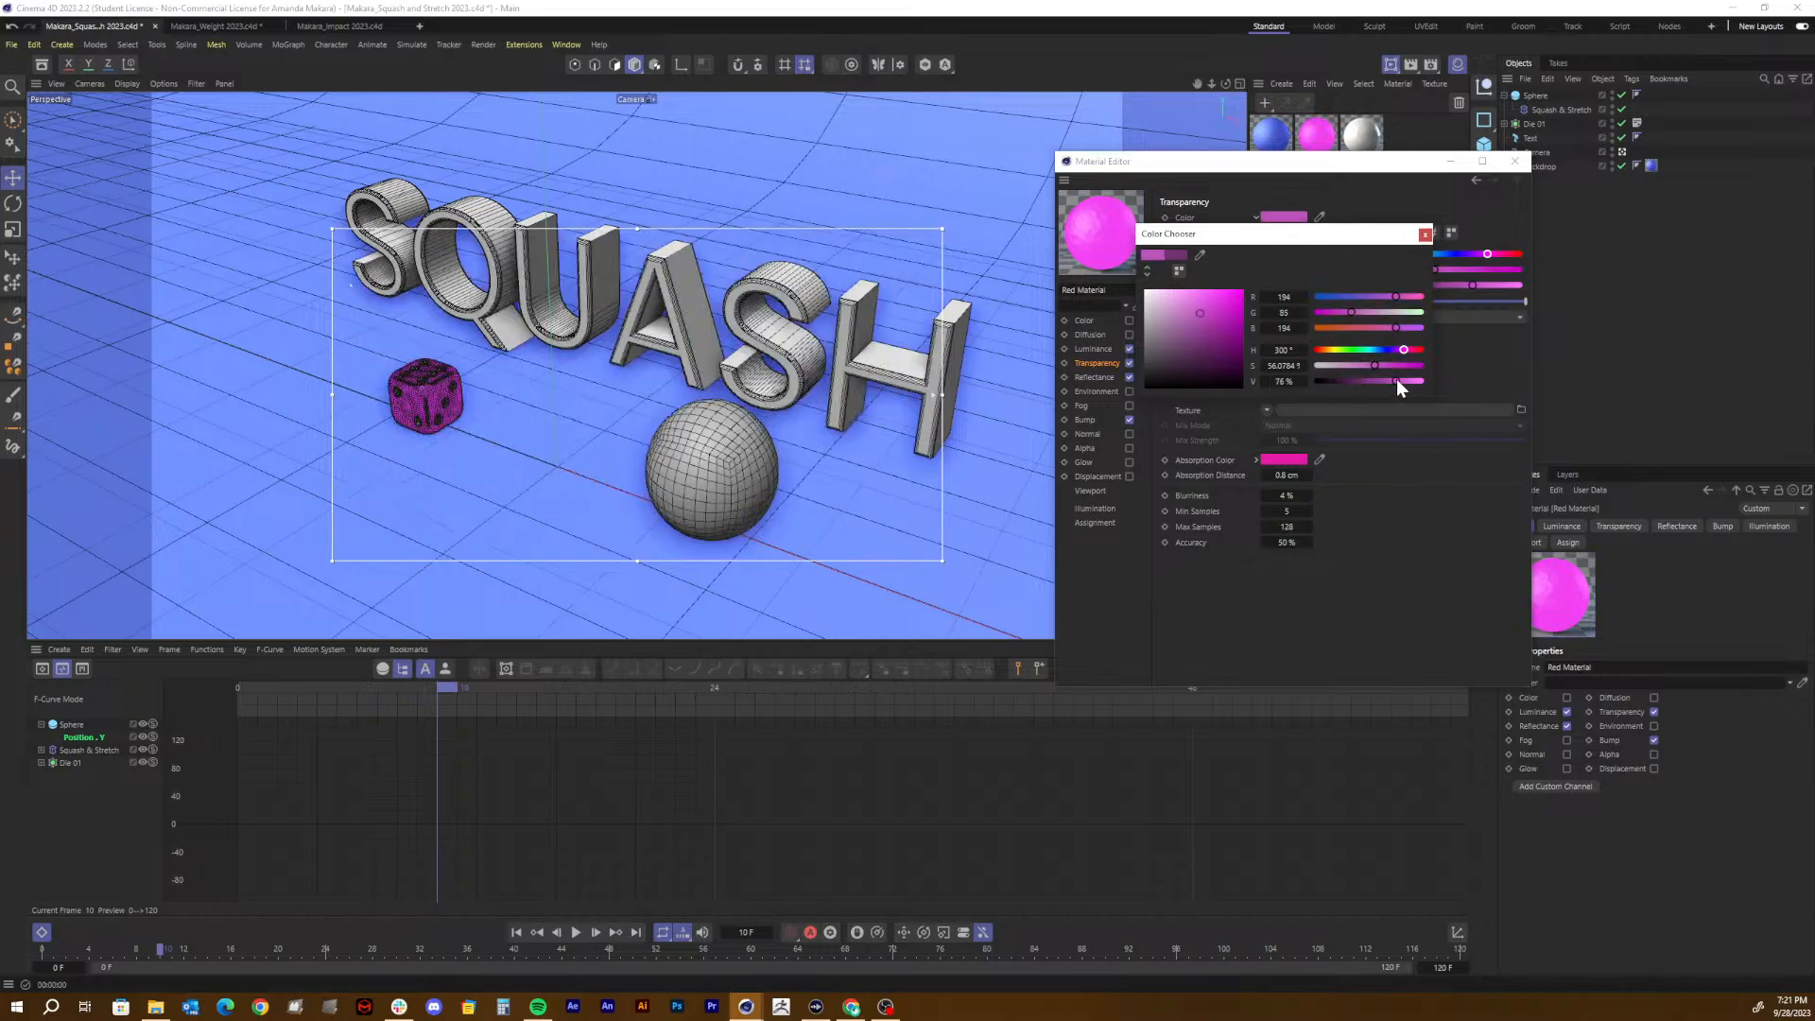
pyautogui.click(1425, 234)
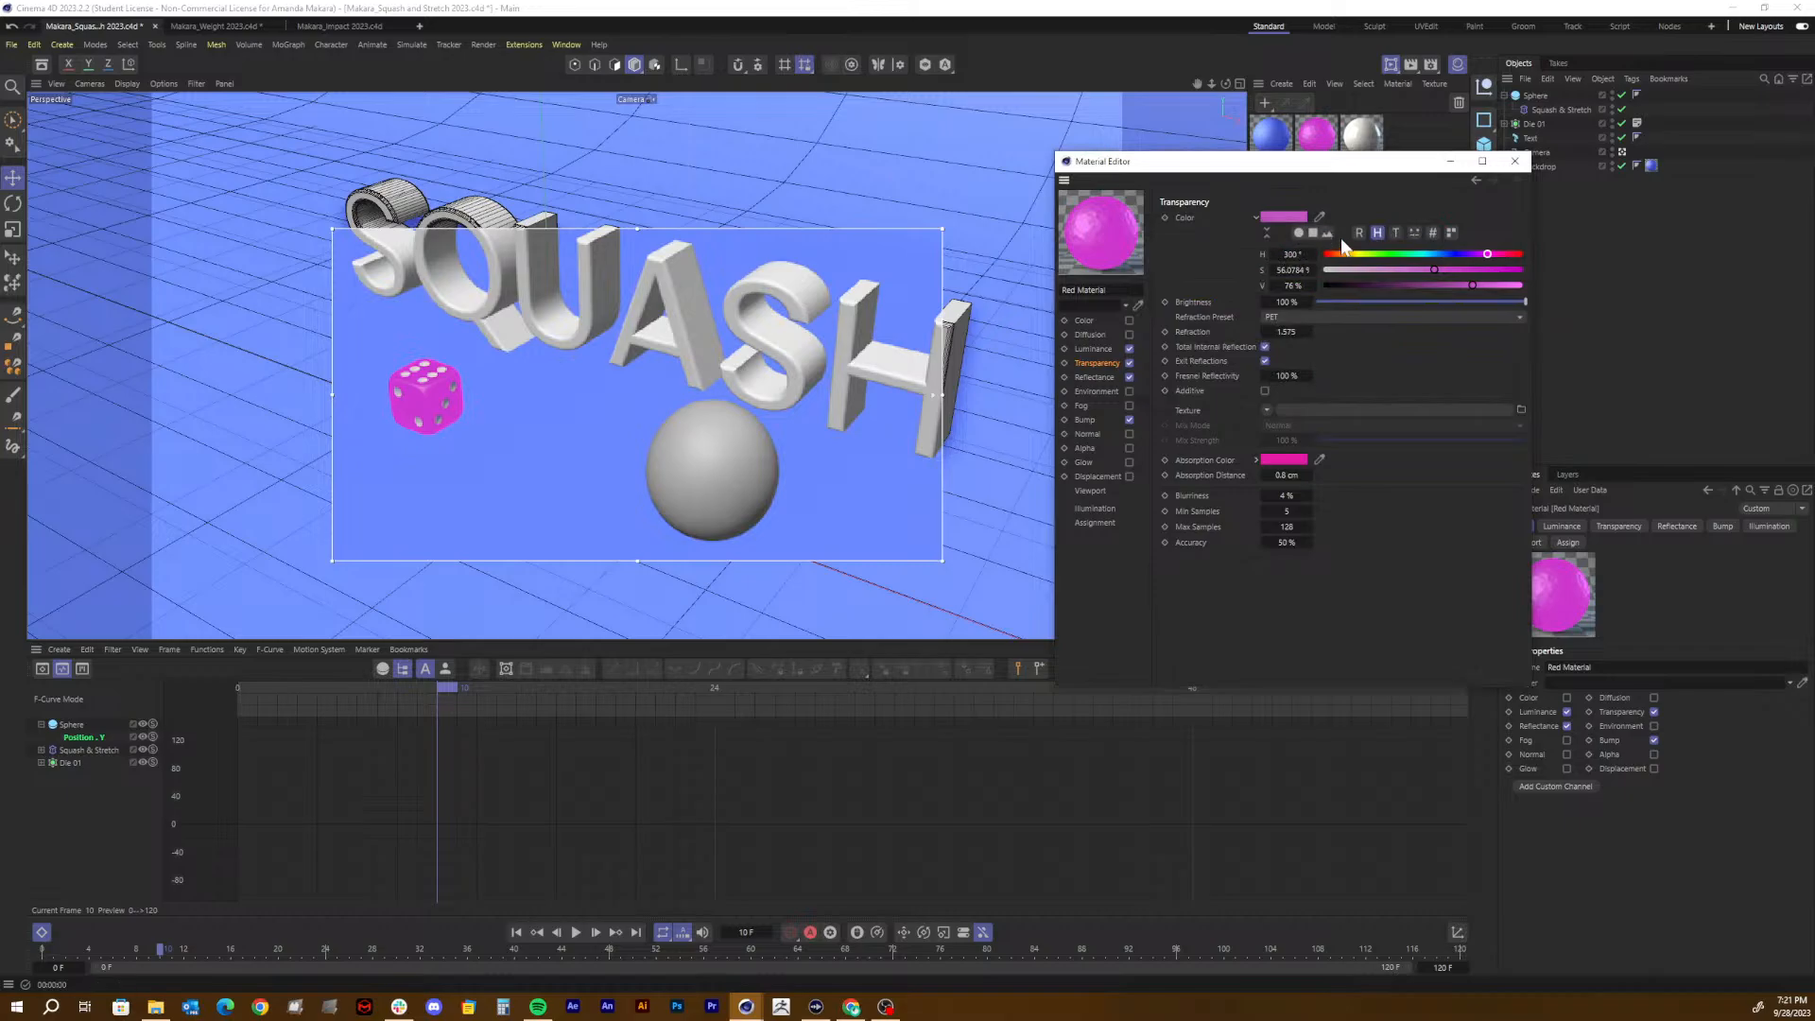
pyautogui.moveTo(1485, 303)
pyautogui.mouseDown()
pyautogui.moveTo(1437, 308)
pyautogui.moveTo(1526, 301)
pyautogui.mouseUp()
pyautogui.hotkey('ctrl', 'z')
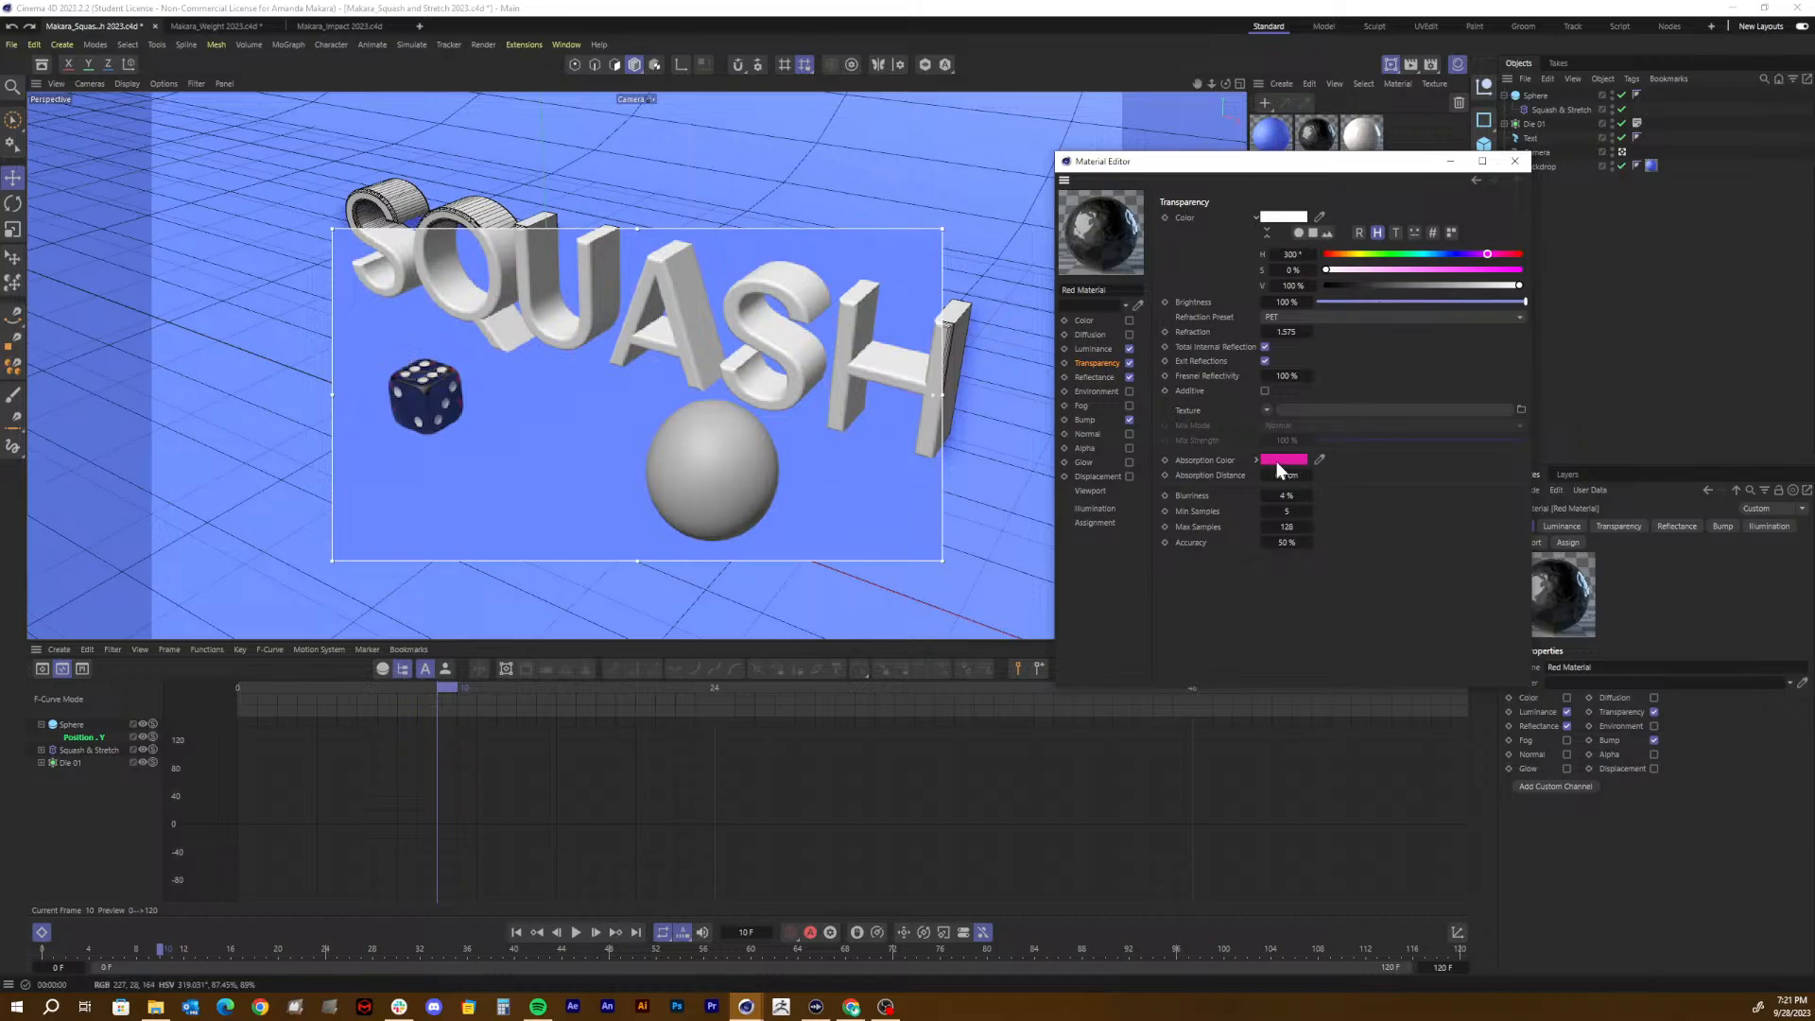
# Step: Compare Absorption Distances of 14, 4 and 2 cm on the die, and settle on 4 cm
pyautogui.moveTo(1287, 481); pyautogui.dragTo(1295, 480)
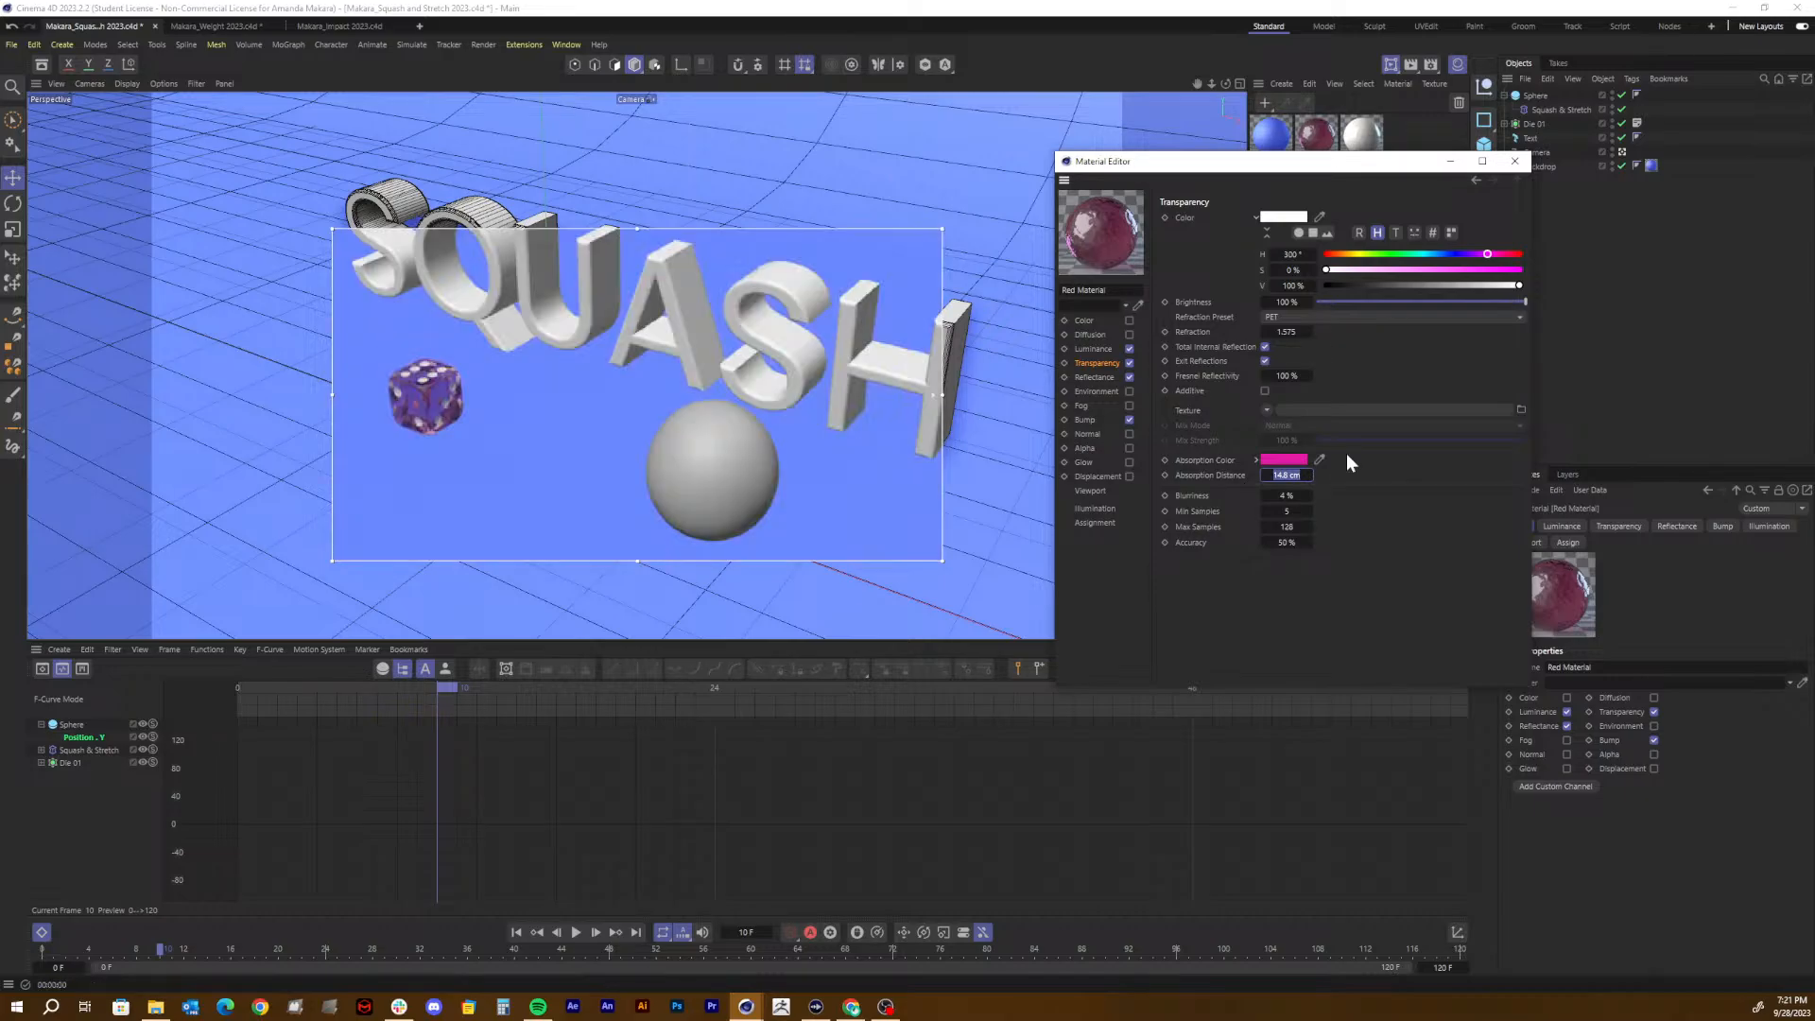
pyautogui.write('4')
pyautogui.press('Return')
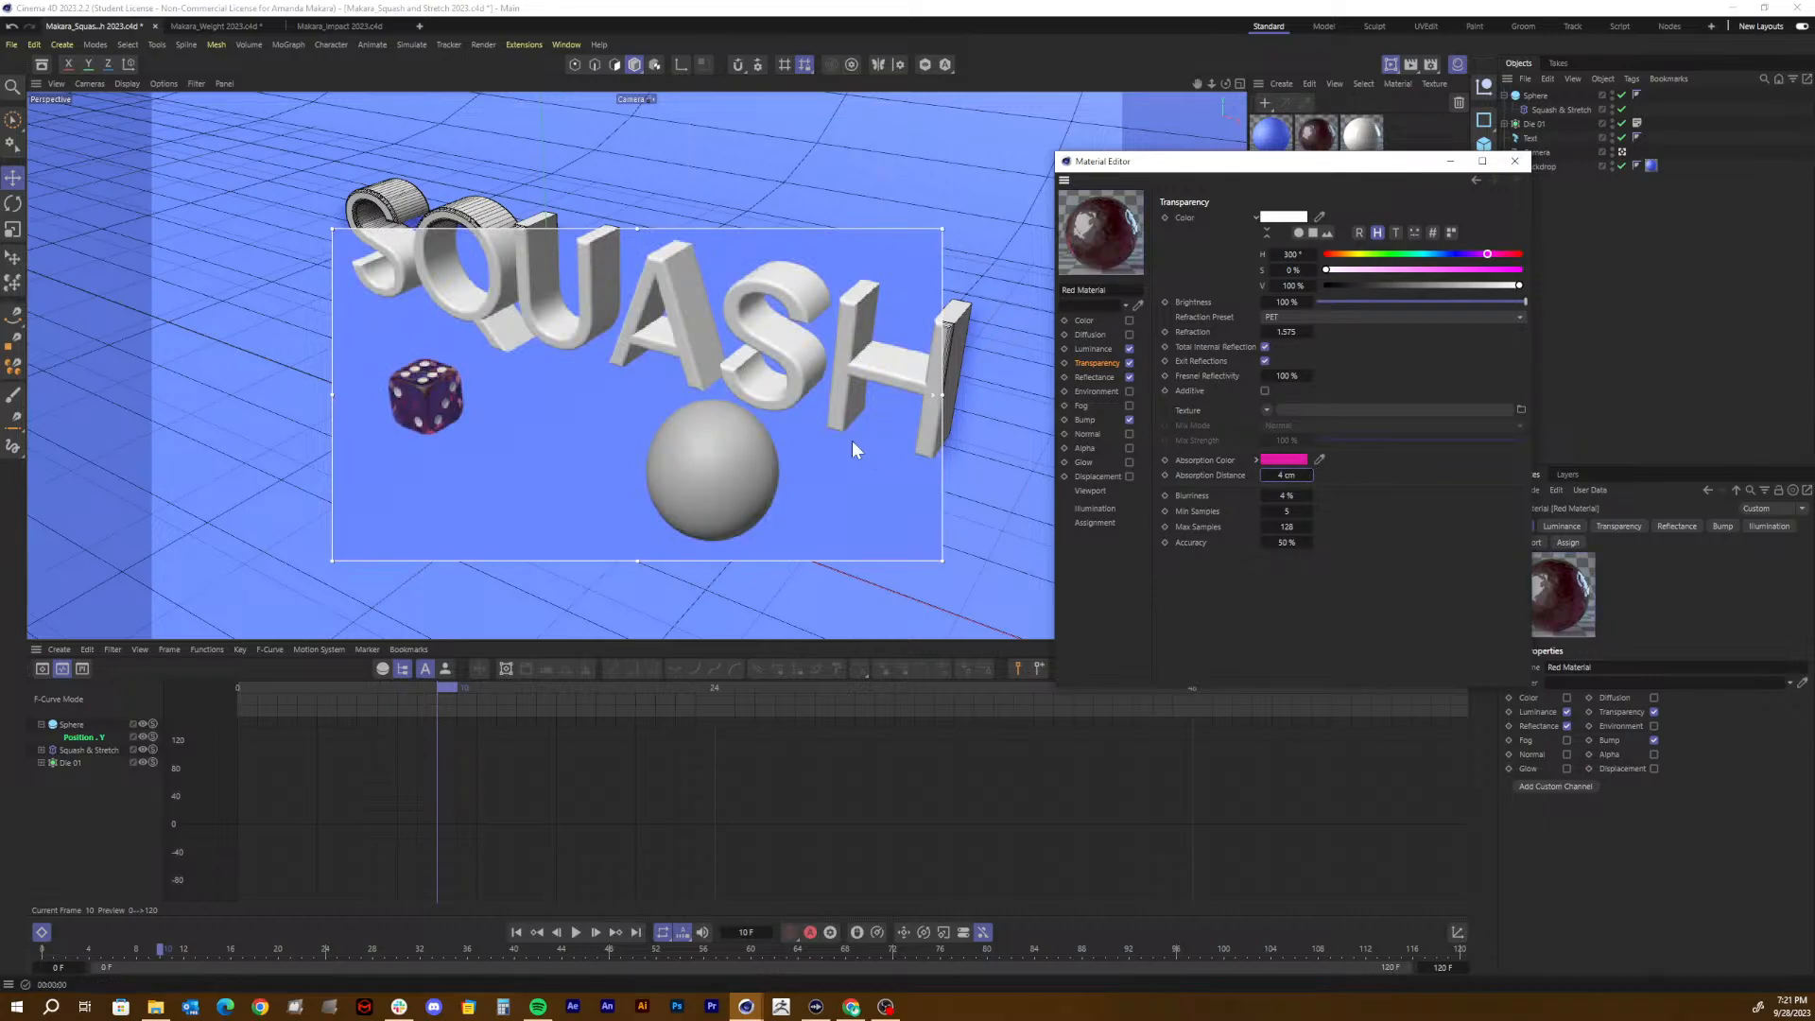
pyautogui.click(1282, 475)
pyautogui.write('2')
pyautogui.press('Return')
pyautogui.click(1271, 476)
pyautogui.write('4')
pyautogui.press('Return')
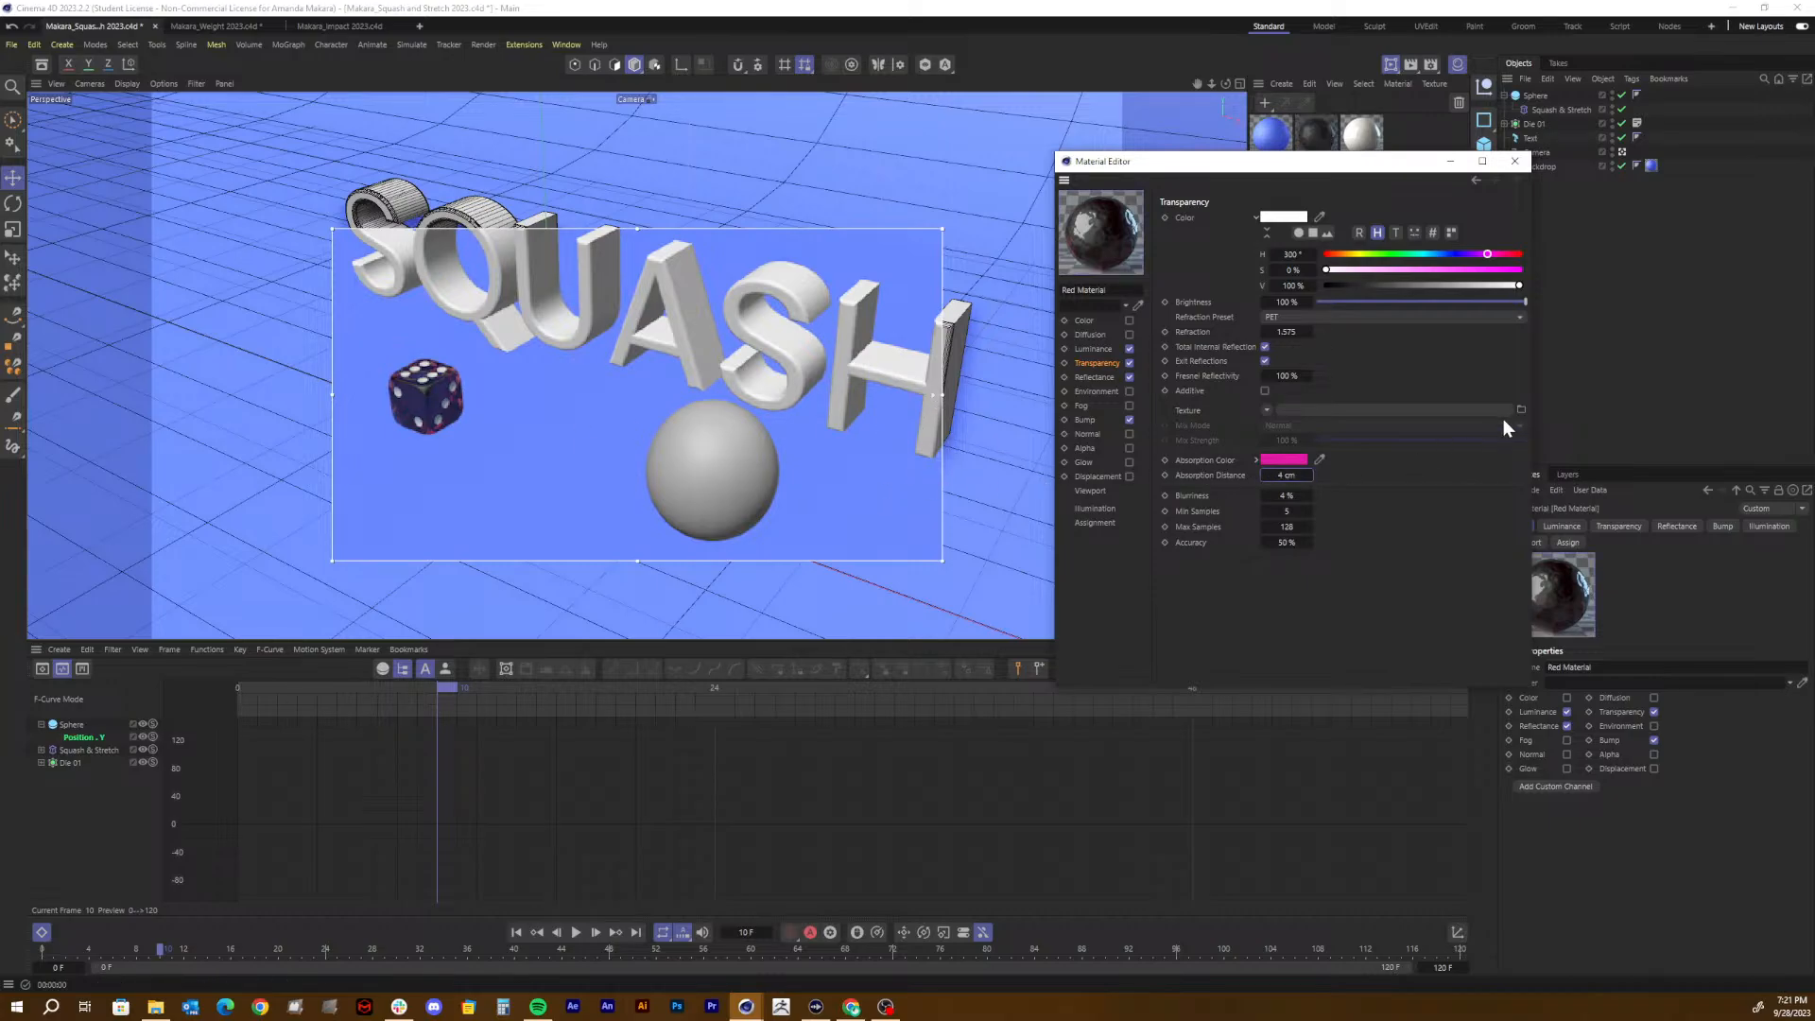
# Step: Try lowering the Absorption Color's red value to 190 and undo the color change
pyautogui.click(1286, 460)
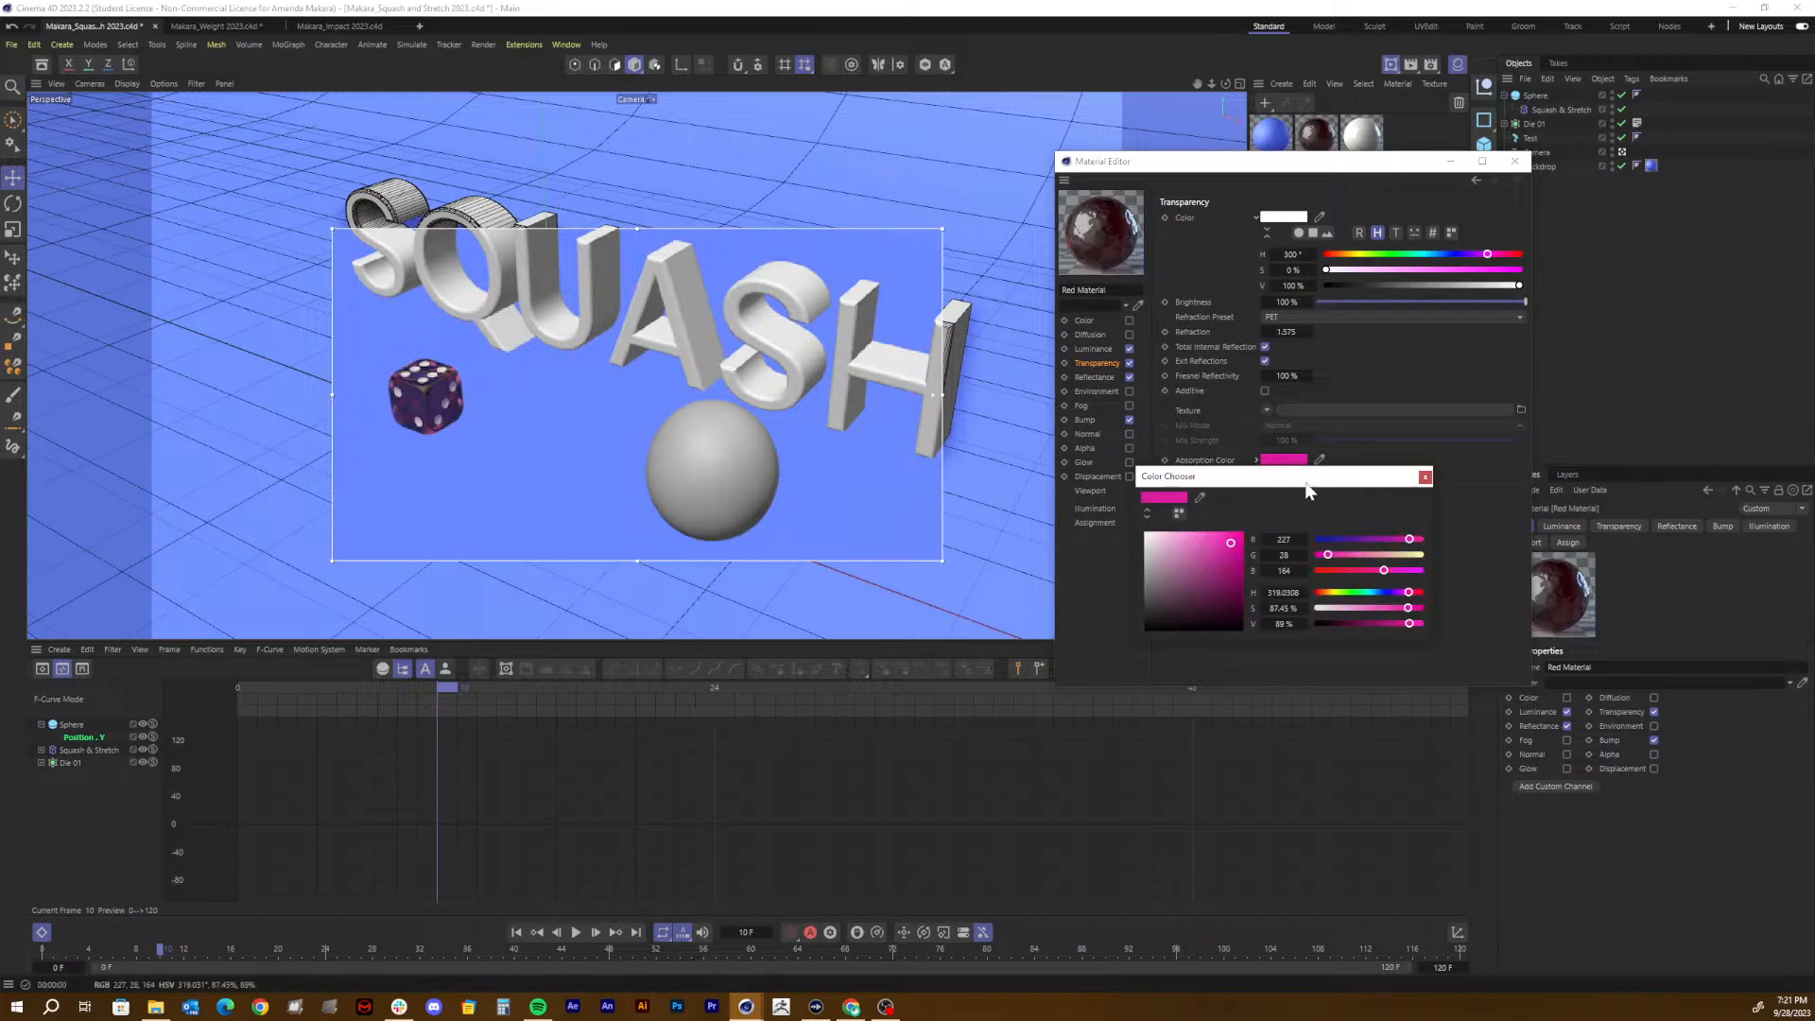
pyautogui.click(1366, 539)
pyautogui.click(1395, 539)
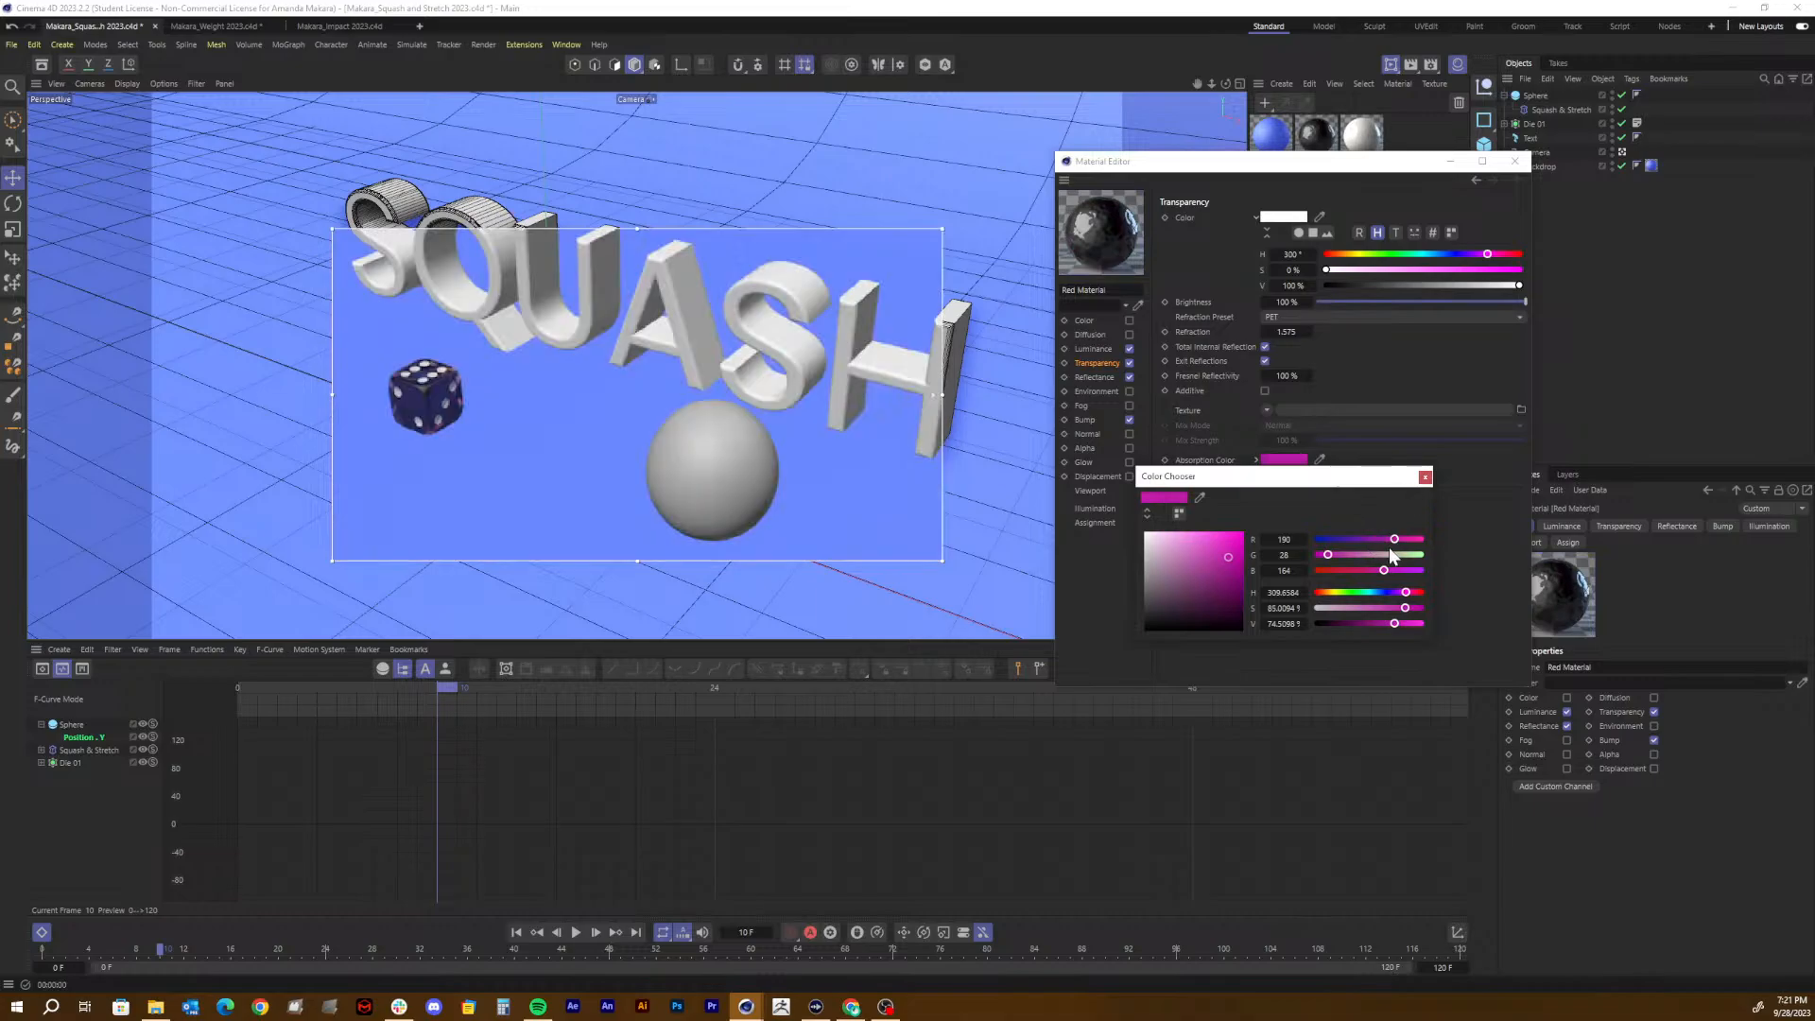
pyautogui.click(1424, 476)
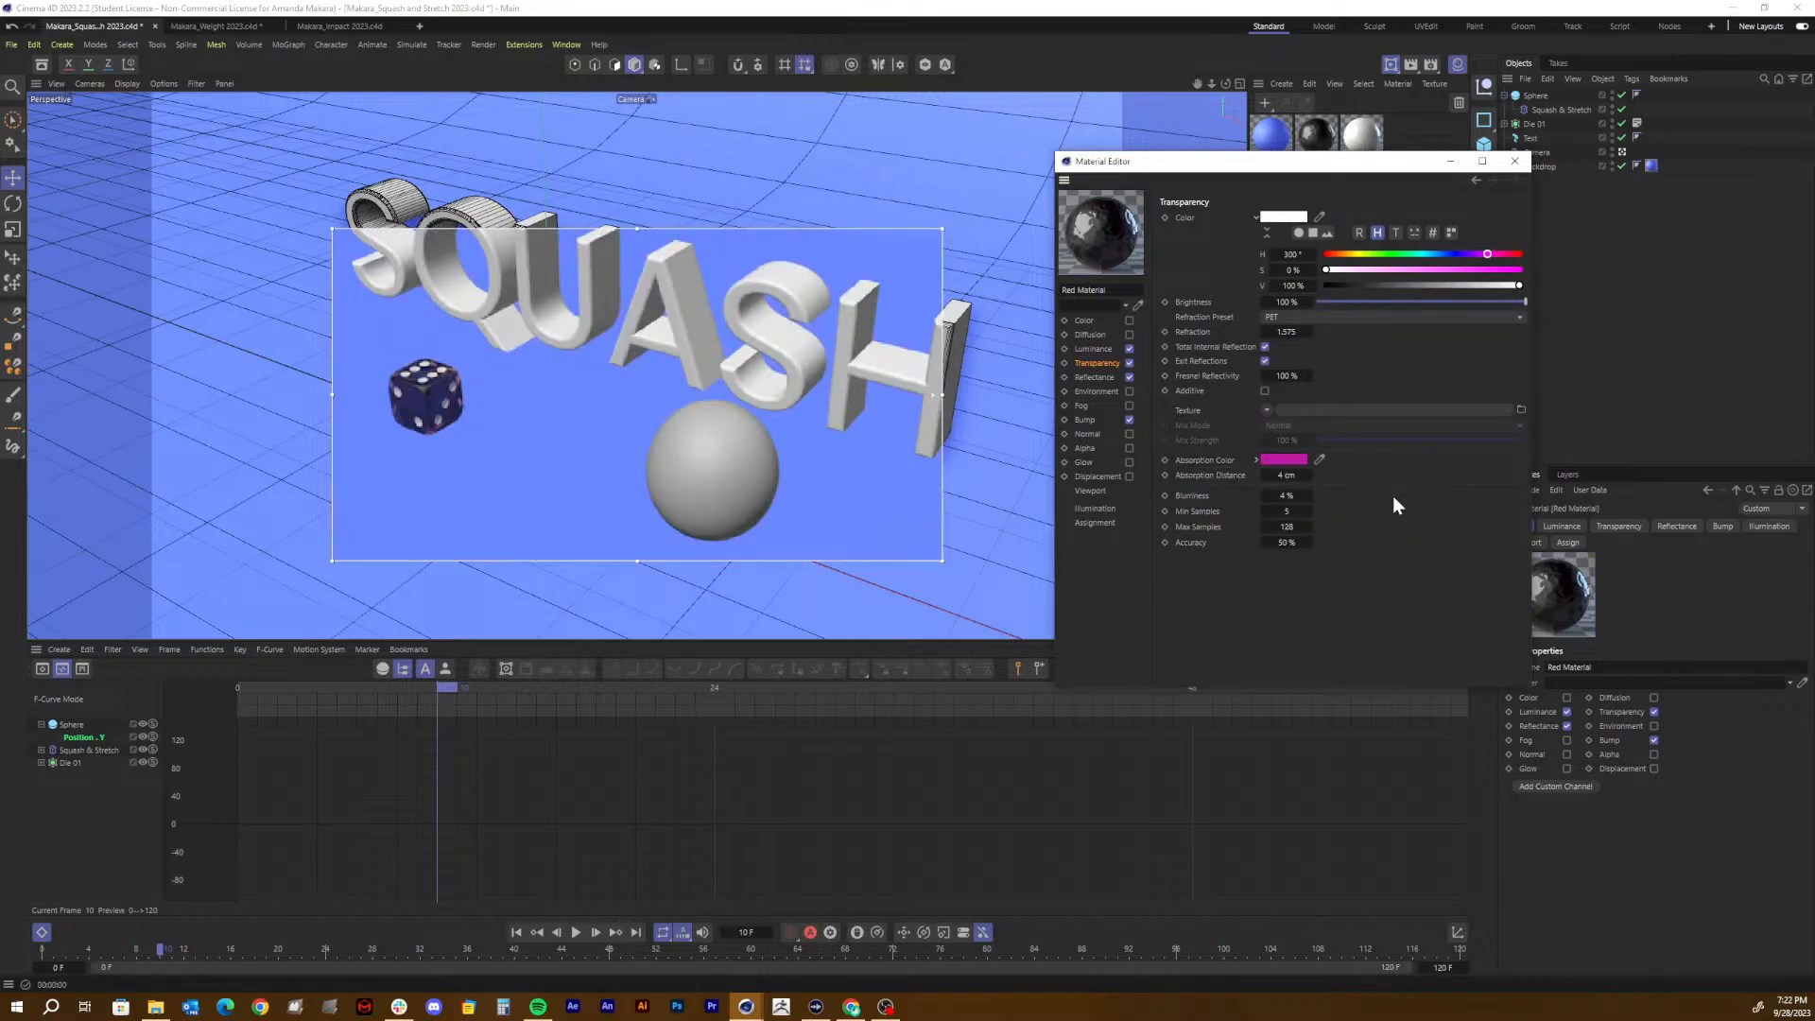
pyautogui.hotkey('ctrl', 'z')
pyautogui.hotkey('ctrl', 'z')
# Step: Enter 4 cm again as Red Material's Absorption Distance
pyautogui.click(1281, 476)
pyautogui.write('4')
pyautogui.press('Return')
# Step: Turn off Red Material's Luminance channel and tint its Transparency color to 57% saturation, after trying 59%, 33% and 24%
pyautogui.click(1439, 269)
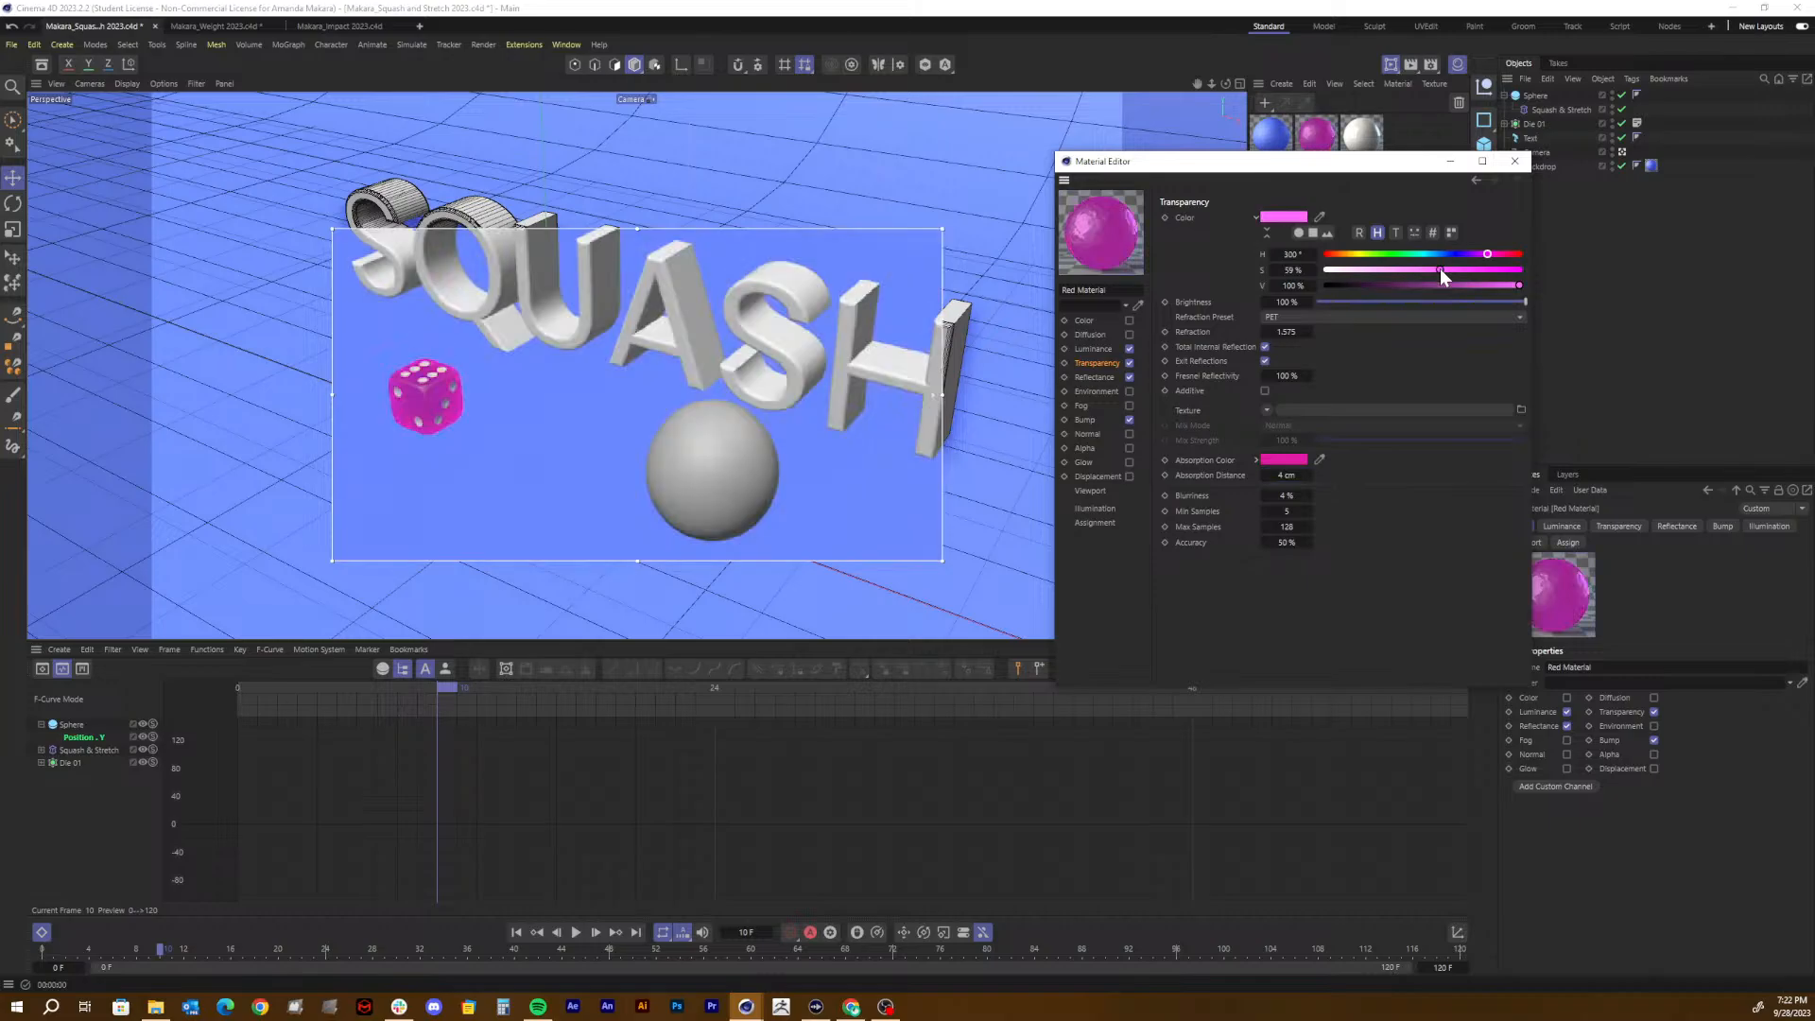
pyautogui.click(1390, 270)
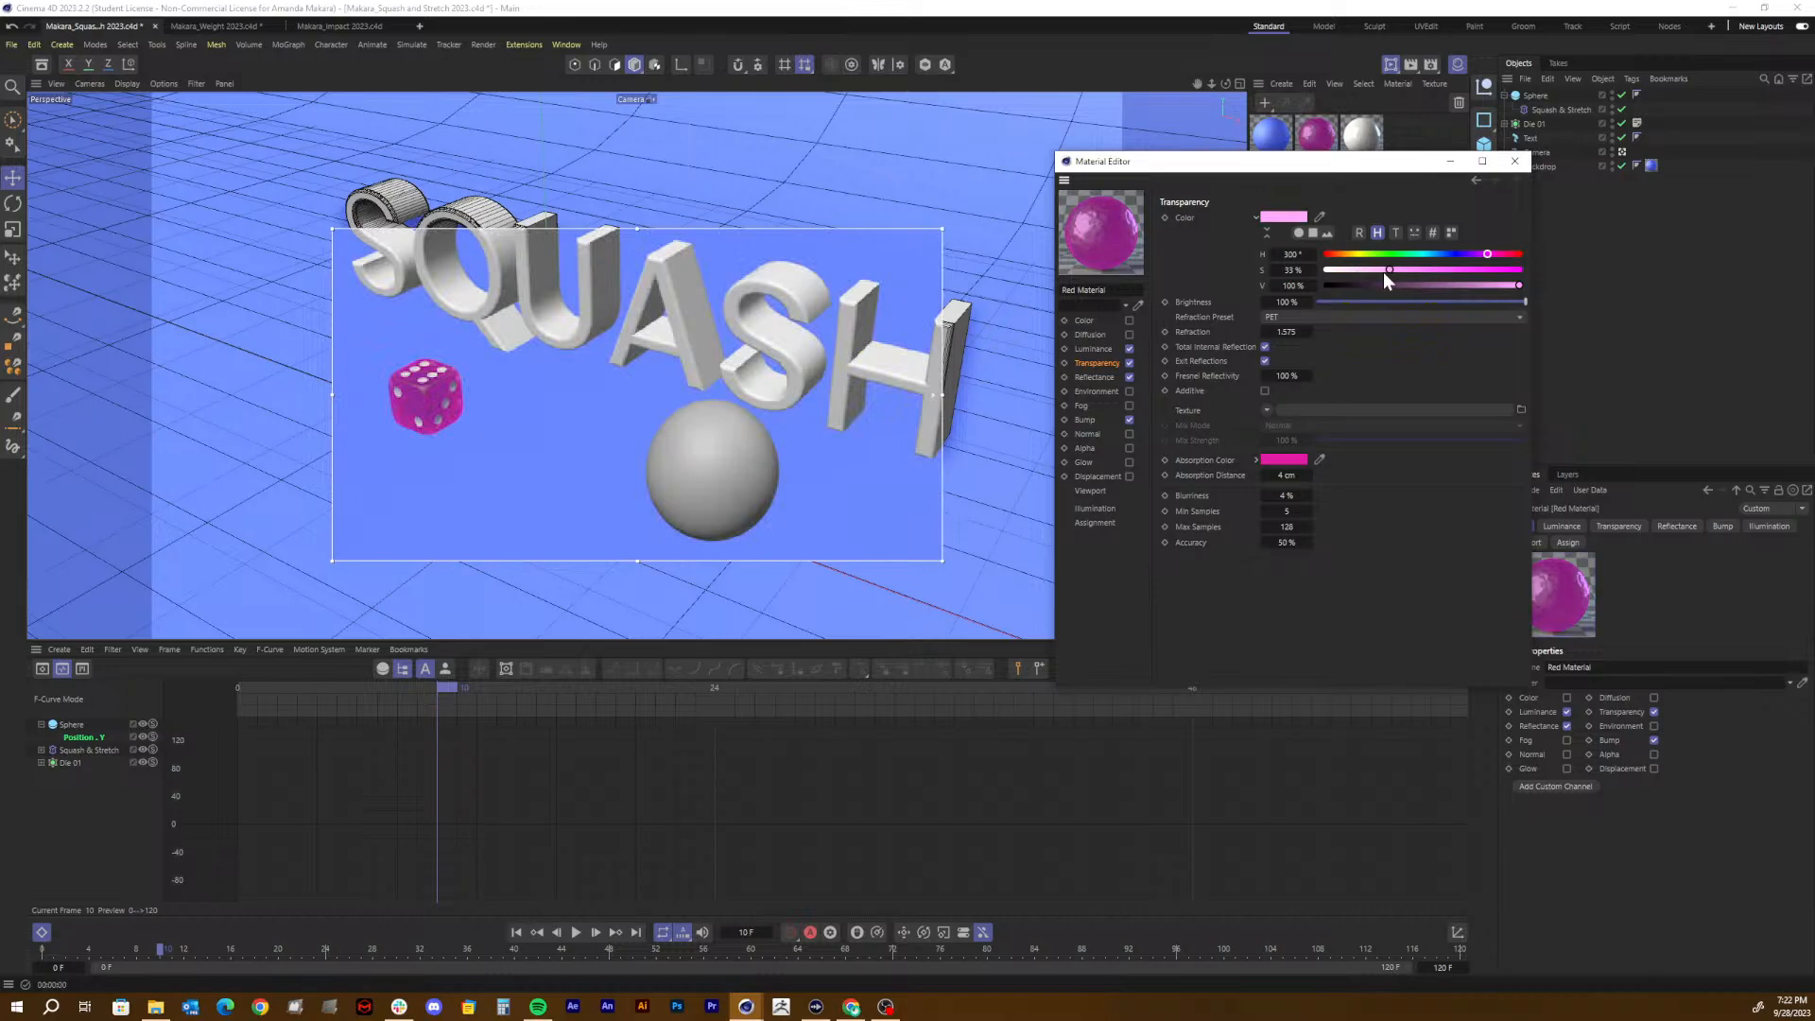
pyautogui.click(1371, 269)
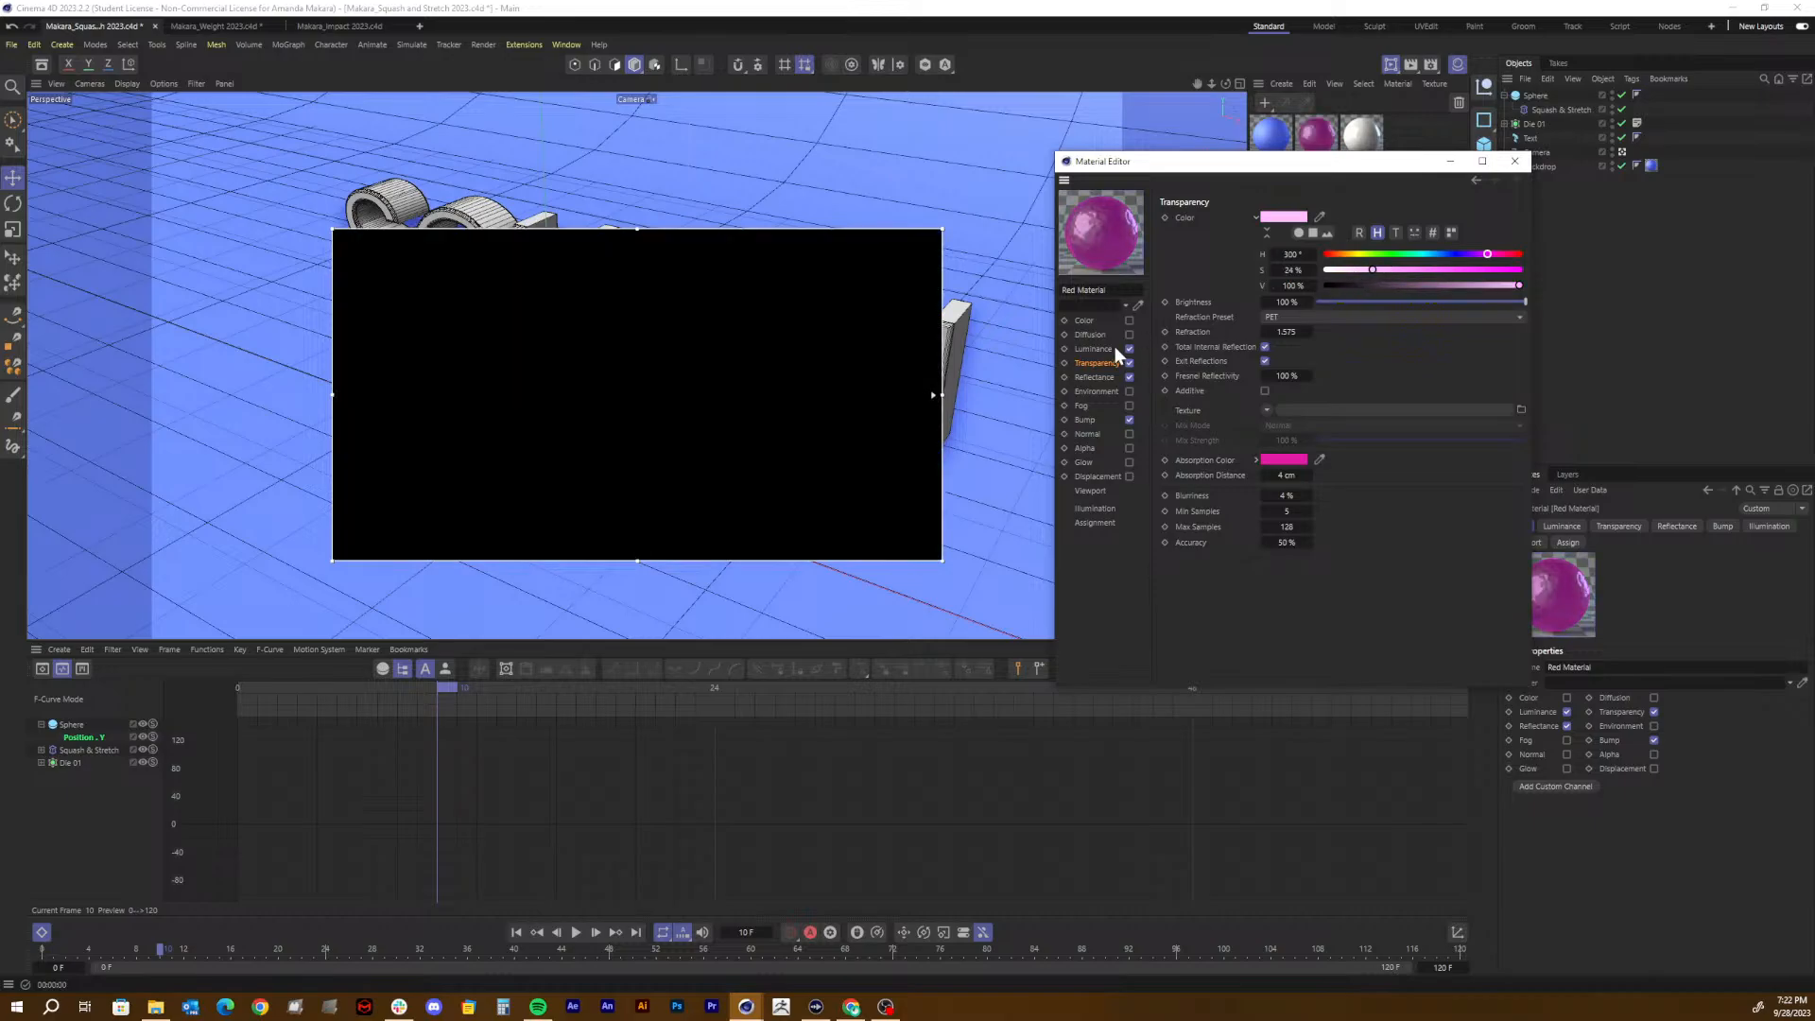
pyautogui.click(1128, 350)
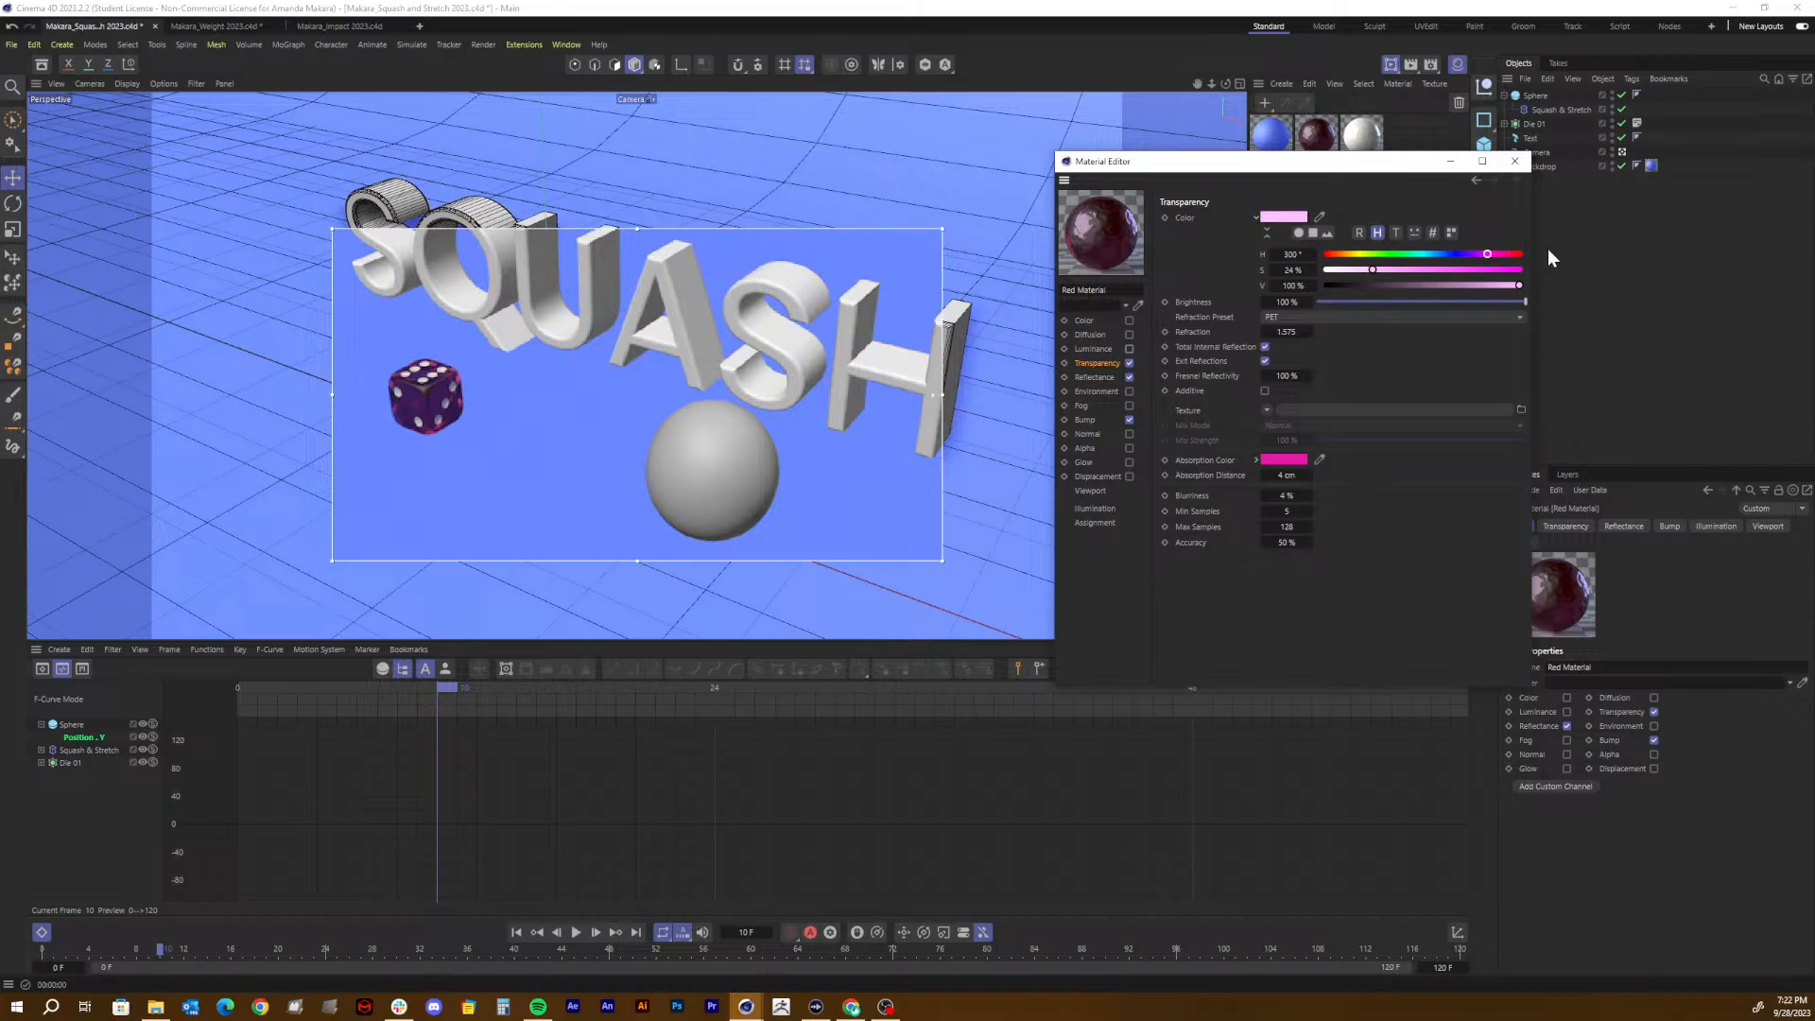
pyautogui.click(1437, 269)
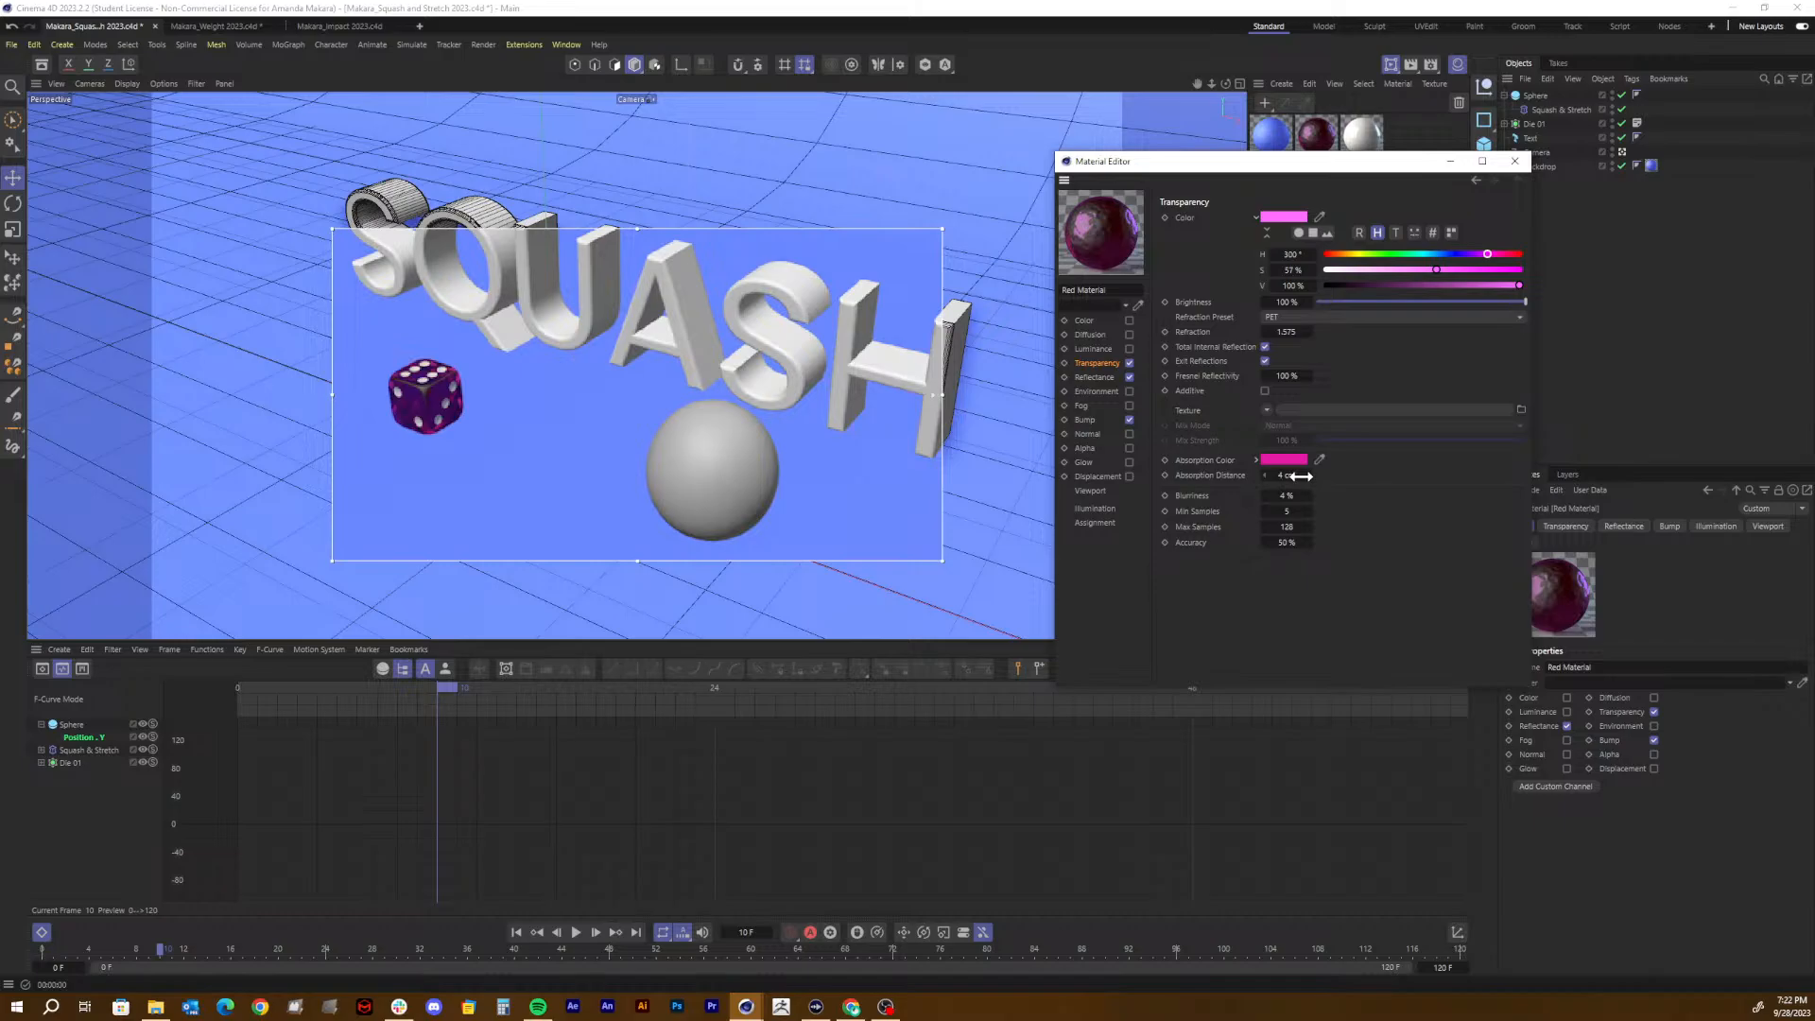
# Step: Close the Material Editor and save the squash and stretch scene
pyautogui.click(1515, 161)
pyautogui.hotkey('ctrl', 's')
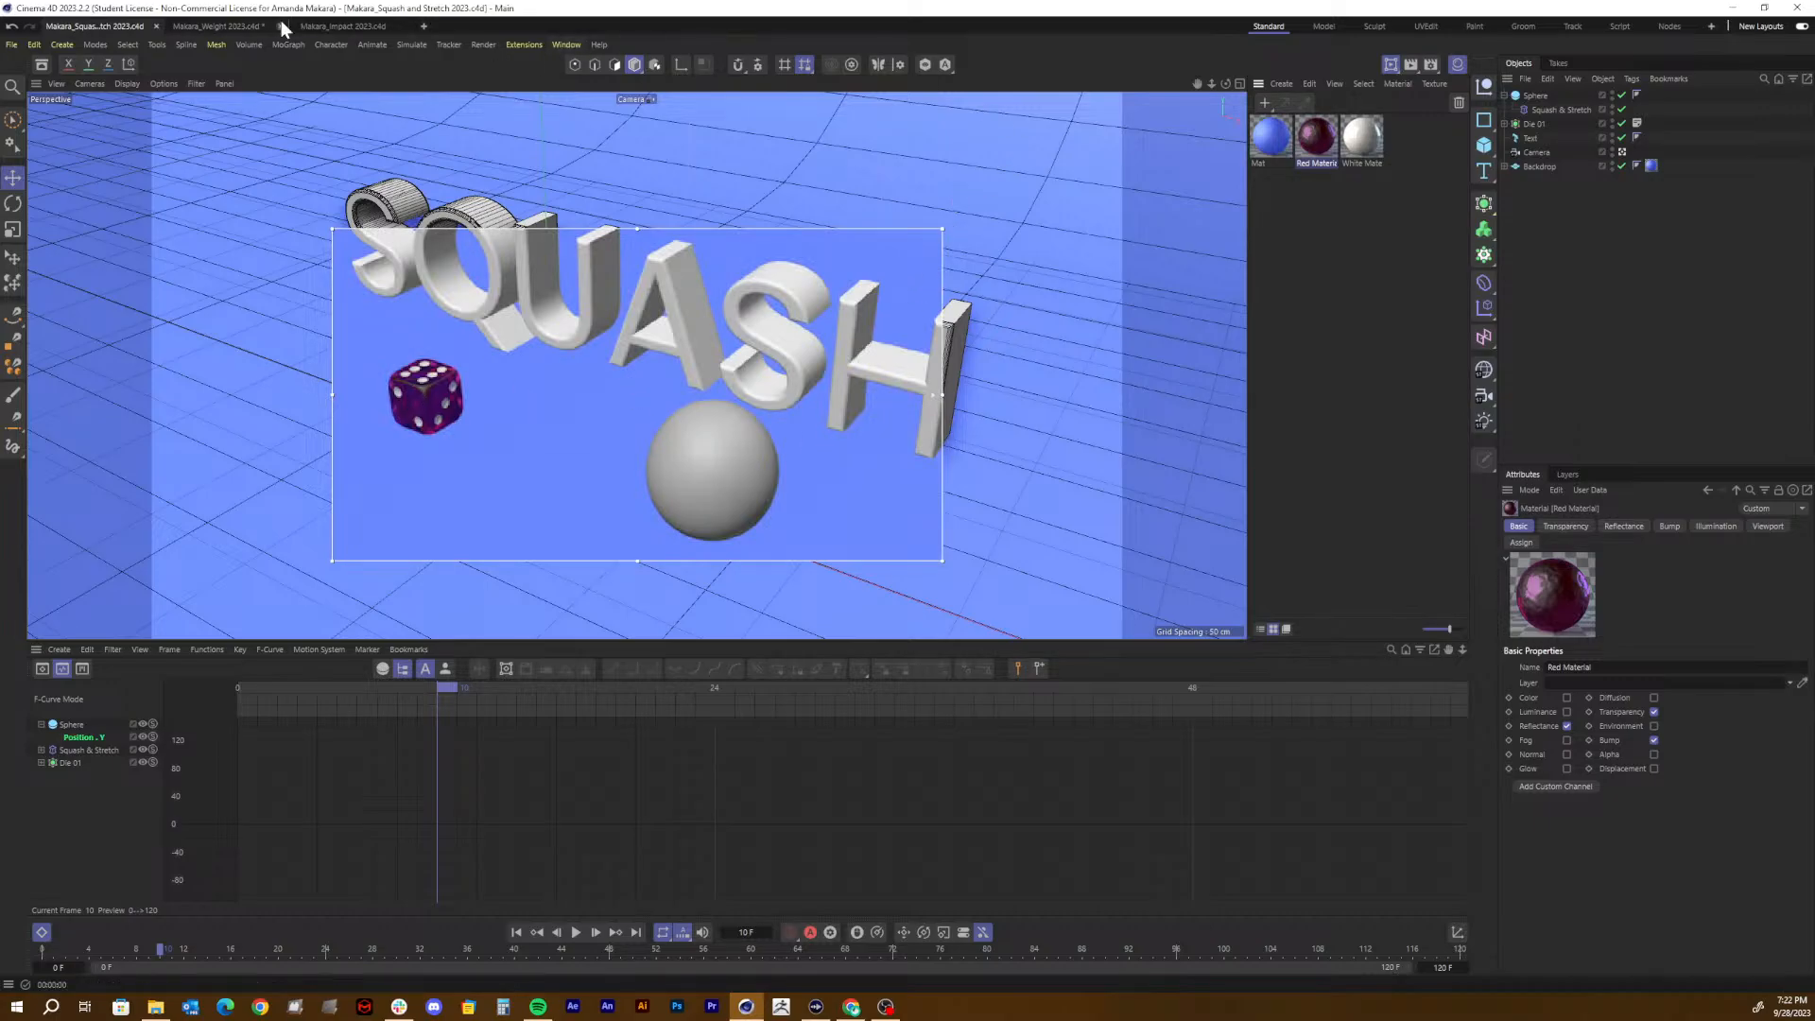
# Step: Copy the TOON material from the Makara_Weight 2023 file into the squash and stretch scene and apply it to the sphere
pyautogui.click(240, 24)
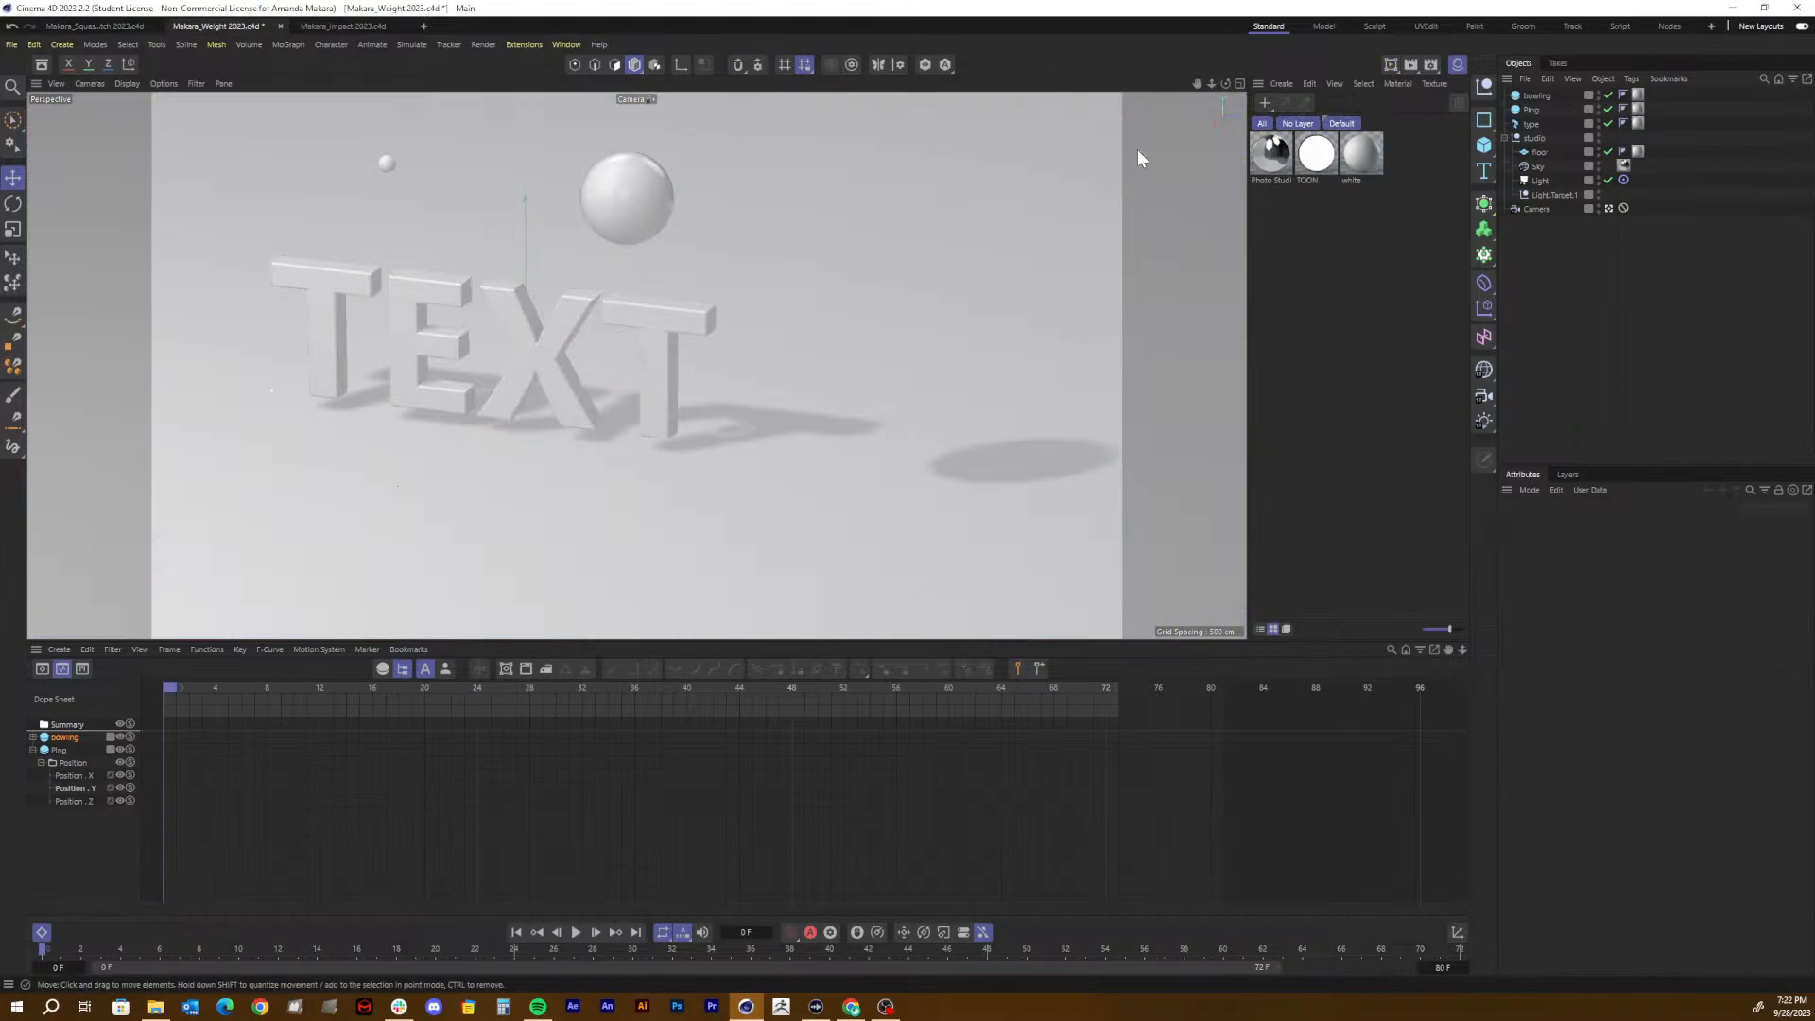
pyautogui.click(1314, 159)
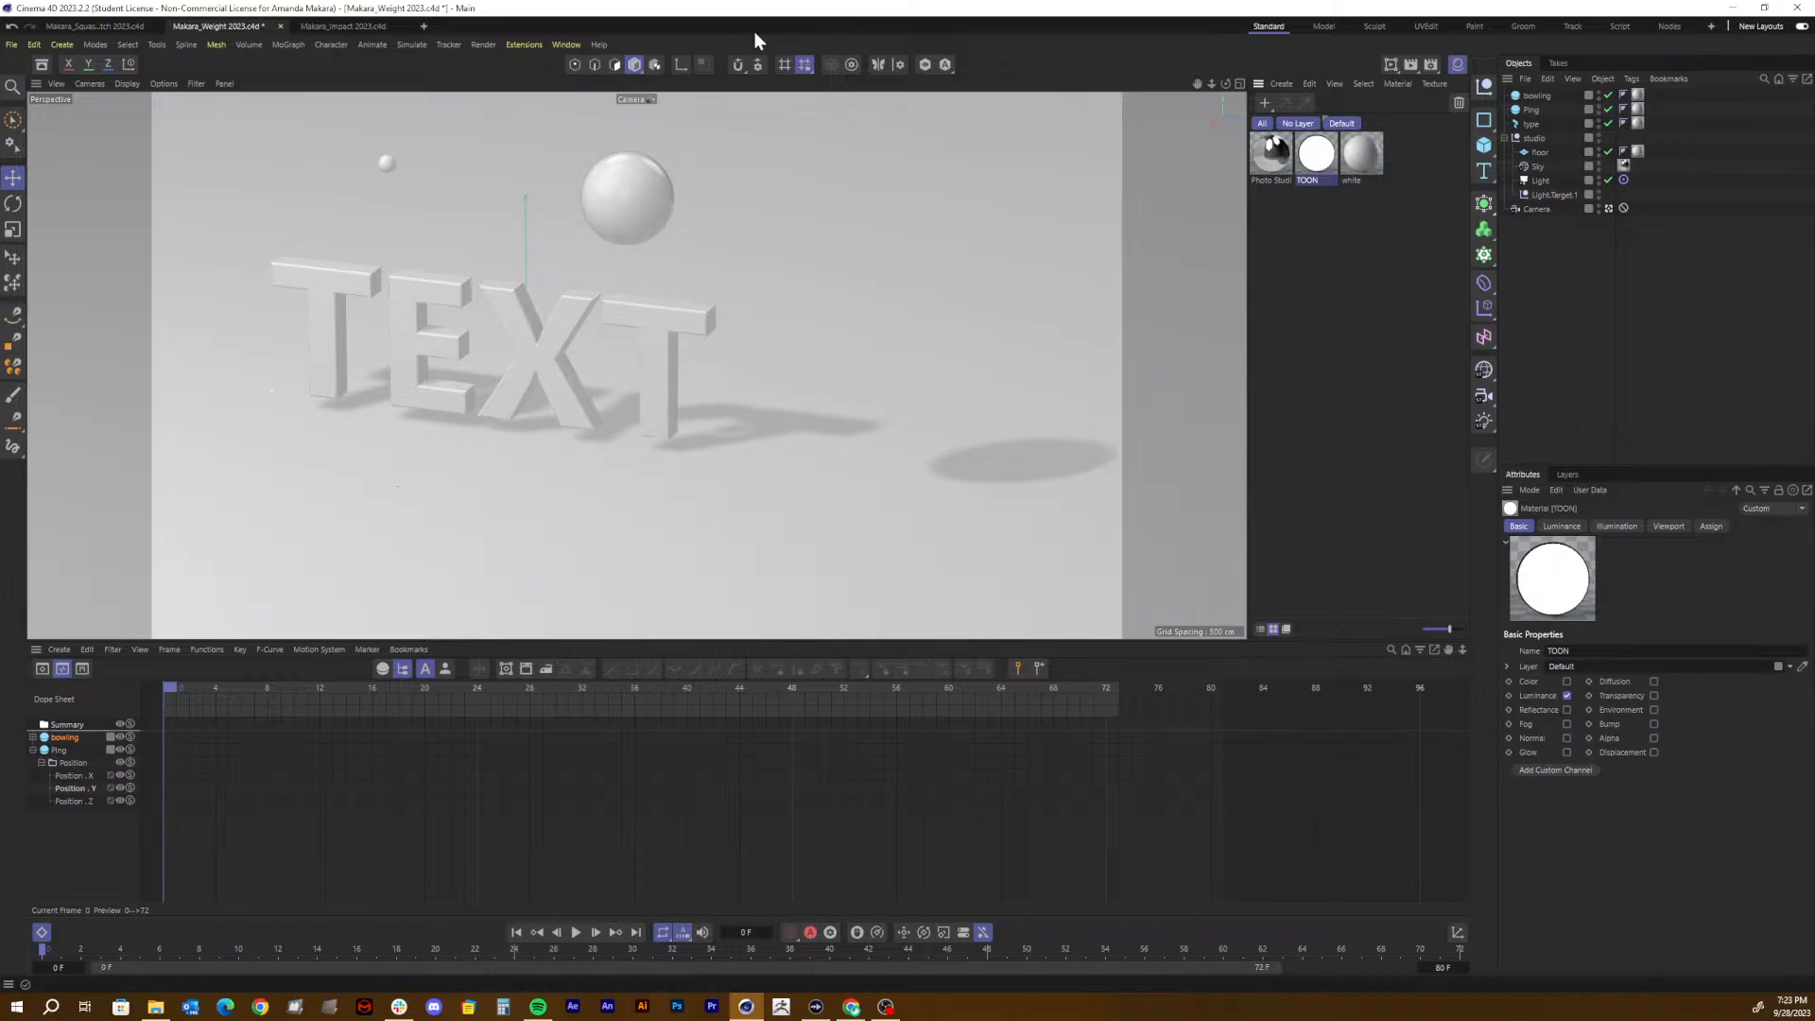
pyautogui.click(123, 26)
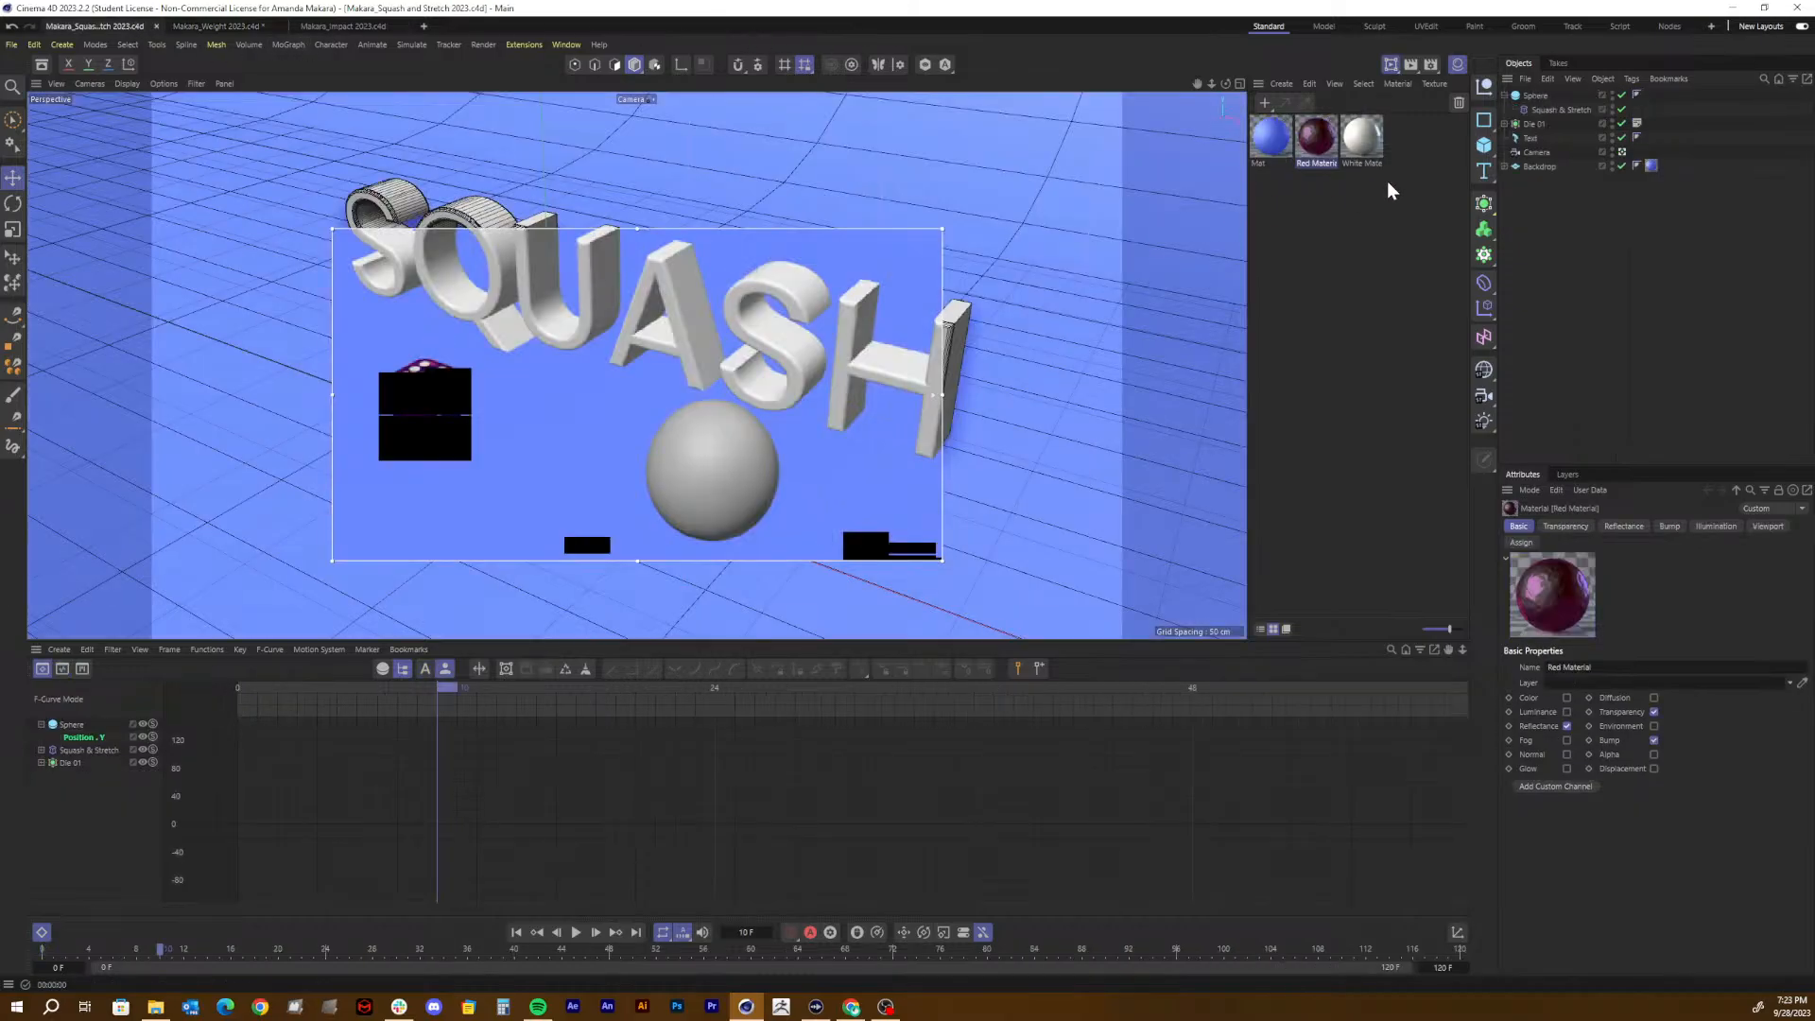
pyautogui.click(1387, 181)
pyautogui.hotkey('ctrl', 'v')
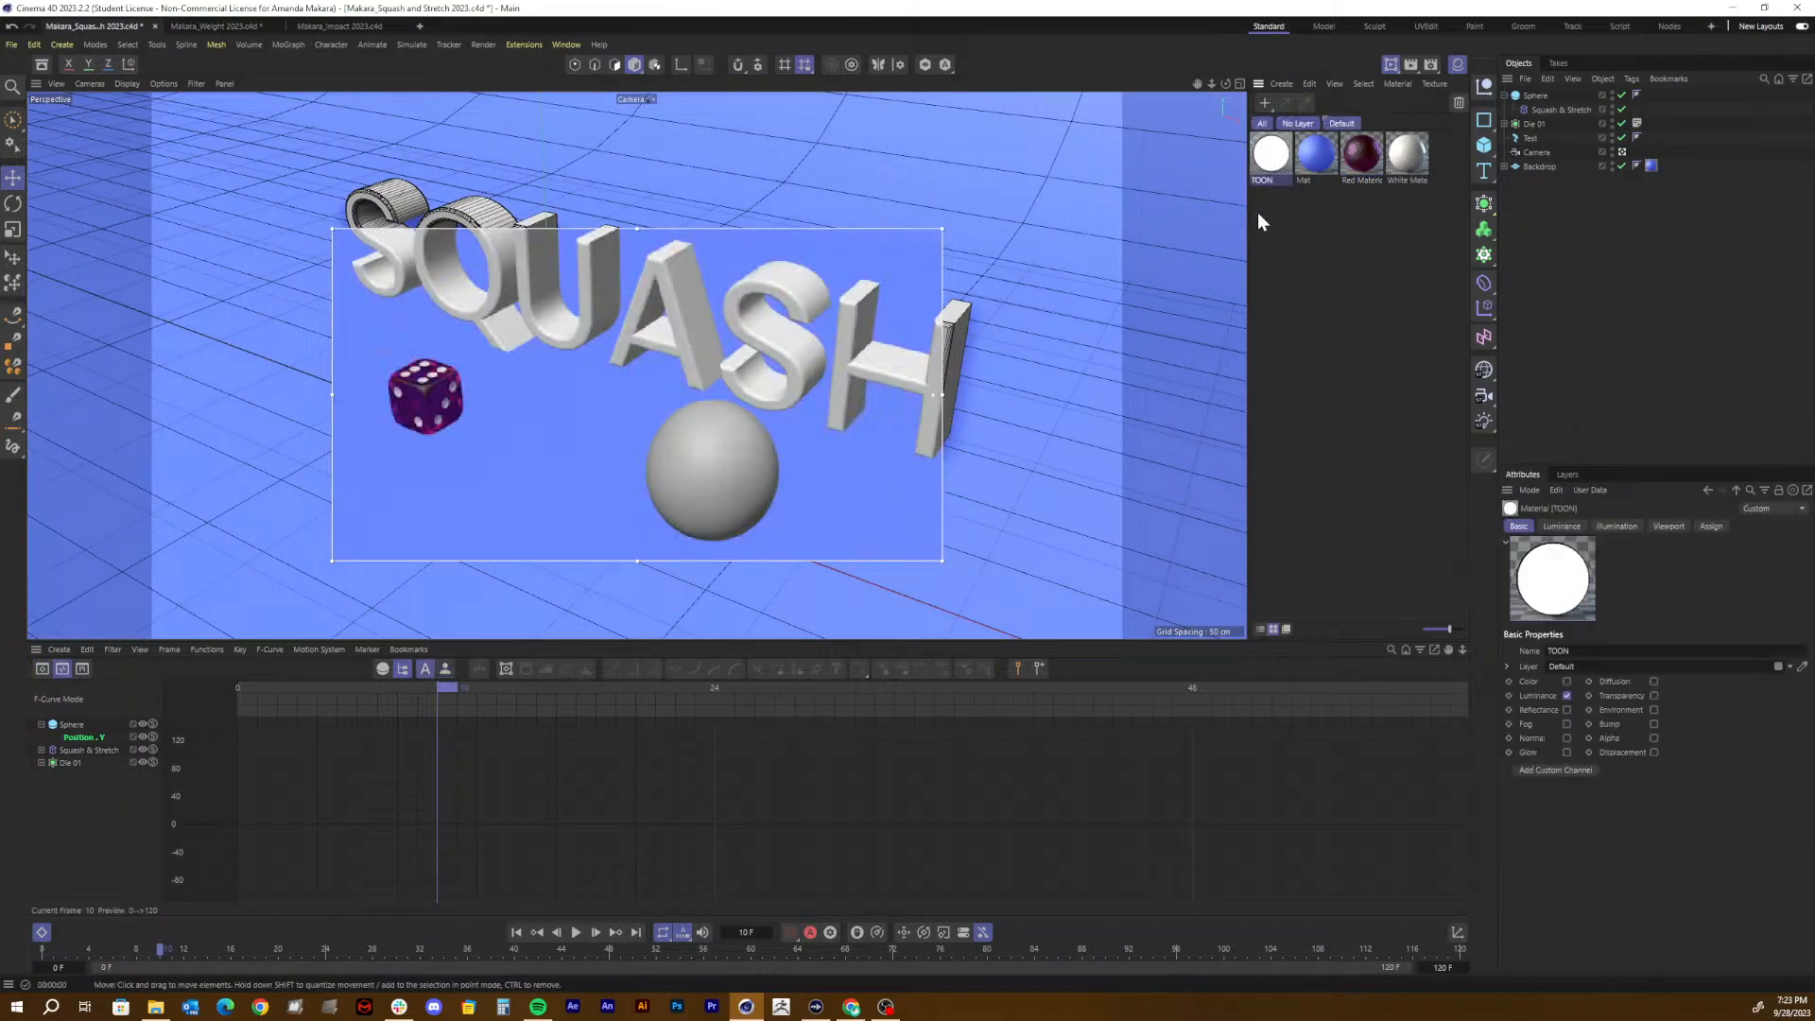
pyautogui.moveTo(1284, 152); pyautogui.dragTo(712, 456)
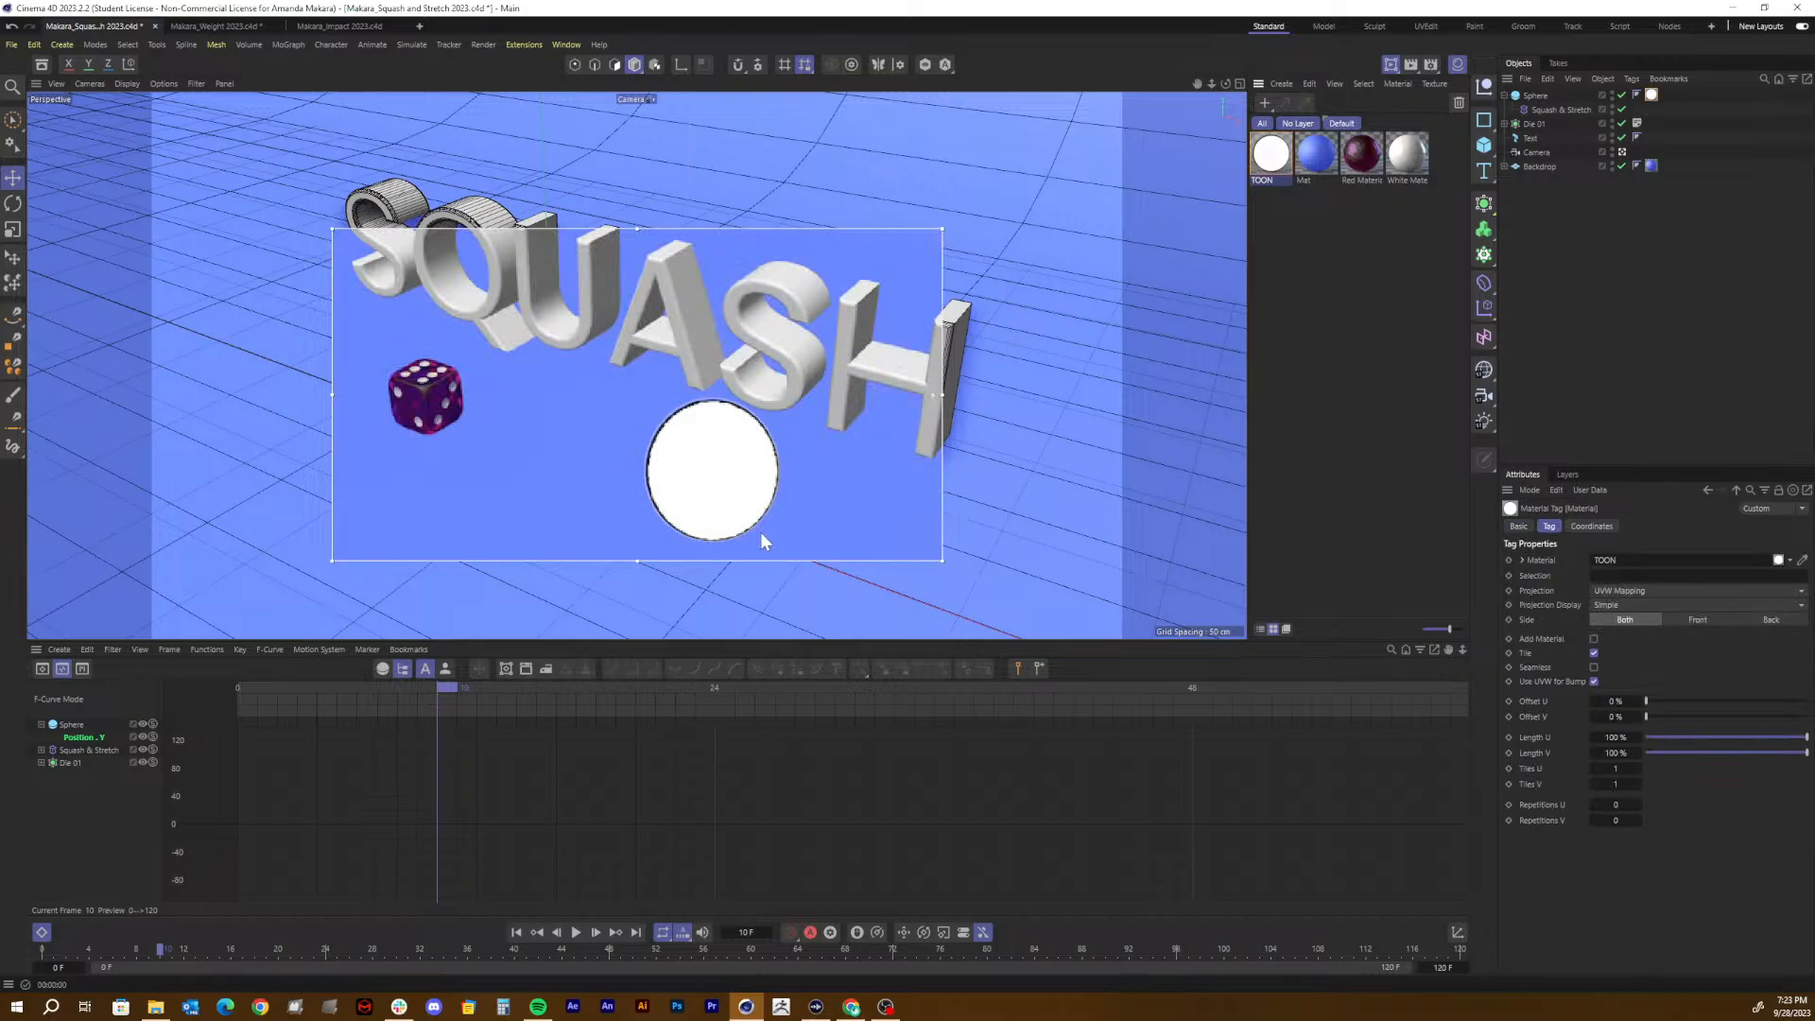
# Step: Select the Backdrop and rerun the viewport render to check the sphere's new material
pyautogui.click(1043, 313)
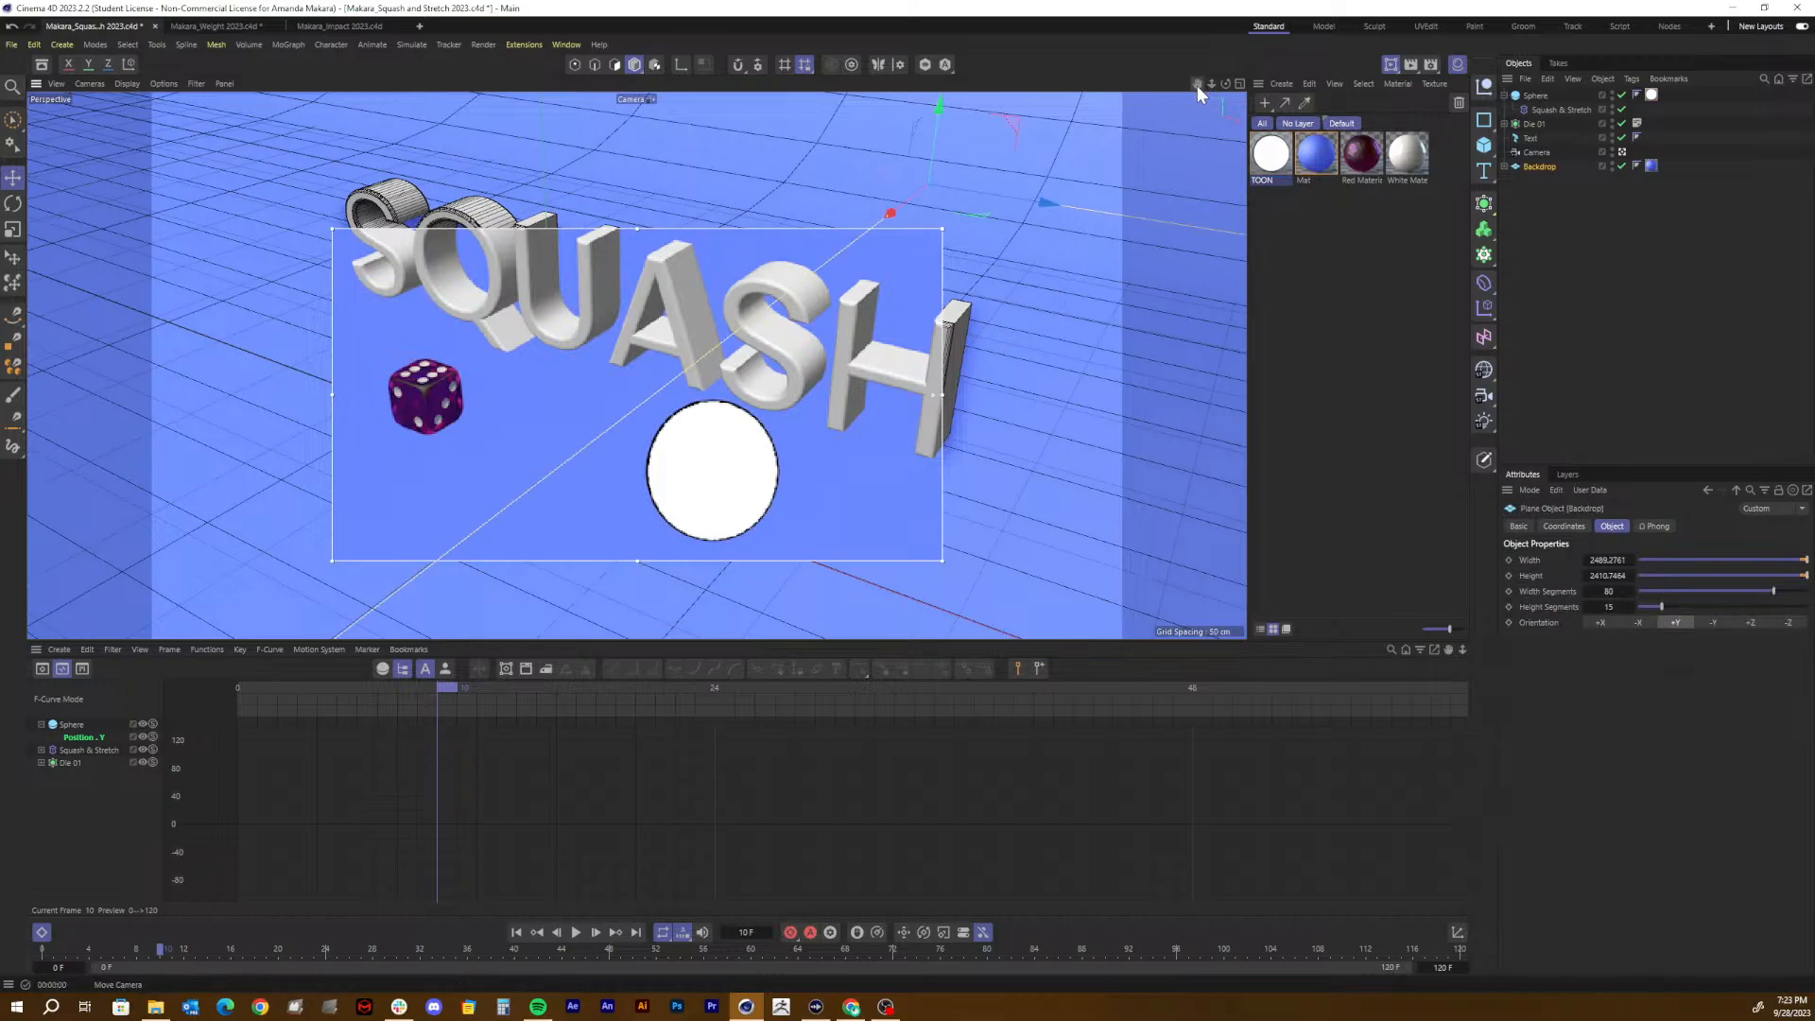
pyautogui.click(1397, 65)
pyautogui.click(1442, 81)
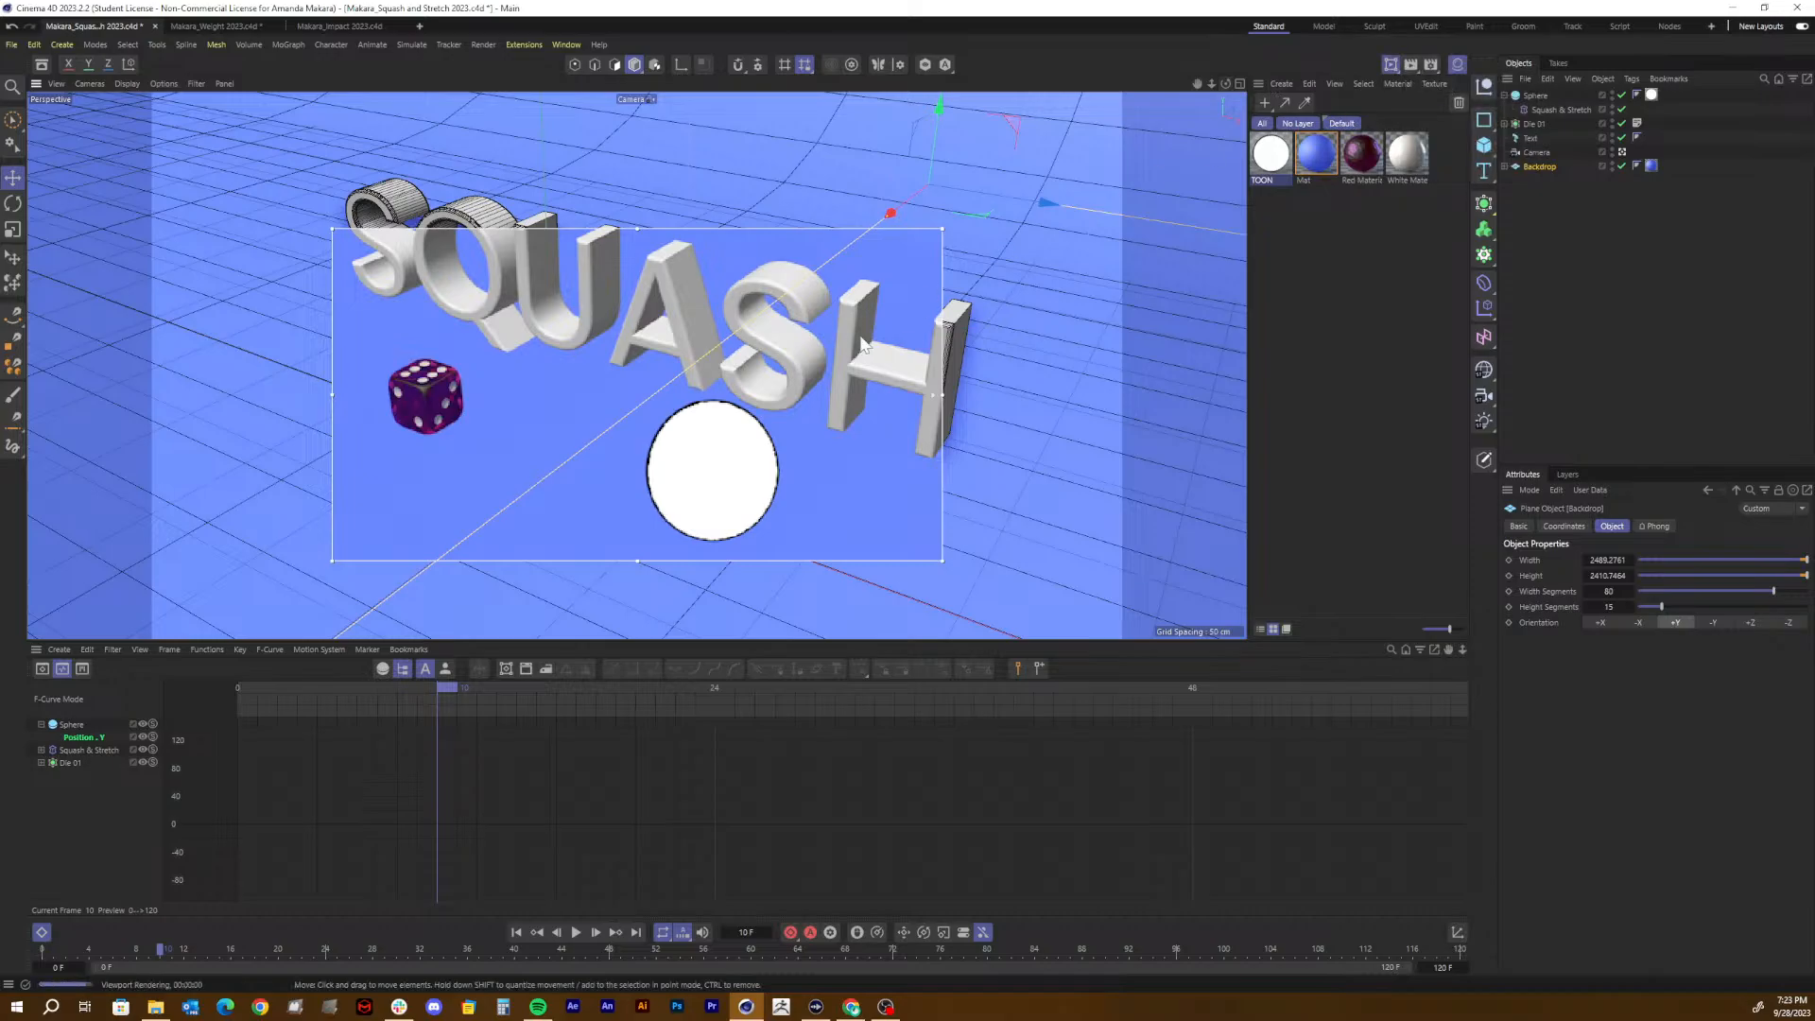
pyautogui.click(970, 438)
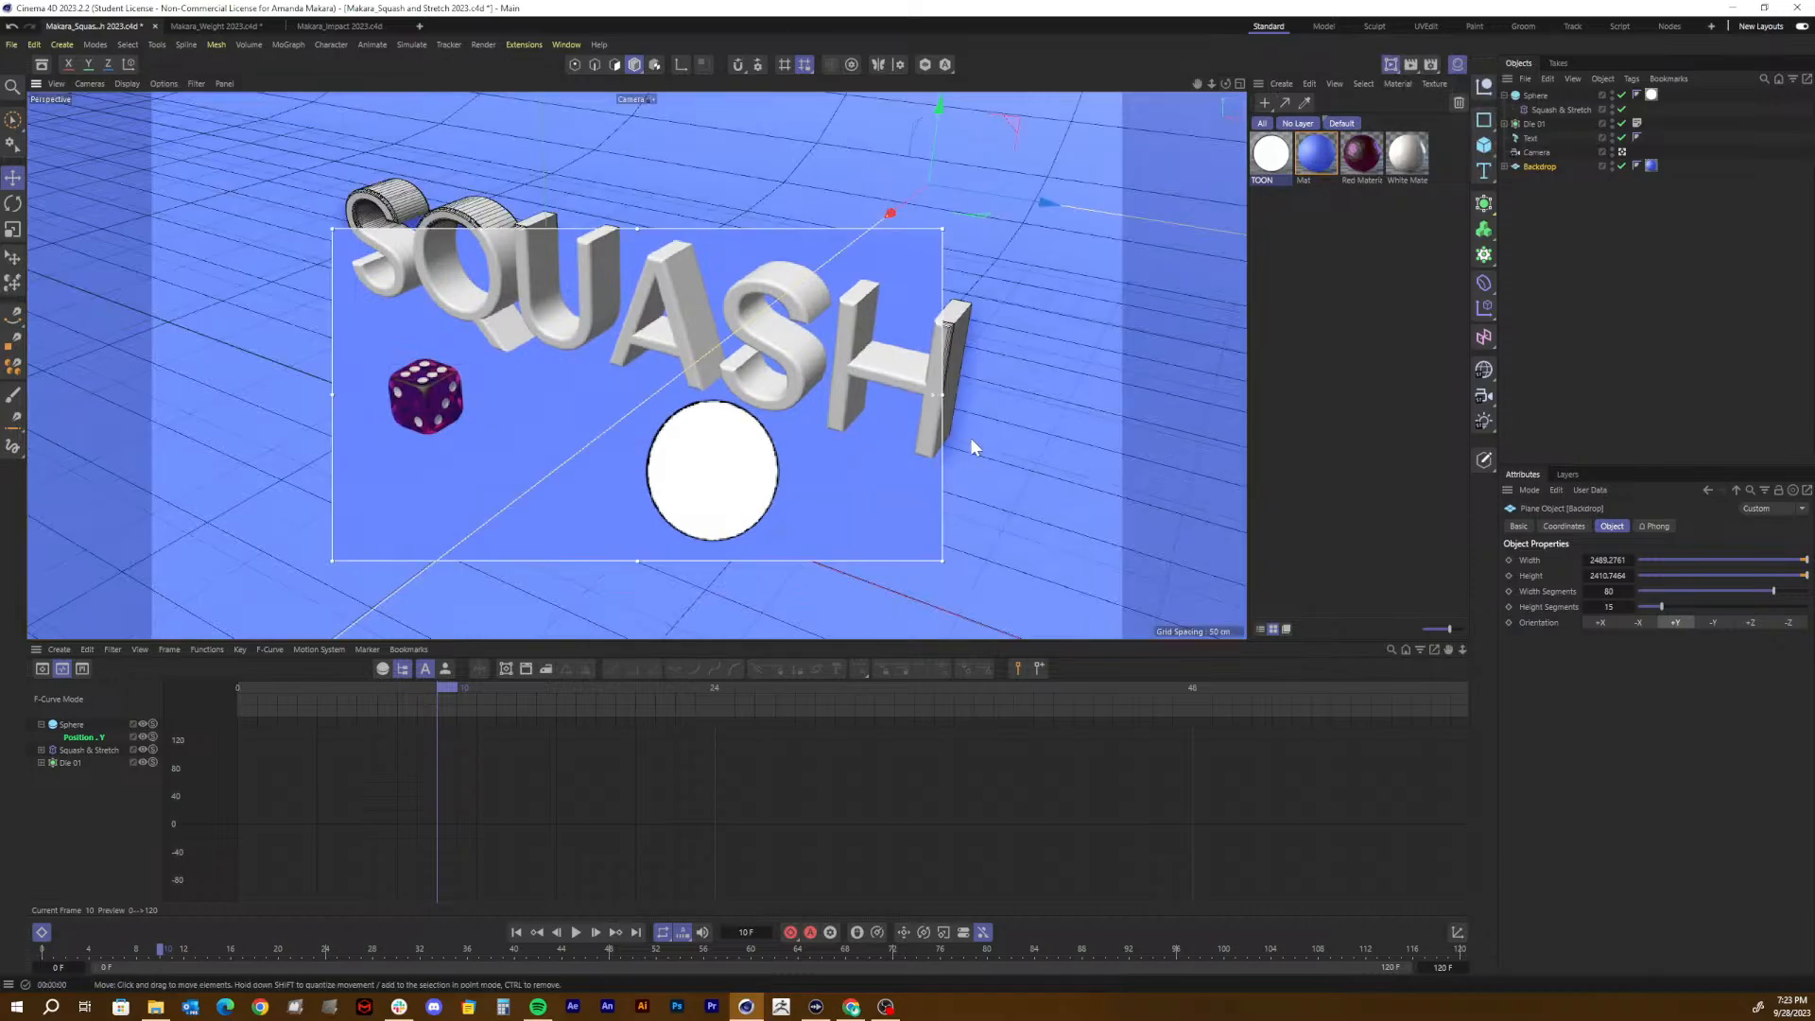
# Step: Raise the interactive render region's preview quality to its highest level
pyautogui.press('Return')
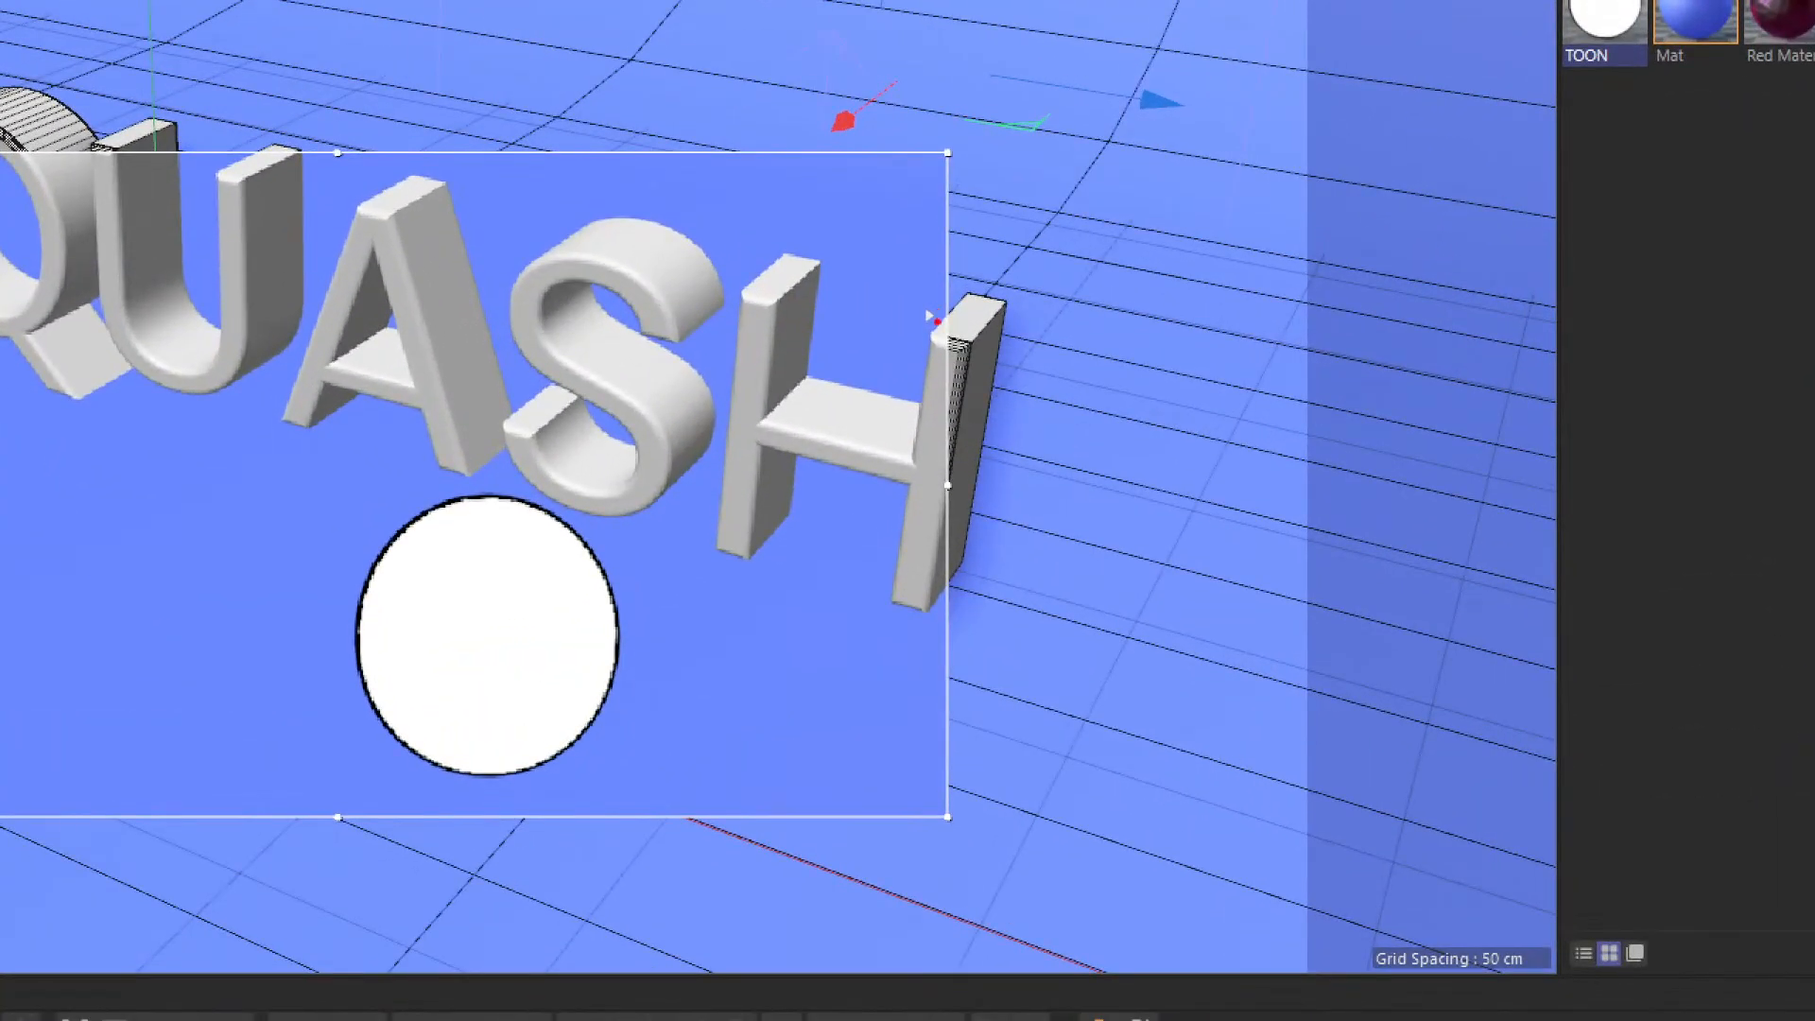
pyautogui.moveTo(936, 292)
pyautogui.mouseDown()
pyautogui.moveTo(942, 330)
pyautogui.moveTo(946, 262)
pyautogui.mouseUp()
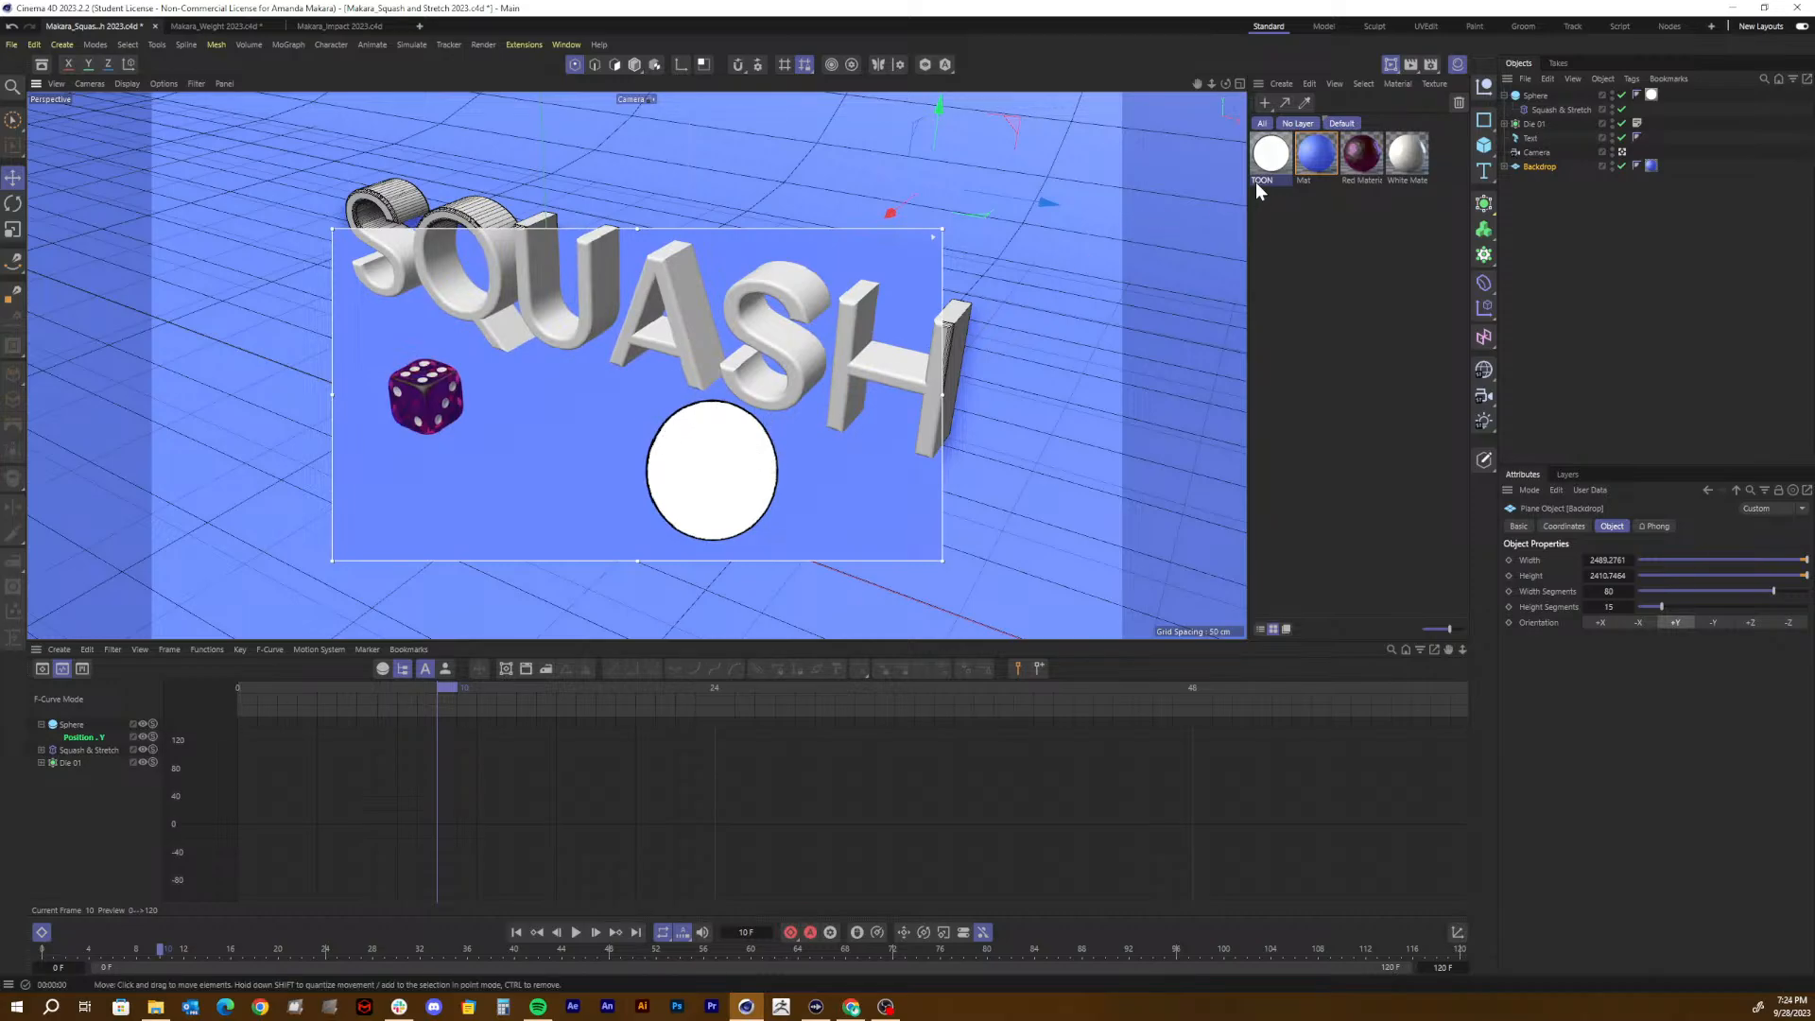
# Step: In the Fresnel shader of the TOON material's Luminance channel, move the black gradient knot close to the gradient's black end
pyautogui.doubleClick(1274, 167)
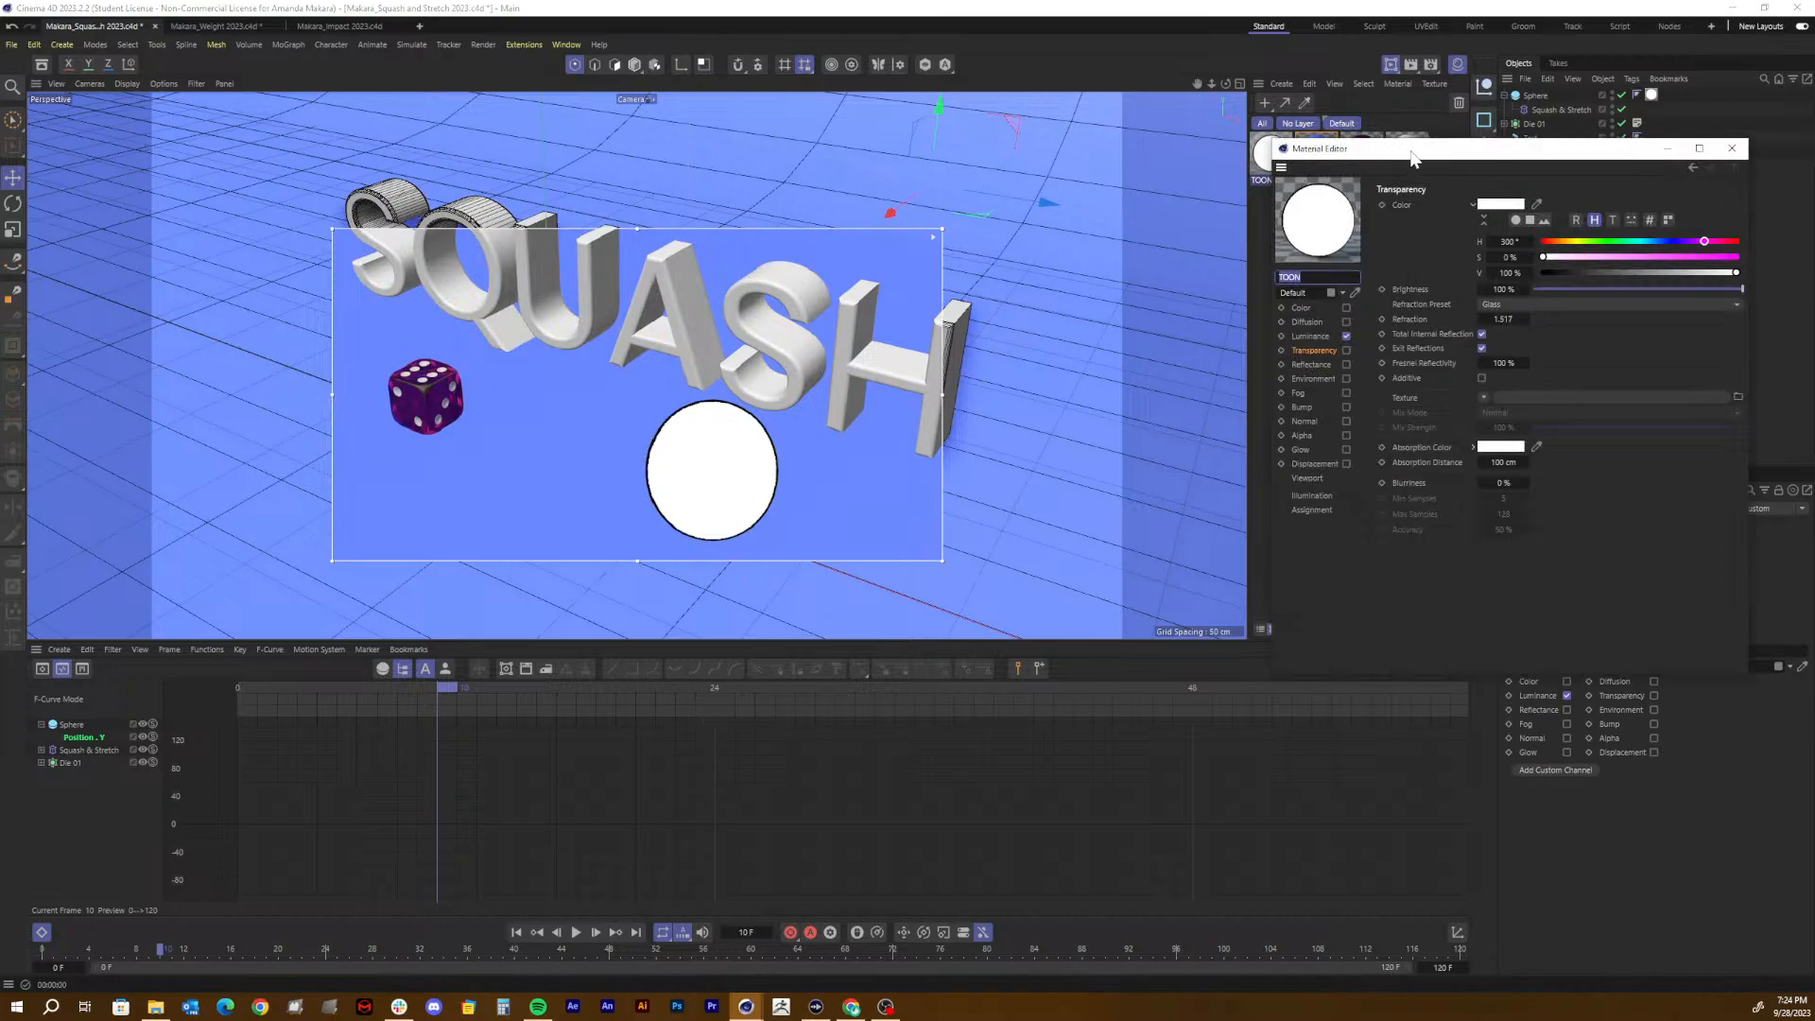
pyautogui.moveTo(1394, 154); pyautogui.dragTo(1124, 221)
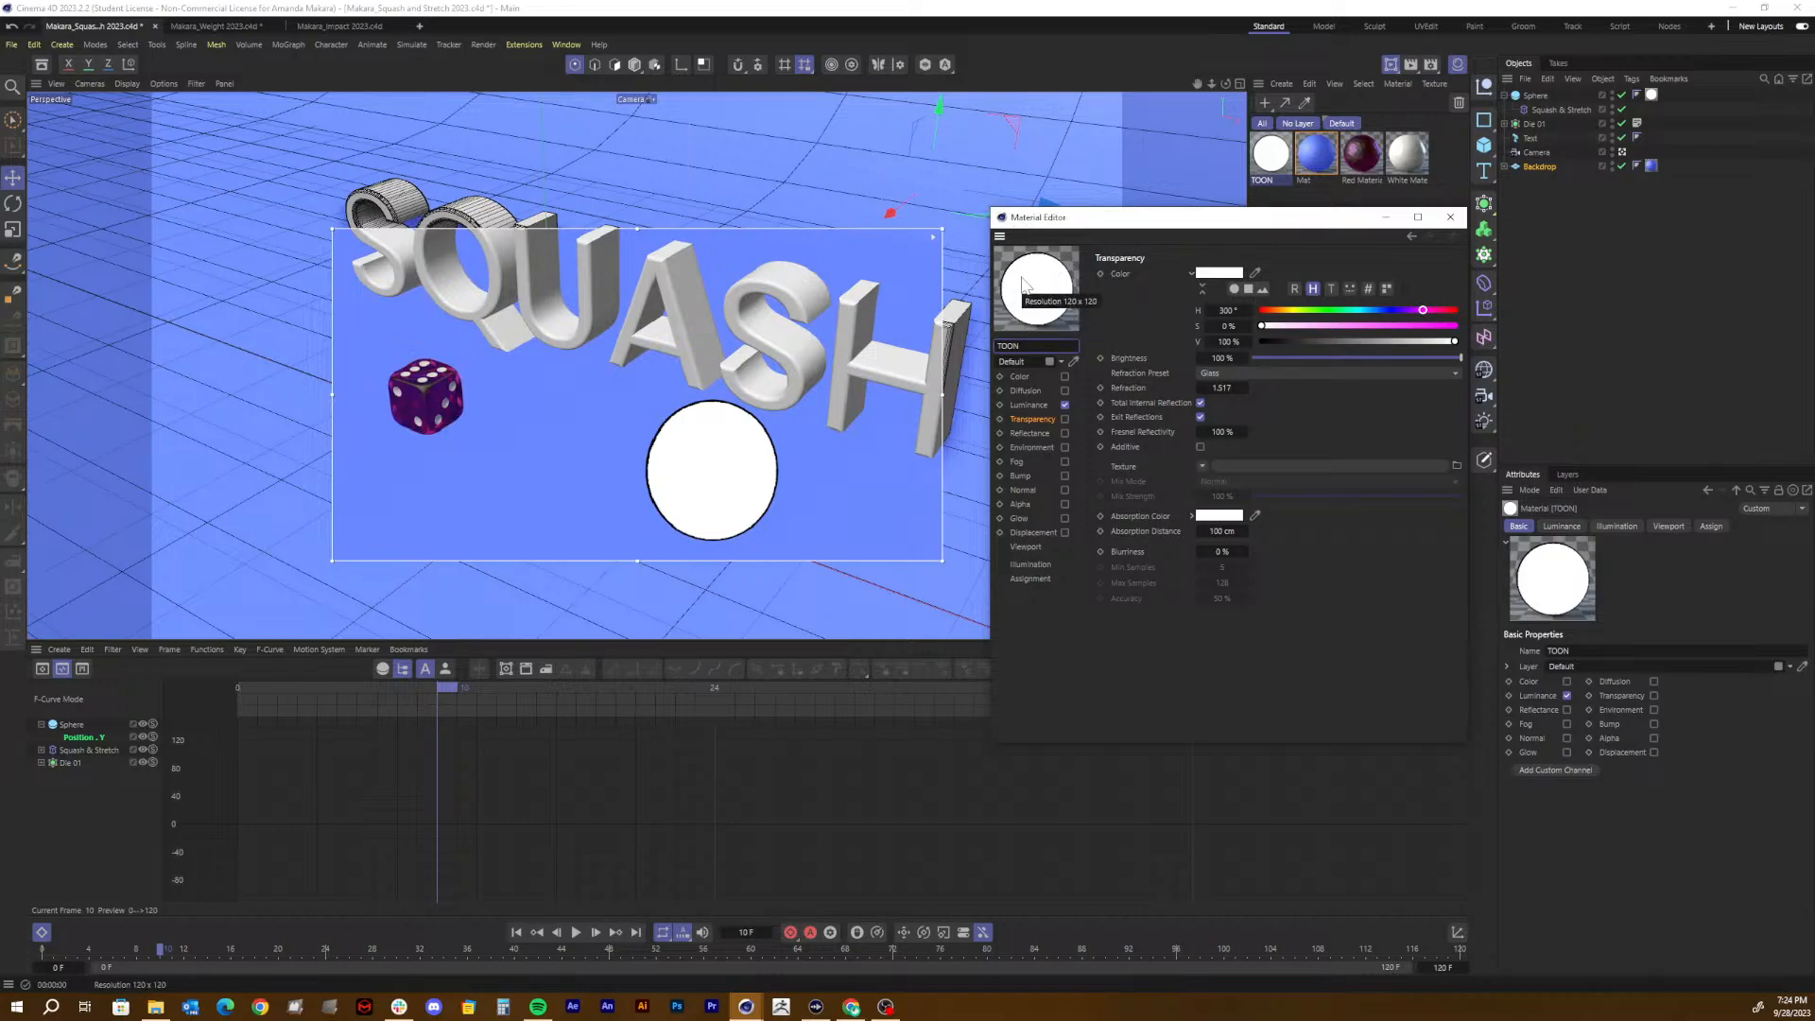
pyautogui.click(1041, 408)
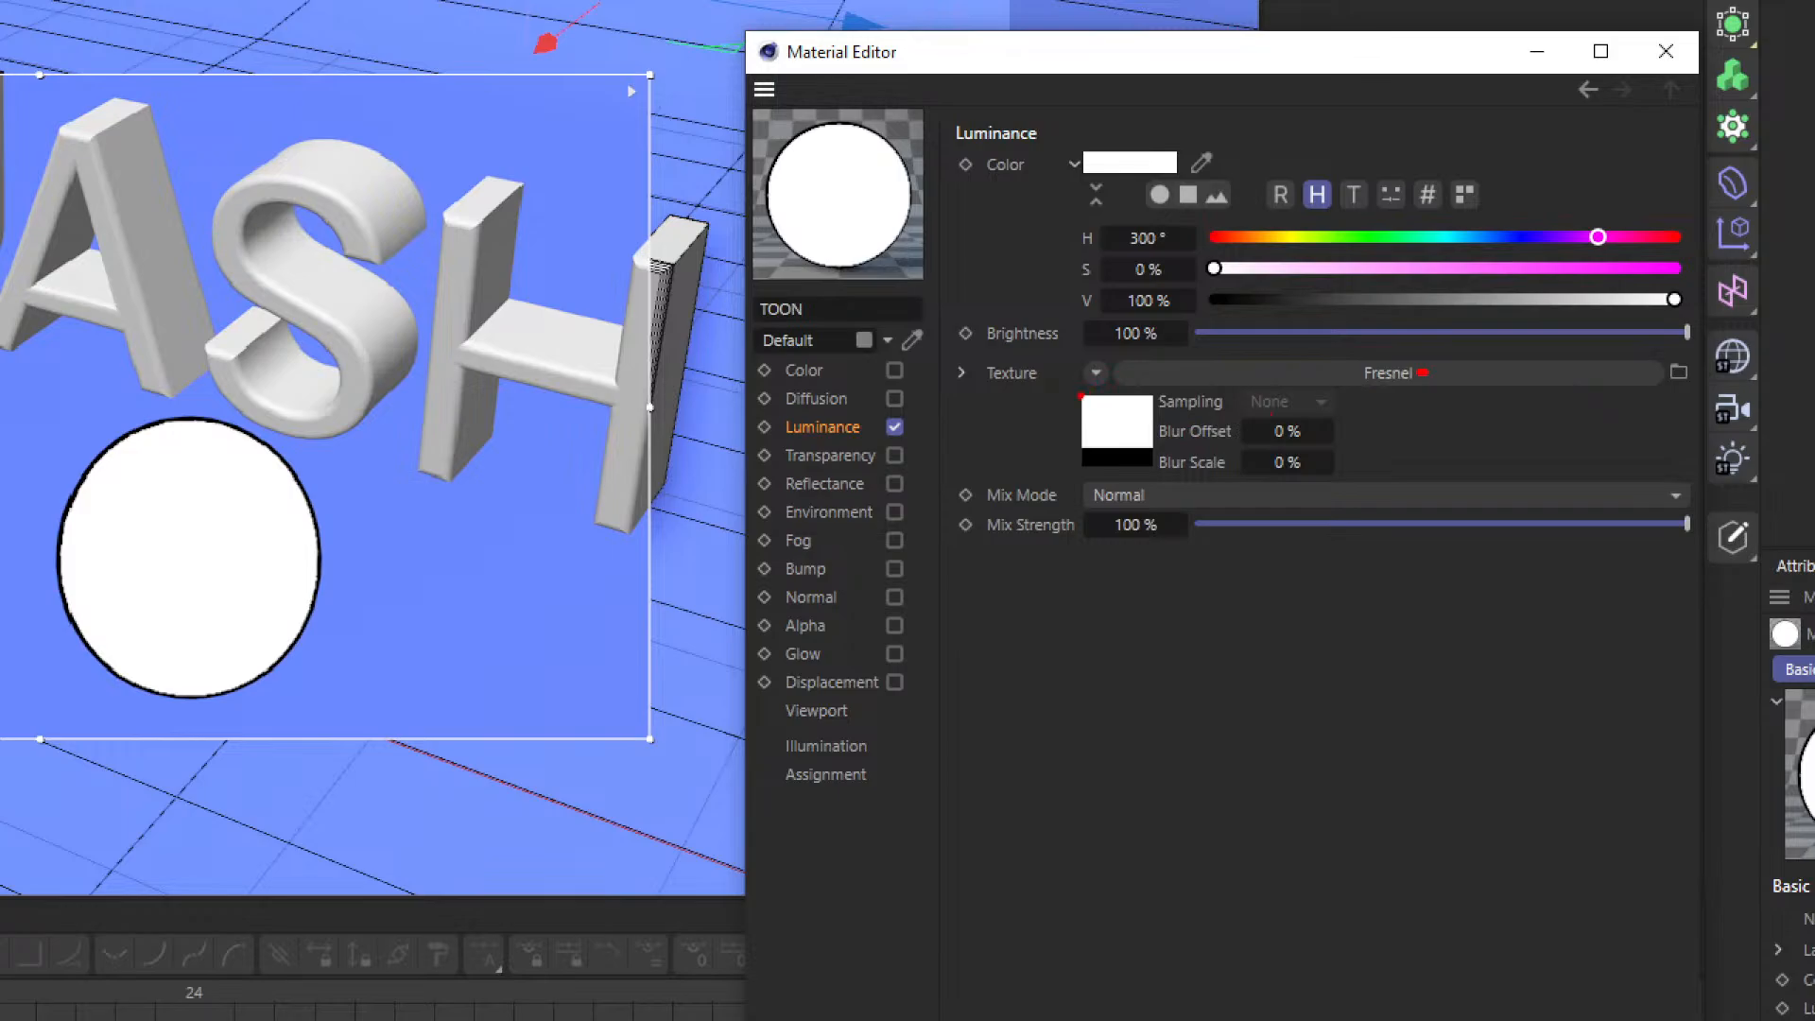
pyautogui.moveTo(1082, 395)
pyautogui.mouseDown()
pyautogui.moveTo(1078, 452)
pyautogui.moveTo(1166, 448)
pyautogui.moveTo(1182, 383)
pyautogui.moveTo(1035, 382)
pyautogui.mouseUp()
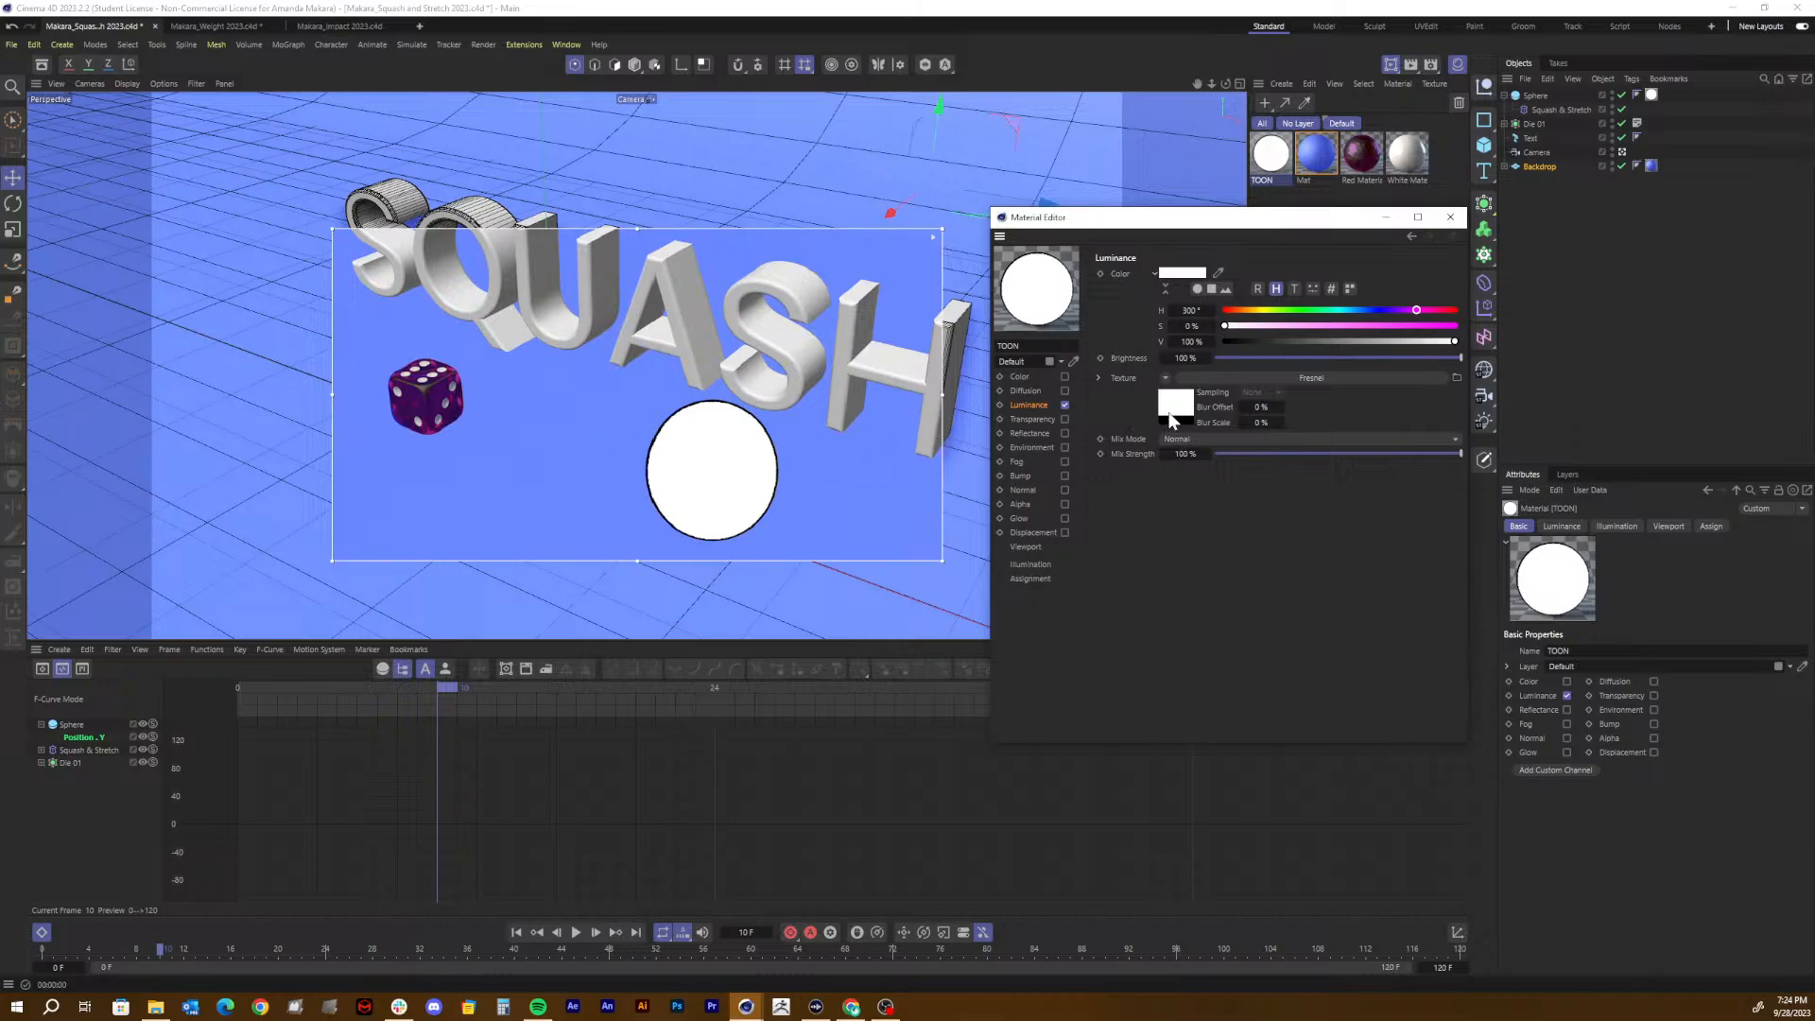
pyautogui.click(1172, 414)
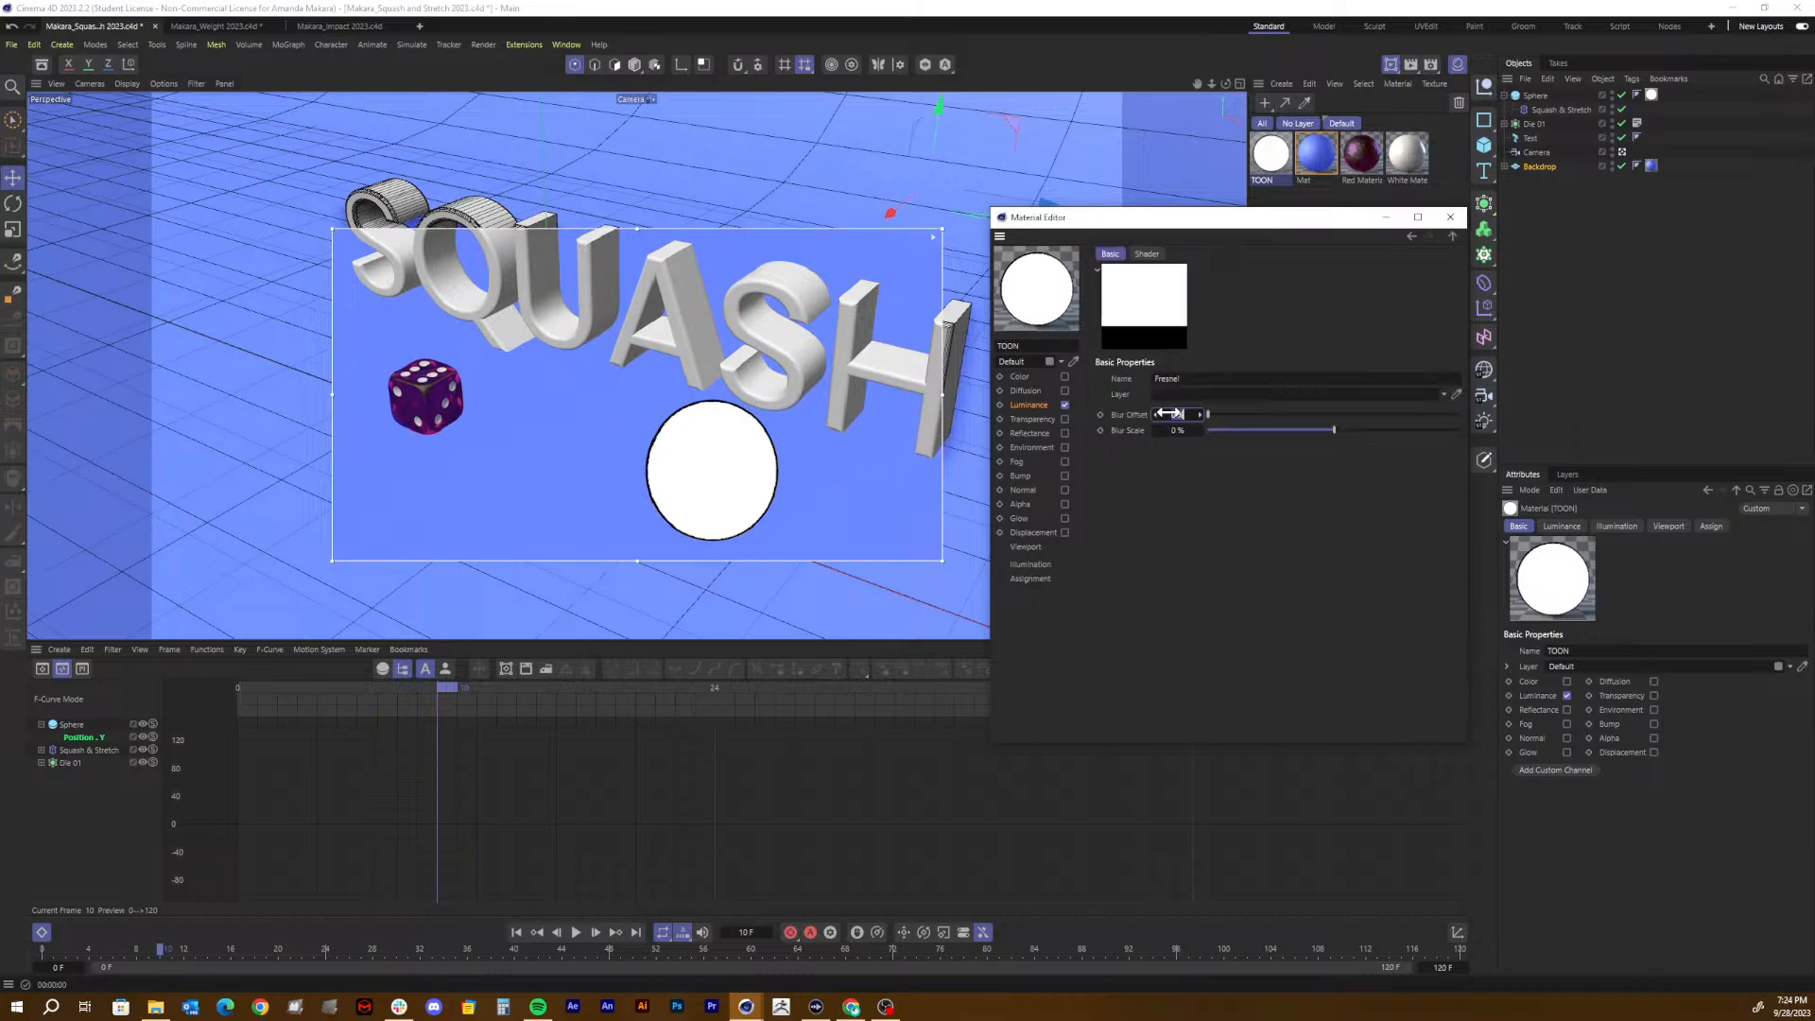
pyautogui.click(1146, 253)
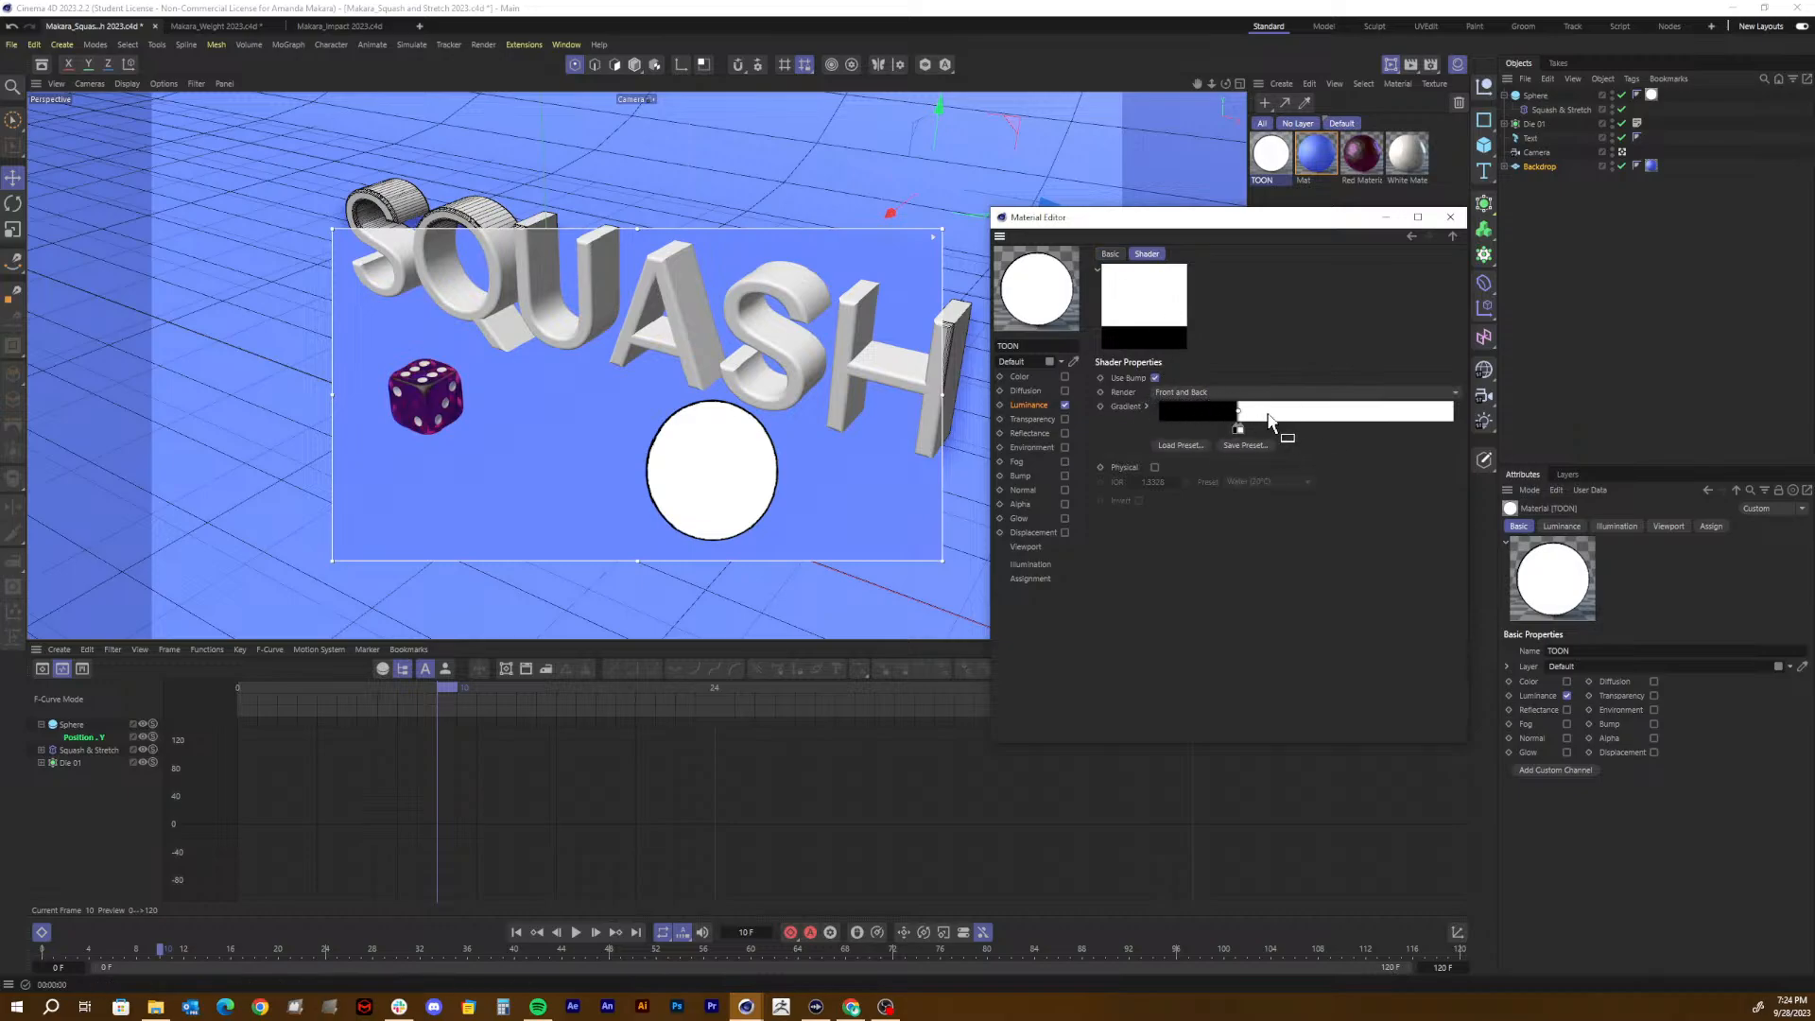
pyautogui.moveTo(1239, 433)
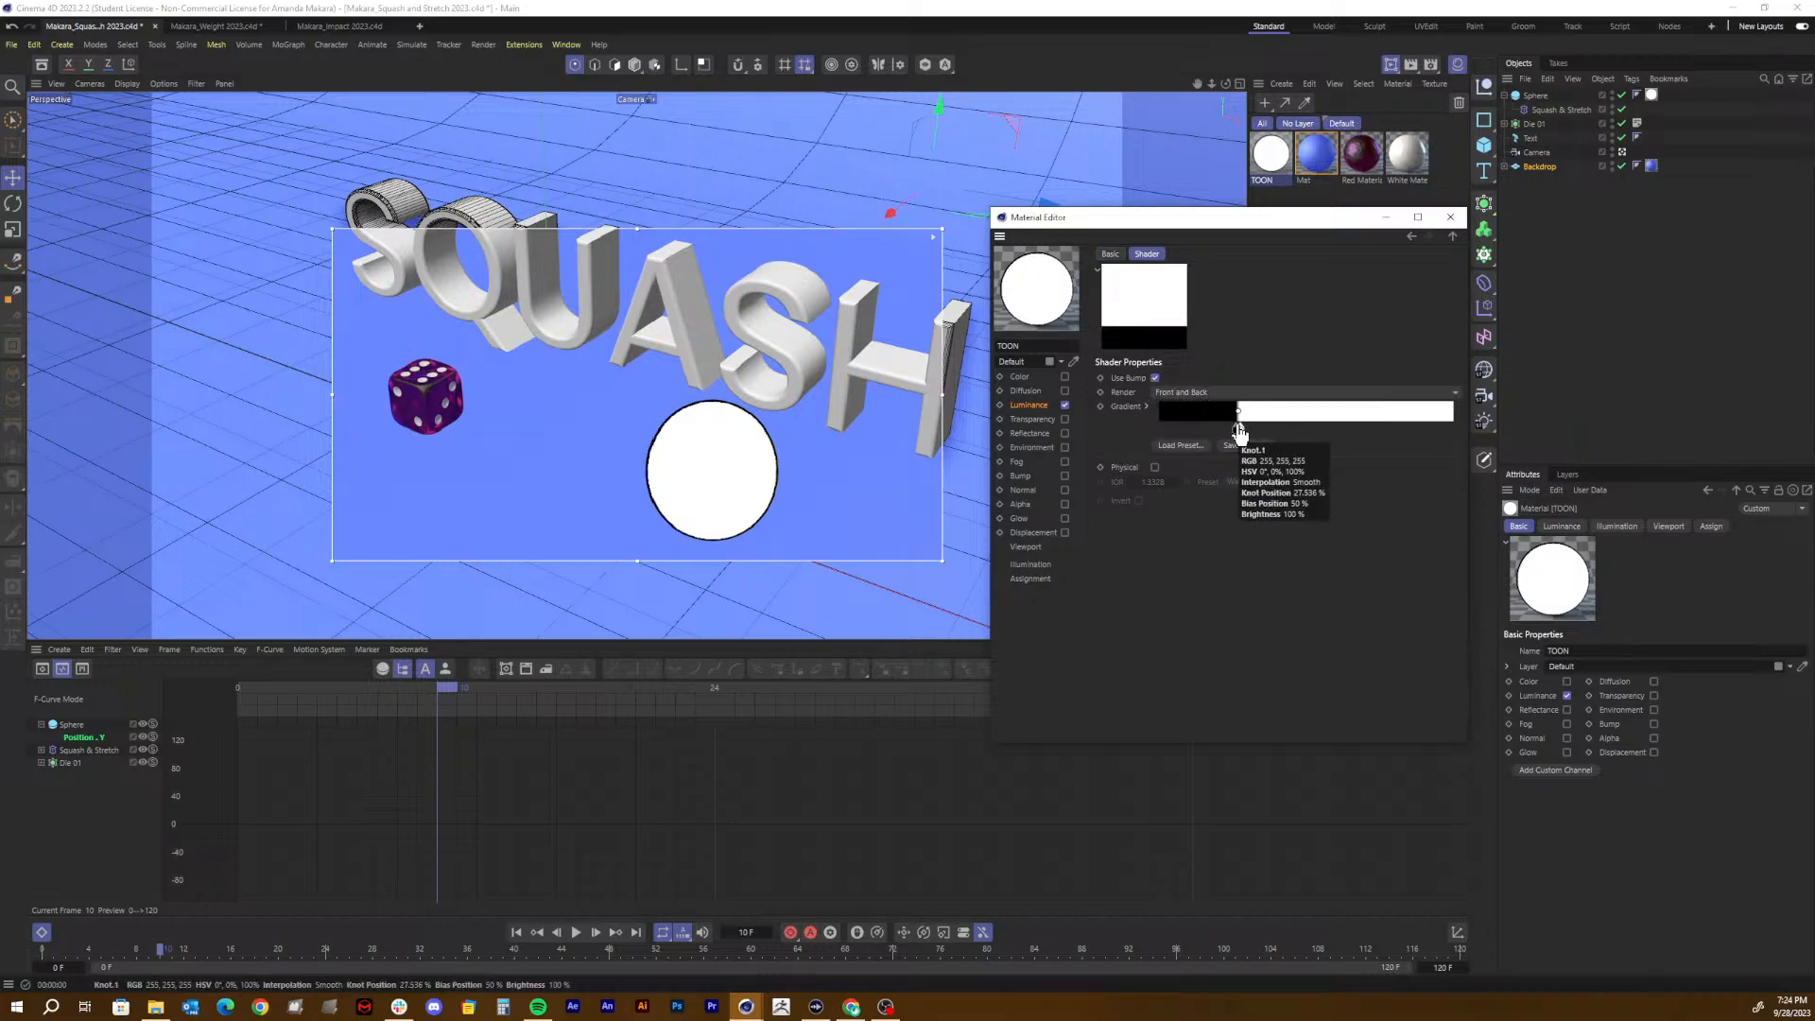
pyautogui.moveTo(1239, 432); pyautogui.dragTo(1172, 433)
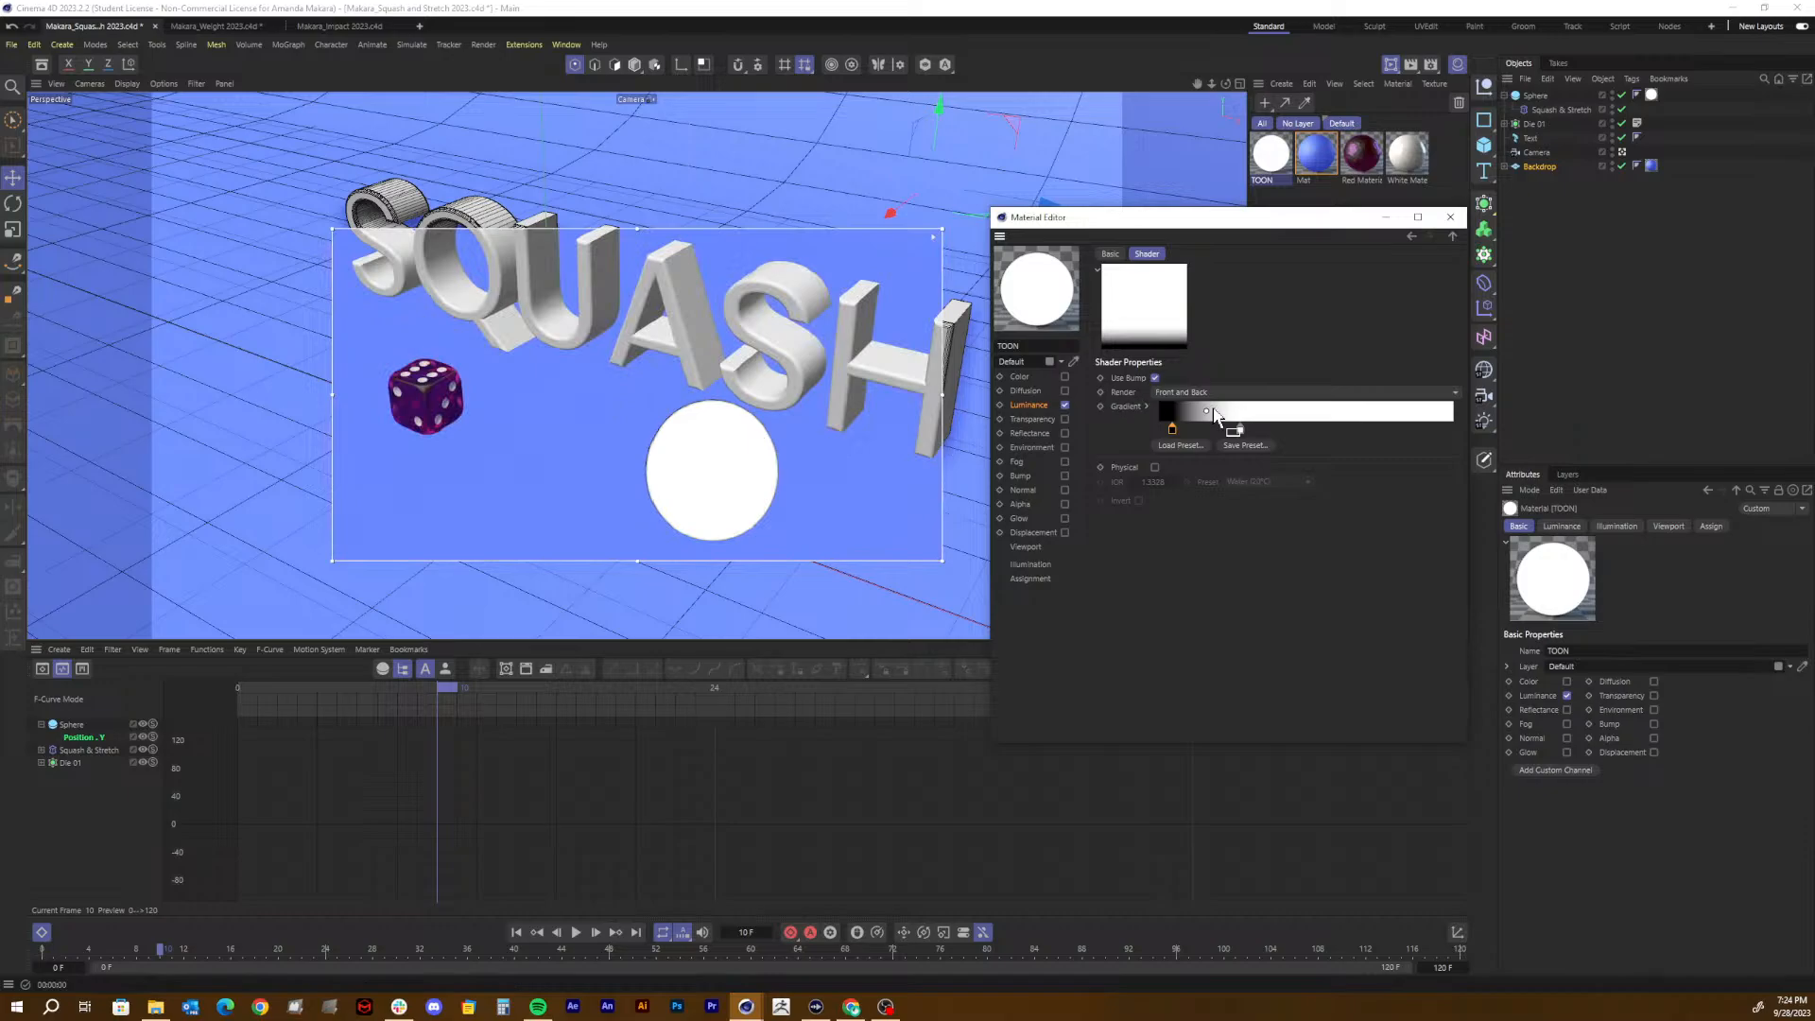
# Step: Move the black knot of the TOON luminance gradient against the white knot at about 27% to form a hard black outline
pyautogui.moveTo(1204, 412)
pyautogui.moveTo(1173, 432); pyautogui.dragTo(1236, 431)
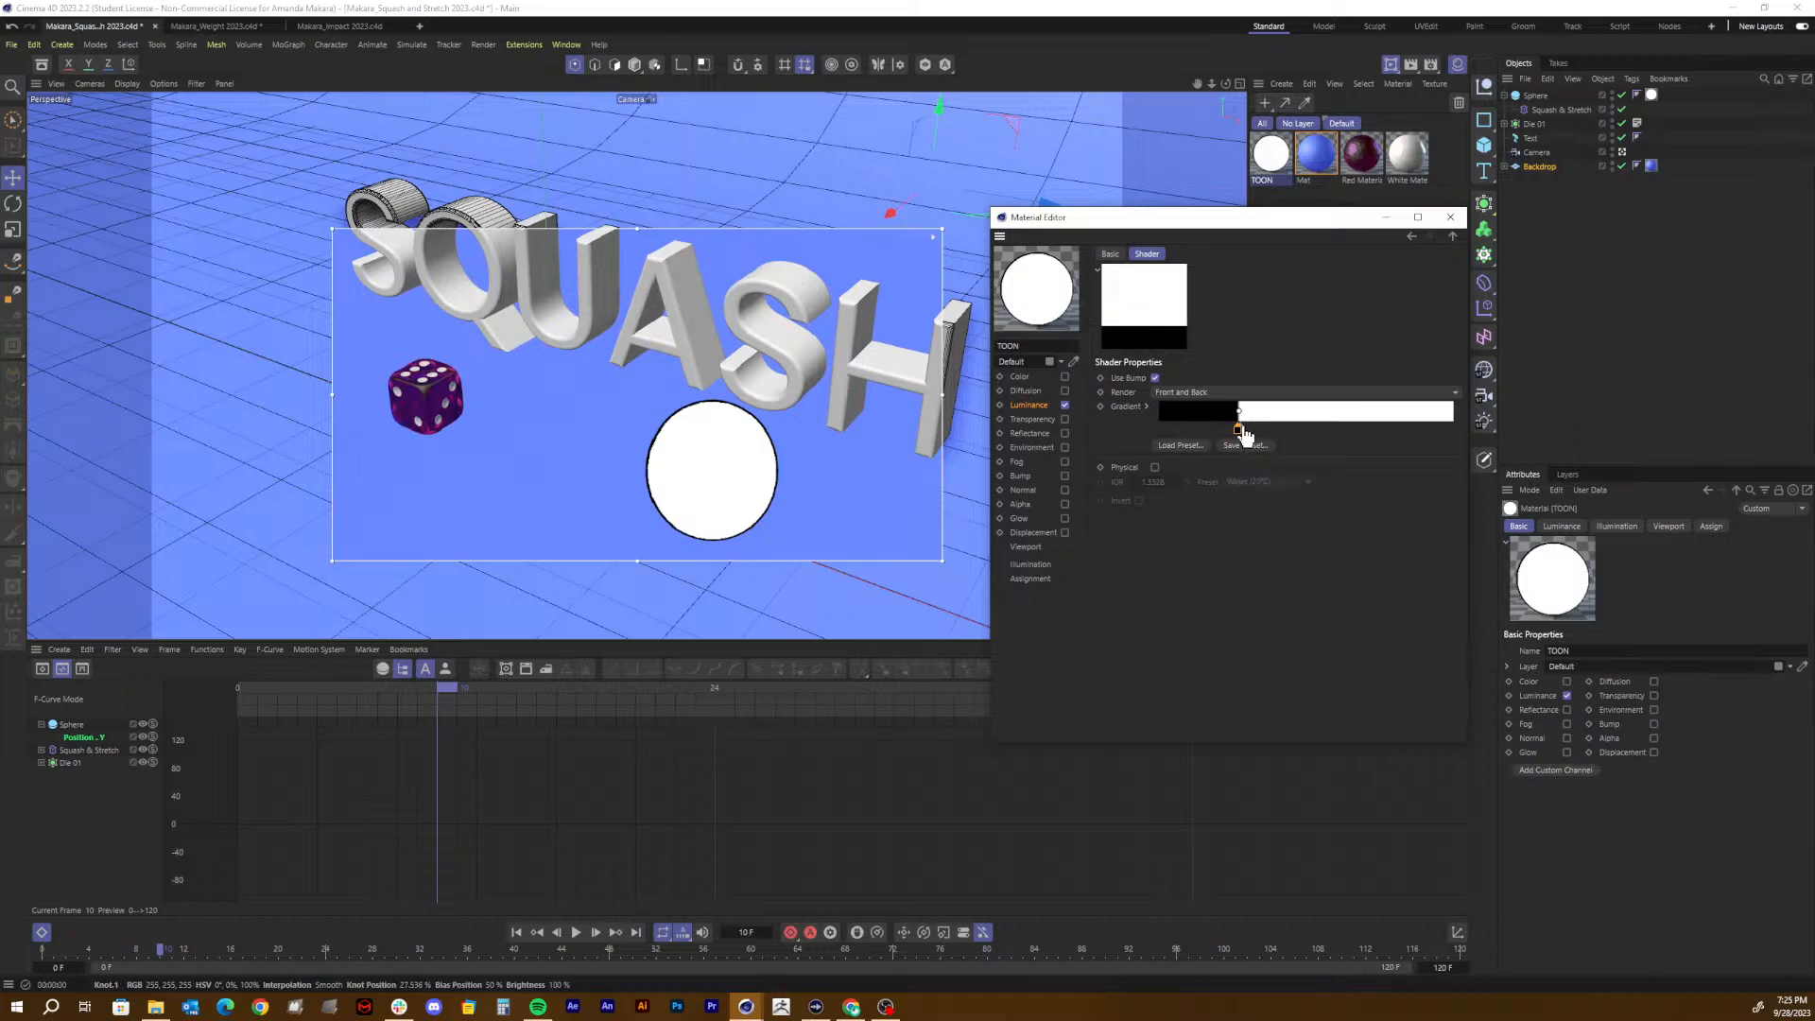
pyautogui.click(1246, 432)
pyautogui.moveTo(1256, 432); pyautogui.dragTo(1448, 433)
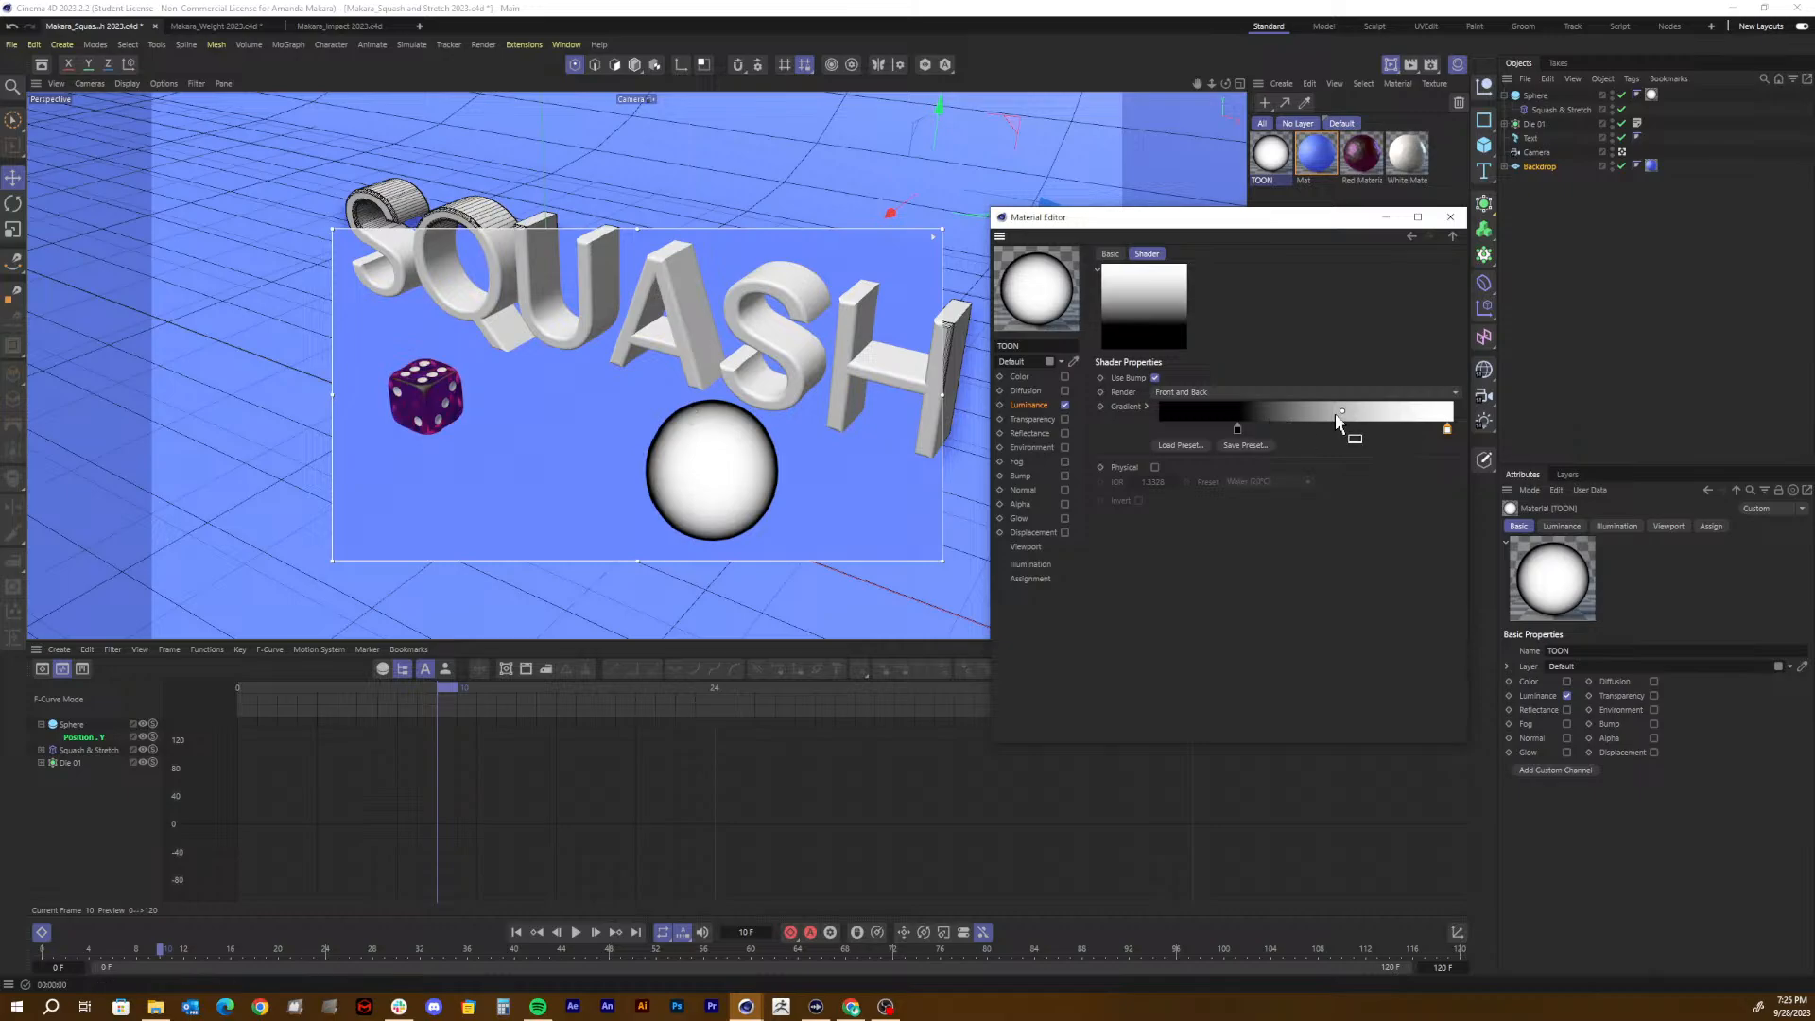
pyautogui.moveTo(1448, 430)
pyautogui.mouseDown()
pyautogui.moveTo(1220, 427)
pyautogui.moveTo(1241, 440)
pyautogui.mouseUp()
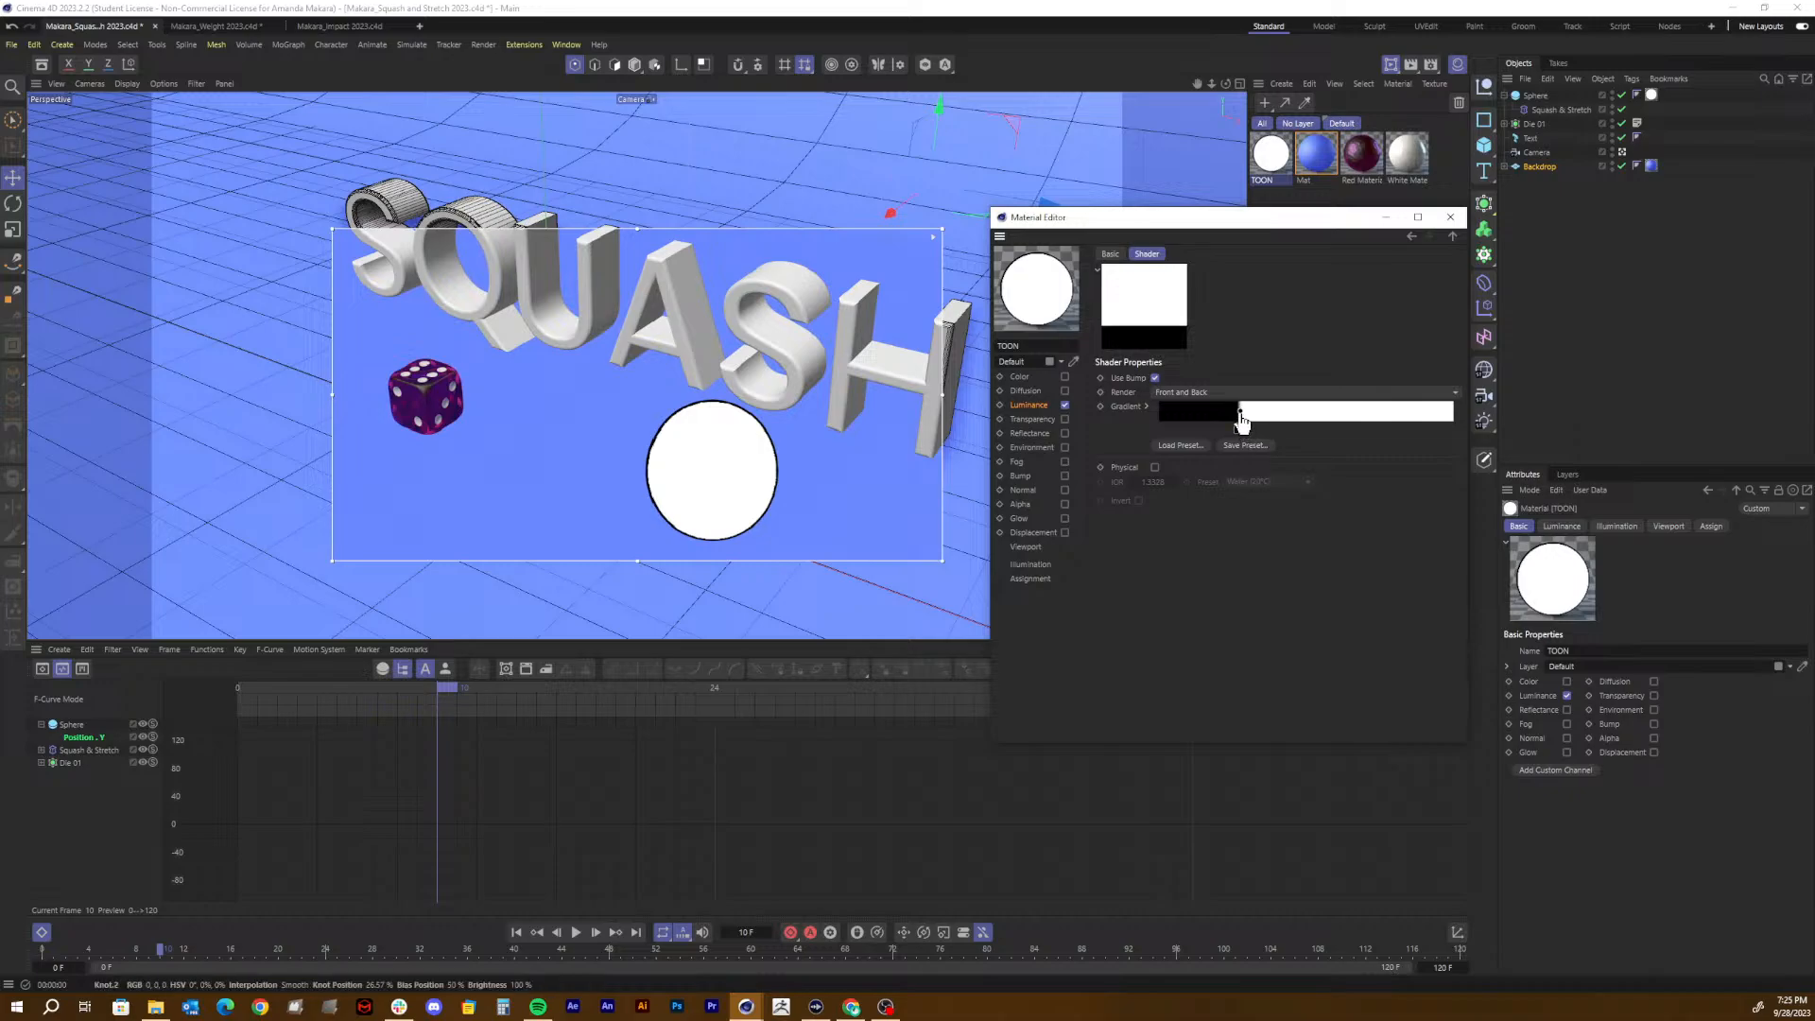
pyautogui.moveTo(1241, 422)
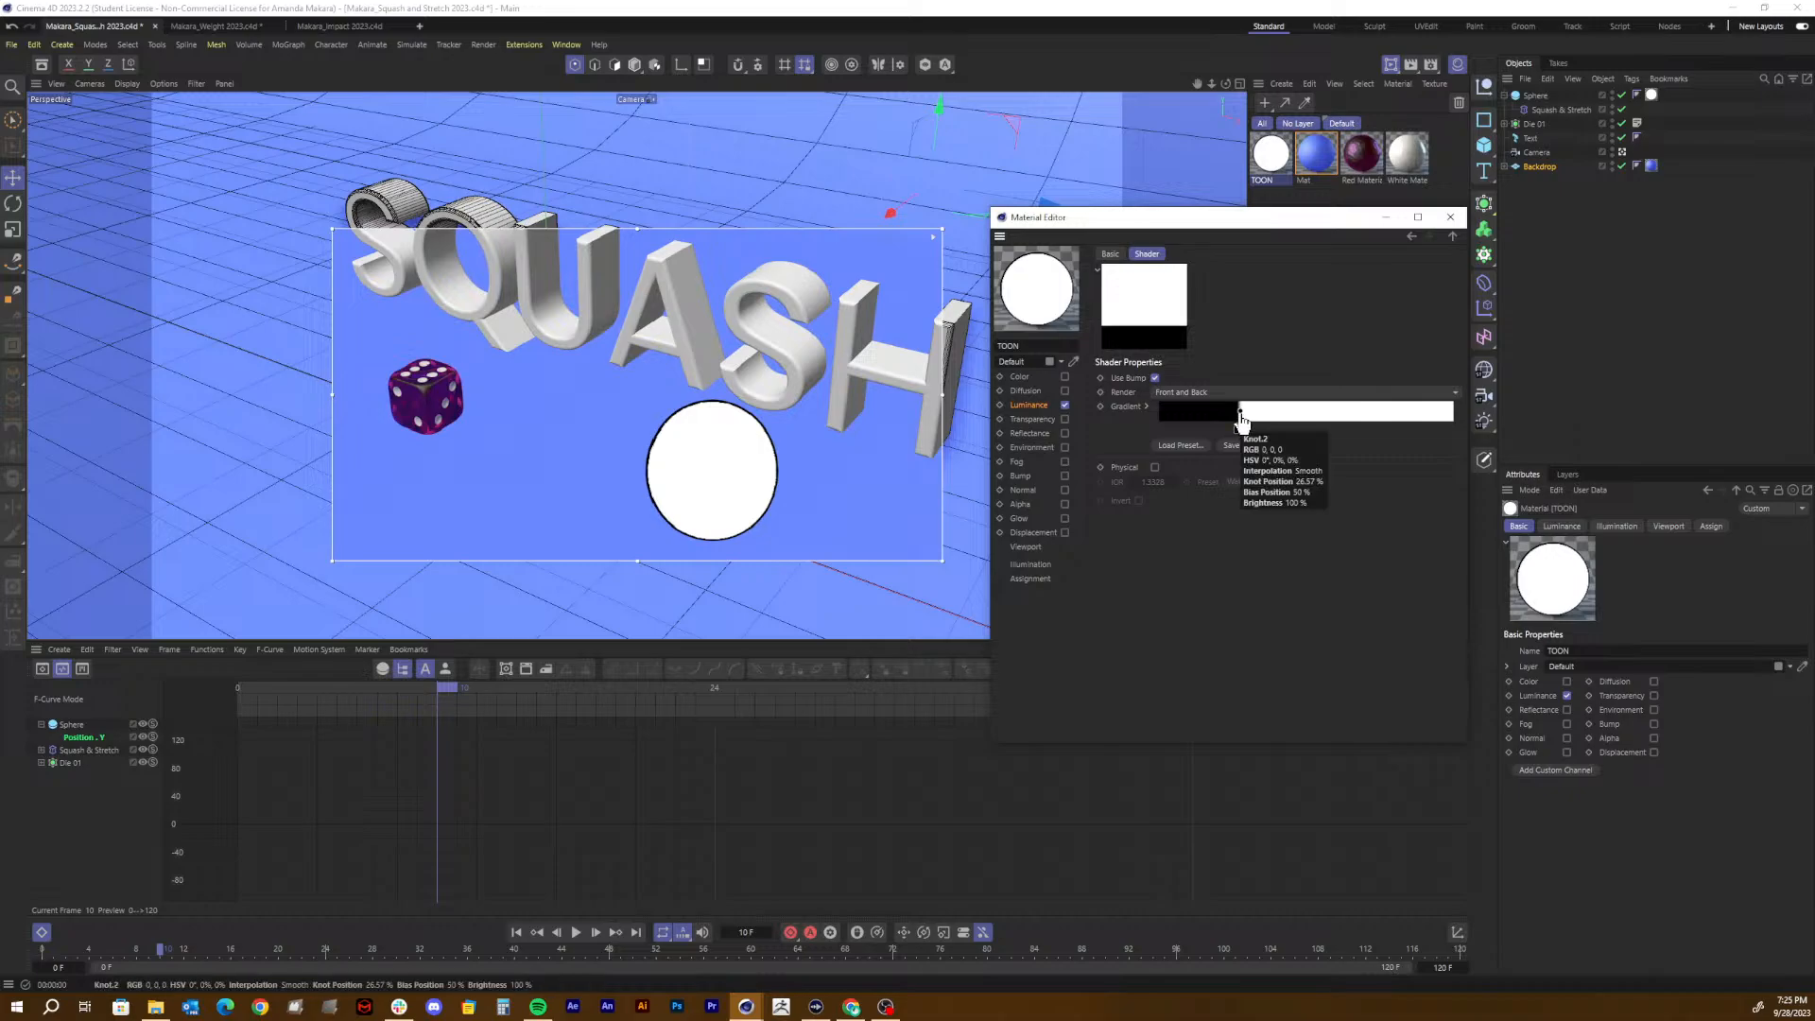
# Step: Add a knot at 100% on the TOON gradient and colour it light purple with 34% saturation
pyautogui.click(1317, 429)
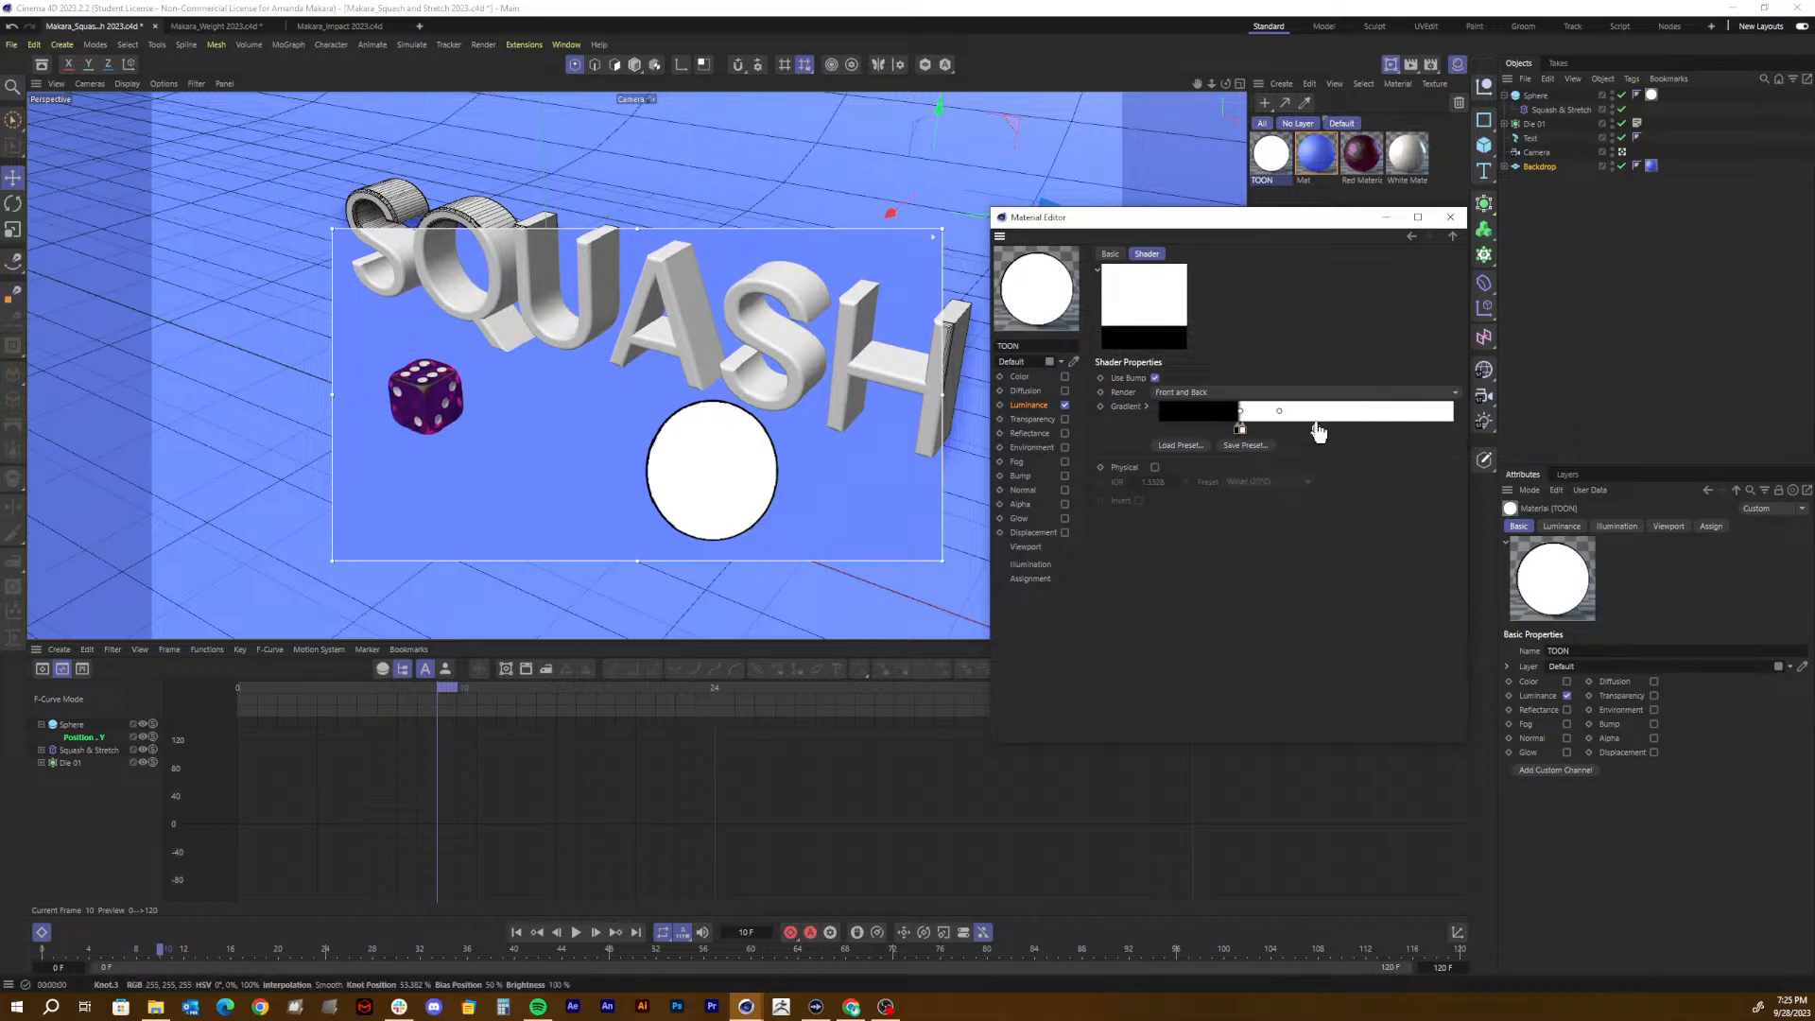
pyautogui.moveTo(1313, 429); pyautogui.dragTo(1452, 434)
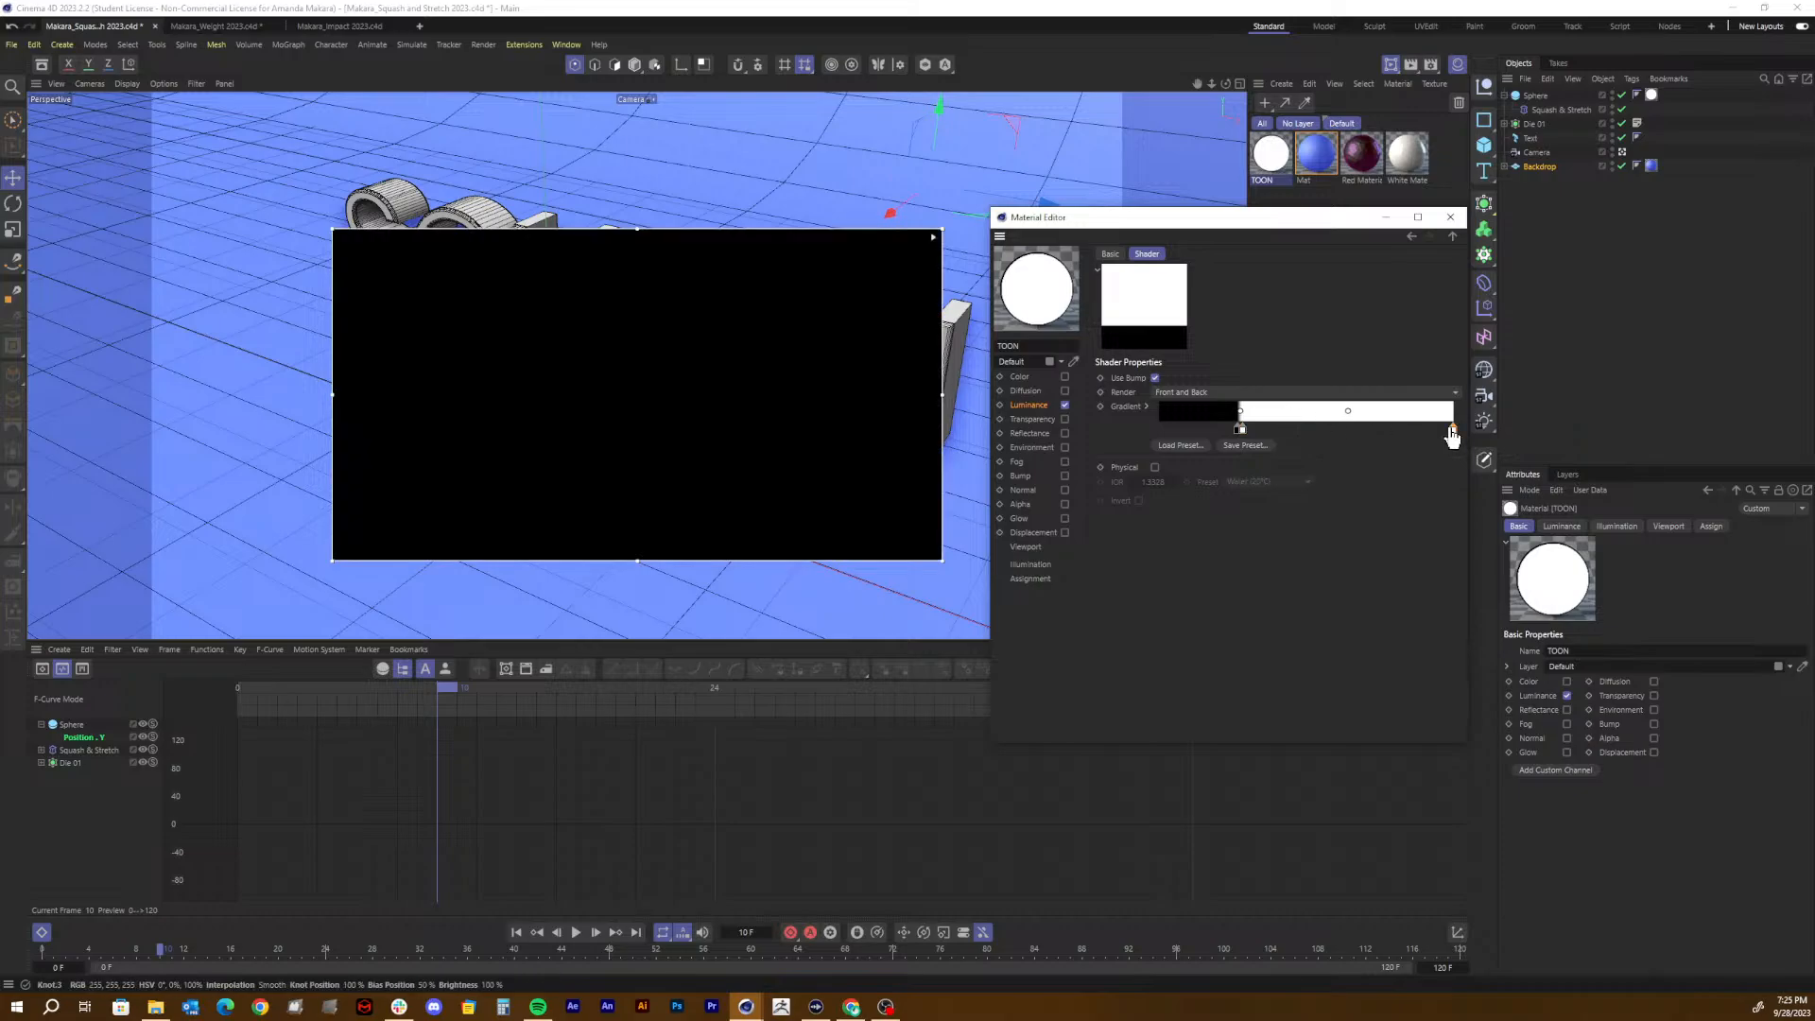
pyautogui.doubleClick(1452, 433)
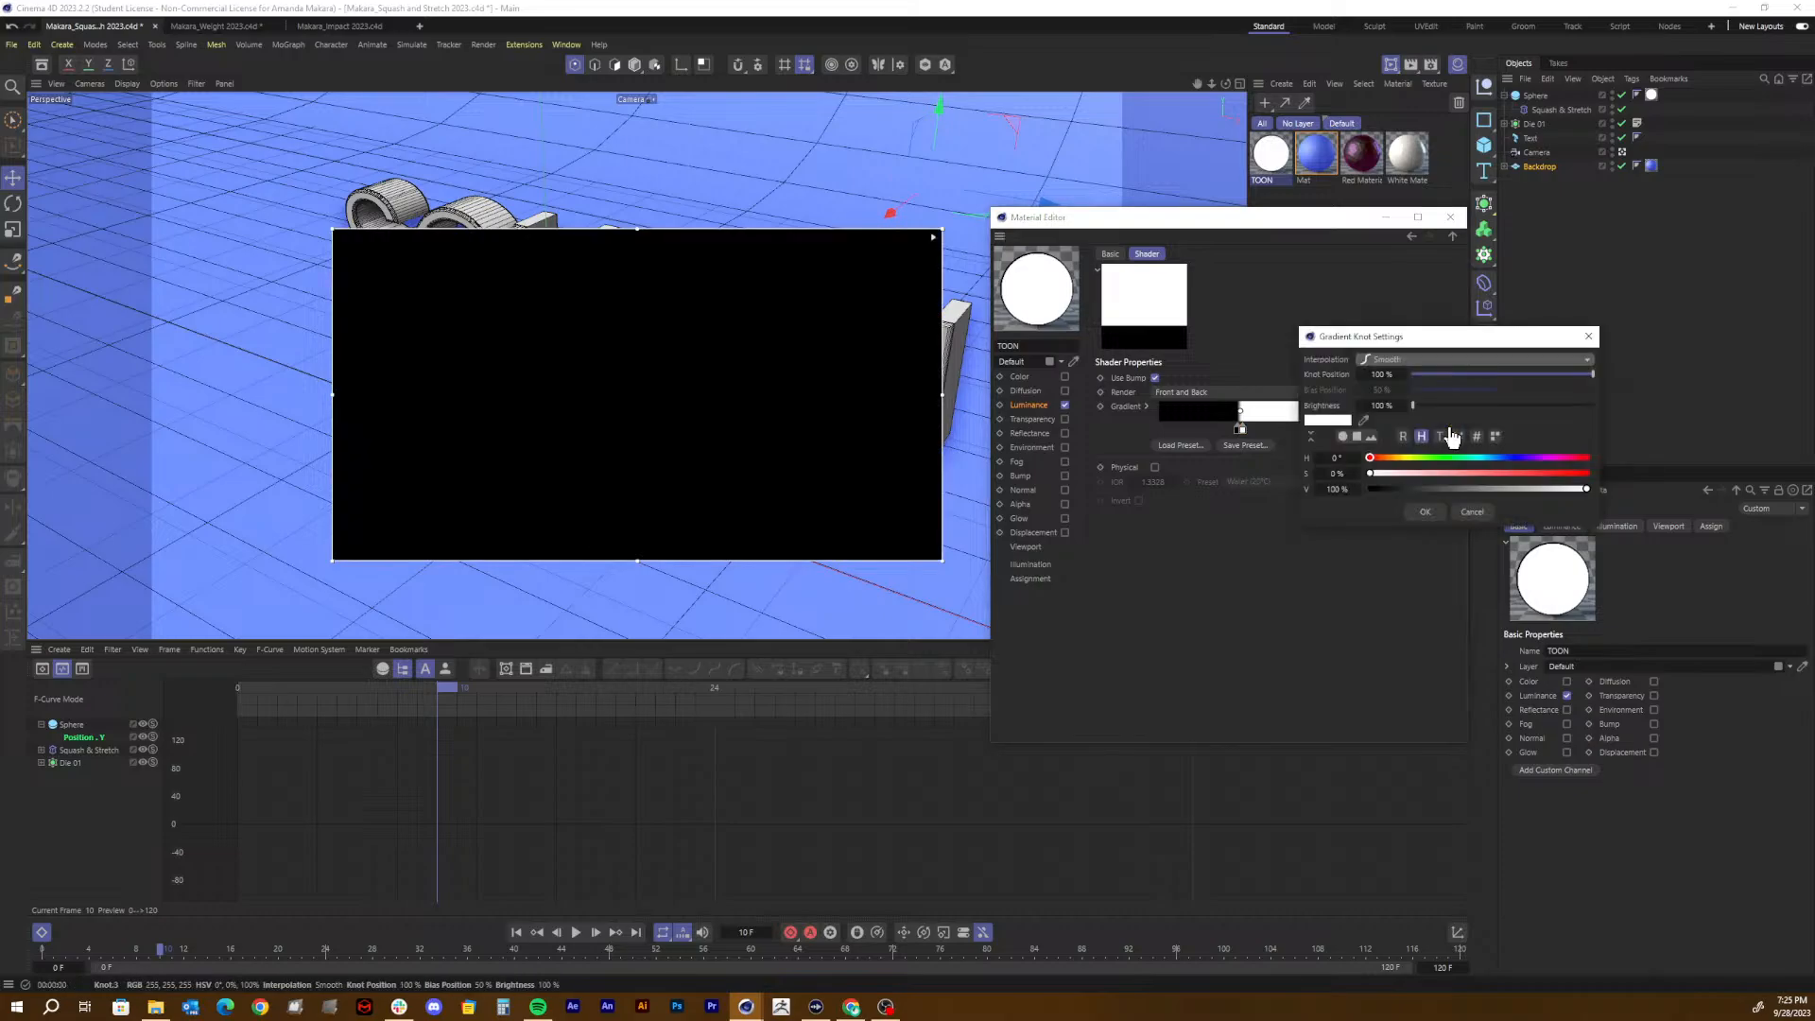
pyautogui.click(1537, 457)
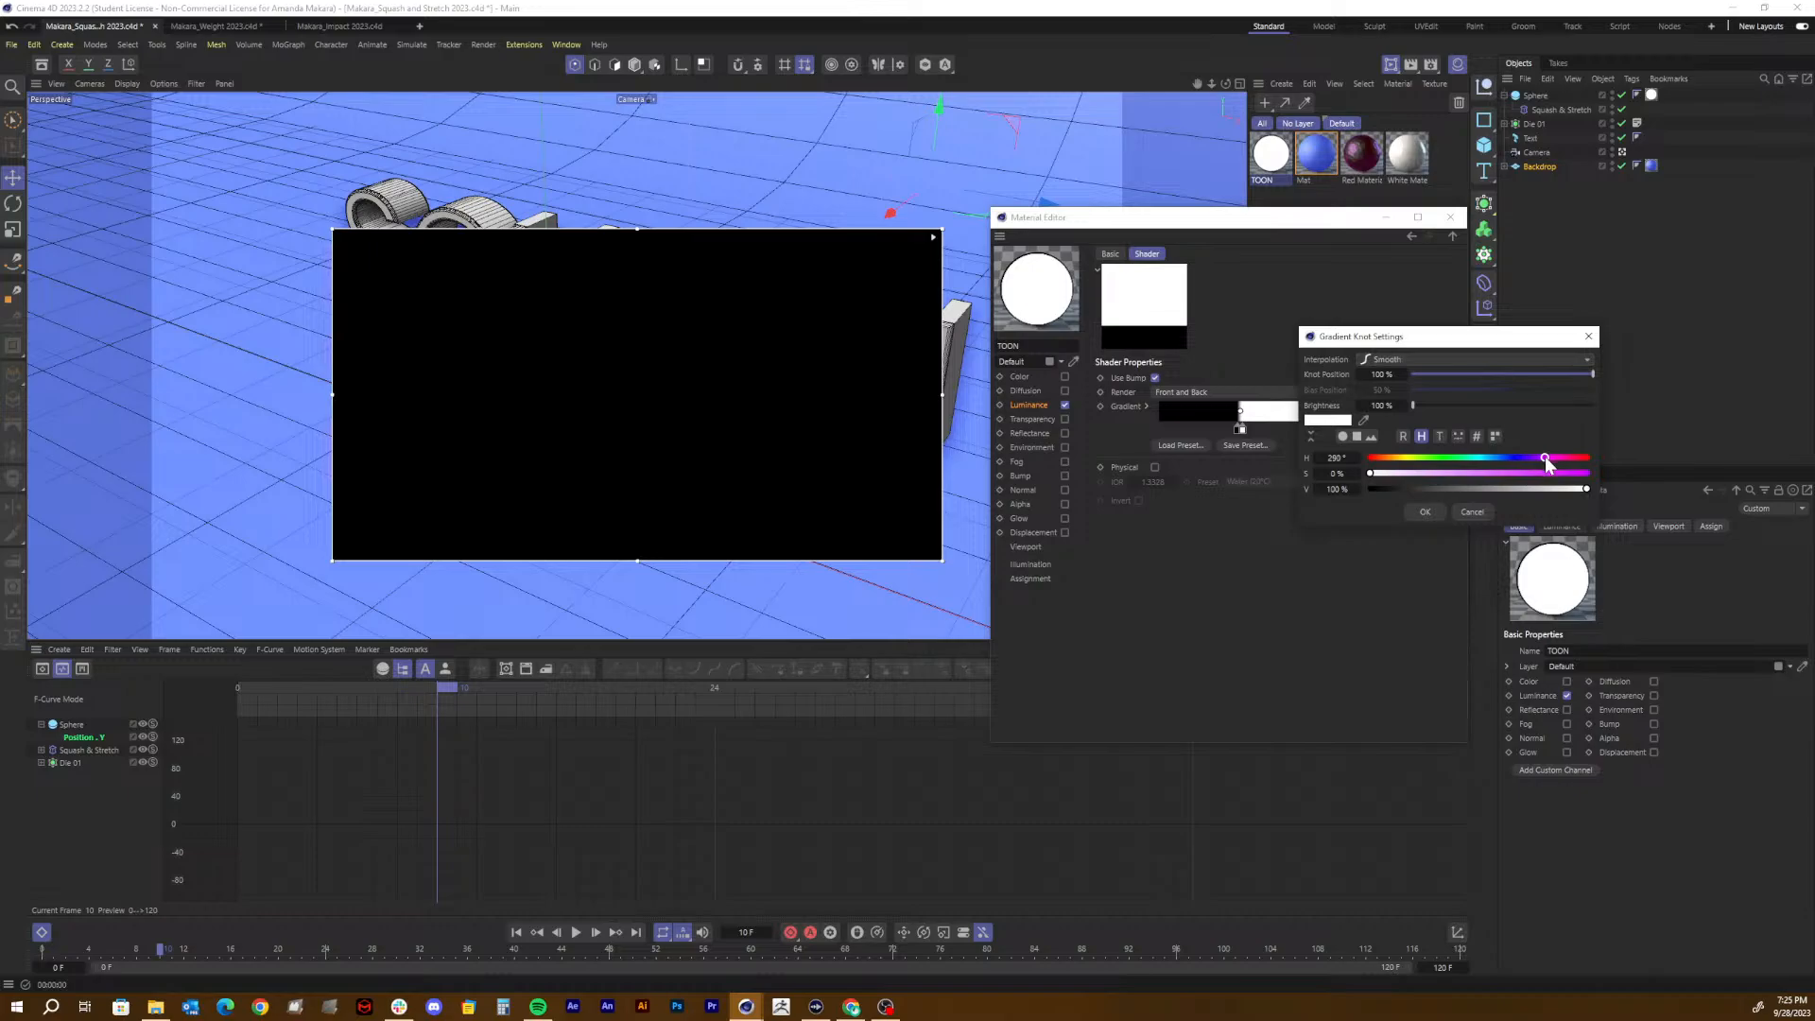
pyautogui.click(1520, 472)
pyautogui.moveTo(1512, 475); pyautogui.dragTo(1439, 473)
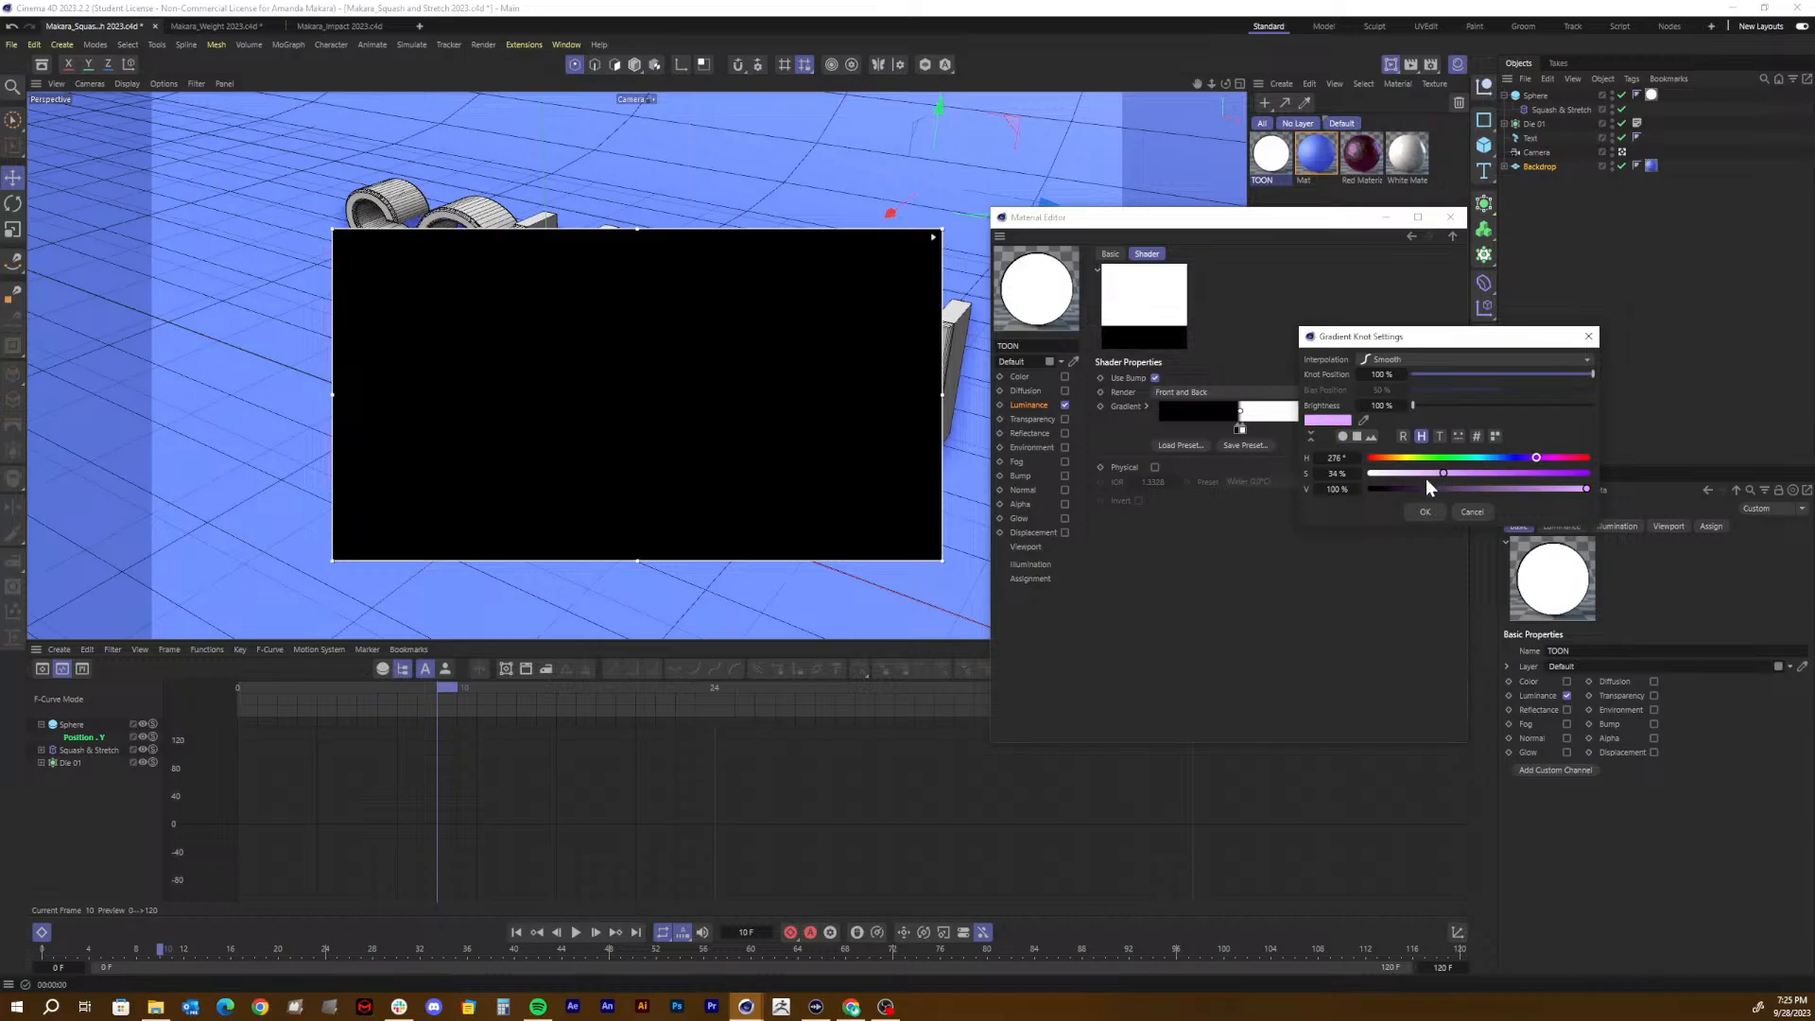
pyautogui.click(1420, 511)
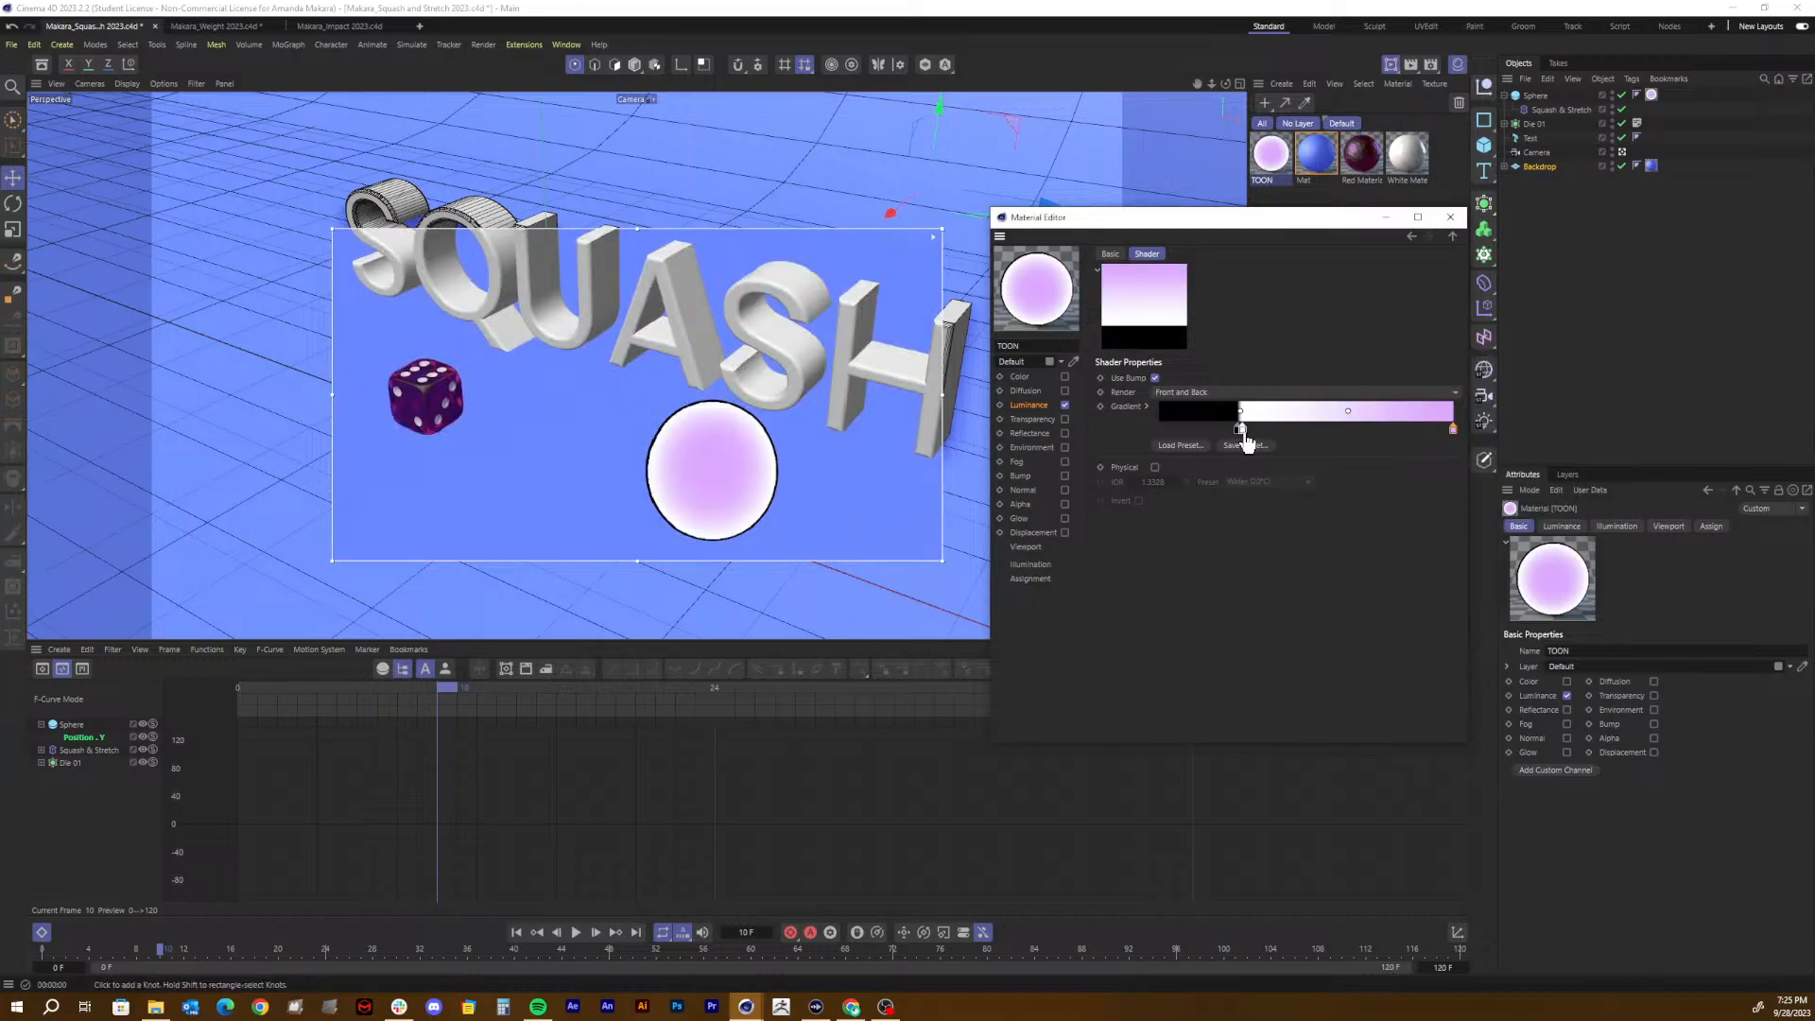
# Step: Recolour the gradient's white knot at about 28% to a dark purple with 276° hue
pyautogui.doubleClick(1238, 430)
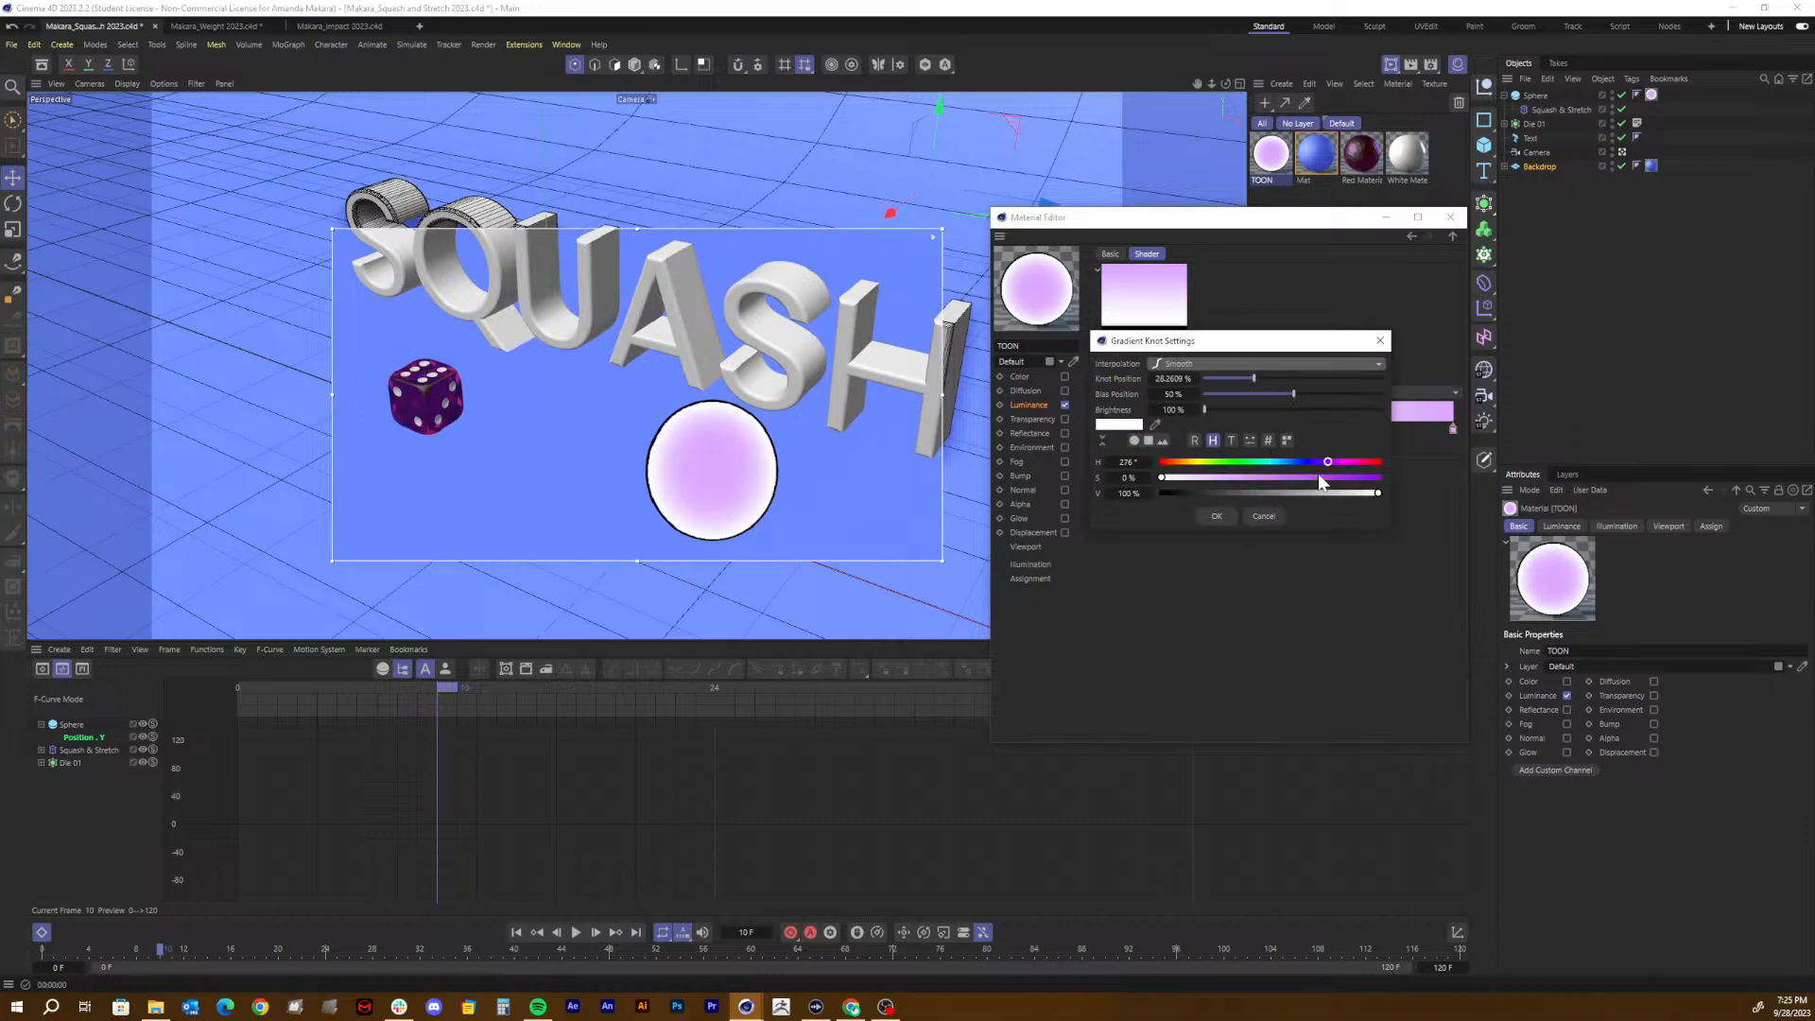
pyautogui.moveTo(1319, 477); pyautogui.dragTo(1278, 497)
pyautogui.click(1225, 515)
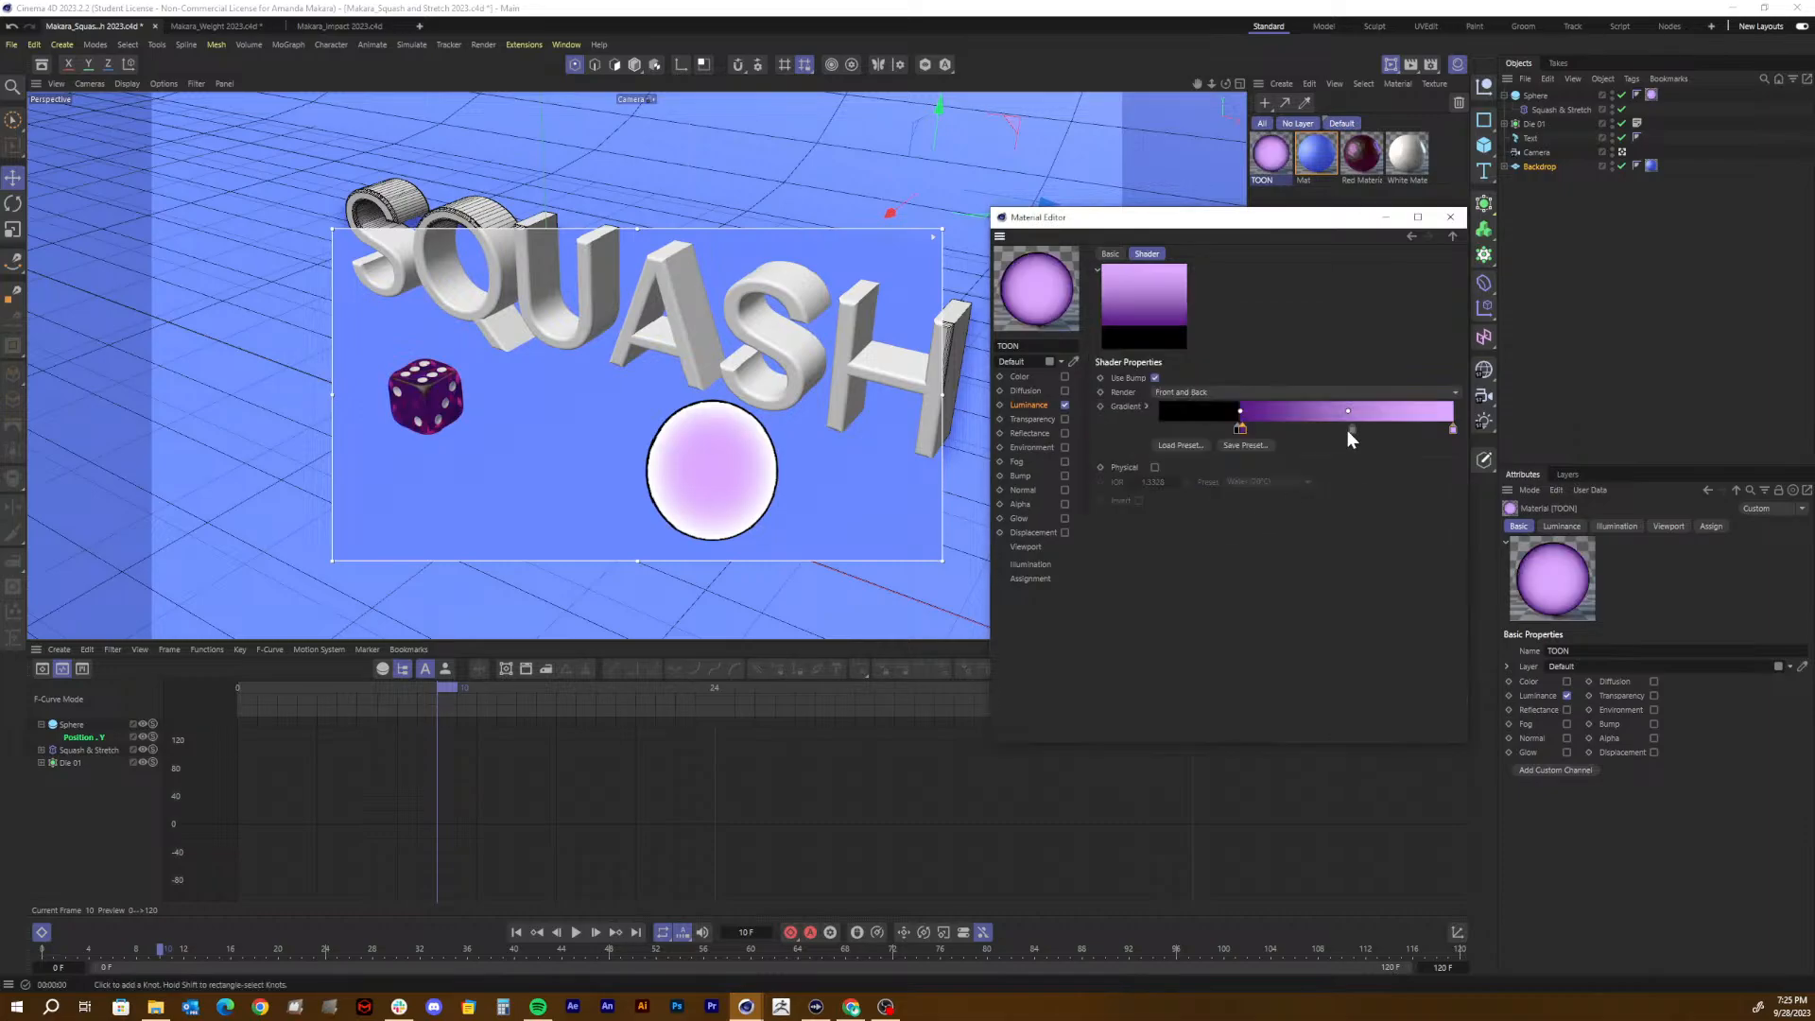
# Step: Tint the gradient's black outline knot to a near-black purple with 85% saturation and 7% value
pyautogui.doubleClick(1239, 430)
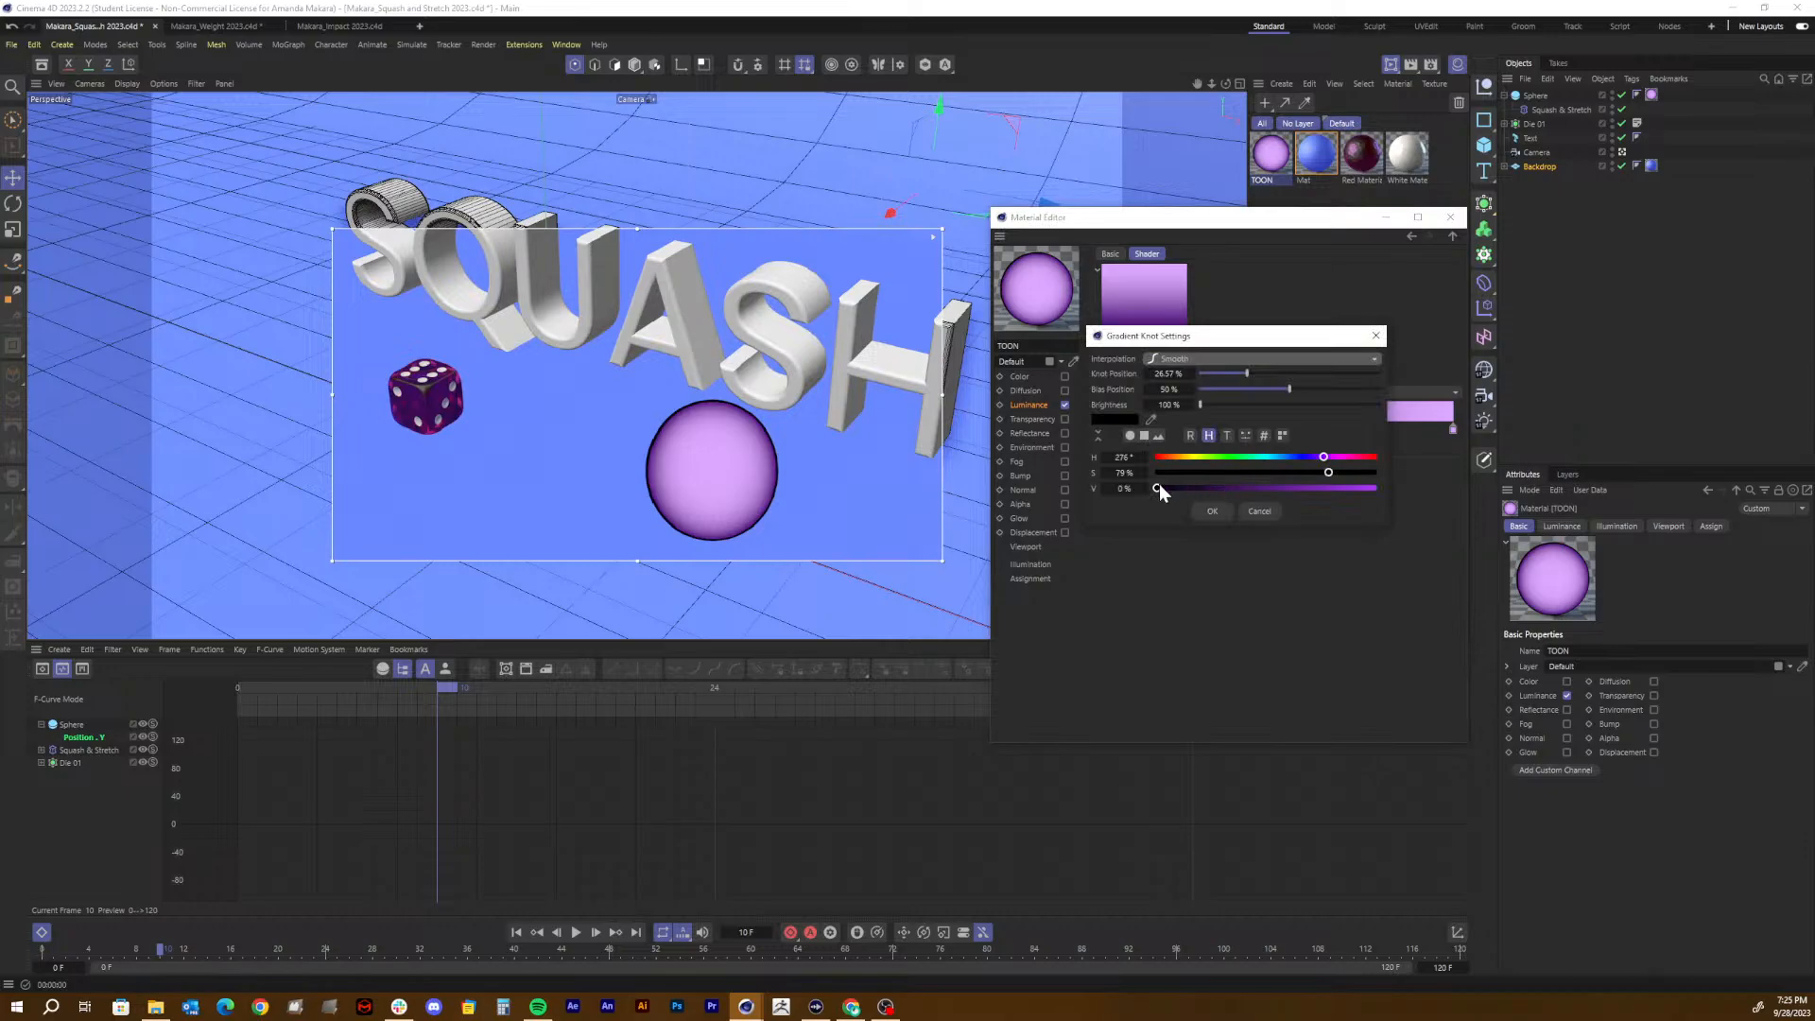
pyautogui.moveTo(1157, 488); pyautogui.dragTo(1171, 488)
pyautogui.click(1344, 472)
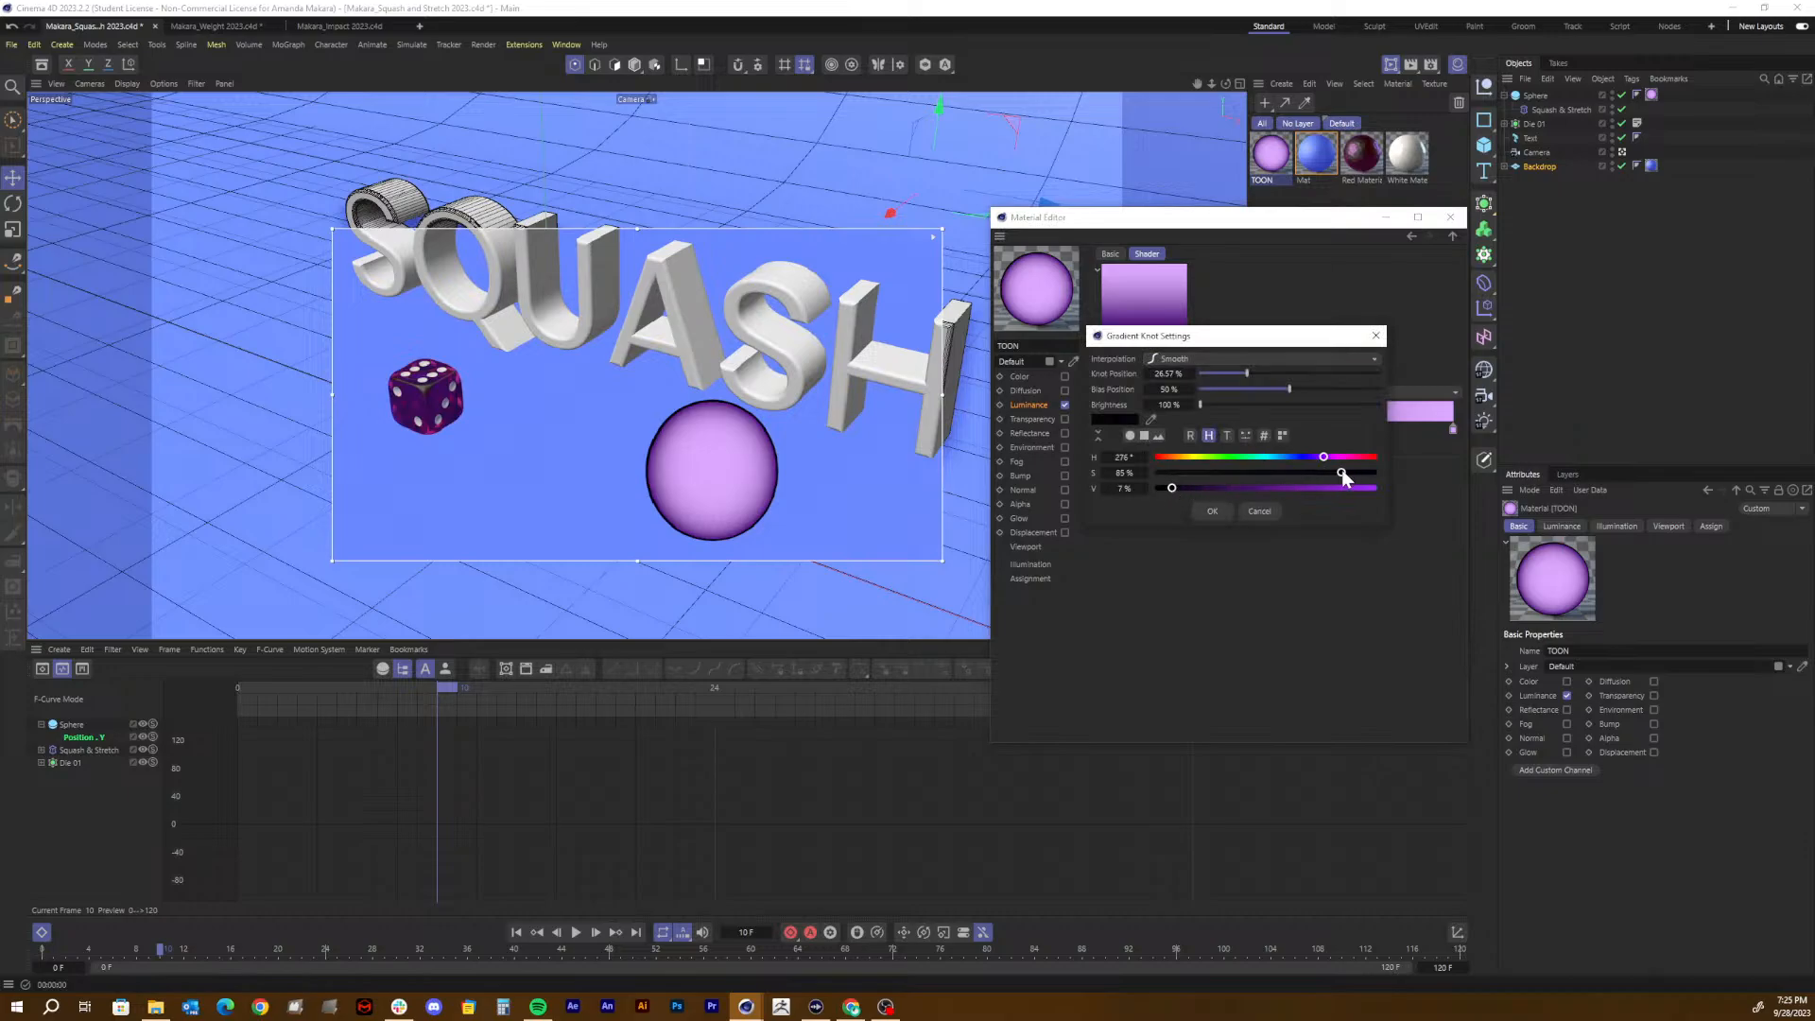
pyautogui.click(1212, 511)
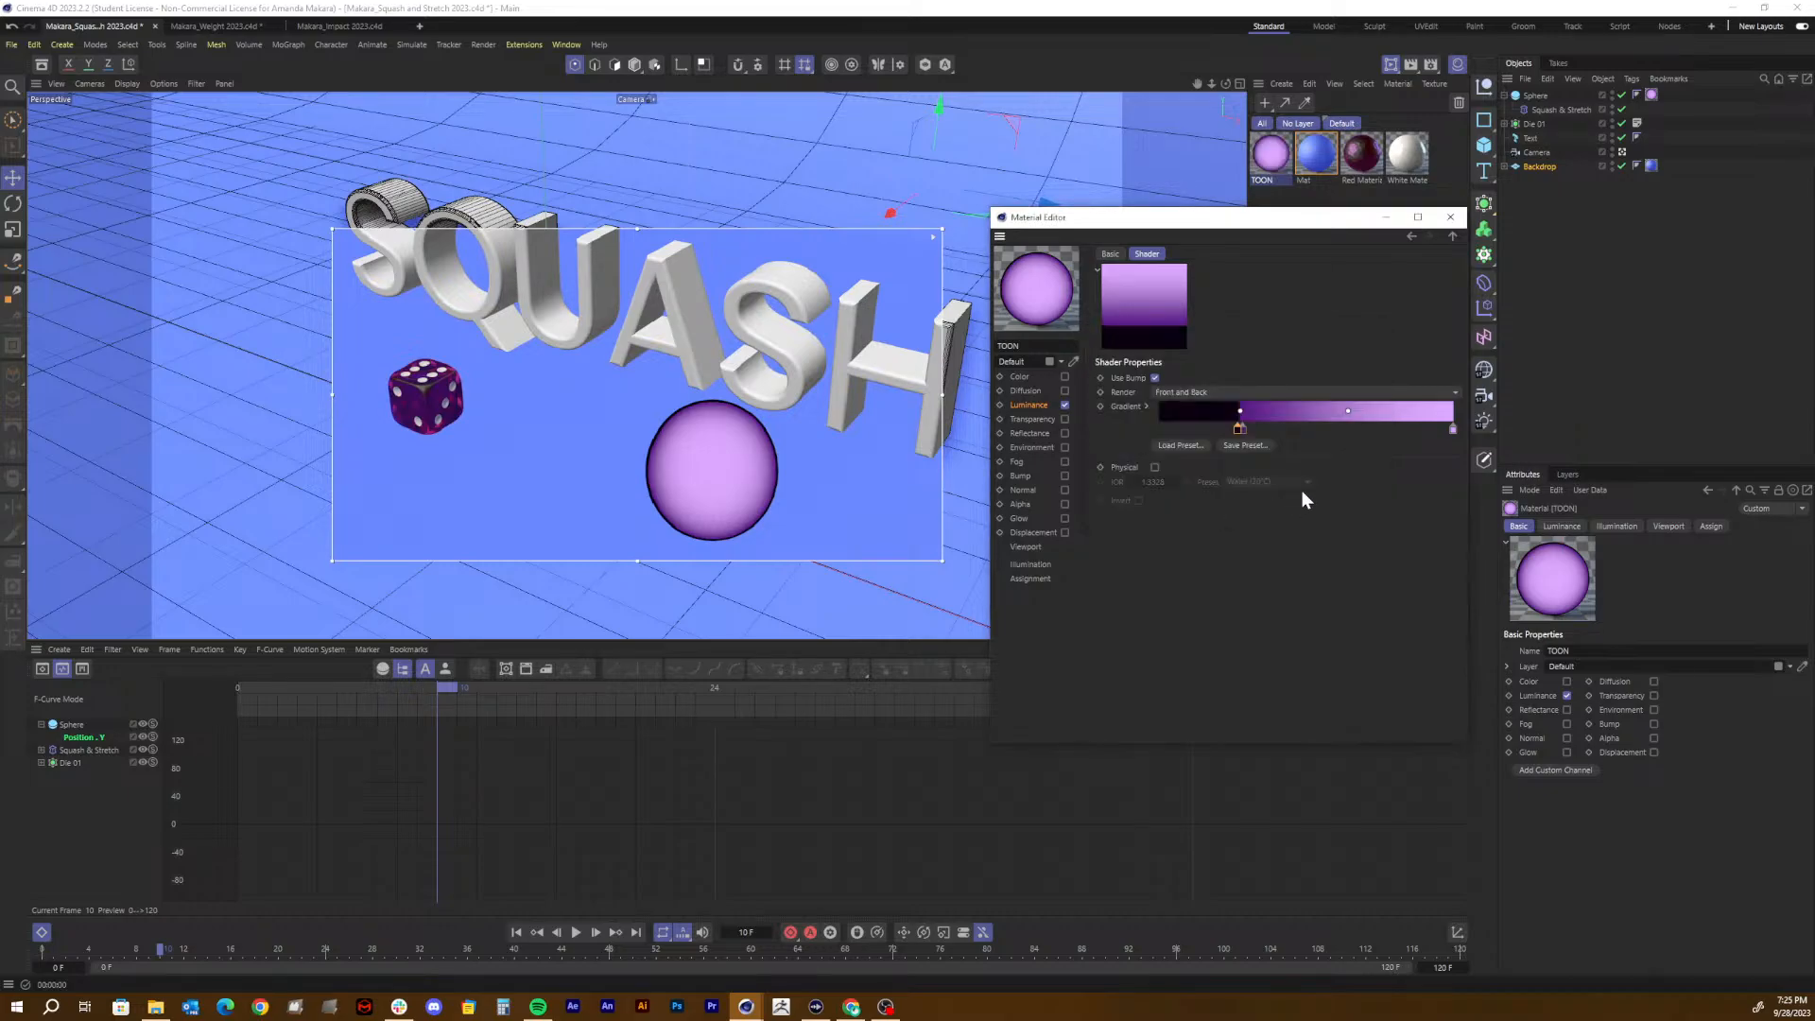
# Step: Shift the gradient's outline knot slightly toward the dark end, close the material editor and save the scene
pyautogui.moveTo(1239, 428); pyautogui.dragTo(1225, 428)
pyautogui.click(1451, 218)
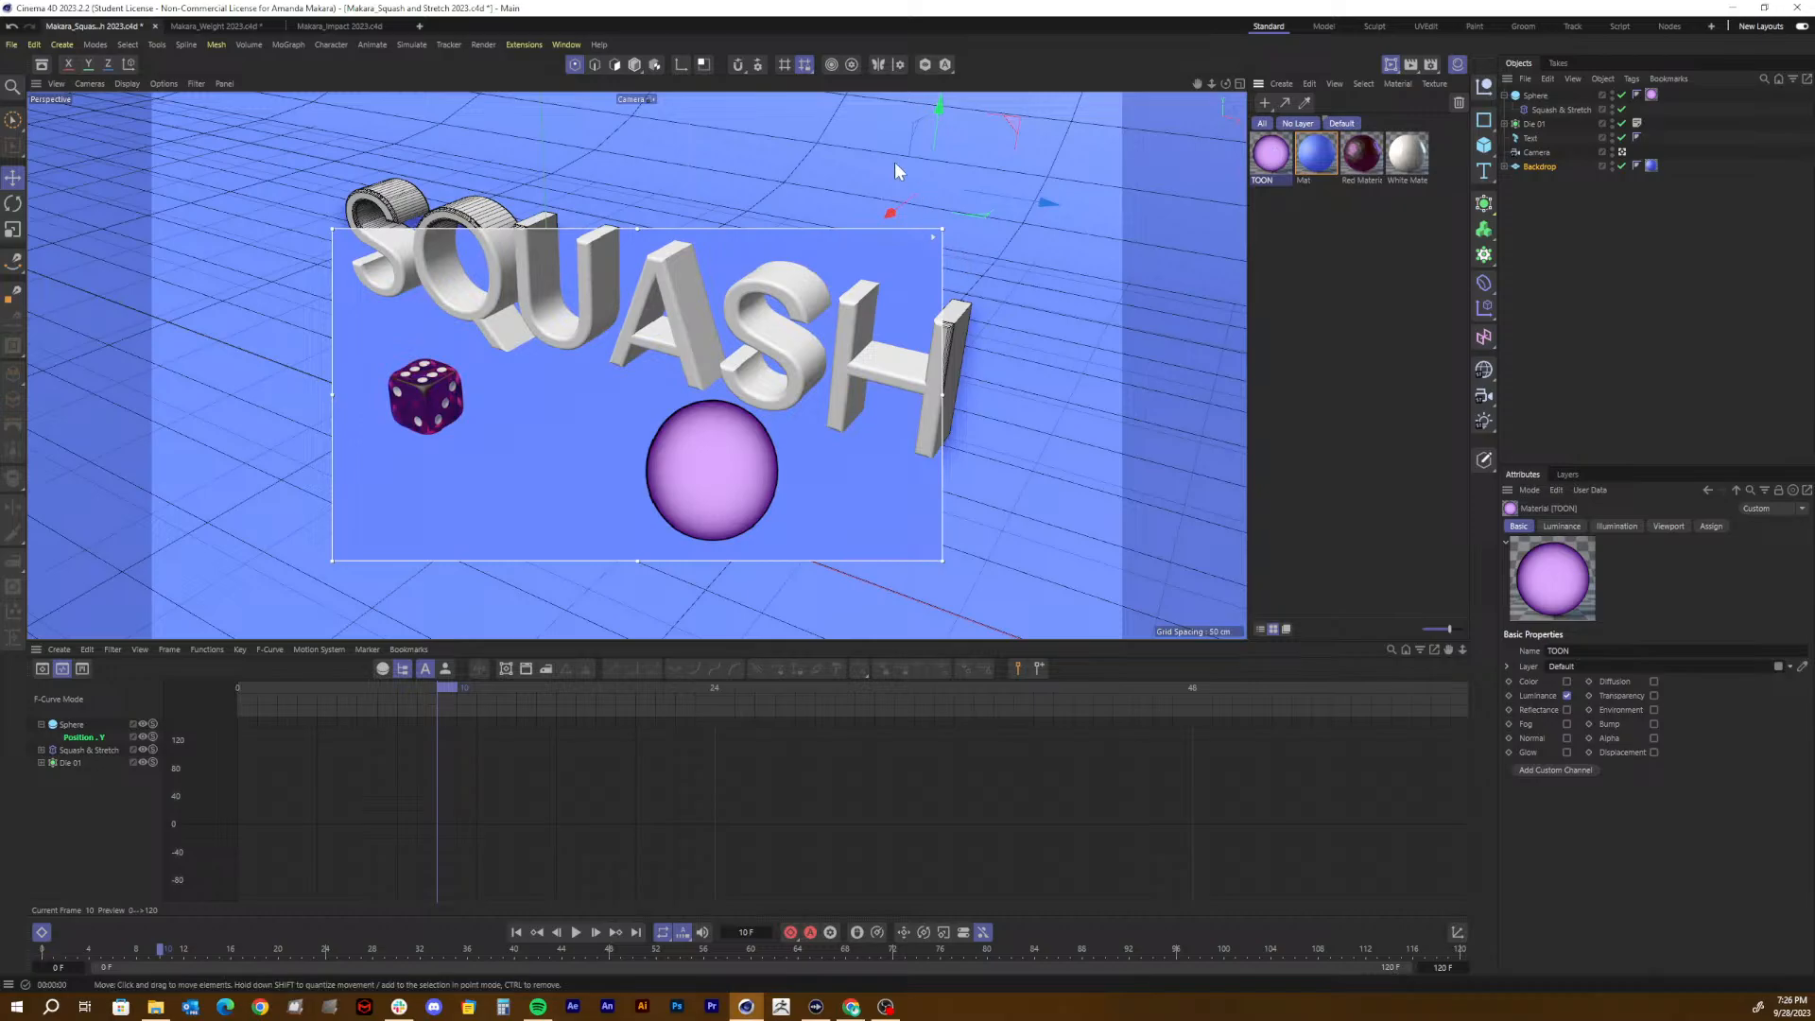
pyautogui.click(1378, 285)
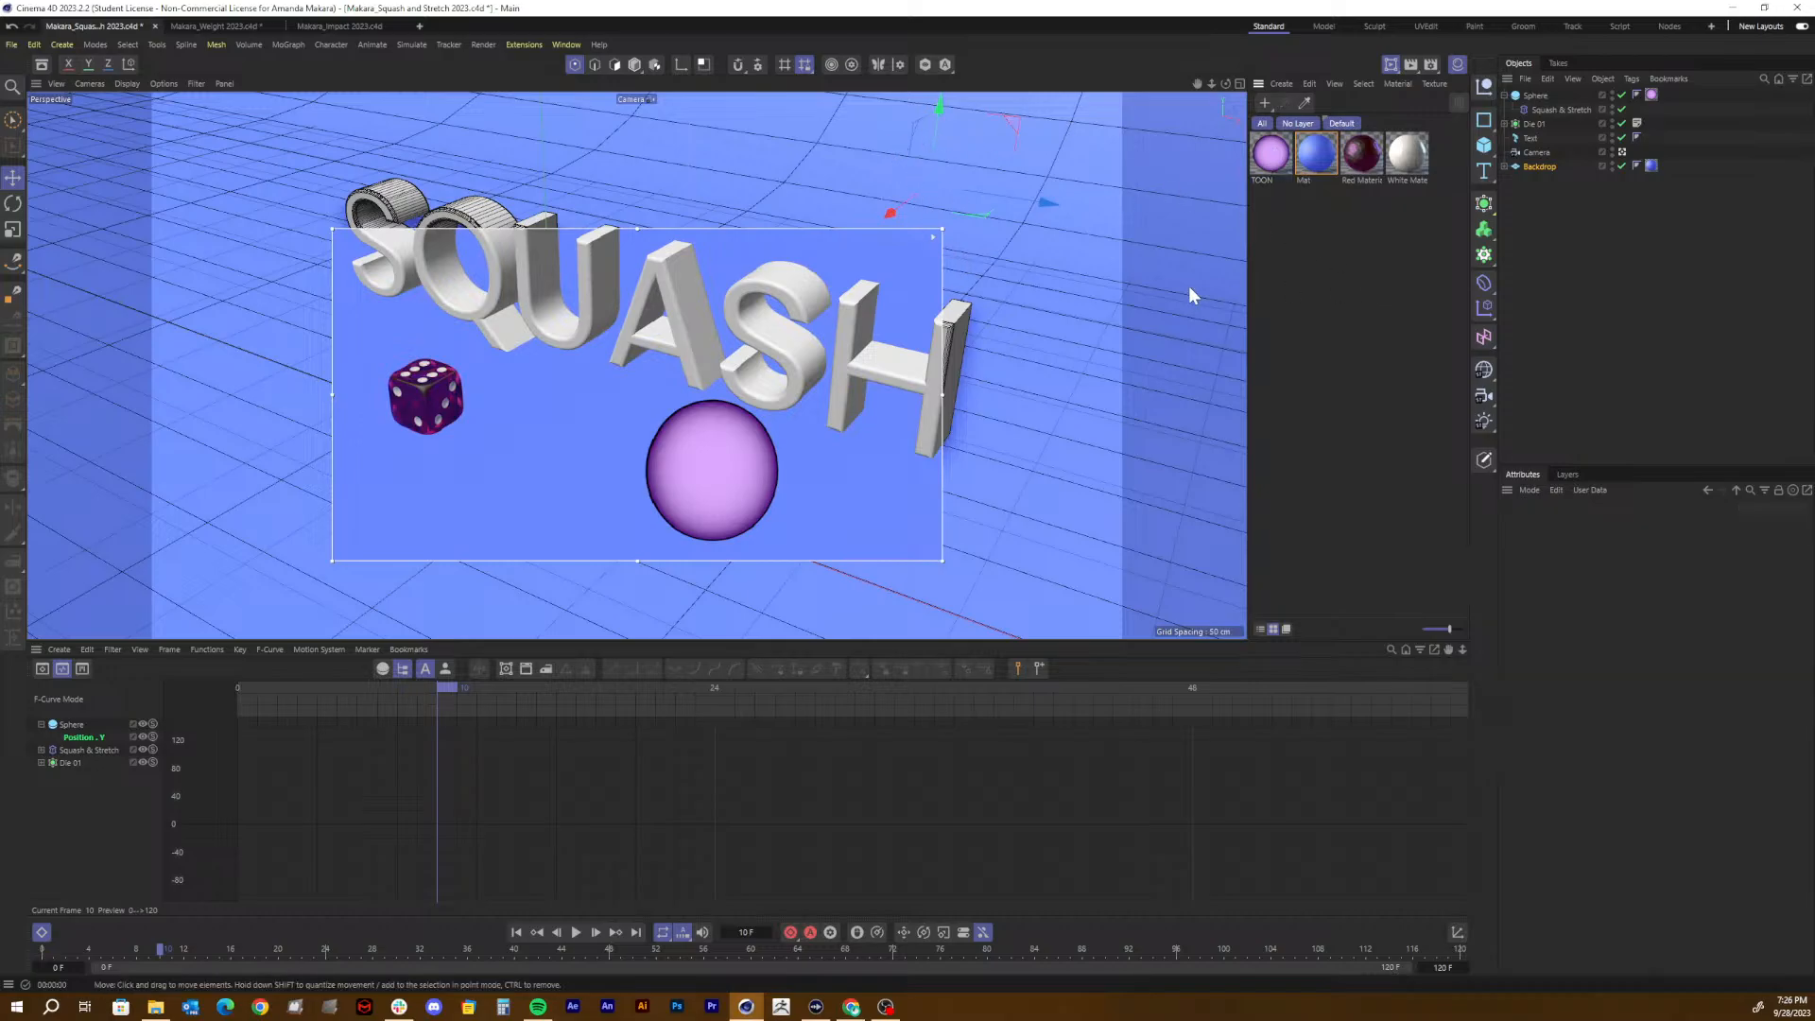
pyautogui.hotkey('ctrl', 's')
# Step: Render the full viewport to check the toon-shaded sphere beside the SQUASH text
pyautogui.click(1394, 61)
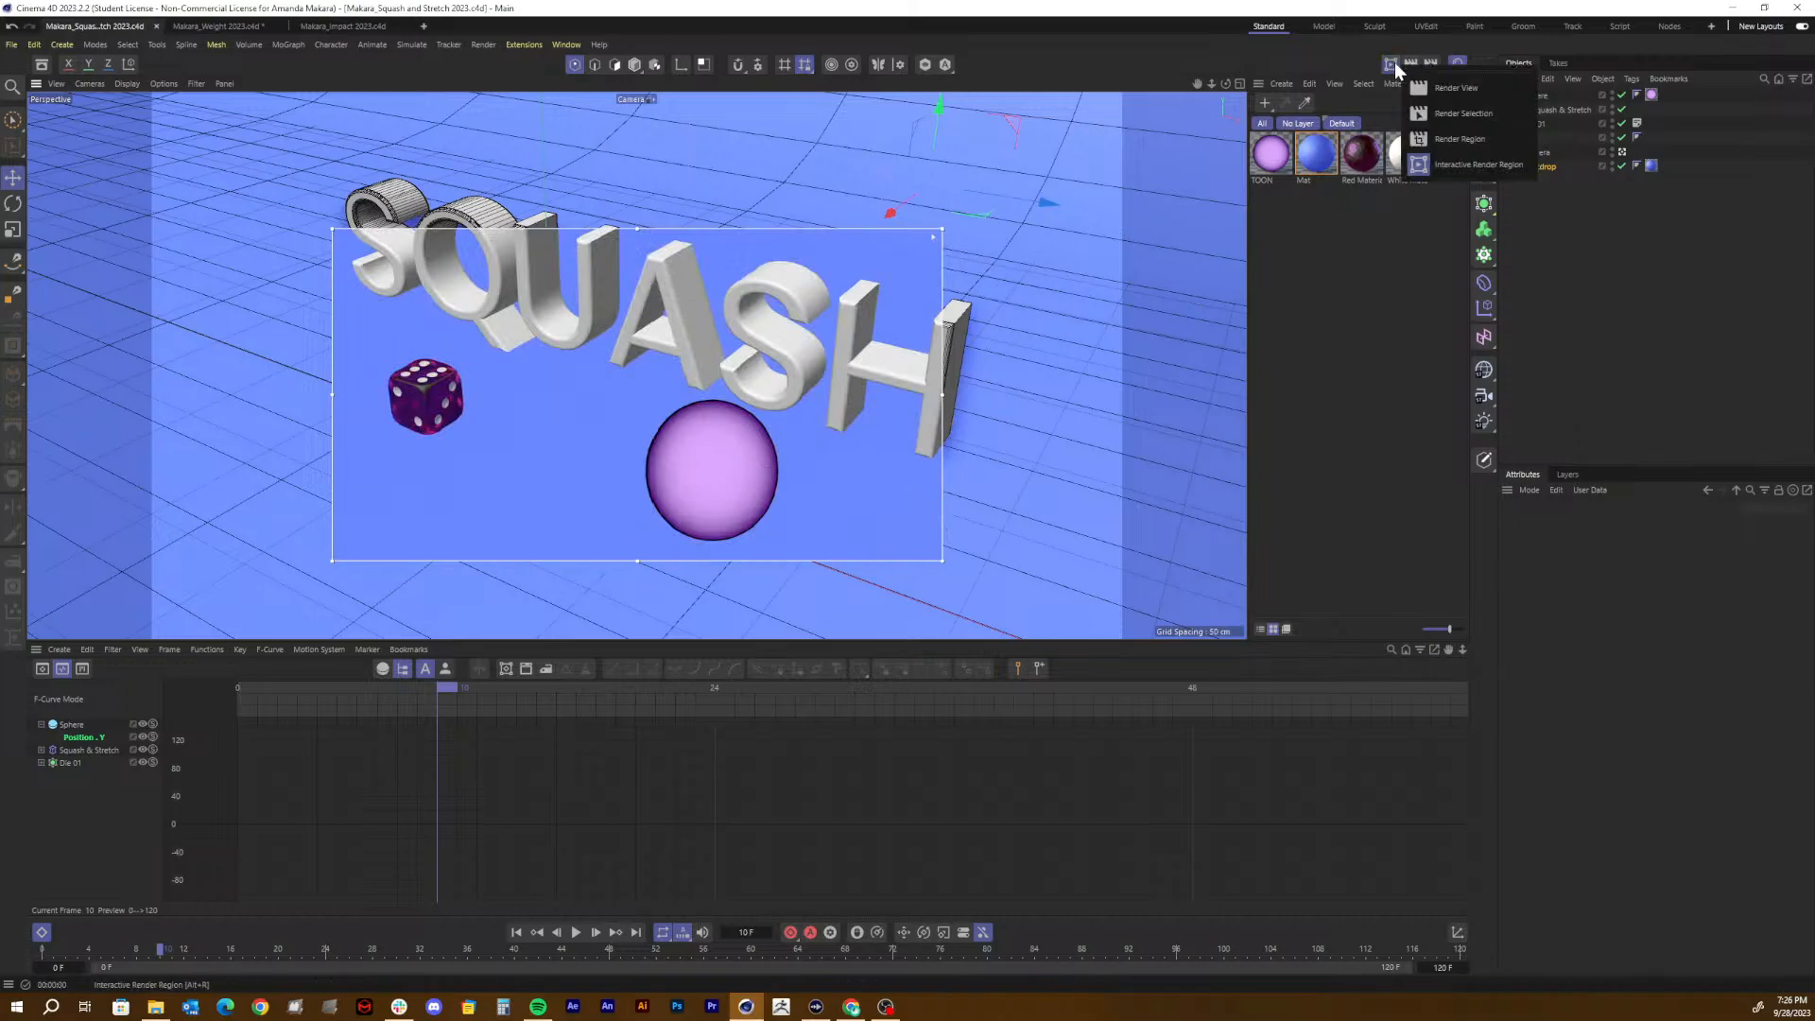
pyautogui.click(1435, 85)
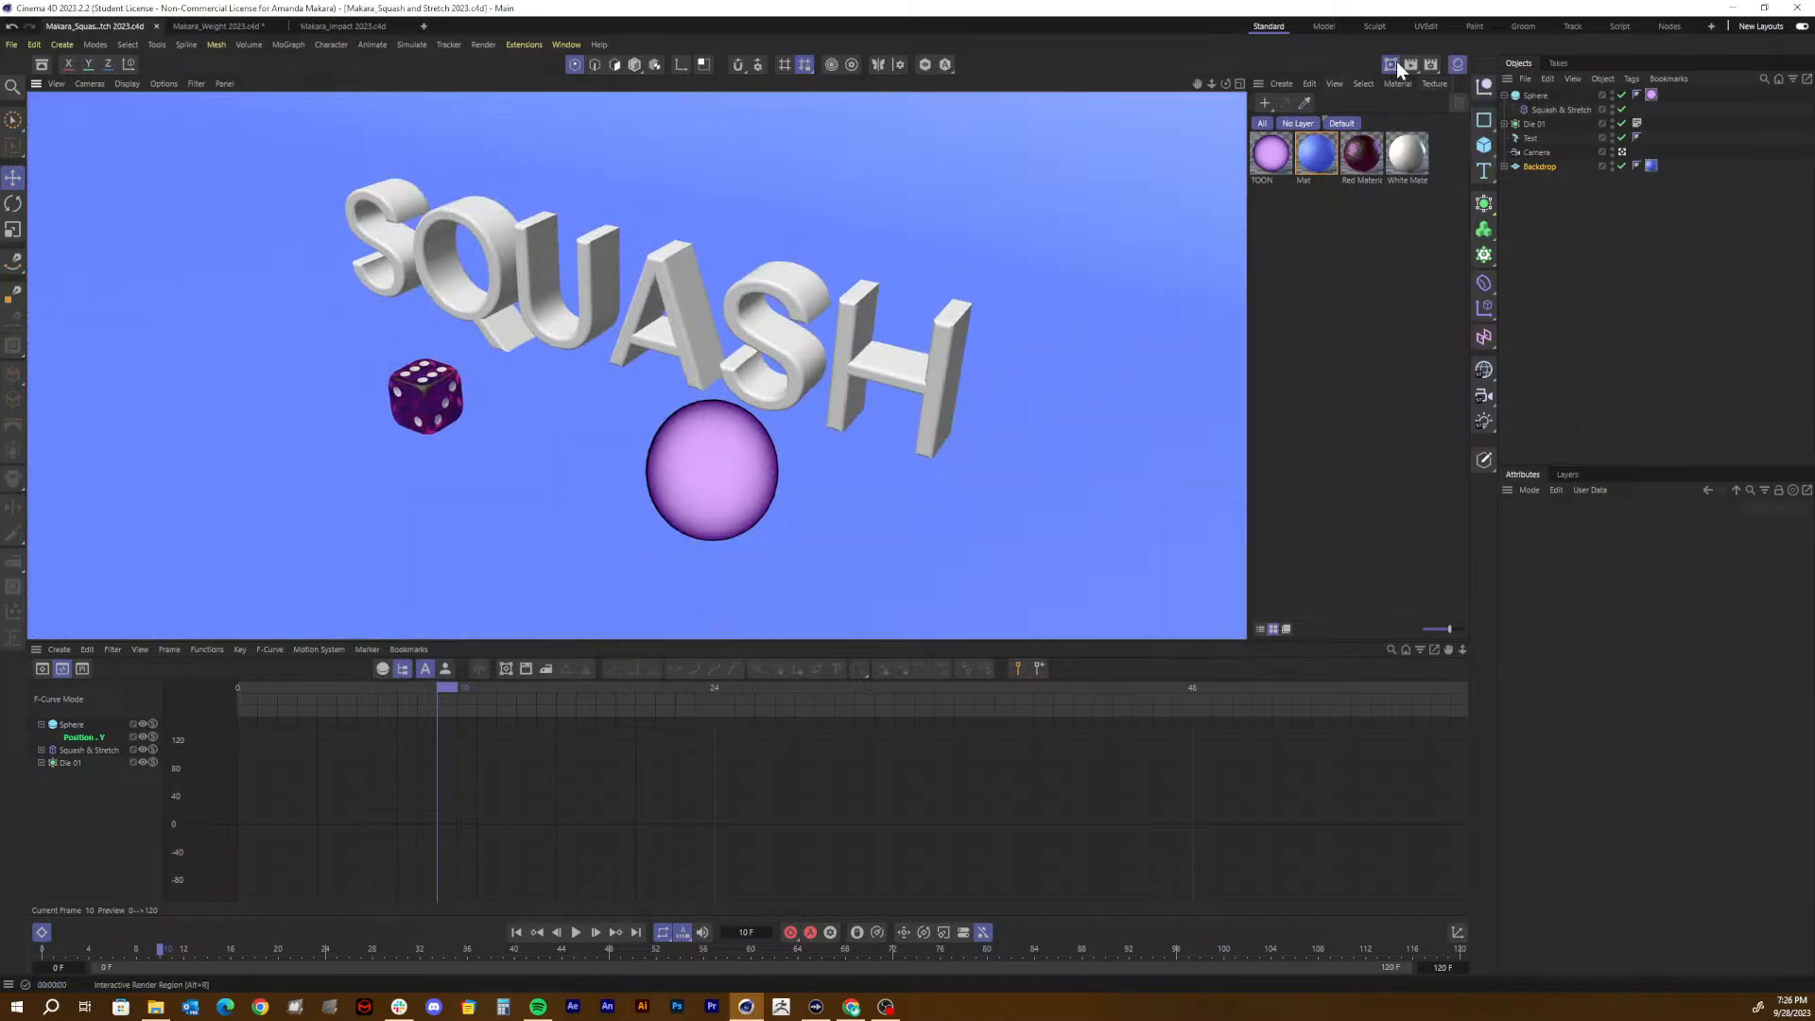
pyautogui.click(1211, 167)
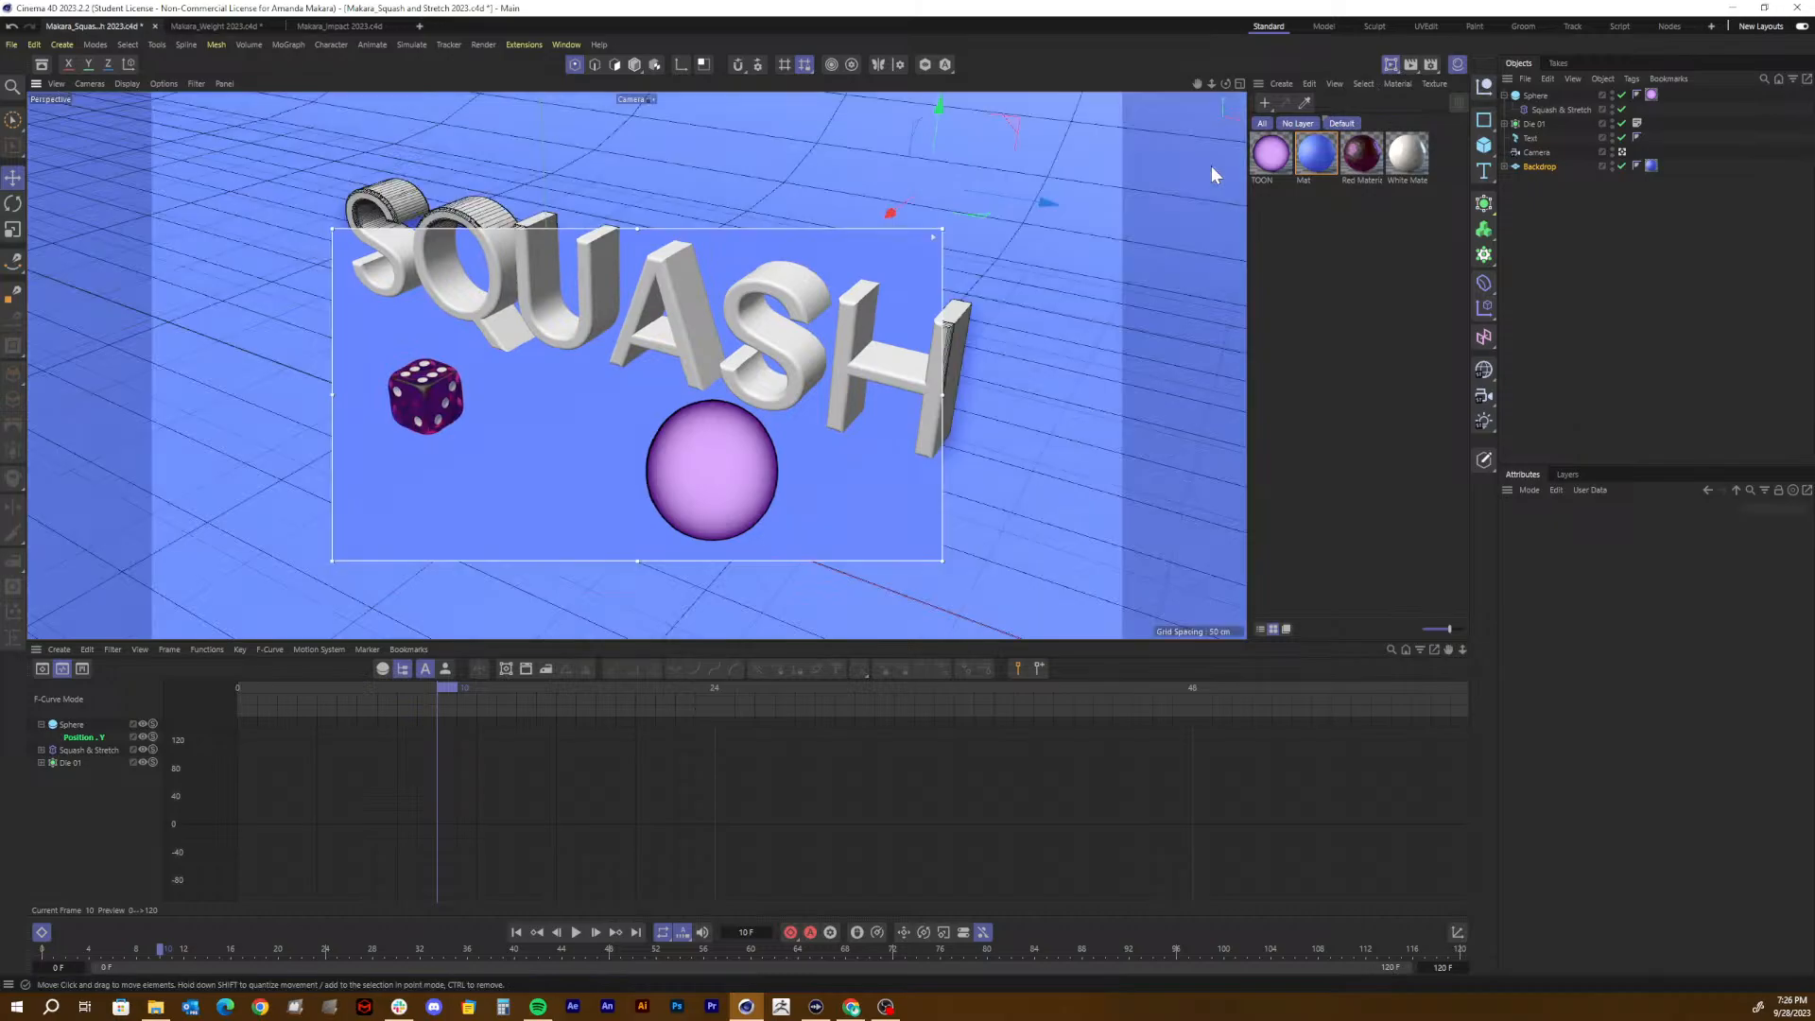
# Step: Turn off the interactive render region and render the entire view again
pyautogui.click(1390, 63)
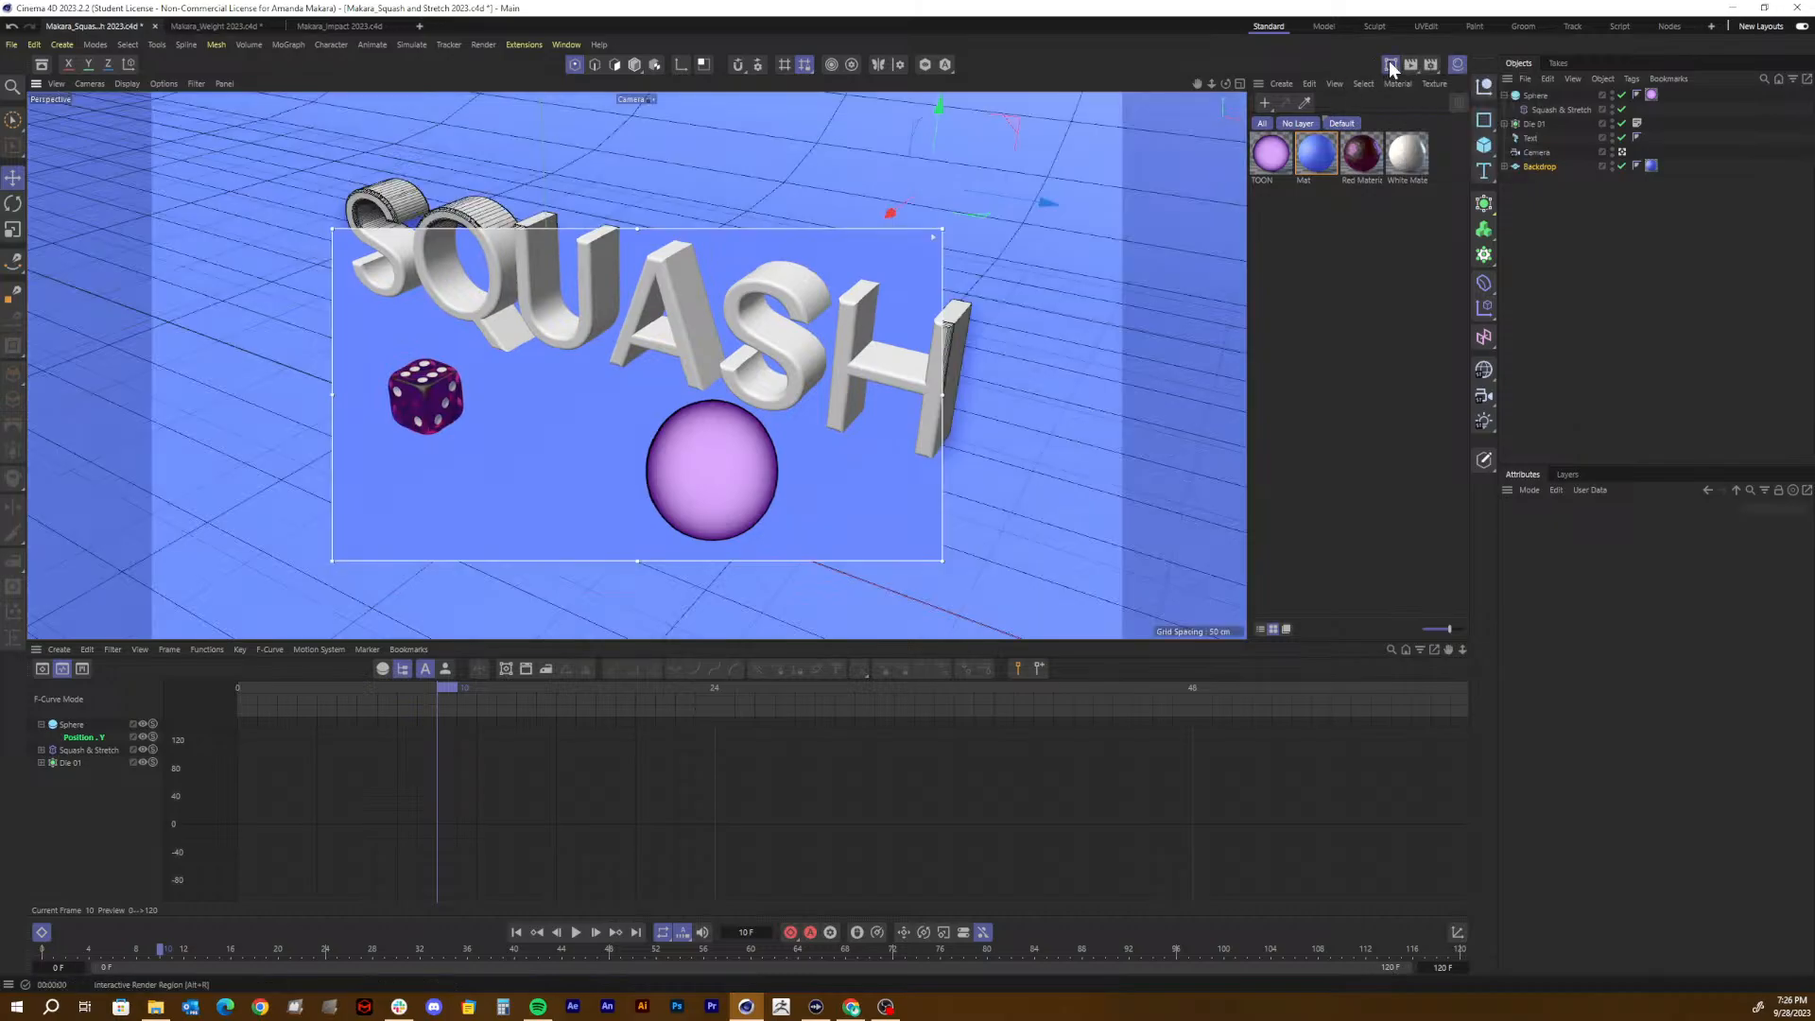
pyautogui.click(1387, 65)
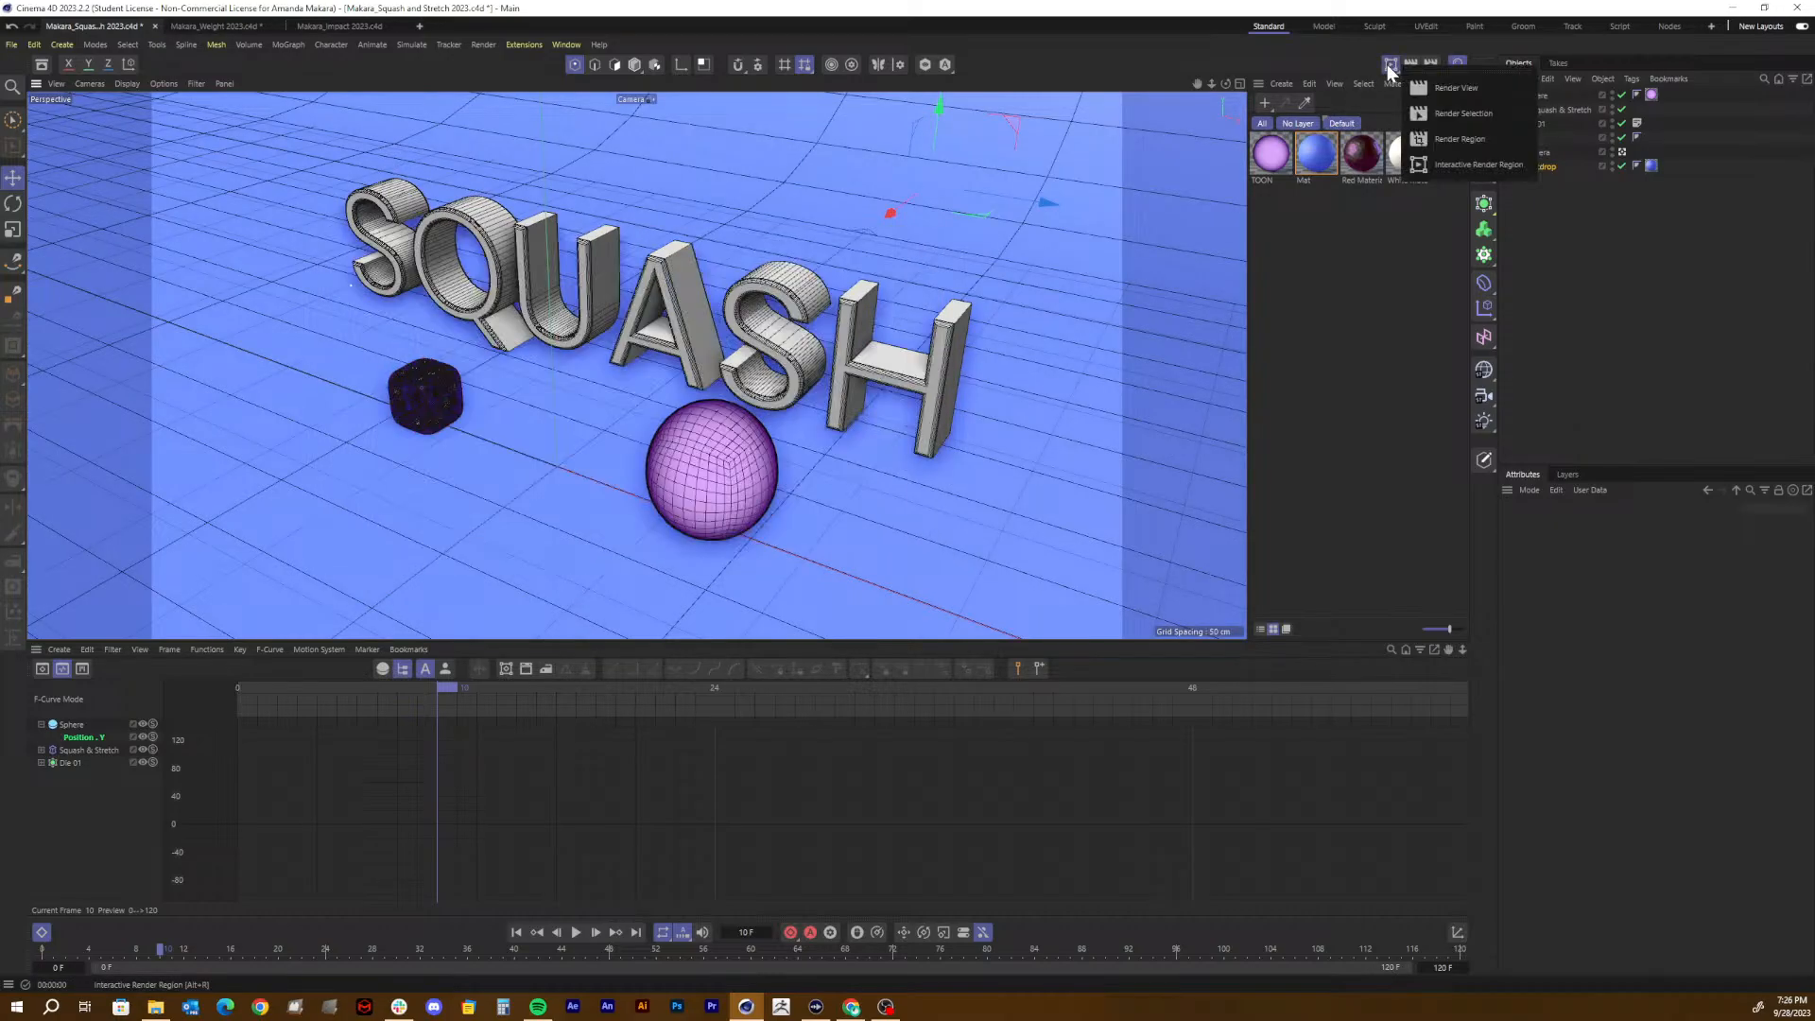
pyautogui.click(1445, 89)
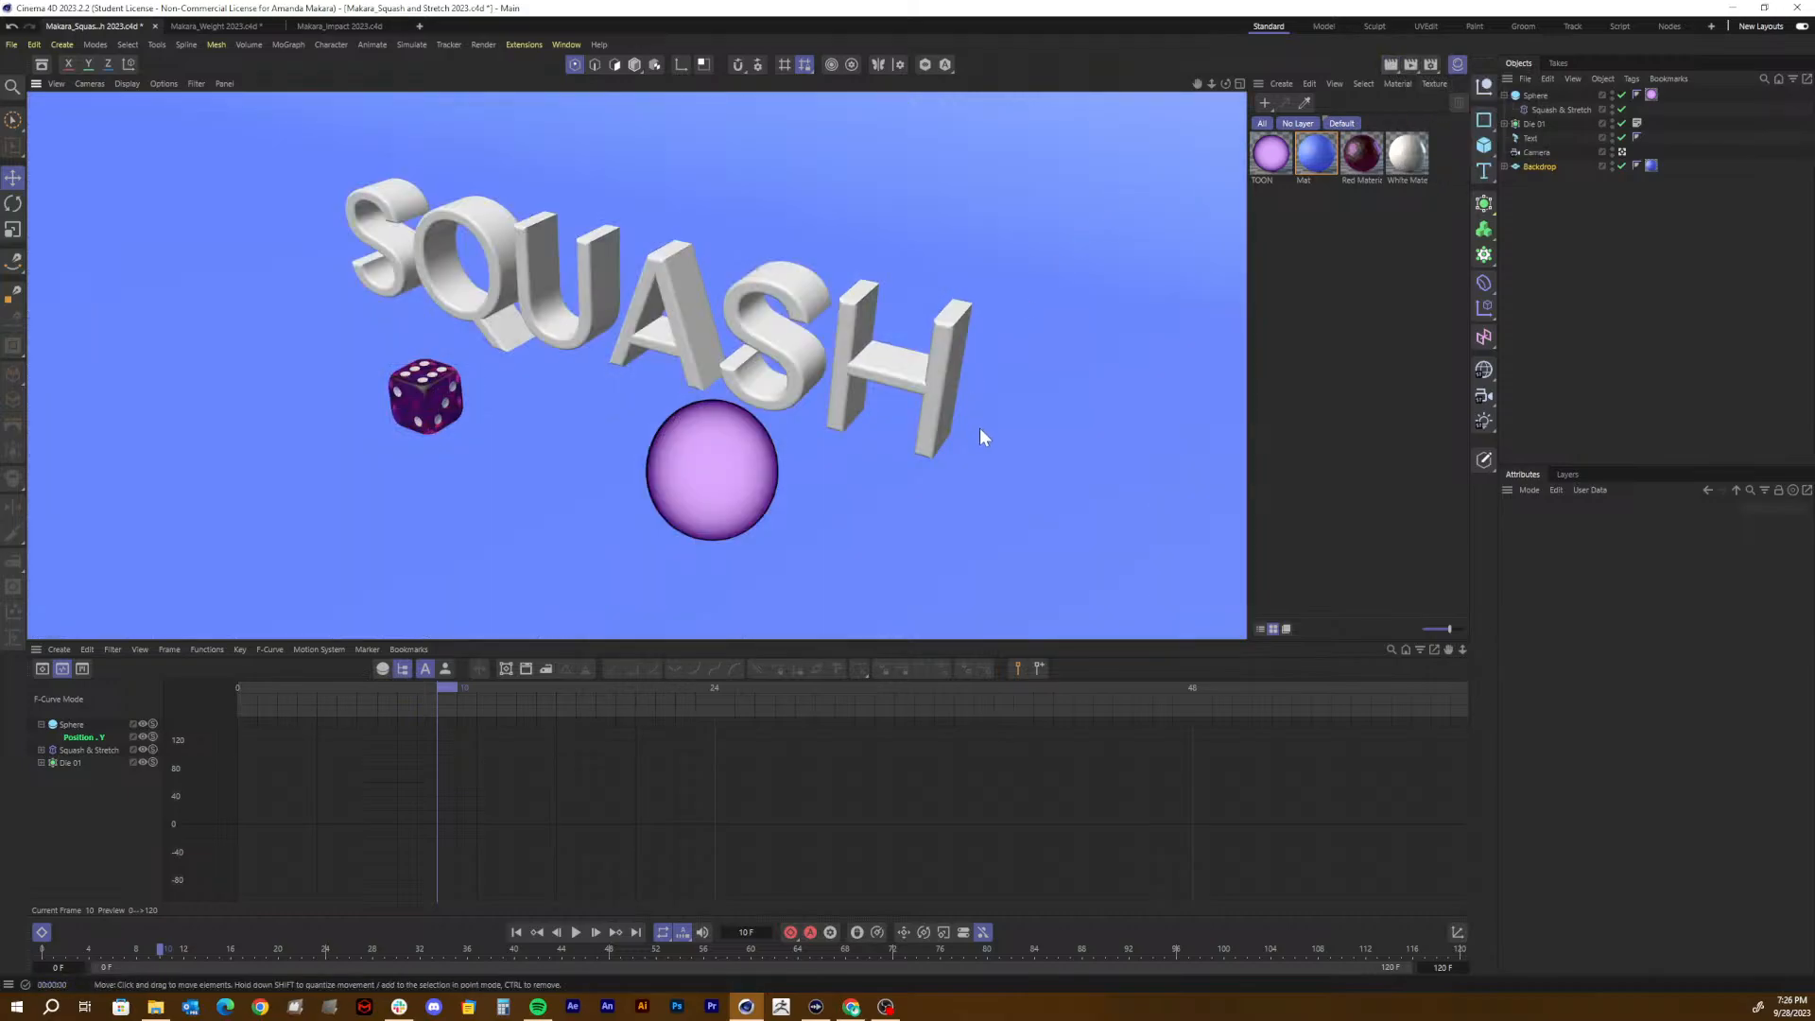
pyautogui.click(980, 437)
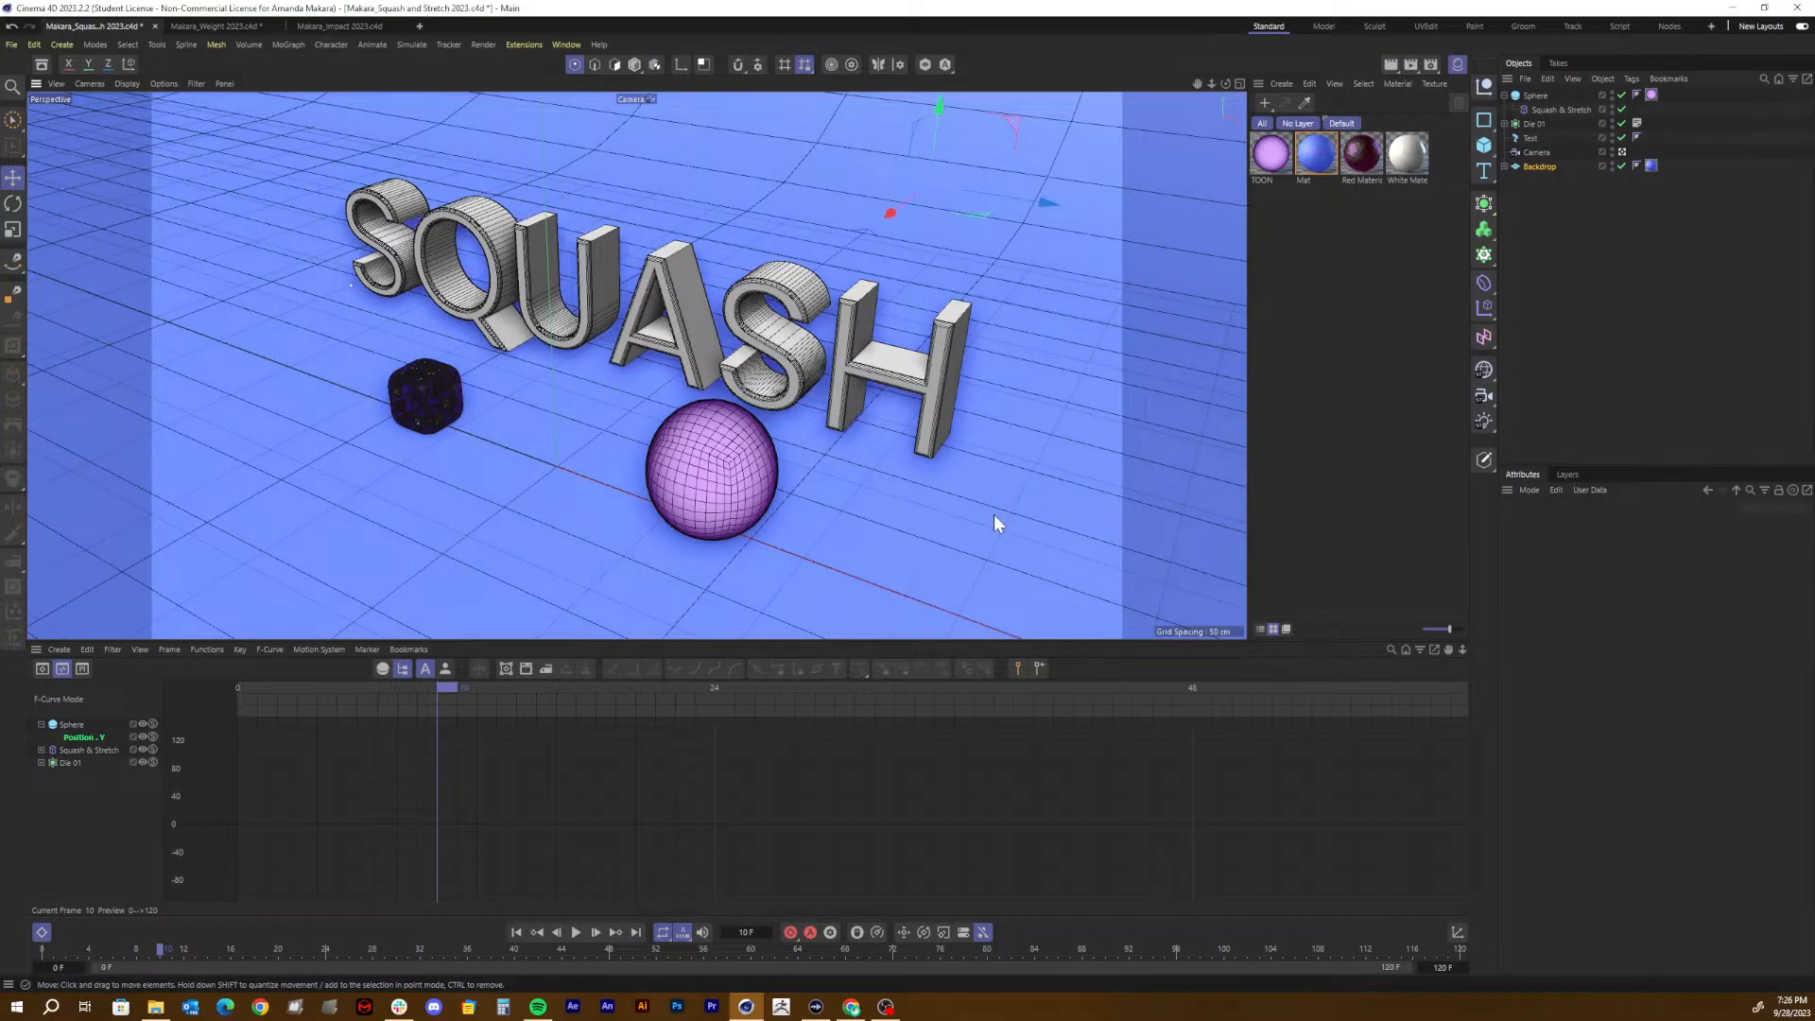
# Step: Reframe the scene camera closer on the text, die and sphere, and move the playhead to frame 13
pyautogui.keyDown('alt'); pyautogui.moveTo(994, 515); pyautogui.dragTo(917, 461); pyautogui.keyUp('alt')
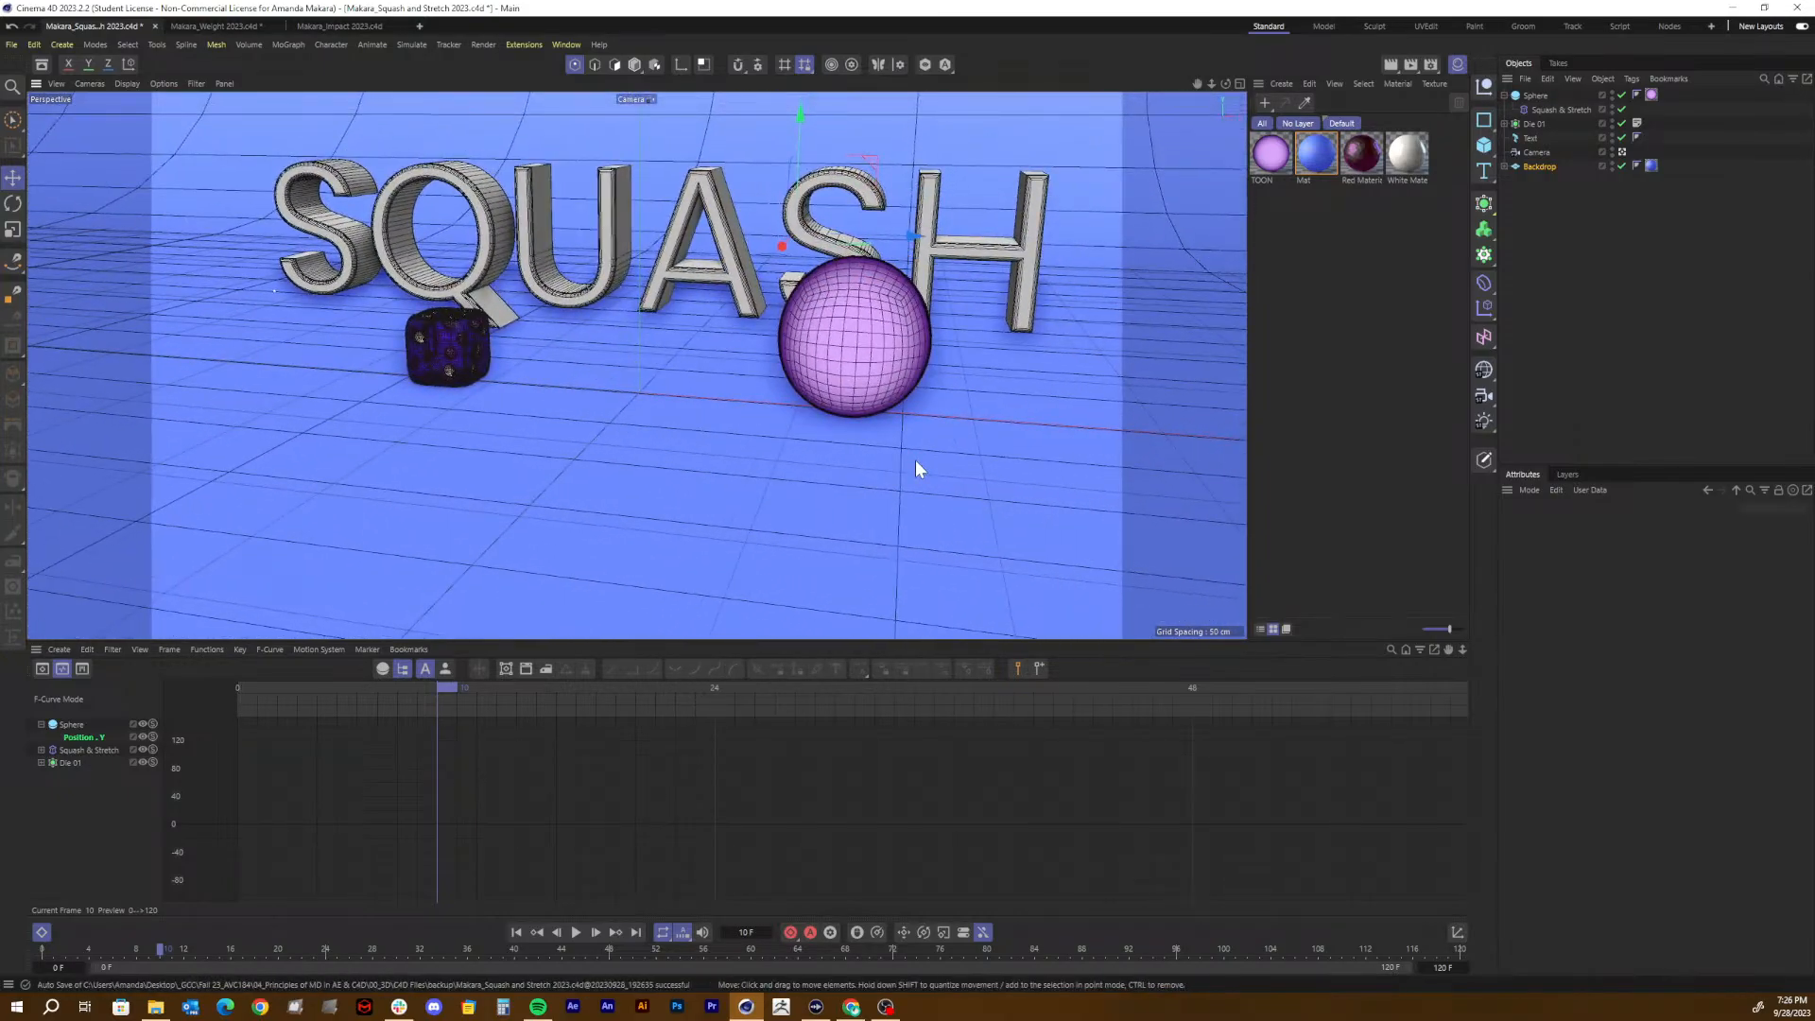
pyautogui.moveTo(1053, 417)
pyautogui.keyDown('alt'); pyautogui.mouseDown(button='right')
pyautogui.moveTo(1020, 430)
pyautogui.moveTo(1032, 406)
pyautogui.mouseUp(button='right'); pyautogui.keyUp('alt')
pyautogui.keyDown('alt'); pyautogui.moveTo(1033, 406); pyautogui.dragTo(1003, 368); pyautogui.keyUp('alt')
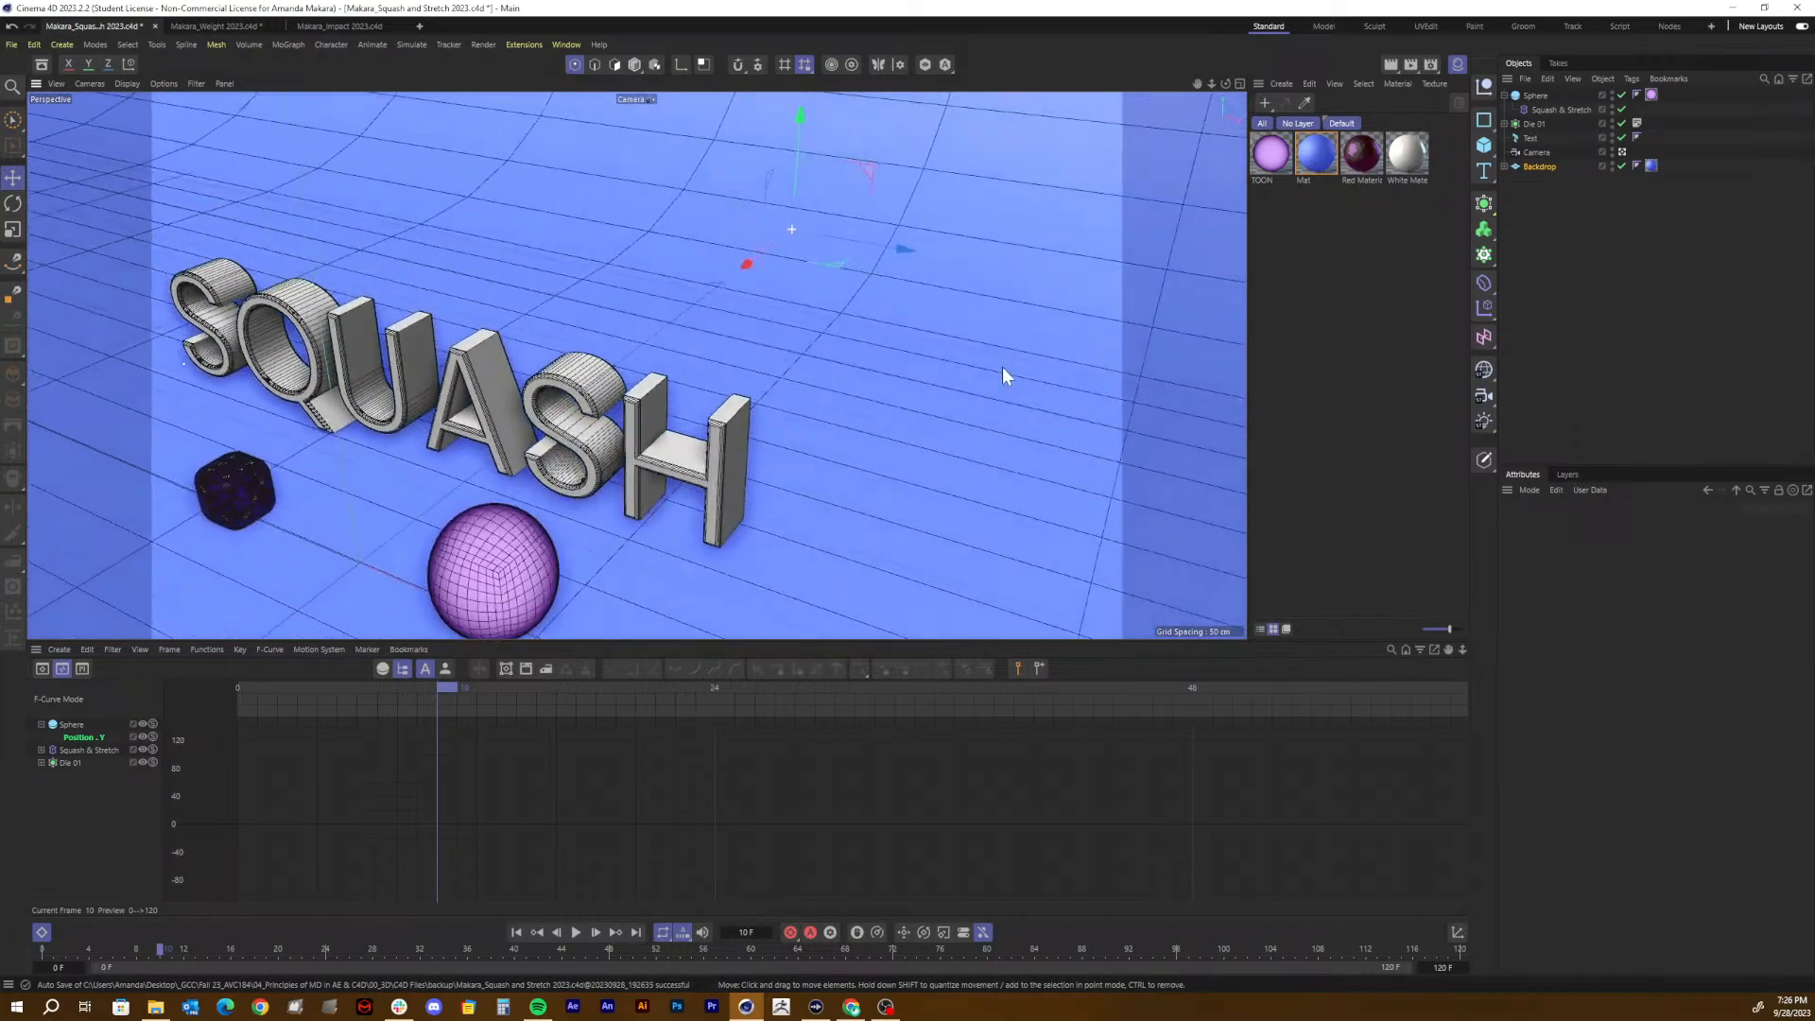
pyautogui.keyDown('alt'); pyautogui.moveTo(910, 406); pyautogui.dragTo(988, 402); pyautogui.keyUp('alt')
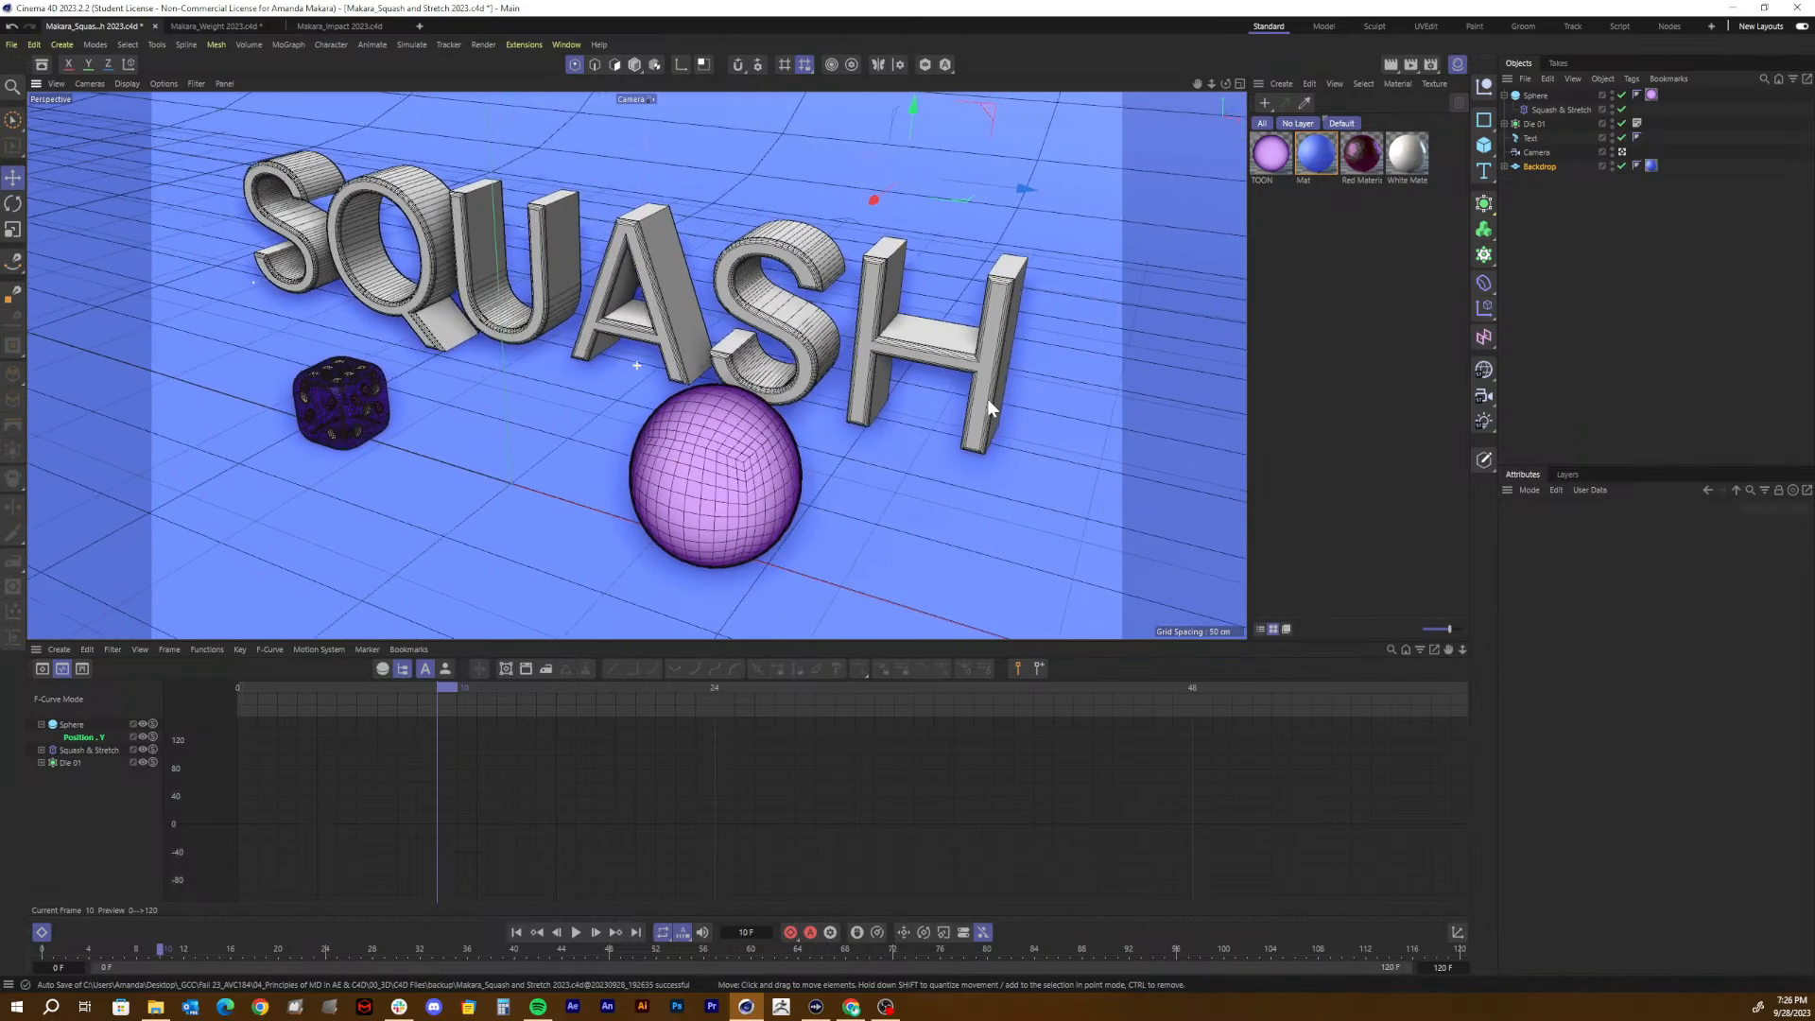
pyautogui.moveTo(445, 688); pyautogui.dragTo(501, 692)
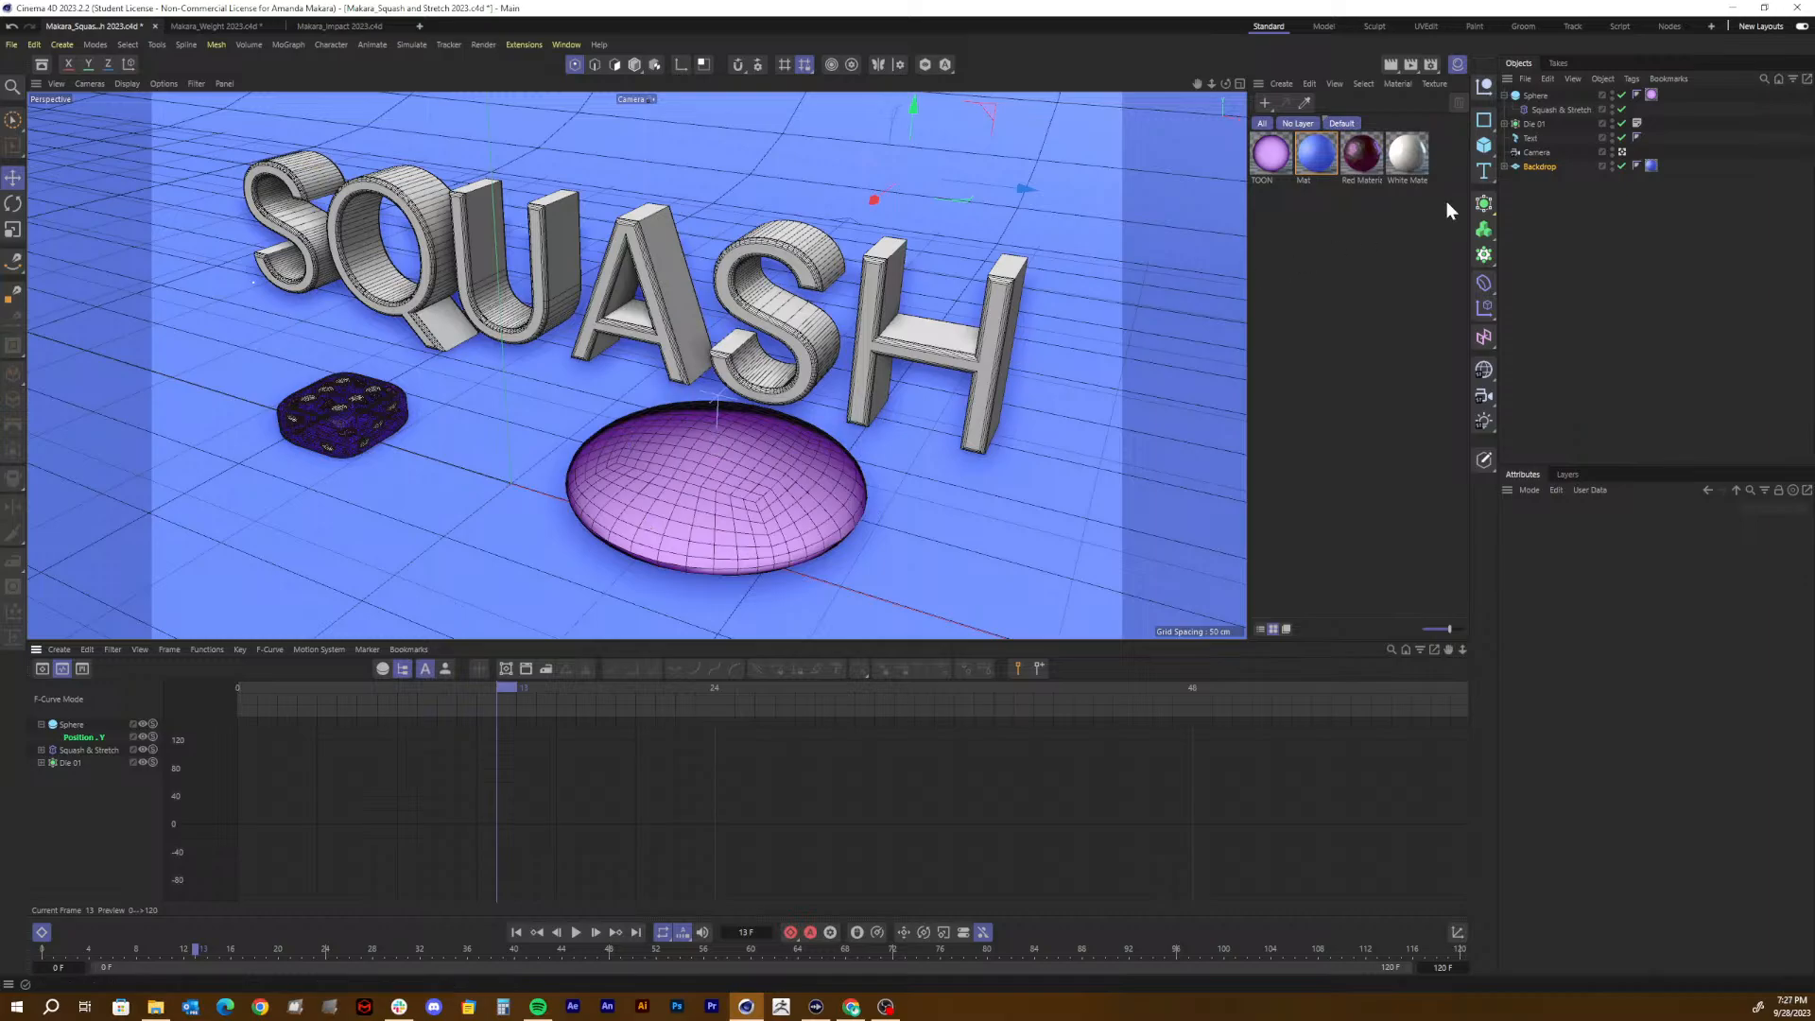
# Step: Switch from the scene camera to the default camera and orbit to a more frontal view of the text
pyautogui.click(1622, 152)
pyautogui.click(1623, 153)
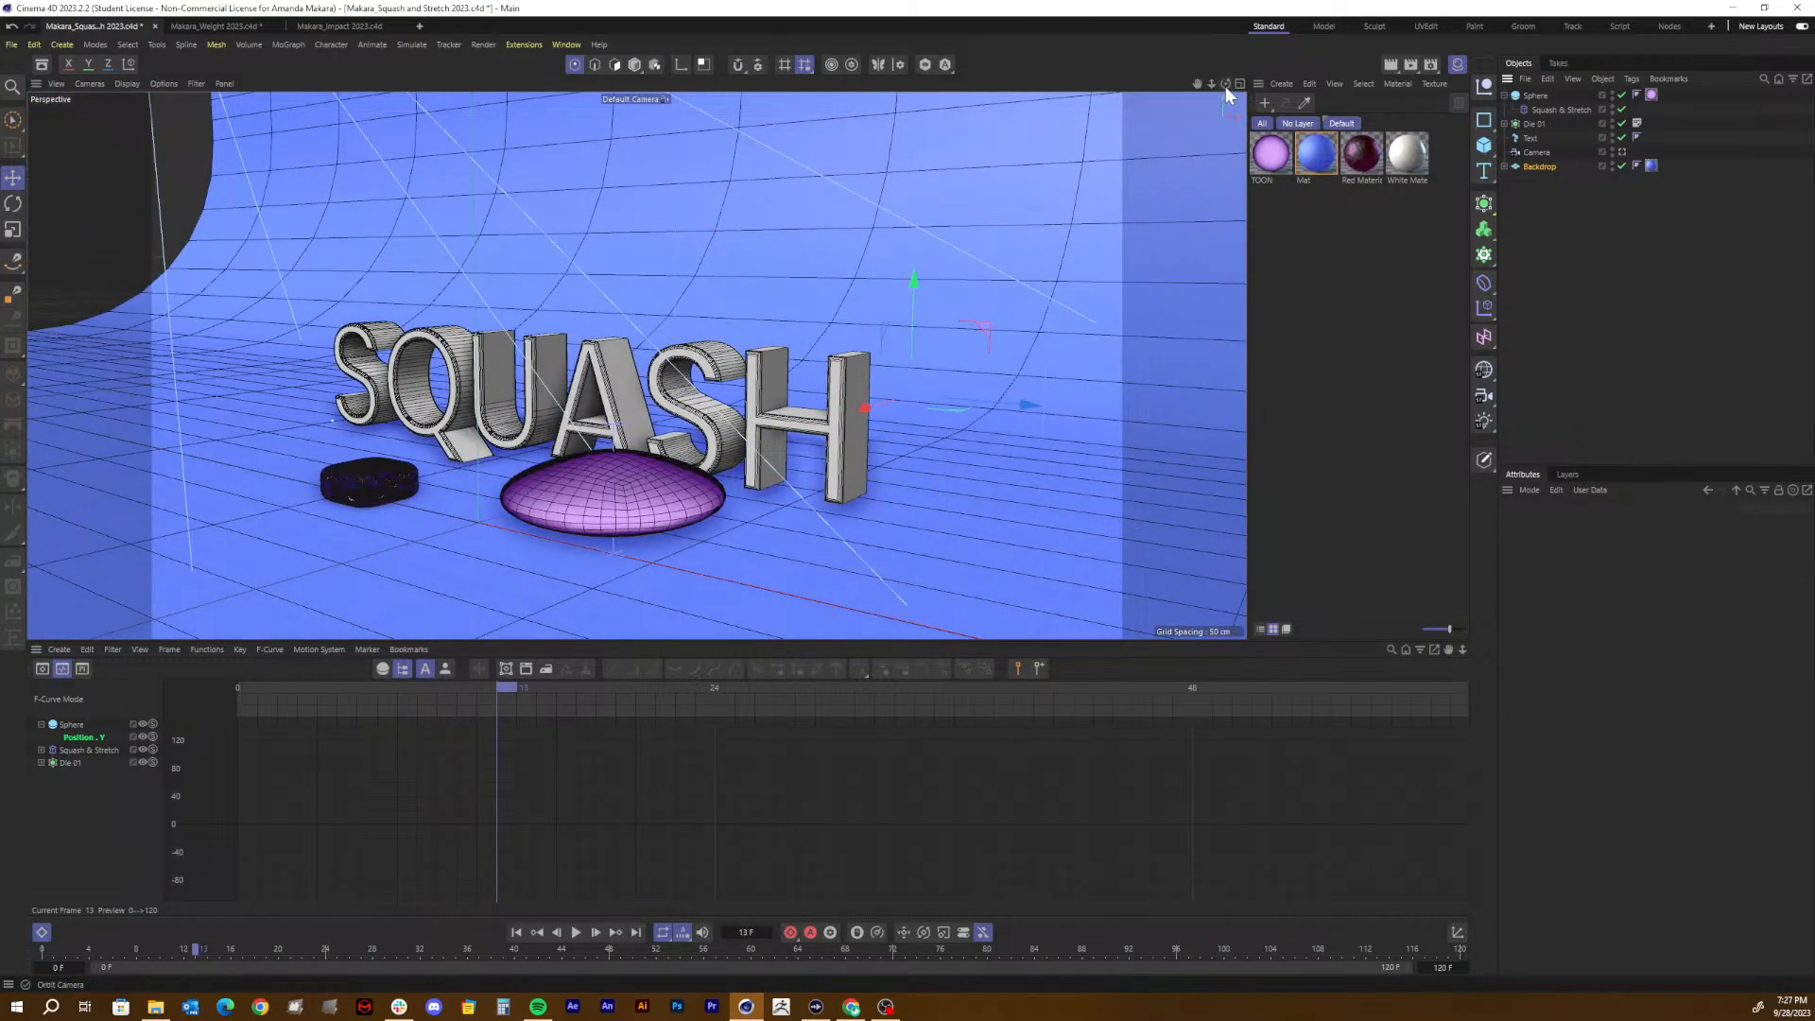
pyautogui.moveTo(1226, 83); pyautogui.dragTo(912, 211)
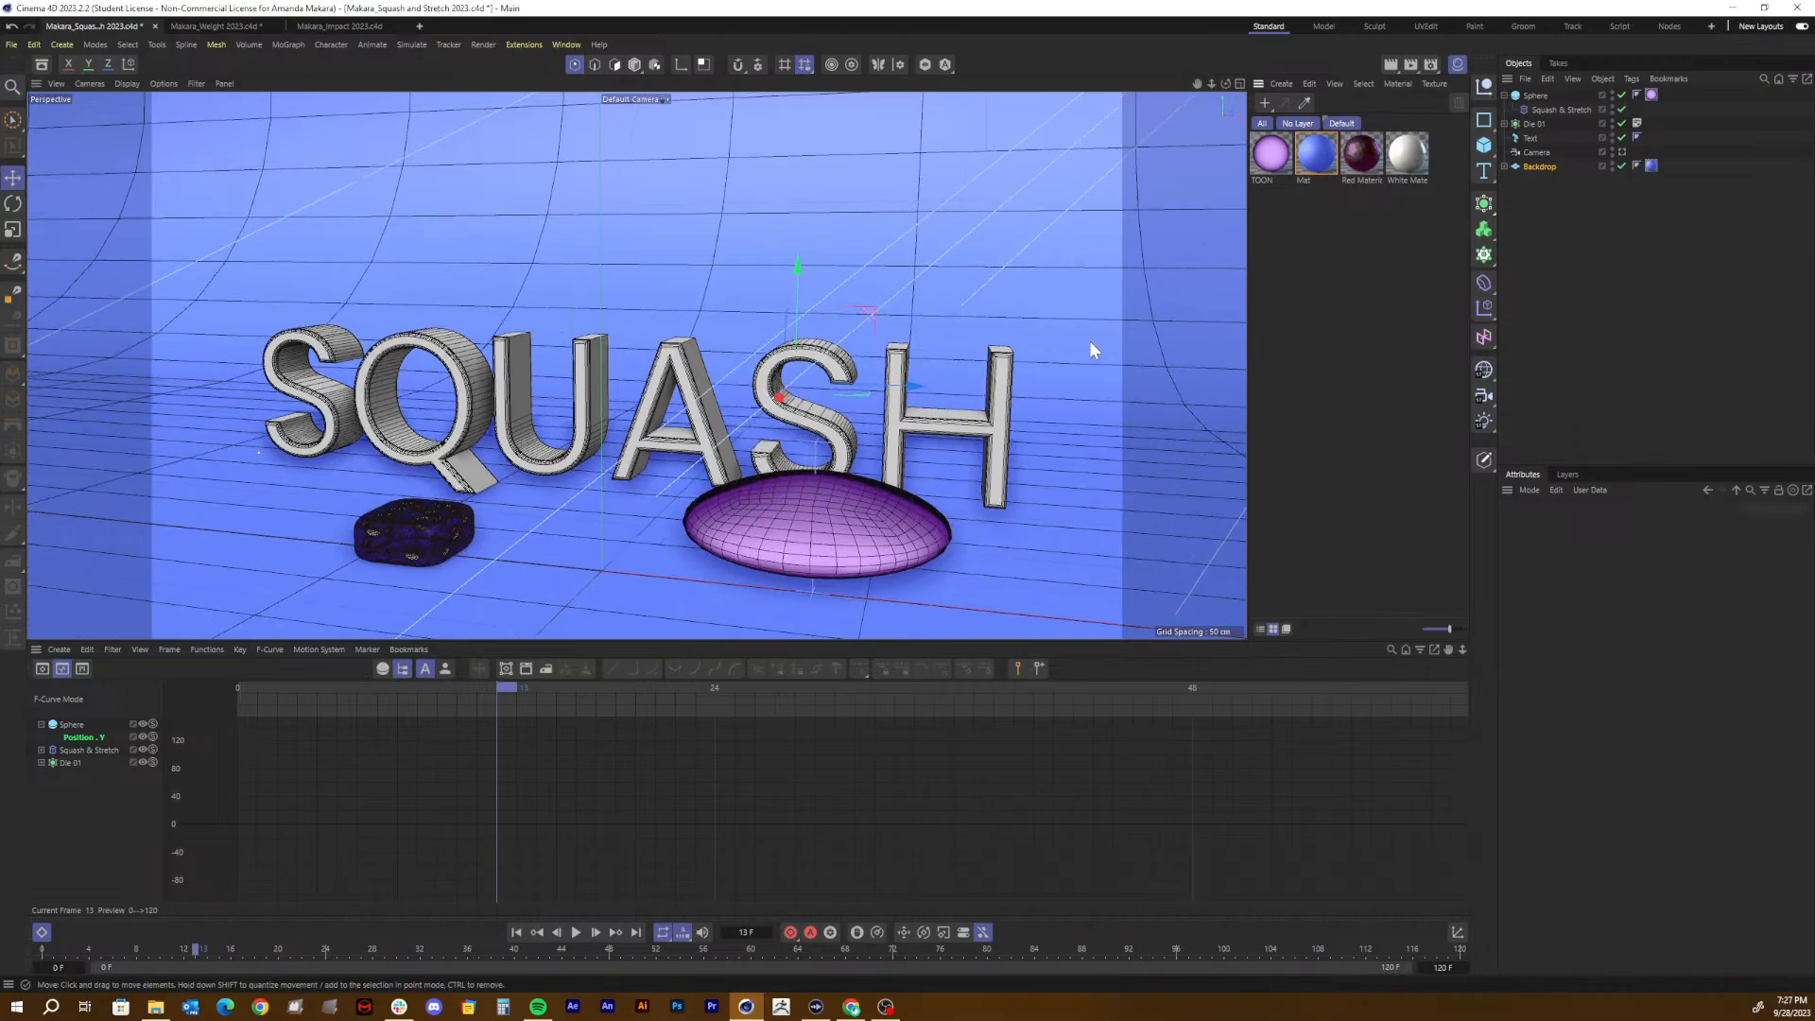
# Step: Set the luminance hue of the backdrop's Mat material to 178° and render the view to check it
pyautogui.doubleClick(1326, 163)
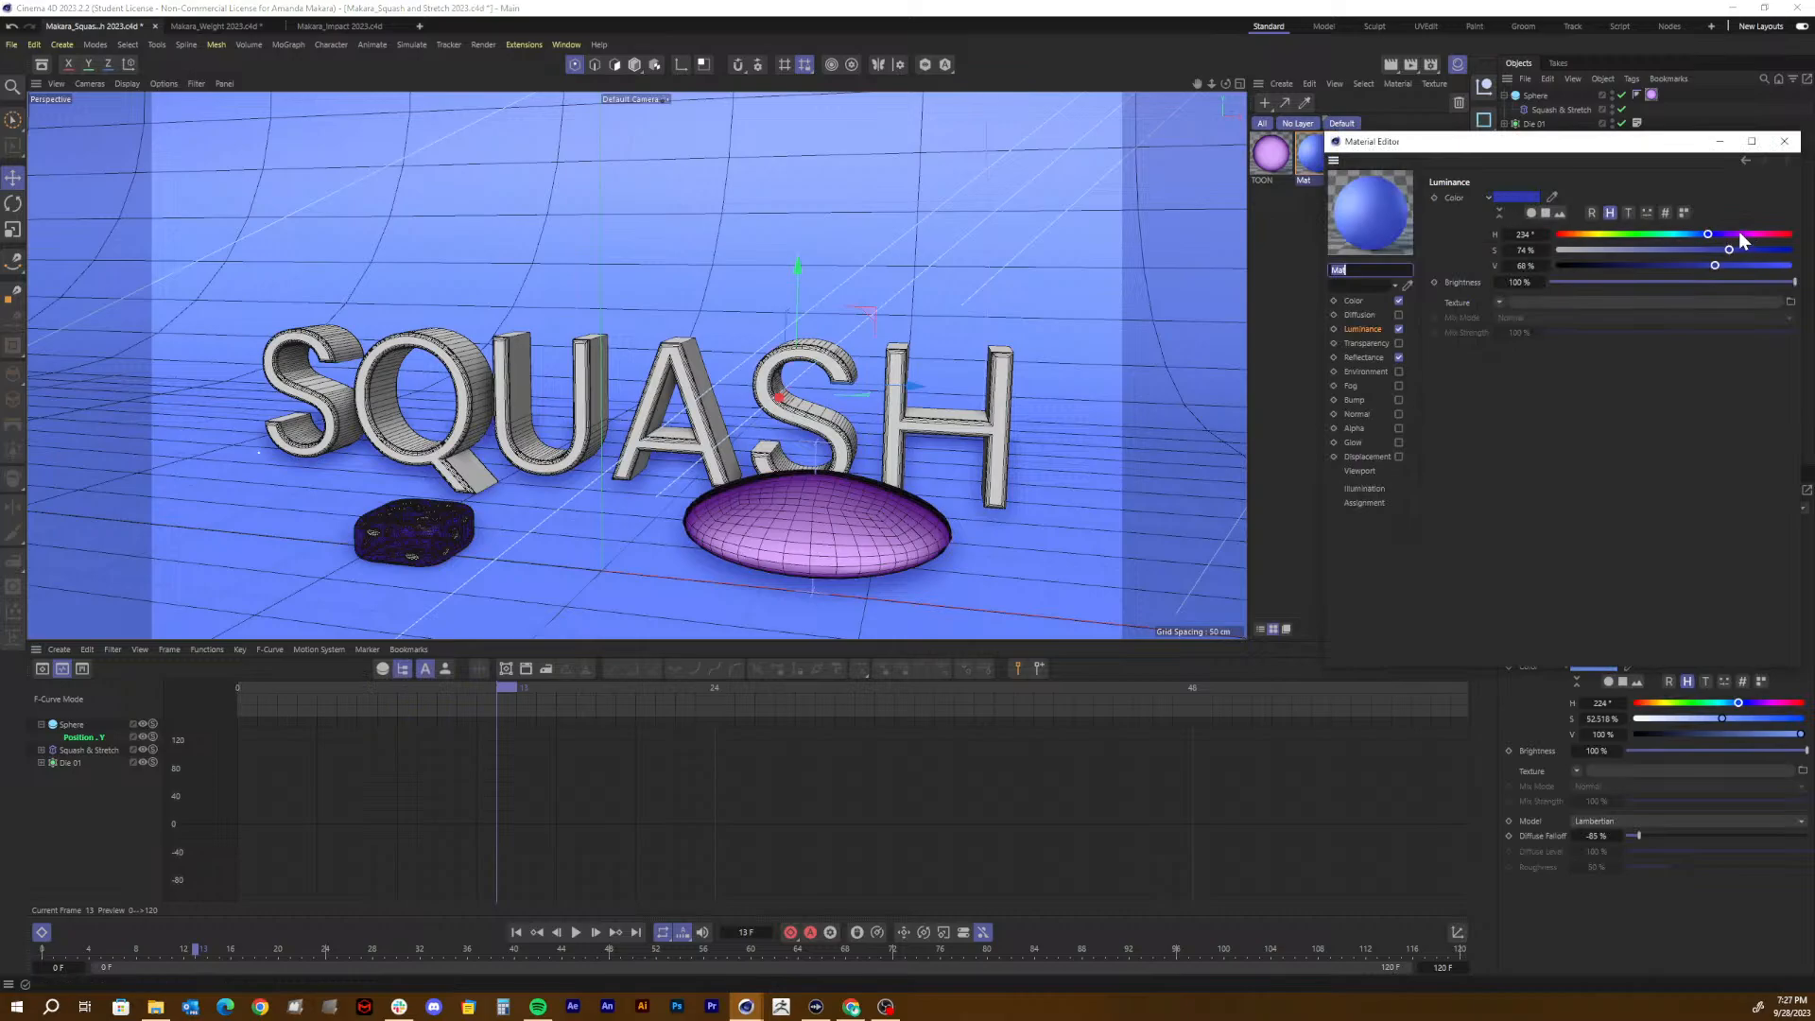
pyautogui.moveTo(1737, 232); pyautogui.dragTo(1674, 247)
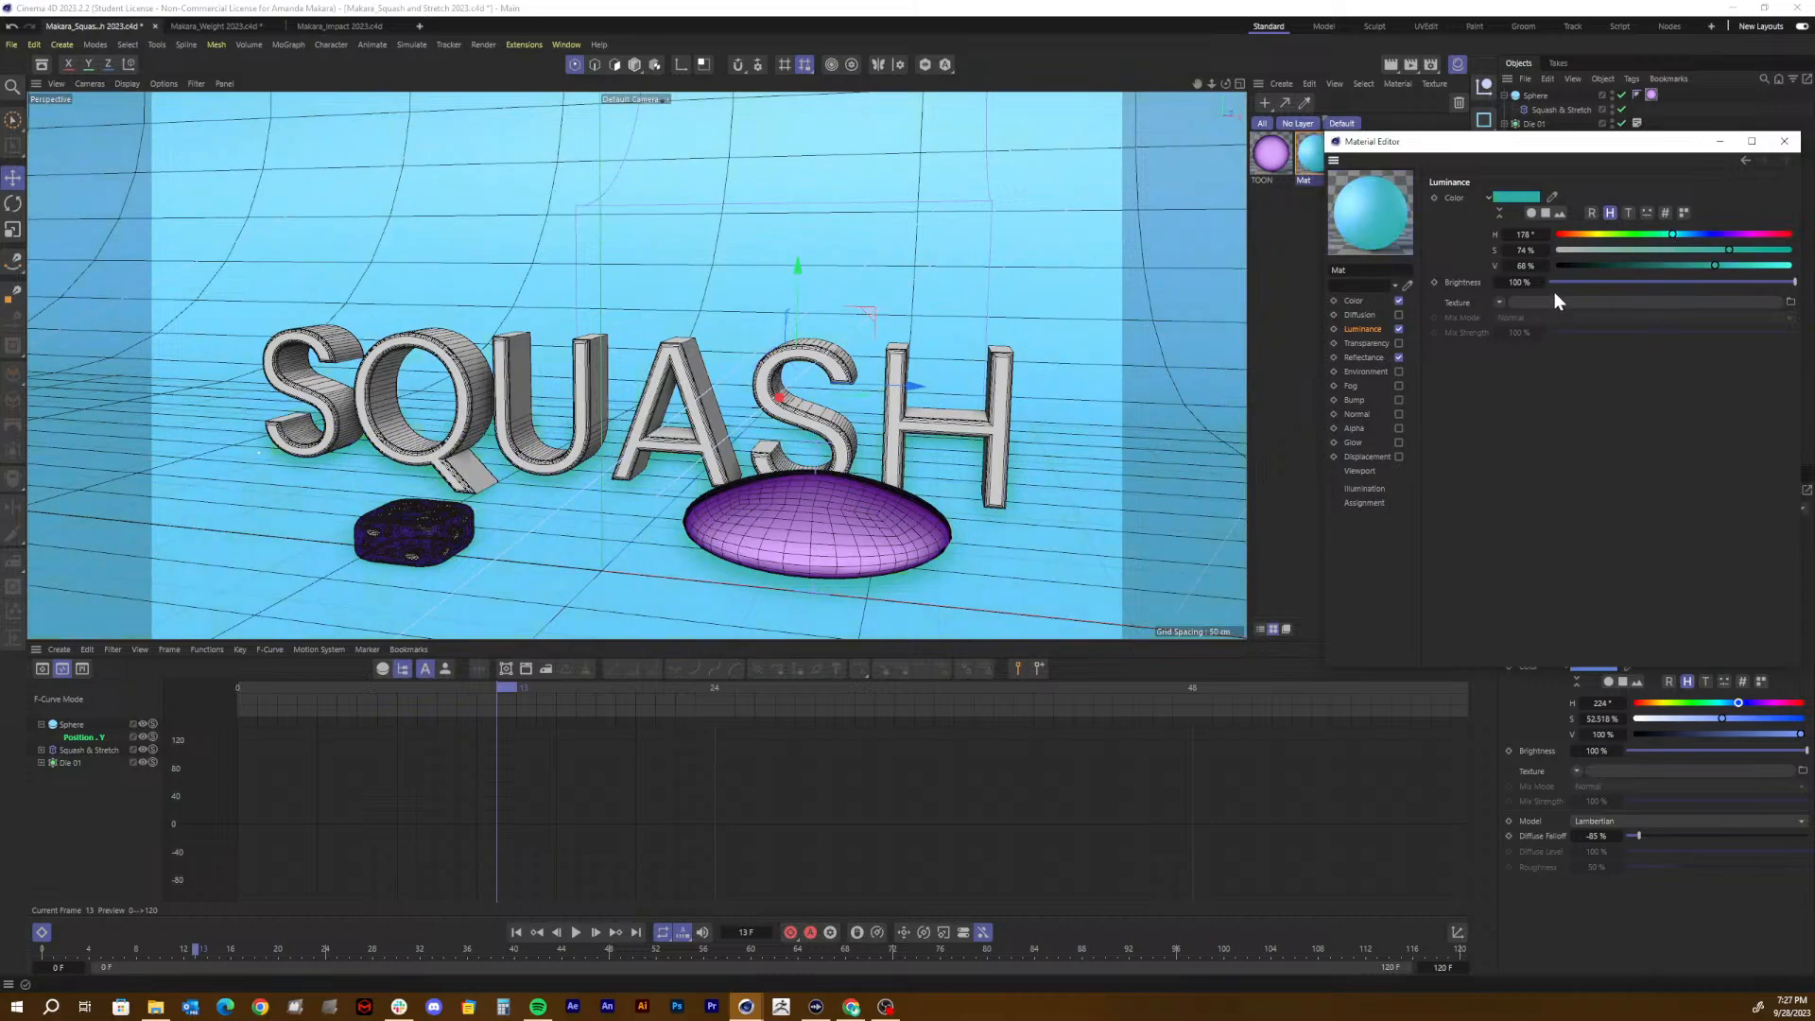
pyautogui.click(1783, 141)
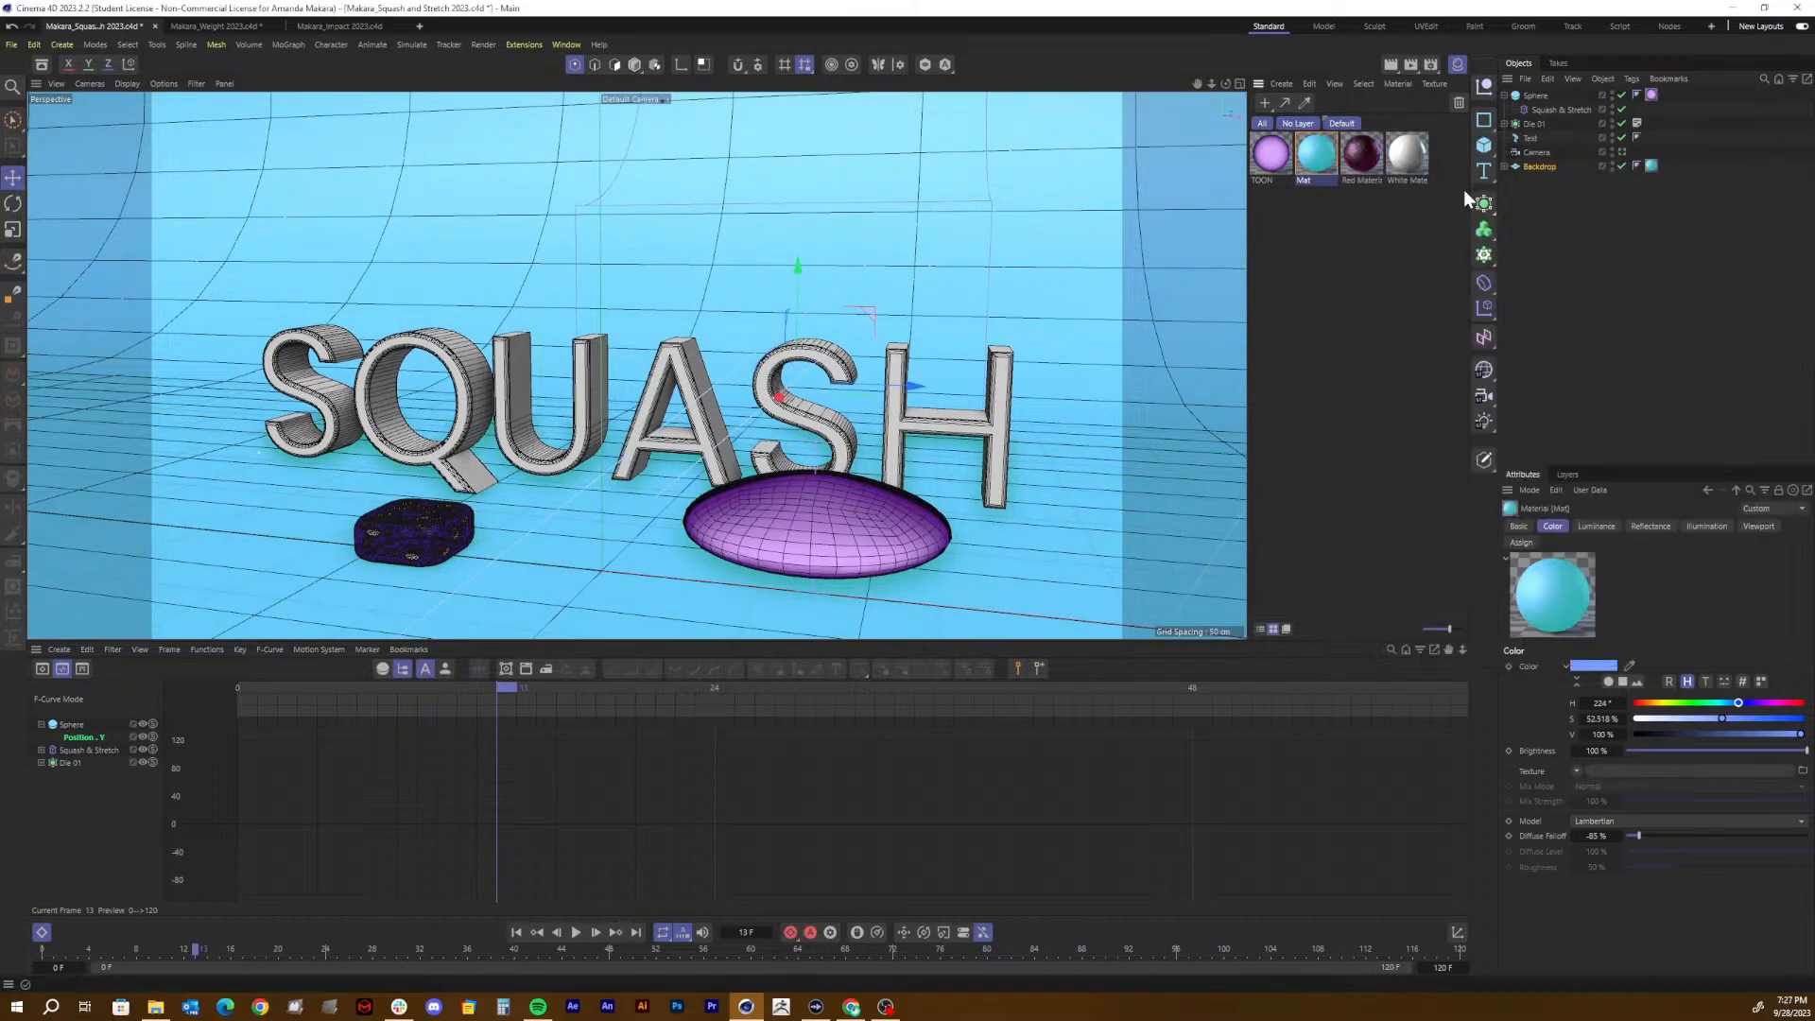
pyautogui.hotkey('ctrl', 'r')
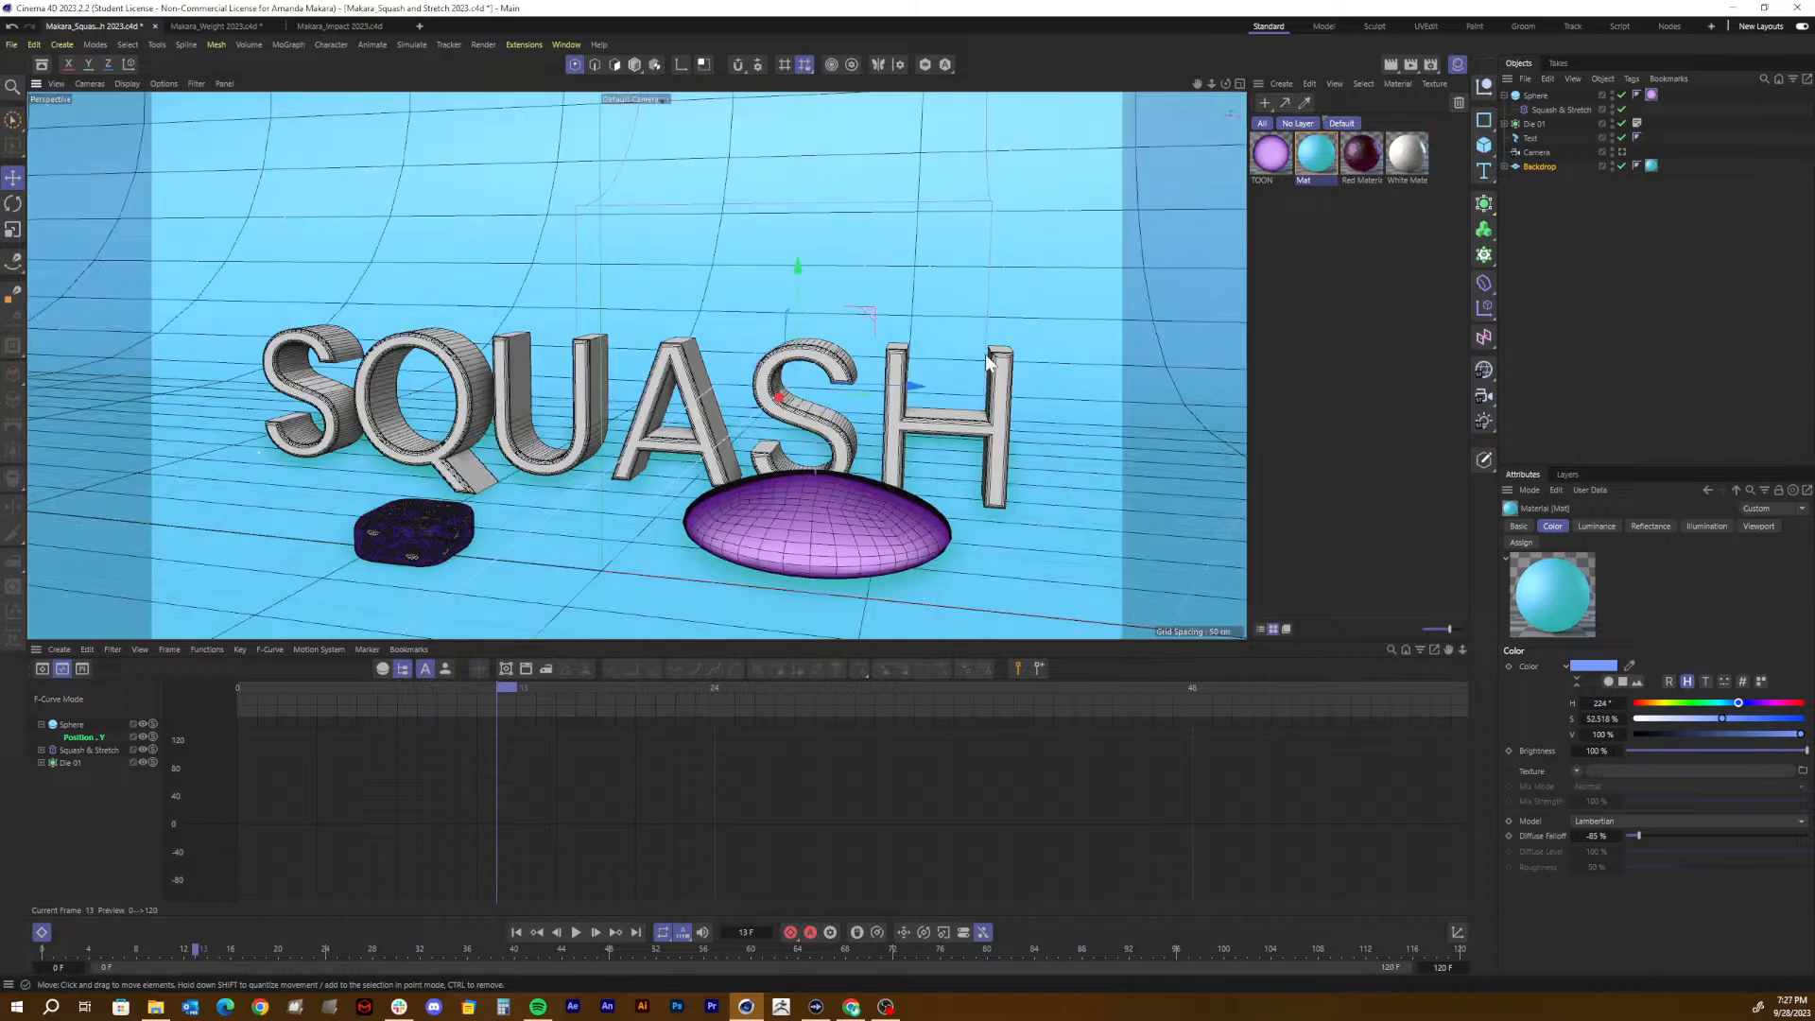
pyautogui.click(1323, 189)
pyautogui.click(1266, 102)
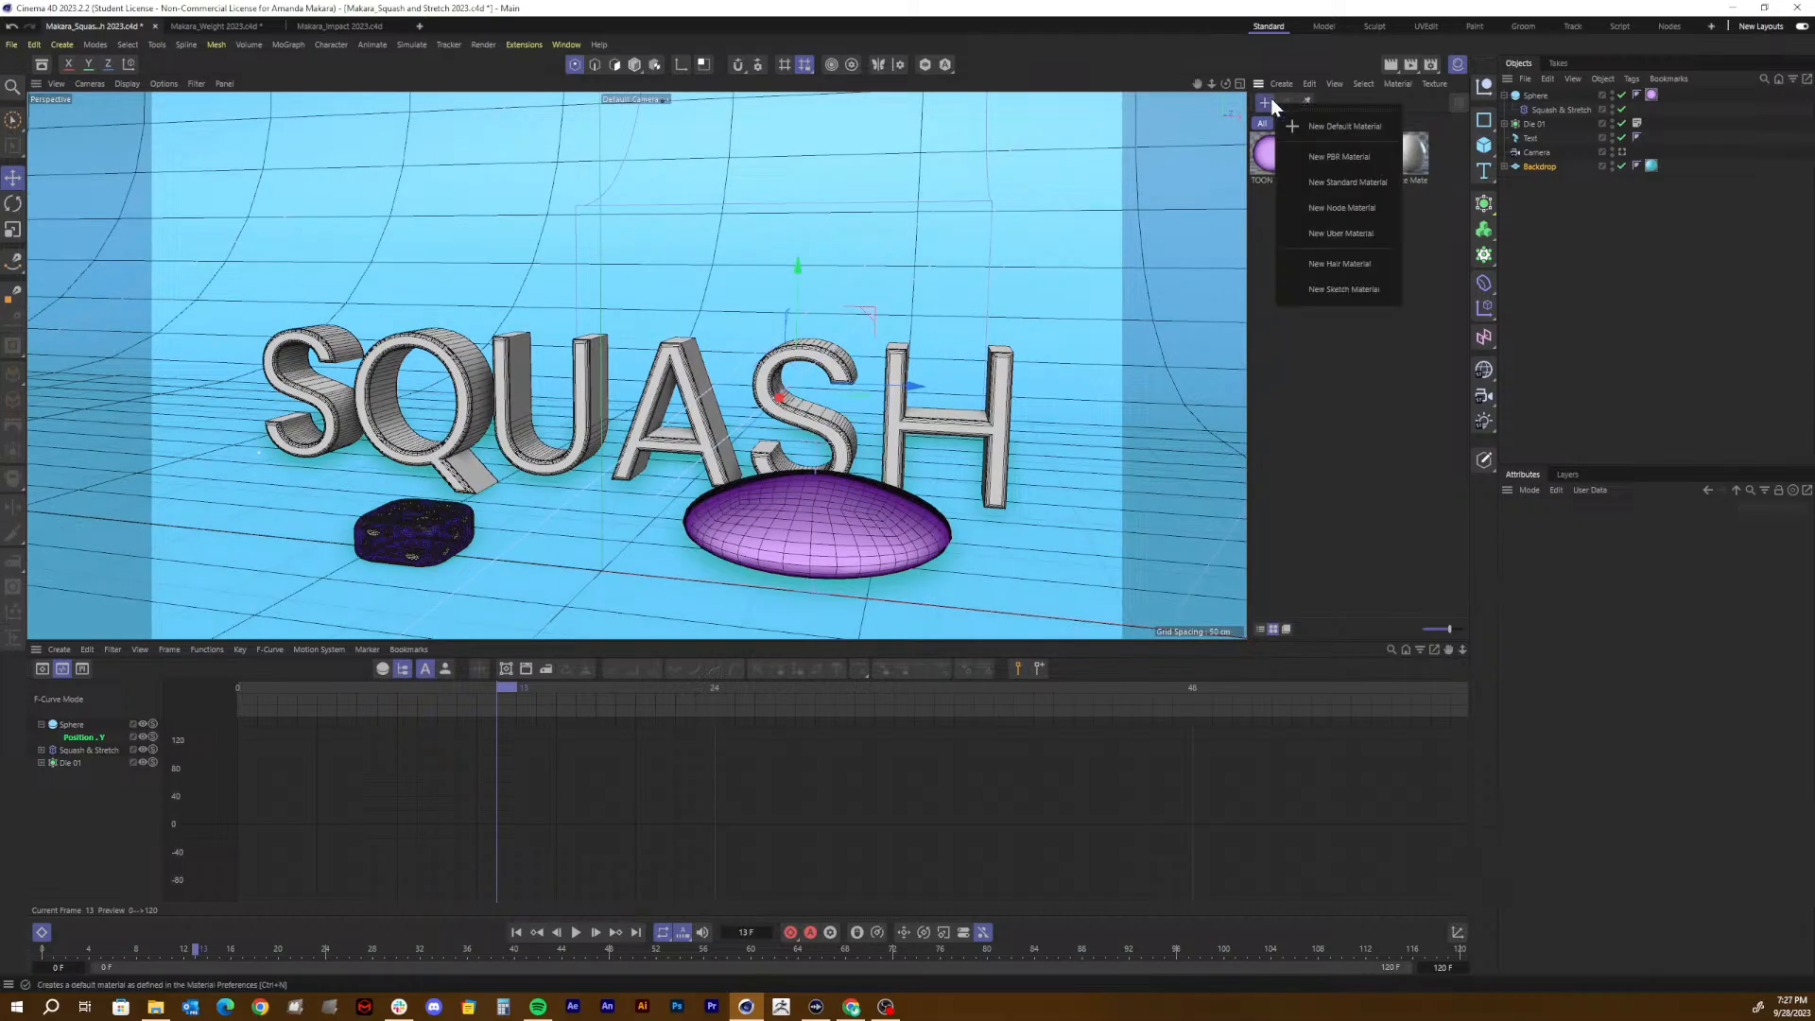
pyautogui.click(1329, 127)
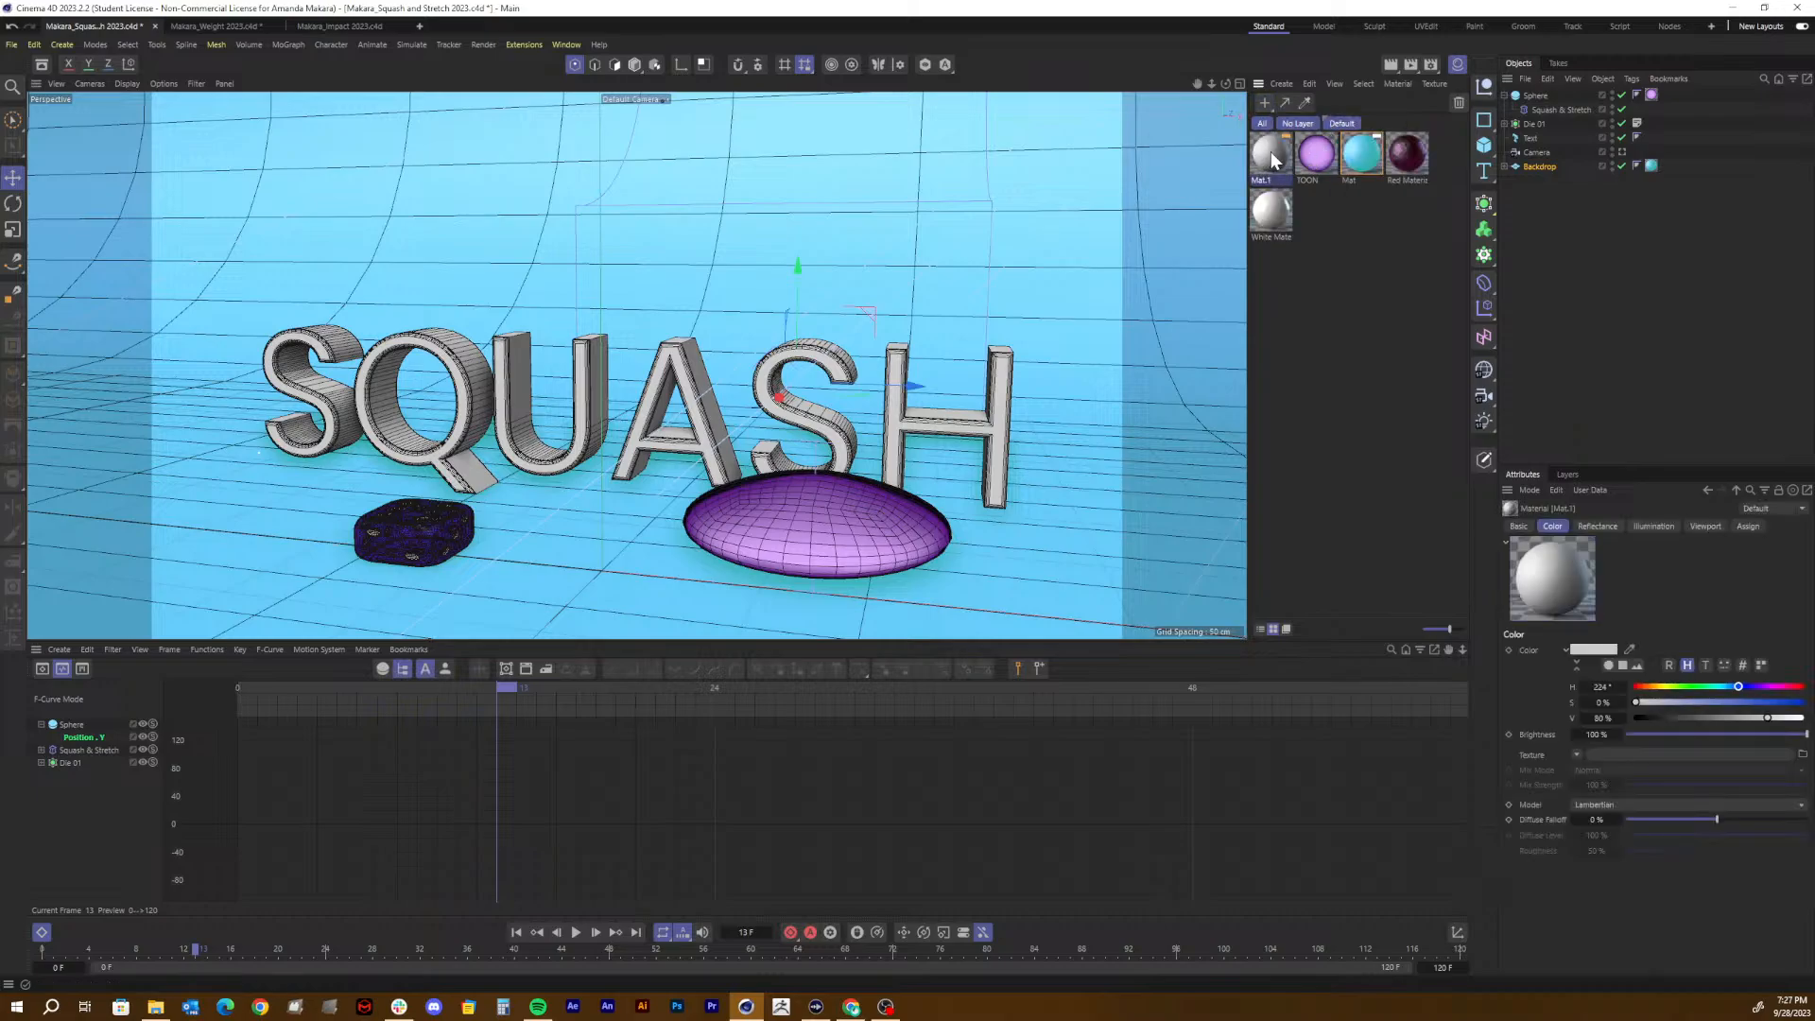
pyautogui.doubleClick(1270, 151)
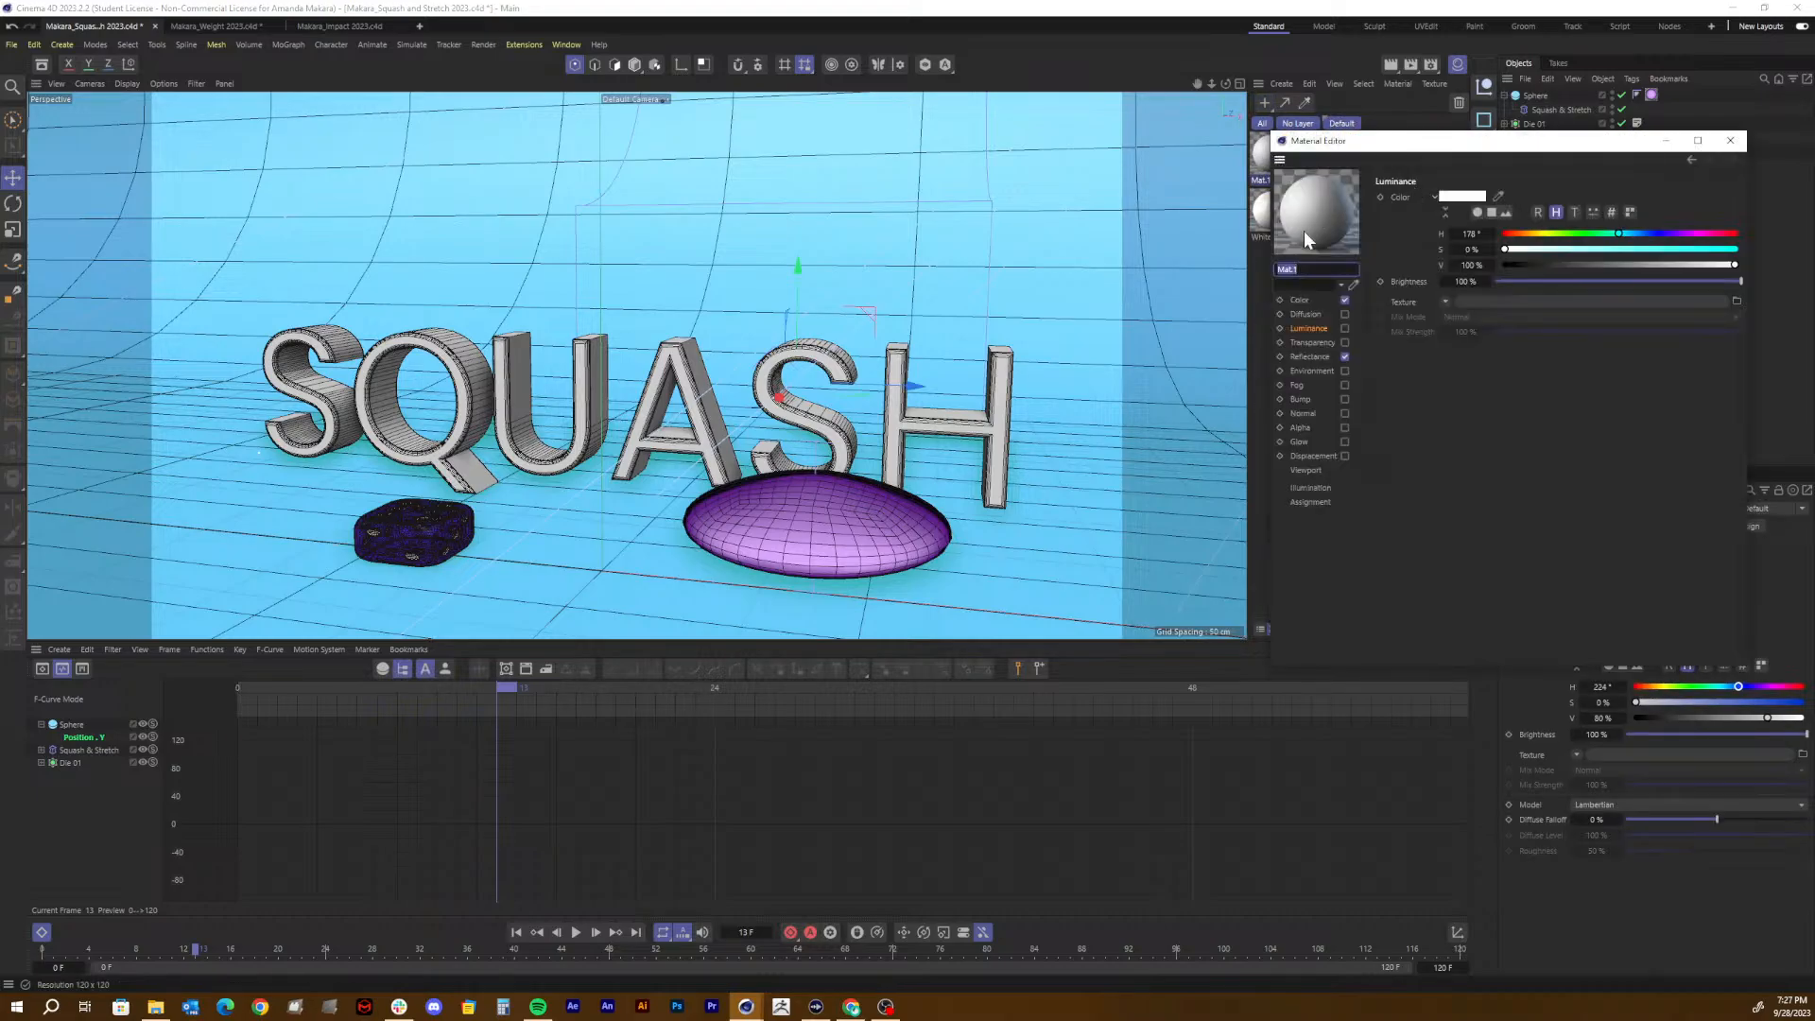
pyautogui.click(1730, 140)
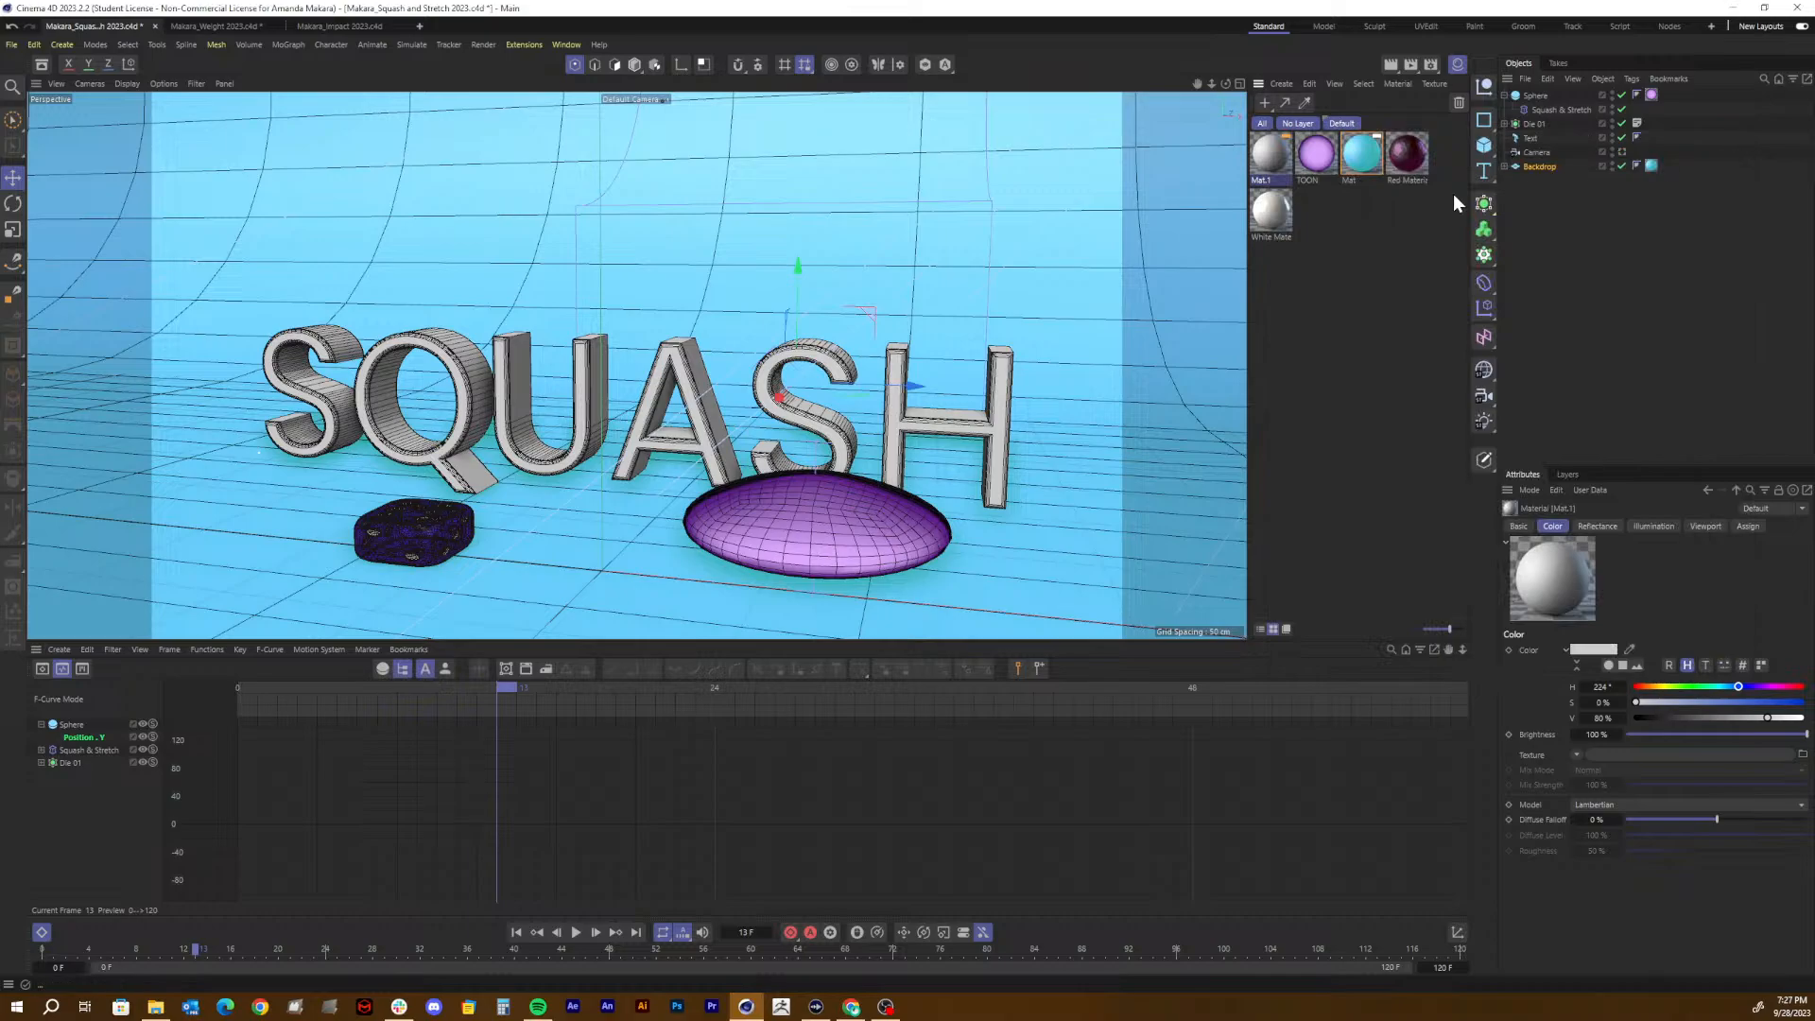
pyautogui.click(1337, 231)
pyautogui.click(1270, 153)
pyautogui.press('Delete')
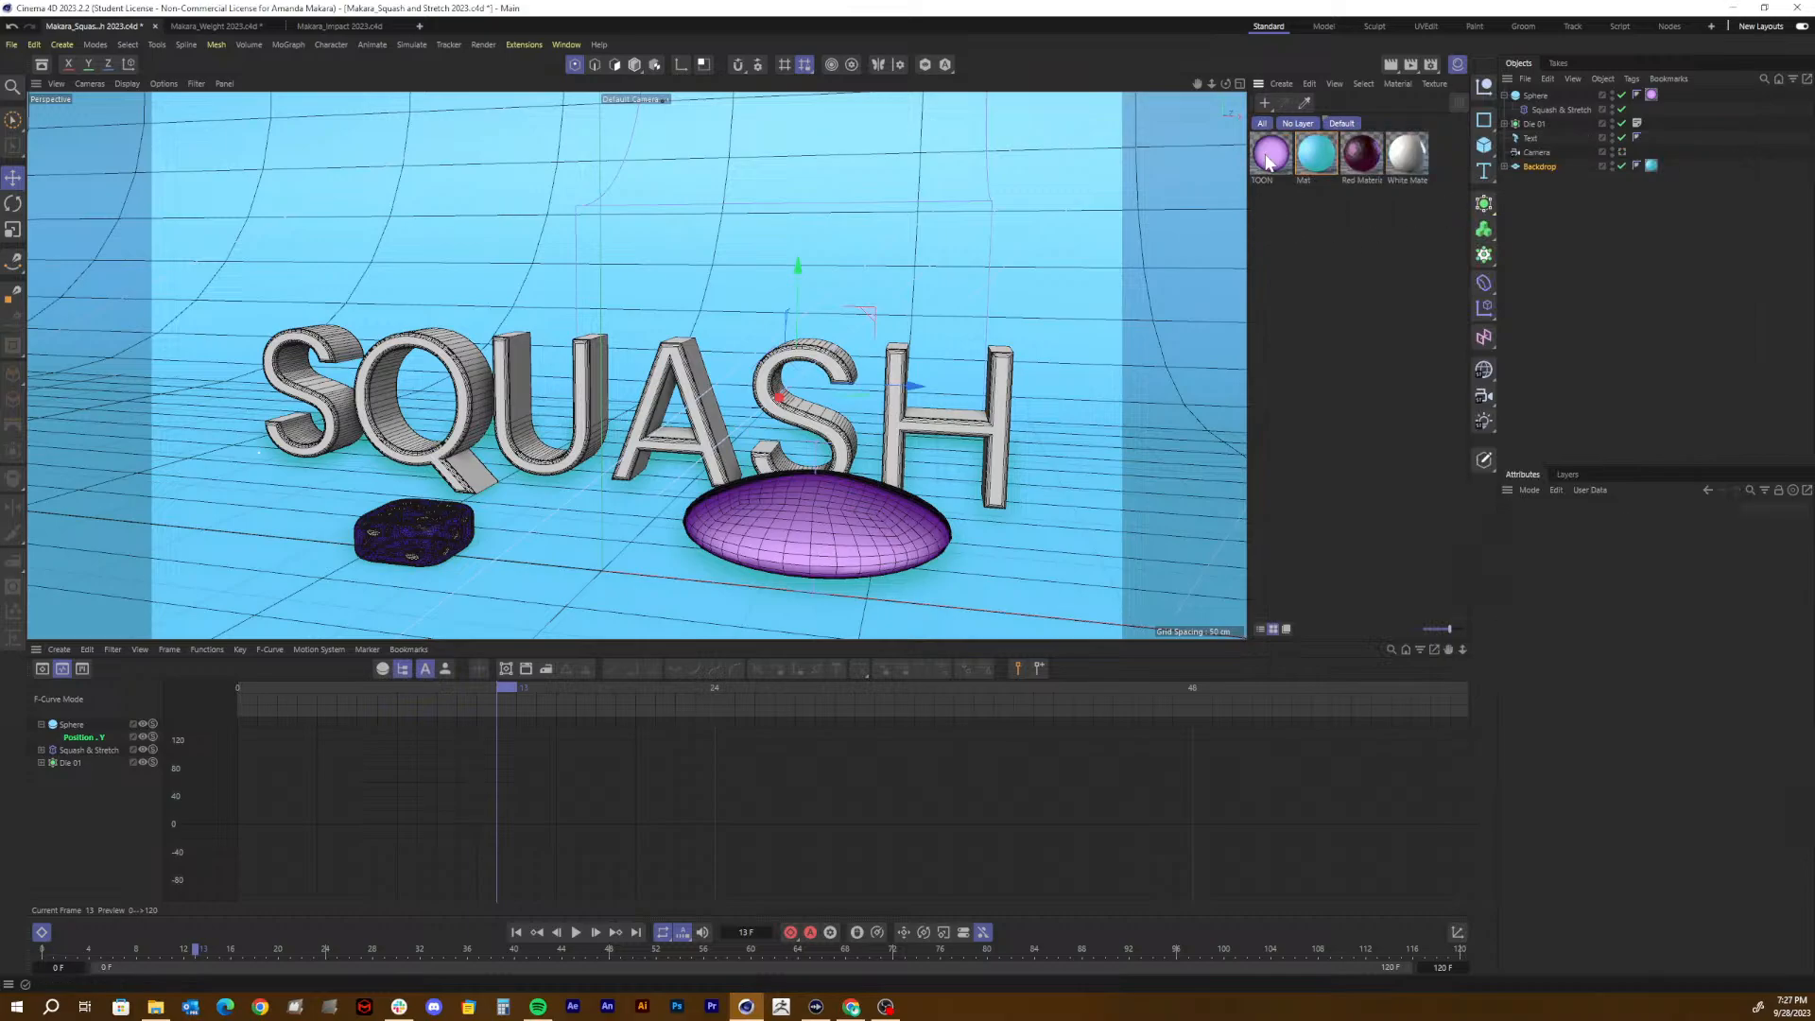
# Step: Try the Plastic Matte material from the asset library on the SQUASH text with a test render, and delete the material again
pyautogui.click(42, 65)
pyautogui.moveTo(87, 138); pyautogui.dragTo(2, 127)
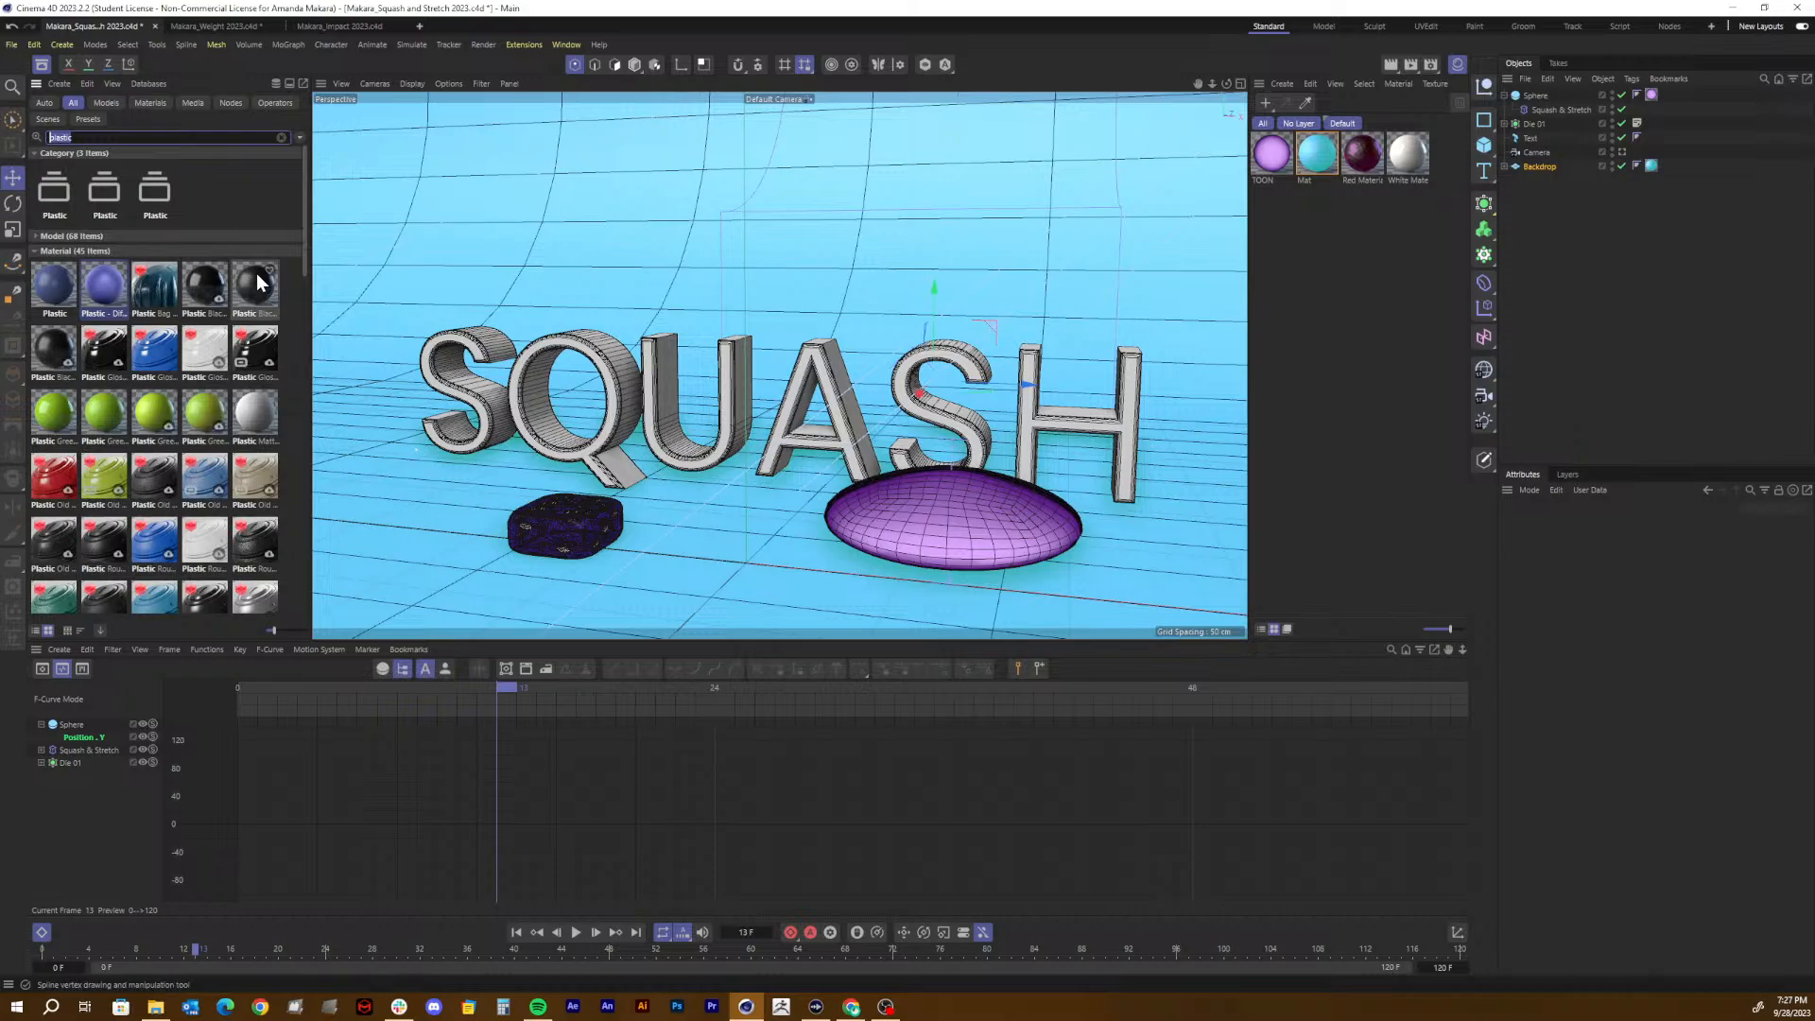
pyautogui.scroll(-3, 144, 397)
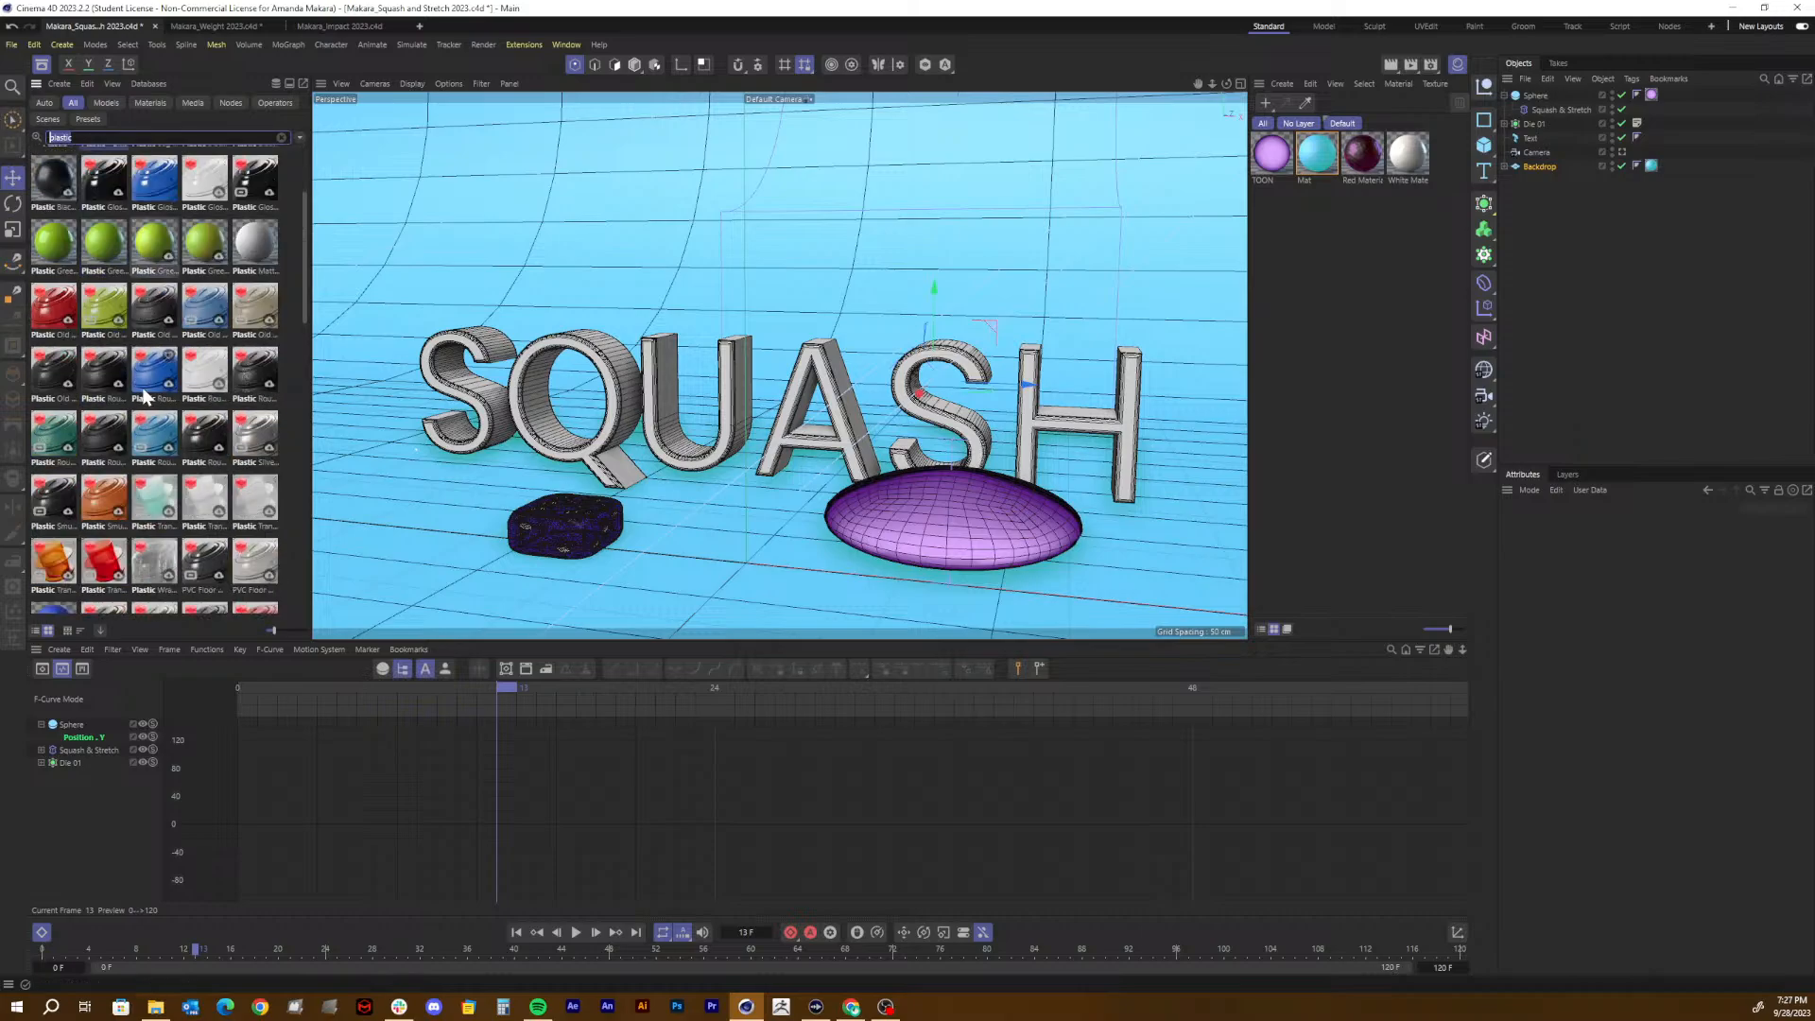
pyautogui.scroll(3, 143, 397)
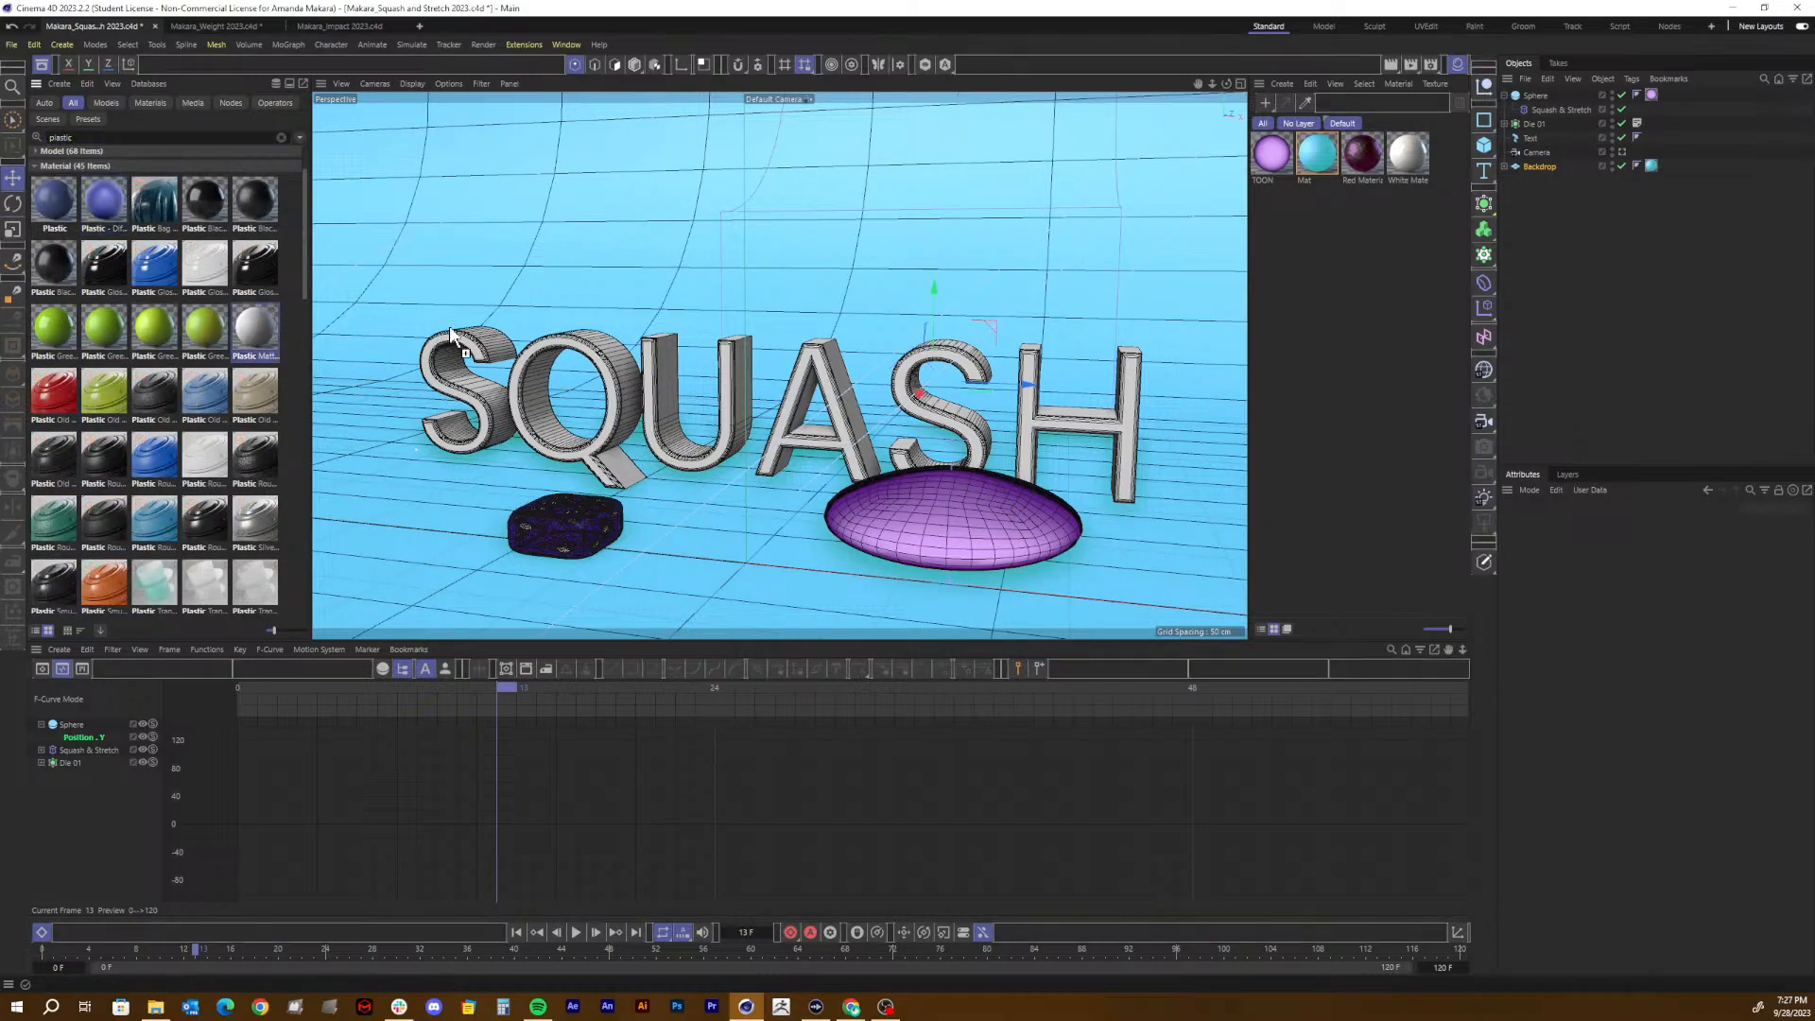
pyautogui.moveTo(452, 333); pyautogui.dragTo(478, 351)
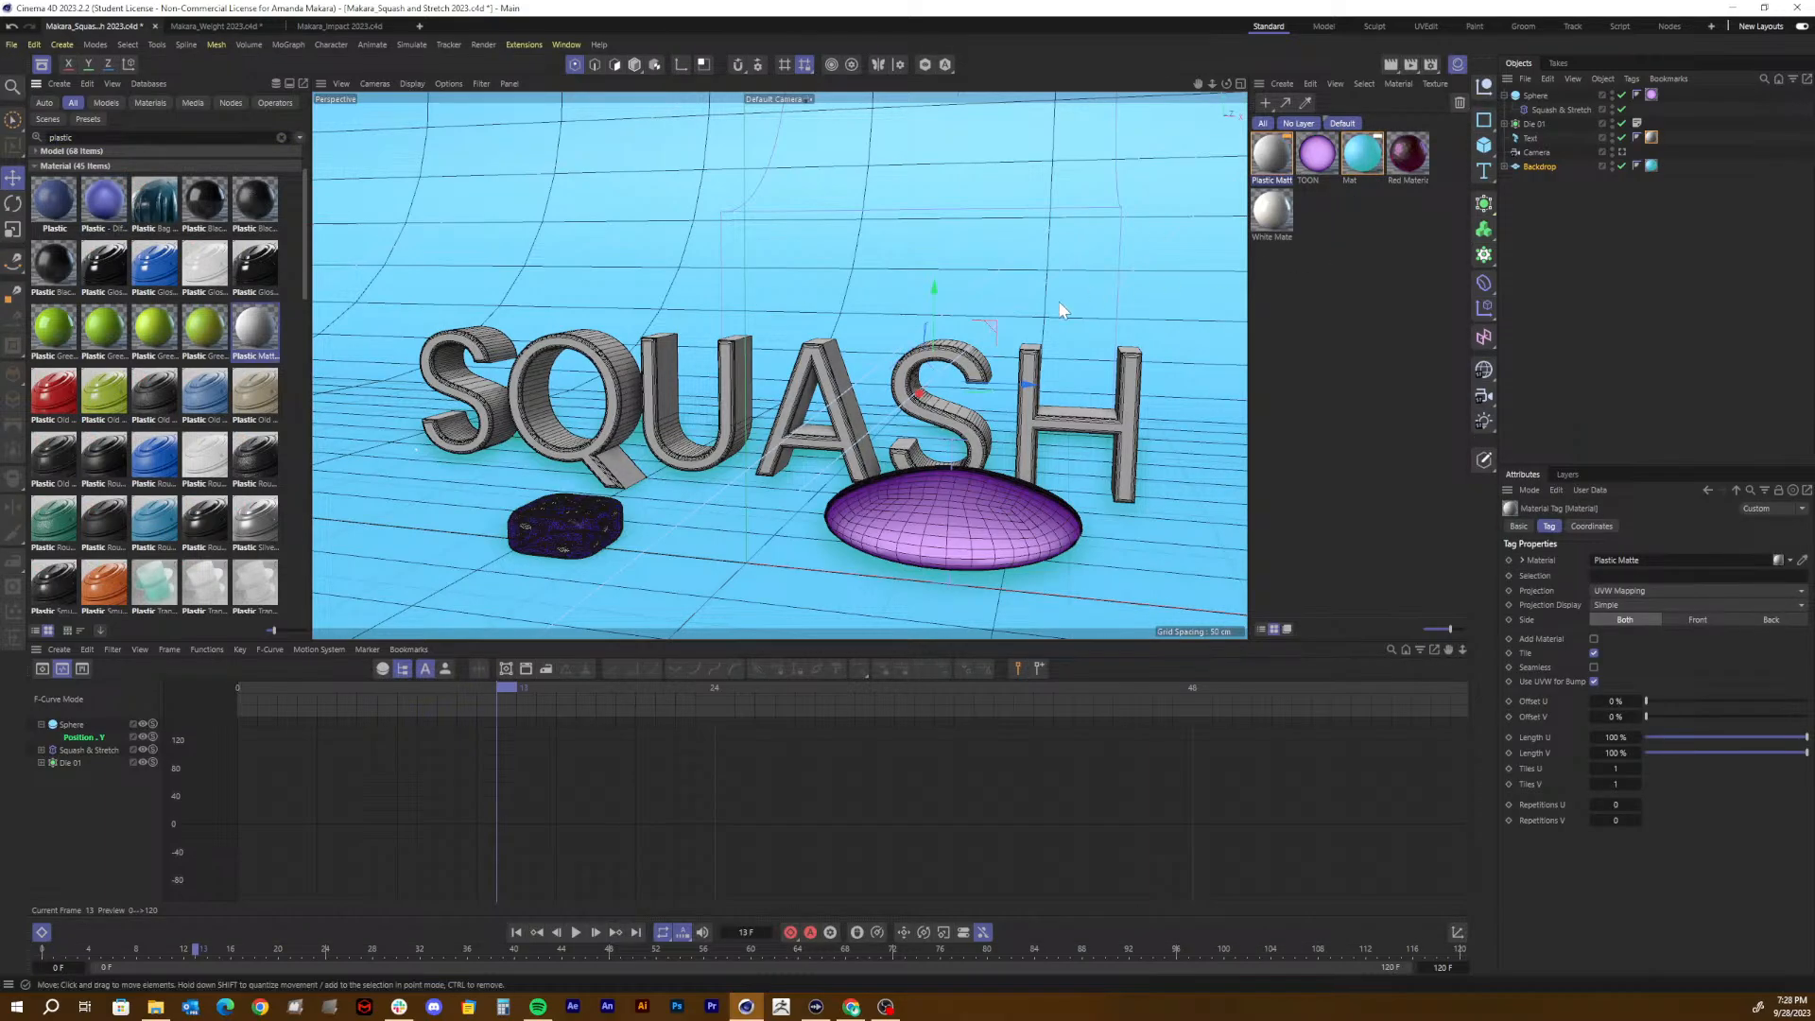
pyautogui.hotkey('ctrl', 'r')
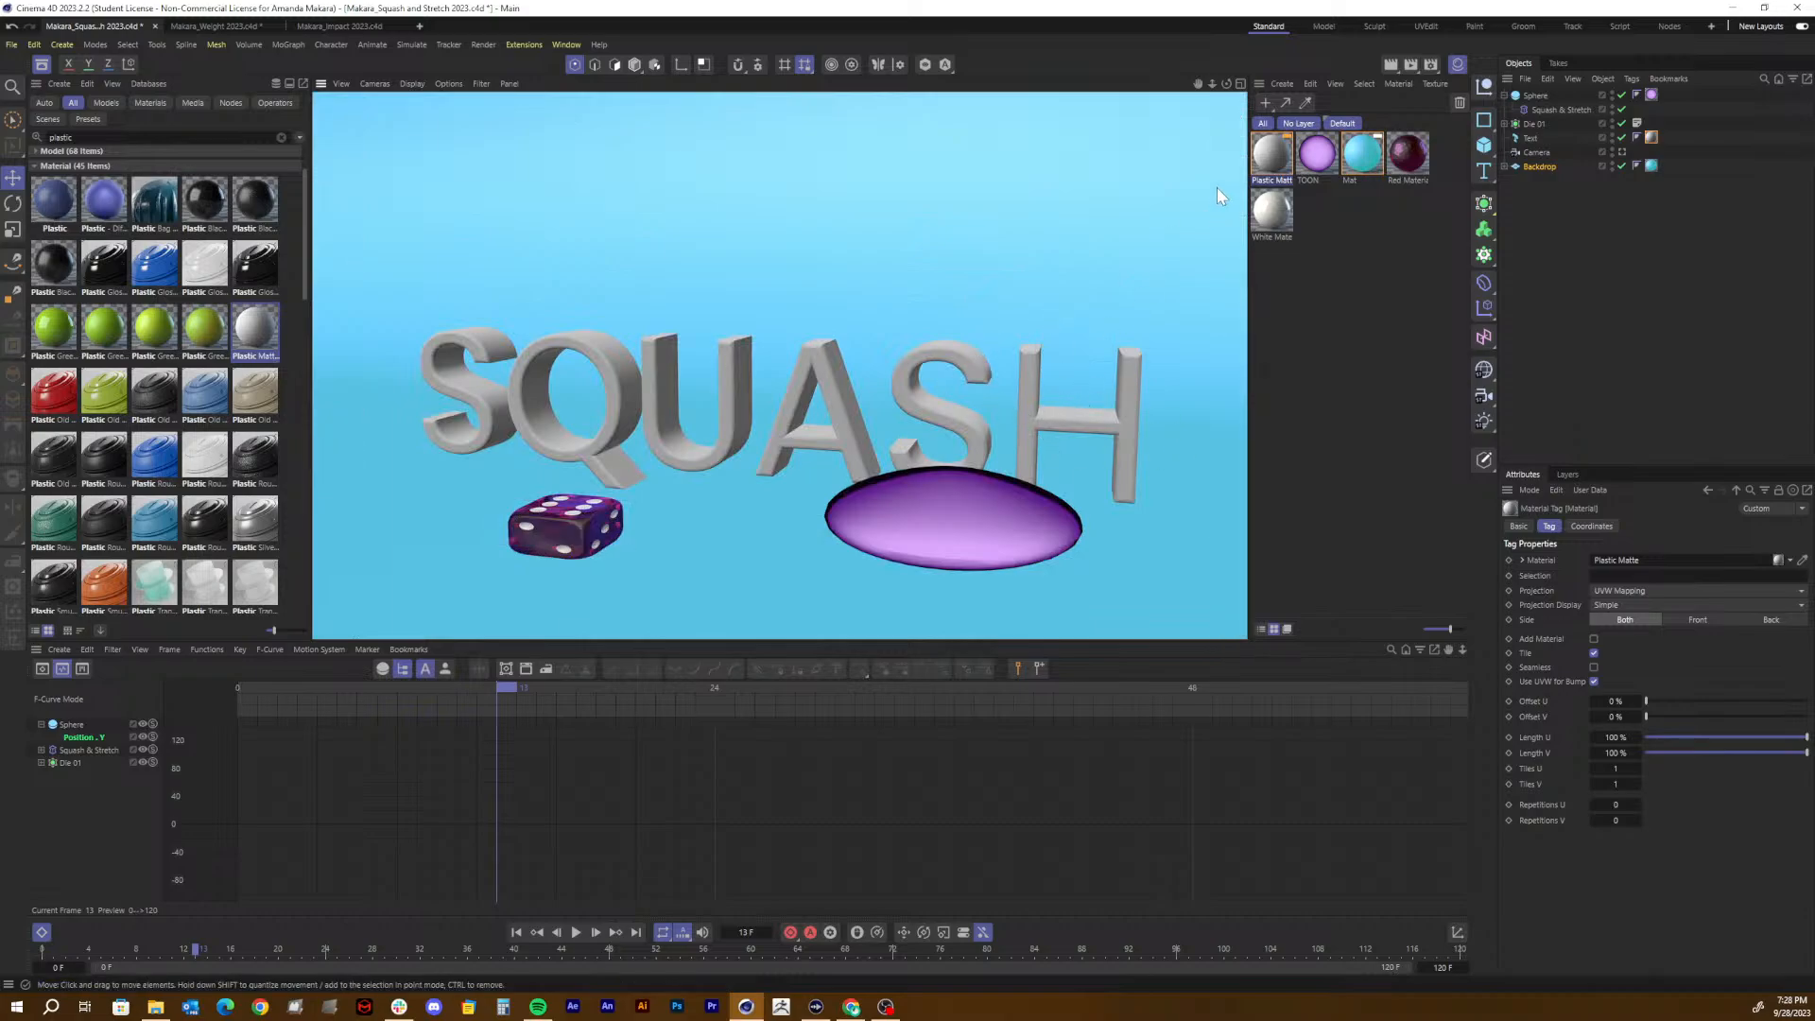
pyautogui.click(1267, 157)
pyautogui.press('Delete')
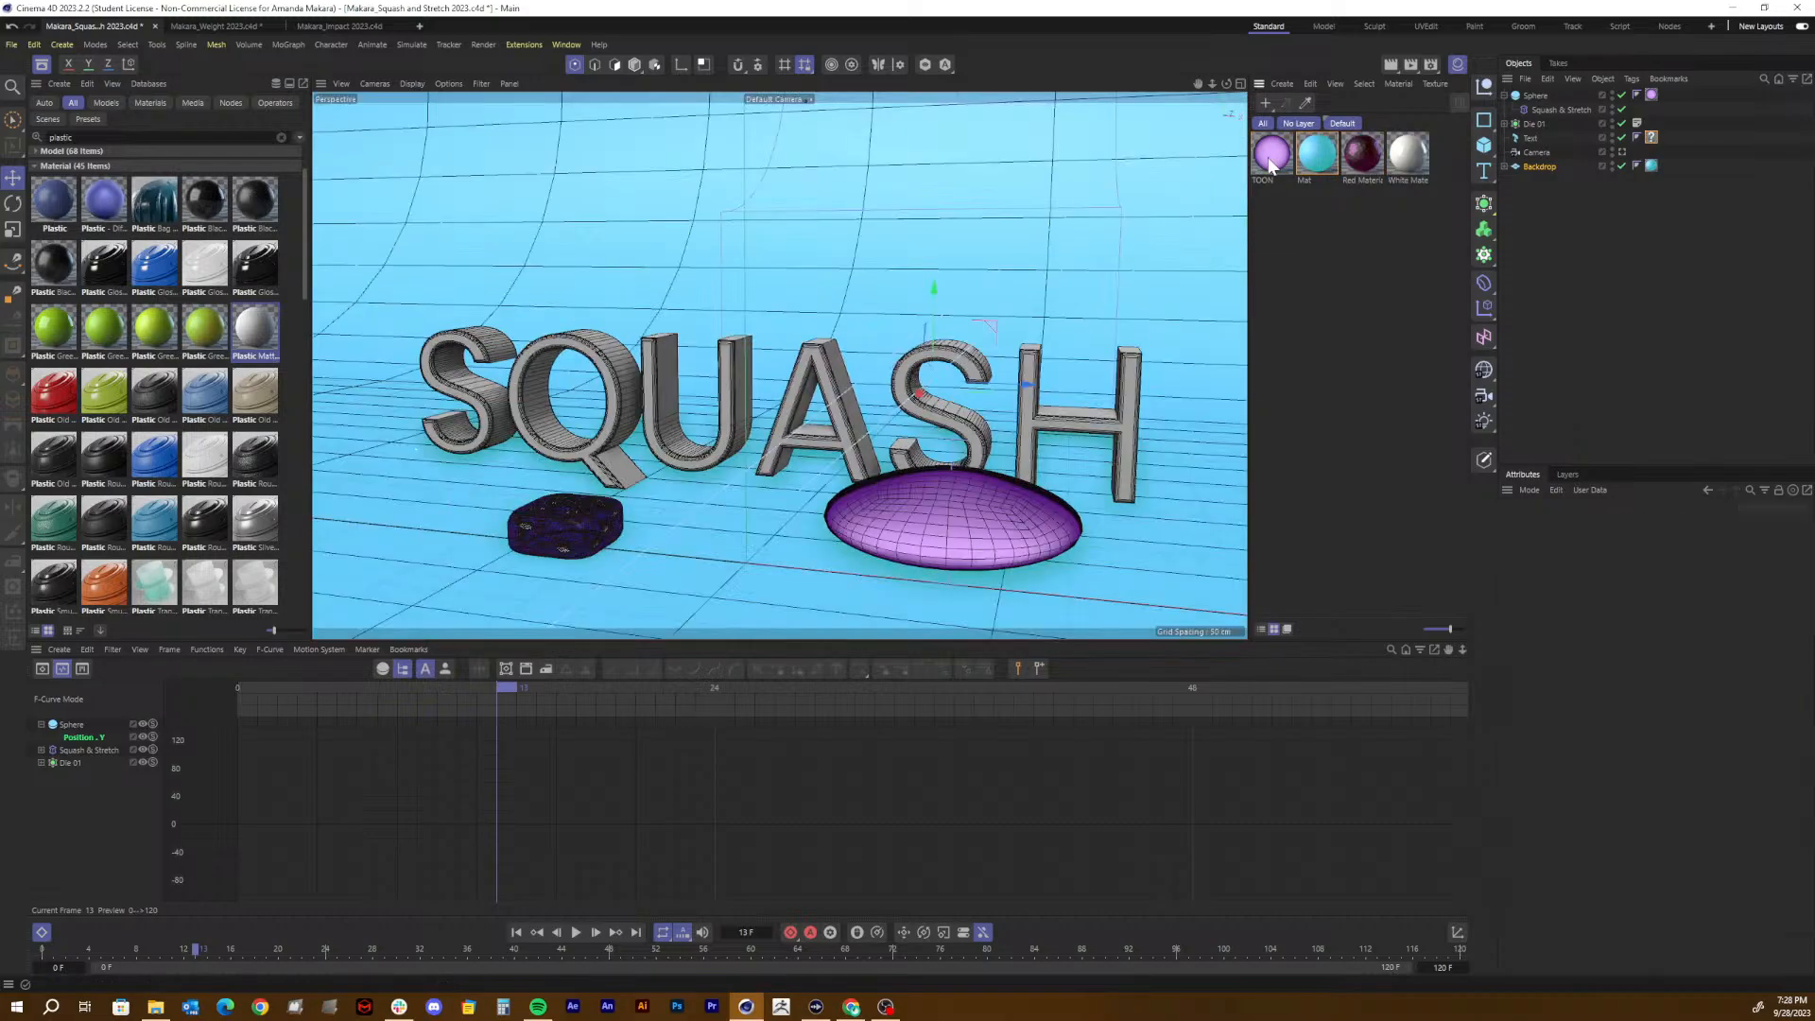
# Step: Search the asset library for "metalli" and apply the Metallic material to the SQUASH text, checking it with a render
pyautogui.click(142, 137)
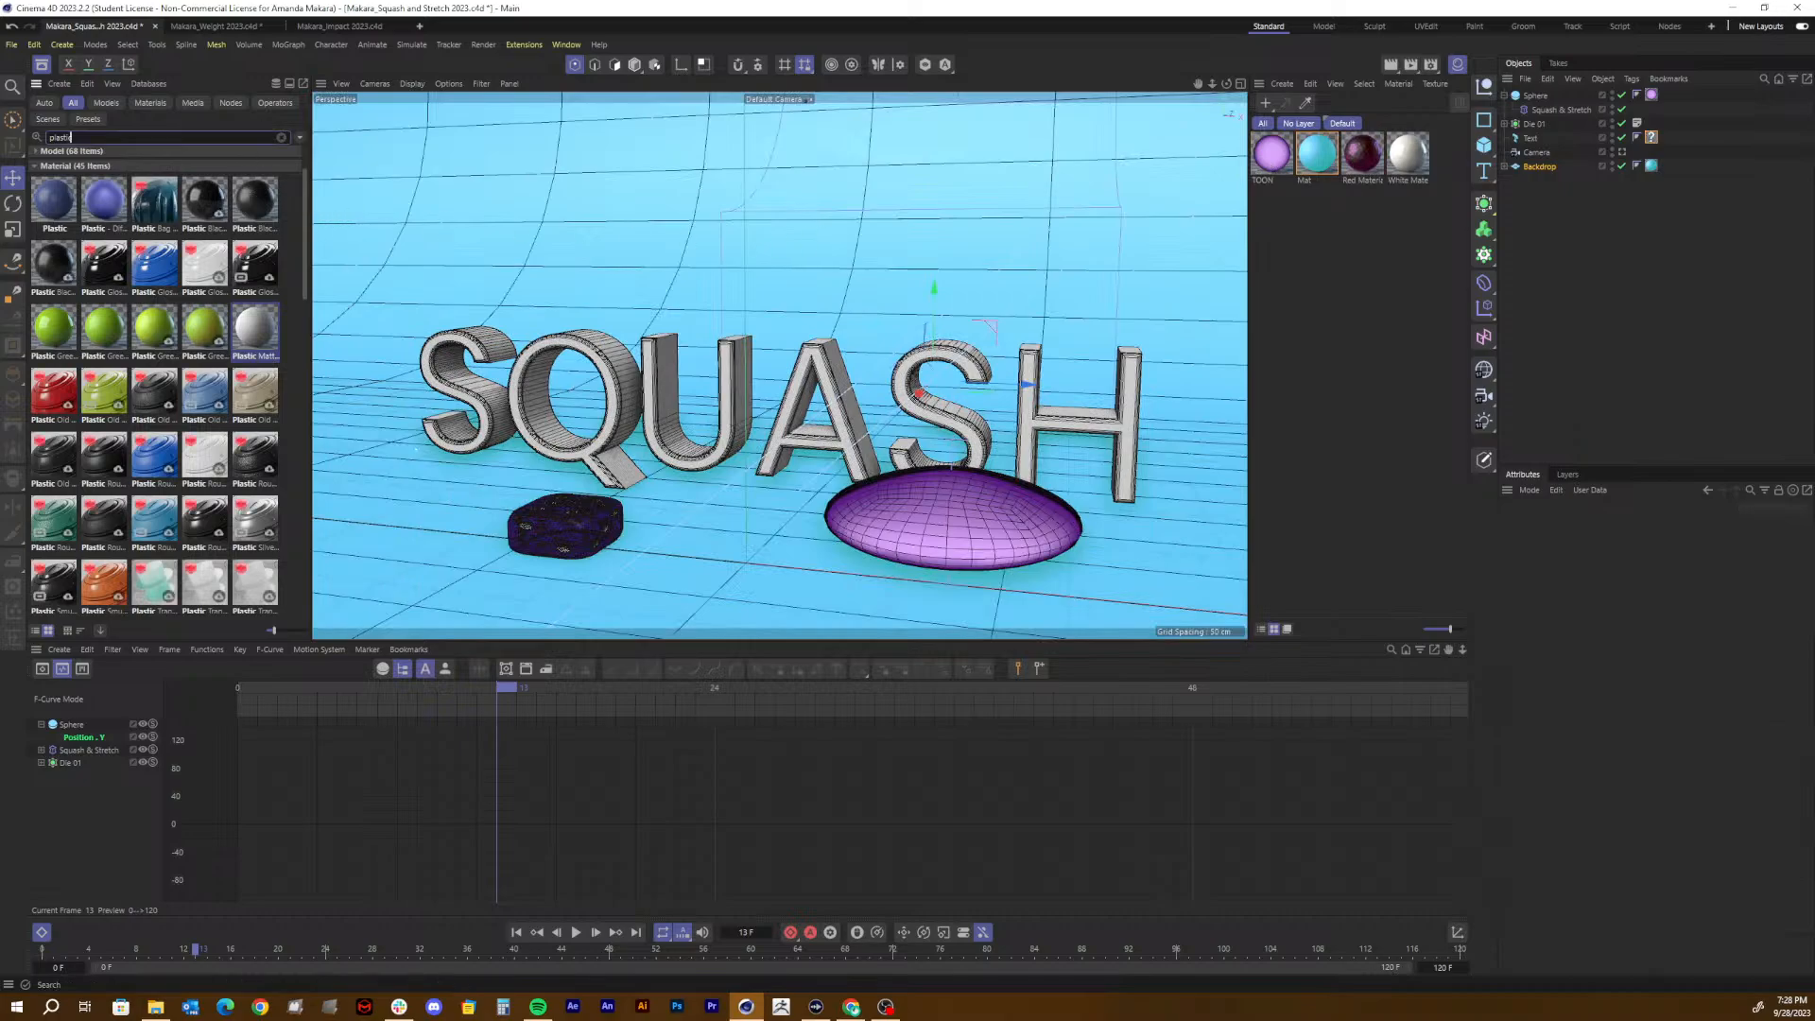
pyautogui.hotkey('ctrl', 'a')
pyautogui.write('me')
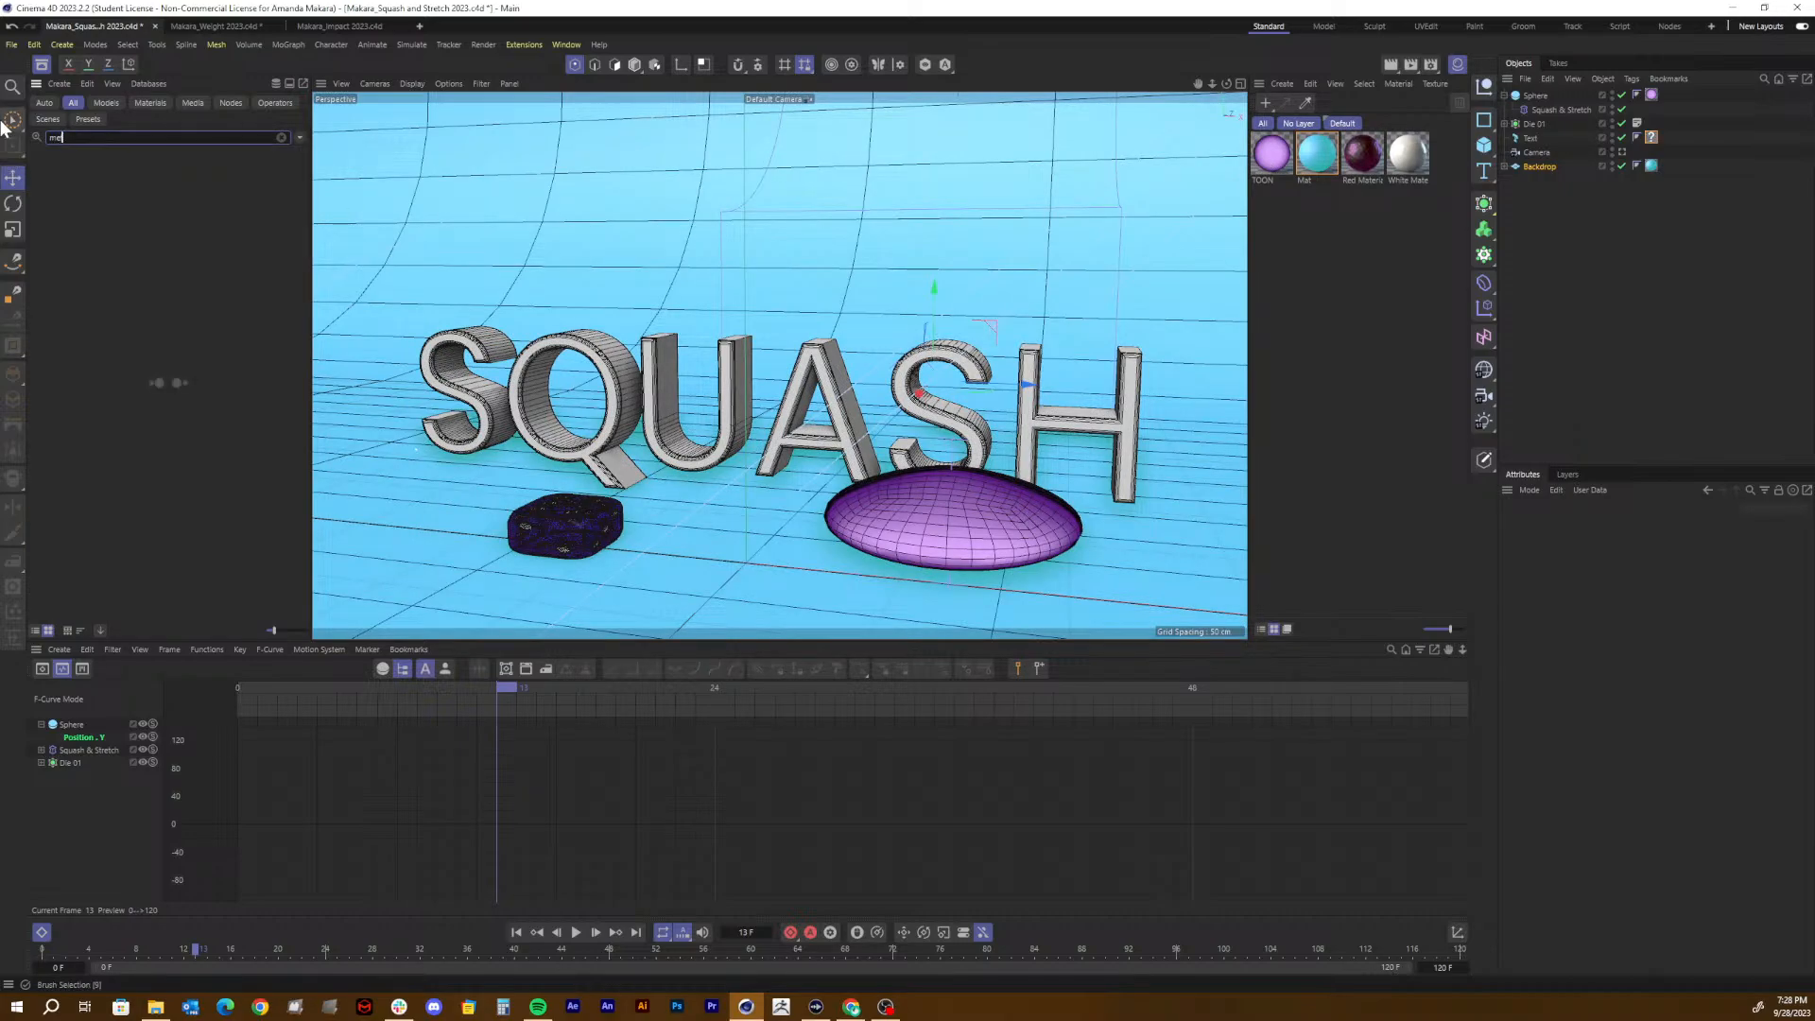
pyautogui.write('tall')
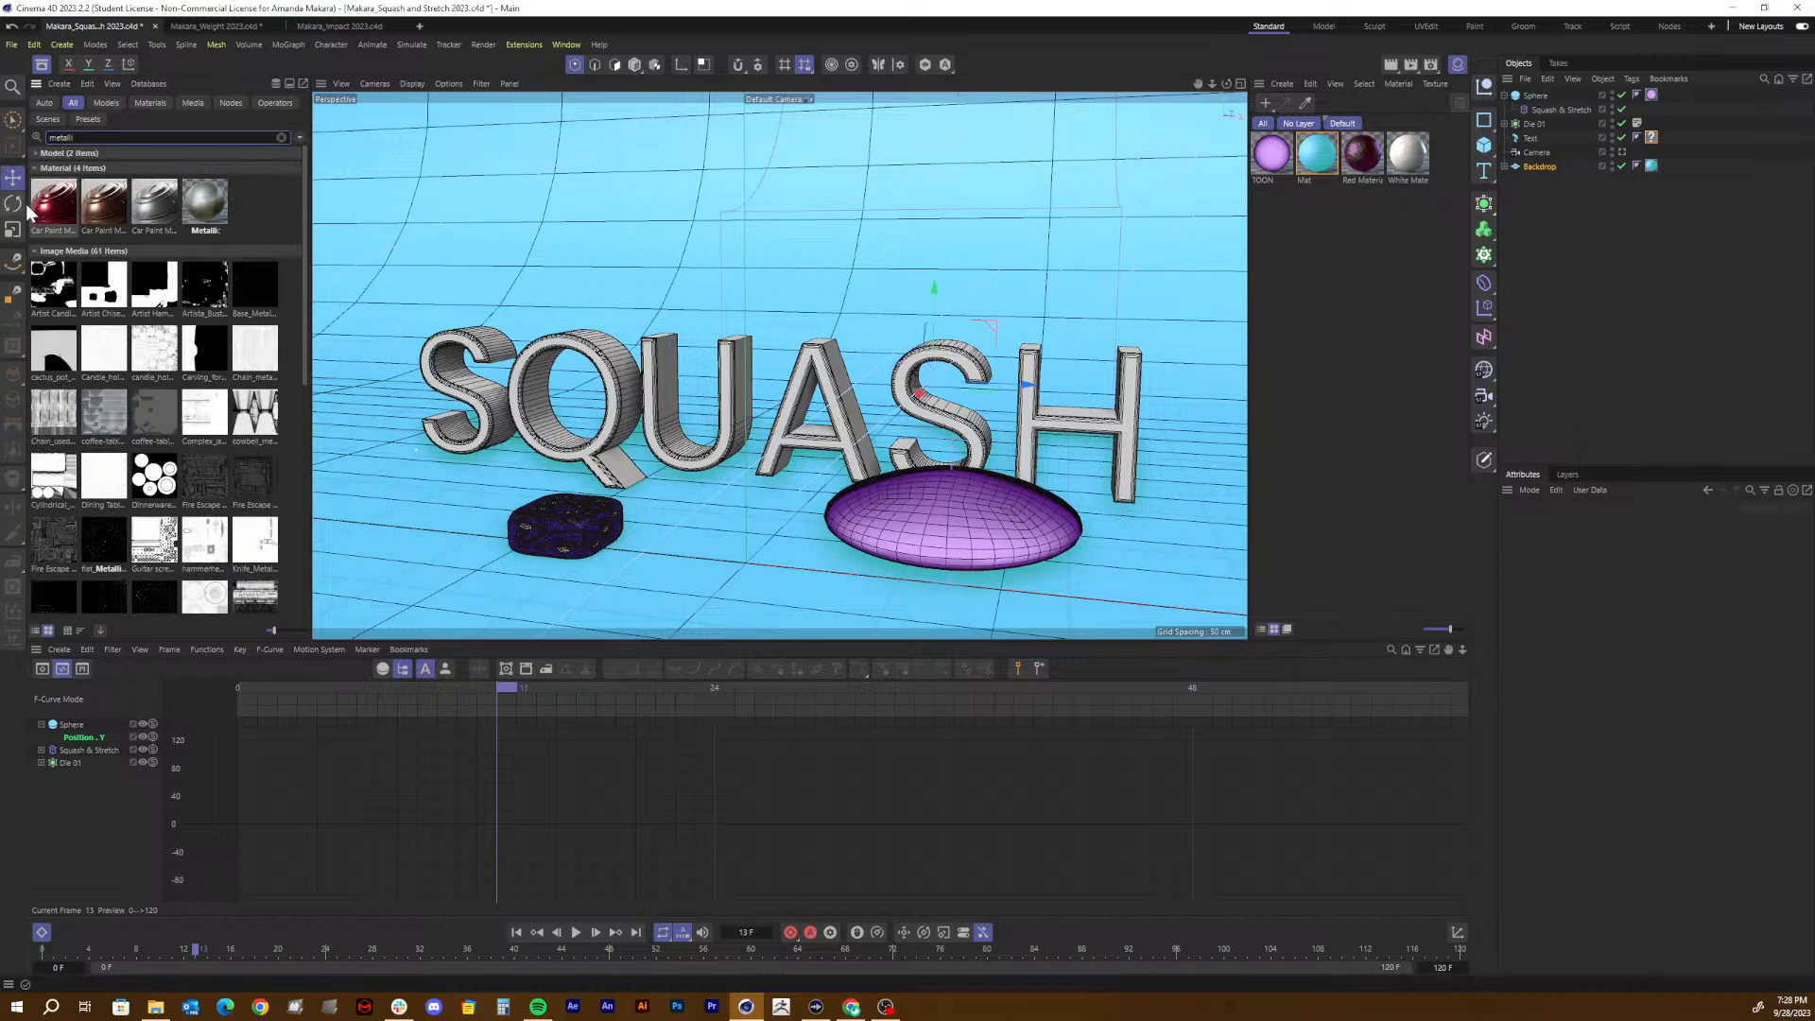
pyautogui.moveTo(202, 196); pyautogui.dragTo(610, 371)
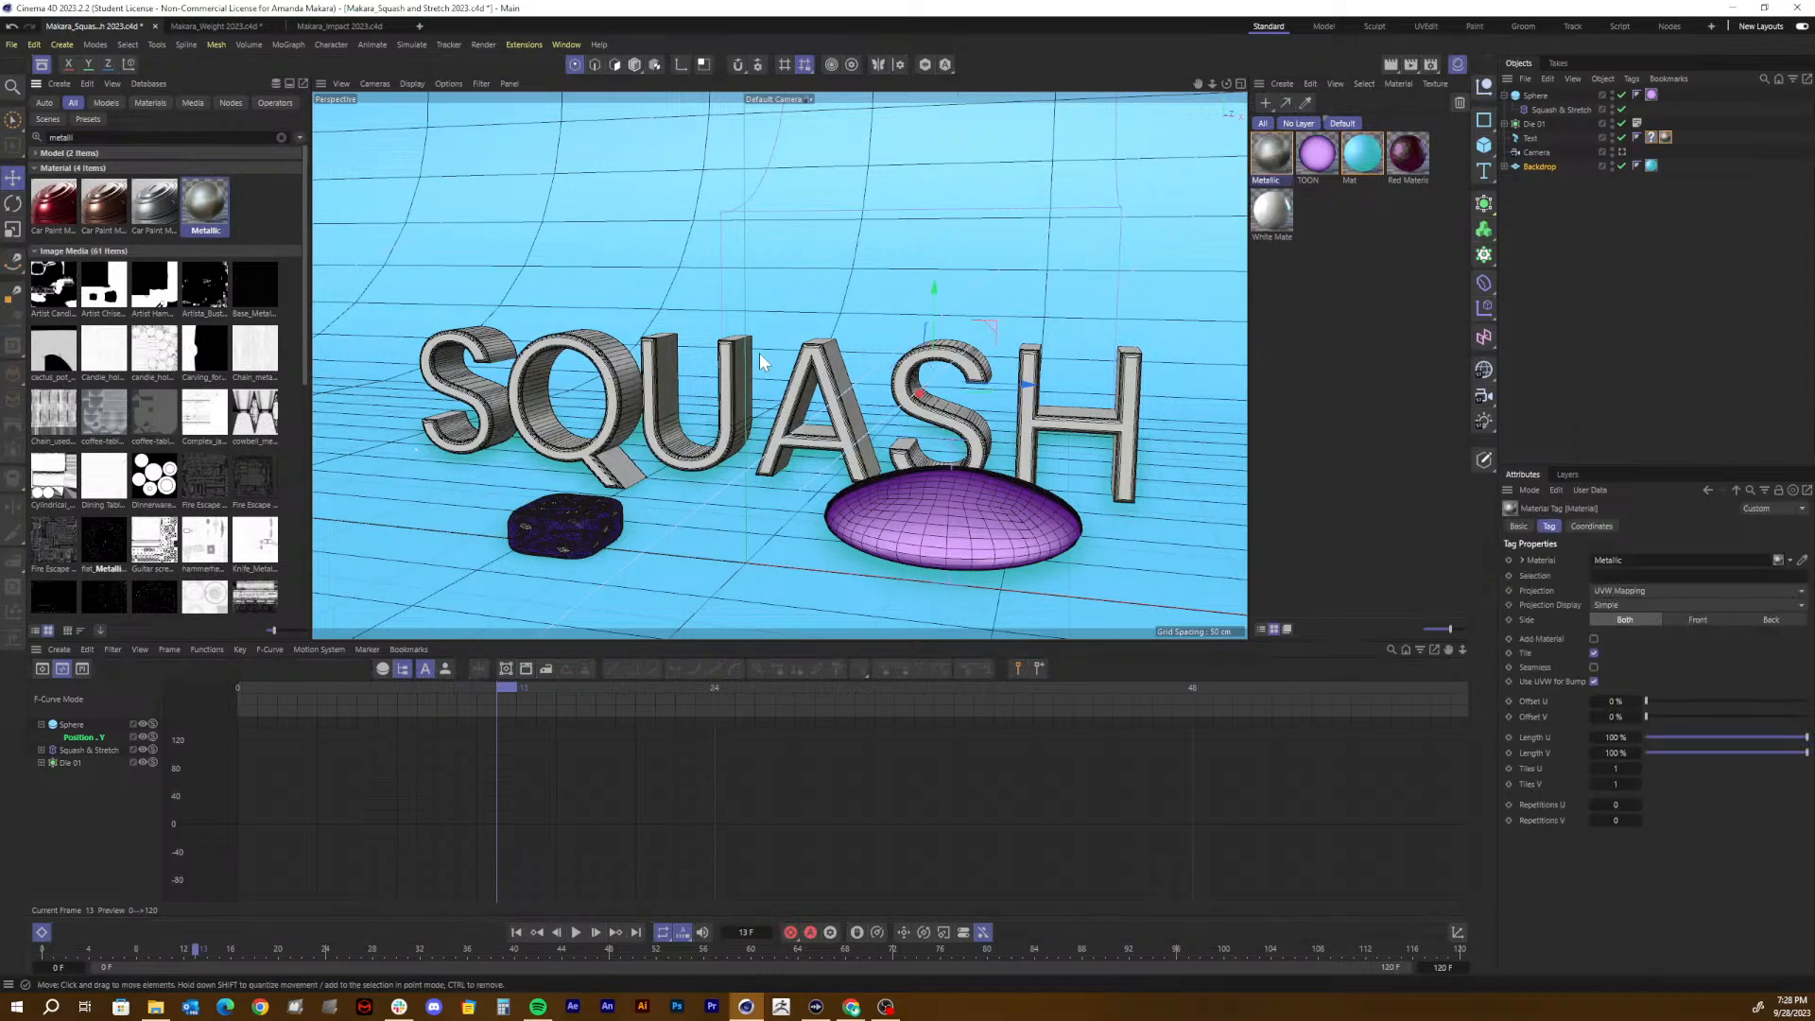
pyautogui.hotkey('ctrl', 'r')
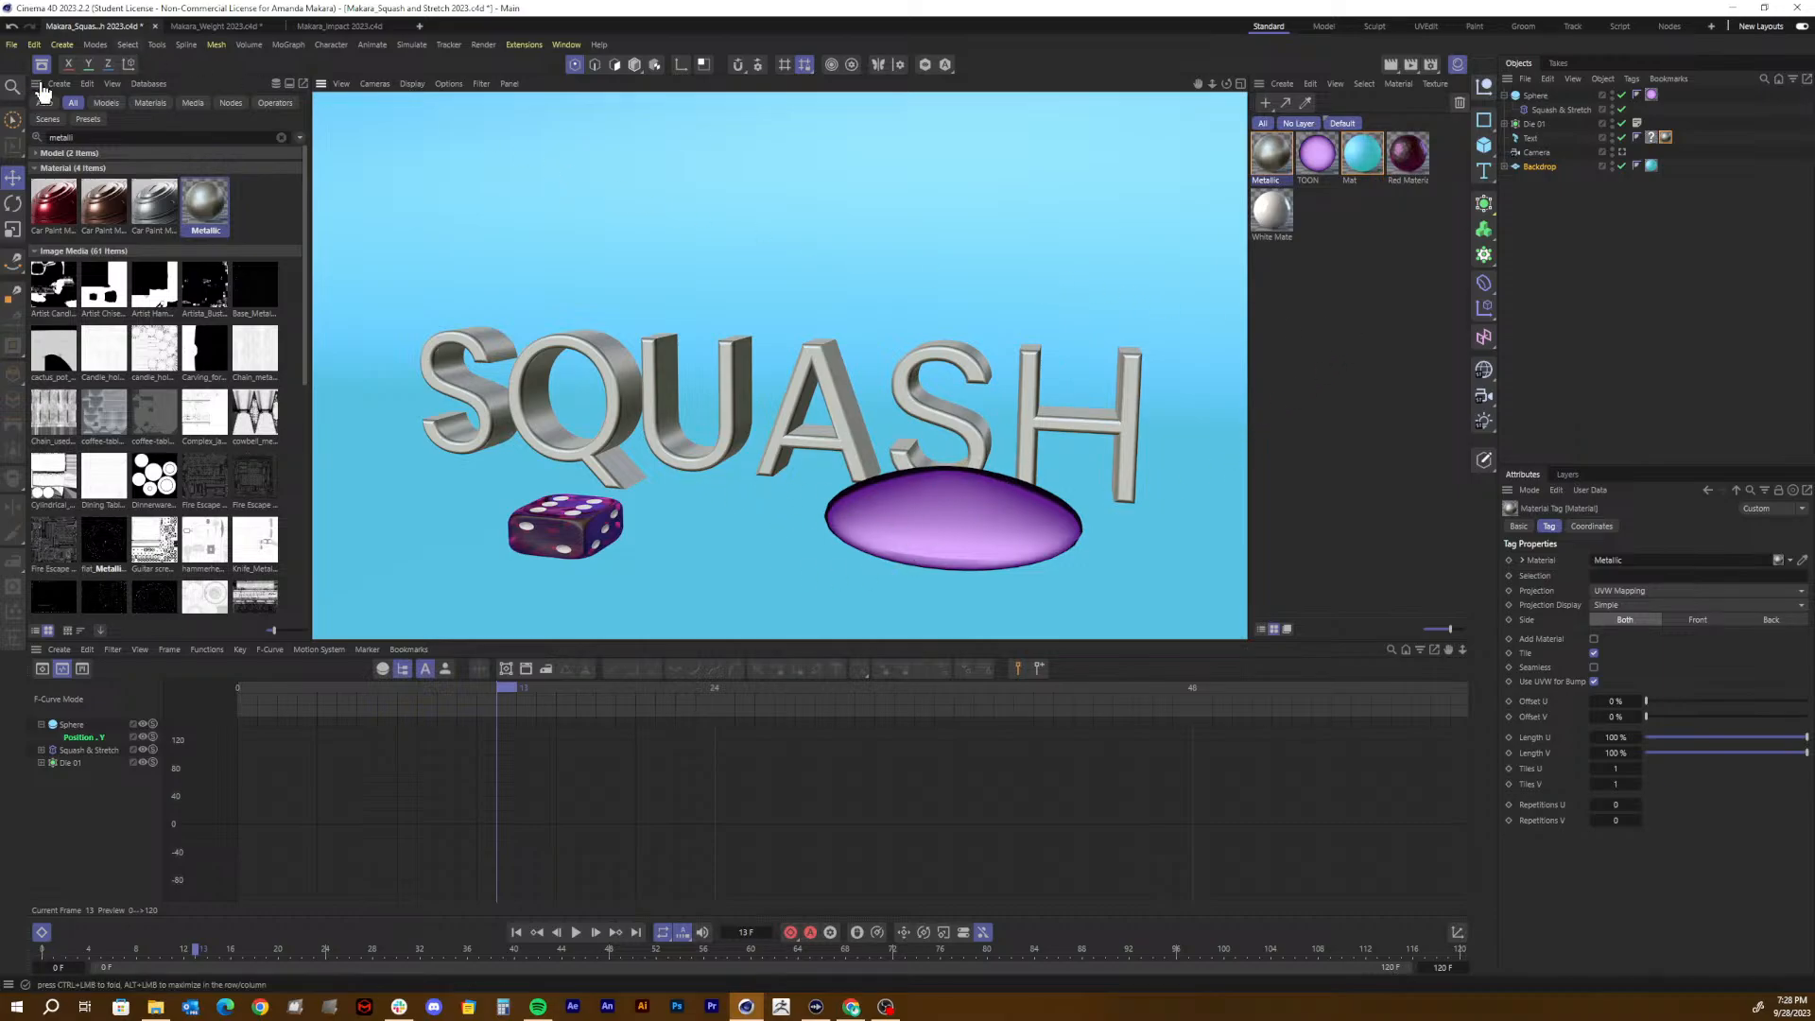
pyautogui.click(42, 64)
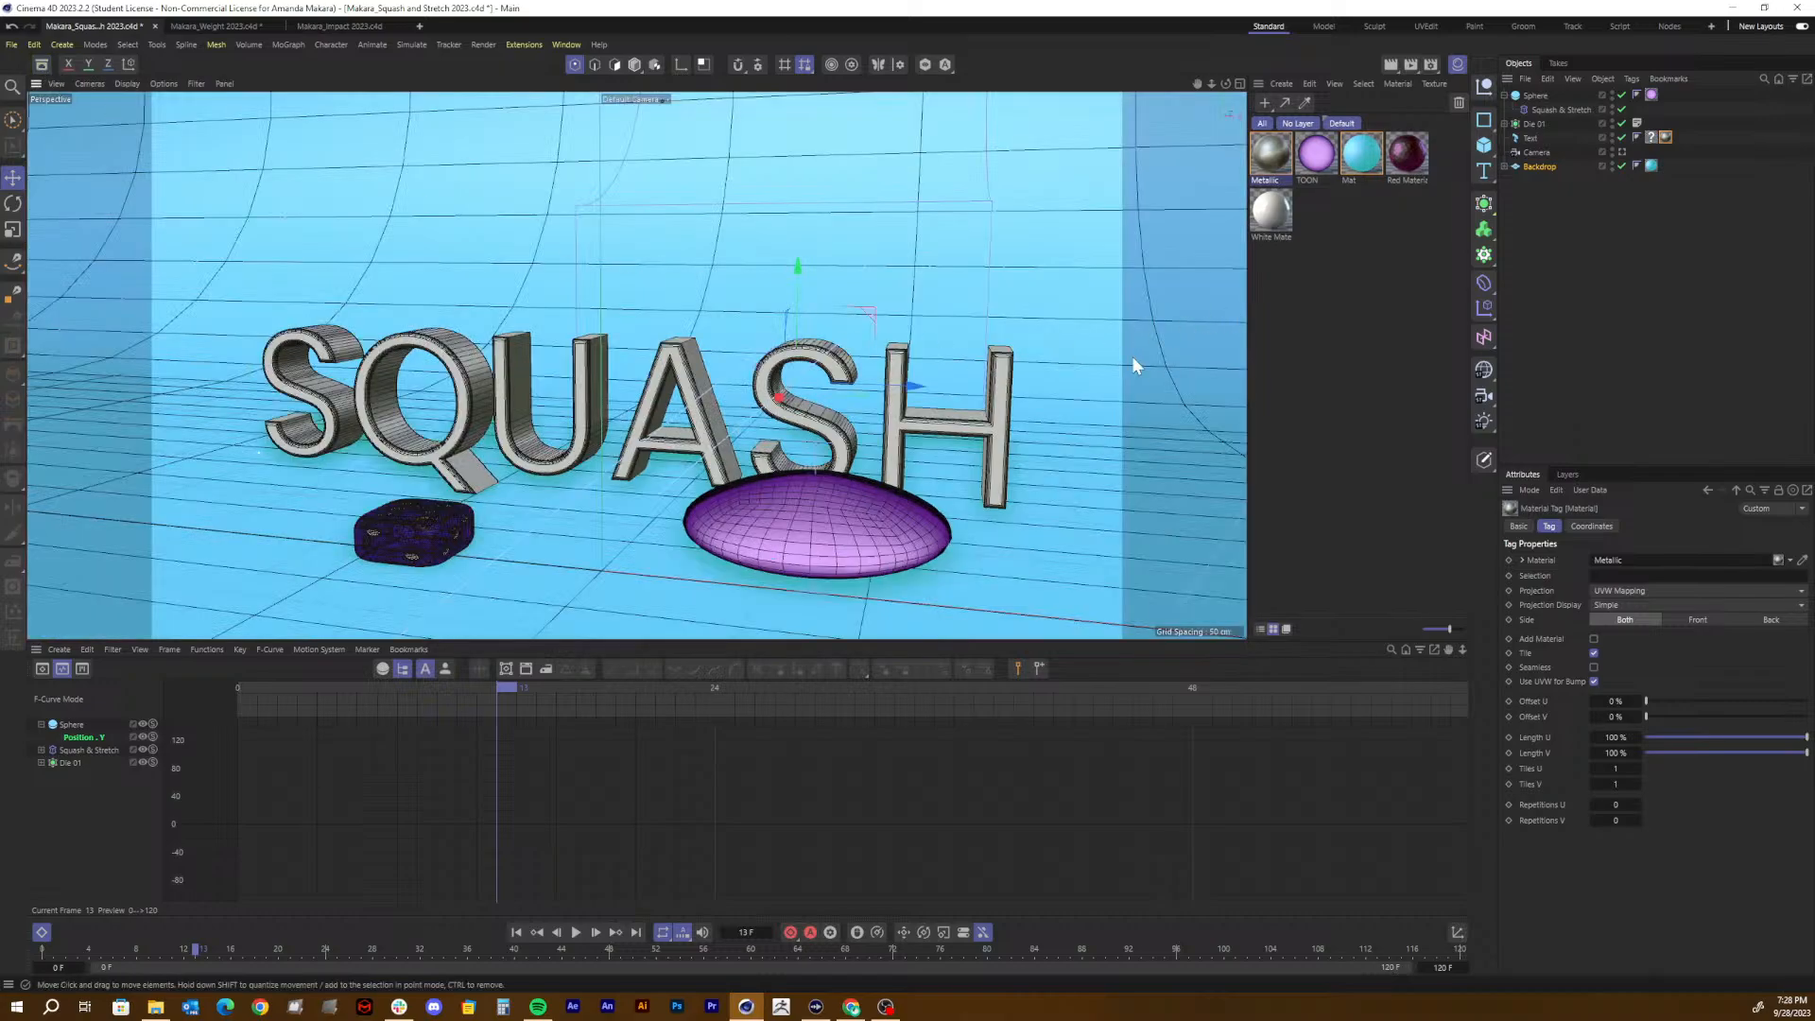
# Step: Look through the scene camera, pull it back for a wider framing of the text, die and sphere, and add a Target Light
pyautogui.click(1622, 151)
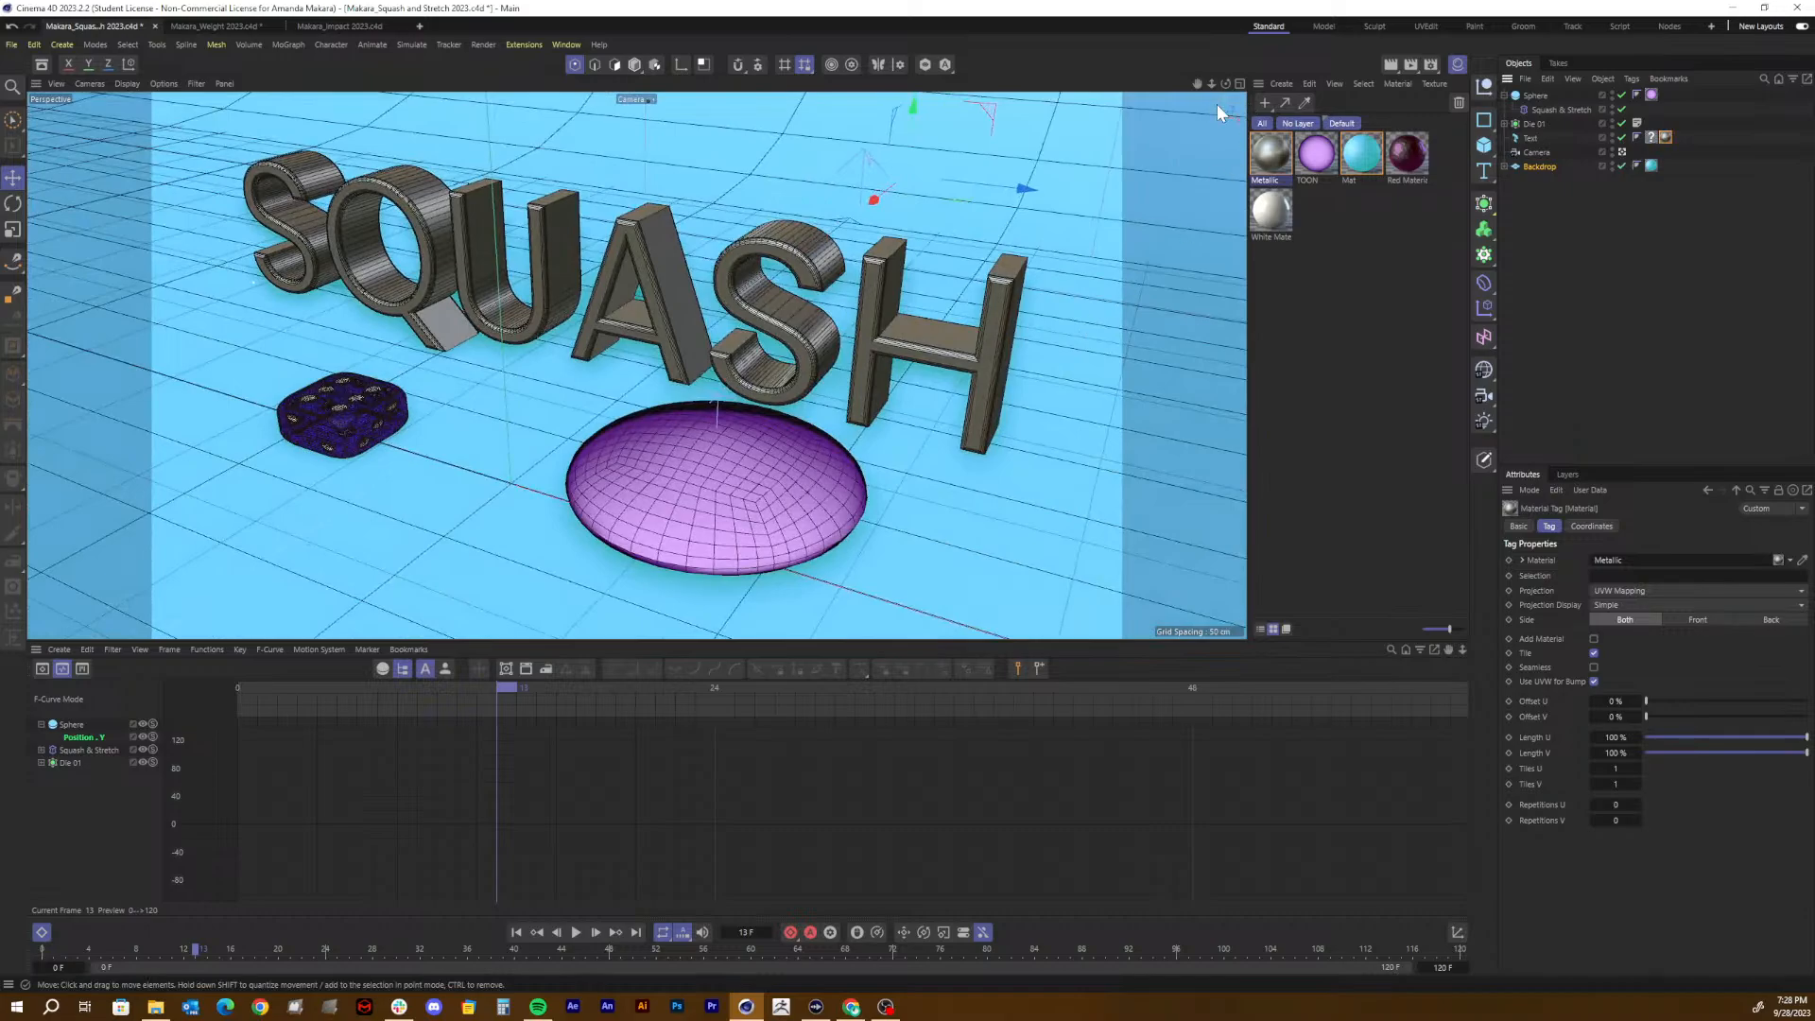
pyautogui.moveTo(1211, 83); pyautogui.dragTo(1189, 143)
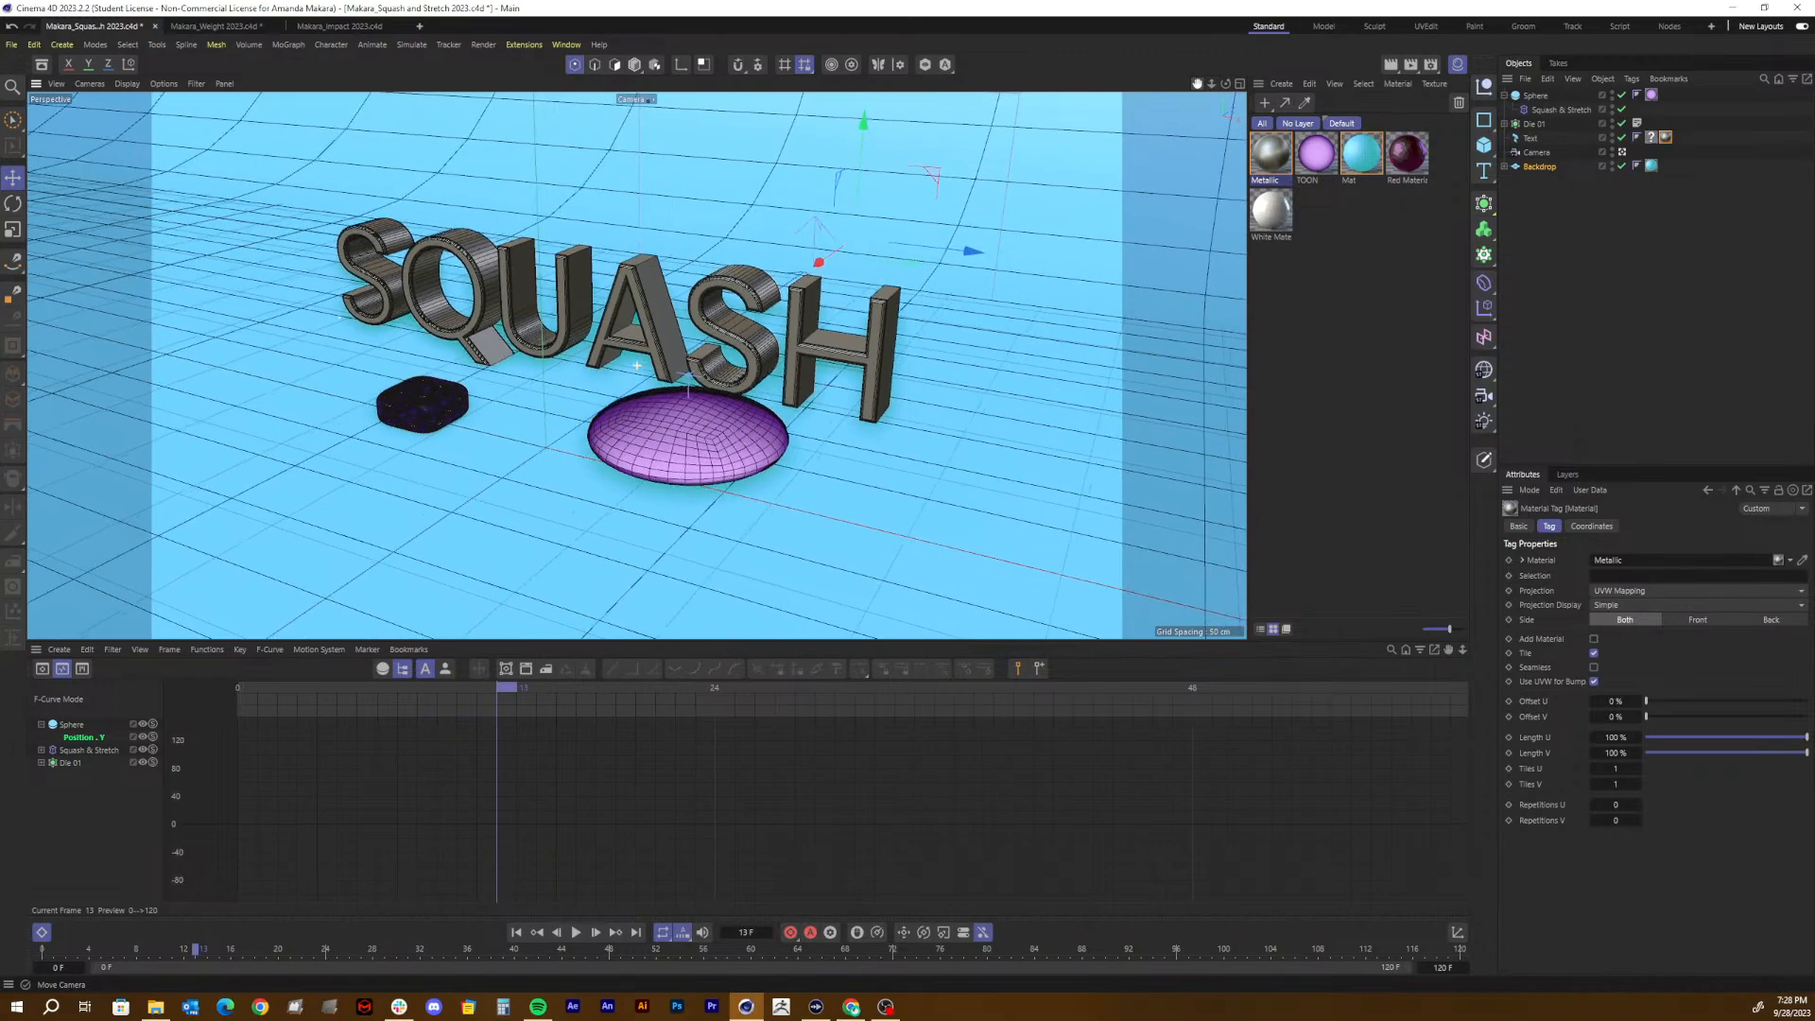
pyautogui.click(1630, 269)
pyautogui.click(1483, 423)
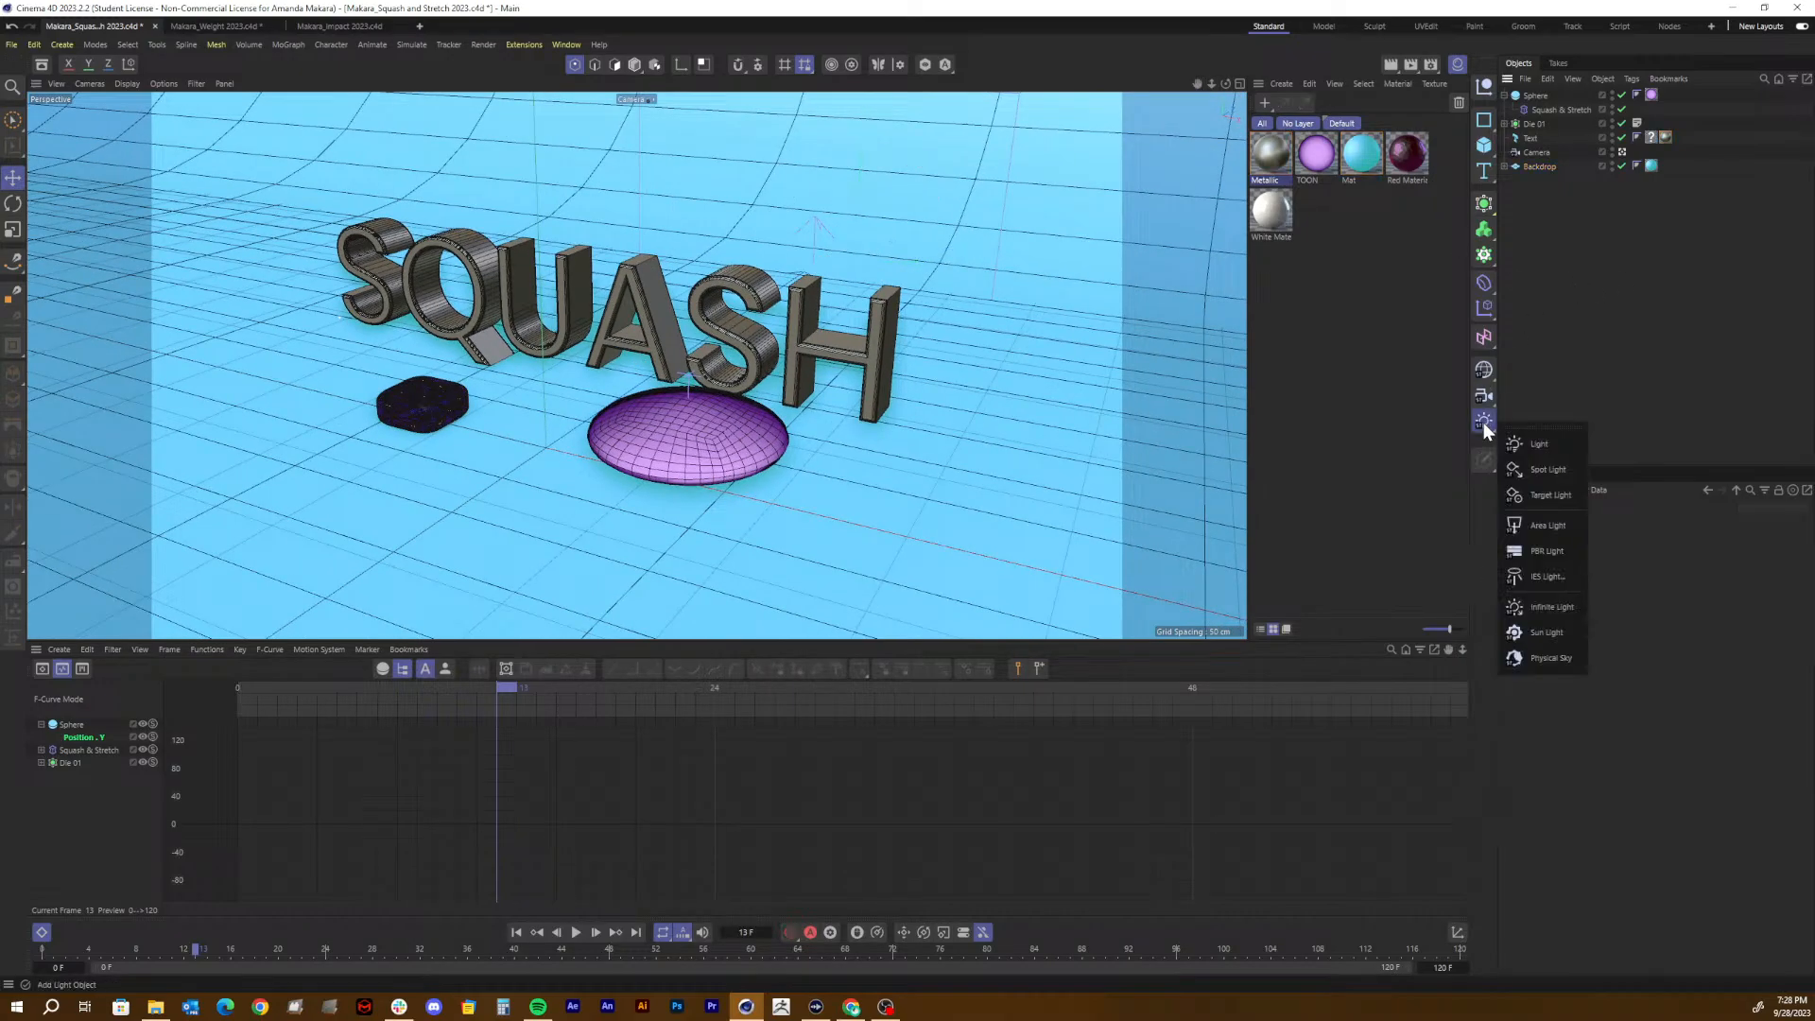
pyautogui.click(1523, 496)
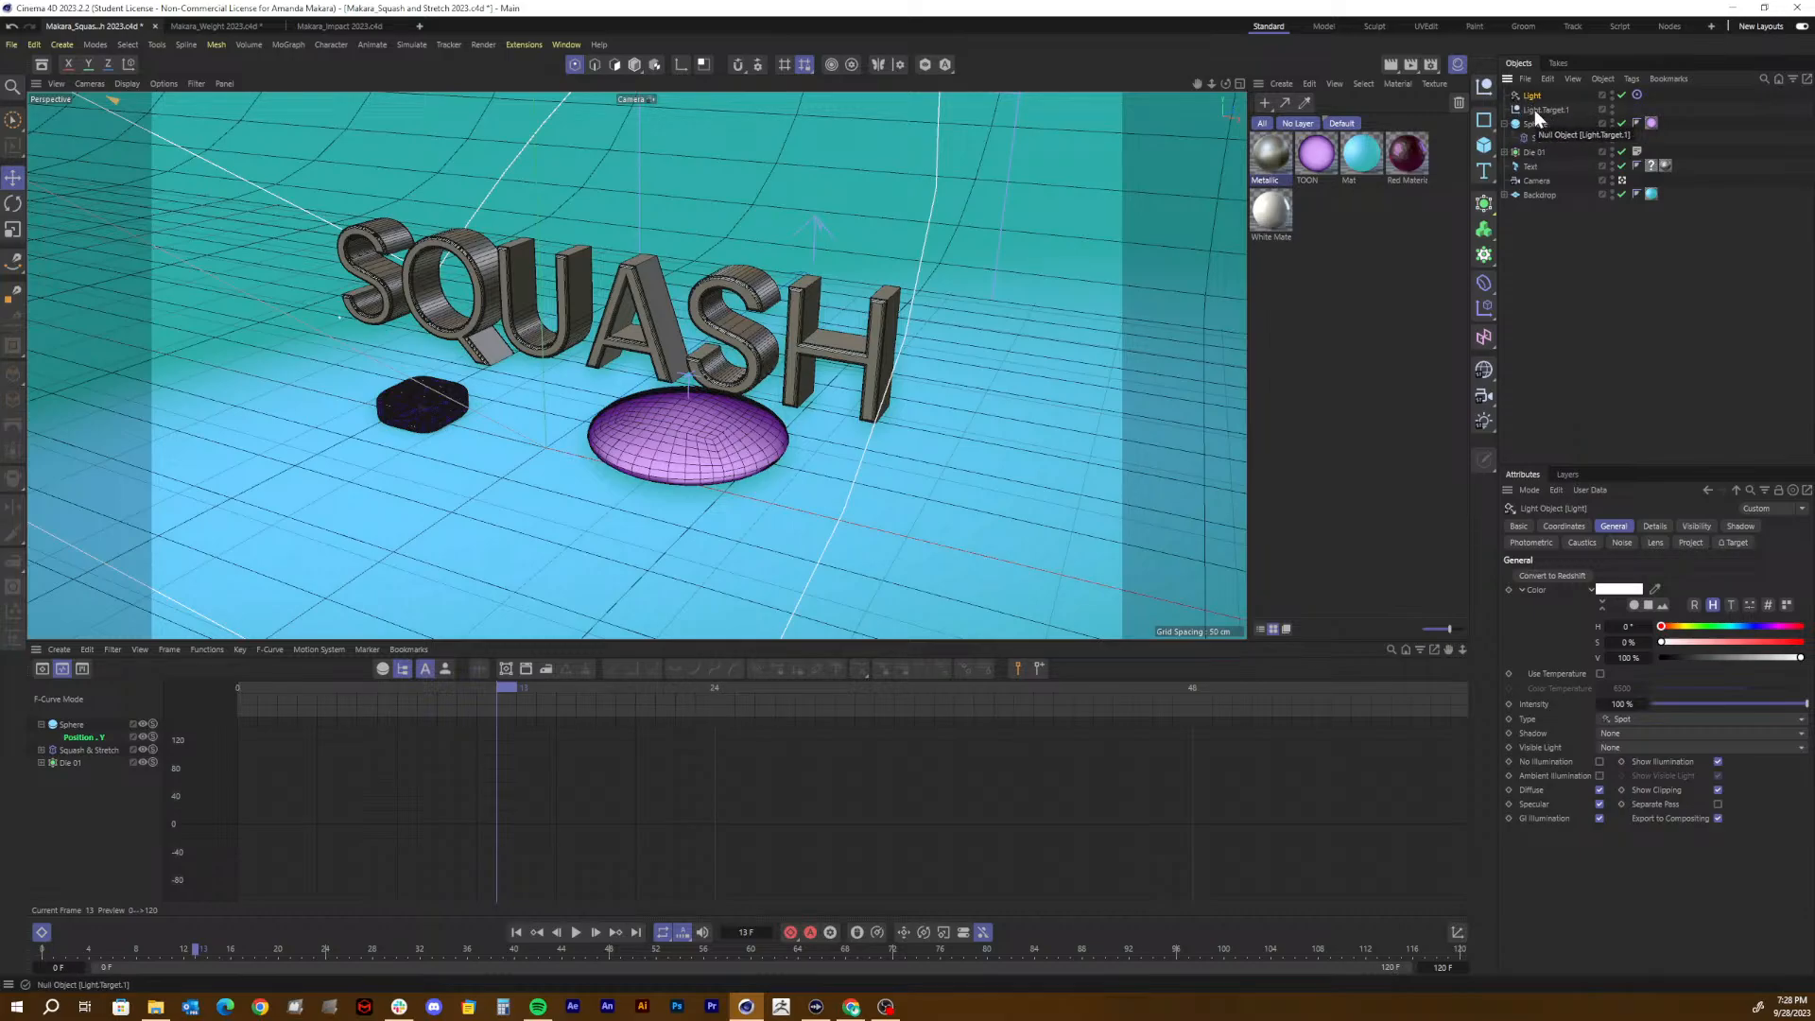
# Step: Raise the light's target null and shift it across to the die, in front of the letter Q
pyautogui.click(1535, 110)
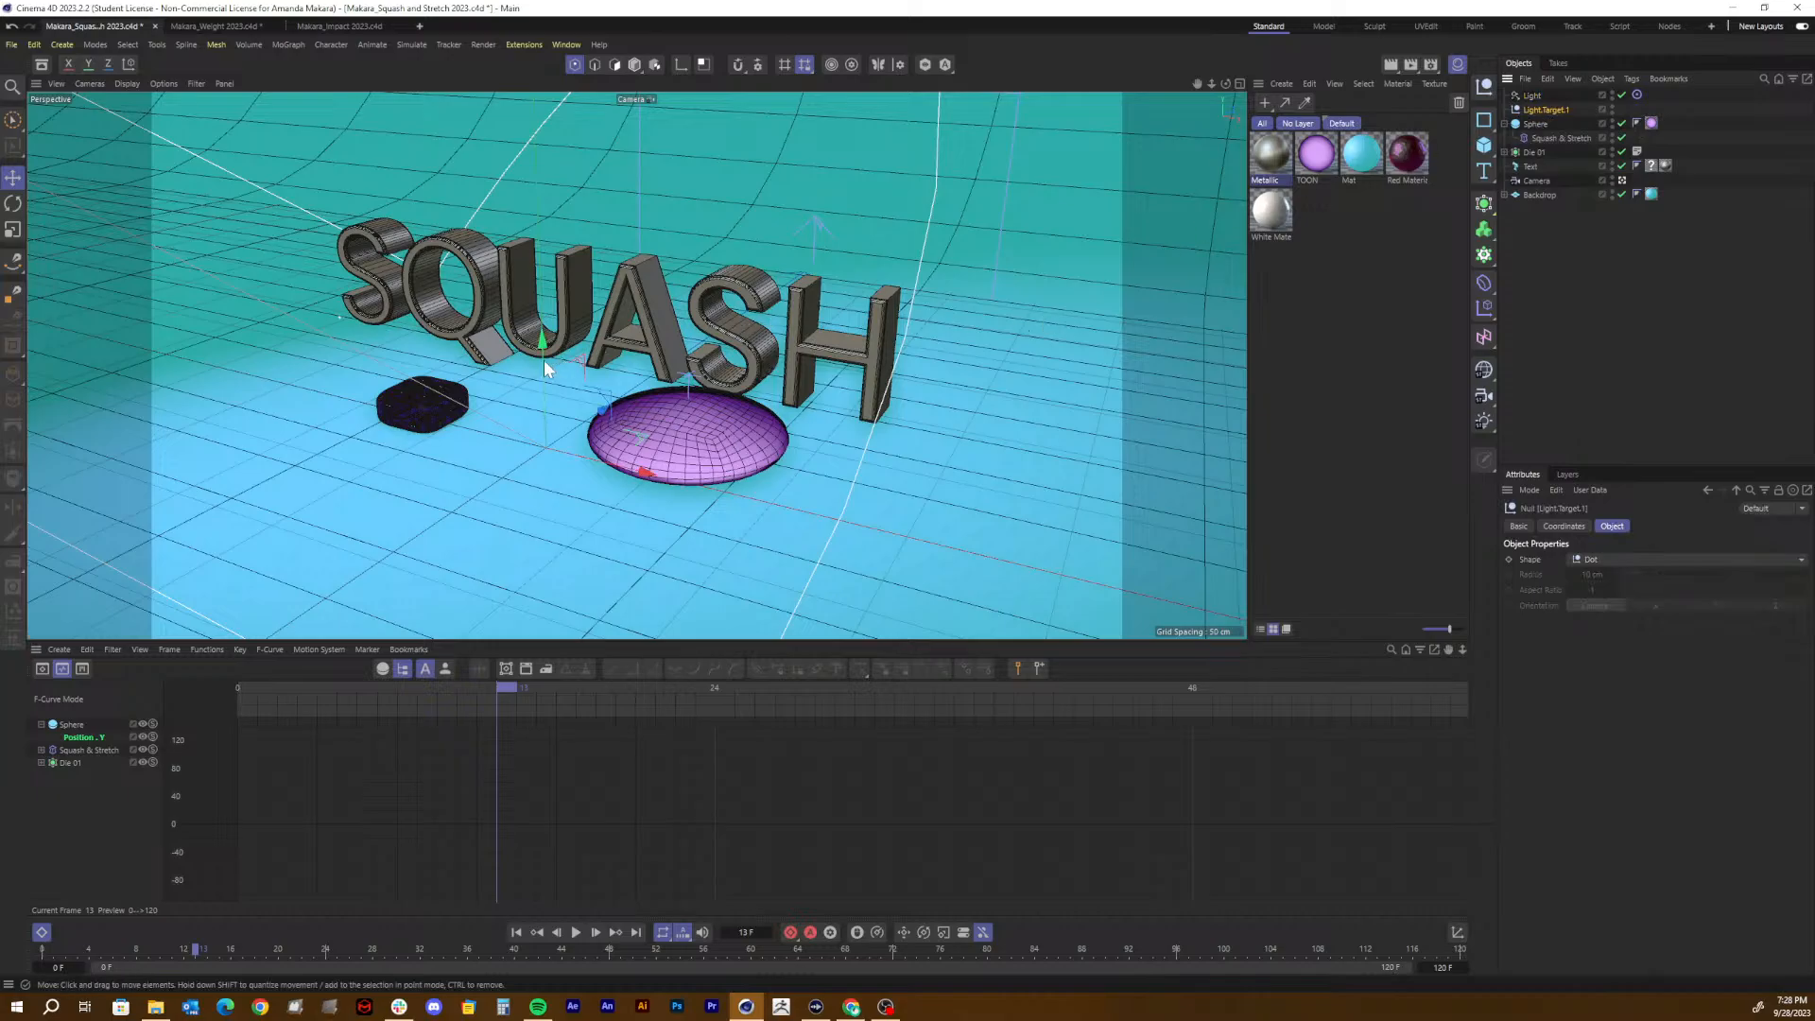
pyautogui.moveTo(535, 346); pyautogui.dragTo(525, 242)
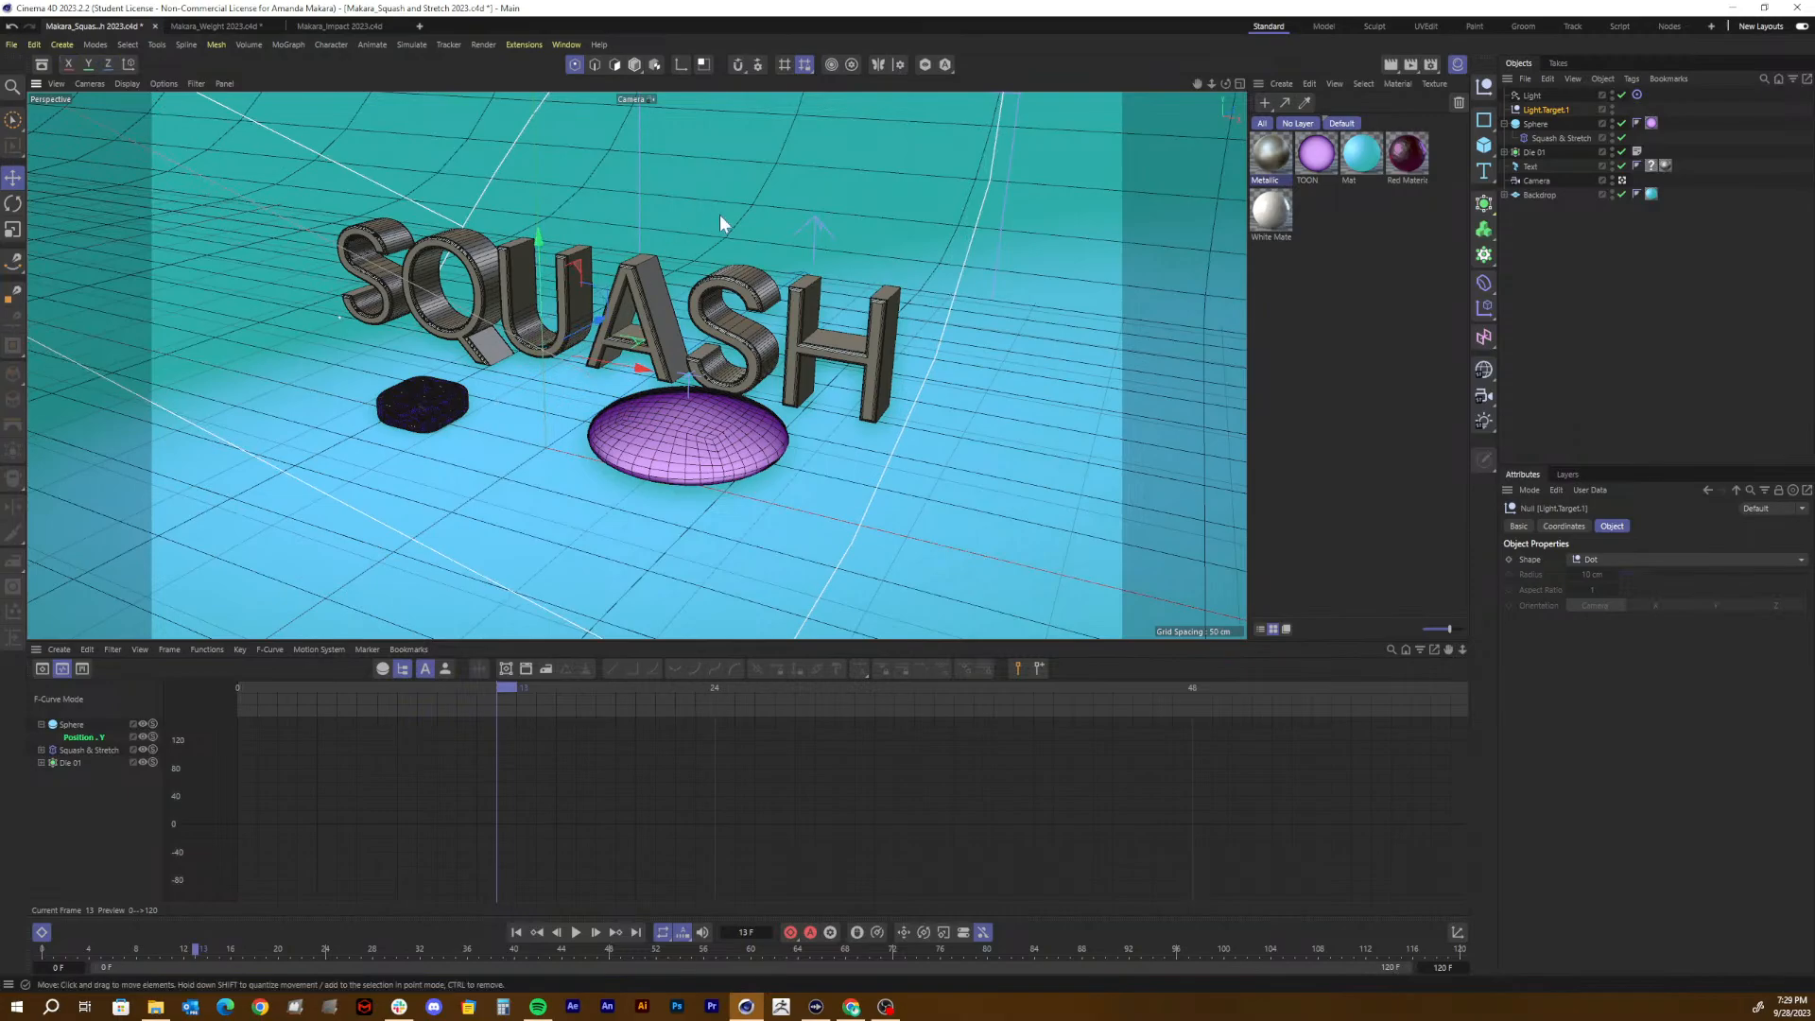
pyautogui.click(1244, 84)
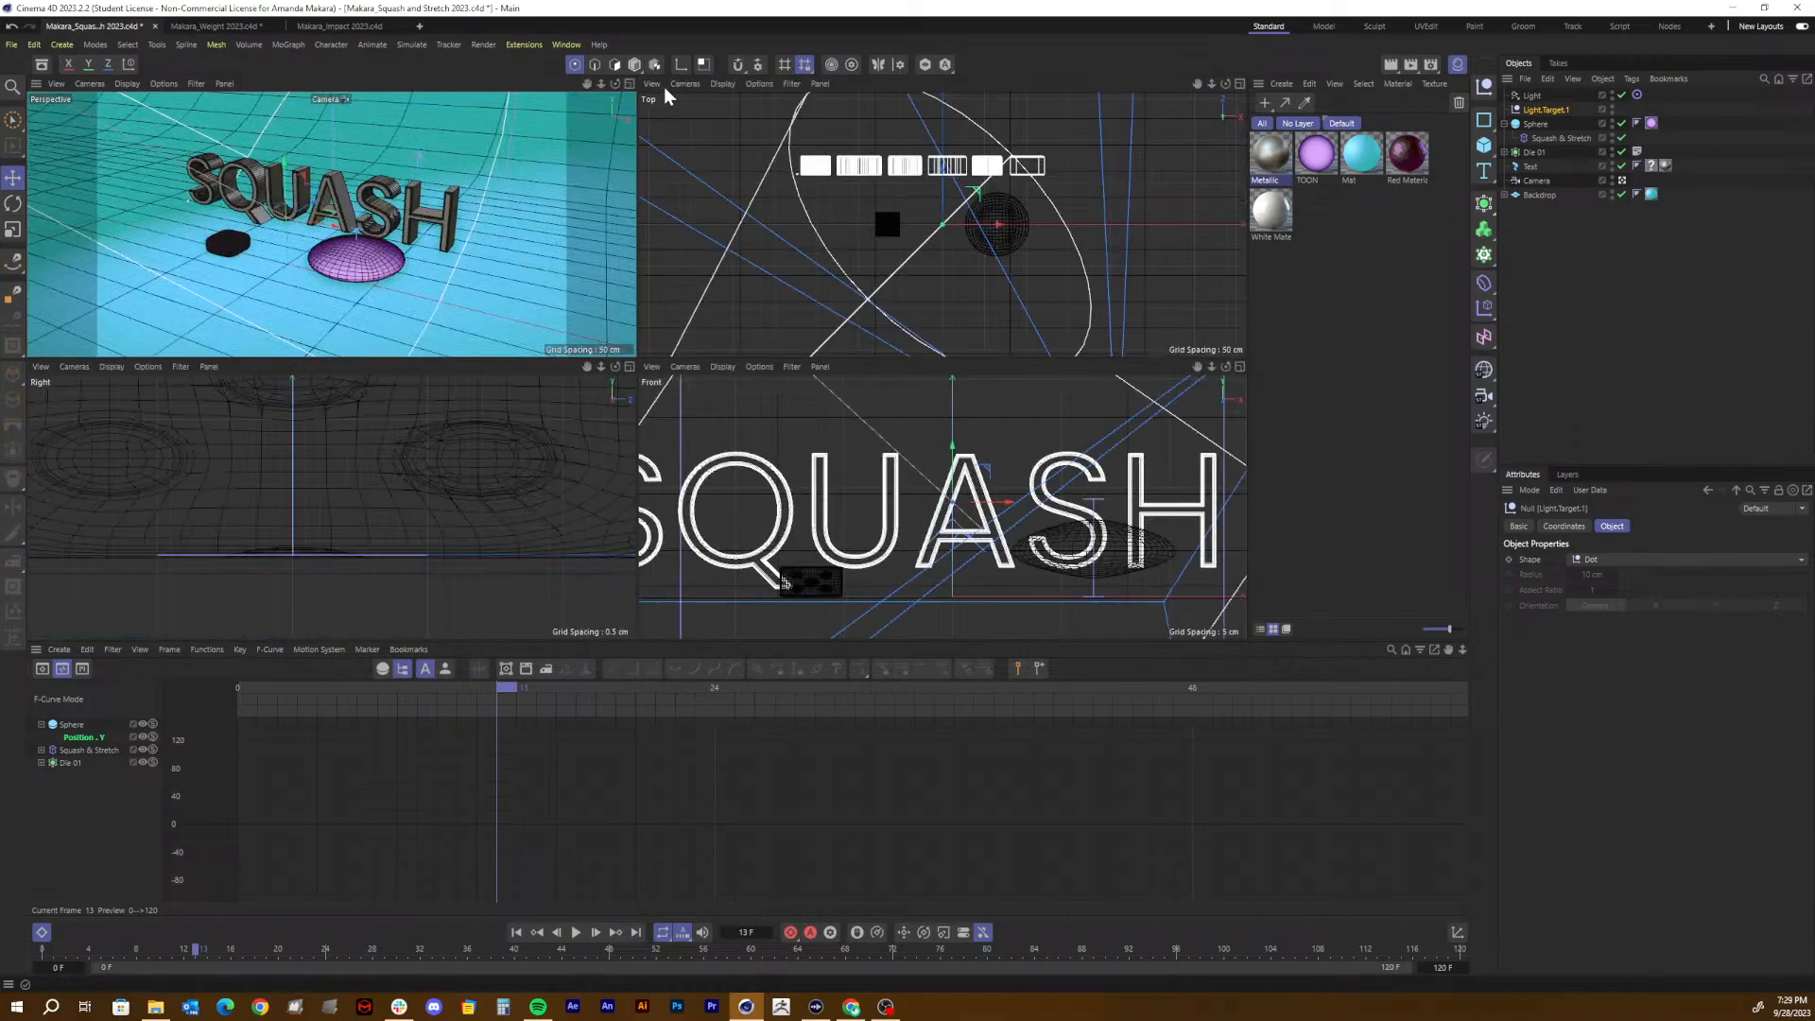
pyautogui.moveTo(998, 223); pyautogui.dragTo(921, 161)
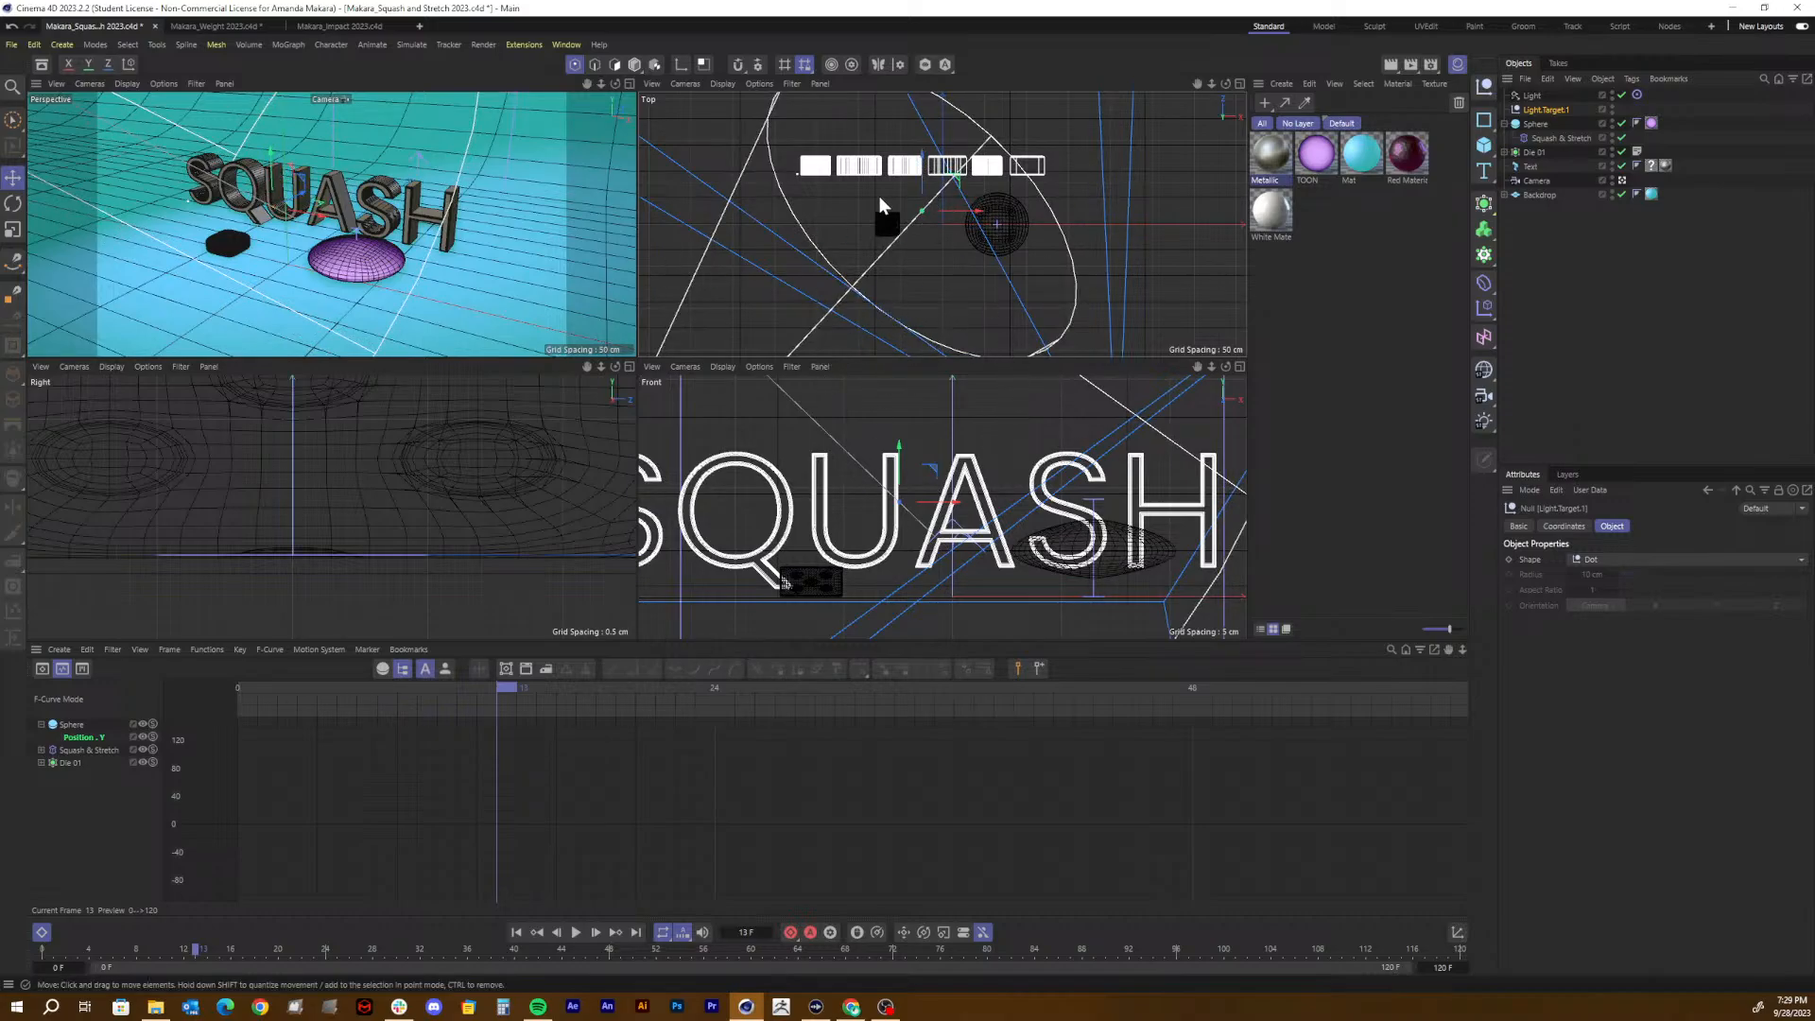
pyautogui.moveTo(978, 212); pyautogui.dragTo(942, 210)
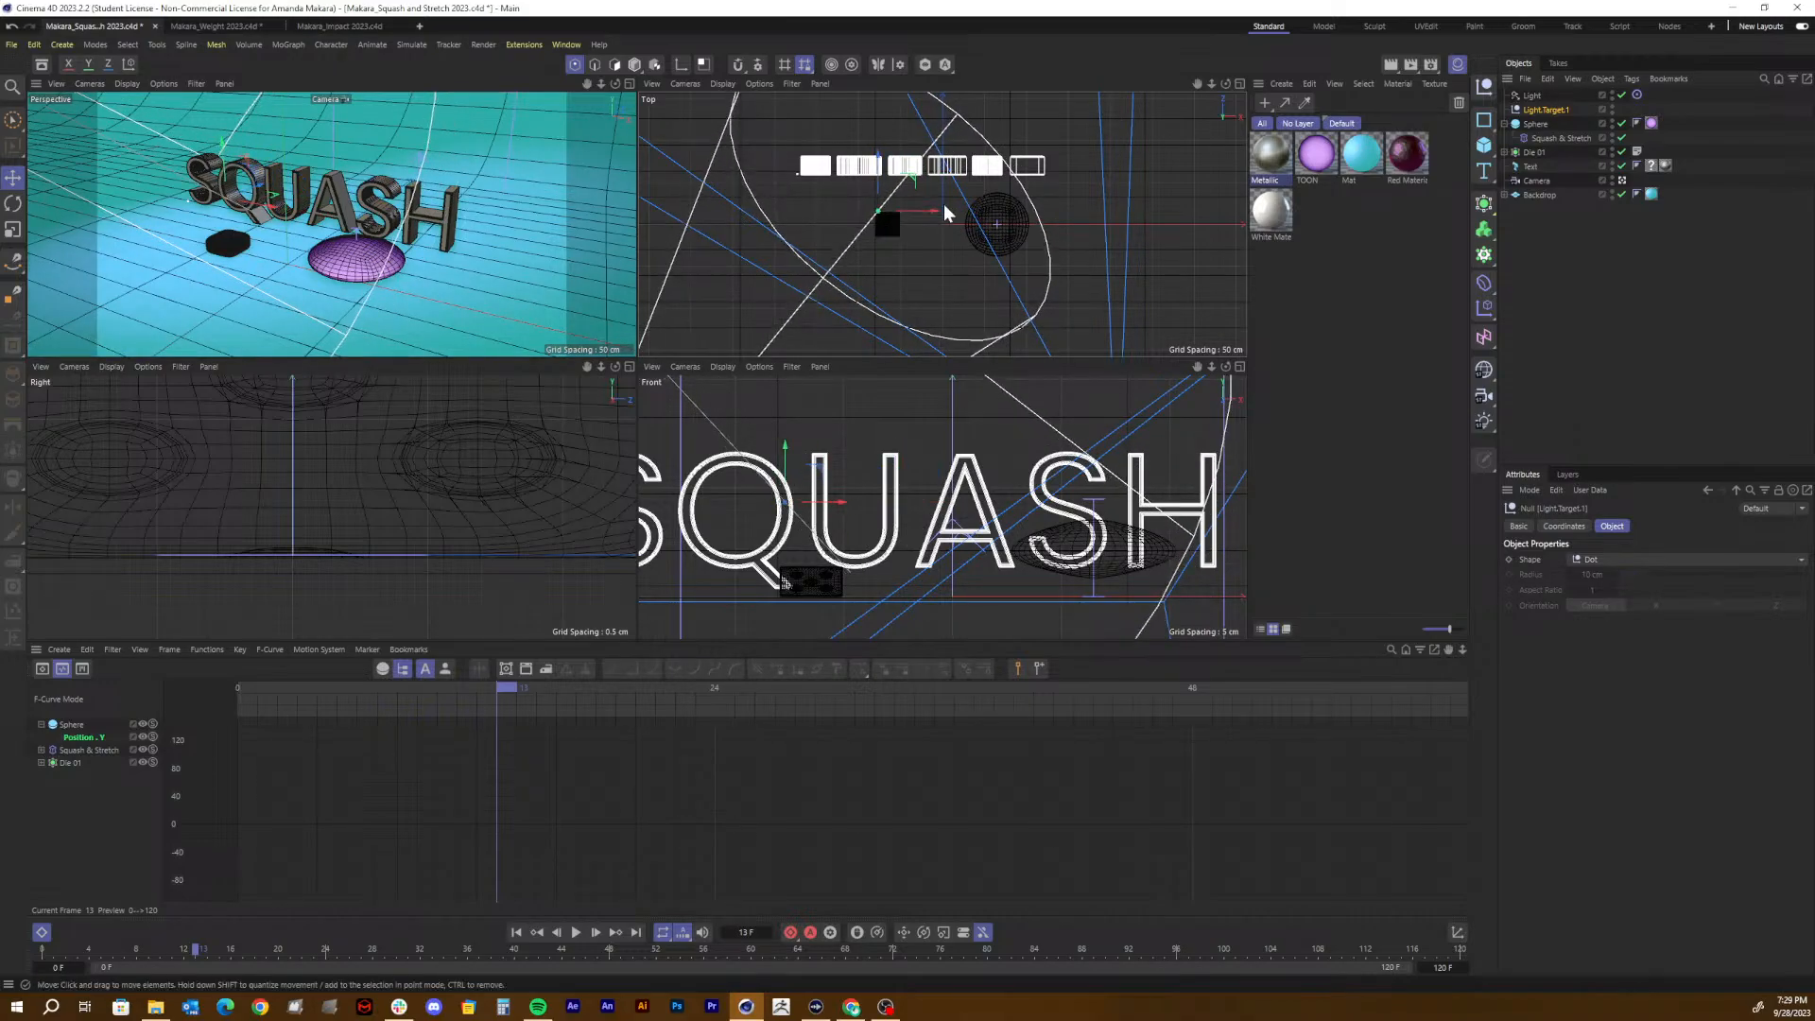
# Step: Move the target light closer to the text along its aiming axis in the Top view
pyautogui.moveTo(1211, 84); pyautogui.dragTo(1172, 128)
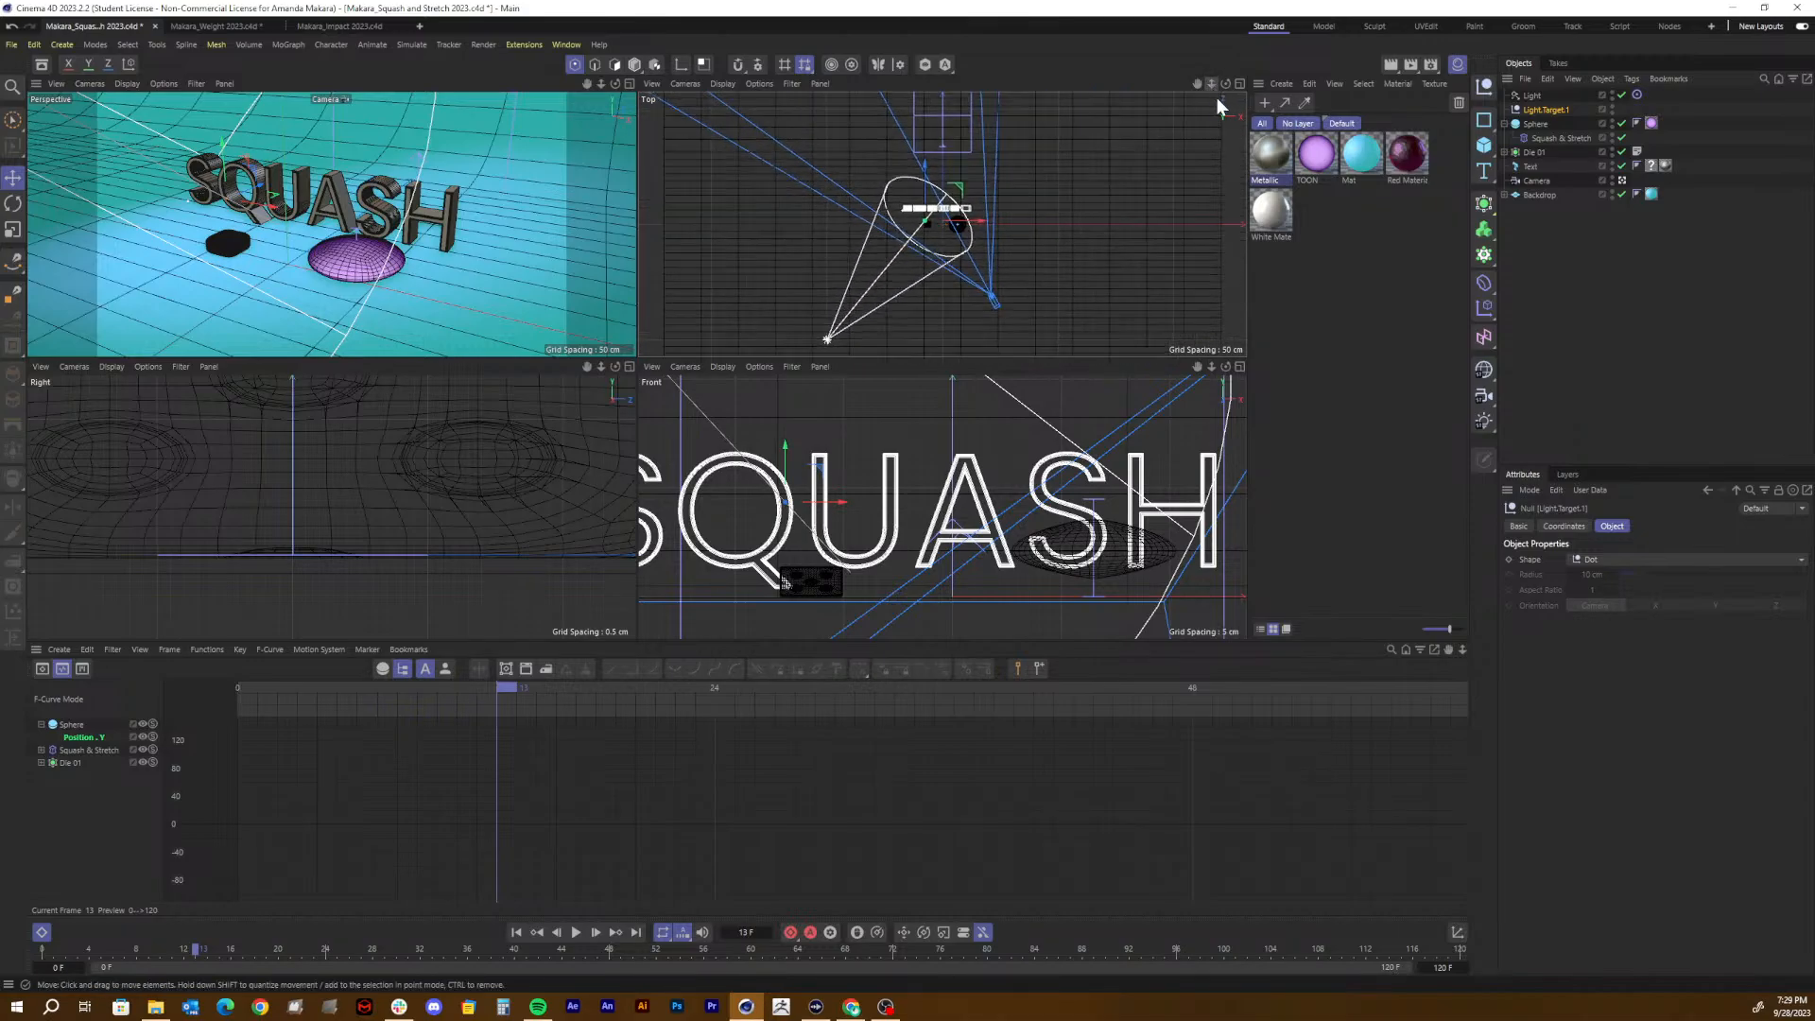
pyautogui.click(1538, 97)
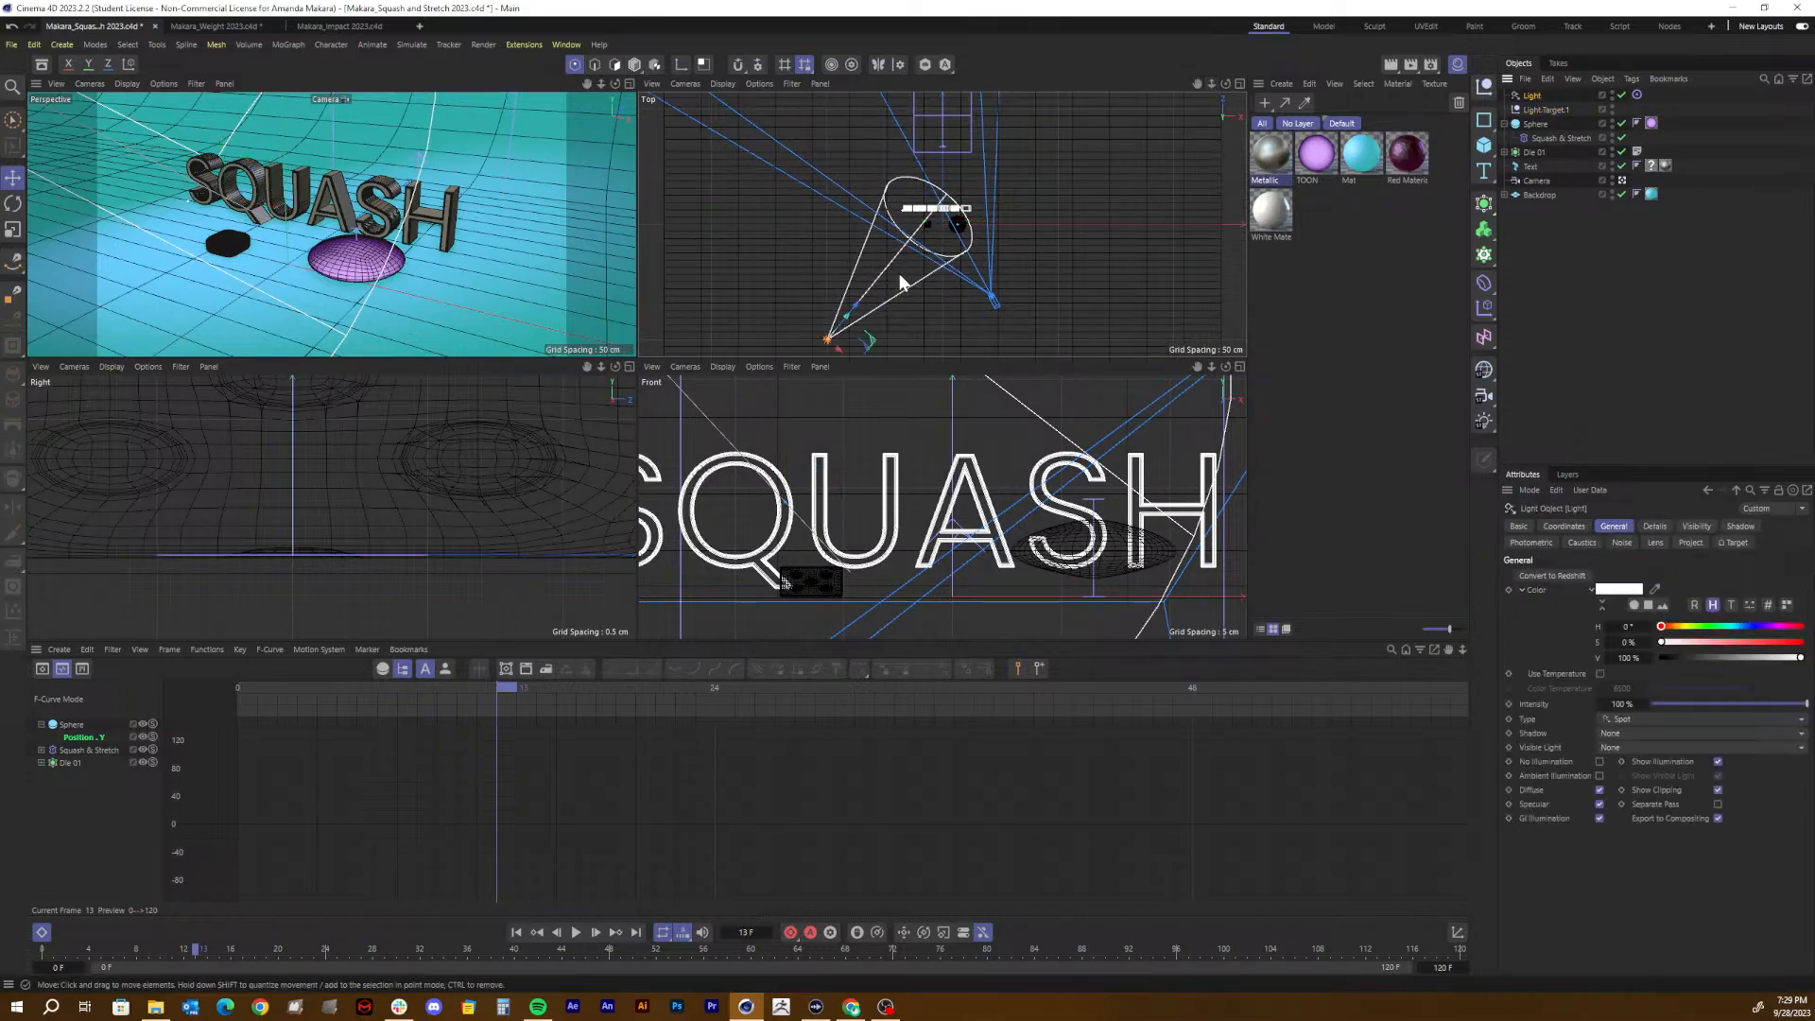
pyautogui.moveTo(853, 307); pyautogui.dragTo(887, 273)
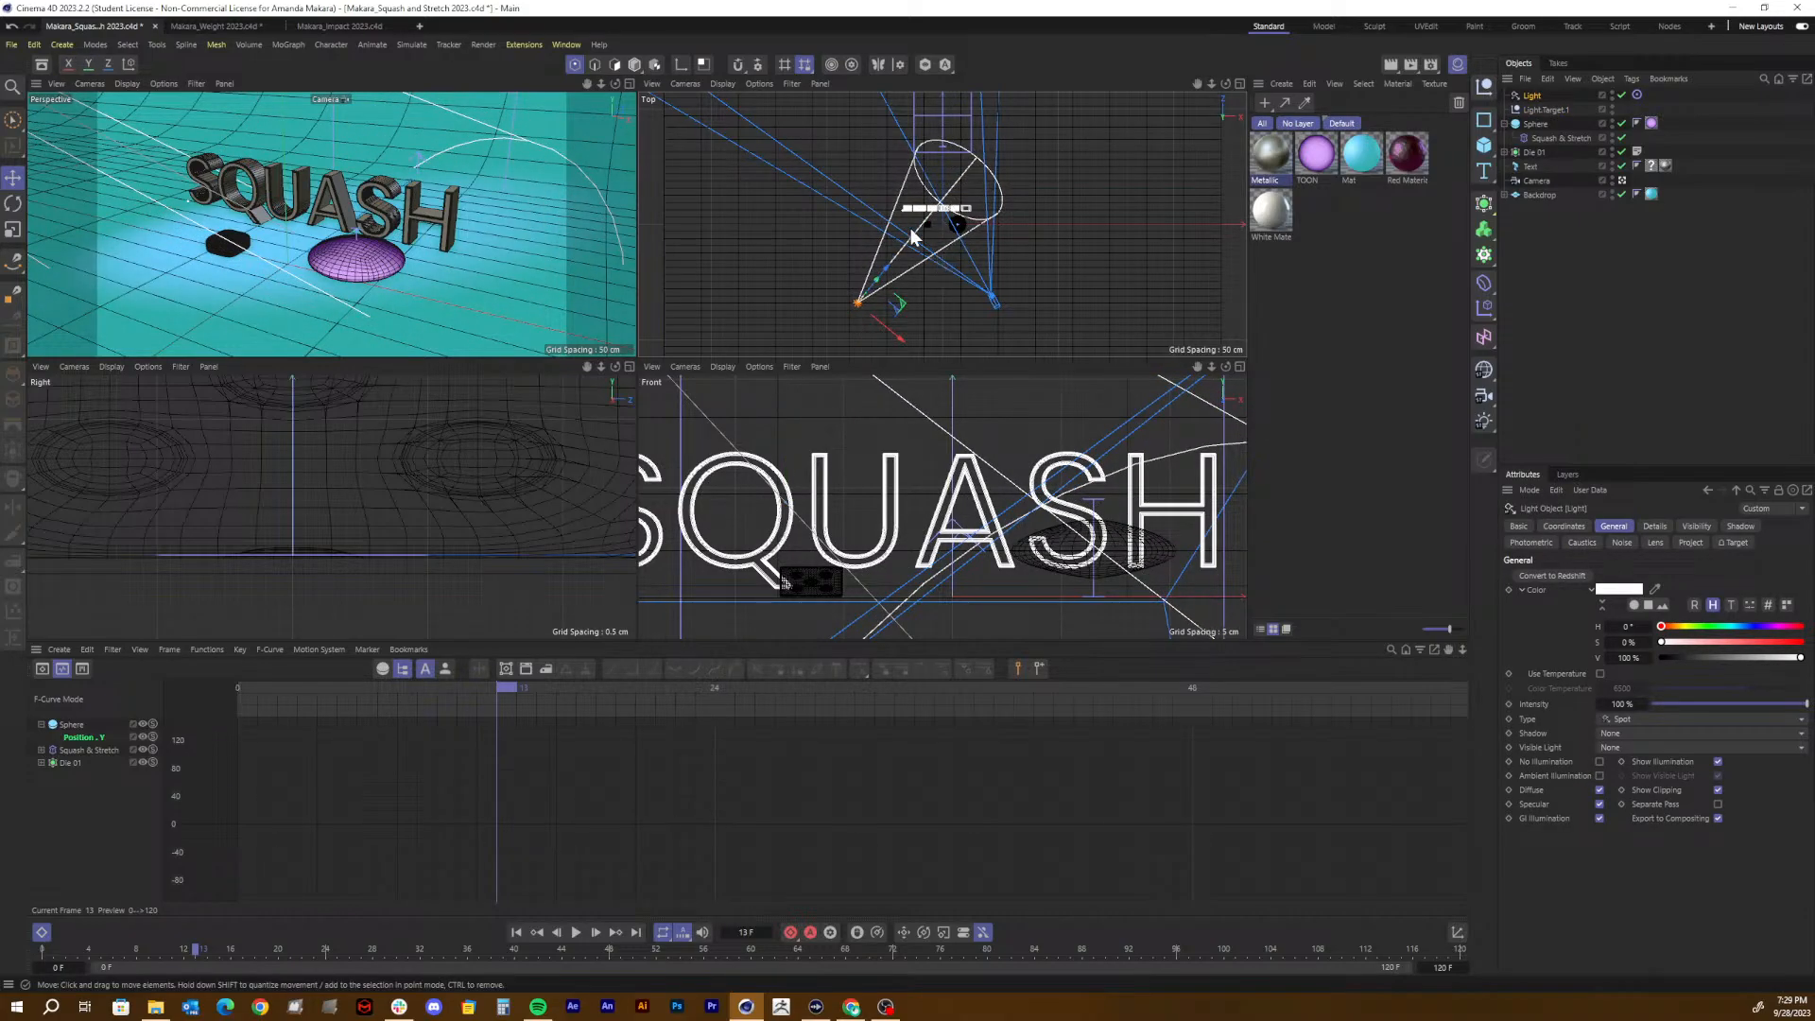
# Step: Raise the light's target null further in the Right view so the light aims higher, and return to the single perspective view
pyautogui.click(1547, 110)
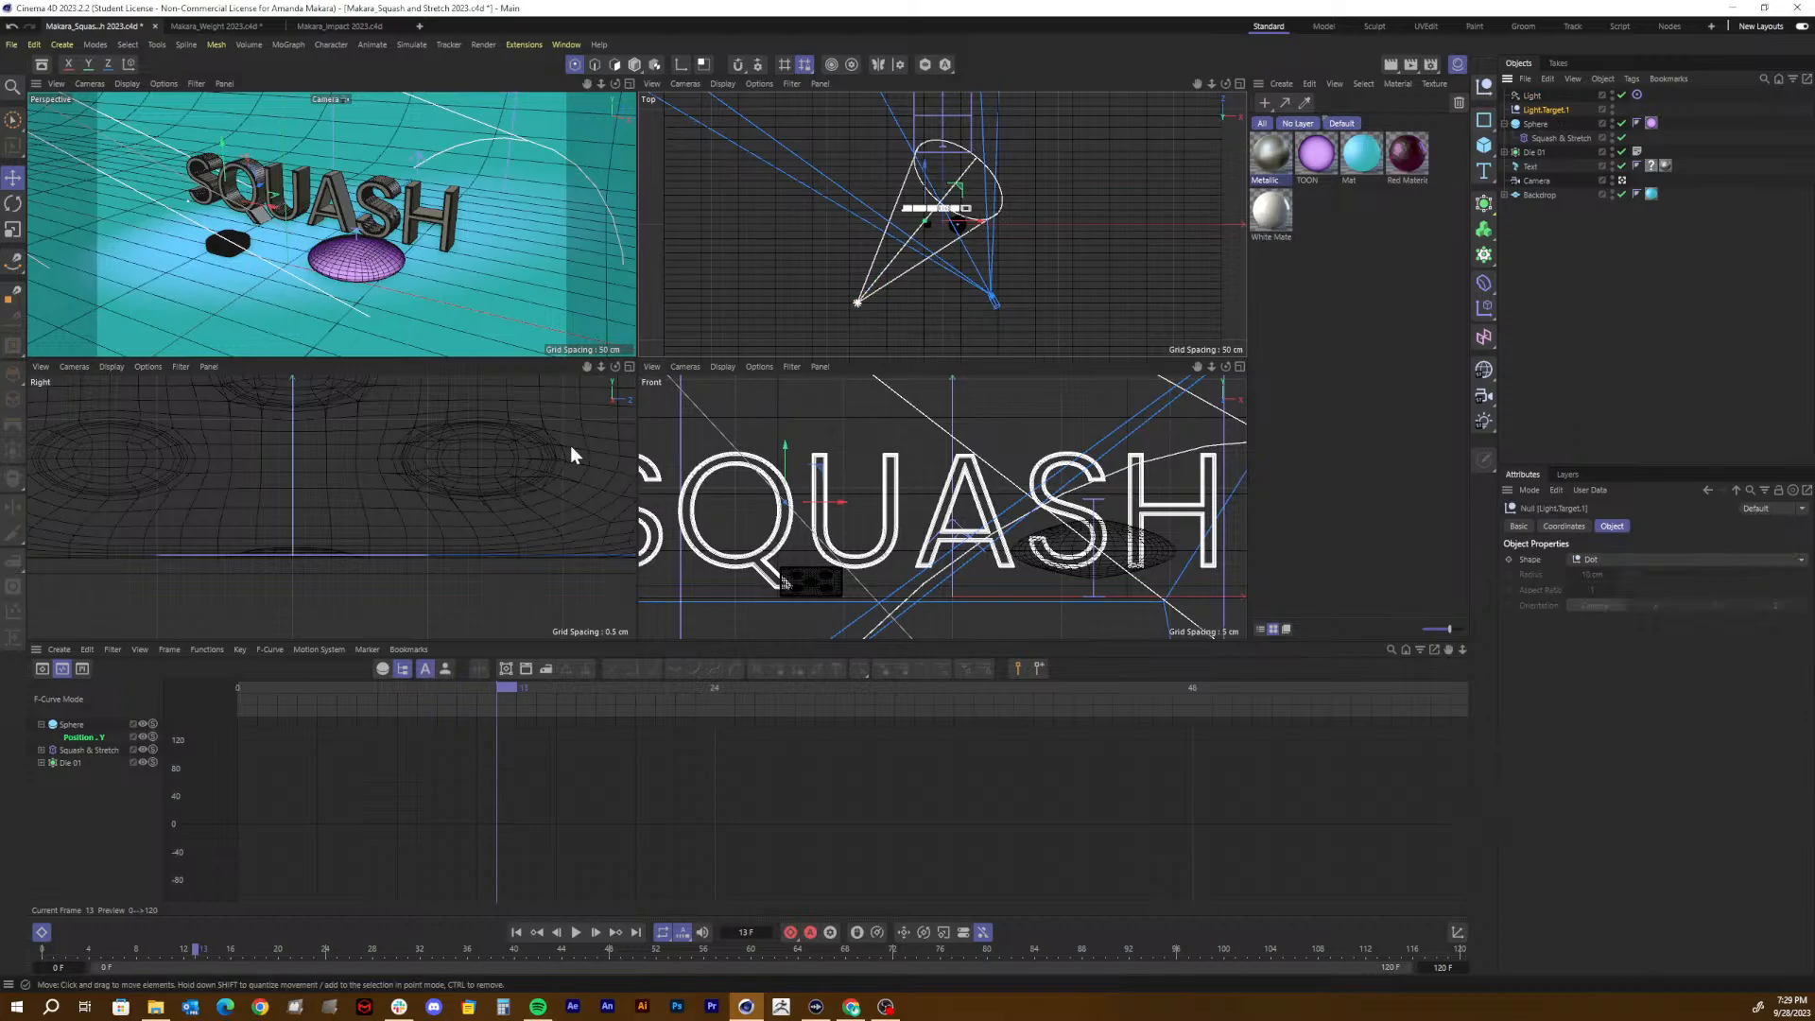
pyautogui.moveTo(601, 367); pyautogui.dragTo(602, 366)
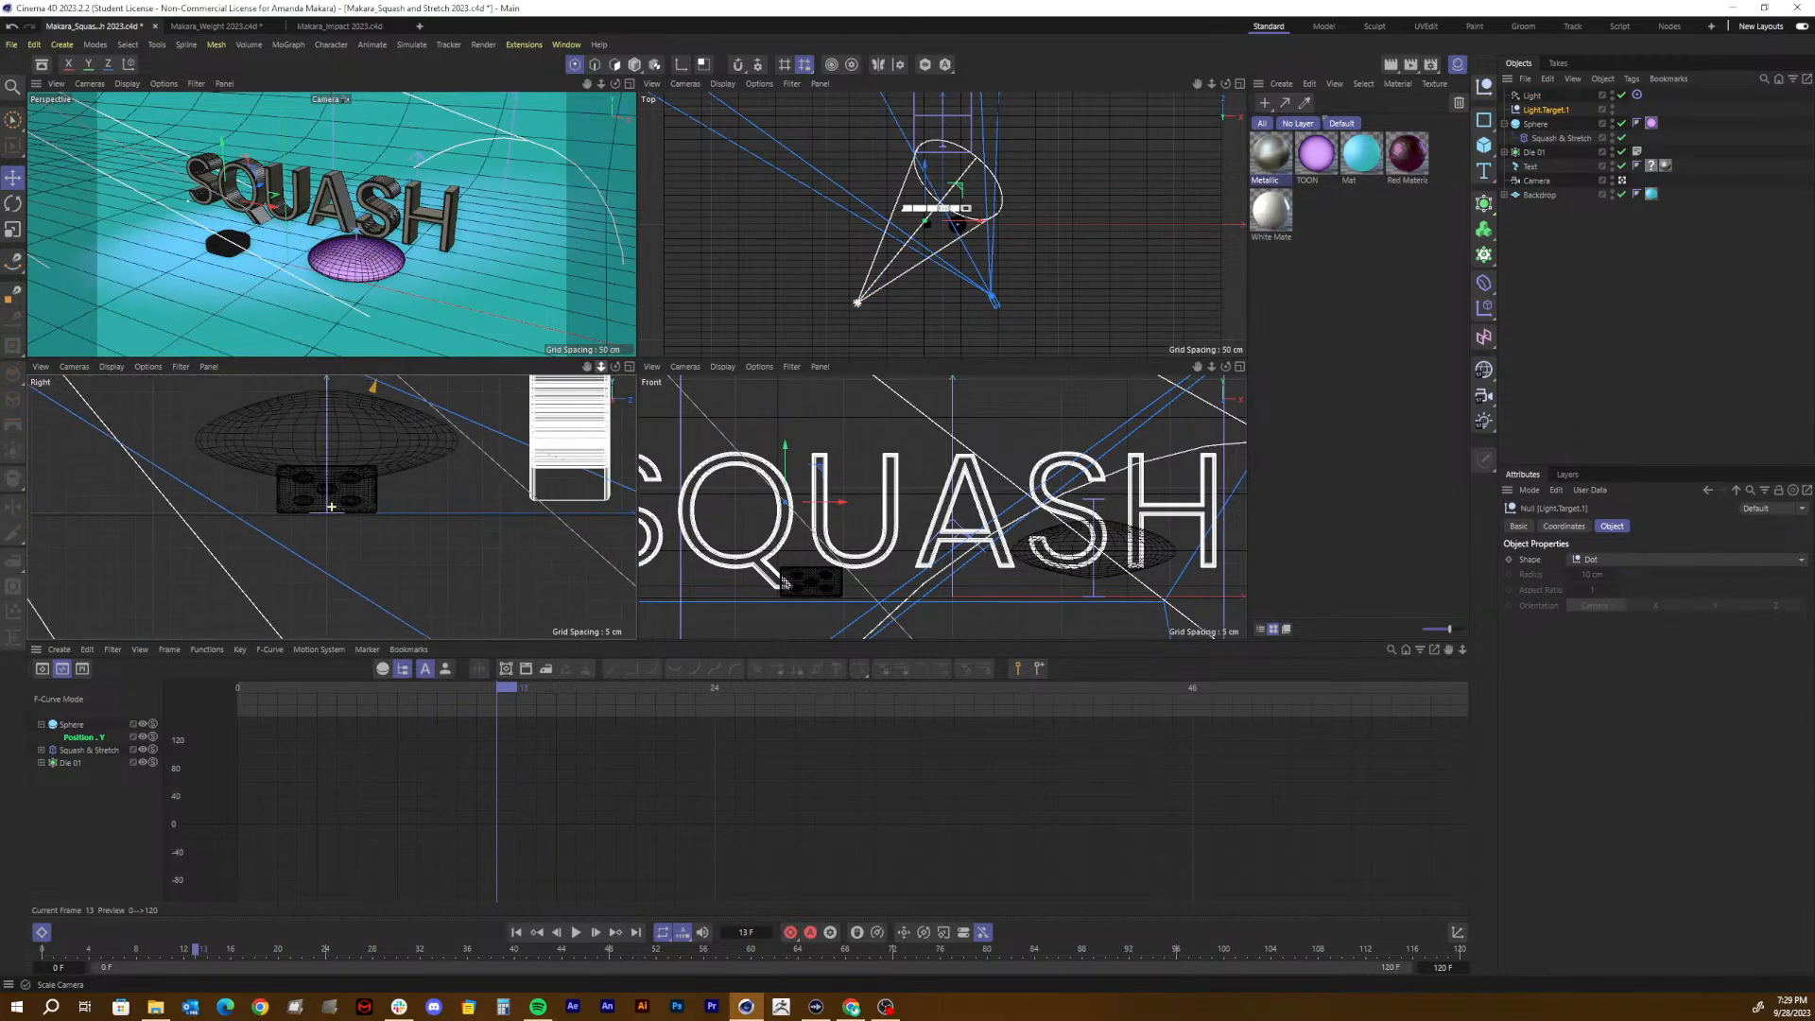
pyautogui.scroll(-10, 331, 507)
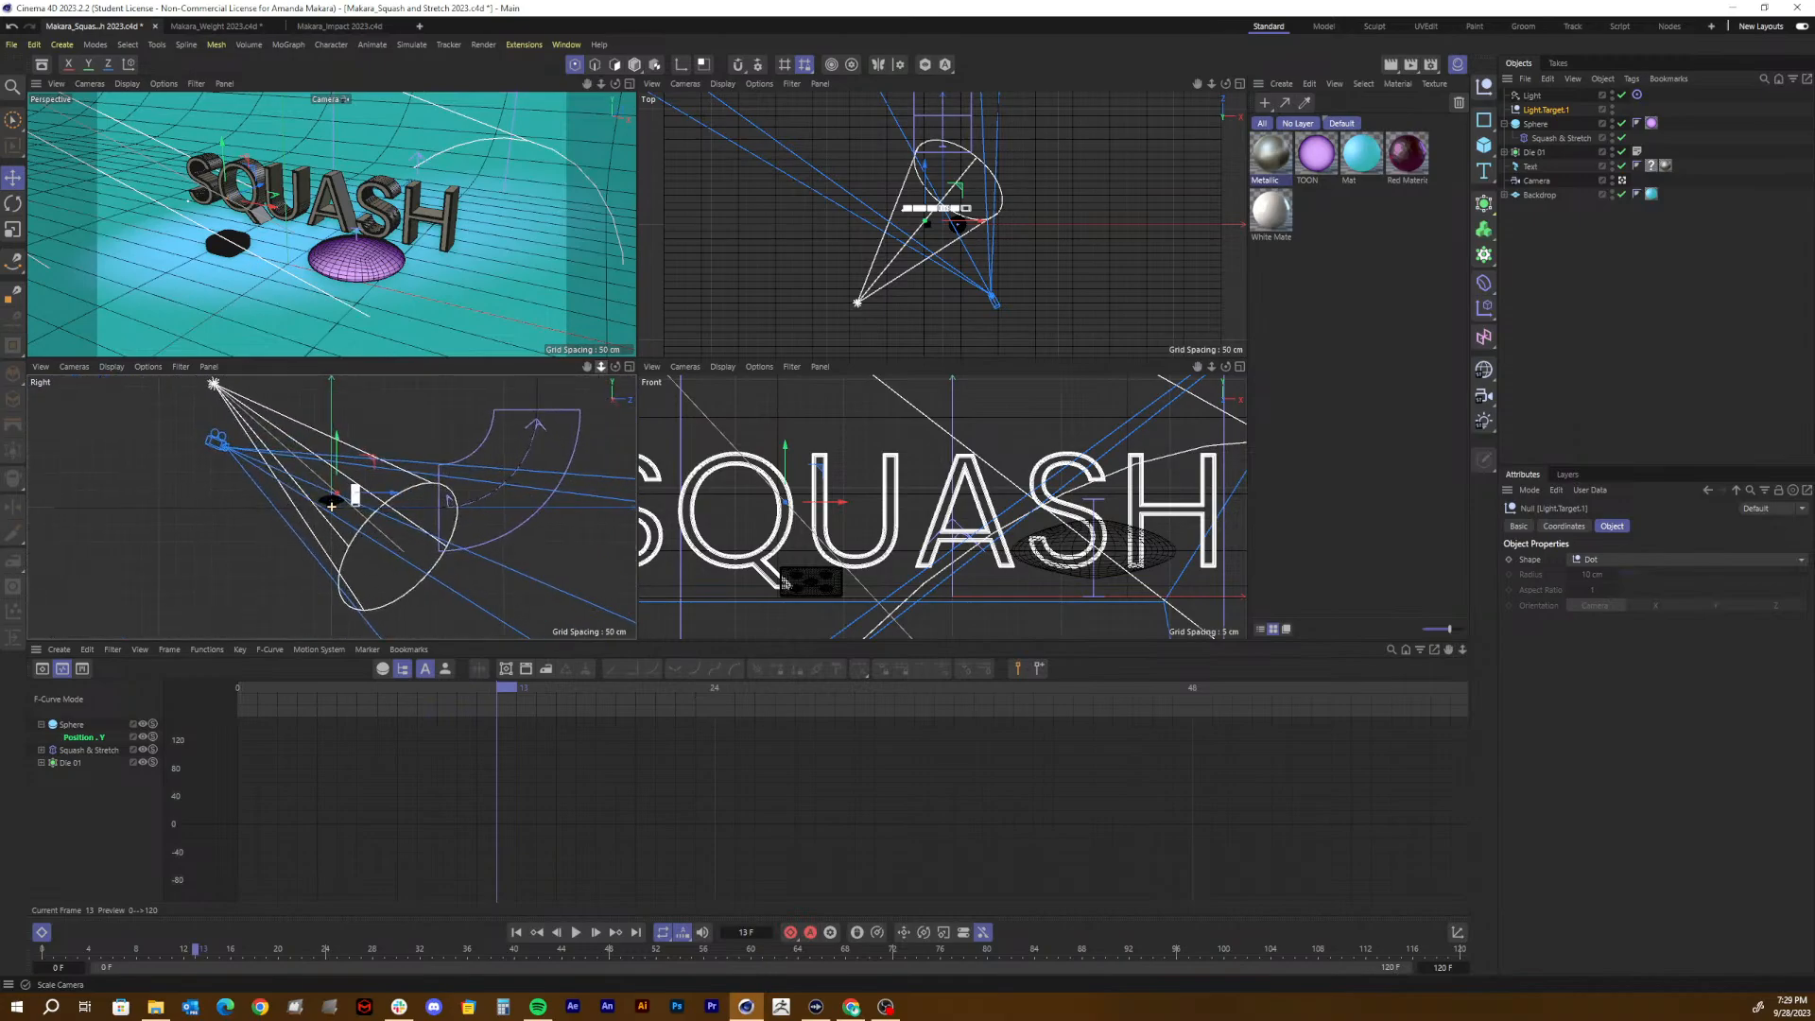
pyautogui.scroll(-4, 331, 507)
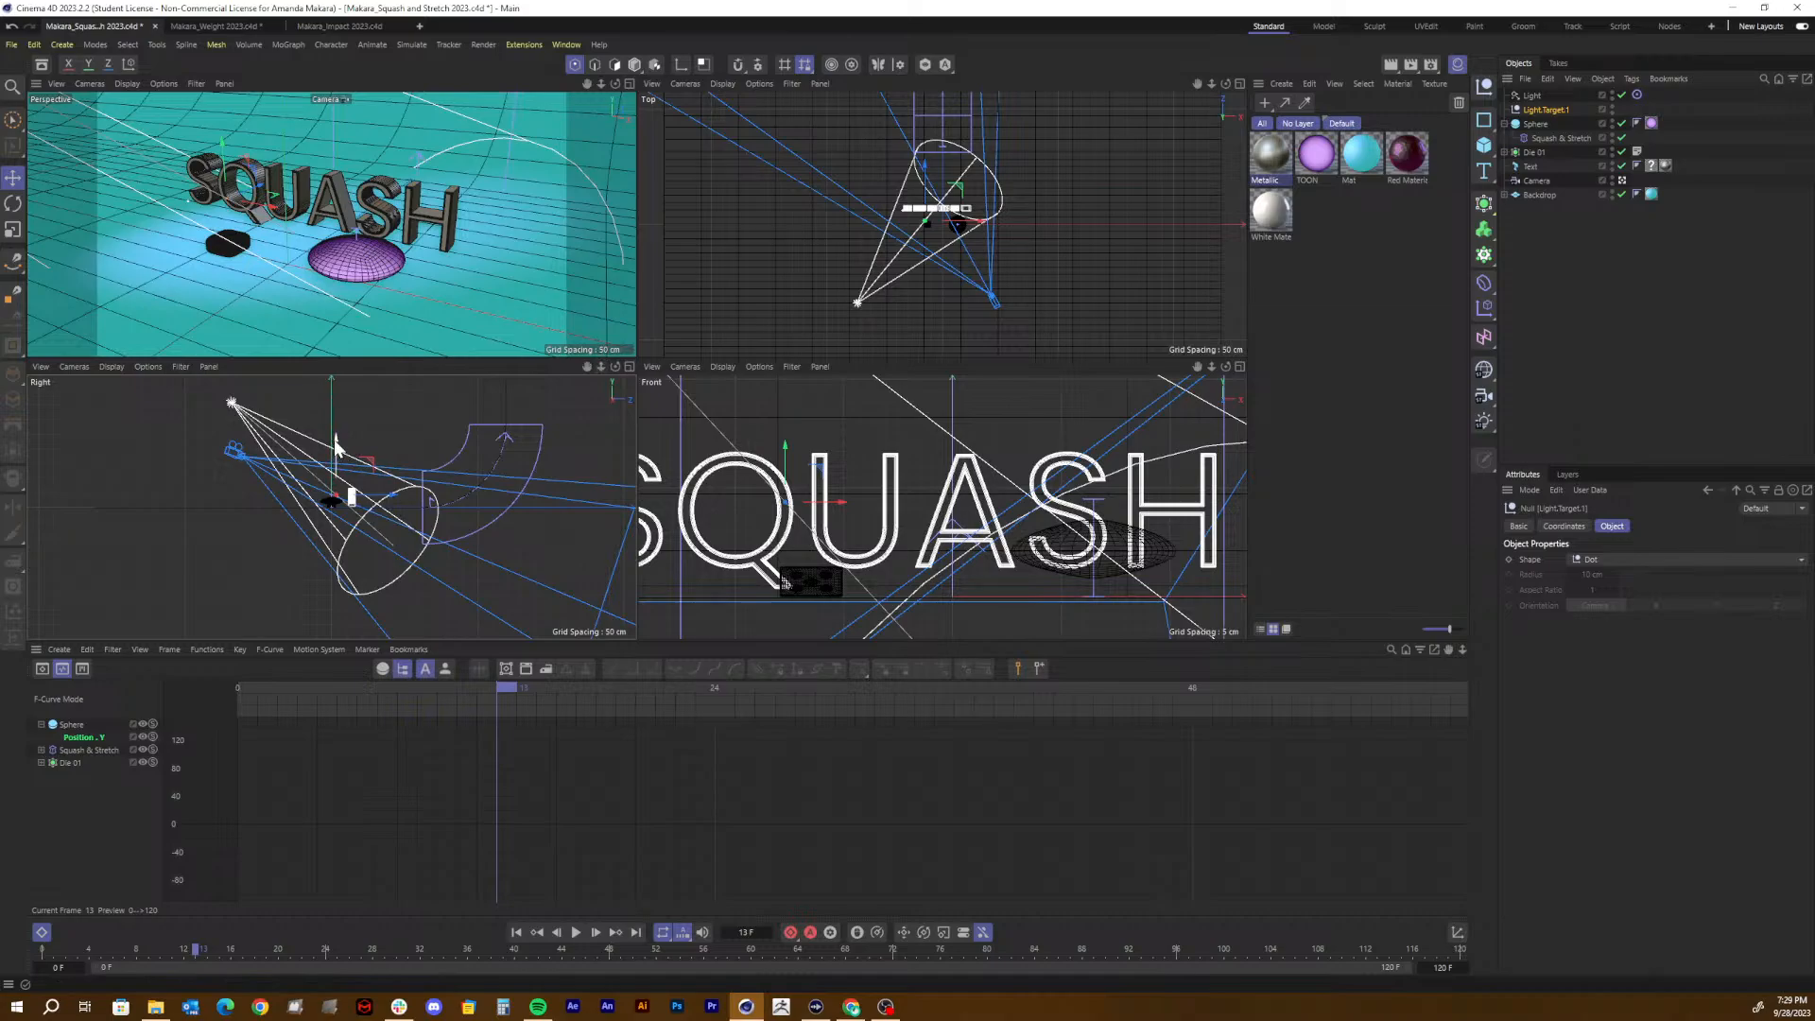
pyautogui.moveTo(335, 445); pyautogui.dragTo(338, 417)
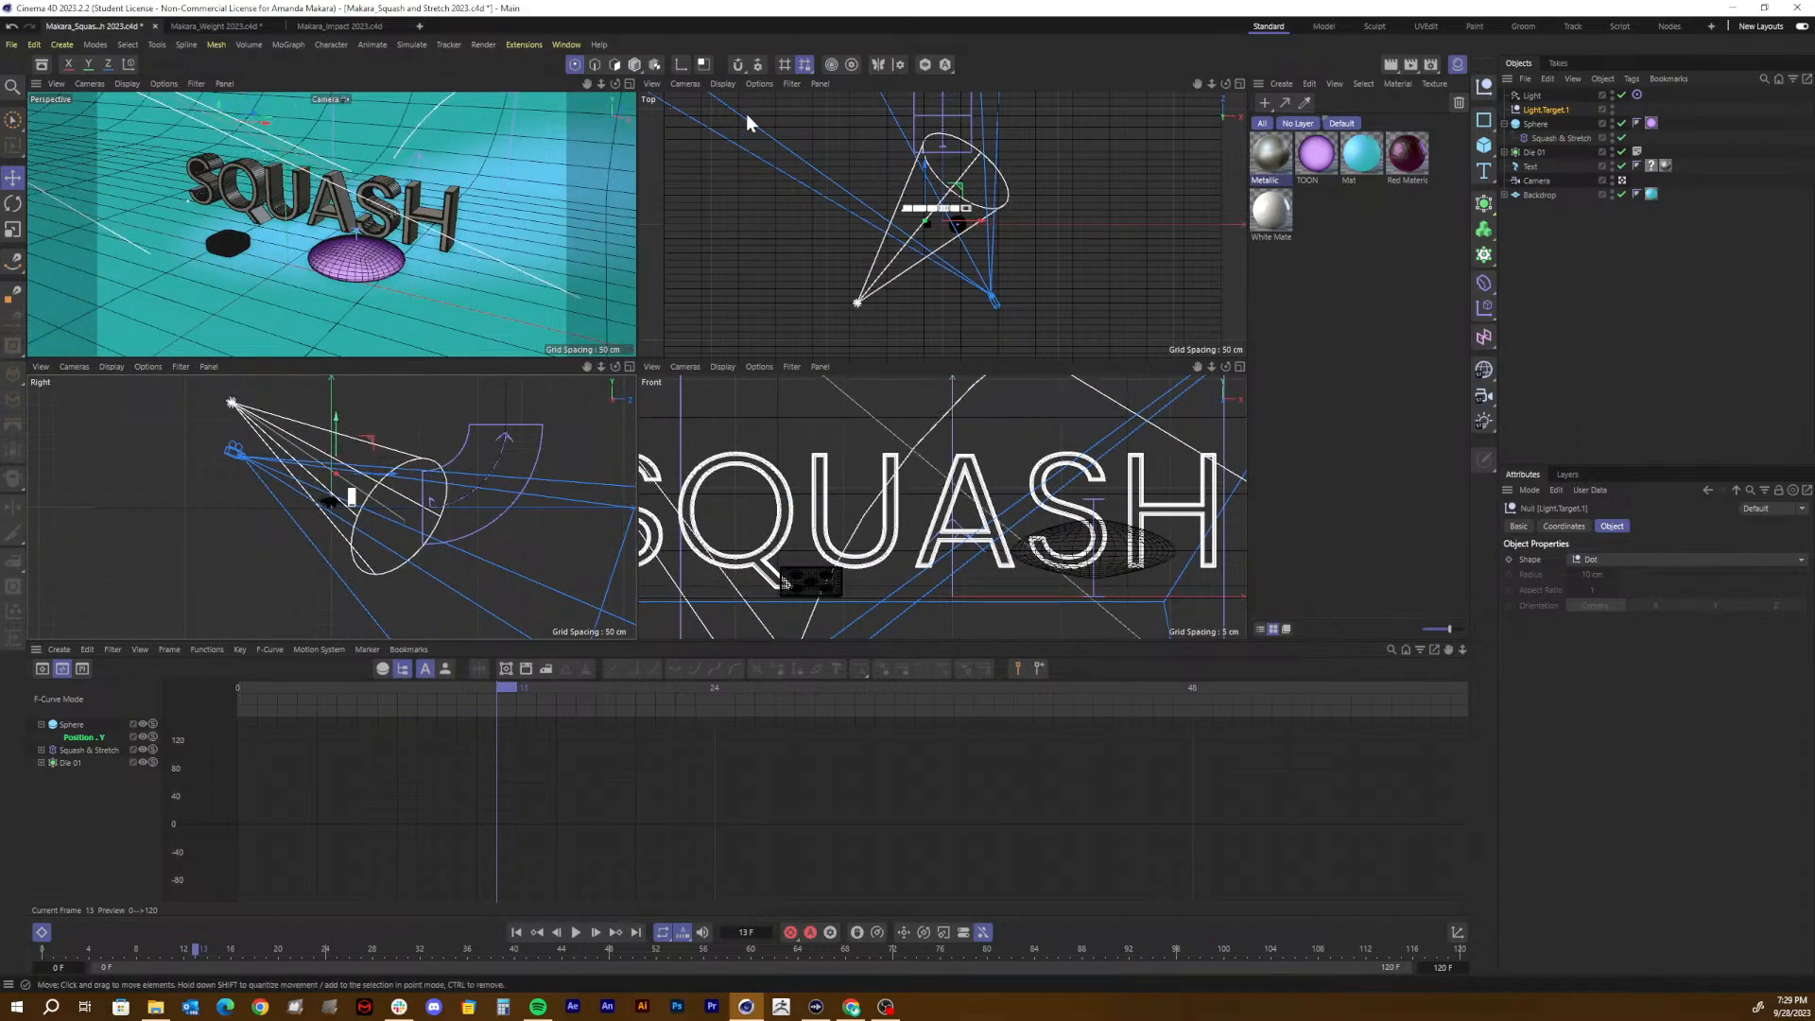
pyautogui.click(629, 83)
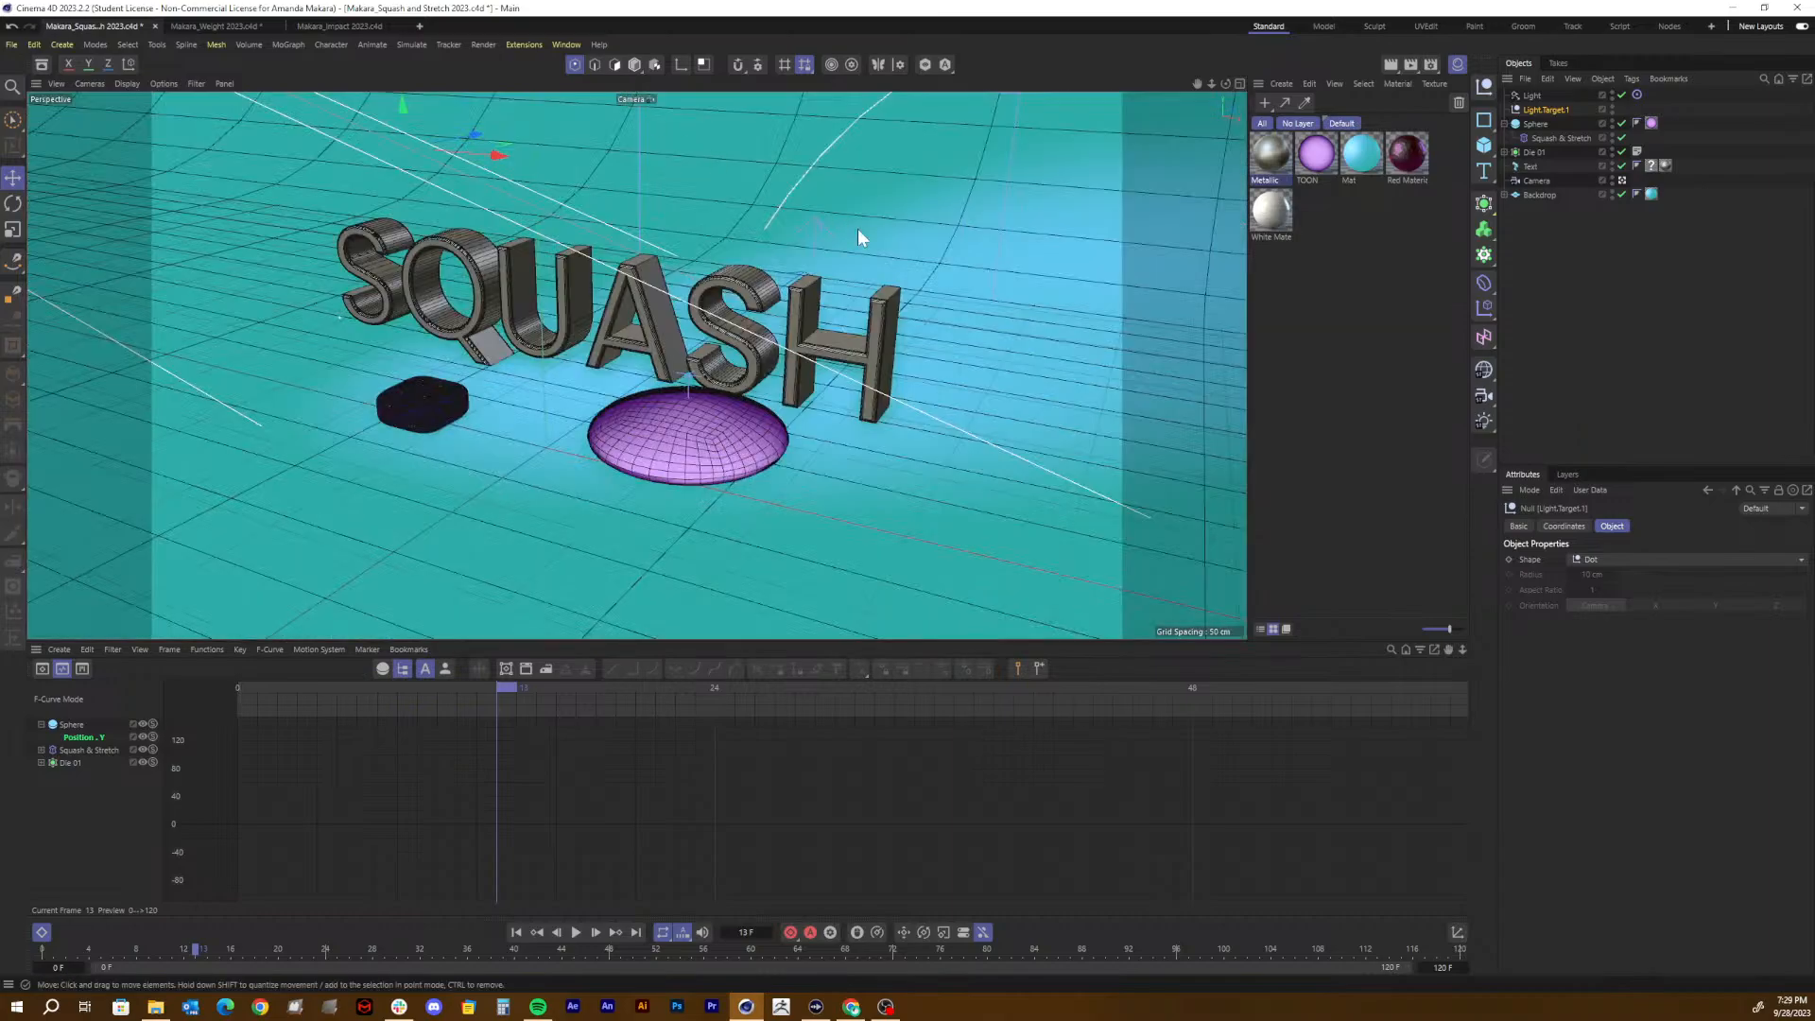
# Step: Test-render the camera view, and move the Light and Light.Target.1 below the Text and above the Camera in the object list
pyautogui.hotkey('ctrl', 'r')
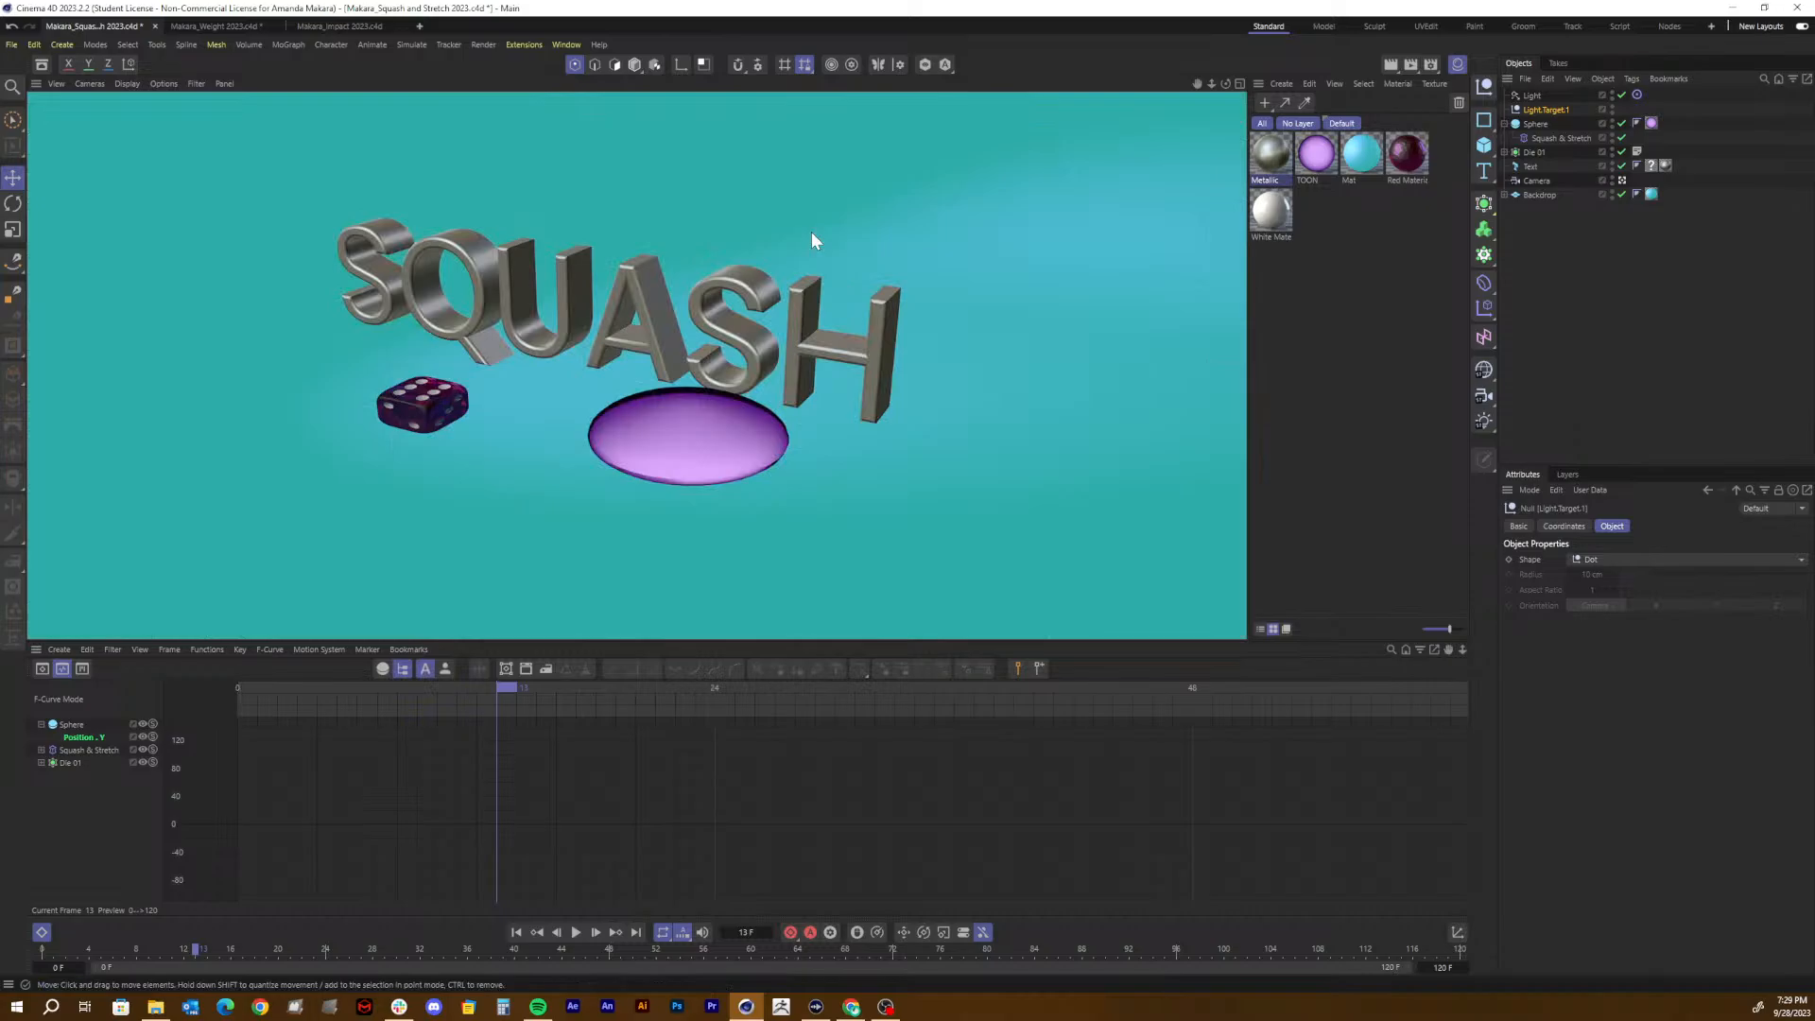
pyautogui.click(1240, 84)
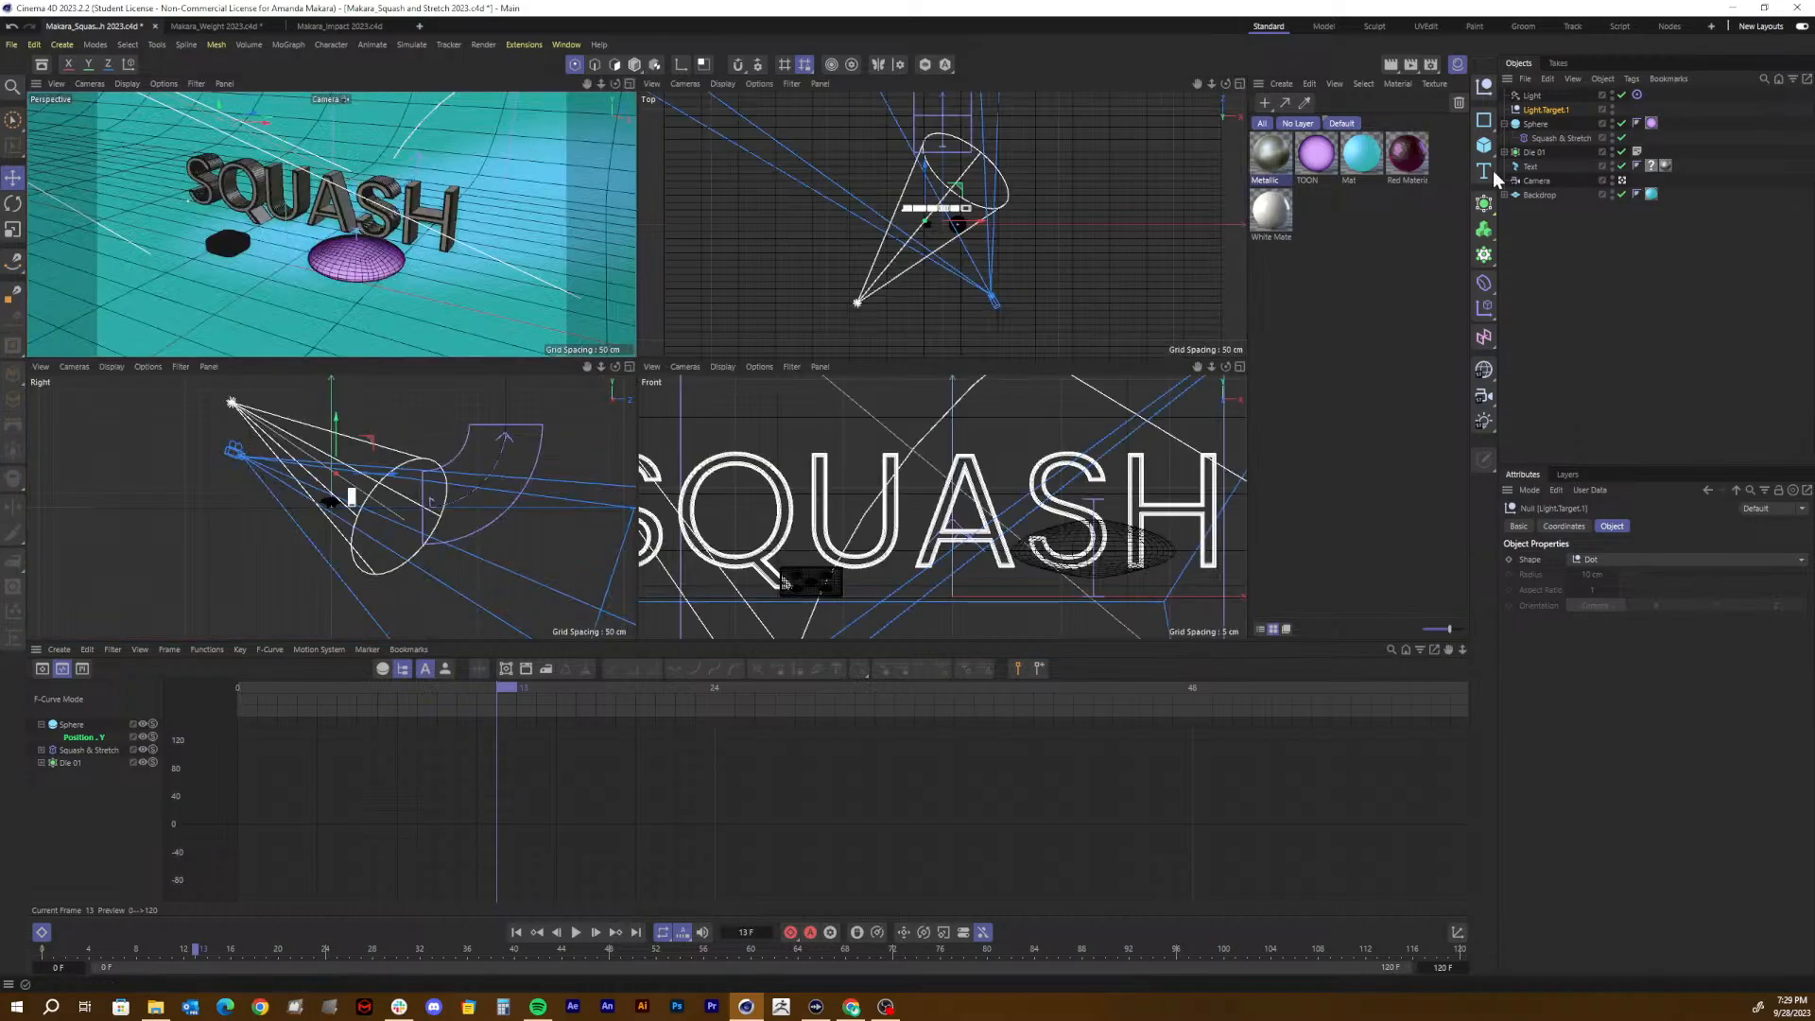
pyautogui.click(1533, 96)
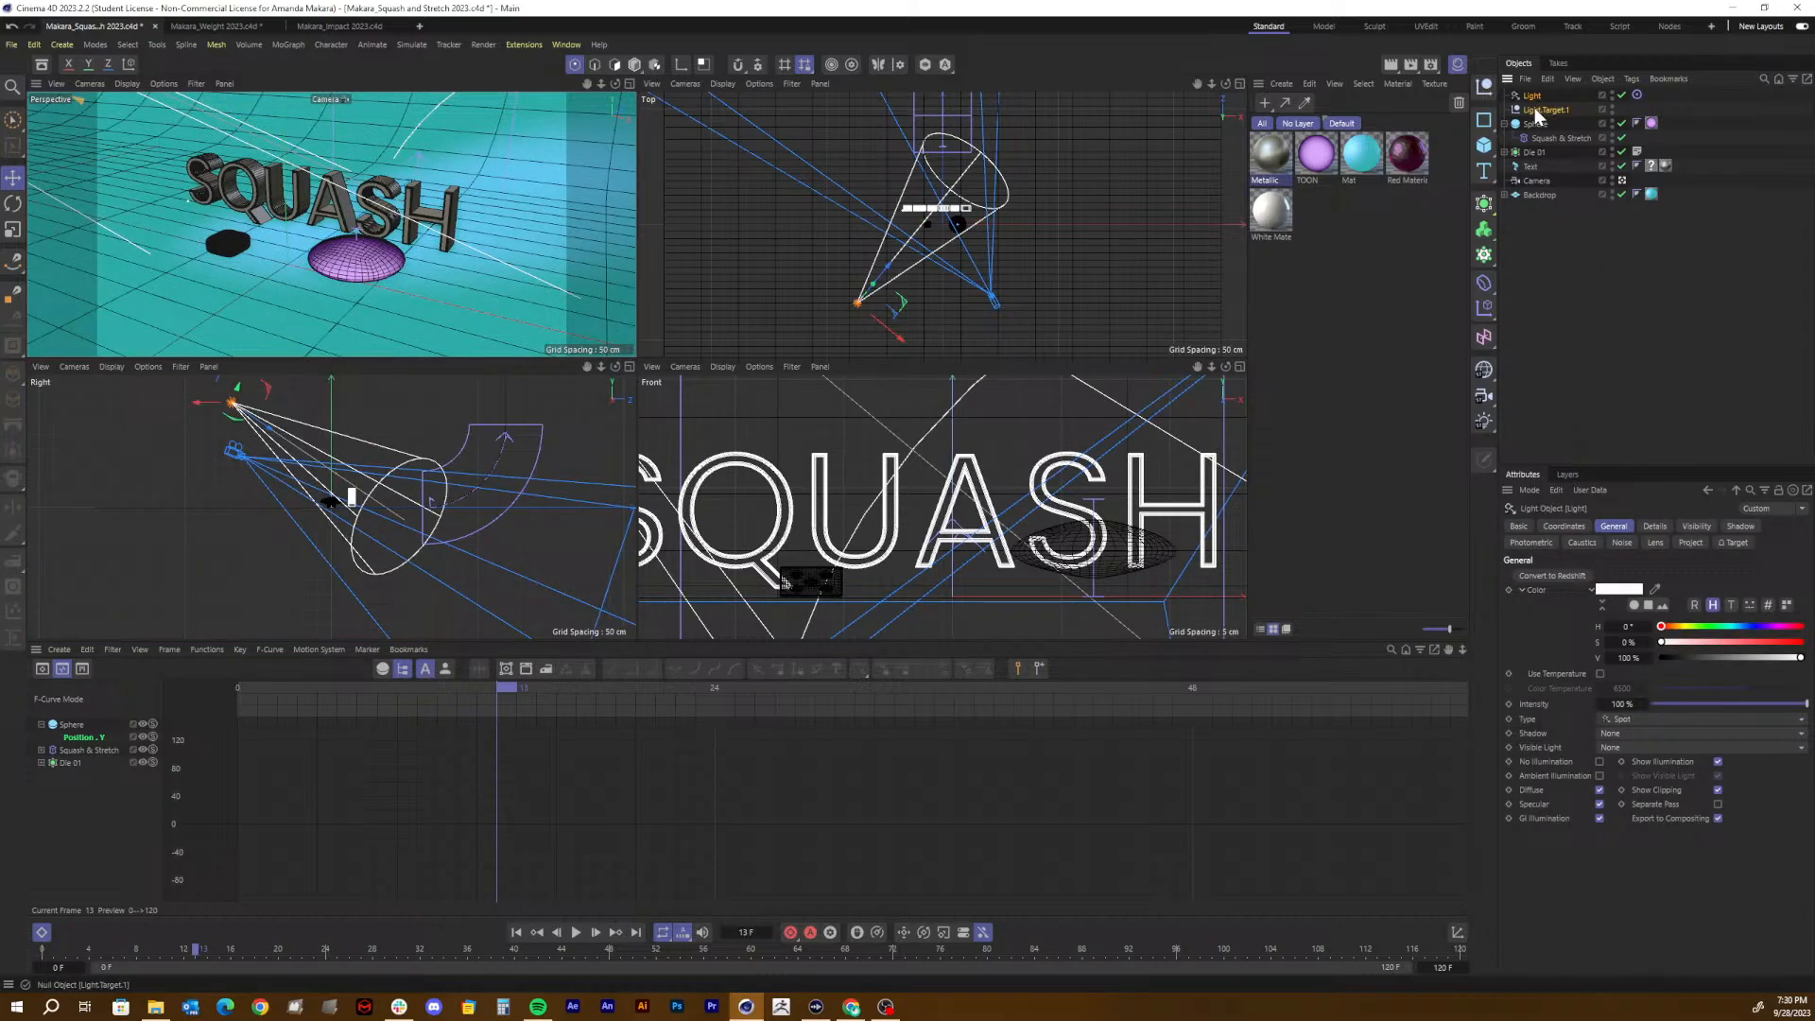
pyautogui.keyDown('shift'); pyautogui.click(1539, 110); pyautogui.keyUp('shift')
pyautogui.moveTo(1539, 111); pyautogui.dragTo(1539, 180)
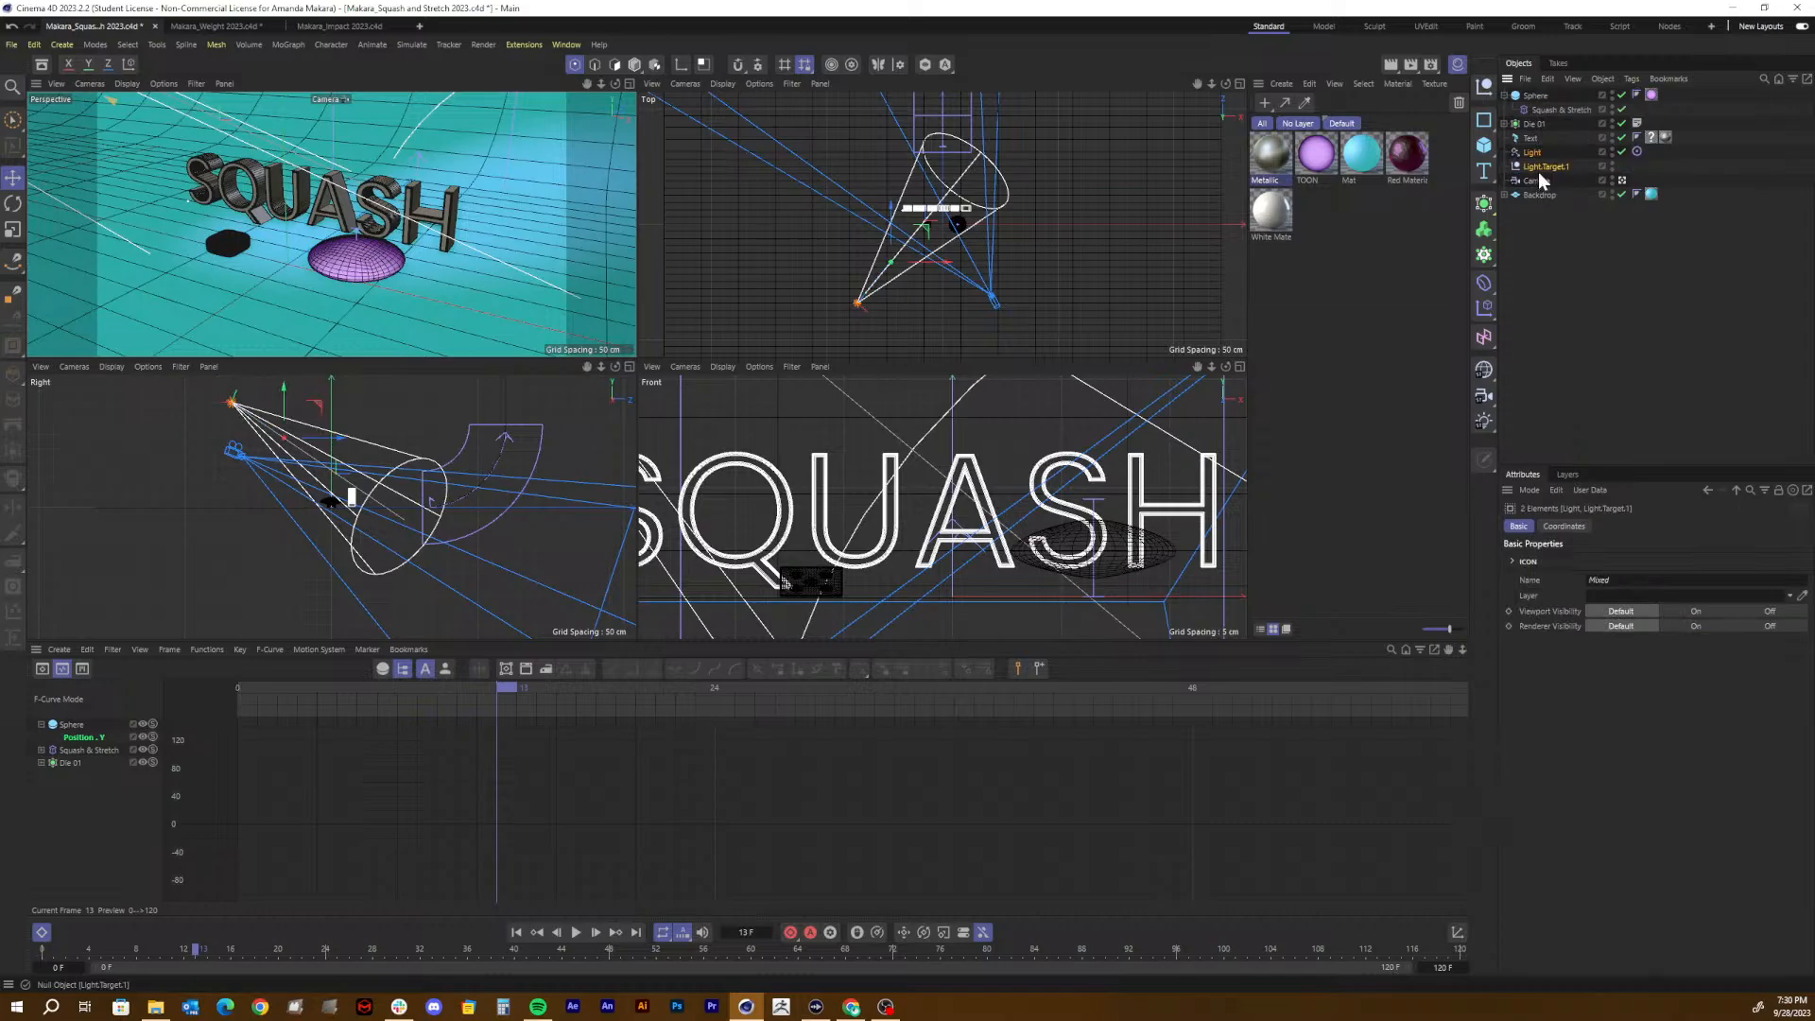
pyautogui.click(1540, 229)
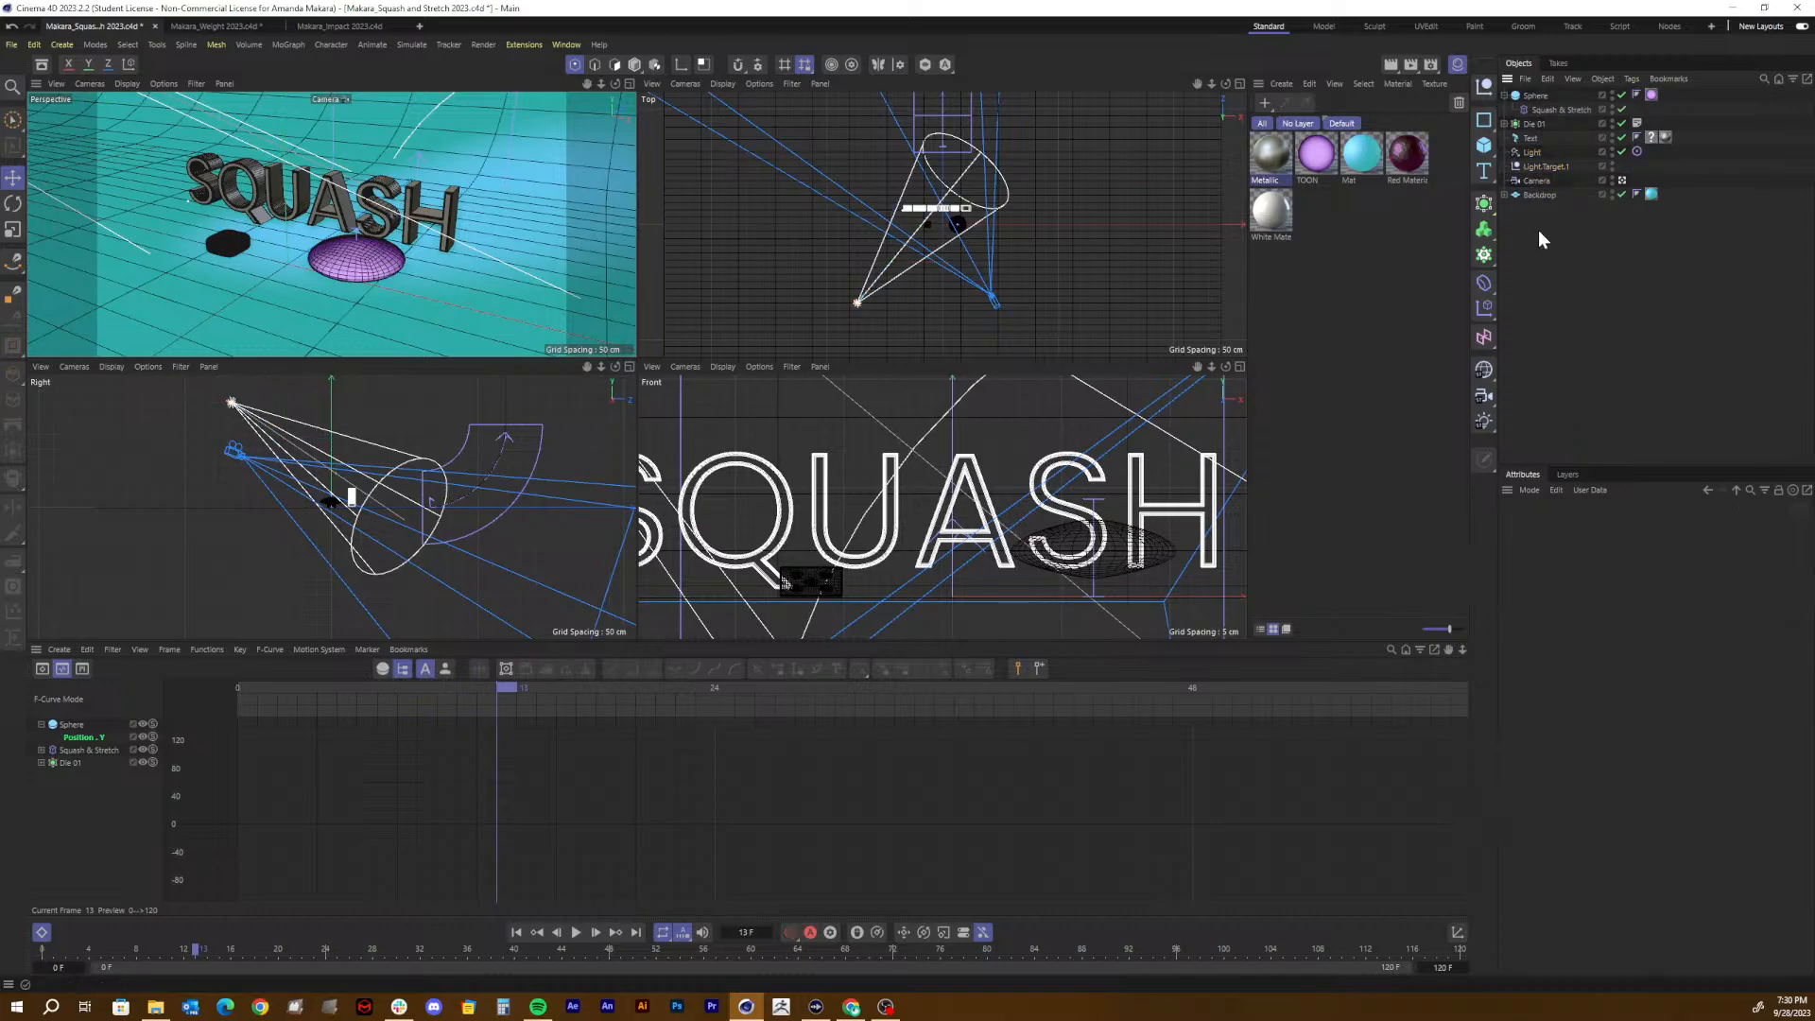
# Step: Add a null object and rename it Studio
pyautogui.click(1485, 86)
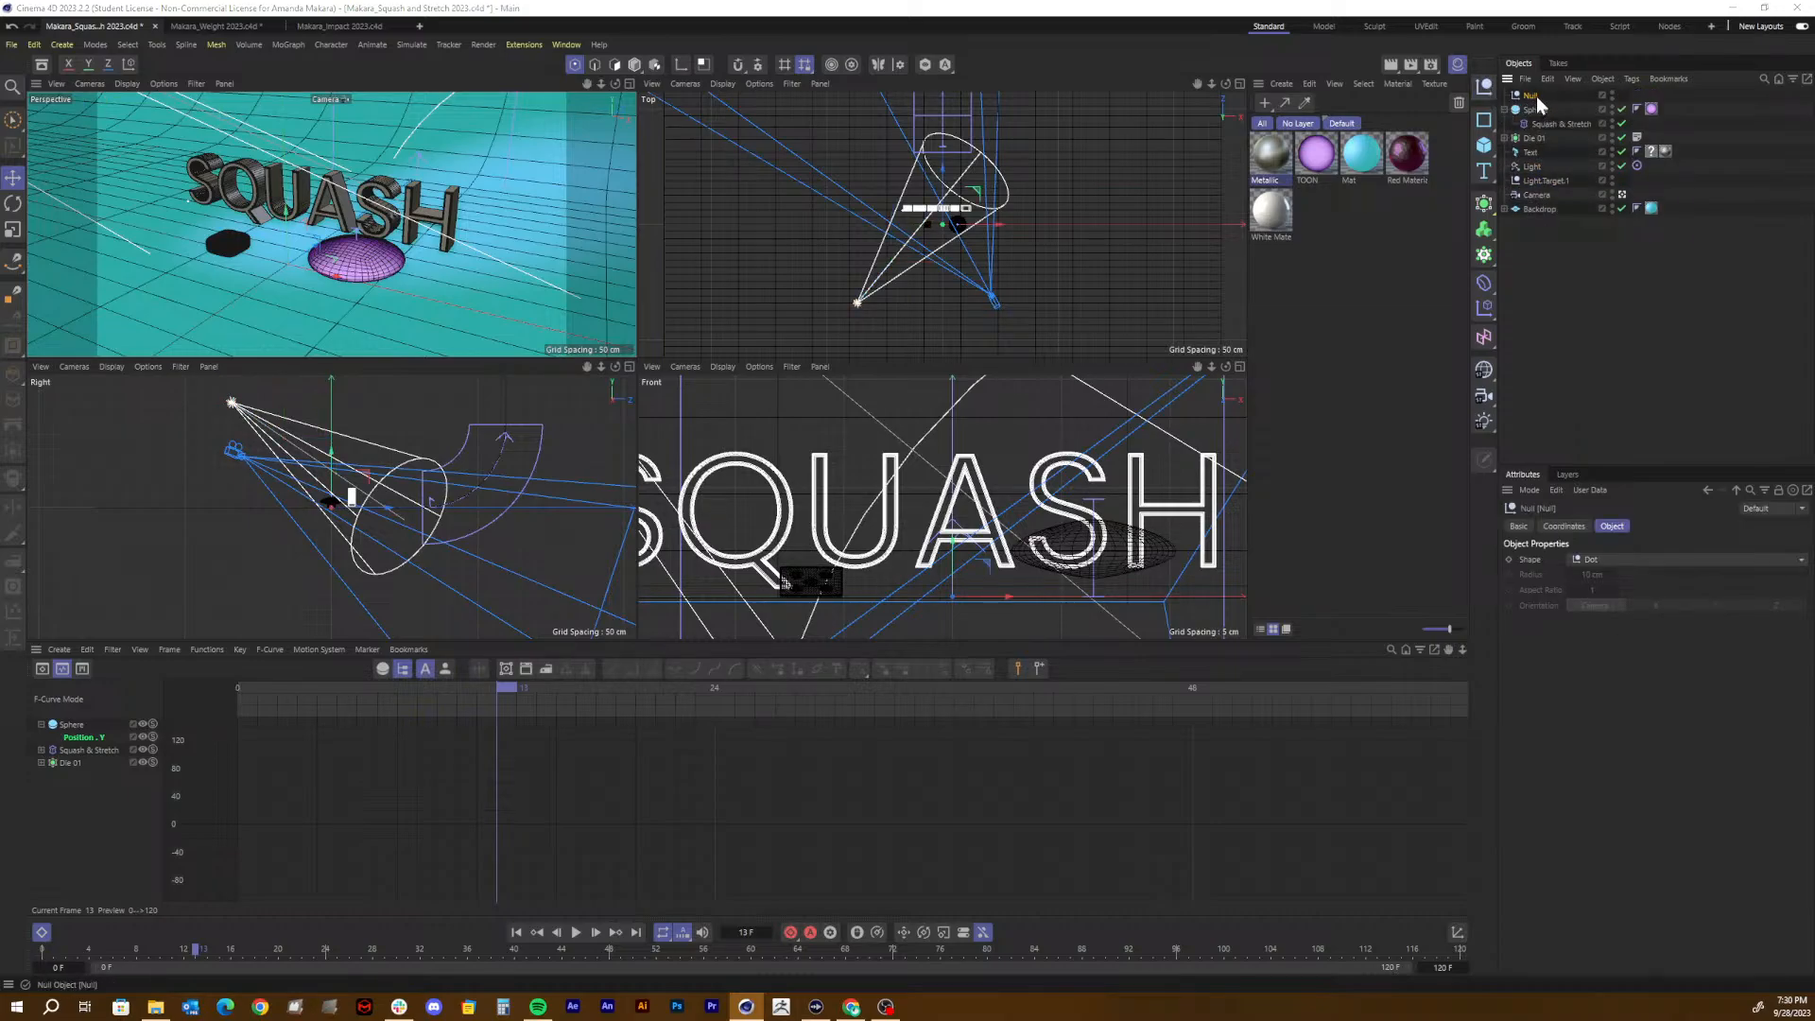
pyautogui.doubleClick(1532, 96)
pyautogui.write('Studio')
pyautogui.click(1557, 263)
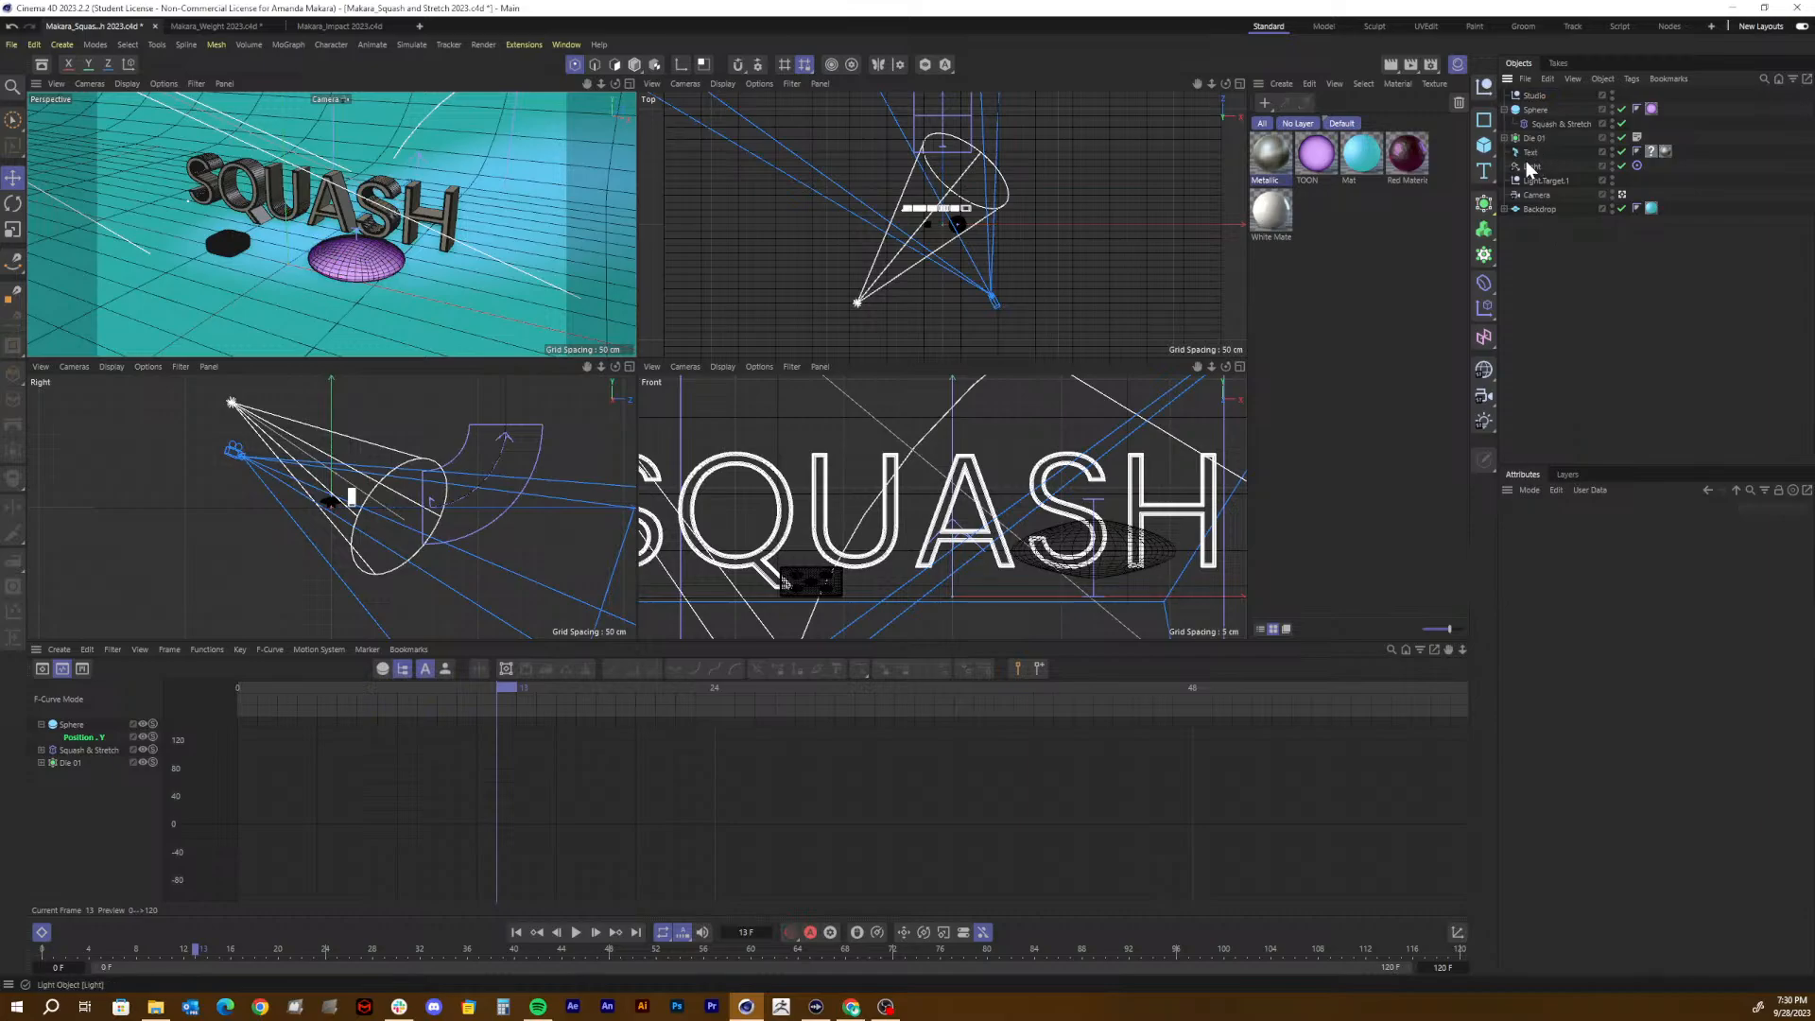
# Step: Group the Light, Light.Target.1, Camera and Backdrop inside the Studio null, and save the project
pyautogui.click(1541, 167)
pyautogui.keyDown('shift'); pyautogui.click(1538, 195); pyautogui.keyUp('shift')
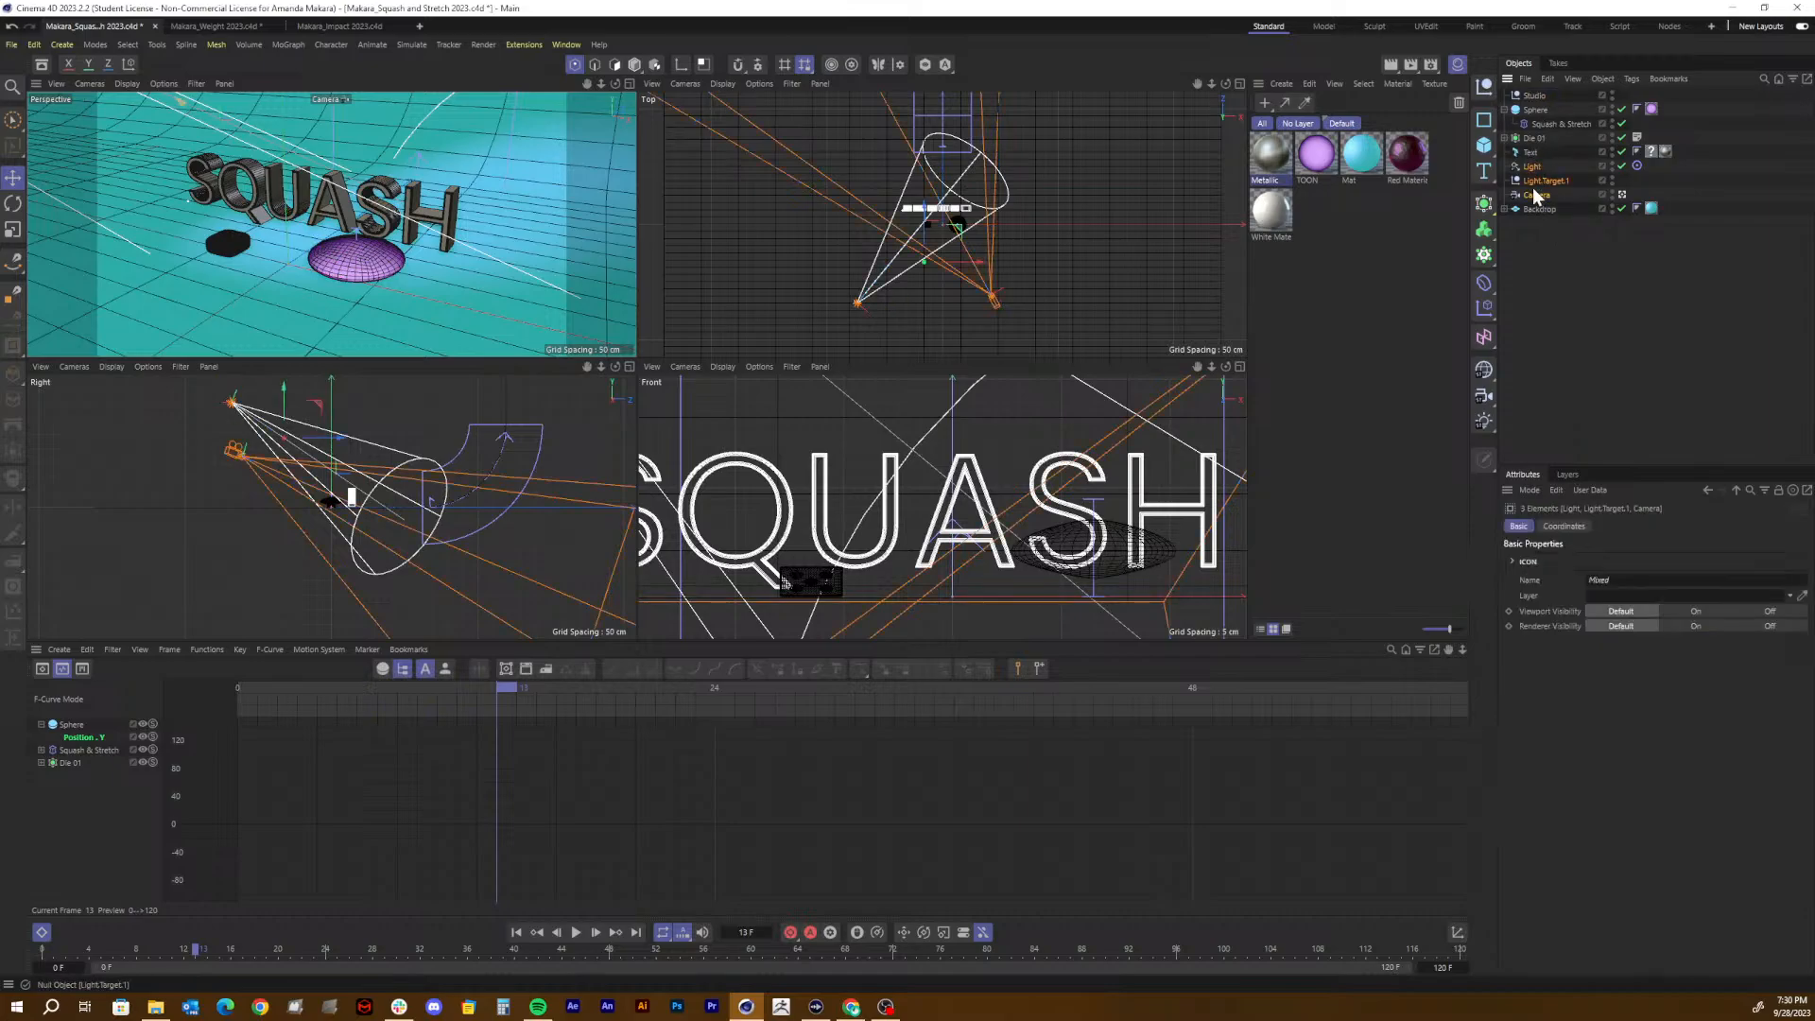
pyautogui.keyDown('shift'); pyautogui.click(1539, 209); pyautogui.keyUp('shift')
pyautogui.moveTo(1538, 180); pyautogui.dragTo(1538, 238)
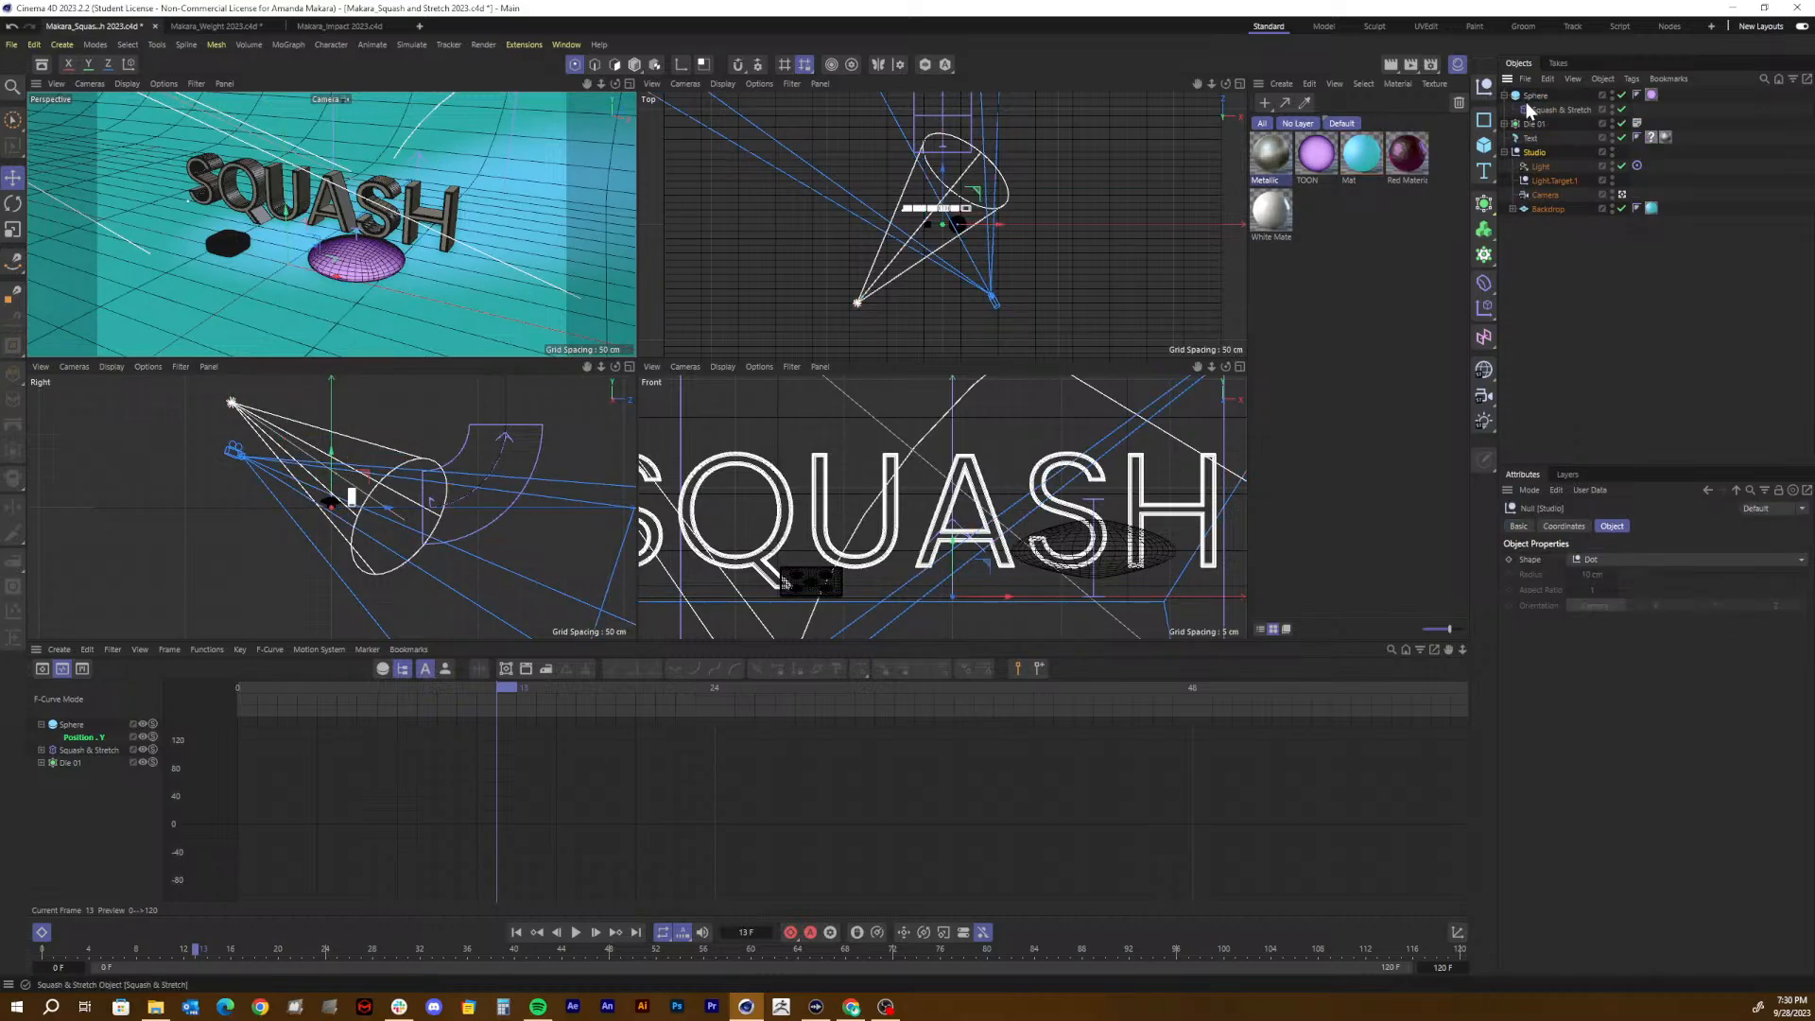
pyautogui.click(1569, 266)
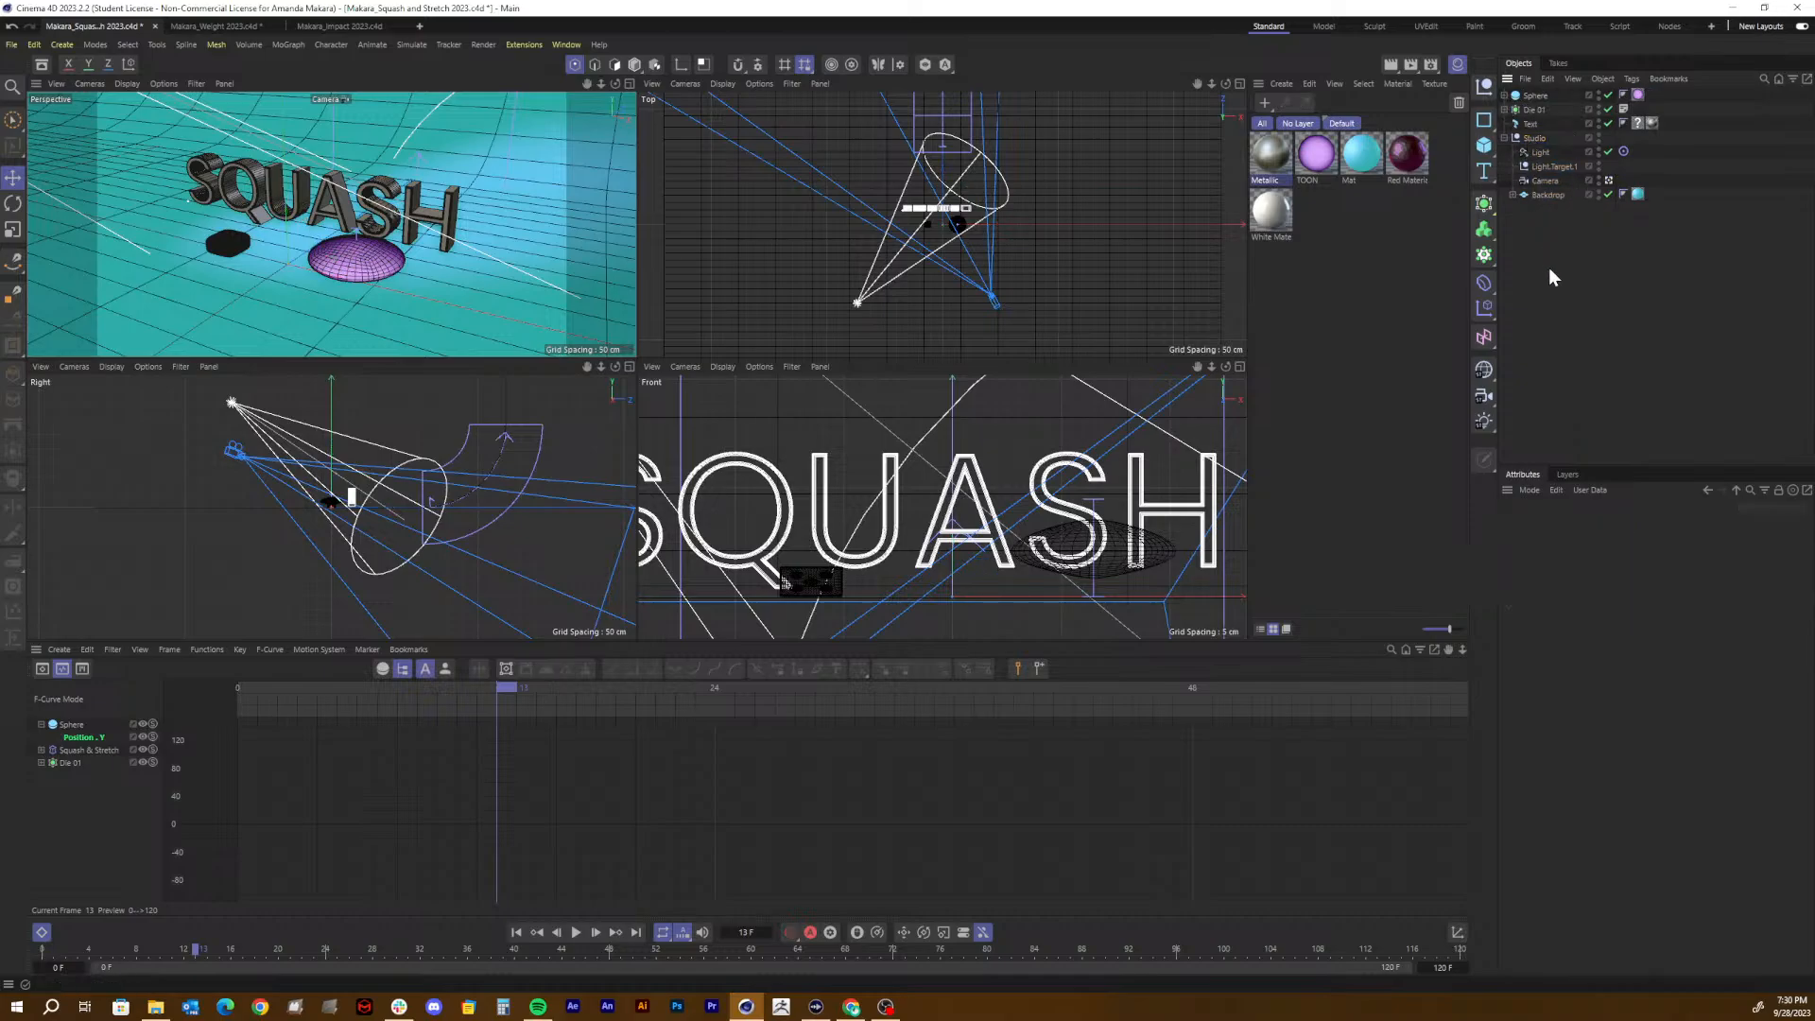
pyautogui.hotkey('ctrl', 's')
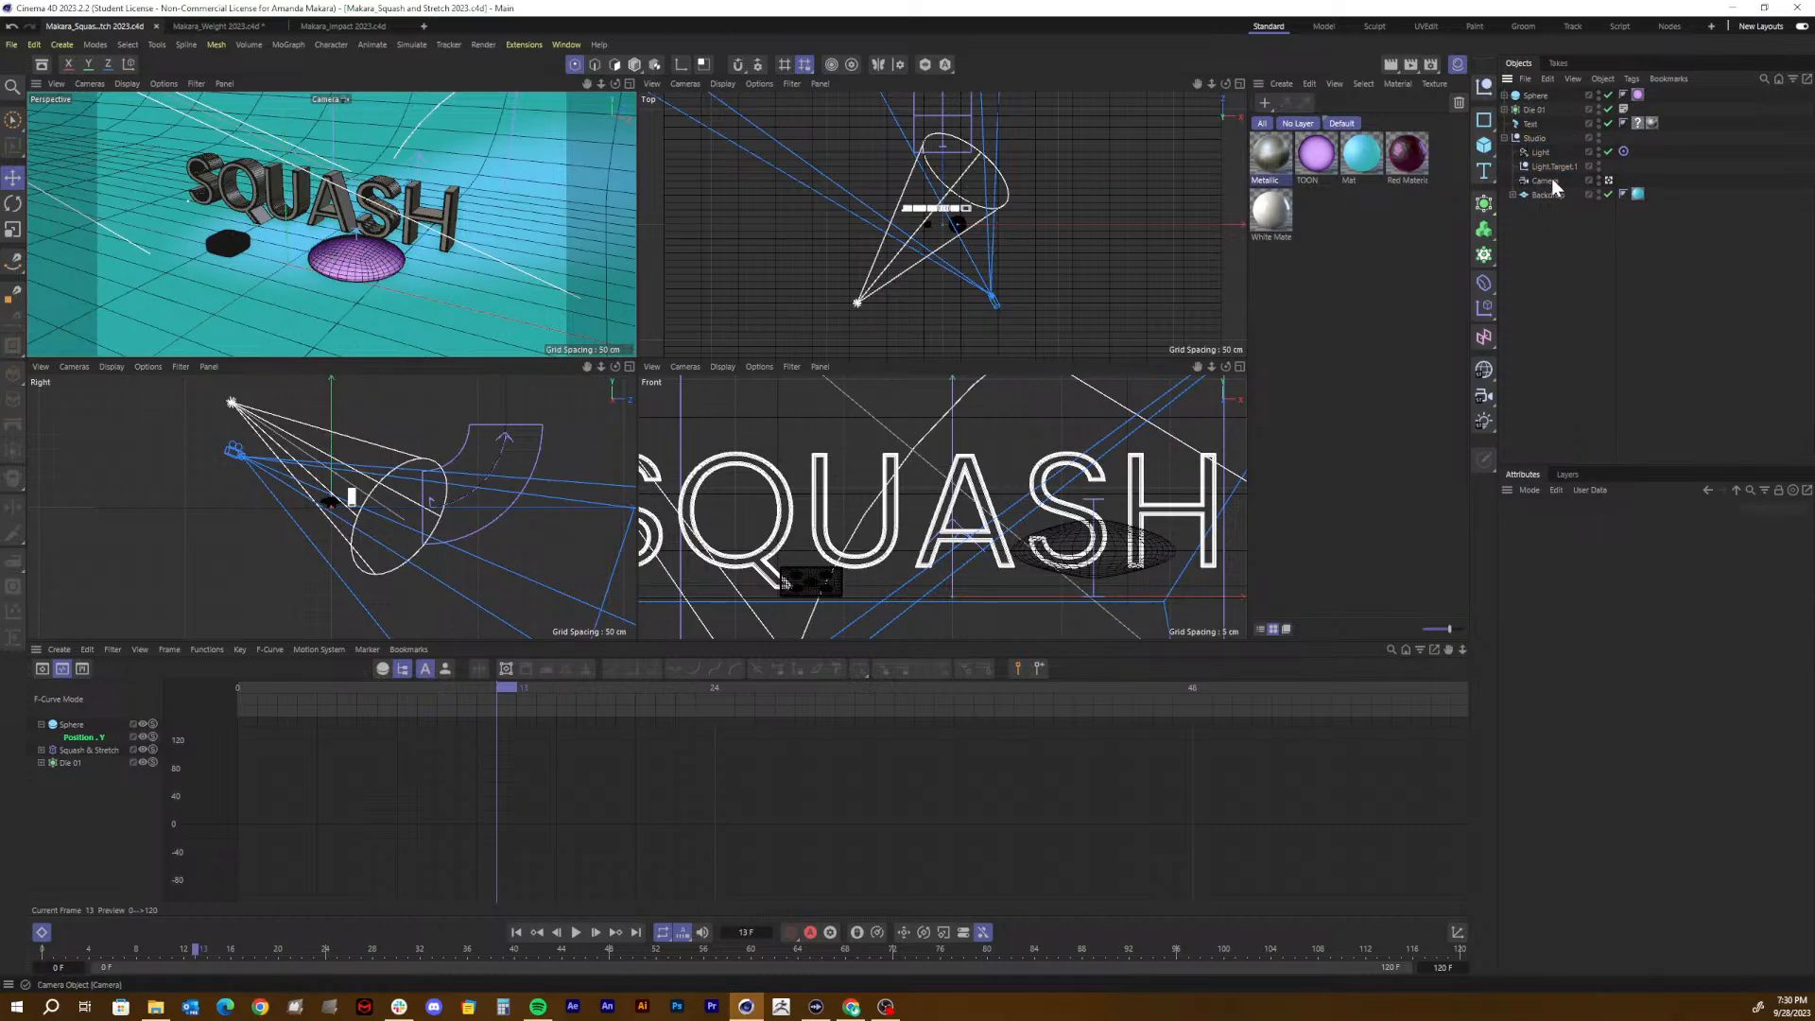
# Step: Add a second Target Light and place it with its target null inside the Studio null
pyautogui.click(1540, 155)
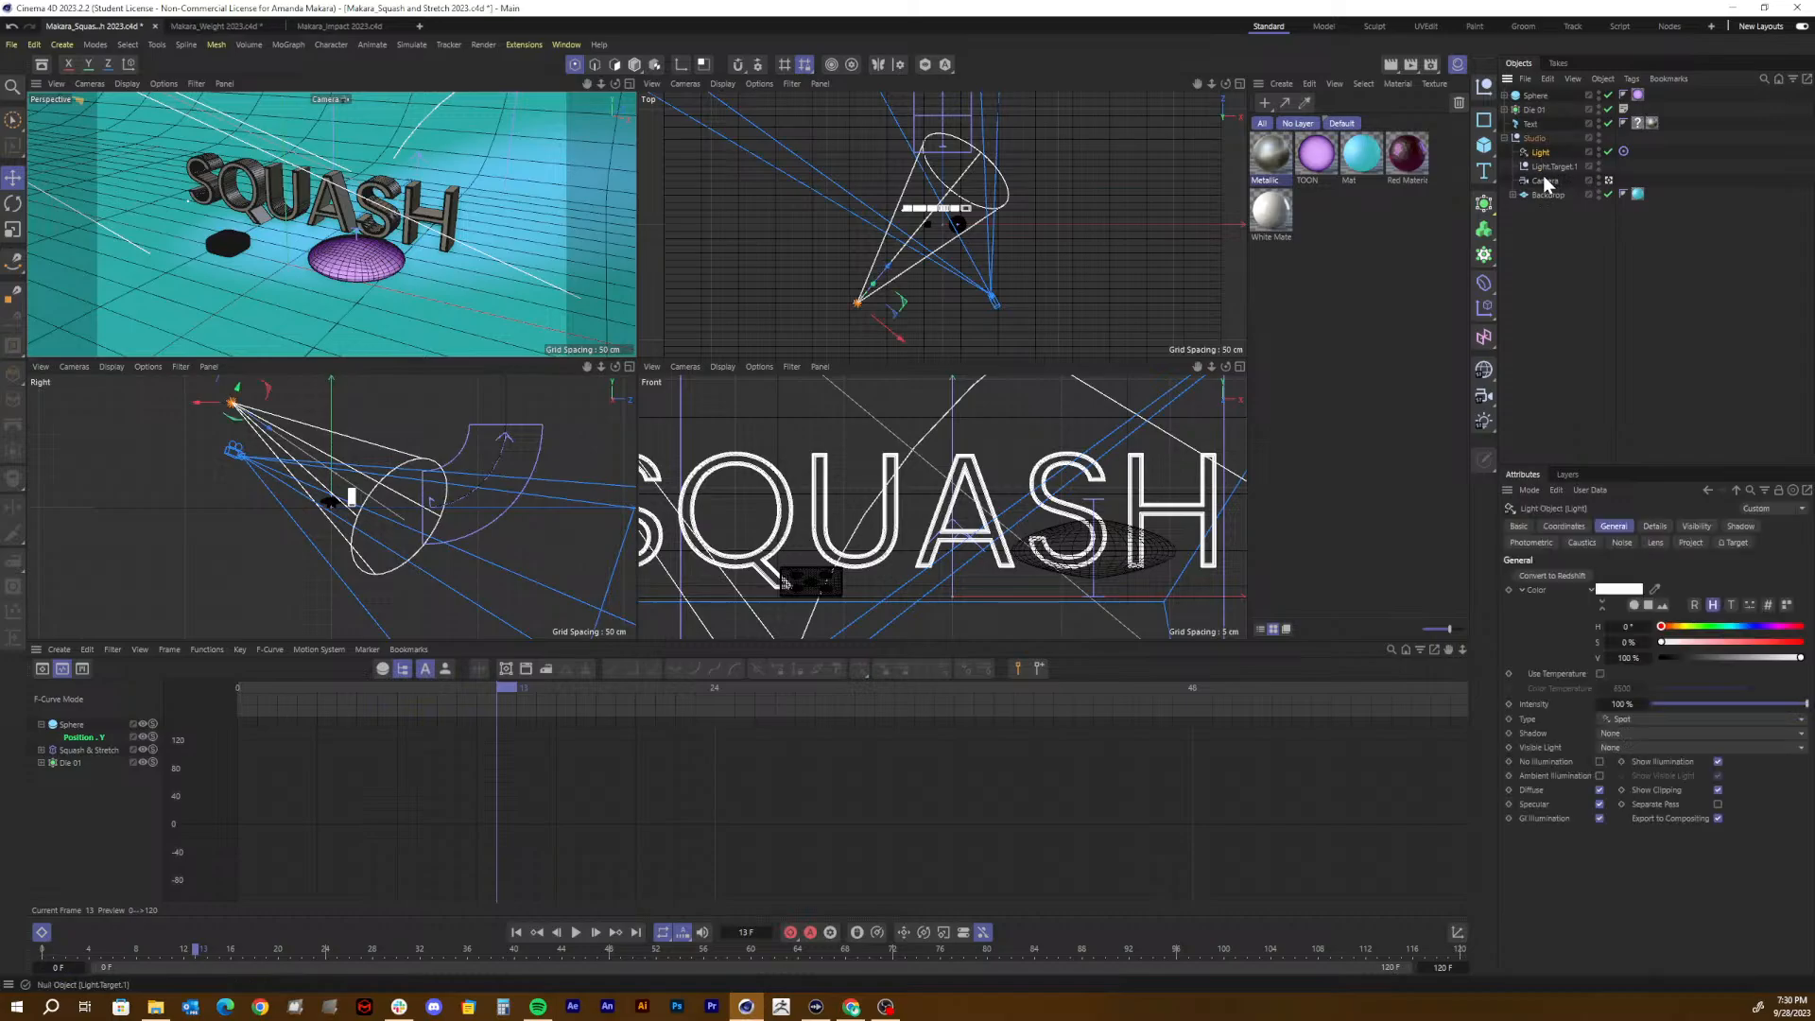
pyautogui.click(1484, 422)
pyautogui.click(1552, 500)
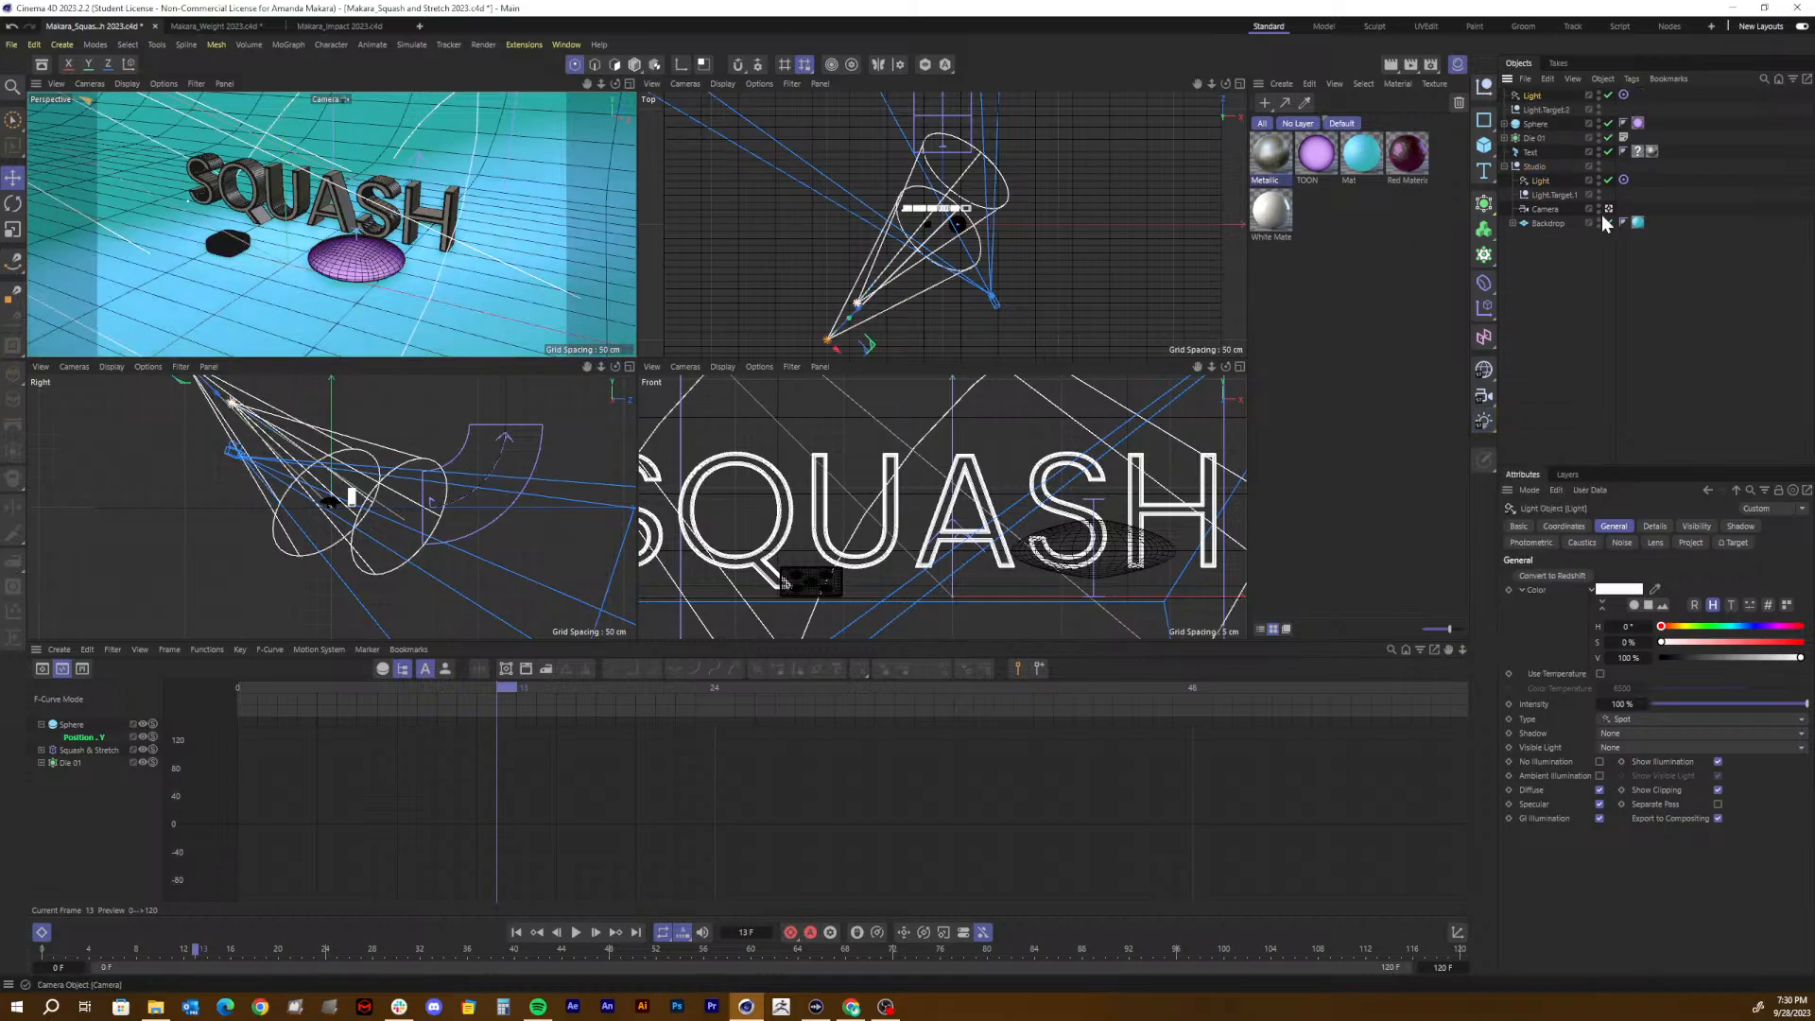
pyautogui.keyDown('shift'); pyautogui.click(1532, 108); pyautogui.keyUp('shift')
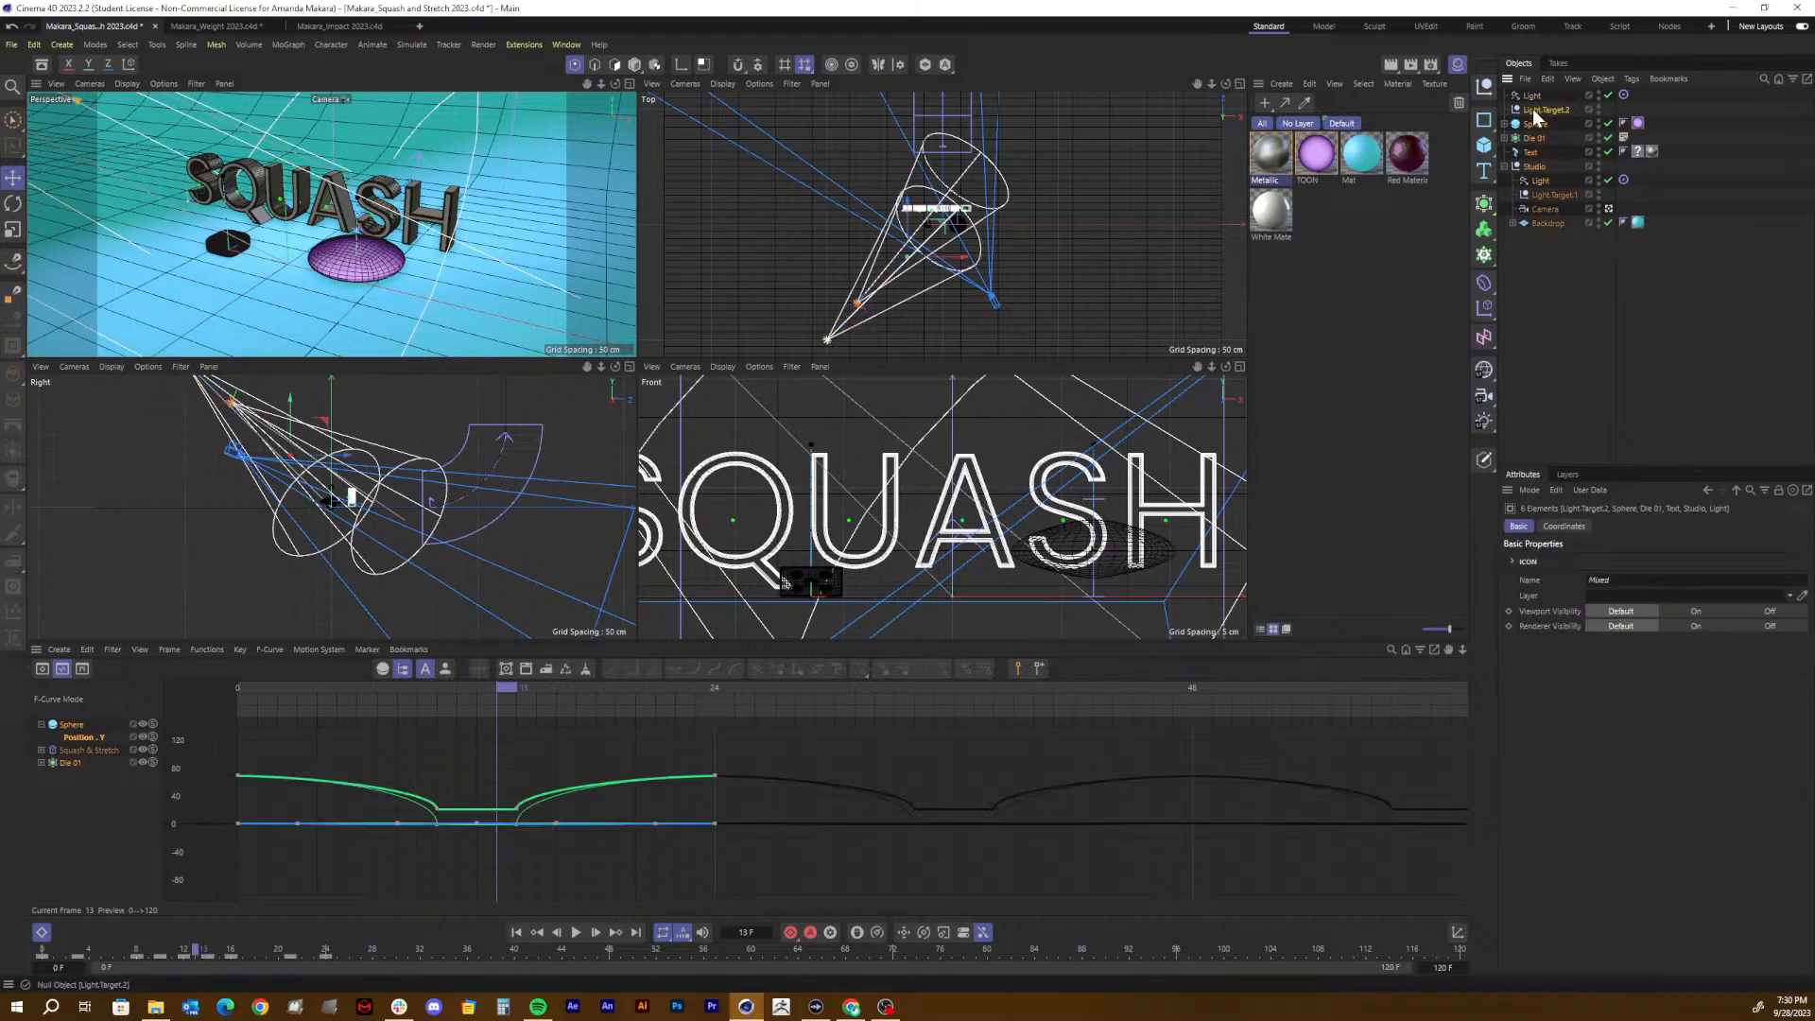
pyautogui.click(1538, 258)
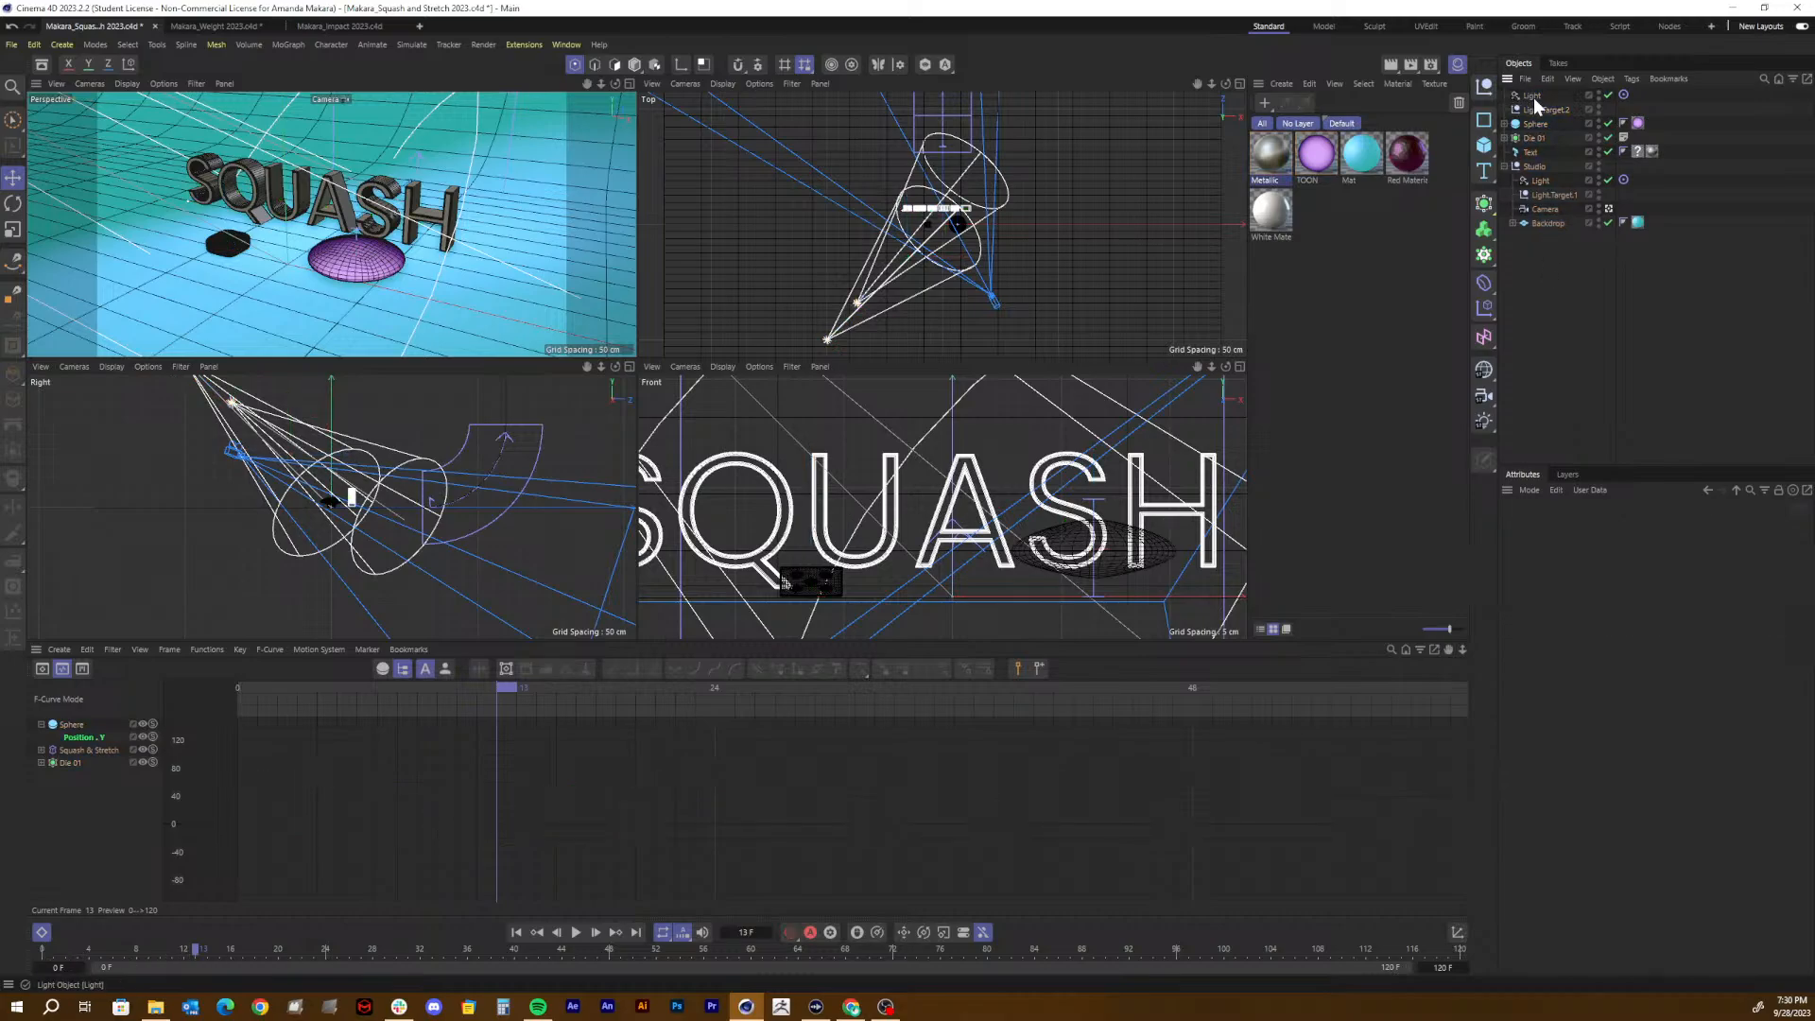
pyautogui.click(1534, 94)
pyautogui.keyDown('shift'); pyautogui.doubleClick(1538, 111); pyautogui.keyUp('shift')
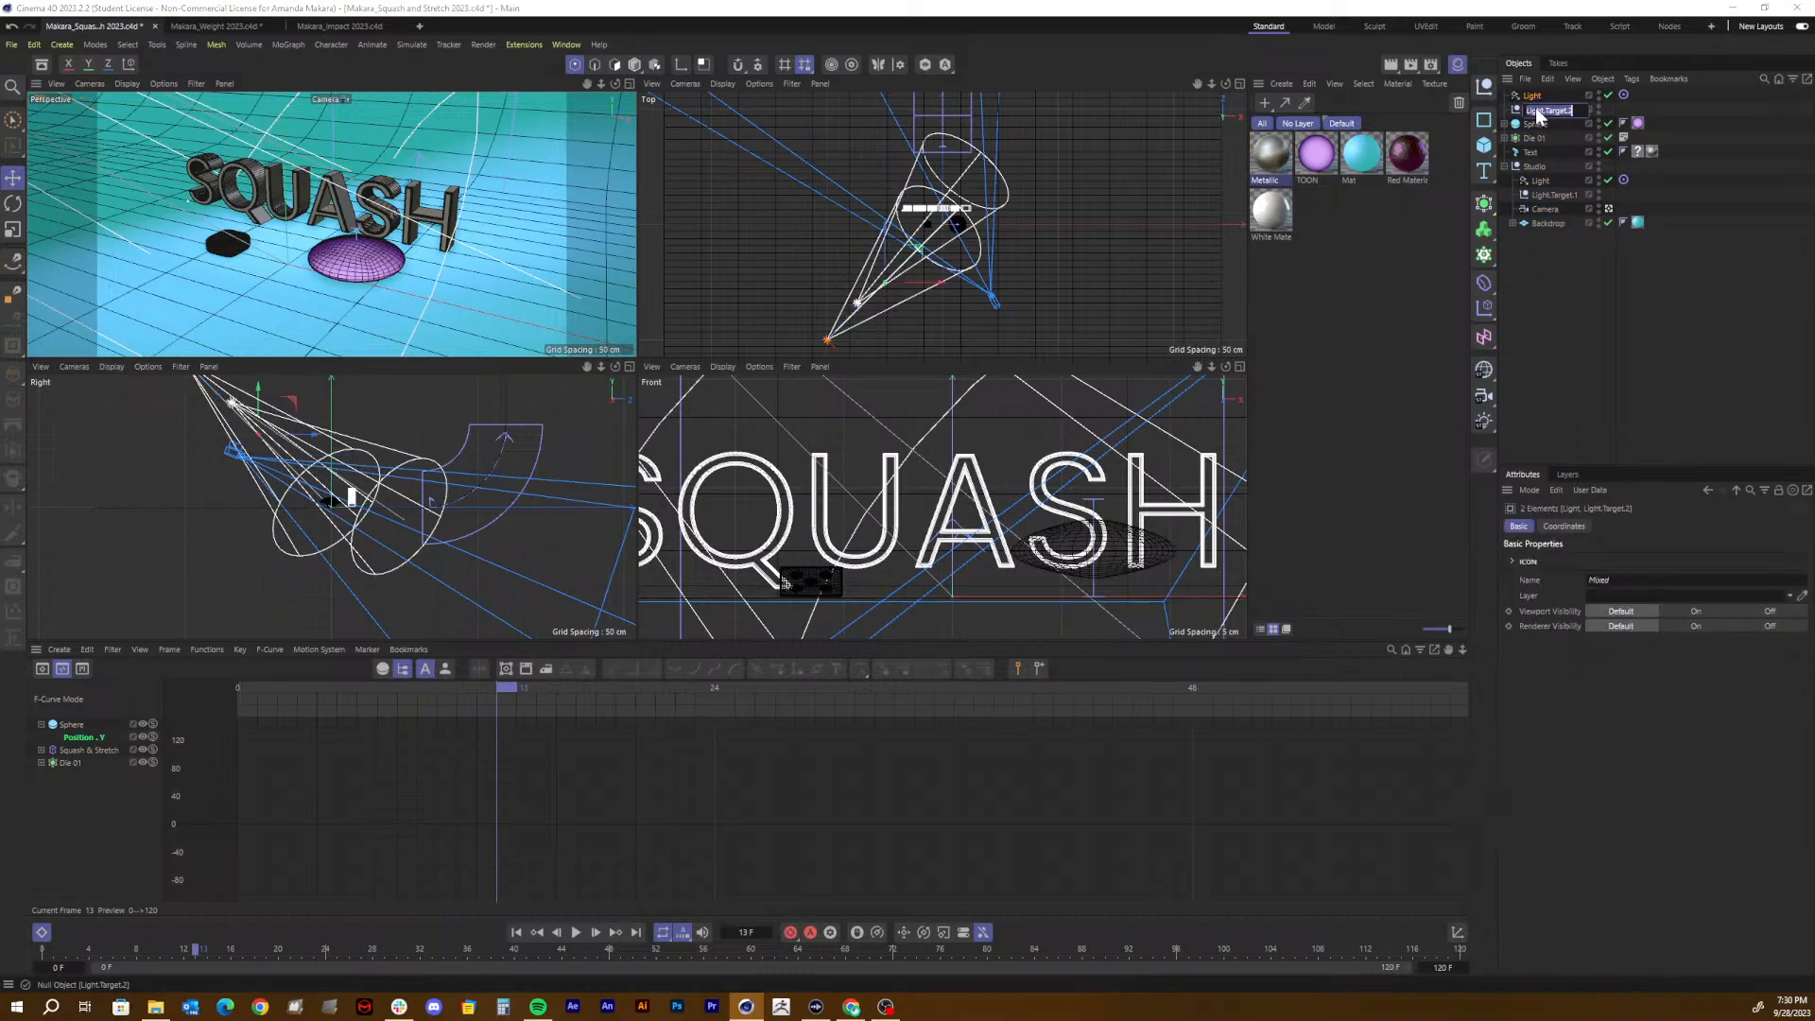
pyautogui.click(1533, 96)
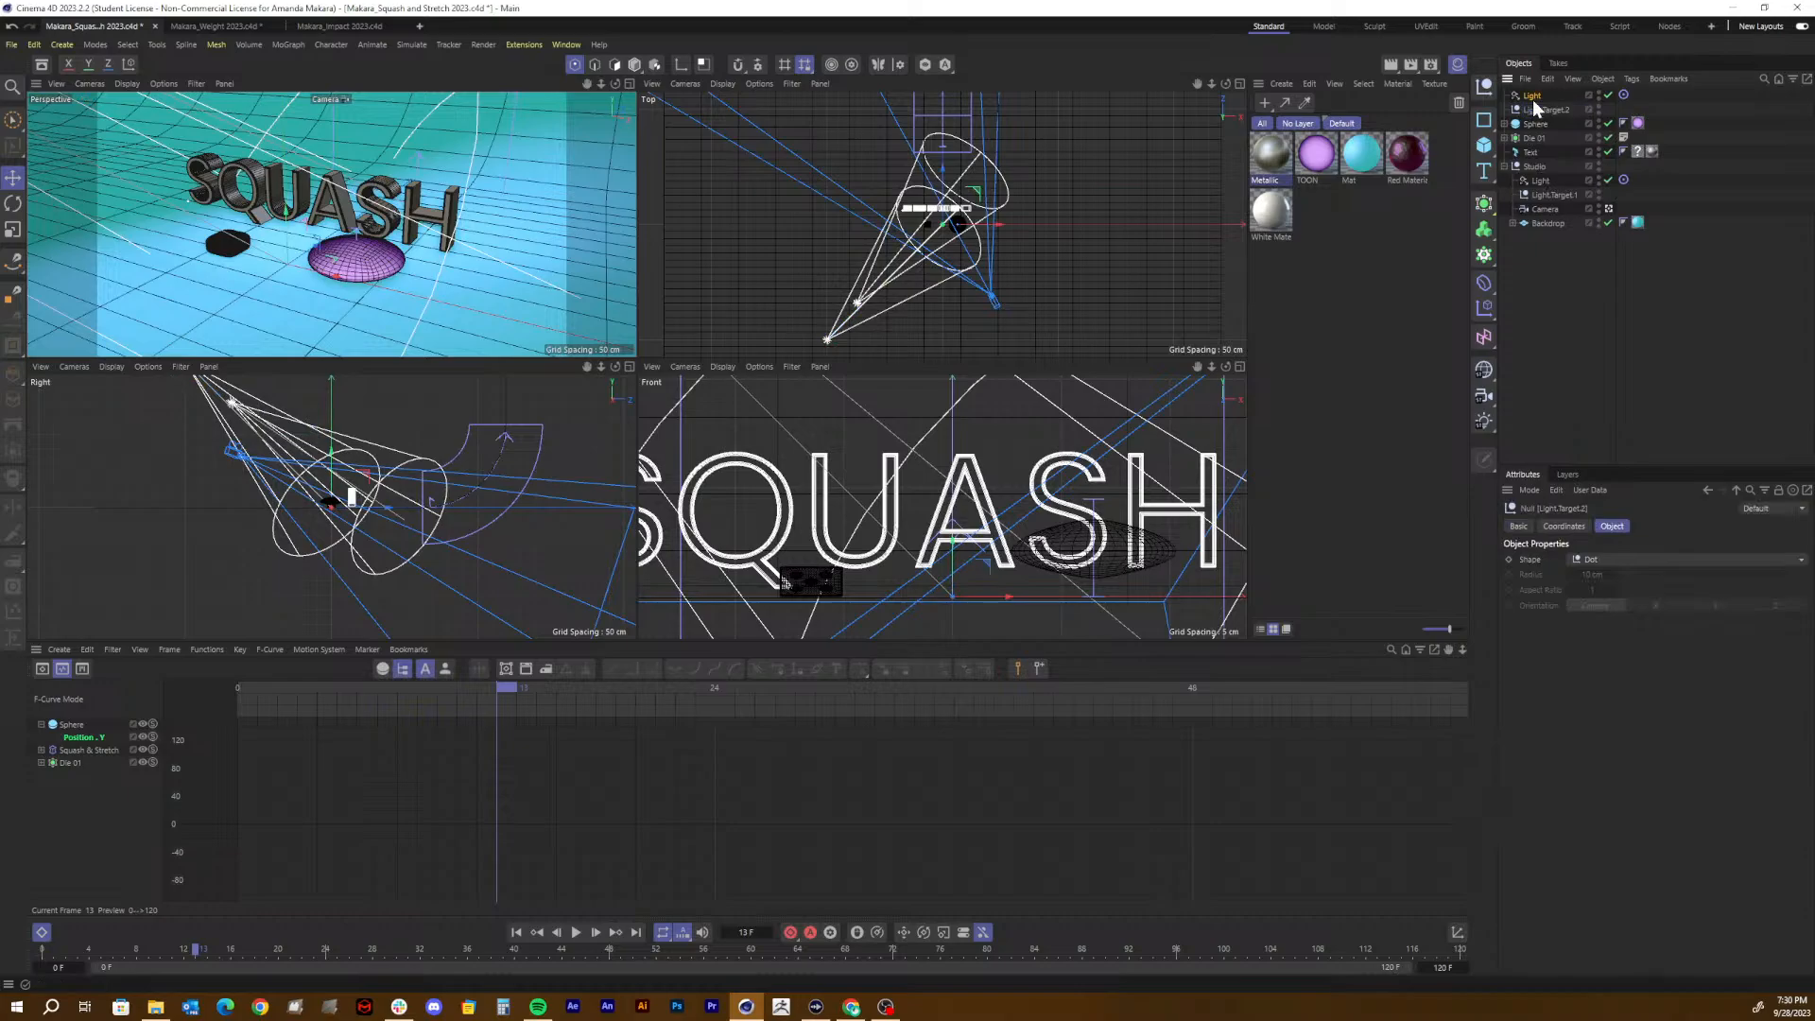
pyautogui.keyDown('shift'); pyautogui.moveTo(1536, 111); pyautogui.dragTo(1542, 172); pyautogui.keyUp('shift')
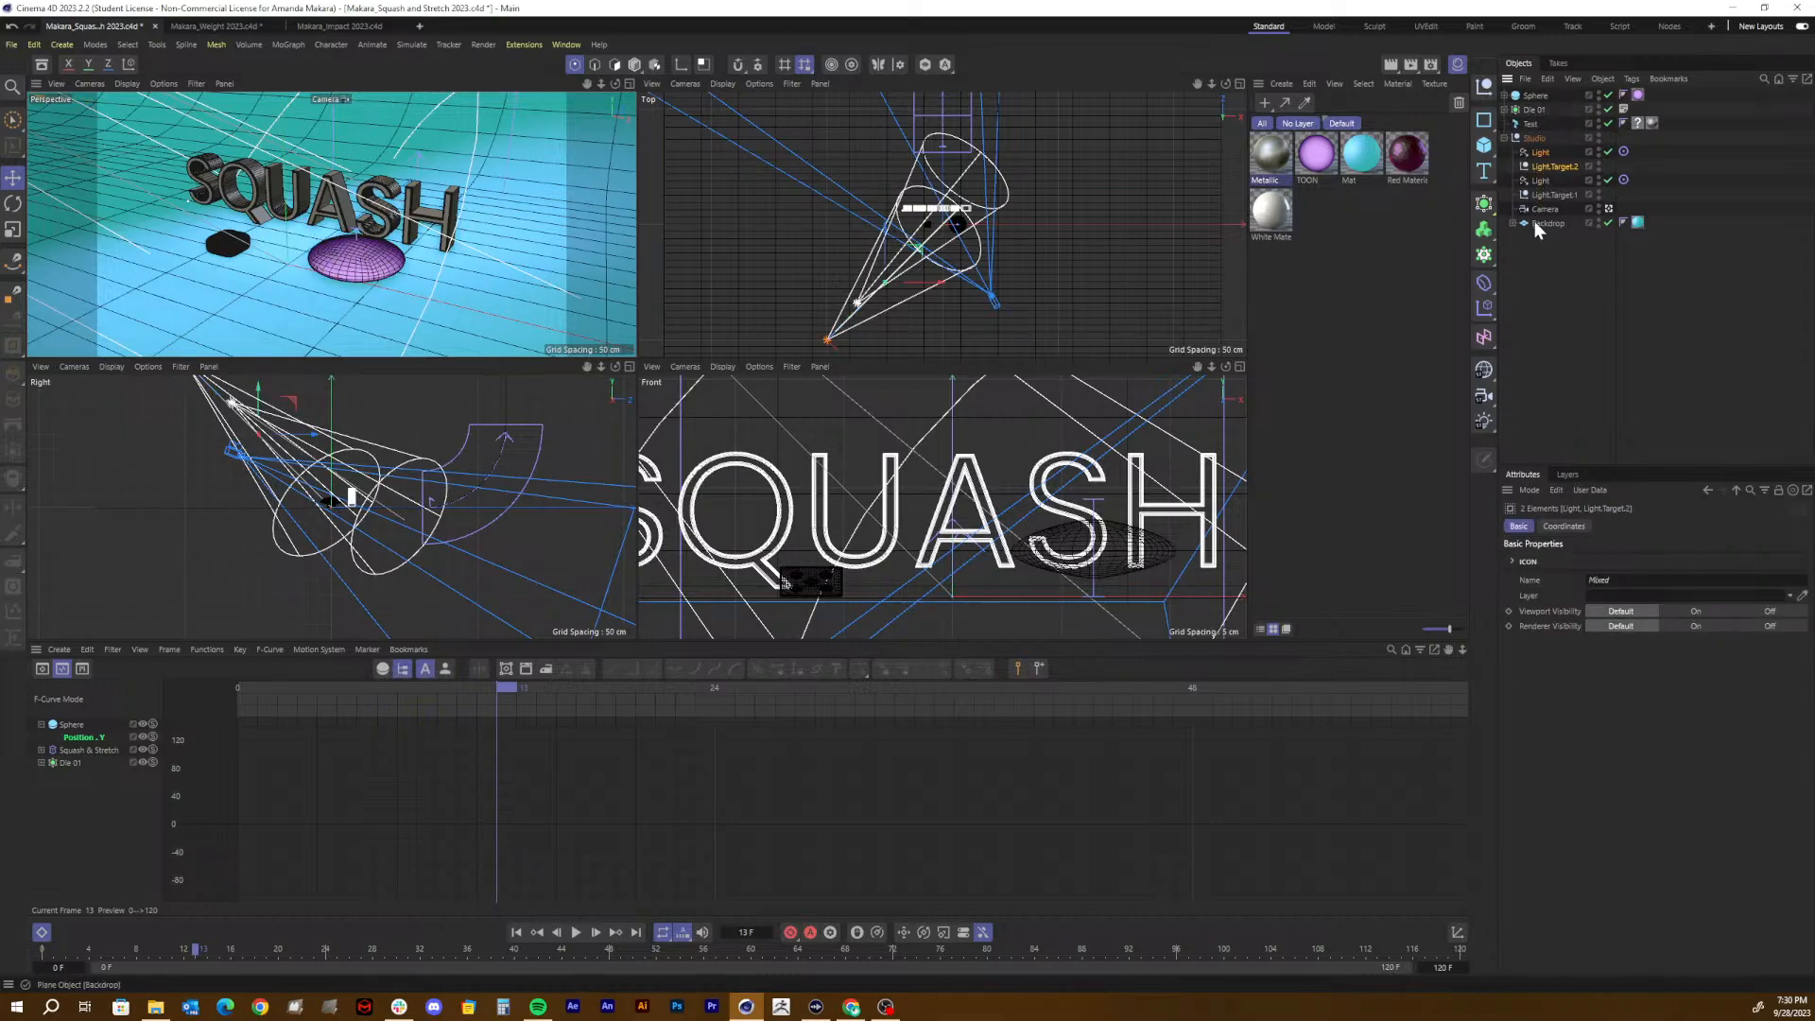
# Step: Rename the new light in the Studio group as Key Light 2
pyautogui.doubleClick(1543, 153)
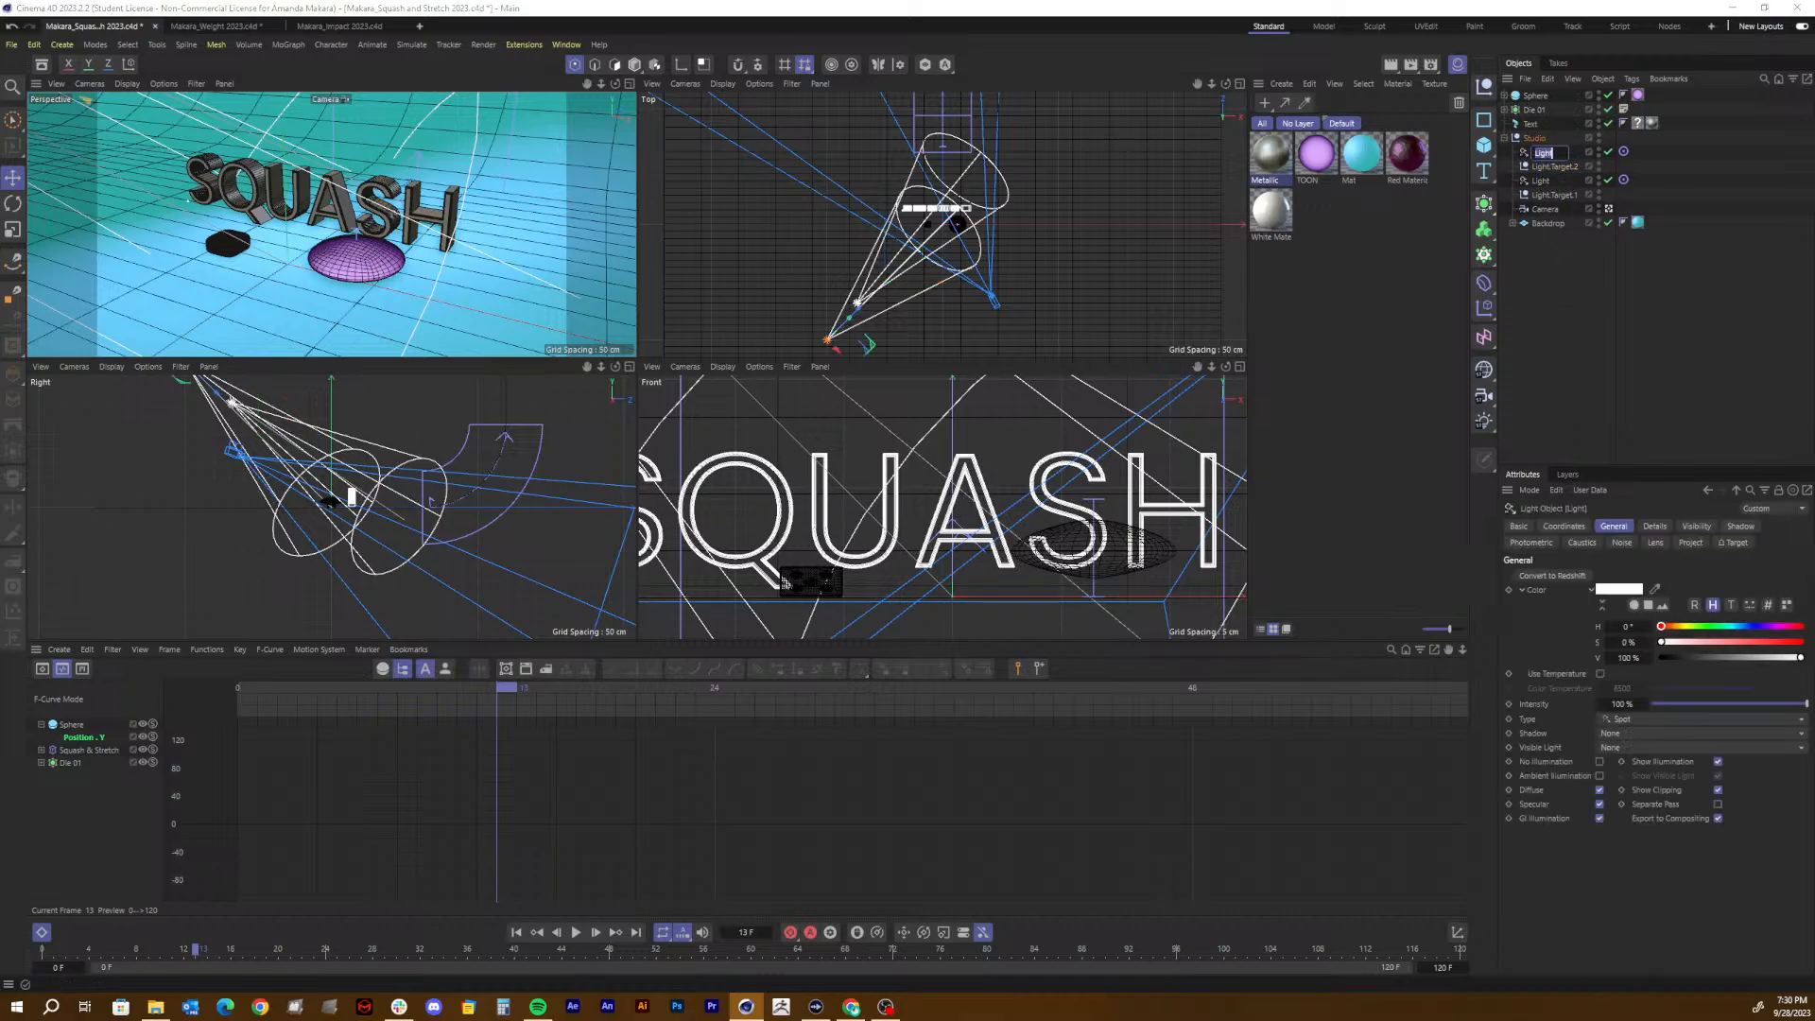
pyautogui.write('Light 2')
pyautogui.press('Return')
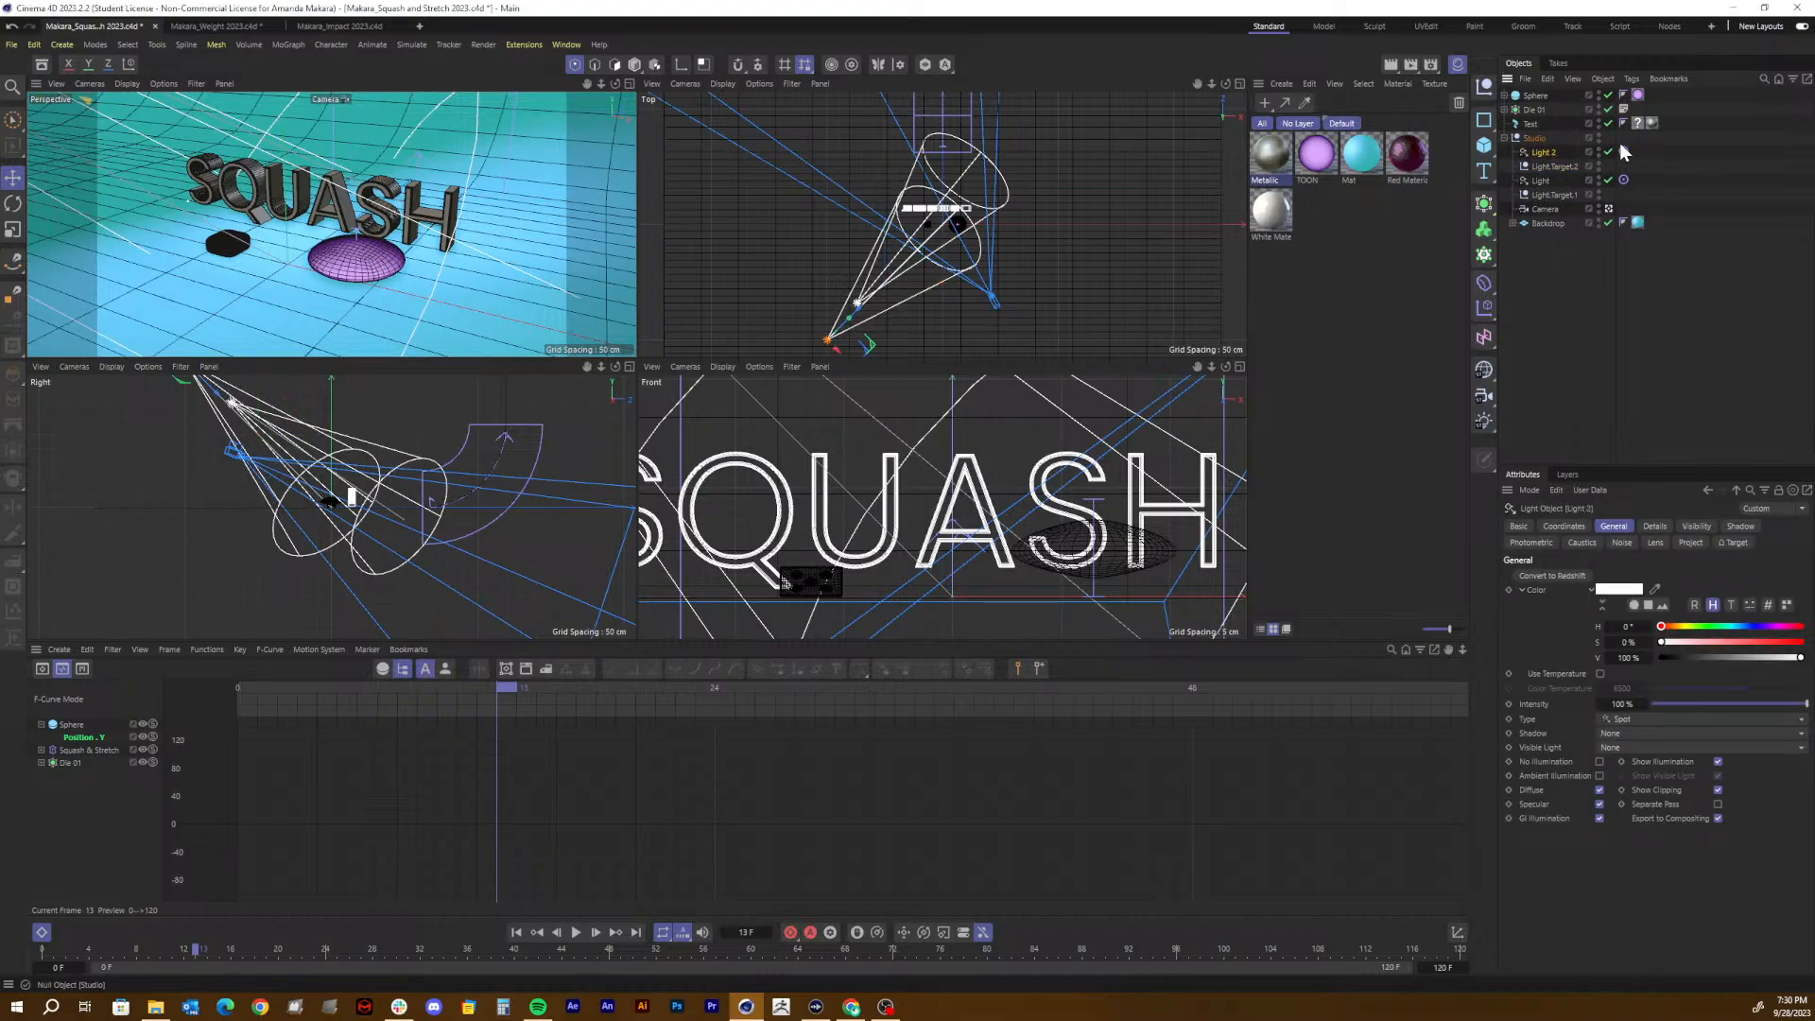
pyautogui.doubleClick(1550, 153)
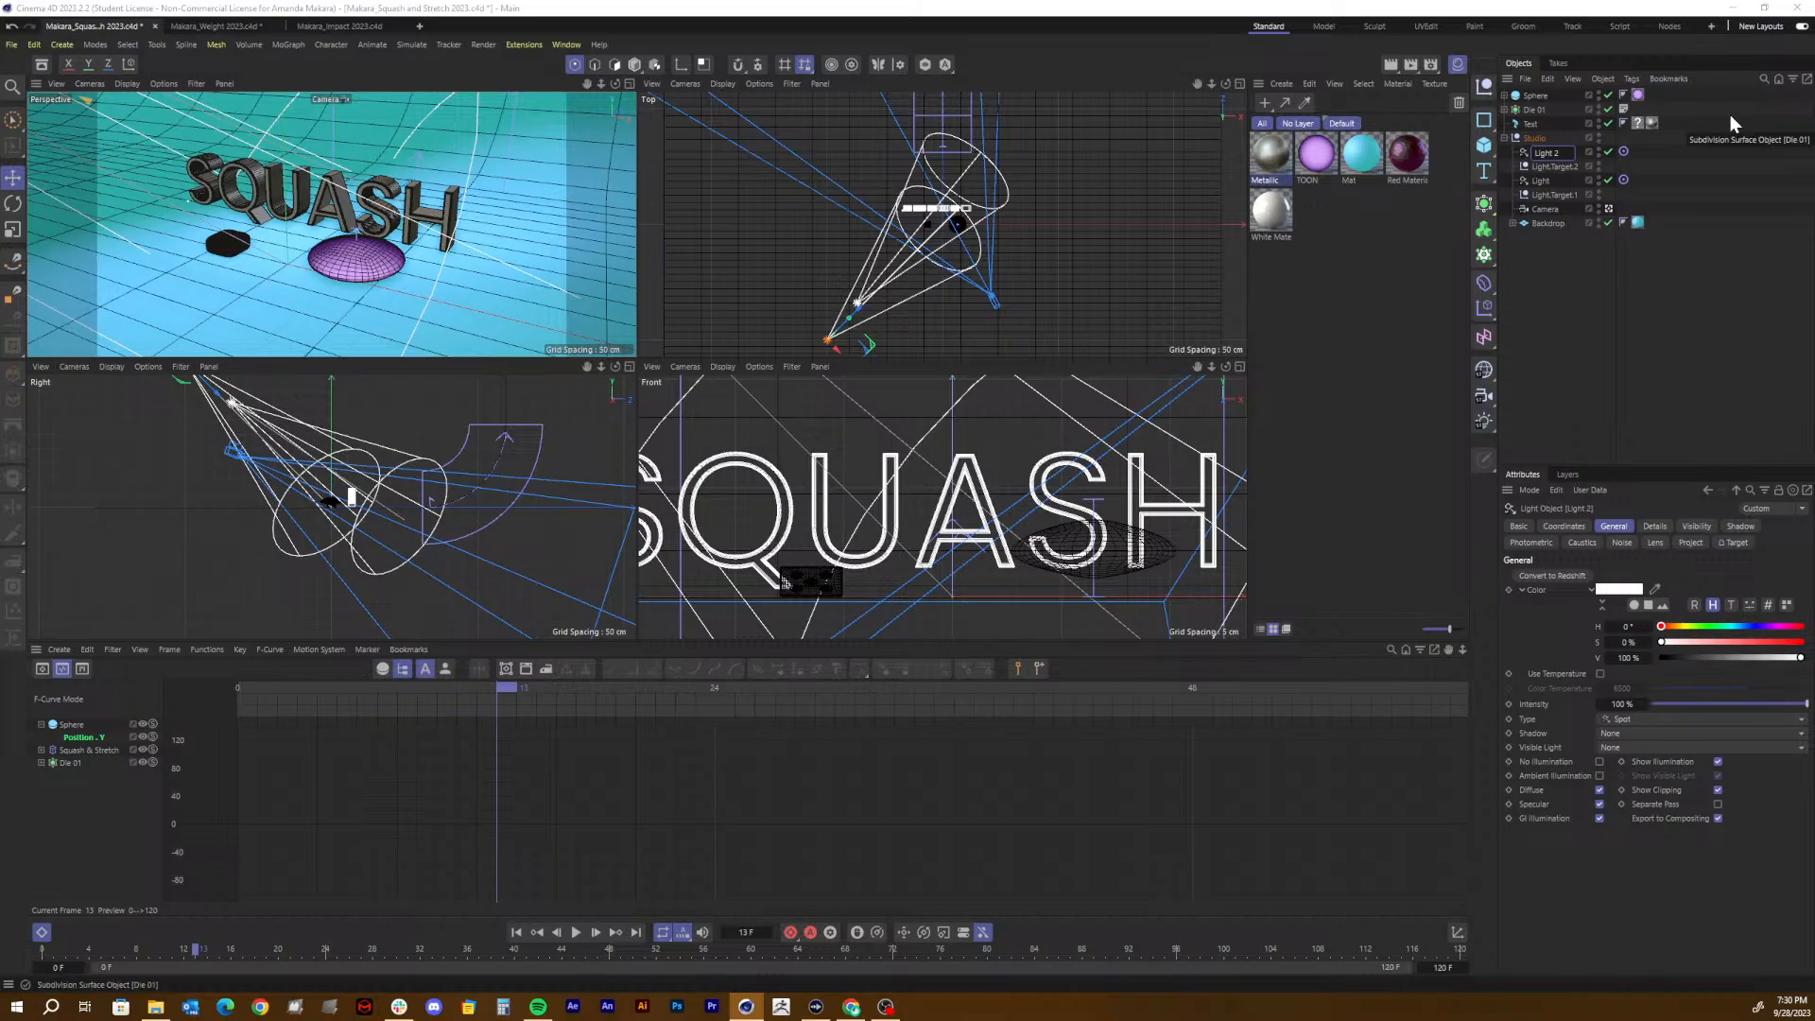
pyautogui.press('Home')
pyautogui.write('Key')
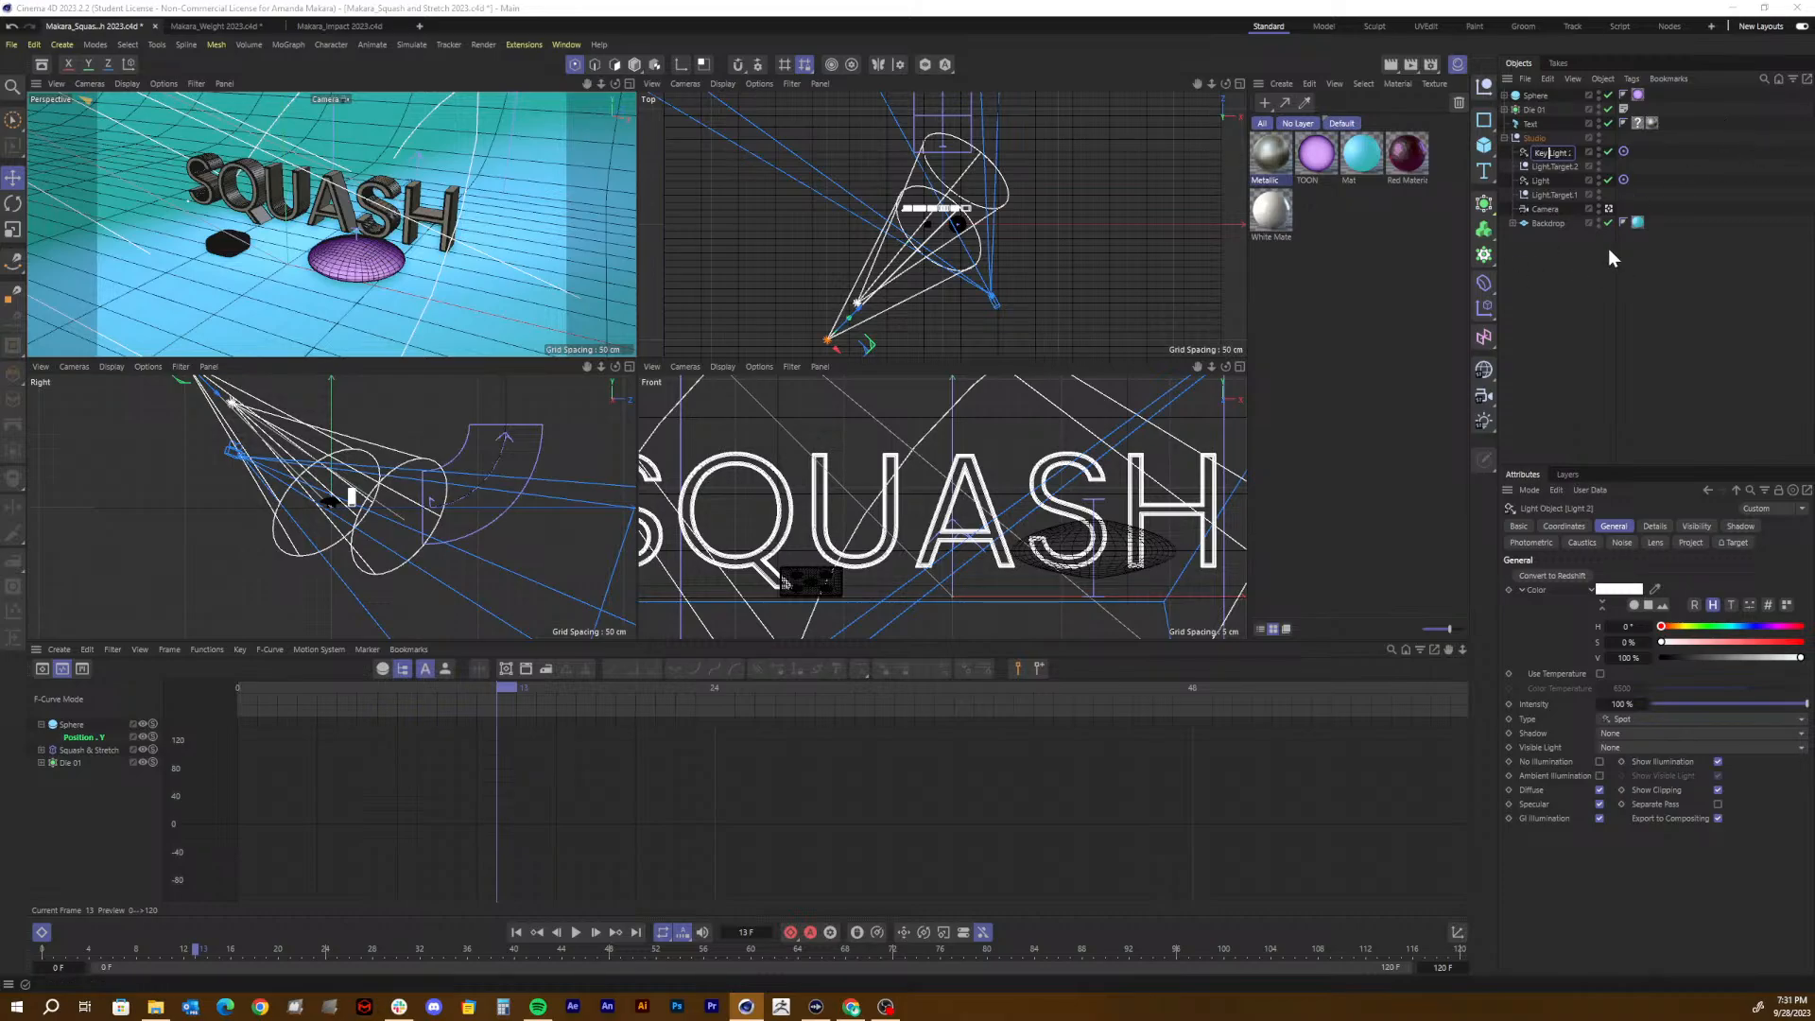
pyautogui.click(1546, 251)
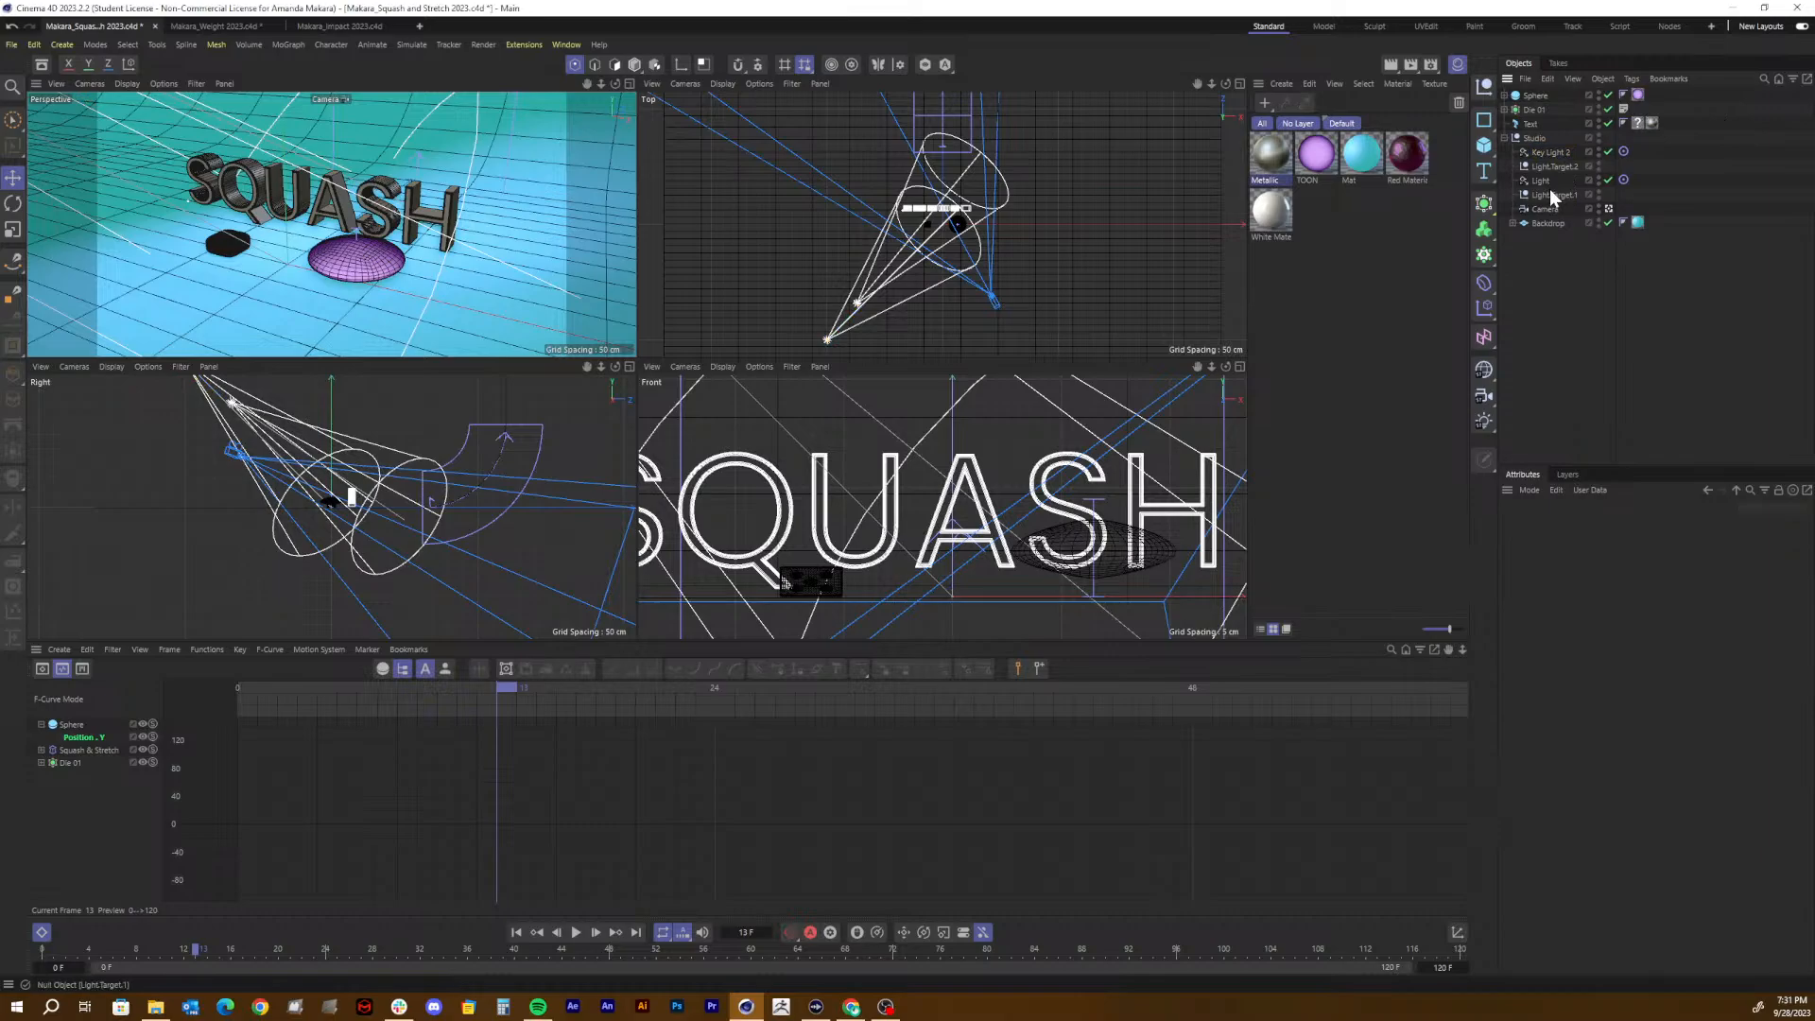
# Step: Move Key Light 2 across to the camera's side of the text and bring it closer along its aiming axis
pyautogui.click(1541, 152)
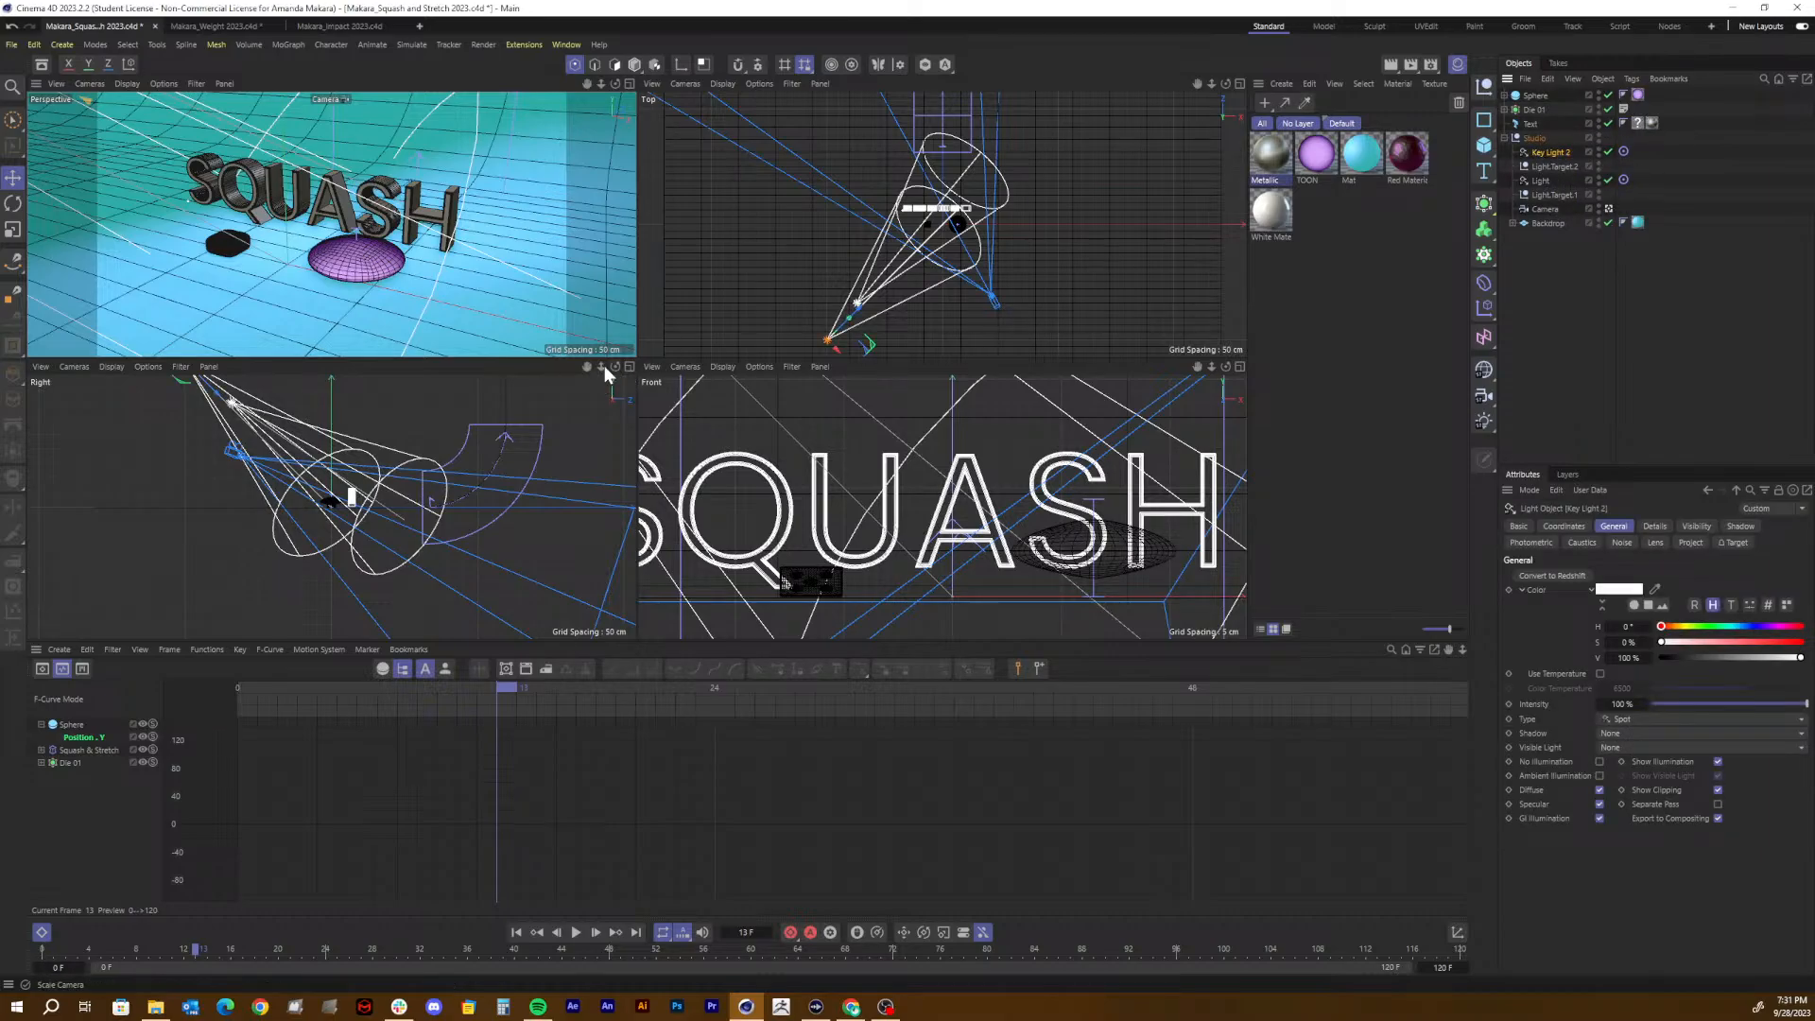
pyautogui.moveTo(602, 366); pyautogui.dragTo(563, 369)
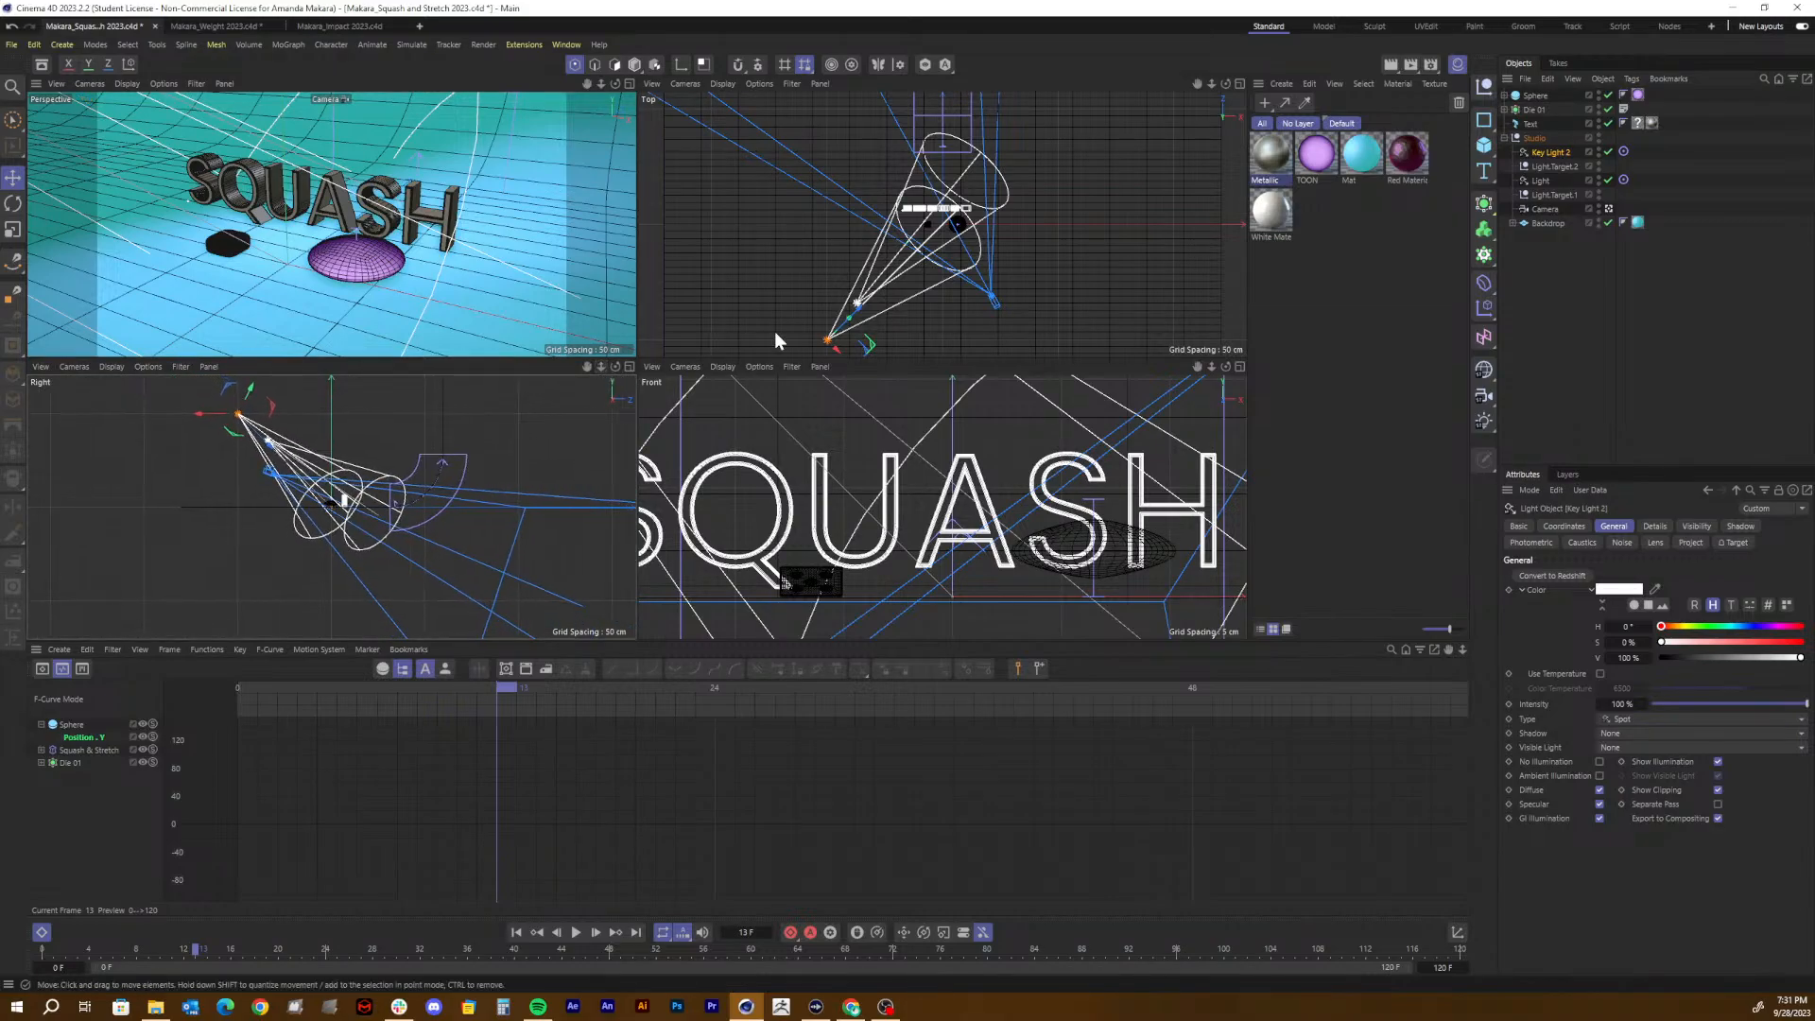
pyautogui.moveTo(1212, 366)
pyautogui.mouseDown()
pyautogui.moveTo(1153, 371)
pyautogui.moveTo(1181, 371)
pyautogui.mouseUp()
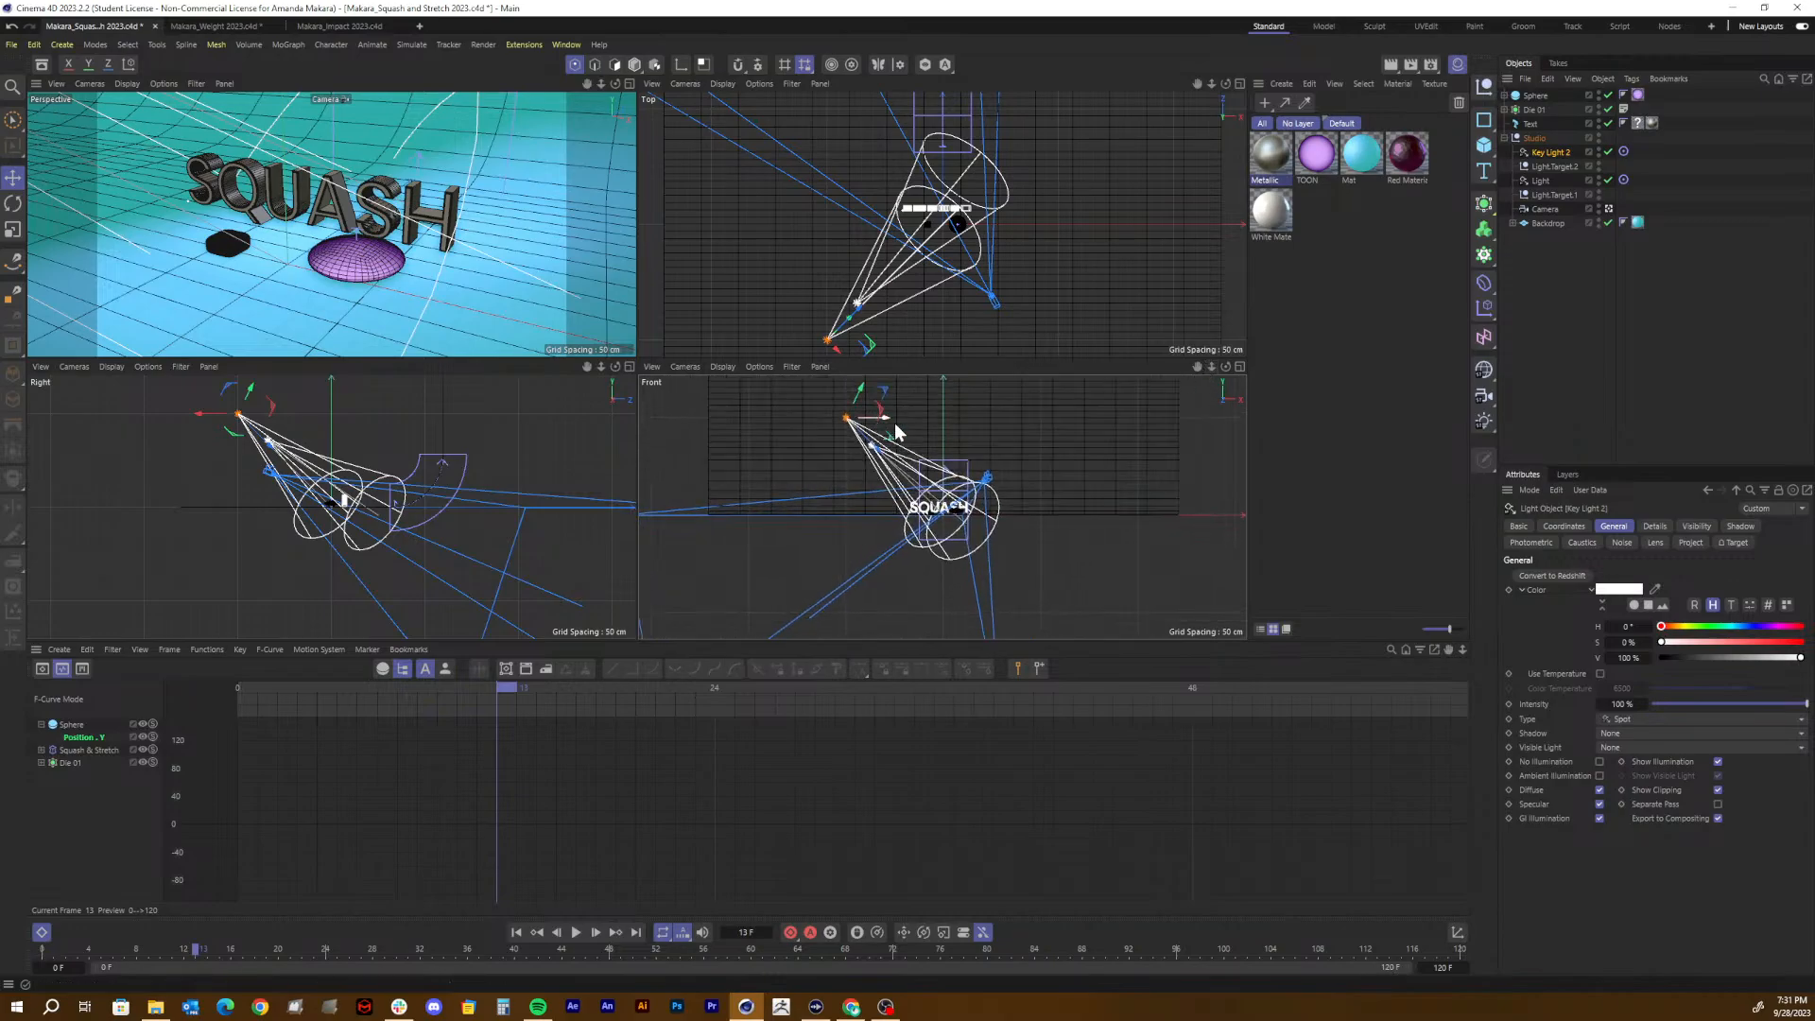
pyautogui.moveTo(884, 420); pyautogui.dragTo(1047, 397)
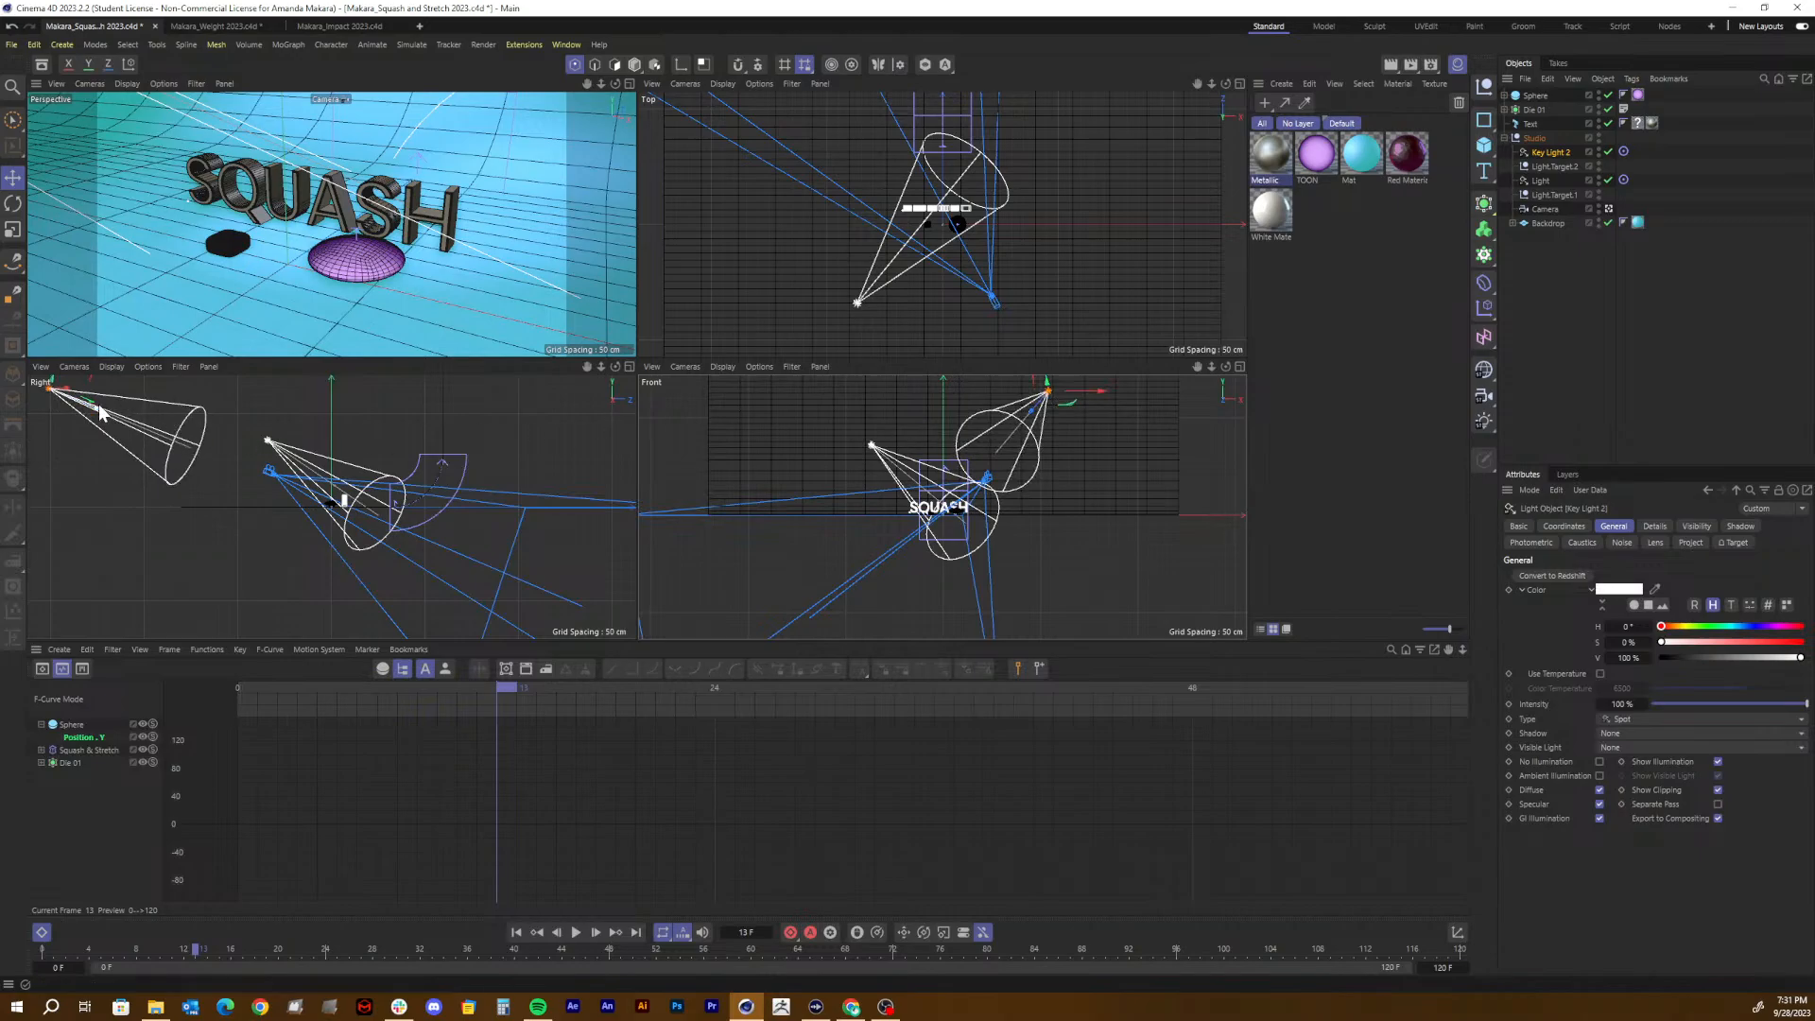
pyautogui.moveTo(109, 403); pyautogui.dragTo(278, 442)
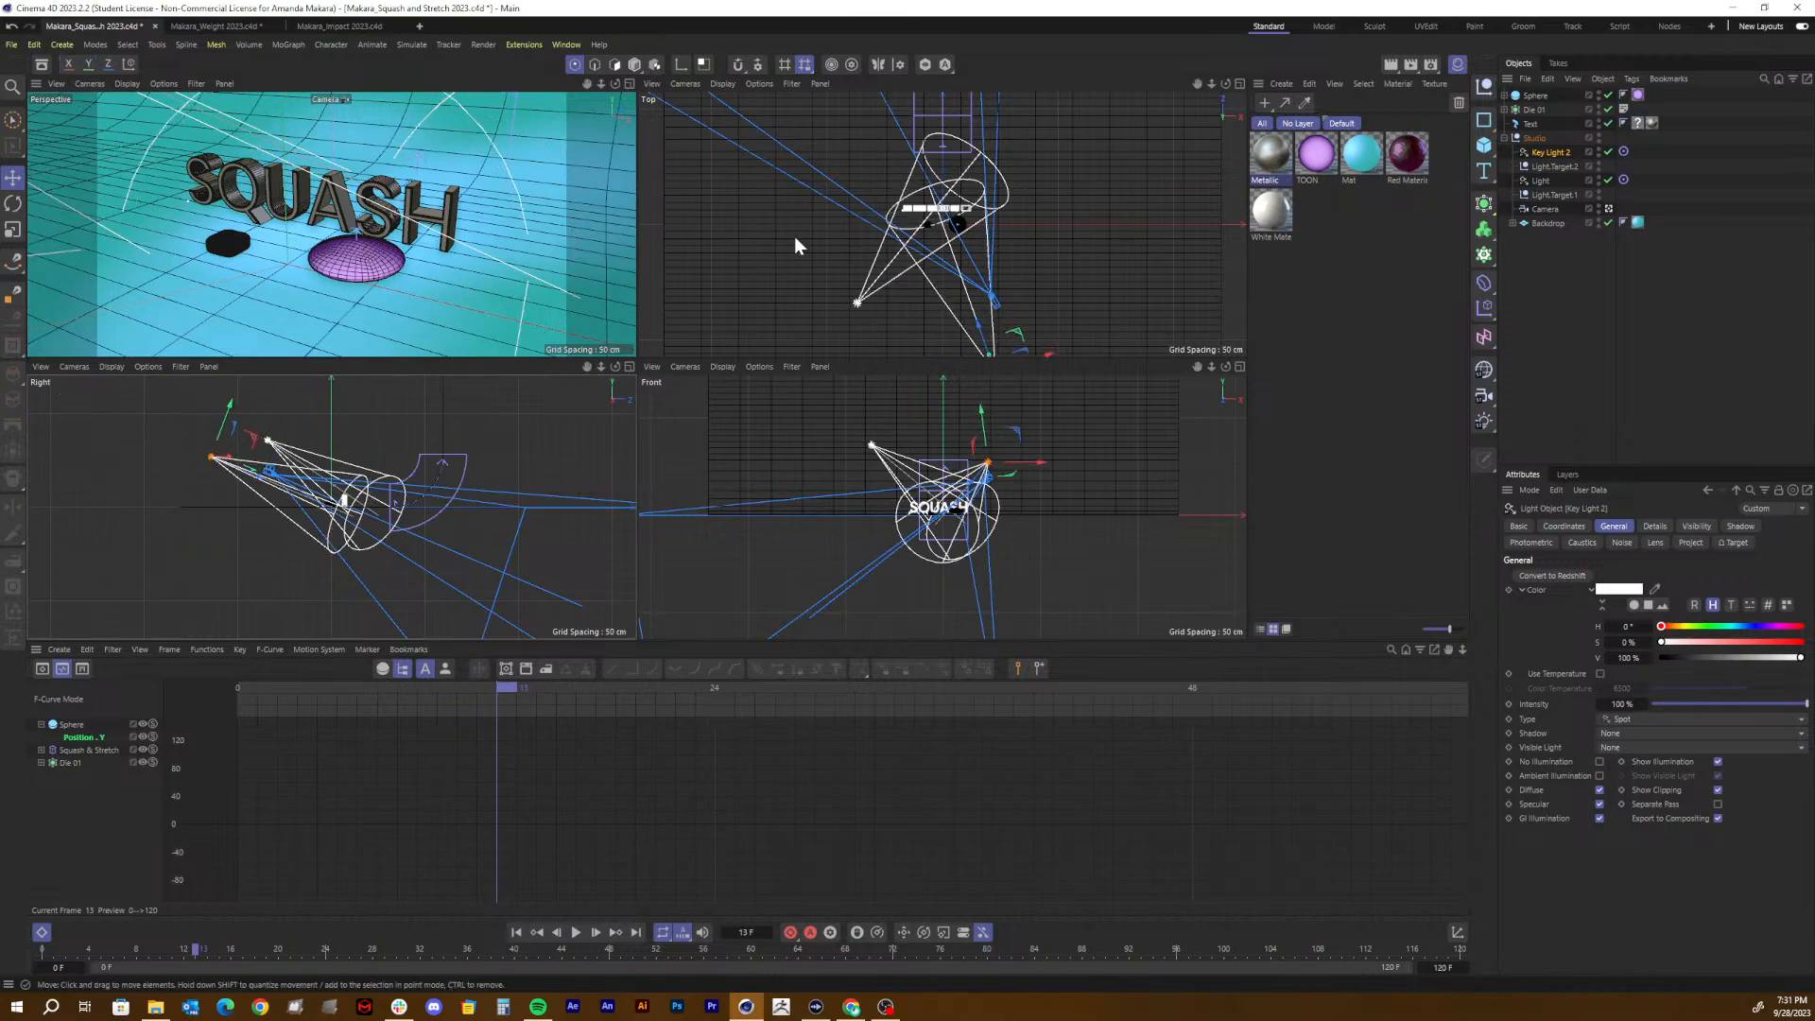
# Step: Raise Key Light 2's target null slightly, and save the project after test-rendering the camera view
pyautogui.click(1552, 166)
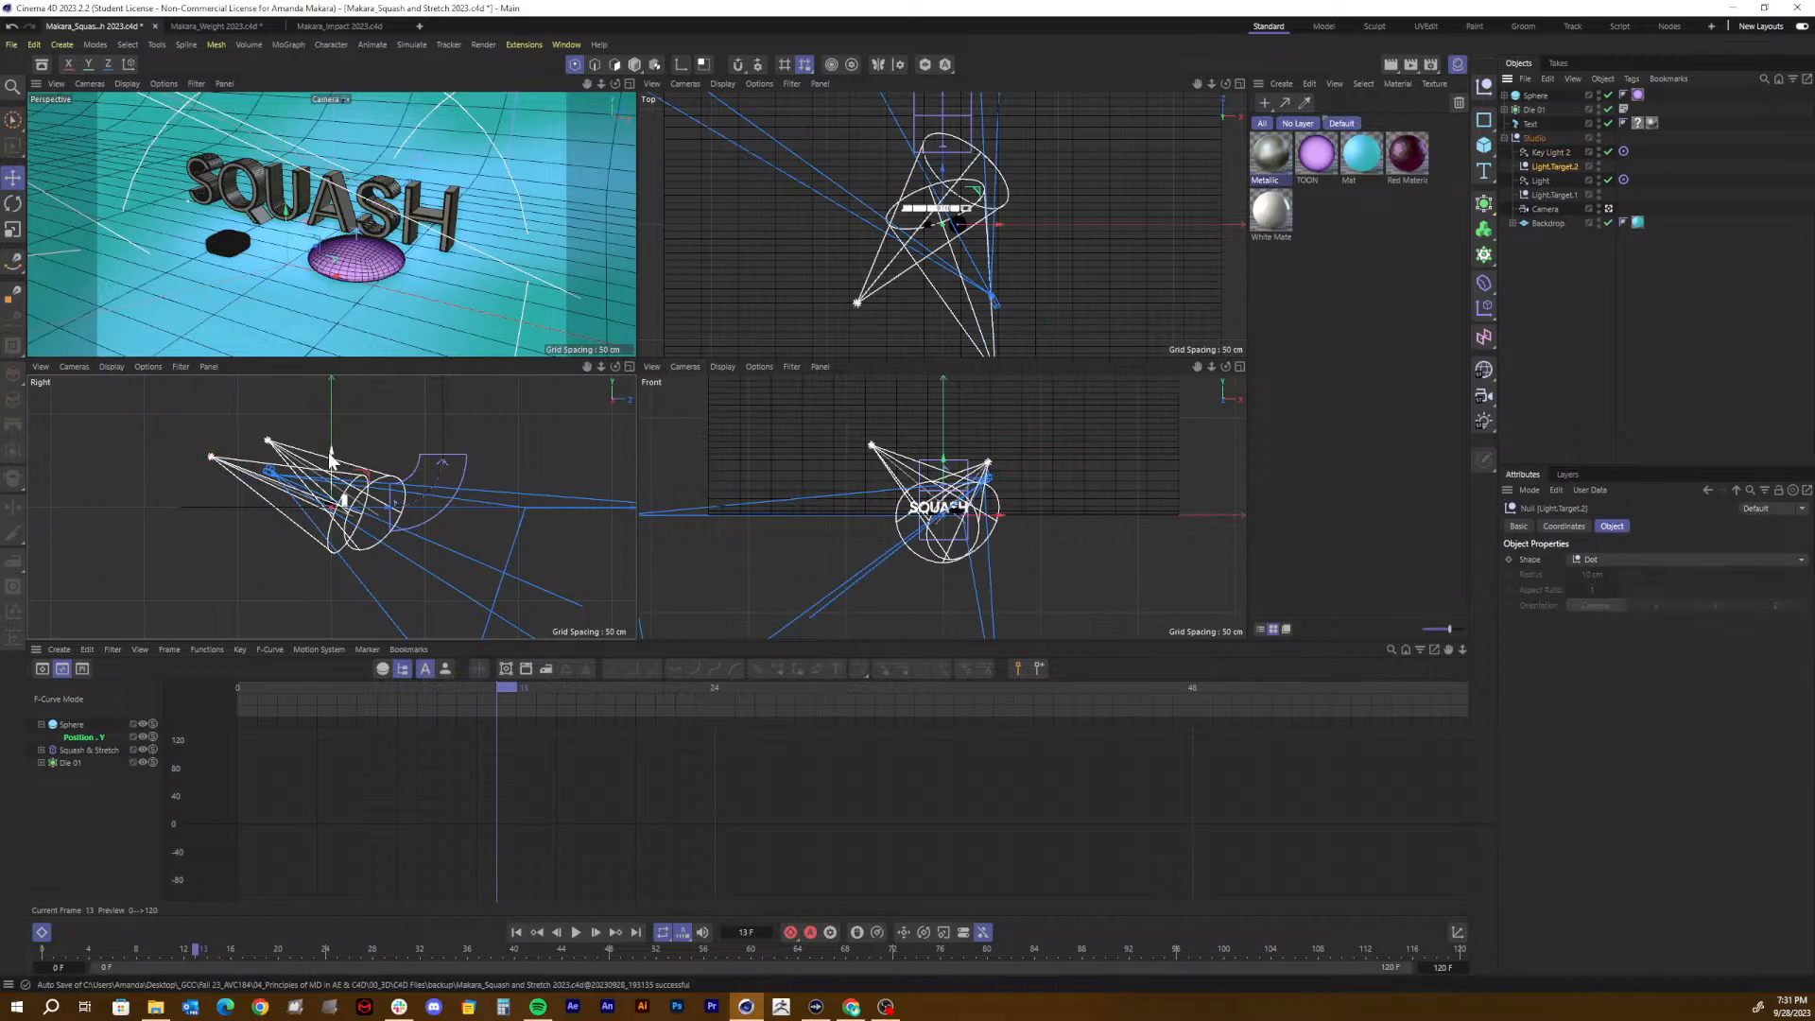
pyautogui.moveTo(329, 452); pyautogui.dragTo(332, 446)
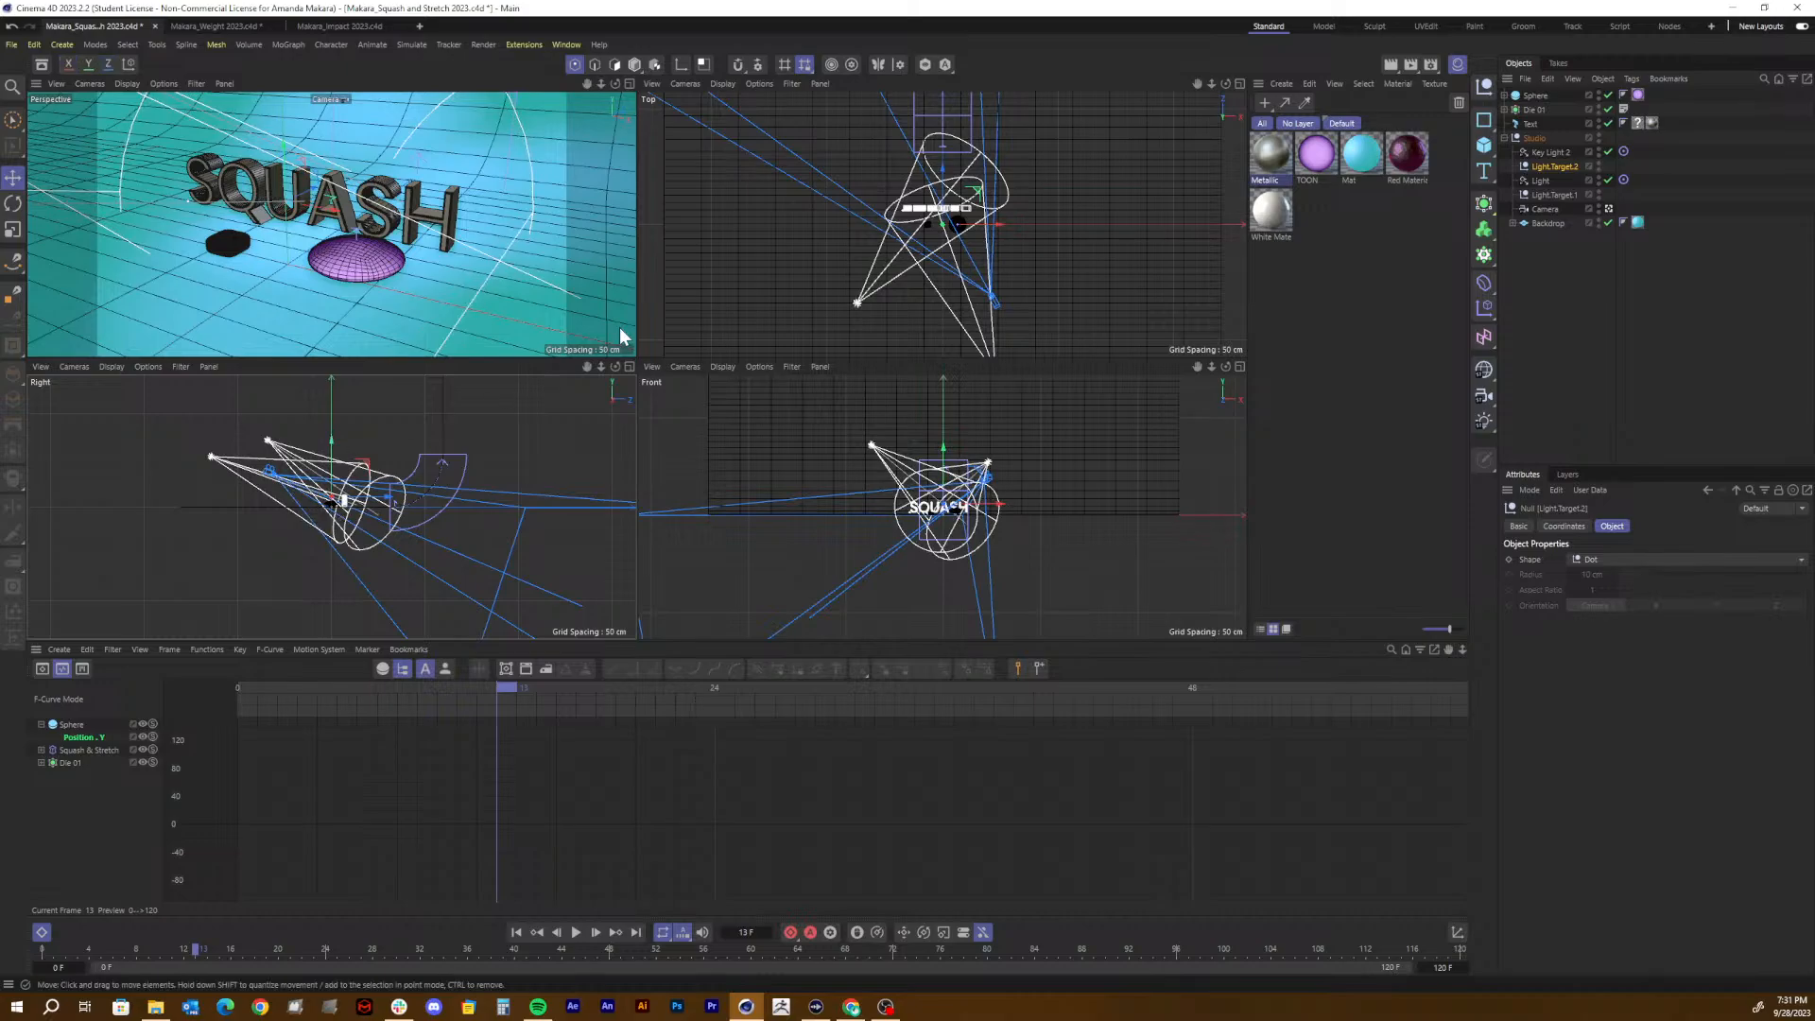
pyautogui.click(629, 83)
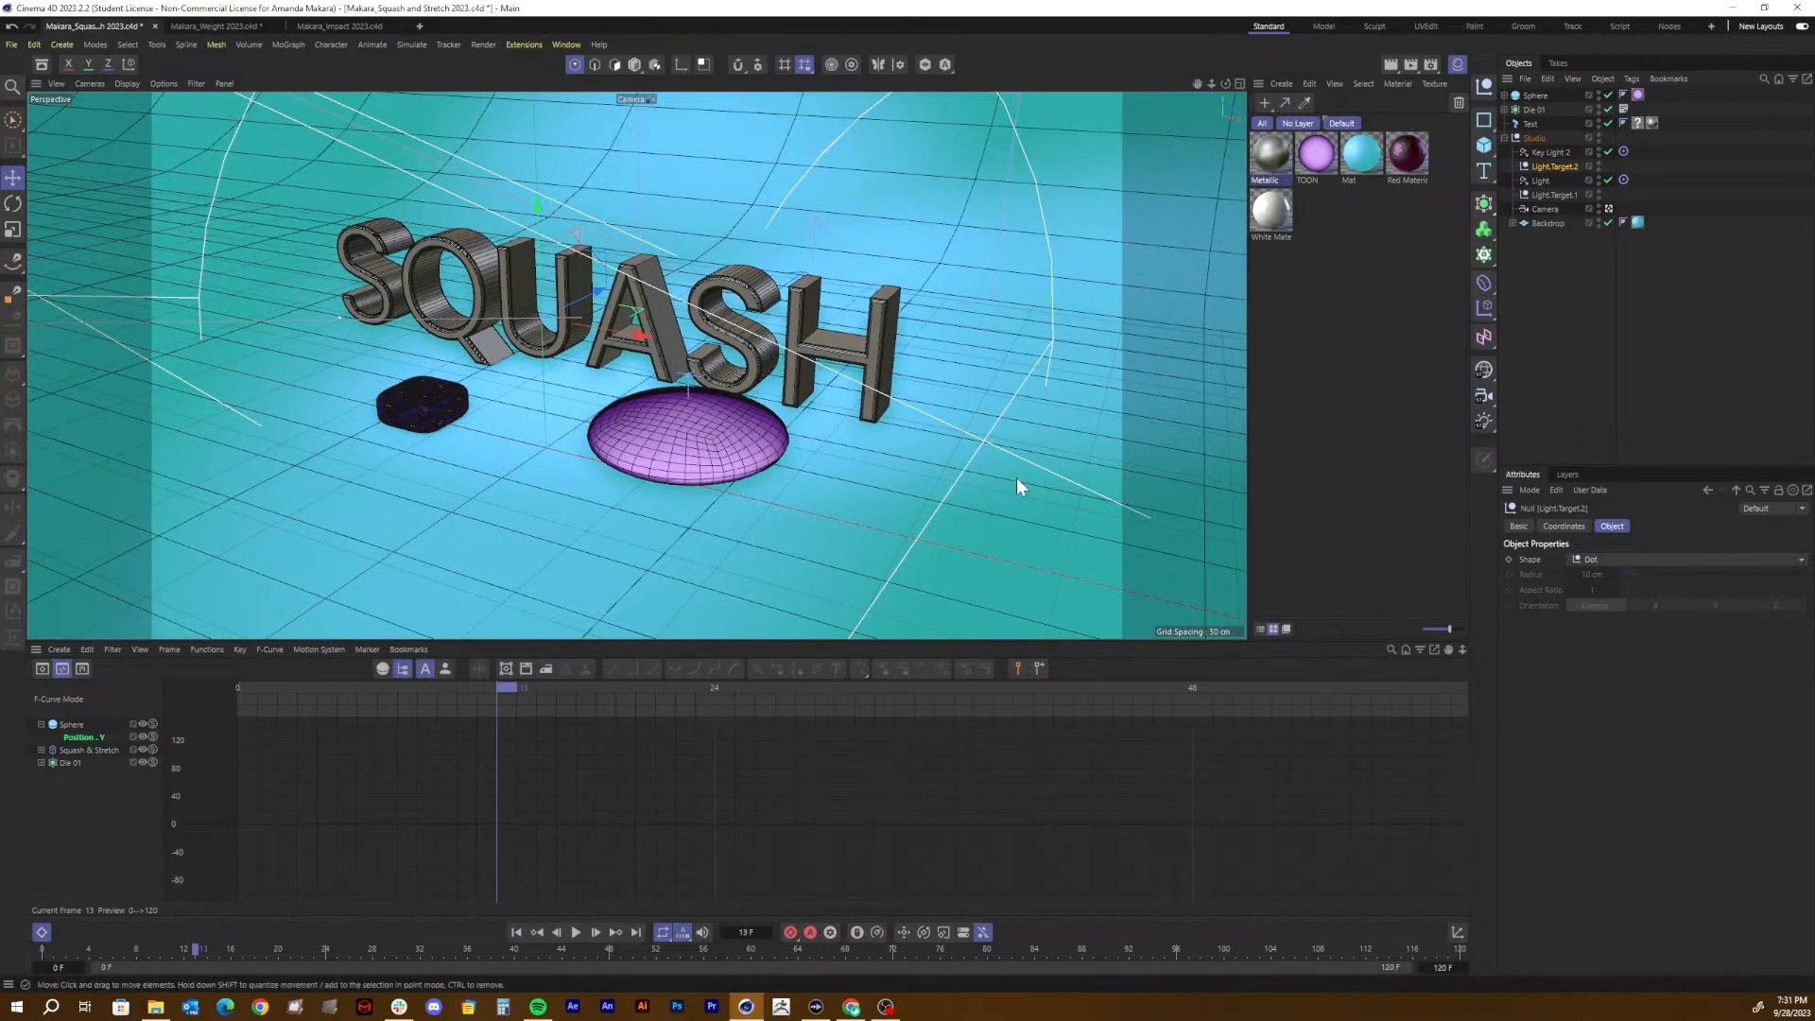
pyautogui.hotkey('ctrl', 'r')
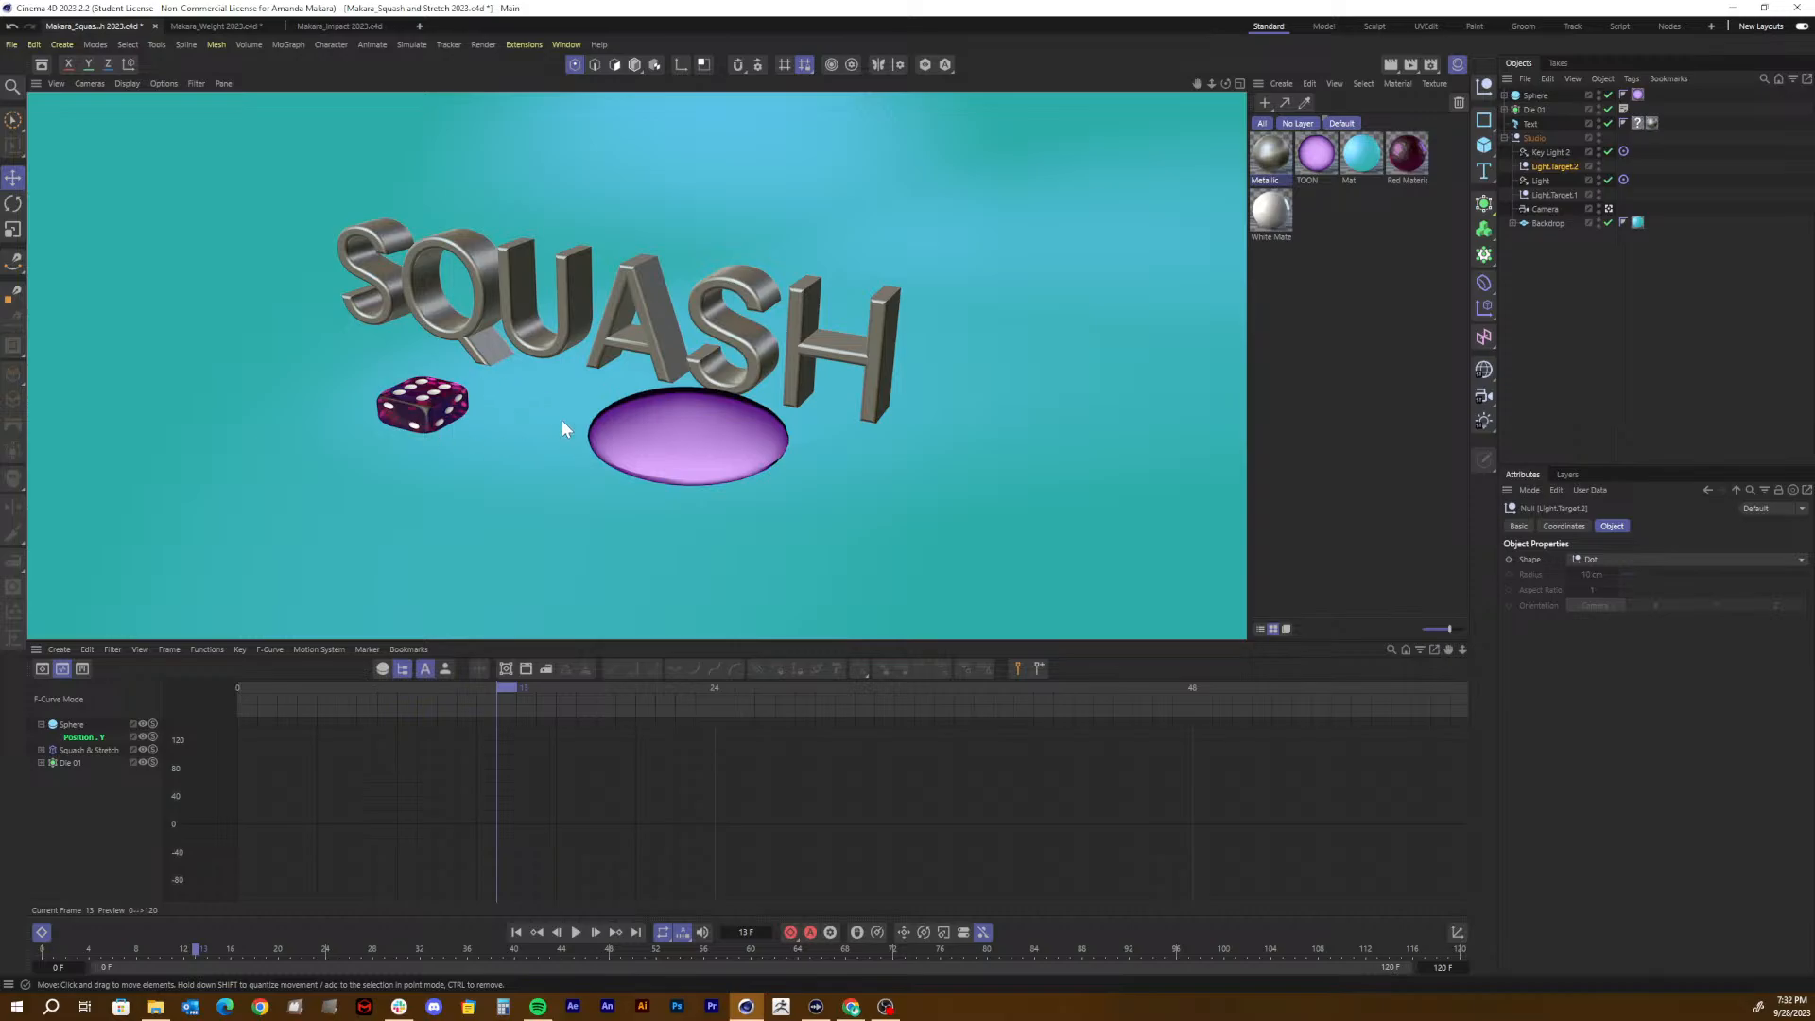
pyautogui.hotkey('ctrl', 's')
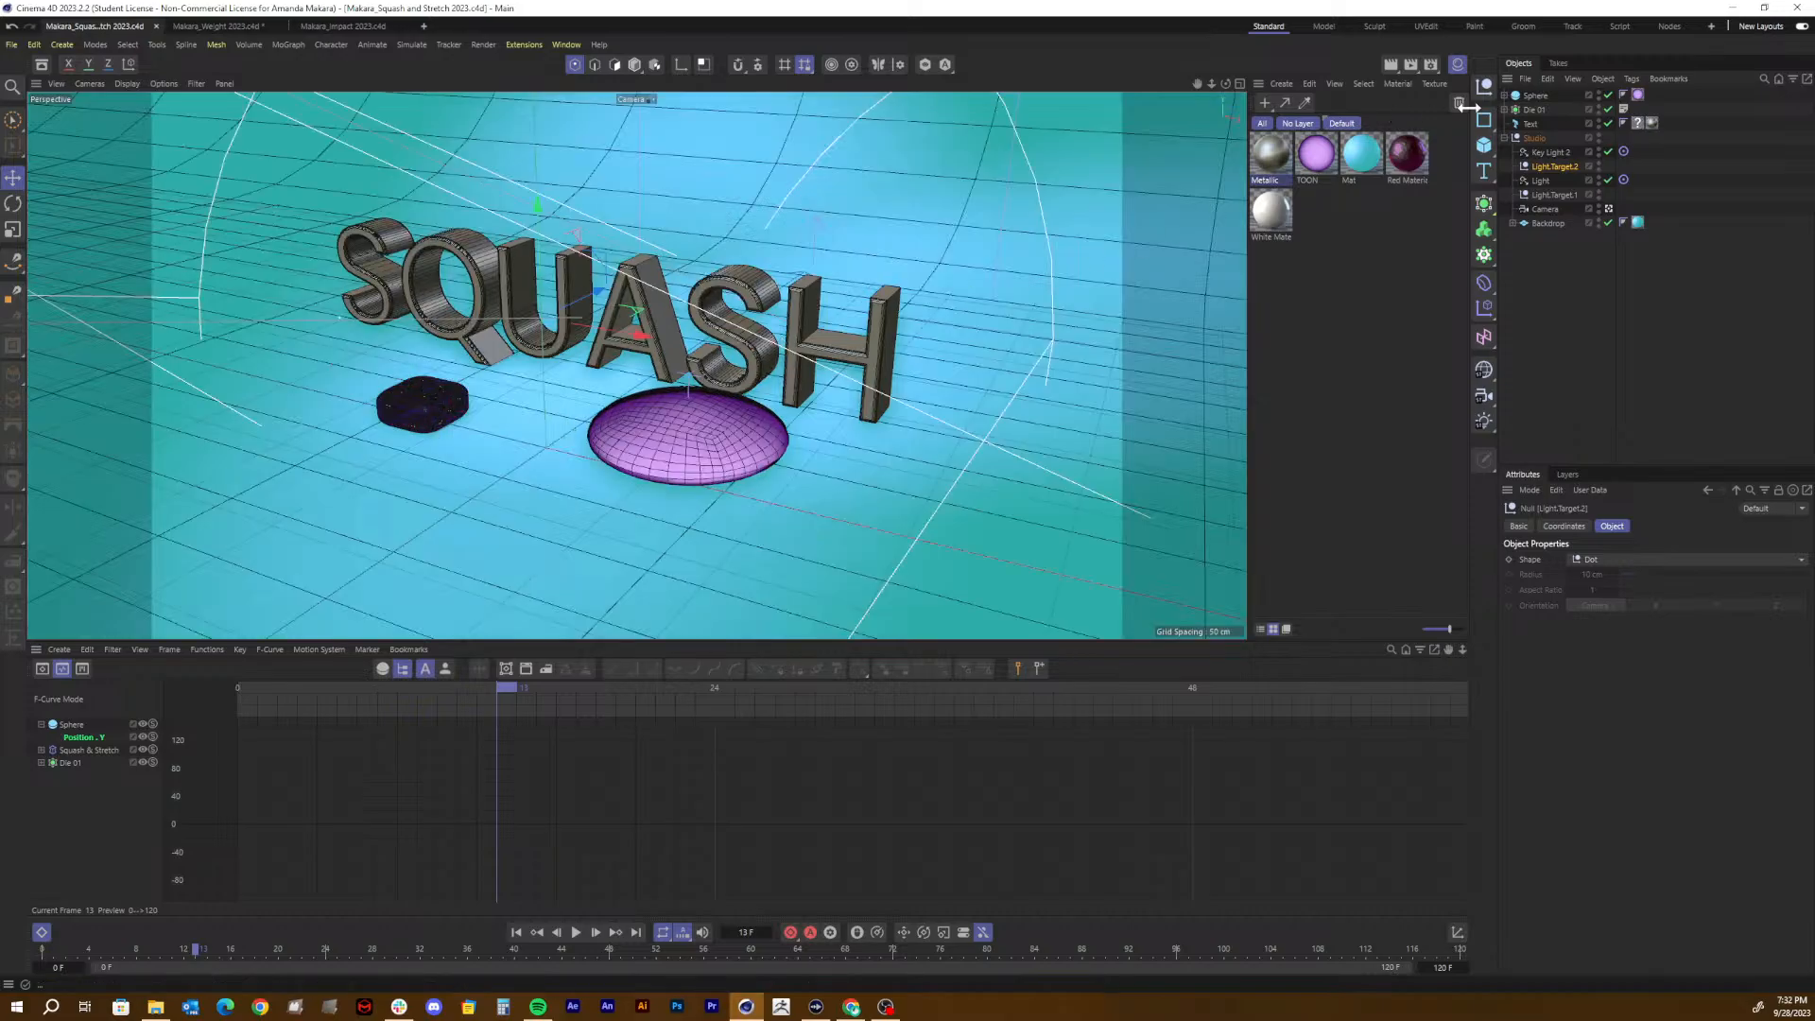
# Step: Set the shadow type of the light named Light to Shadow Maps (Soft) and test-render the camera view
pyautogui.click(1541, 180)
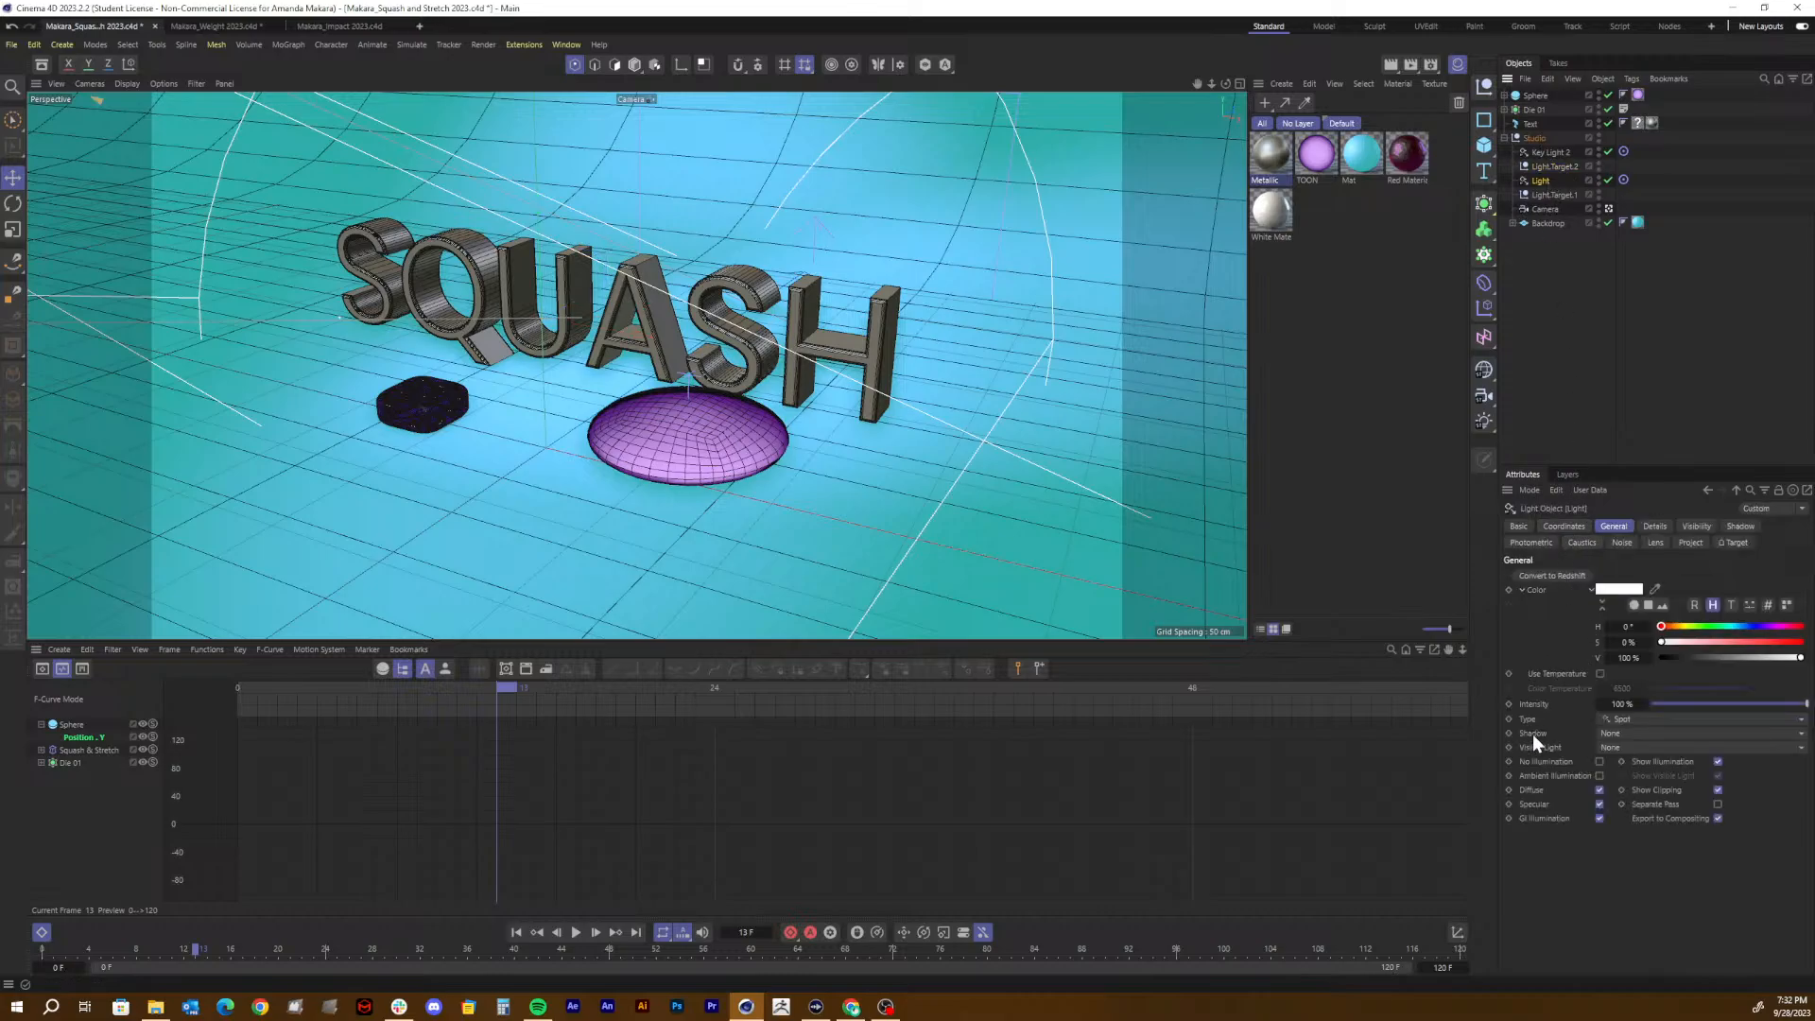
pyautogui.click(1744, 523)
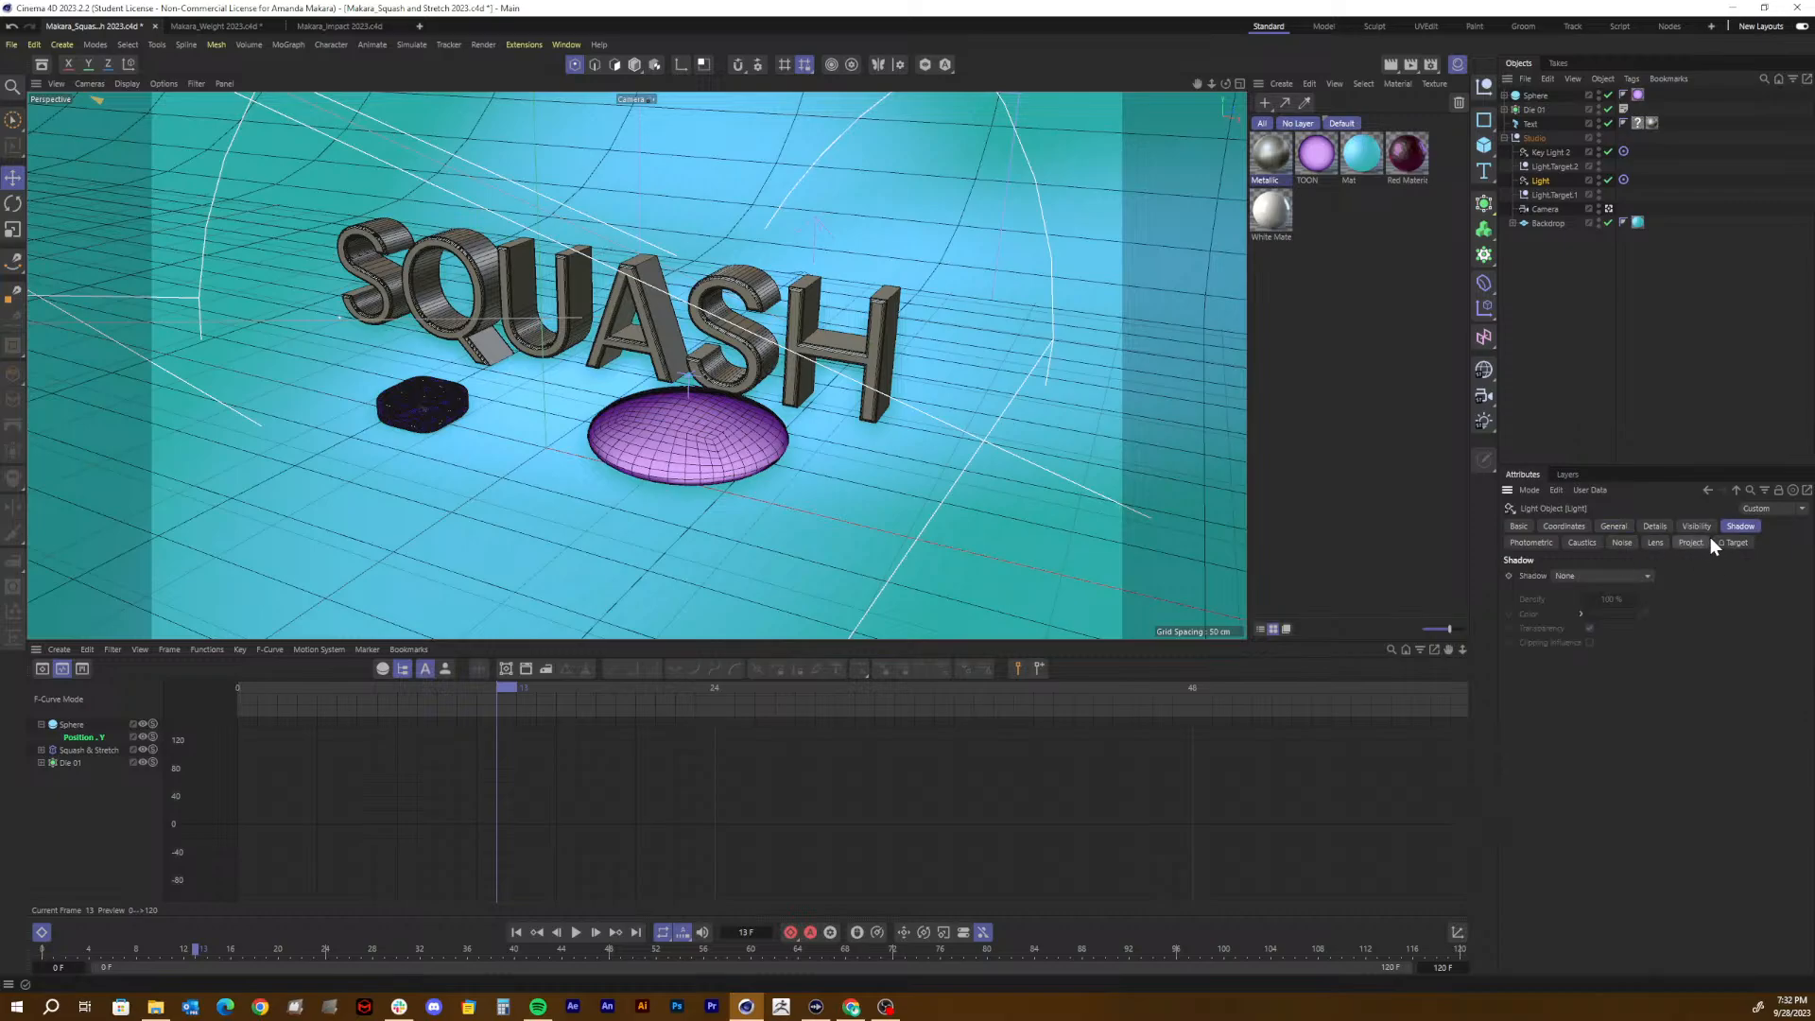
pyautogui.click(1562, 576)
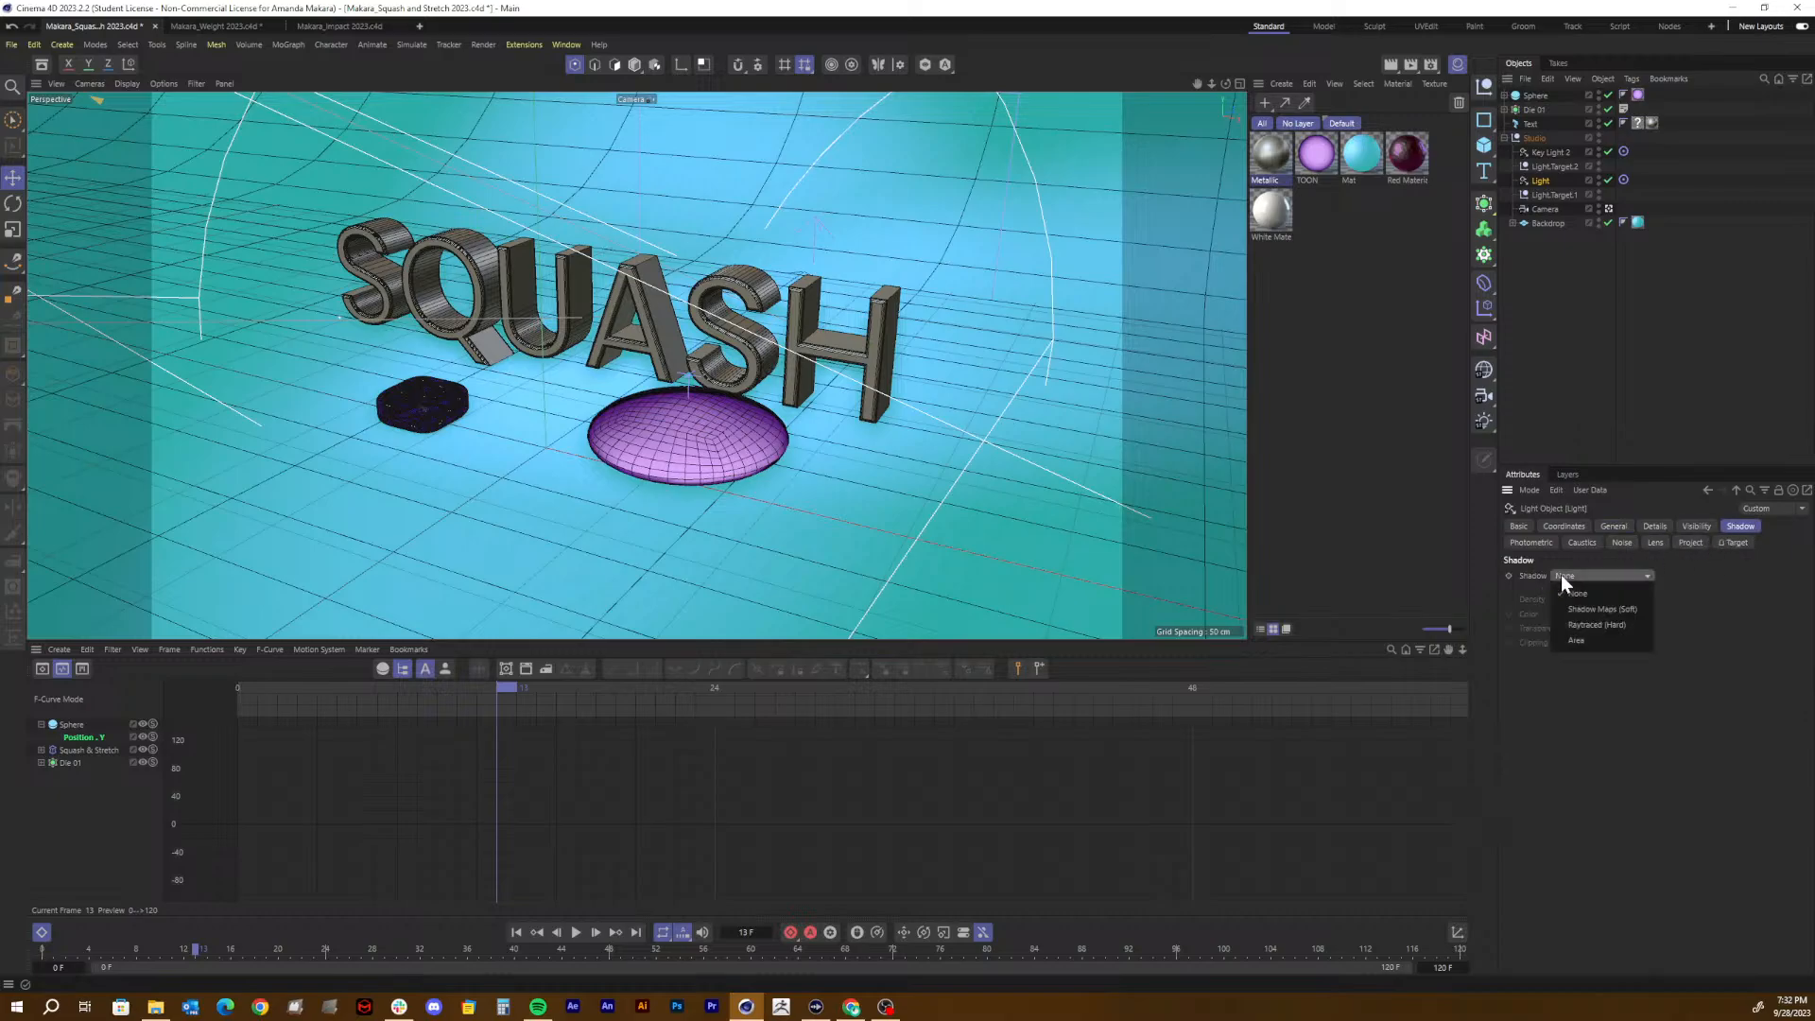
pyautogui.click(1580, 609)
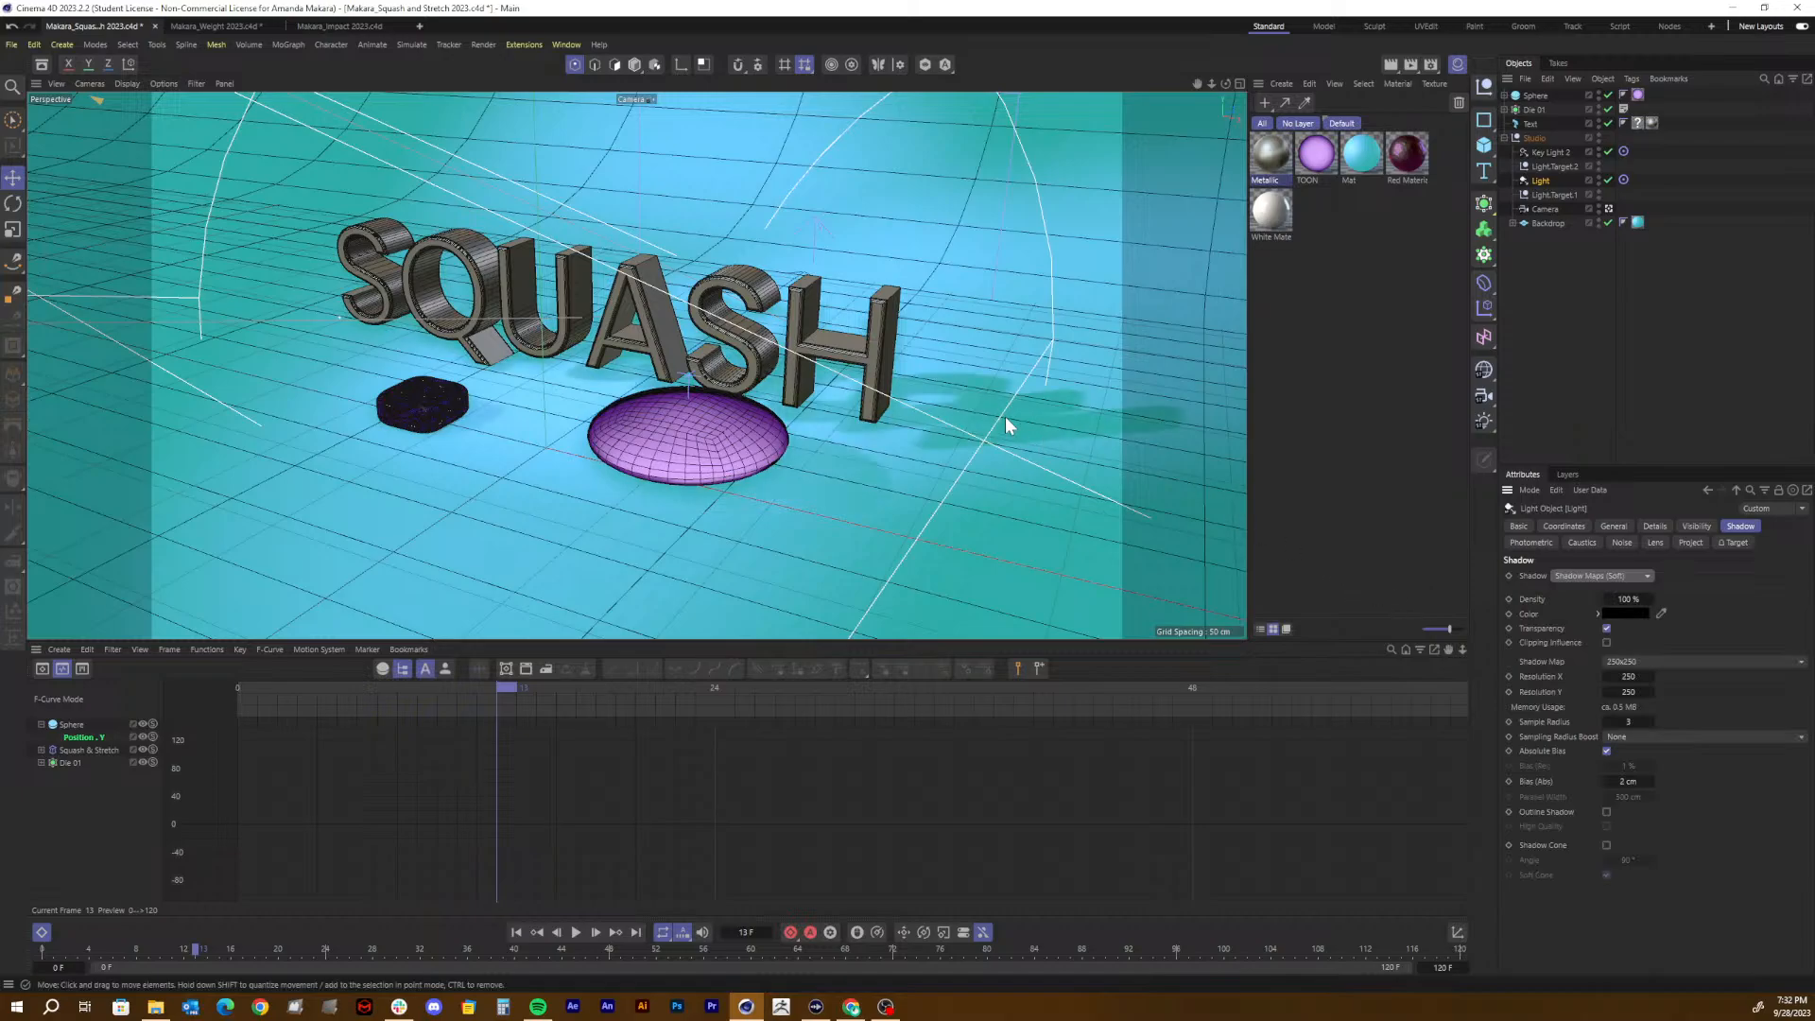
pyautogui.hotkey('ctrl', 'r')
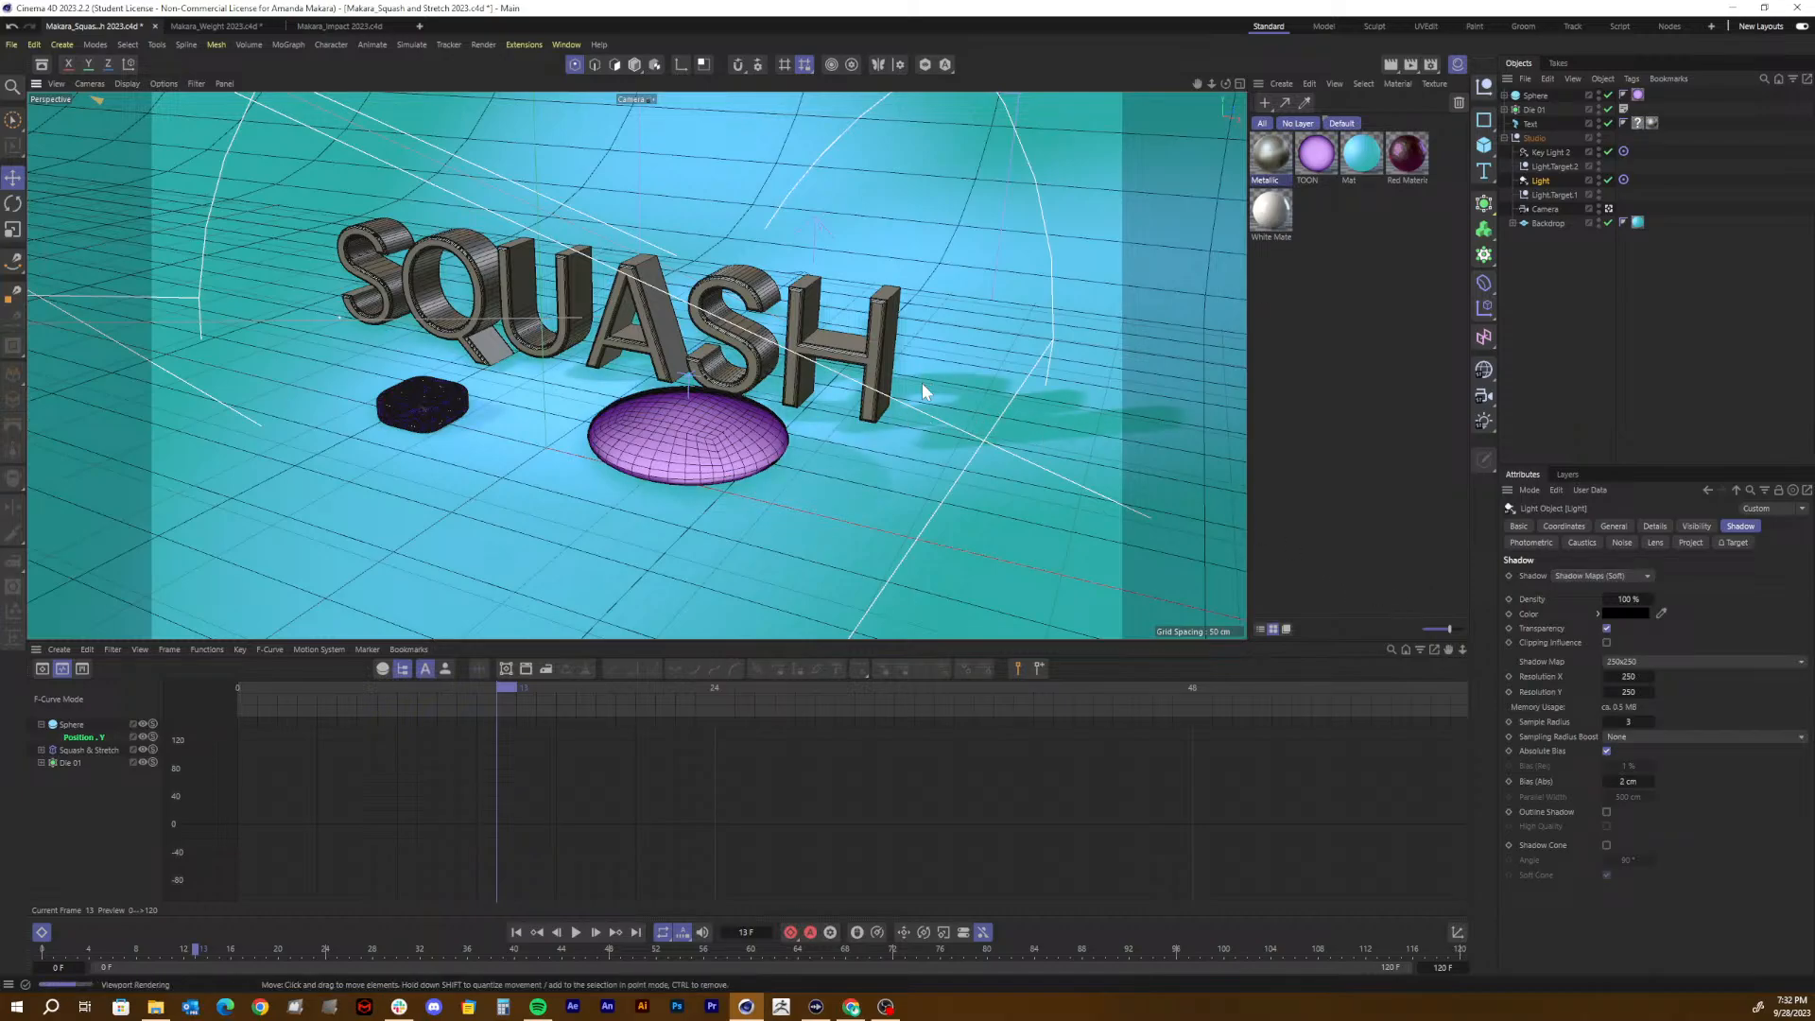
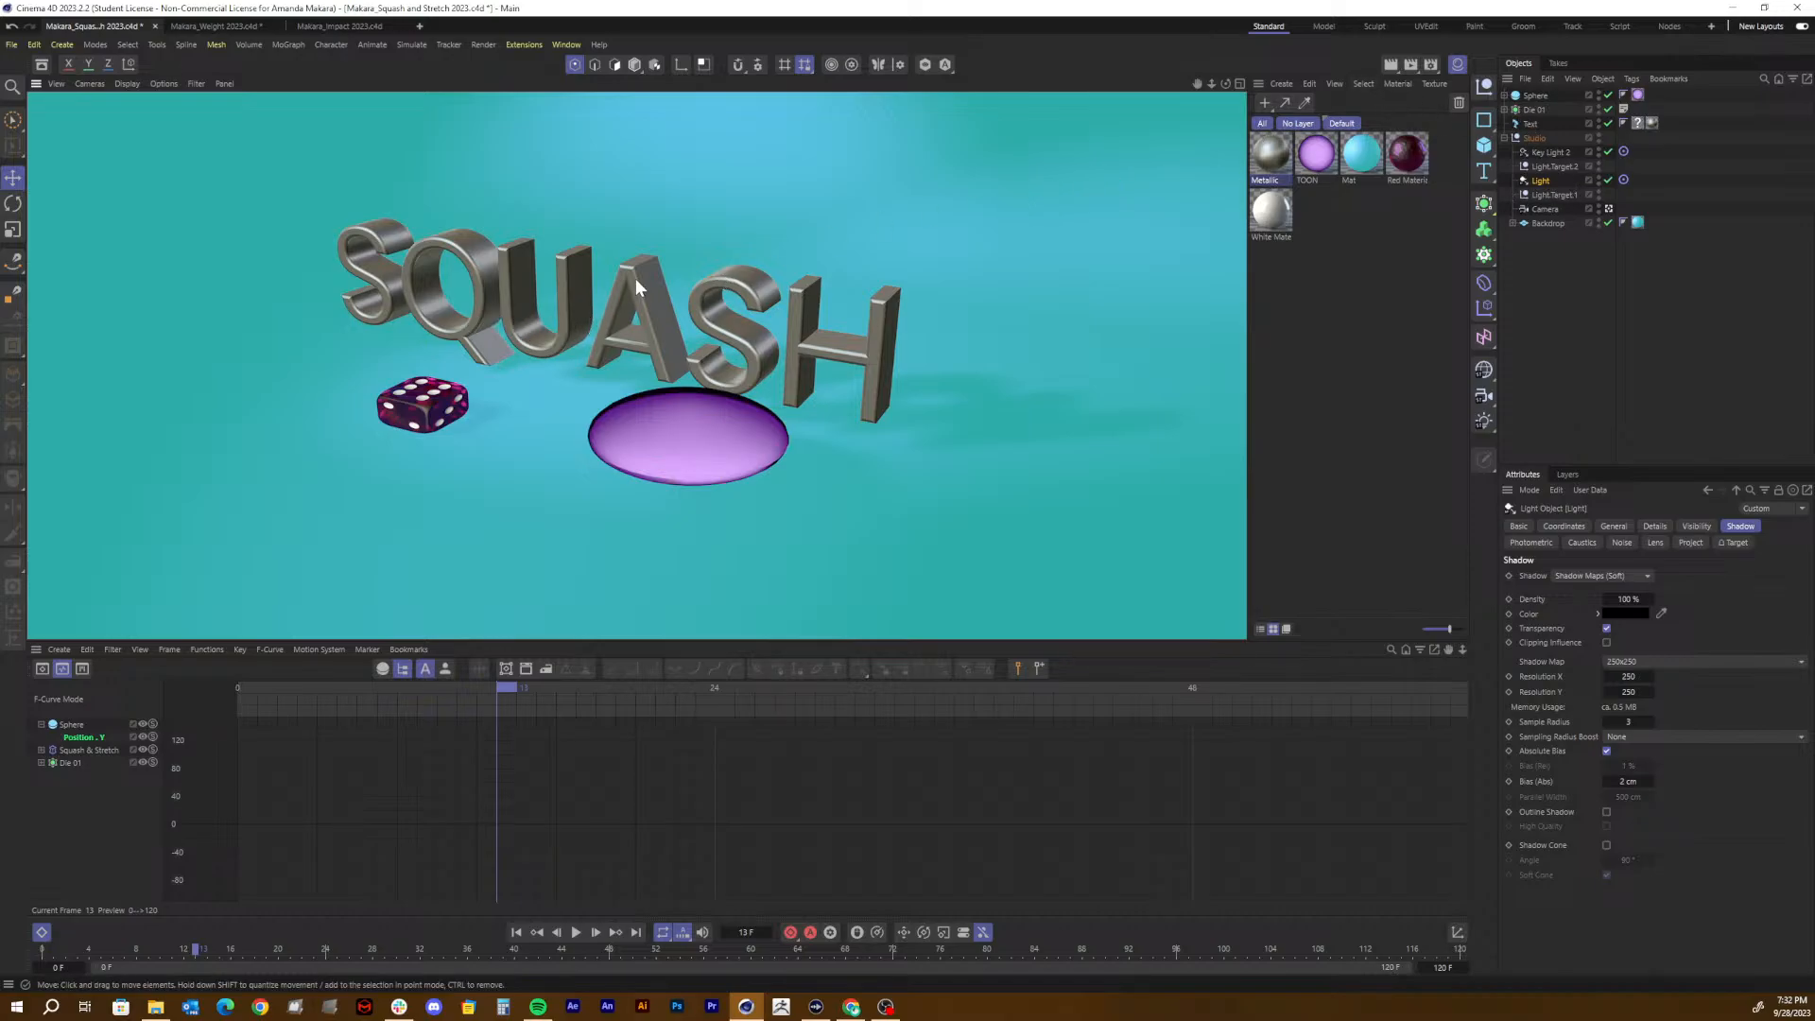
# Step: Check Light's shadow color without changing it, and enable Use Temperature for its light color
pyautogui.click(1538, 181)
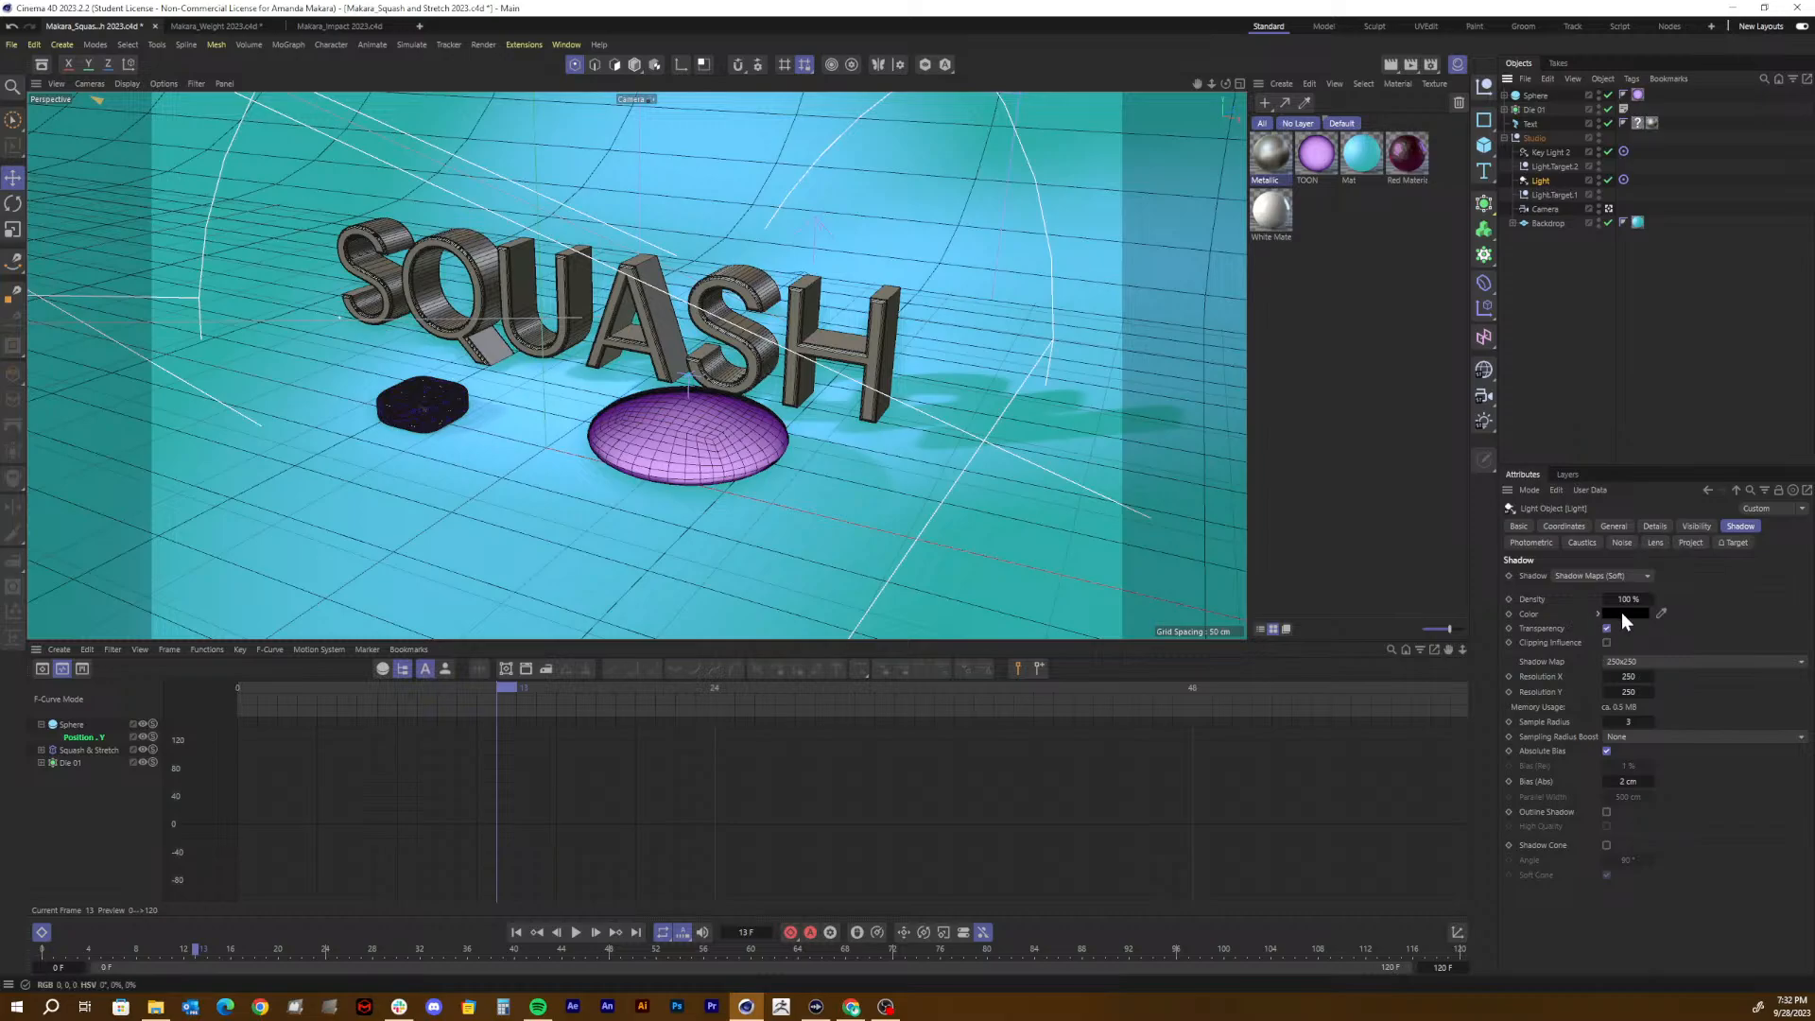
pyautogui.click(1623, 613)
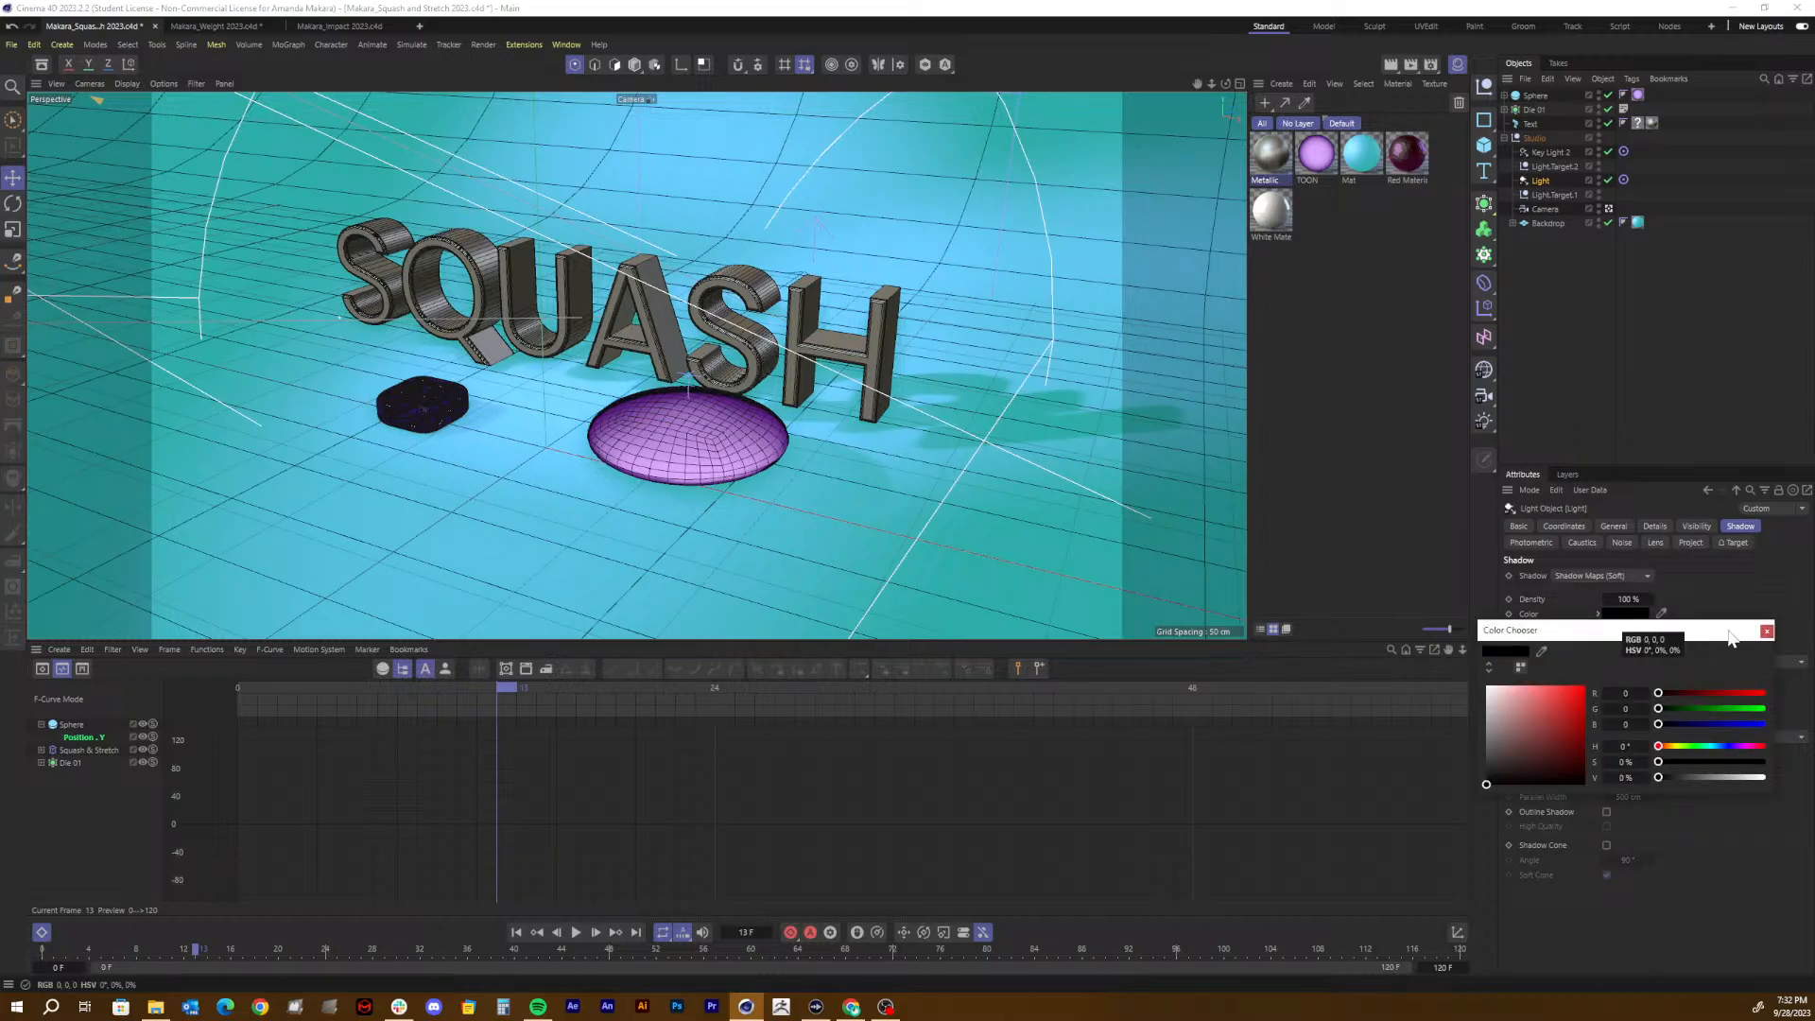
pyautogui.click(1767, 631)
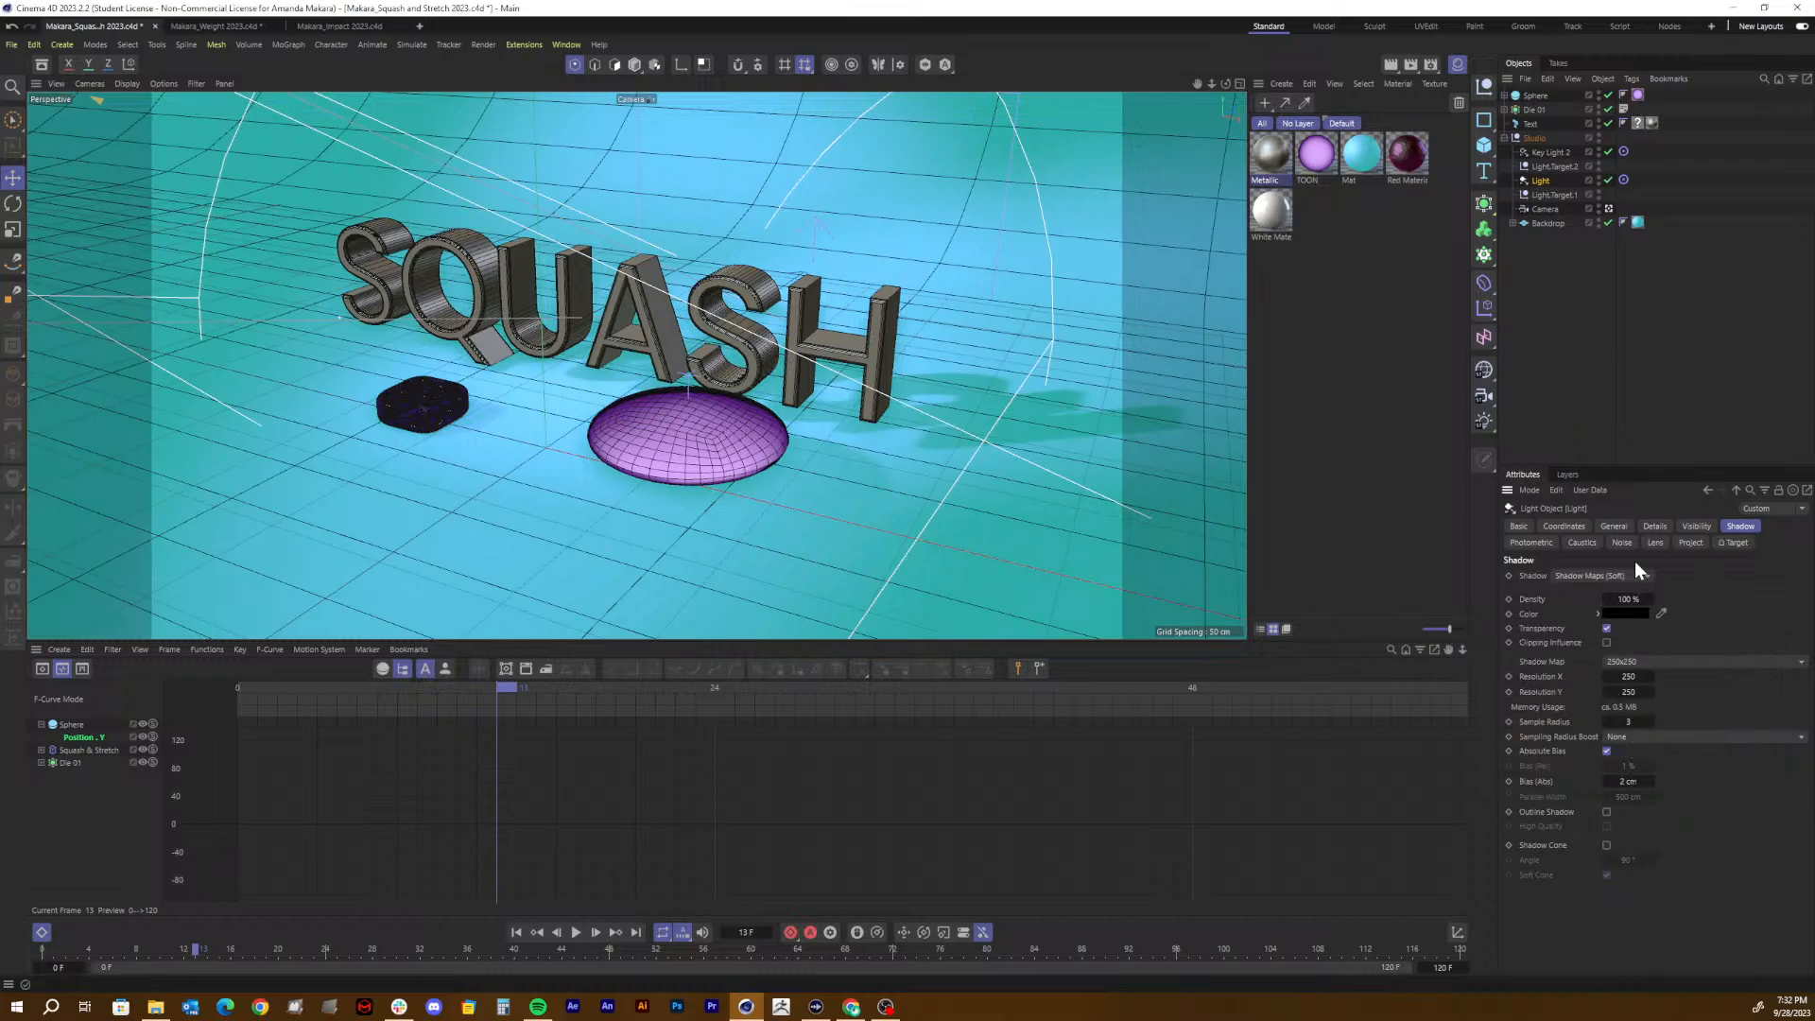
pyautogui.click(1615, 526)
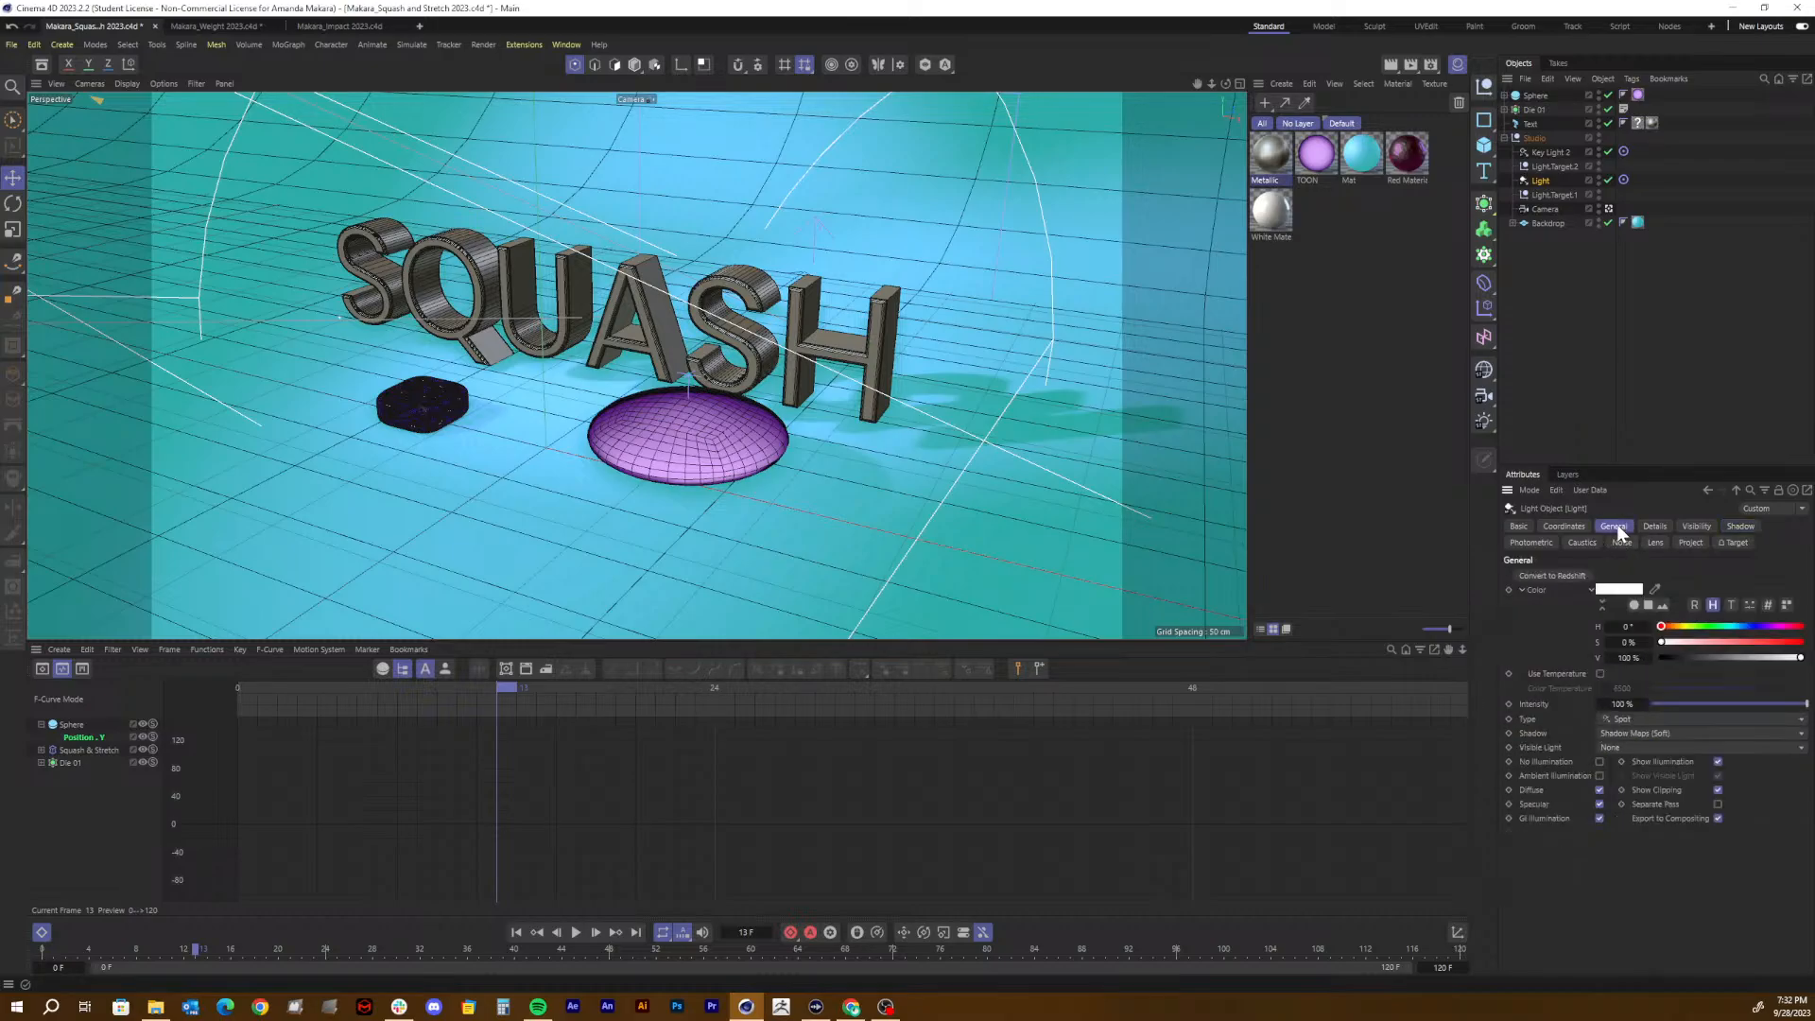
pyautogui.click(1600, 673)
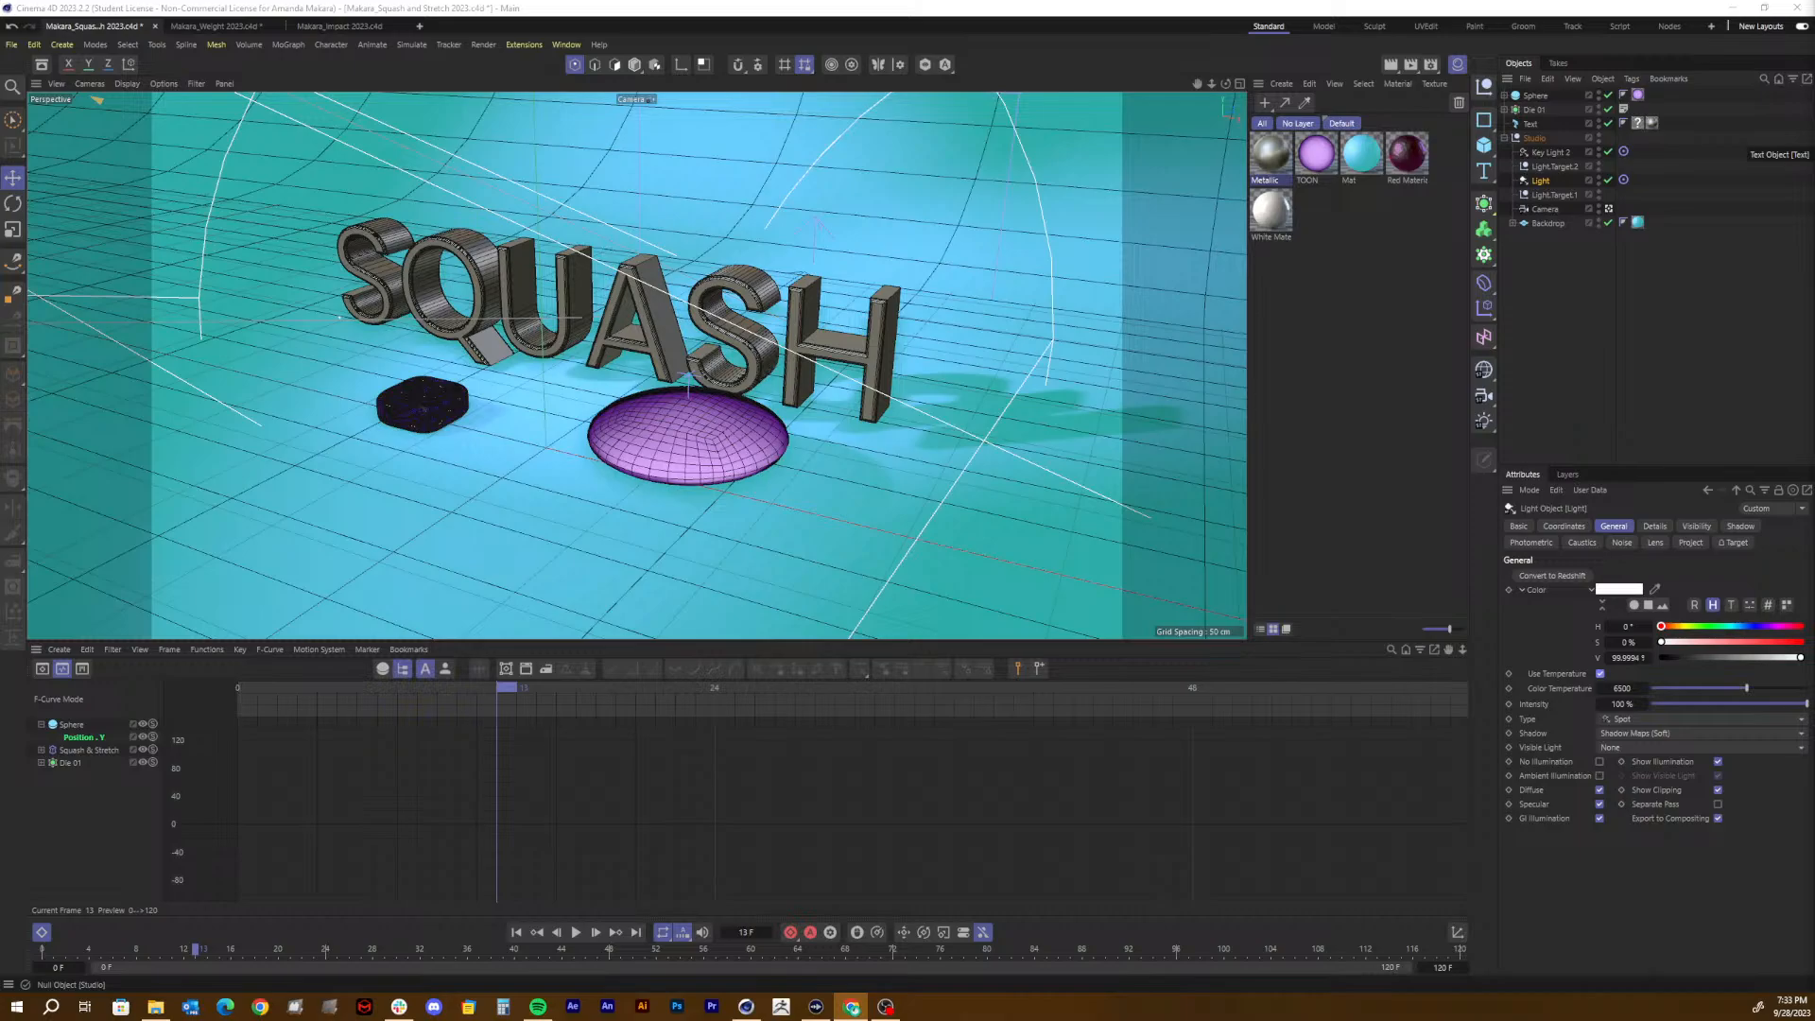
# Step: Switch to the Chrome window with the light temperature scale search and examine the Kelvin color temperature charts in its image results
pyautogui.moveTo(1814, 19); pyautogui.dragTo(817, 15)
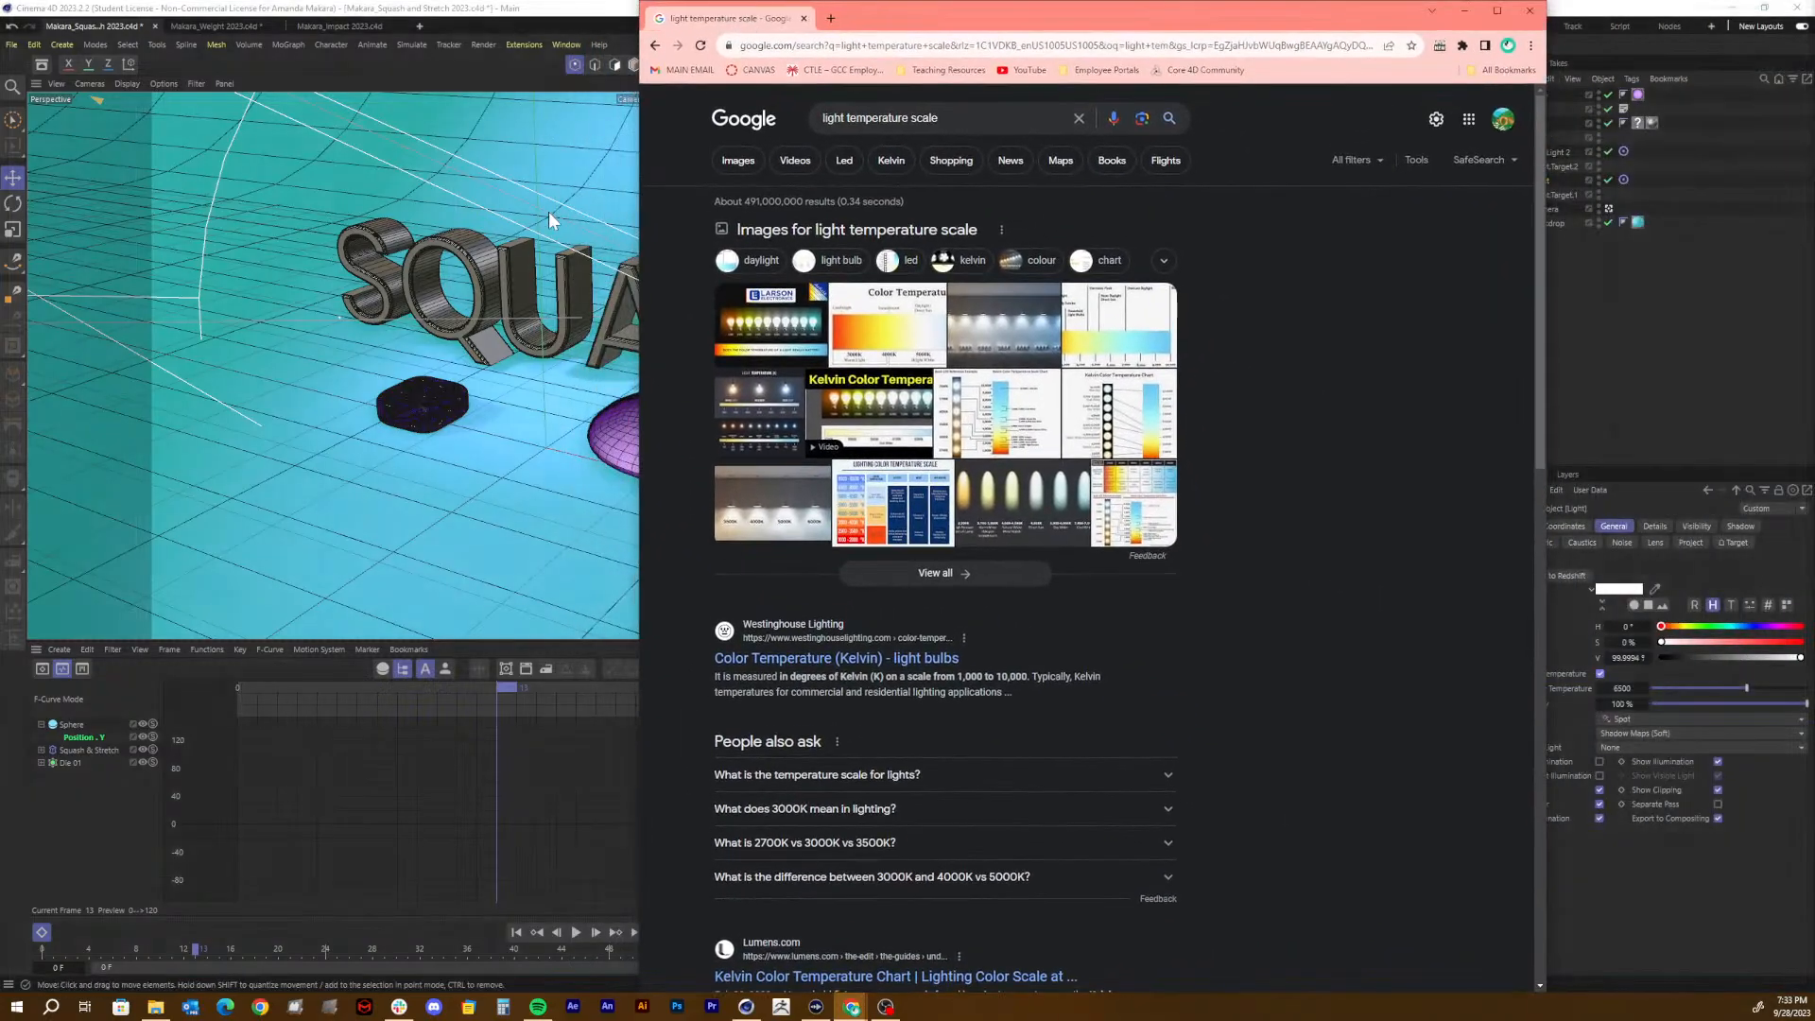
pyautogui.click(1497, 11)
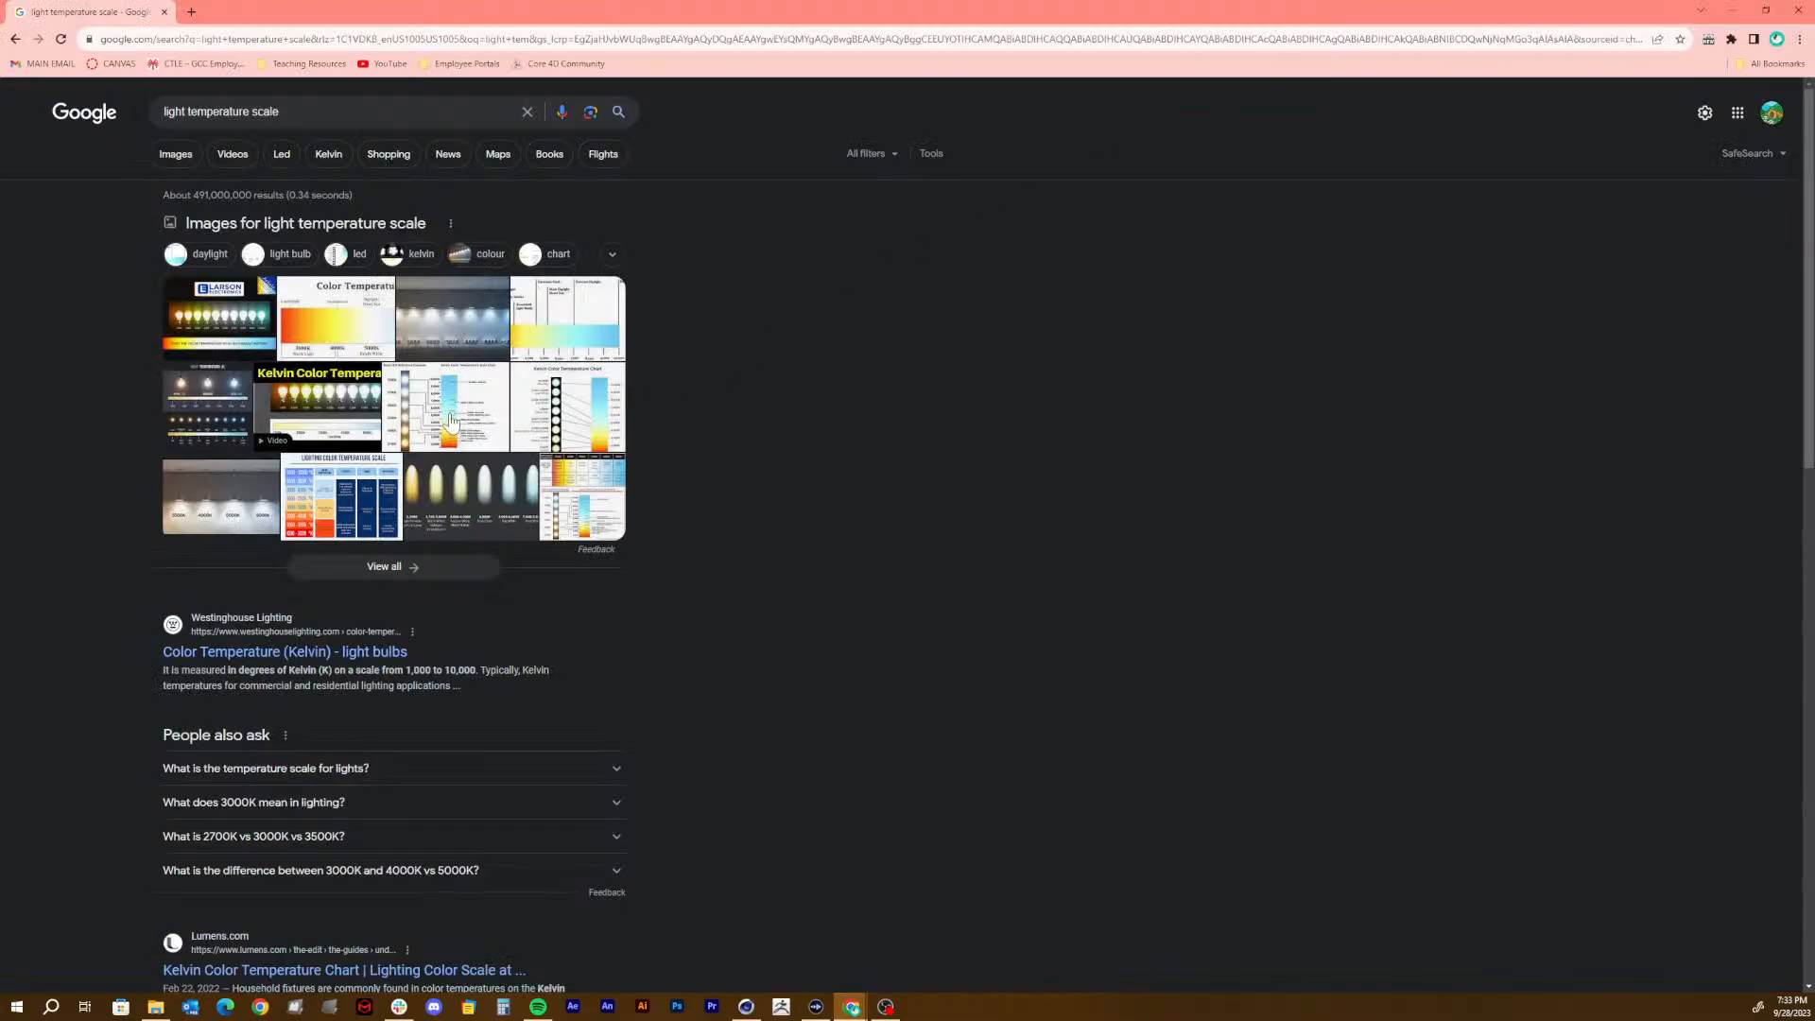
pyautogui.click(369, 506)
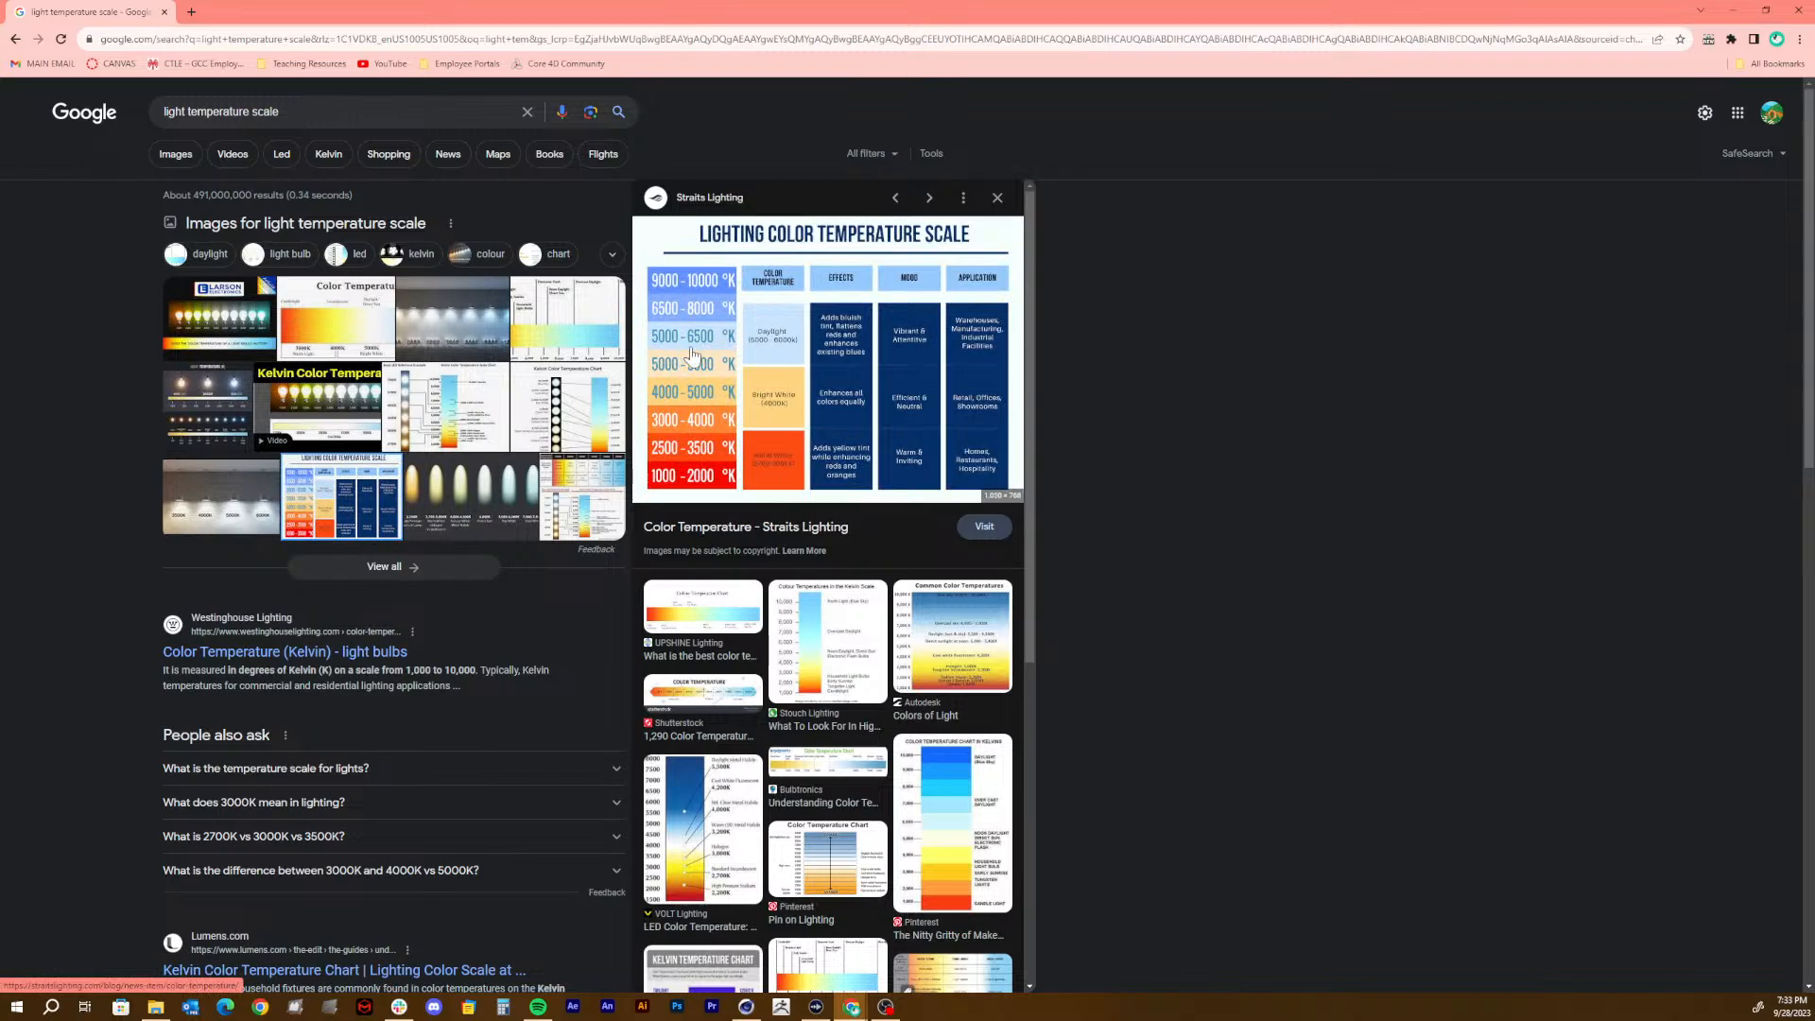
pyautogui.click(1728, 9)
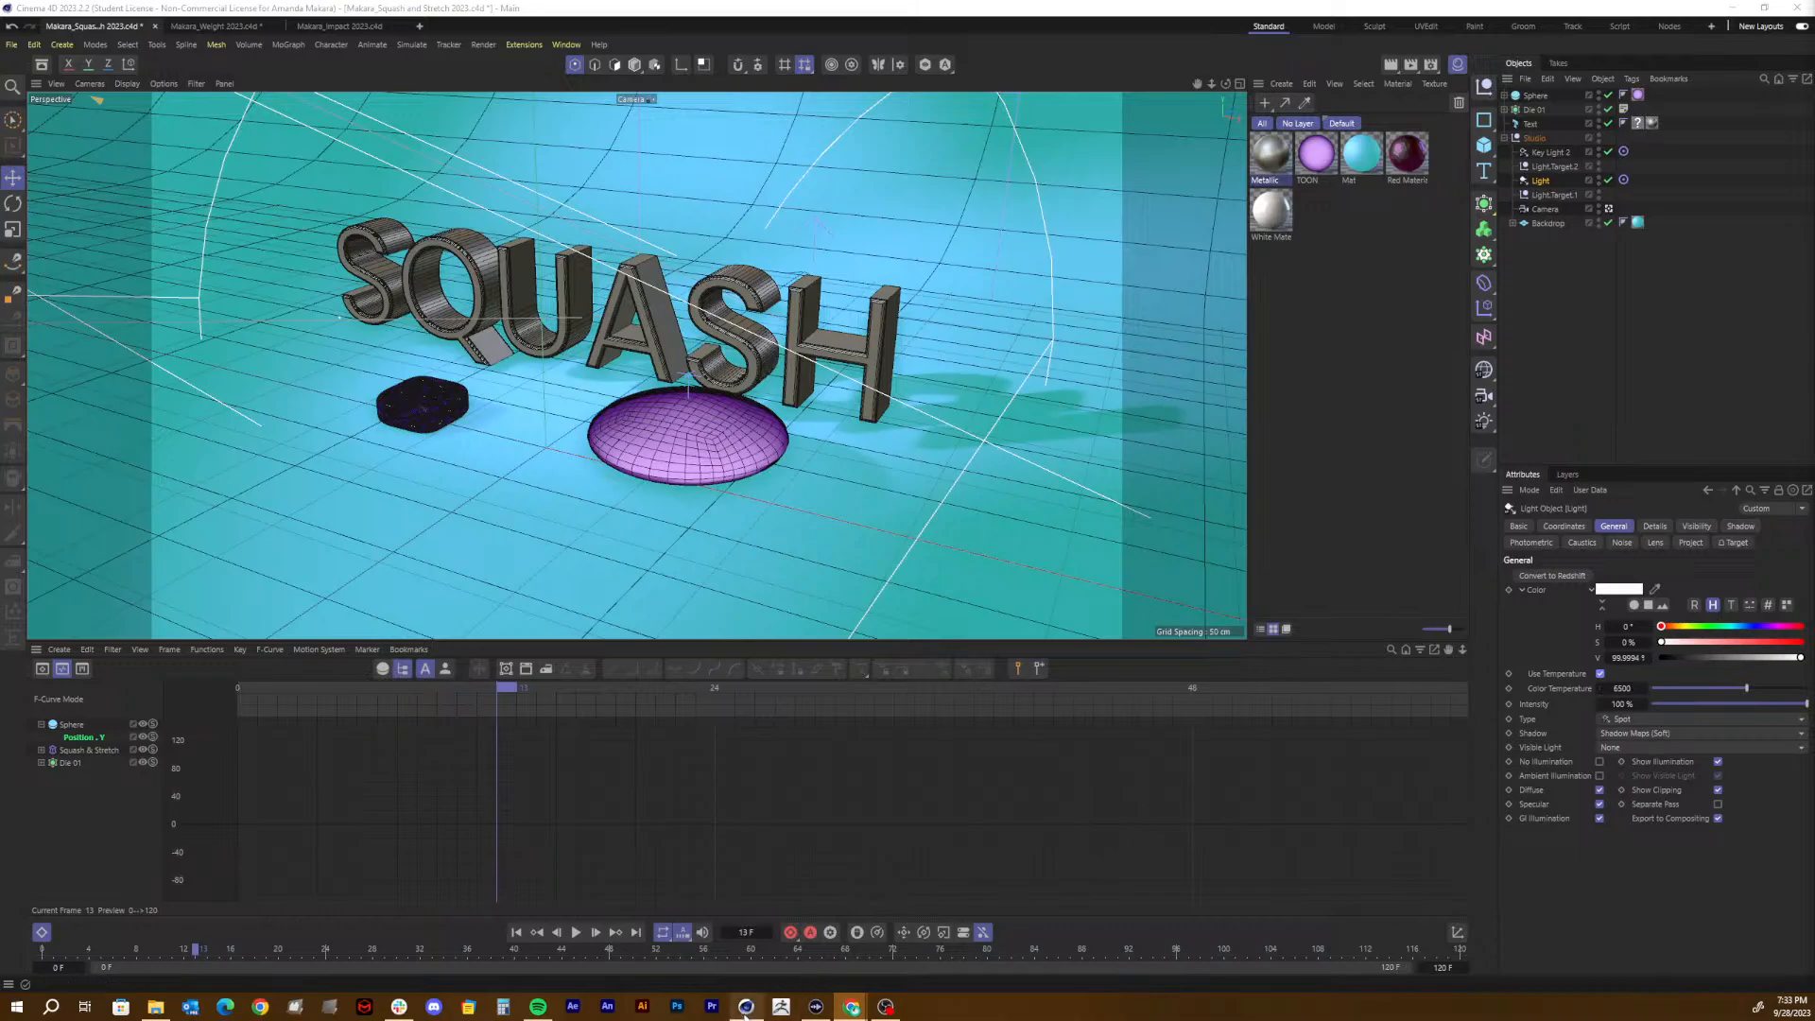
pyautogui.moveTo(745, 1012)
pyautogui.moveTo(852, 1008)
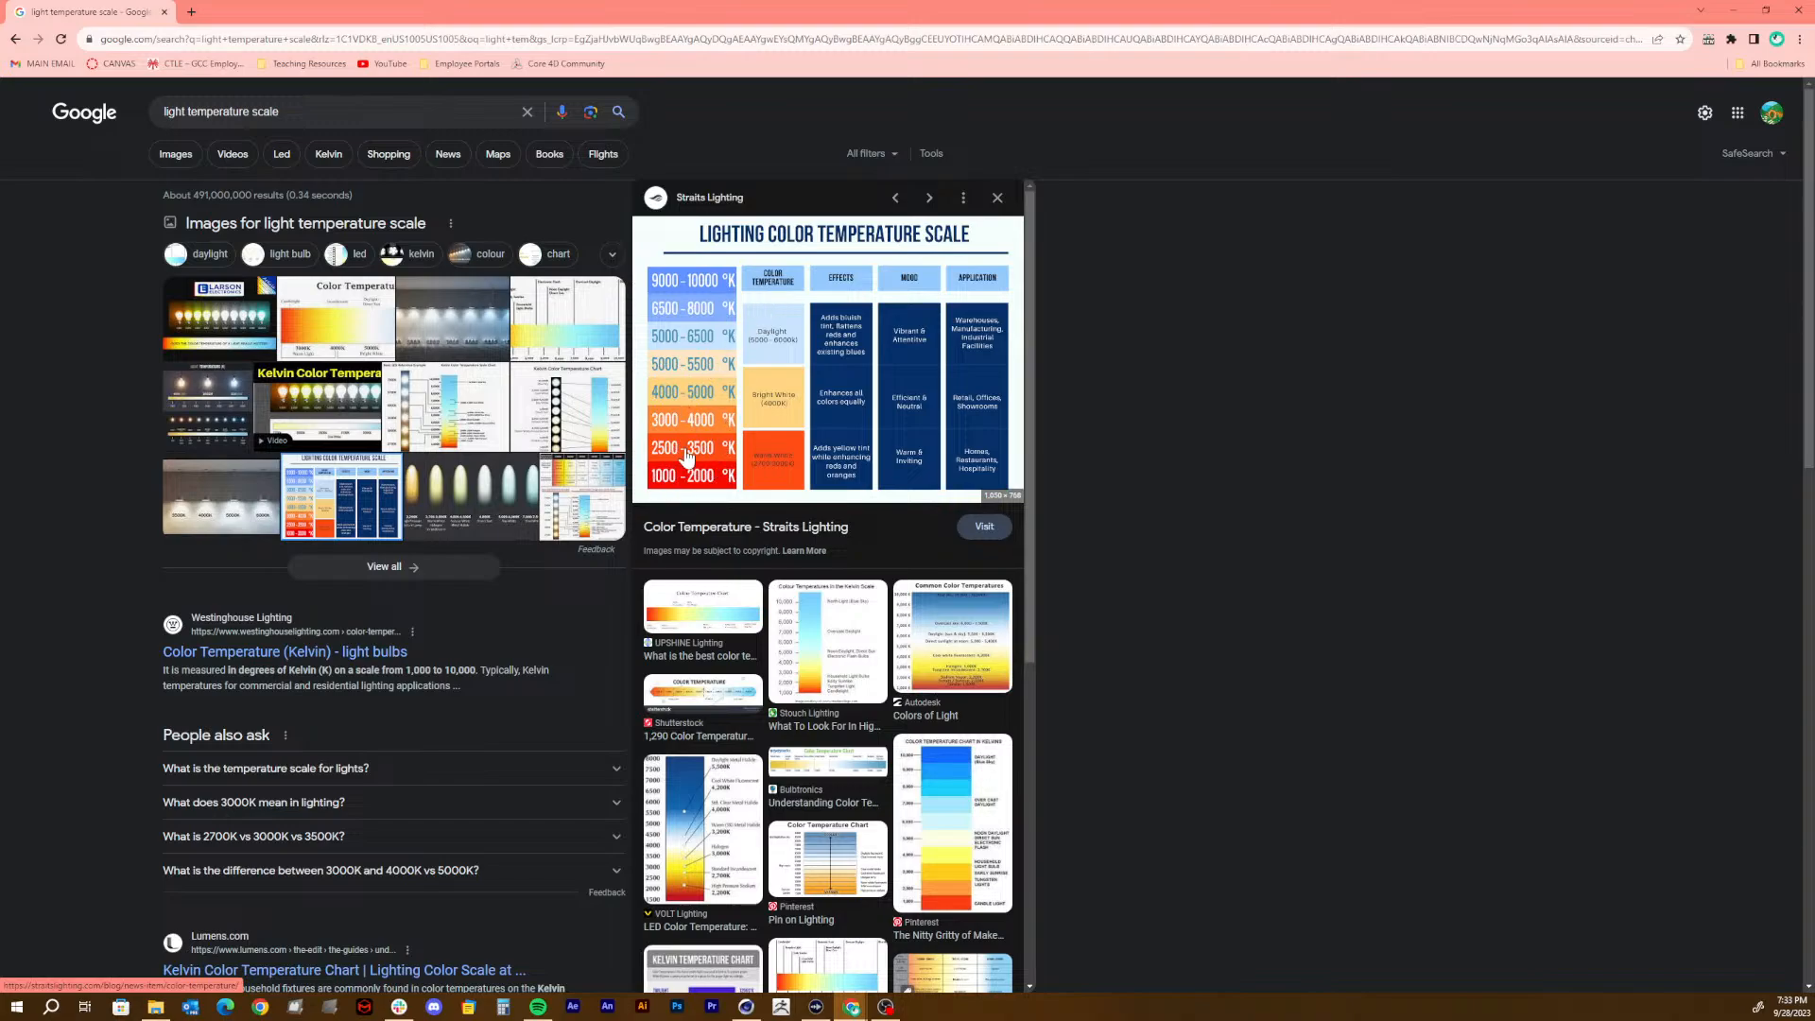
pyautogui.click(454, 515)
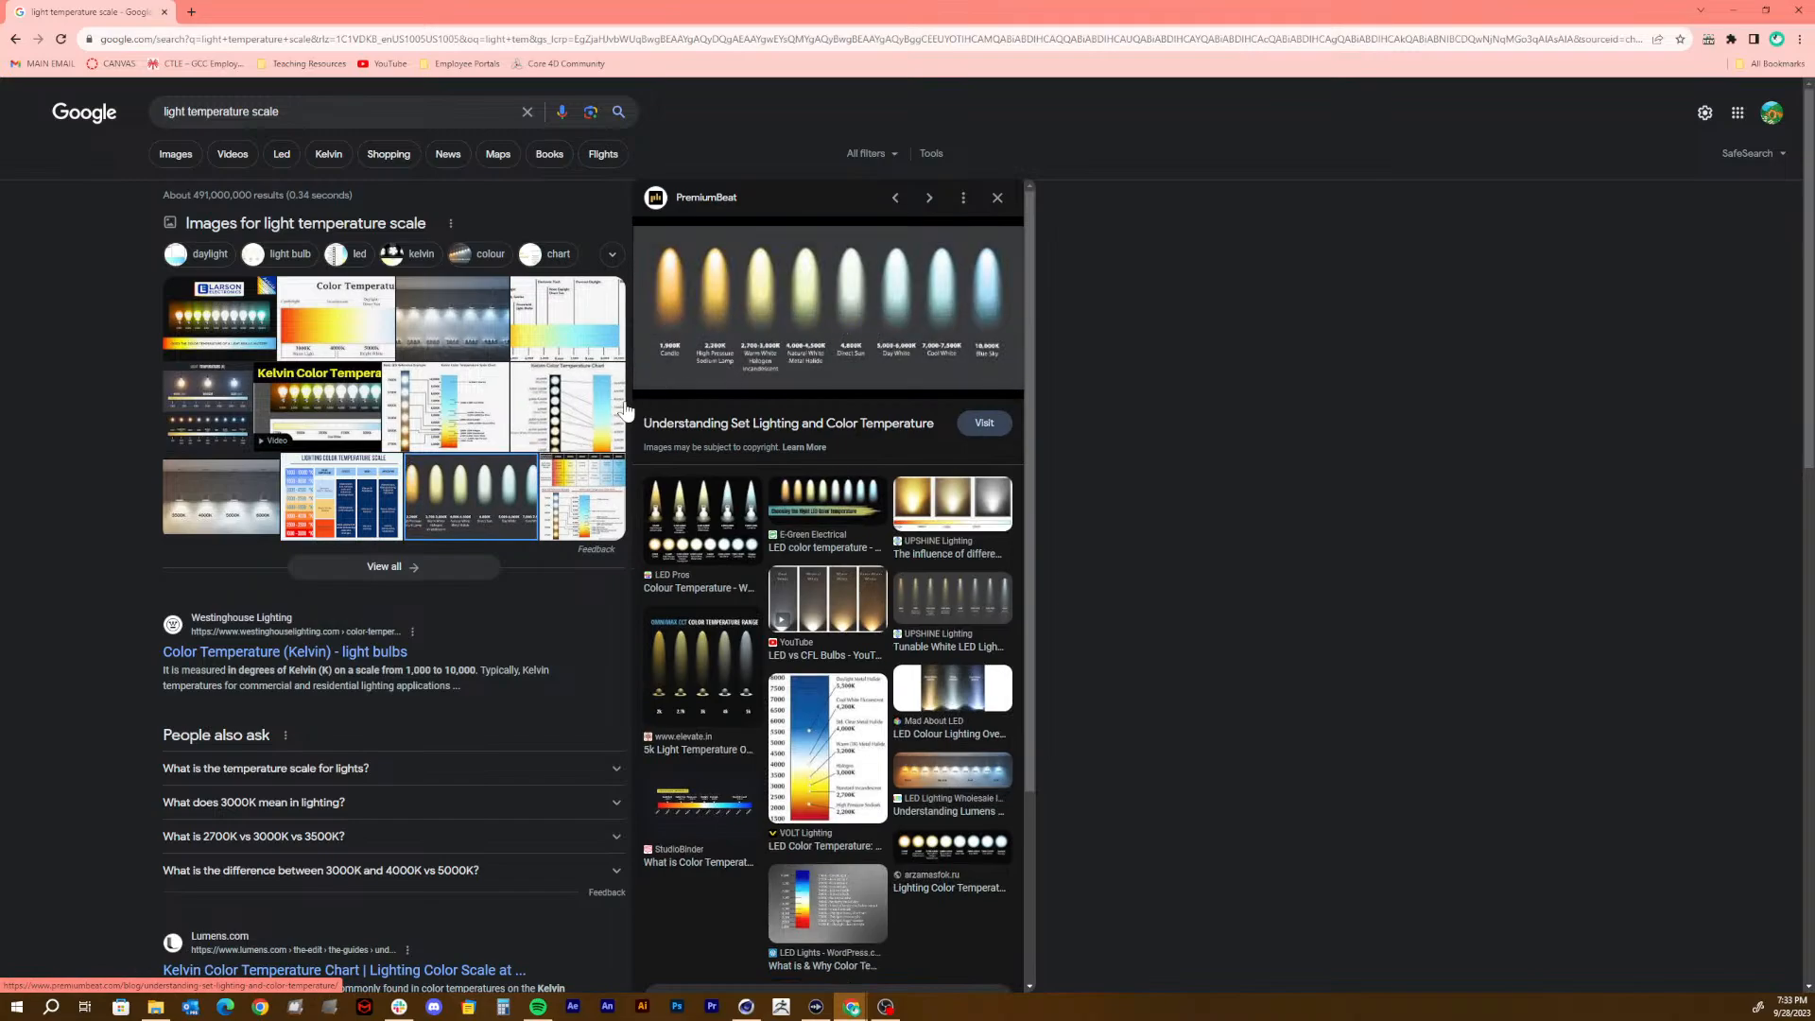
pyautogui.click(1802, 10)
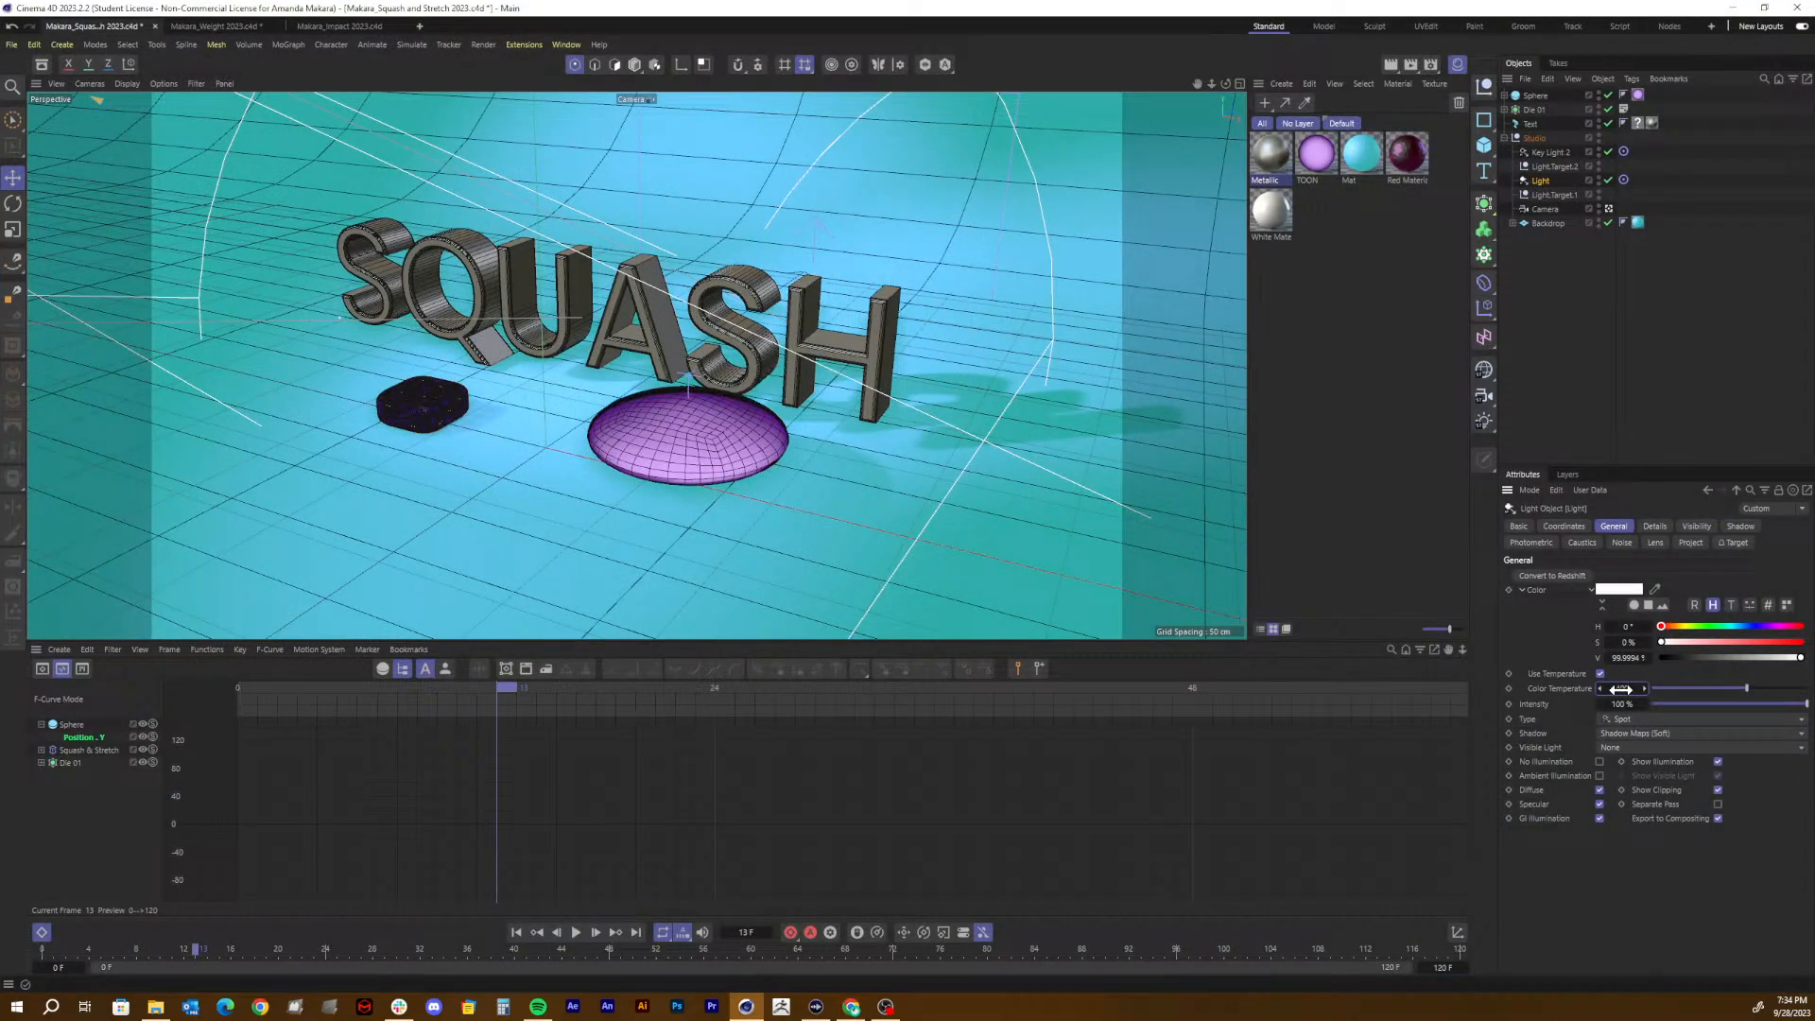
# Step: Set Light's color temperature to 4000 and test-render the camera view
pyautogui.write('4000')
pyautogui.press('Return')
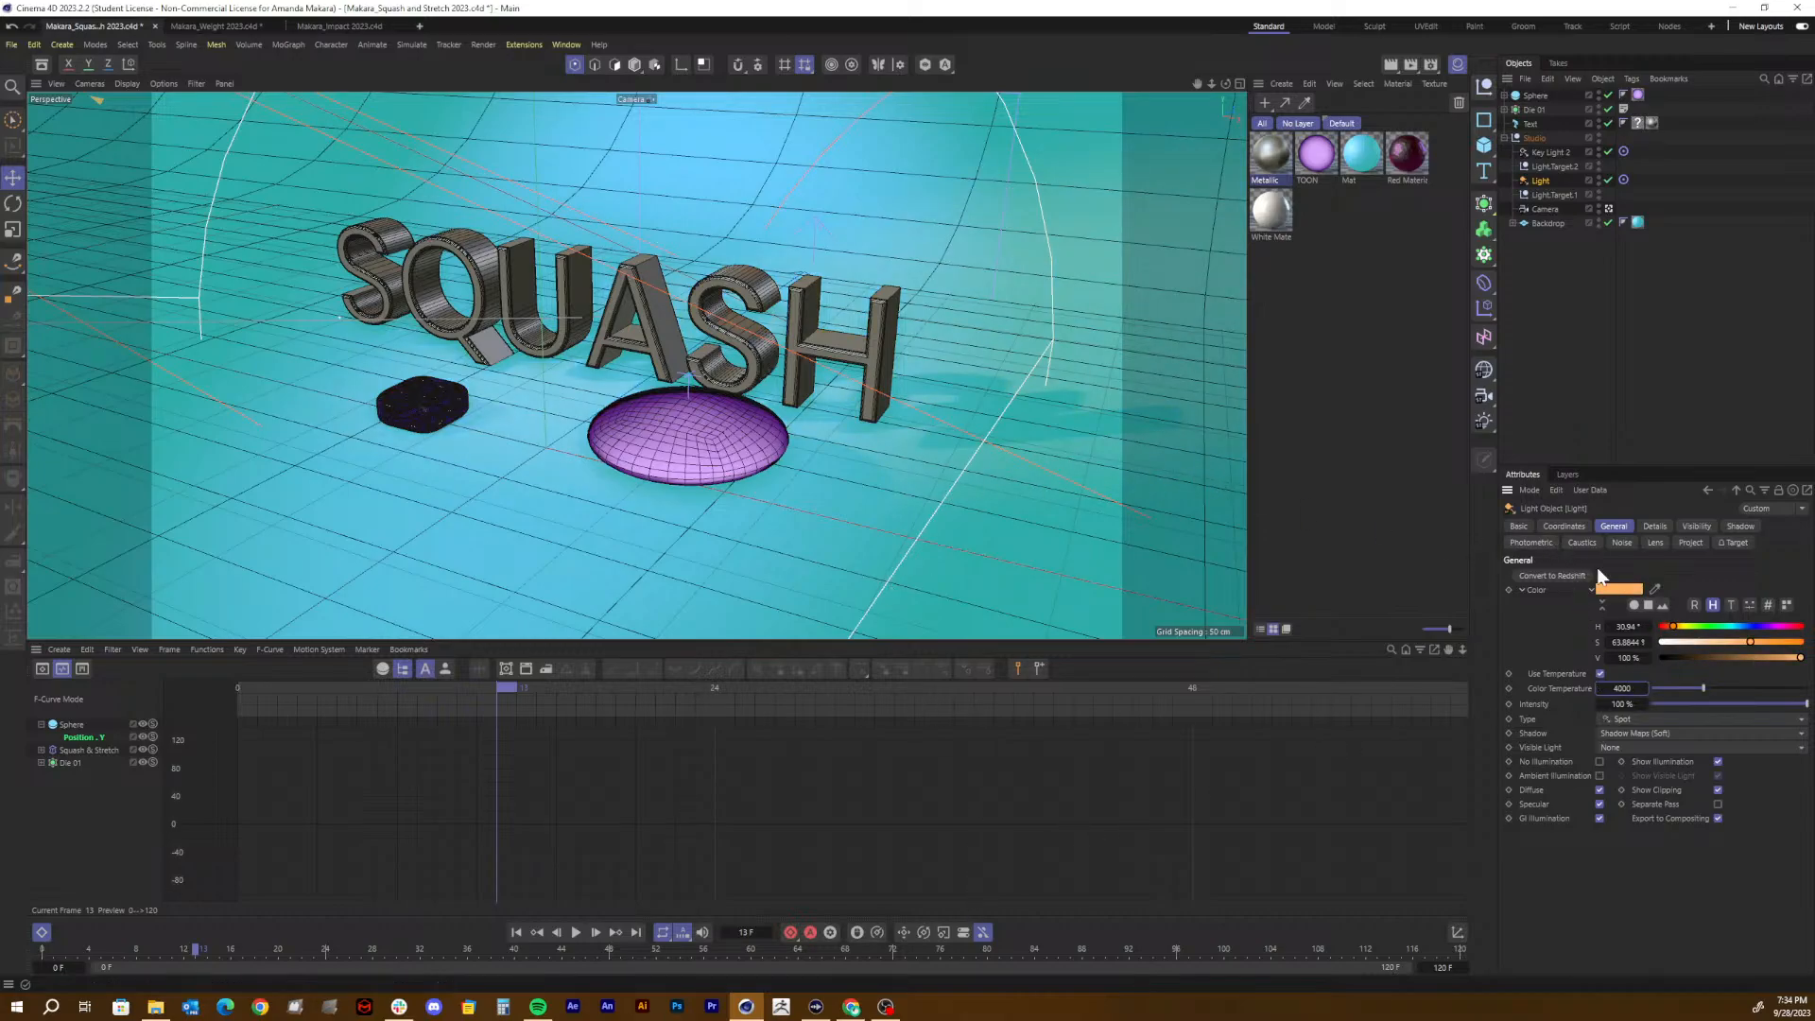
pyautogui.hotkey('ctrl', 'r')
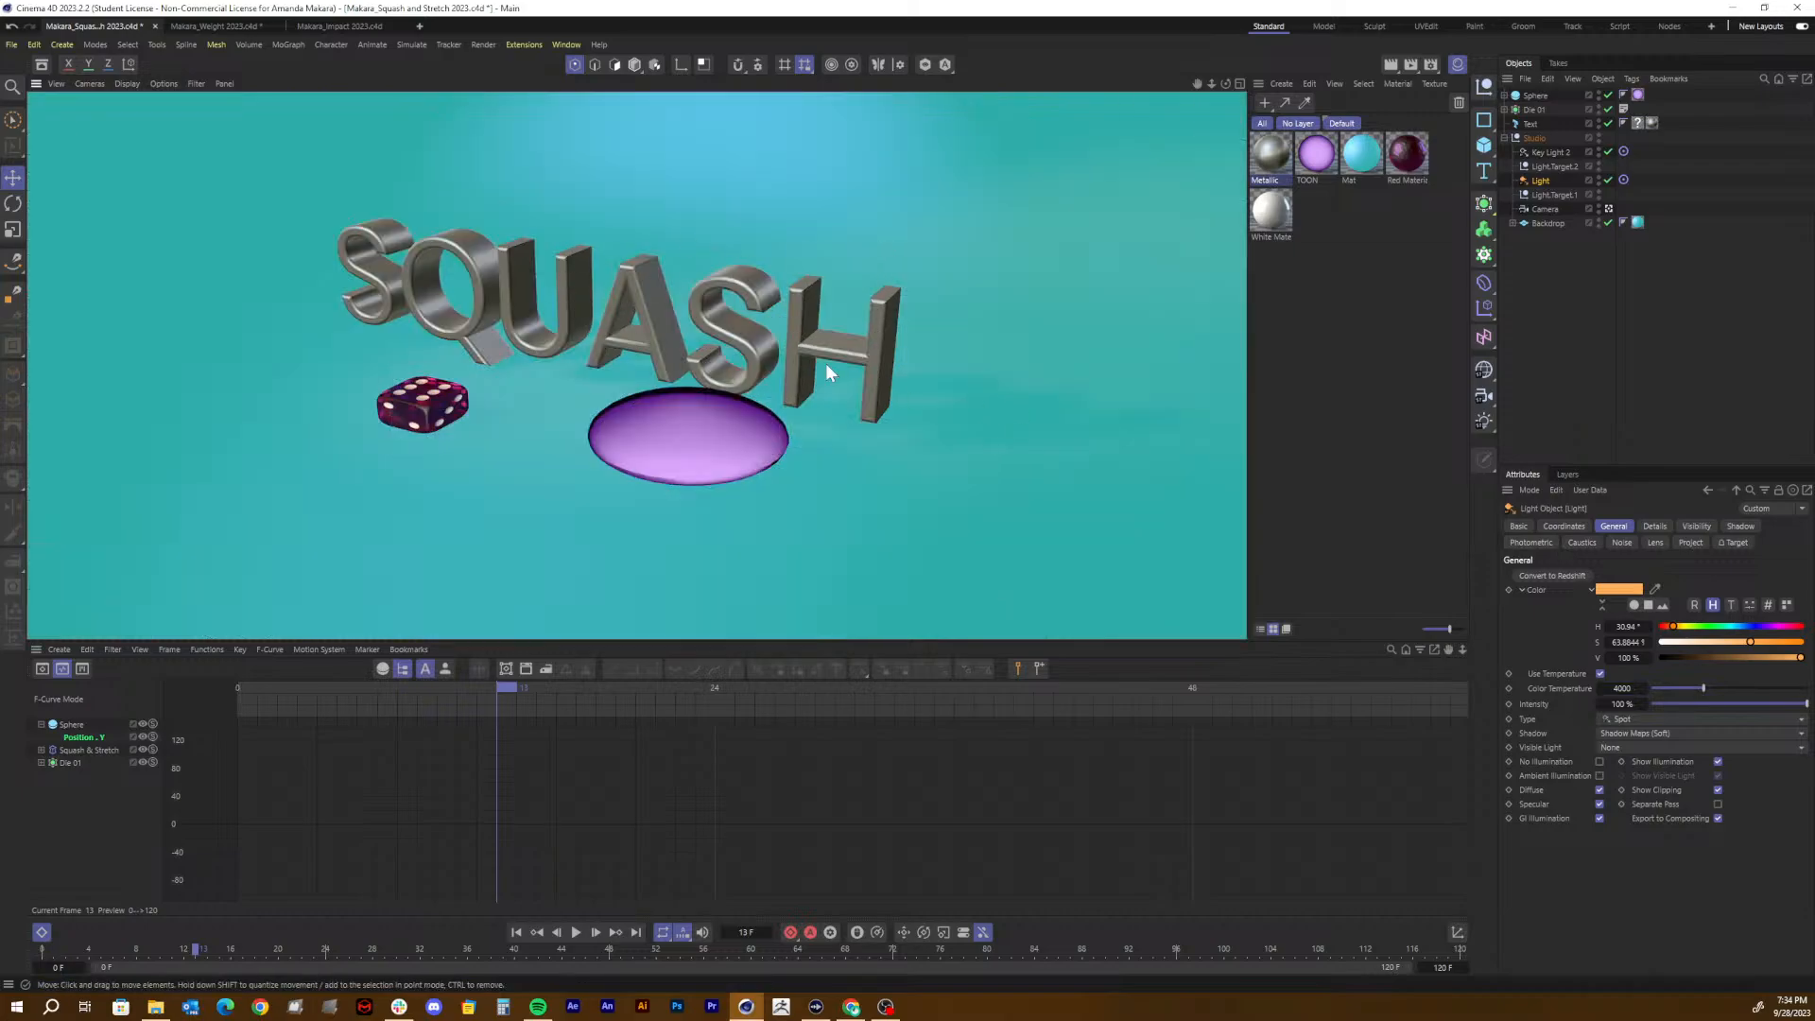
# Step: Give Key Light 2 a Shadow Maps (Soft) shadow and test-render the camera view
pyautogui.click(1543, 151)
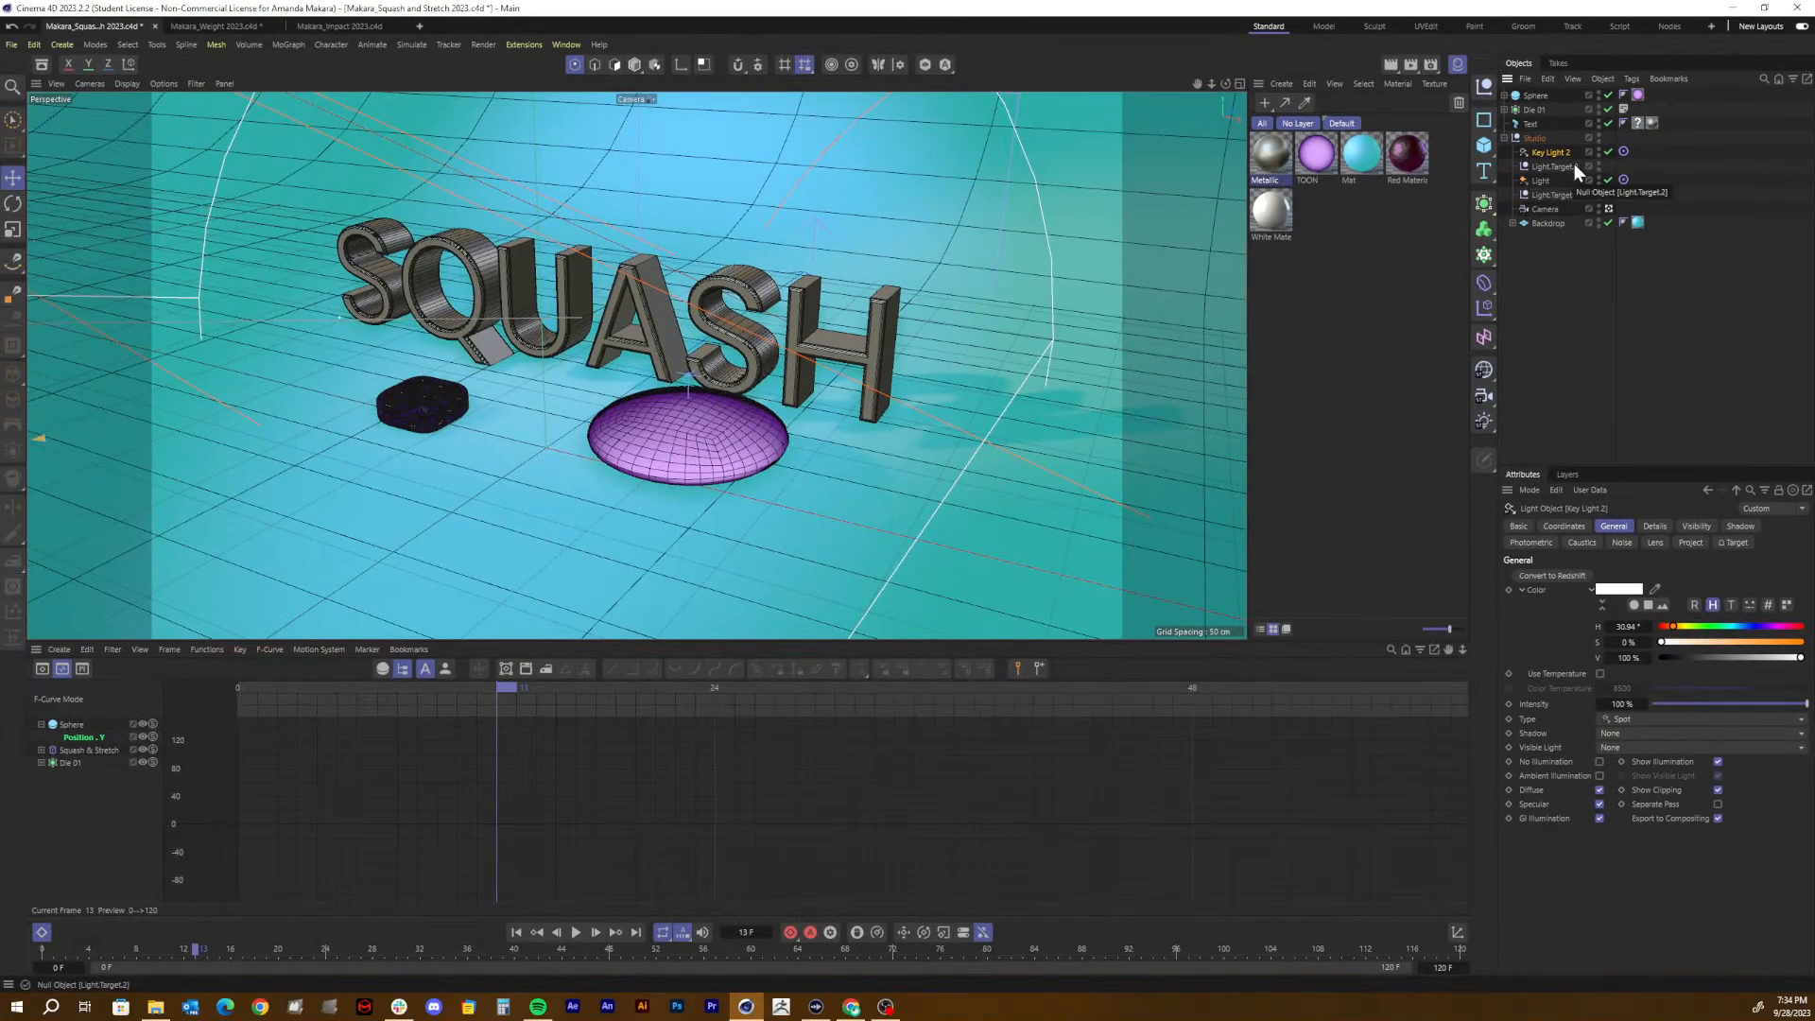
pyautogui.click(1742, 527)
pyautogui.click(1575, 575)
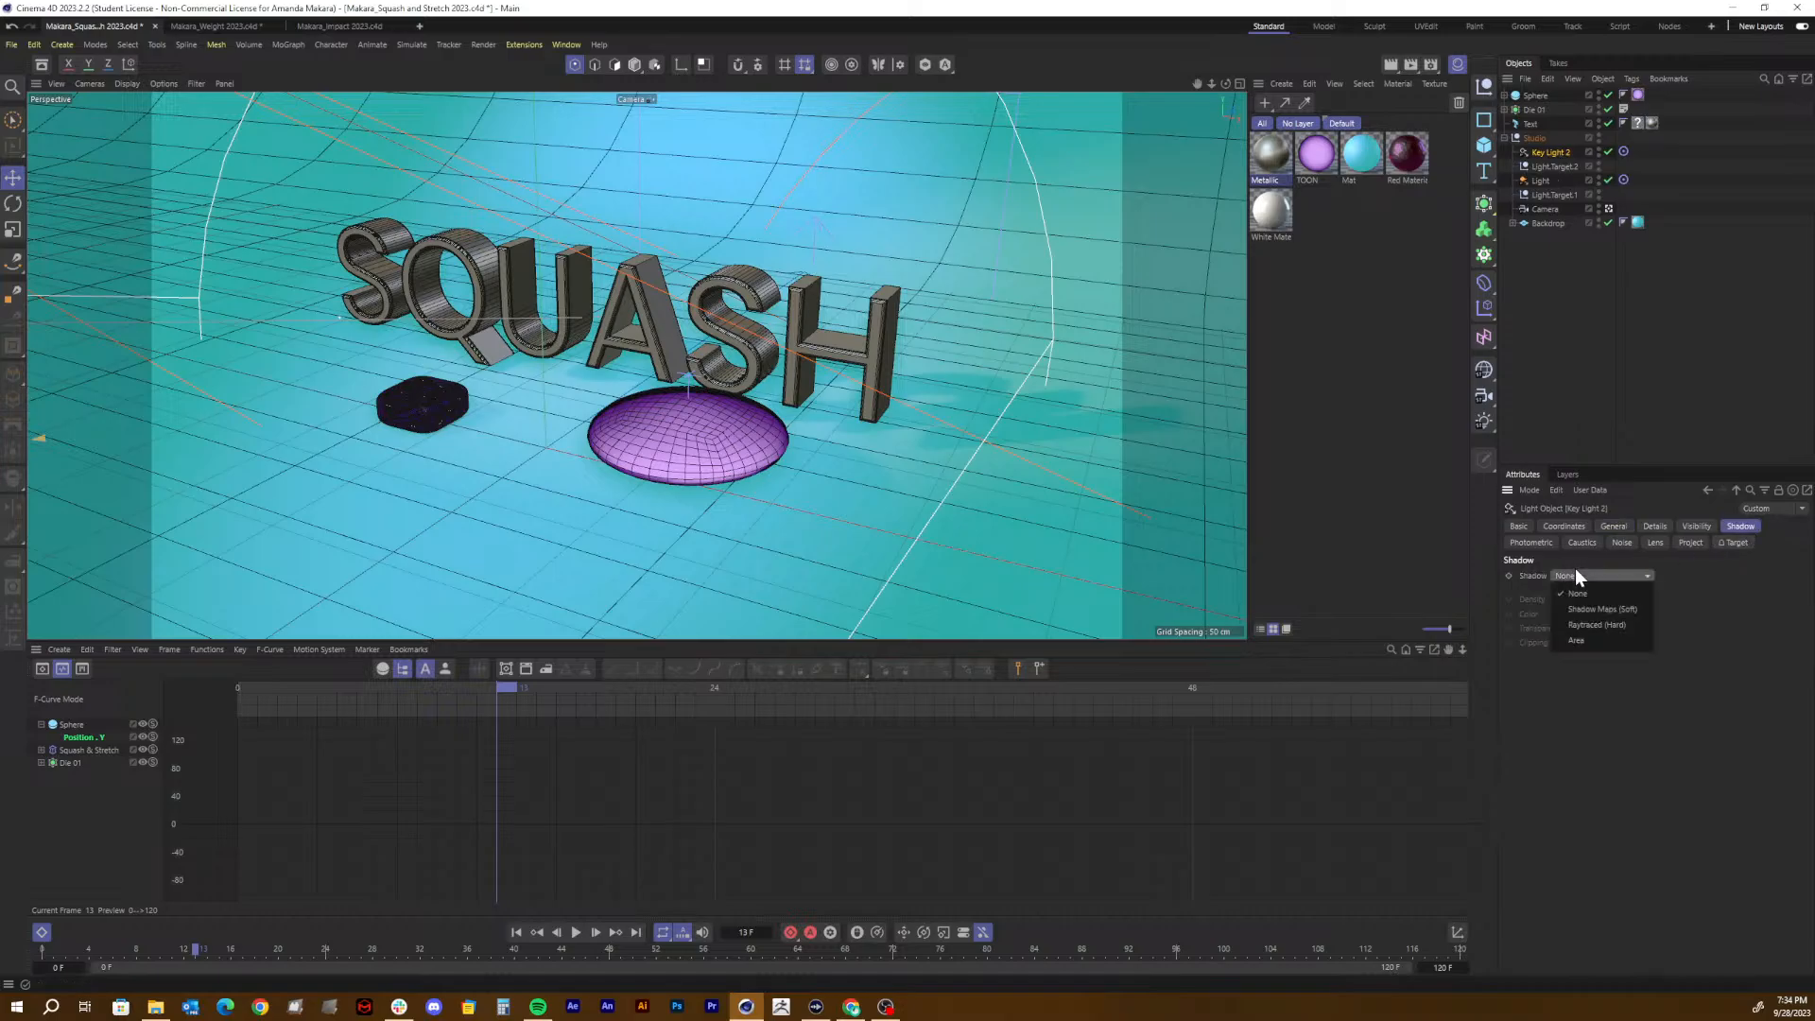
pyautogui.click(1574, 611)
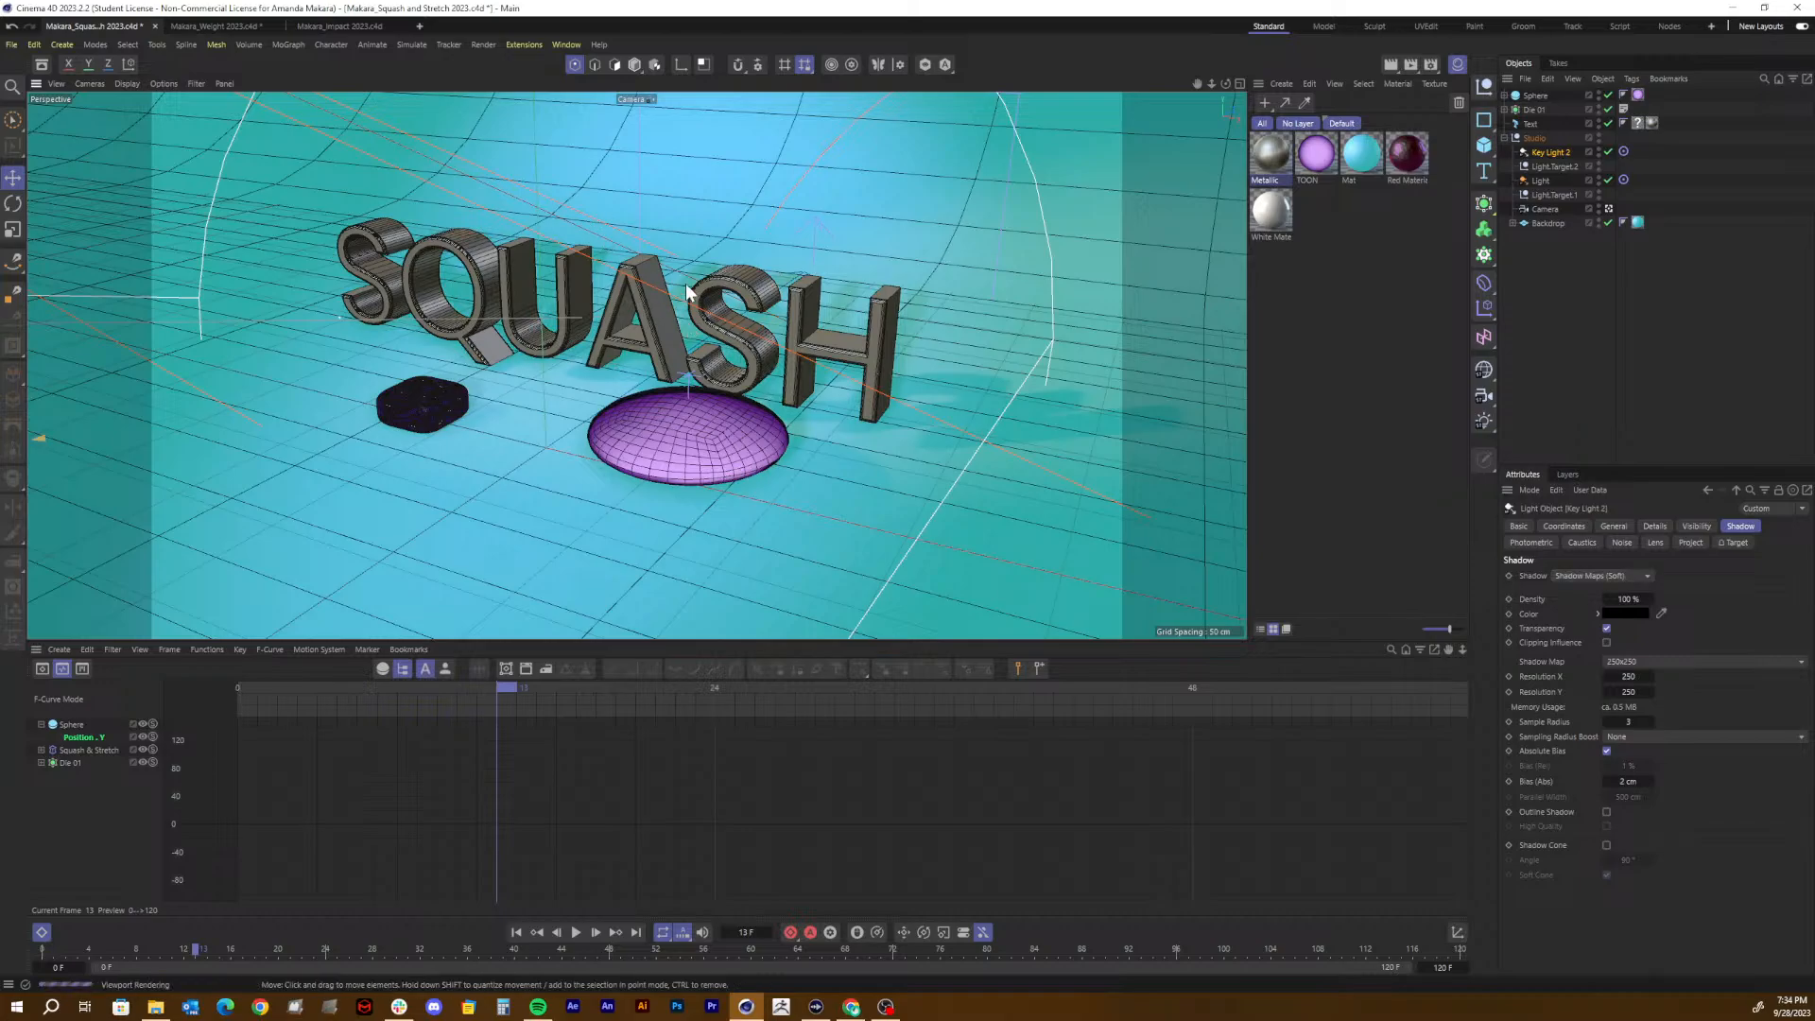
pyautogui.hotkey('ctrl', 'r')
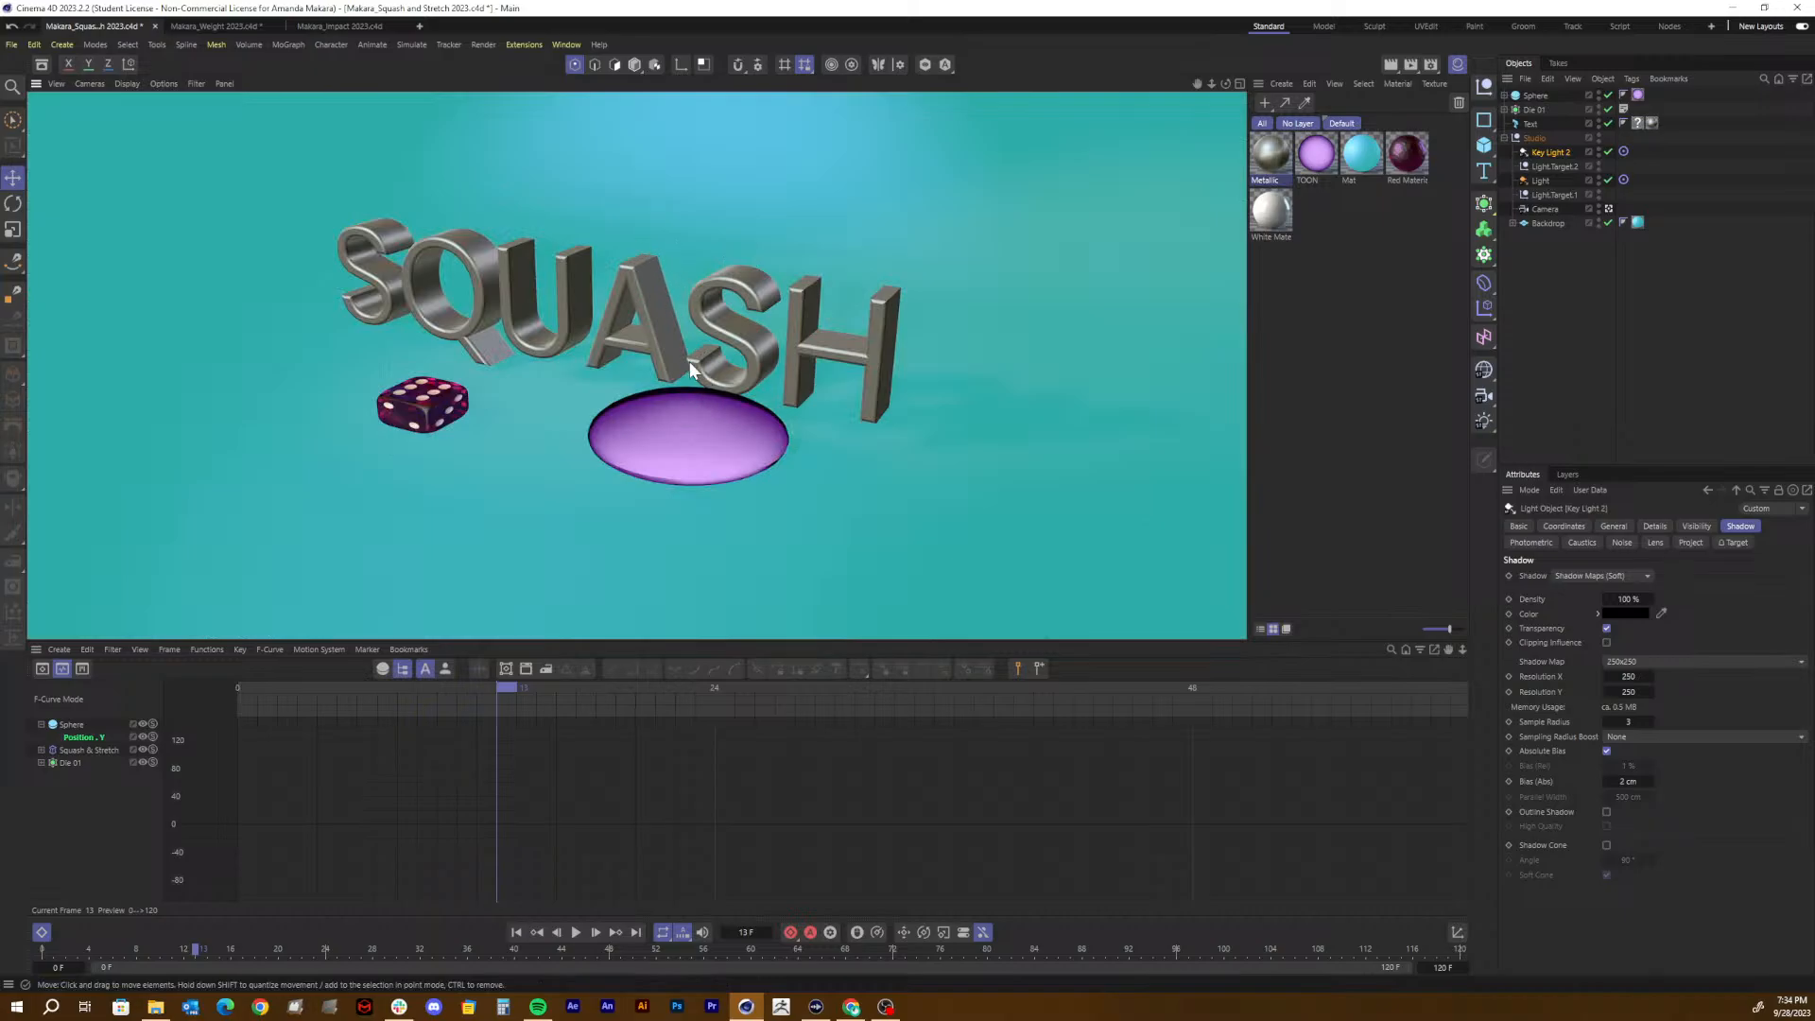
pyautogui.click(689, 363)
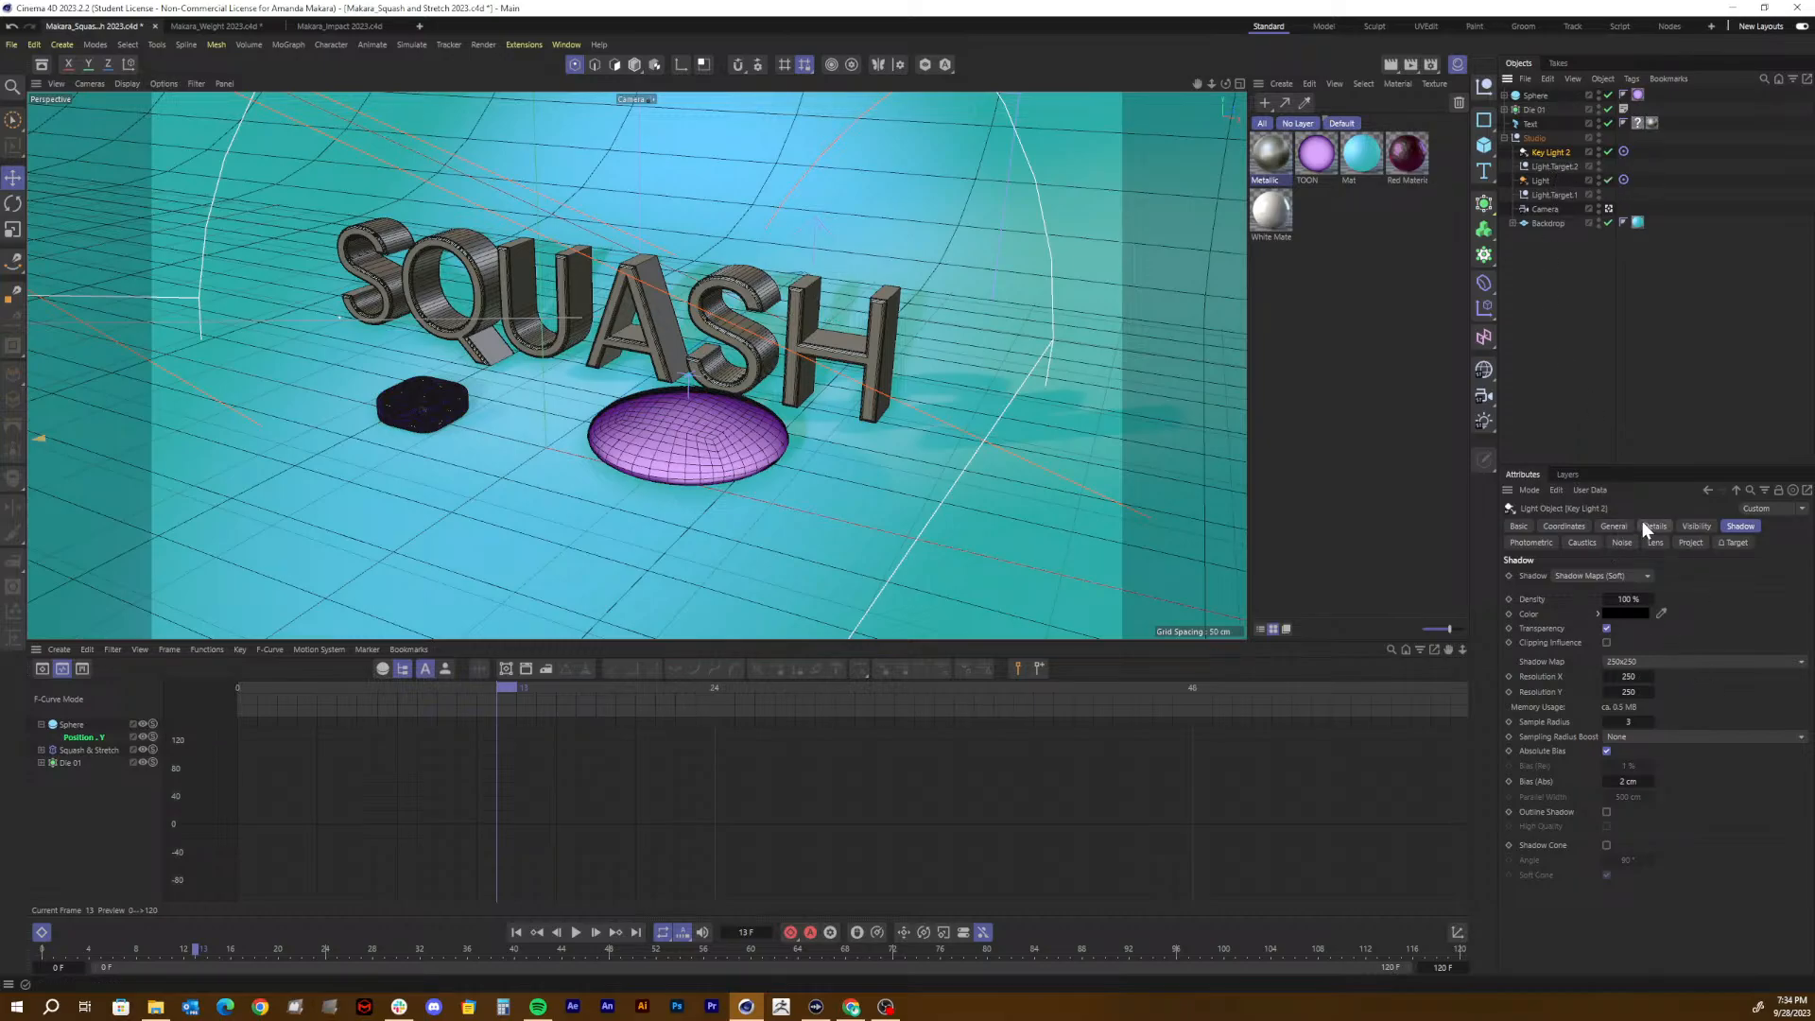
# Step: Set Key Light 2's intensity to 80% and test-render the camera view
pyautogui.click(1614, 523)
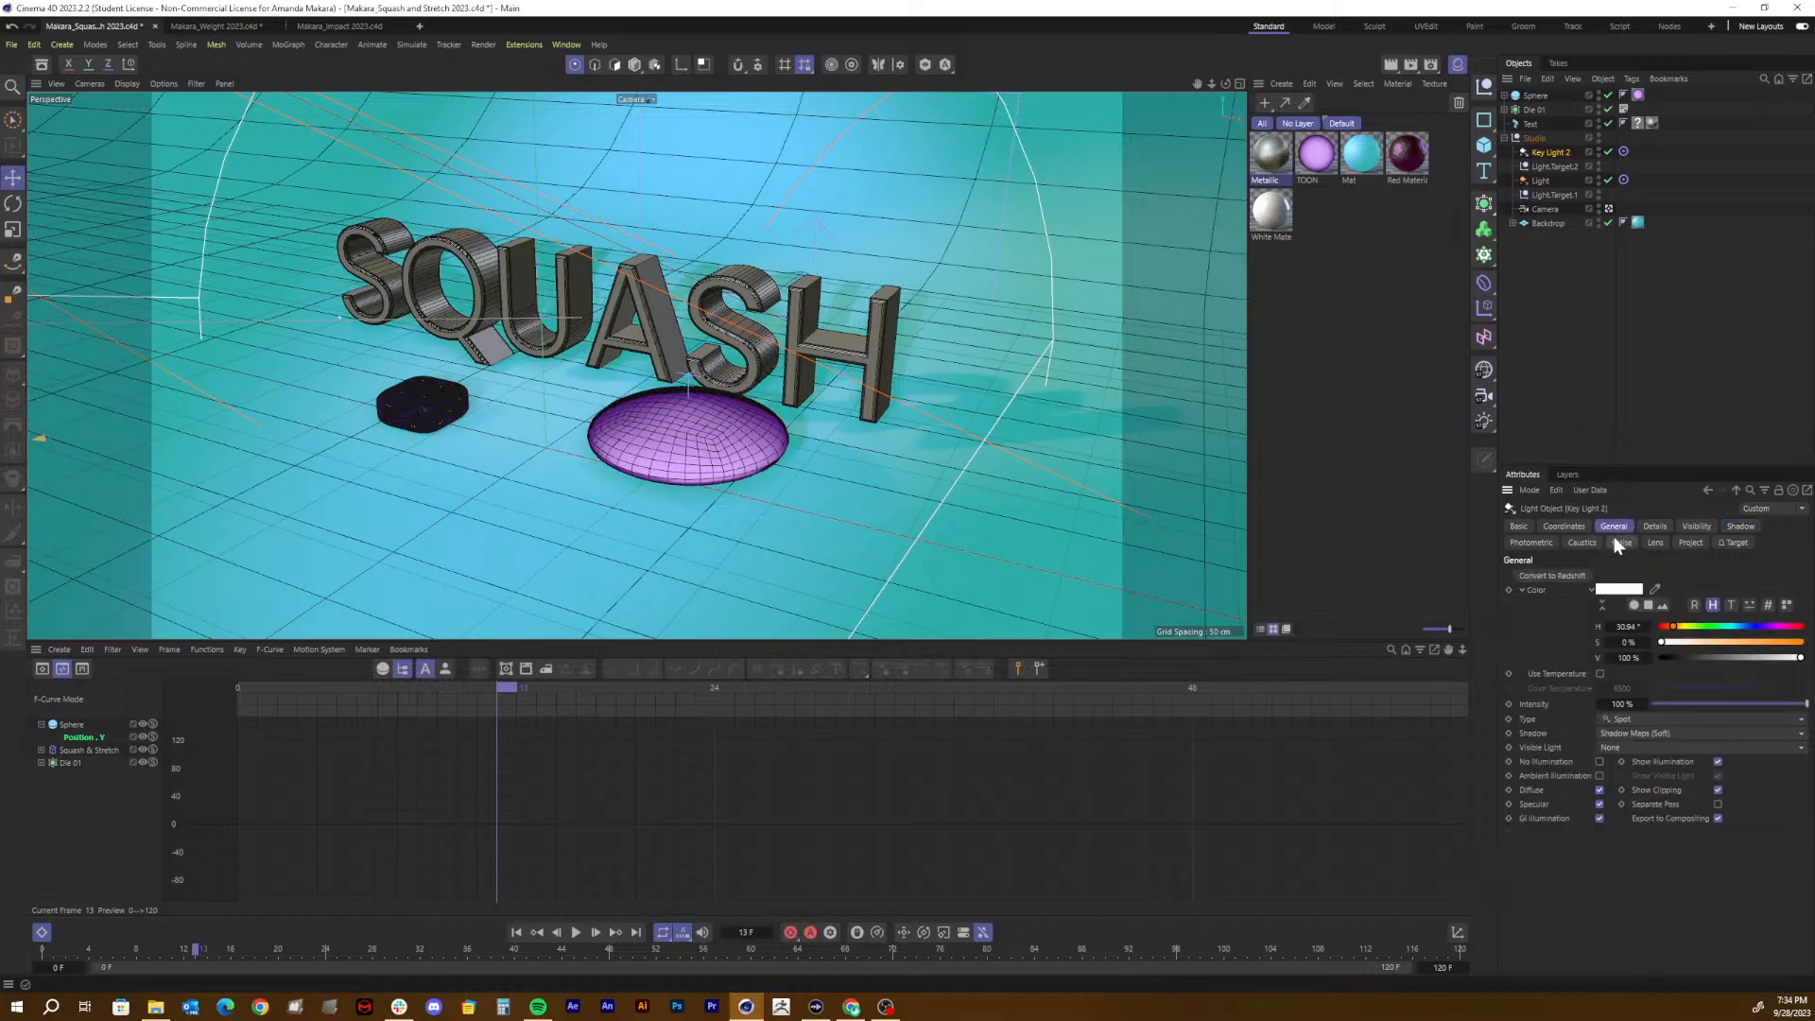
pyautogui.click(1619, 702)
pyautogui.write('80')
pyautogui.press('Return')
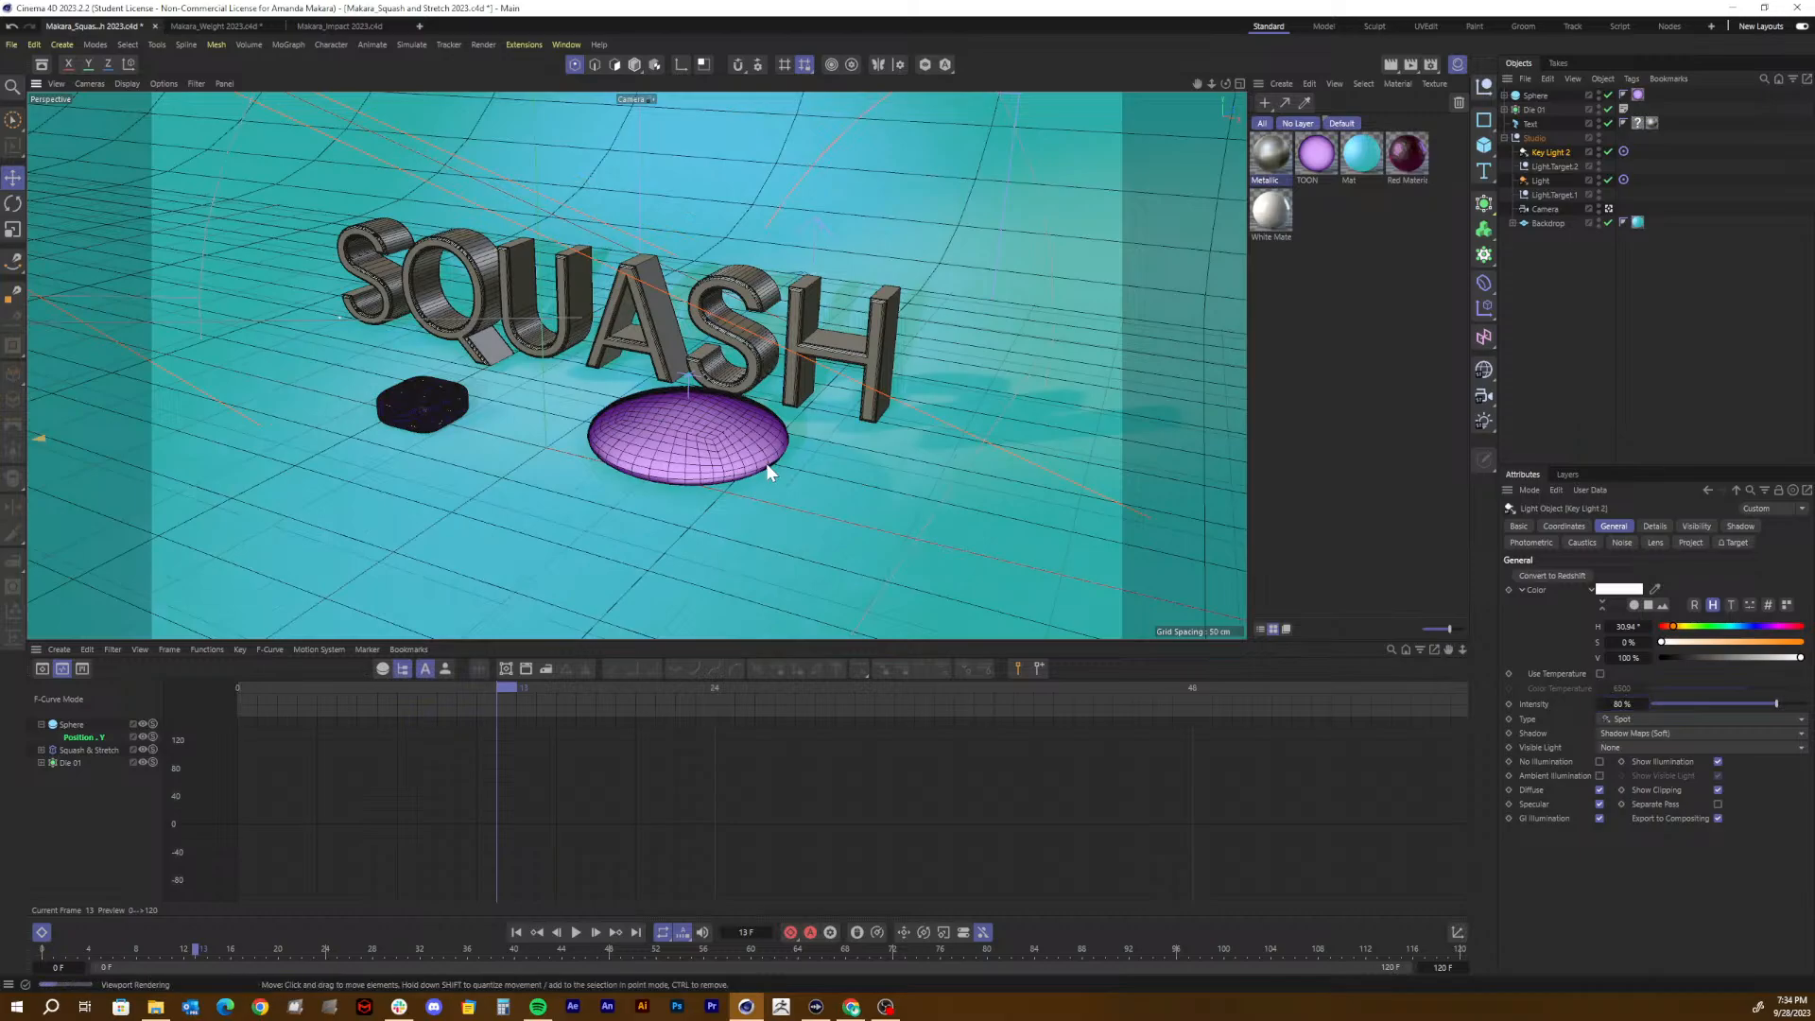
pyautogui.hotkey('ctrl', 'r')
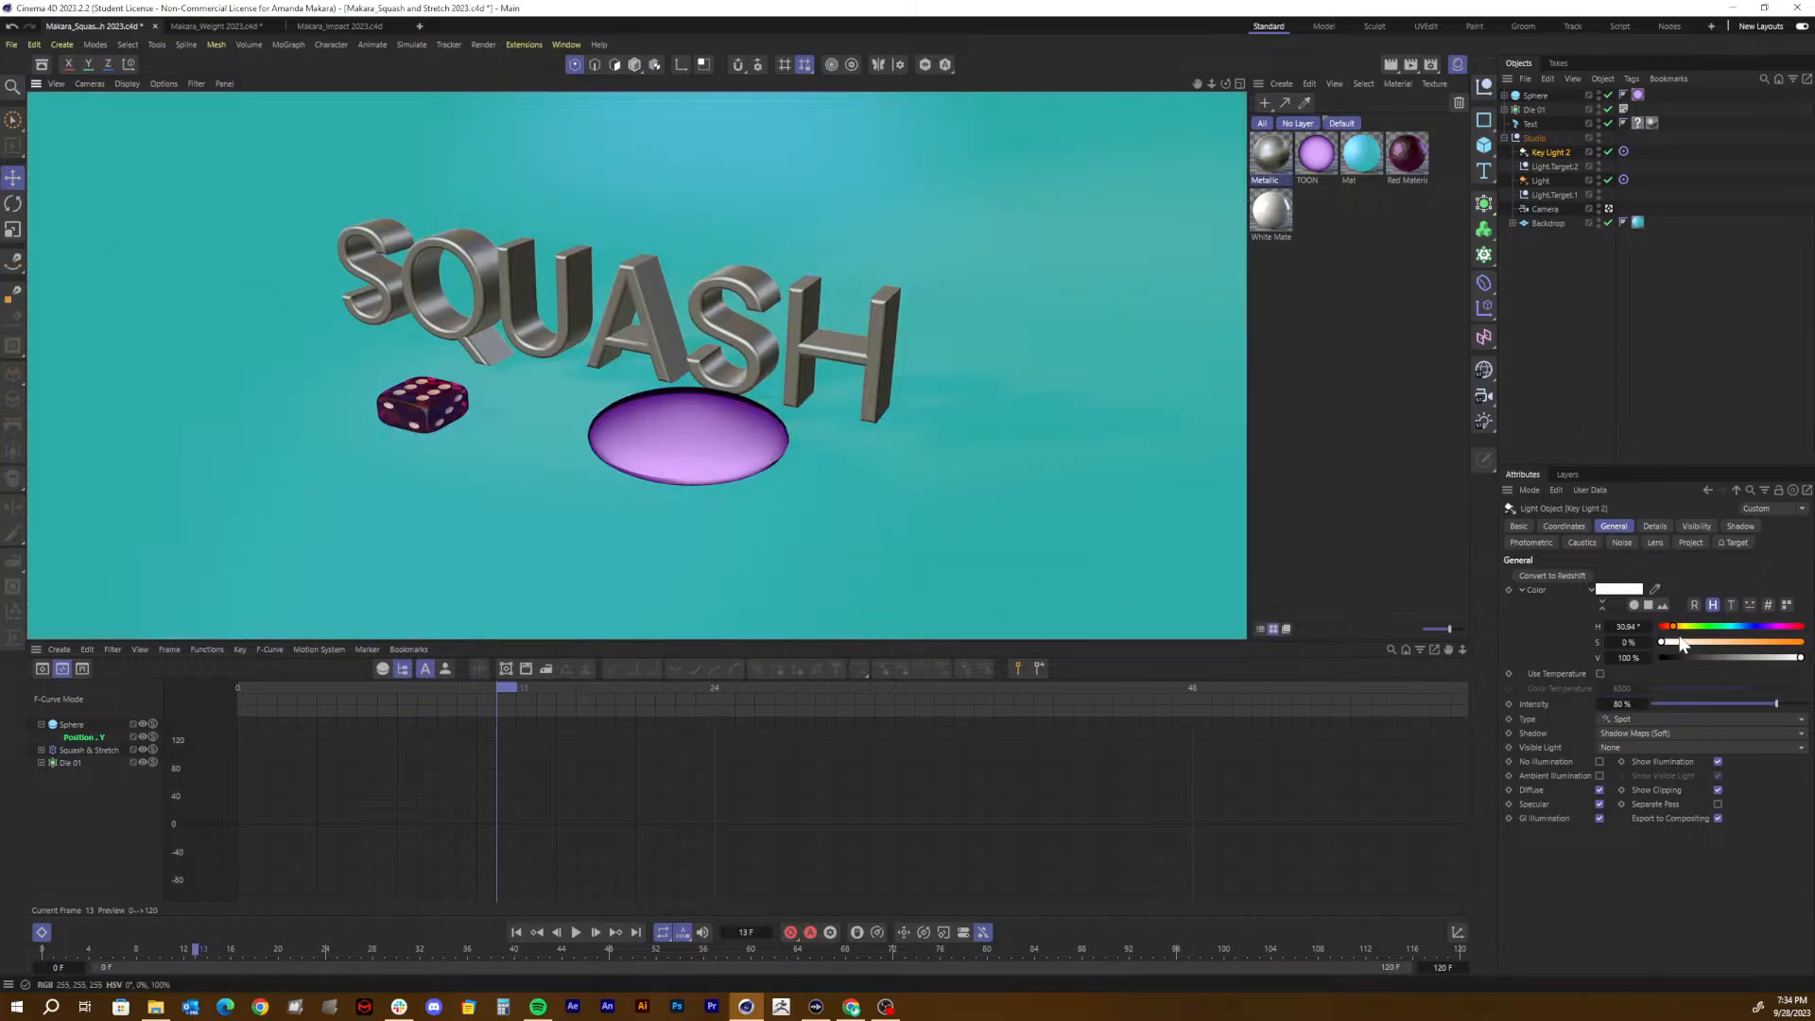
# Step: Try an intensity of 150% on the warm light named Light and test-render the camera view
pyautogui.click(1541, 180)
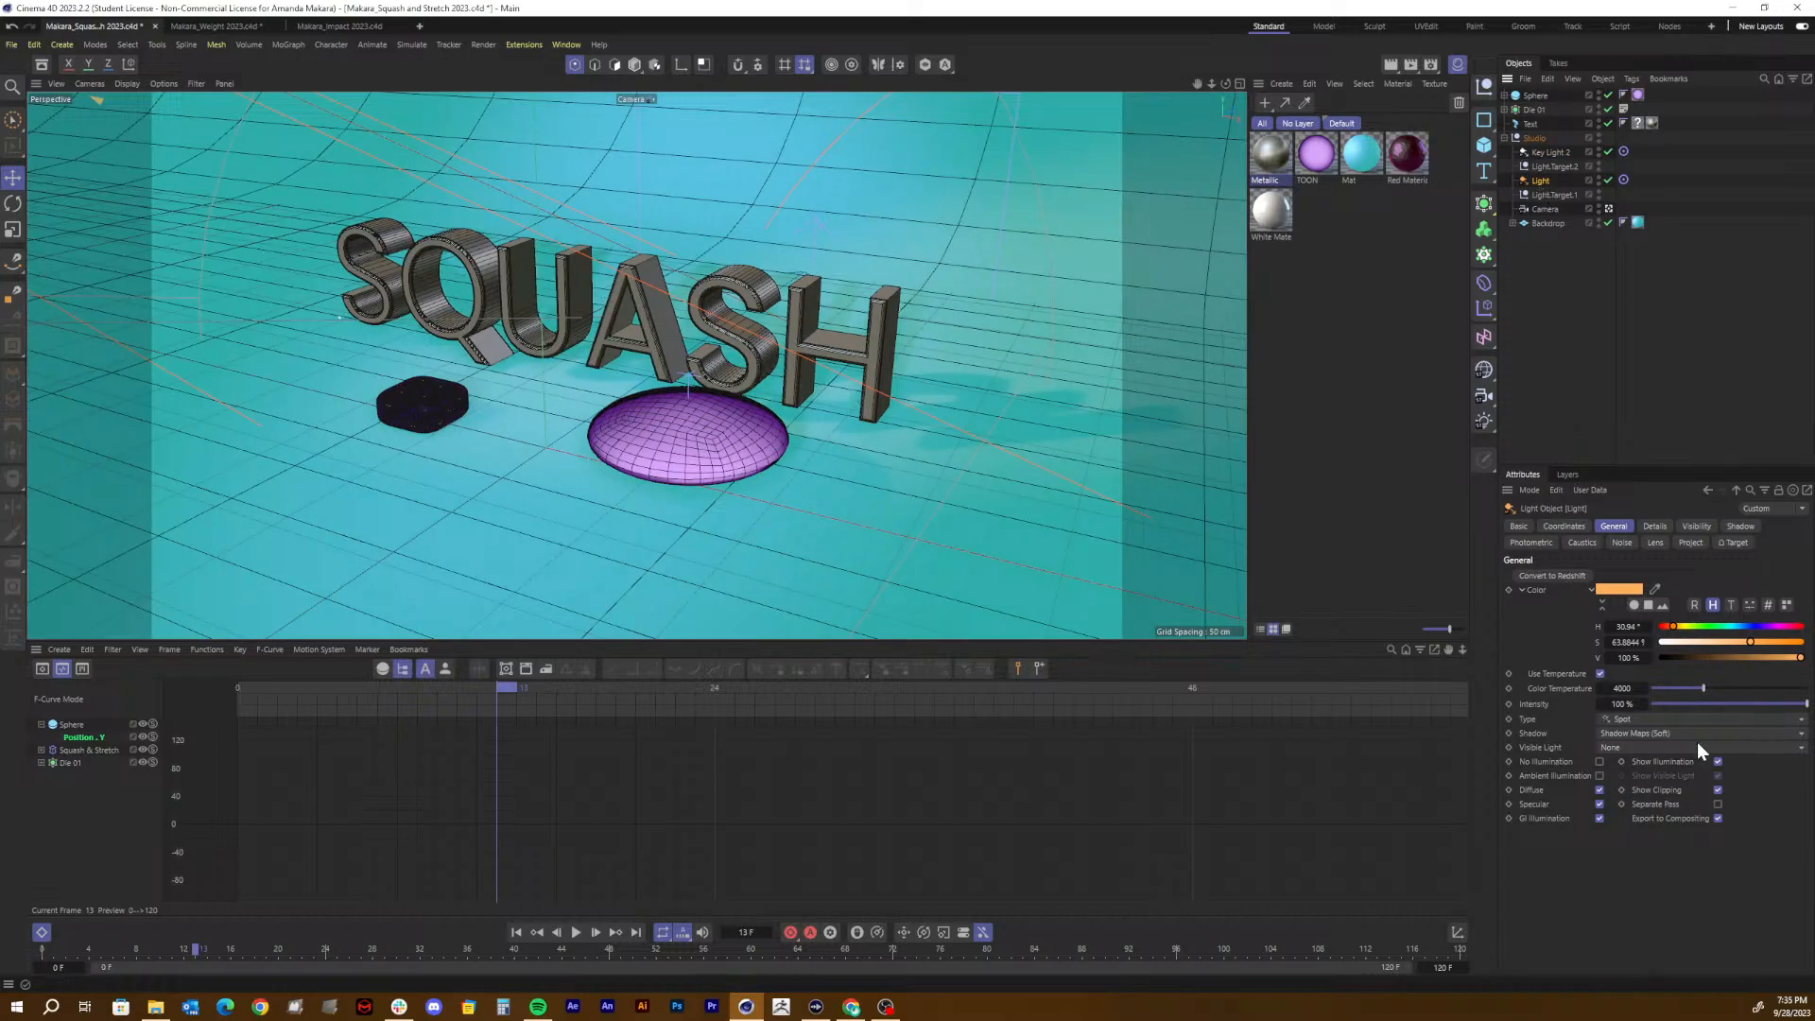
pyautogui.moveTo(1626, 707)
pyautogui.mouseDown()
pyautogui.moveTo(1716, 707)
pyautogui.moveTo(1655, 707)
pyautogui.mouseUp()
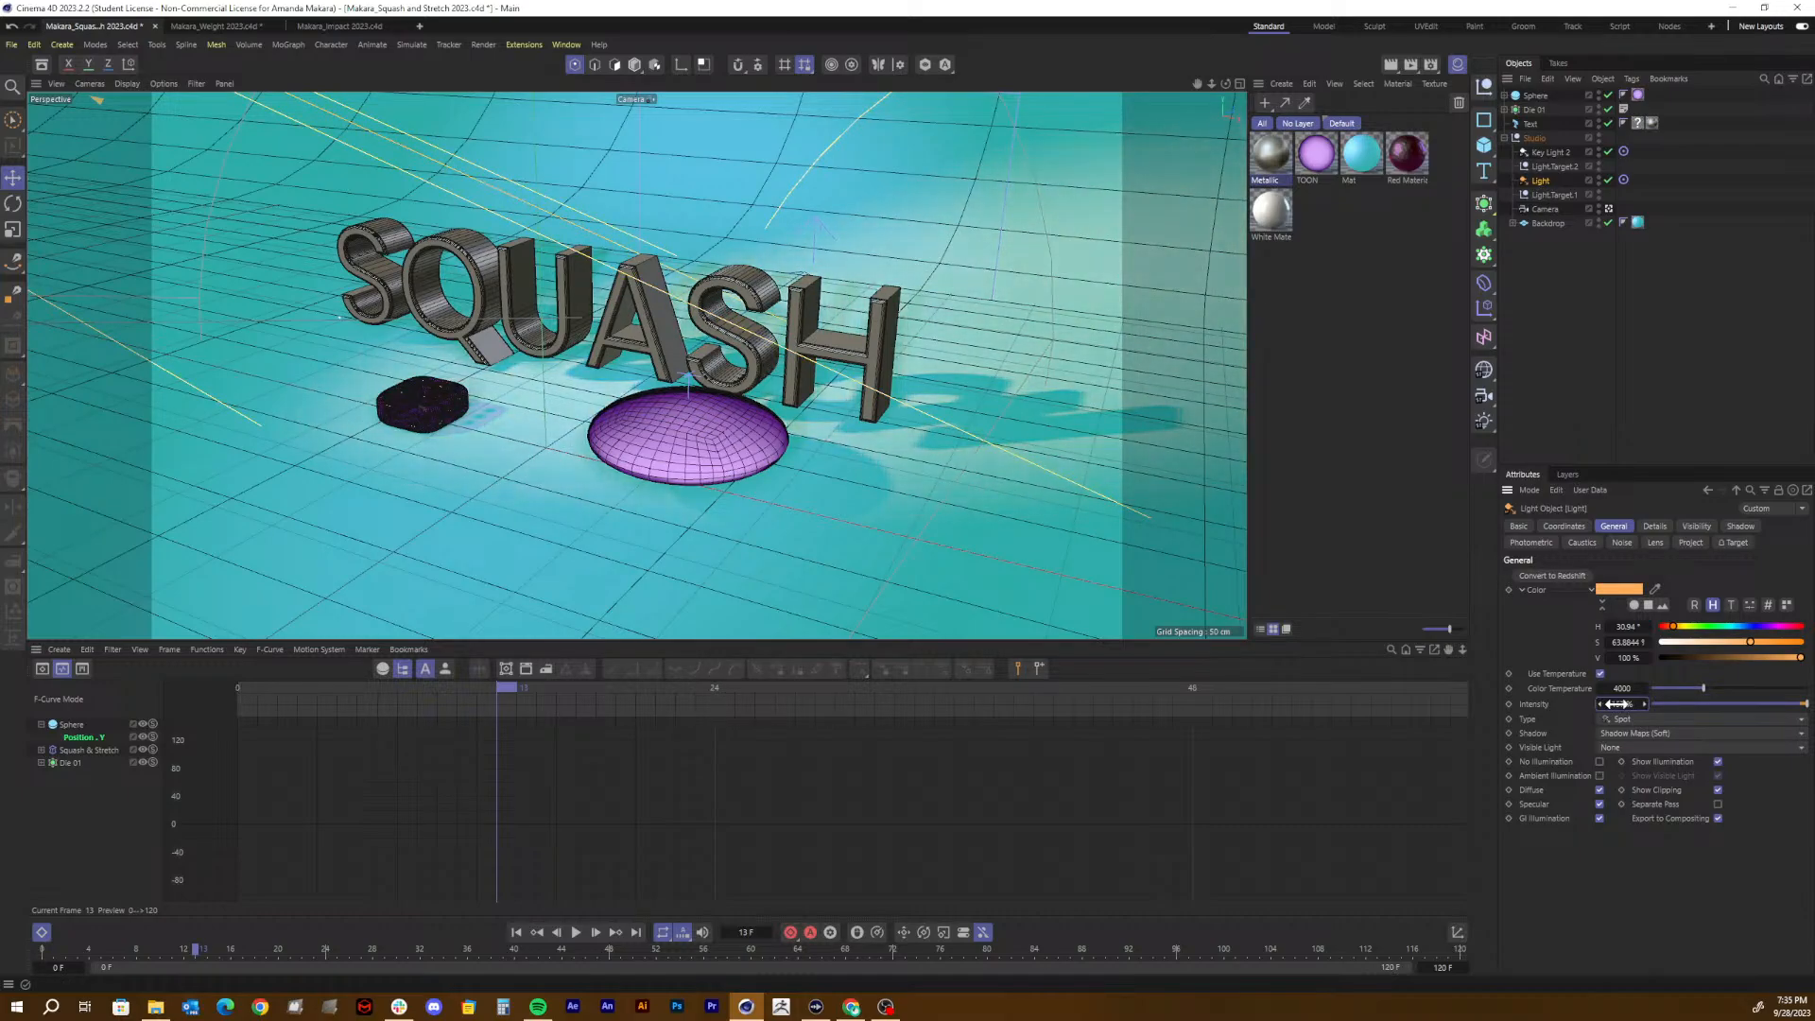
pyautogui.write('150')
pyautogui.press('Return')
pyautogui.hotkey('ctrl', 'r')
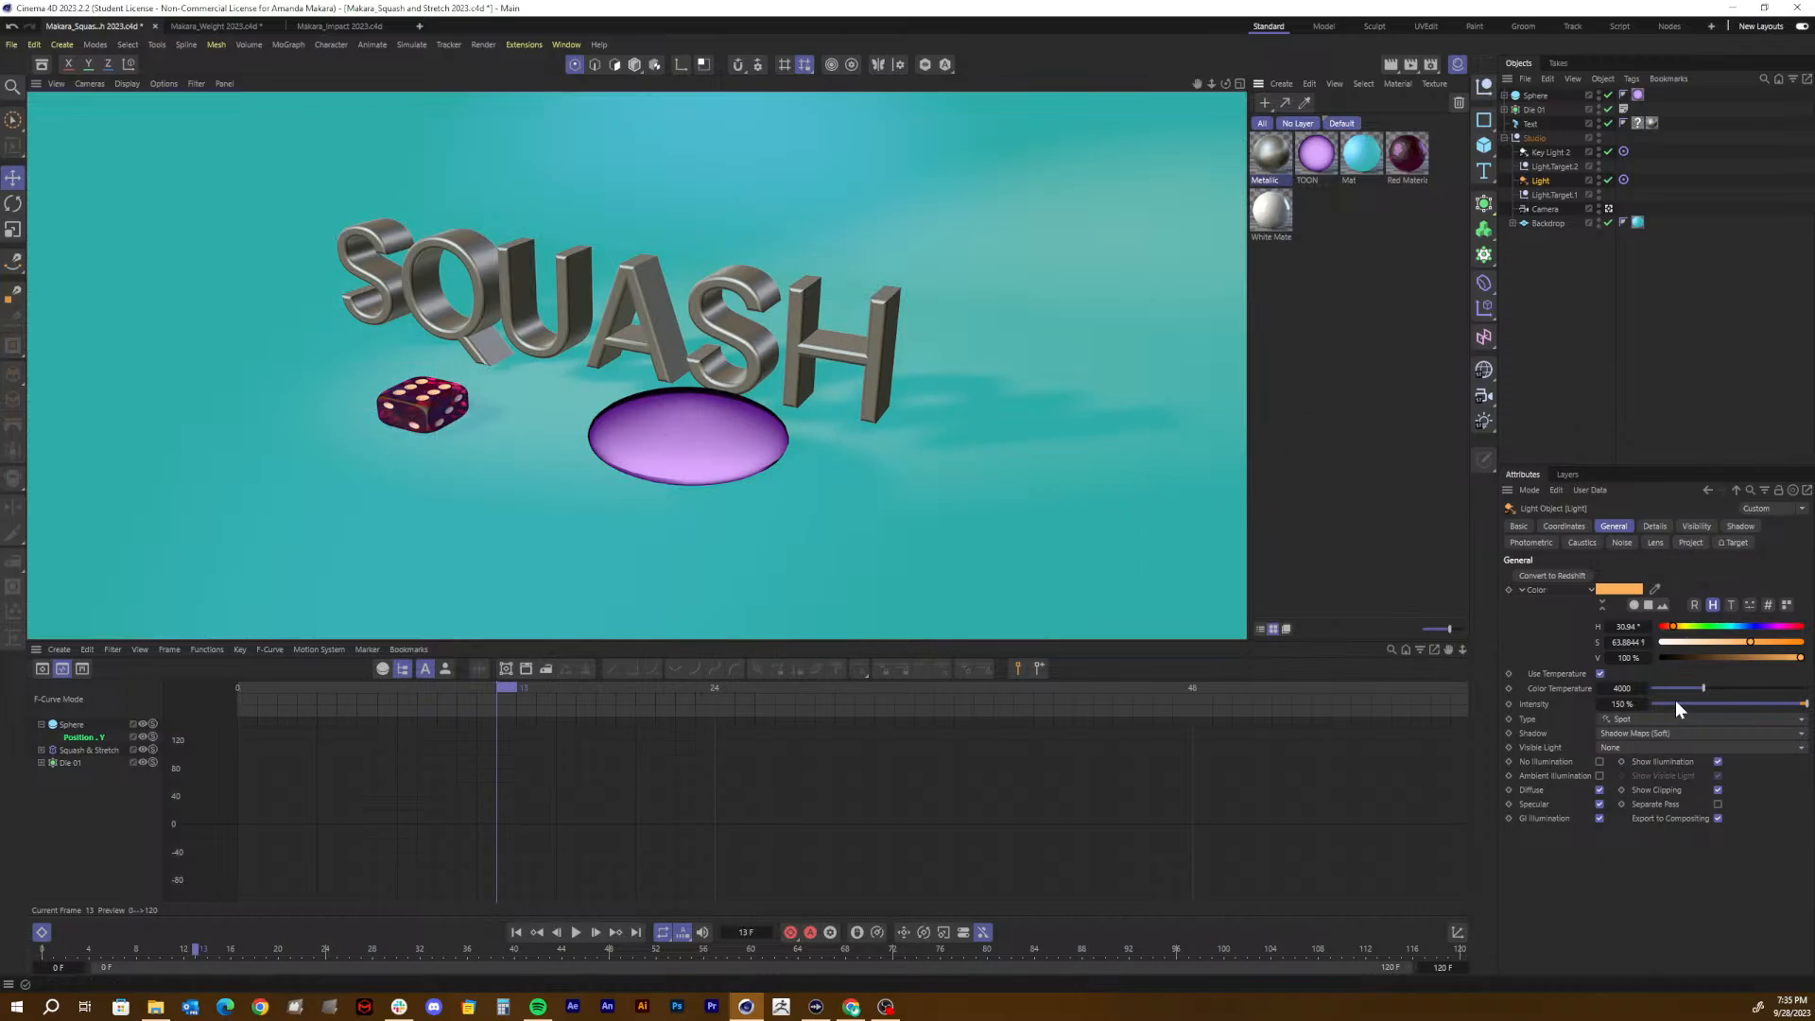
# Step: Set Light's intensity back to 100%
pyautogui.doubleClick(1617, 708)
pyautogui.write('100')
pyautogui.press('Return')
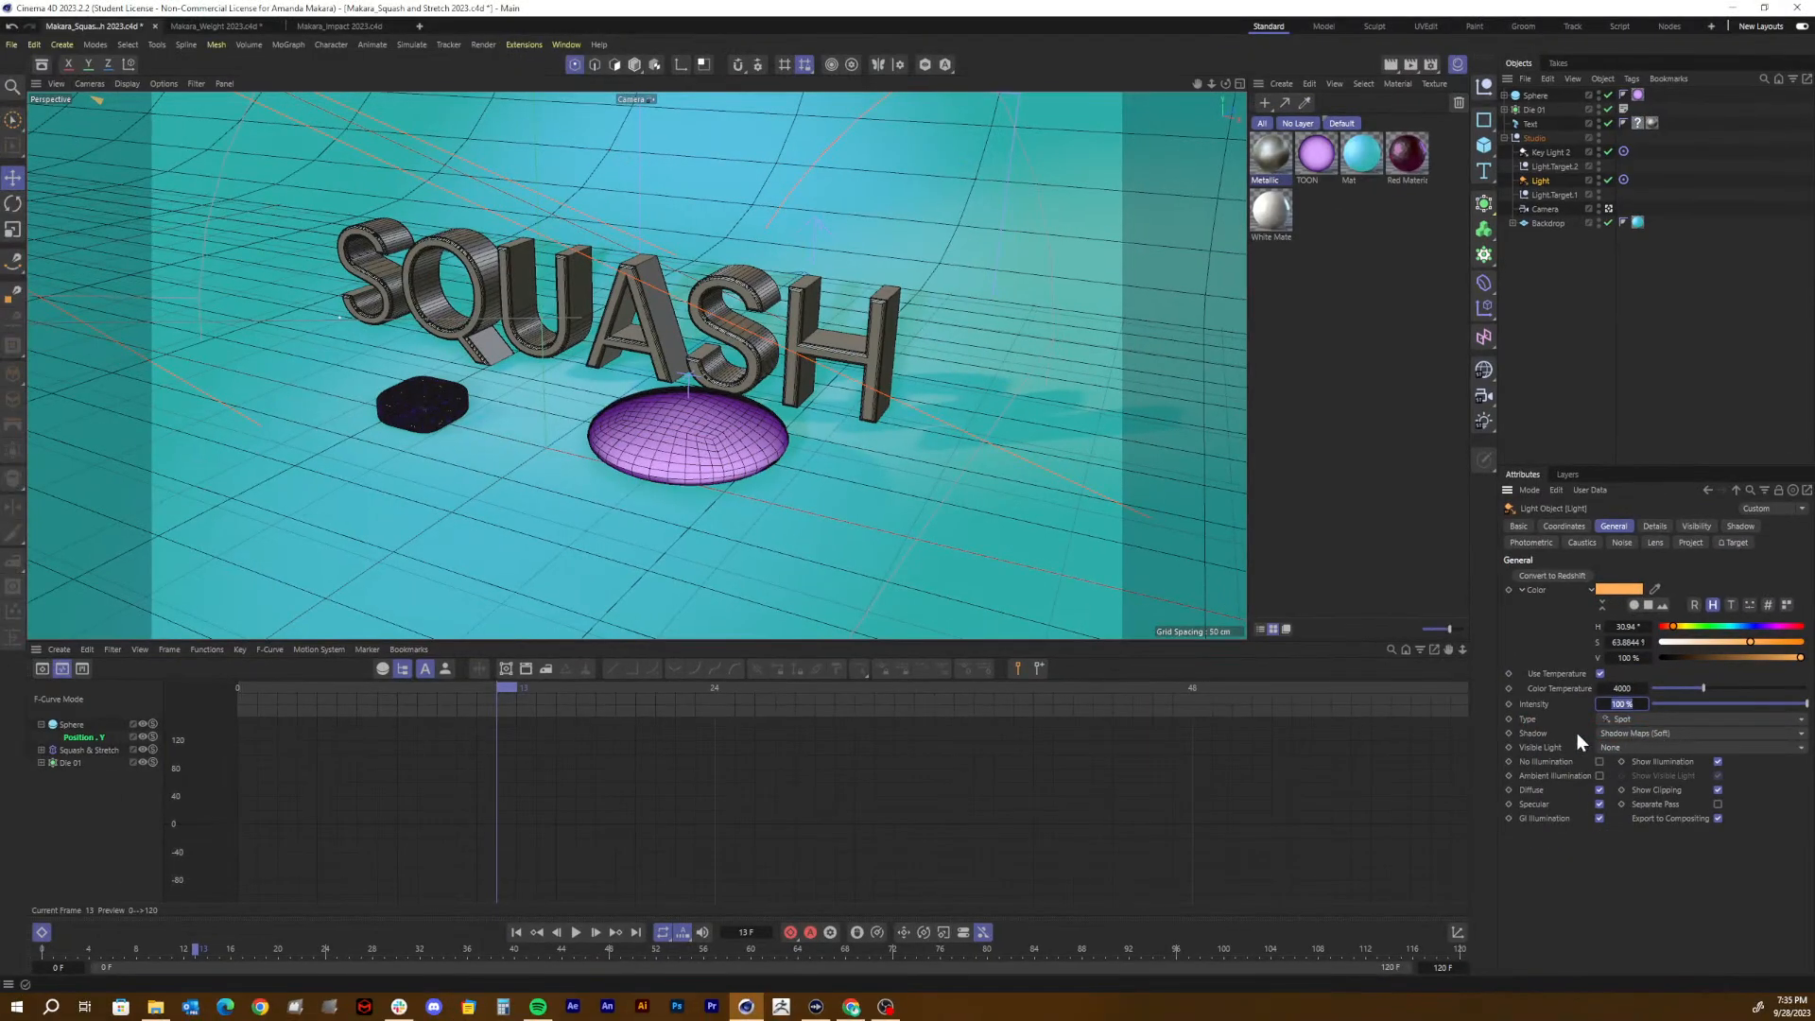
# Step: Try a shadow density of 287% on the warm light named Light and test-render the camera view
pyautogui.click(1642, 734)
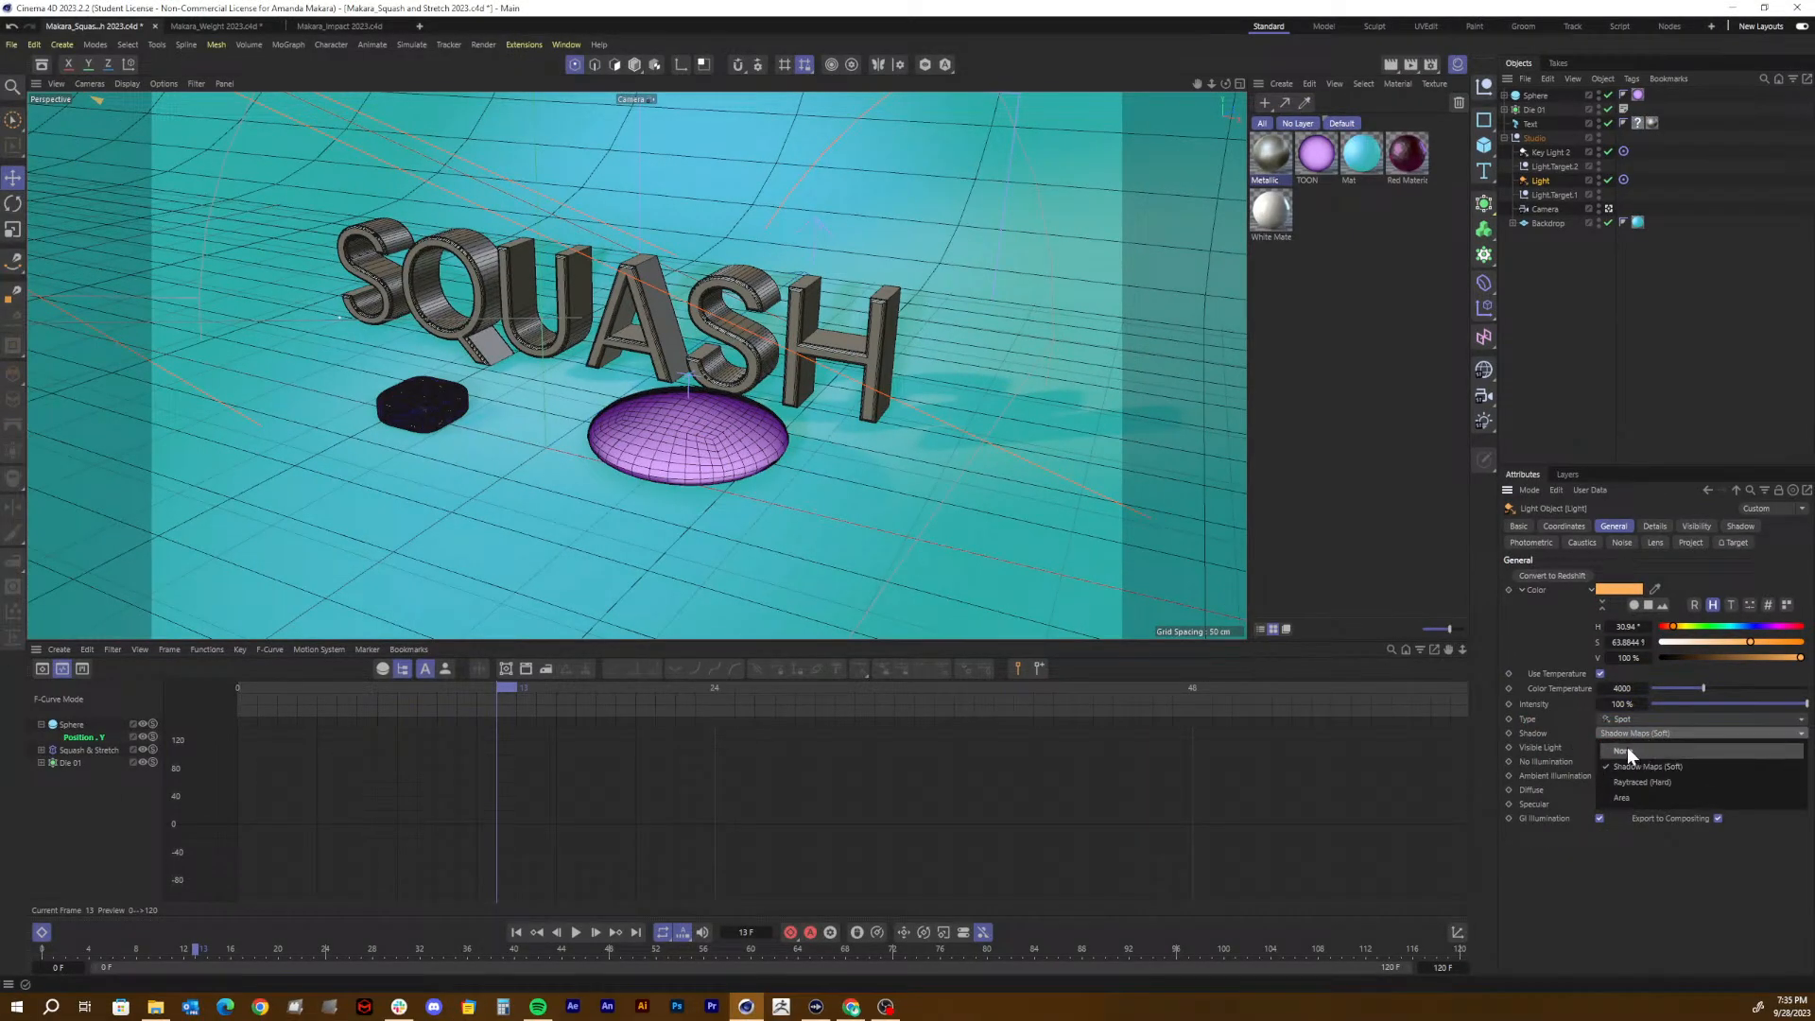
pyautogui.click(1574, 729)
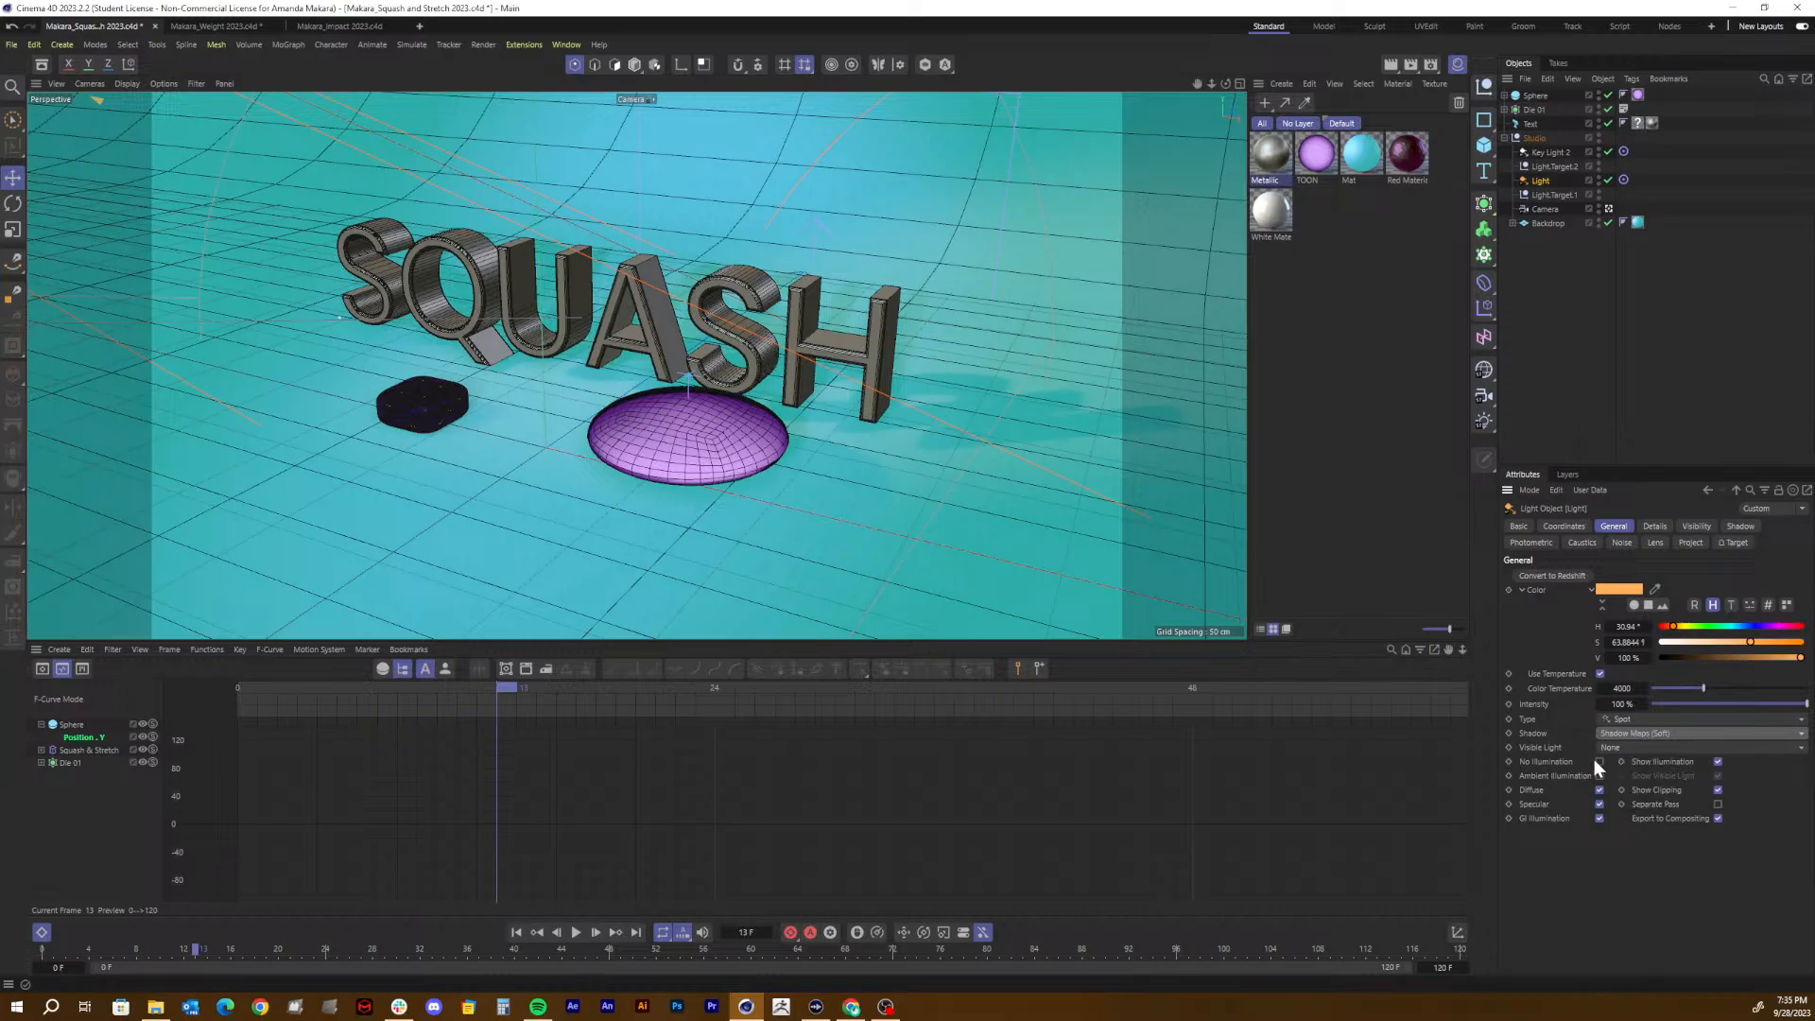
pyautogui.click(1725, 530)
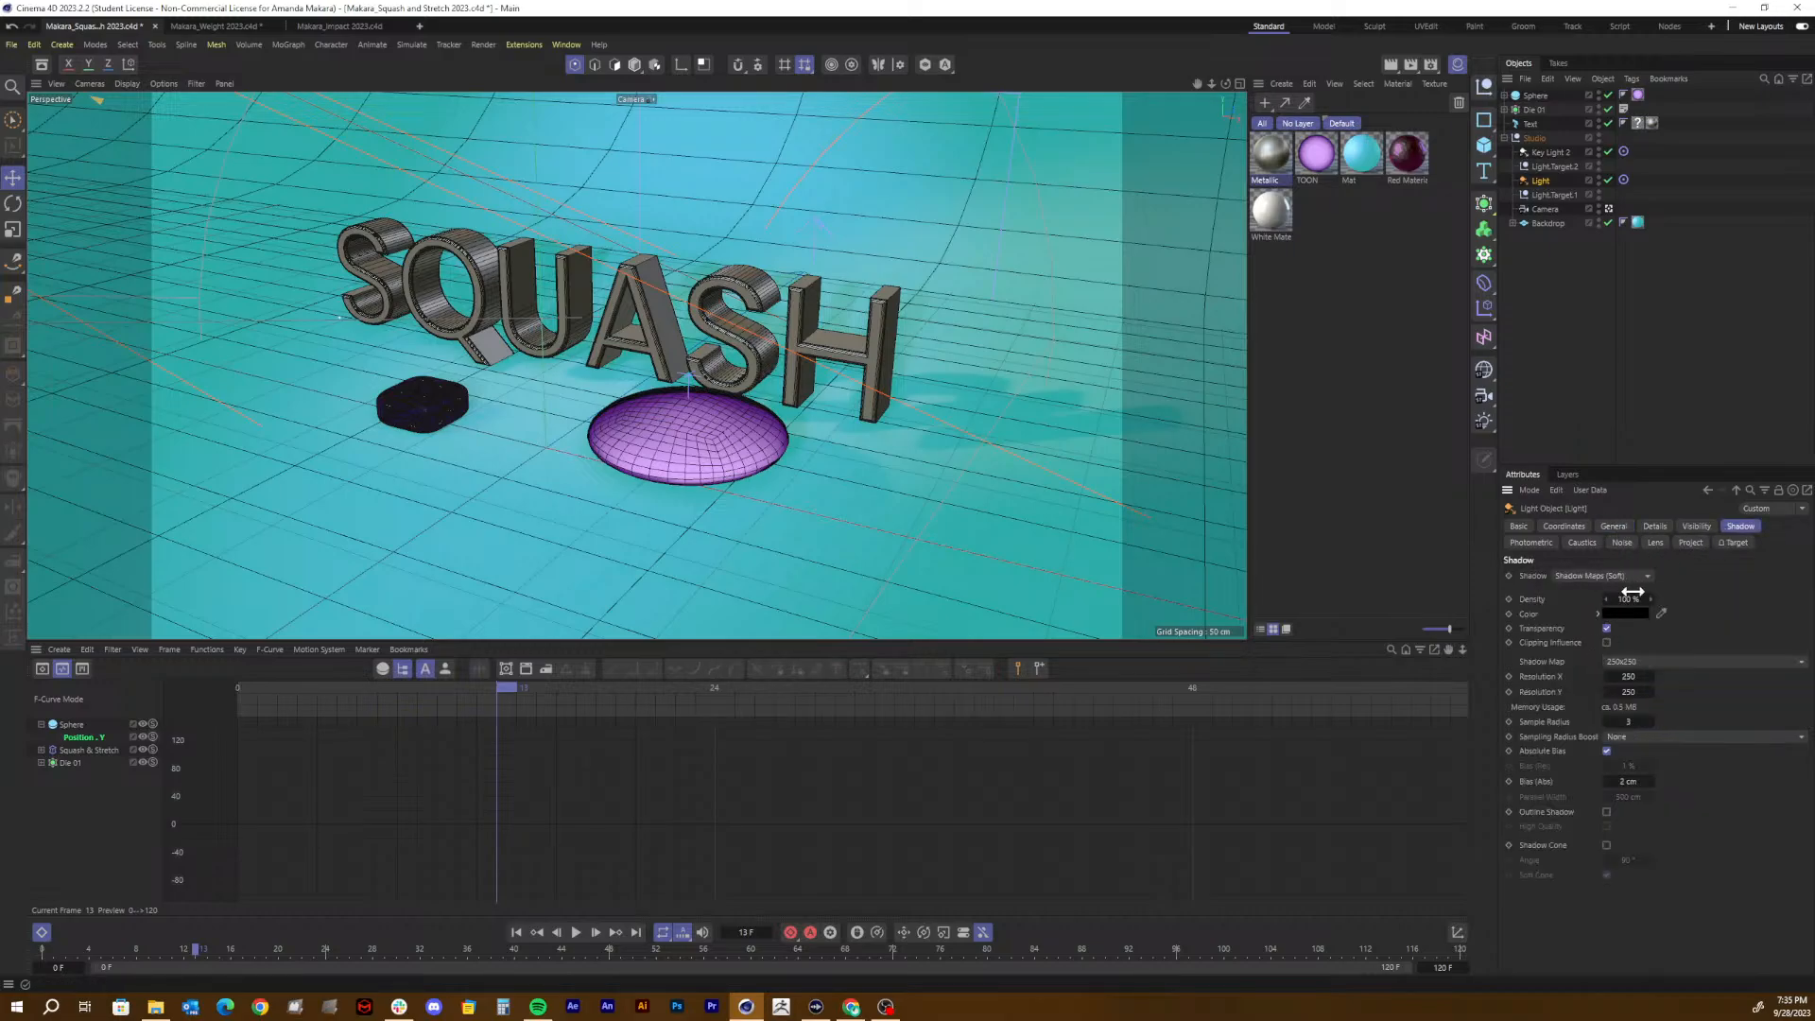
pyautogui.moveTo(1651, 599)
pyautogui.mouseDown()
pyautogui.moveTo(1730, 597)
pyautogui.moveTo(1664, 599)
pyautogui.mouseUp()
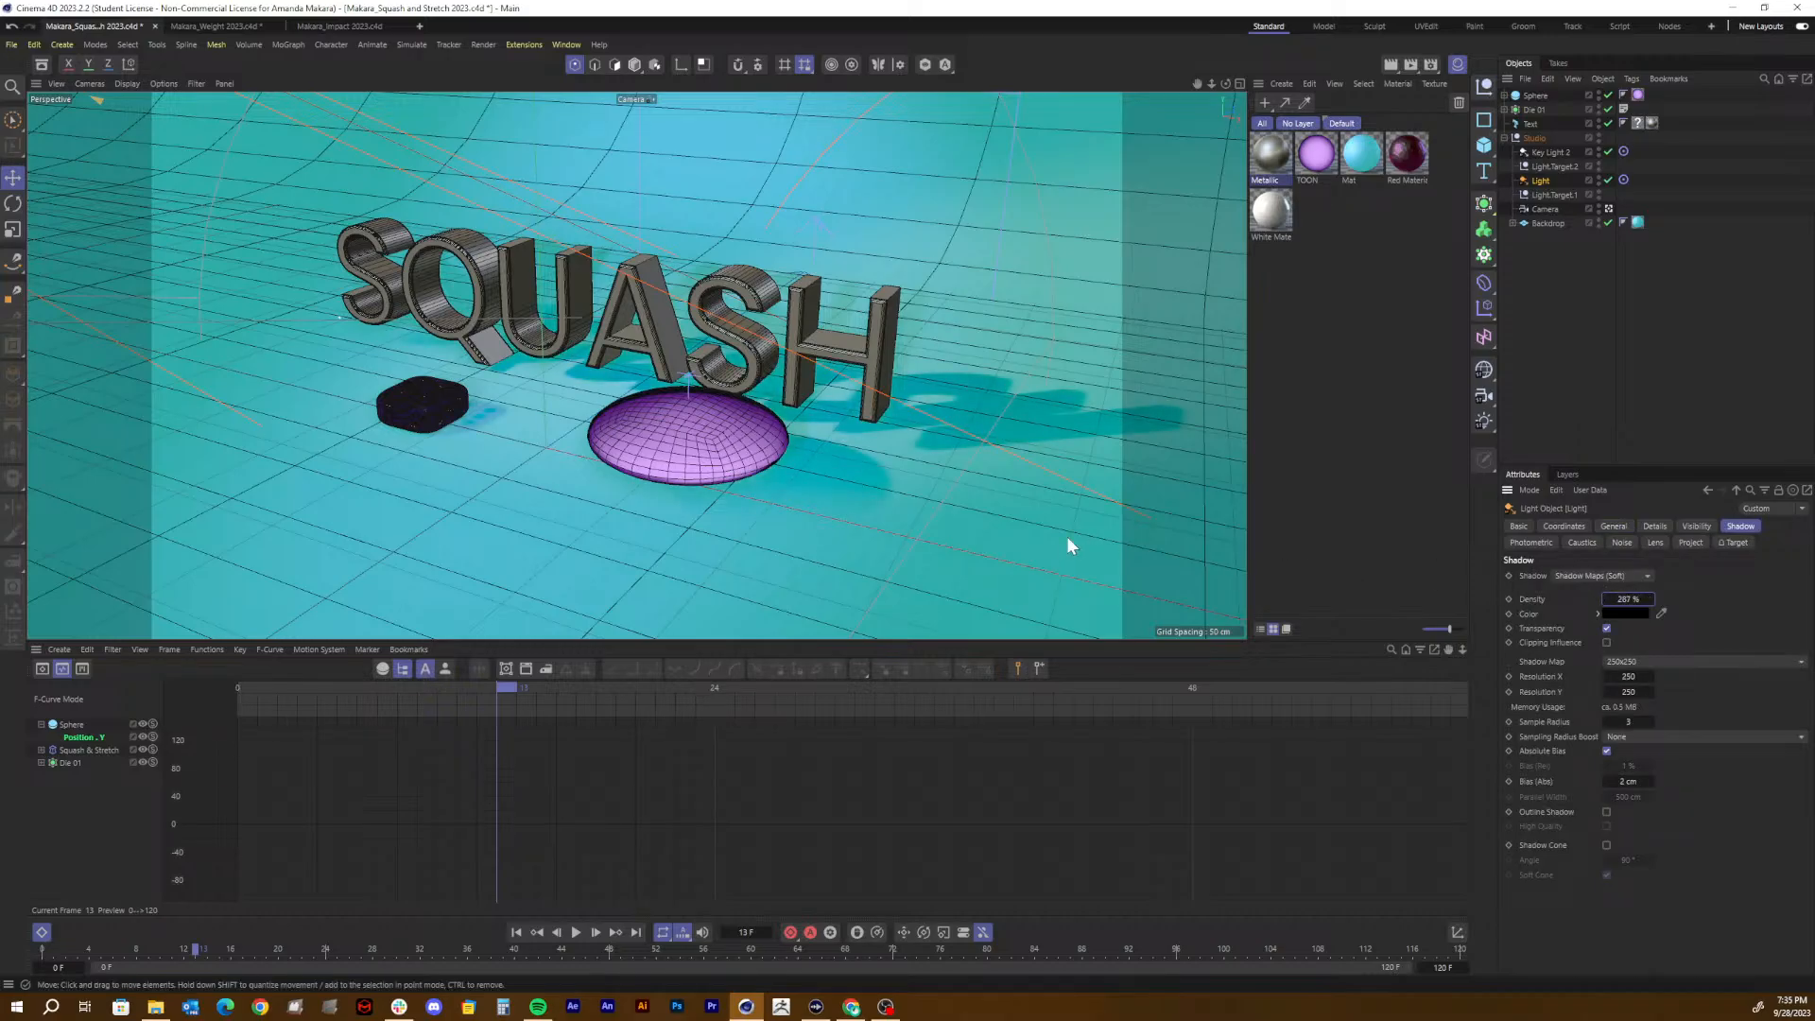
pyautogui.hotkey('ctrl', 'r')
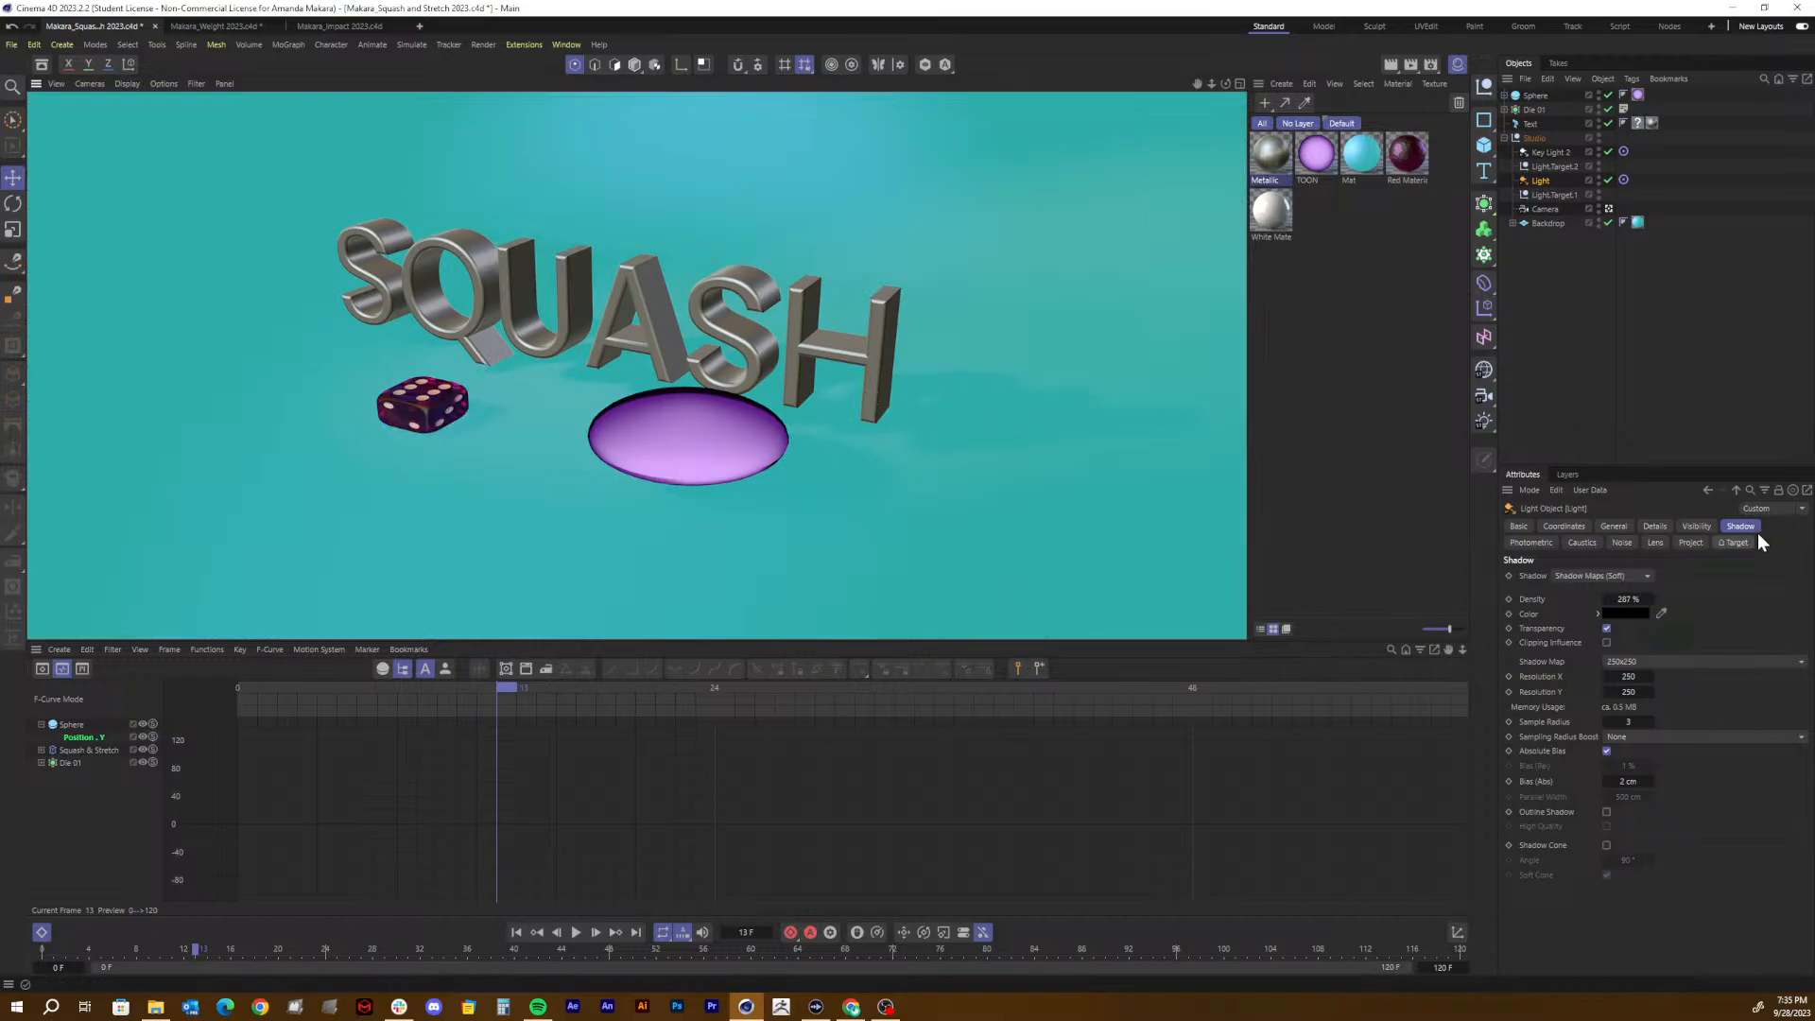
# Step: Try a shadow density of 10% on Light
pyautogui.click(1628, 596)
pyautogui.write('10')
pyautogui.press('Return')
# Step: Set Light's shadow density back to 100% and save the project
pyautogui.click(1628, 598)
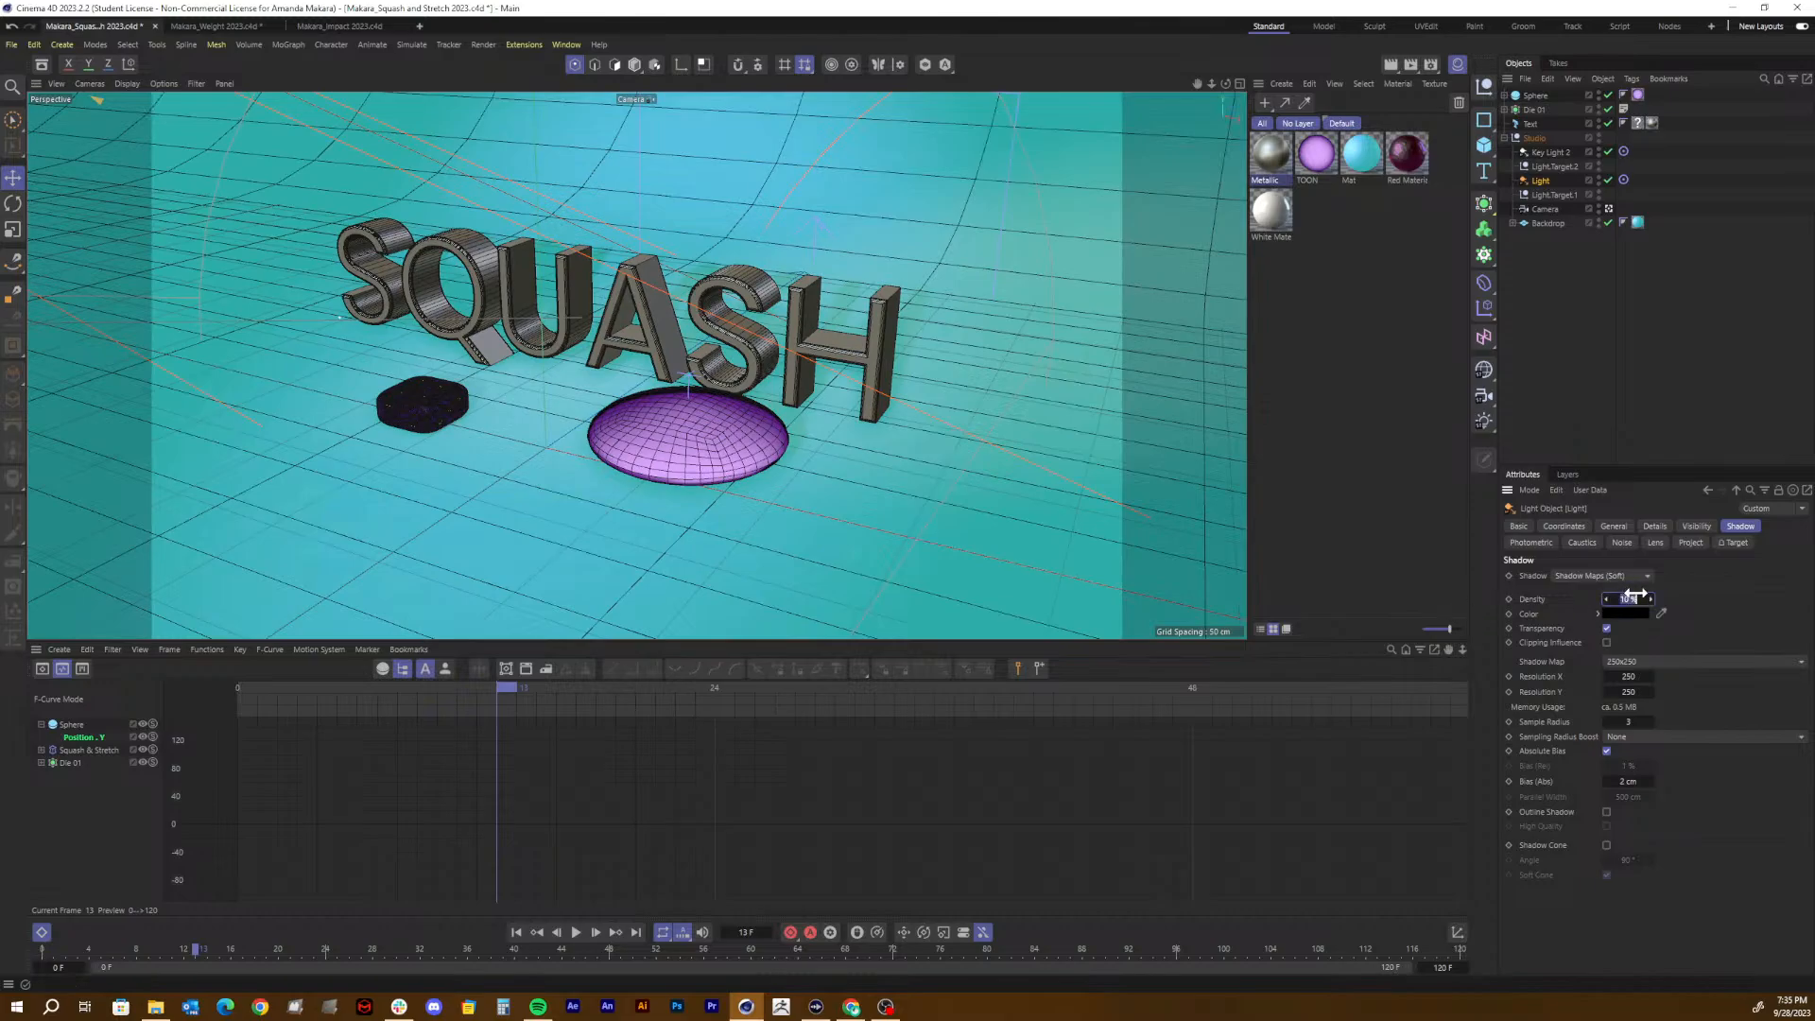
pyautogui.write('100')
pyautogui.press('Return')
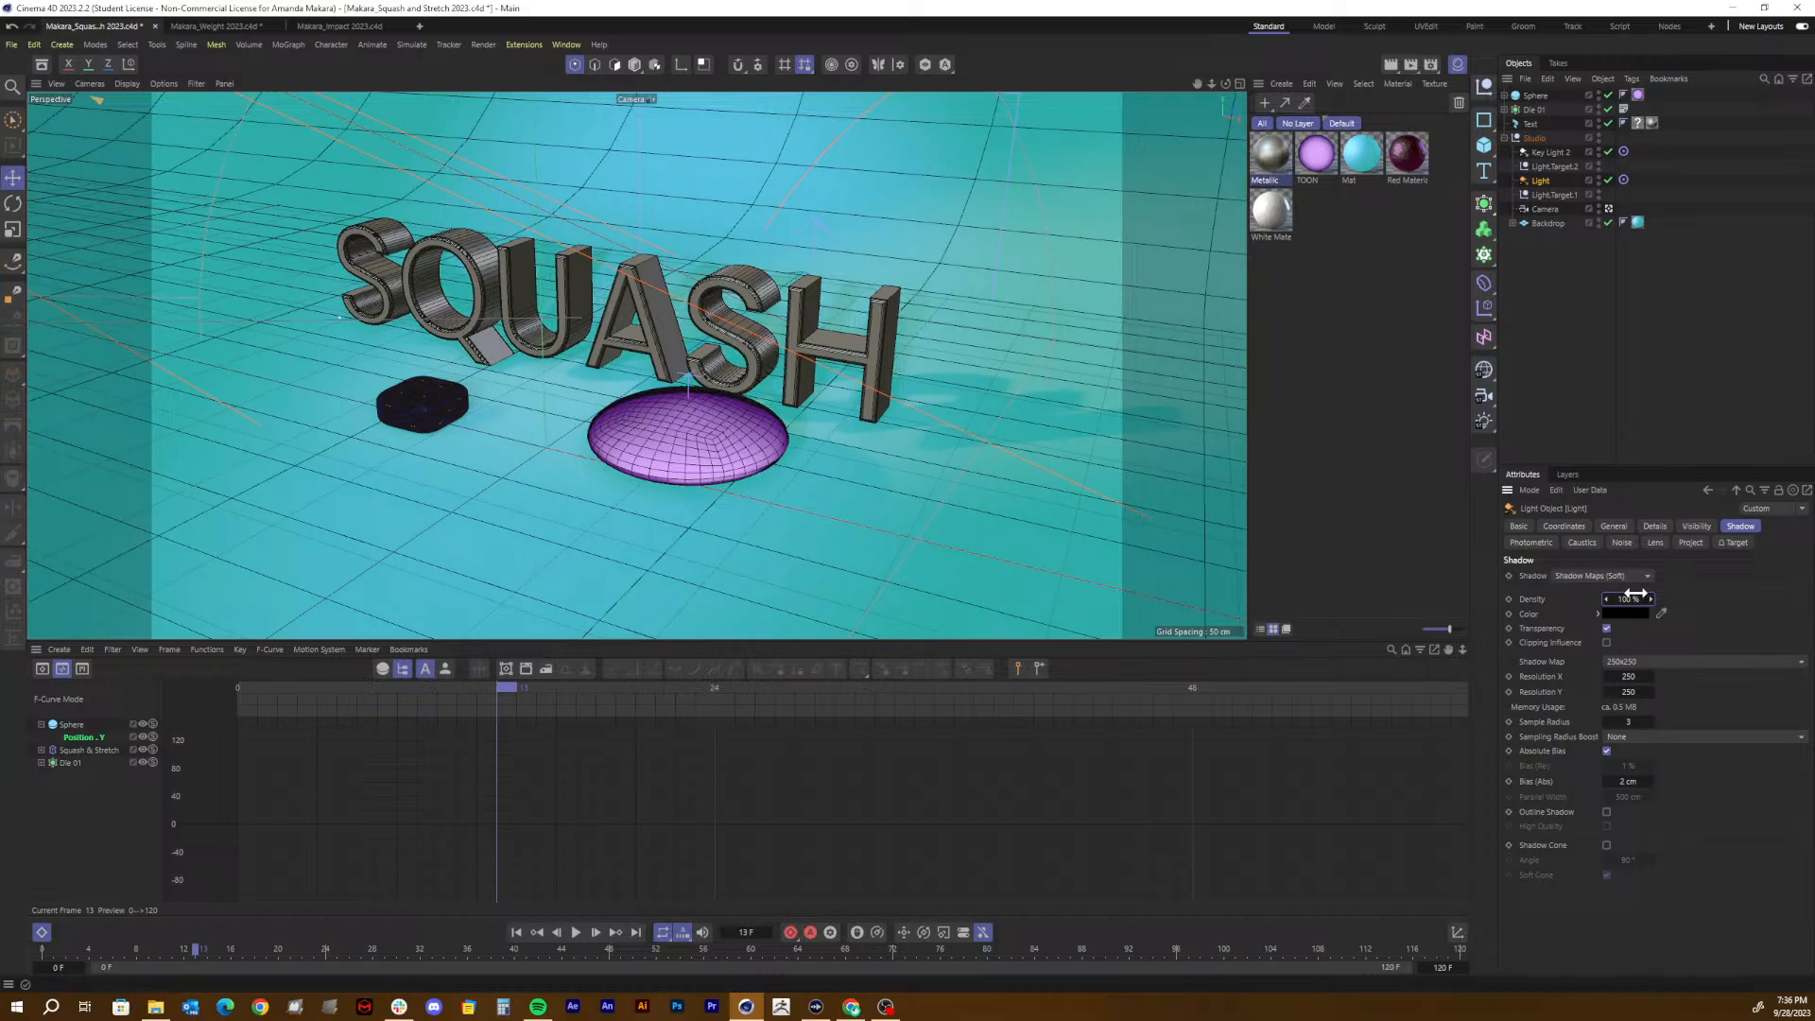
pyautogui.hotkey('ctrl', 's')
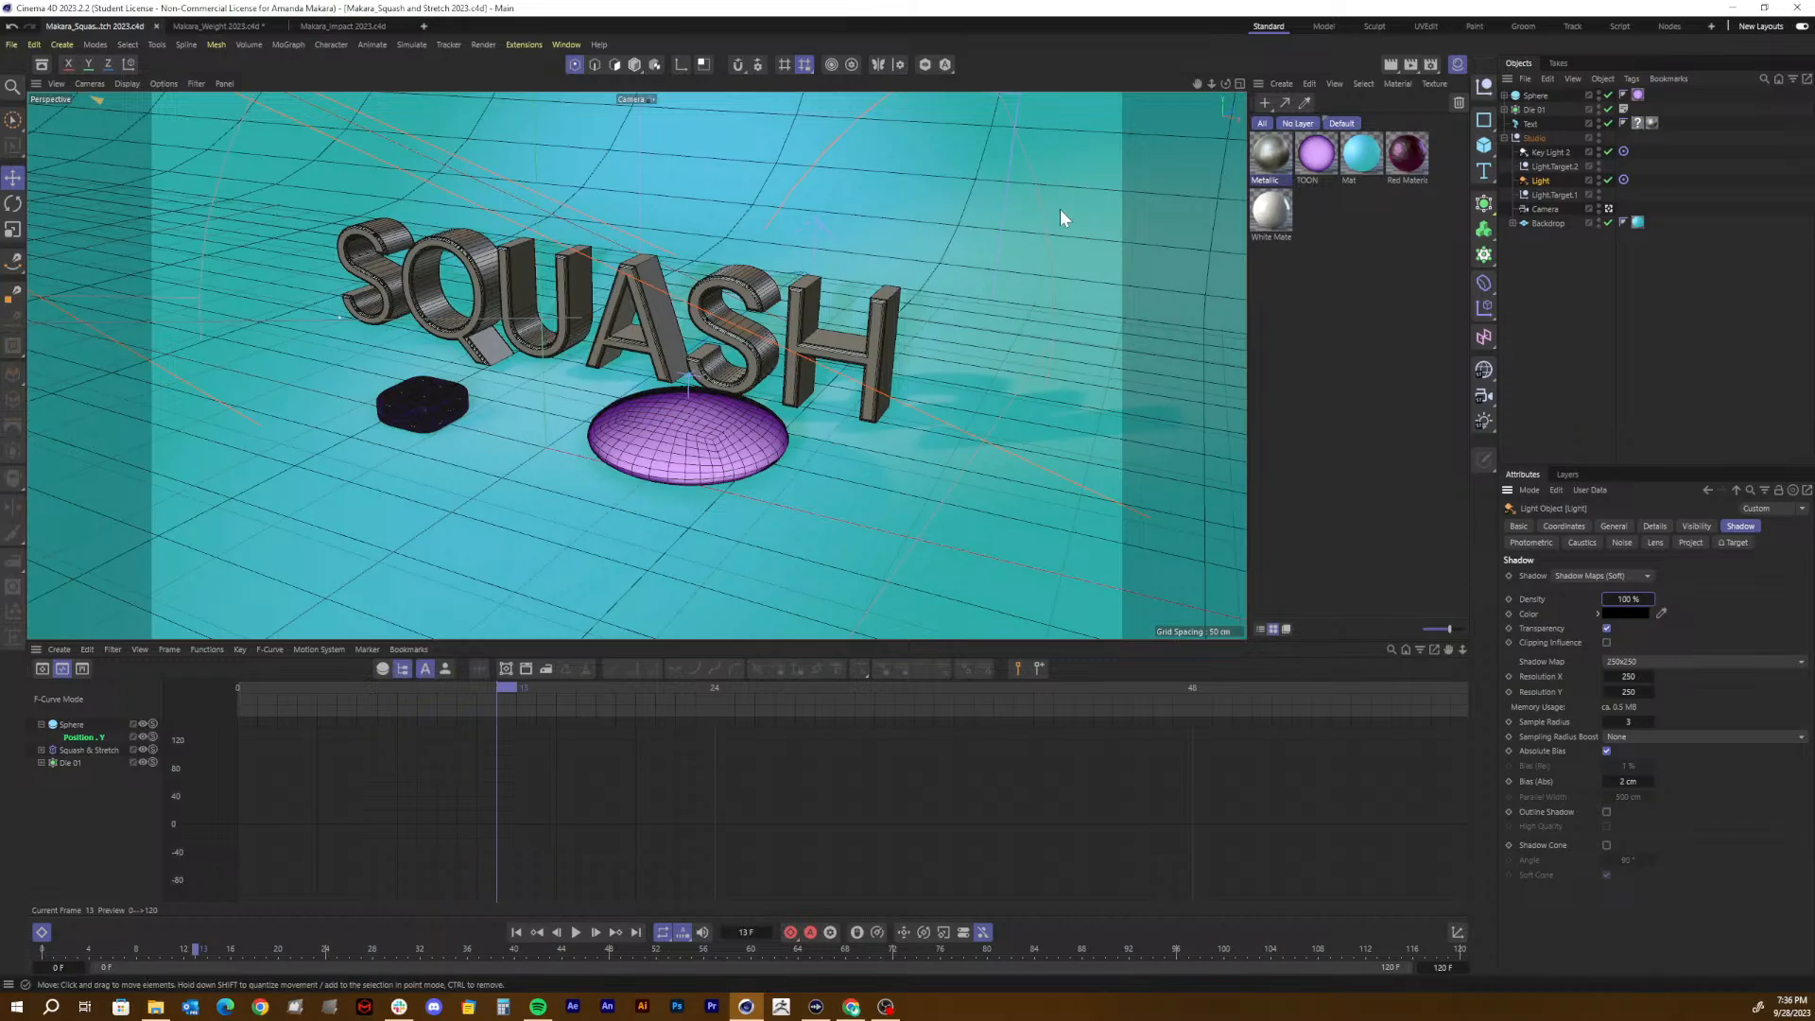
# Step: Collapse the Studio group and rename the Sphere object as Toon Ball
pyautogui.click(1442, 281)
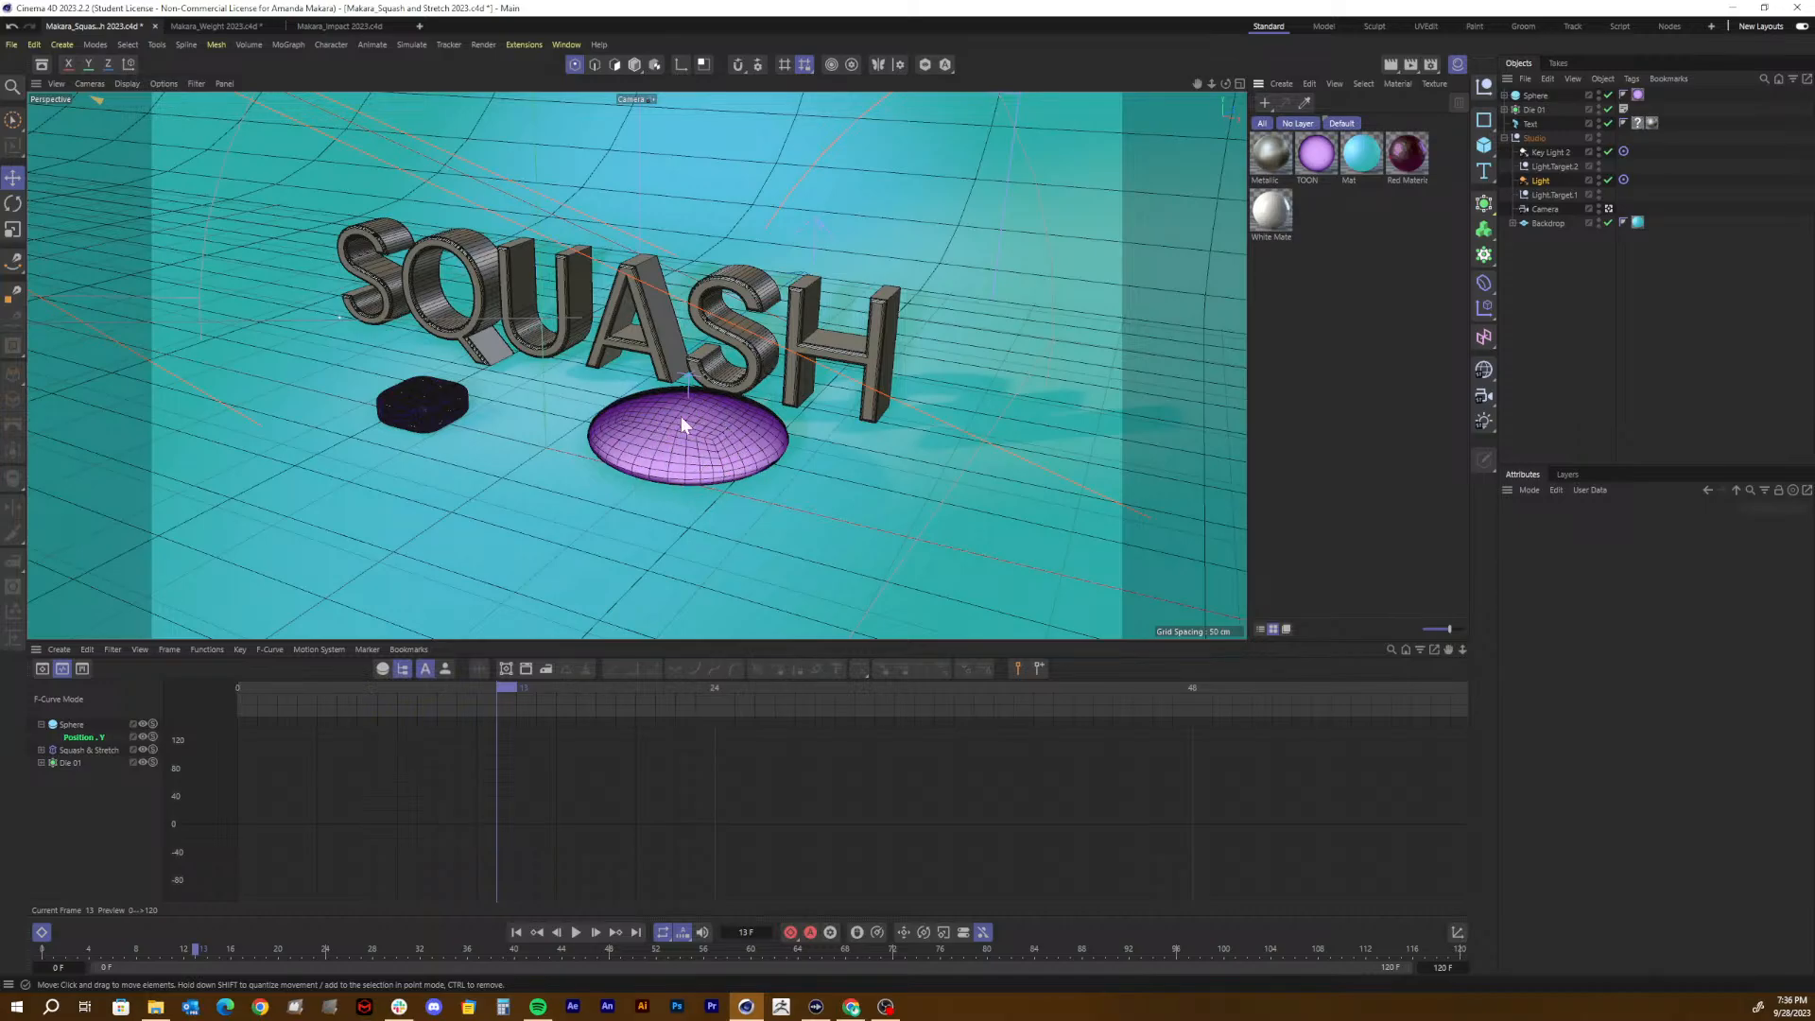
pyautogui.click(1503, 139)
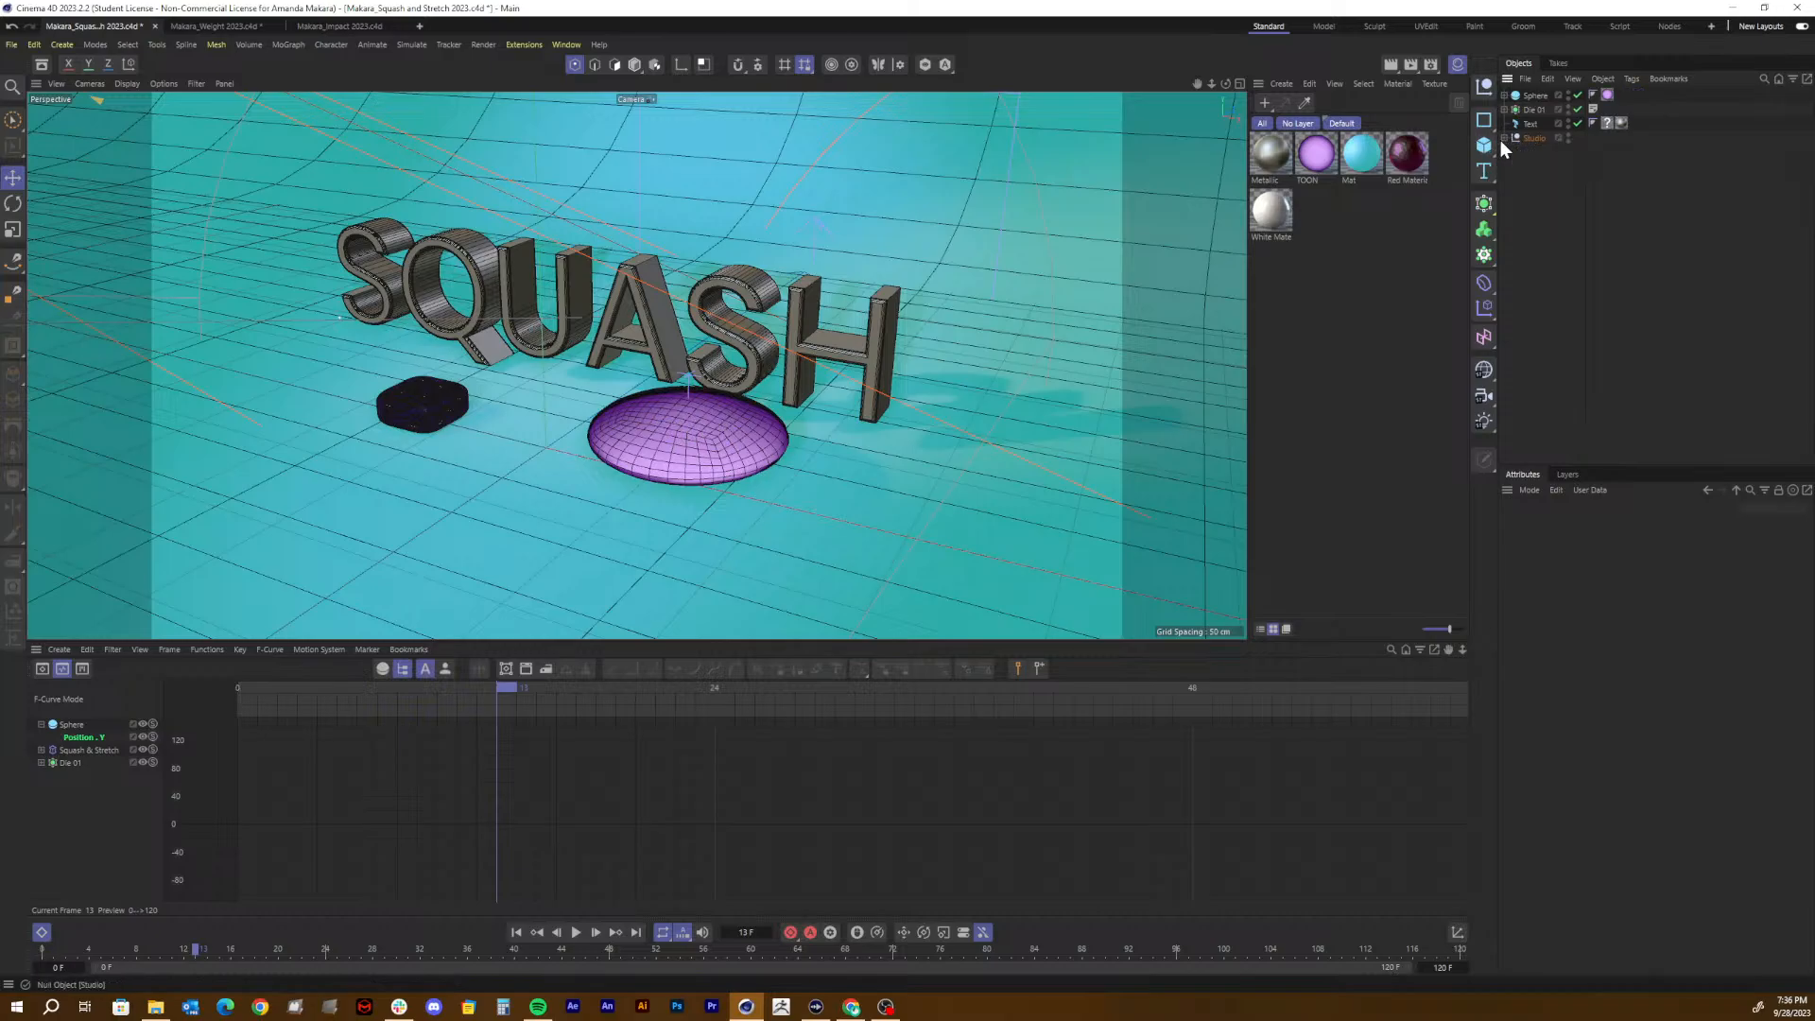
pyautogui.click(1535, 95)
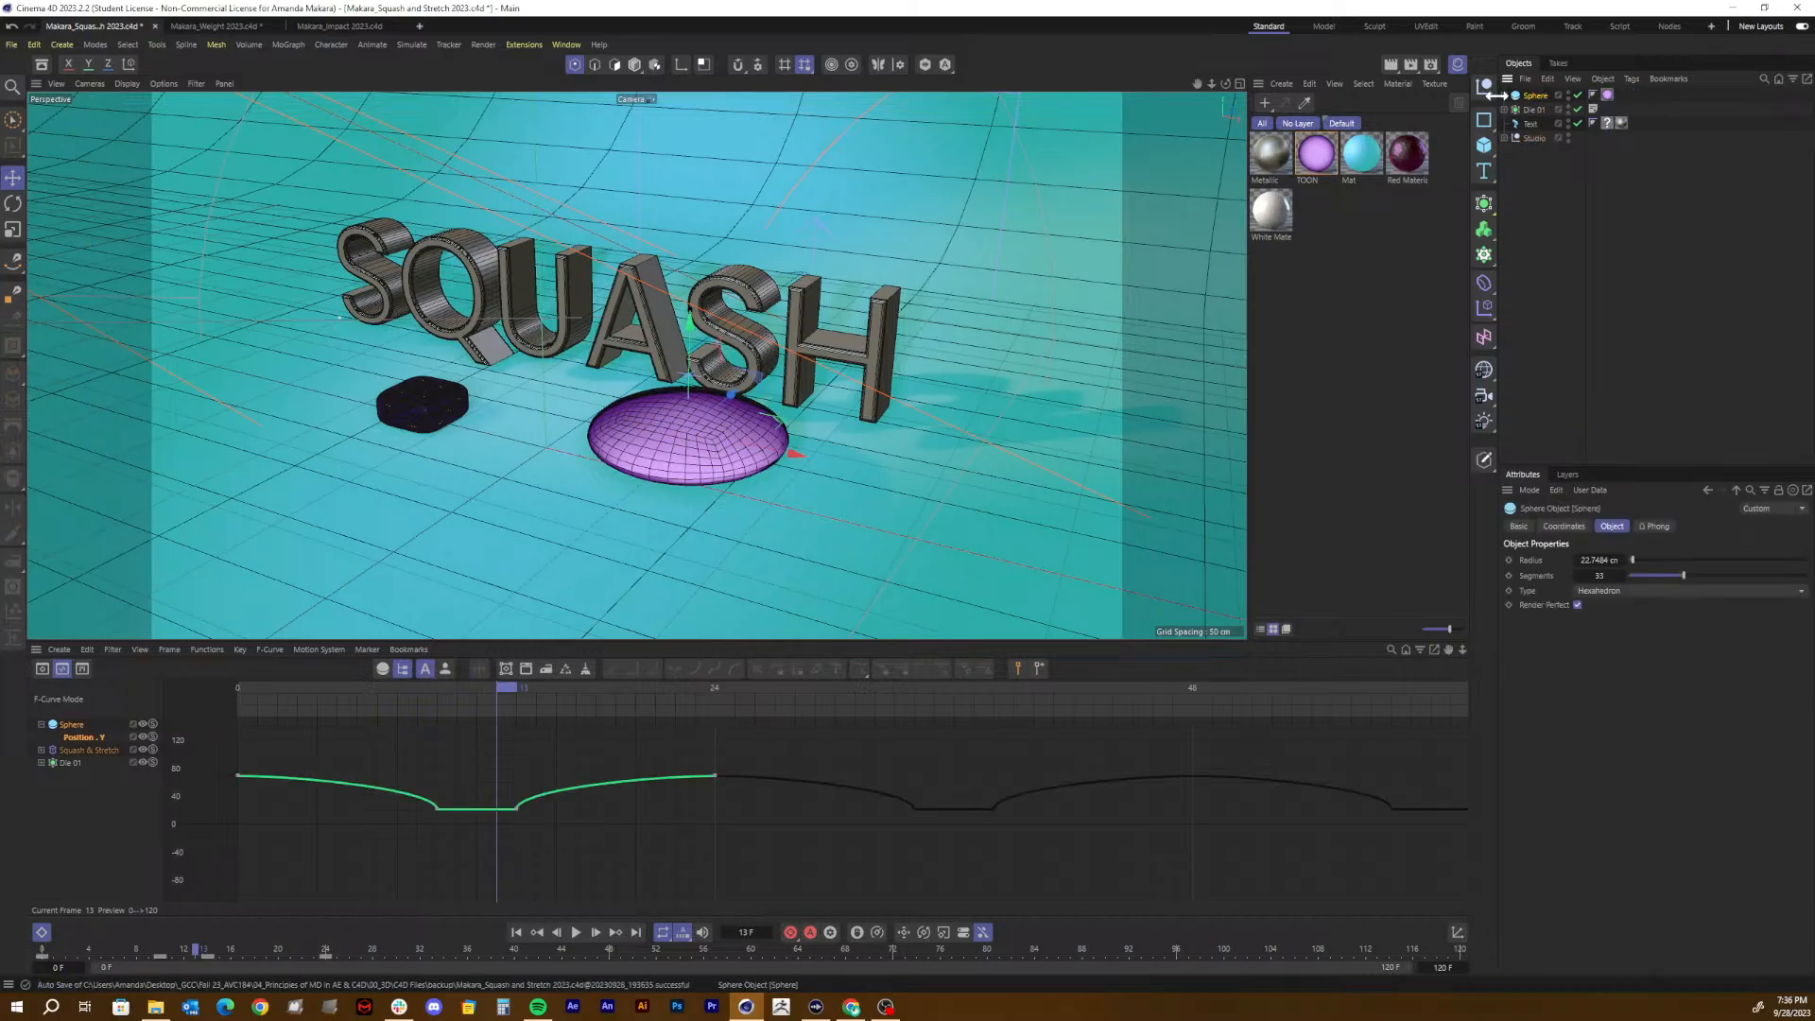
pyautogui.doubleClick(1532, 96)
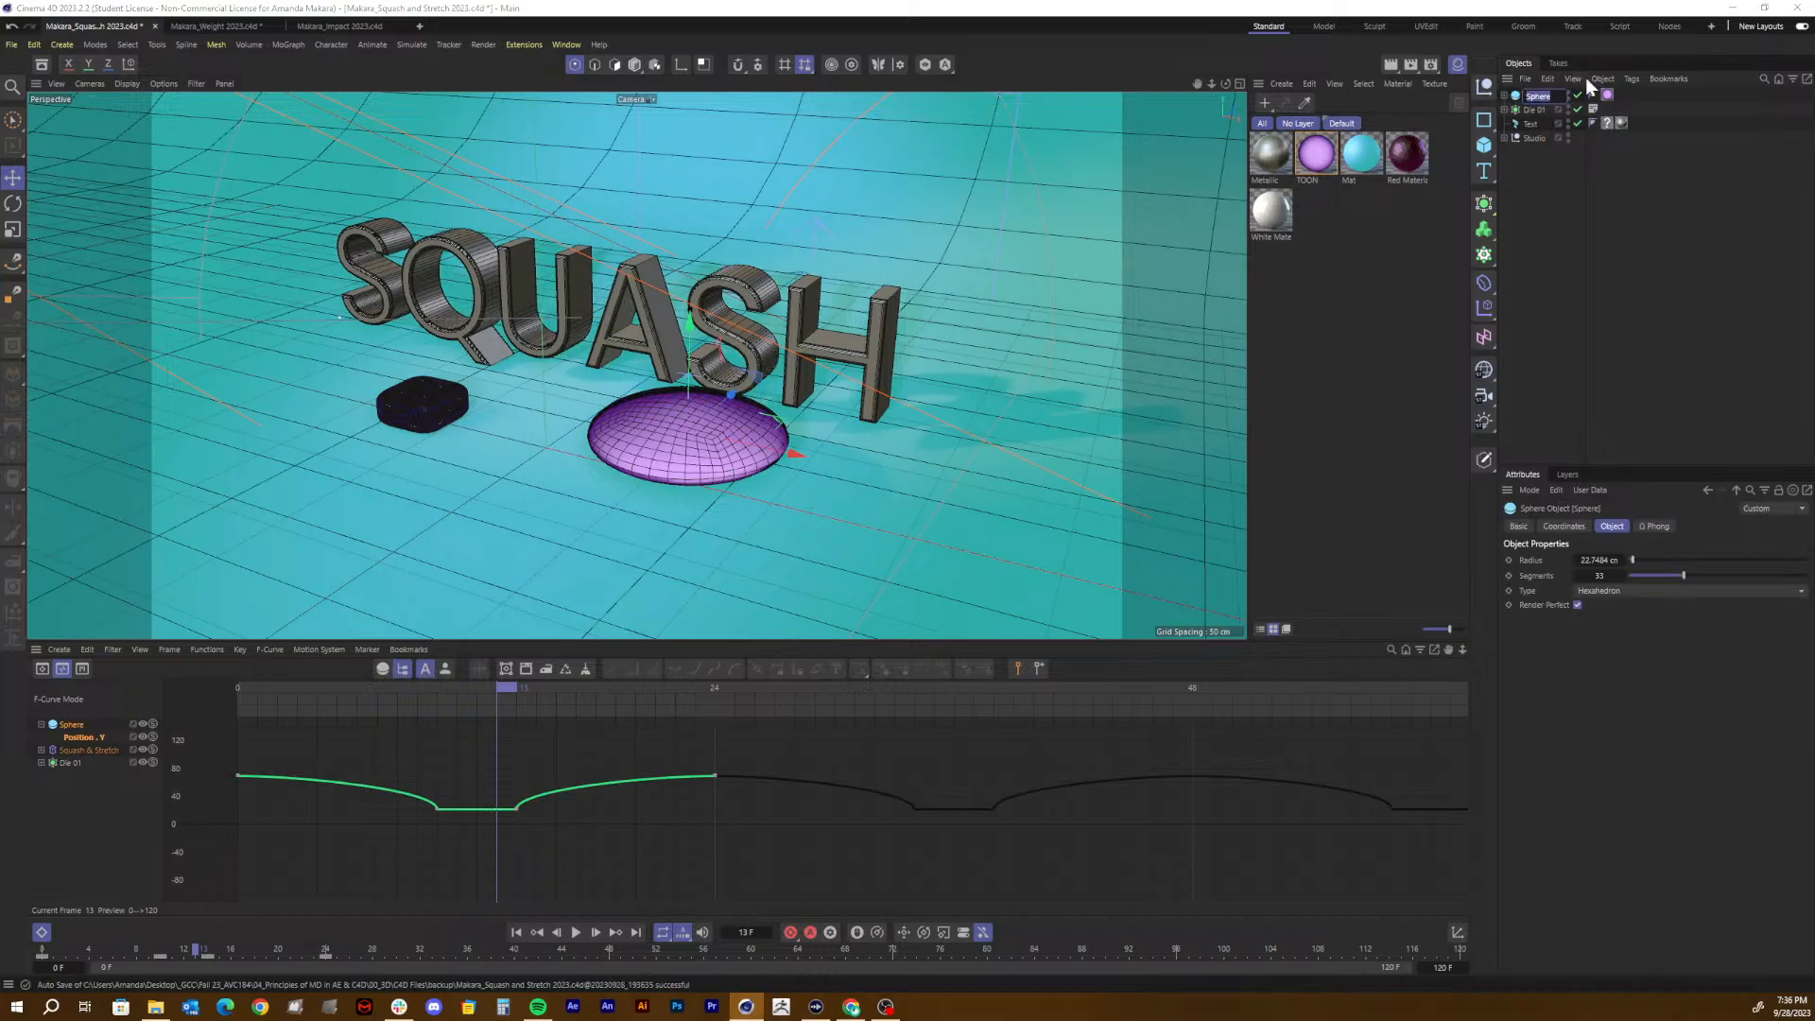
pyautogui.write('Toon Ball')
pyautogui.click(1534, 183)
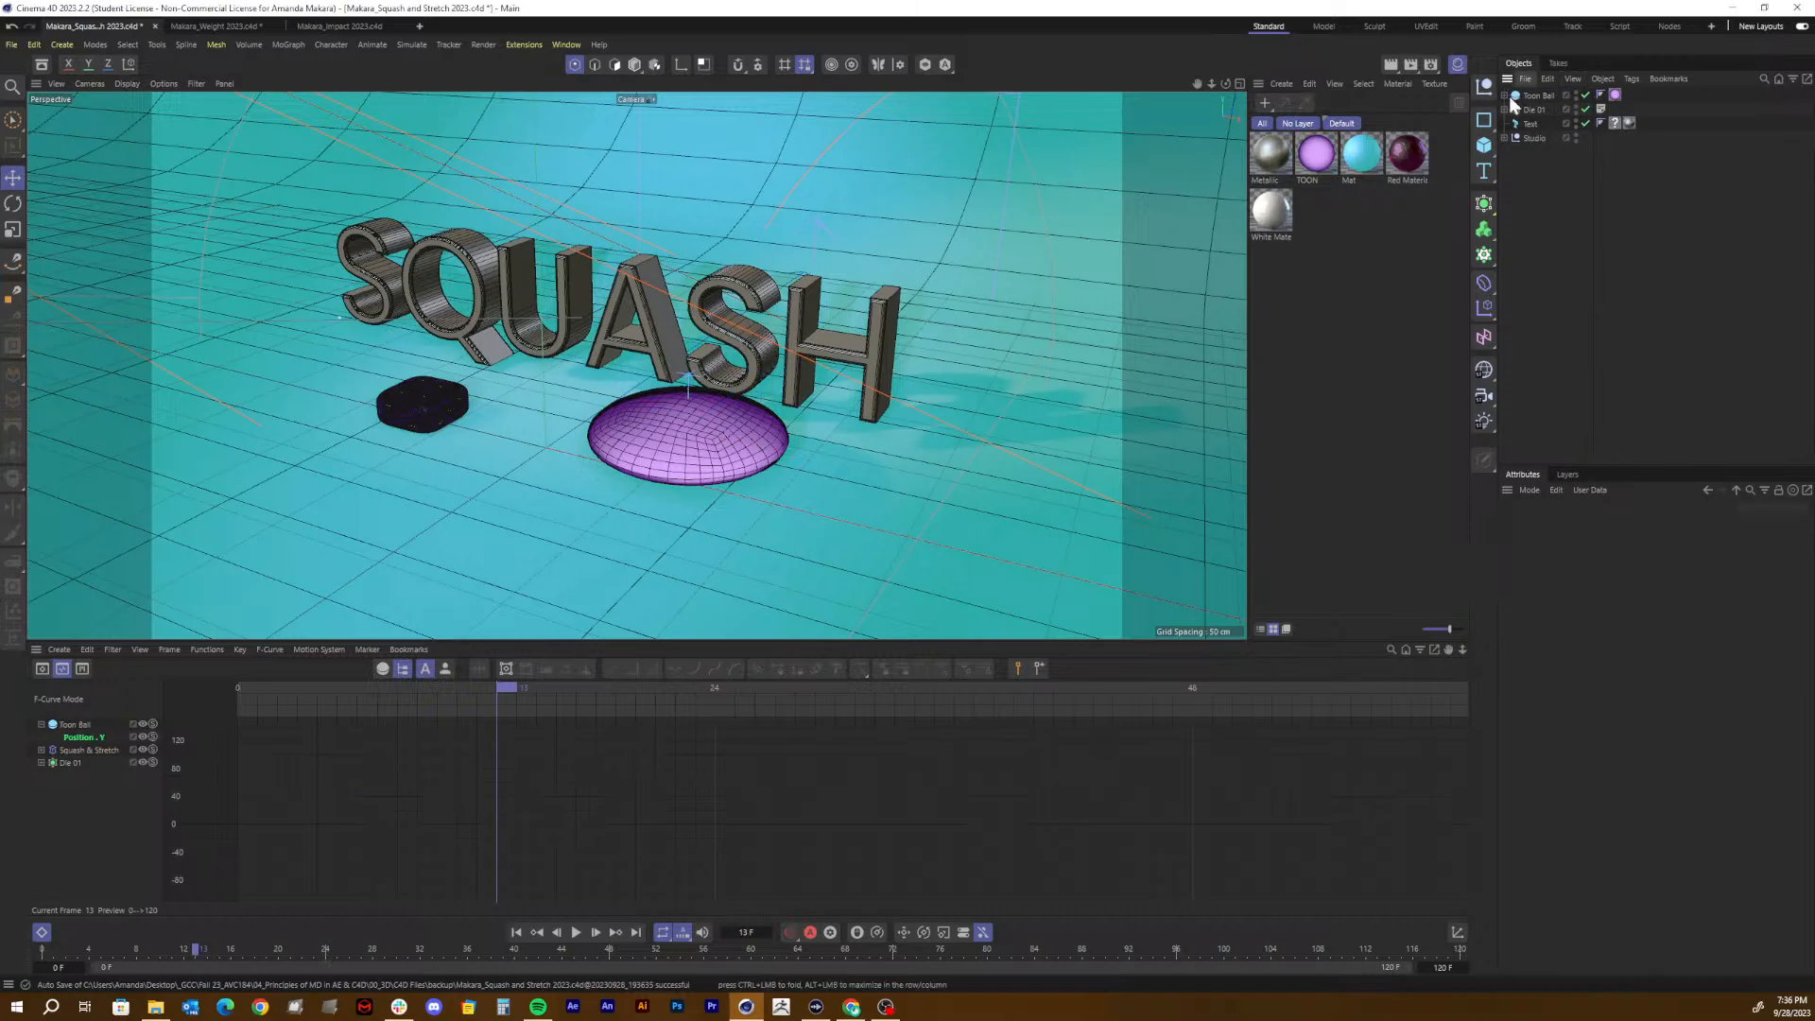
# Step: Duplicate Toon Ball together with its Squash & Stretch deformer
pyautogui.click(1504, 95)
pyautogui.click(1504, 124)
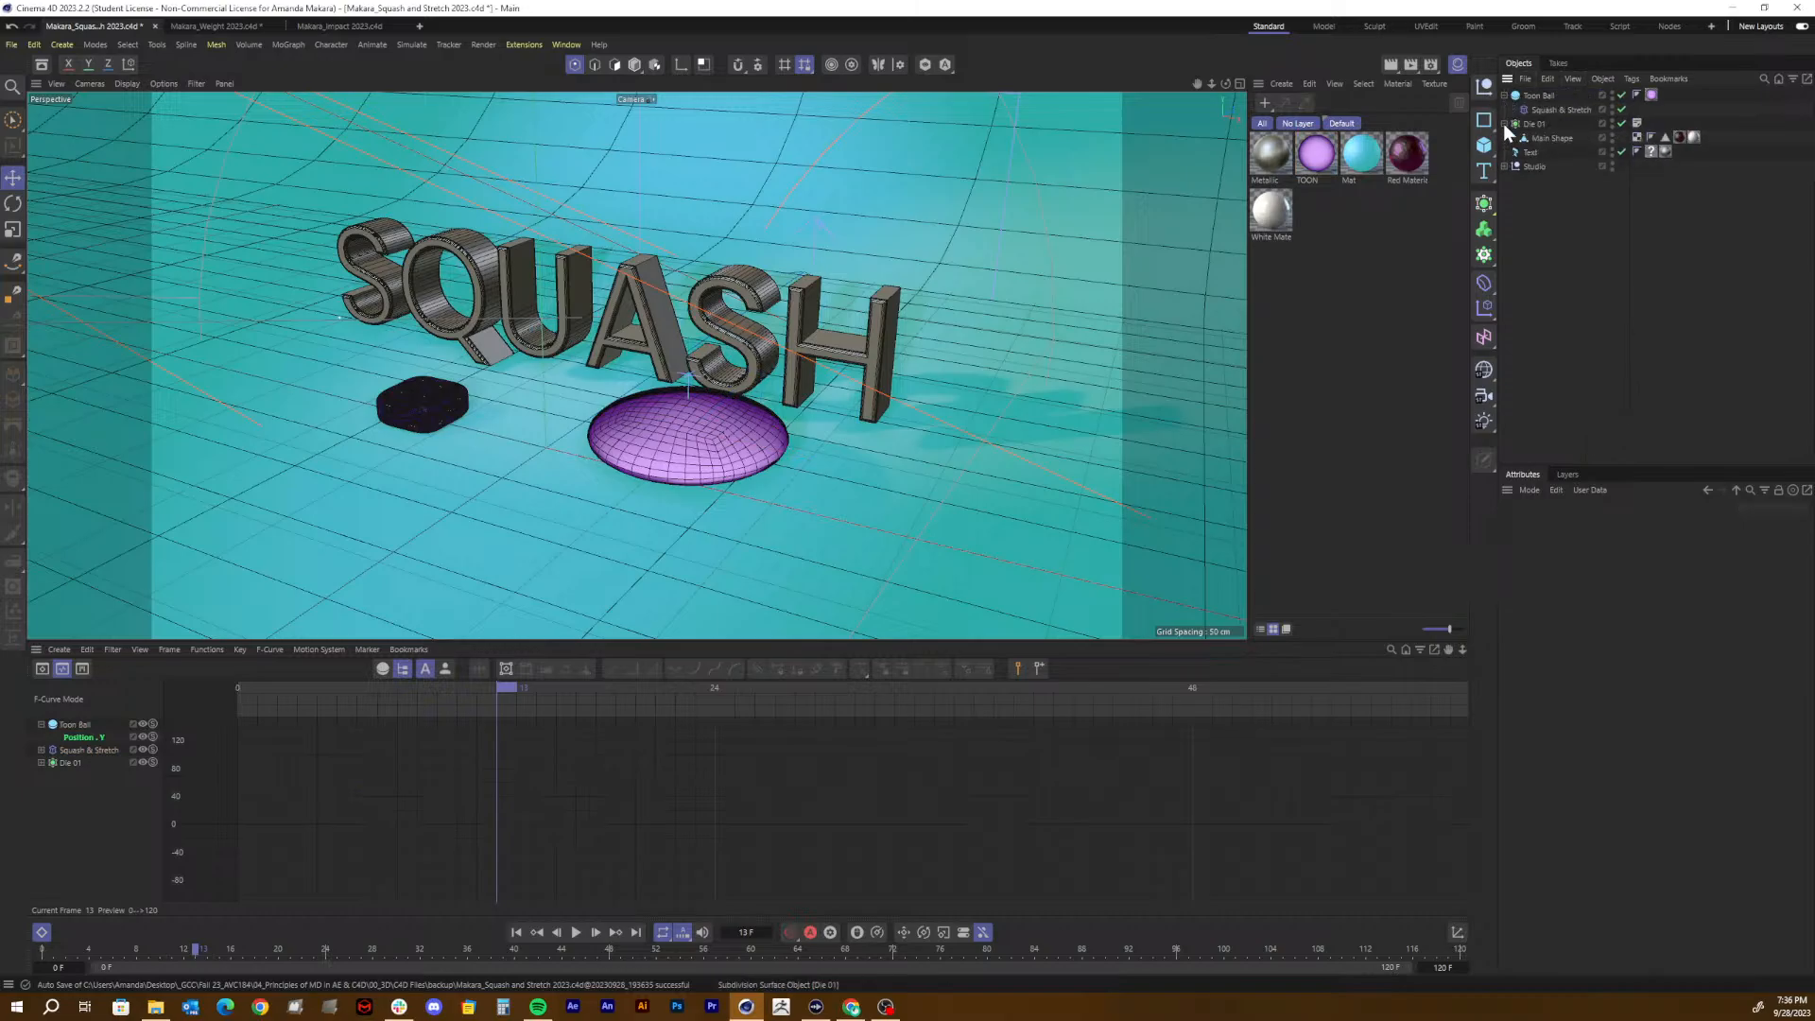
pyautogui.click(1503, 123)
pyautogui.click(1539, 109)
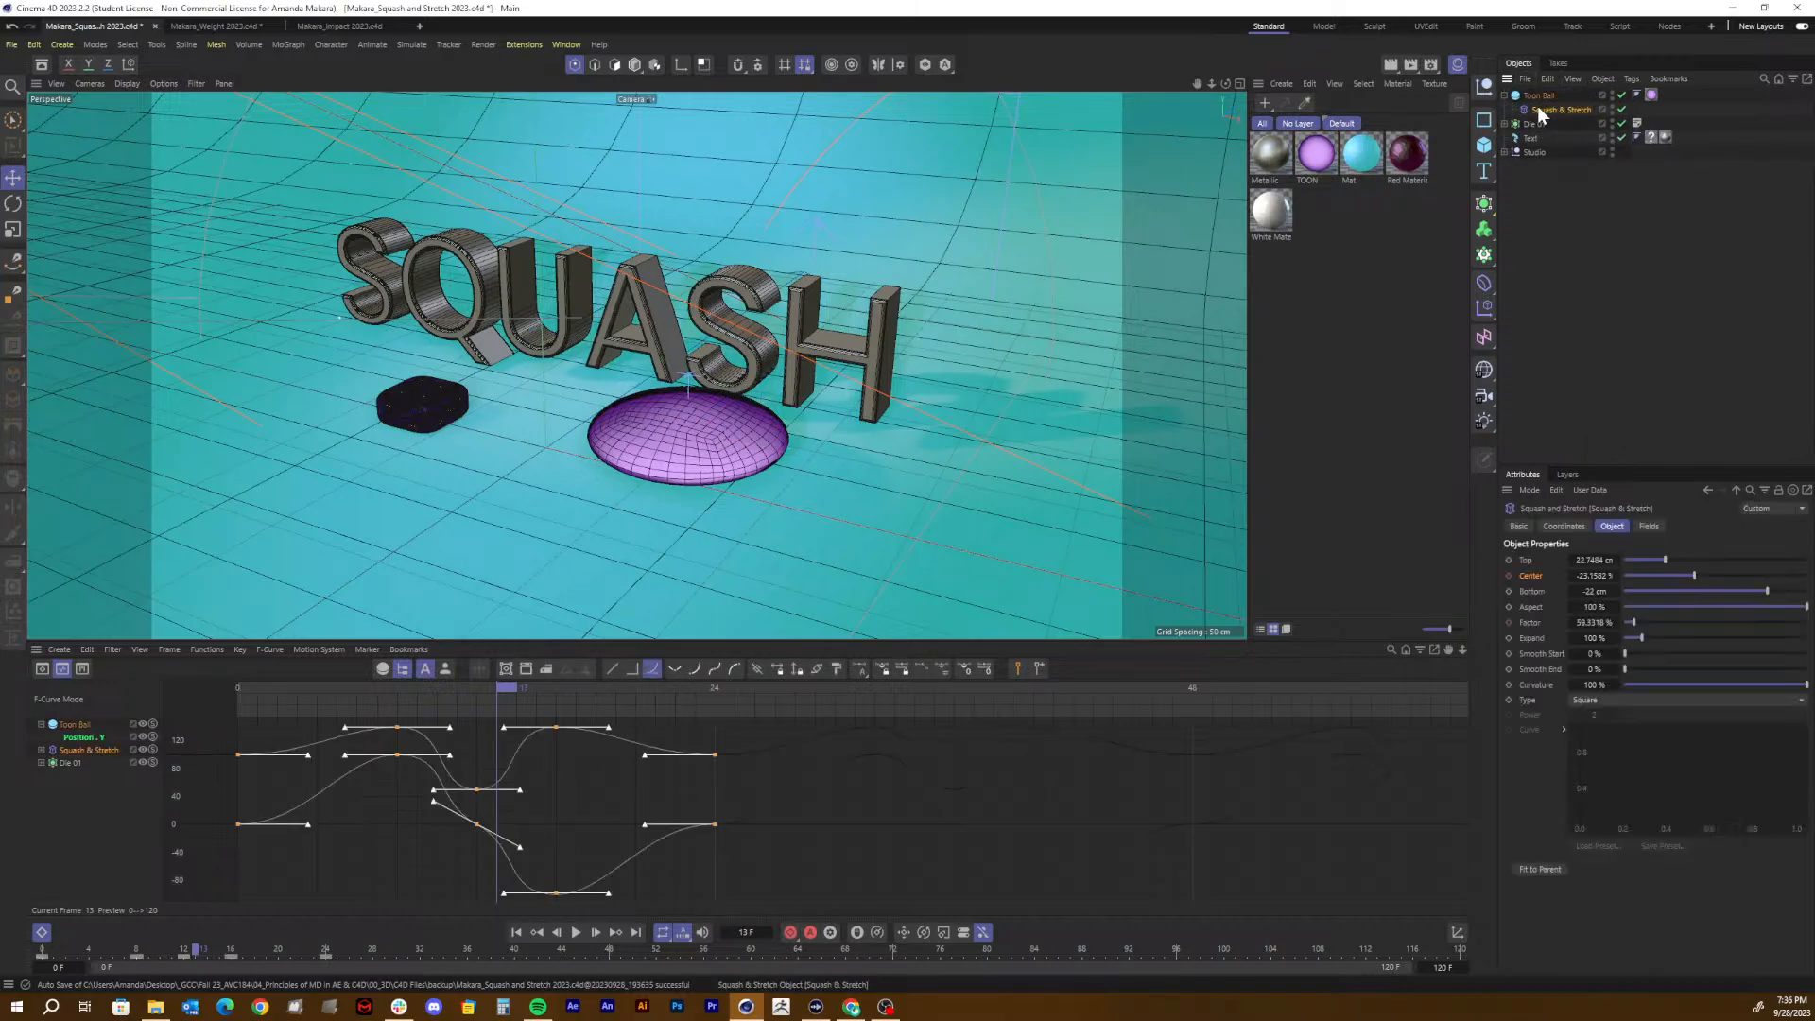
pyautogui.click(1531, 97)
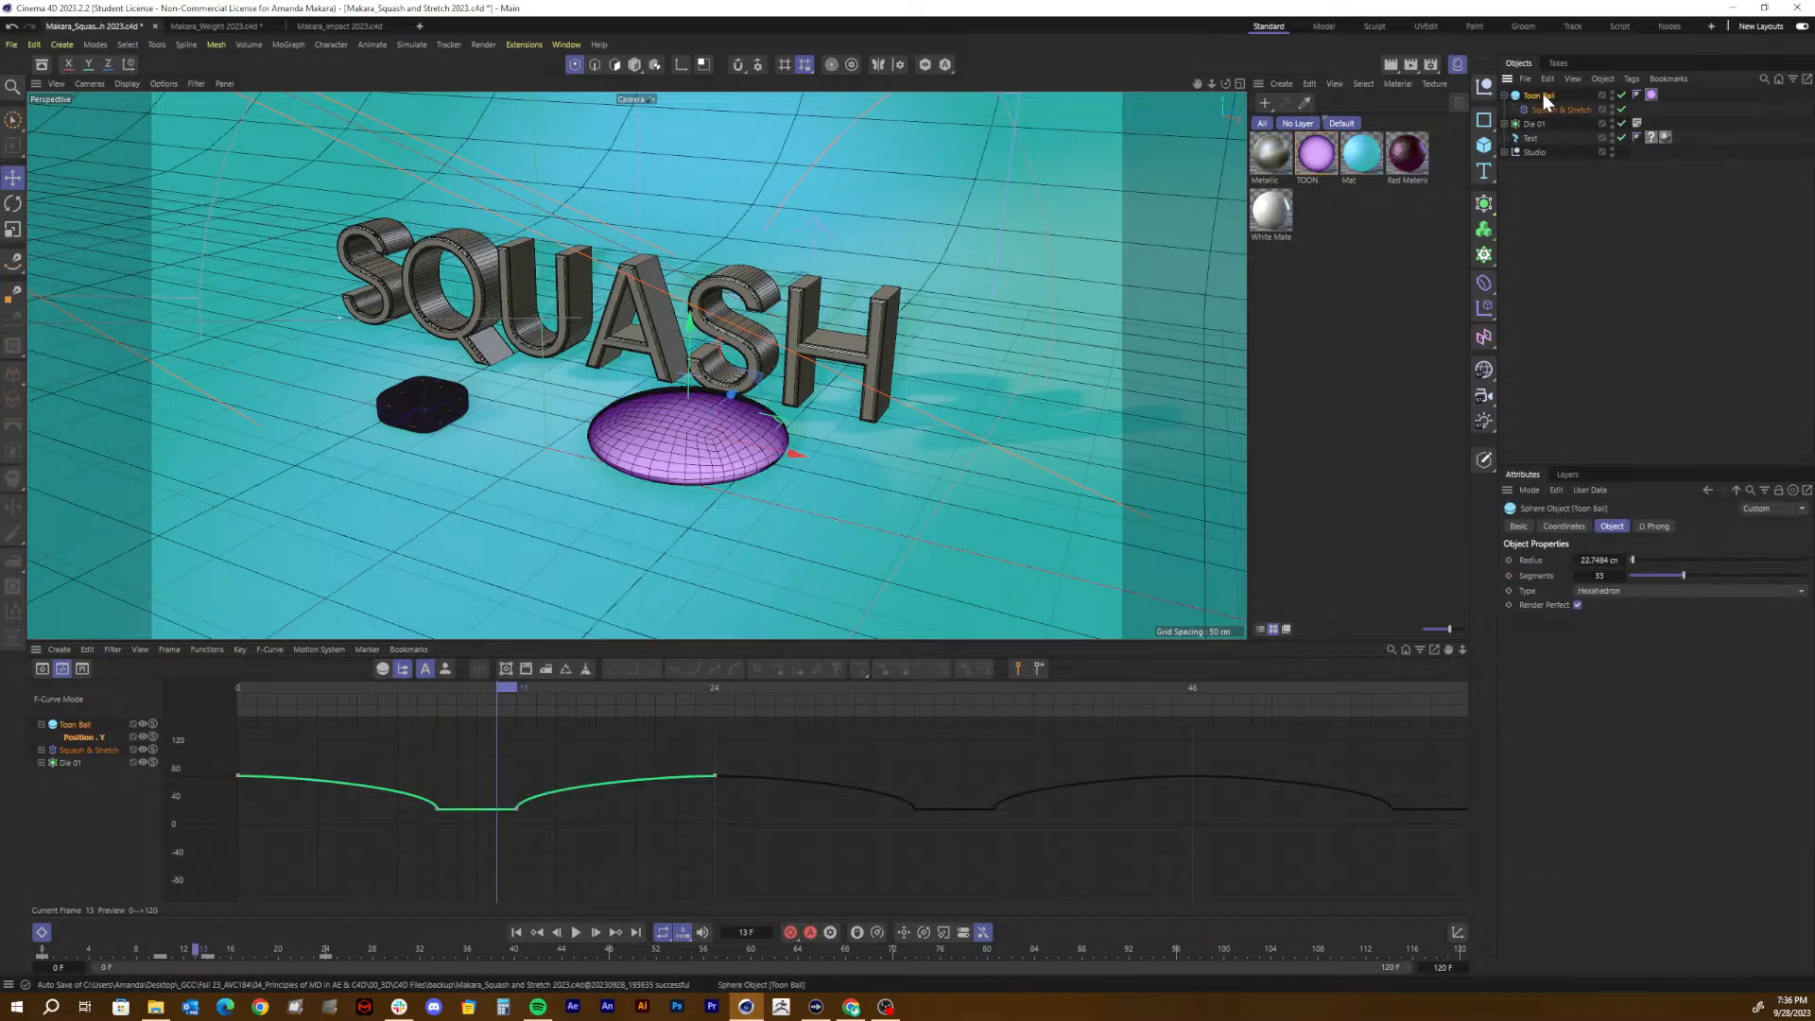
pyautogui.hotkey('ctrl', 'c')
pyautogui.hotkey('ctrl', 'v')
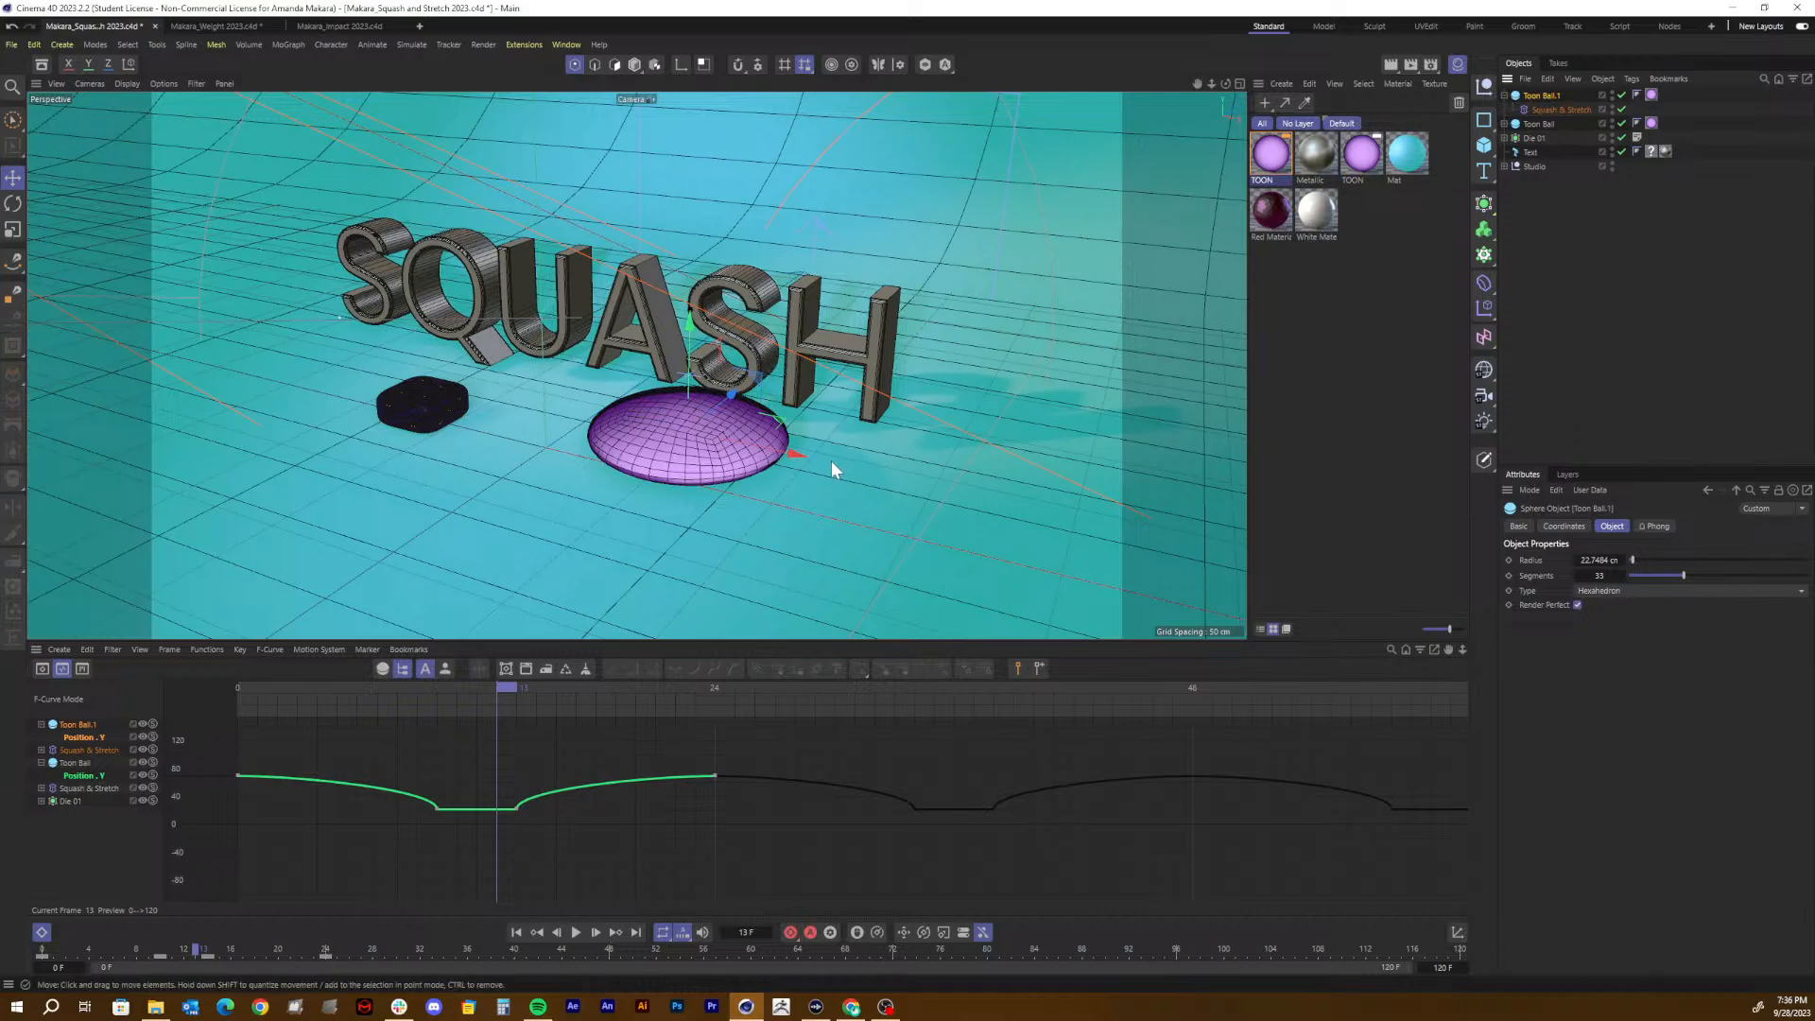
# Step: Move the duplicate ball along X to beside the H of the SQUASH text and return the timeline to frame 0
pyautogui.moveTo(791, 457); pyautogui.dragTo(1086, 497)
pyautogui.moveTo(1057, 265); pyautogui.dragTo(998, 287)
pyautogui.moveTo(1177, 357); pyautogui.dragTo(1036, 506)
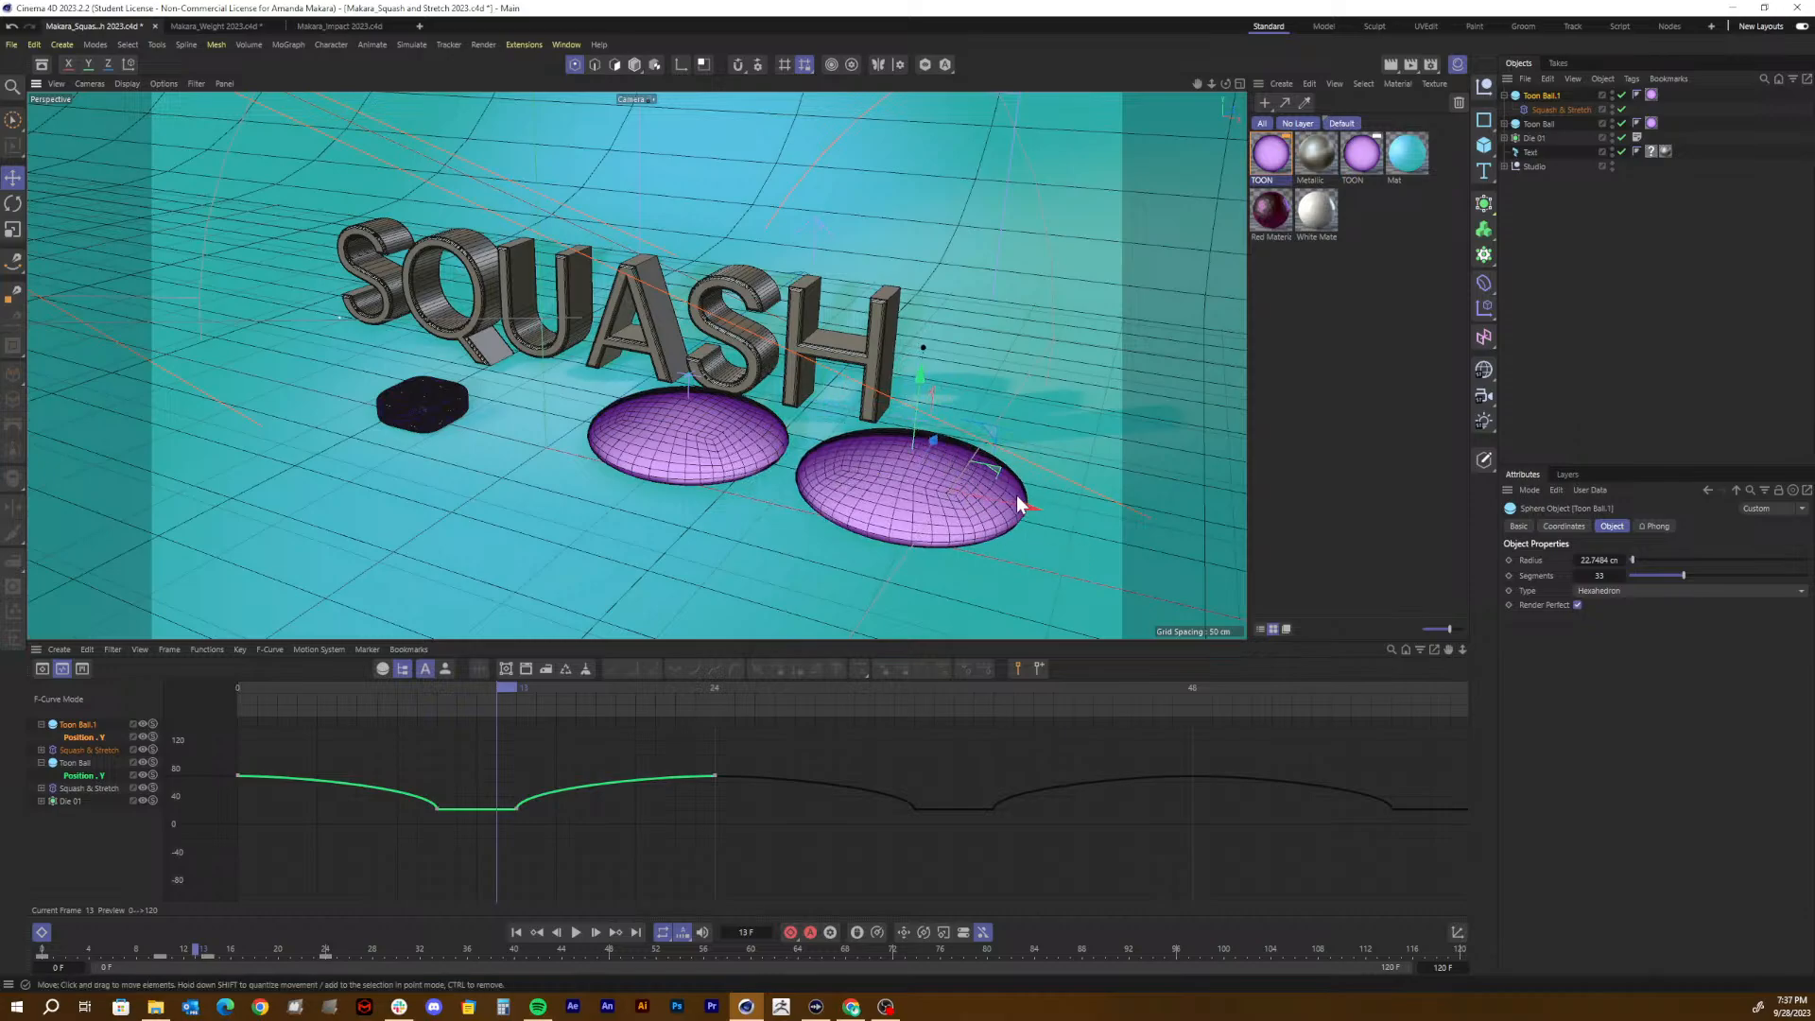
pyautogui.moveTo(1040, 512); pyautogui.dragTo(1064, 513)
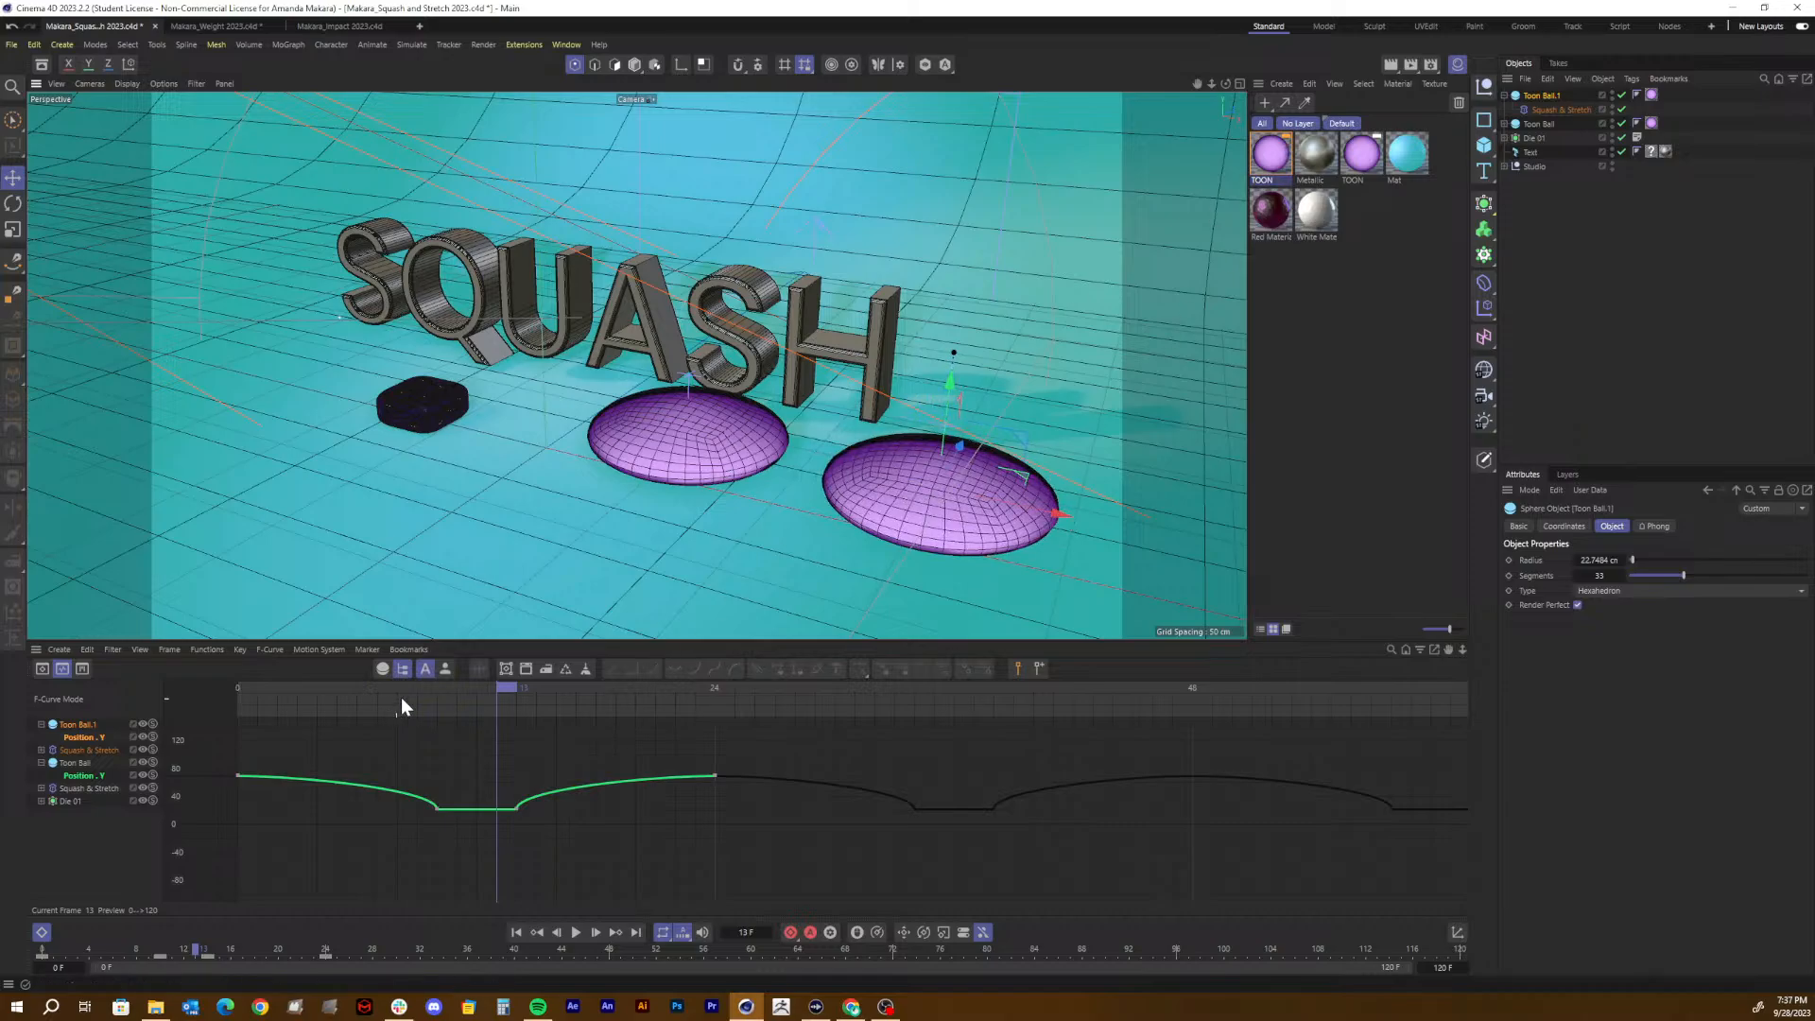
pyautogui.moveTo(490, 684); pyautogui.dragTo(165, 658)
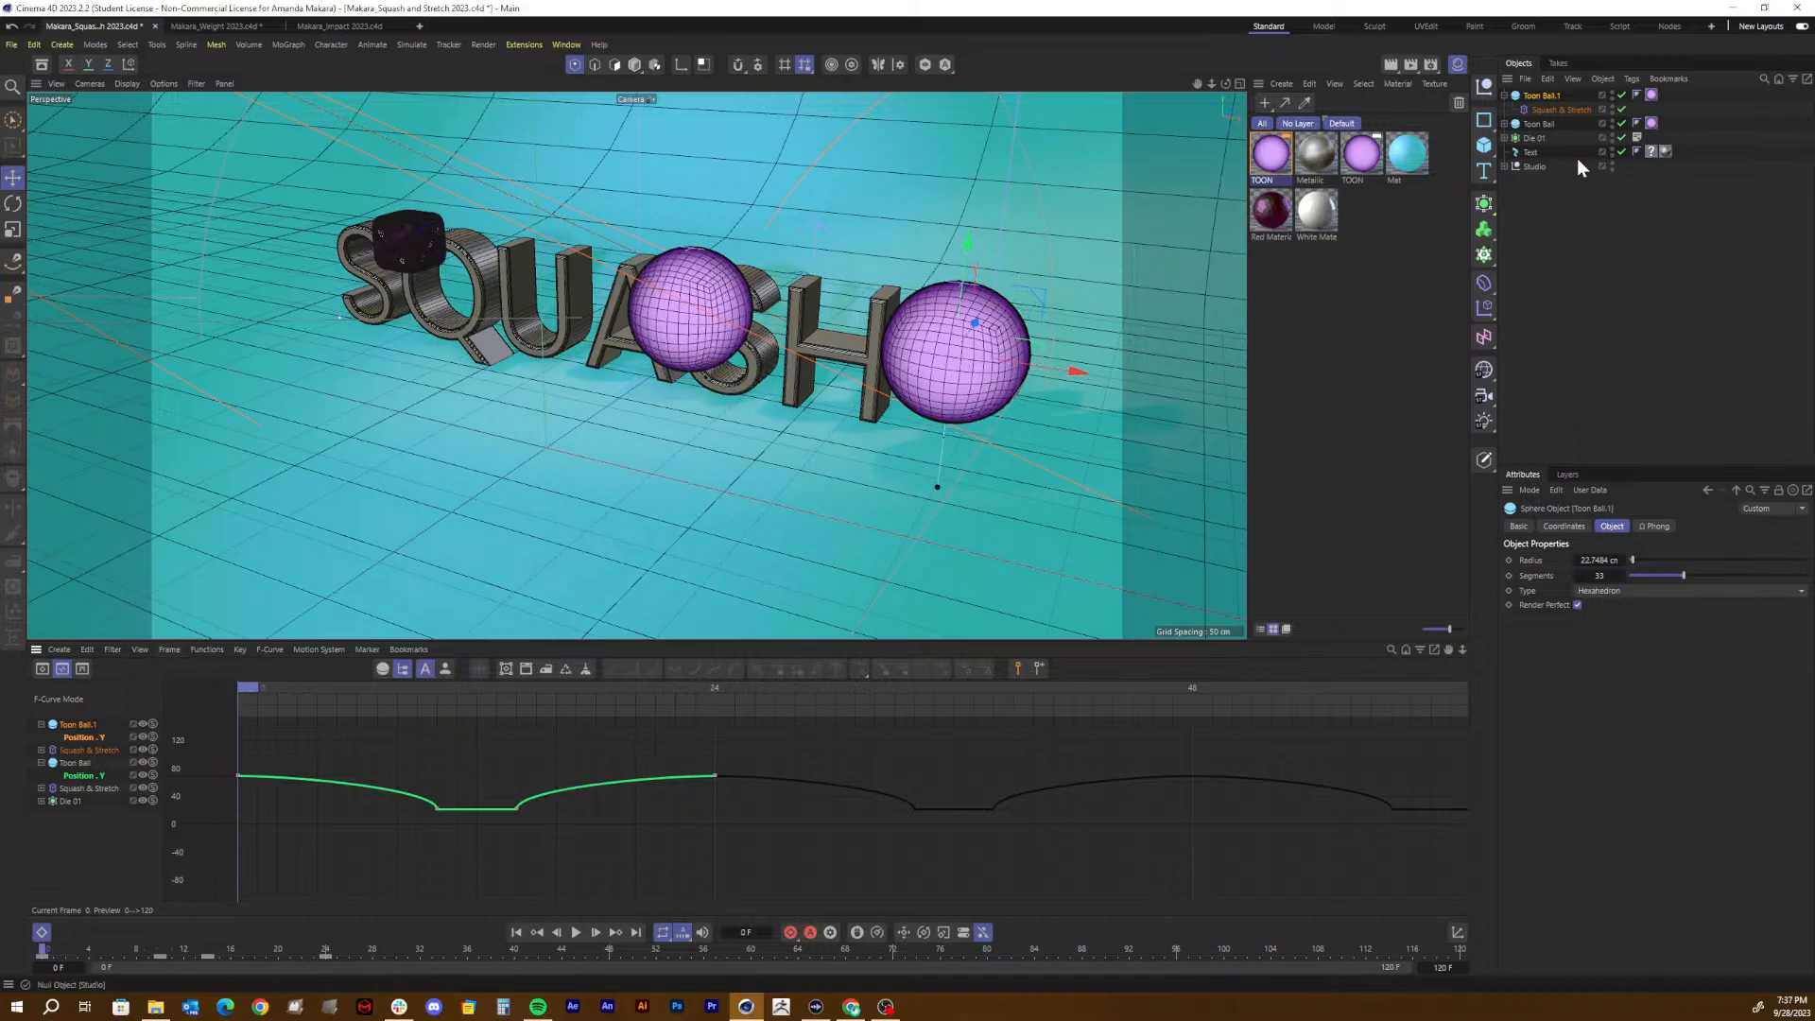
# Step: Open the Asset Browser, clear the old search and look through the Garments and Gambling model categories
pyautogui.click(1551, 195)
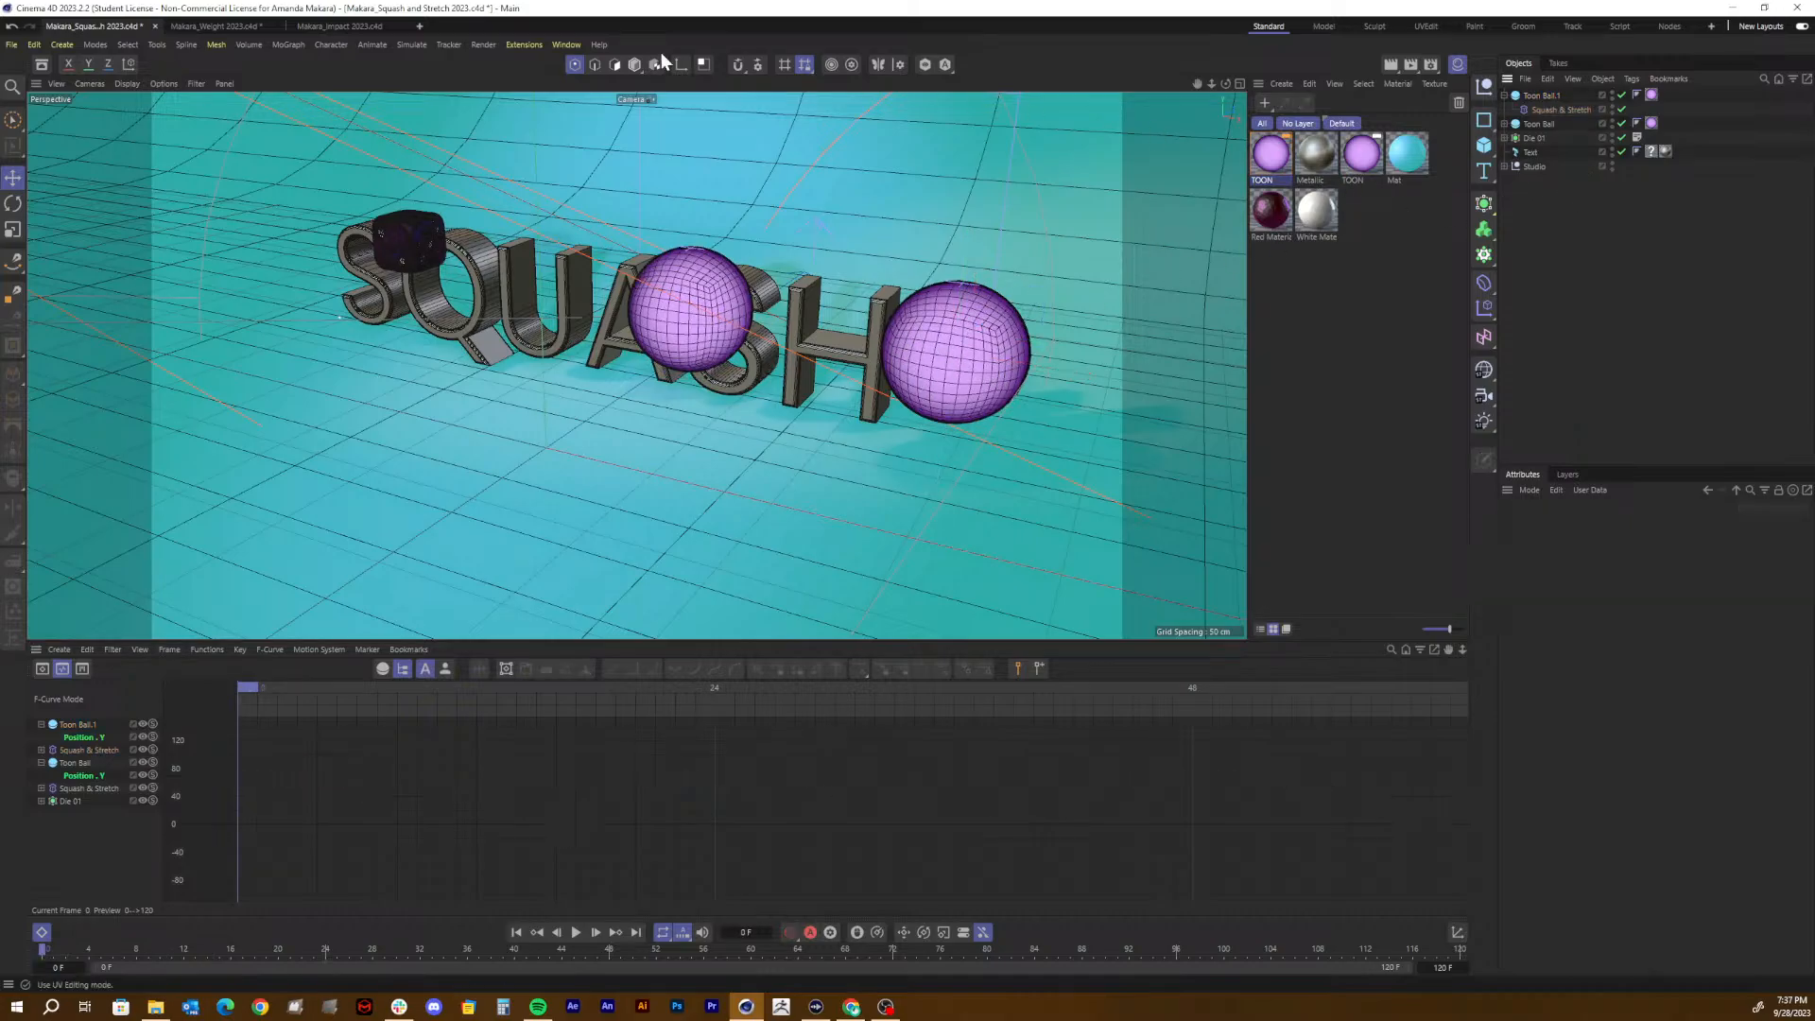
pyautogui.click(43, 61)
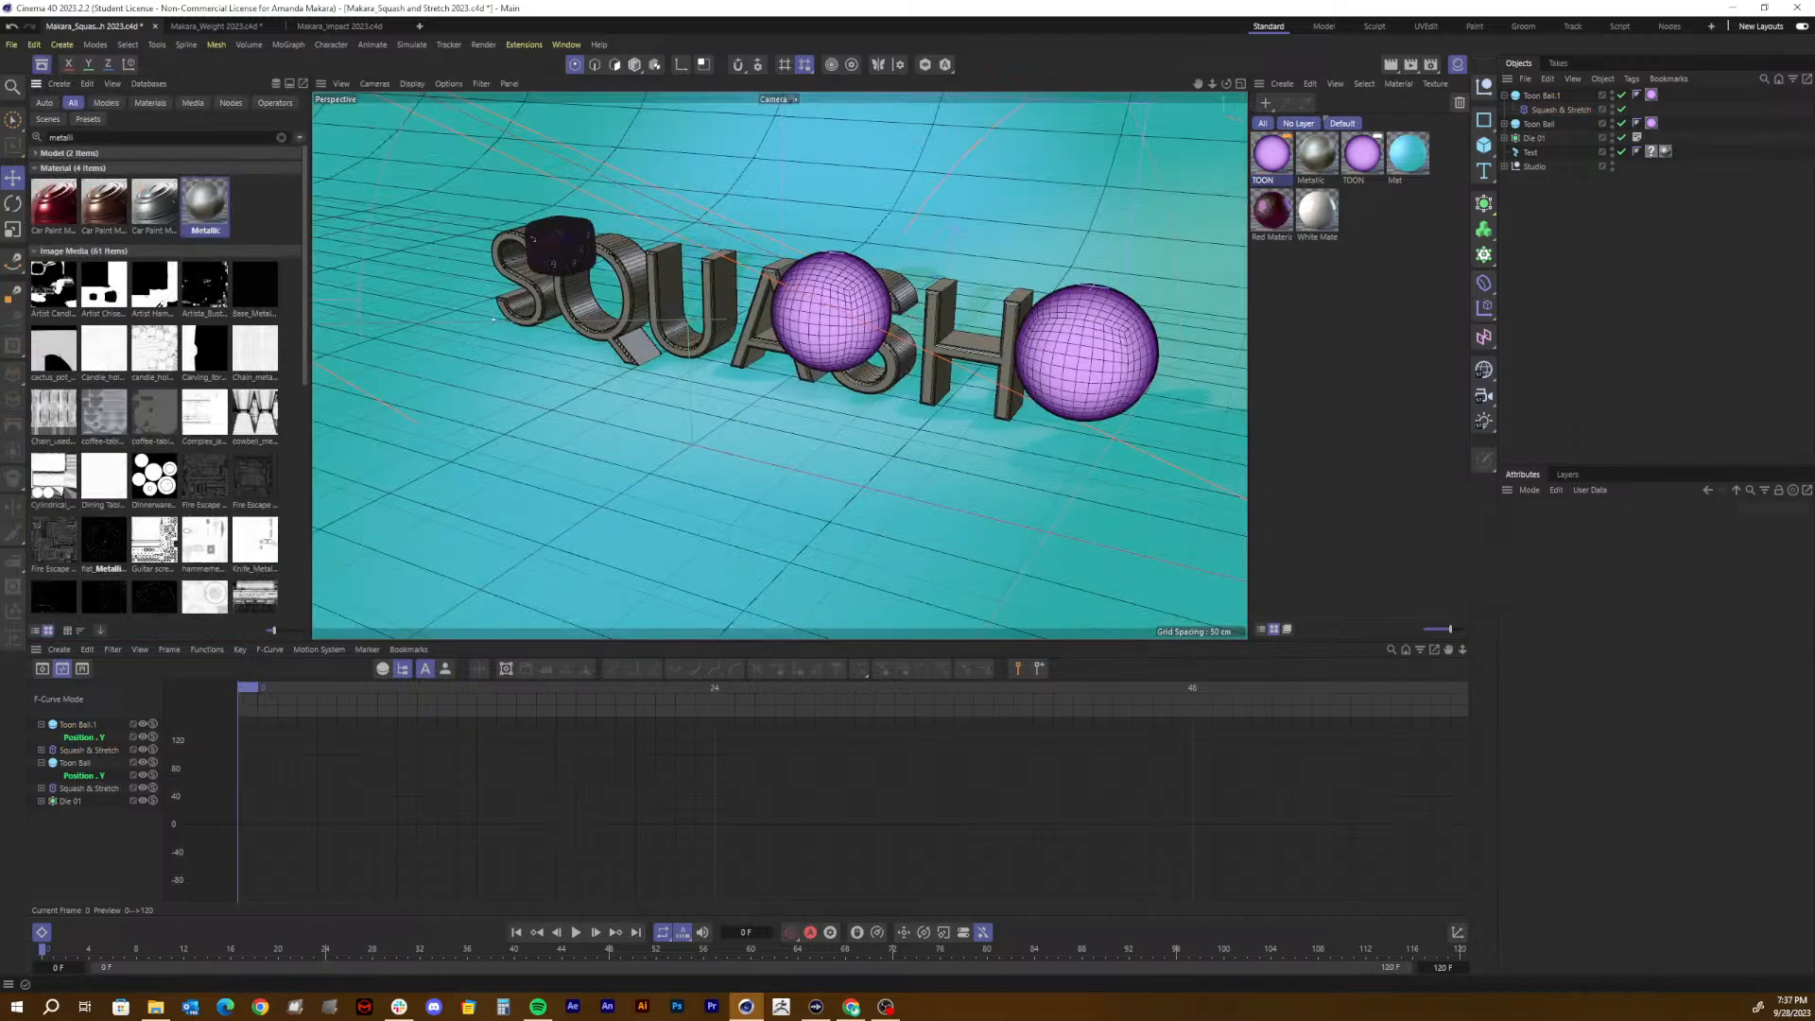
pyautogui.click(280, 137)
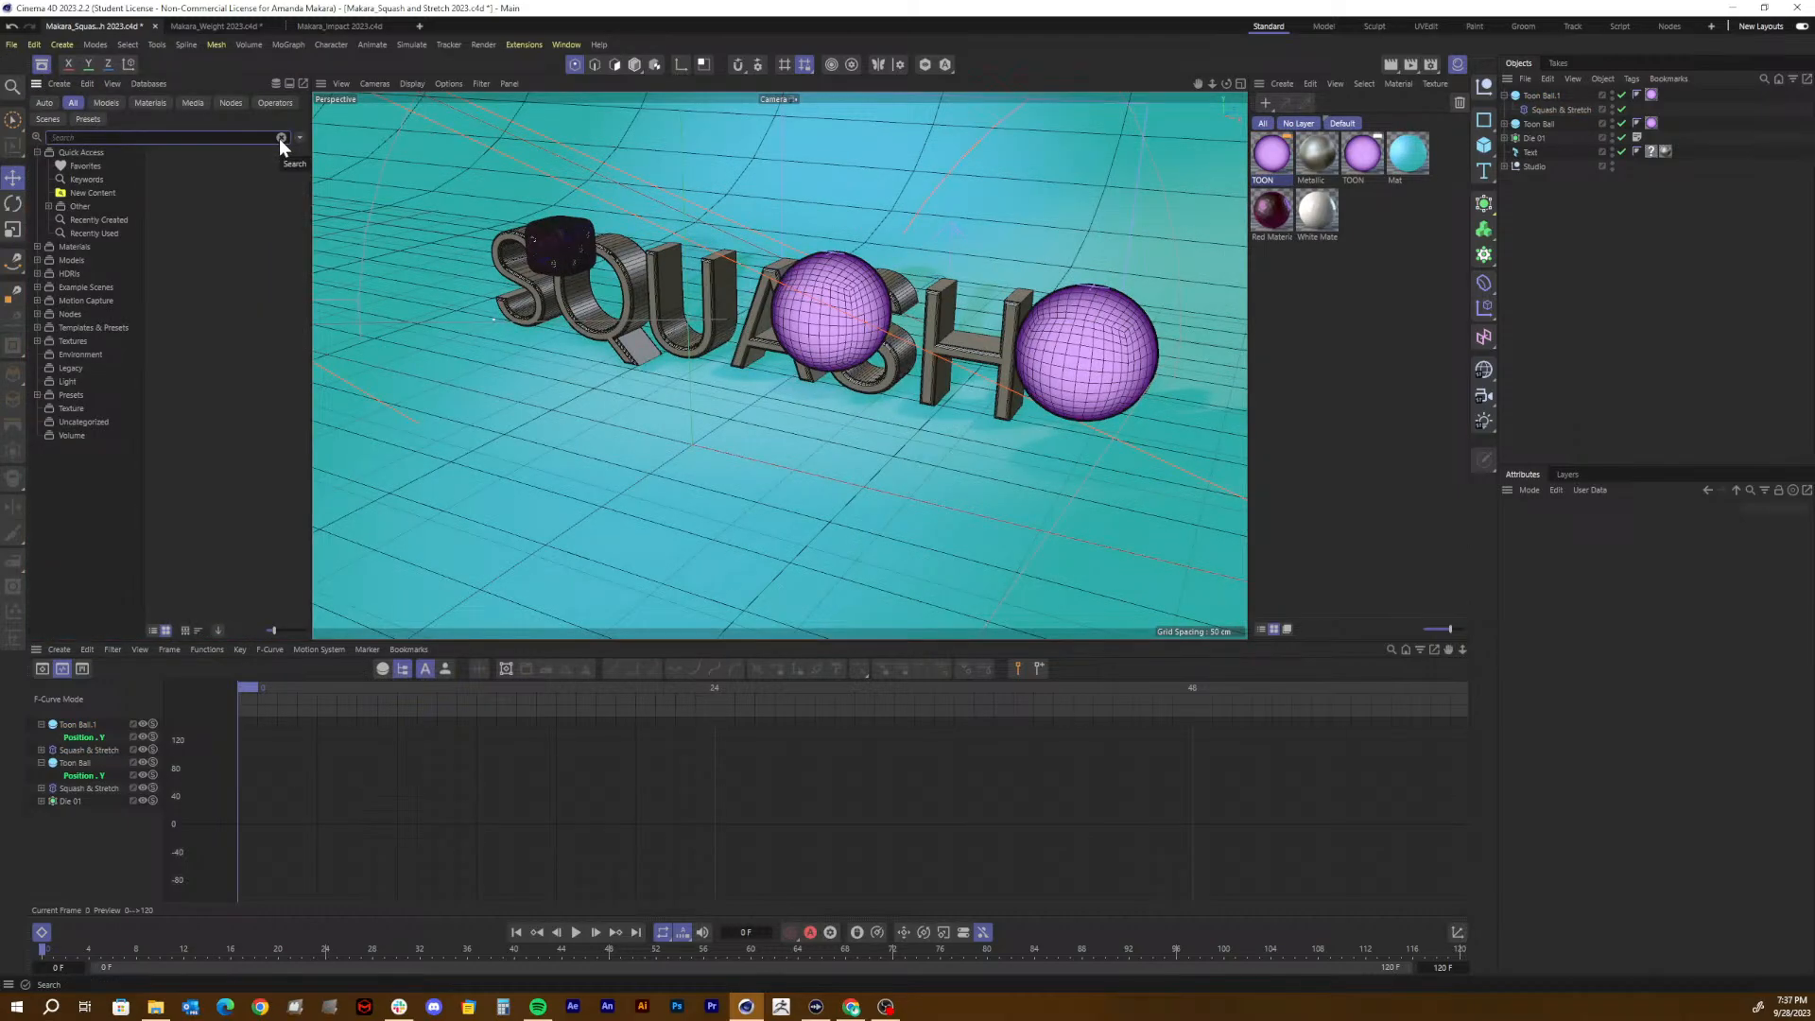
pyautogui.click(64, 258)
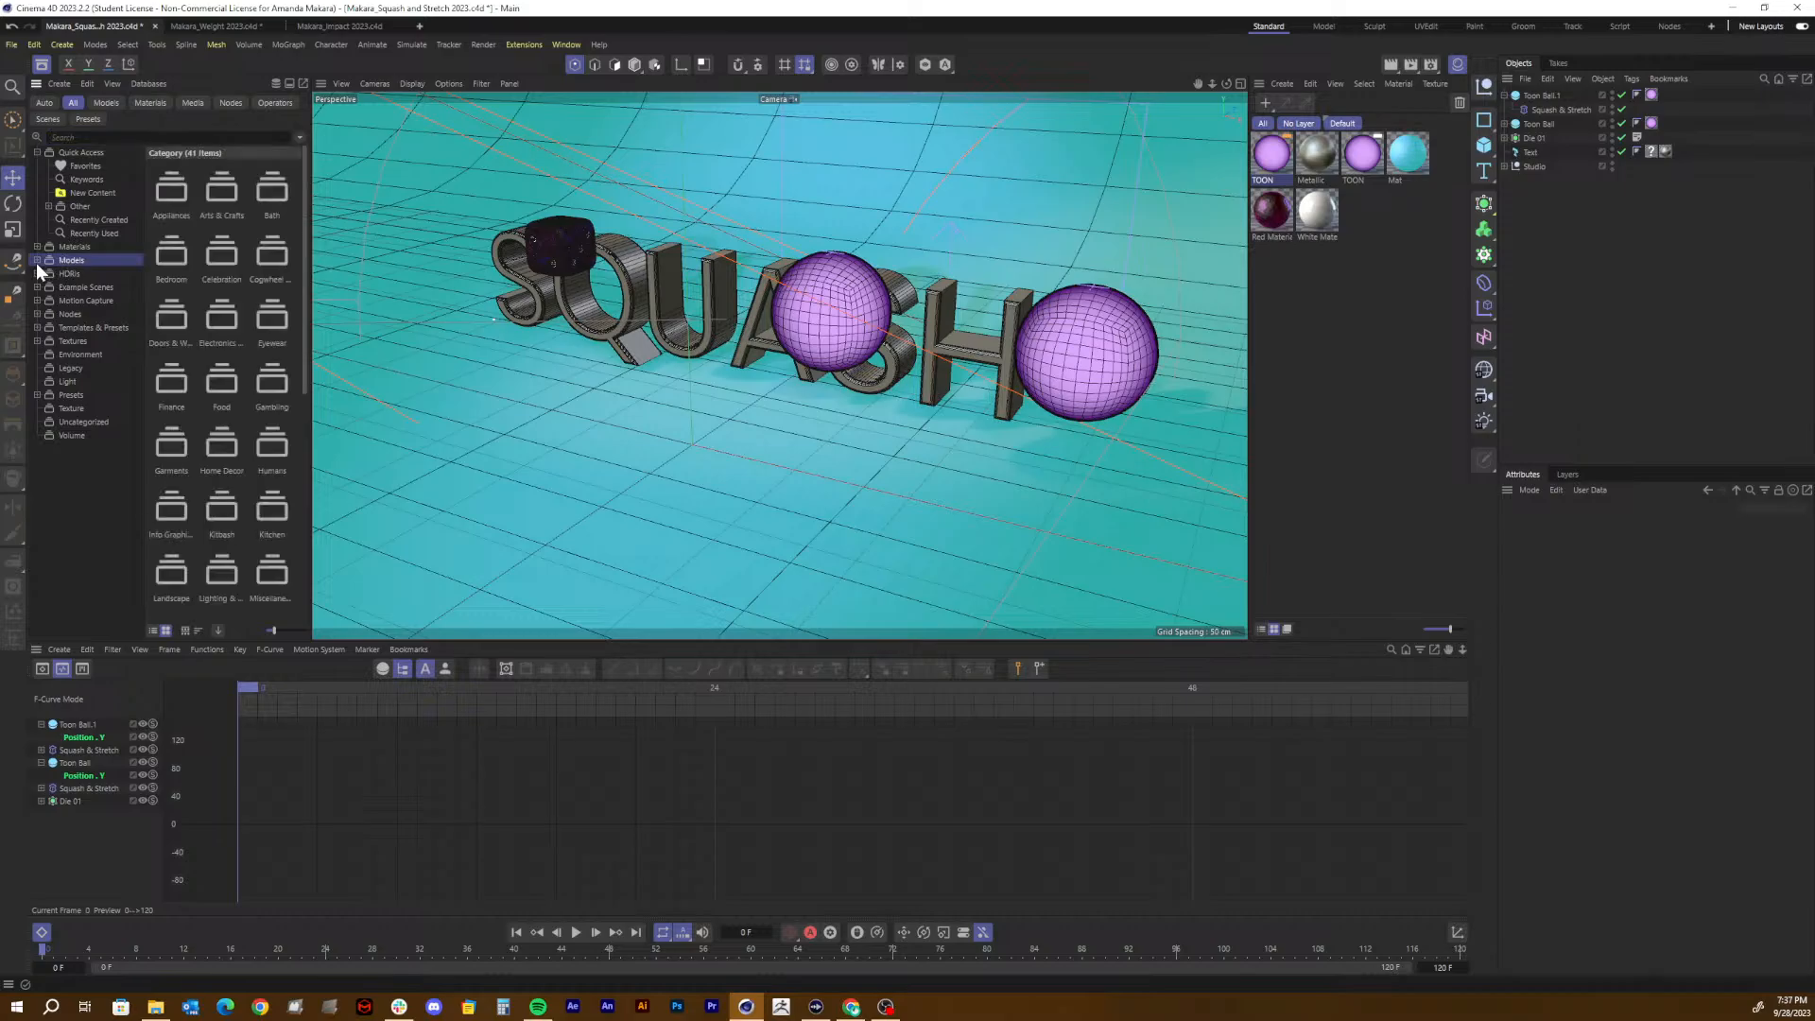
pyautogui.click(36, 260)
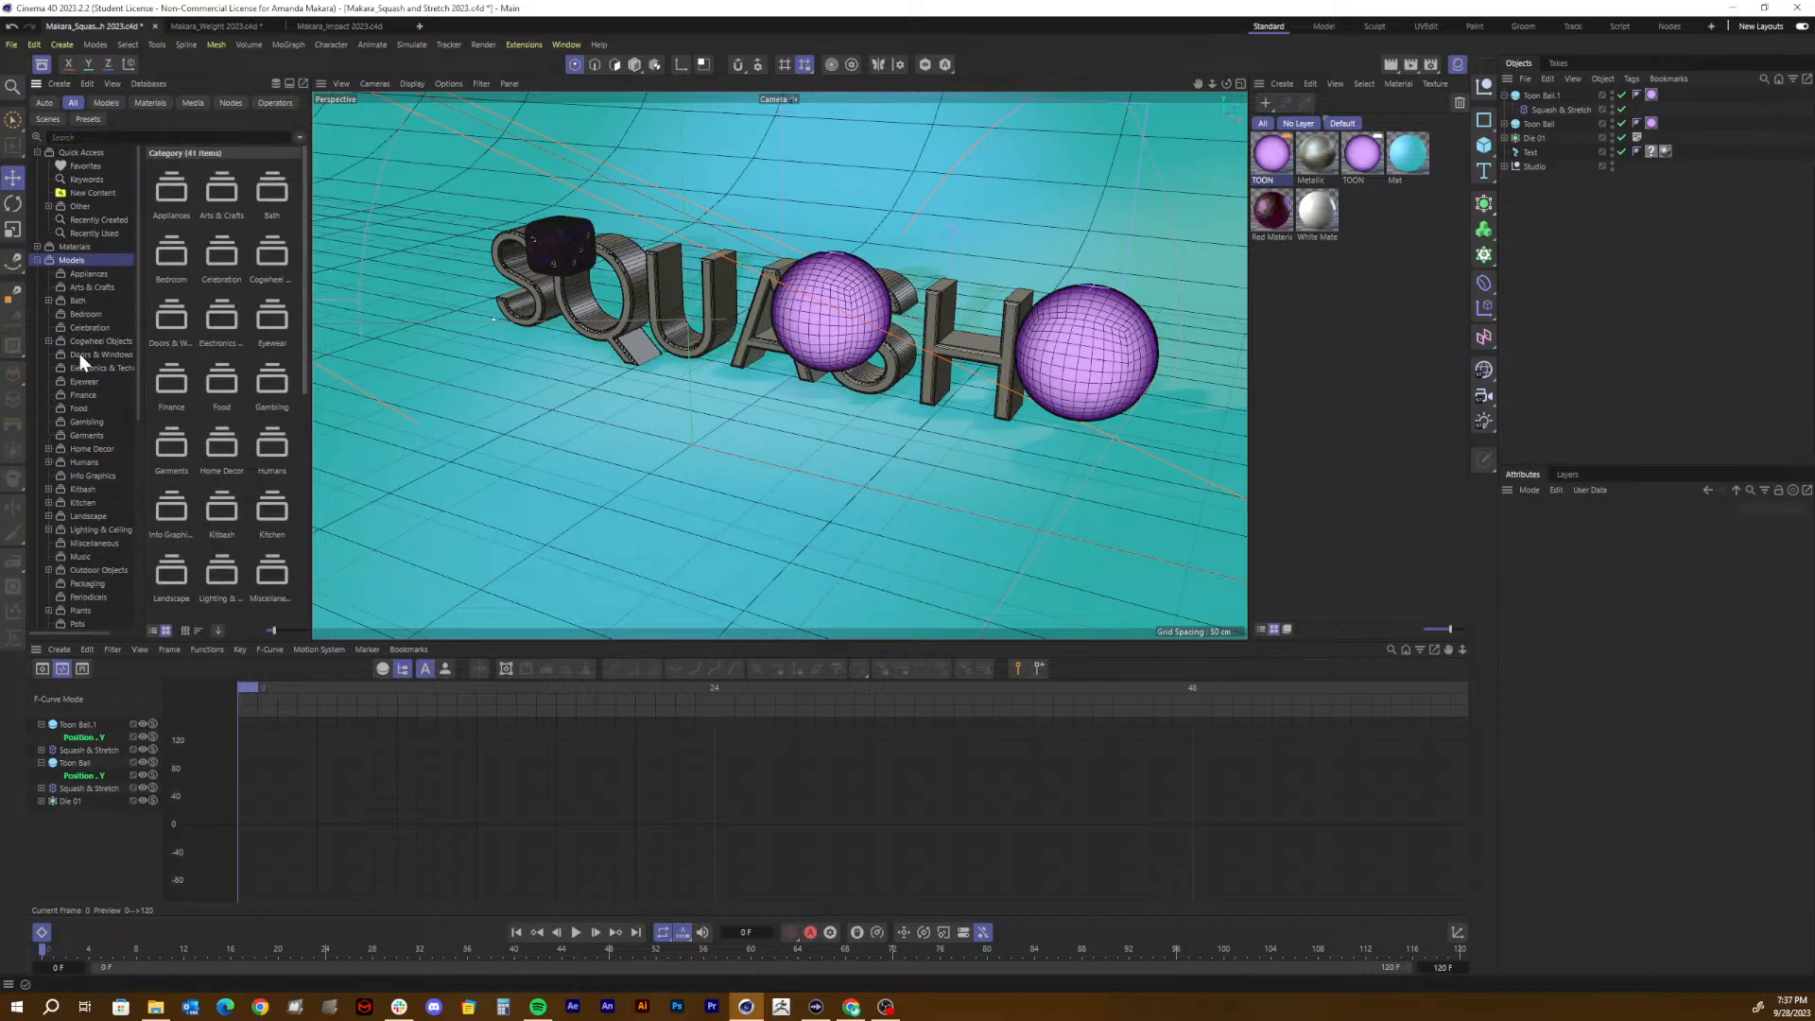
pyautogui.click(75, 435)
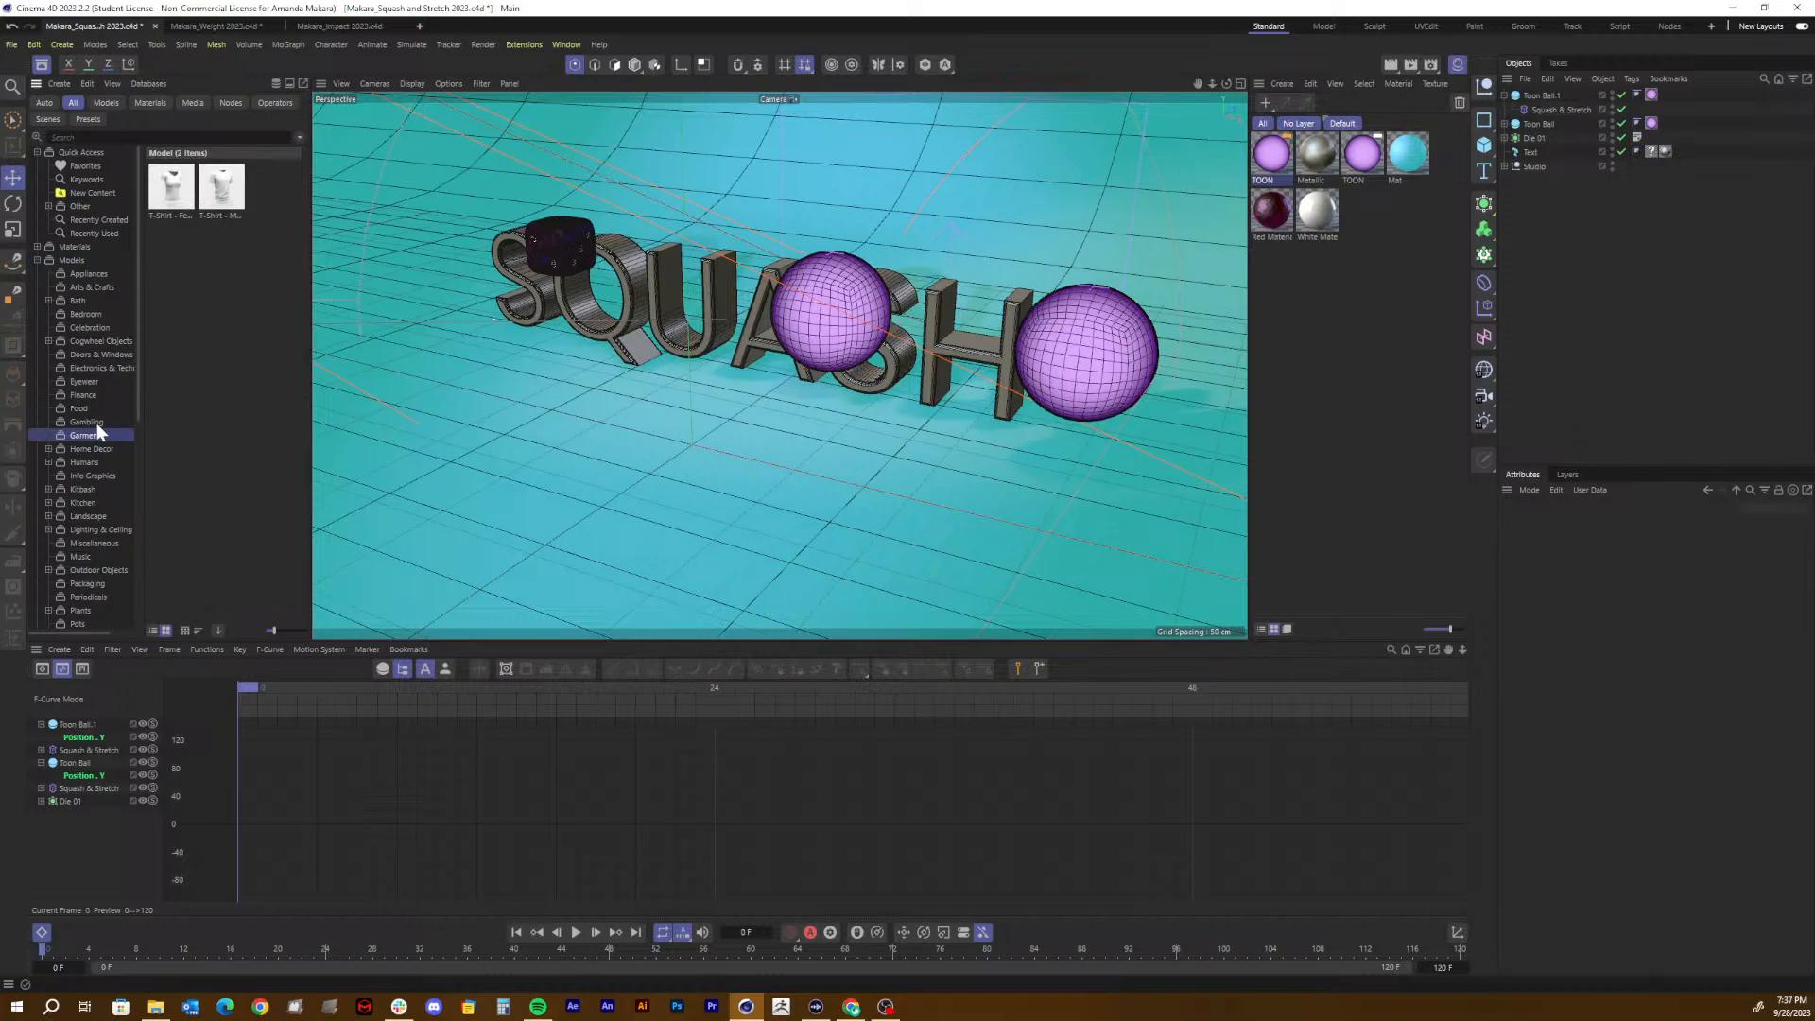
pyautogui.click(75, 421)
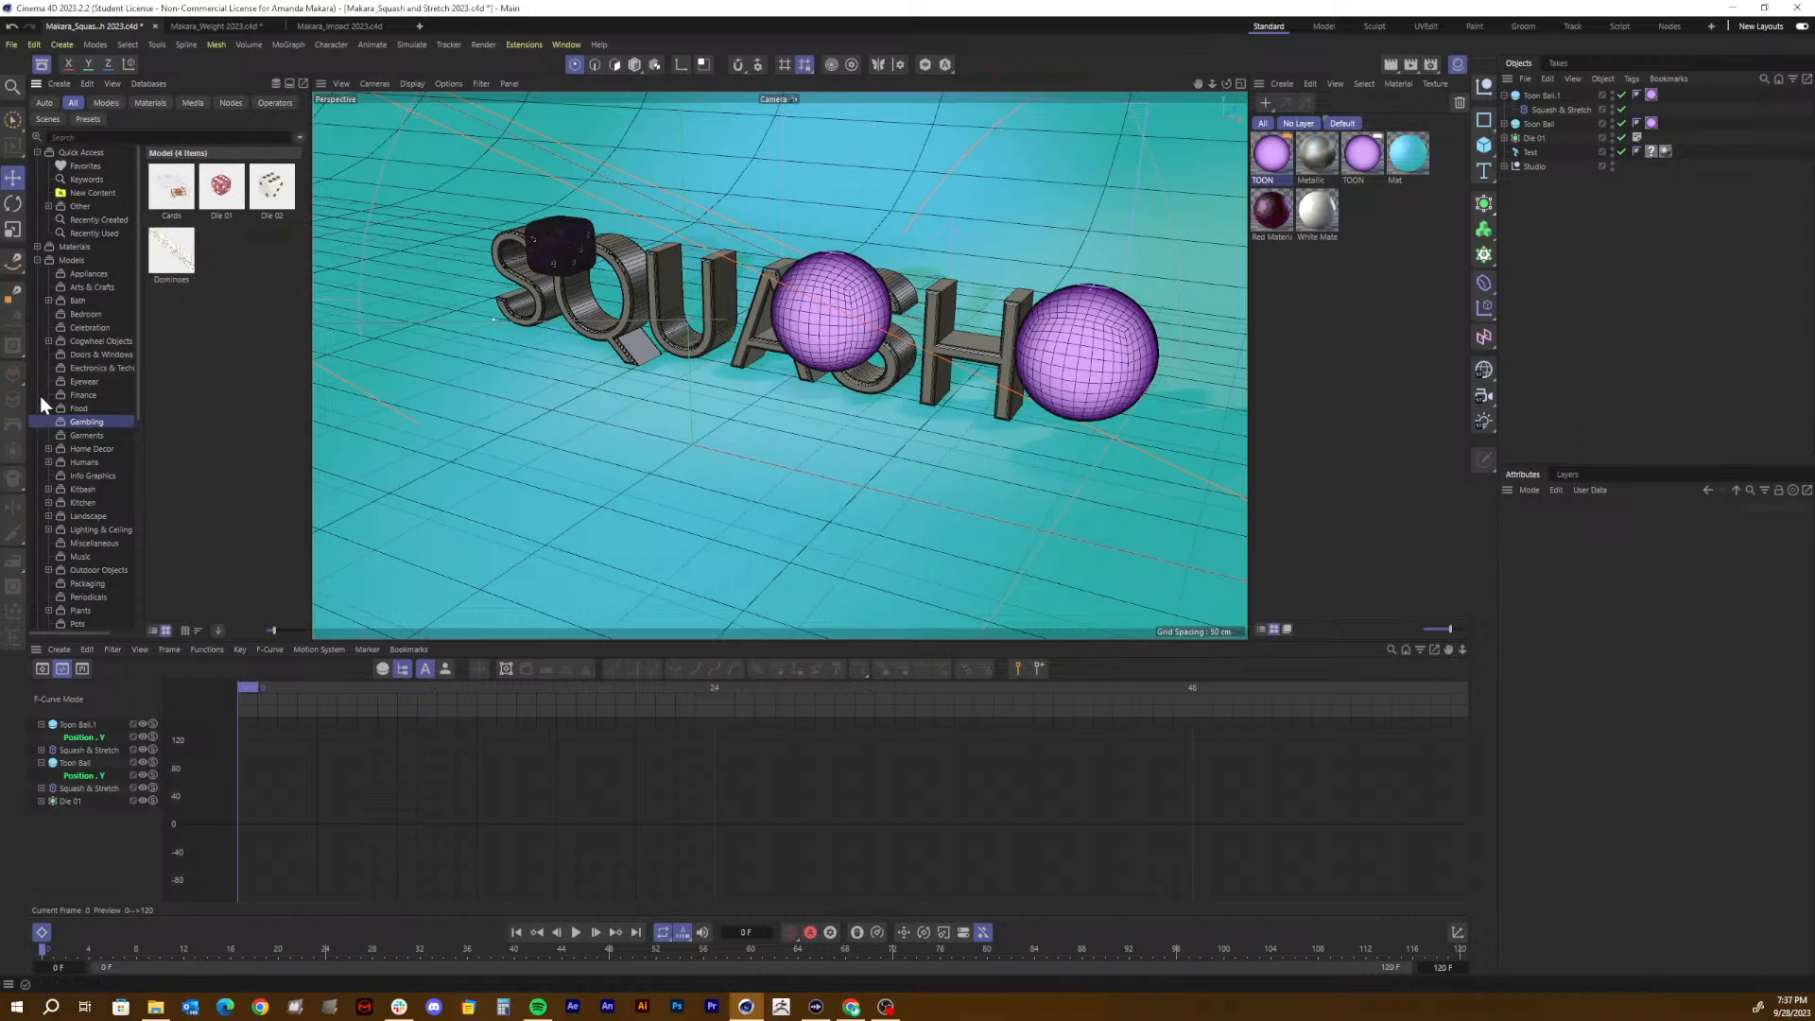
pyautogui.click(37, 260)
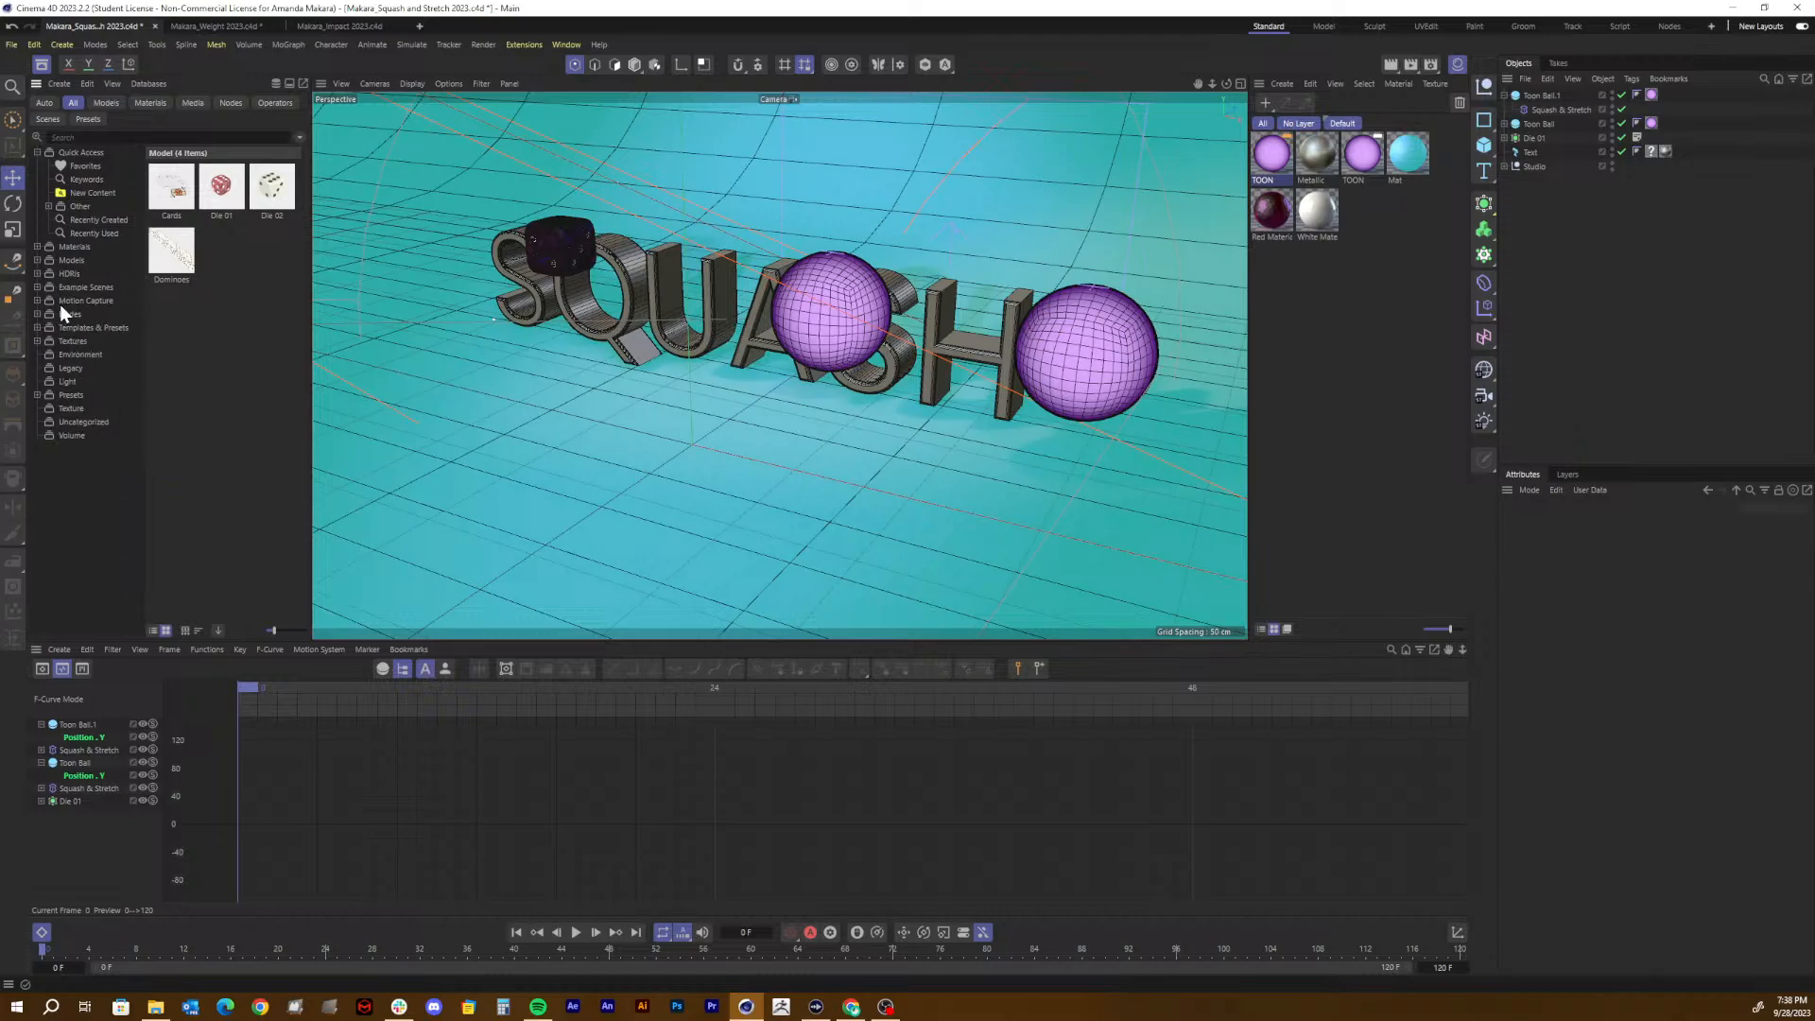
# Step: Search the asset library for fruit, collapse the image media results and show the models
pyautogui.click(104, 137)
pyautogui.write('truit')
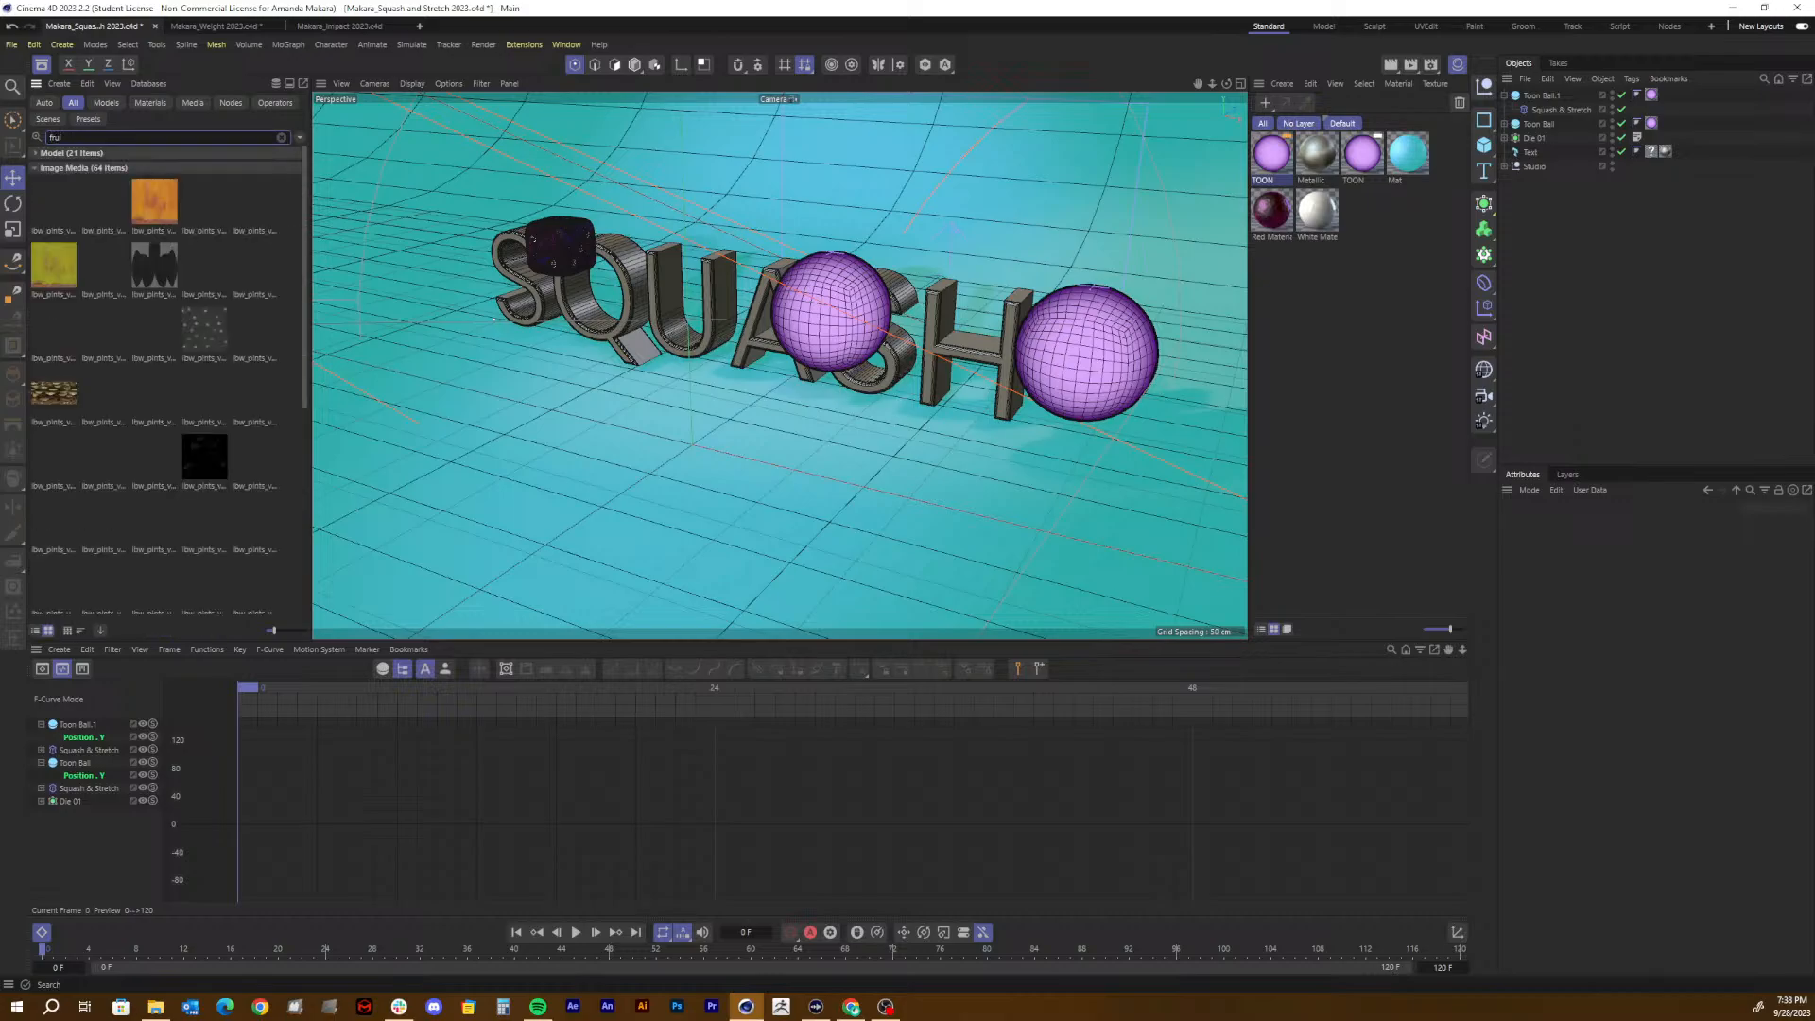
pyautogui.click(35, 168)
pyautogui.click(35, 153)
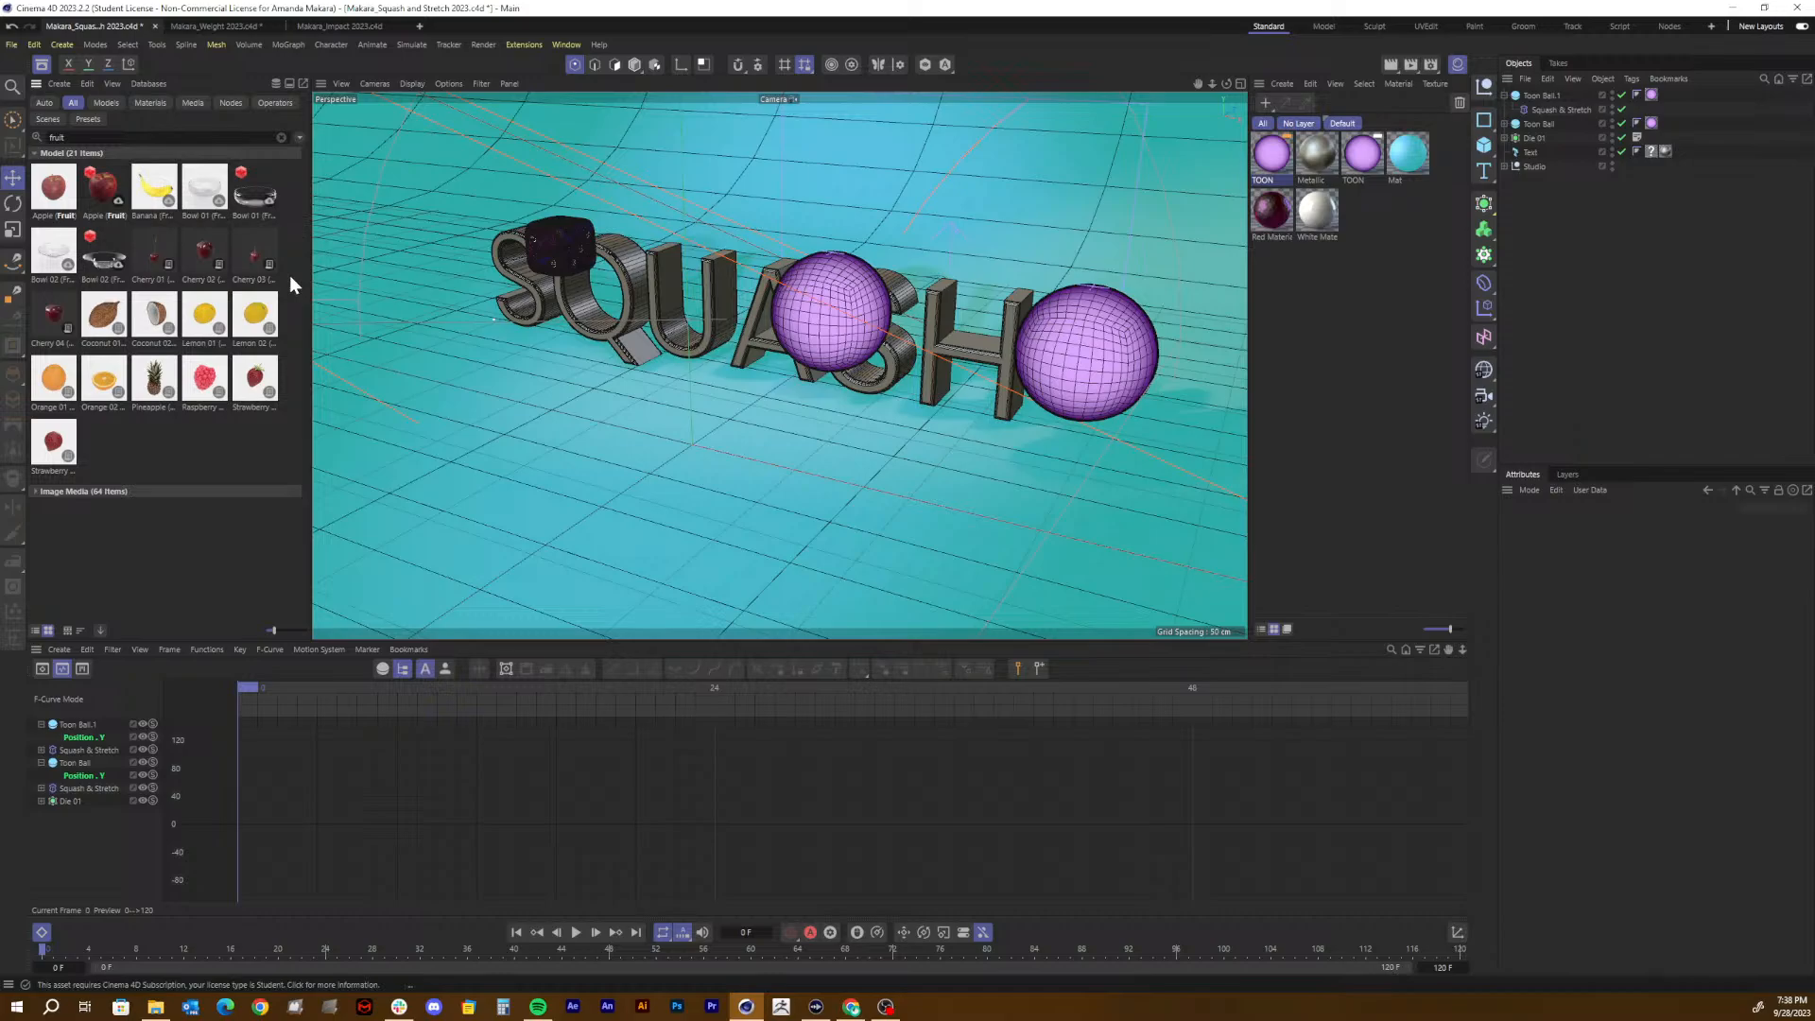
# Step: Search the asset library for "vegetab" and add the Corn model to the scene
pyautogui.doubleClick(114, 137)
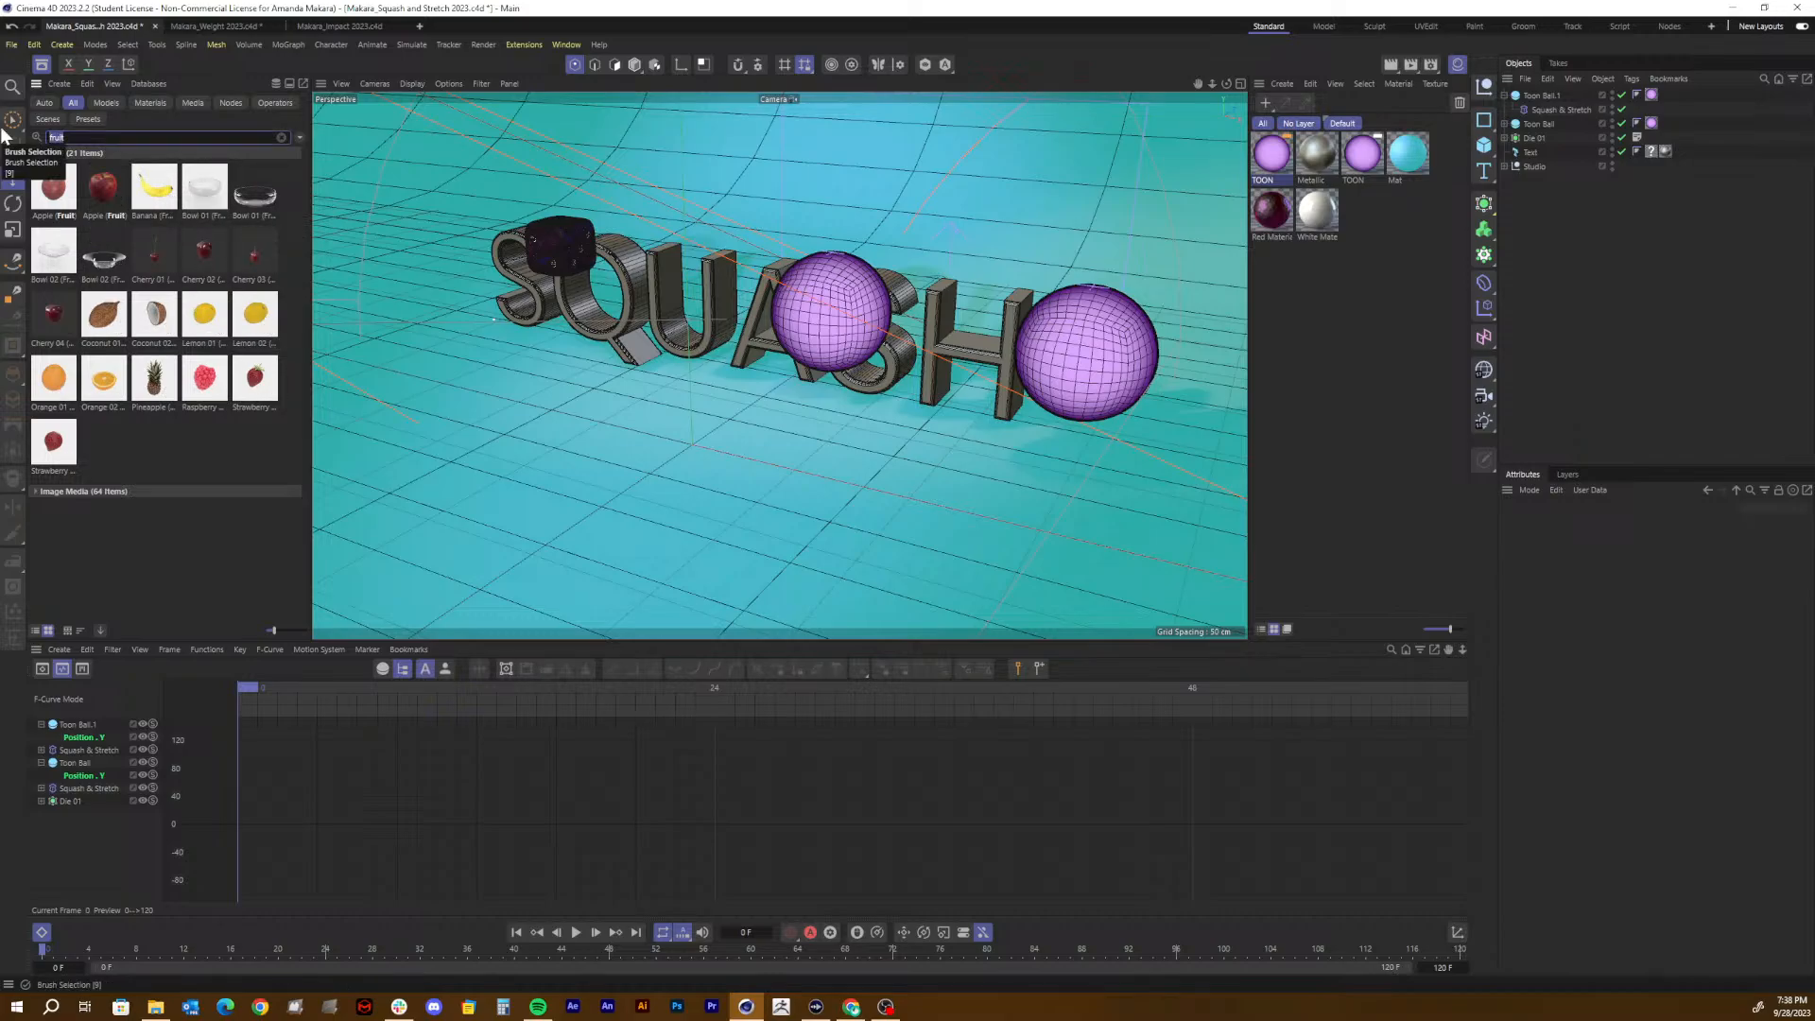
pyautogui.write('vege')
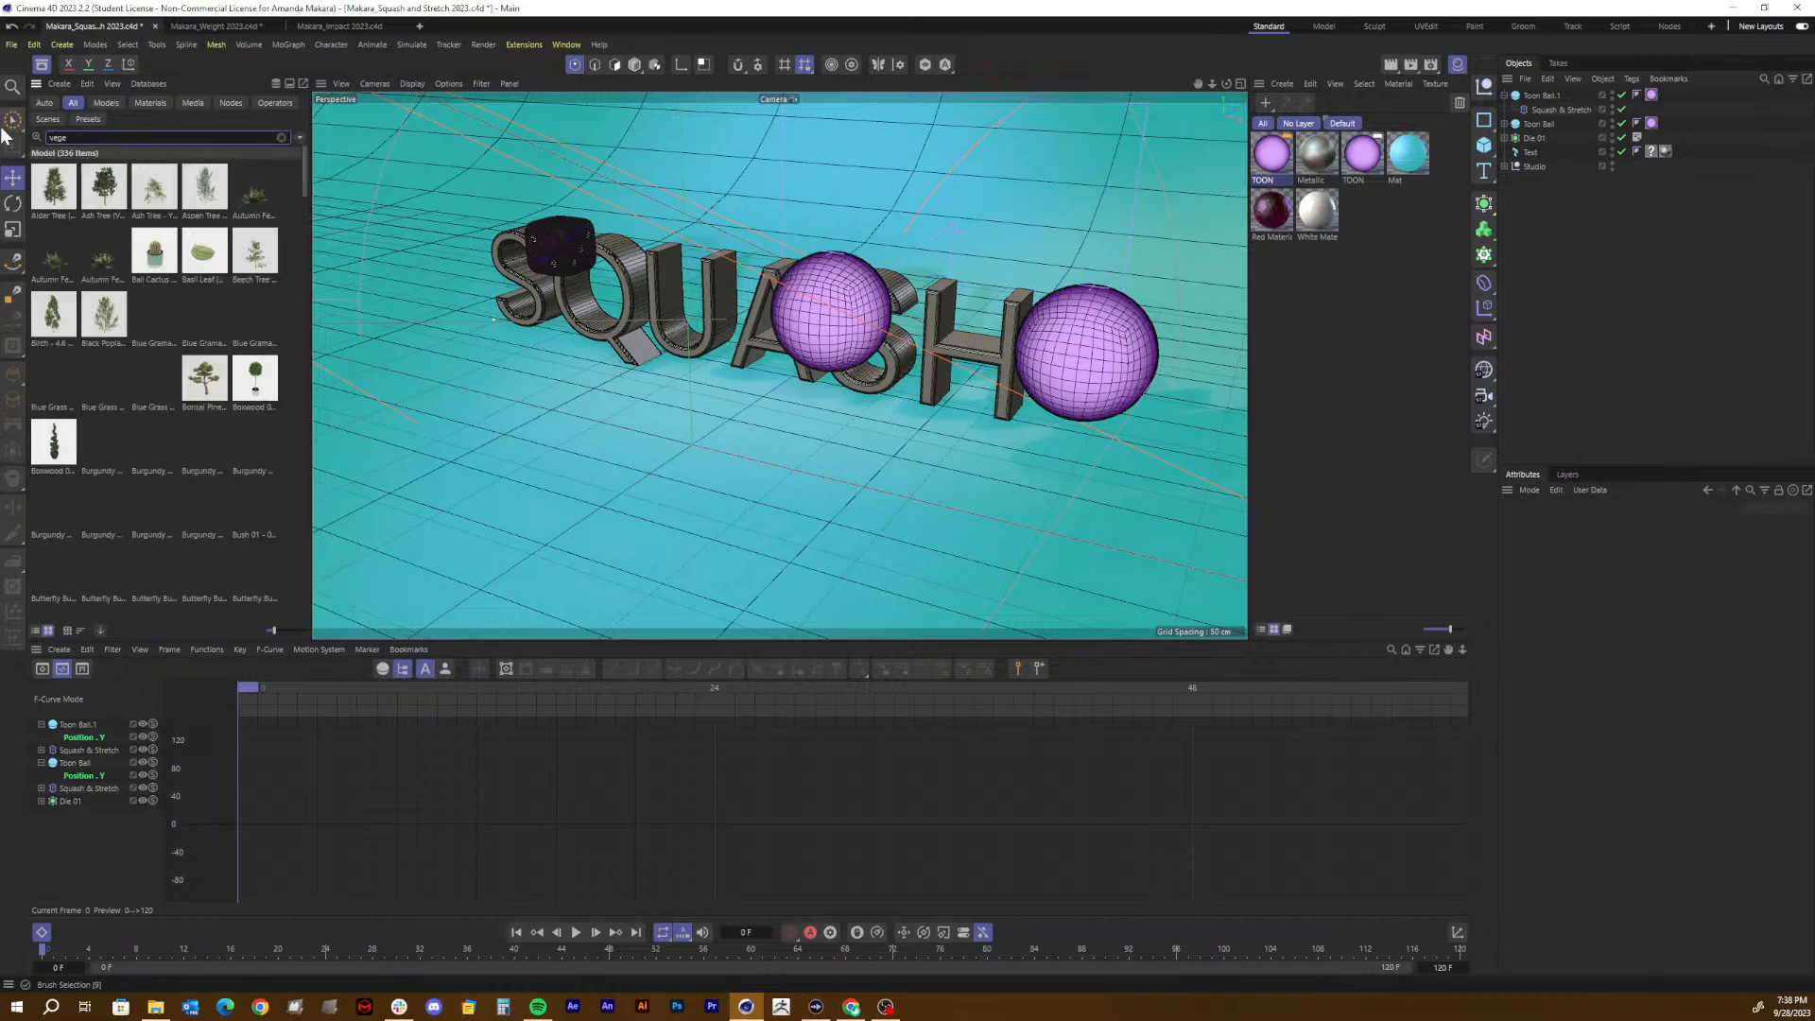
pyautogui.write('tab')
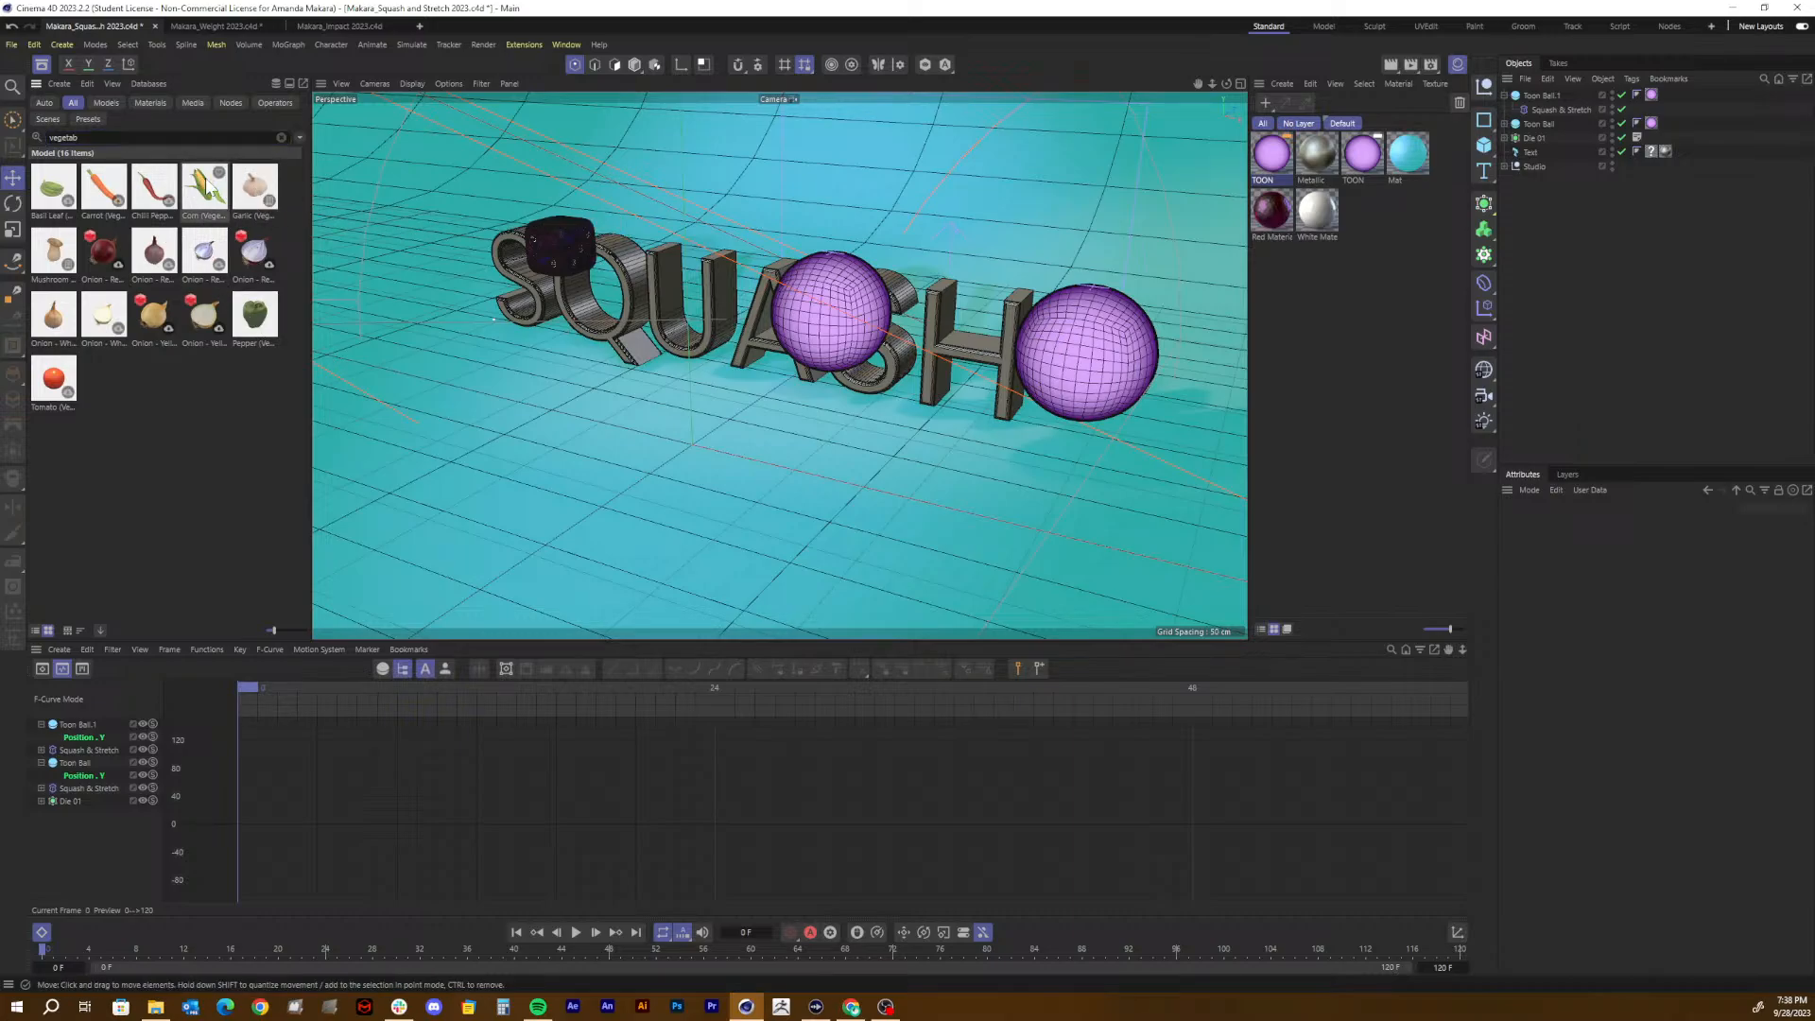
pyautogui.moveTo(208, 186); pyautogui.dragTo(893, 352)
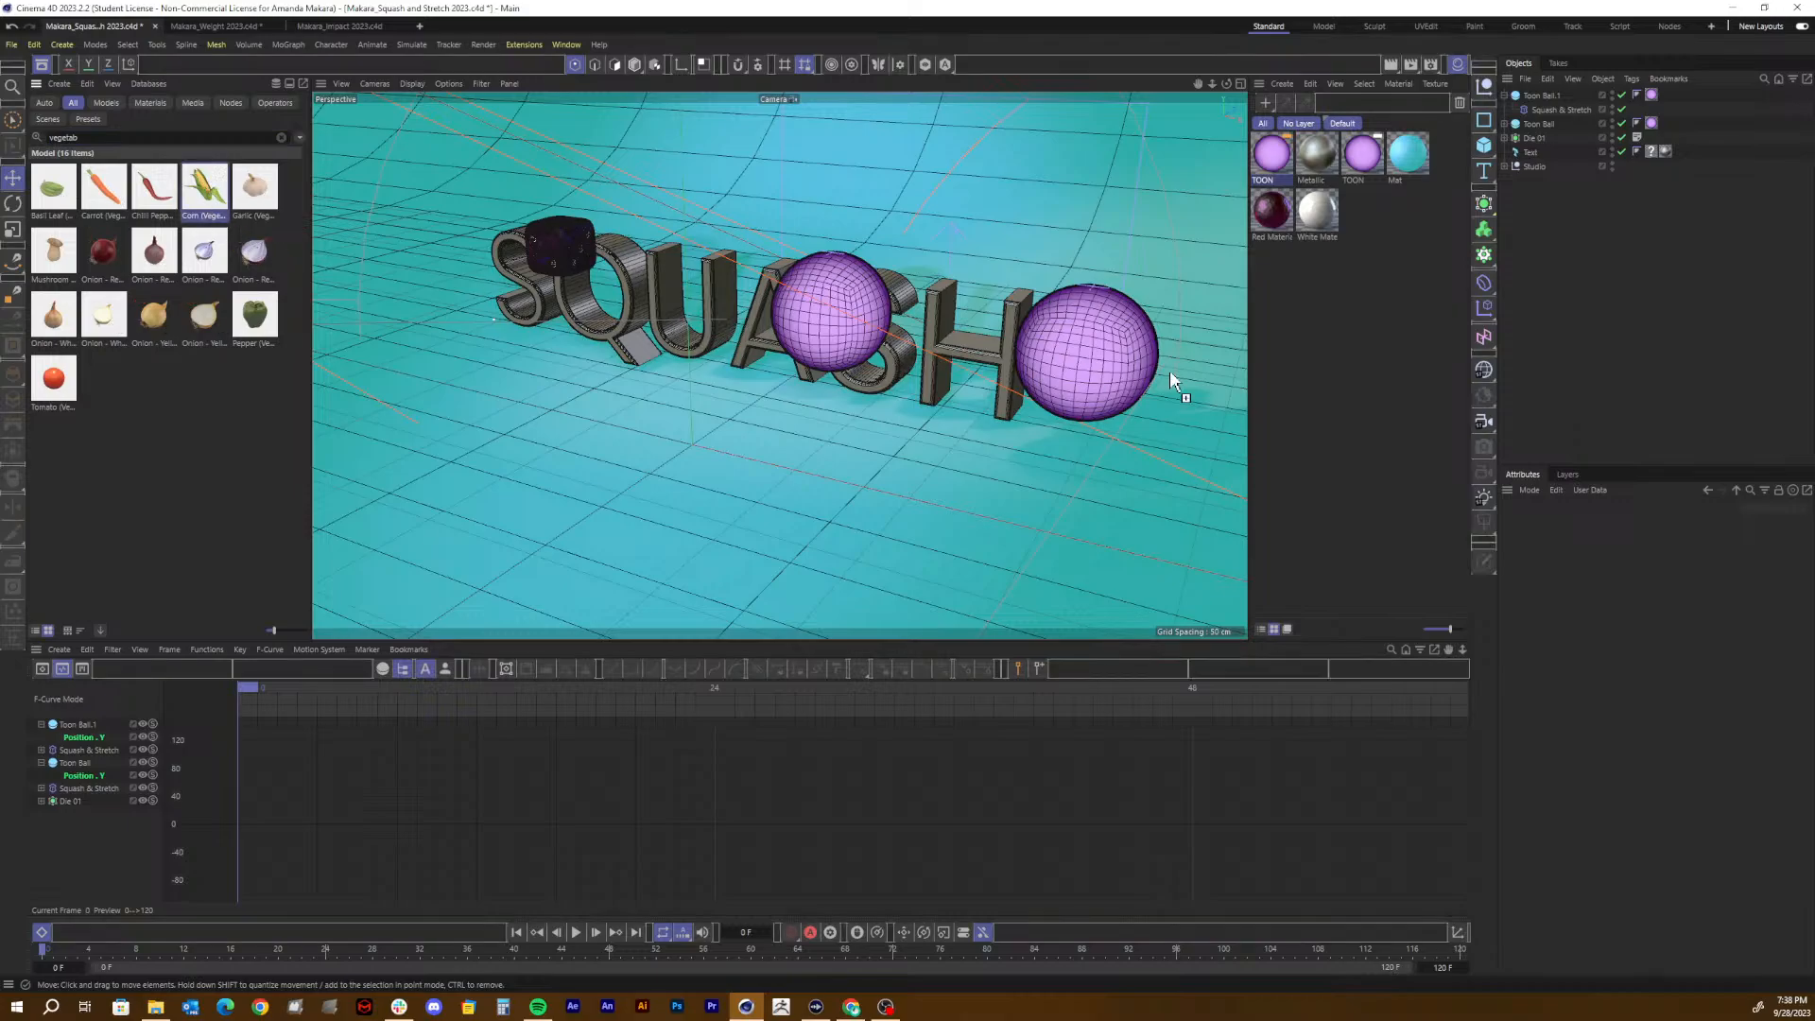
pyautogui.moveTo(1102, 374); pyautogui.dragTo(1101, 366)
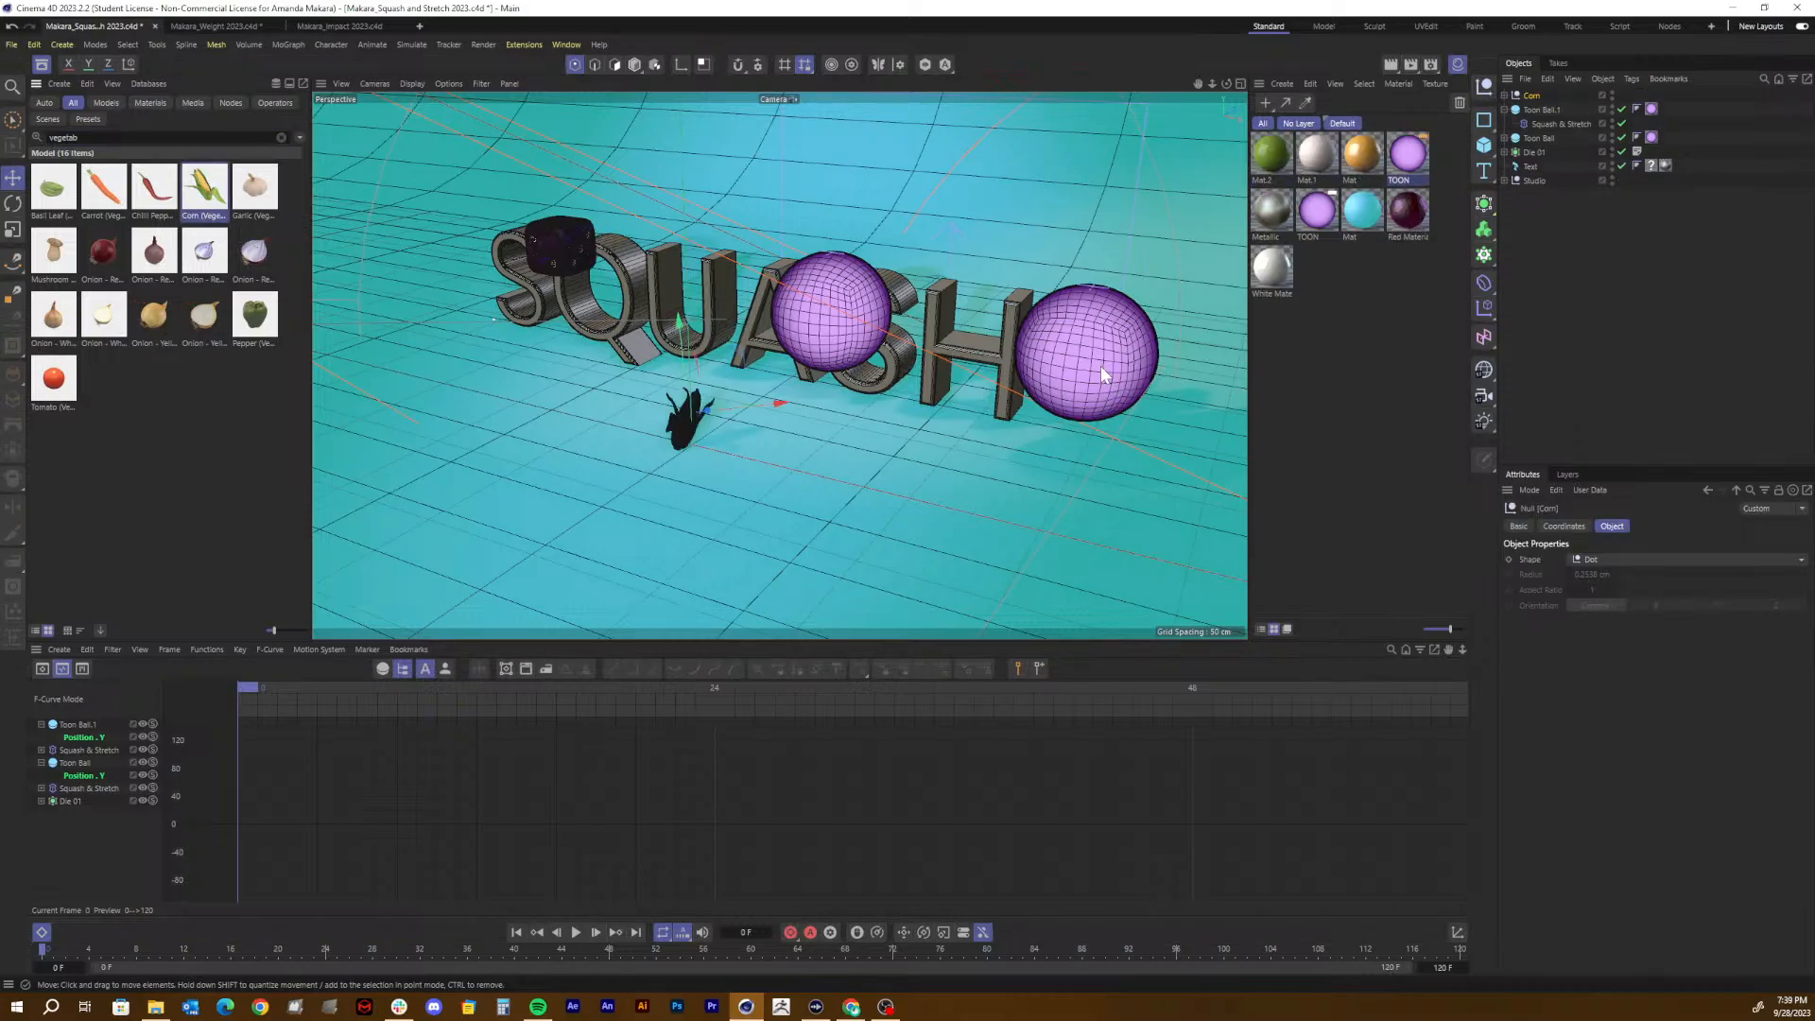
# Step: Switch the view from the Studio group's camera to the default camera and move the Corn along X to in front of the U
pyautogui.moveTo(777, 407); pyautogui.dragTo(978, 416)
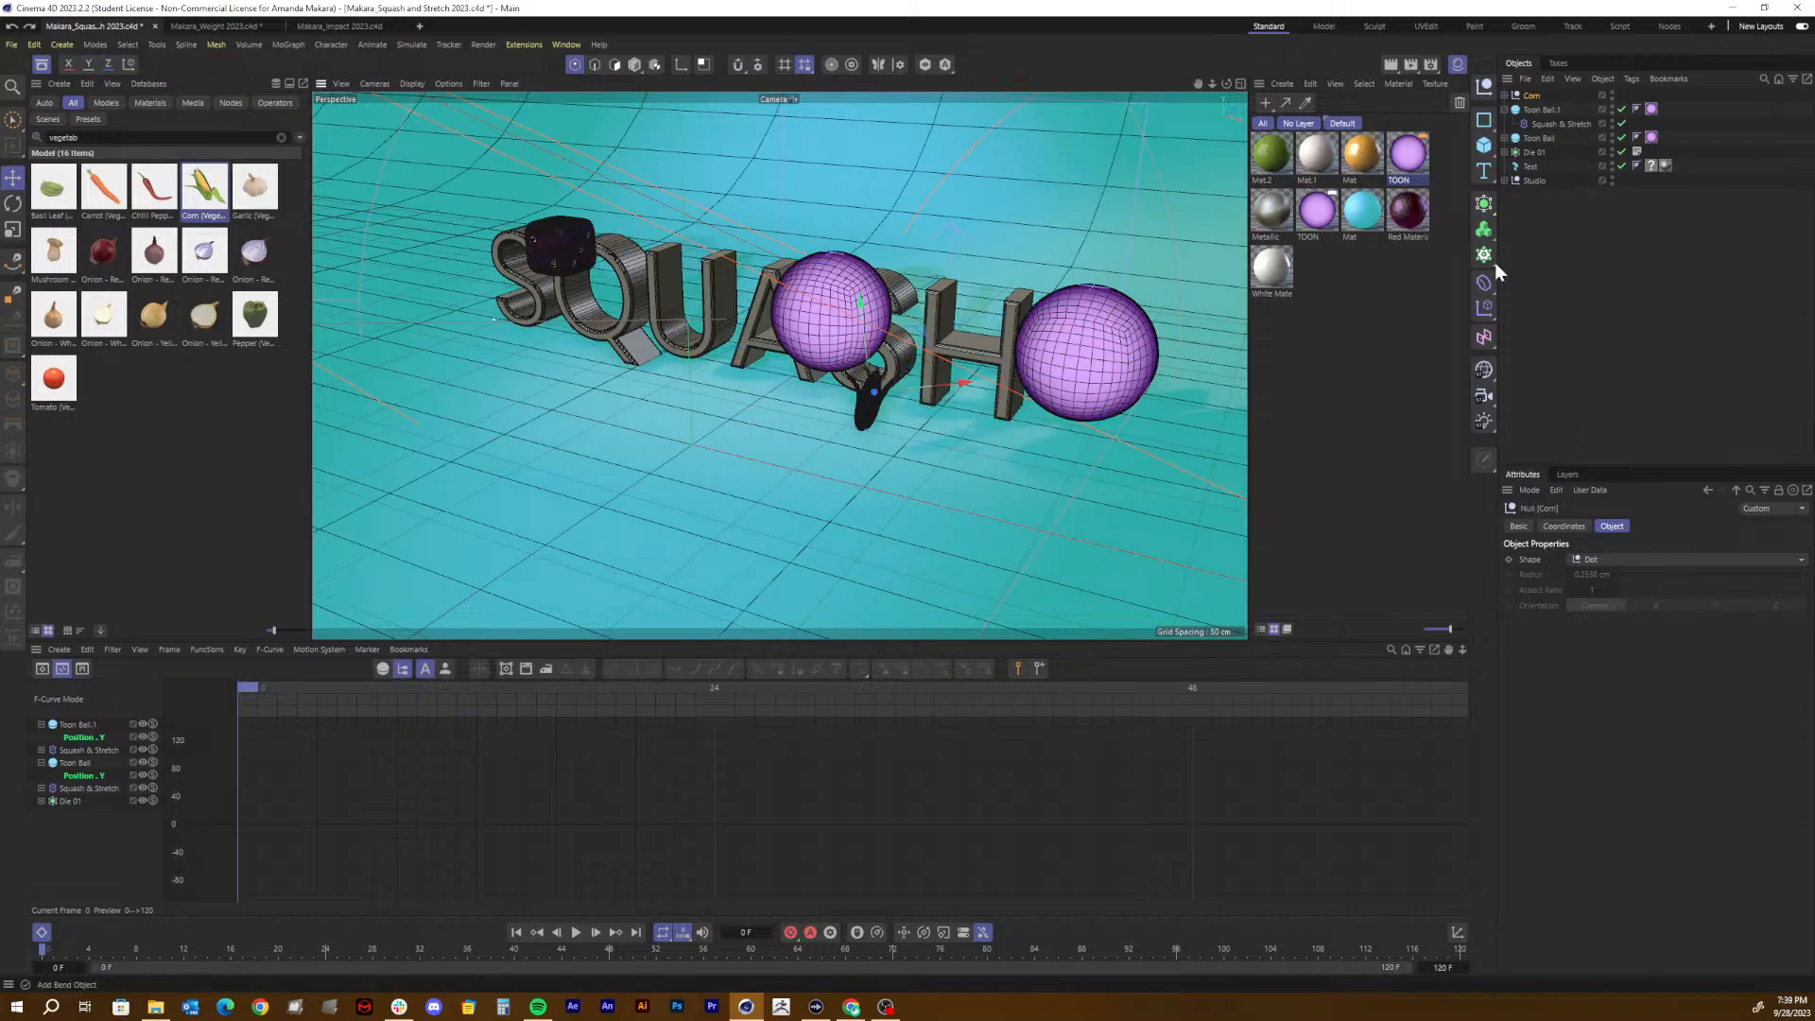
pyautogui.click(1504, 180)
pyautogui.click(1622, 251)
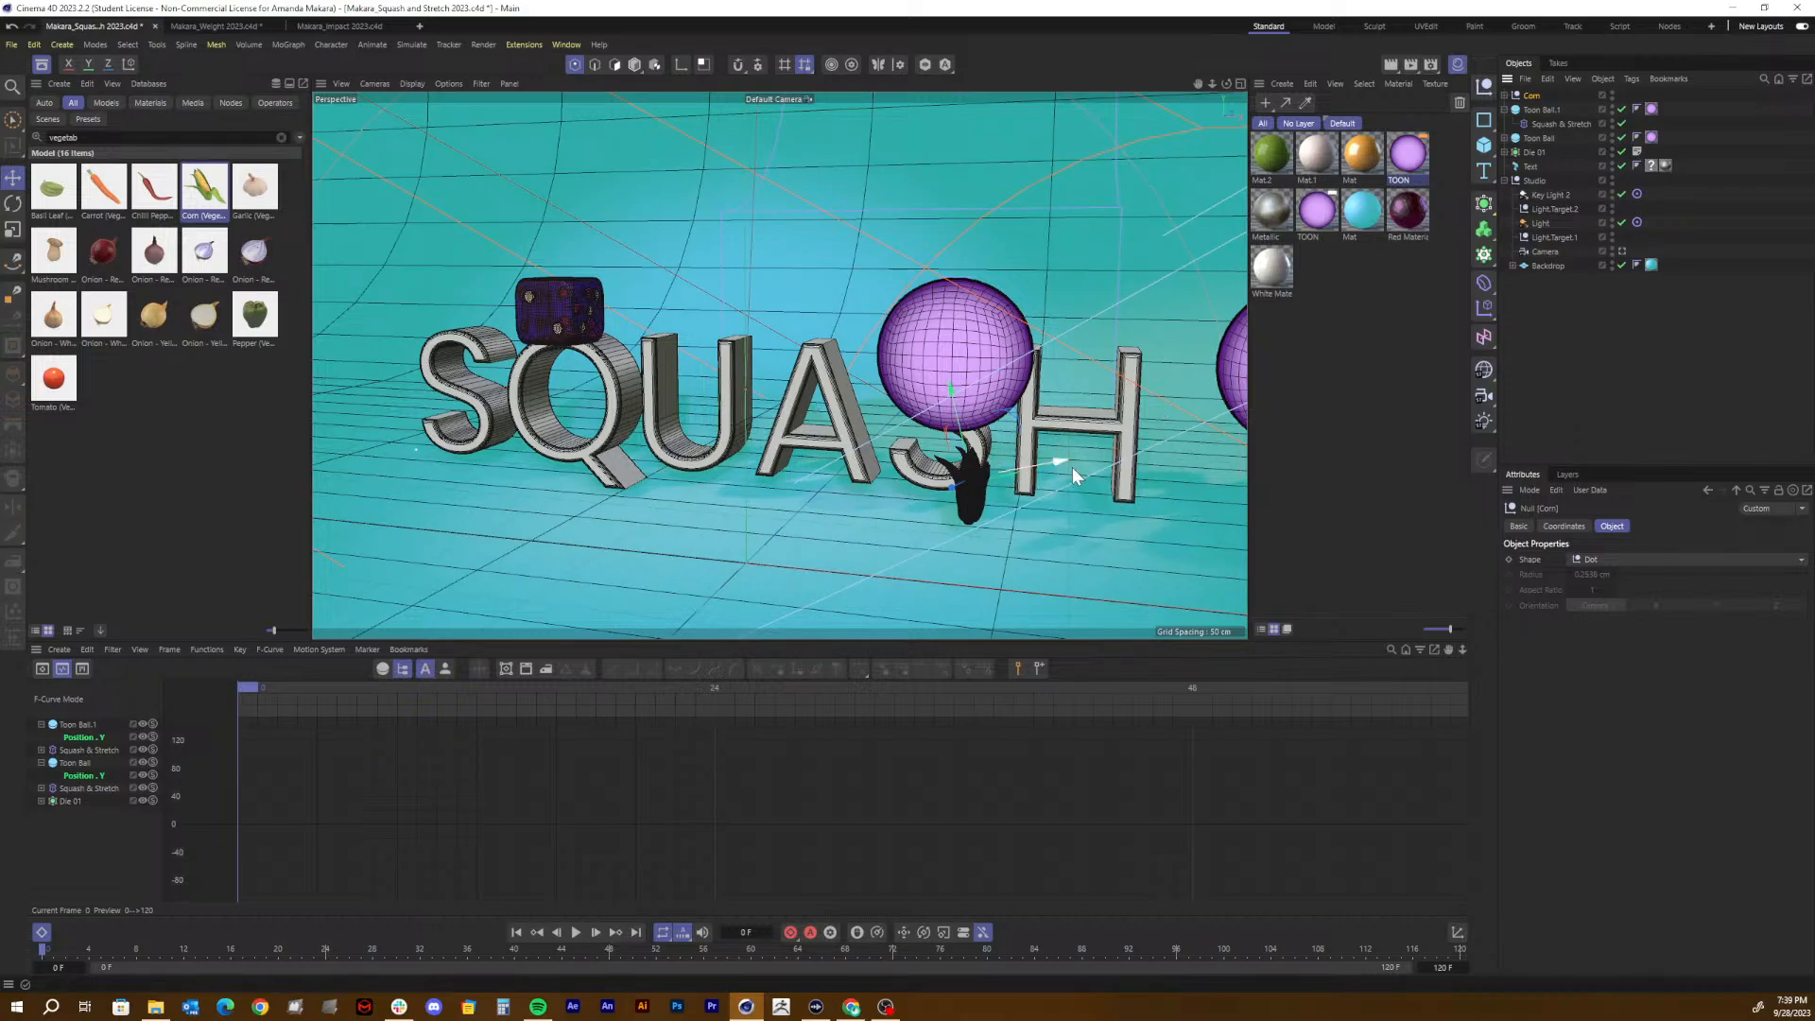
pyautogui.moveTo(1066, 465); pyautogui.dragTo(826, 497)
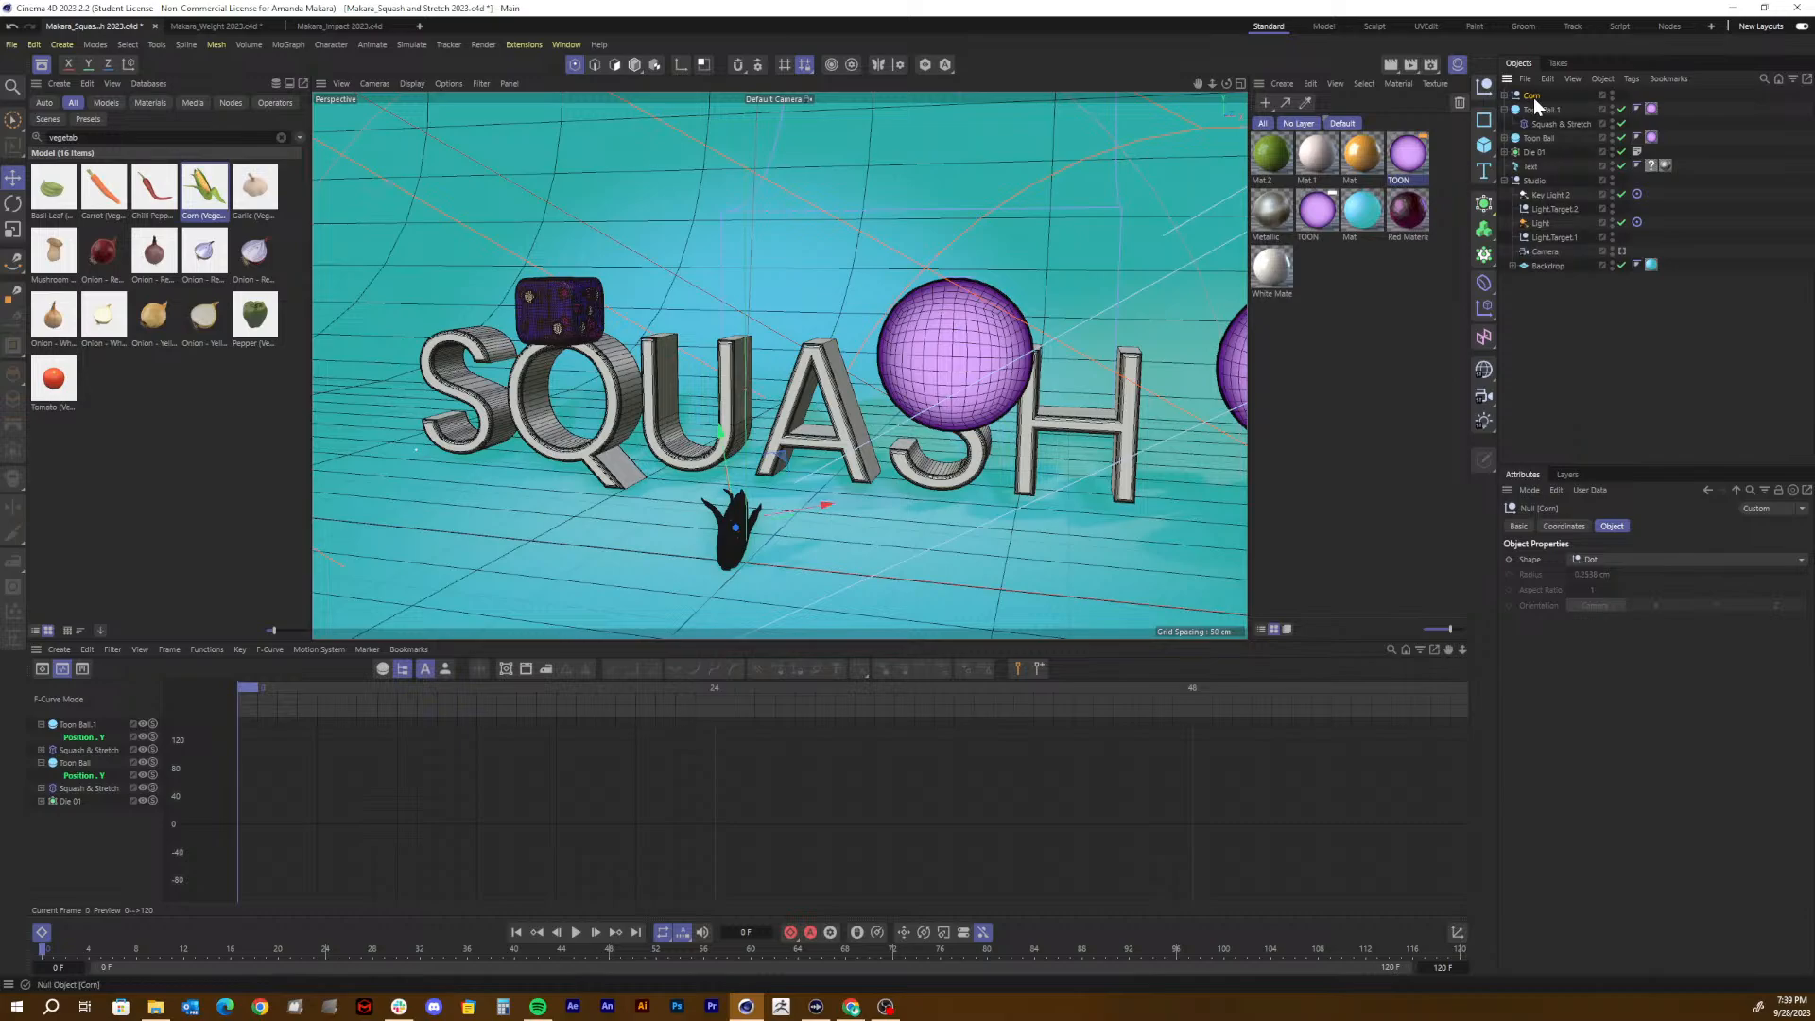
# Step: Set the Corn's heading, pitch and bank rotations to 0° and render the view to check it
pyautogui.click(1565, 528)
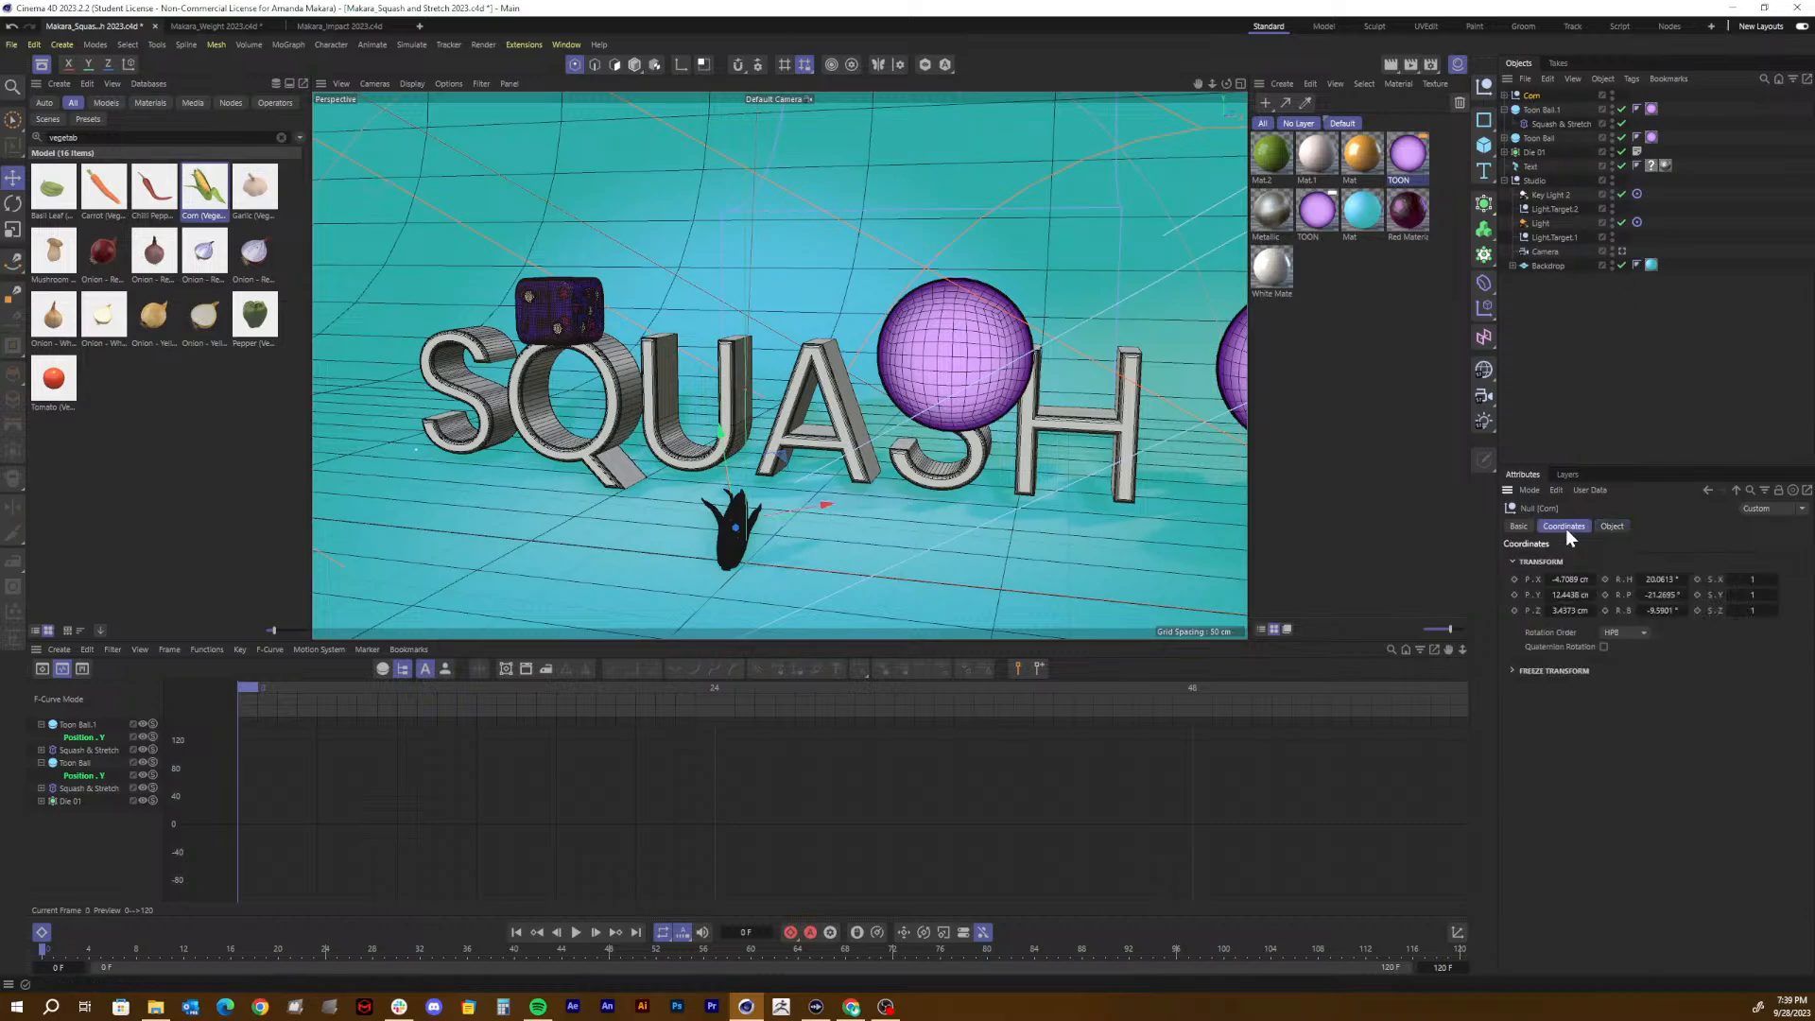
pyautogui.click(1656, 580)
pyautogui.press('BackSpace')
pyautogui.press('Tab')
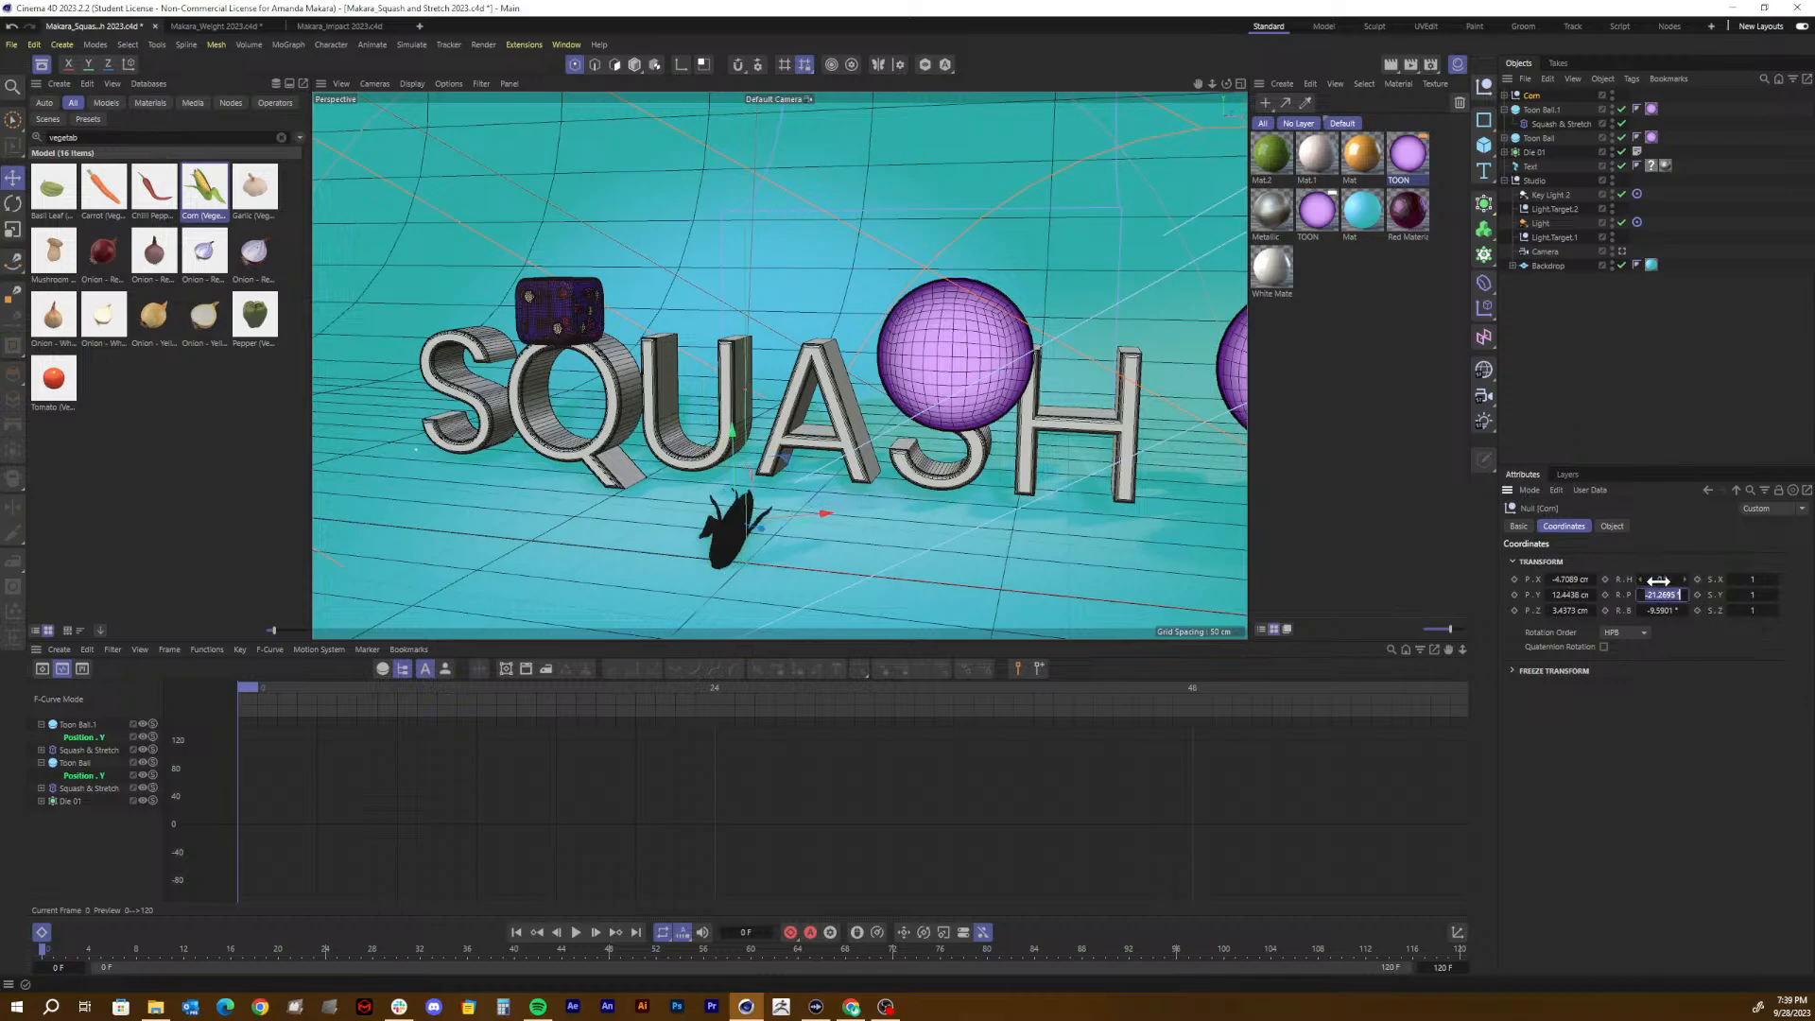
pyautogui.write('0')
pyautogui.press('Tab')
pyautogui.write('0')
pyautogui.press('Return')
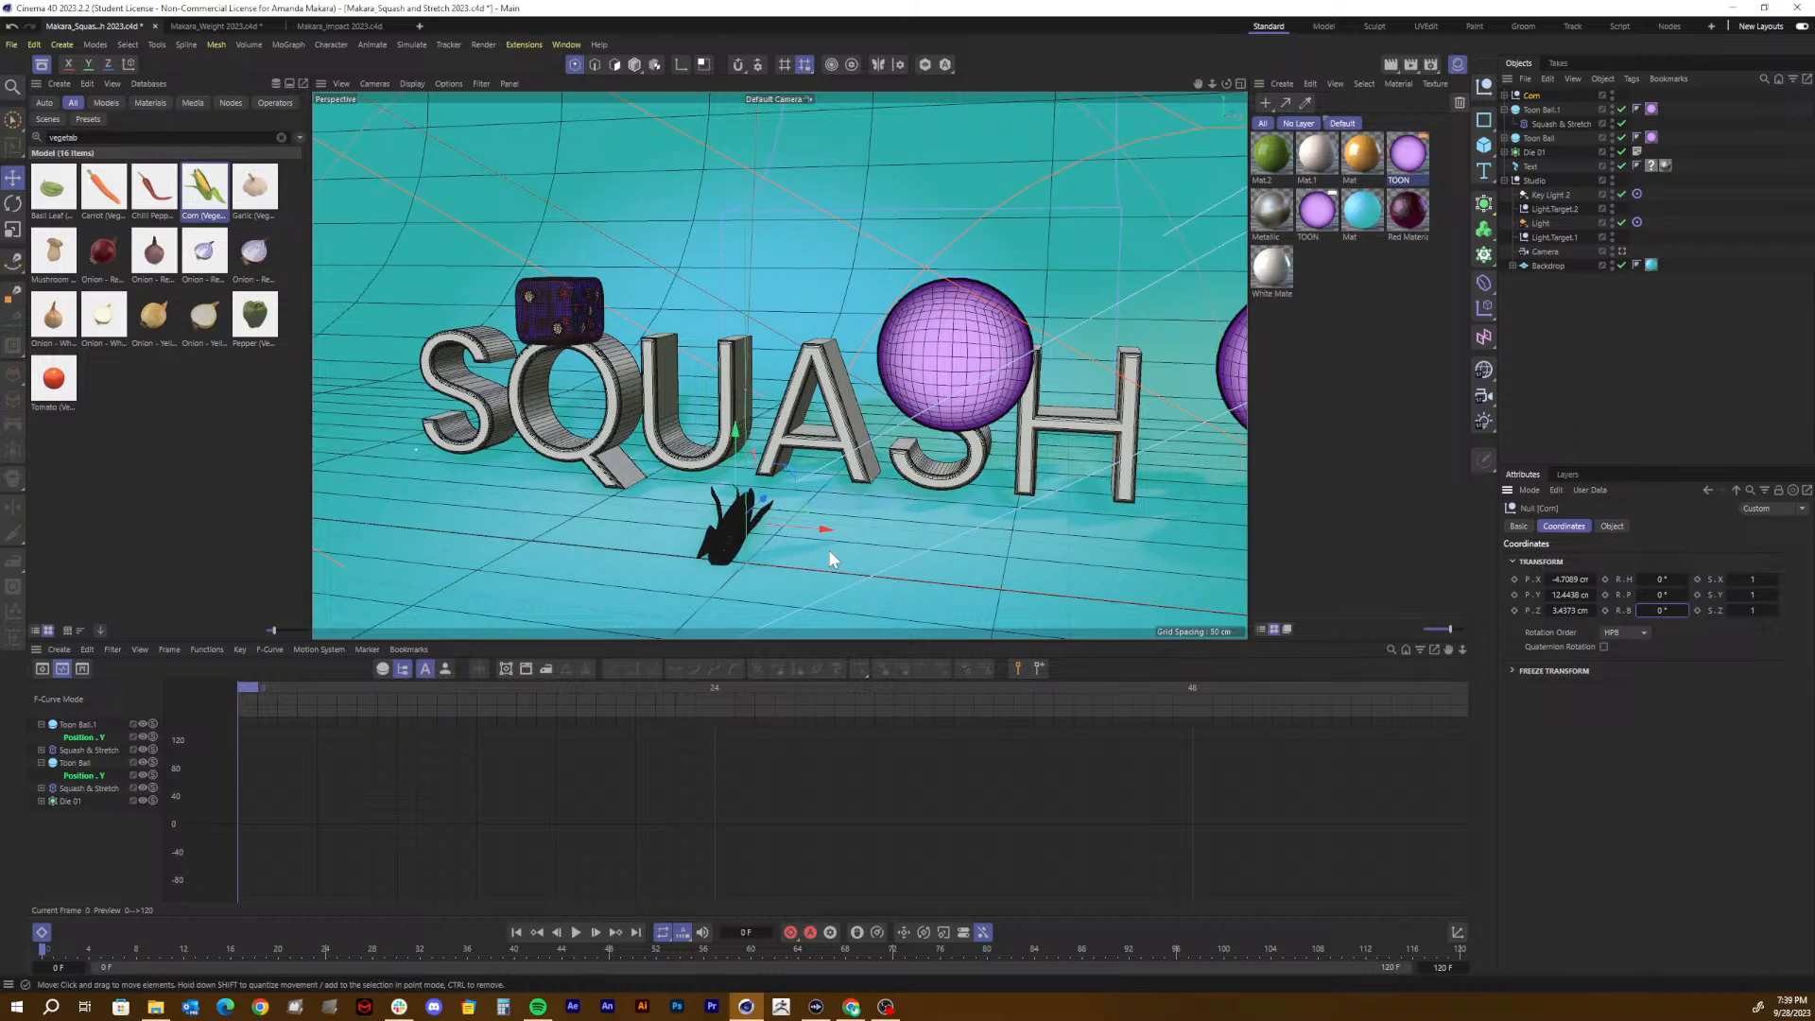
pyautogui.hotkey('ctrl', 'r')
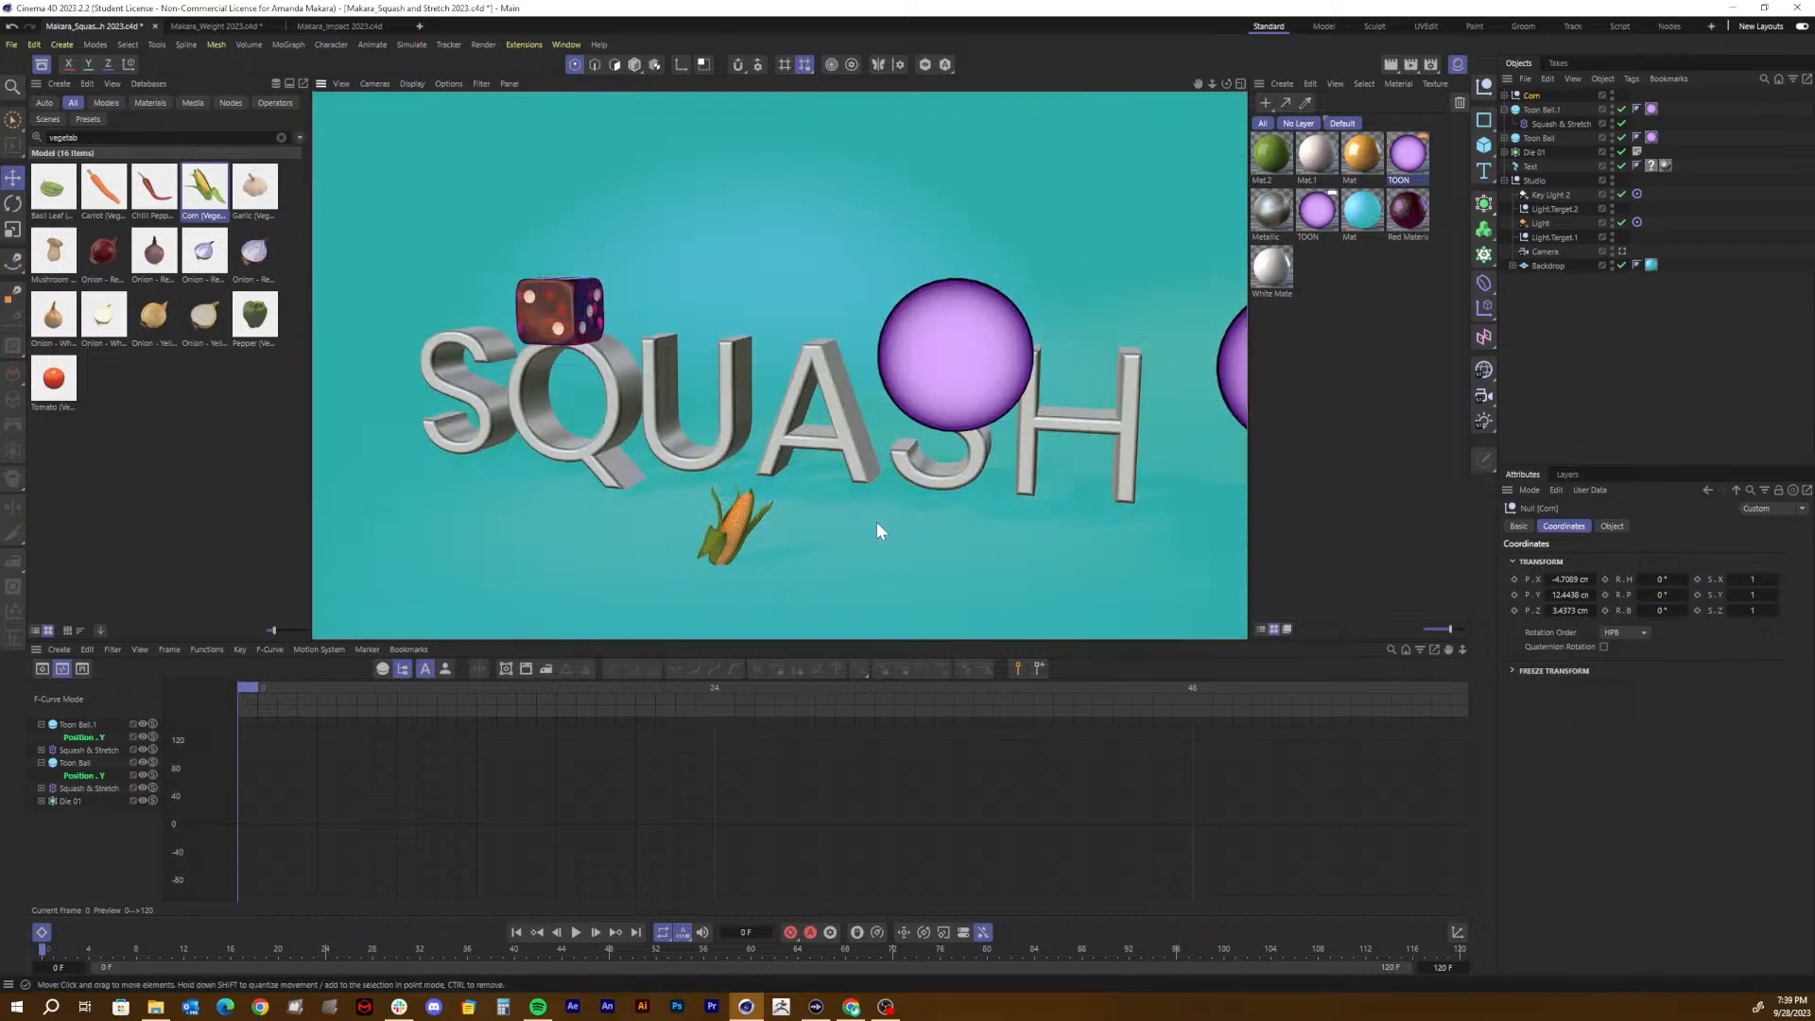
# Step: Move the Corn along X to about 155 cm and raise it to about 69 cm in Y, inside the second ball
pyautogui.moveTo(1571, 579); pyautogui.dragTo(1563, 579)
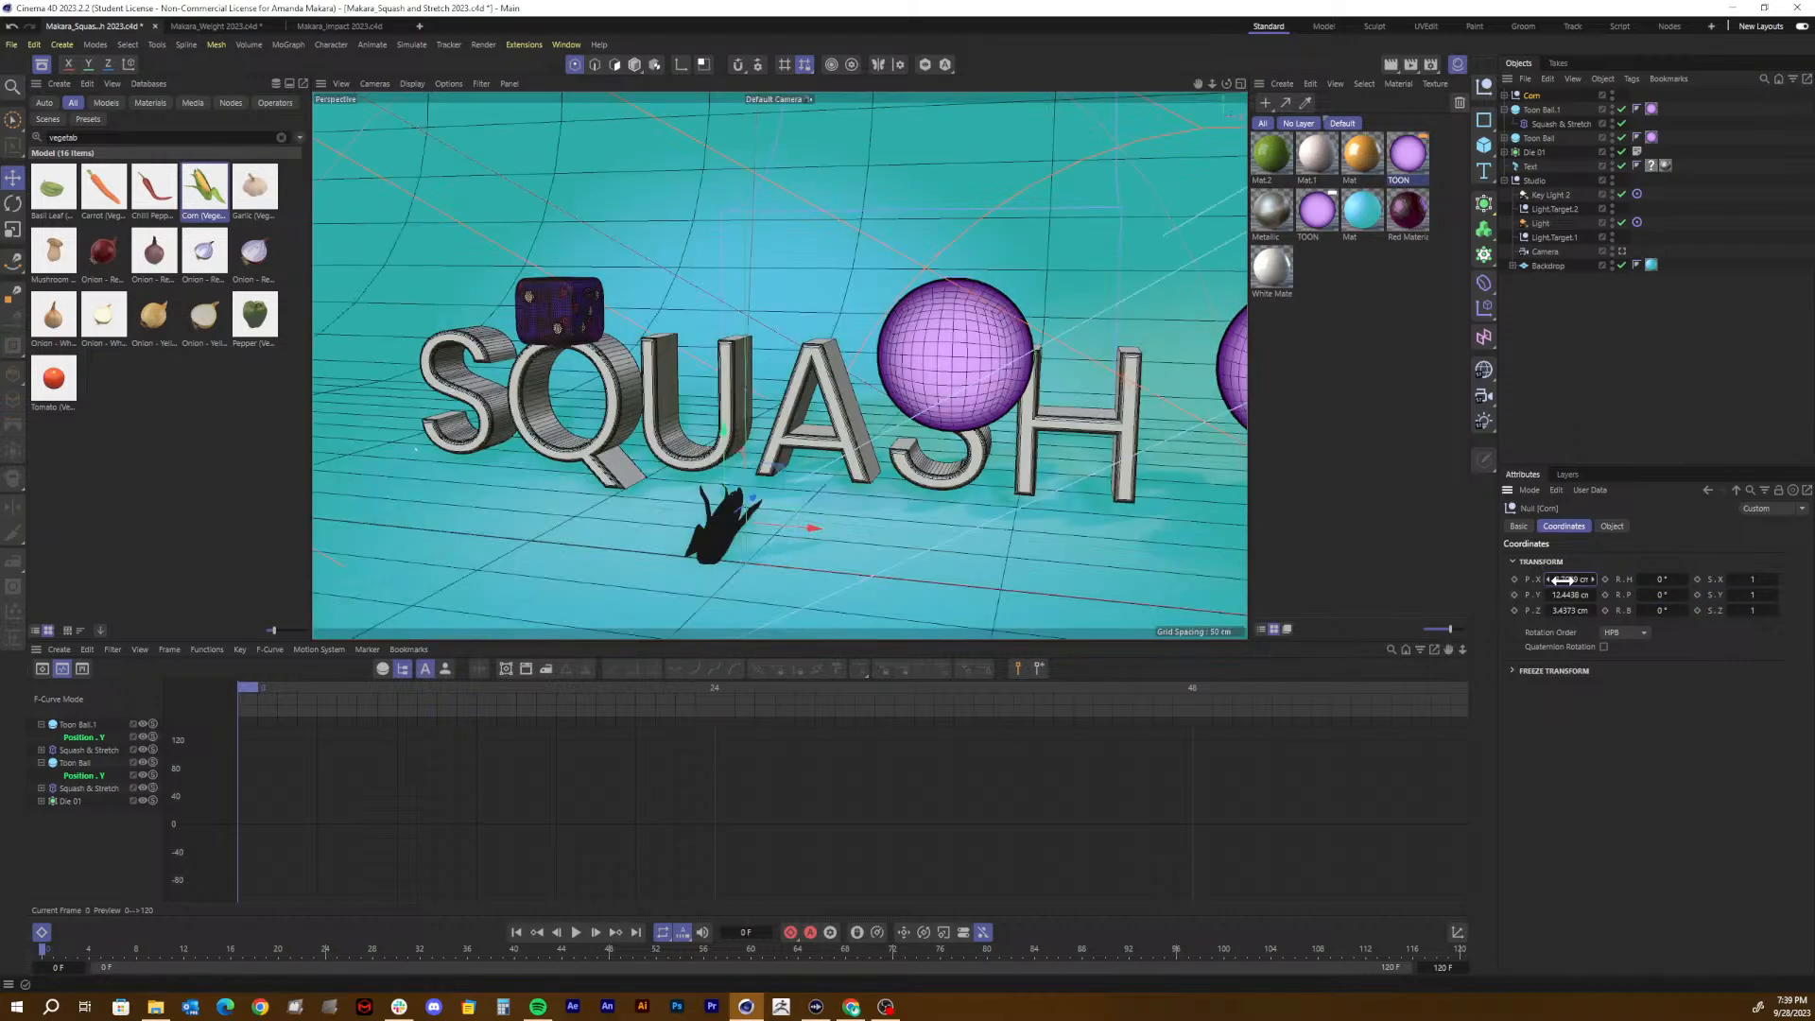
pyautogui.press('0')
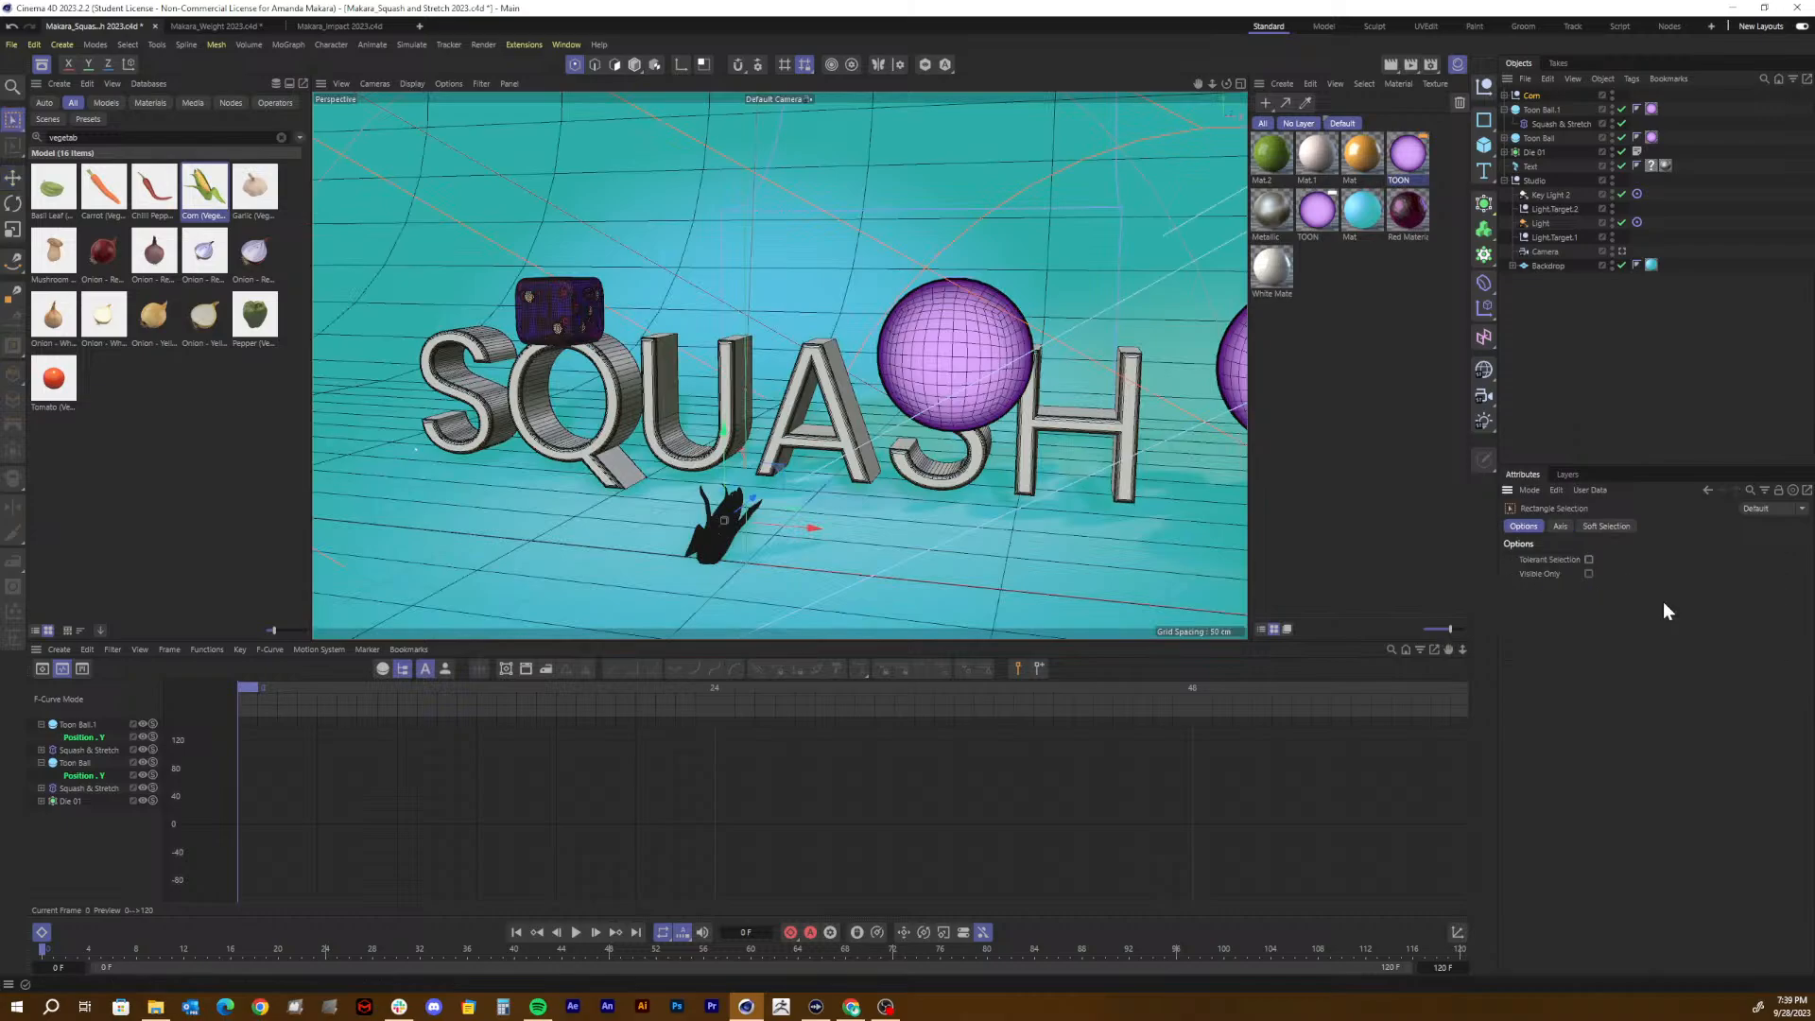
pyautogui.click(1533, 96)
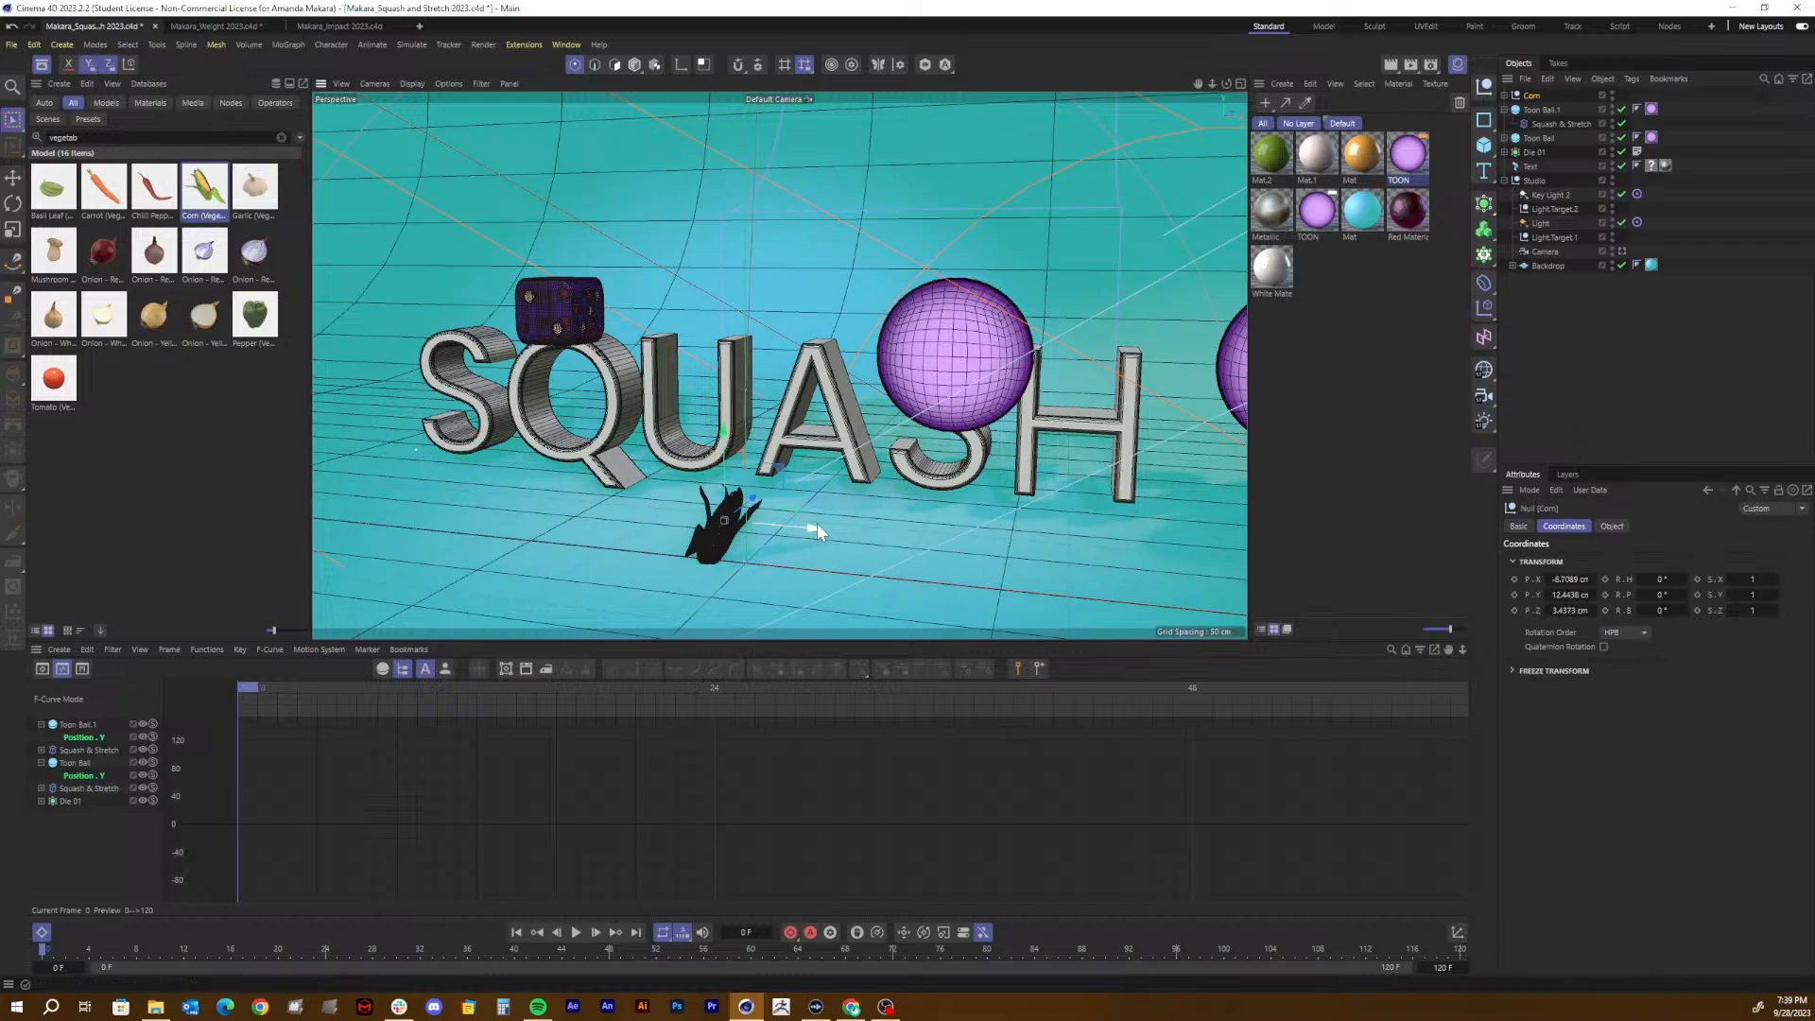
pyautogui.moveTo(815, 527); pyautogui.dragTo(1144, 558)
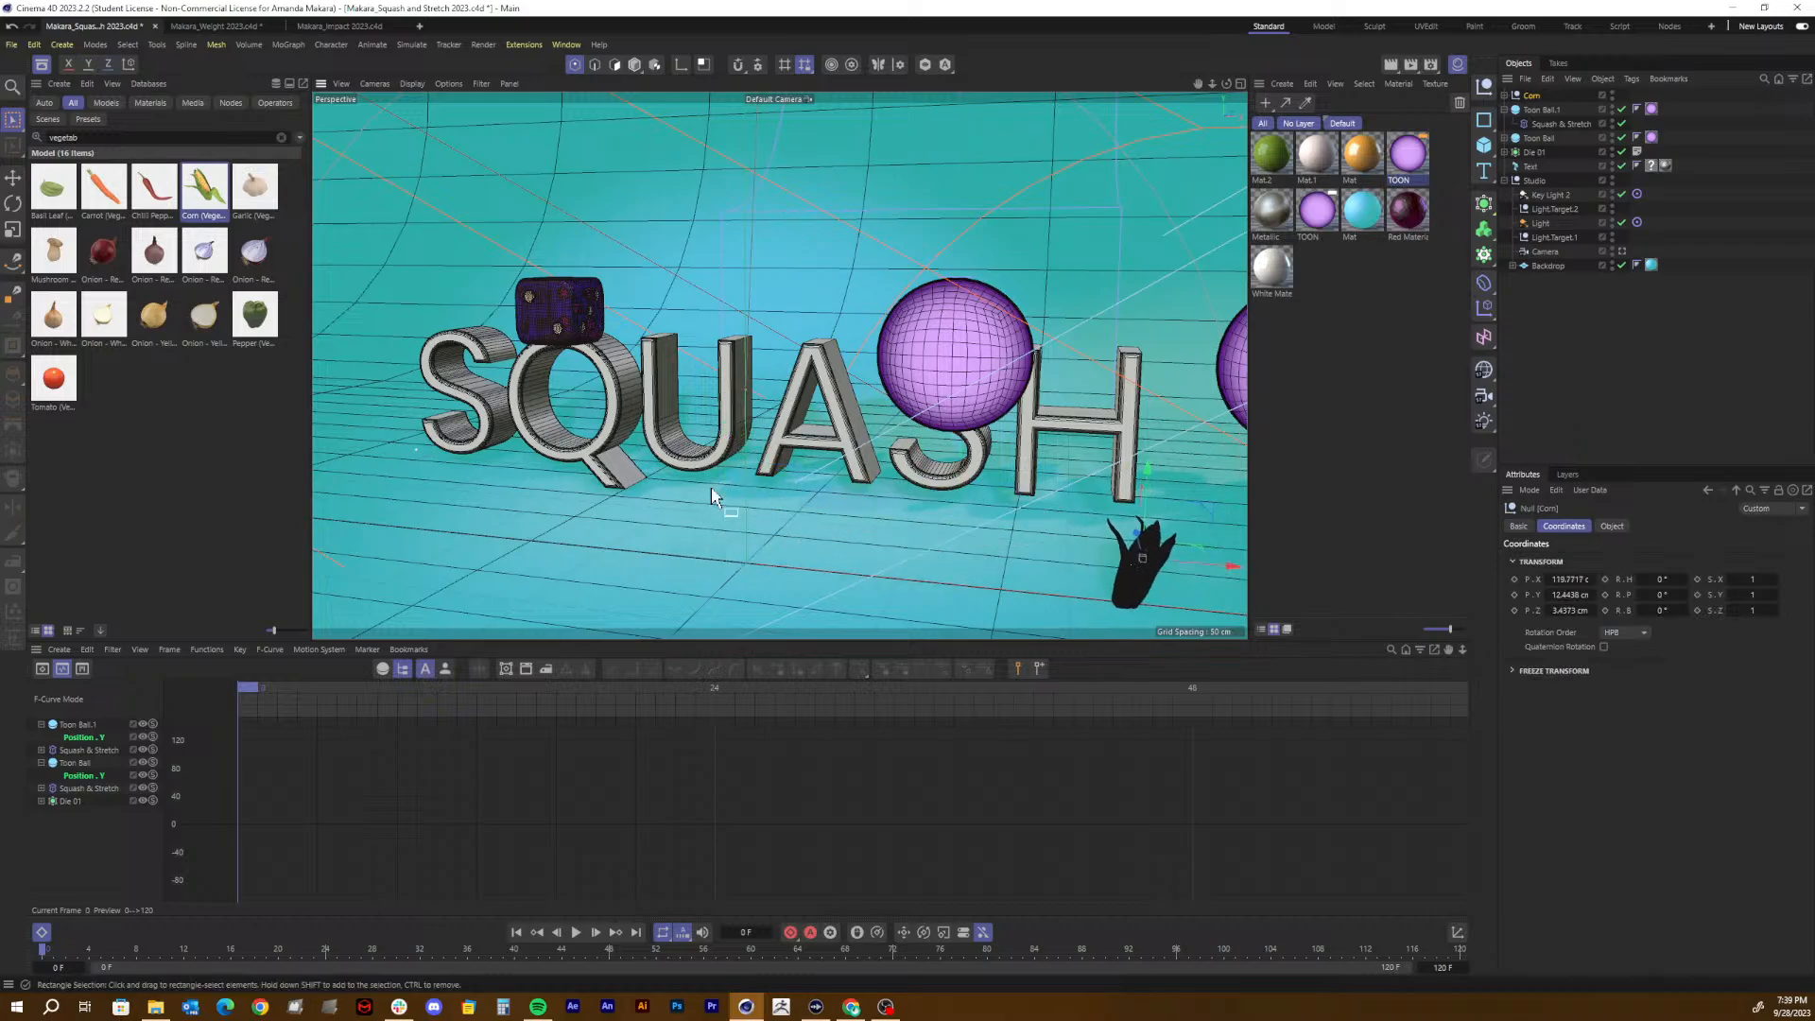
pyautogui.keyDown('alt'); pyautogui.moveTo(731, 478); pyautogui.dragTo(353, 464, button='middle'); pyautogui.keyUp('alt')
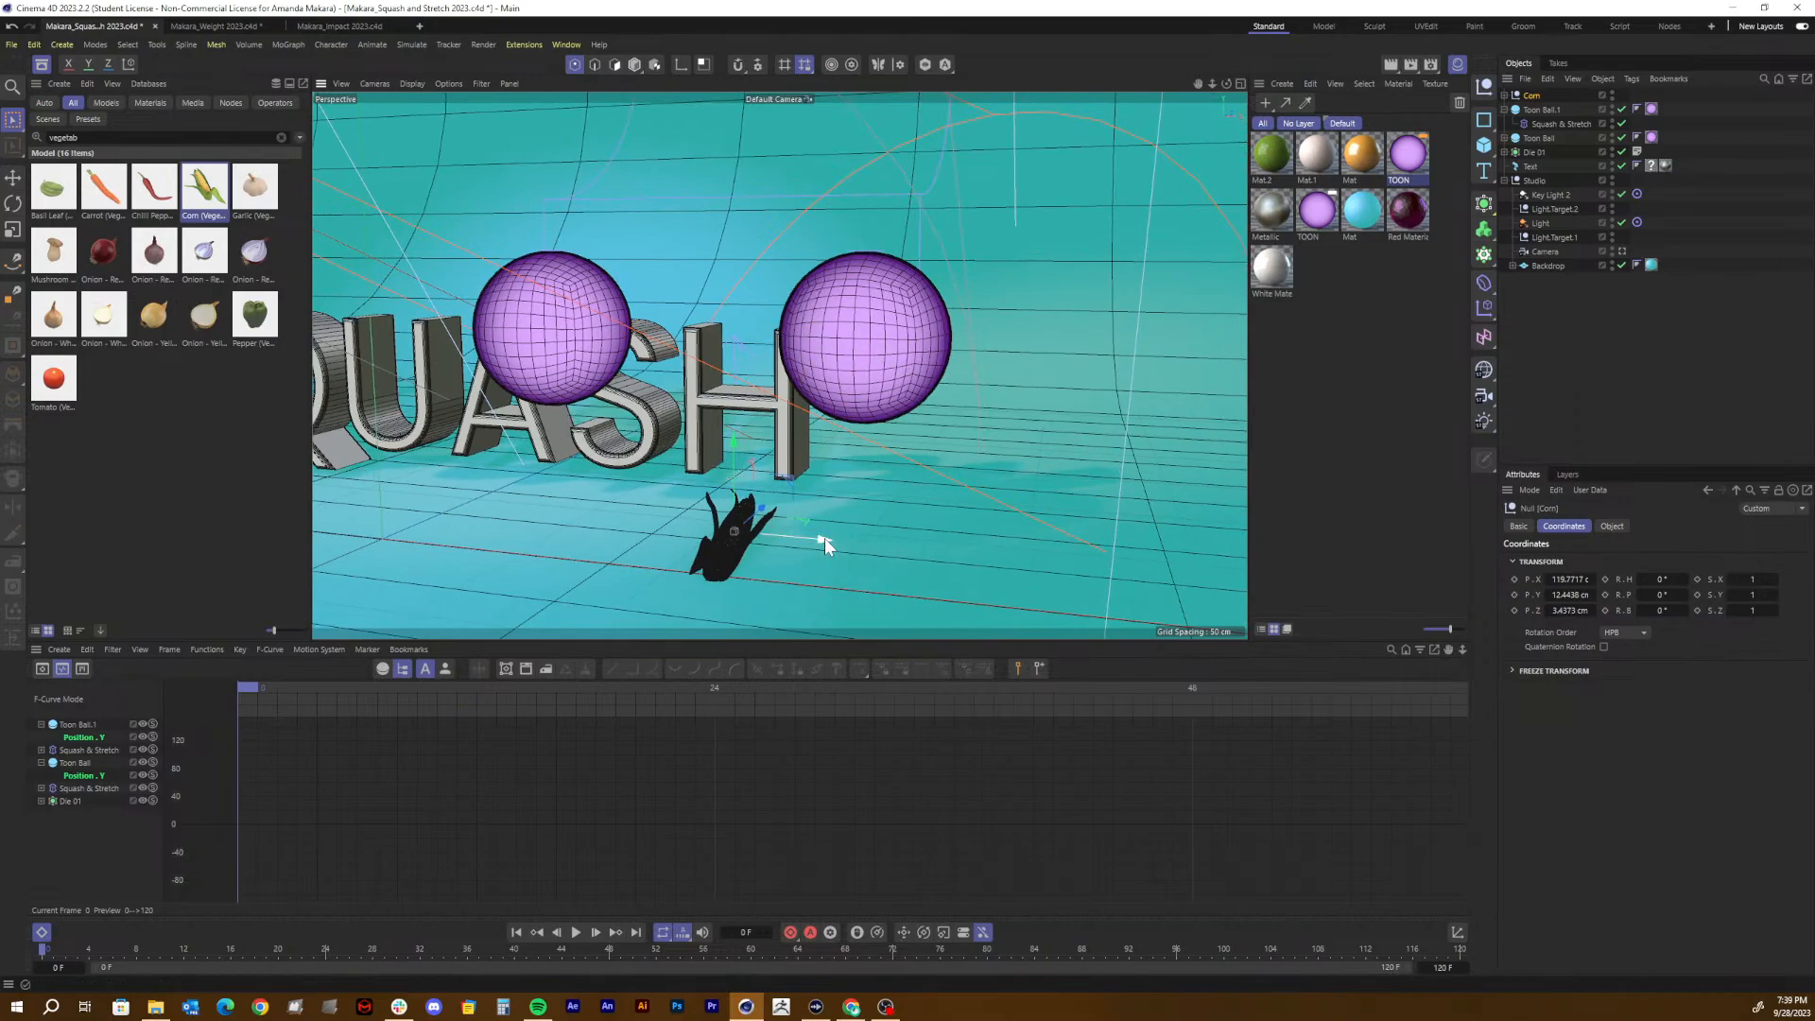
pyautogui.moveTo(822, 541); pyautogui.dragTo(951, 528)
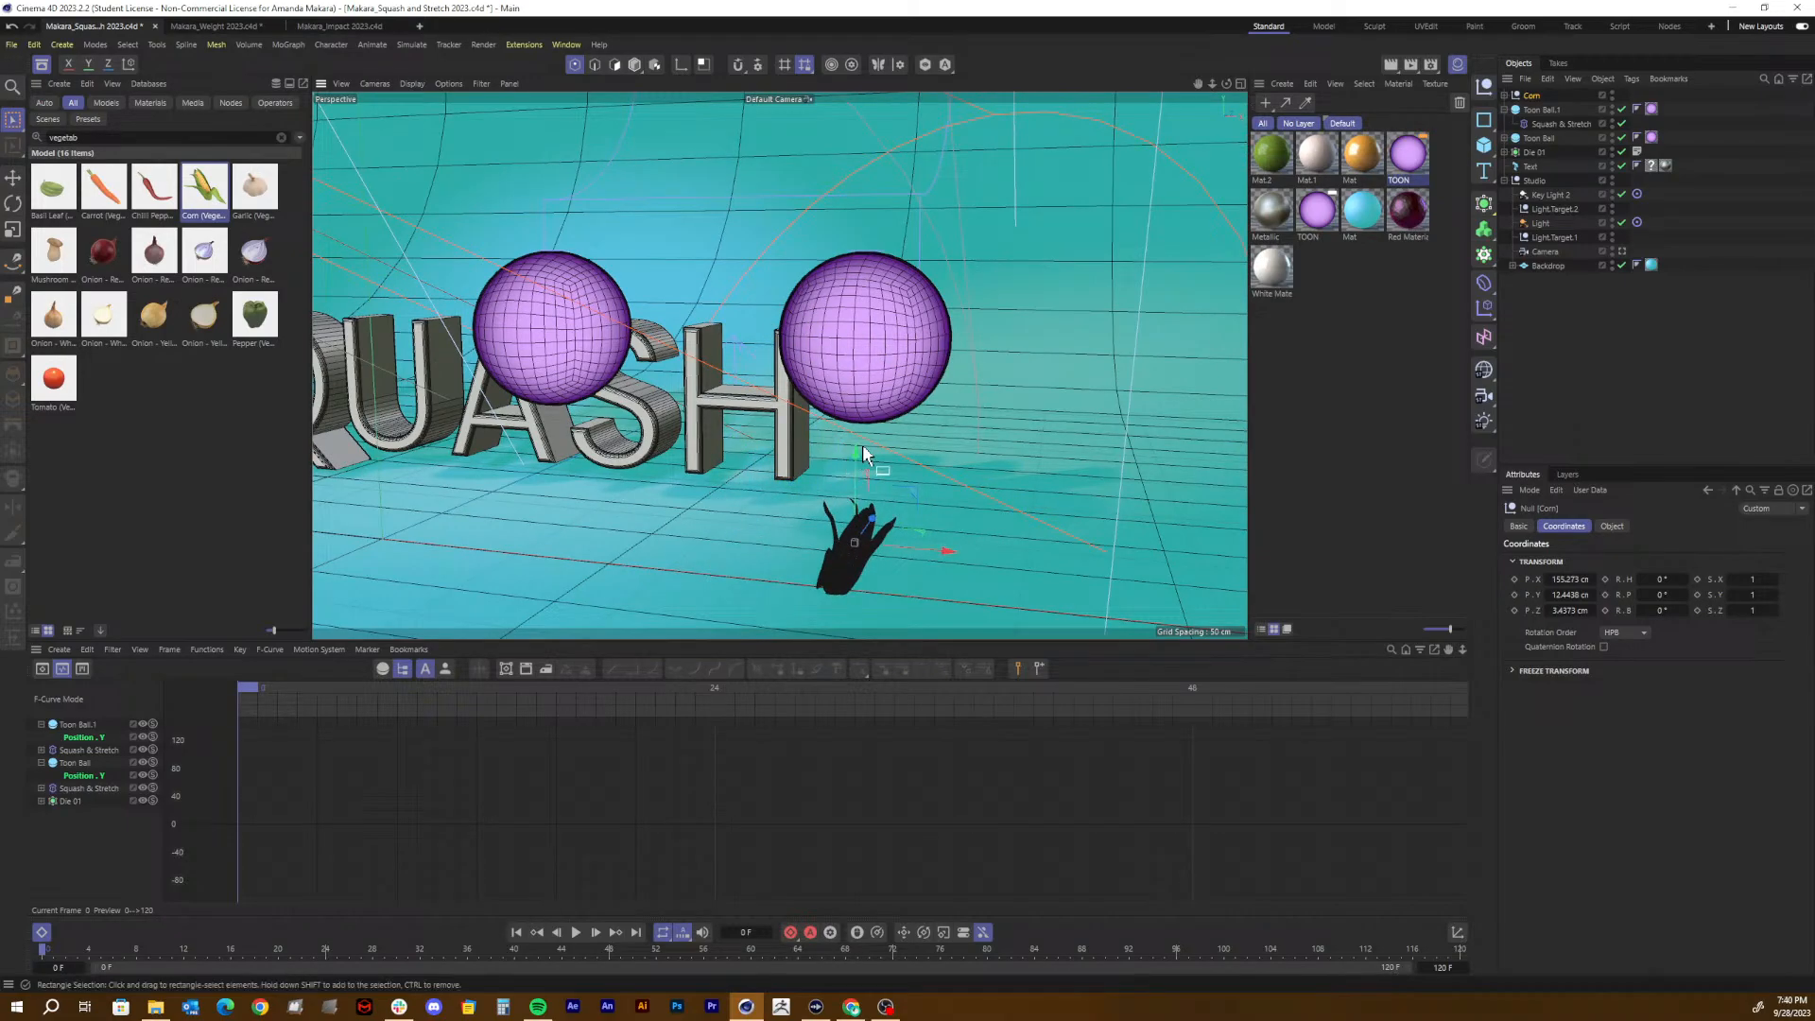
pyautogui.moveTo(858, 448); pyautogui.dragTo(858, 249)
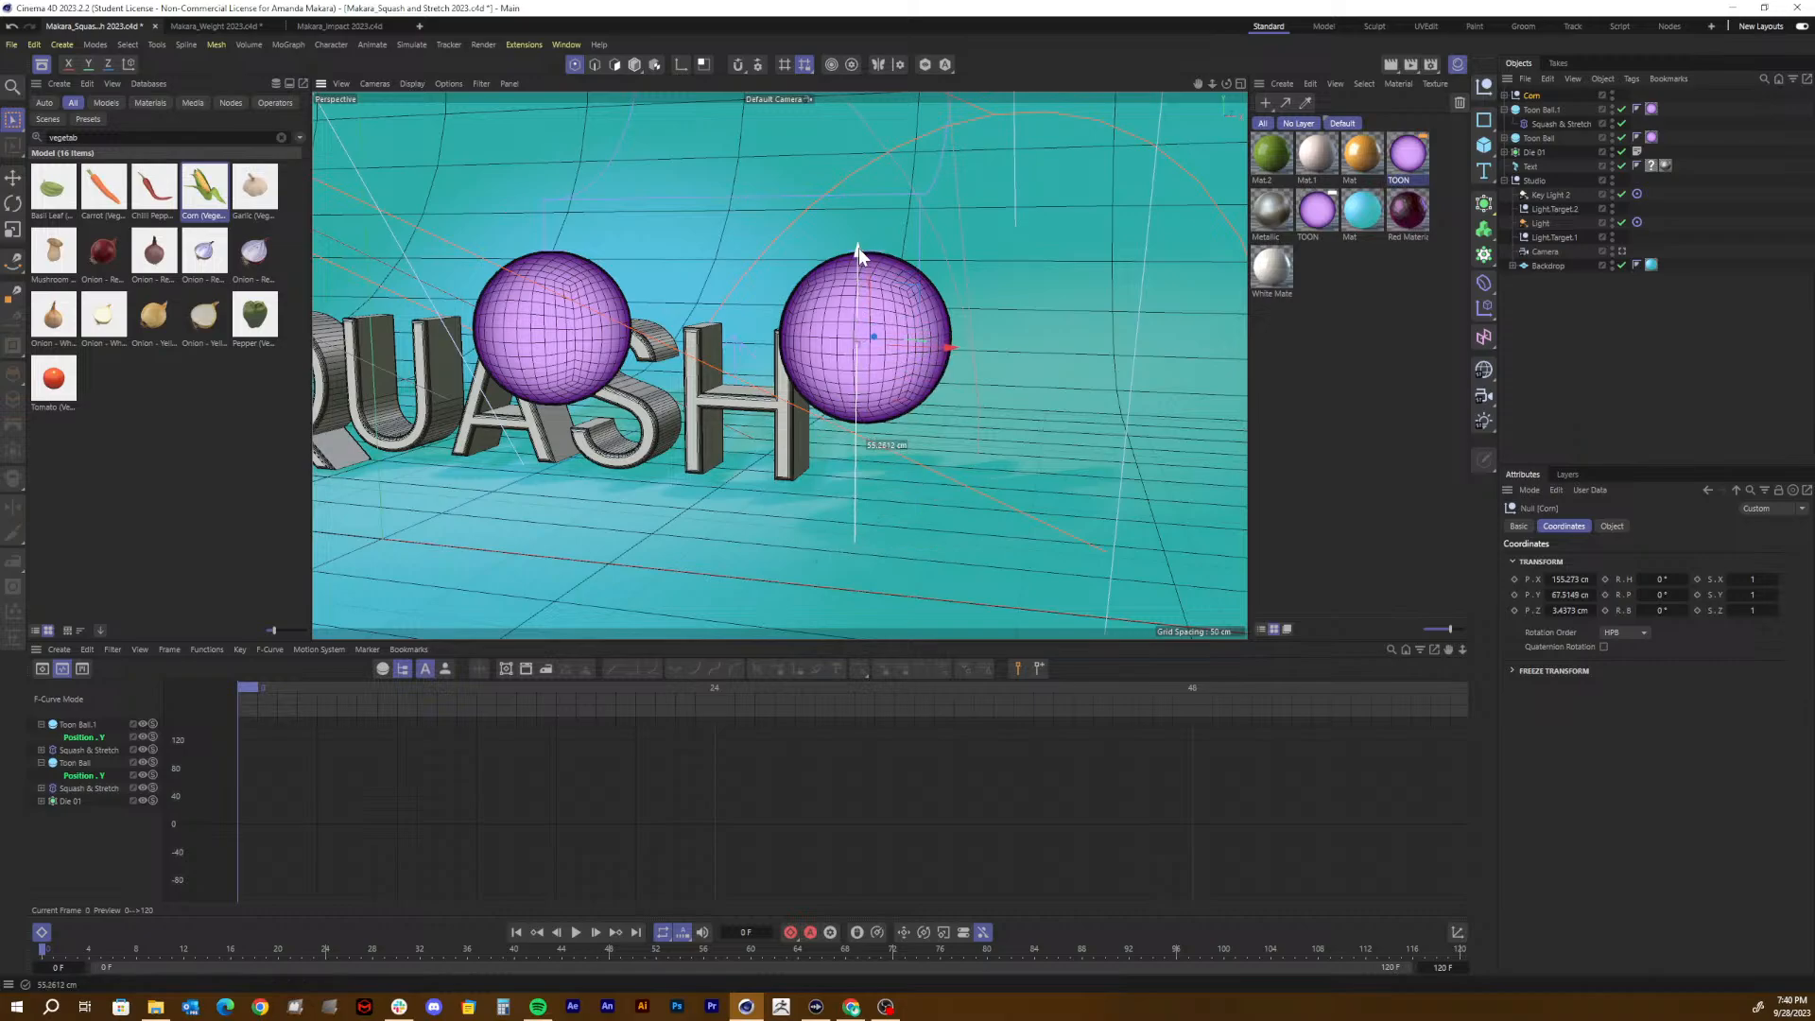
# Step: Centre the Corn inside the second ball using the top and front views, and set its bank rotation to -21°
pyautogui.click(1242, 84)
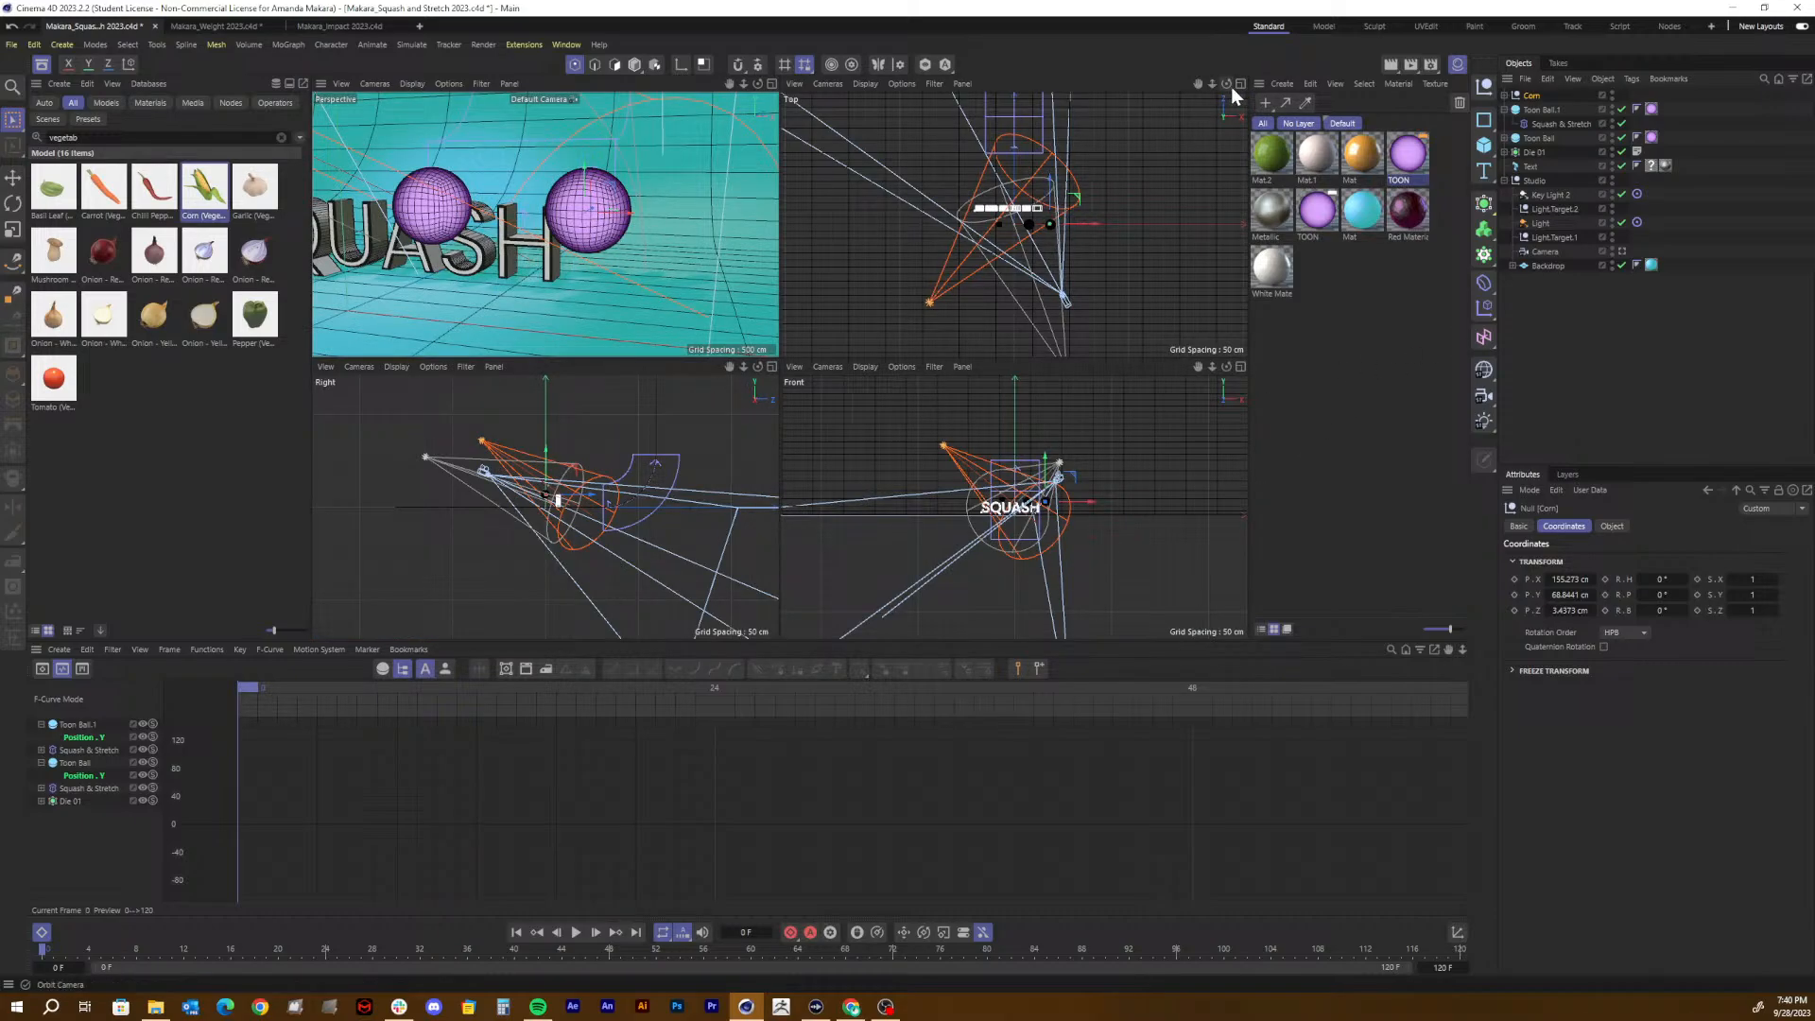
pyautogui.moveTo(1213, 83); pyautogui.dragTo(1346, 83)
pyautogui.moveTo(1198, 83); pyautogui.dragTo(1032, 64)
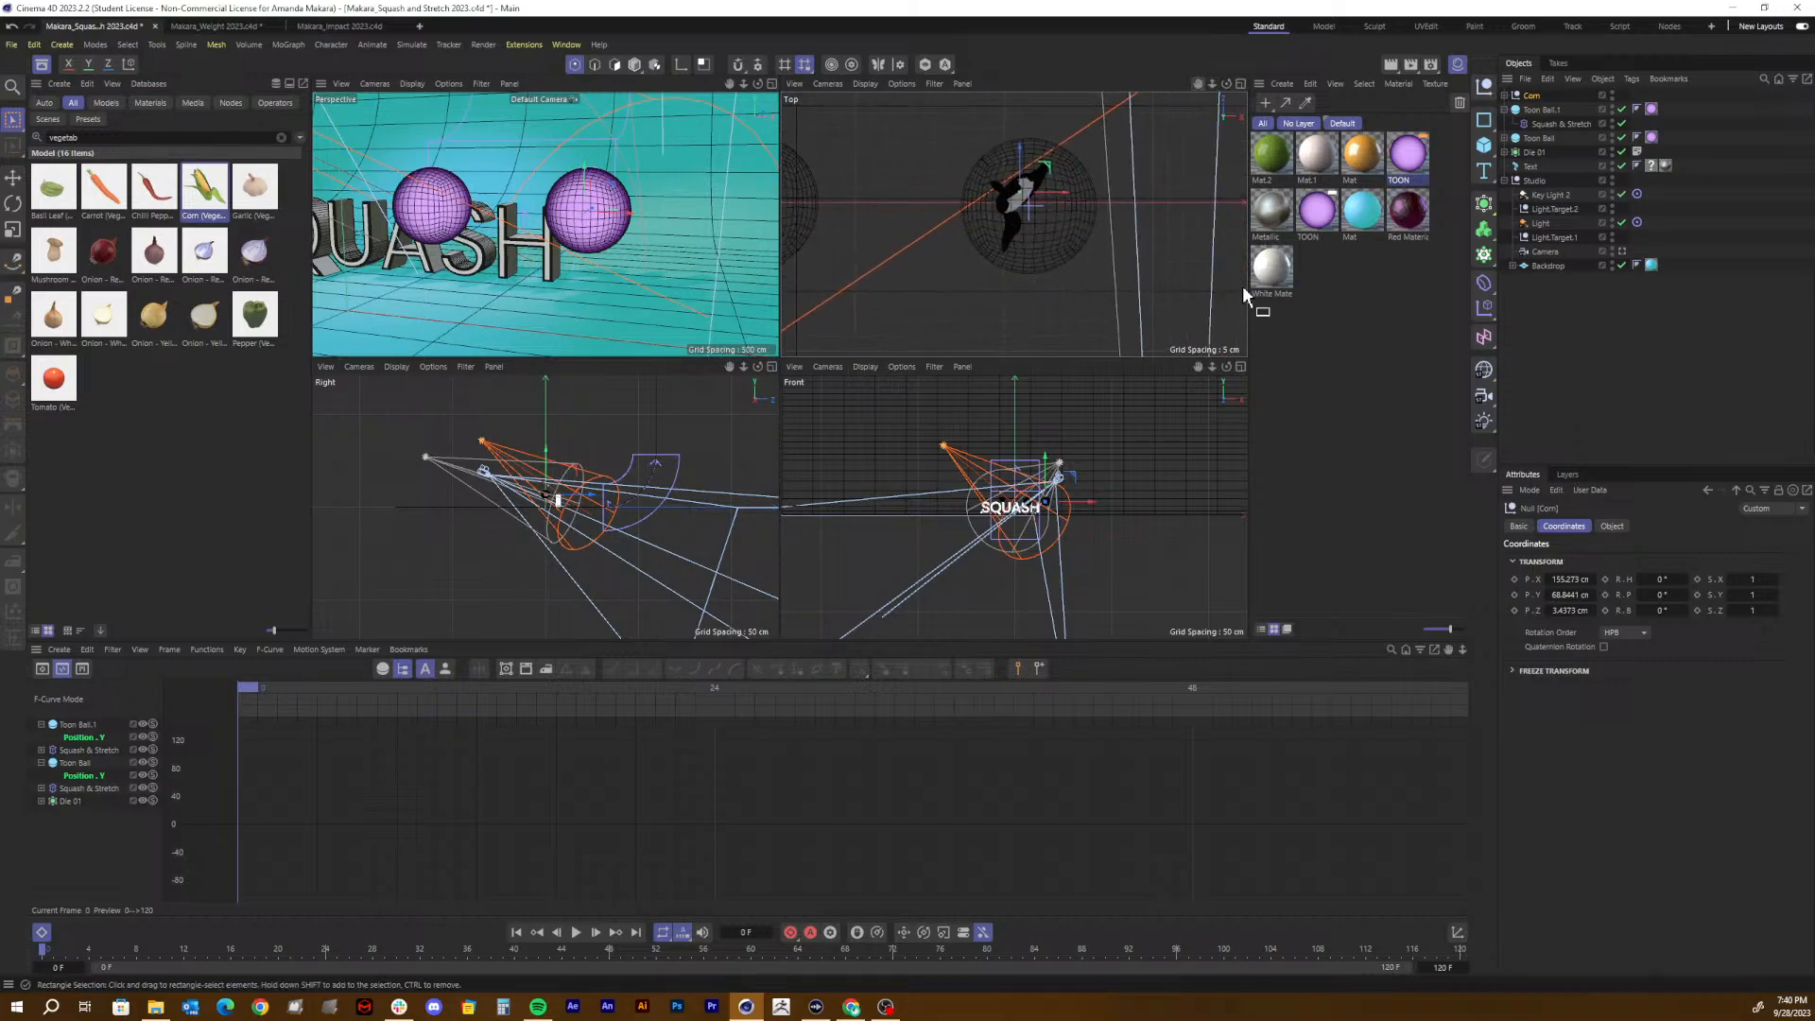
pyautogui.moveTo(1060, 190); pyautogui.dragTo(1032, 163)
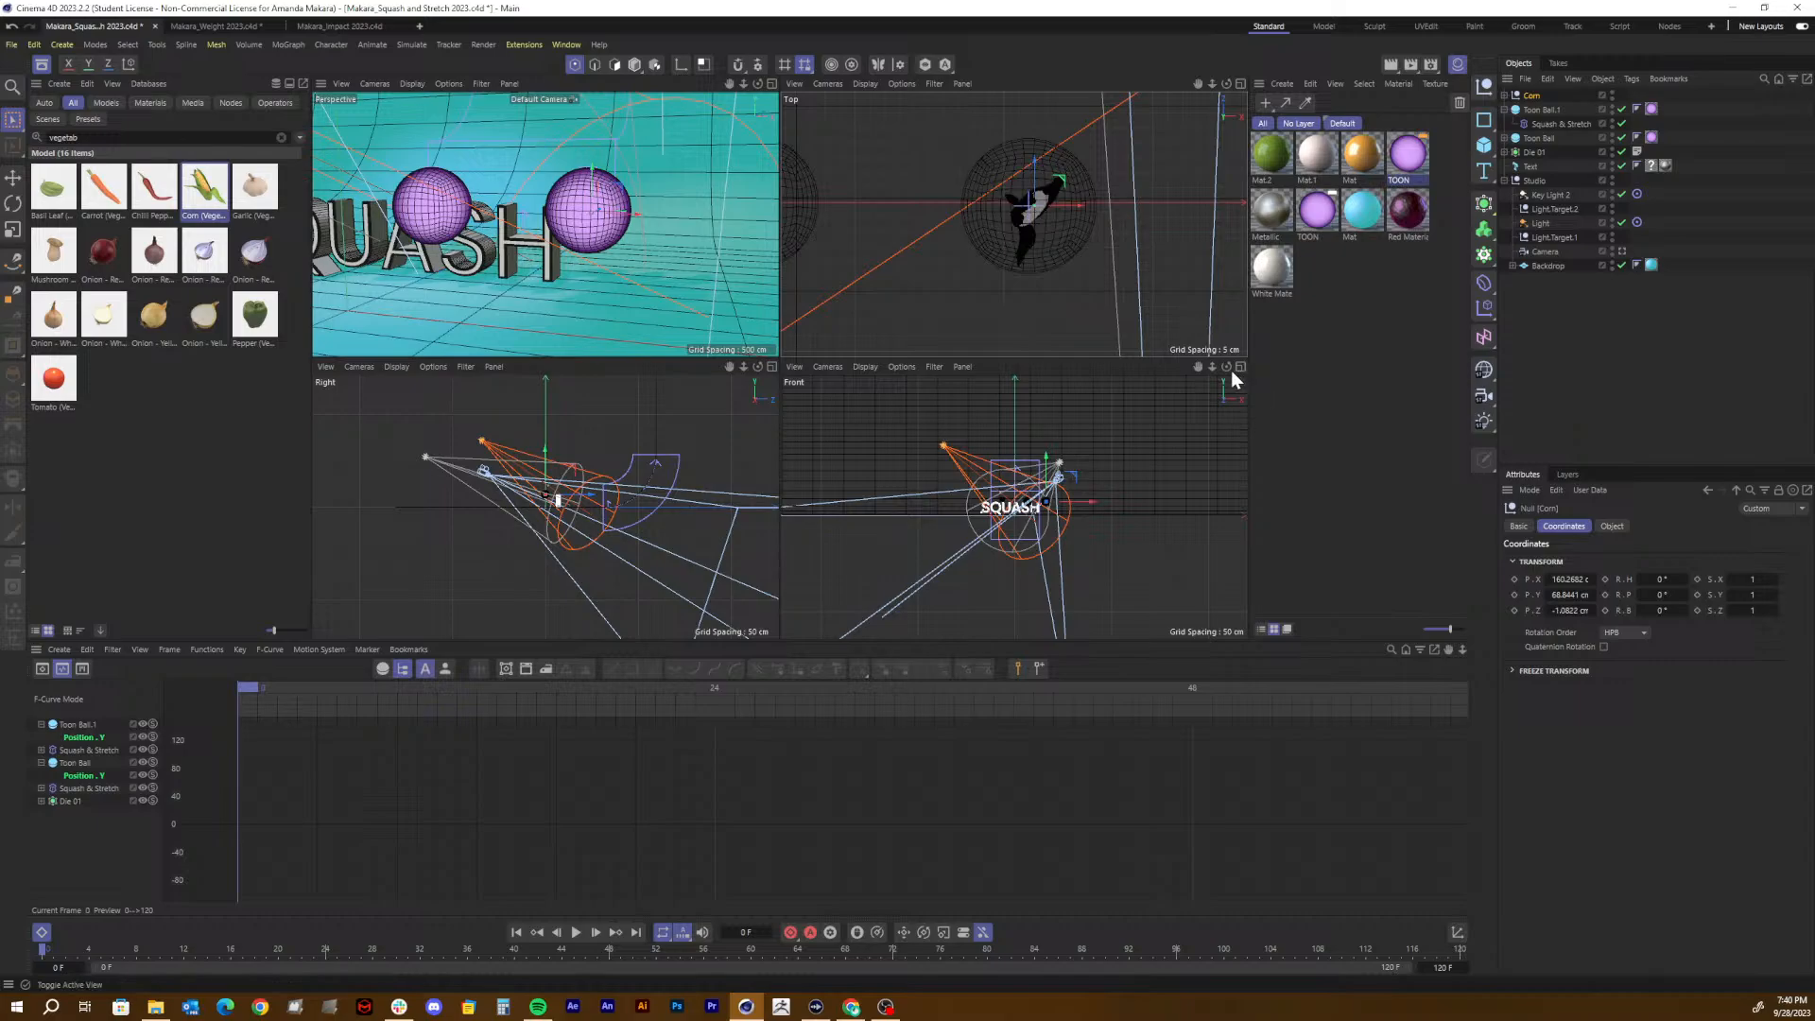
pyautogui.moveTo(1212, 366); pyautogui.dragTo(813, 367)
pyautogui.moveTo(1013, 506); pyautogui.dragTo(1102, 473)
pyautogui.moveTo(991, 447); pyautogui.dragTo(990, 426)
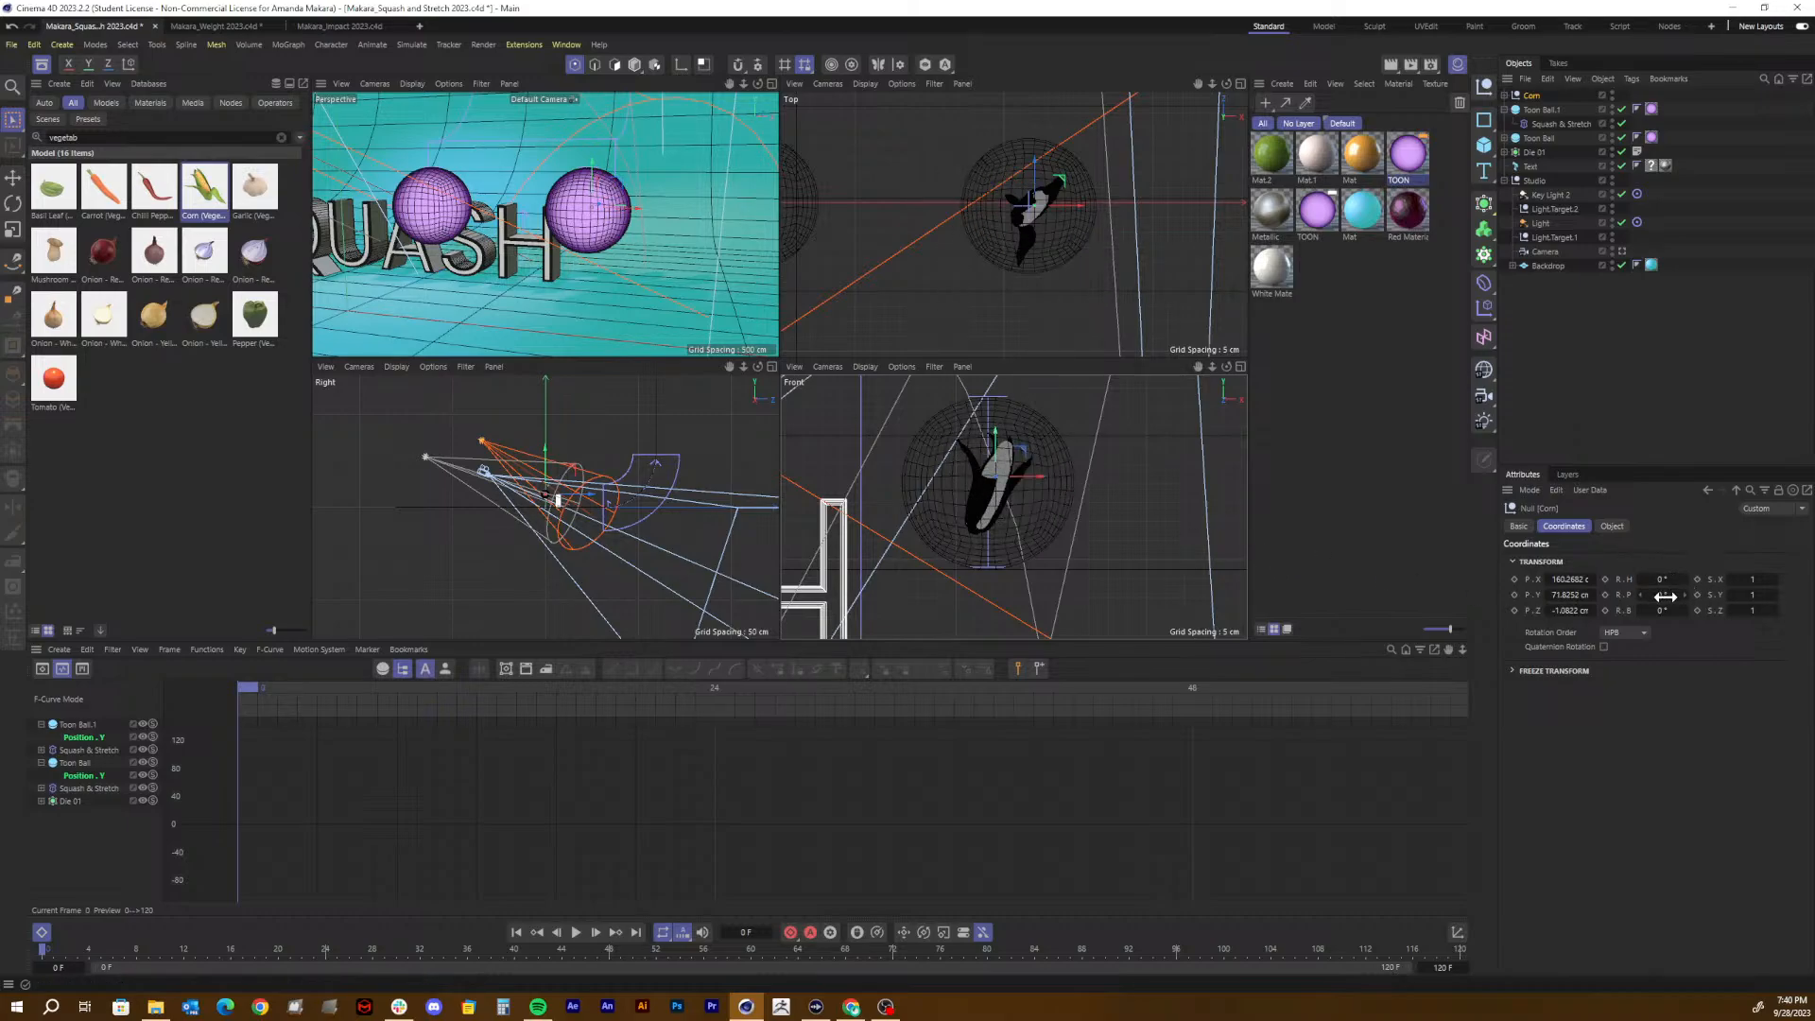
pyautogui.moveTo(1662, 595); pyautogui.dragTo(1662, 610)
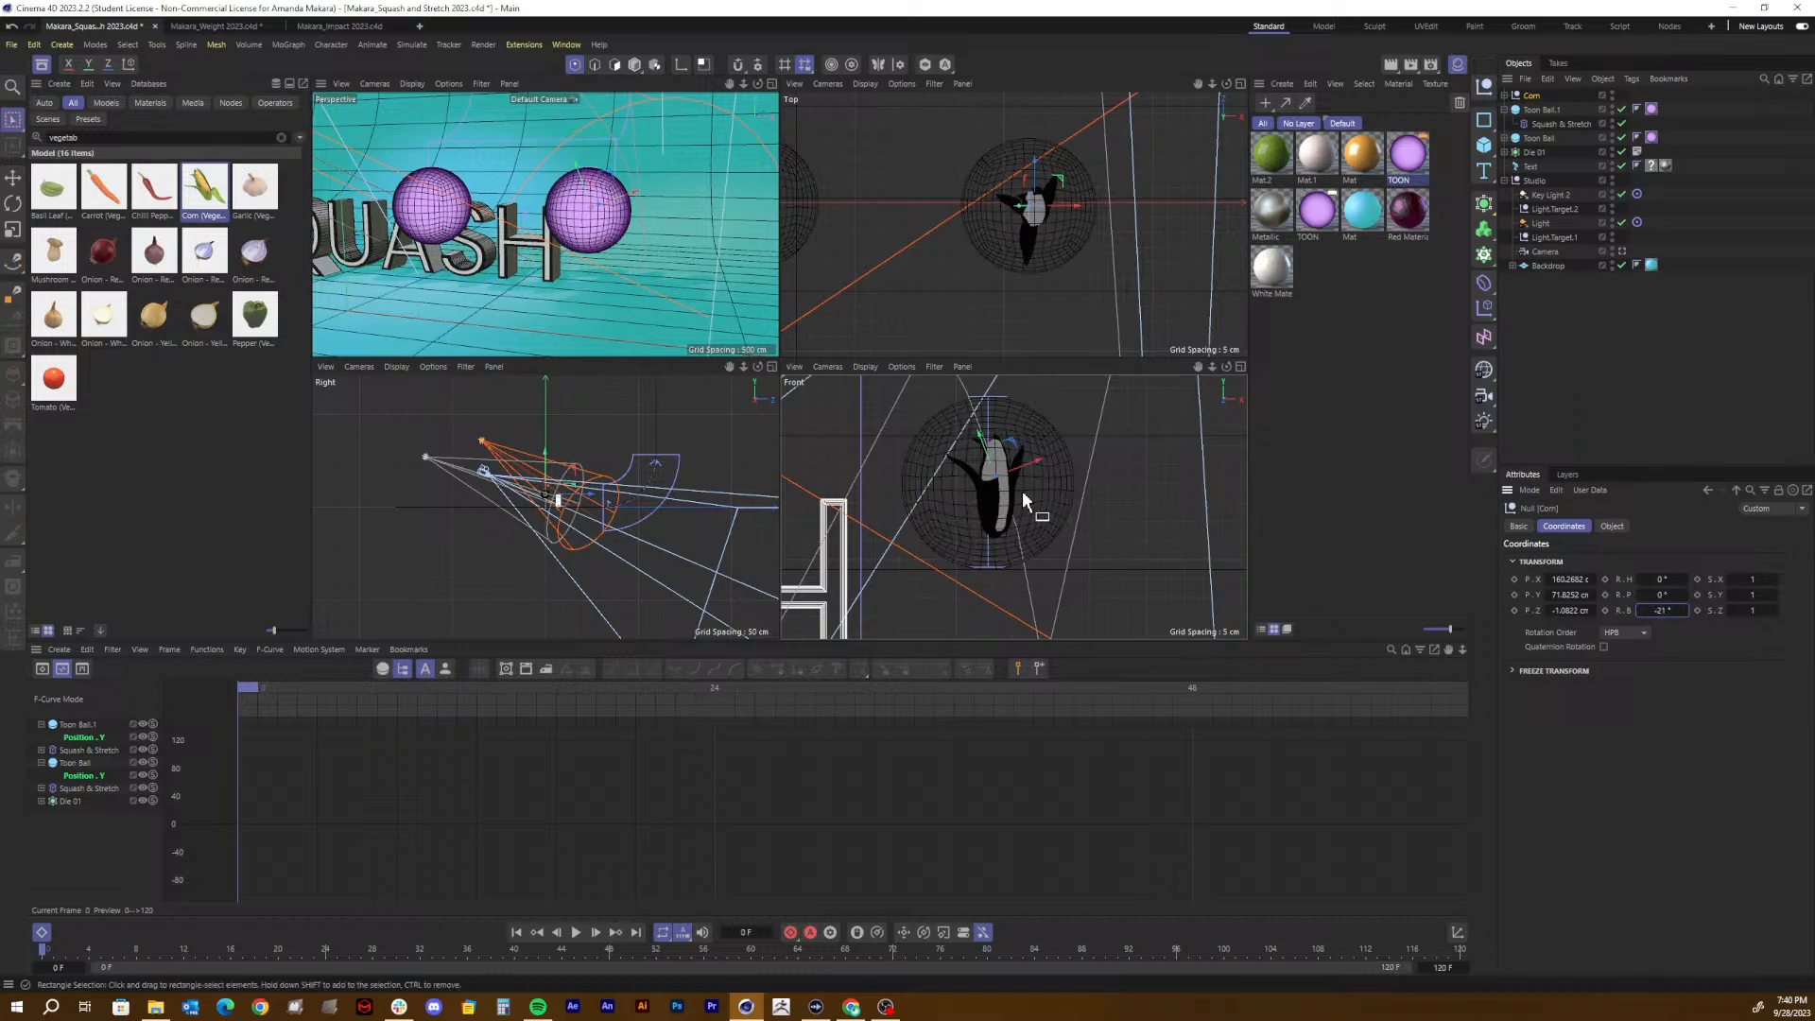
pyautogui.moveTo(1040, 458)
pyautogui.mouseDown()
pyautogui.moveTo(1010, 461)
pyautogui.moveTo(975, 432)
pyautogui.moveTo(1032, 458)
pyautogui.mouseUp()
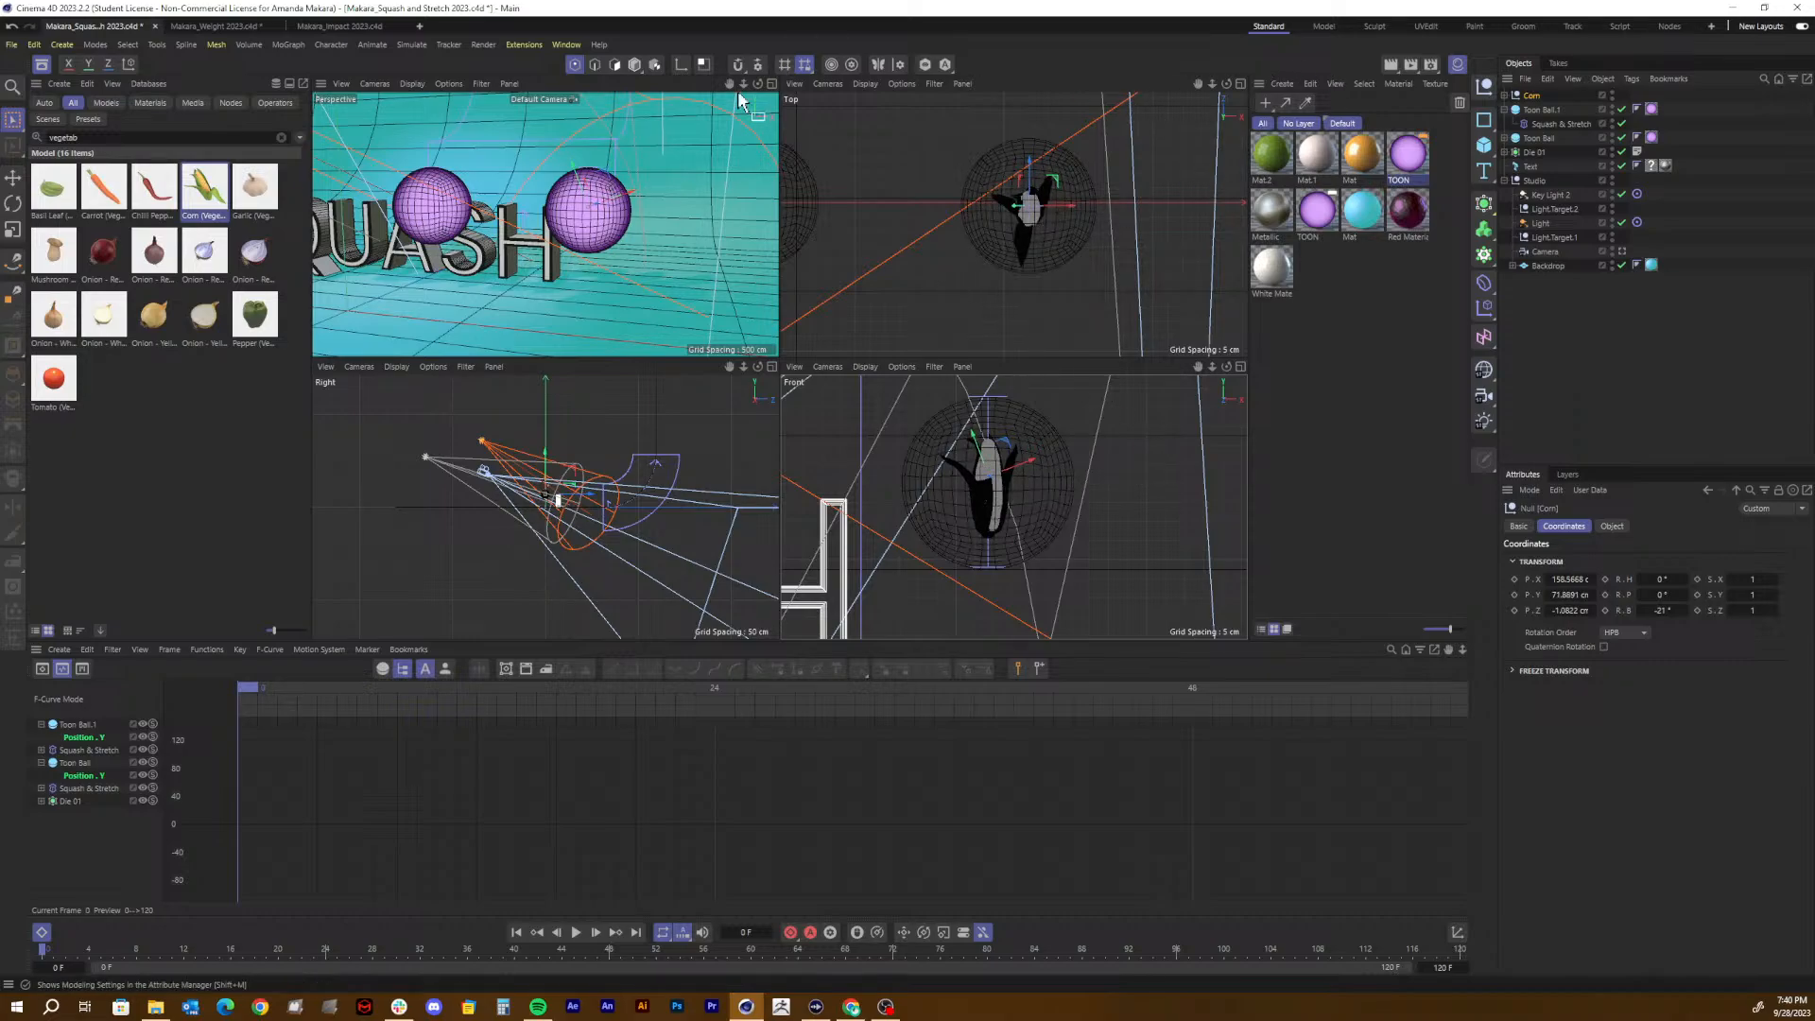
# Step: Scale up the Corn in the perspective view until it pokes out of the ball, and nest it under Toon Ball.1
pyautogui.click(771, 83)
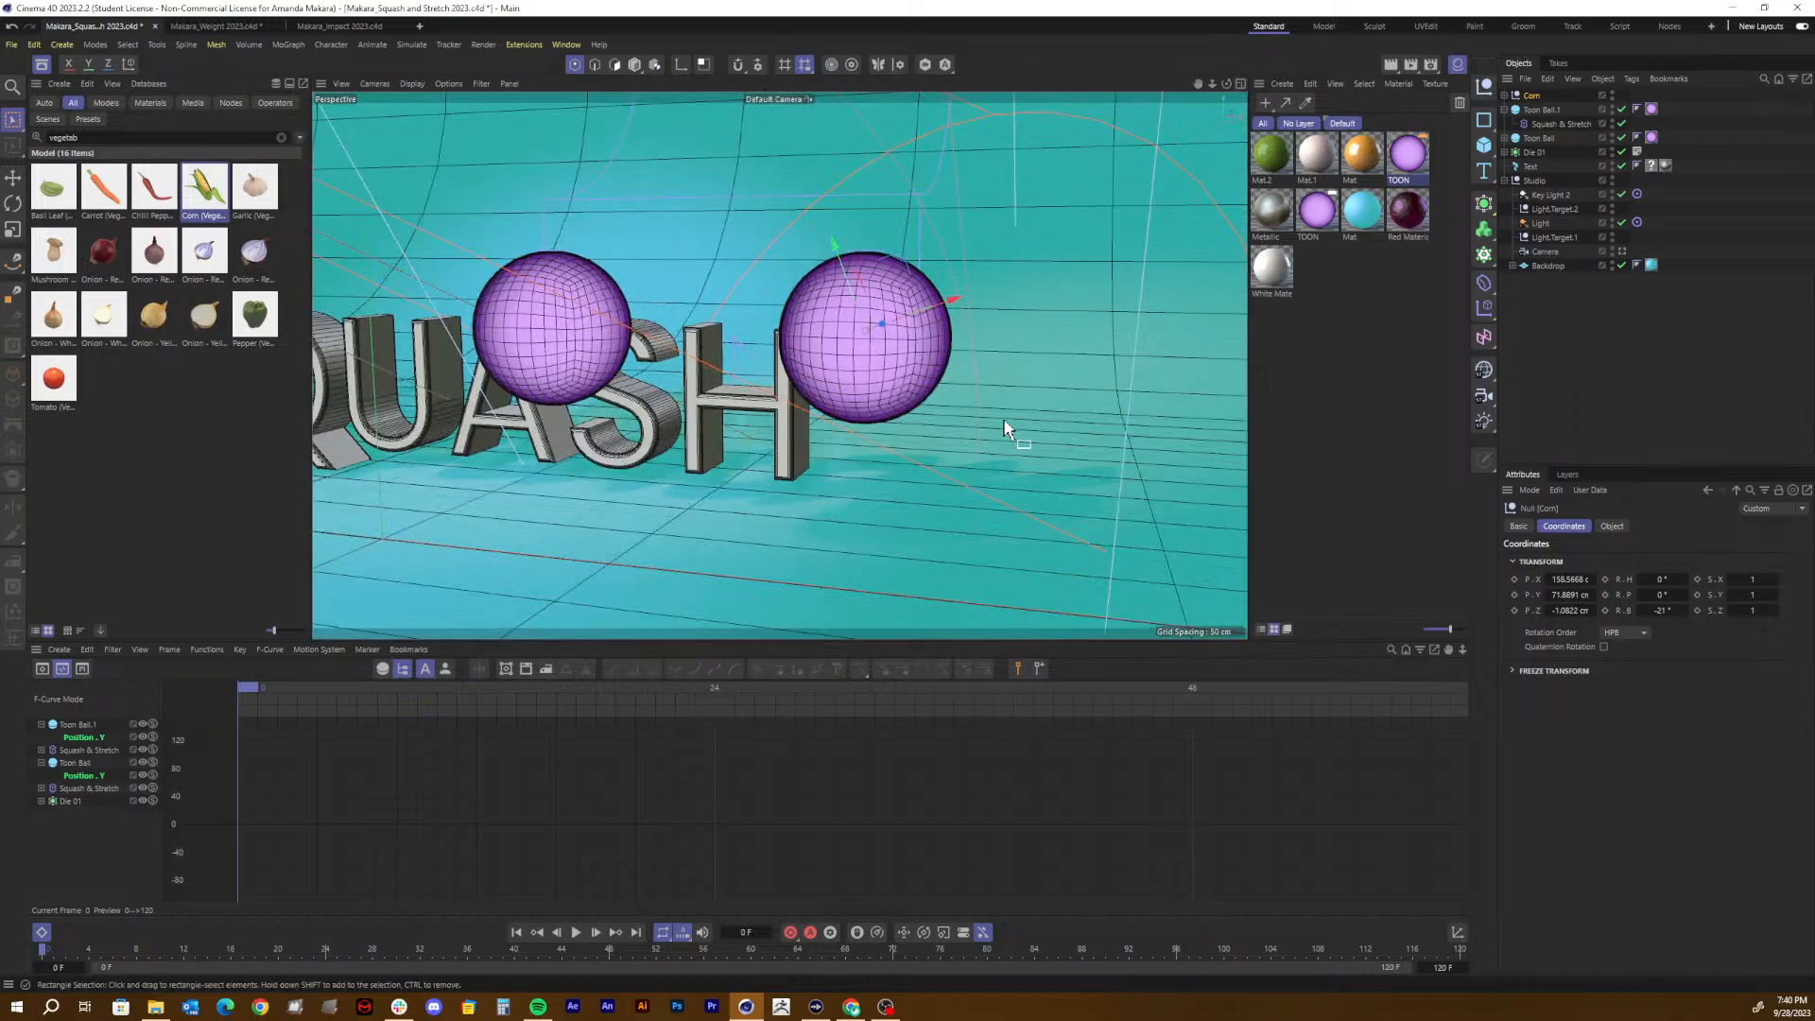
pyautogui.press('t')
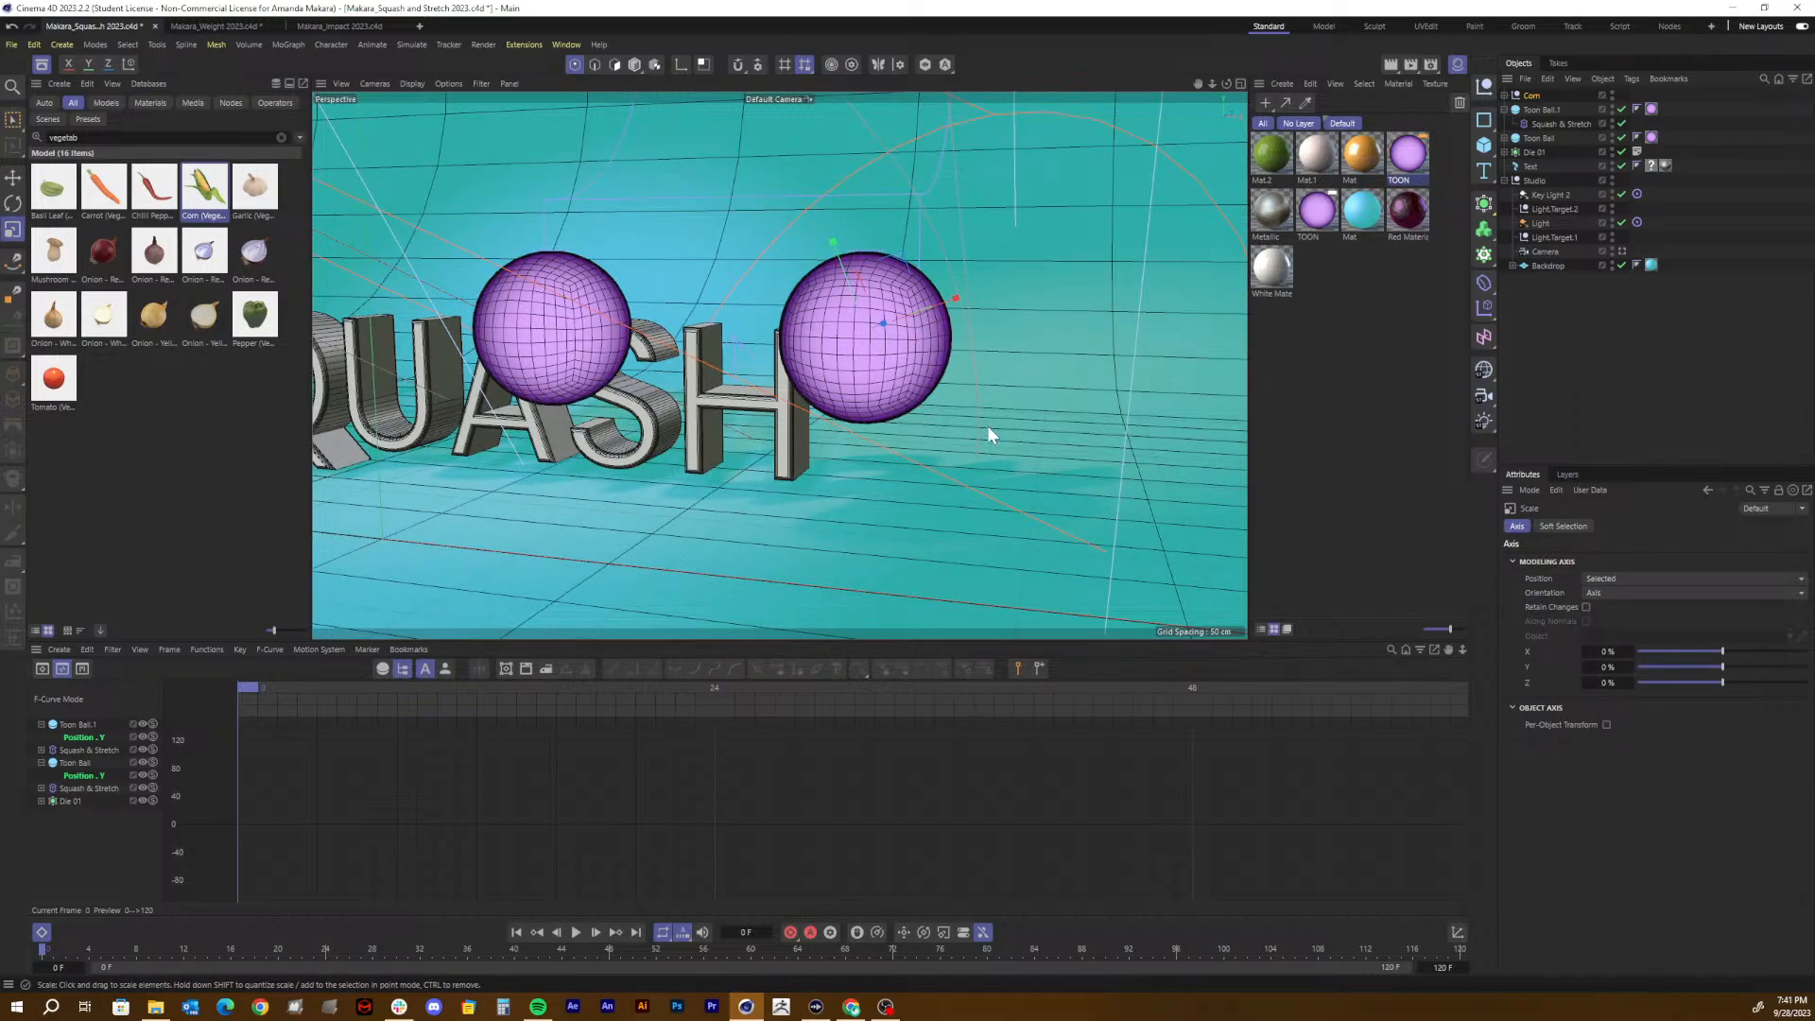
pyautogui.moveTo(987, 428); pyautogui.dragTo(1050, 263)
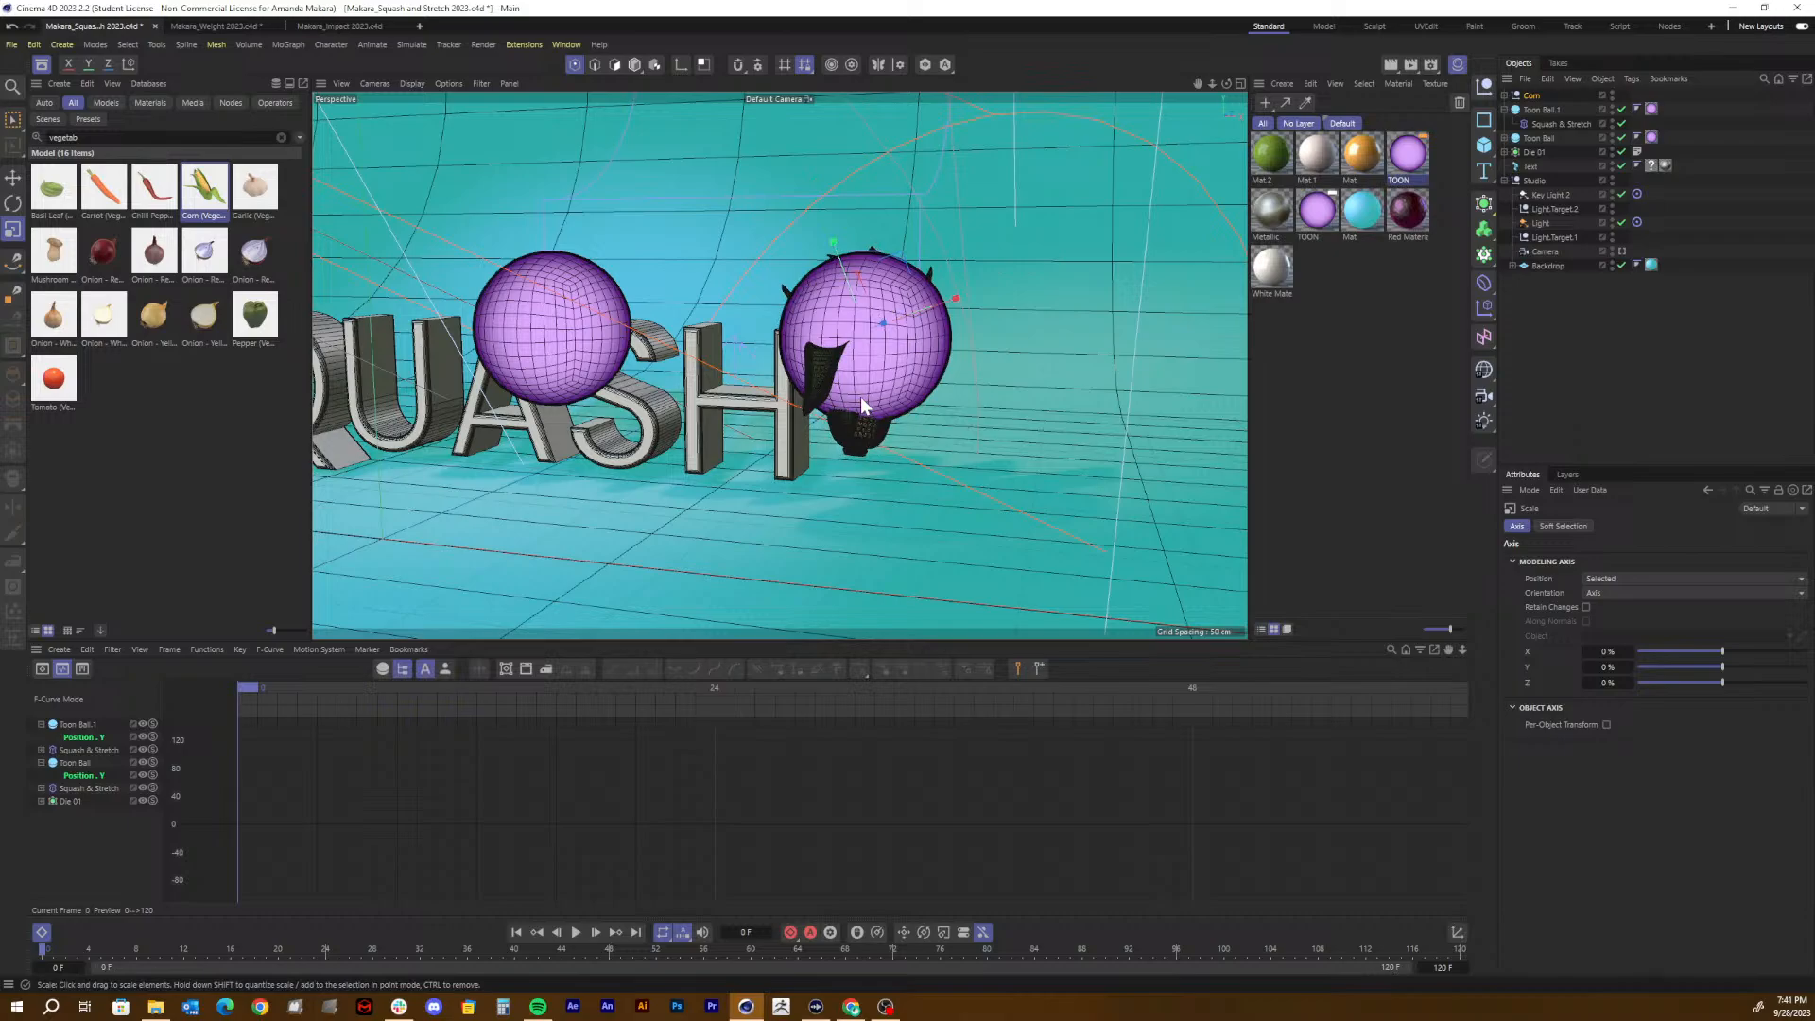
pyautogui.click(1539, 110)
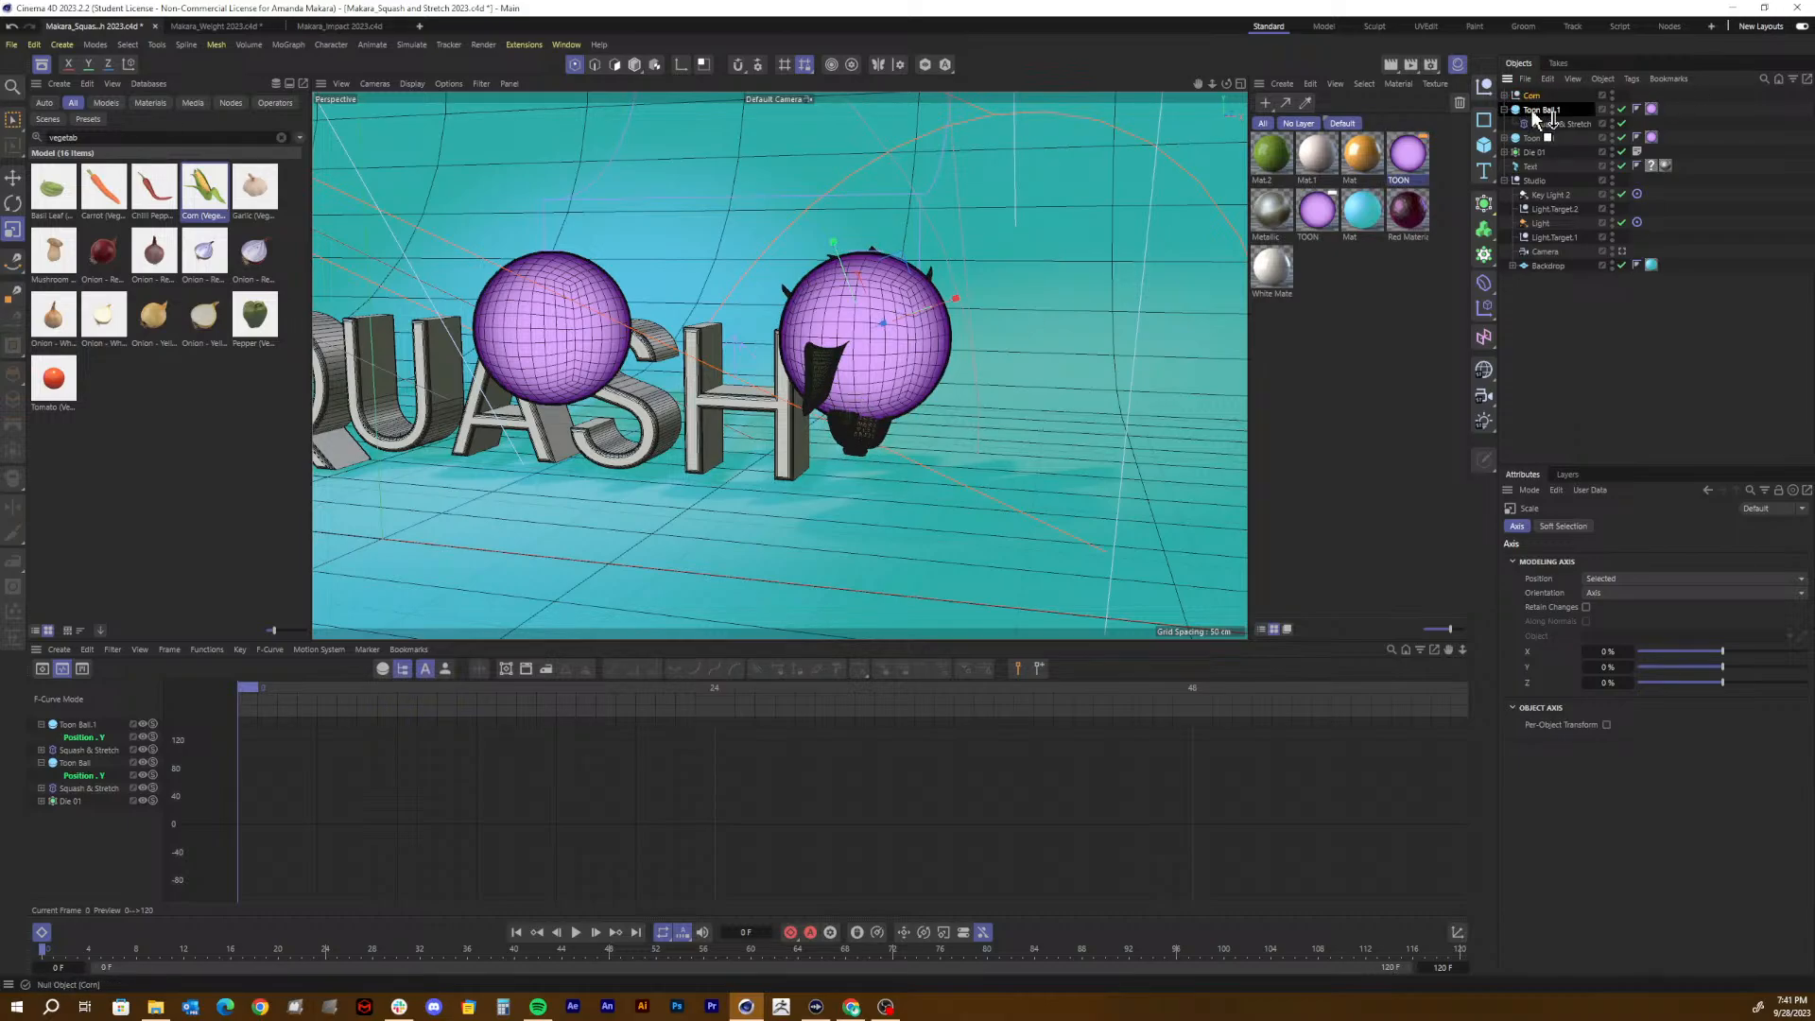
pyautogui.moveTo(1532, 111); pyautogui.dragTo(1533, 117)
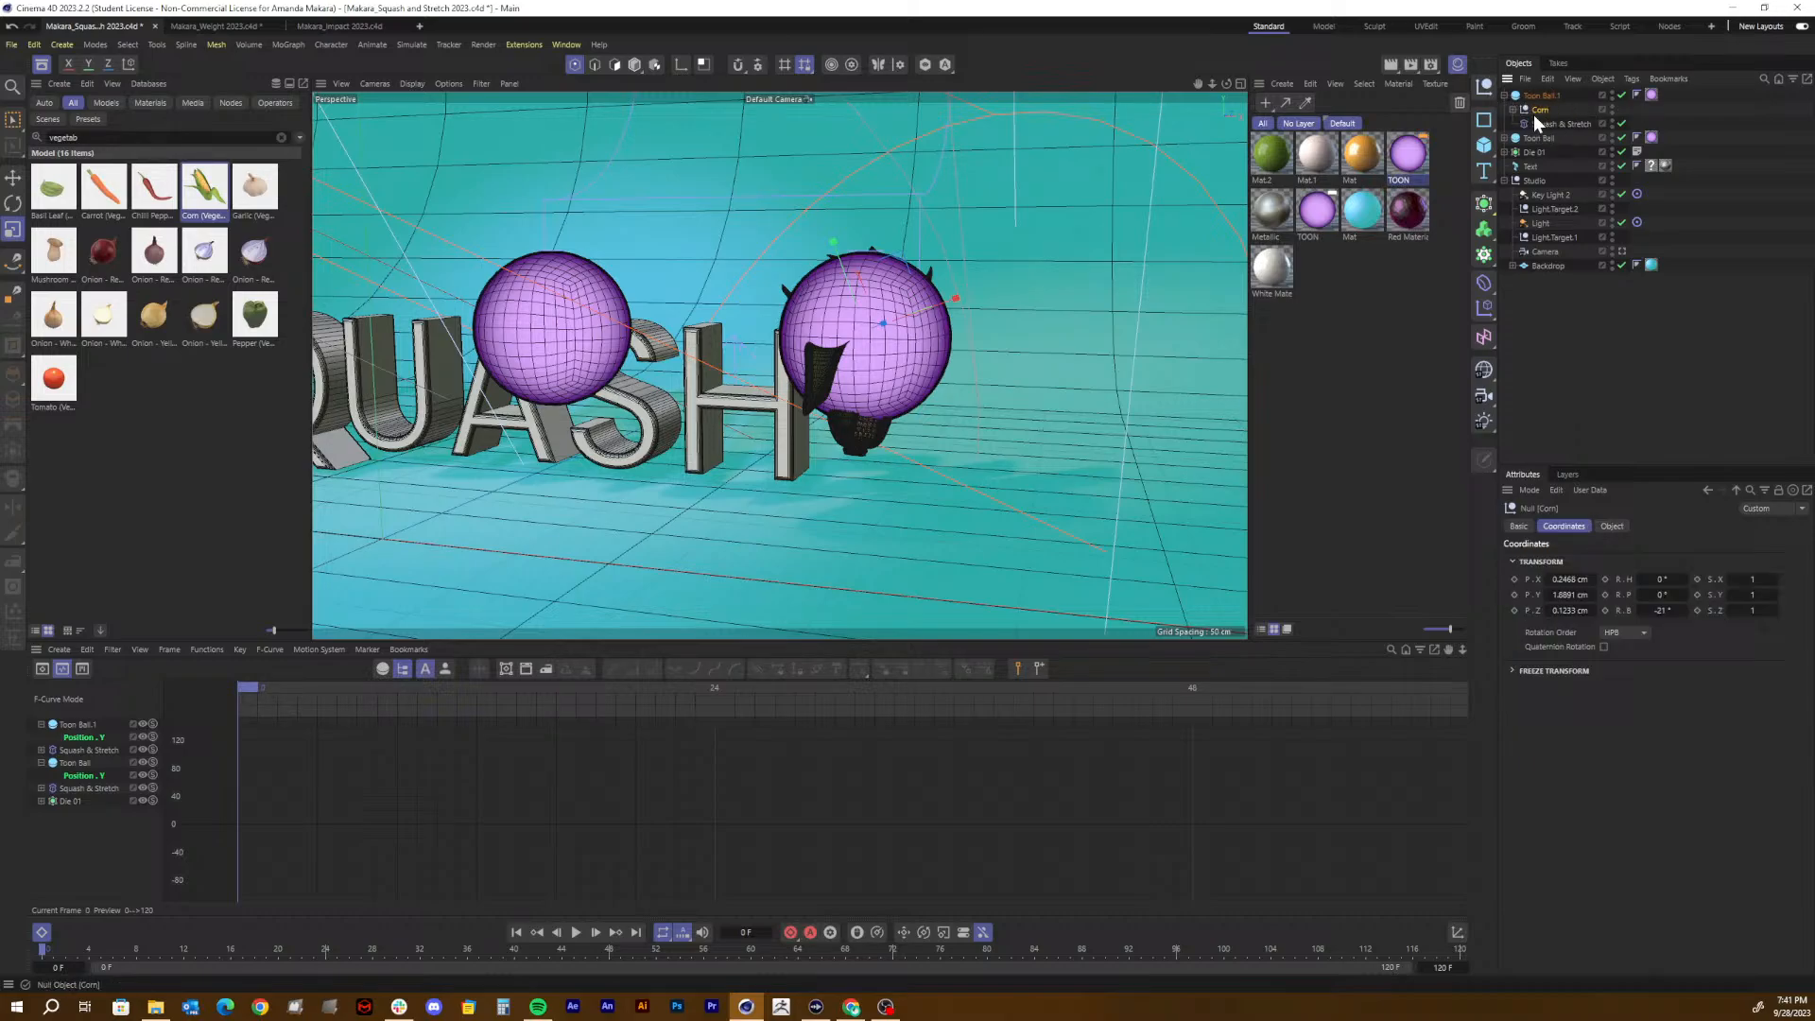
# Step: Hide Toon Ball.1 in the viewport and force its Corn child visible
pyautogui.click(1536, 95)
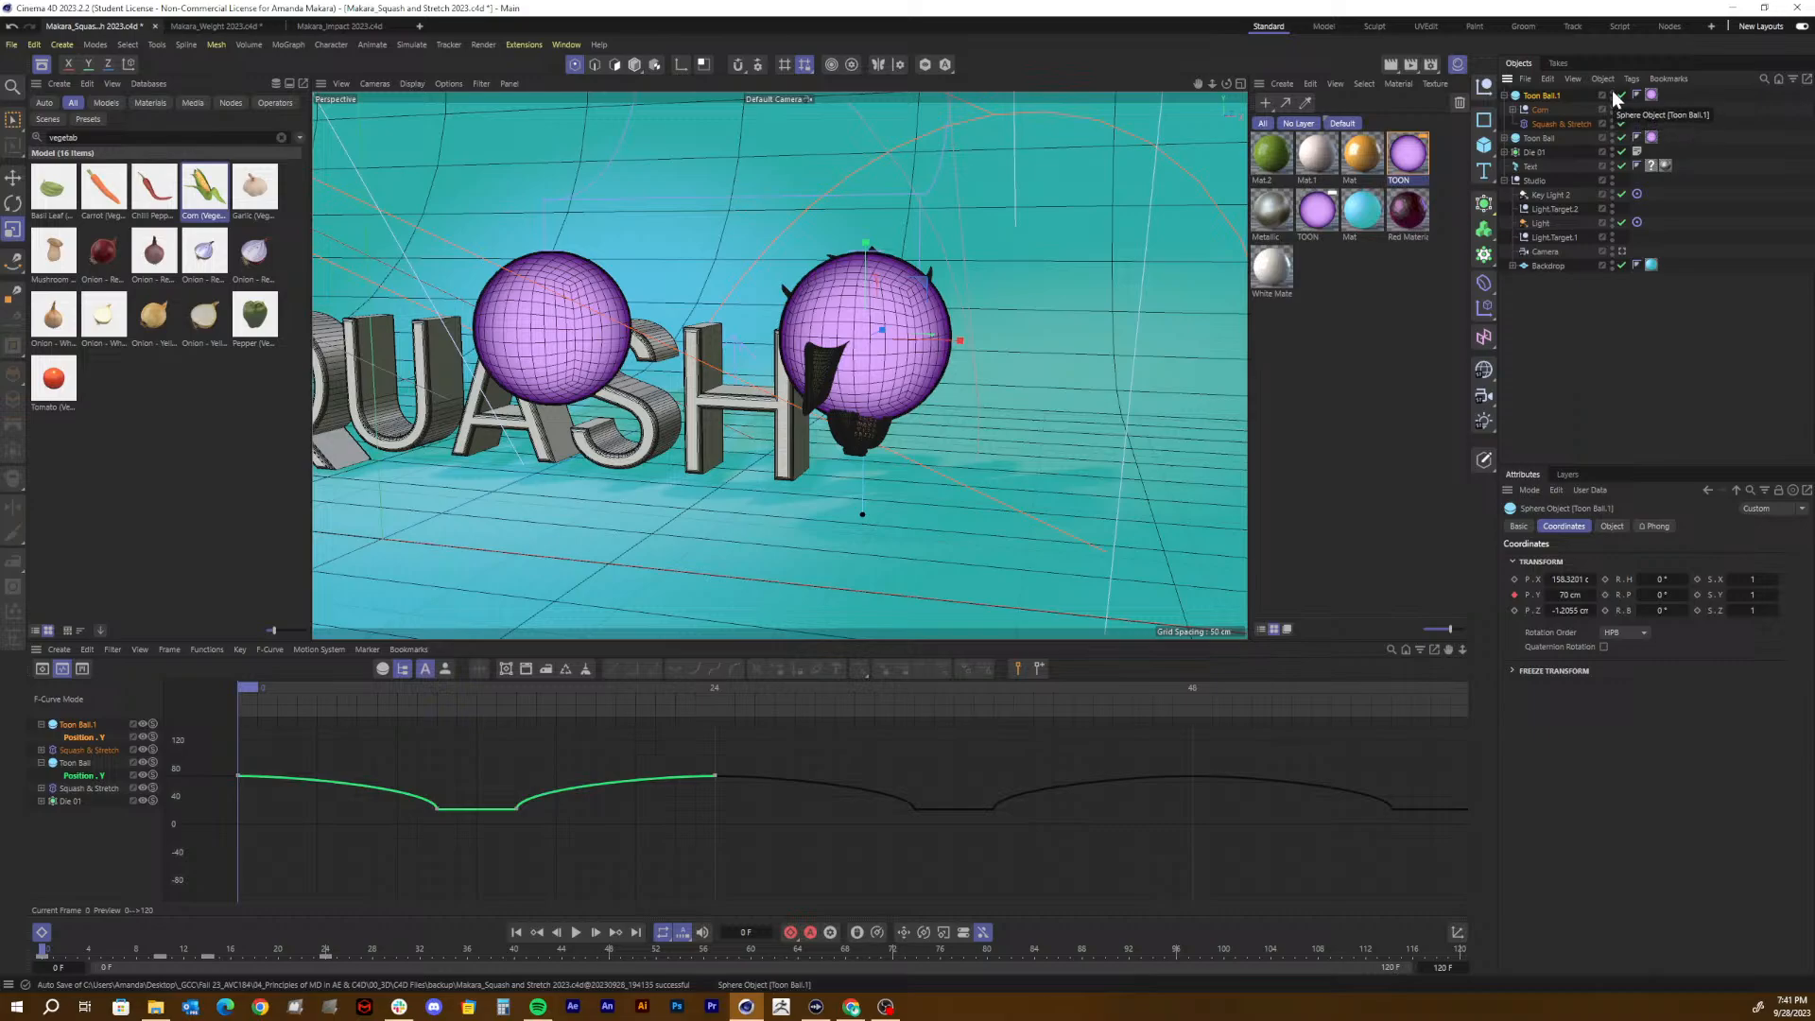
pyautogui.click(1612, 92)
pyautogui.click(1612, 93)
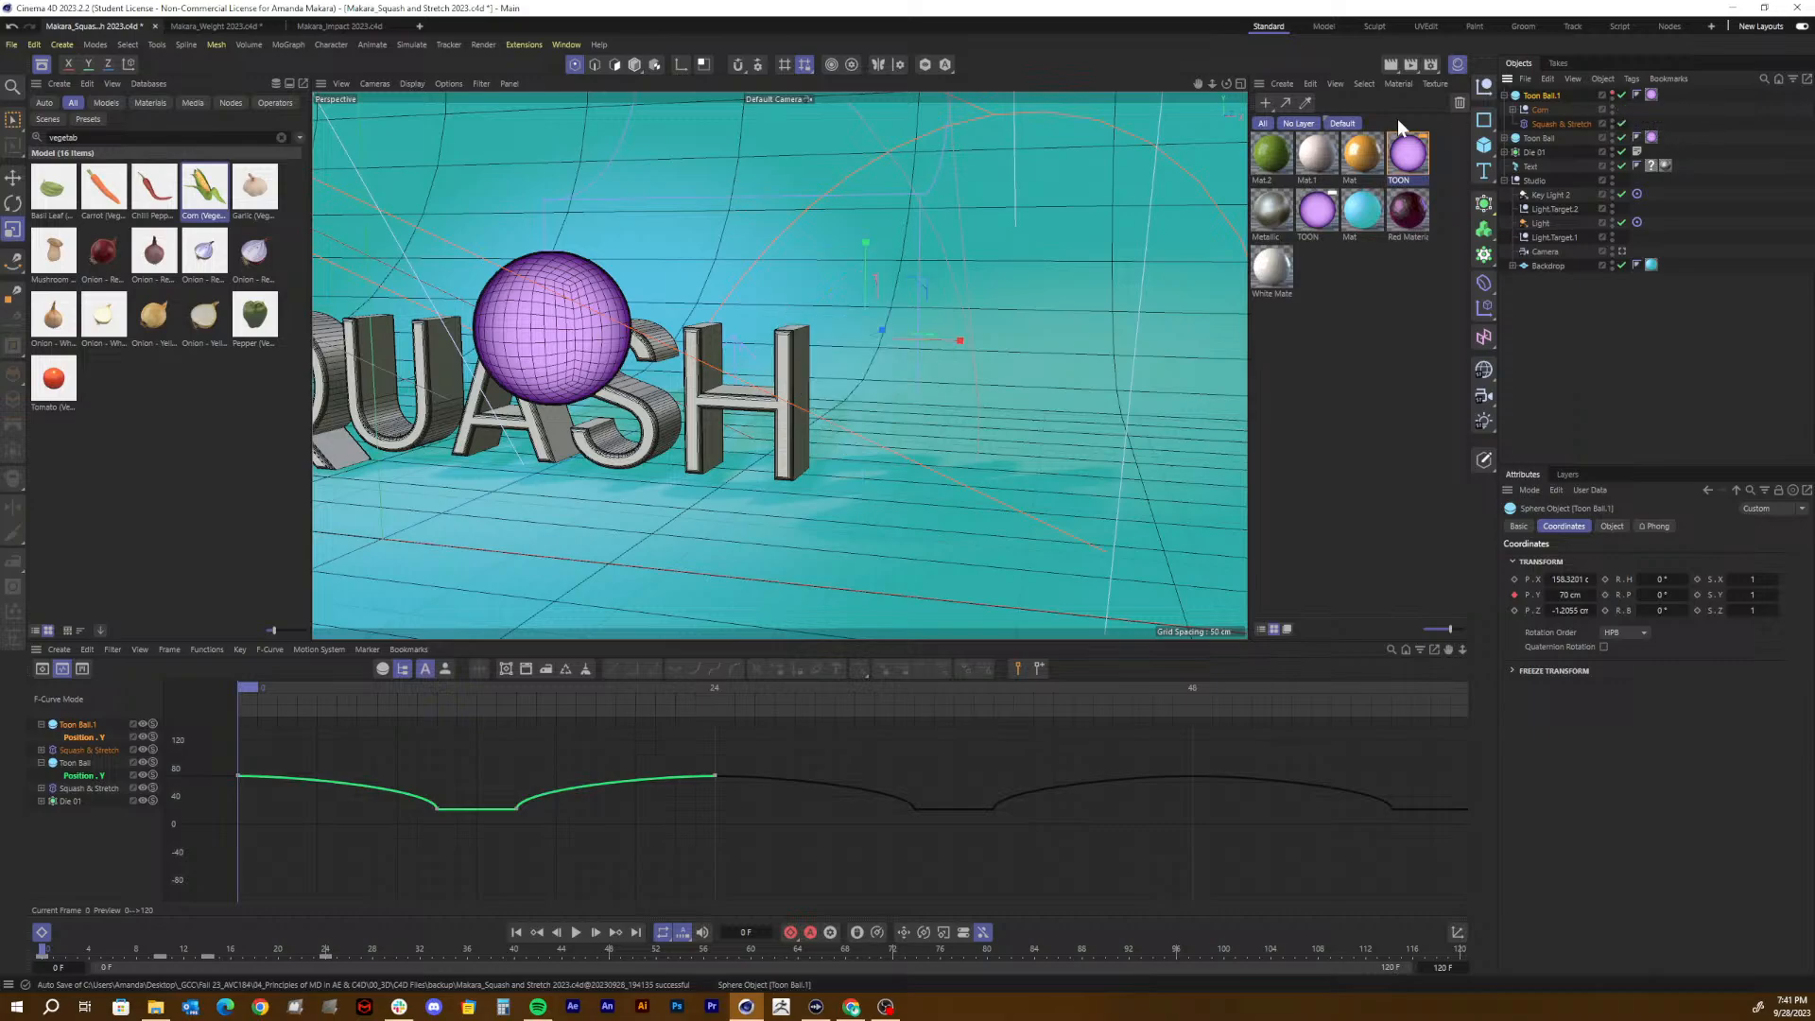
pyautogui.click(1612, 106)
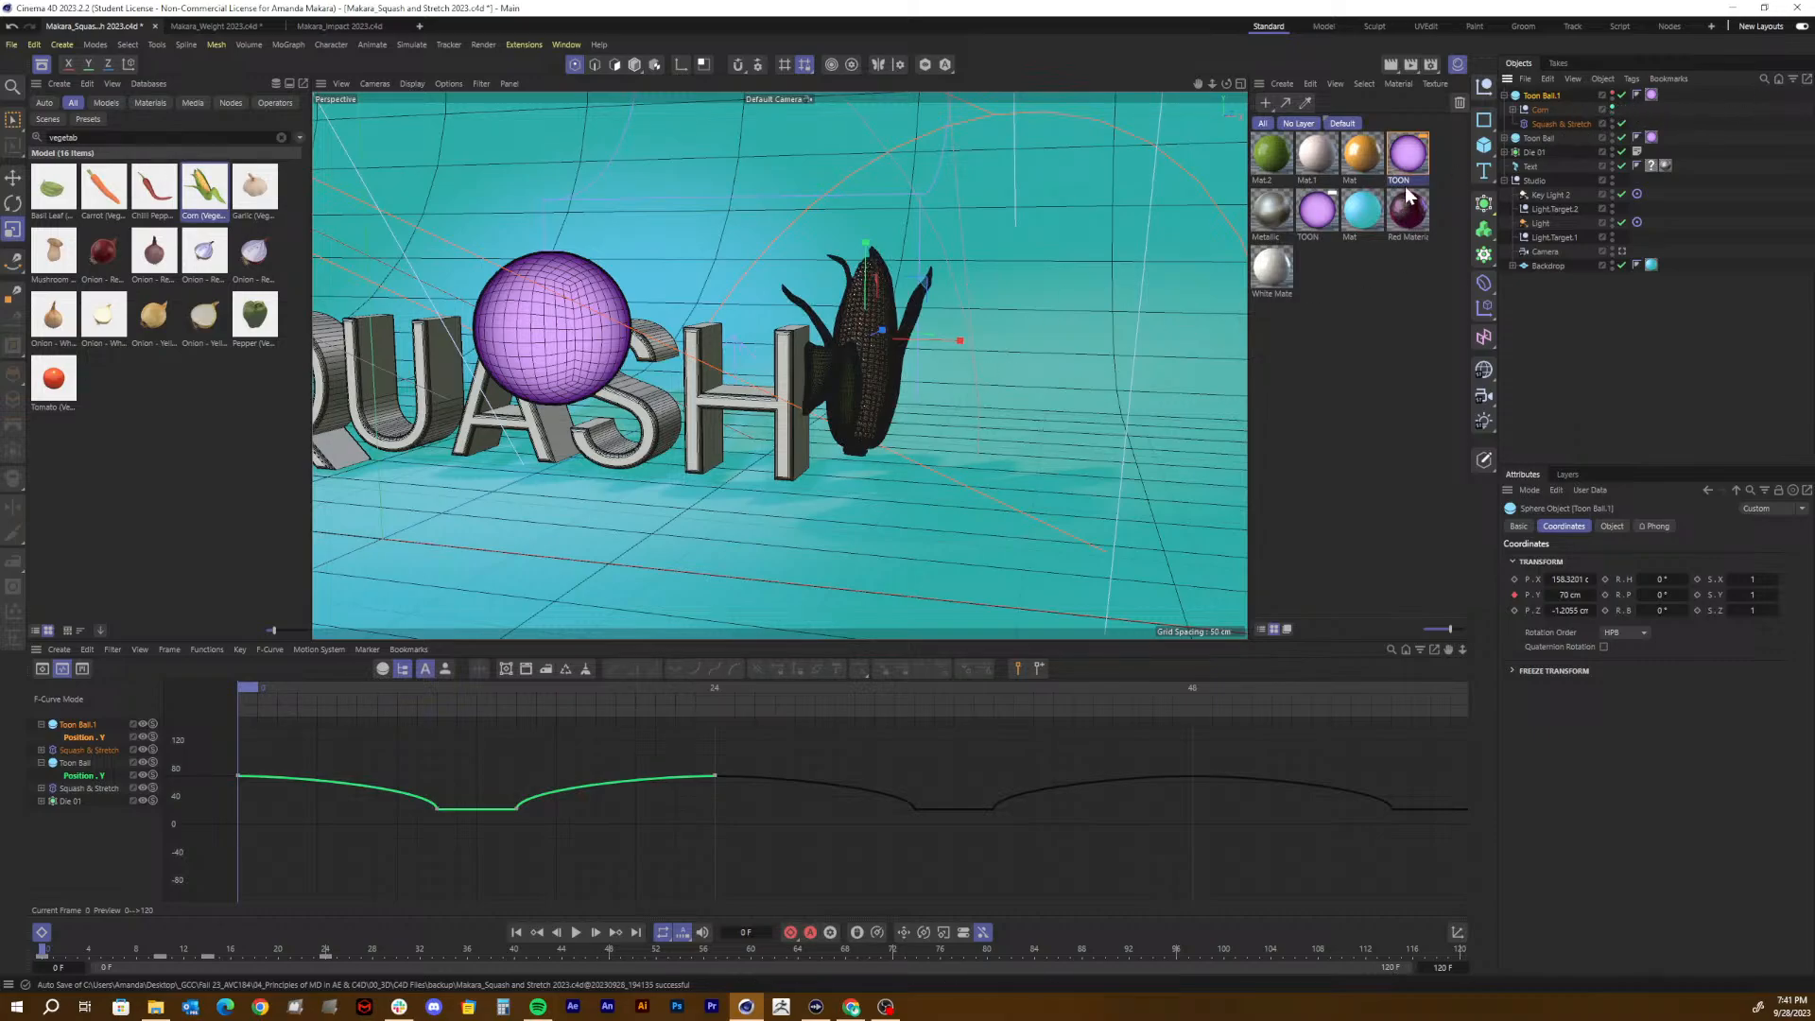
# Step: Check the Corn's squash and stretch in playback and a test render, and disable the Toon Ball.1 sphere
pyautogui.click(1547, 109)
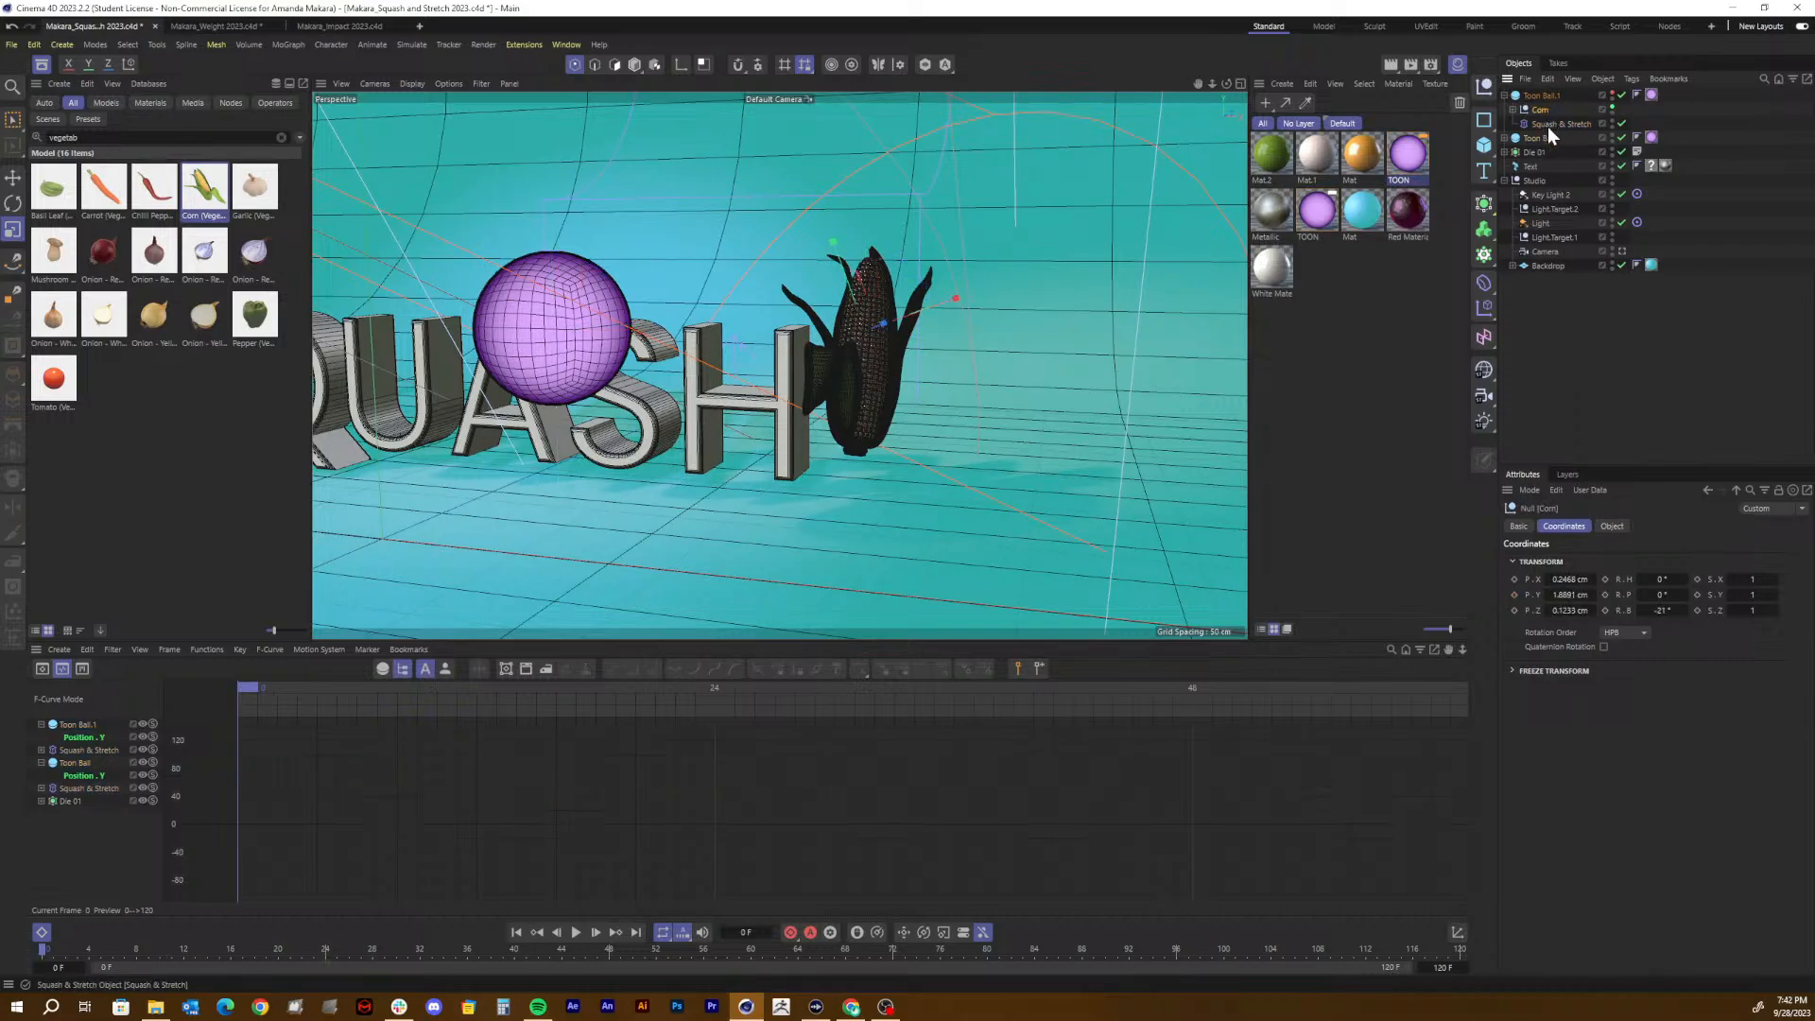
pyautogui.moveTo(1546, 123); pyautogui.dragTo(1541, 112)
pyautogui.moveTo(244, 691)
pyautogui.mouseDown()
pyautogui.moveTo(629, 668)
pyautogui.moveTo(230, 685)
pyautogui.mouseUp()
pyautogui.press('F8')
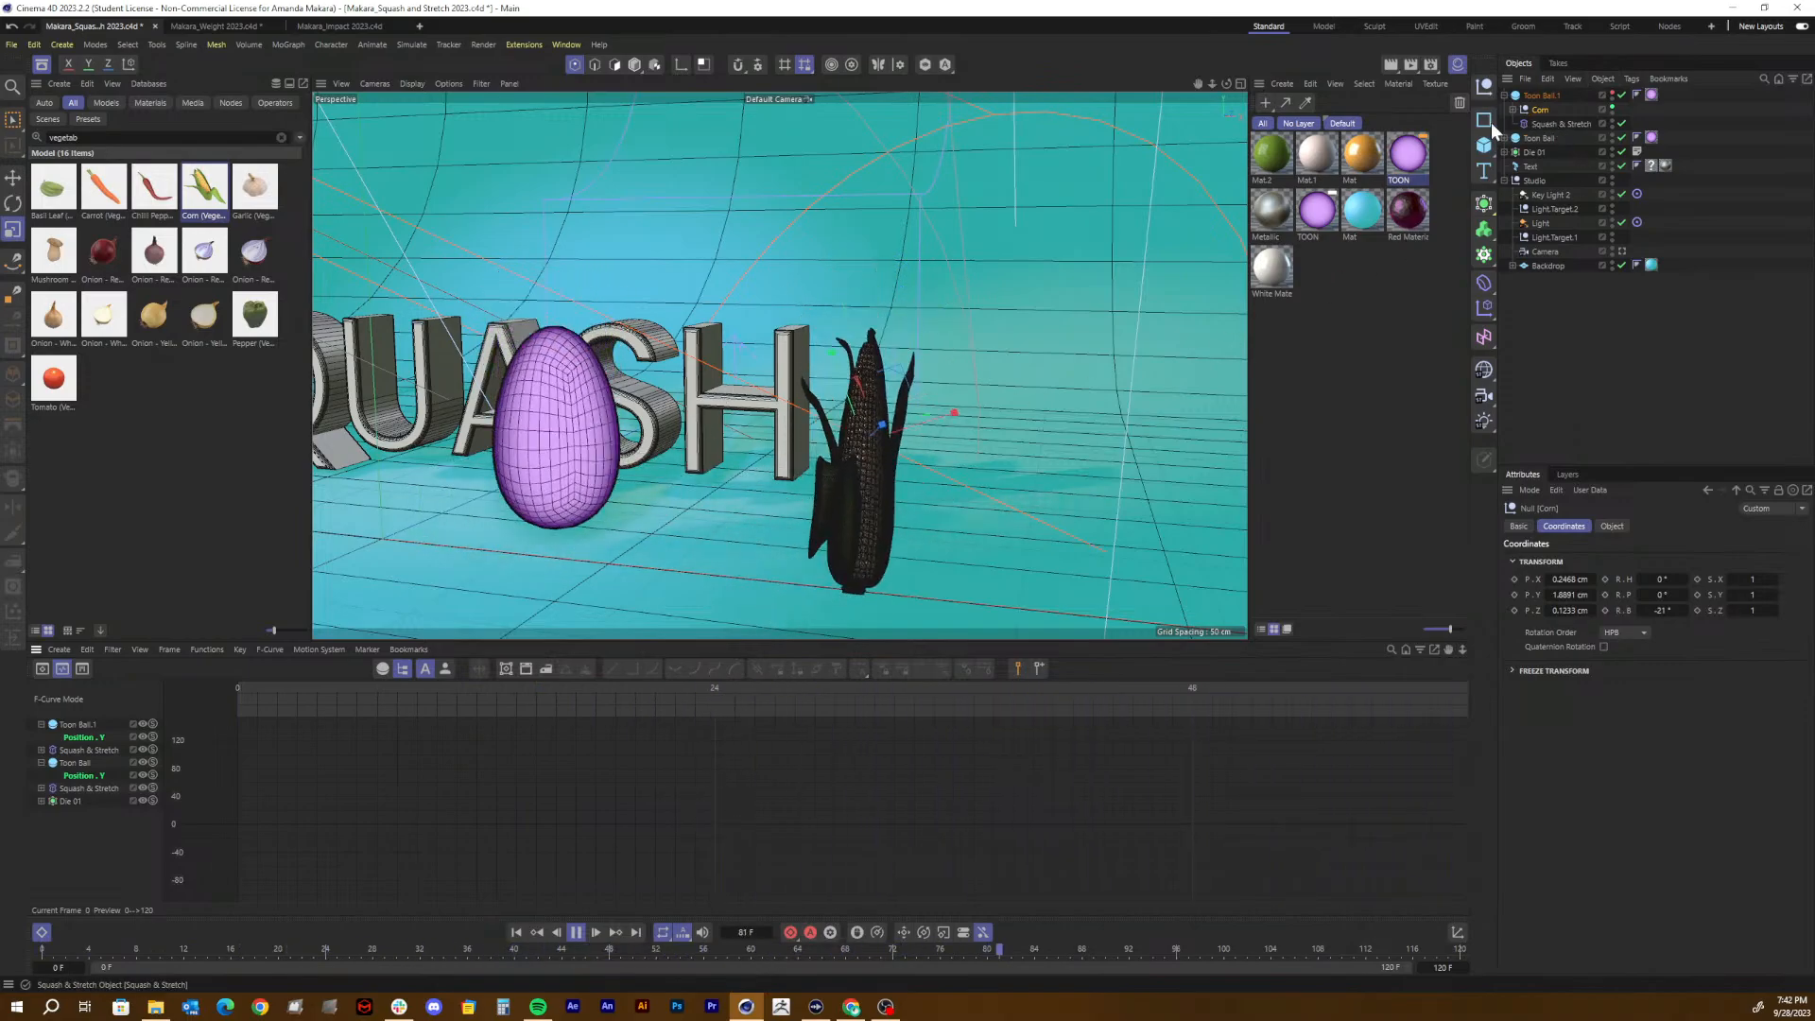
pyautogui.hotkey('ctrl', 'r')
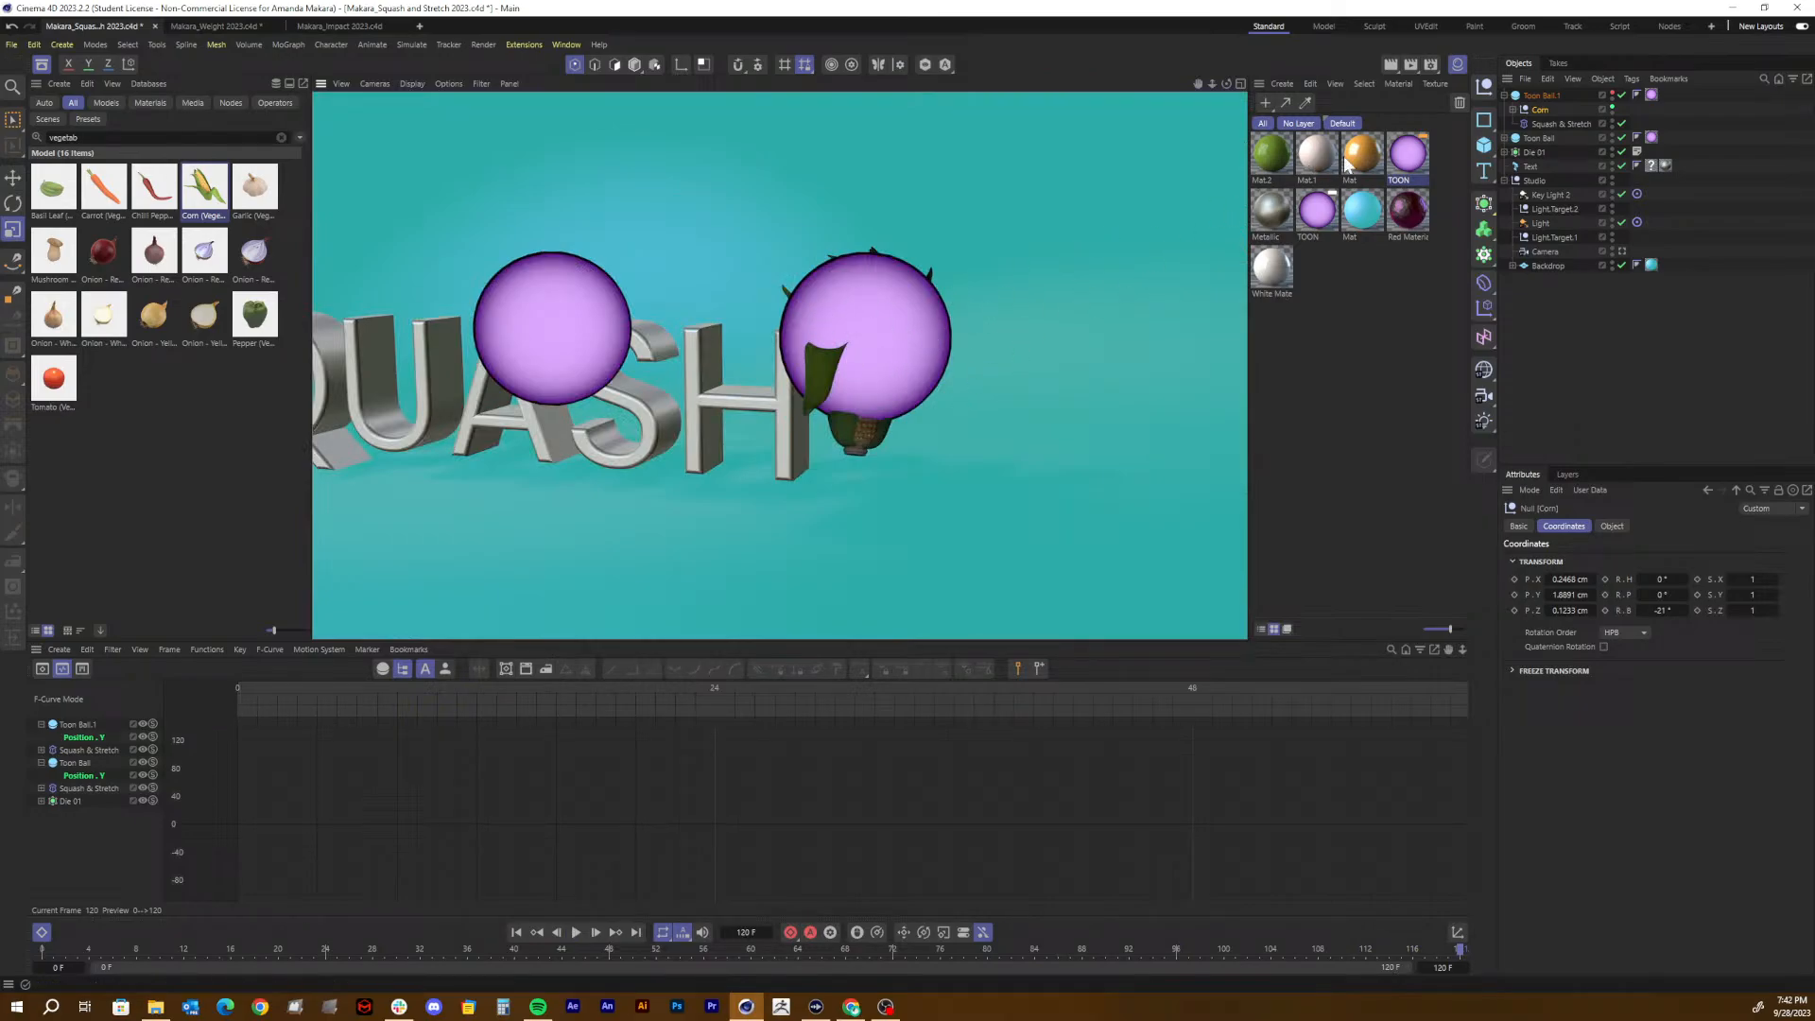
pyautogui.click(1619, 97)
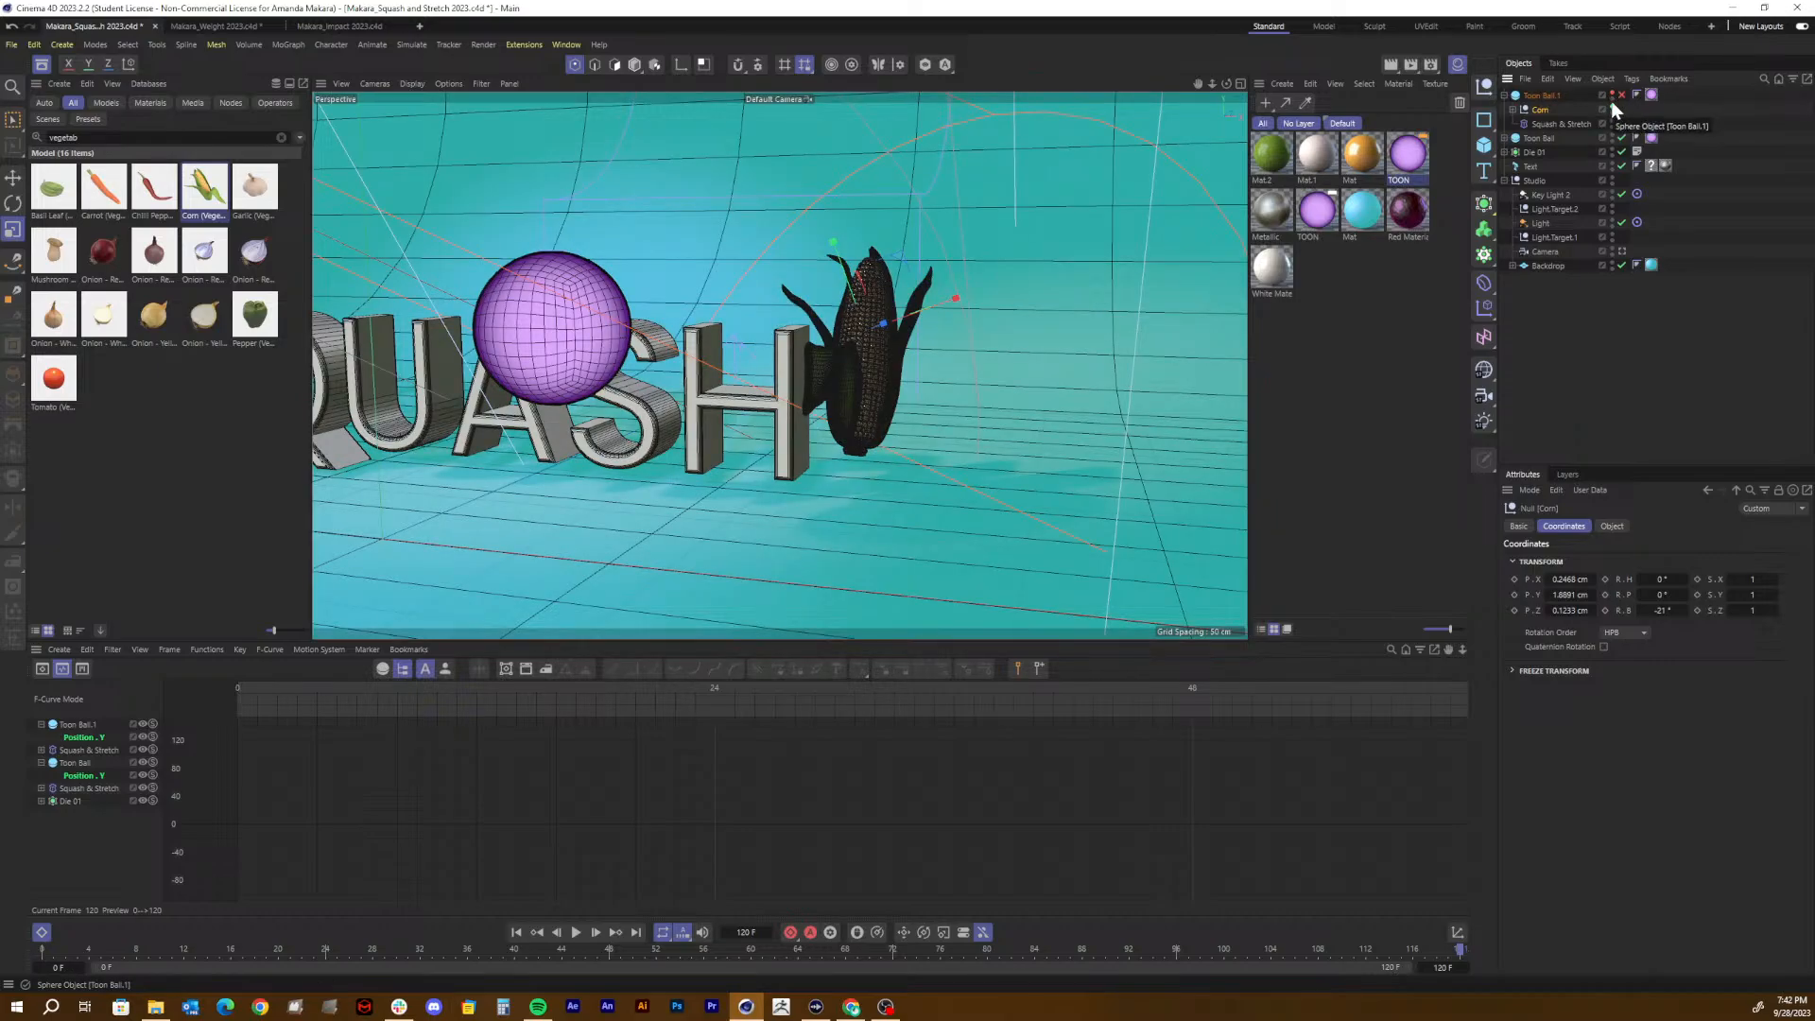
# Step: Render the view at frame 29 and apply the purple TOON material to the corn cob
pyautogui.moveTo(231, 688); pyautogui.dragTo(828, 647)
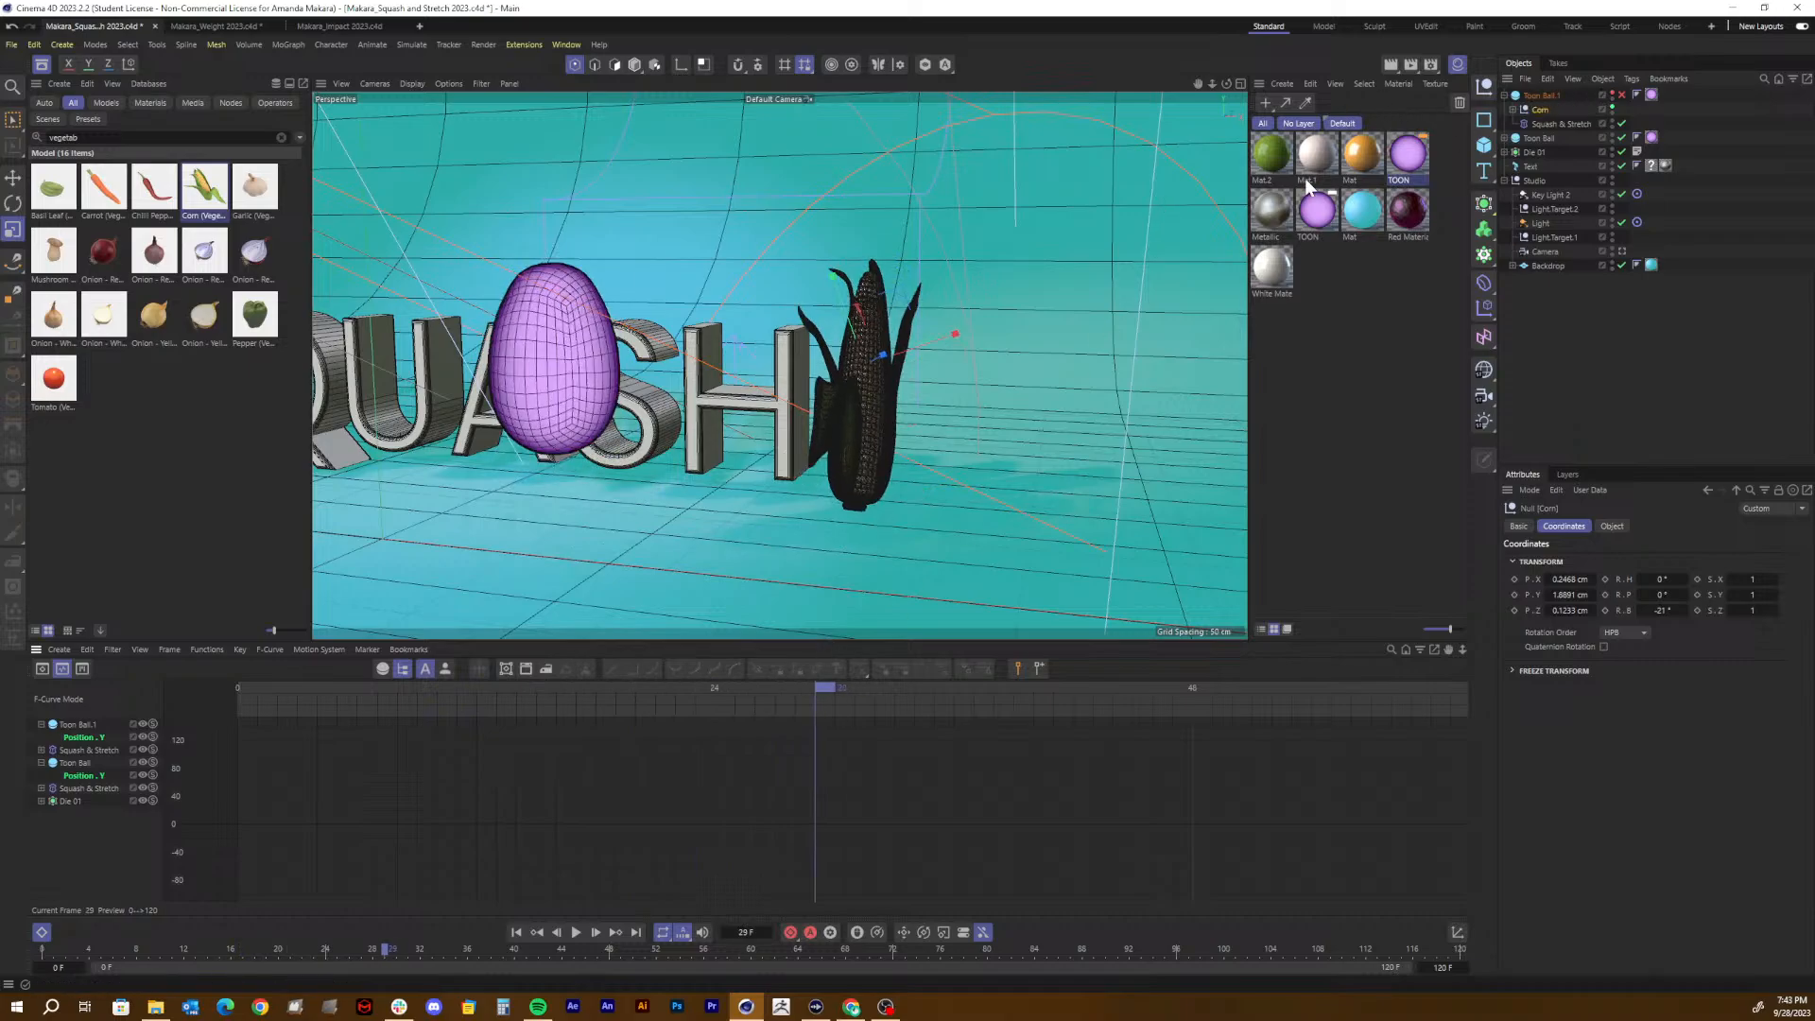
pyautogui.hotkey('ctrl', 'r')
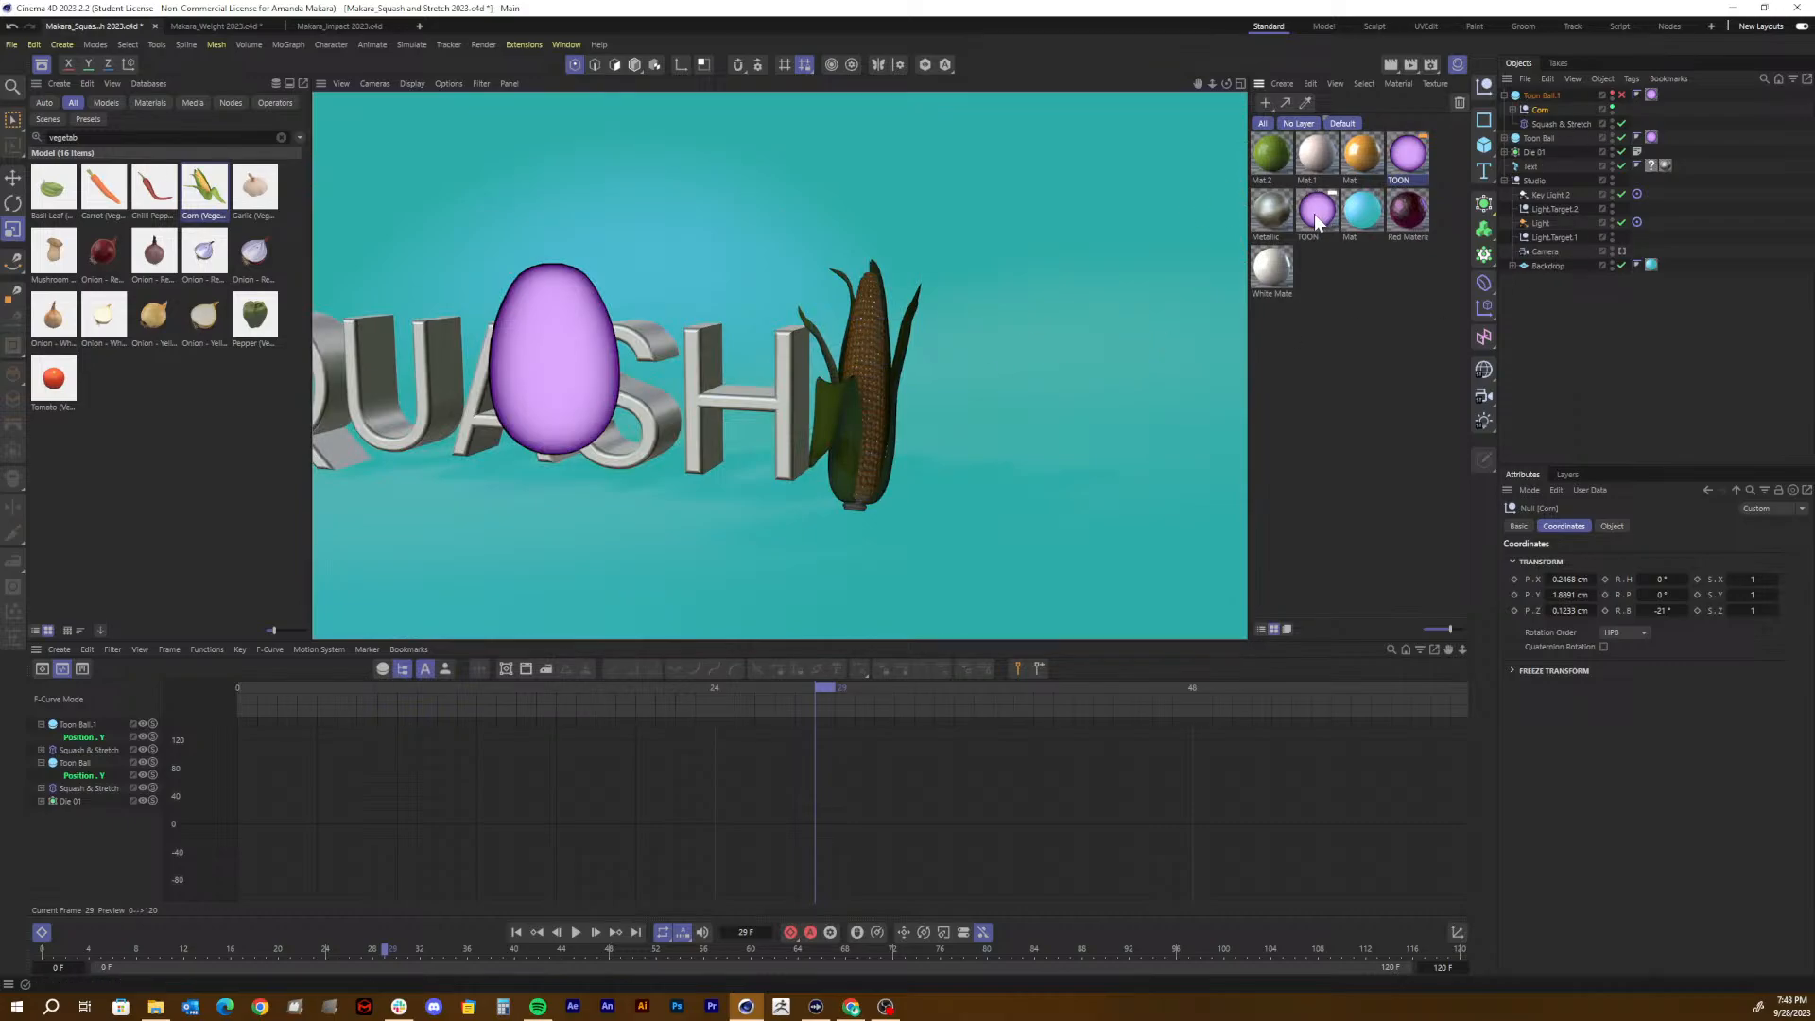
pyautogui.moveTo(1314, 213); pyautogui.dragTo(876, 384)
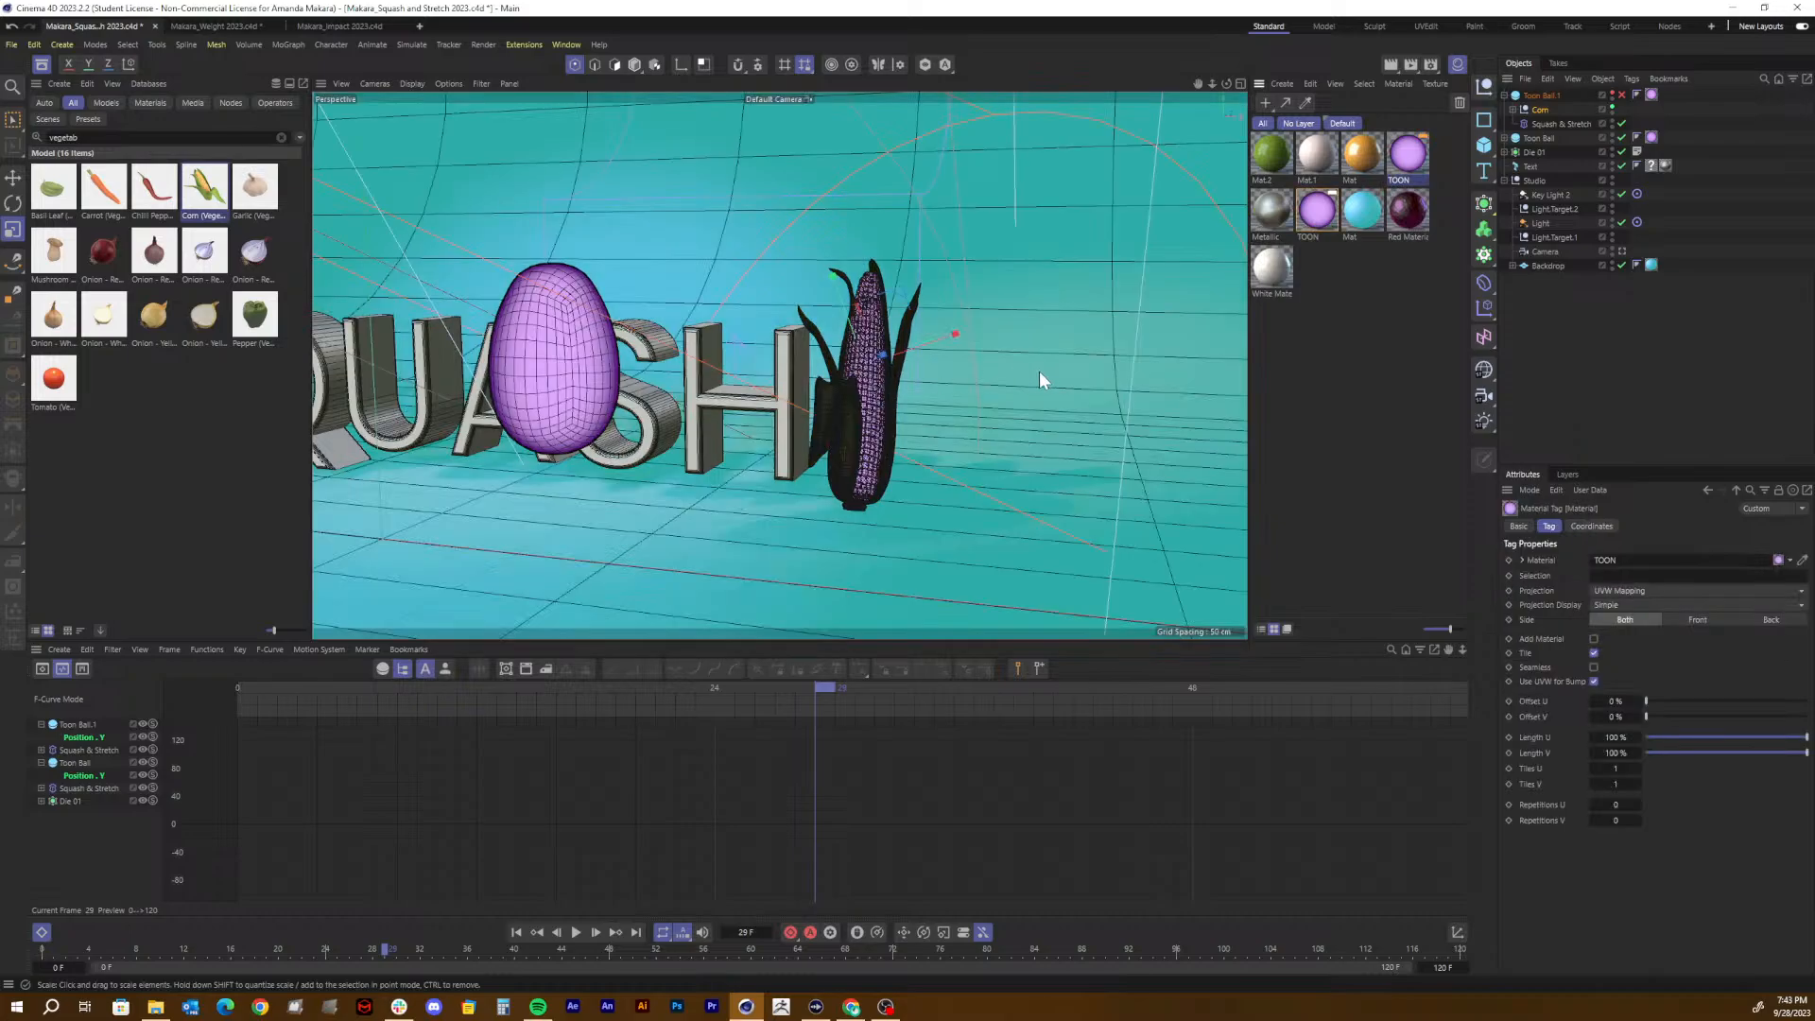
# Step: Test-render the recoloured corn, return to the previous camera view, and look through the scene's Camera object
pyautogui.hotkey('ctrl', 'r')
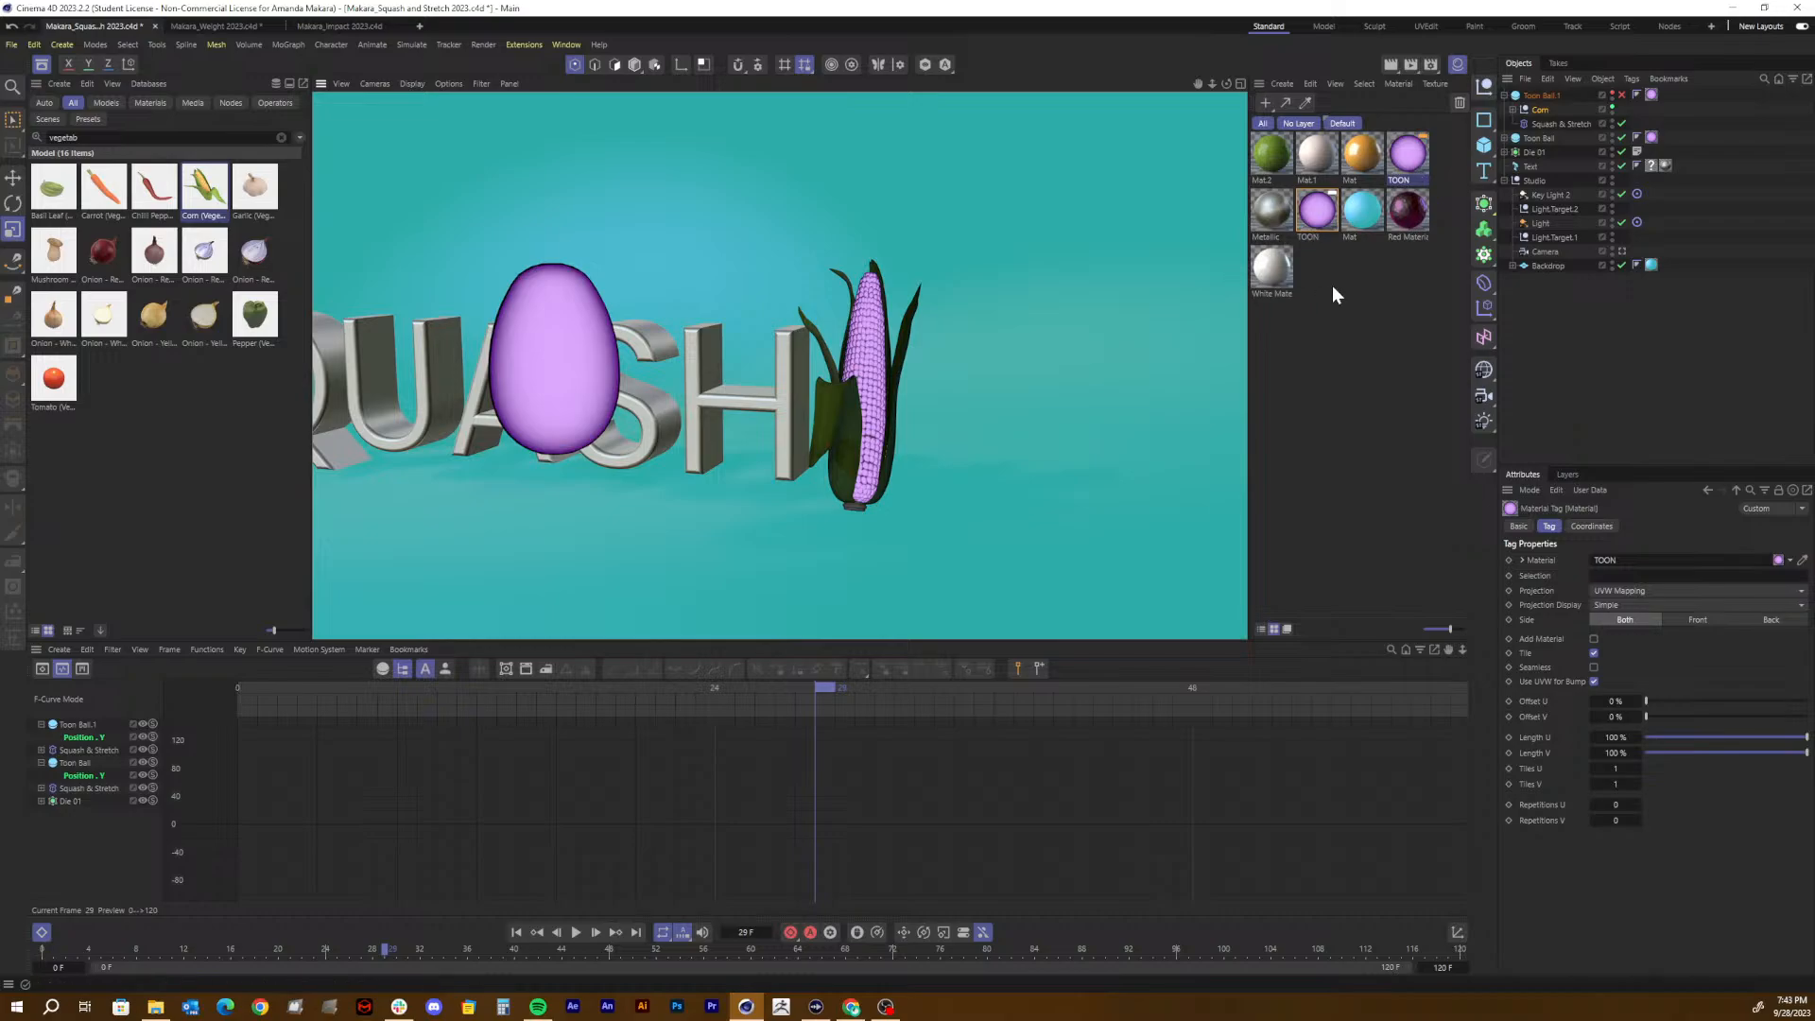
pyautogui.hotkey('ctrl', 'shift', 'z')
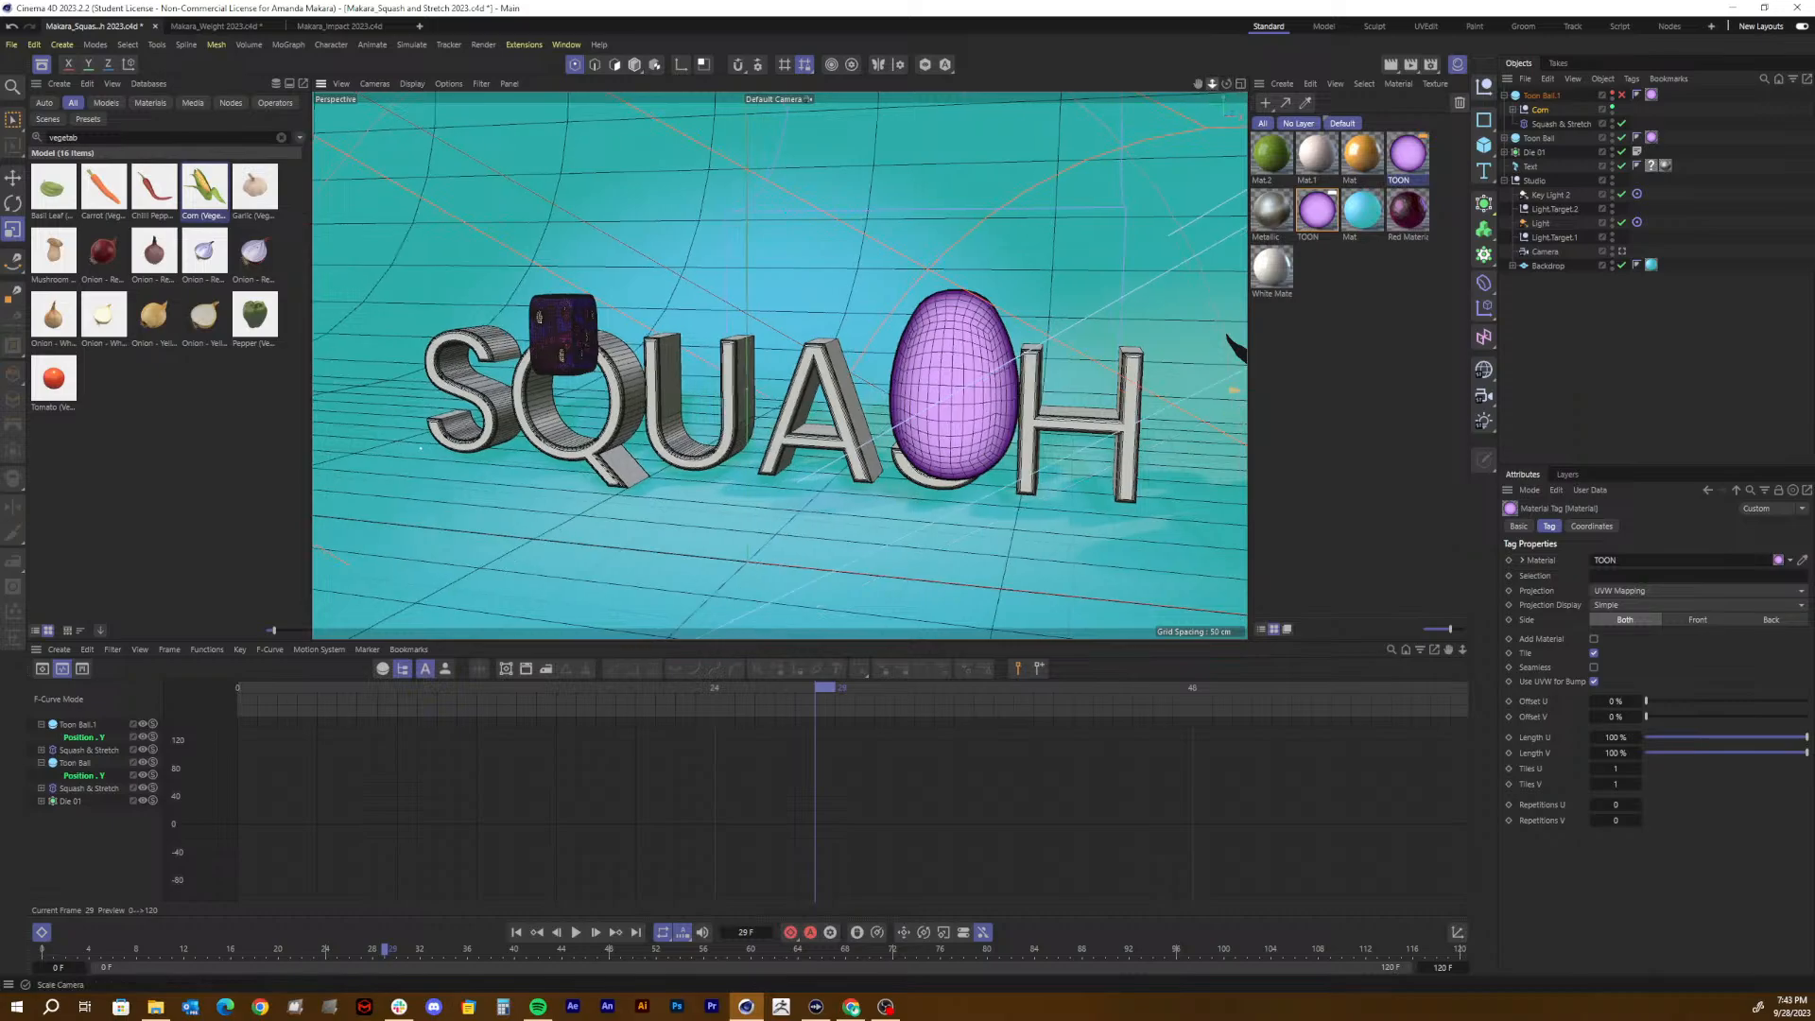
pyautogui.moveTo(1212, 84); pyautogui.dragTo(1196, 84)
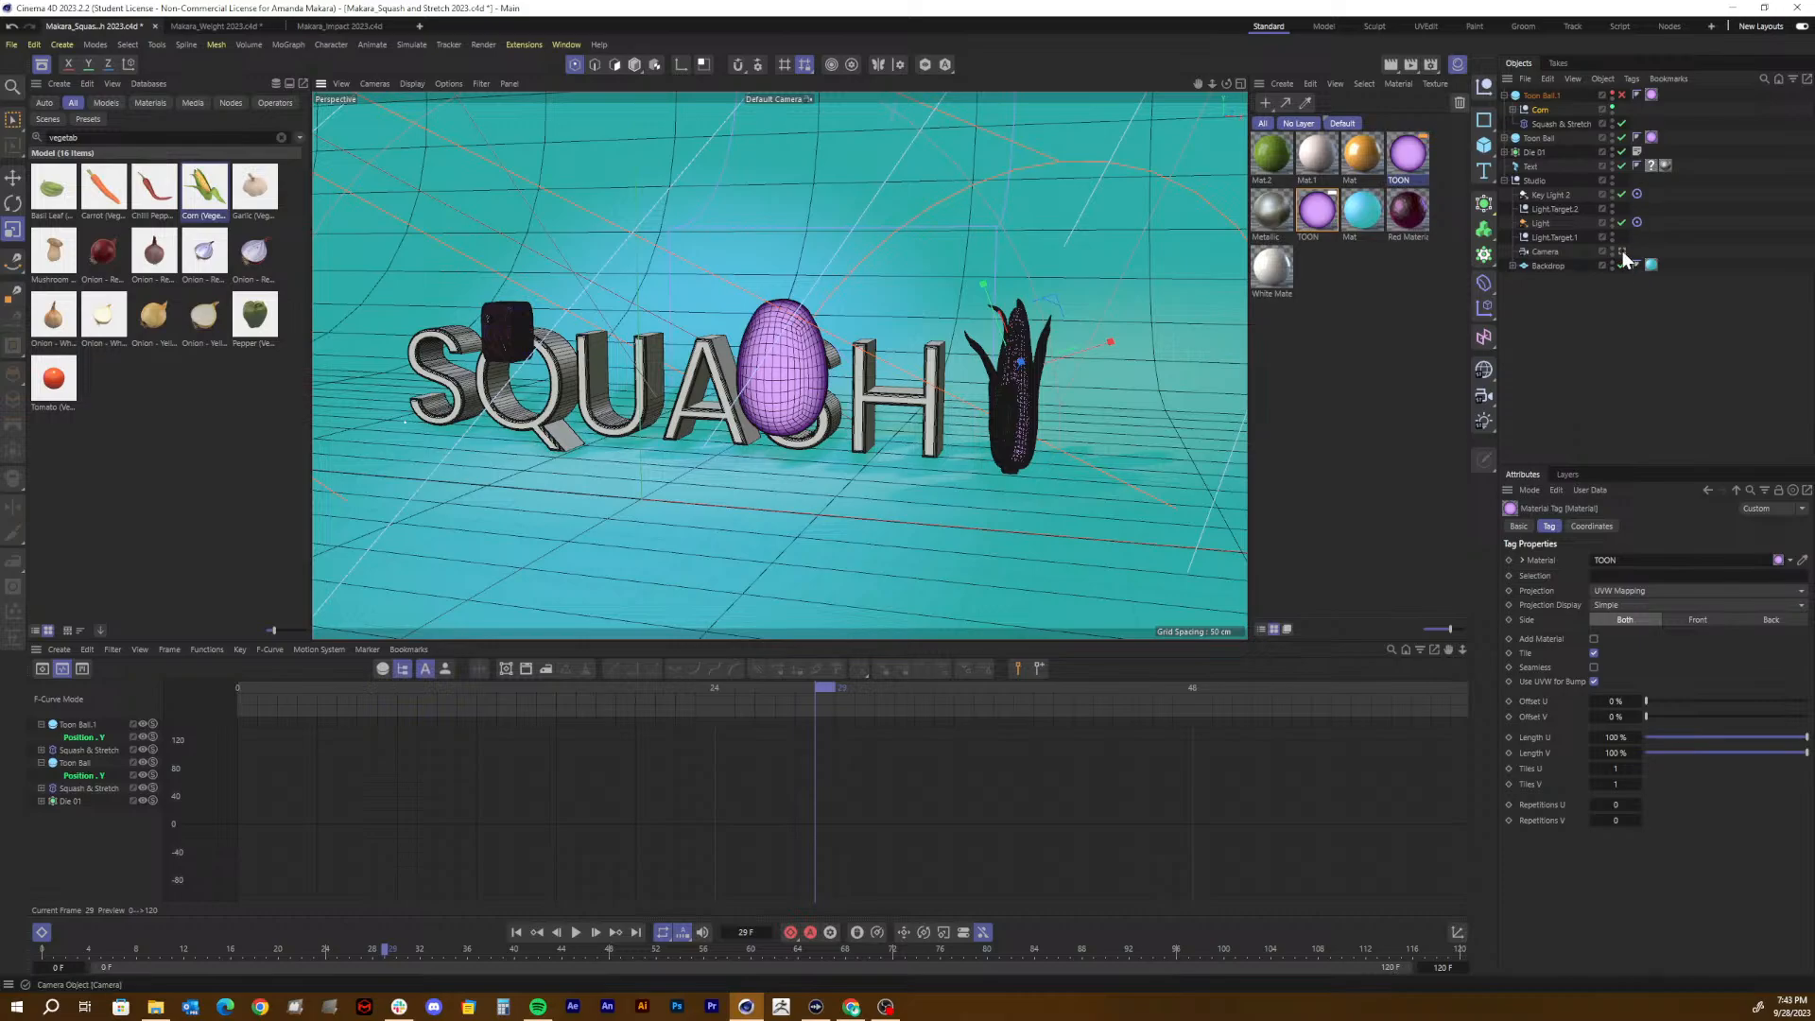
pyautogui.click(1622, 252)
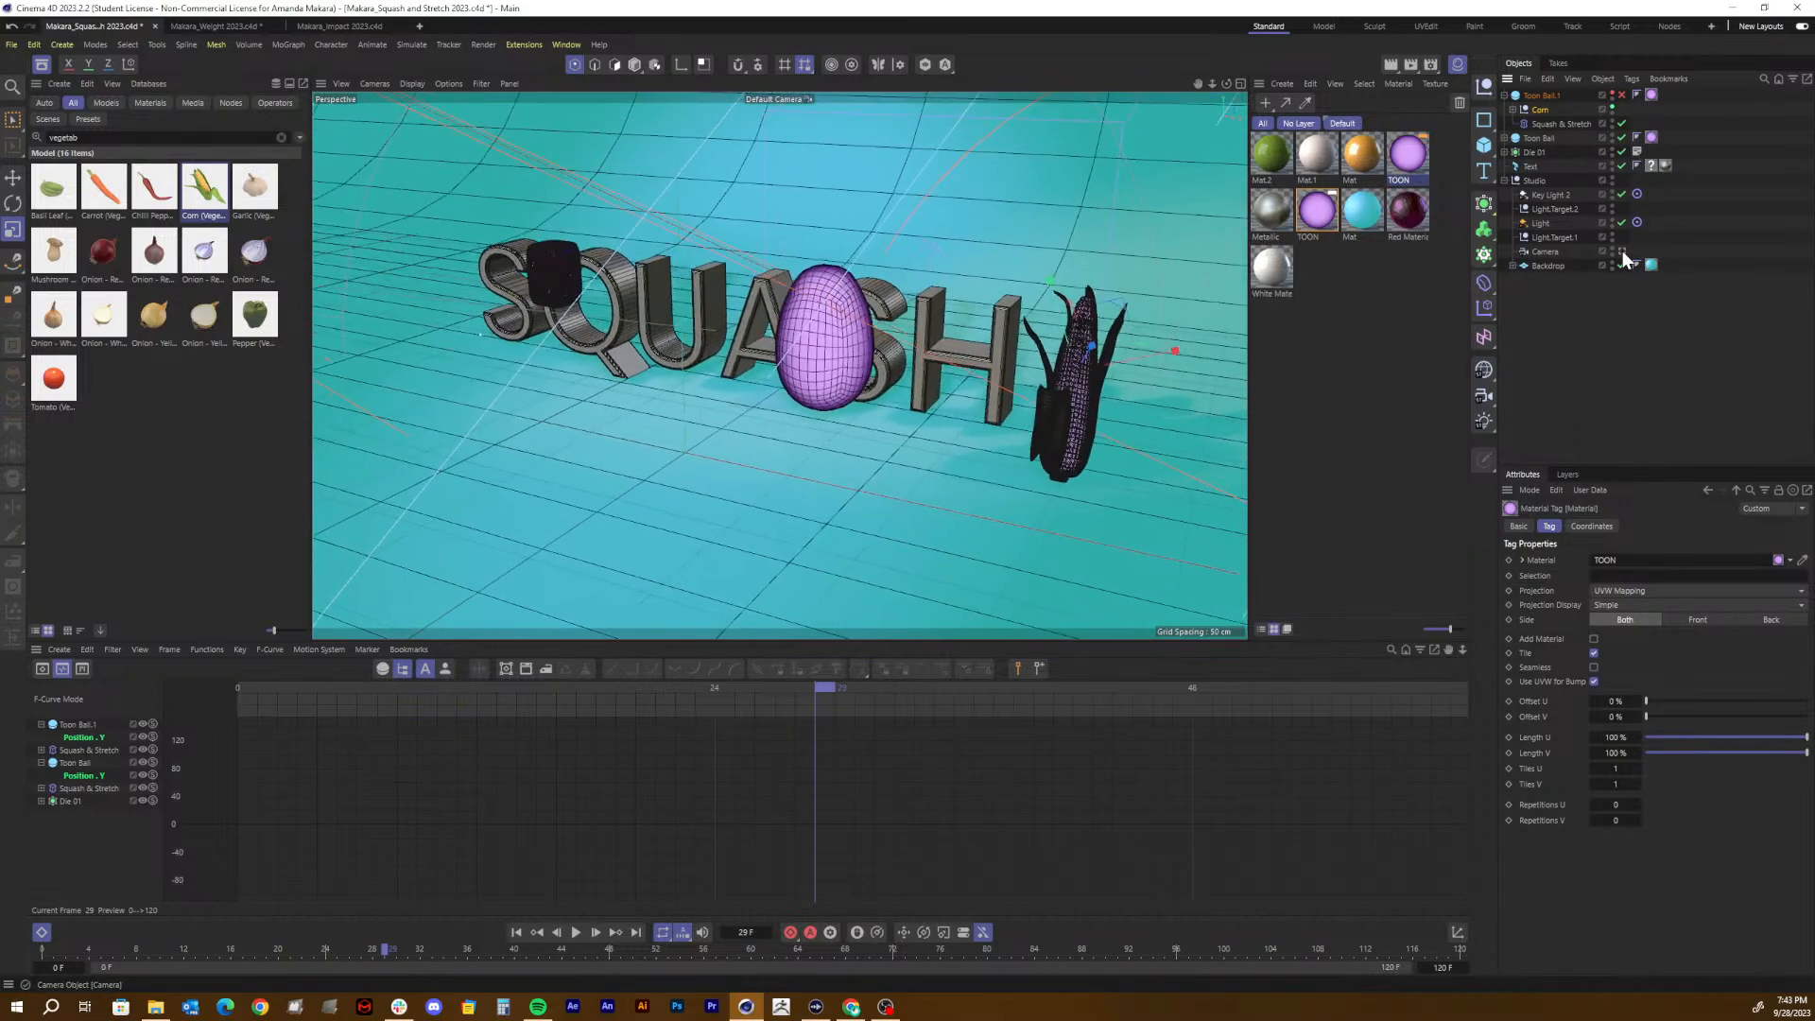
# Step: Rename Toon Ball.1 as Toon Corn Null
pyautogui.click(1543, 97)
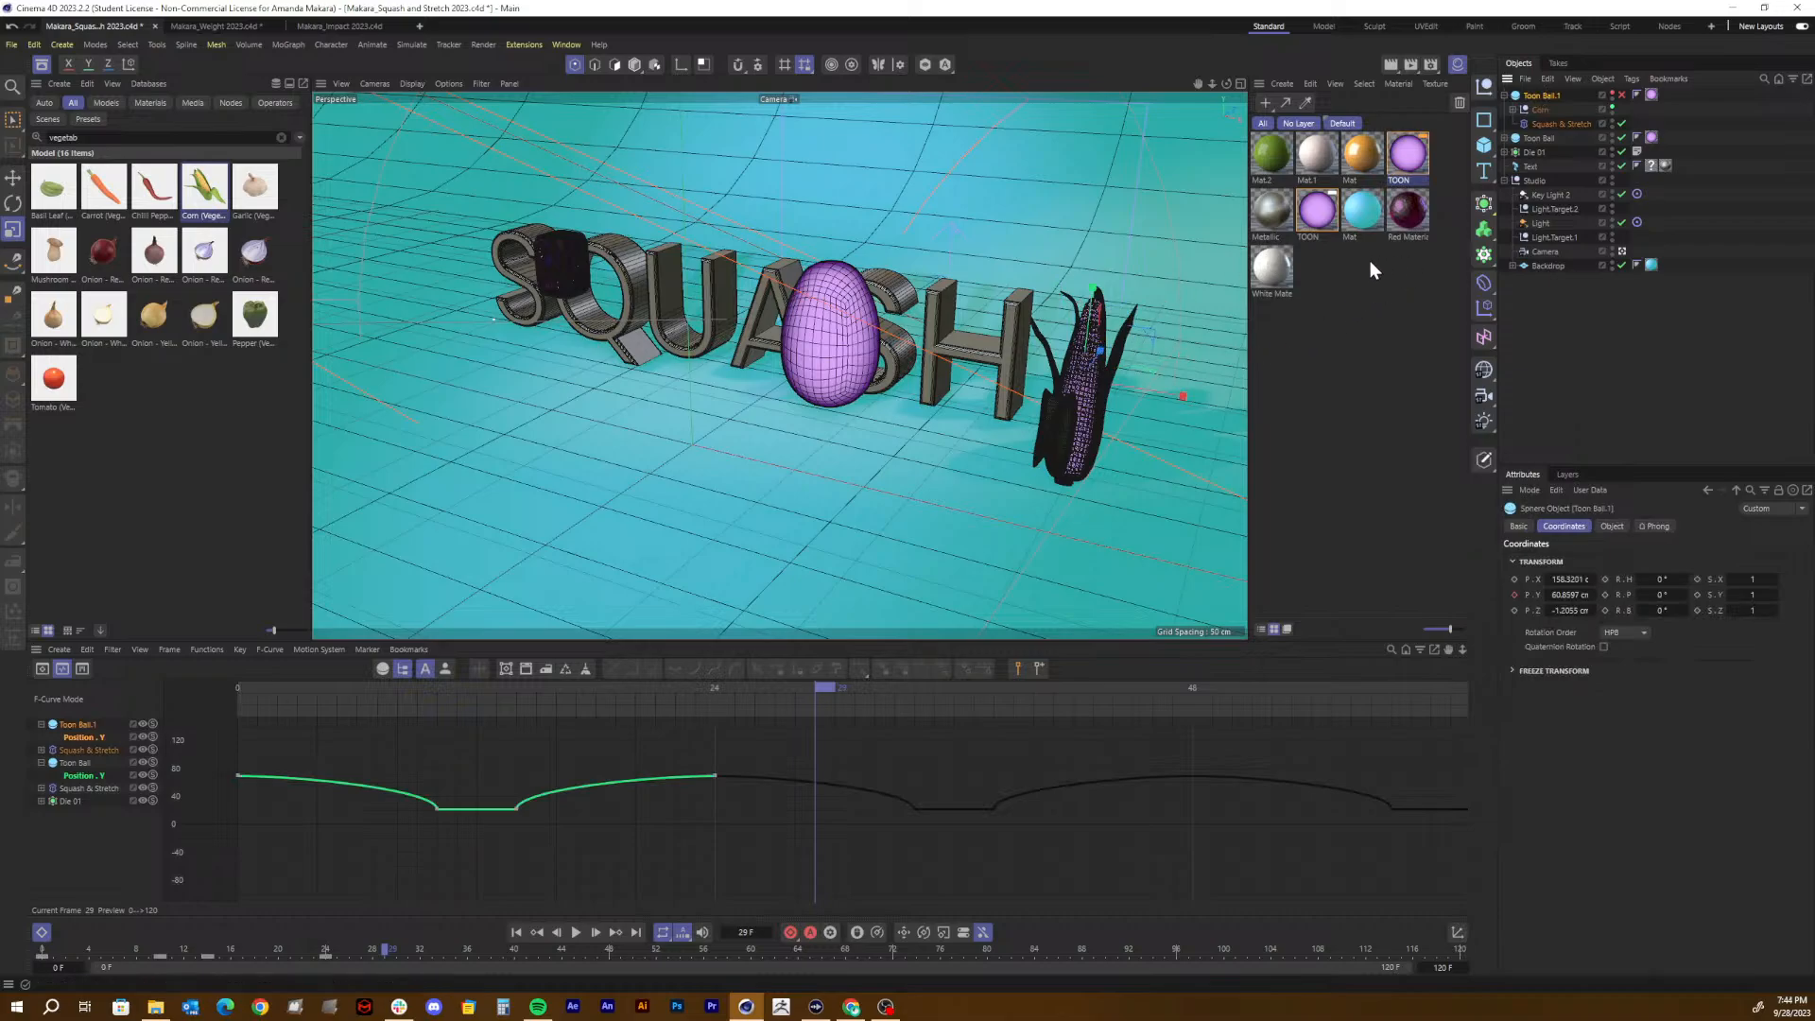
pyautogui.doubleClick(1539, 96)
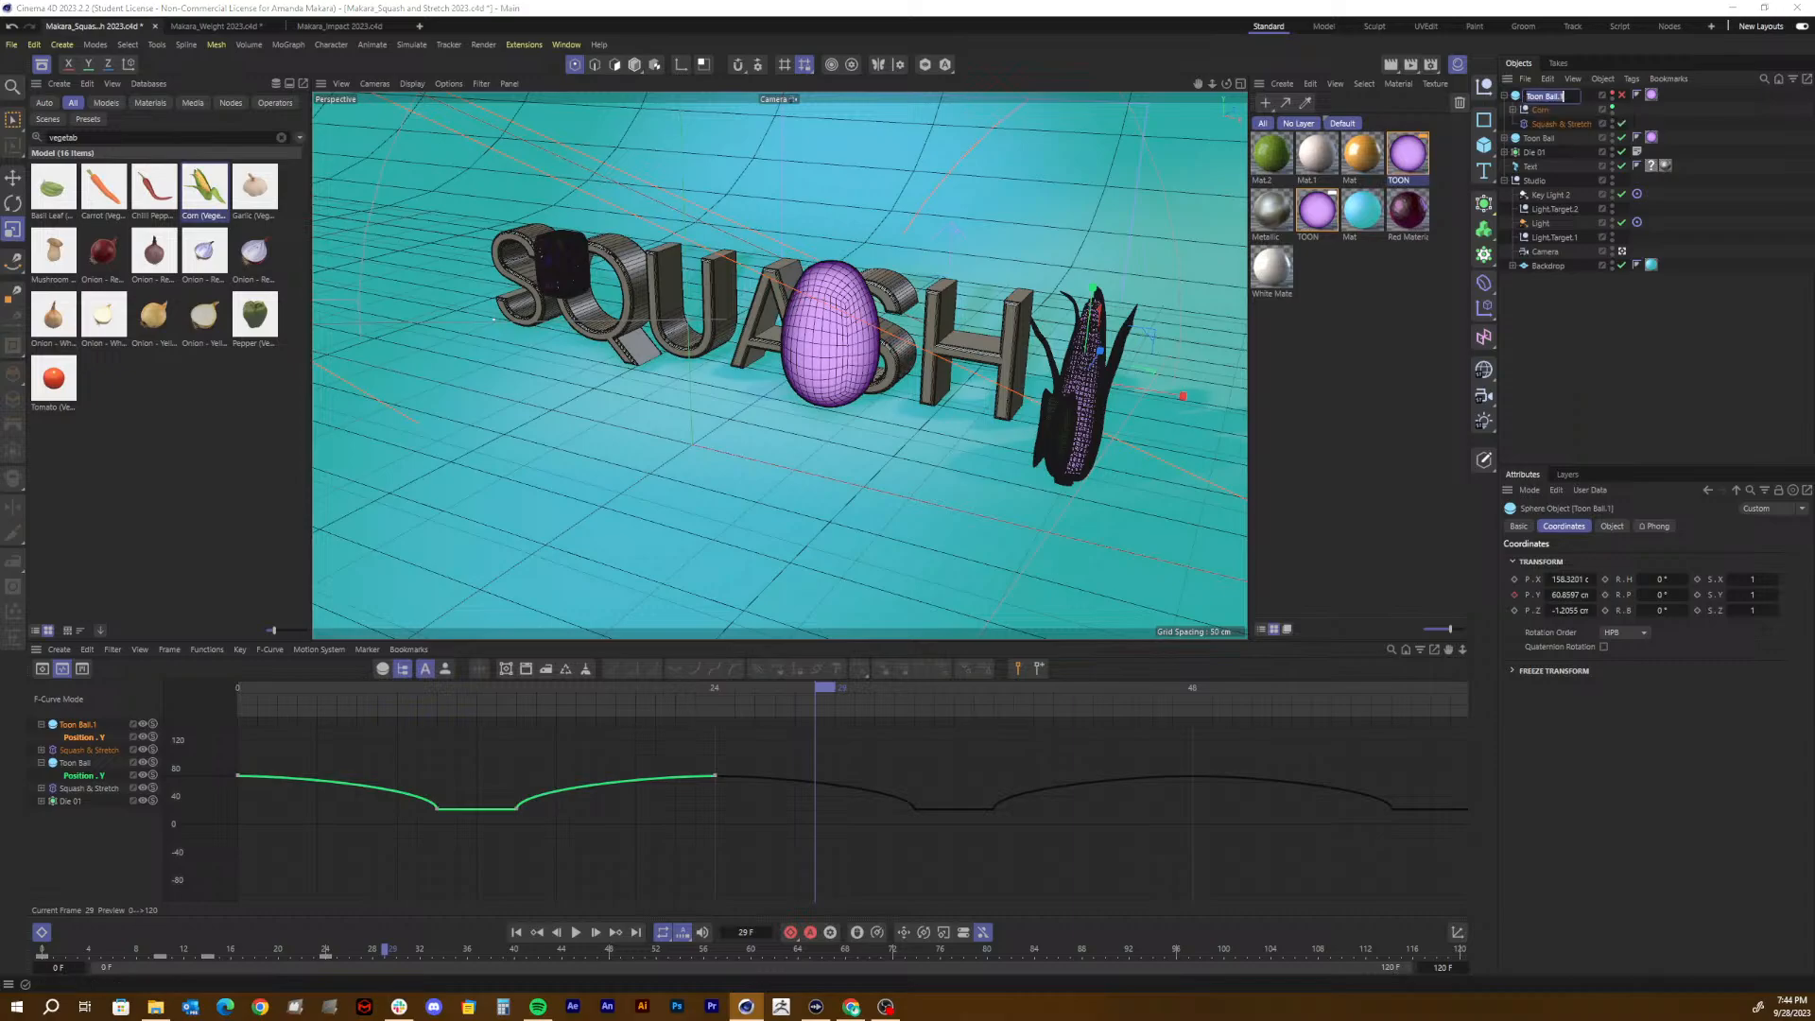
pyautogui.press('BackSpace')
pyautogui.write('Toon Corn Null')
pyautogui.click(1587, 340)
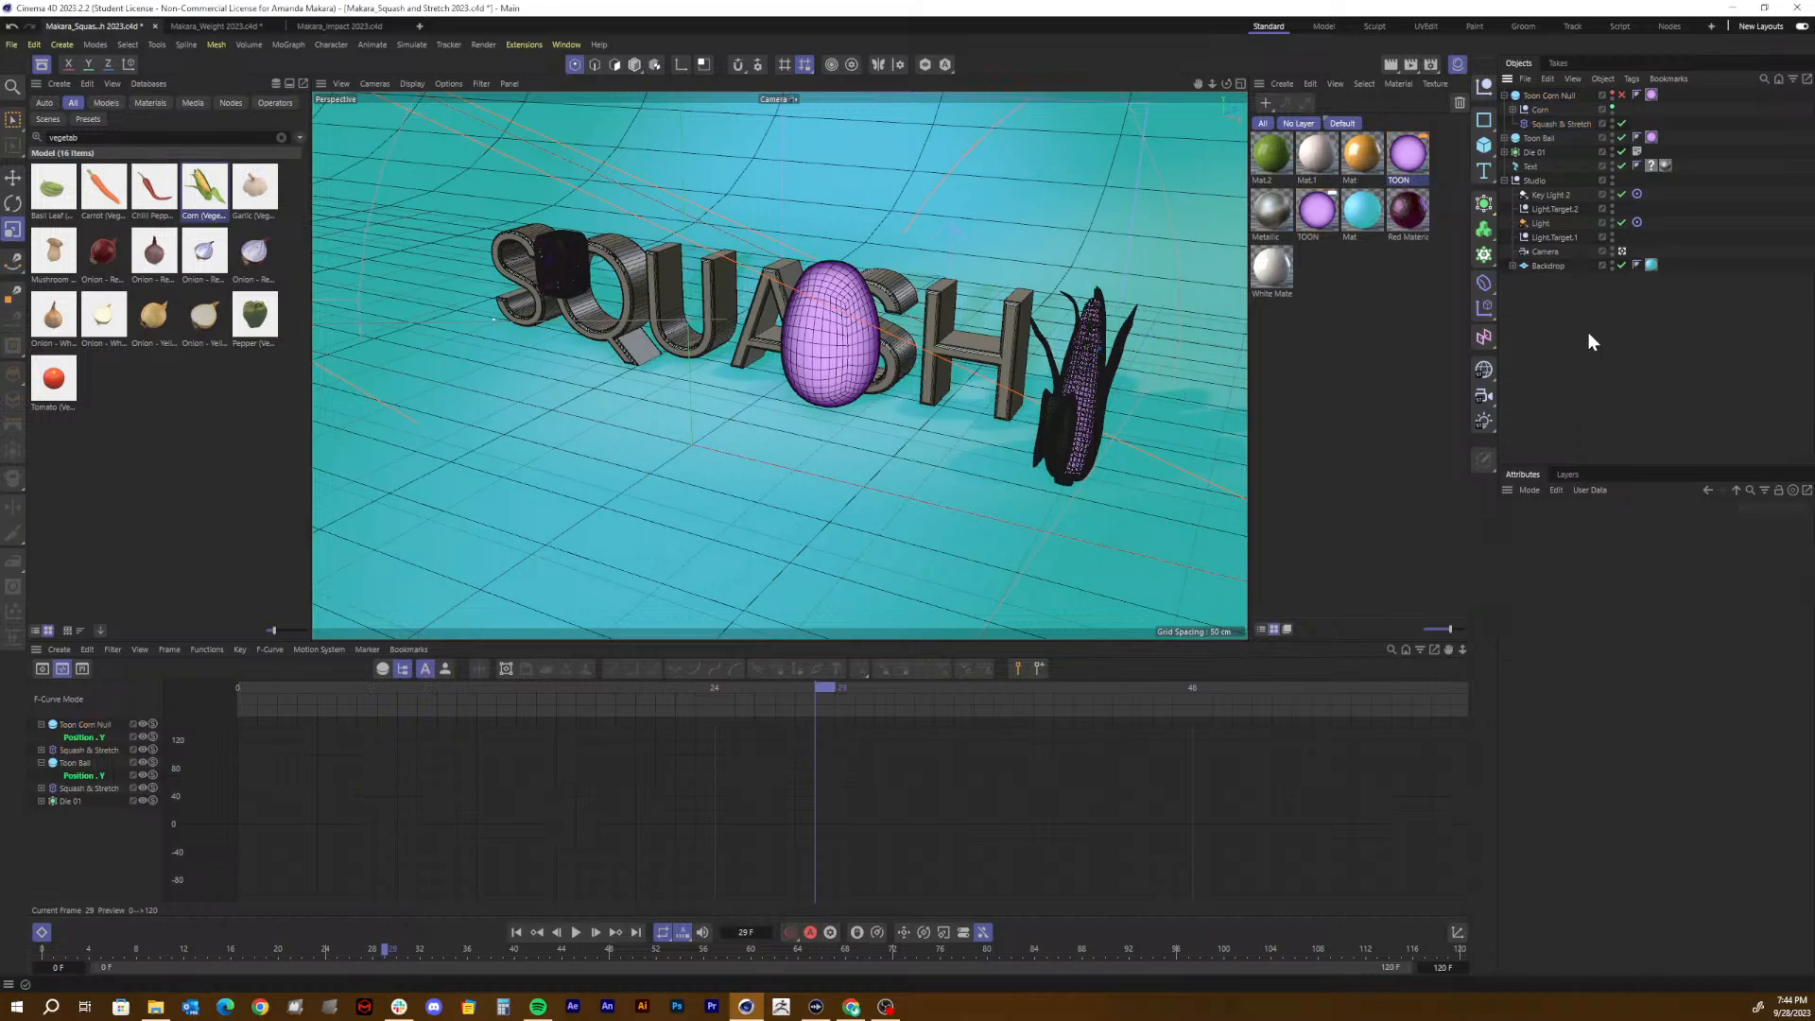
# Step: Move Toon Corn Null back in the scene so the corn stands beside the H, and check its bounce from frame 0
pyautogui.click(1541, 96)
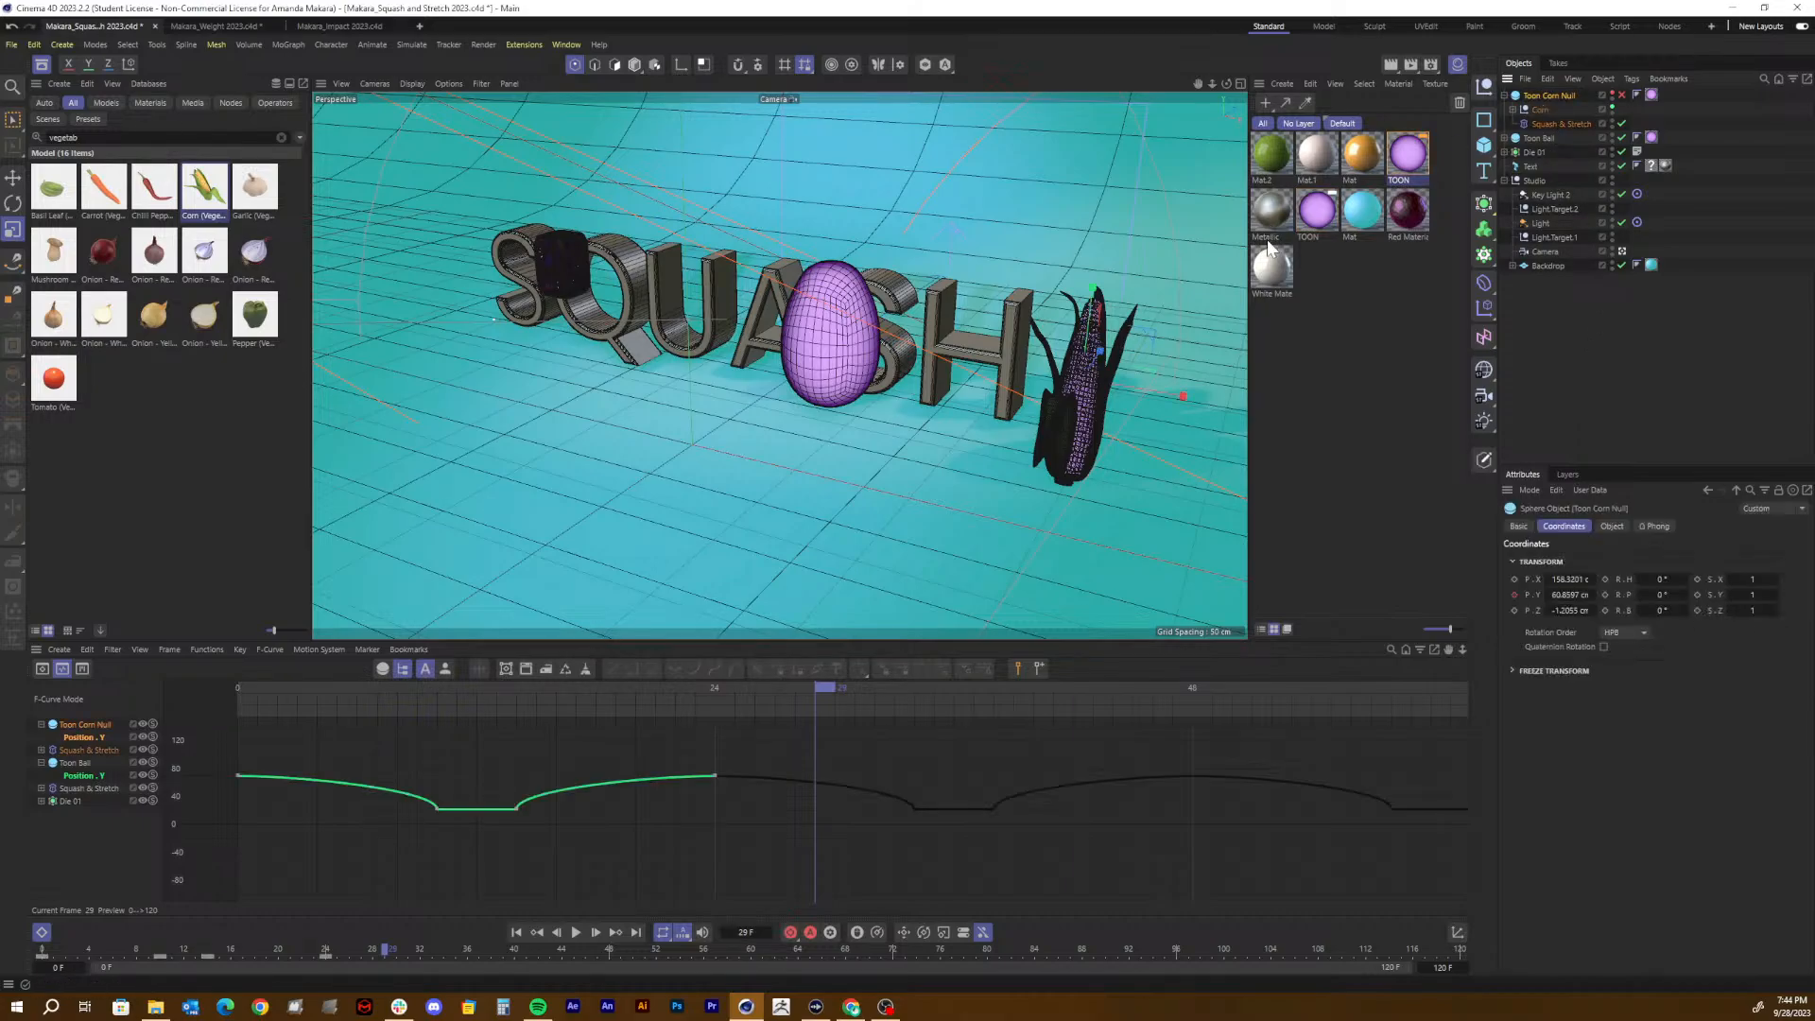
pyautogui.press('e')
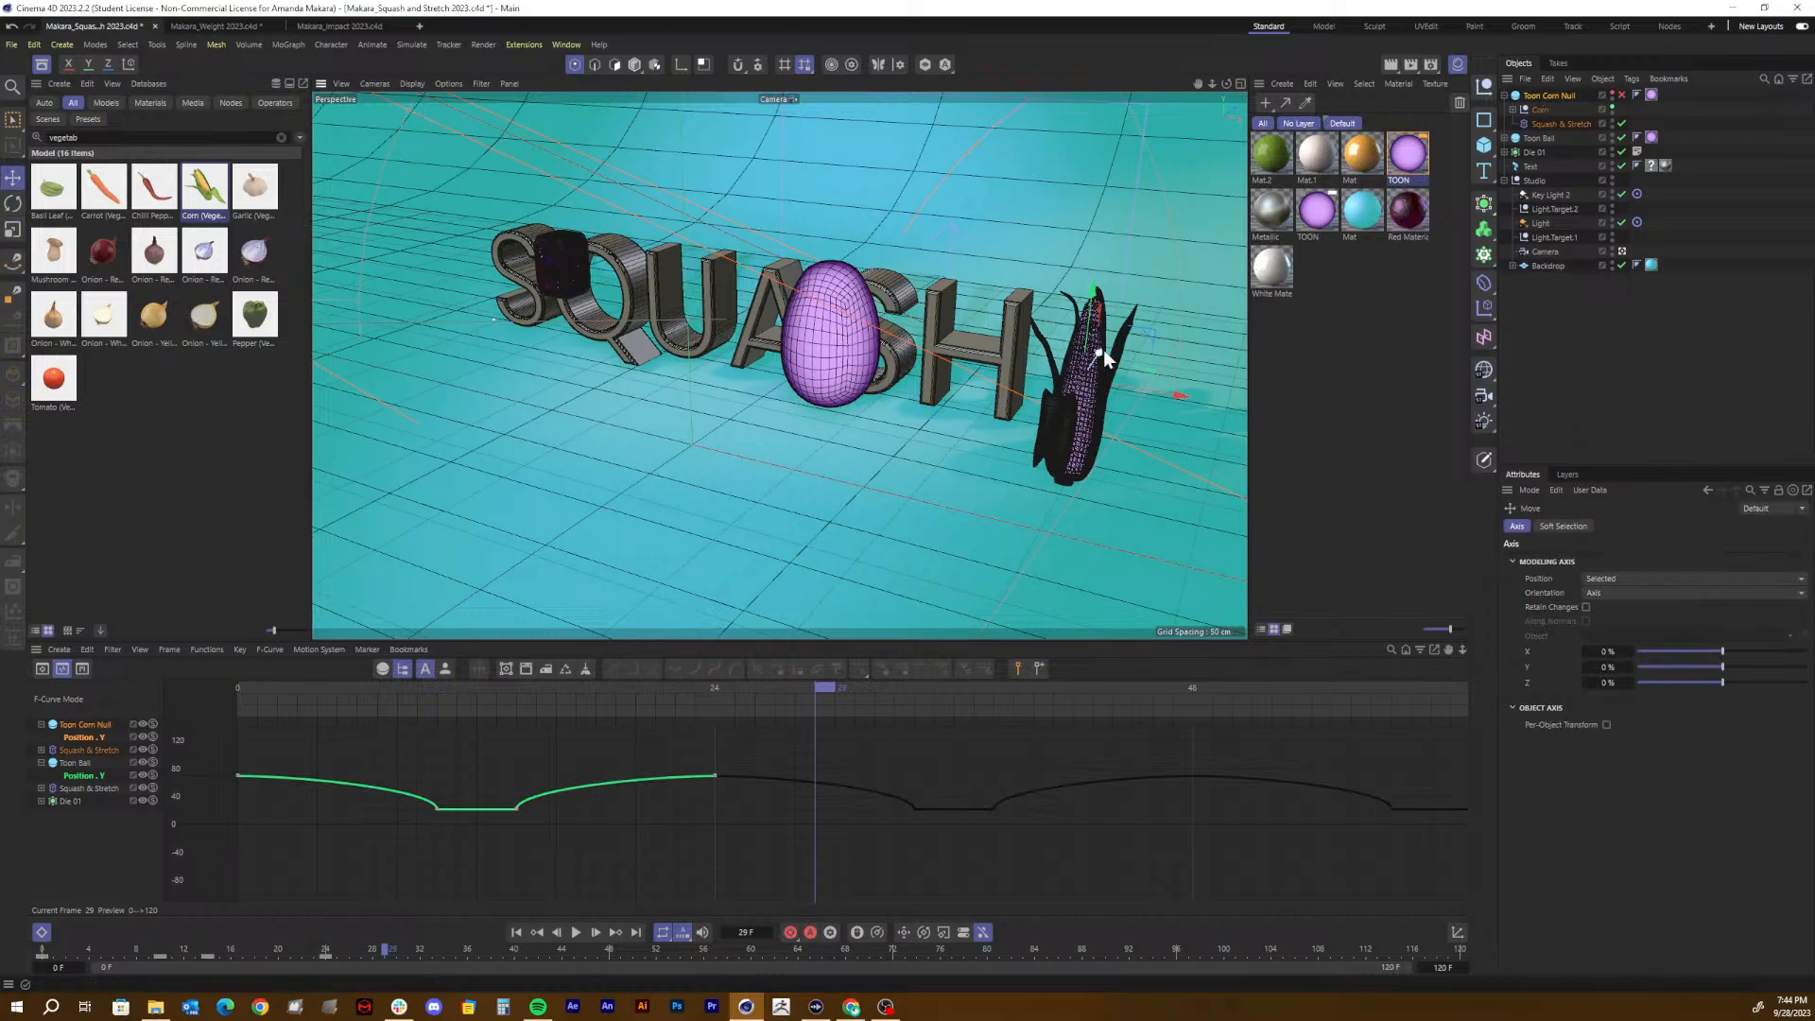
pyautogui.moveTo(1104, 352); pyautogui.dragTo(1164, 289)
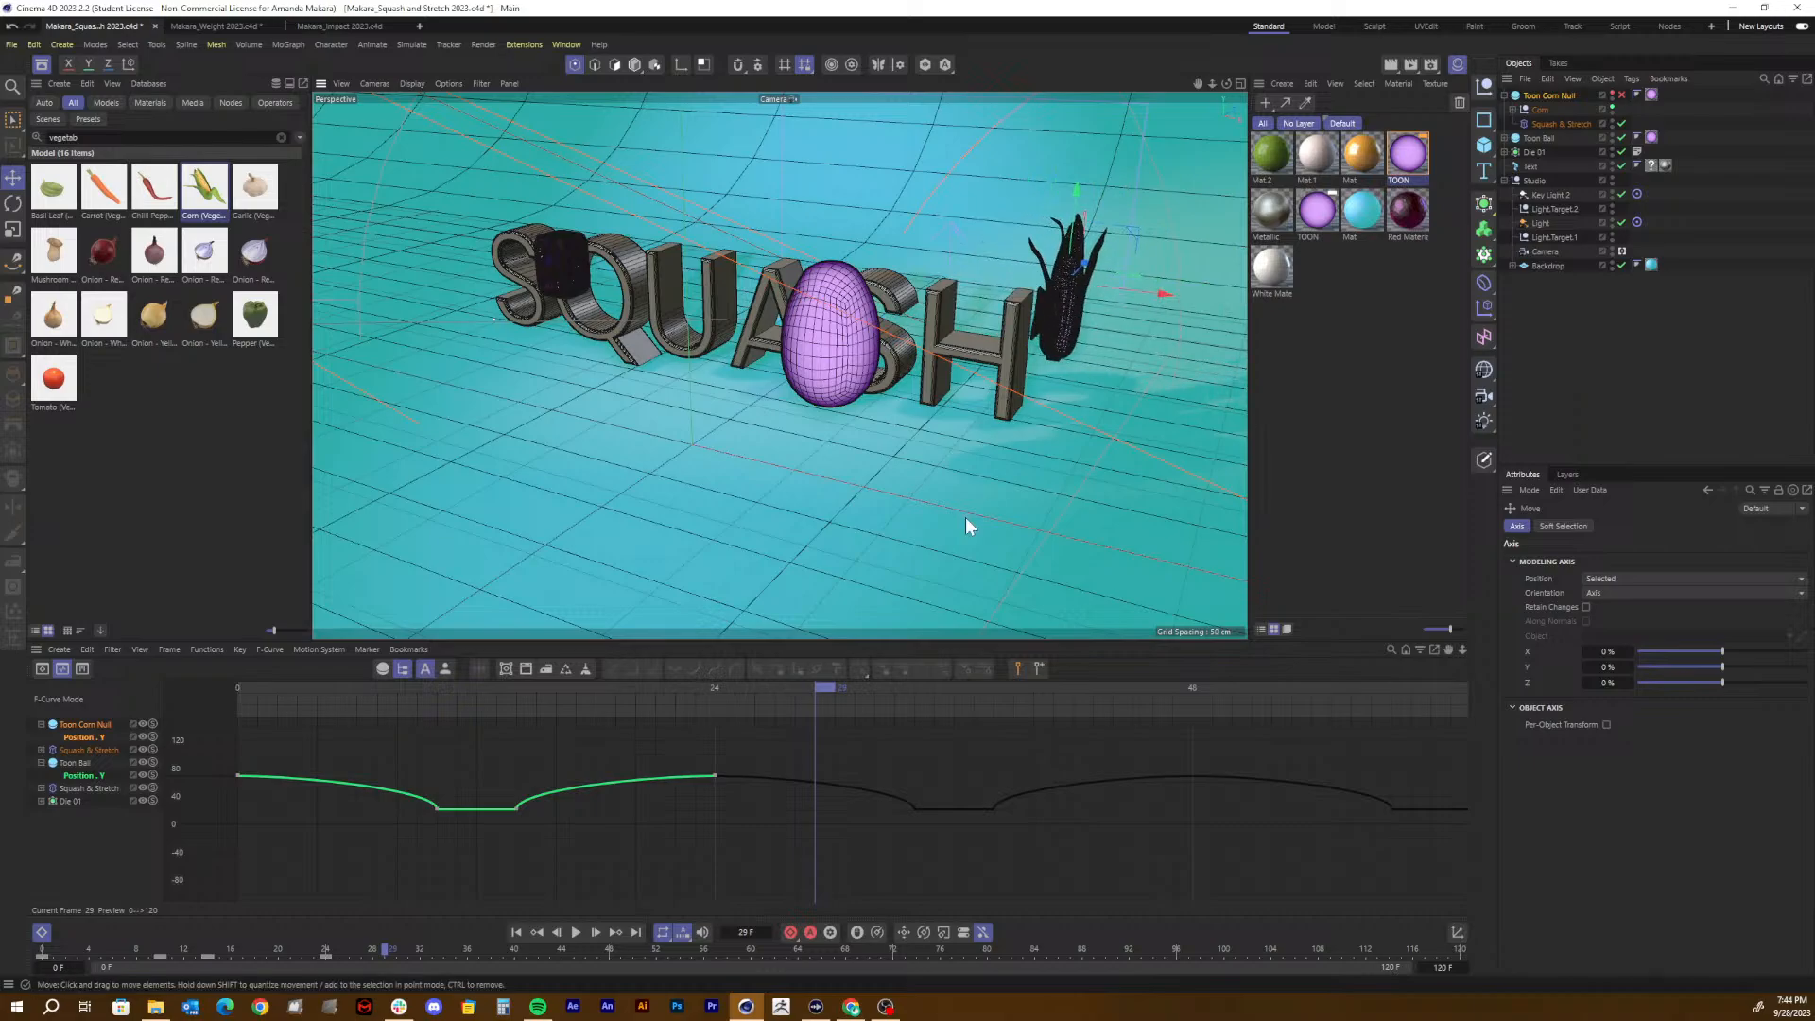
pyautogui.moveTo(714, 694); pyautogui.dragTo(222, 670)
pyautogui.press('F8')
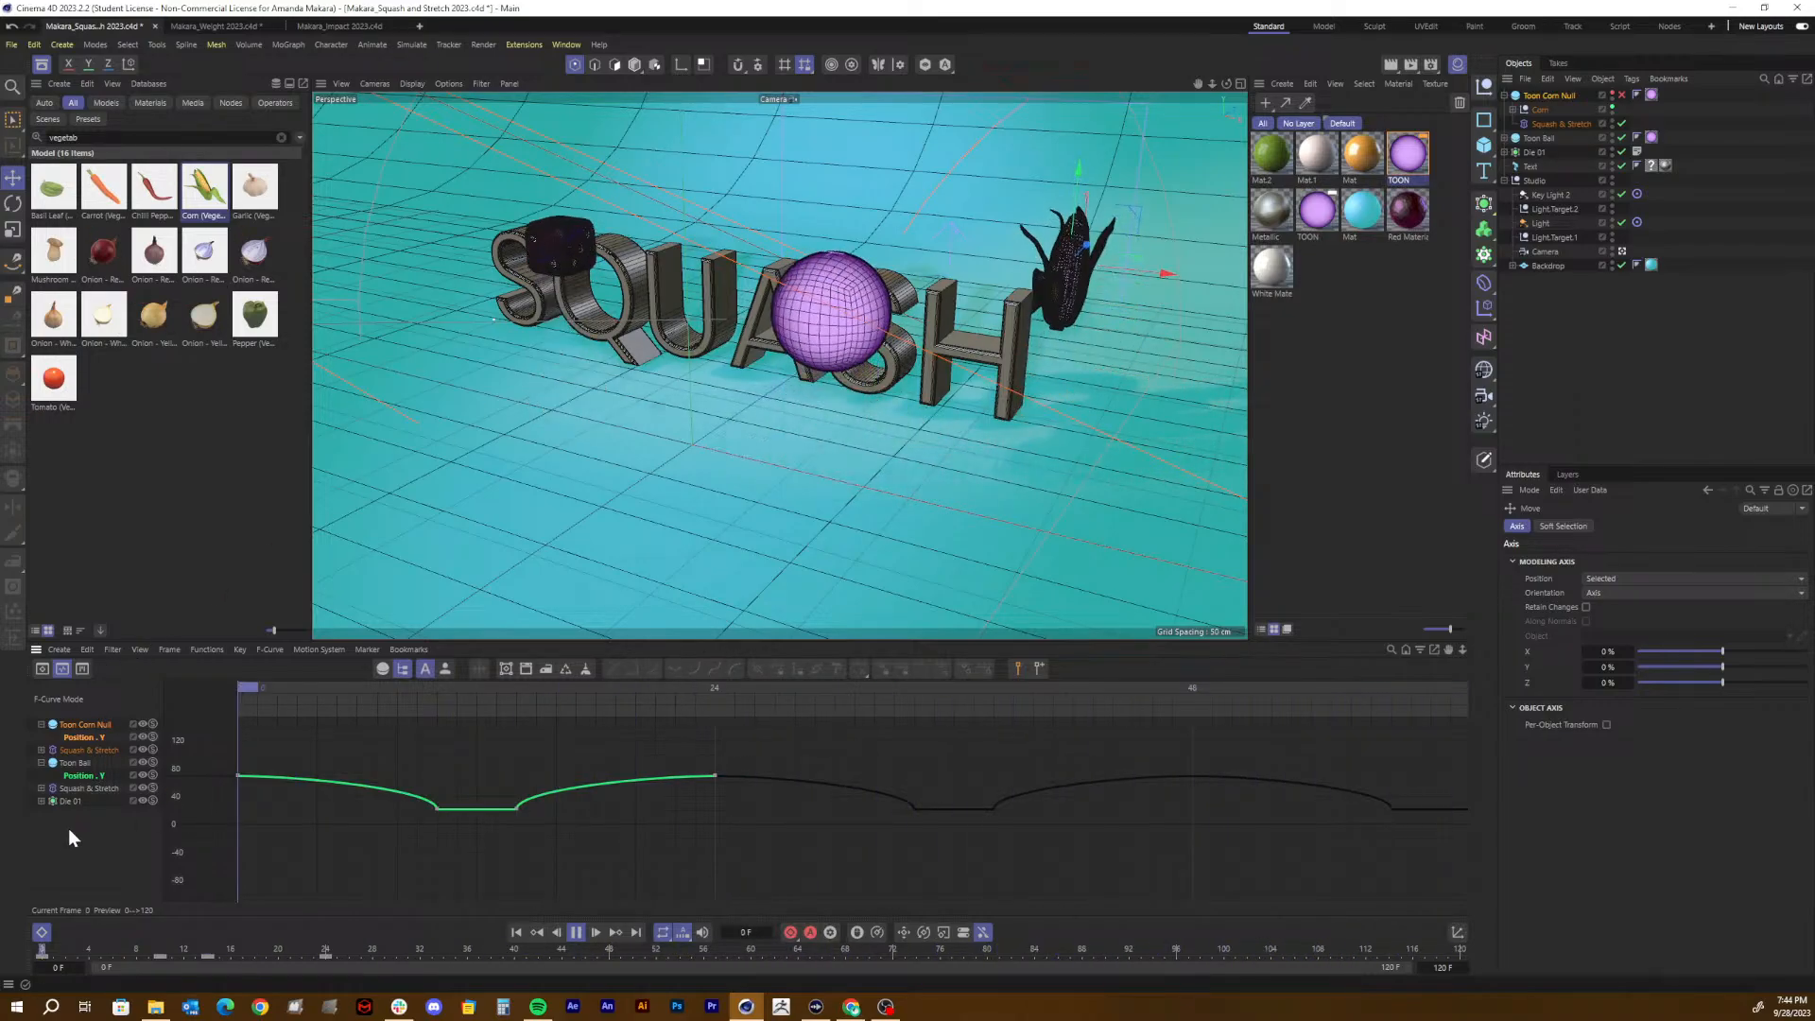
pyautogui.press('F8')
# Step: In the Dope Sheet, shift all Toon Corn Null keyframes, including its Squash & Stretch, so they start at frame 6
pyautogui.click(86, 775)
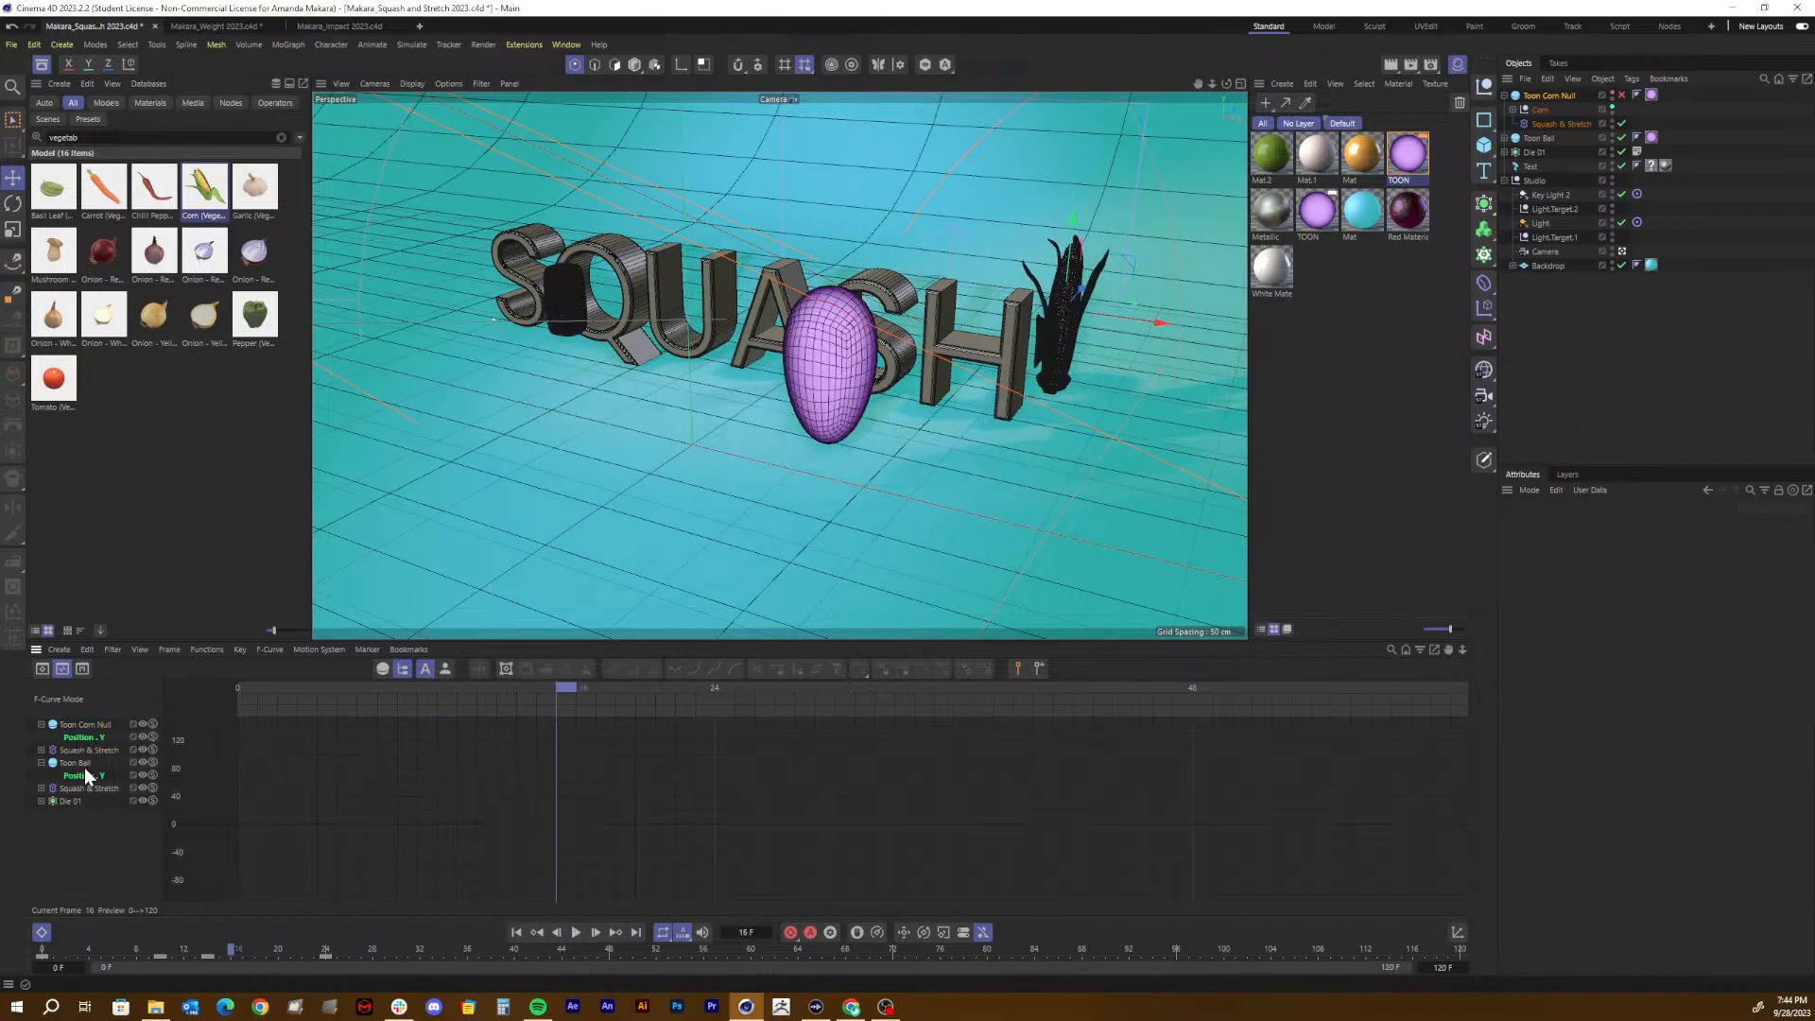
pyautogui.click(85, 739)
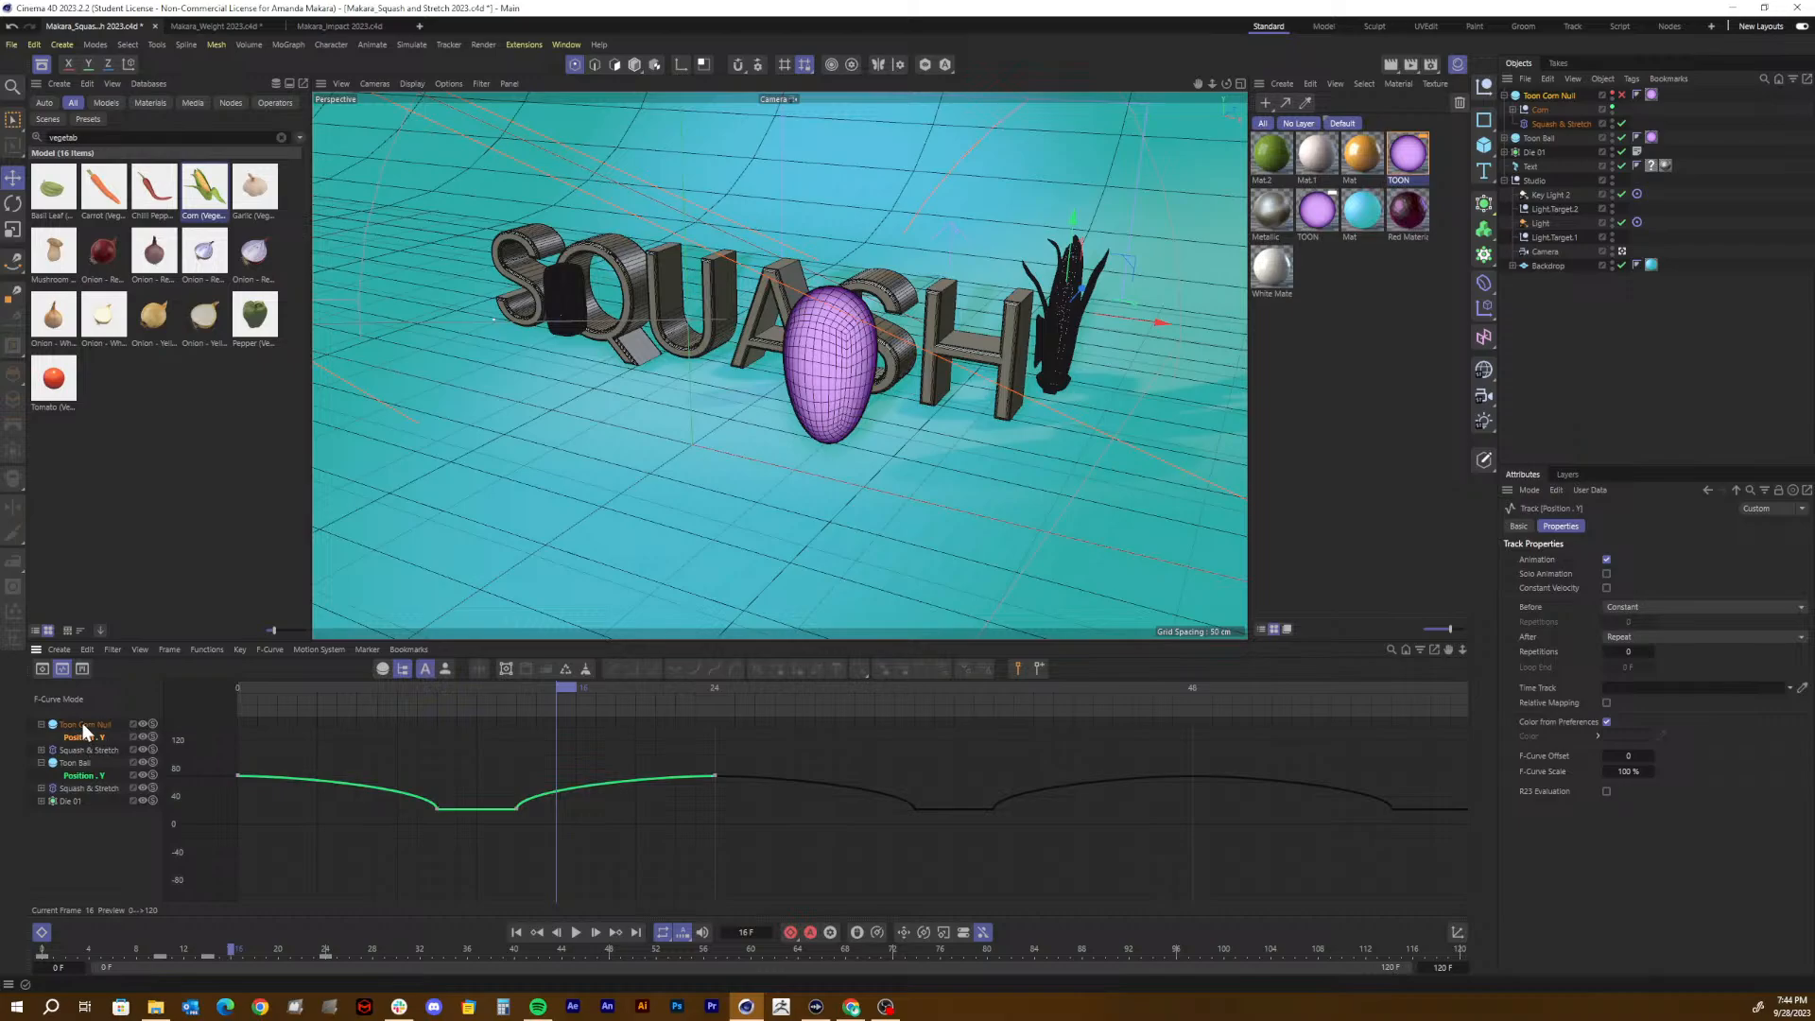
pyautogui.click(83, 726)
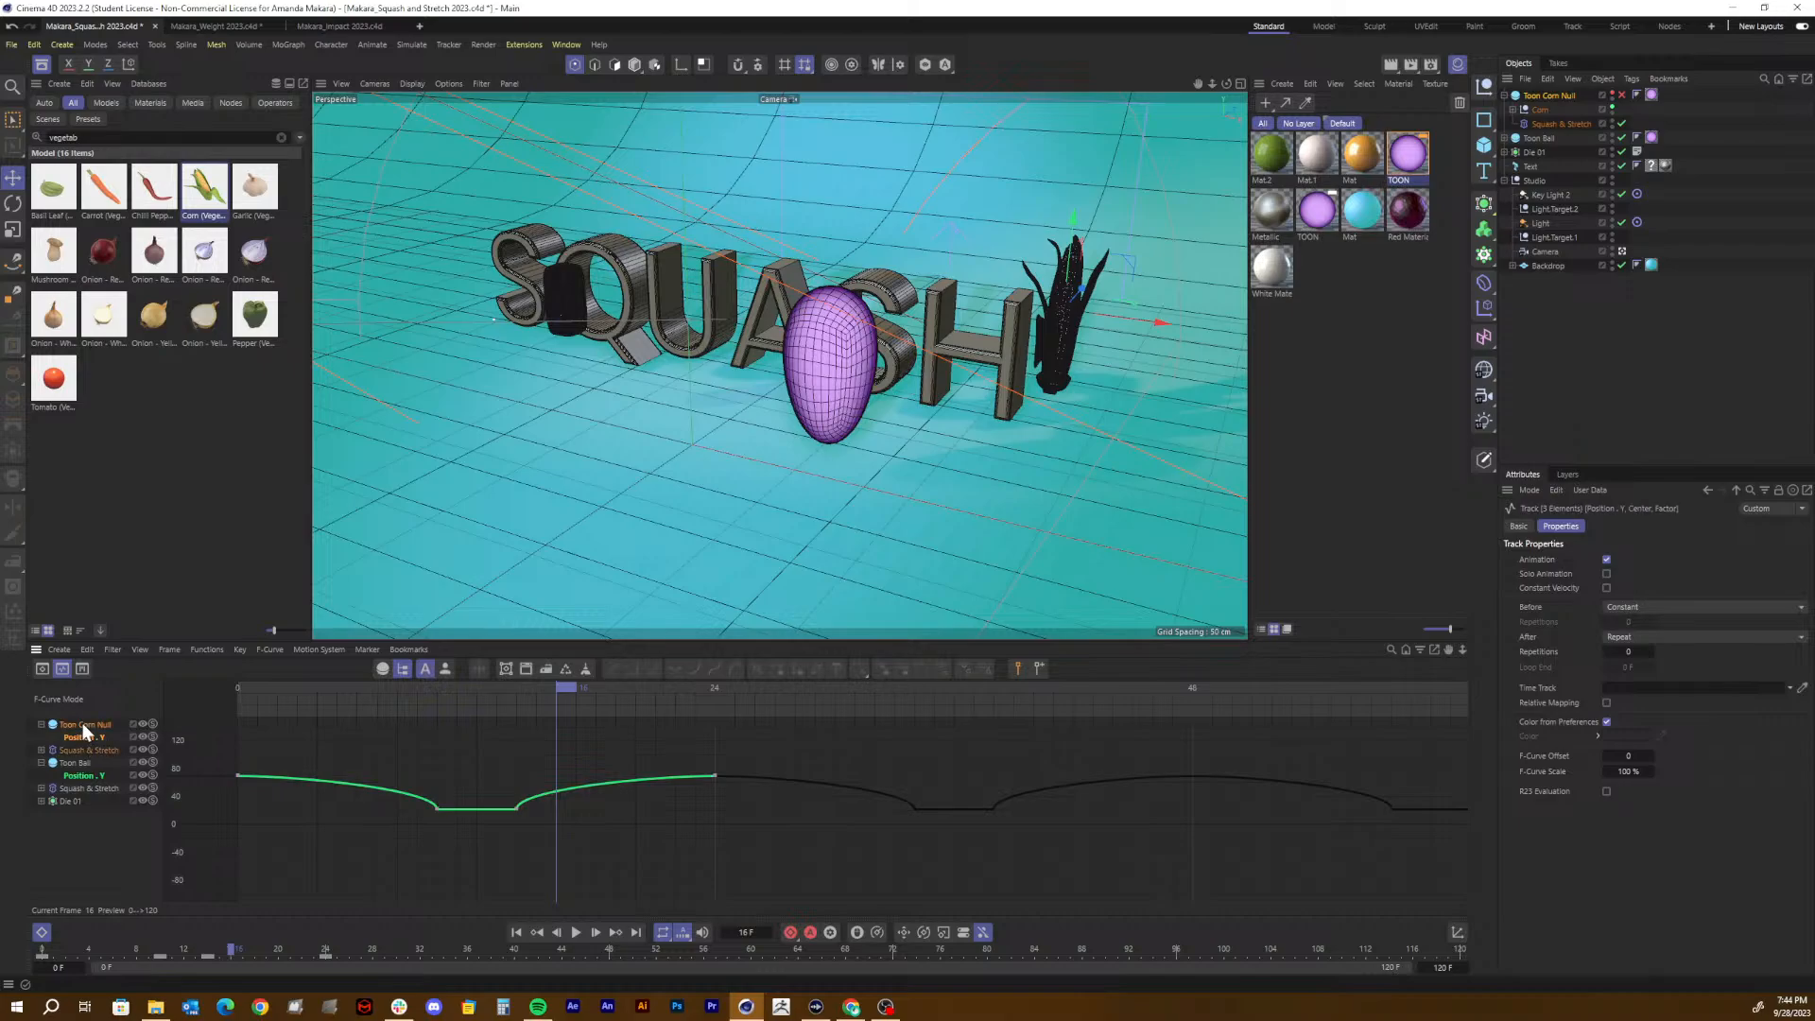
pyautogui.click(42, 667)
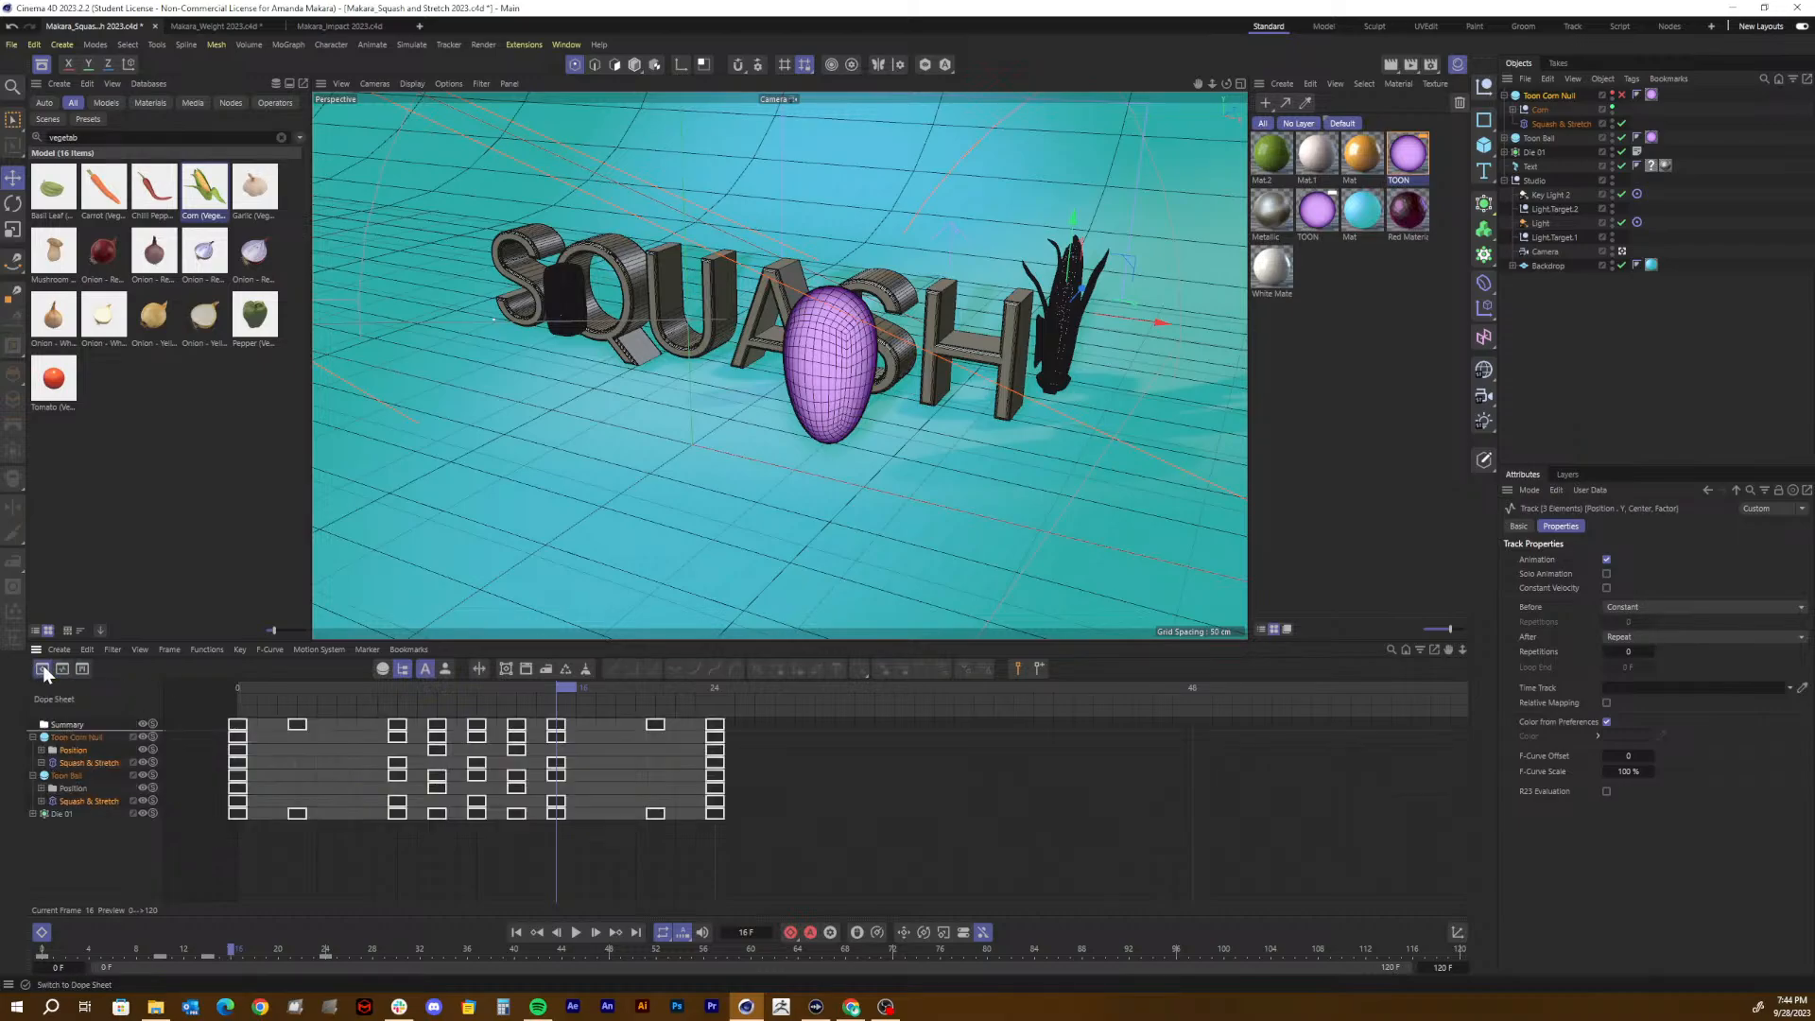
pyautogui.click(76, 739)
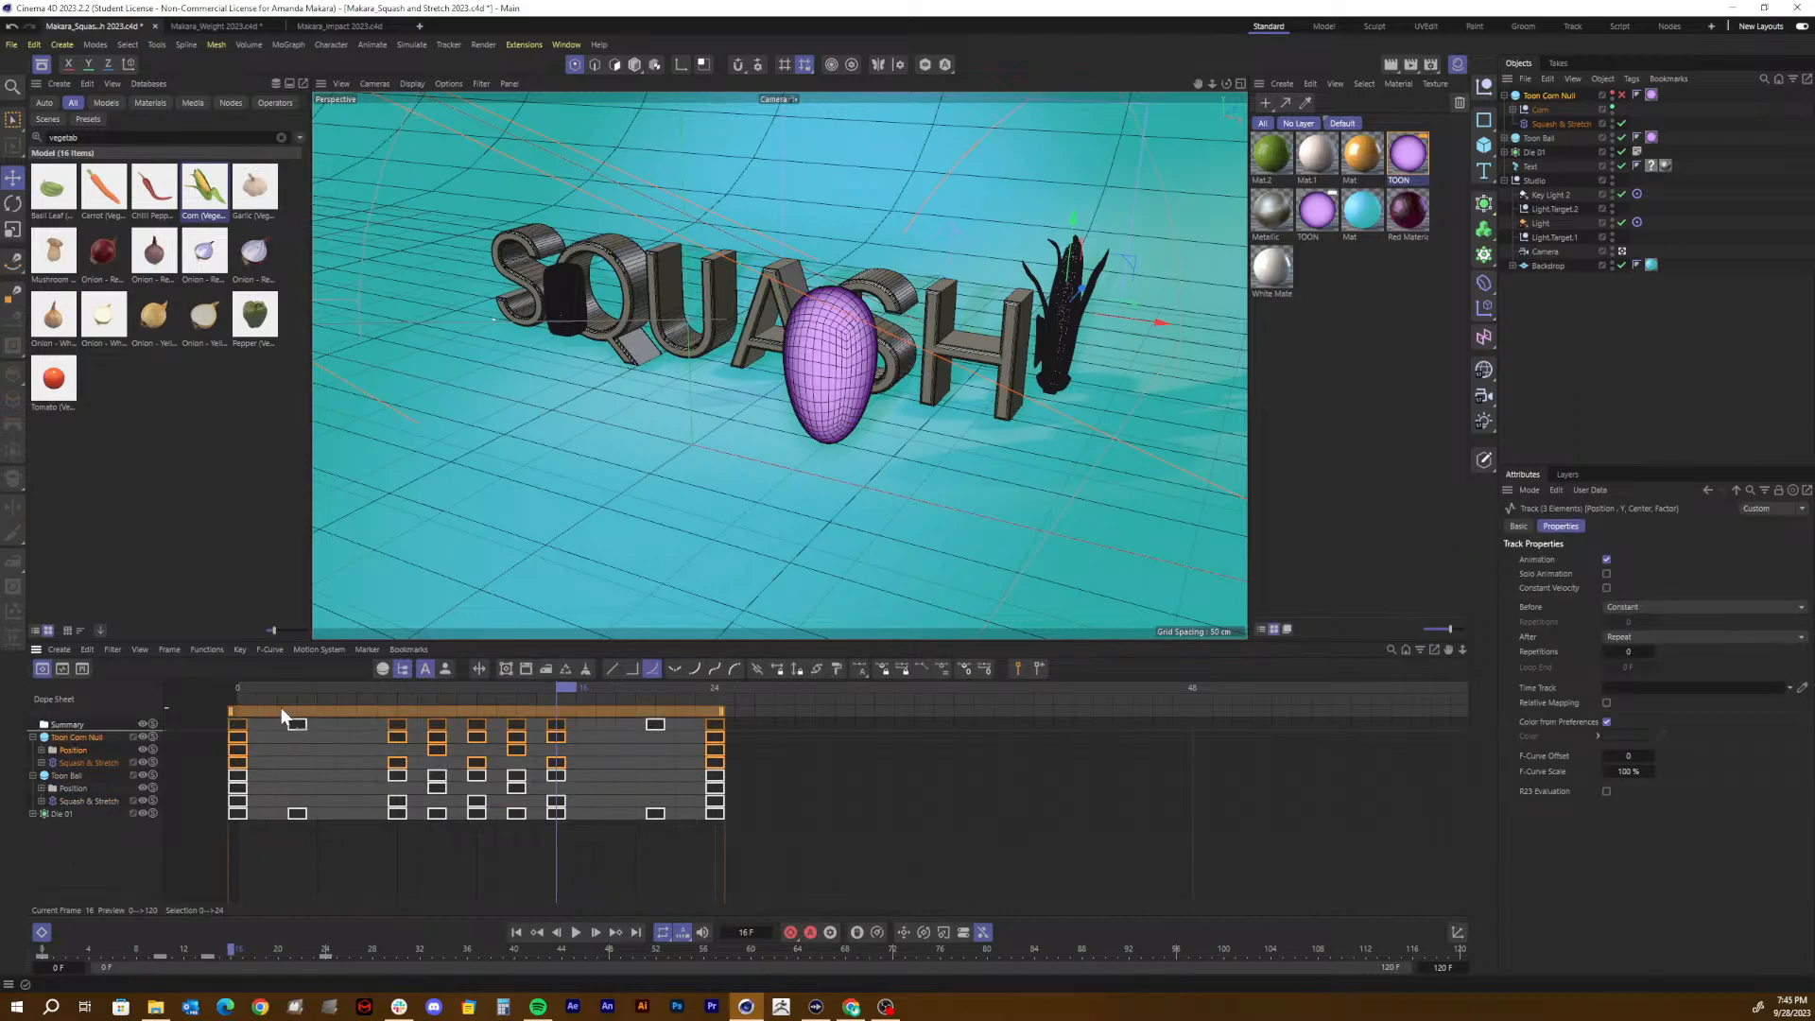
pyautogui.moveTo(280, 707); pyautogui.dragTo(401, 704)
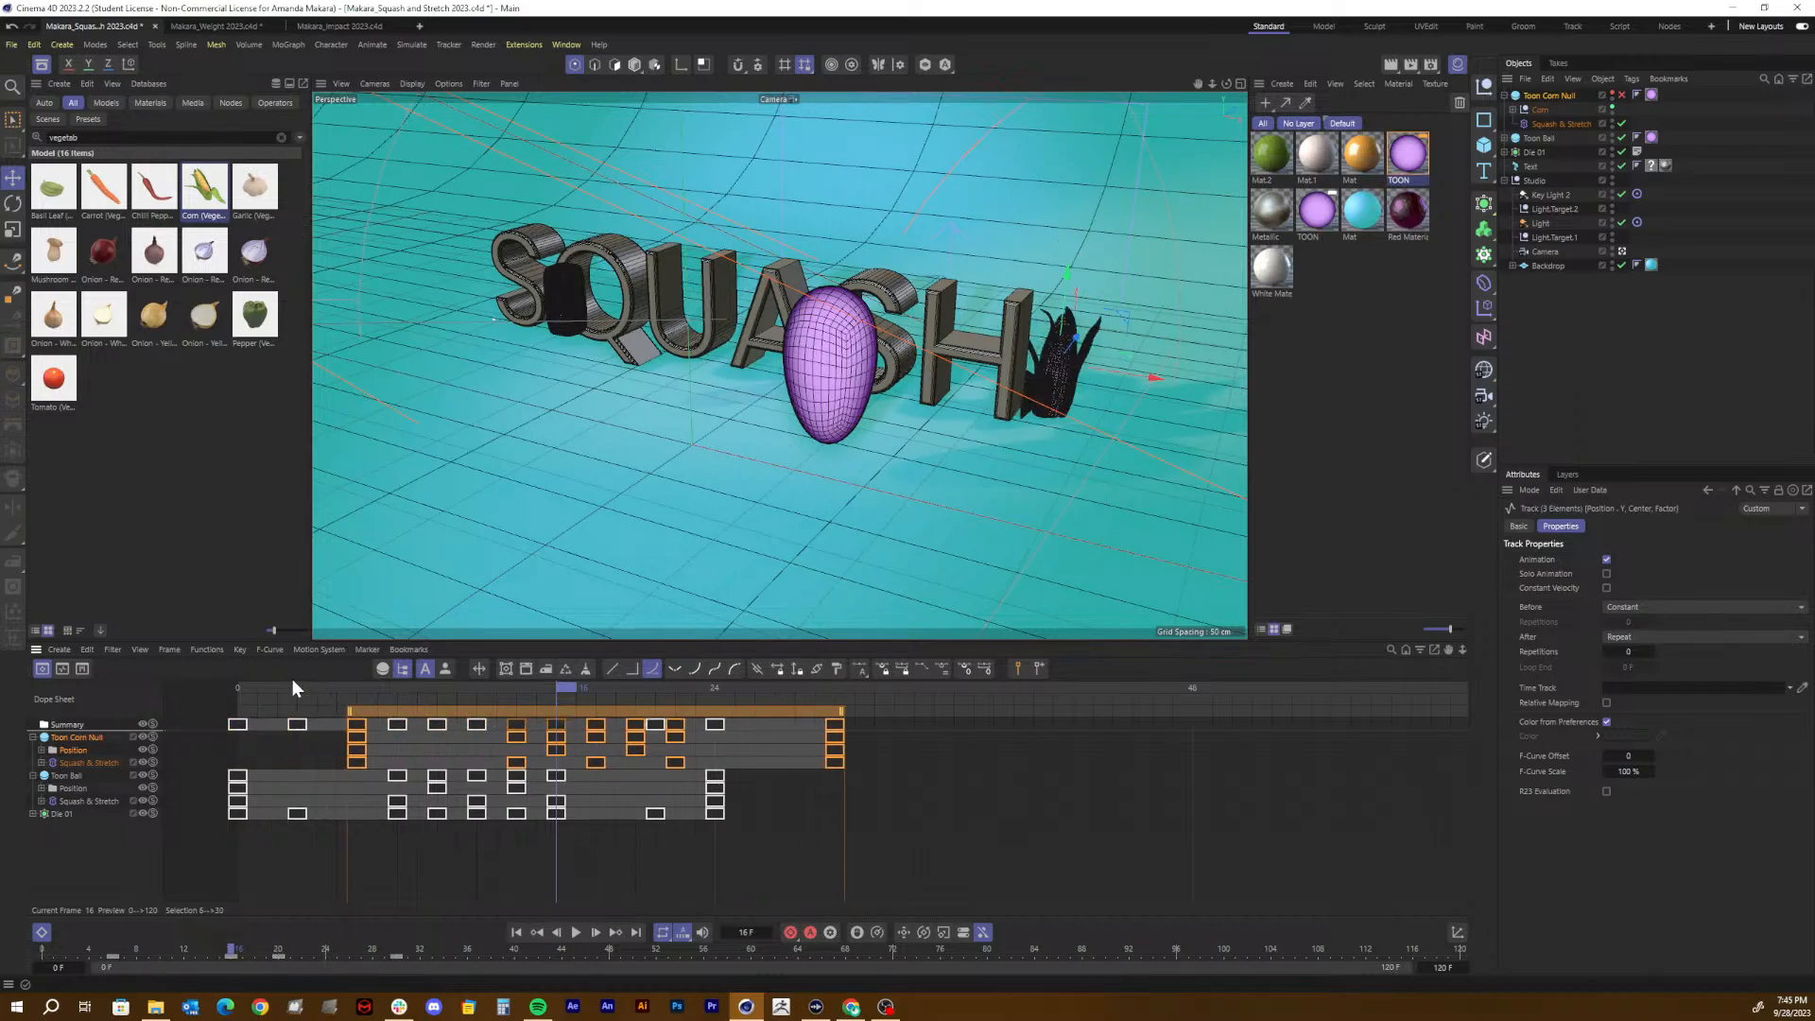
# Step: Try starting the Die 01 keyframes at frame 8, play the animation, and move them back to frame 0
pyautogui.press('F8')
pyautogui.click(72, 813)
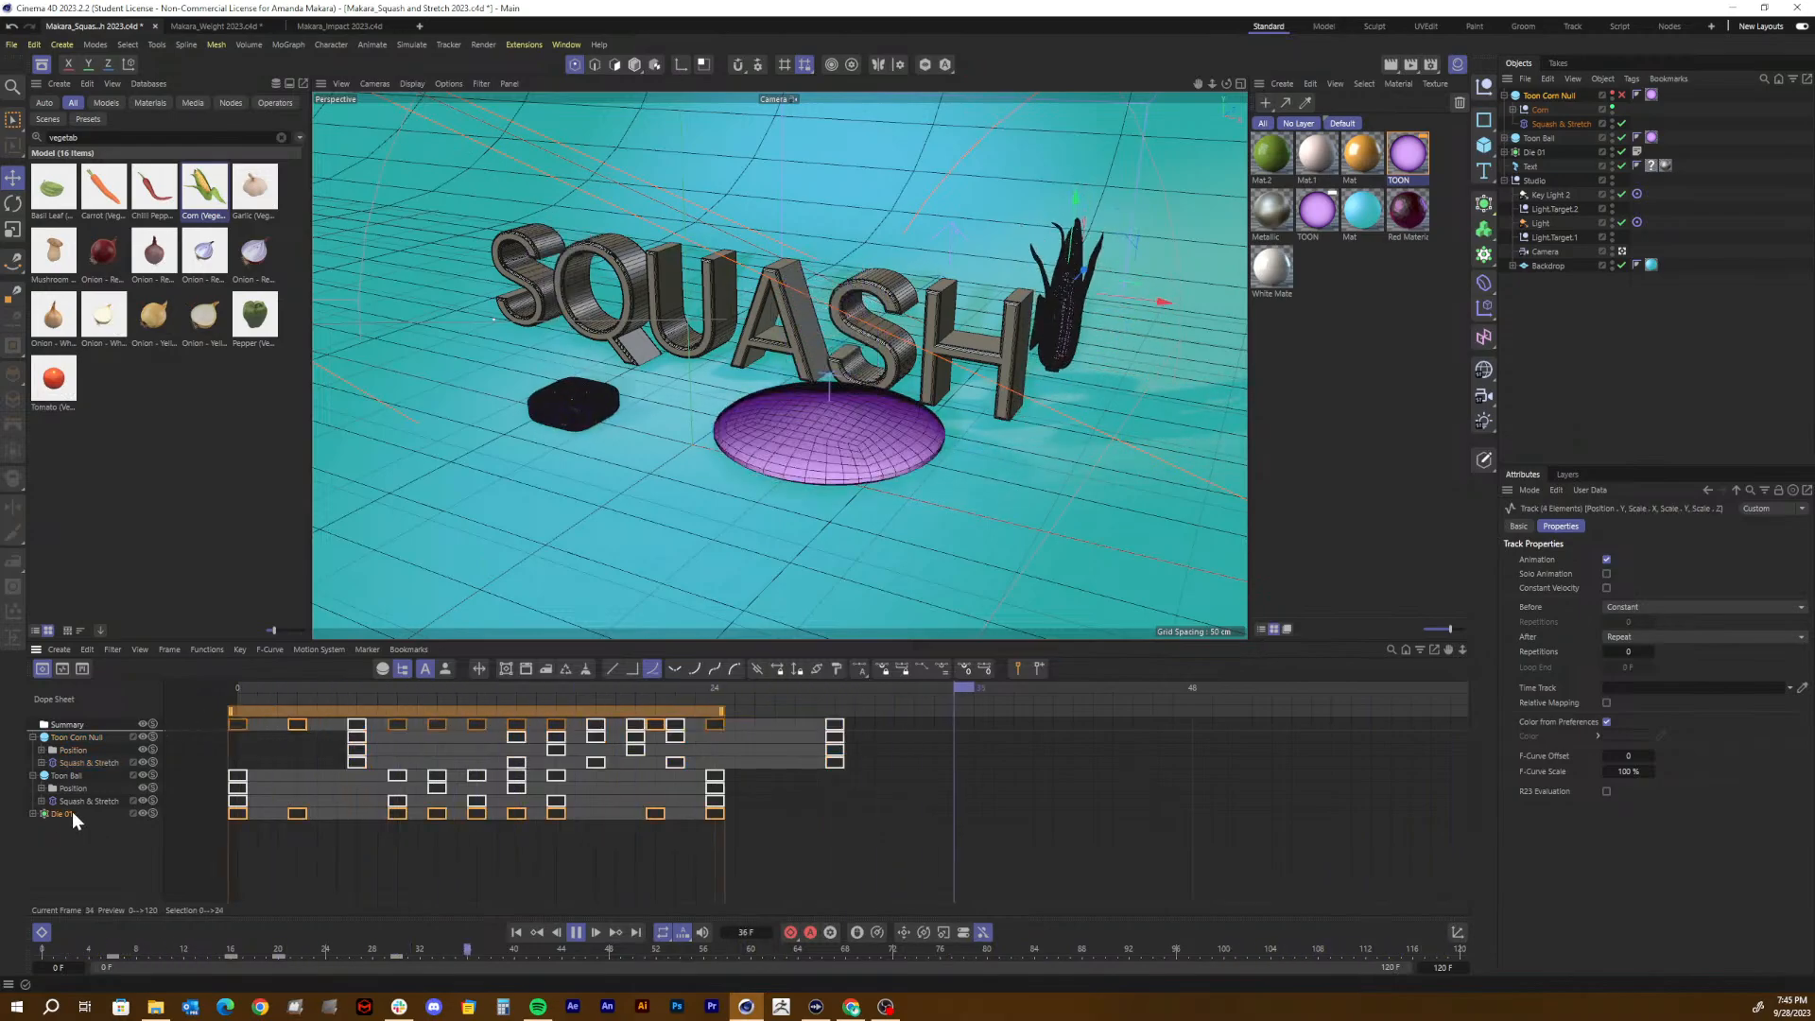
pyautogui.moveTo(270, 711); pyautogui.dragTo(428, 714)
pyautogui.press('F8')
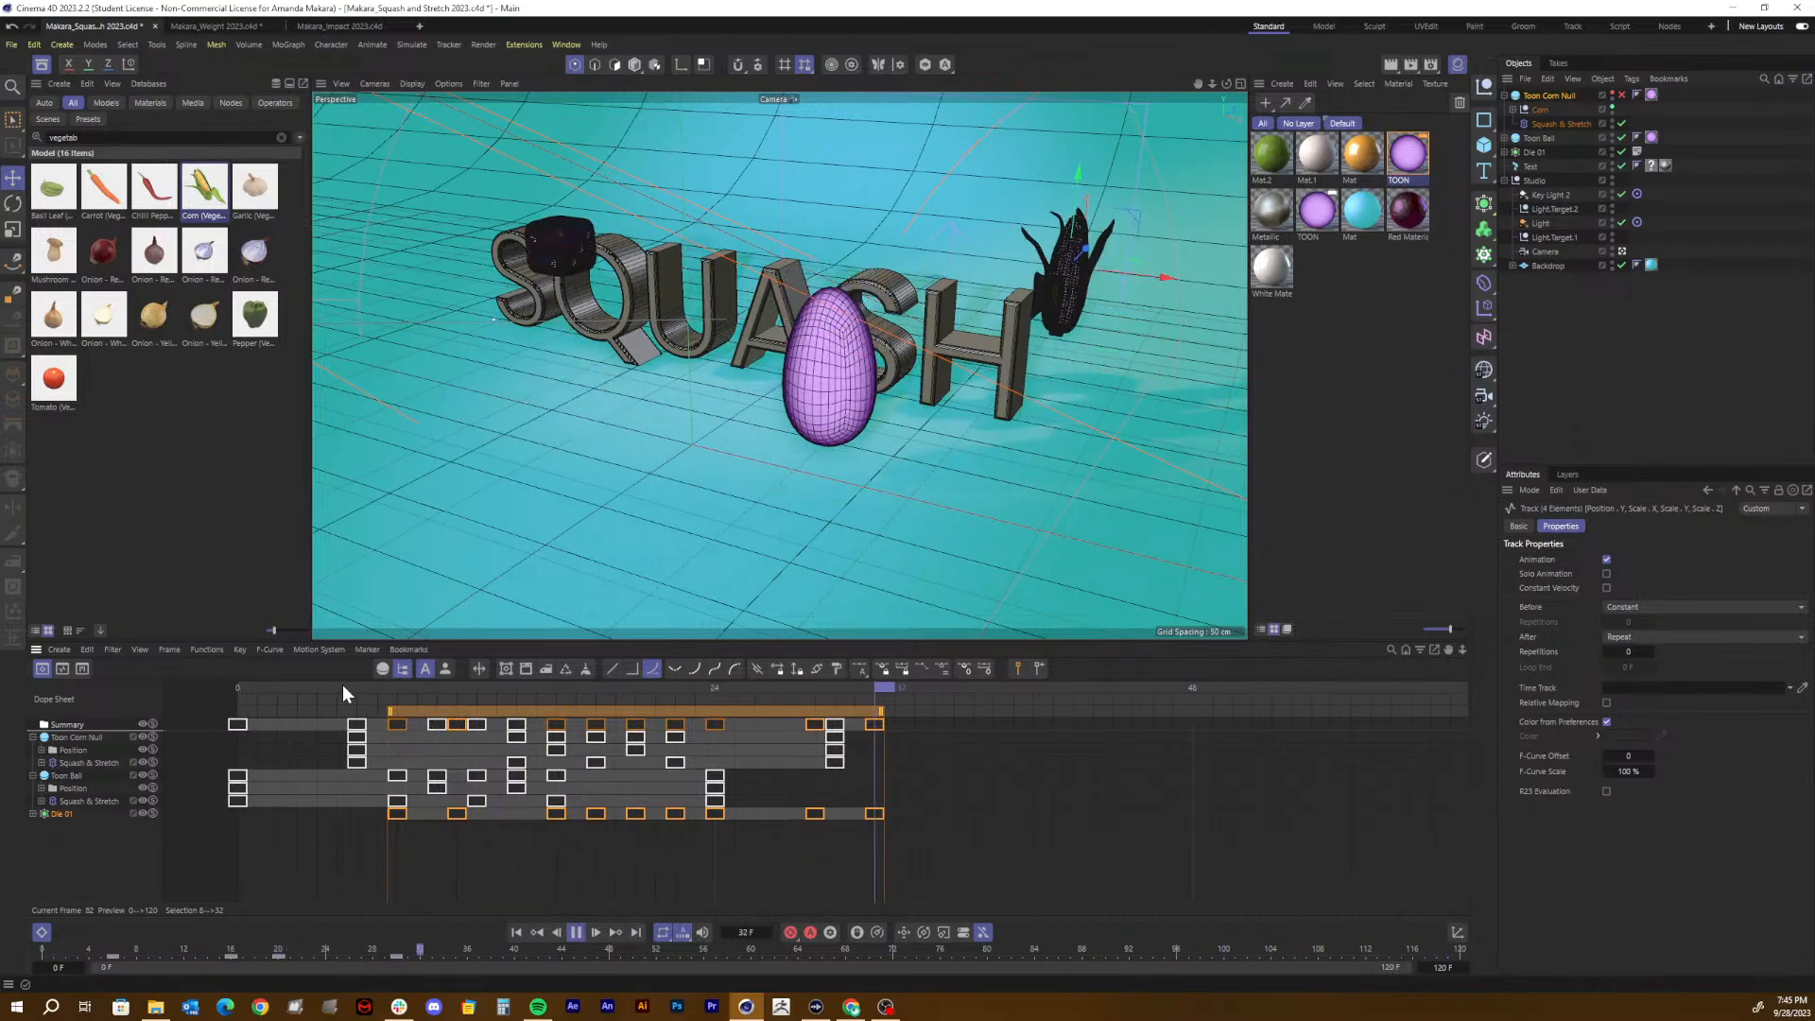
pyautogui.press('F8')
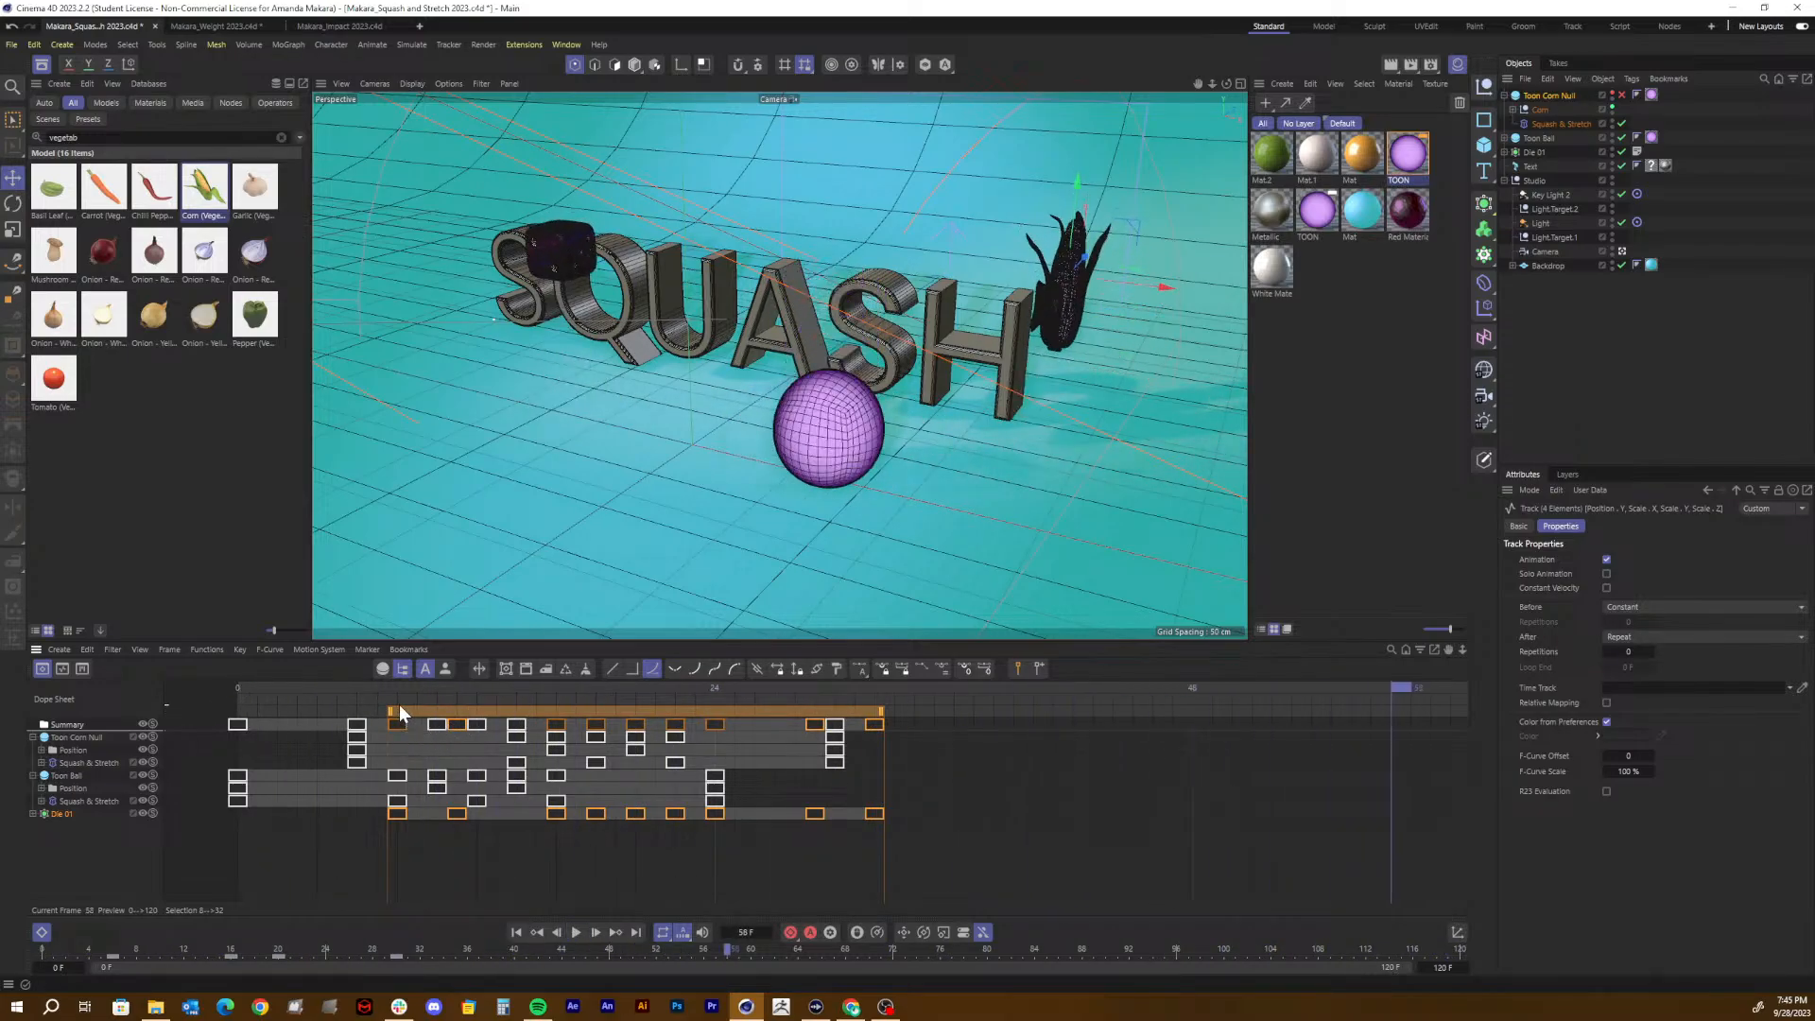
pyautogui.moveTo(399, 709); pyautogui.dragTo(224, 690)
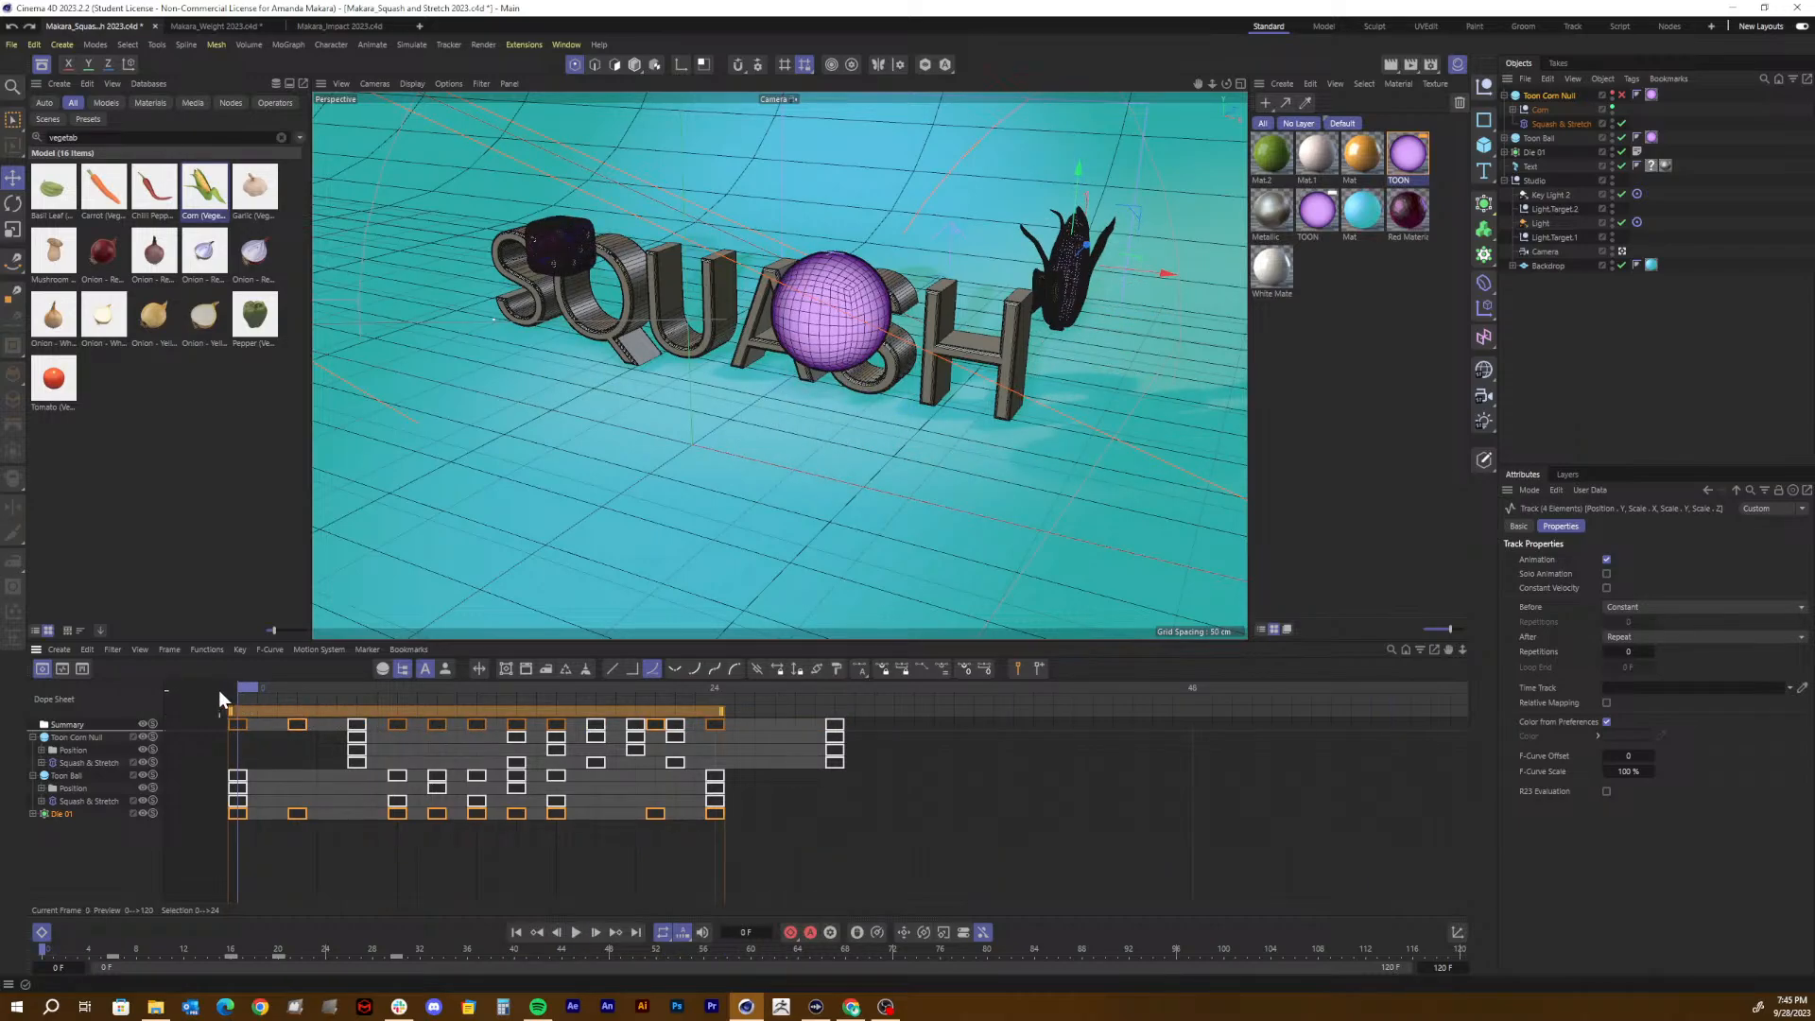
# Step: Shift all Toon Ball keyframes to start at frame 4 during playback, save the scene, and return to frame 0
pyautogui.press('F8')
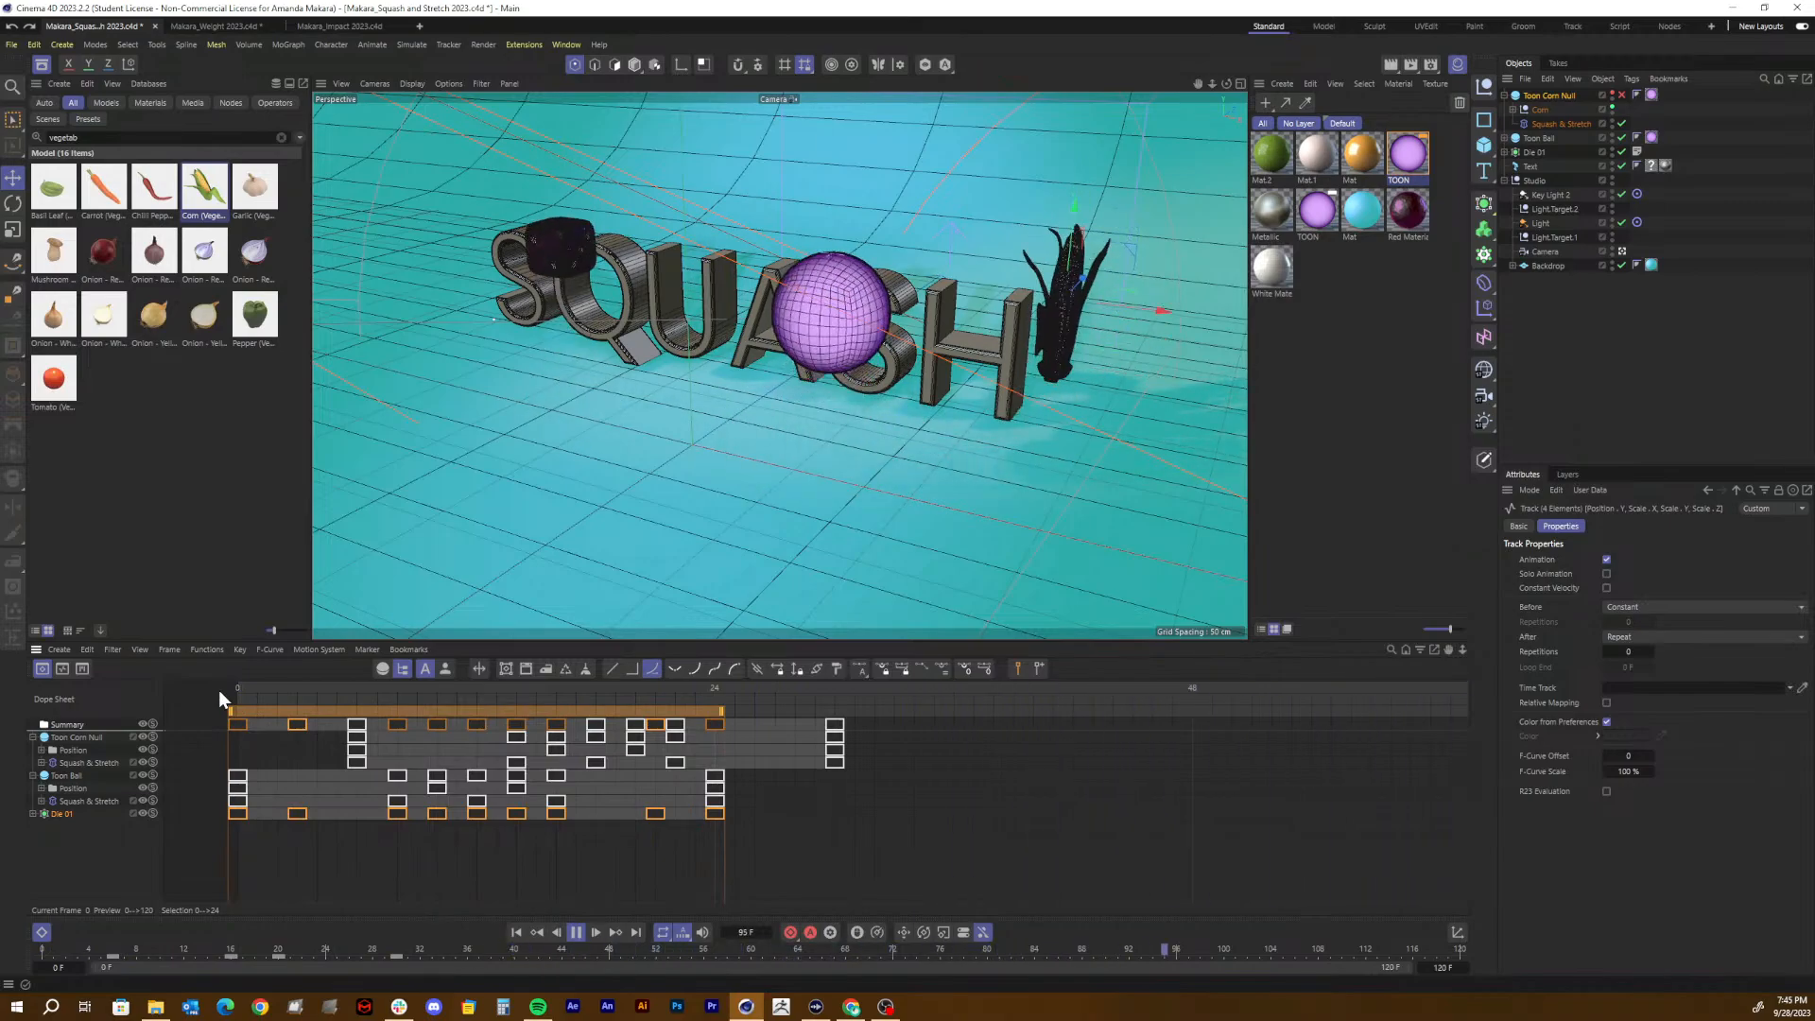
pyautogui.click(59, 832)
pyautogui.click(60, 811)
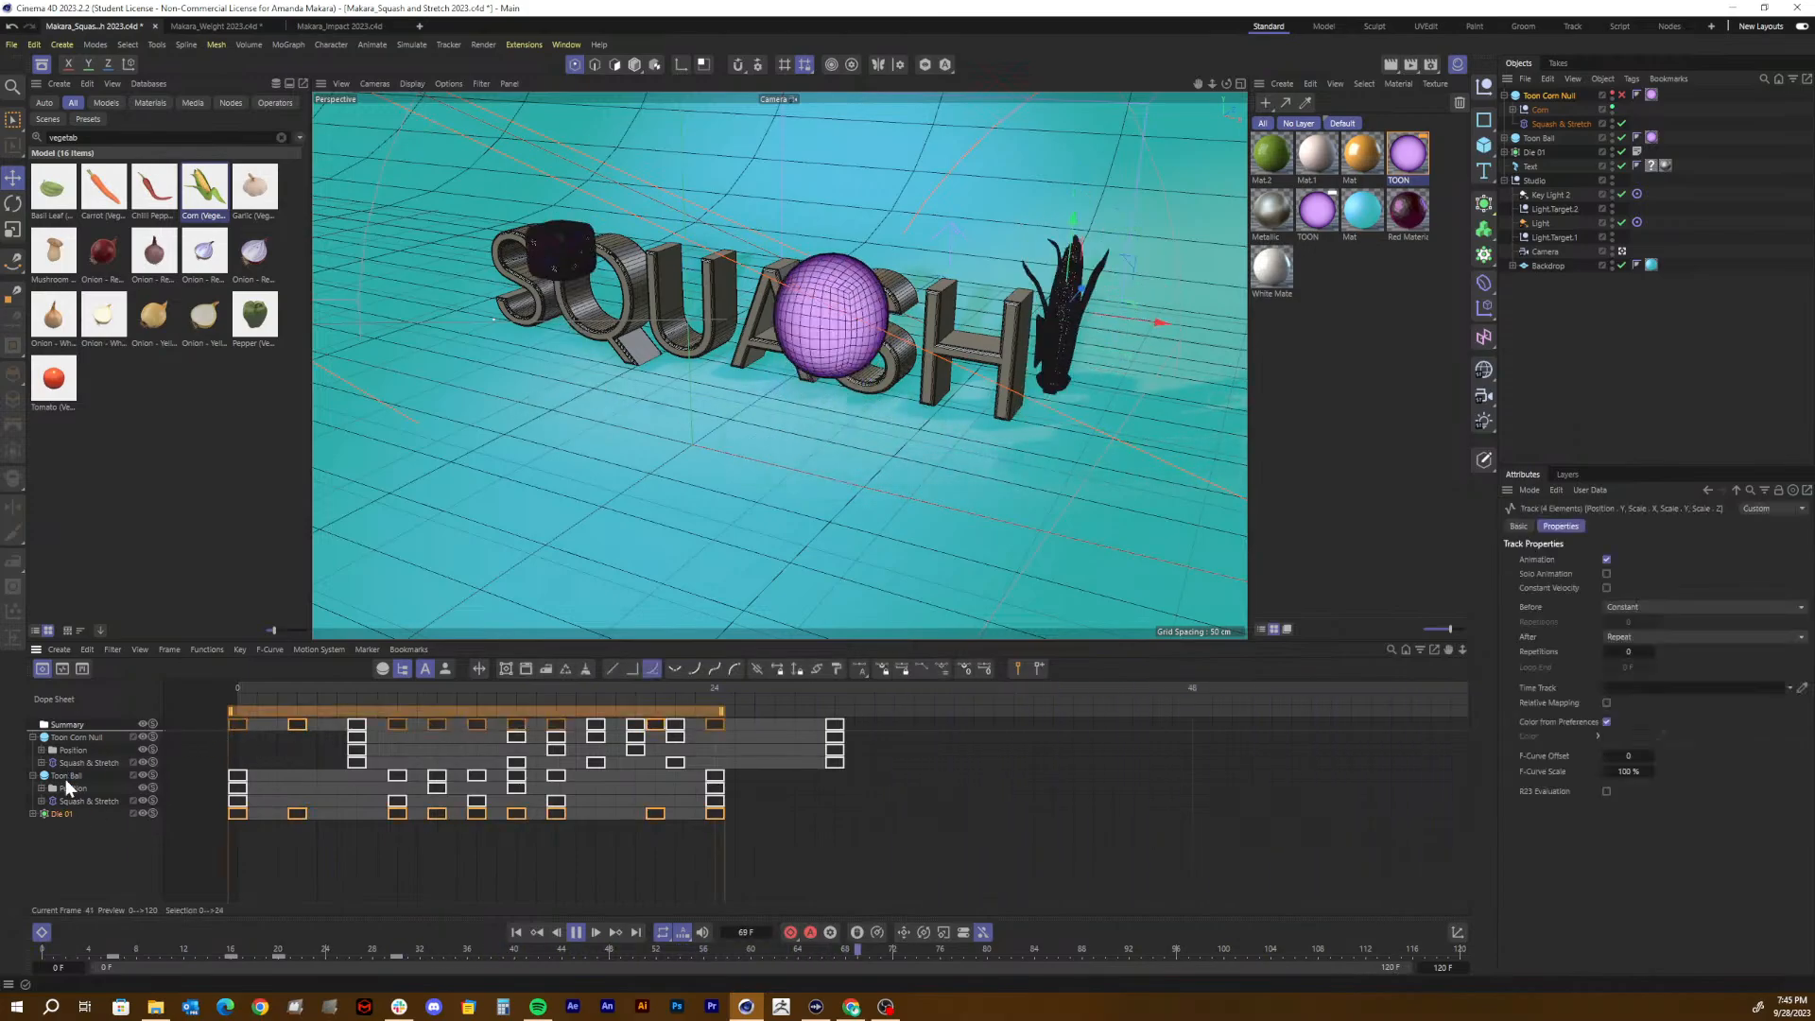
pyautogui.click(55, 776)
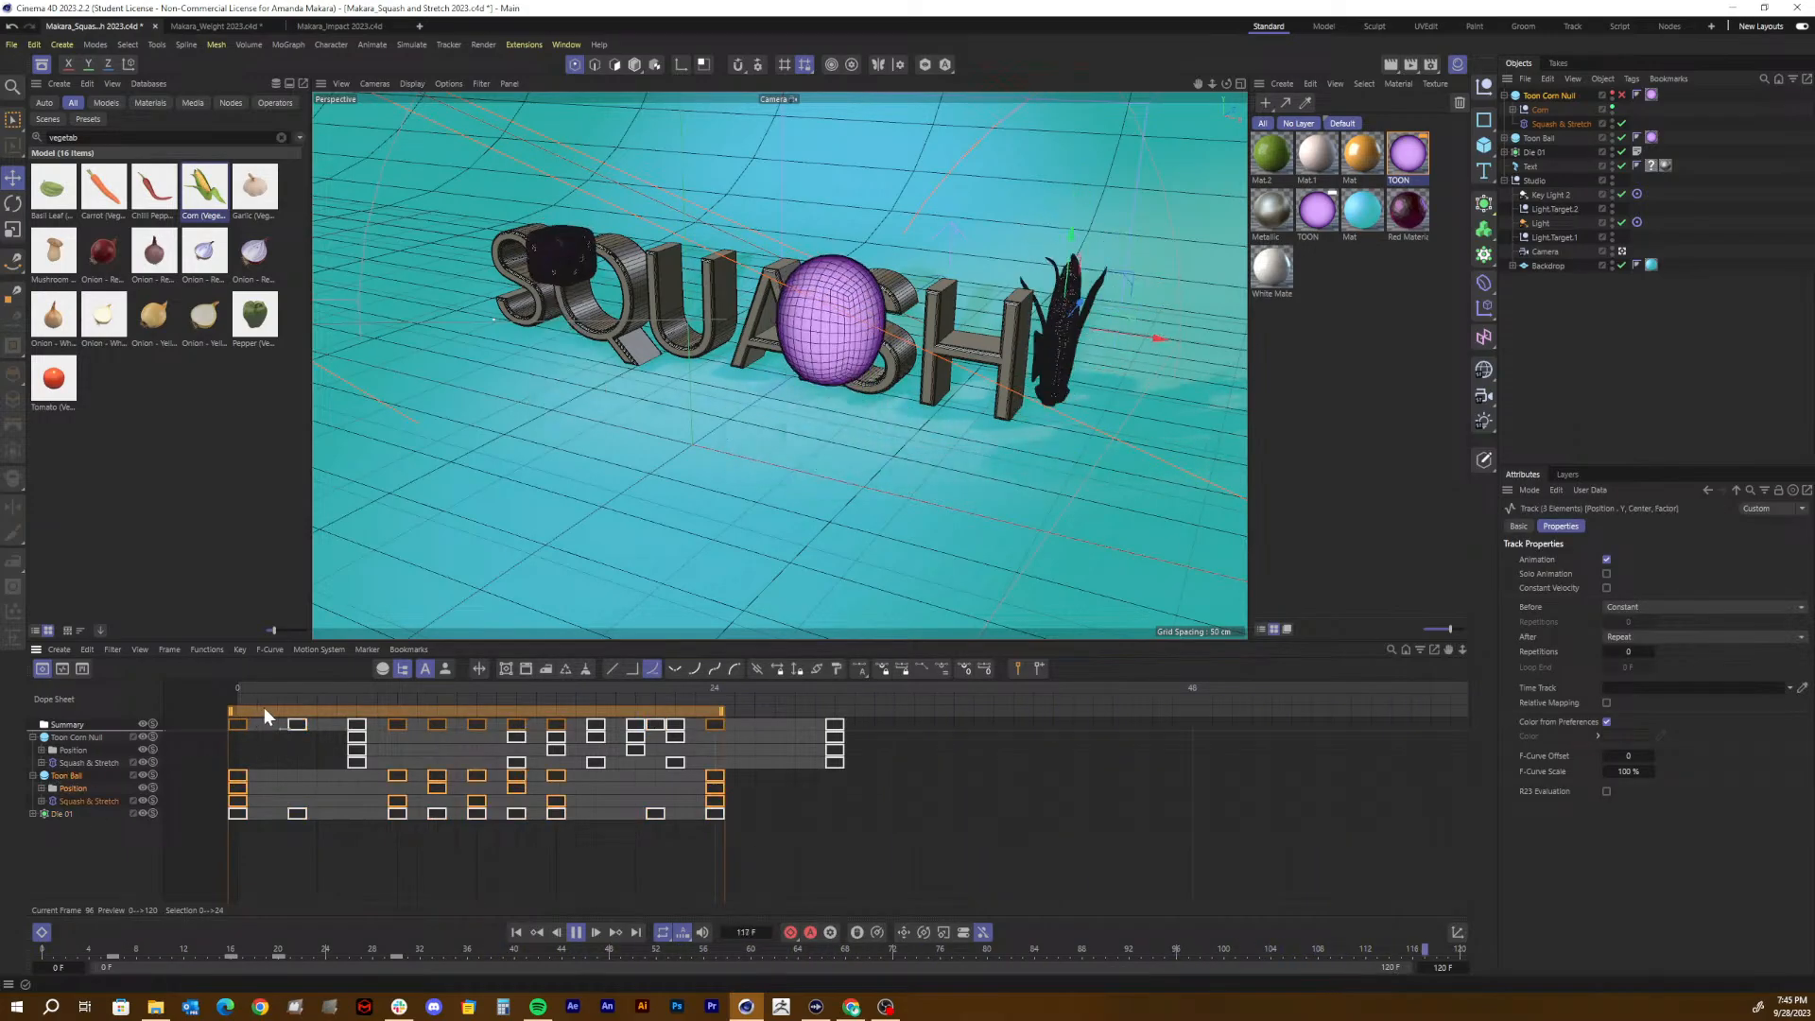
pyautogui.moveTo(270, 711); pyautogui.dragTo(348, 707)
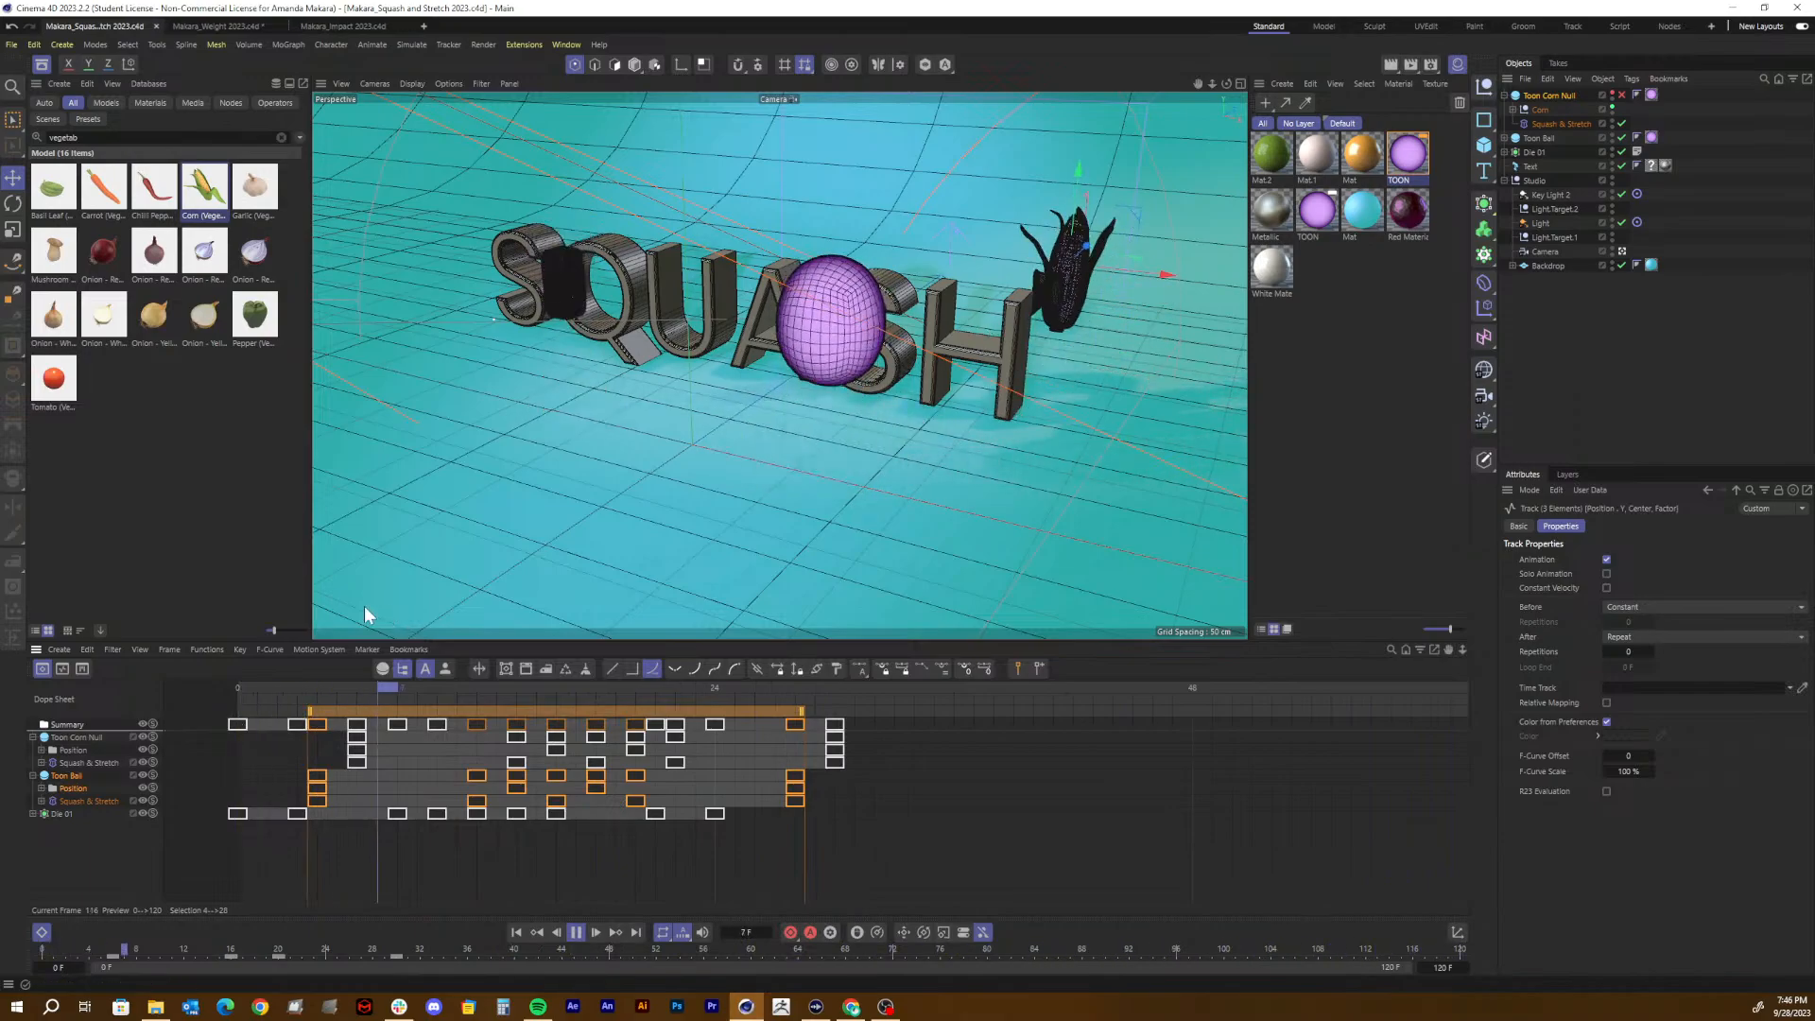
pyautogui.hotkey('ctrl', 's')
pyautogui.moveTo(256, 684); pyautogui.dragTo(235, 627)
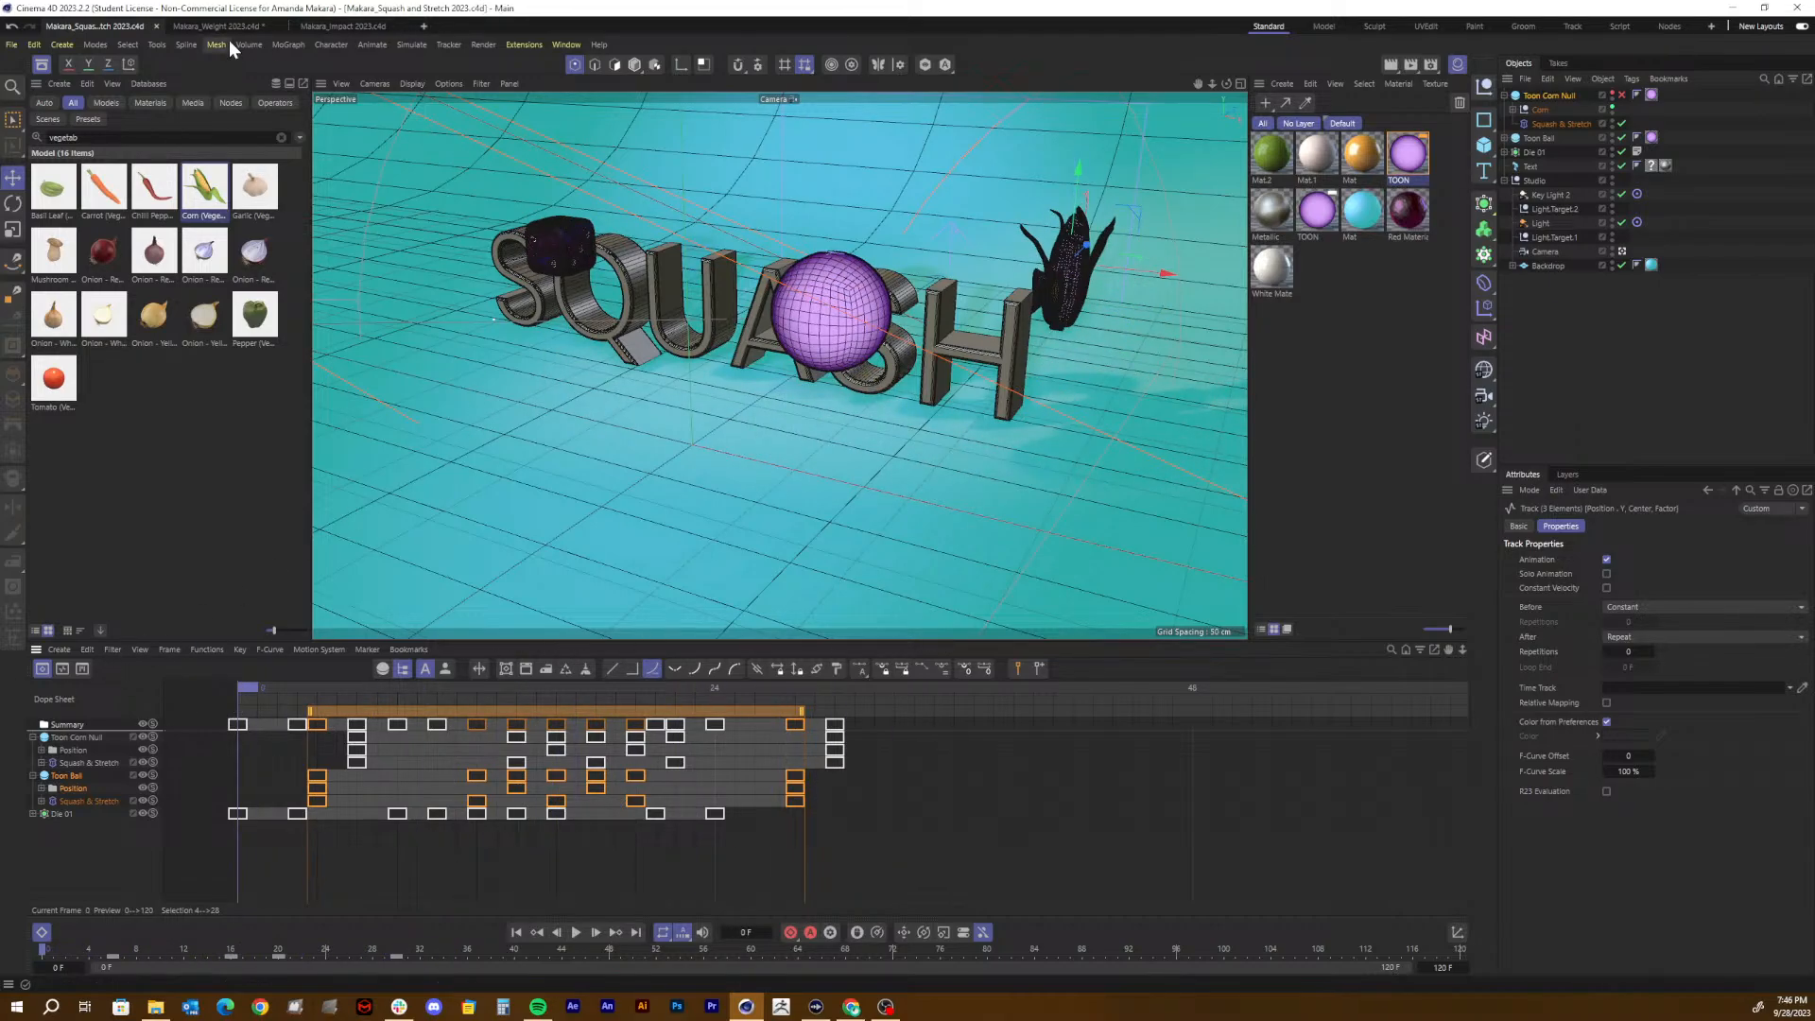
# Step: Place the Makara_Impact 2023 document ahead of Makara_Weight 2023 and make the Impact scene active
pyautogui.click(264, 24)
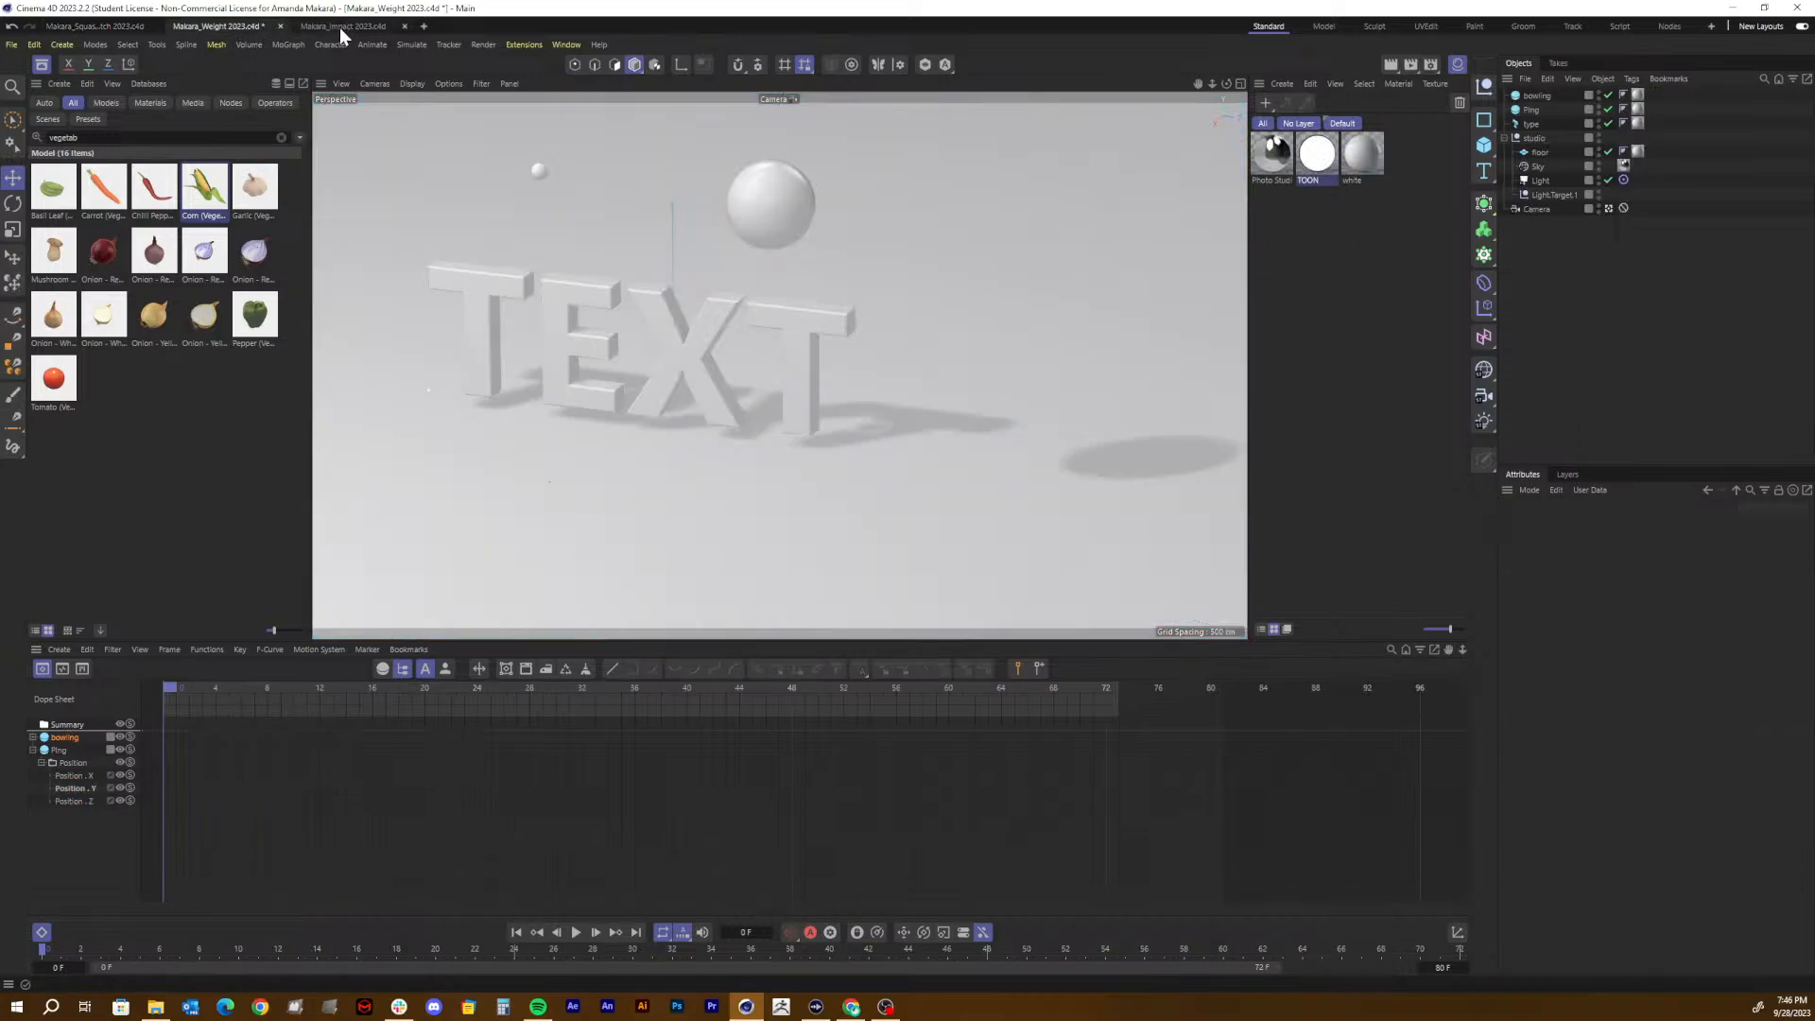
pyautogui.click(339, 27)
pyautogui.moveTo(339, 26); pyautogui.dragTo(210, 31)
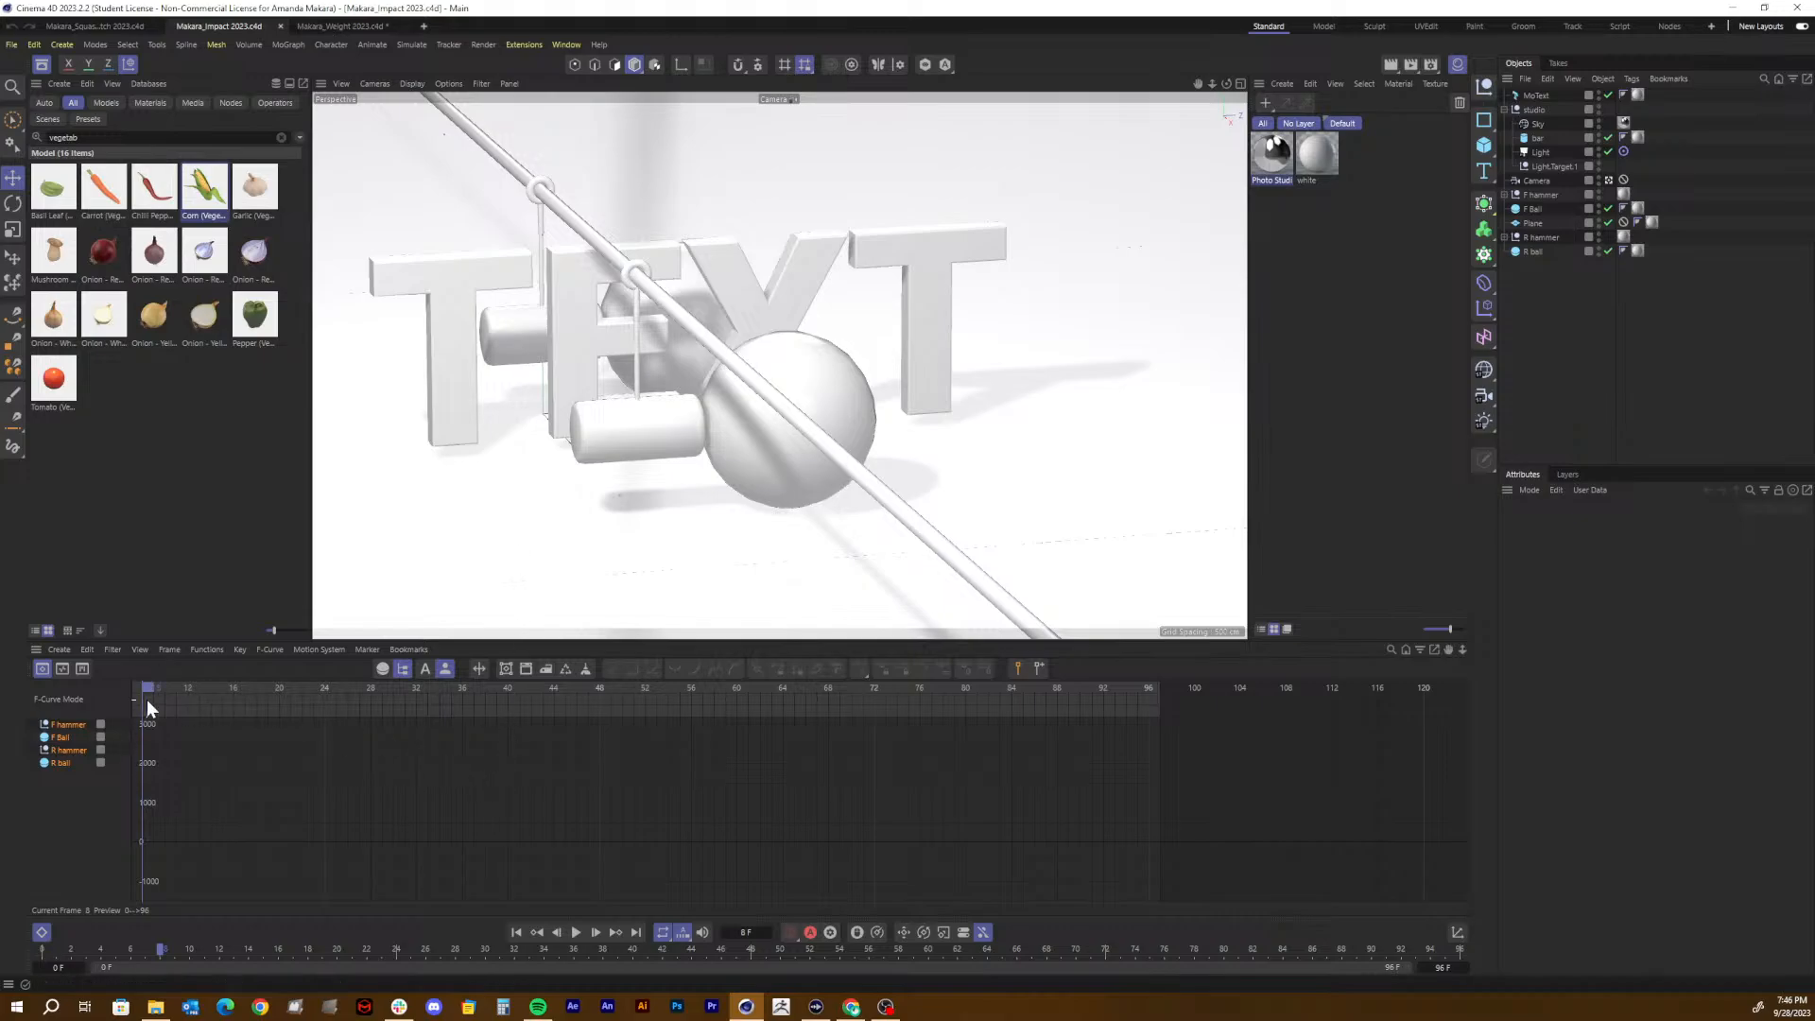
pyautogui.click(337, 27)
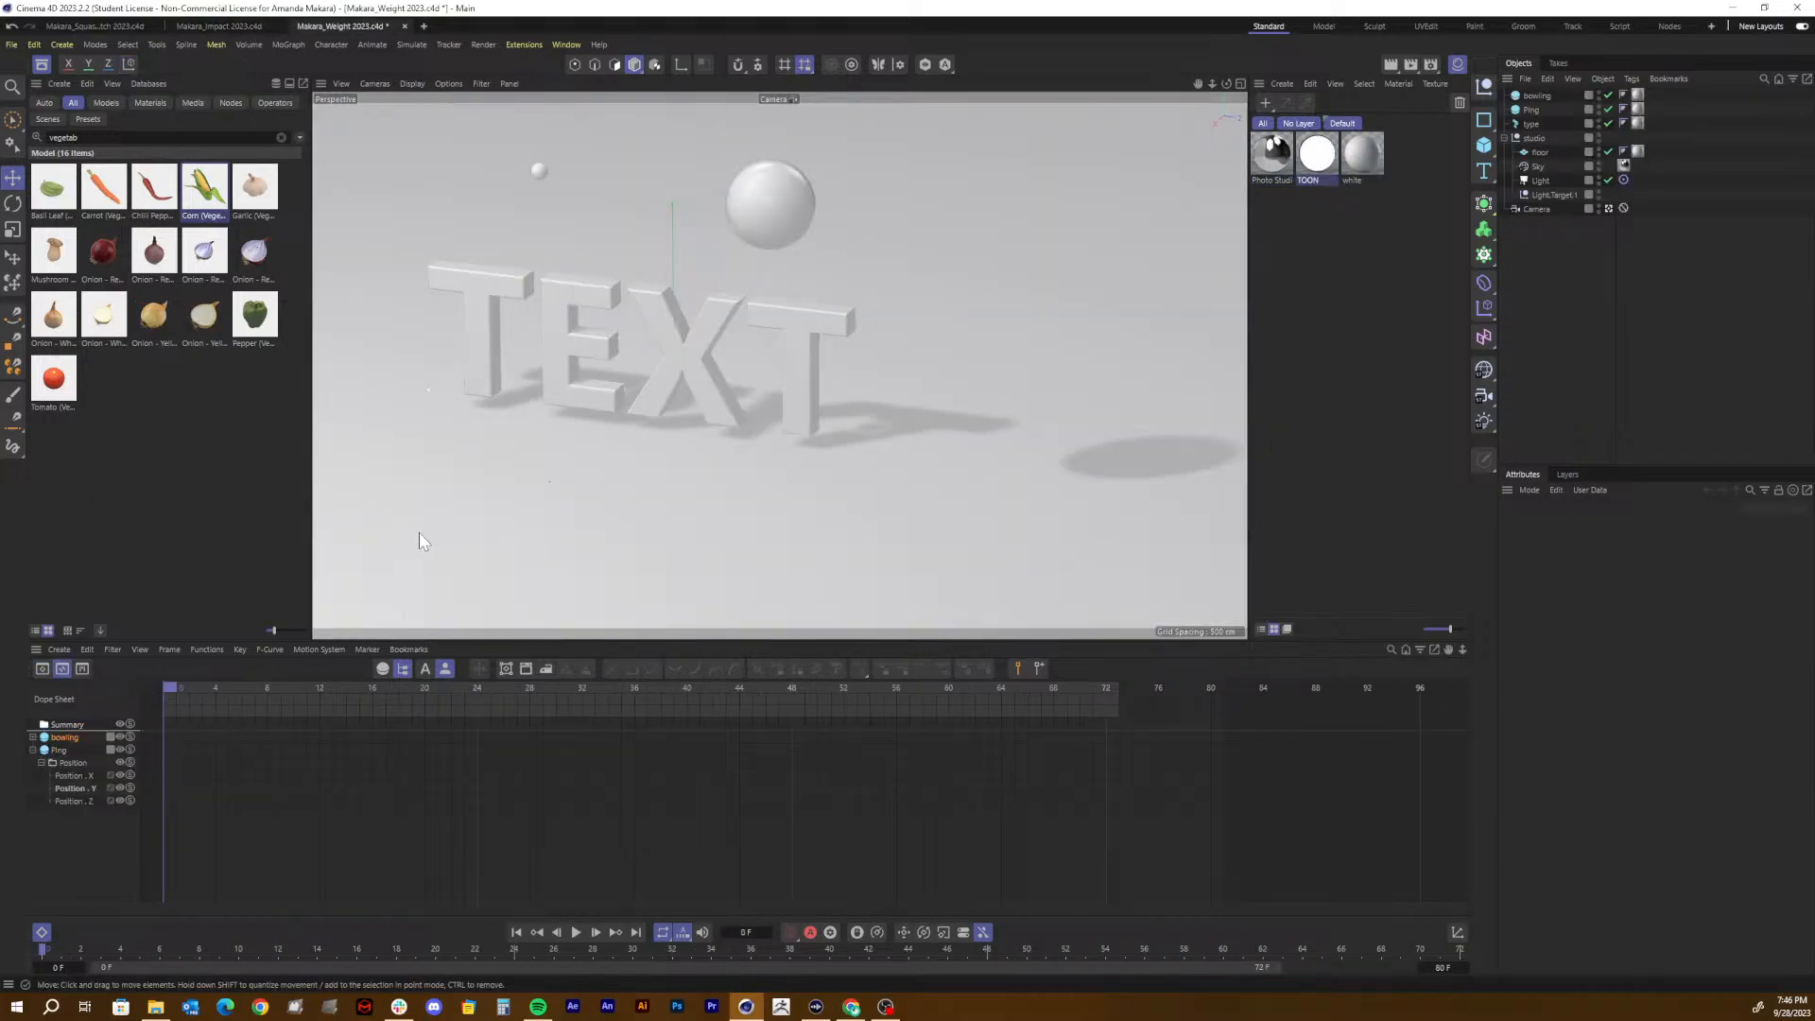
pyautogui.click(225, 25)
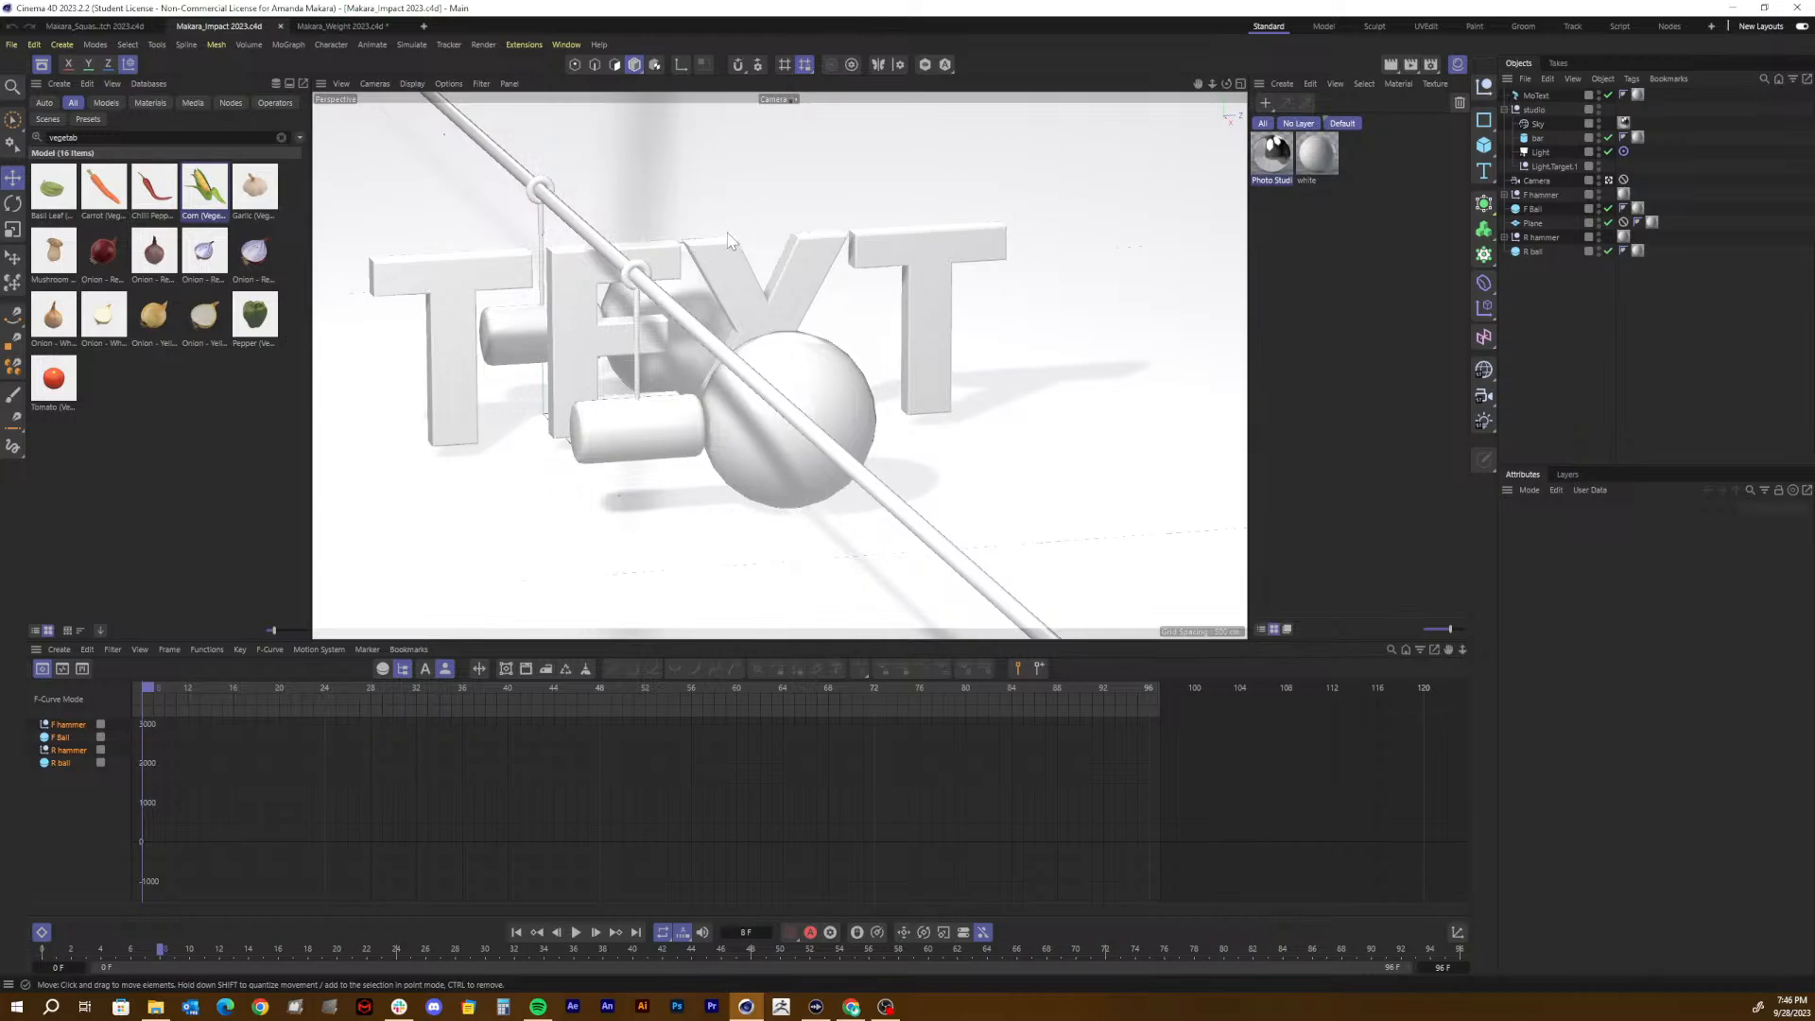
# Step: Replace the vegetable search in the Asset Browser with "wood" and browse the assets
pyautogui.click(42, 68)
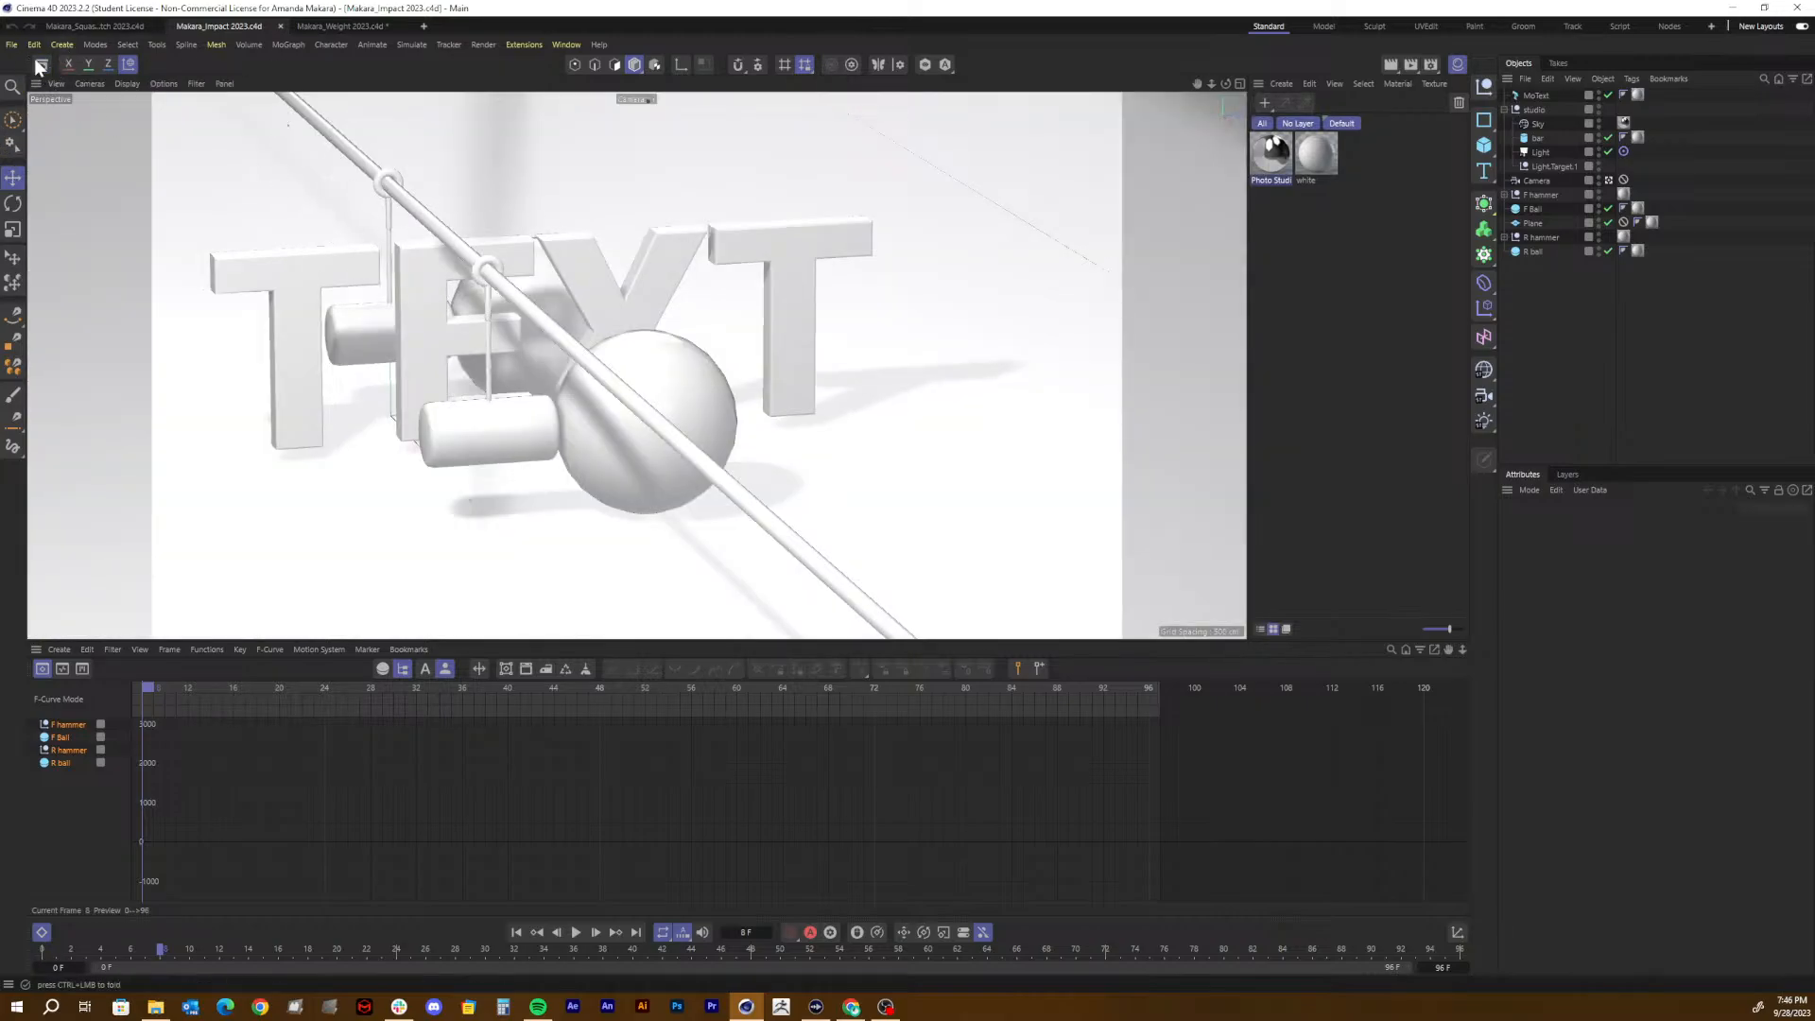
pyautogui.click(43, 66)
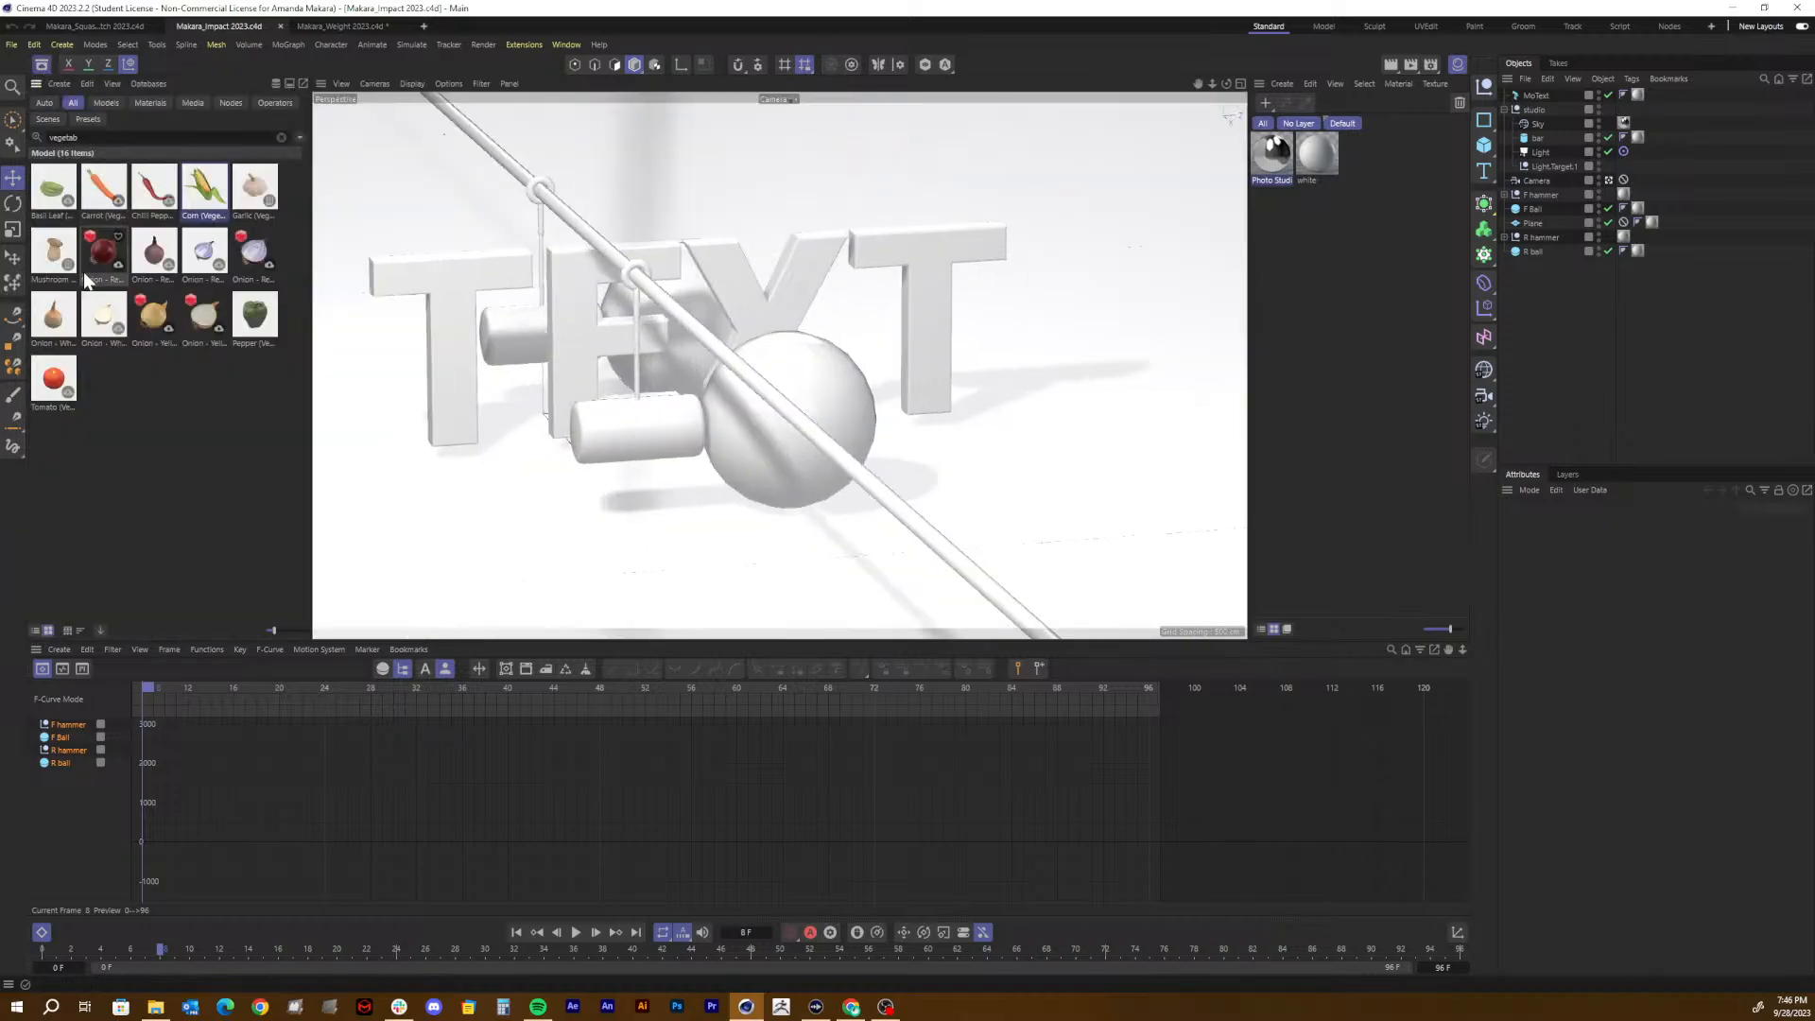
pyautogui.click(280, 138)
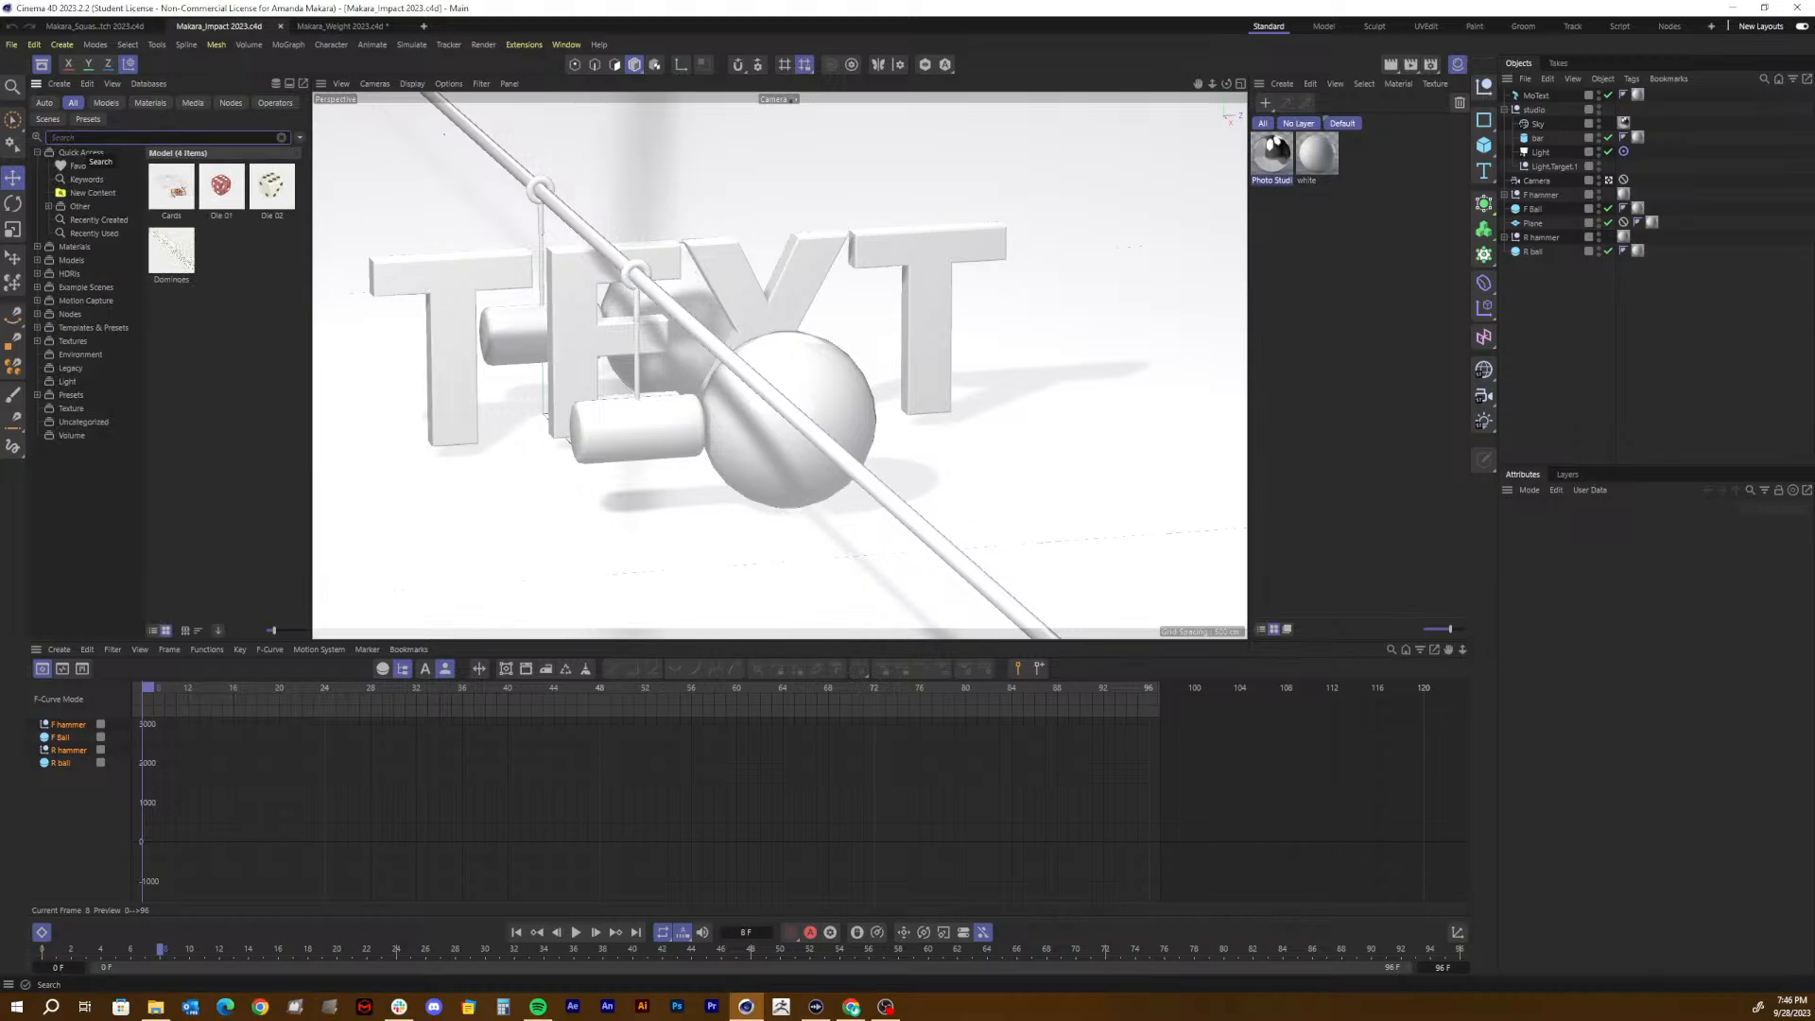
pyautogui.write('wood')
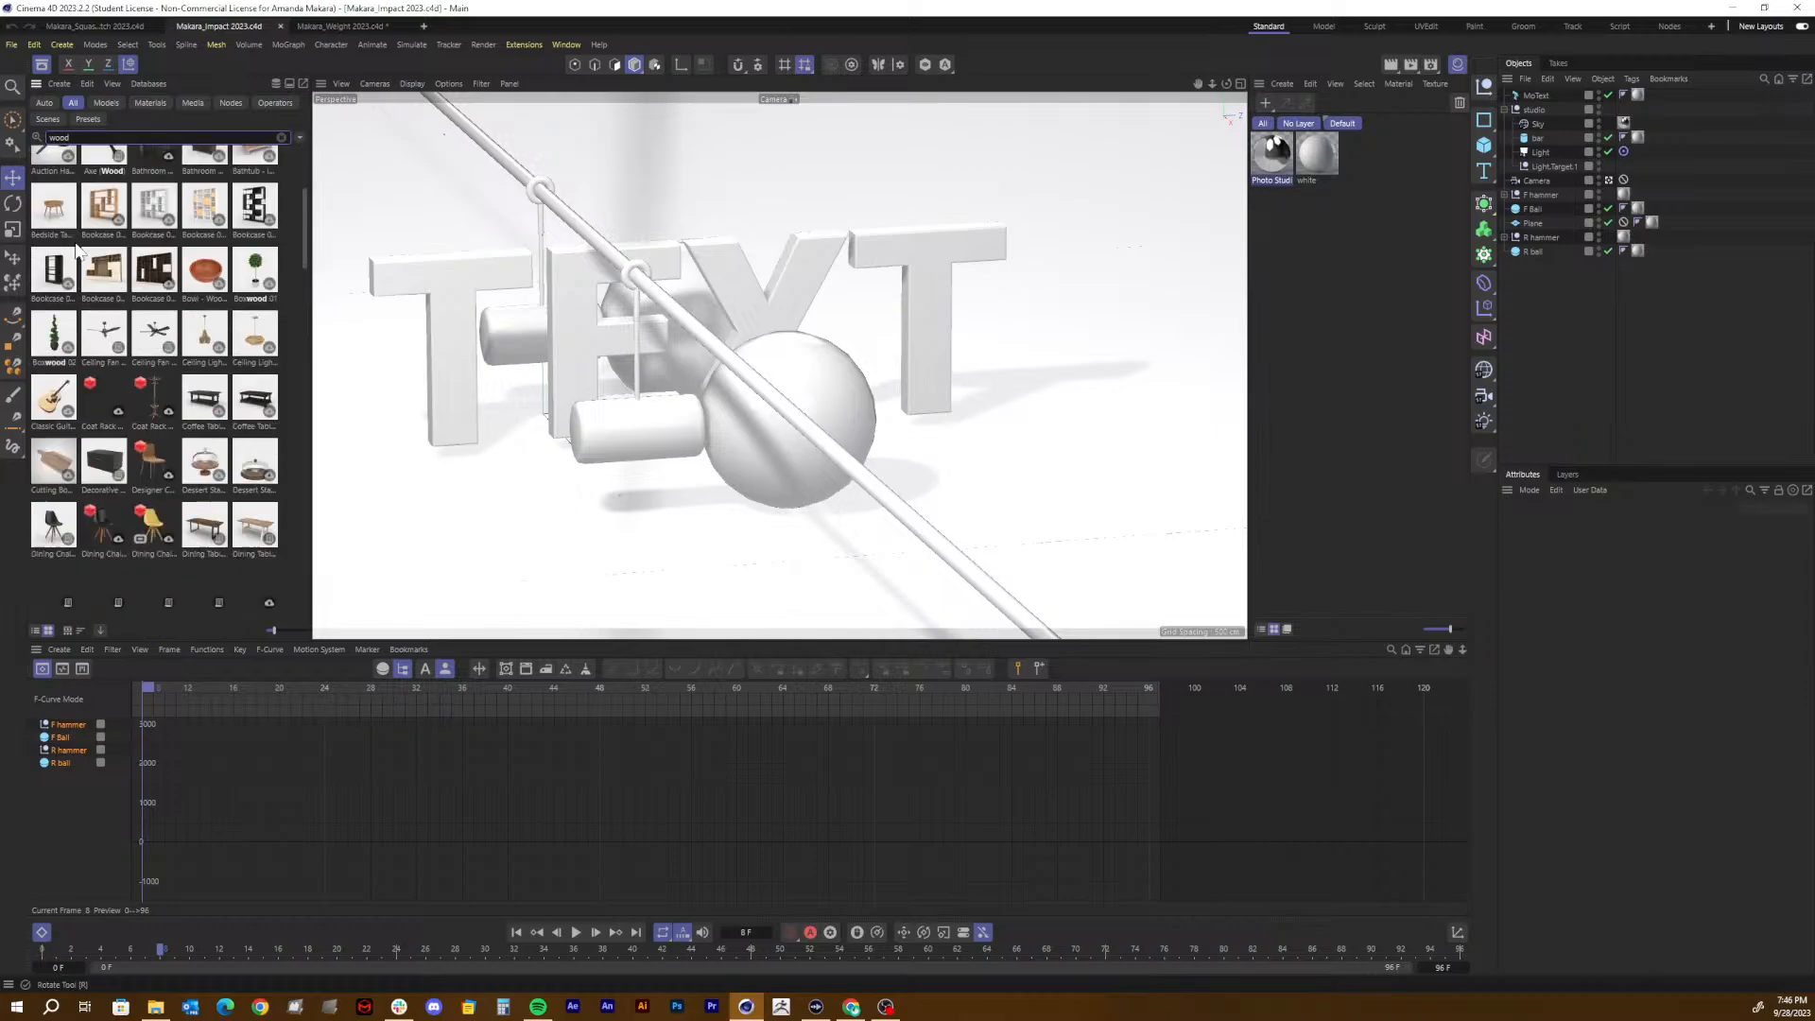
pyautogui.scroll(-3, 77, 249)
pyautogui.scroll(3, 77, 248)
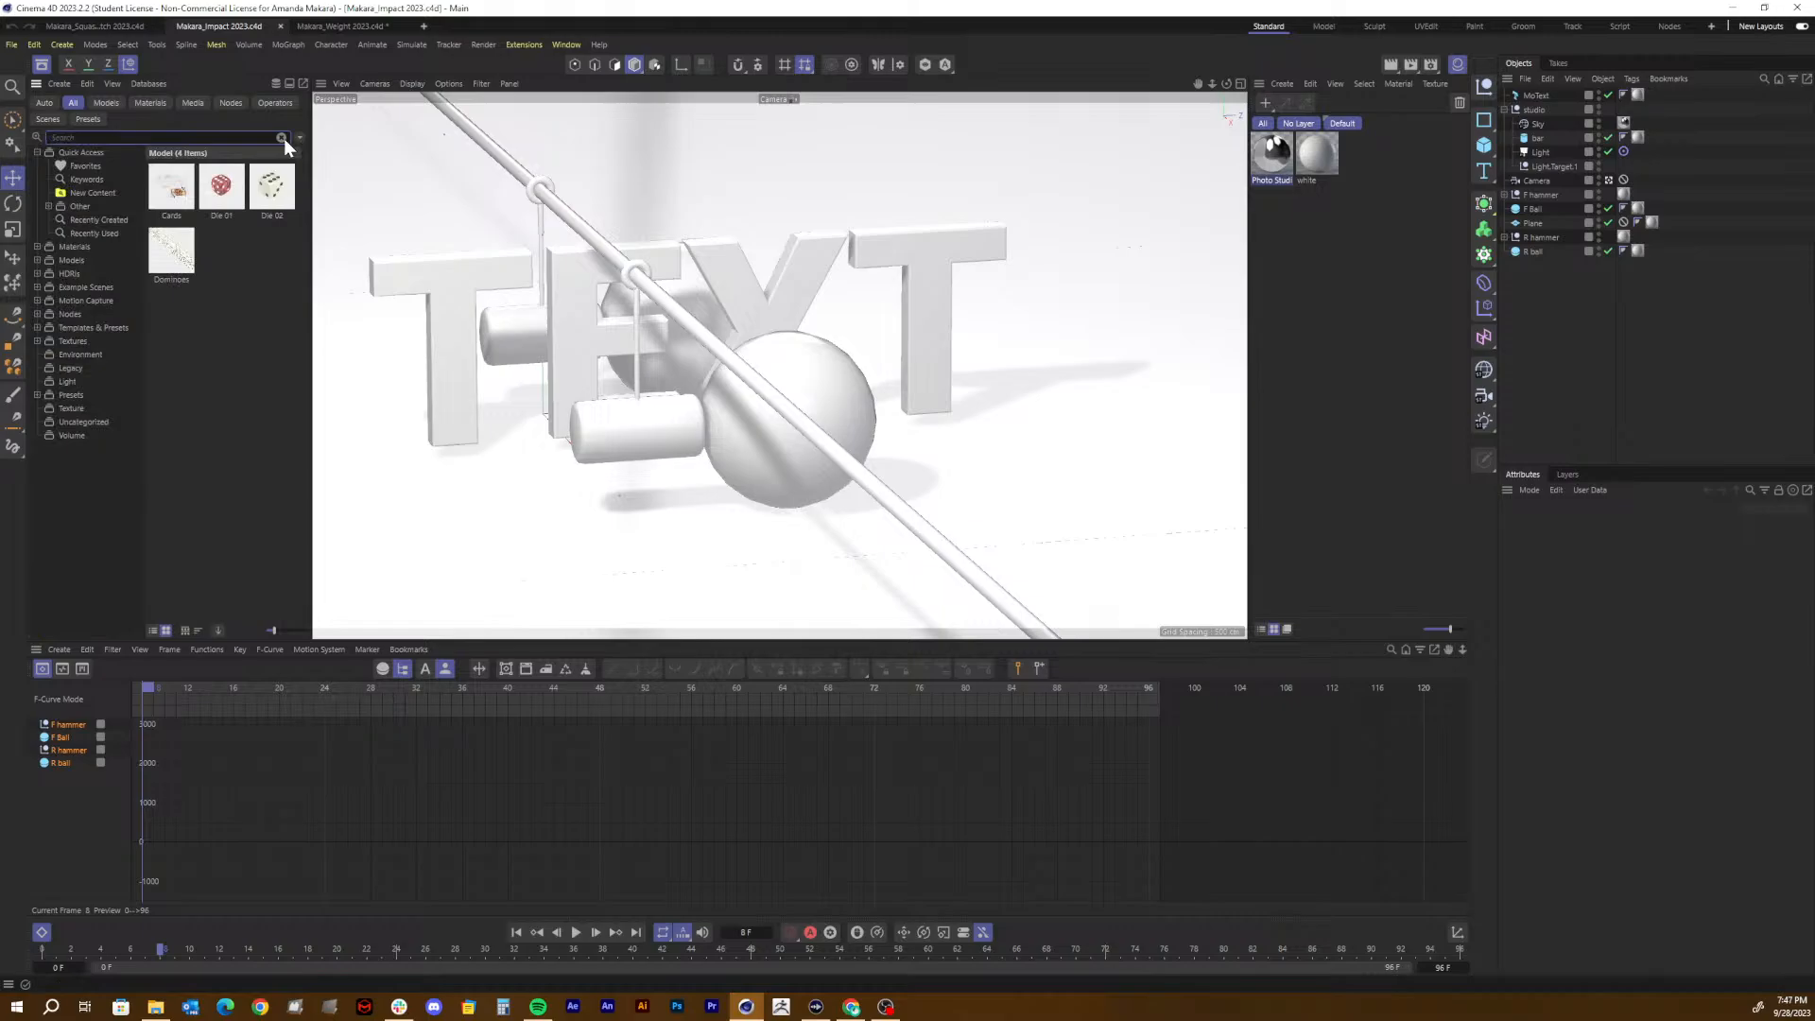
# Step: Search the Asset Browser for "parq" and apply the Parquet 03 bamboo planks material to the floor plane
pyautogui.write('parq')
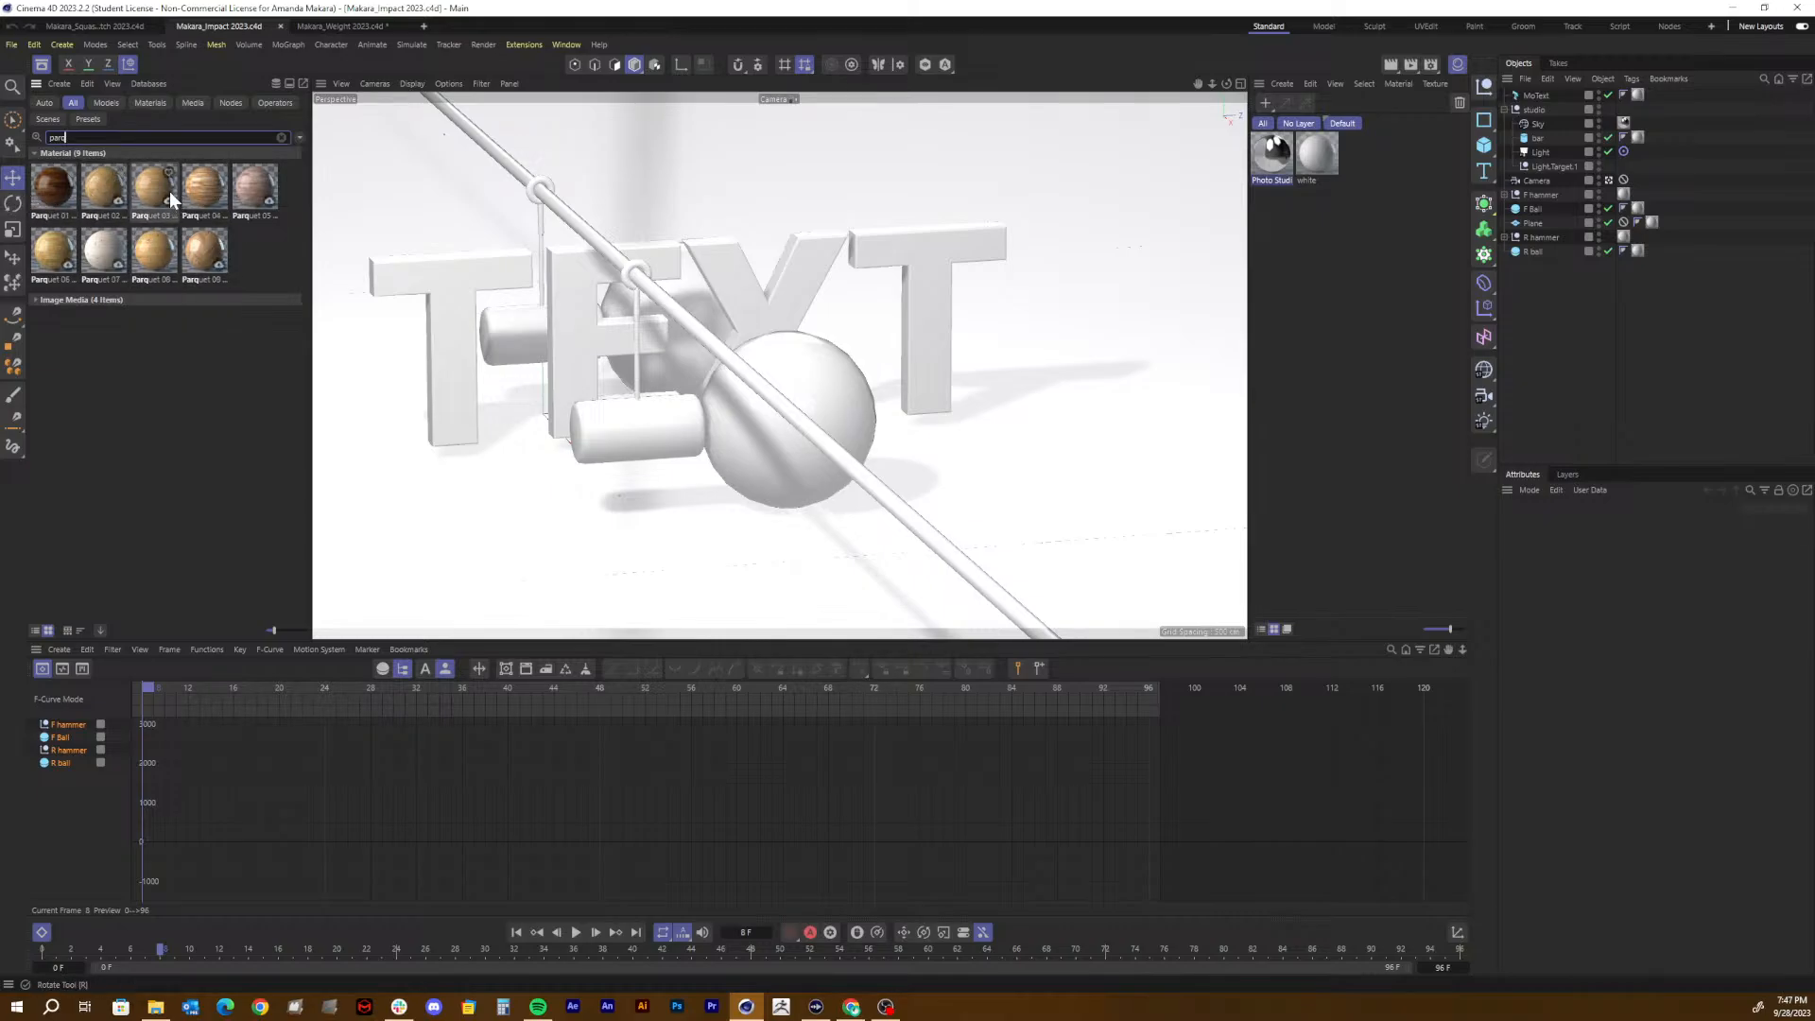
pyautogui.click(49, 191)
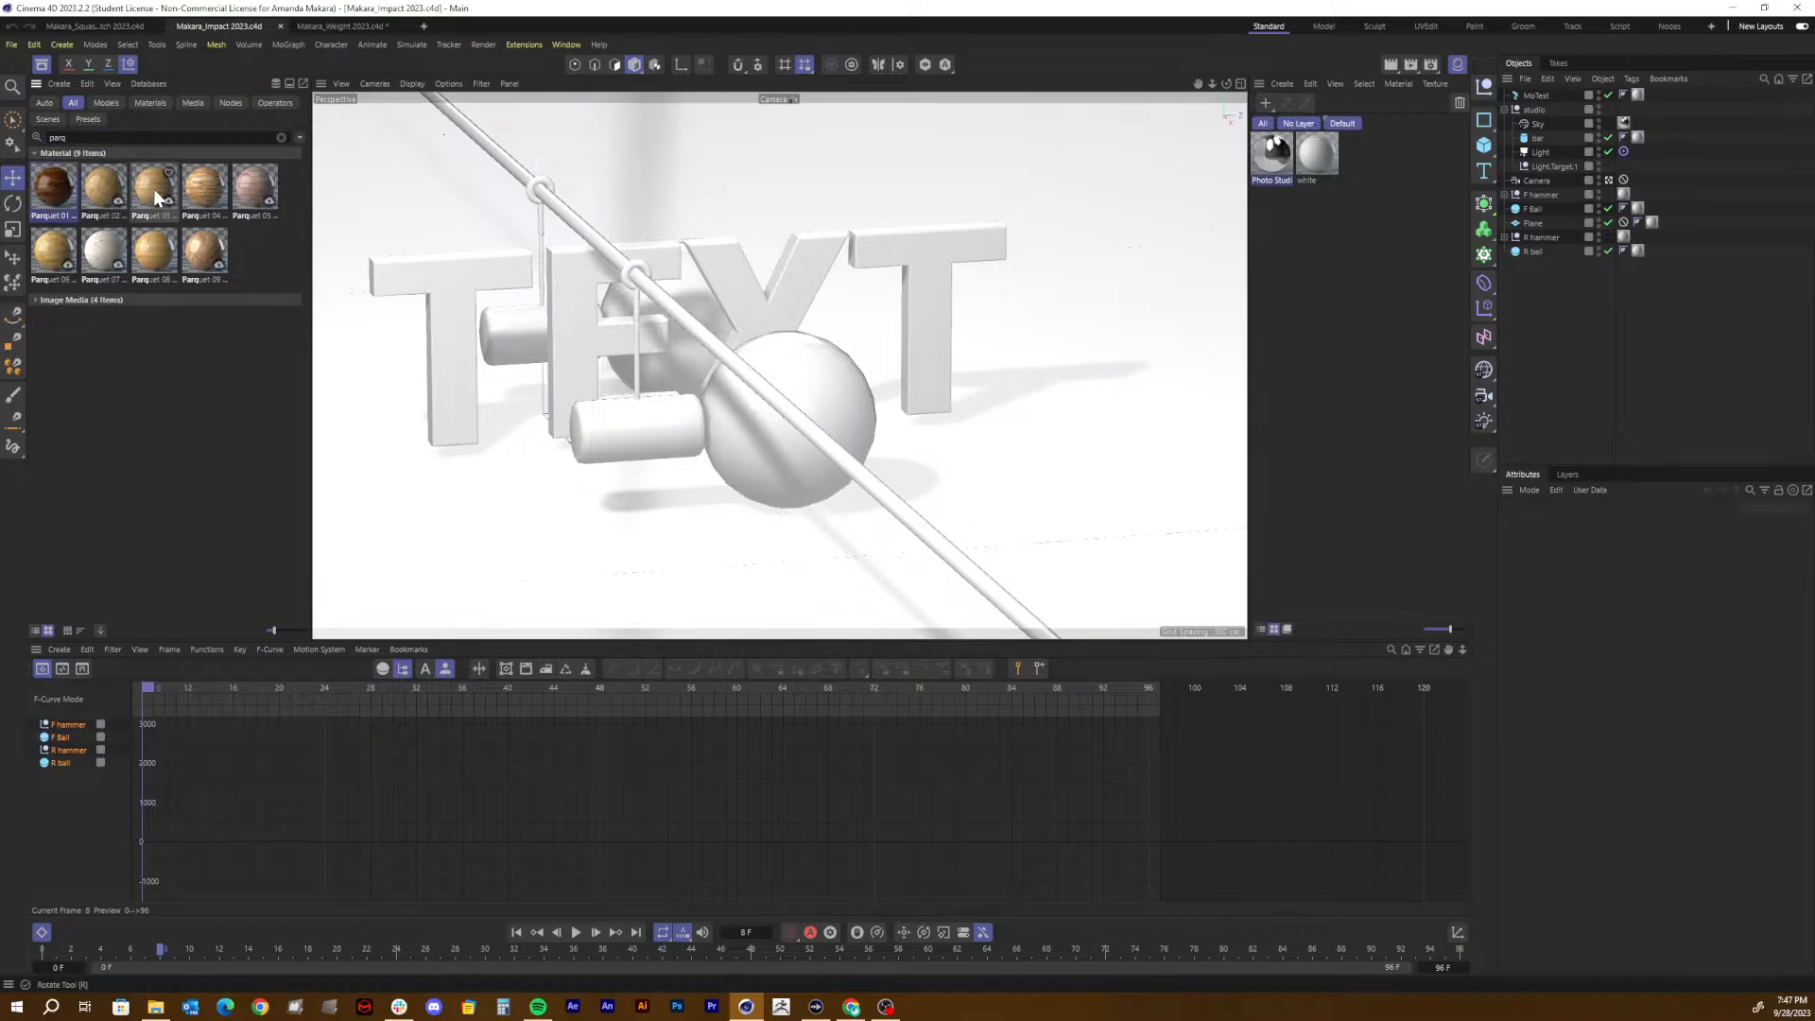
pyautogui.moveTo(153, 190); pyautogui.dragTo(396, 481)
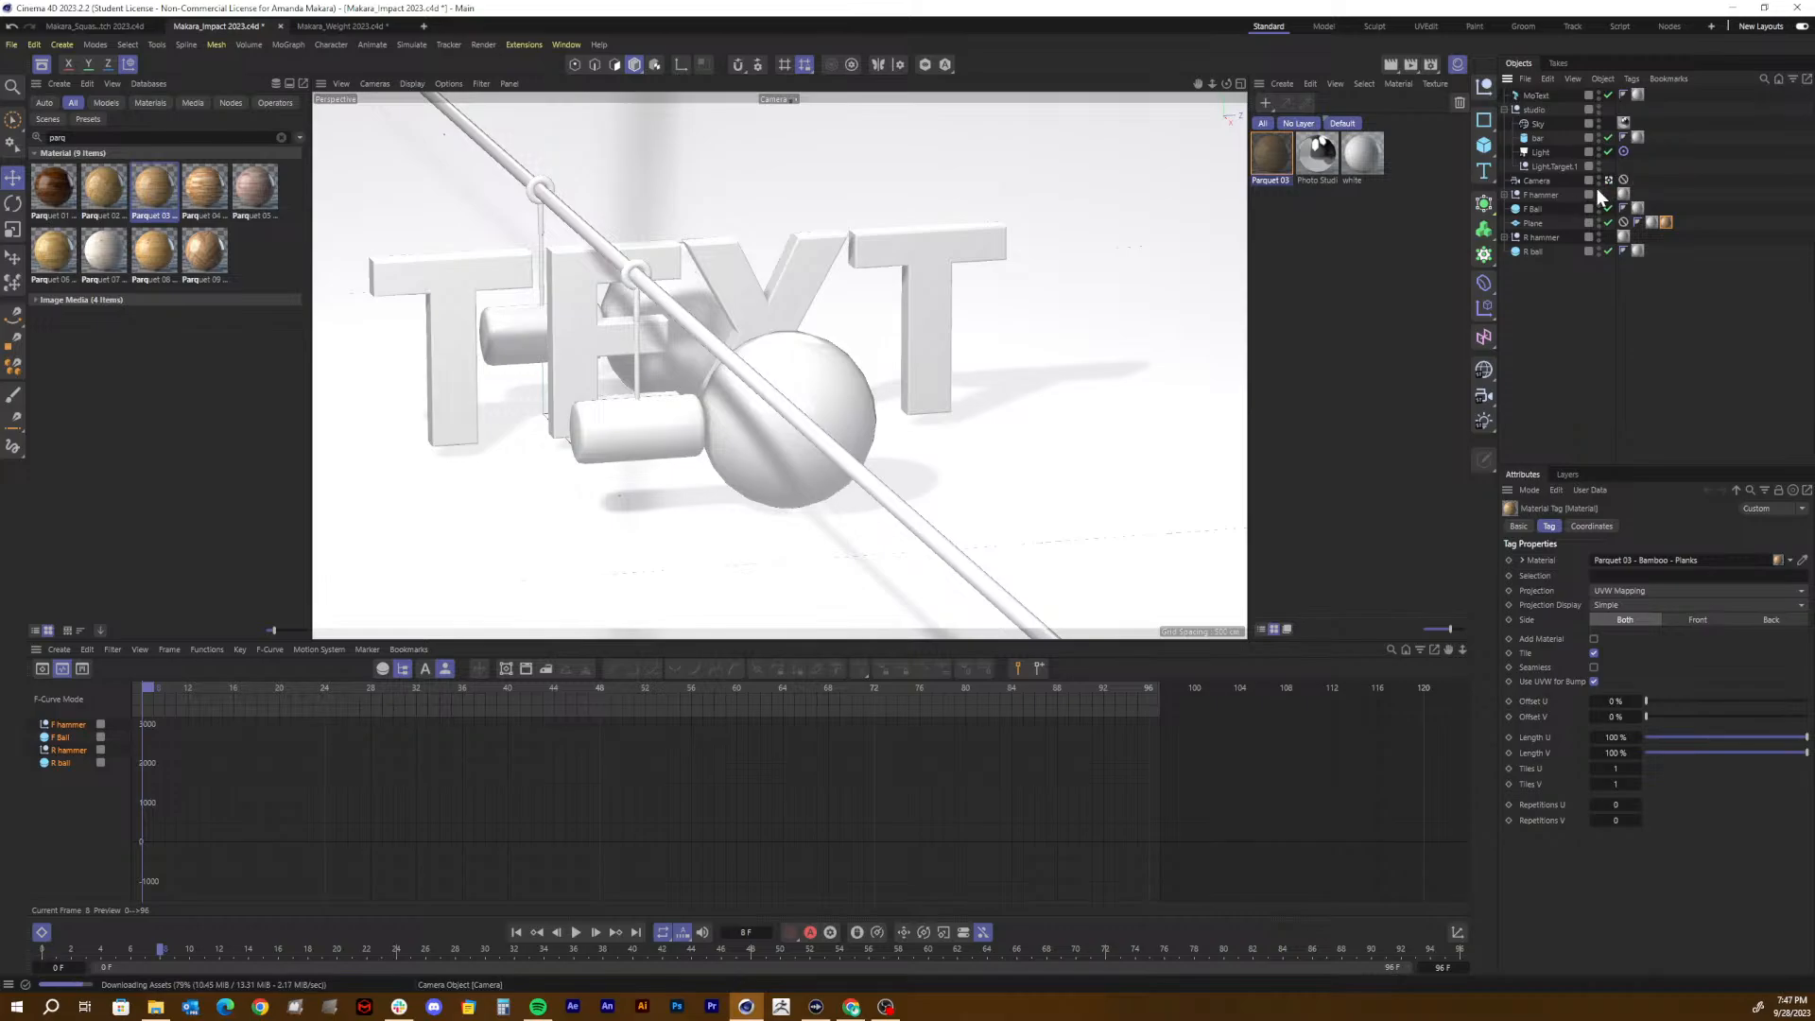
# Step: Switch between the scene camera and the default camera to inspect the parquet floor
pyautogui.click(1610, 180)
pyautogui.click(1610, 181)
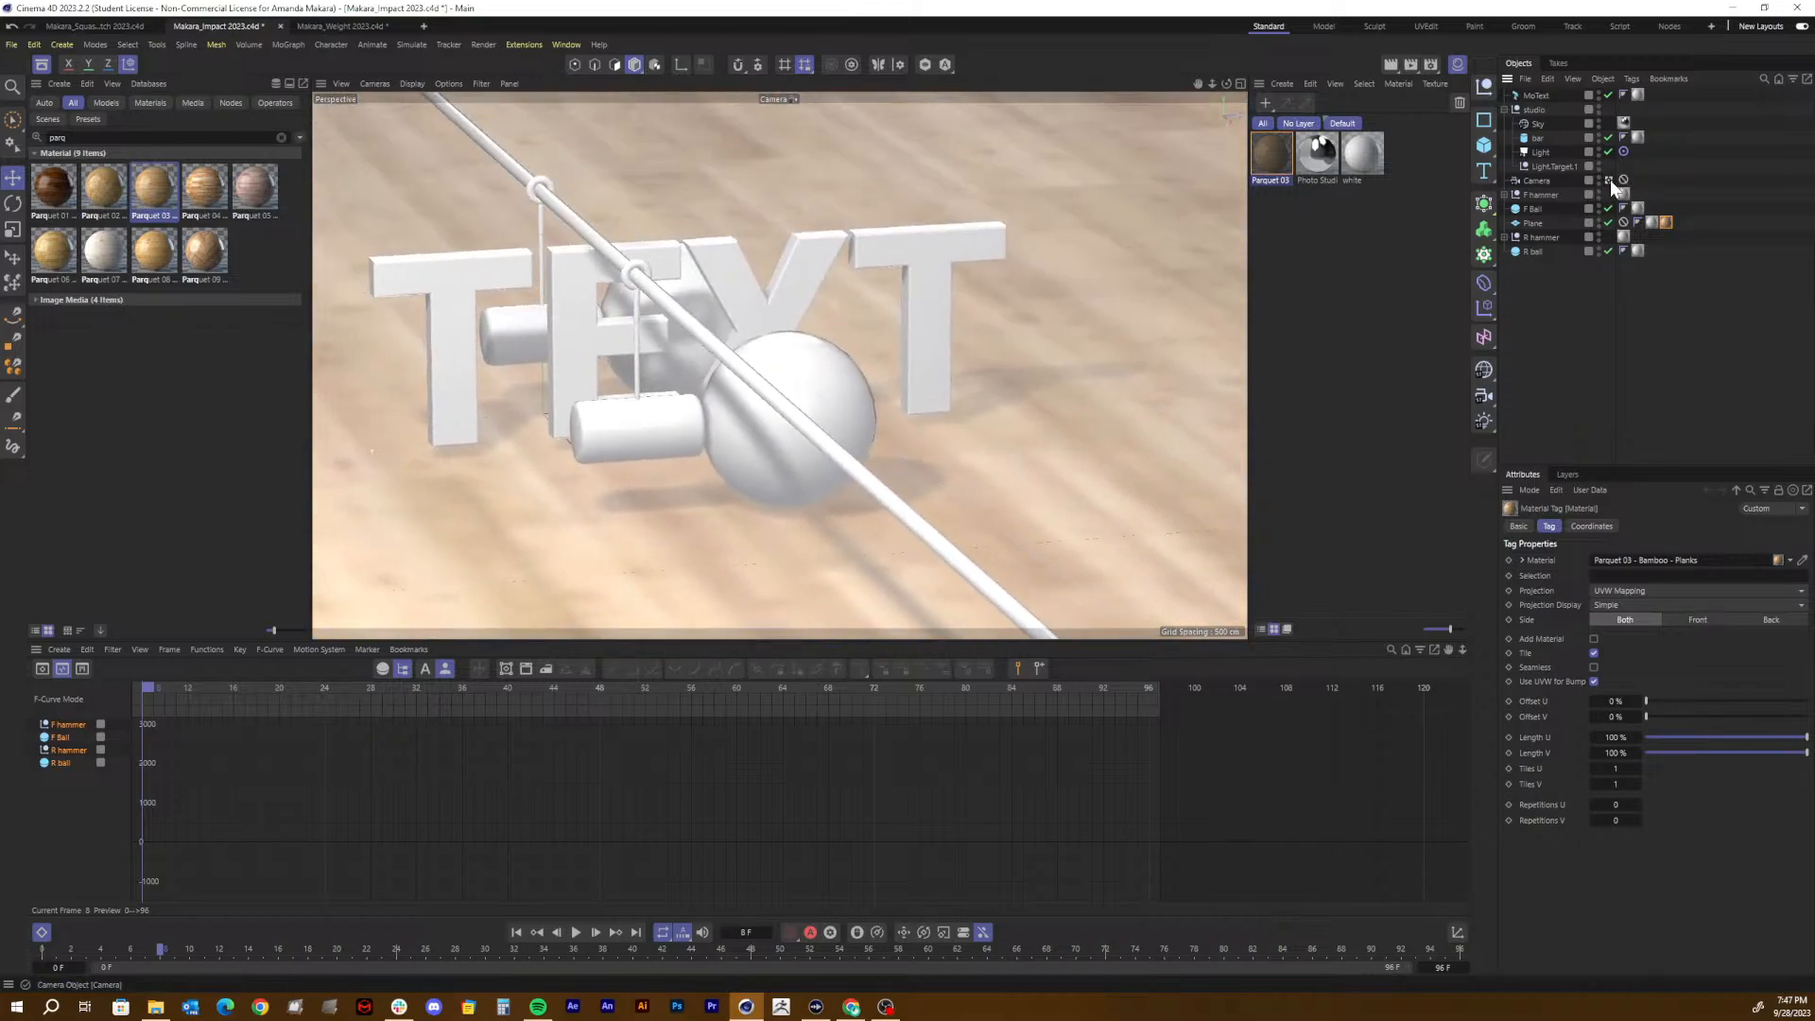
pyautogui.click(1610, 181)
pyautogui.click(1609, 180)
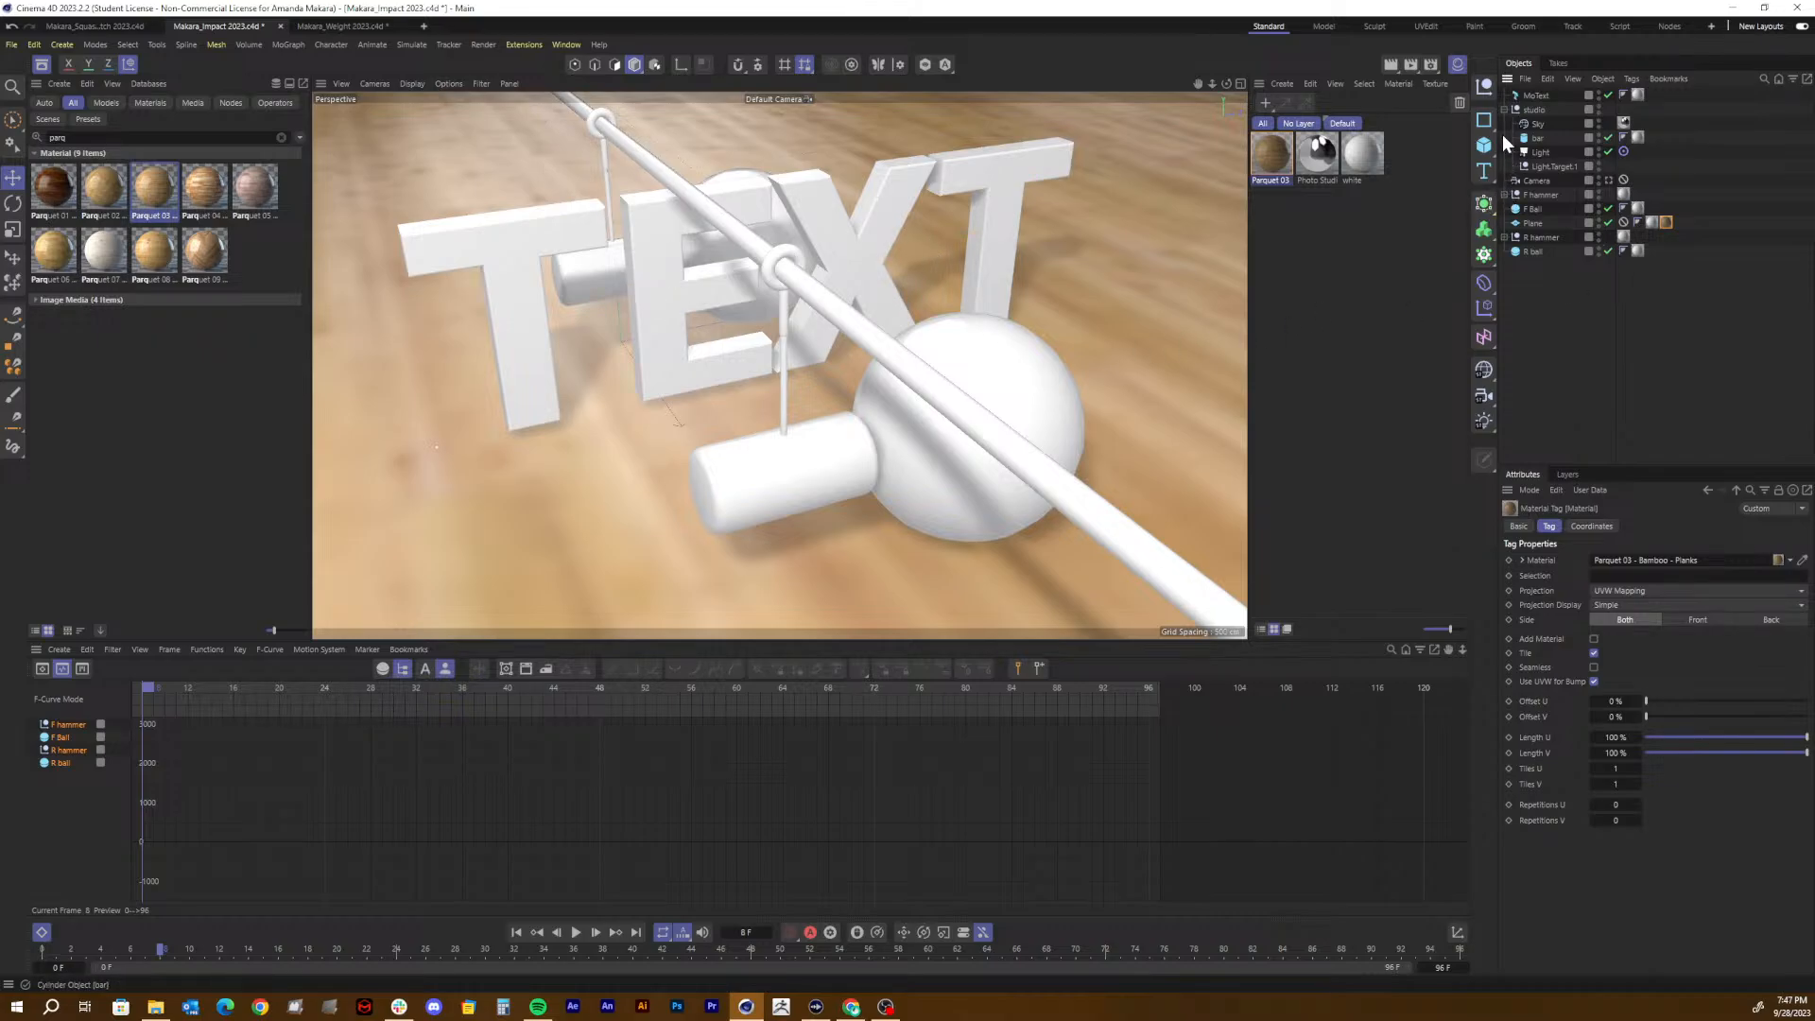
# Step: Collapse the studio group, move it and the Camera to the end of the object list, and view through the Camera
pyautogui.click(1503, 110)
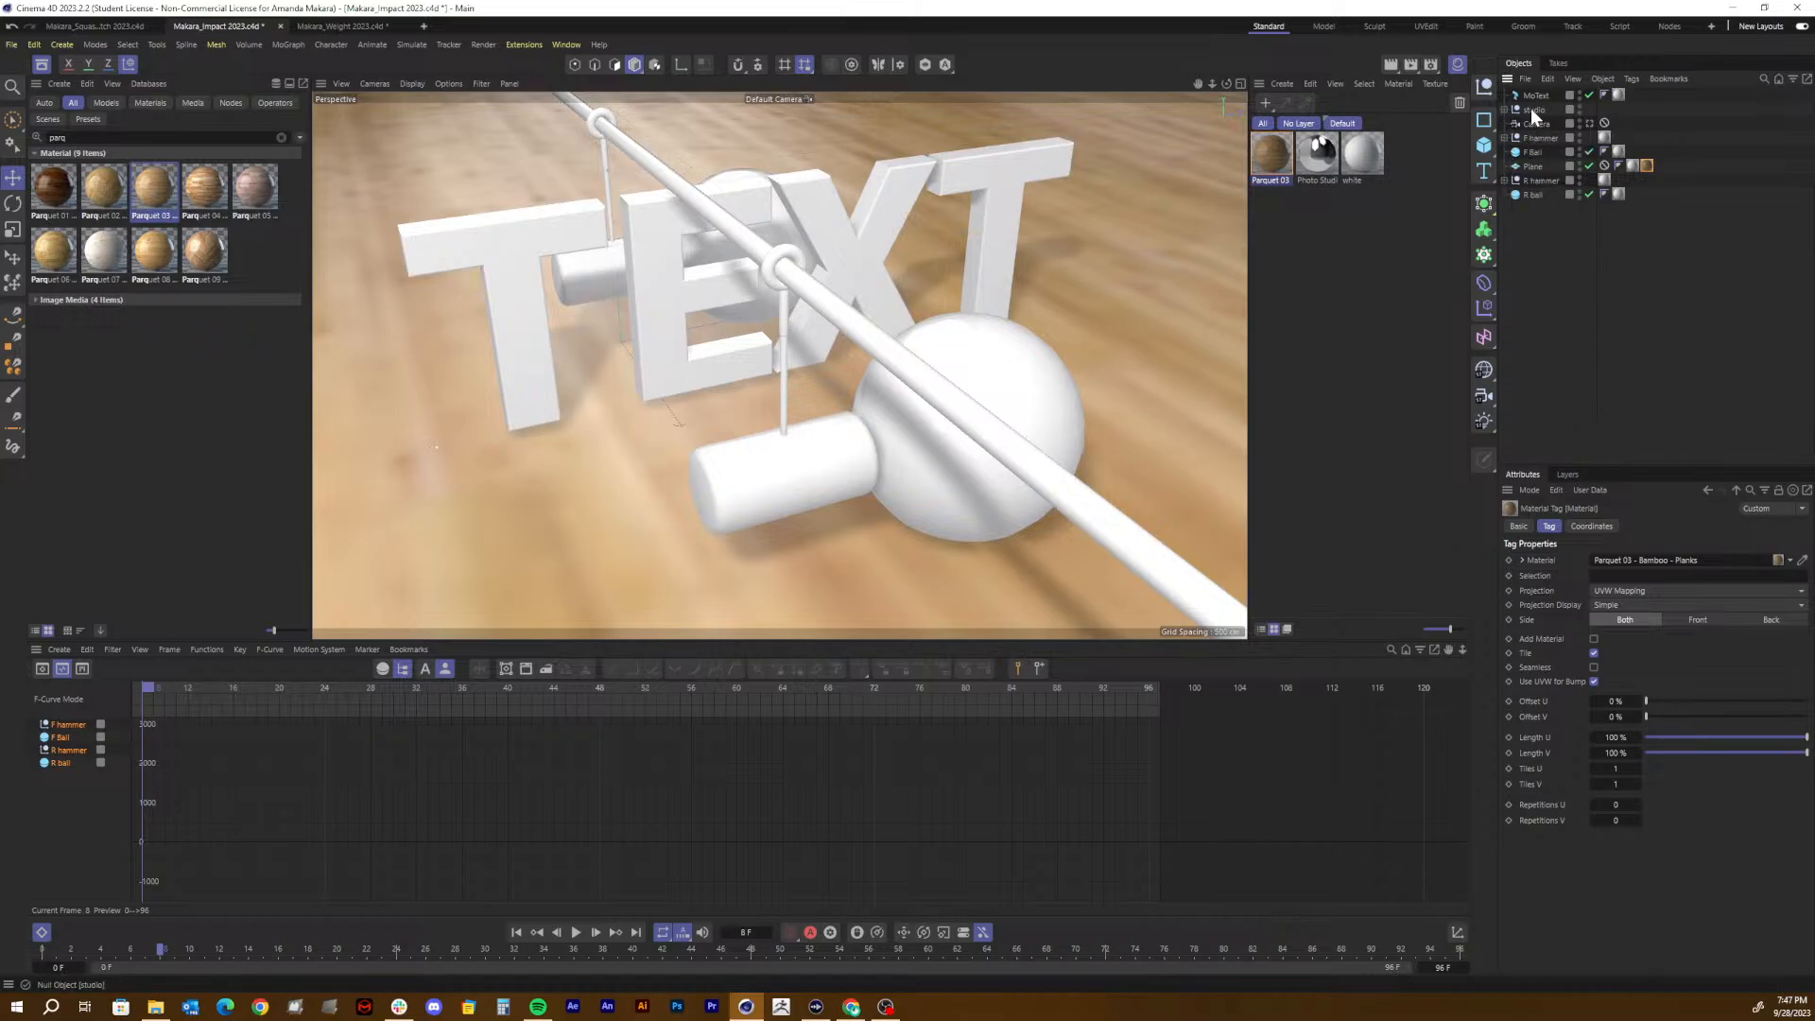
pyautogui.click(1523, 110)
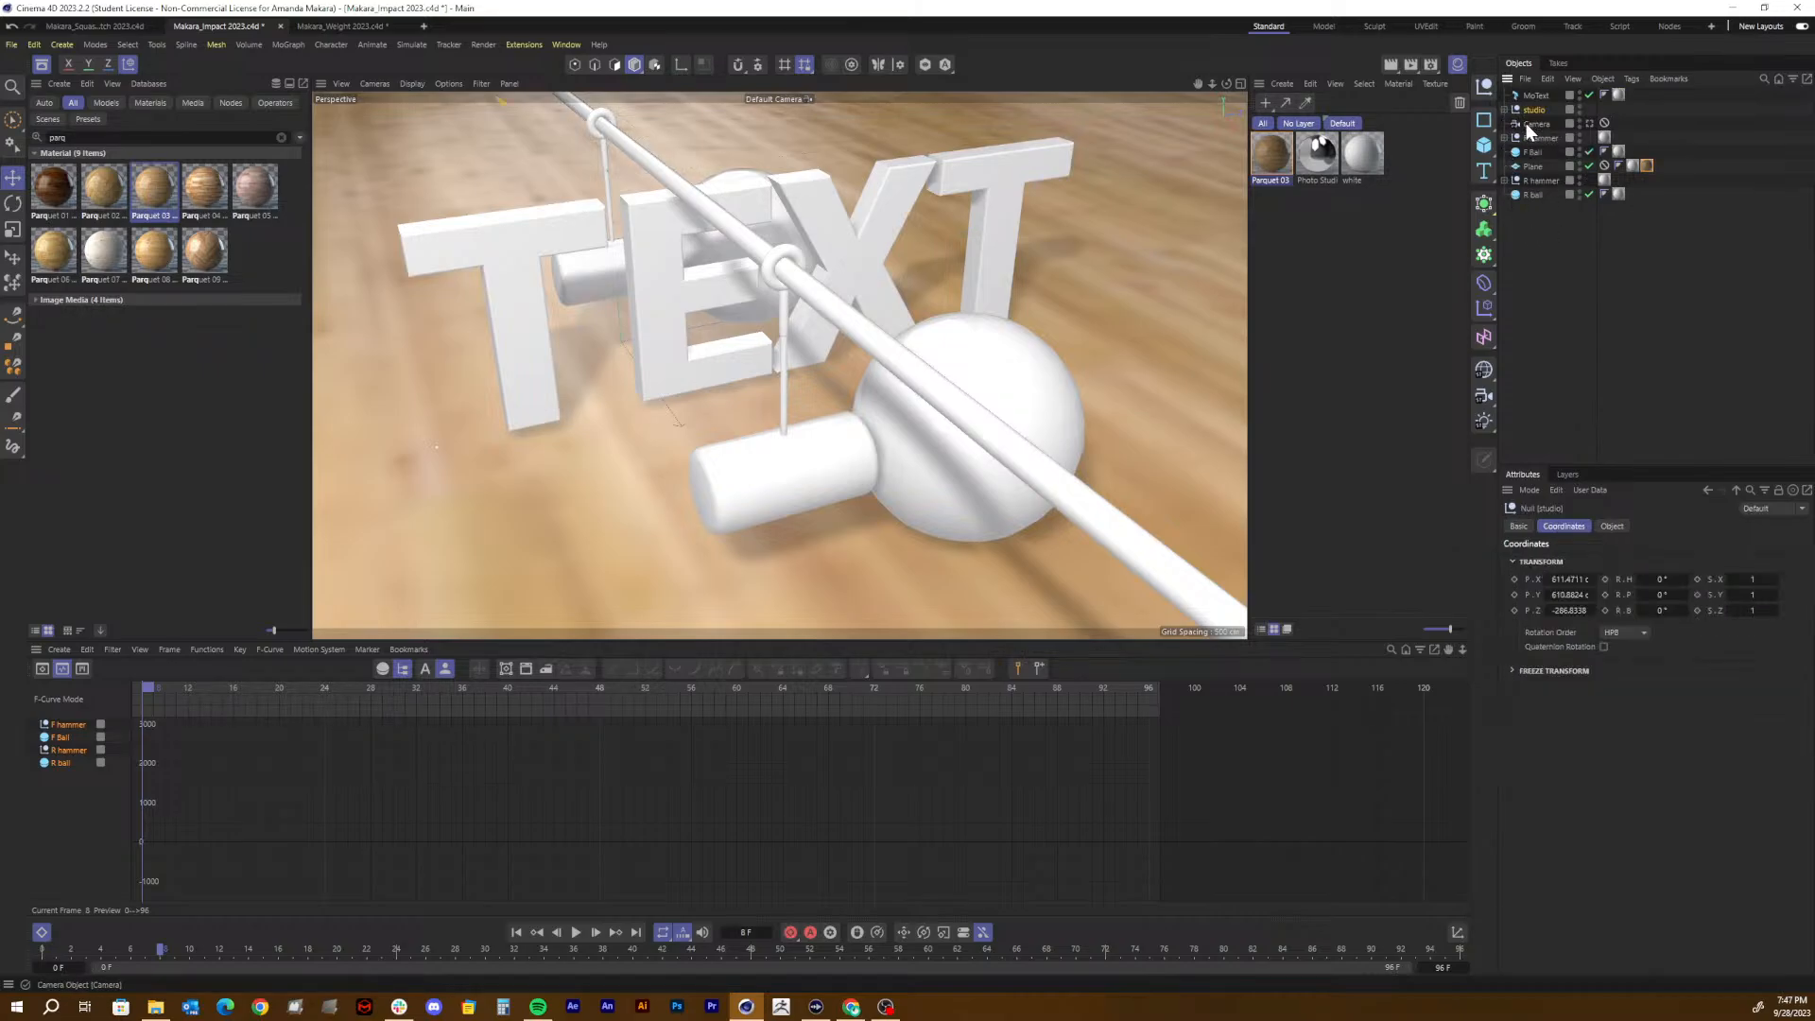
pyautogui.keyDown('ctrl'); pyautogui.click(1526, 122); pyautogui.keyUp('ctrl')
pyautogui.moveTo(1534, 119); pyautogui.dragTo(1541, 210)
pyautogui.click(1589, 194)
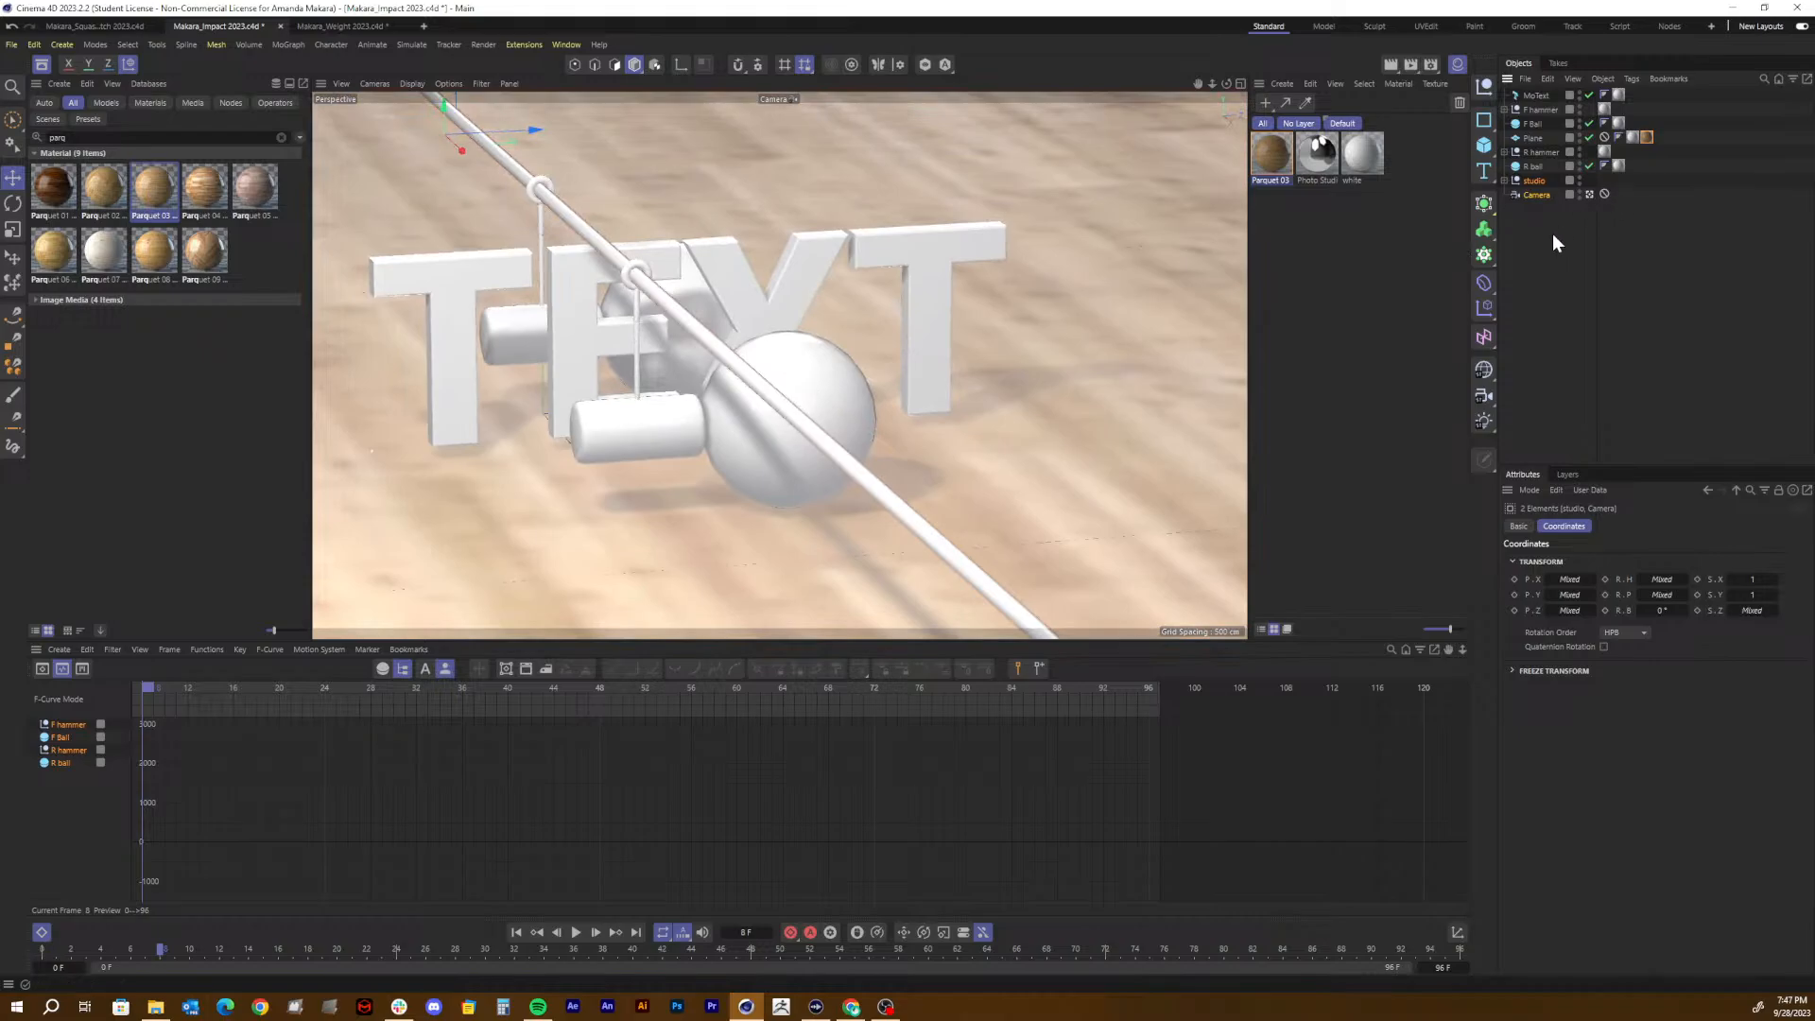
pyautogui.click(1574, 223)
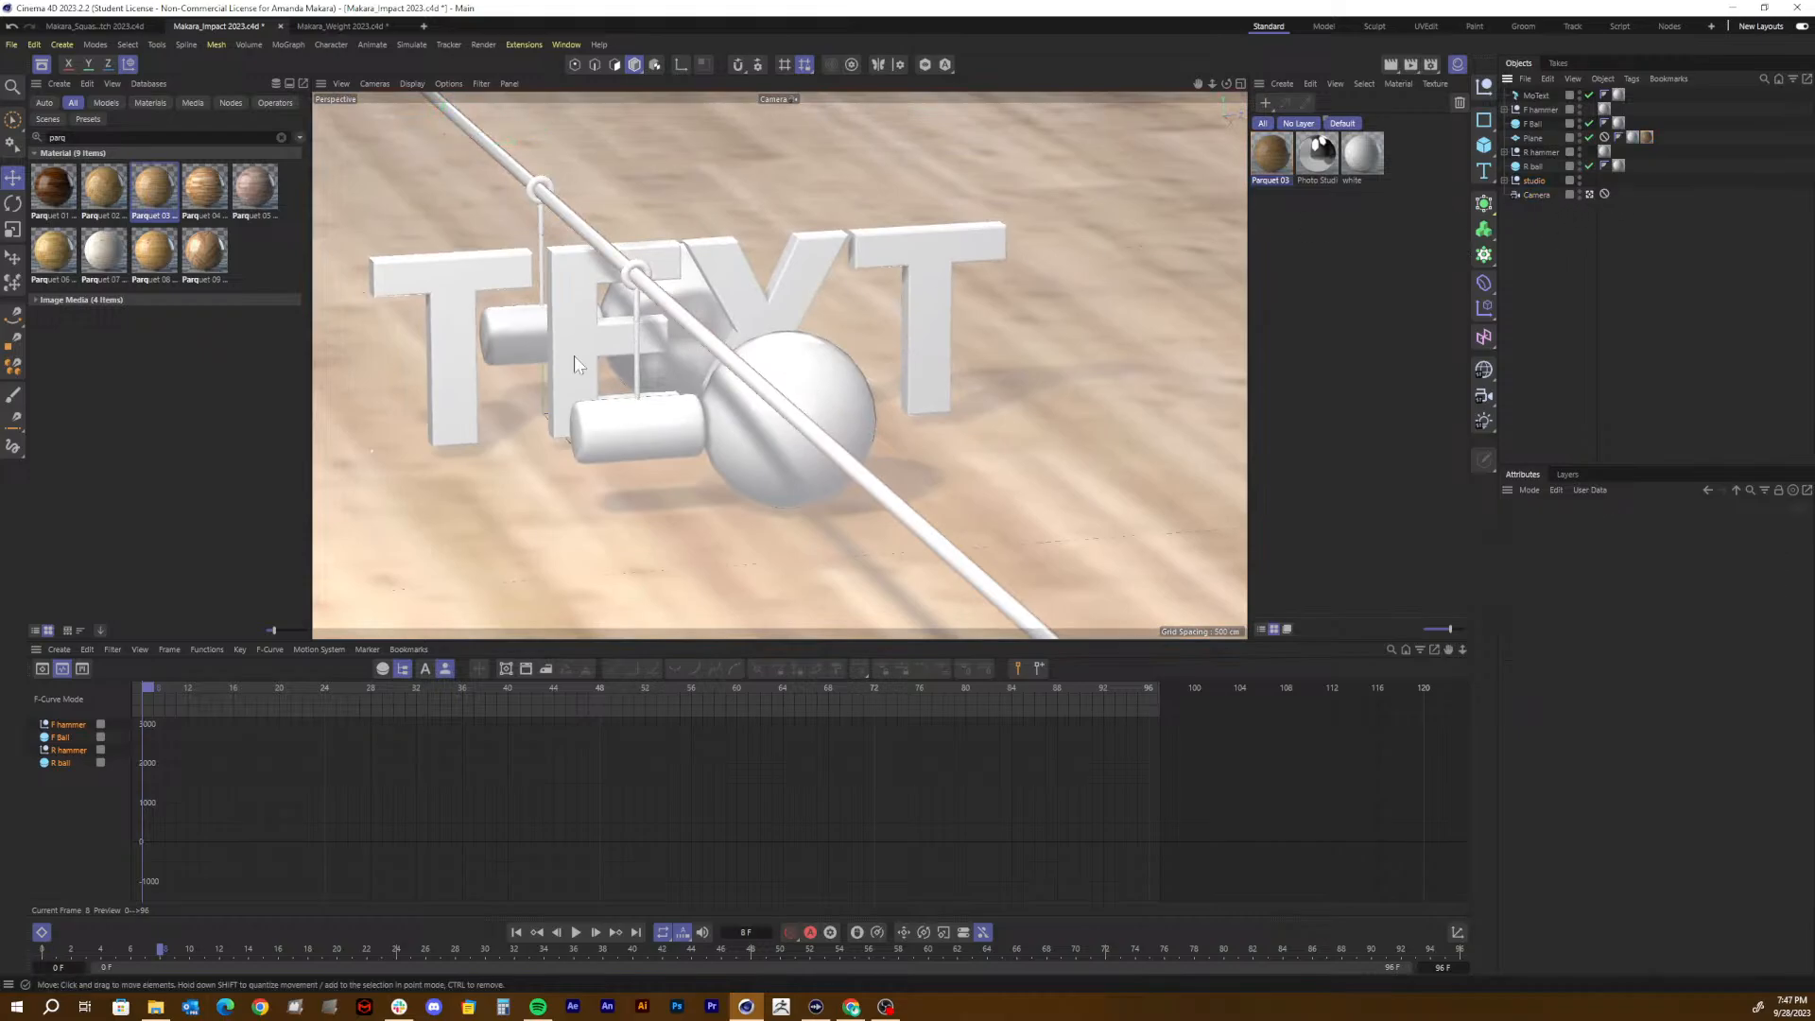
# Step: Render the camera view to check the parquet floor, and display the Parquet 03 material's properties
pyautogui.hotkey('shift', 'r')
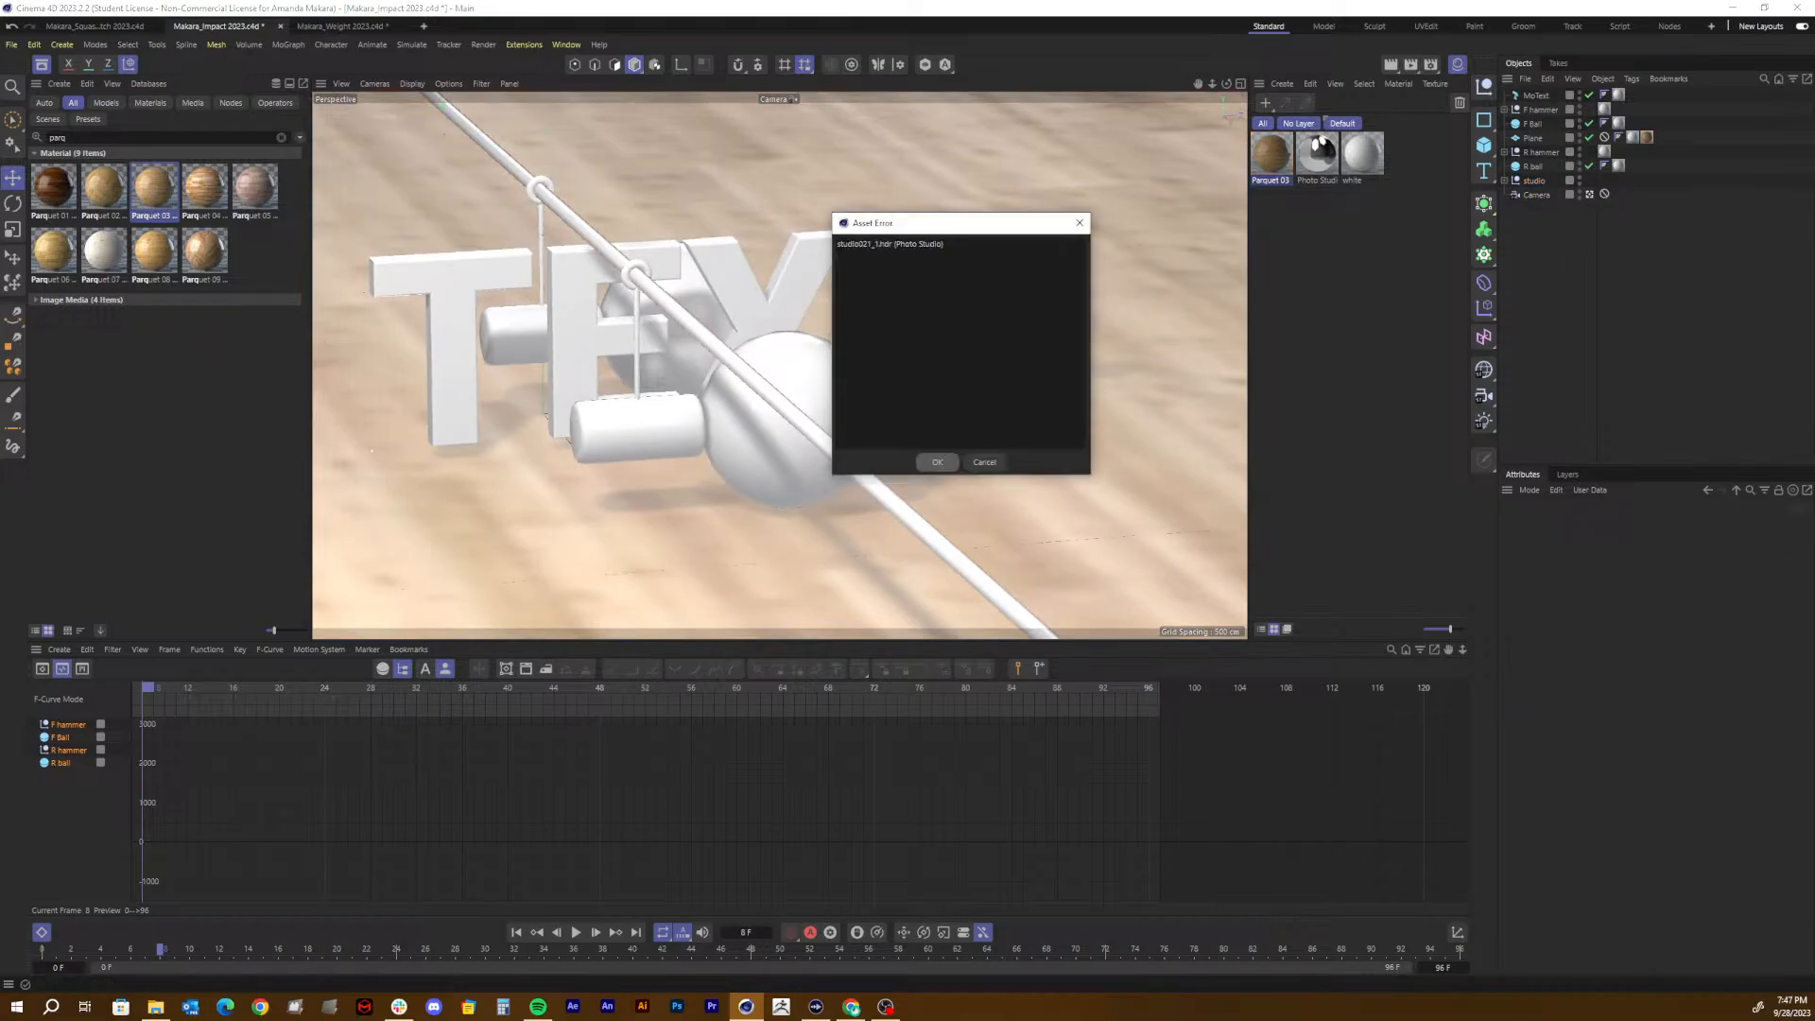
pyautogui.click(934, 462)
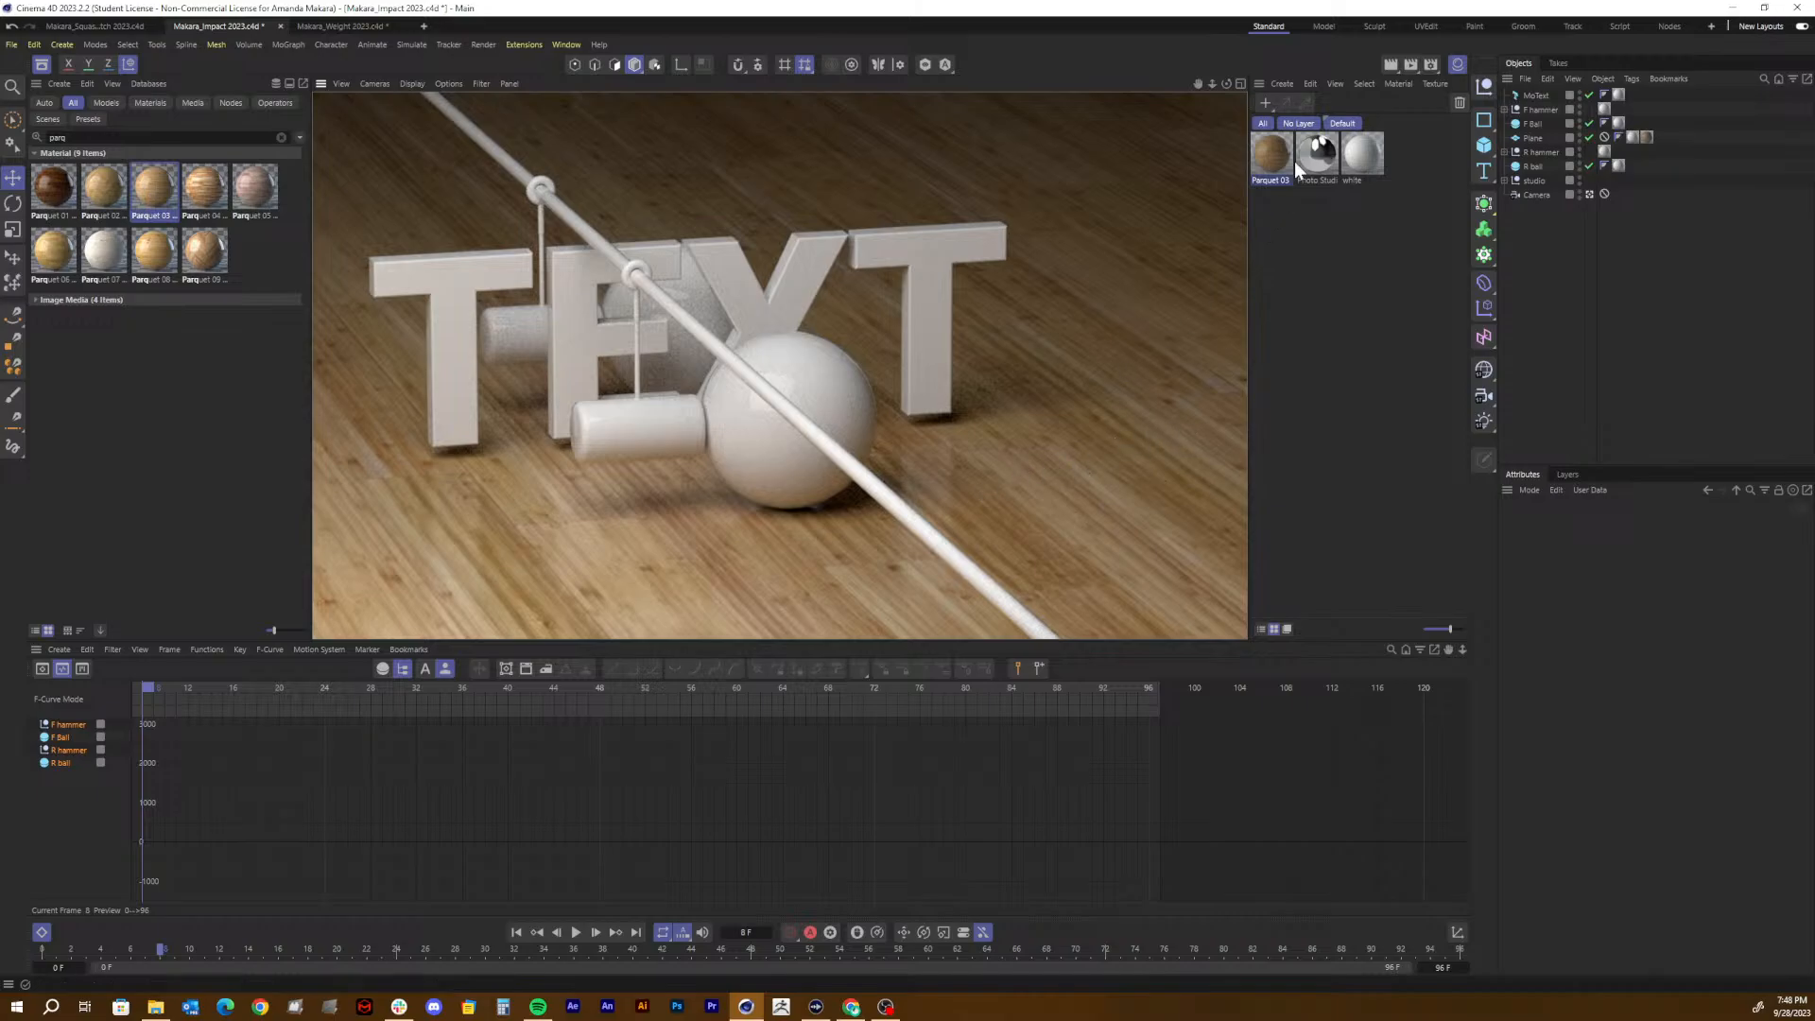
pyautogui.click(1260, 155)
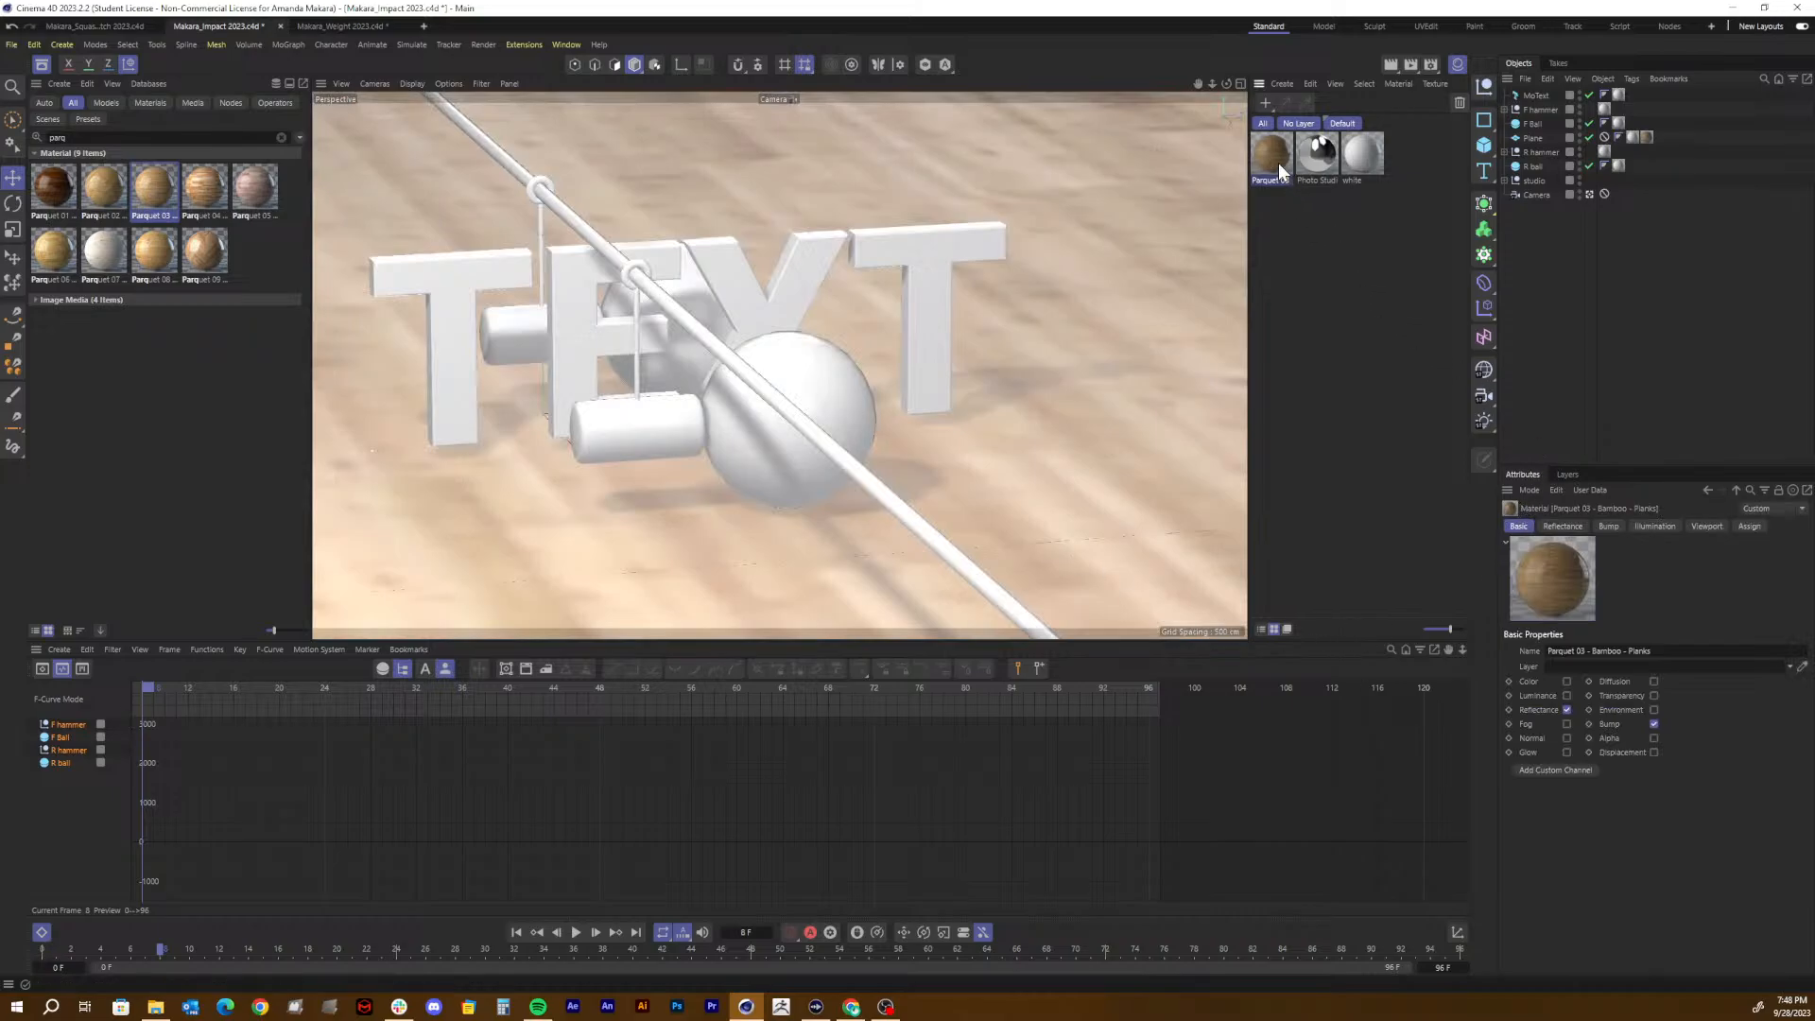
# Step: Set the tiling of the plane's parquet material tag to 5 in both U and V, and render the camera view
pyautogui.click(1648, 136)
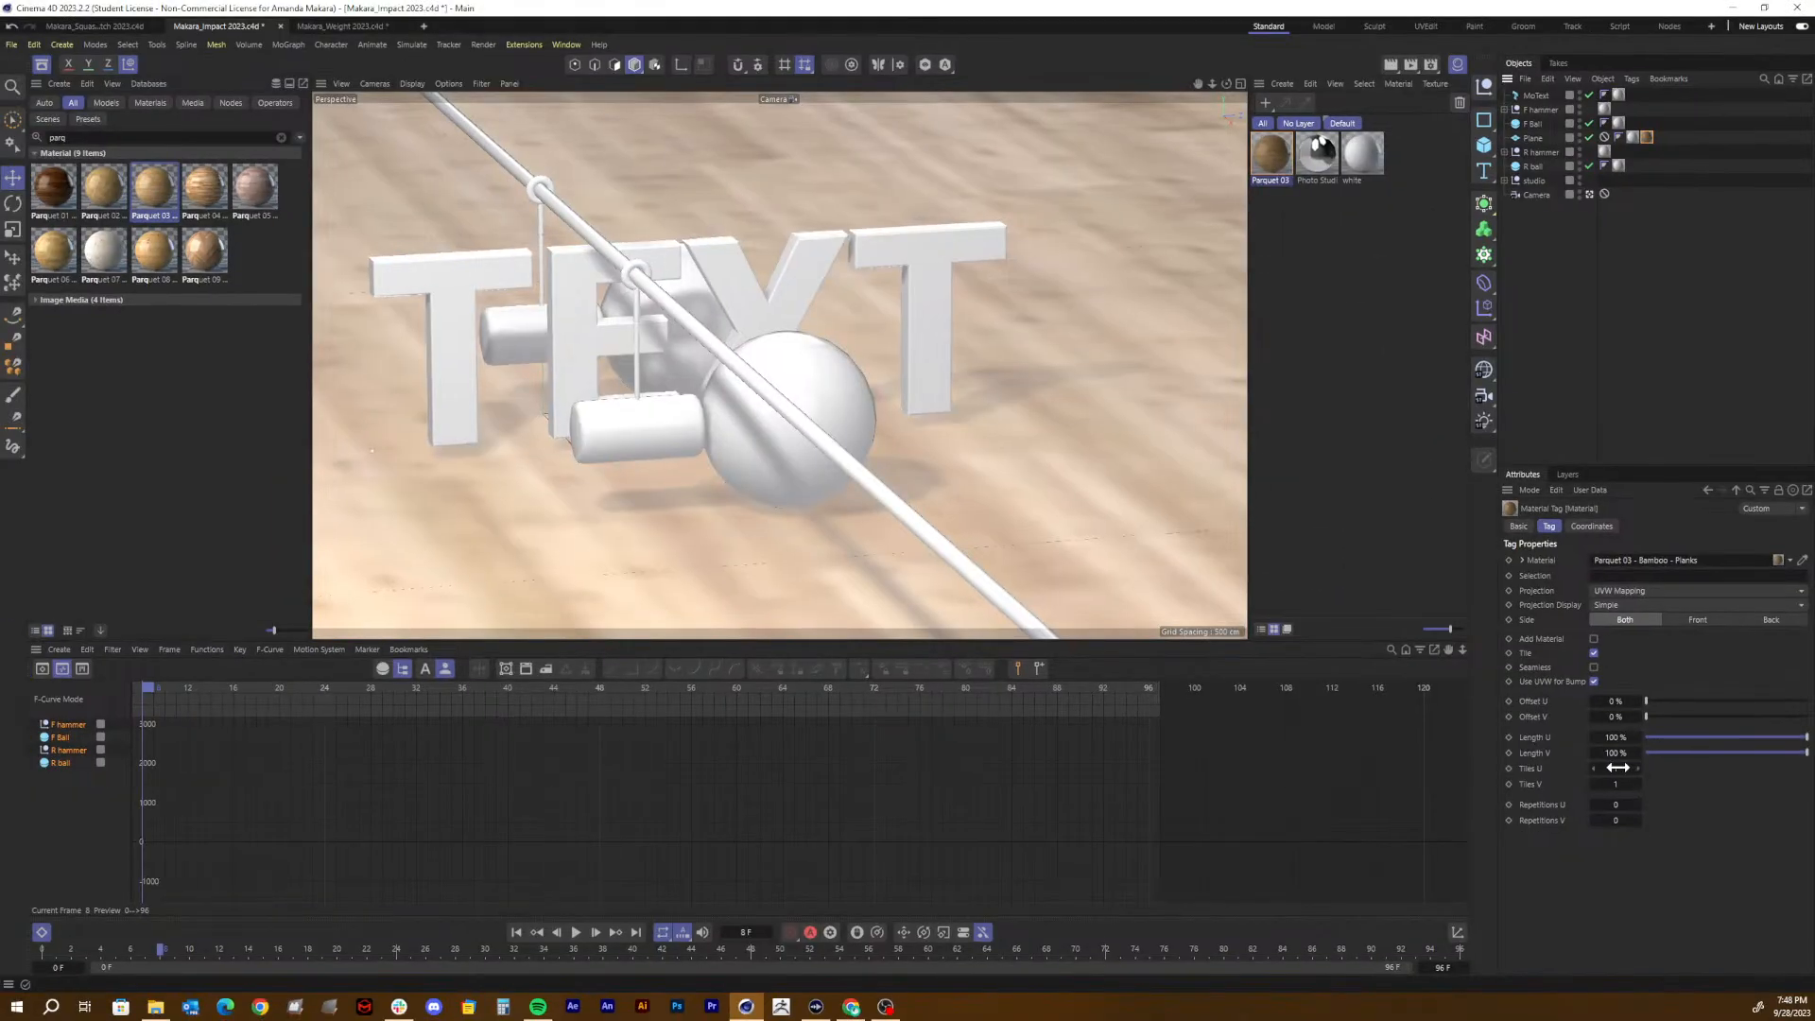
pyautogui.doubleClick(1558, 752)
pyautogui.write('5')
pyautogui.press('Tab')
pyautogui.write('5')
pyautogui.press('Tab')
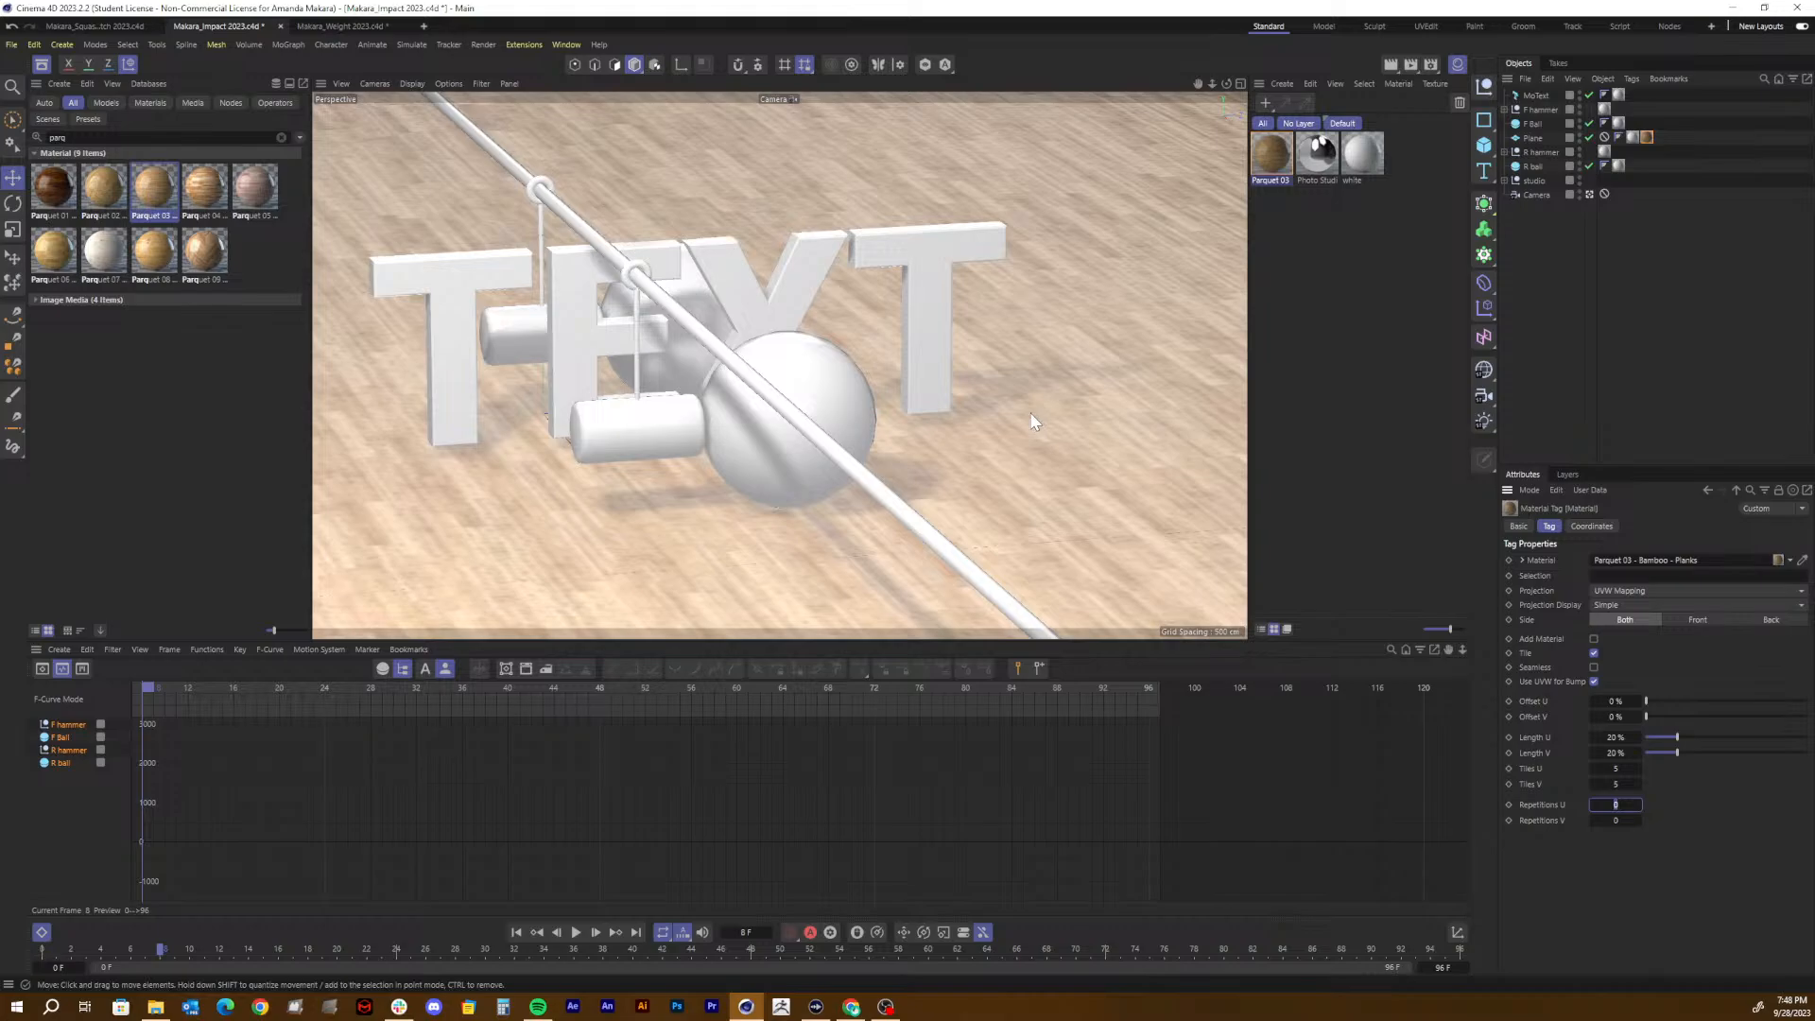
pyautogui.click(1335, 493)
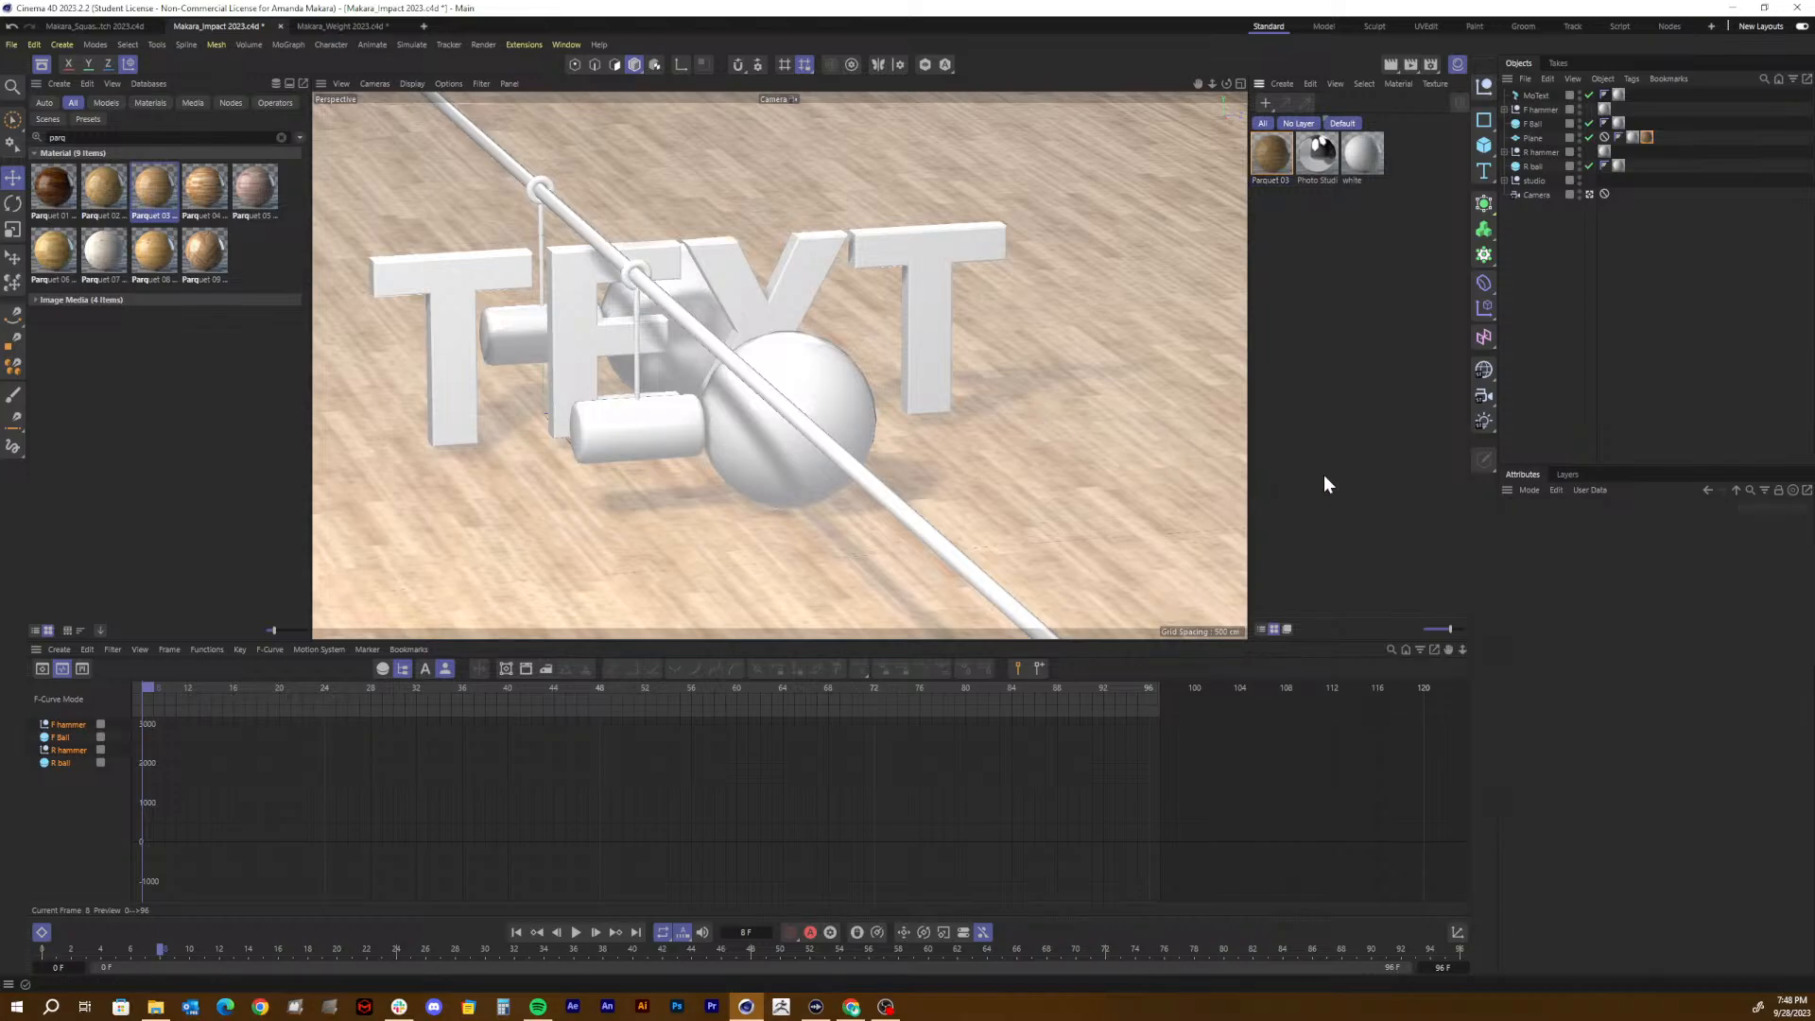
pyautogui.hotkey('ctrl', 'r')
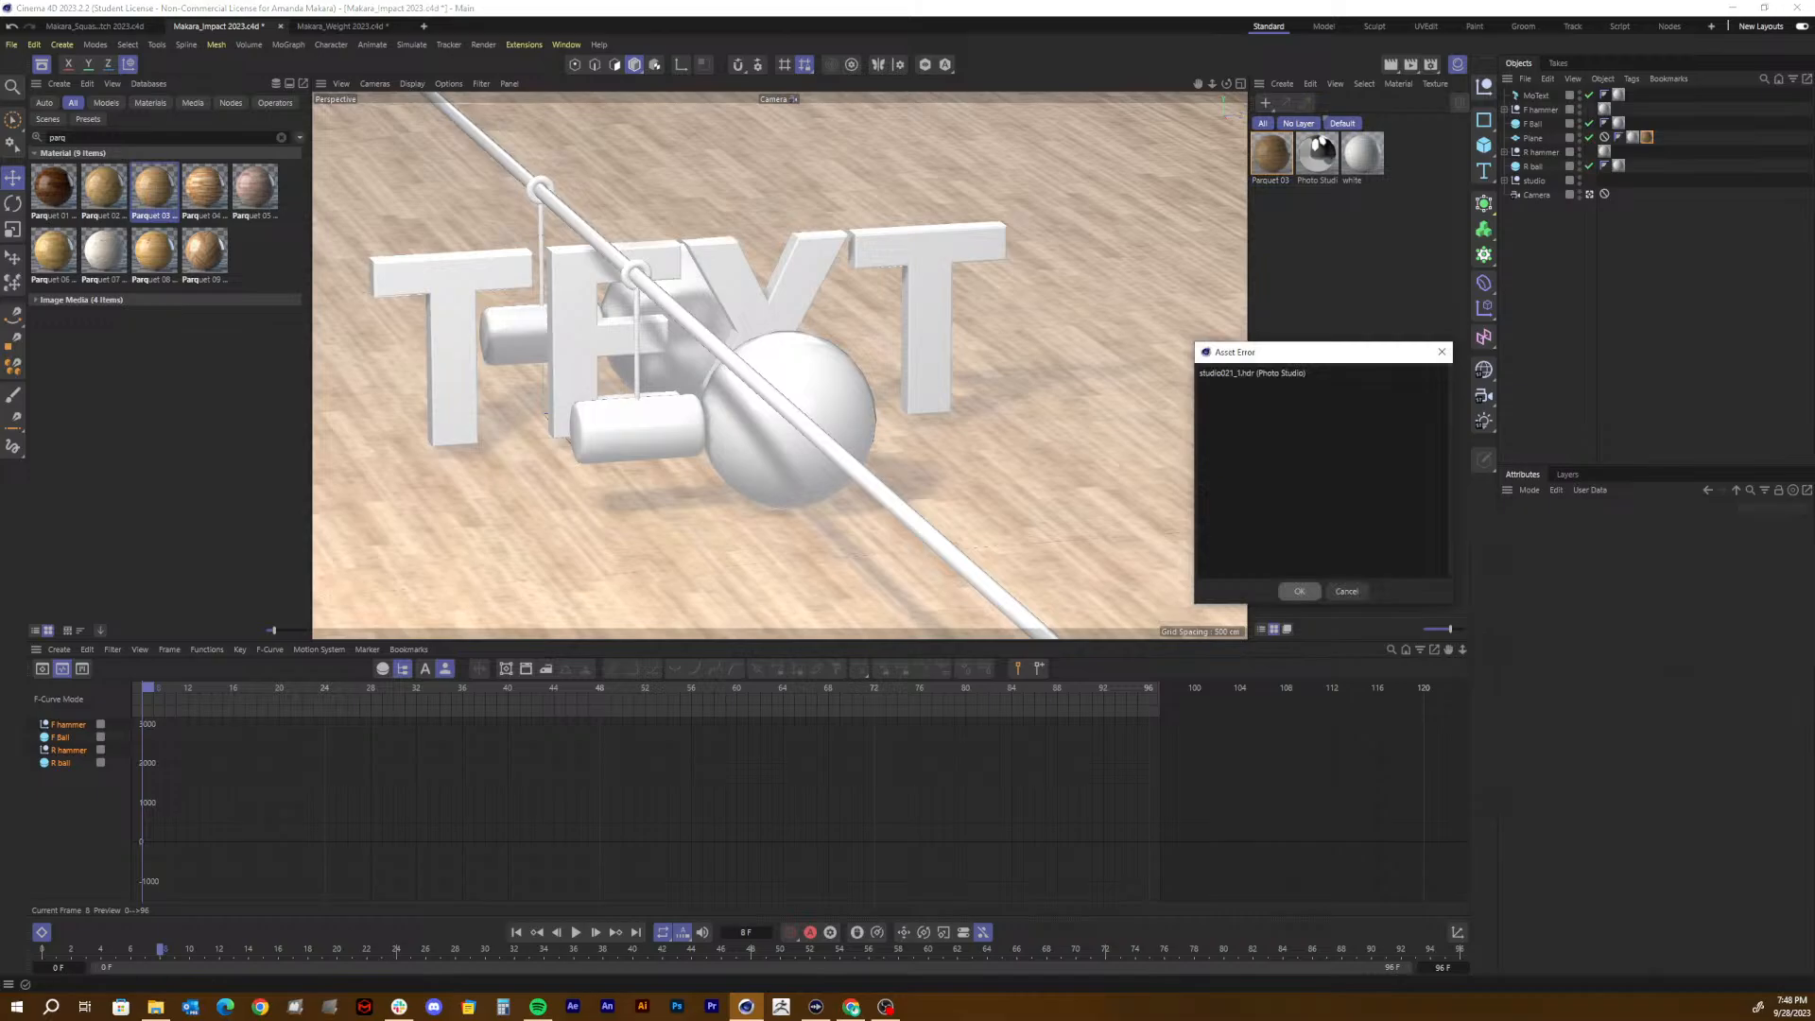
pyautogui.click(1305, 592)
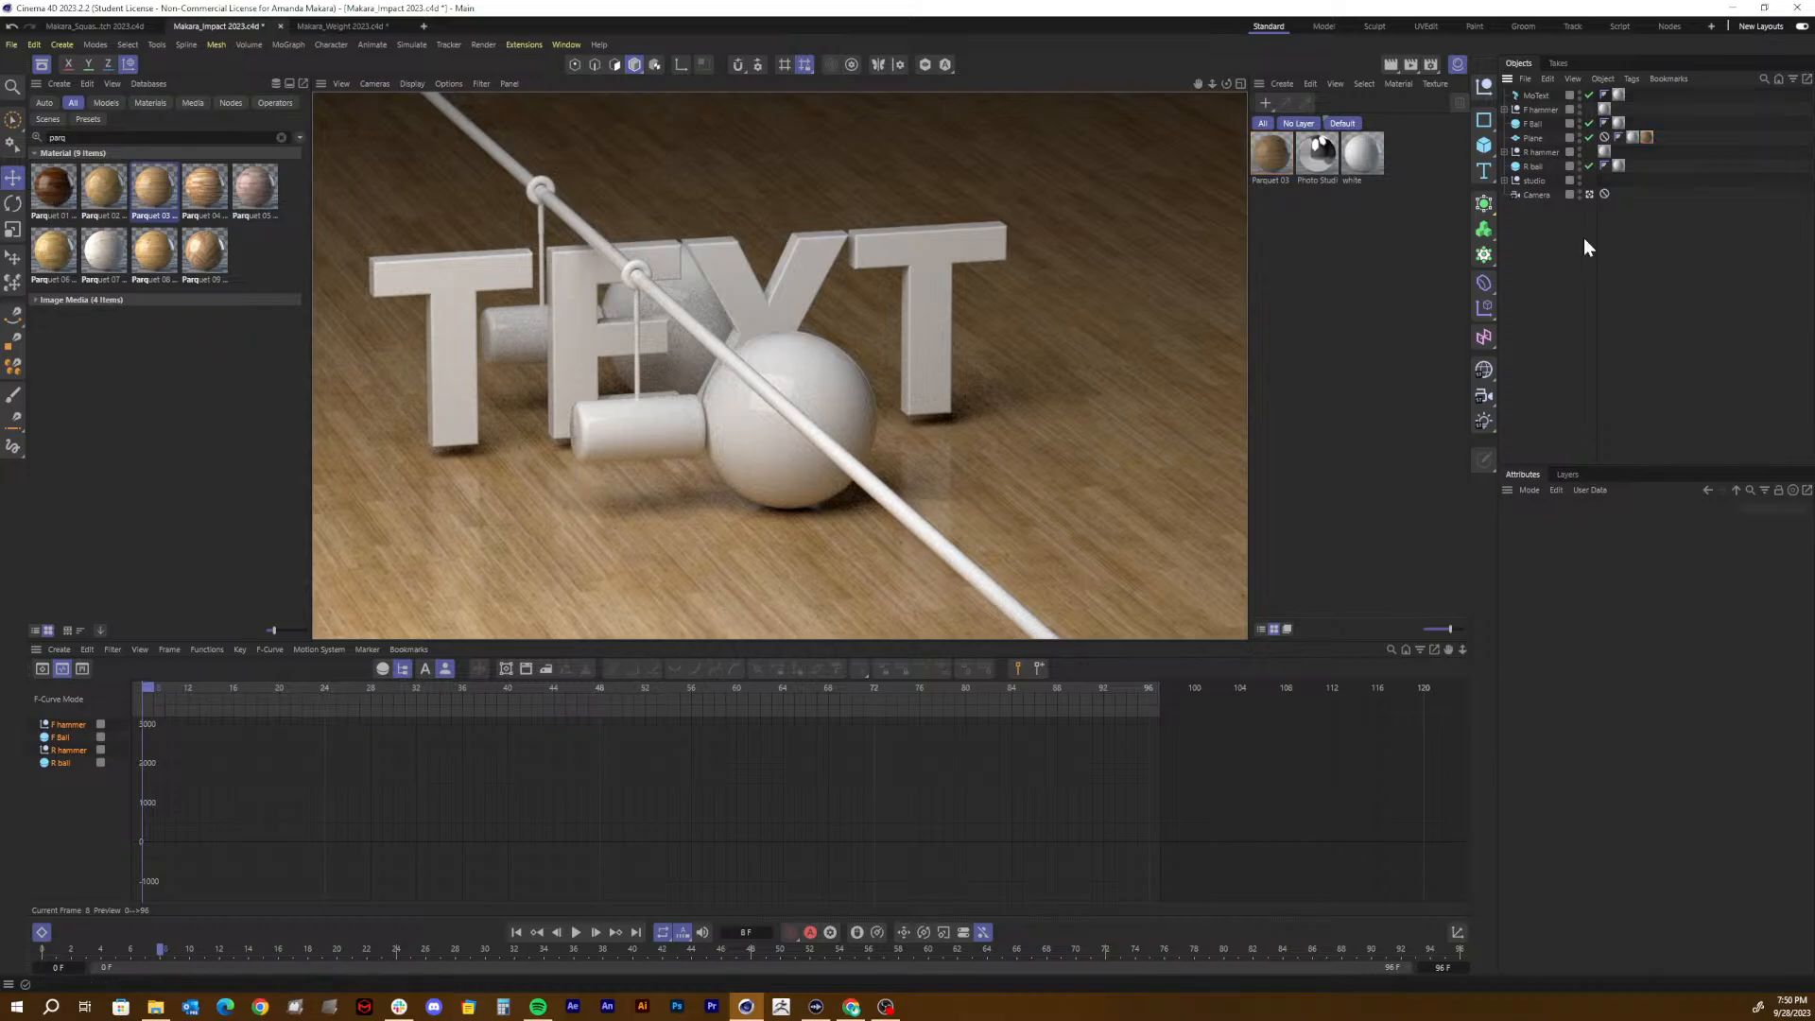
# Step: Examine the basic, tag and coordinate properties of the plane's parquet material tag
pyautogui.click(1647, 137)
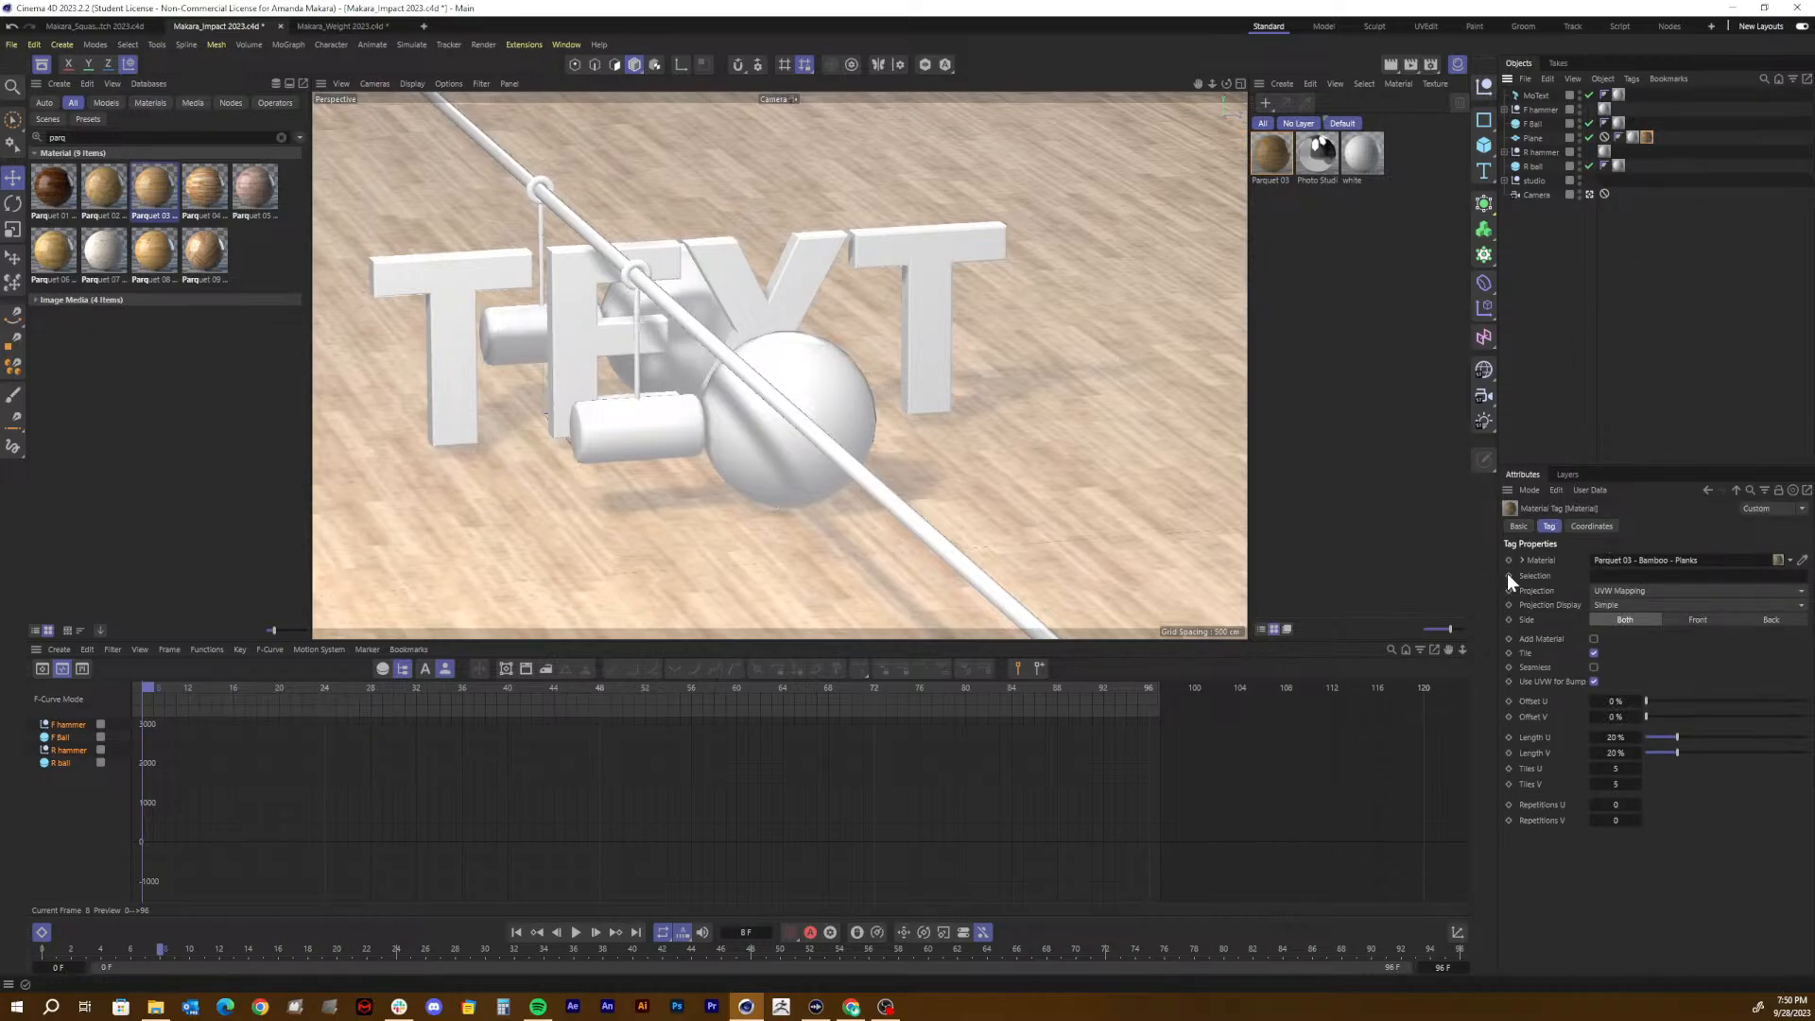
pyautogui.click(1586, 527)
pyautogui.click(1548, 527)
pyautogui.click(1522, 527)
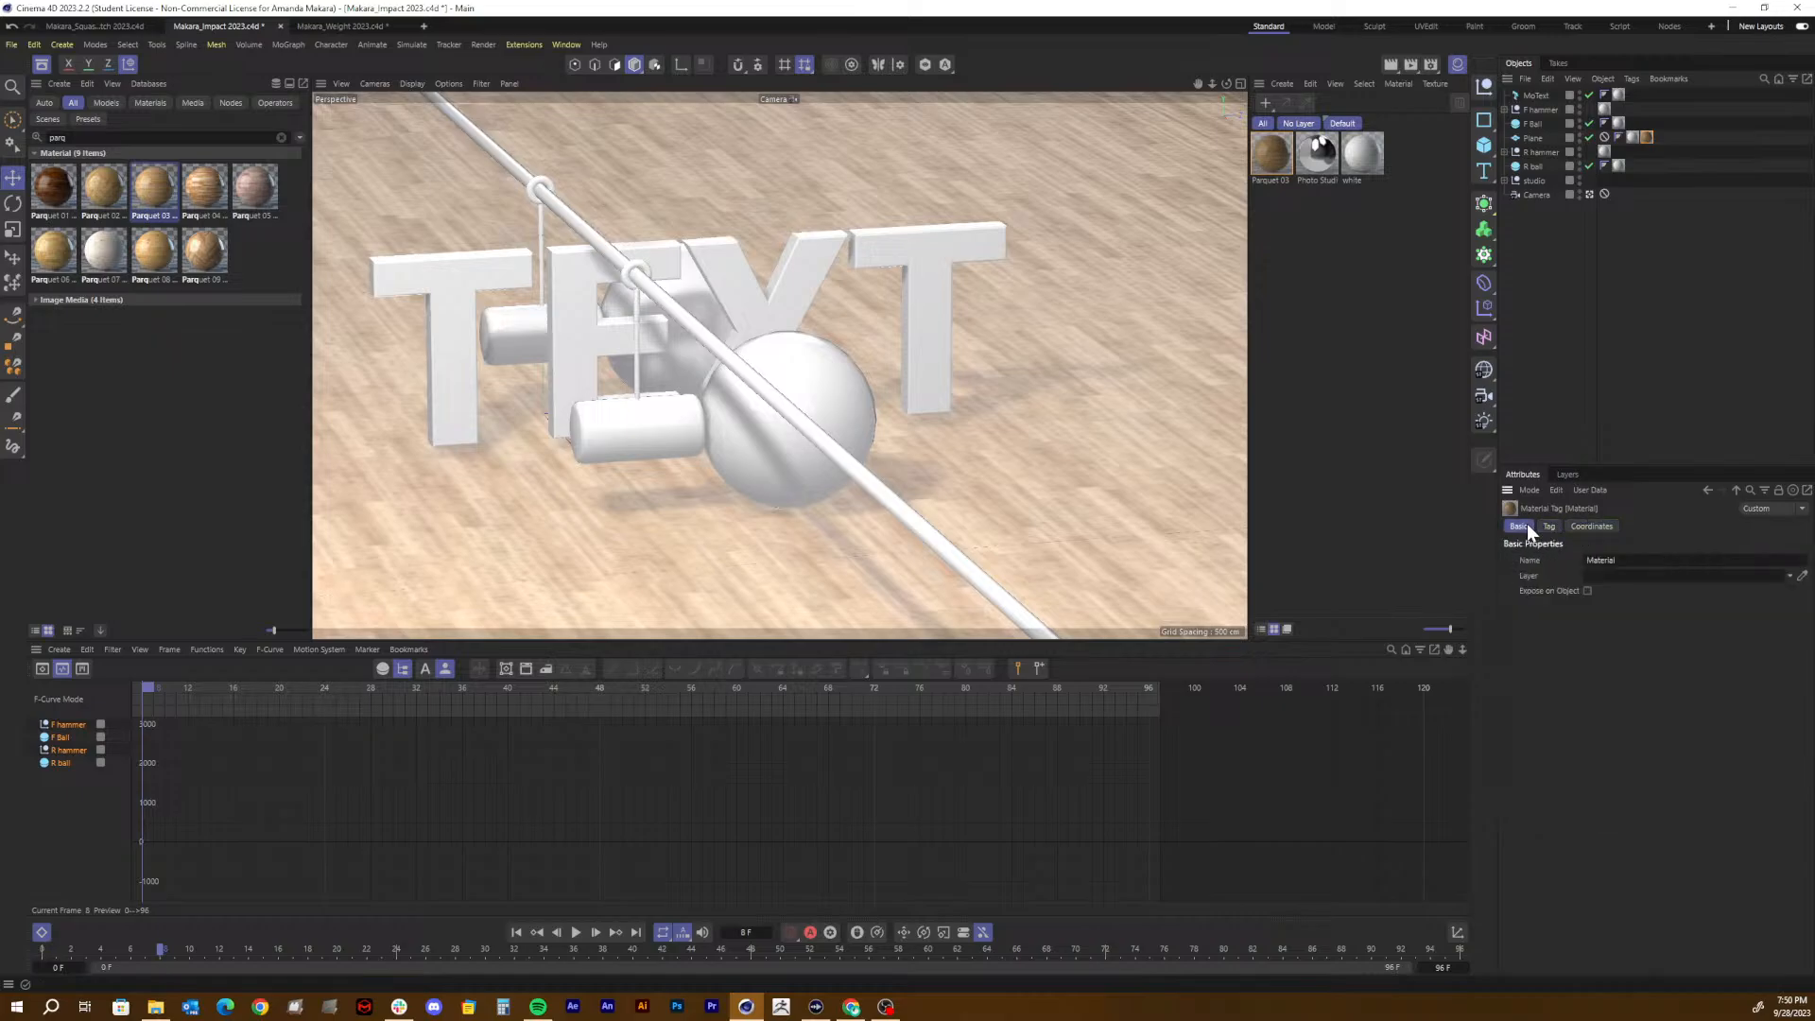
pyautogui.click(1551, 526)
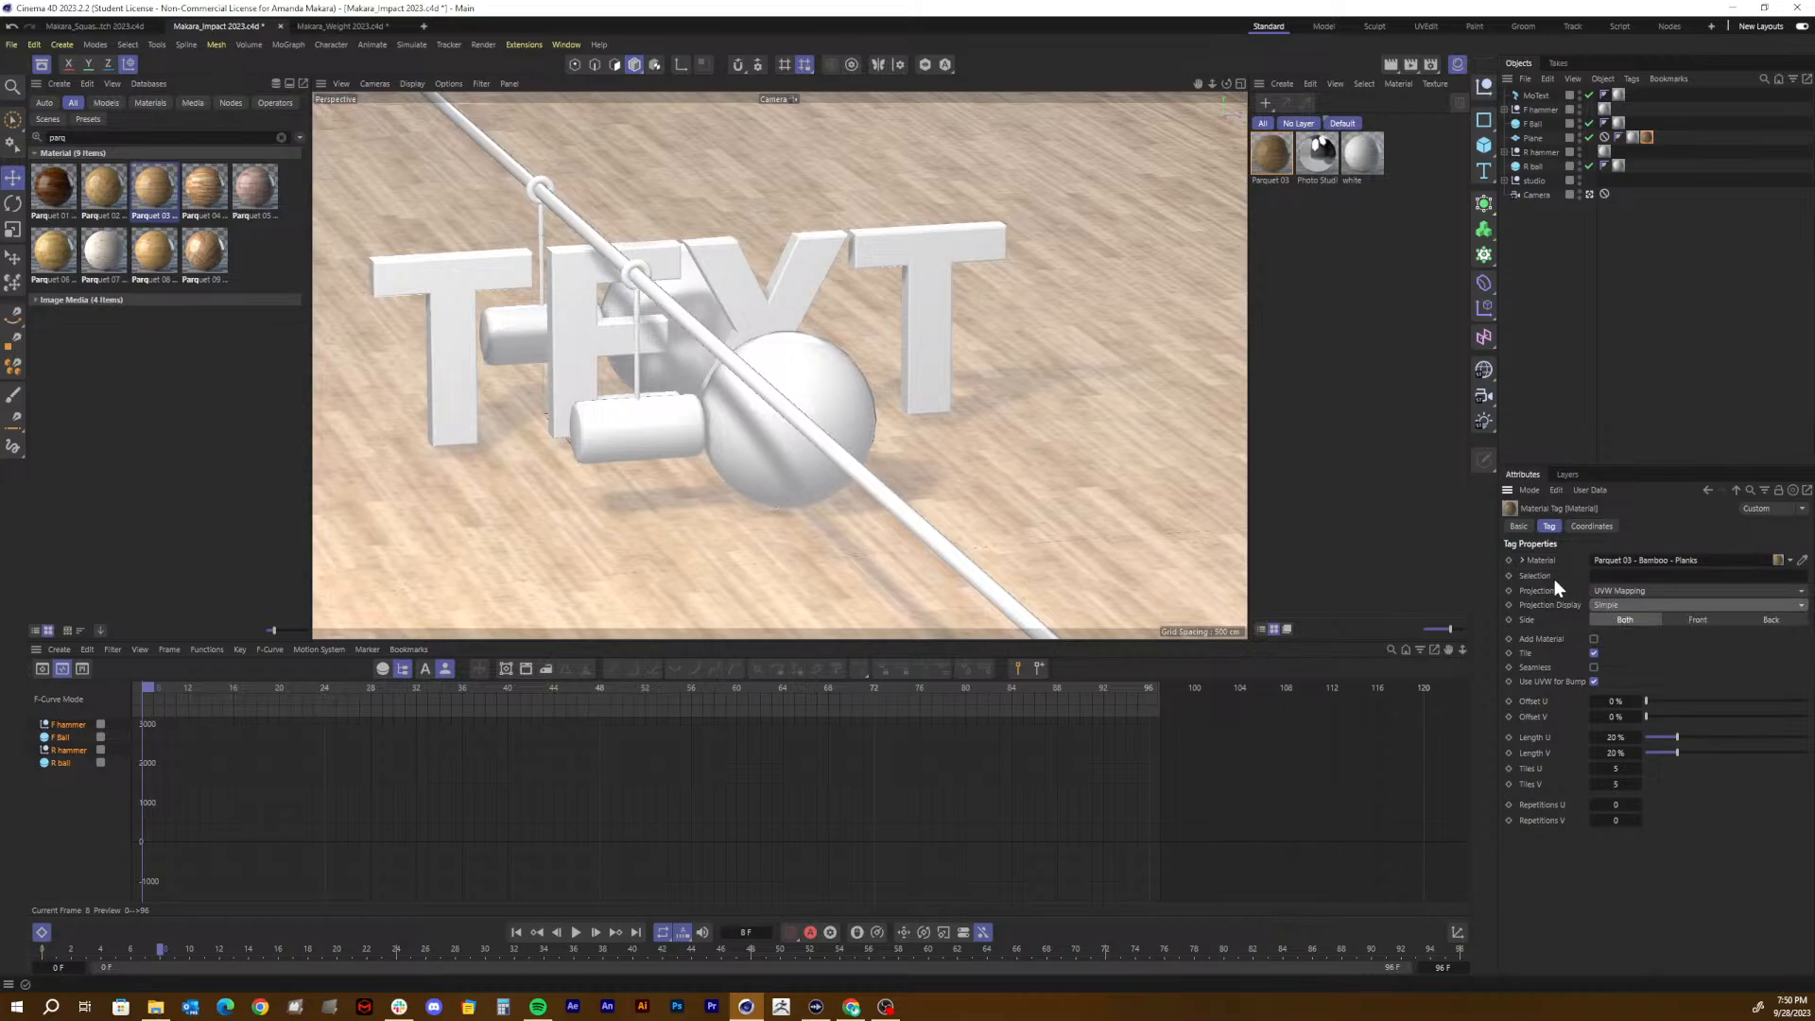
pyautogui.click(1523, 560)
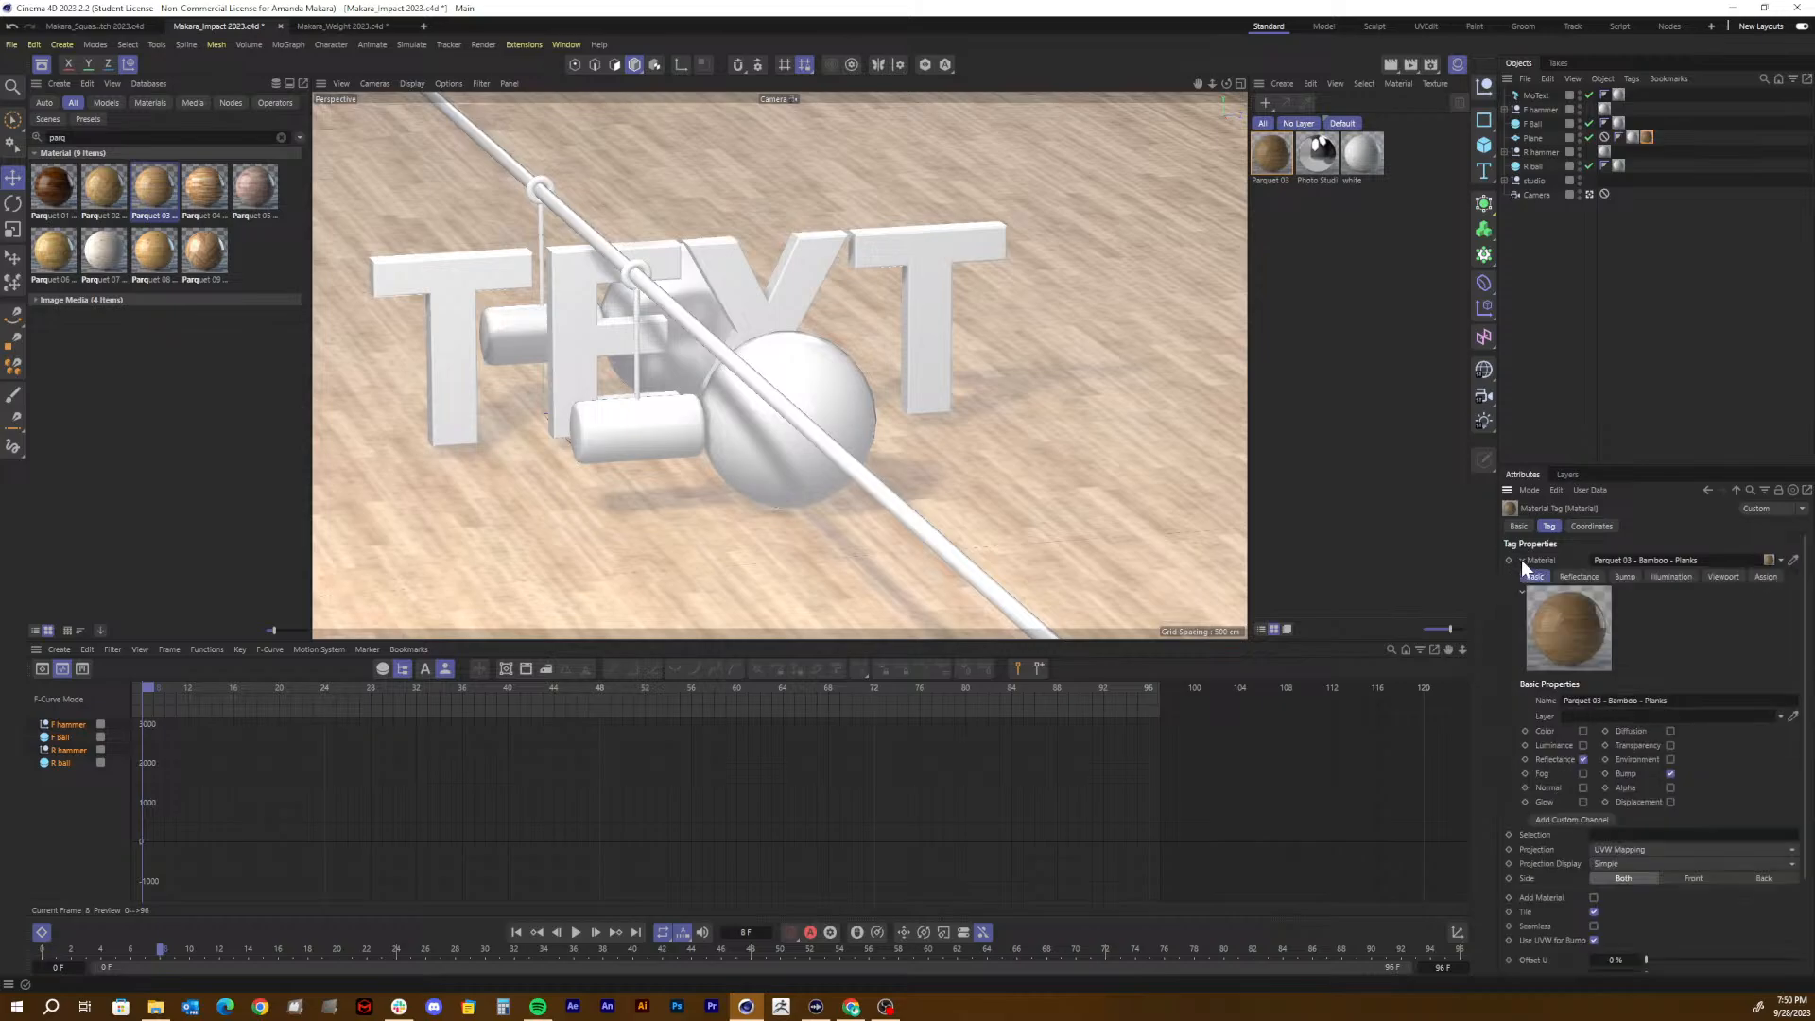
pyautogui.click(1522, 559)
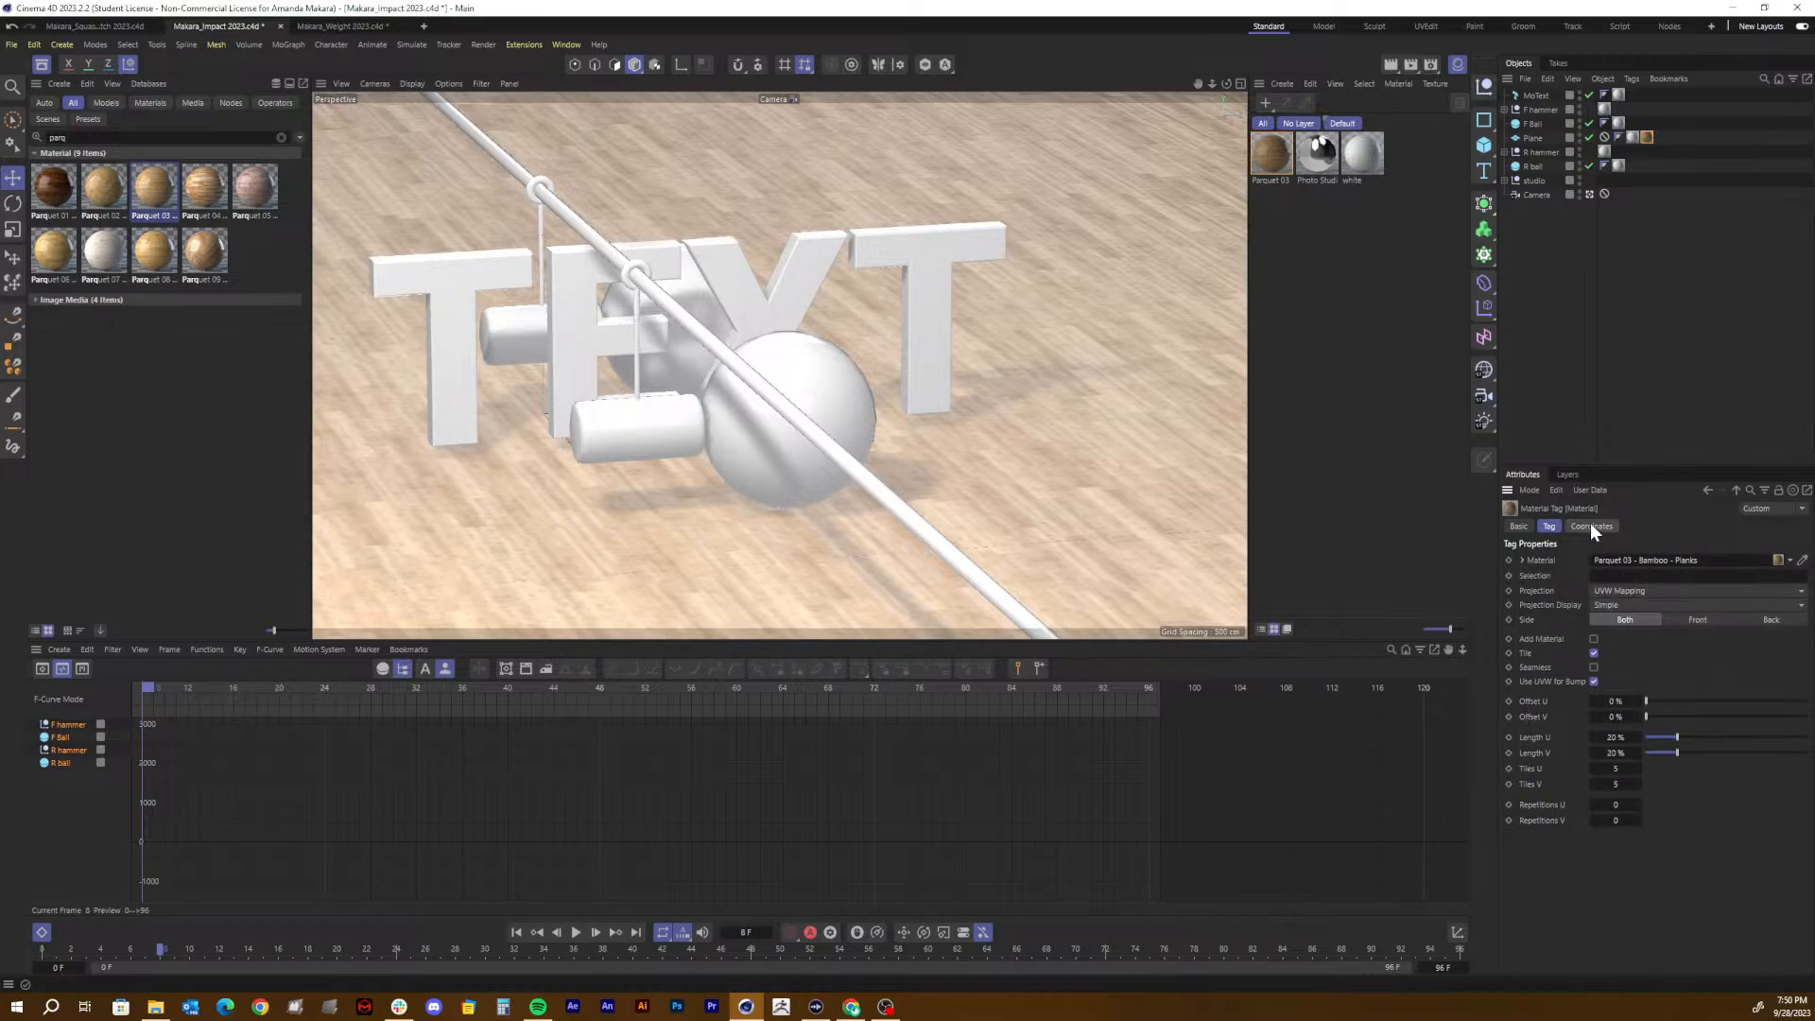
pyautogui.click(1519, 525)
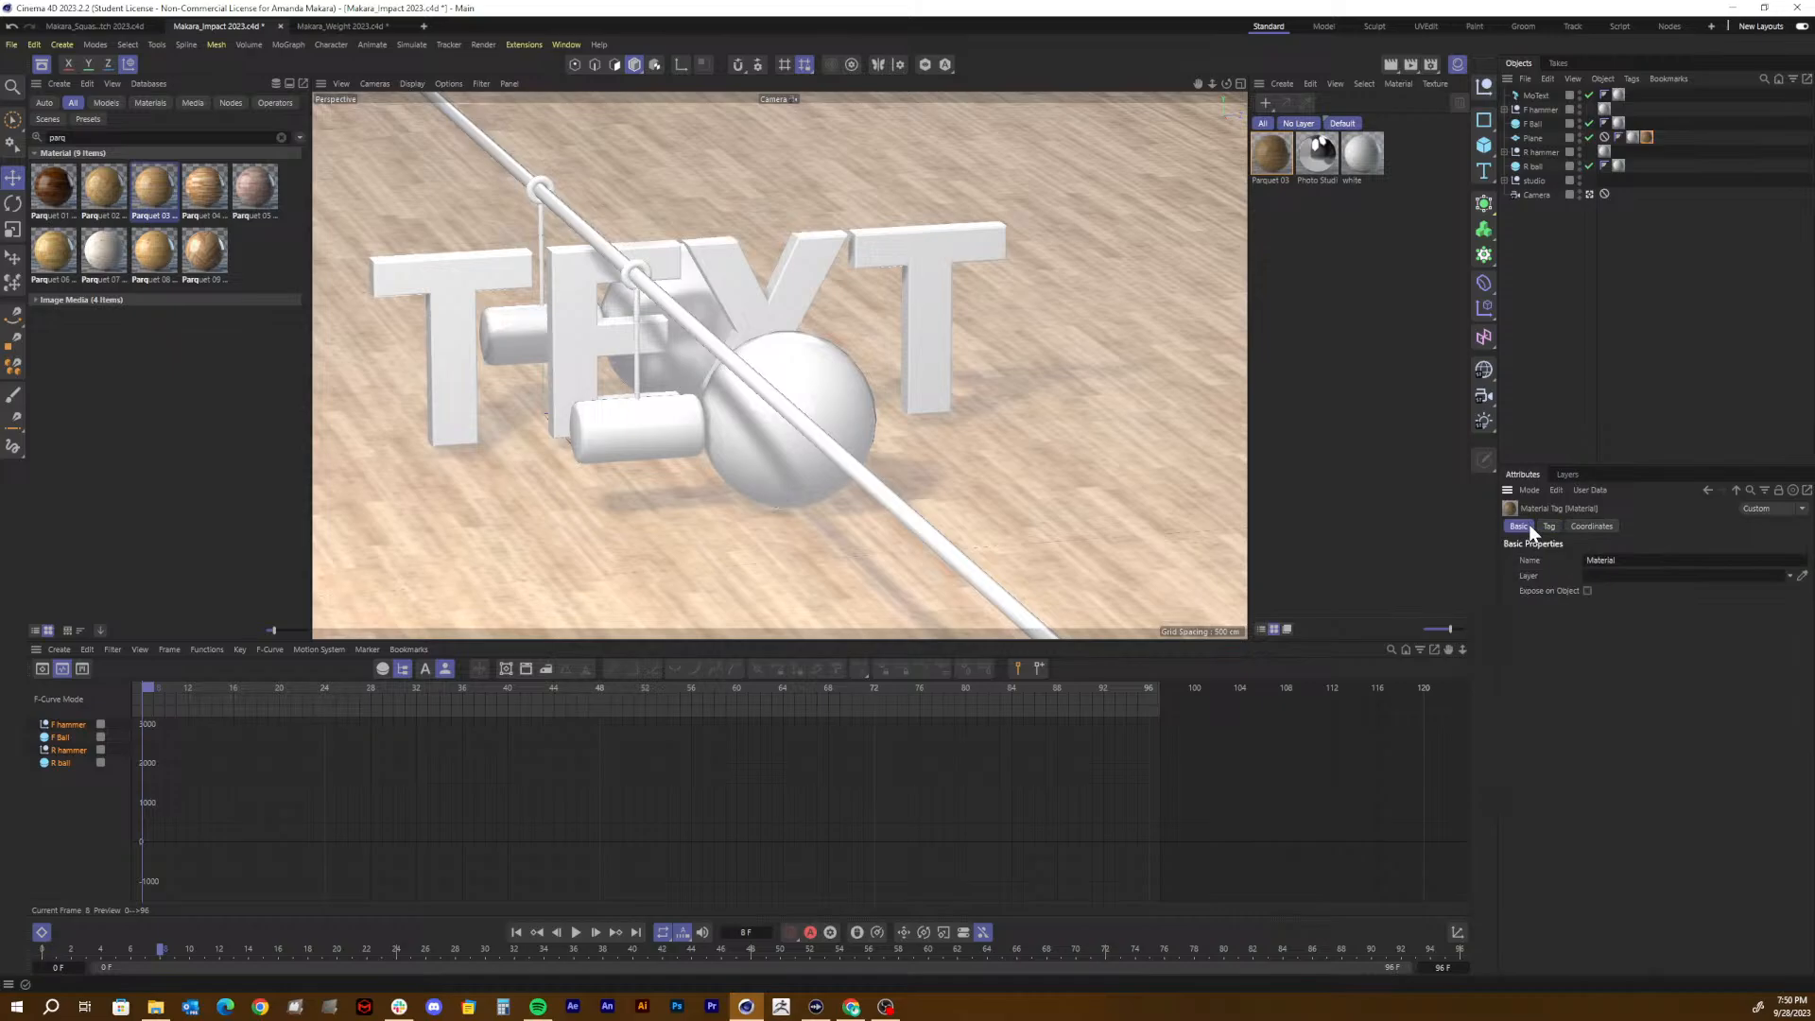
pyautogui.click(1591, 527)
# Step: Inspect the Luminance and Reflectance channels of the Parquet 03 material in the Material Editor and close it
pyautogui.doubleClick(1273, 156)
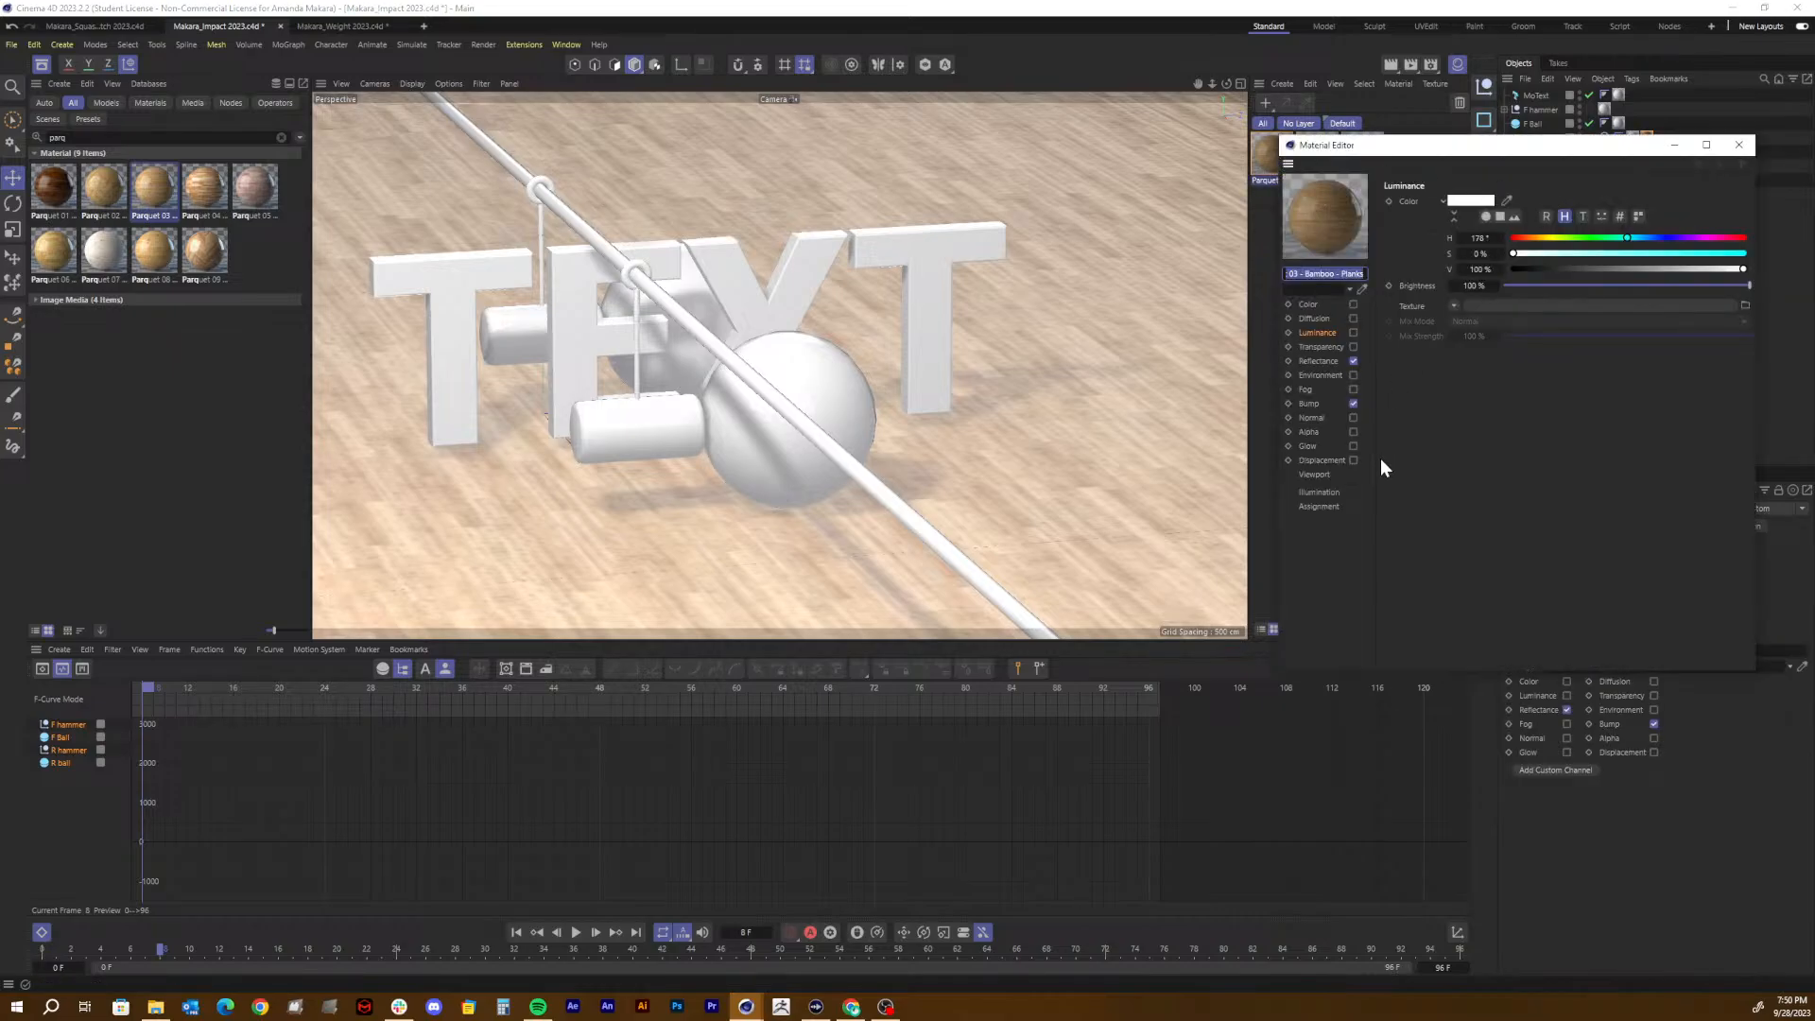
pyautogui.click(1319, 360)
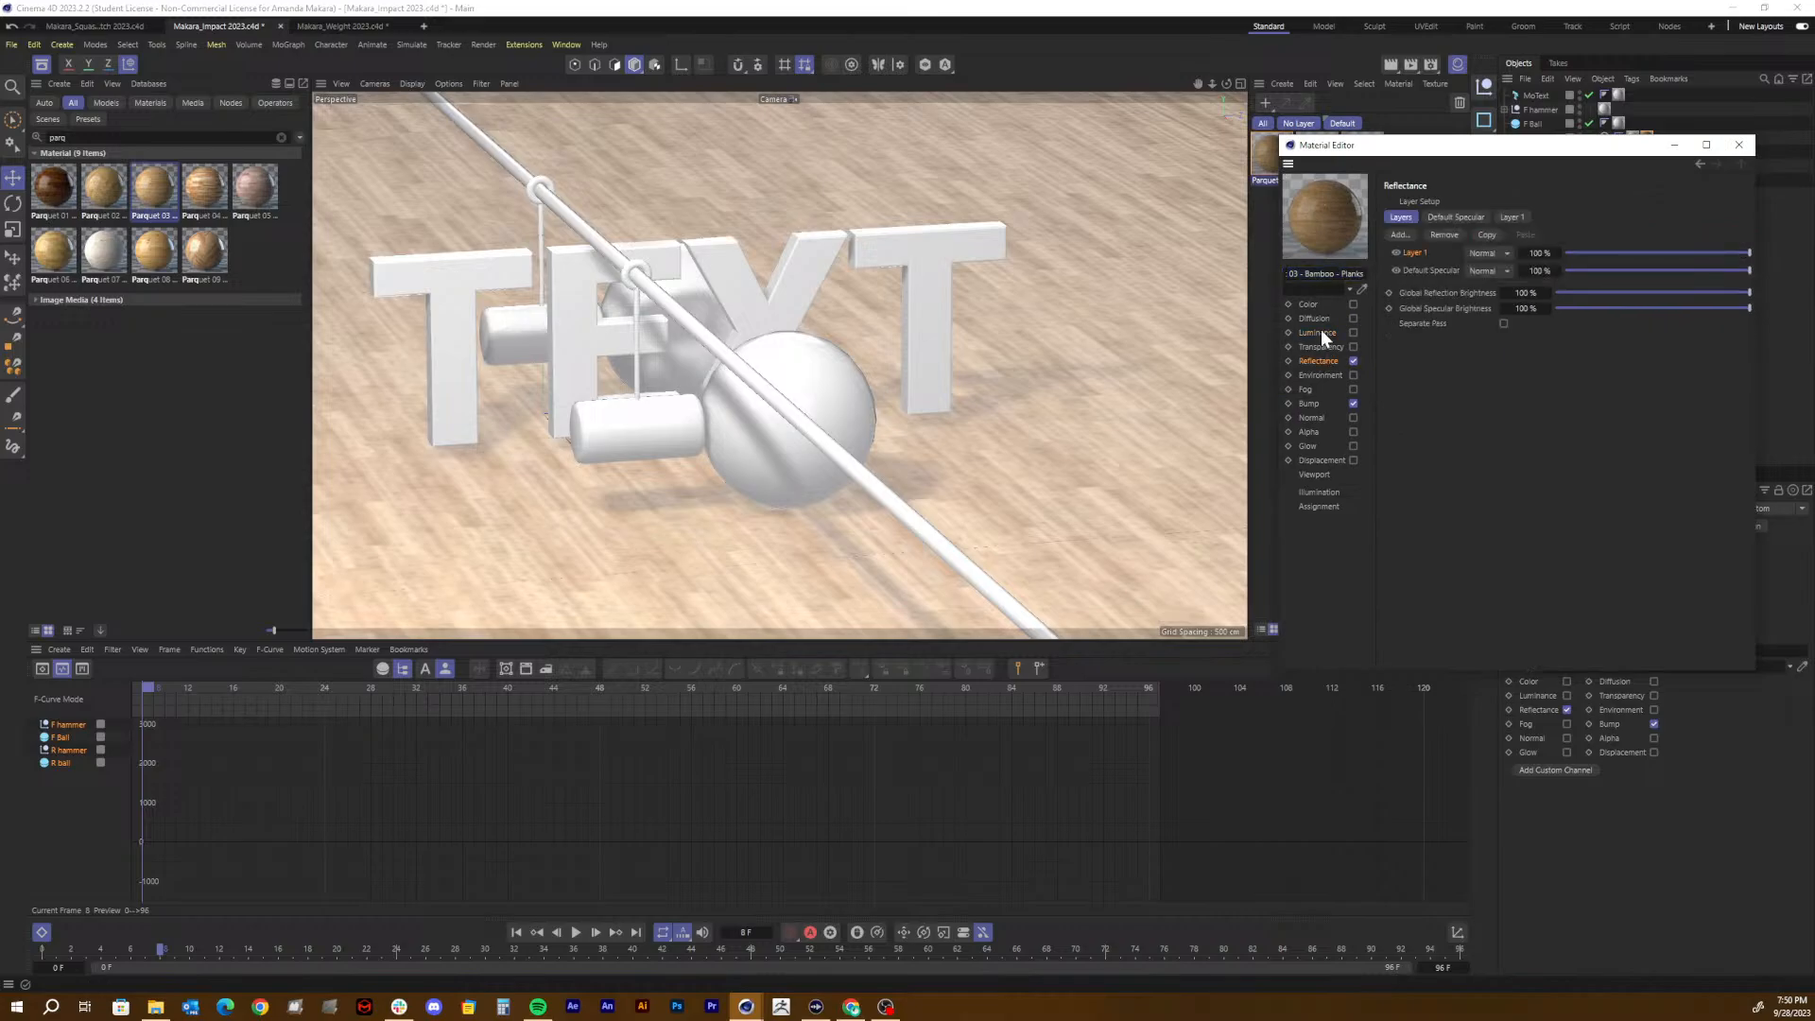
pyautogui.click(1739, 144)
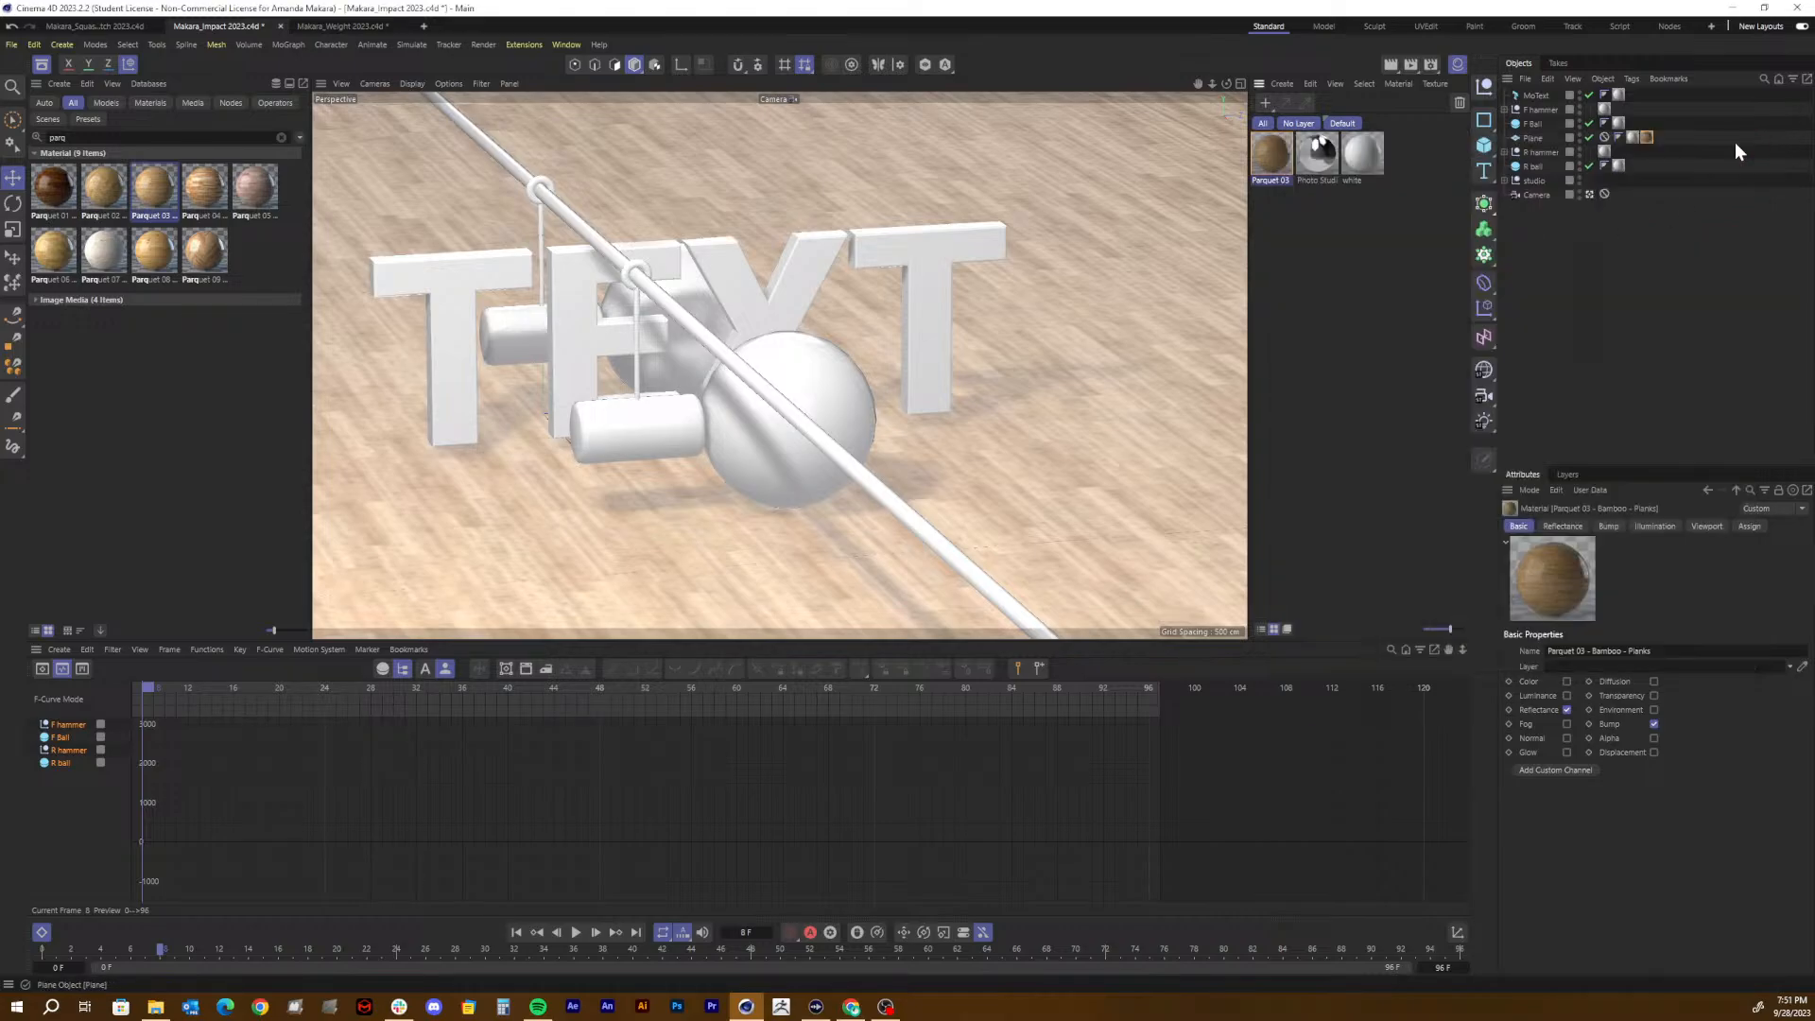
# Step: Set the viewport texture preview size of the Parquet 03 material to 2048x2048 (16 MB)
pyautogui.click(1702, 530)
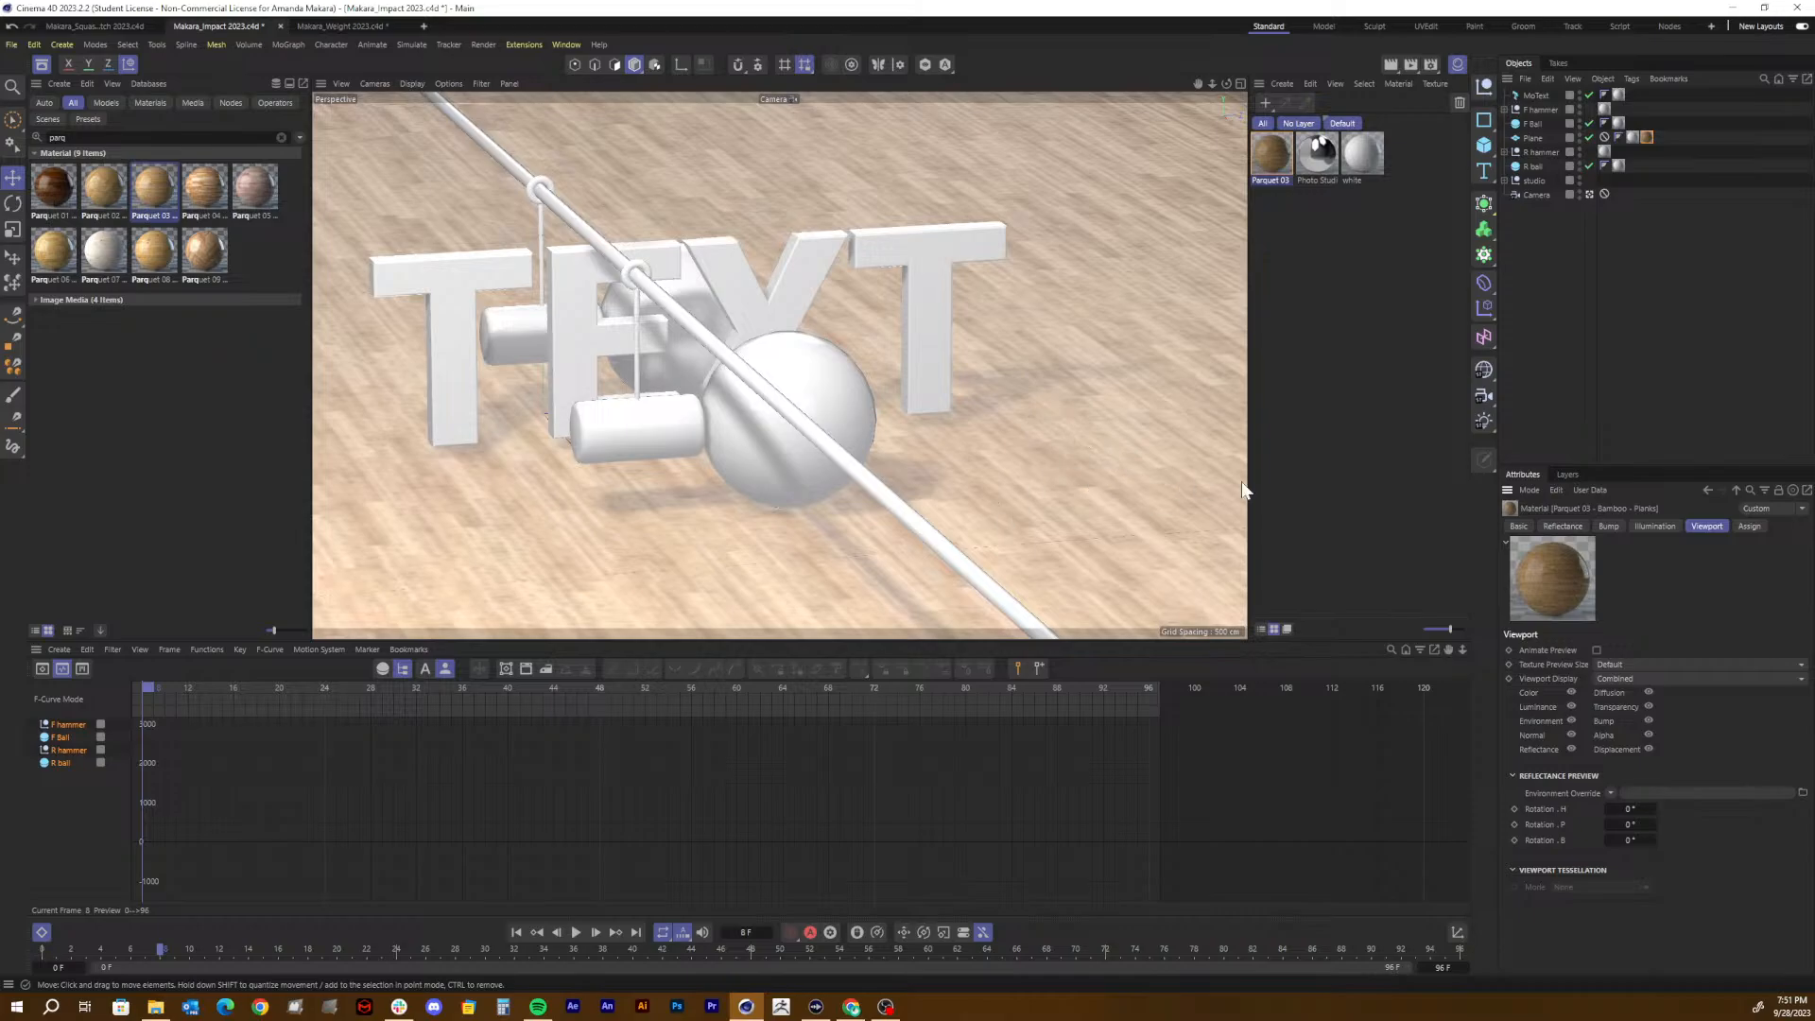
pyautogui.click(1346, 202)
pyautogui.click(1271, 144)
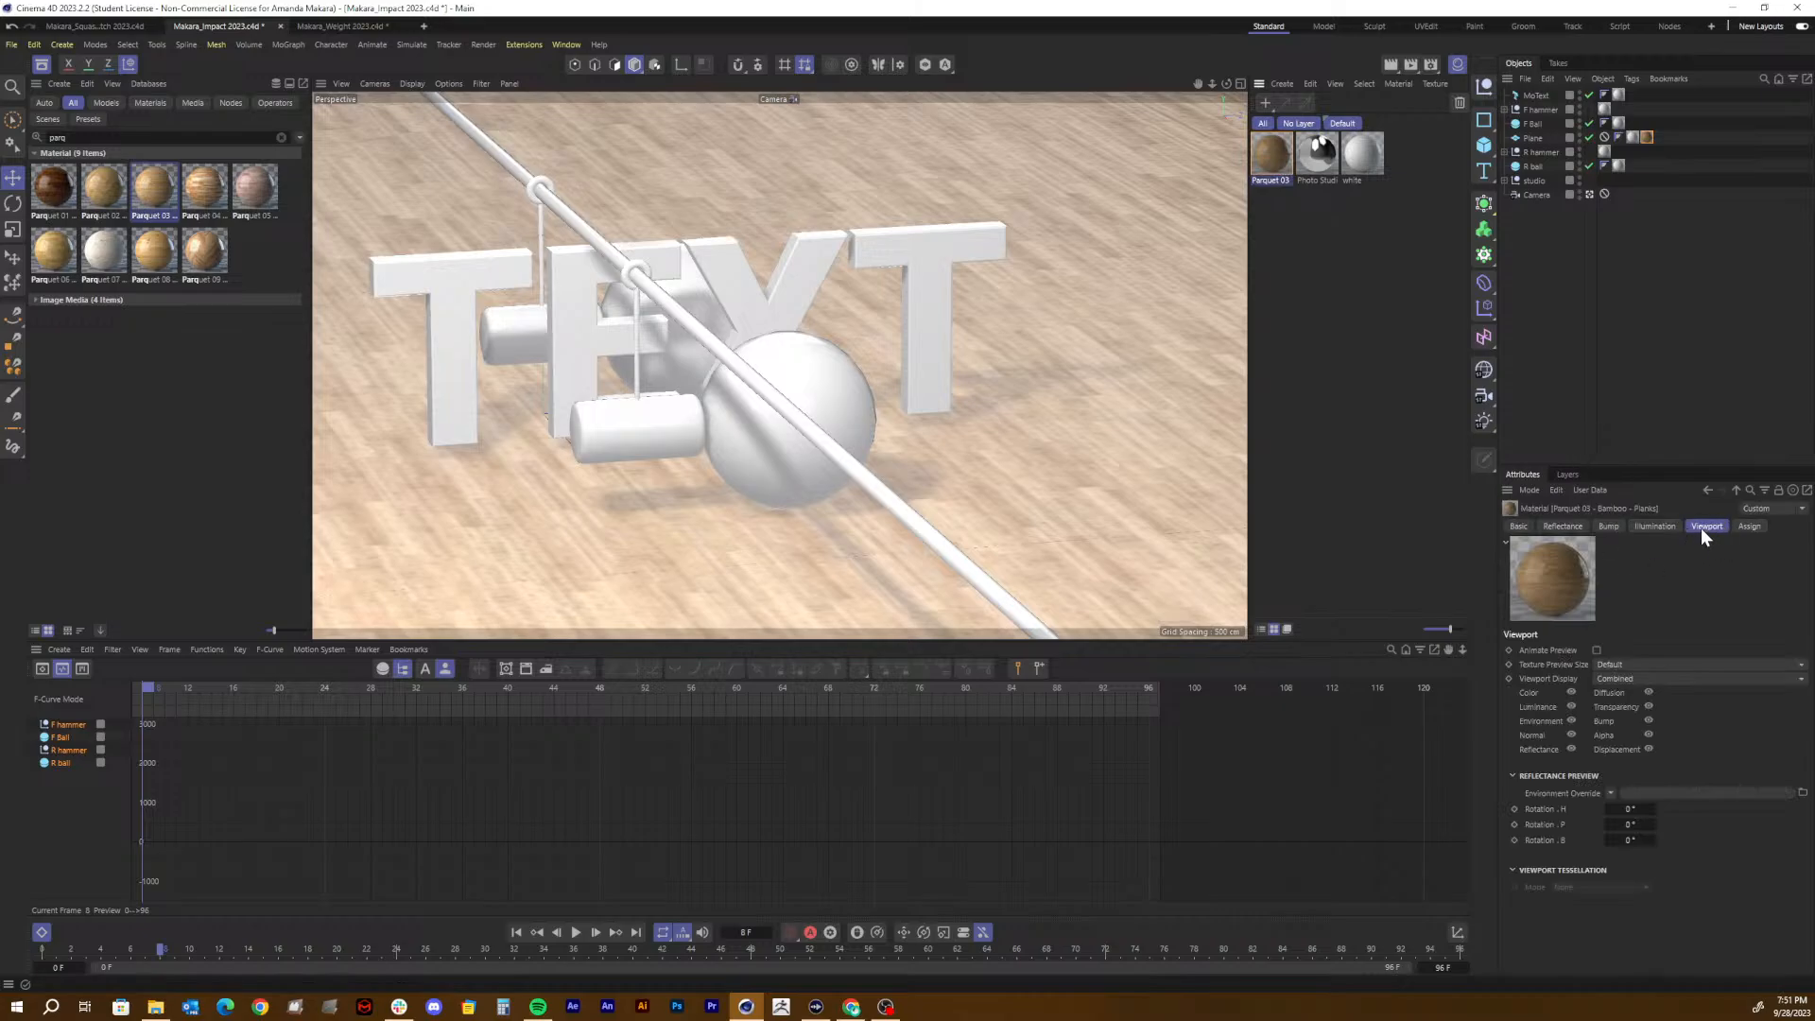
pyautogui.click(1611, 666)
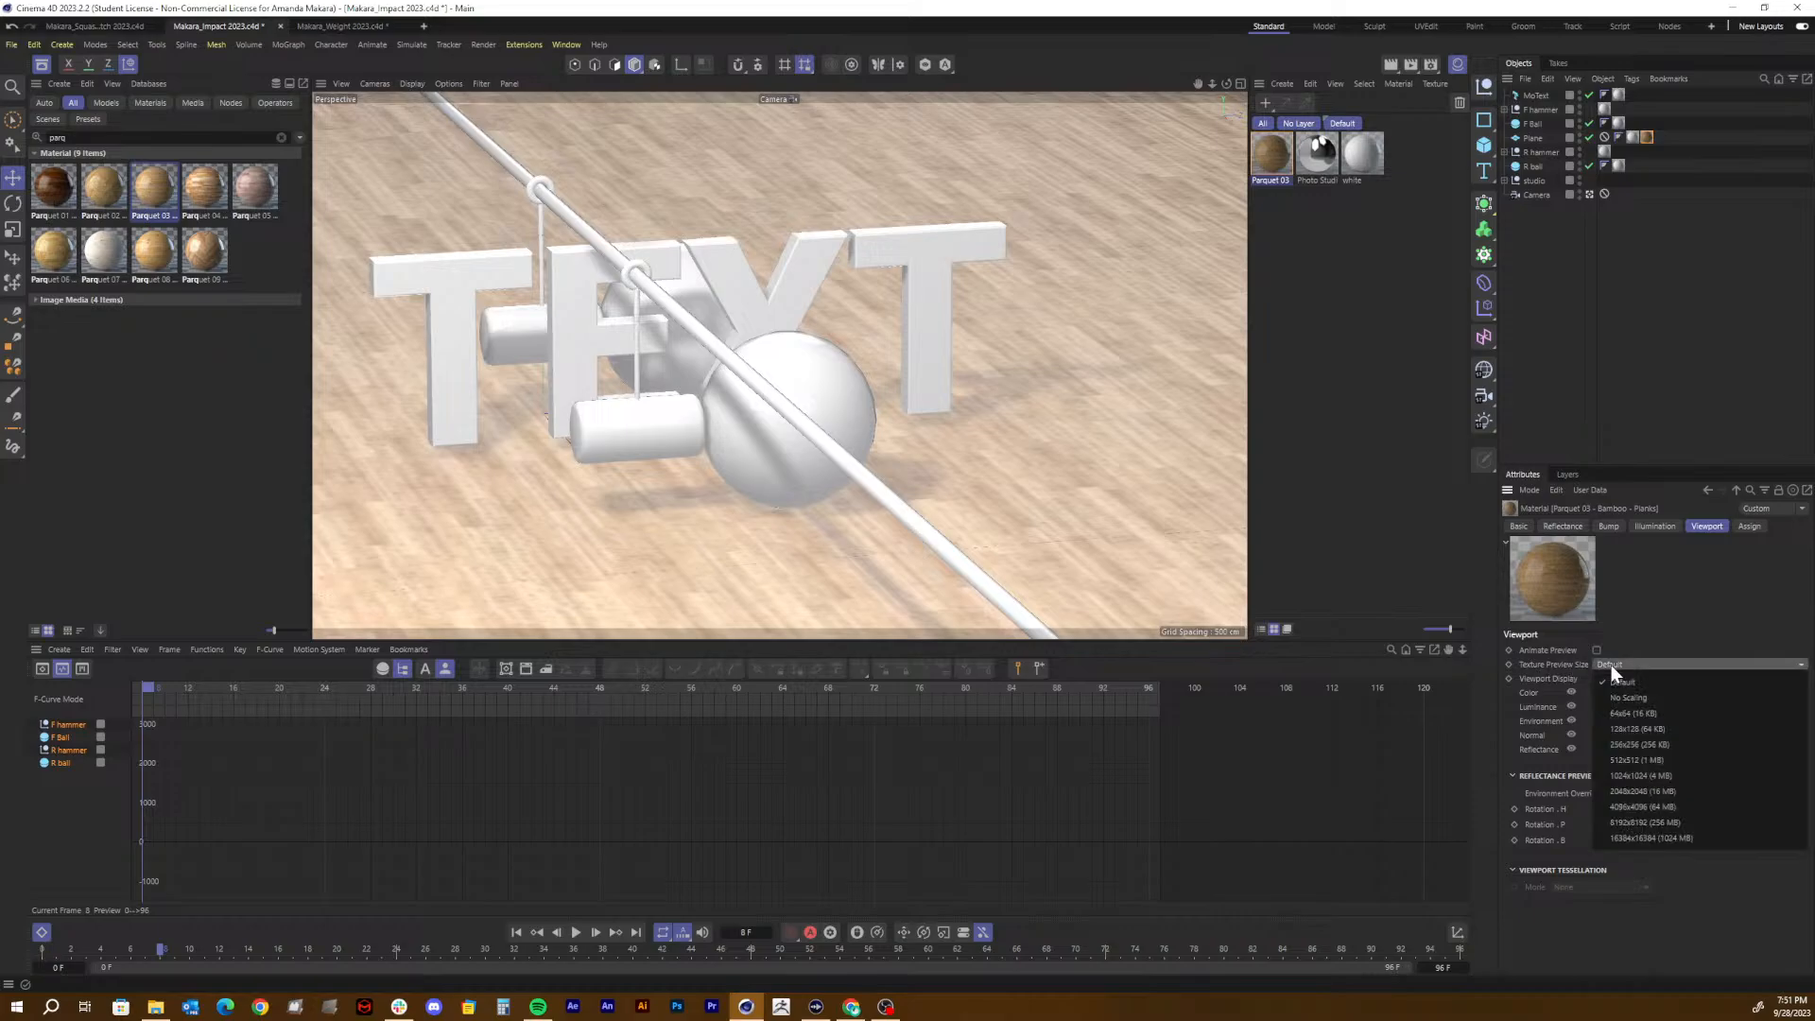
pyautogui.click(1633, 791)
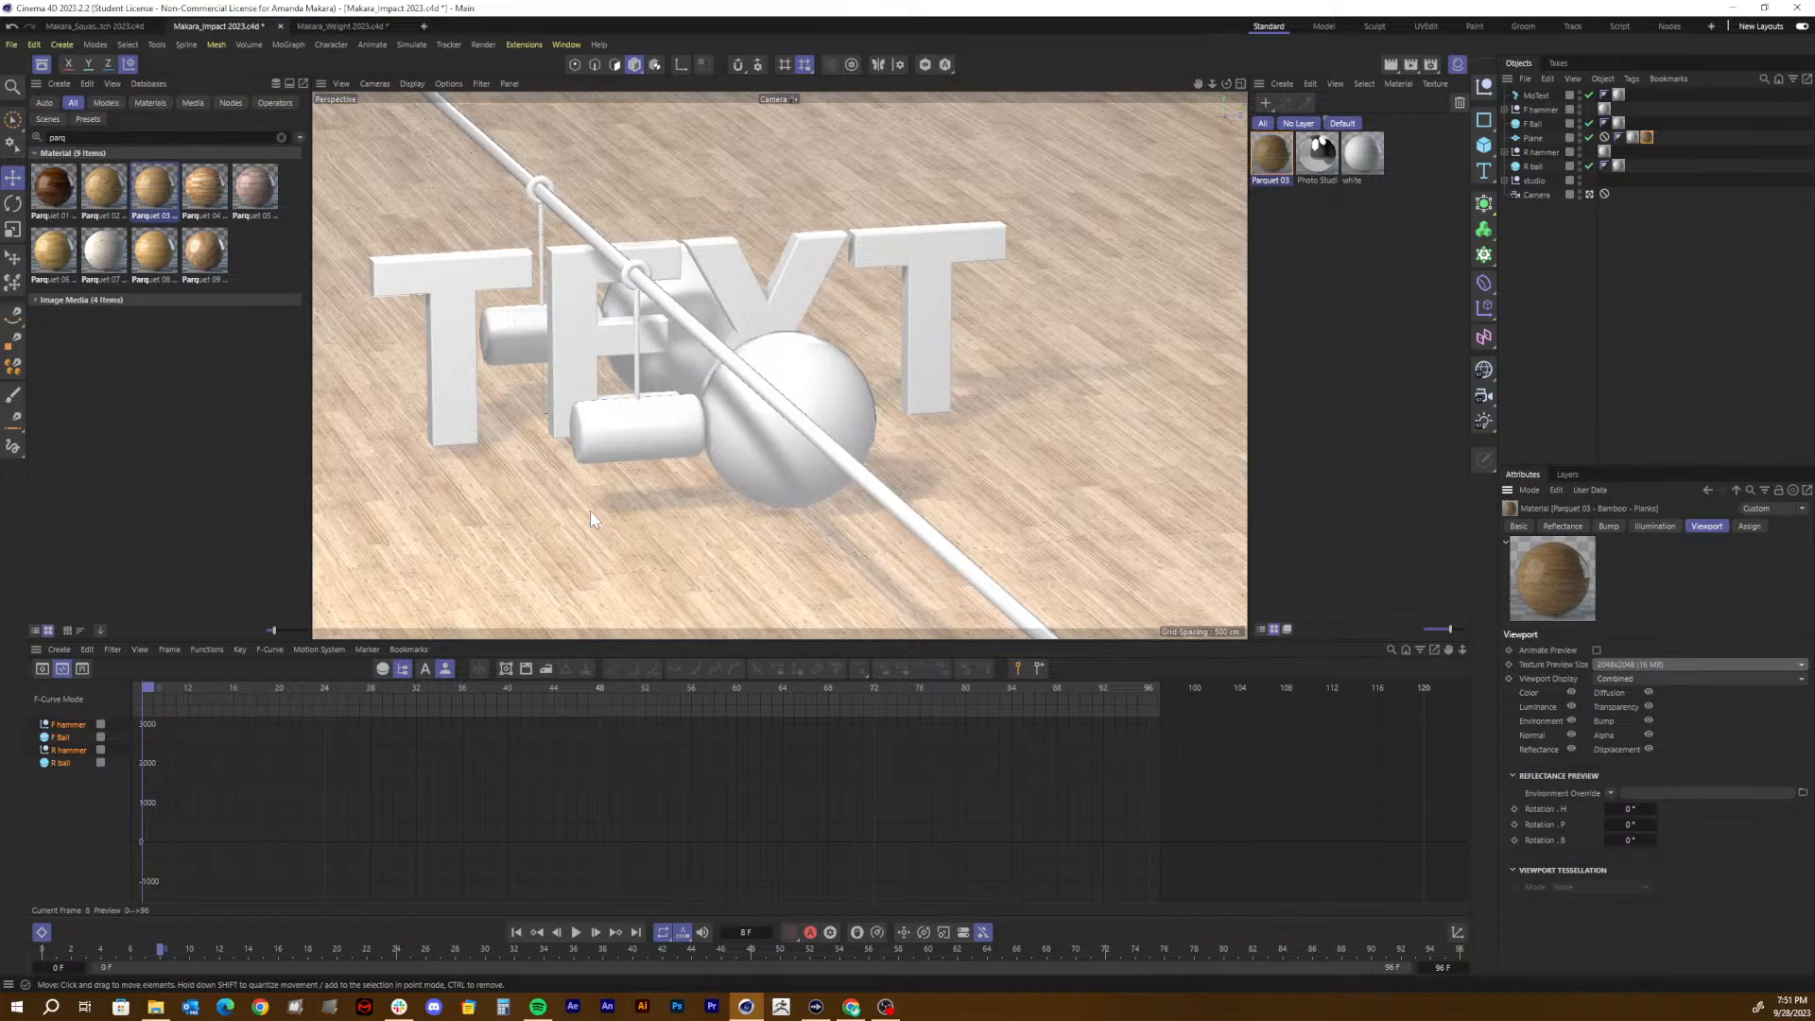
# Step: Start a viewport test render of the scene and interrupt it
pyautogui.hotkey('ctrl', 'r')
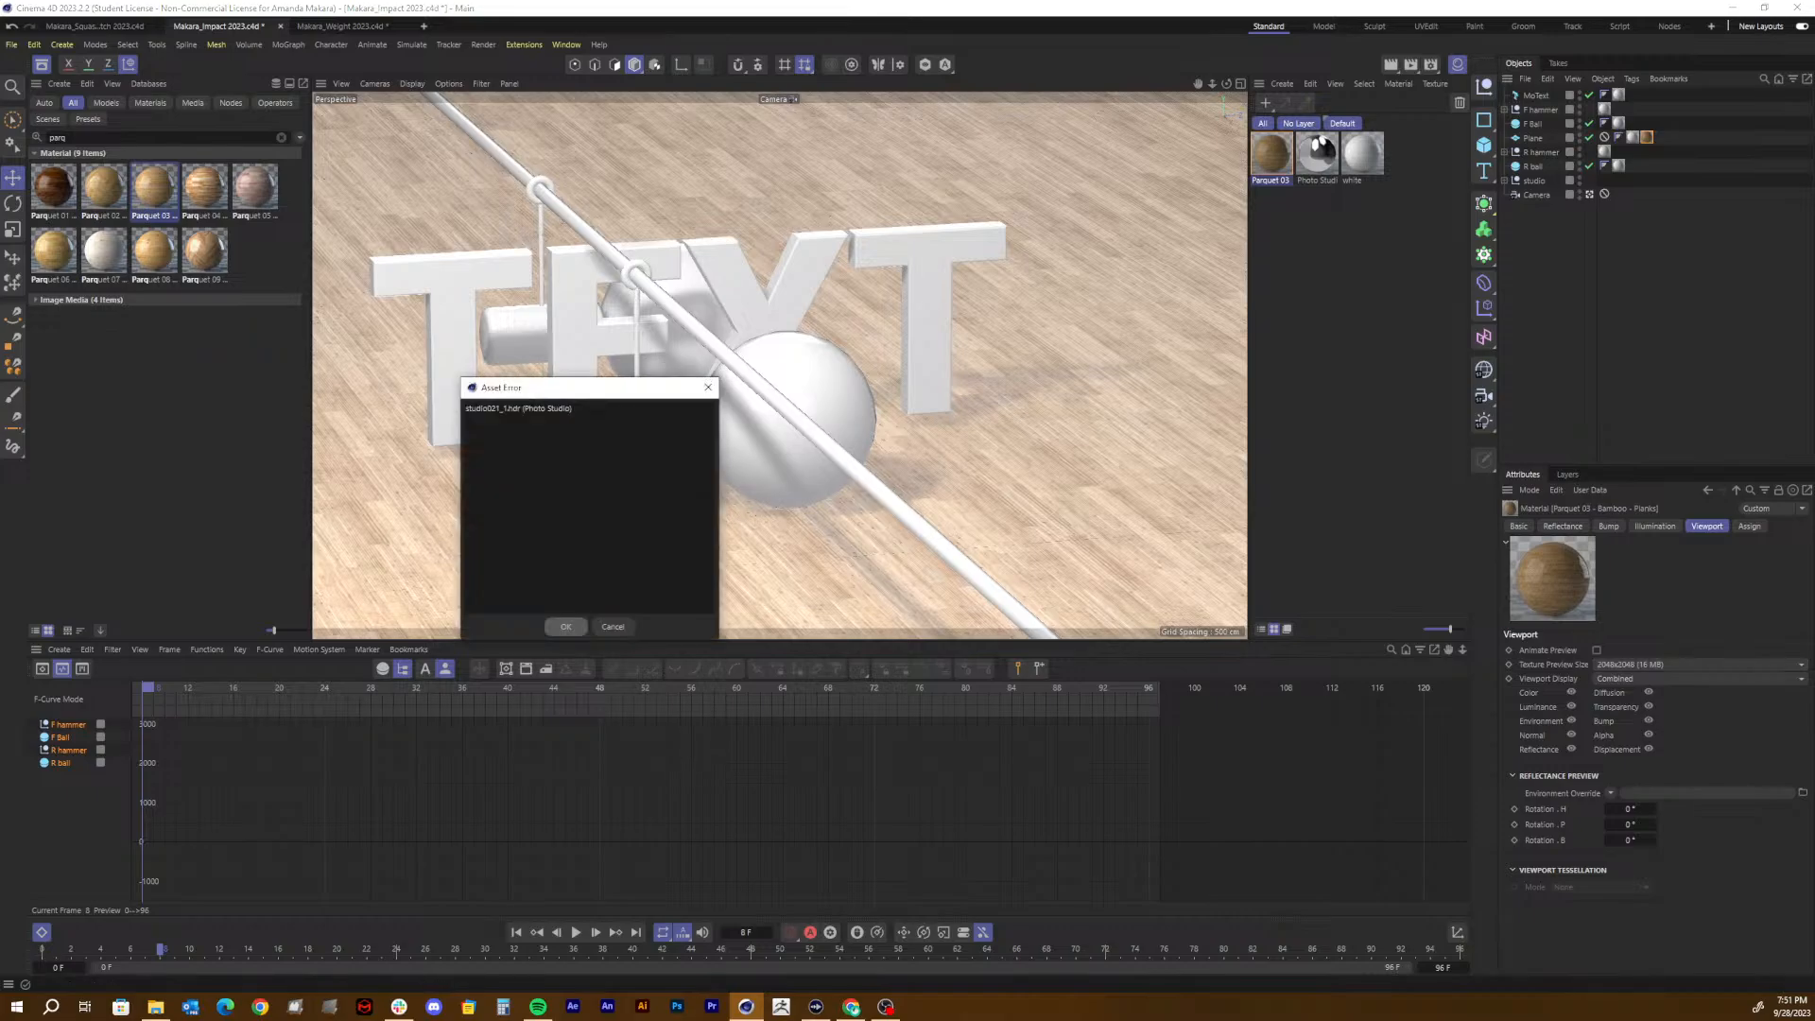
pyautogui.click(566, 626)
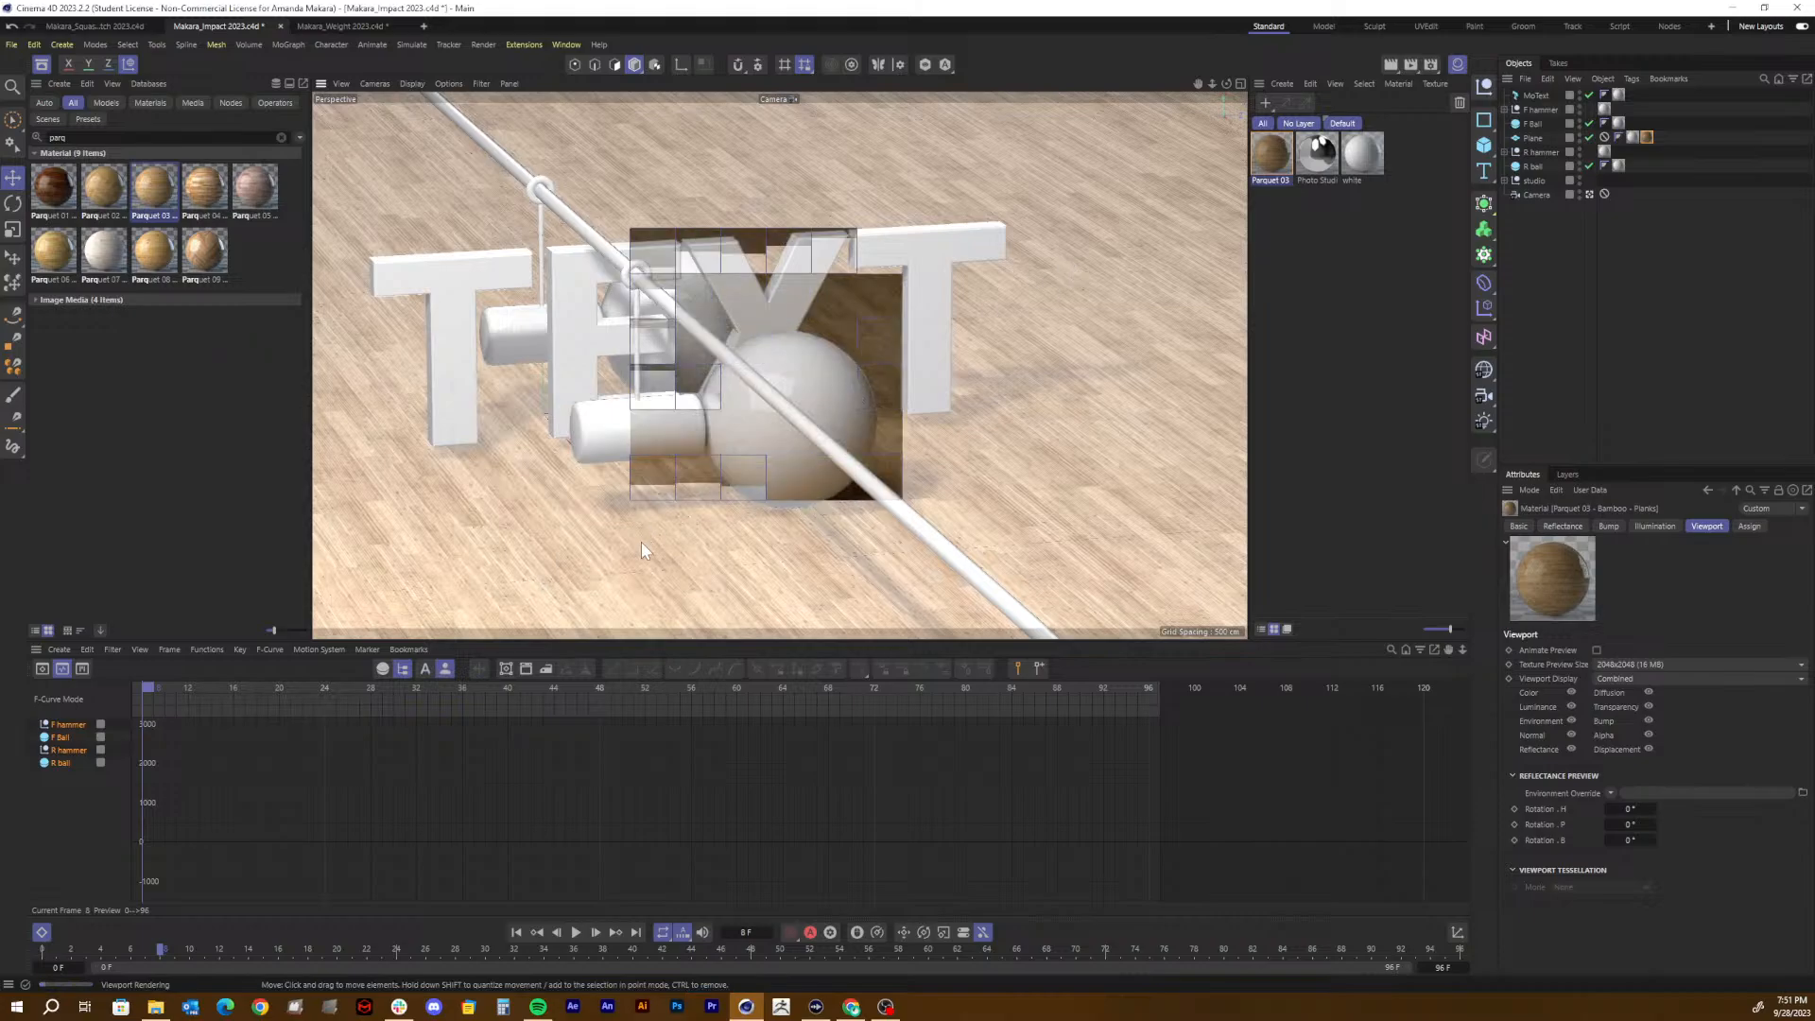
pyautogui.click(746, 524)
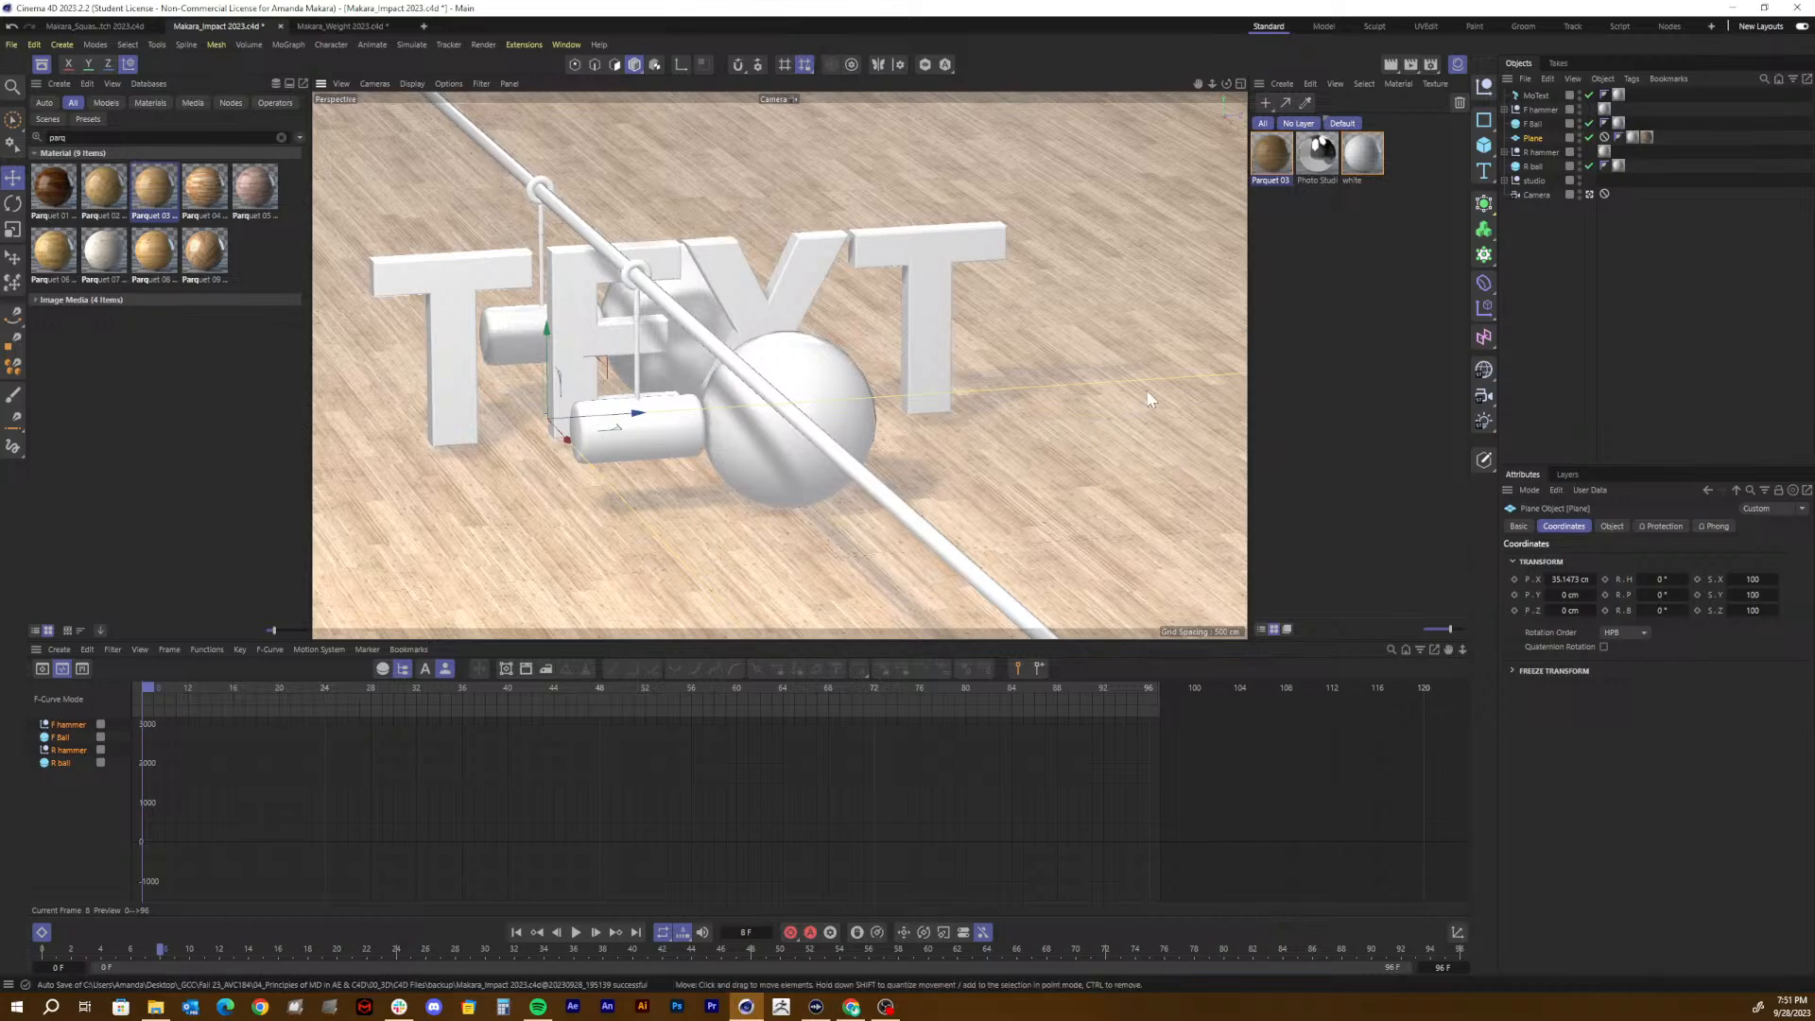
# Step: Change the text of the MoText object to IMPACT
pyautogui.click(1341, 196)
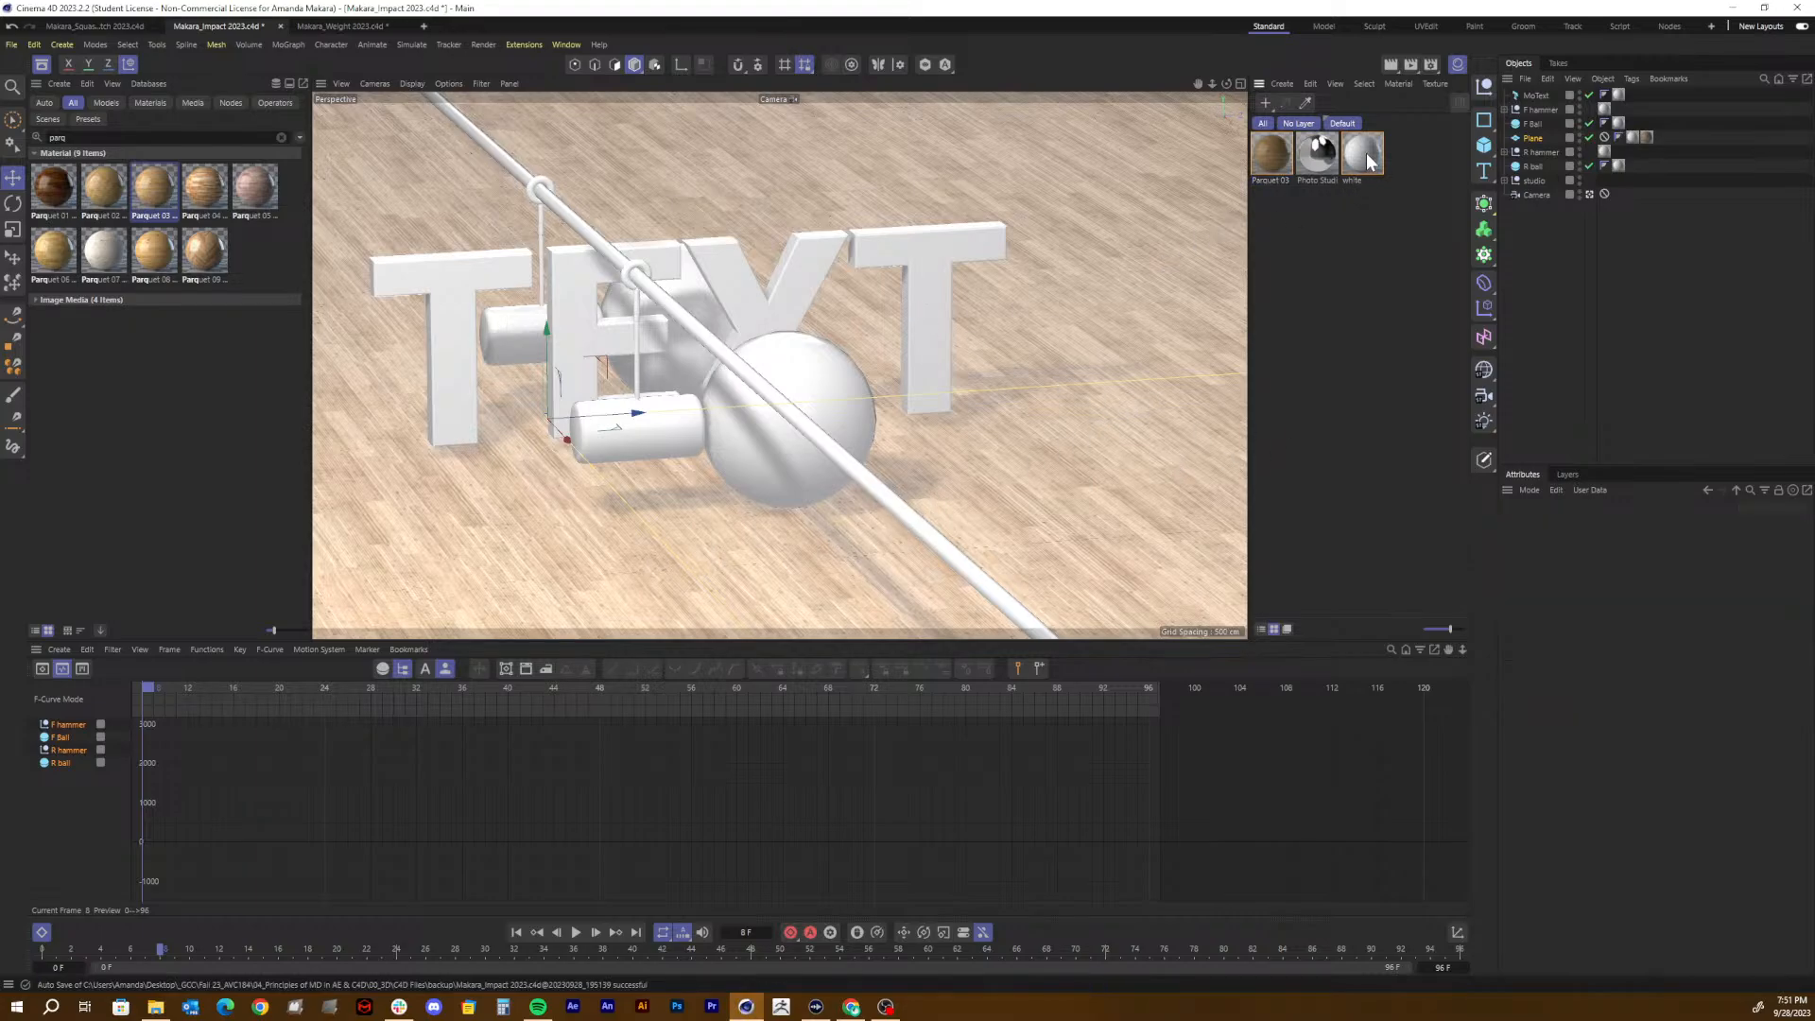
pyautogui.click(1536, 95)
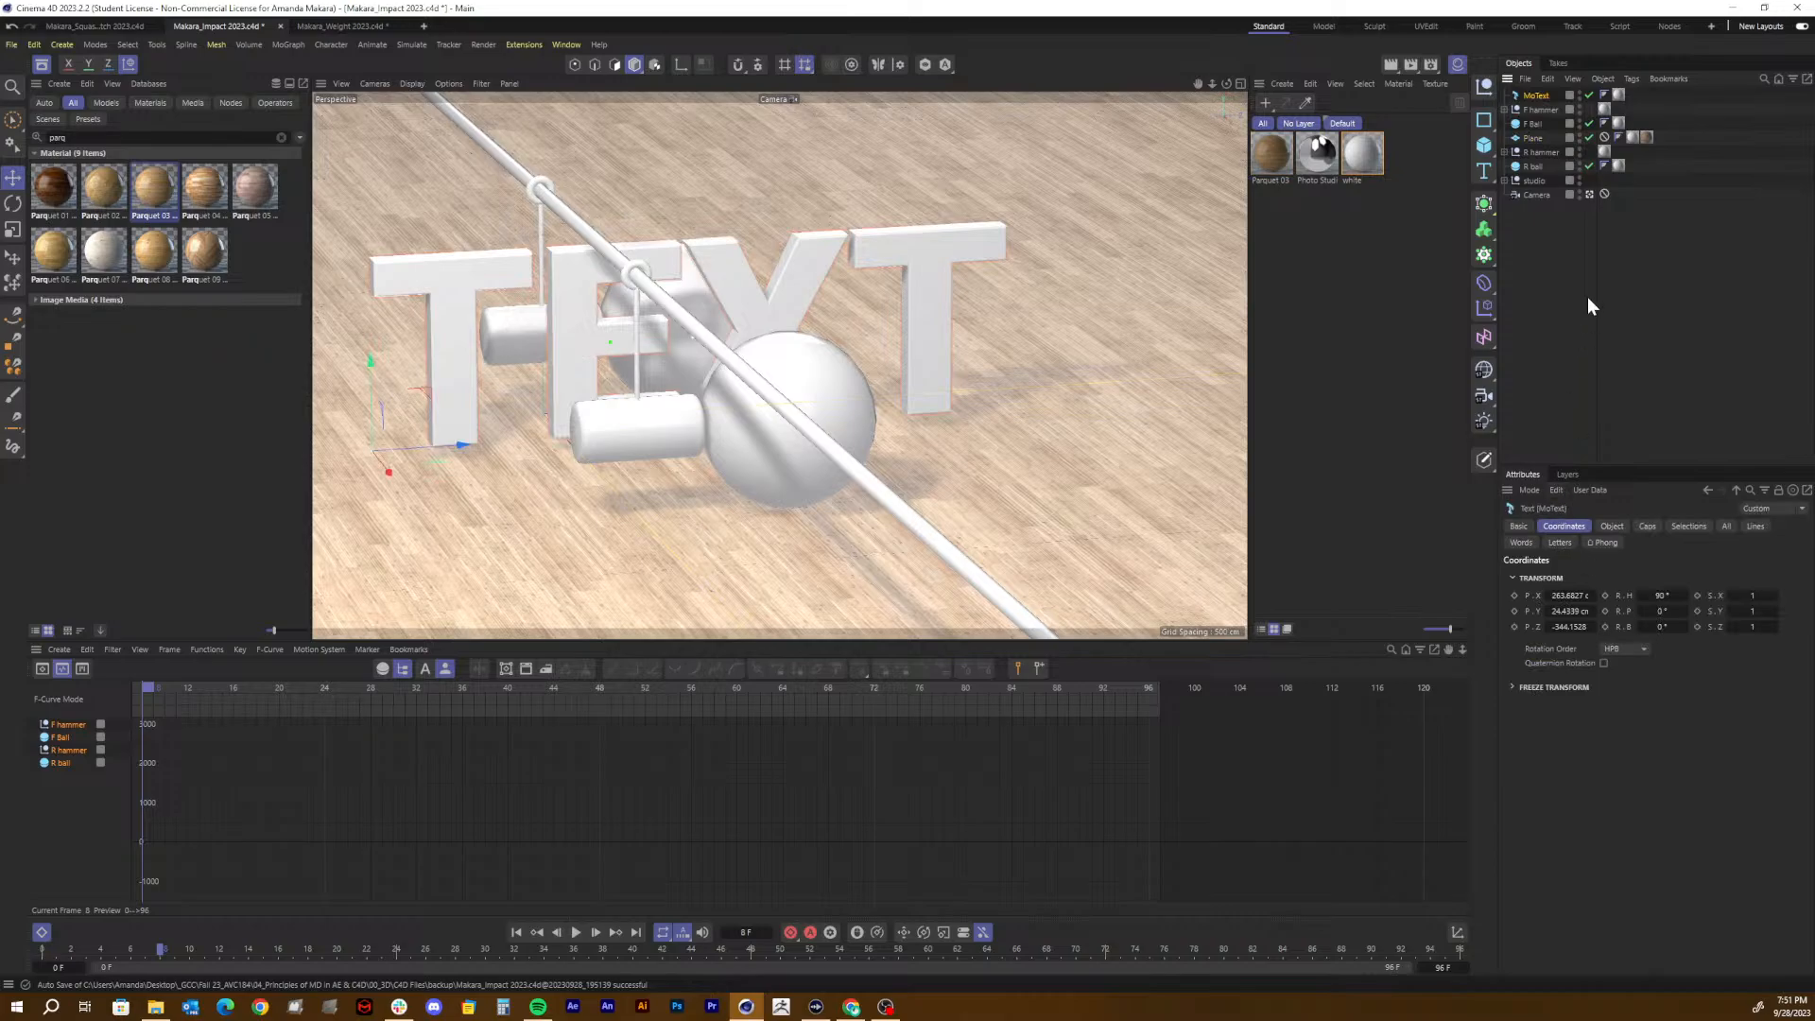
pyautogui.click(1517, 526)
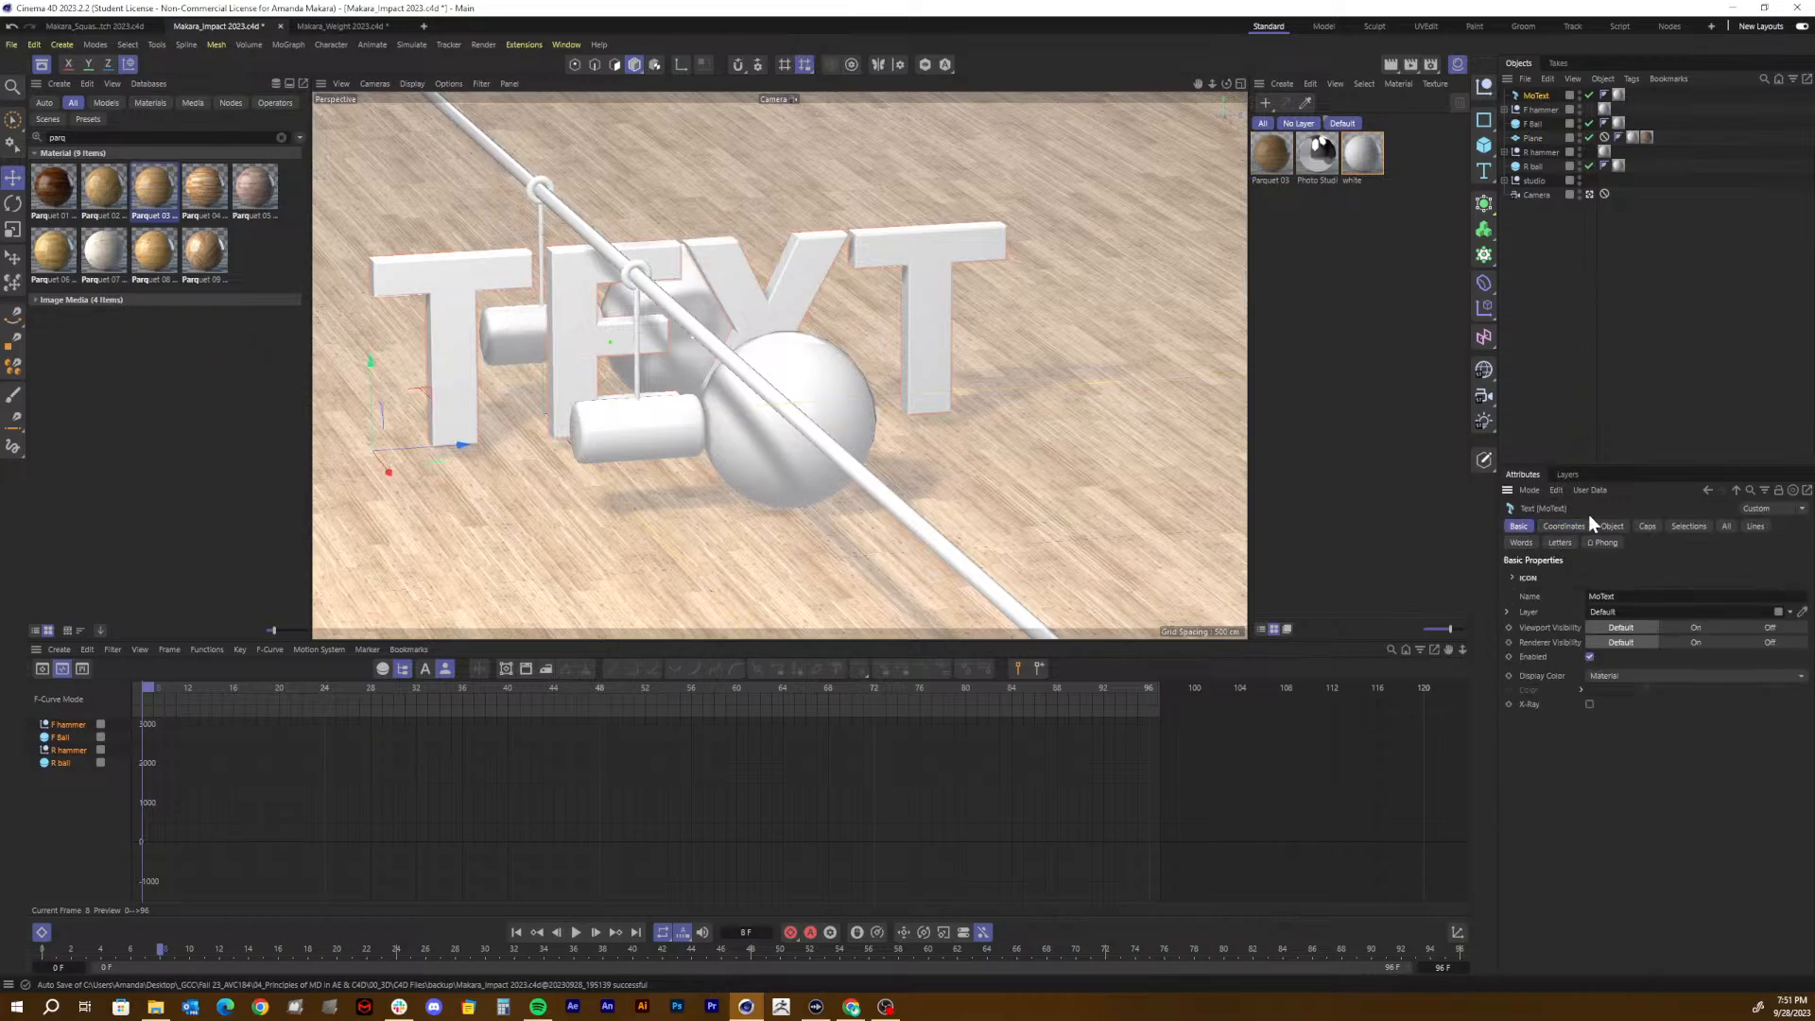
pyautogui.click(1609, 526)
pyautogui.doubleClick(1599, 611)
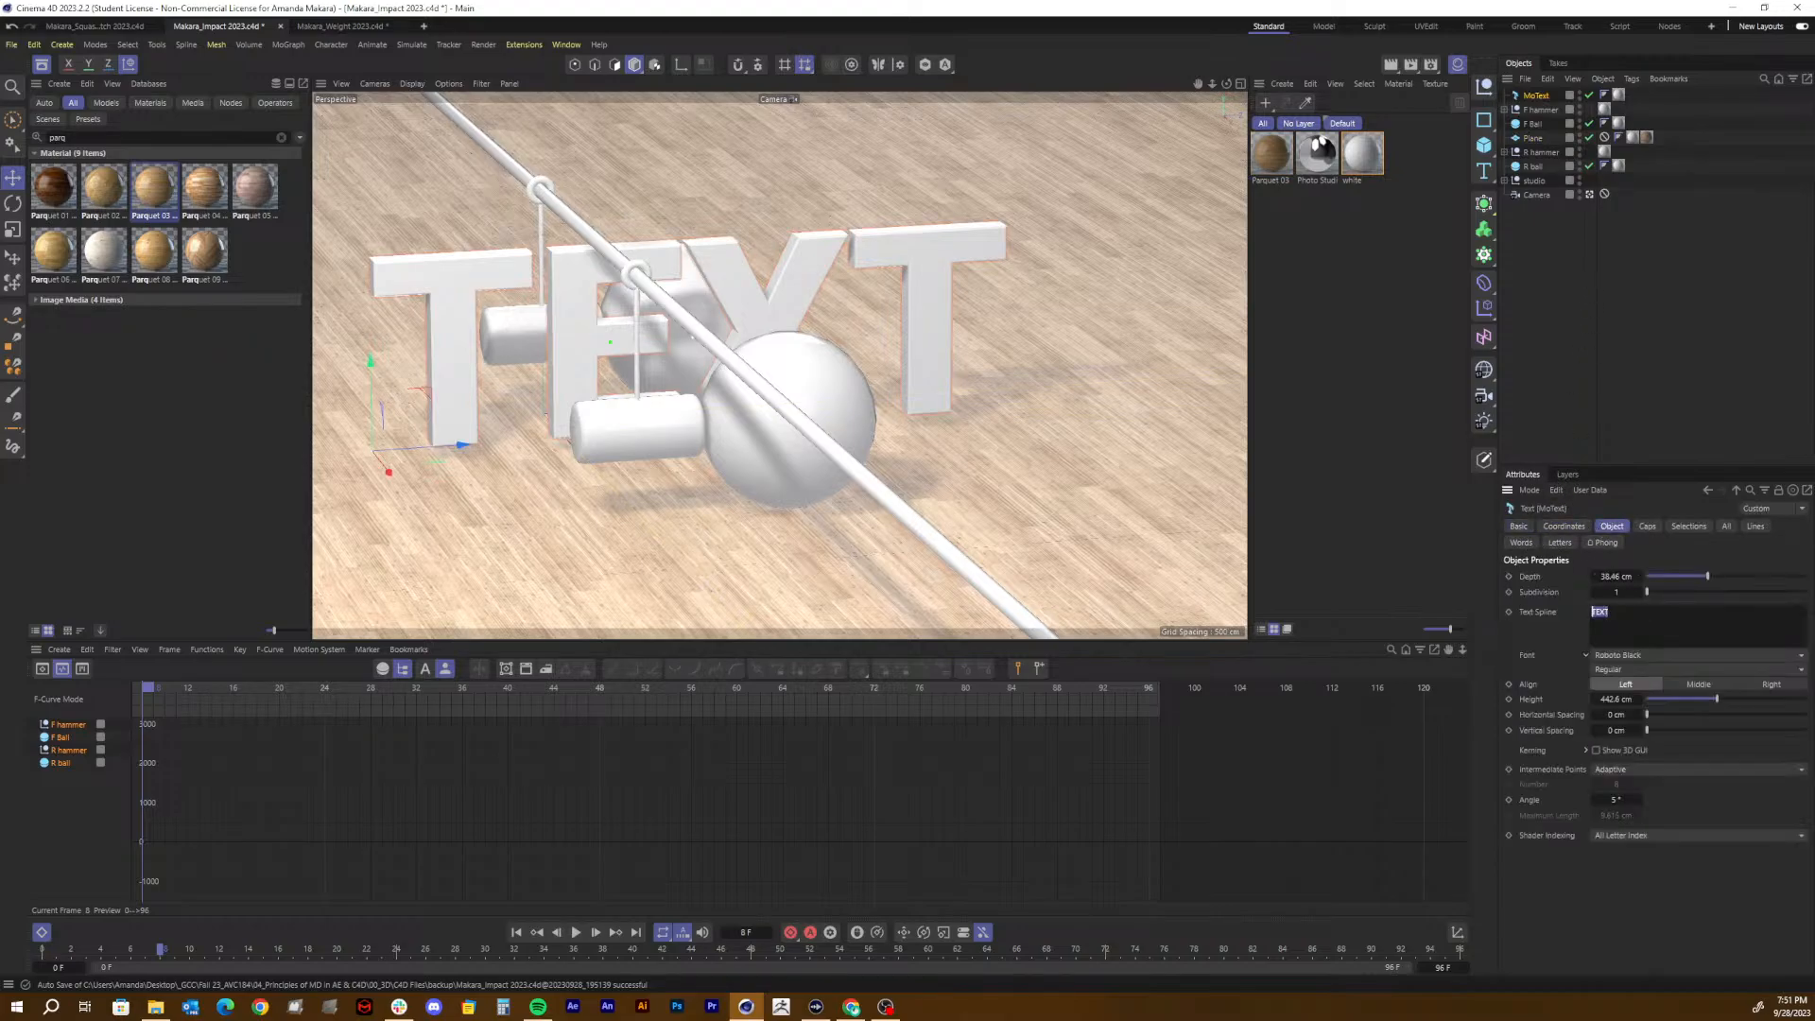
pyautogui.write('IMPACT')
pyautogui.click(1610, 895)
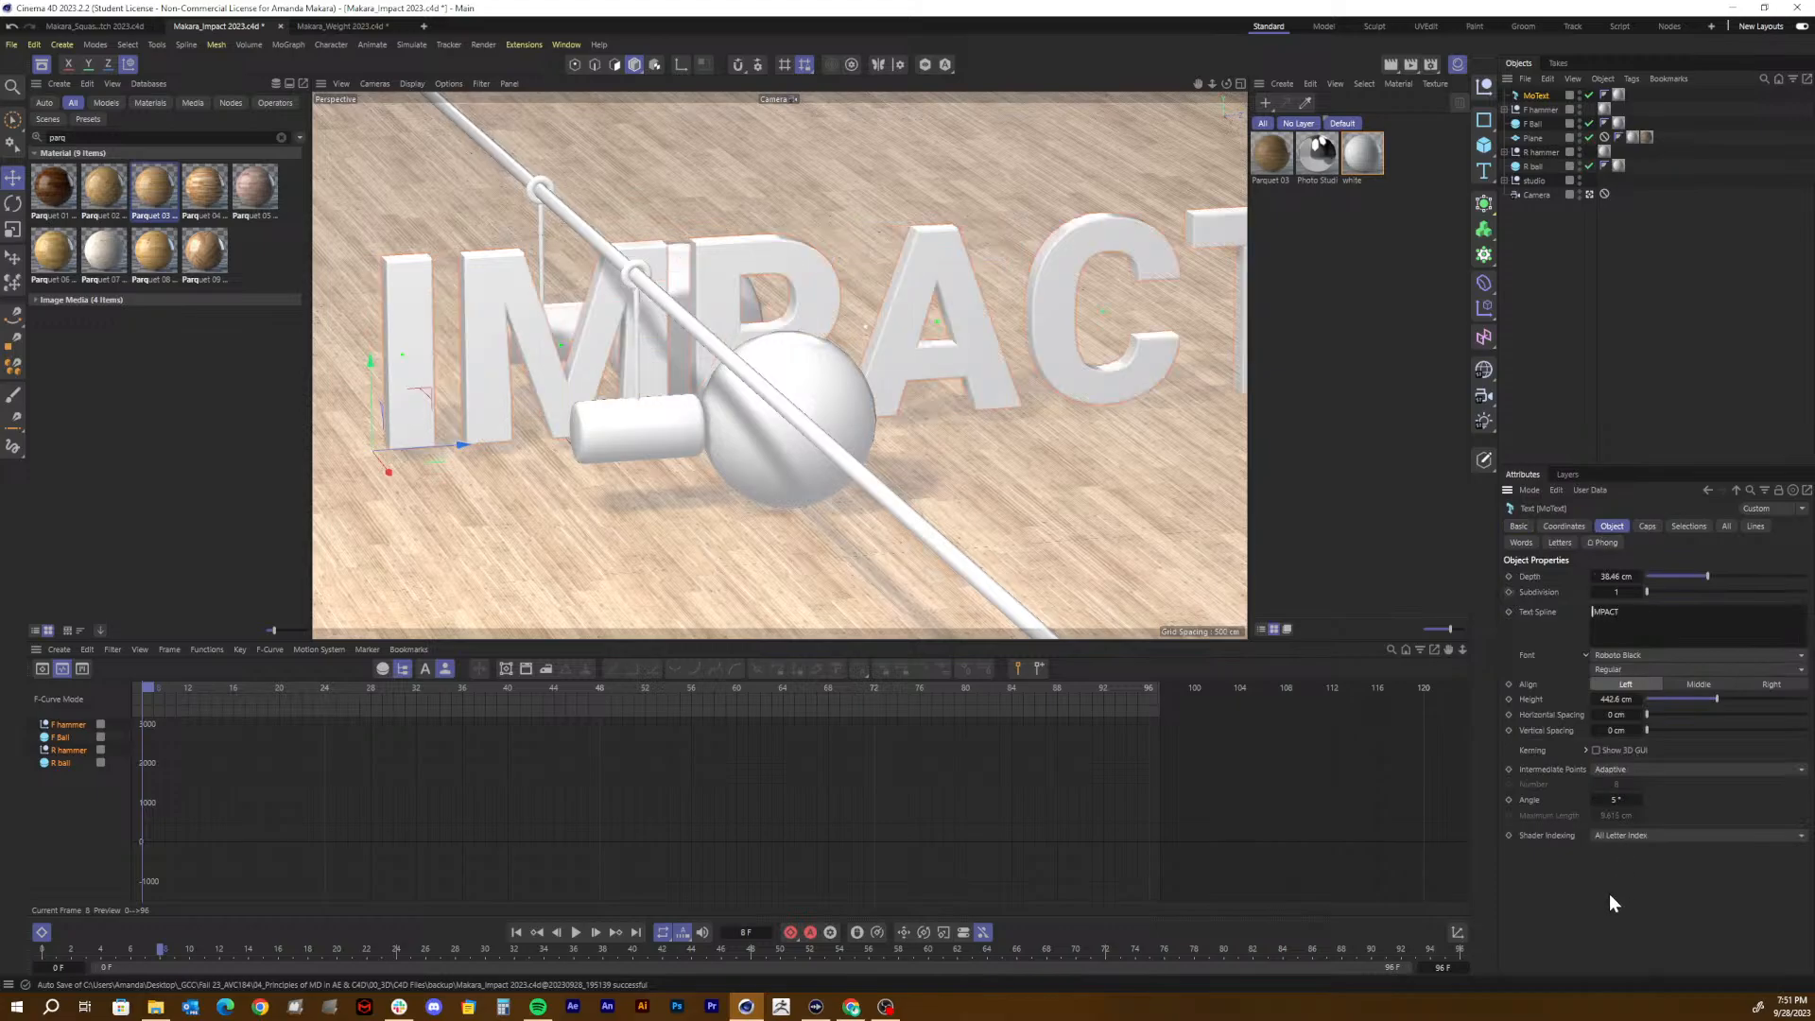
# Step: Set the IMPACT text's font to Poppins and reduce its height to about 358 cm
pyautogui.click(1623, 654)
pyautogui.click(1608, 235)
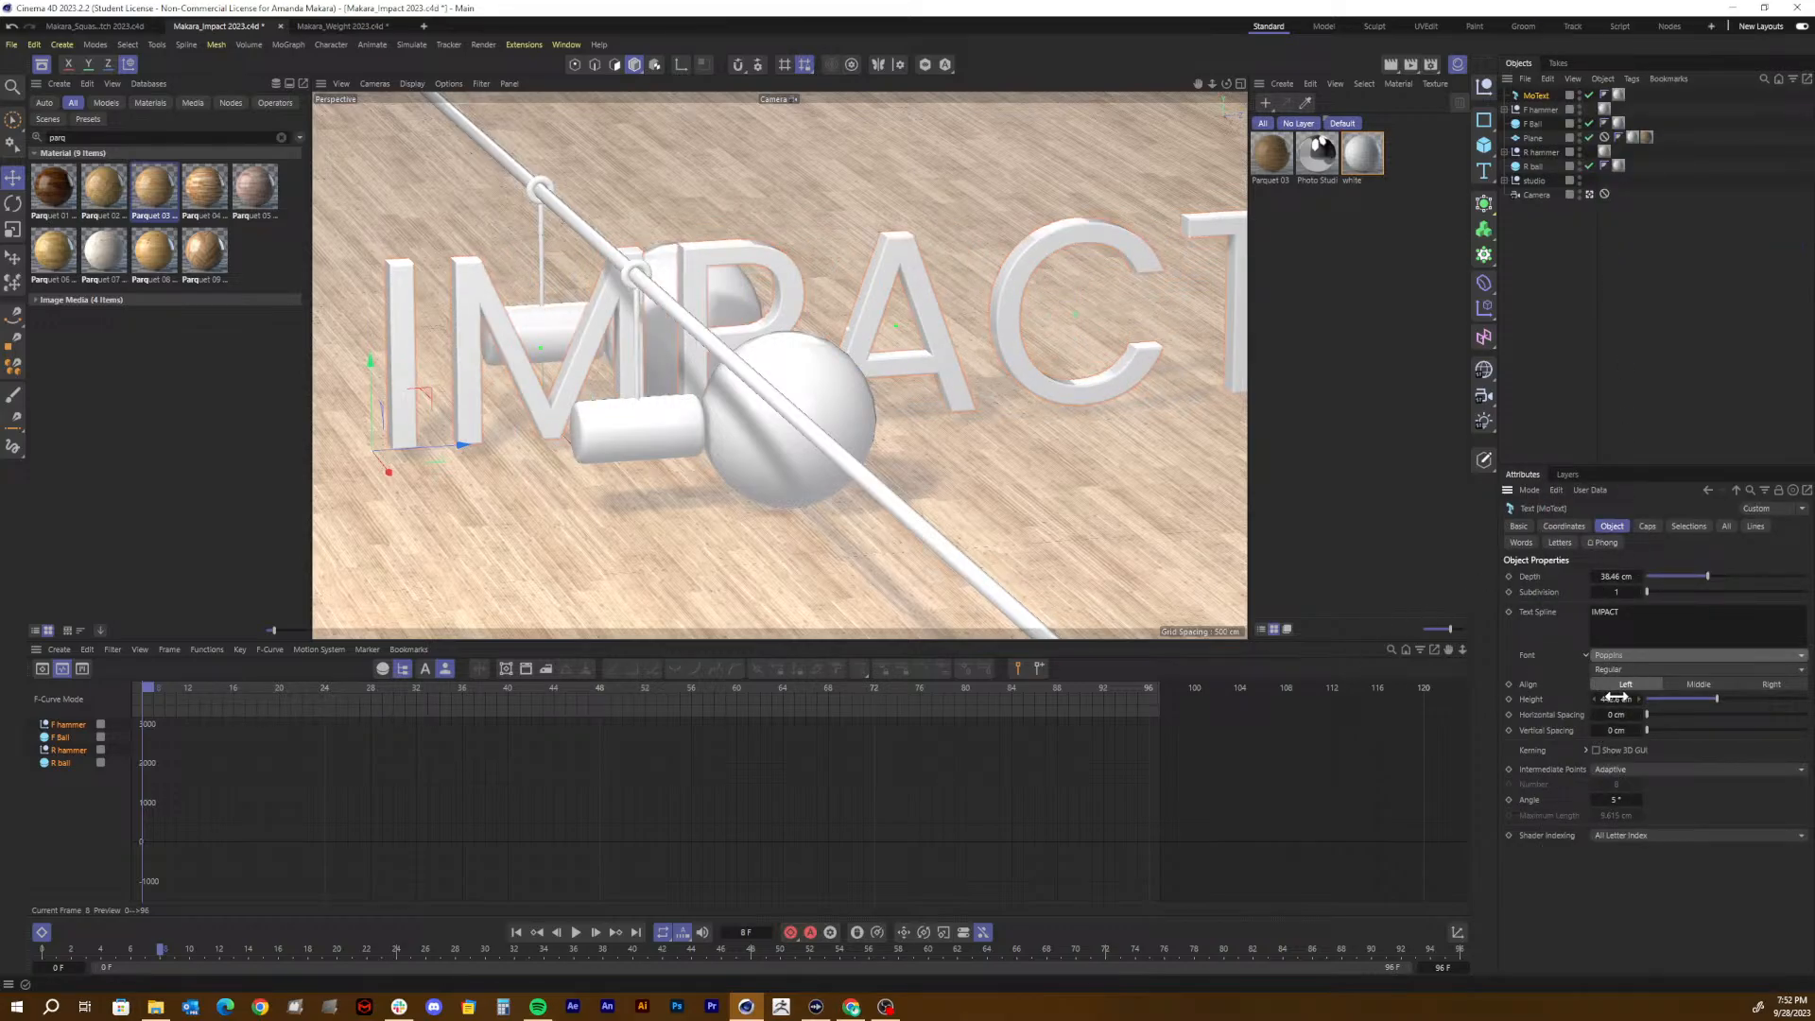
pyautogui.moveTo(1615, 698); pyautogui.dragTo(1593, 698)
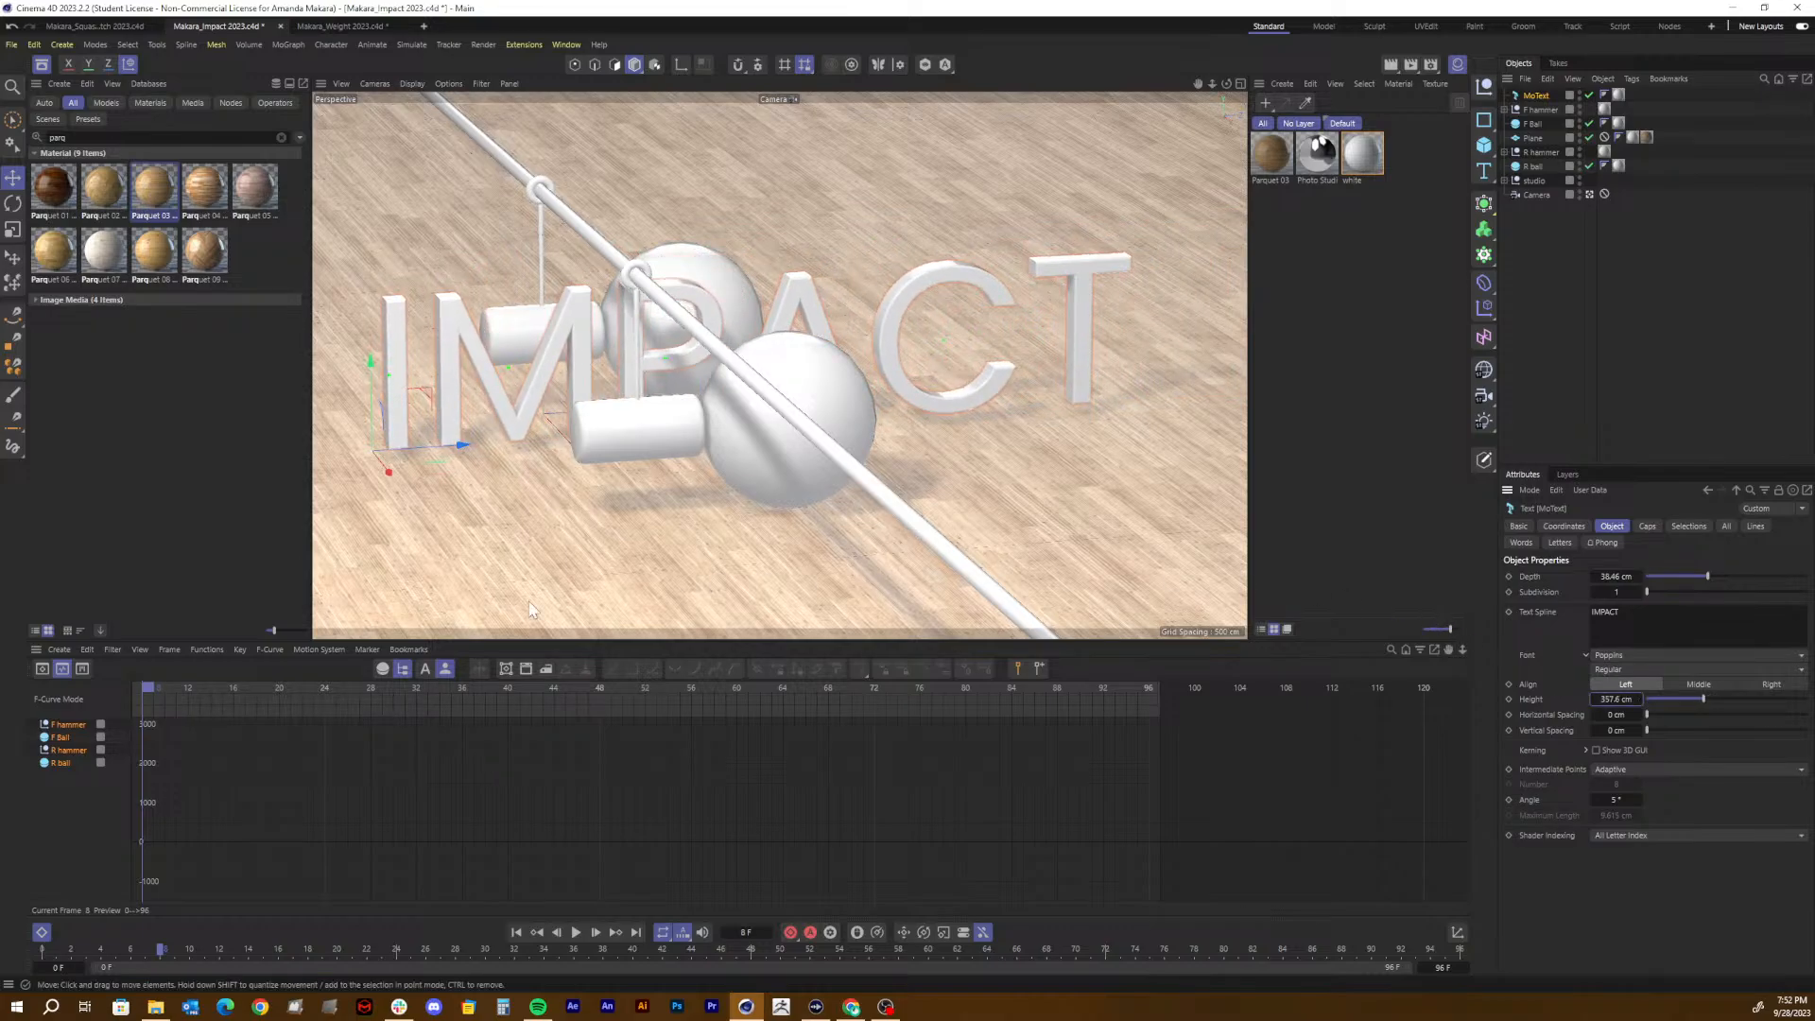
# Step: Set the Poppins font style to Bold and adjust the text's position along its Z axis behind the hammers
pyautogui.moveTo(462, 441); pyautogui.dragTo(497, 433)
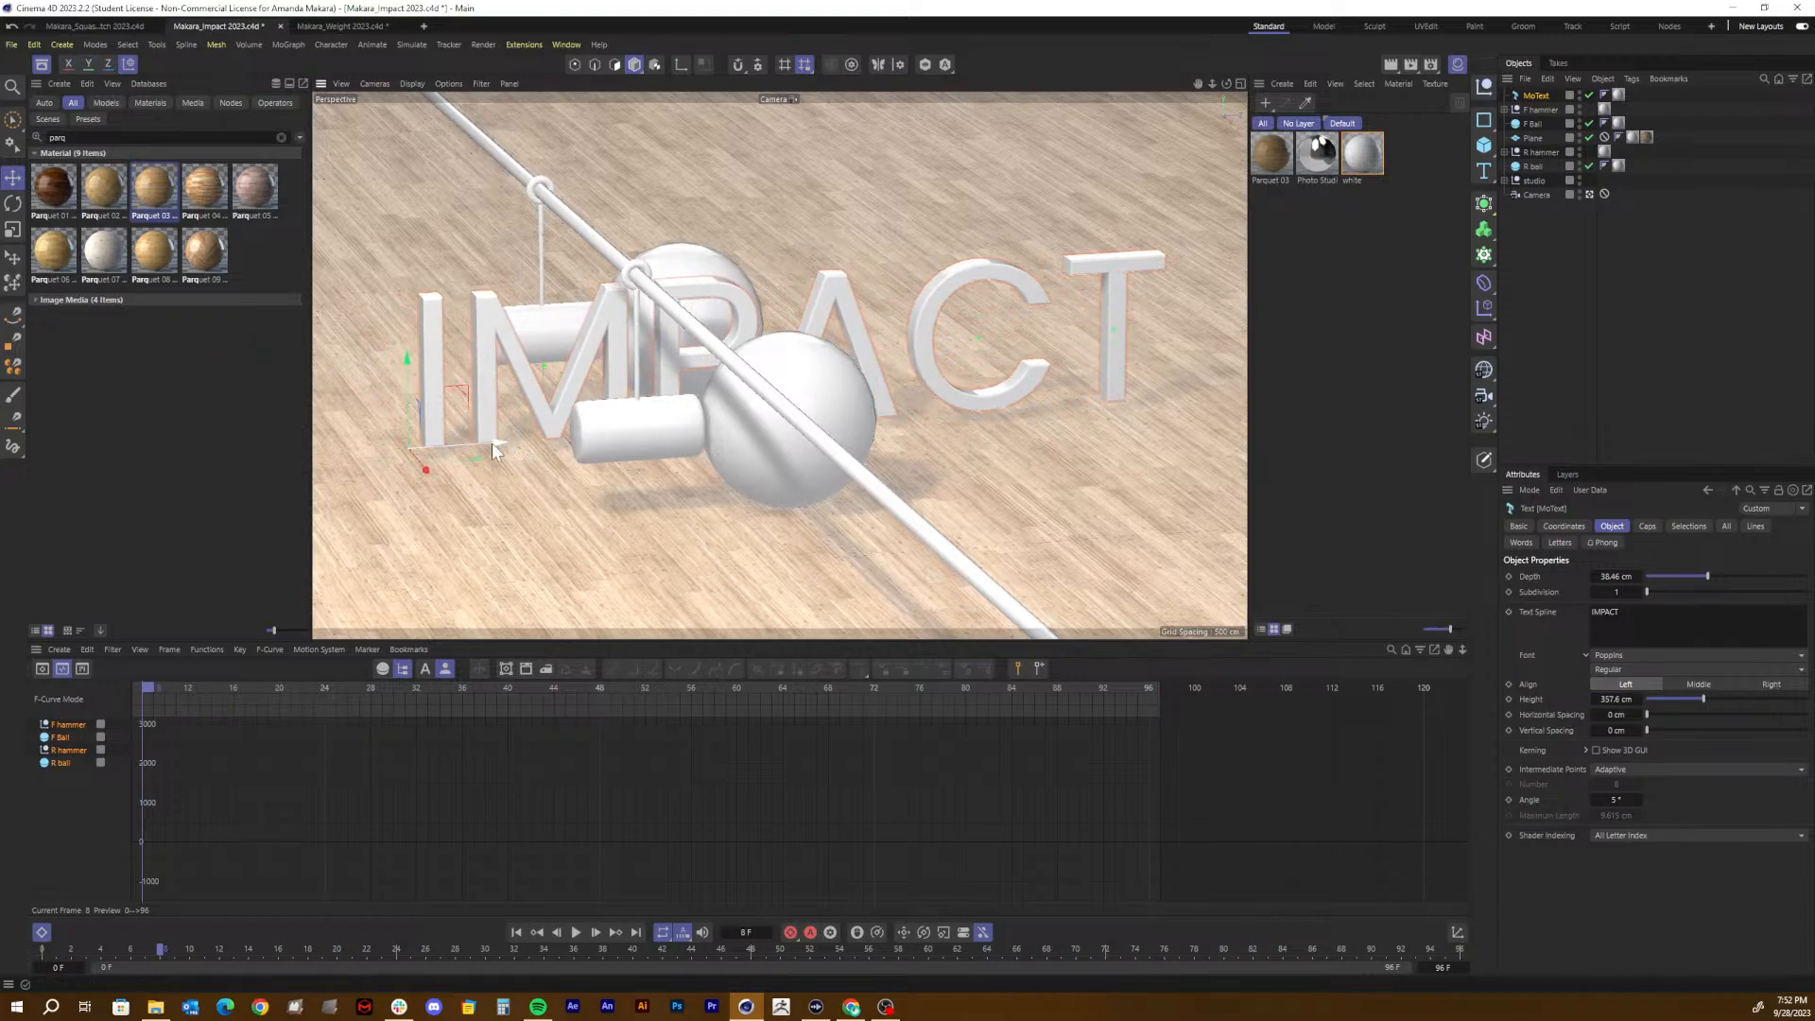
pyautogui.moveTo(497, 442); pyautogui.dragTo(495, 447)
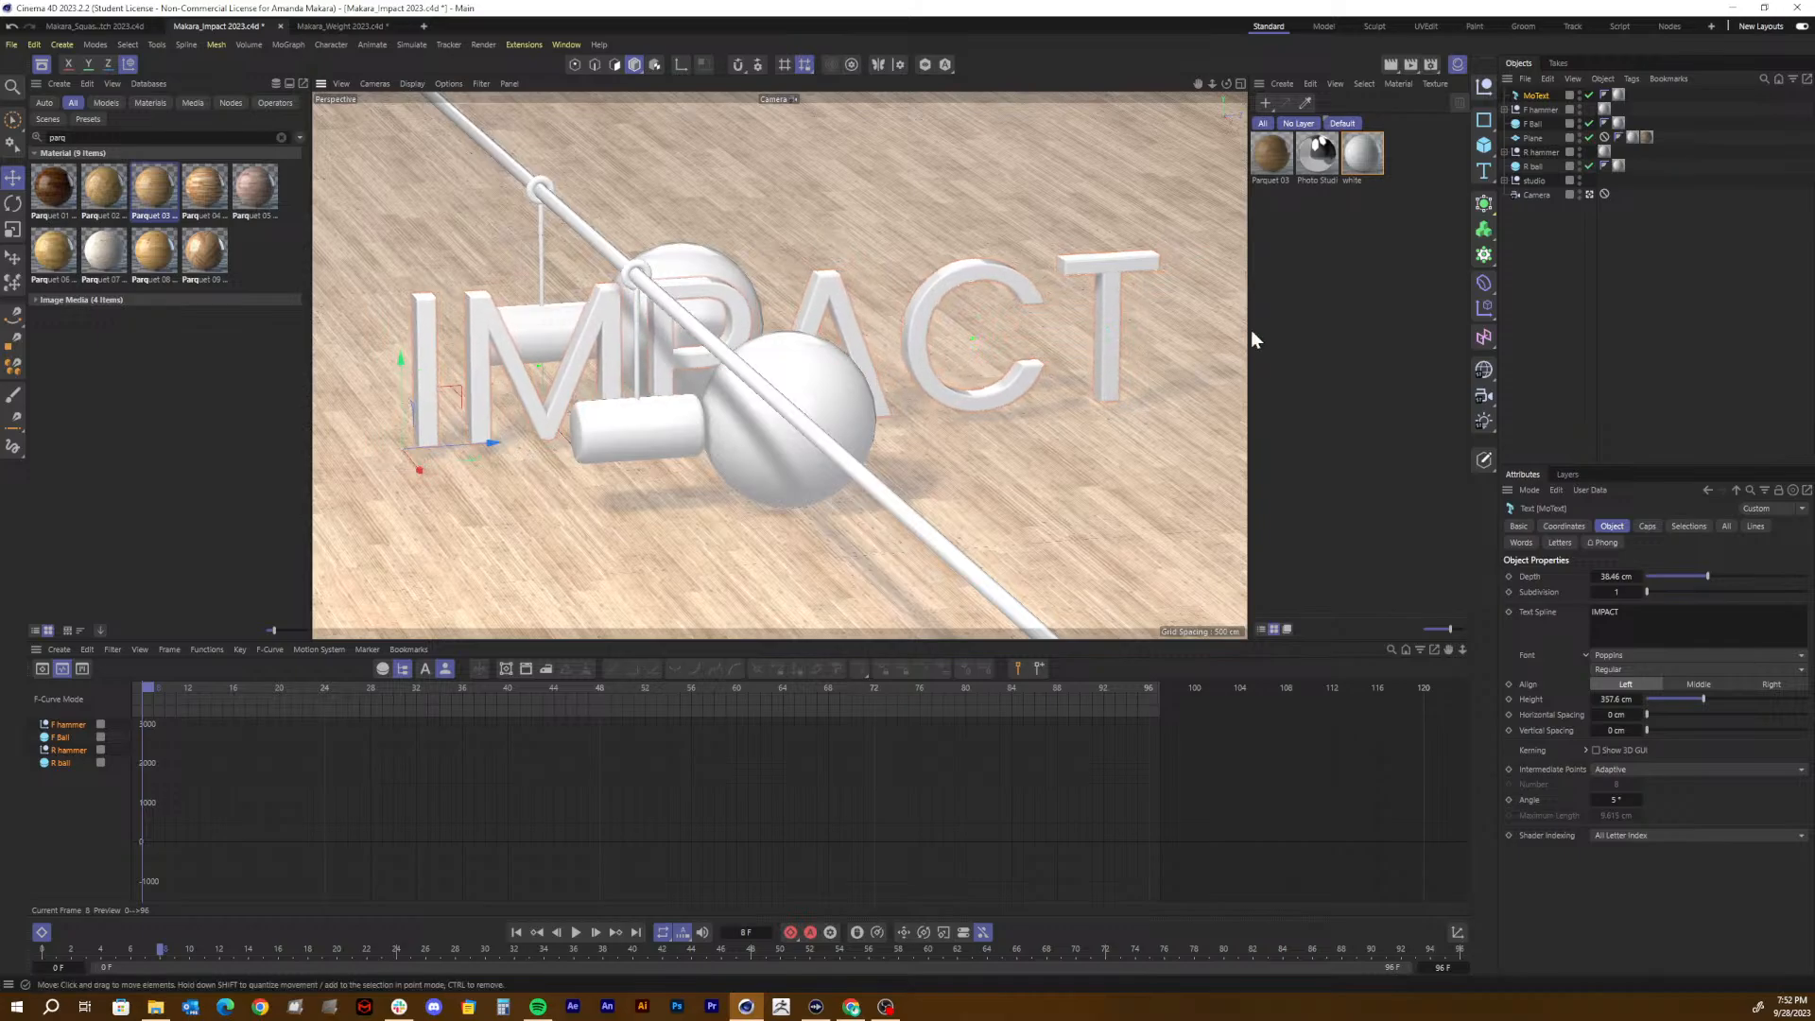
pyautogui.click(1630, 668)
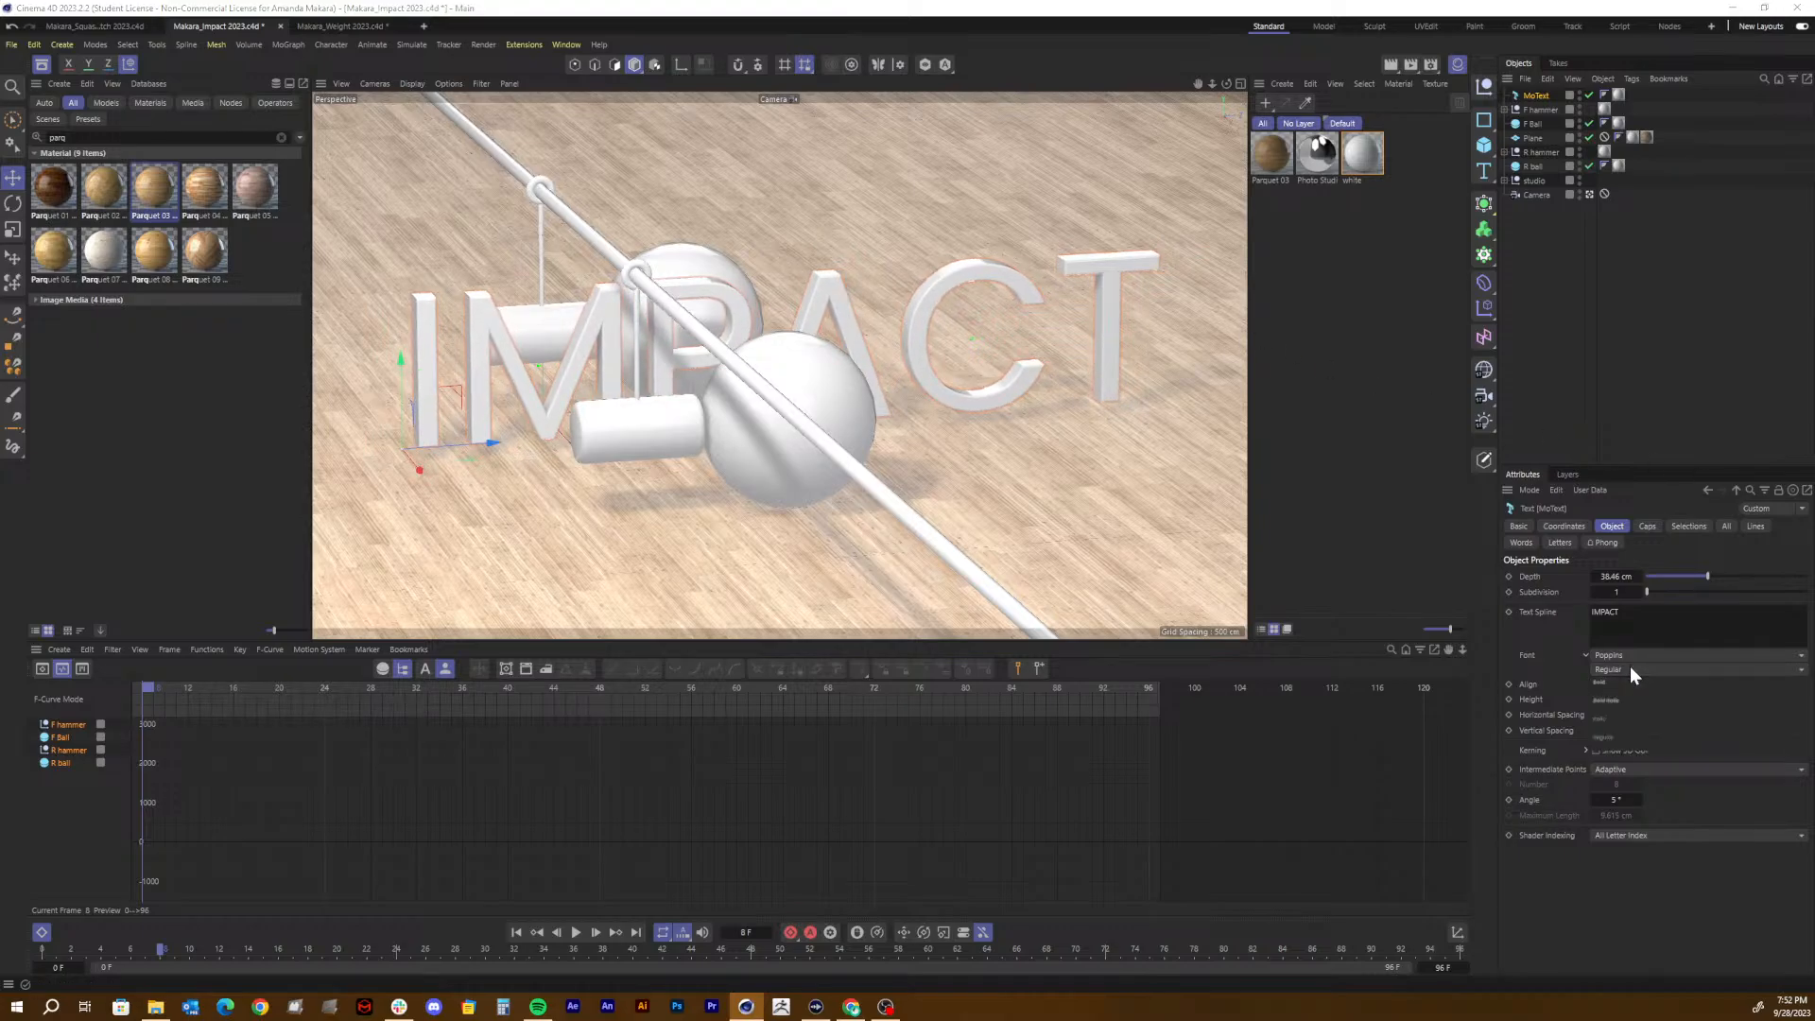
pyautogui.click(1622, 685)
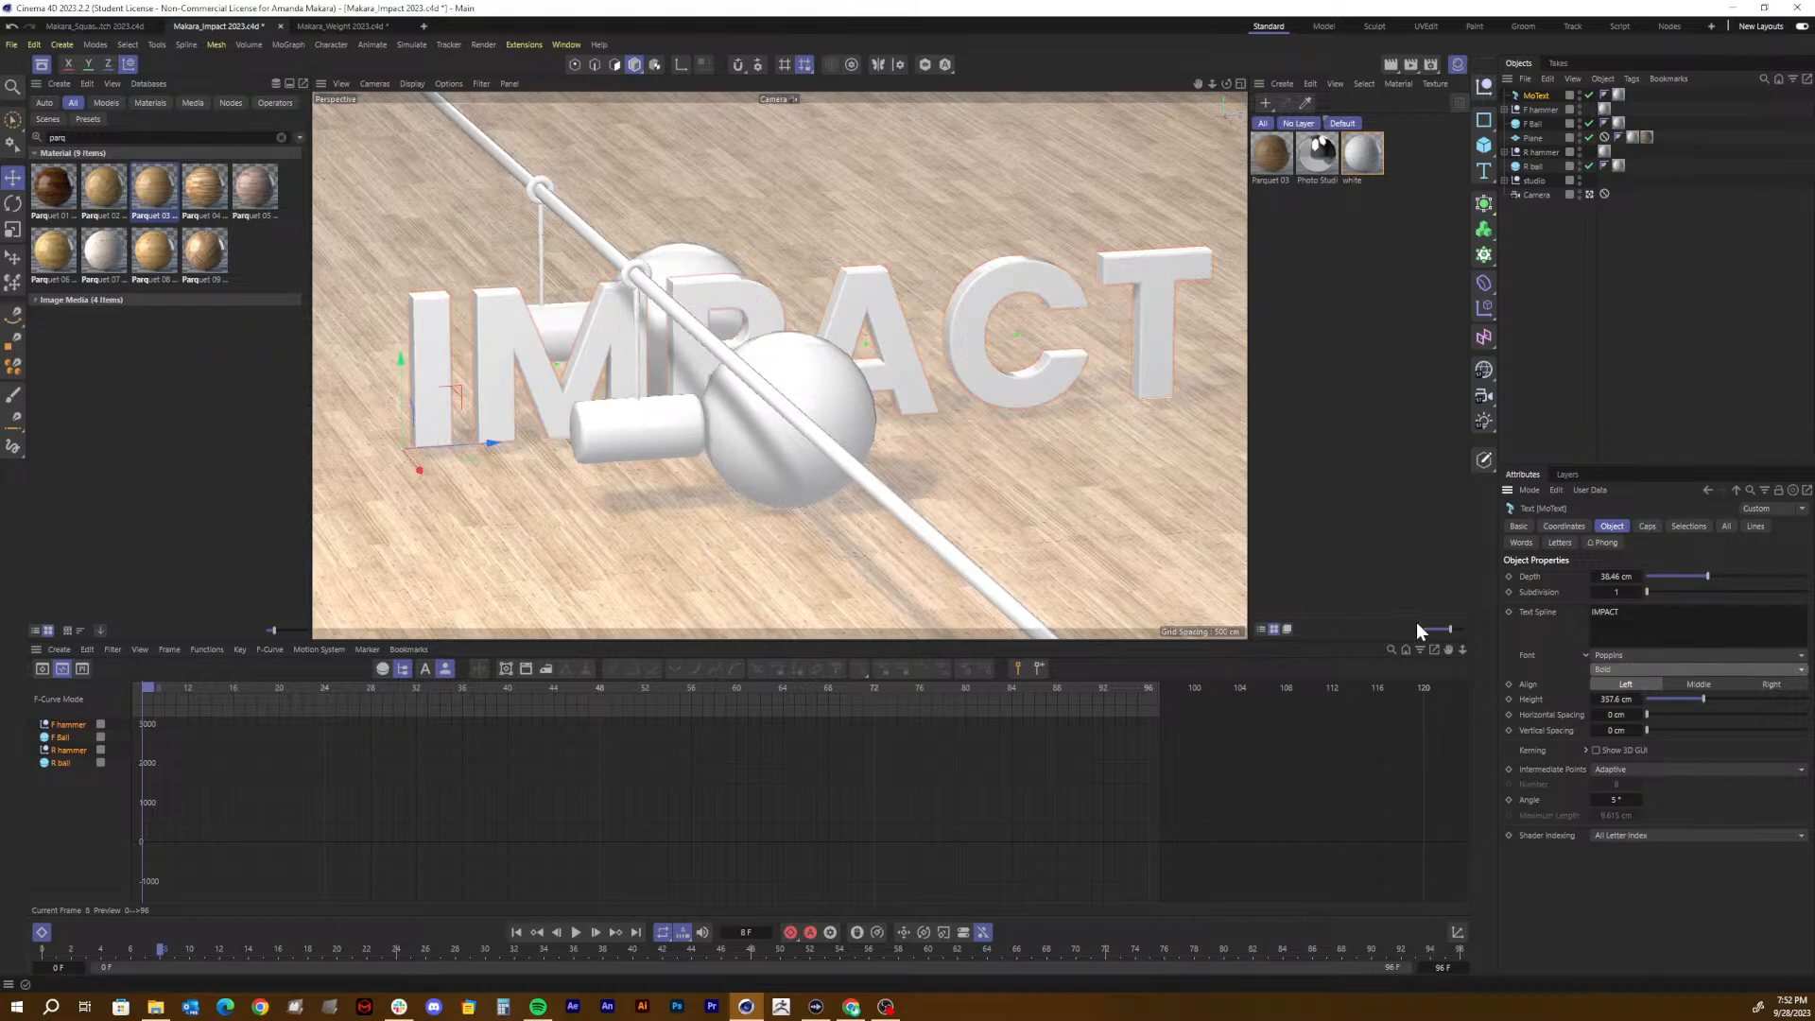
pyautogui.moveTo(481, 440); pyautogui.dragTo(458, 450)
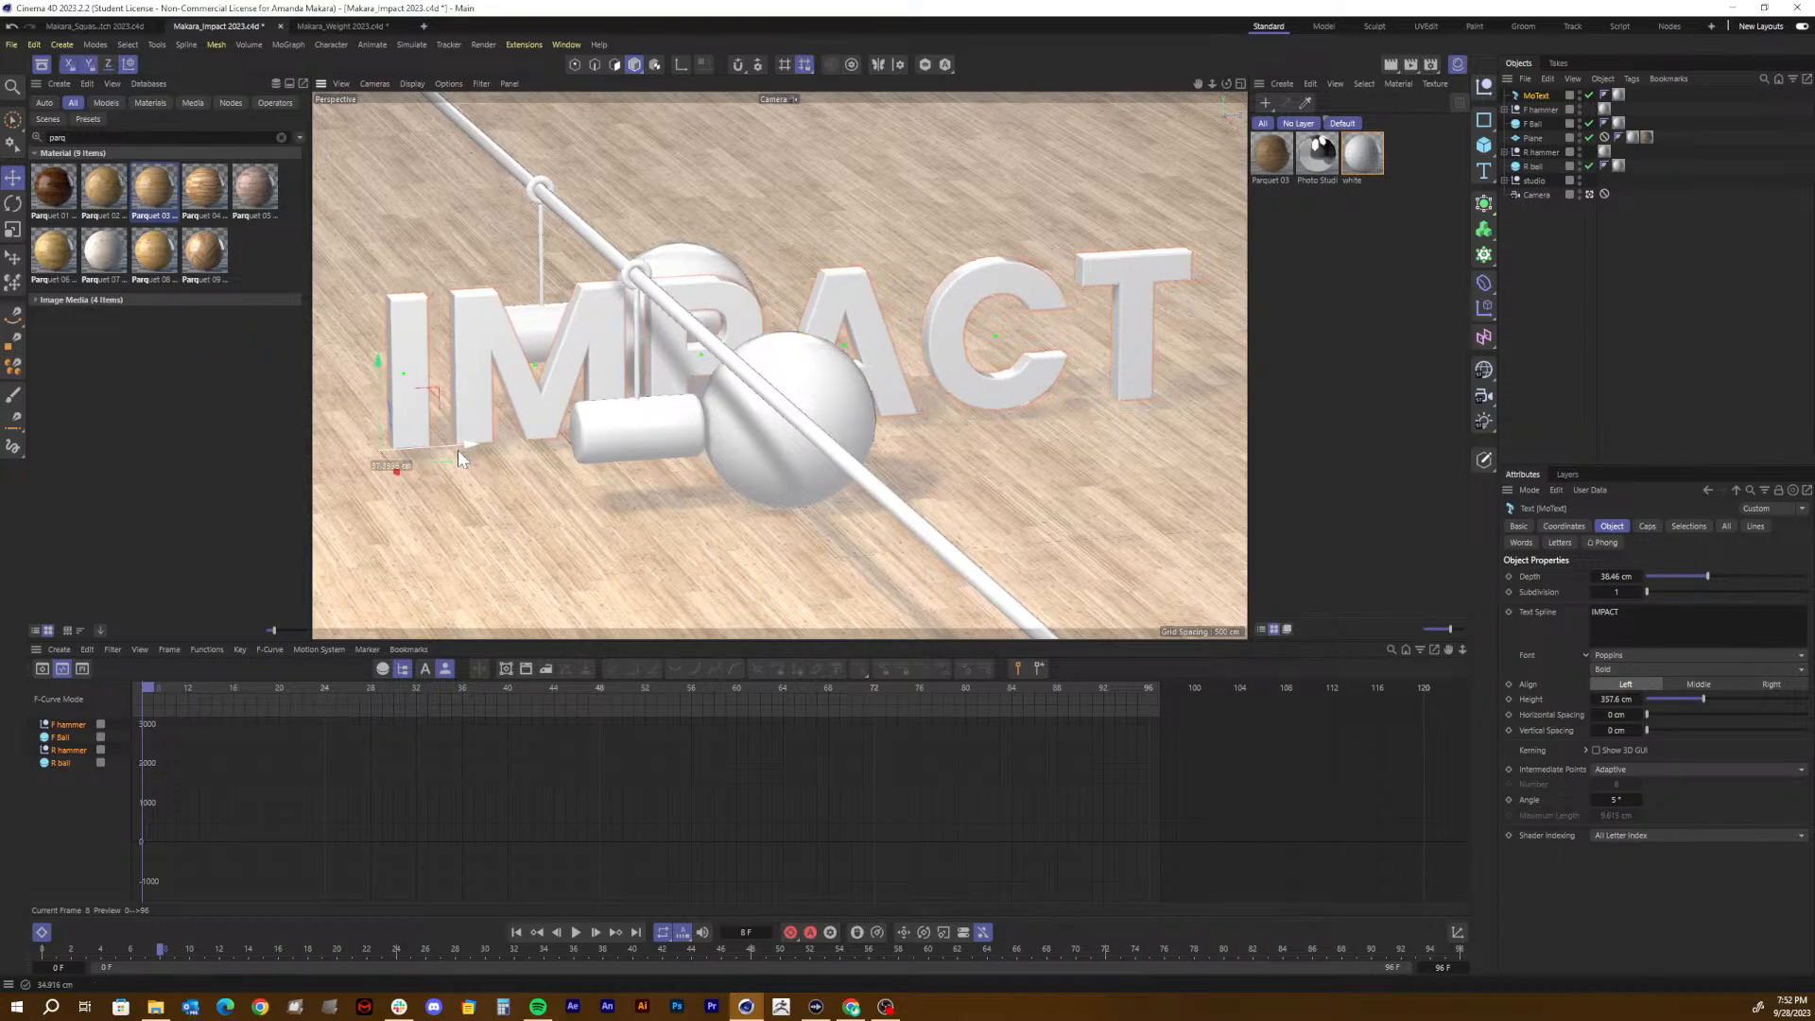
# Step: Set the text height to 325 cm and shift the word along its Z axis toward the final T
pyautogui.click(1616, 699)
pyautogui.write('325')
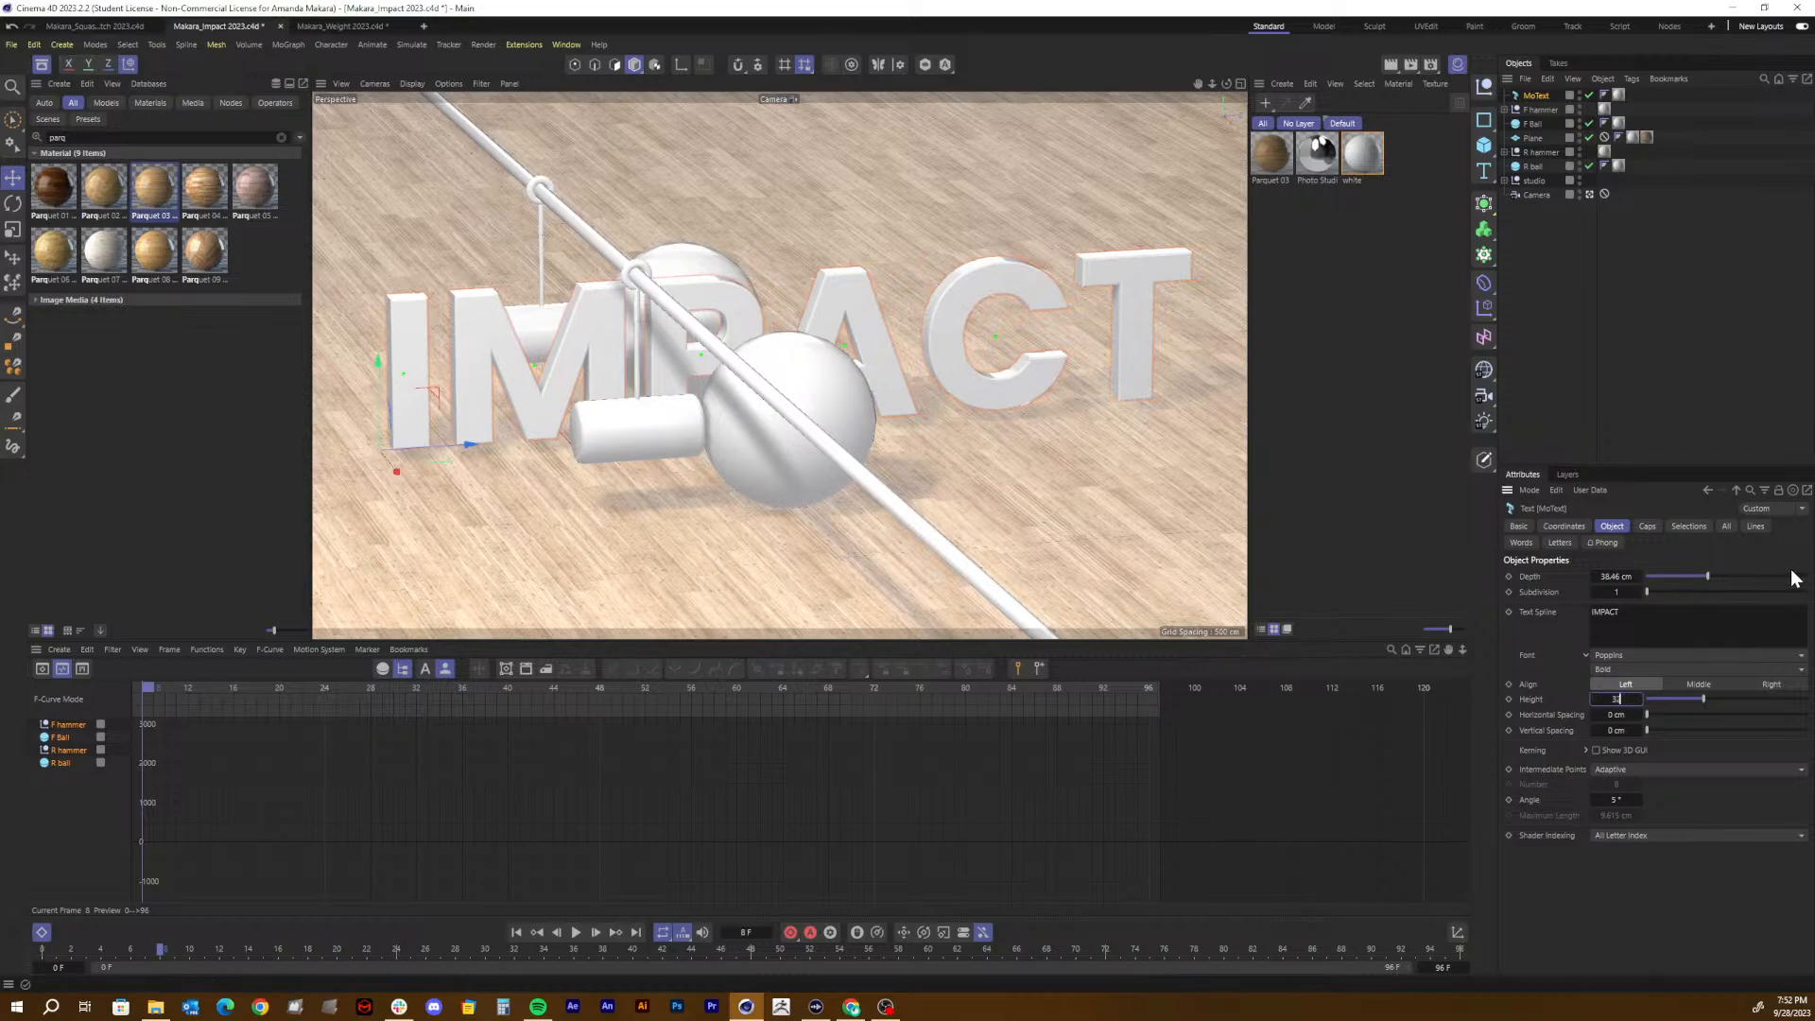
pyautogui.press('Return')
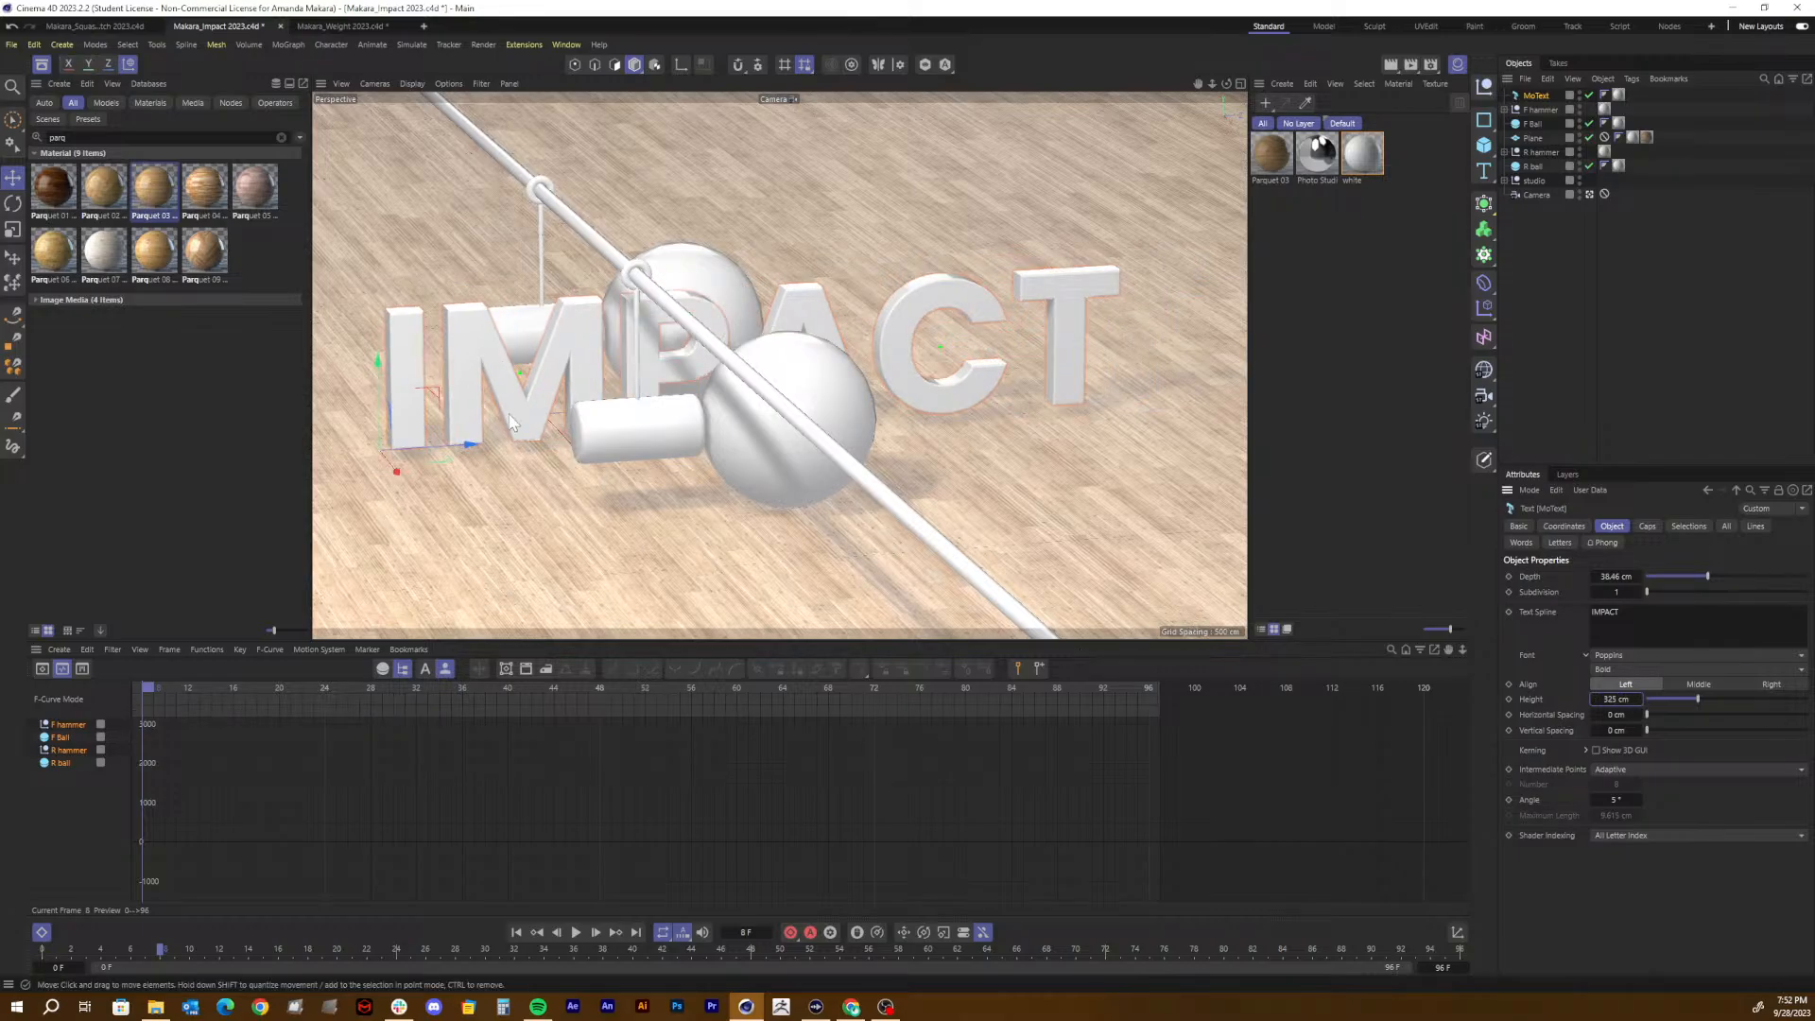
pyautogui.moveTo(470, 444); pyautogui.dragTo(526, 437)
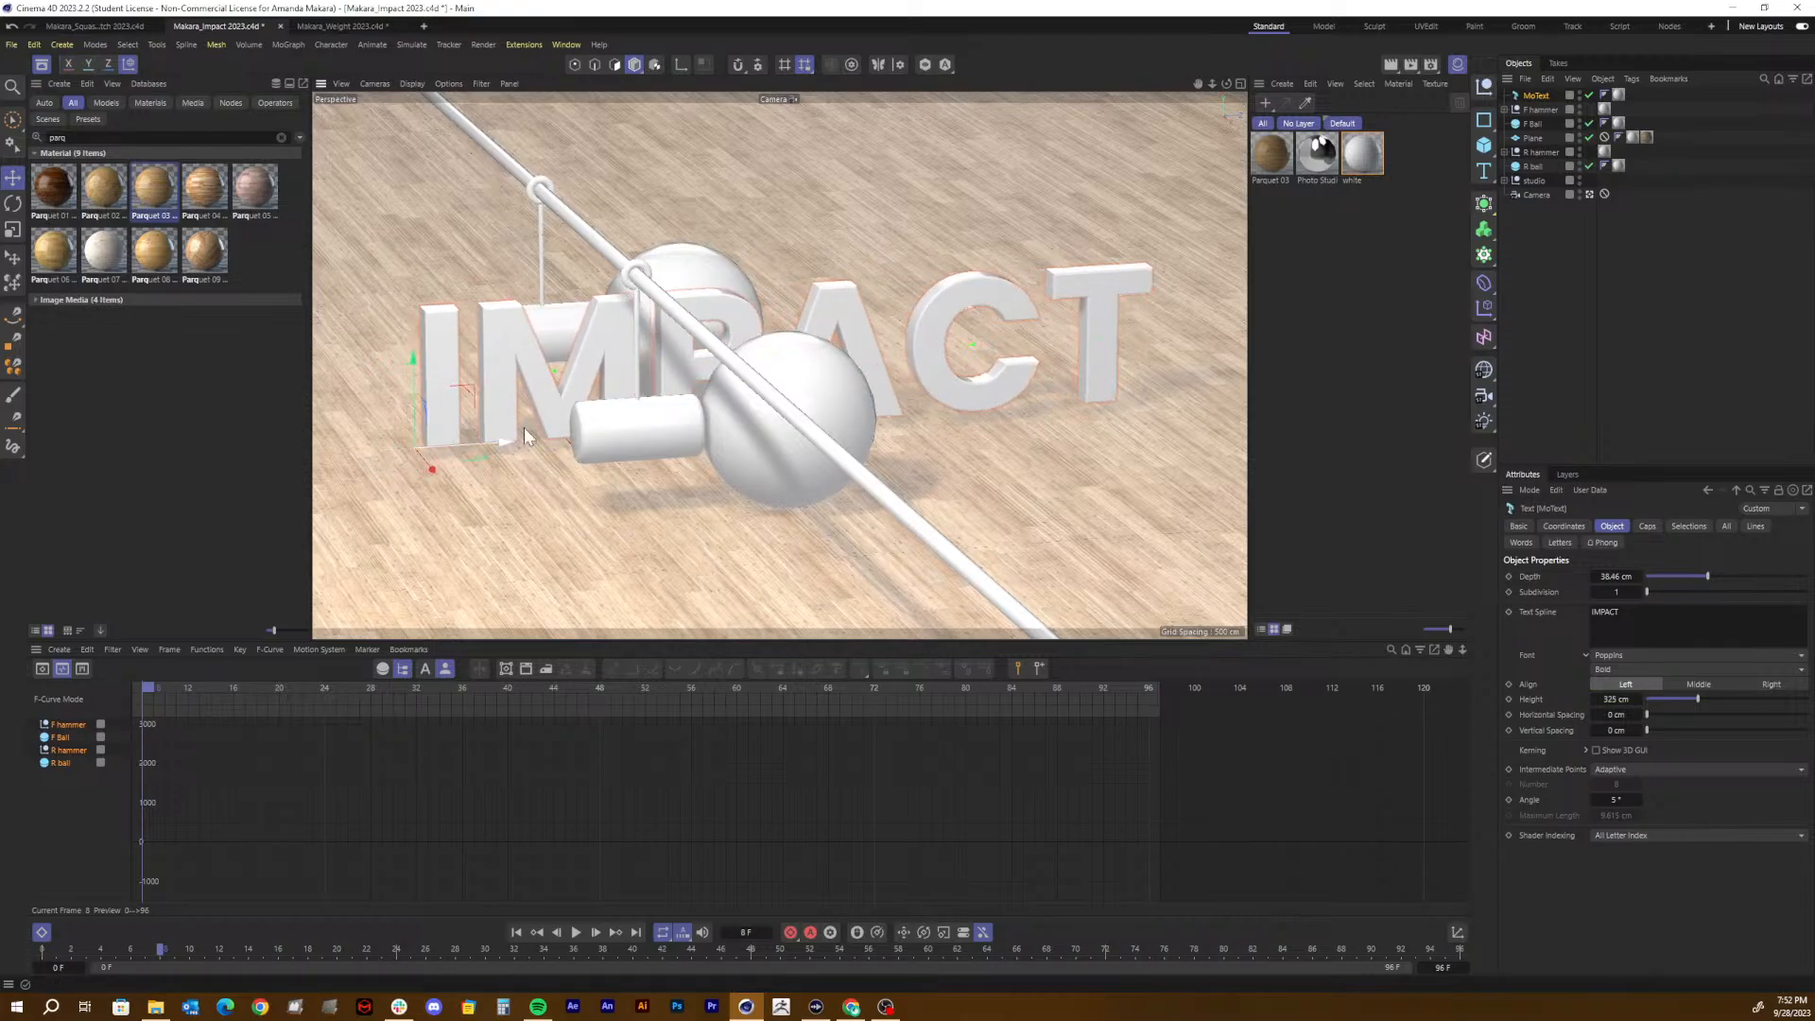
# Step: Reselect the MoText object and save the project
pyautogui.click(1363, 314)
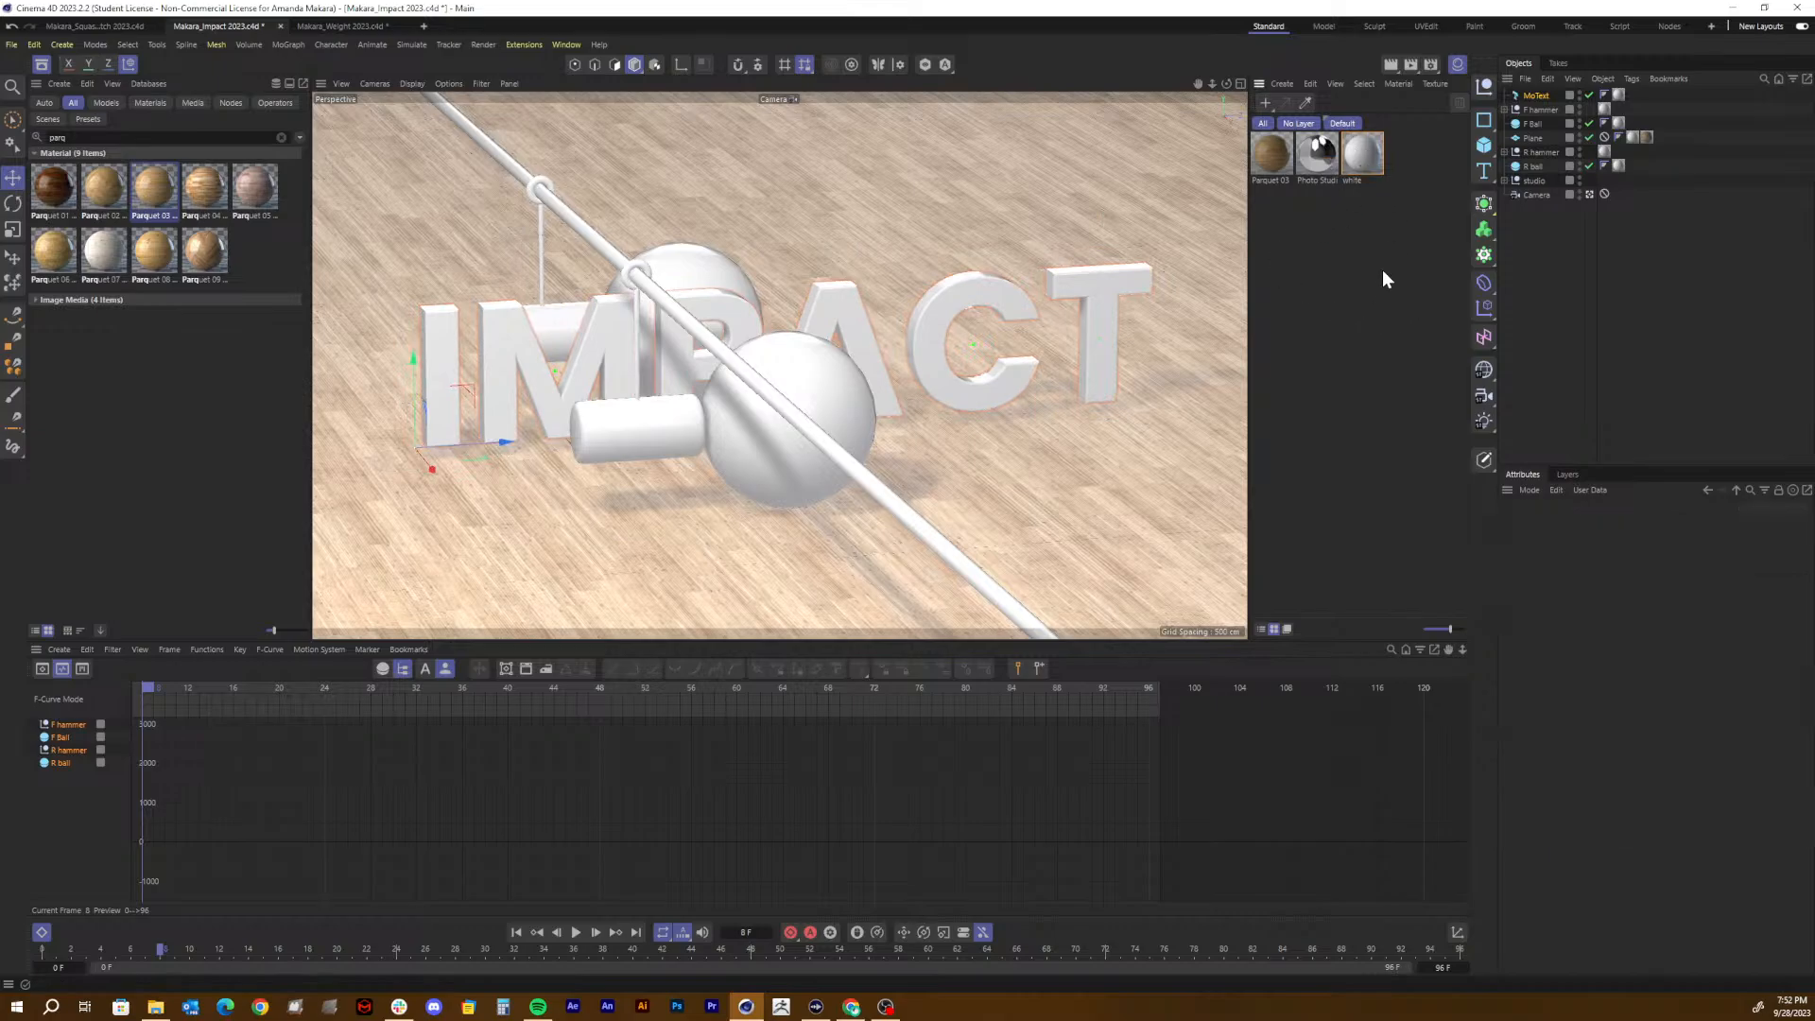
pyautogui.click(1534, 98)
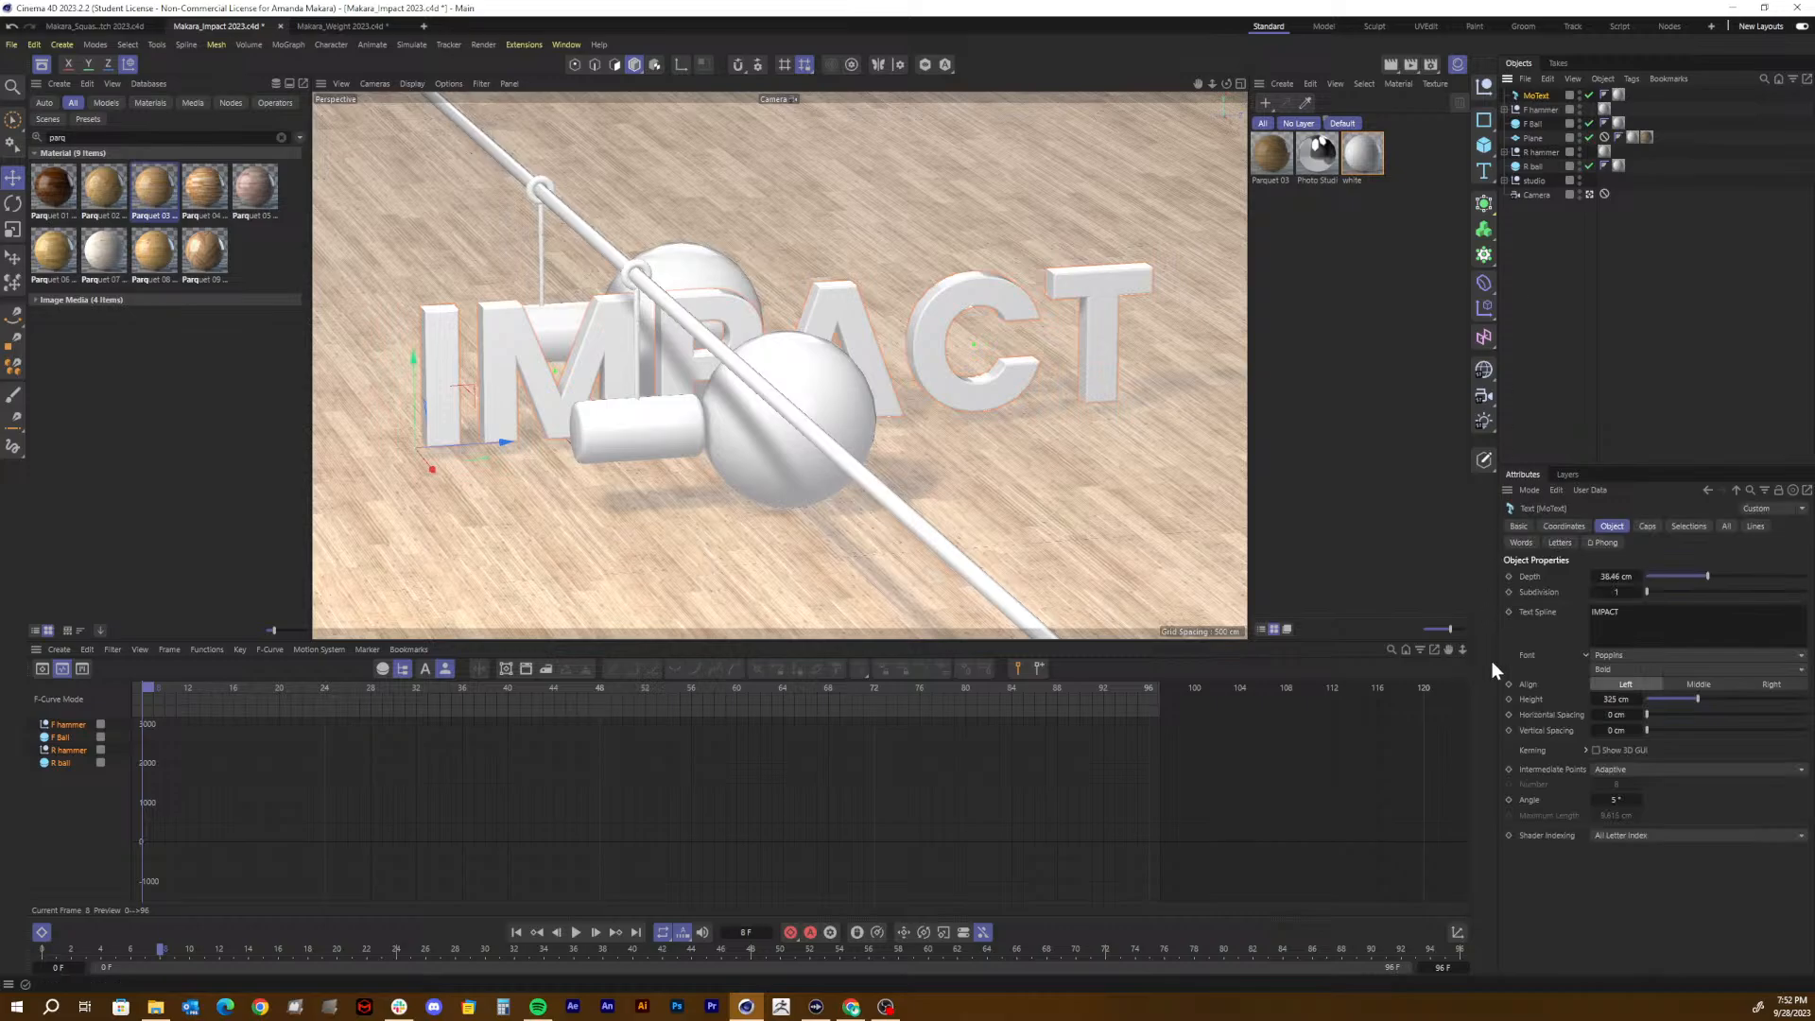
pyautogui.hotkey('ctrl', 's')
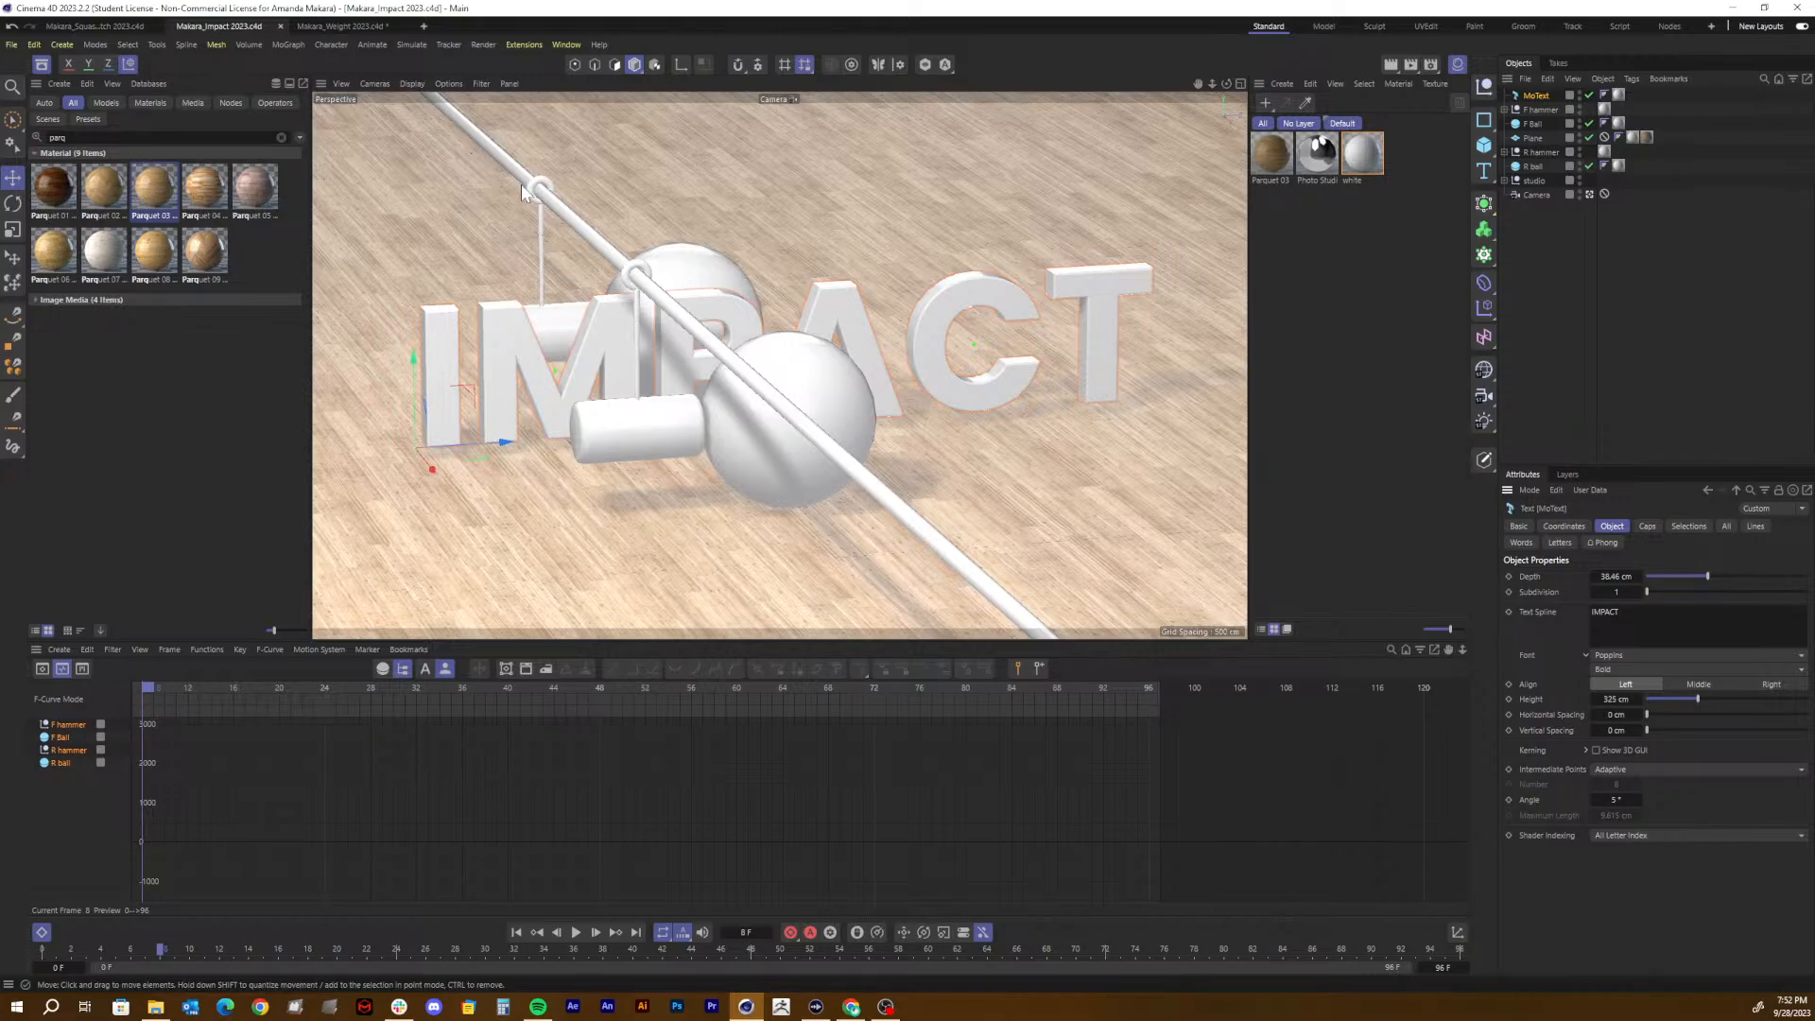
# Step: Search the asset library for metal materials and apply Bronze 03 to the long rod
pyautogui.click(281, 137)
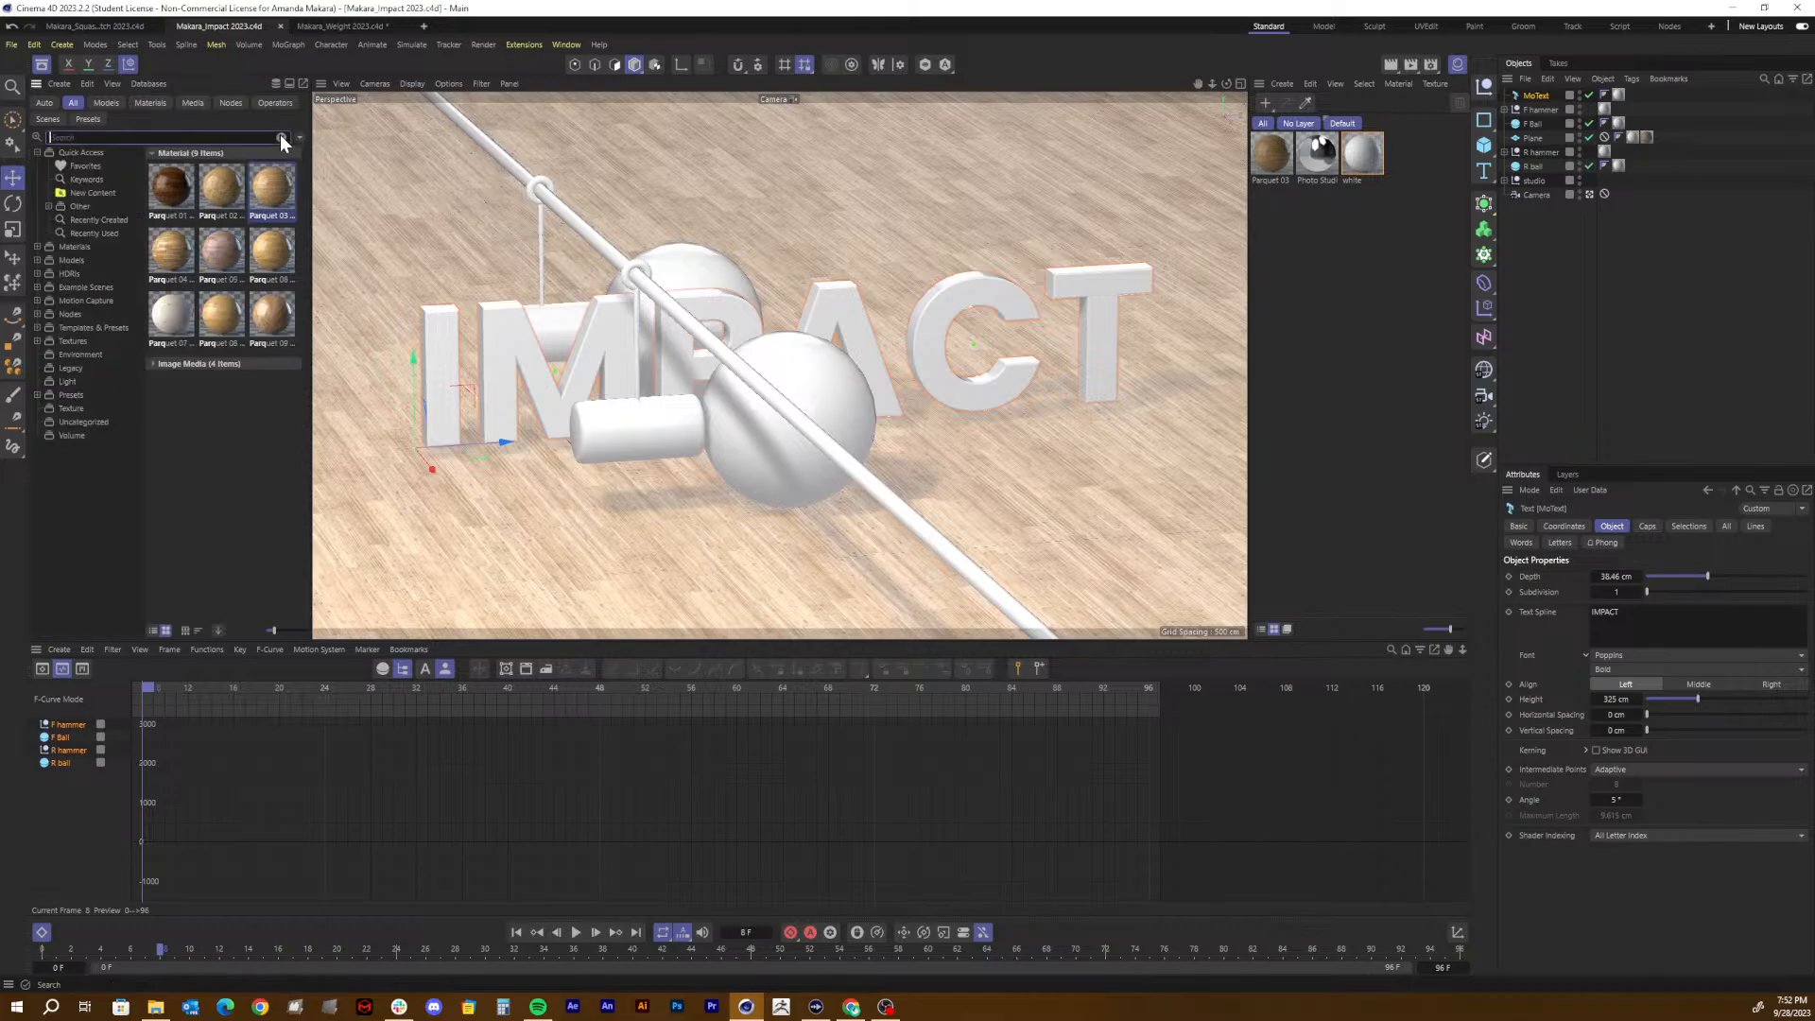
pyautogui.write('me')
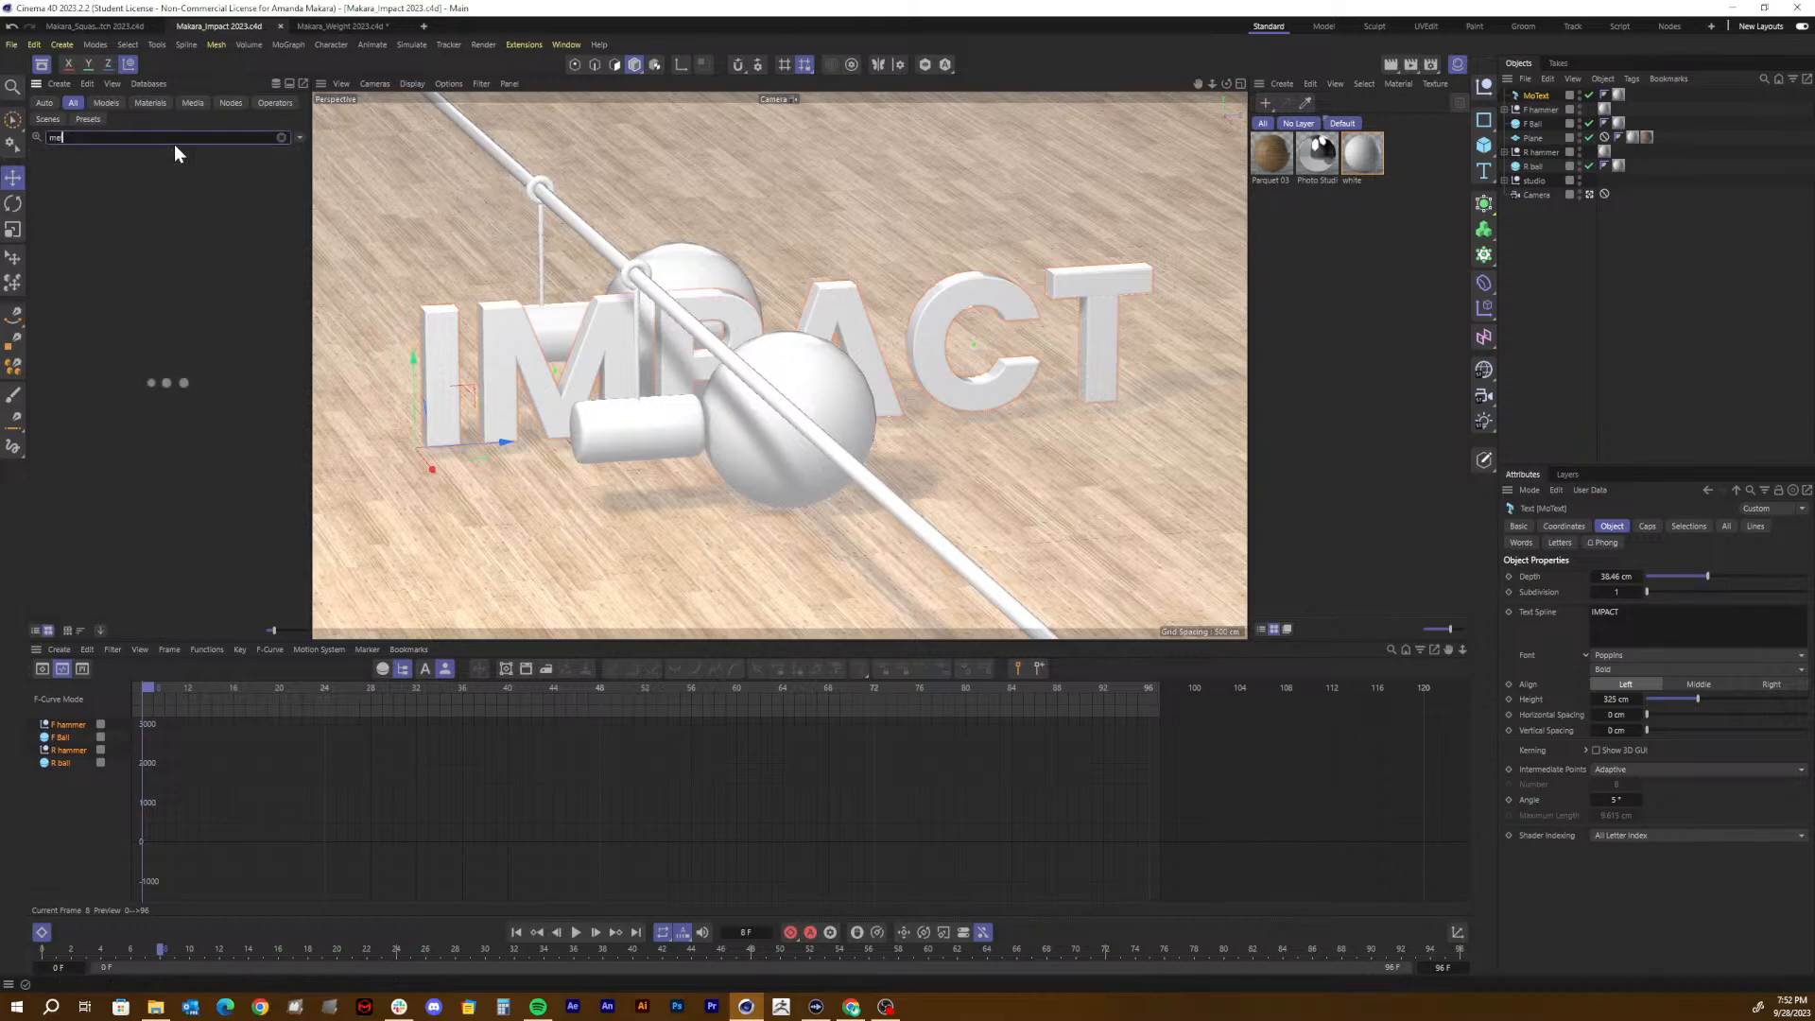
pyautogui.write('tal')
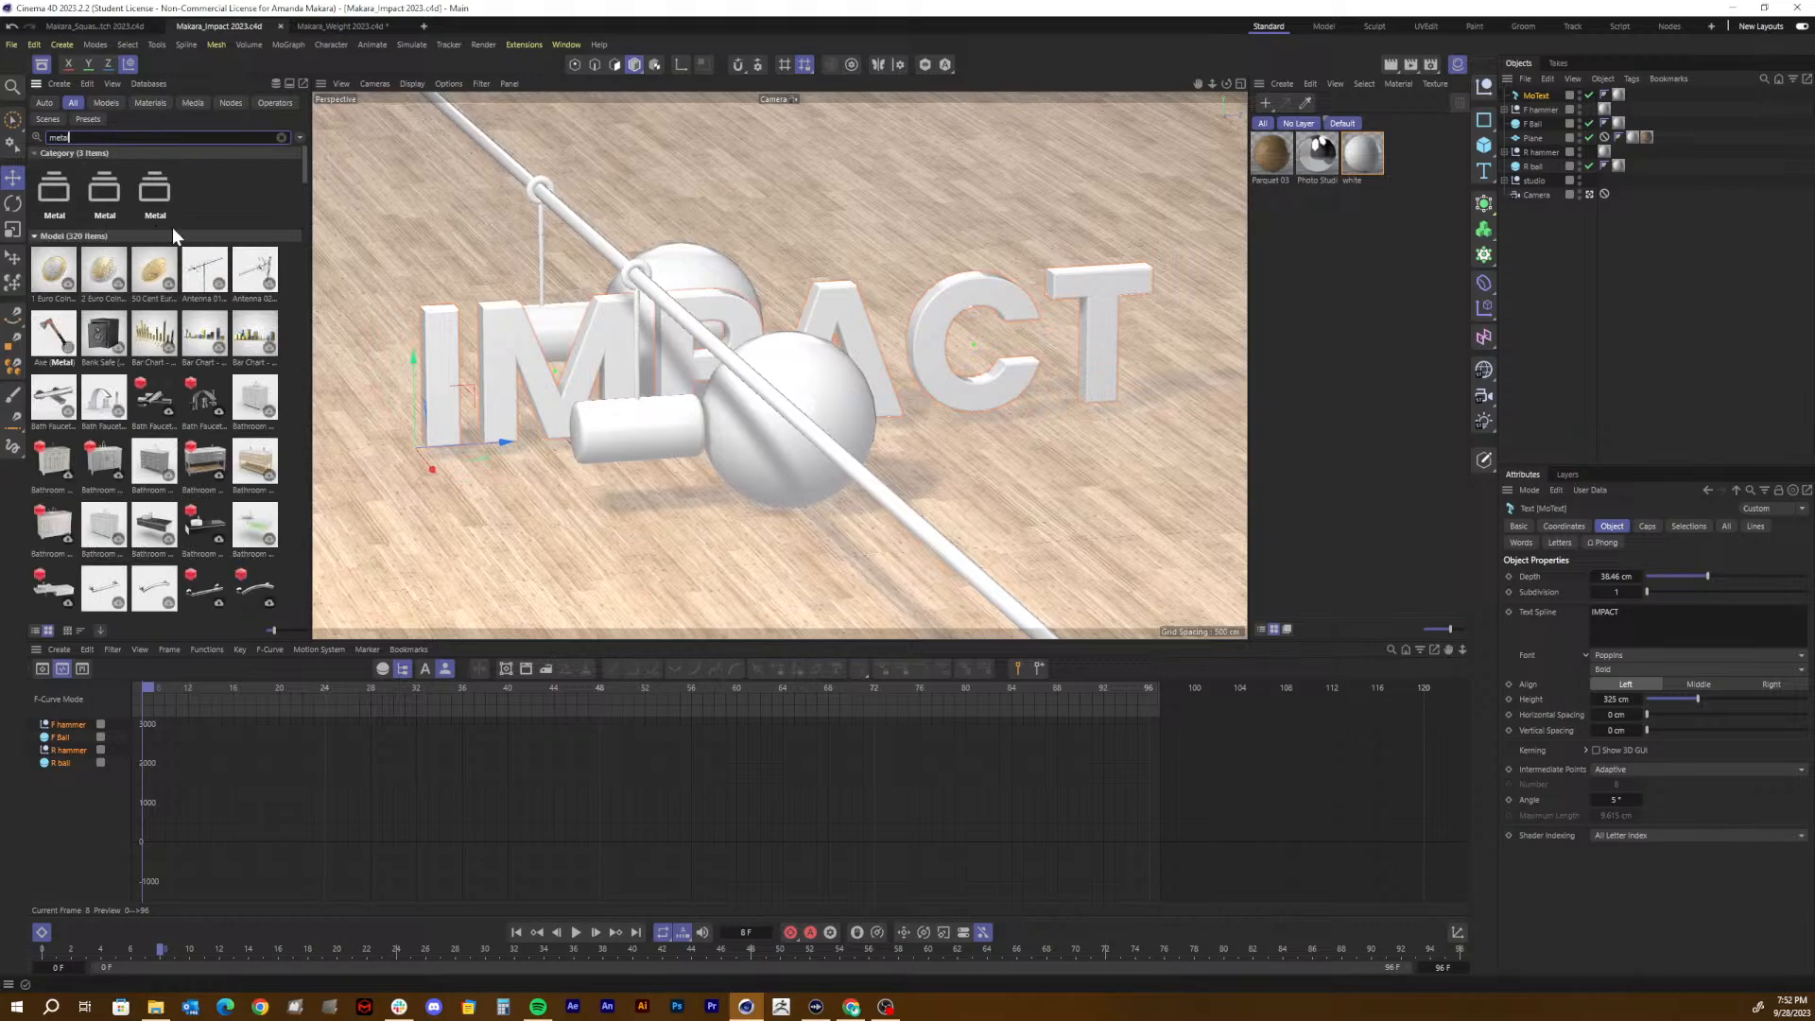
pyautogui.click(35, 235)
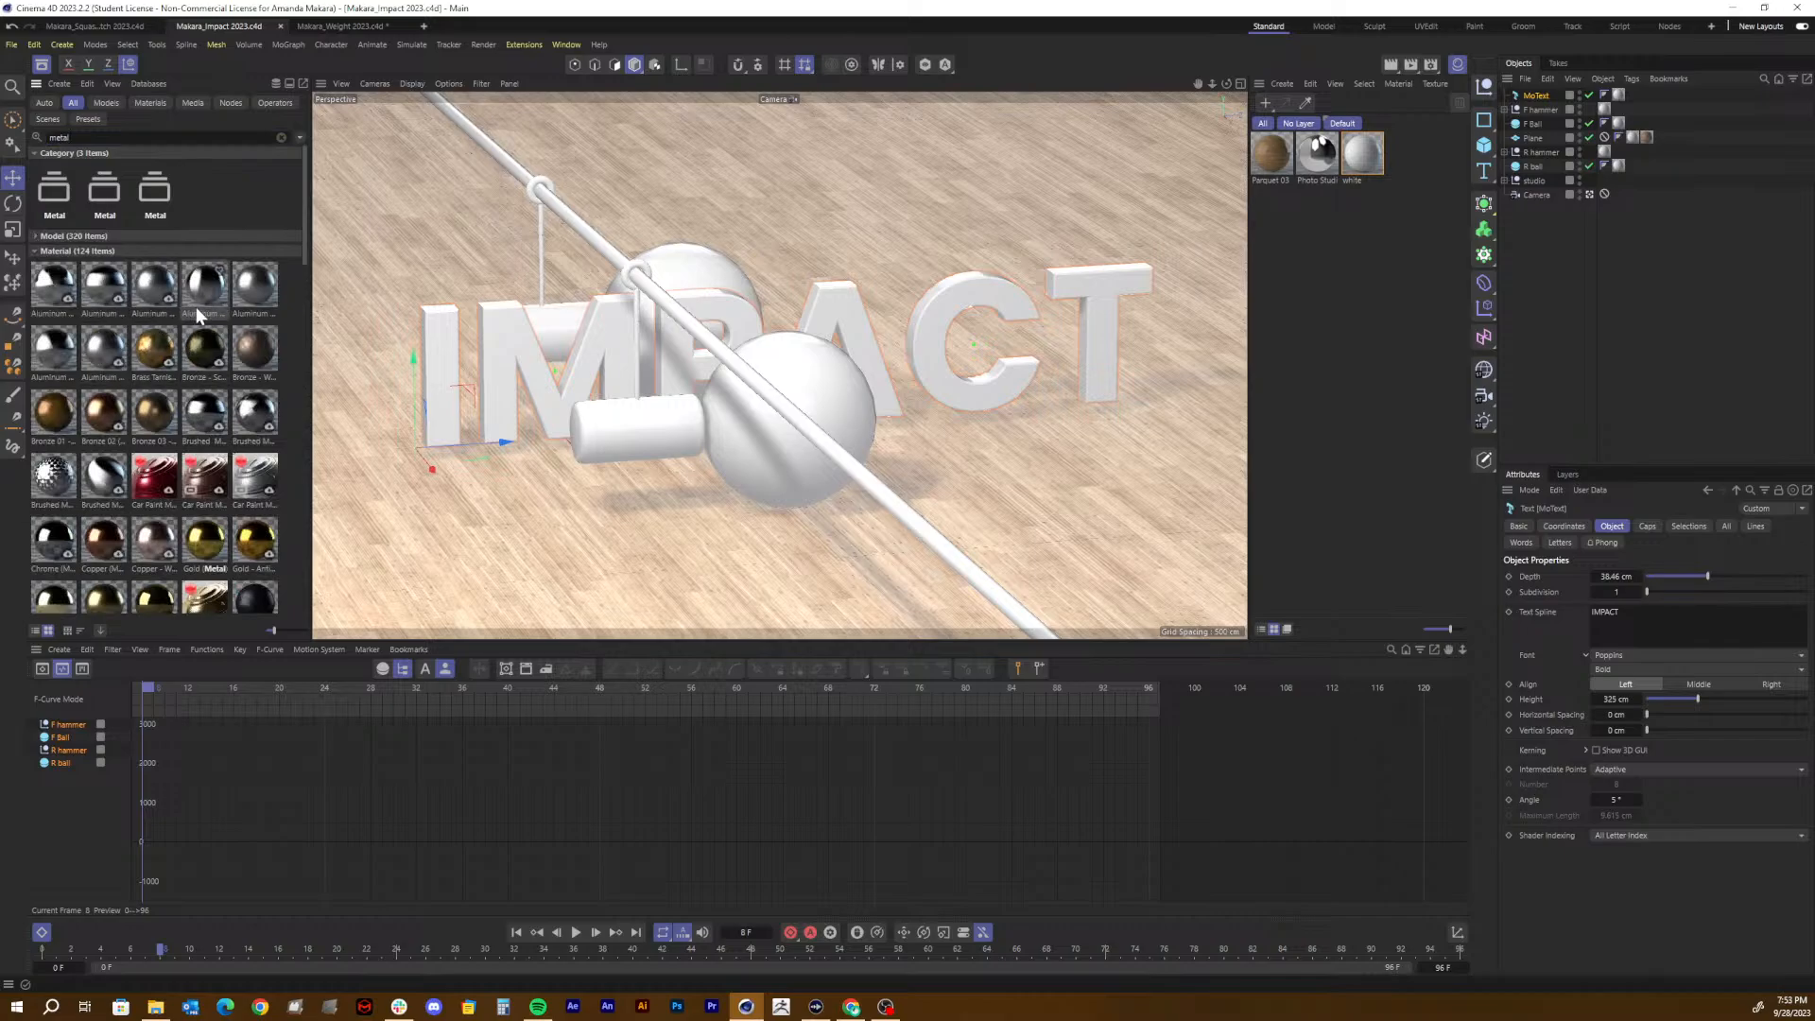
pyautogui.moveTo(149, 416); pyautogui.dragTo(605, 254)
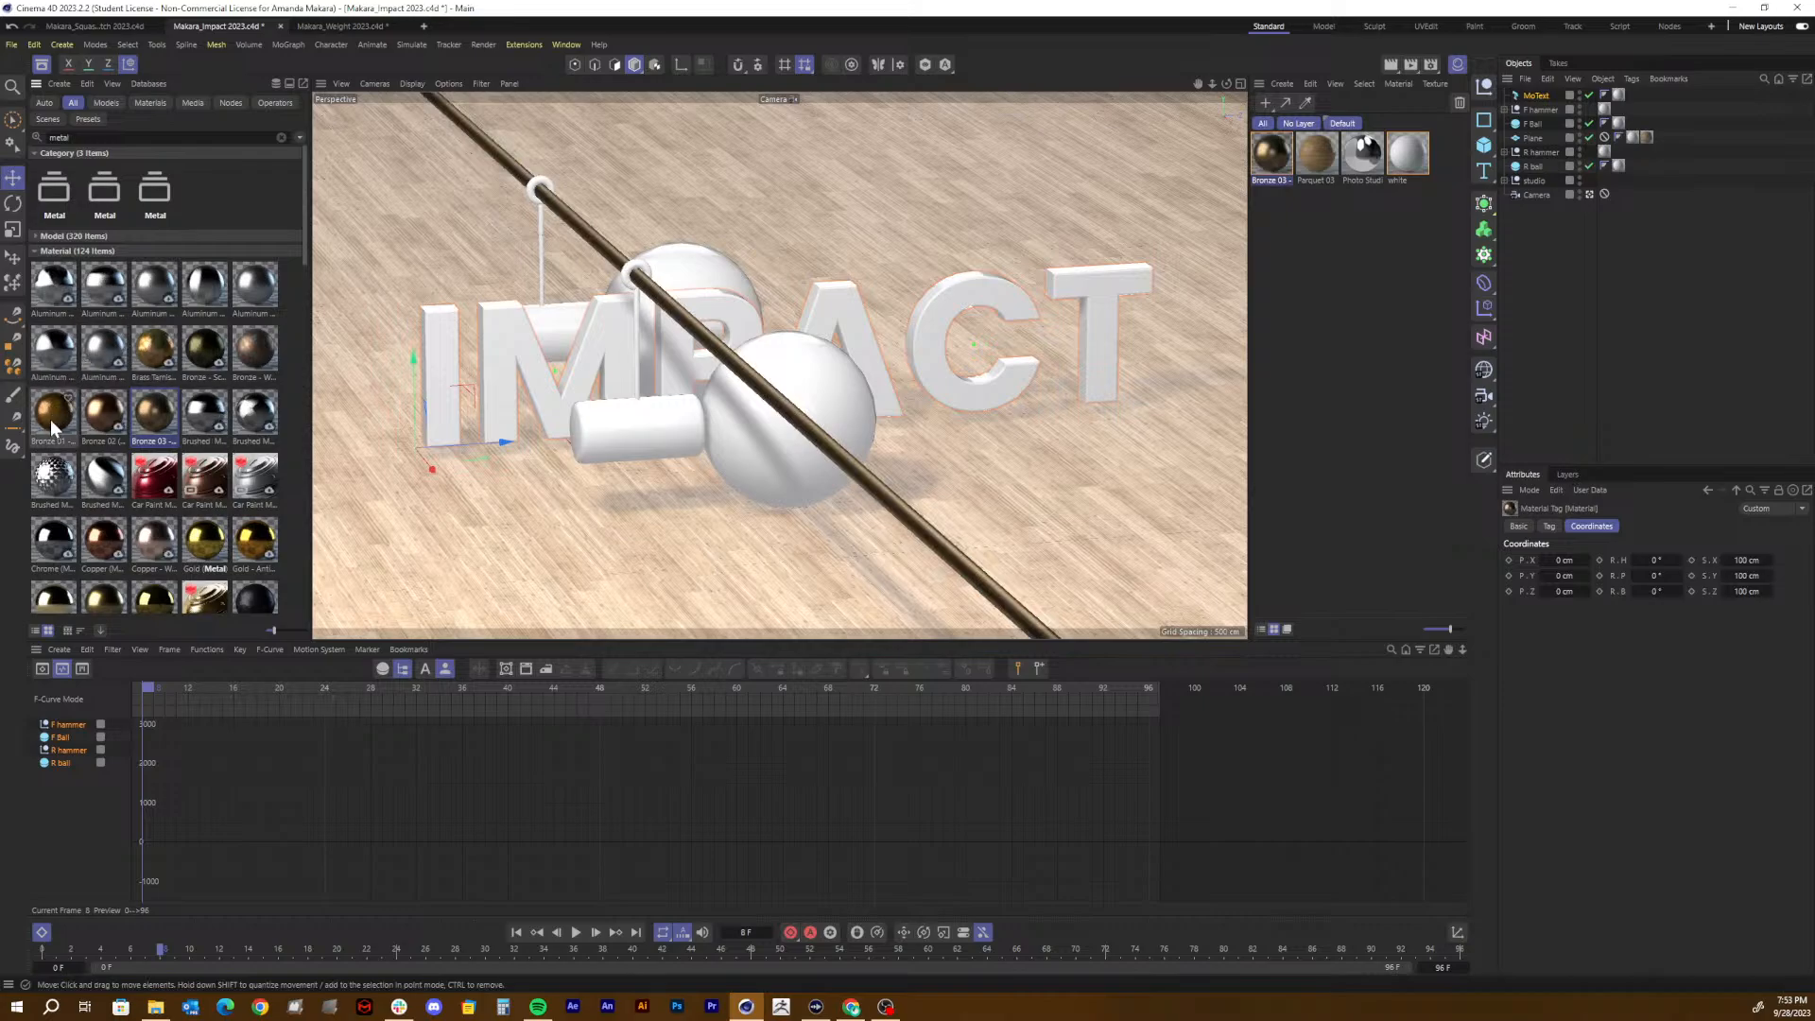
# Step: Try the Bronze 01 material on the front hammer's head with a viewport test render, and undo the assignment
pyautogui.moveTo(54, 416); pyautogui.dragTo(639, 442)
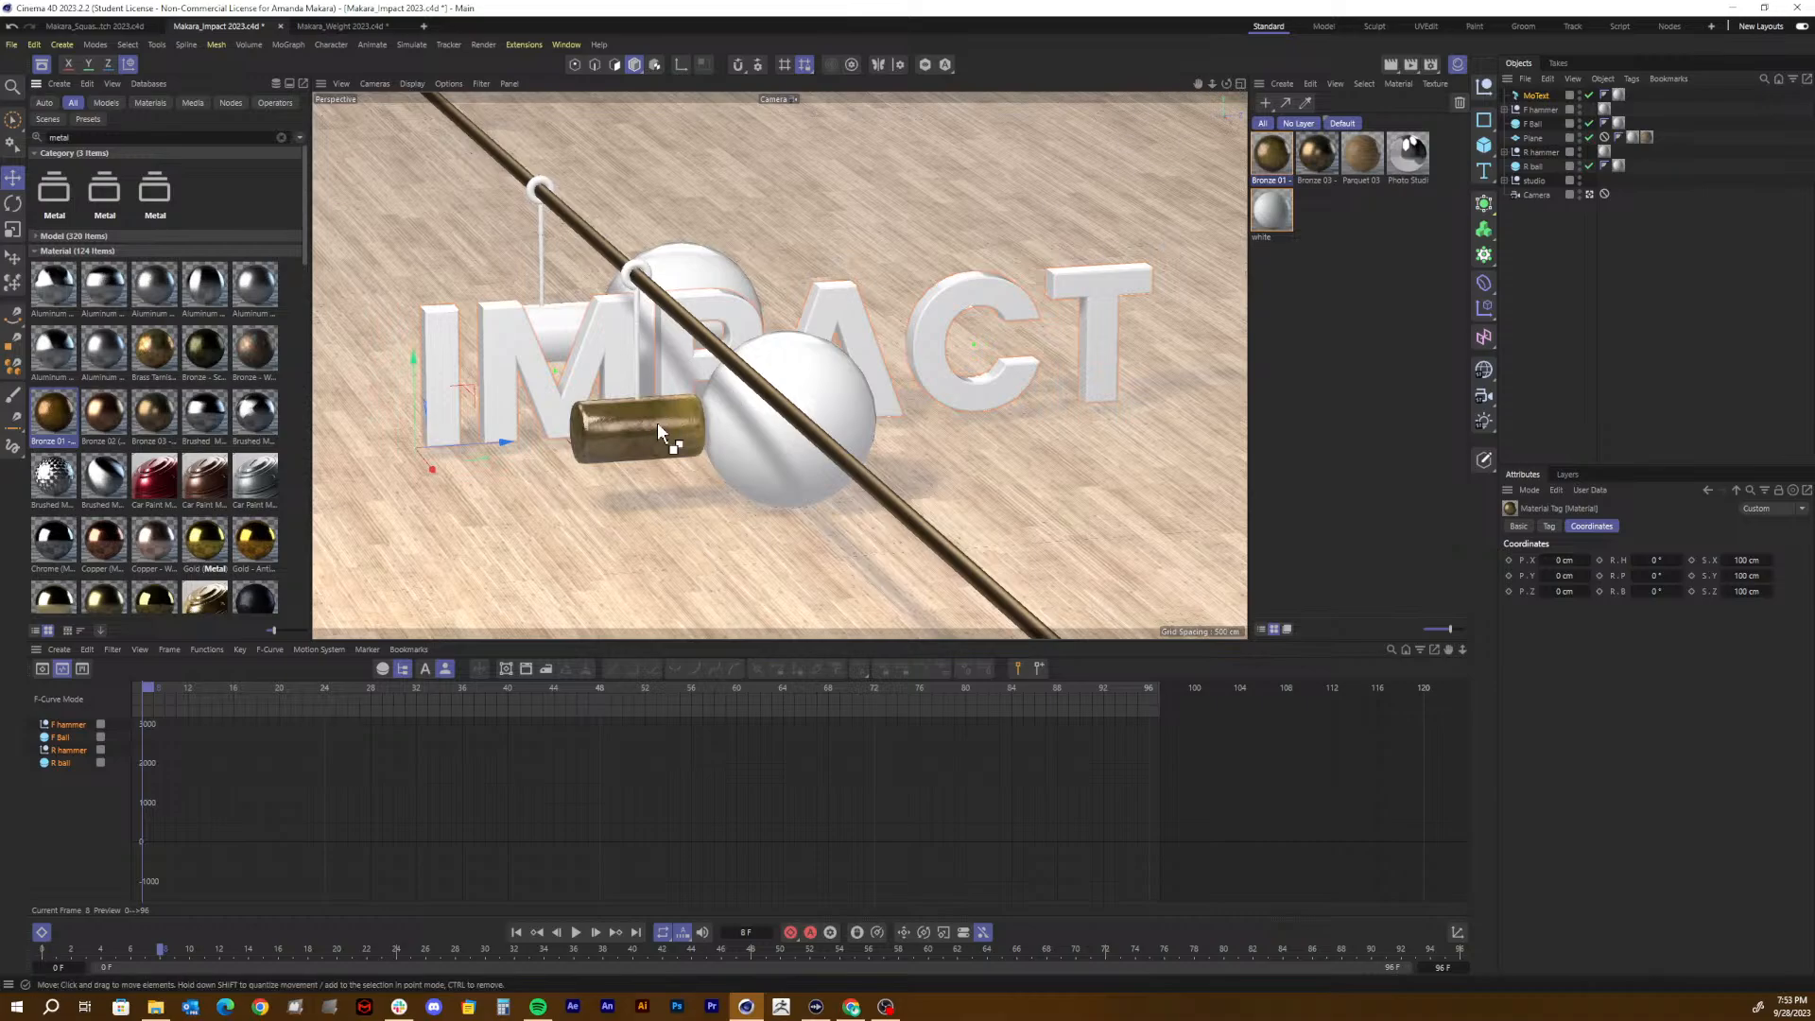
pyautogui.hotkey('ctrl', 'r')
pyautogui.click(630, 540)
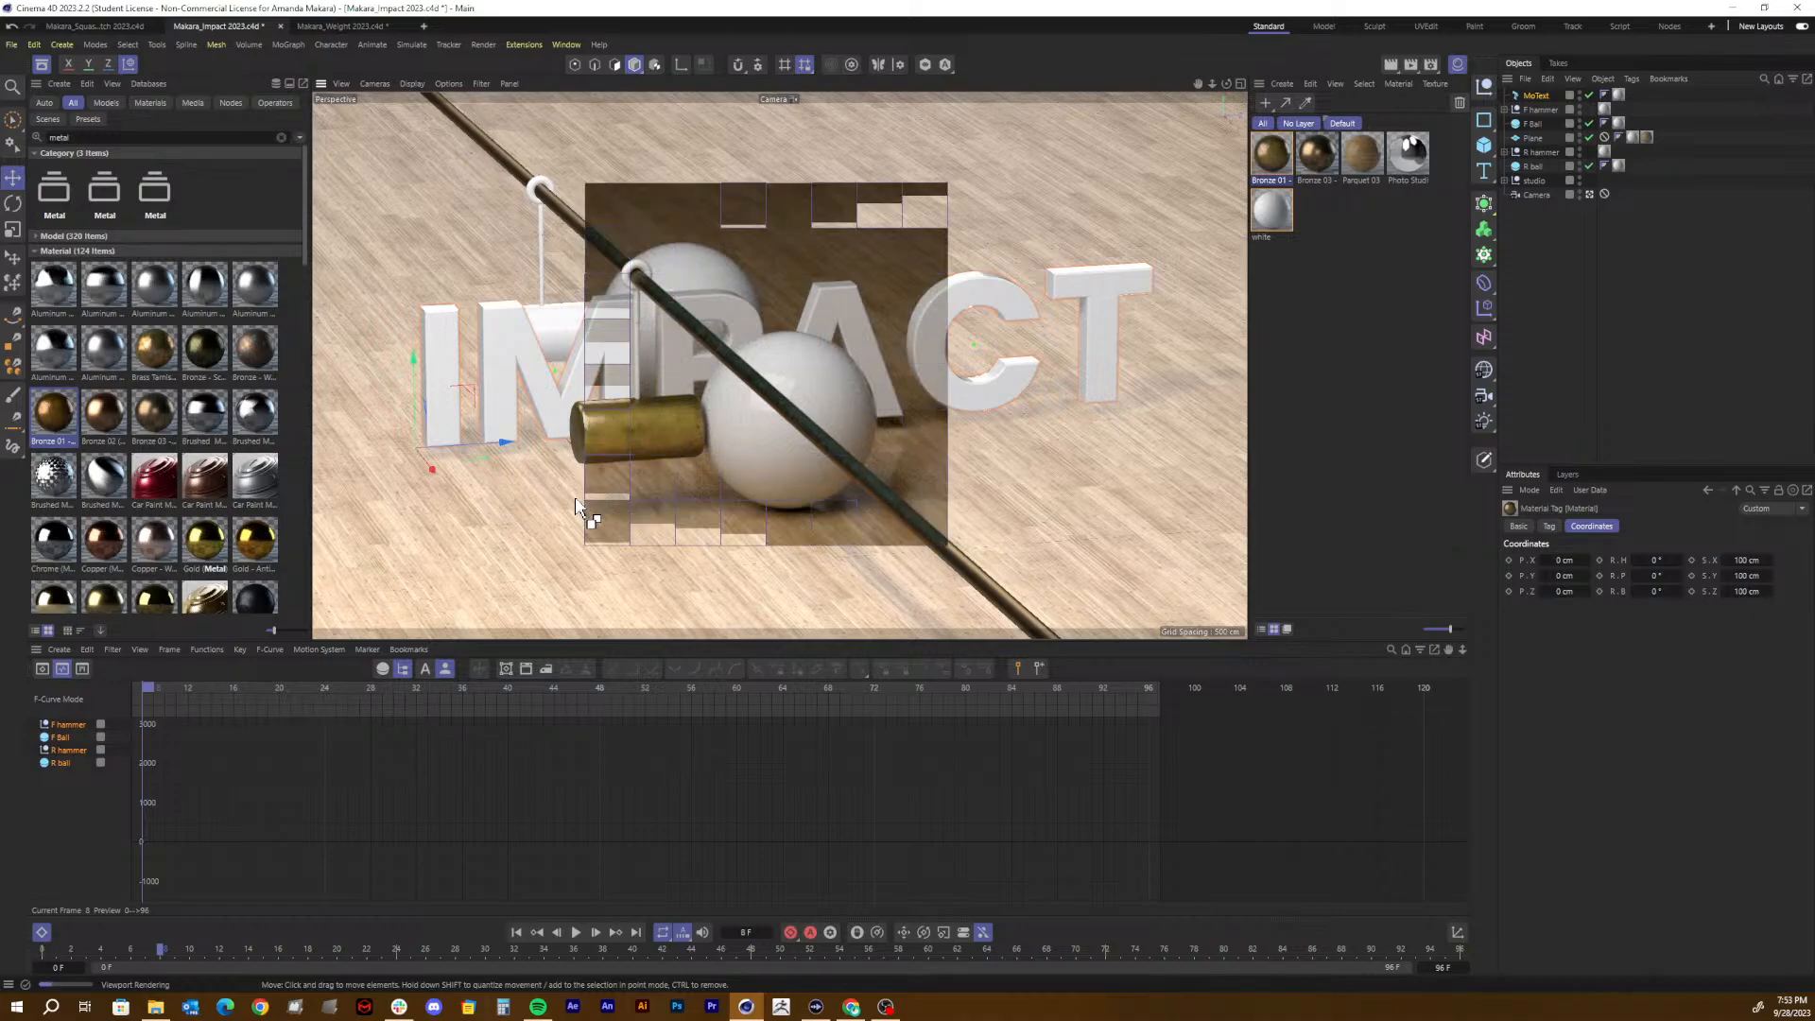
pyautogui.press('9')
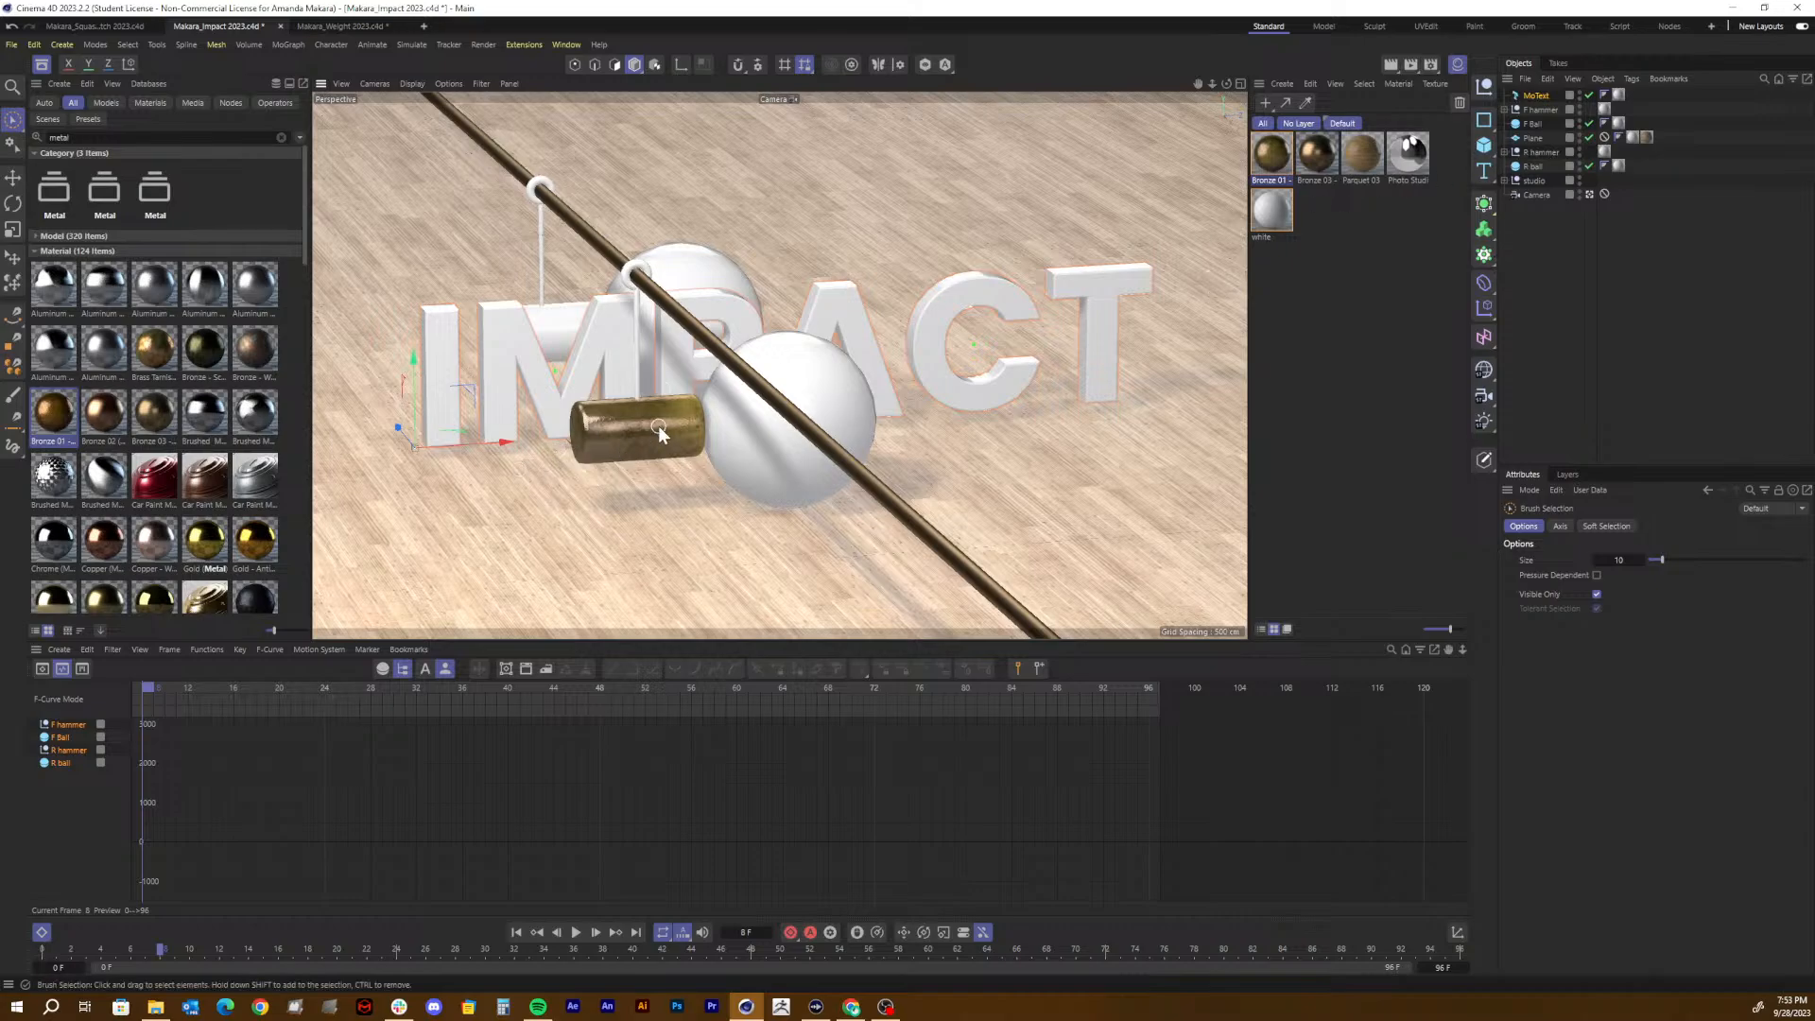
pyautogui.hotkey('ctrl', 'z')
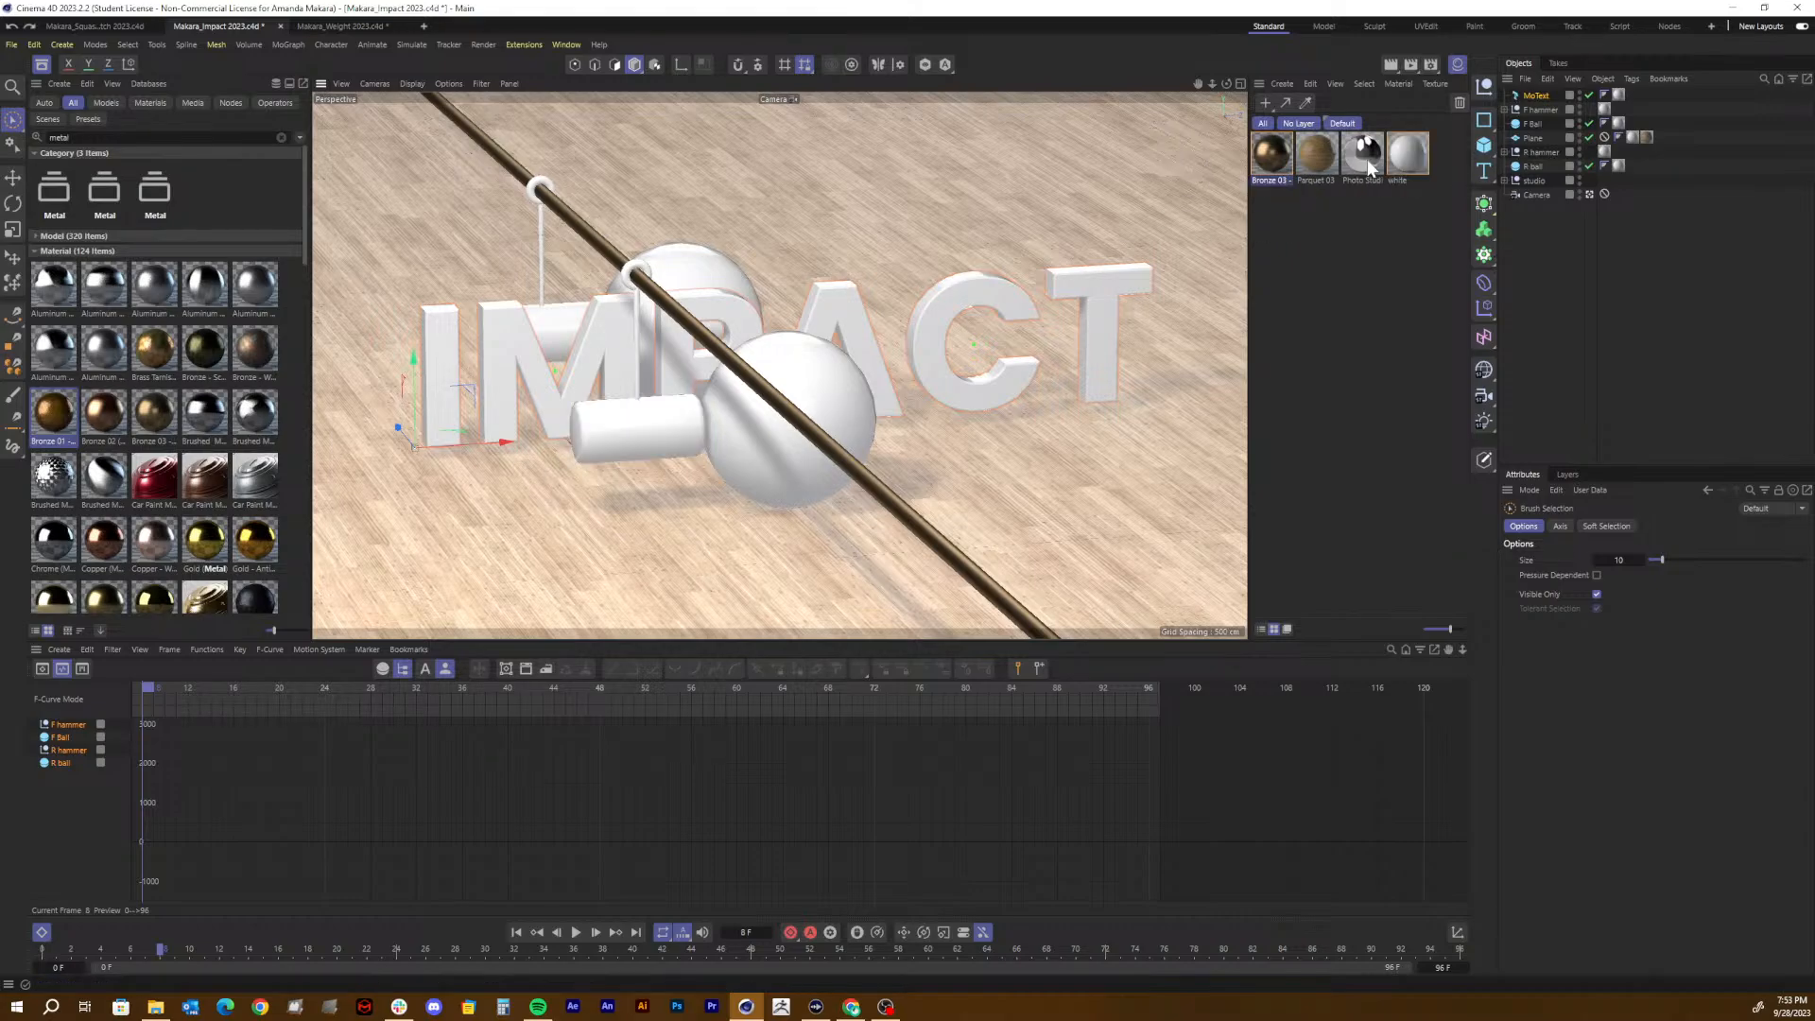
# Step: Replace the white material tag on the F hammer group with the Bronze 02 material from the library
pyautogui.click(1540, 154)
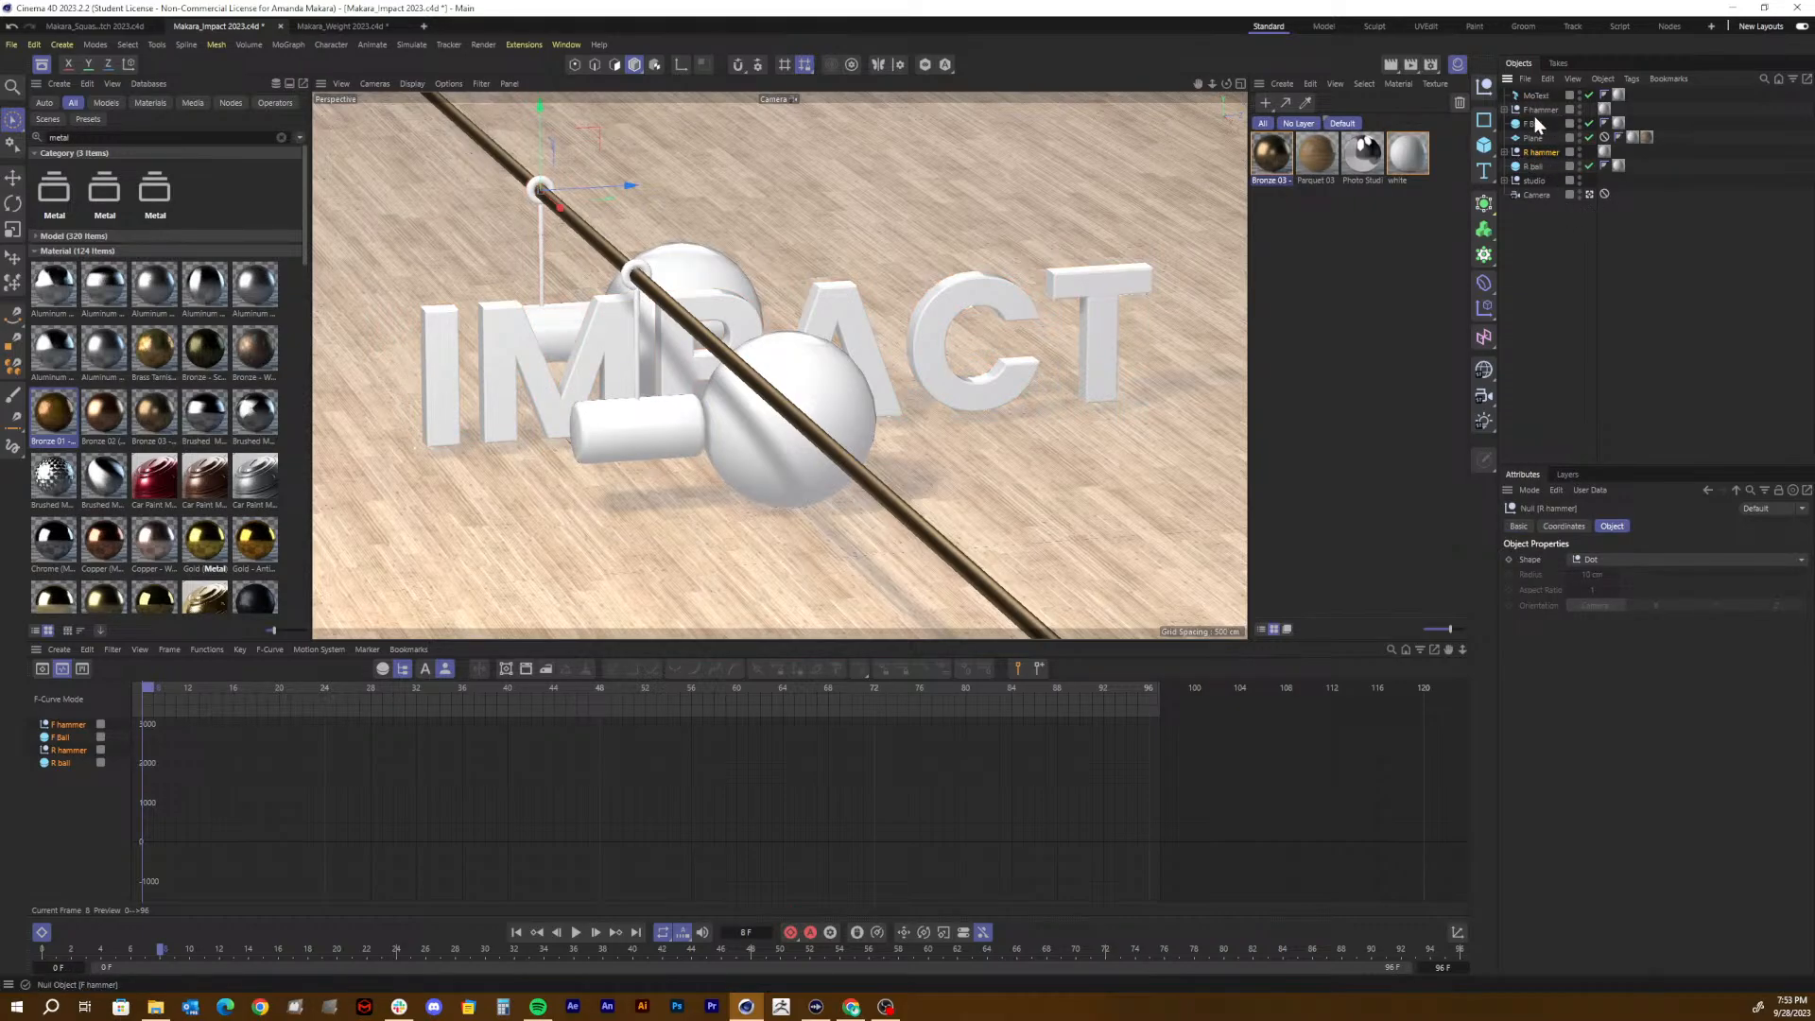
pyautogui.click(1542, 111)
pyautogui.click(1507, 111)
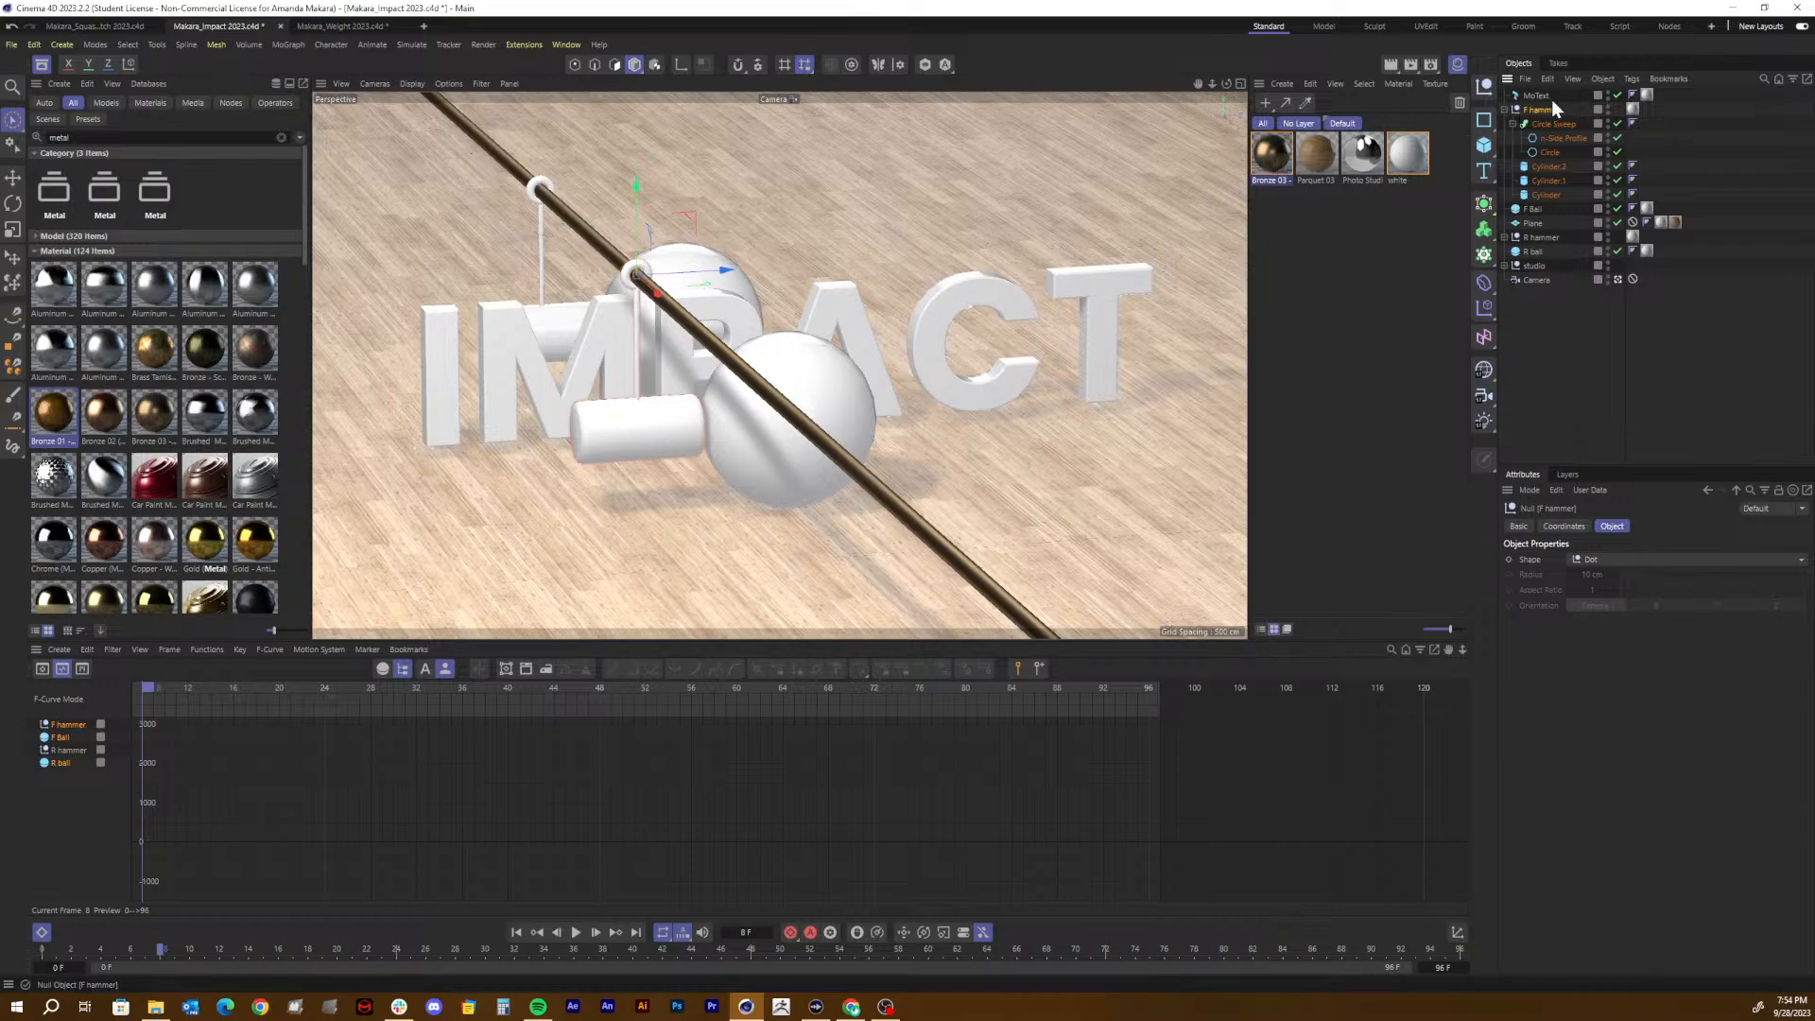
pyautogui.click(1503, 109)
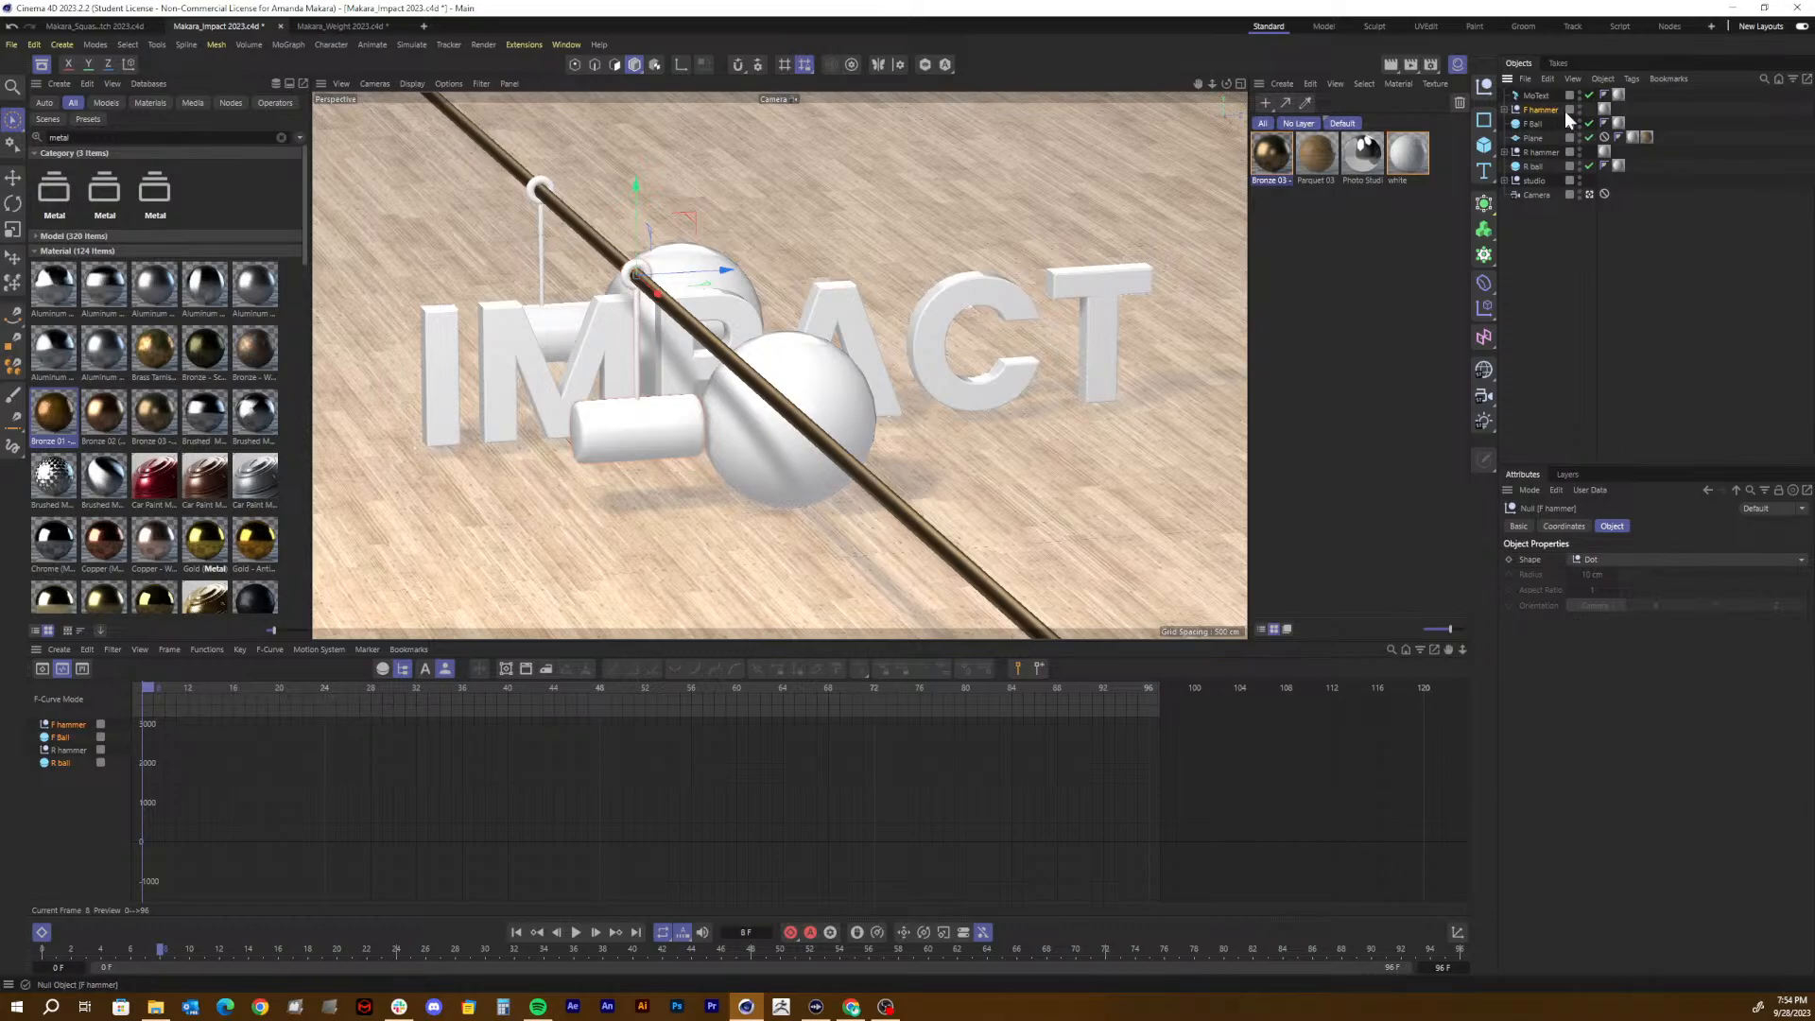
pyautogui.click(1605, 111)
pyautogui.press('Delete')
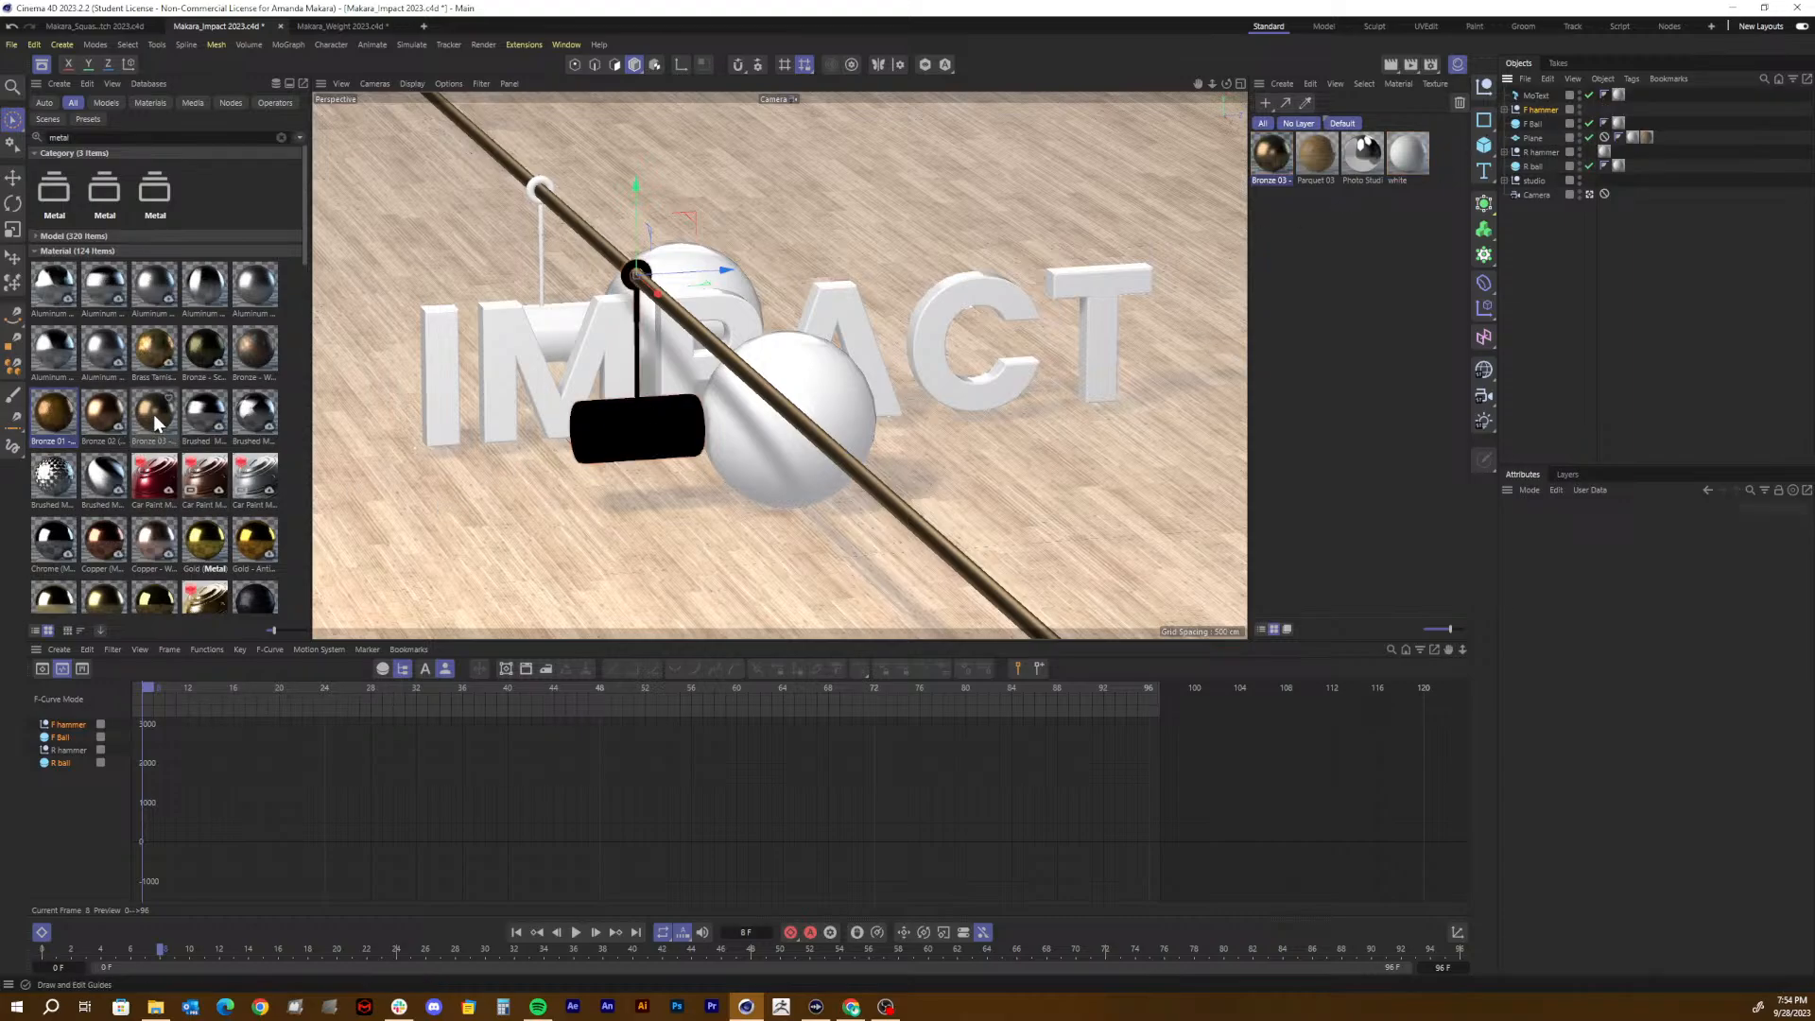
pyautogui.moveTo(105, 416); pyautogui.dragTo(1372, 221)
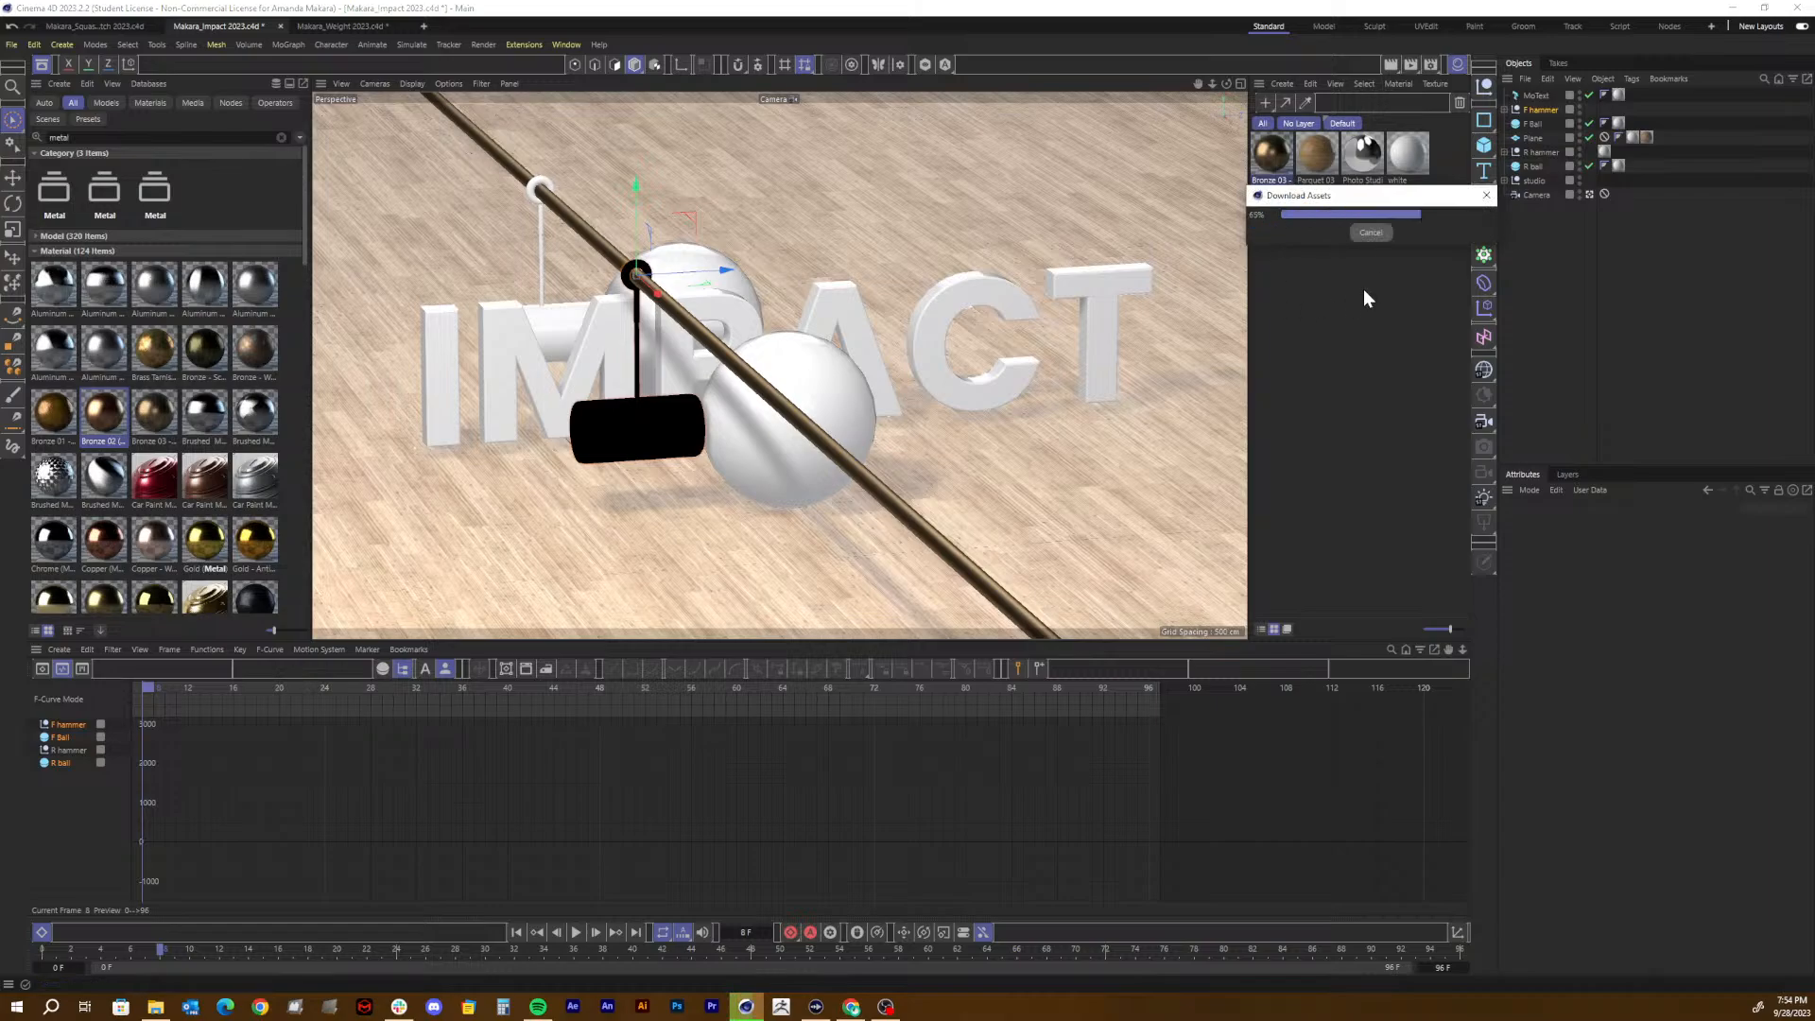
pyautogui.moveTo(1263, 159); pyautogui.dragTo(1569, 111)
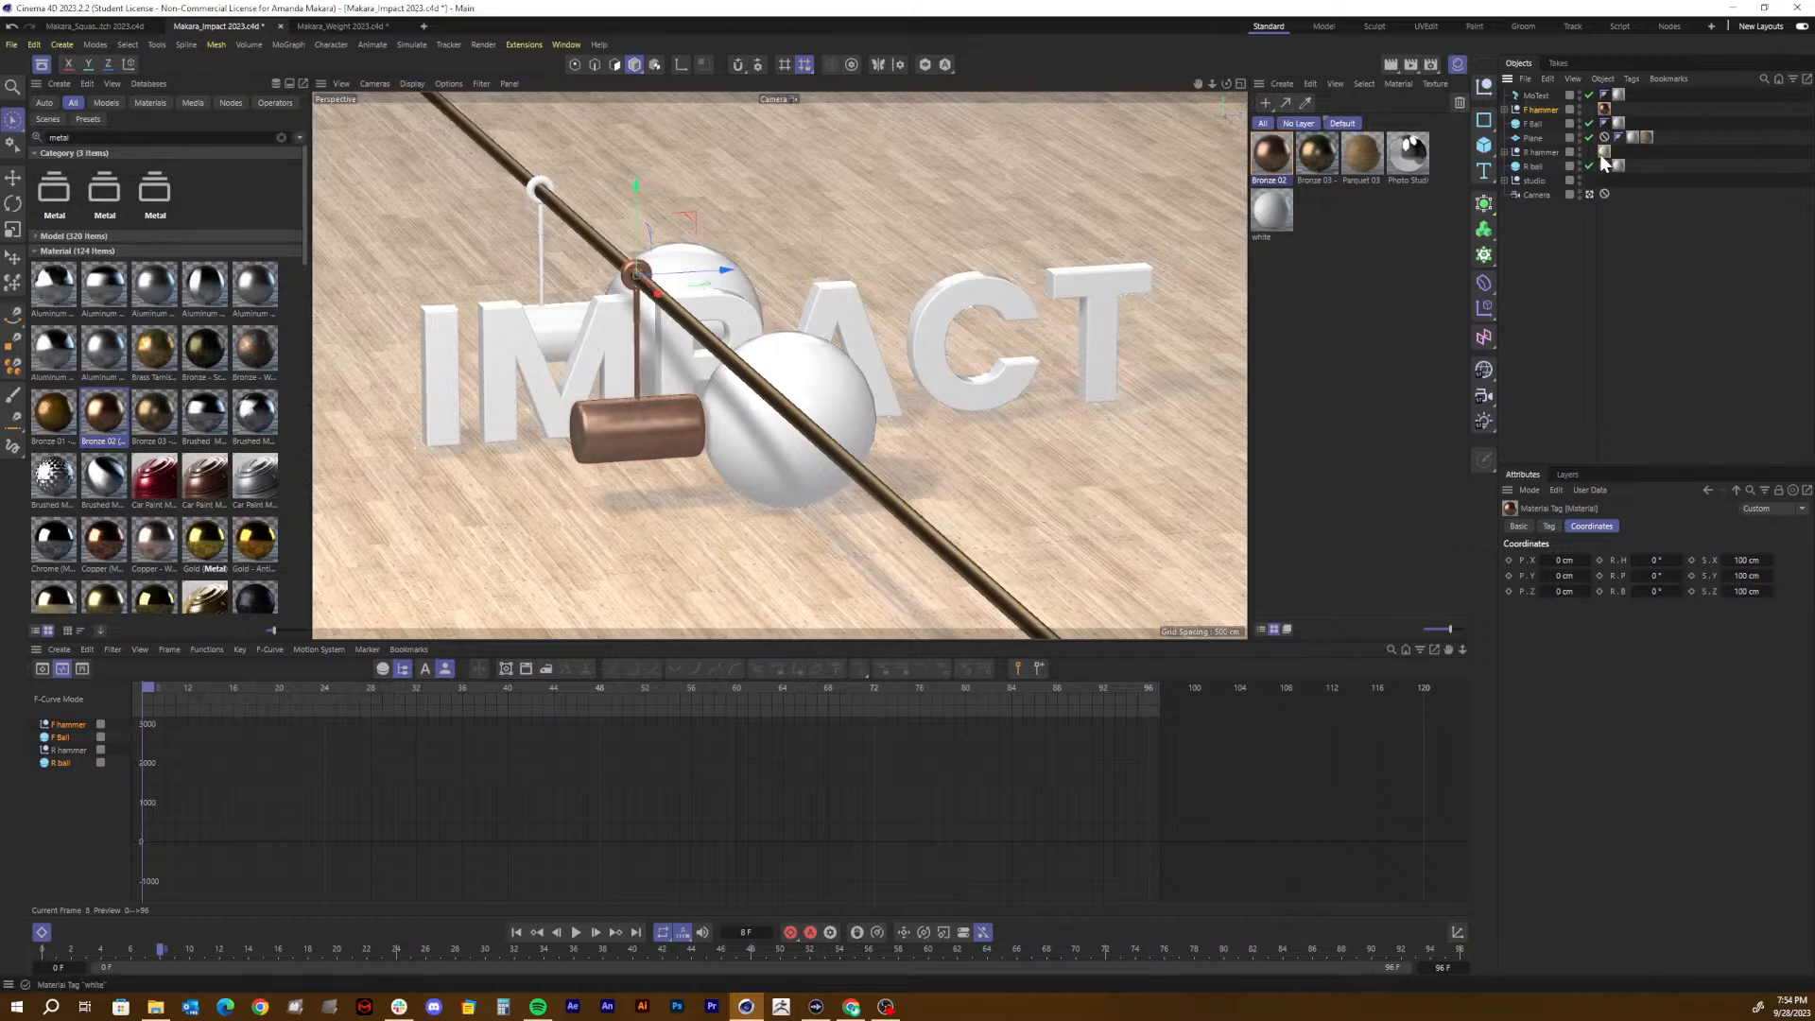
# Step: Replace the white material tag on the R hammer group with a copy of the F hammer's Bronze 02 tag
pyautogui.press('Delete')
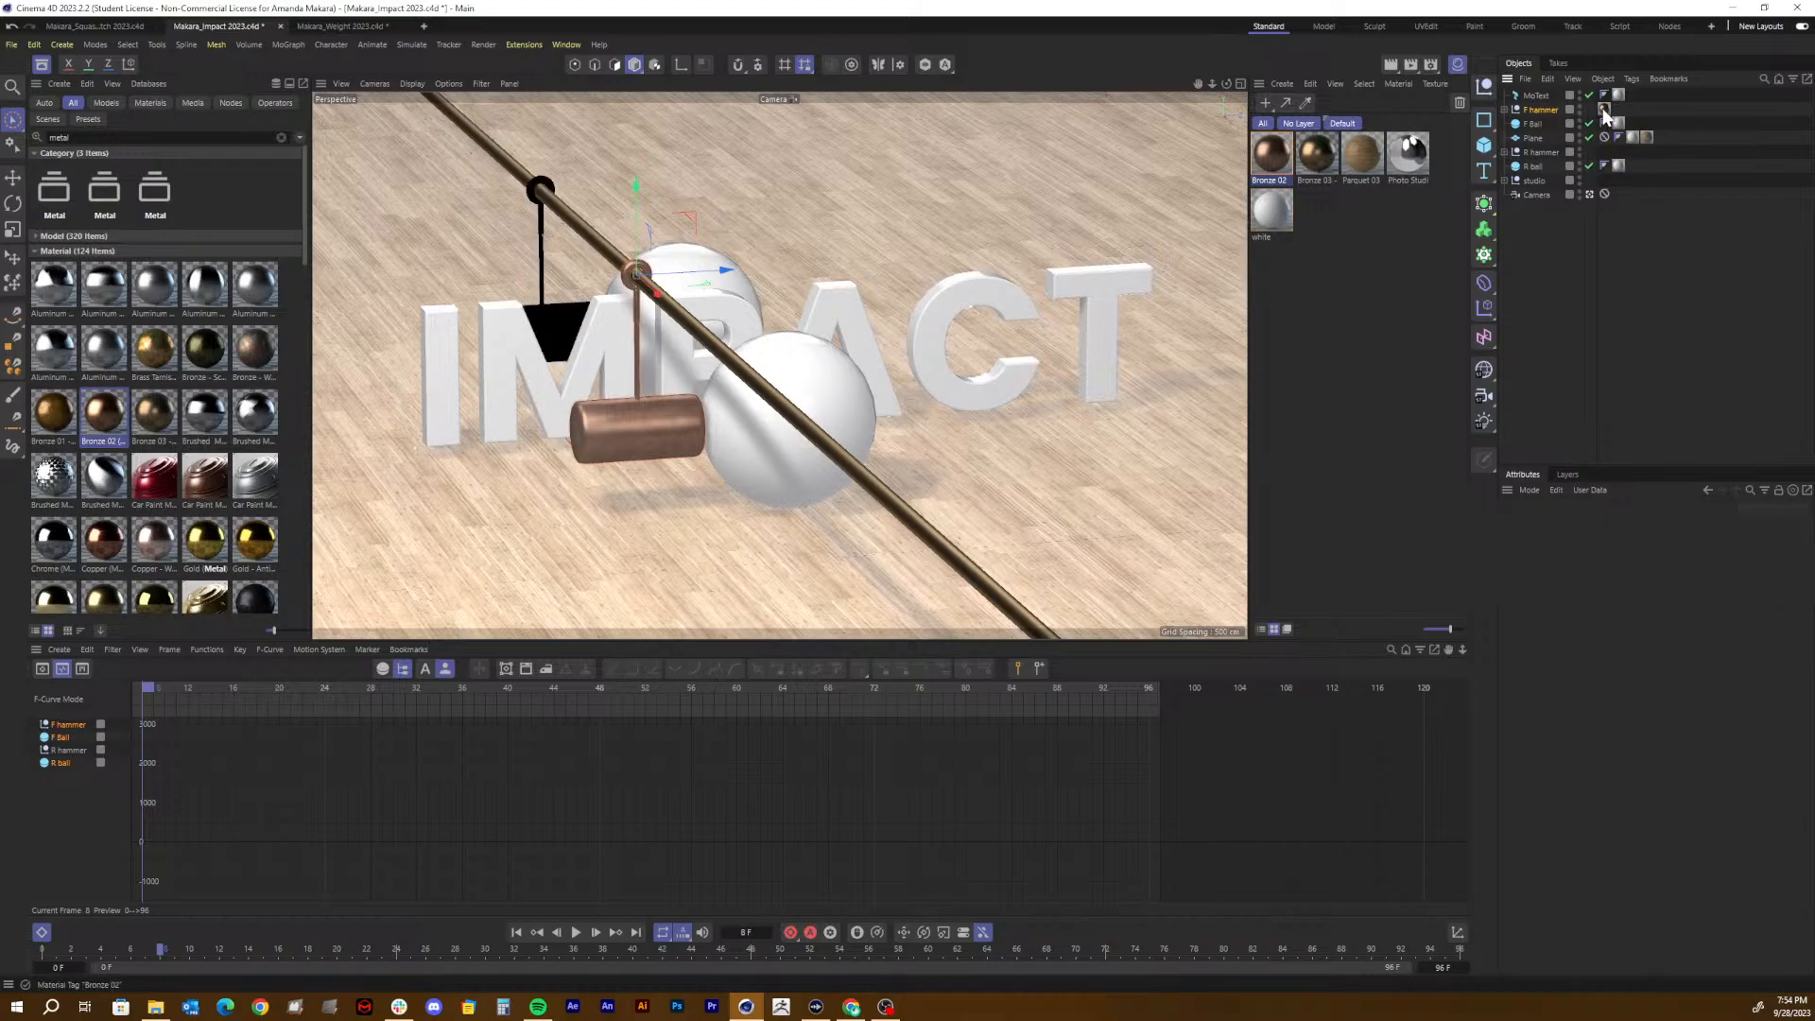
pyautogui.click(1604, 109)
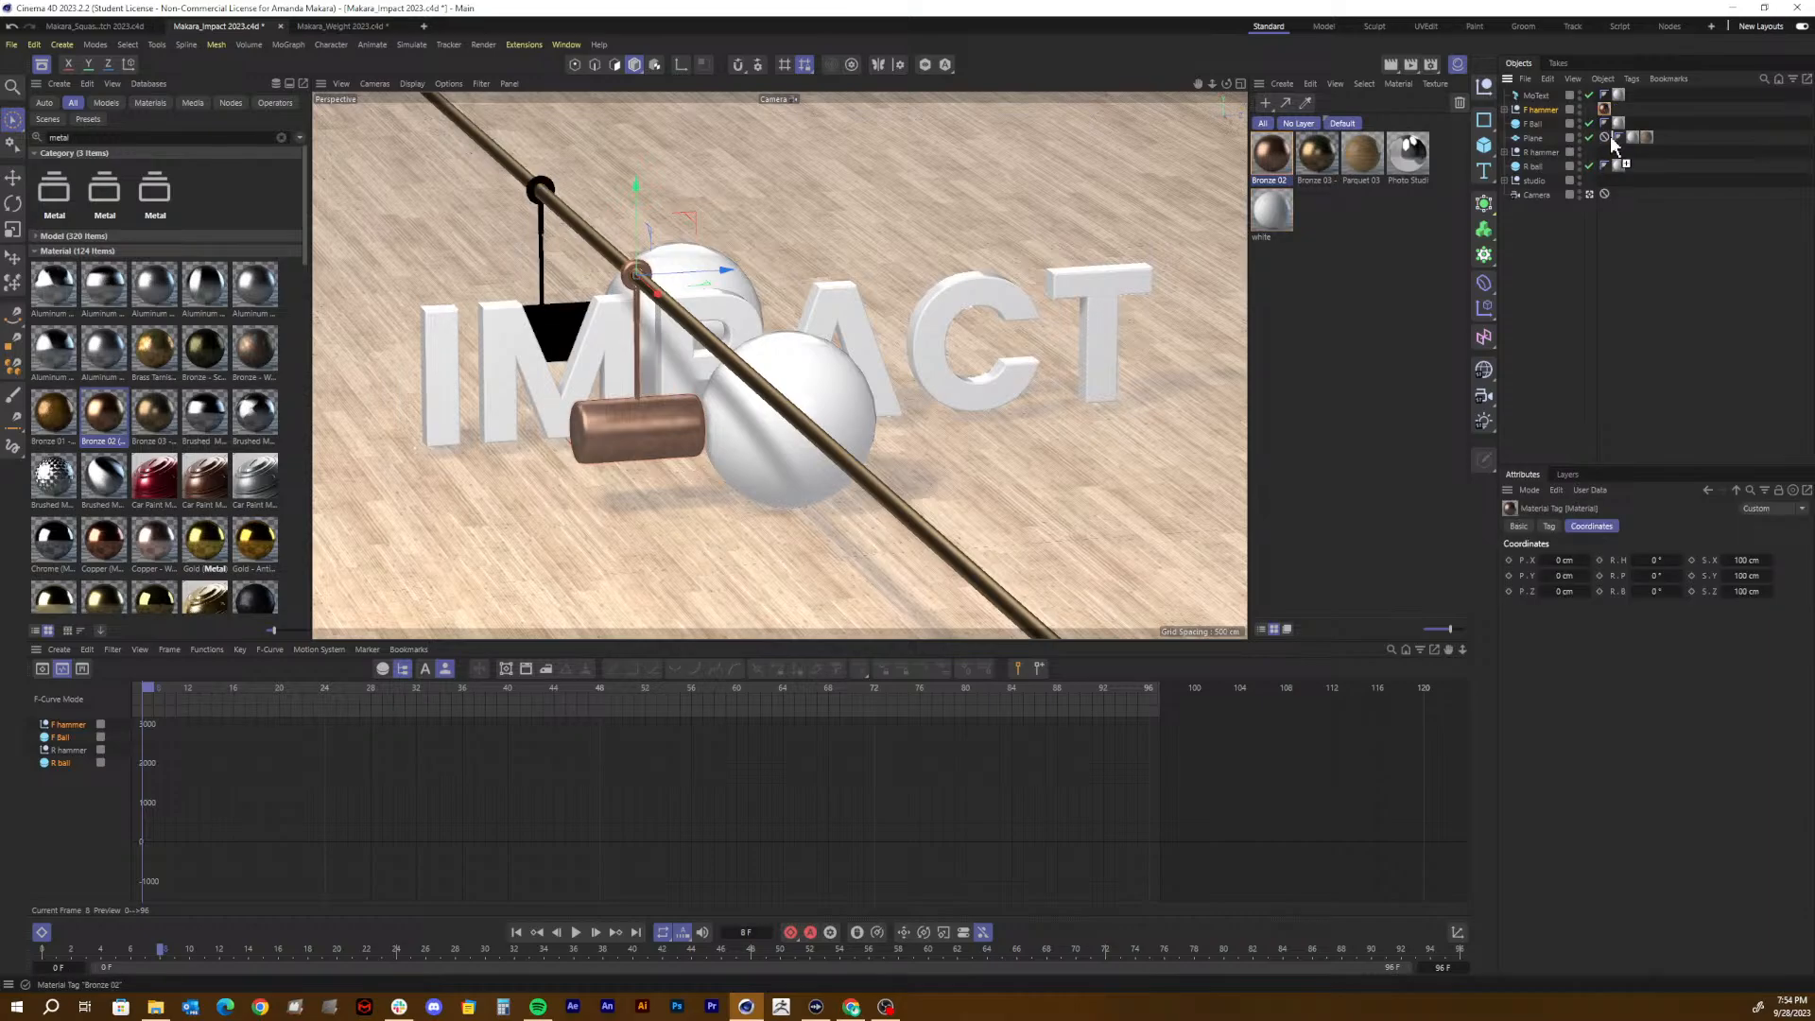
pyautogui.keyDown('ctrl'); pyautogui.moveTo(1613, 142); pyautogui.dragTo(1613, 154); pyautogui.keyUp('ctrl')
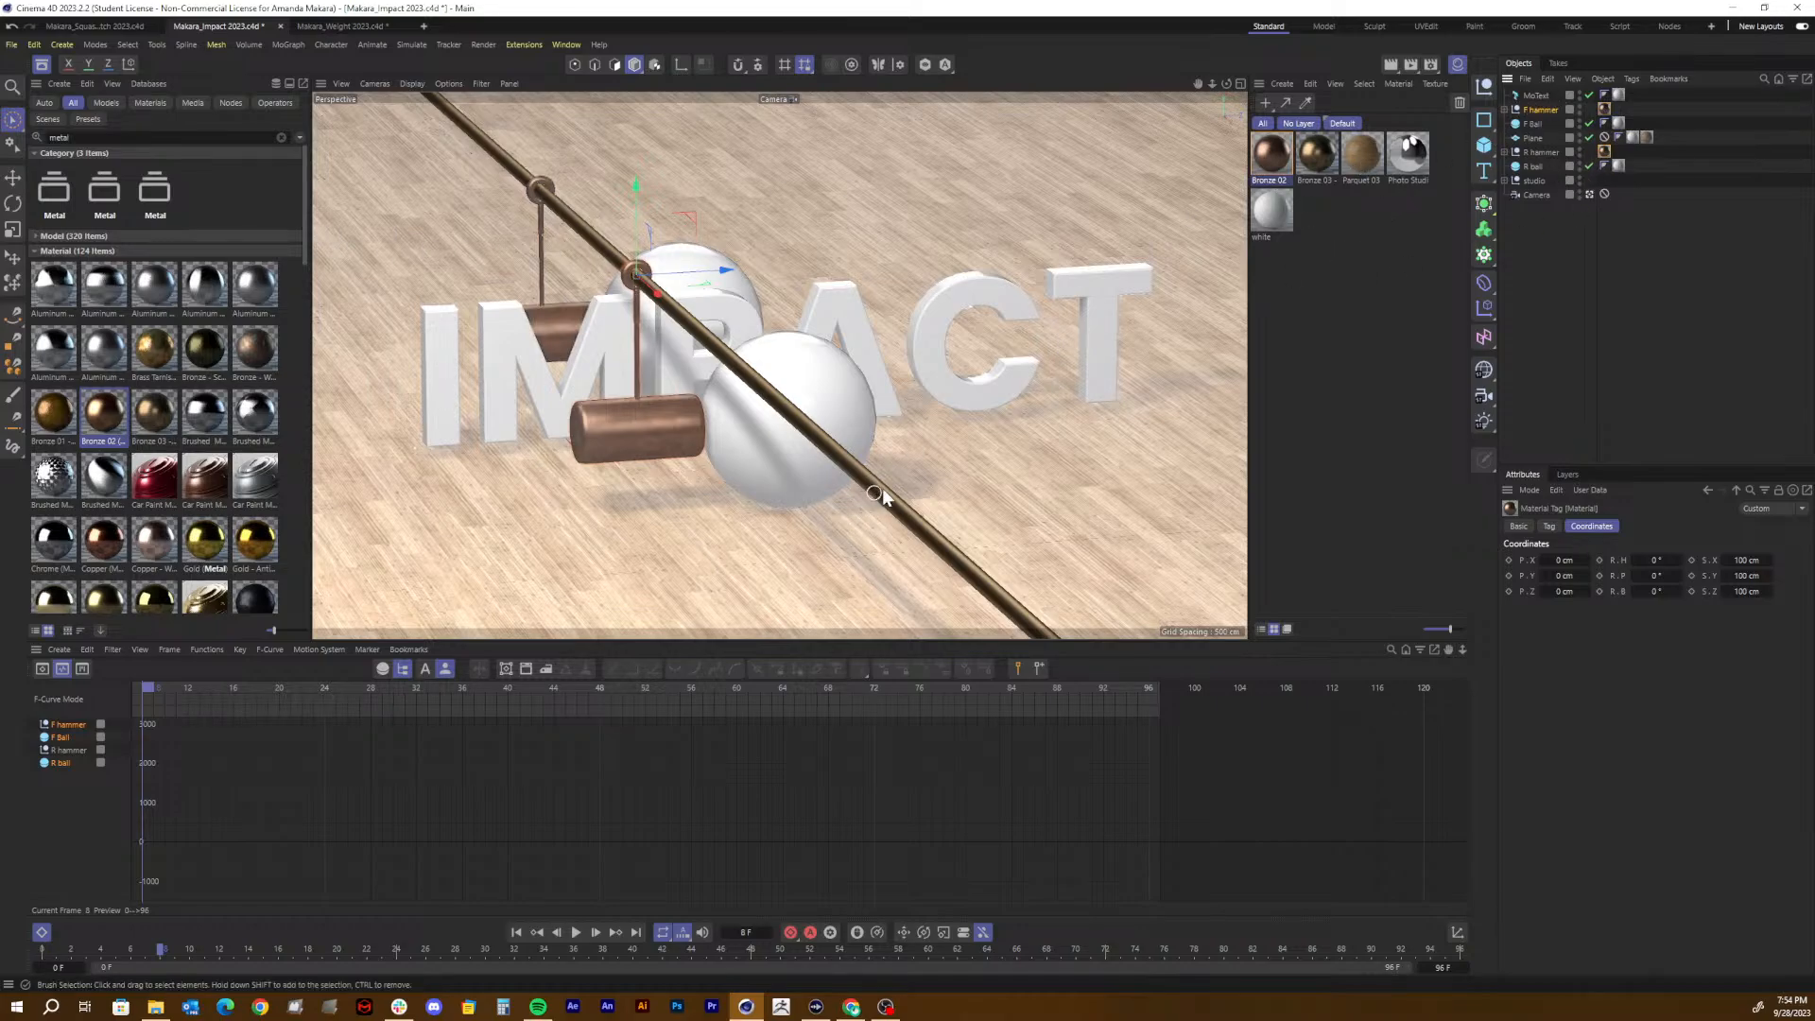
# Step: Replace the Bronze 03 material tag on the bar inside the studio group with the scene's Bronze 02 material
pyautogui.click(1532, 130)
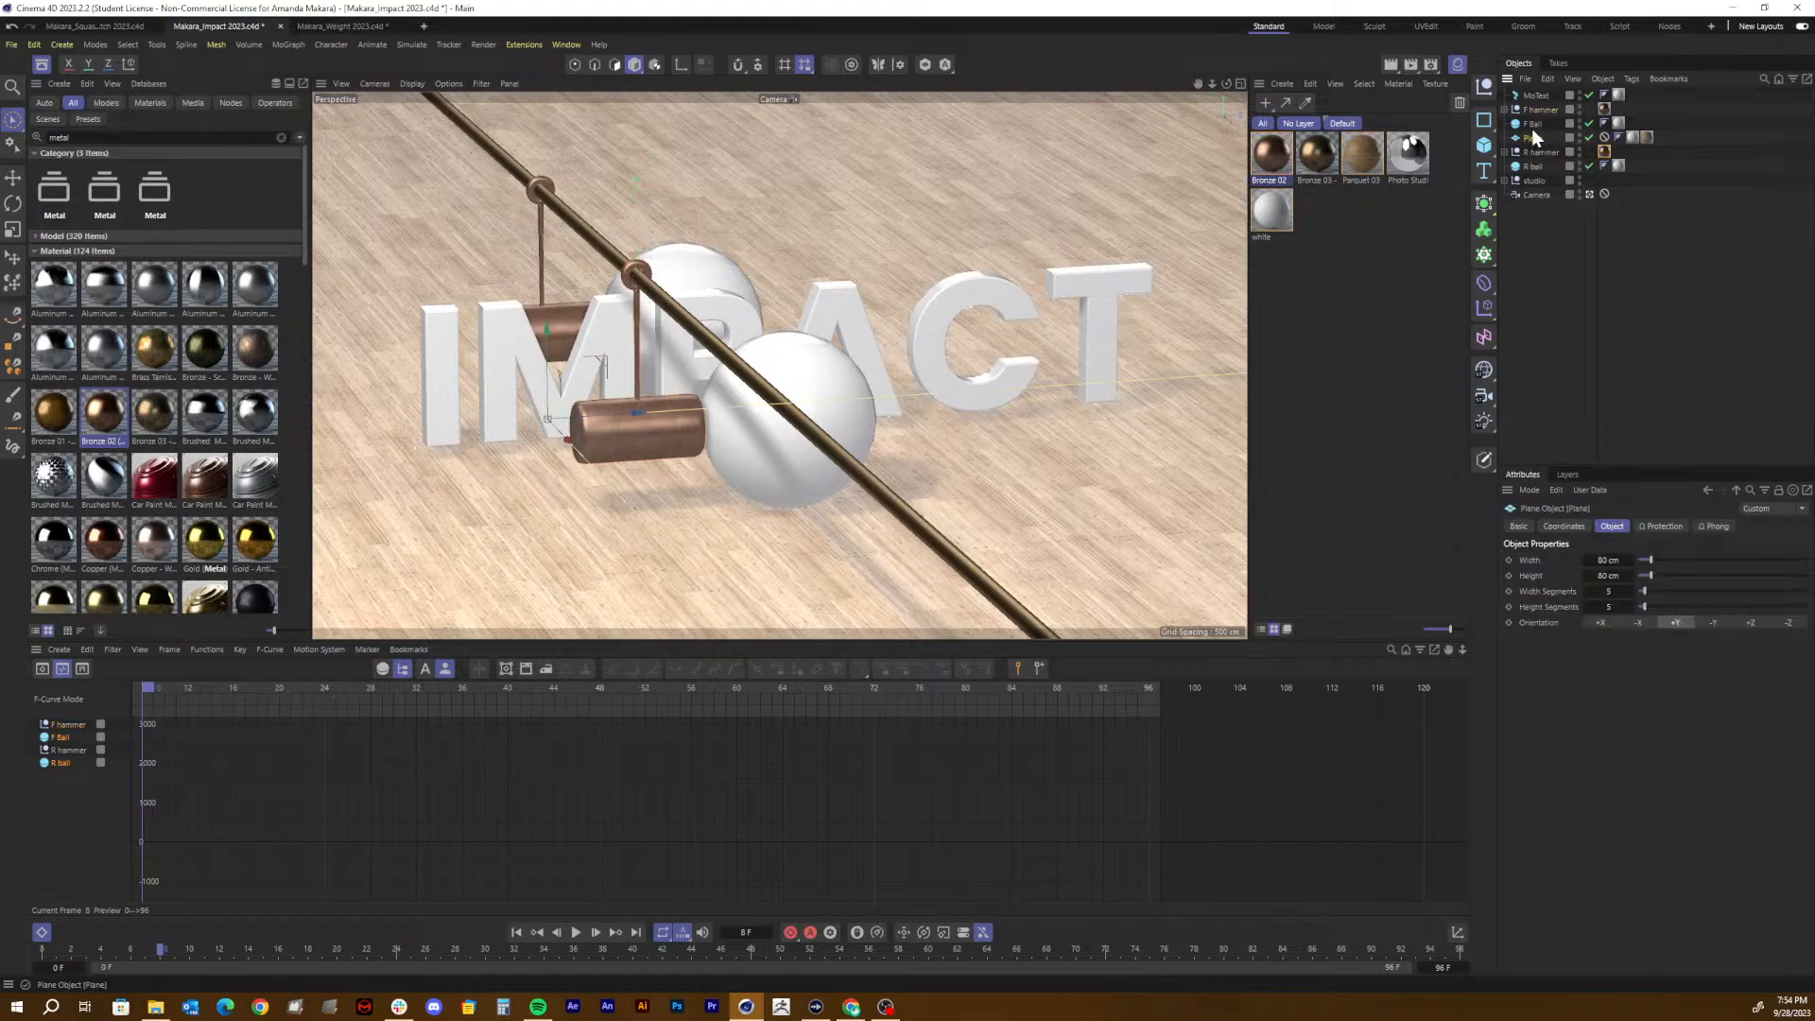
pyautogui.click(1533, 179)
pyautogui.click(1503, 182)
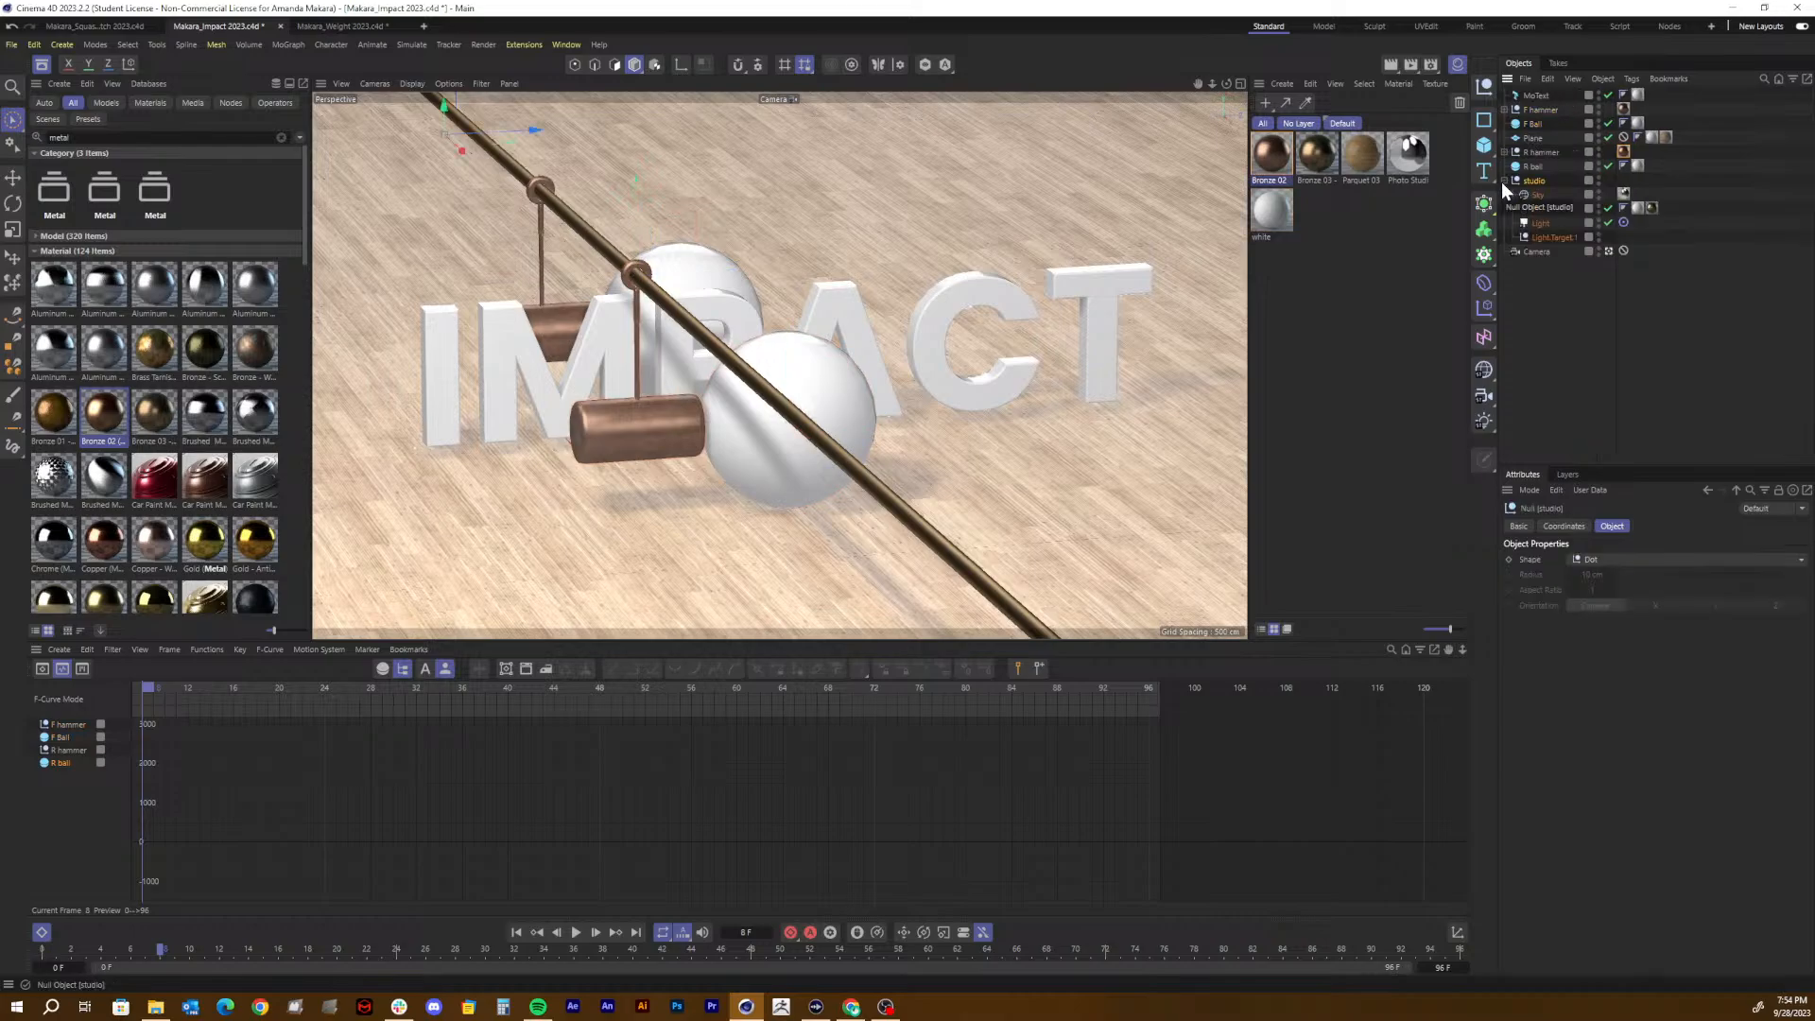
pyautogui.click(1542, 206)
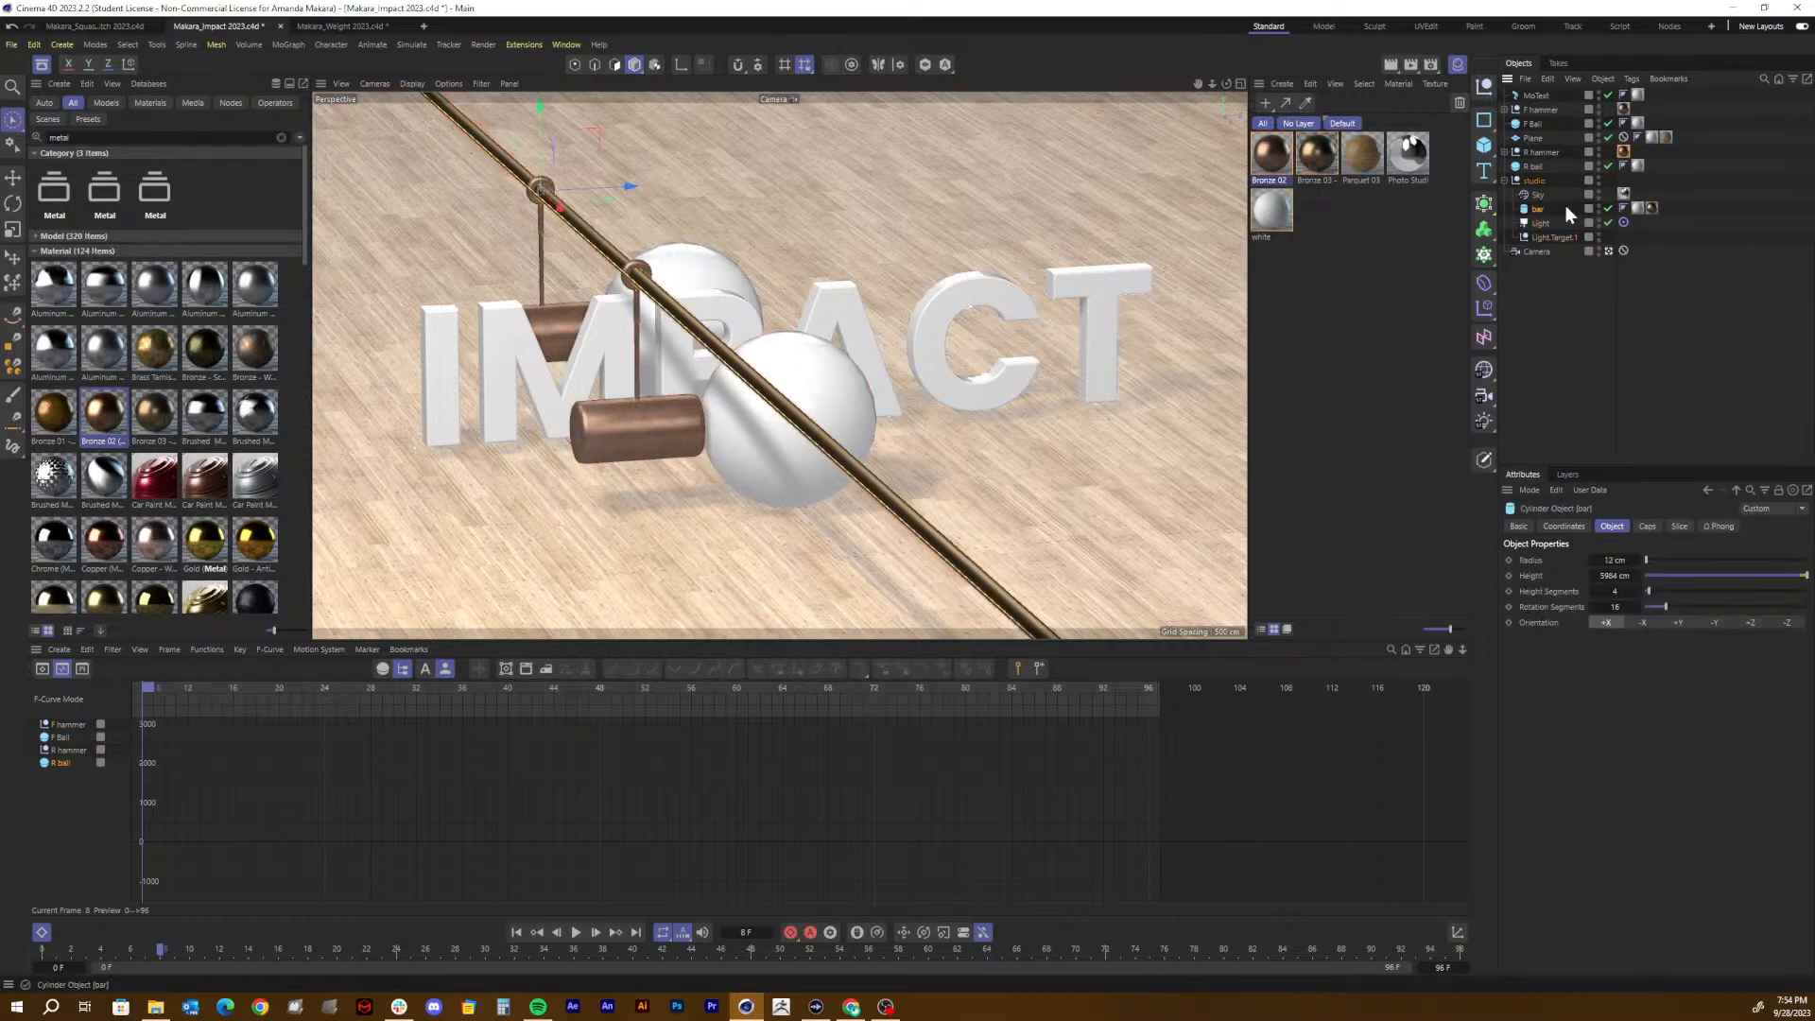
pyautogui.click(1653, 208)
pyautogui.press('Delete')
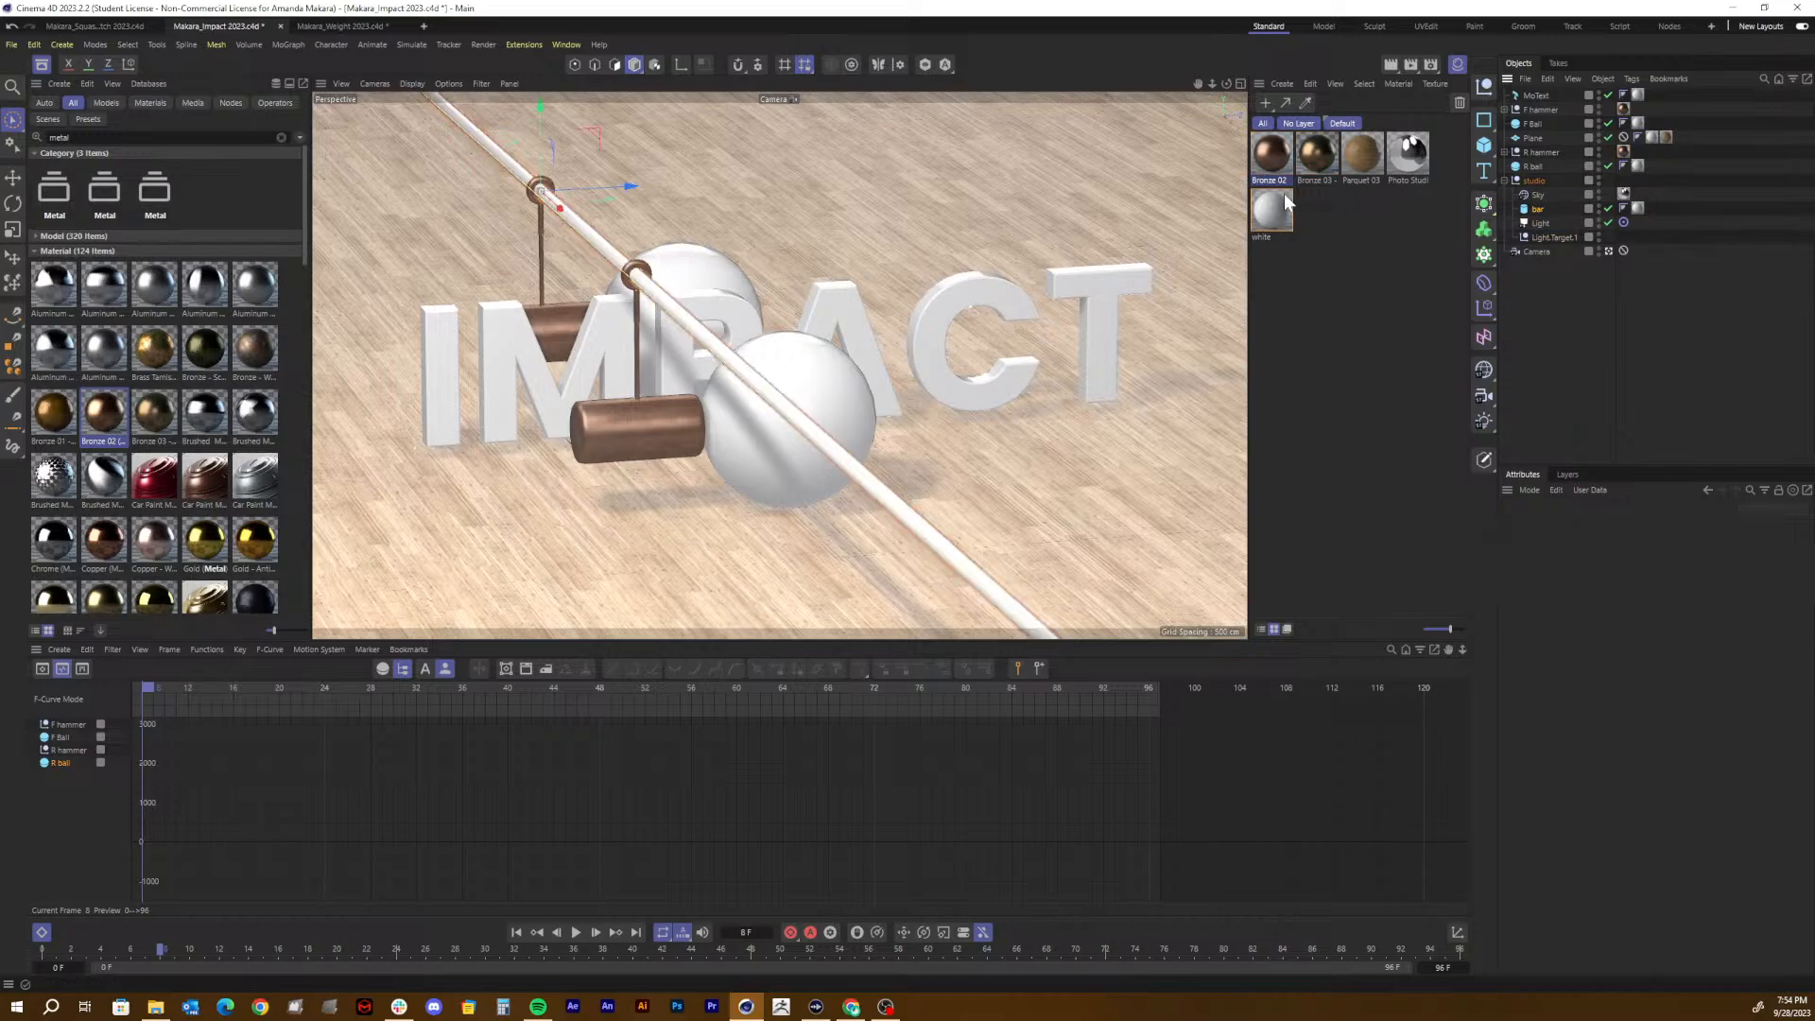
pyautogui.moveTo(1271, 163); pyautogui.dragTo(1538, 209)
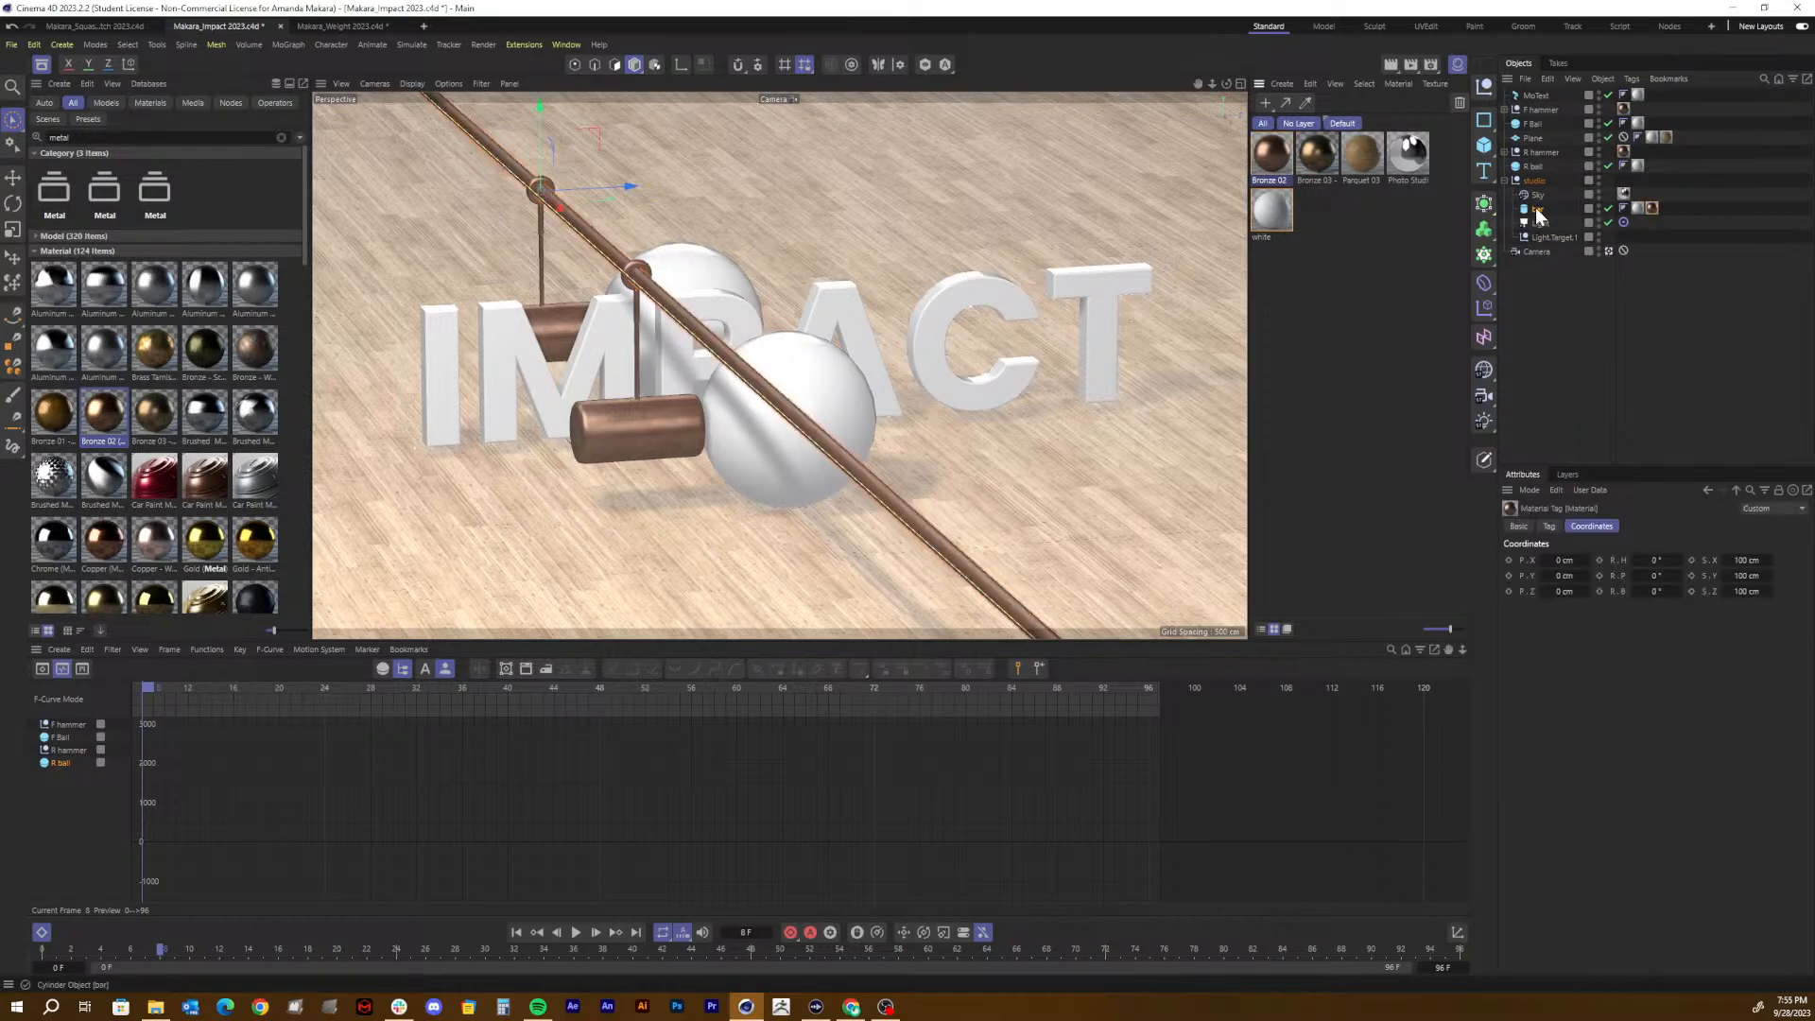
# Step: Save the project, collapse the studio group and clear the object selection
pyautogui.hotkey('ctrl', 's')
pyautogui.click(1512, 182)
pyautogui.click(1505, 180)
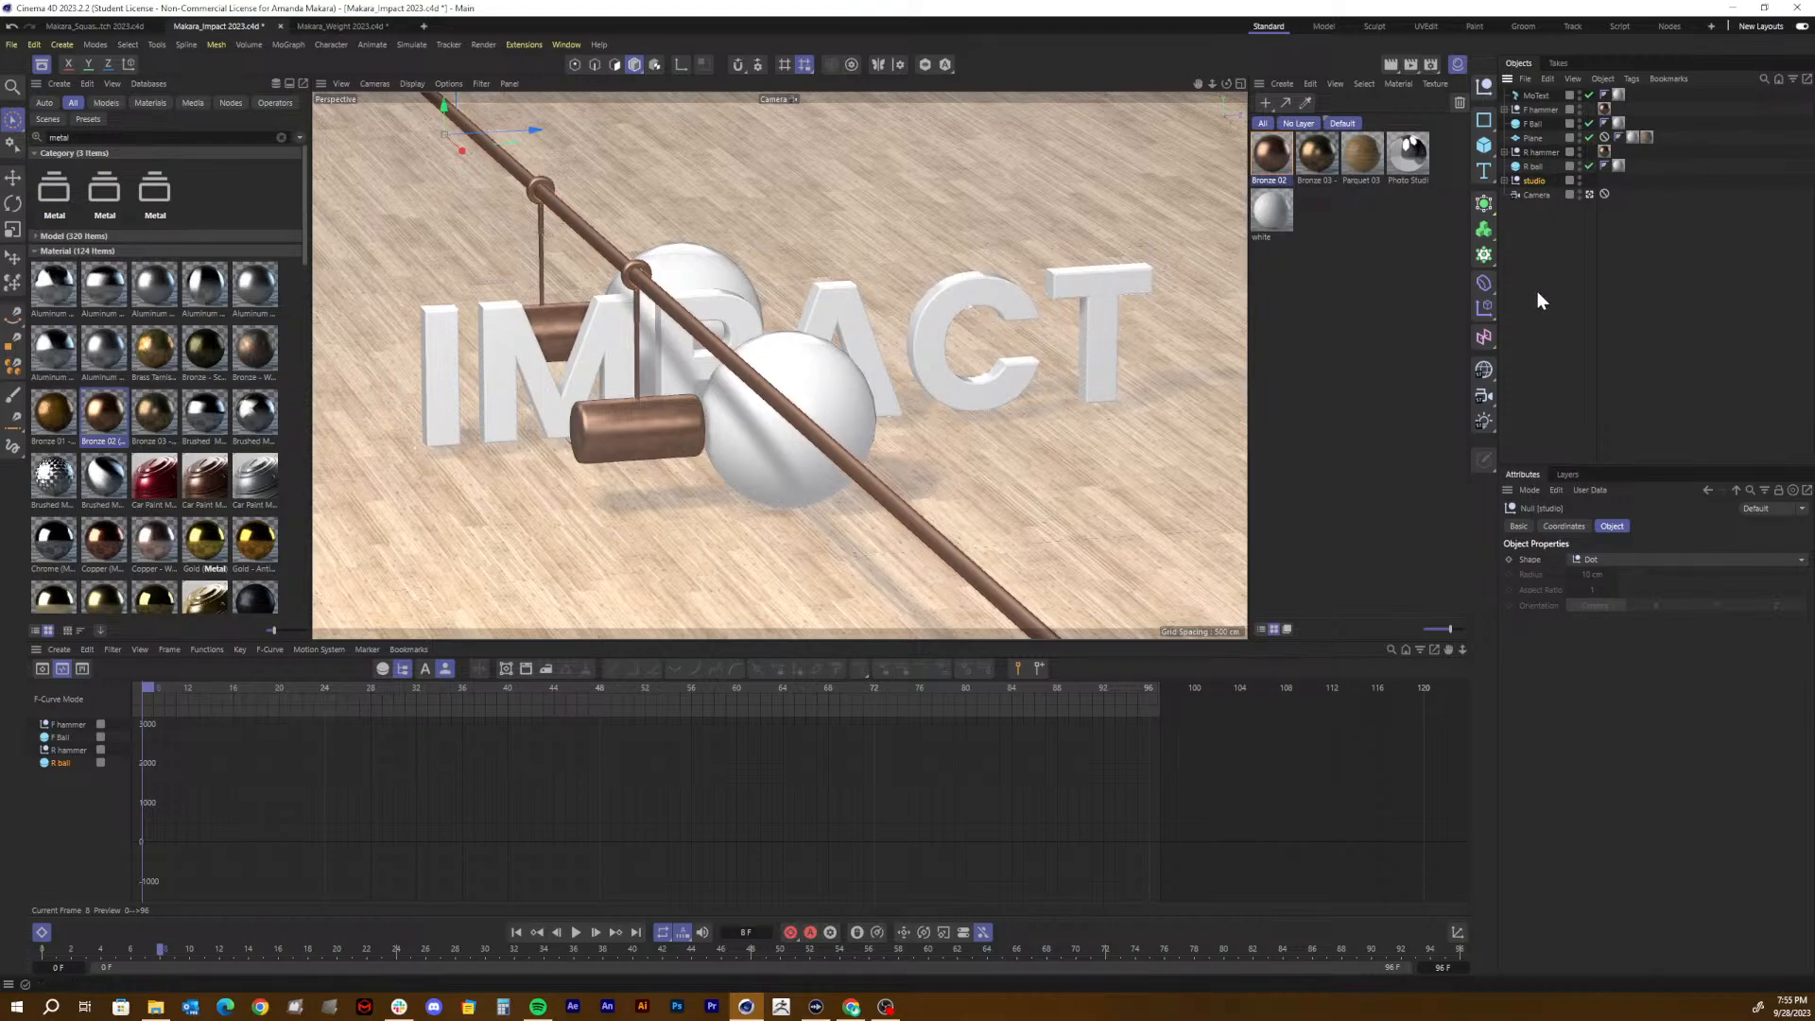
pyautogui.click(1535, 401)
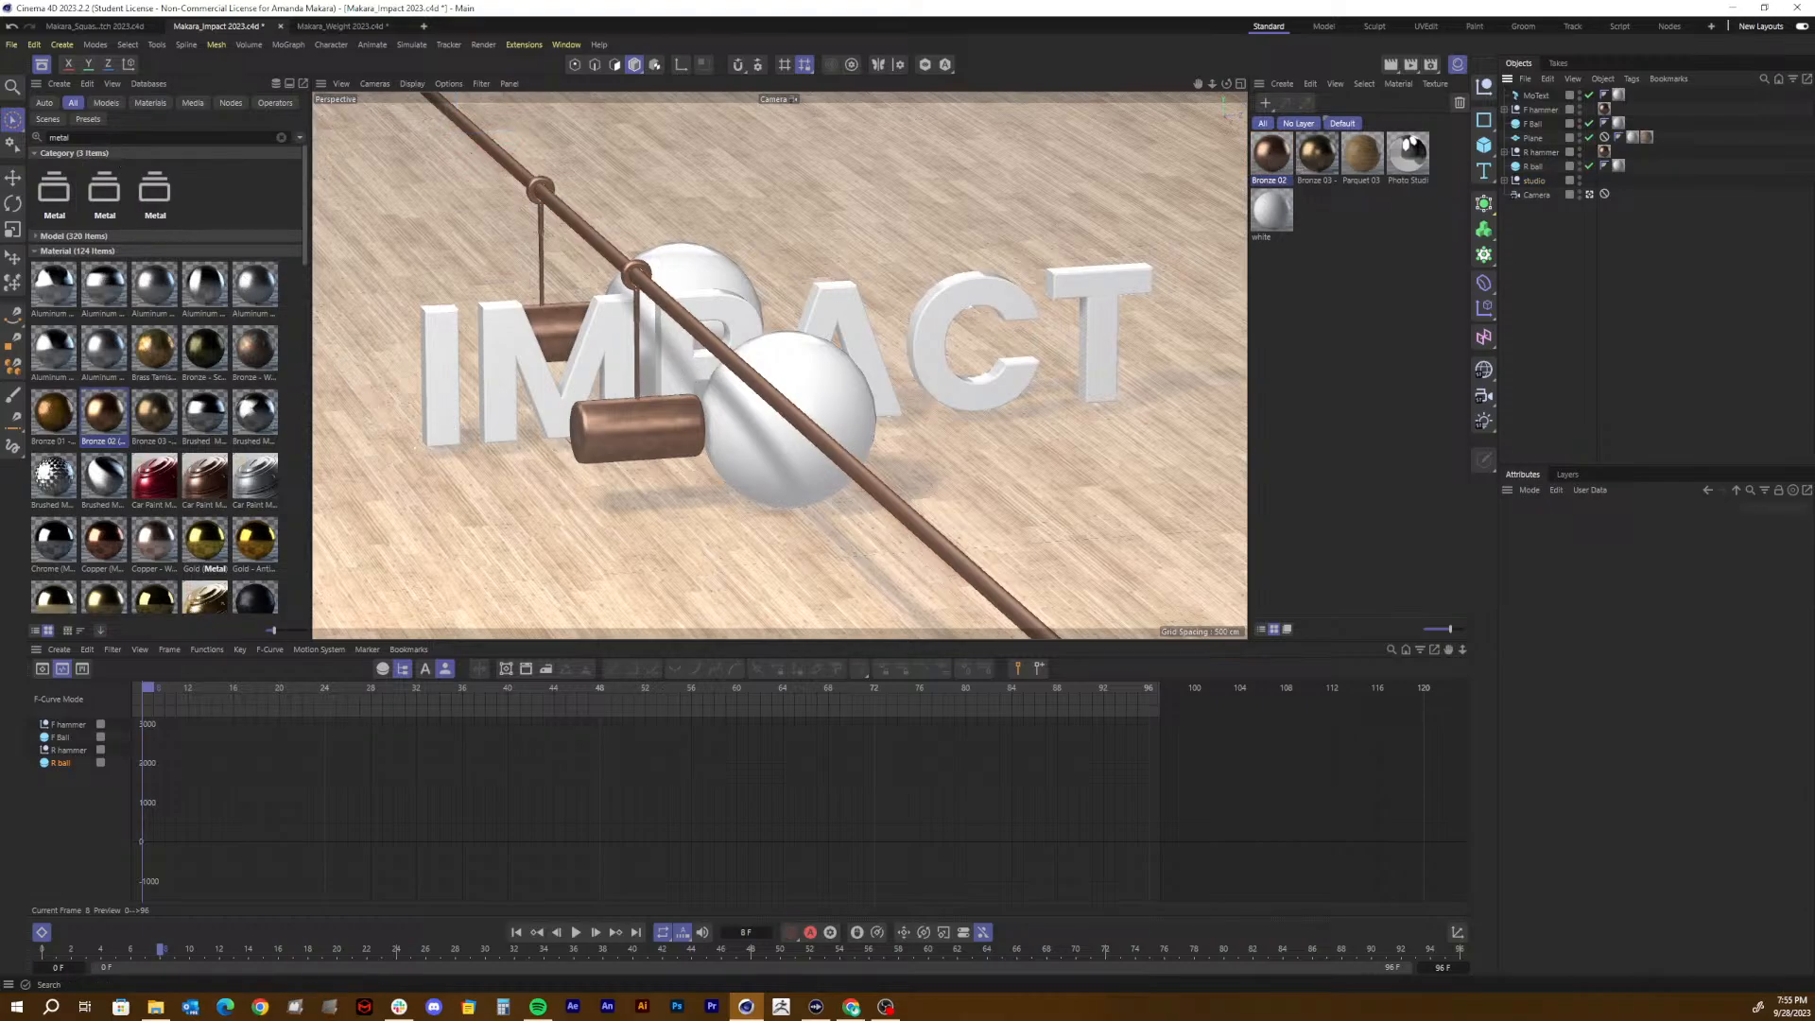
# Step: Search the asset library for "pattern" and look through the materials, nodes, draw presets and gradient presets
pyautogui.doubleClick(60, 137)
pyautogui.write('pattern')
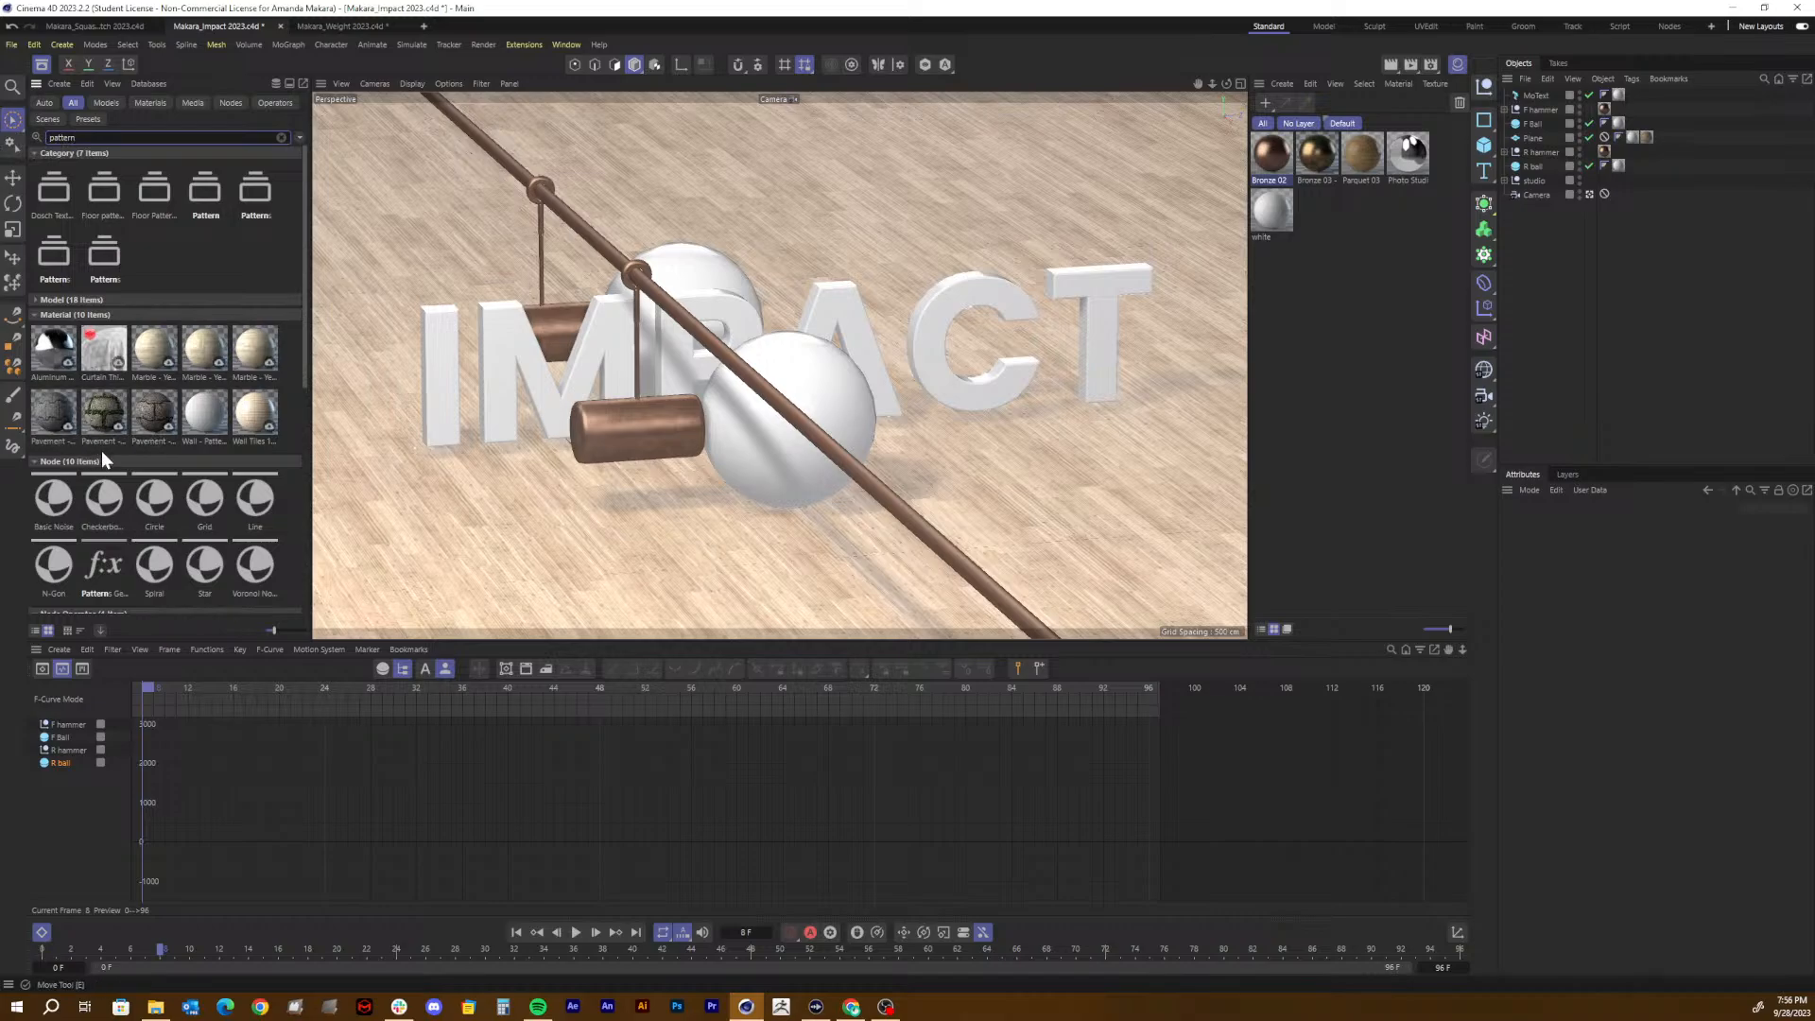
pyautogui.scroll(-5, 100, 450)
pyautogui.scroll(-2, 100, 450)
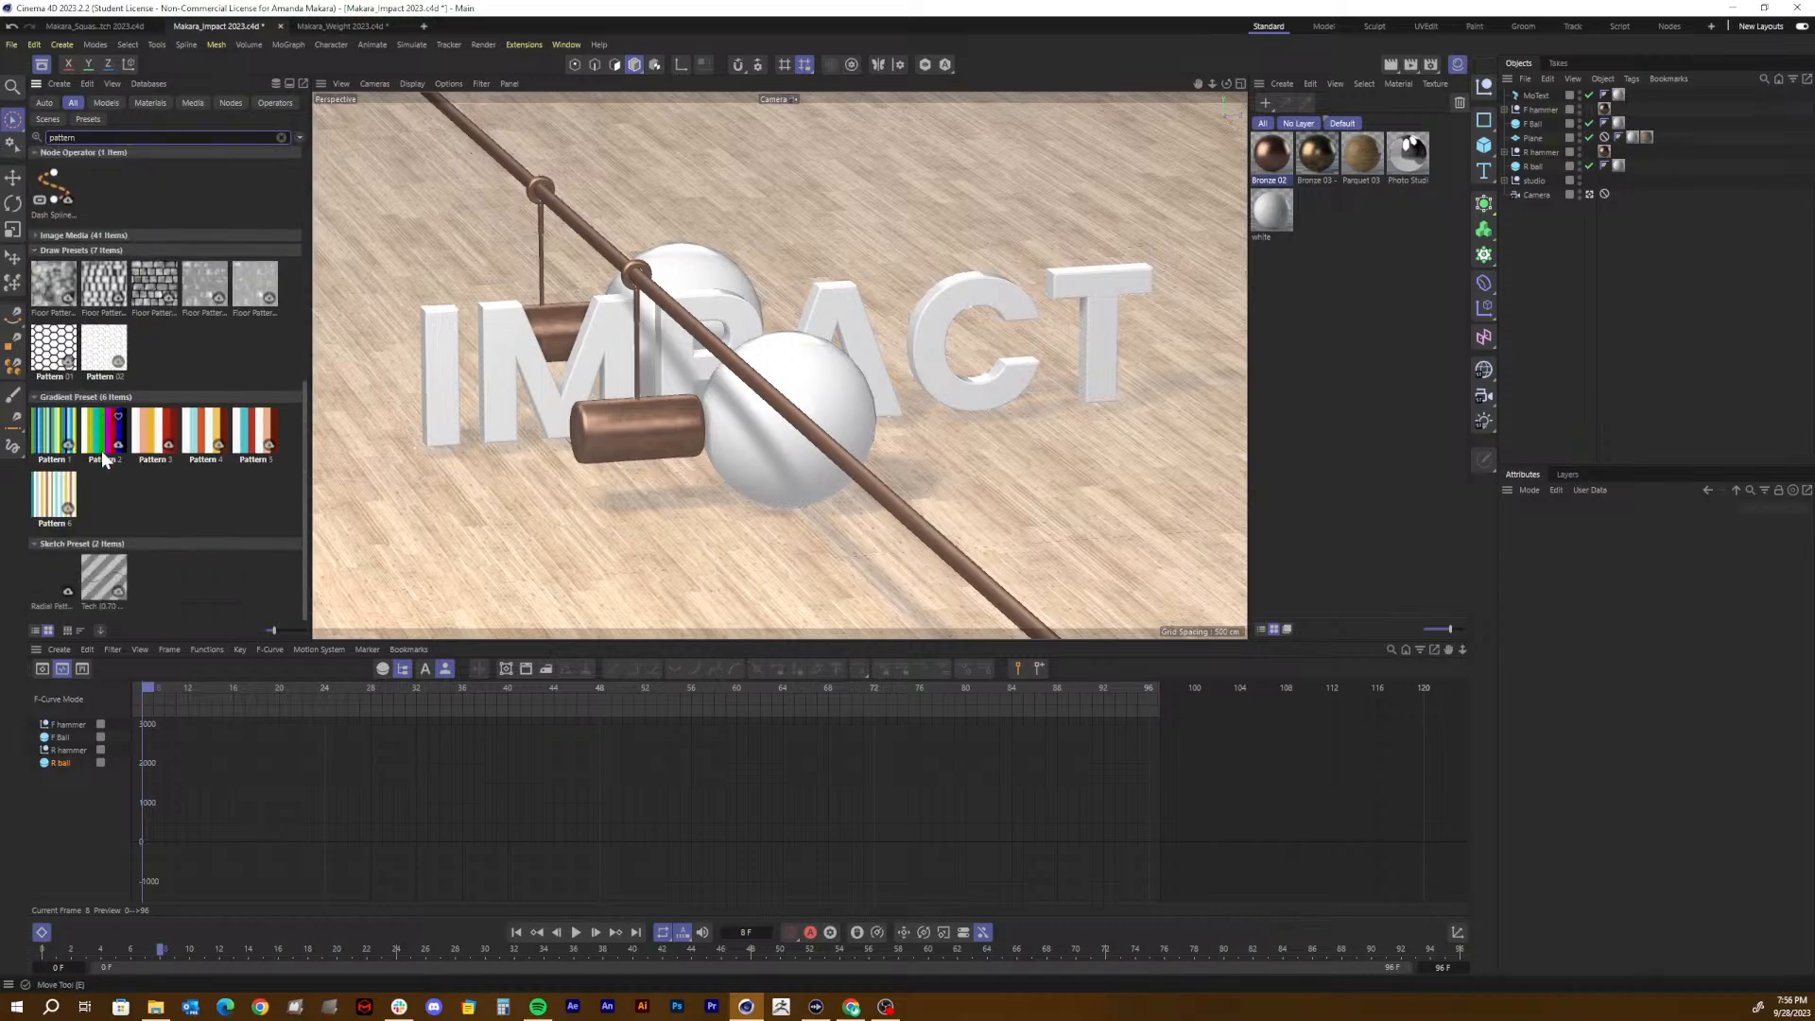
pyautogui.rightClick(44, 435)
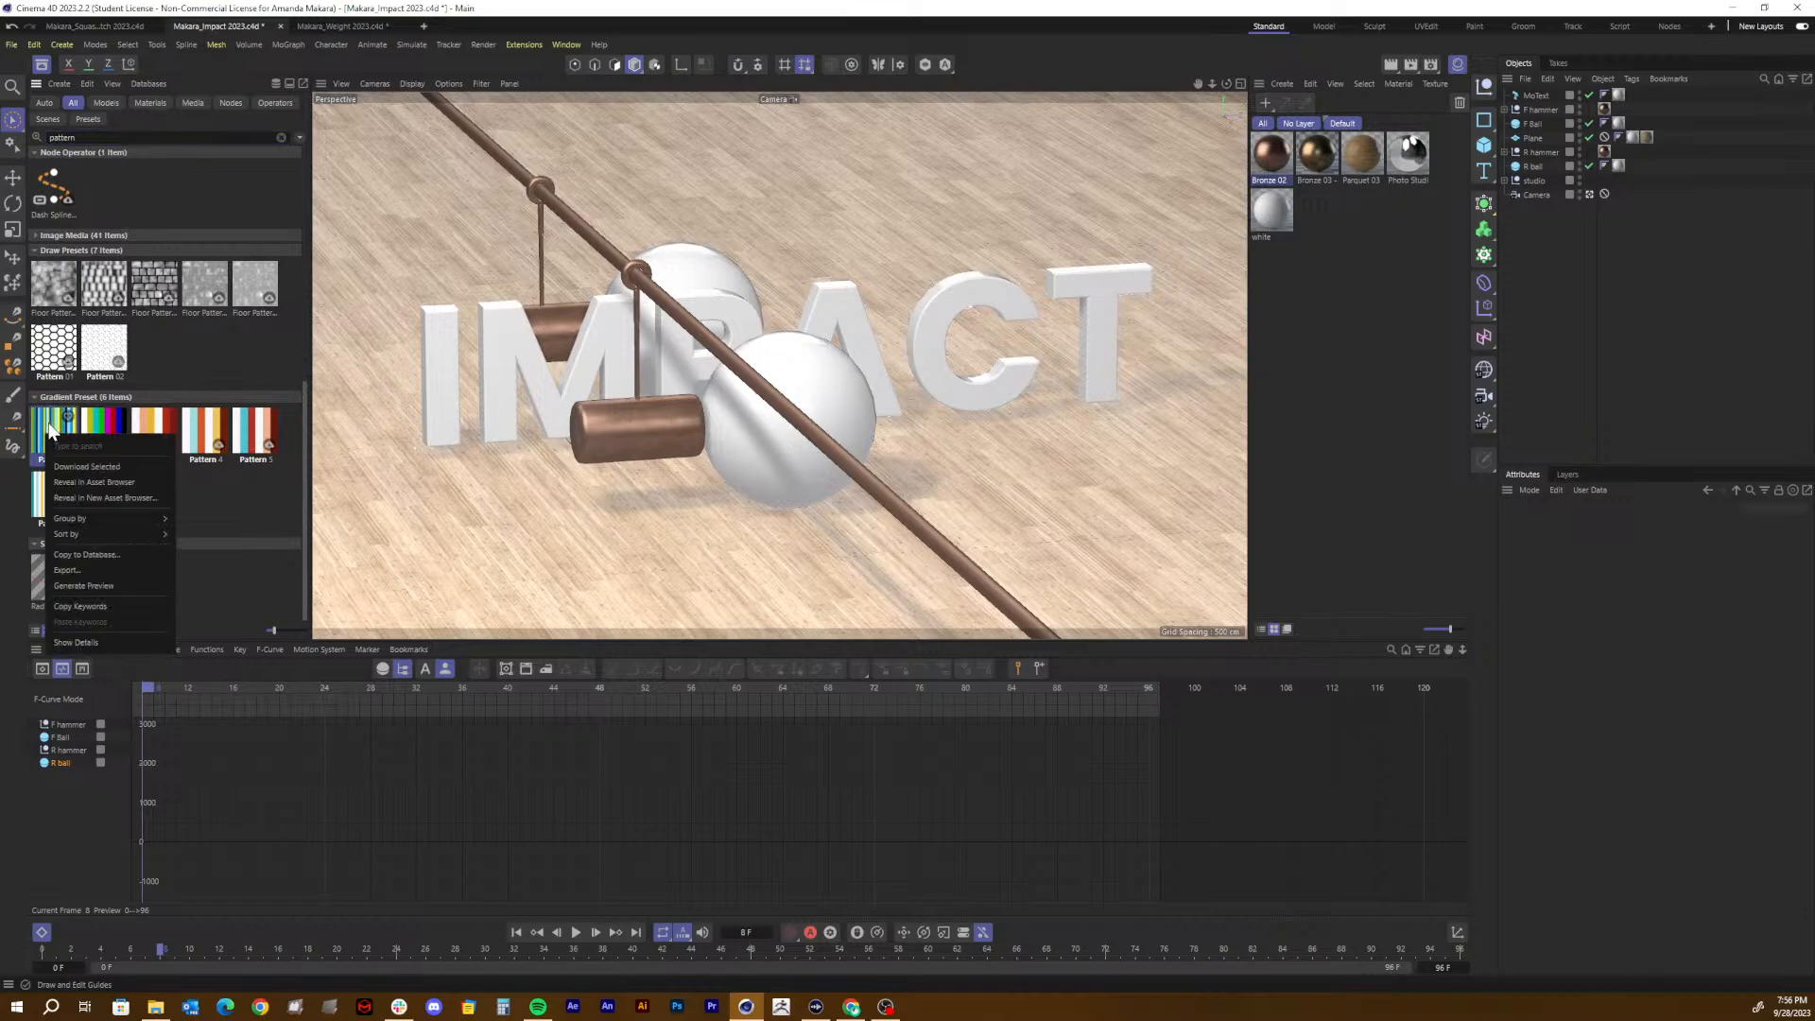
pyautogui.press('Escape')
pyautogui.scroll(7, 93, 427)
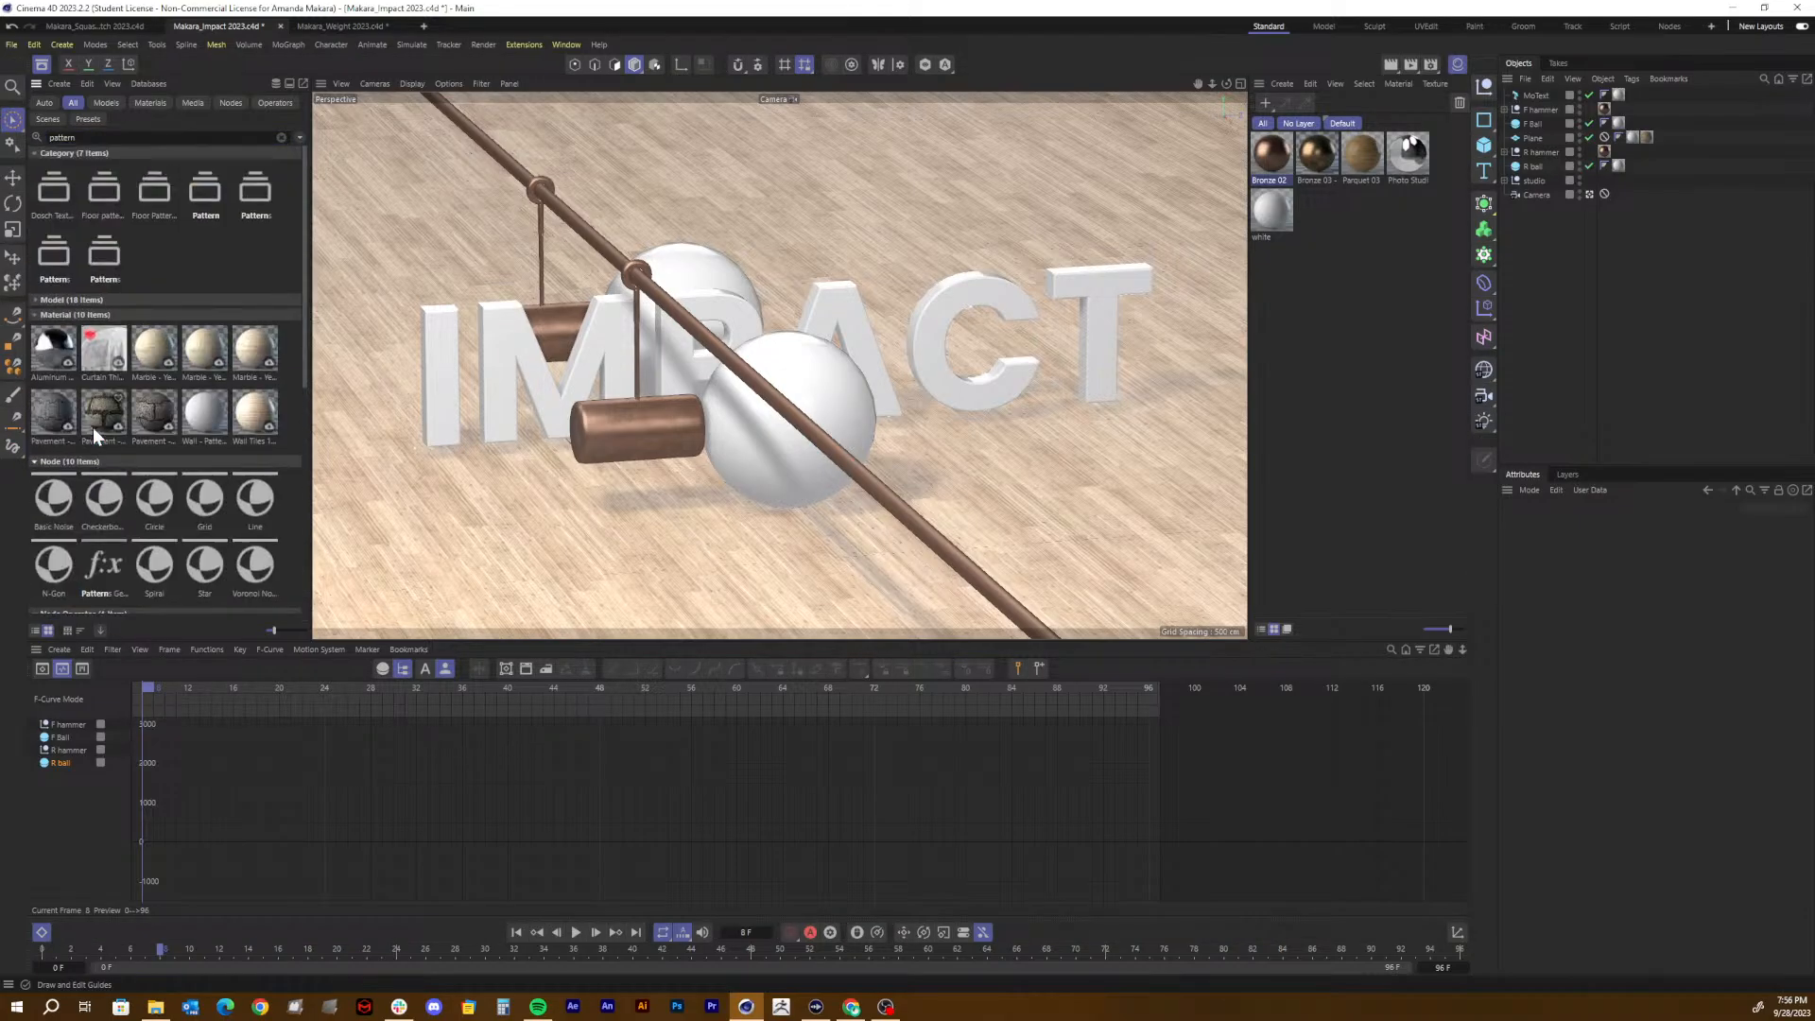
pyautogui.scroll(-7, 93, 427)
pyautogui.scroll(2, 110, 326)
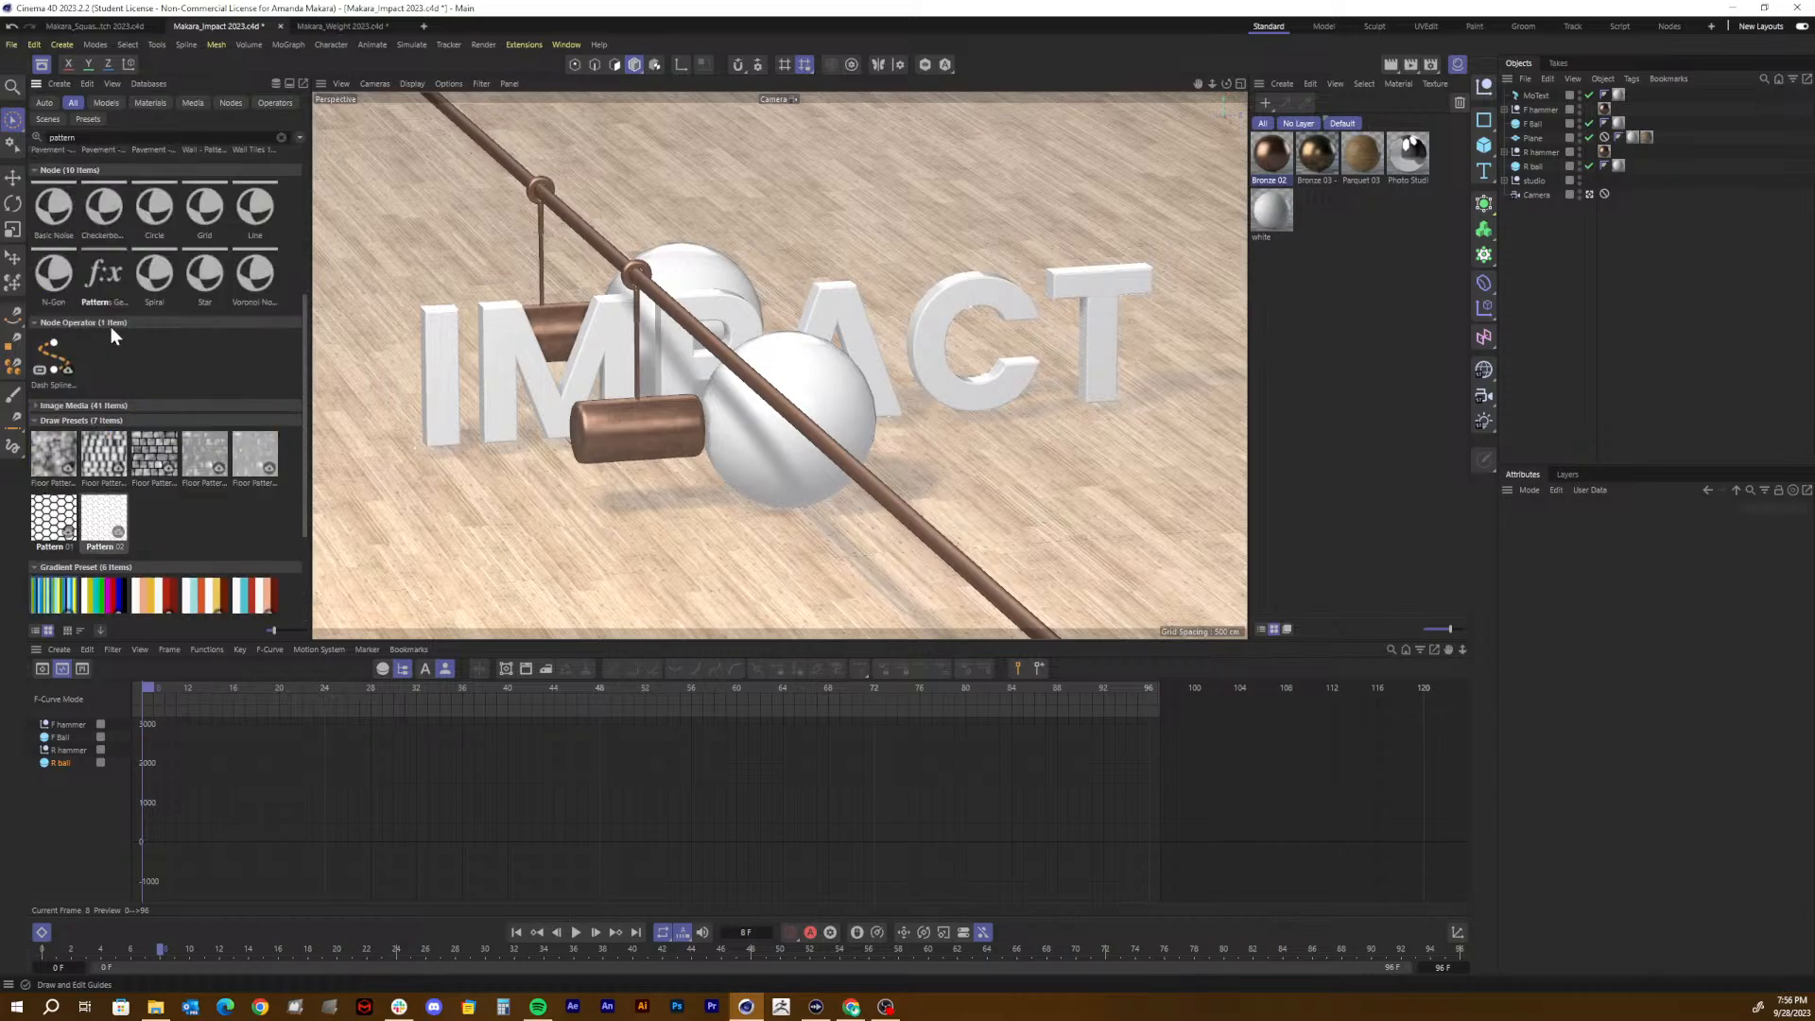
pyautogui.scroll(4, 111, 326)
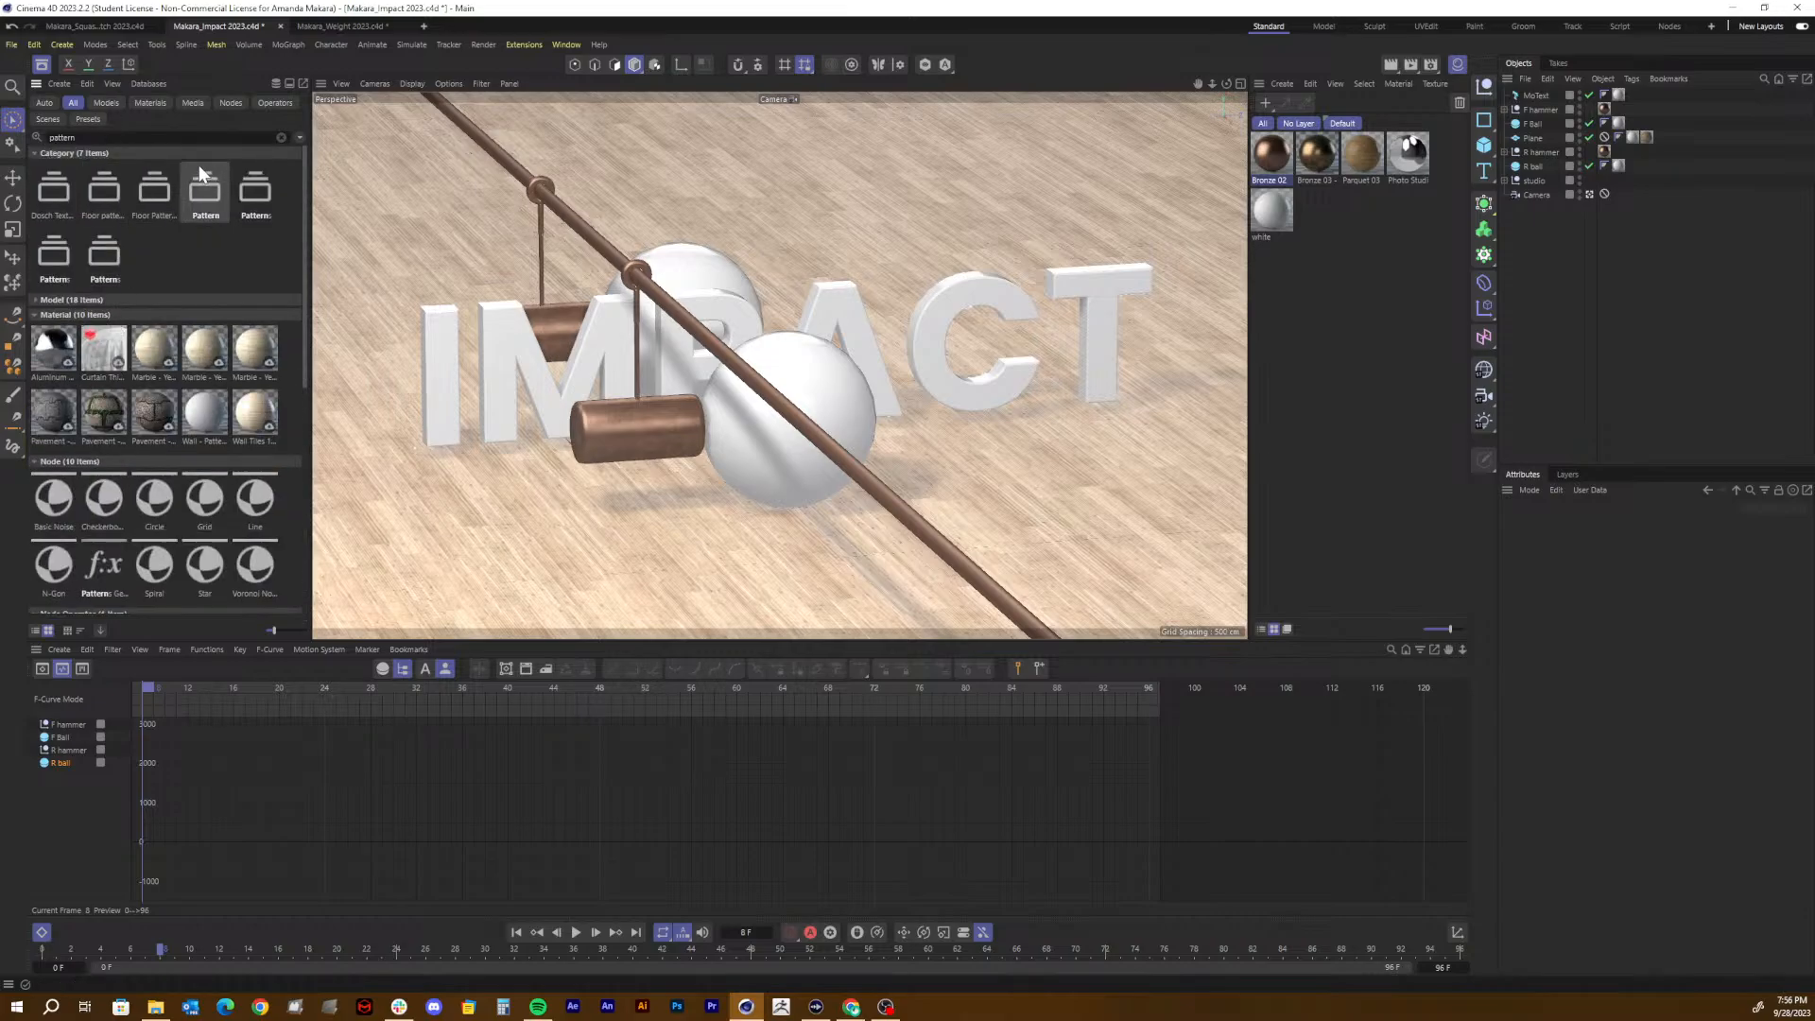
# Step: Search the asset library for "grav" and try the Gravel 02 material on the front ball, dismissing the asset error
pyautogui.doubleClick(63, 138)
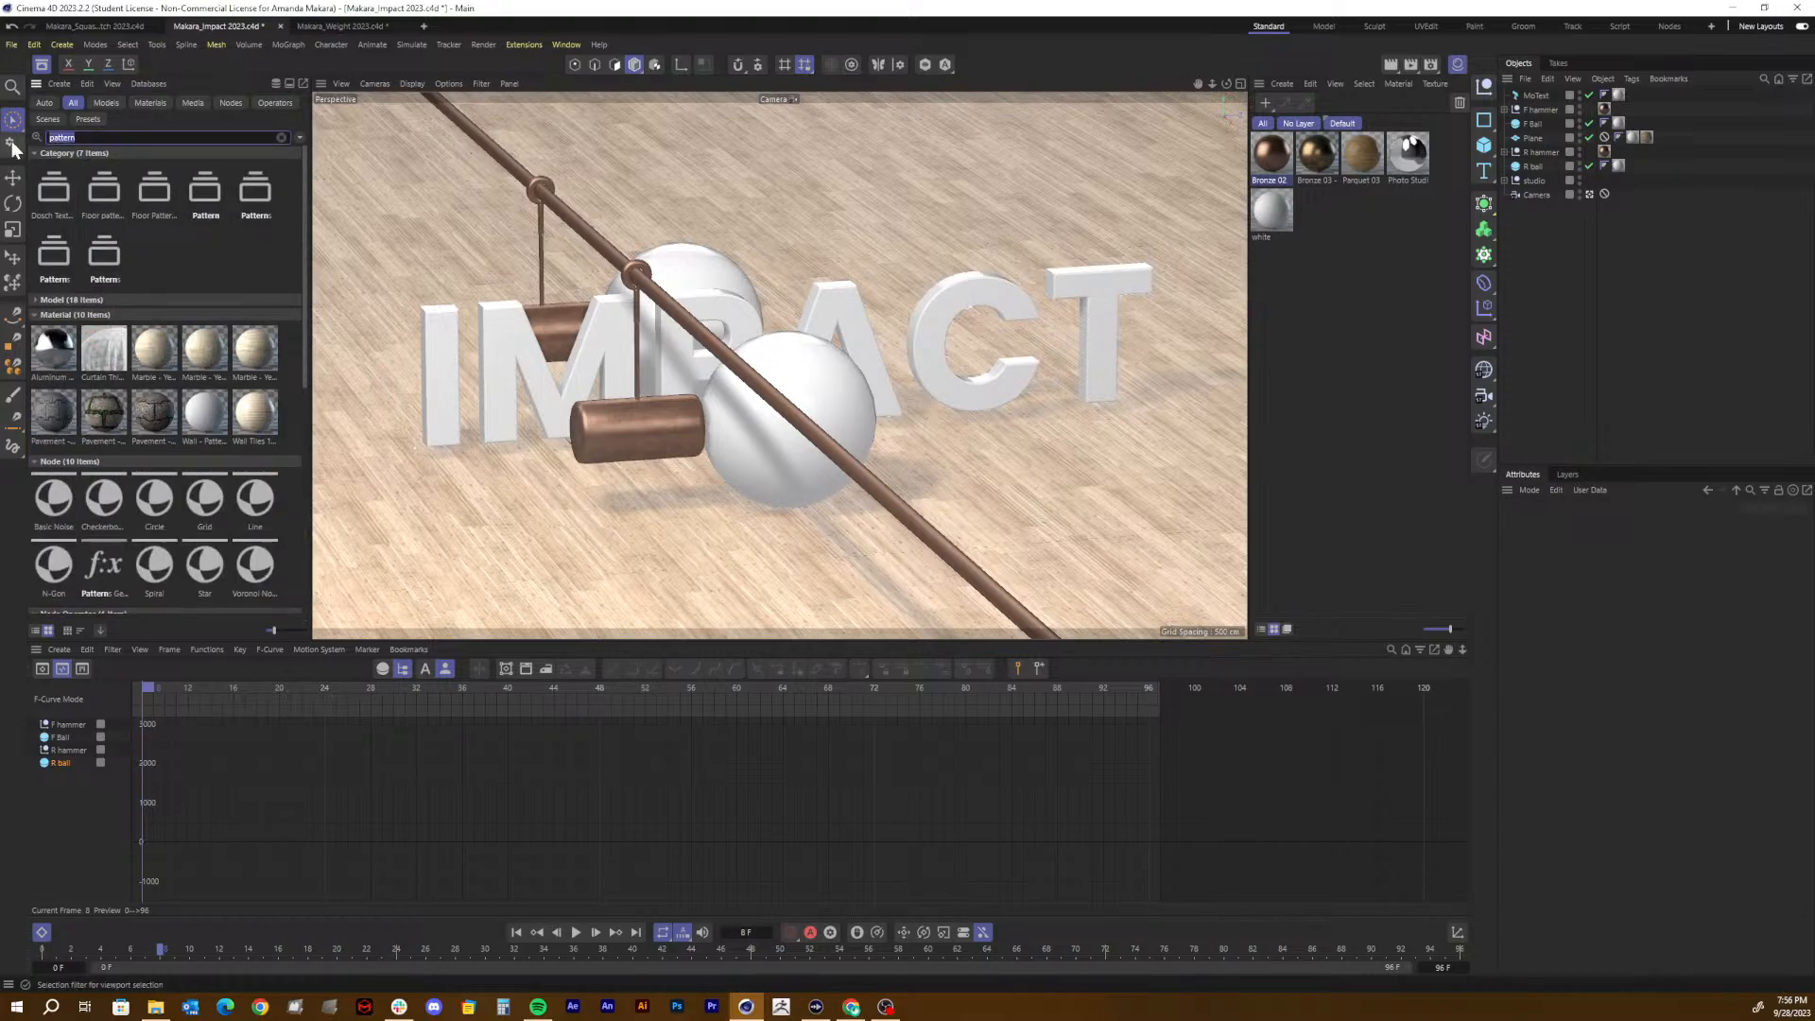
pyautogui.write('gl')
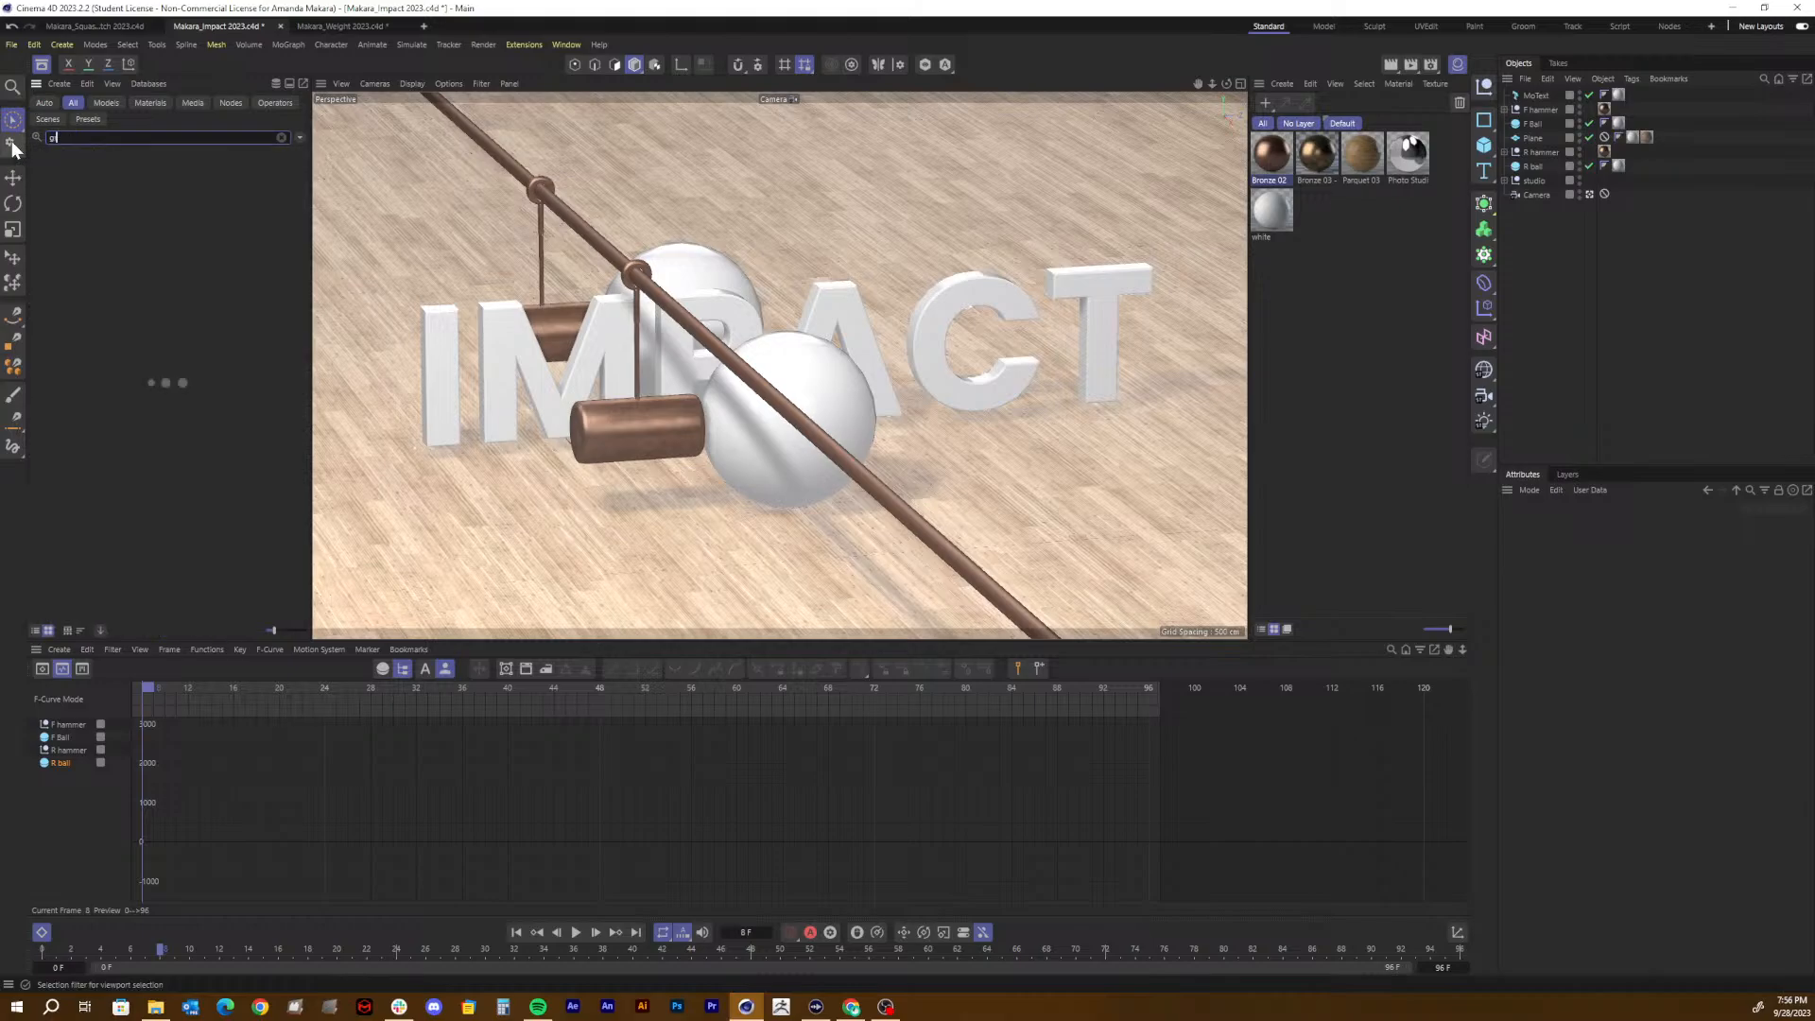
pyautogui.write('a')
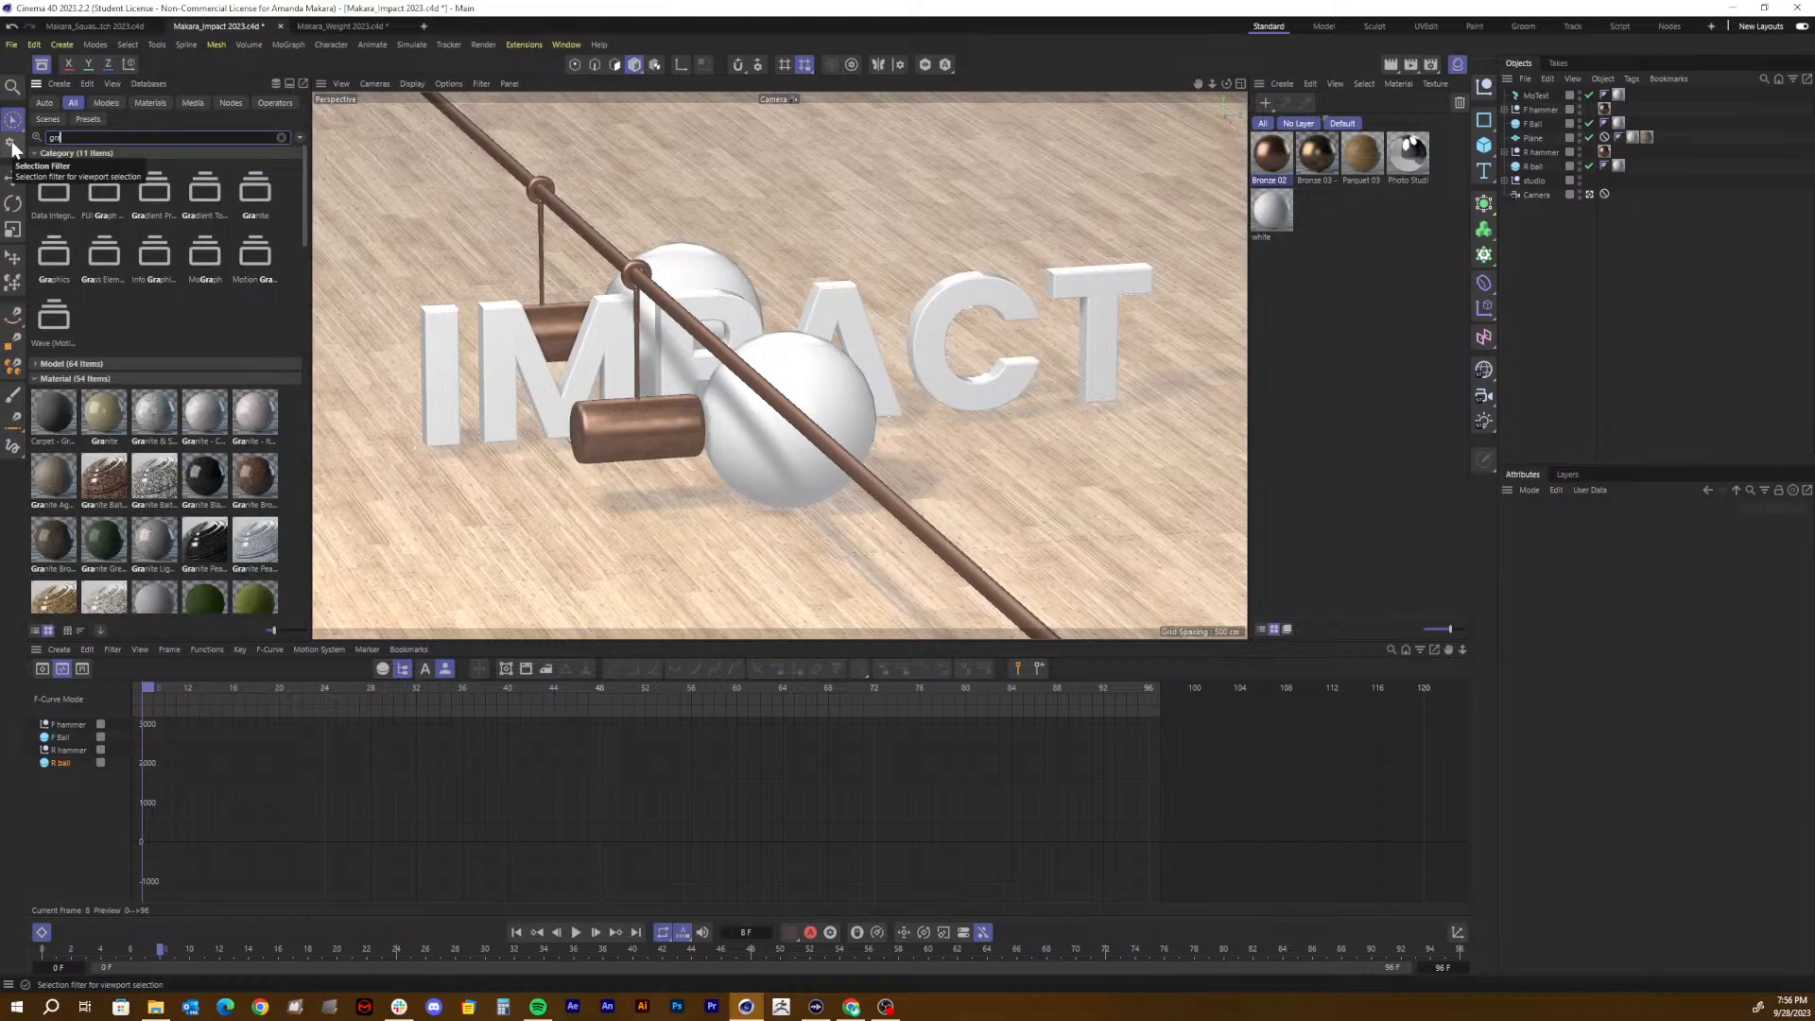
pyautogui.write('v')
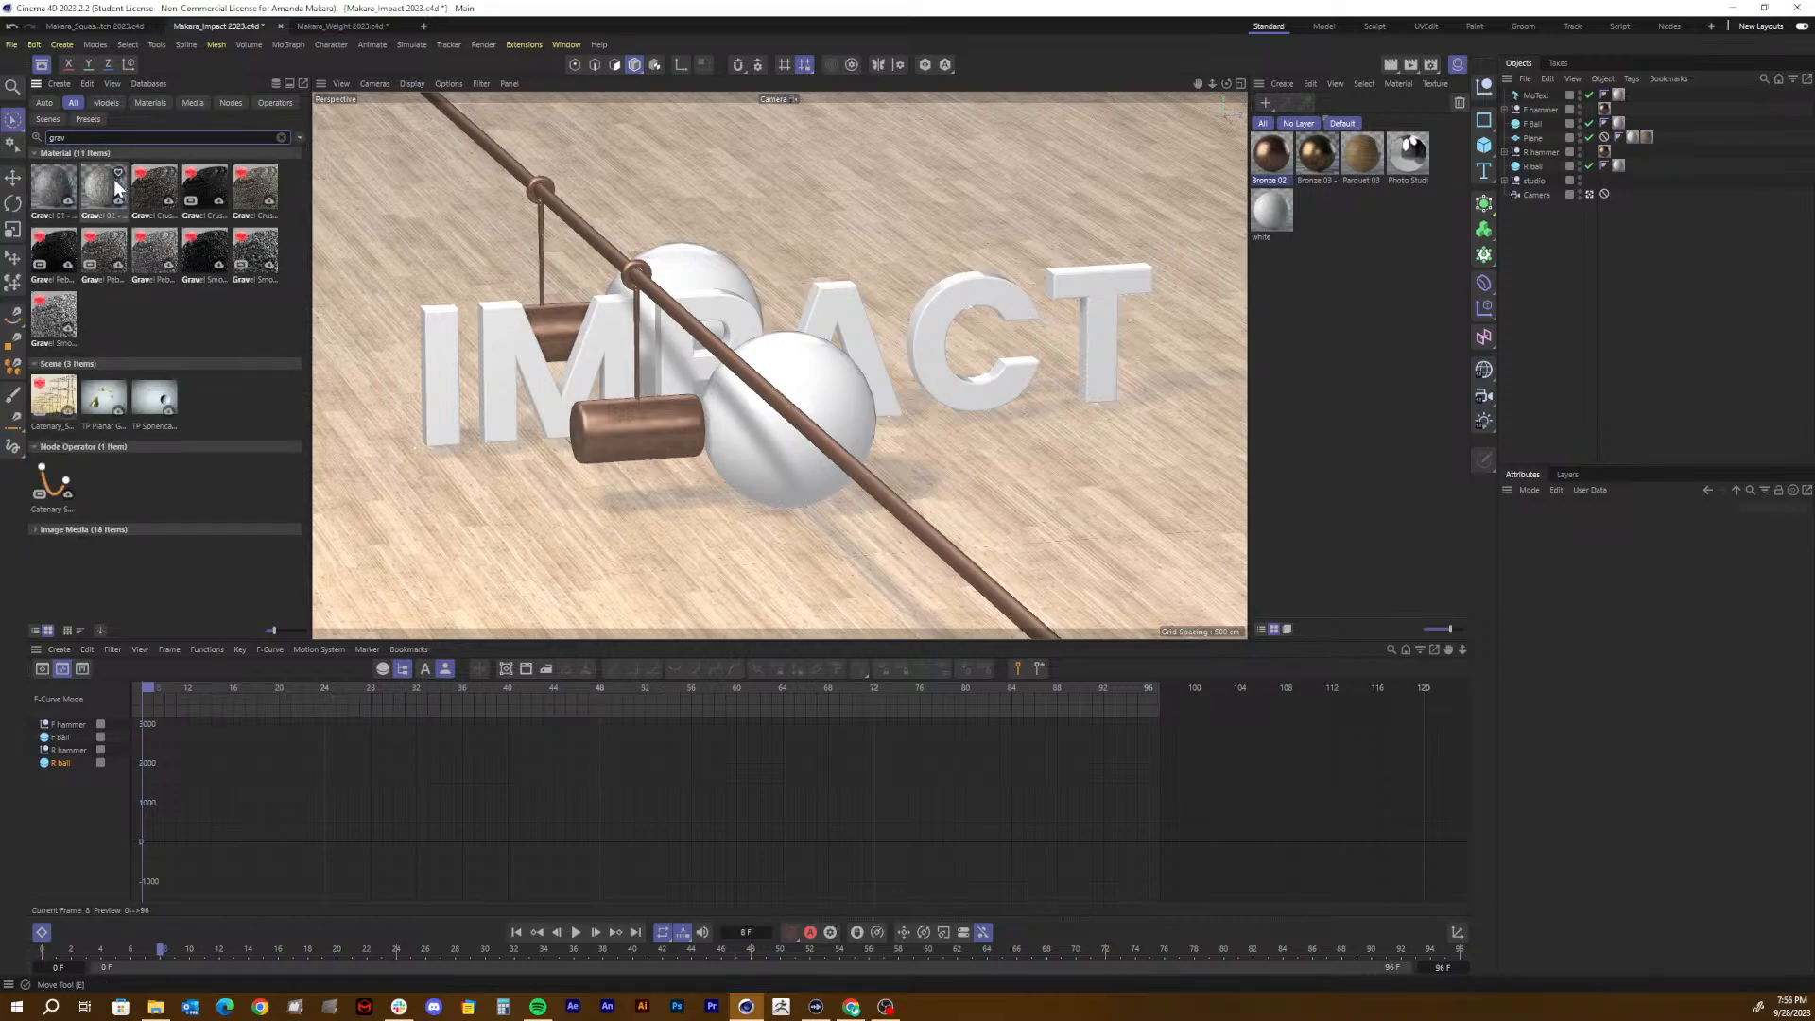
pyautogui.moveTo(104, 180); pyautogui.dragTo(826, 397)
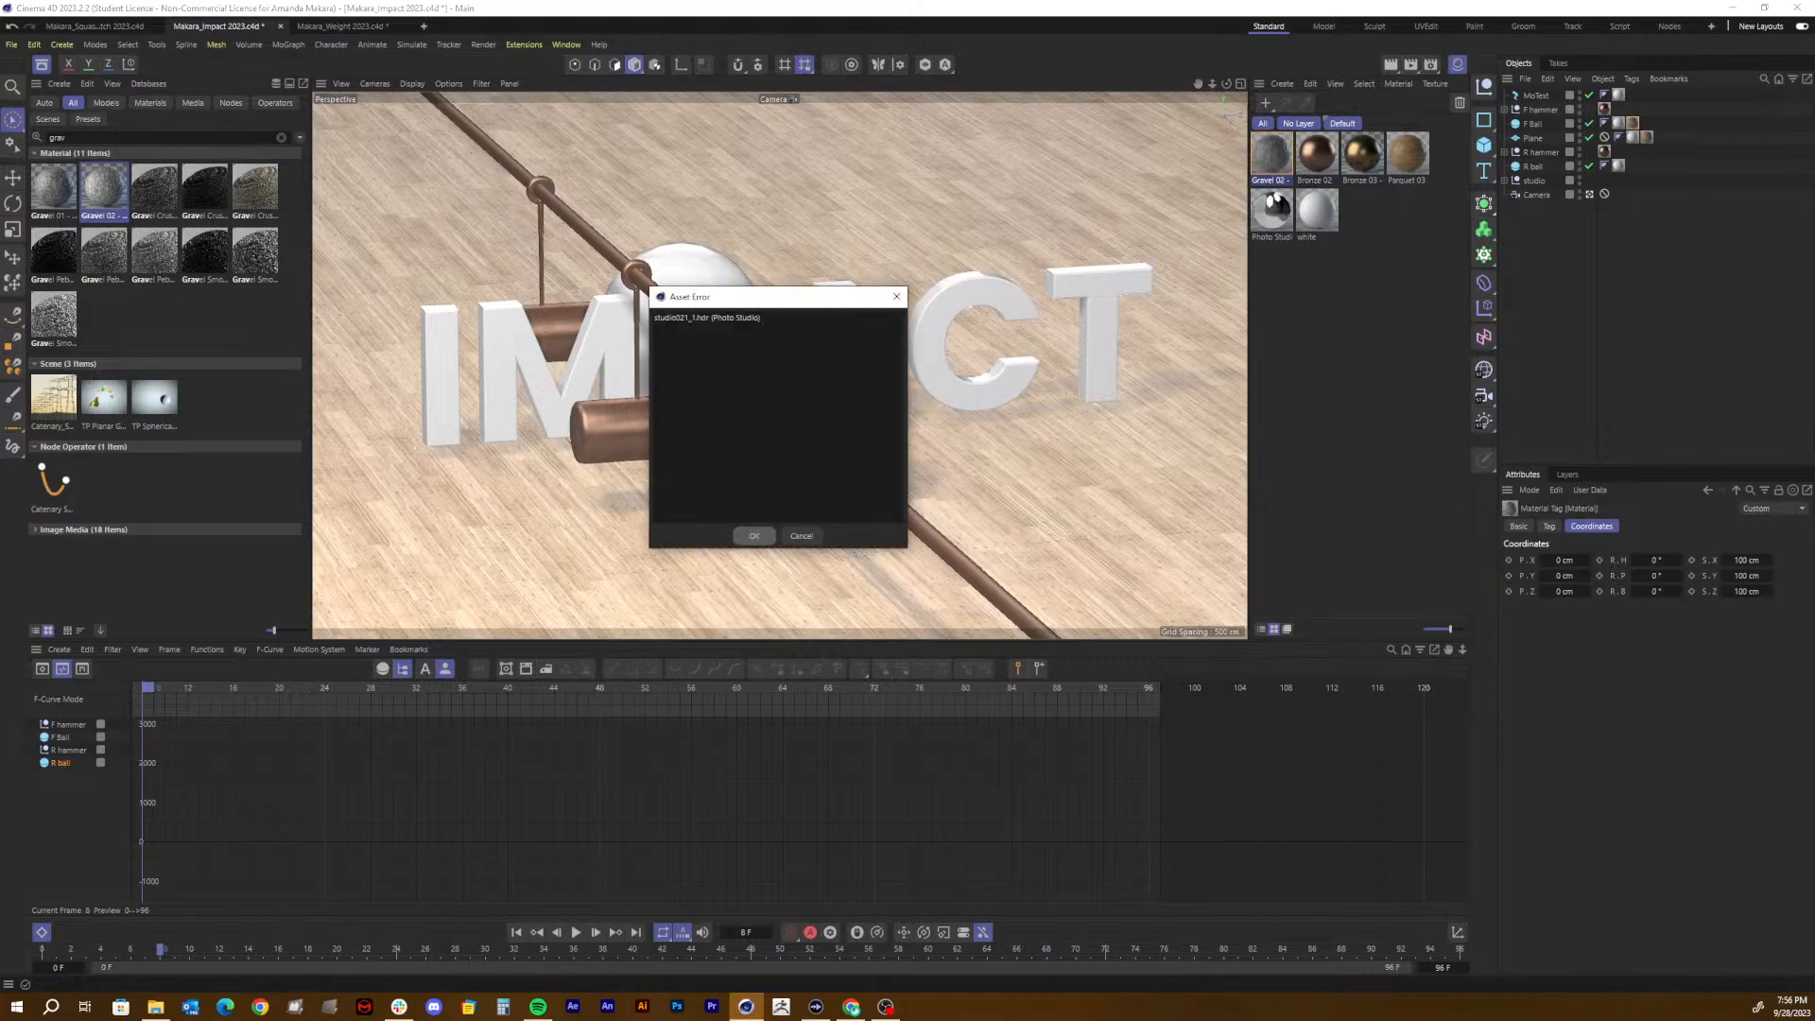
pyautogui.click(755, 536)
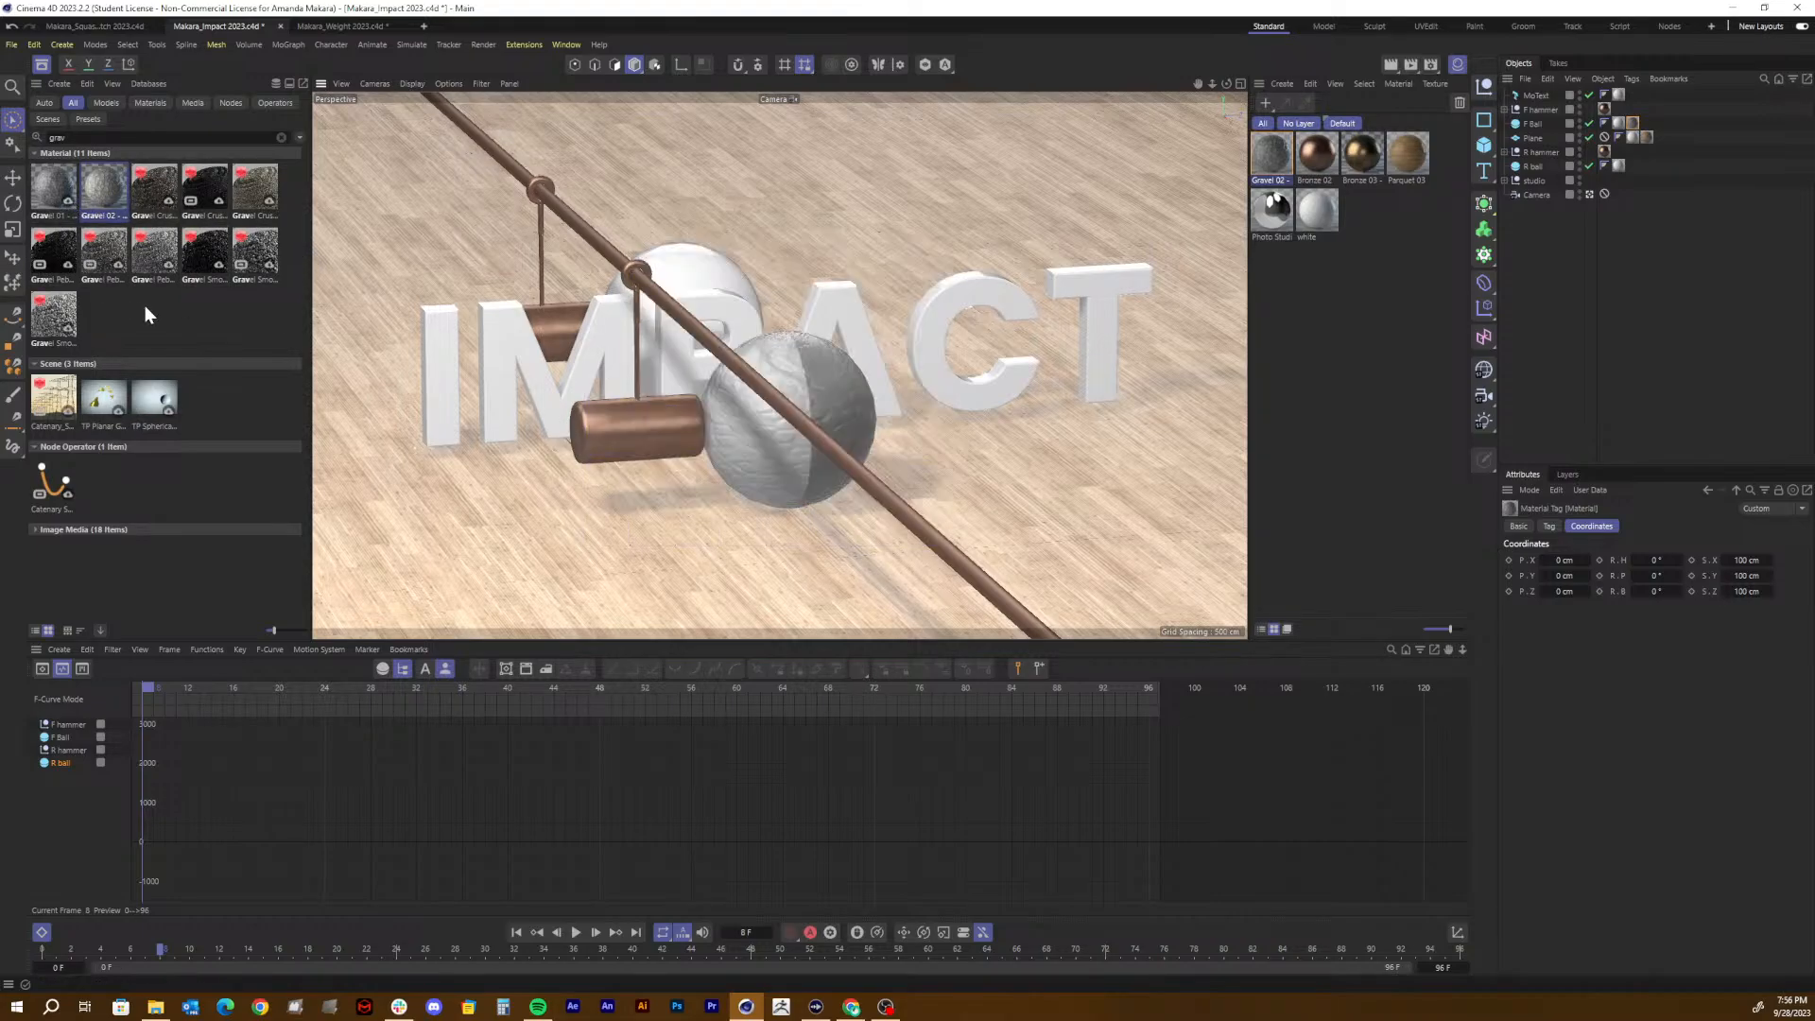
# Step: Broaden the asset library search to "gra" and apply the "Granite & S…" material to the front ball
pyautogui.click(103, 138)
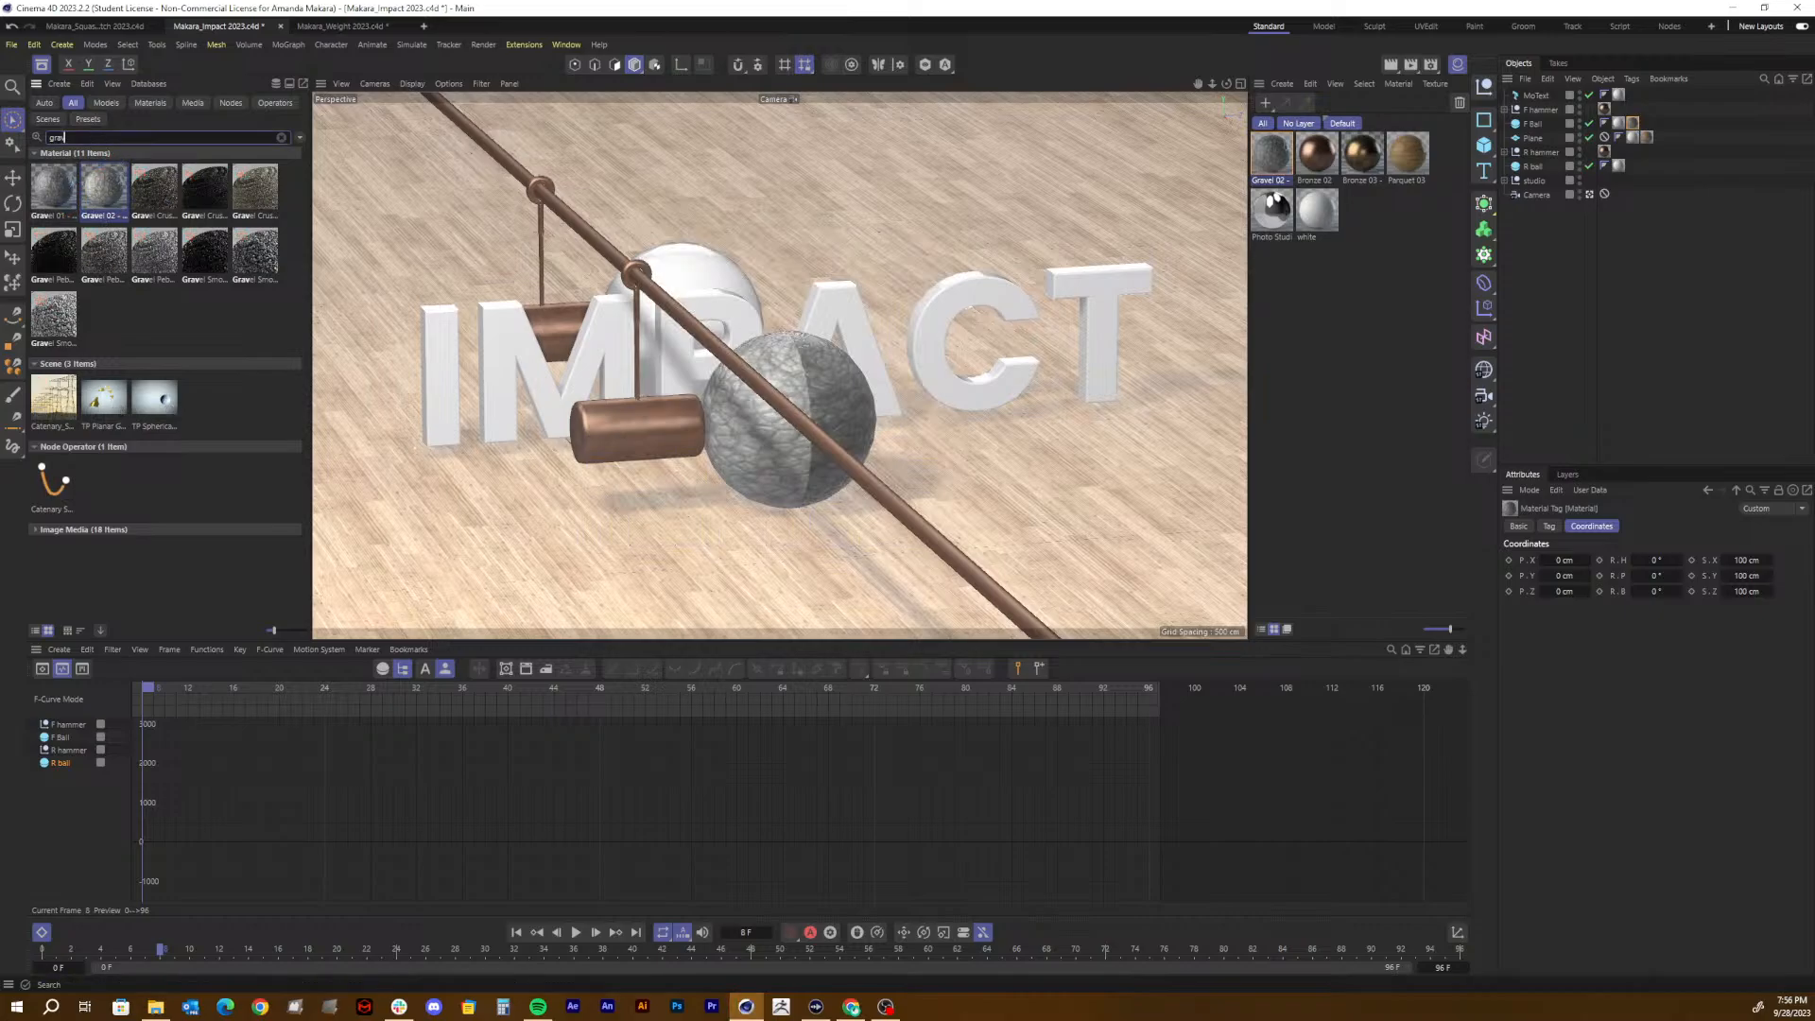
pyautogui.press('BackSpace')
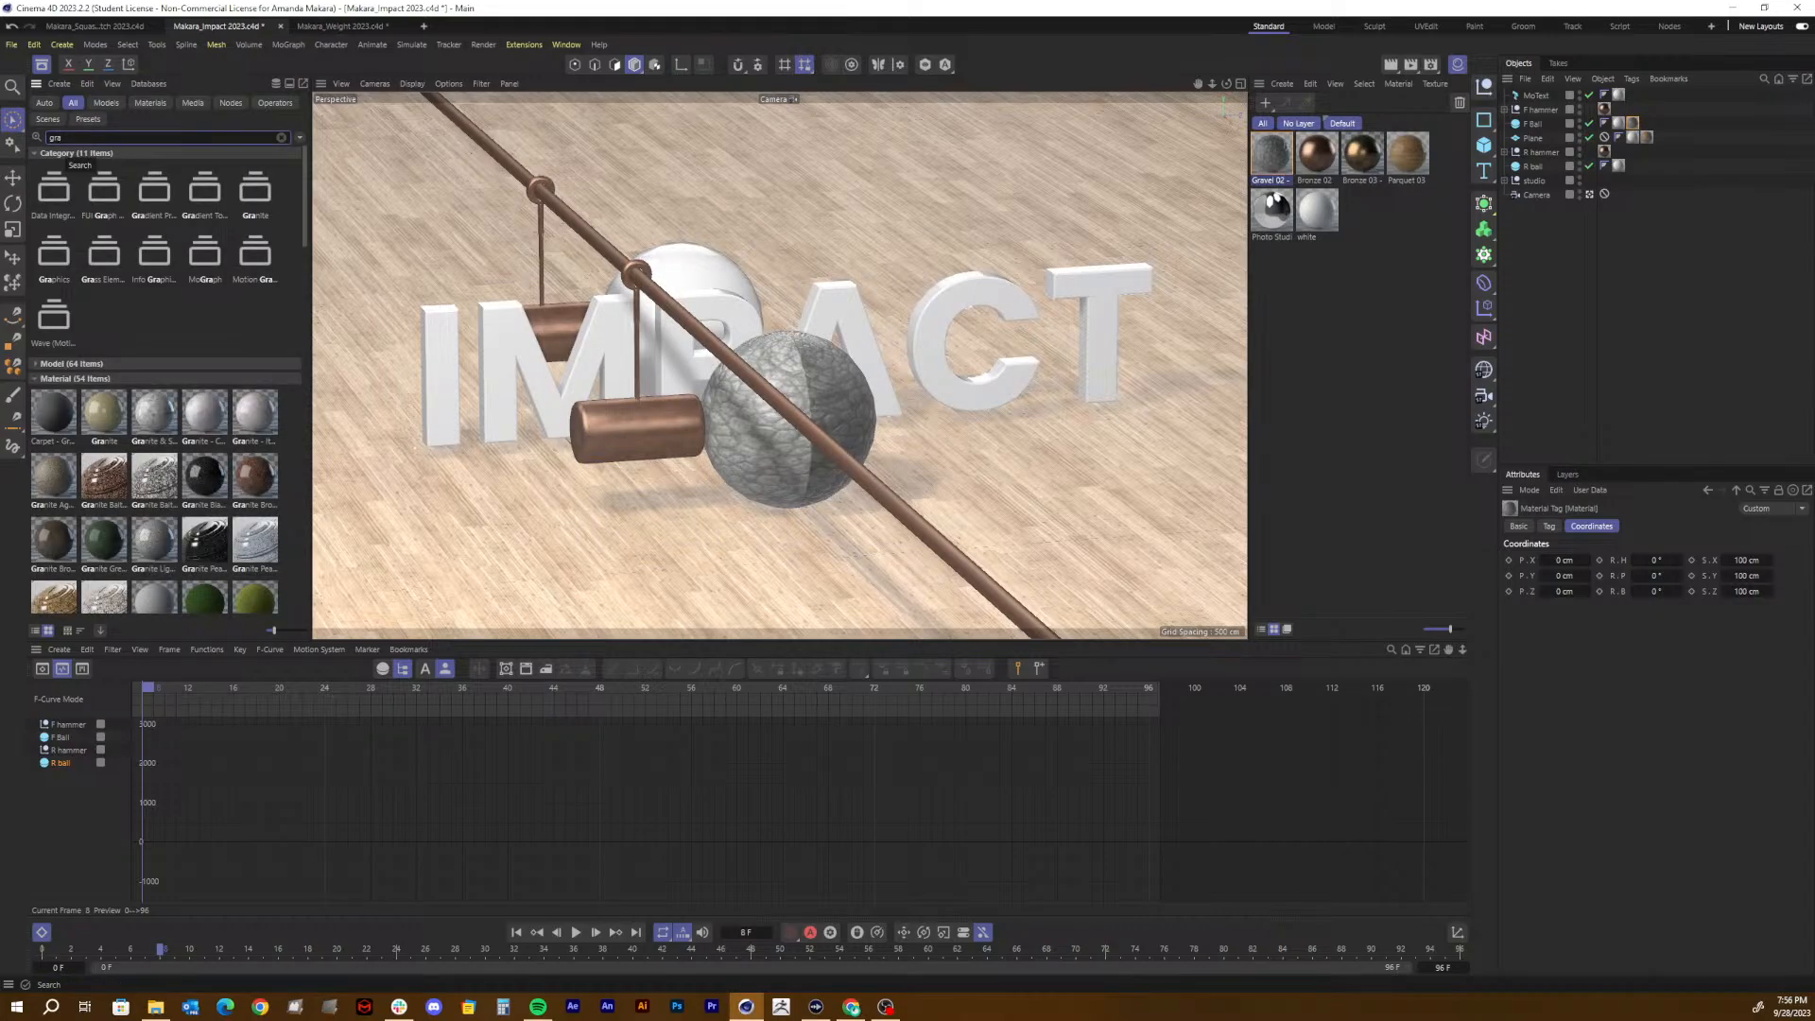
pyautogui.scroll(-4, 194, 348)
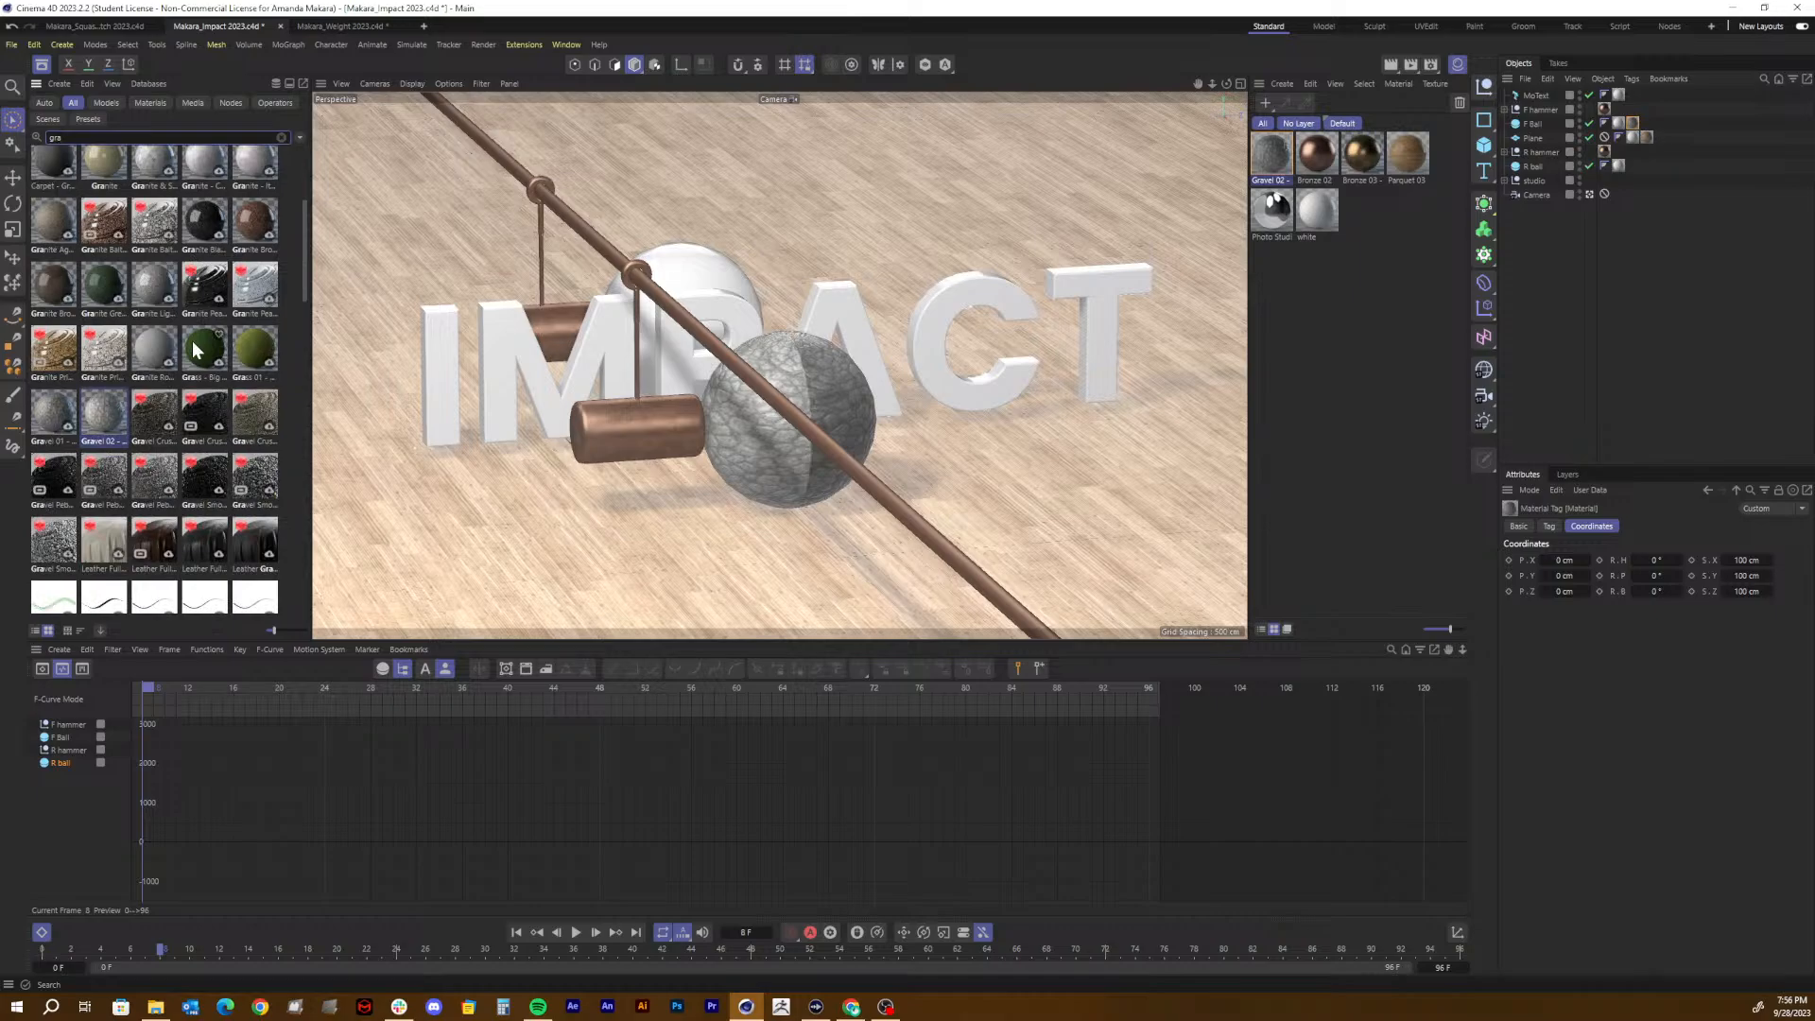
pyautogui.scroll(1, 194, 349)
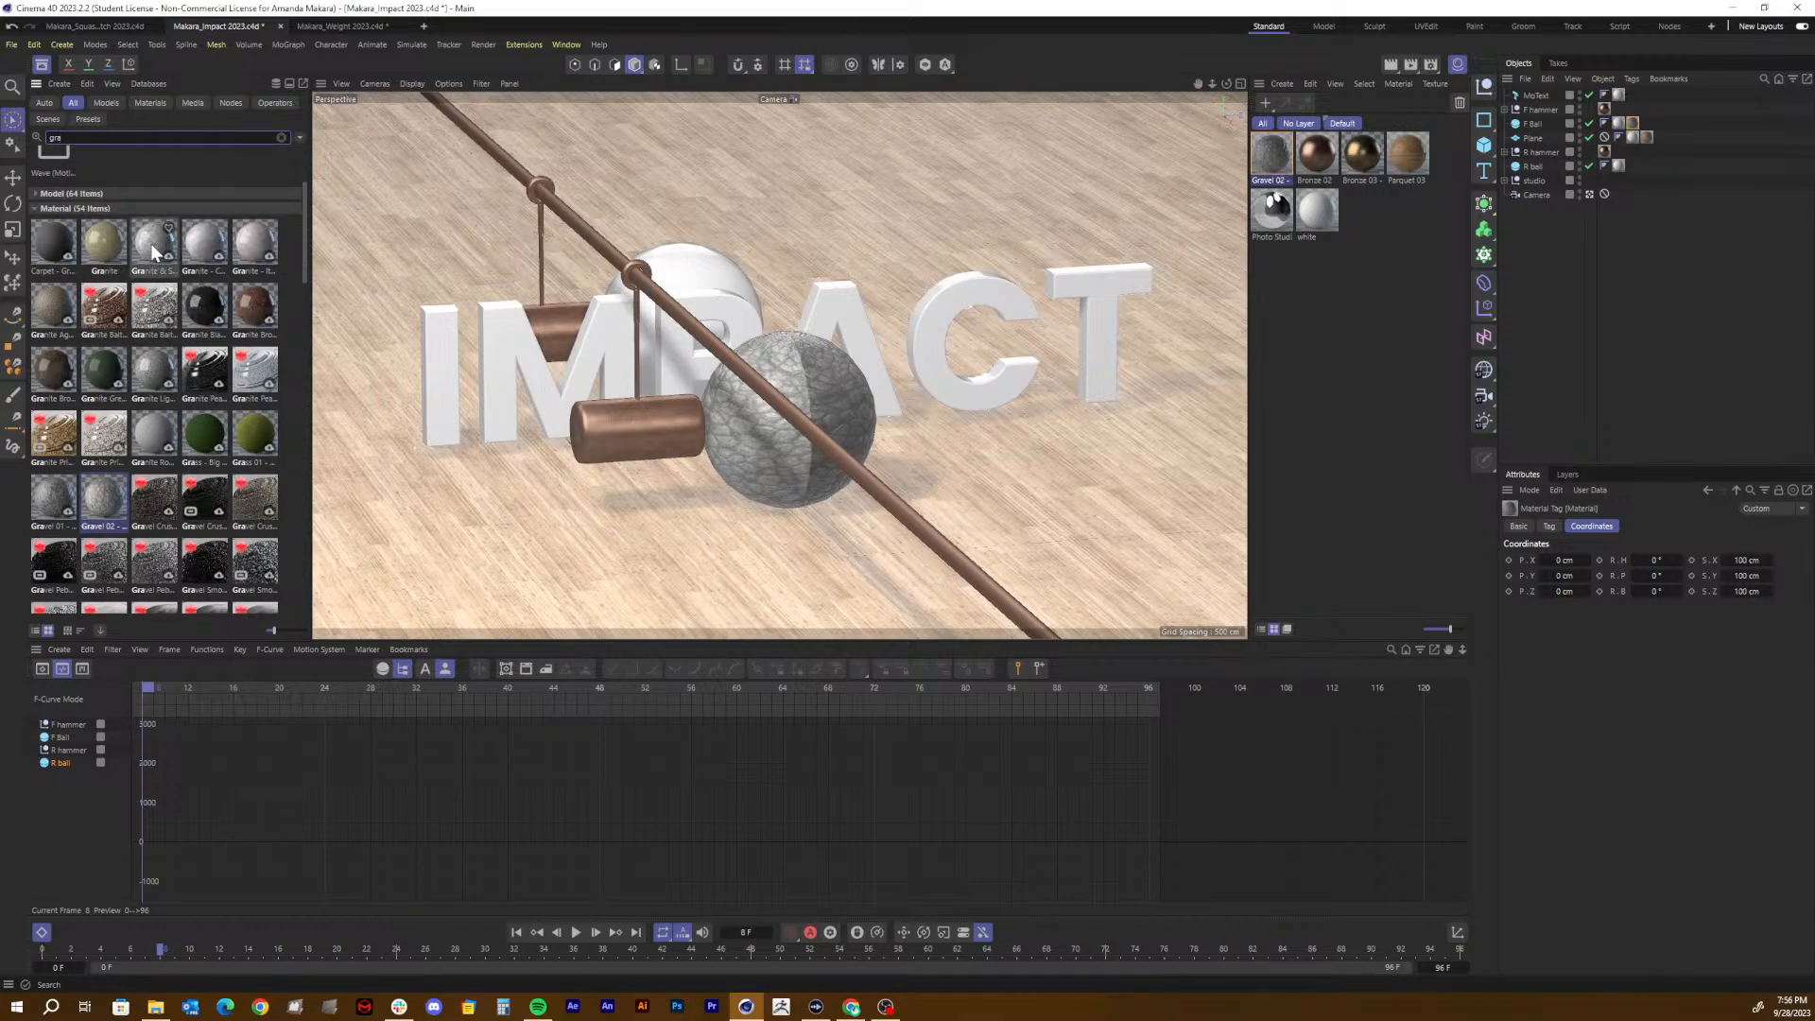
pyautogui.moveTo(151, 242); pyautogui.dragTo(815, 398)
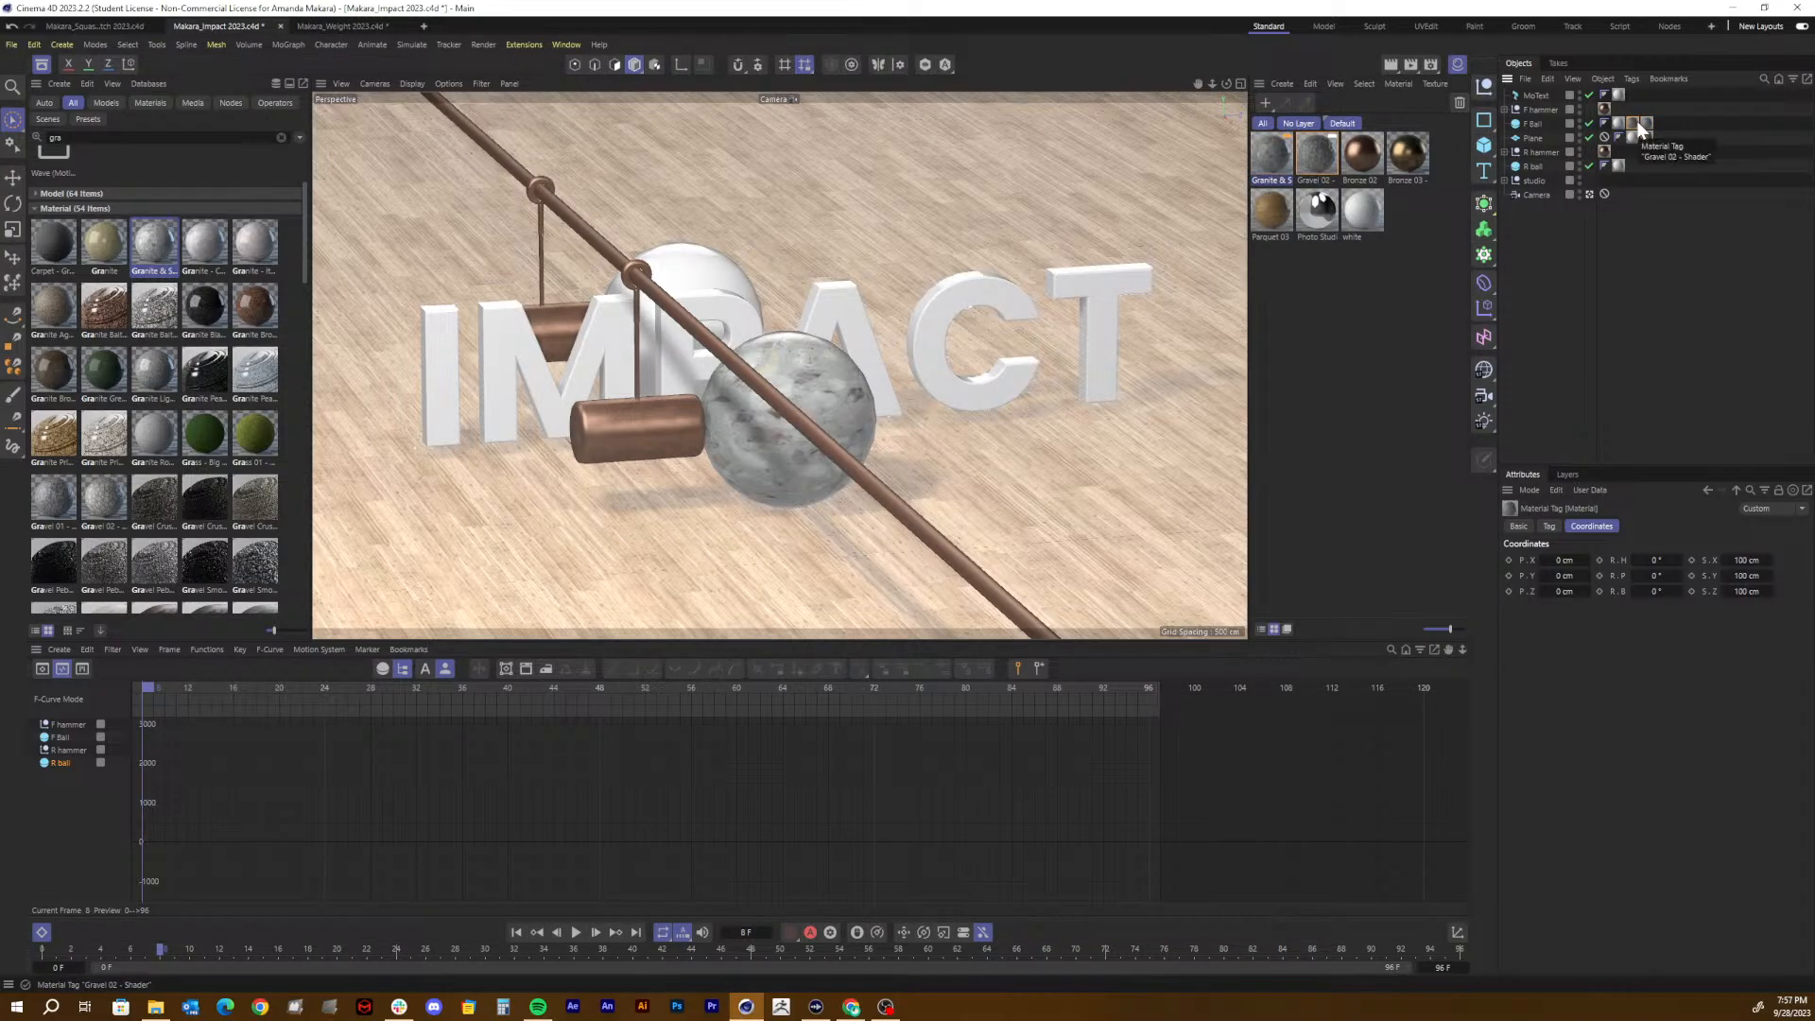
# Step: Delete the Gravel 02 and white material tags from F Ball and the white tag from the floor plane
pyautogui.moveTo(1636, 121); pyautogui.dragTo(1646, 137)
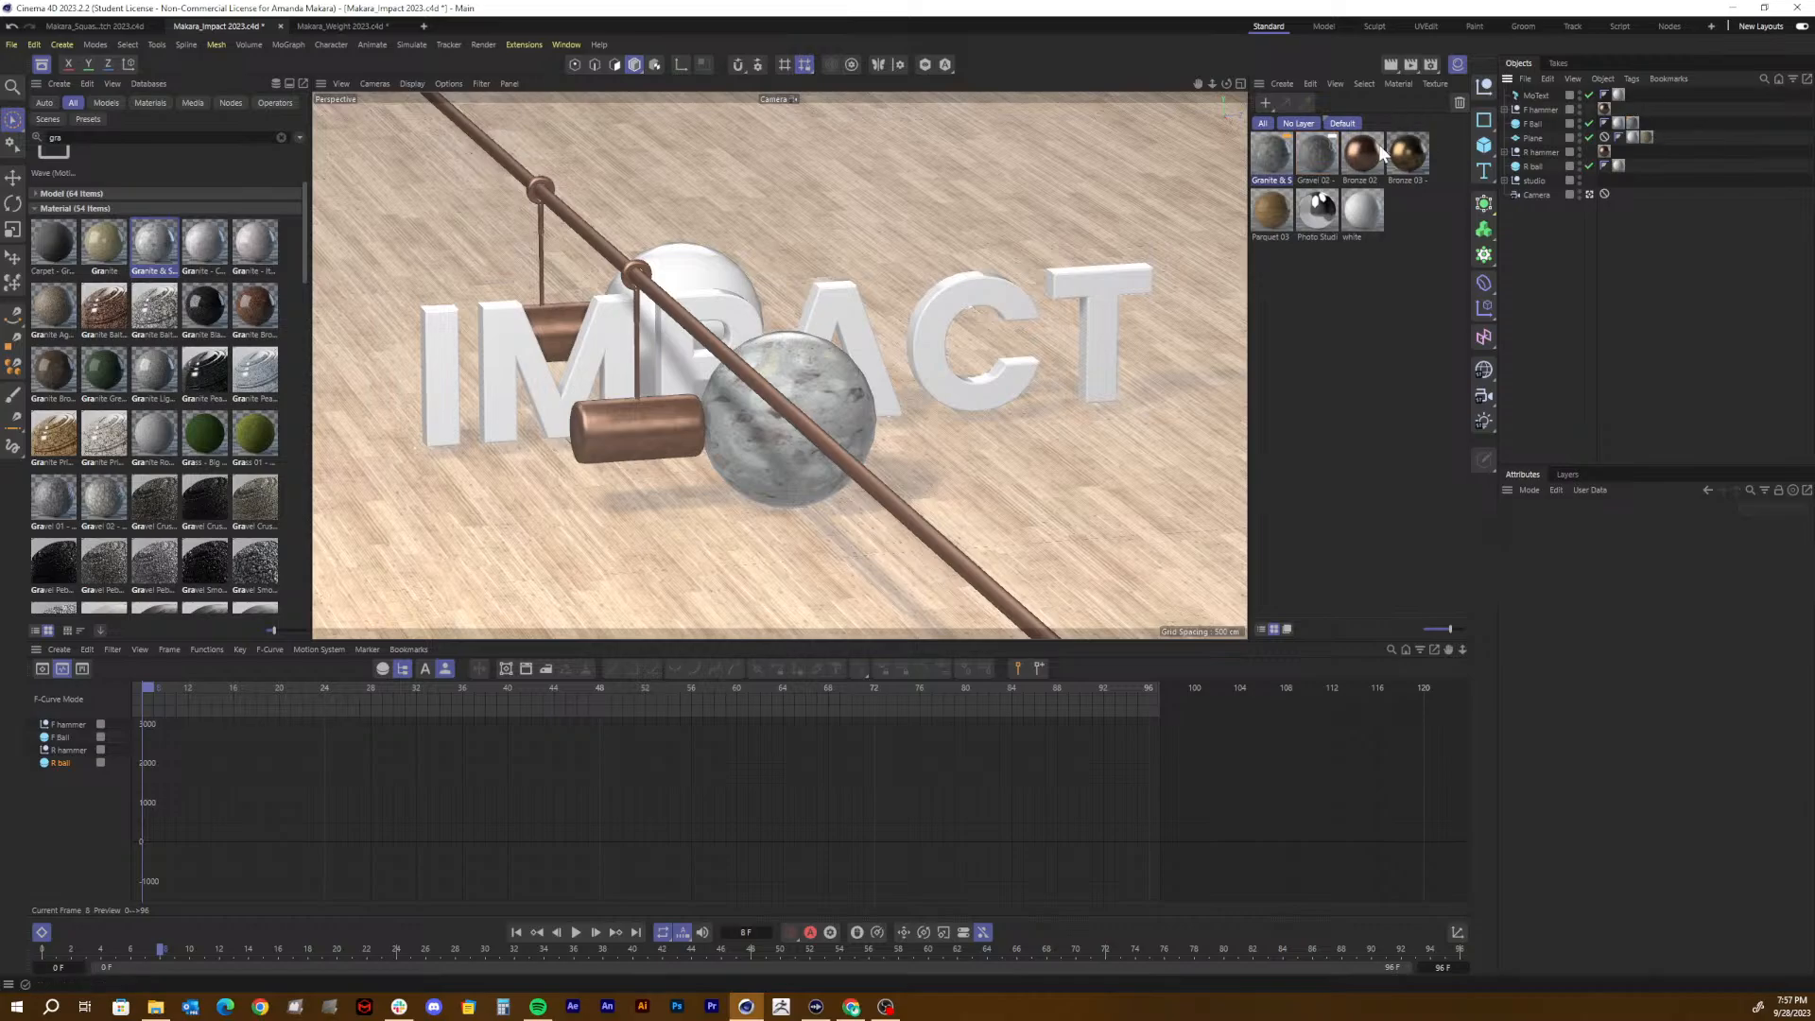
pyautogui.click(1615, 130)
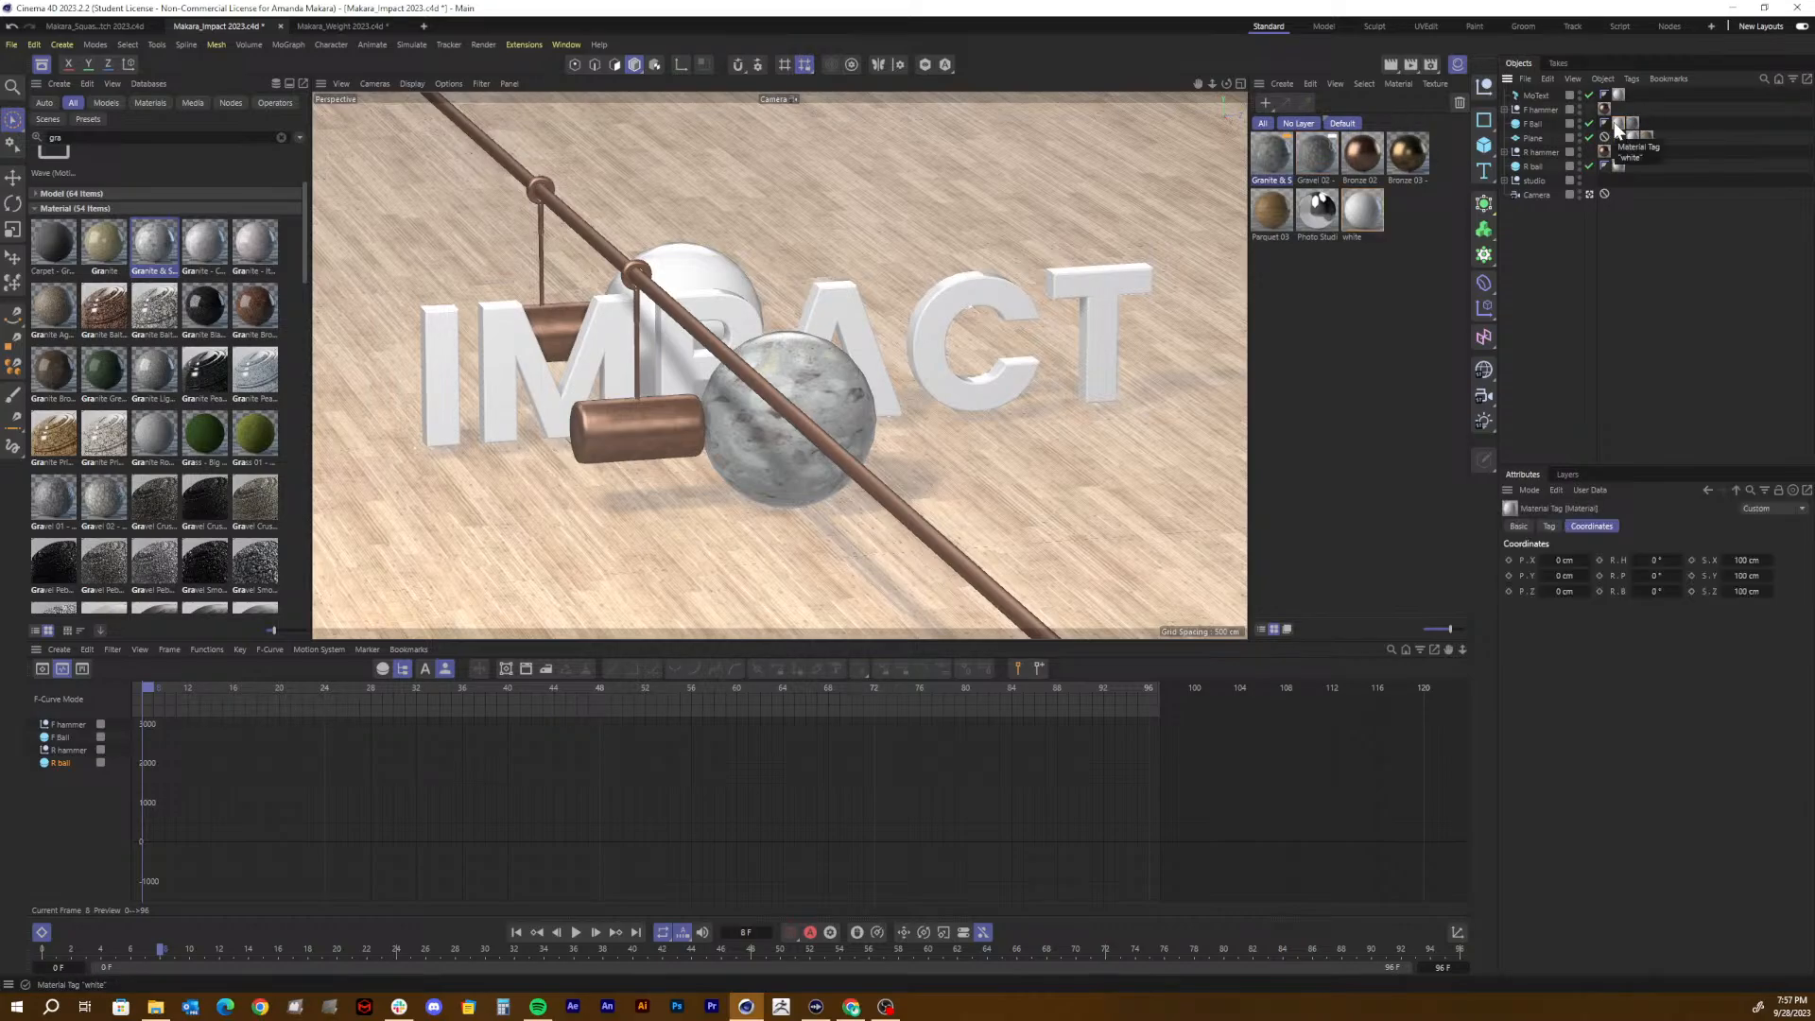
pyautogui.click(1682, 110)
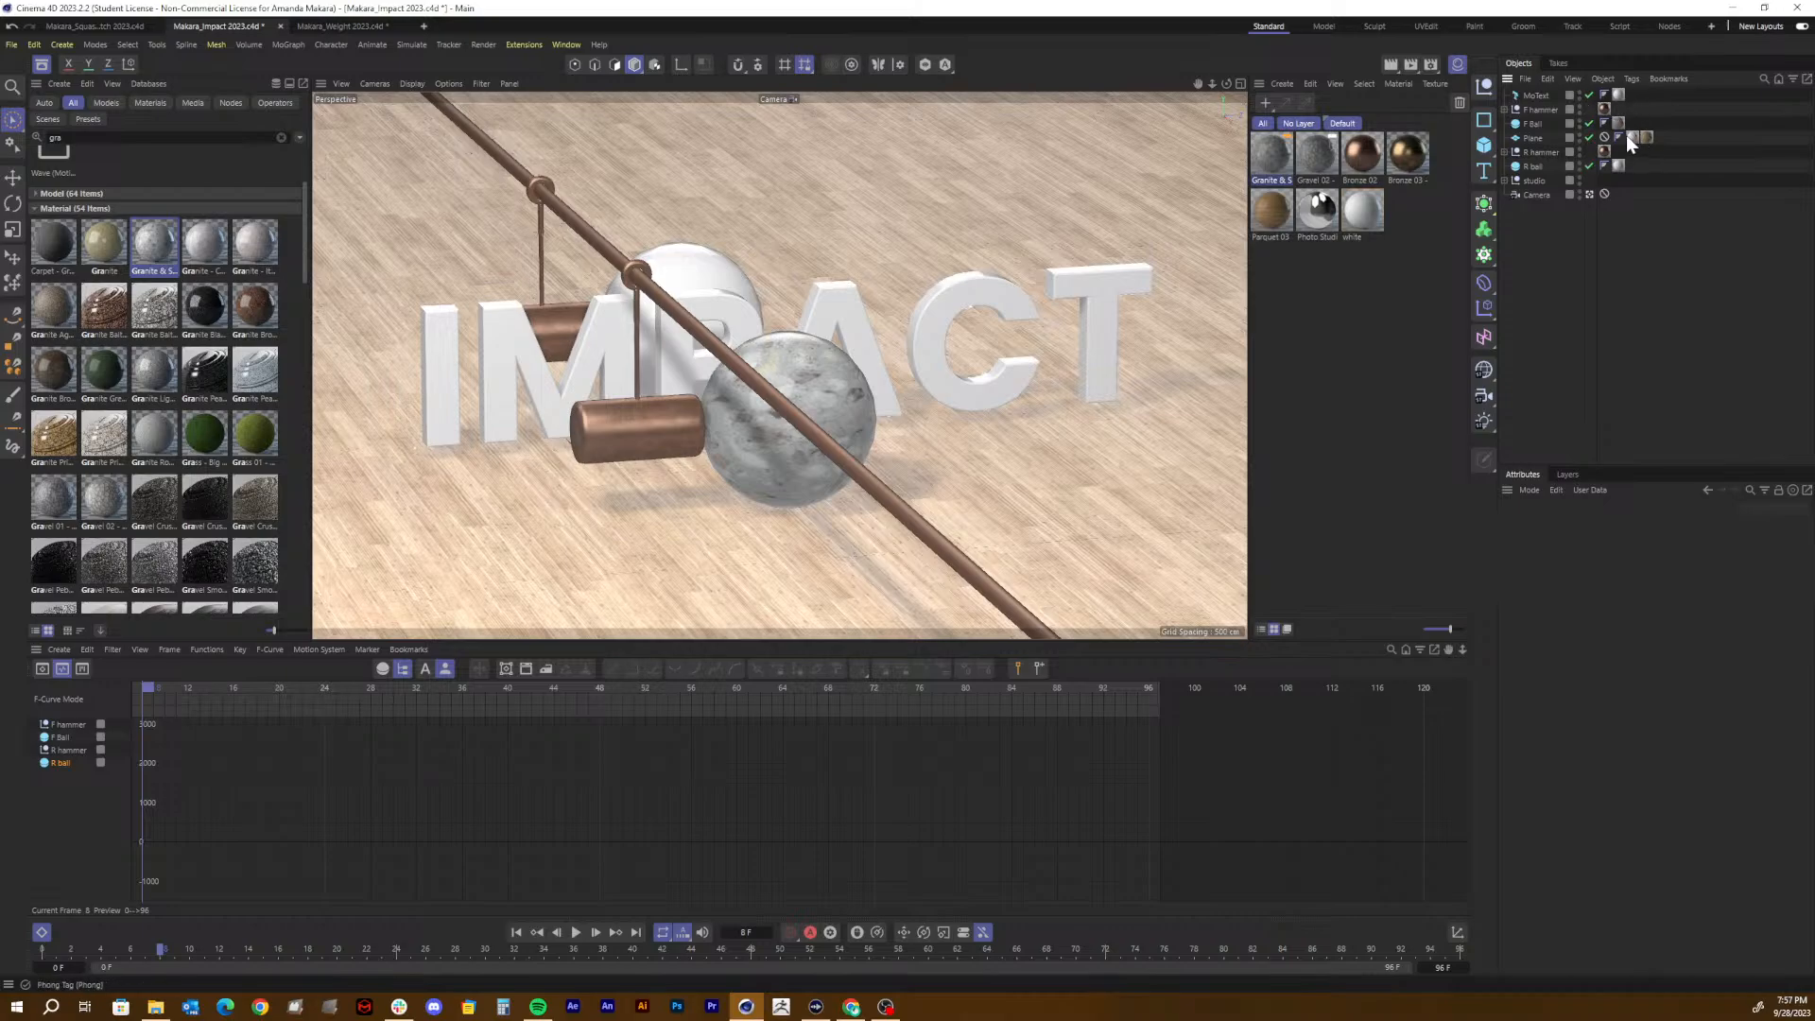
pyautogui.click(1630, 136)
pyautogui.press('Delete')
# Step: Replace the white material tag on R ball with the "Granite & S…" material and make a viewport test render
pyautogui.click(1619, 167)
pyautogui.press('Delete')
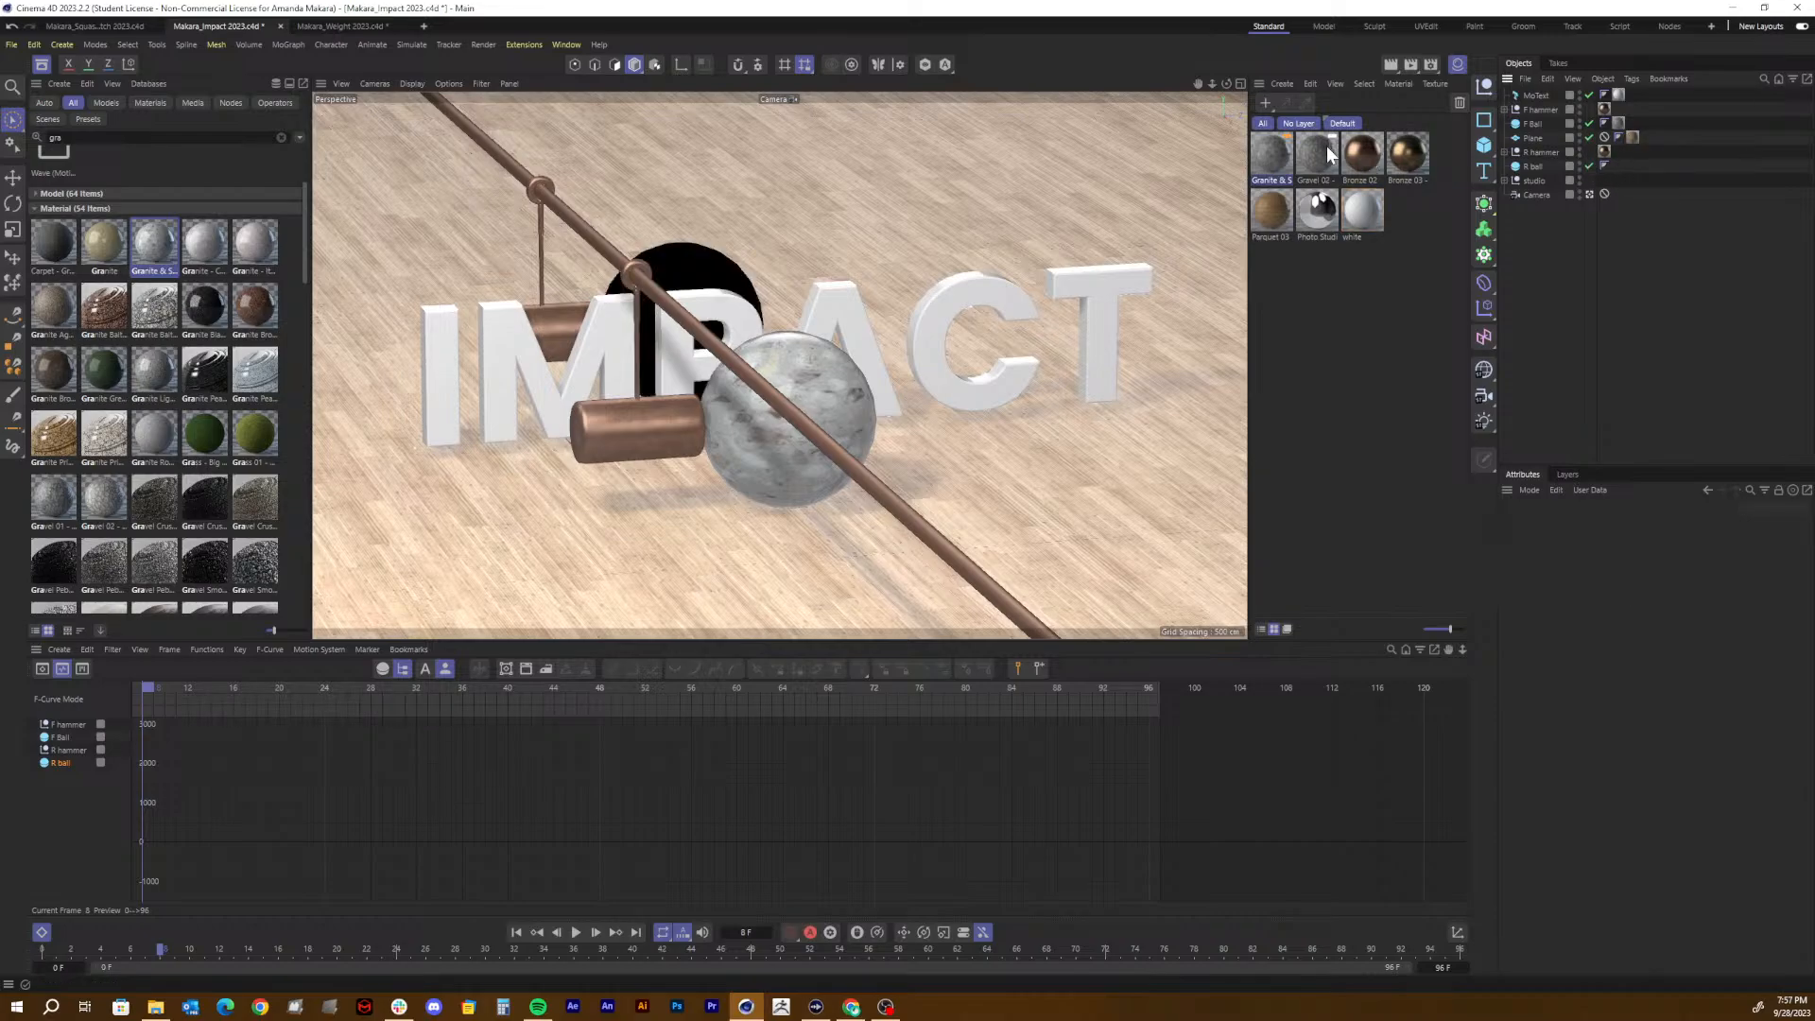
pyautogui.moveTo(1269, 150); pyautogui.dragTo(1528, 163)
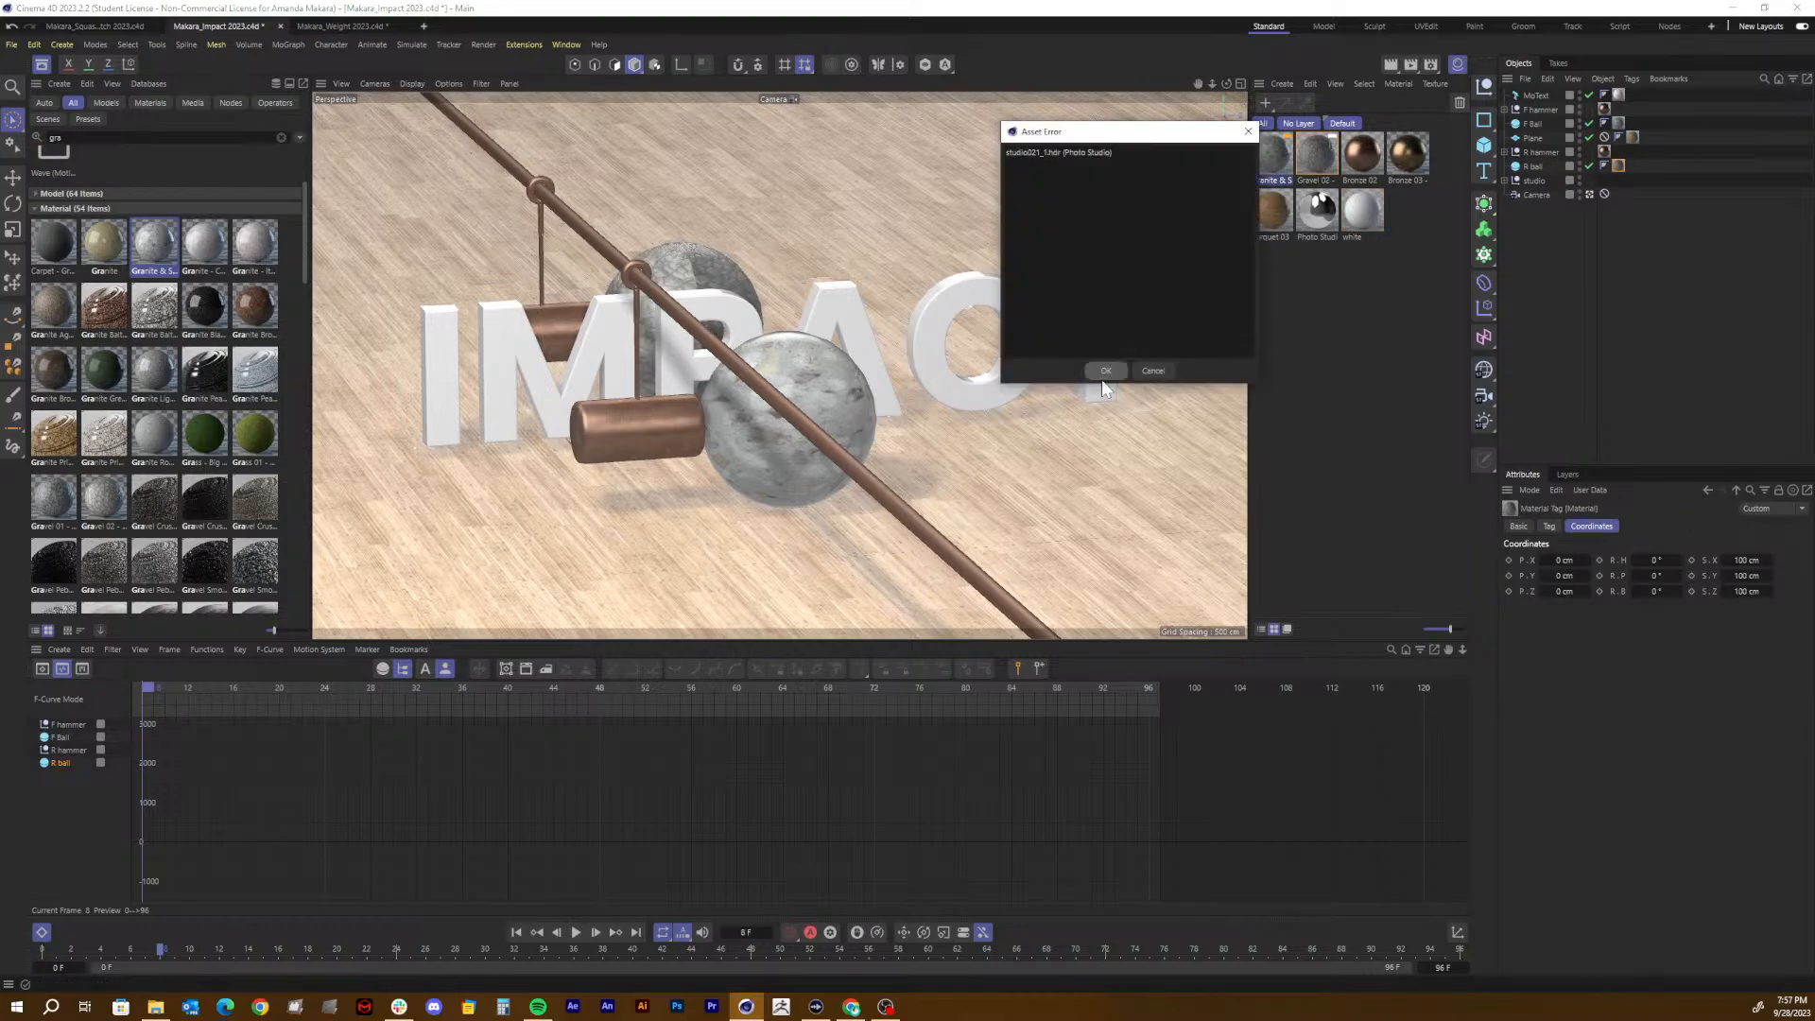
pyautogui.click(1104, 372)
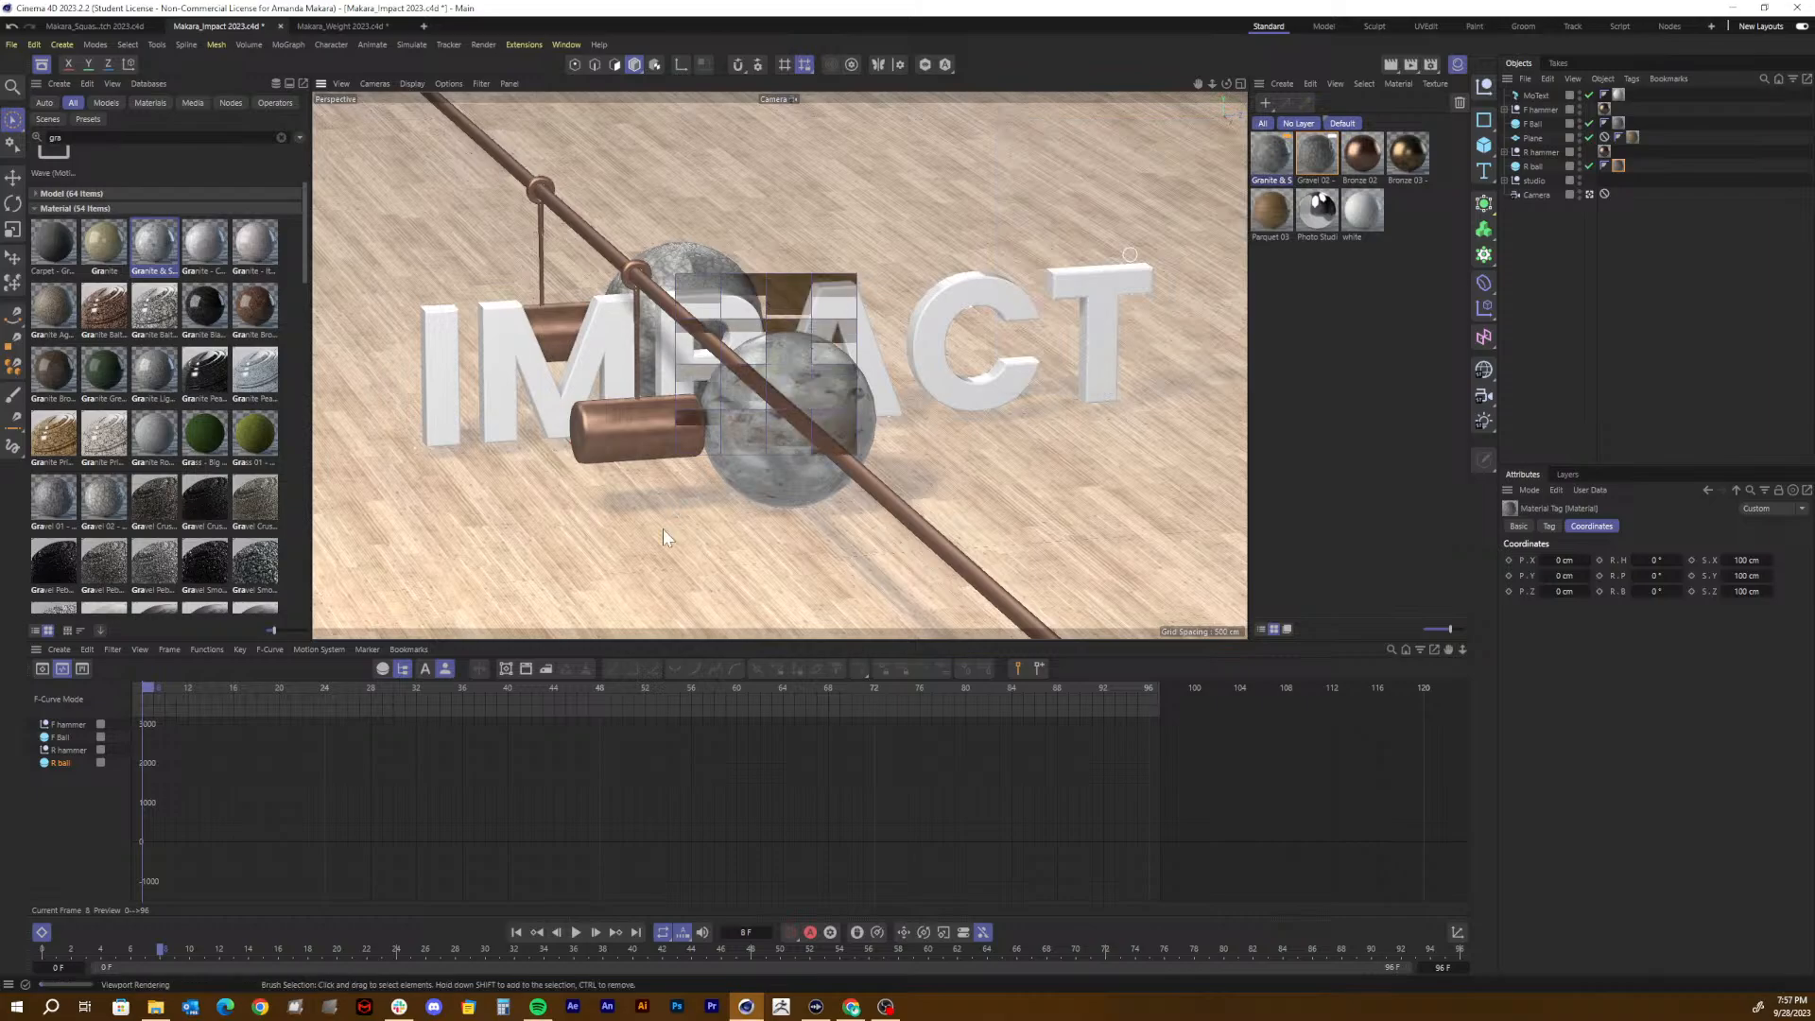
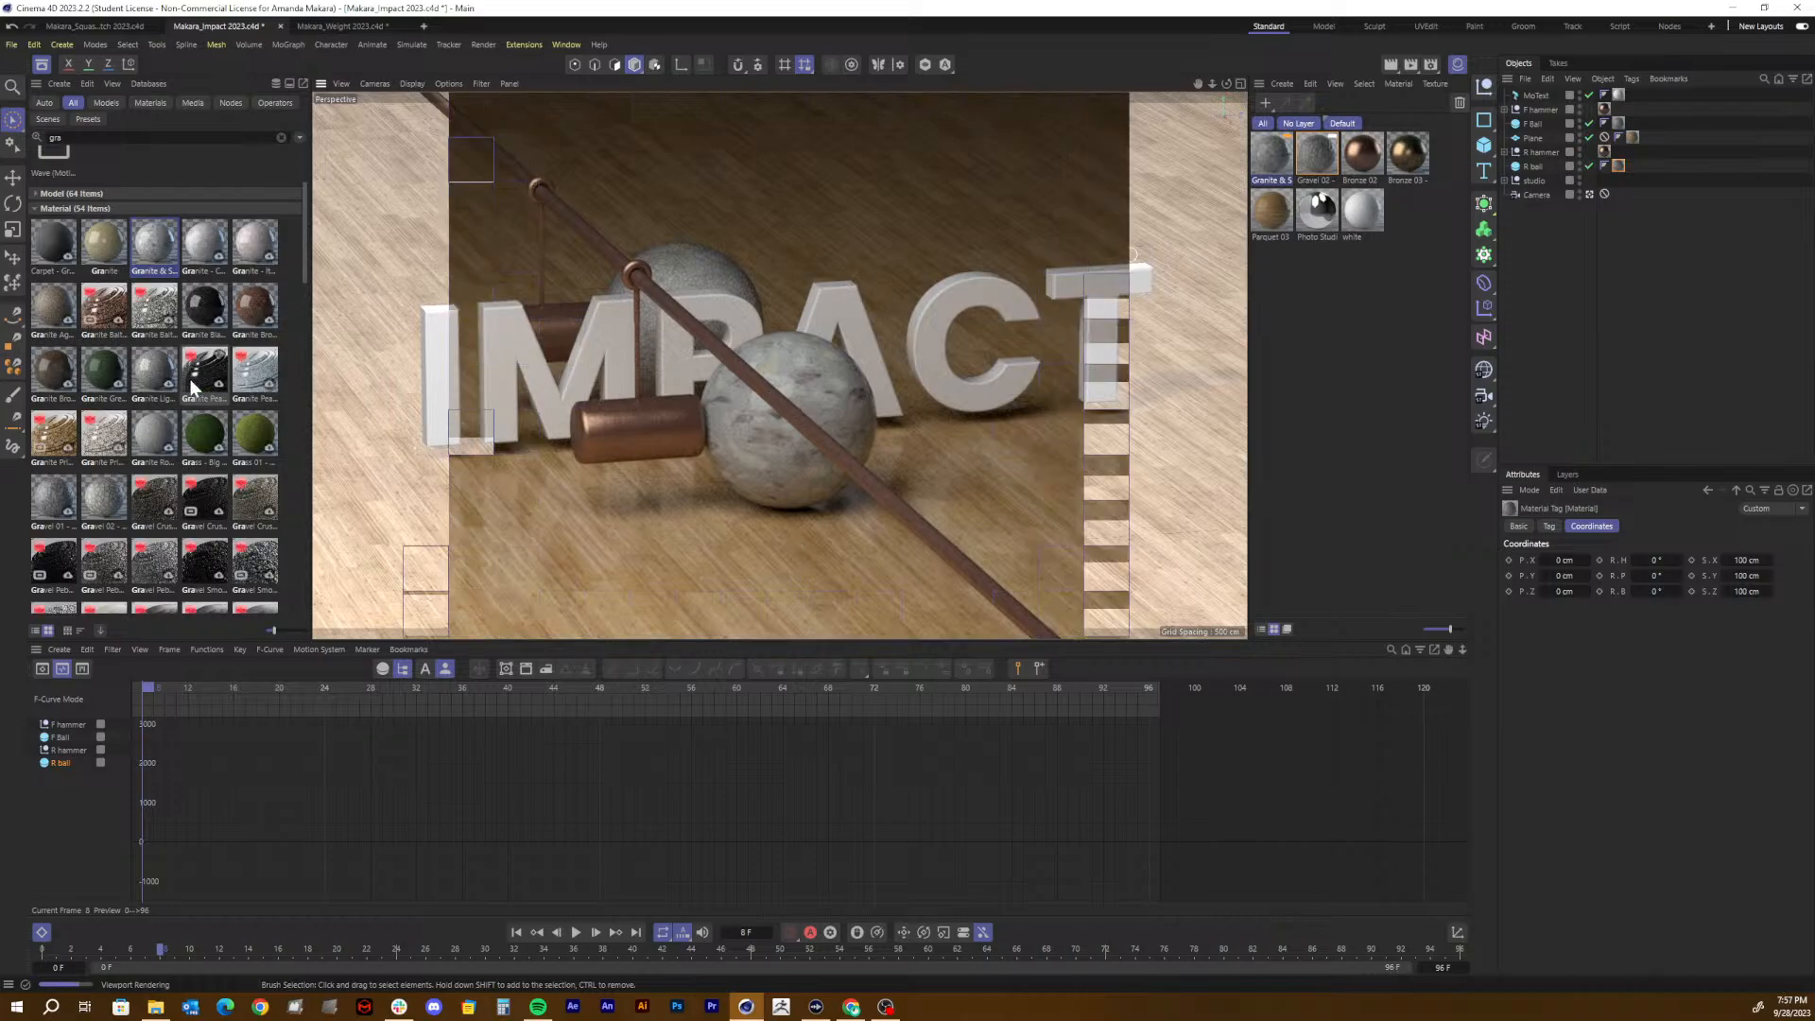
pyautogui.scroll(-3, 190, 378)
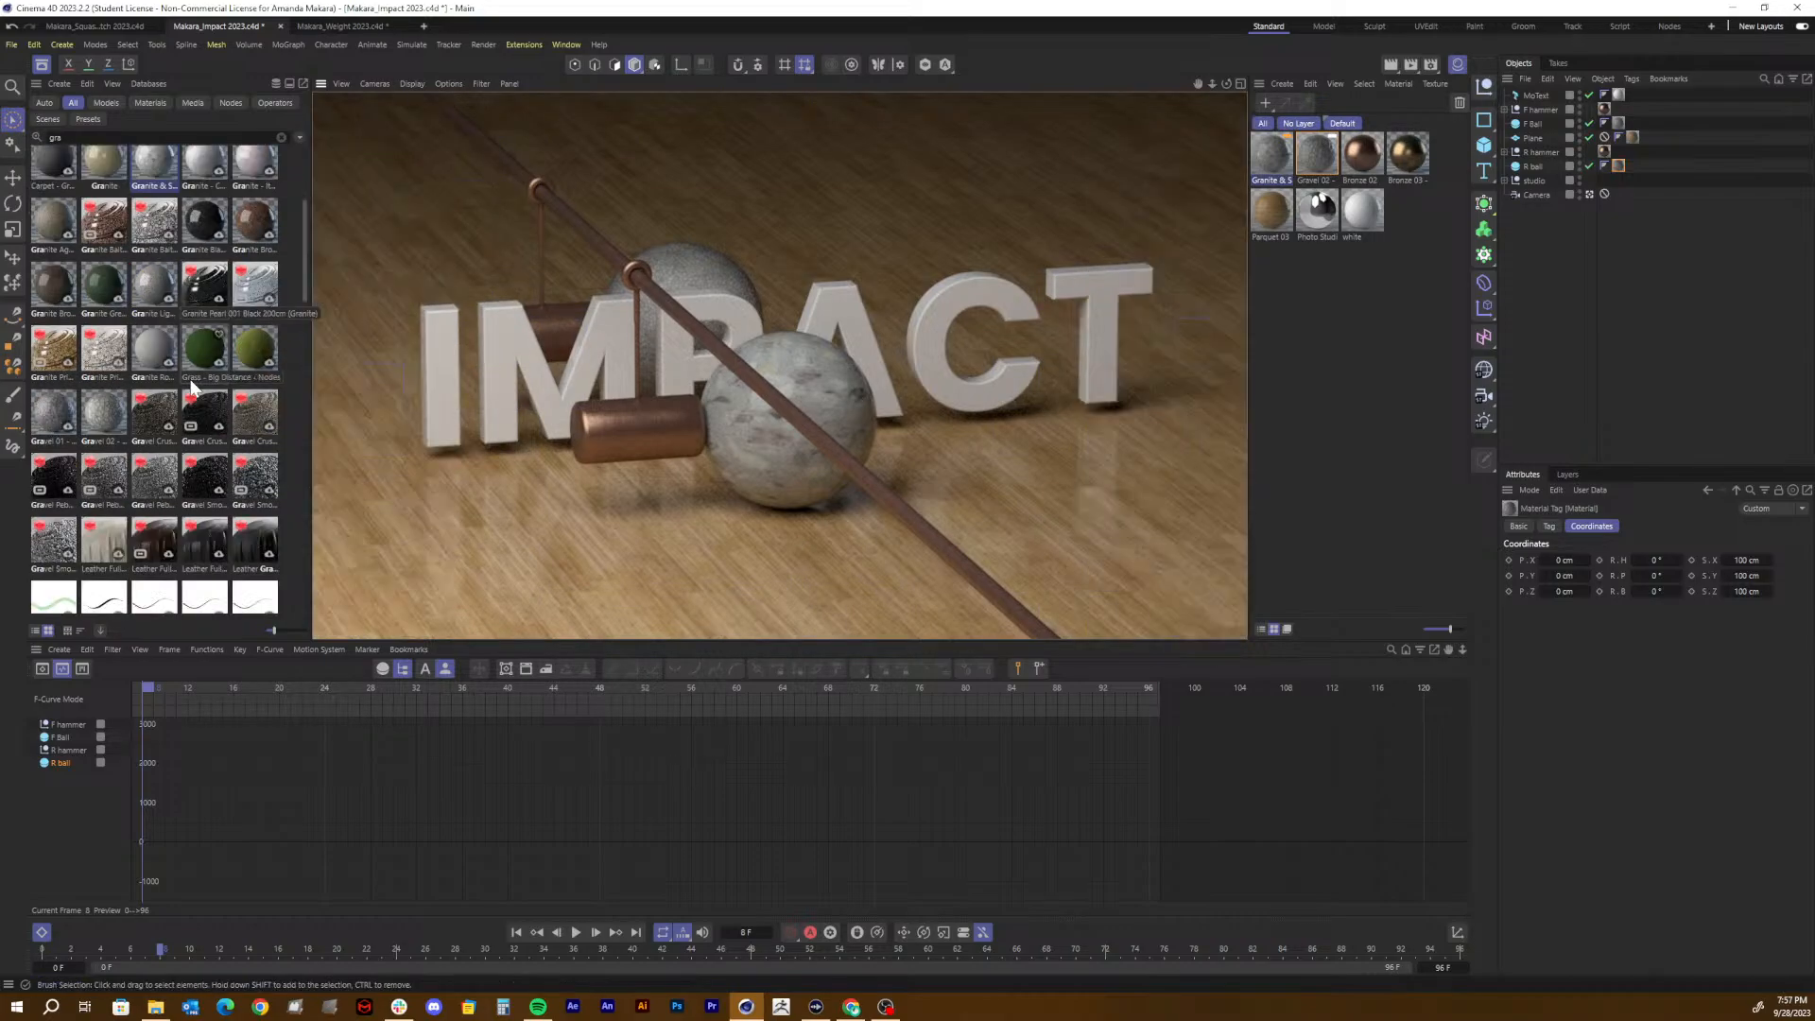
# Step: Clear the viewport test render and delete the unused Gravel 02 material from the scene materials
pyautogui.click(1329, 327)
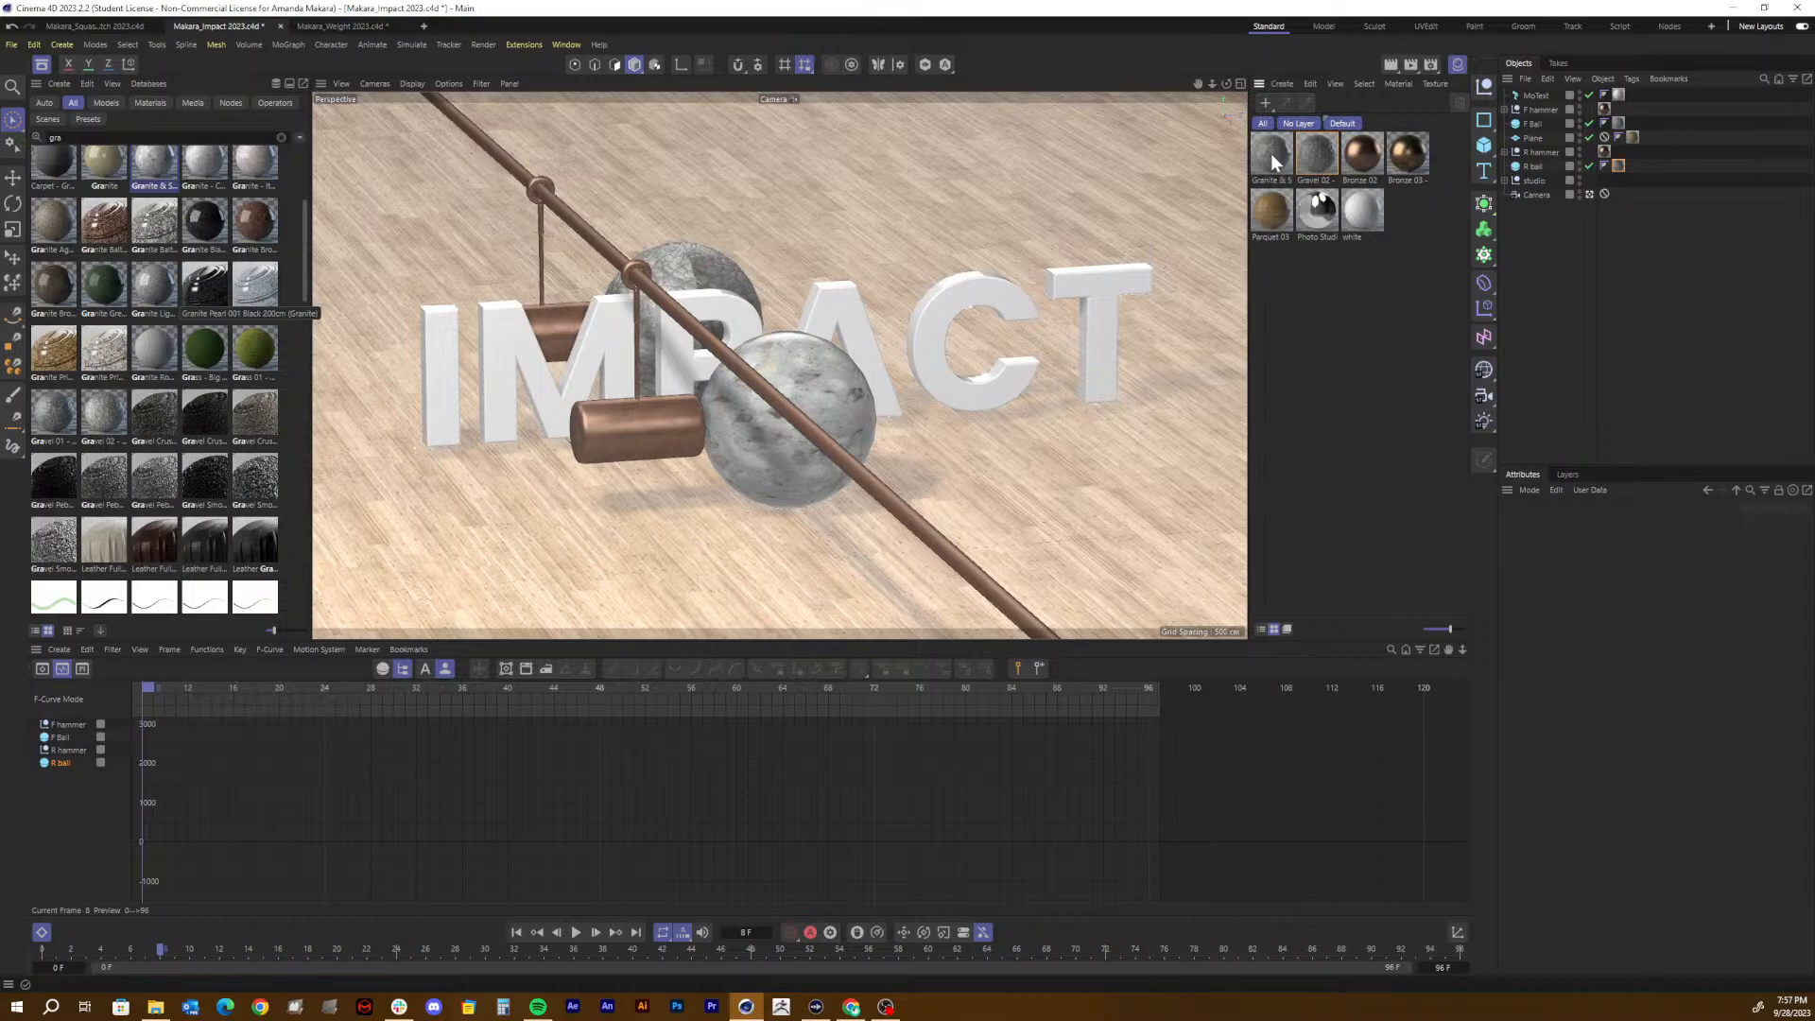
pyautogui.click(1319, 154)
pyautogui.press('Delete')
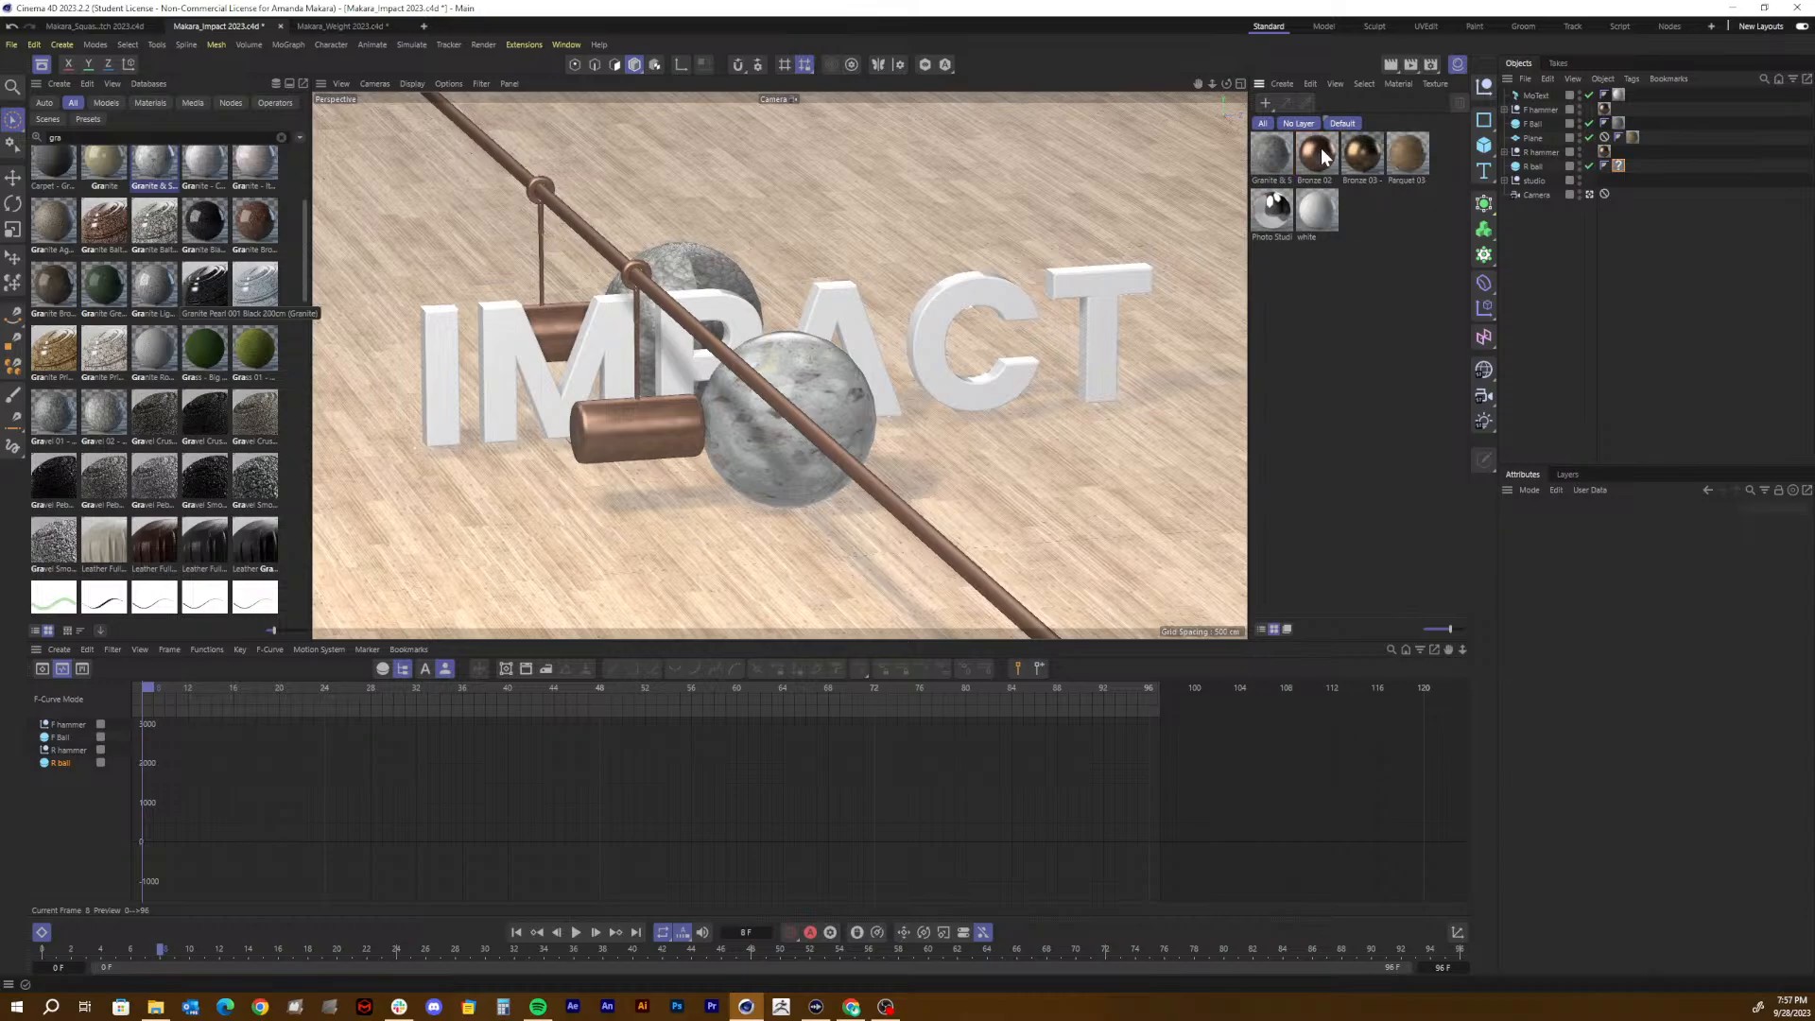
# Step: Delete R ball's material tag and move the "Granite & S…" tag from F Ball onto R ball
pyautogui.click(1619, 167)
pyautogui.press('Delete')
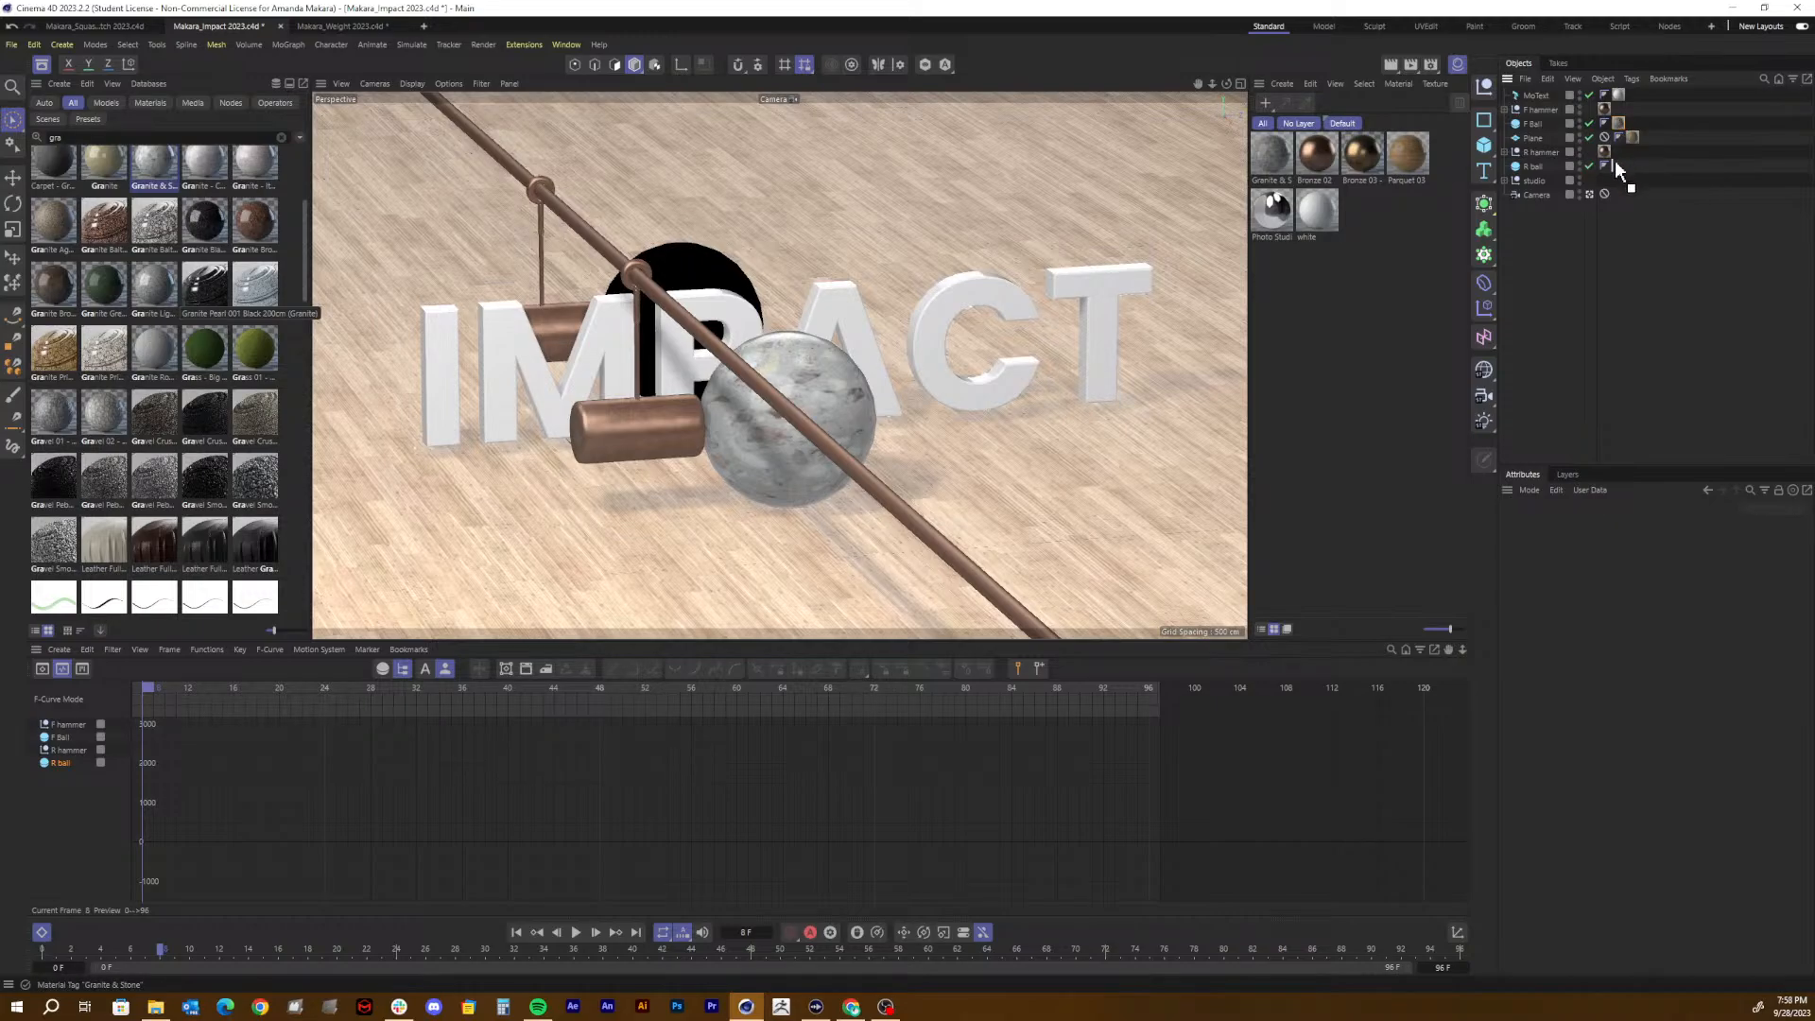
pyautogui.moveTo(1615, 167); pyautogui.dragTo(1615, 164)
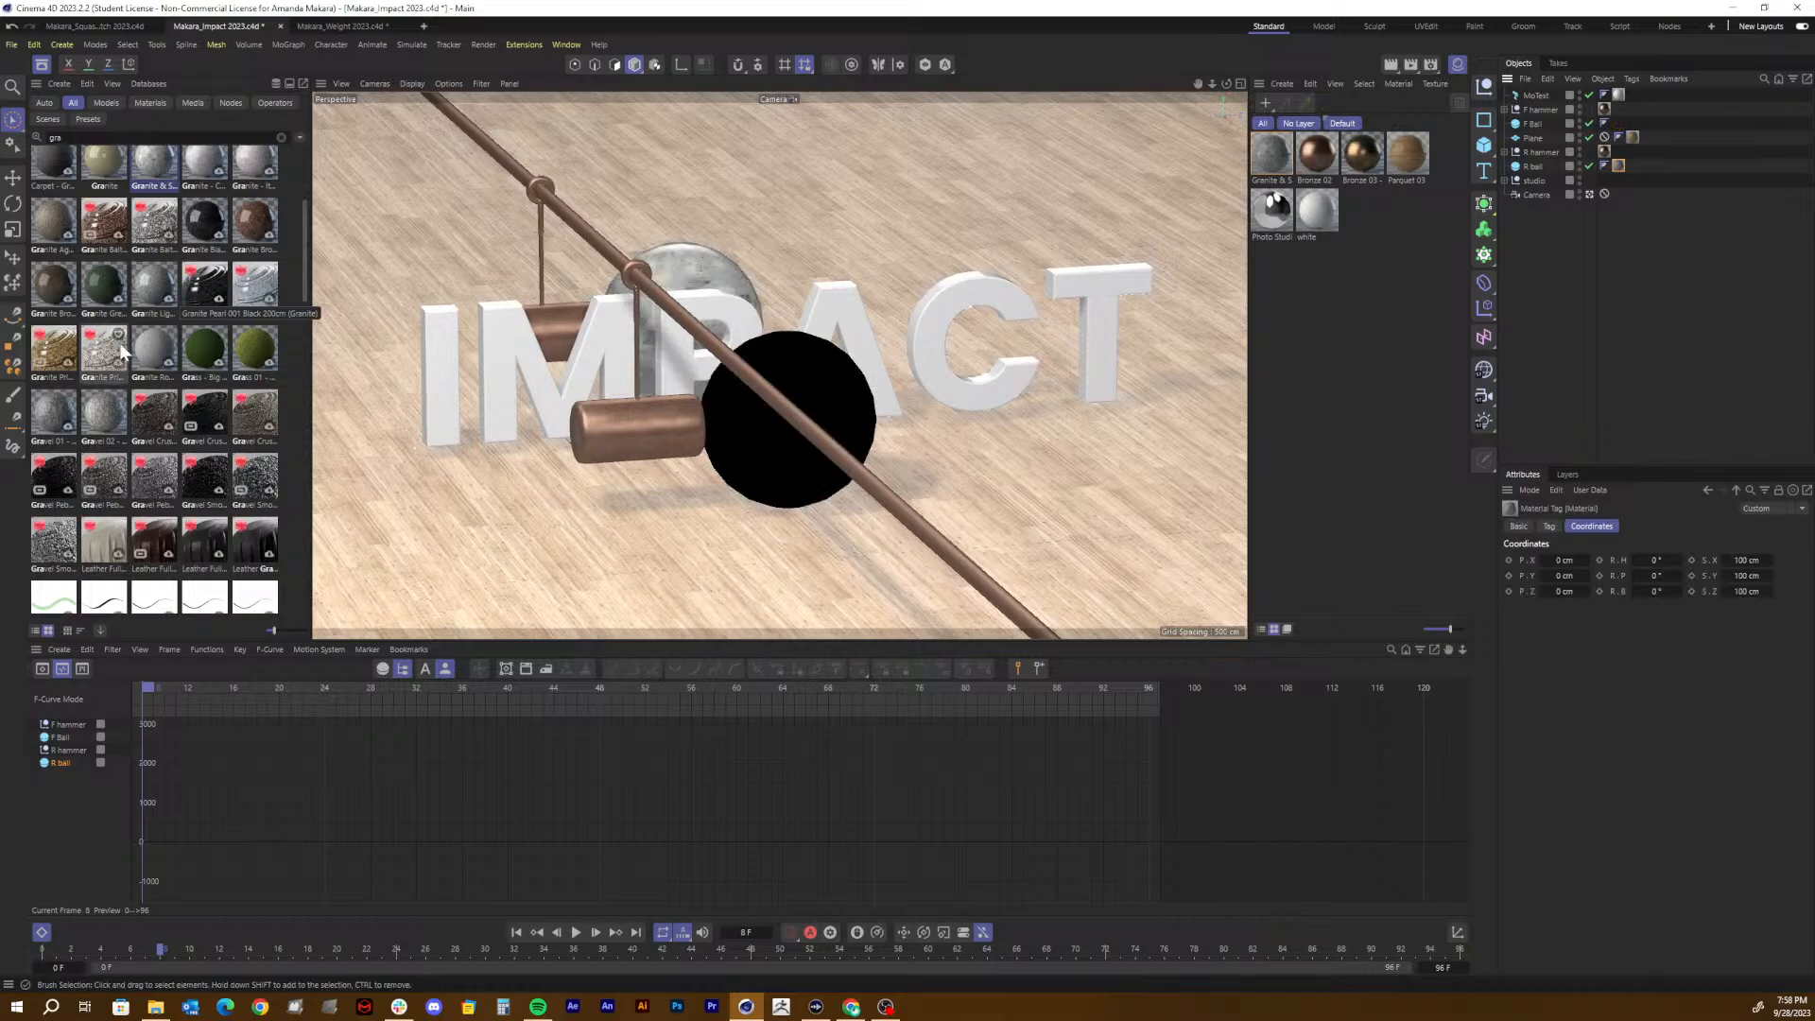
# Step: Try the dark green "Granite Gre…" material from the asset library on the front ball, dismissing the asset error
pyautogui.scroll(3, 129, 366)
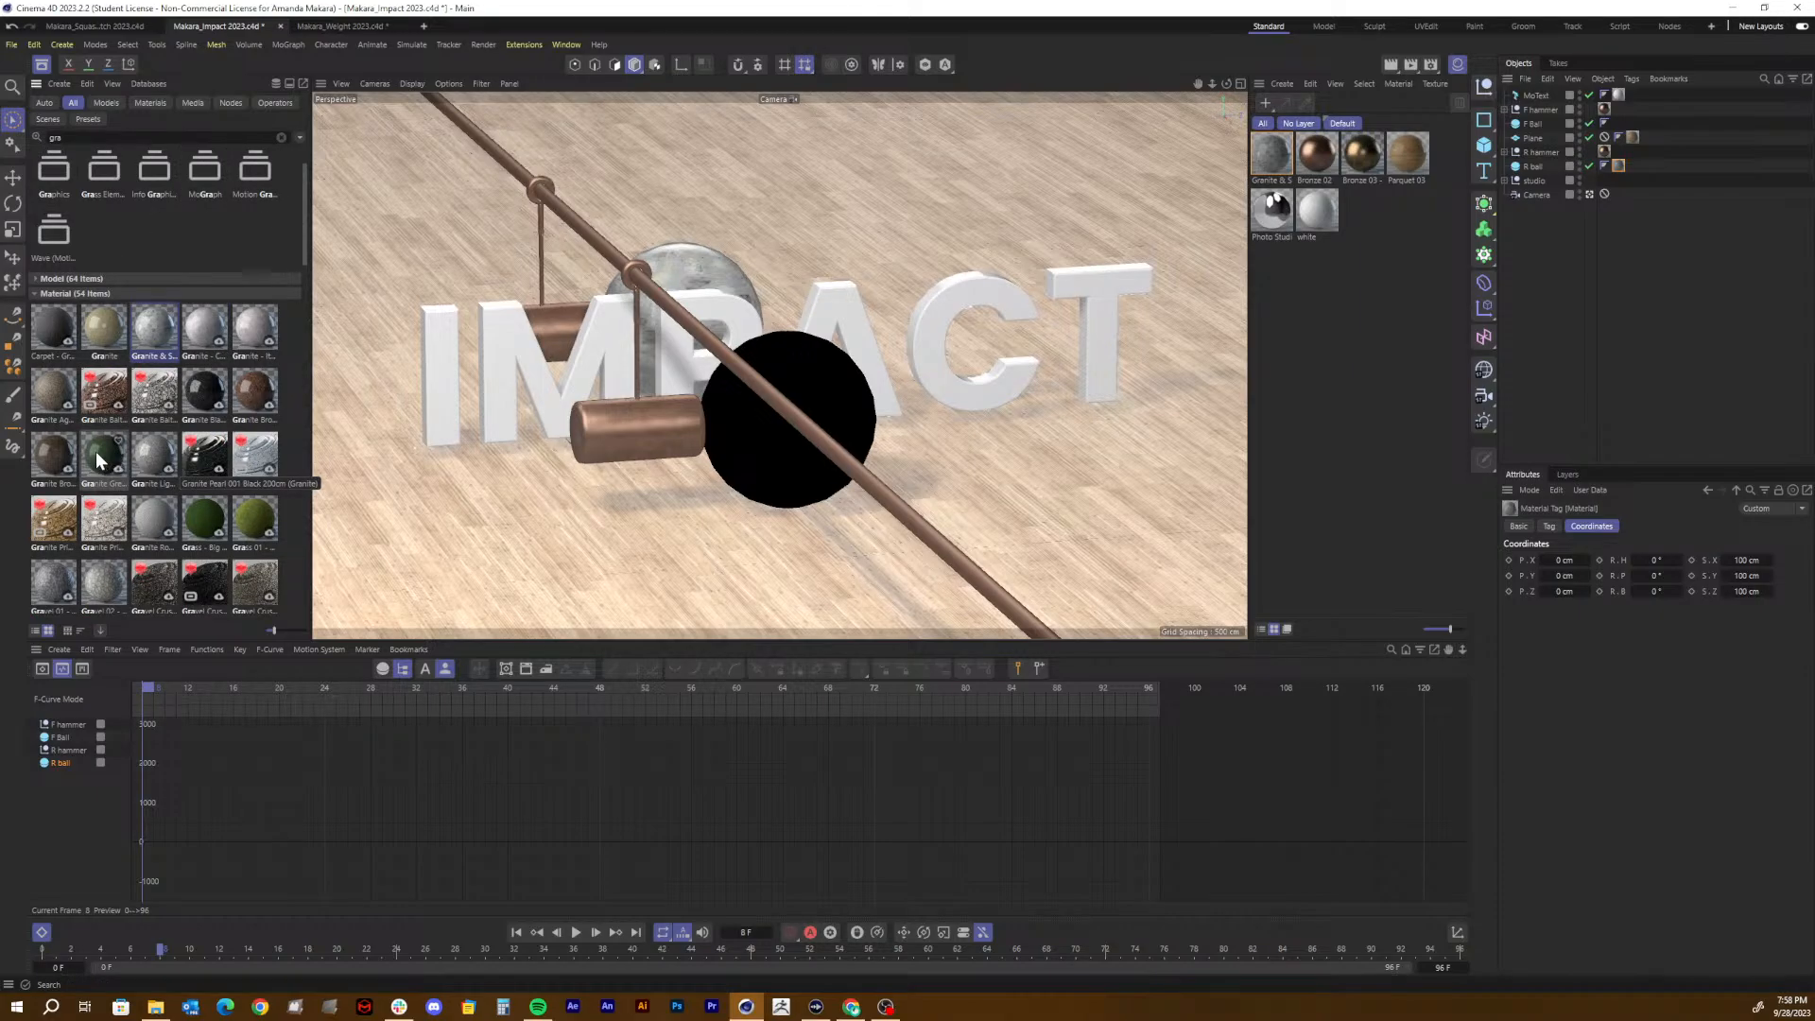
pyautogui.moveTo(95, 451); pyautogui.dragTo(739, 448)
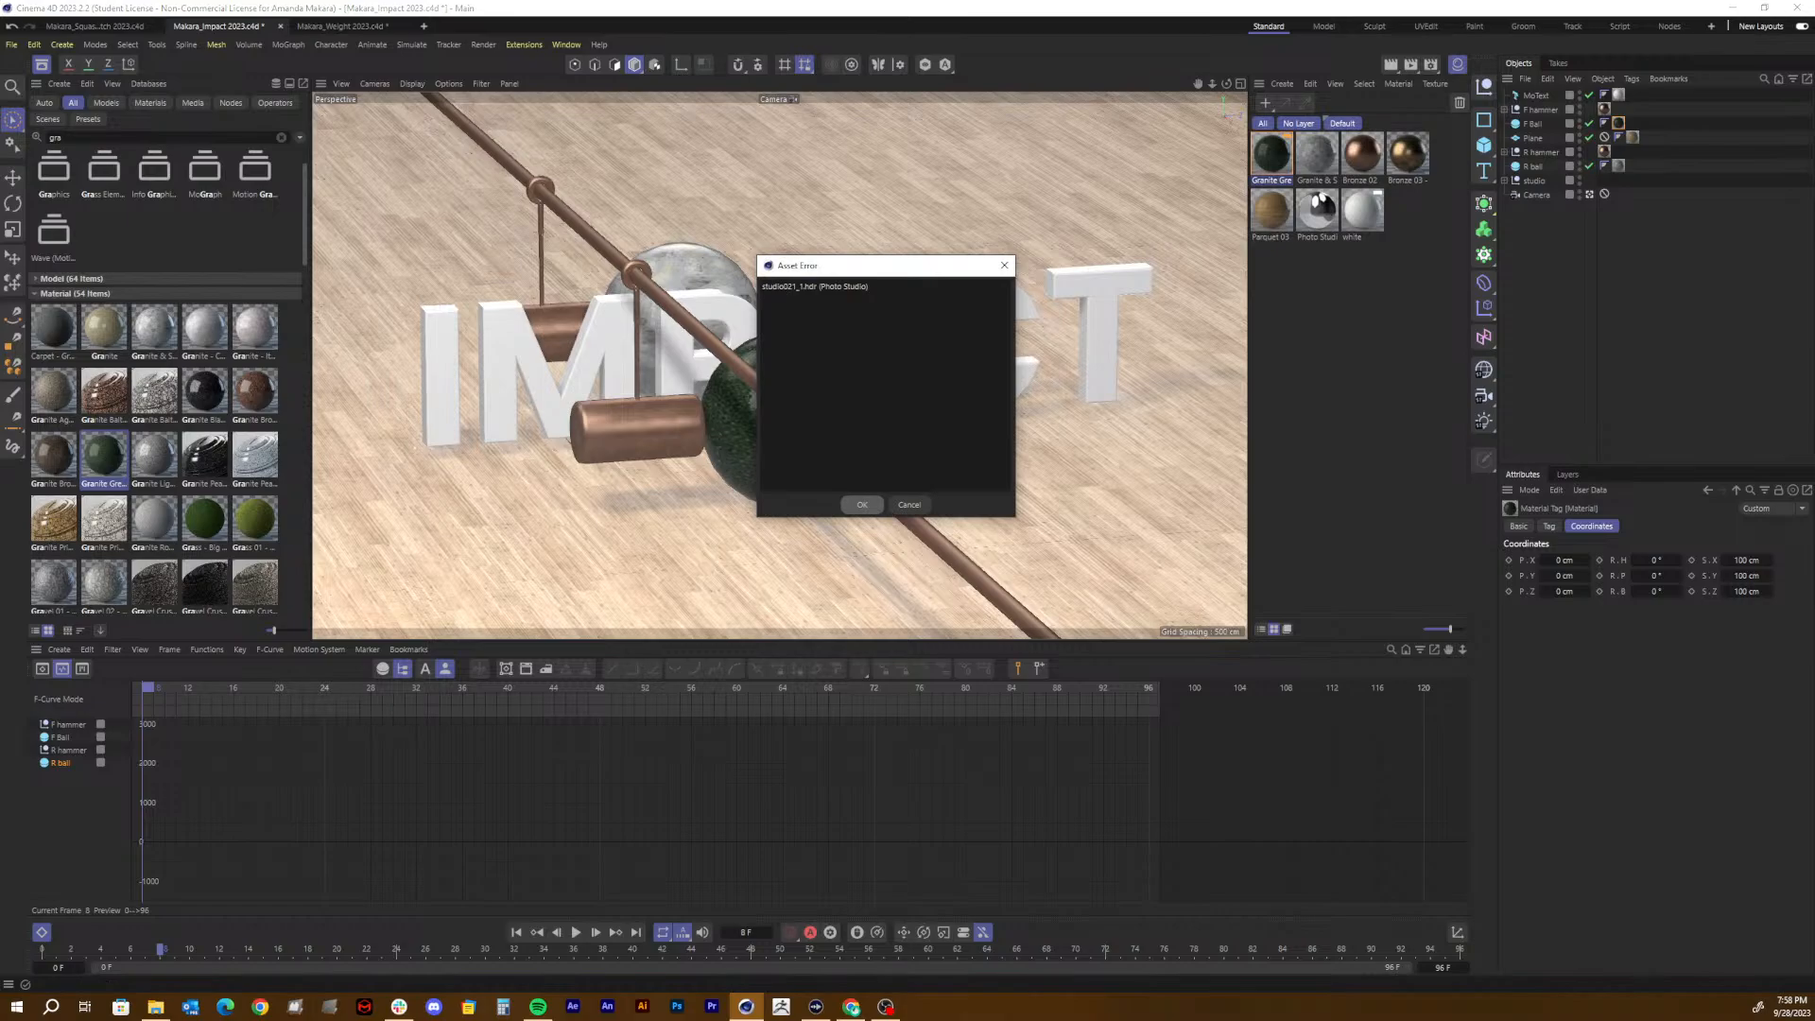
pyautogui.click(871, 505)
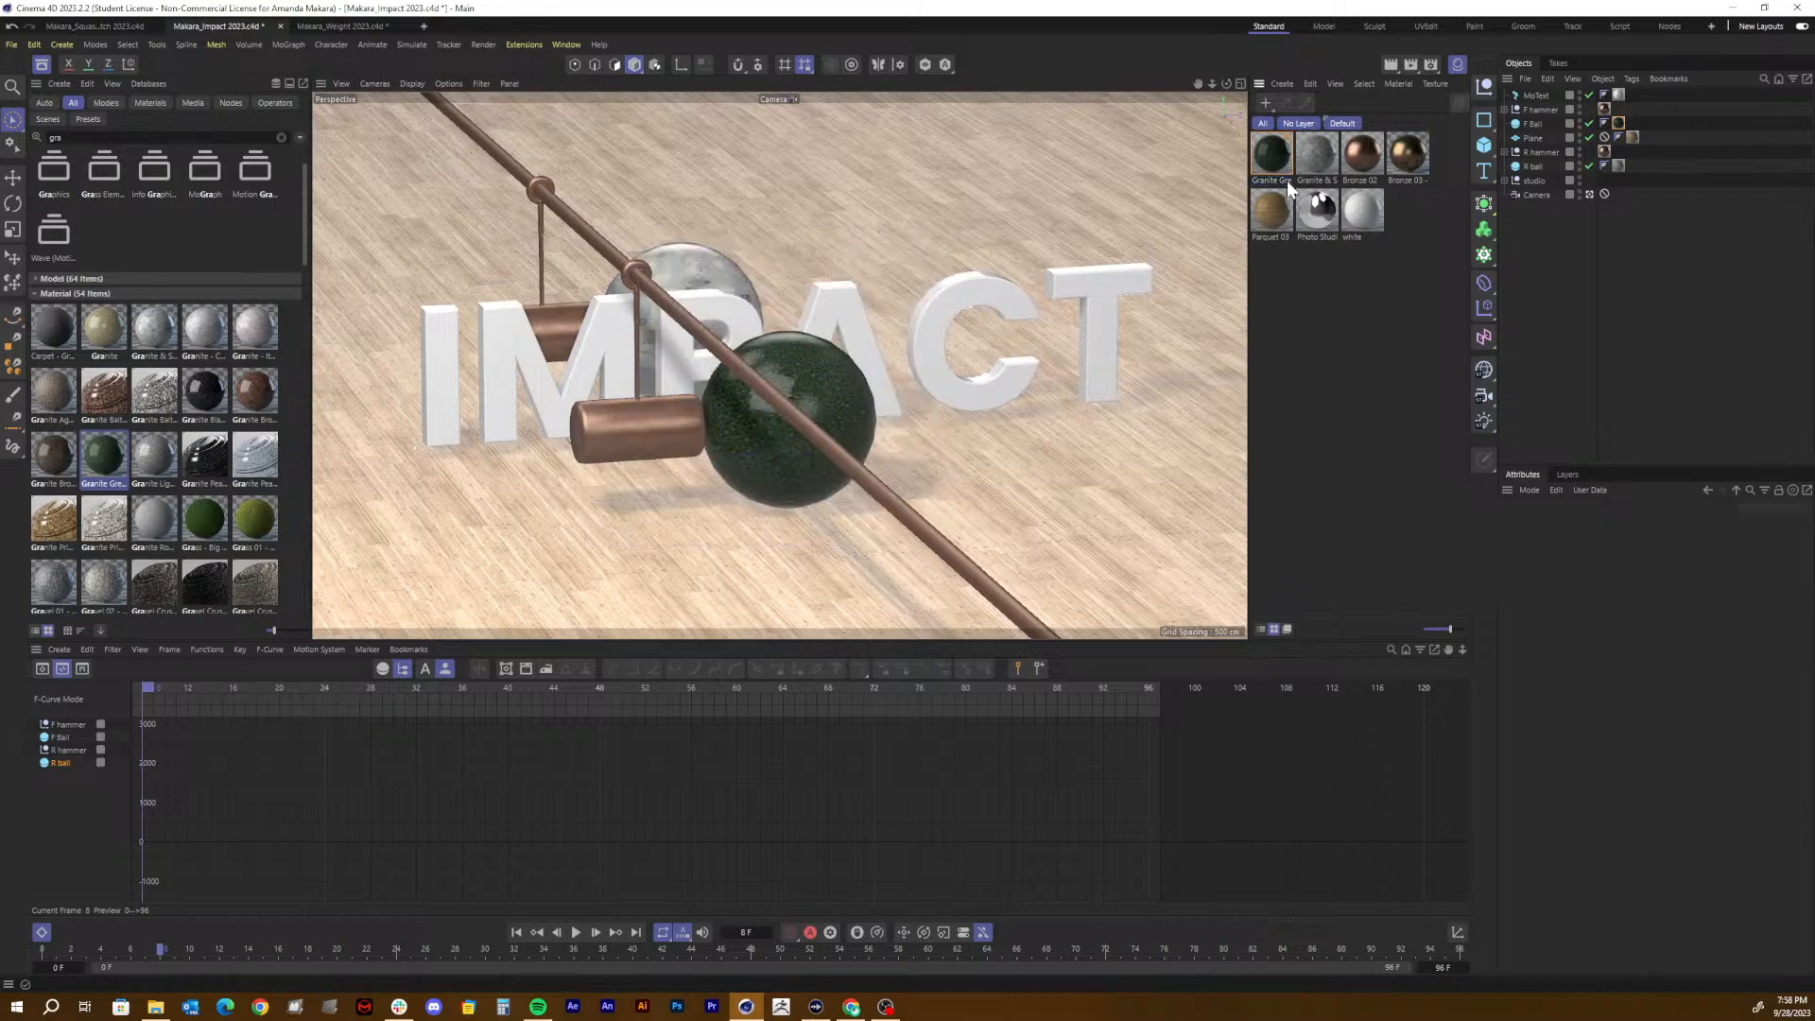
# Step: Delete the "Granite Gre…" material and its leftover tag on F Ball
pyautogui.click(1278, 143)
pyautogui.press('Delete')
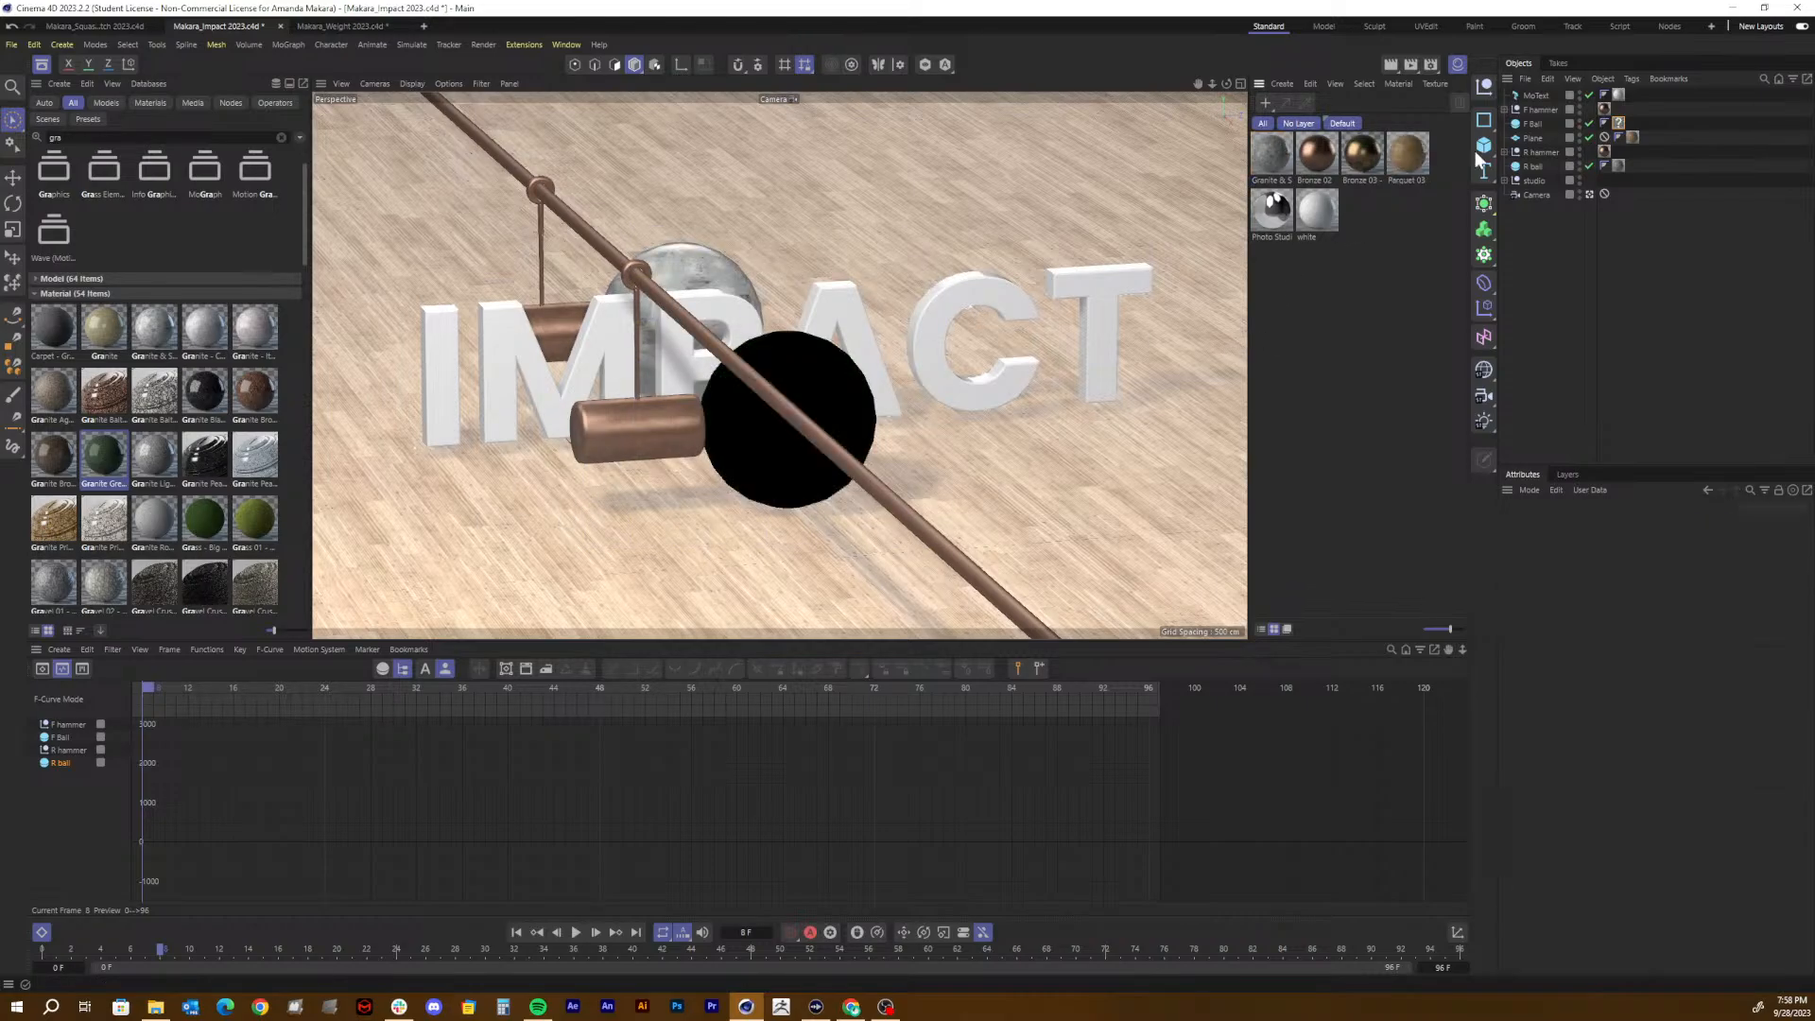
pyautogui.click(1617, 123)
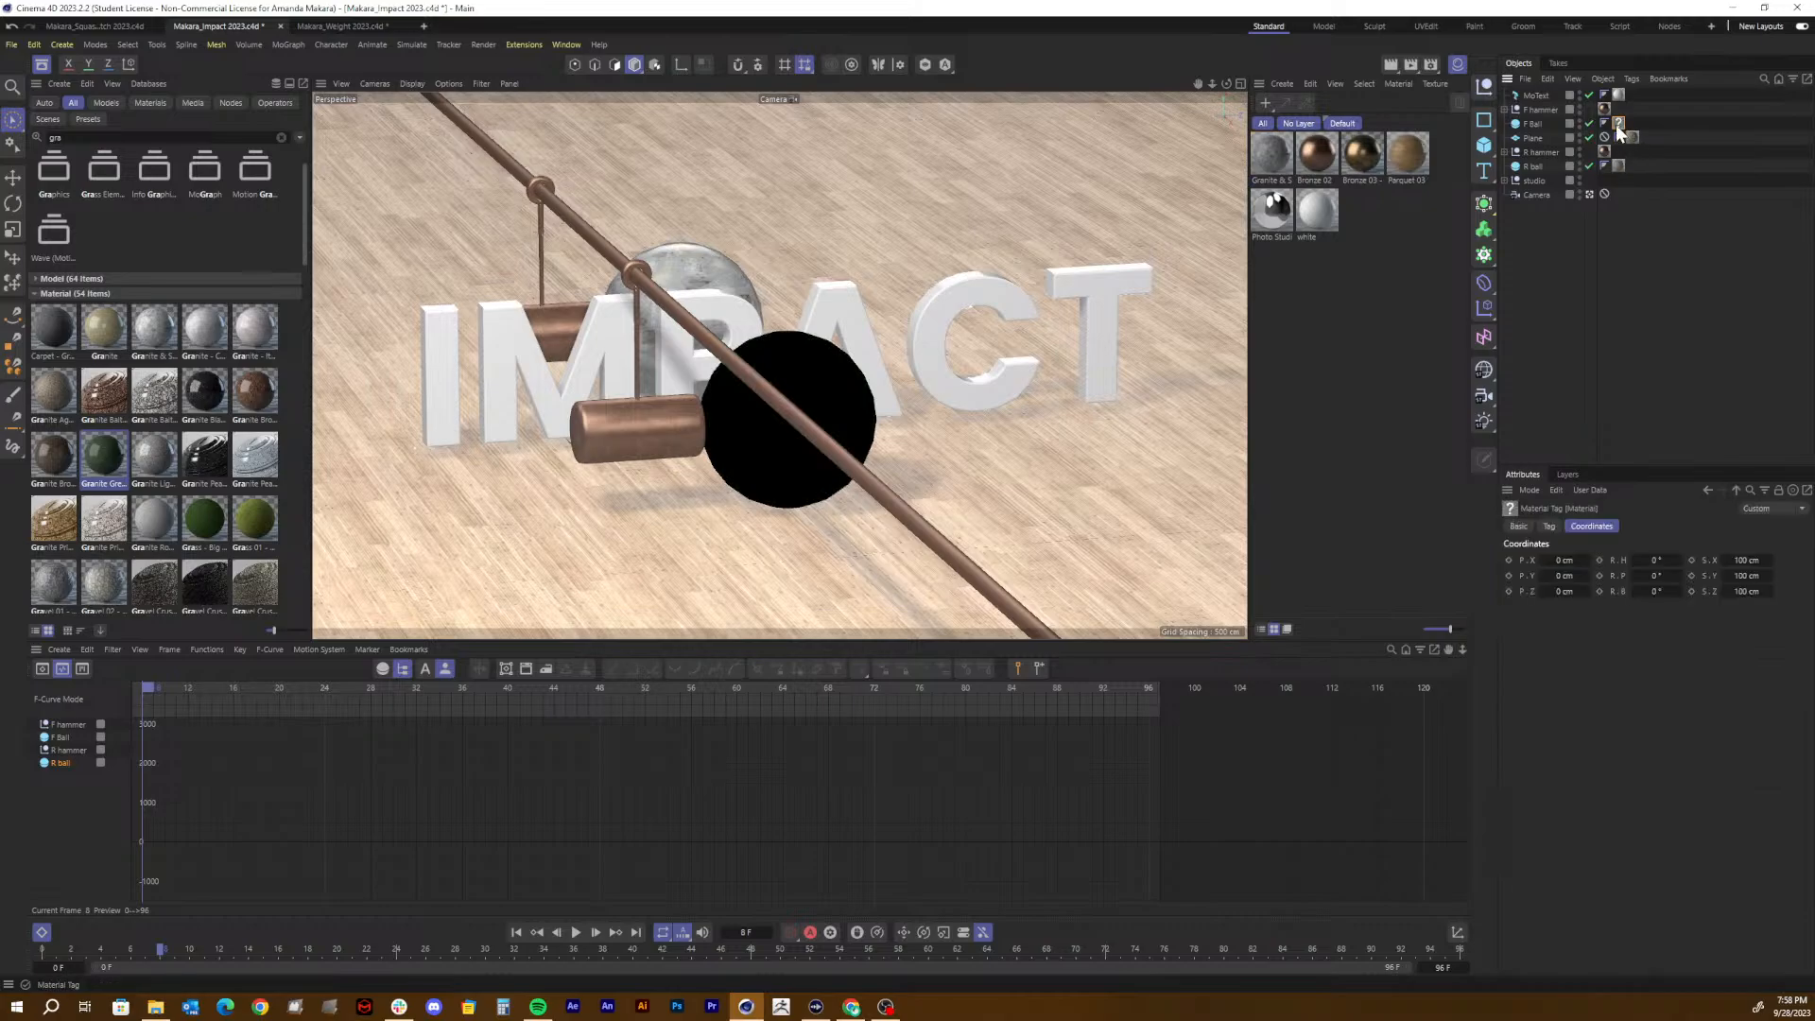
pyautogui.press('Delete')
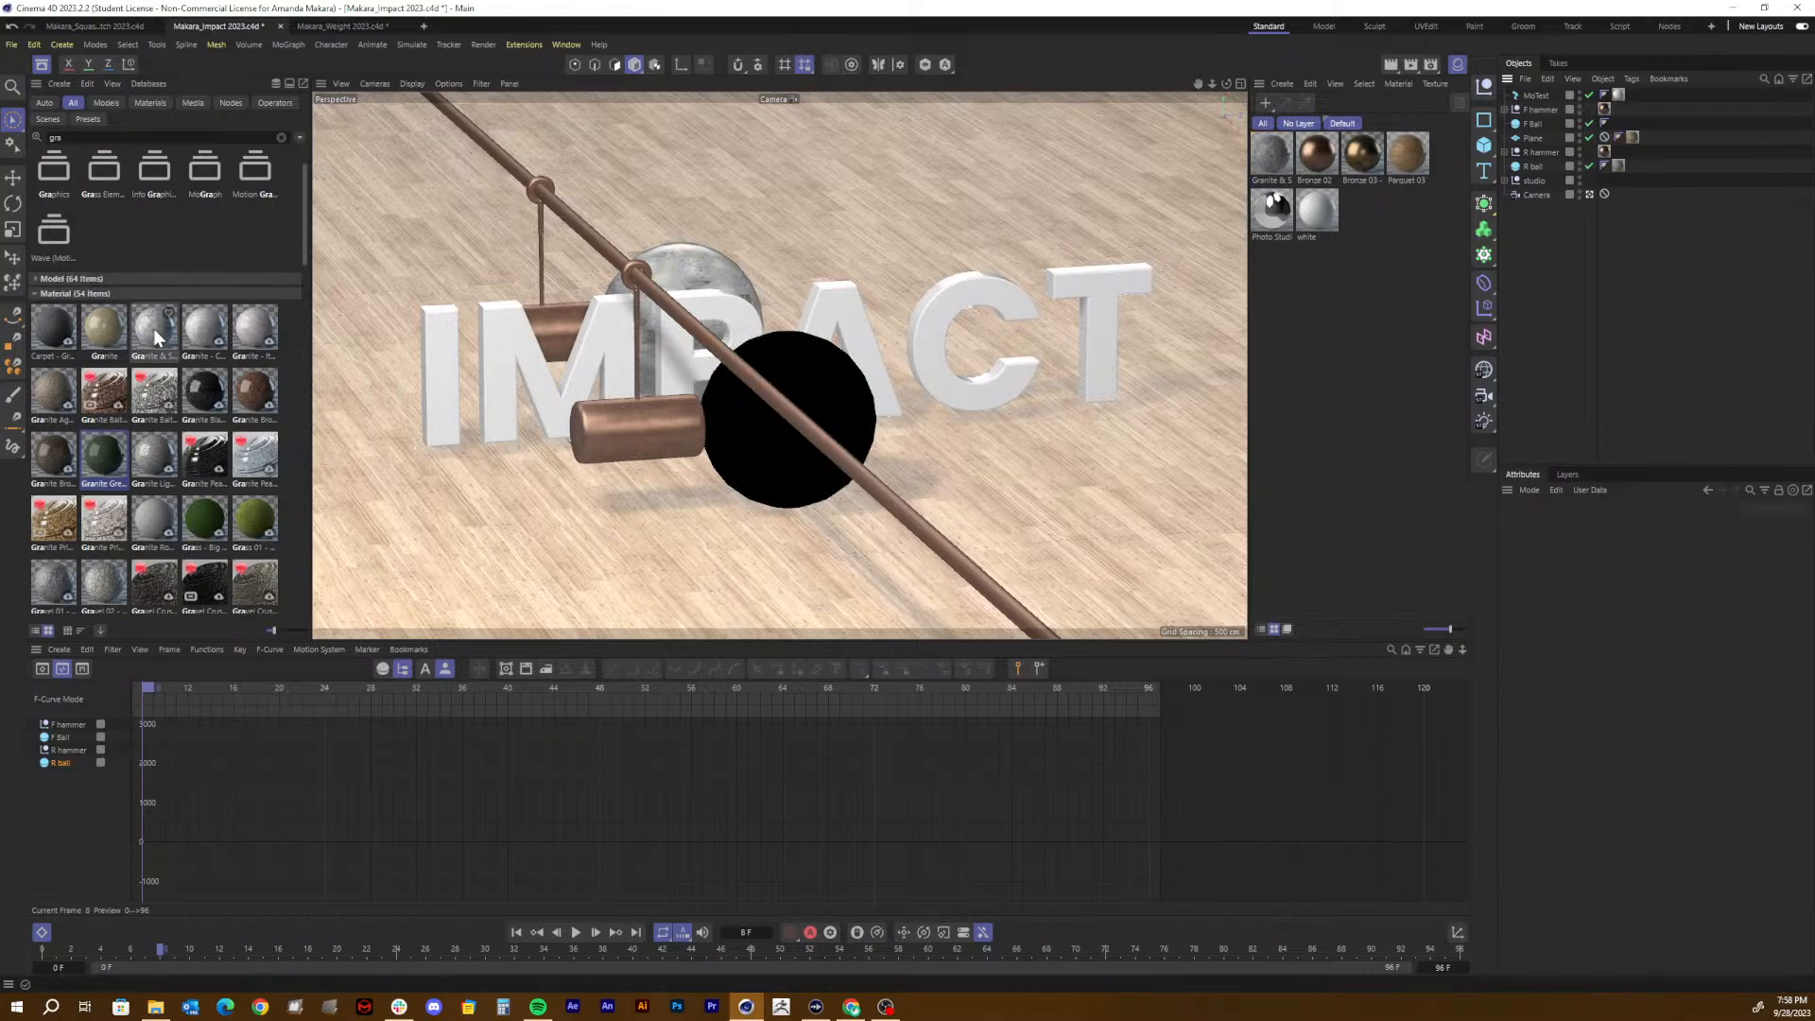
# Step: Search the asset library for "foam", then shorten the search to "f" and limit it to materials
pyautogui.scroll(-3, 154, 327)
pyautogui.scroll(5, 153, 327)
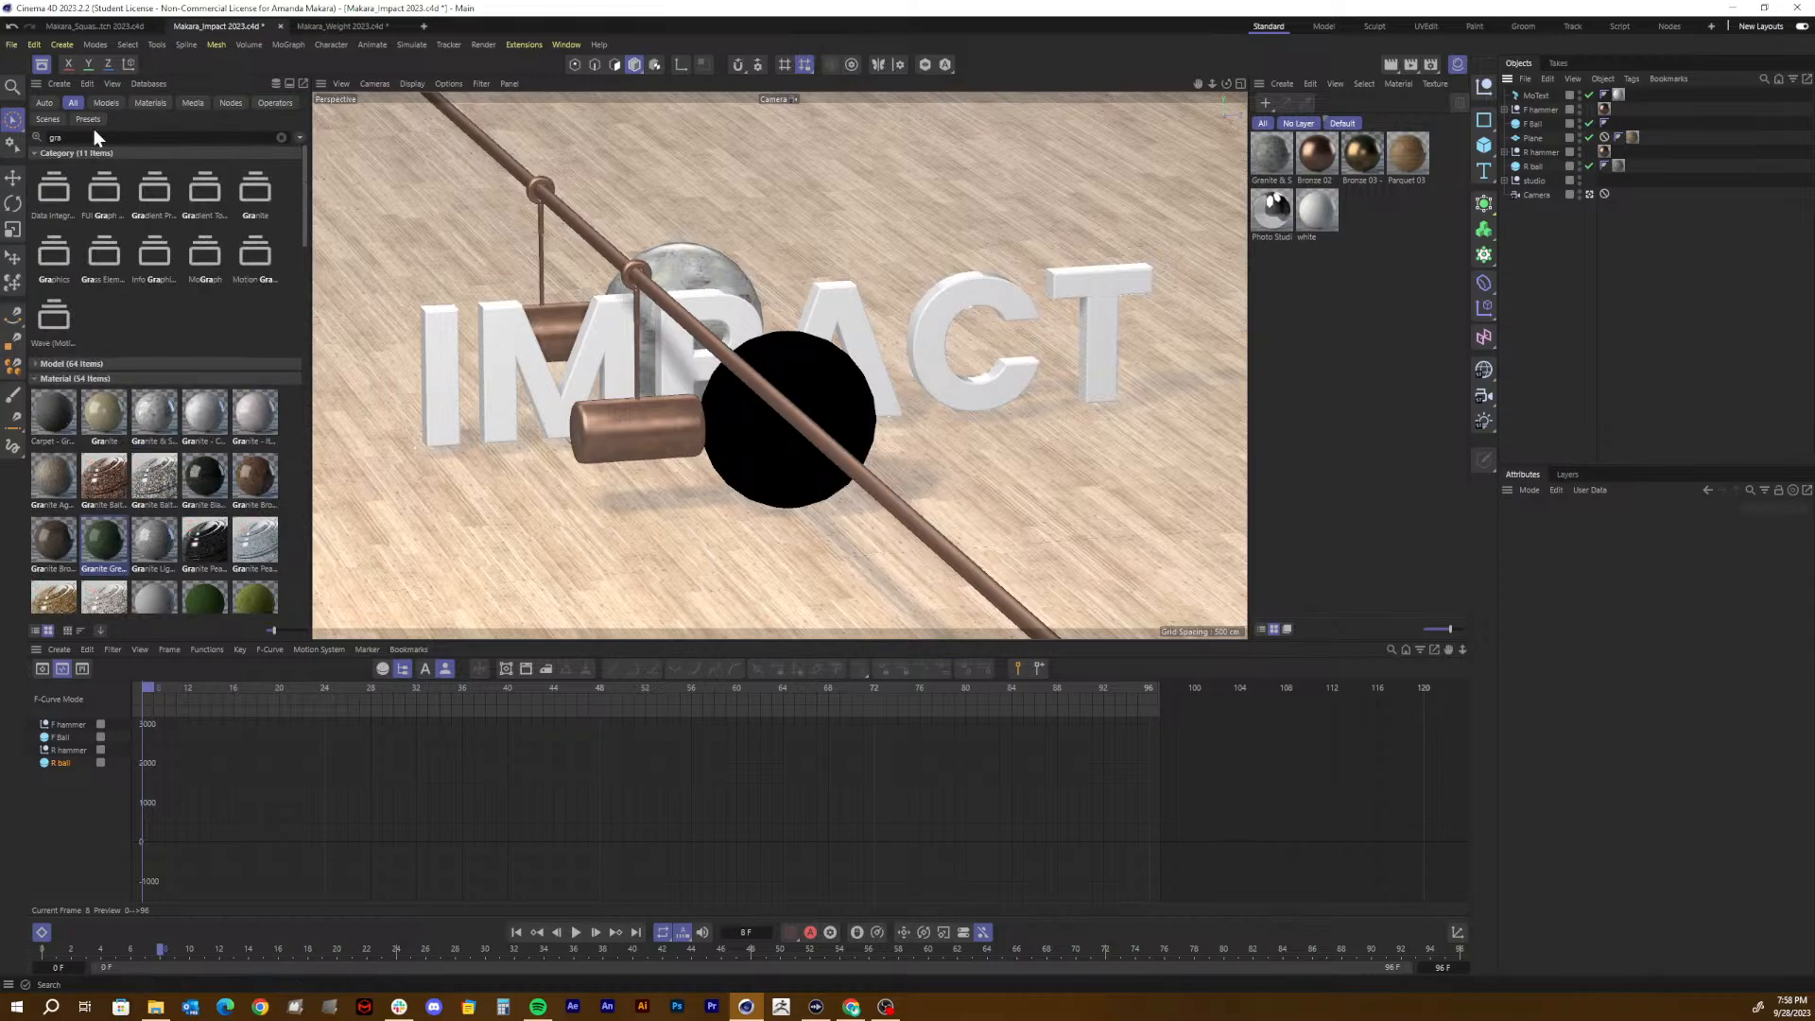
pyautogui.moveTo(68, 138); pyautogui.dragTo(9, 138)
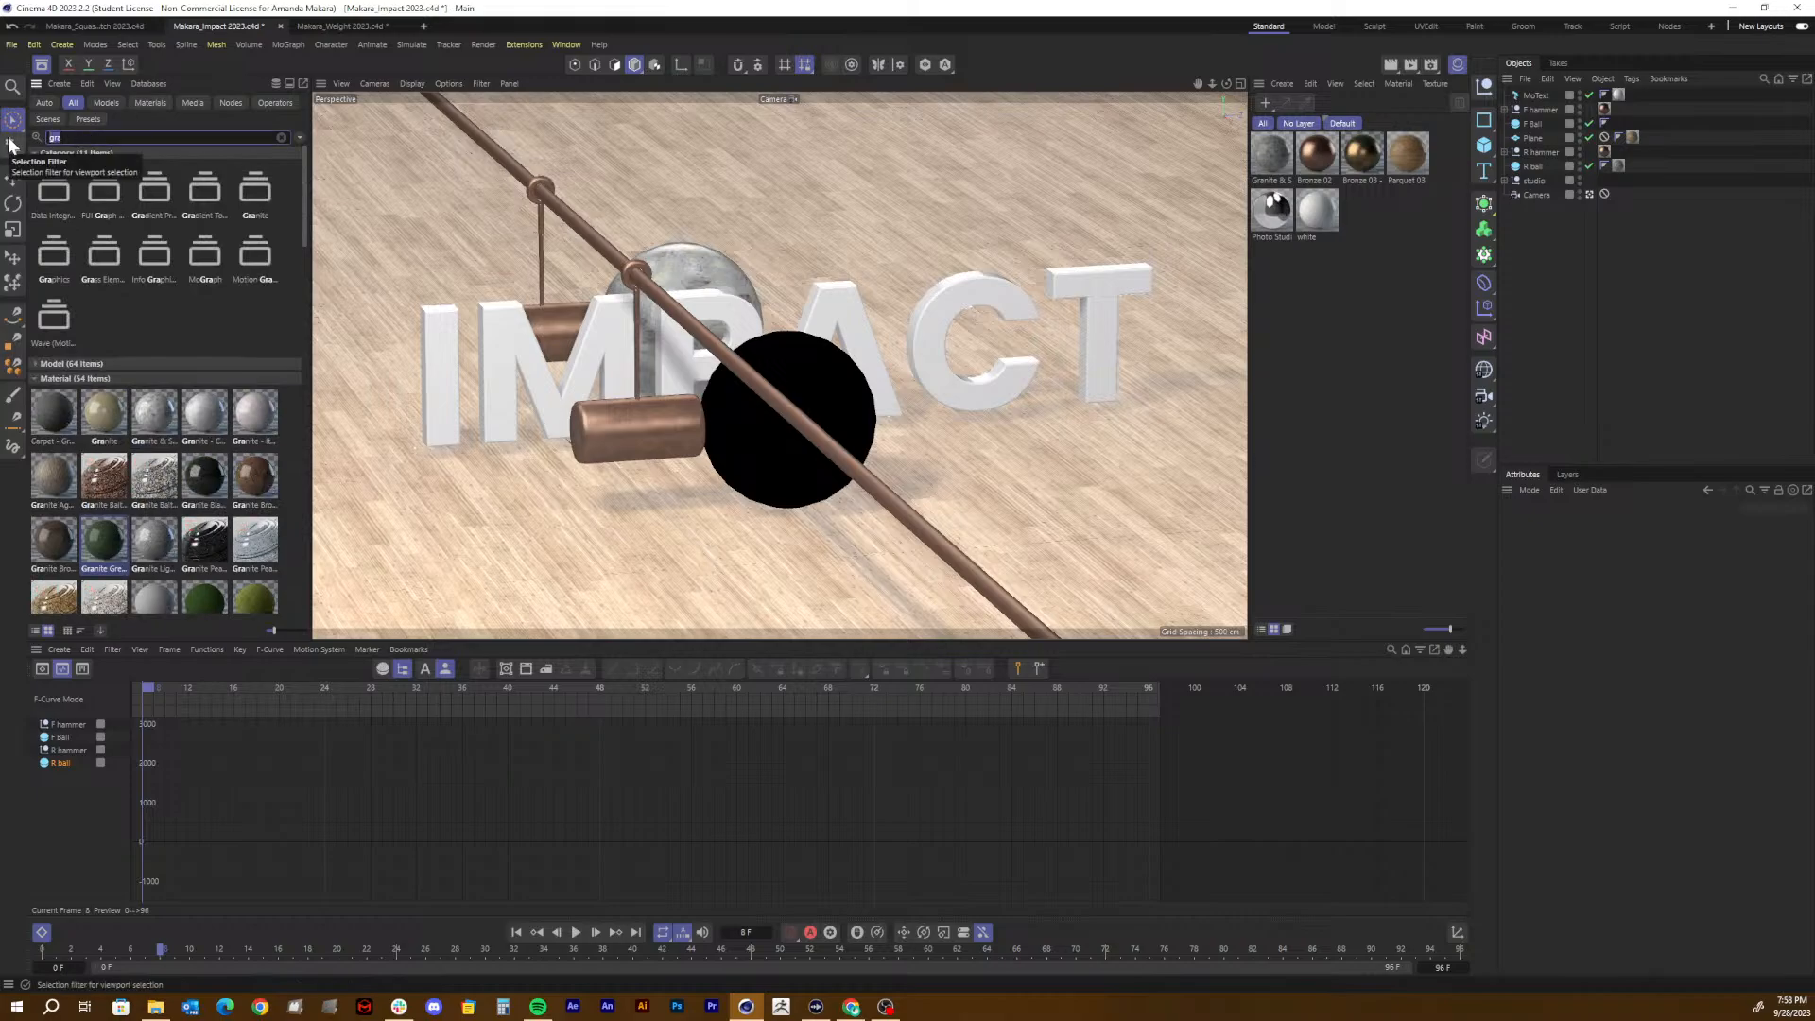
pyautogui.write('foam')
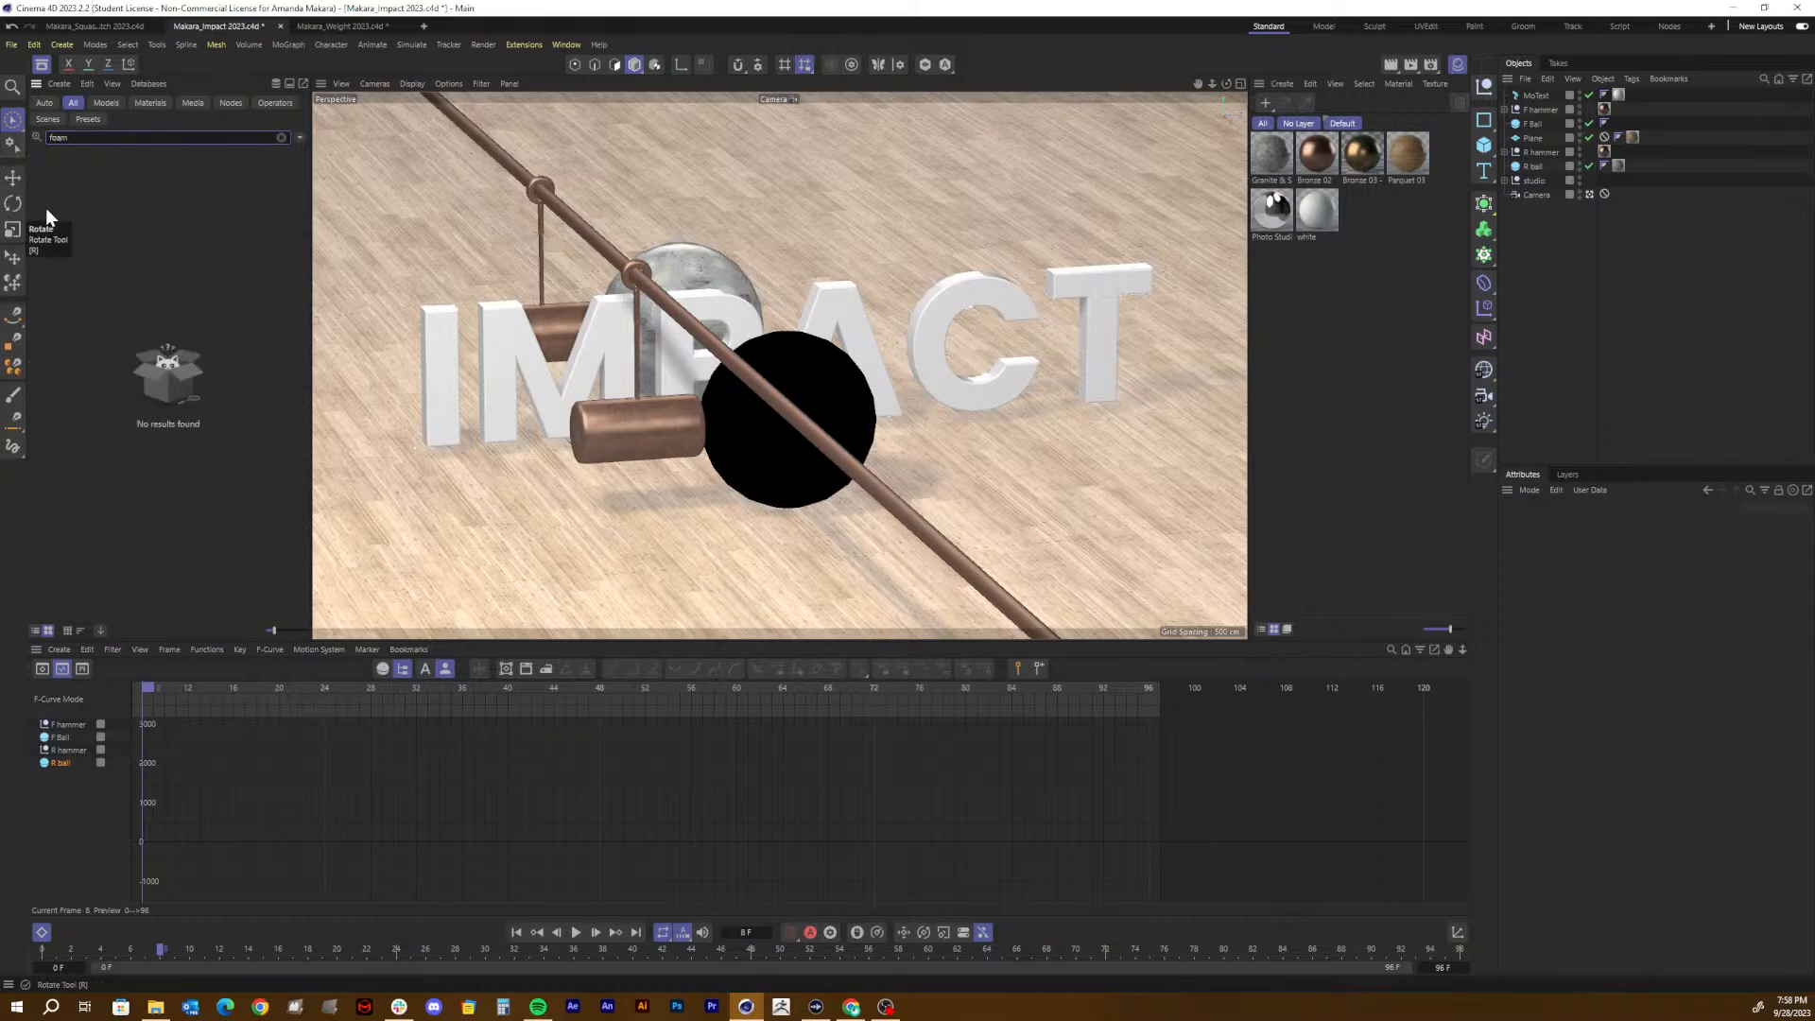
pyautogui.press('BackSpace')
pyautogui.press('BackSpace')
pyautogui.press('BackSpace')
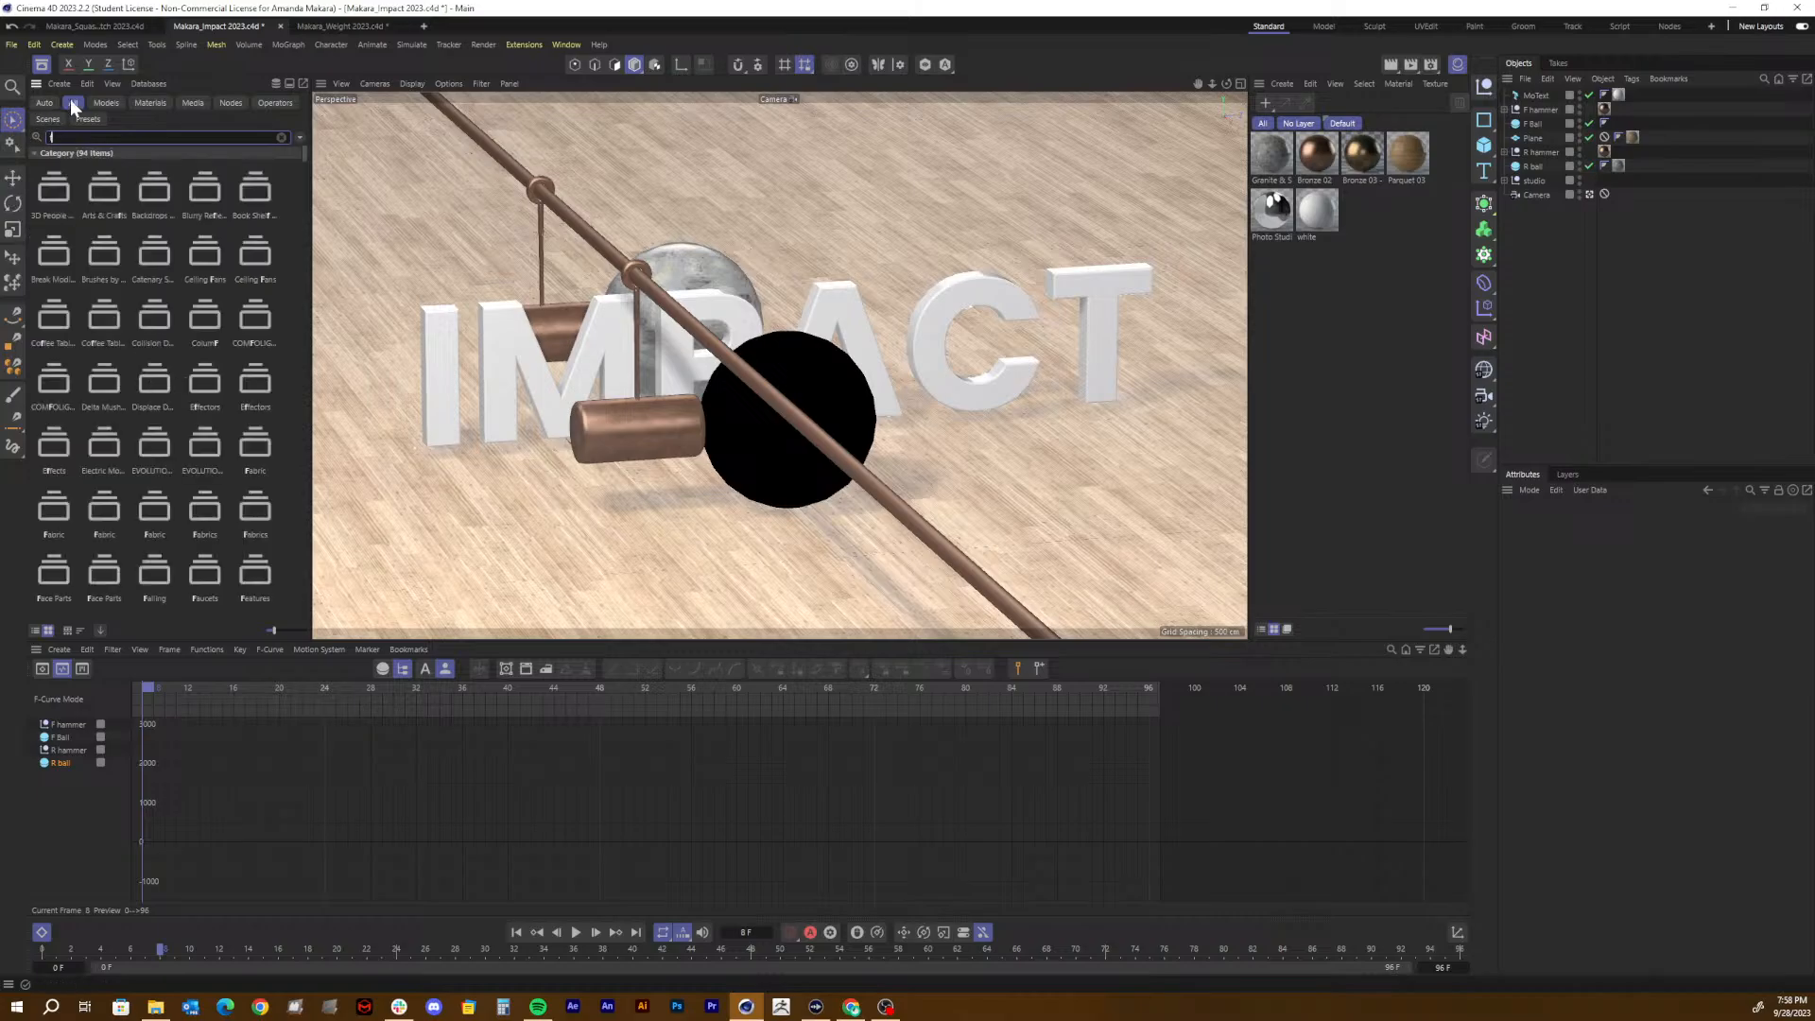
pyautogui.click(151, 102)
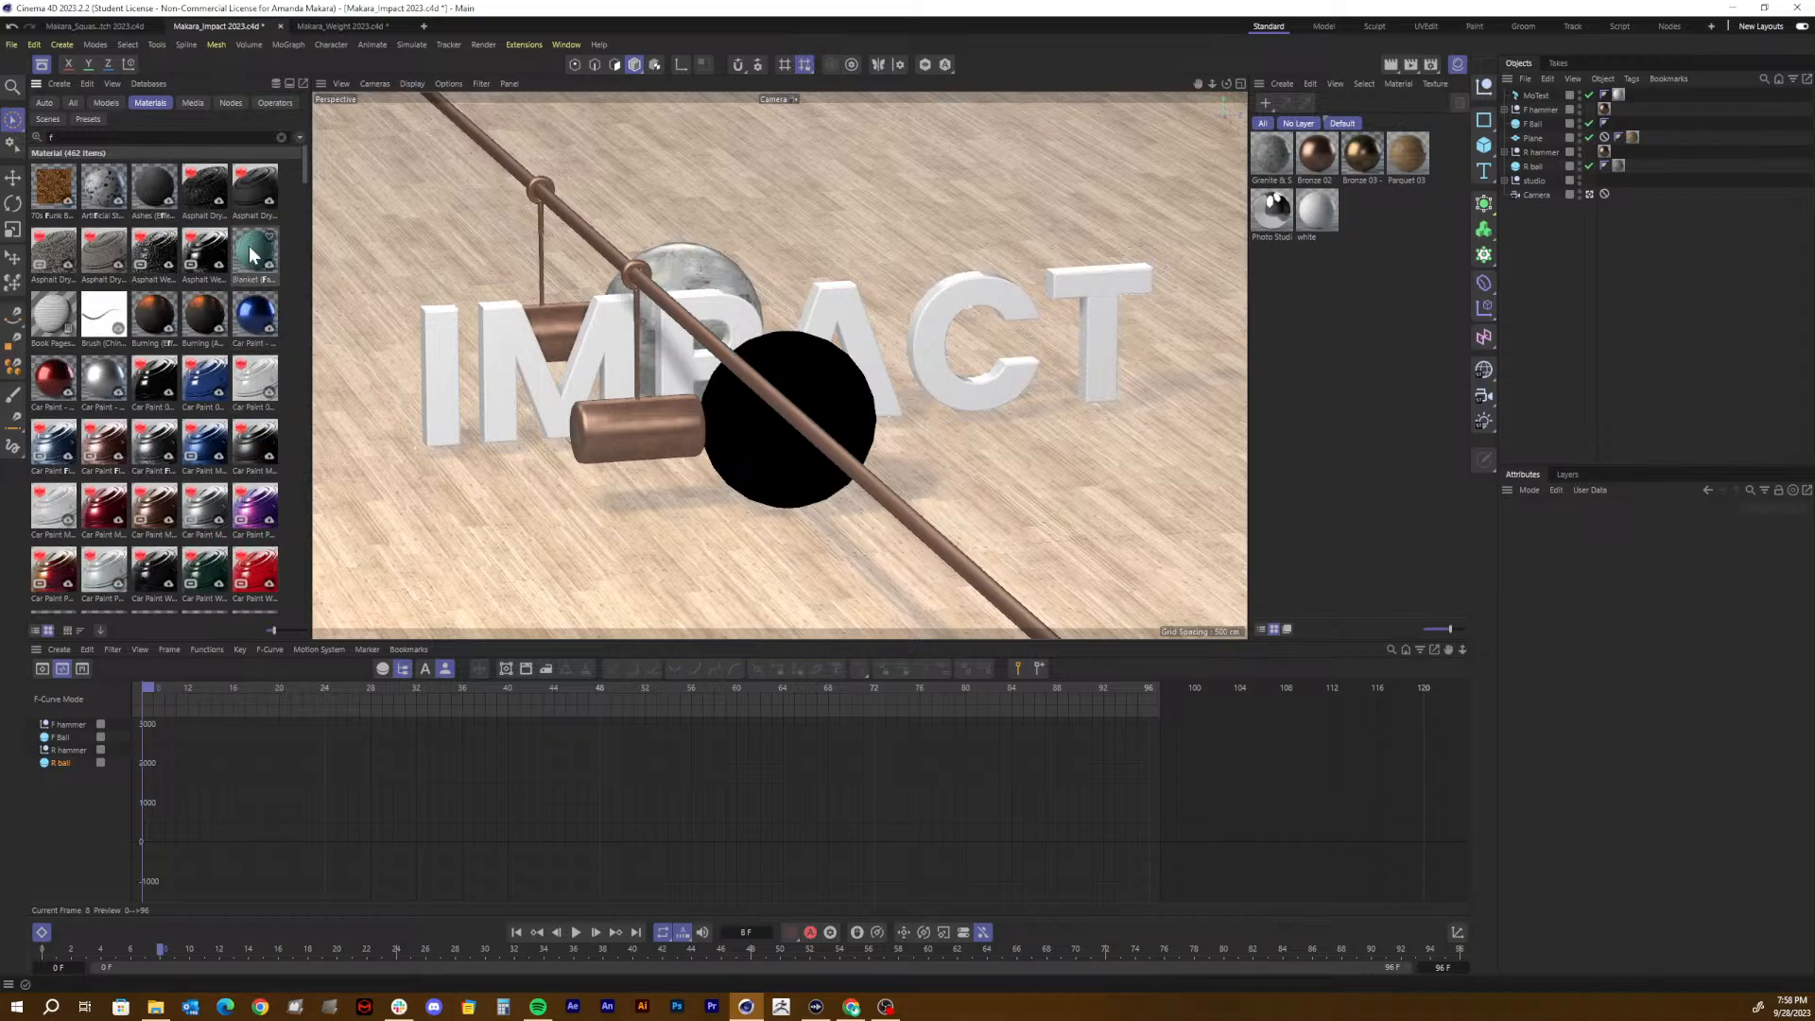
# Step: Try the green "Carpet - Sh…" material from the asset library on the front ball, dismissing the asset error
pyautogui.scroll(-10, 250, 253)
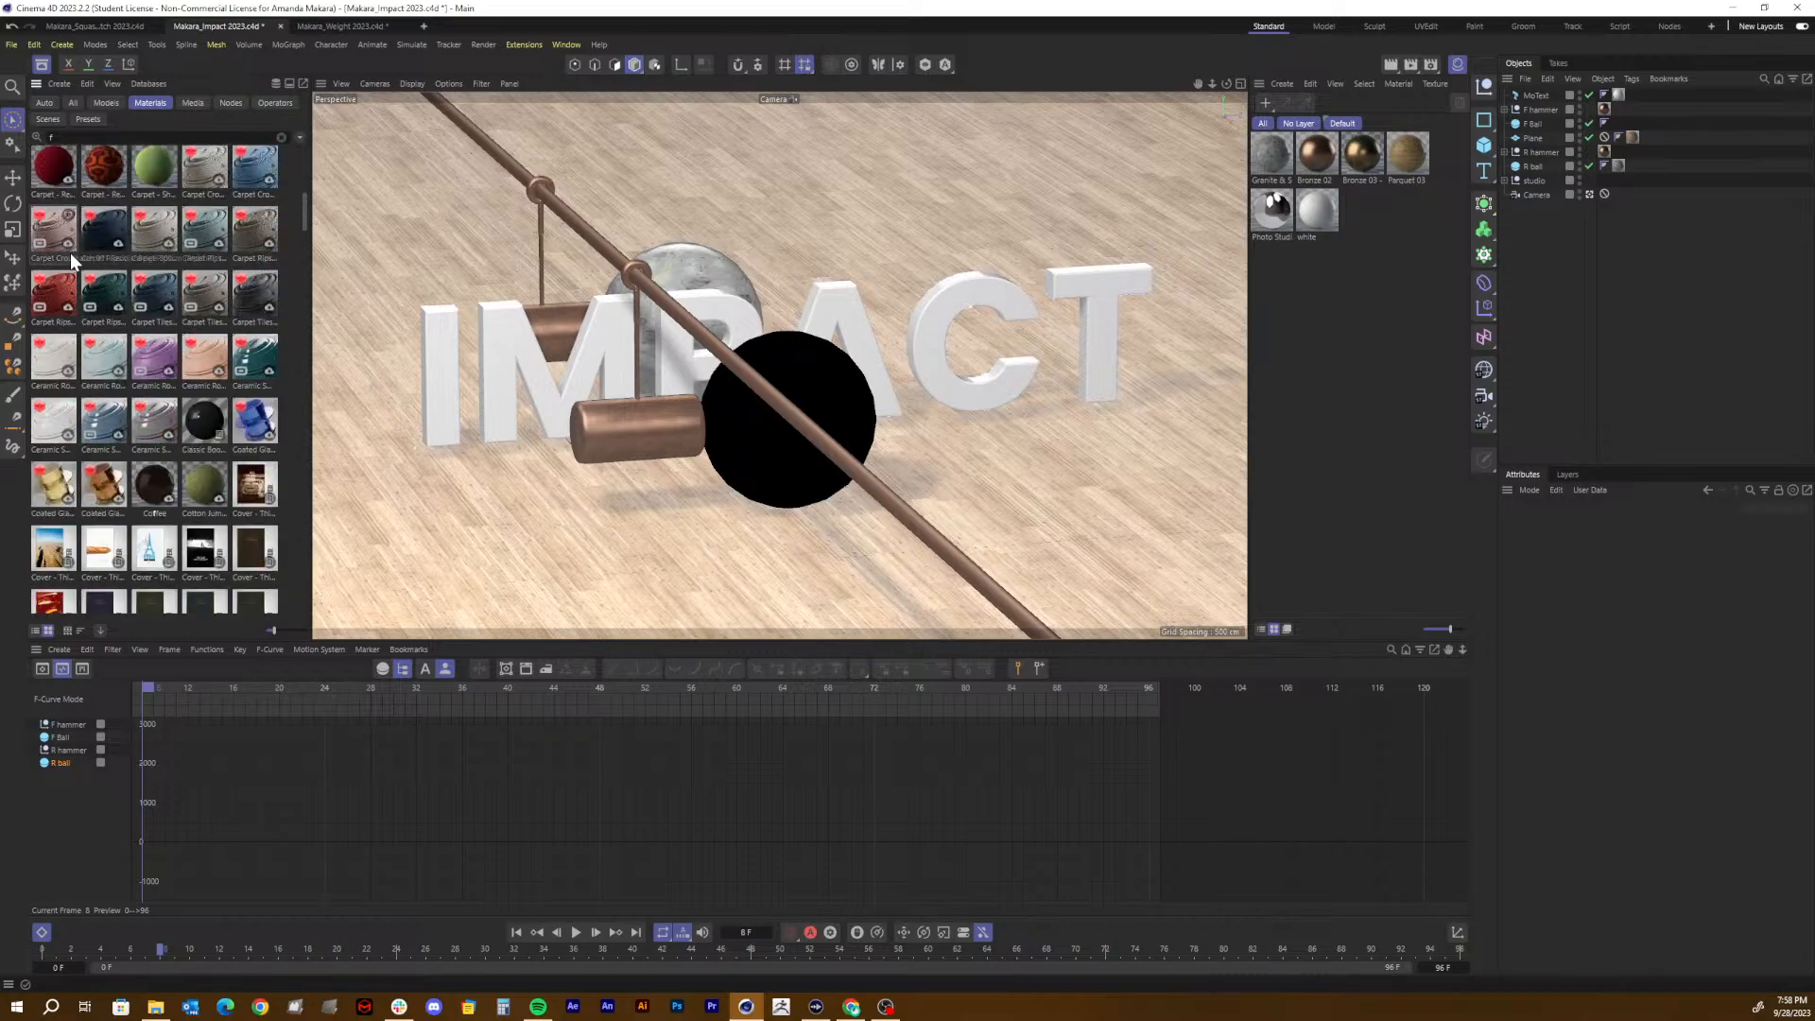
pyautogui.scroll(3, 70, 252)
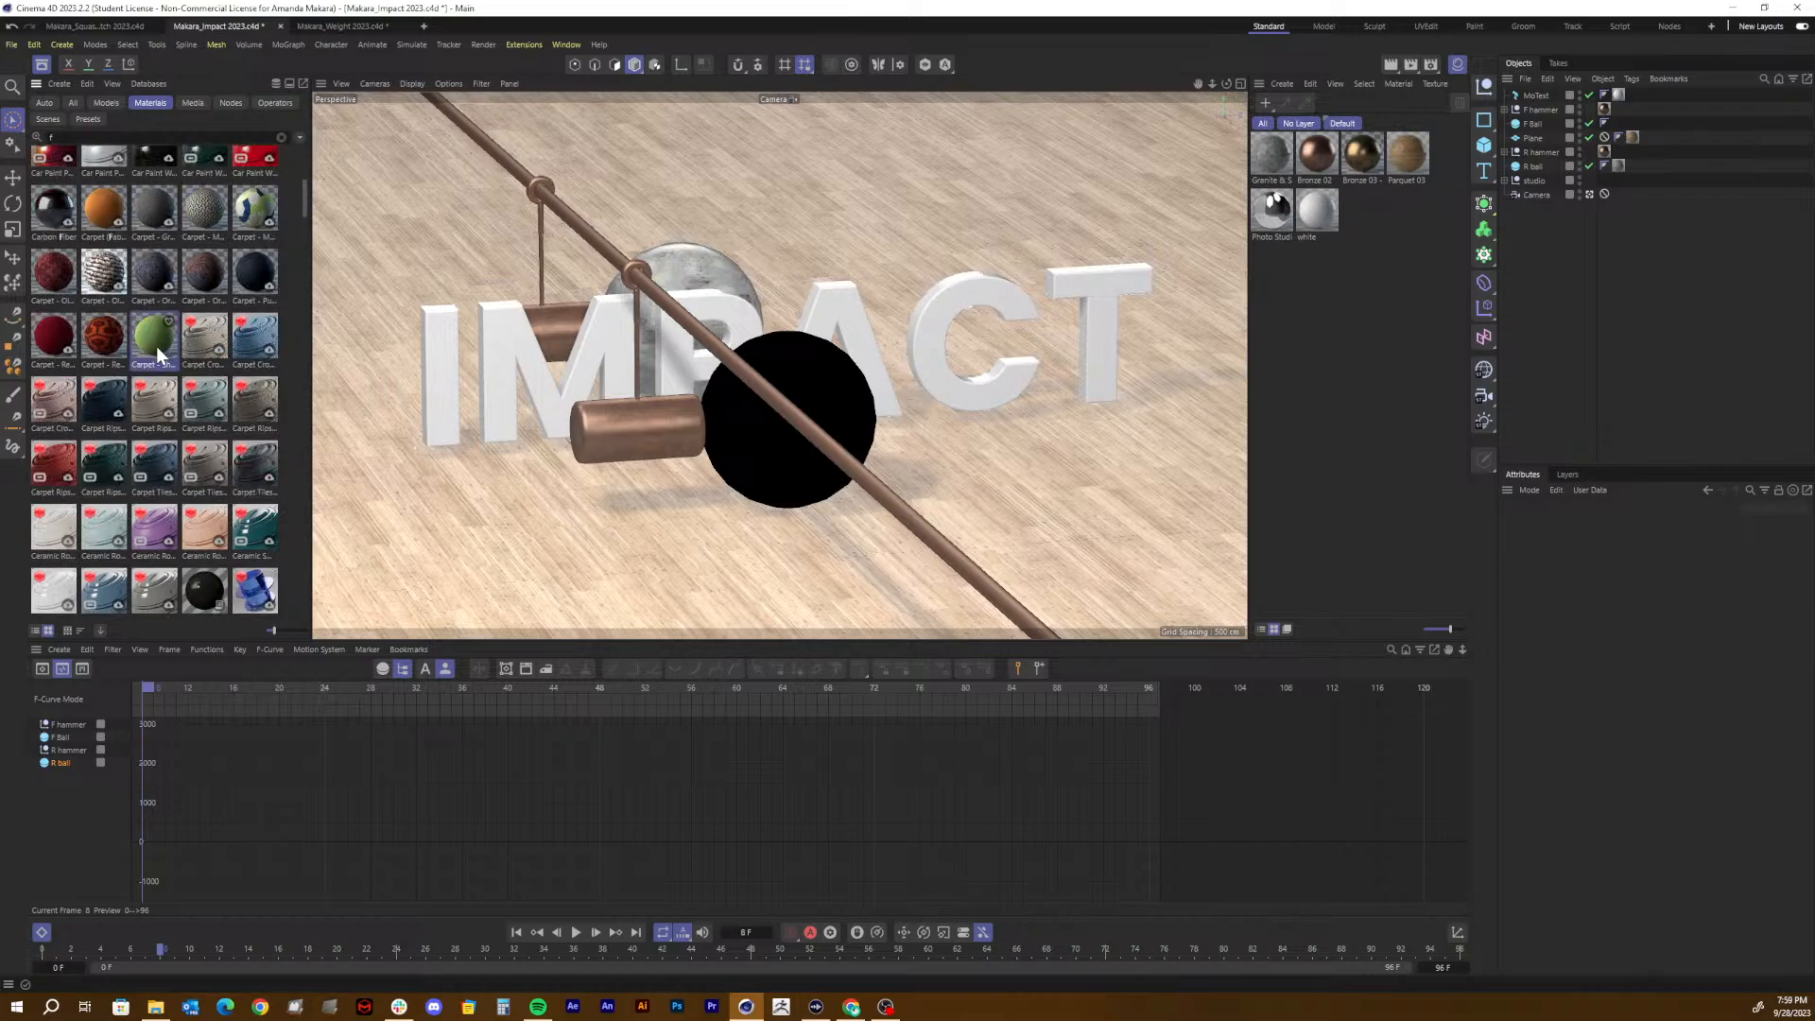
pyautogui.moveTo(156, 337); pyautogui.dragTo(766, 457)
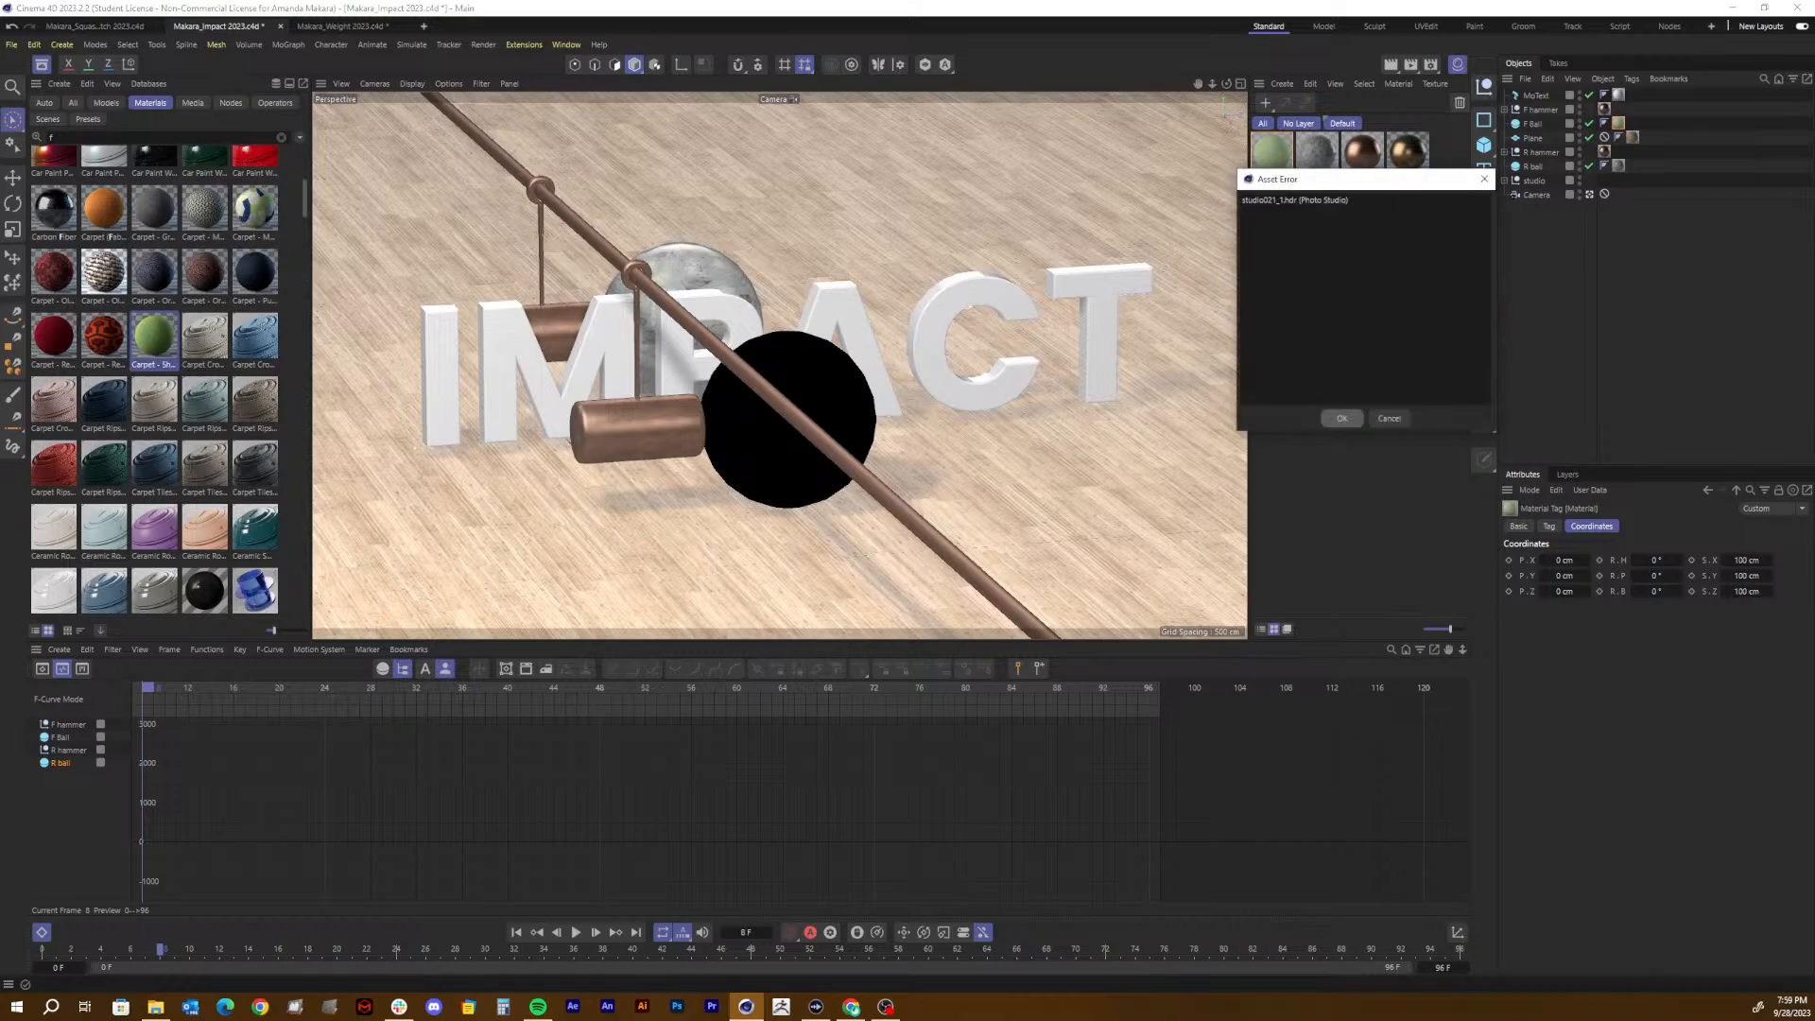
pyautogui.click(1340, 419)
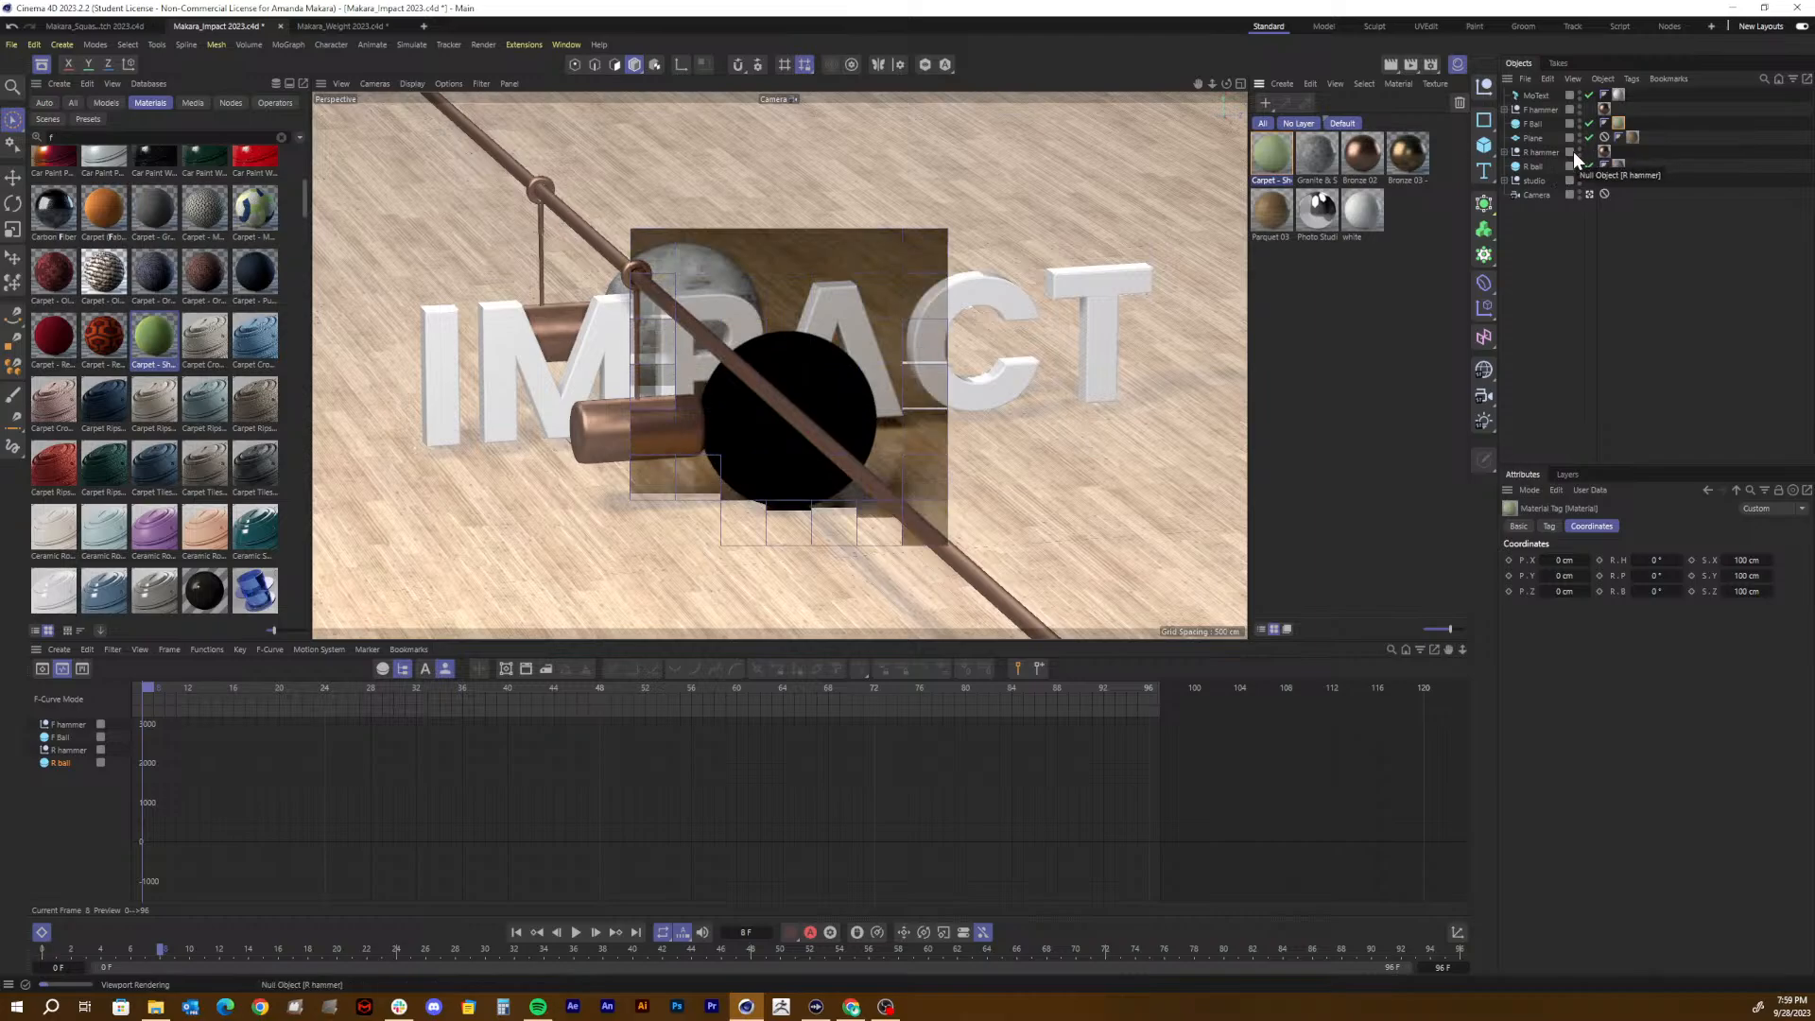
# Step: Stop the viewport test render and delete the carpet material tag from F Ball
pyautogui.click(1619, 320)
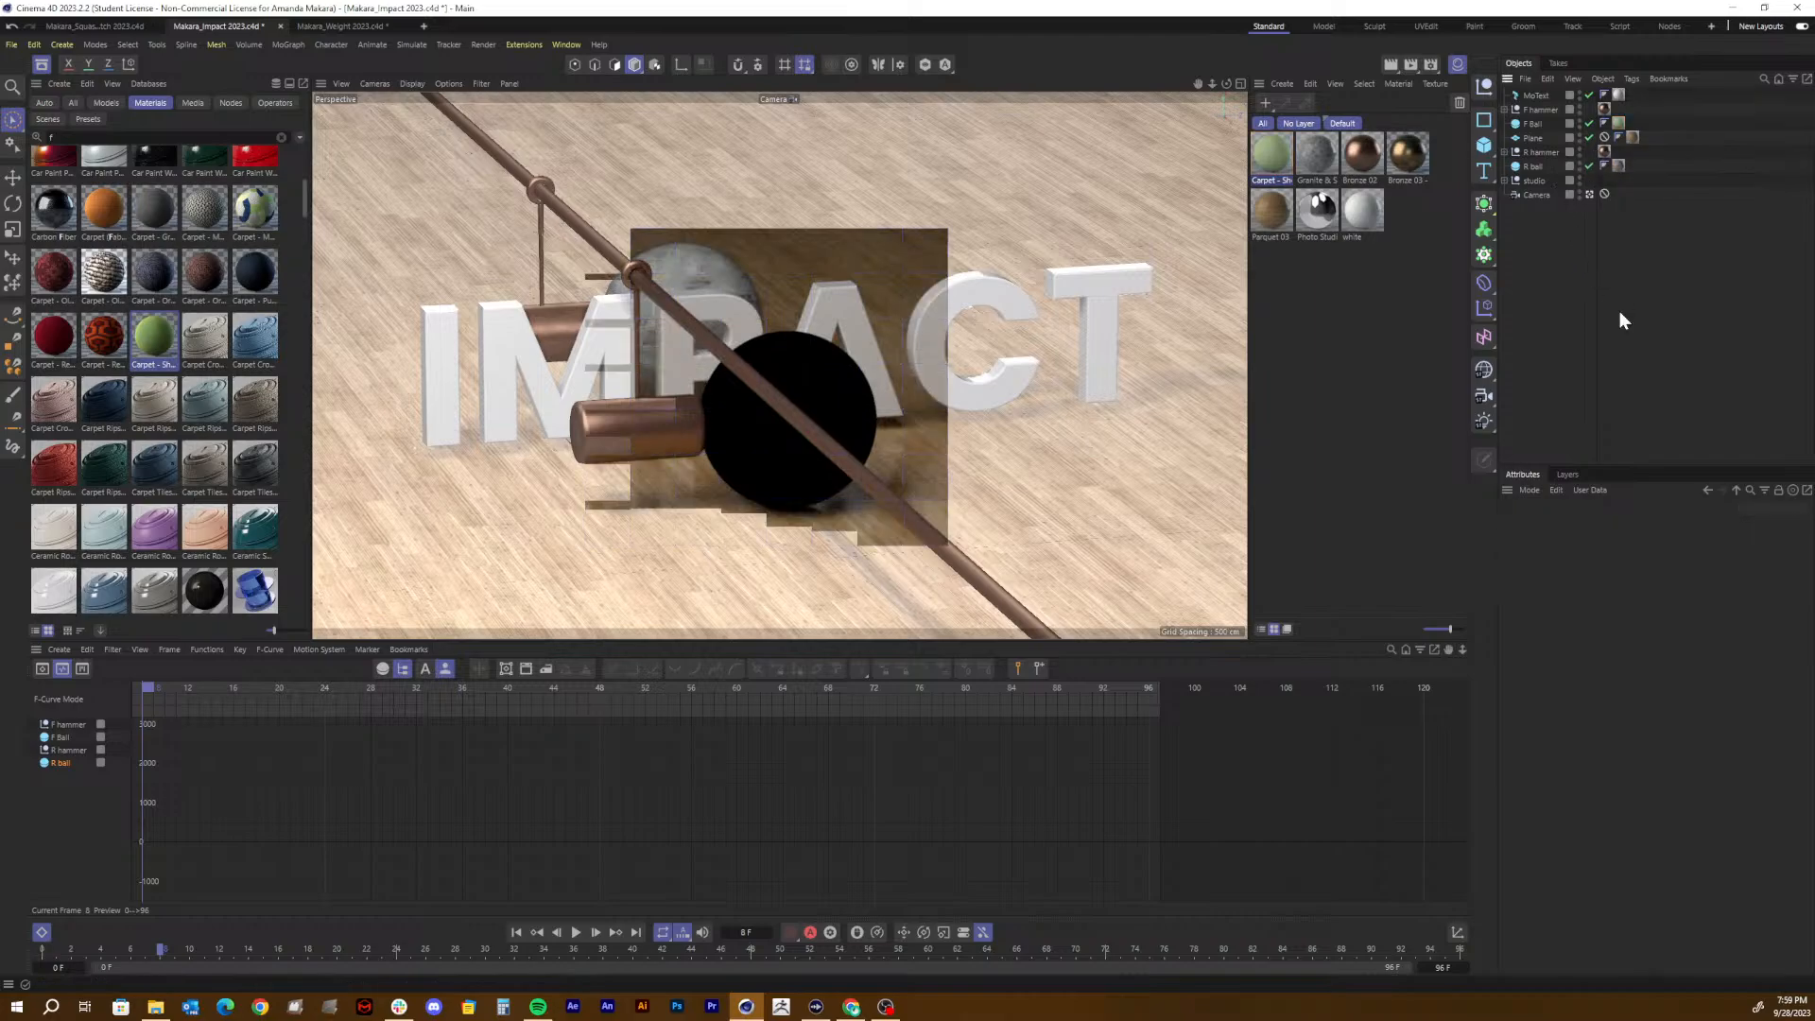
pyautogui.click(1619, 123)
pyautogui.press('Delete')
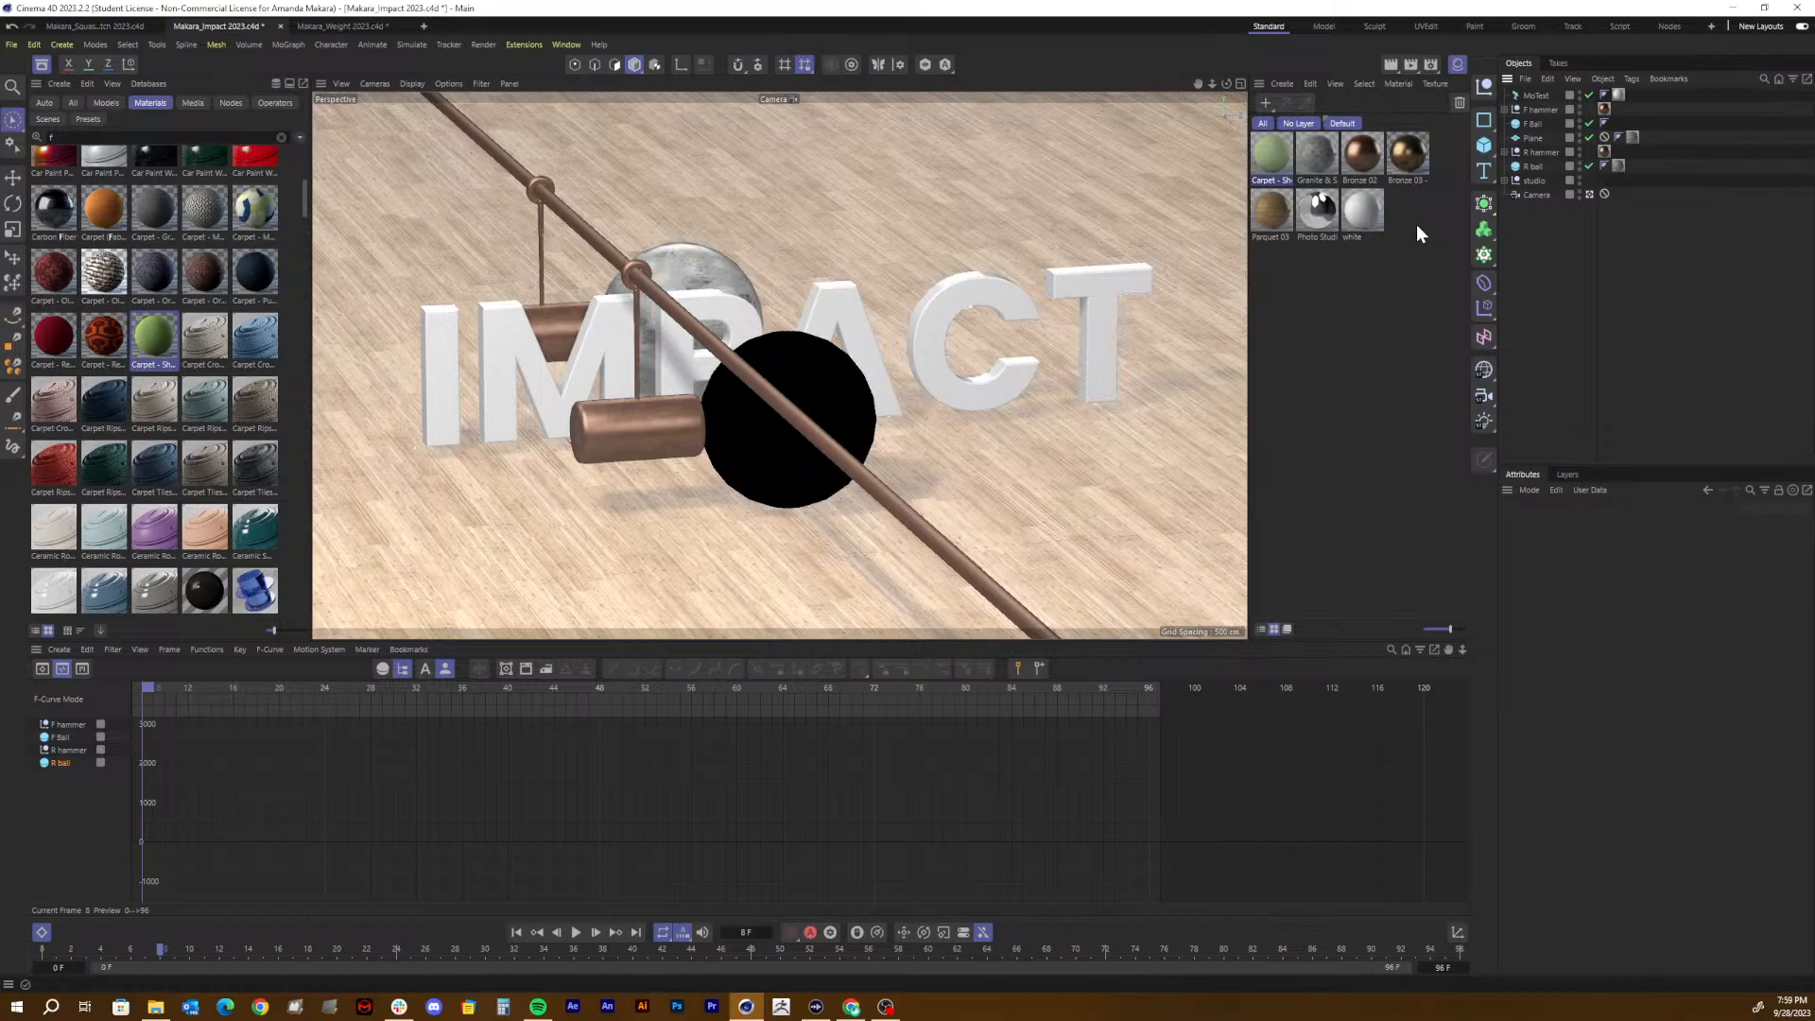
# Step: Undo the recent material changes on F Ball and replace its "Granite Gre…" tag with the white material
pyautogui.moveTo(1526, 127); pyautogui.dragTo(1529, 123)
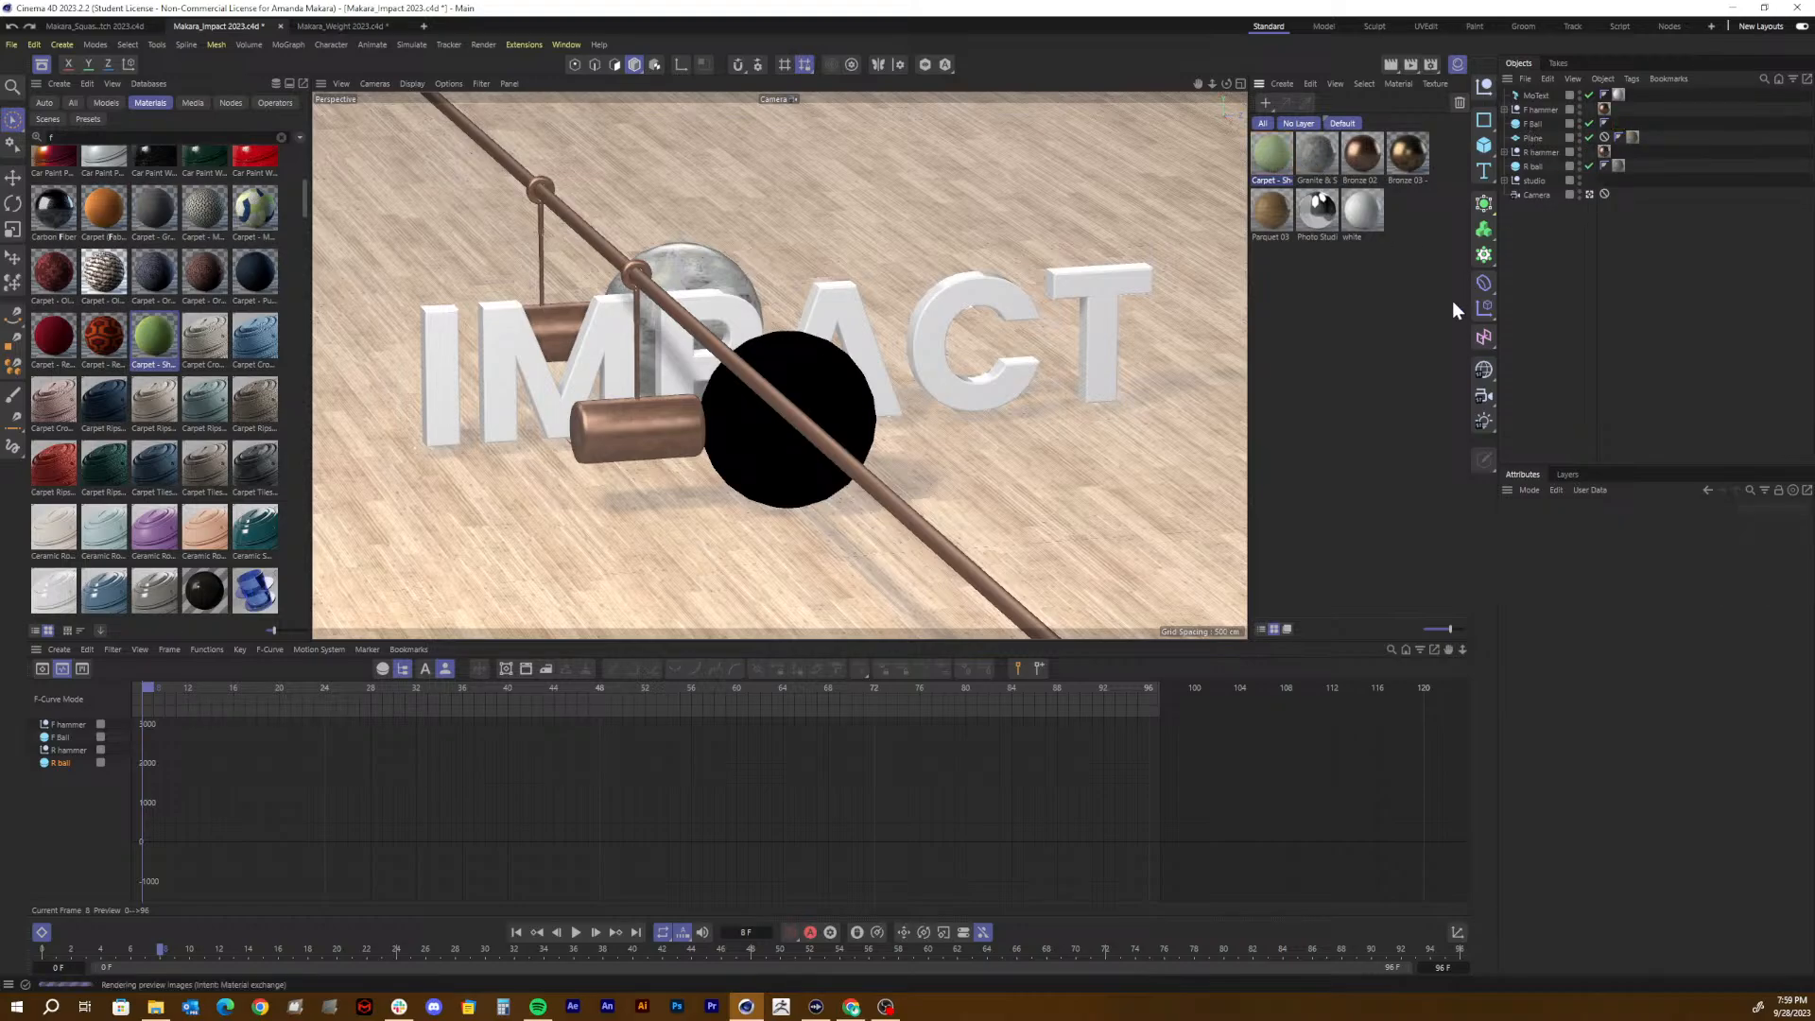
pyautogui.hotkey('ctrl', 'z')
pyautogui.hotkey('ctrl', 'z')
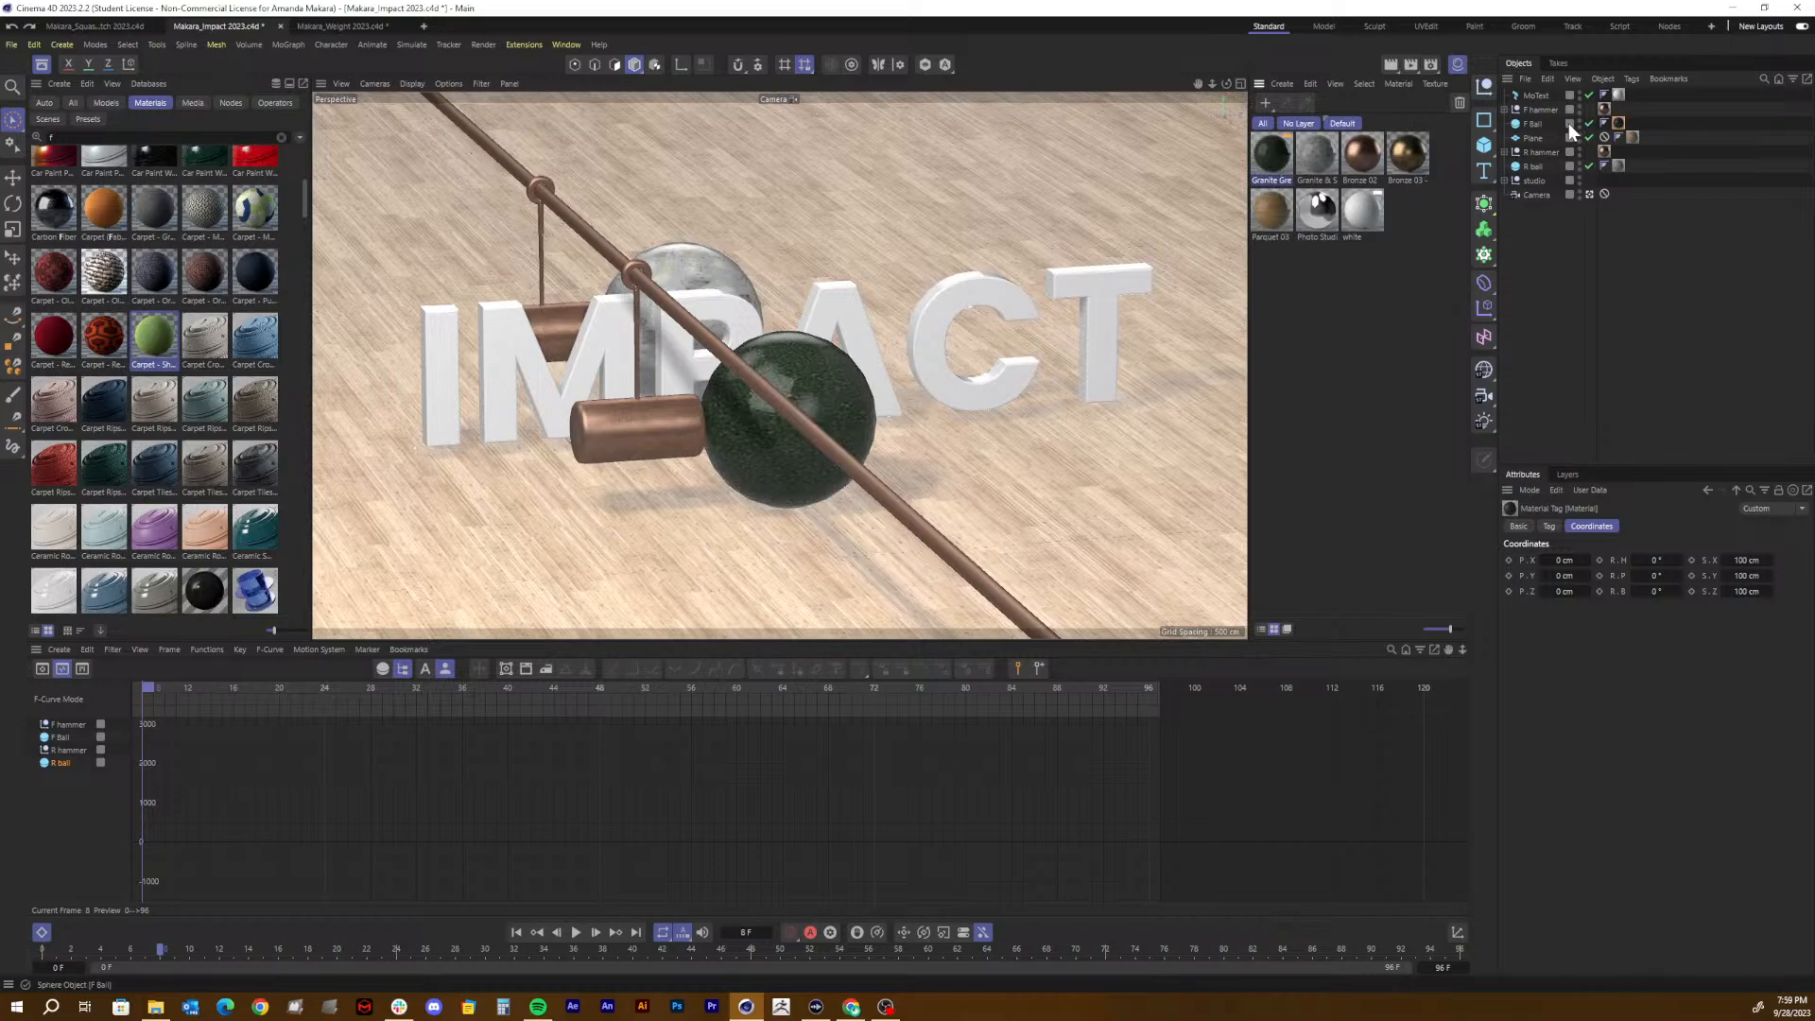
pyautogui.press('Delete')
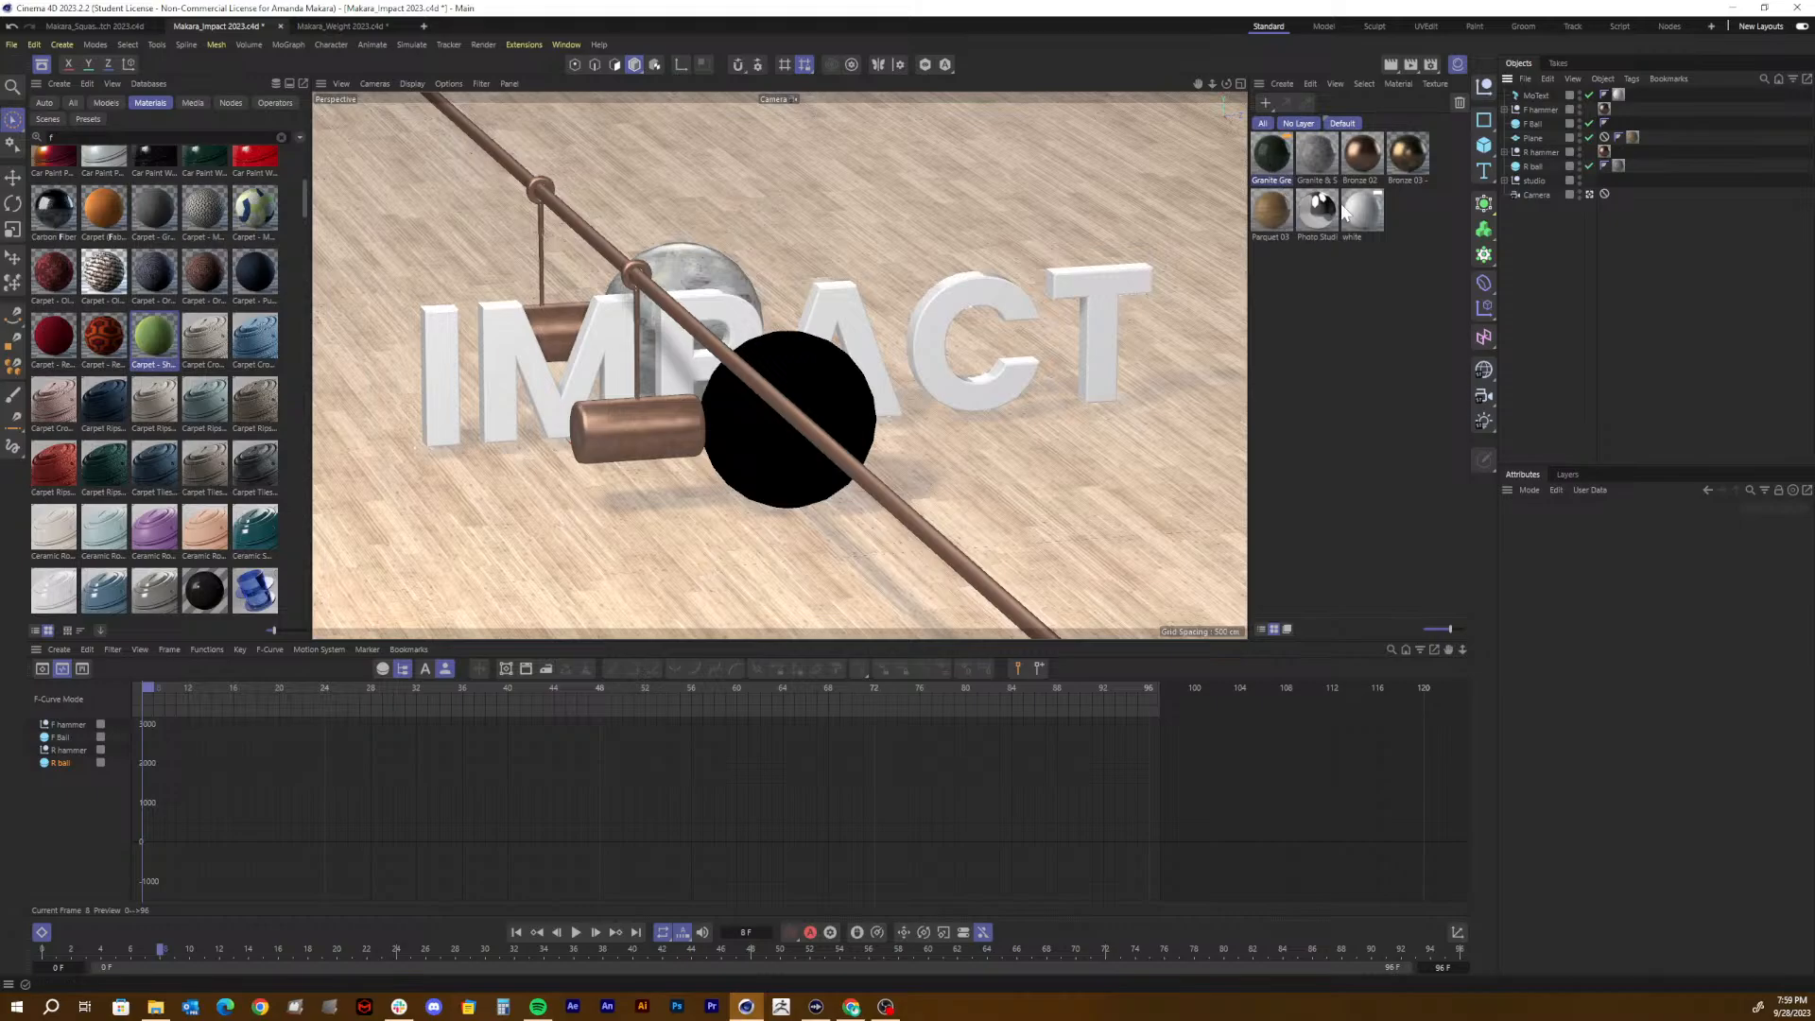
pyautogui.moveTo(1361, 208); pyautogui.dragTo(842, 401)
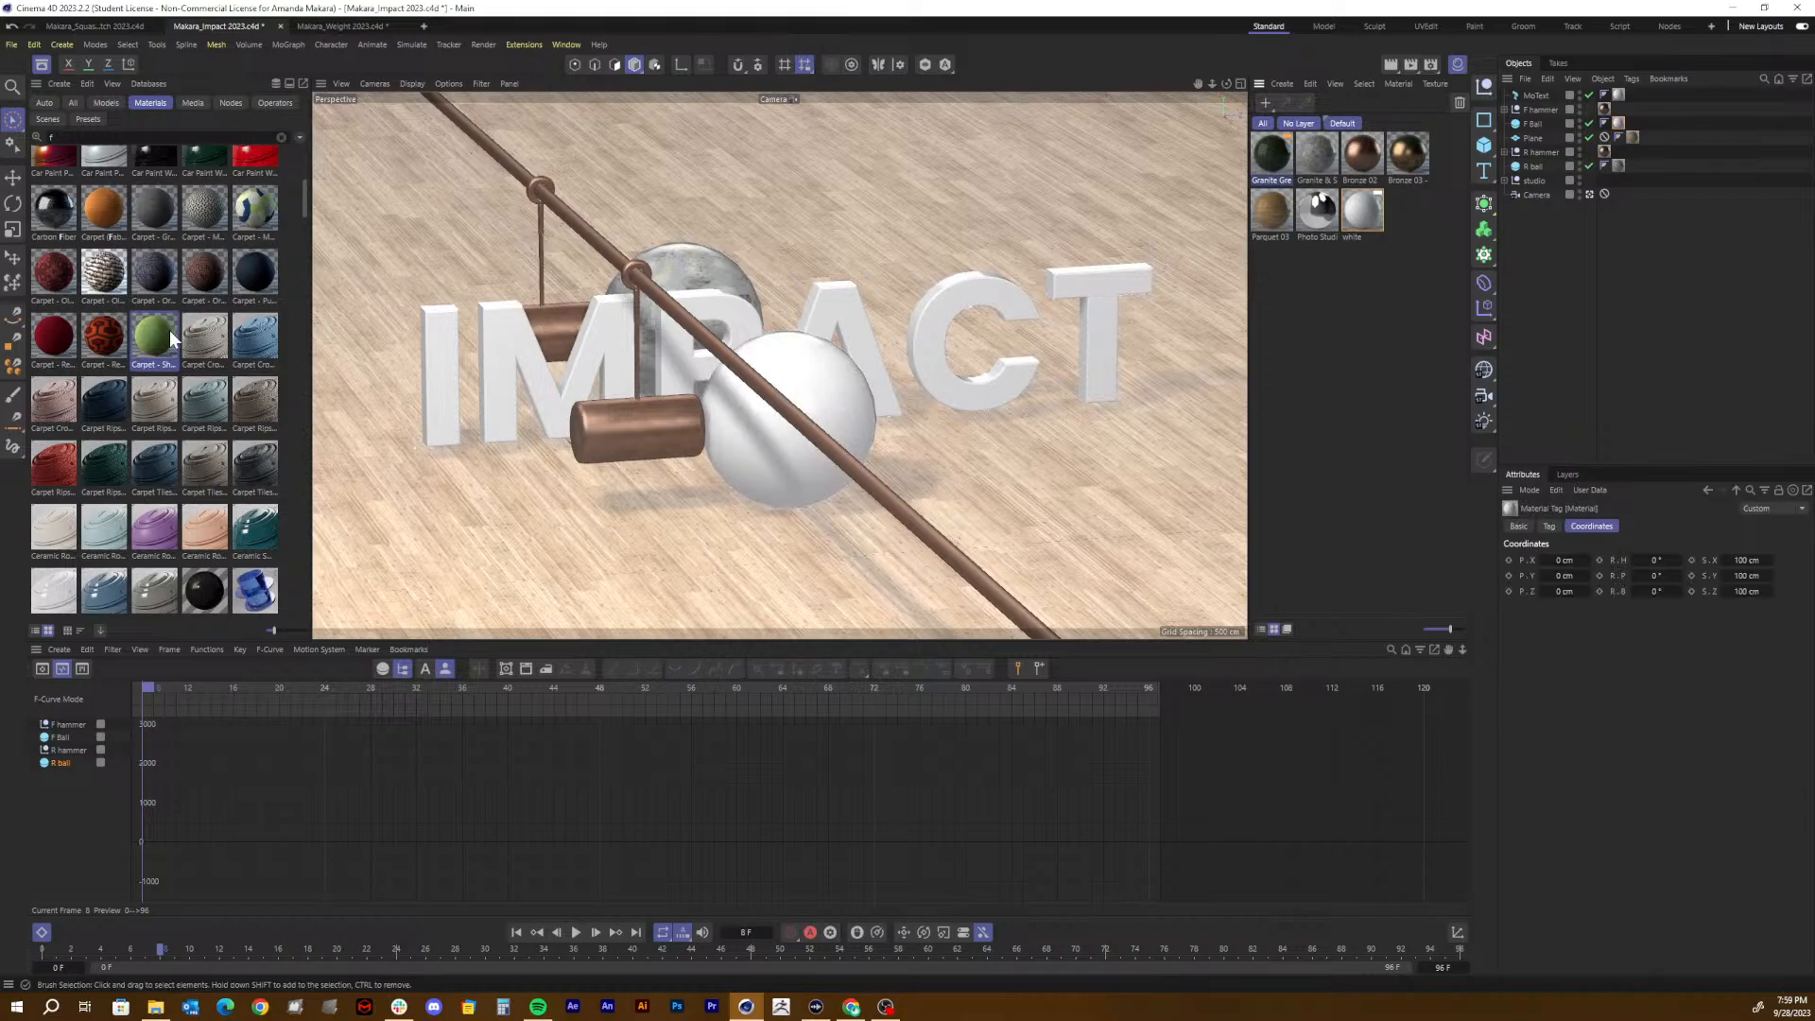
# Step: Try the green "Carpet - Sh…" material over the white front ball, then delete the material and its leftover tag
pyautogui.moveTo(161, 337); pyautogui.dragTo(773, 430)
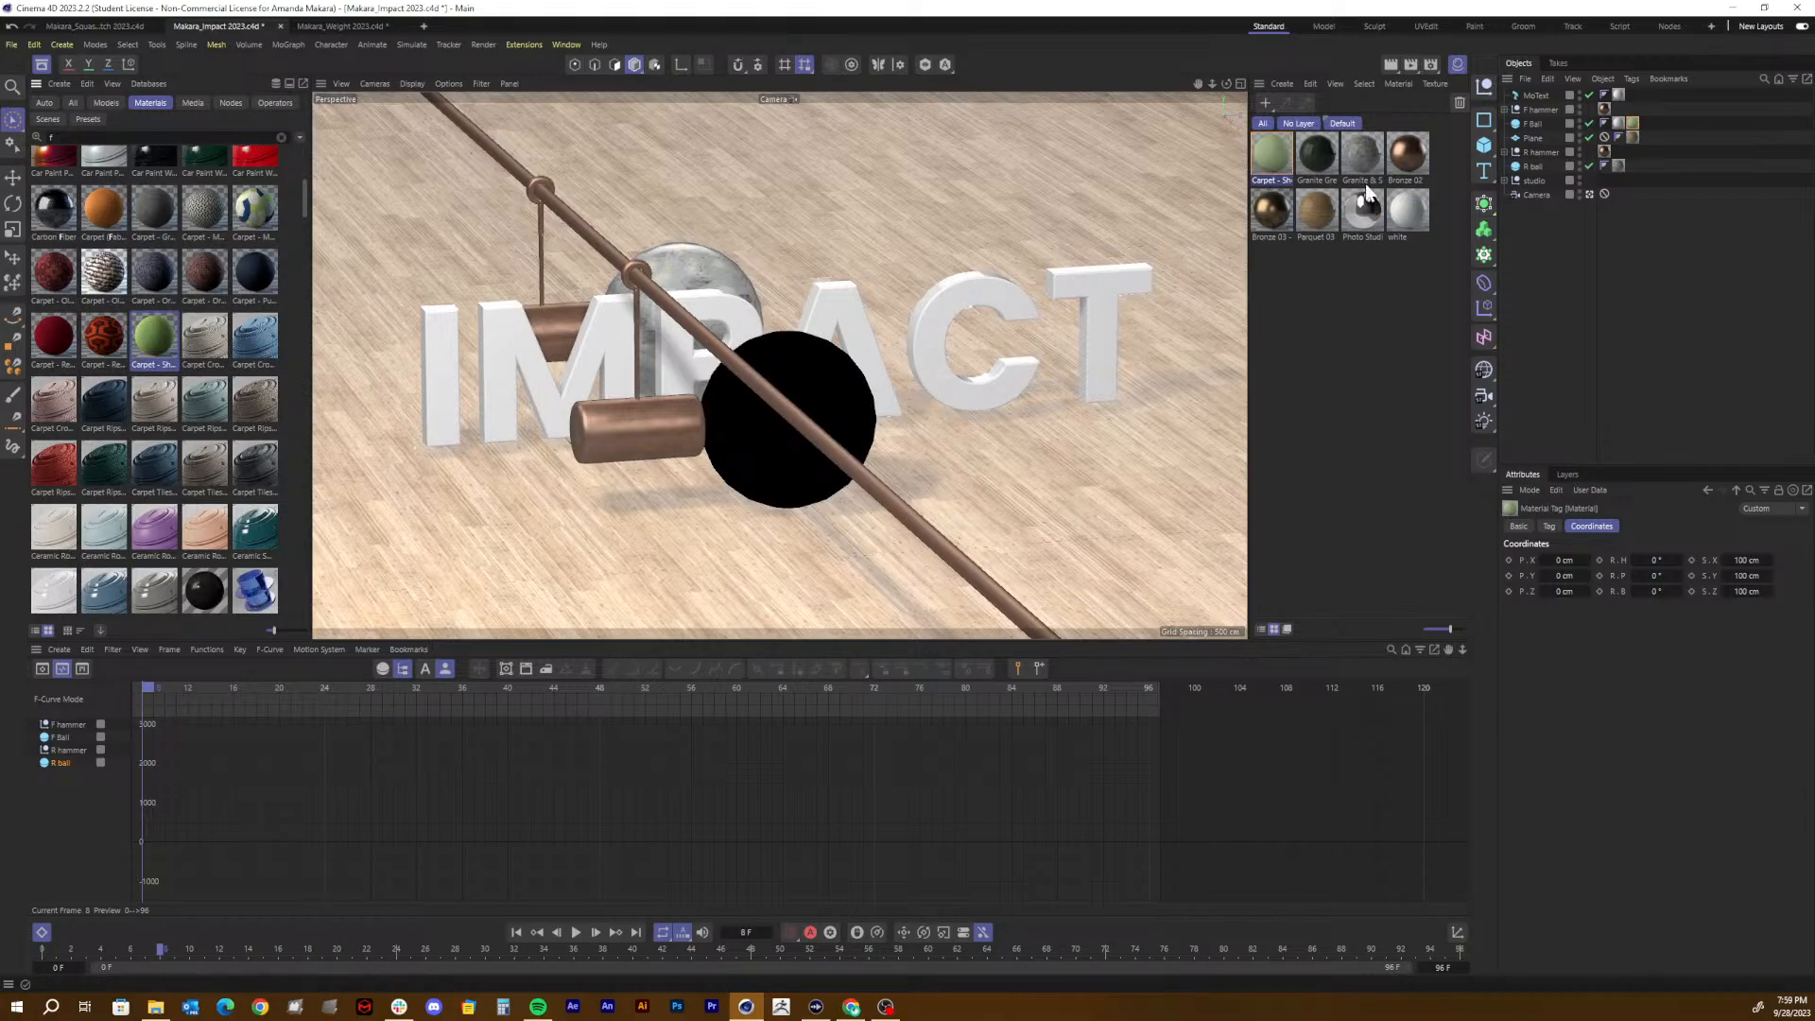
pyautogui.click(1262, 161)
pyautogui.press('Delete')
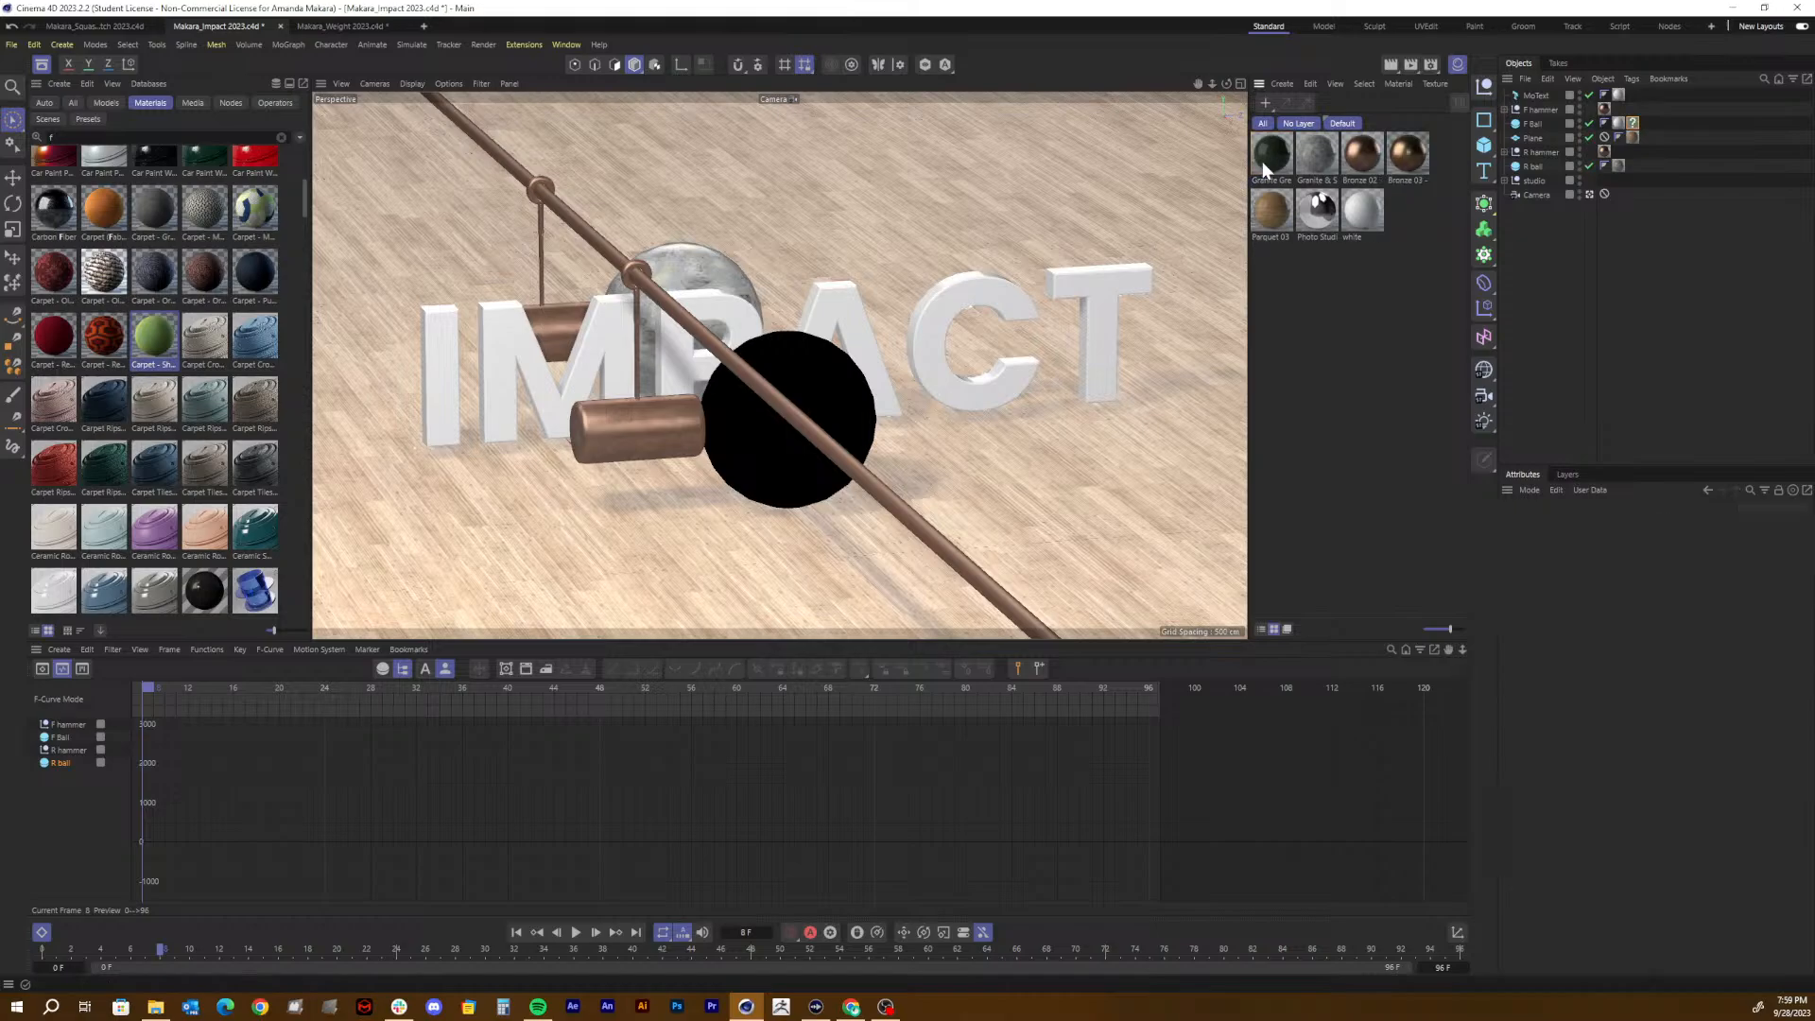
pyautogui.click(1632, 123)
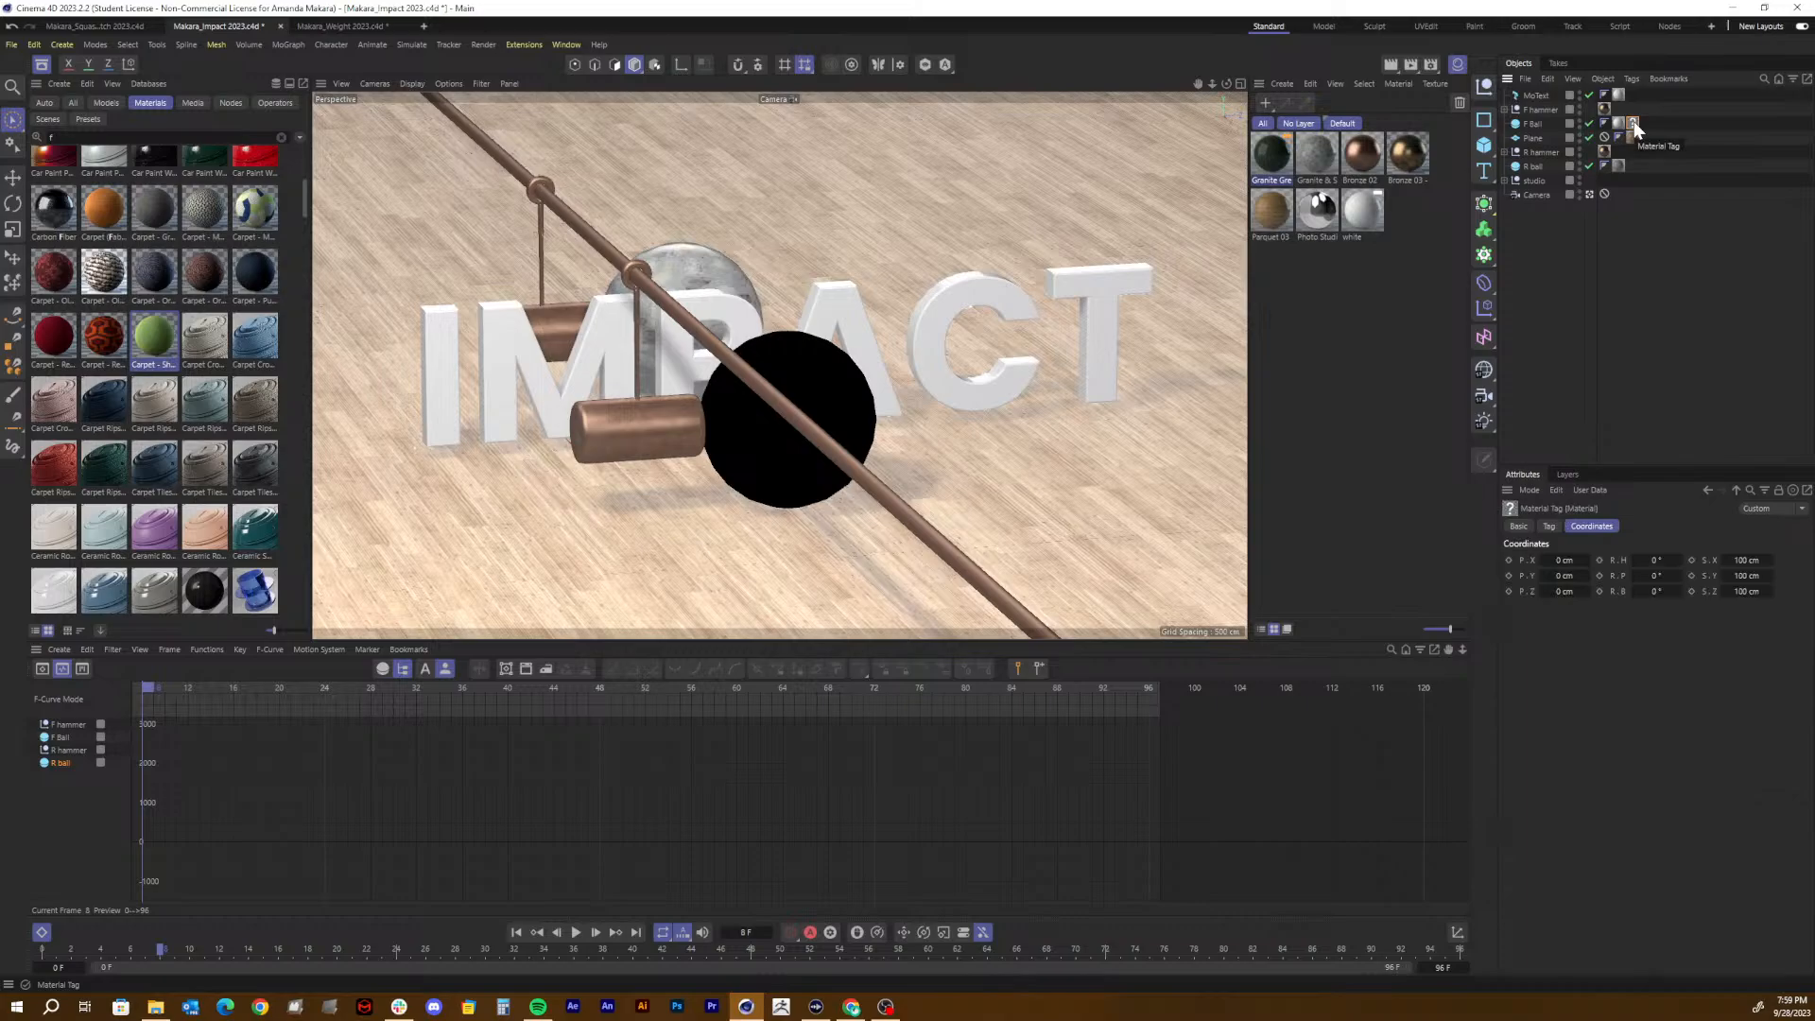
pyautogui.press('Delete')
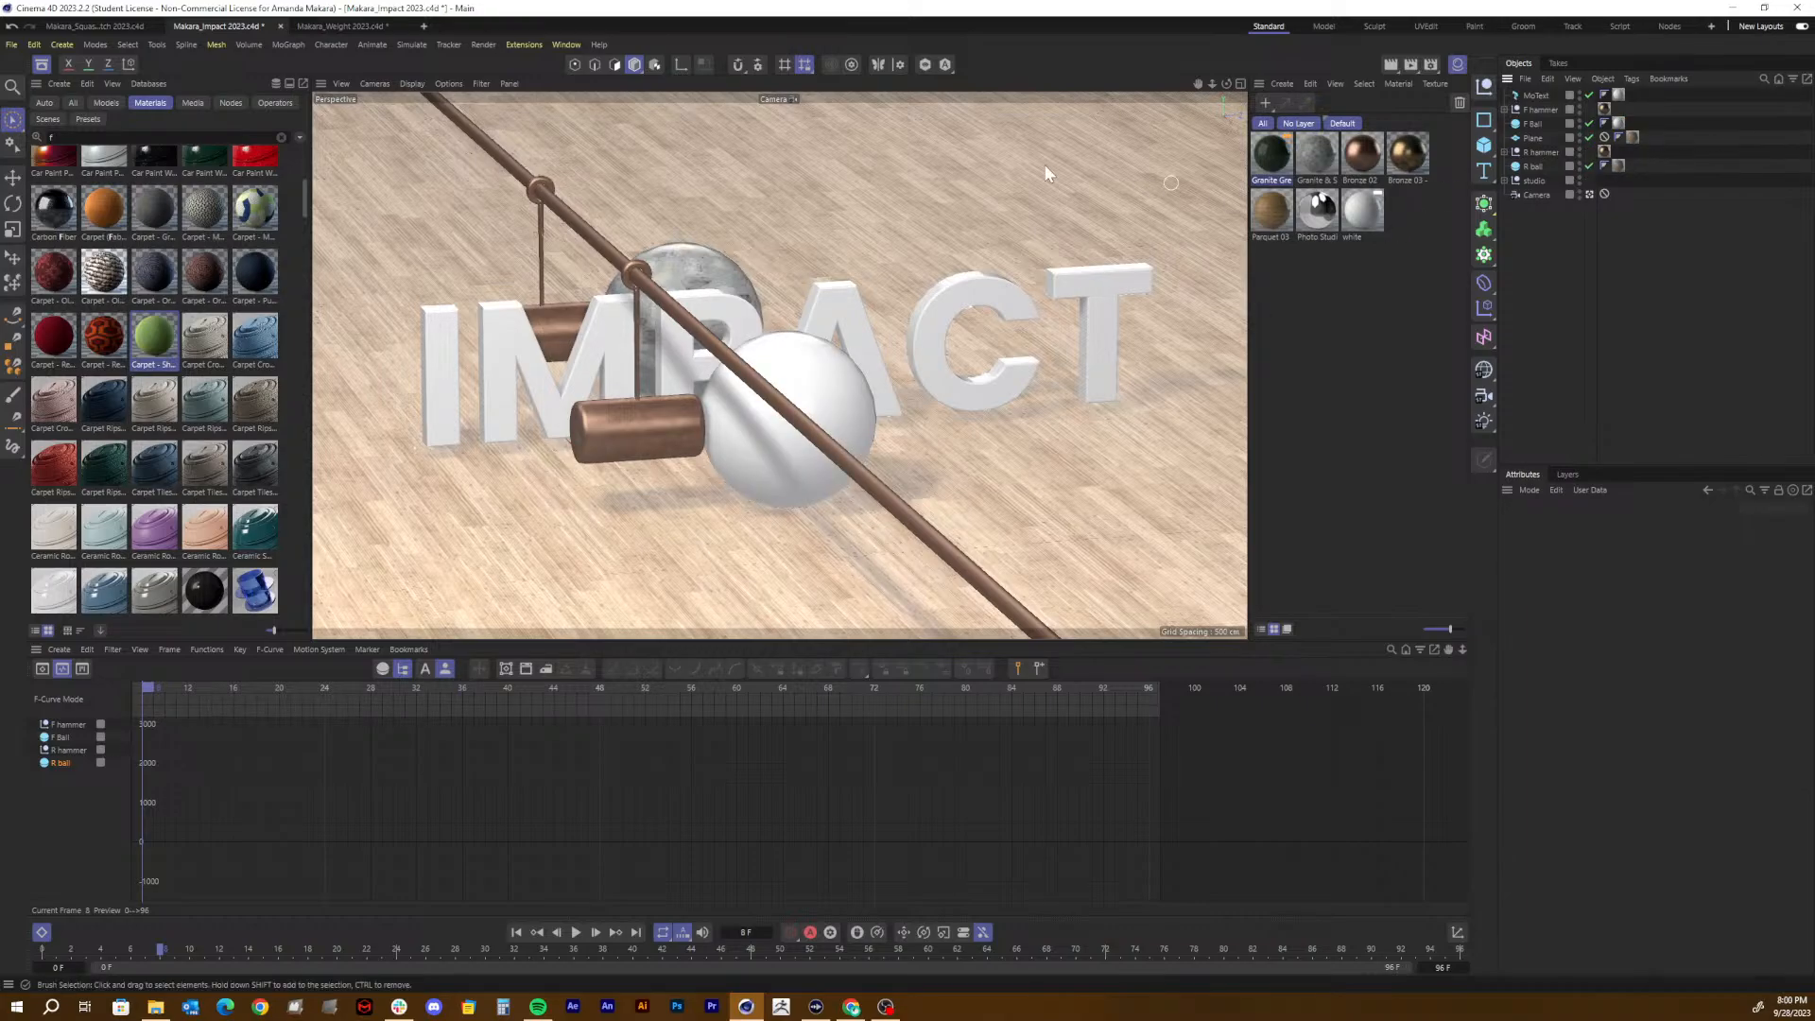
# Step: Find the multicoloured "Carpet - M…" material in the asset library and try it on the front ball
pyautogui.scroll(-5, 158, 237)
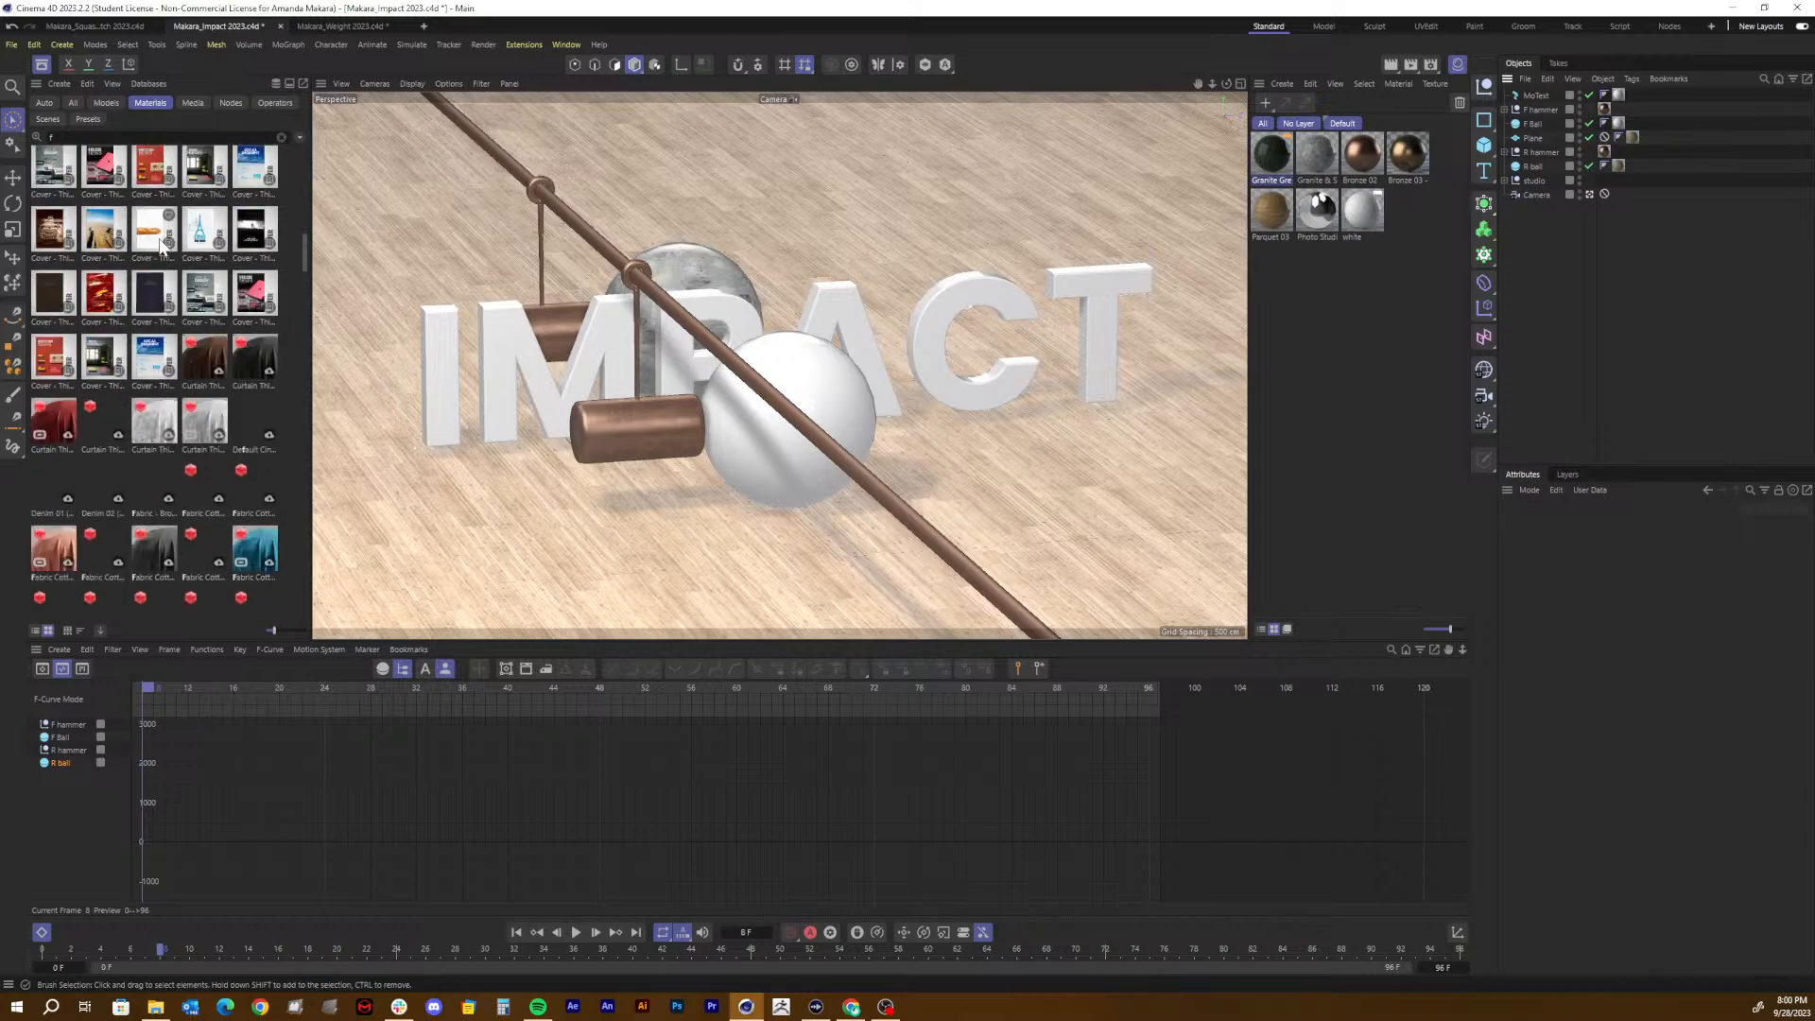
pyautogui.scroll(10, 157, 236)
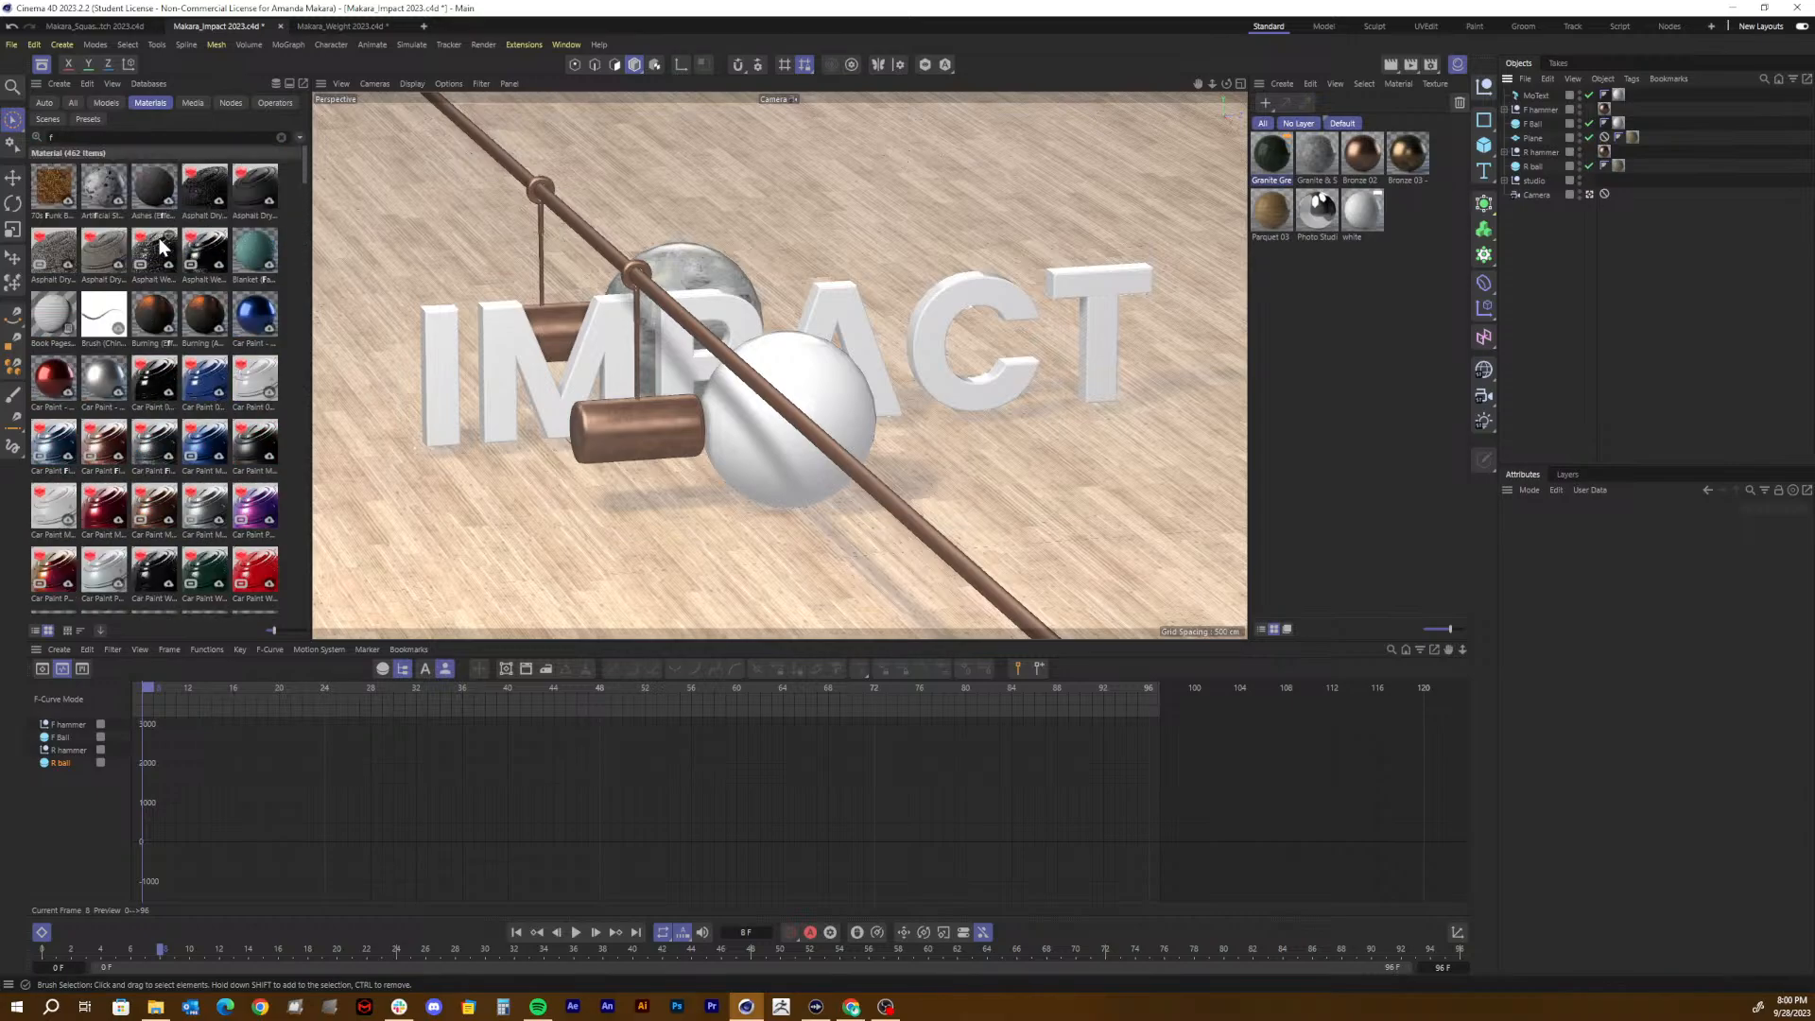
pyautogui.scroll(-4, 158, 246)
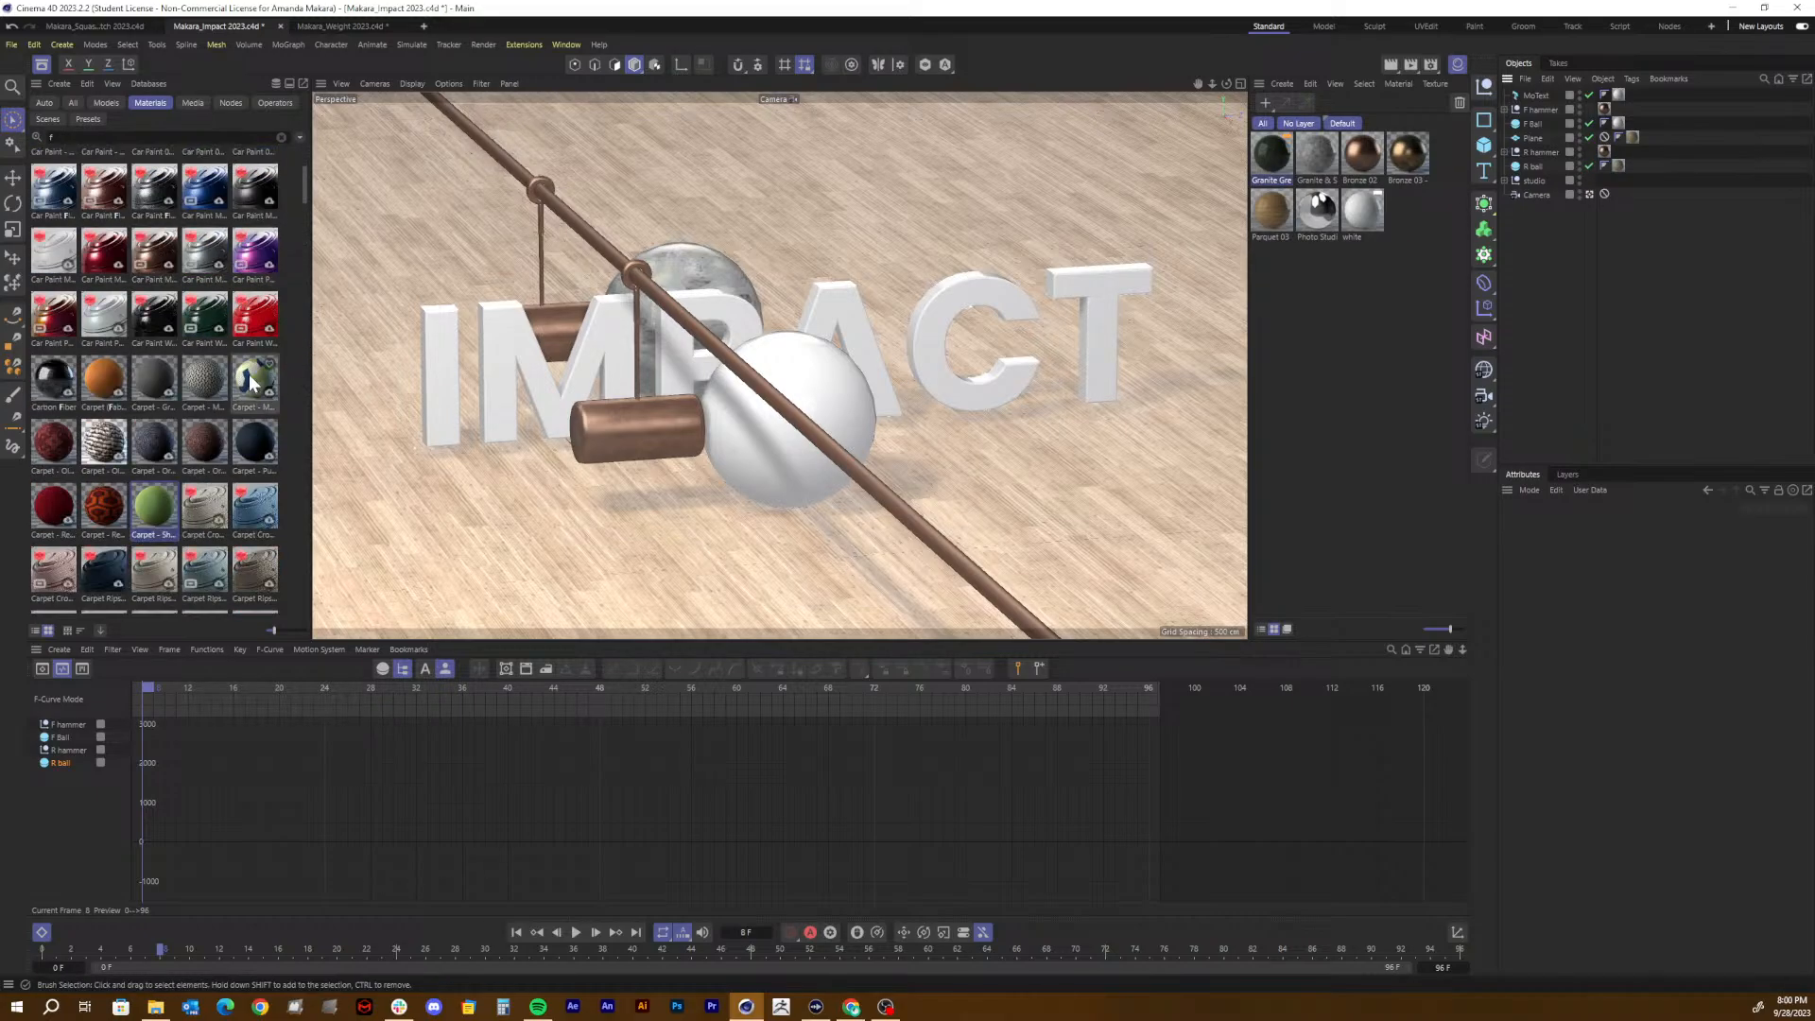
pyautogui.moveTo(249, 373); pyautogui.dragTo(757, 454)
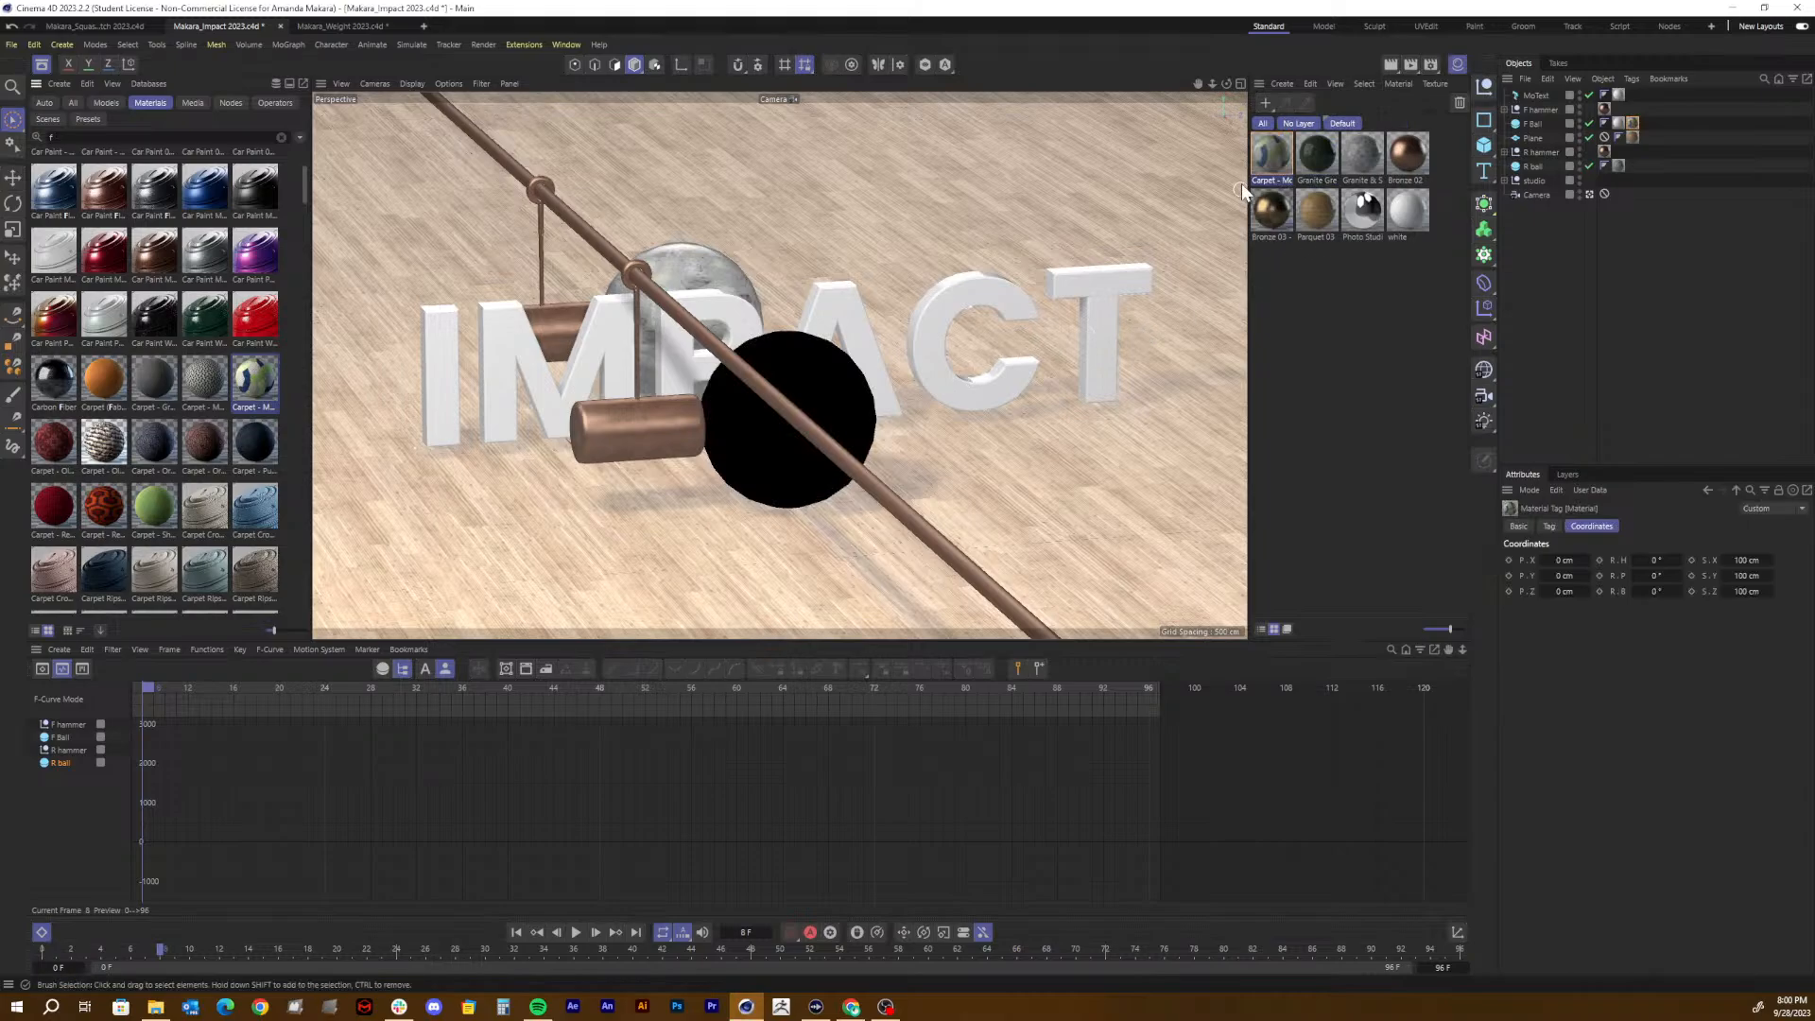
# Step: Delete the "Carpet - M…" and "Granite Gre…" materials from the scene materials
pyautogui.click(1263, 157)
pyautogui.press('Delete')
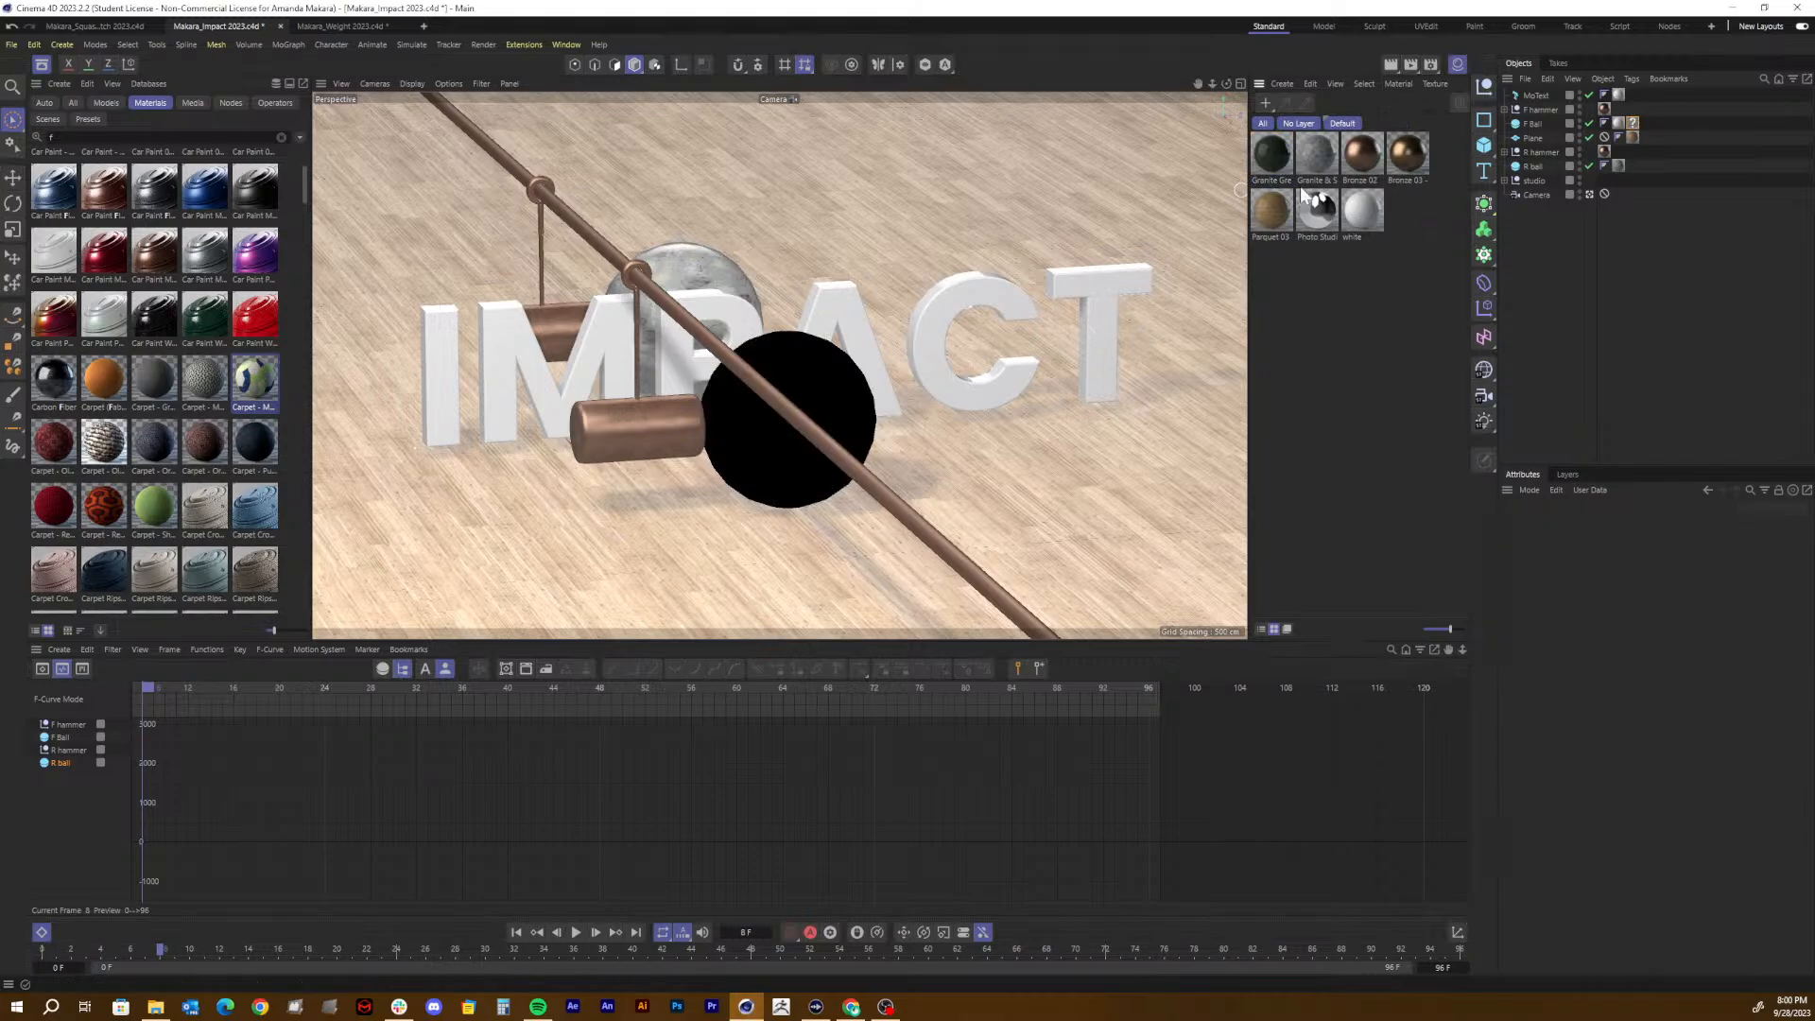
pyautogui.click(1282, 154)
pyautogui.press('Delete')
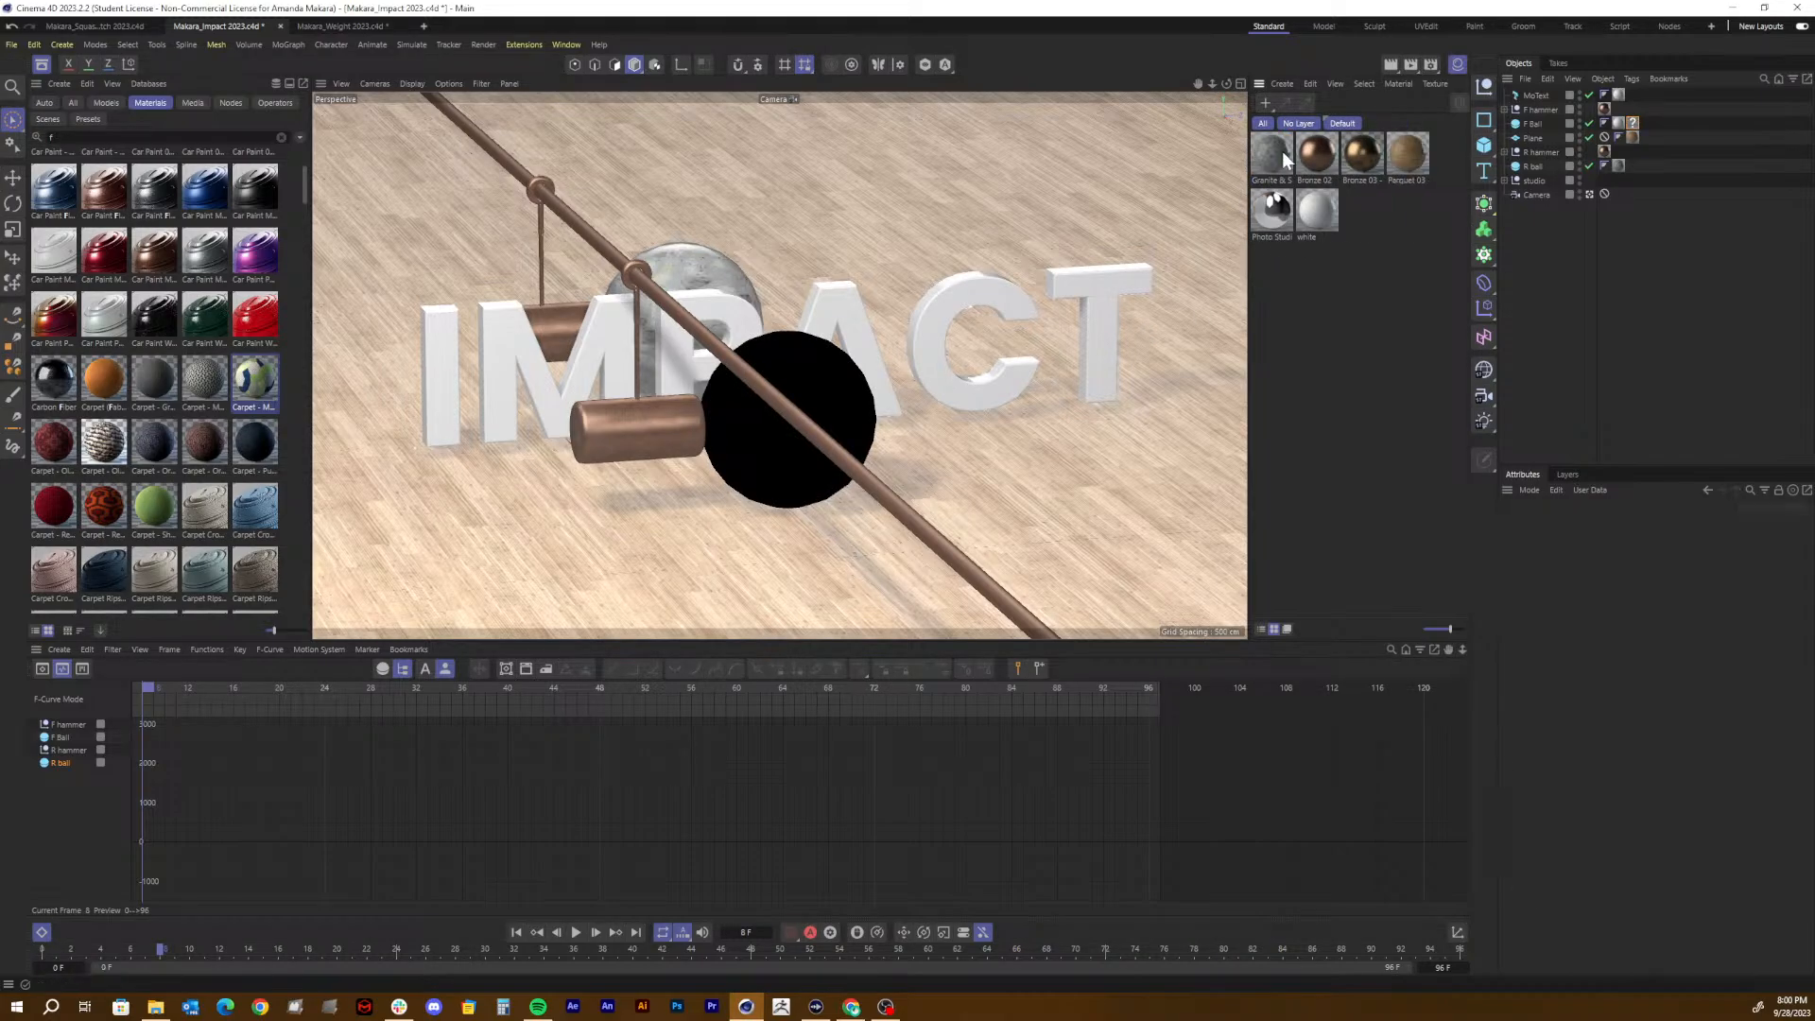
# Step: Delete the leftover material tags from F Ball
pyautogui.click(1633, 127)
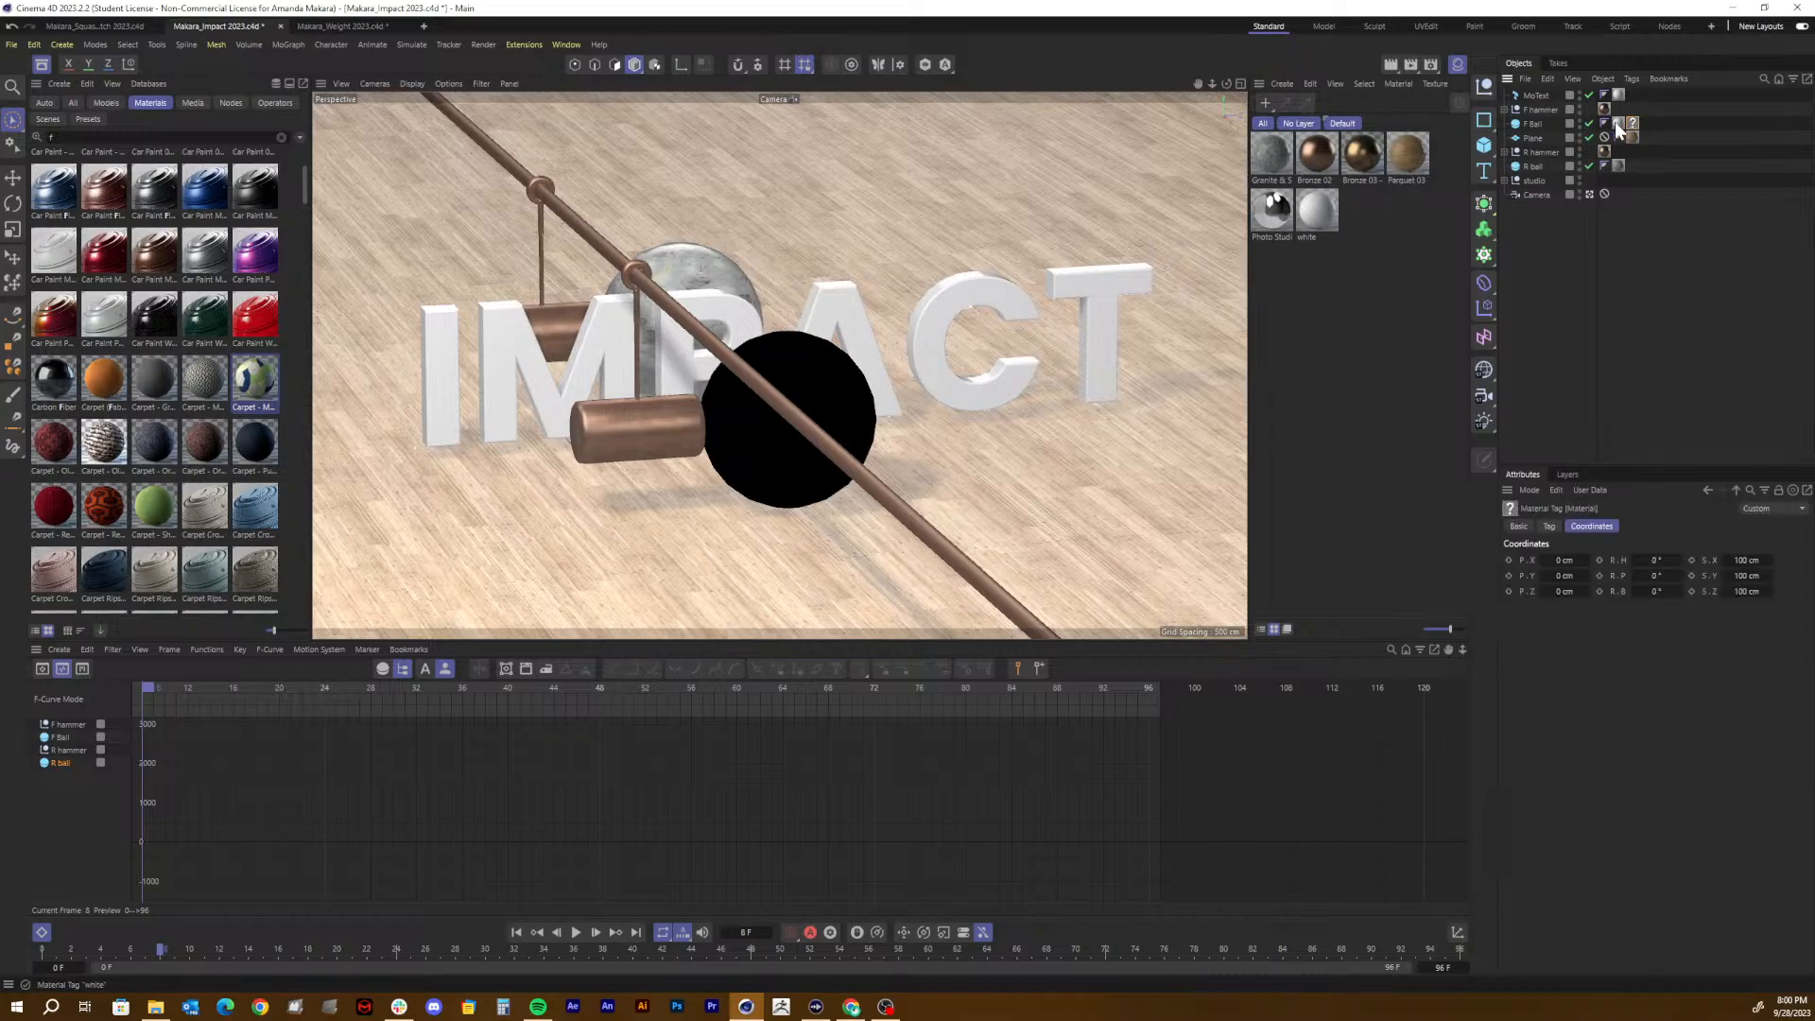
pyautogui.press('Delete')
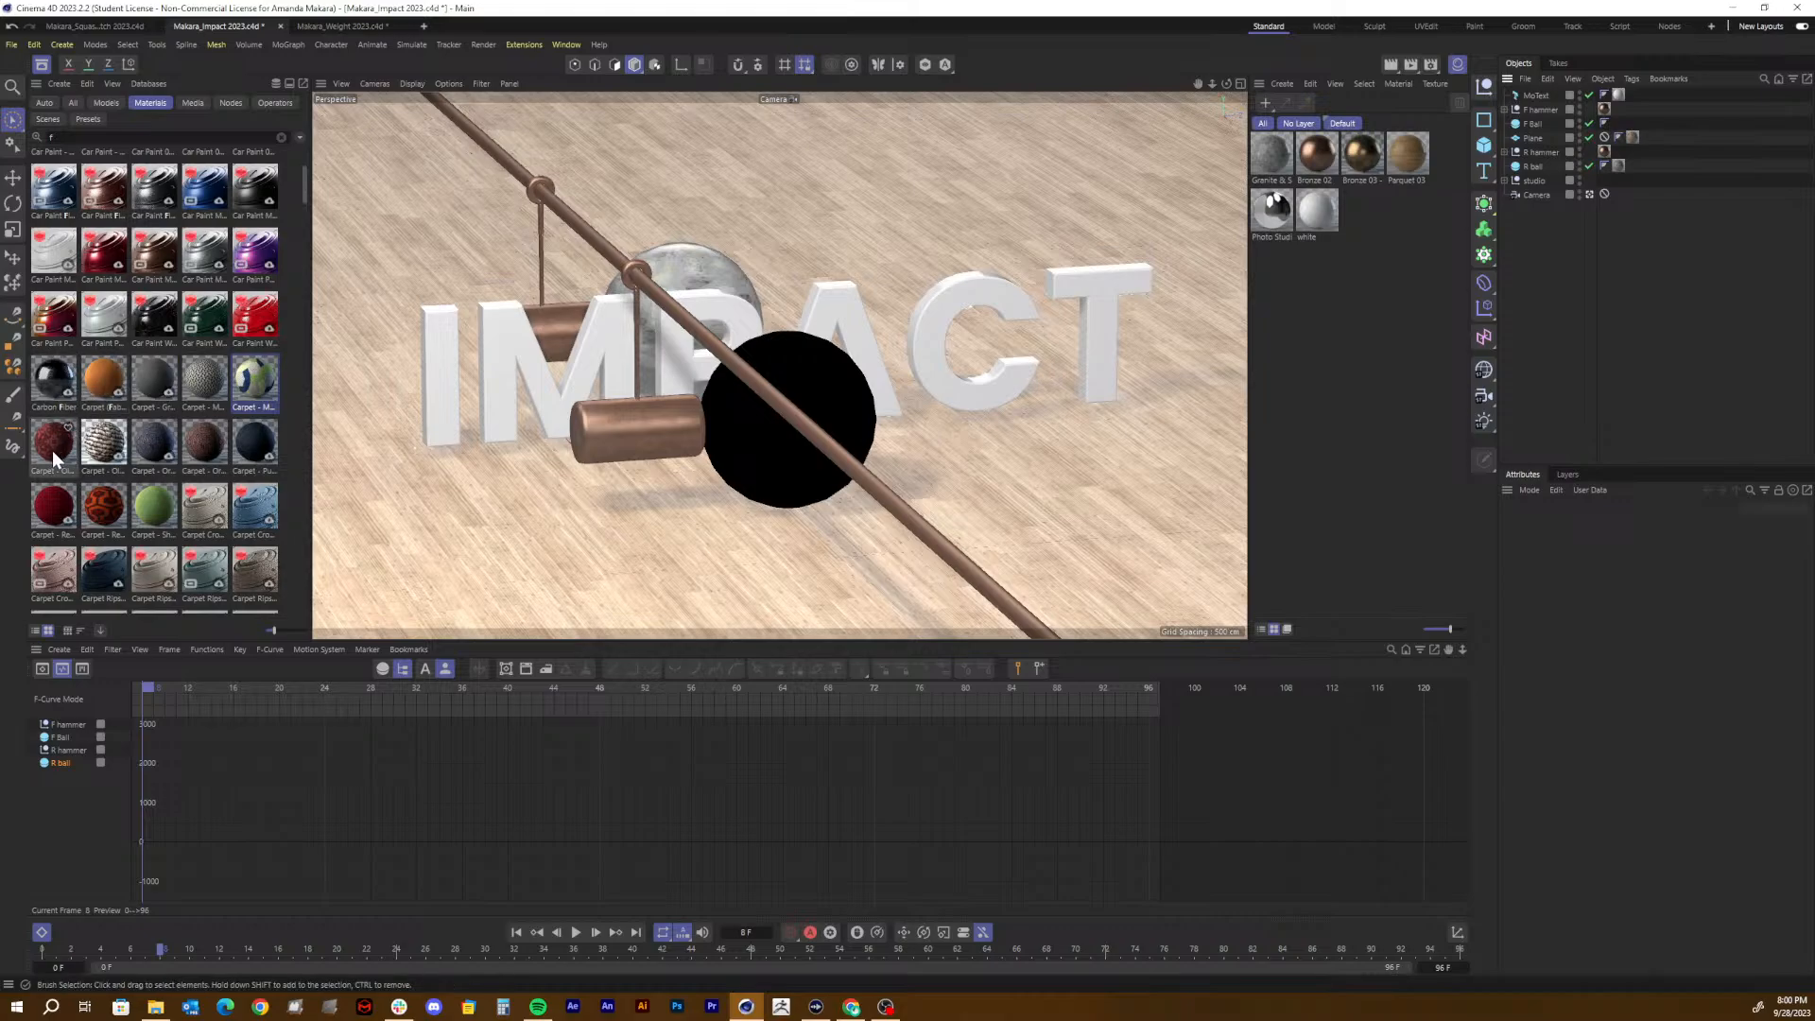
# Step: Try the "Carpet - Modern 01" material on the front ball, then delete its tag and the material from the scene
pyautogui.moveTo(204, 382); pyautogui.dragTo(747, 440)
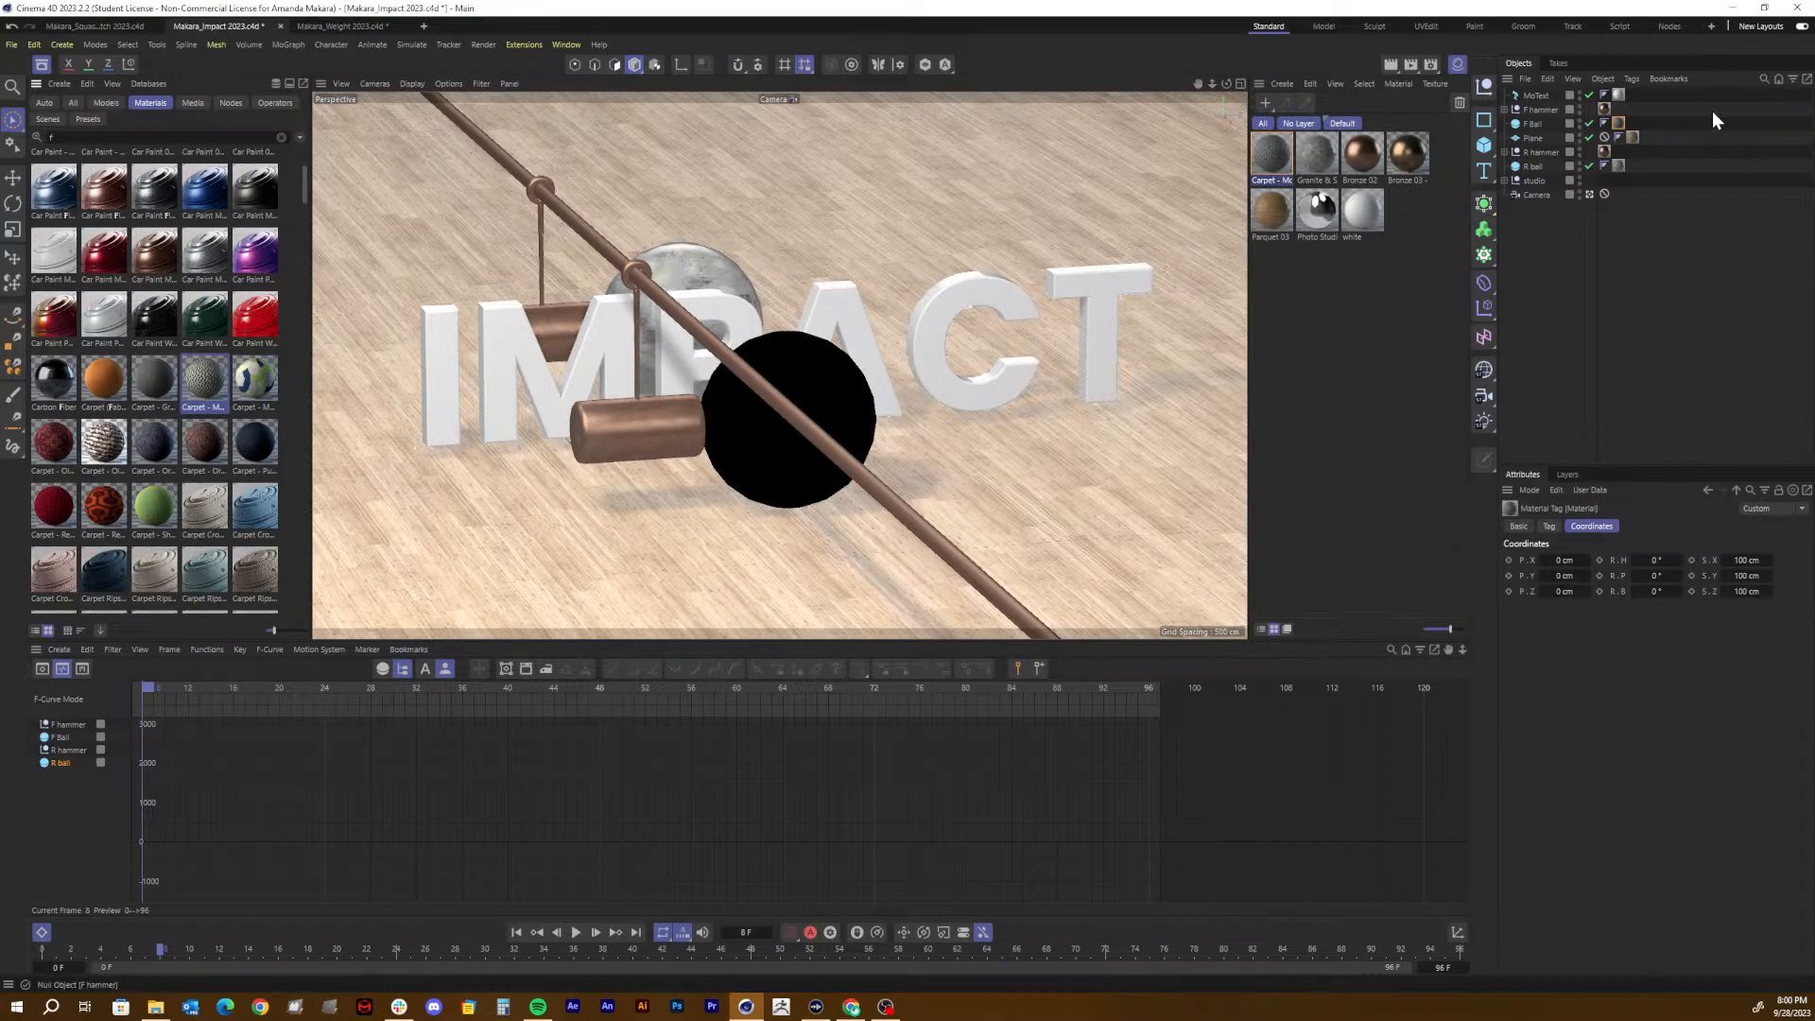
pyautogui.press('Delete')
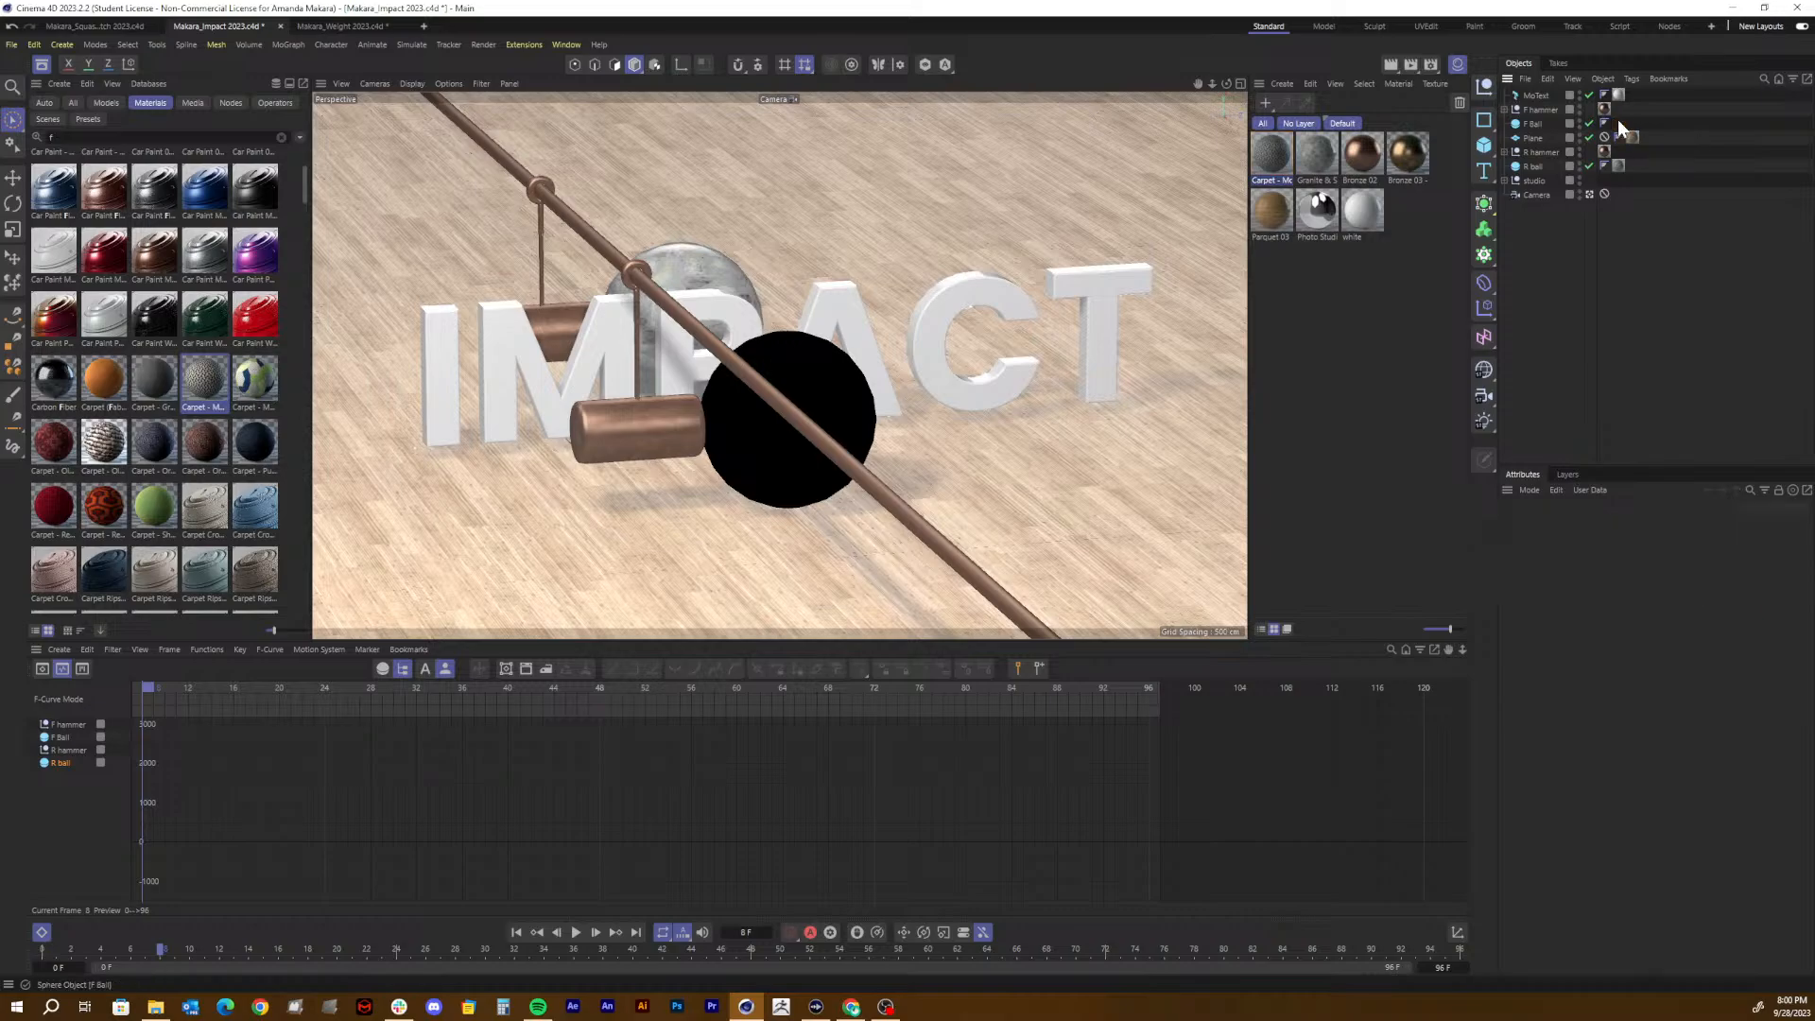
pyautogui.click(1269, 159)
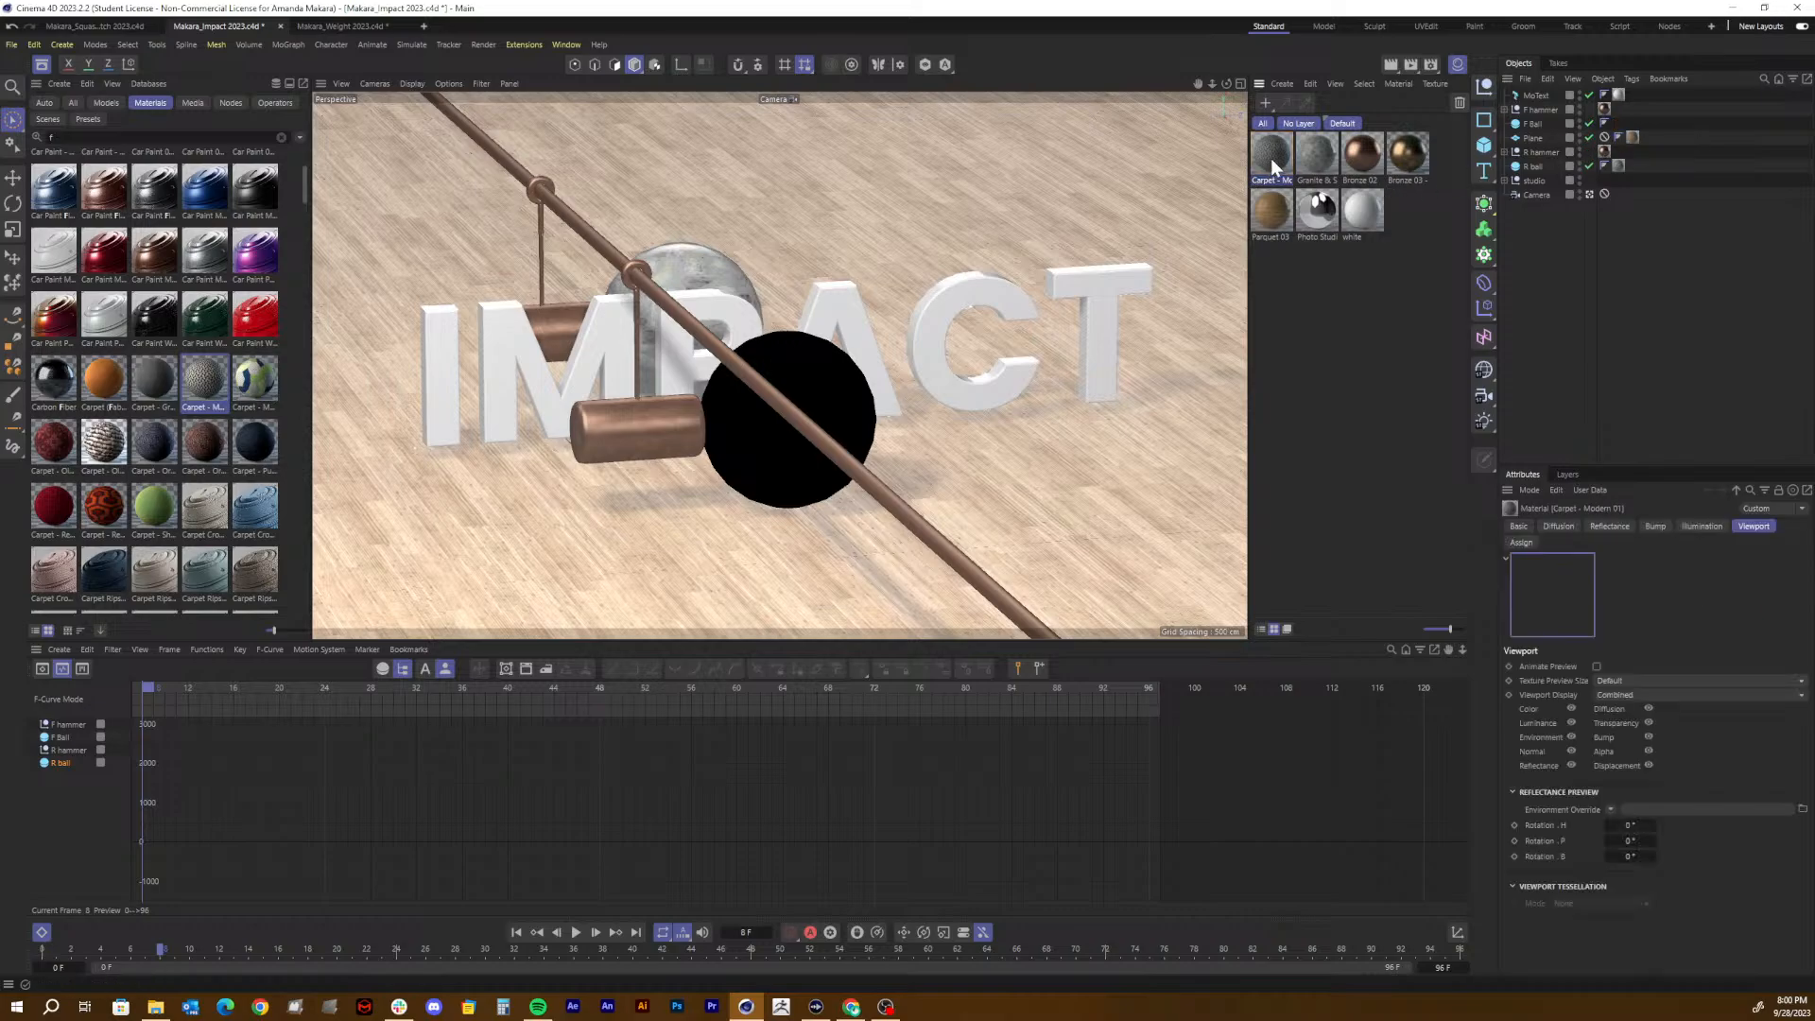
pyautogui.press('Delete')
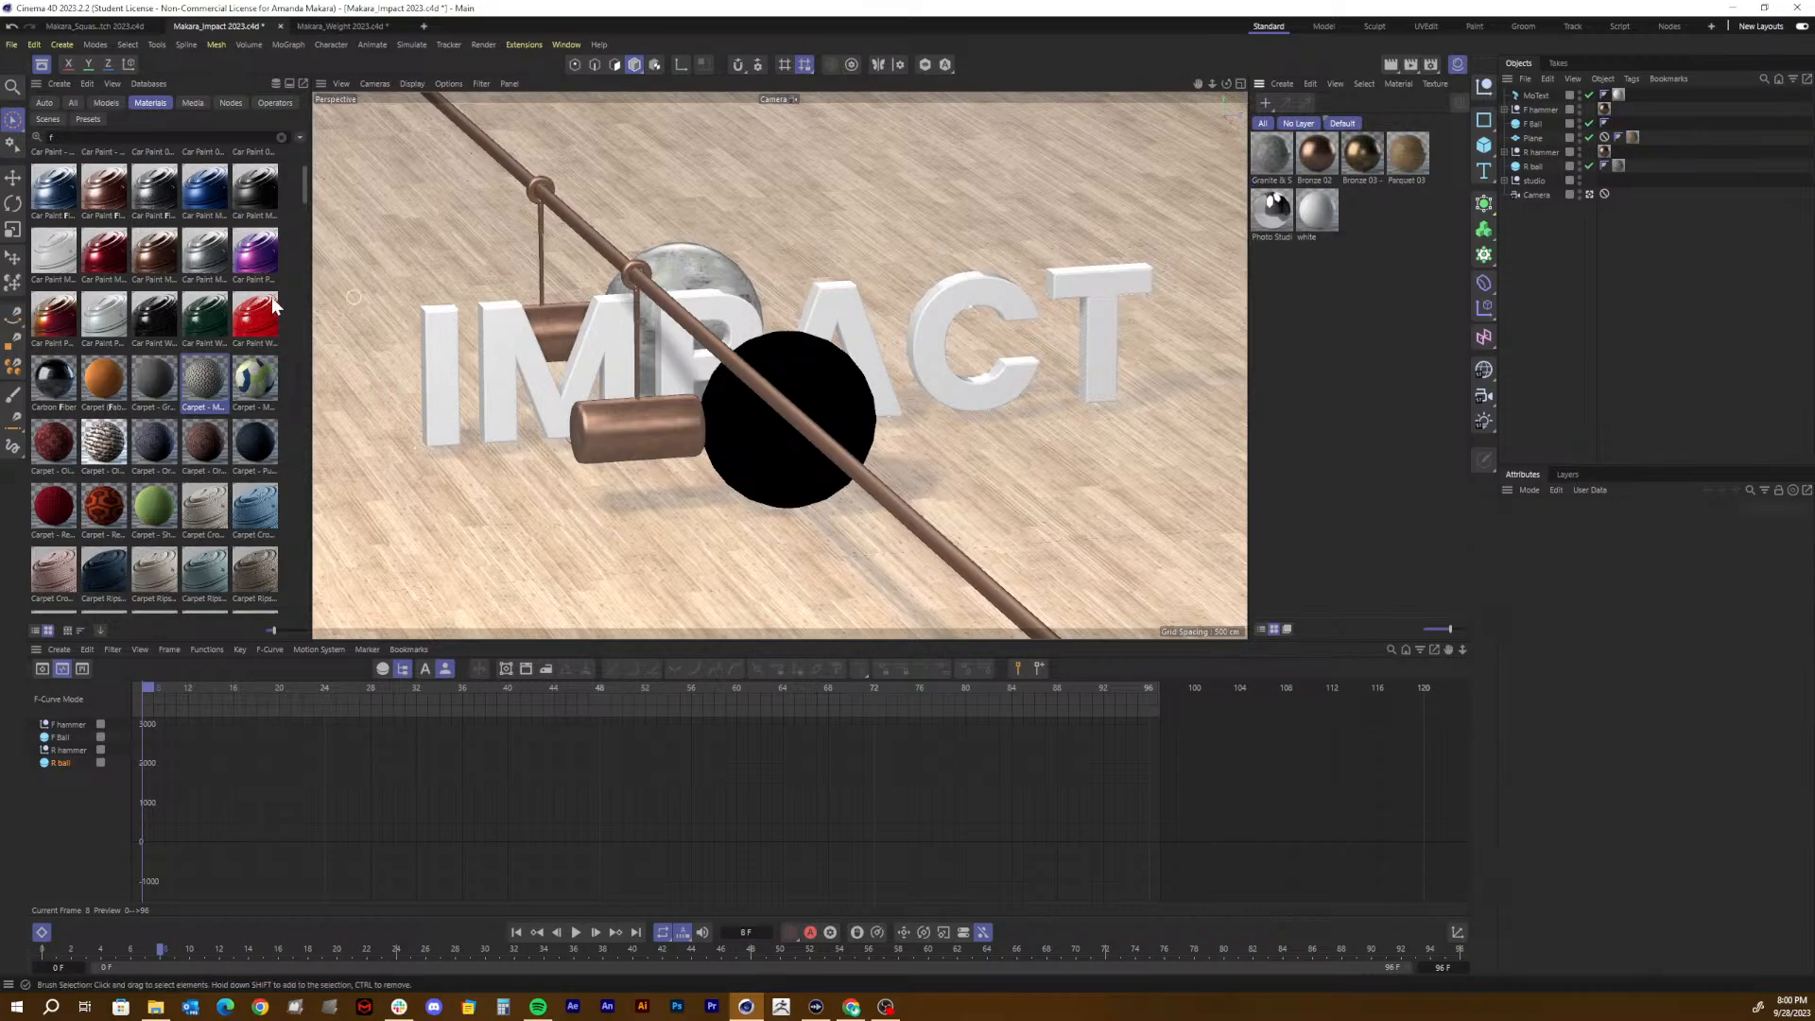
# Step: Find the blue plaid "Flannel - Bl…" material in the asset library and try it on the front ball
pyautogui.scroll(-5, 243, 325)
pyautogui.scroll(-4, 243, 325)
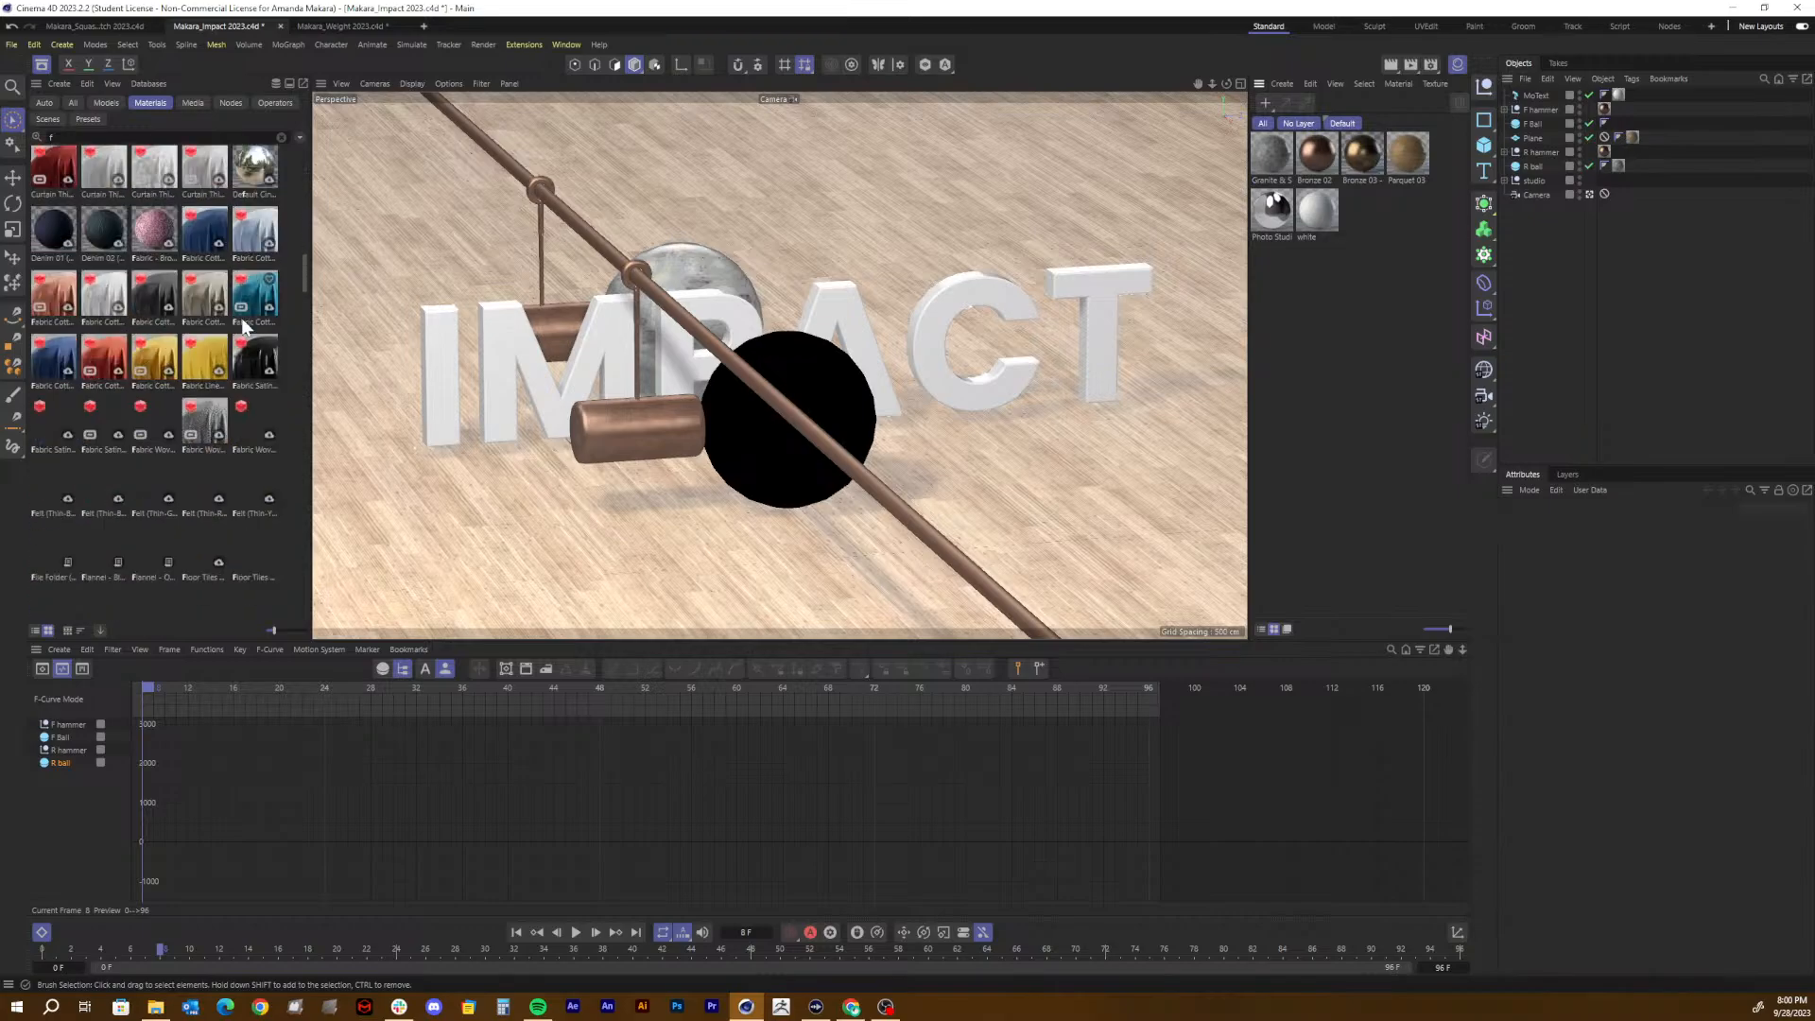
pyautogui.scroll(-2, 243, 326)
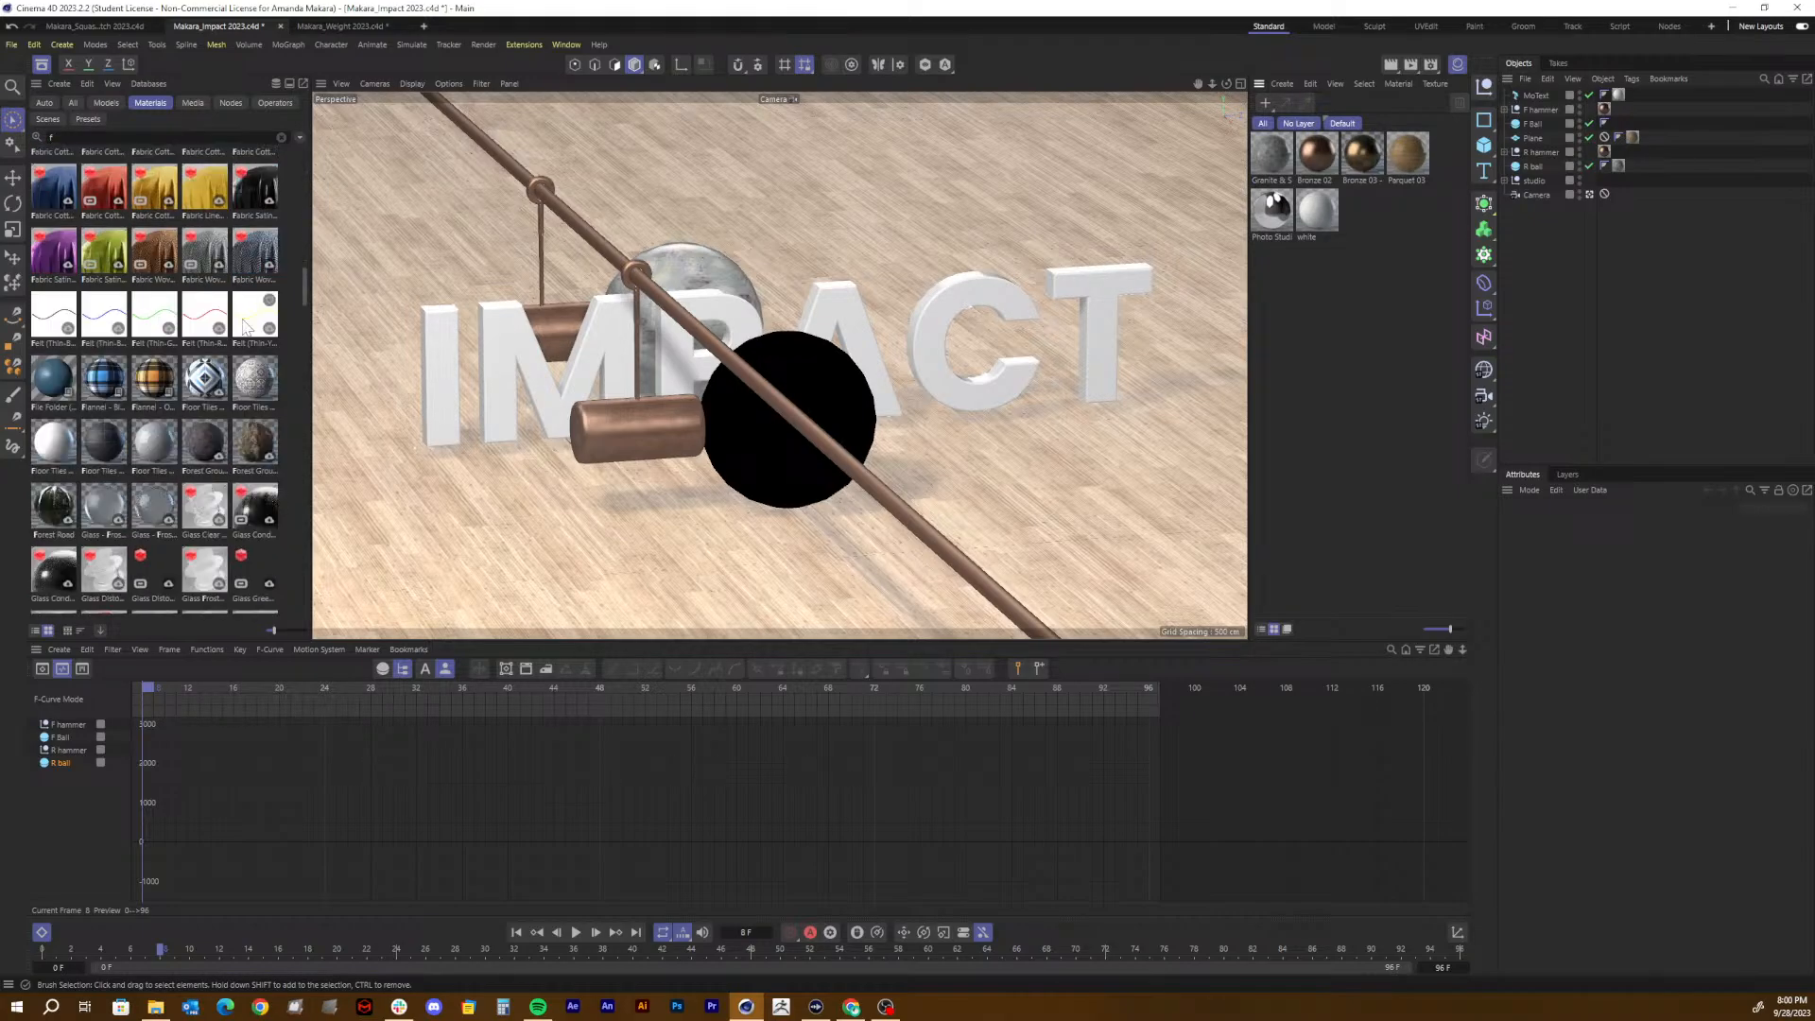
pyautogui.scroll(-2, 243, 325)
pyautogui.scroll(-2, 86, 263)
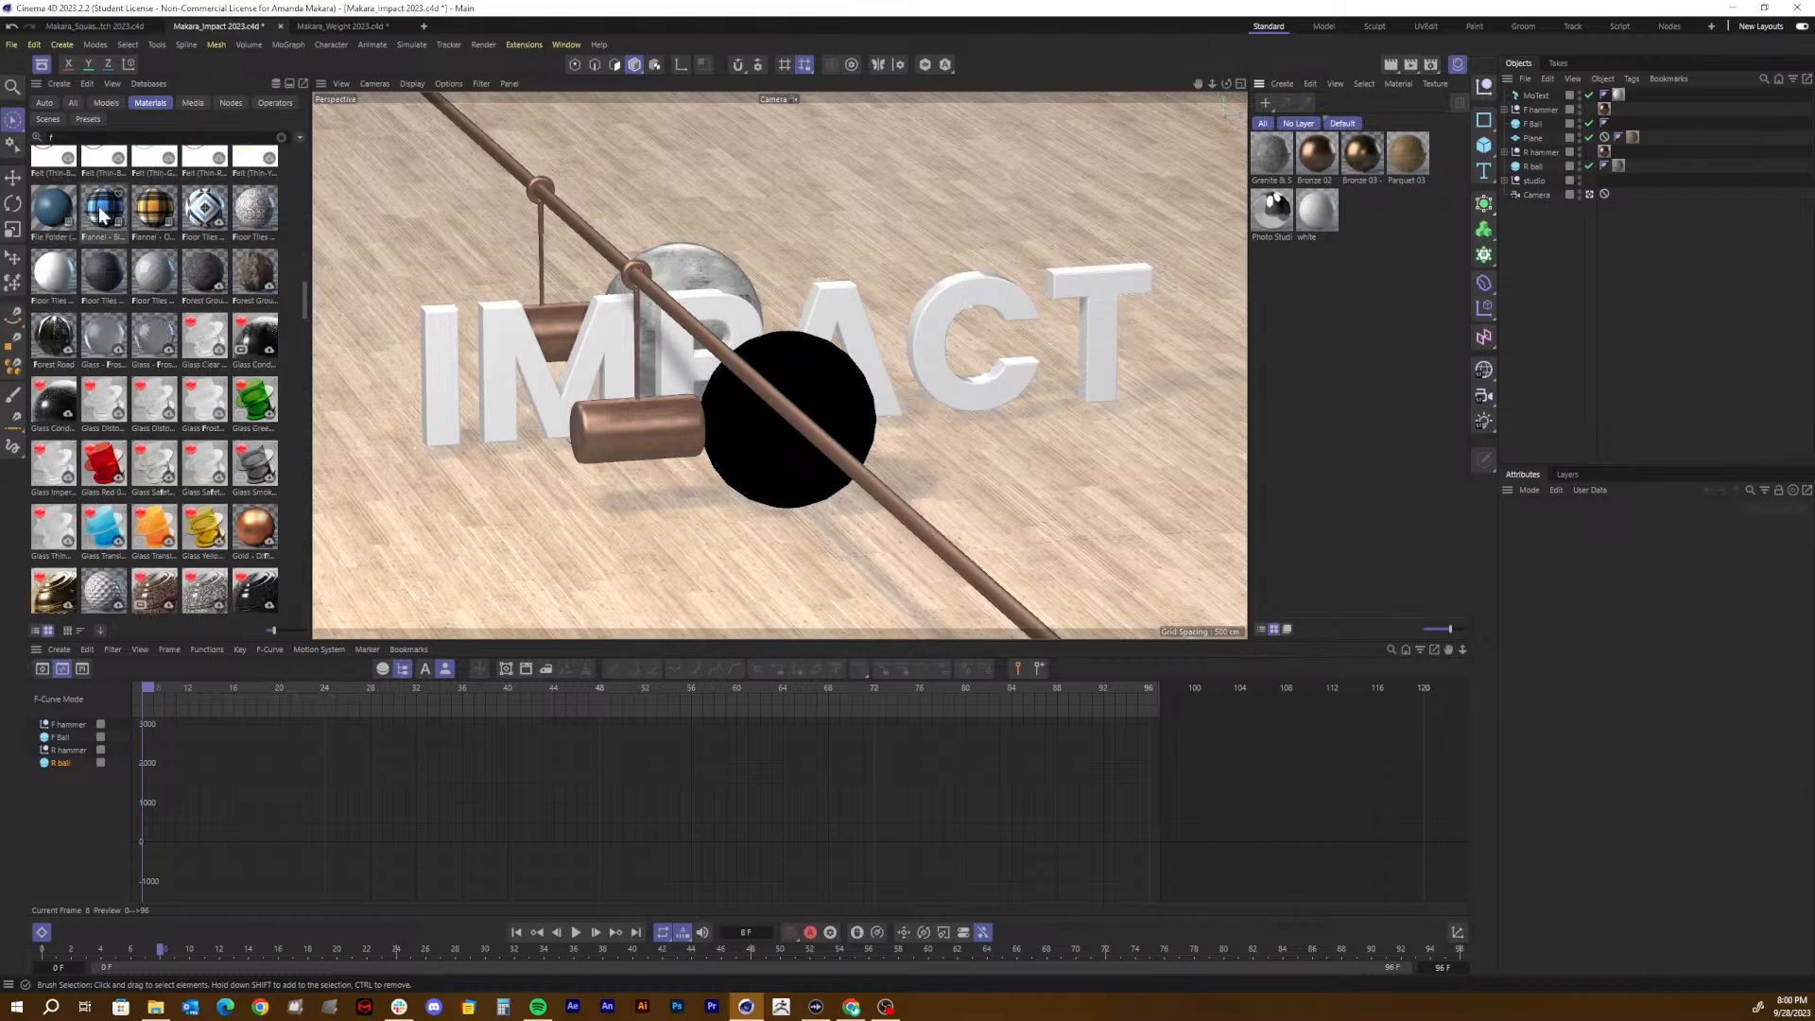
pyautogui.moveTo(104, 210); pyautogui.dragTo(774, 441)
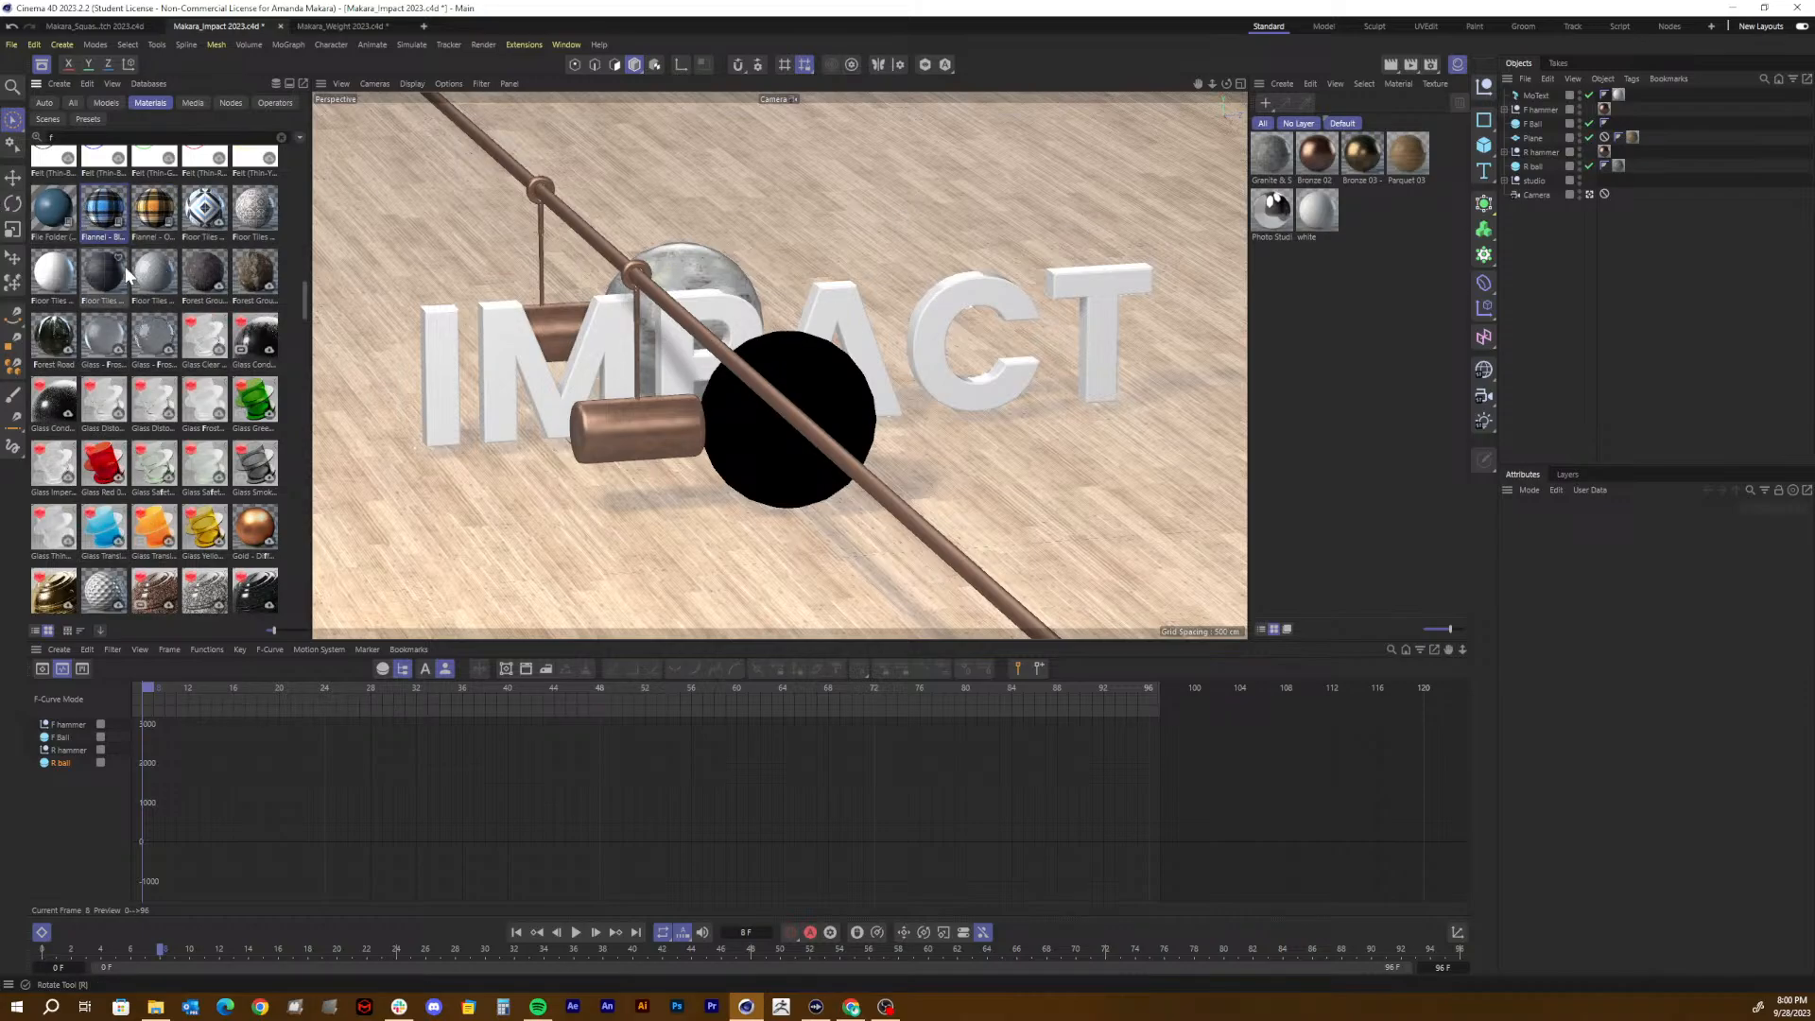
# Step: Try the "Forest Ground" material on the front ball, then delete the material and its leftover F Ball tag
pyautogui.scroll(-1, 125, 267)
pyautogui.scroll(-2, 125, 267)
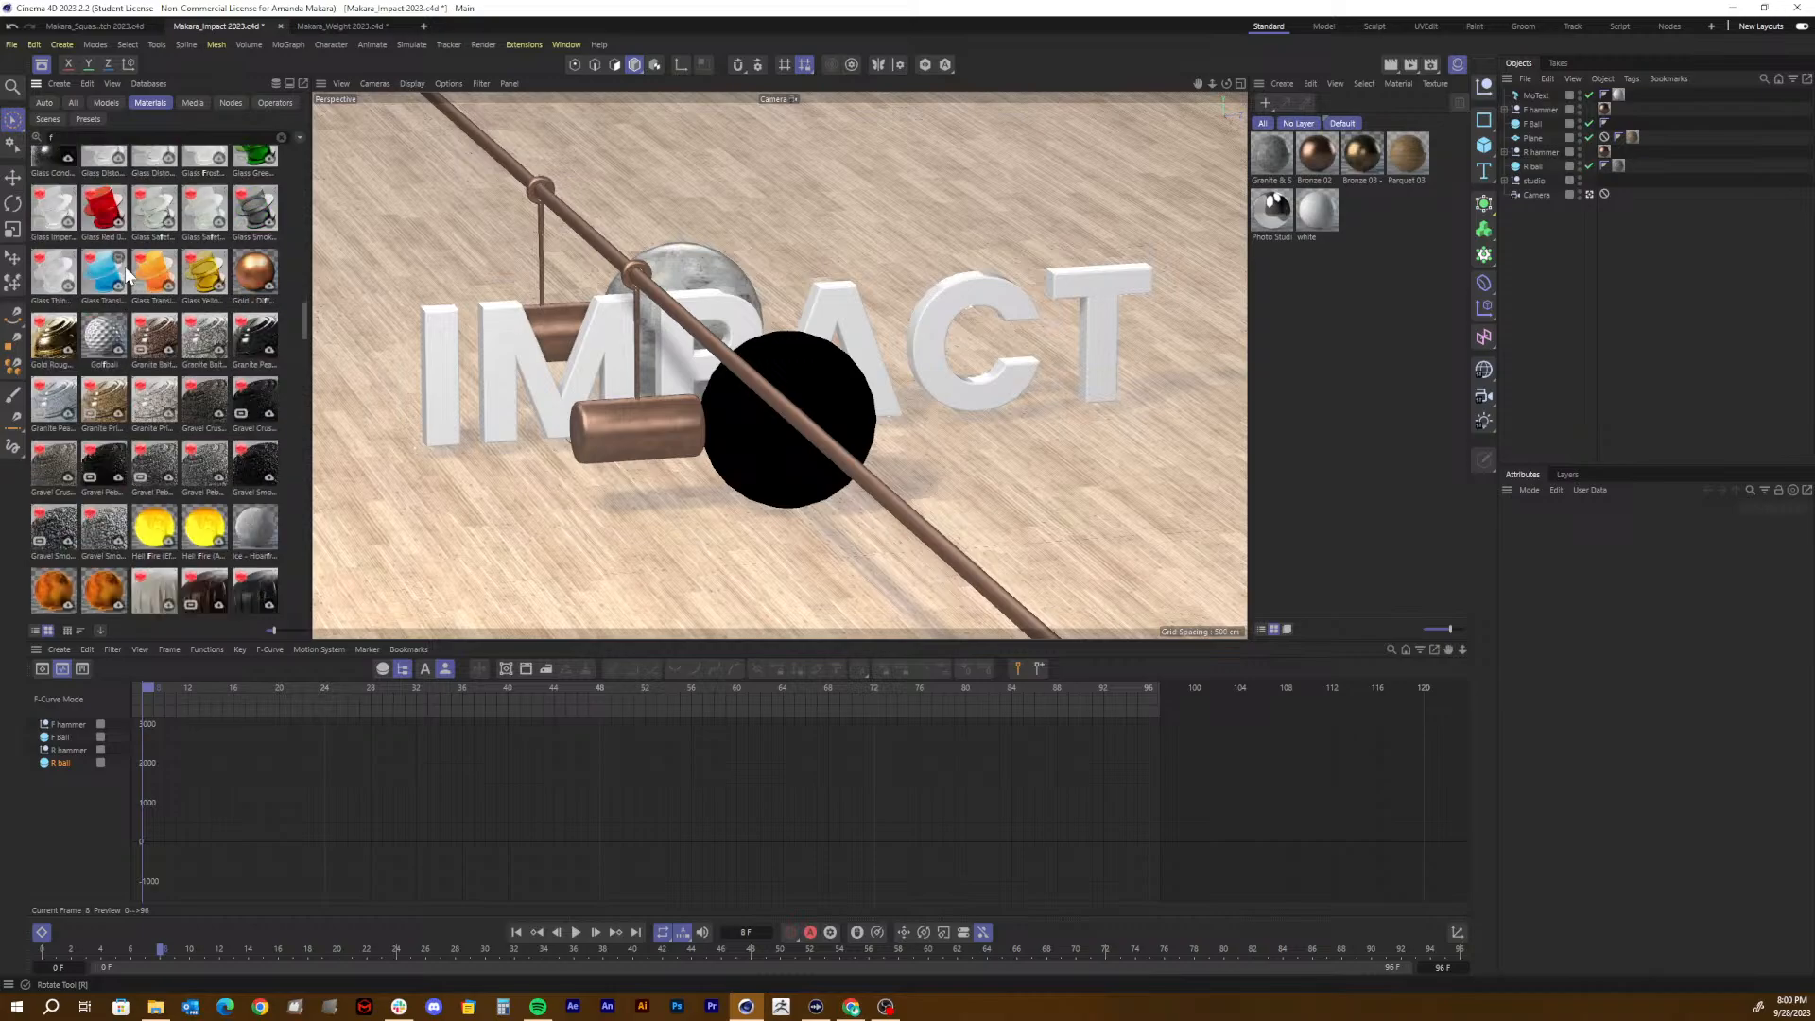
pyautogui.scroll(2, 125, 267)
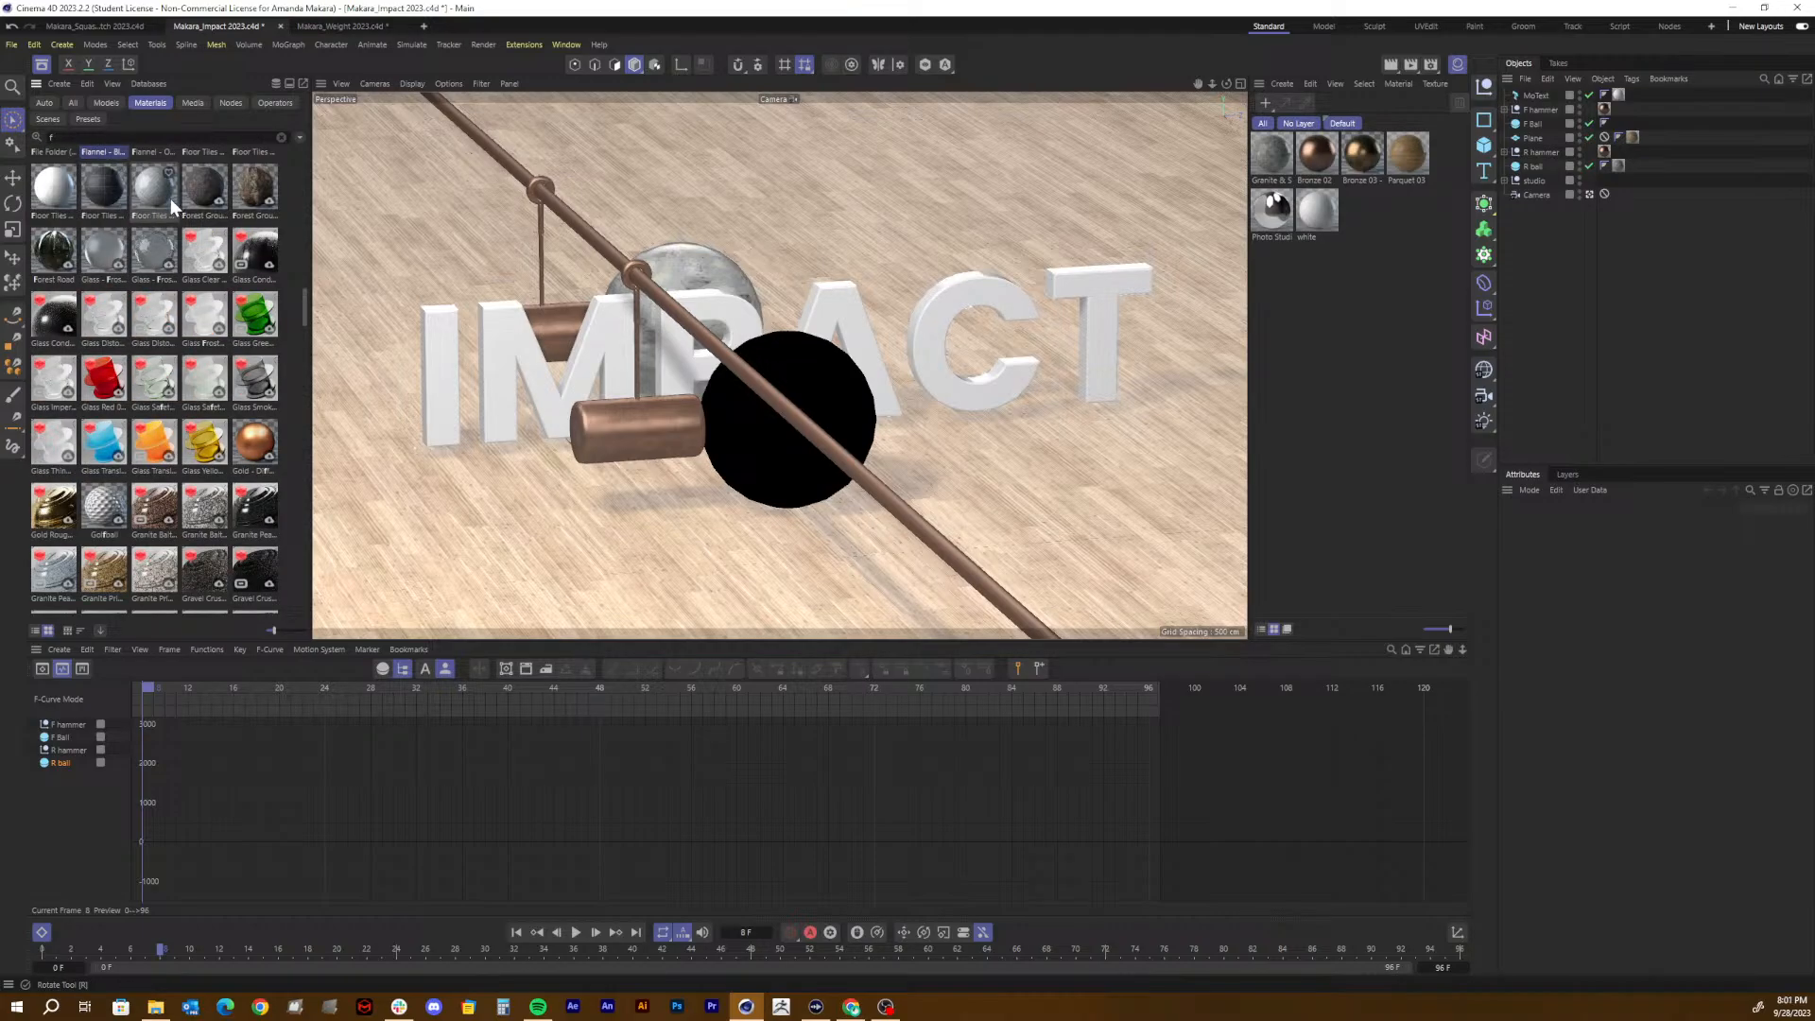
pyautogui.scroll(1, 170, 199)
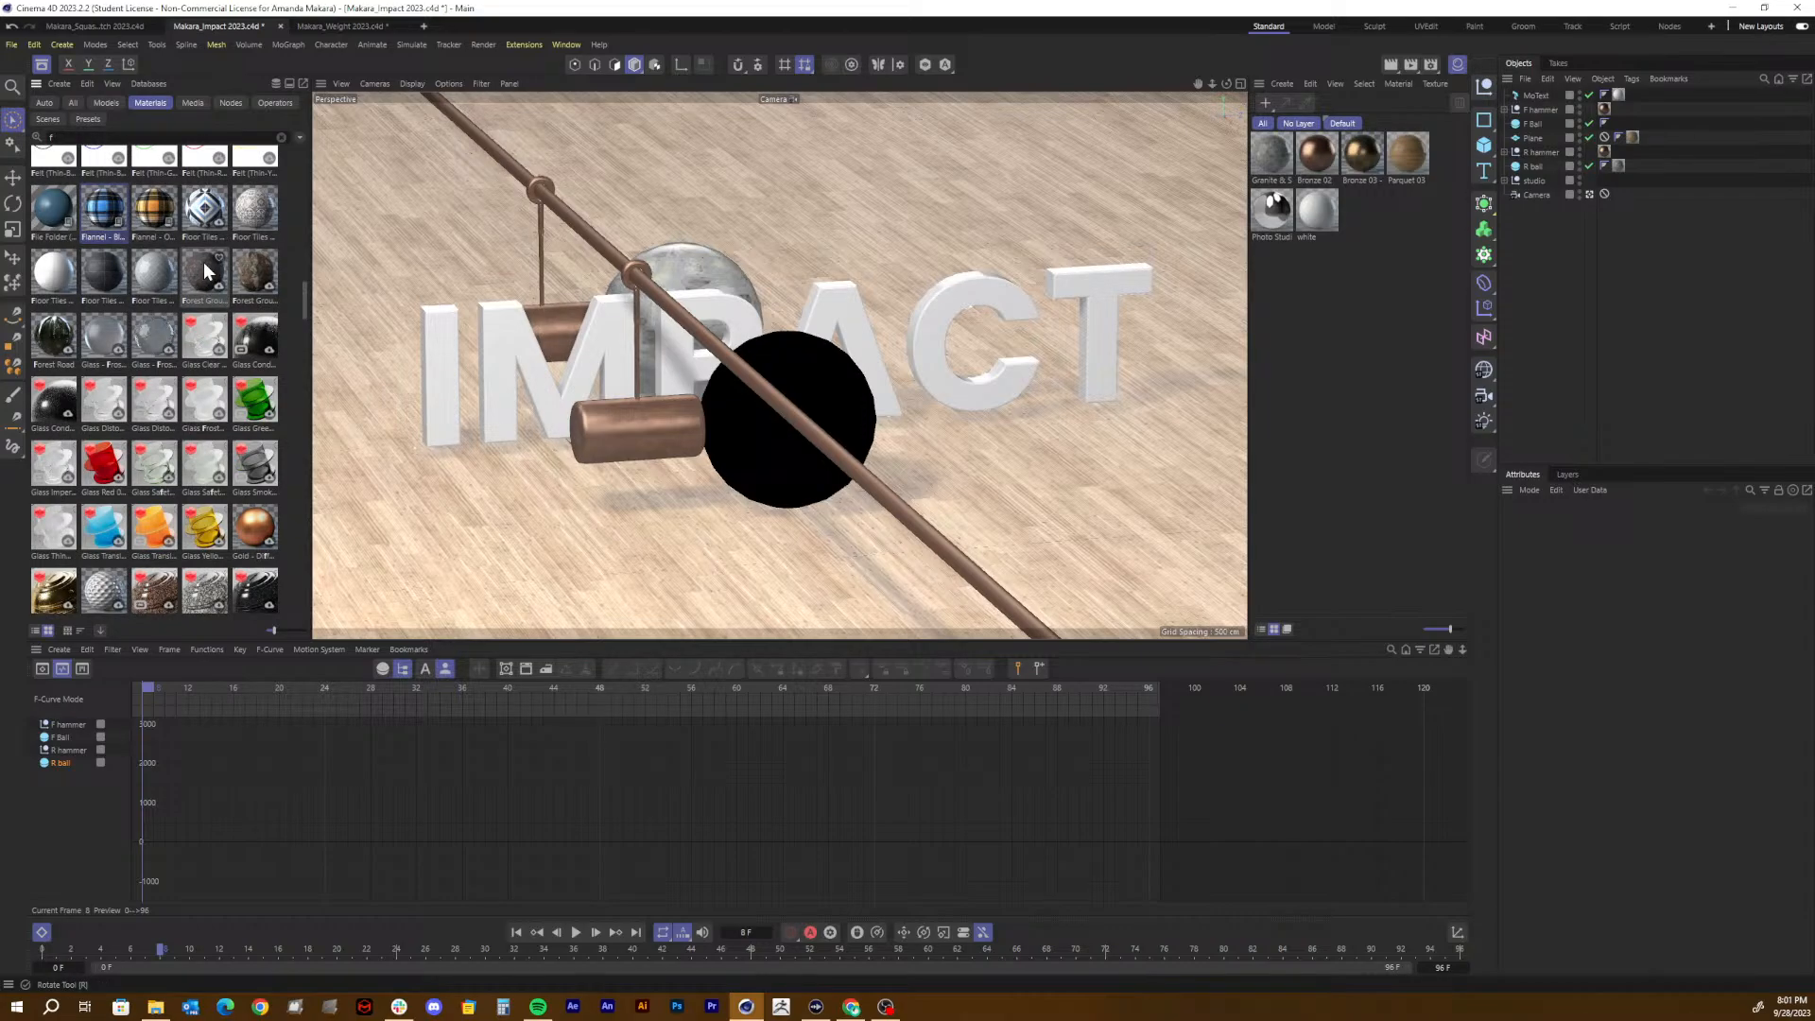
pyautogui.moveTo(204, 264); pyautogui.dragTo(626, 373)
pyautogui.moveTo(731, 409); pyautogui.dragTo(753, 408)
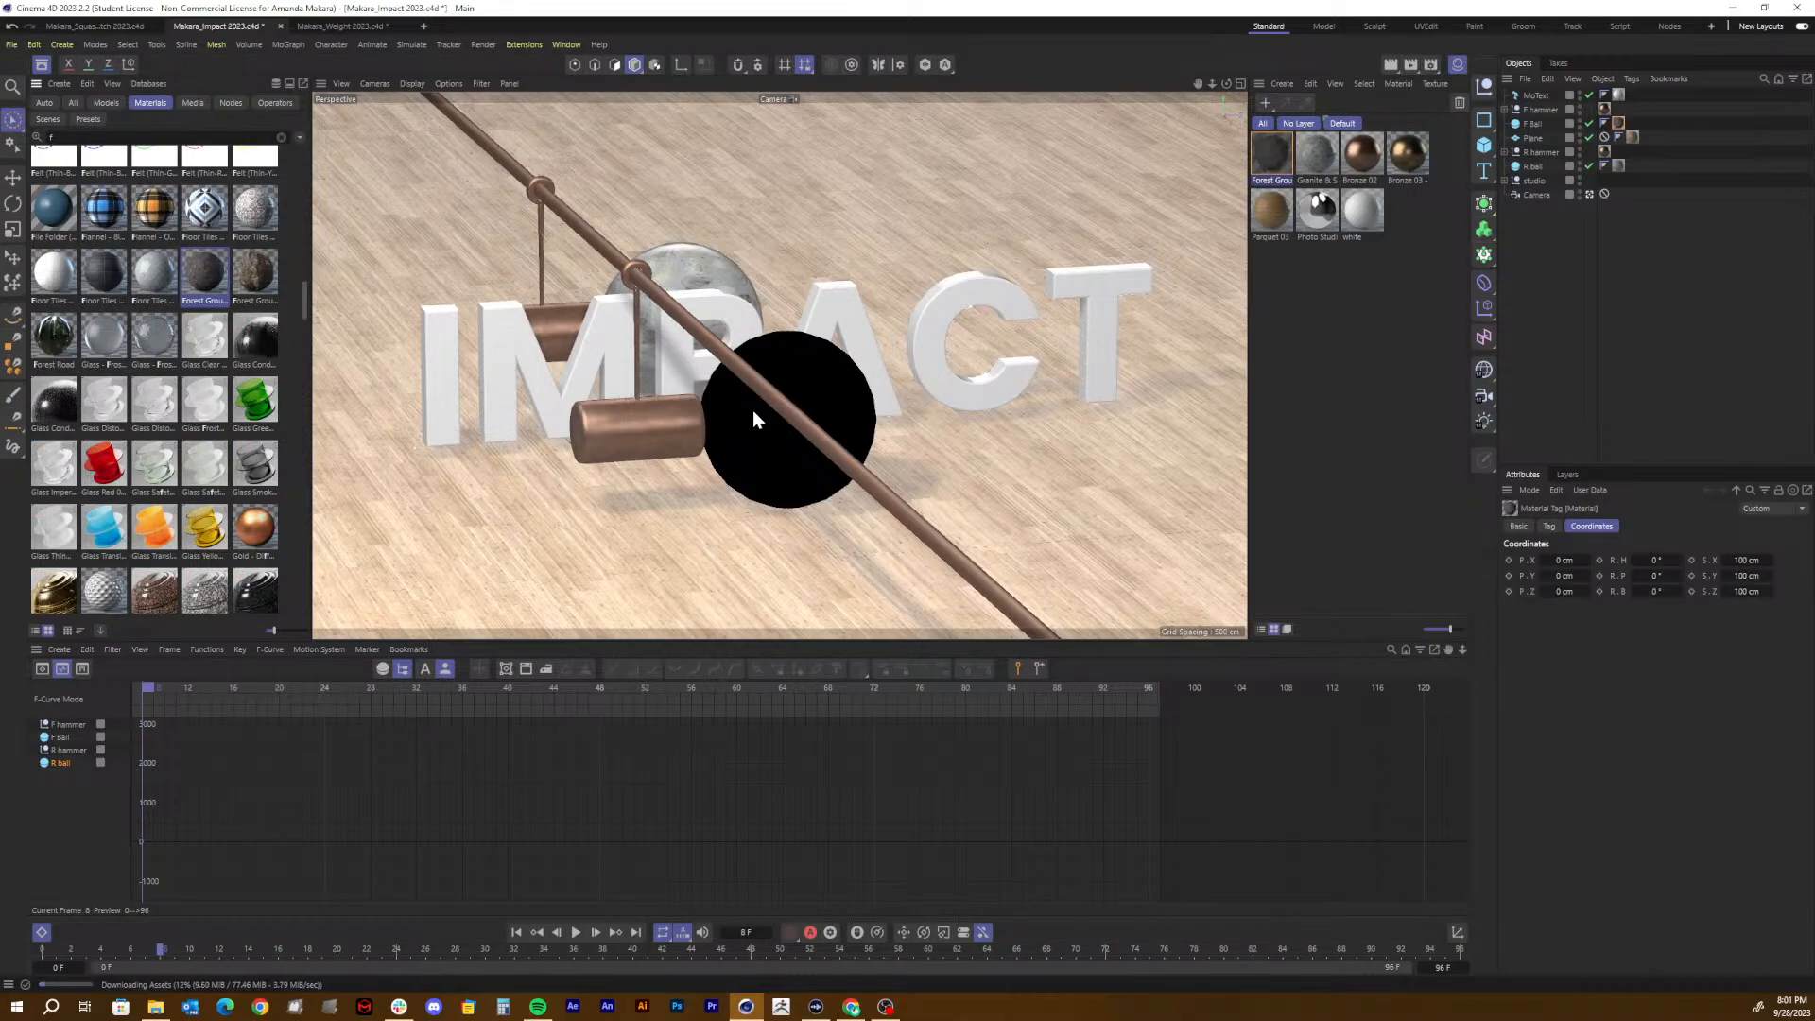
pyautogui.click(1269, 157)
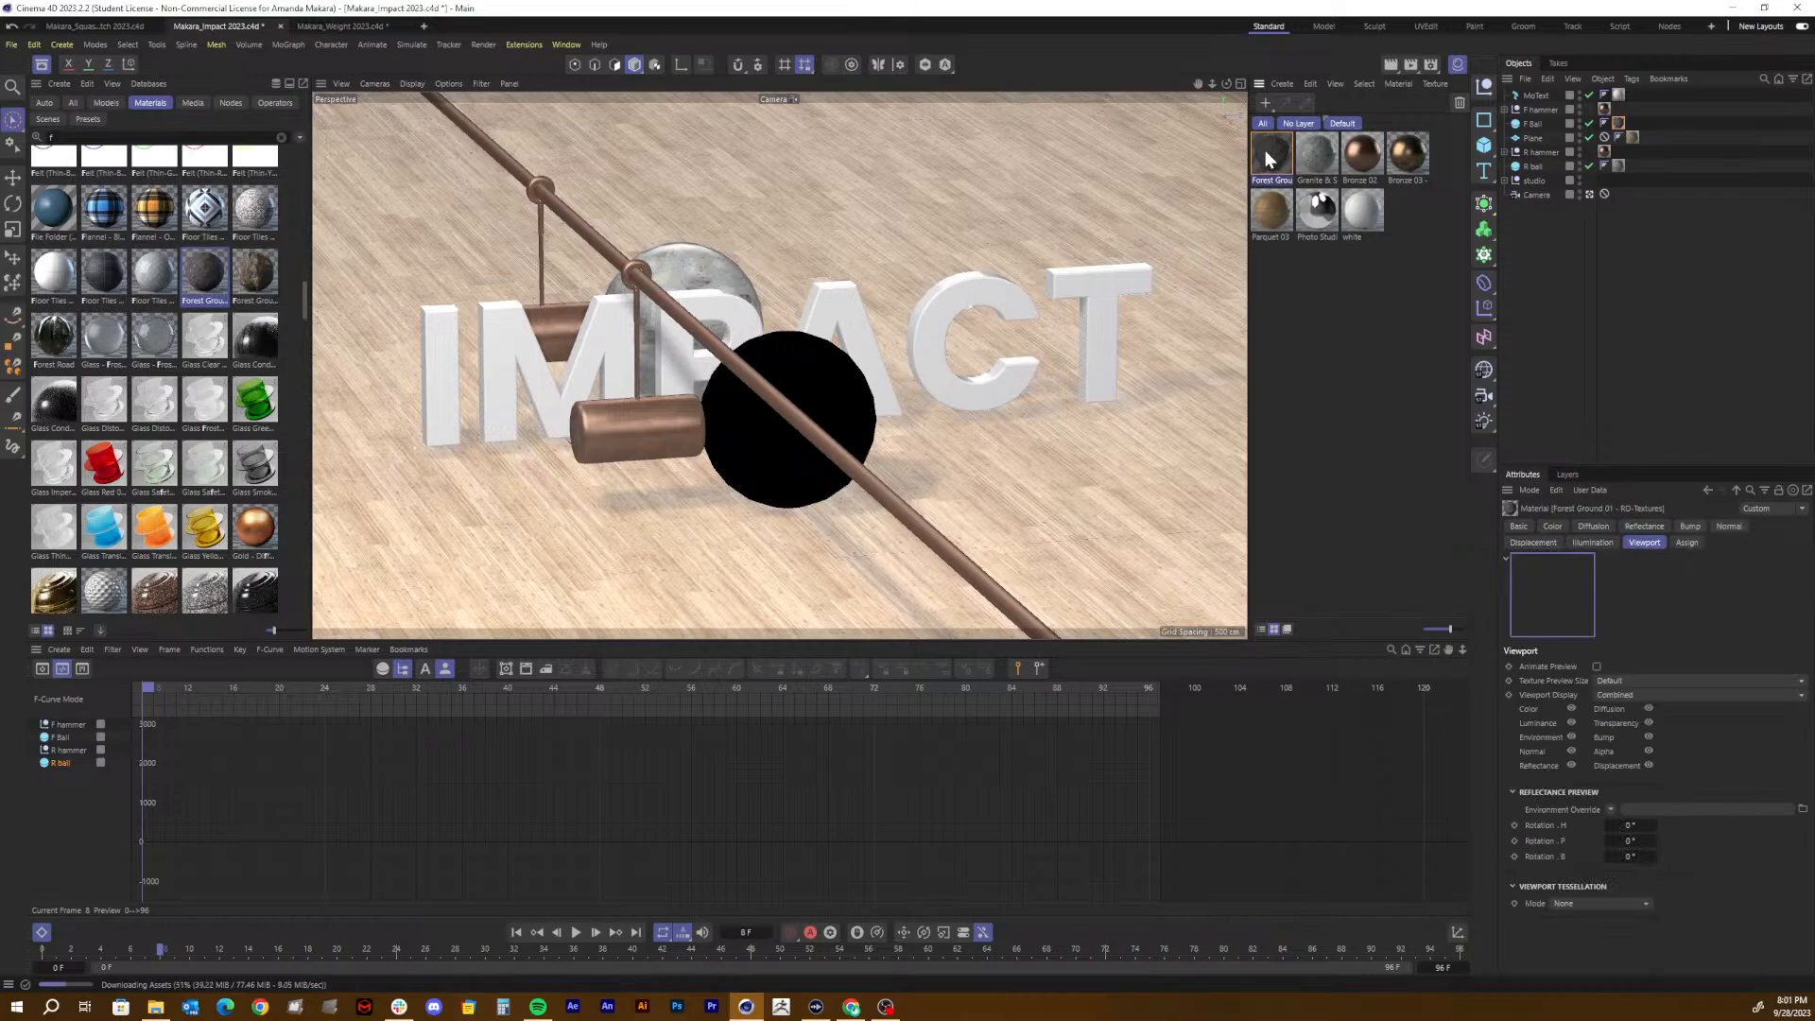
pyautogui.press('Delete')
pyautogui.click(1619, 124)
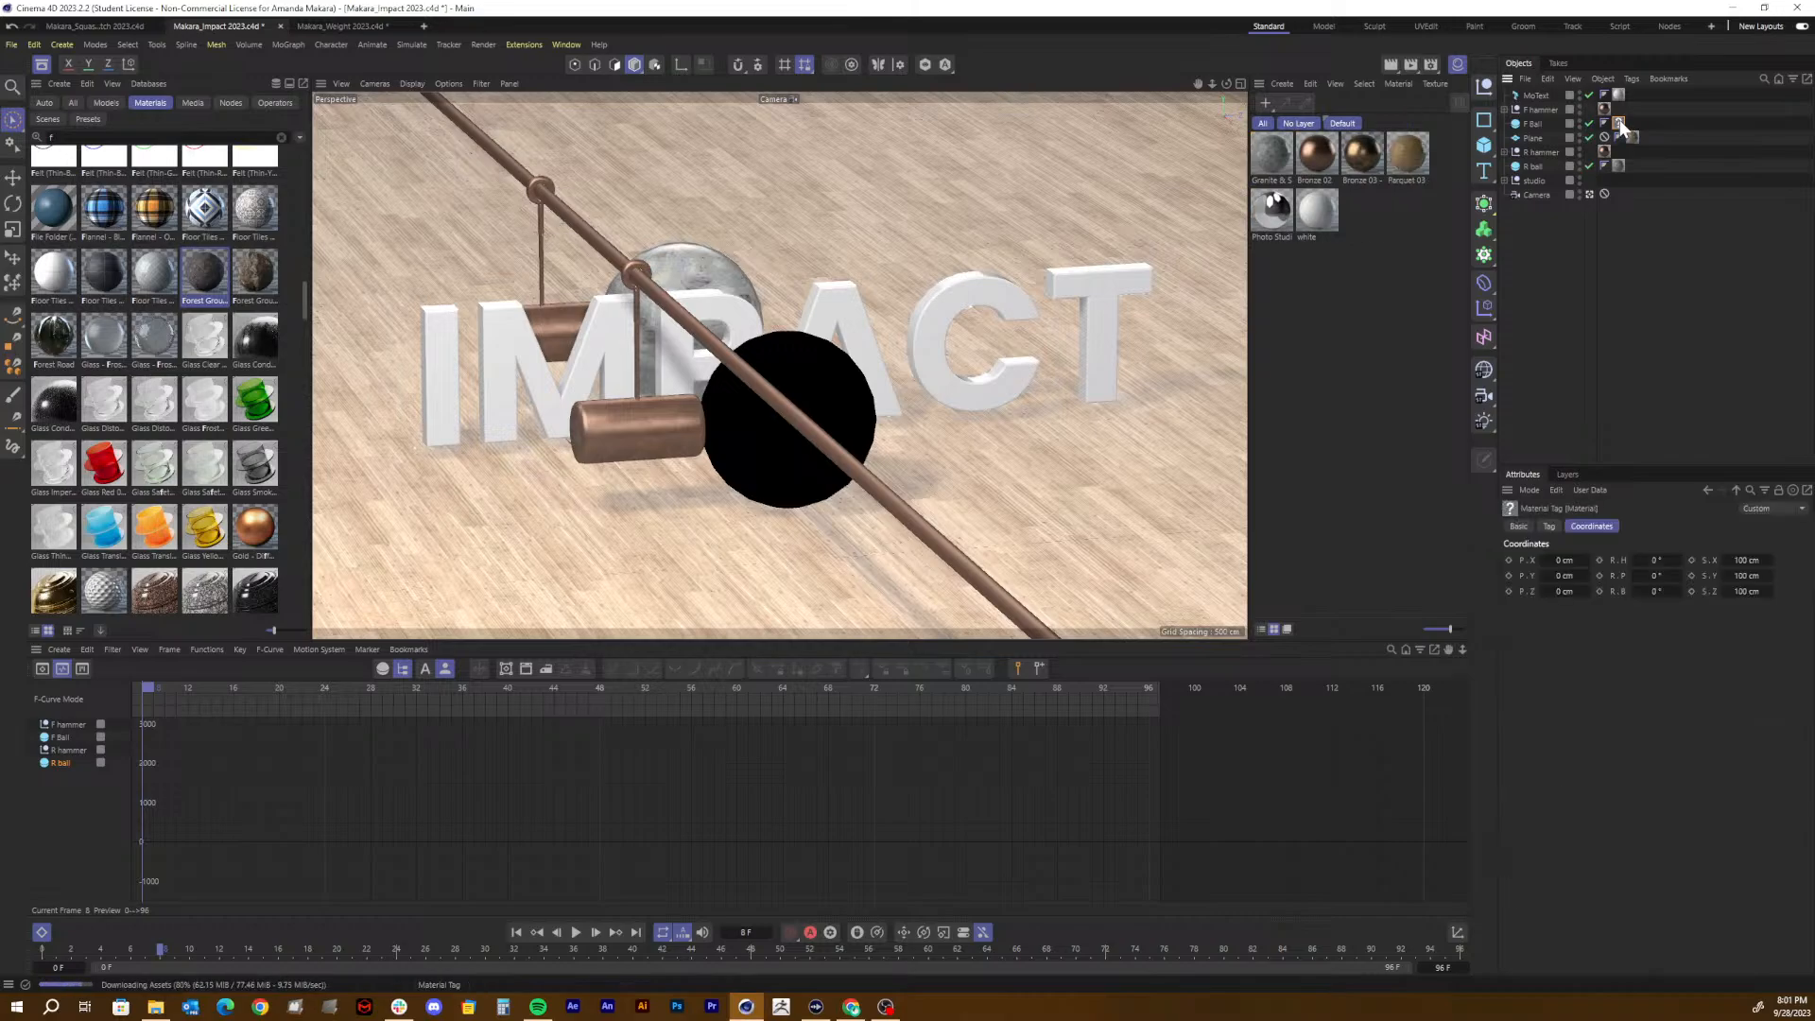
# Step: Remove the material tag from the front ball and browse the material library for a replacement
pyautogui.press('Delete')
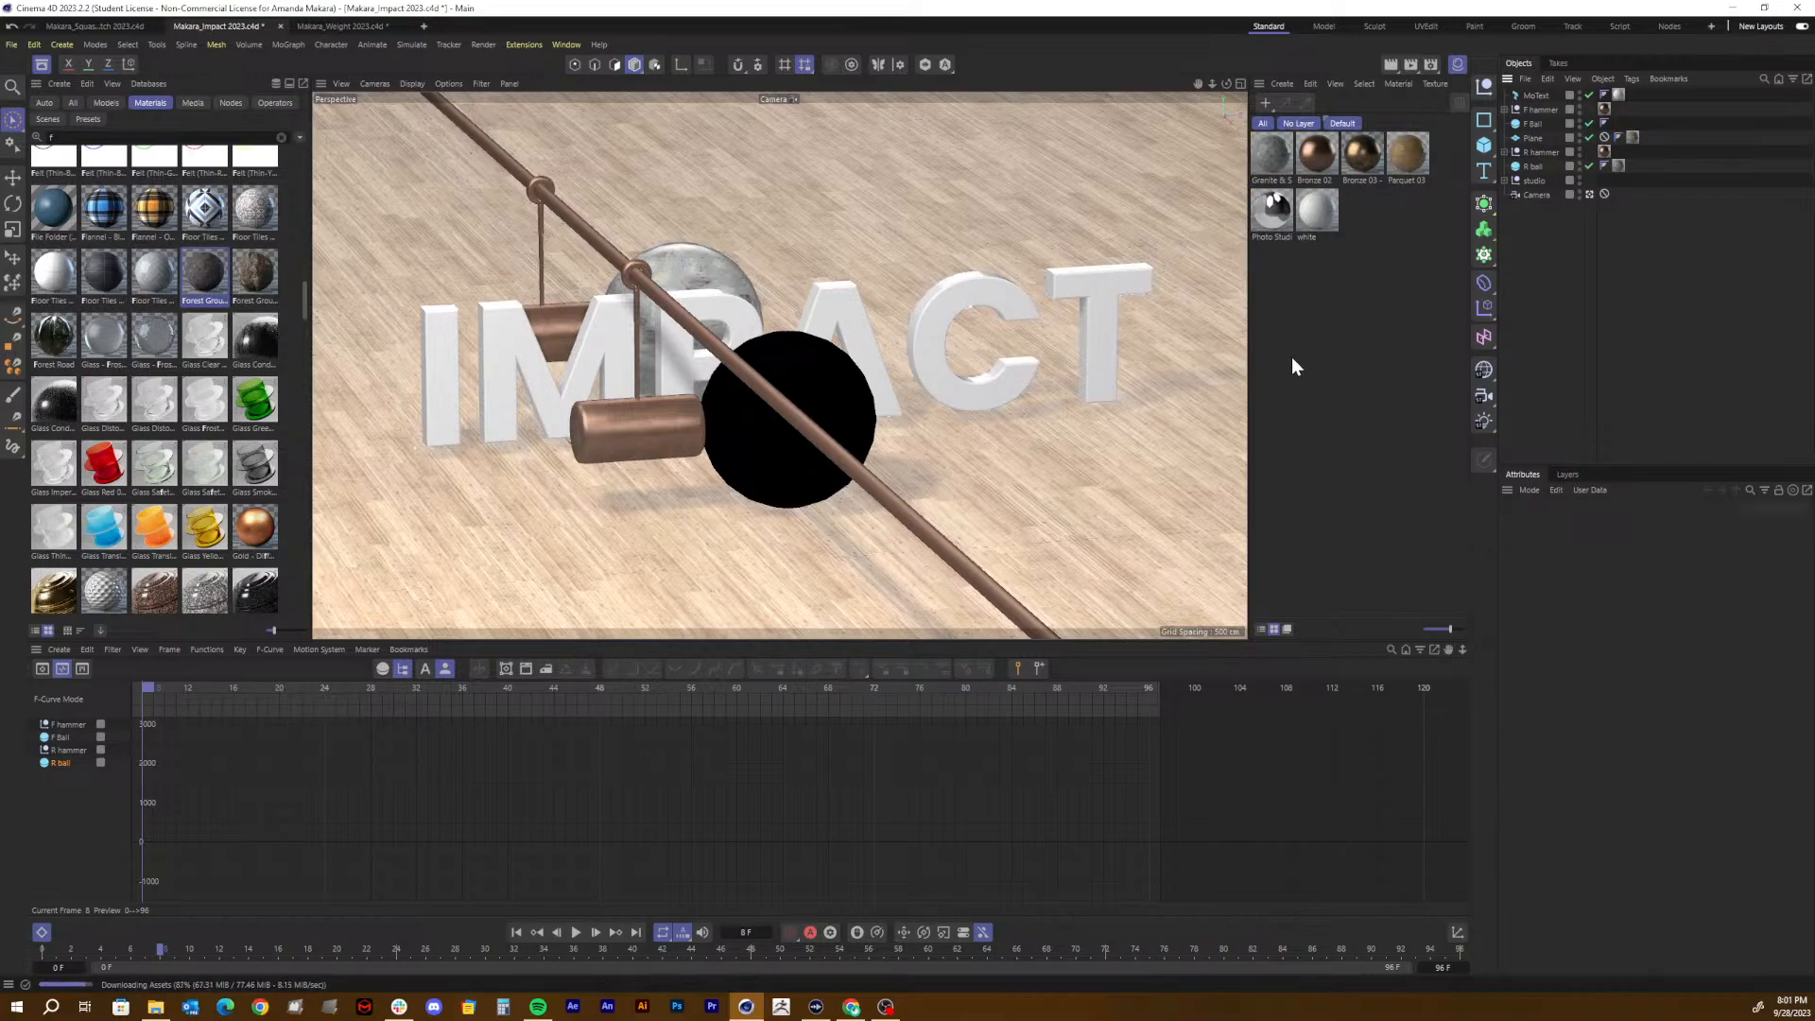
pyautogui.click(1318, 210)
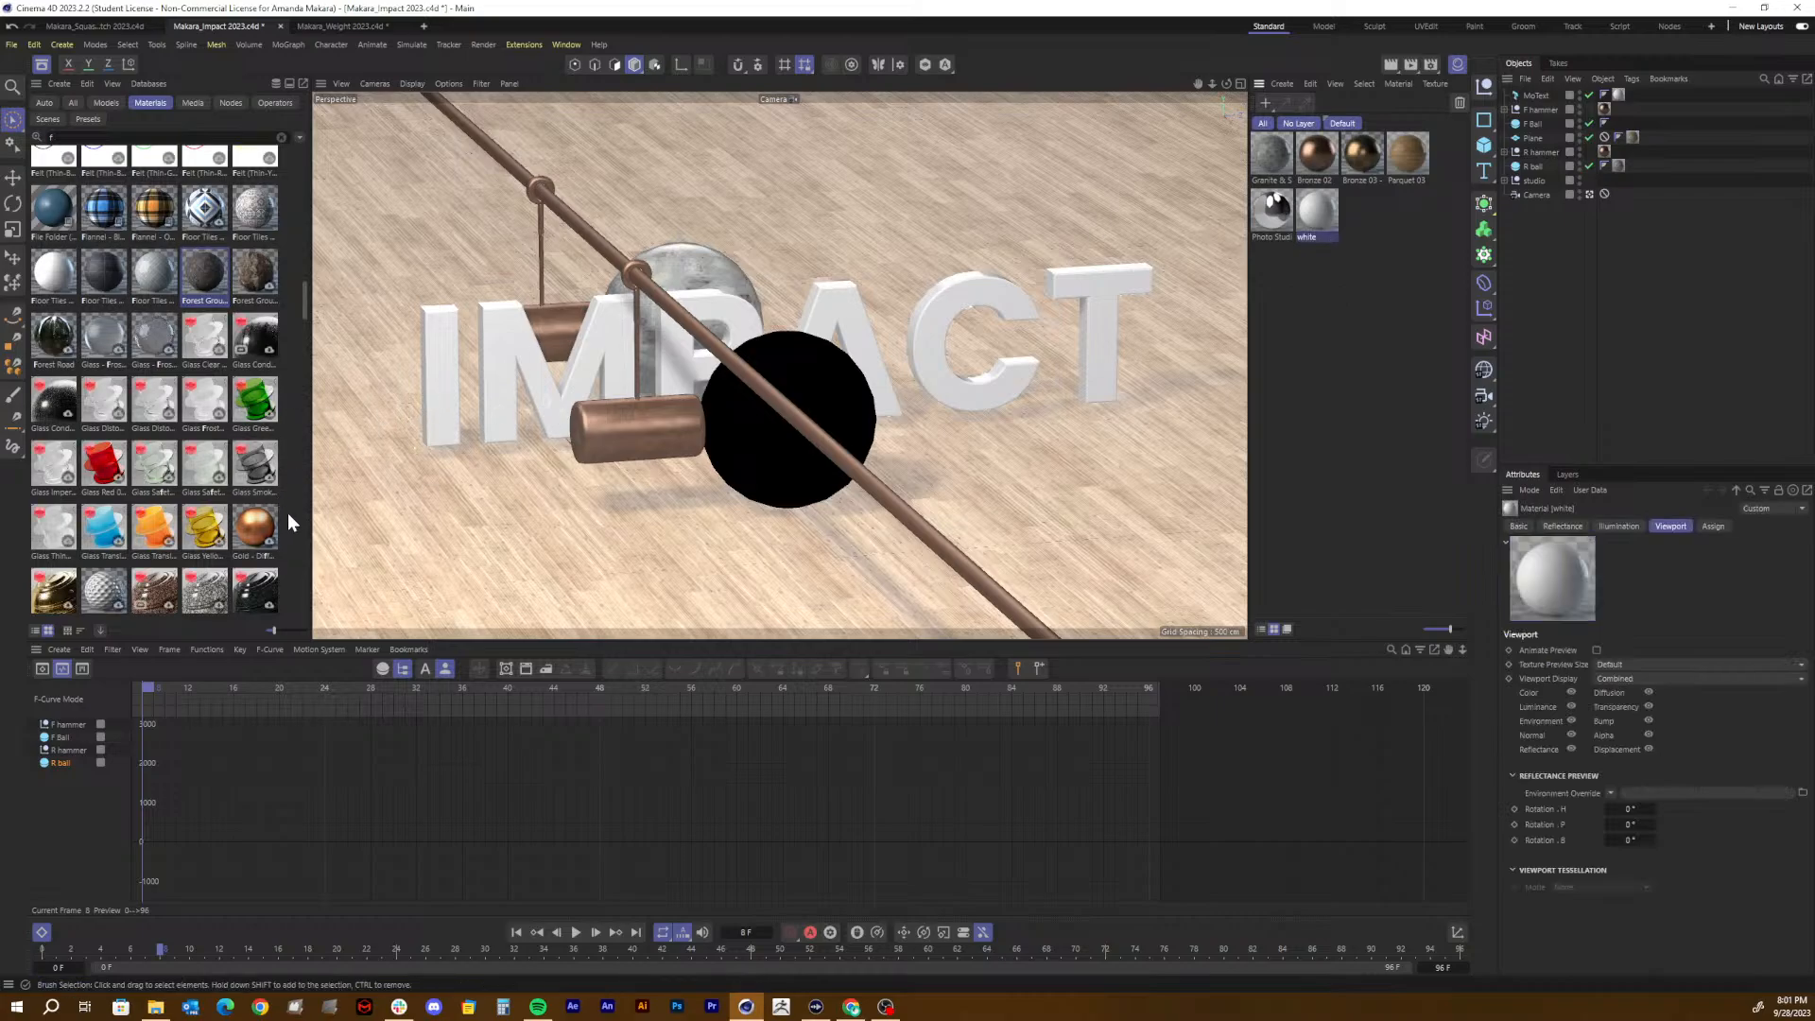
pyautogui.scroll(-2, 173, 553)
pyautogui.scroll(-4, 173, 553)
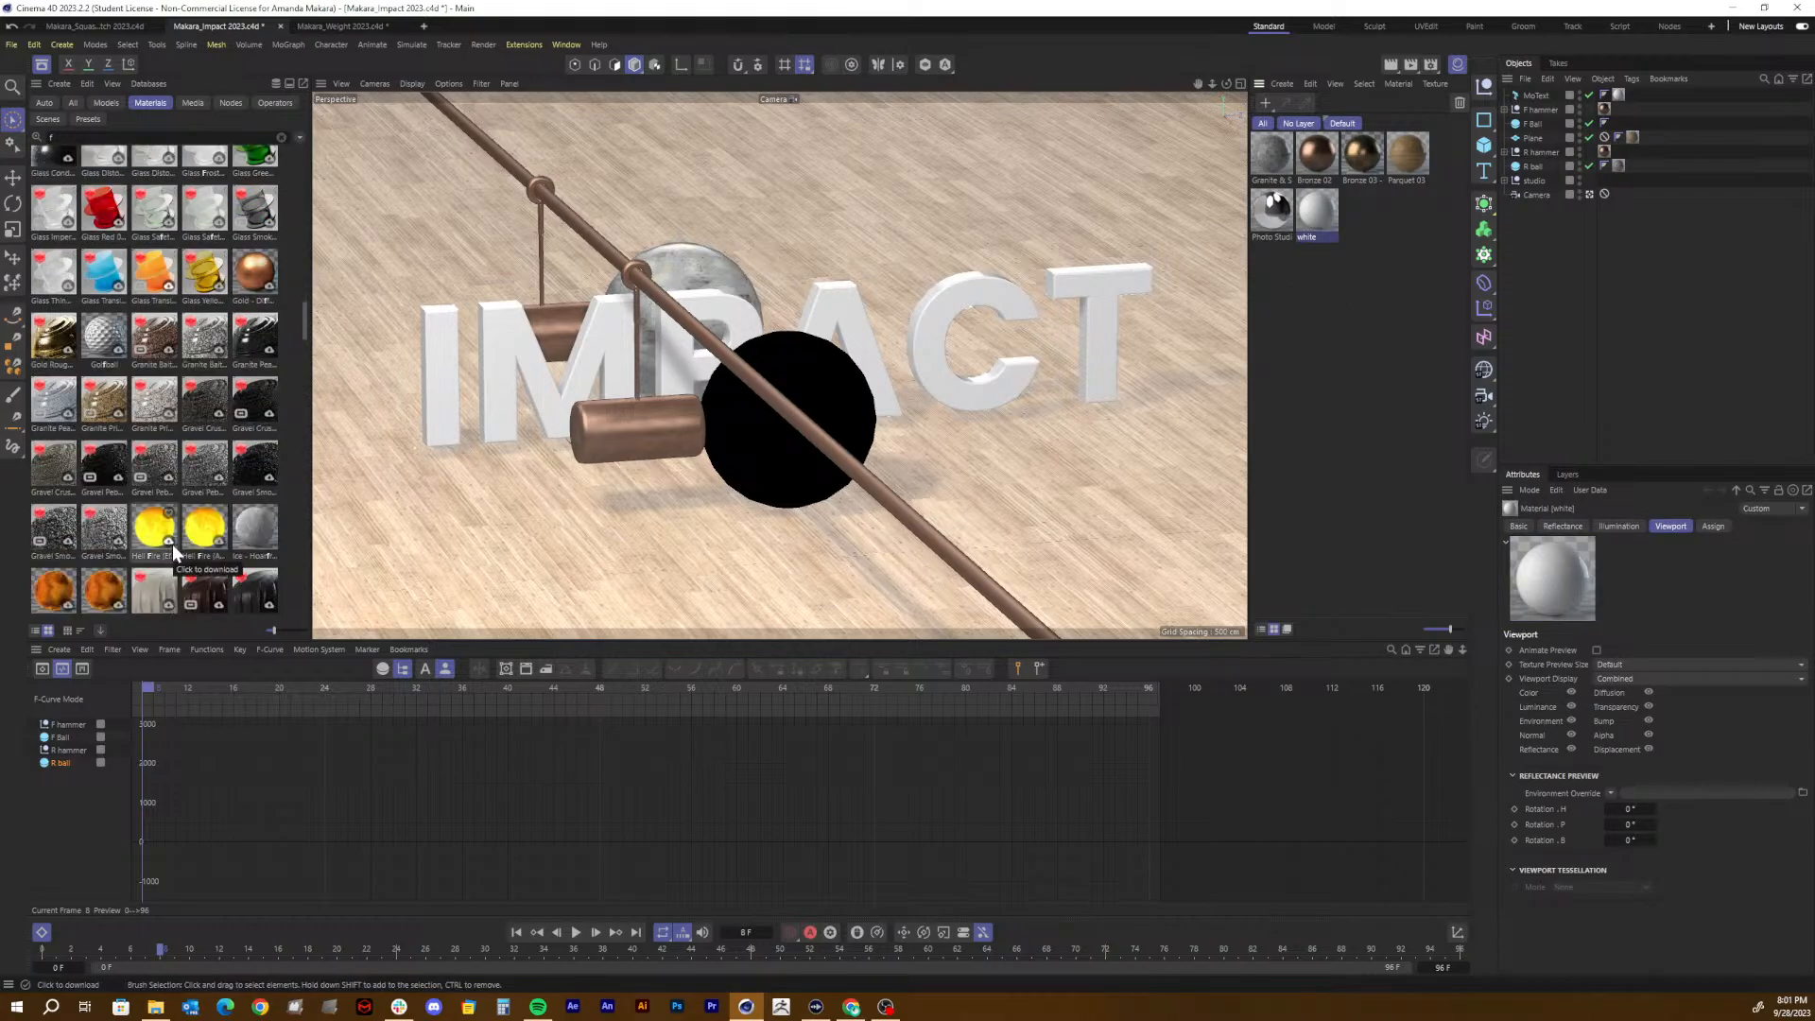
pyautogui.scroll(-1, 173, 553)
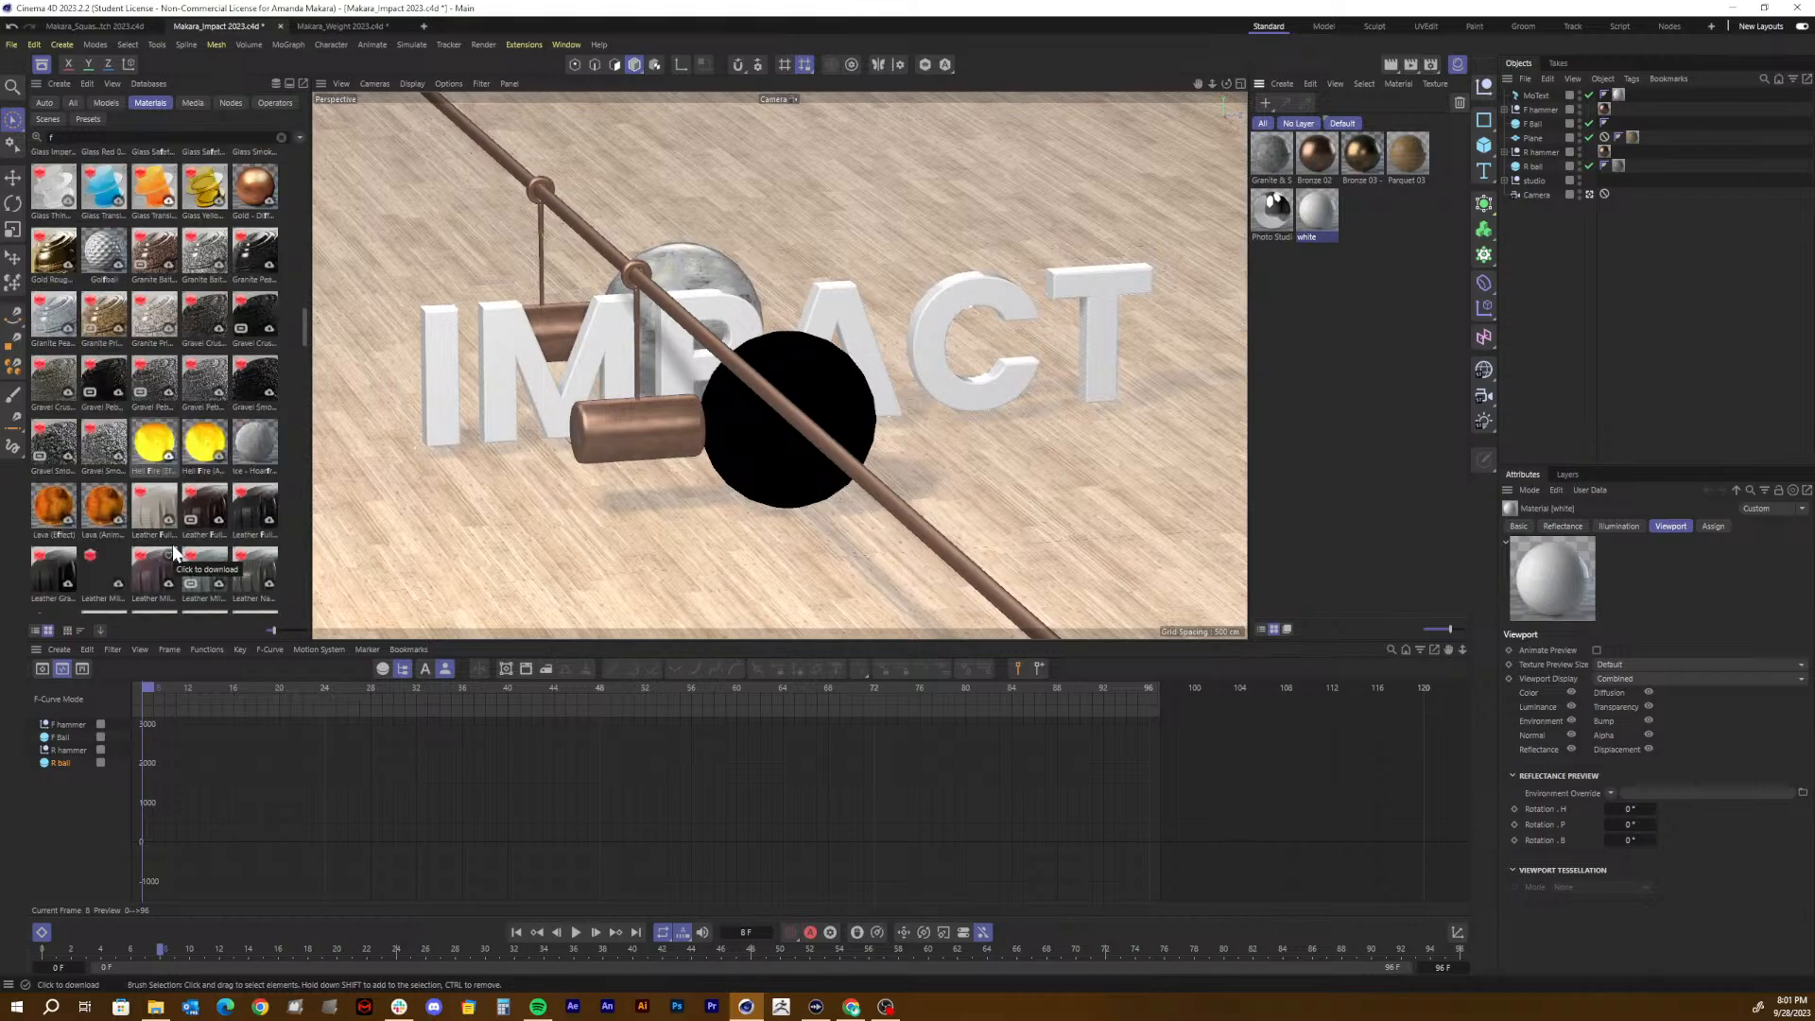
pyautogui.scroll(-3, 173, 553)
pyautogui.scroll(5, 173, 553)
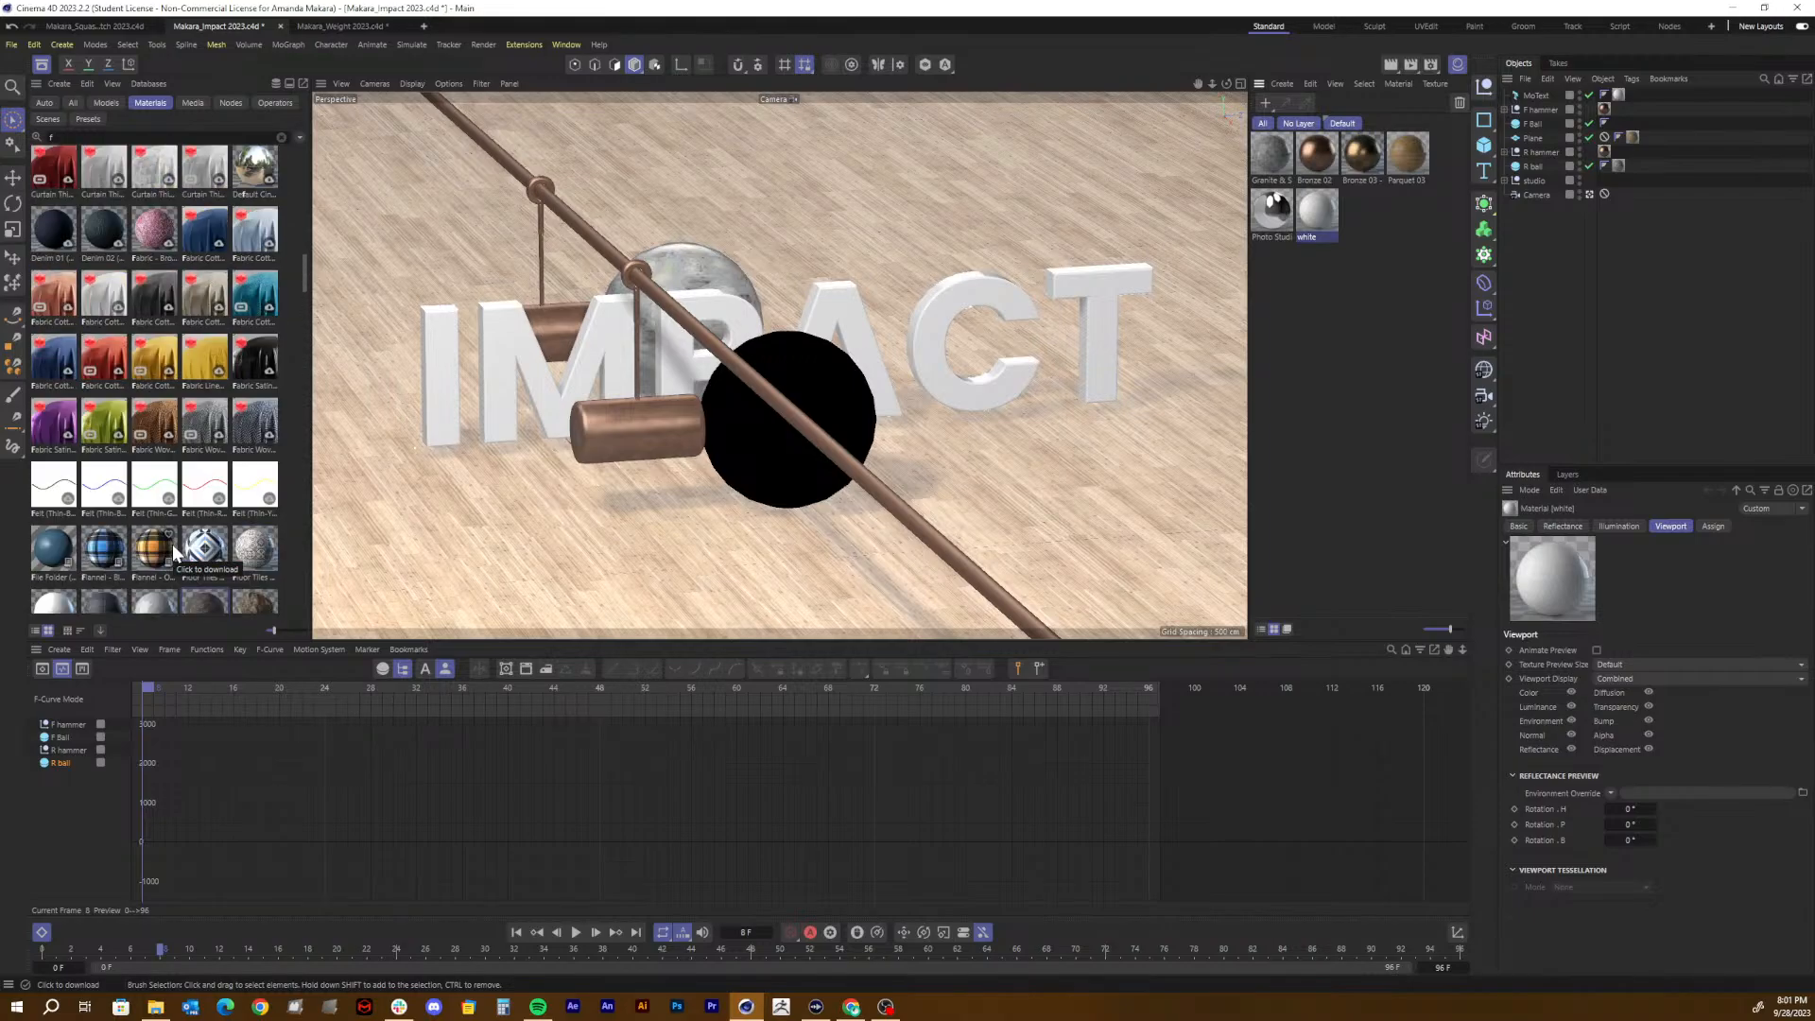
pyautogui.scroll(10, 173, 553)
pyautogui.click(1347, 291)
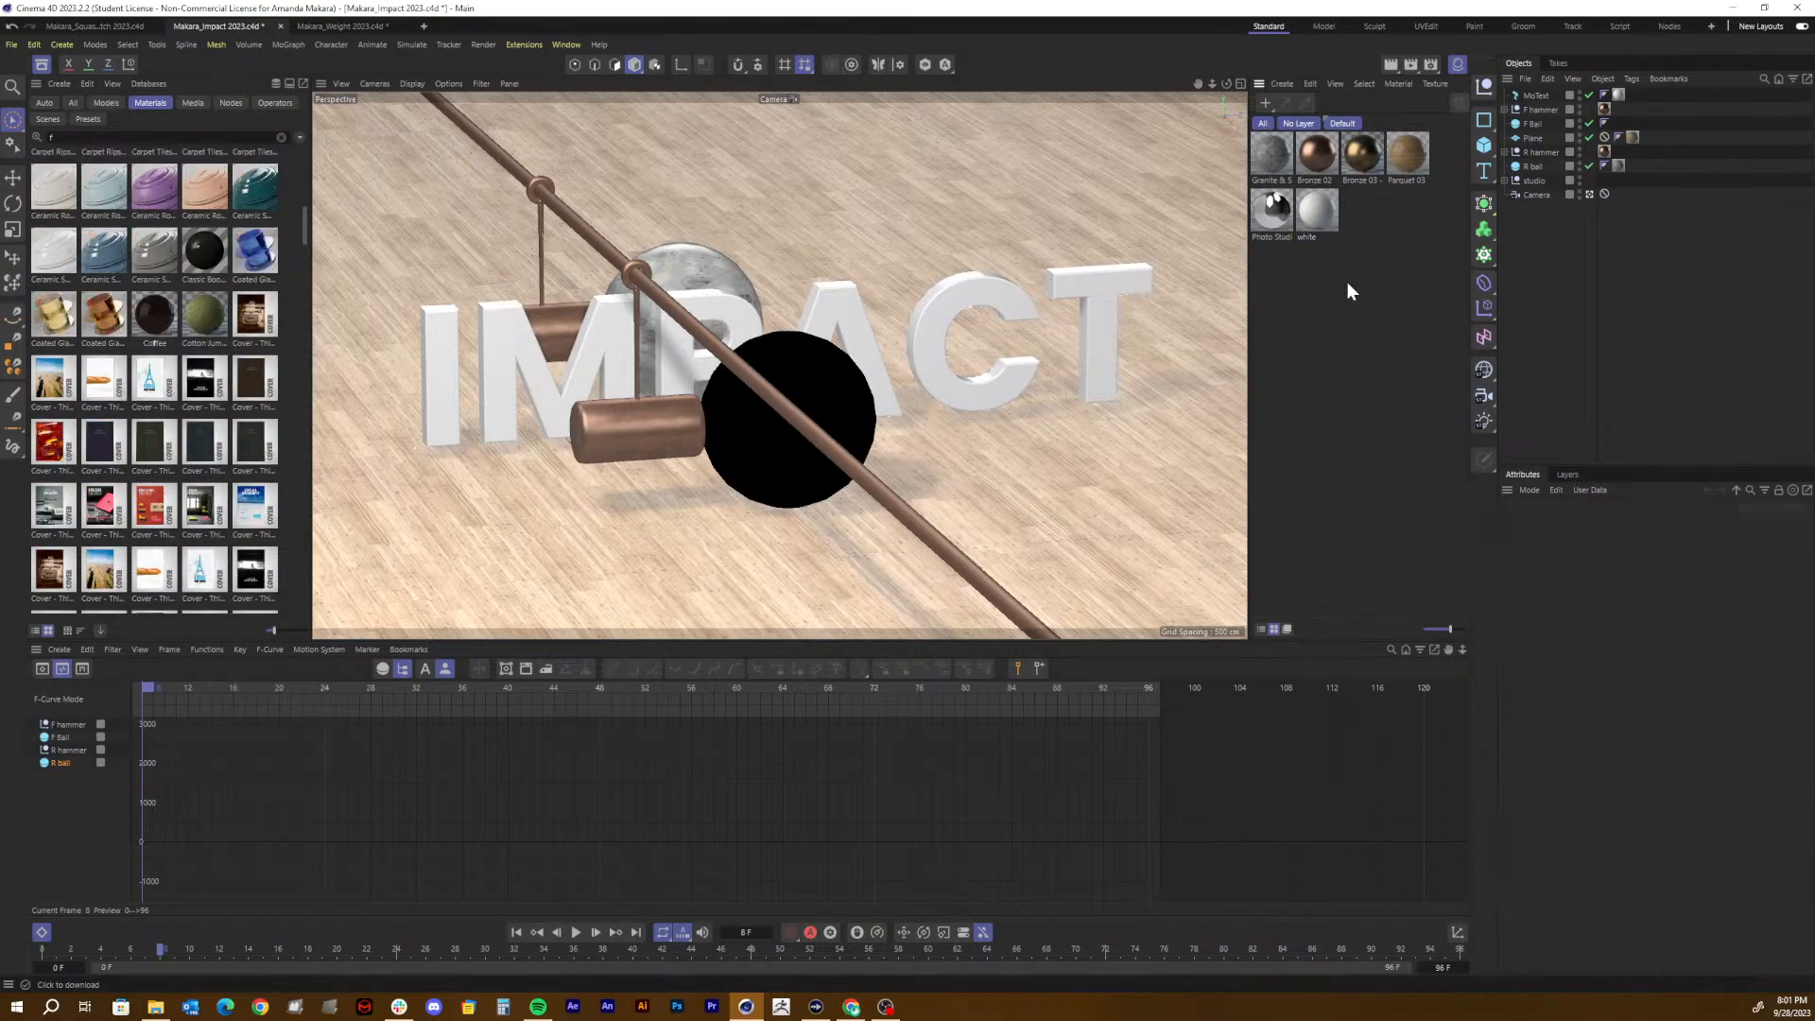
# Step: Create a new PBR material and apply it to the front ball
pyautogui.click(1275, 84)
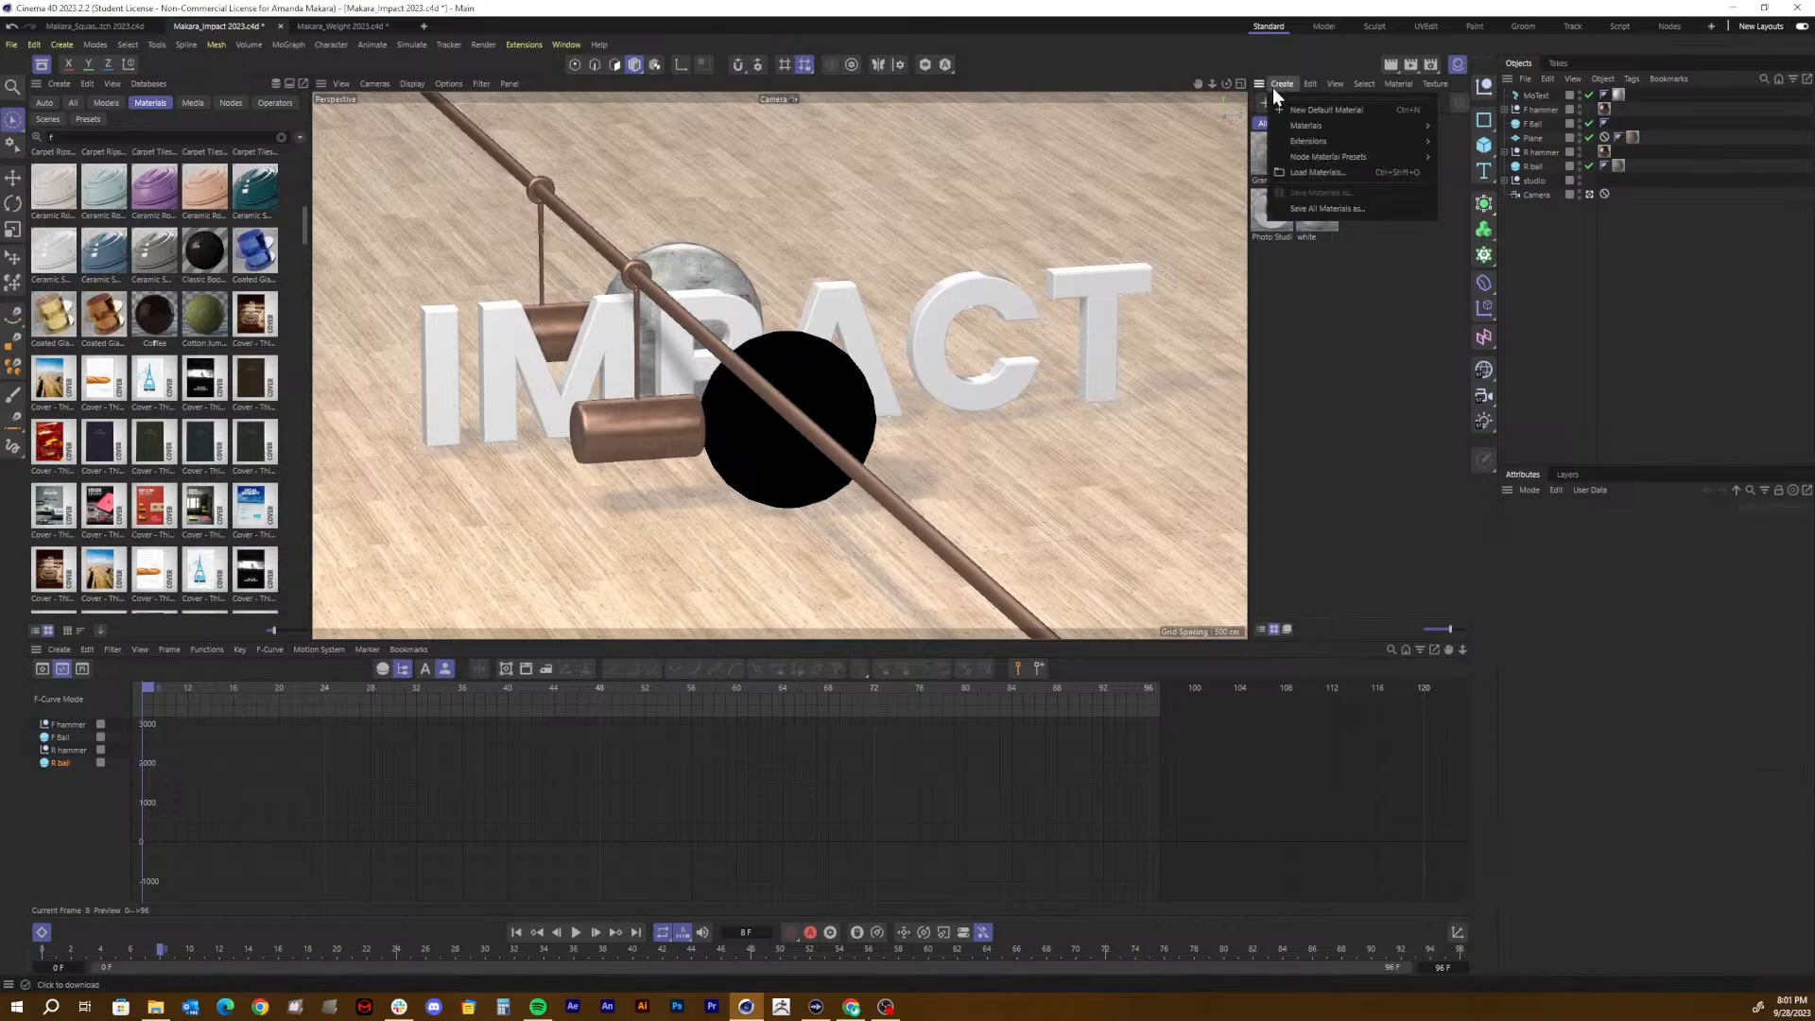
pyautogui.click(1253, 106)
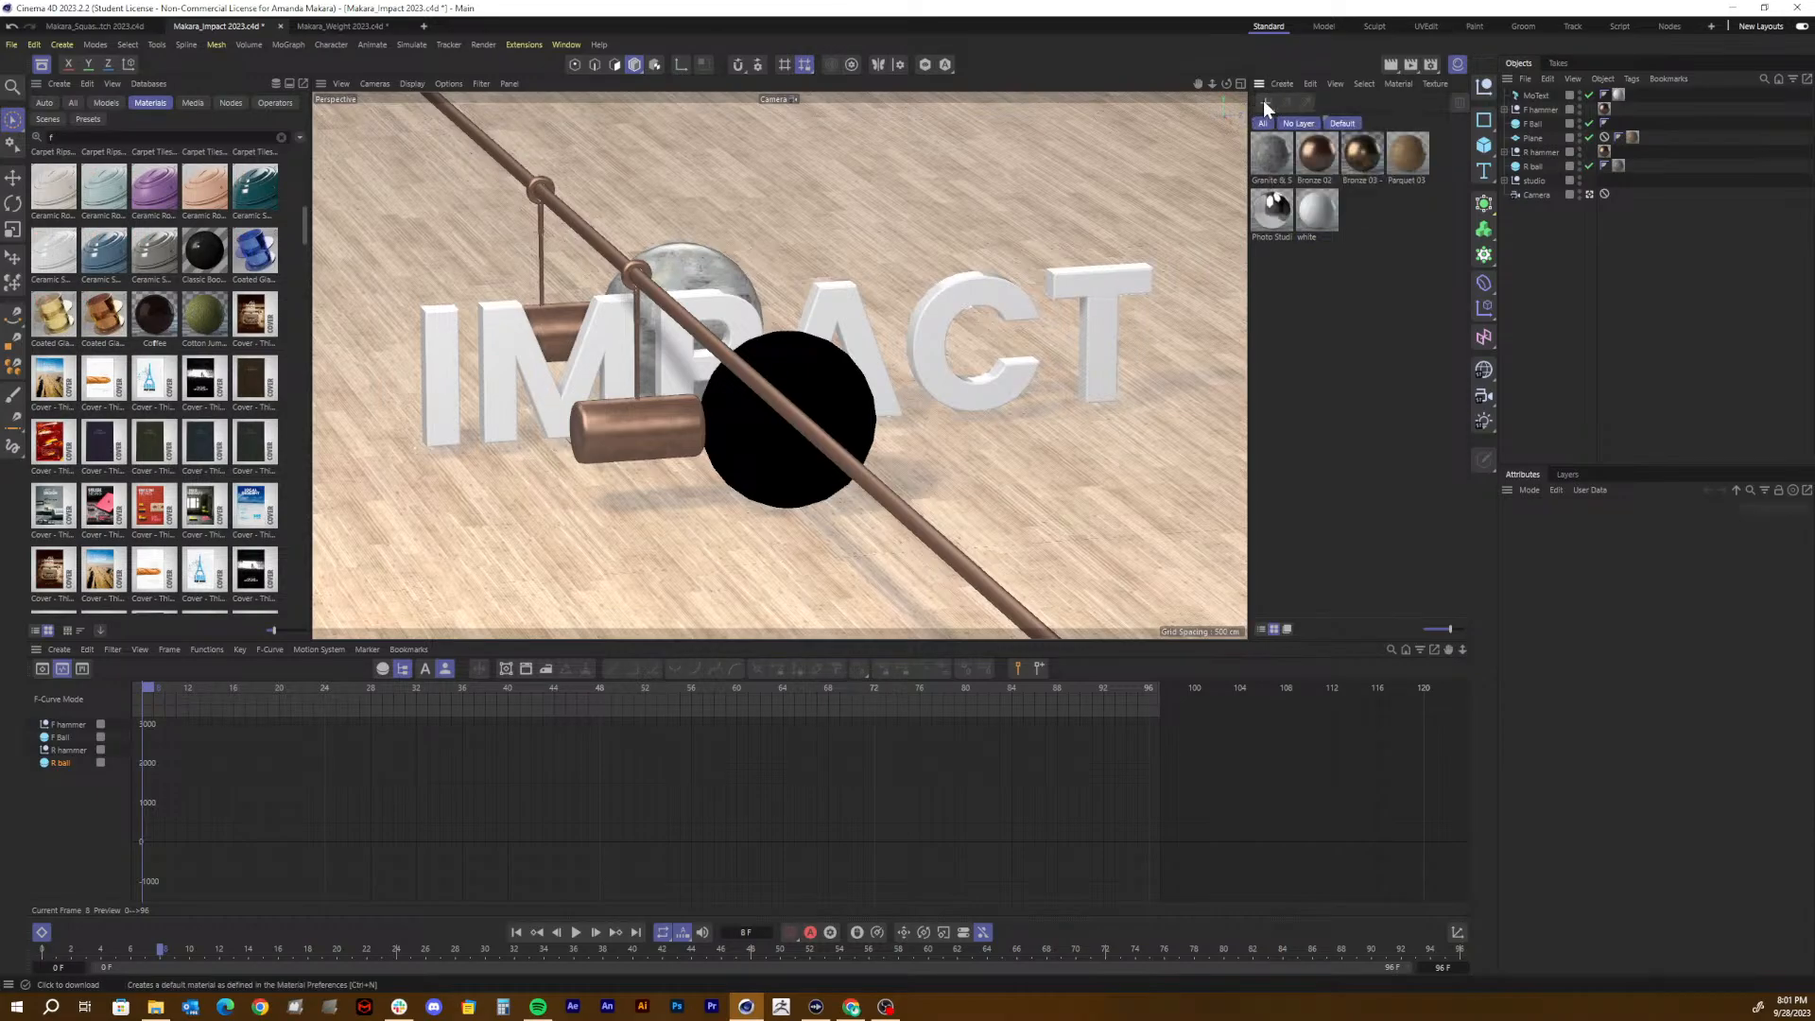
pyautogui.click(1265, 102)
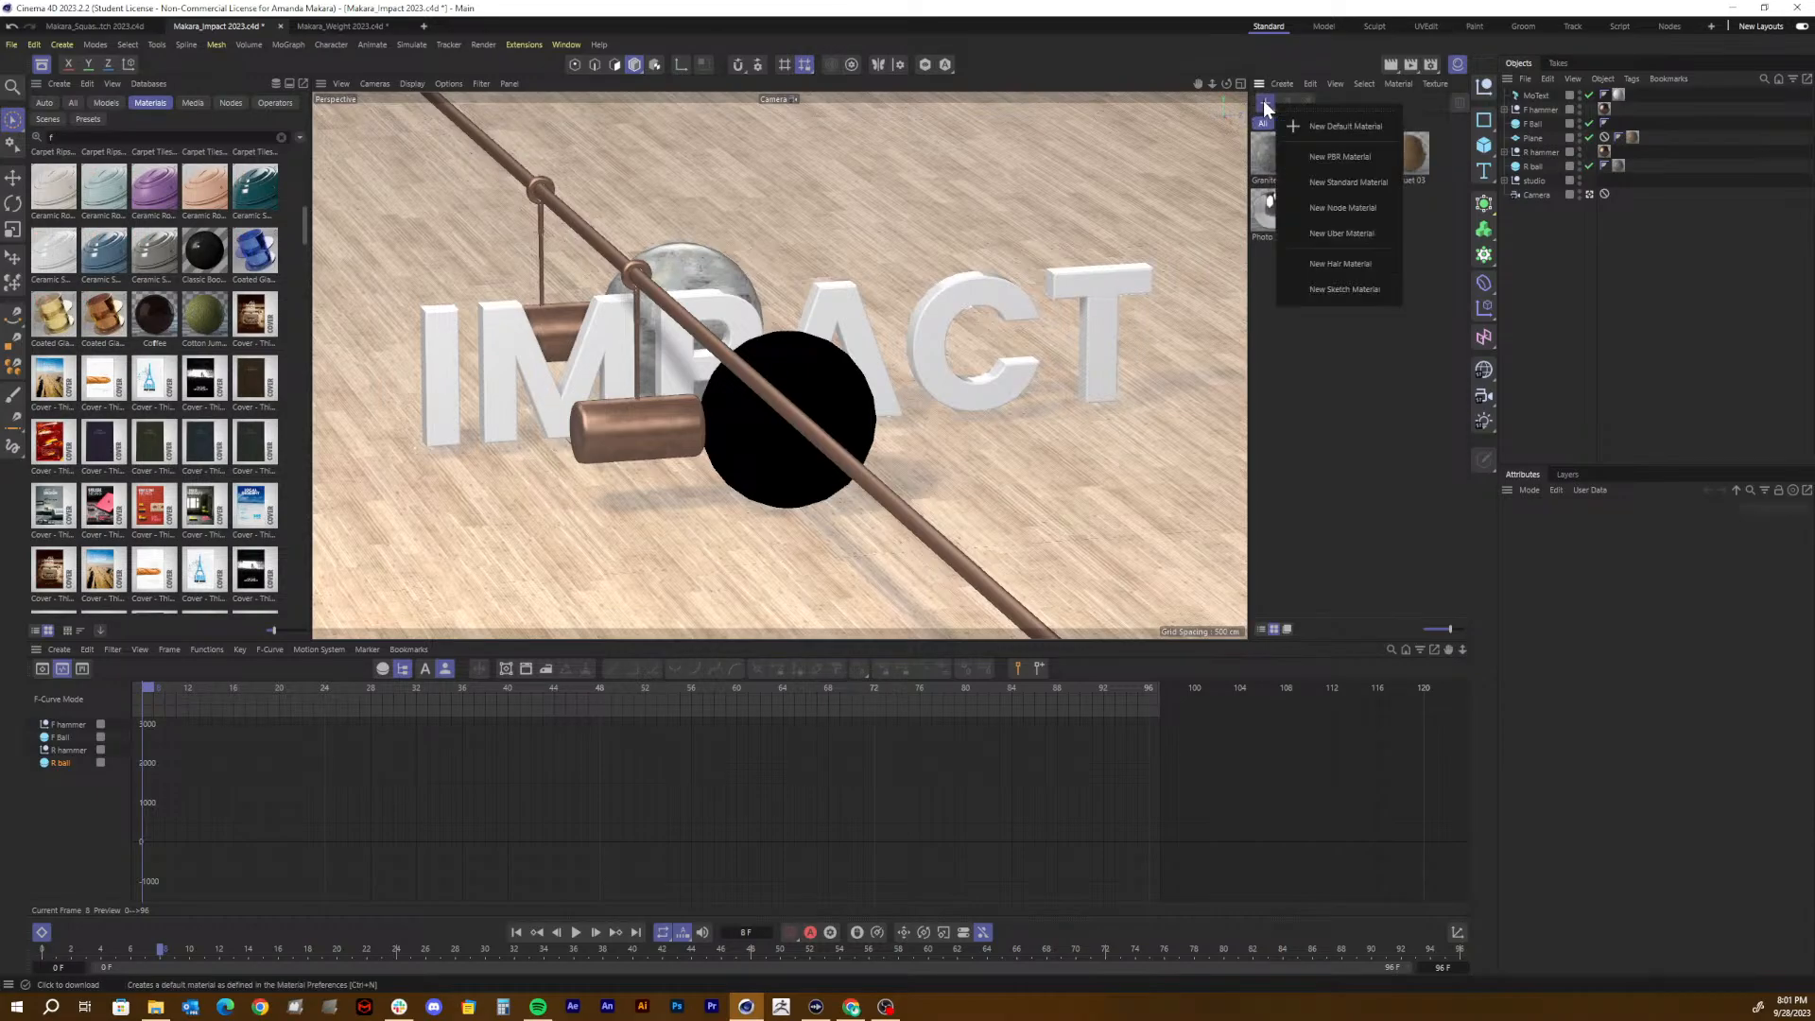
pyautogui.click(1333, 155)
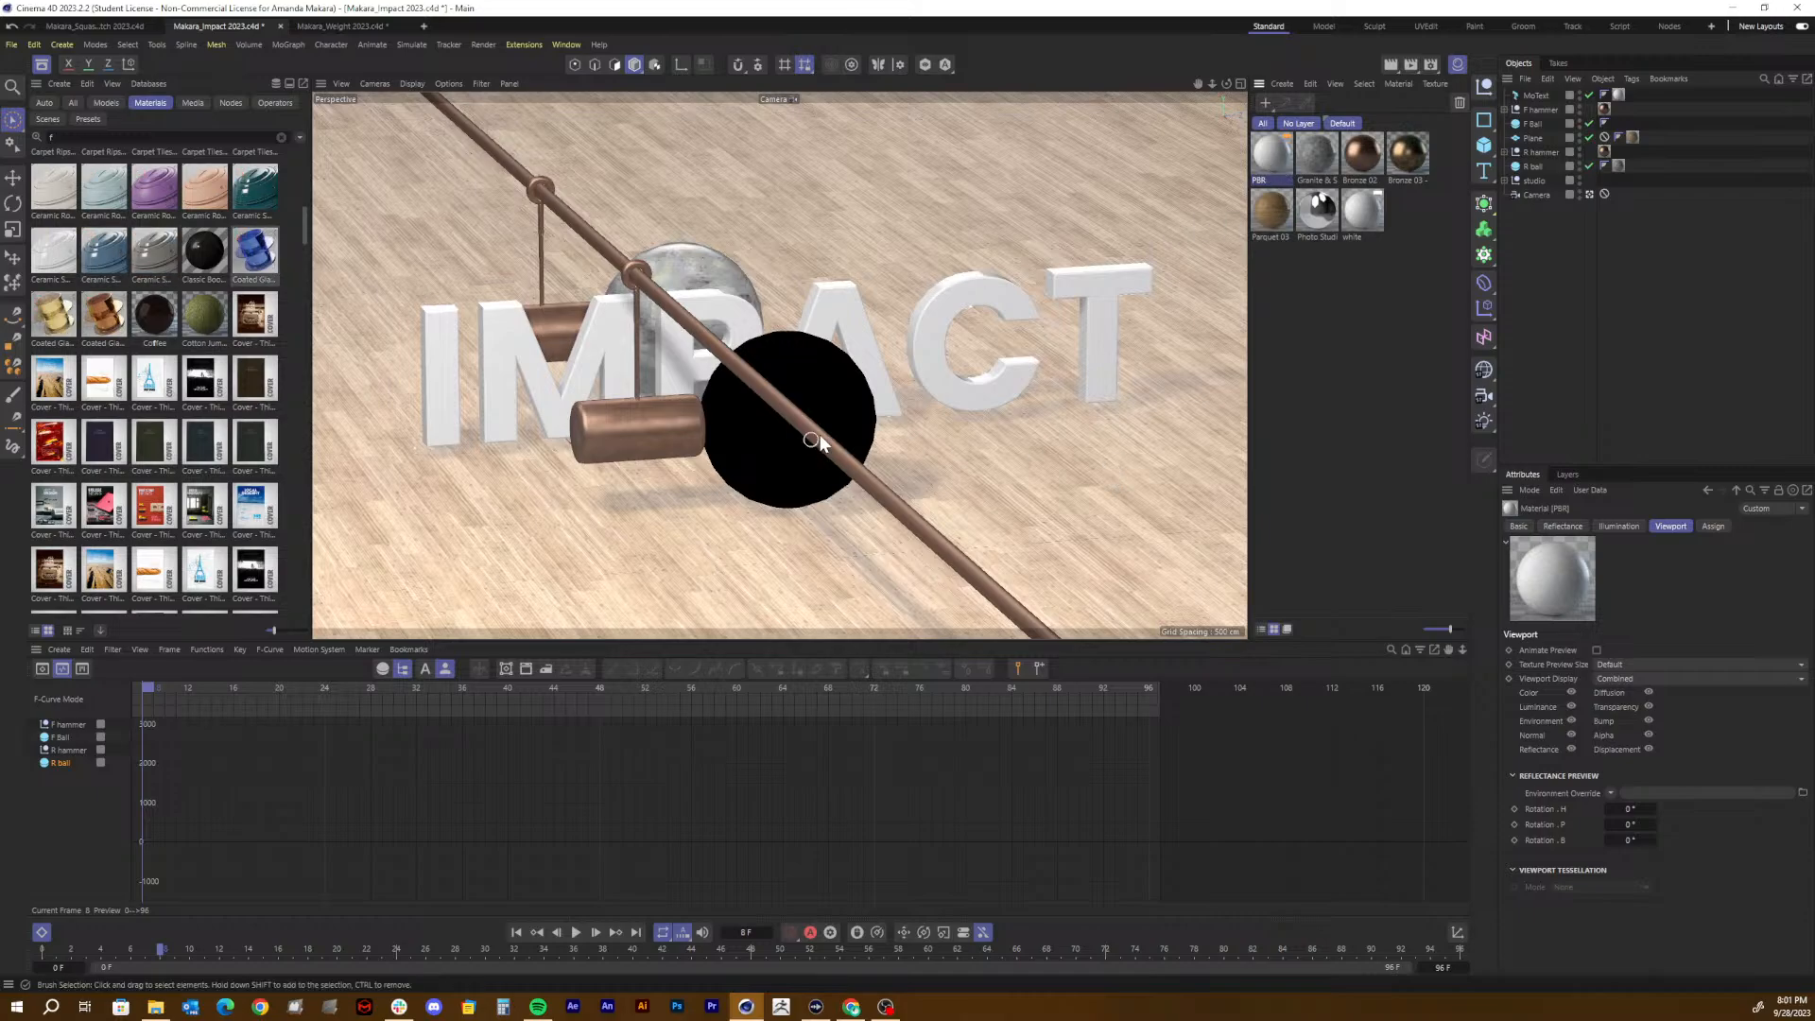
pyautogui.moveTo(1278, 167); pyautogui.dragTo(1091, 246)
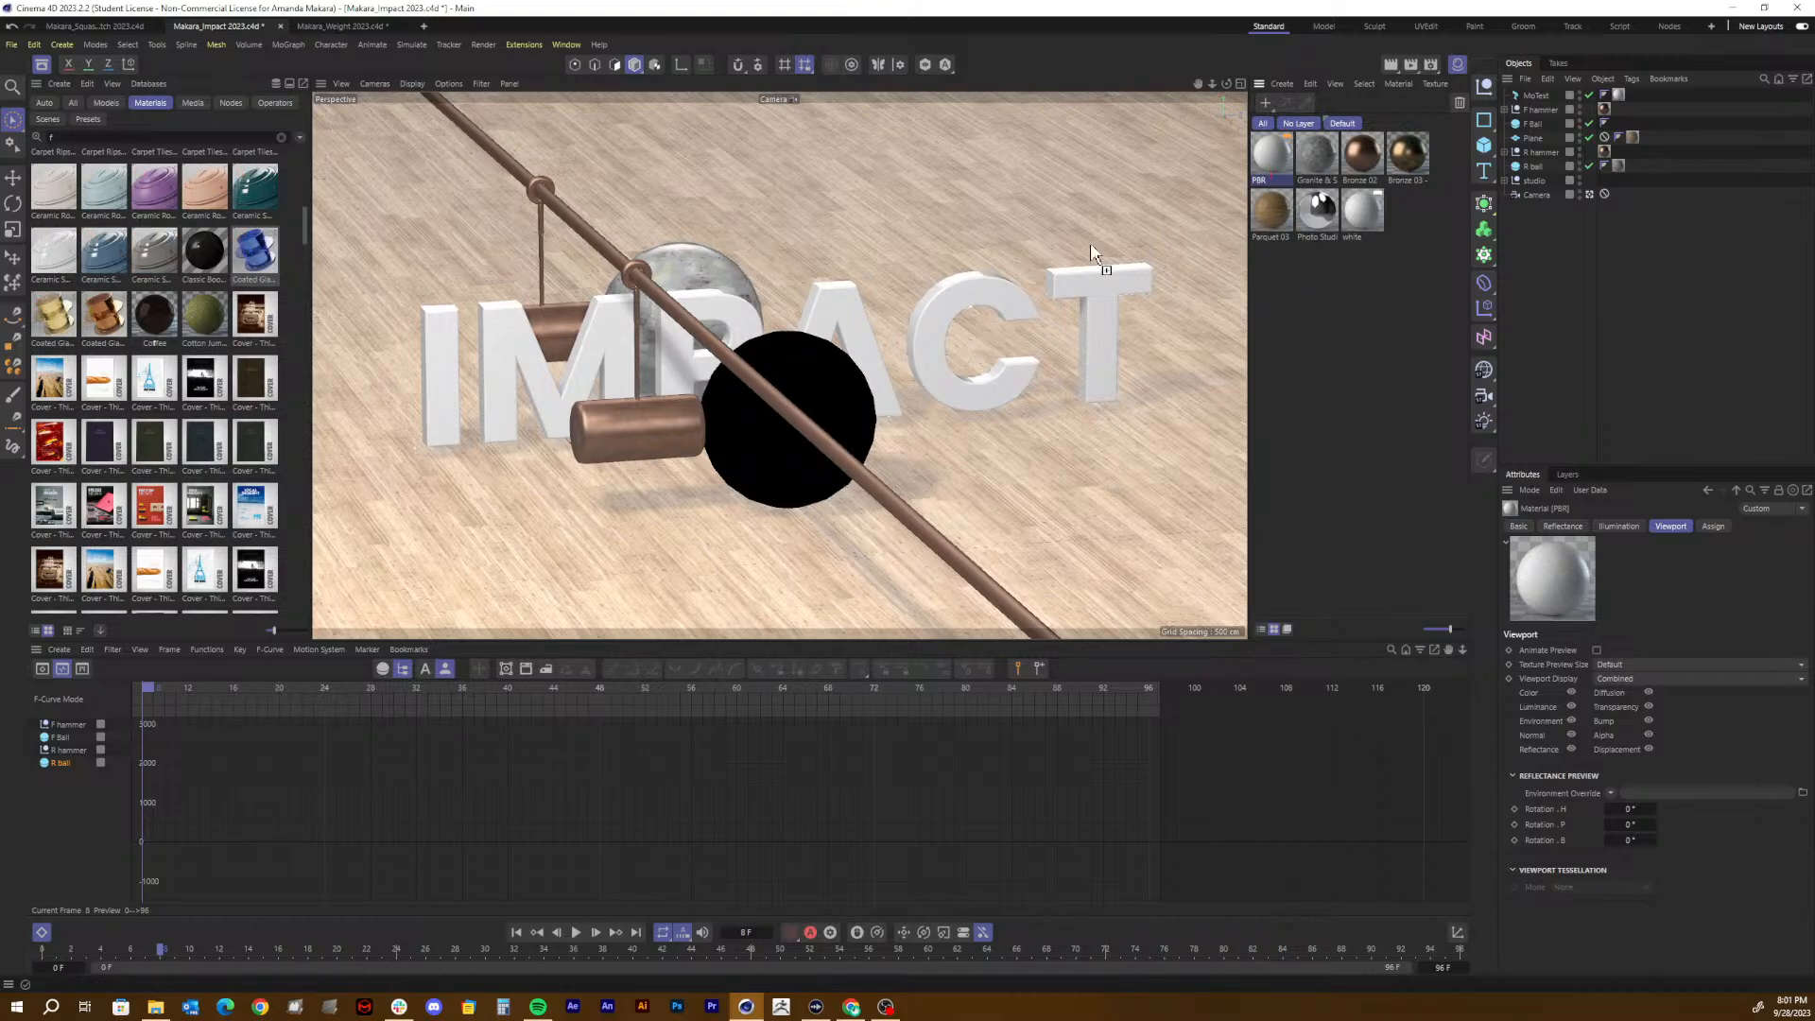
pyautogui.moveTo(915, 371); pyautogui.dragTo(825, 378)
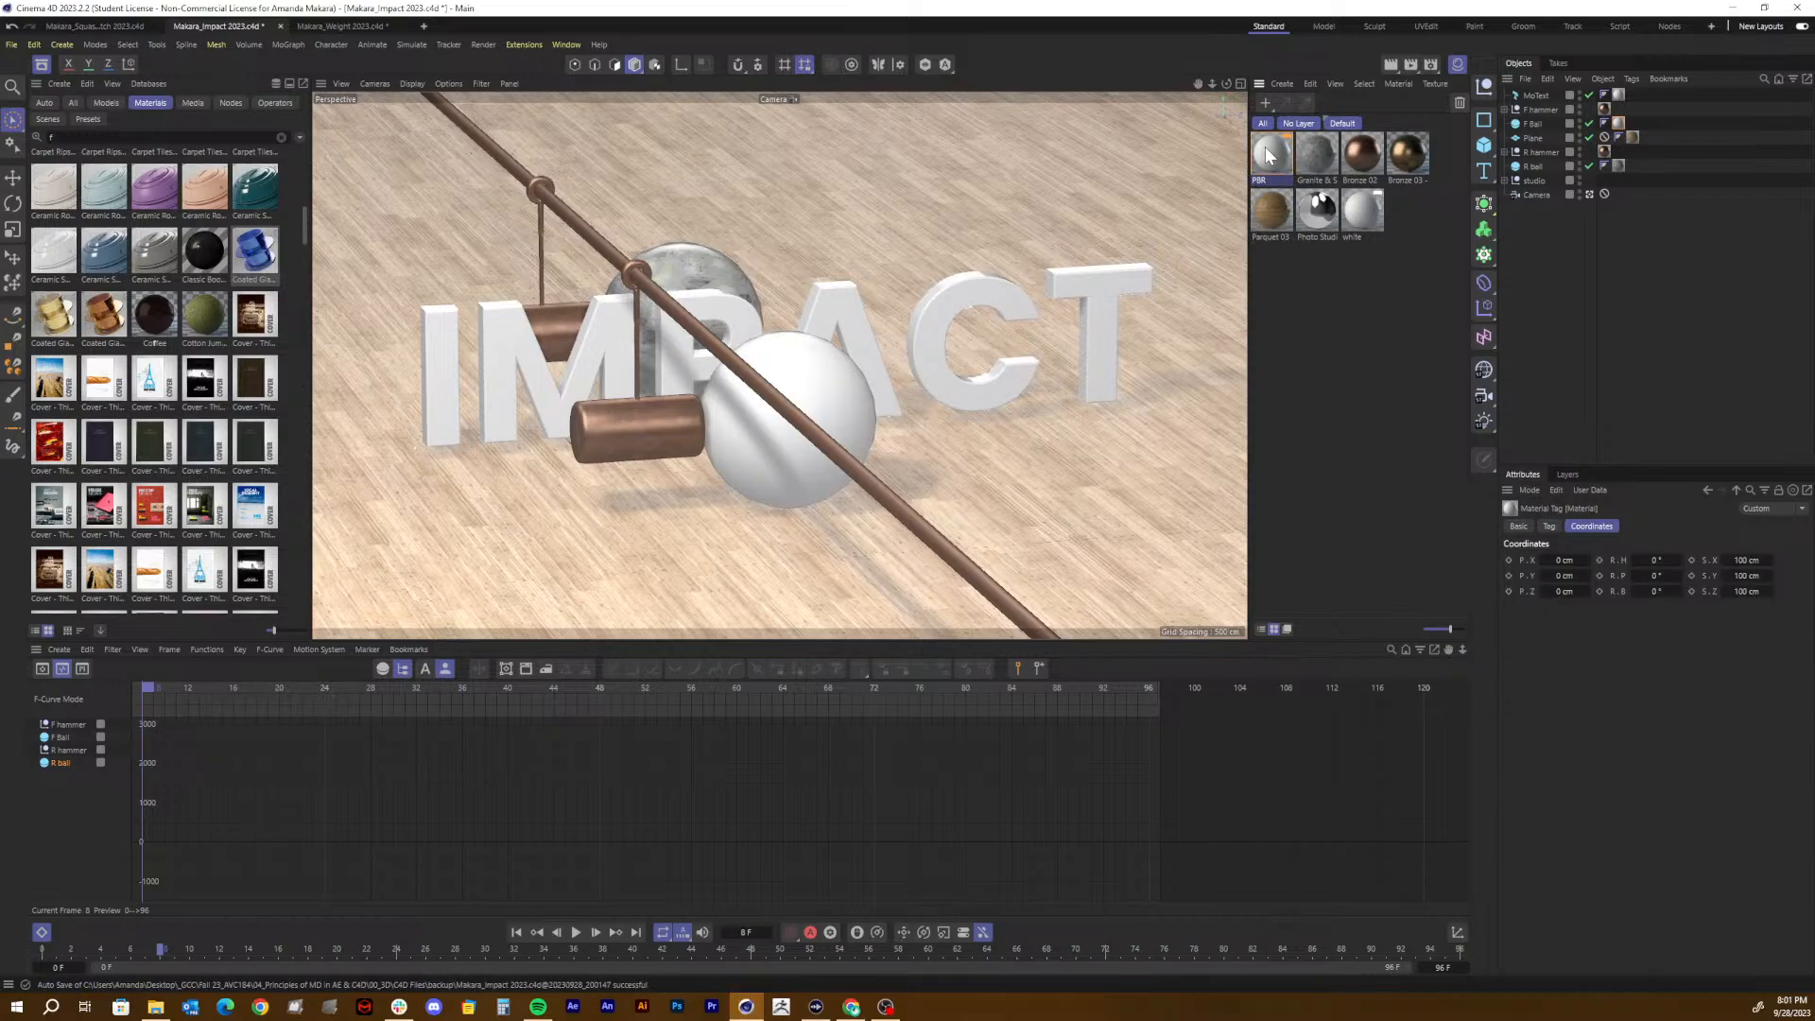
# Step: Load the Tiles surface shader as the layer color texture of the PBR material's Default Diffuse reflectance and open its shader properties
pyautogui.doubleClick(1269, 155)
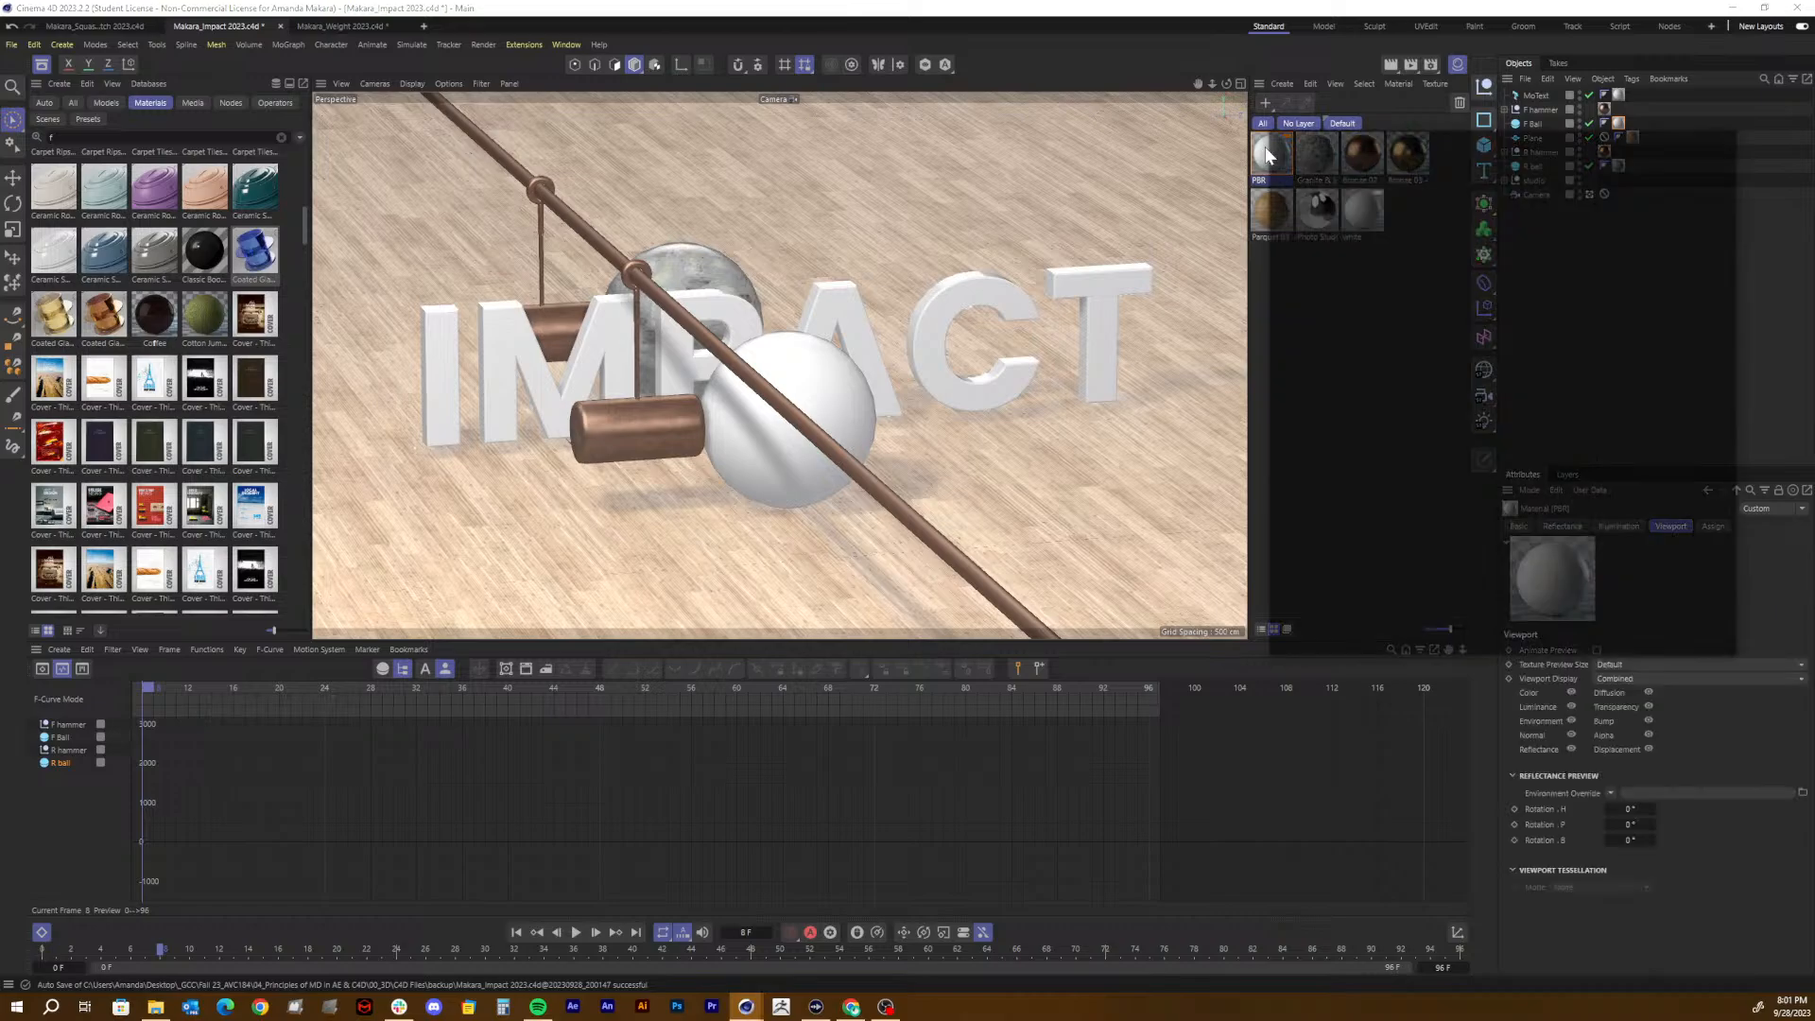
pyautogui.moveTo(1380, 144); pyautogui.dragTo(1270, 122)
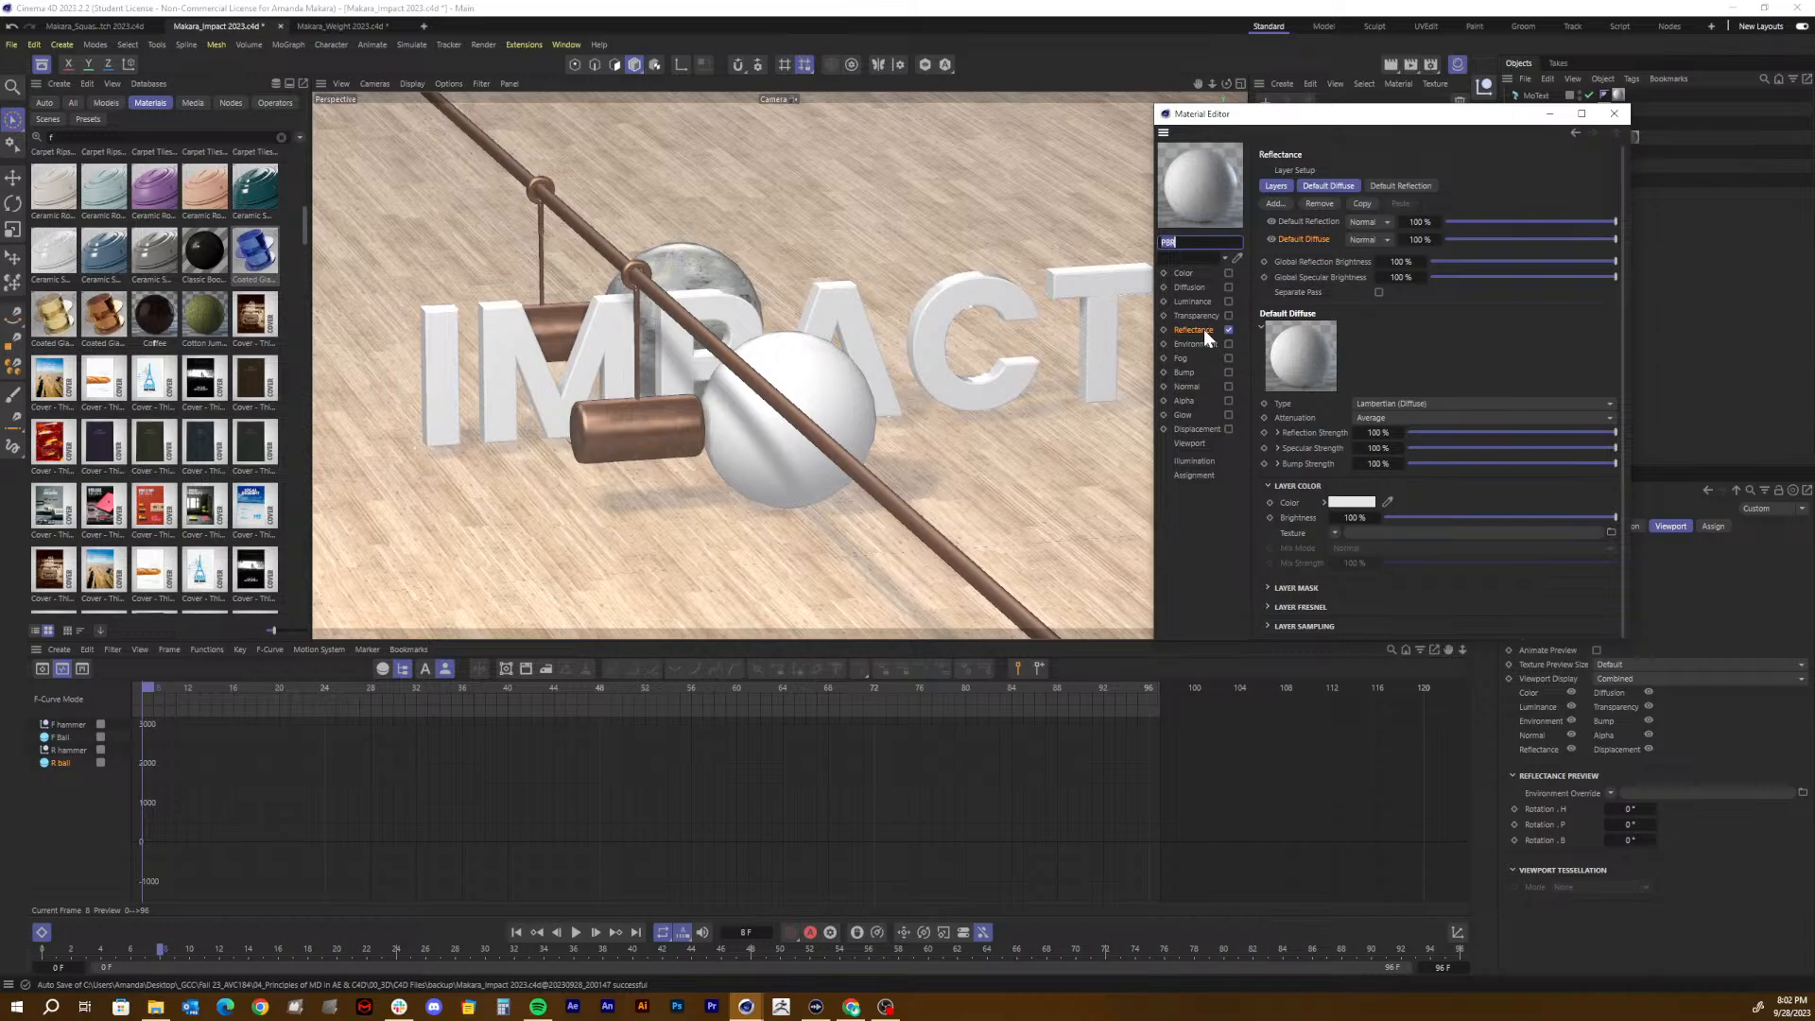
pyautogui.press('Return')
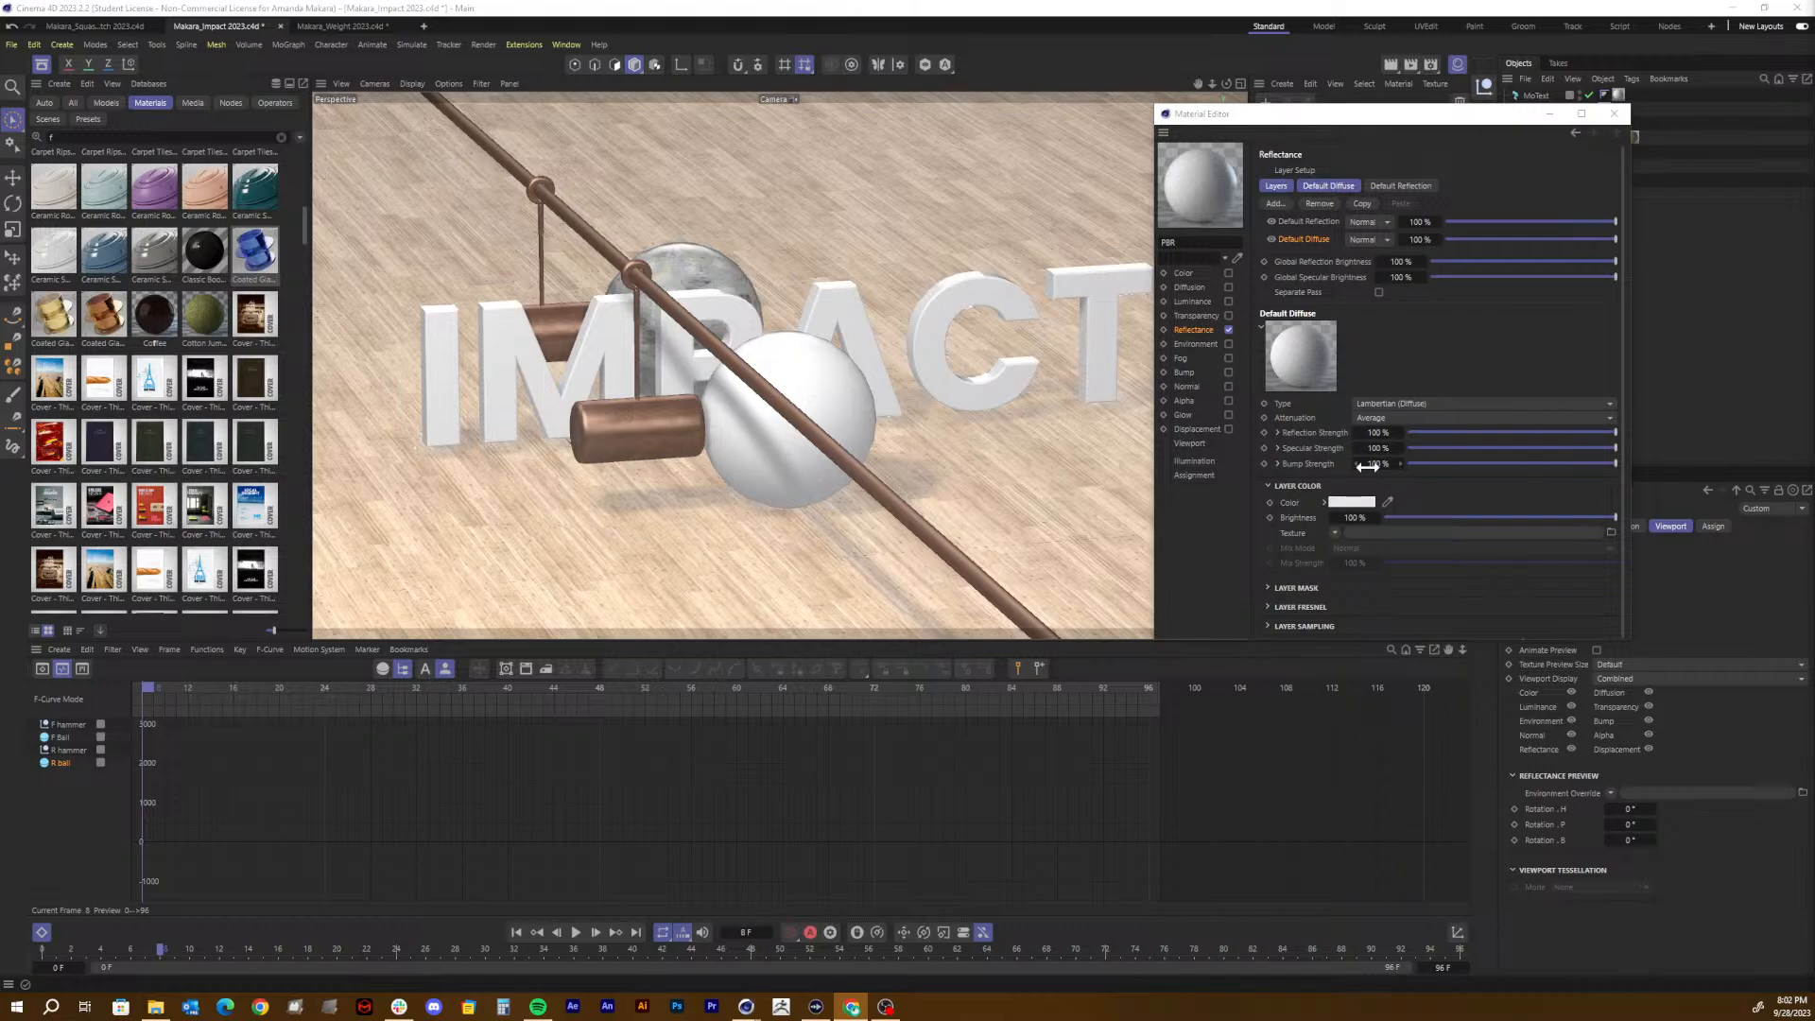
pyautogui.click(1333, 533)
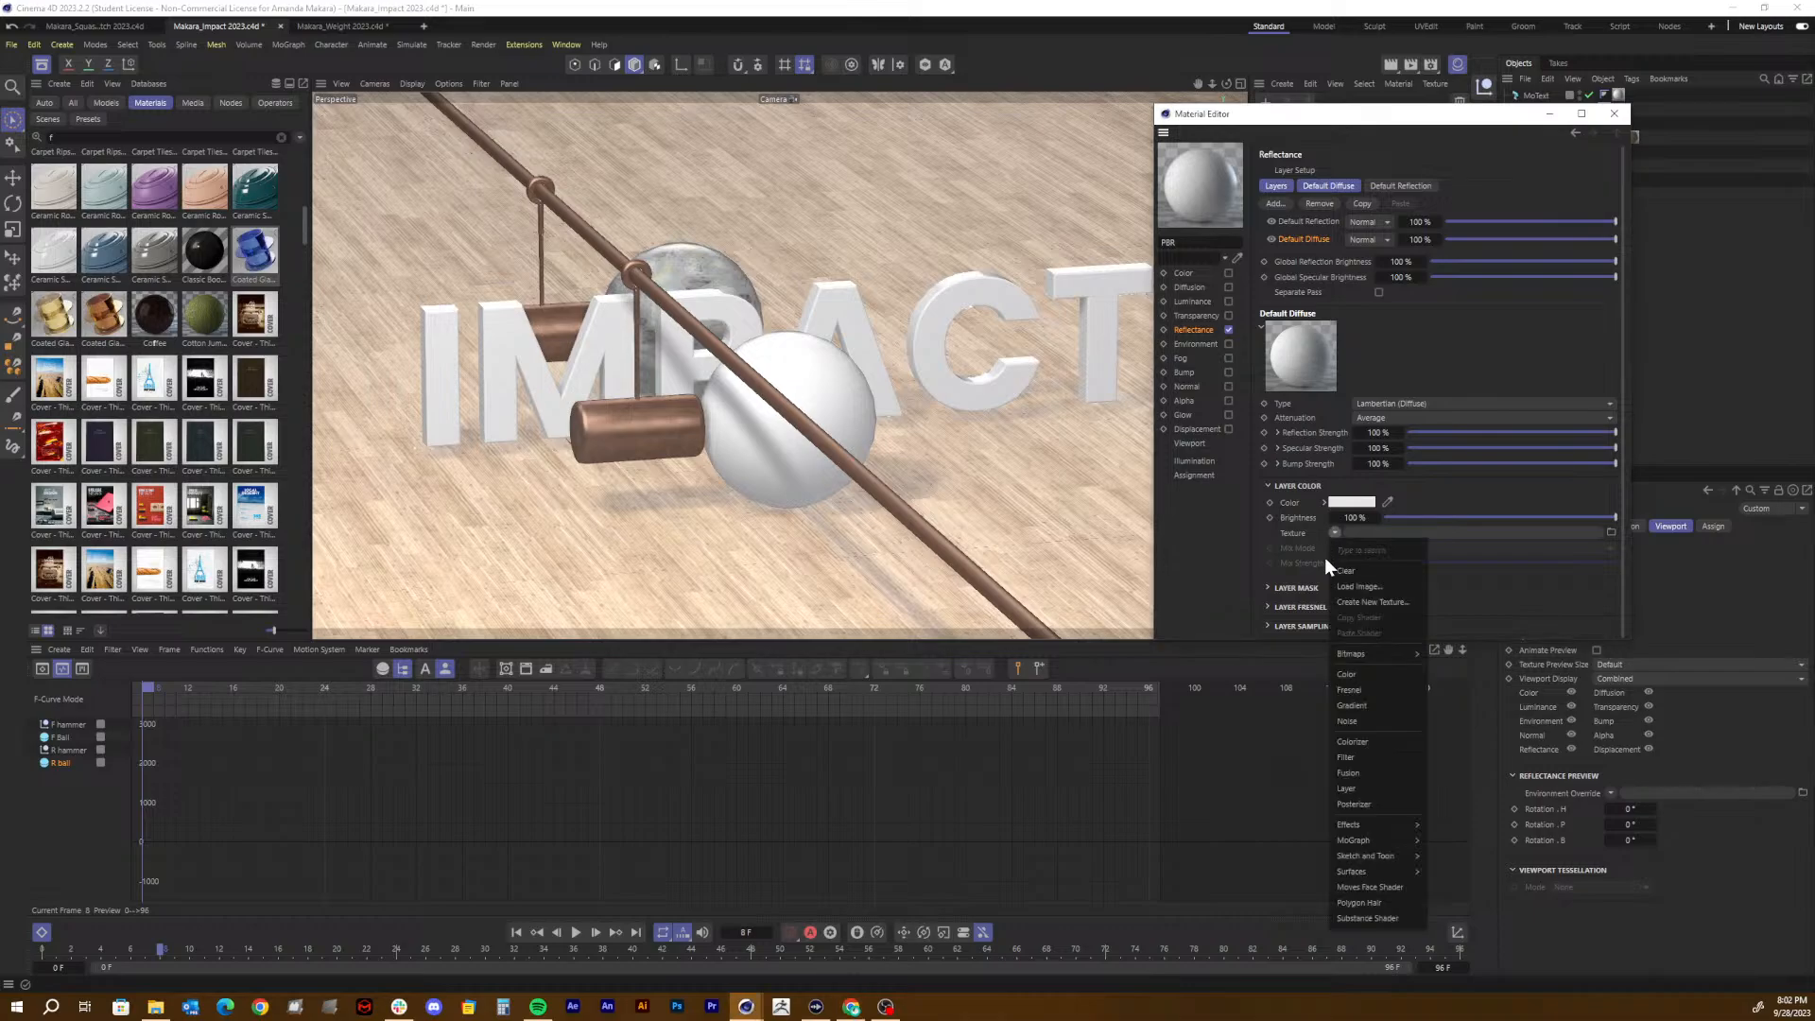
pyautogui.moveTo(1356, 875)
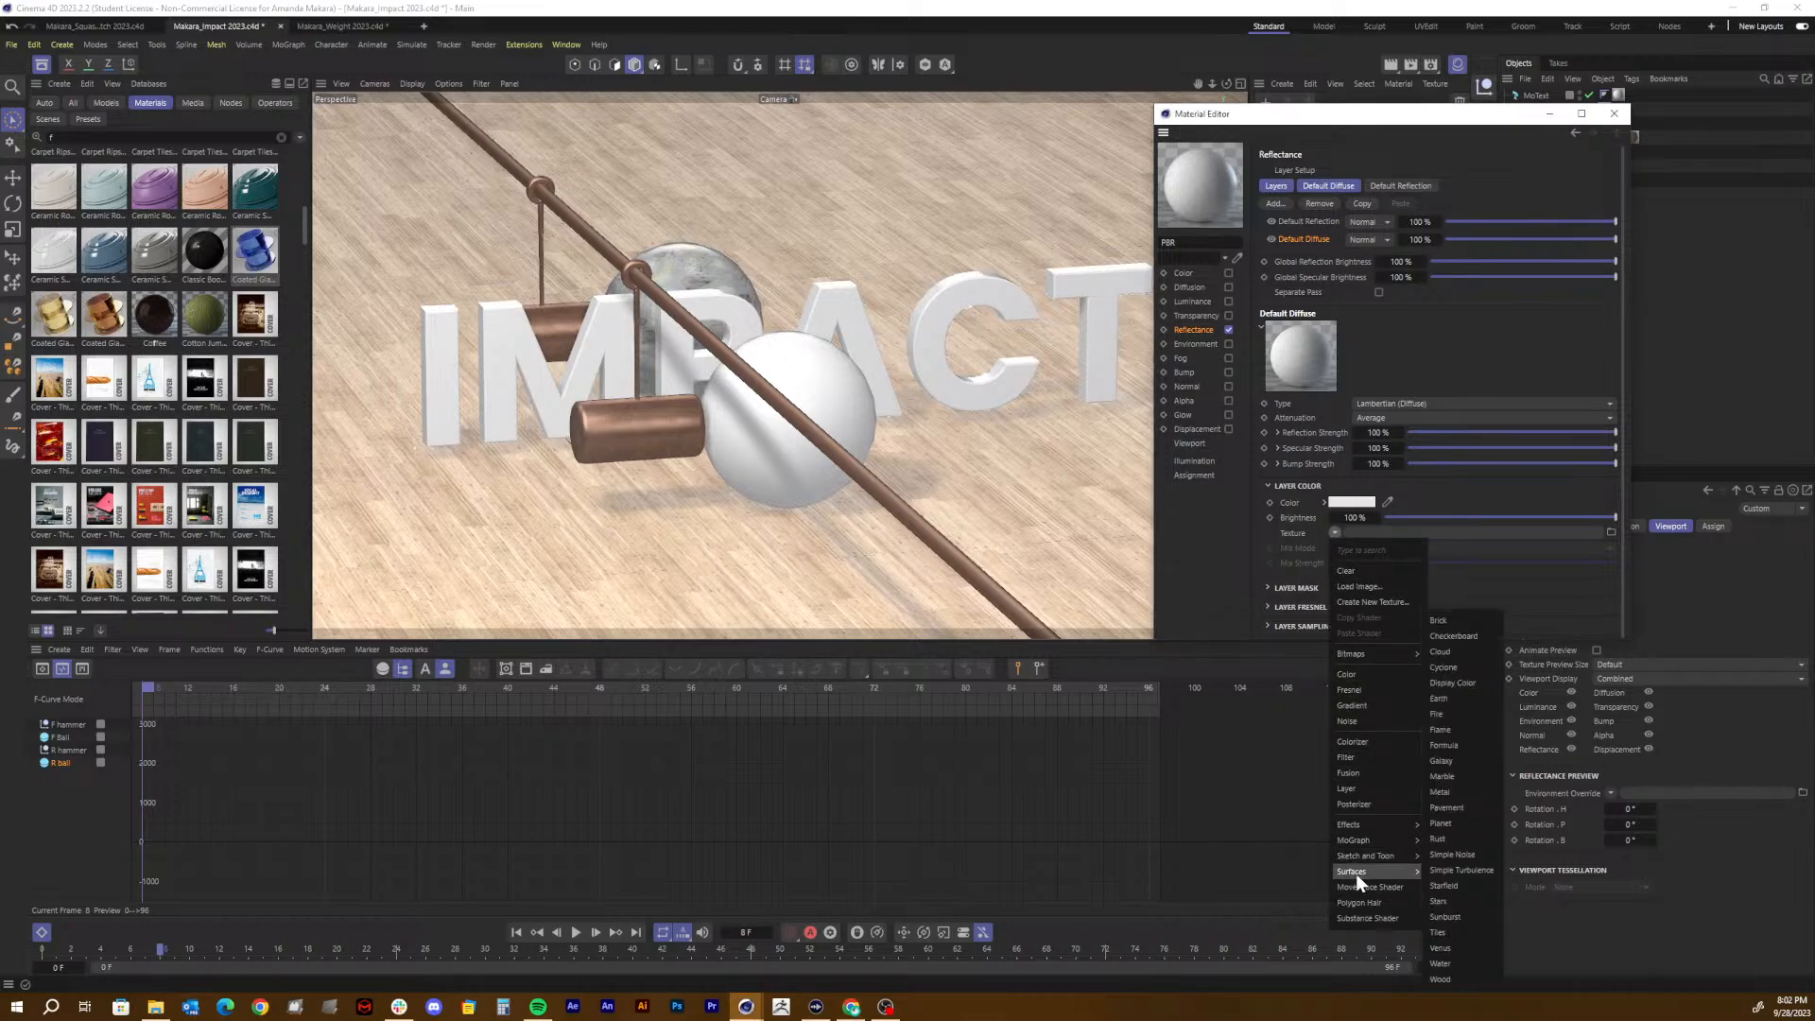
pyautogui.click(1438, 934)
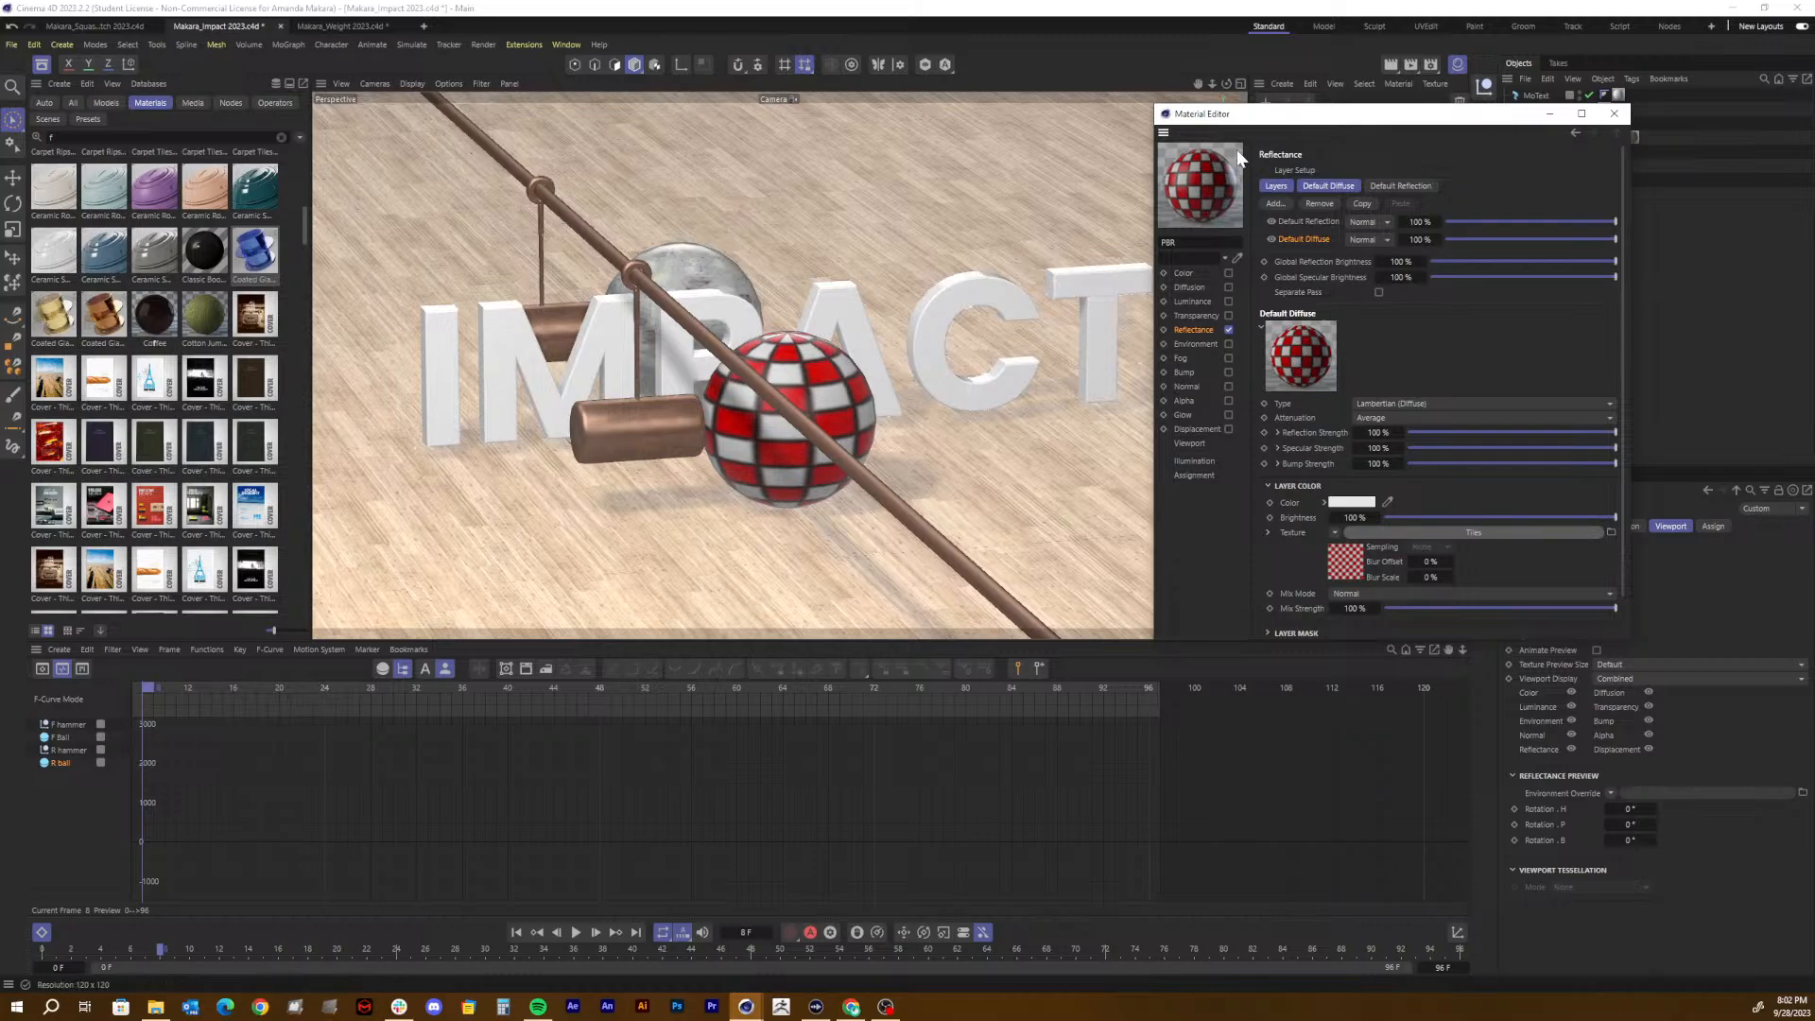
pyautogui.click(1348, 569)
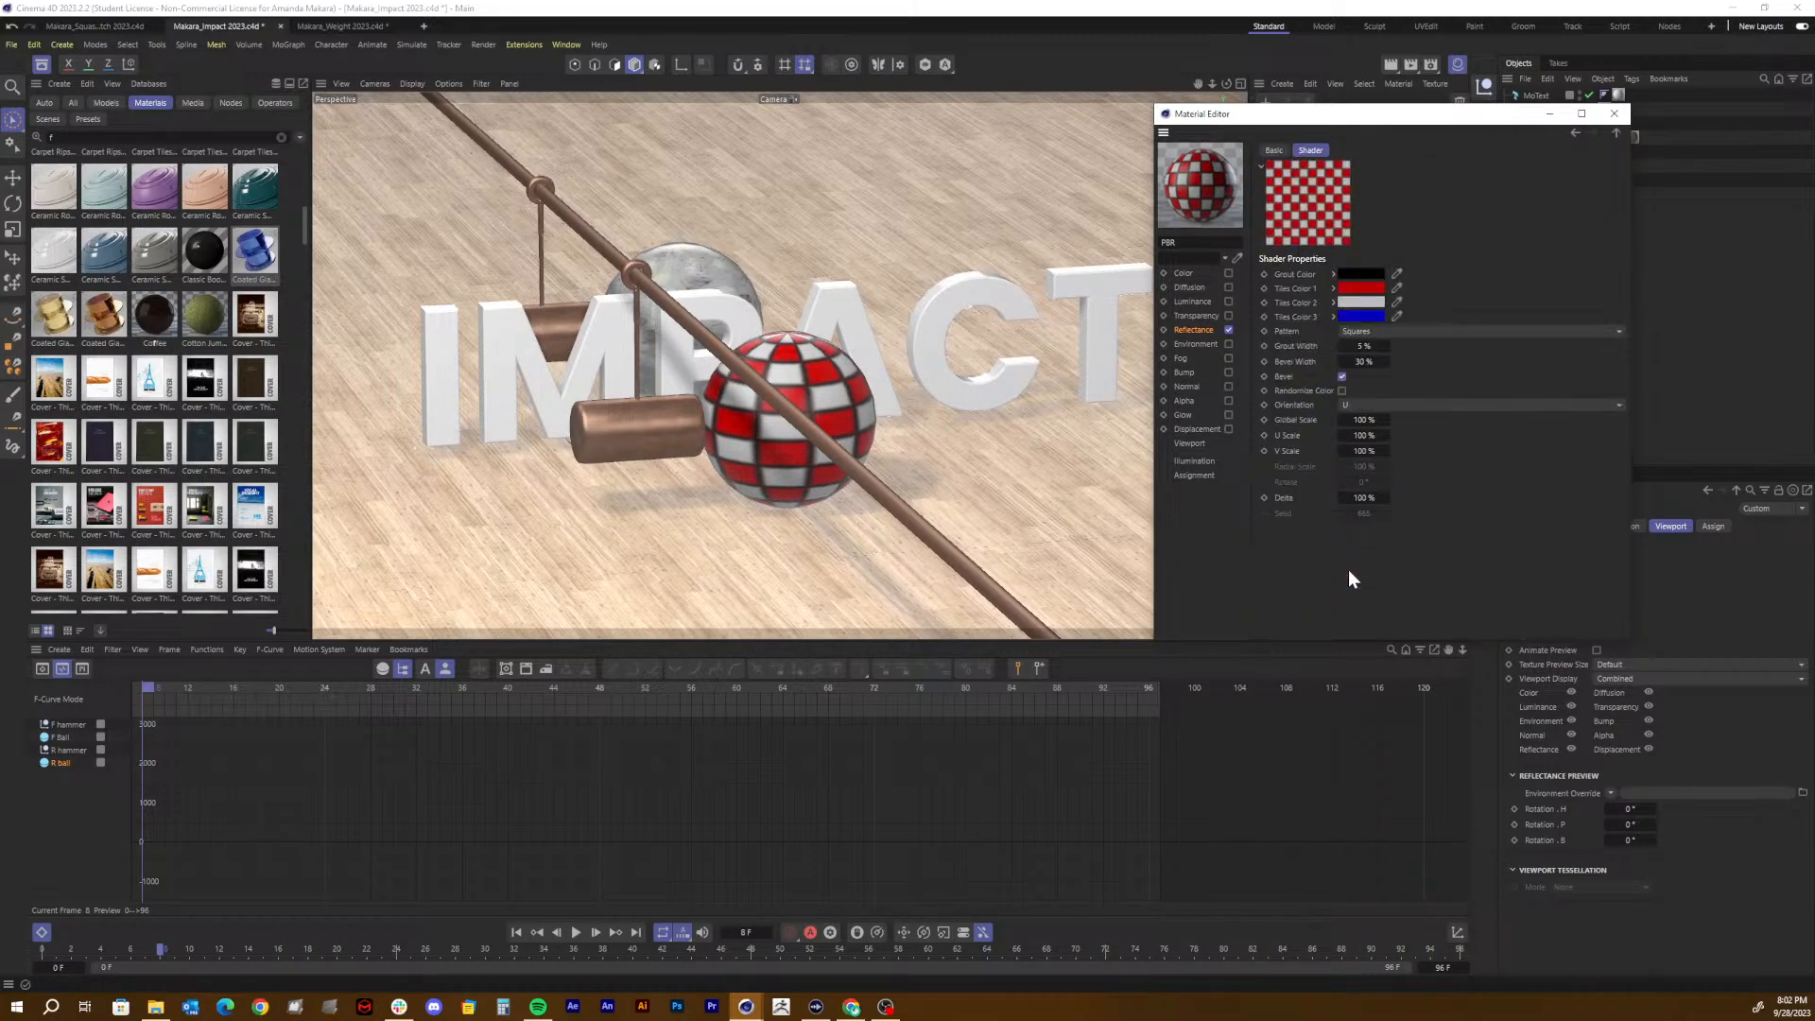
# Step: Try the Brick 1, Circles 1, Hexagons, Circles 3 and Radial Lines 1 patterns on the Tiles shader
pyautogui.click(1360, 331)
pyautogui.click(1391, 352)
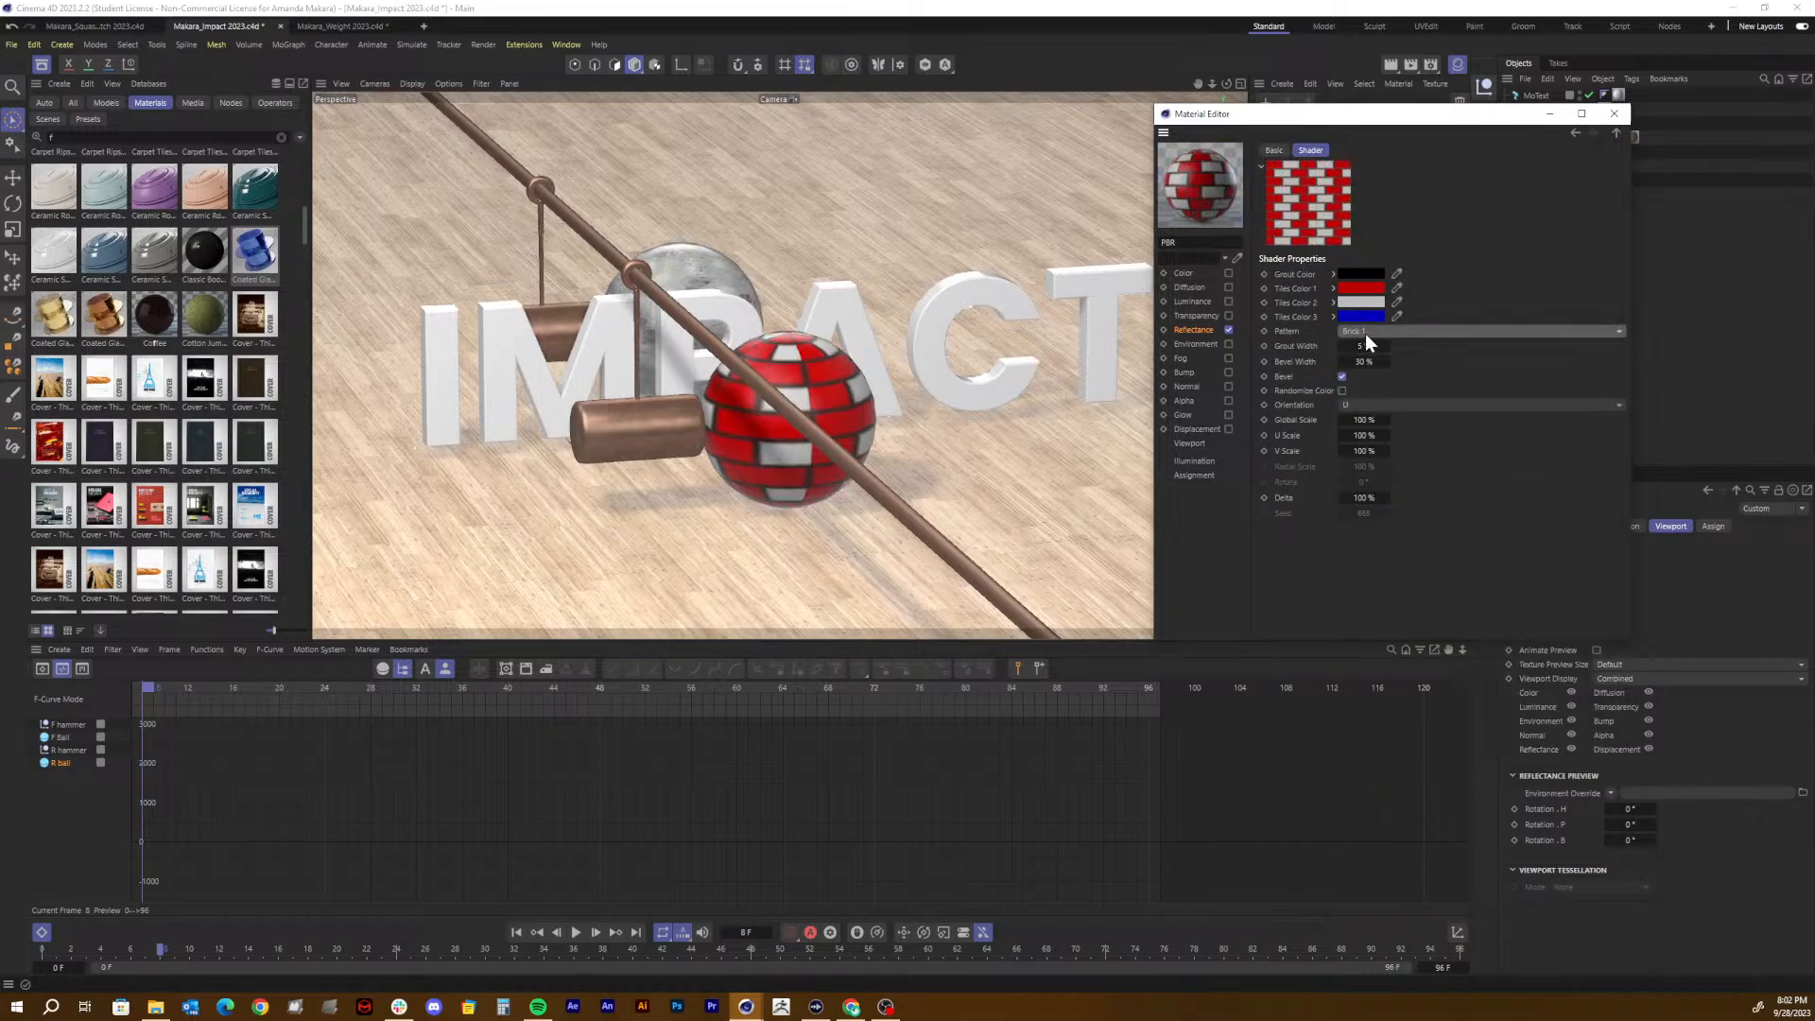
pyautogui.click(1365, 331)
pyautogui.click(1375, 378)
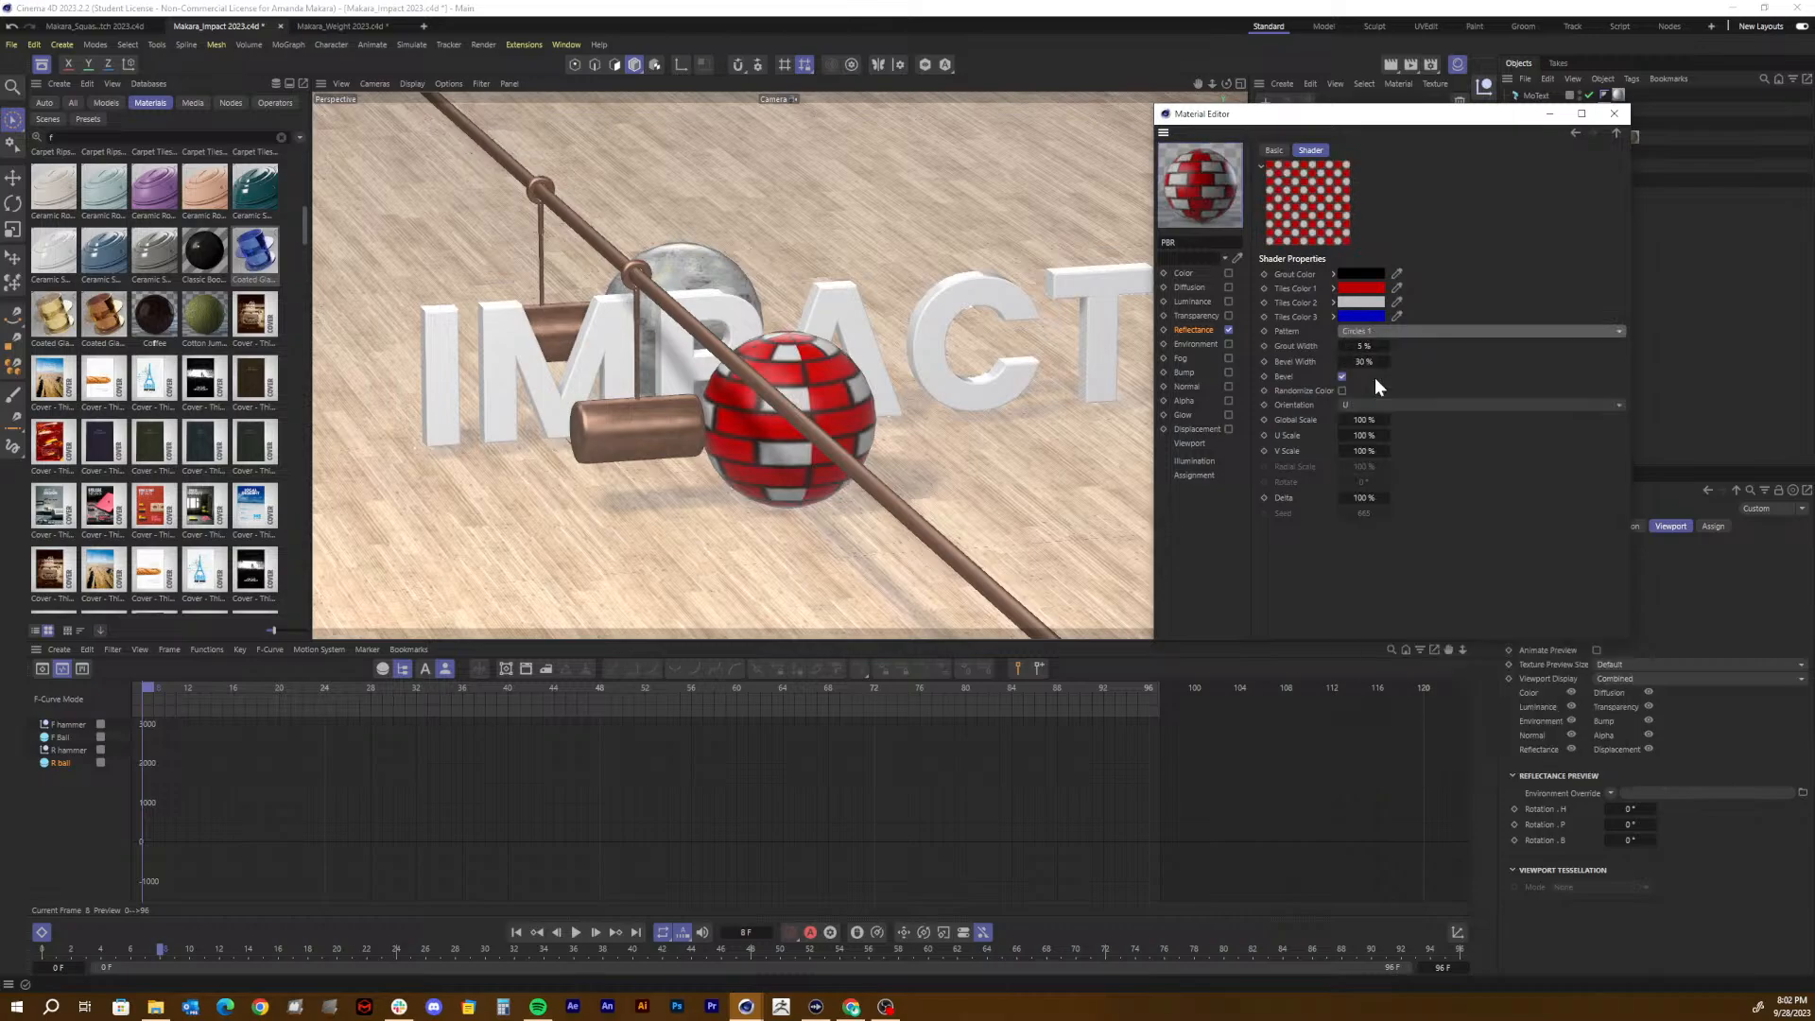
pyautogui.click(1382, 329)
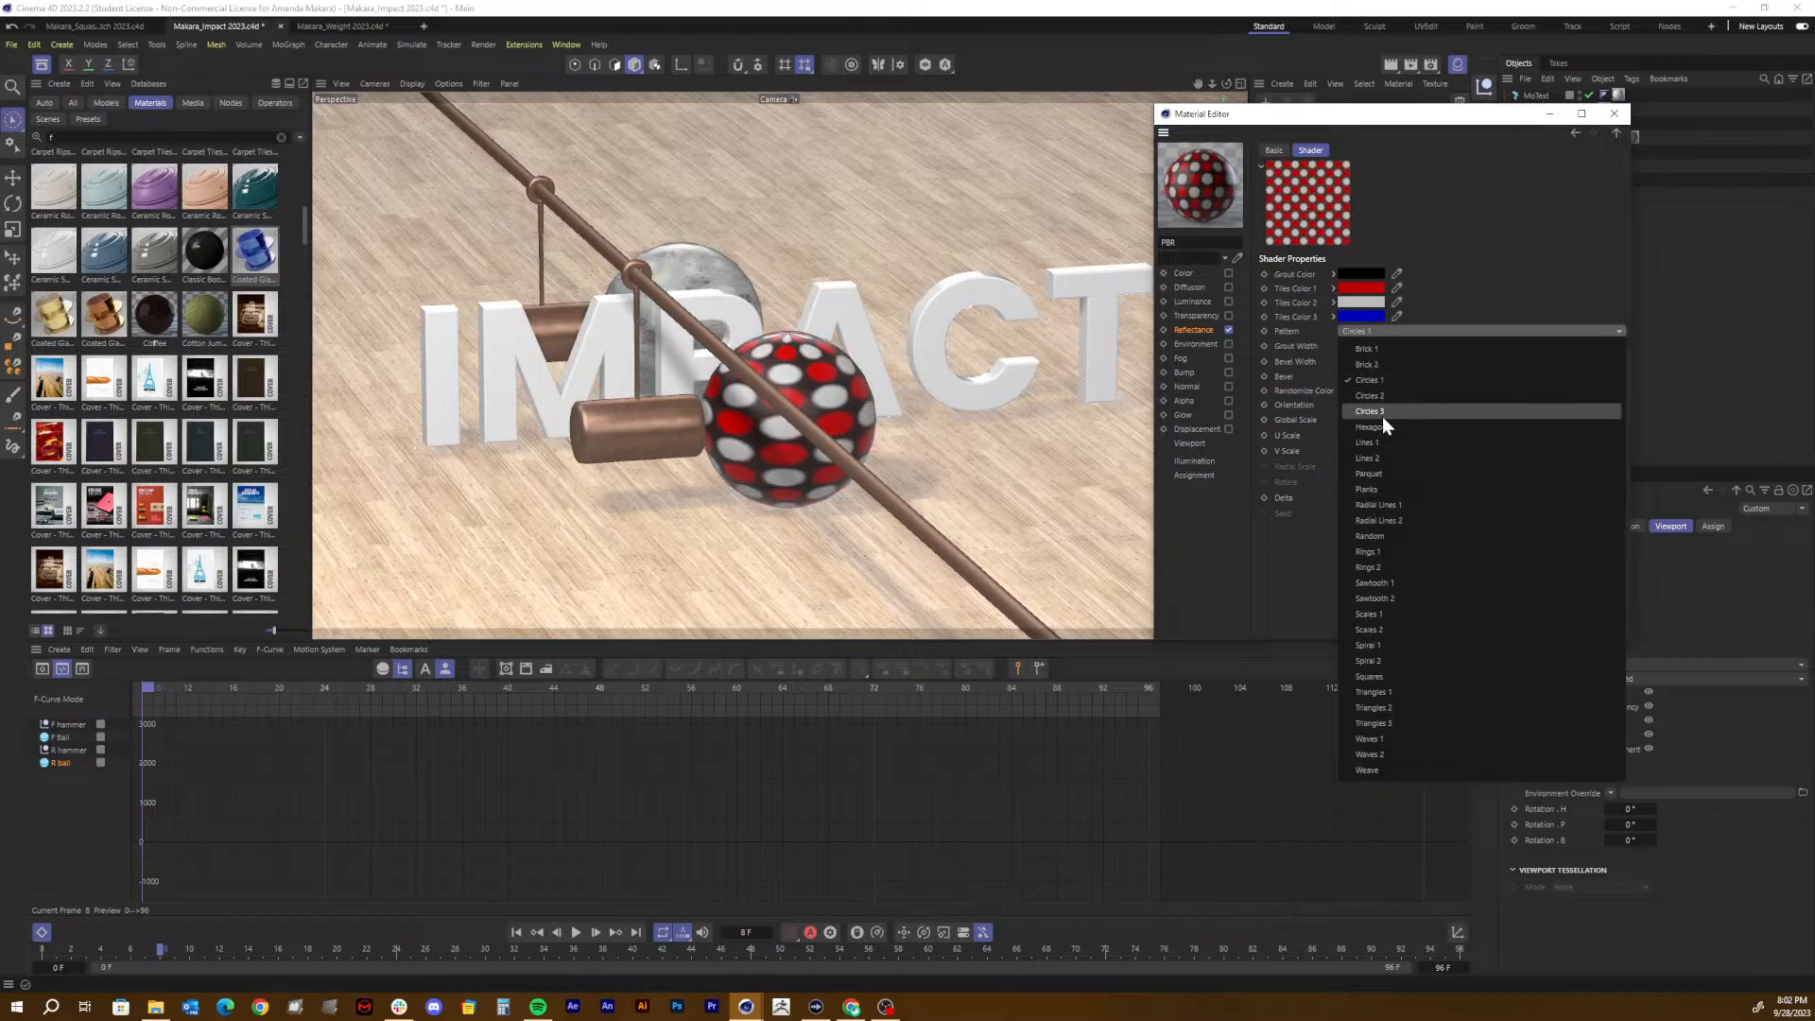
pyautogui.click(1380, 426)
pyautogui.click(1376, 327)
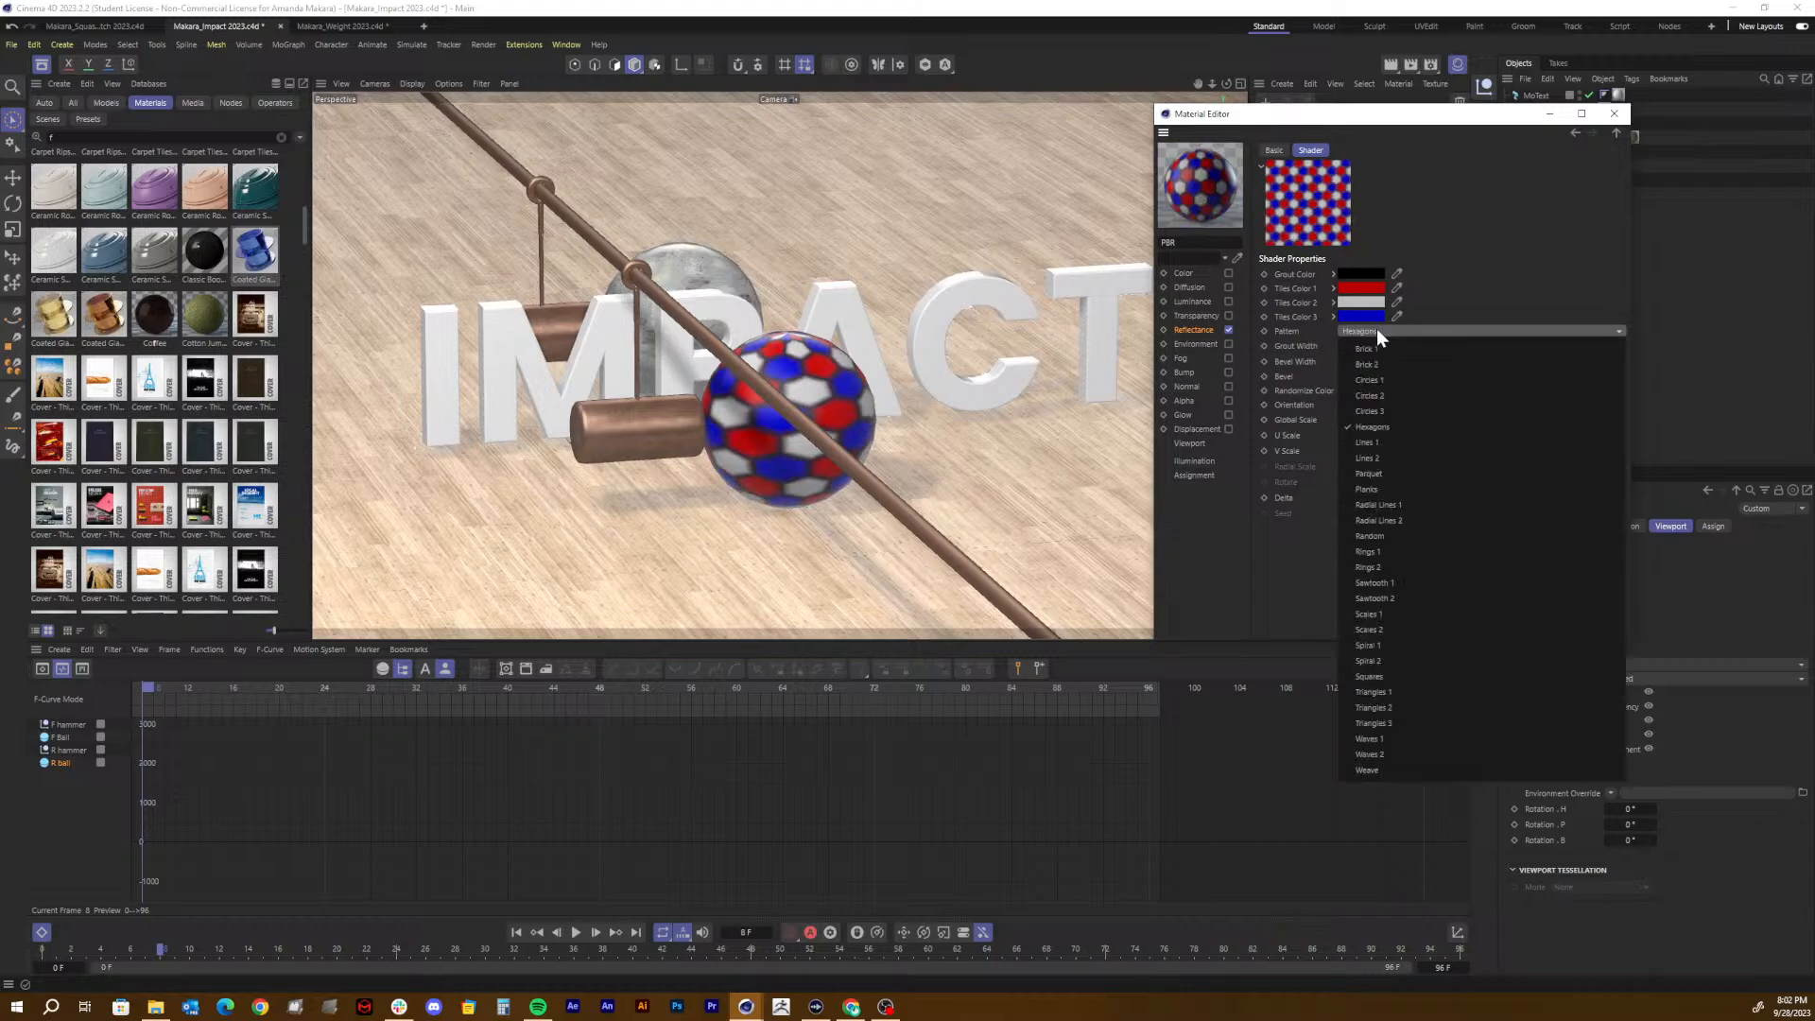
pyautogui.click(1367, 406)
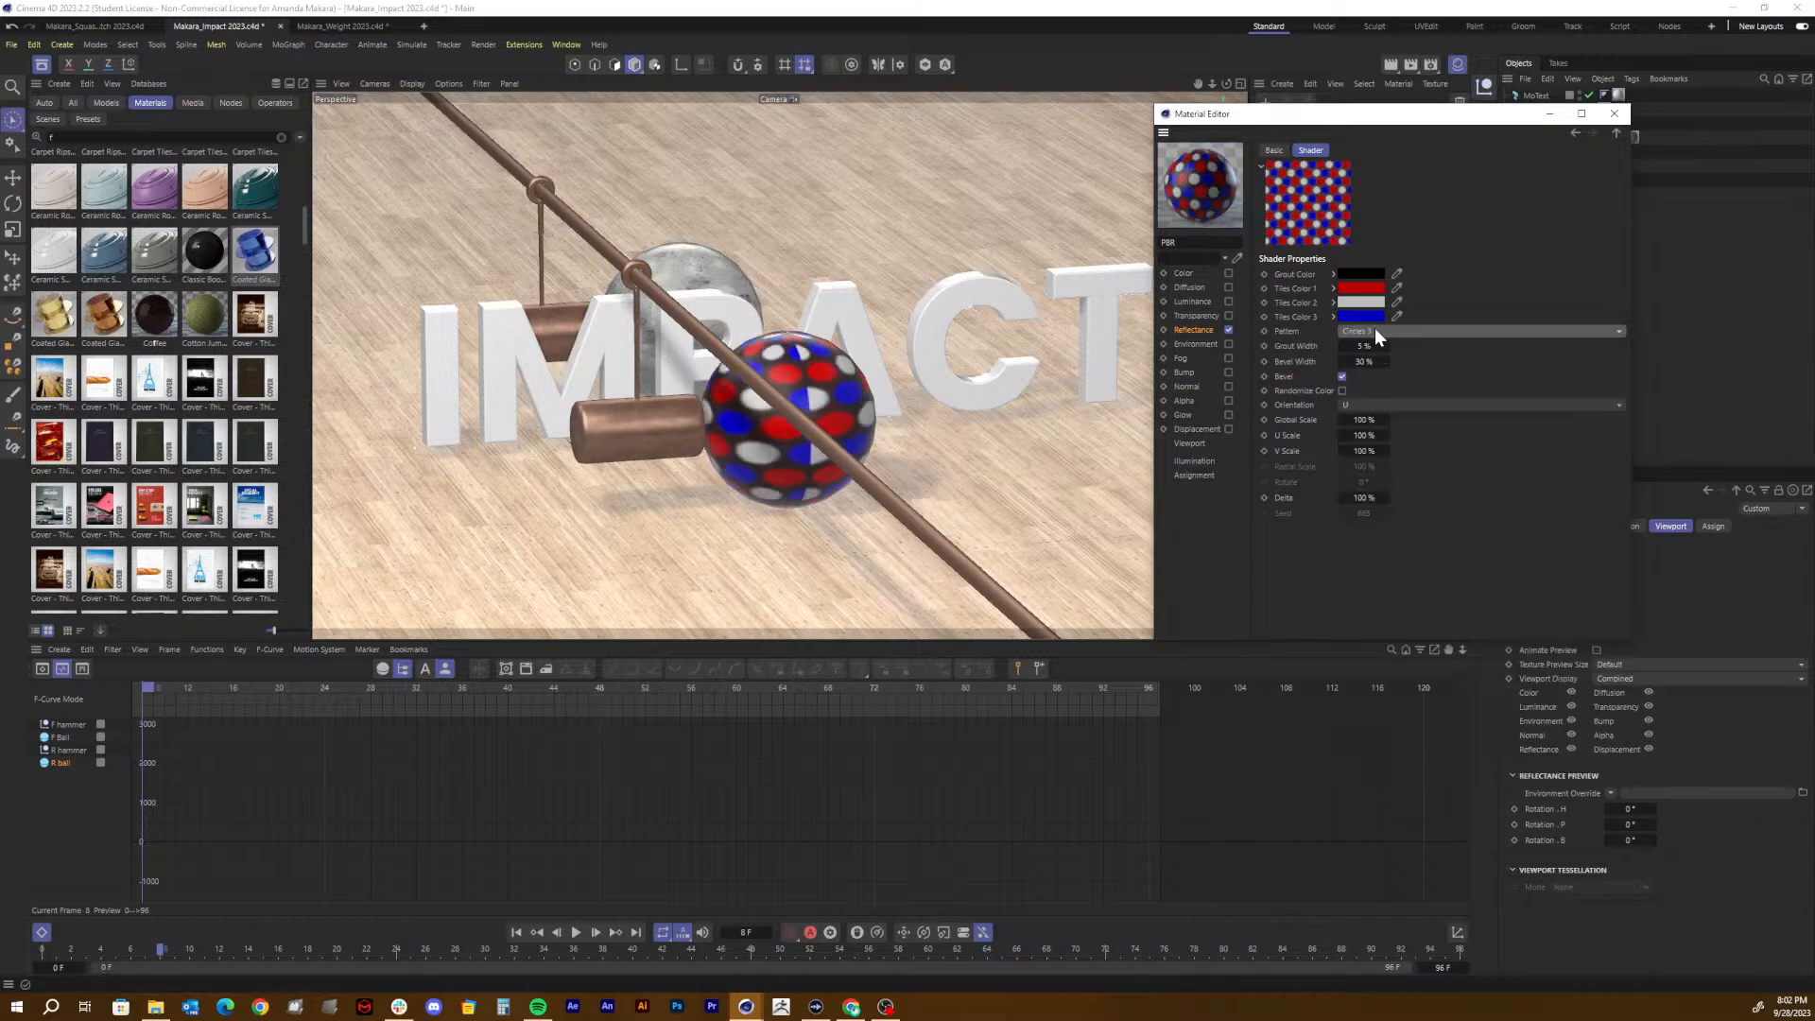
pyautogui.click(1374, 327)
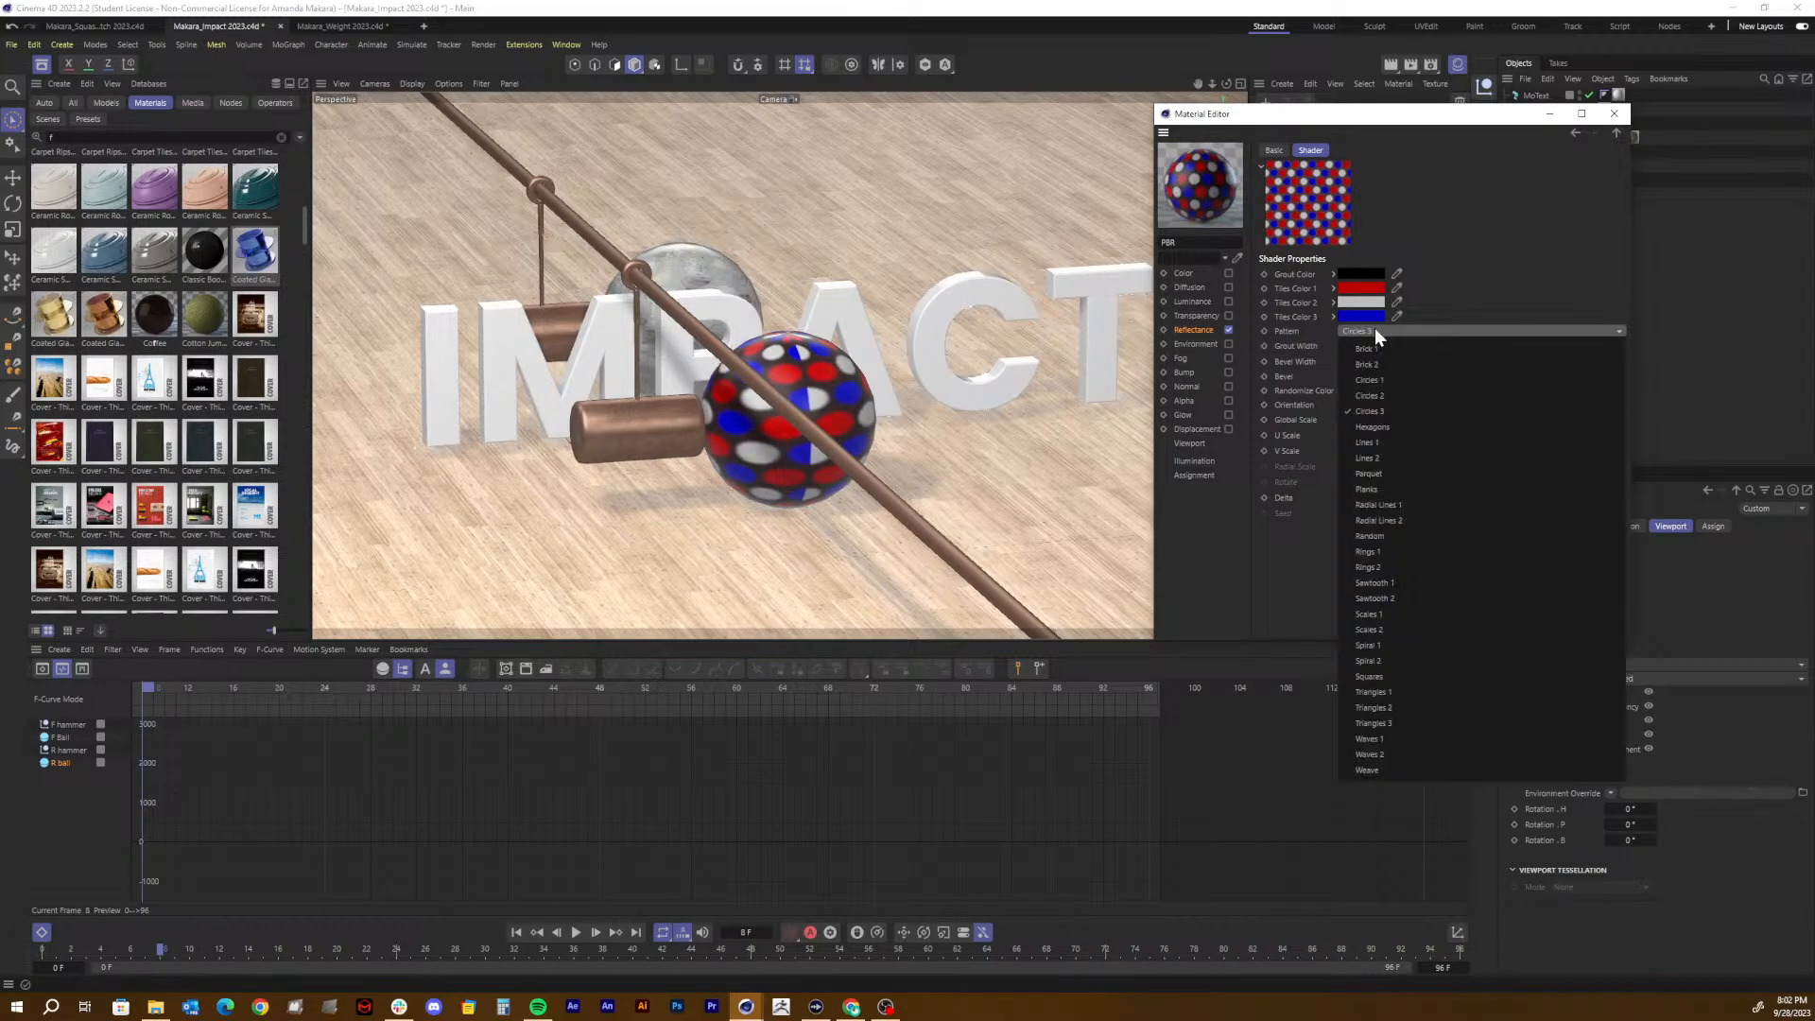
pyautogui.click(1369, 504)
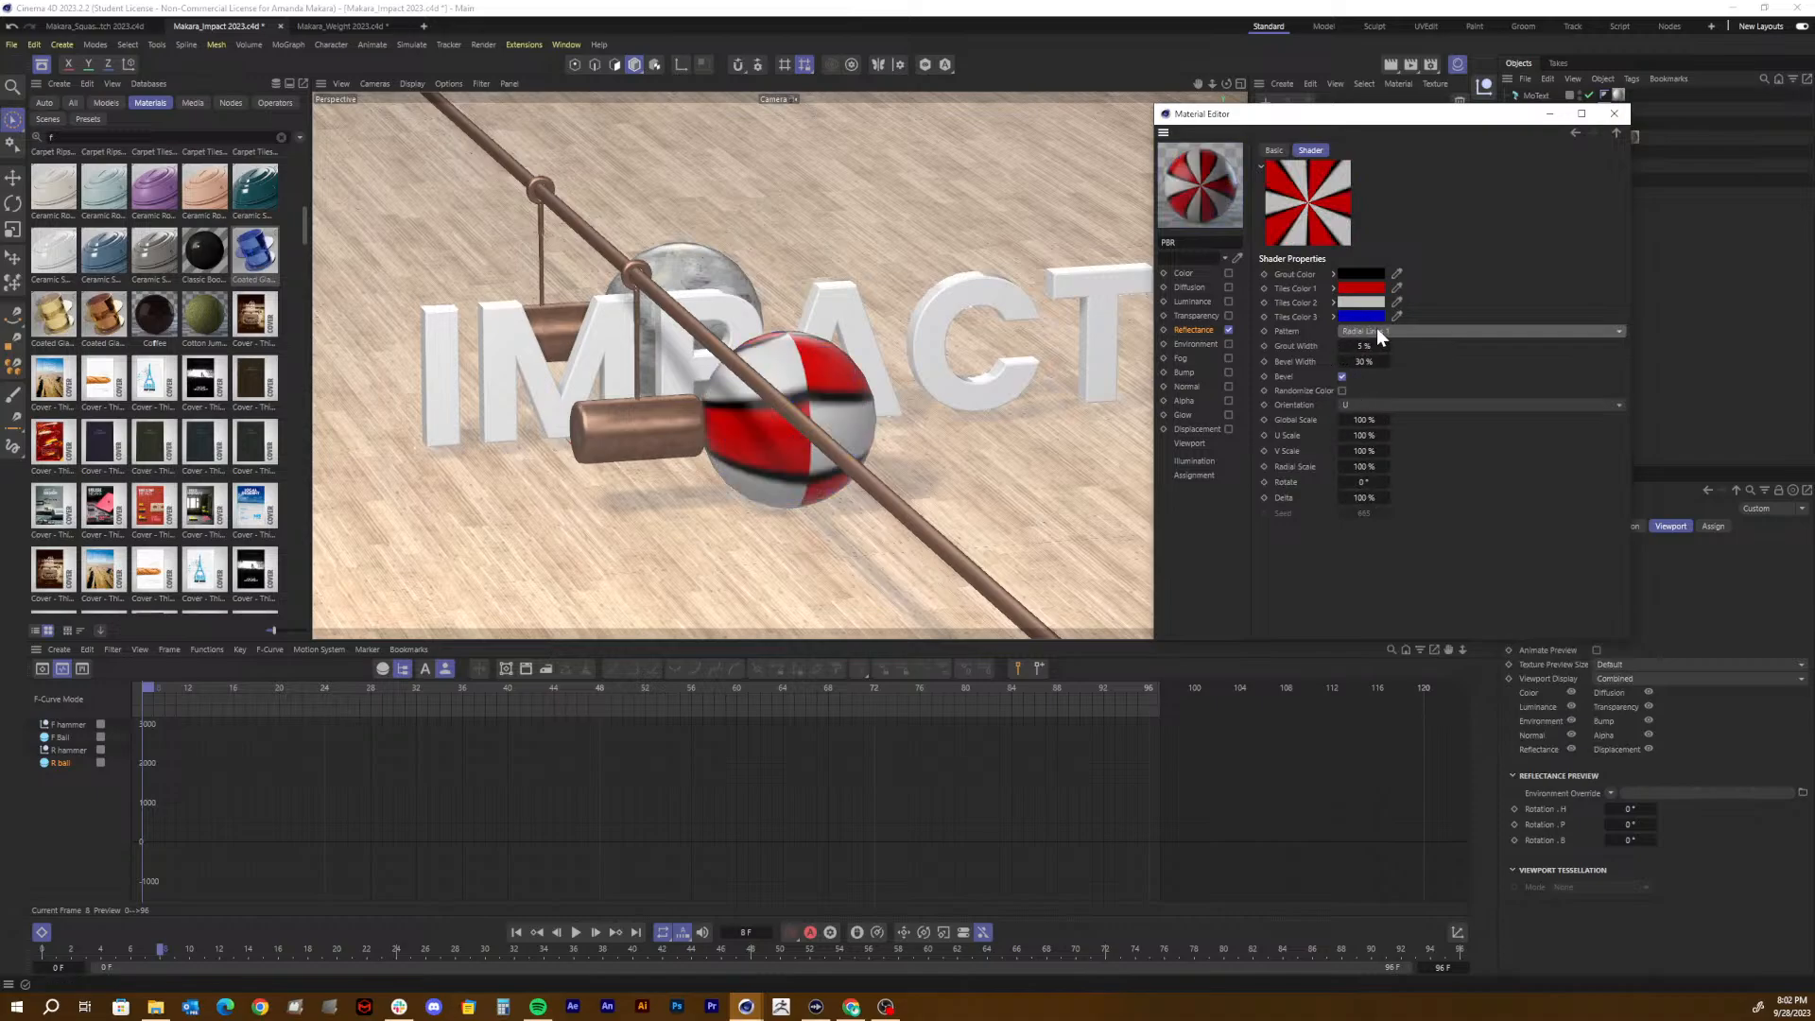
# Step: Try the V orientation on the Radial Lines 1 pattern and set it back to U
pyautogui.click(1357, 406)
pyautogui.click(1354, 438)
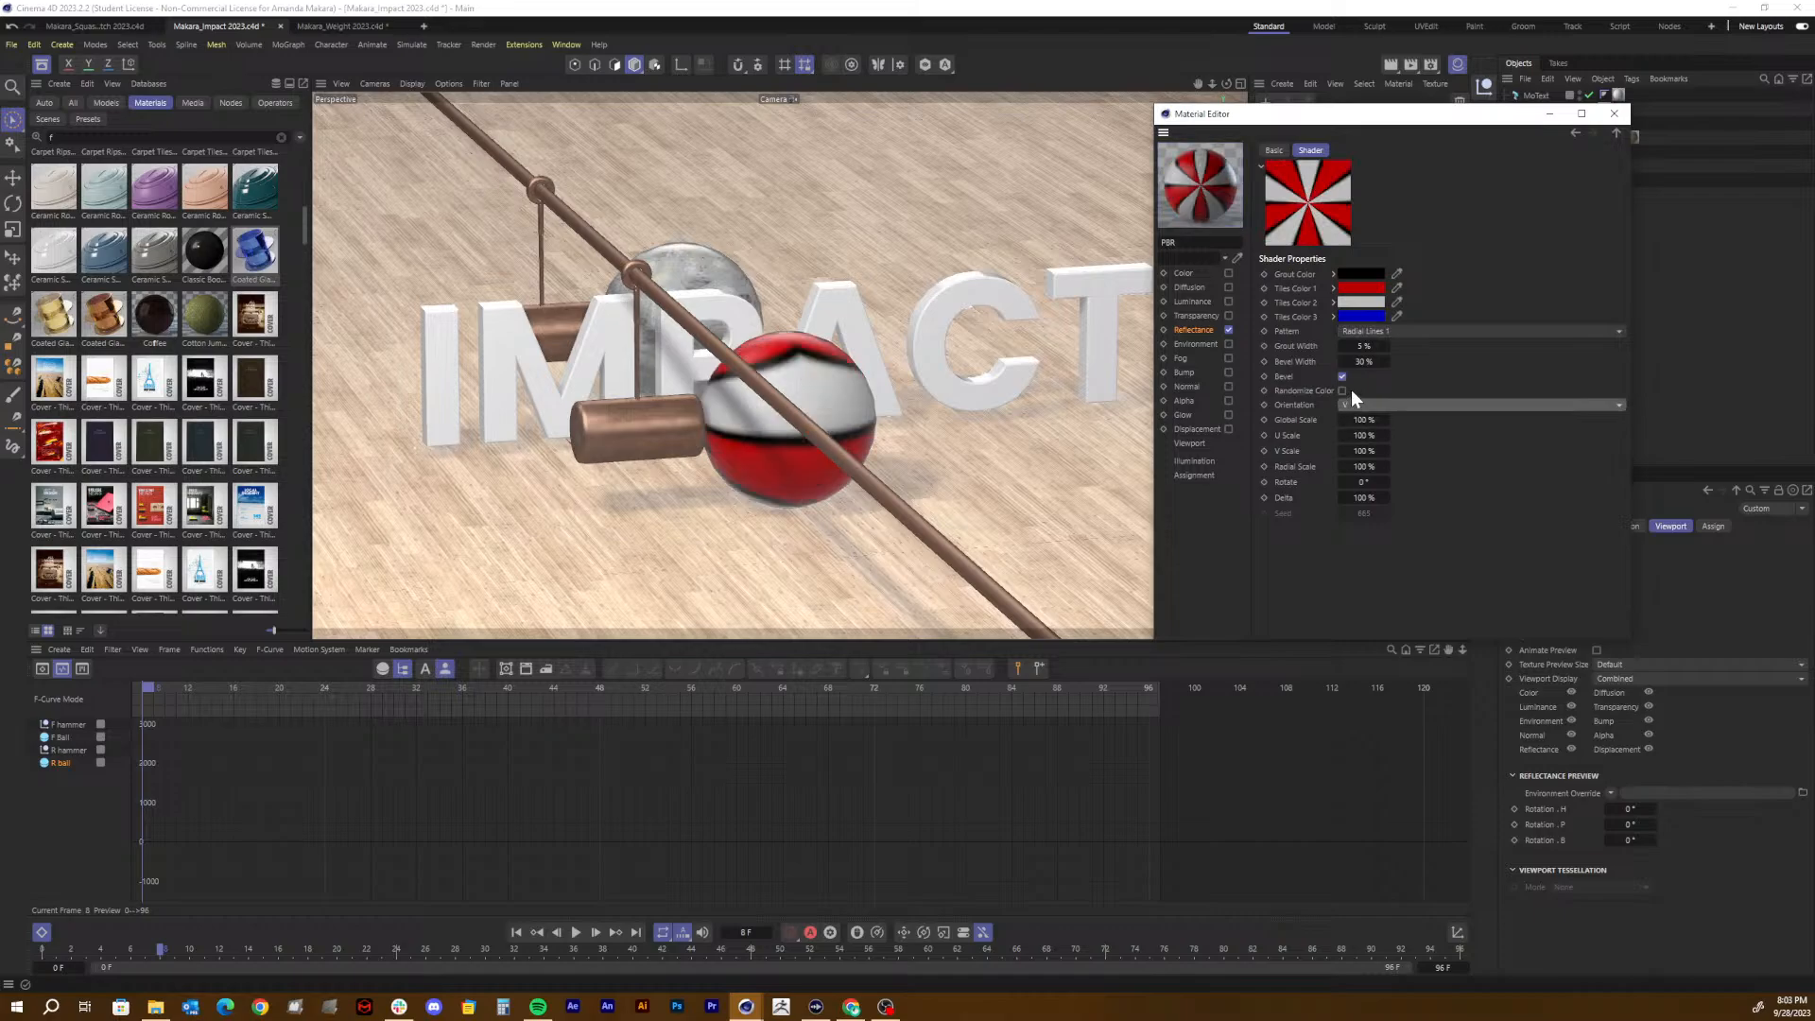
pyautogui.click(1358, 403)
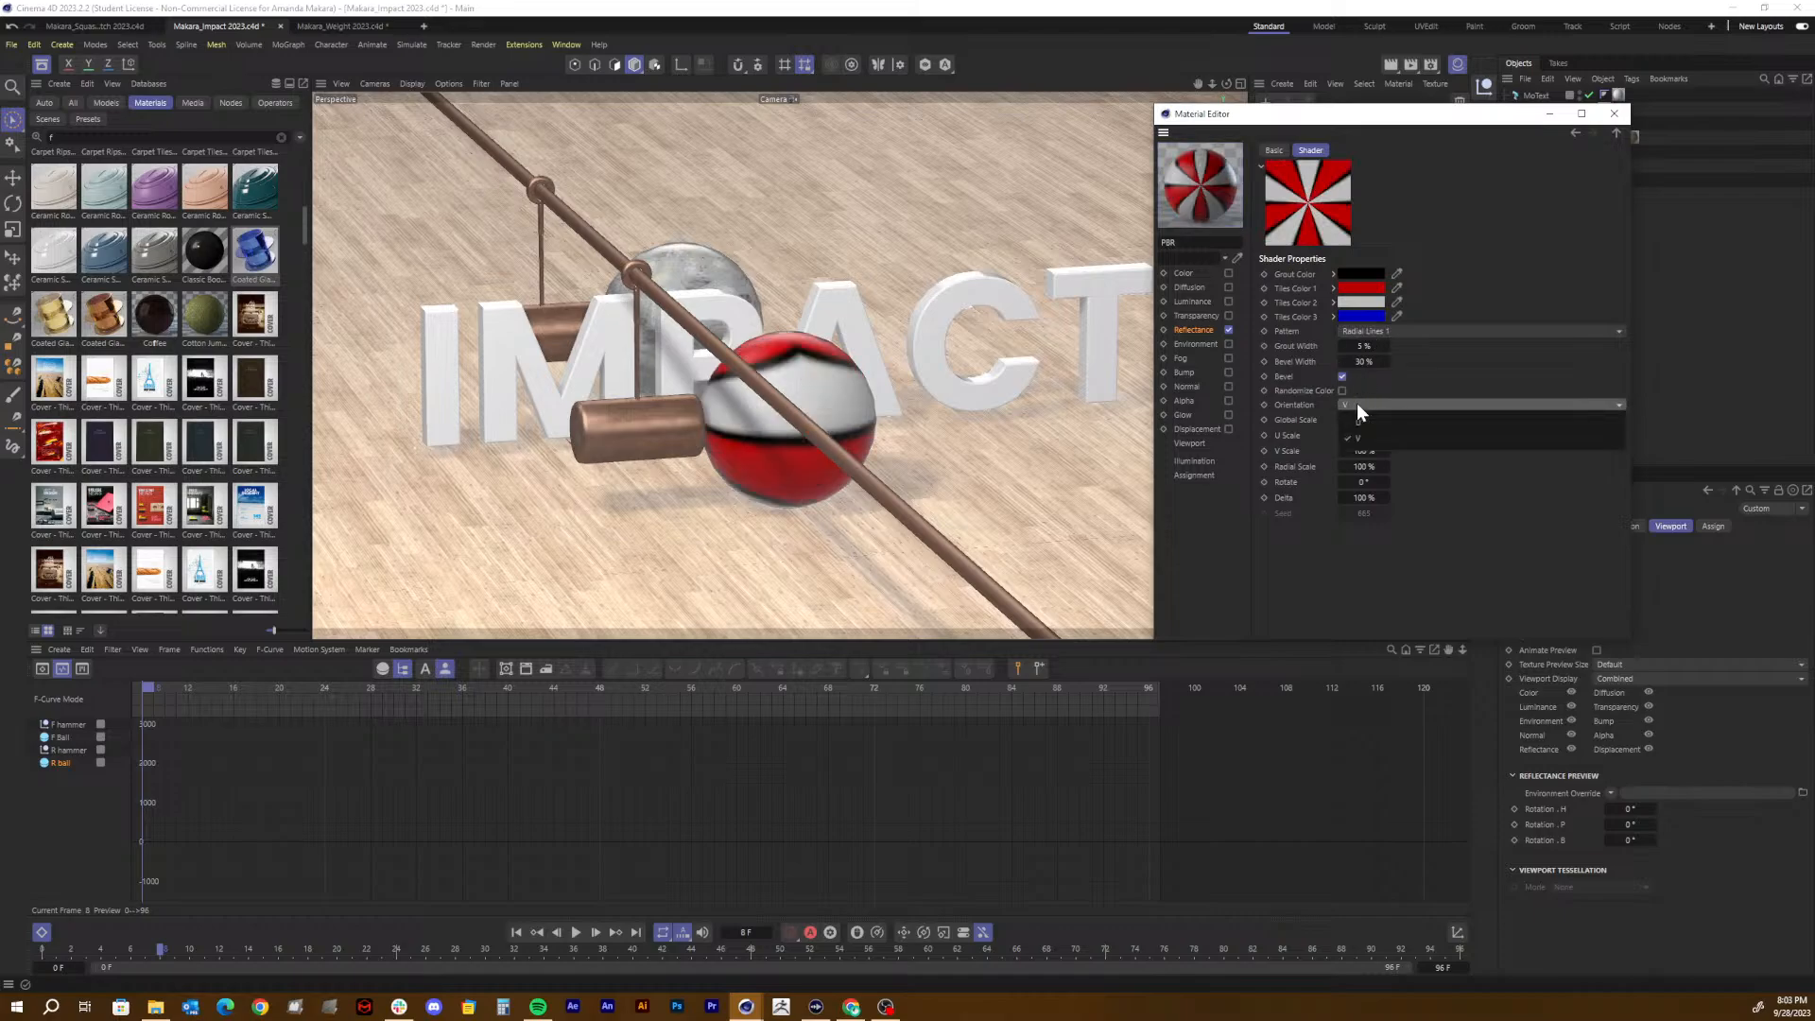
pyautogui.click(1359, 423)
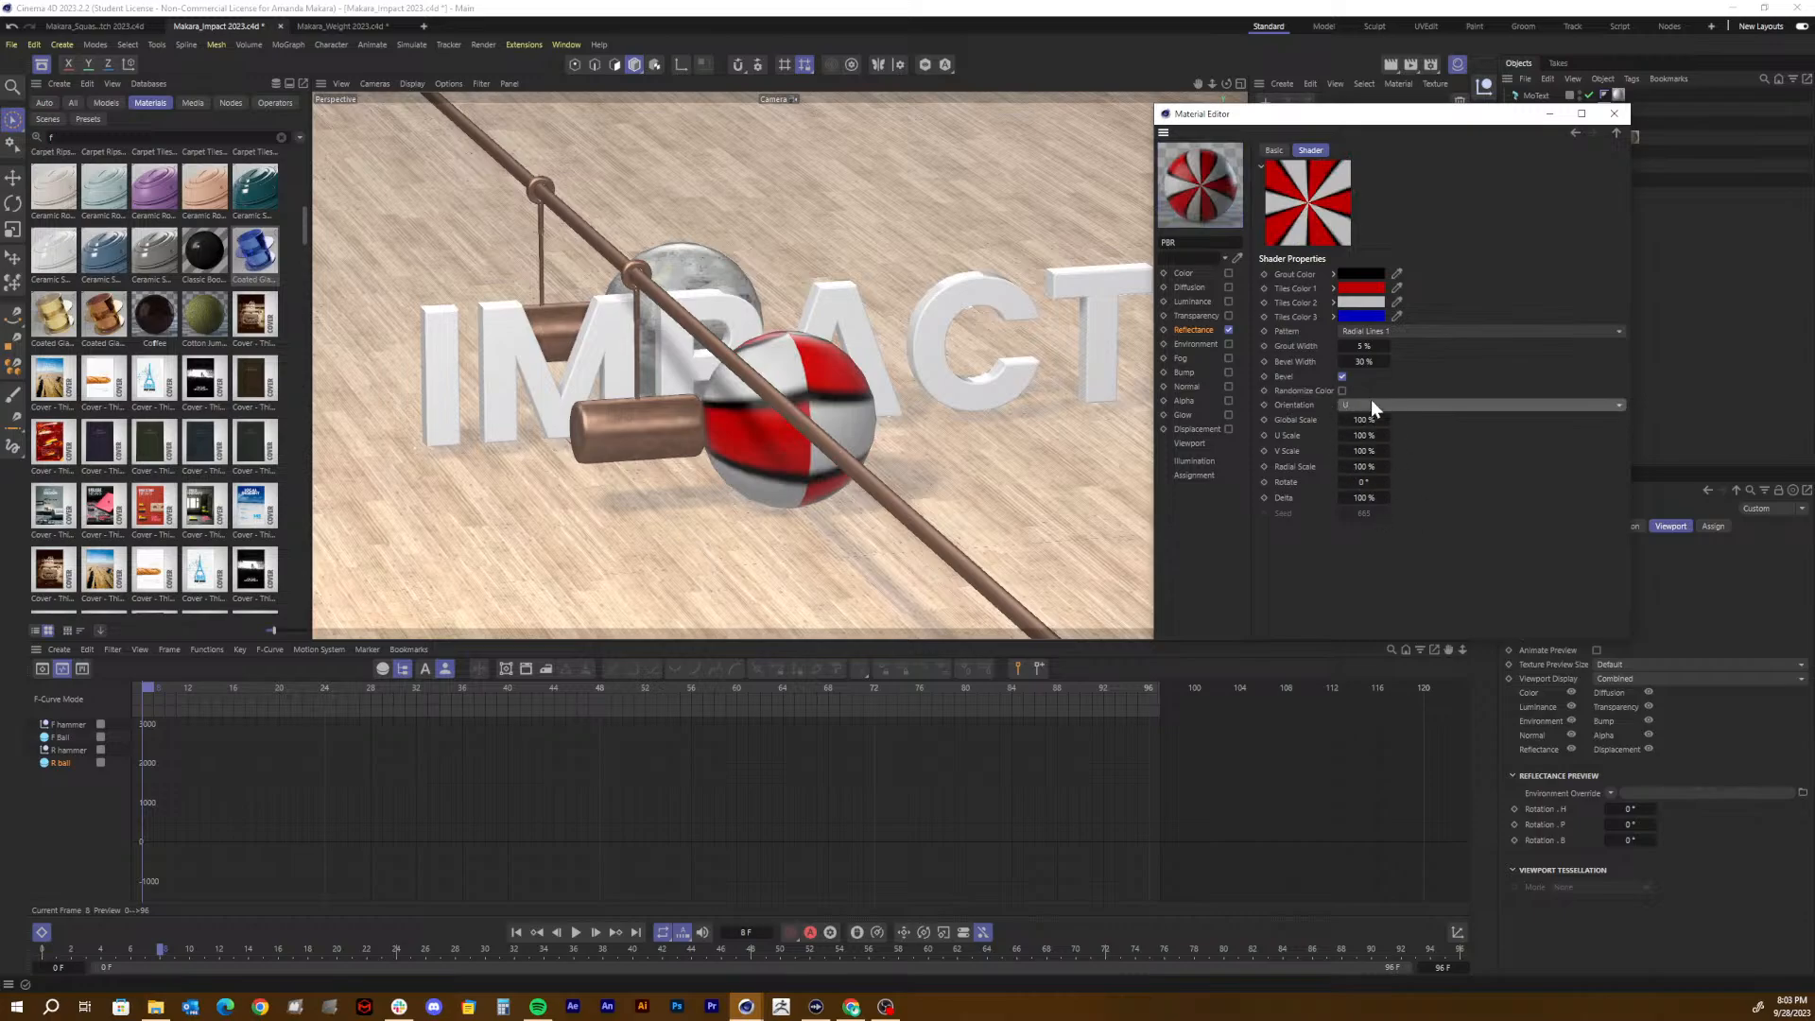
# Step: Set the tile pattern to Sawtooth 1 and compare the V orientation with U, ending on U
pyautogui.click(1369, 330)
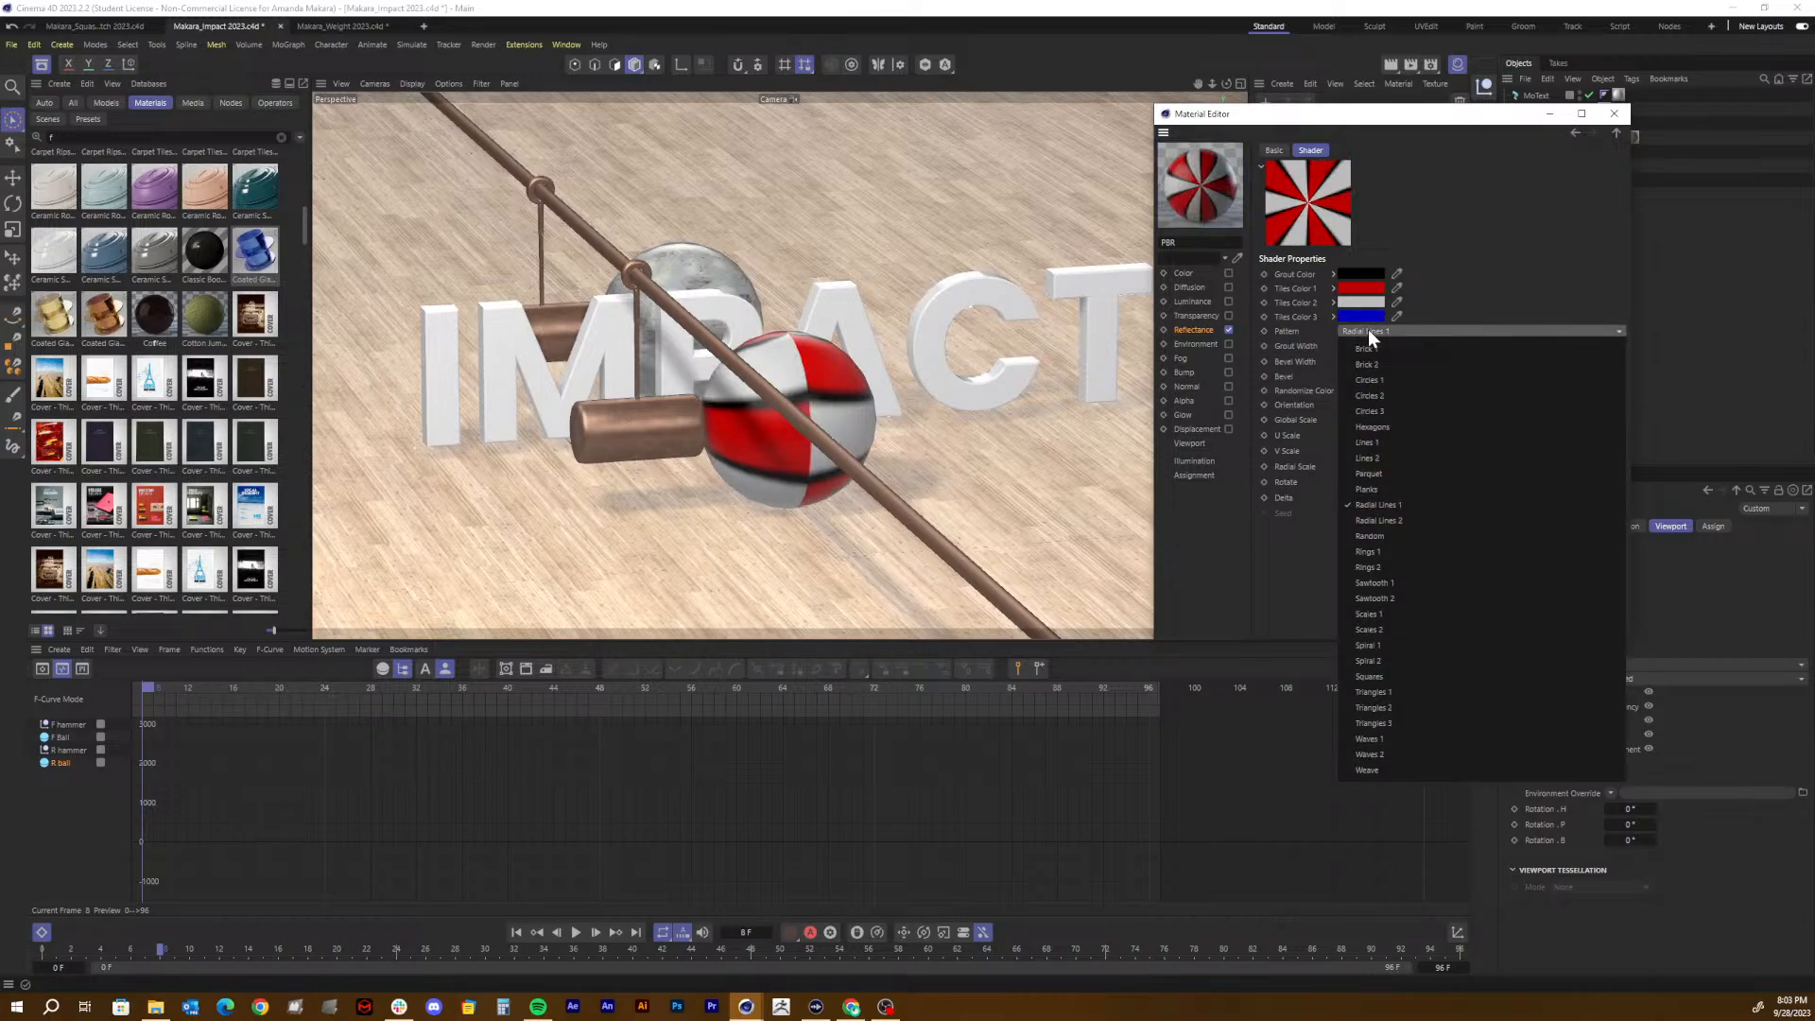
pyautogui.click(1371, 582)
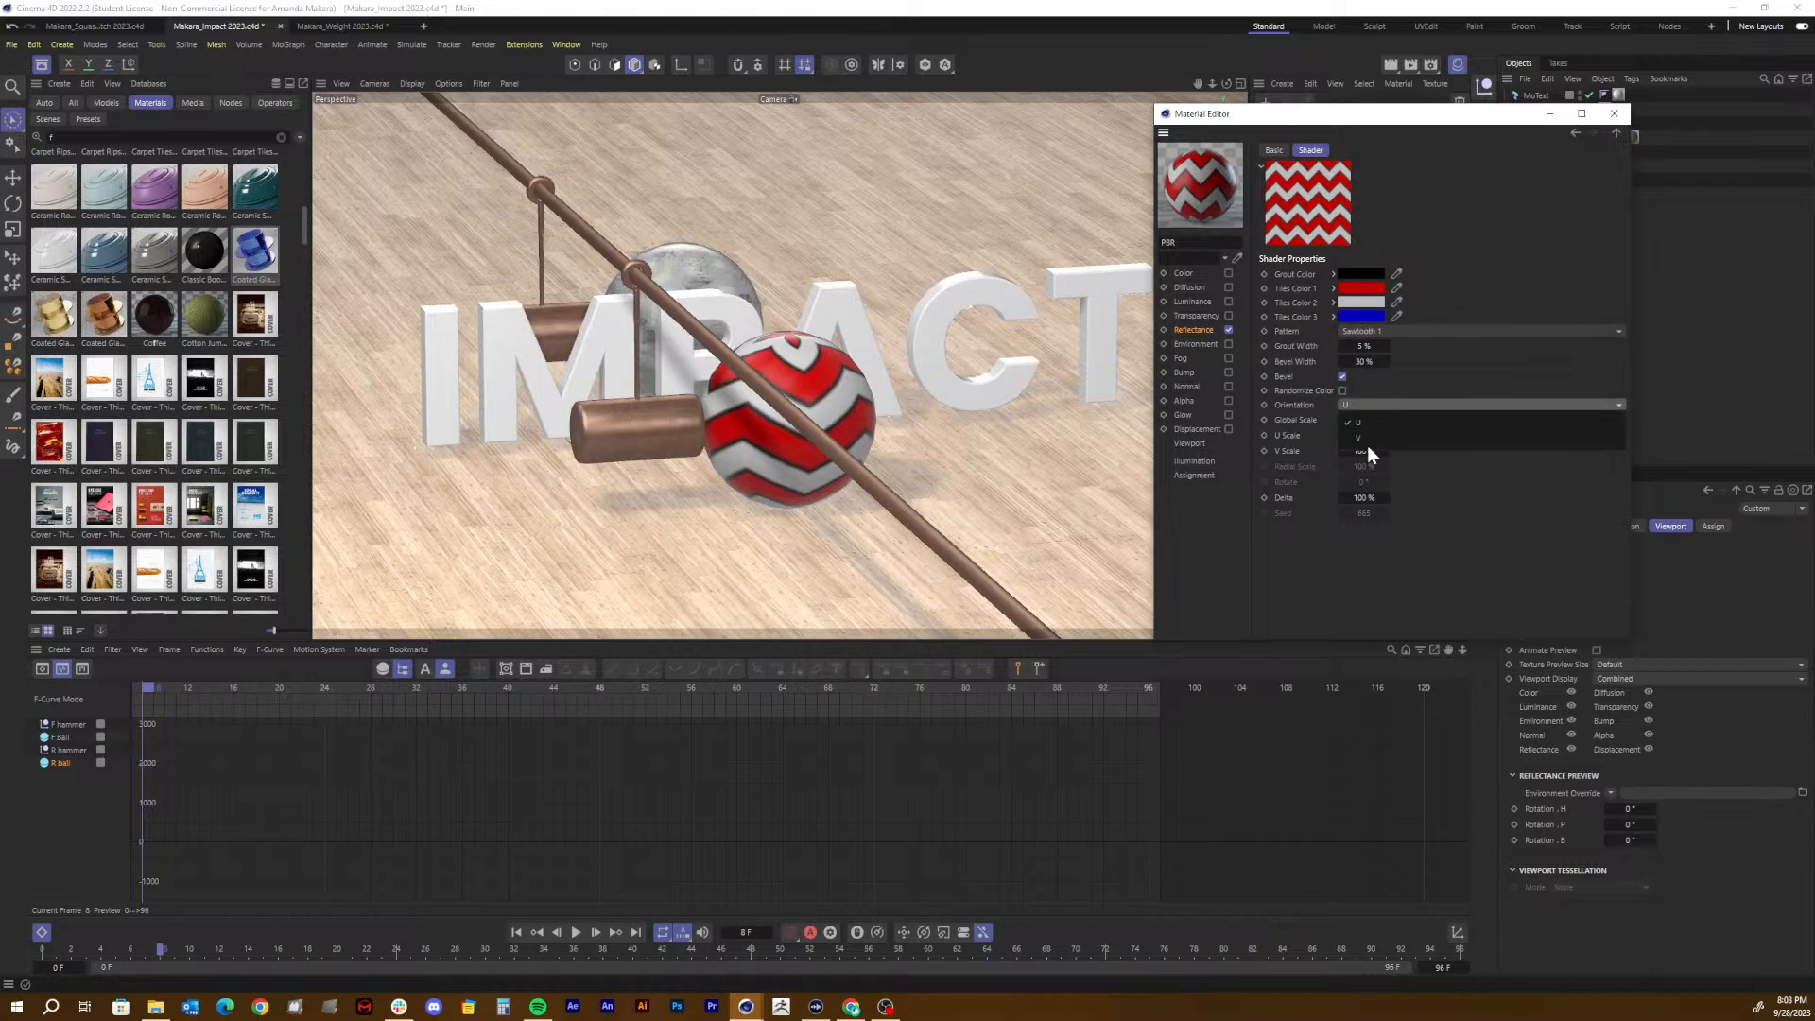
pyautogui.click(1365, 406)
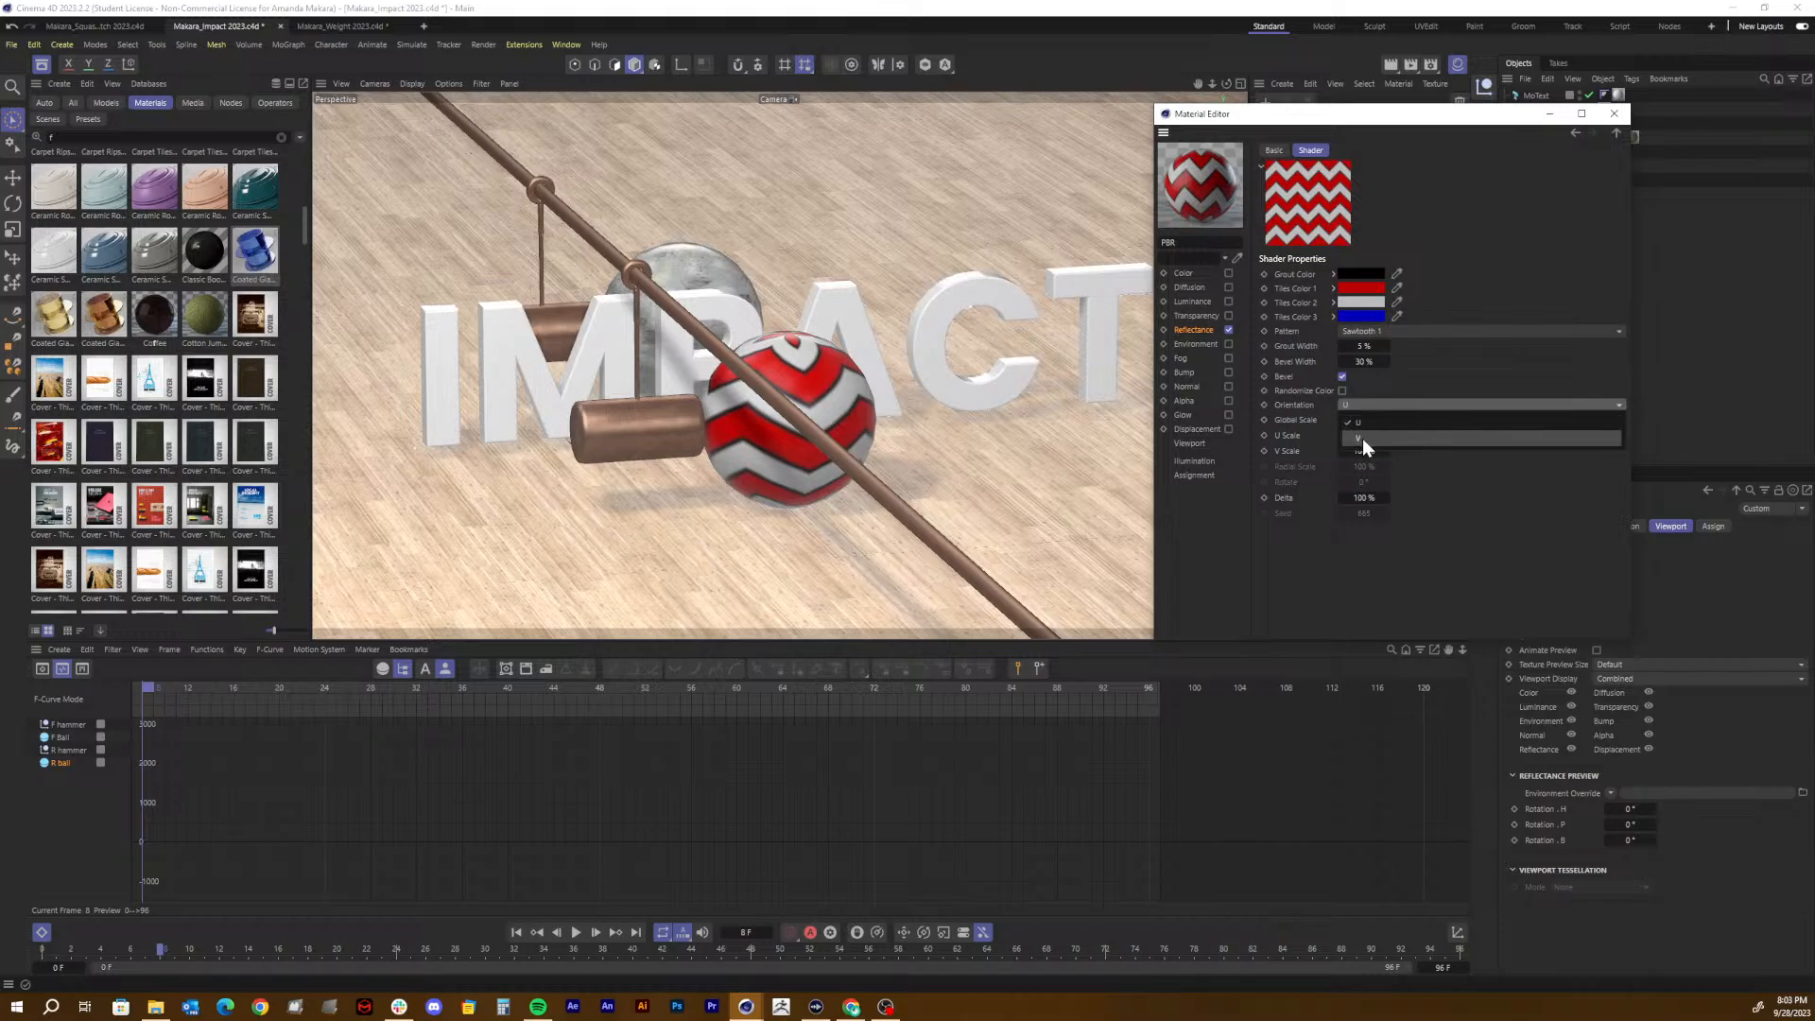
pyautogui.click(1363, 439)
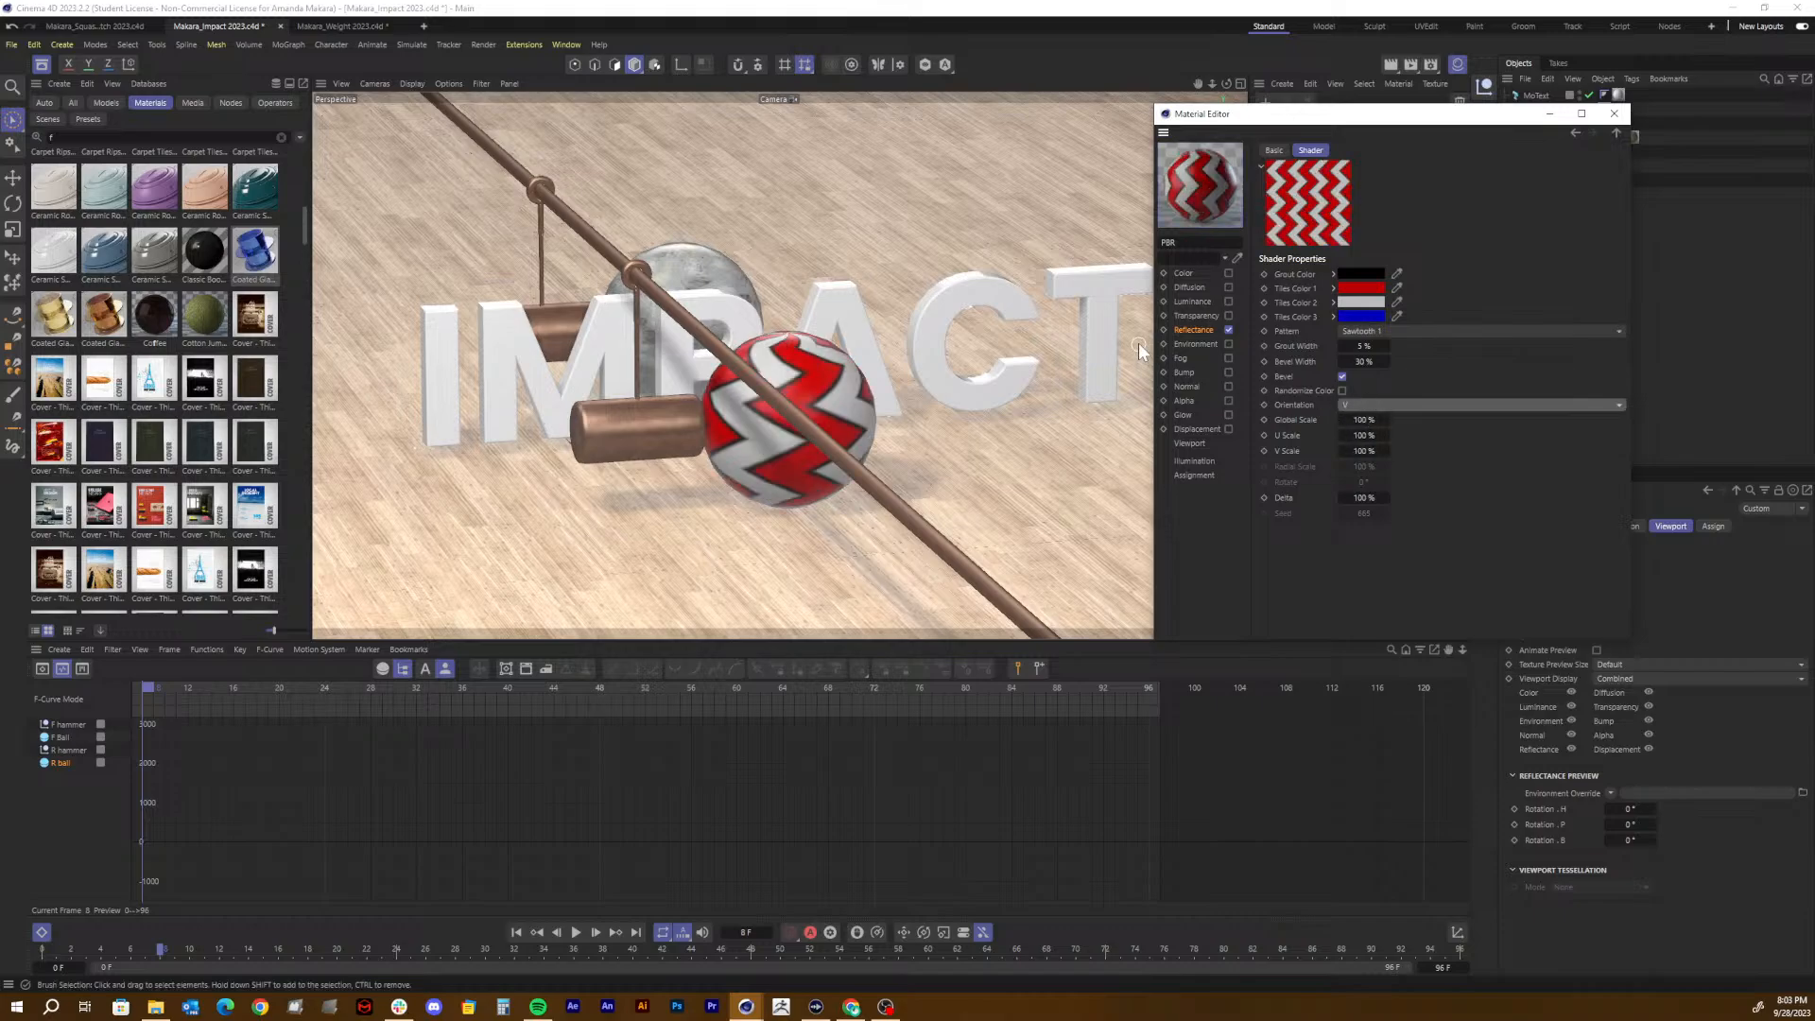
pyautogui.click(1397, 405)
pyautogui.click(1385, 421)
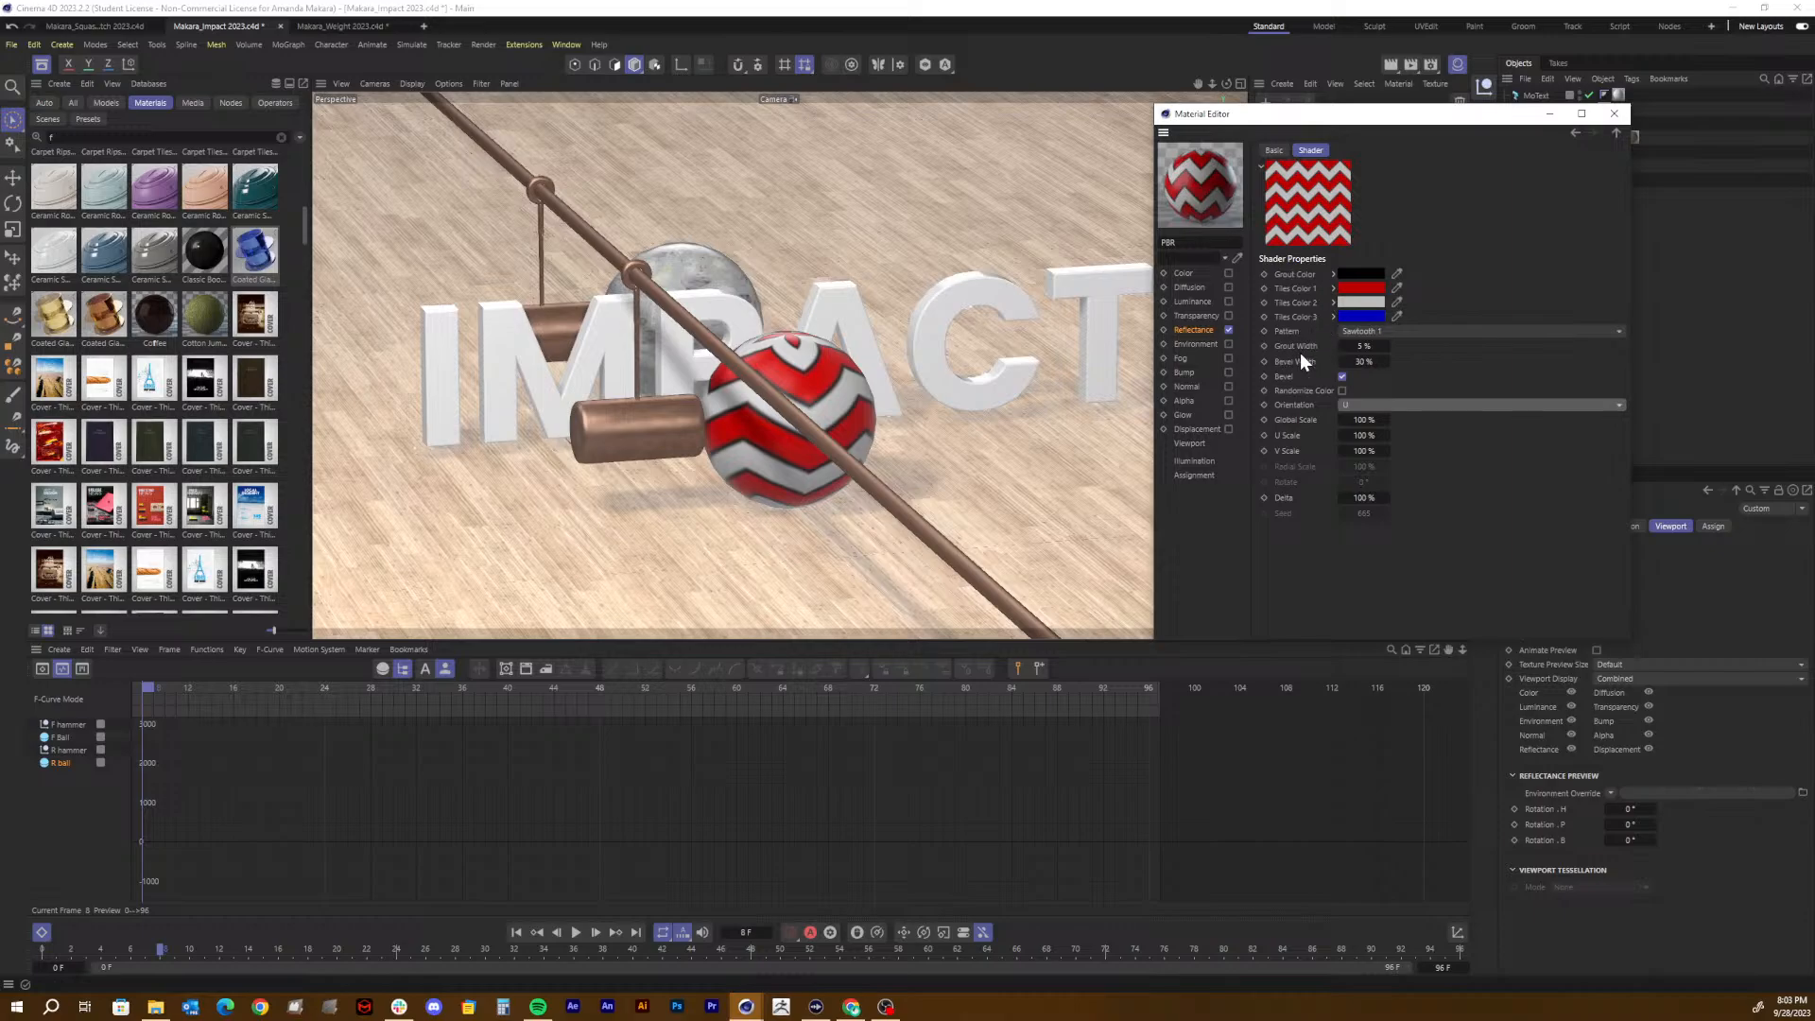
# Step: Increase the grout width of the sawtooth tiles to 27%
pyautogui.moveTo(1363, 348); pyautogui.dragTo(1367, 345)
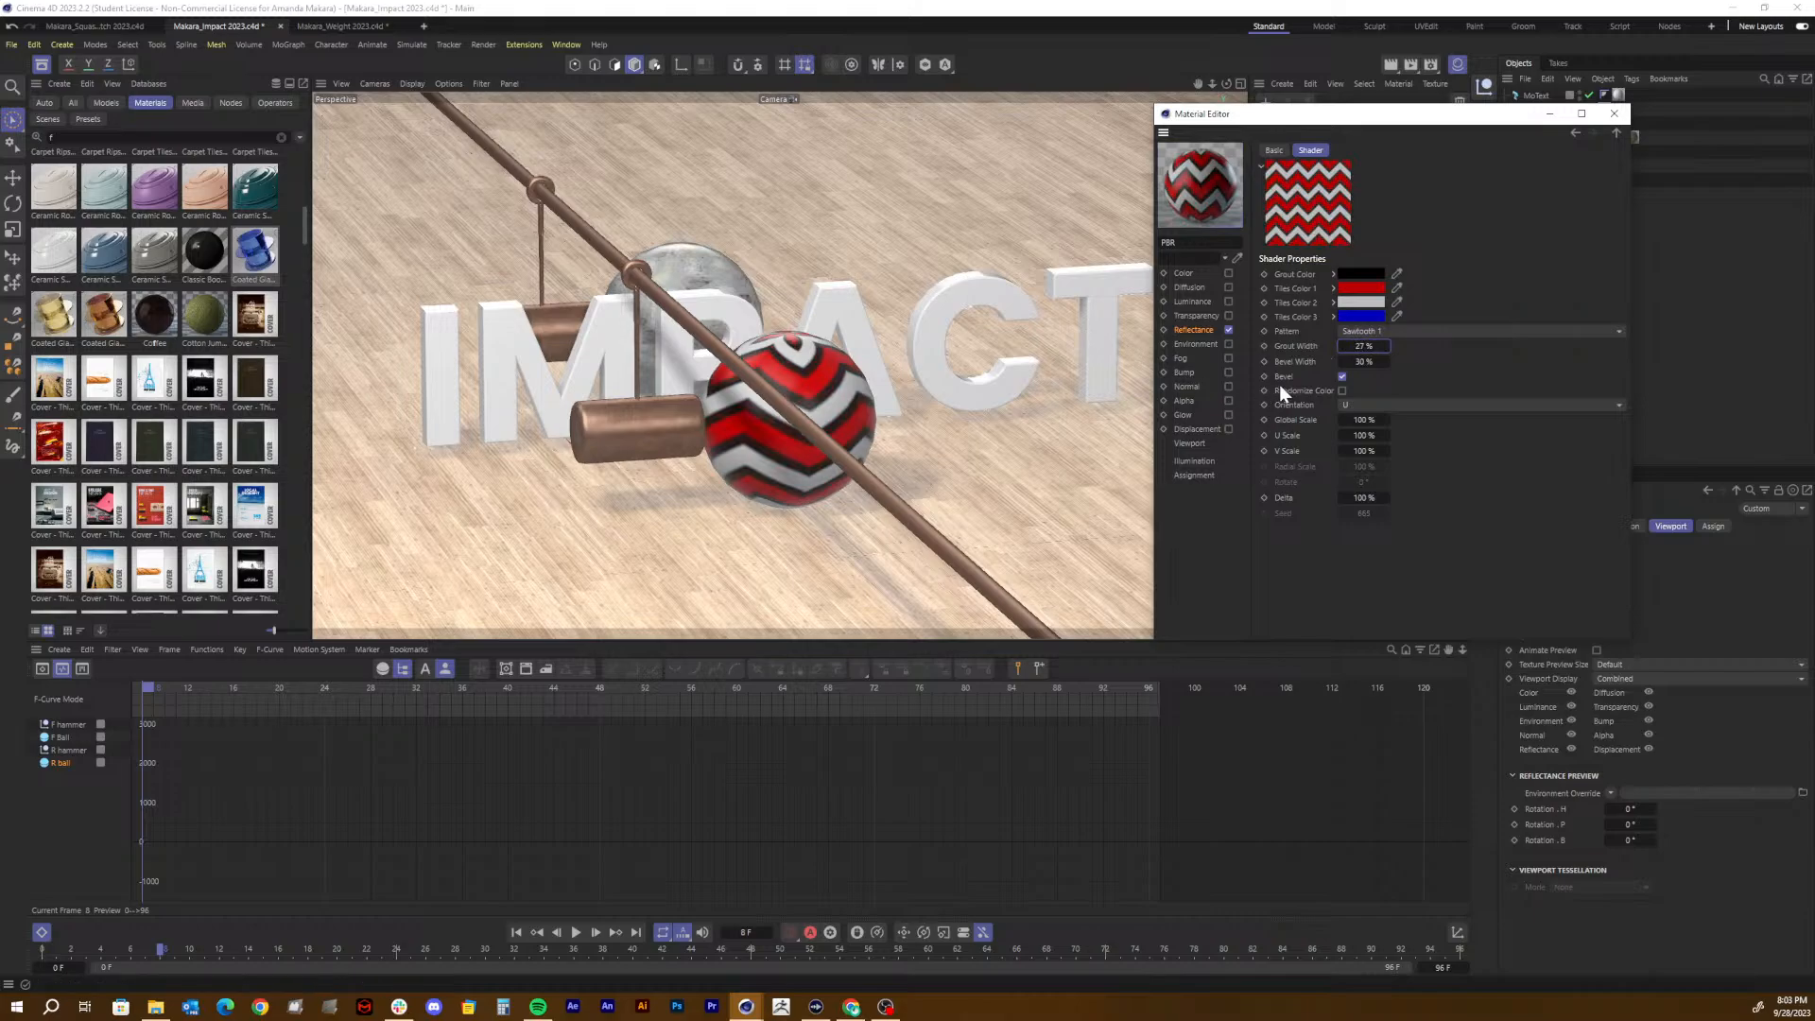
# Step: Set the sawtooth tiles' grout width to 25% and try Randomize Color, leaving it off
pyautogui.click(1366, 346)
pyautogui.click(1341, 391)
pyautogui.click(1341, 391)
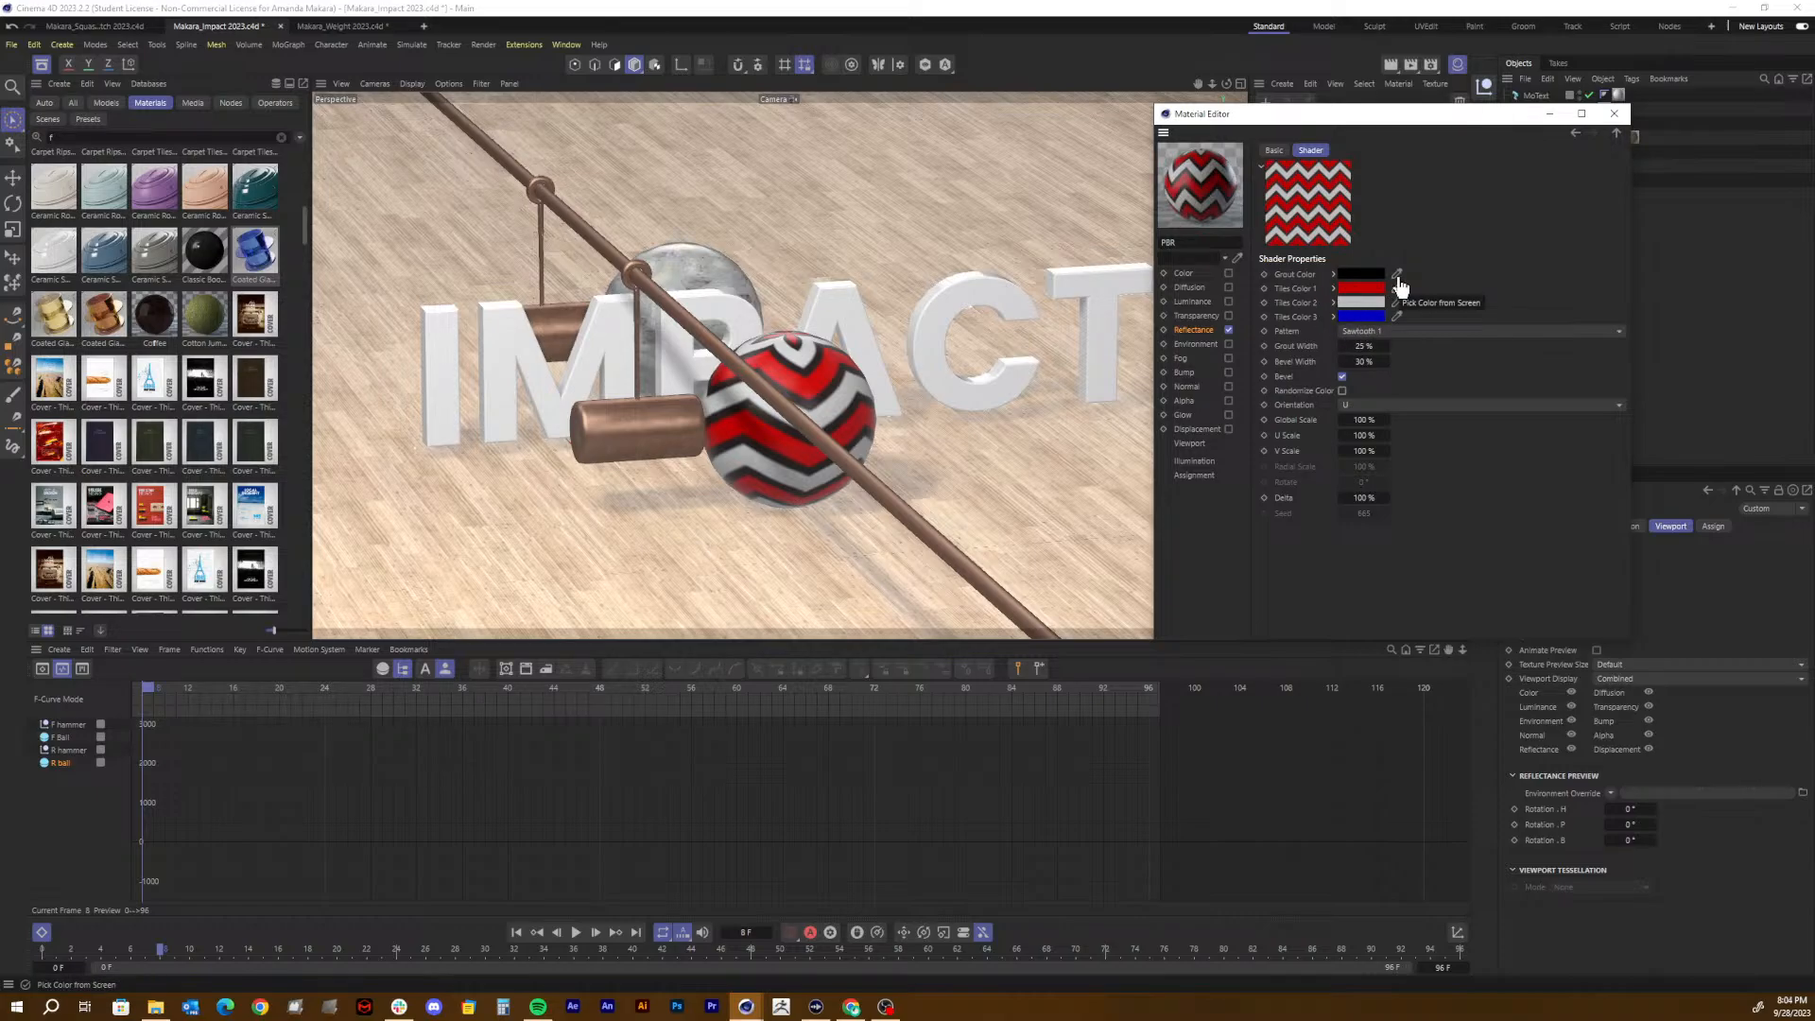
# Step: Close the Asset Browser, Material Editor and Material Manager, and show the coordinates of the F hammer null
pyautogui.click(41, 66)
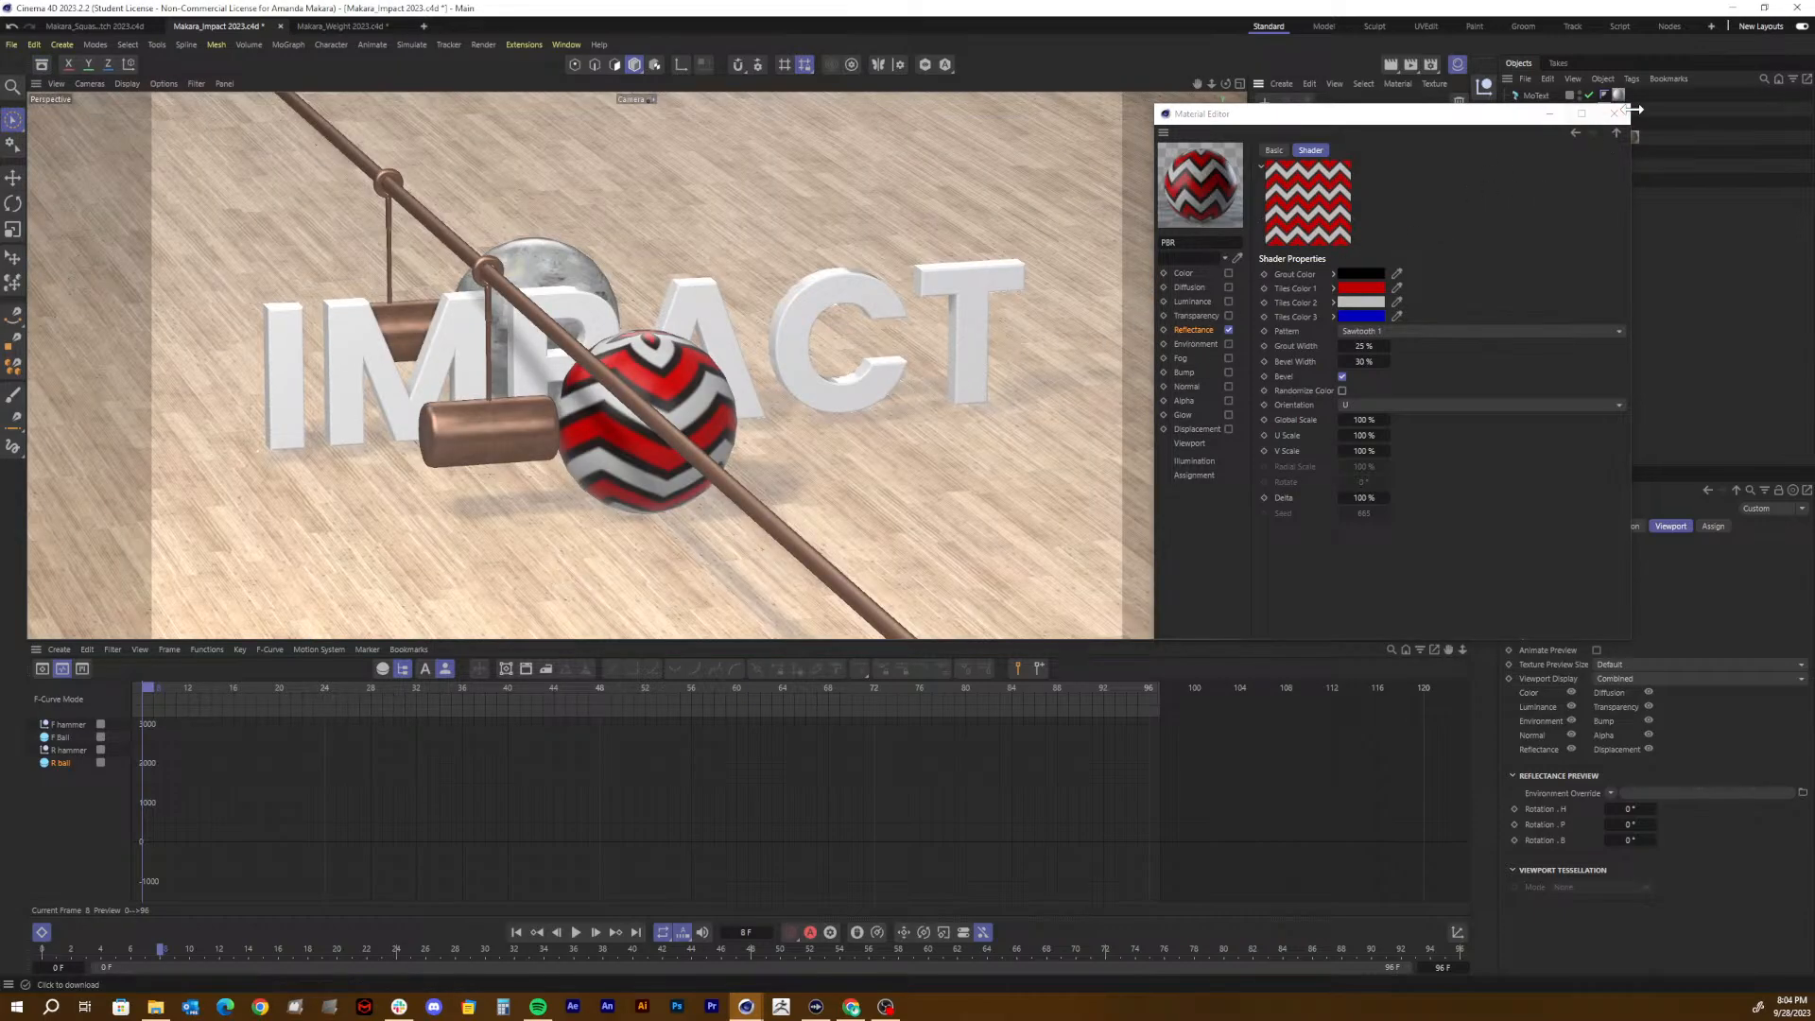
pyautogui.click(1612, 115)
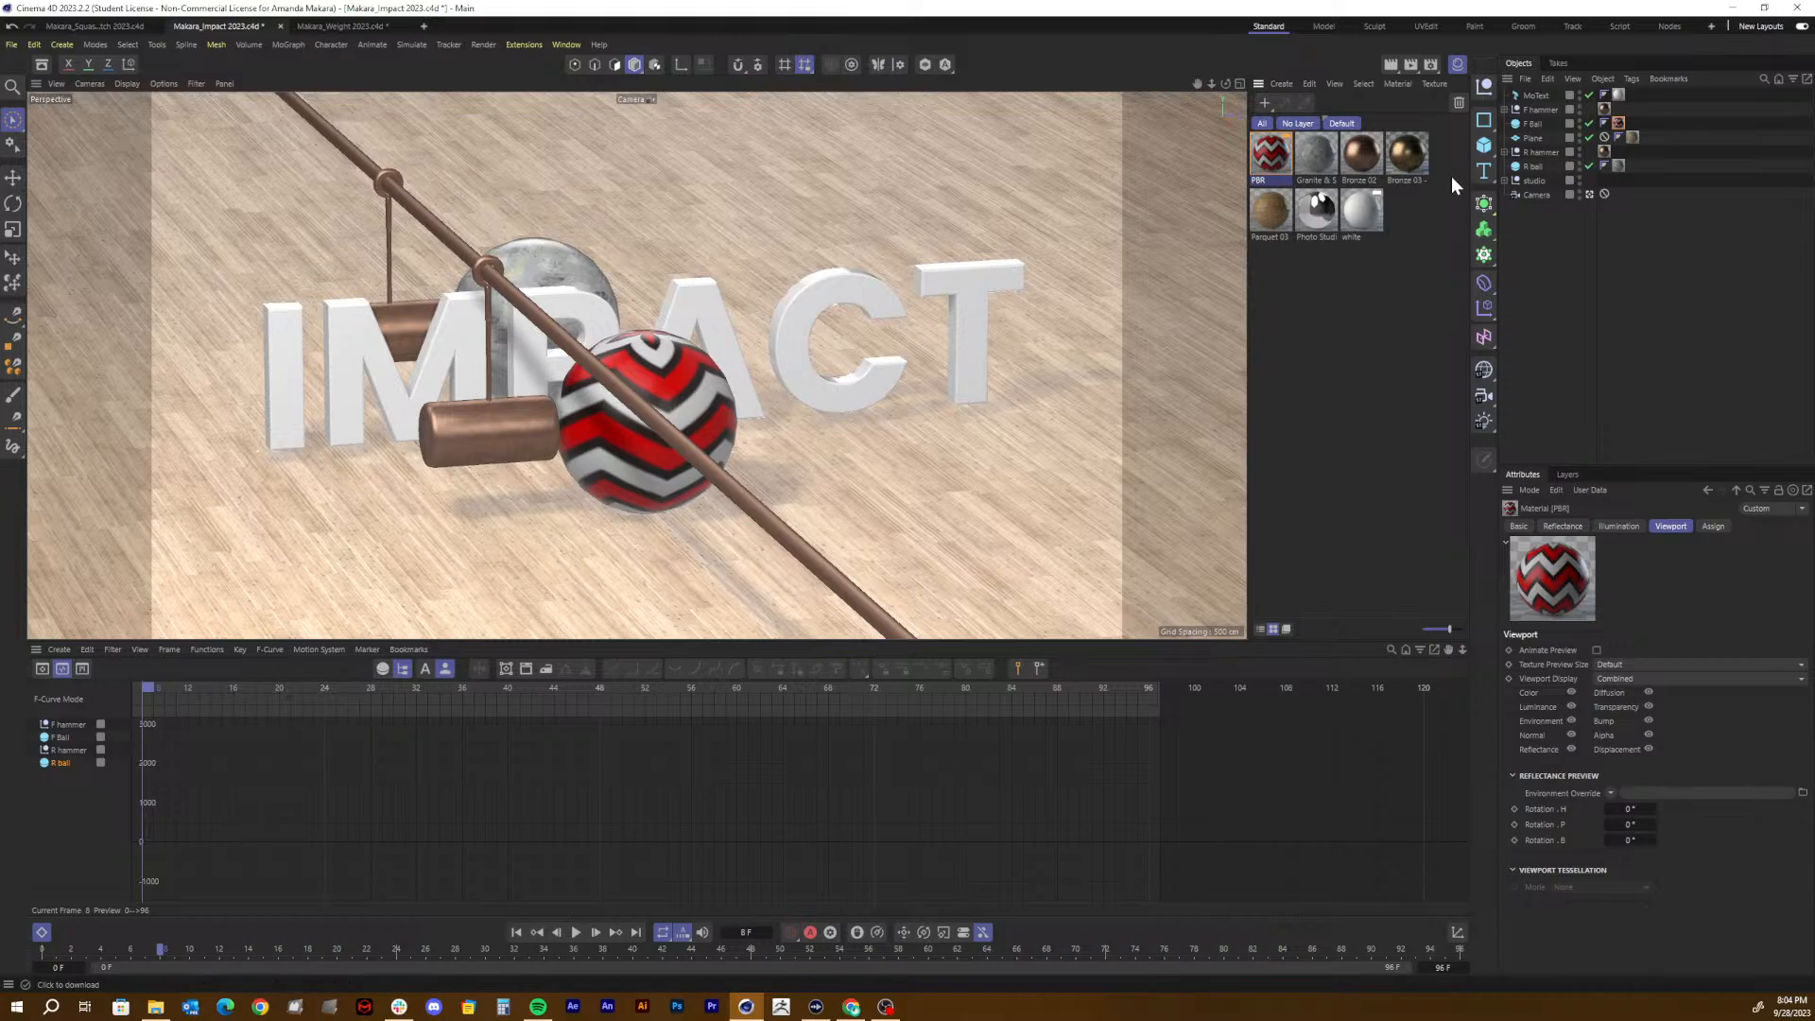
pyautogui.click(1537, 110)
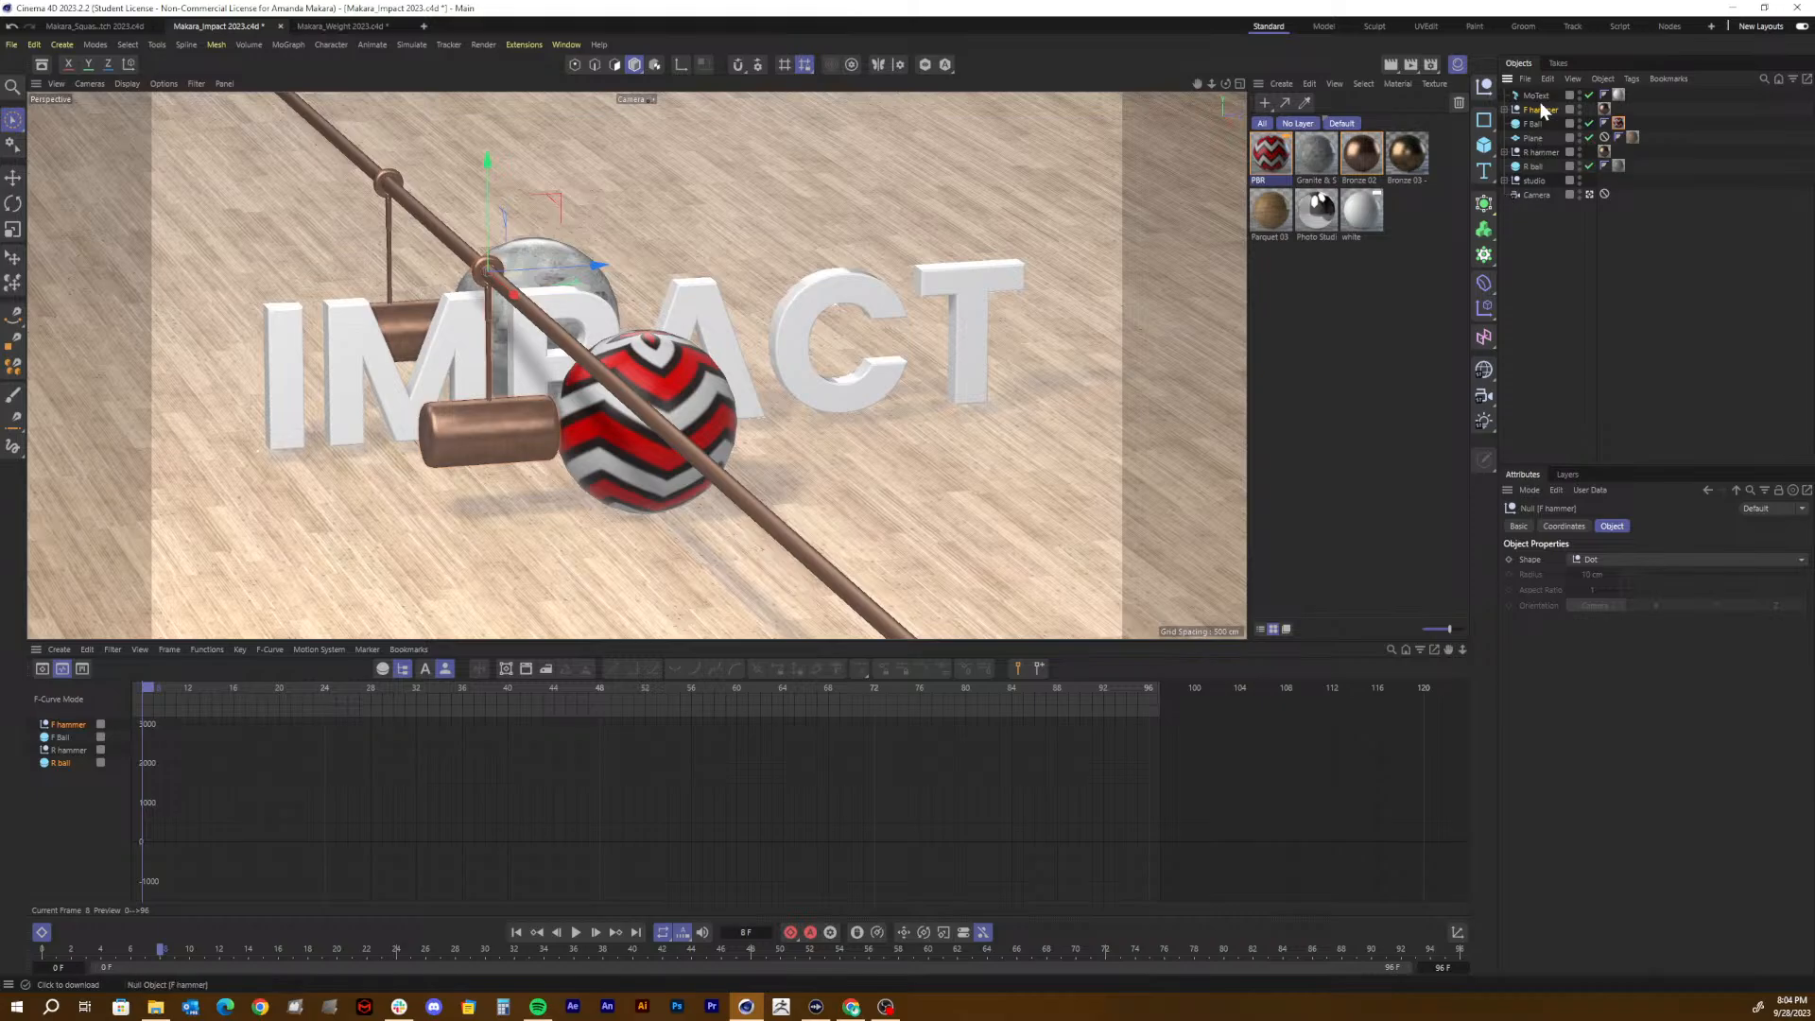
pyautogui.click(1460, 64)
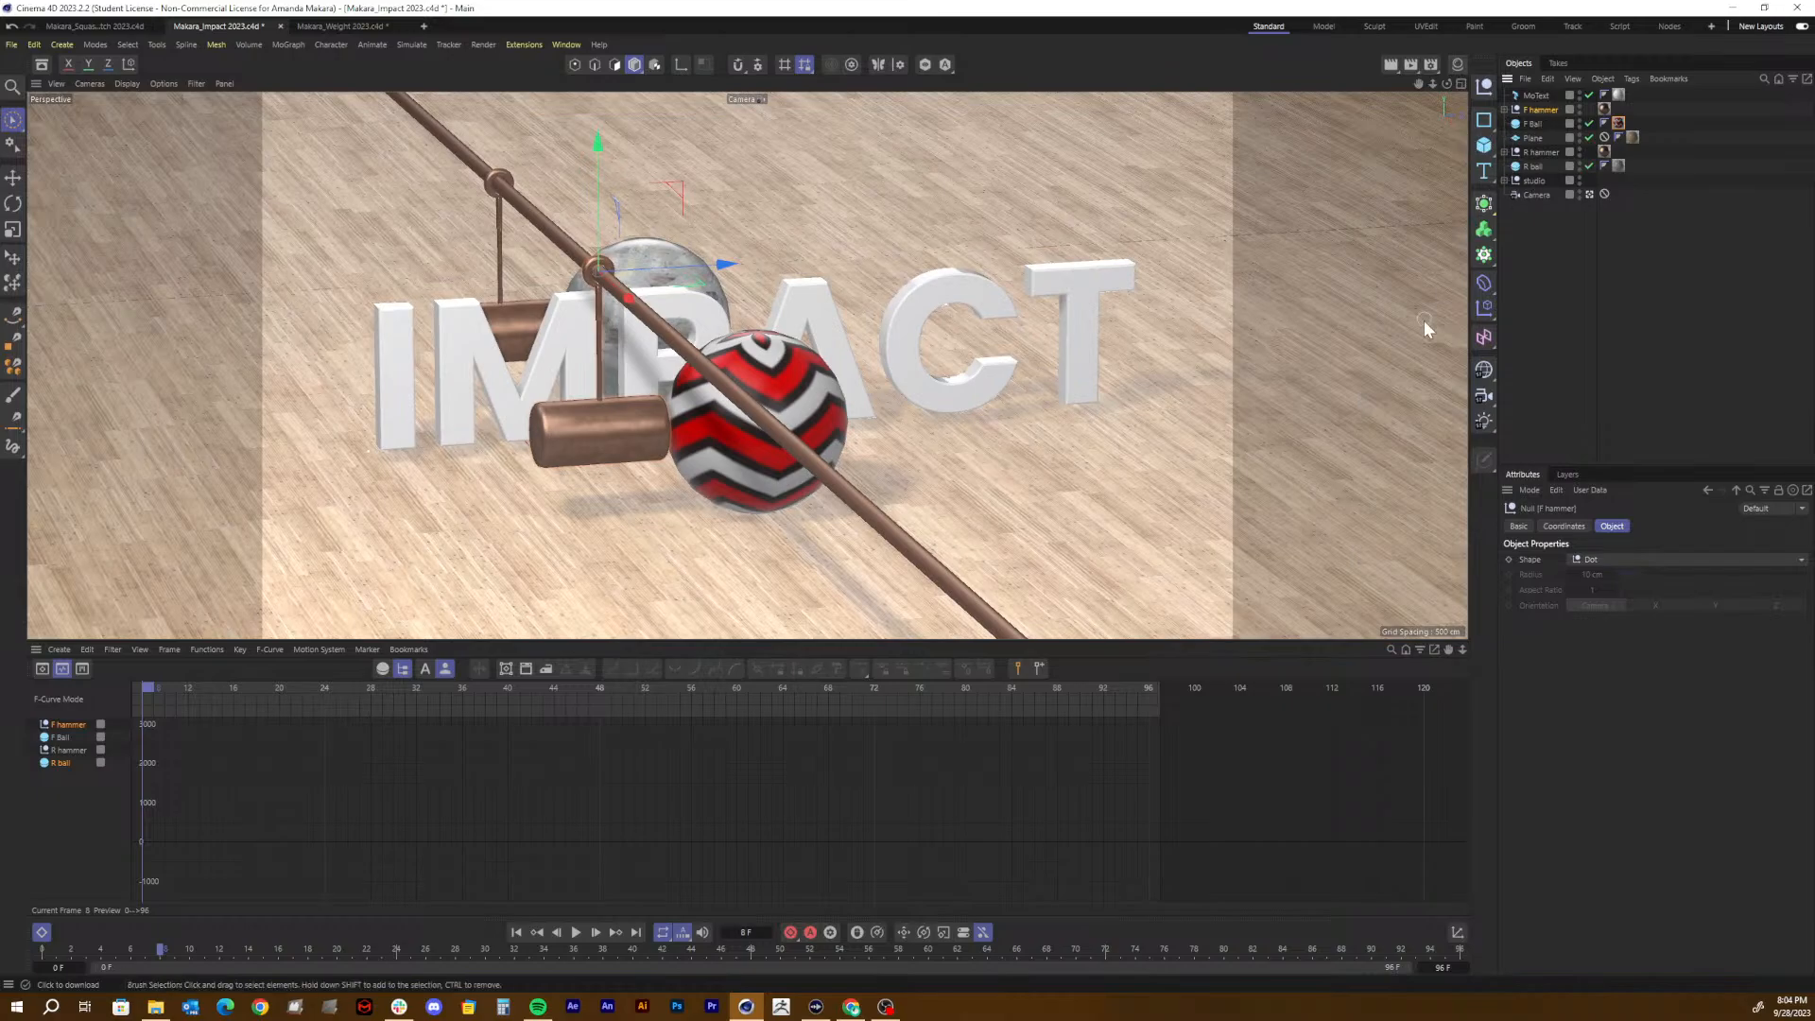
pyautogui.click(1572, 526)
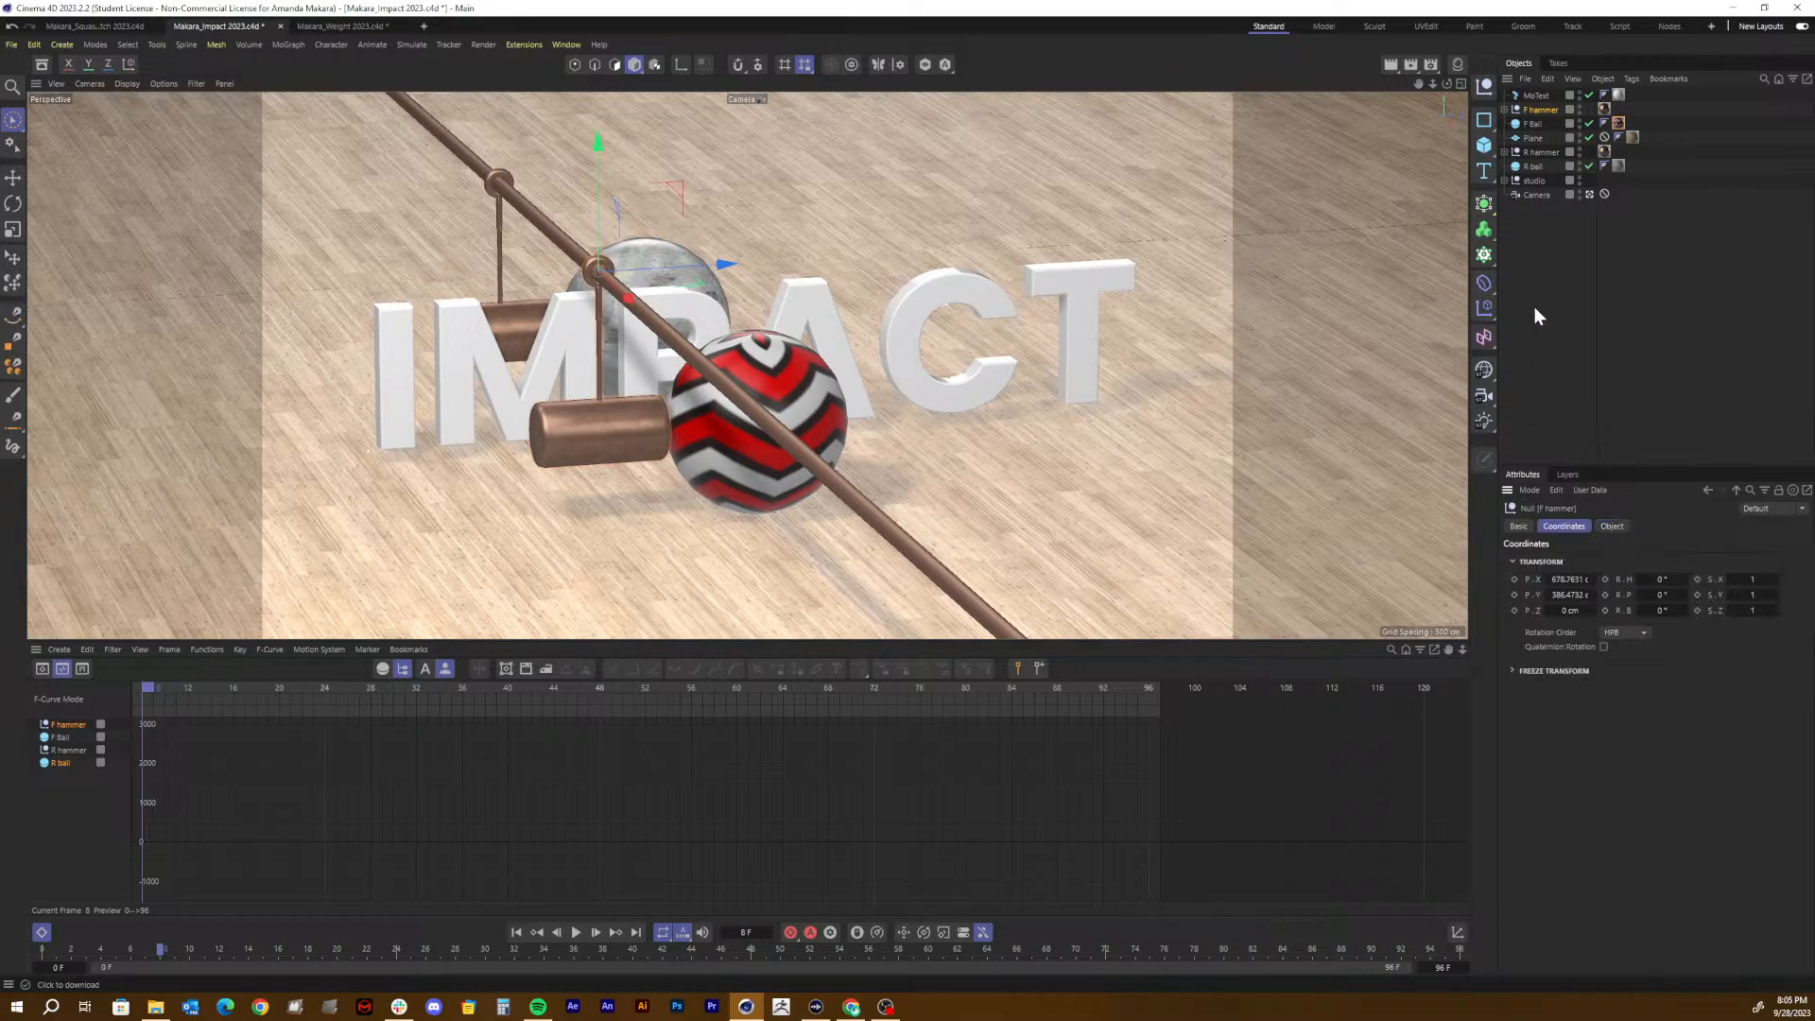
# Step: Try swinging the F hammer to a pitch rotation of -32° and return it to 0°
pyautogui.click(1504, 110)
pyautogui.click(1504, 110)
pyautogui.doubleClick(1661, 593)
pyautogui.write('-32')
pyautogui.press('Return')
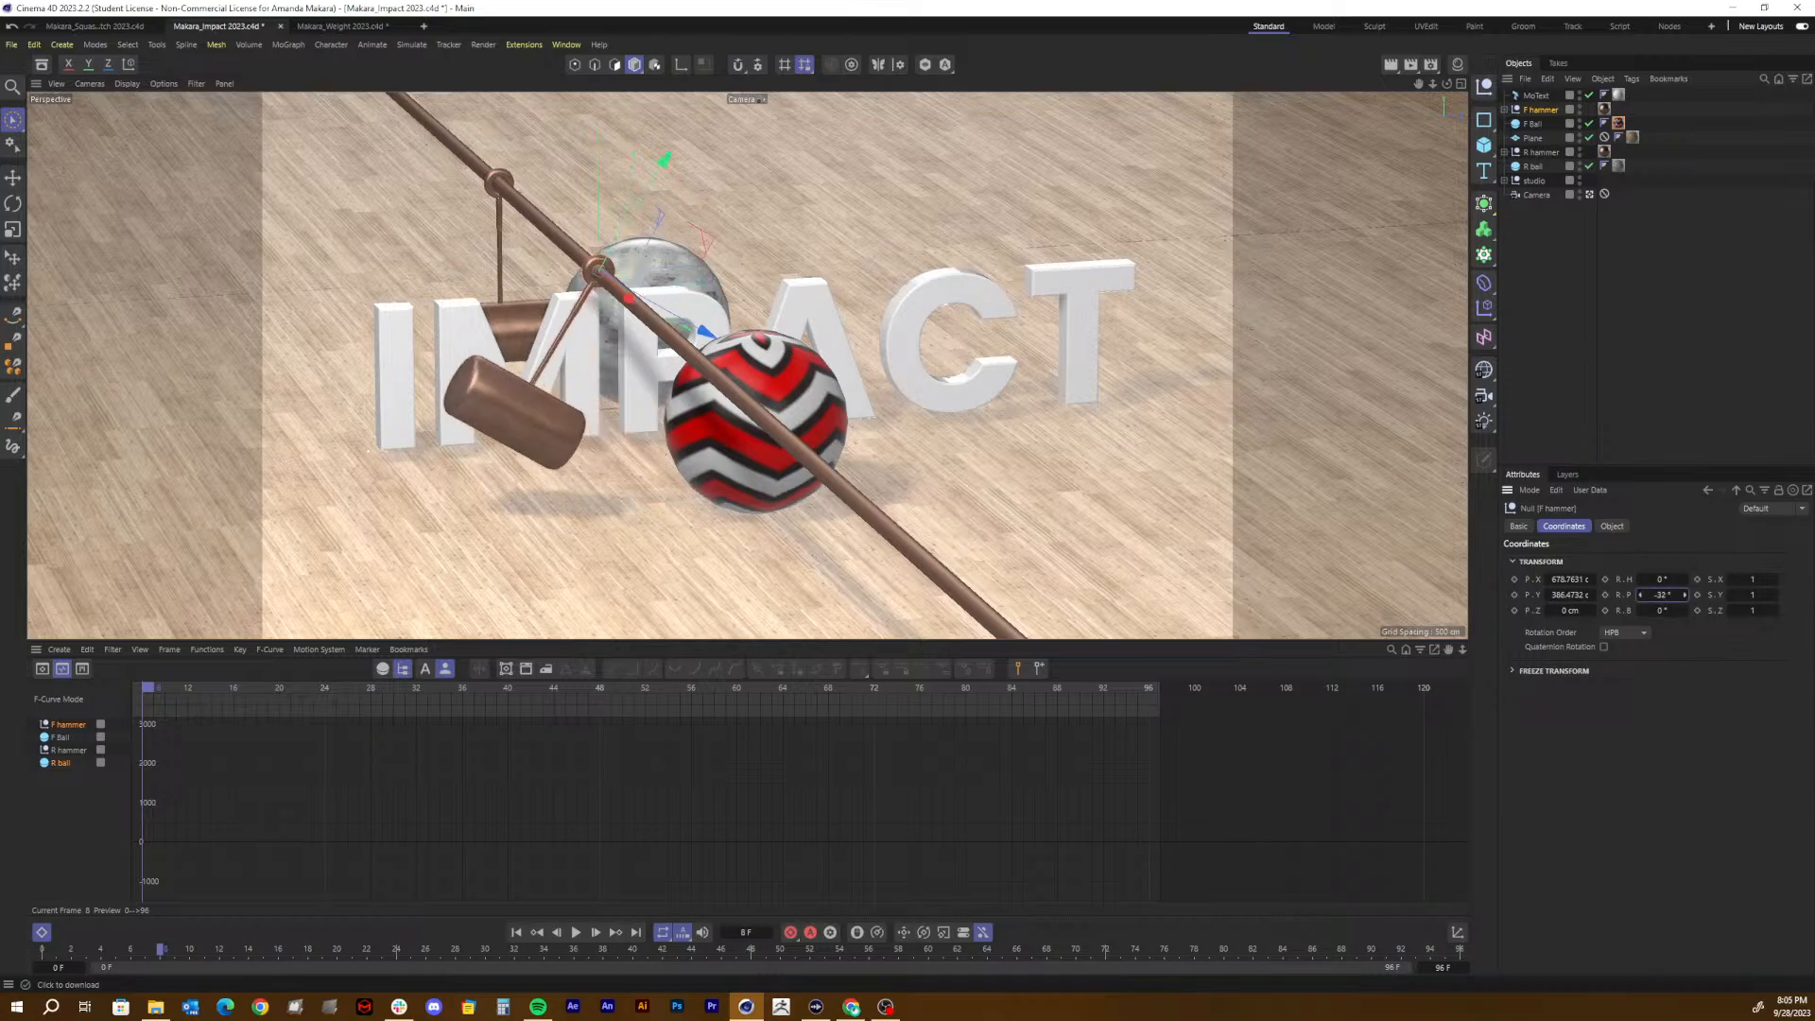
pyautogui.moveTo(1685, 595)
pyautogui.mouseDown()
pyautogui.moveTo(1684, 533)
pyautogui.moveTo(1656, 597)
pyautogui.mouseUp()
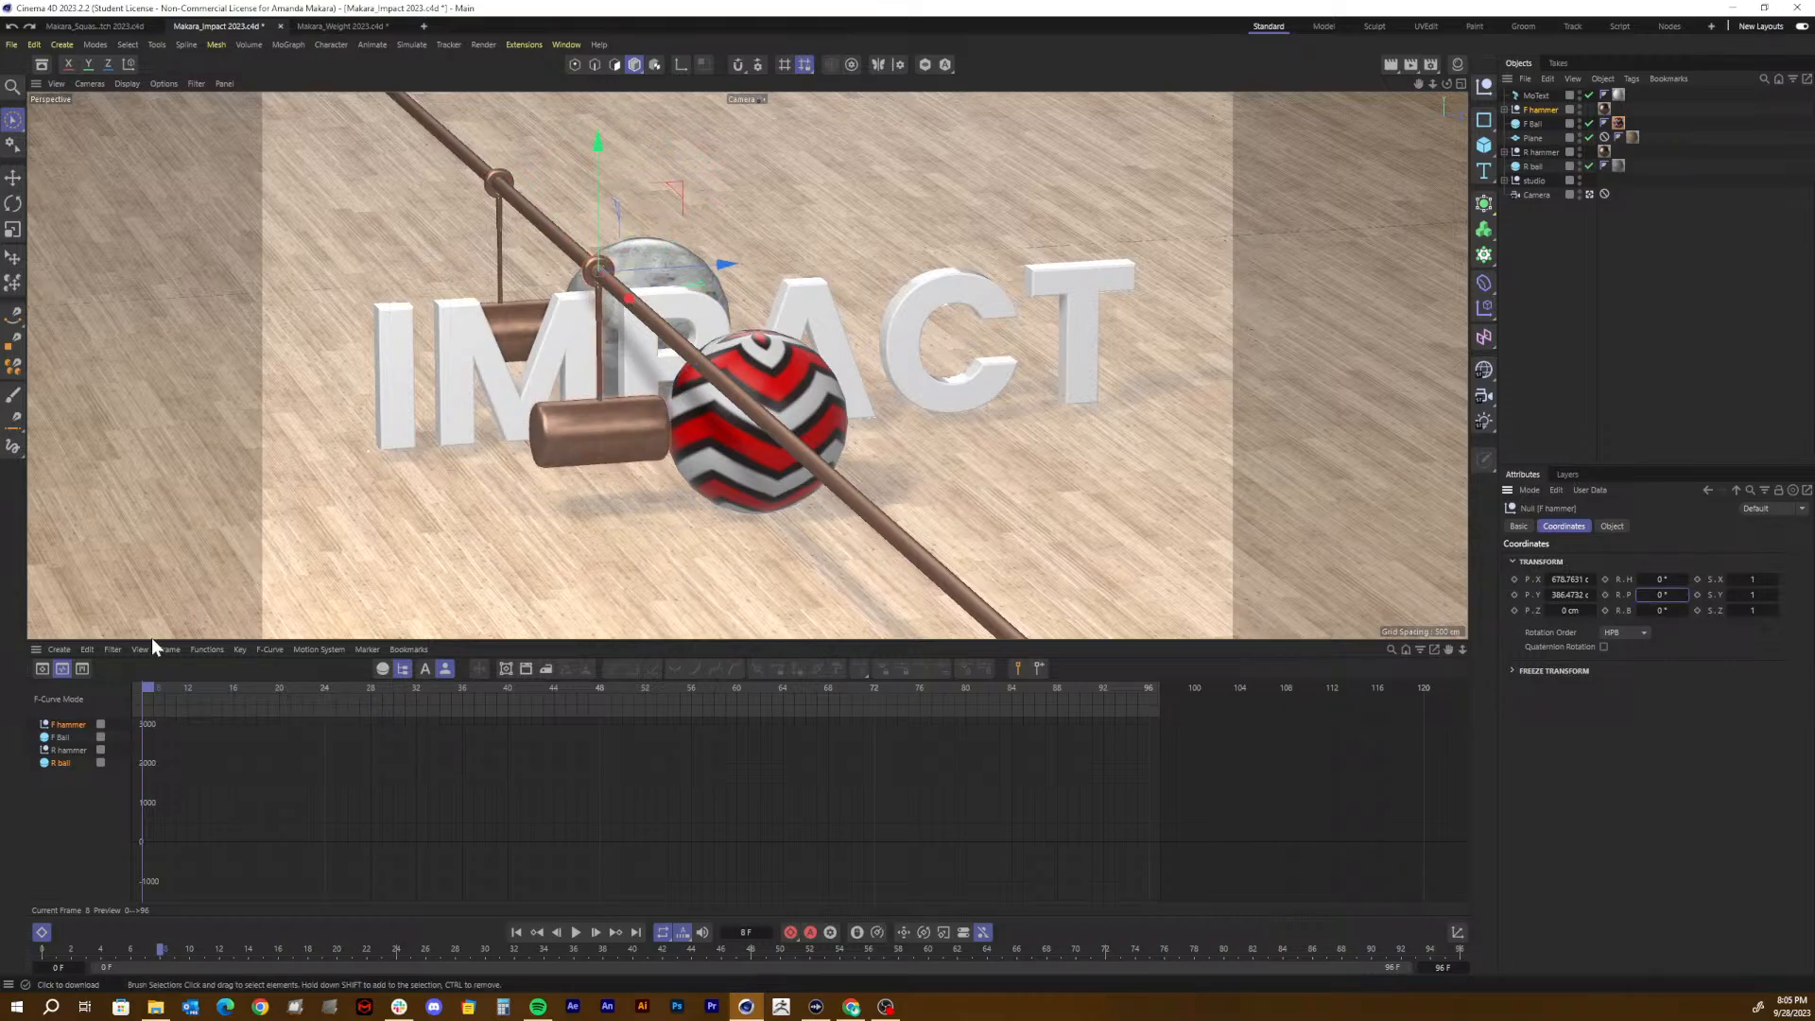
# Step: Extend the project's maximum time to 120 frames
pyautogui.moveTo(142, 685)
pyautogui.mouseDown()
pyautogui.moveTo(194, 687)
pyautogui.moveTo(60, 695)
pyautogui.moveTo(363, 700)
pyautogui.moveTo(127, 701)
pyautogui.mouseUp()
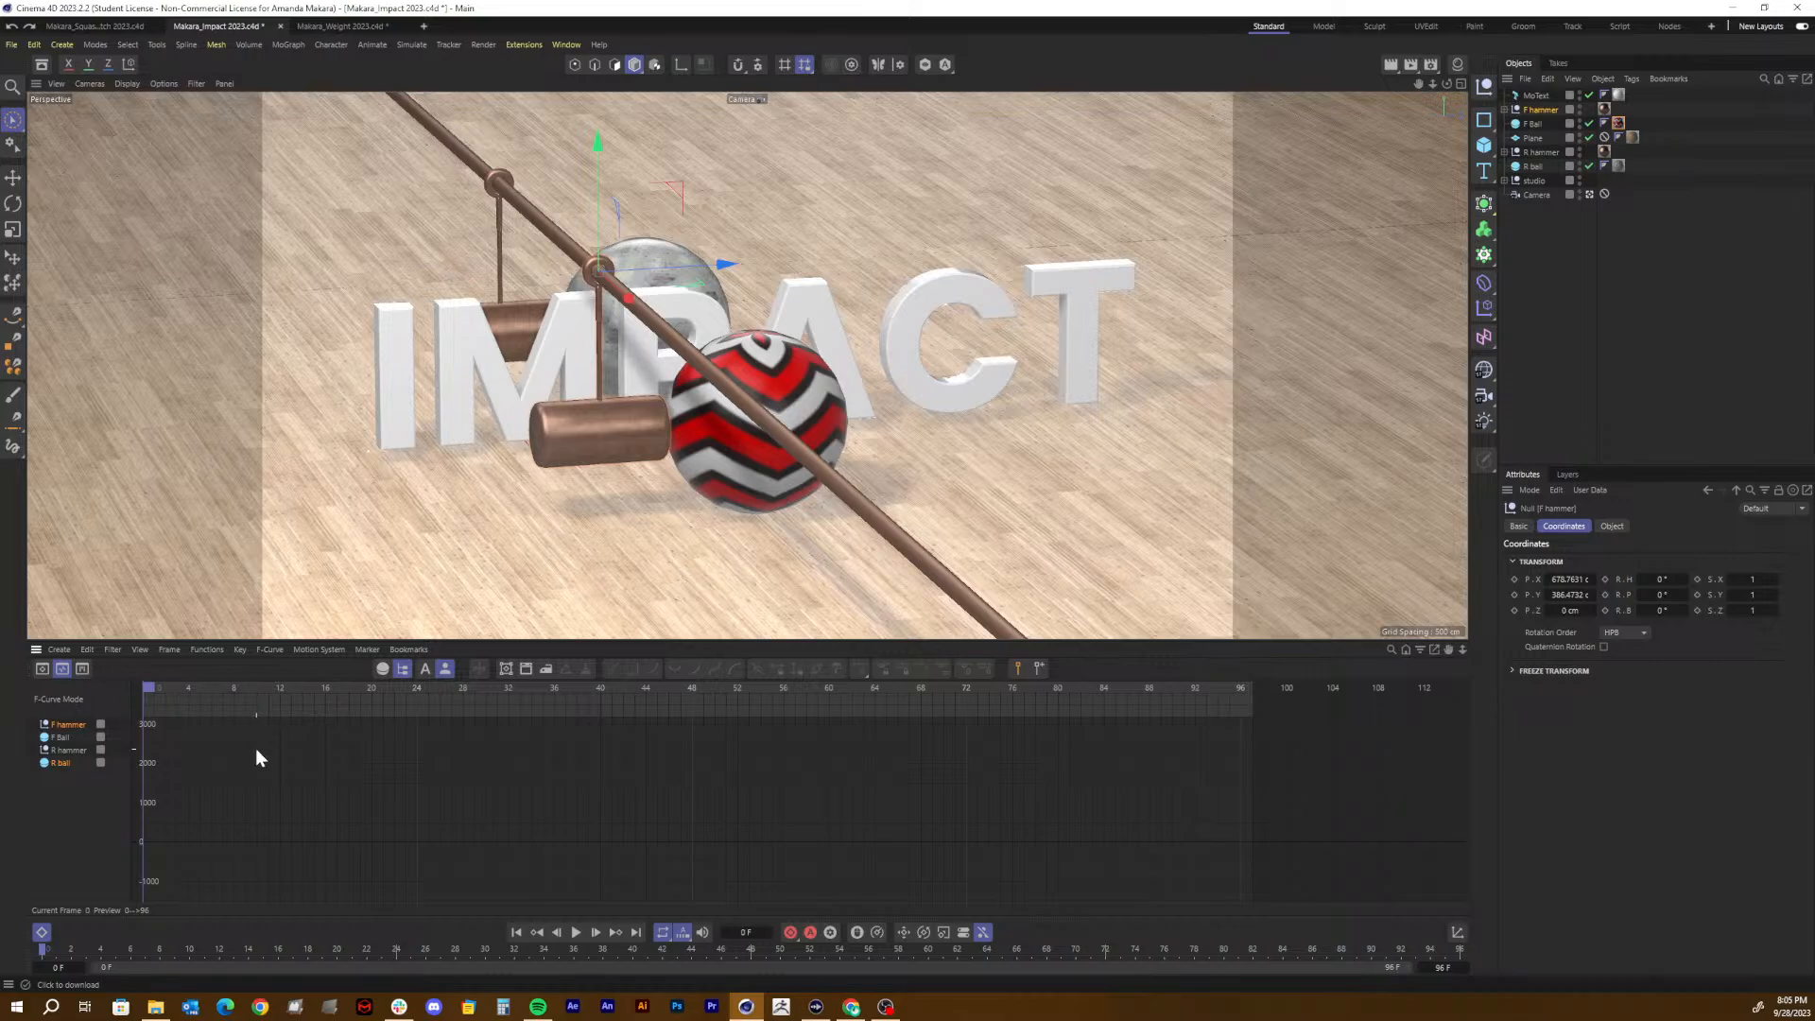
pyautogui.hotkey('ctrl', 'd')
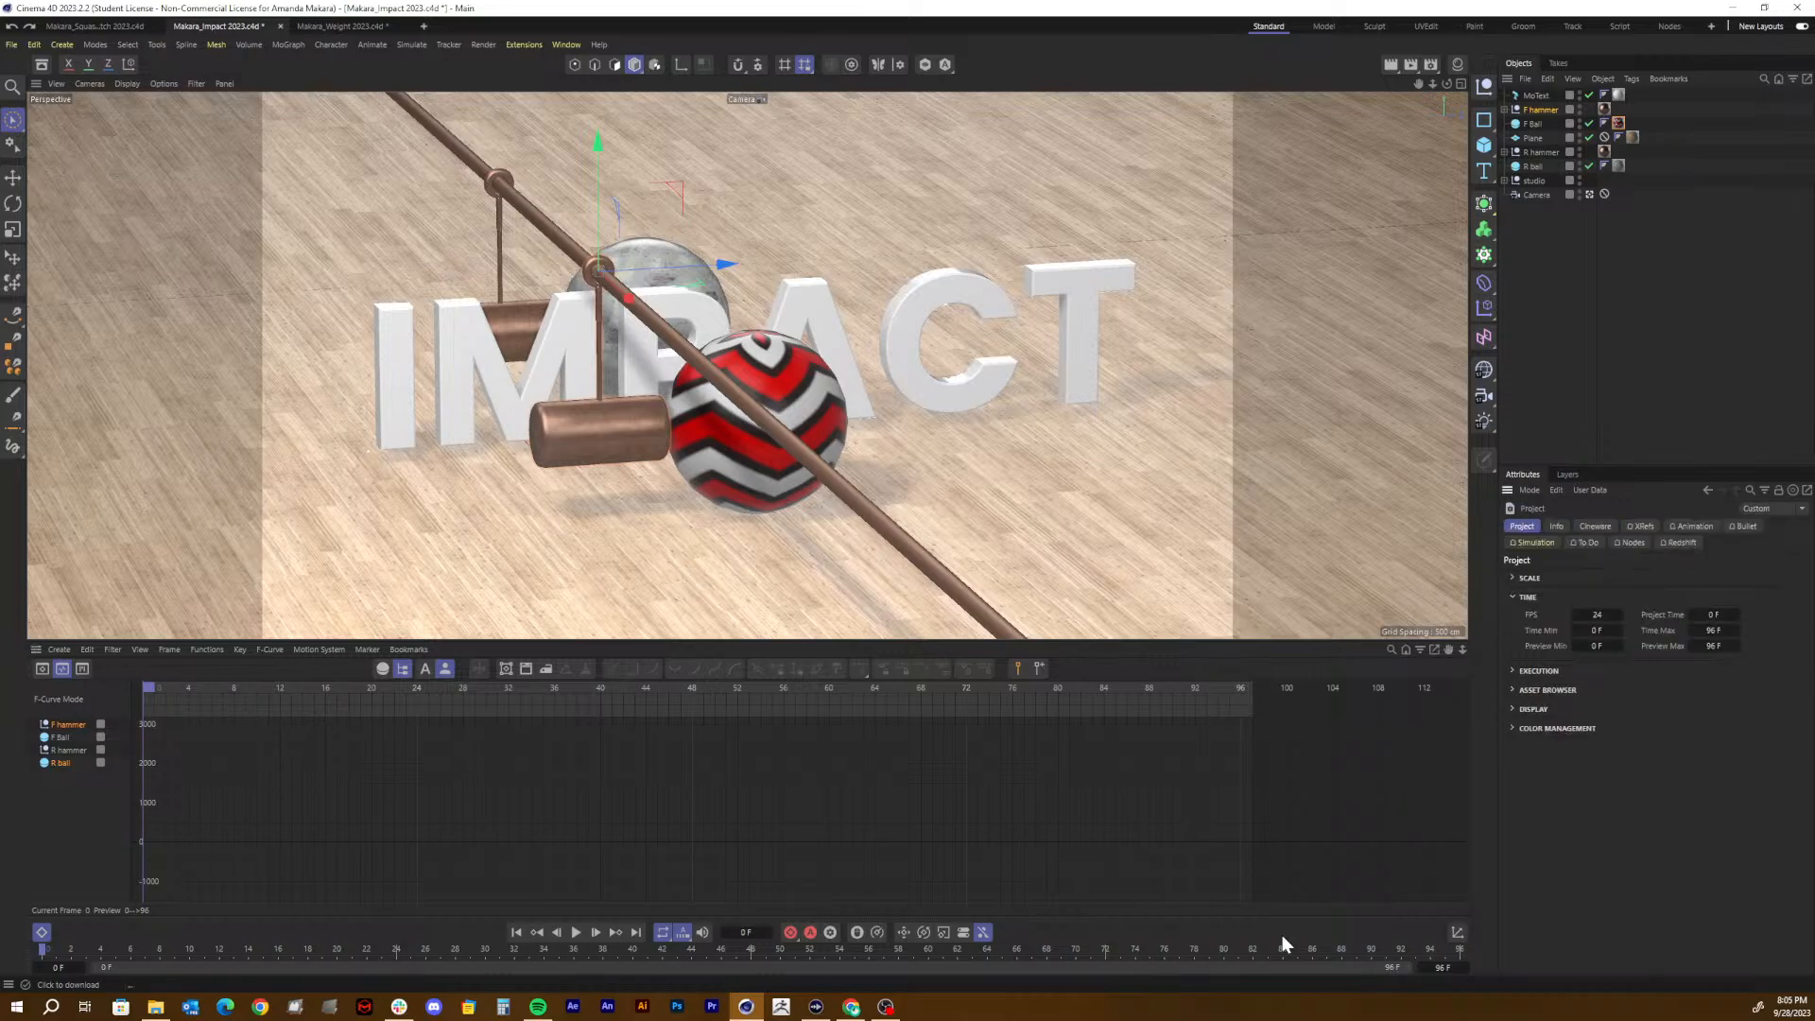
pyautogui.click(1713, 629)
pyautogui.write('120')
pyautogui.press('Return')
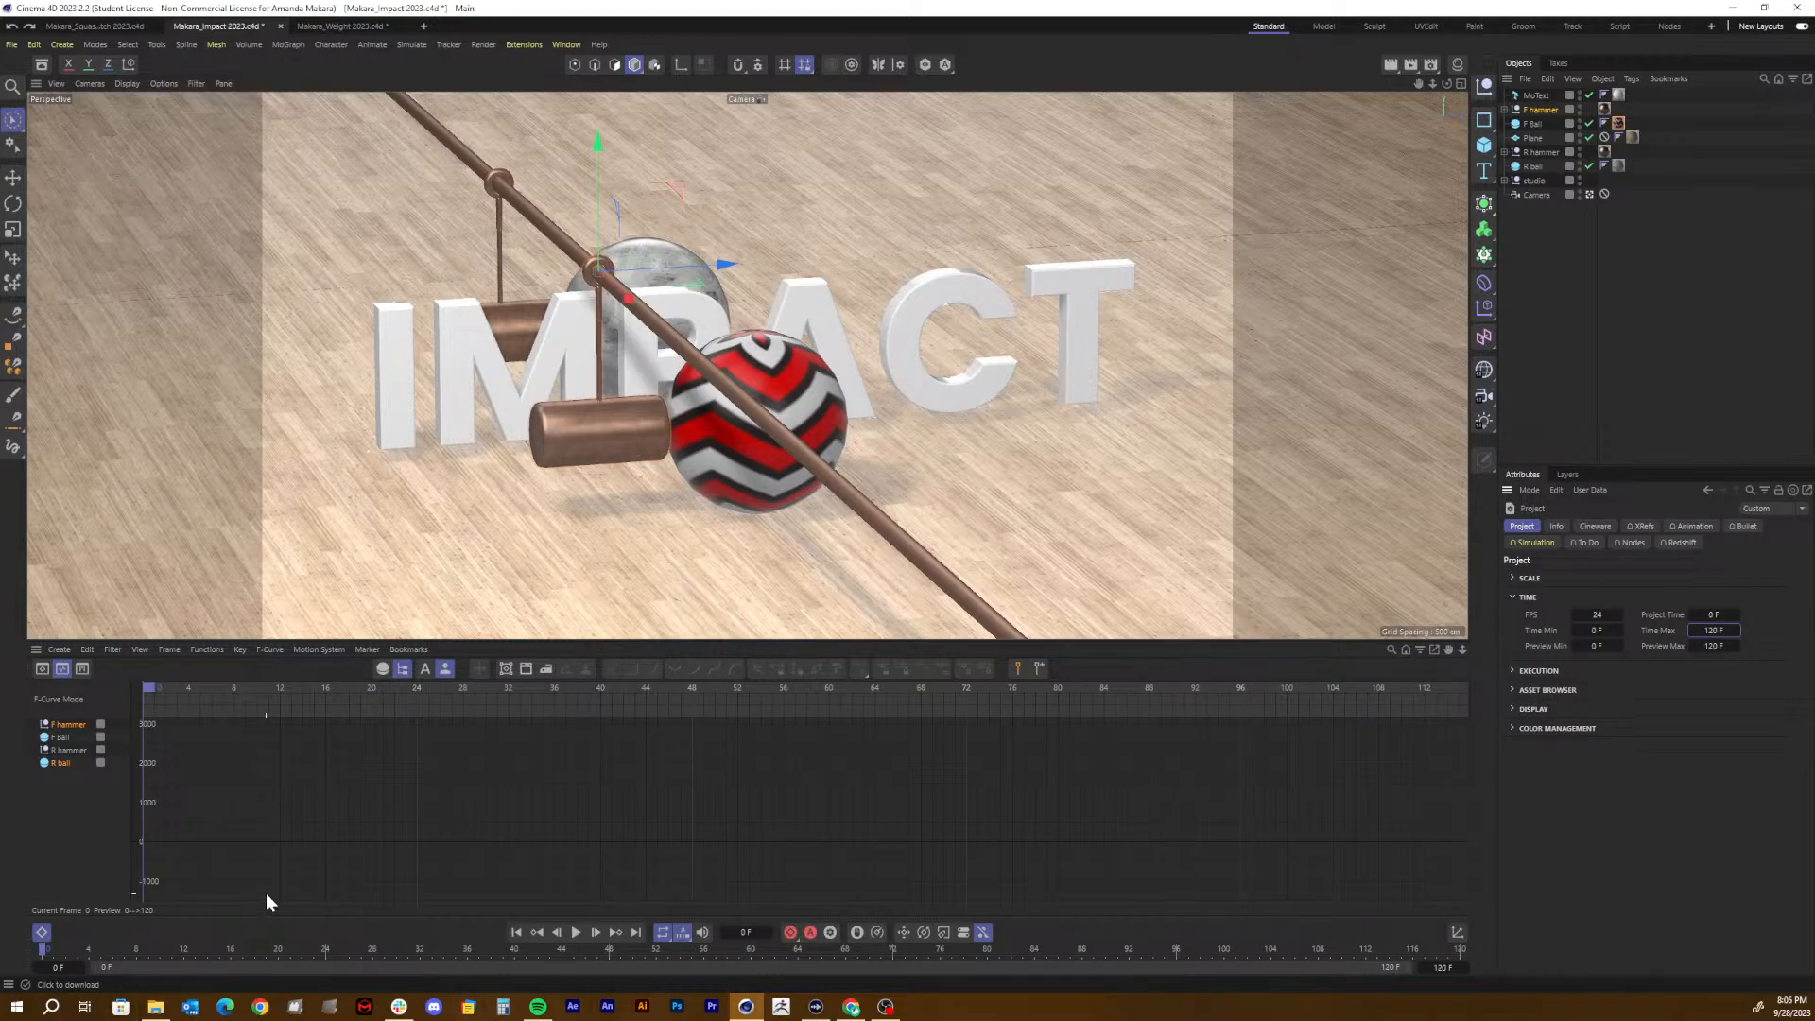
pyautogui.click(157, 683)
pyautogui.moveTo(159, 693); pyautogui.dragTo(111, 690)
# Step: At frame 0, set the F hammer's pitch rotation to -50° after trying -45°, and keyframe it
pyautogui.click(1537, 110)
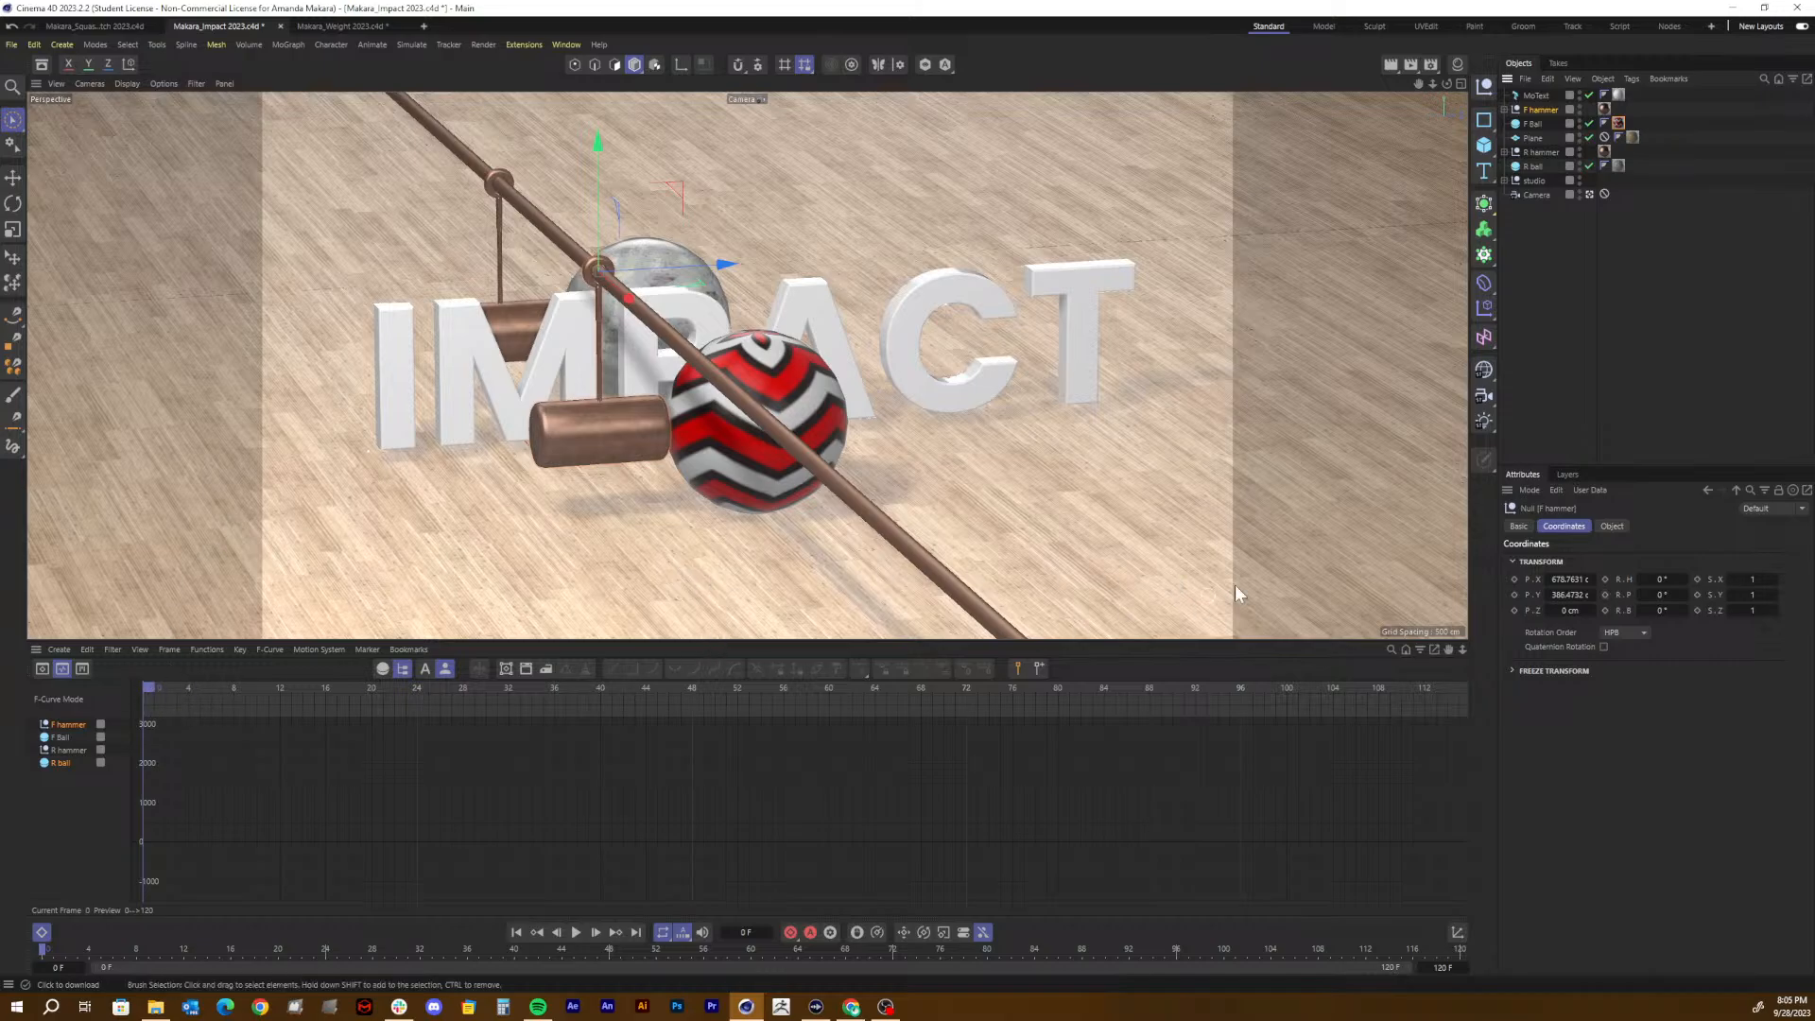
pyautogui.moveTo(1685, 595)
pyautogui.mouseDown()
pyautogui.moveTo(1643, 595)
pyautogui.moveTo(1666, 595)
pyautogui.mouseUp()
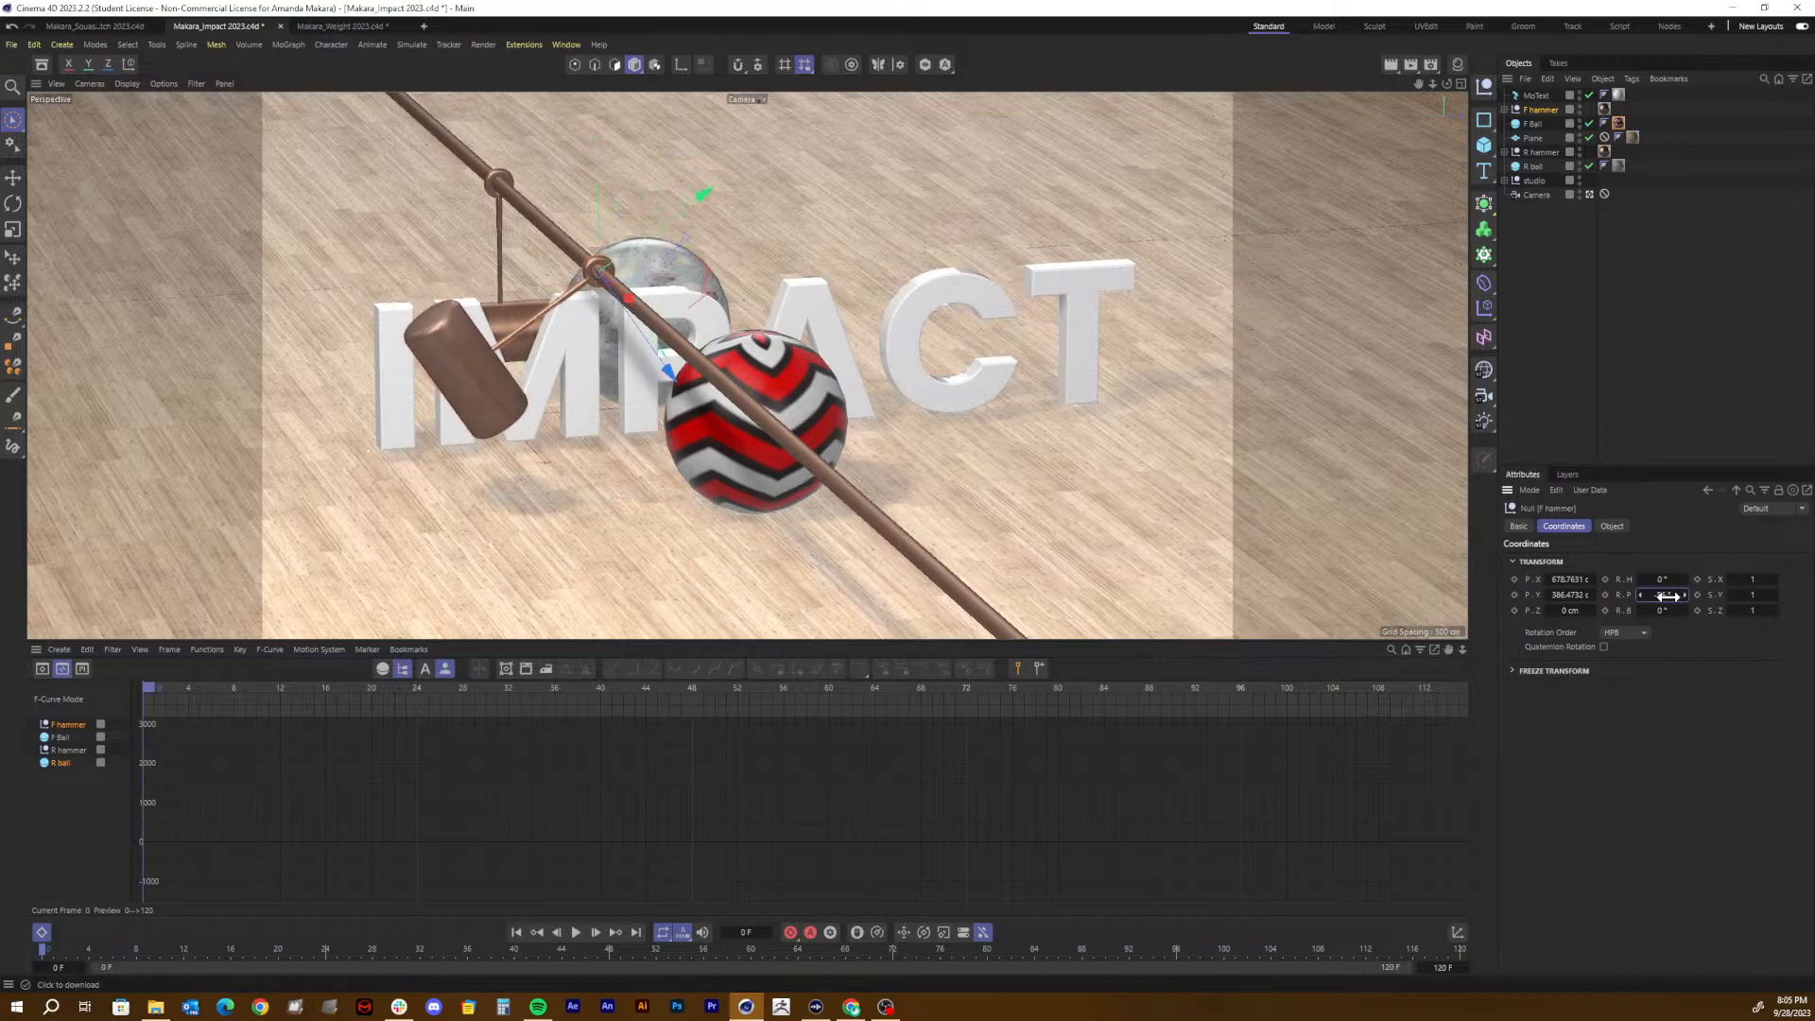
pyautogui.click(1663, 595)
pyautogui.write('-45')
pyautogui.press('Return')
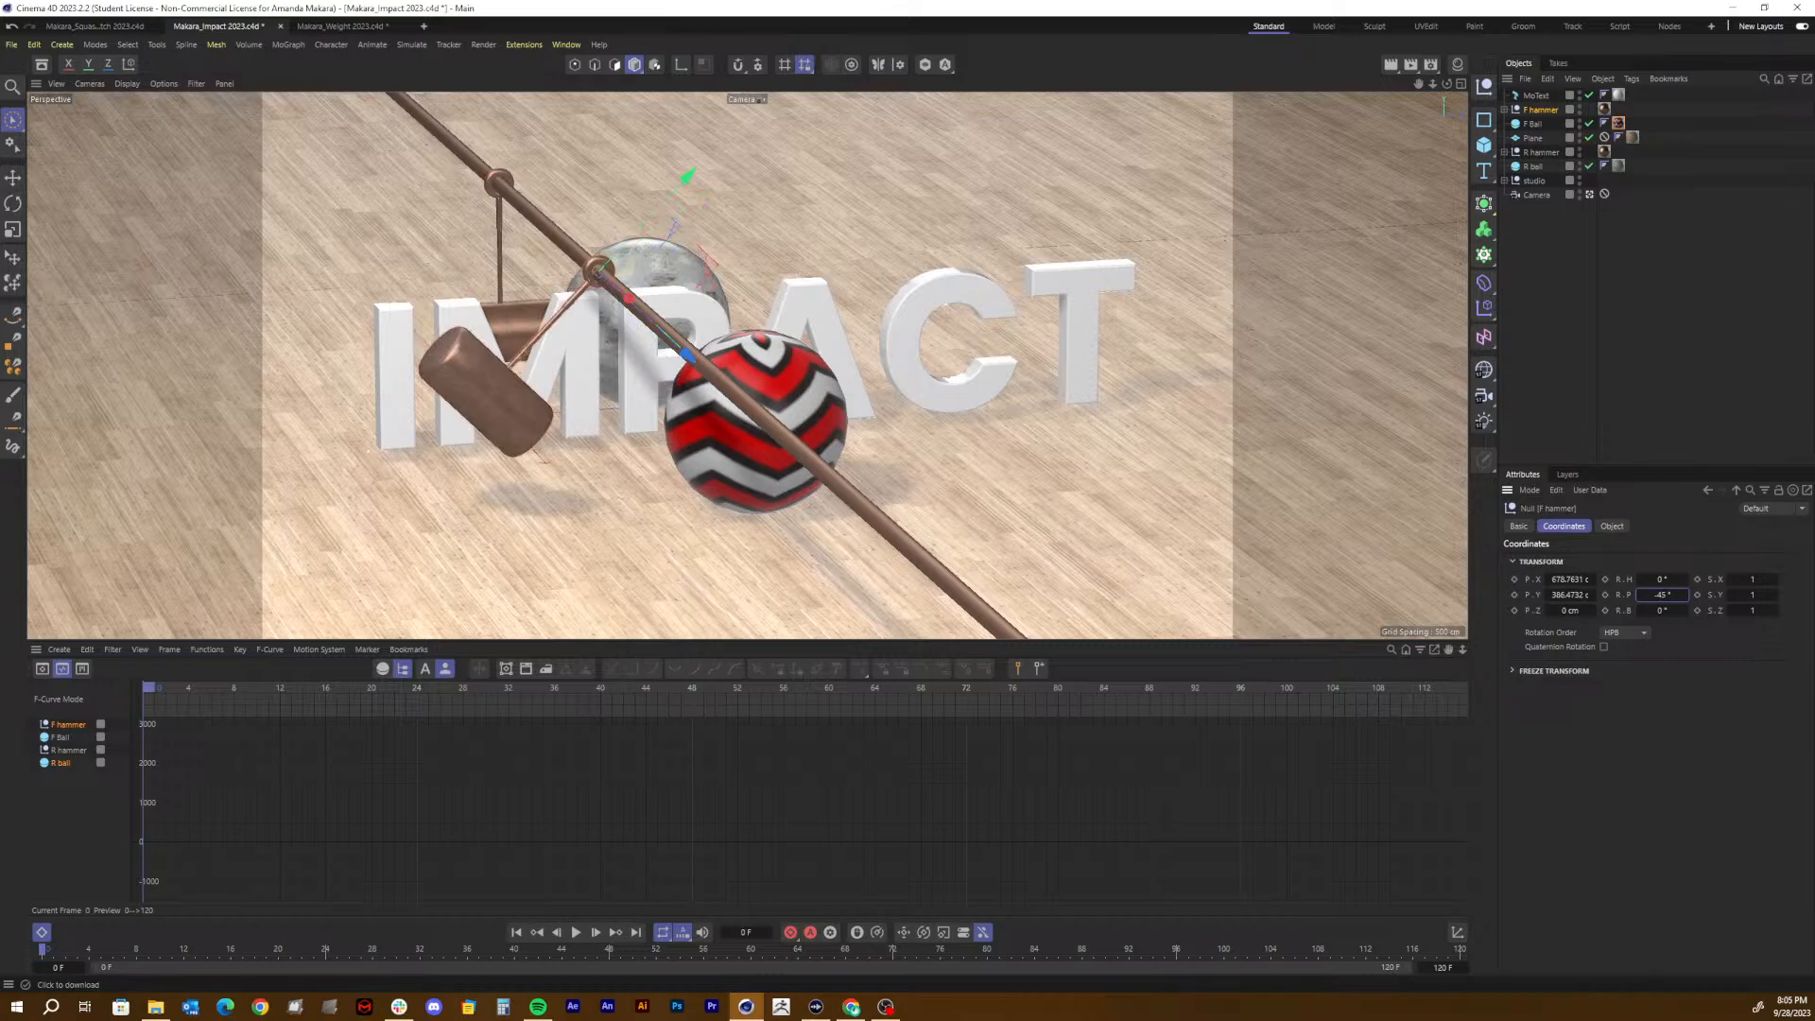
pyautogui.click(1673, 597)
pyautogui.write('-50')
pyautogui.press('Return')
pyautogui.click(1604, 595)
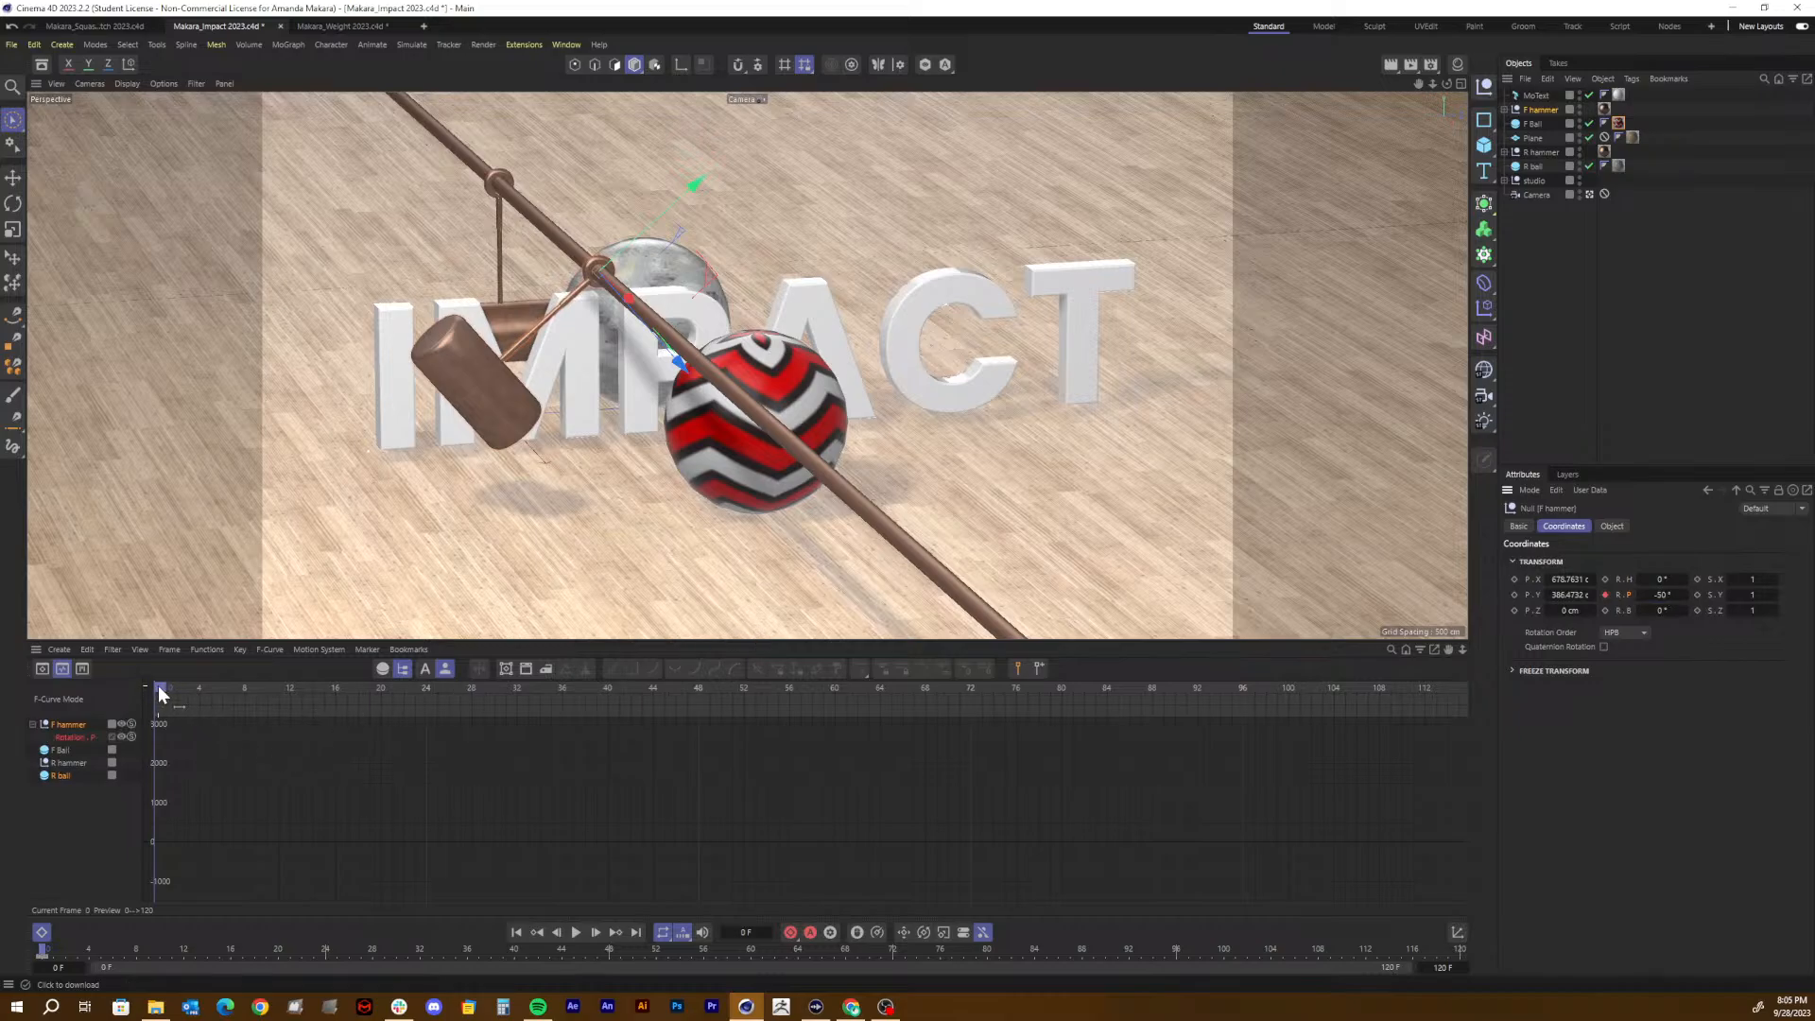
# Step: At frame 12, set the F hammer's pitch rotation to 40° and keyframe it
pyautogui.moveTo(158, 693); pyautogui.dragTo(291, 705)
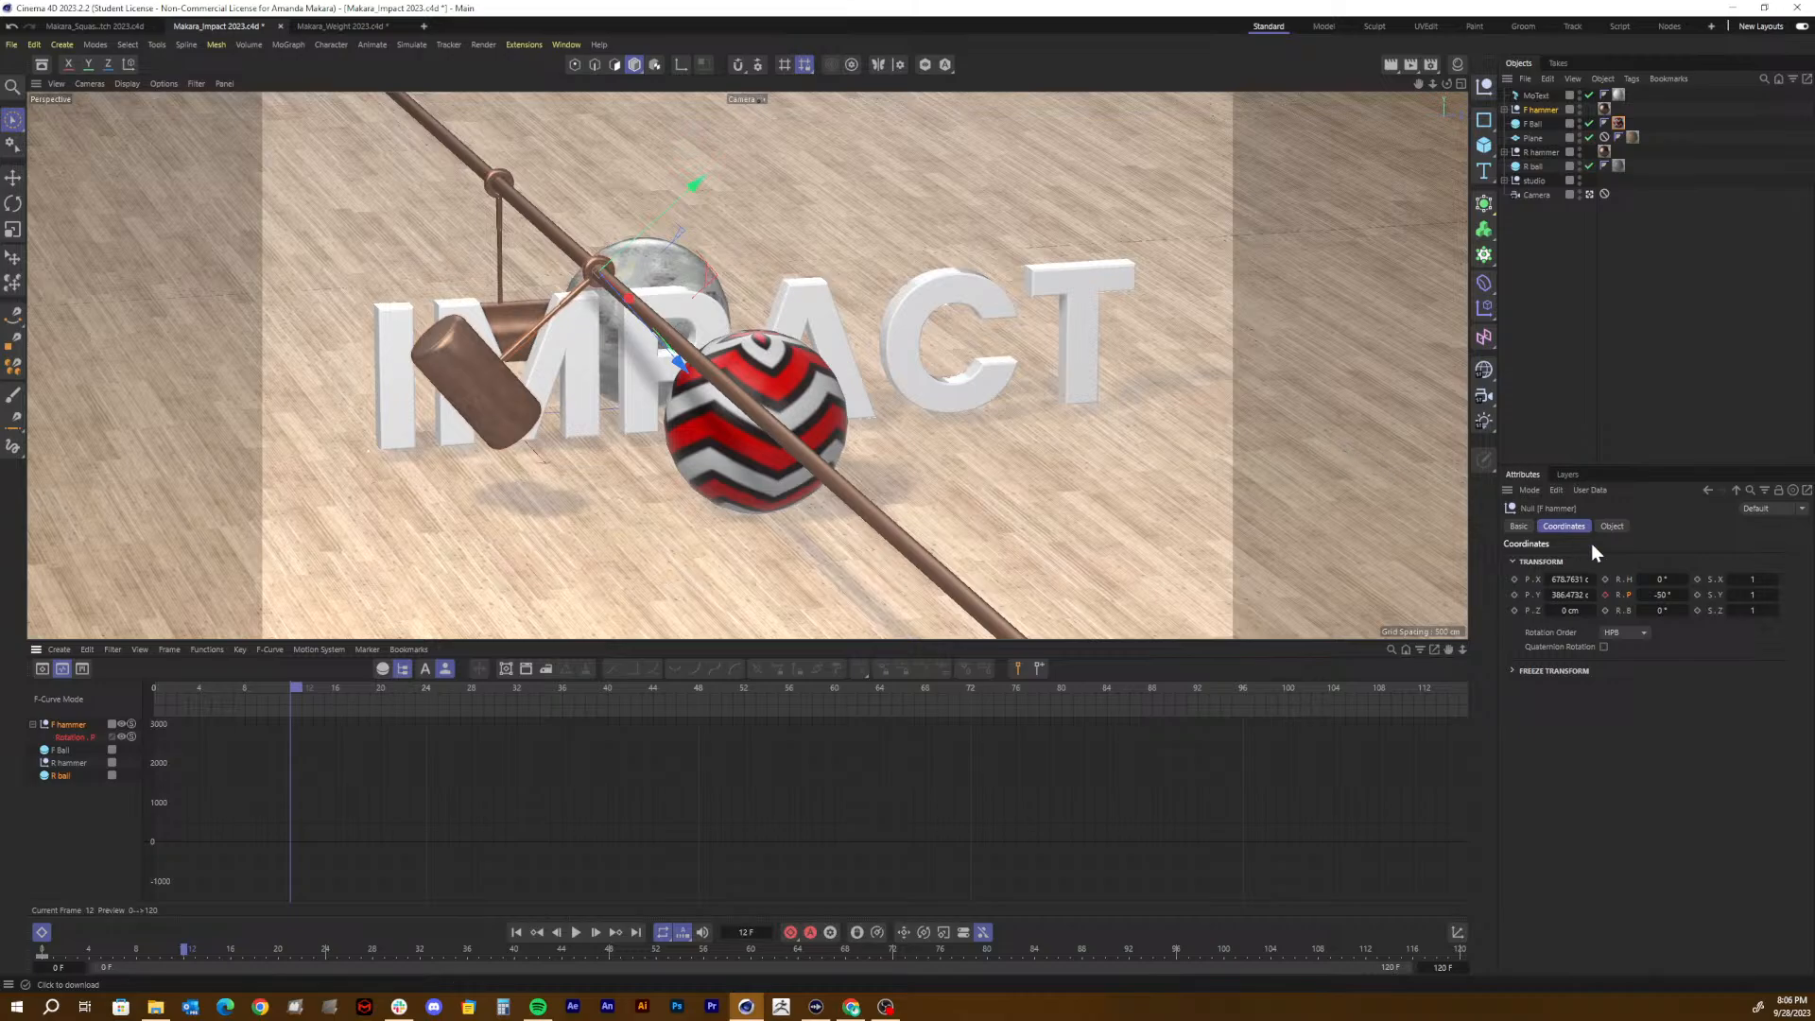
pyautogui.moveTo(1667, 597); pyautogui.dragTo(1755, 597)
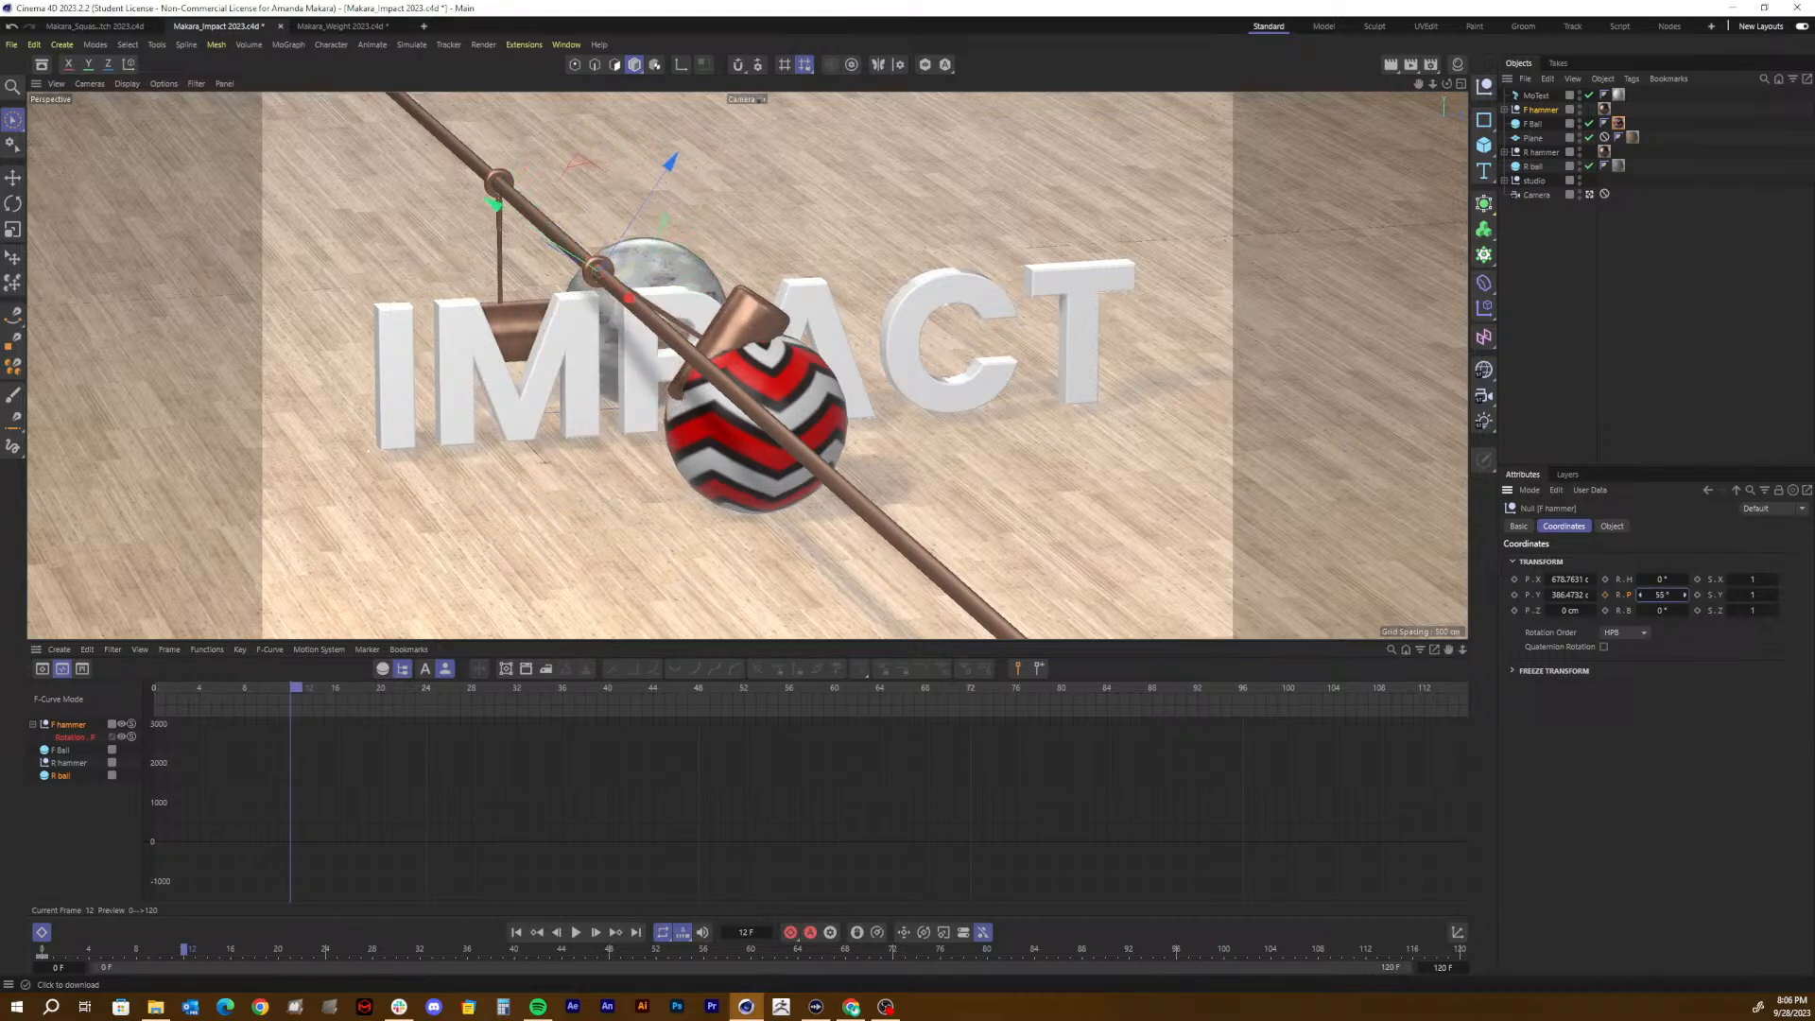
pyautogui.doubleClick(1664, 597)
pyautogui.write('40')
pyautogui.press('Return')
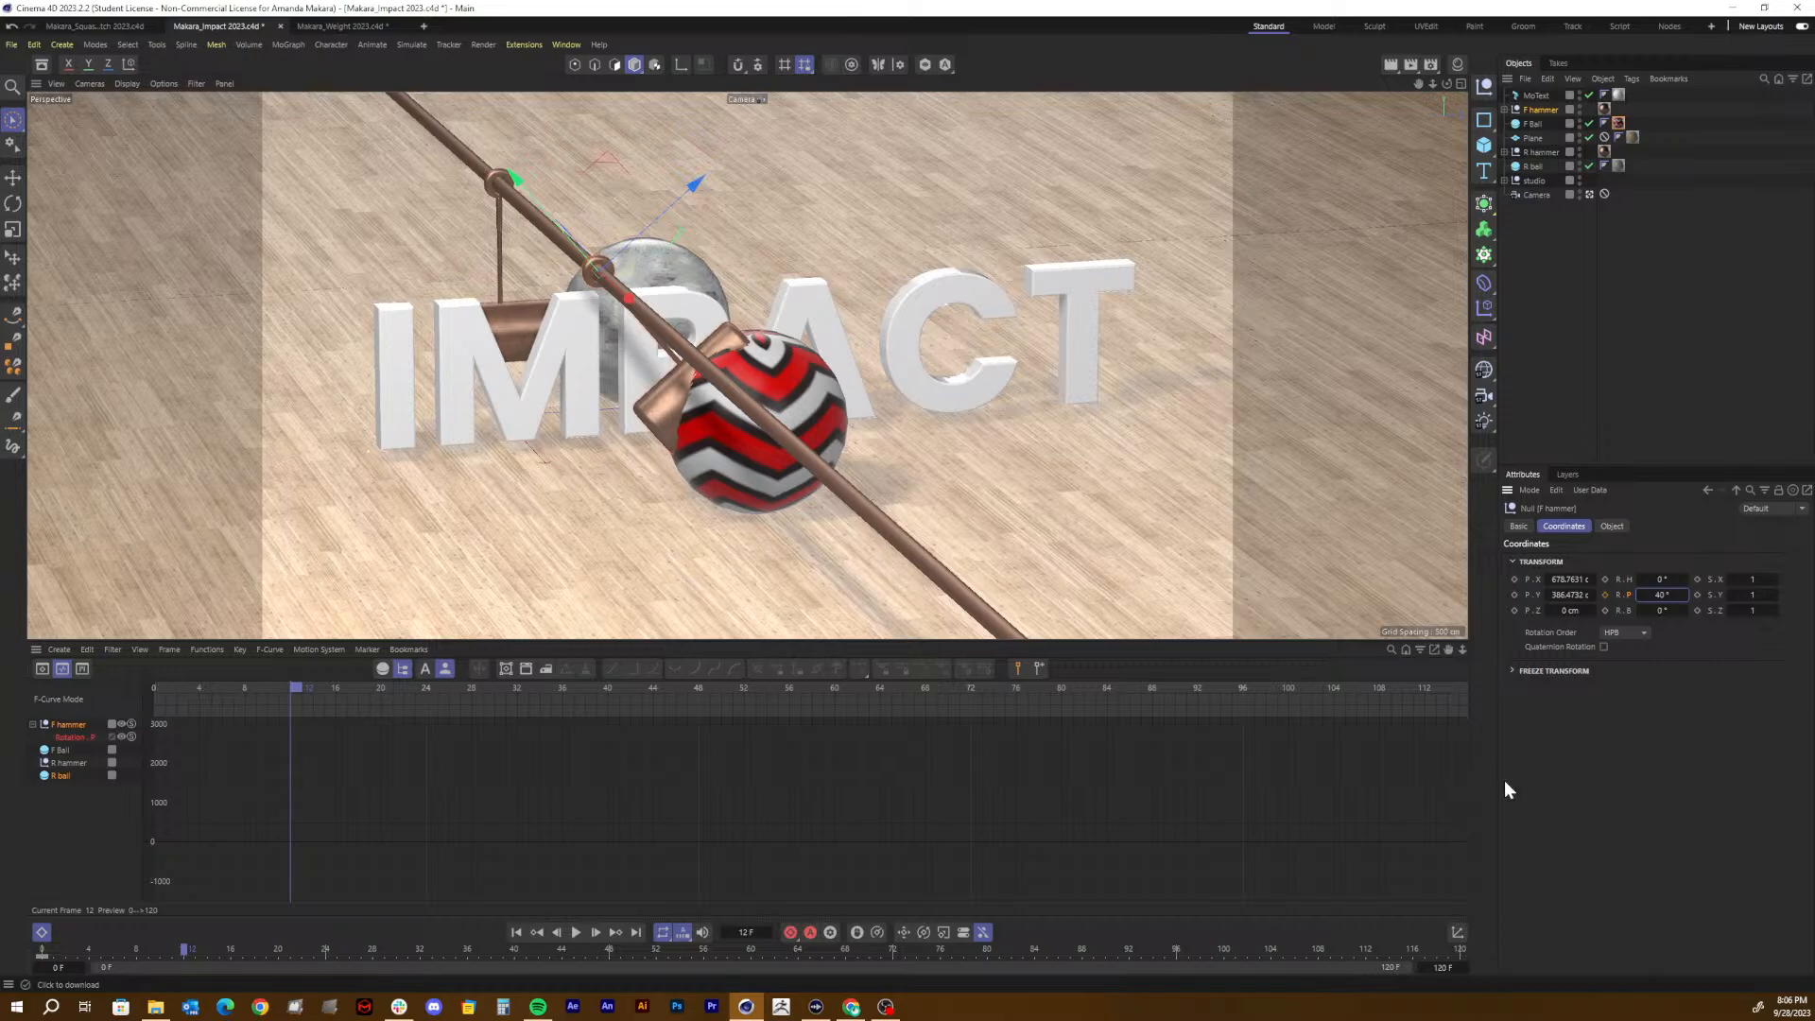
pyautogui.click(1604, 595)
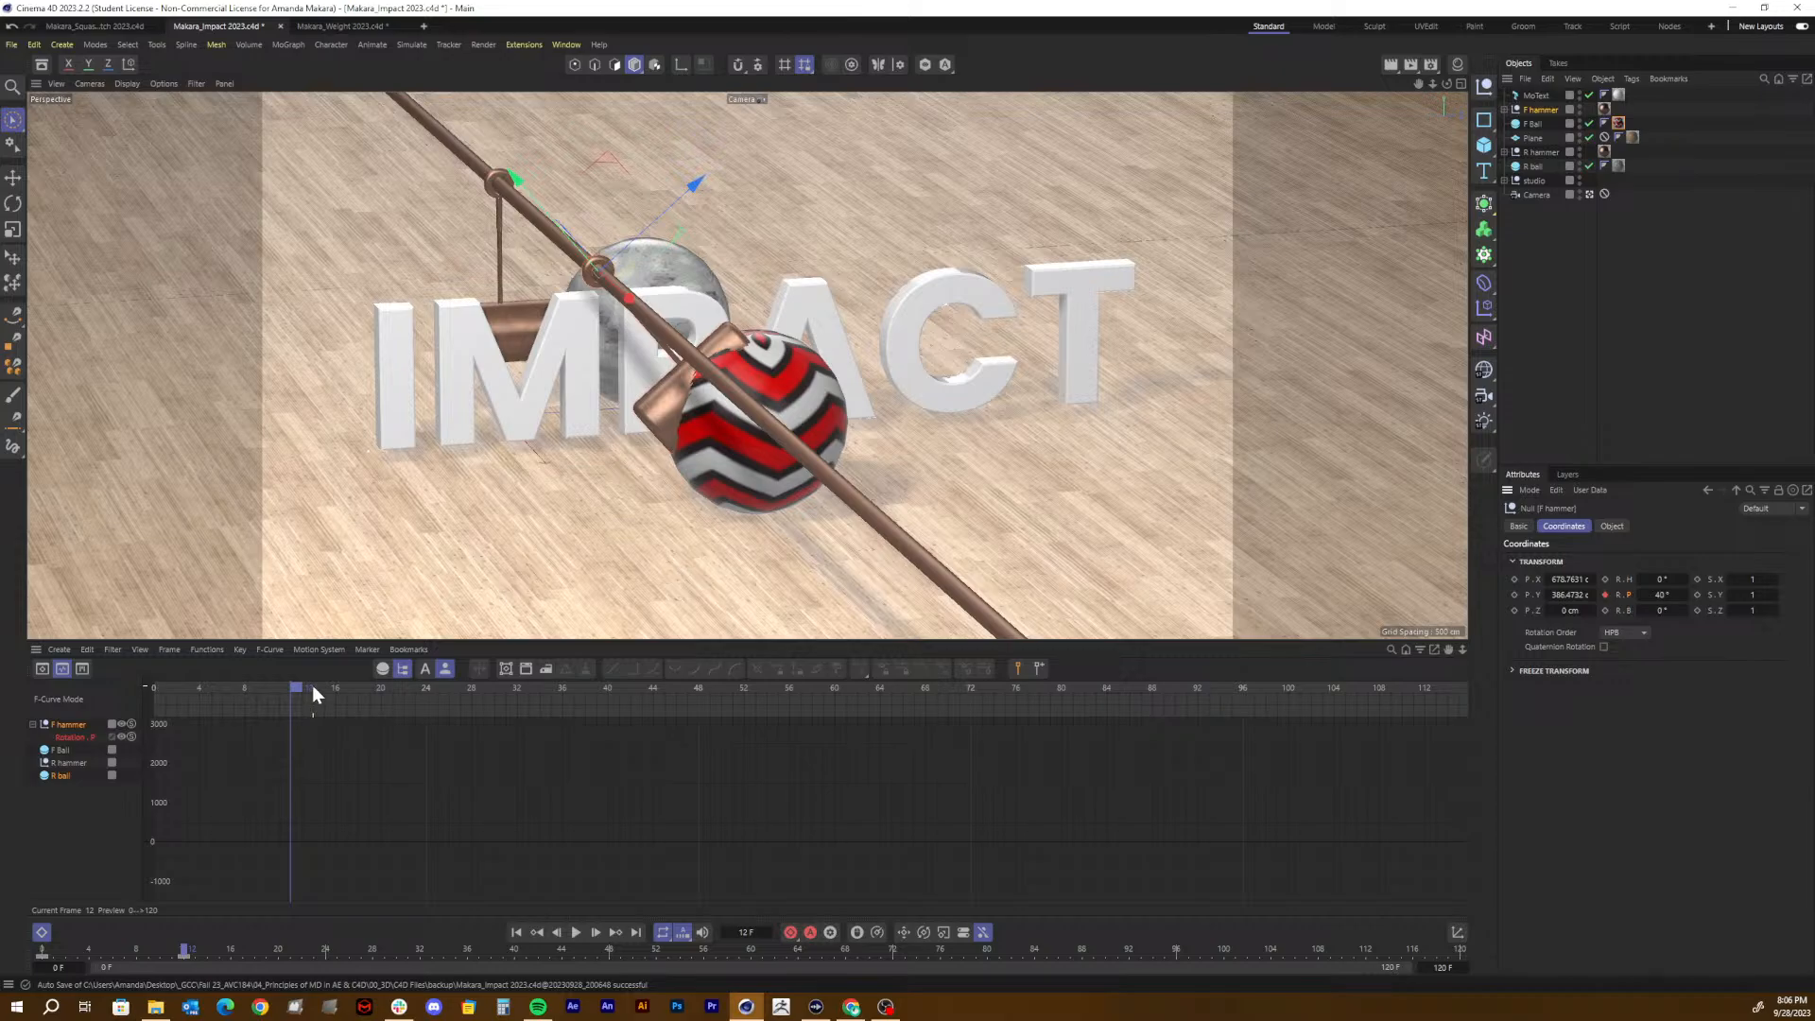
# Step: Show the keys in the Dope Sheet and keyframe the F hammer's pitch rotation at -30° on frame 24
pyautogui.click(44, 668)
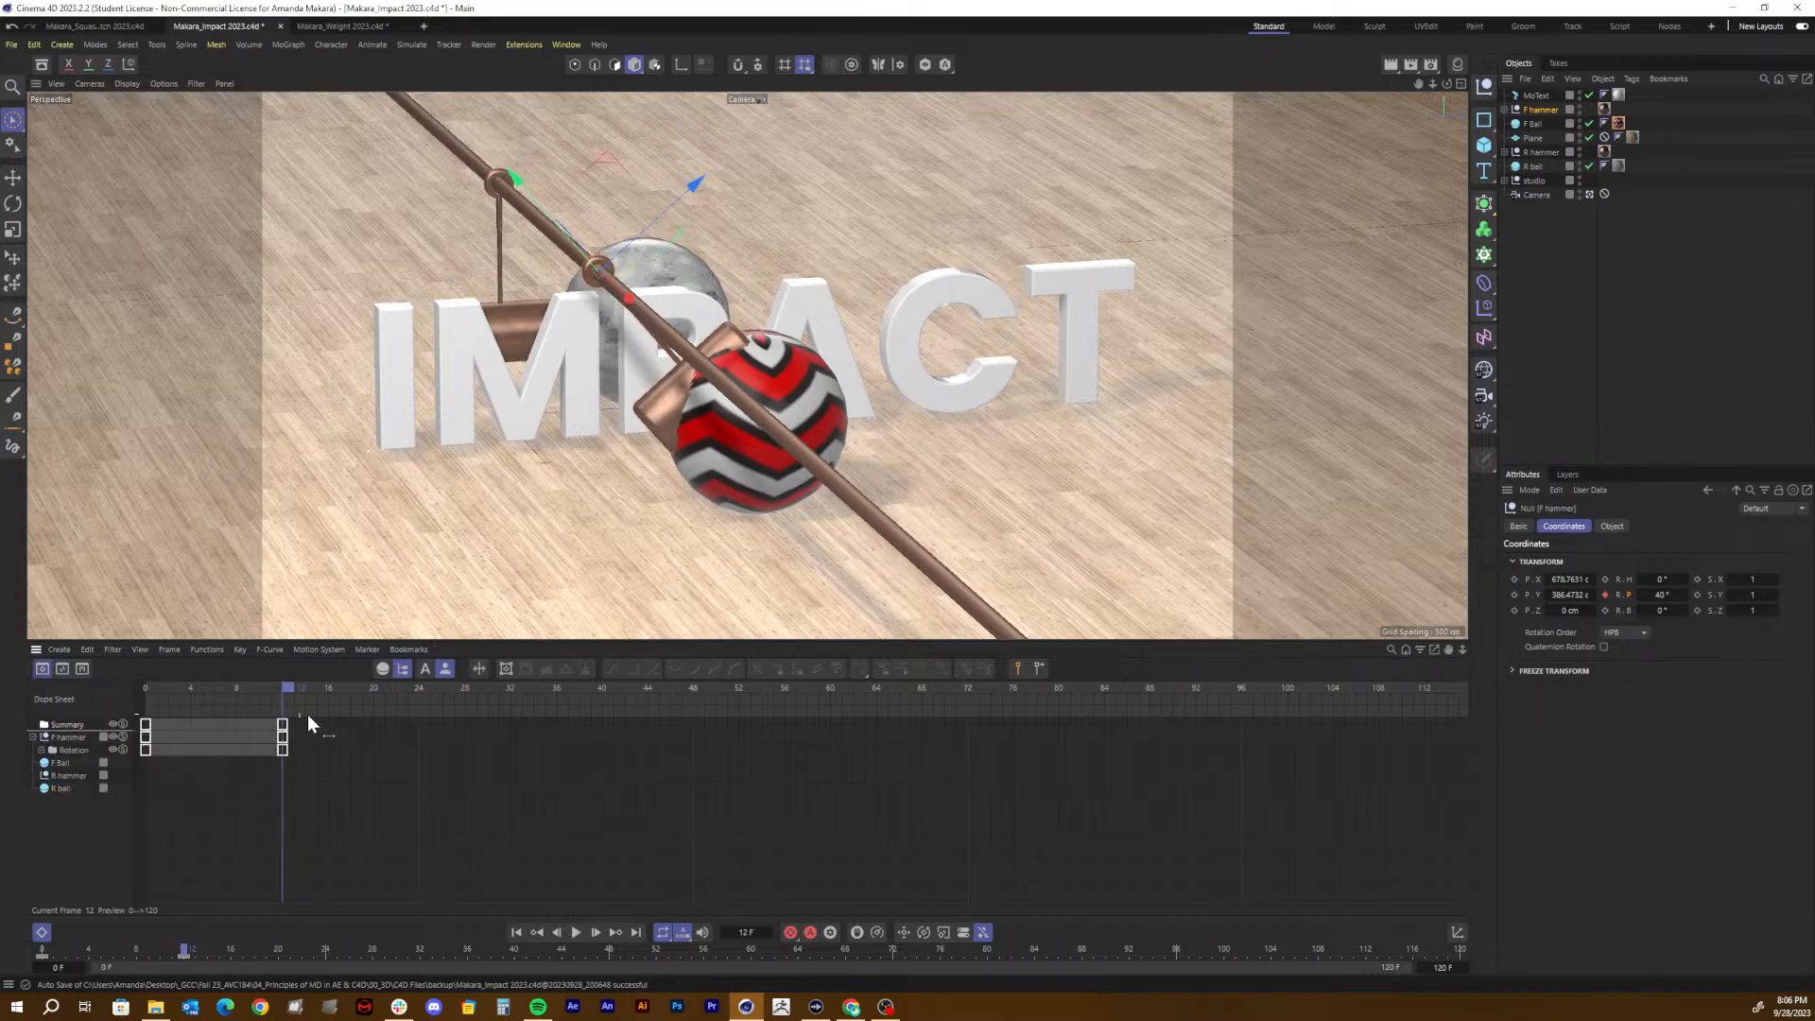
pyautogui.moveTo(194, 687); pyautogui.dragTo(298, 688)
pyautogui.moveTo(373, 692); pyautogui.dragTo(420, 702)
pyautogui.click(1662, 594)
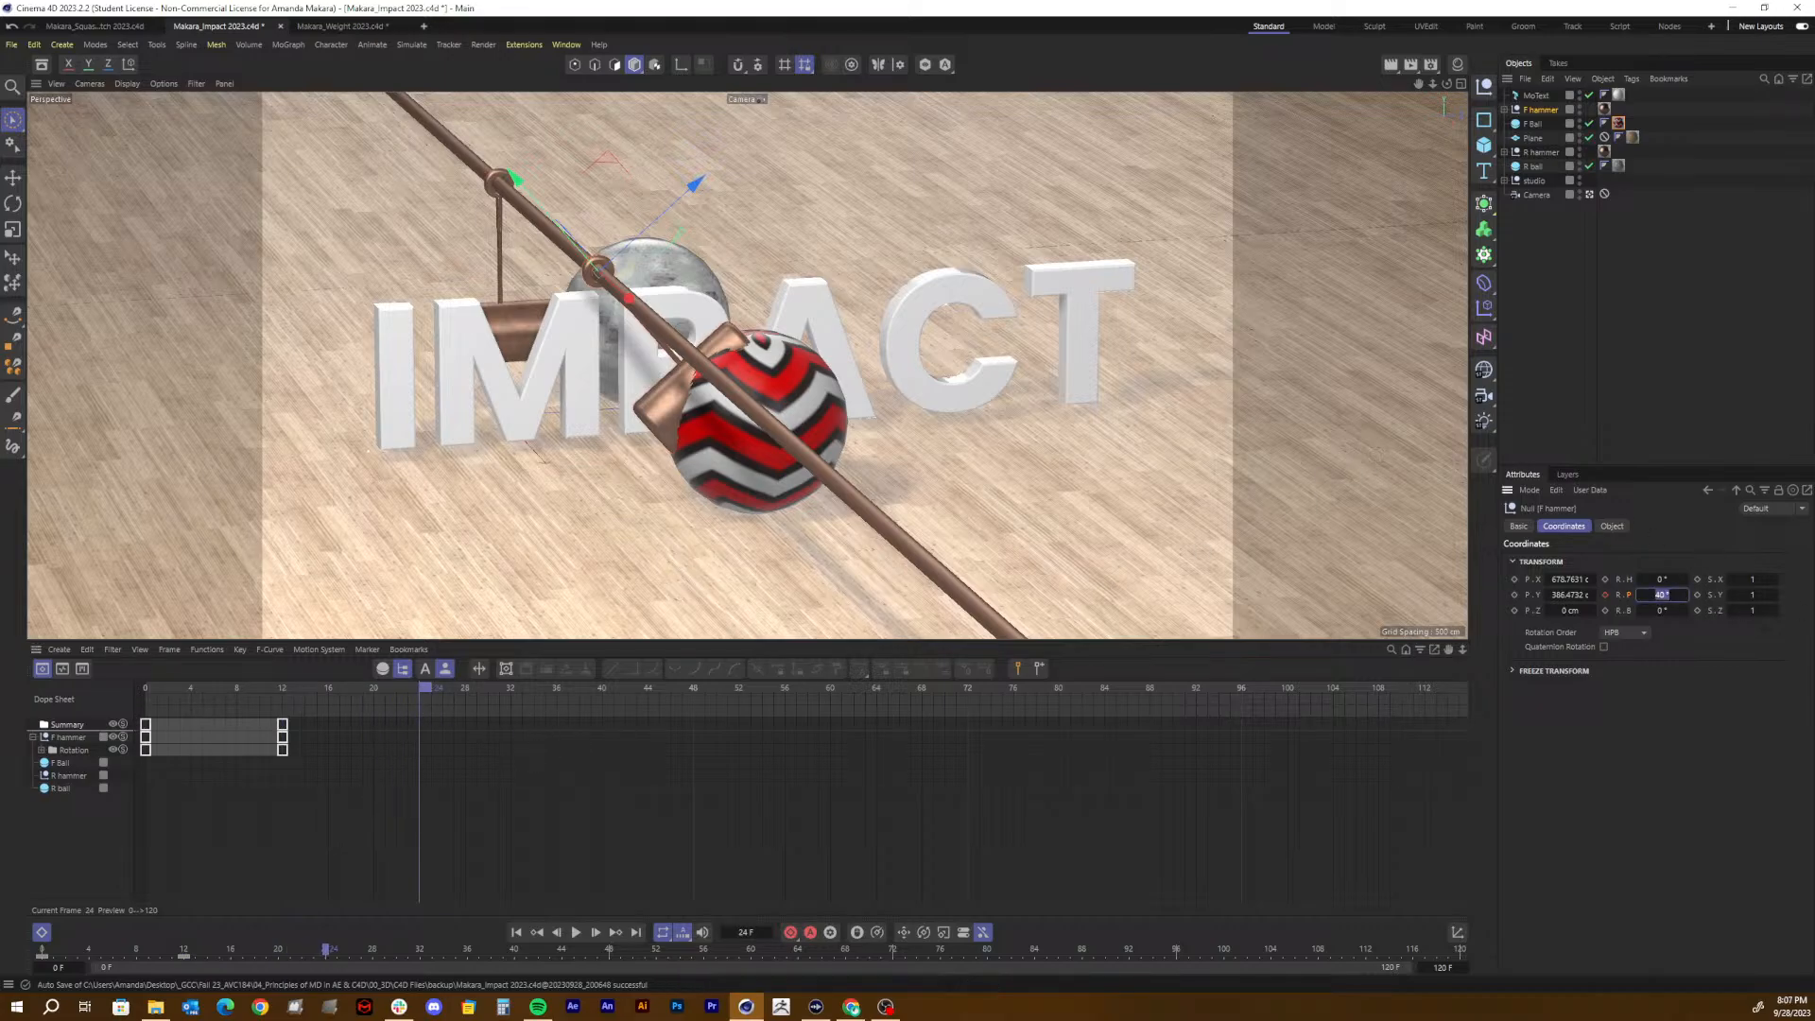
pyautogui.write('-30')
pyautogui.press('Return')
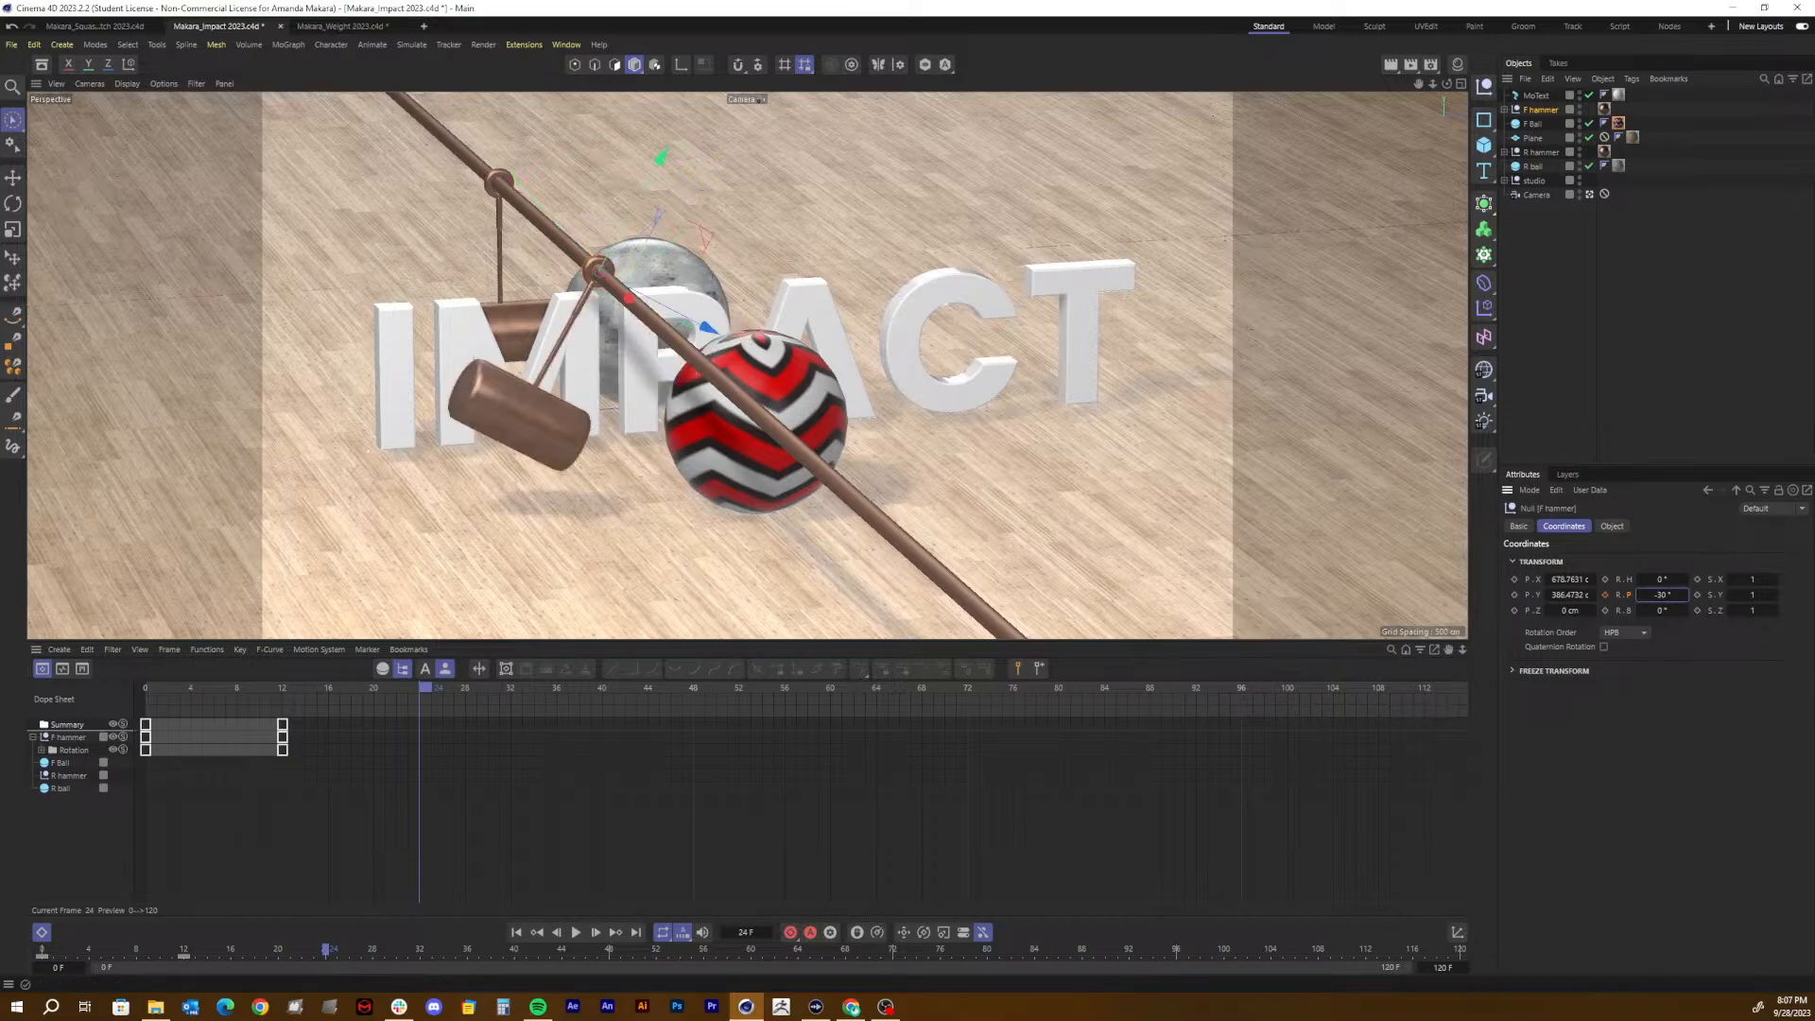
pyautogui.click(1606, 594)
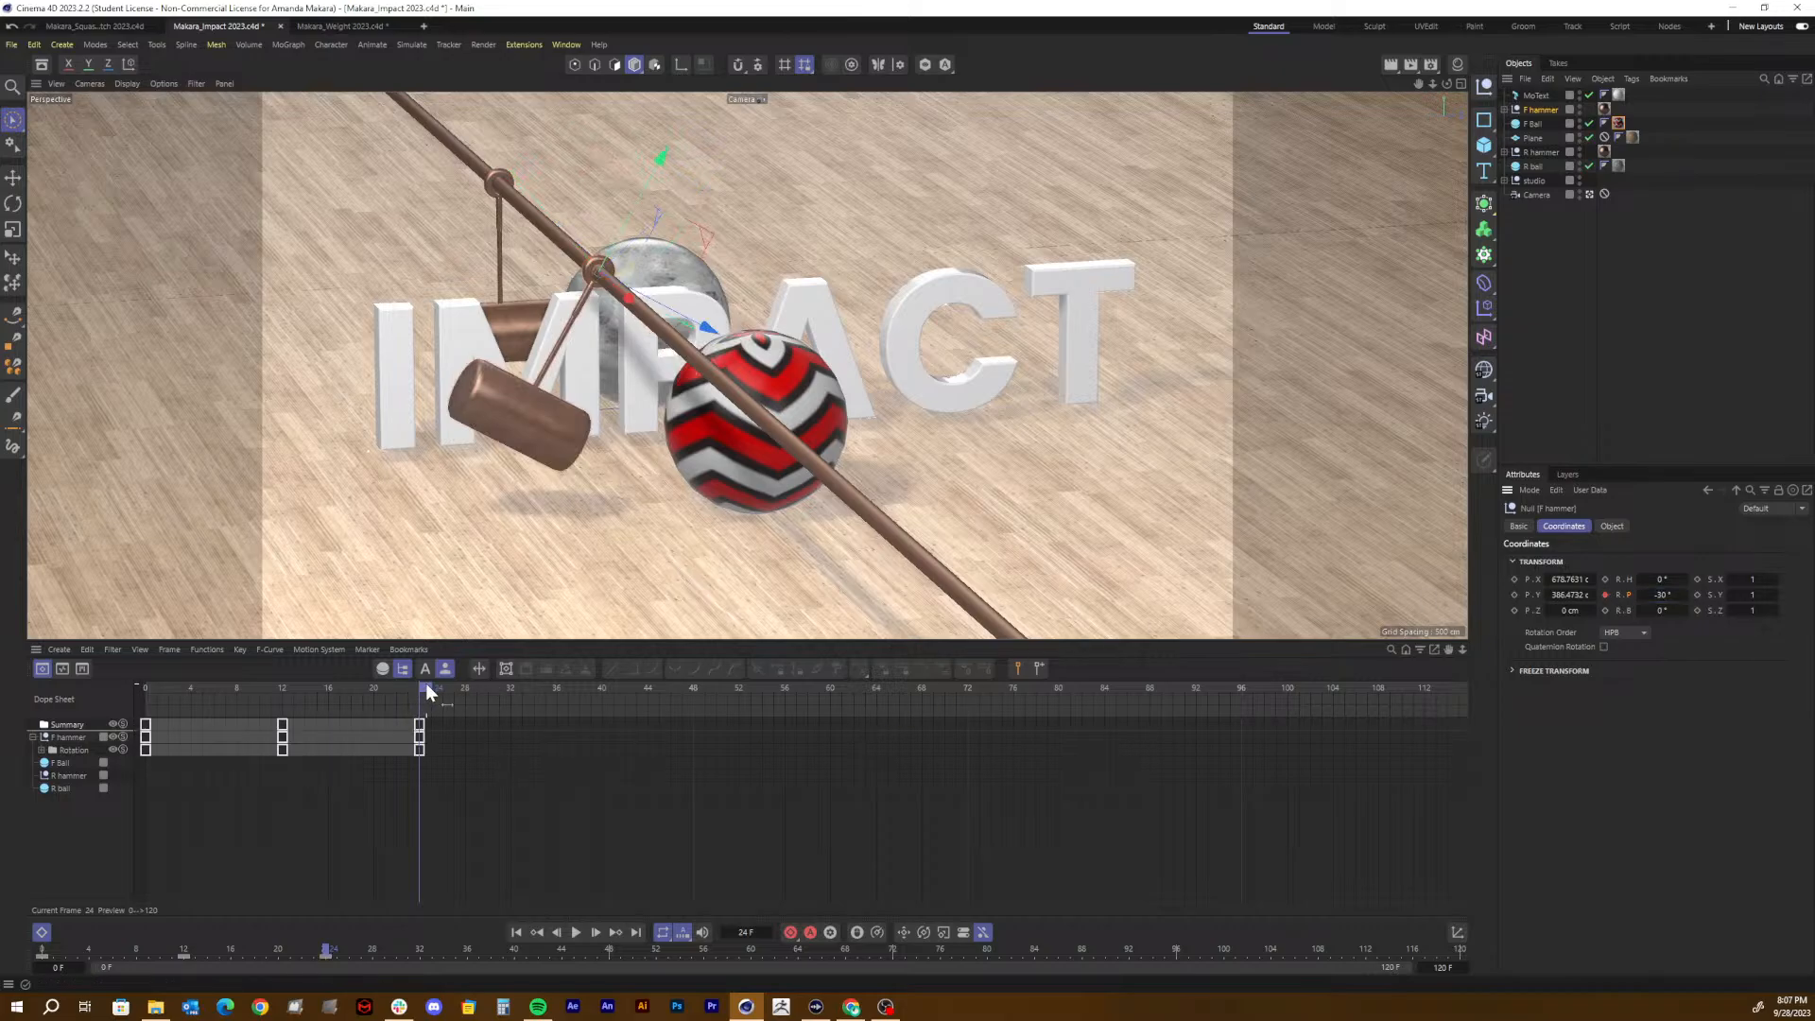
# Step: Keyframe the F hammer's pitch rotation at 20° on frame 36
pyautogui.moveTo(426, 683); pyautogui.dragTo(565, 702)
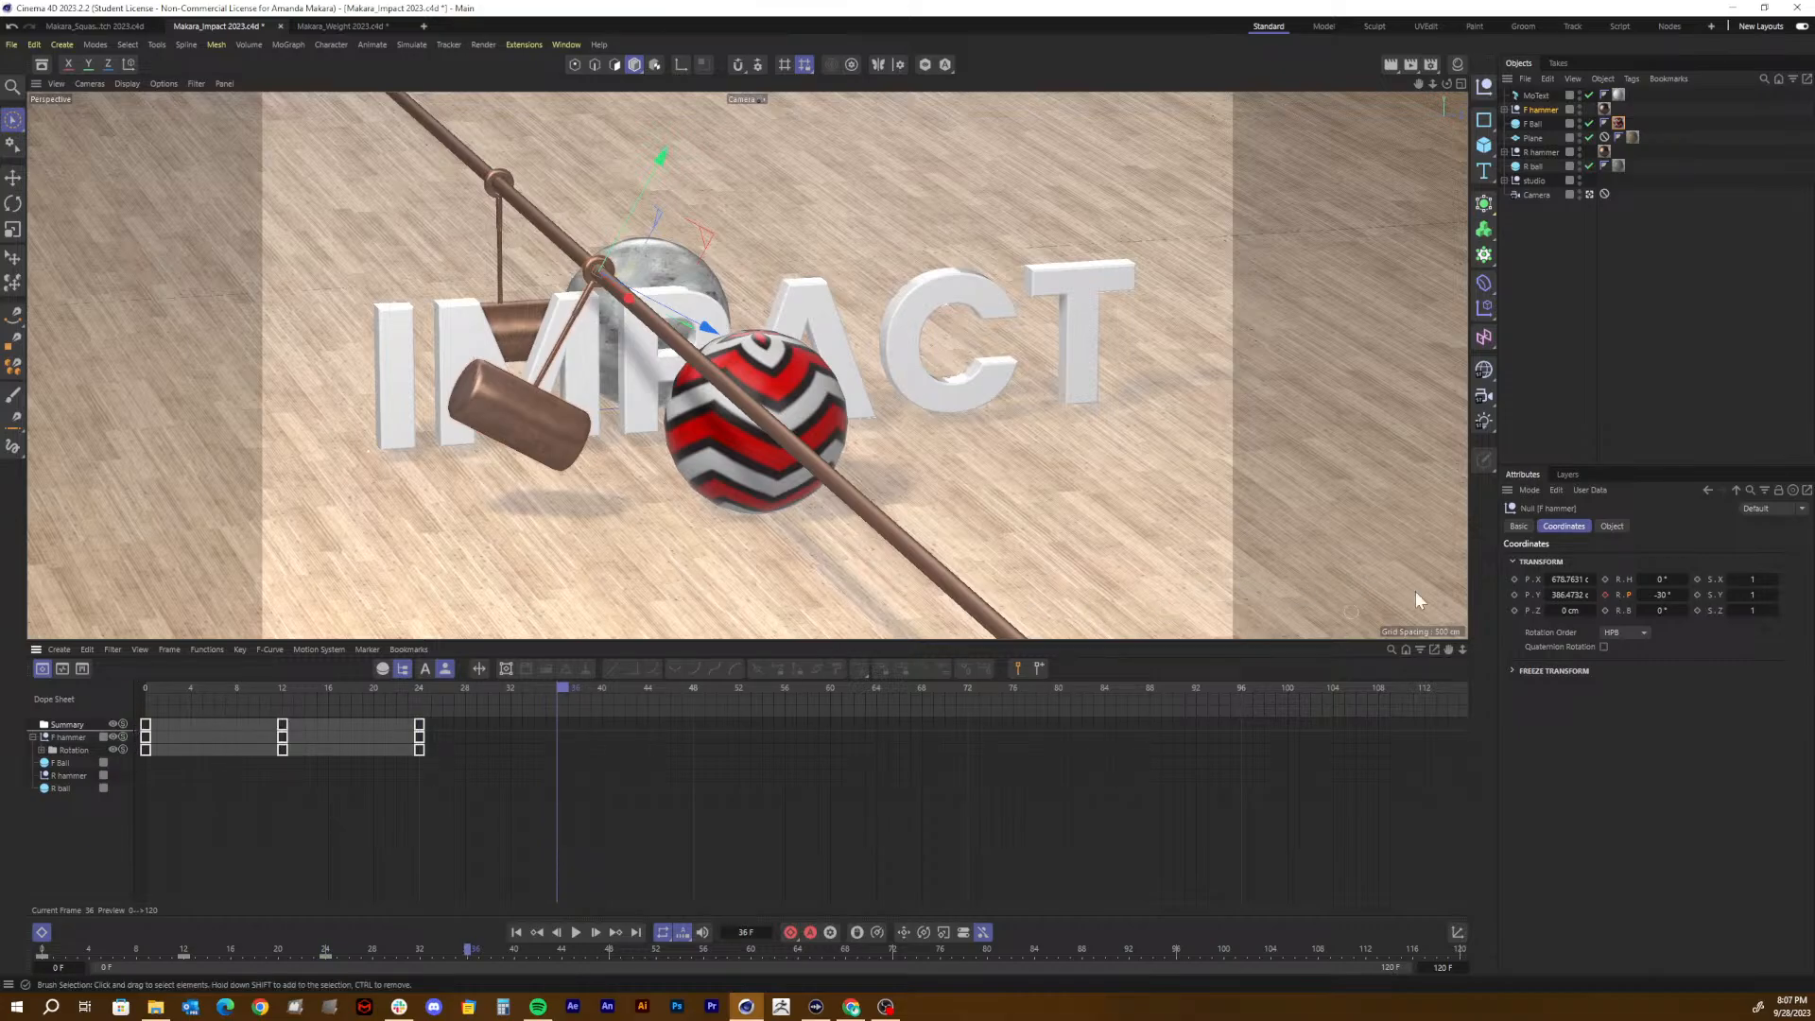
pyautogui.click(1661, 594)
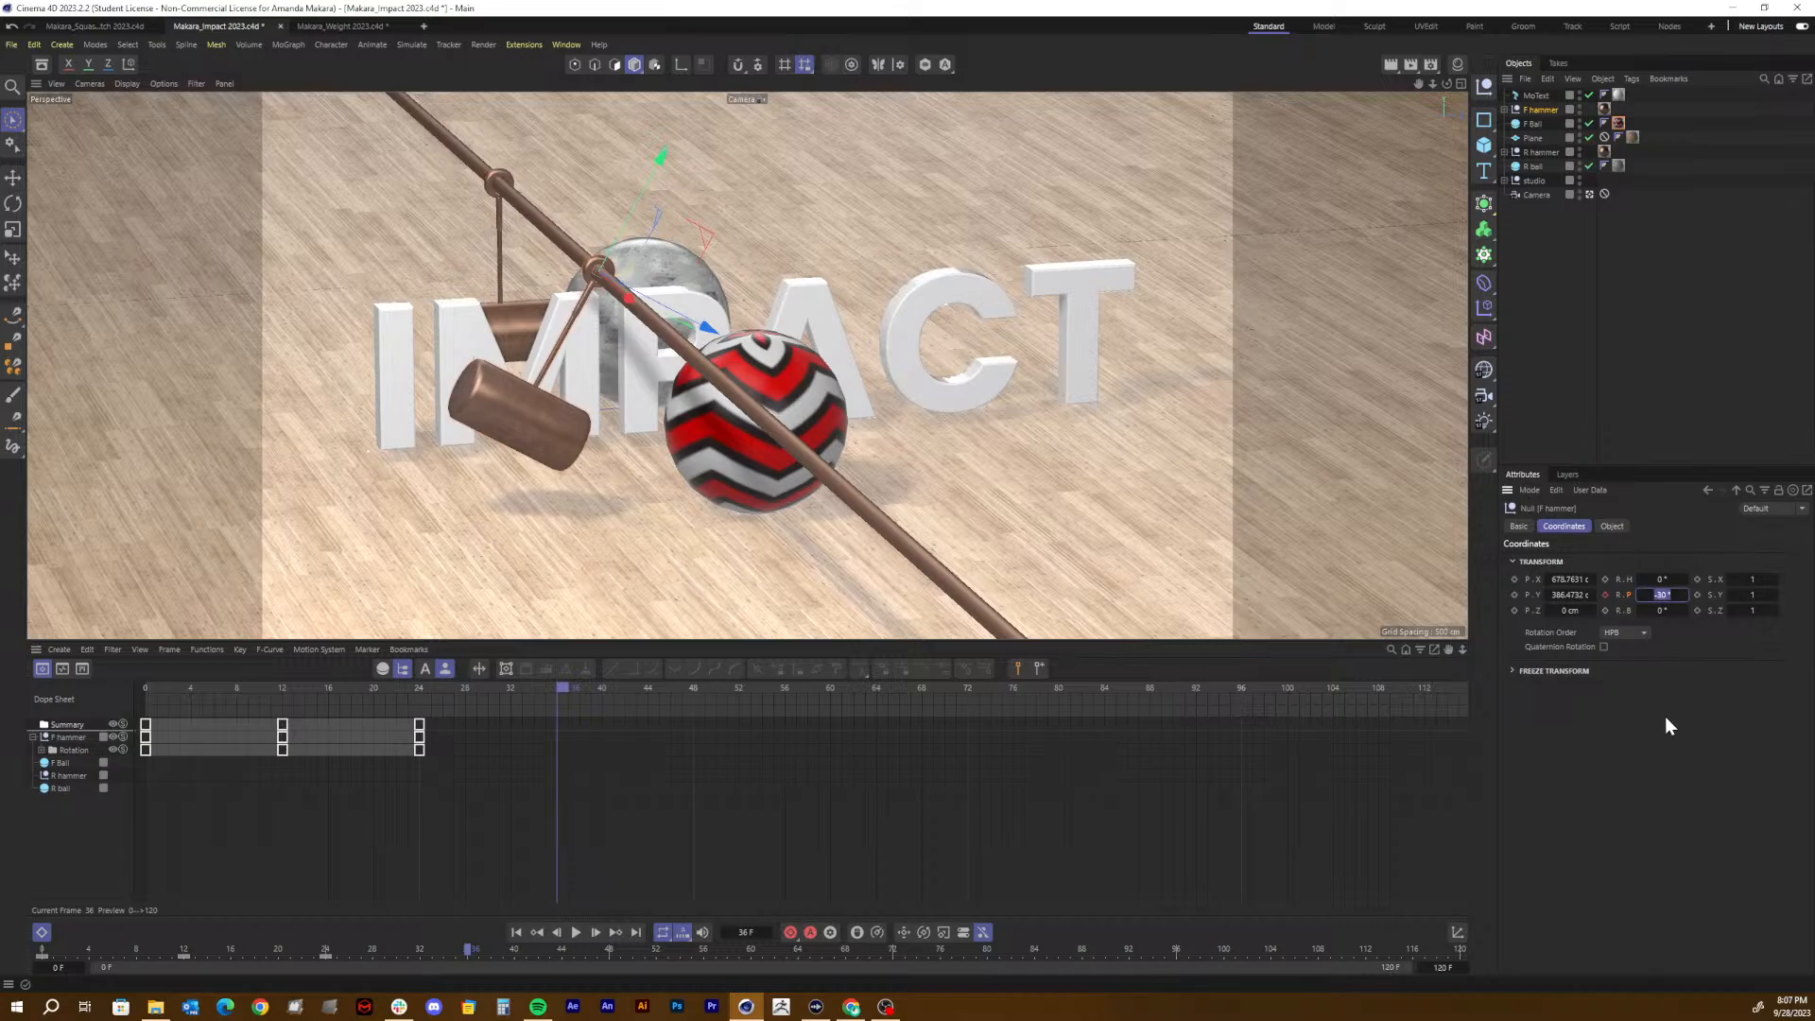
pyautogui.write('20')
pyautogui.click(1606, 594)
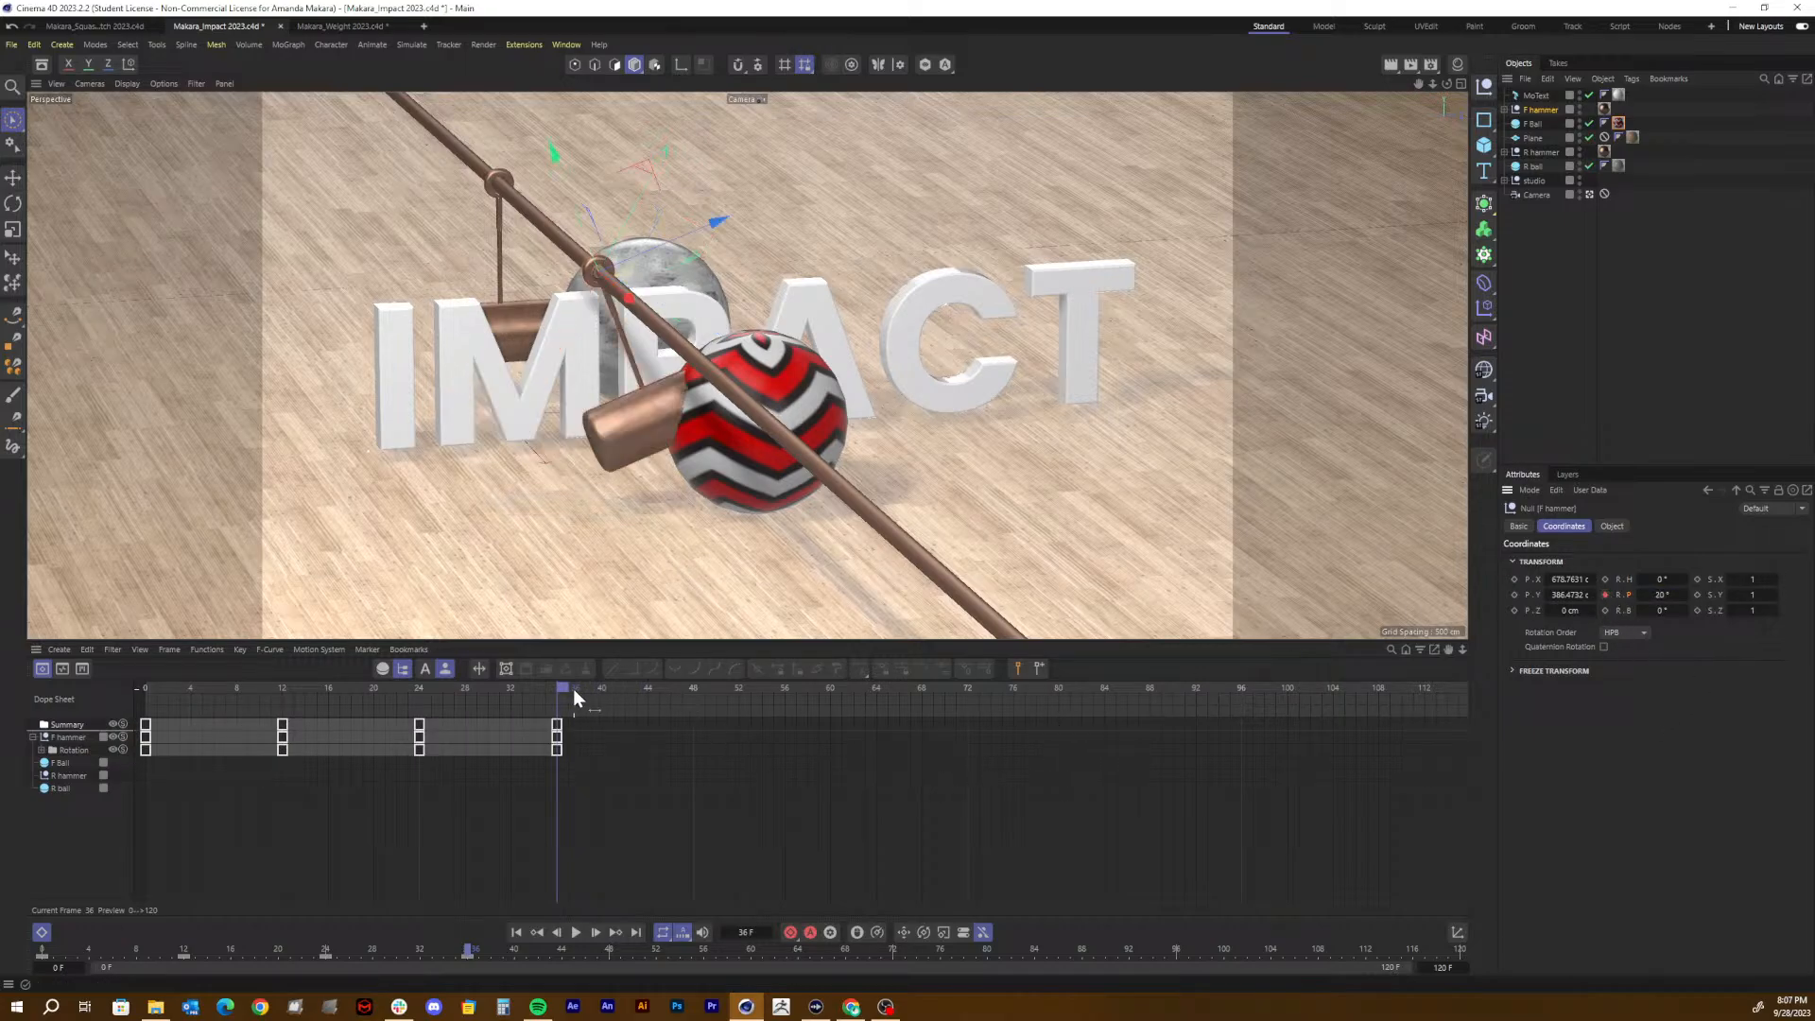
# Step: Keyframe the F hammer's pitch rotation at -10° on frame 48
pyautogui.moveTo(562, 688); pyautogui.dragTo(696, 697)
pyautogui.click(1662, 595)
pyautogui.write('-10')
pyautogui.click(1604, 594)
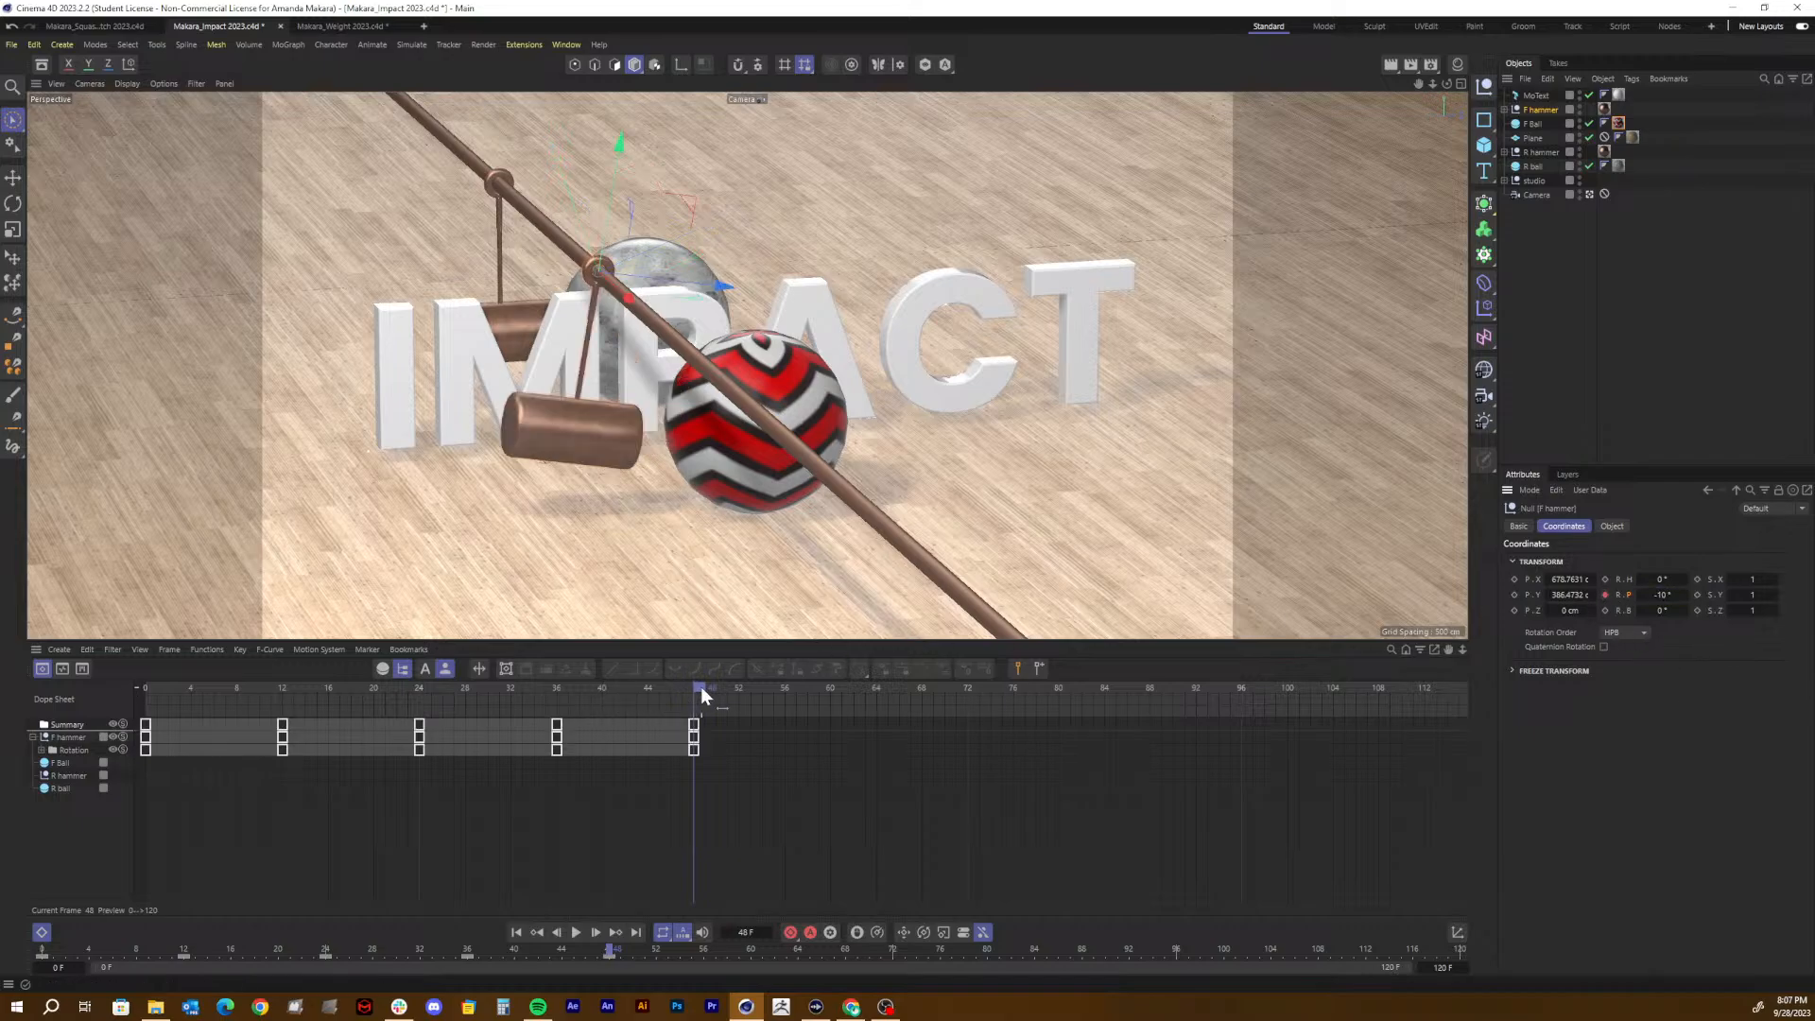
# Step: Try pitch rotations of 20° and 0° on the F hammer at frame 60, and play back the swing
pyautogui.moveTo(703, 685); pyautogui.dragTo(839, 689)
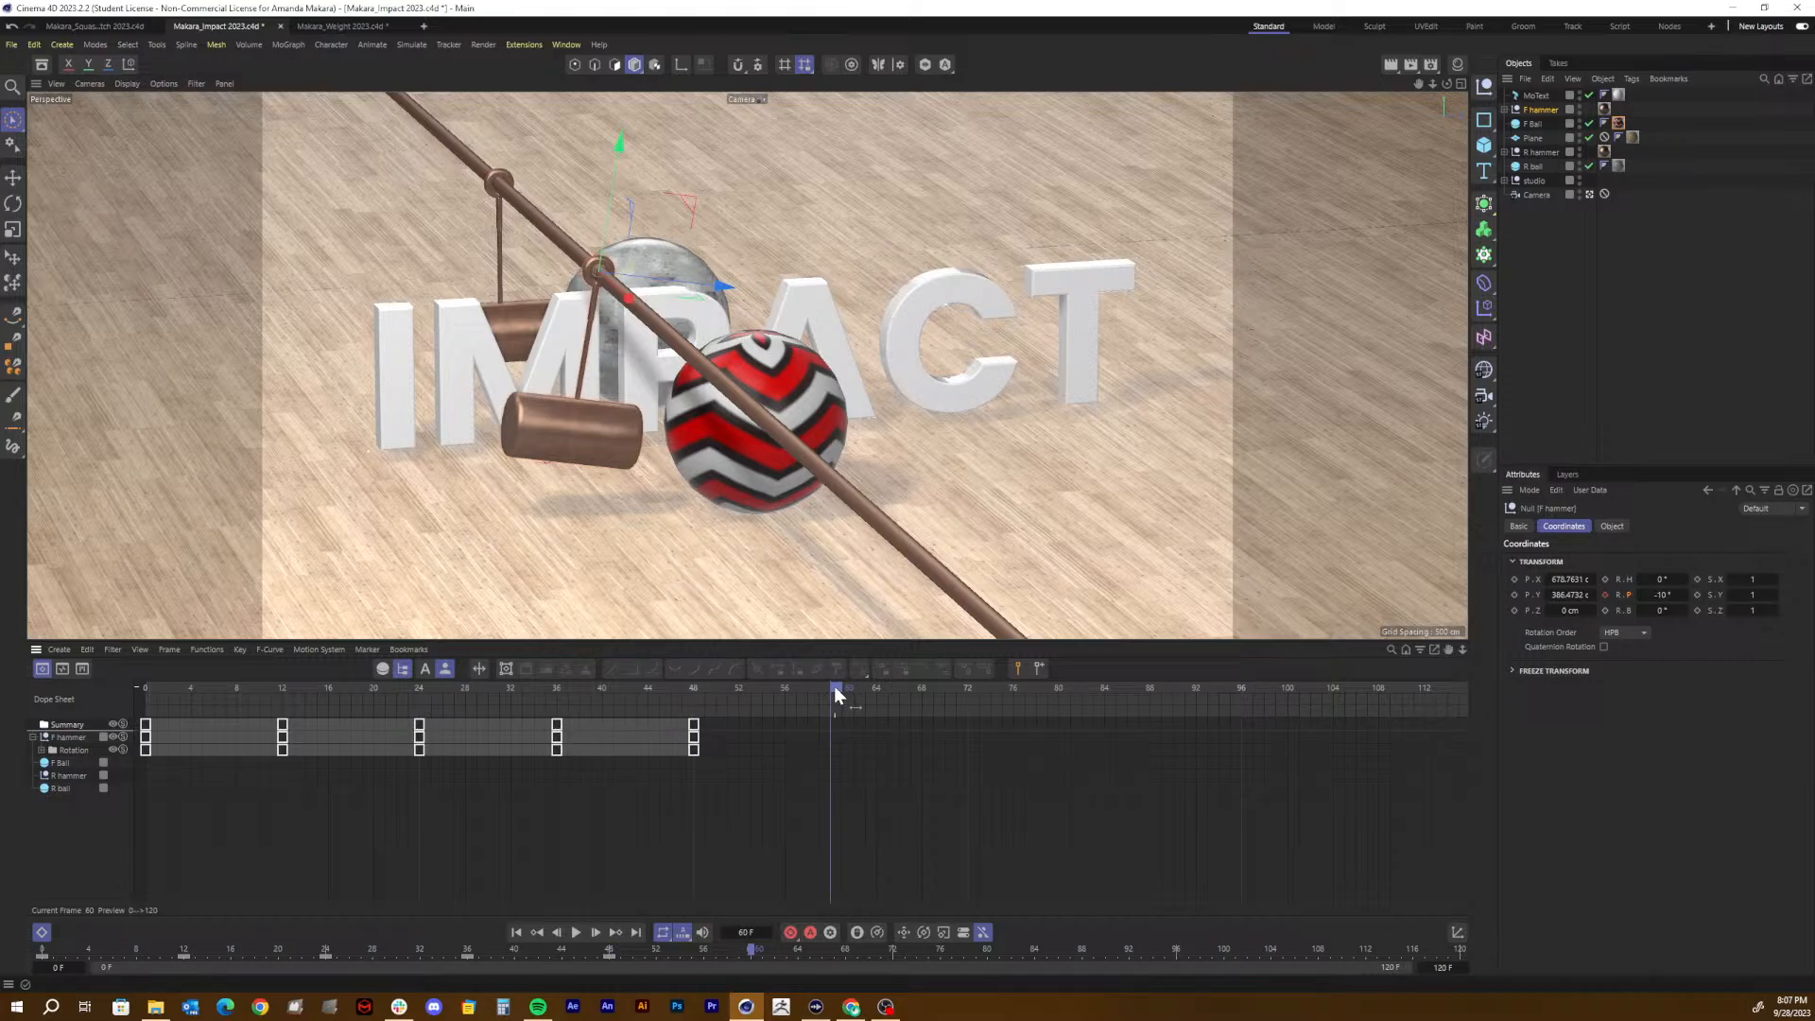
pyautogui.click(1661, 594)
pyautogui.write('20')
pyautogui.press('Return')
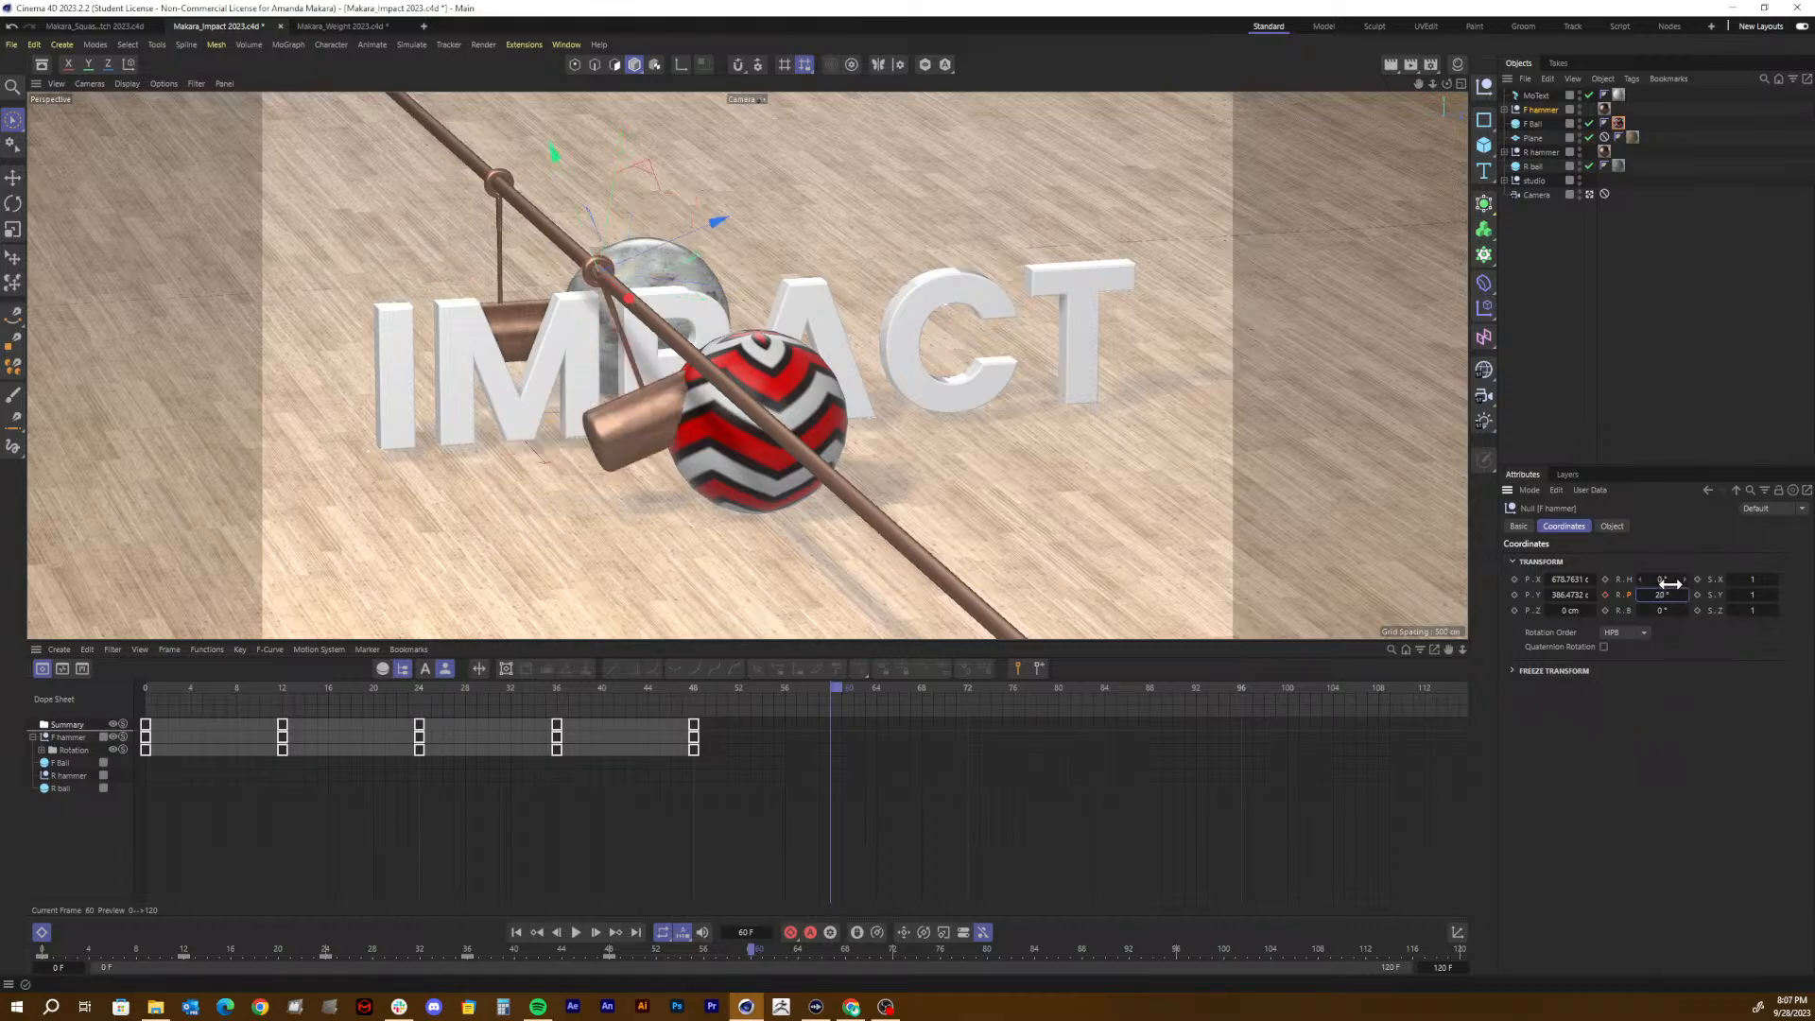
pyautogui.write('0')
pyautogui.press('Return')
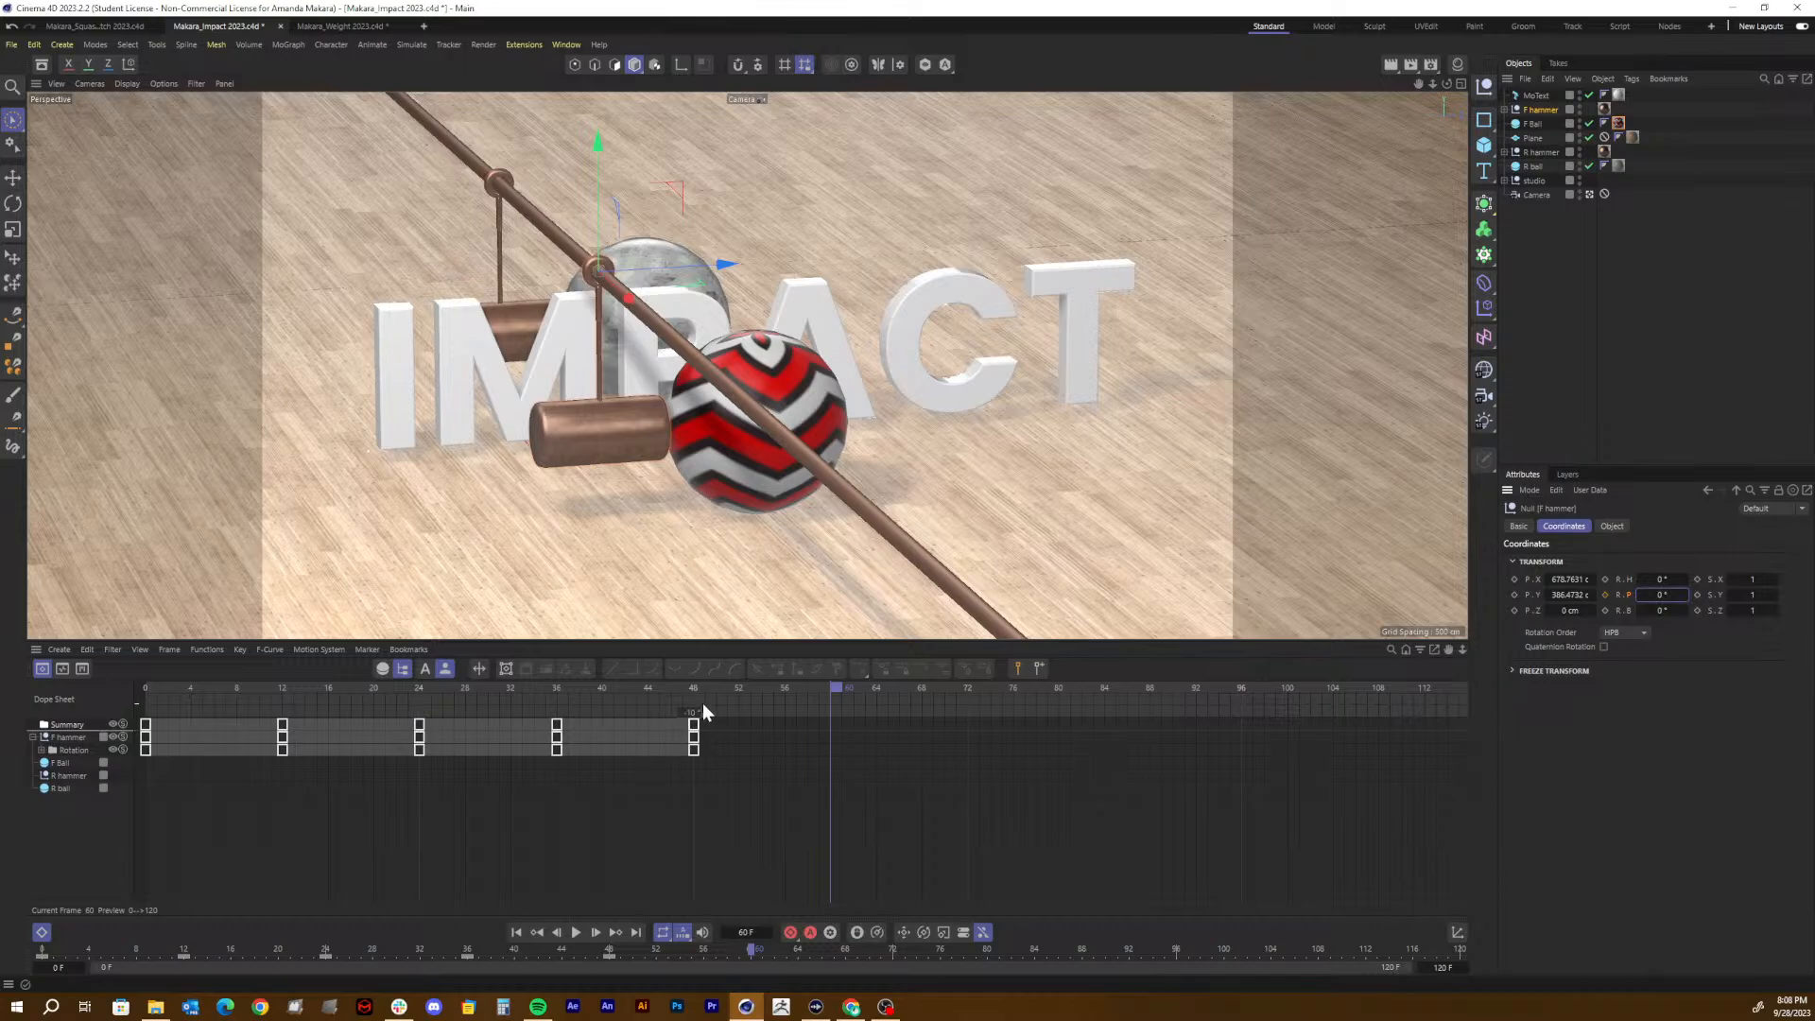
pyautogui.moveTo(701, 702); pyautogui.dragTo(100, 689)
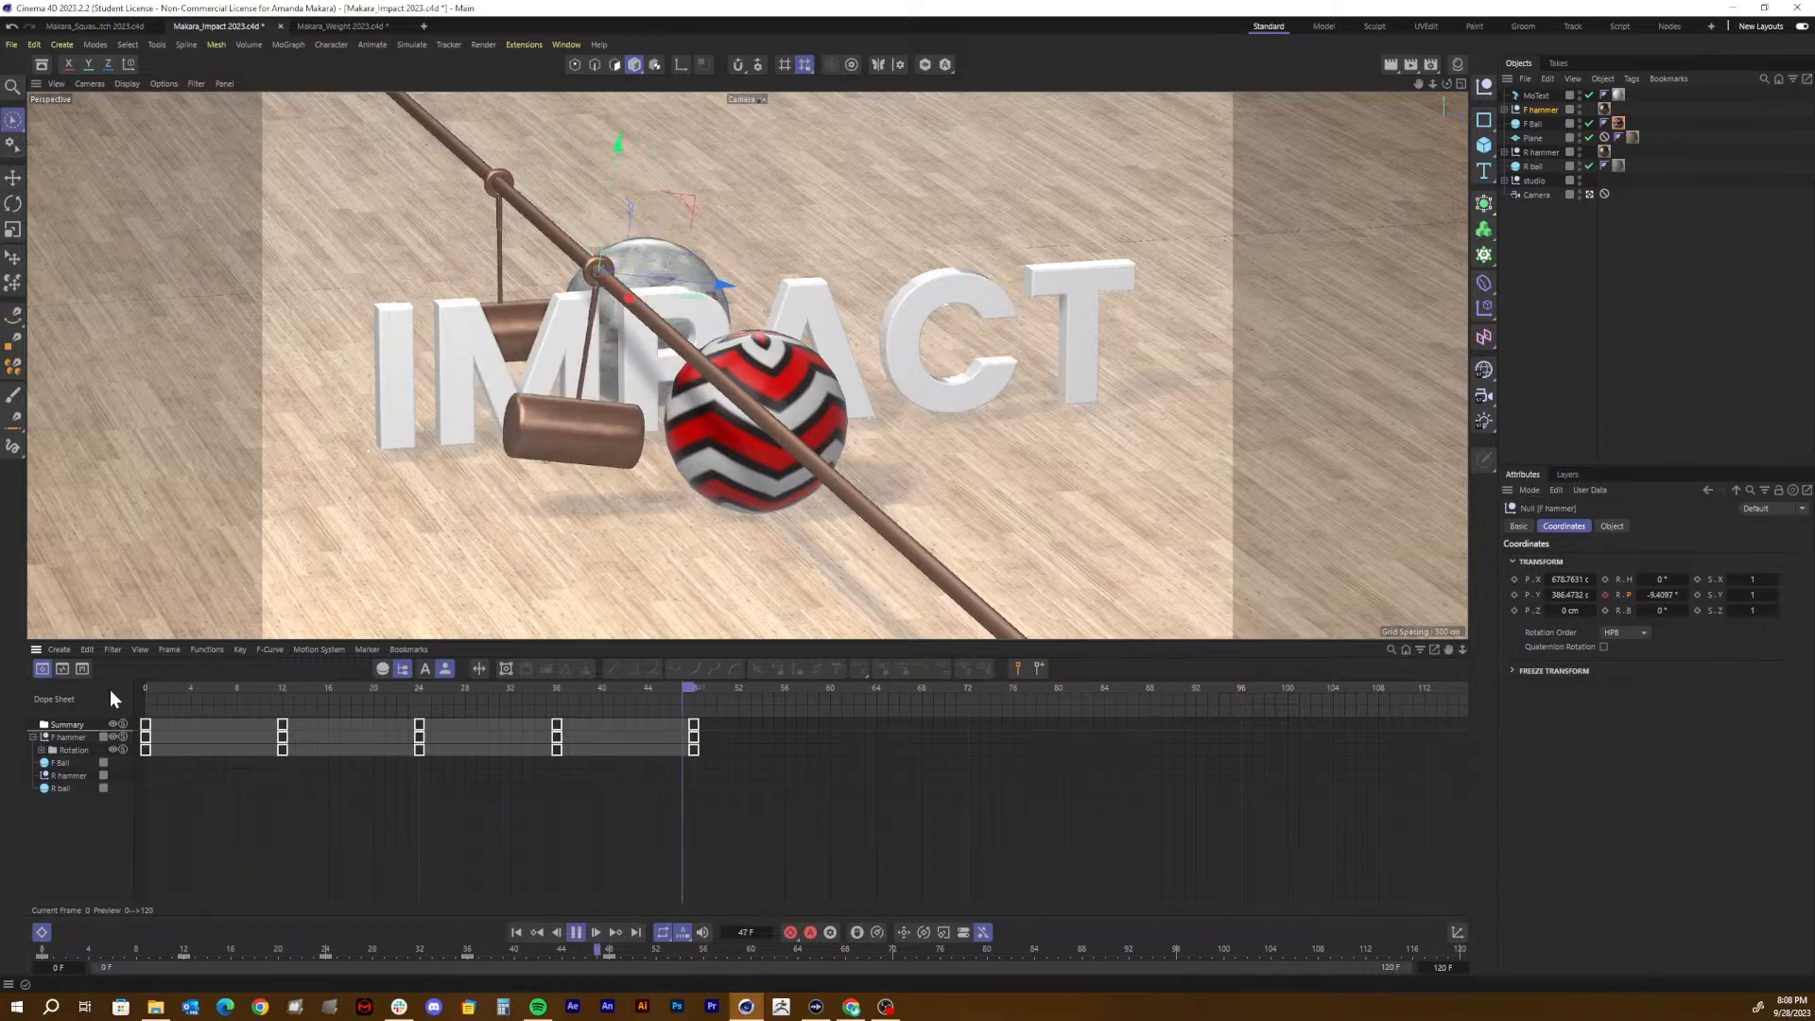
pyautogui.press('F8')
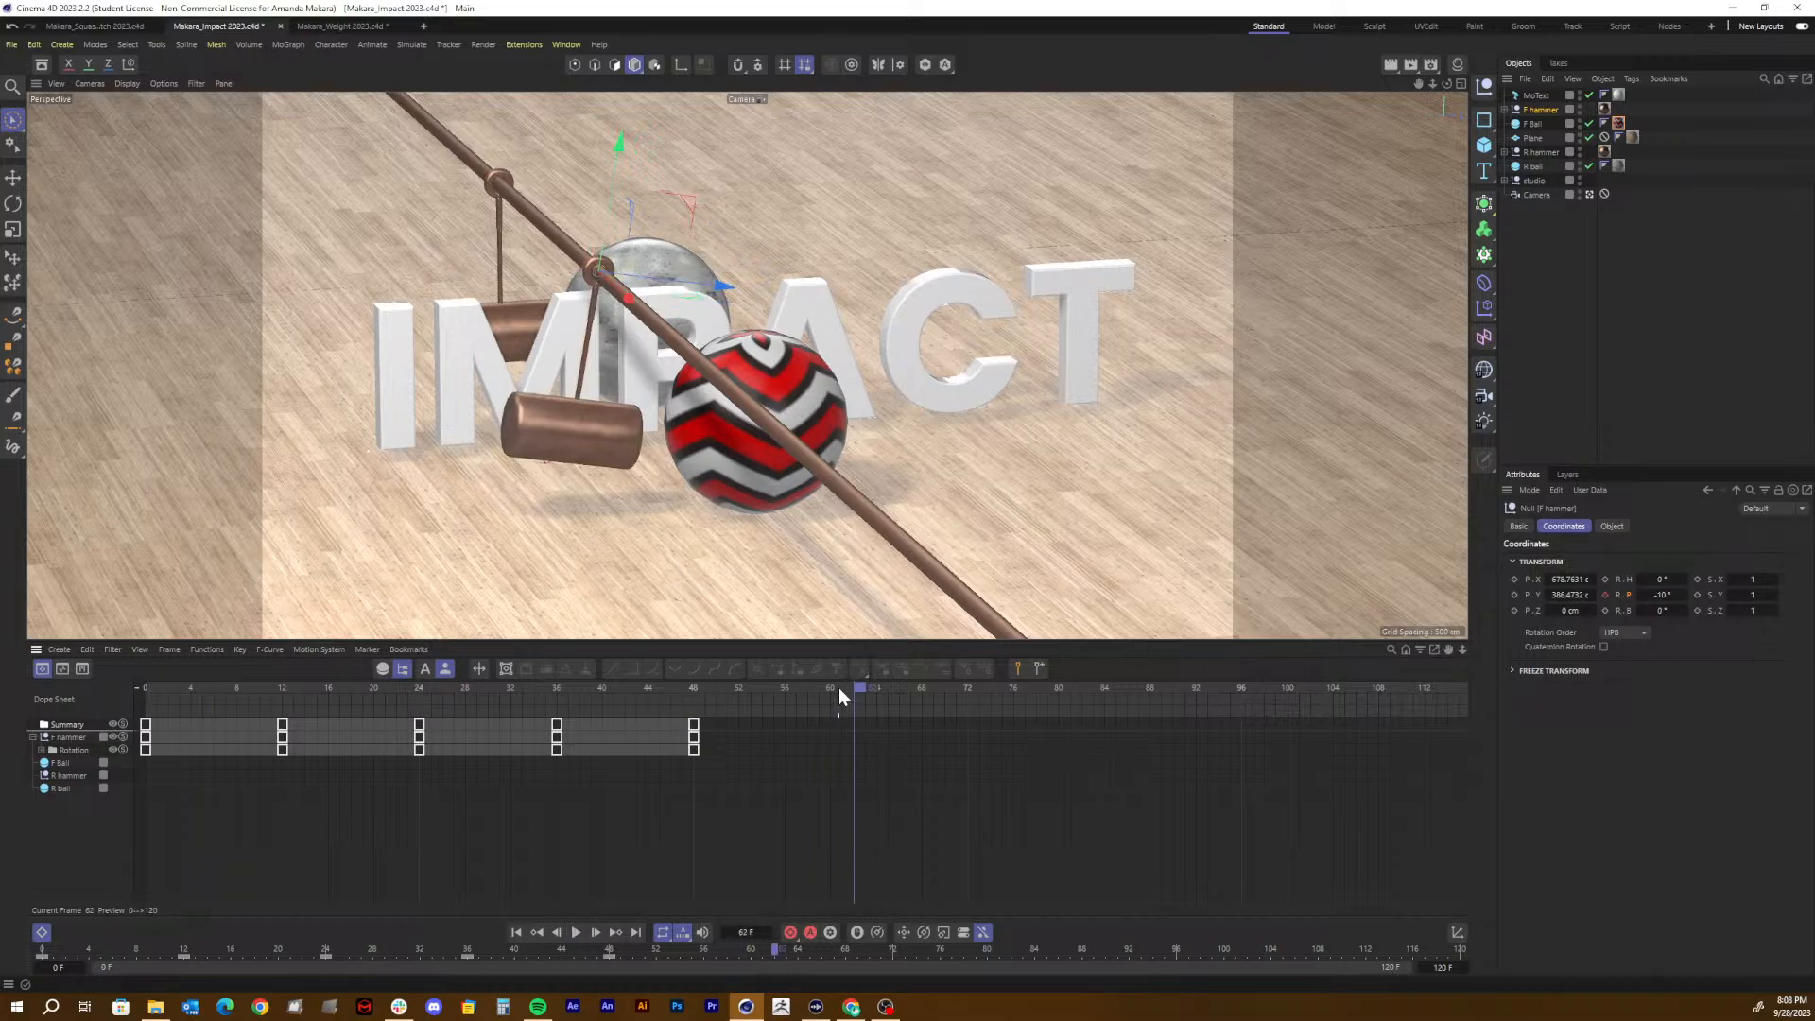
# Step: Keyframe the F hammer's pitch rotation at 5° on frame 60
pyautogui.moveTo(838, 688); pyautogui.dragTo(828, 688)
pyautogui.click(1661, 595)
pyautogui.write('5')
pyautogui.press('Return')
pyautogui.click(1606, 594)
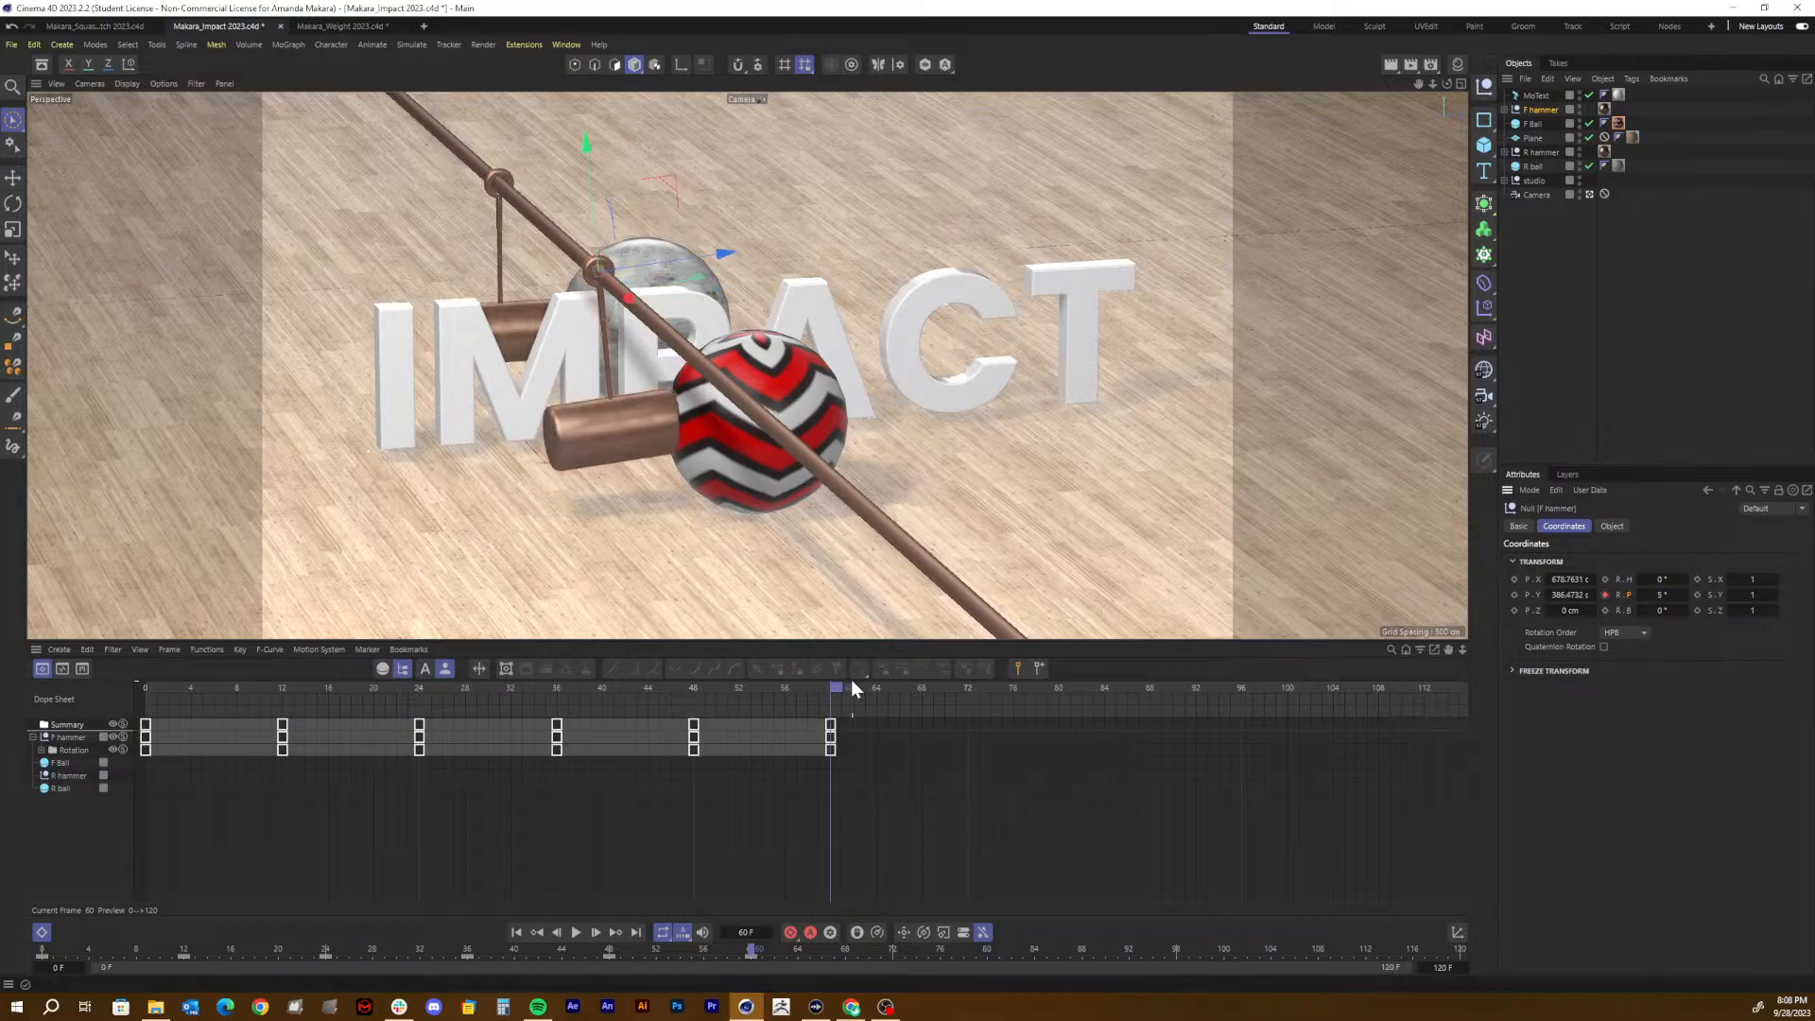
# Step: Keyframe the F hammer's pitch rotation at -2° on frame 72
pyautogui.moveTo(841, 689); pyautogui.dragTo(978, 697)
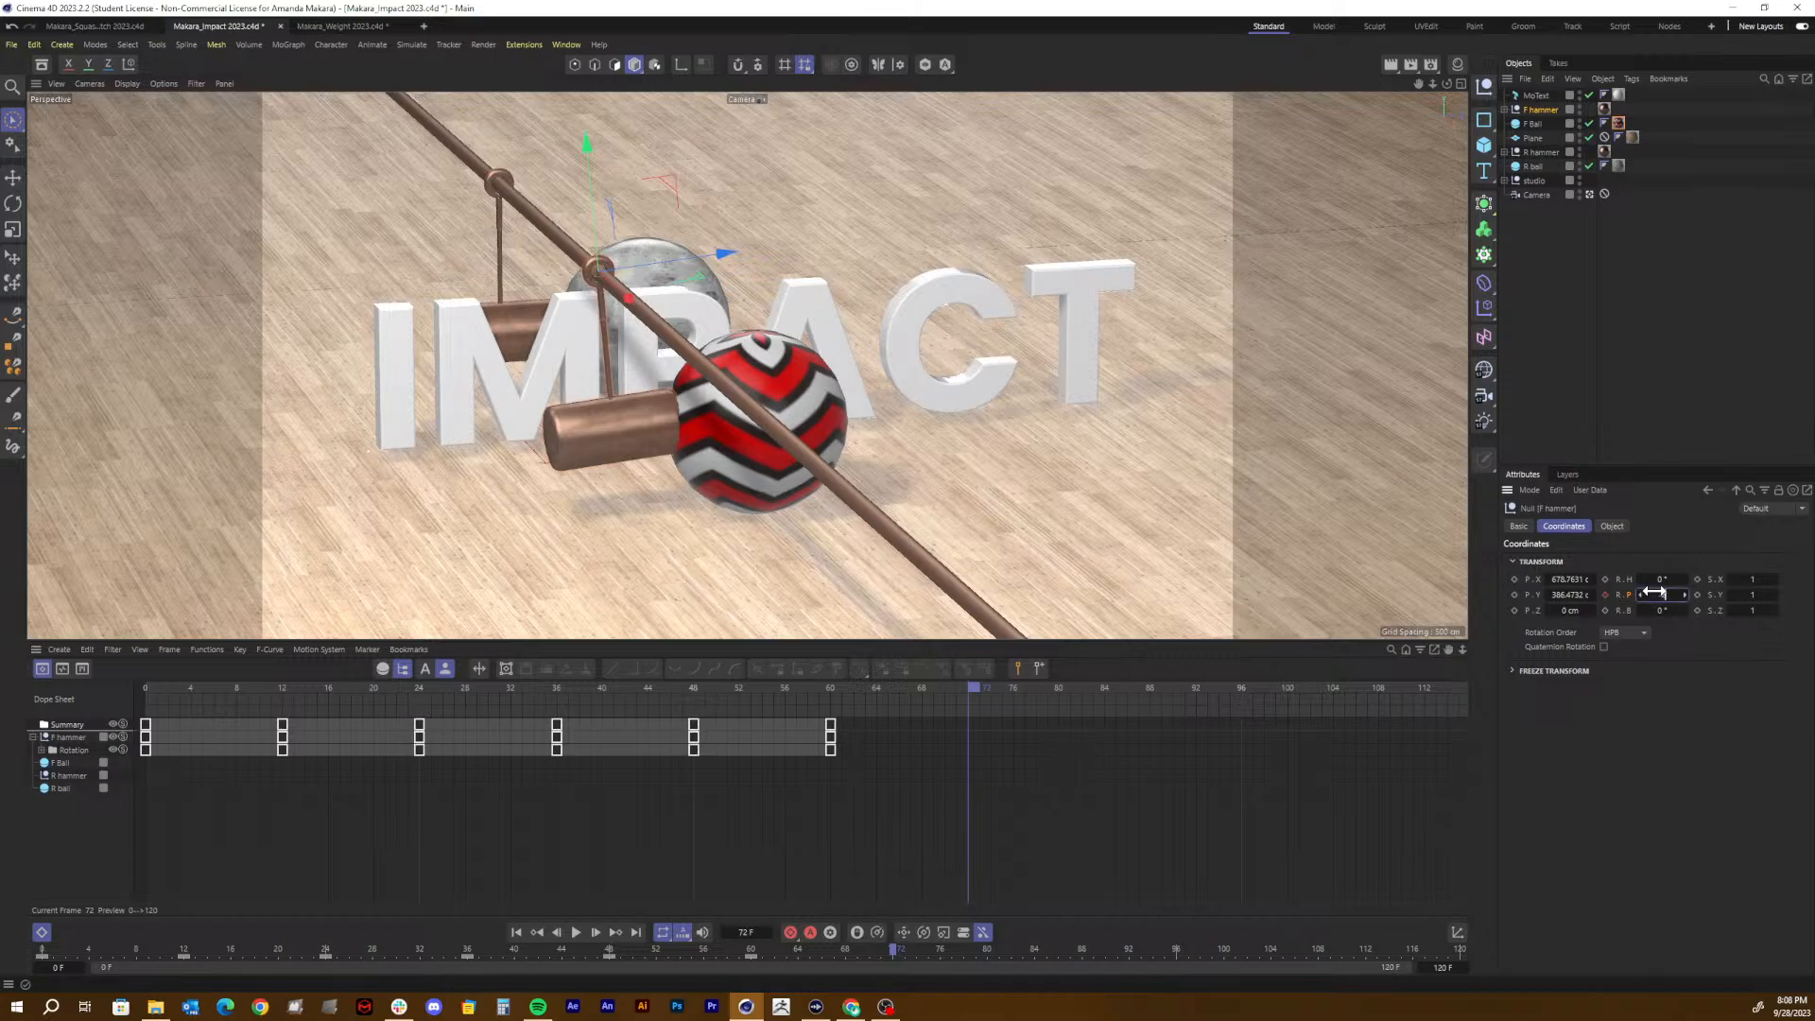
pyautogui.press('Return')
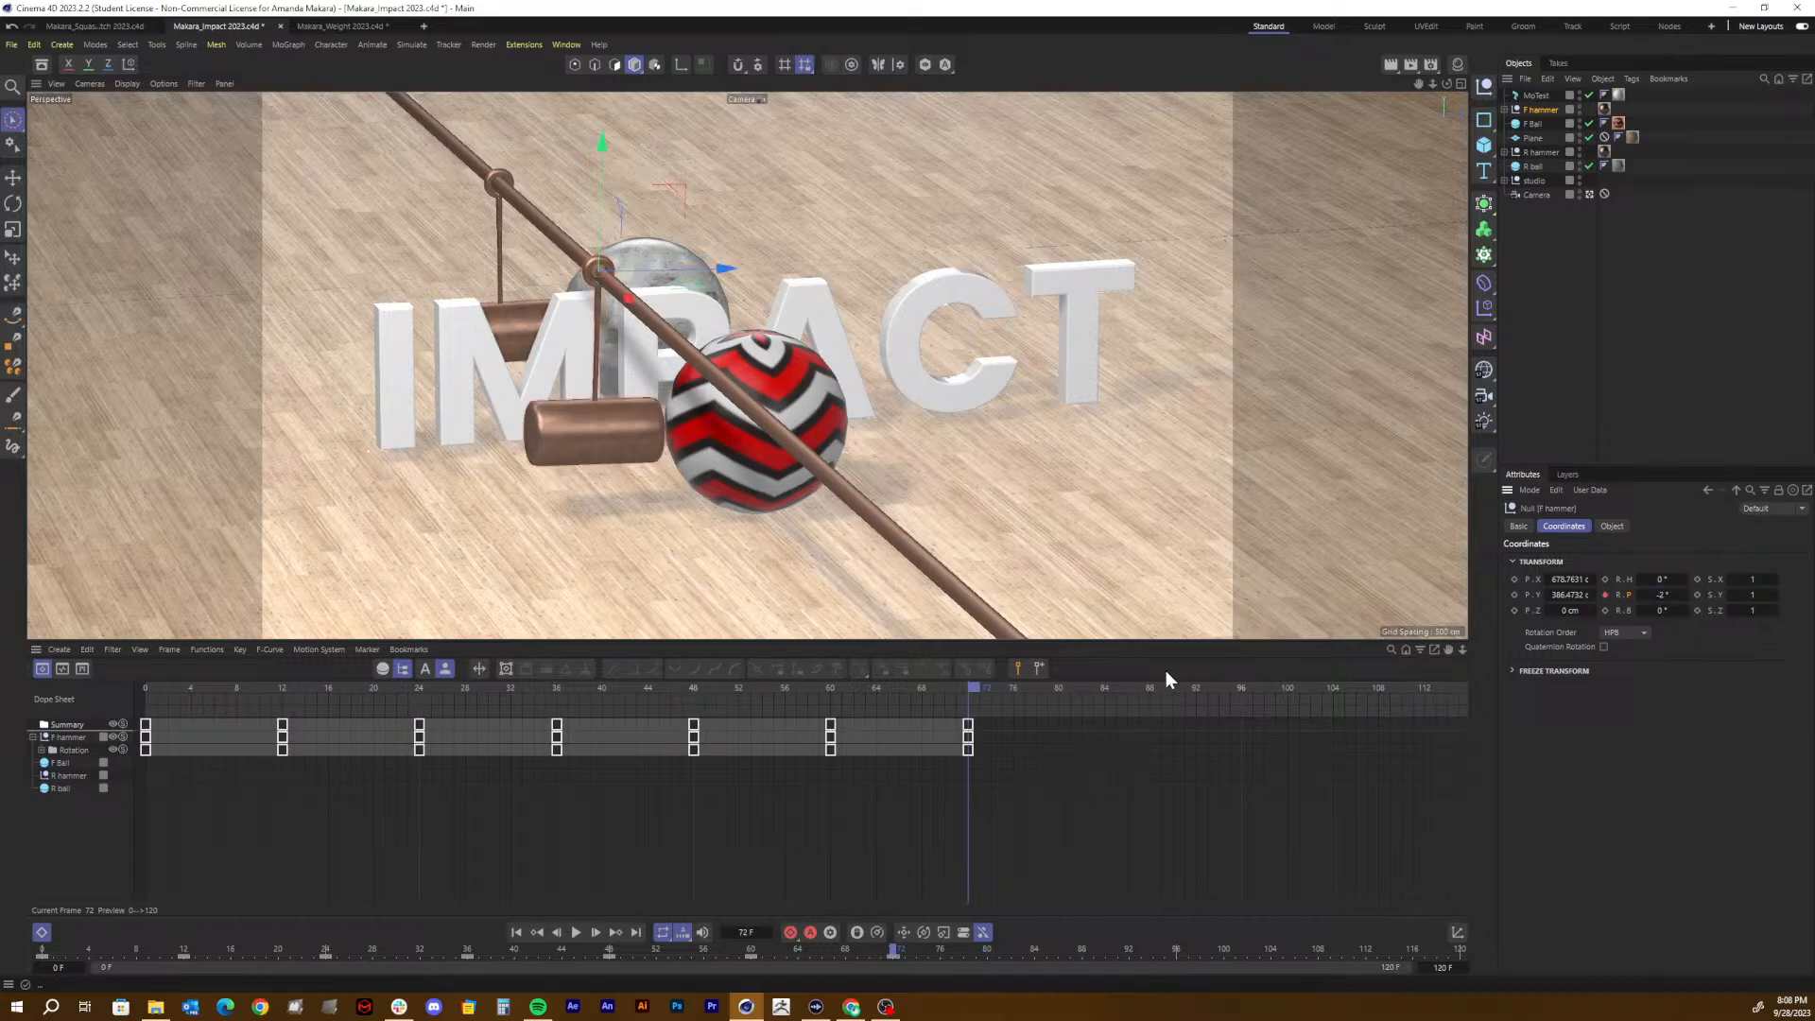
# Step: Keyframe the F hammer's pitch rotation at 0° on frame 84 and play back the swing from the start
pyautogui.moveTo(989, 690); pyautogui.dragTo(1108, 700)
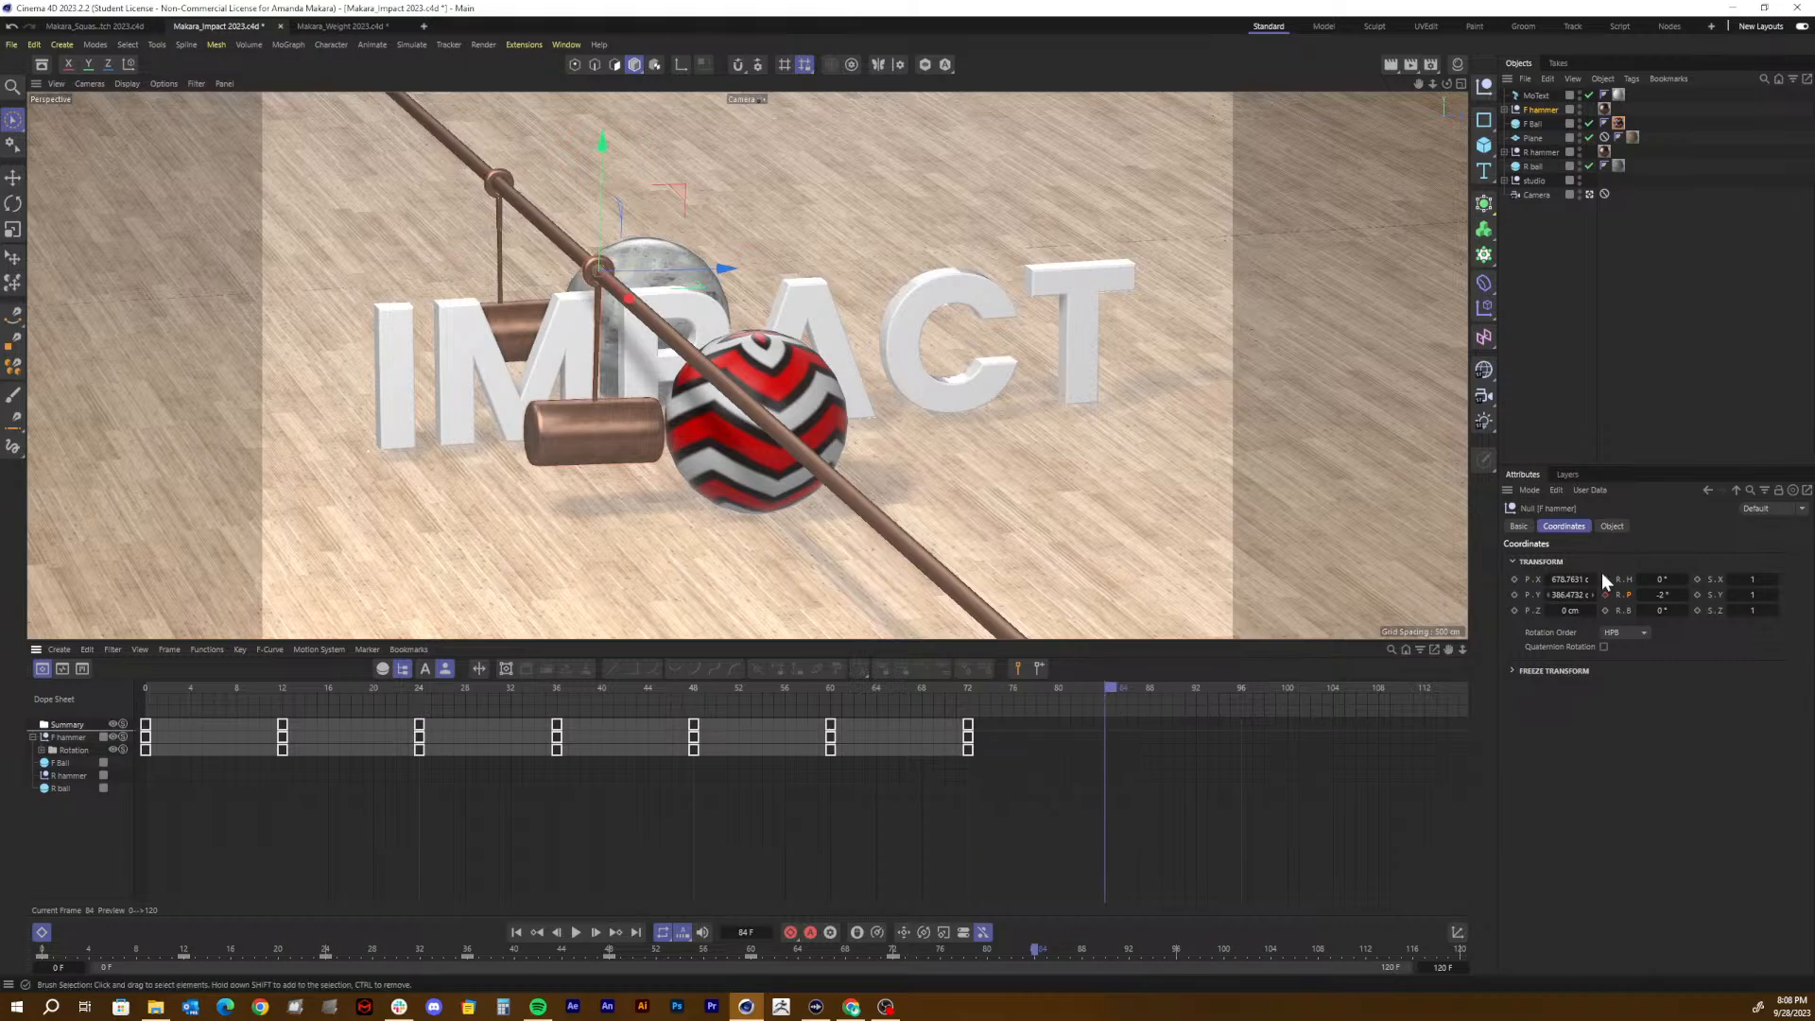
pyautogui.doubleClick(1662, 595)
pyautogui.write('0')
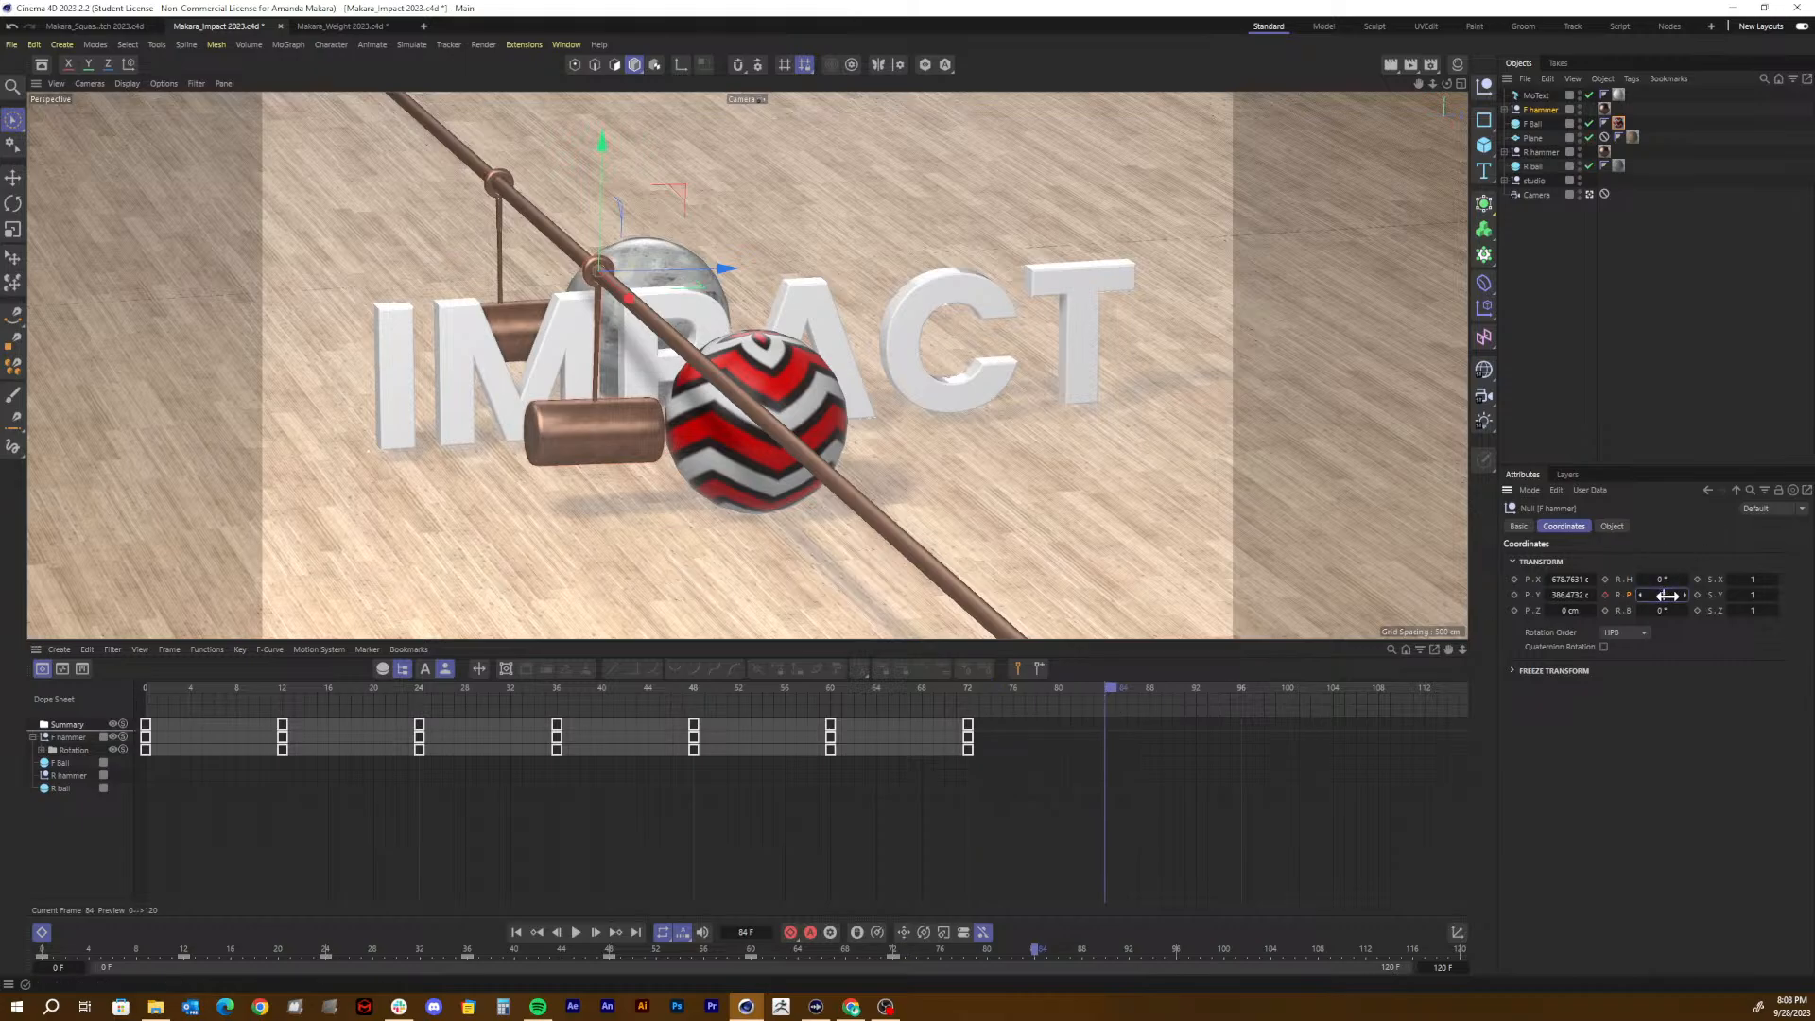
pyautogui.click(1605, 595)
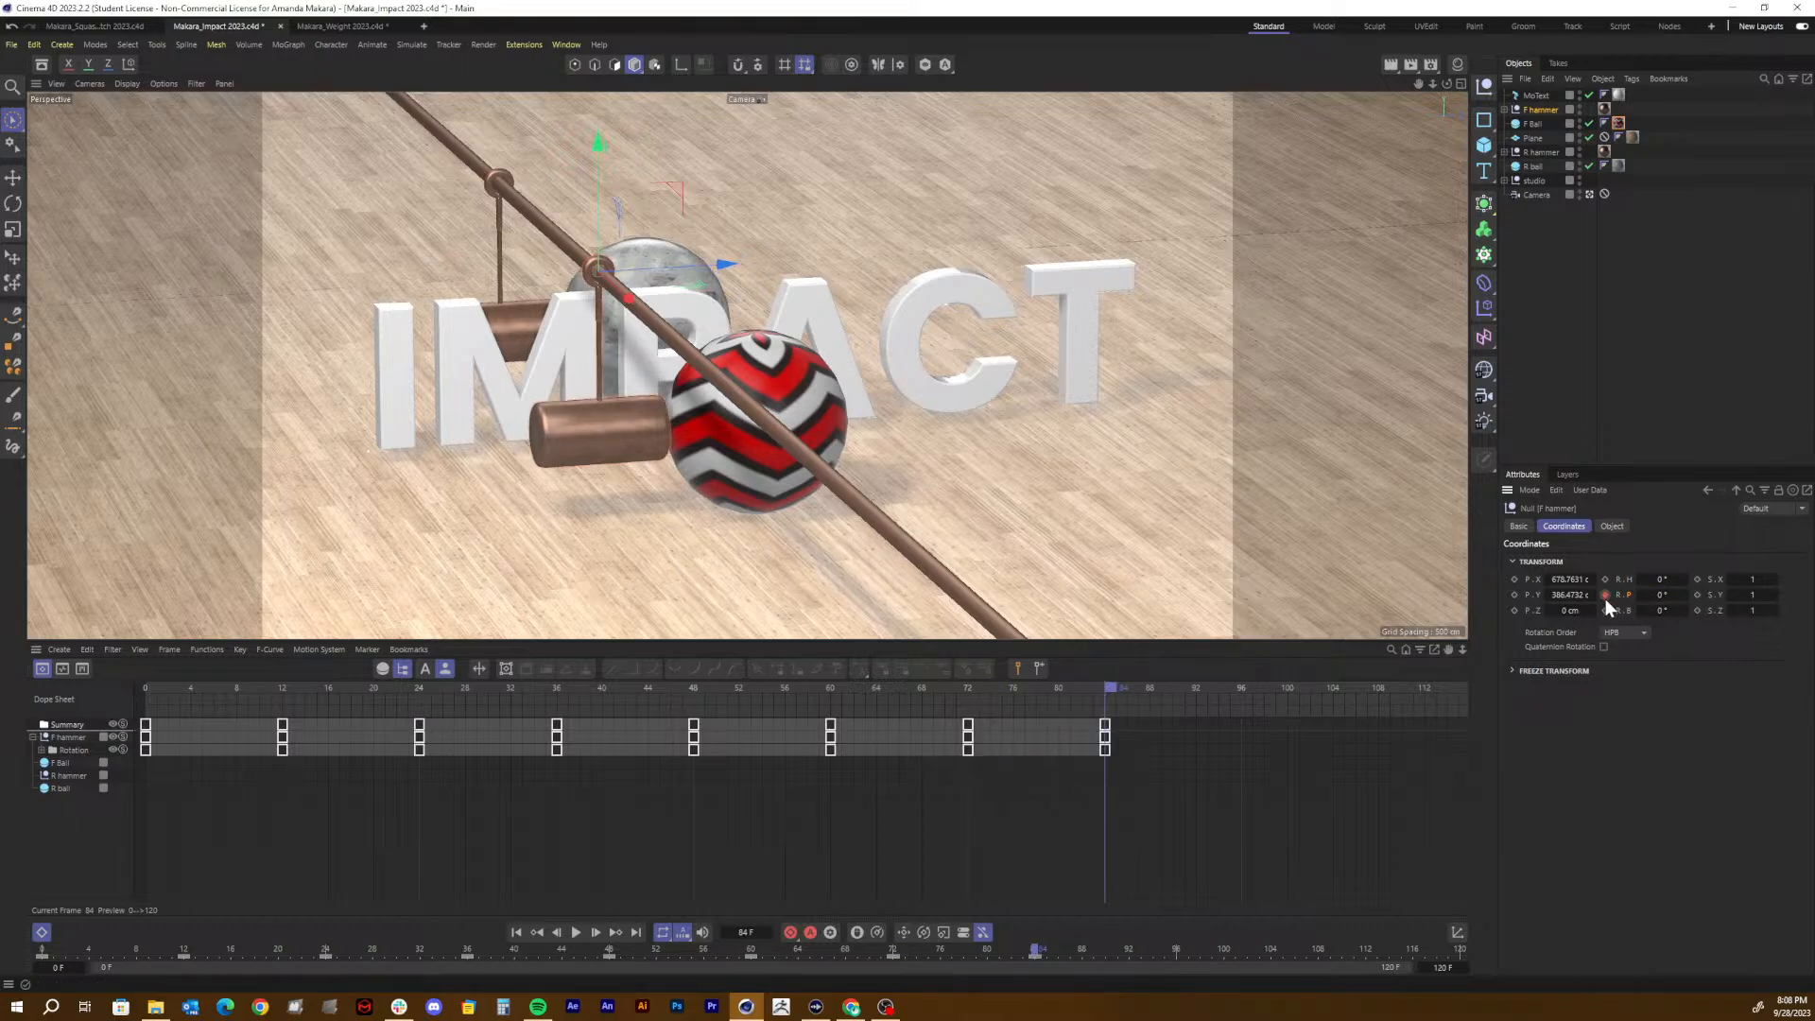
pyautogui.moveTo(340, 689); pyautogui.dragTo(59, 701)
pyautogui.press('F8')
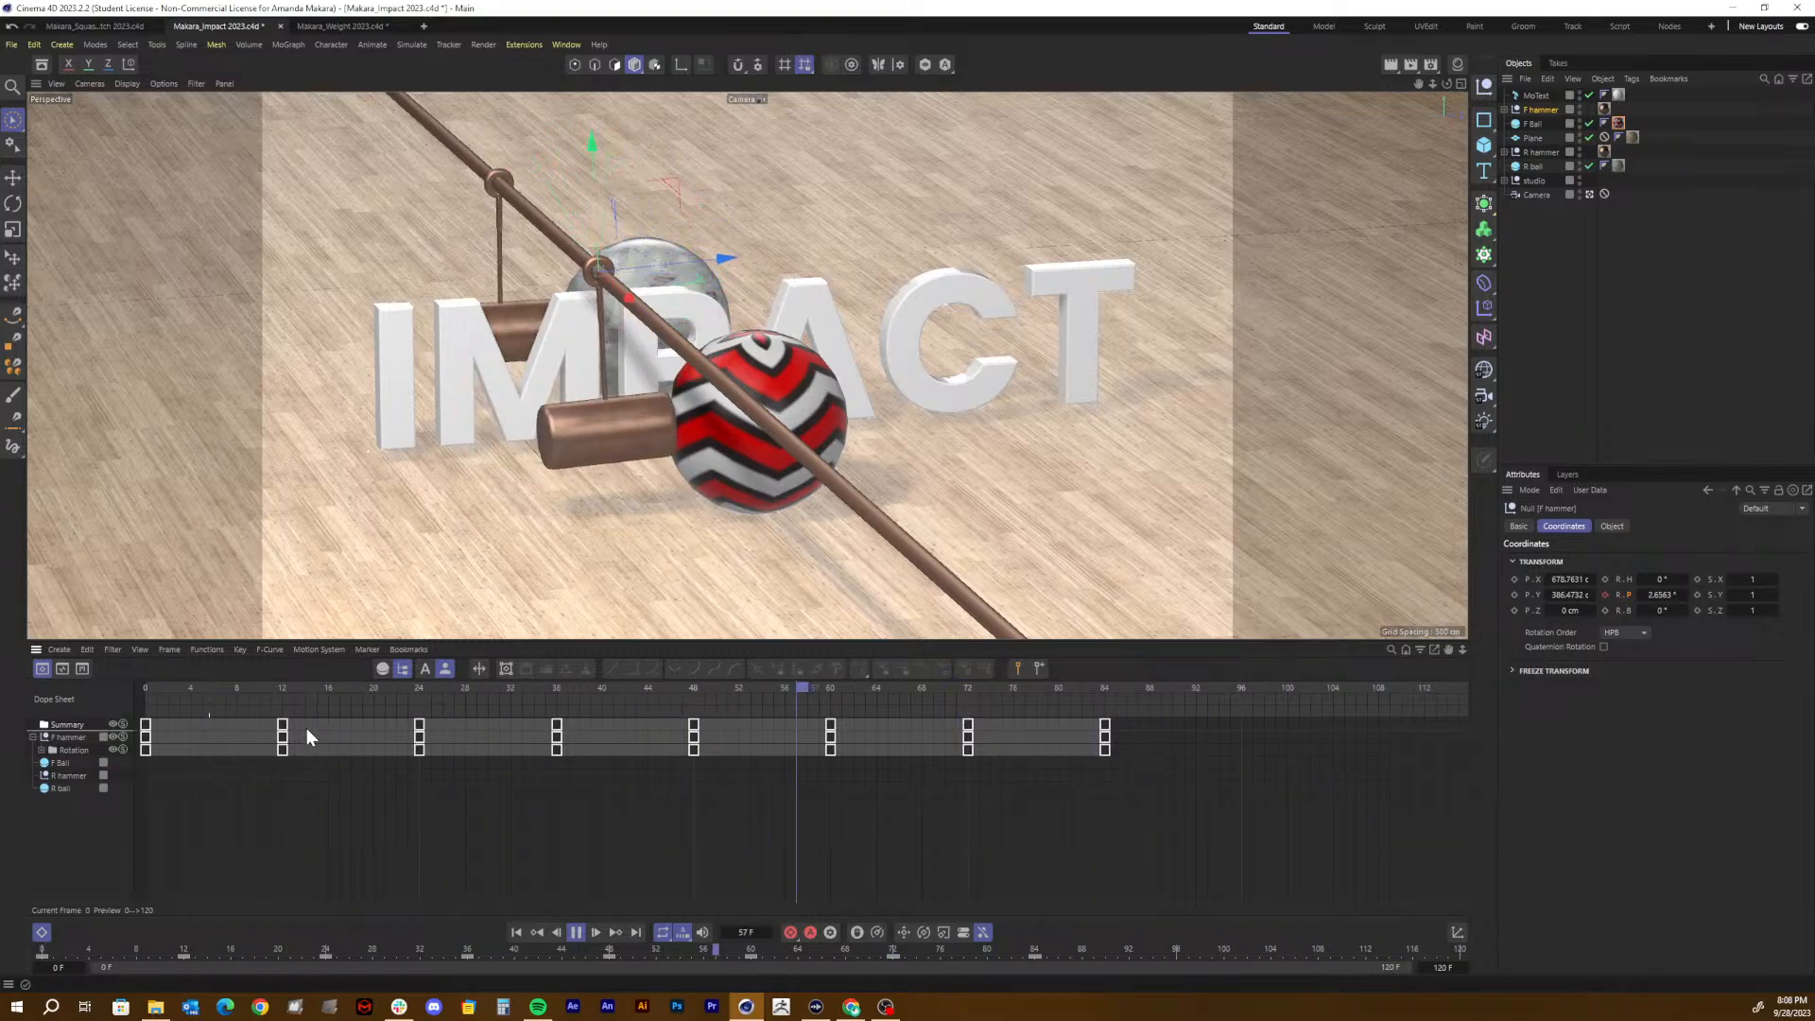
pyautogui.press('F8')
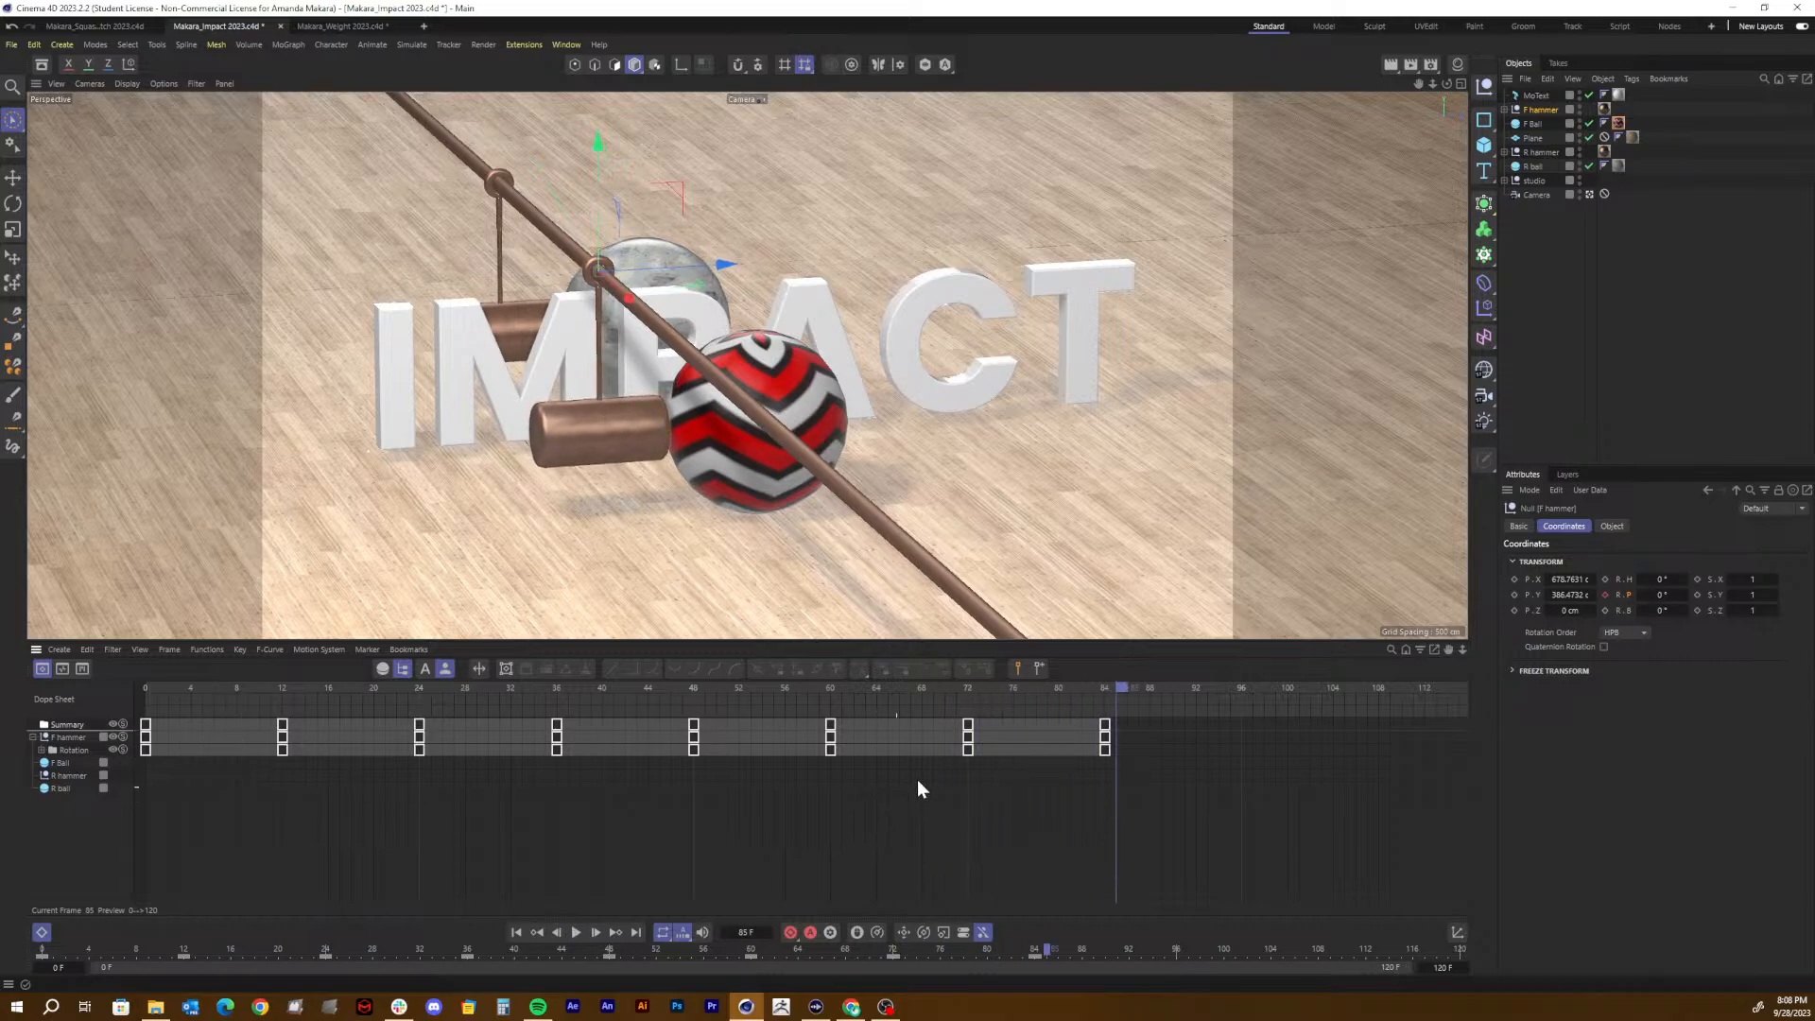
# Step: Compress all of the F hammer's keyframes to end at frame 44, and save the scene after a playback check
pyautogui.moveTo(1122, 796); pyautogui.dragTo(137, 719)
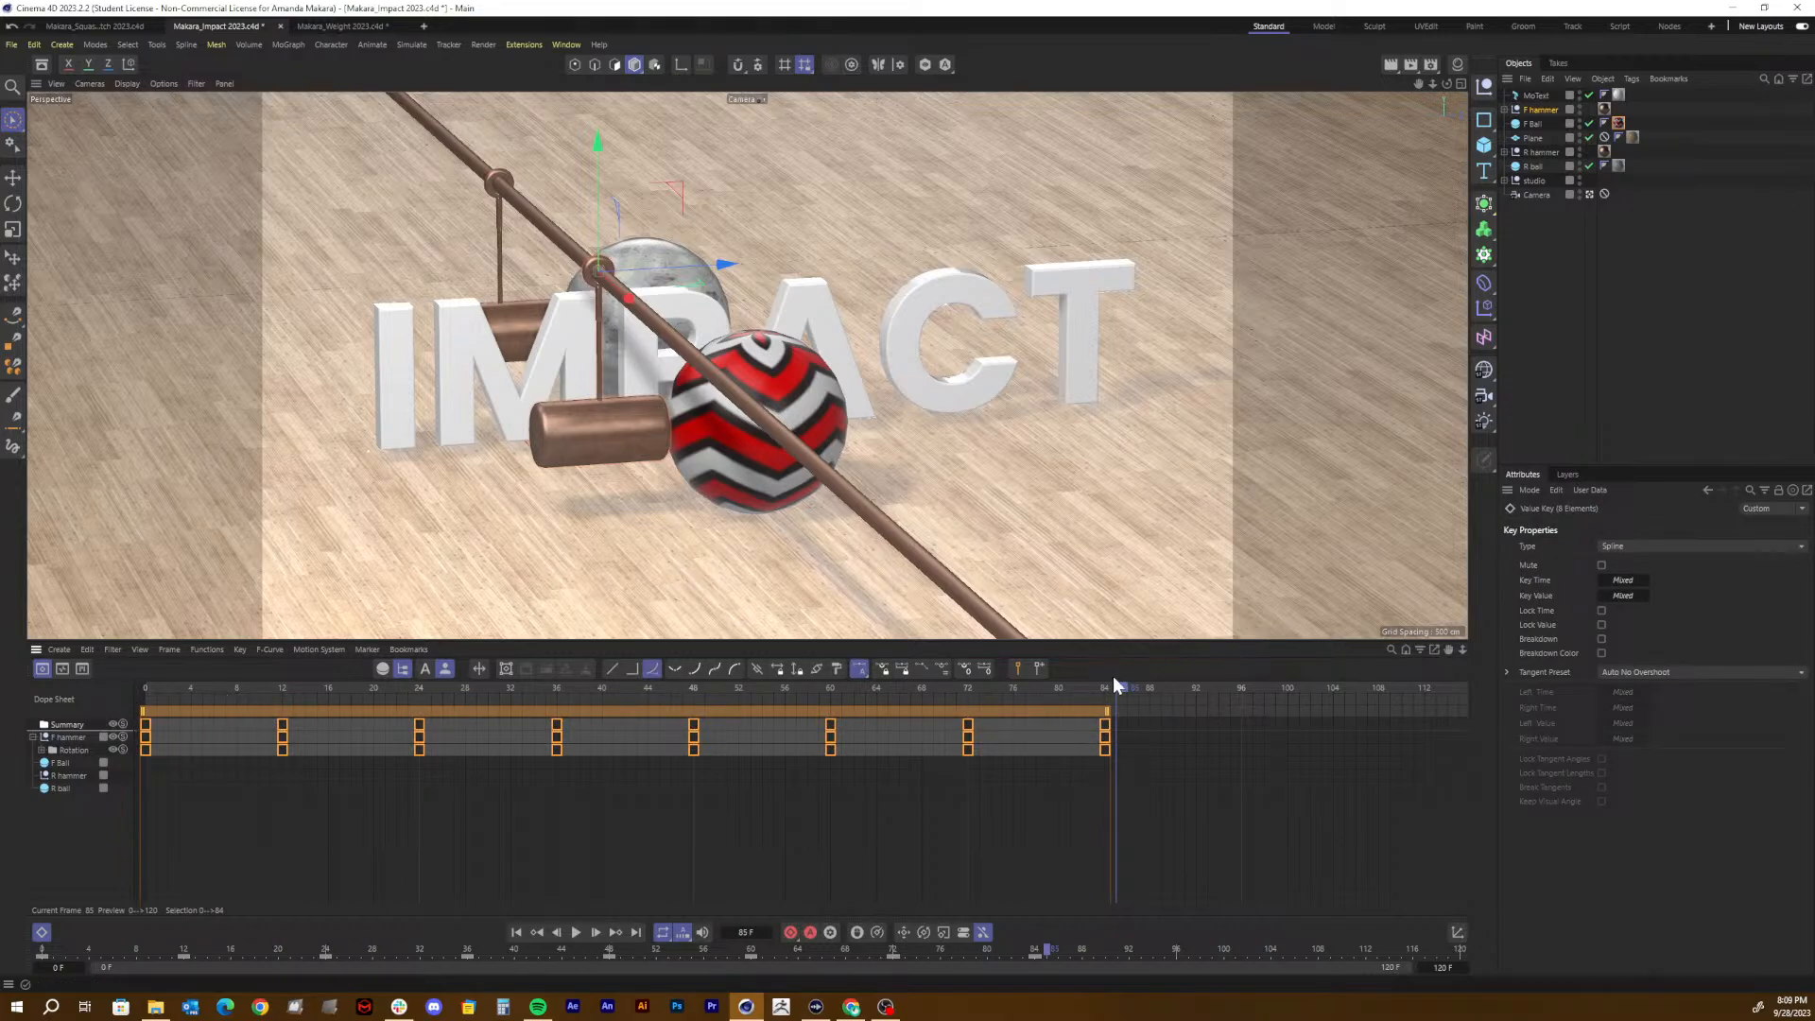
pyautogui.moveTo(1106, 722); pyautogui.dragTo(649, 724)
pyautogui.press('F8')
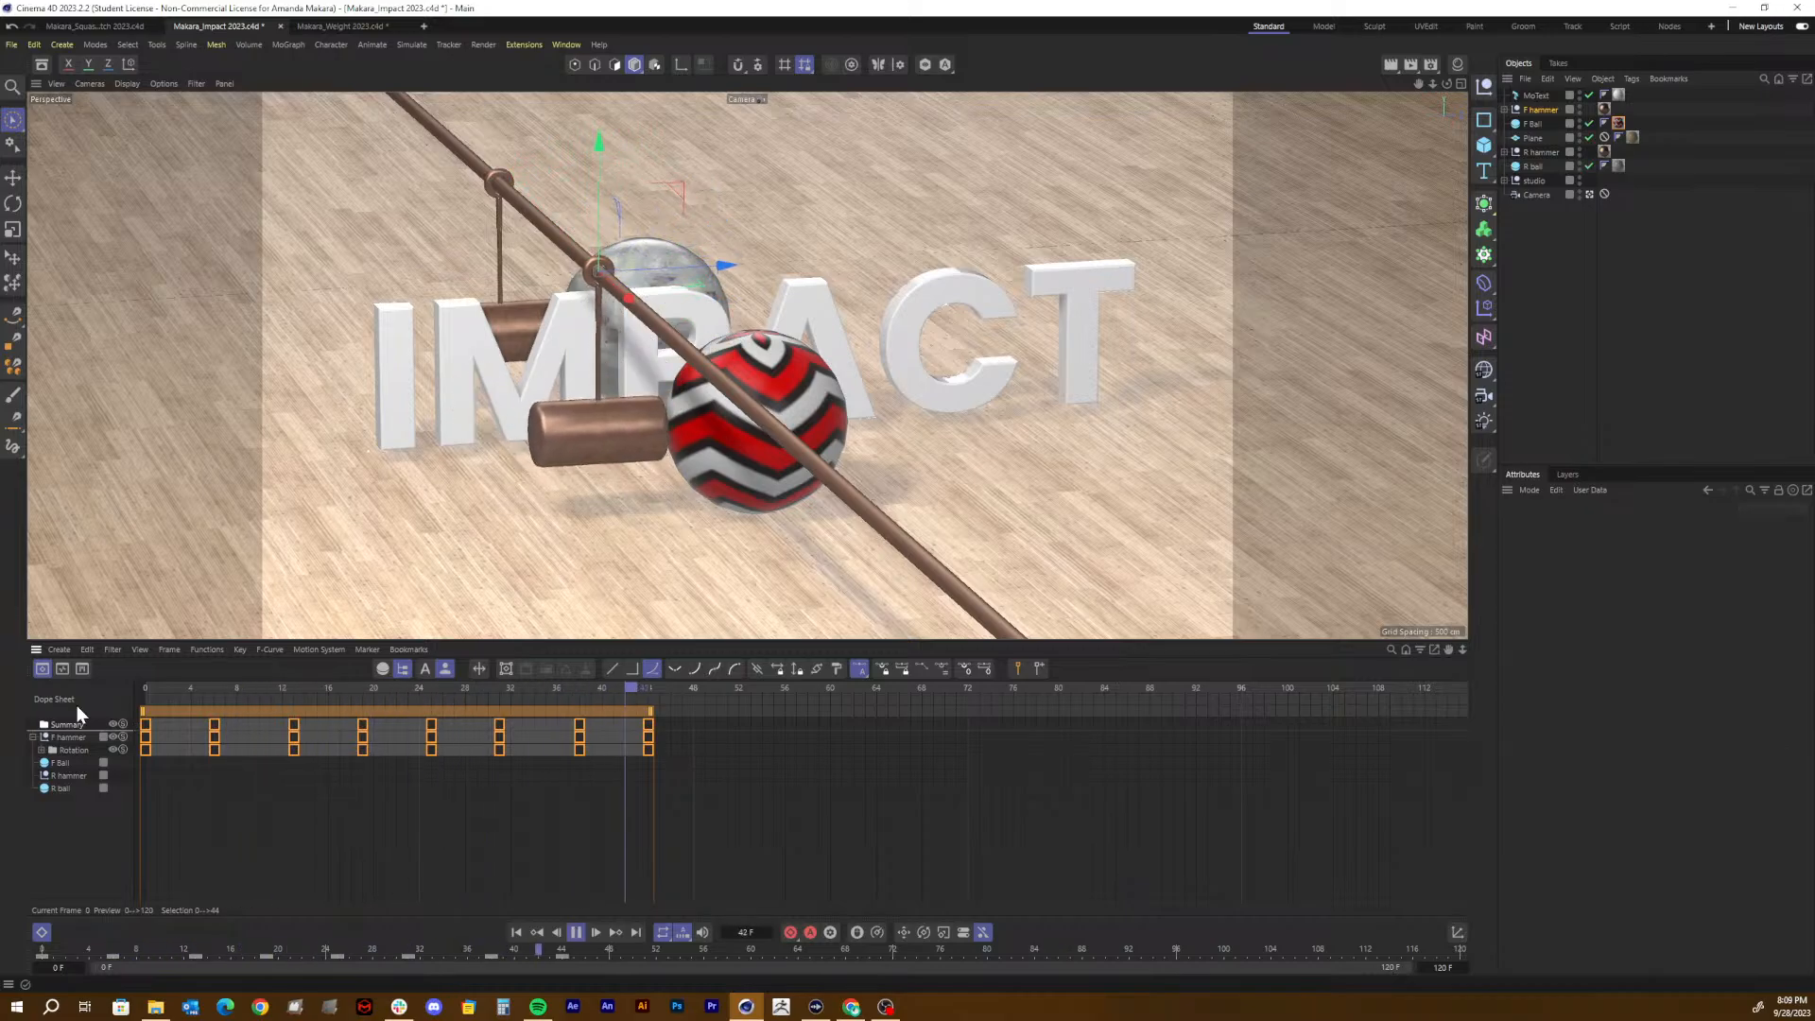
pyautogui.press('F8')
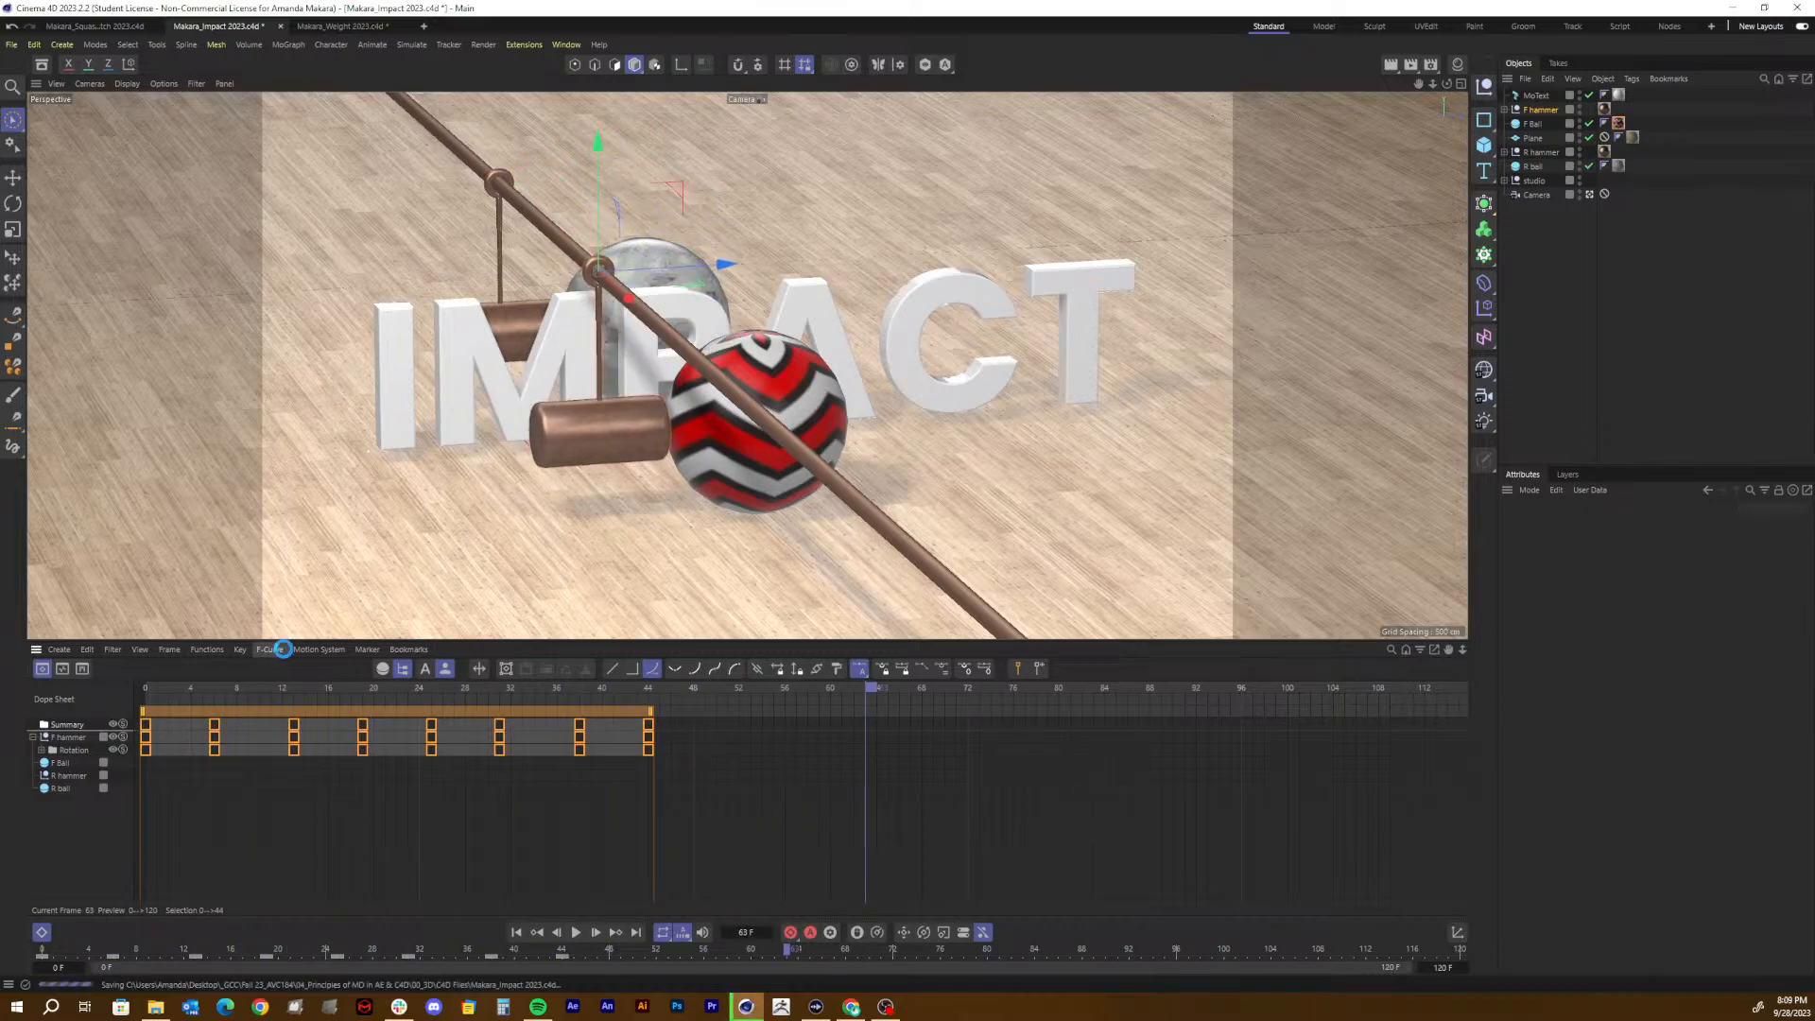
pyautogui.hotkey('ctrl', 's')
# Step: Try stretching the F hammer's keyframes to end at frame 54, with the third and later keys moved one frame later
pyautogui.moveTo(648, 712); pyautogui.dragTo(763, 716)
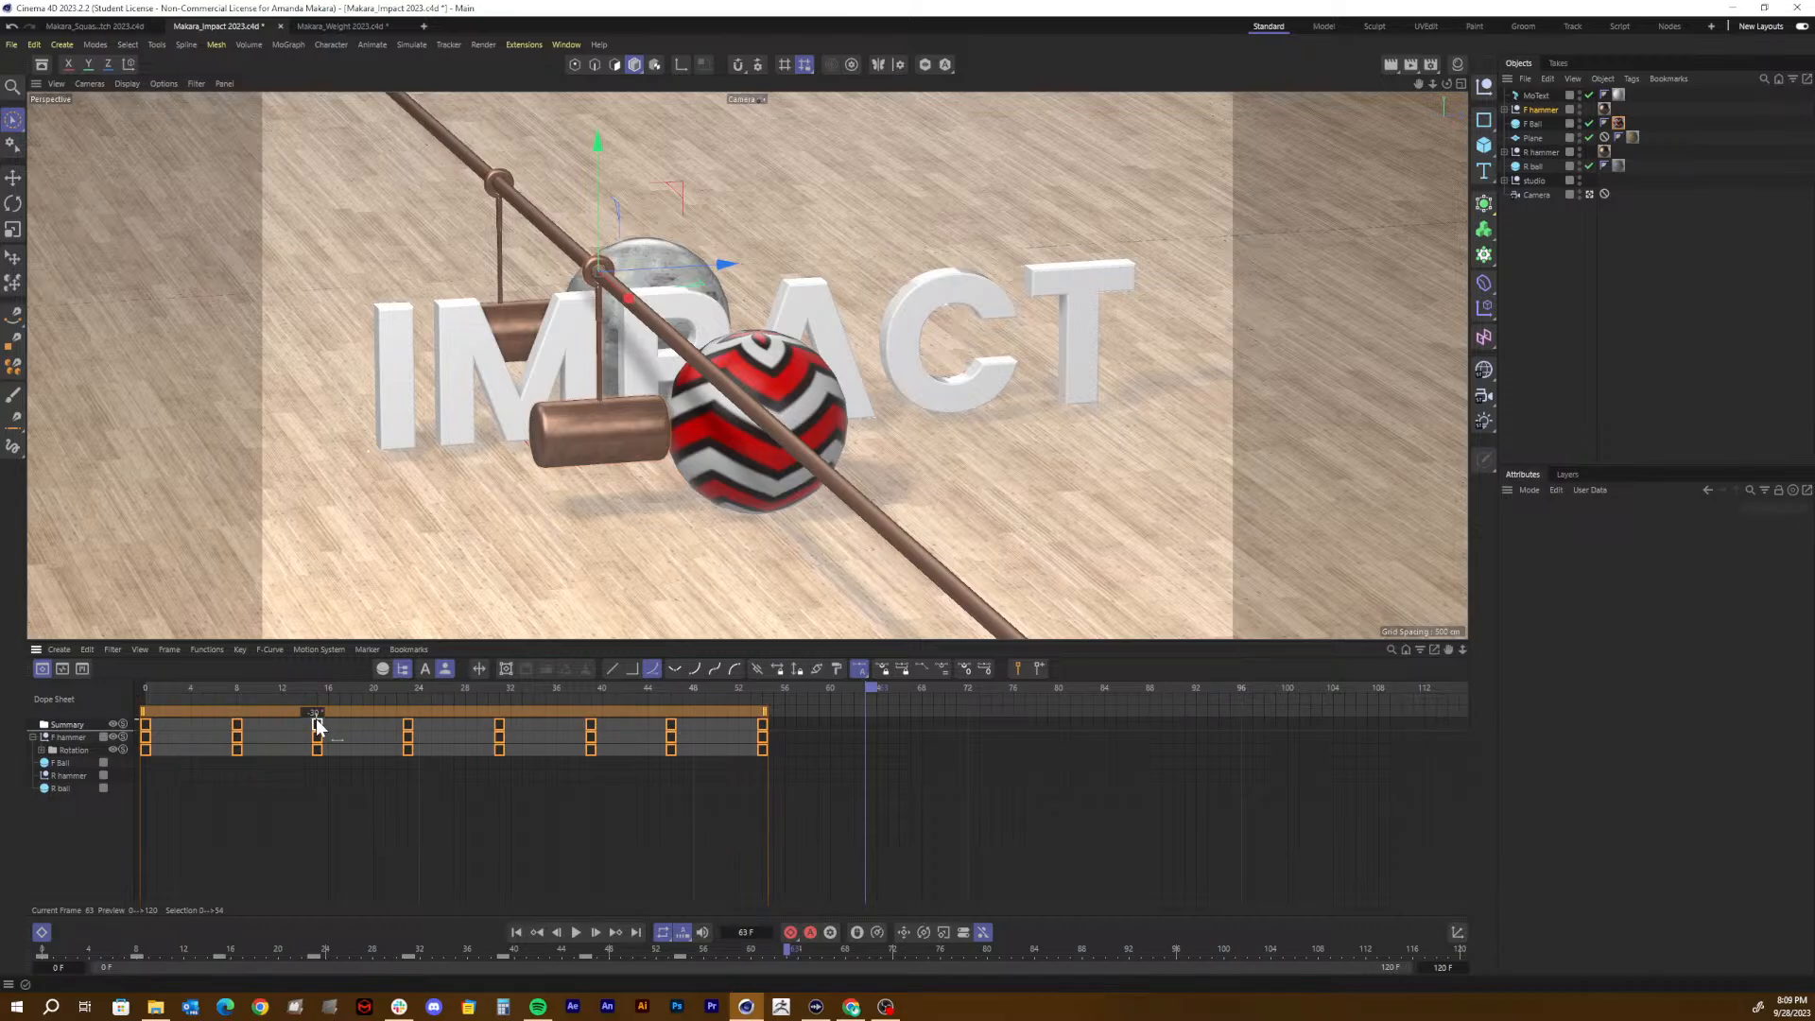
pyautogui.click(348, 773)
pyautogui.moveTo(293, 718); pyautogui.dragTo(838, 773)
pyautogui.moveTo(329, 709); pyautogui.dragTo(256, 707)
pyautogui.click(379, 778)
pyautogui.press('F8')
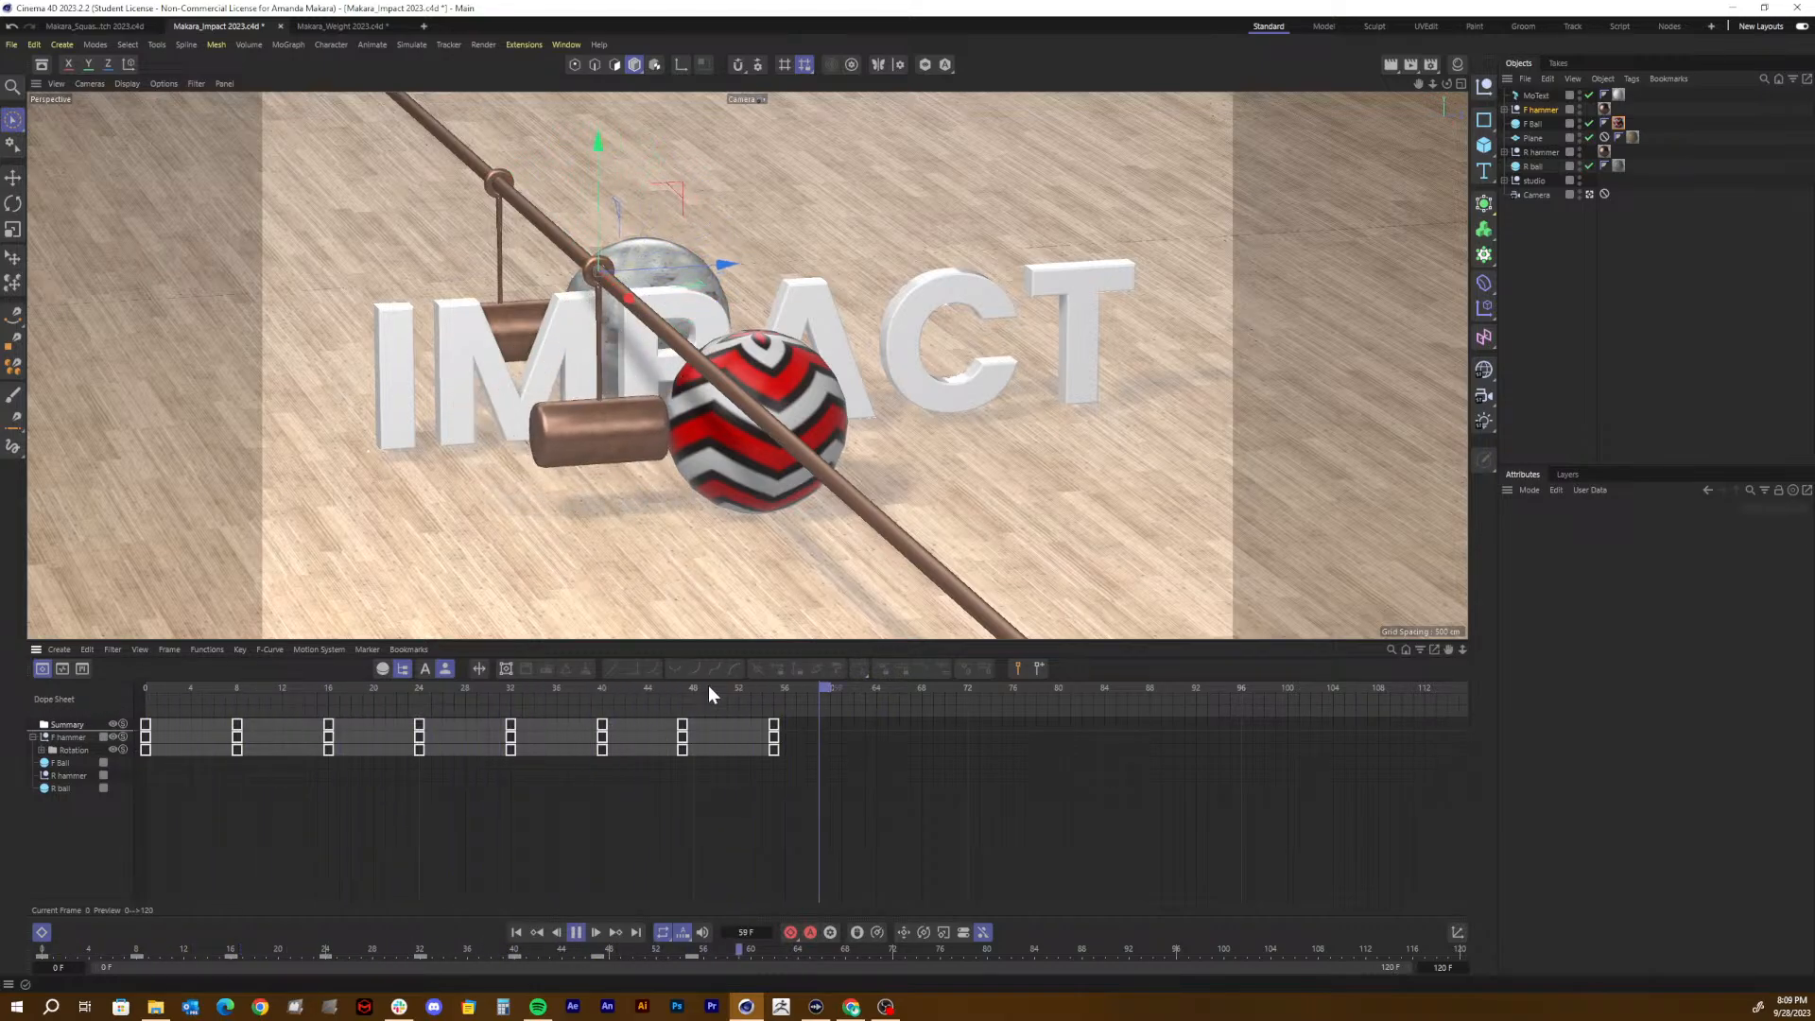
pyautogui.press('F8')
# Step: Undo the last keyframe spacing changes and rescale all of the F hammer's keyframes to end at frame 48
pyautogui.hotkey('ctrl', 'z')
pyautogui.hotkey('ctrl', 'z')
pyautogui.hotkey('ctrl', 'z')
pyautogui.hotkey('ctrl', 'z')
pyautogui.hotkey('ctrl', 'z')
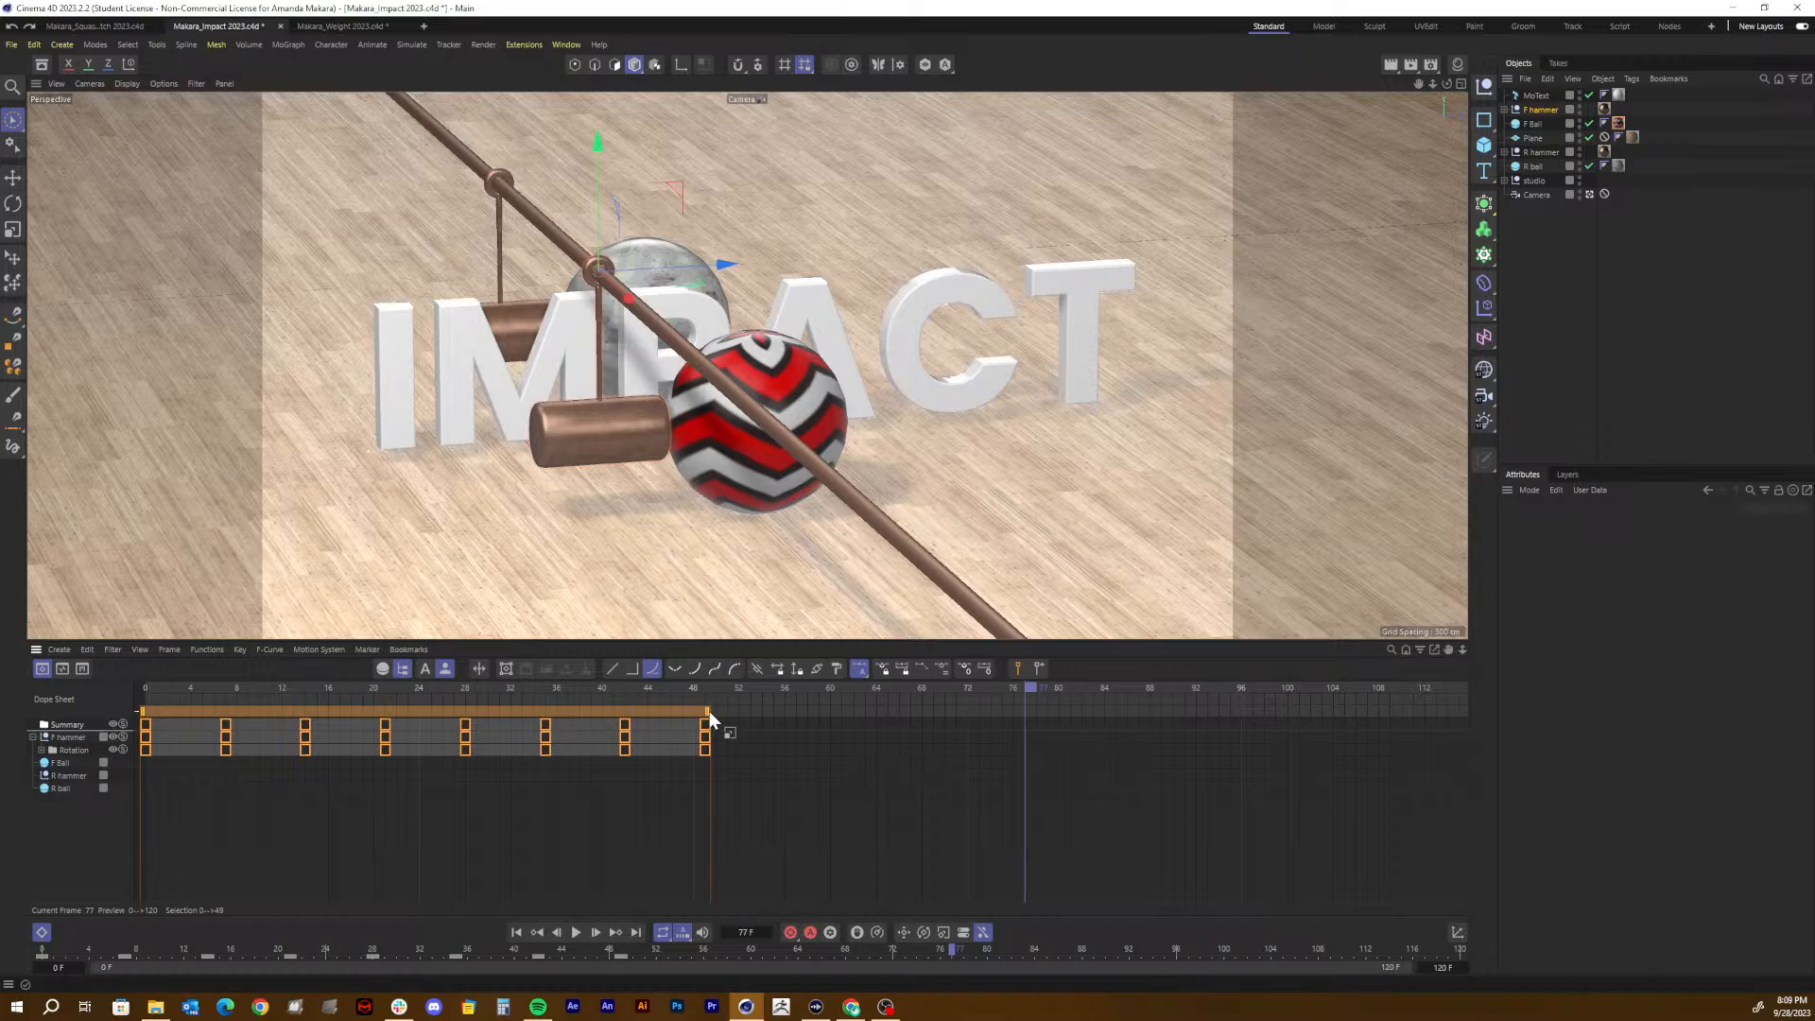
pyautogui.moveTo(709, 711); pyautogui.dragTo(19, 707)
pyautogui.click(694, 684)
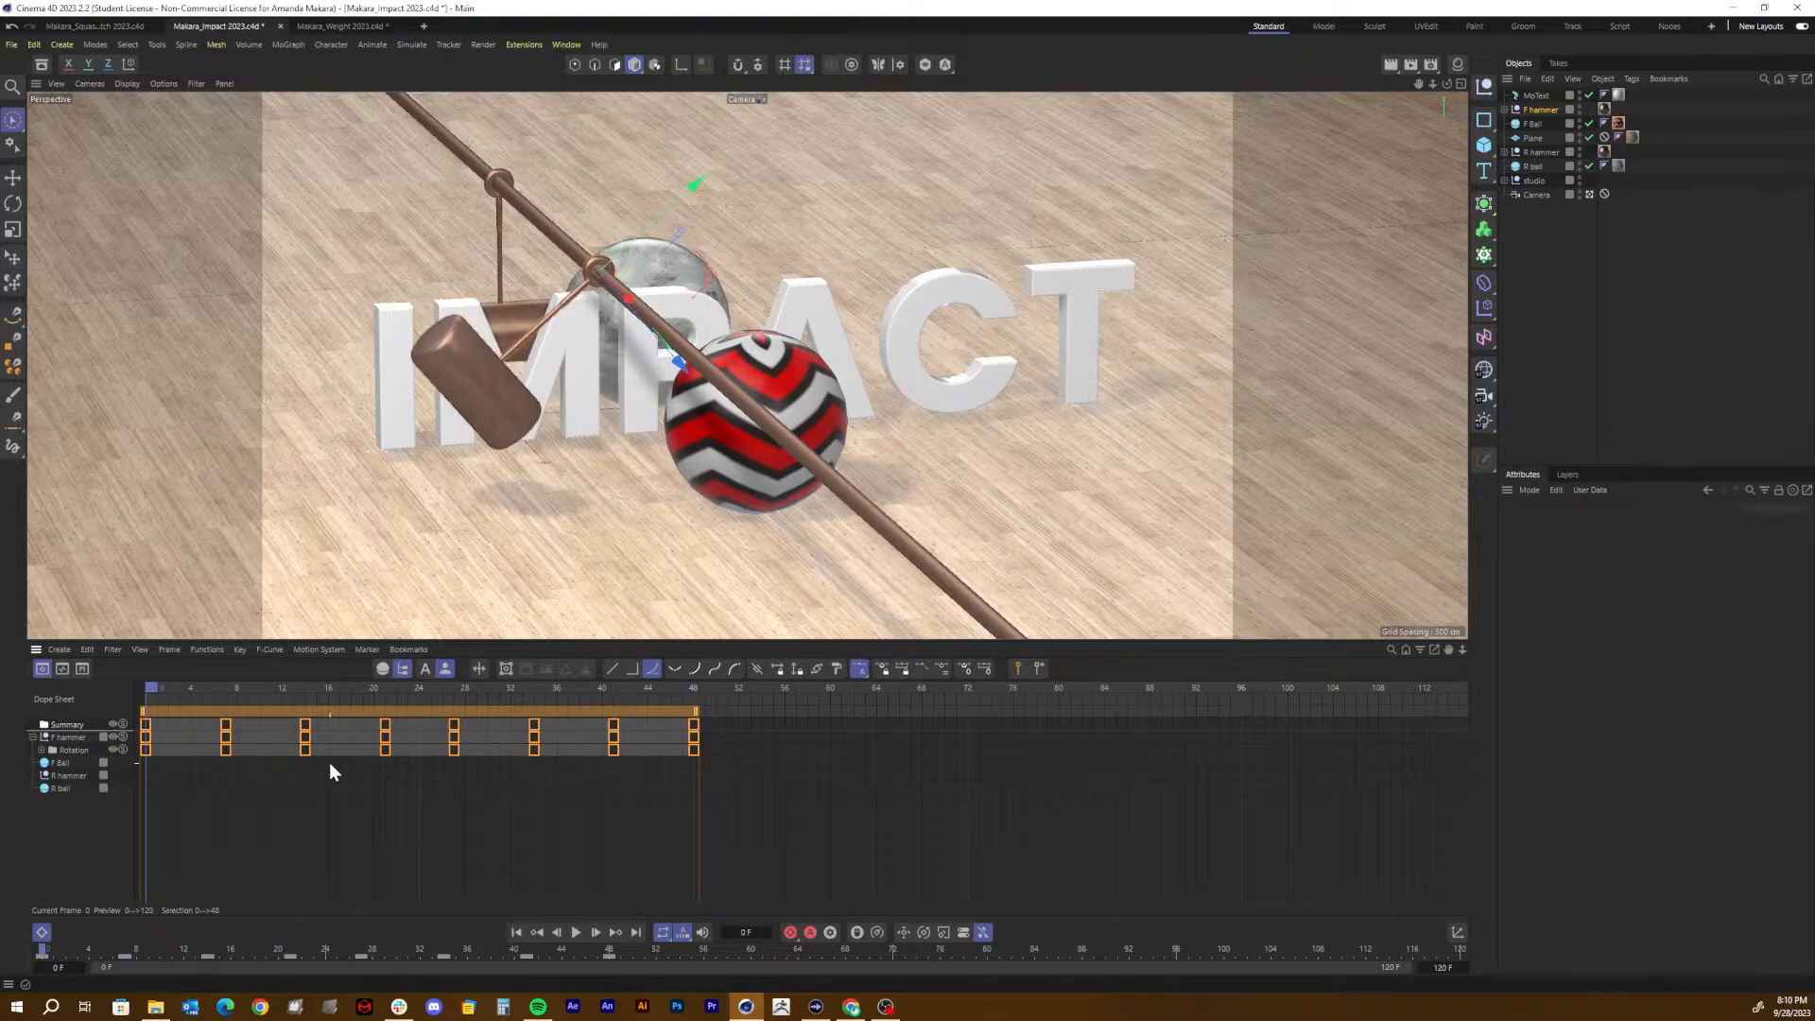
# Step: Play back the F hammer's retimed swing from frame 0 to check its speed
pyautogui.press('F8')
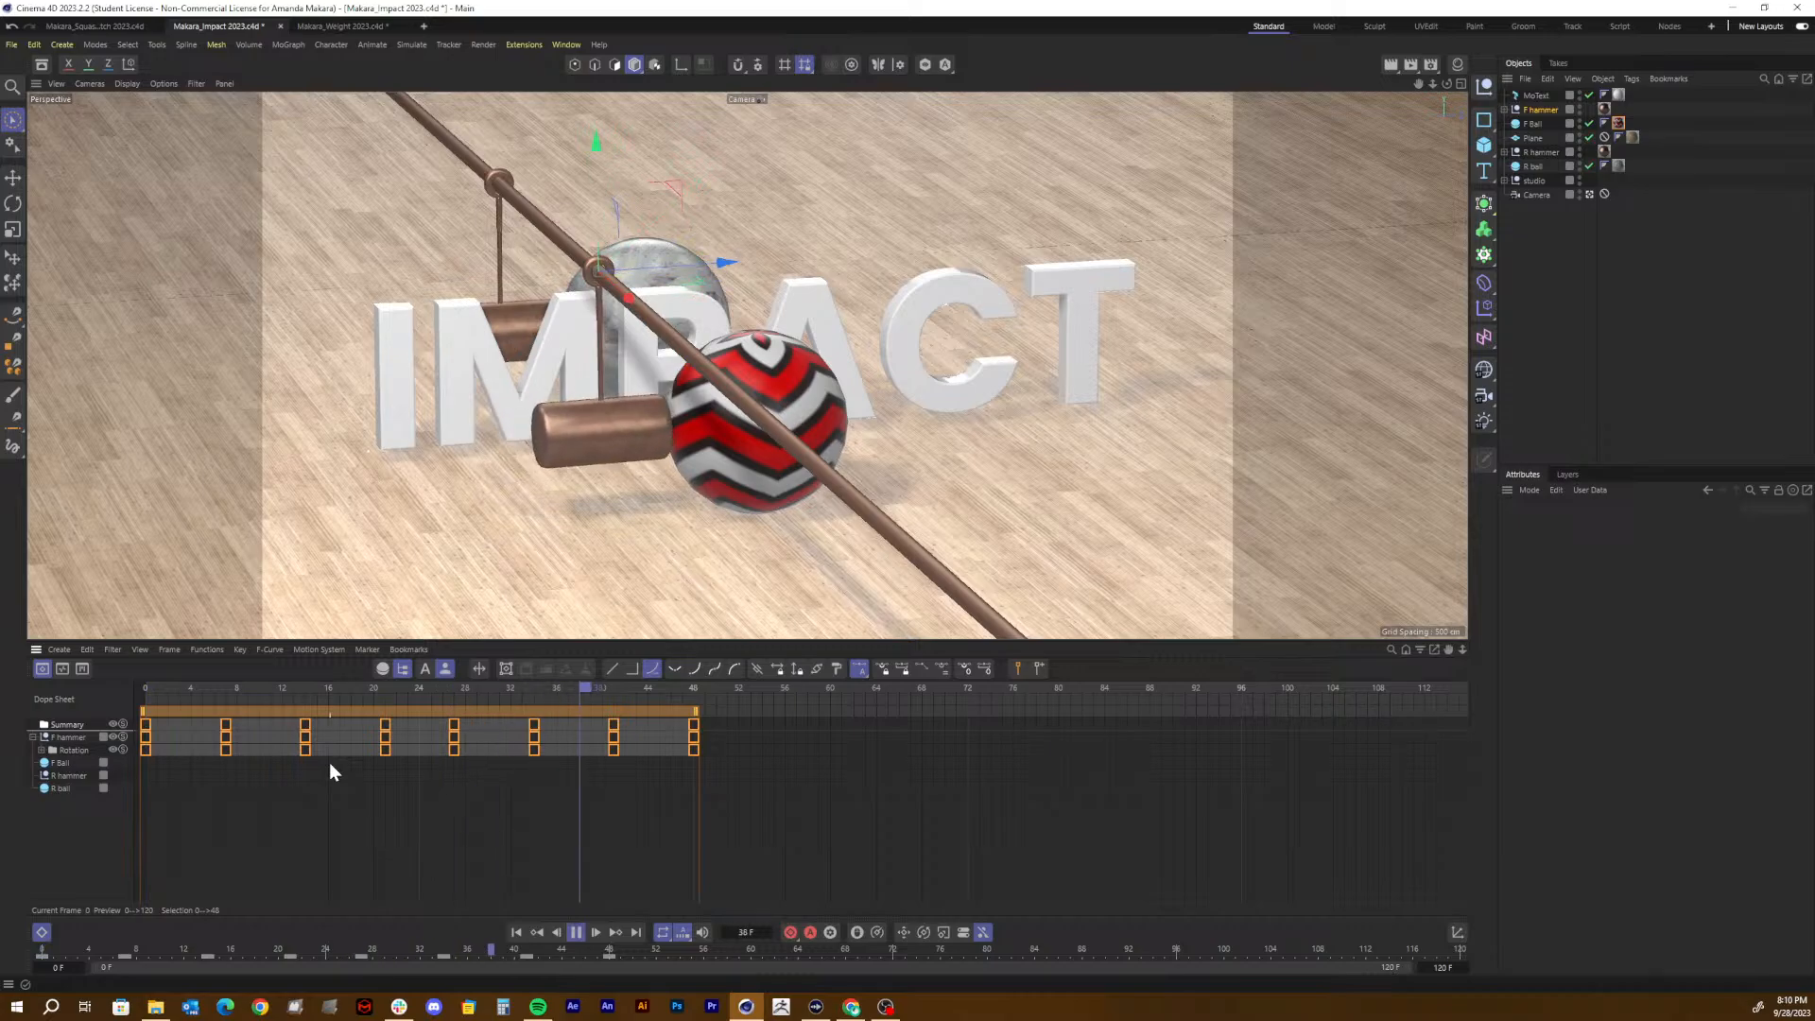
pyautogui.press('F8')
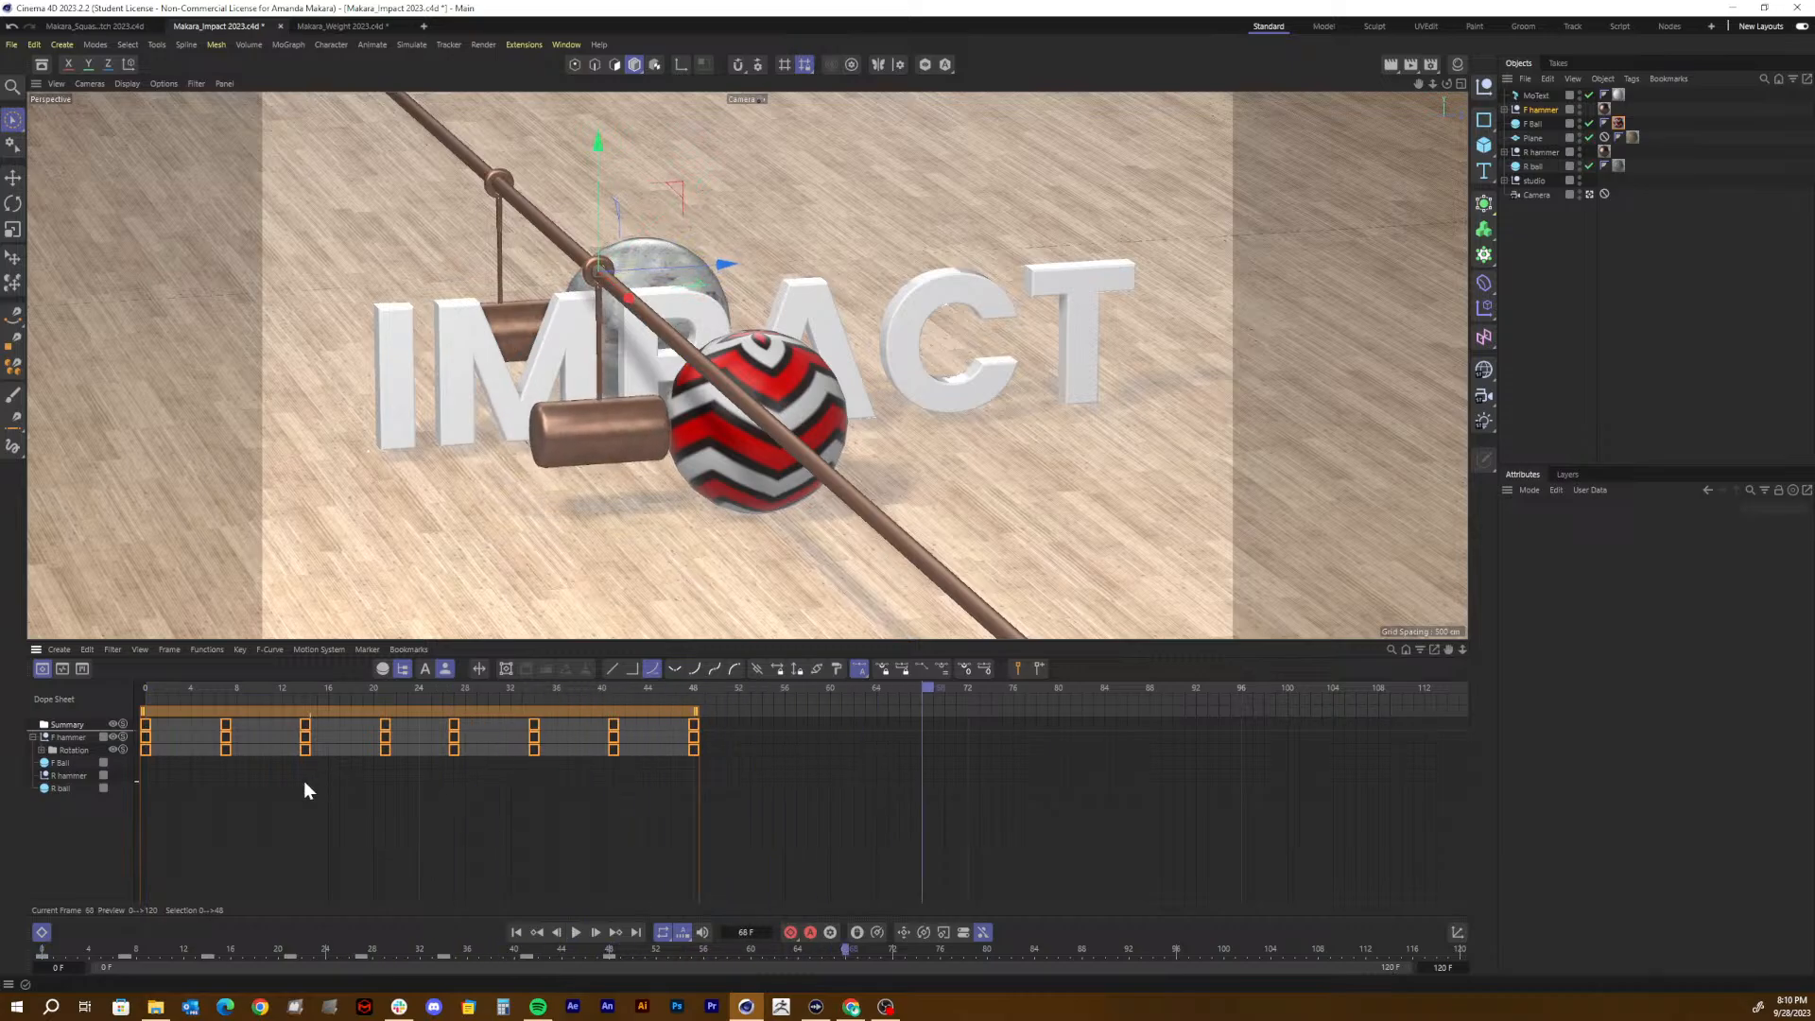
pyautogui.moveTo(219, 690); pyautogui.dragTo(125, 681)
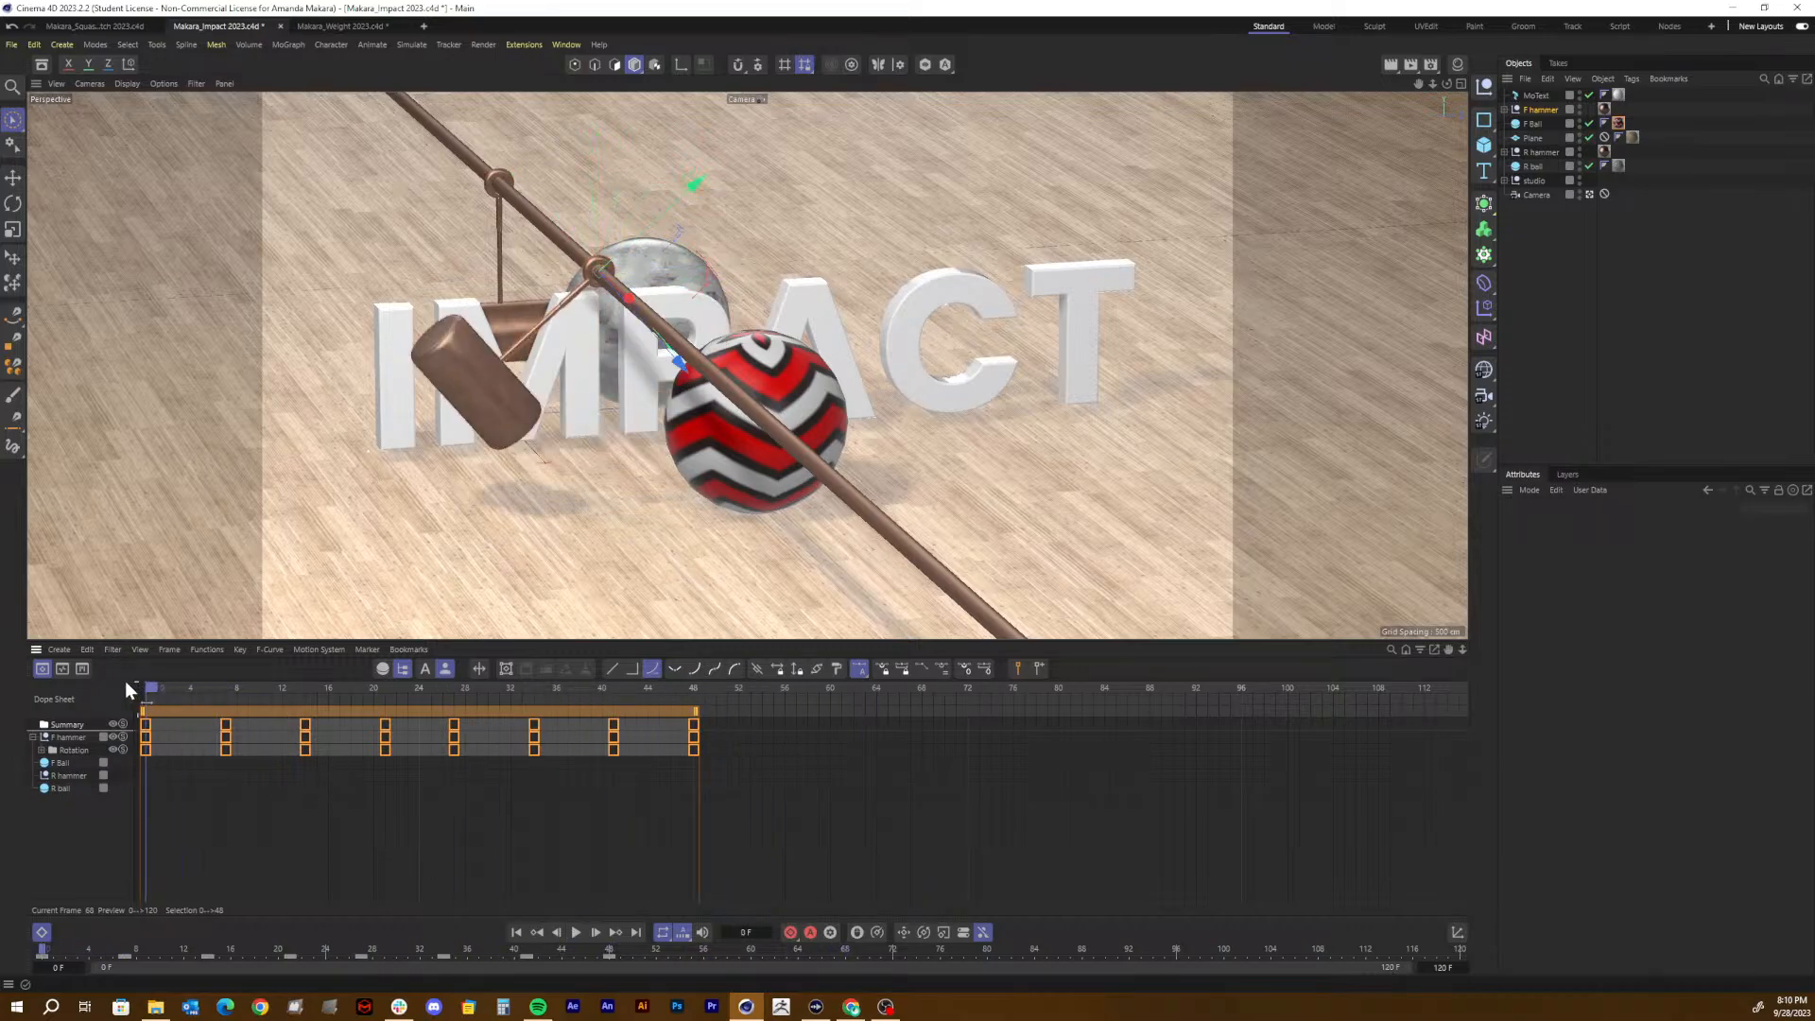
pyautogui.press('F8')
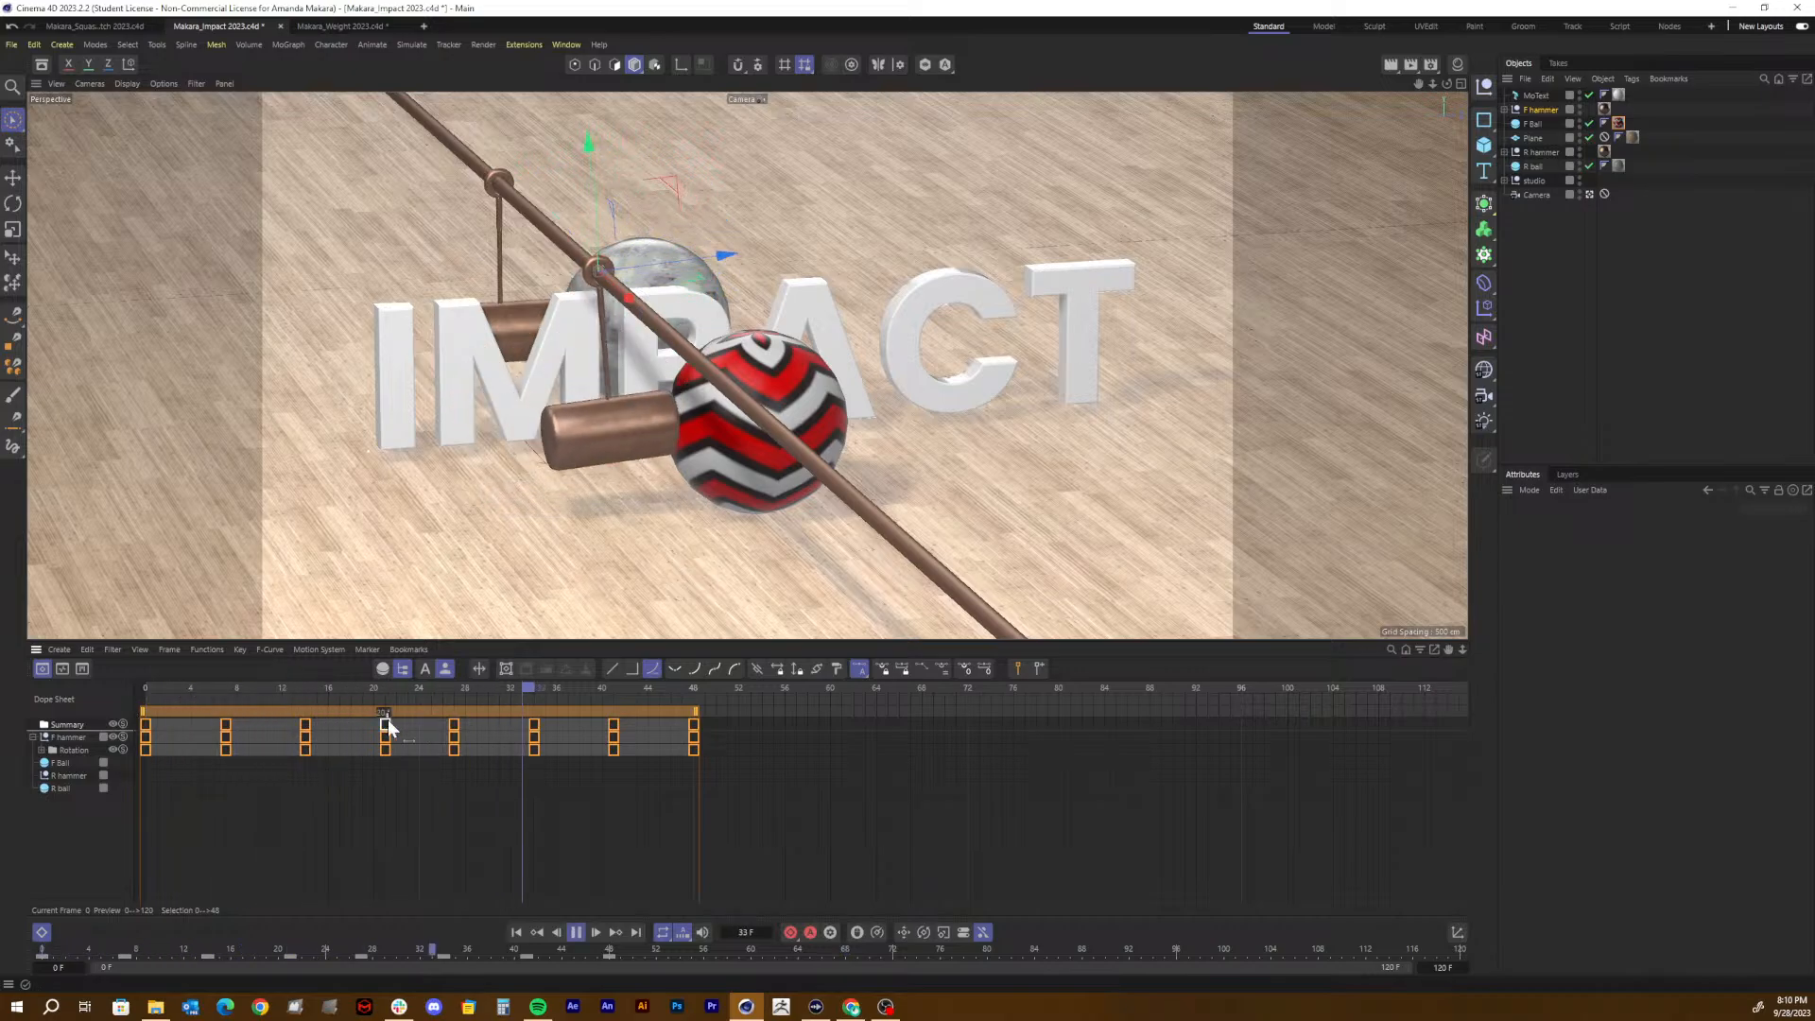
pyautogui.press('F8')
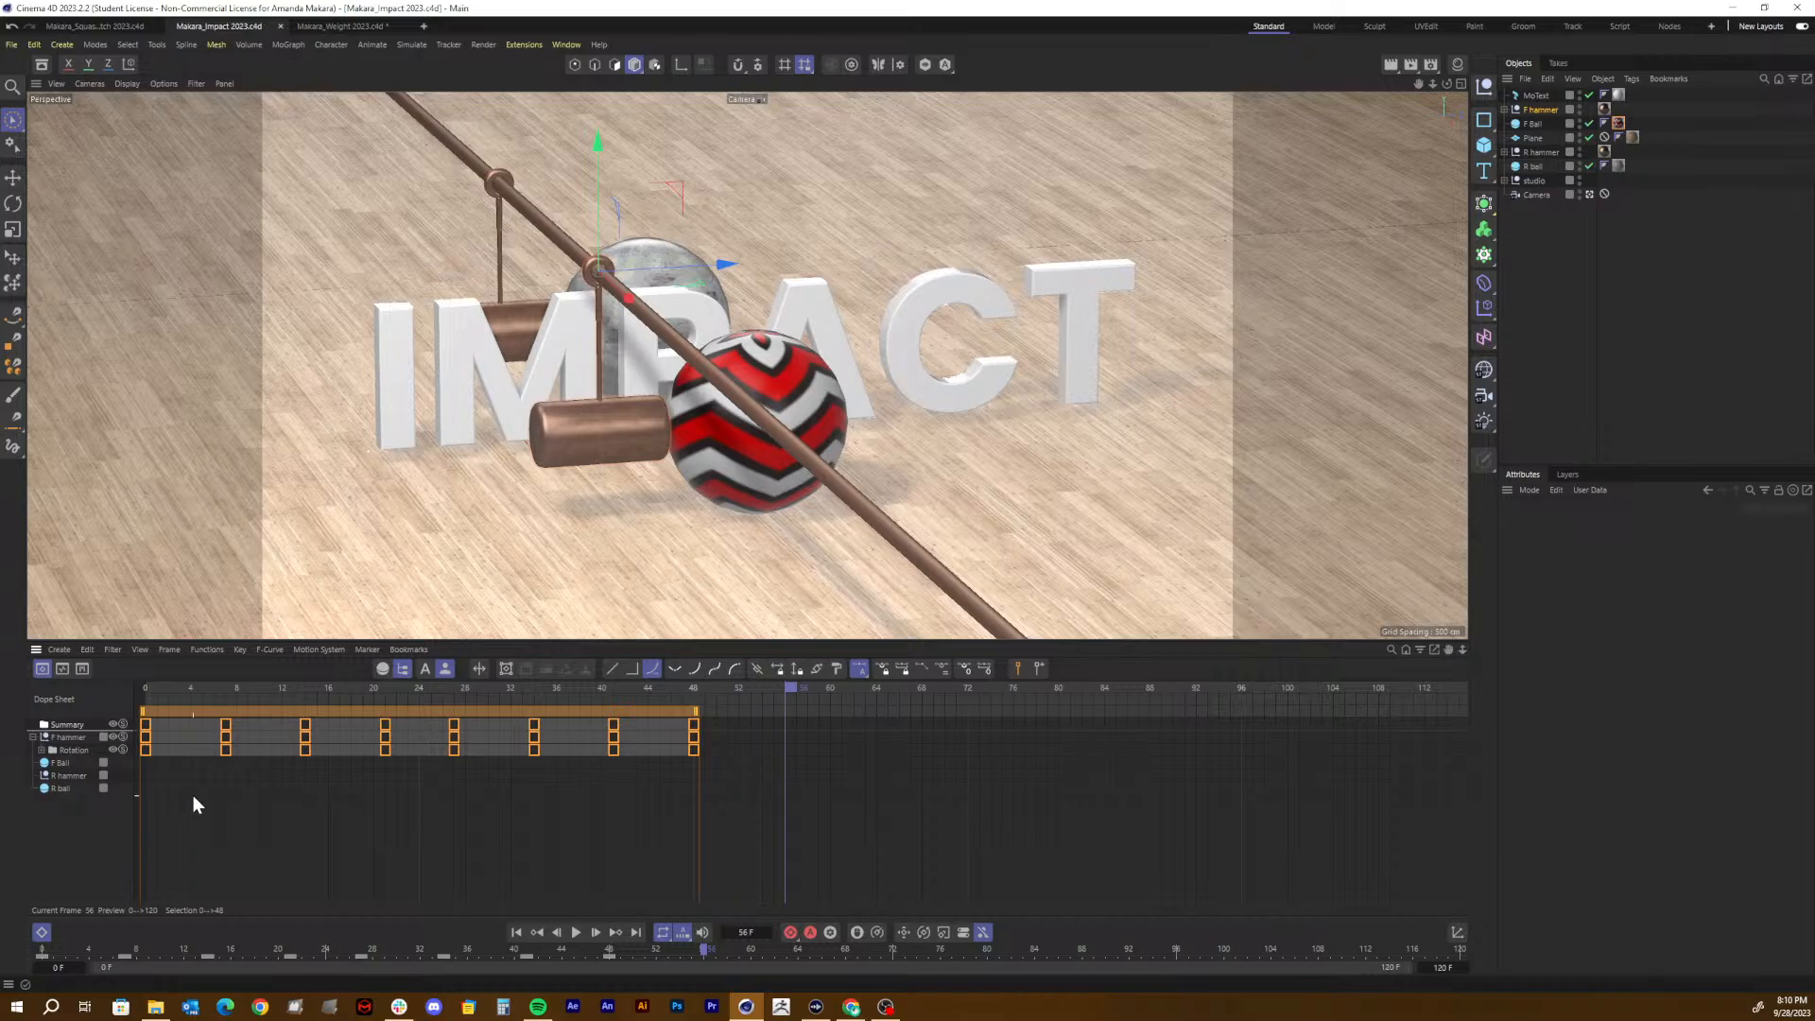
# Step: Show the F hammer's rotation F-curve and lengthen the tangents of all its keys, keeping them horizontal
pyautogui.click(61, 669)
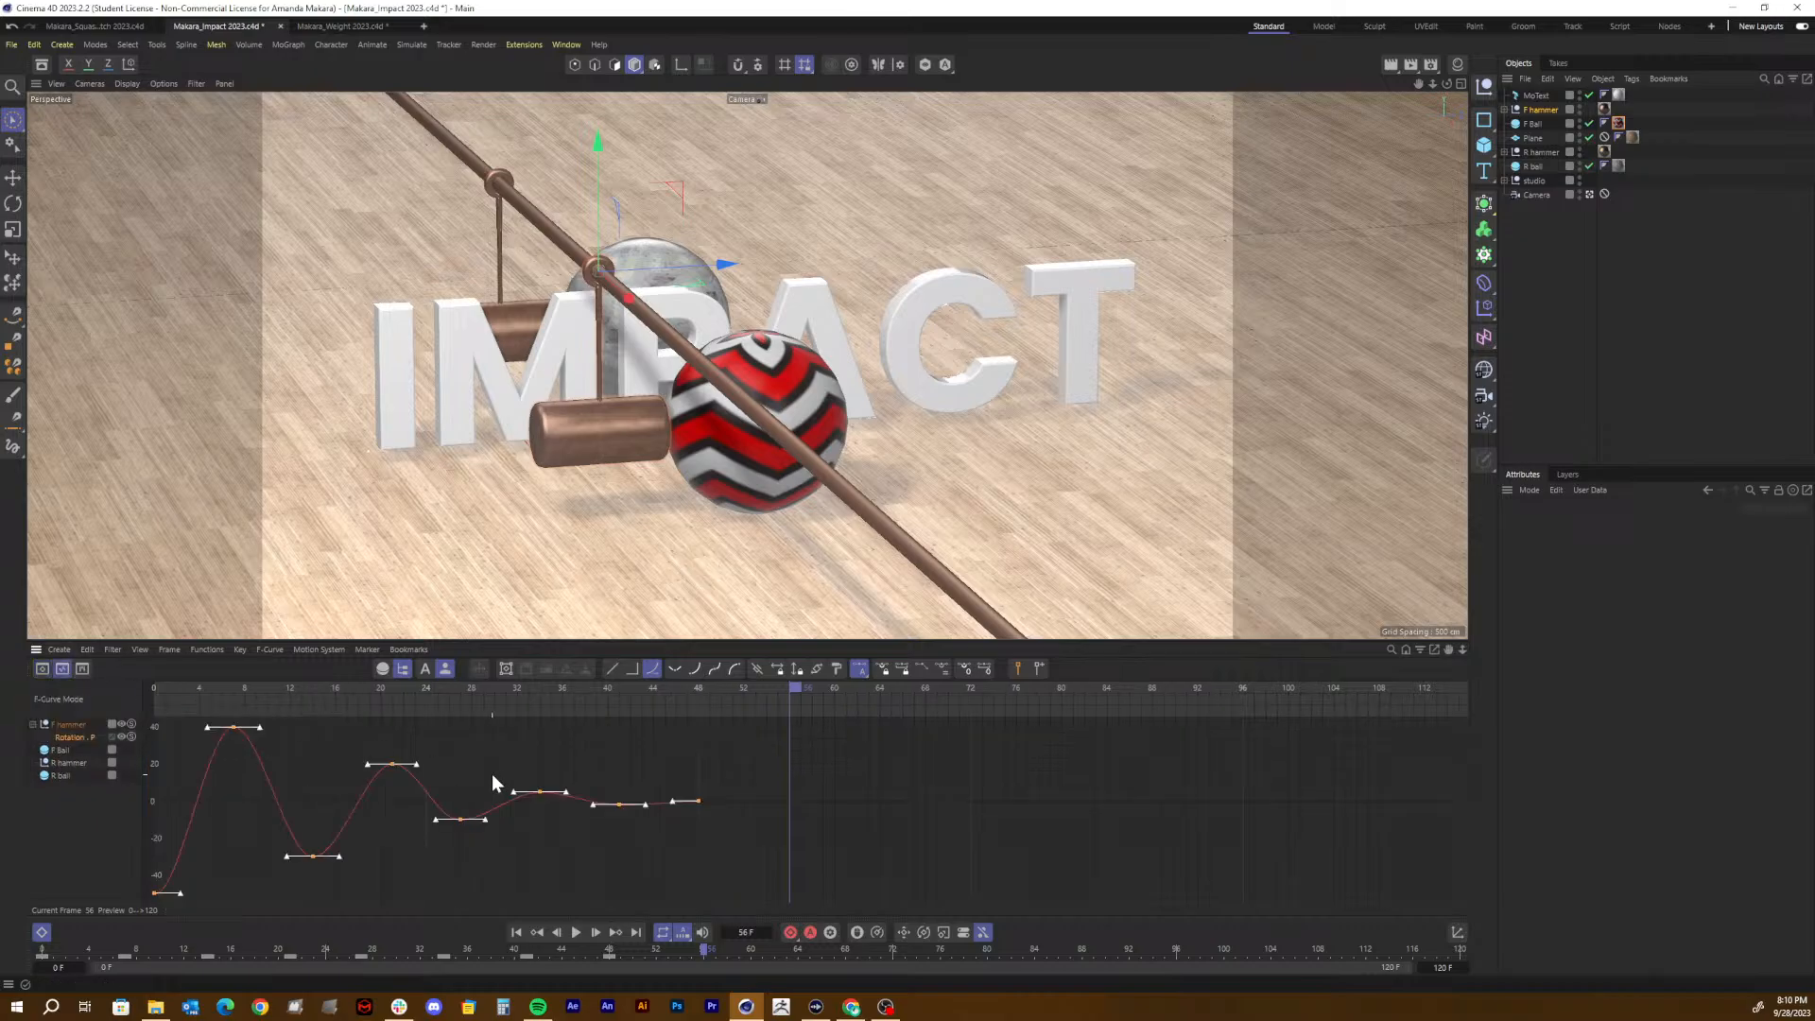
pyautogui.moveTo(259, 728)
pyautogui.mouseDown()
pyautogui.moveTo(288, 726)
pyautogui.moveTo(282, 754)
pyautogui.mouseUp()
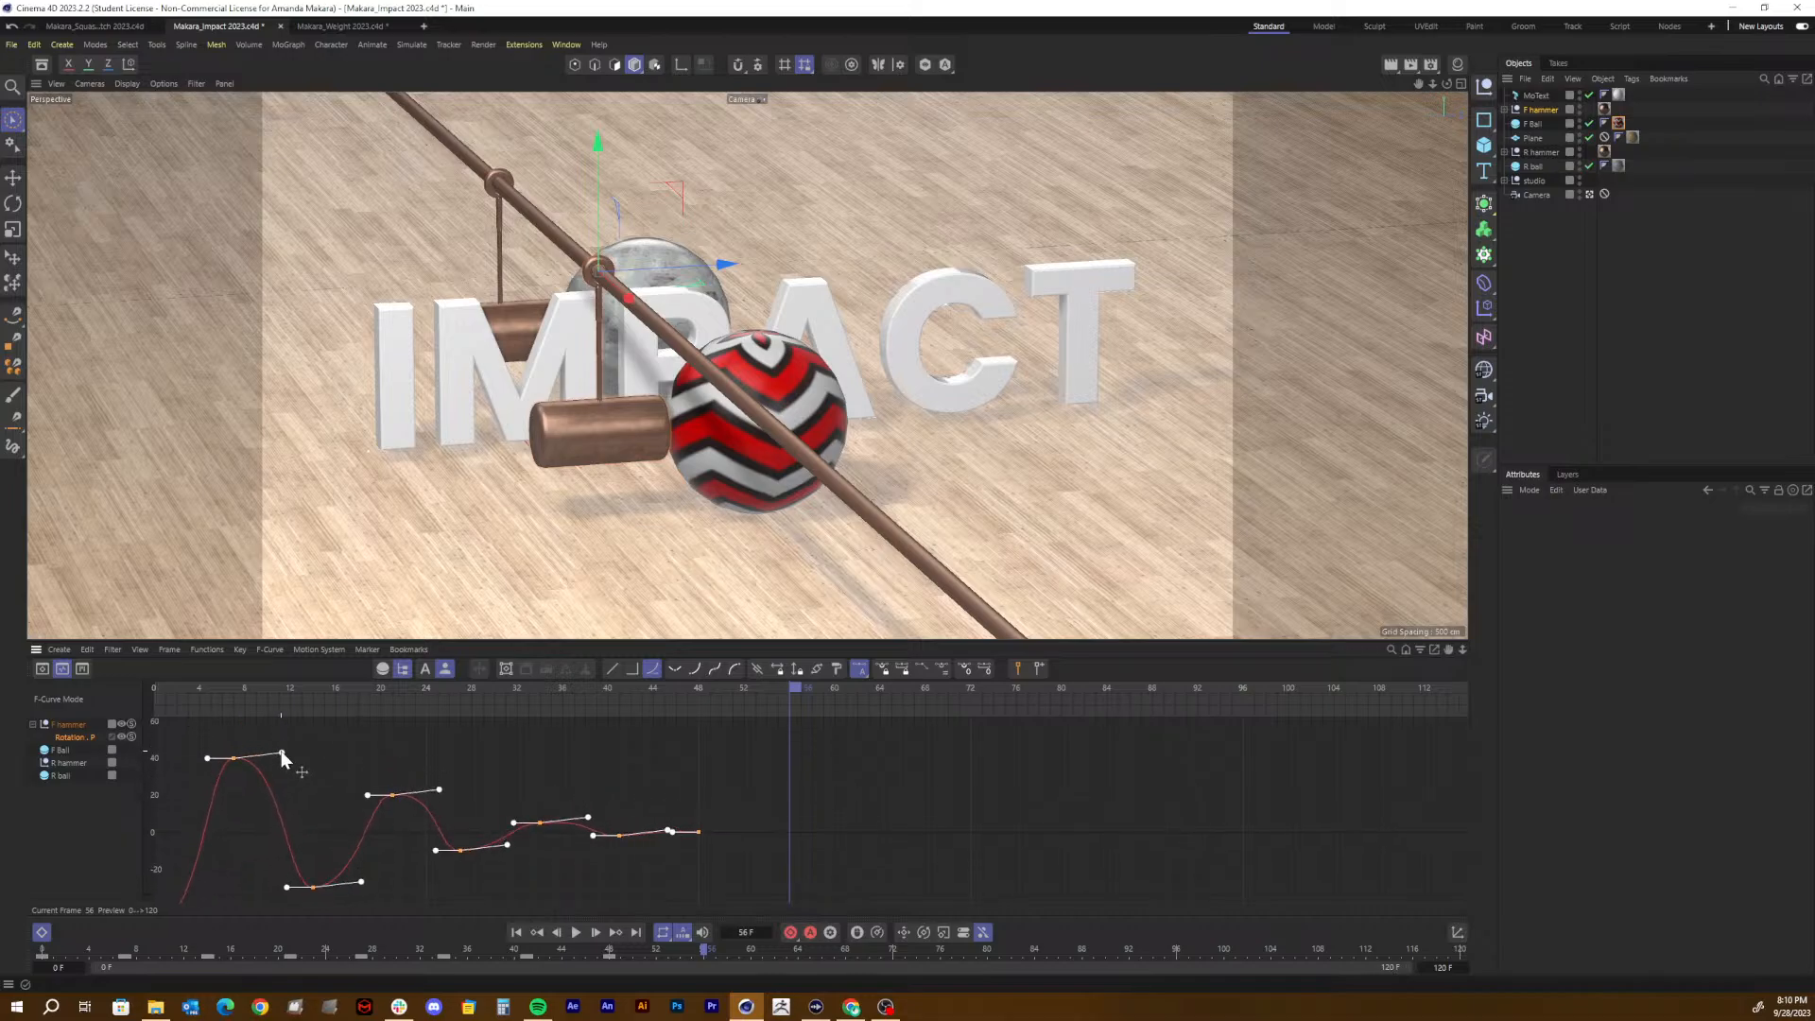
pyautogui.hotkey('ctrl', 'z')
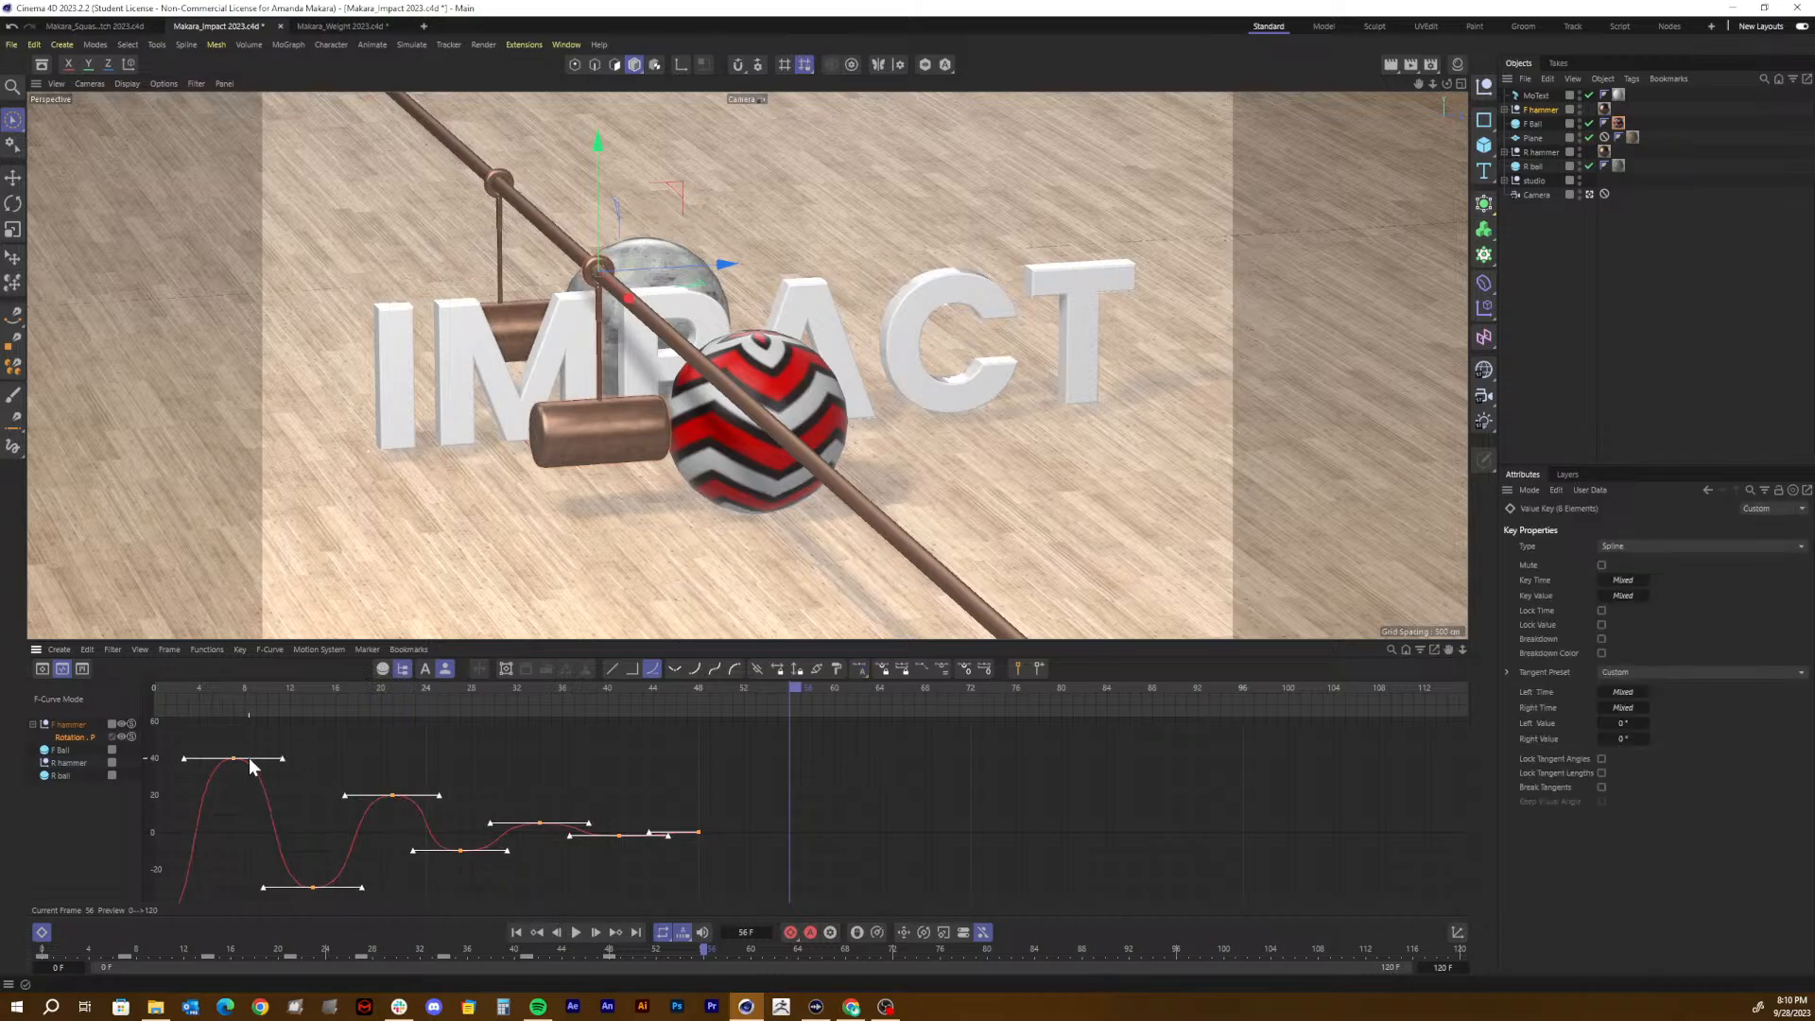
pyautogui.click(157, 686)
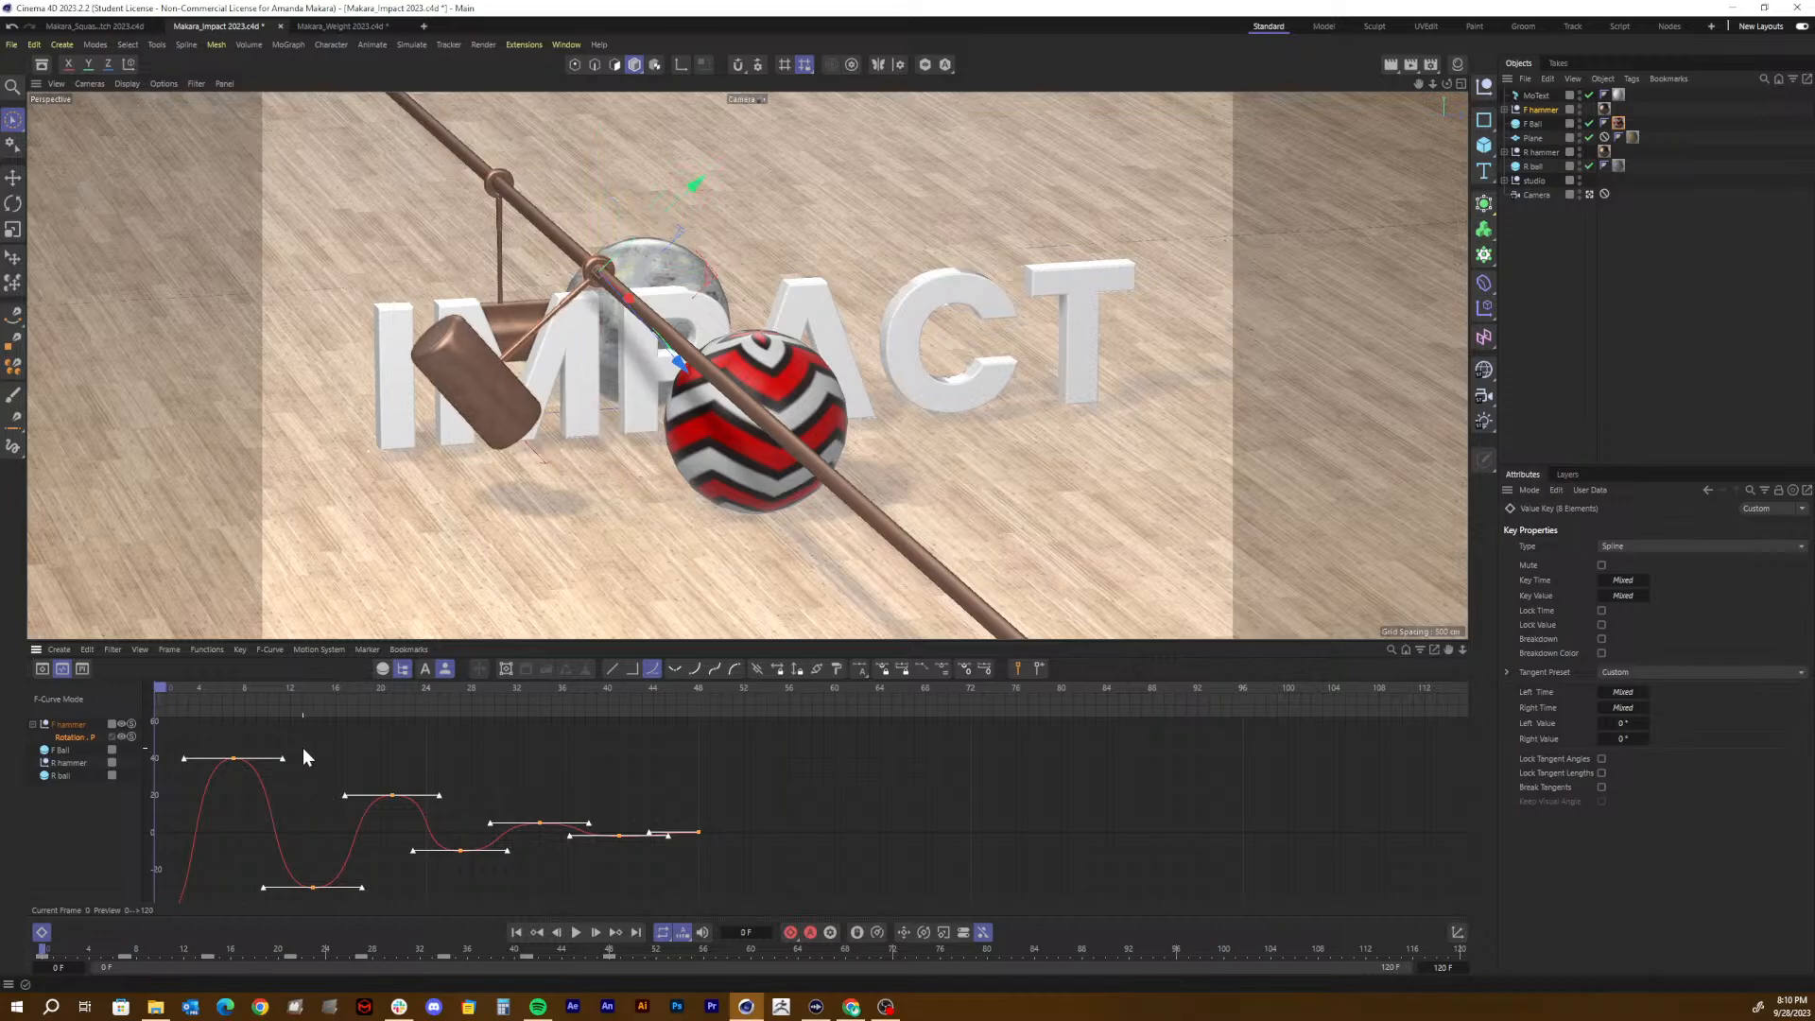
pyautogui.moveTo(286, 757); pyautogui.dragTo(180, 766)
# Step: Play back the swing repeatedly from the start to judge the easing of the longer tangents
pyautogui.click(170, 695)
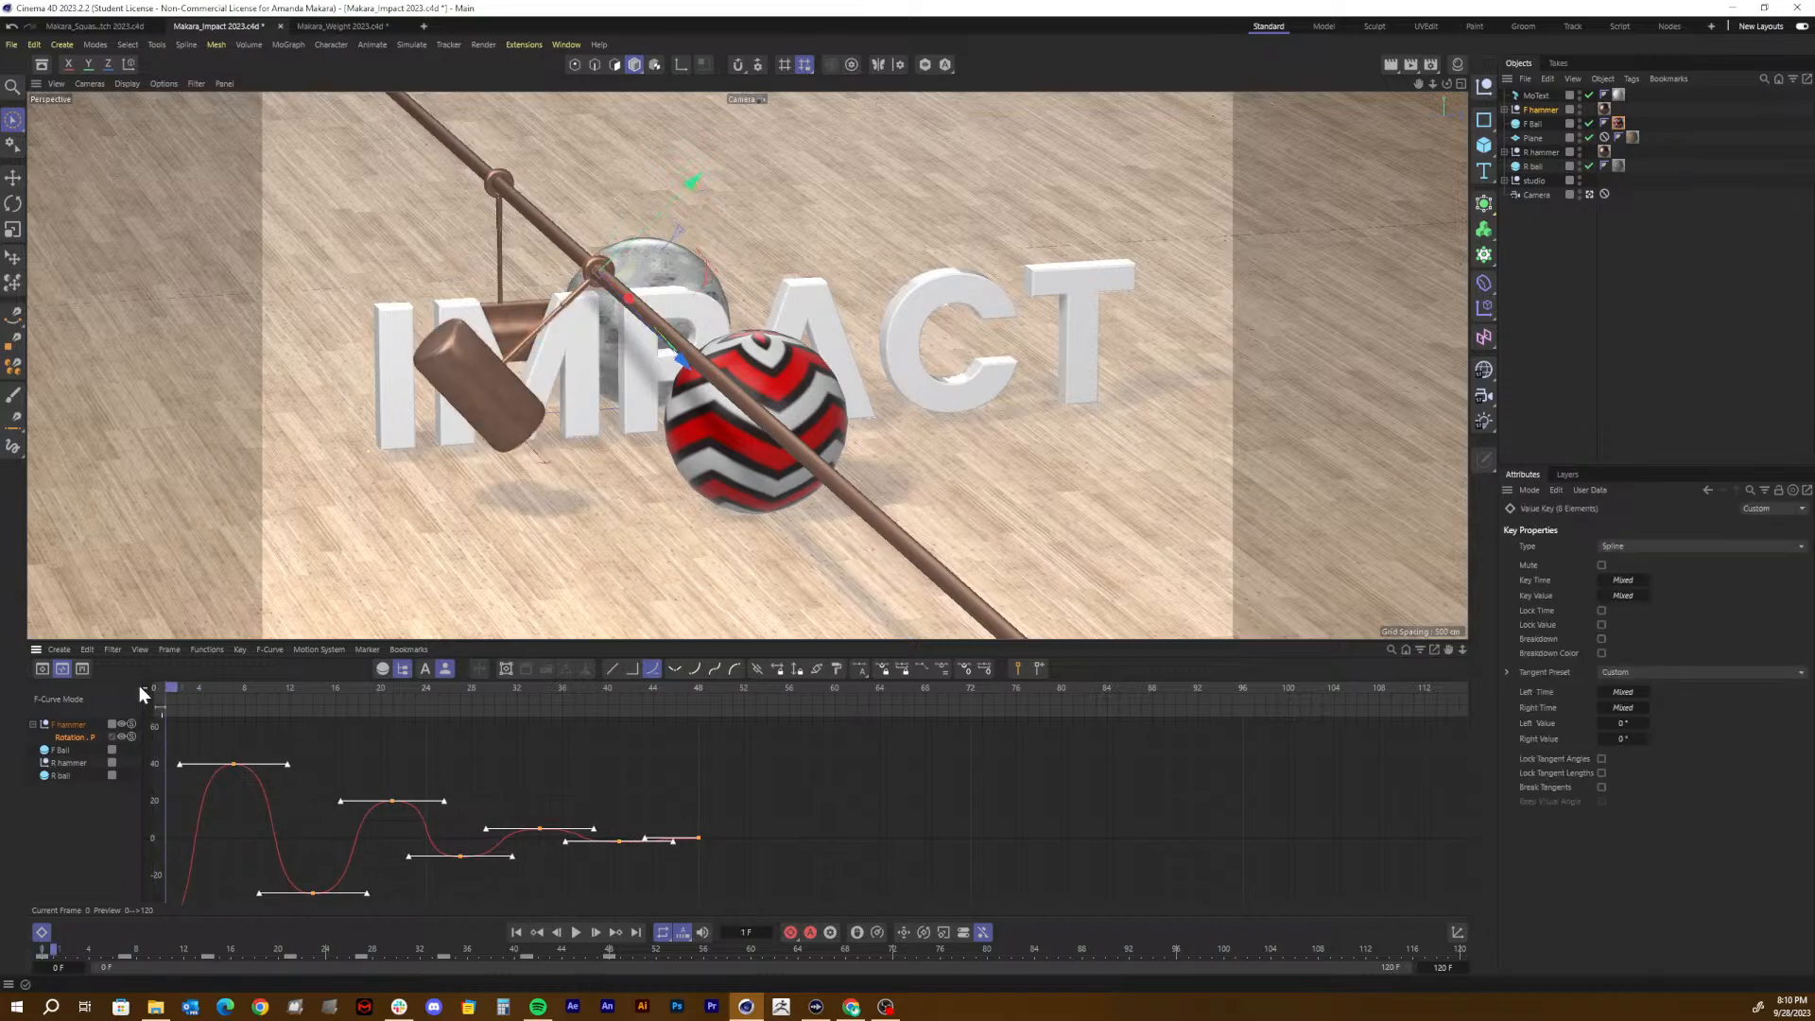
pyautogui.press('F8')
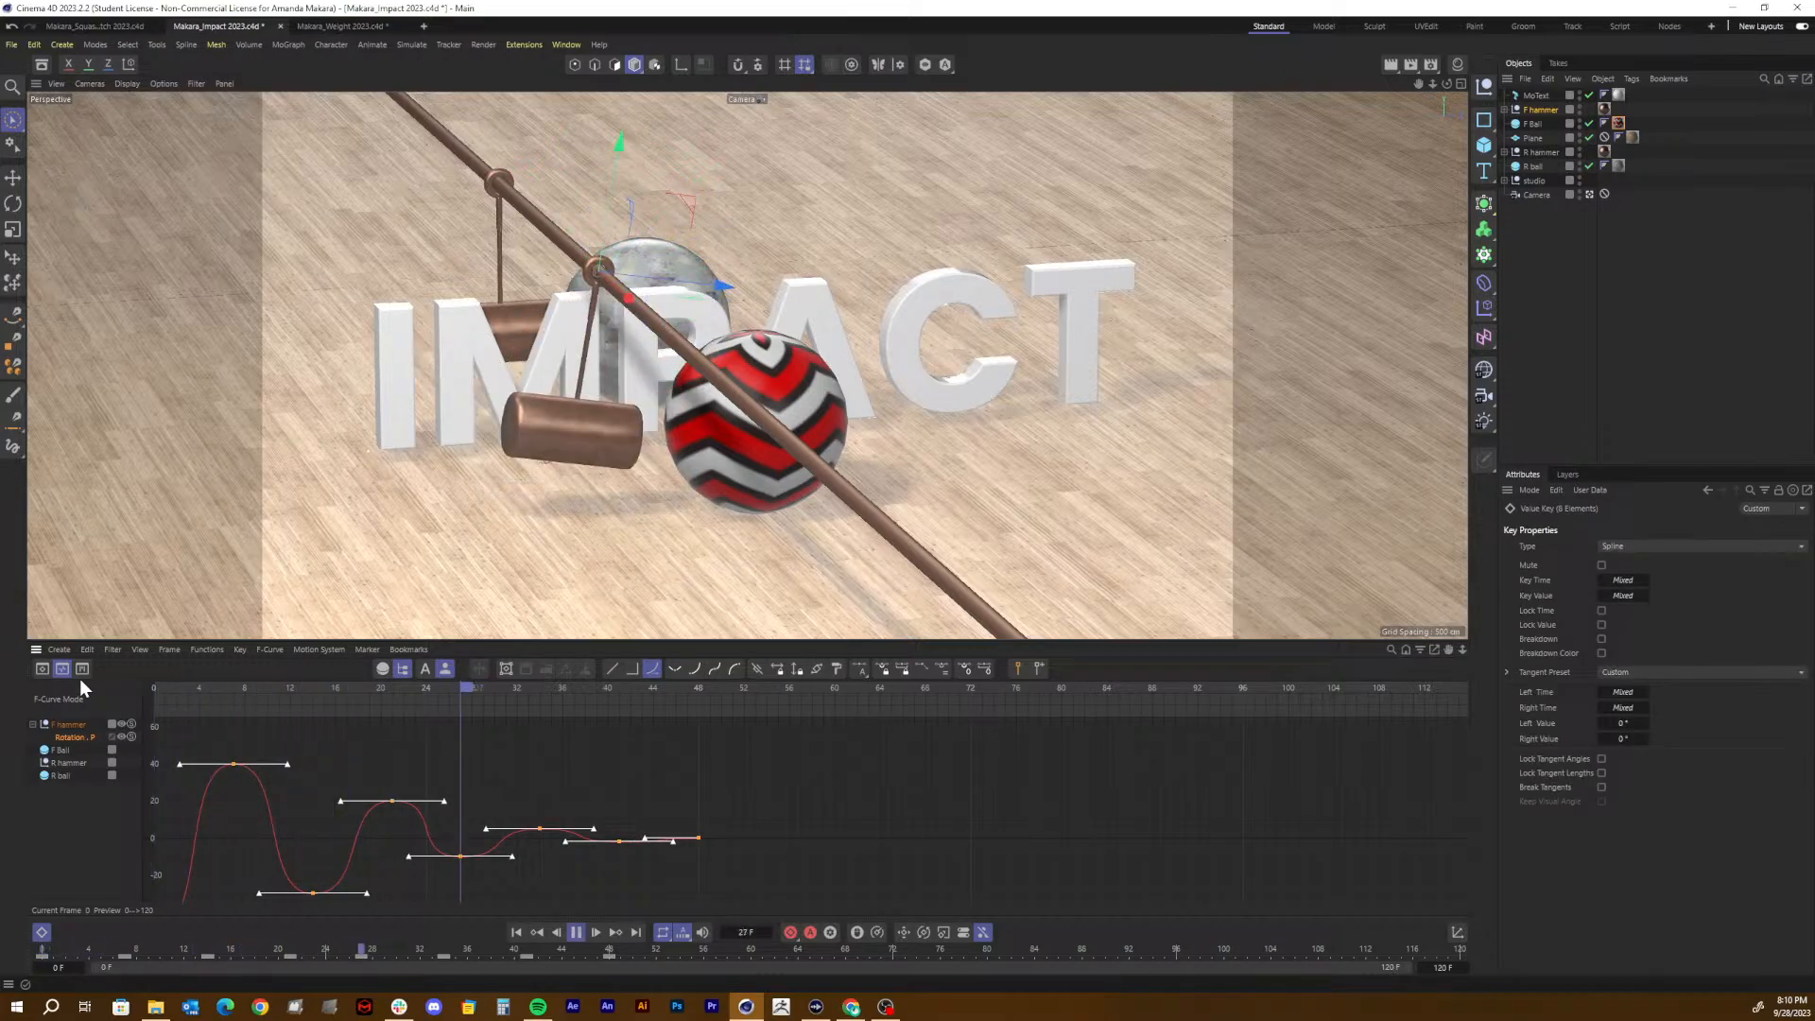
pyautogui.press('F8')
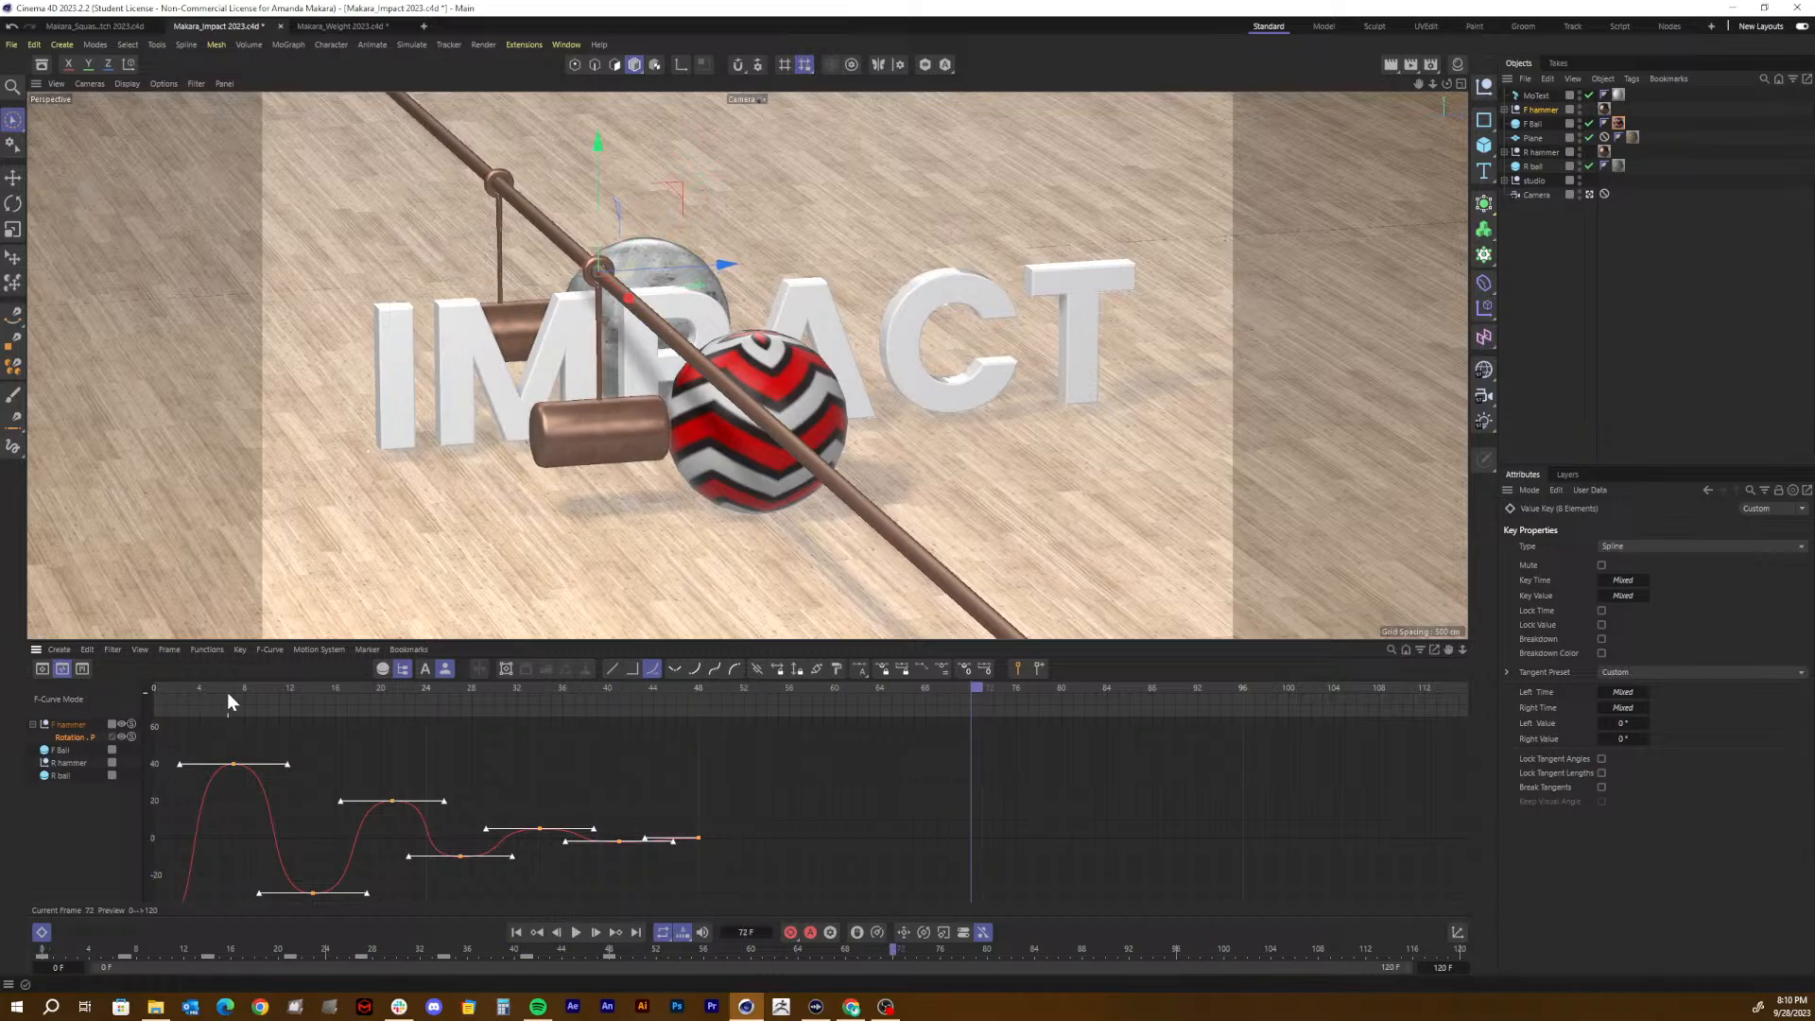
pyautogui.moveTo(228, 688); pyautogui.dragTo(158, 691)
pyautogui.press('F8')
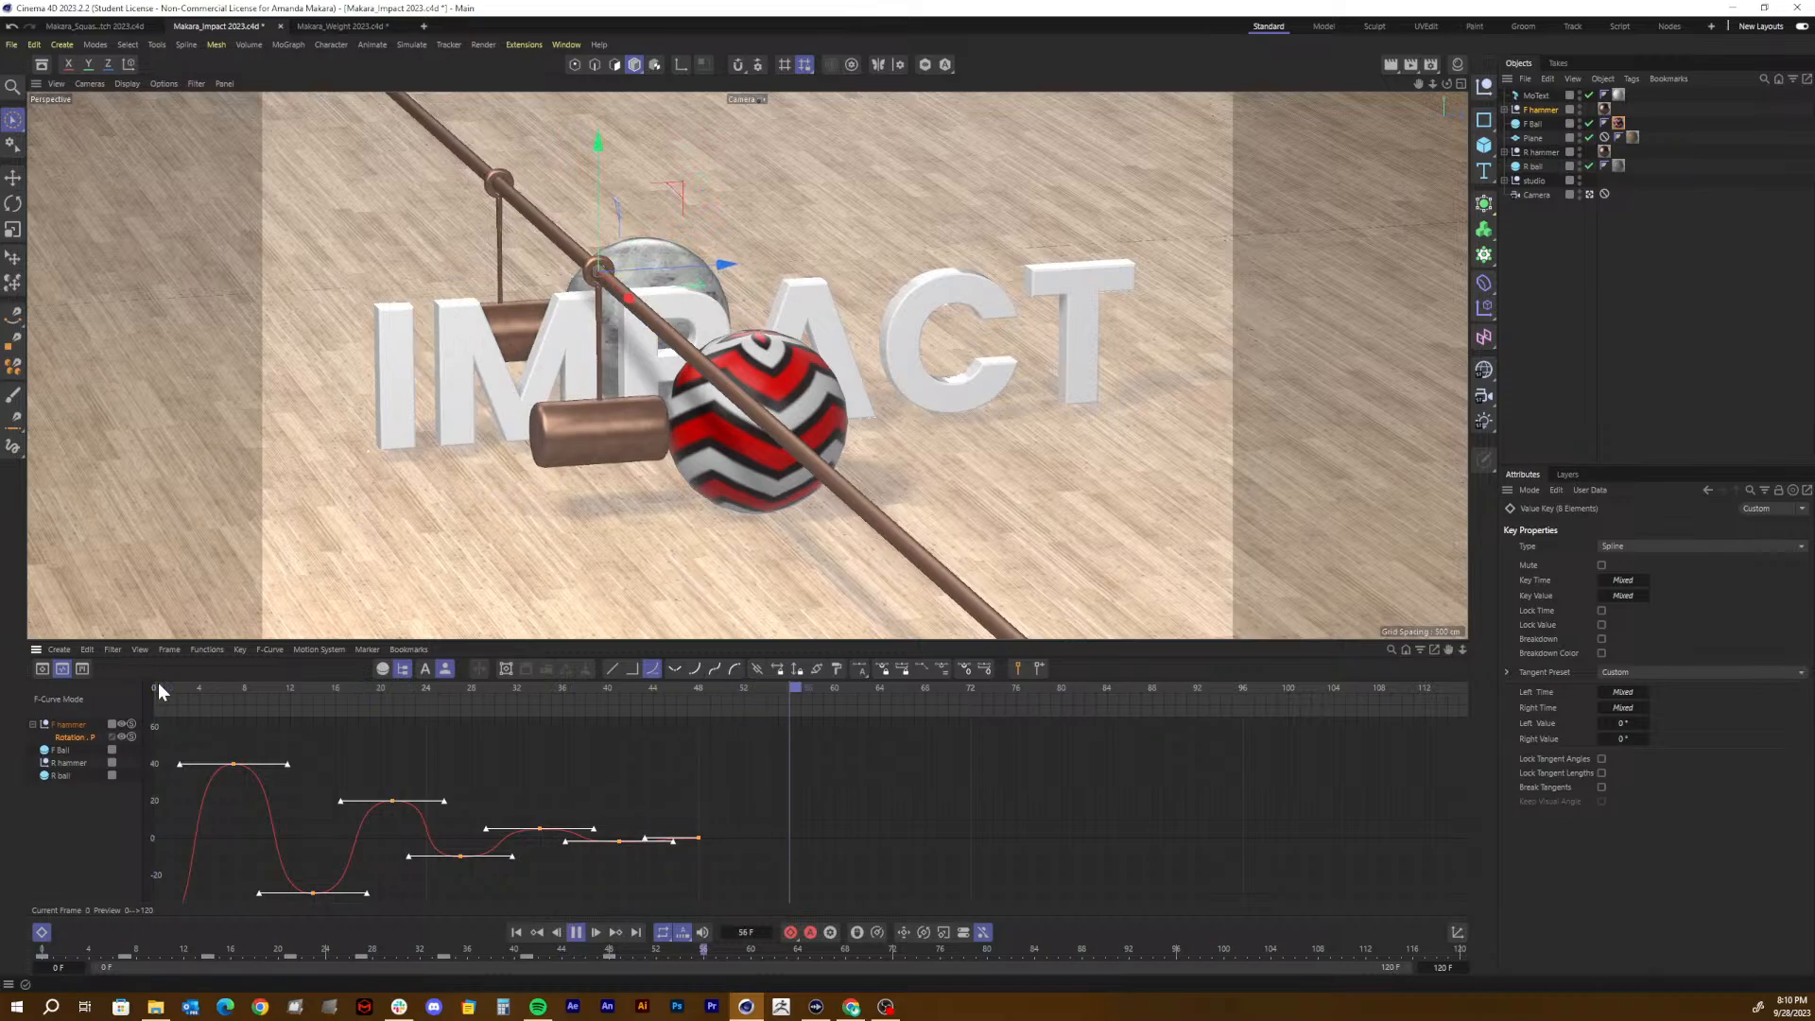
pyautogui.press('F8')
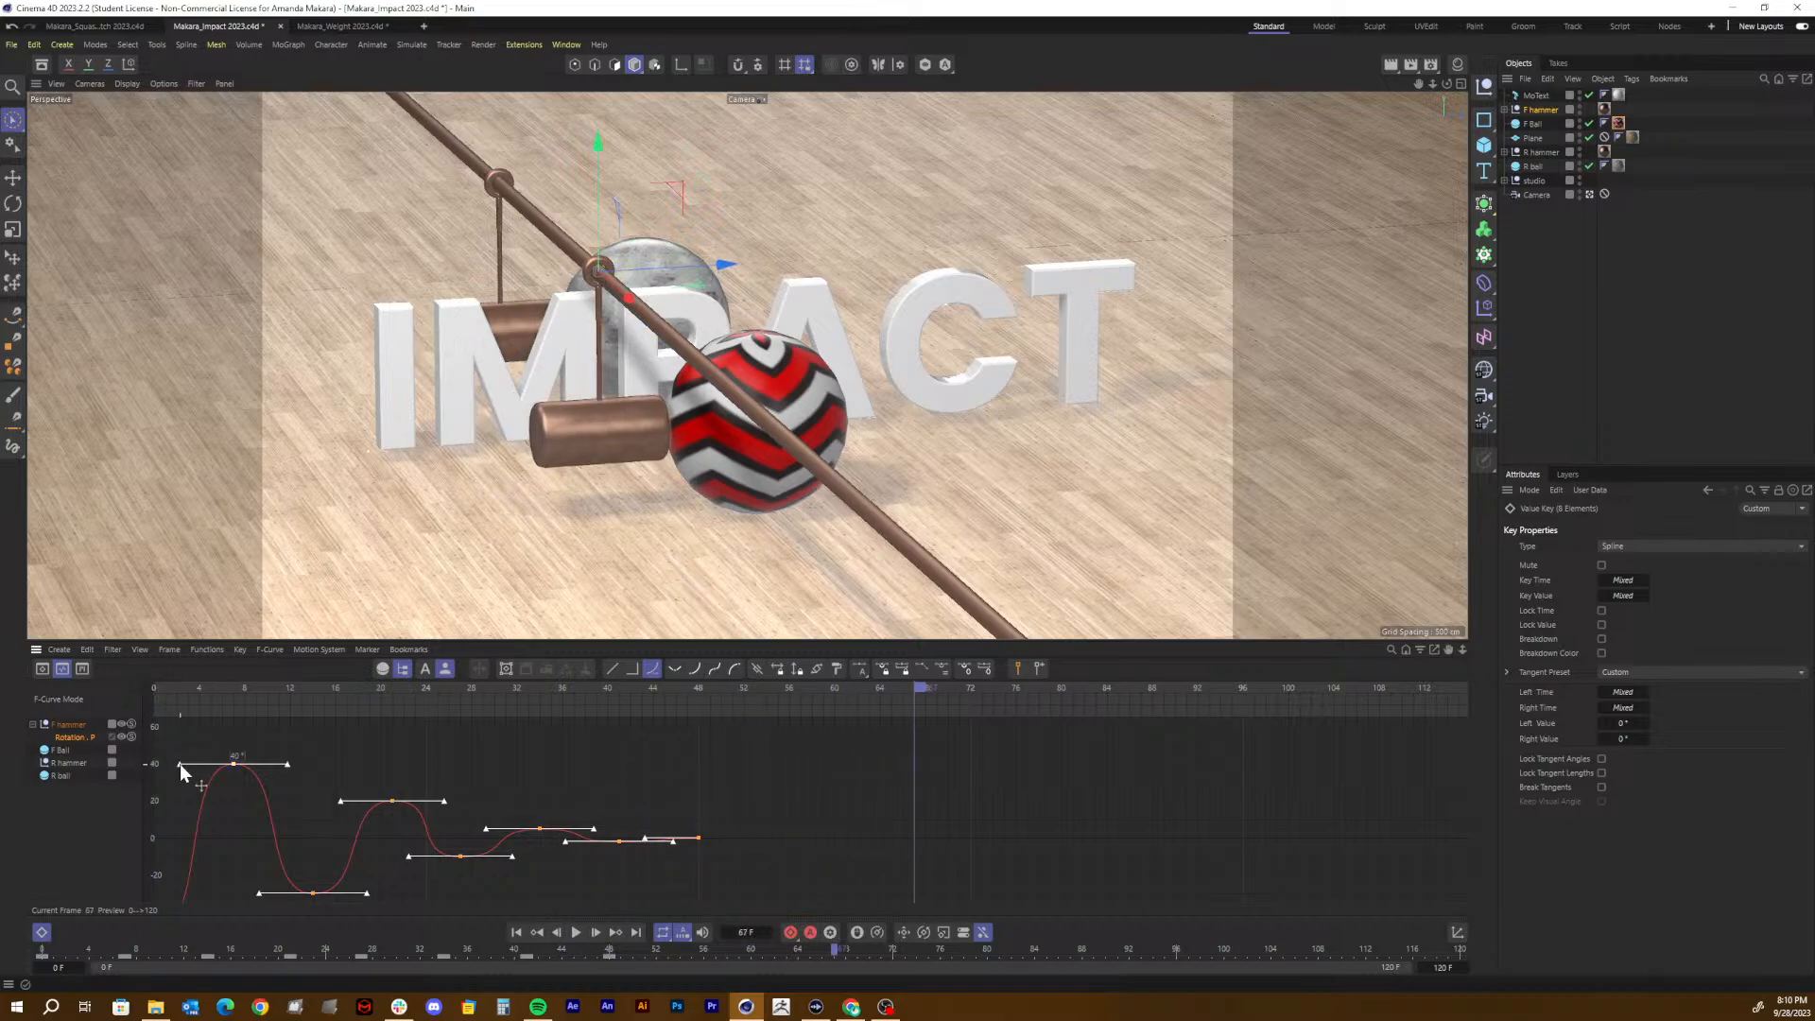
# Step: Shorten the horizontal tangents of all the rotation keys, fine-tune their length against playback, and save the scene
pyautogui.moveTo(179, 764); pyautogui.dragTo(196, 764)
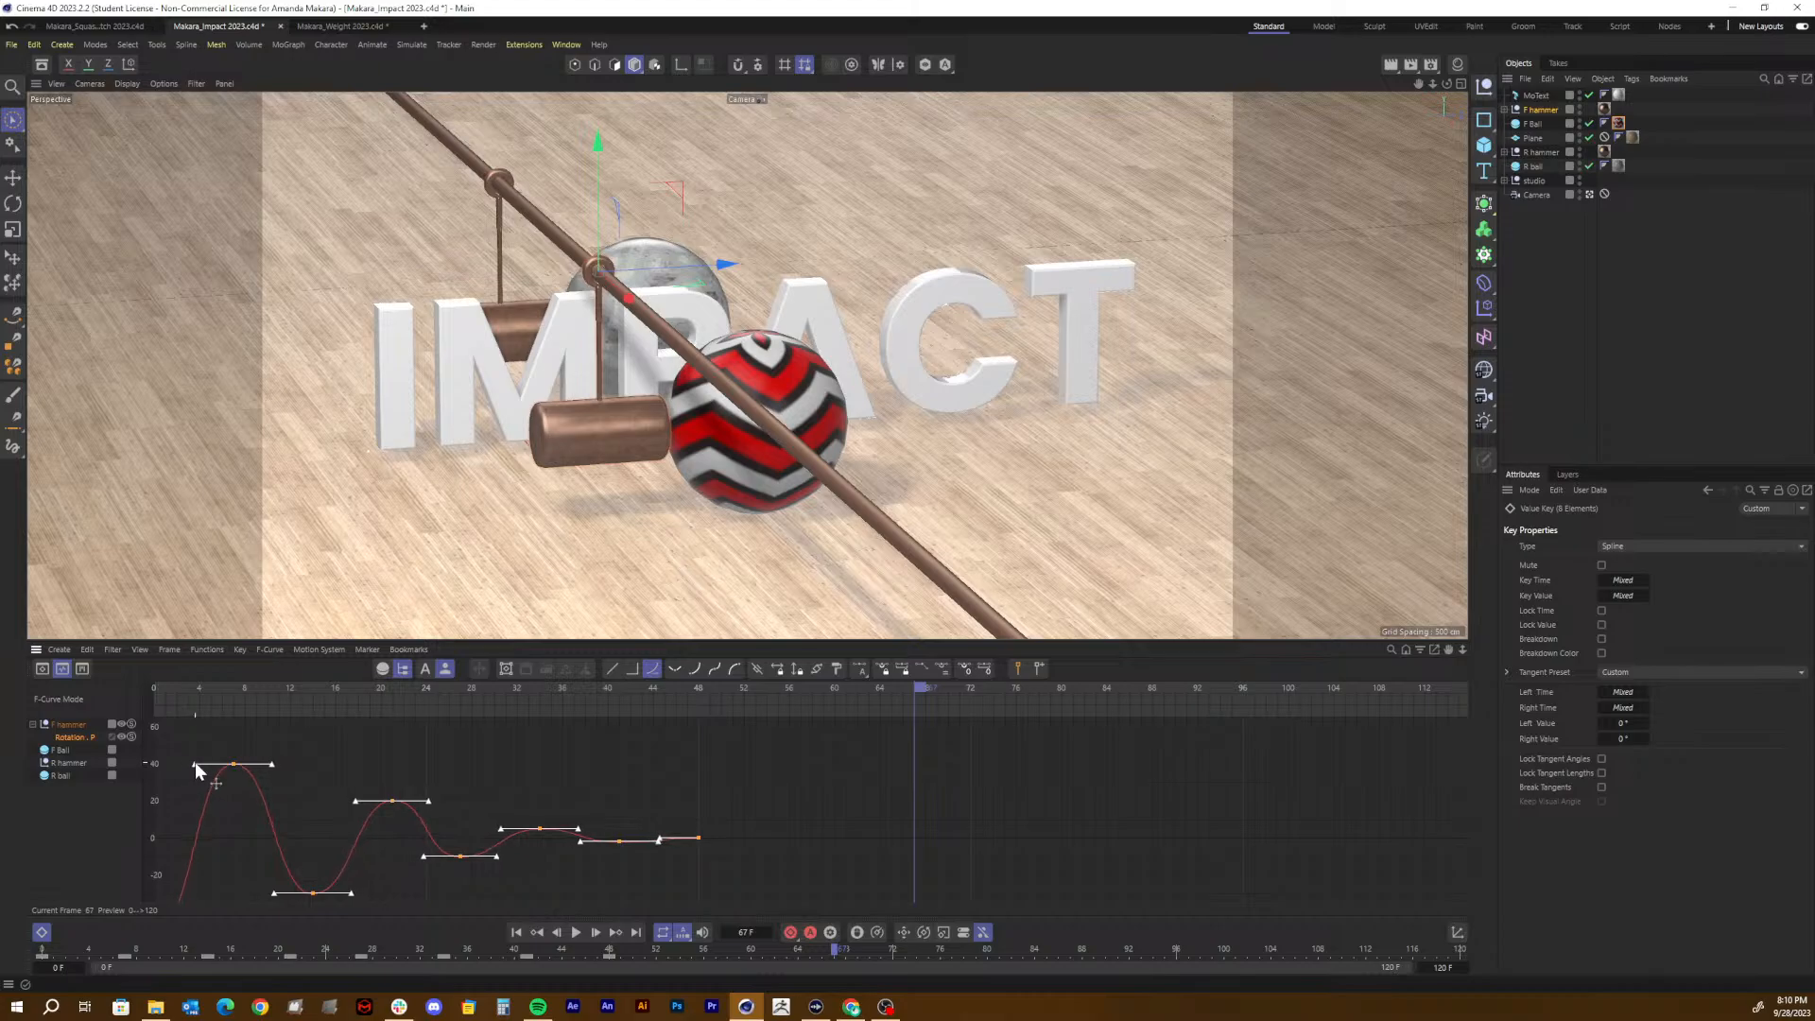
pyautogui.press('F8')
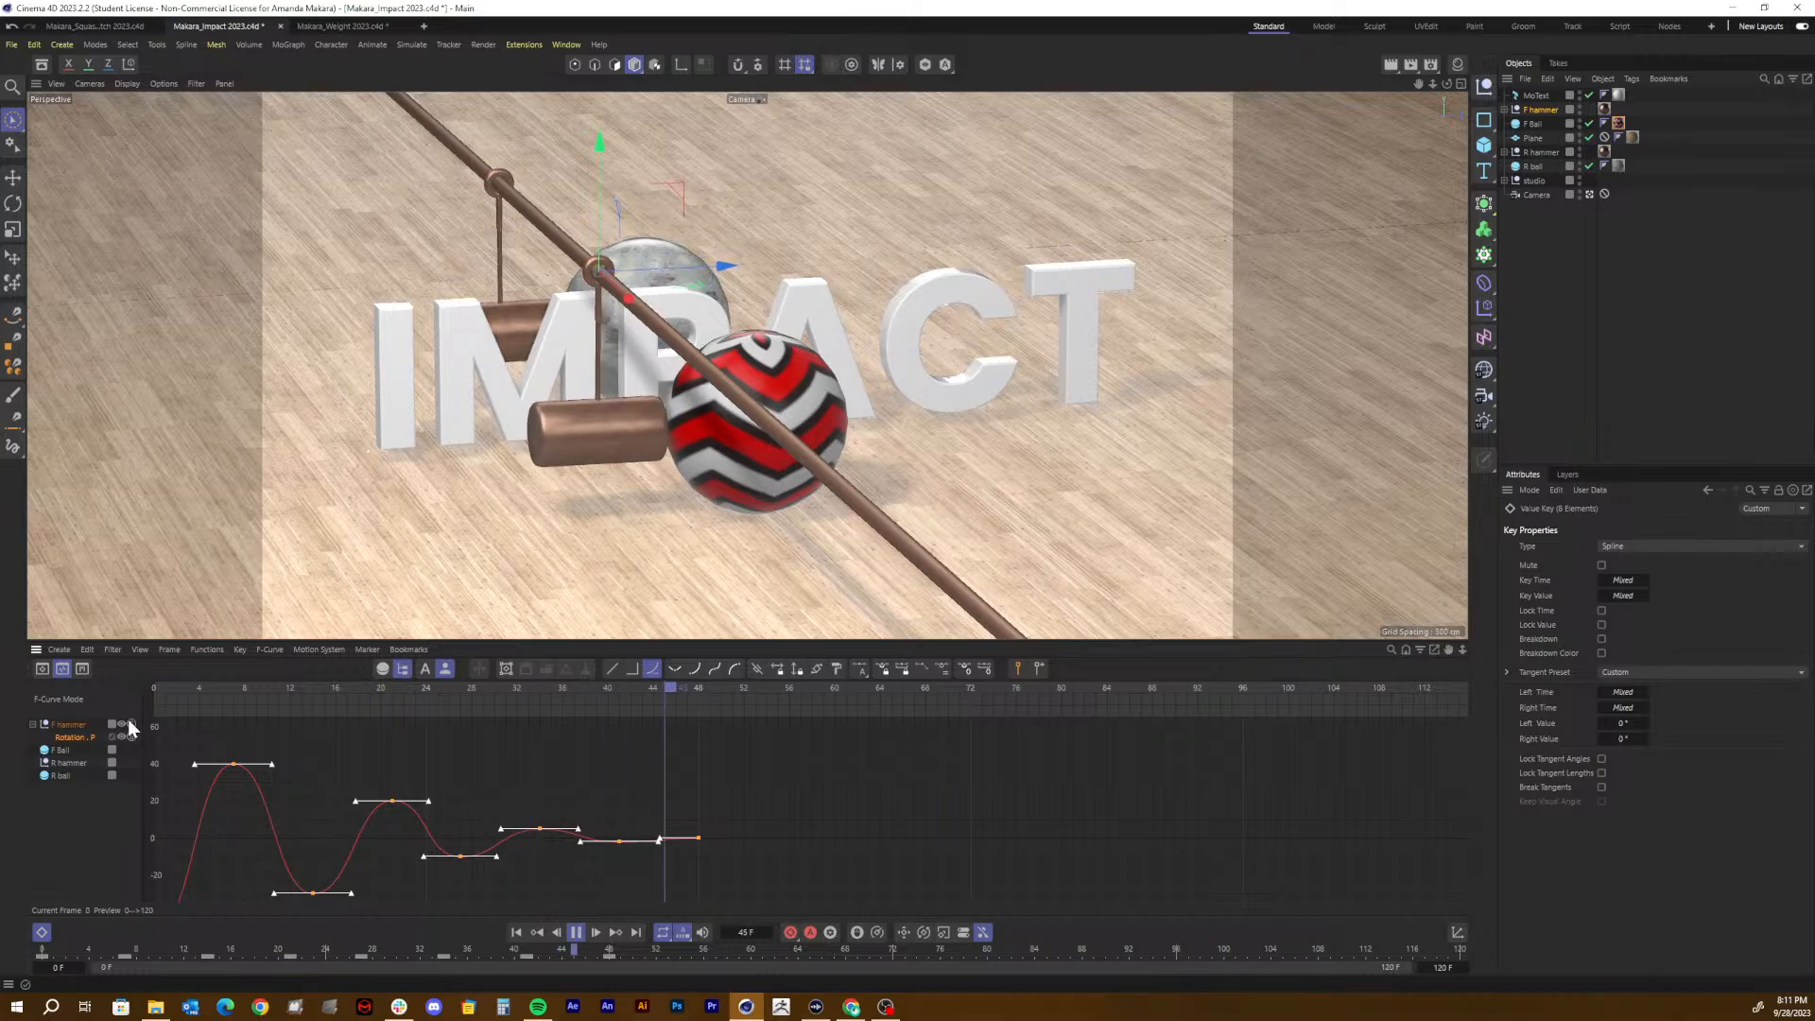
pyautogui.press('F8')
pyautogui.moveTo(195, 764); pyautogui.dragTo(190, 763)
pyautogui.press('F8')
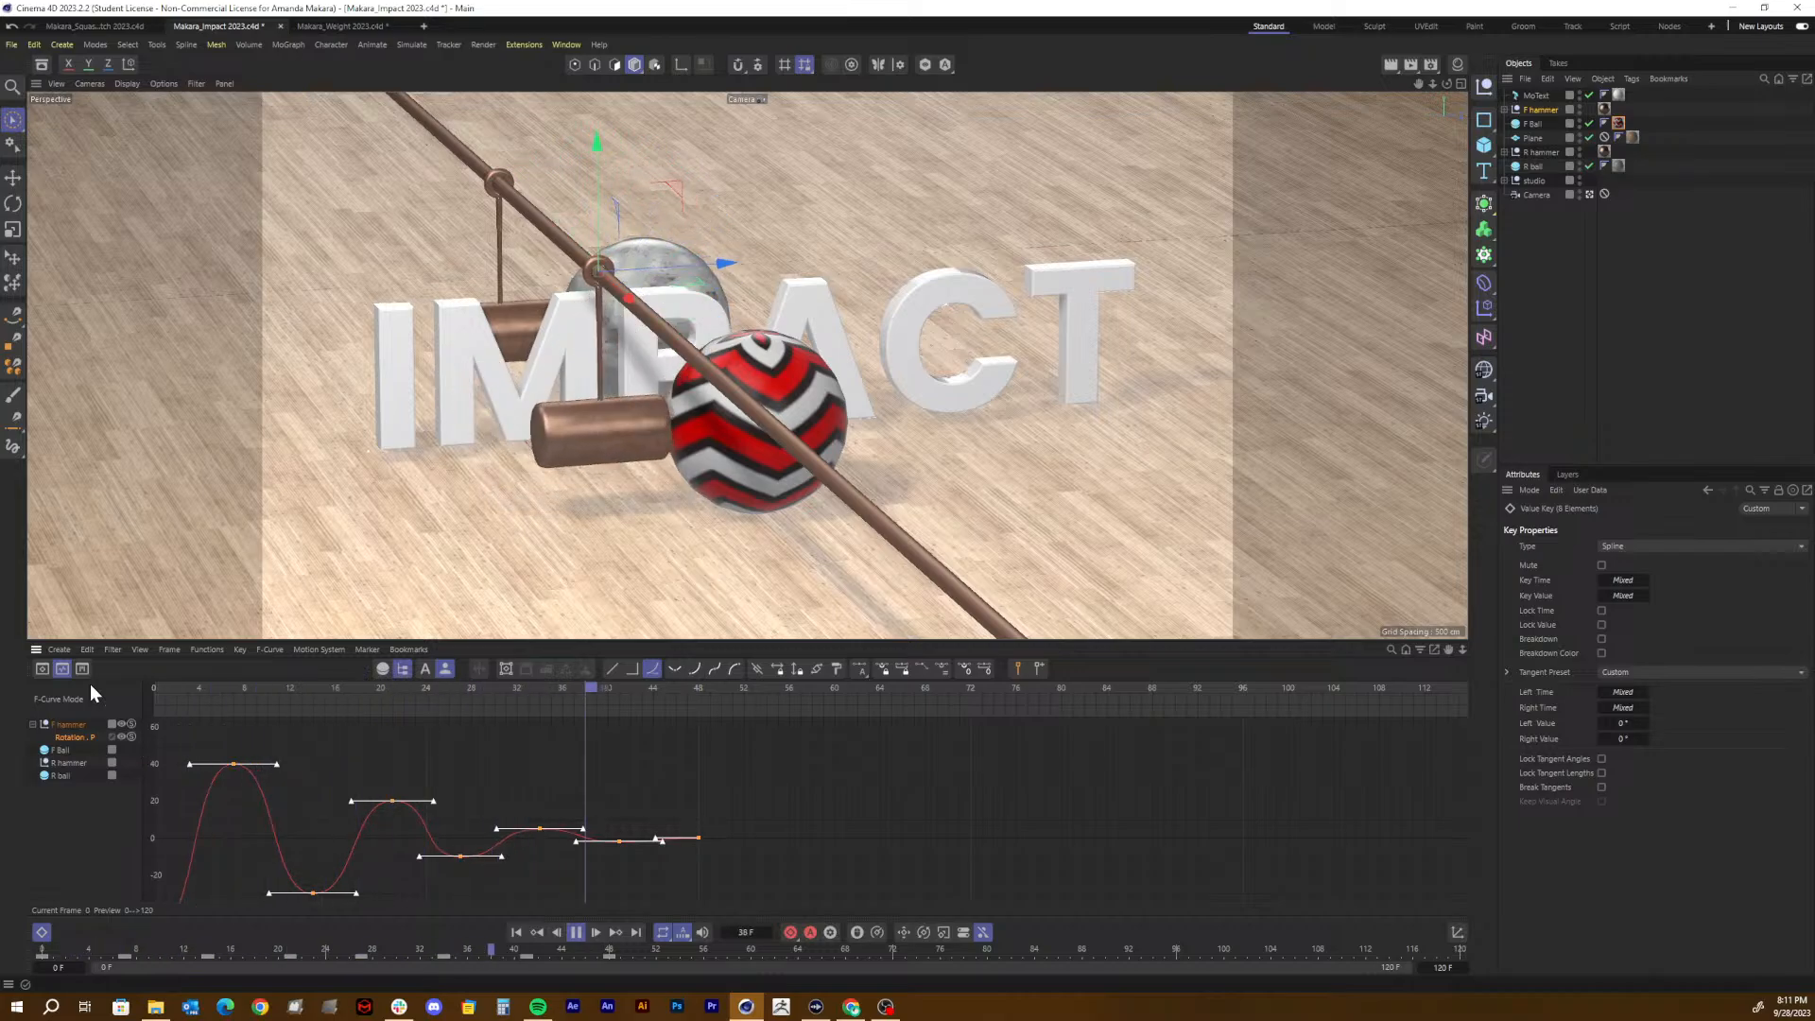
pyautogui.hotkey('ctrl', 's')
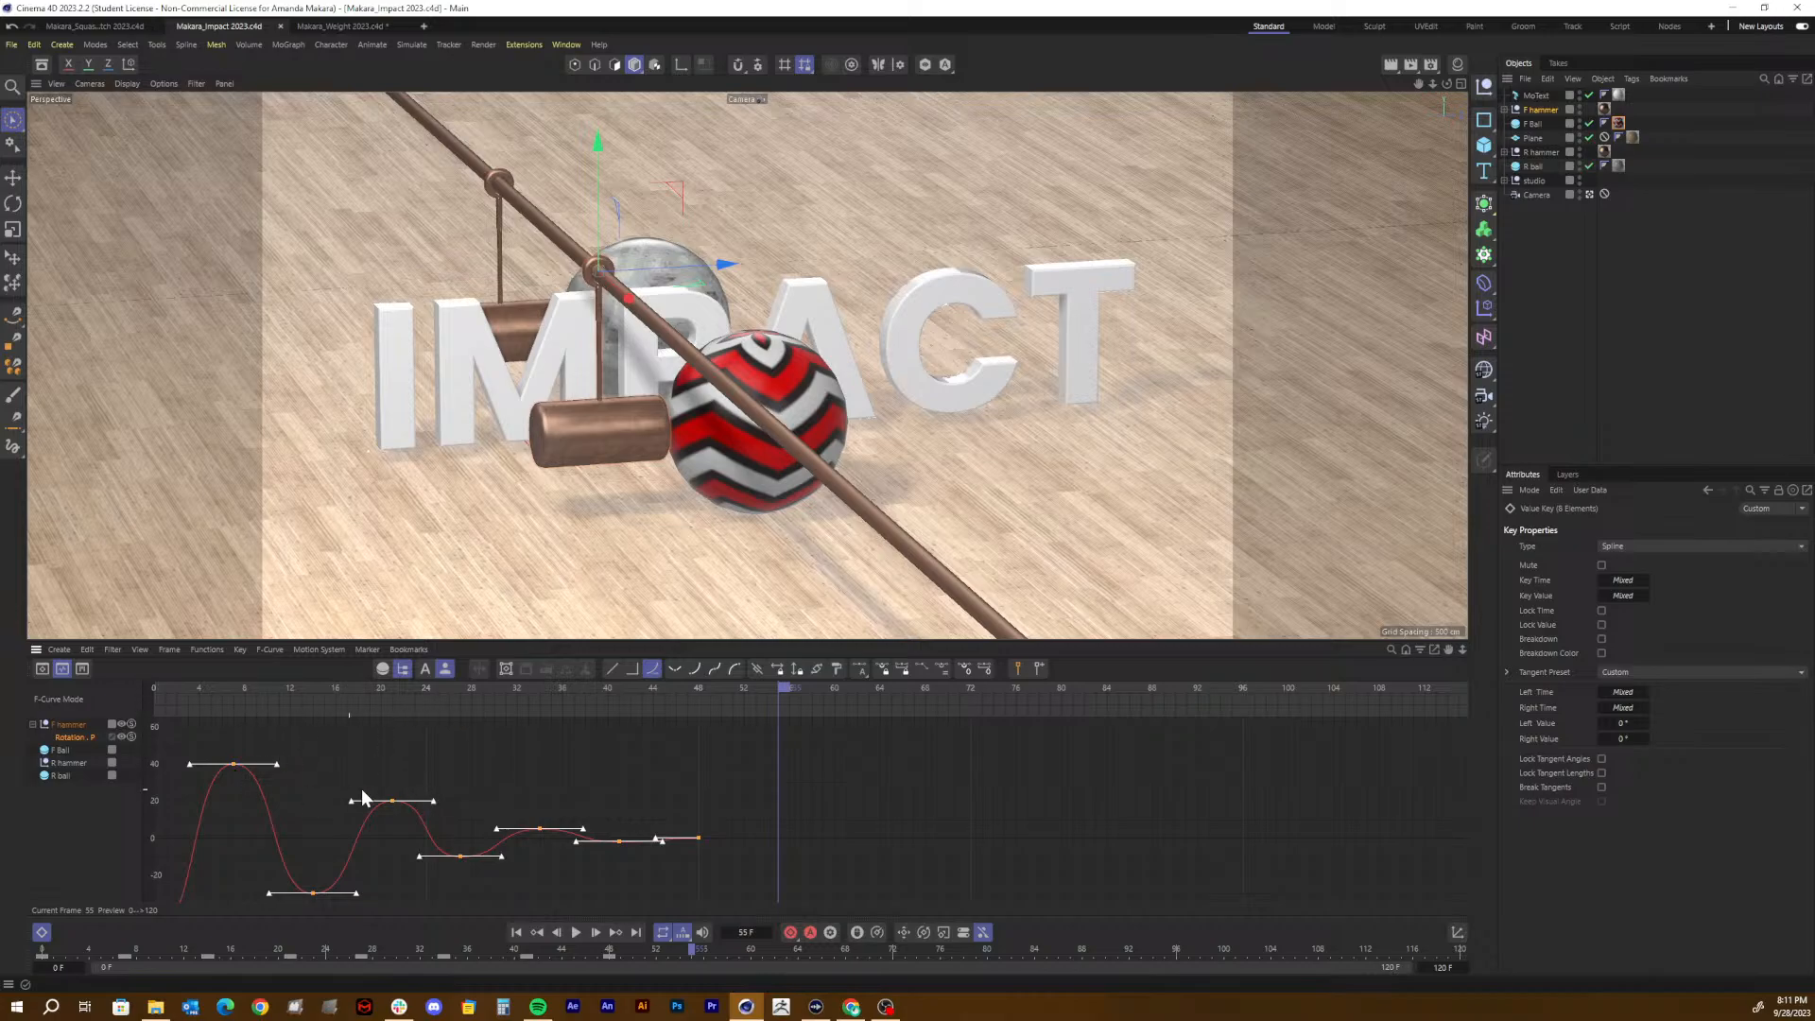
# Step: Try Step and Linear interpolation on all of the F hammer's rotation keys, and restore Spline interpolation
pyautogui.press('g')
pyautogui.press('h')
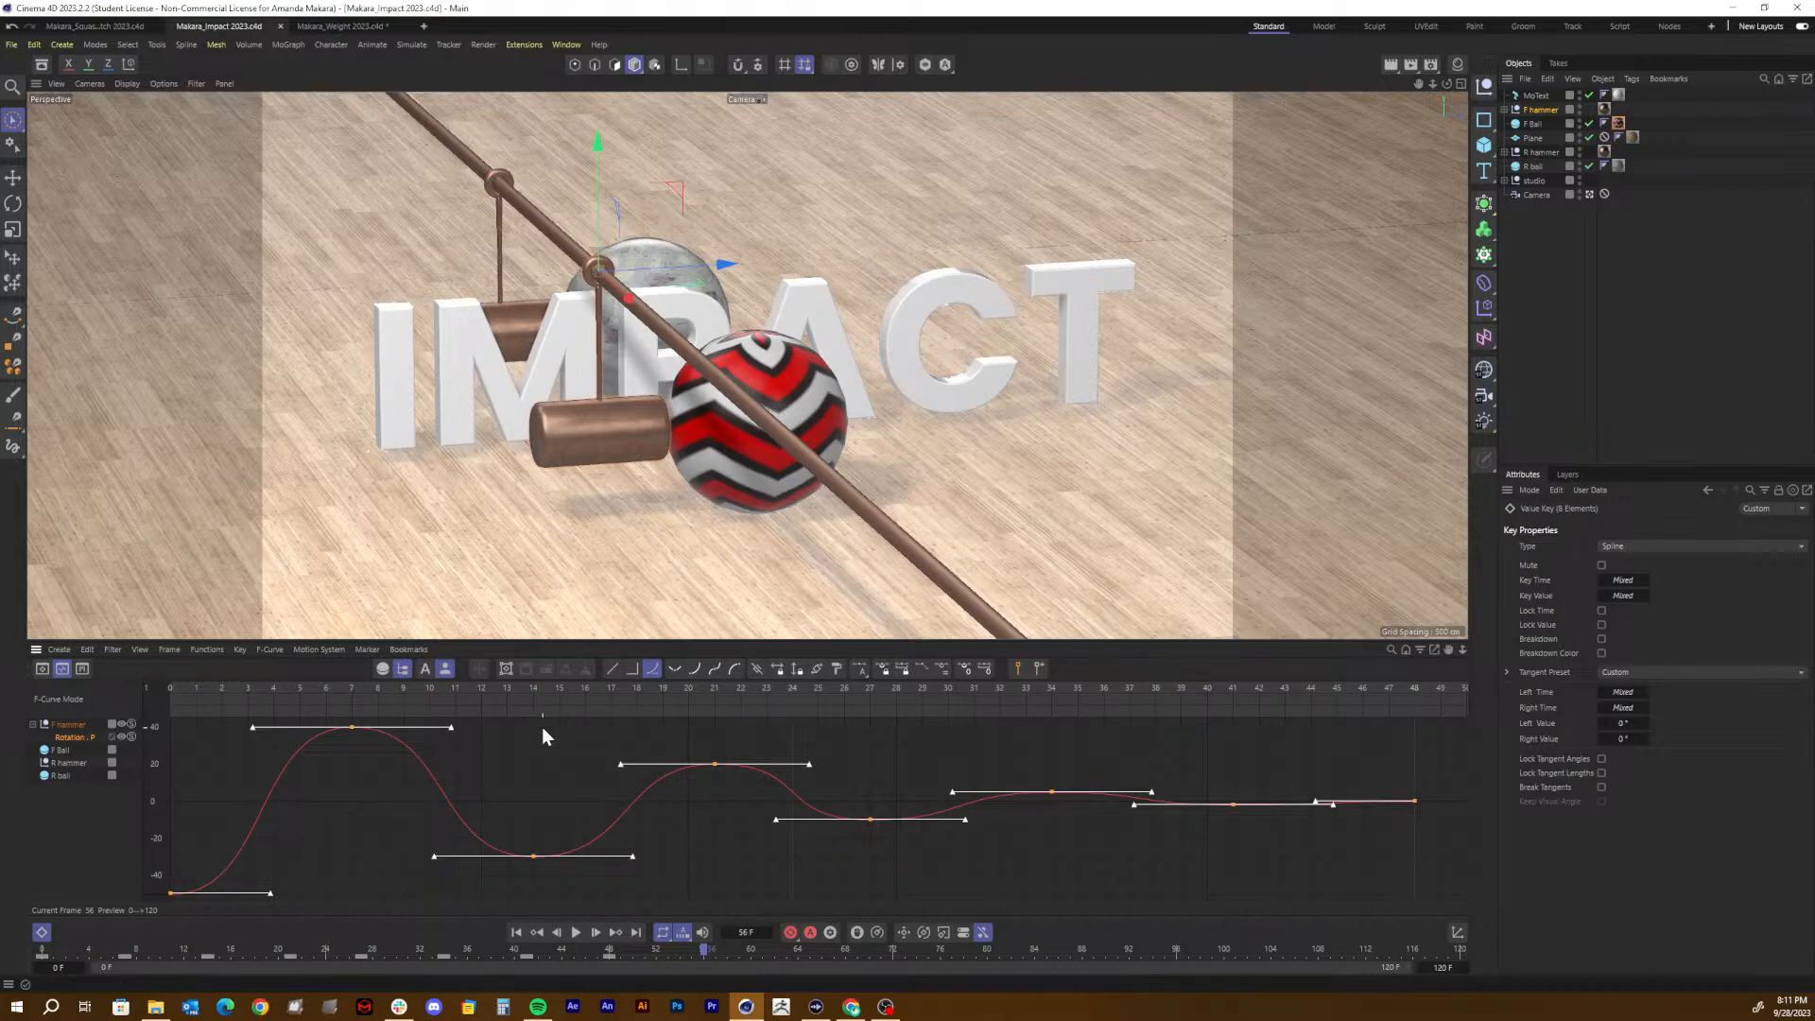
pyautogui.click(632, 669)
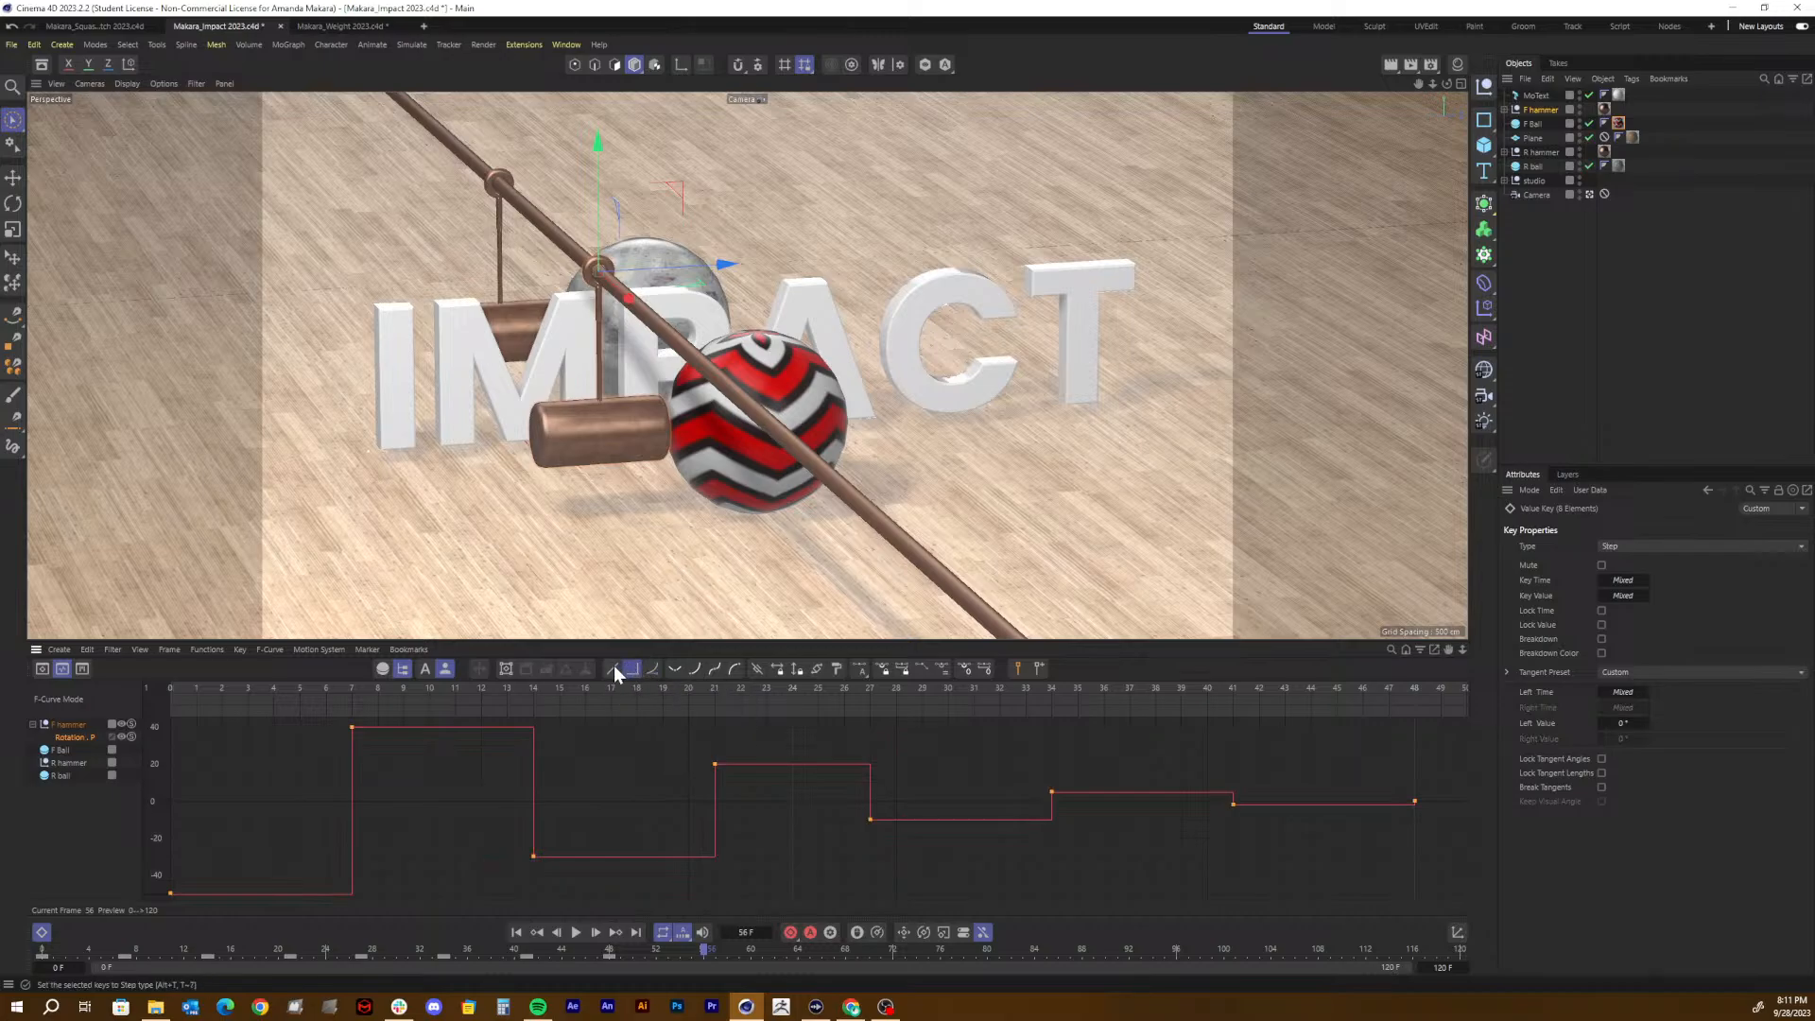
pyautogui.click(613, 669)
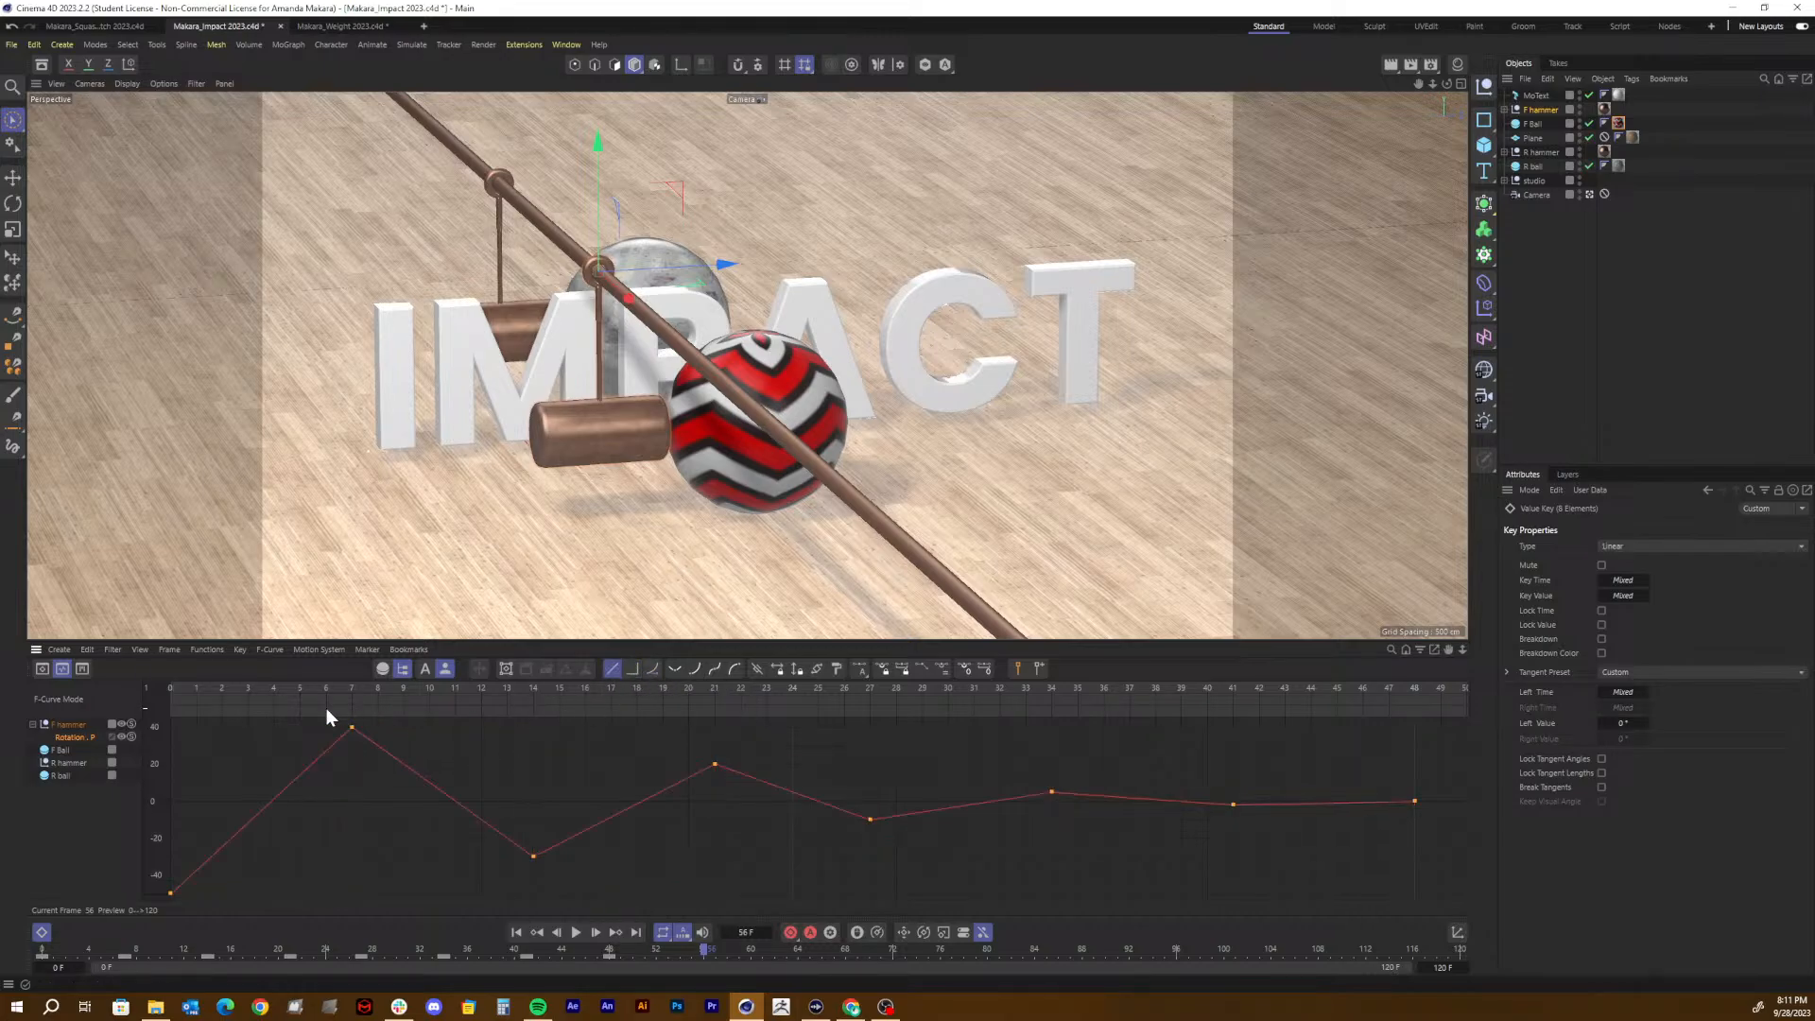
pyautogui.click(661, 668)
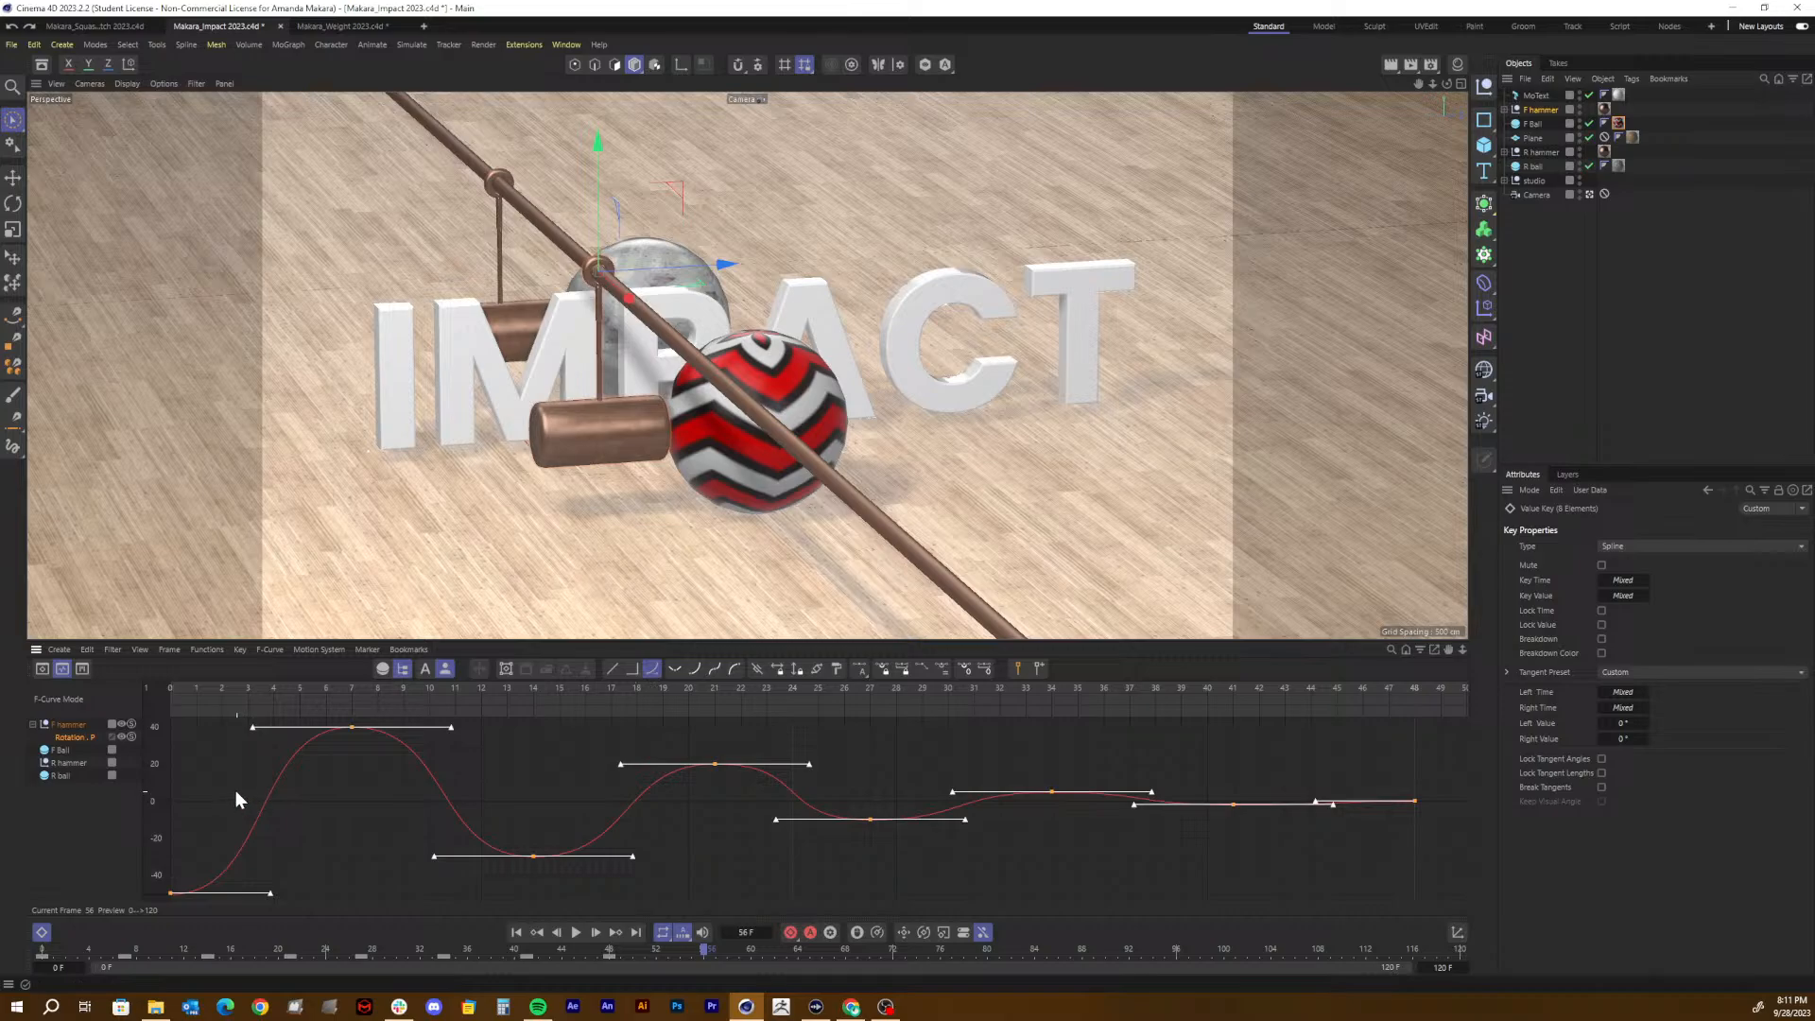
pyautogui.click(40, 821)
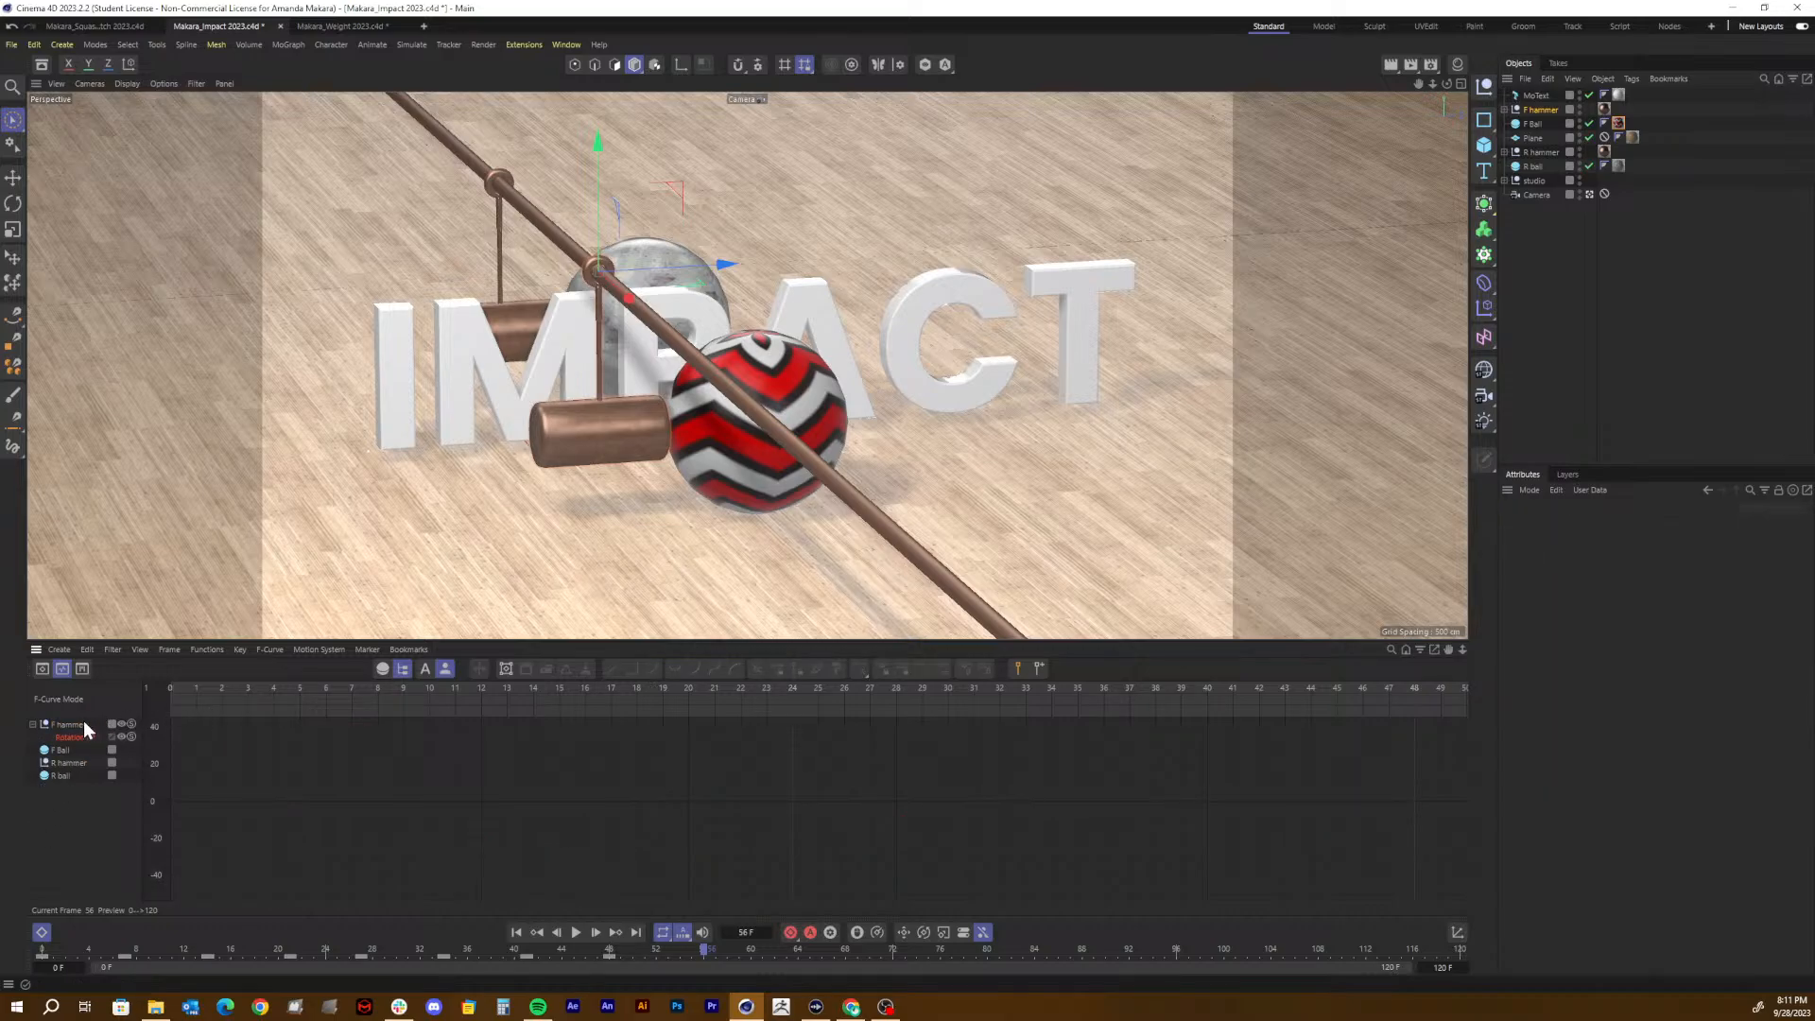
# Step: Show the F hammer's rotation keys in the Dope Sheet and scrub to frame 4 to check its contact with the ball
pyautogui.click(83, 722)
pyautogui.click(38, 669)
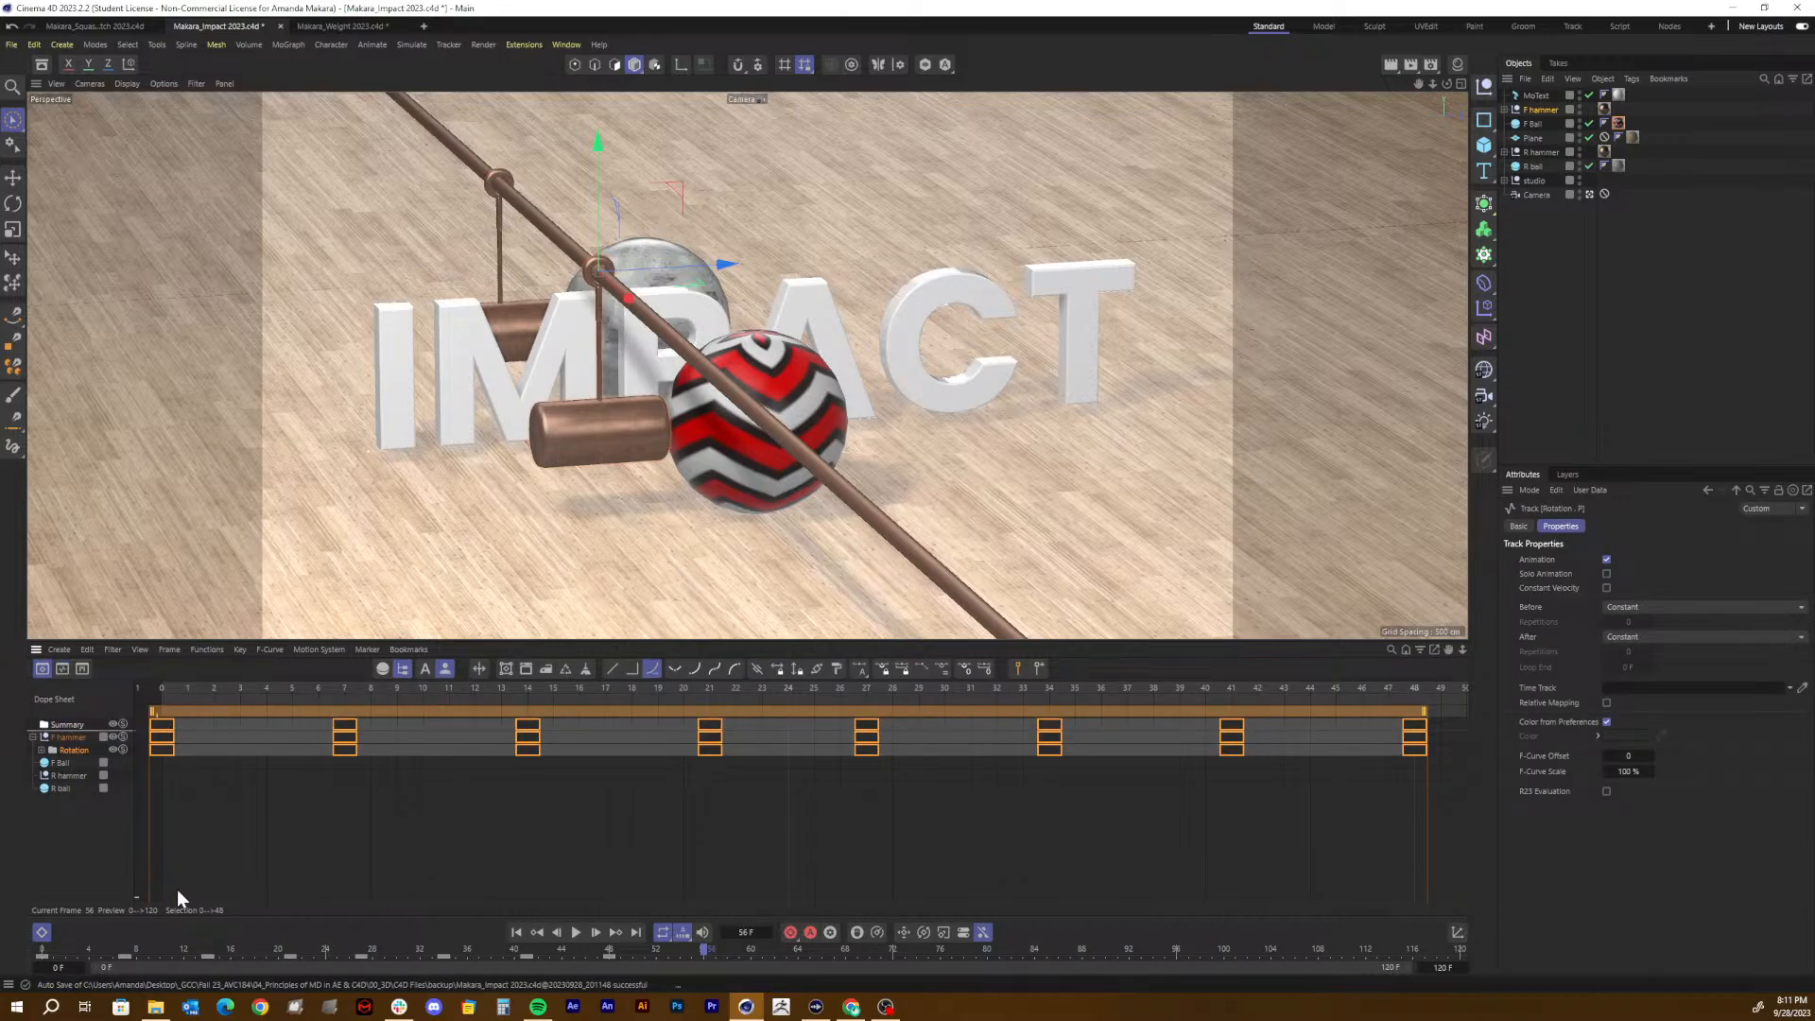
pyautogui.moveTo(236, 686); pyautogui.dragTo(275, 677)
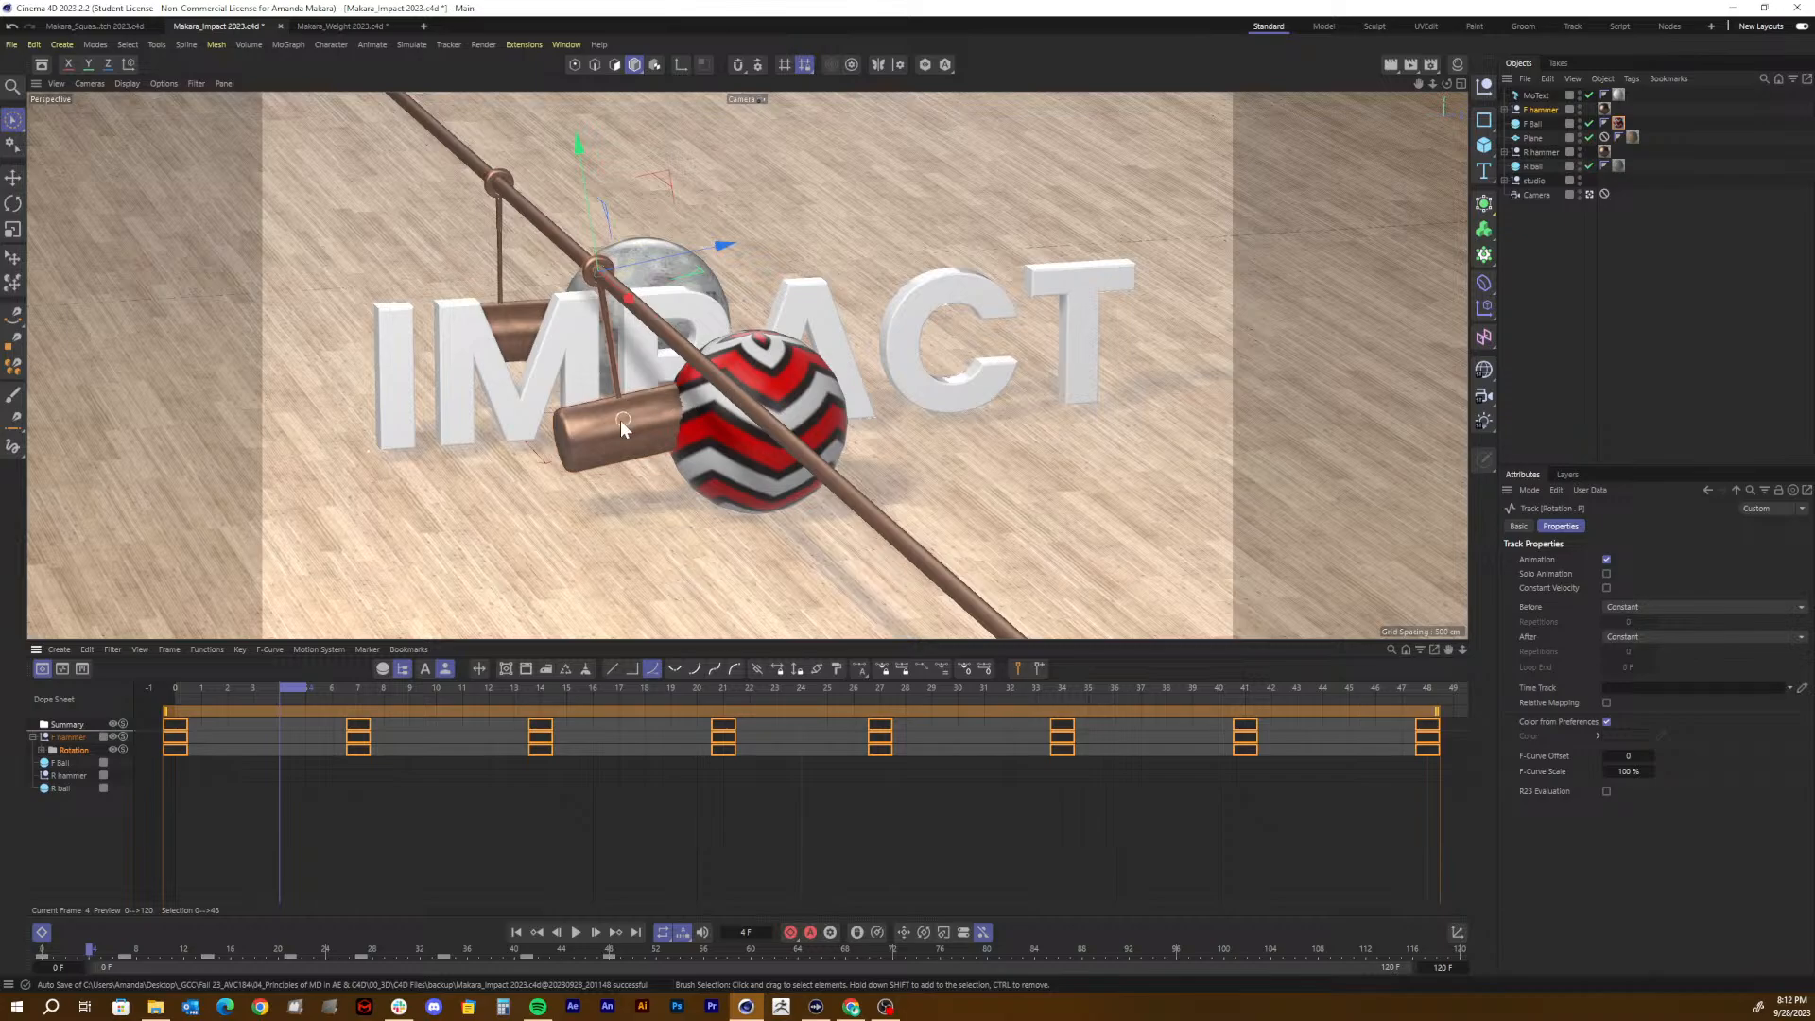
# Step: Shorten the horizontal tangents of all the F hammer's rotation keys, checking the hammer's pose between frames 3 and 4
pyautogui.click(63, 670)
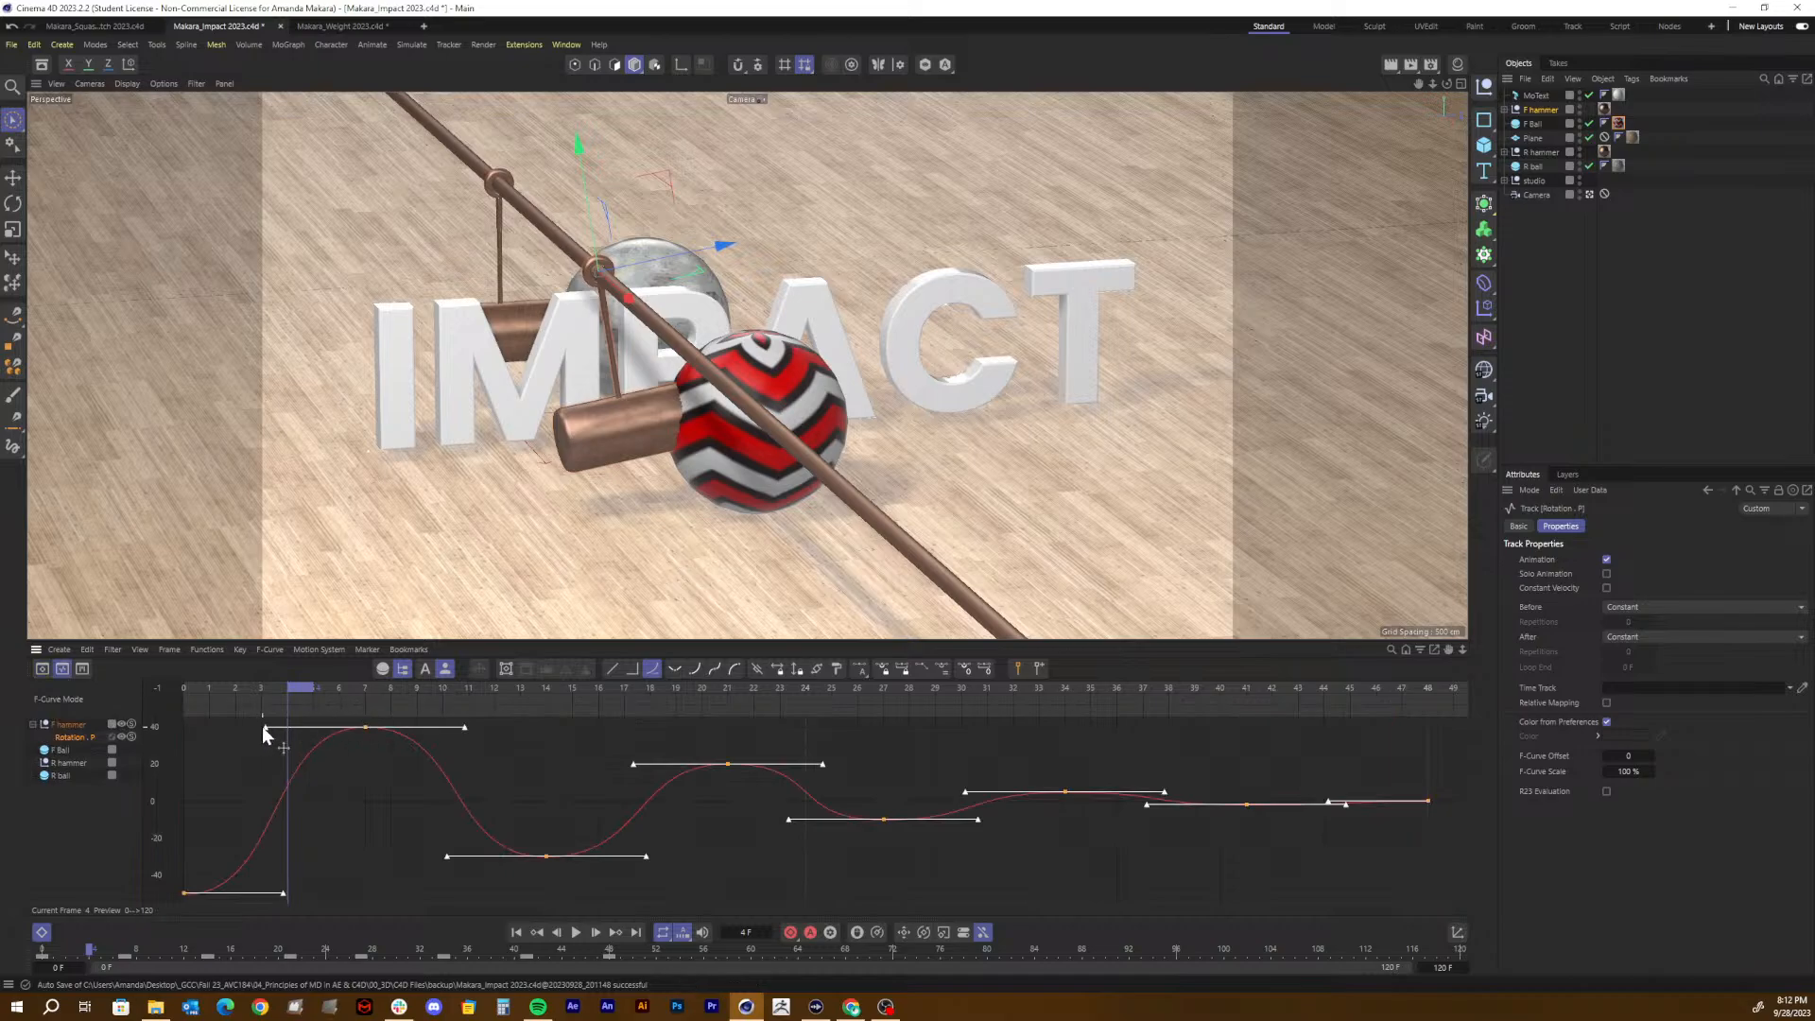
pyautogui.moveTo(265, 729)
pyautogui.mouseDown()
pyautogui.moveTo(335, 749)
pyautogui.moveTo(247, 756)
pyautogui.moveTo(363, 750)
pyautogui.moveTo(247, 754)
pyautogui.moveTo(274, 759)
pyautogui.mouseUp()
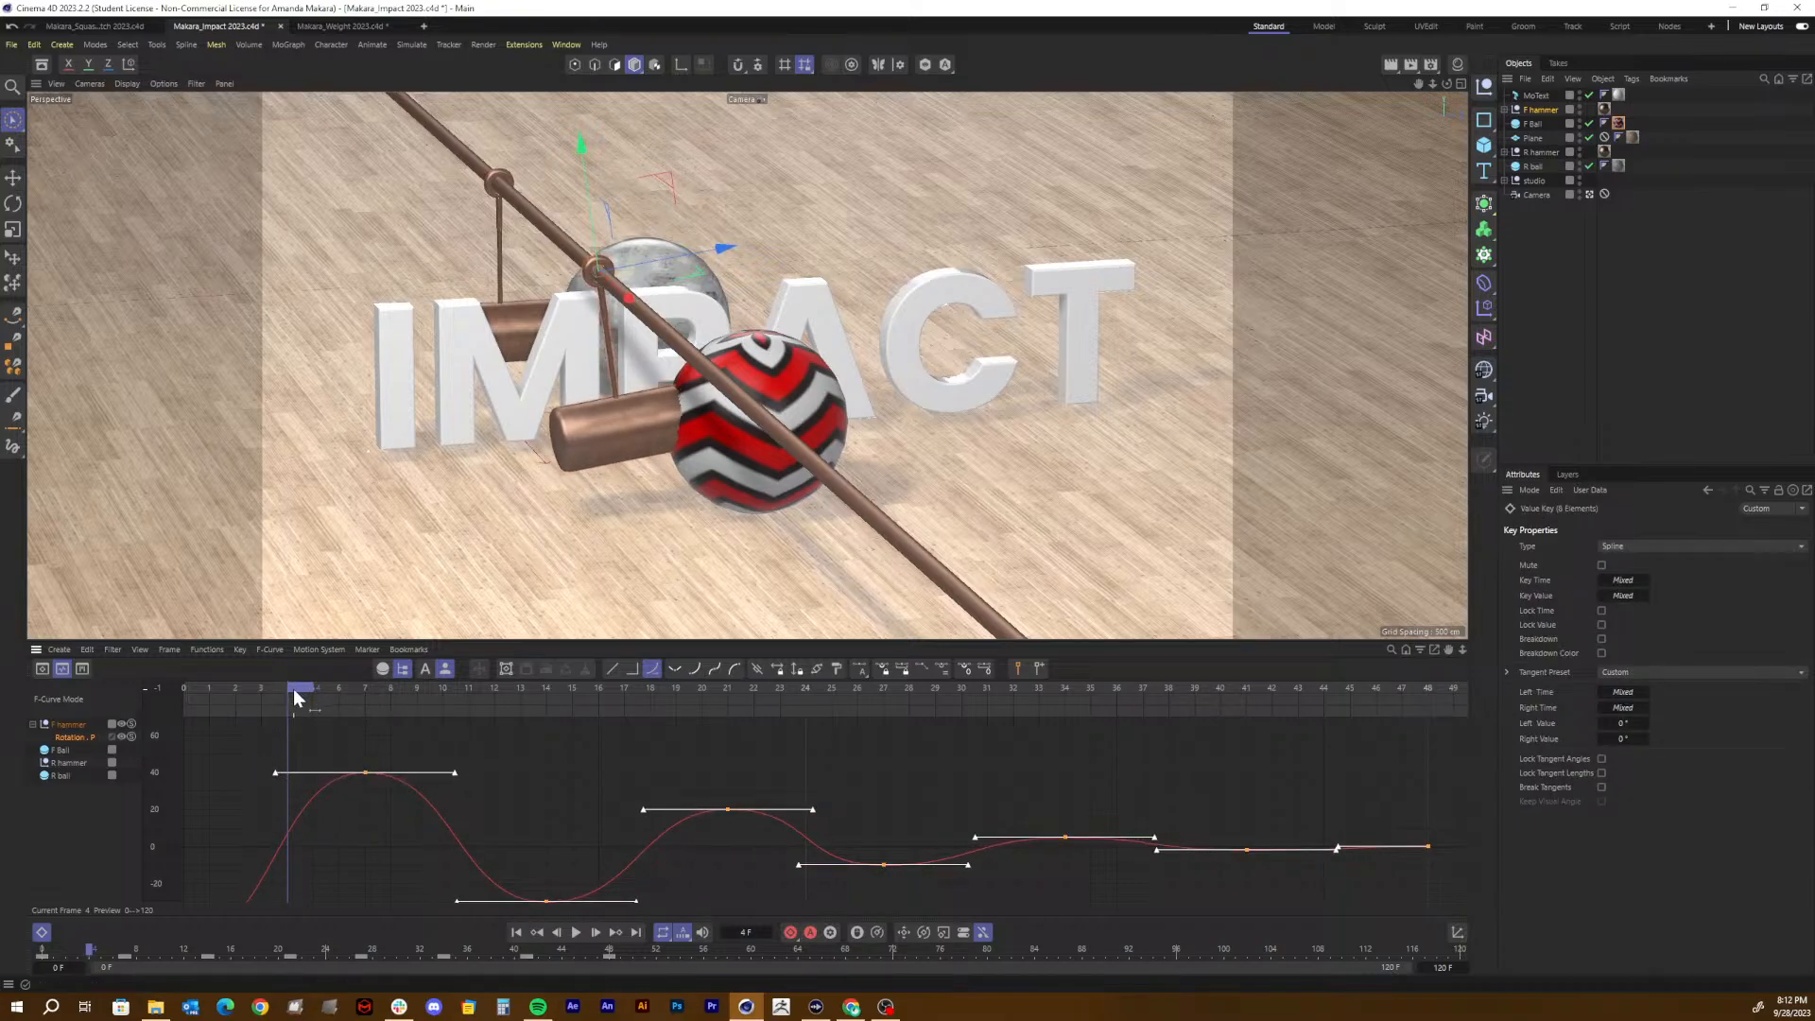
pyautogui.click(275, 698)
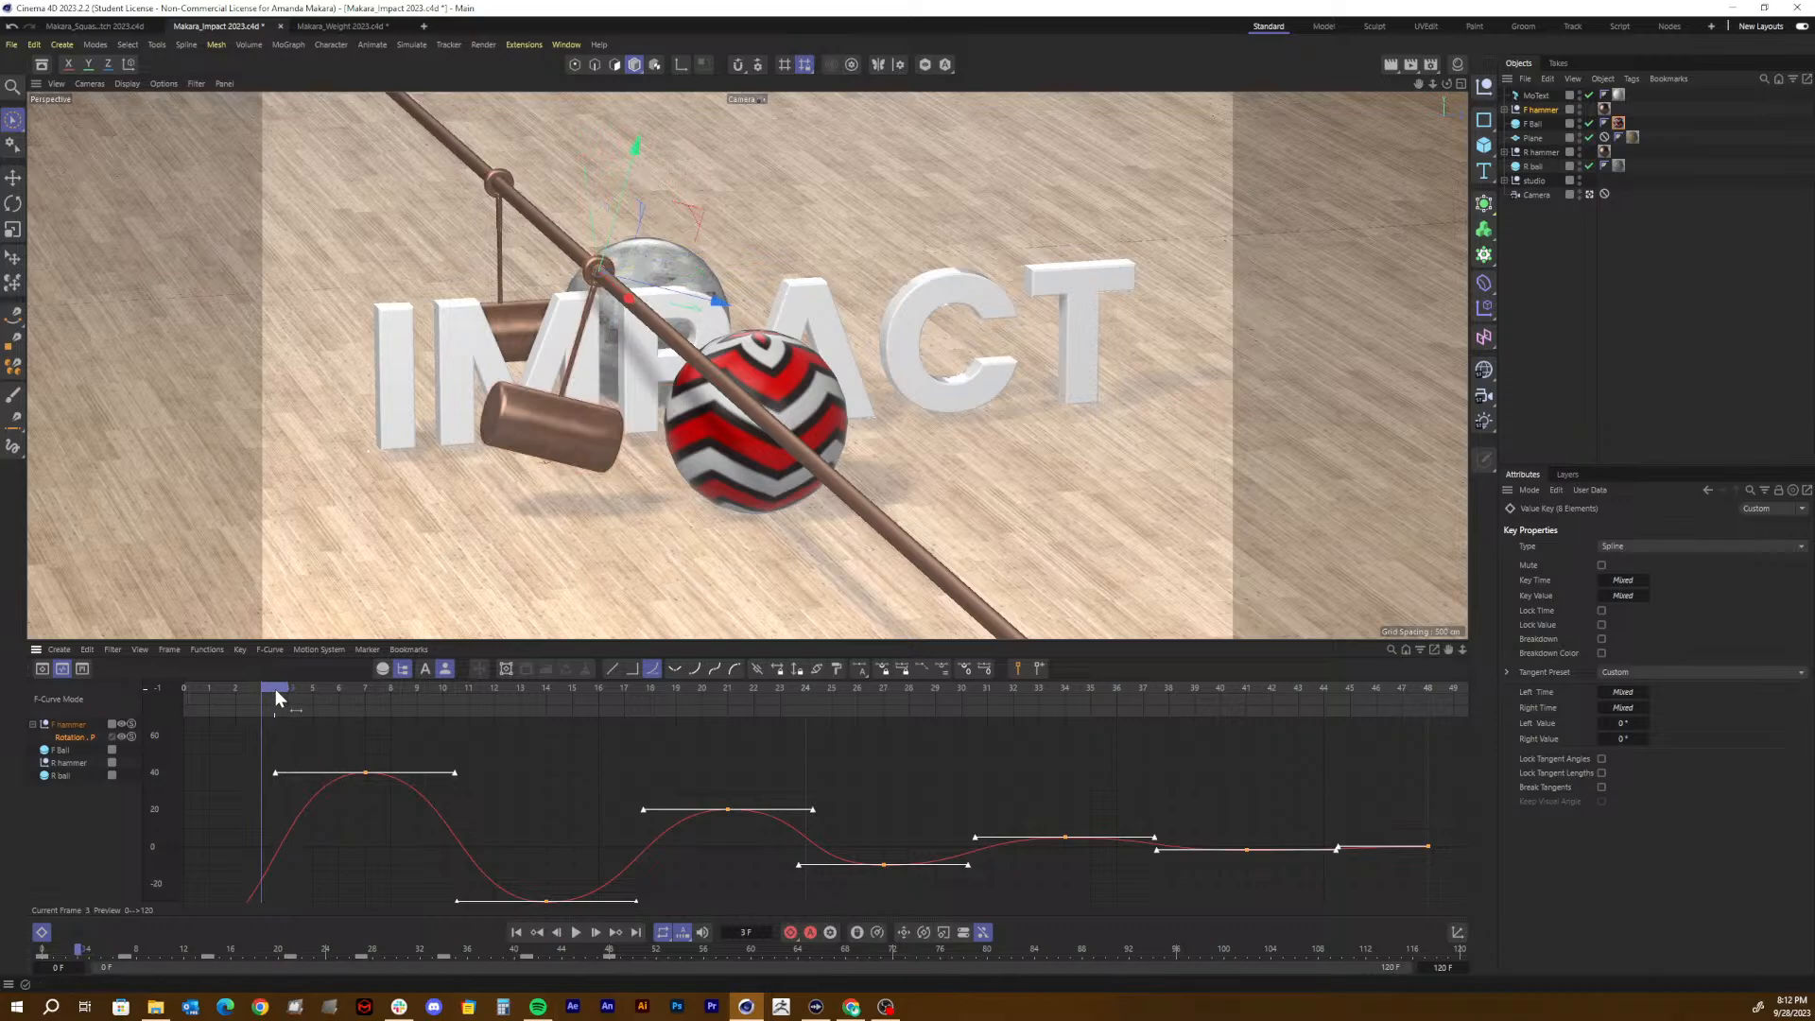
pyautogui.click(293, 687)
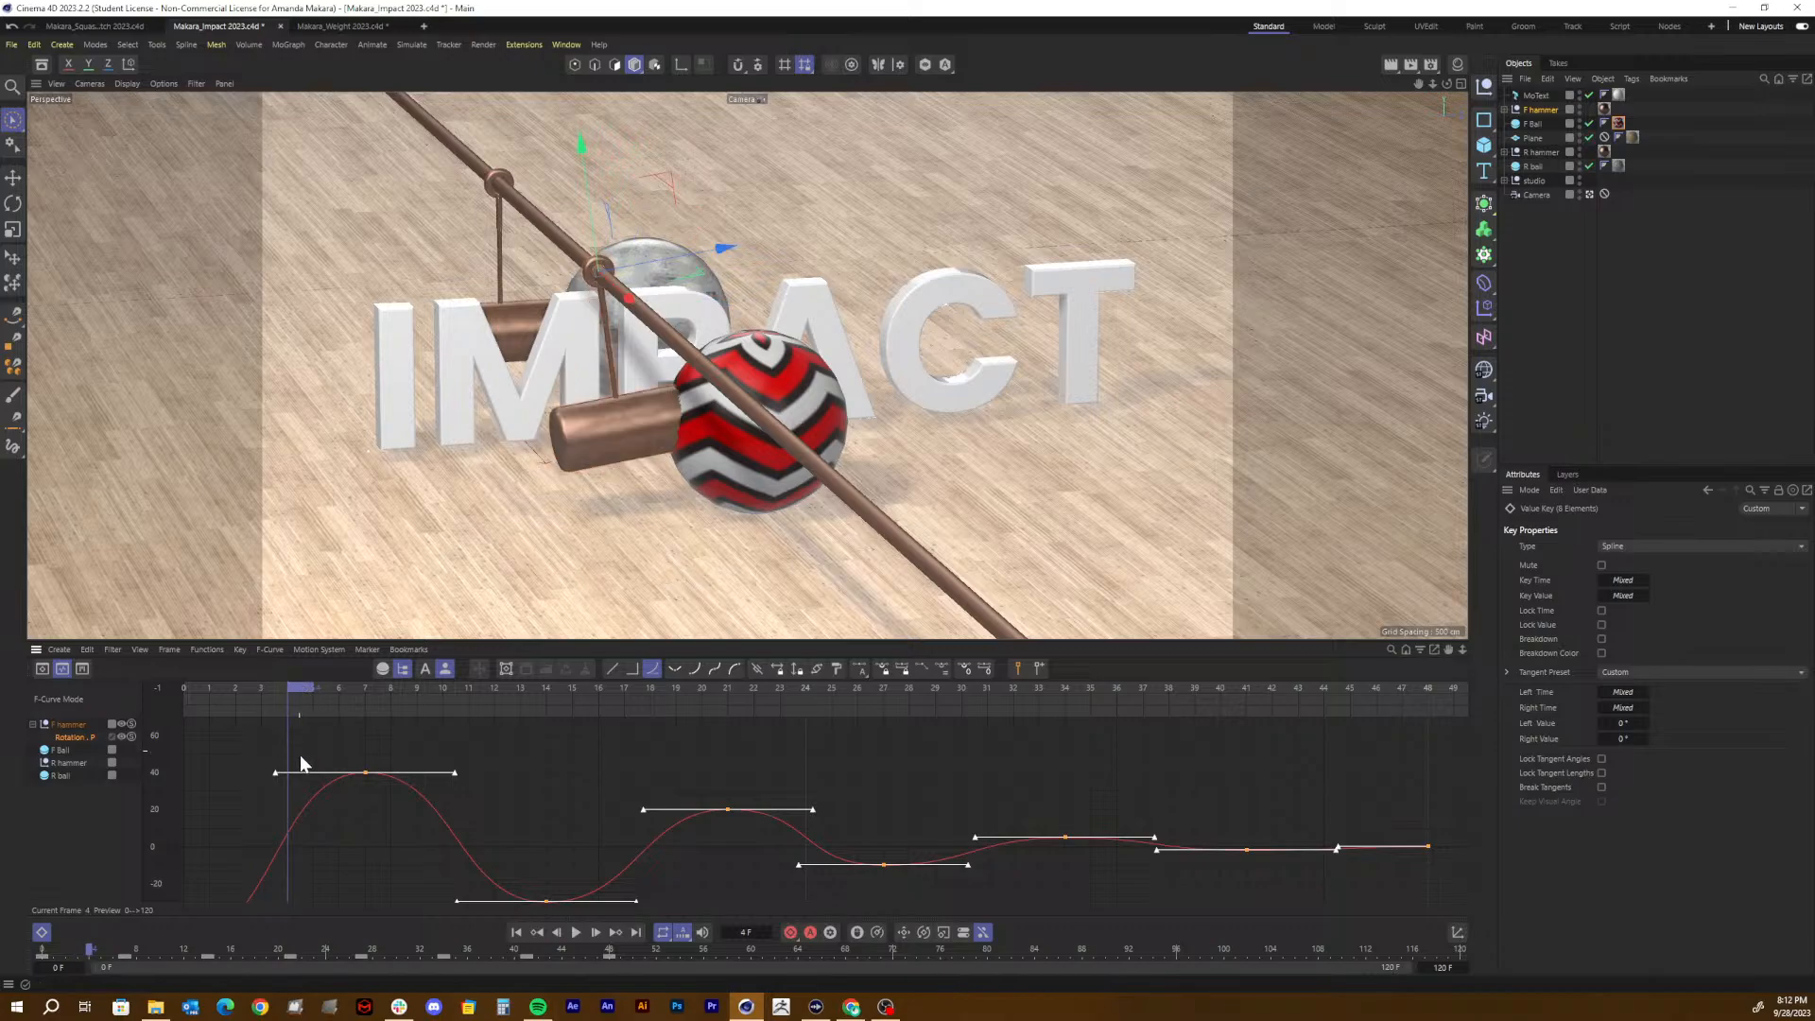
pyautogui.moveTo(273, 772); pyautogui.dragTo(309, 766)
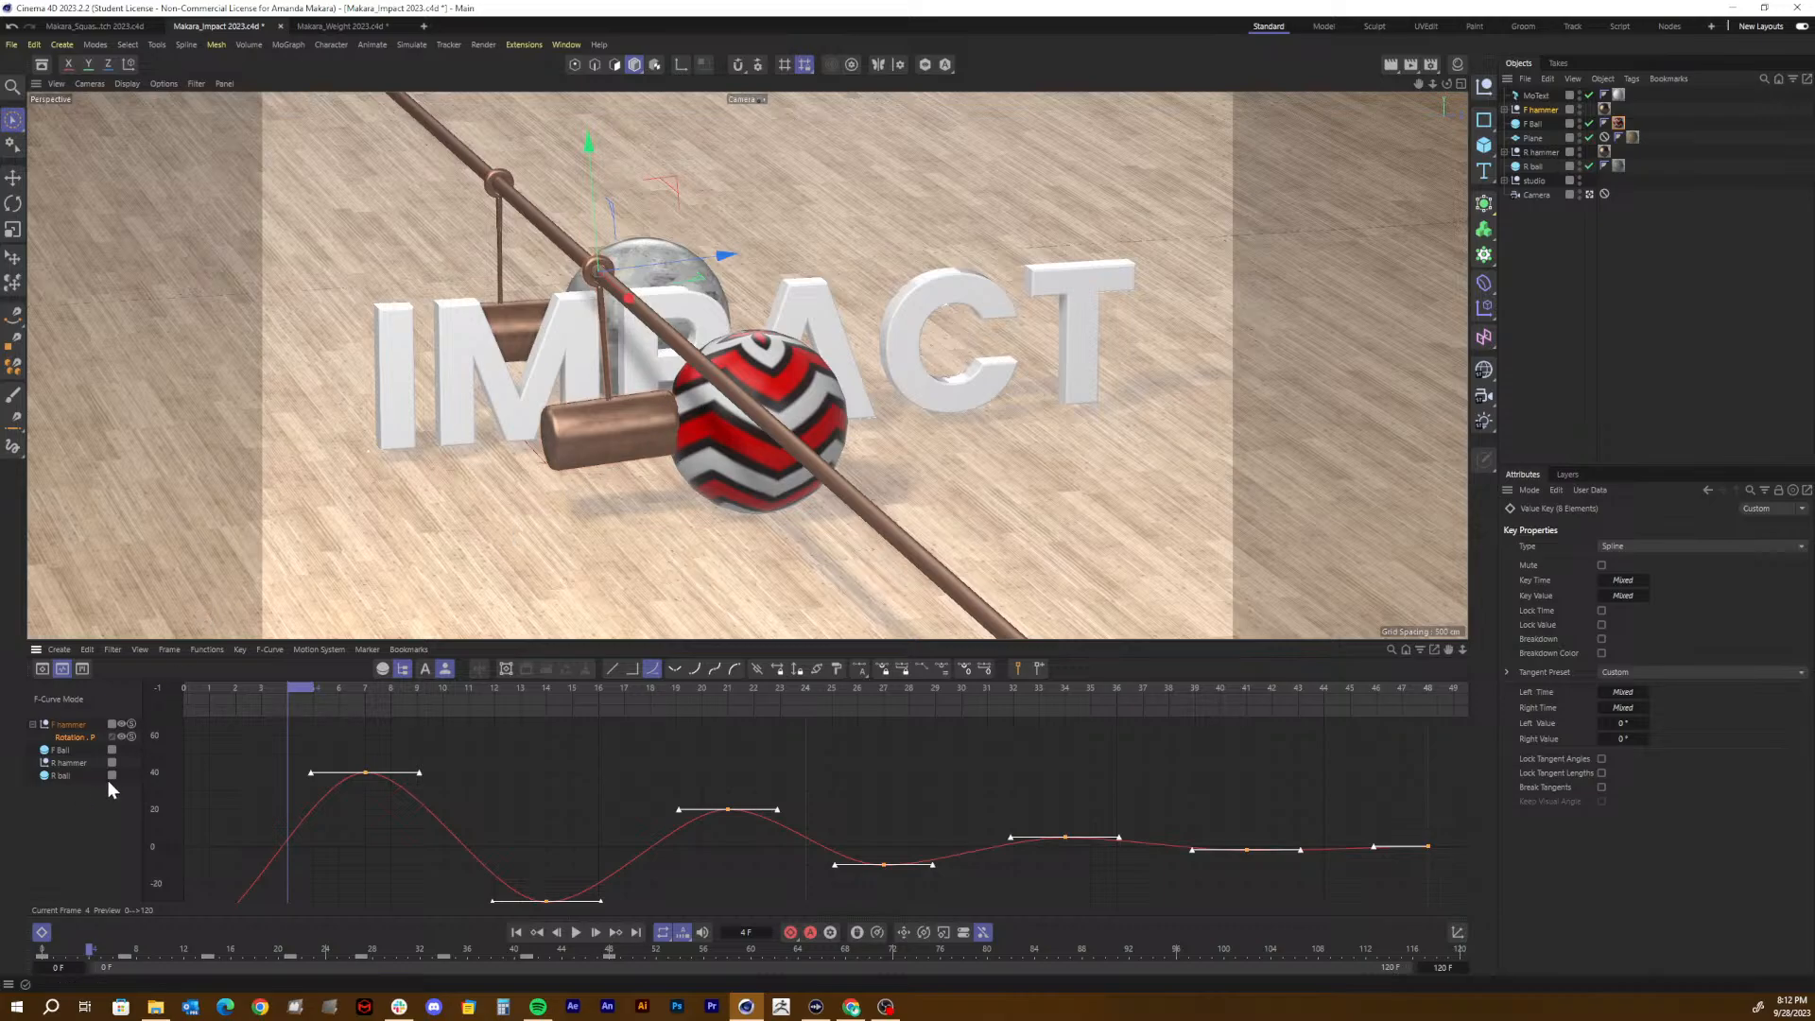
# Step: Stretch the timing of all the F hammer's rotation keys in the Dope Sheet so the last key lands on frame 60
pyautogui.click(59, 671)
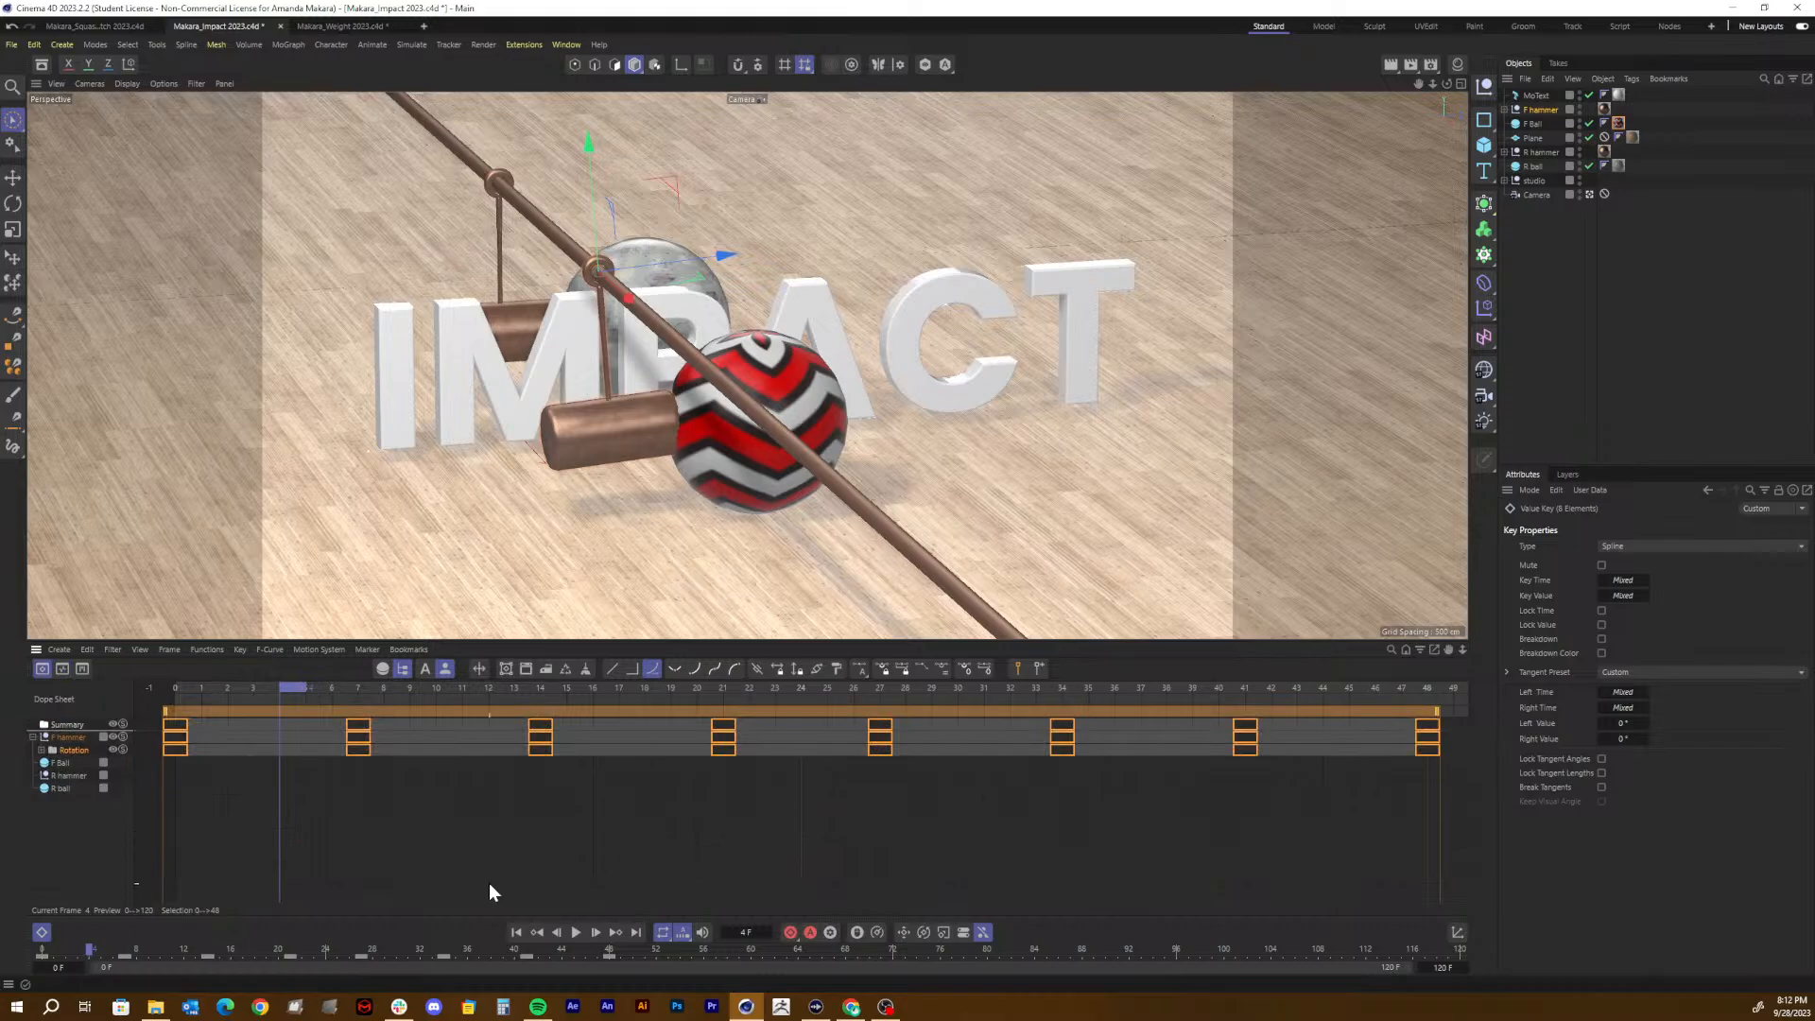
pyautogui.scroll(-3, 593, 825)
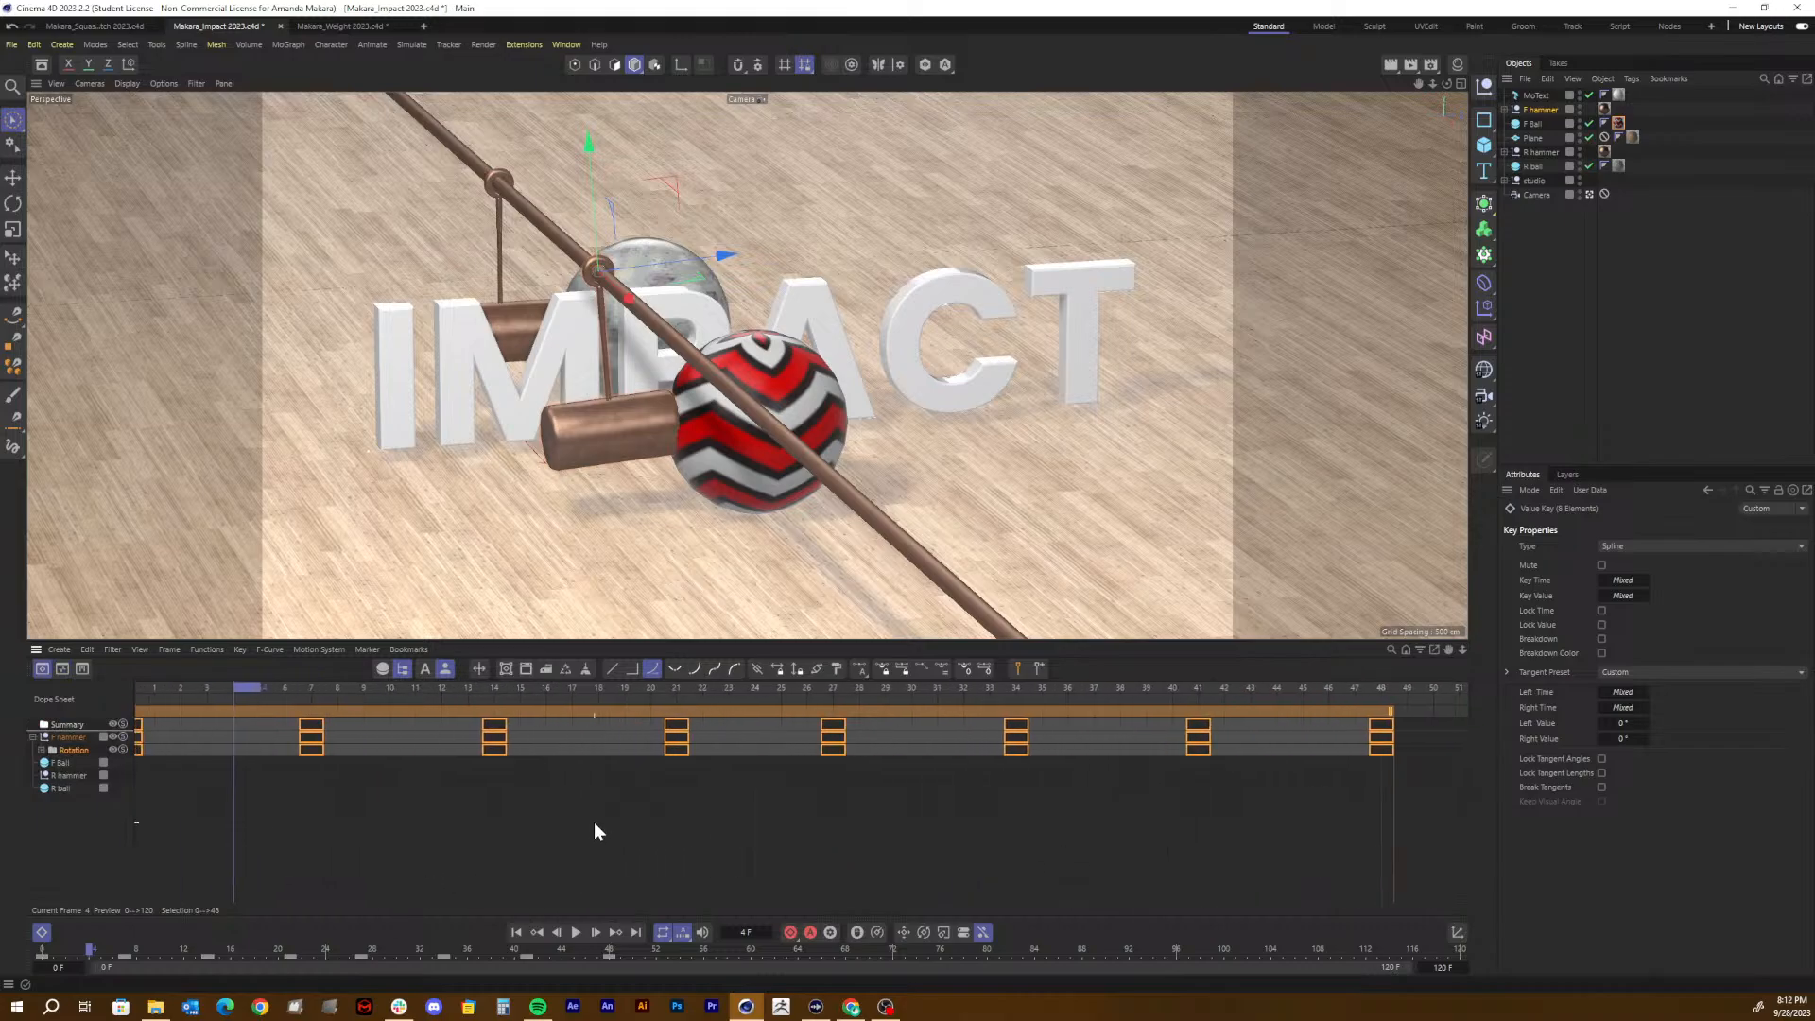
pyautogui.scroll(-2, 586, 825)
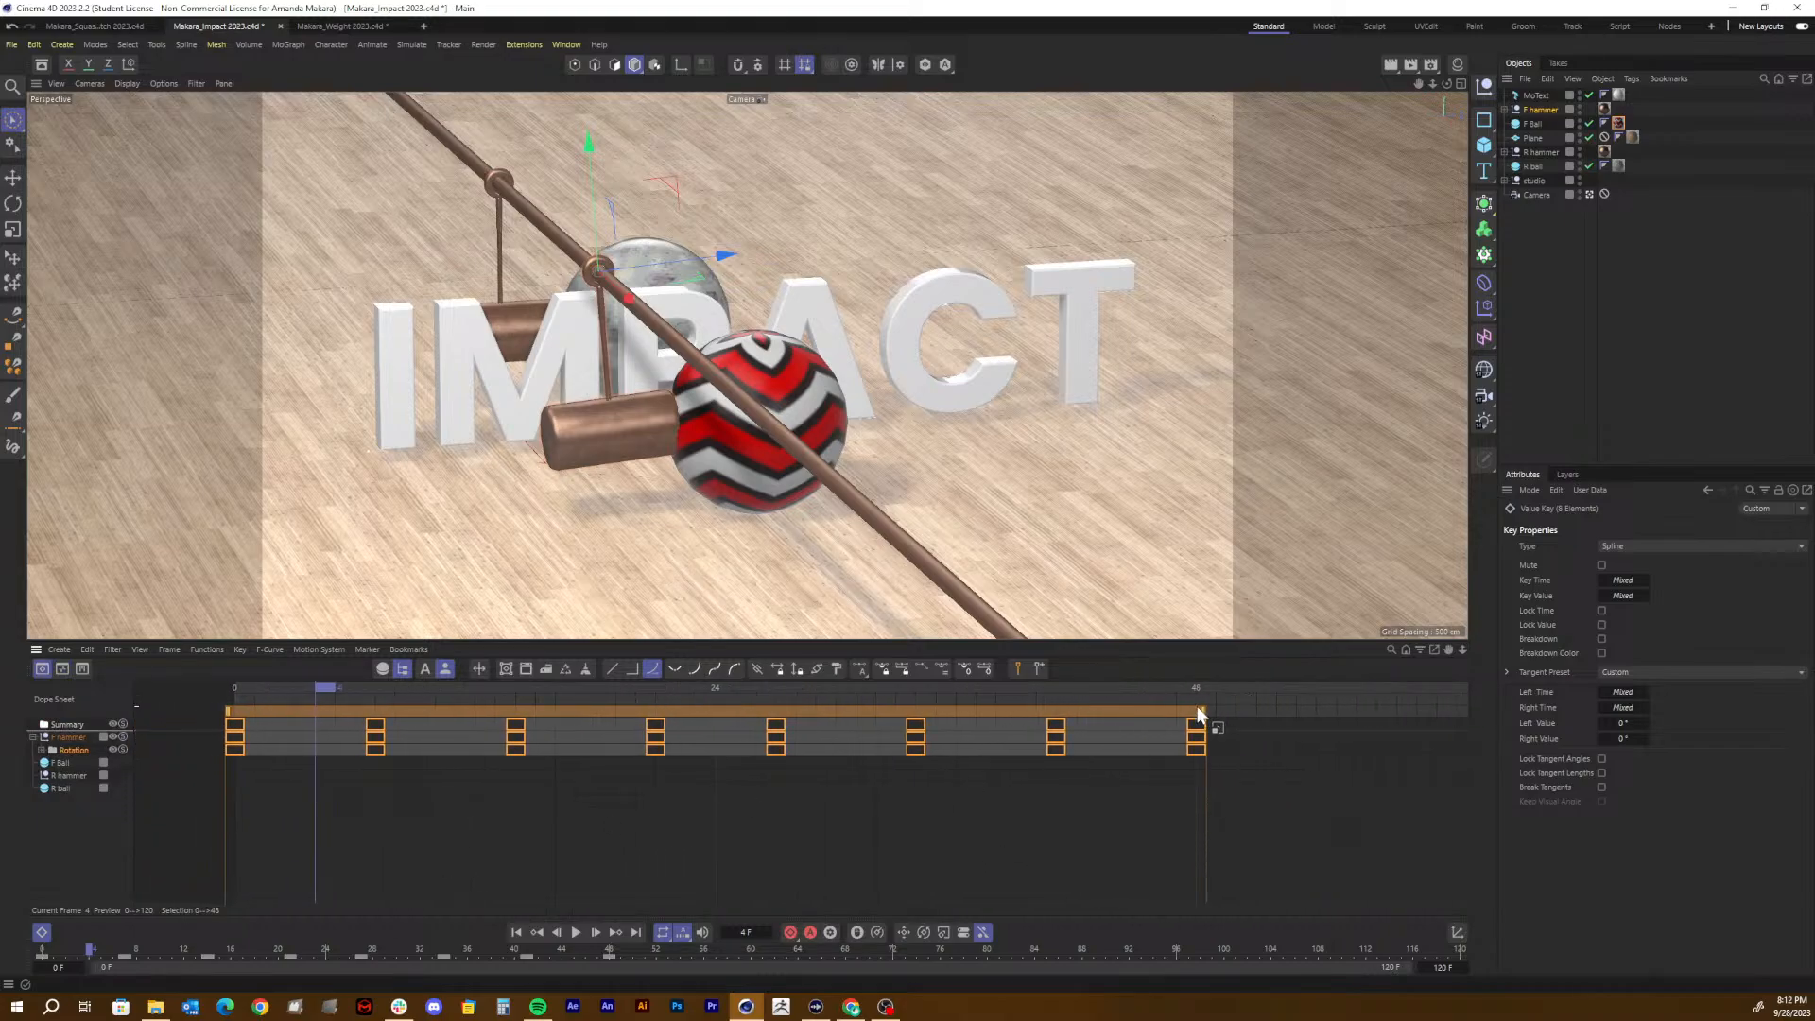
pyautogui.keyDown('alt'); pyautogui.moveTo(1145, 805); pyautogui.dragTo(1106, 805, button='middle'); pyautogui.keyUp('alt')
pyautogui.click(1122, 815)
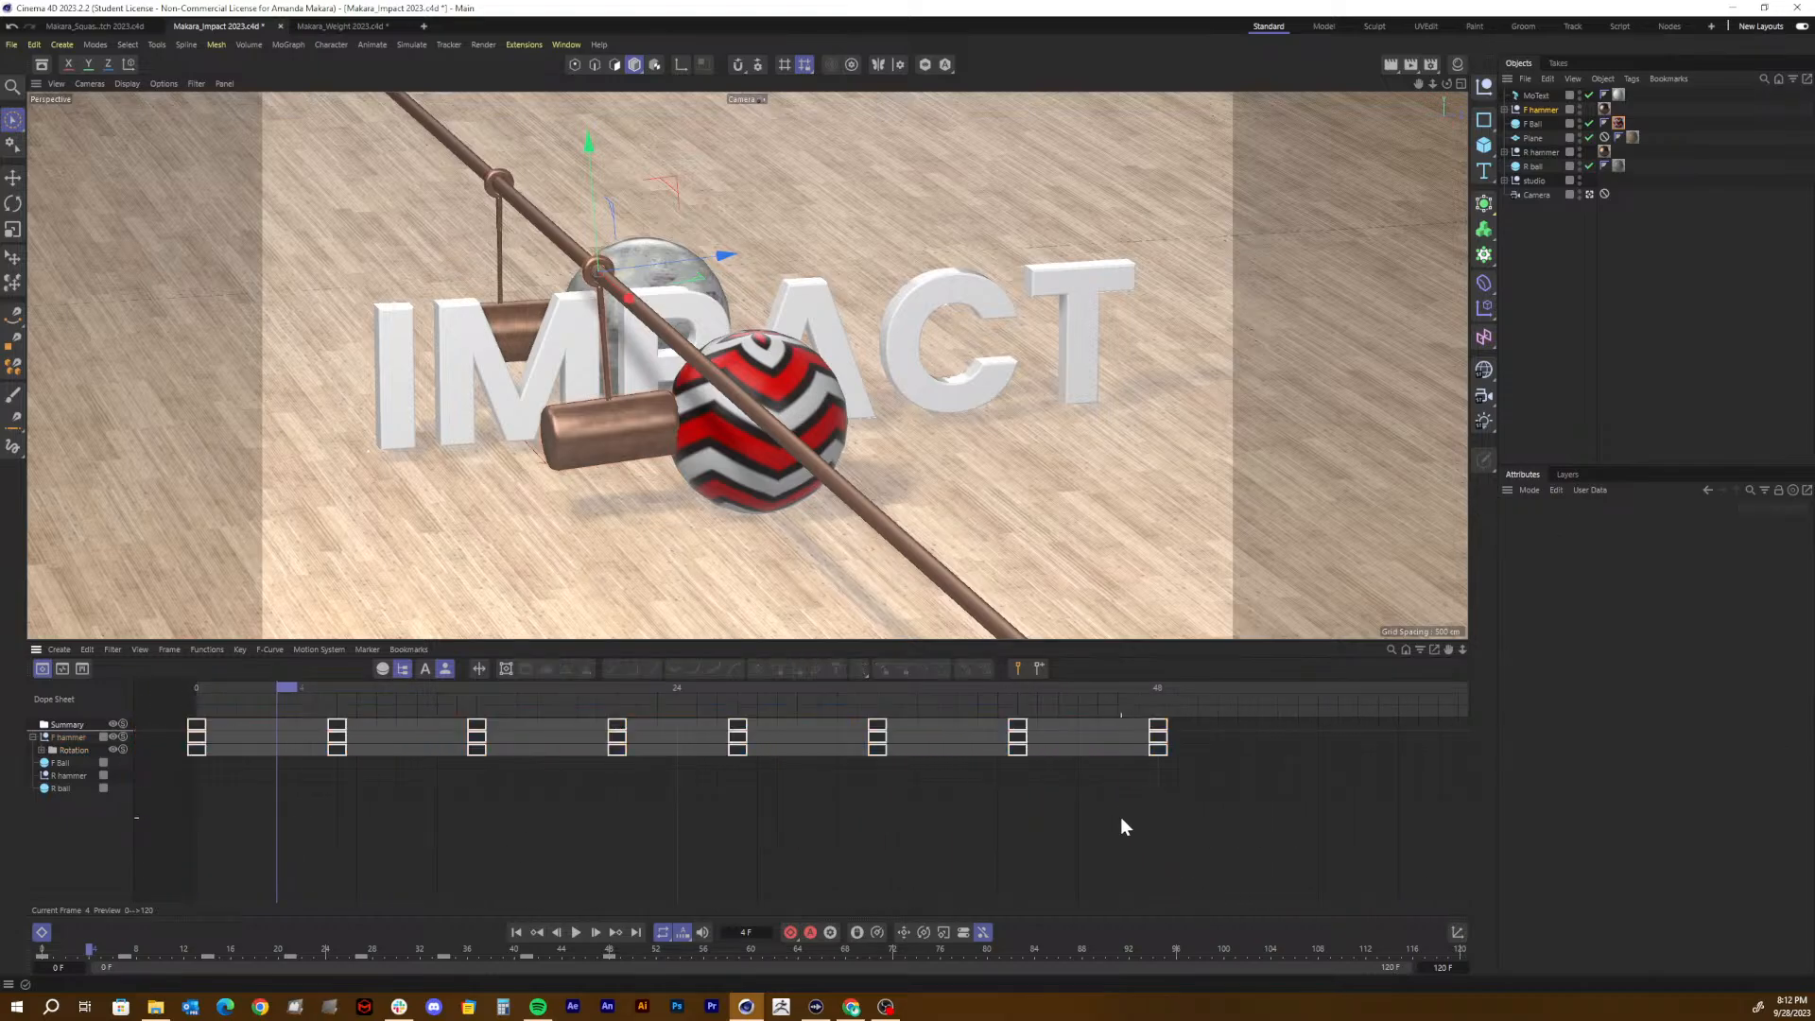
pyautogui.scroll(-3, 1122, 817)
pyautogui.scroll(-3, 1122, 815)
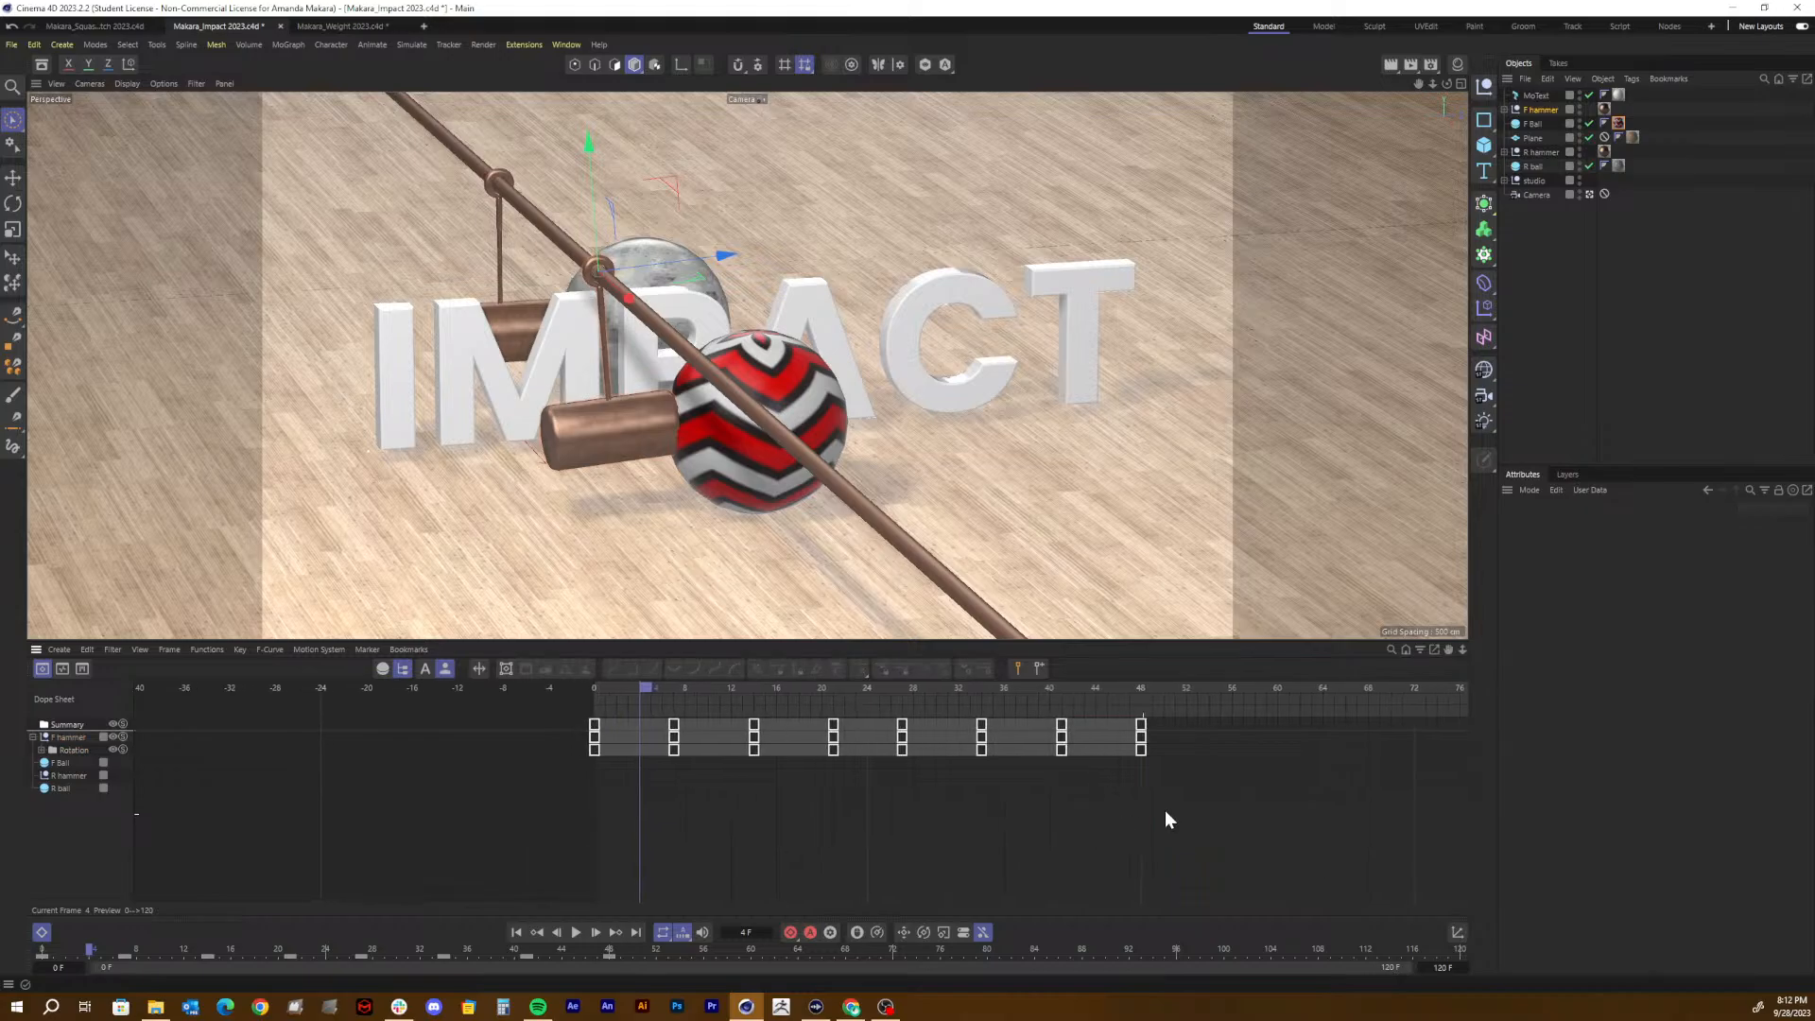
pyautogui.moveTo(1164, 785); pyautogui.dragTo(570, 652)
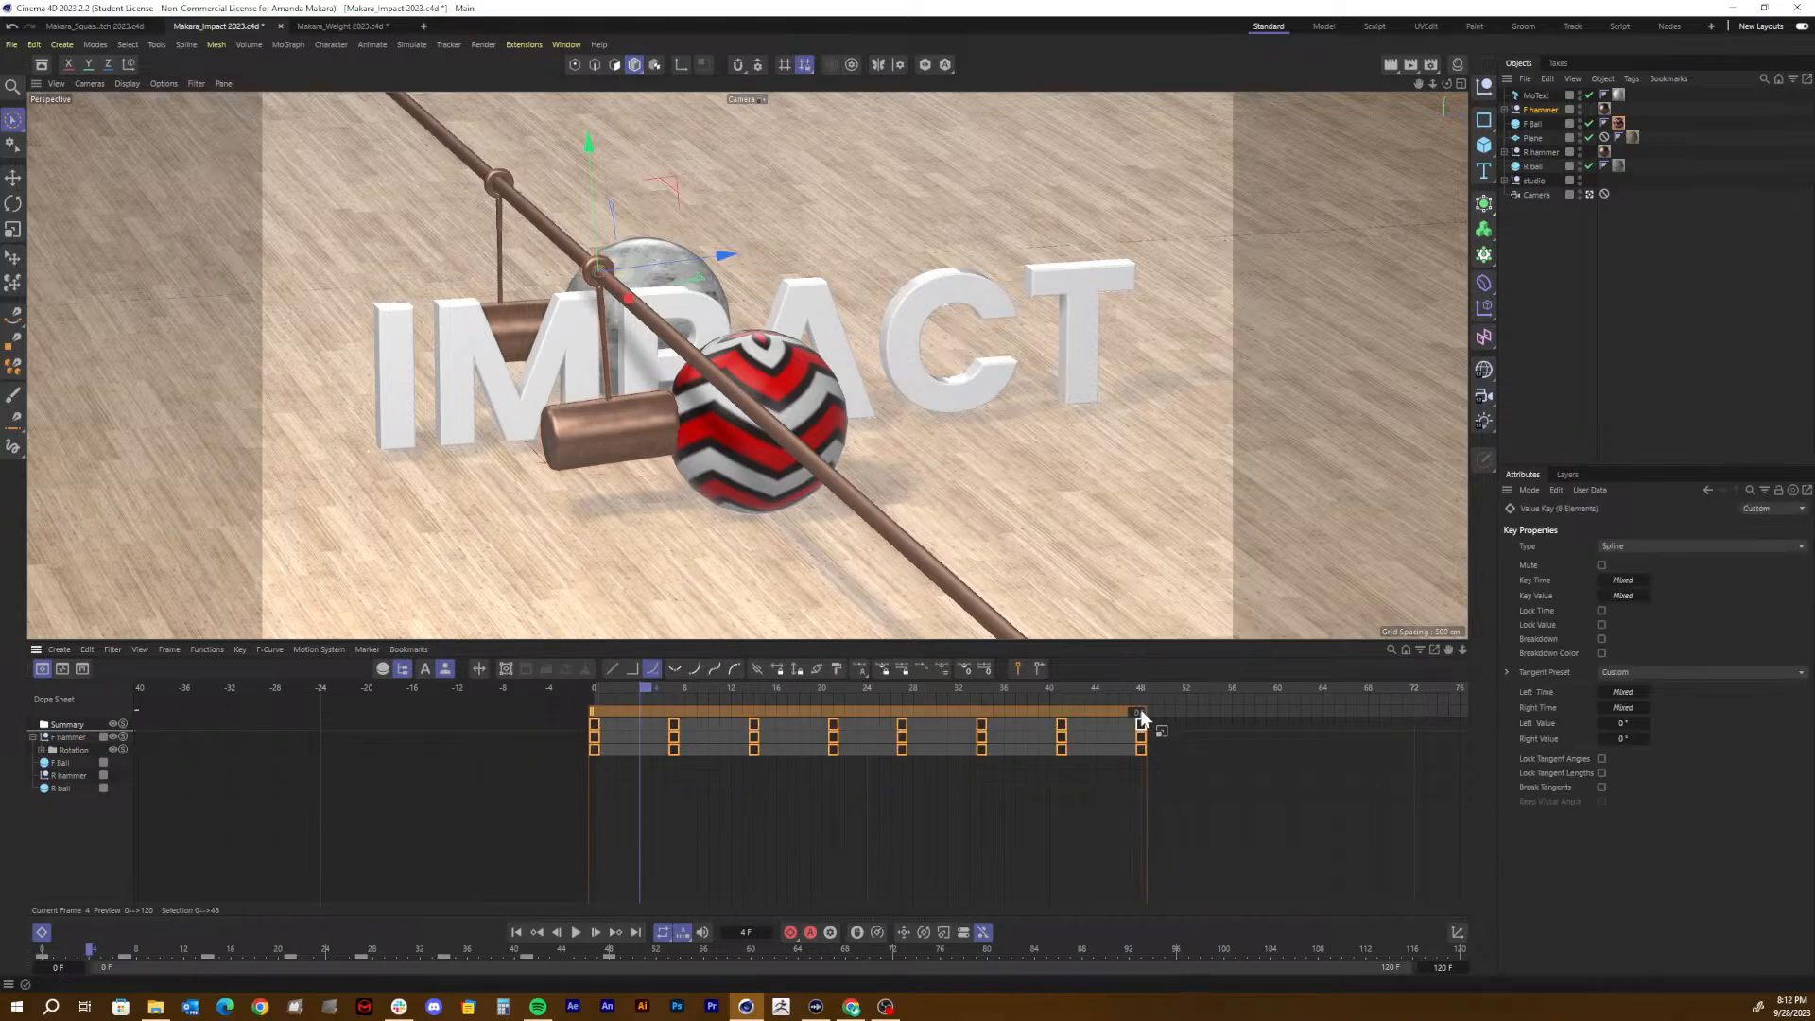
pyautogui.moveTo(1144, 709); pyautogui.dragTo(1277, 715)
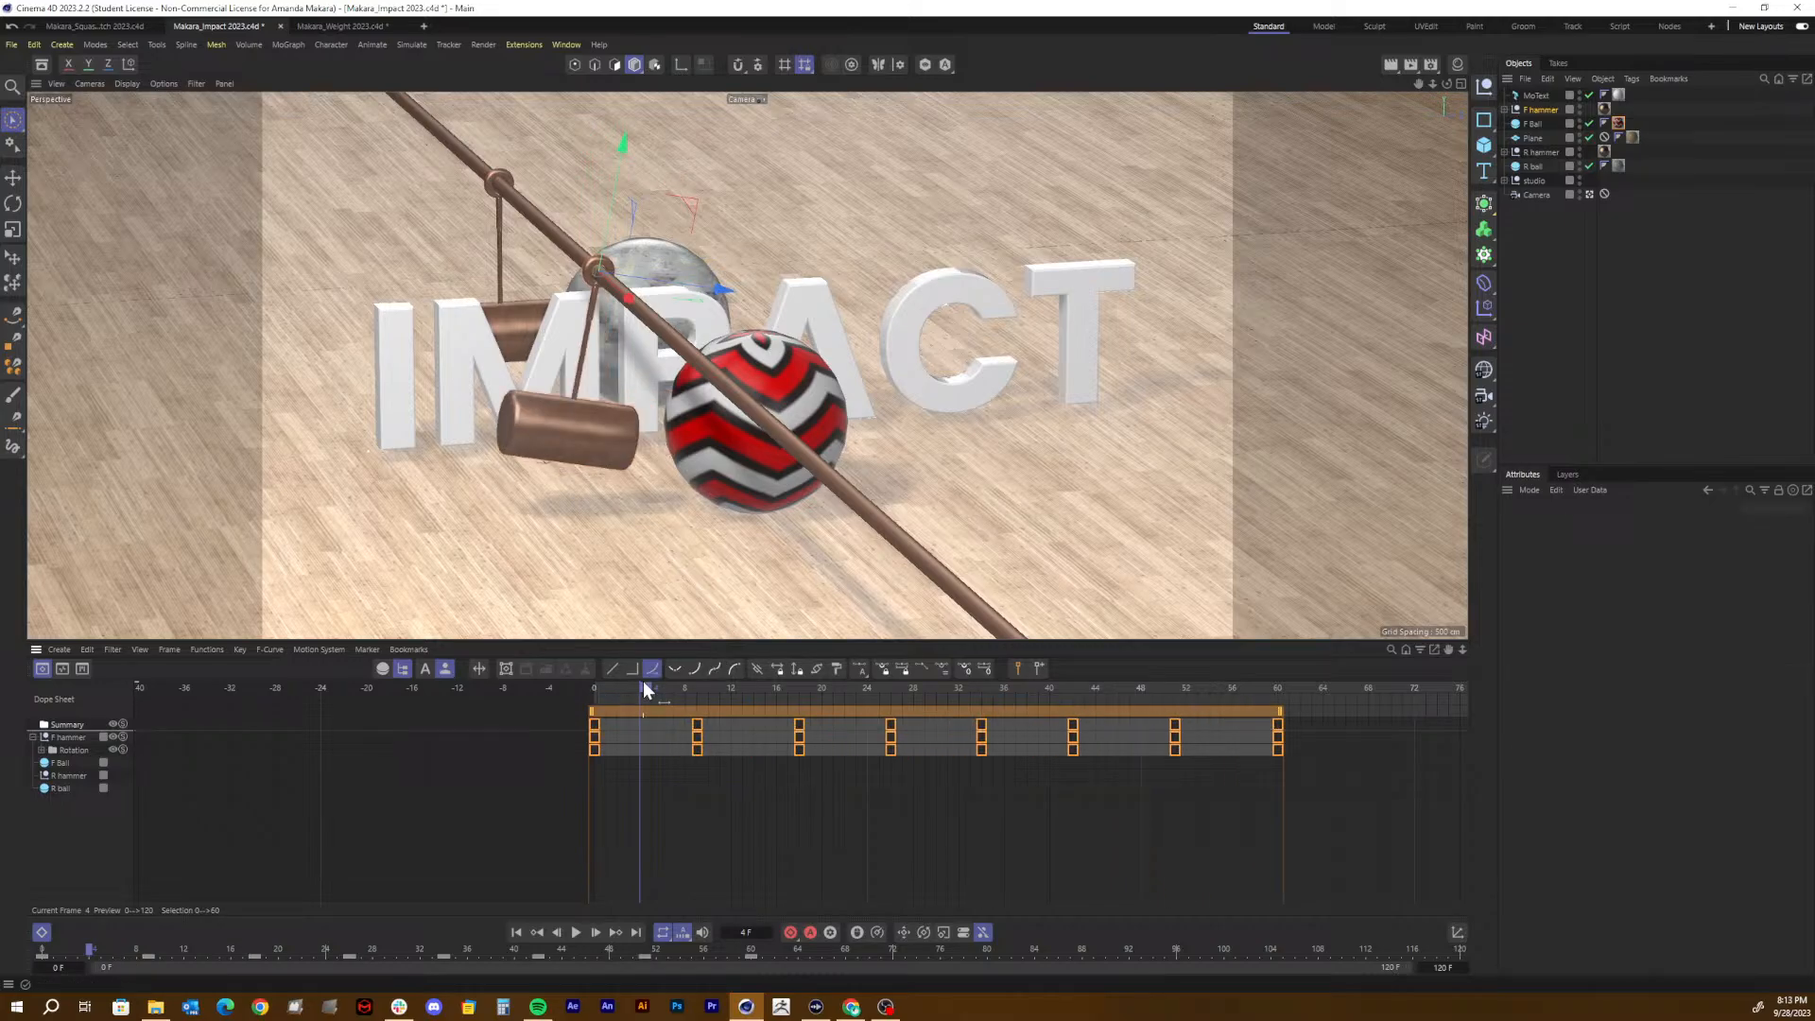
# Step: Check the hammer's pose at frame 5, lengthen the horizontal tangents of all its rotation keys slightly, and save the scene
pyautogui.moveTo(643, 681); pyautogui.dragTo(651, 682)
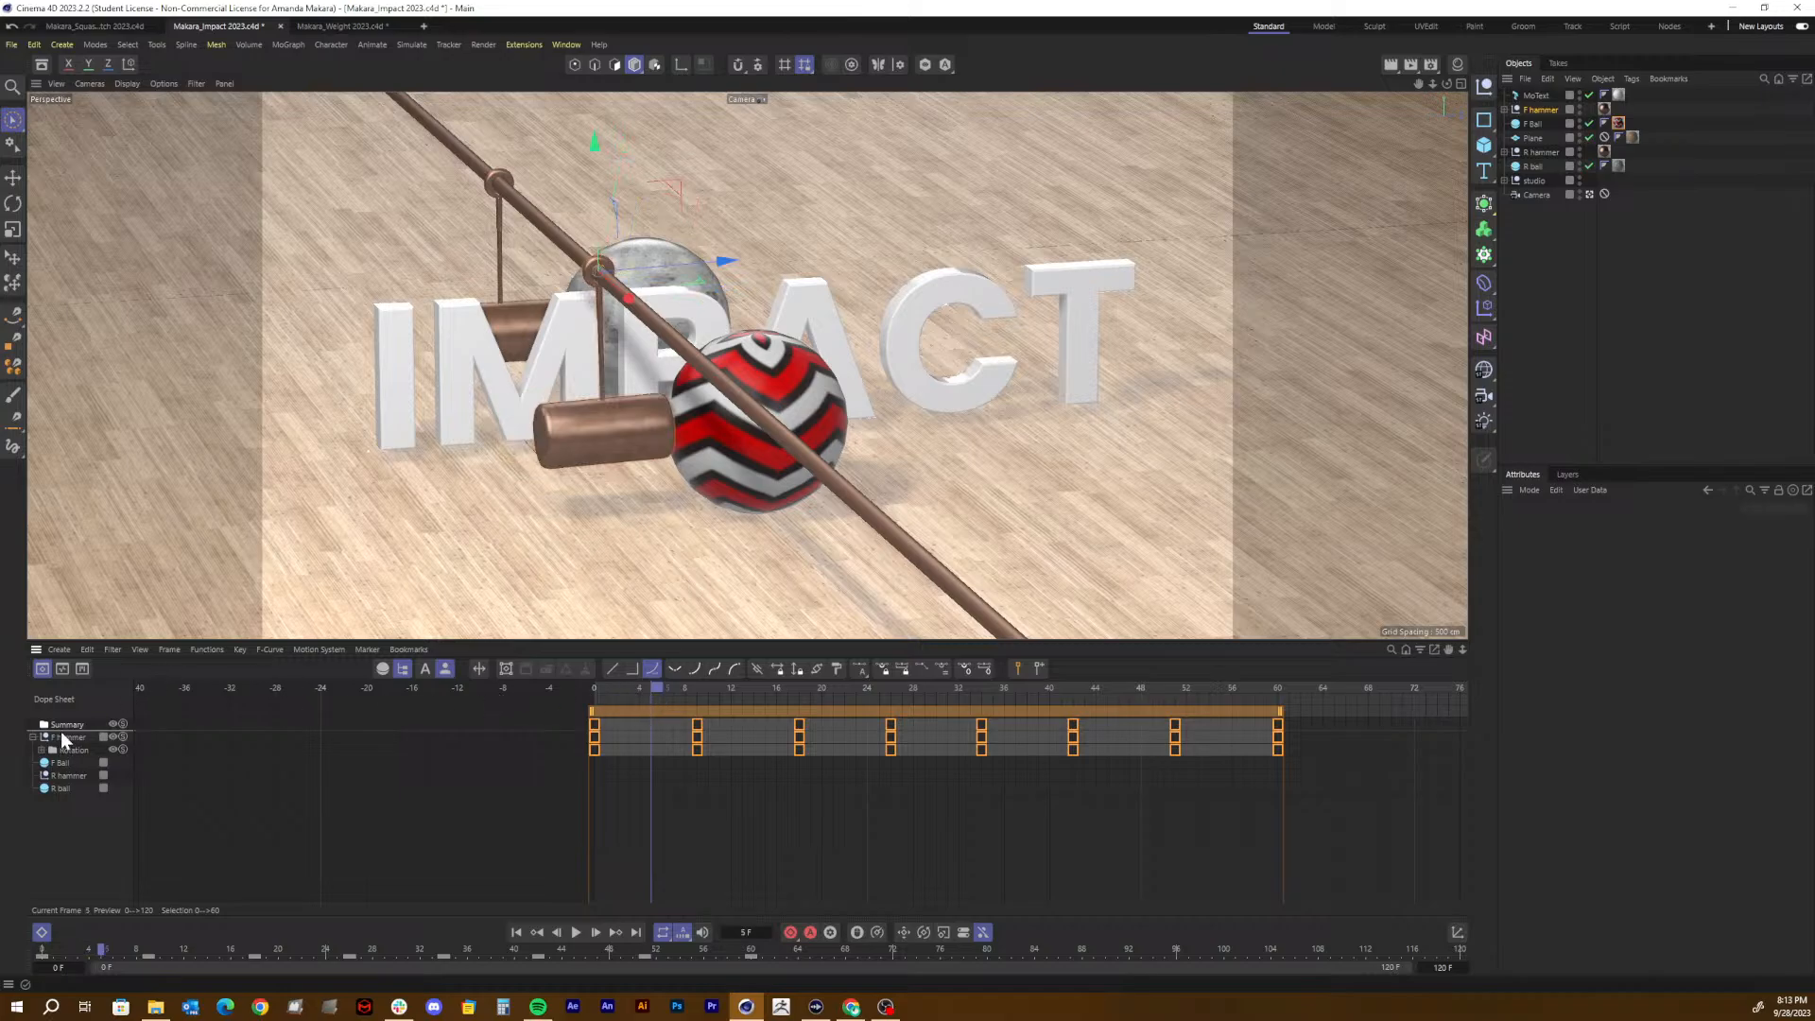
pyautogui.click(61, 669)
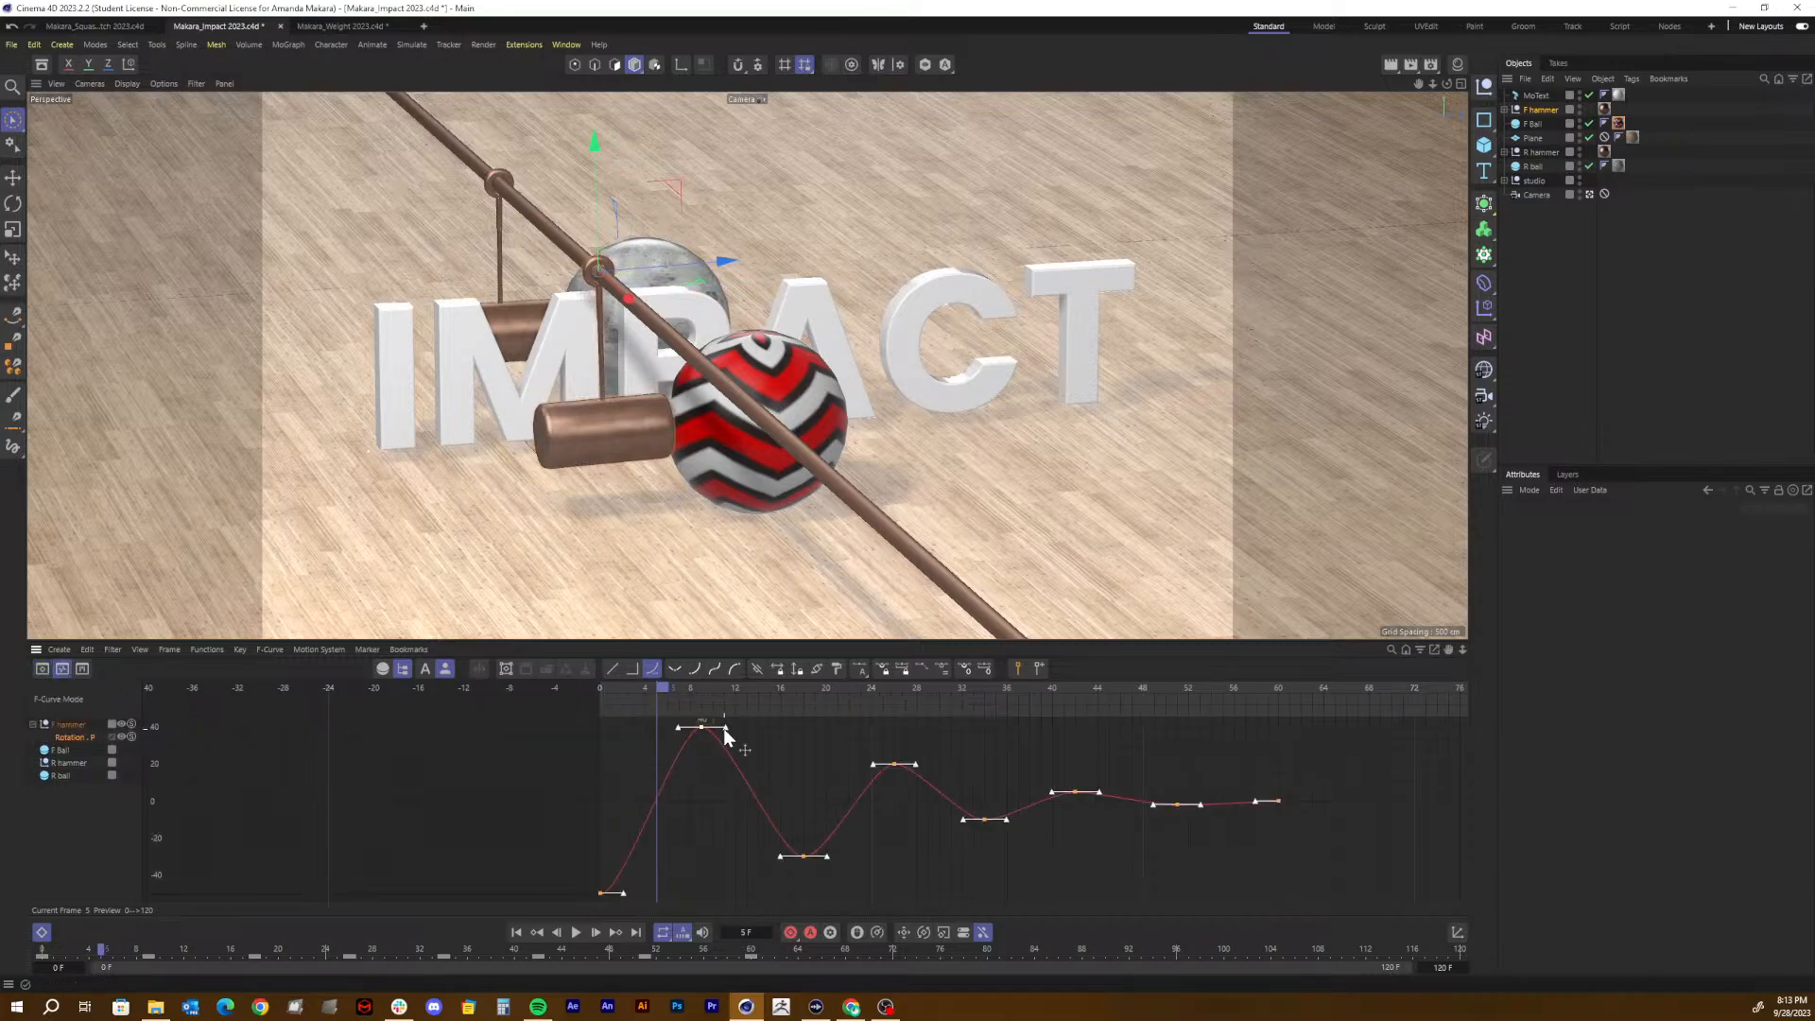
pyautogui.moveTo(726, 728); pyautogui.dragTo(734, 730)
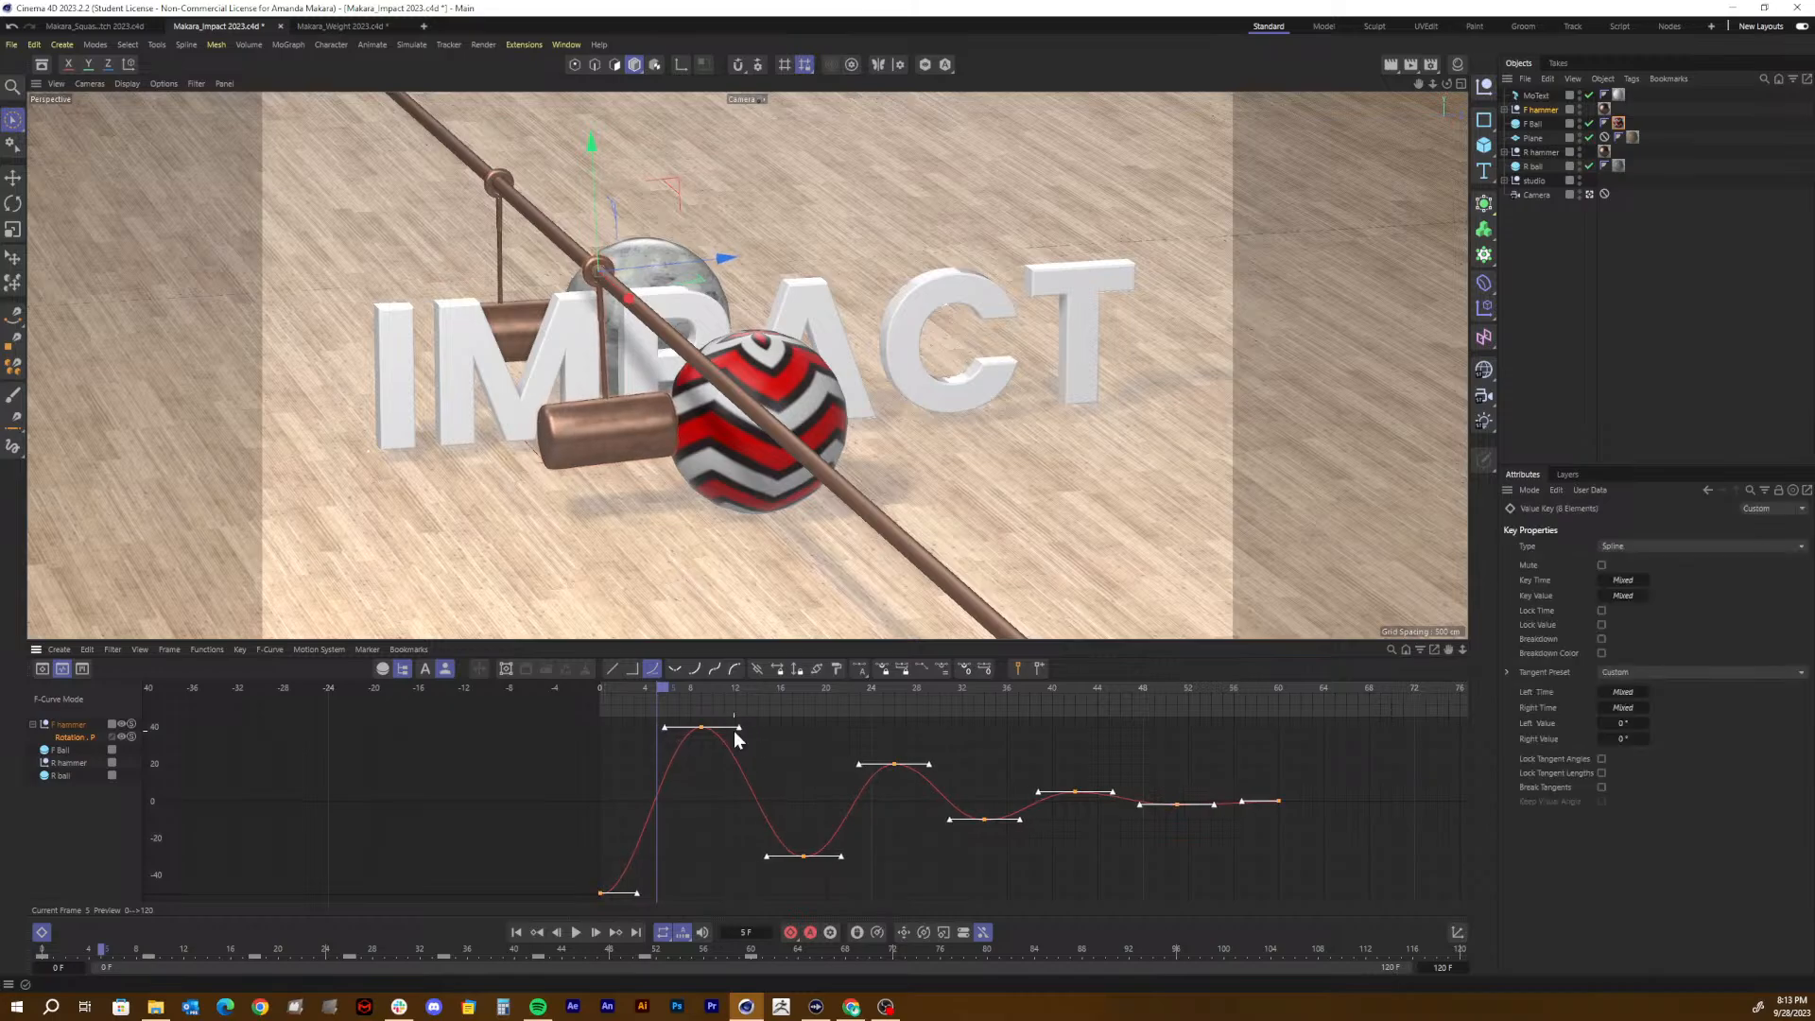
pyautogui.hotkey('ctrl', 's')
# Step: Play back the retimed swing, return to frame 0, fit the whole curve in view, and collapse the F hammer's tracks
pyautogui.press('F8')
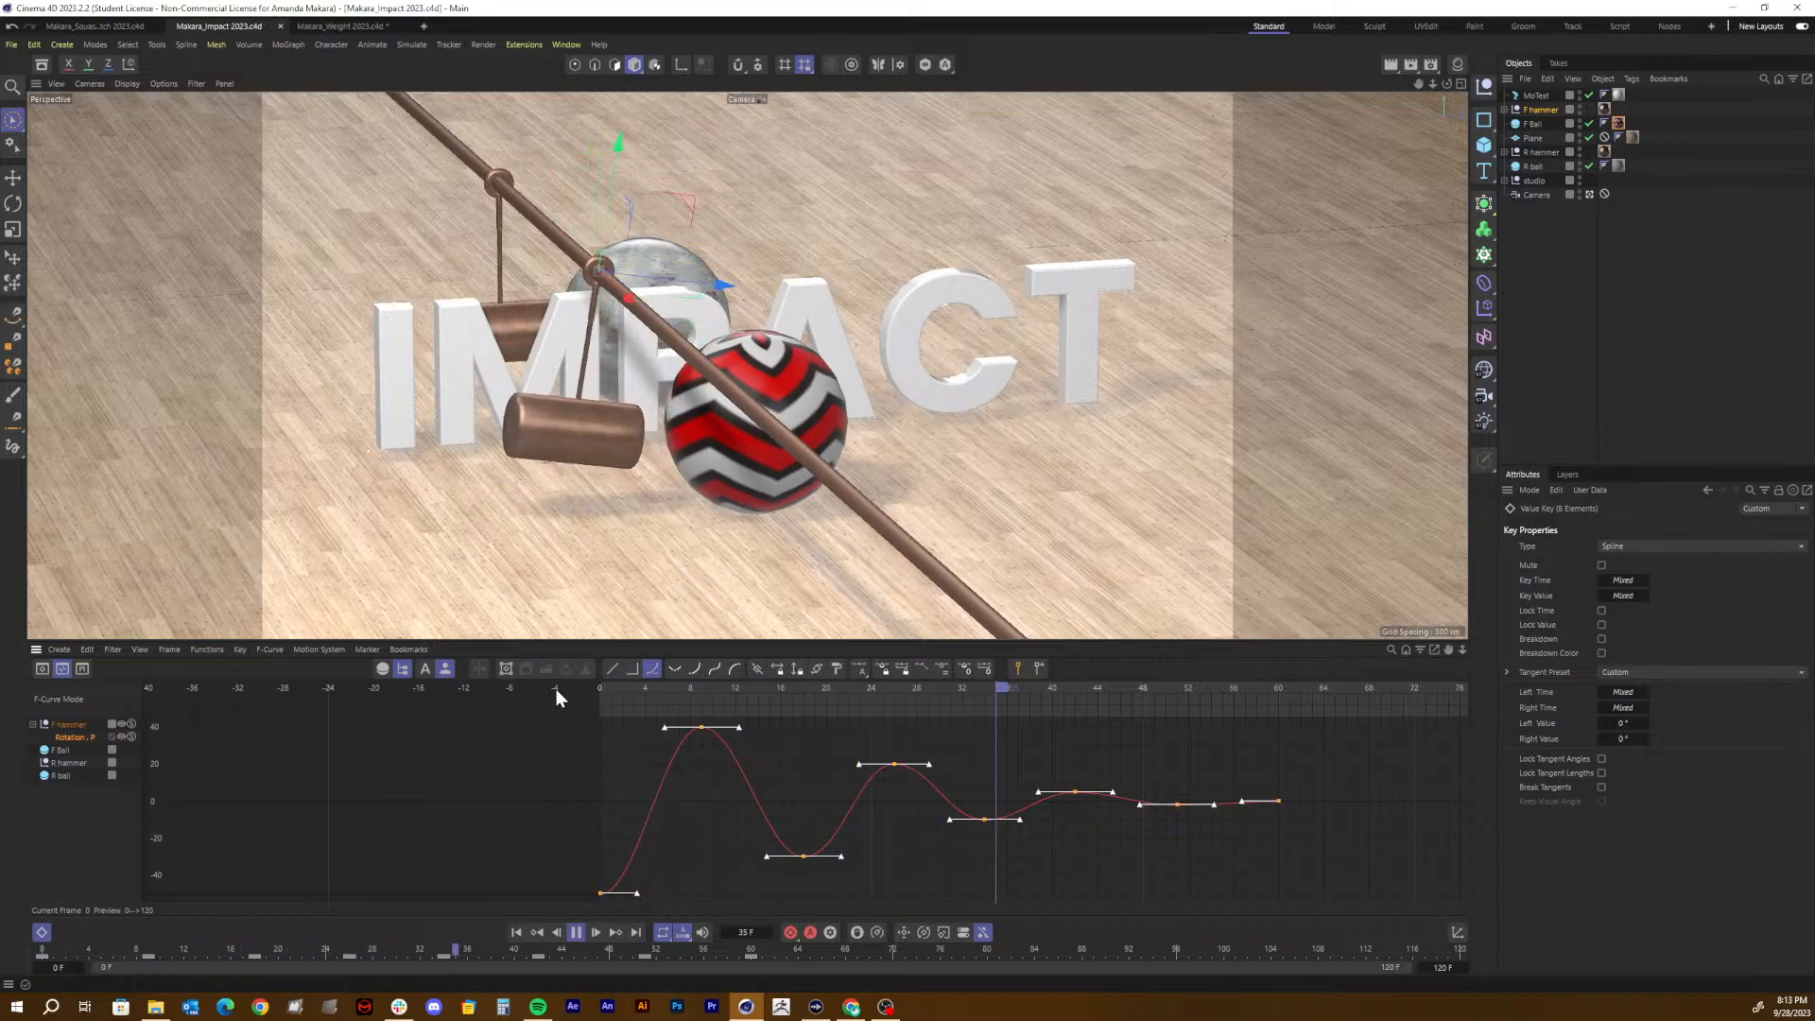
pyautogui.moveTo(631, 688); pyautogui.dragTo(590, 690)
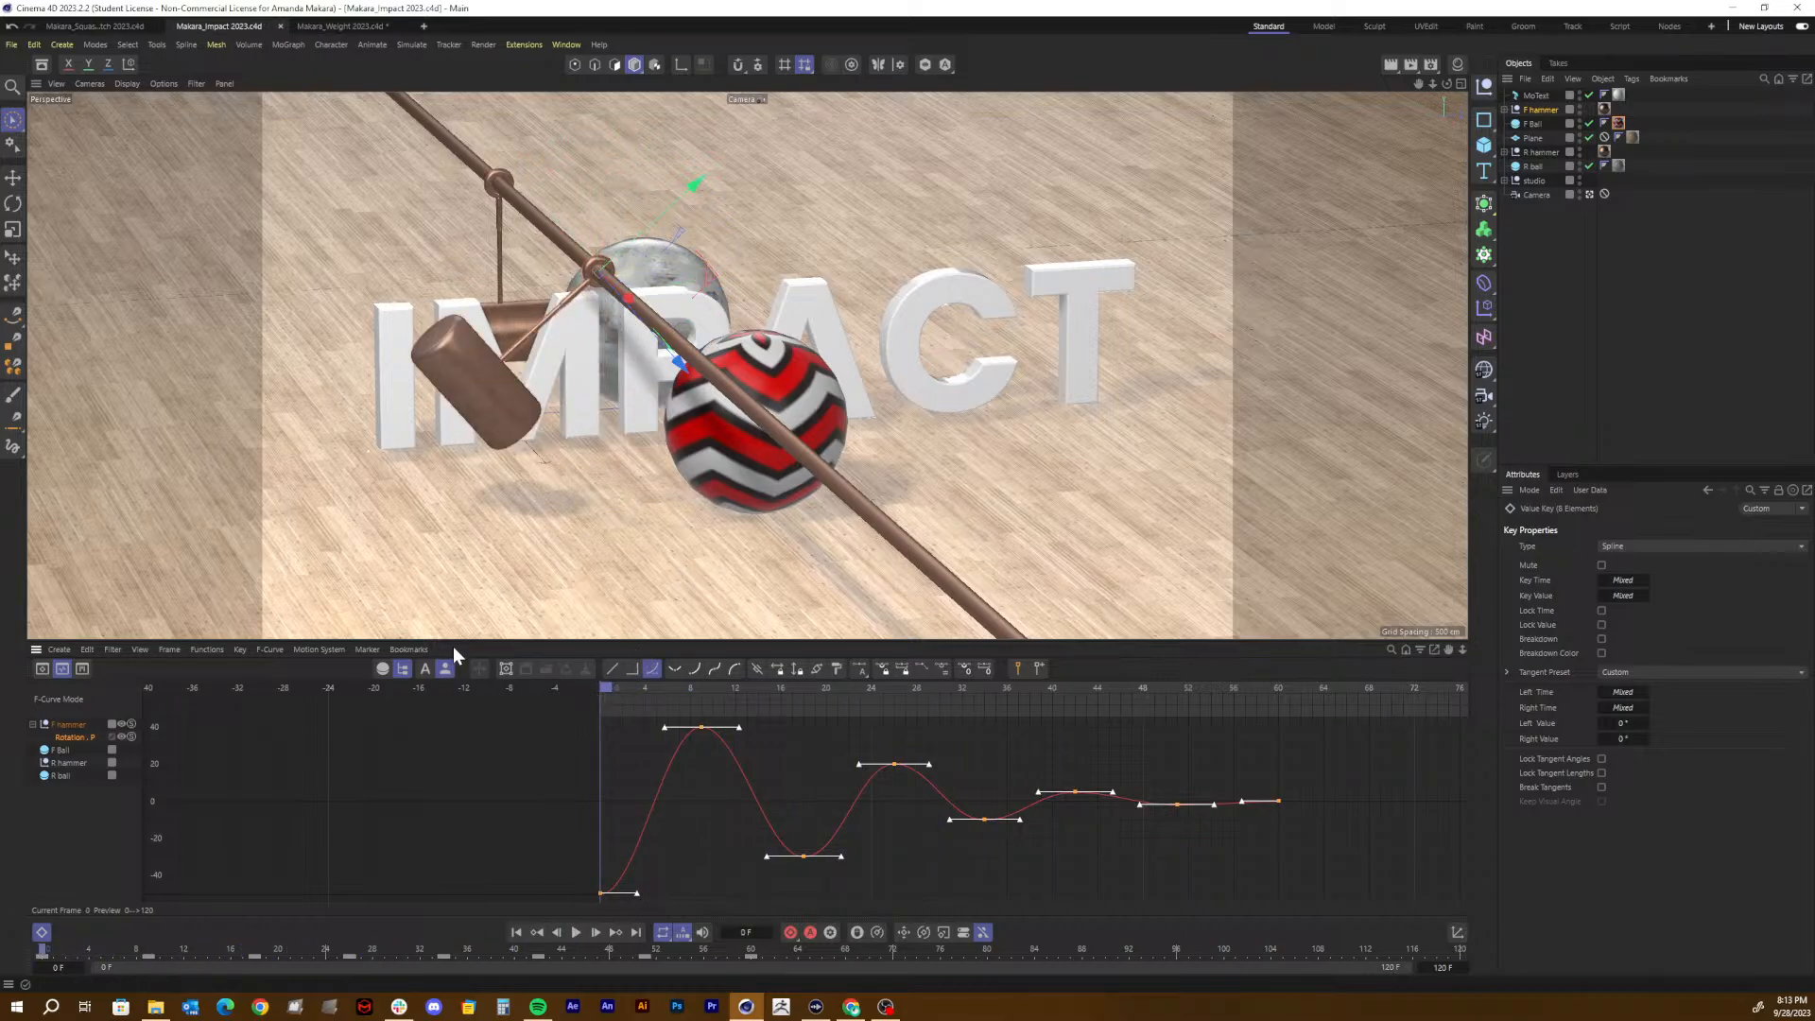
pyautogui.press('h')
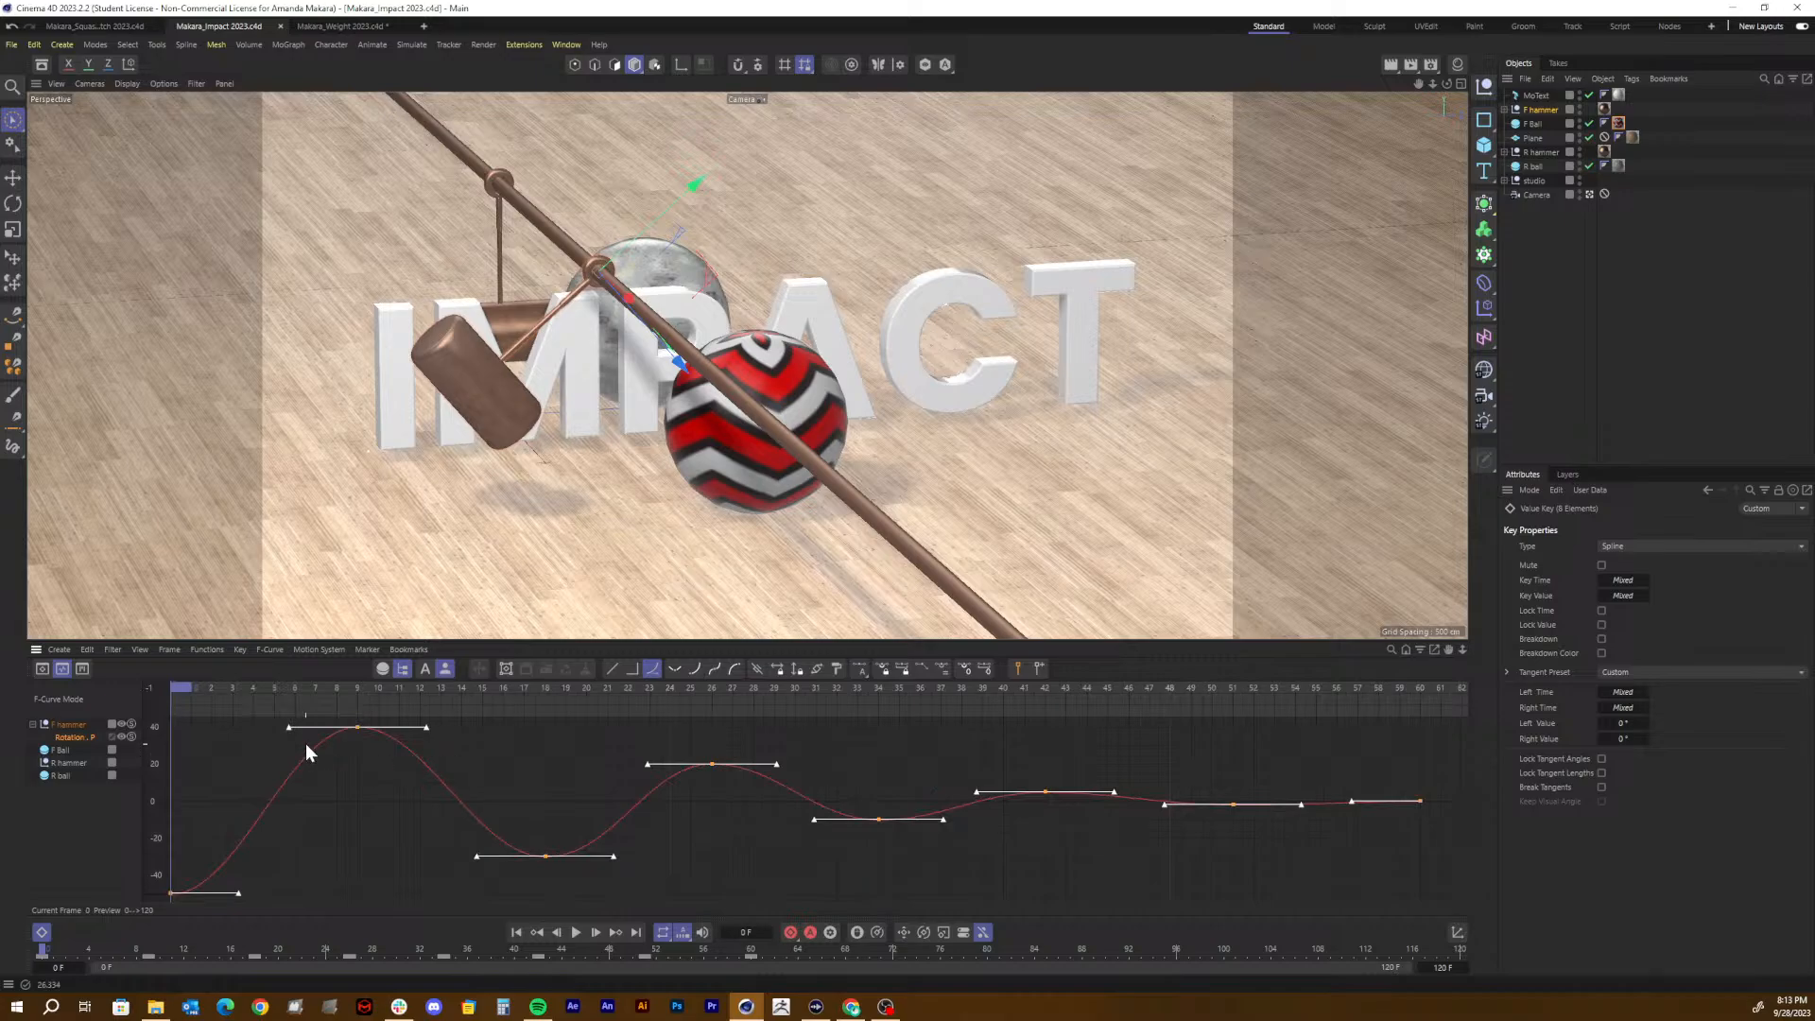
pyautogui.click(33, 725)
pyautogui.click(94, 792)
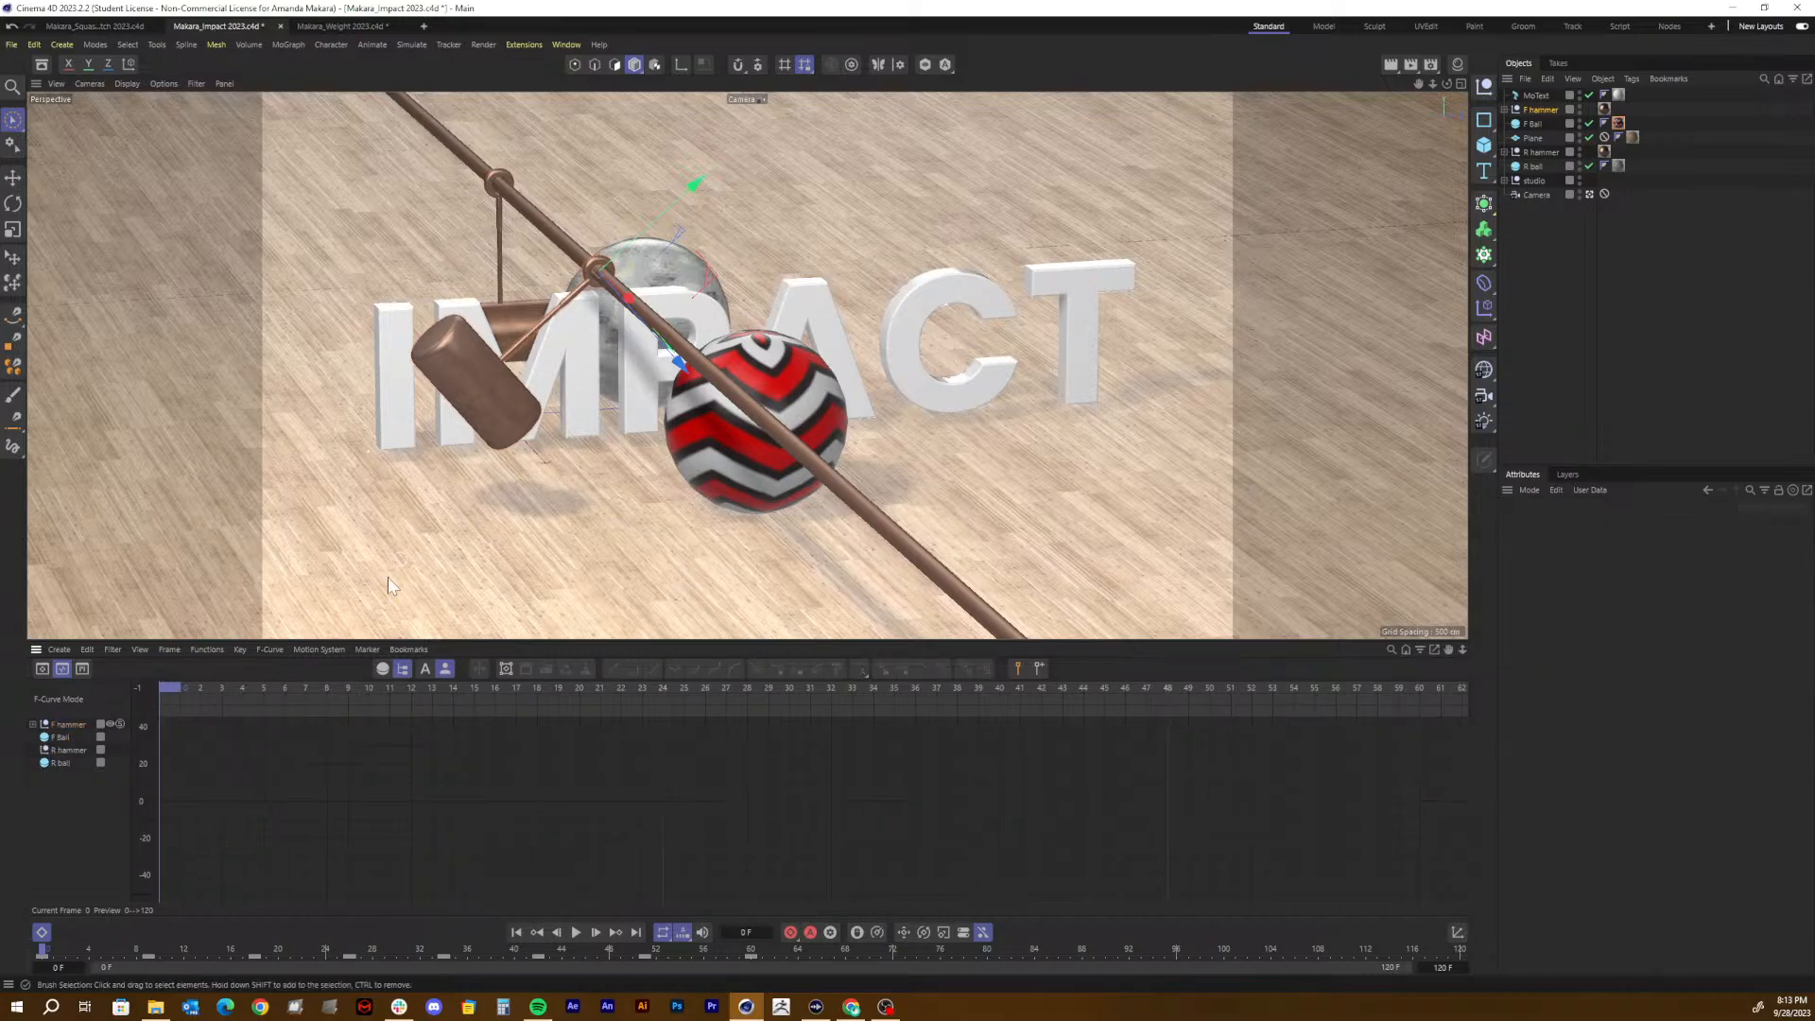
# Step: Select the F Ball and set a Z position keyframe for it at frame 0
pyautogui.click(64, 736)
pyautogui.click(1534, 124)
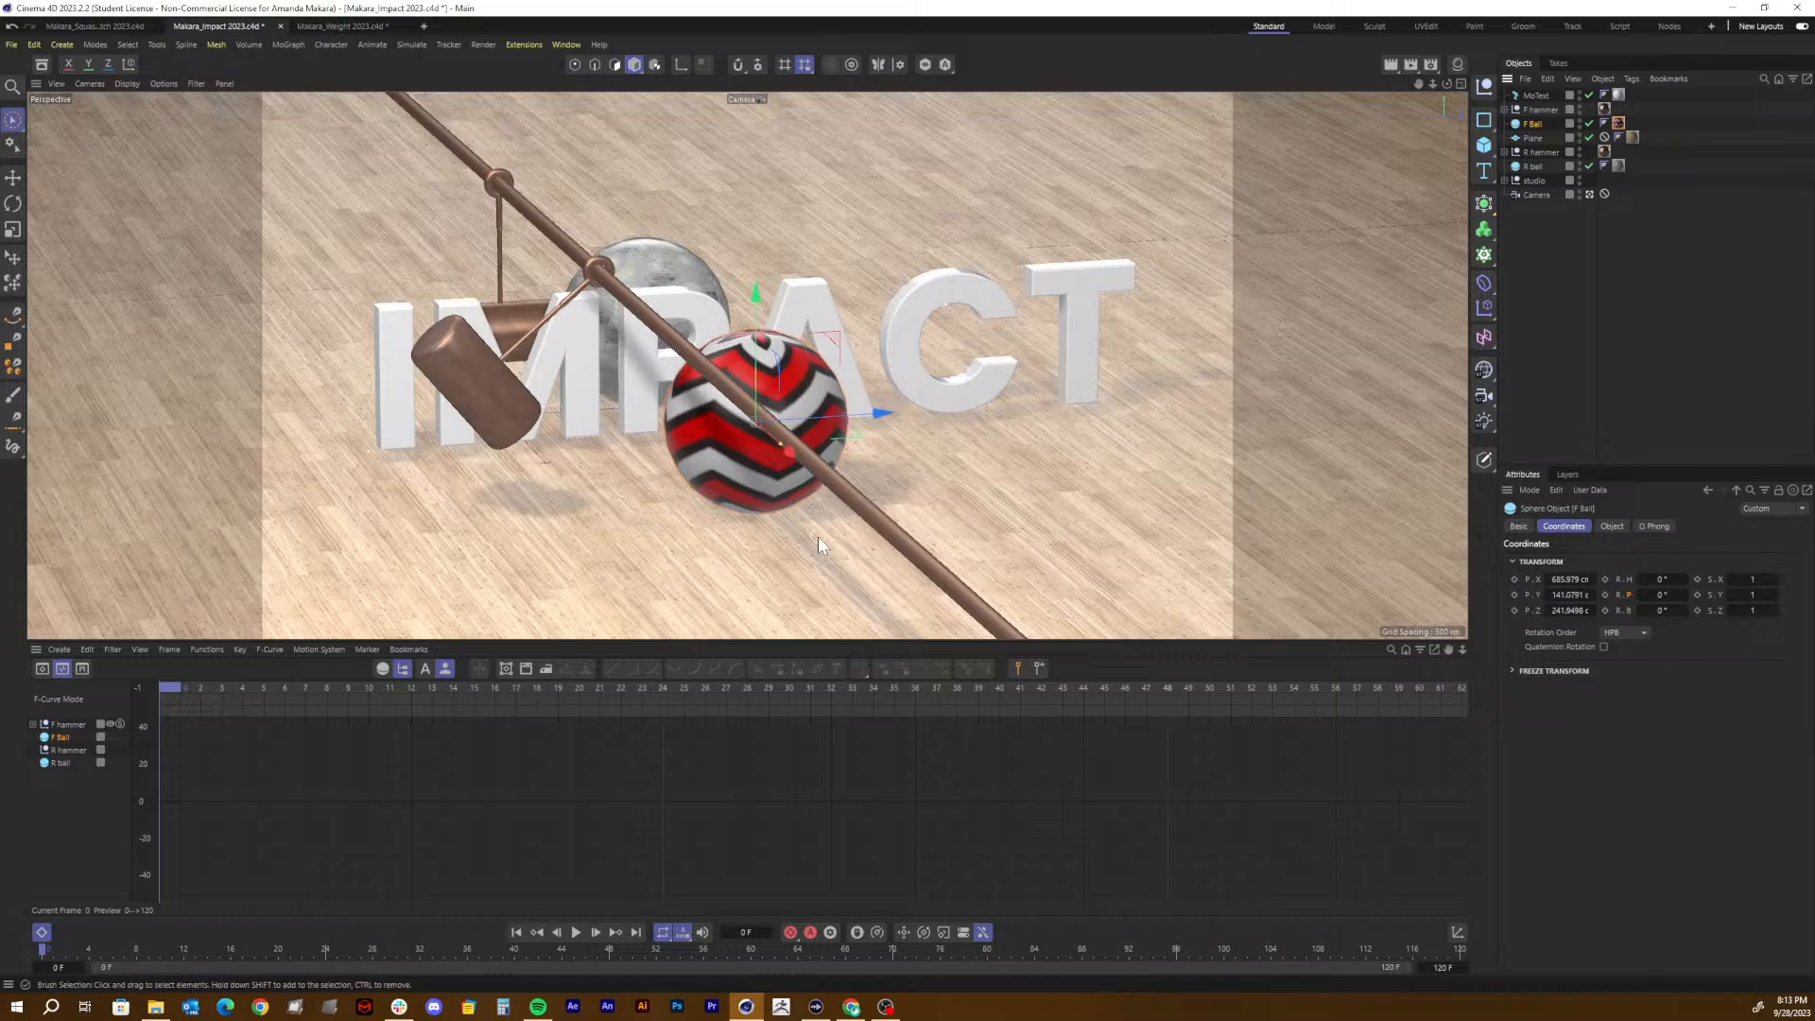
pyautogui.moveTo(881, 414)
pyautogui.mouseDown()
pyautogui.moveTo(862, 413)
pyautogui.moveTo(885, 416)
pyautogui.mouseUp()
pyautogui.hotkey('ctrl', 'z')
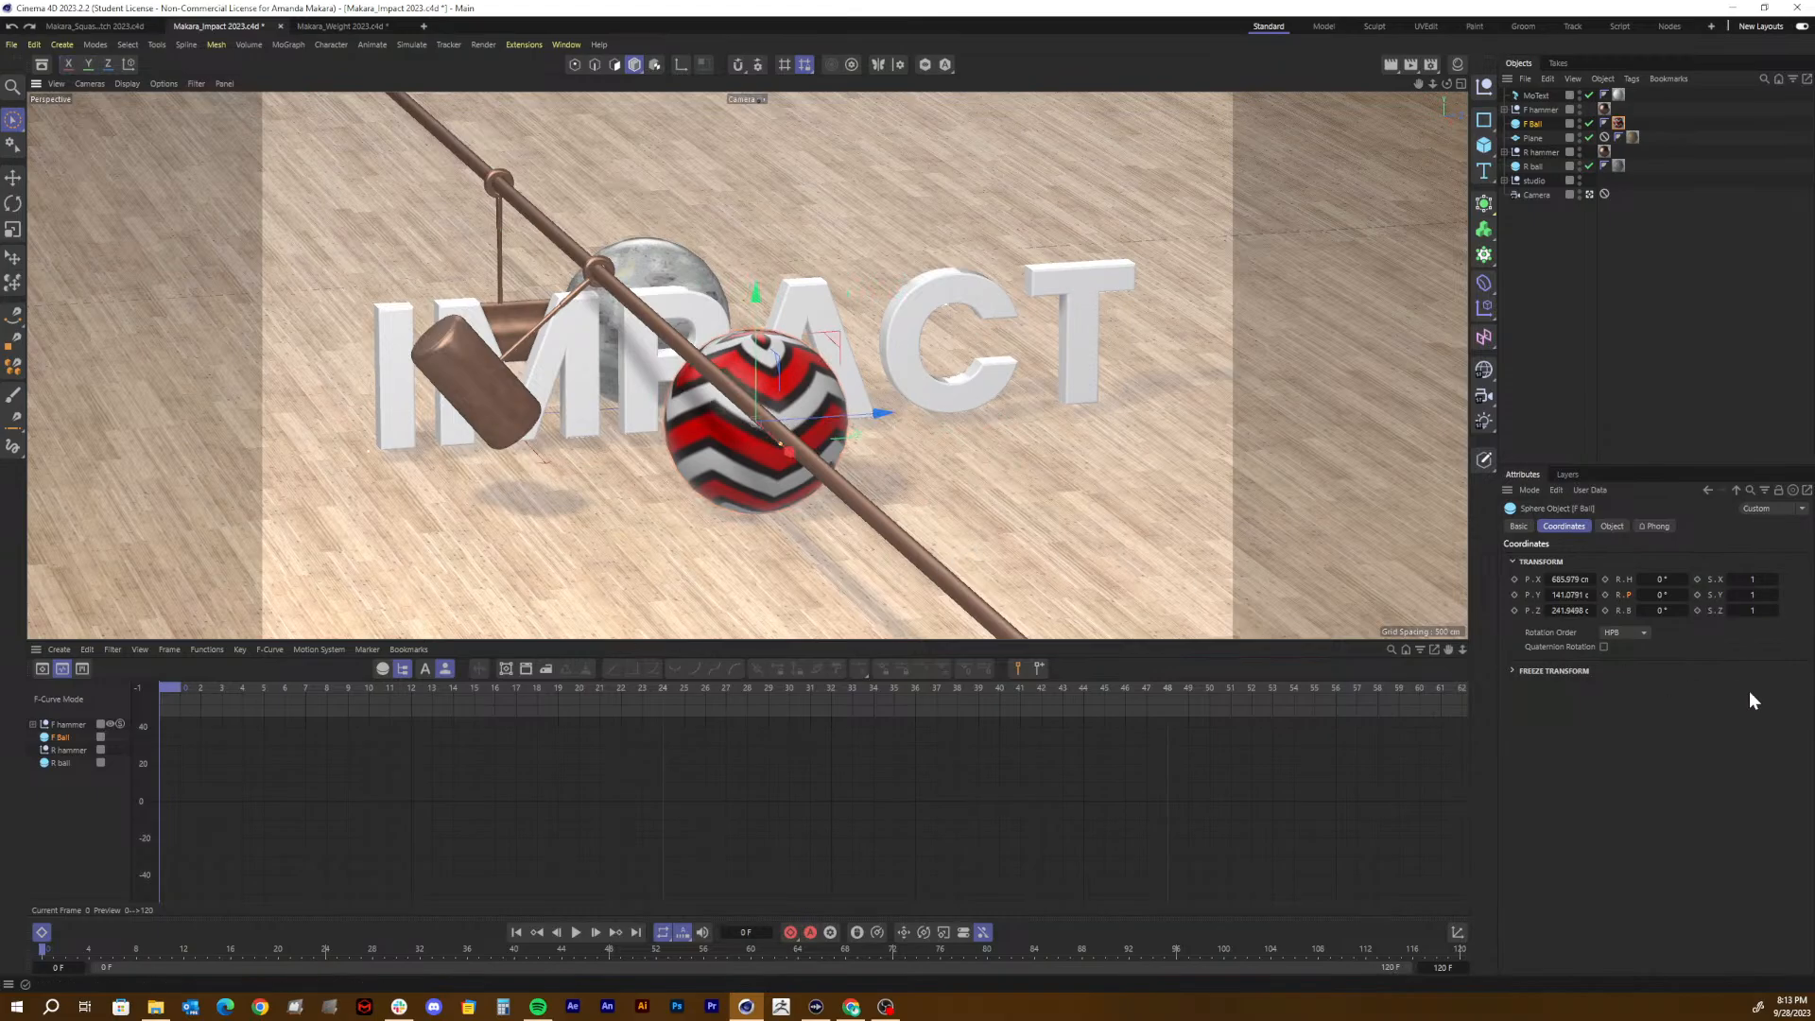
pyautogui.click(1513, 611)
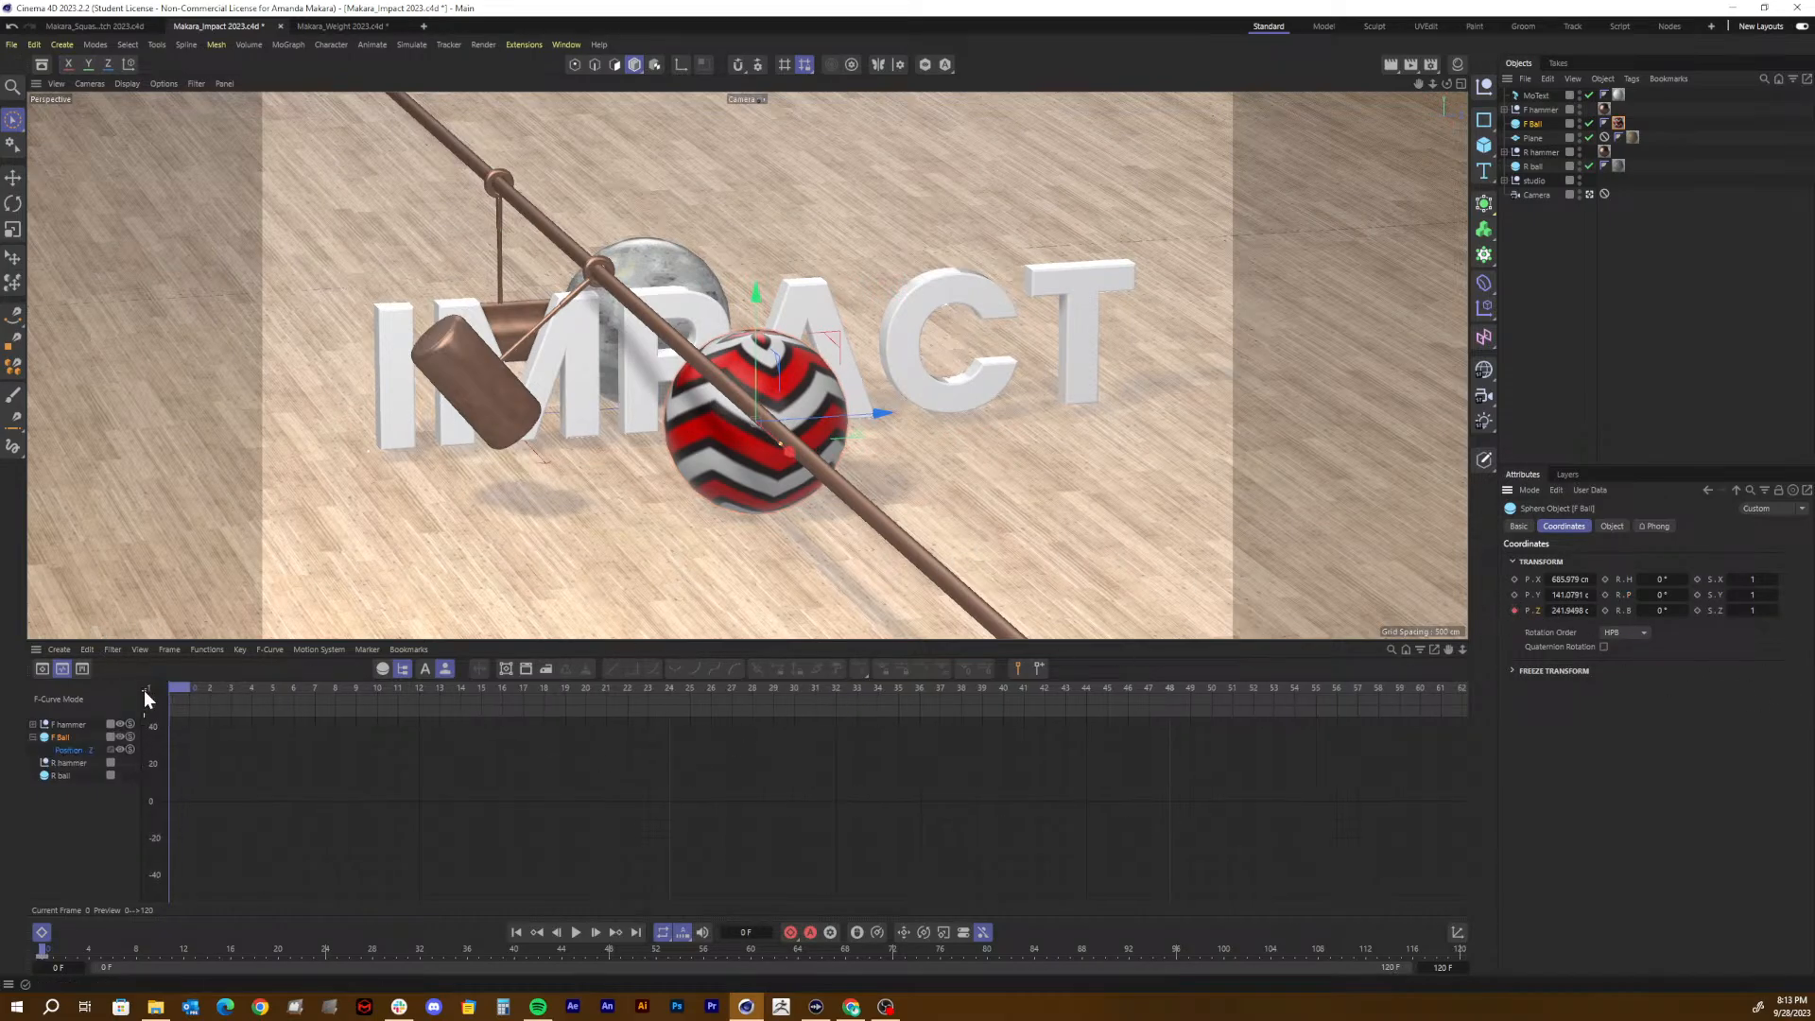
# Step: Key the F Ball at frame 12 after moving it along Z to about 1346 cm, past the camera frame, and play it back
pyautogui.moveTo(180, 688); pyautogui.dragTo(441, 694)
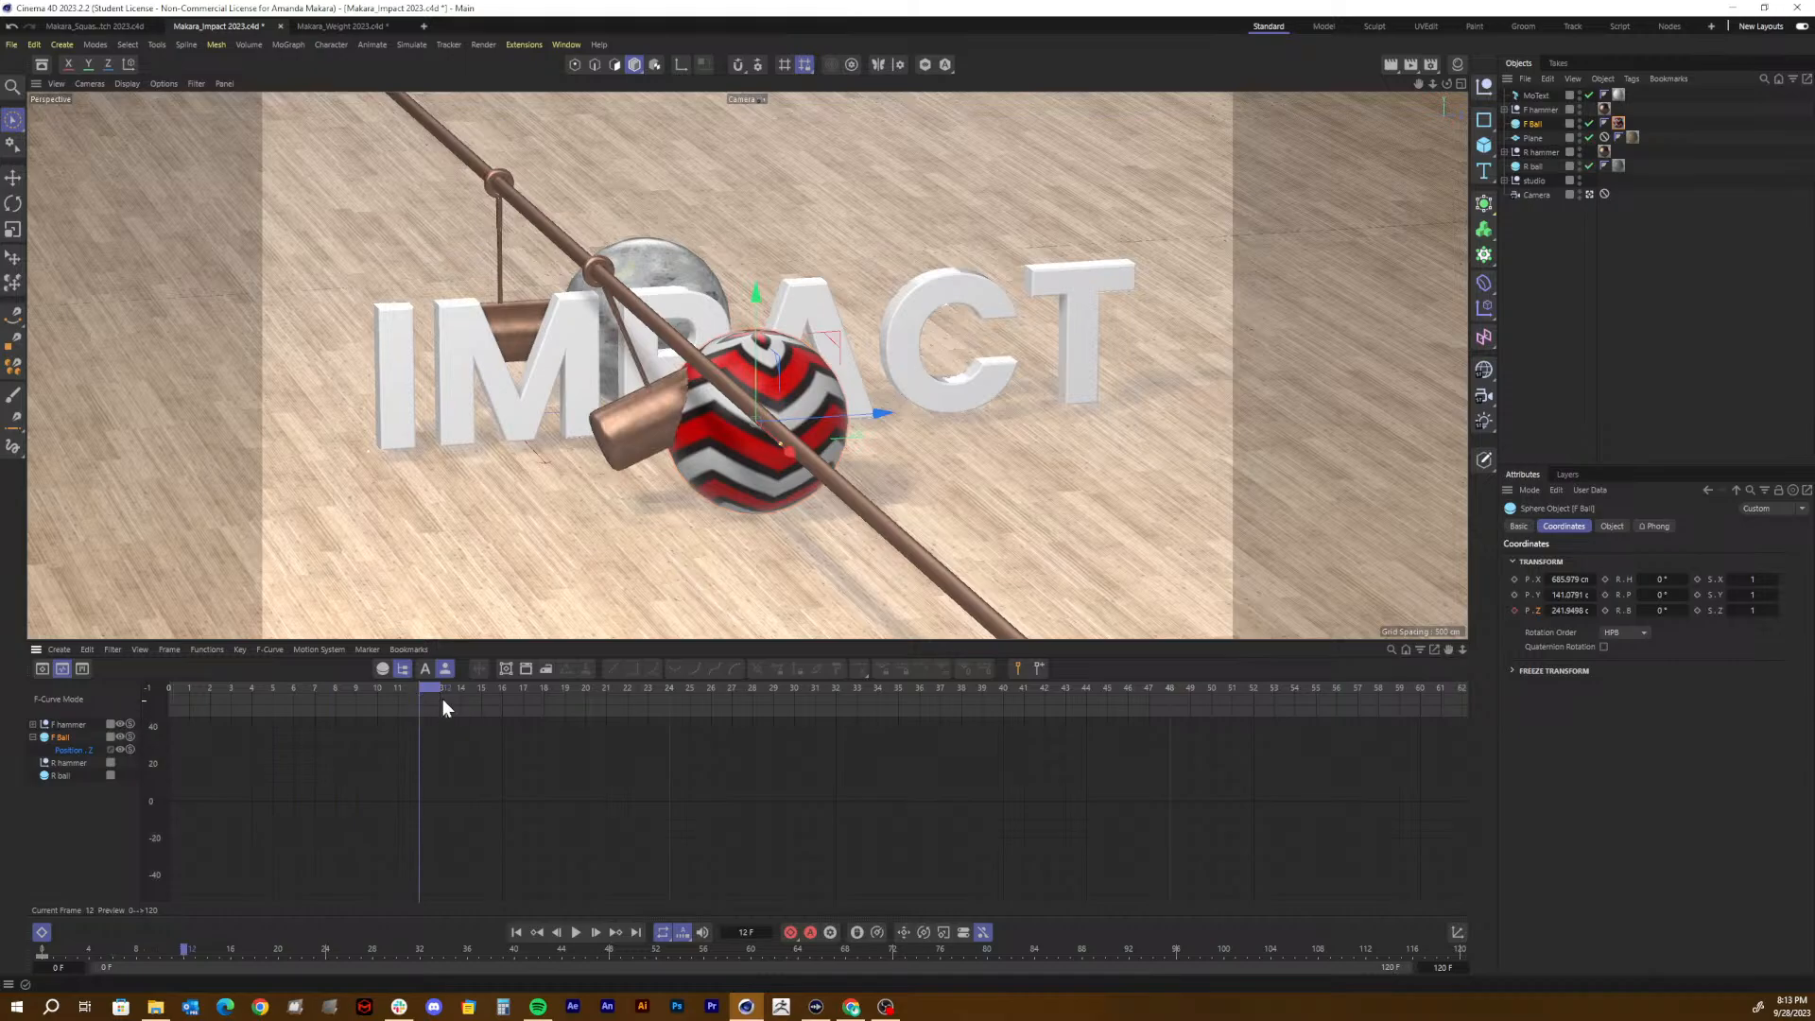
pyautogui.moveTo(881, 414); pyautogui.dragTo(1460, 361)
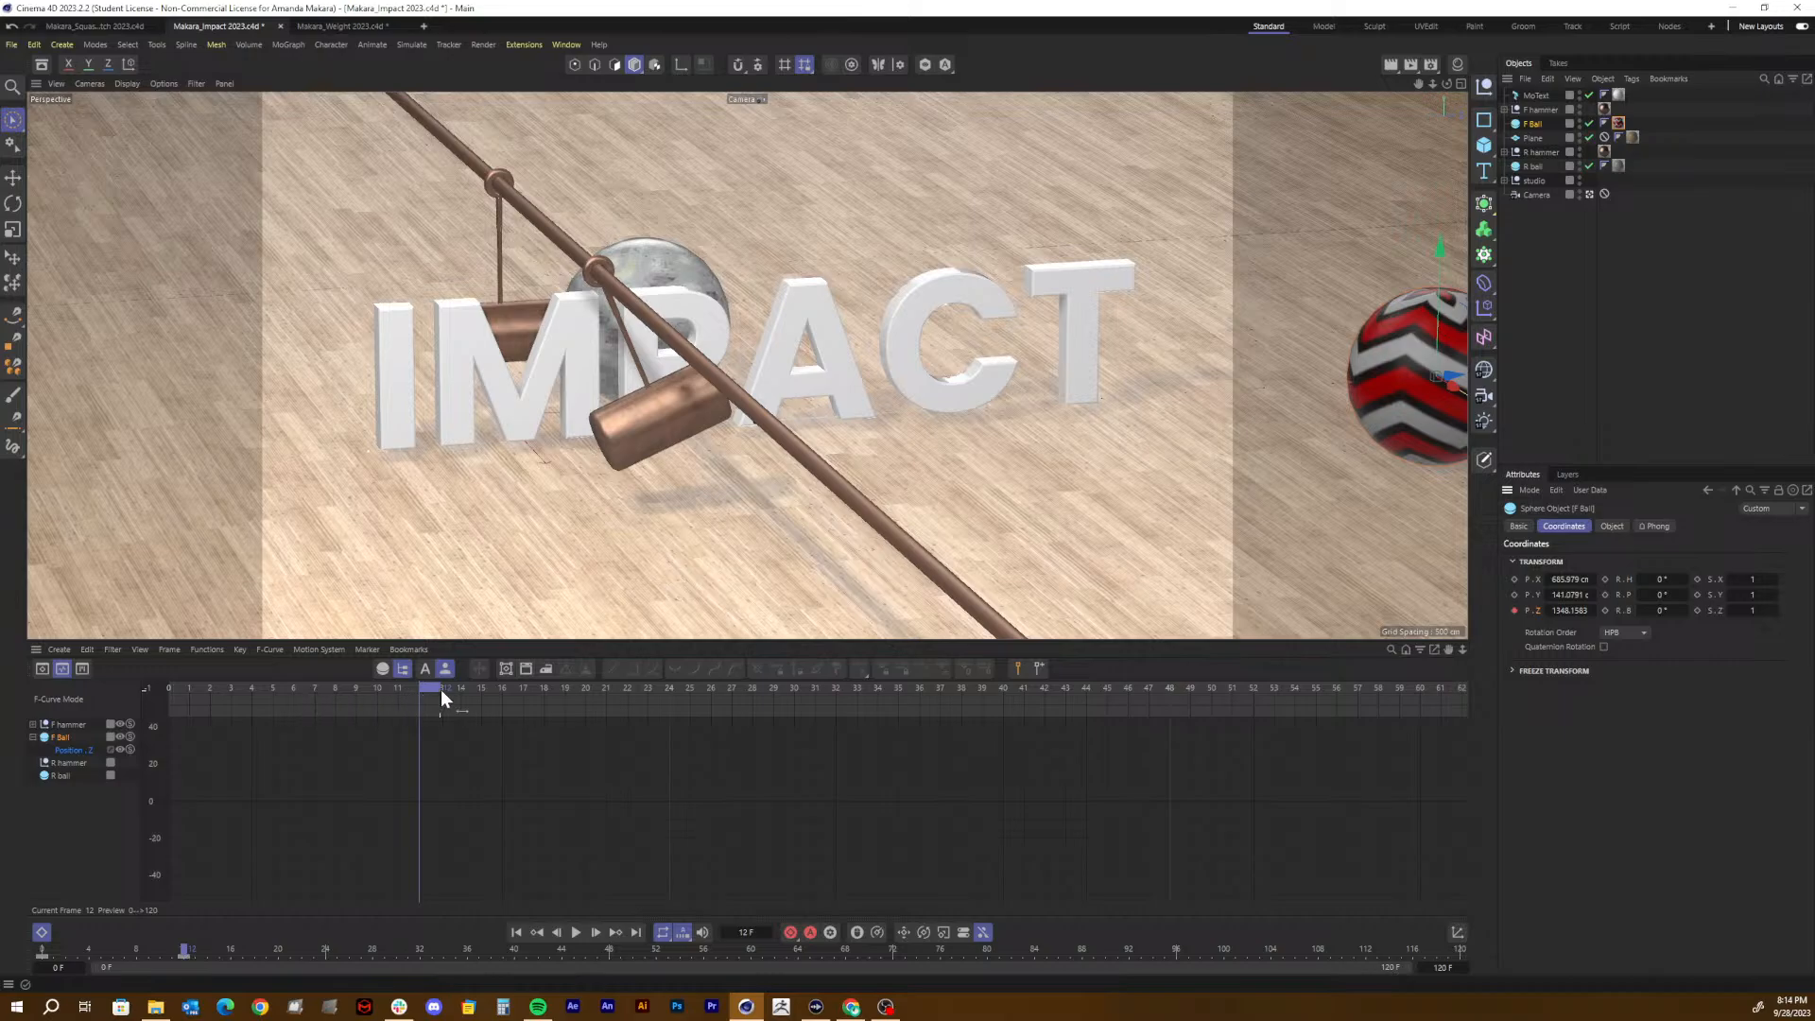
pyautogui.moveTo(428, 689); pyautogui.dragTo(100, 690)
pyautogui.press('F8')
pyautogui.press('F8')
pyautogui.press('F8')
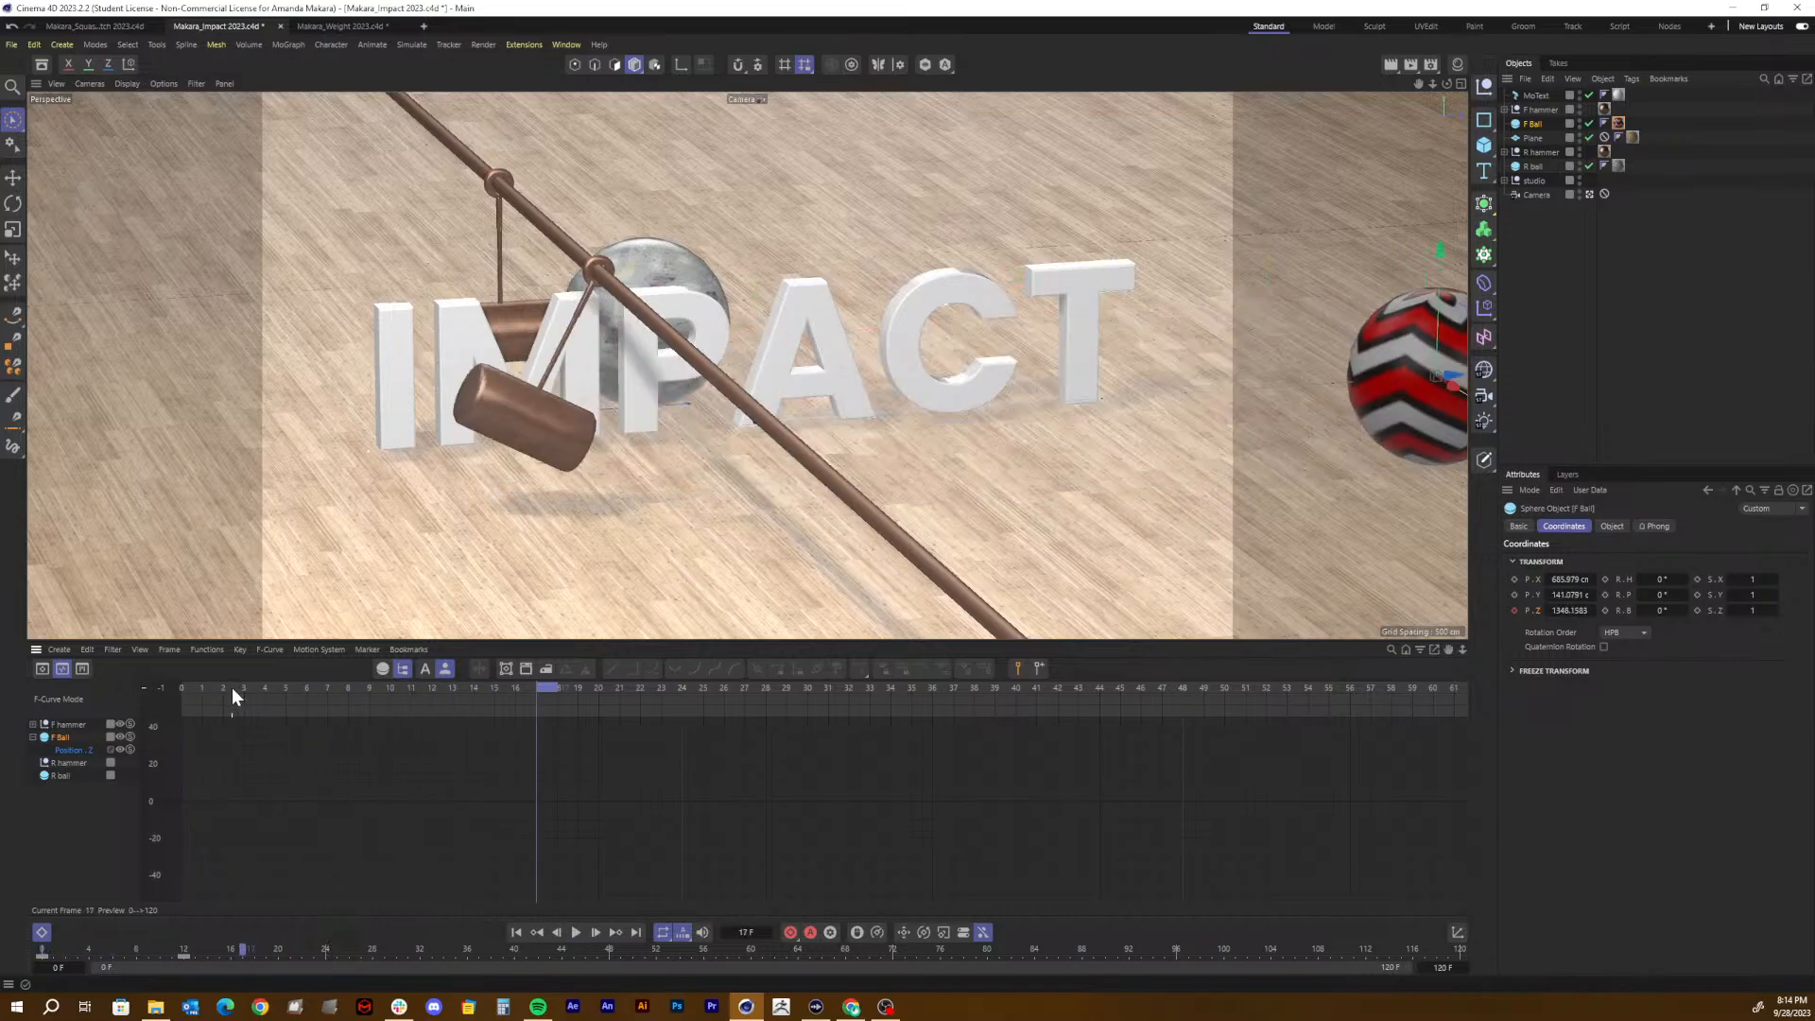
# Step: Retime the F Ball's Z position keys in the Dope Sheet so its move starts at frame 4 and ends at frame 17
pyautogui.moveTo(231, 689); pyautogui.dragTo(179, 691)
pyautogui.click(81, 750)
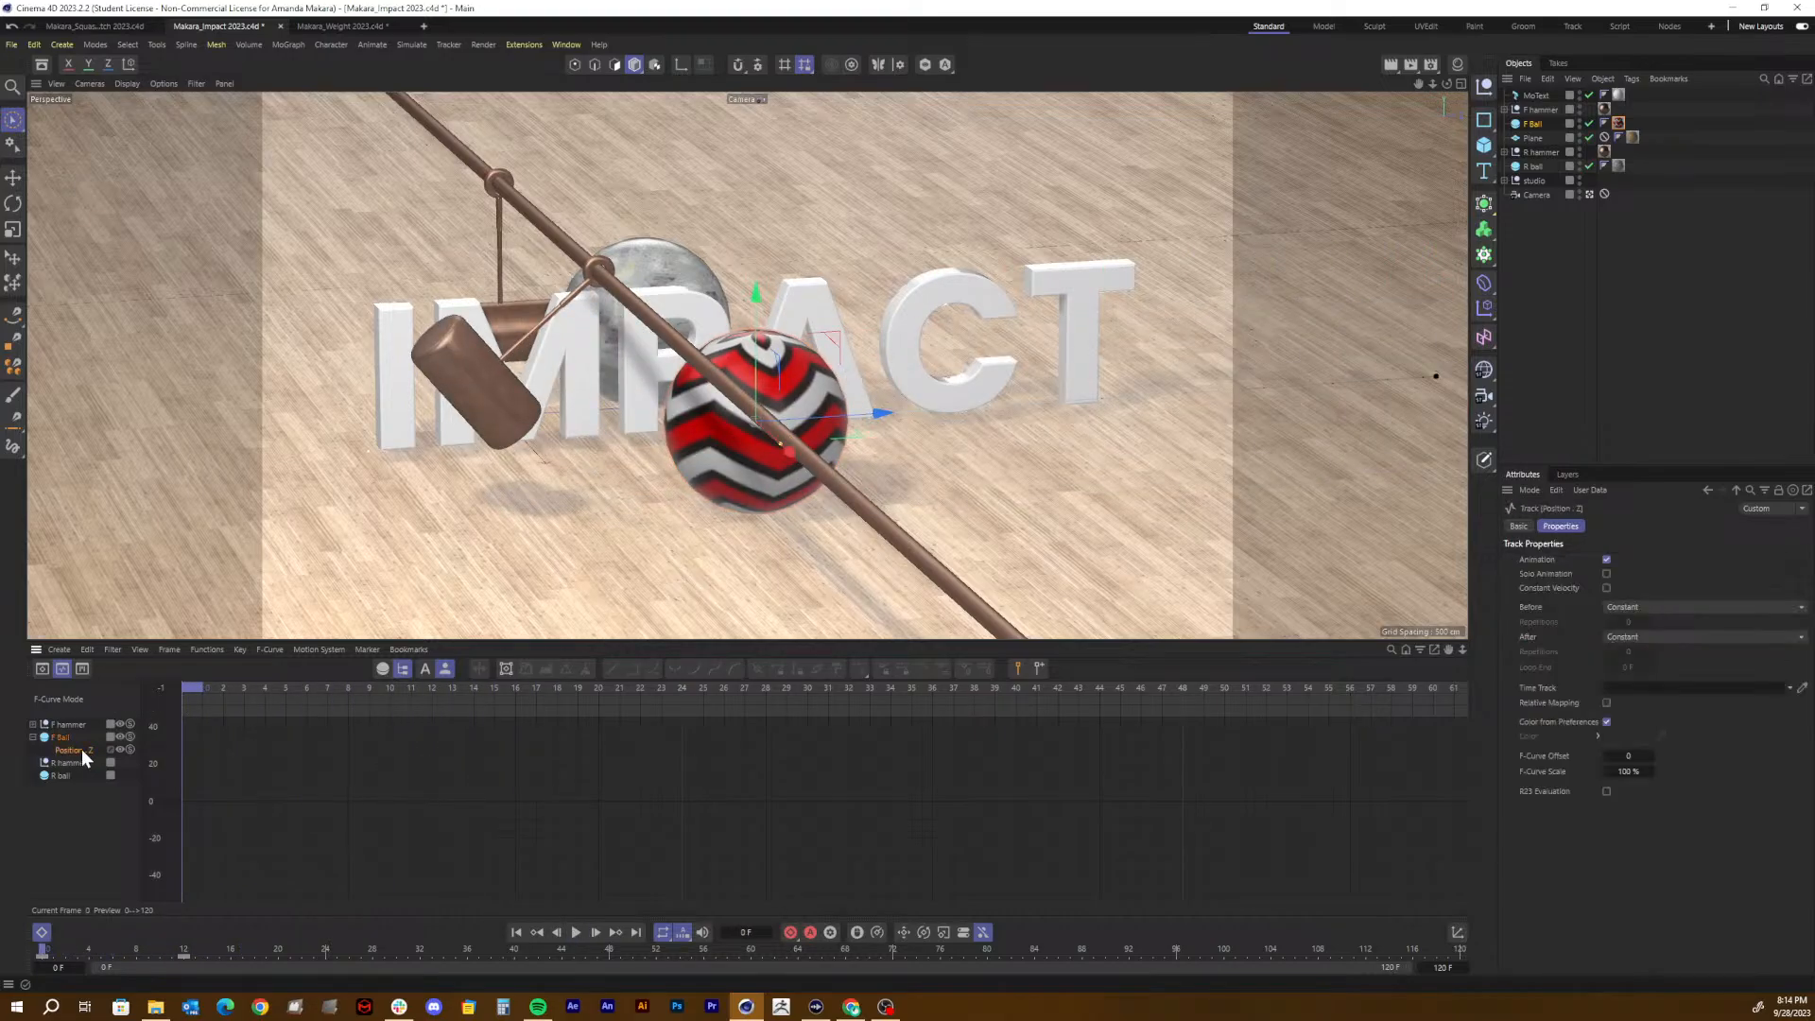
pyautogui.click(40, 669)
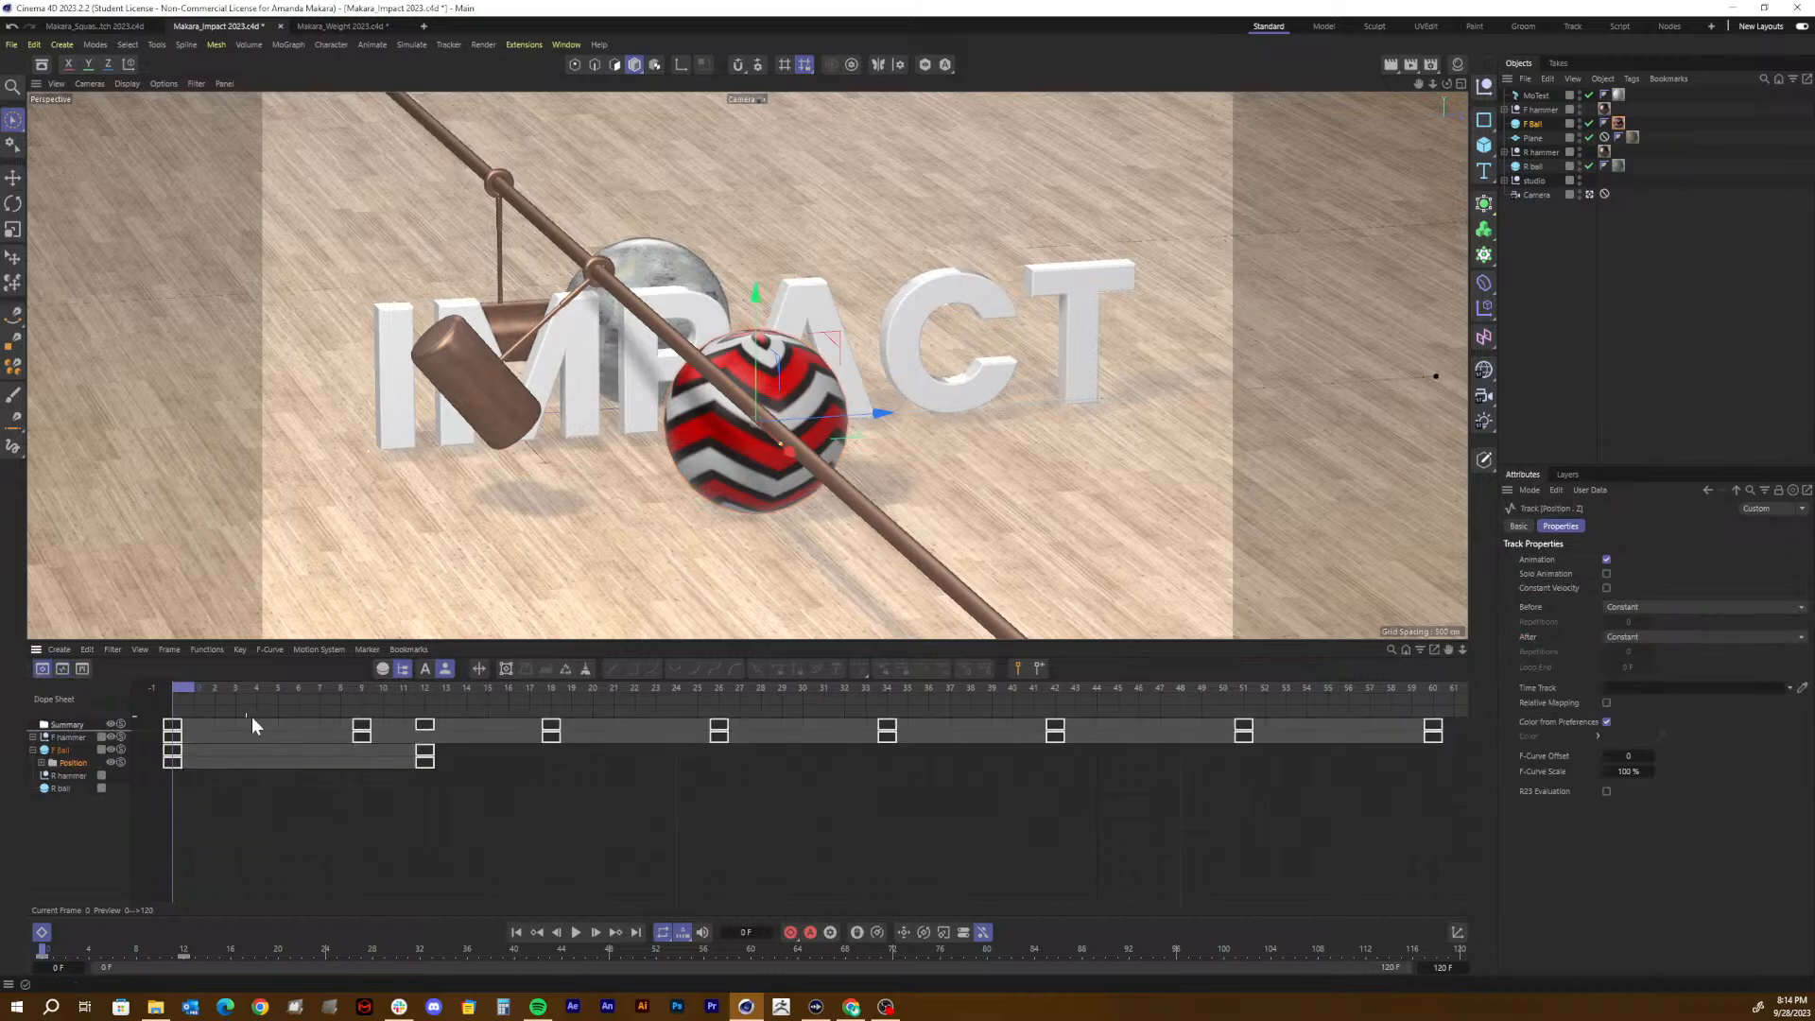
pyautogui.doubleClick(73, 764)
pyautogui.moveTo(174, 753); pyautogui.dragTo(200, 752)
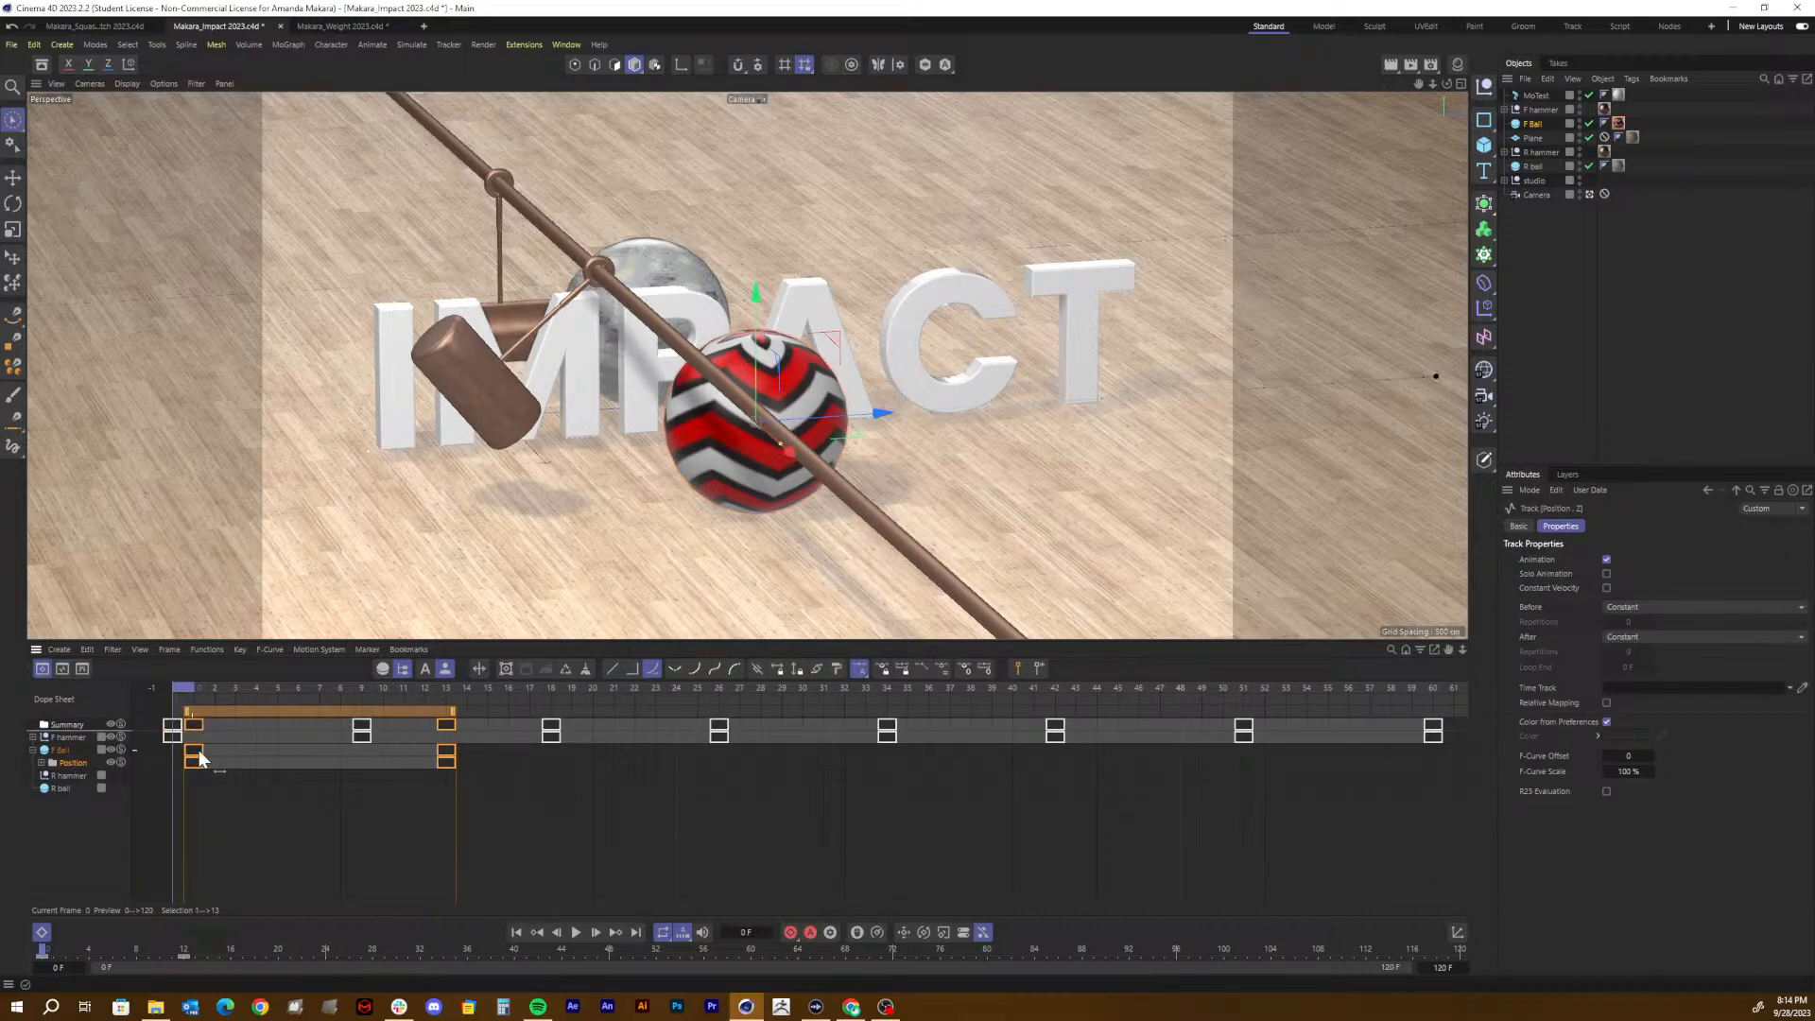
pyautogui.hotkey('ctrl', 'z')
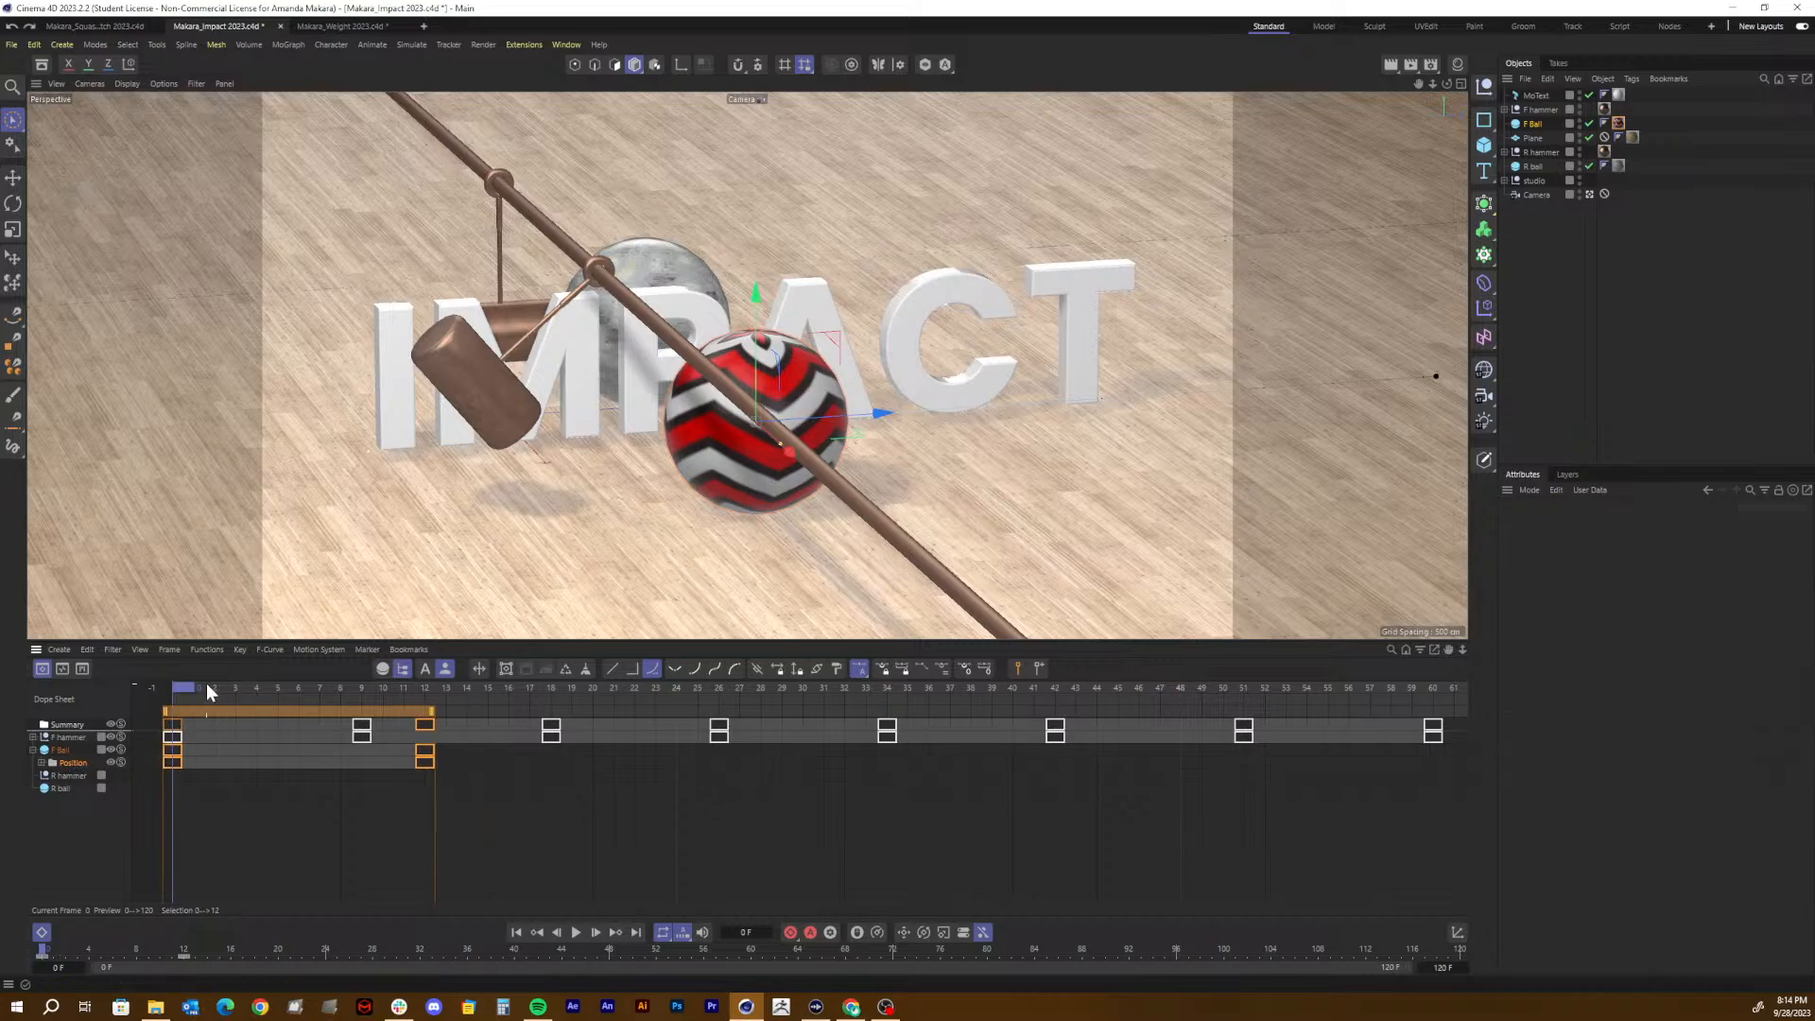
pyautogui.moveTo(206, 682); pyautogui.dragTo(293, 705)
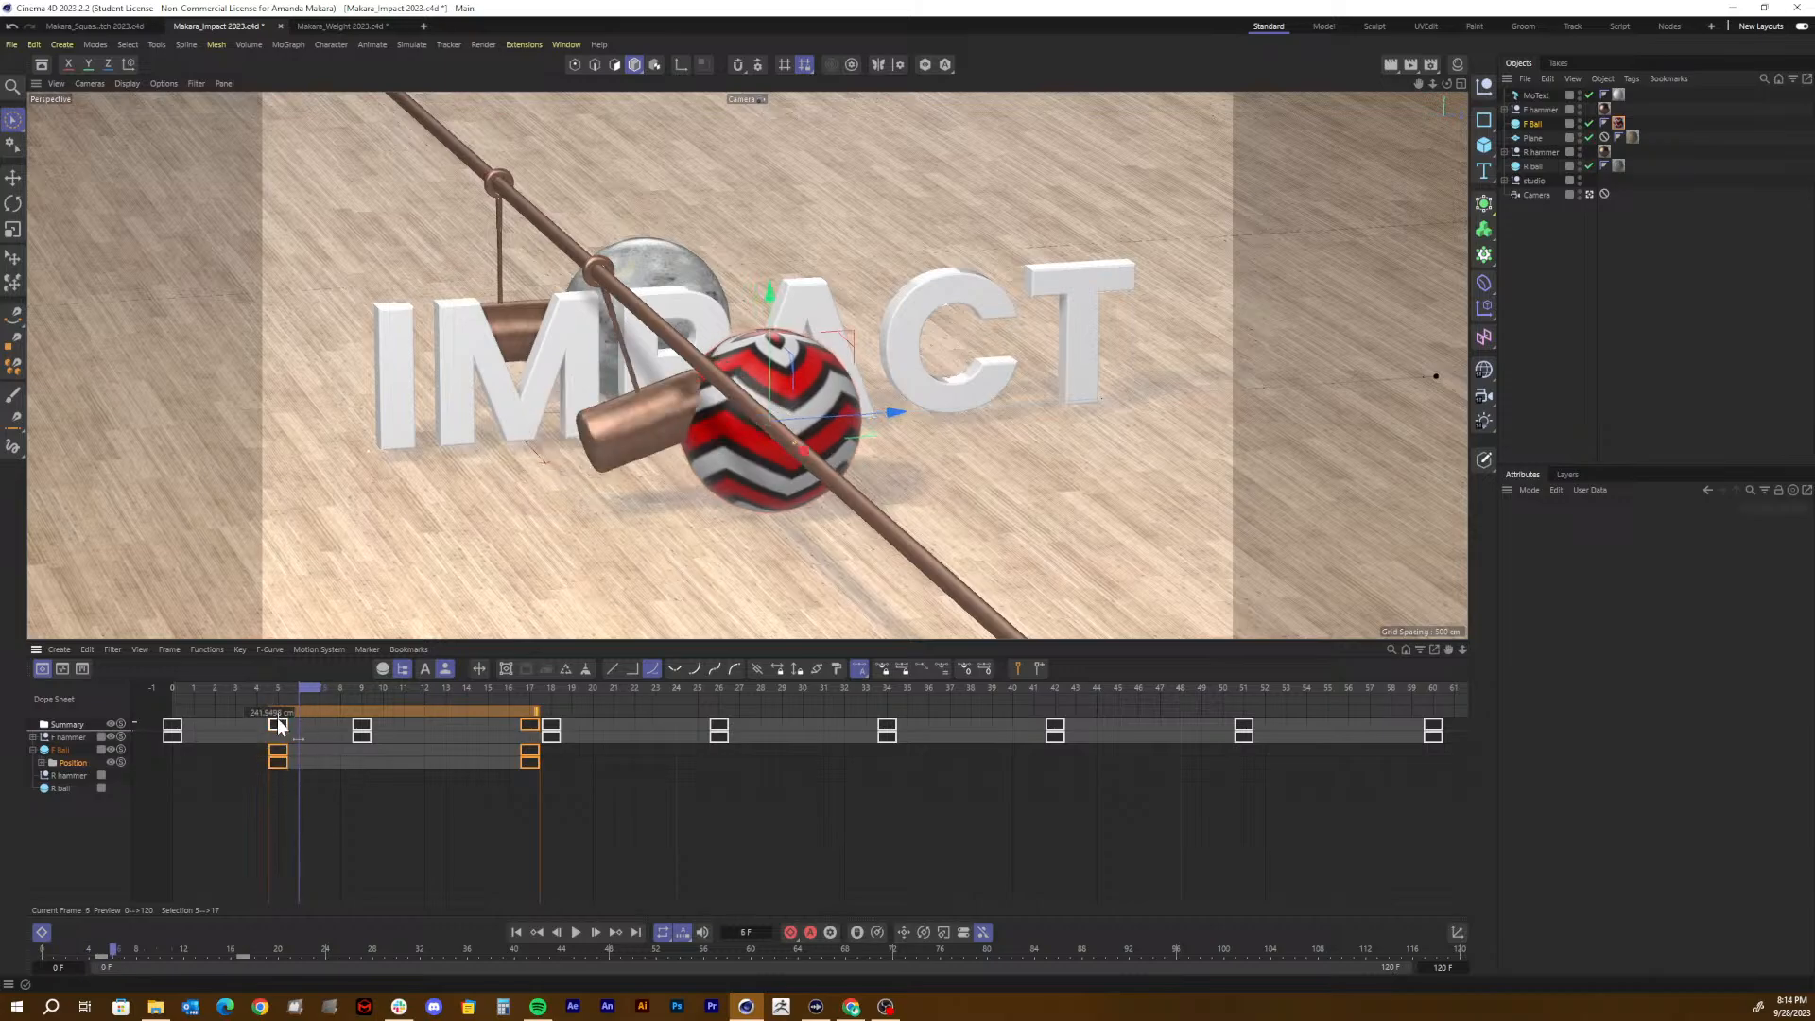
pyautogui.moveTo(280, 711)
pyautogui.mouseDown()
pyautogui.moveTo(295, 711)
pyautogui.moveTo(173, 700)
pyautogui.moveTo(378, 679)
pyautogui.moveTo(264, 695)
pyautogui.mouseUp()
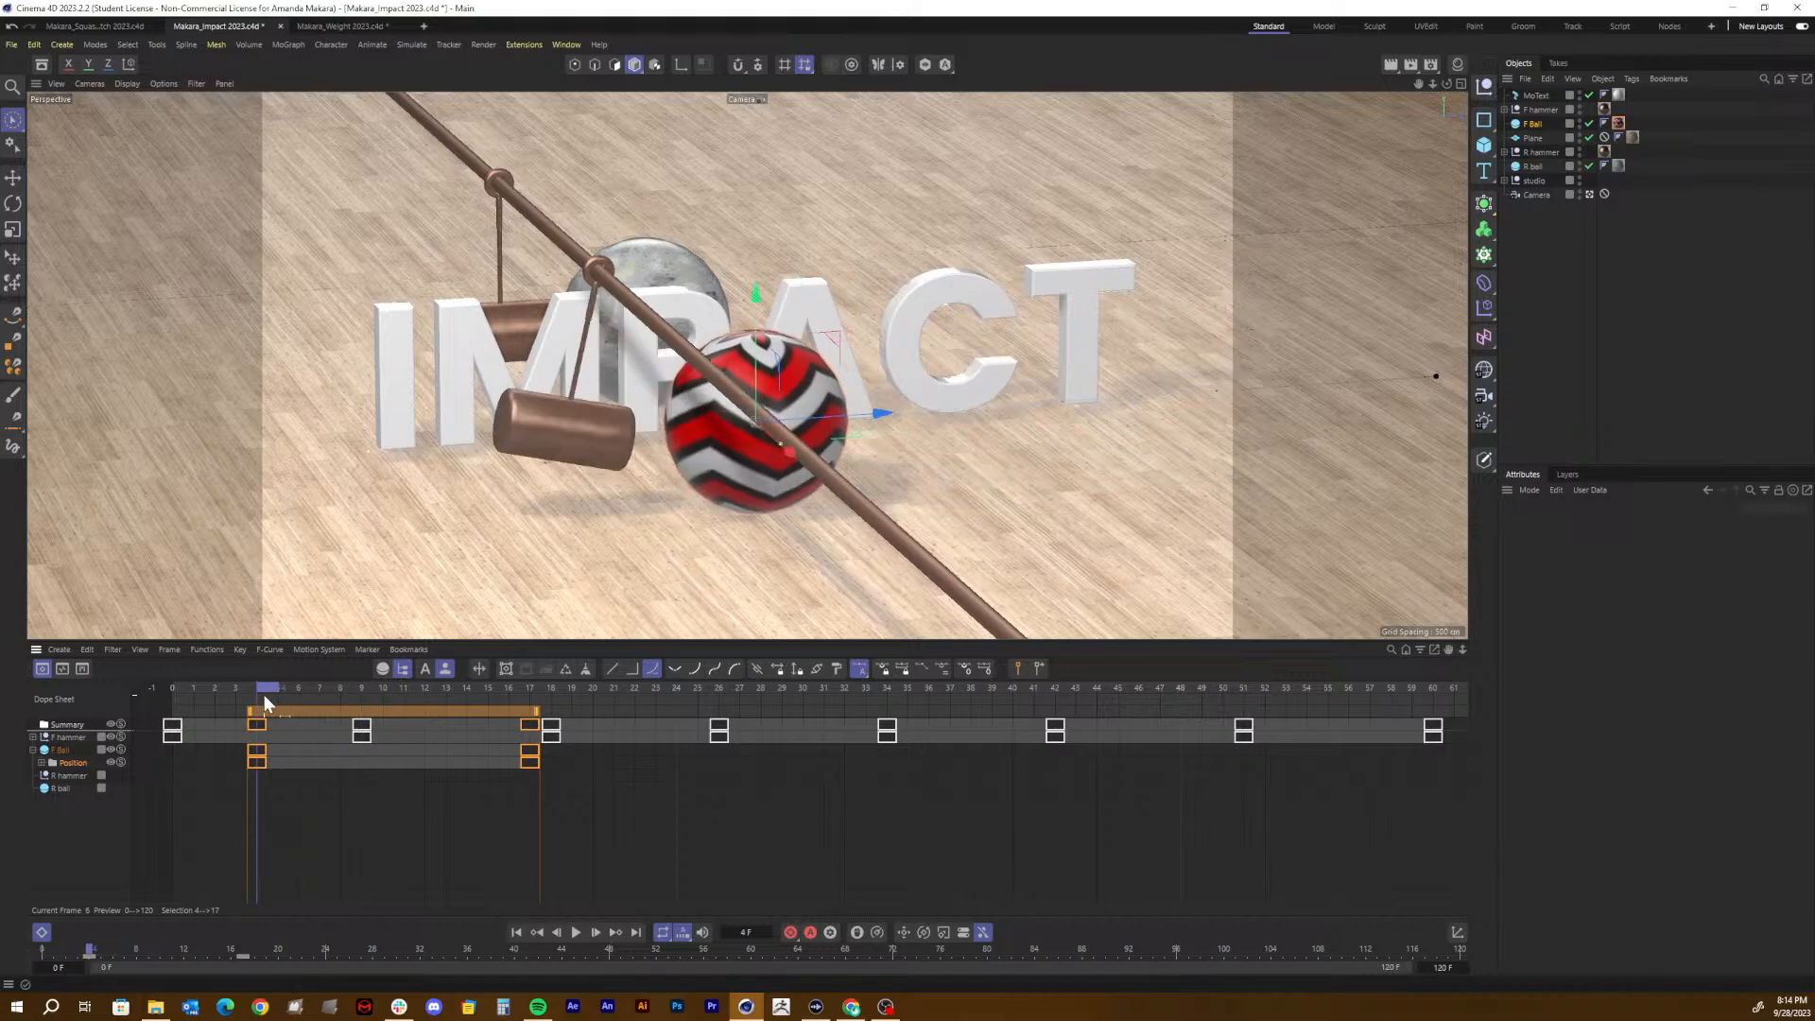
# Step: Adjust all tangent lengths on the F hammer's rotation curve, ending with slightly longer handles, and play the swing back from frame 0
pyautogui.click(68, 735)
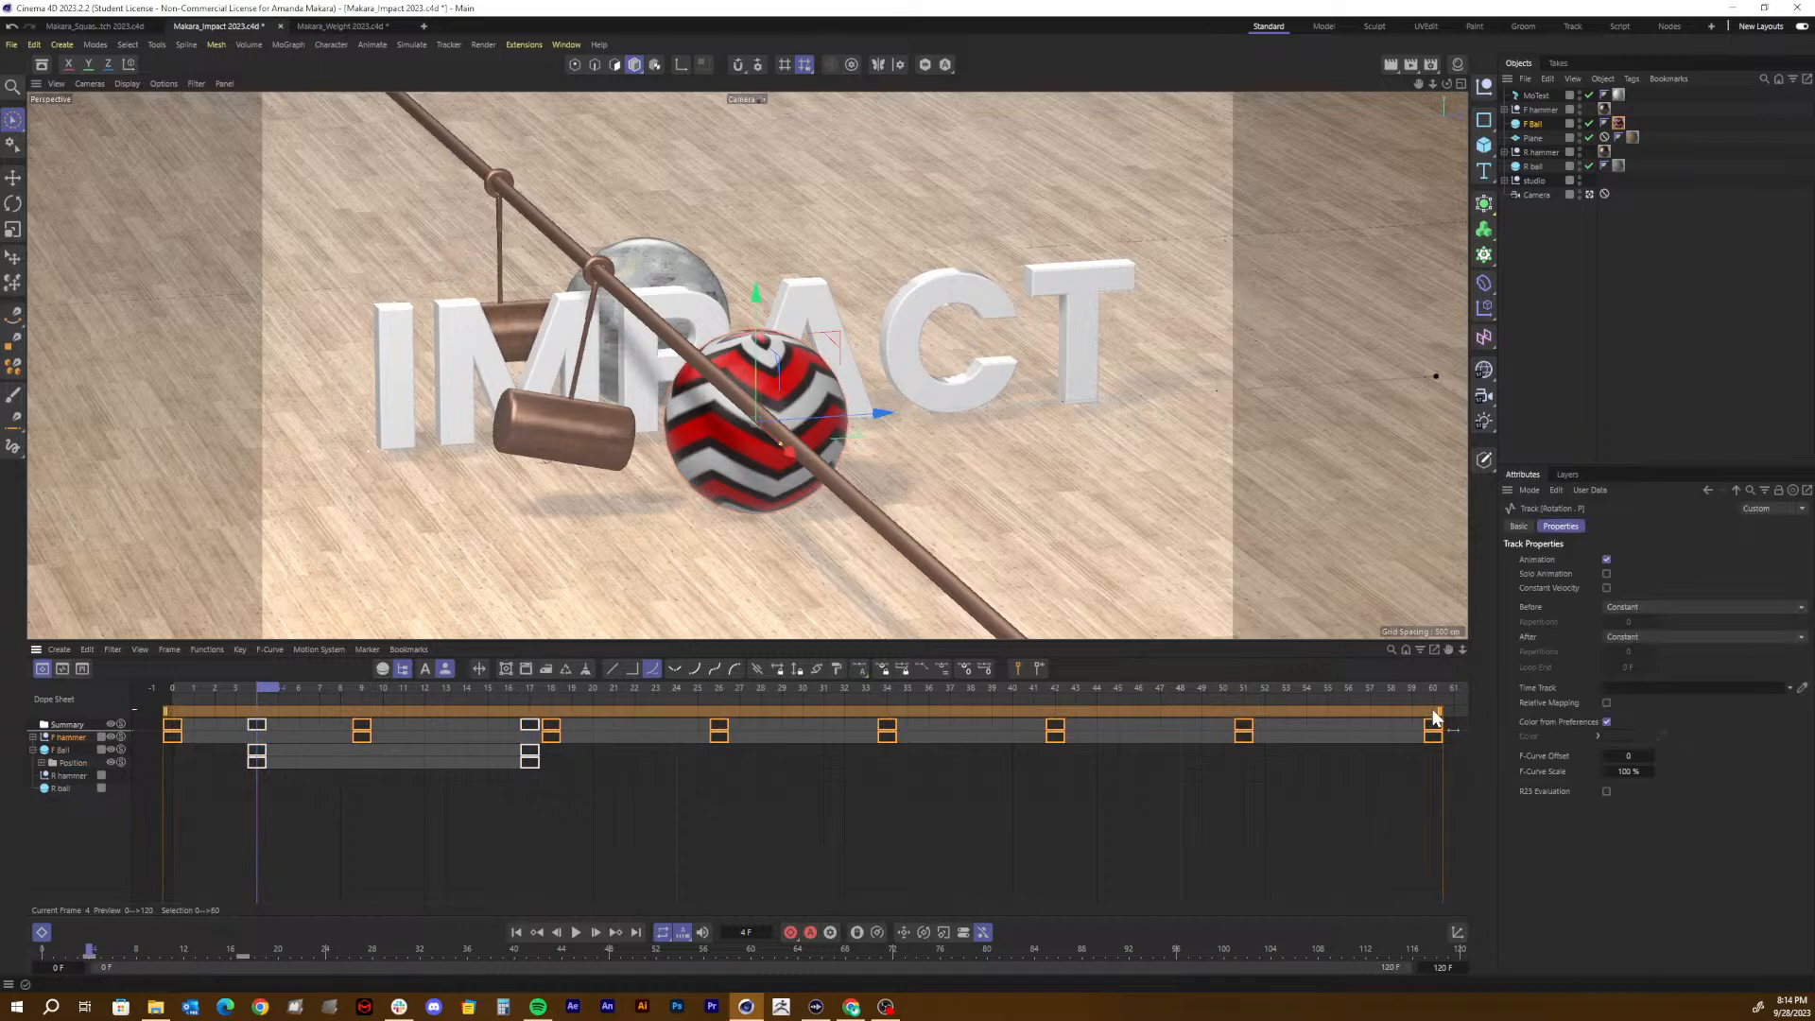
pyautogui.moveTo(1423, 715)
pyautogui.mouseDown()
pyautogui.moveTo(1333, 716)
pyautogui.moveTo(1424, 709)
pyautogui.mouseUp()
pyautogui.click(63, 668)
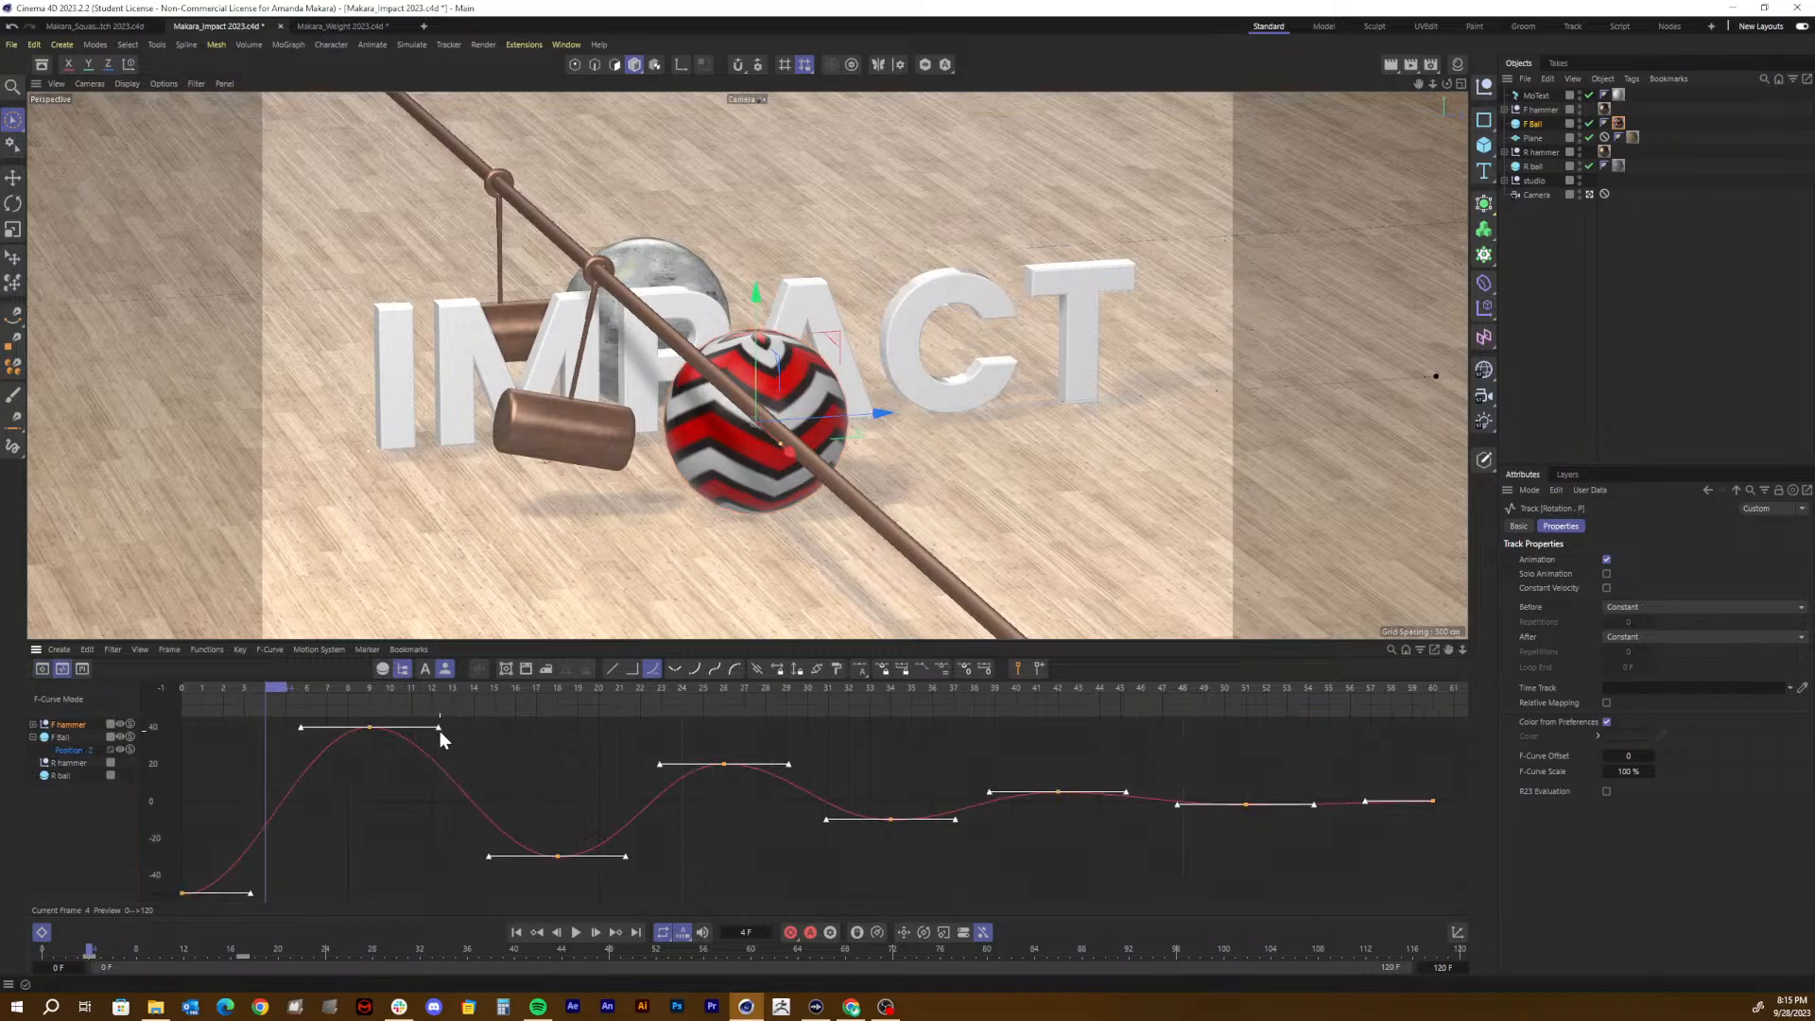
pyautogui.moveTo(439, 728)
pyautogui.mouseDown()
pyautogui.moveTo(393, 730)
pyautogui.moveTo(438, 728)
pyautogui.moveTo(421, 728)
pyautogui.mouseUp()
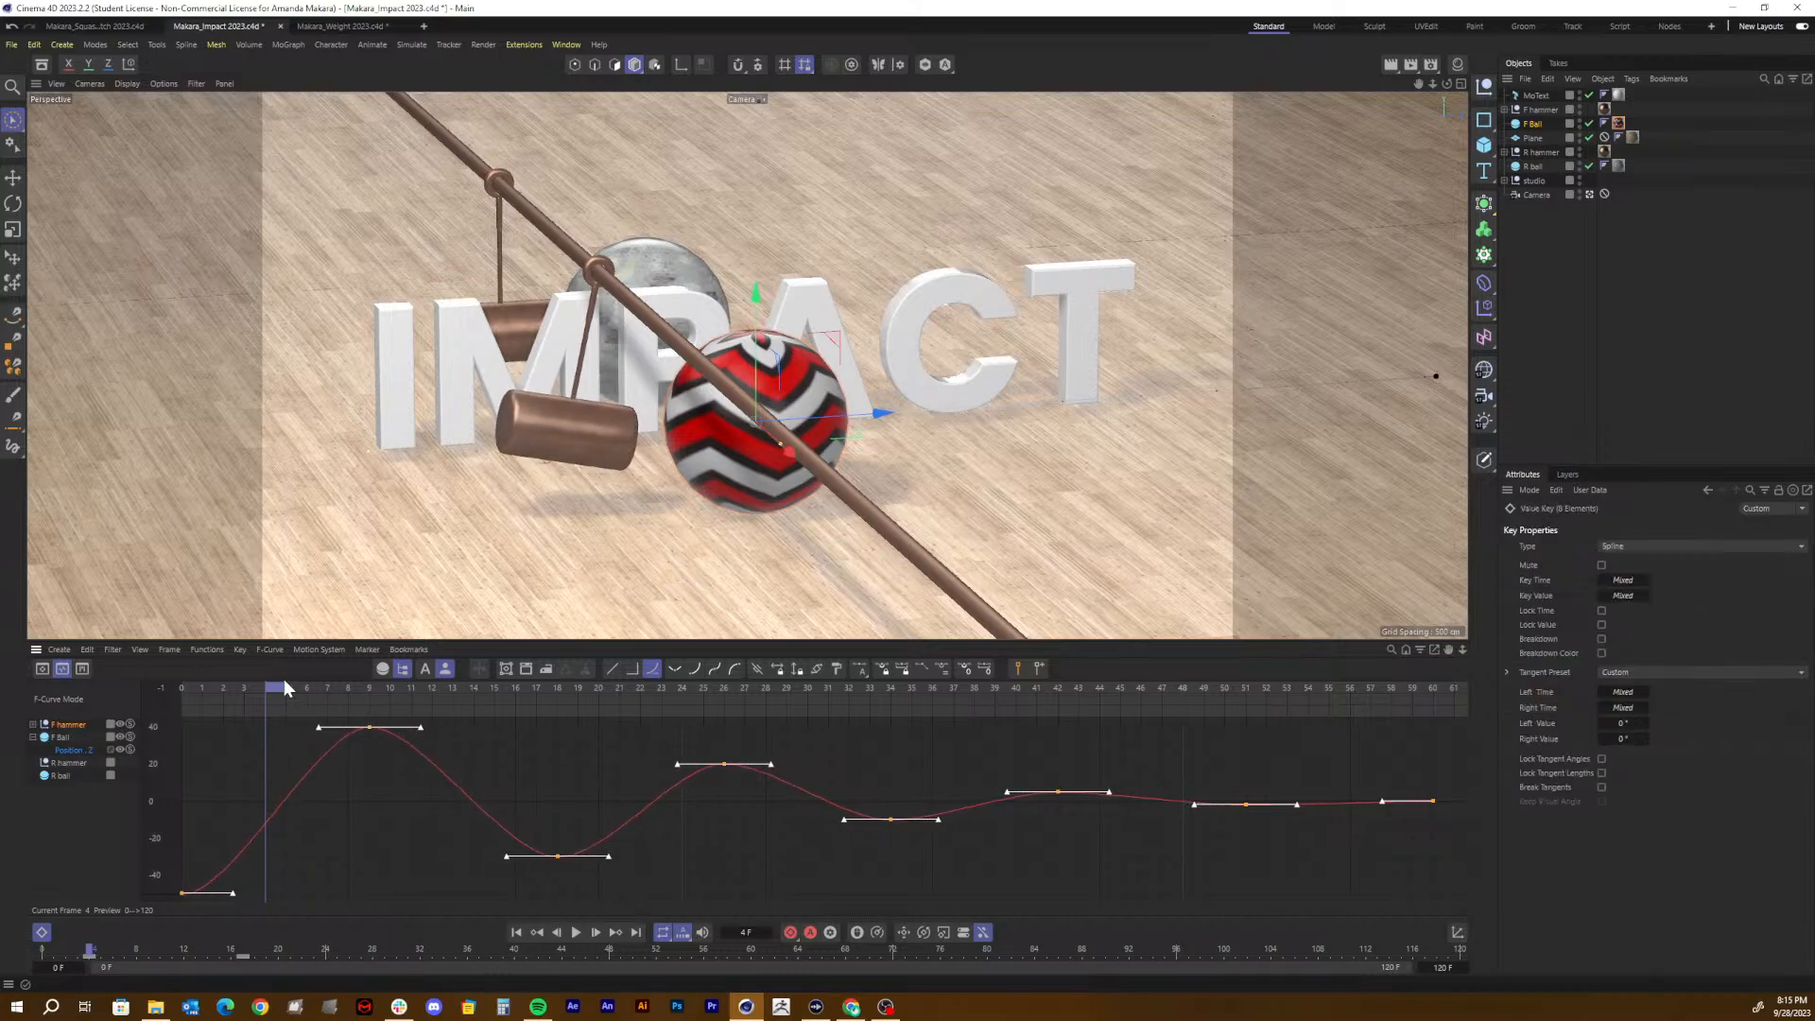
pyautogui.moveTo(286, 686); pyautogui.dragTo(315, 684)
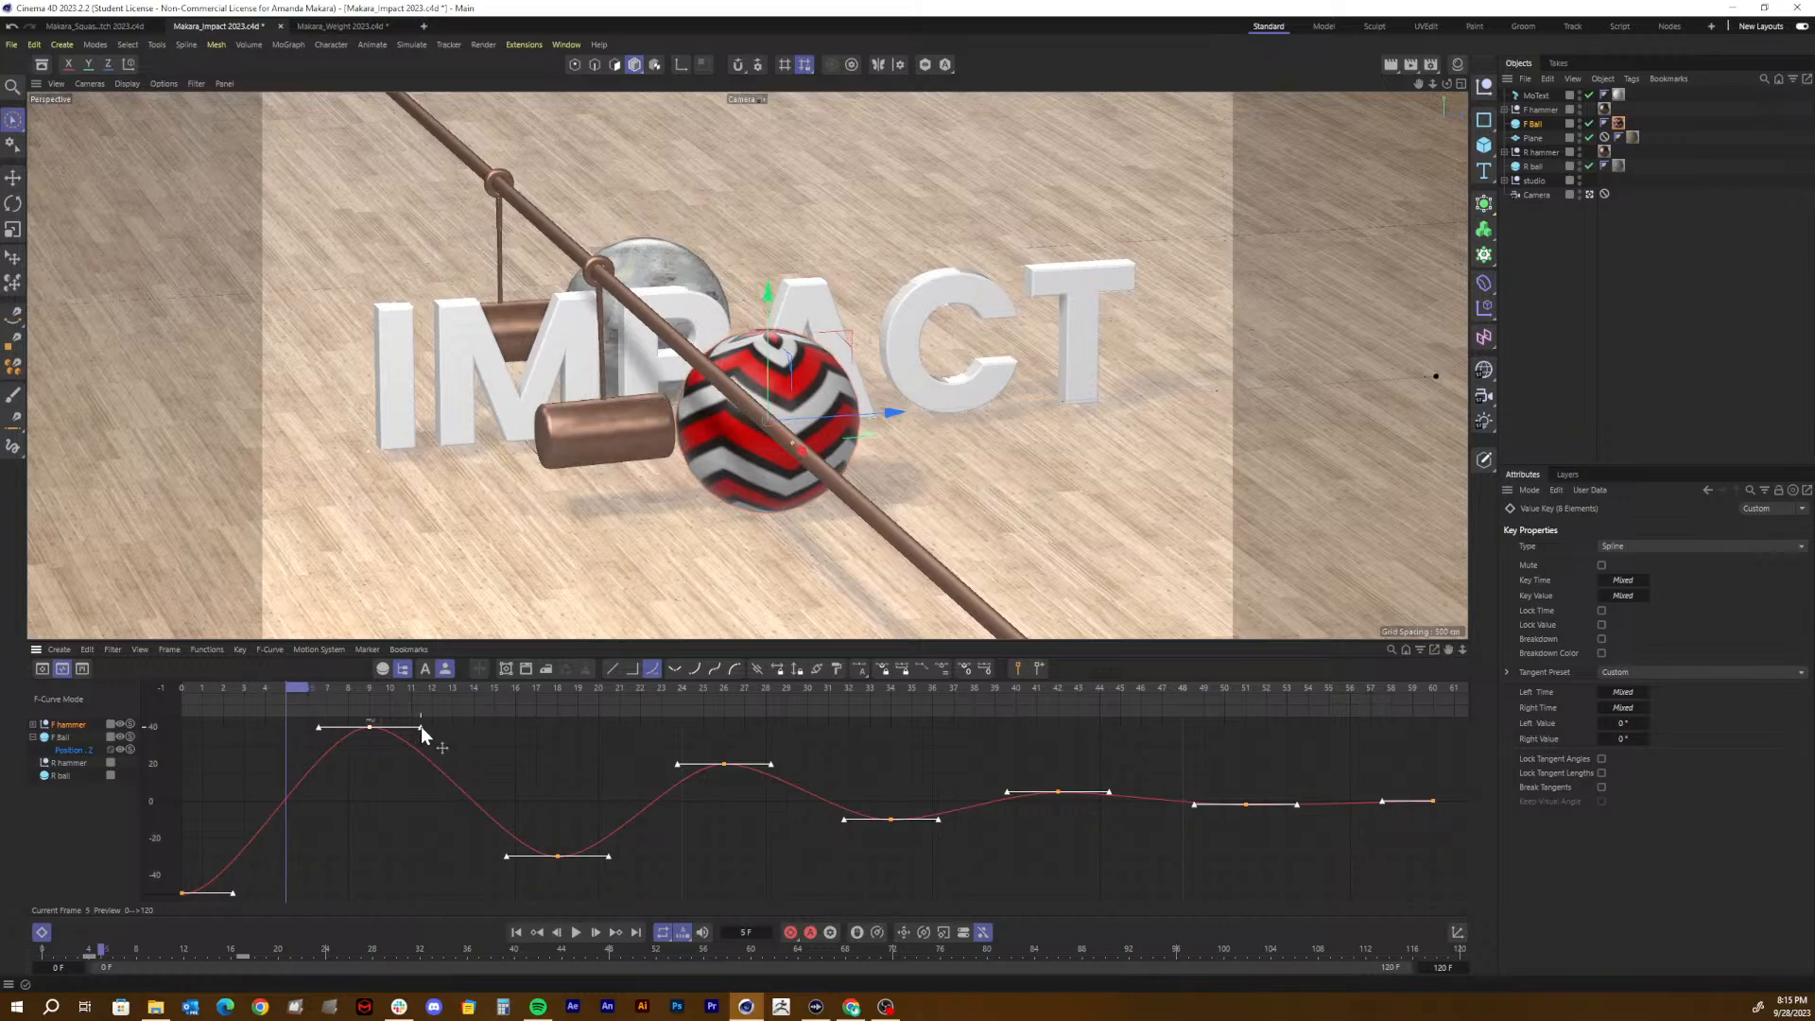
pyautogui.moveTo(422, 727); pyautogui.dragTo(442, 727)
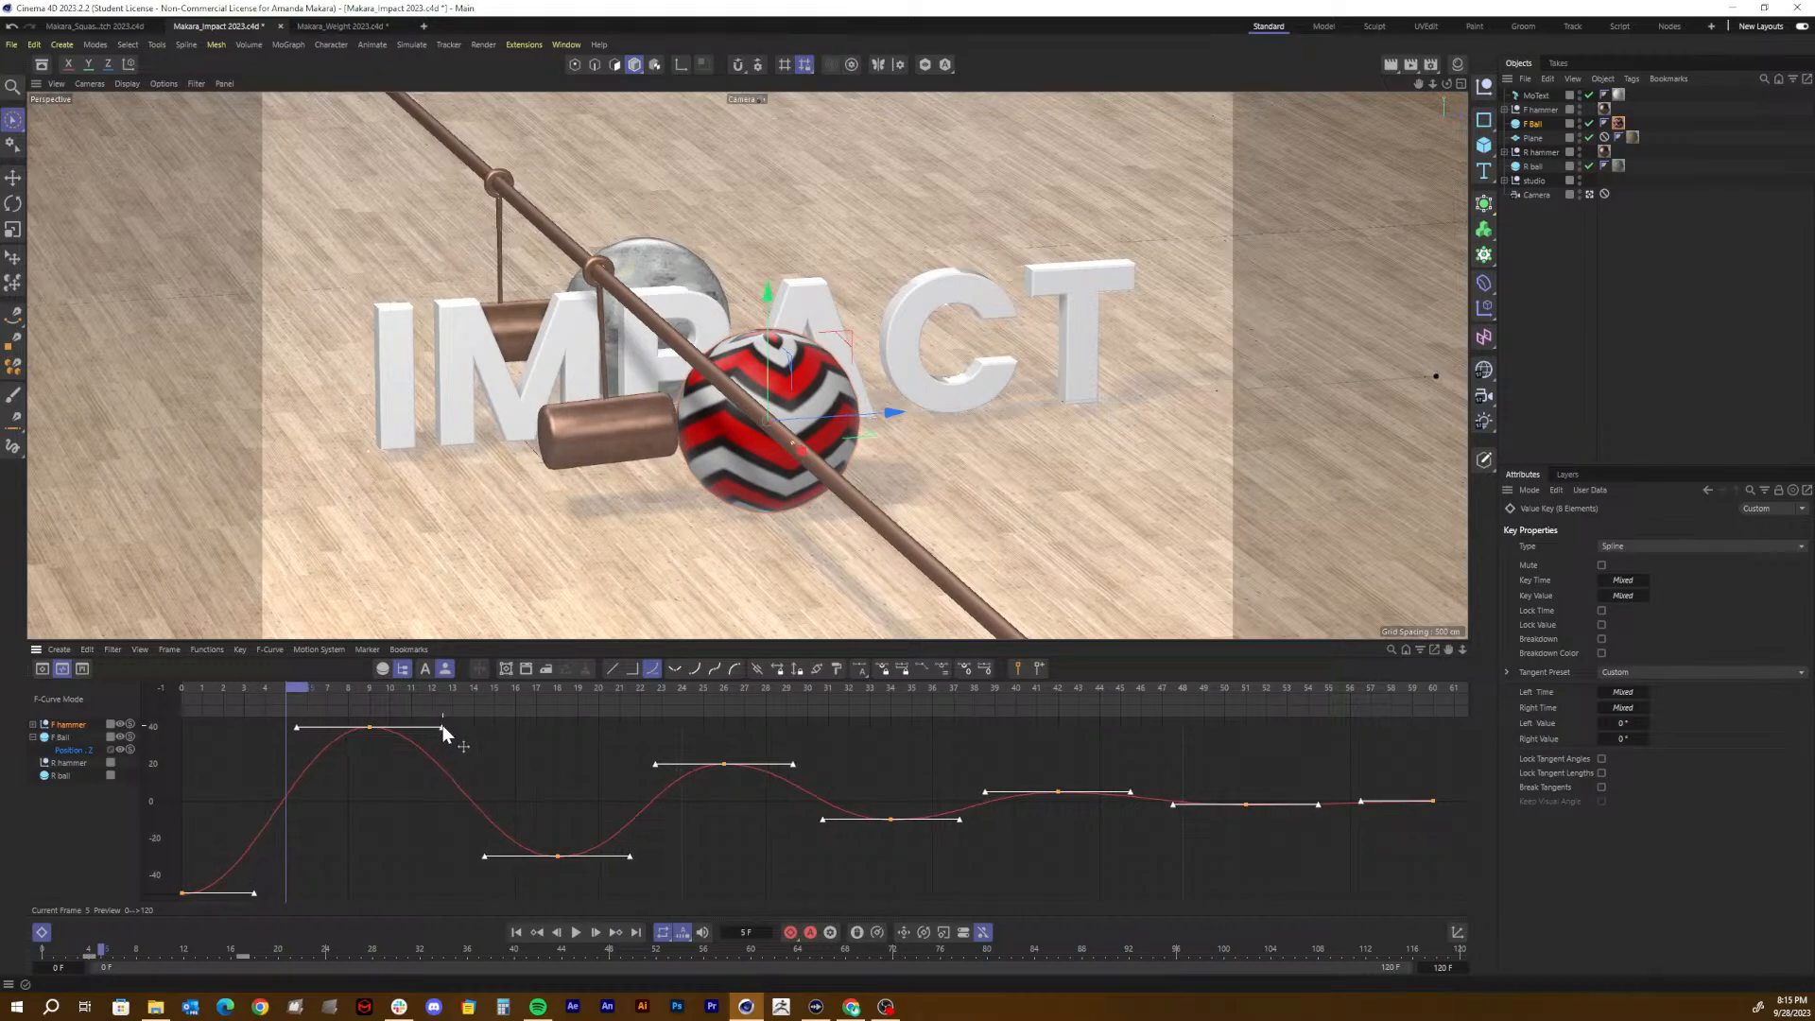
pyautogui.moveTo(281, 691); pyautogui.dragTo(155, 702)
pyautogui.press('F8')
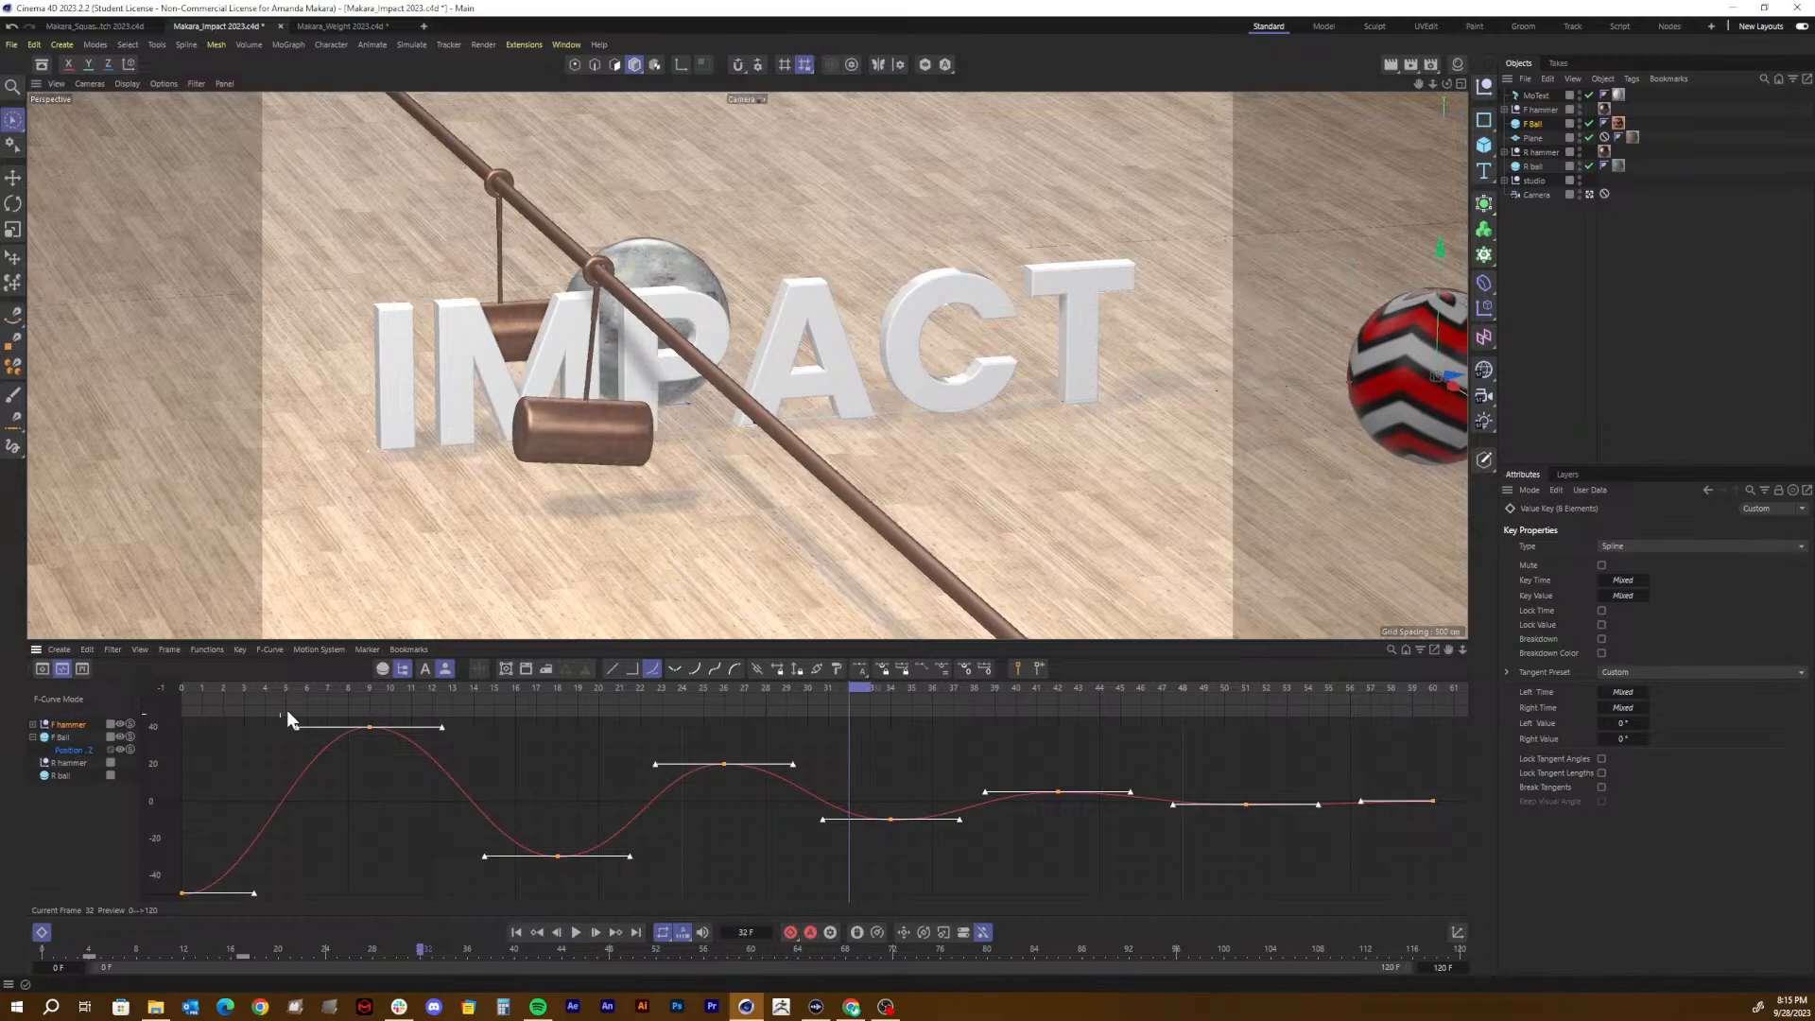
# Step: Steepen the outgoing tangent of the F Ball's first Z position key to about 0.67 frames and 885 for a fast launch
pyautogui.click(42, 668)
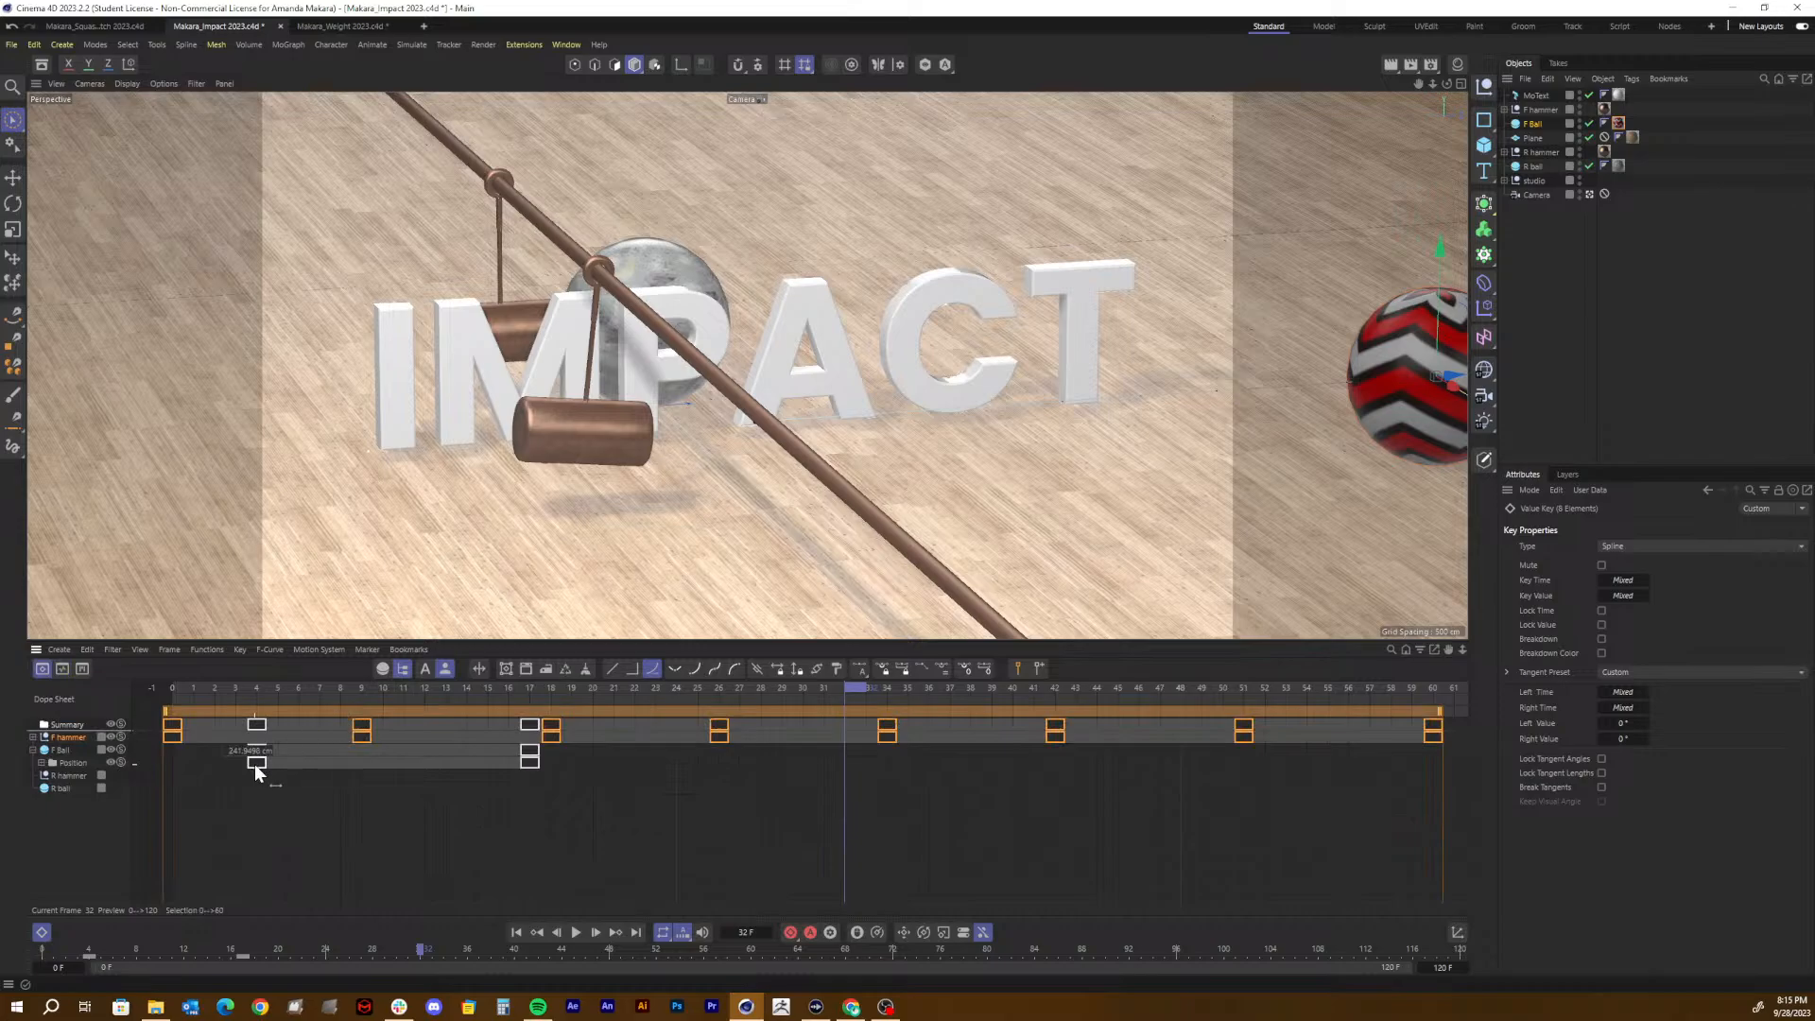
pyautogui.click(71, 749)
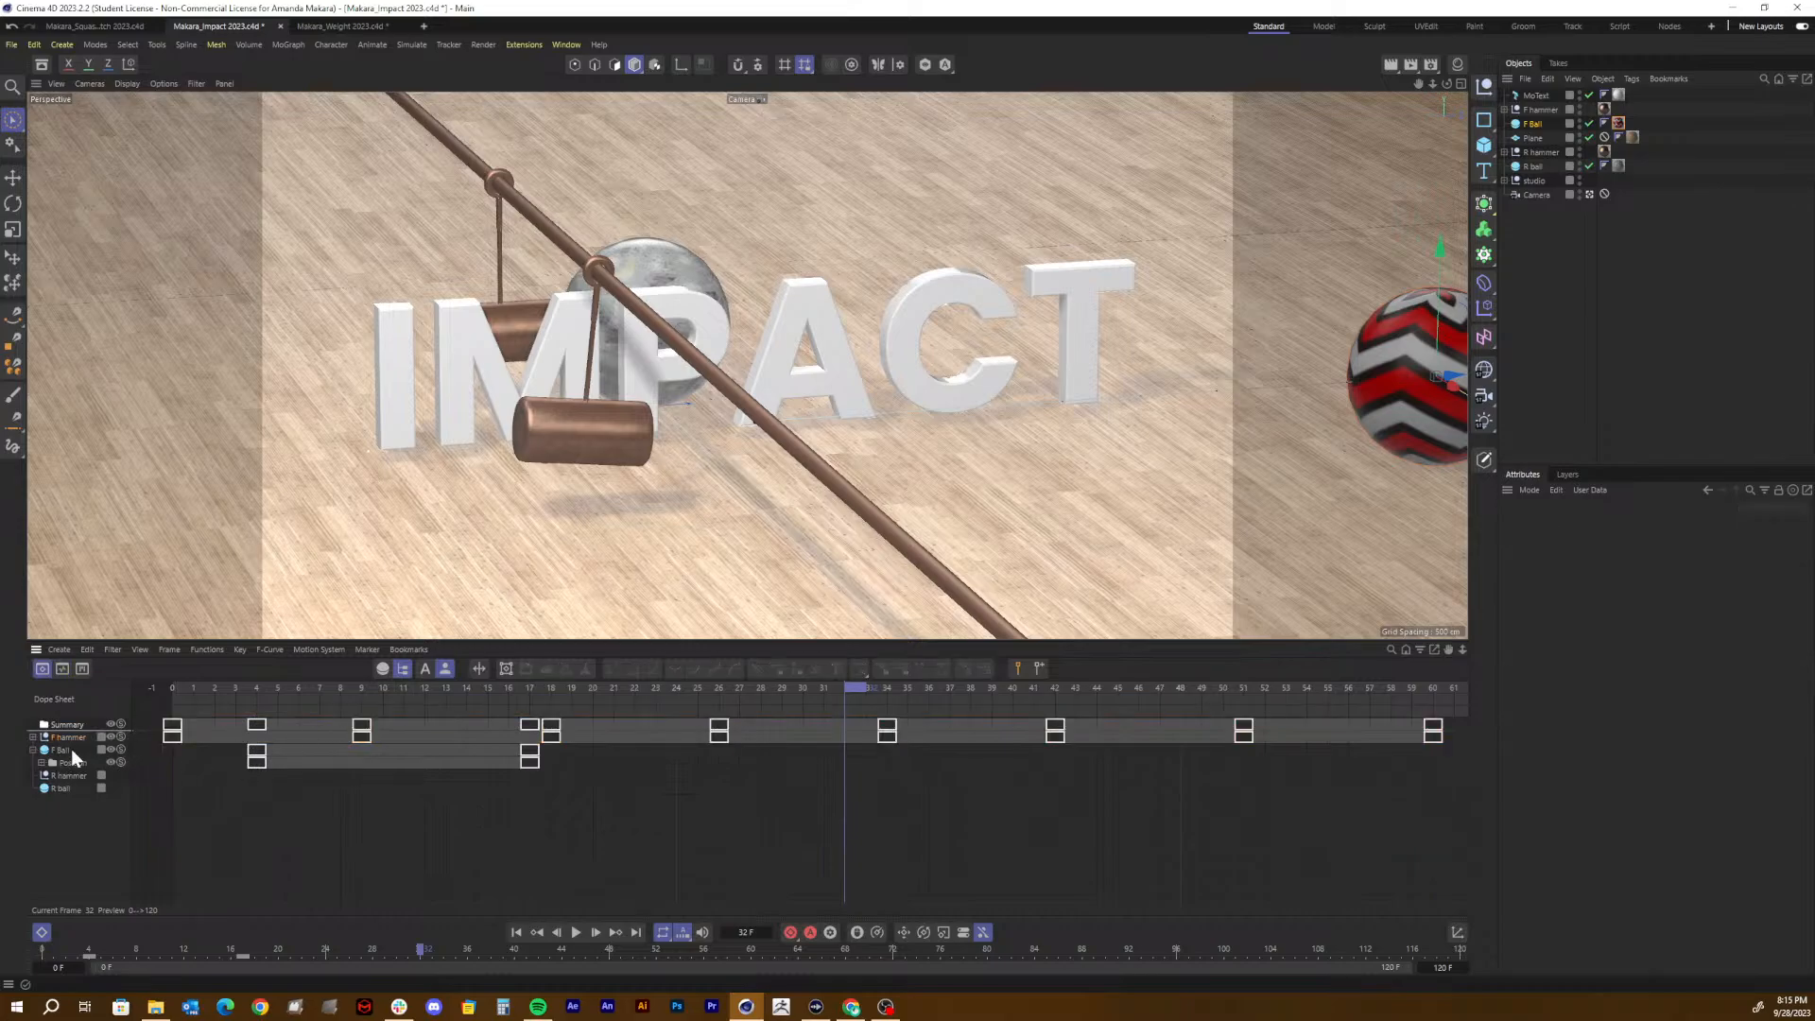
pyautogui.click(63, 669)
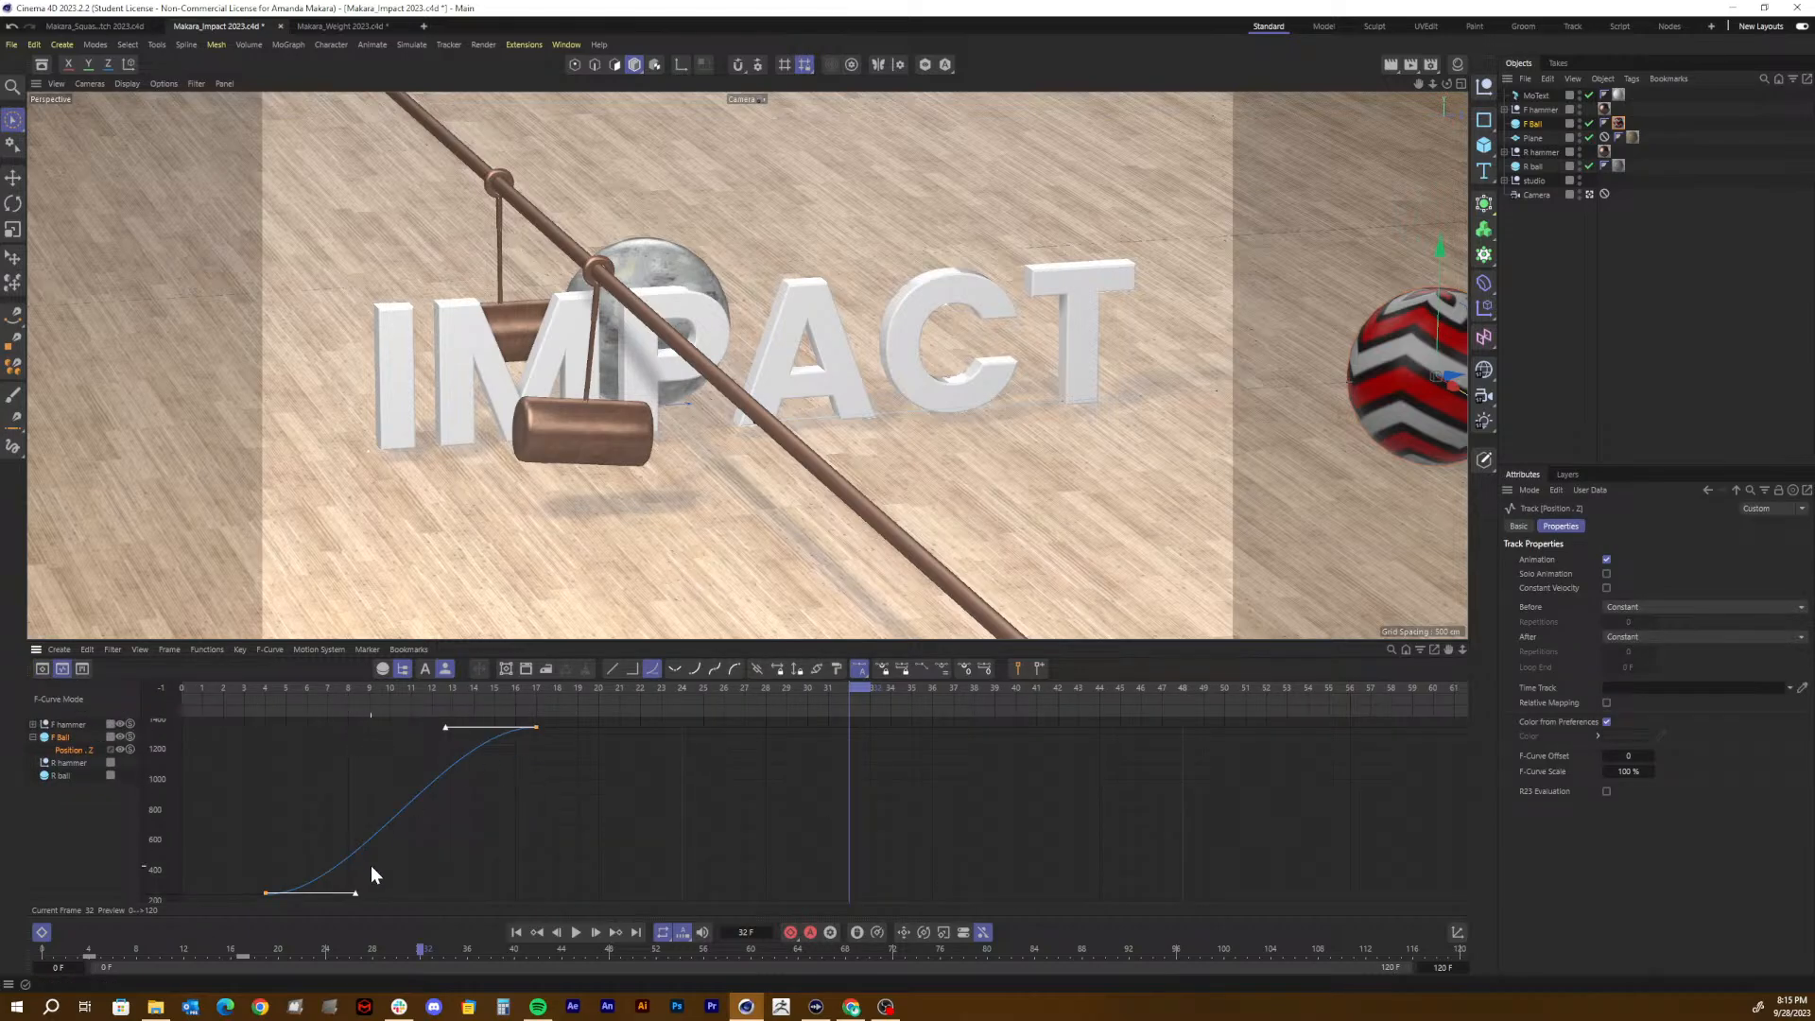
pyautogui.moveTo(356, 894); pyautogui.dragTo(278, 762)
pyautogui.hotkey('ctrl', 'z')
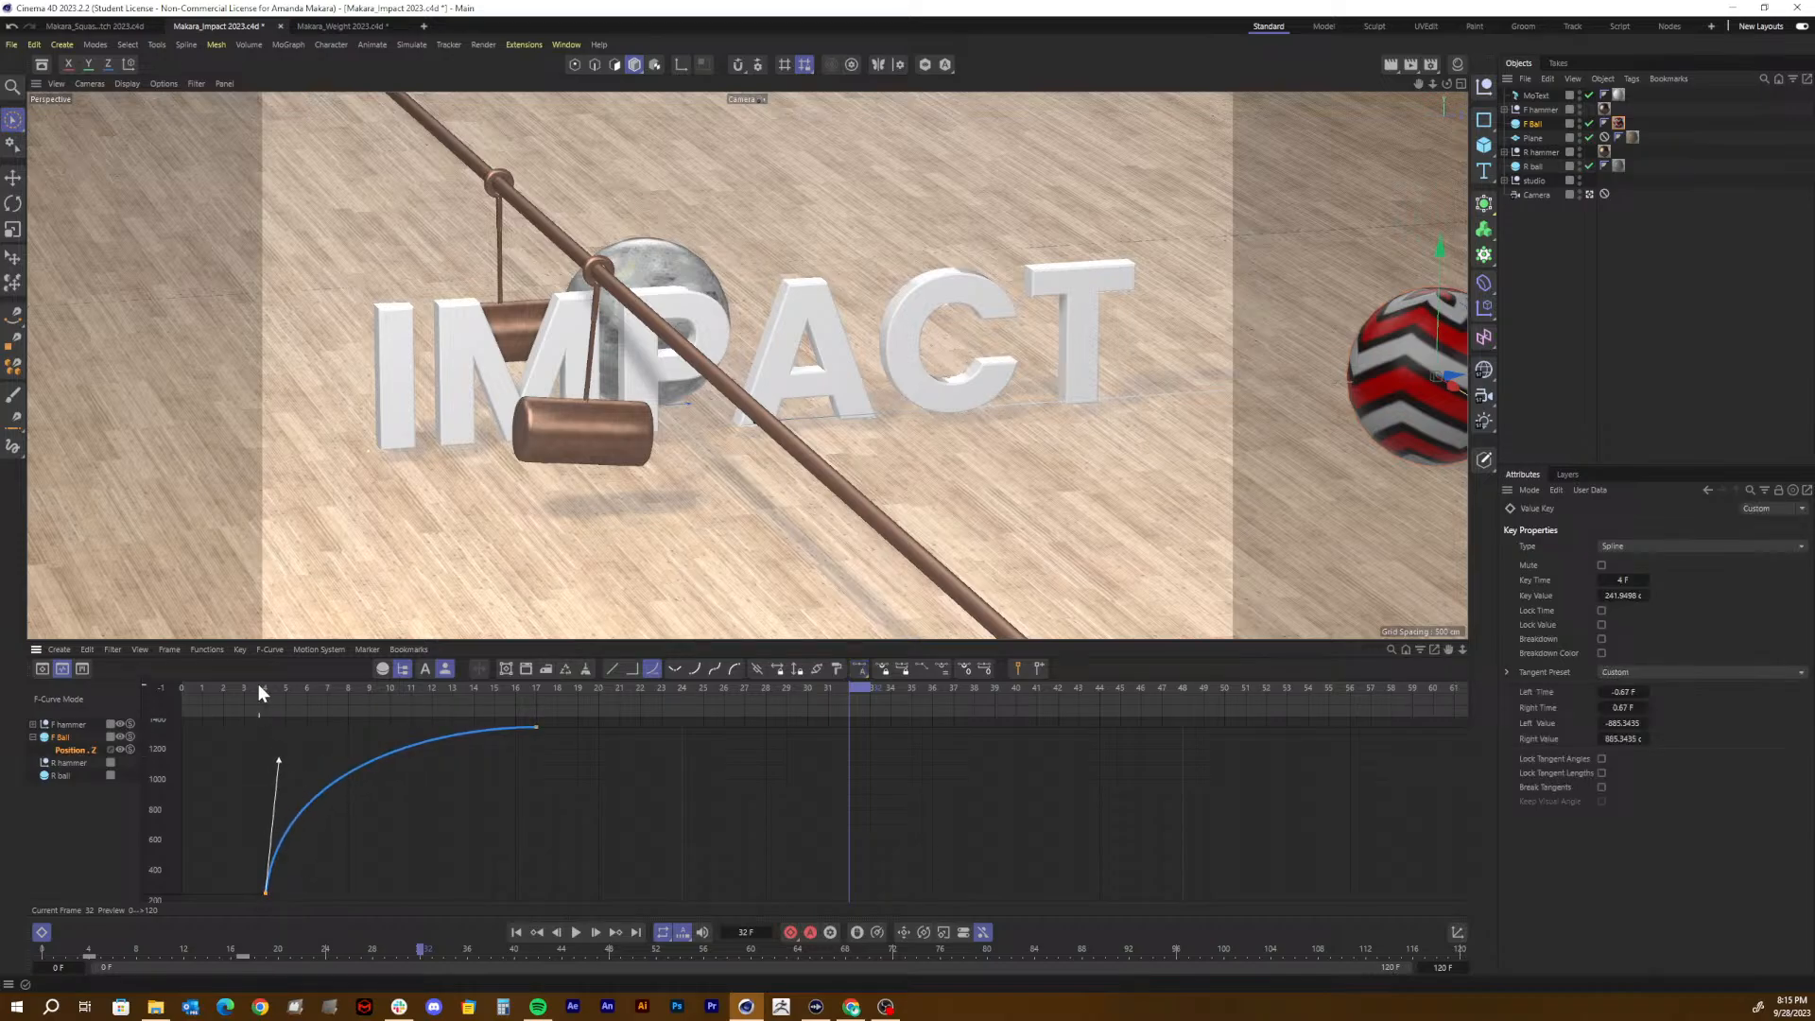
# Step: Play the animation from frame 0 several times to check the ball's launch against the hammer's hit
pyautogui.moveTo(258, 684); pyautogui.dragTo(145, 683)
pyautogui.press('F8')
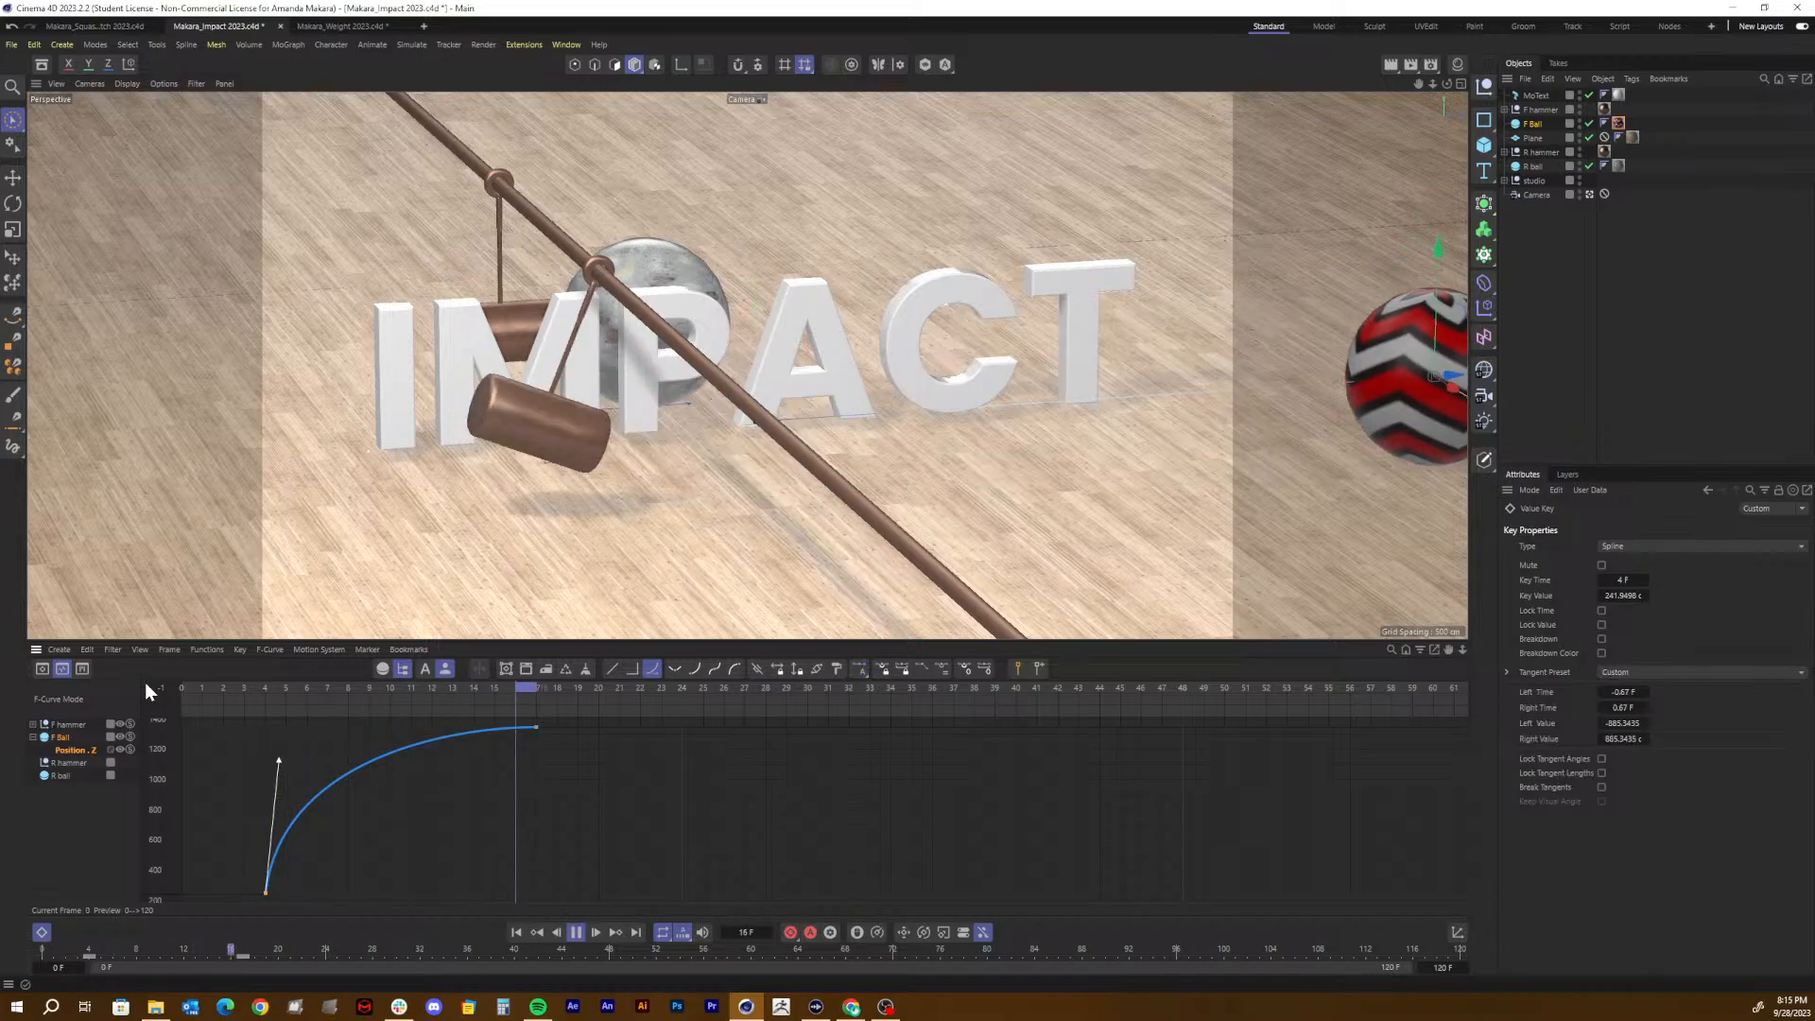
pyautogui.press('F8')
pyautogui.moveTo(267, 690); pyautogui.dragTo(111, 683)
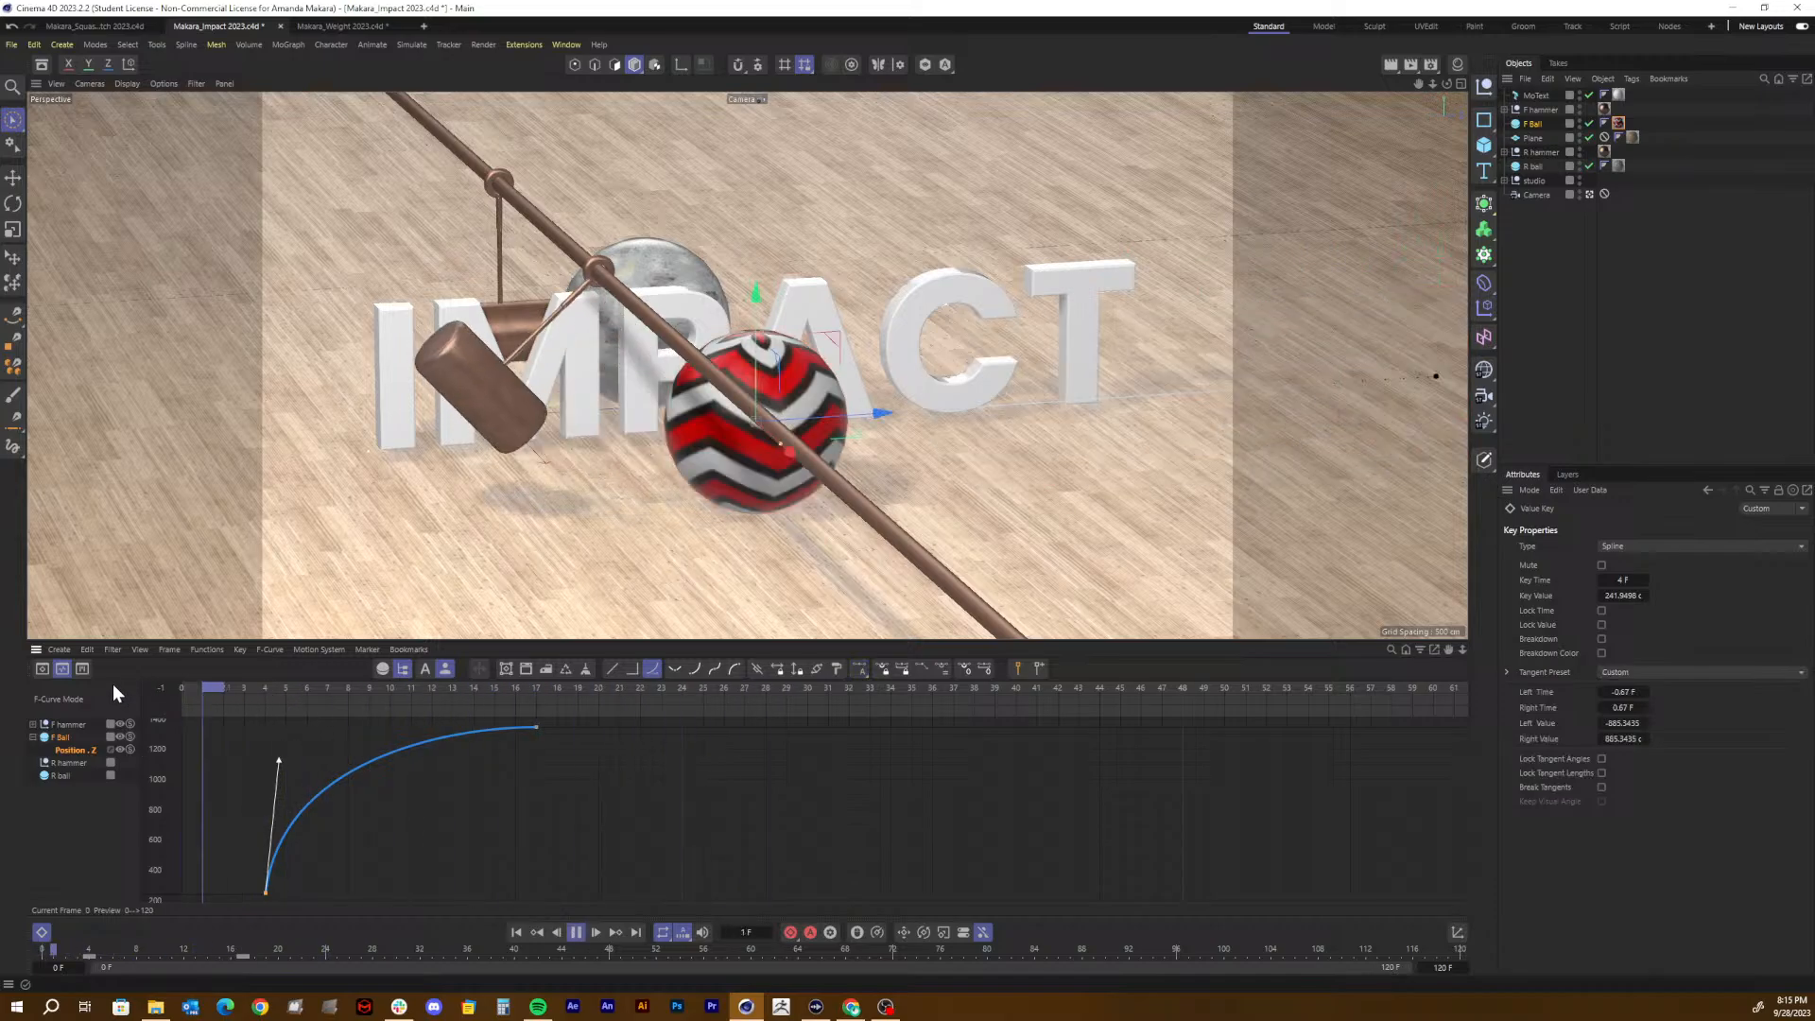
pyautogui.press('F8')
pyautogui.moveTo(249, 688); pyautogui.dragTo(145, 689)
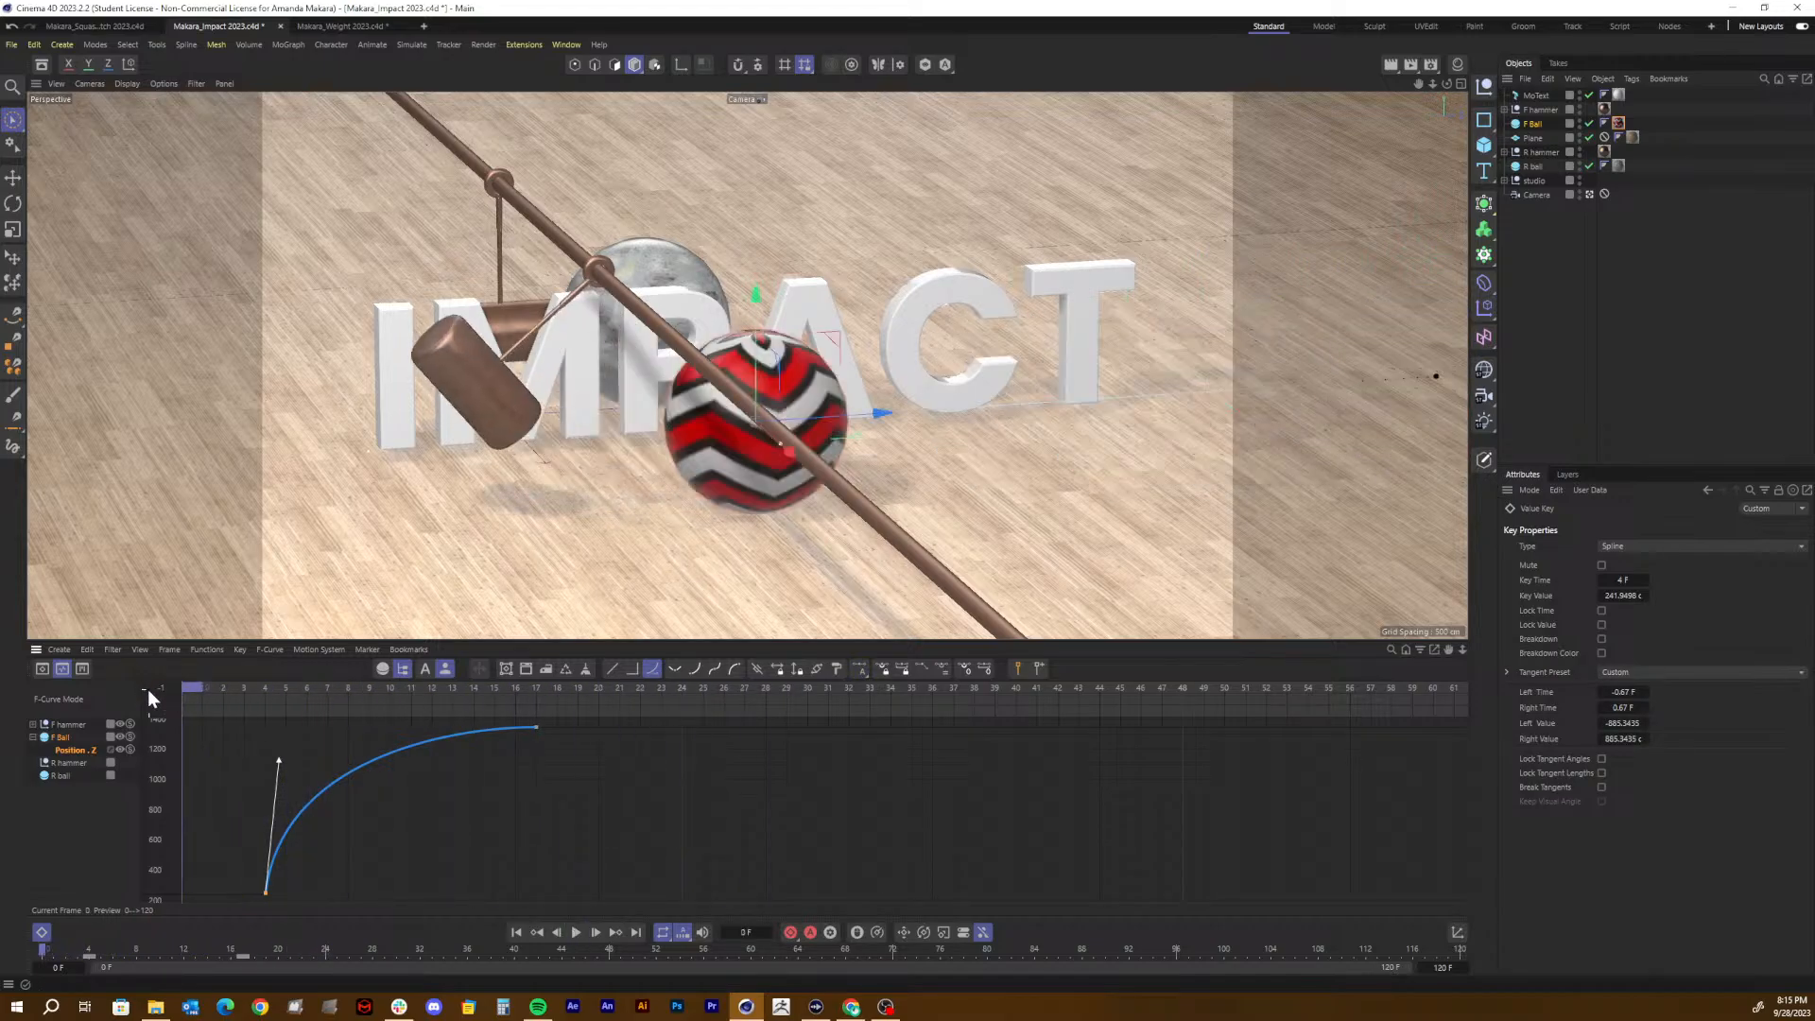
pyautogui.press('F8')
# Step: Move the F Ball's first Z position key to frame 5 at a slightly lower value to match the hammer contact, and play it back
pyautogui.moveTo(272, 686); pyautogui.dragTo(264, 684)
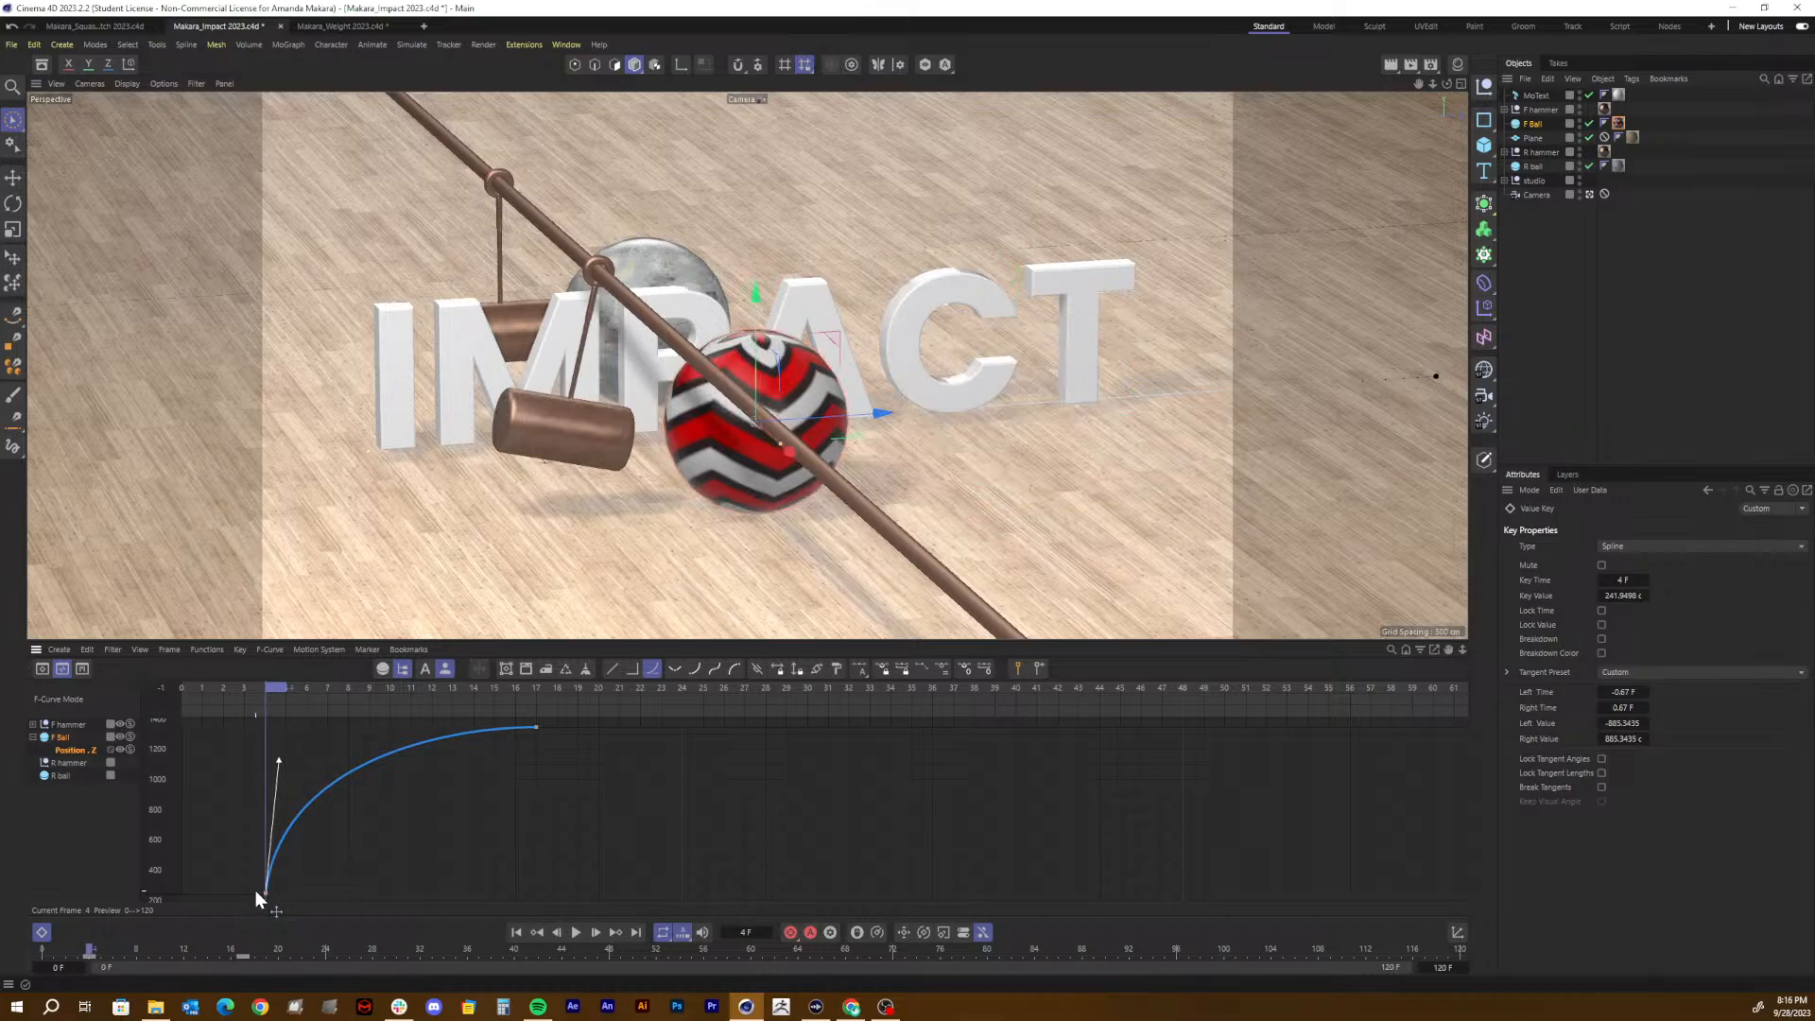
pyautogui.moveTo(255, 891); pyautogui.dragTo(327, 894)
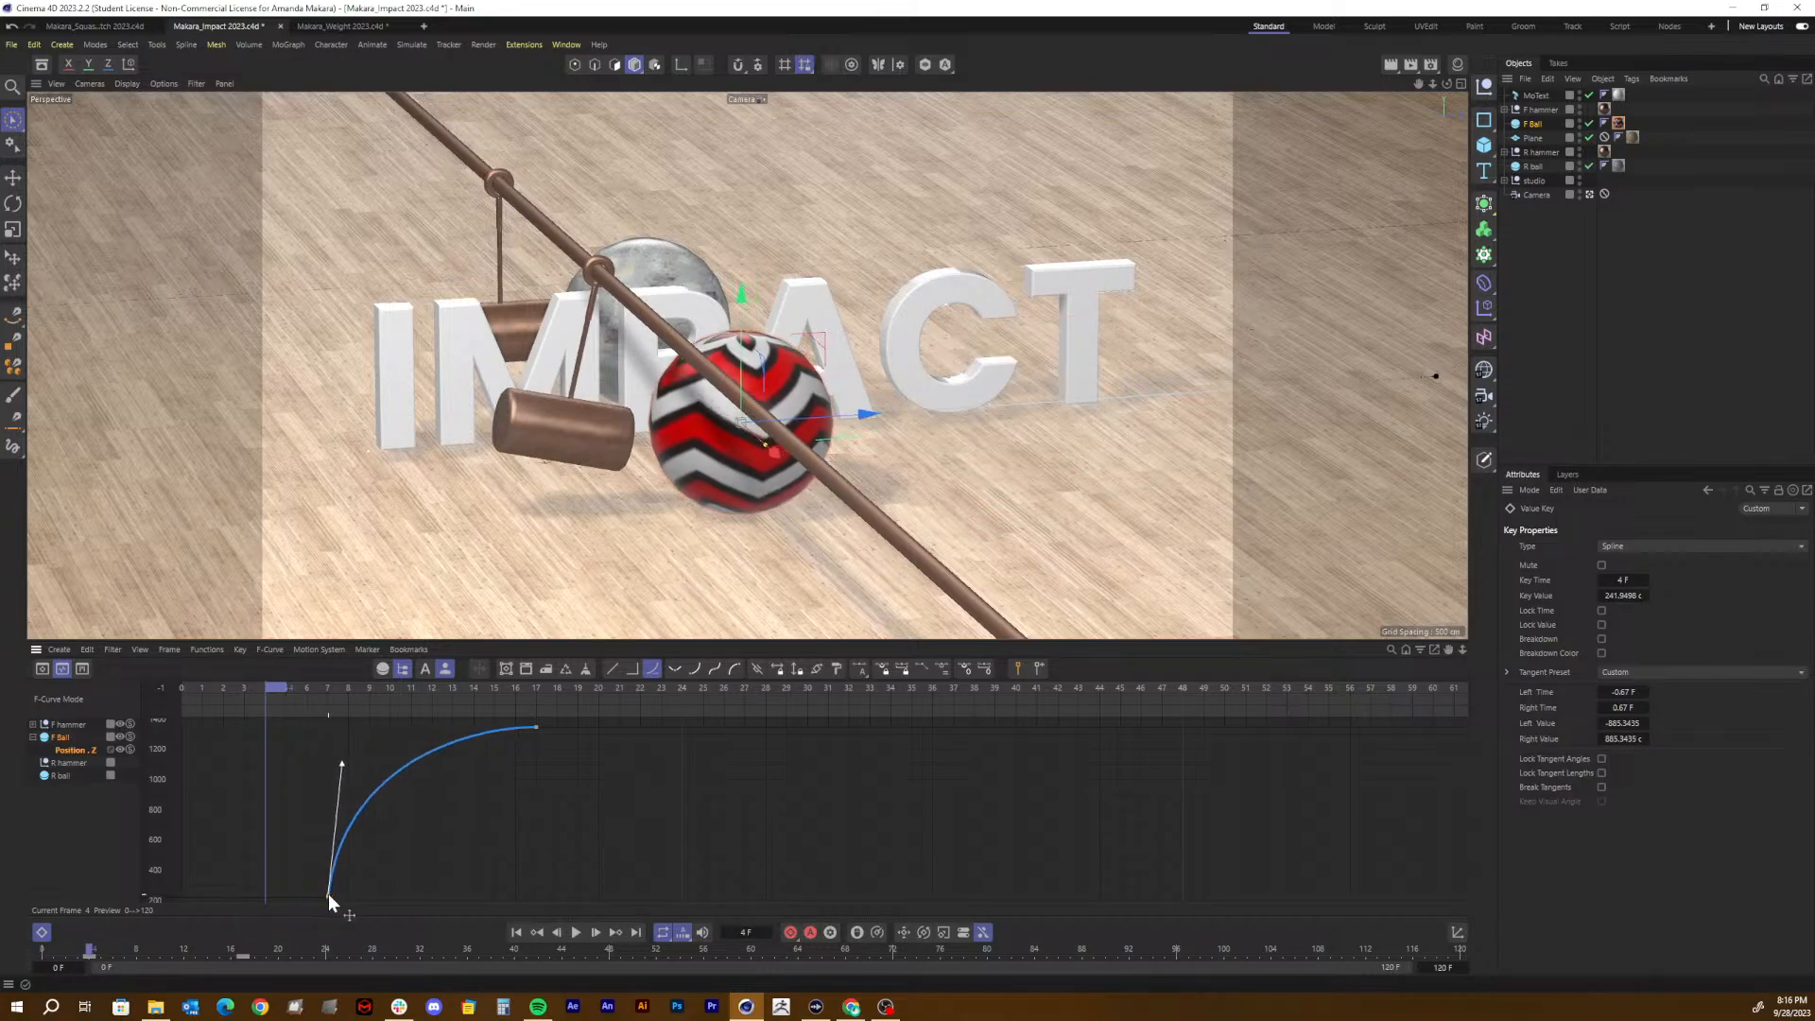
pyautogui.moveTo(273, 683); pyautogui.dragTo(287, 683)
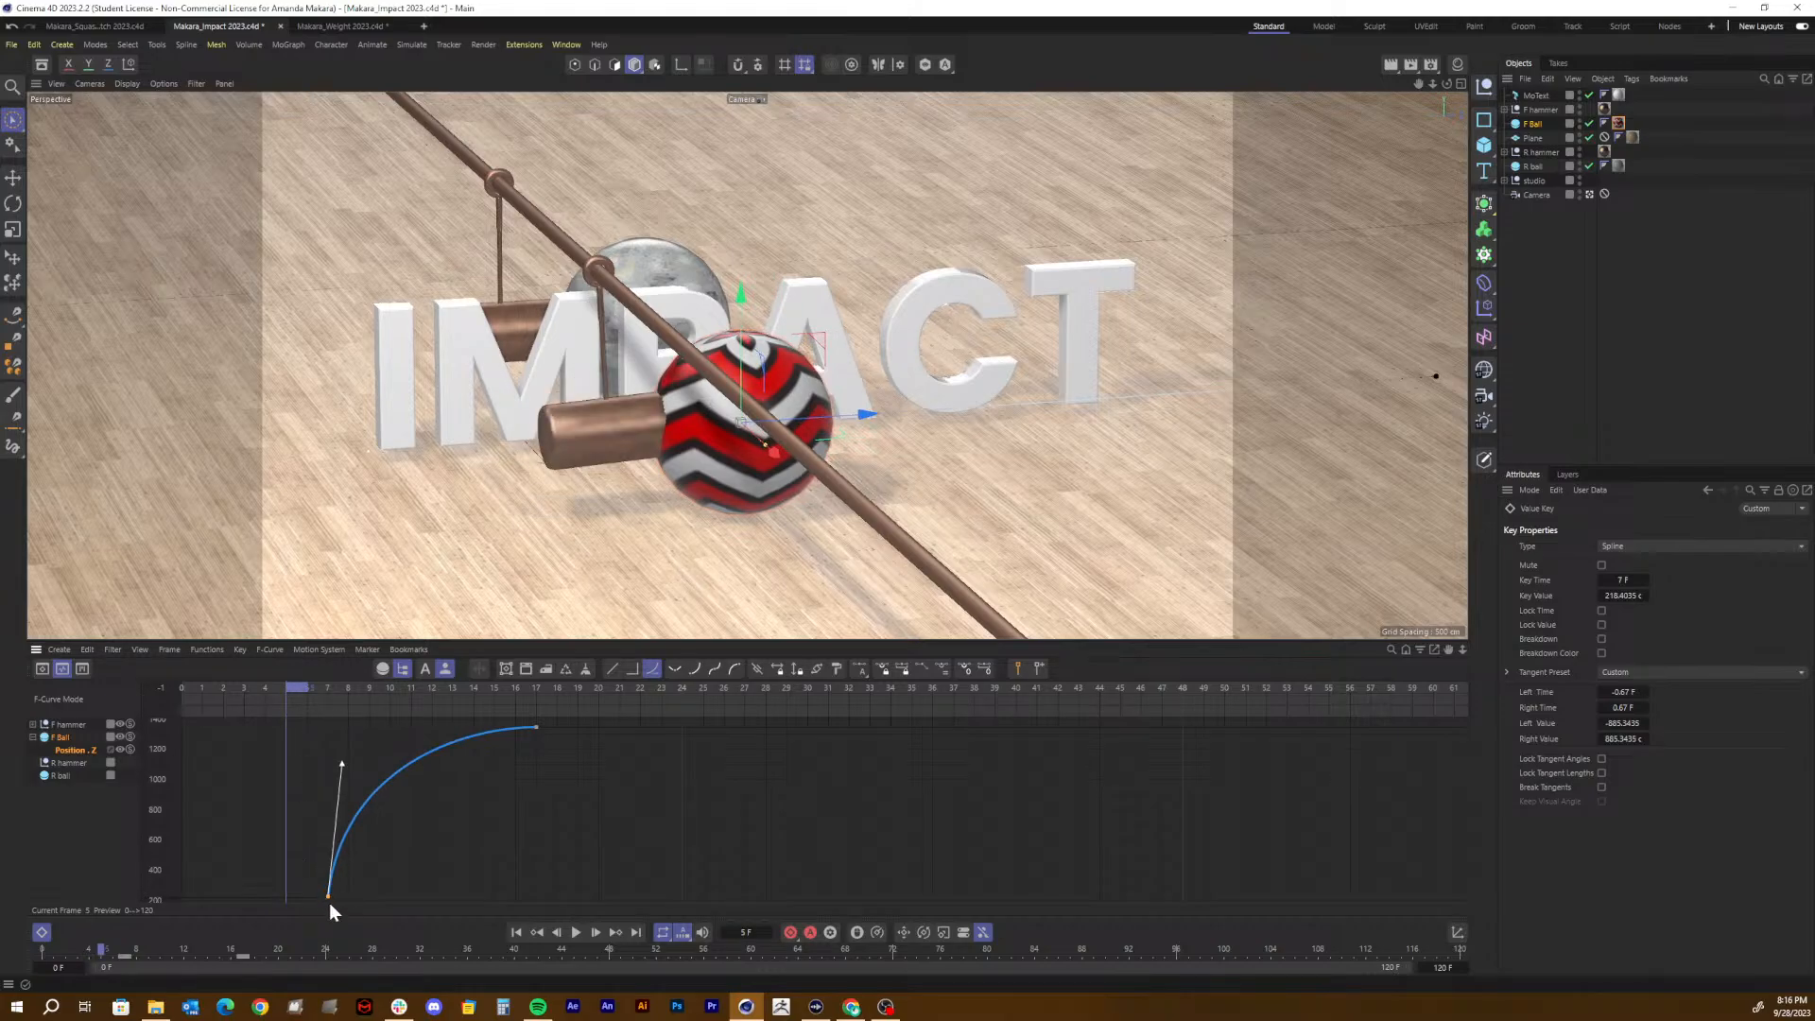
pyautogui.moveTo(327, 898); pyautogui.dragTo(309, 898)
pyautogui.hotkey('ctrl', 'z')
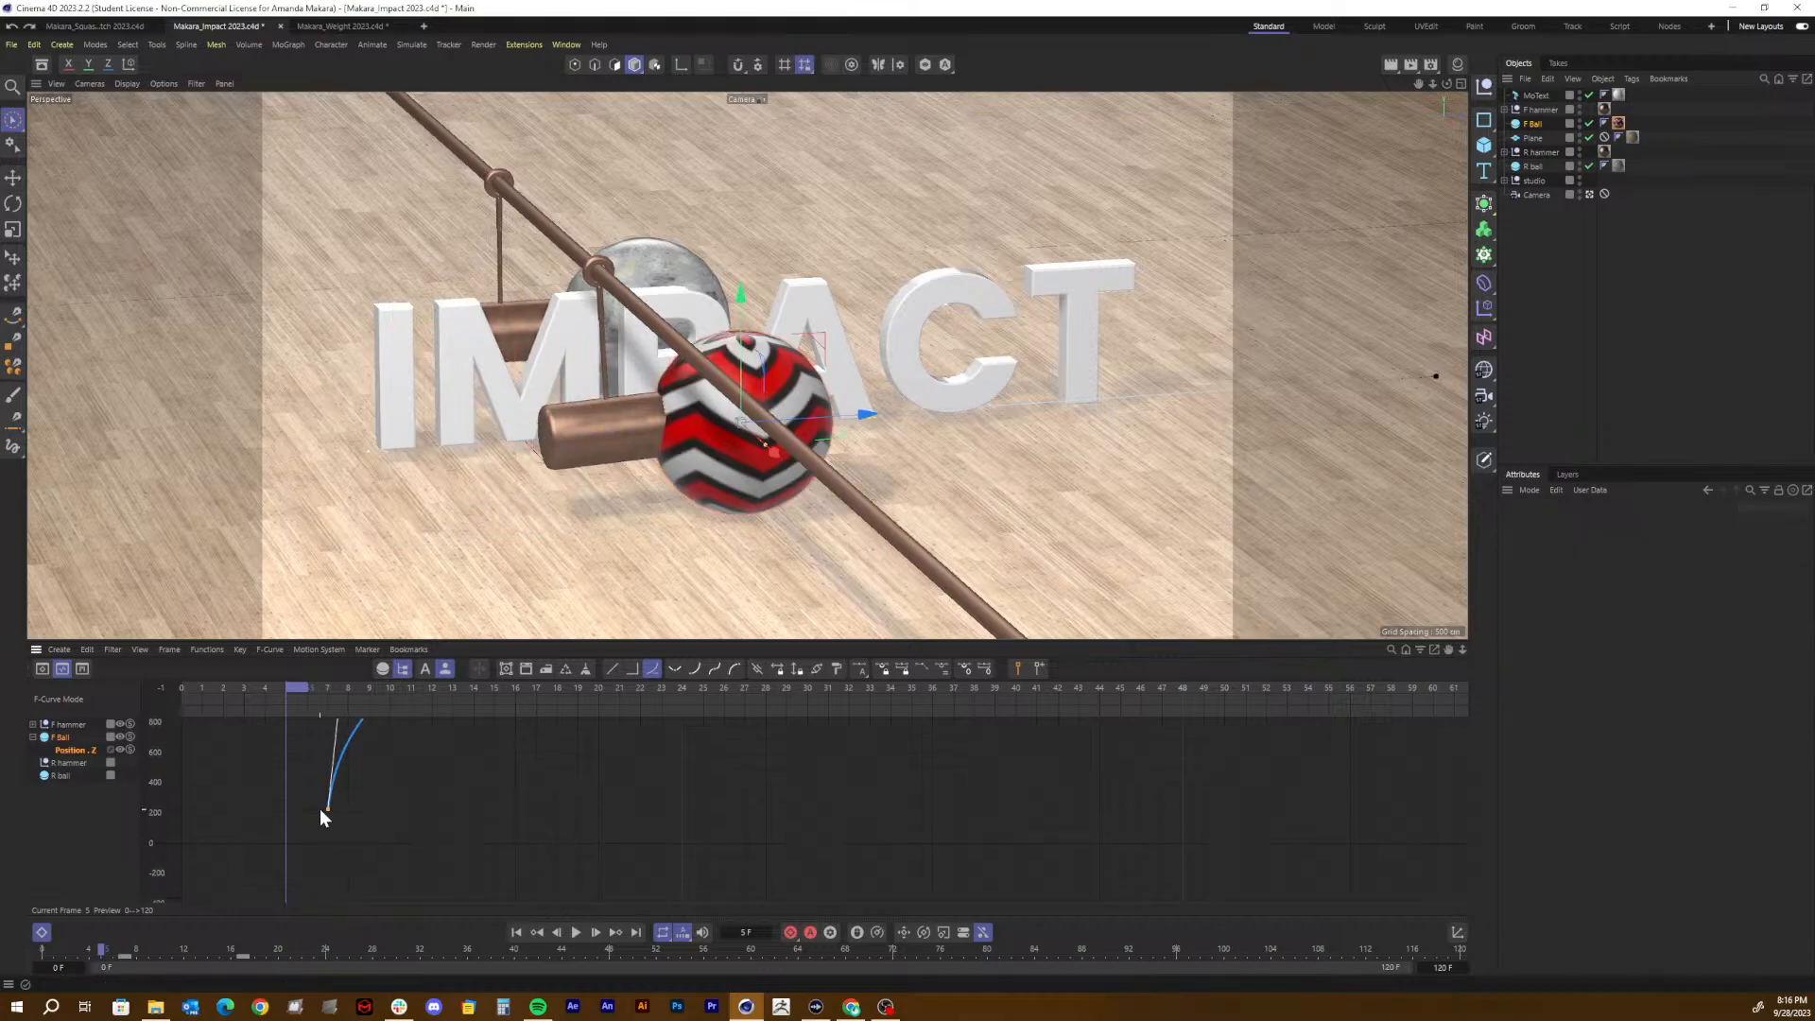
pyautogui.moveTo(325, 812); pyautogui.dragTo(289, 807)
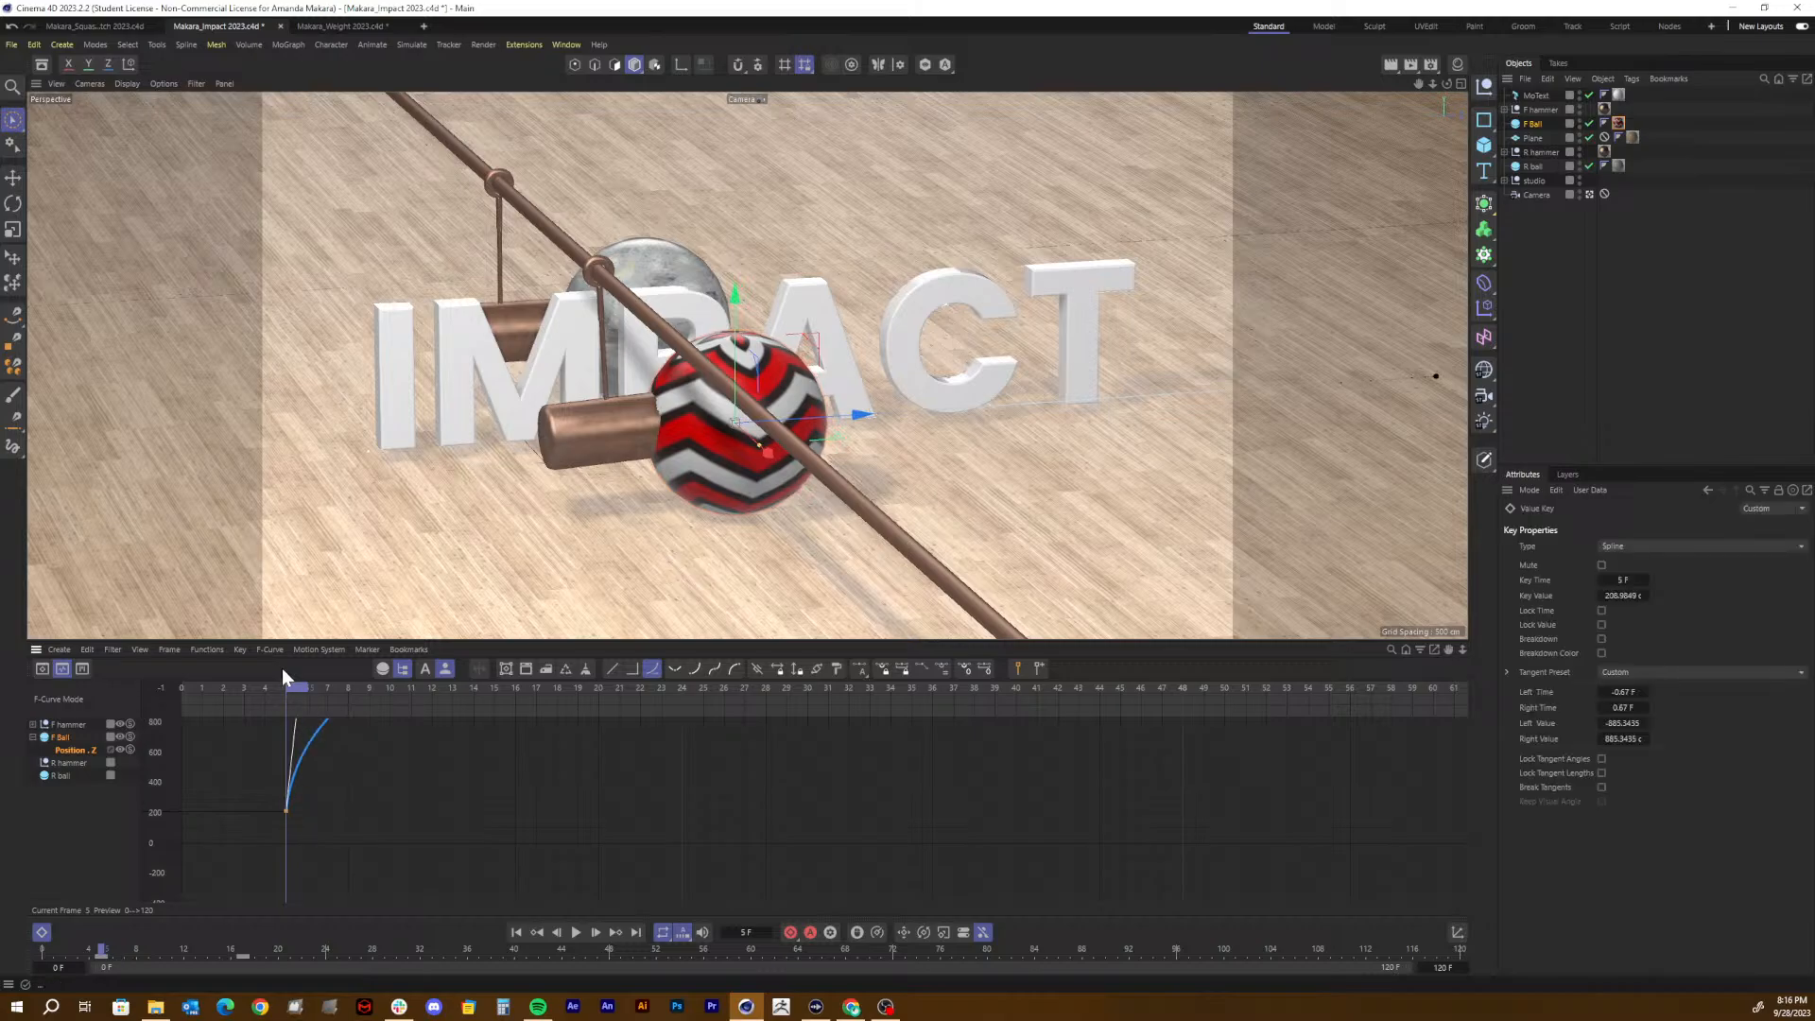
pyautogui.moveTo(312, 696); pyautogui.dragTo(187, 696)
pyautogui.press('F8')
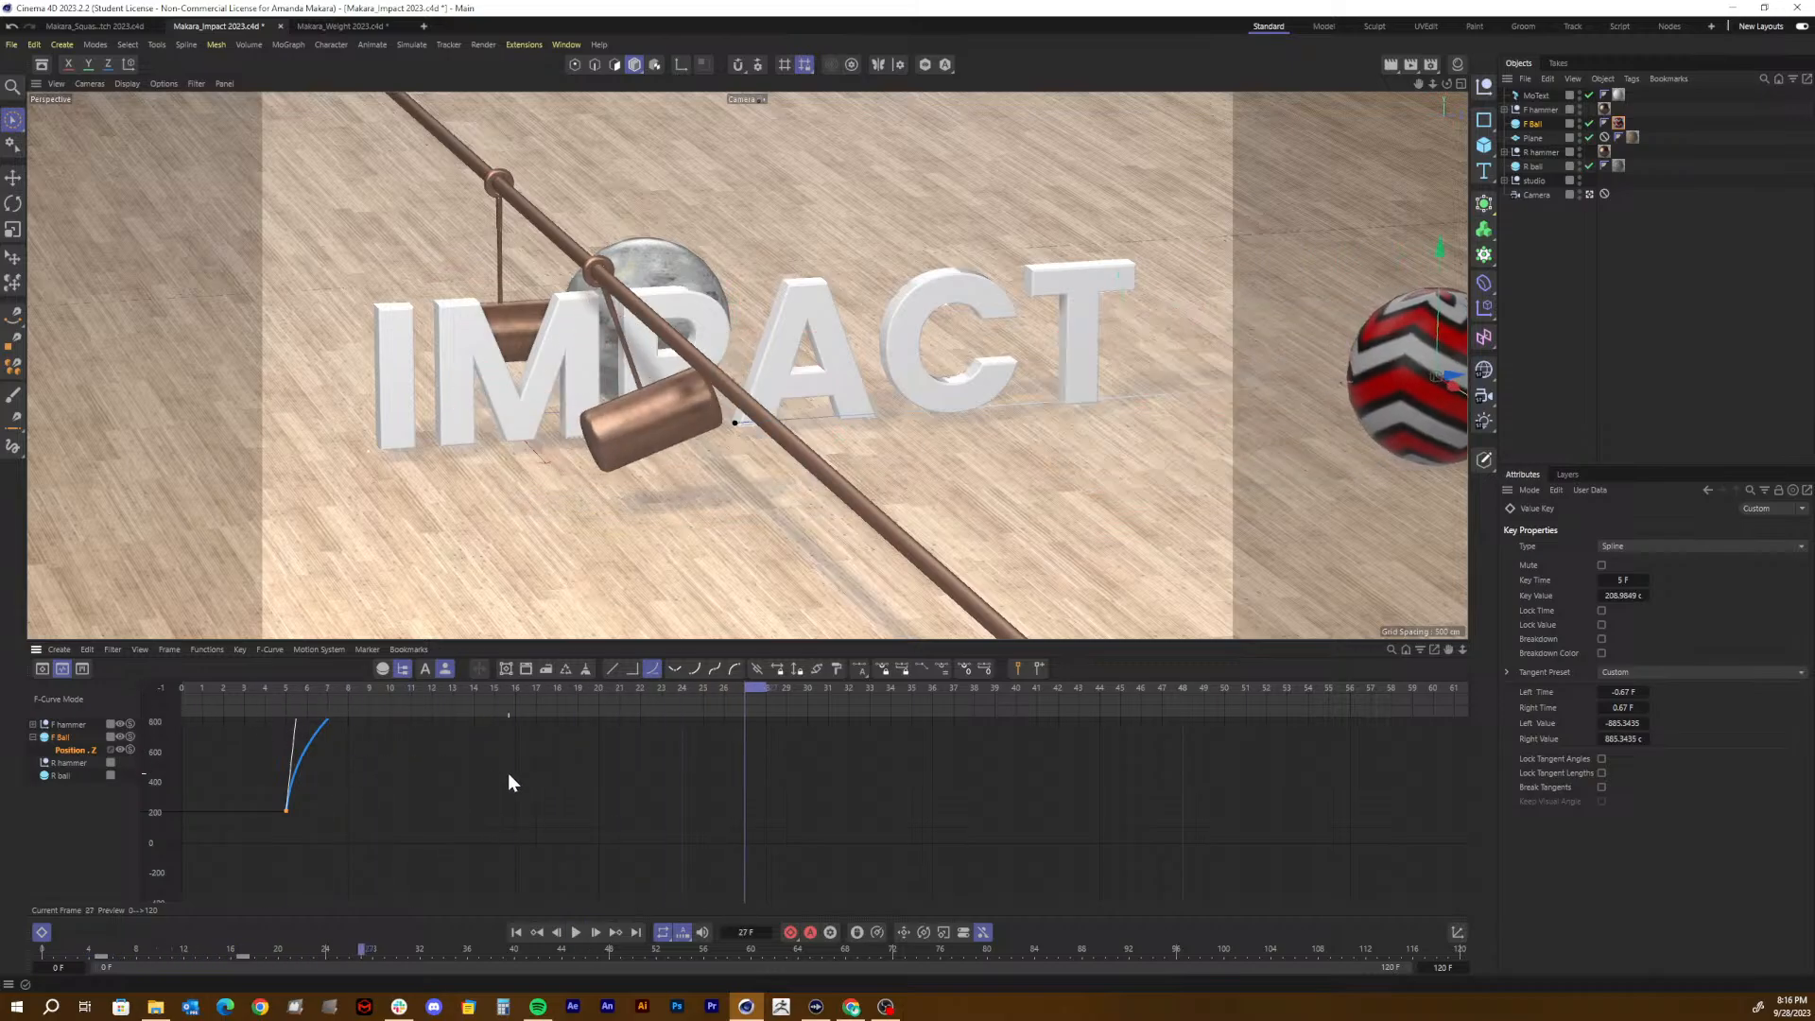
# Step: Fit the F Ball's Z curve in view and lengthen its first key's outgoing tangent to about 0.91 frames and 1113
pyautogui.press('h')
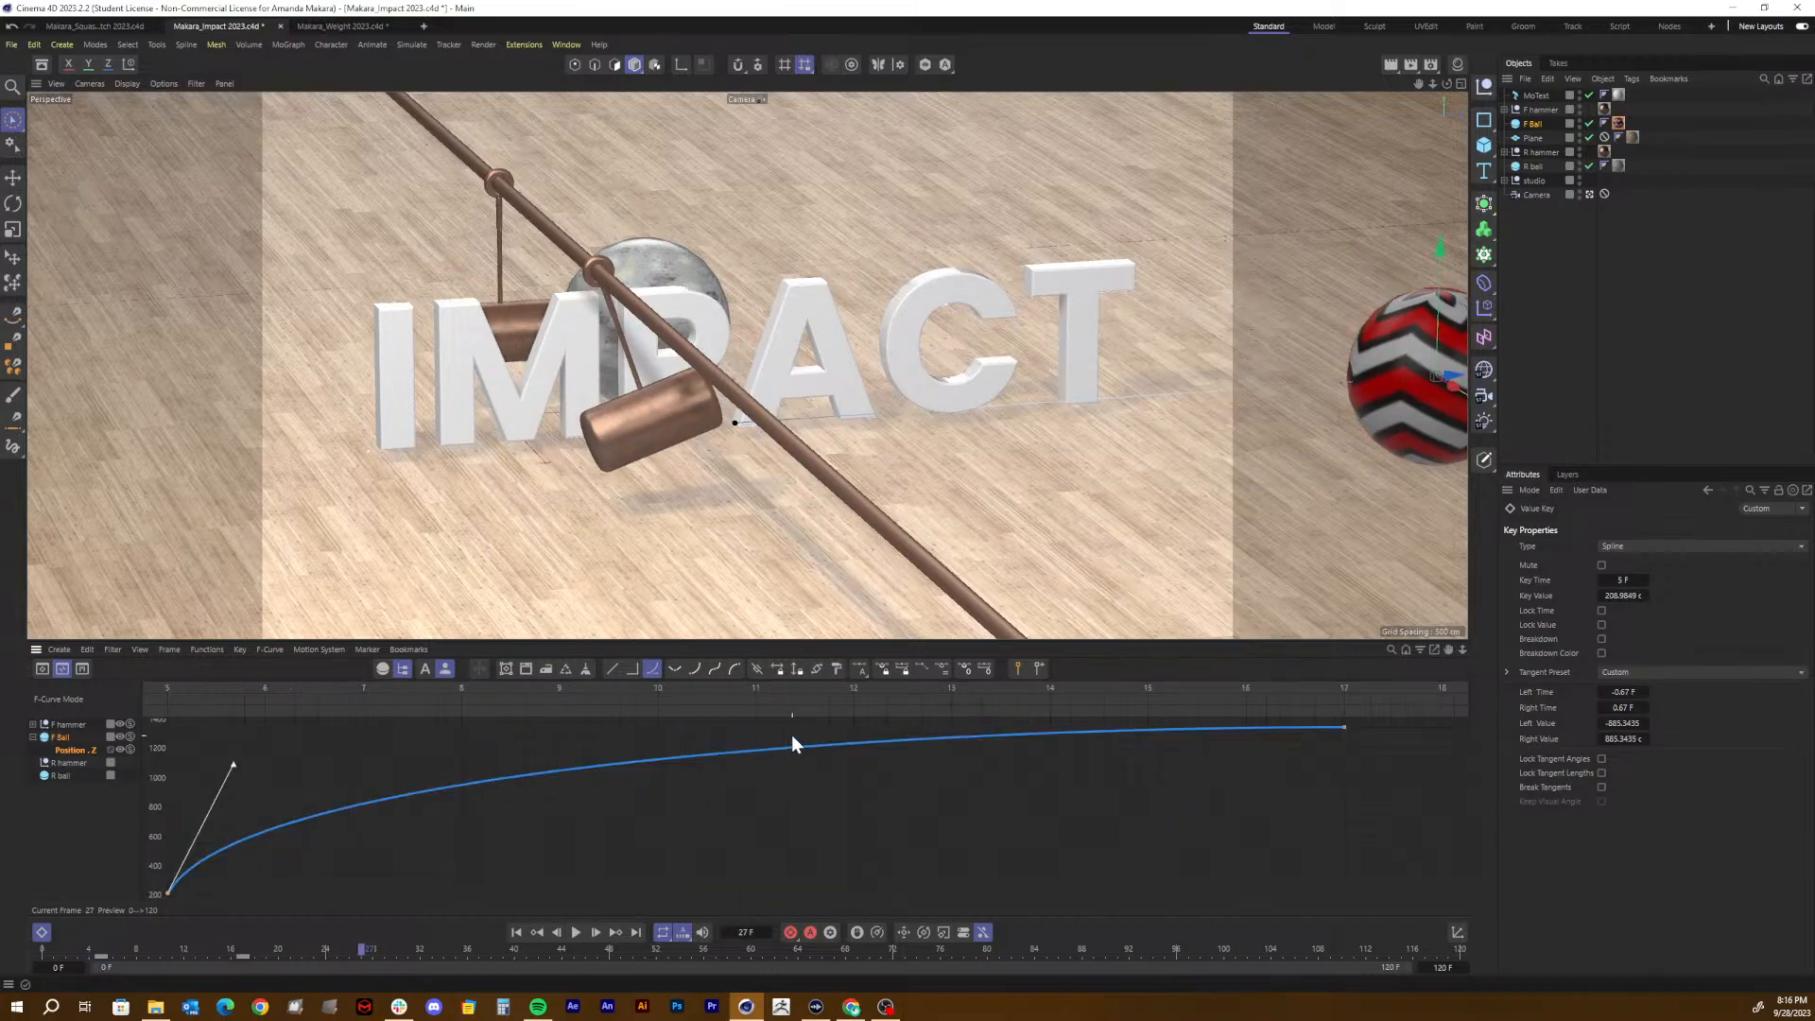
pyautogui.moveTo(332, 693); pyautogui.dragTo(171, 682)
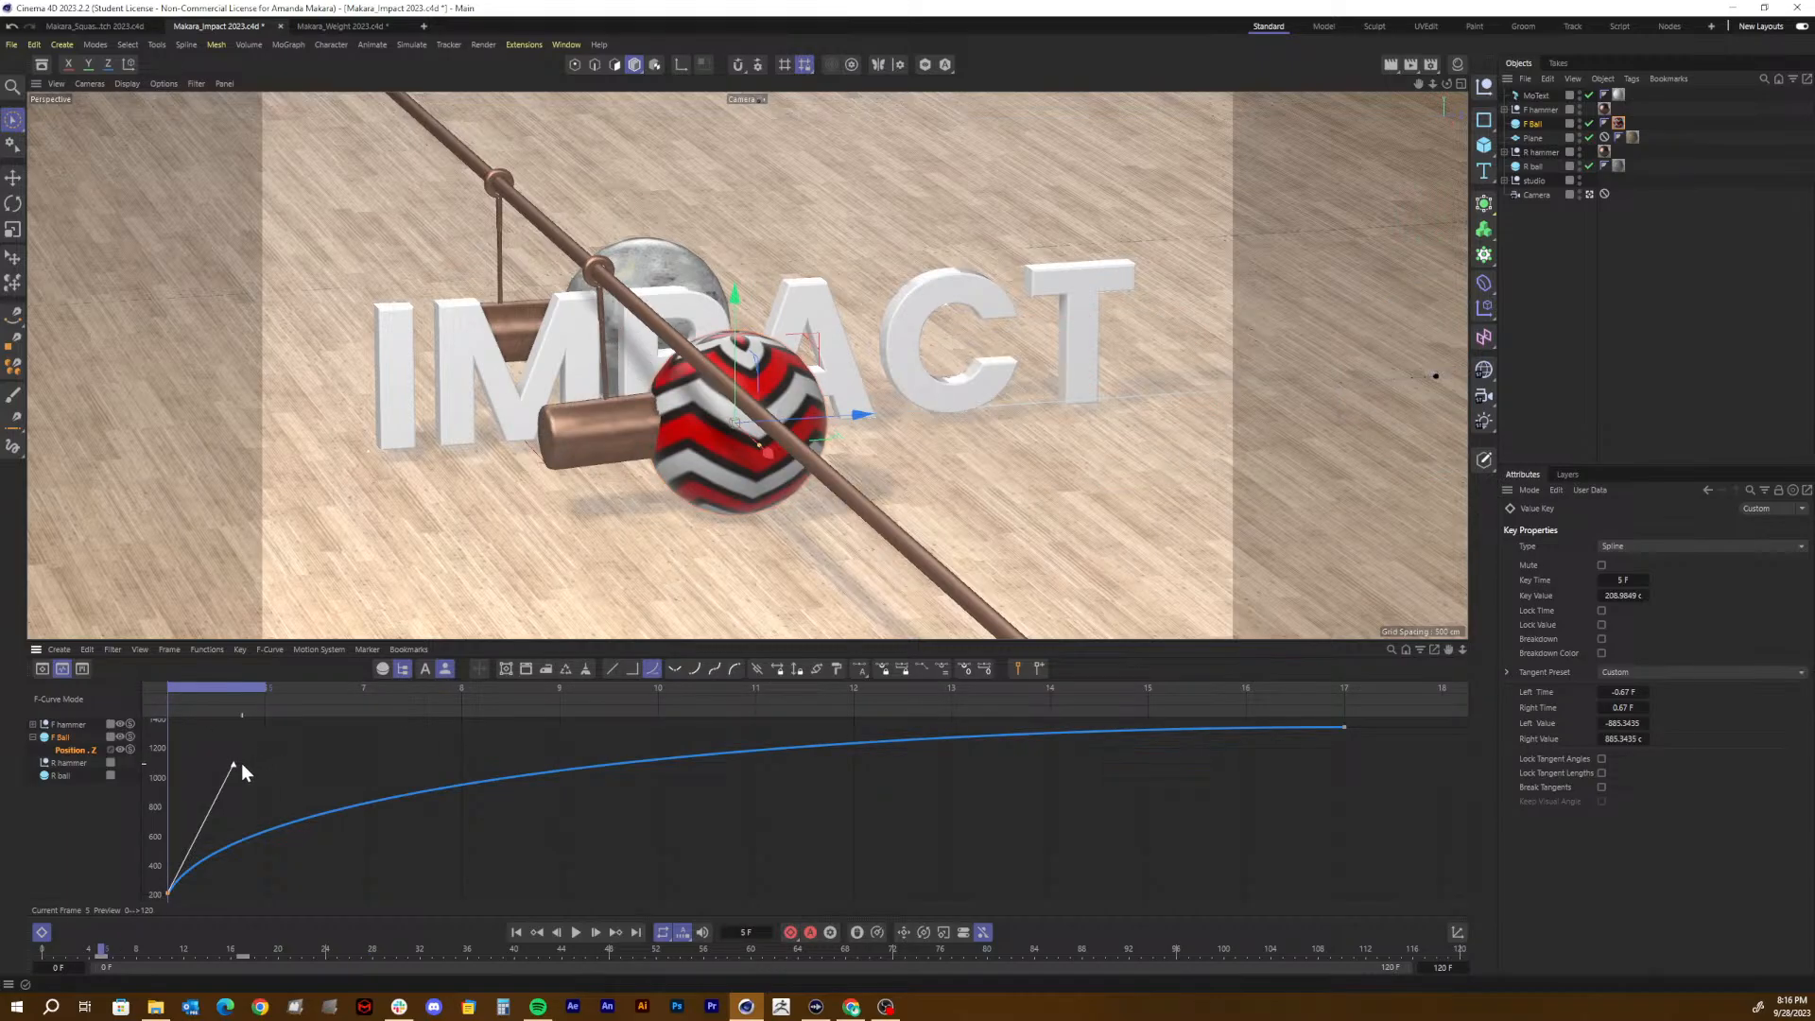
pyautogui.moveTo(235, 764); pyautogui.dragTo(259, 730)
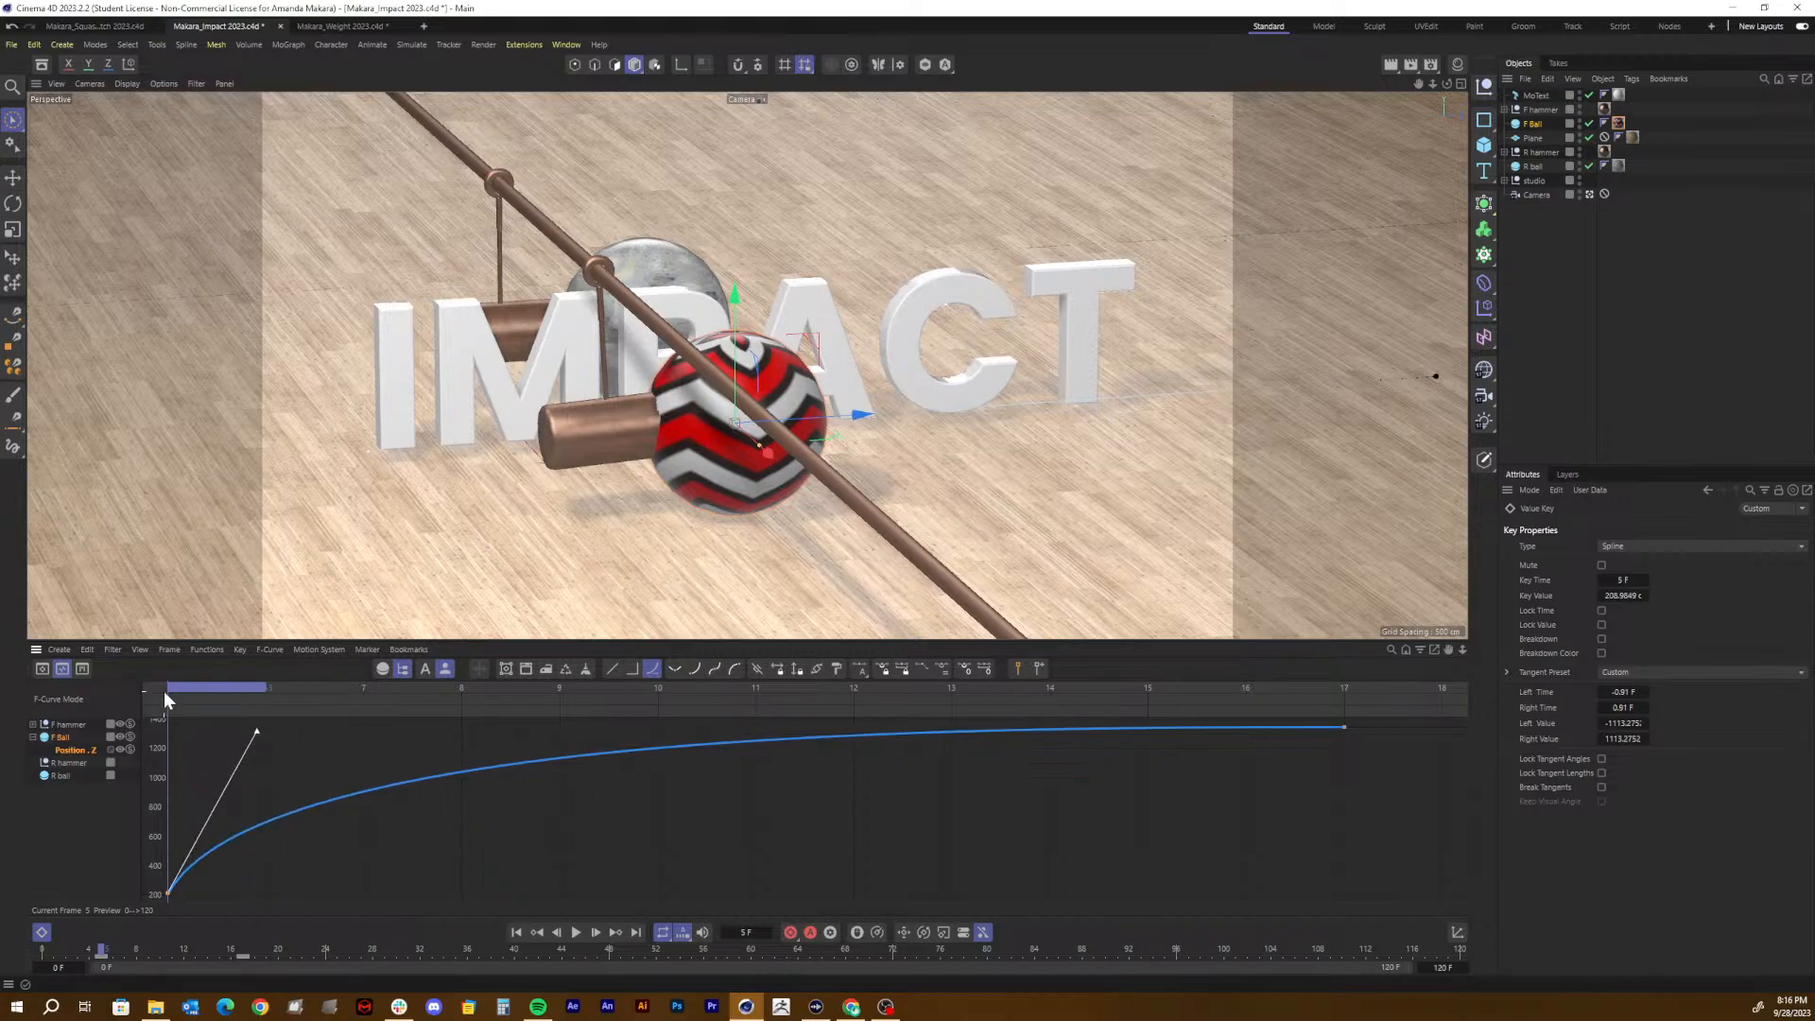
# Step: Compare the F Ball's Z position keys with the F hammer's keys in the Dope Sheet, checking the contact around frames 4 and 5
pyautogui.click(63, 725)
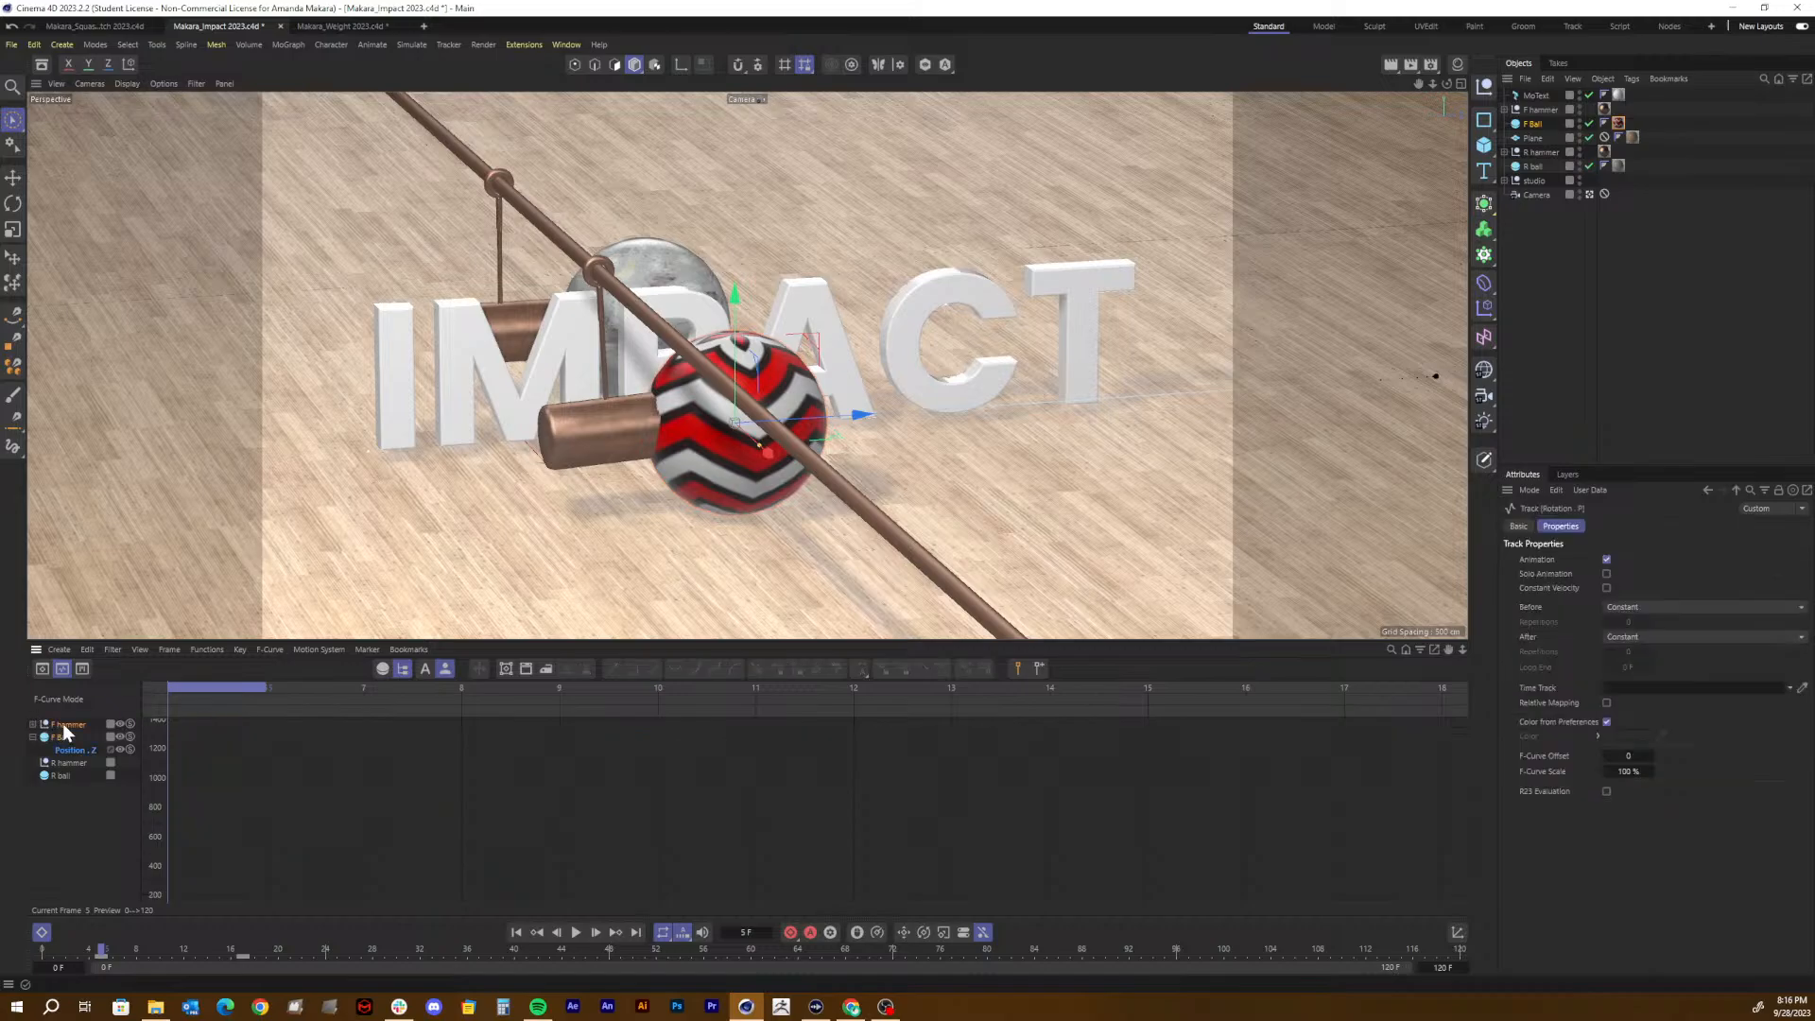
pyautogui.click(40, 665)
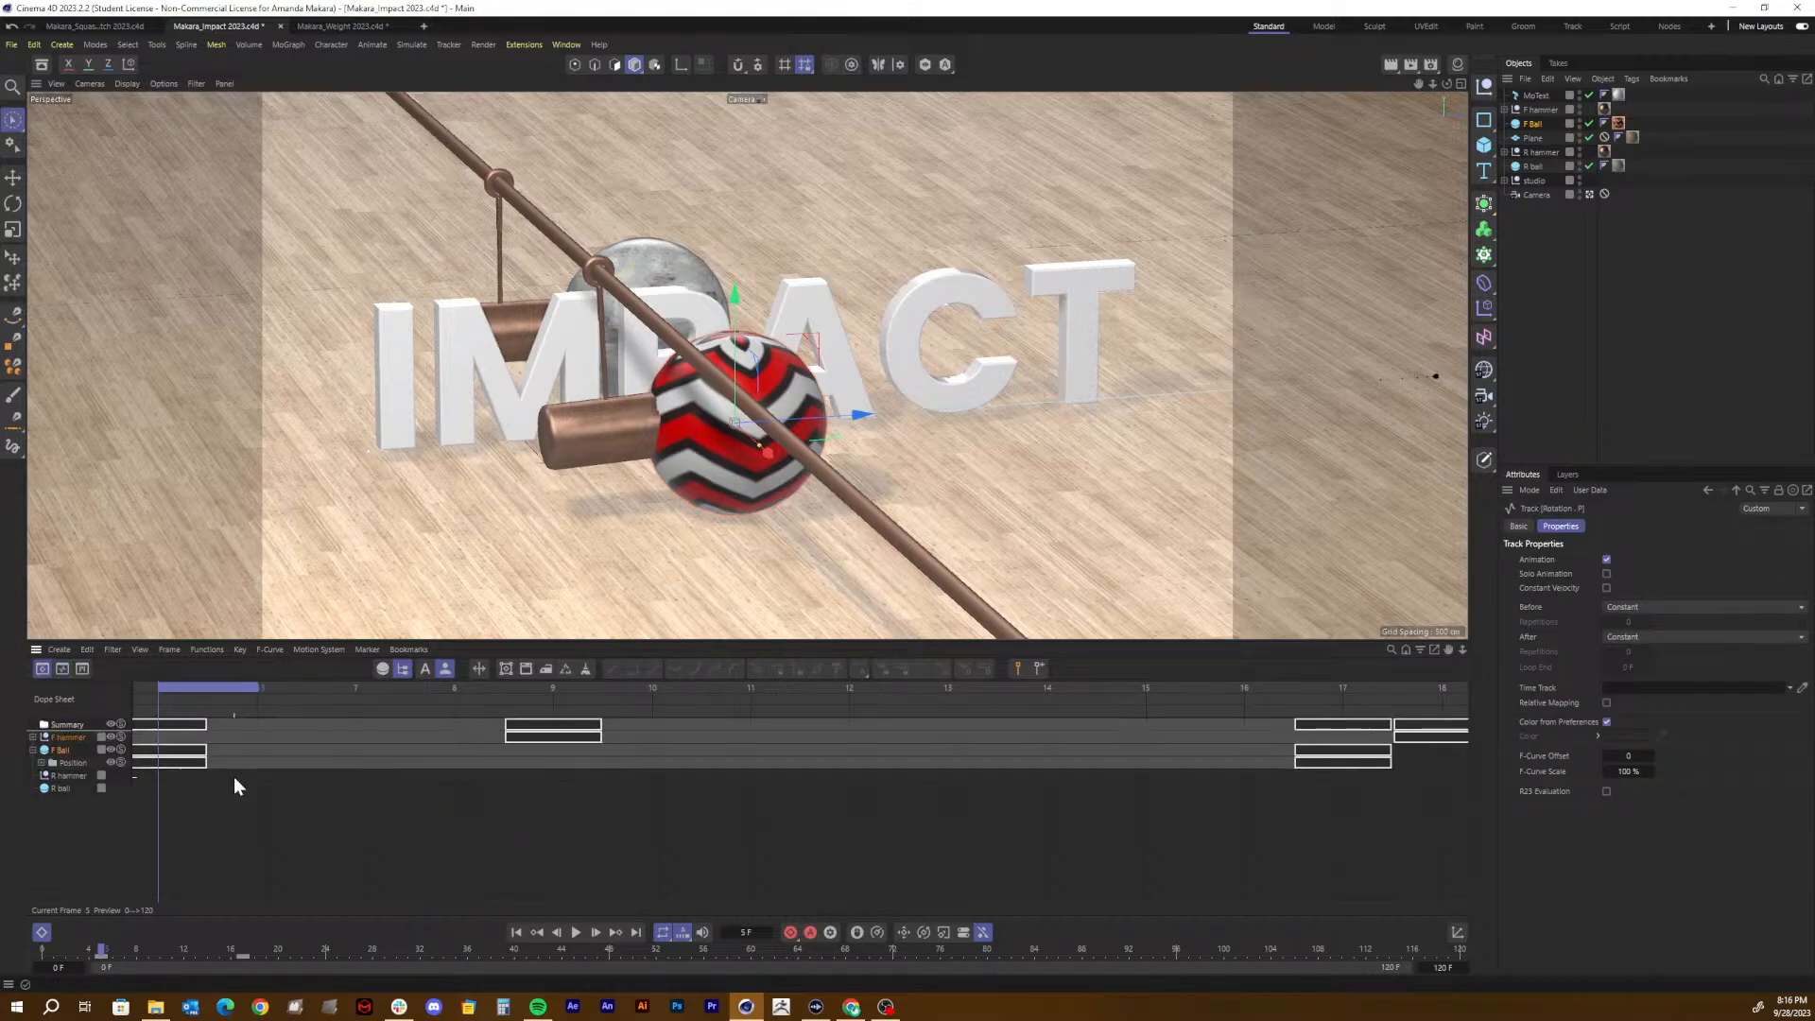
pyautogui.press('h')
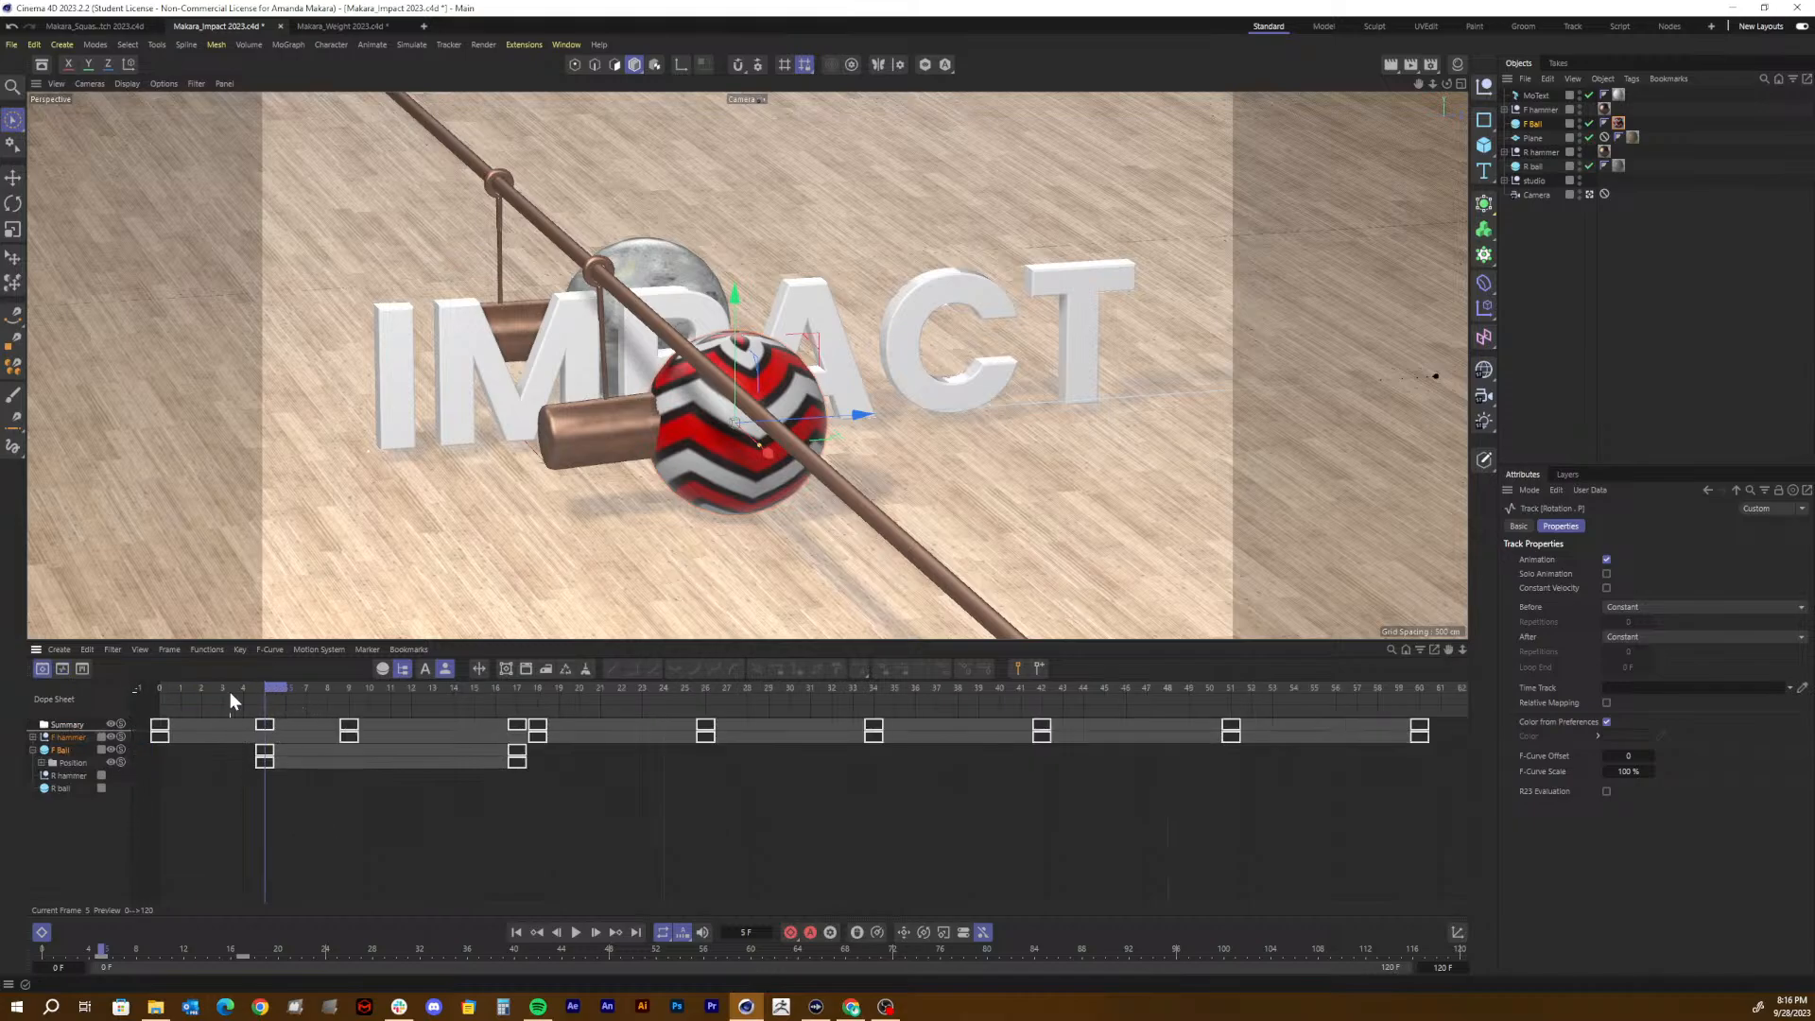
pyautogui.moveTo(269, 689)
pyautogui.mouseDown()
pyautogui.moveTo(310, 684)
pyautogui.moveTo(210, 698)
pyautogui.moveTo(269, 688)
pyautogui.mouseUp()
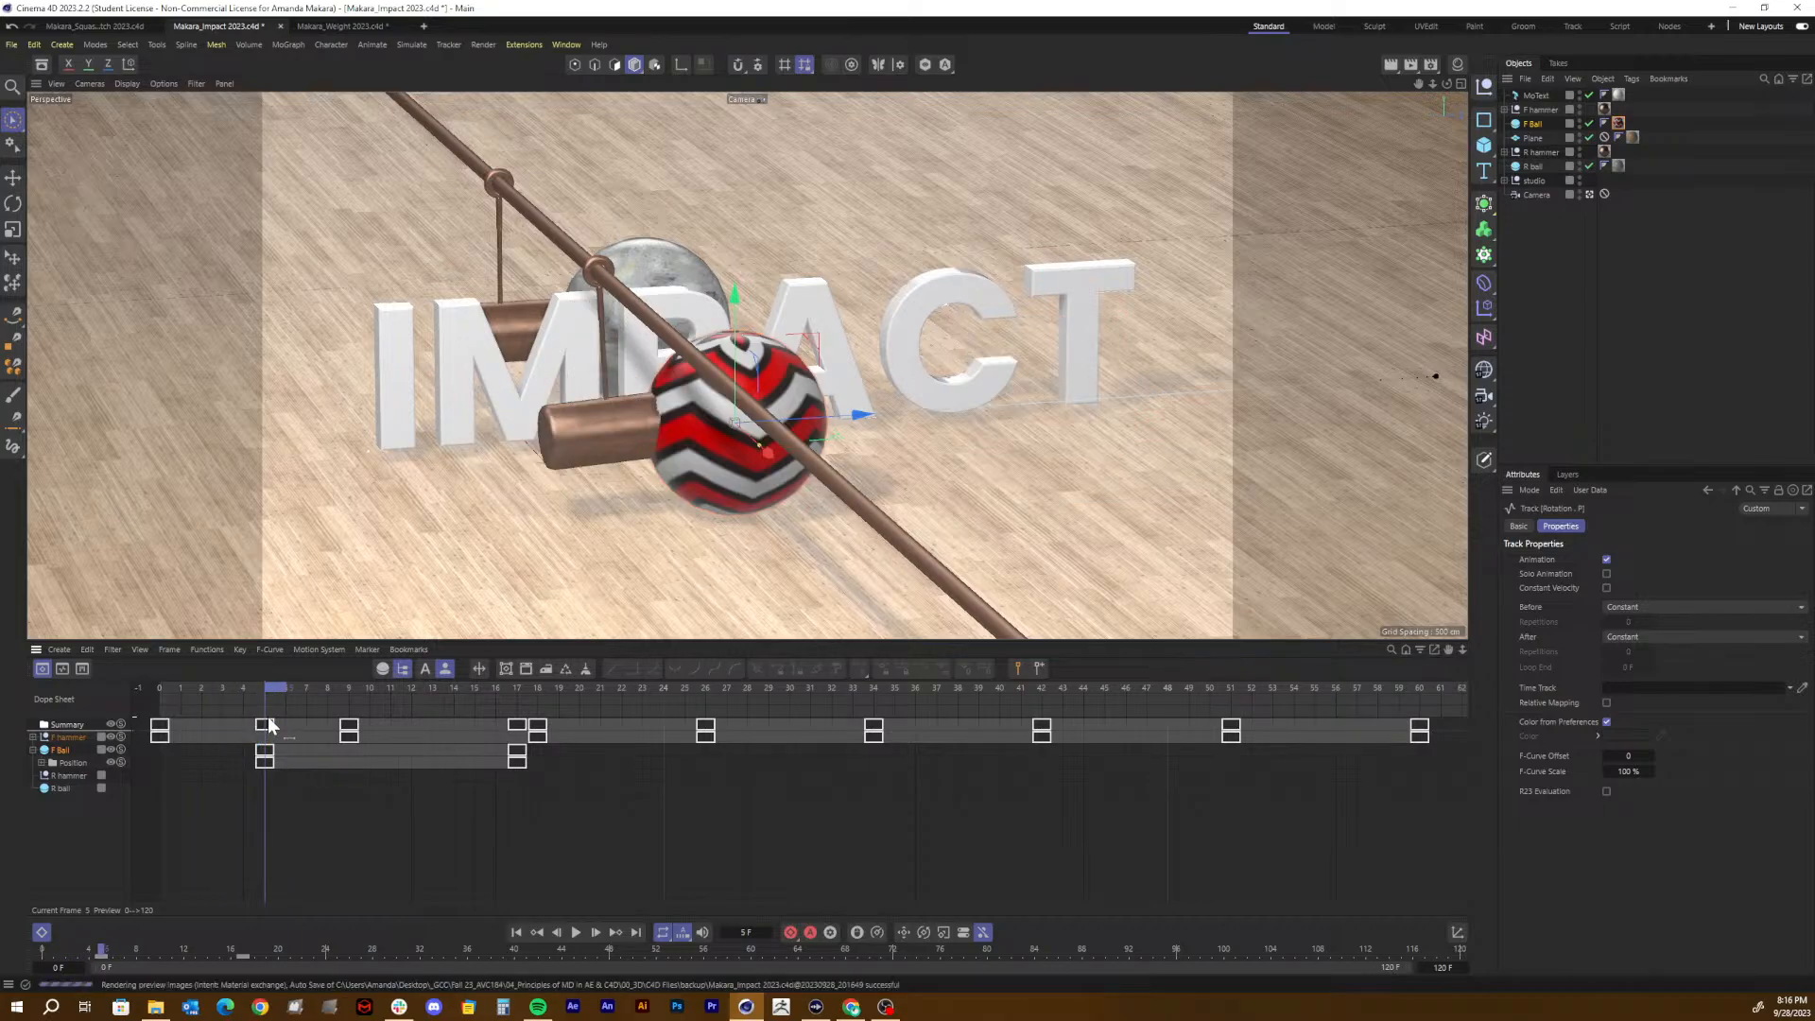
pyautogui.click(82, 762)
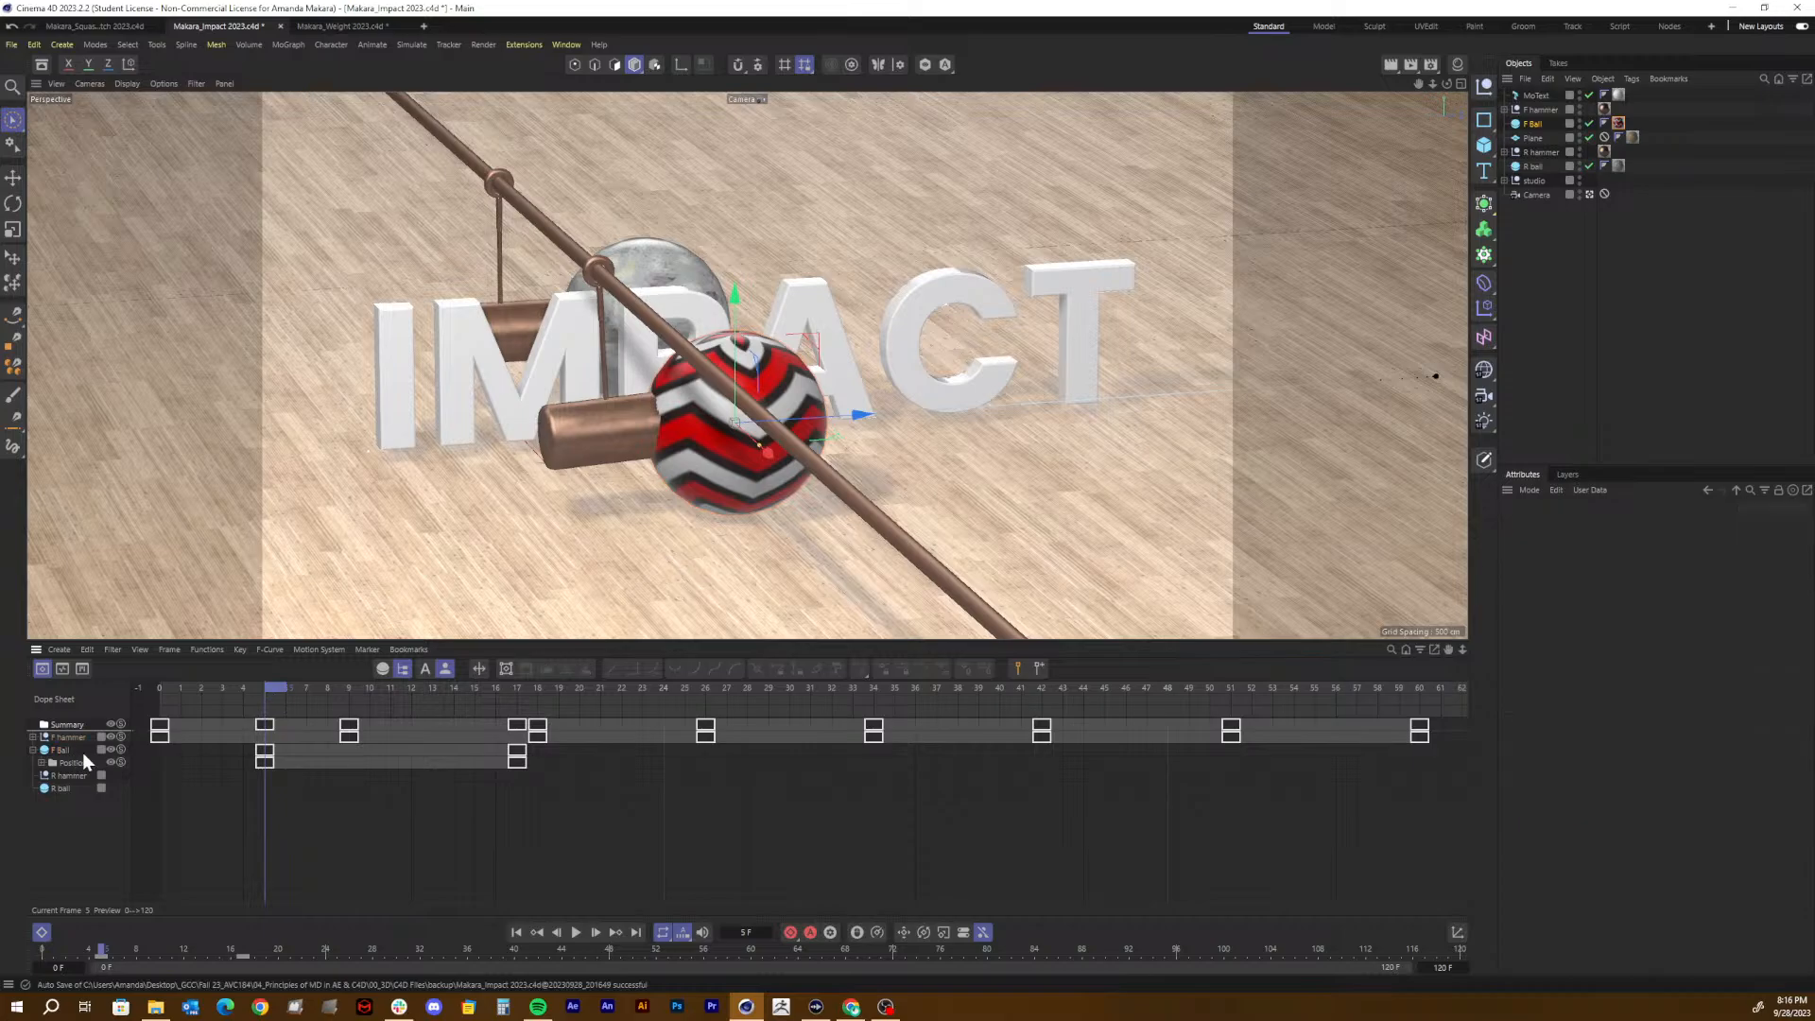
pyautogui.click(266, 760)
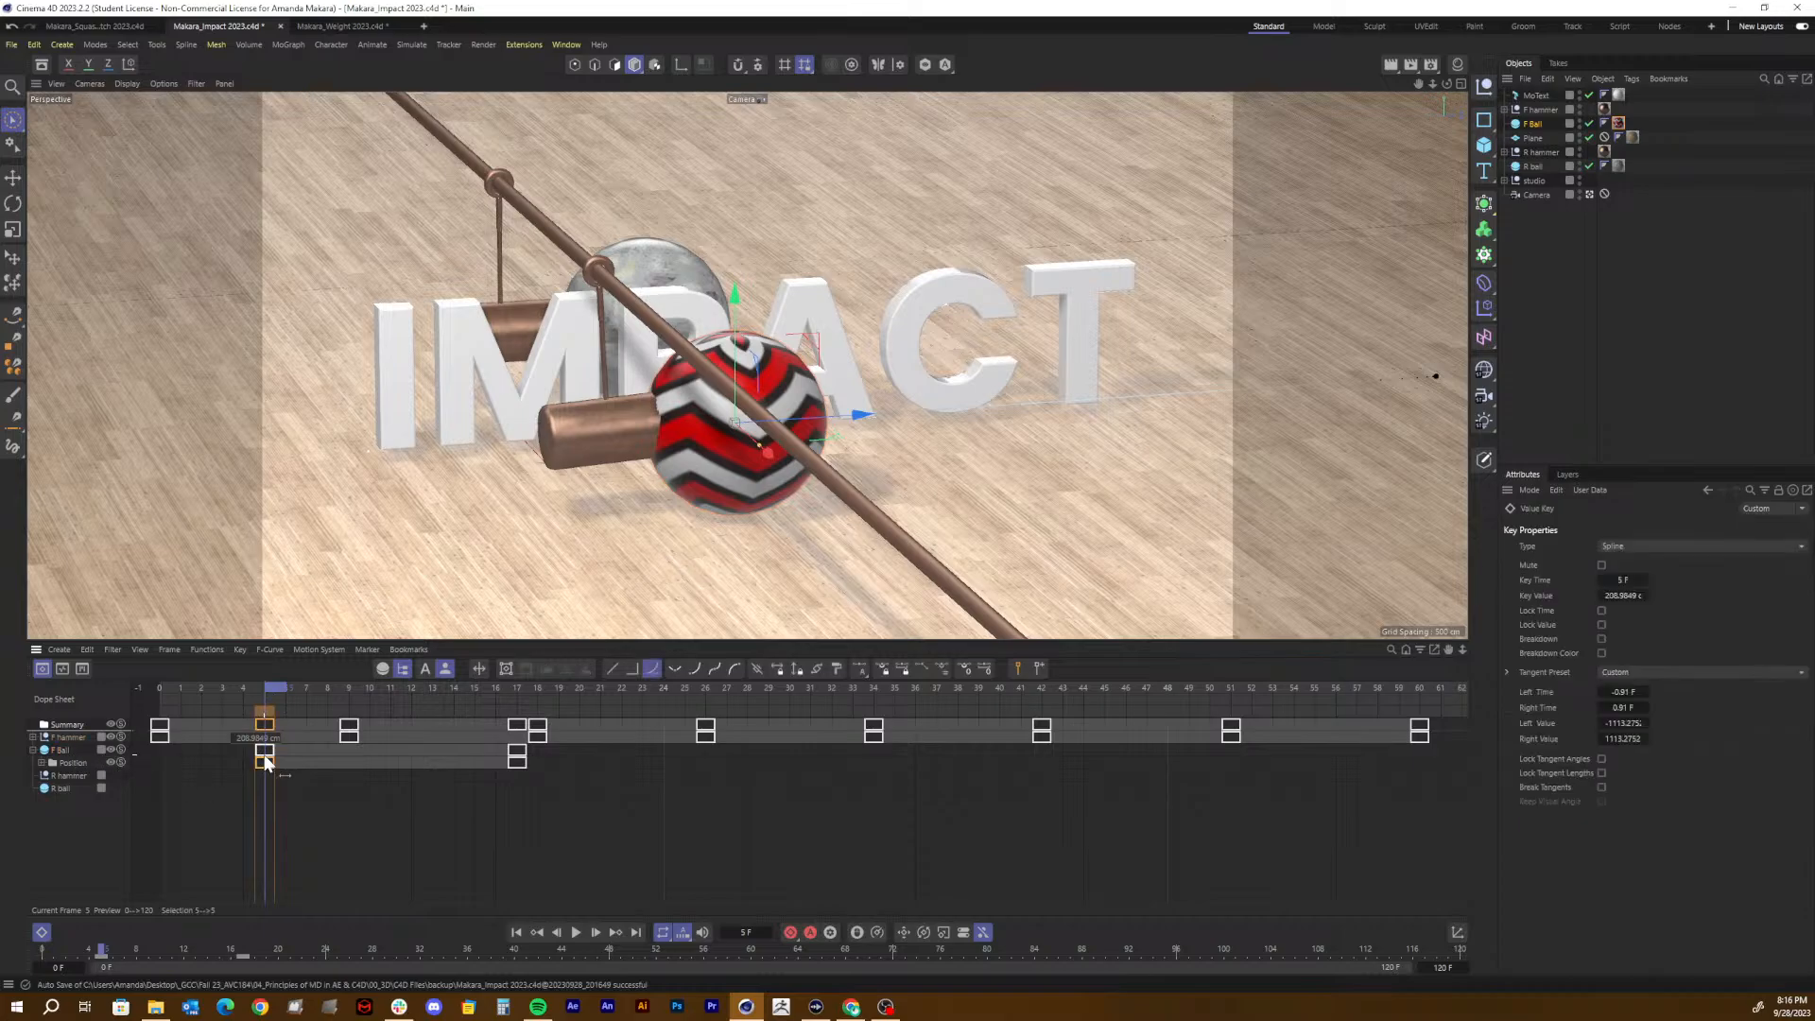
pyautogui.click(60, 750)
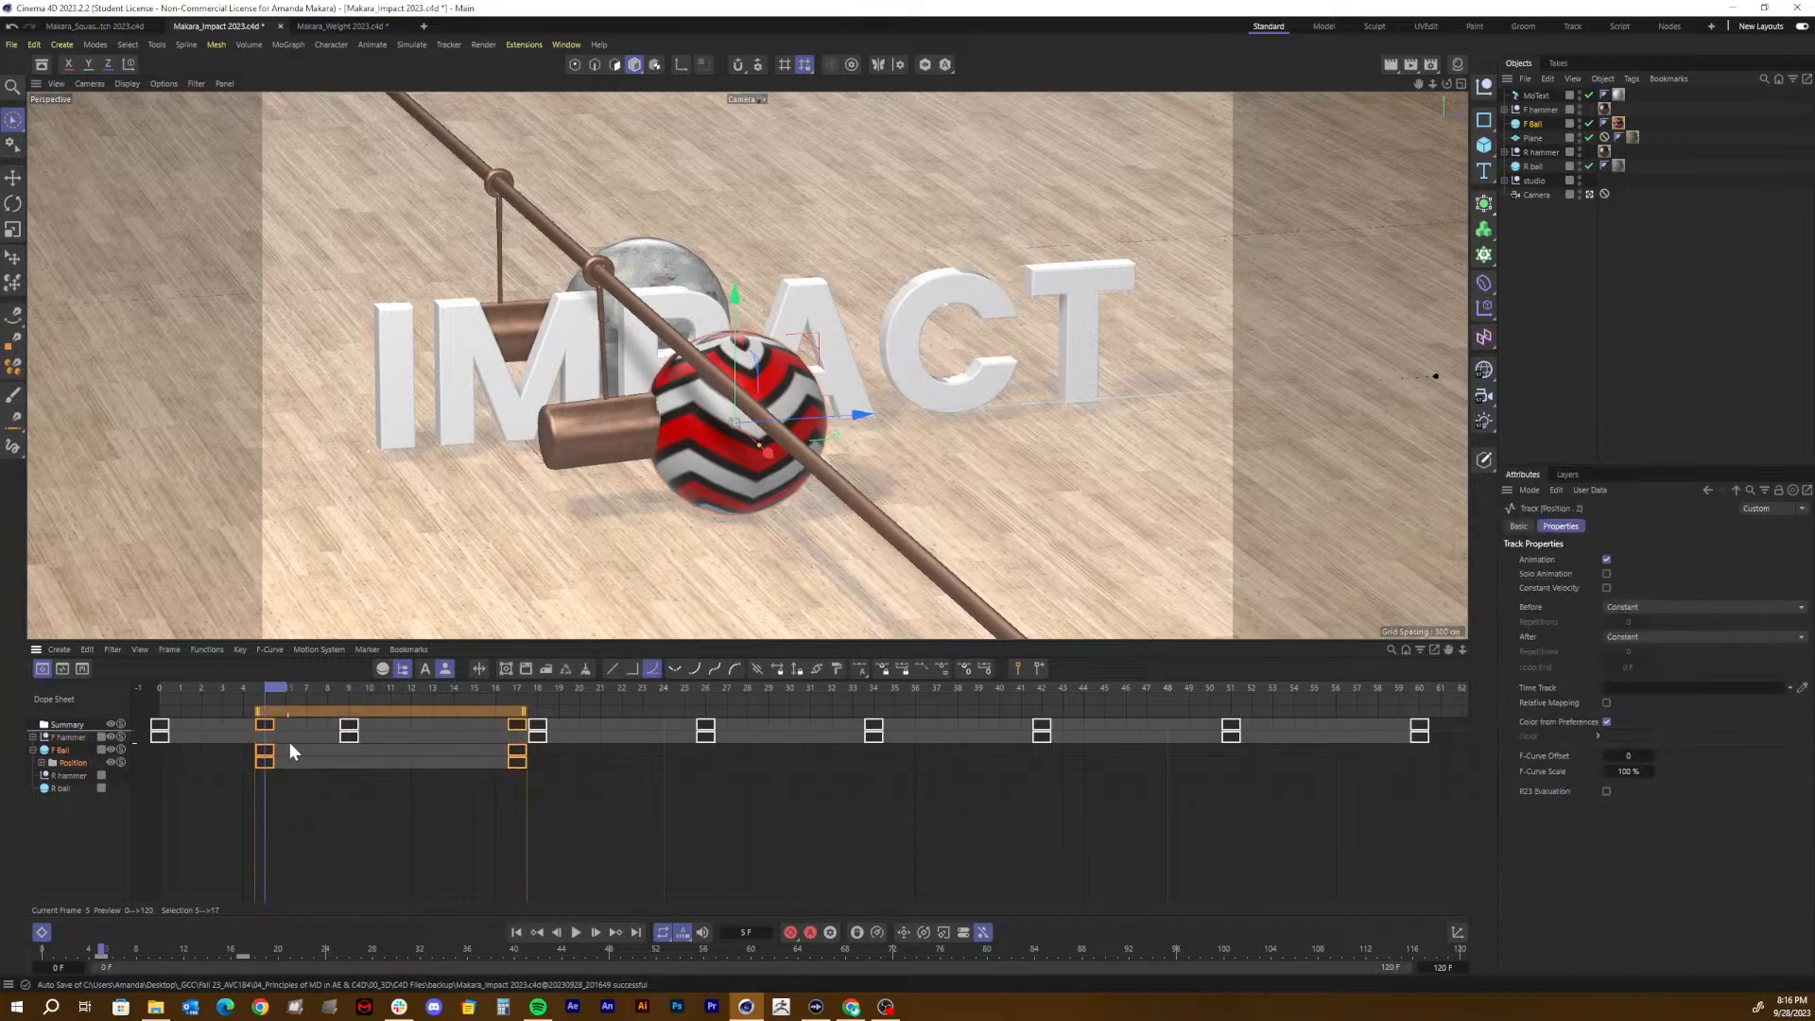
pyautogui.moveTo(288, 711)
pyautogui.mouseDown()
pyautogui.moveTo(308, 711)
pyautogui.moveTo(316, 682)
pyautogui.moveTo(264, 690)
pyautogui.mouseUp()
pyautogui.moveTo(301, 709)
pyautogui.mouseDown()
pyautogui.moveTo(264, 713)
pyautogui.moveTo(346, 686)
pyautogui.moveTo(255, 700)
pyautogui.moveTo(319, 717)
pyautogui.moveTo(291, 715)
pyautogui.mouseUp()
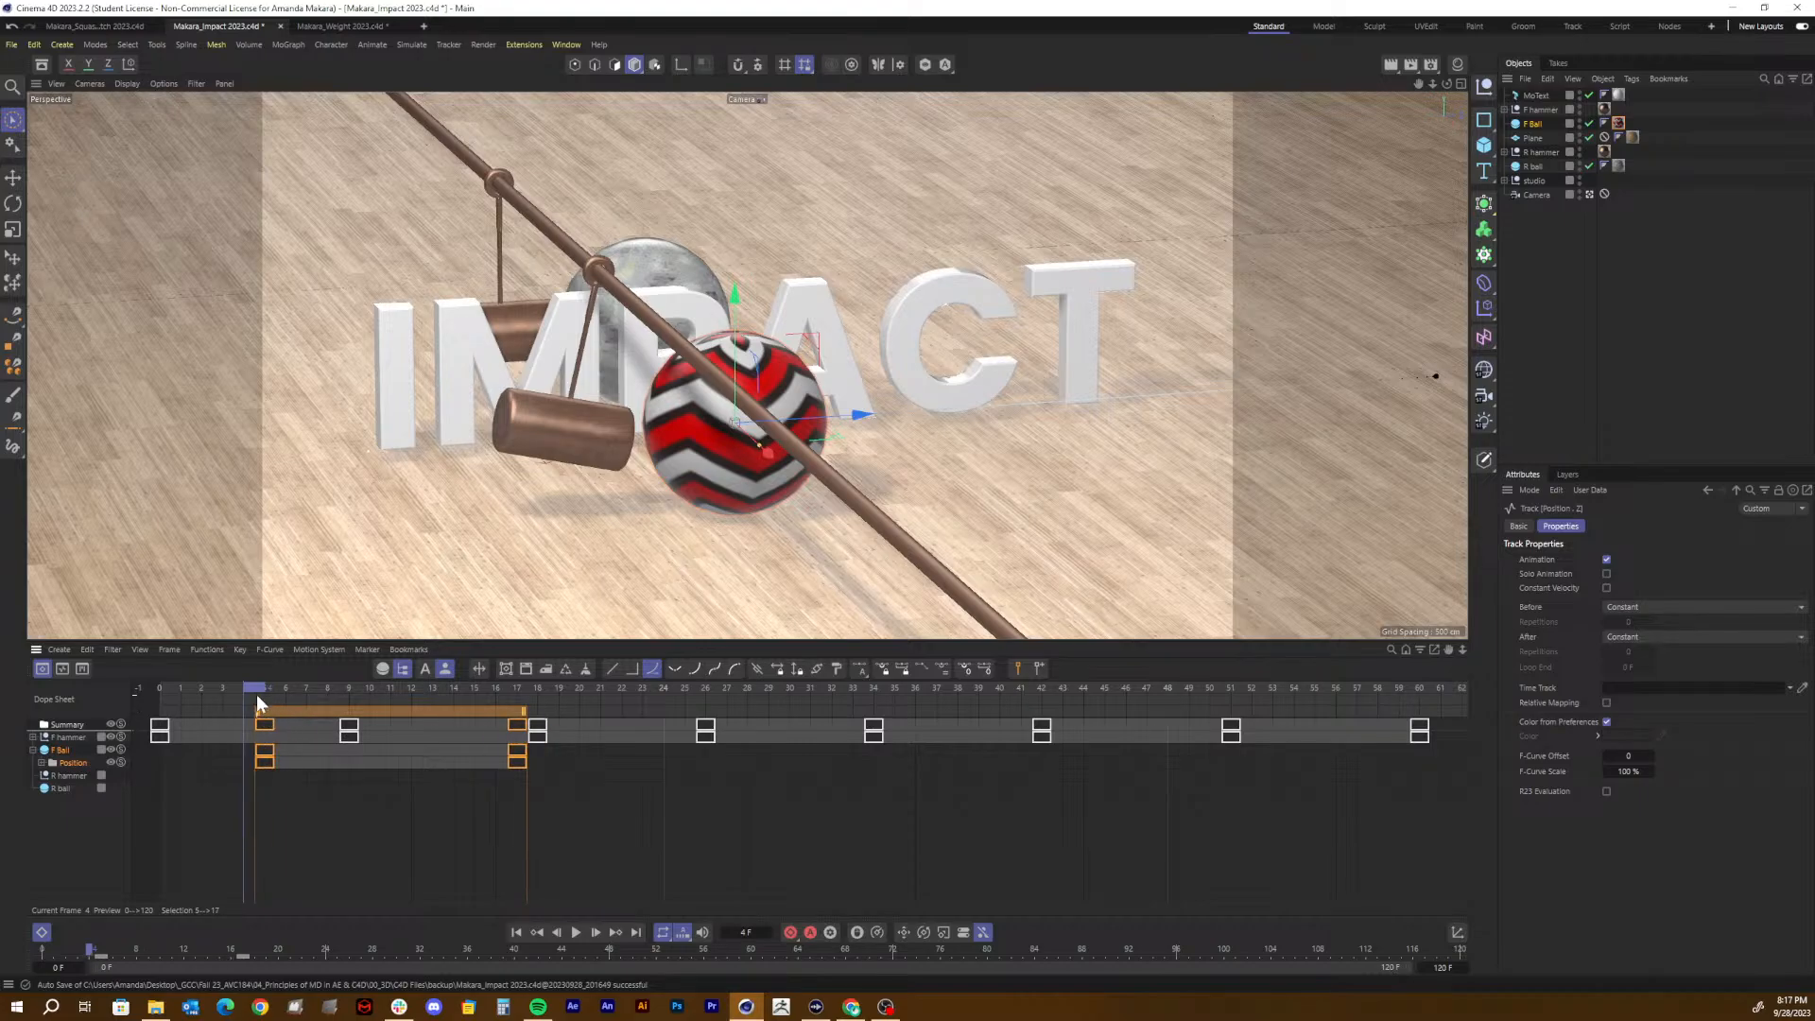
pyautogui.click(276, 689)
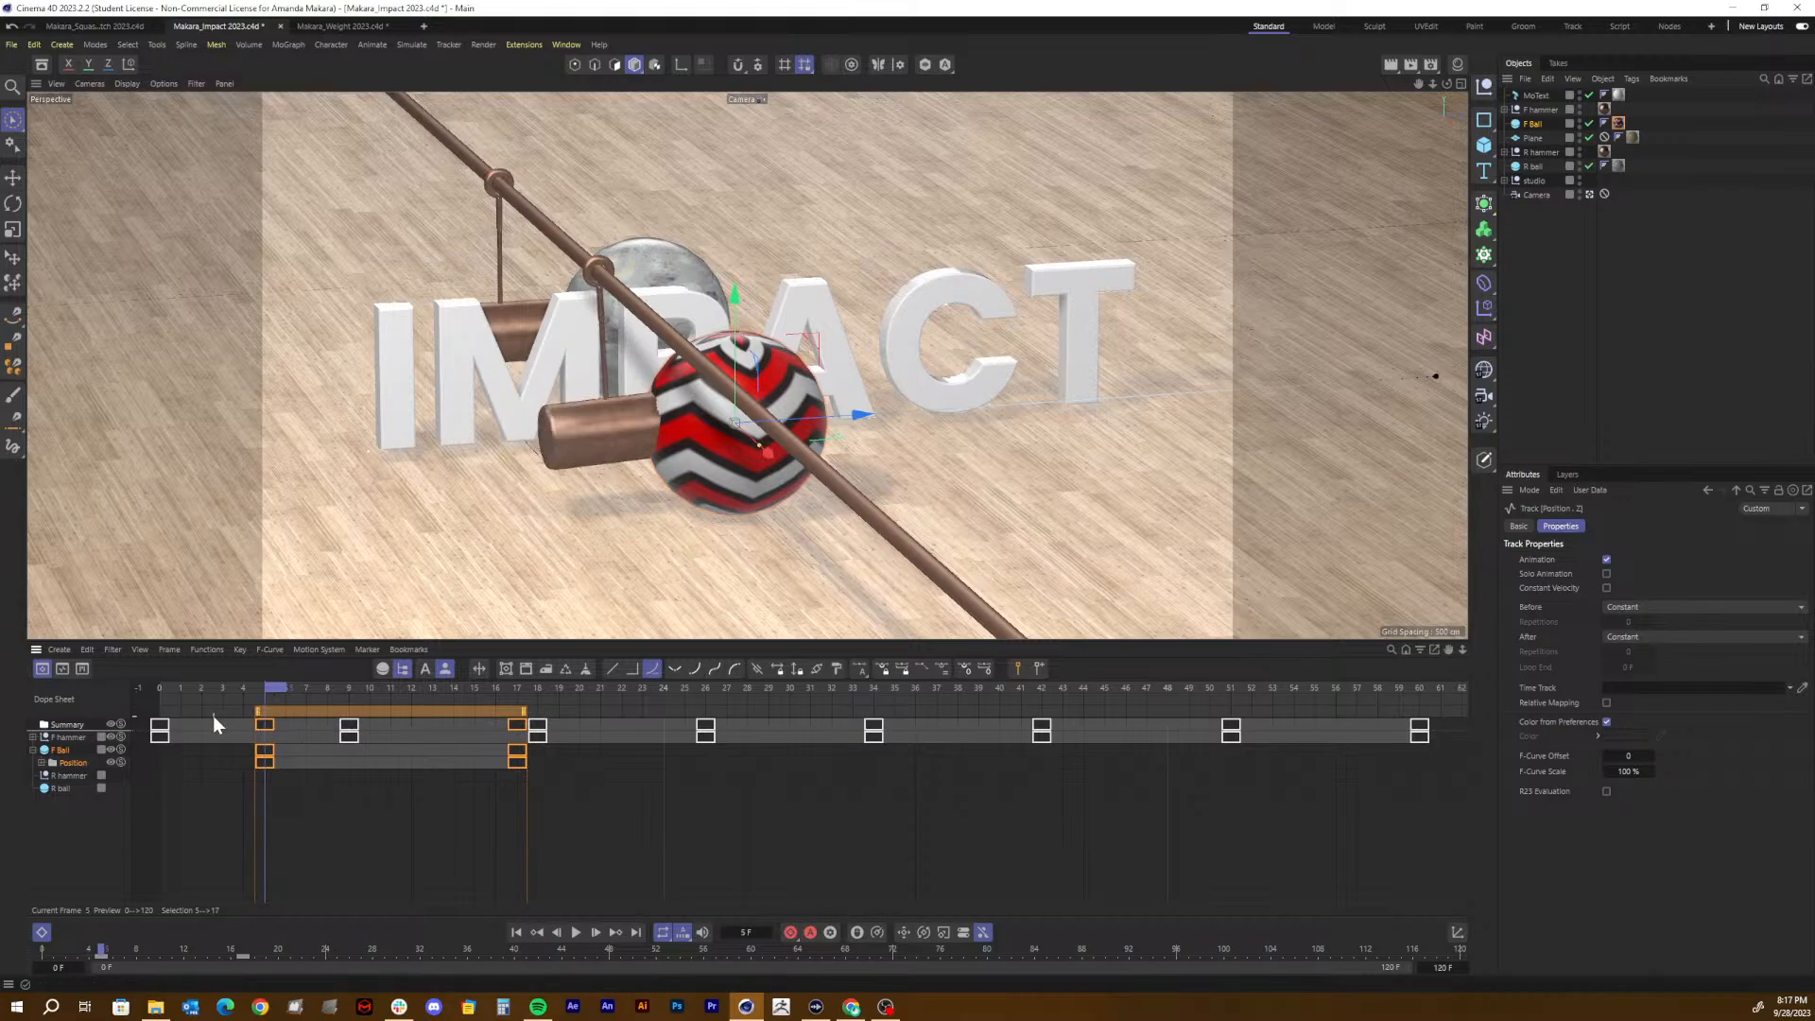
# Step: Soften the launch on the F Ball's Z curve by setting the first key's outgoing tangent to about 1.56 frames and 963
pyautogui.click(62, 669)
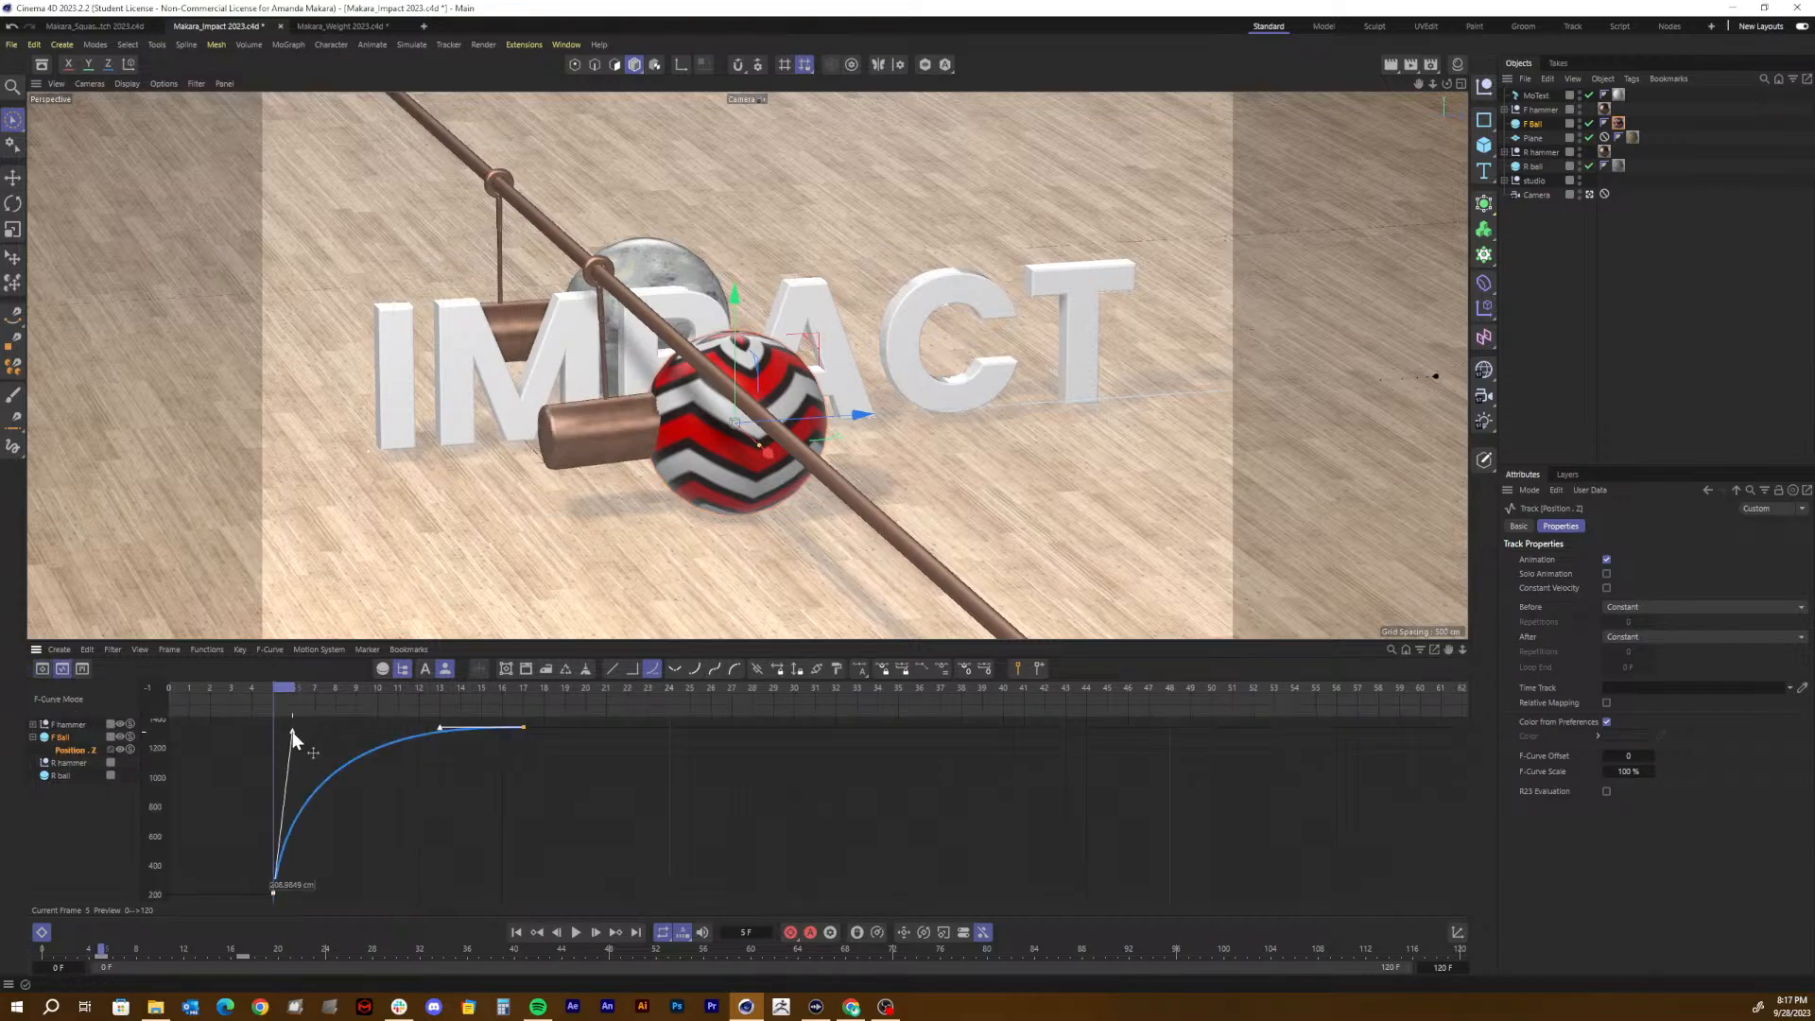
pyautogui.click(302, 751)
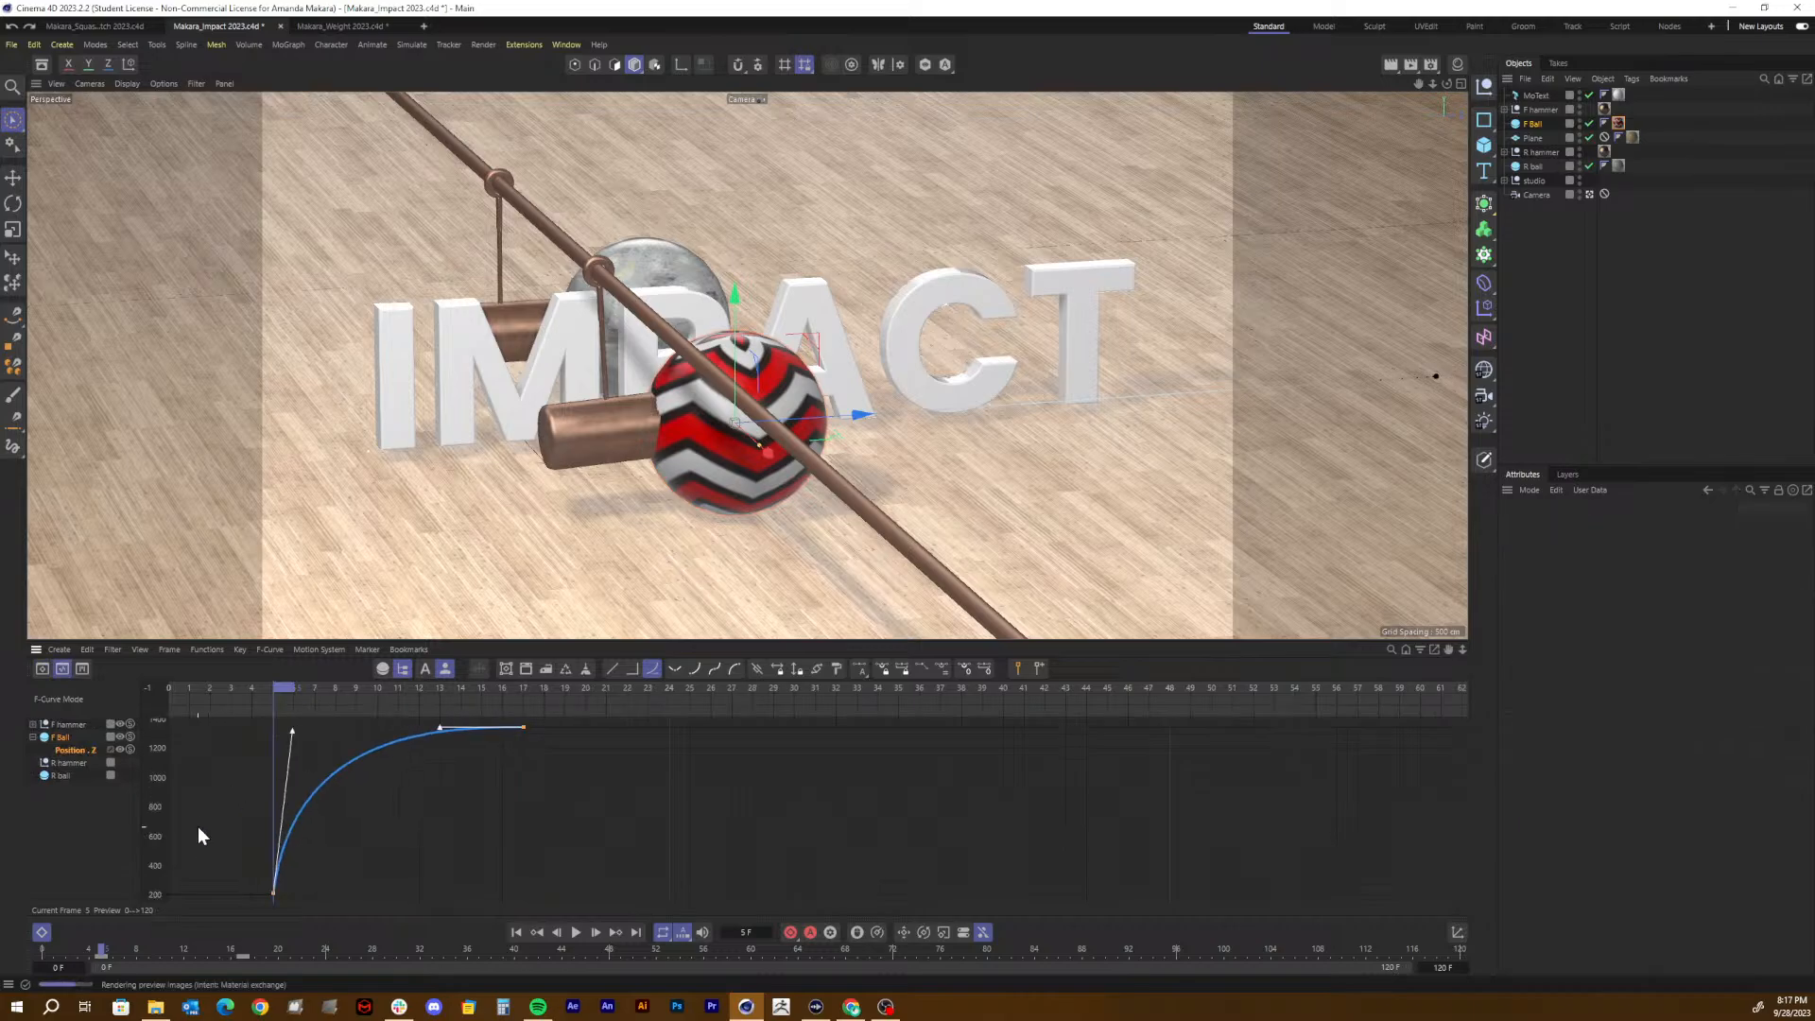
pyautogui.moveTo(202, 863); pyautogui.dragTo(320, 909)
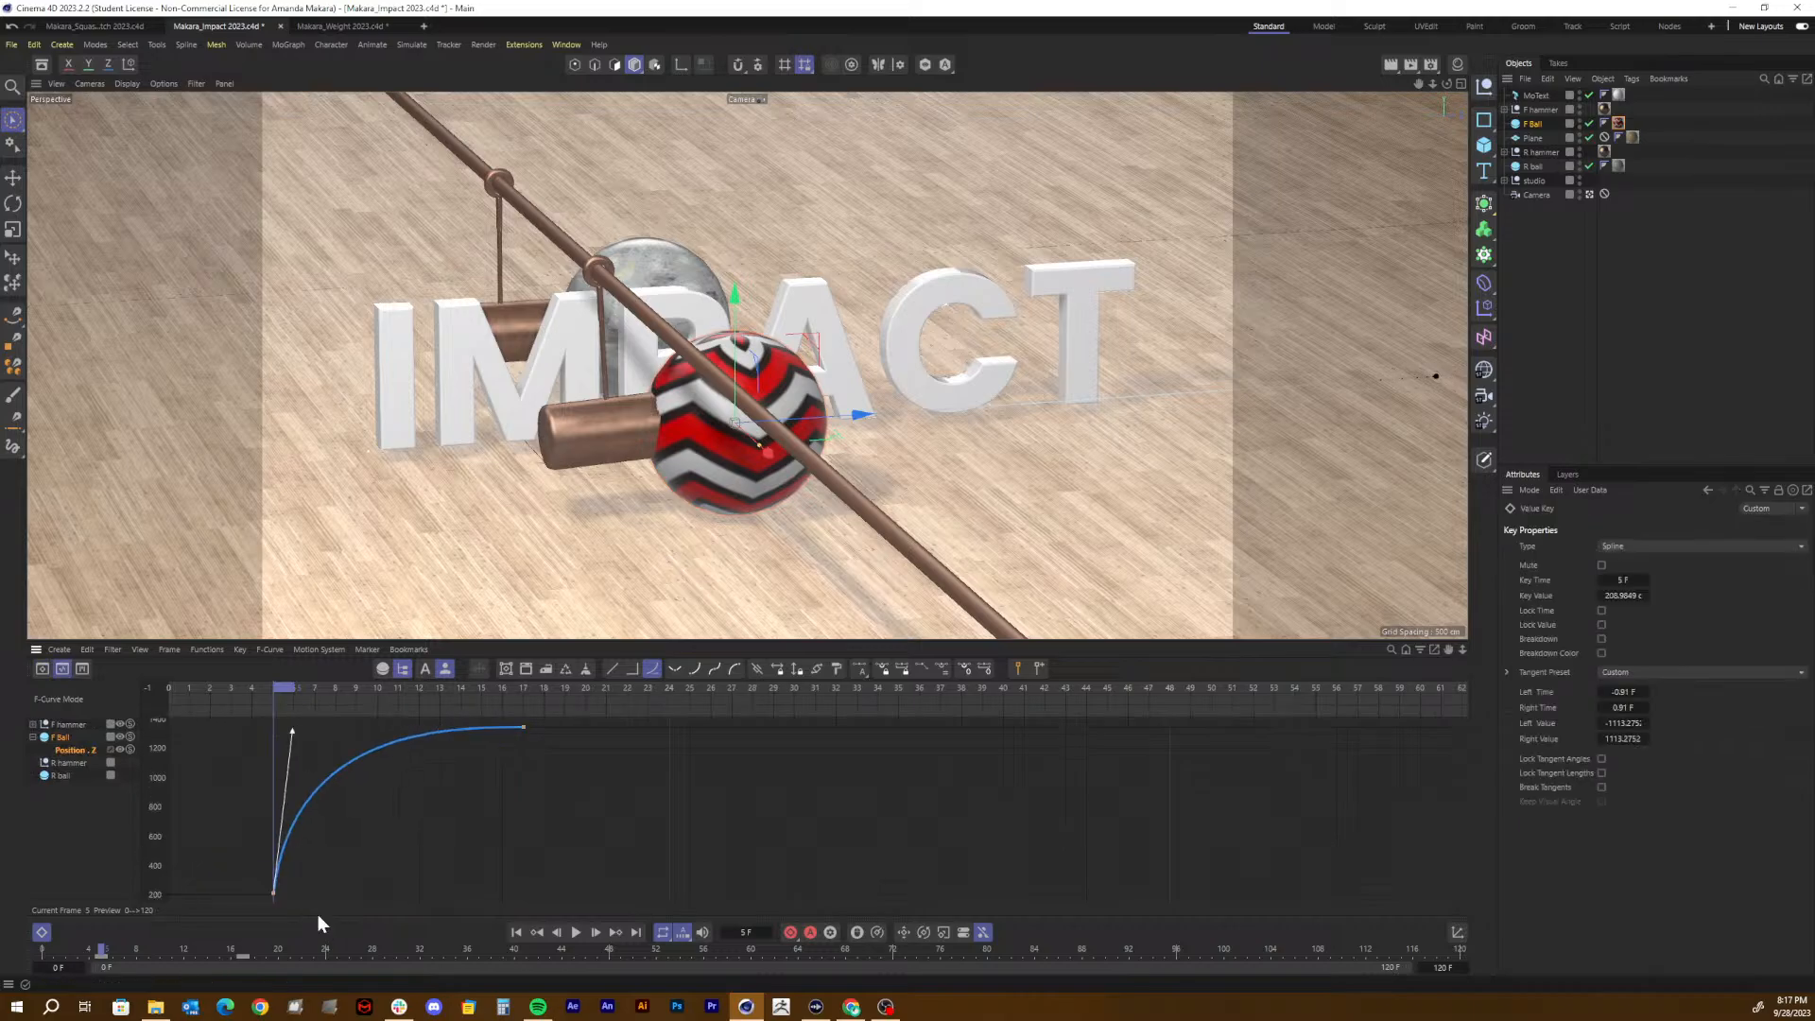
pyautogui.click(285, 734)
pyautogui.moveTo(248, 873); pyautogui.dragTo(318, 917)
pyautogui.moveTo(292, 730); pyautogui.dragTo(305, 753)
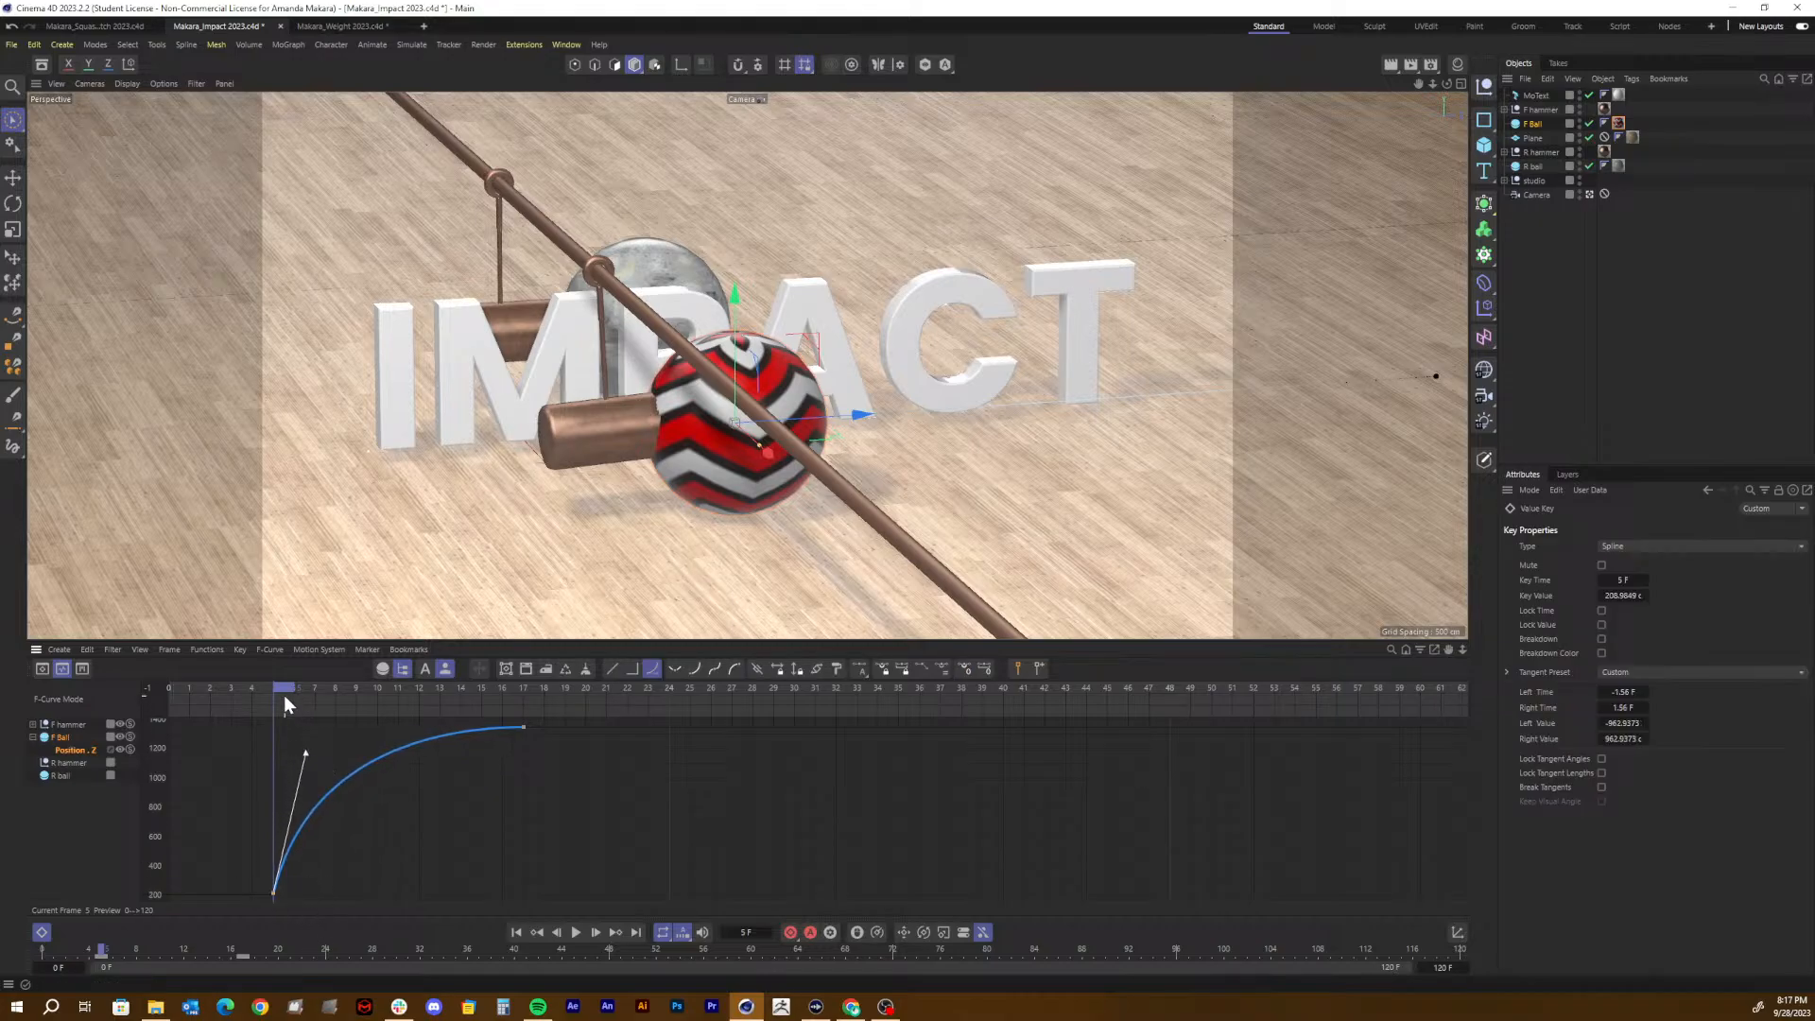
# Step: Play the animation from the start and scrub through the hammer's contact with the front ball around frames 5 and 6
pyautogui.moveTo(284, 689); pyautogui.dragTo(111, 682)
pyautogui.press('F8')
pyautogui.press('F8')
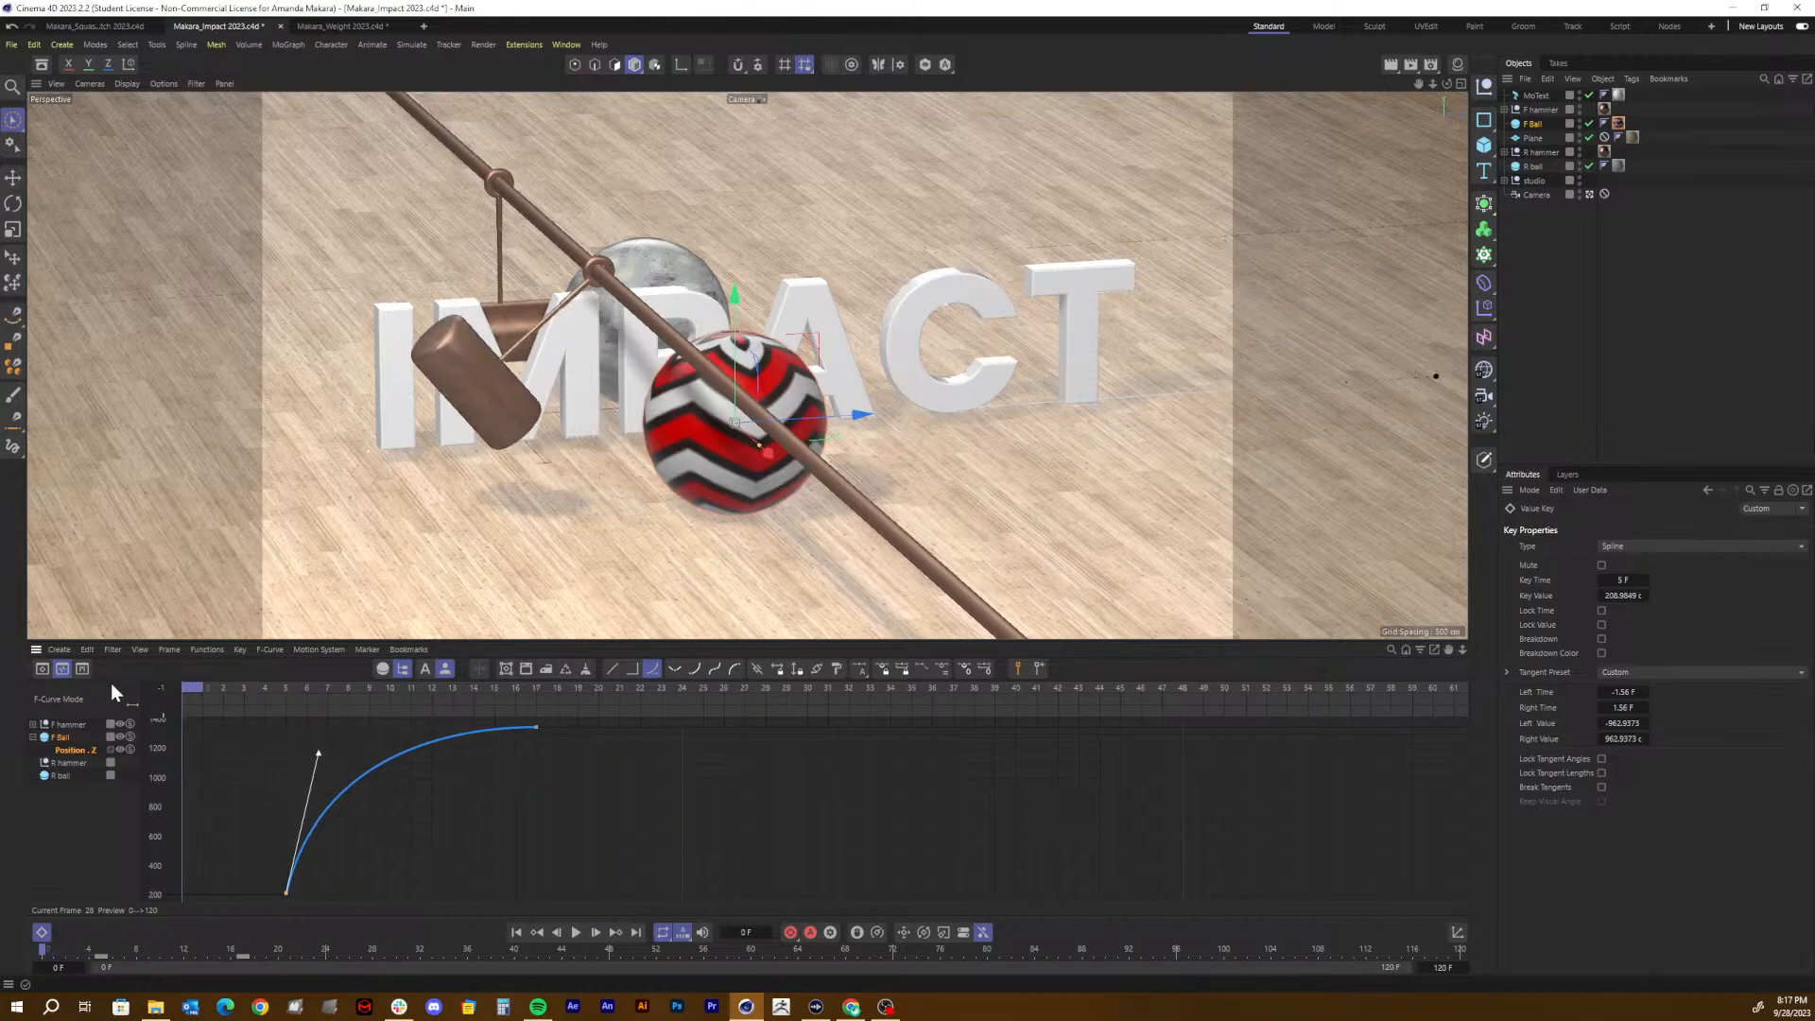
pyautogui.press('F8')
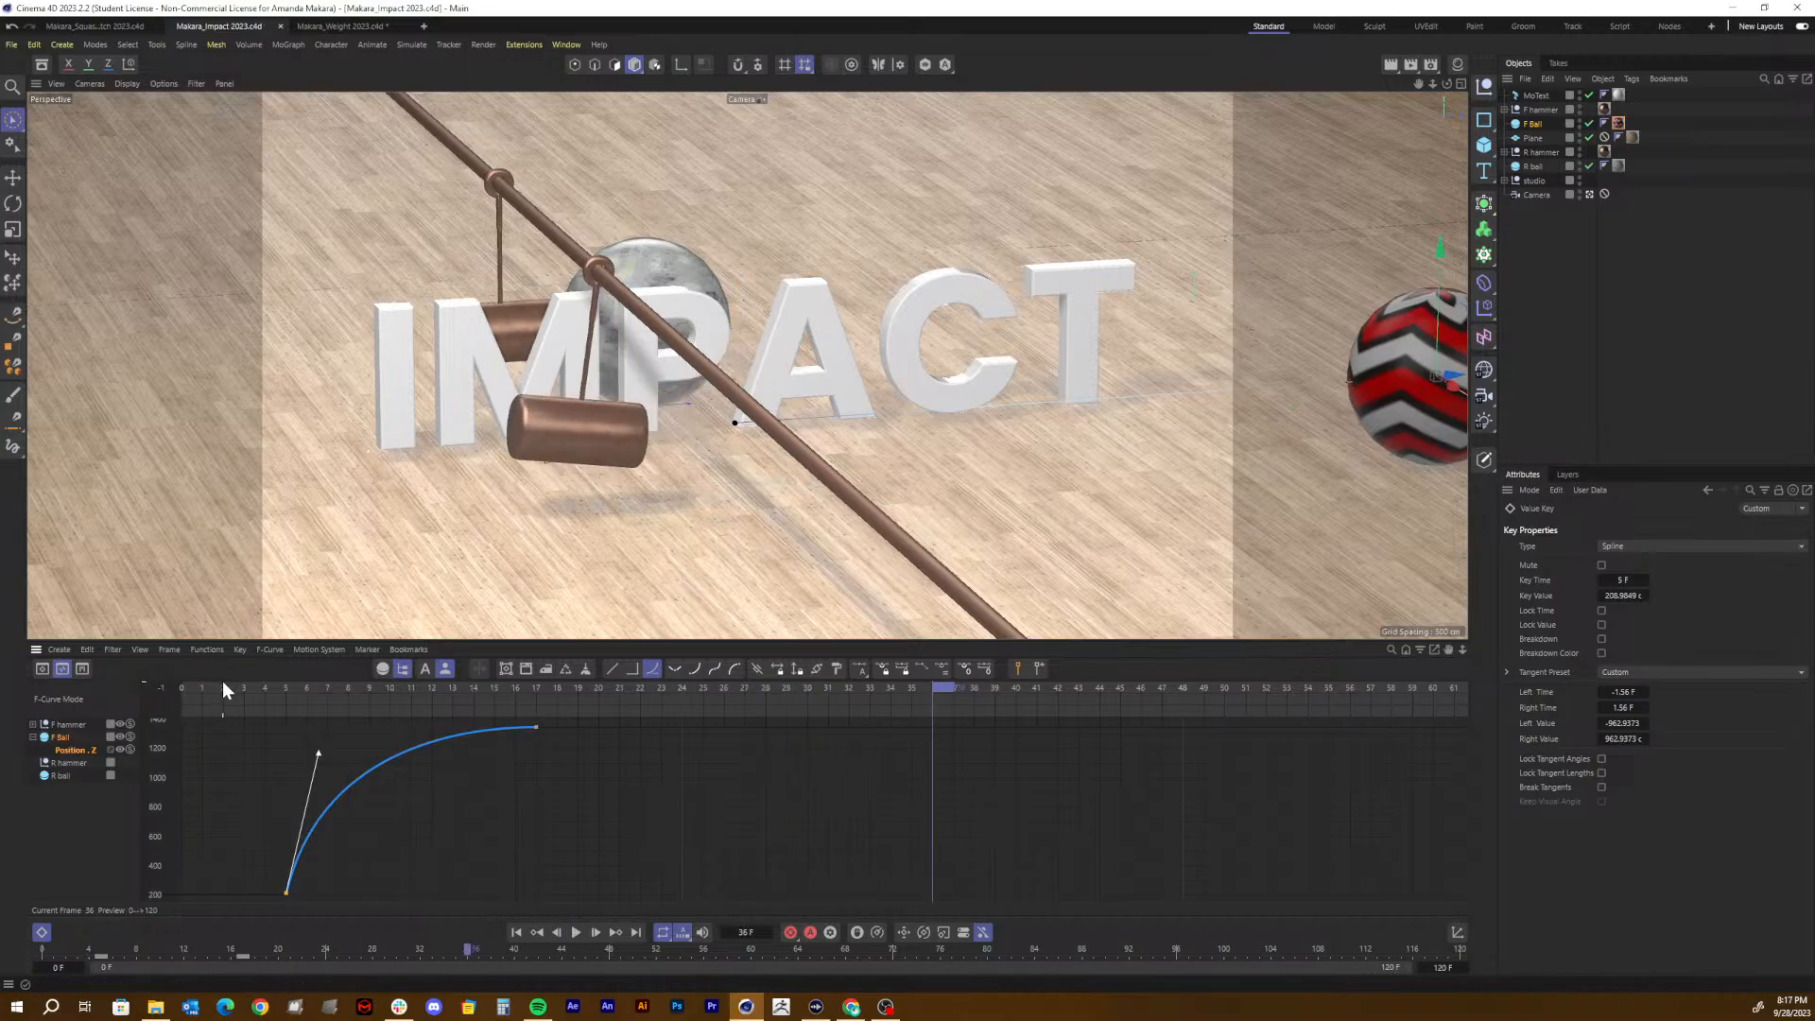
pyautogui.click(213, 688)
pyautogui.moveTo(214, 689); pyautogui.dragTo(326, 688)
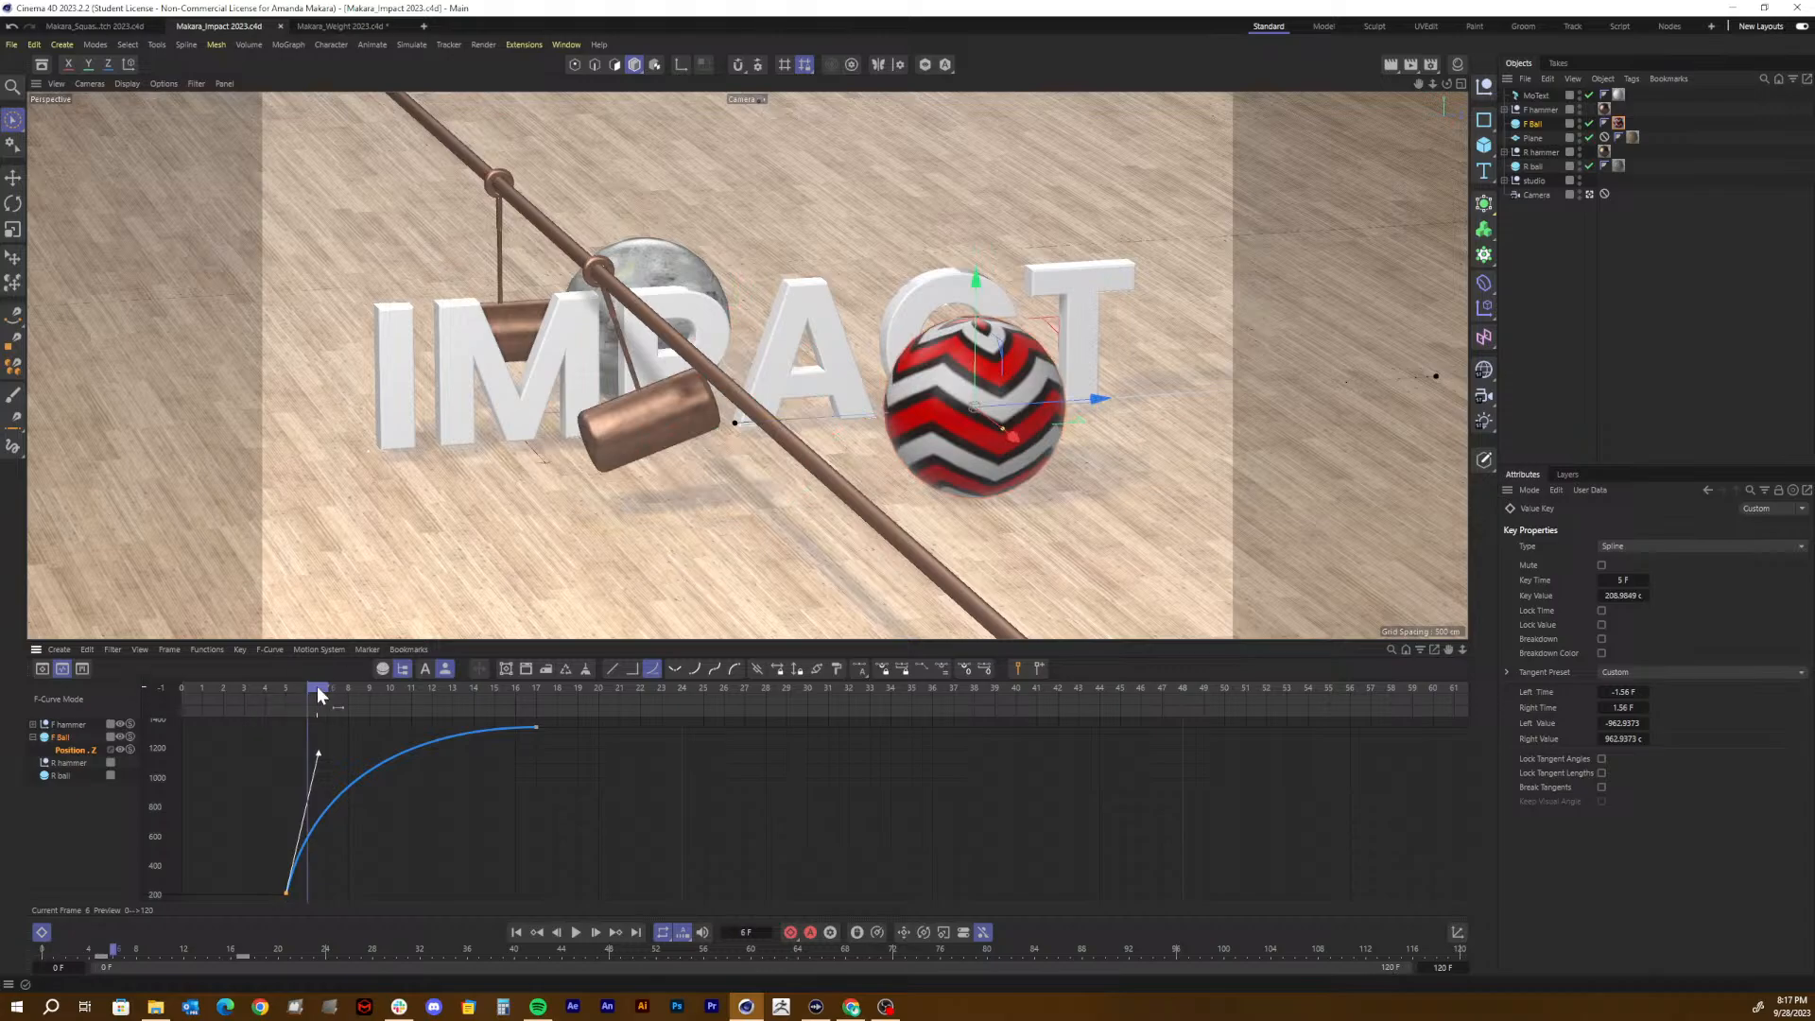
pyautogui.moveTo(316, 686); pyautogui.dragTo(302, 695)
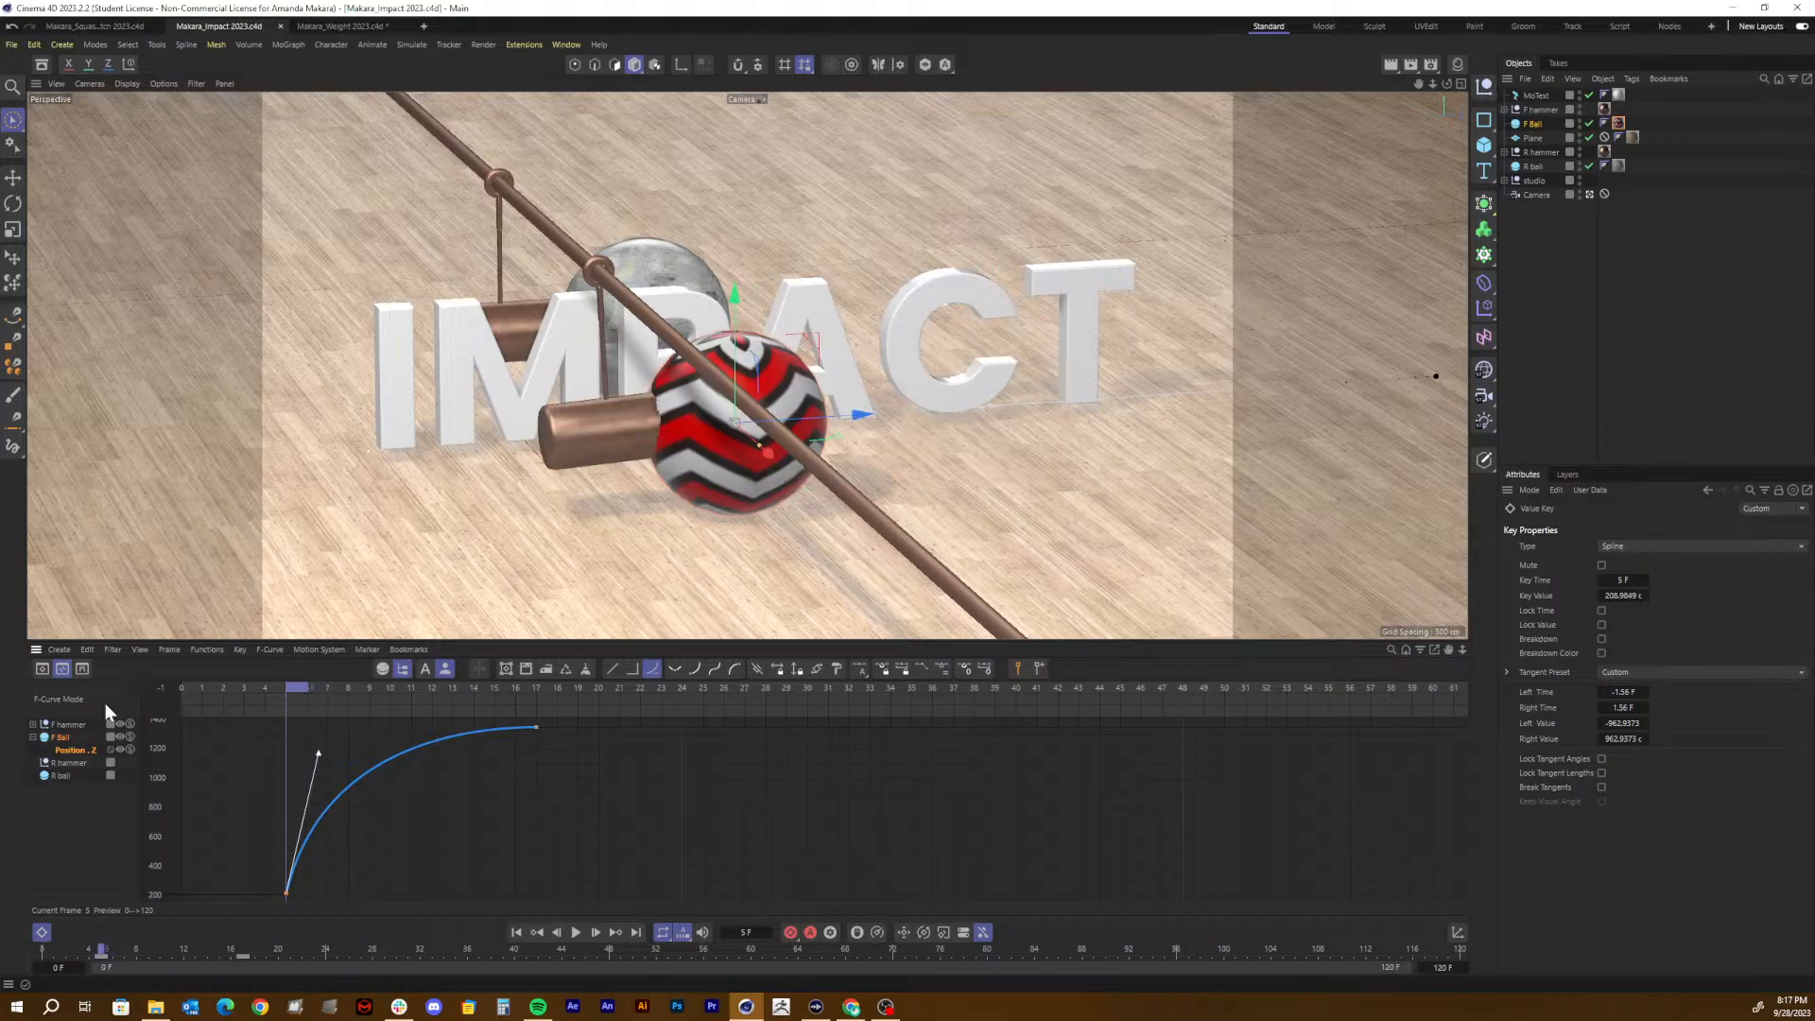
# Step: Return to the Dope Sheet and key the F Ball's pitch rotation at 0° on frame 5
pyautogui.click(37, 667)
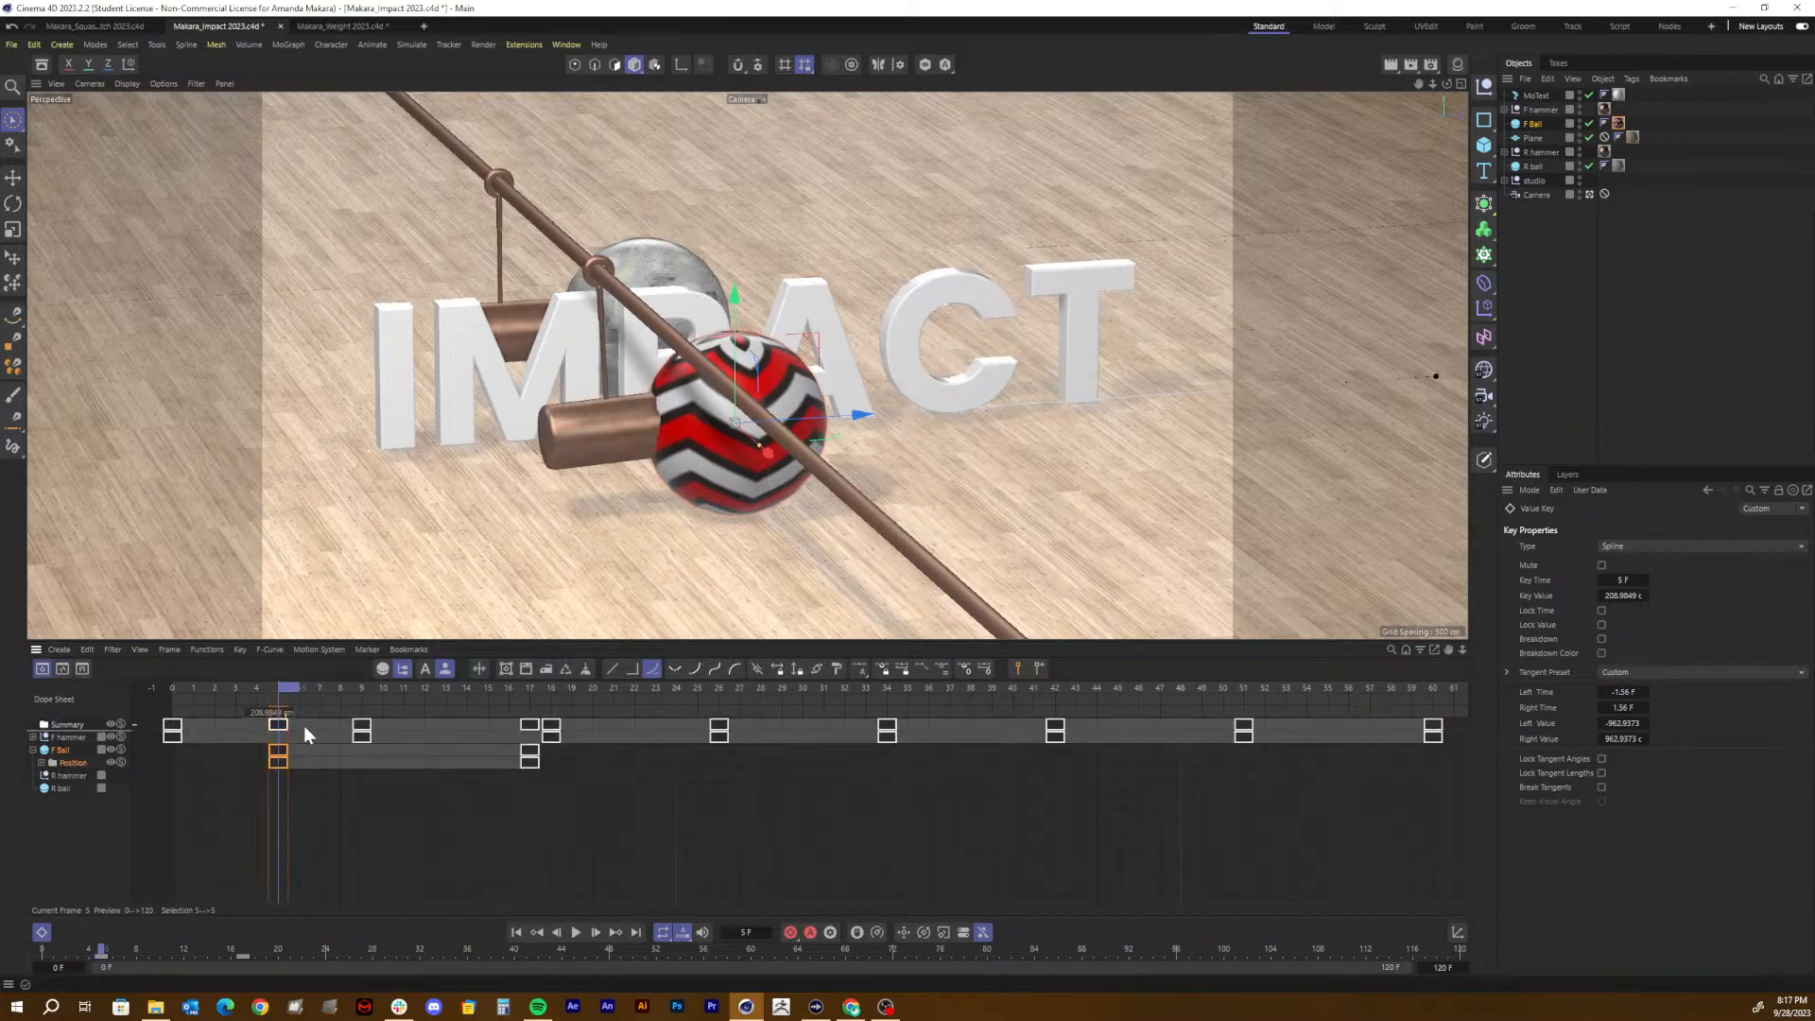
pyautogui.click(700, 854)
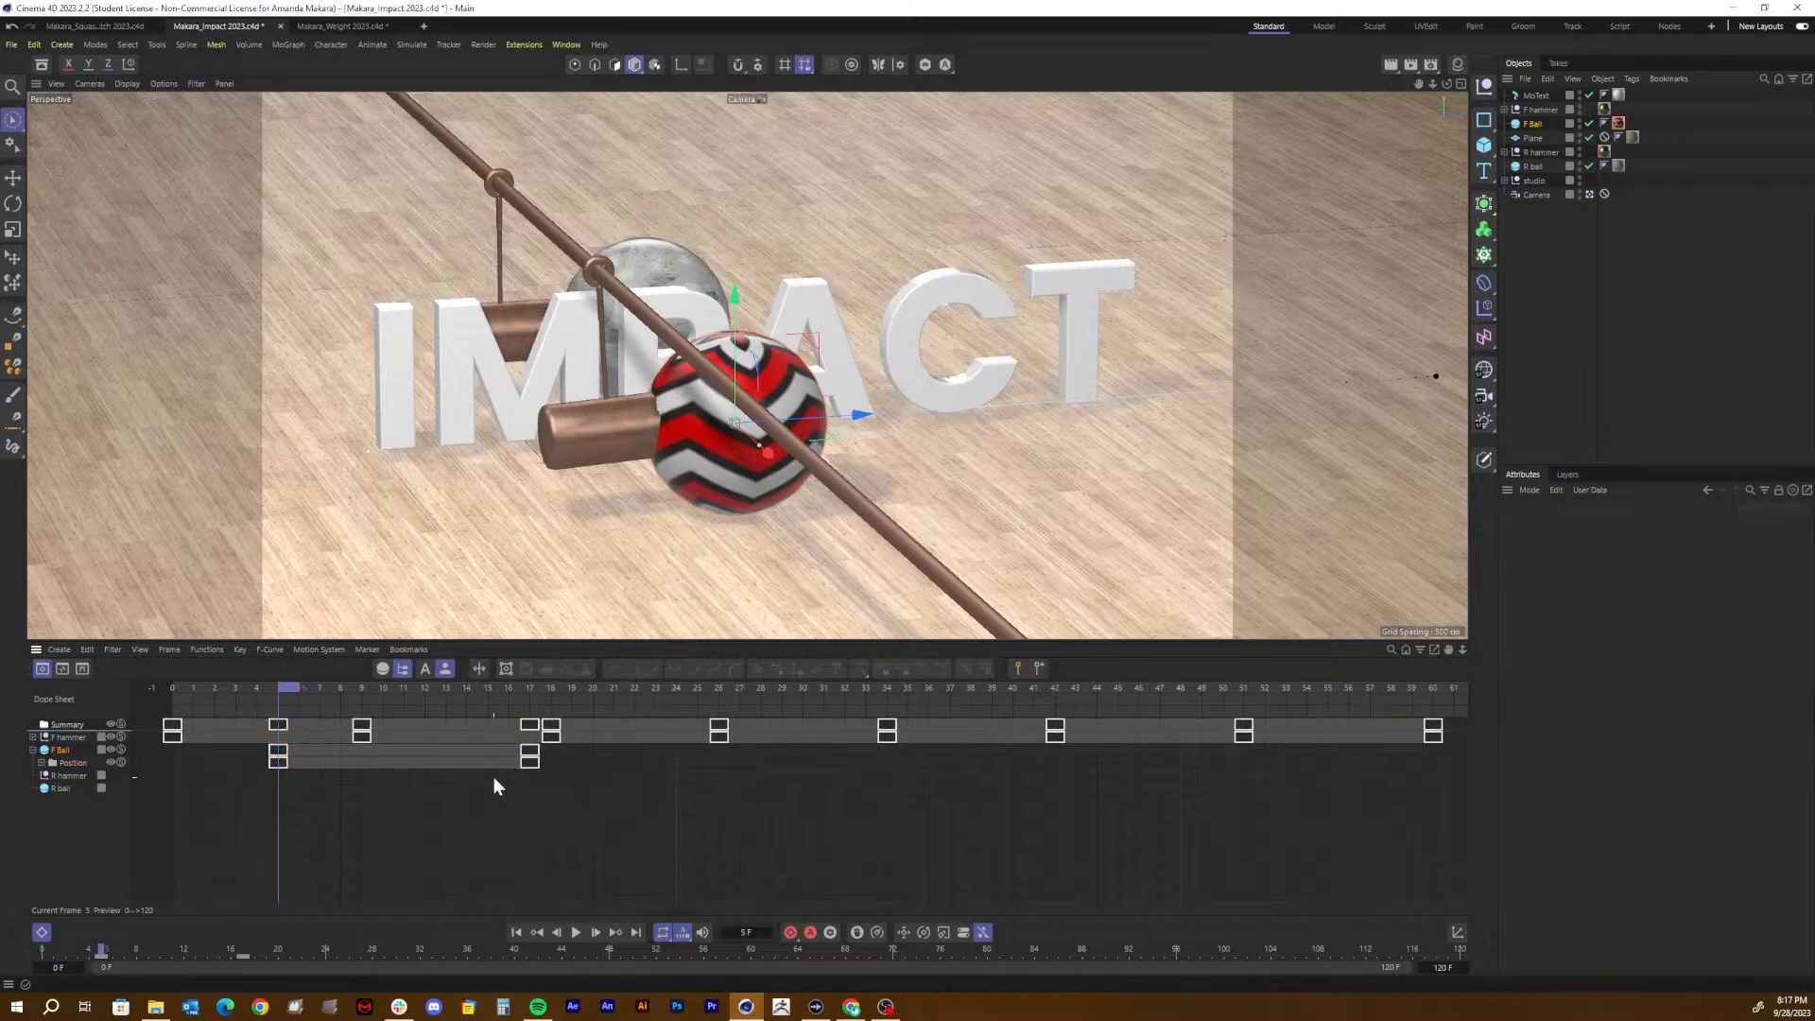
pyautogui.click(1534, 123)
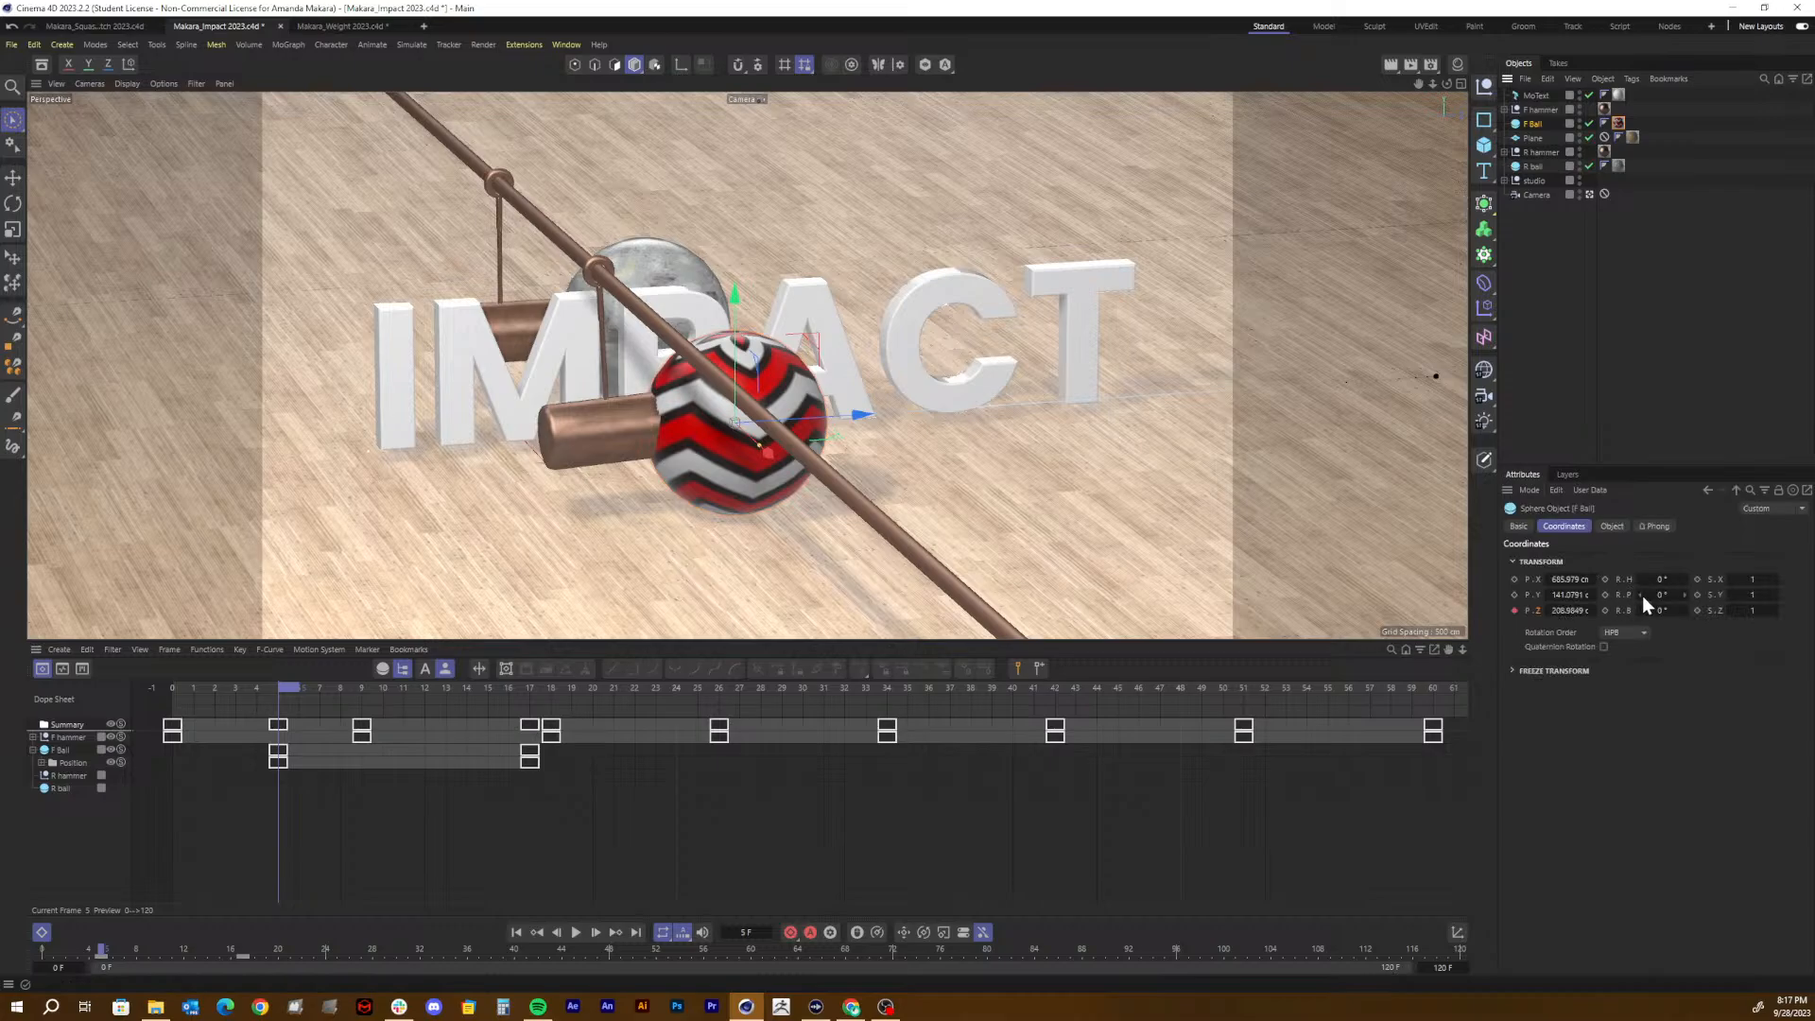
pyautogui.moveTo(1642, 596); pyautogui.dragTo(1605, 599)
pyautogui.click(1605, 595)
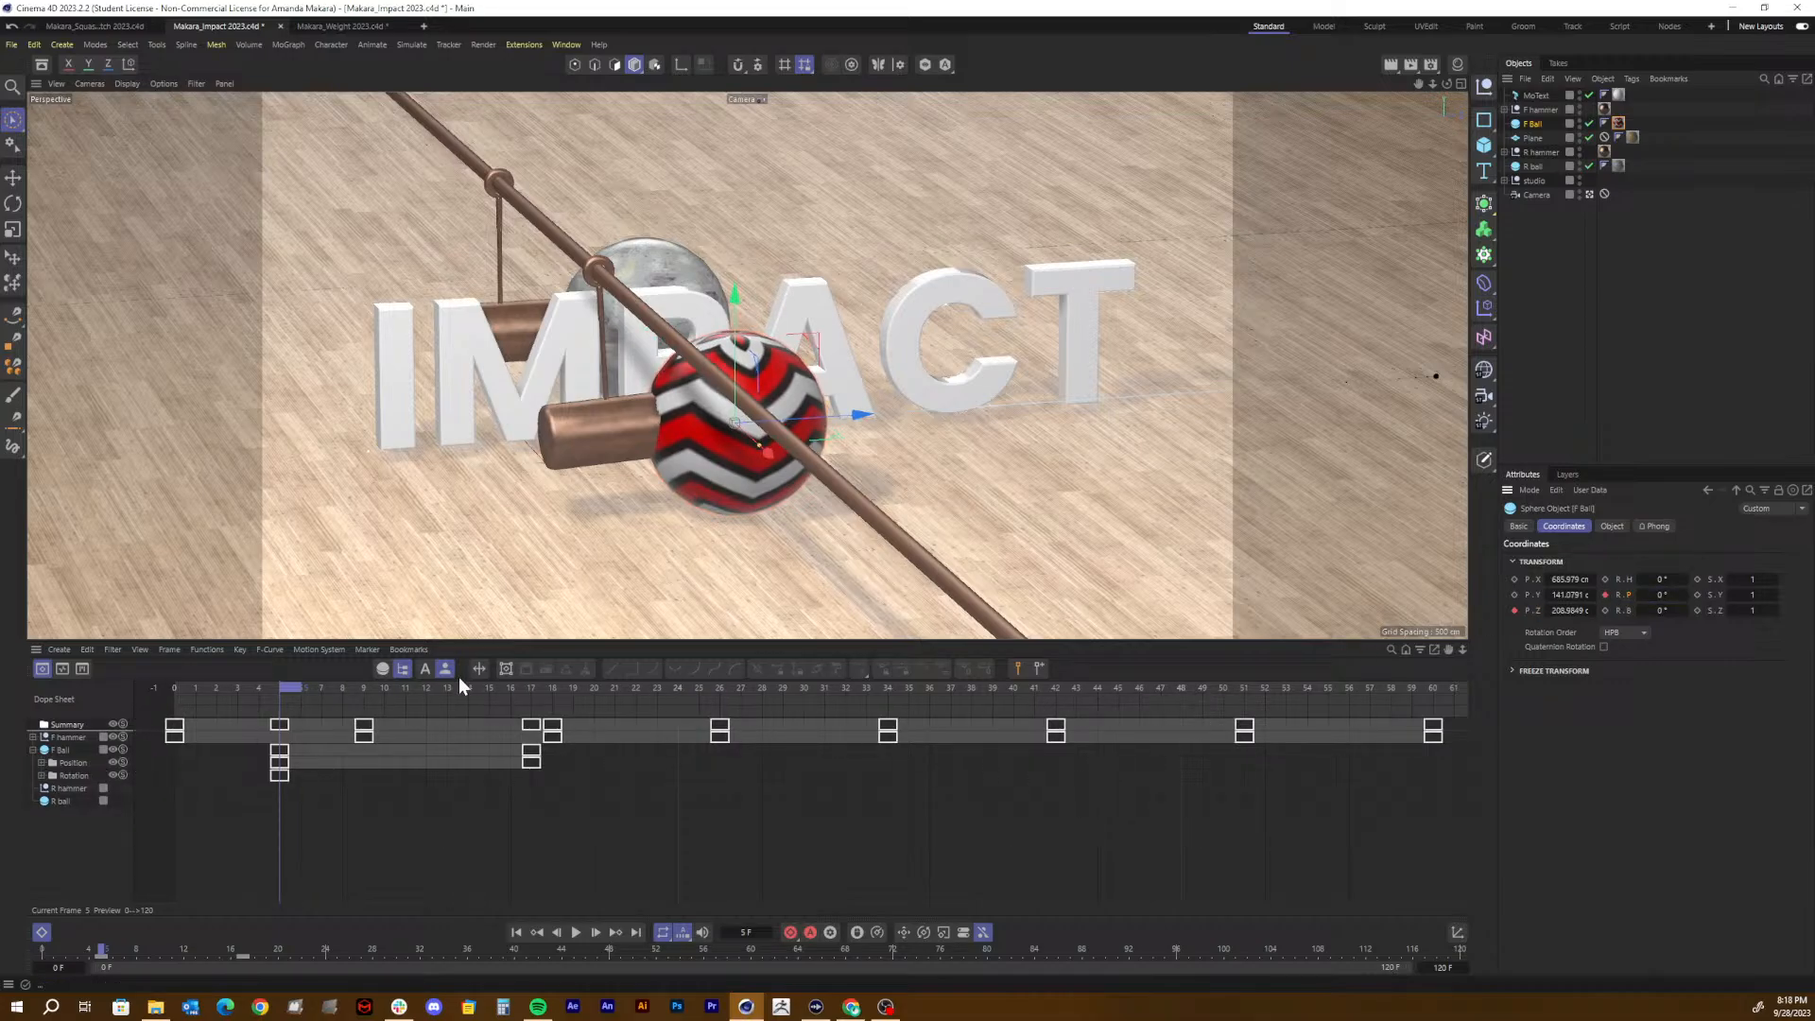
# Step: Key the F Ball's pitch rotation at -60° on frame 17 so it rolls as it travels
pyautogui.moveTo(294, 684); pyautogui.dragTo(549, 694)
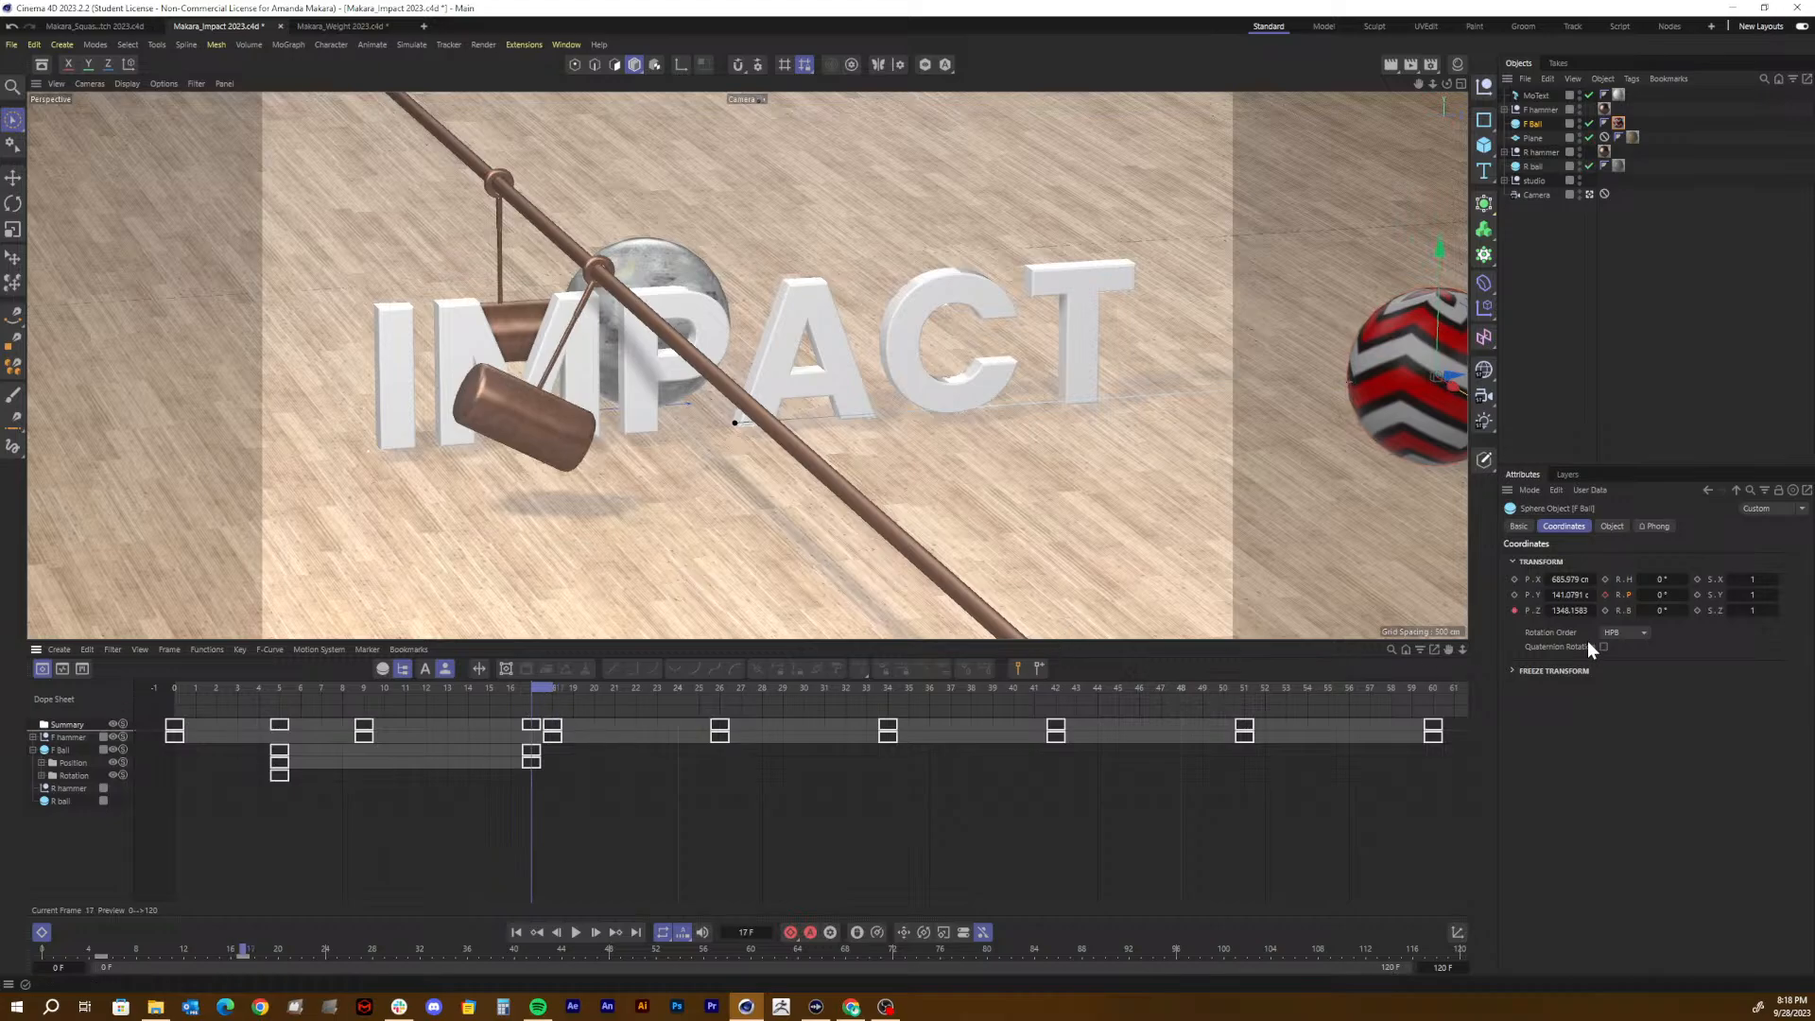
pyautogui.moveTo(1665, 595)
pyautogui.mouseDown()
pyautogui.moveTo(1598, 596)
pyautogui.moveTo(1752, 596)
pyautogui.moveTo(1667, 595)
pyautogui.mouseUp()
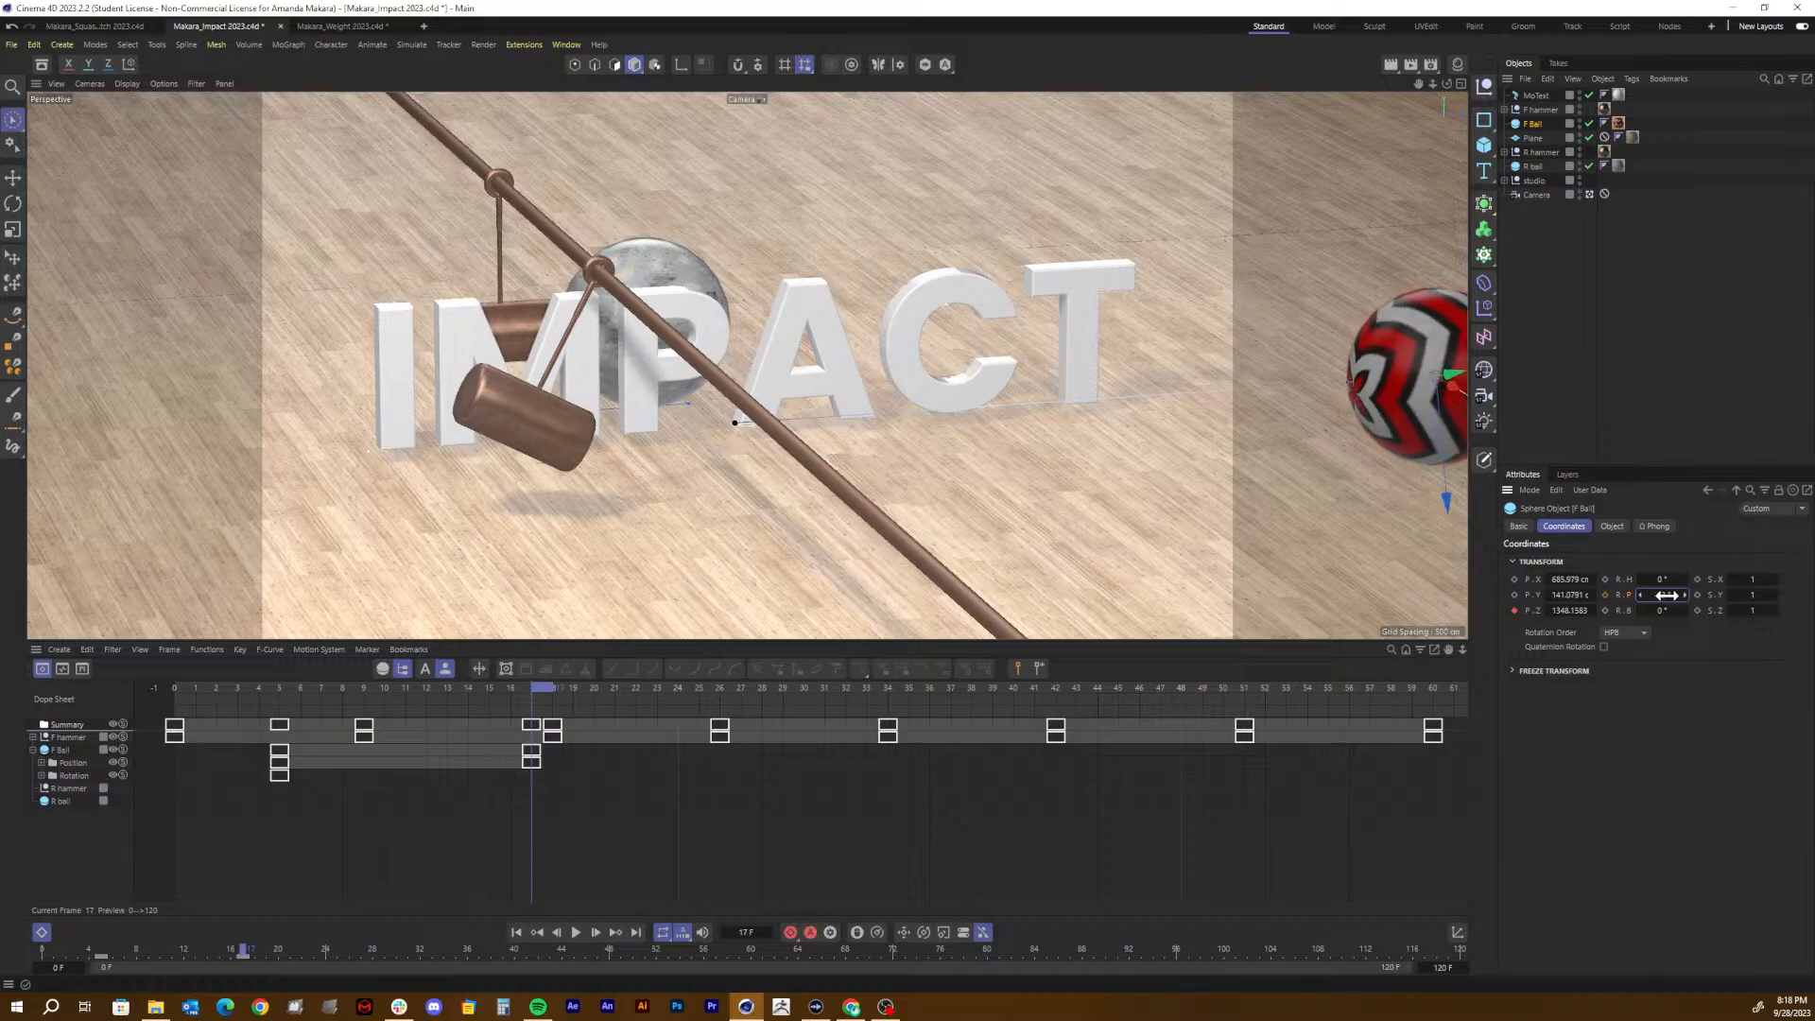
pyautogui.press('BackSpace')
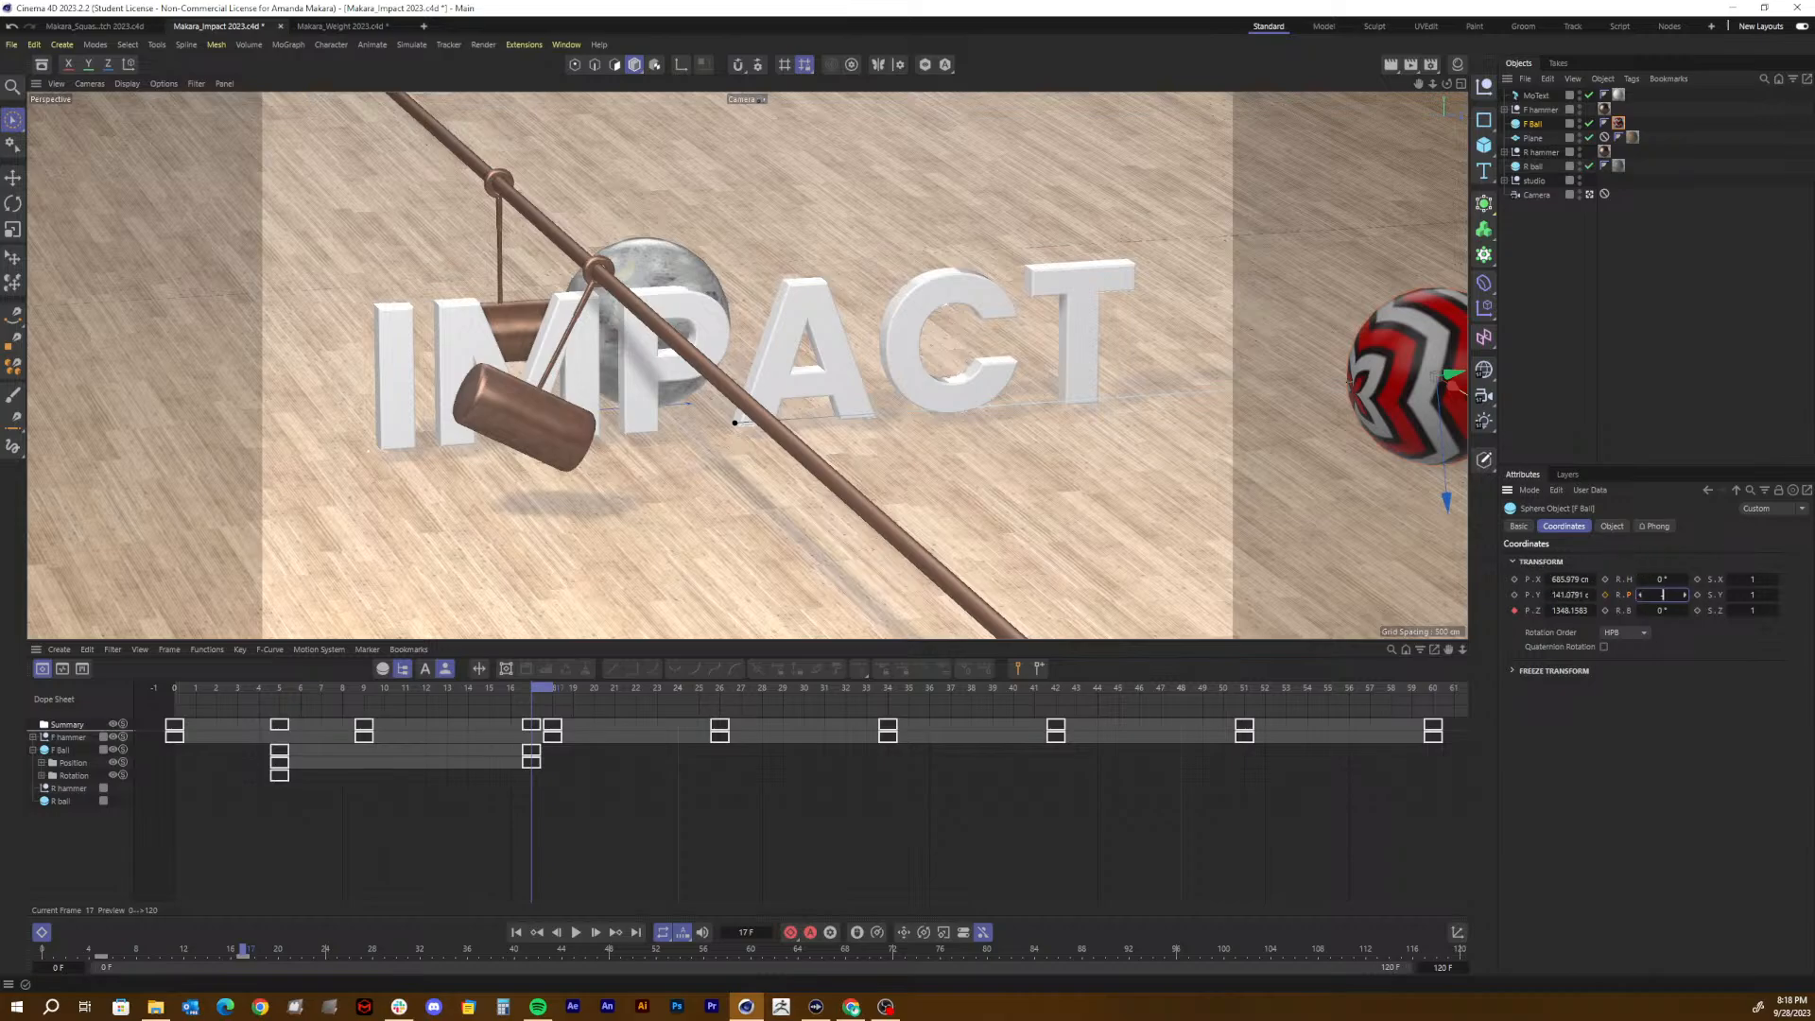
pyautogui.write('30')
pyautogui.press('Return')
pyautogui.click(1605, 594)
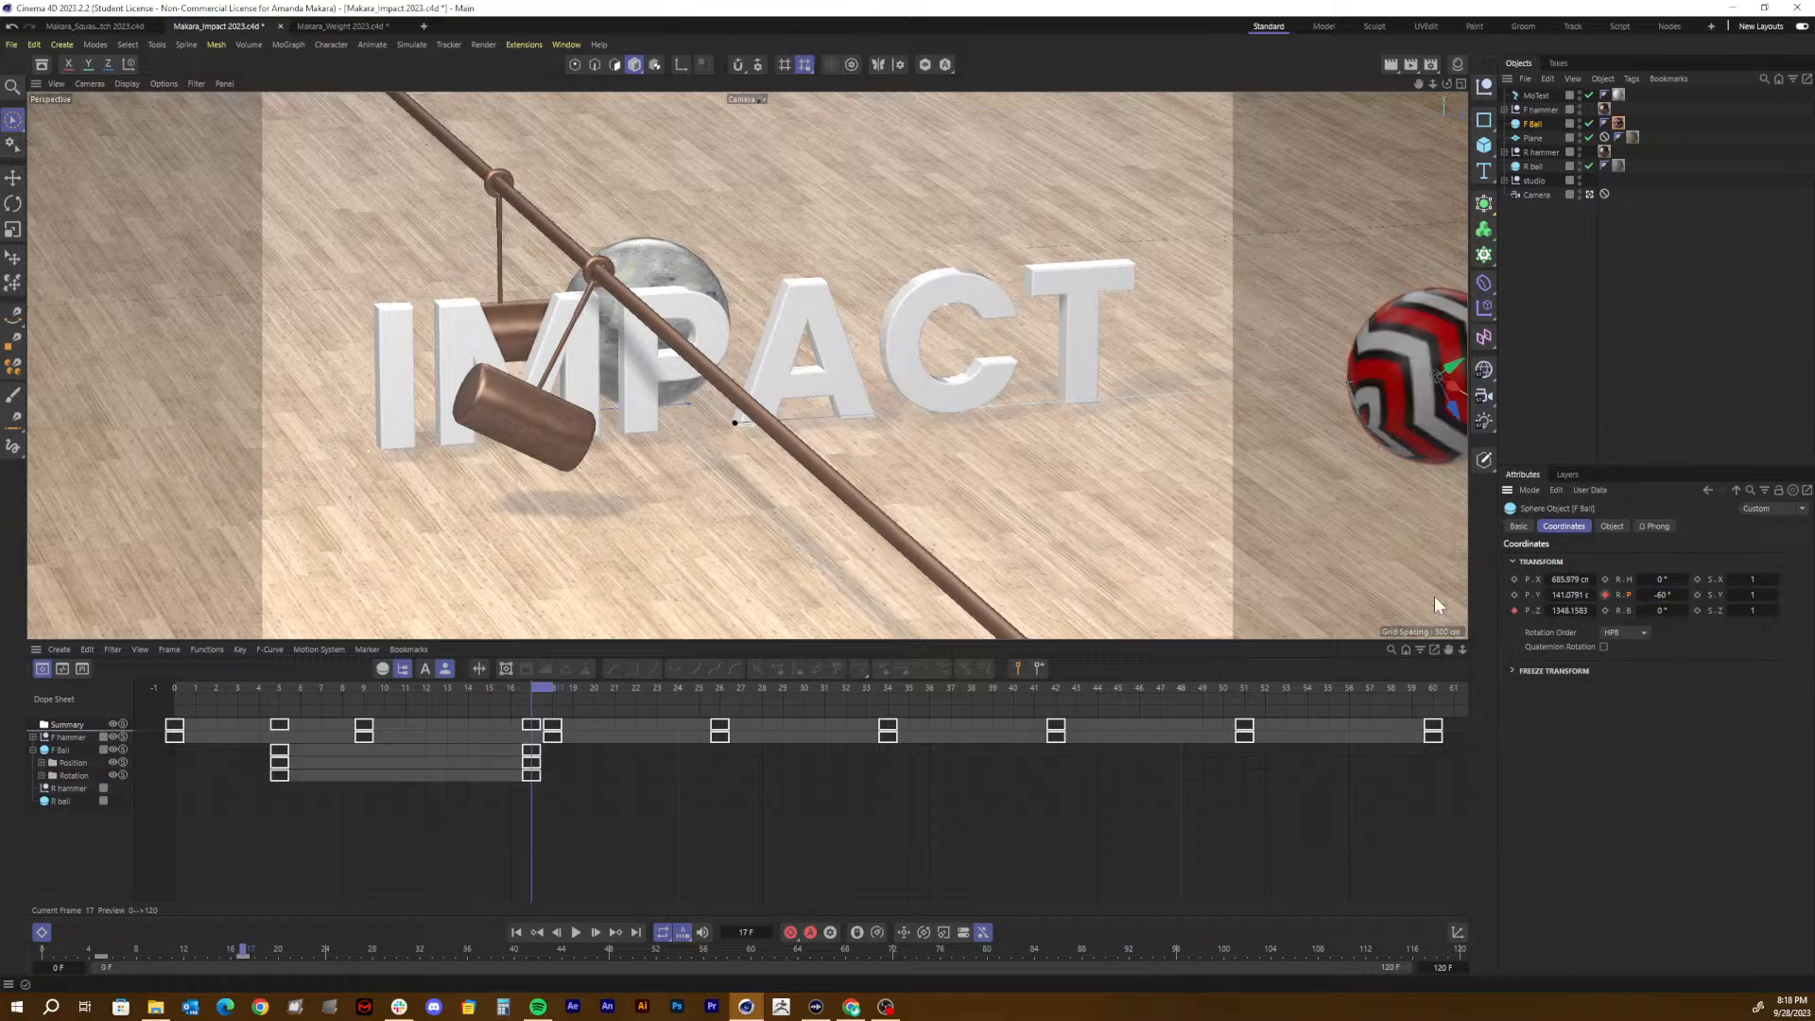
# Step: Preview the roll, shift both F Ball rotation keys to frames 7 and 19, and play it back
pyautogui.moveTo(529, 688); pyautogui.dragTo(195, 678)
pyautogui.press('F8')
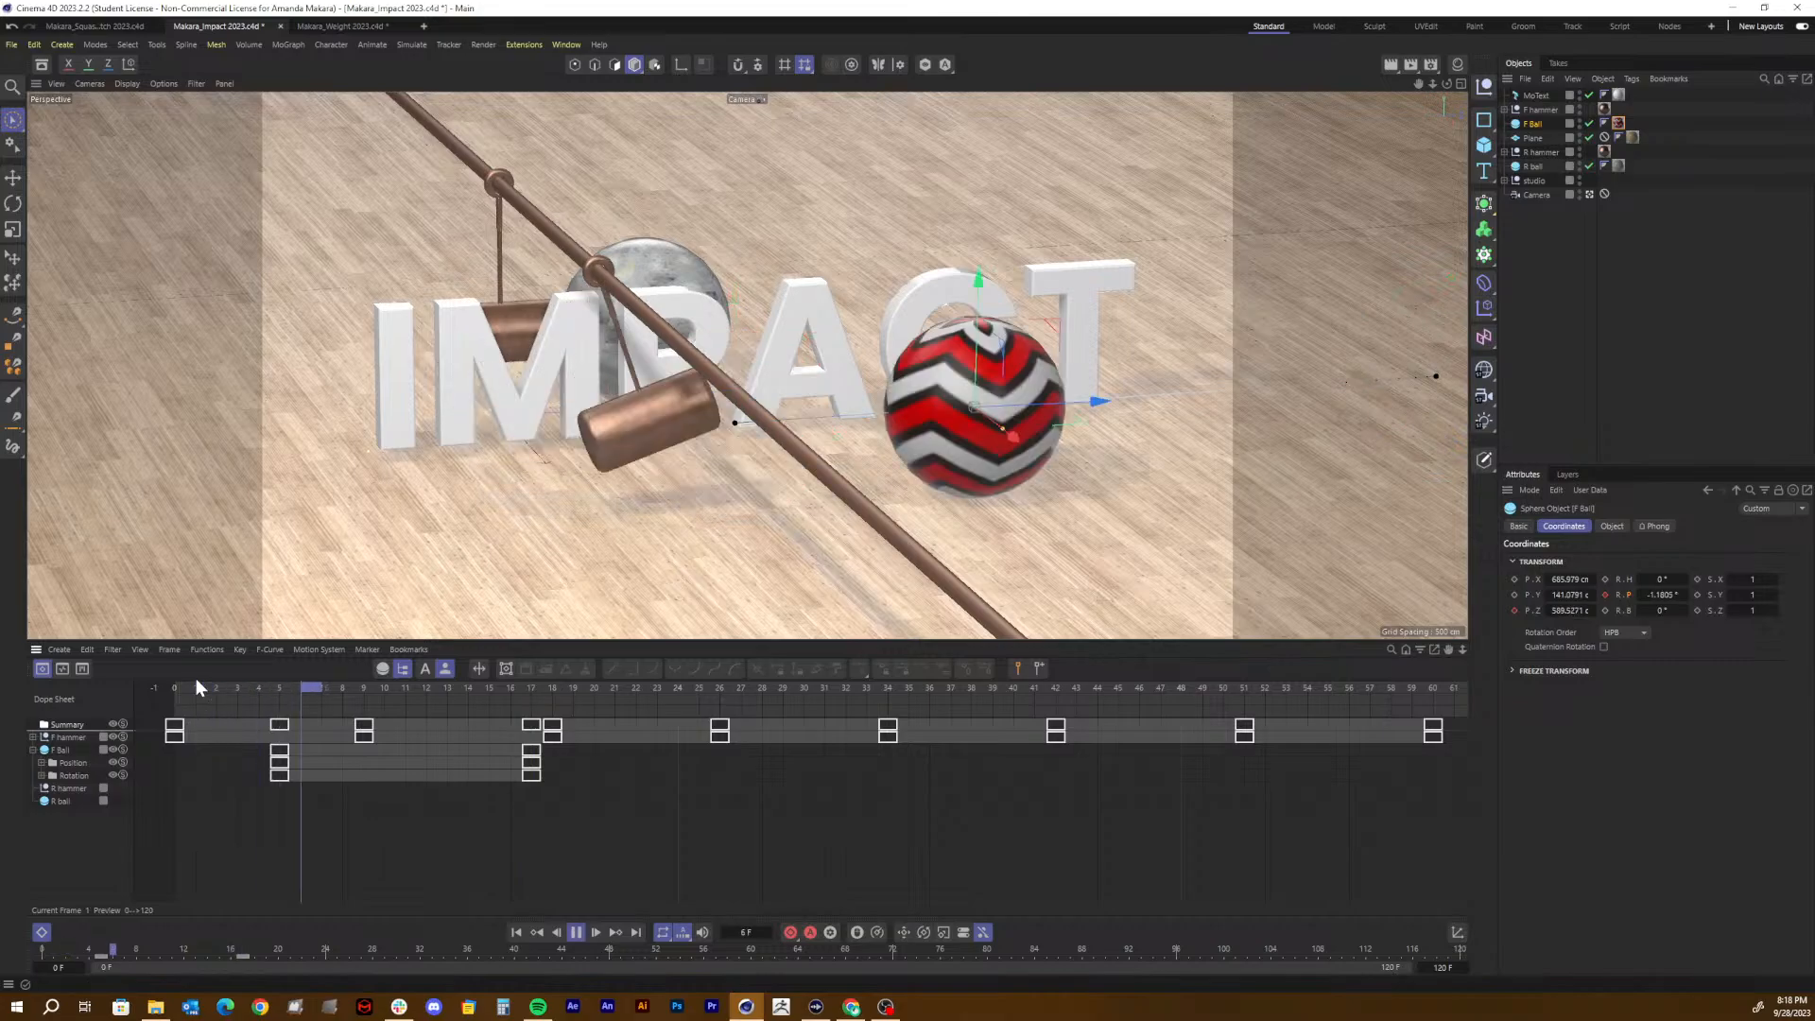
pyautogui.moveTo(327, 688)
pyautogui.mouseDown()
pyautogui.moveTo(312, 694)
pyautogui.moveTo(343, 686)
pyautogui.moveTo(238, 695)
pyautogui.moveTo(321, 694)
pyautogui.moveTo(305, 701)
pyautogui.mouseUp()
pyautogui.click(72, 774)
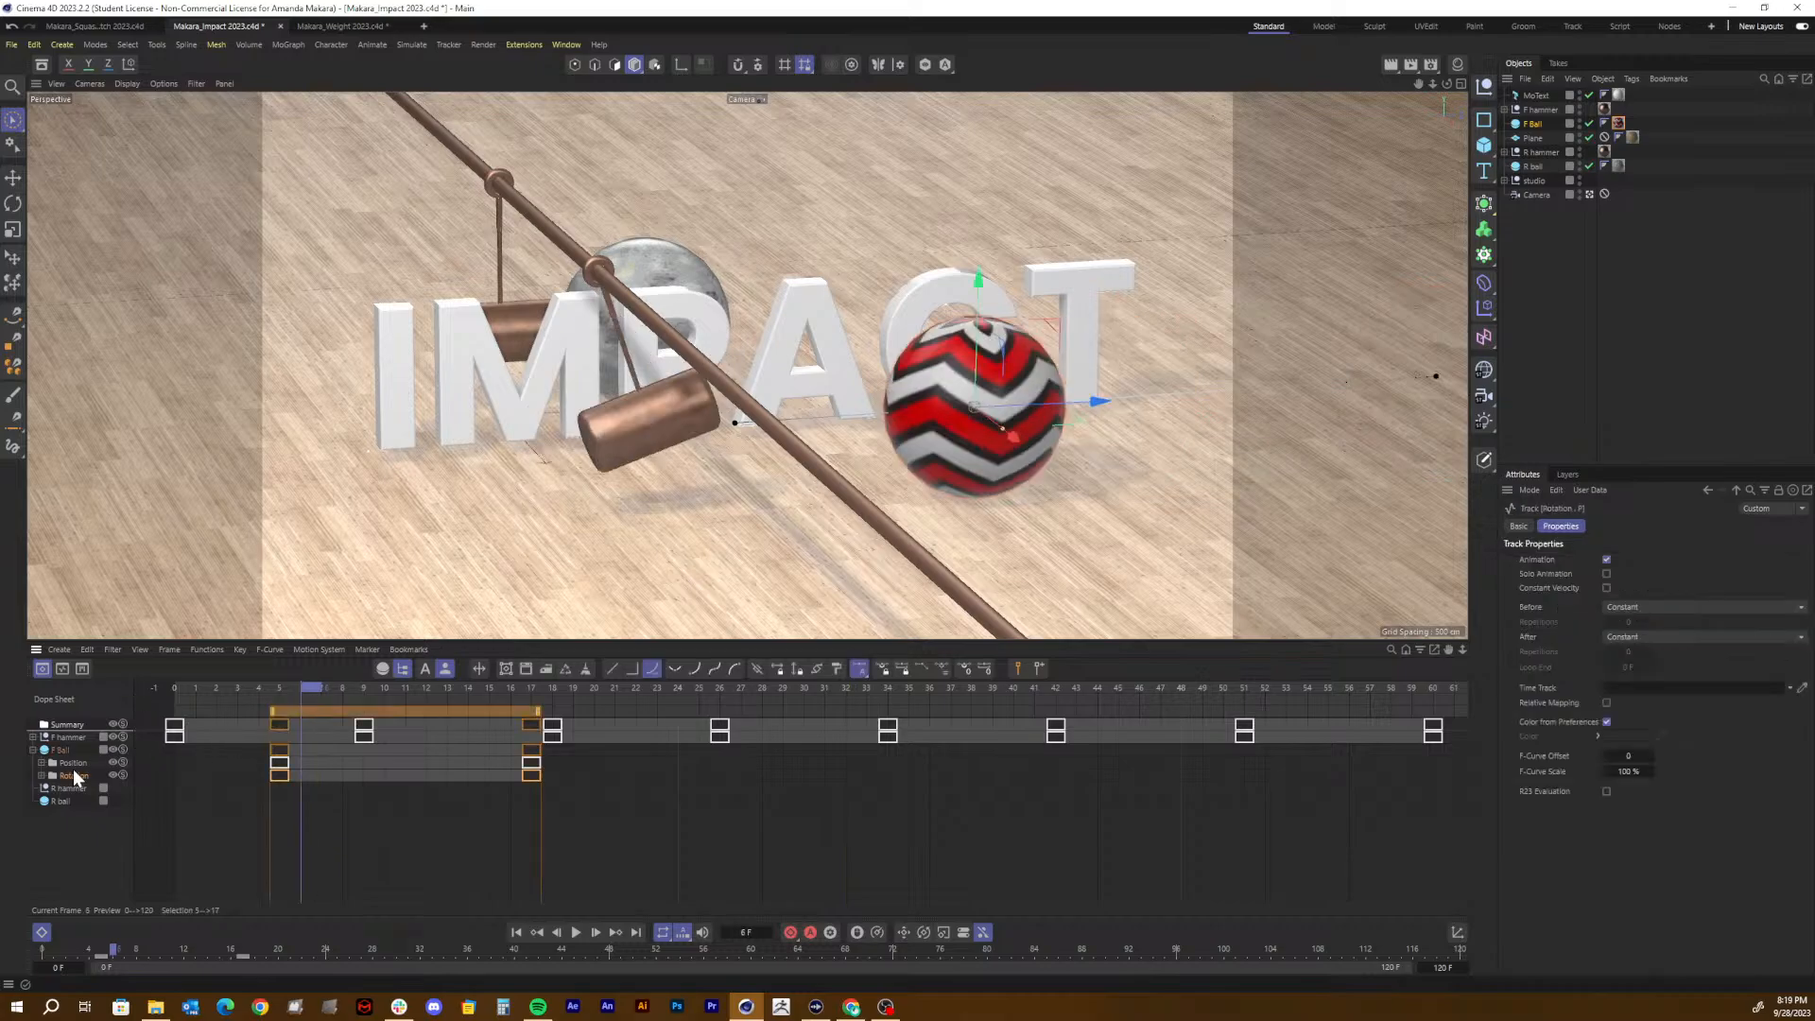
pyautogui.moveTo(329, 711); pyautogui.dragTo(263, 690)
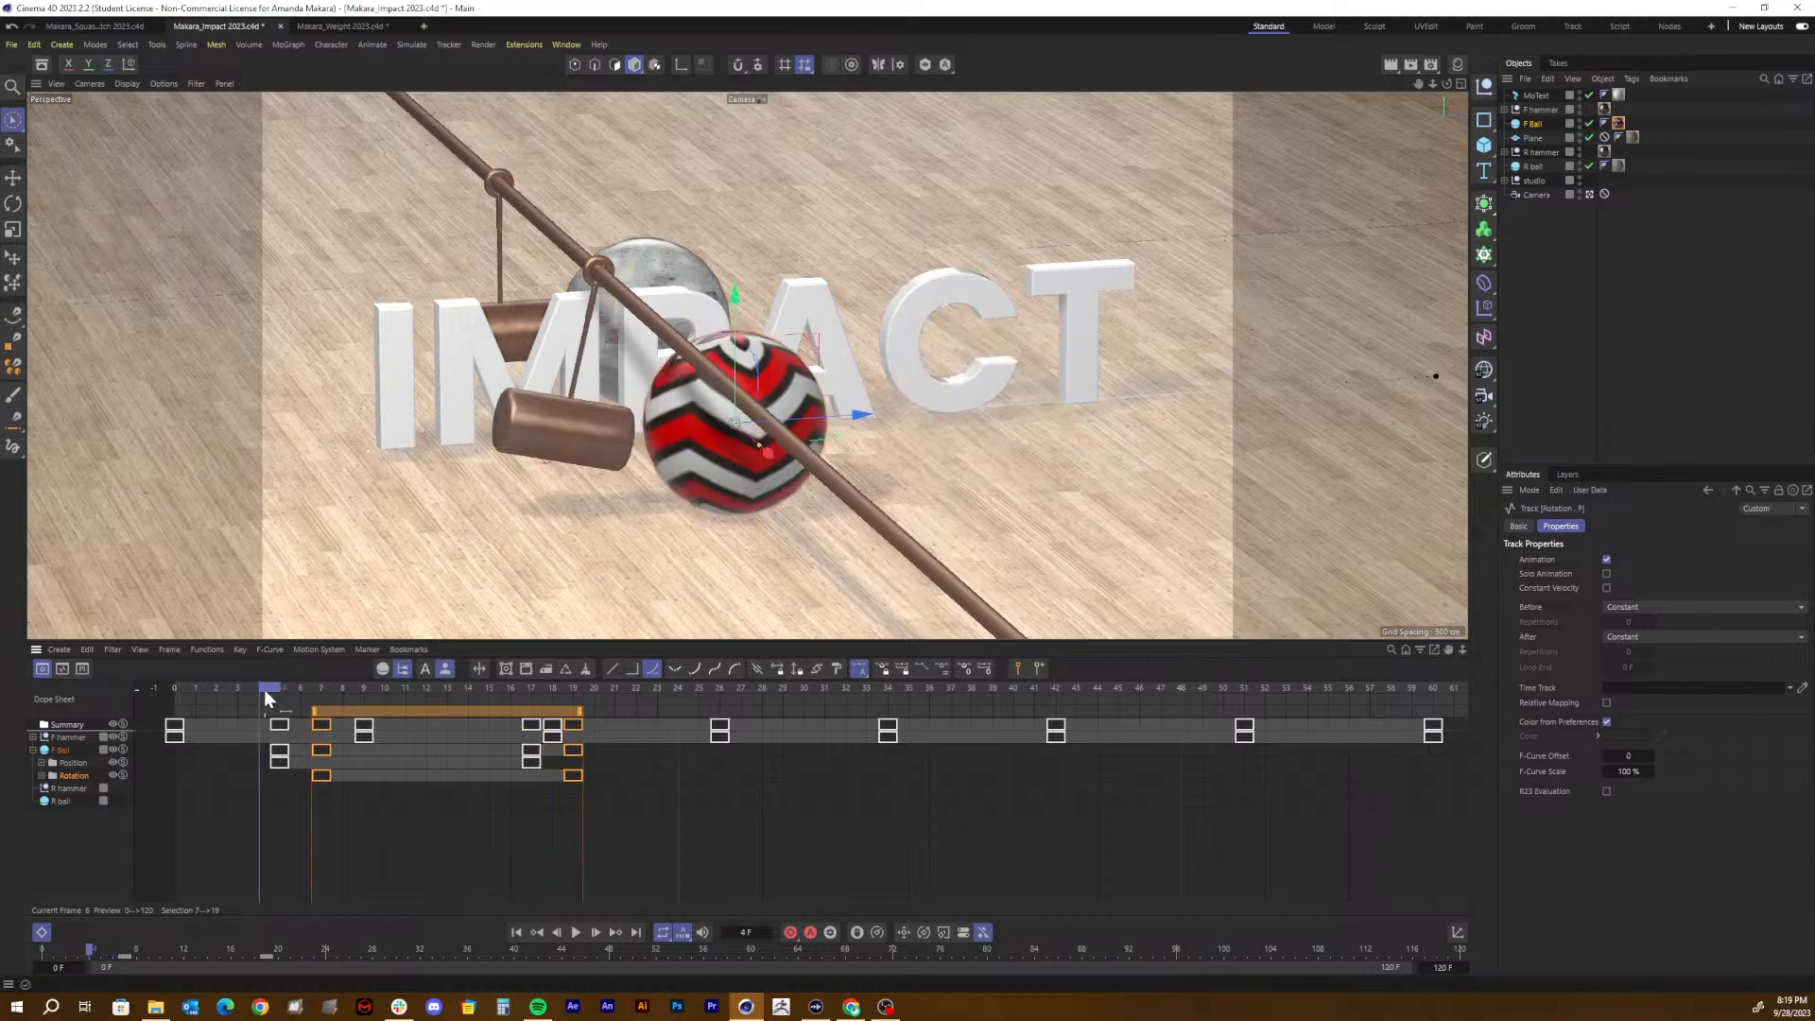
pyautogui.press('F8')
pyautogui.press('F8')
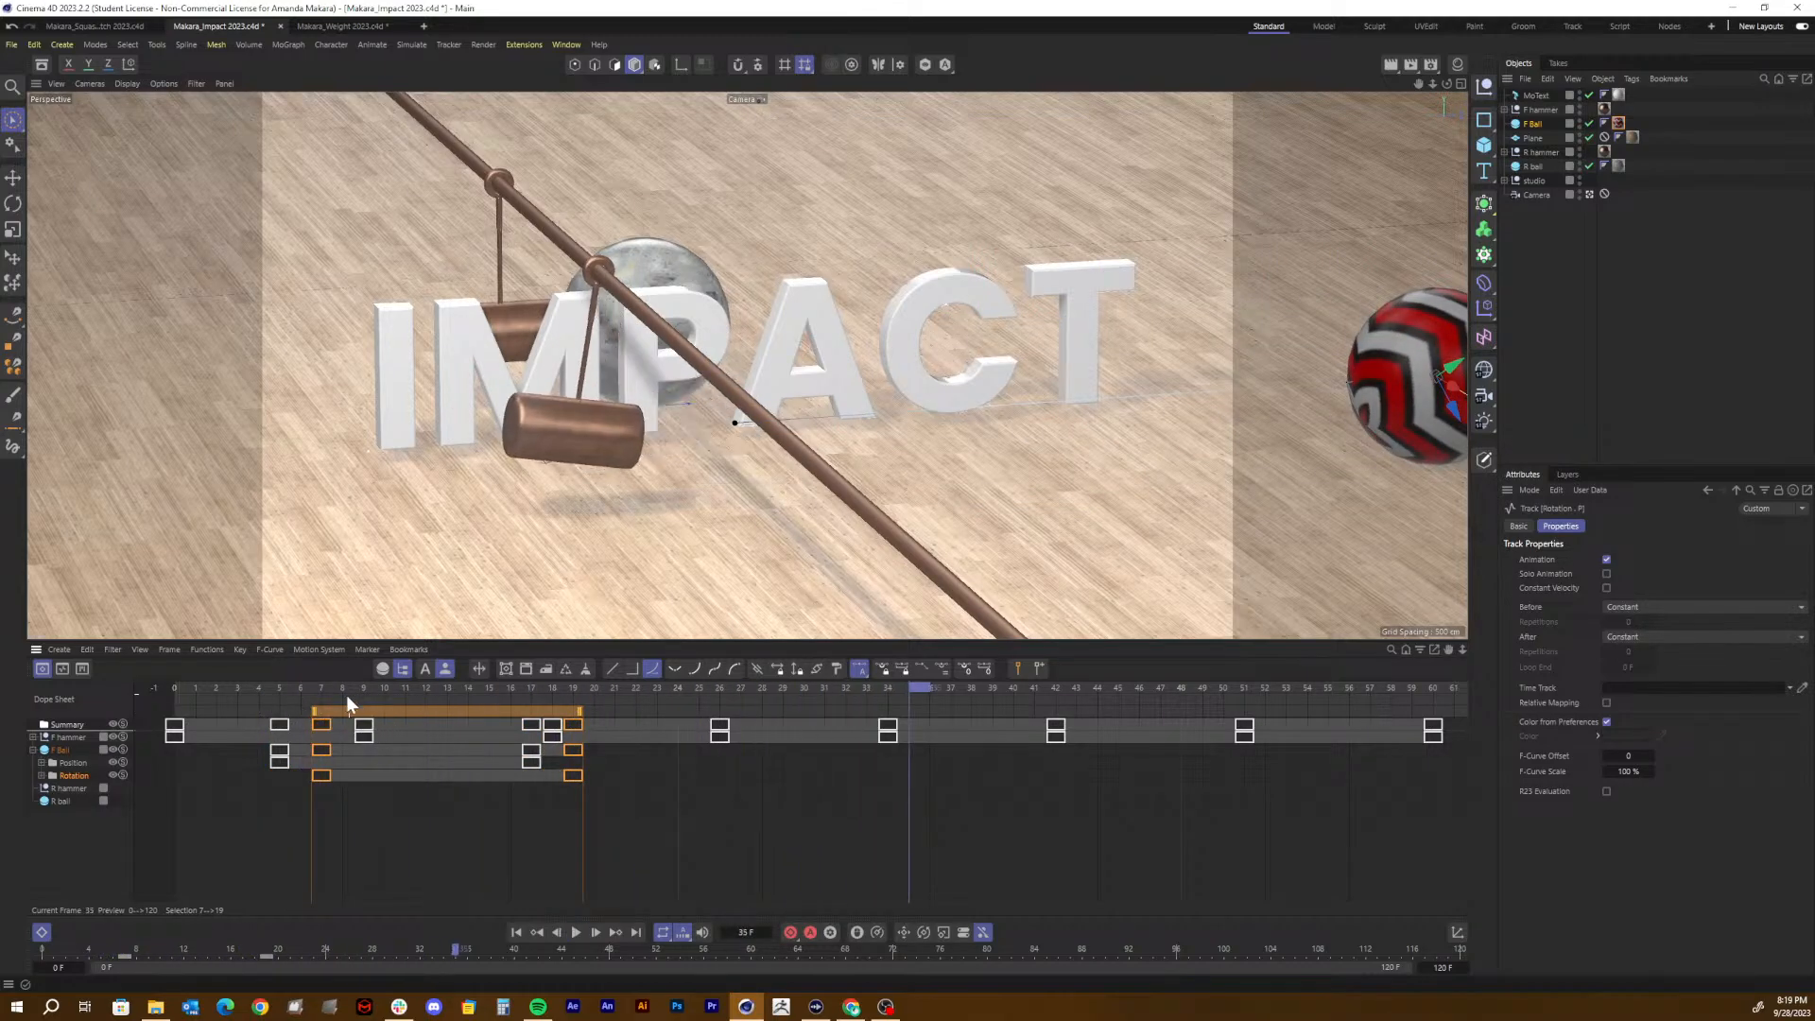
# Step: Shift the F Ball's rotation keys one frame earlier, to frames 6 and 18, and replay the launch
pyautogui.moveTo(324, 715); pyautogui.dragTo(311, 707)
pyautogui.click(244, 689)
pyautogui.press('F8')
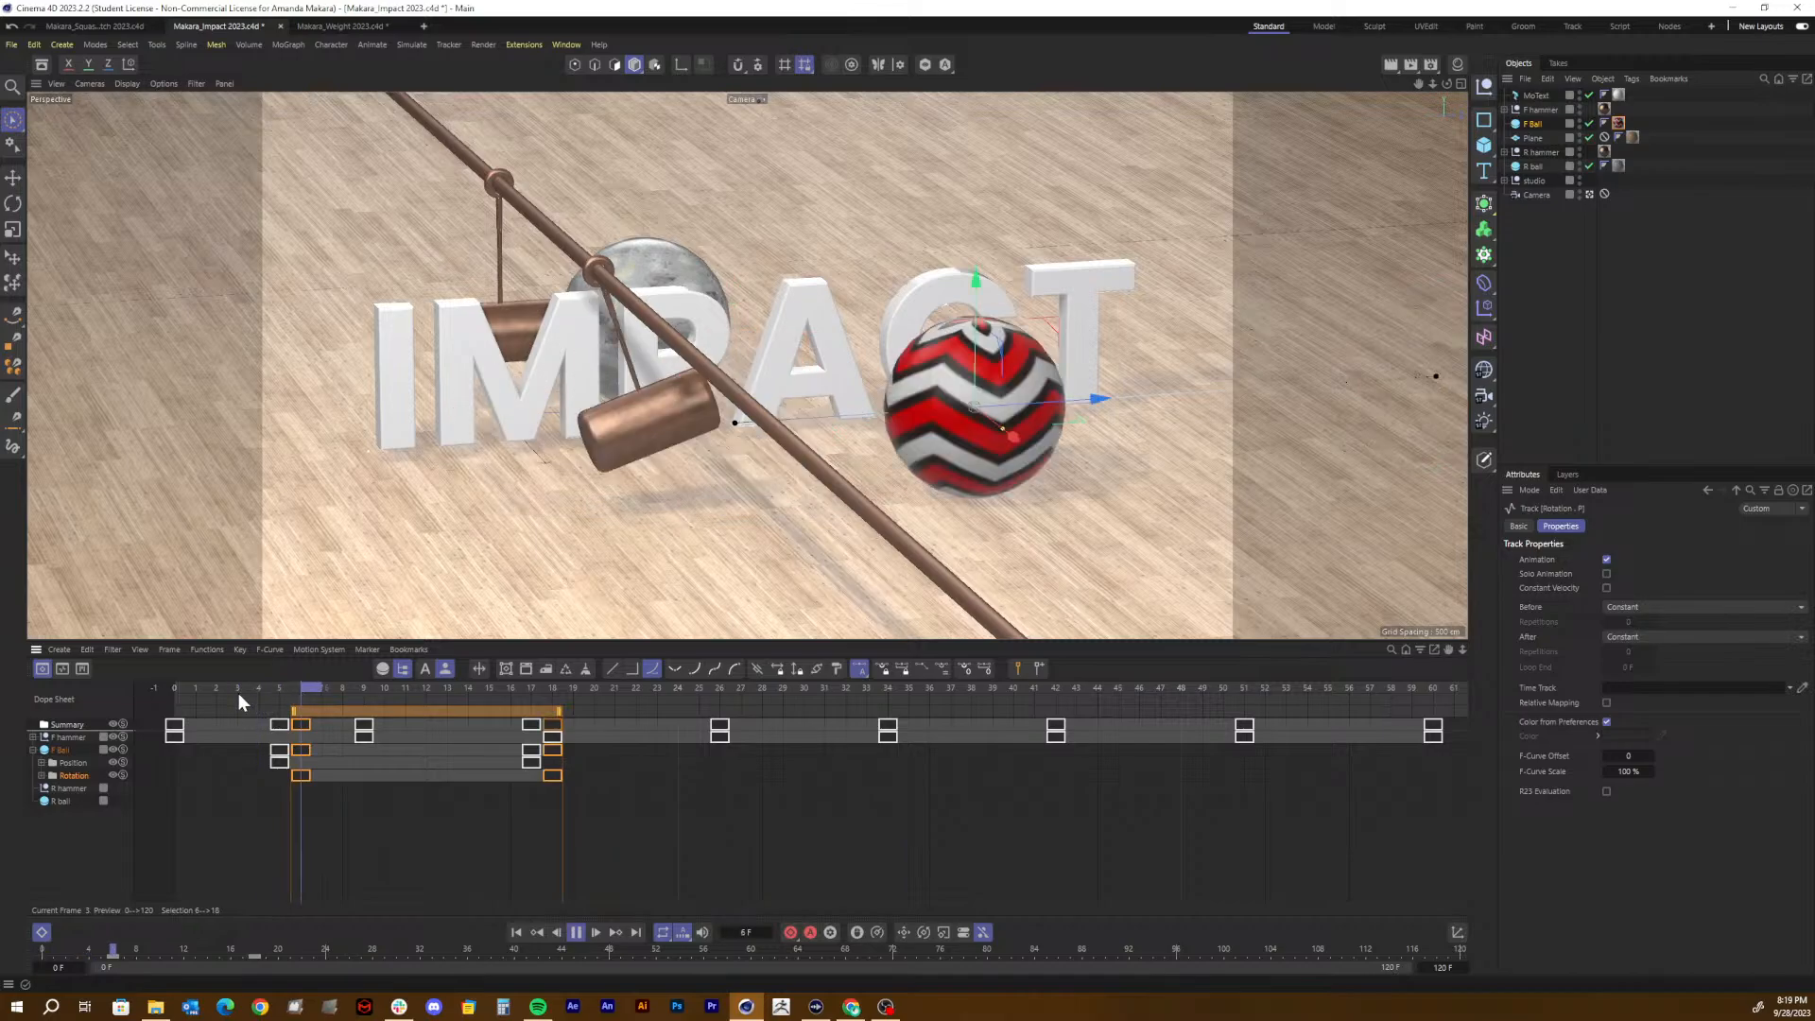
pyautogui.press('F8')
pyautogui.moveTo(280, 688); pyautogui.dragTo(225, 691)
pyautogui.press('F8')
pyautogui.press('F8')
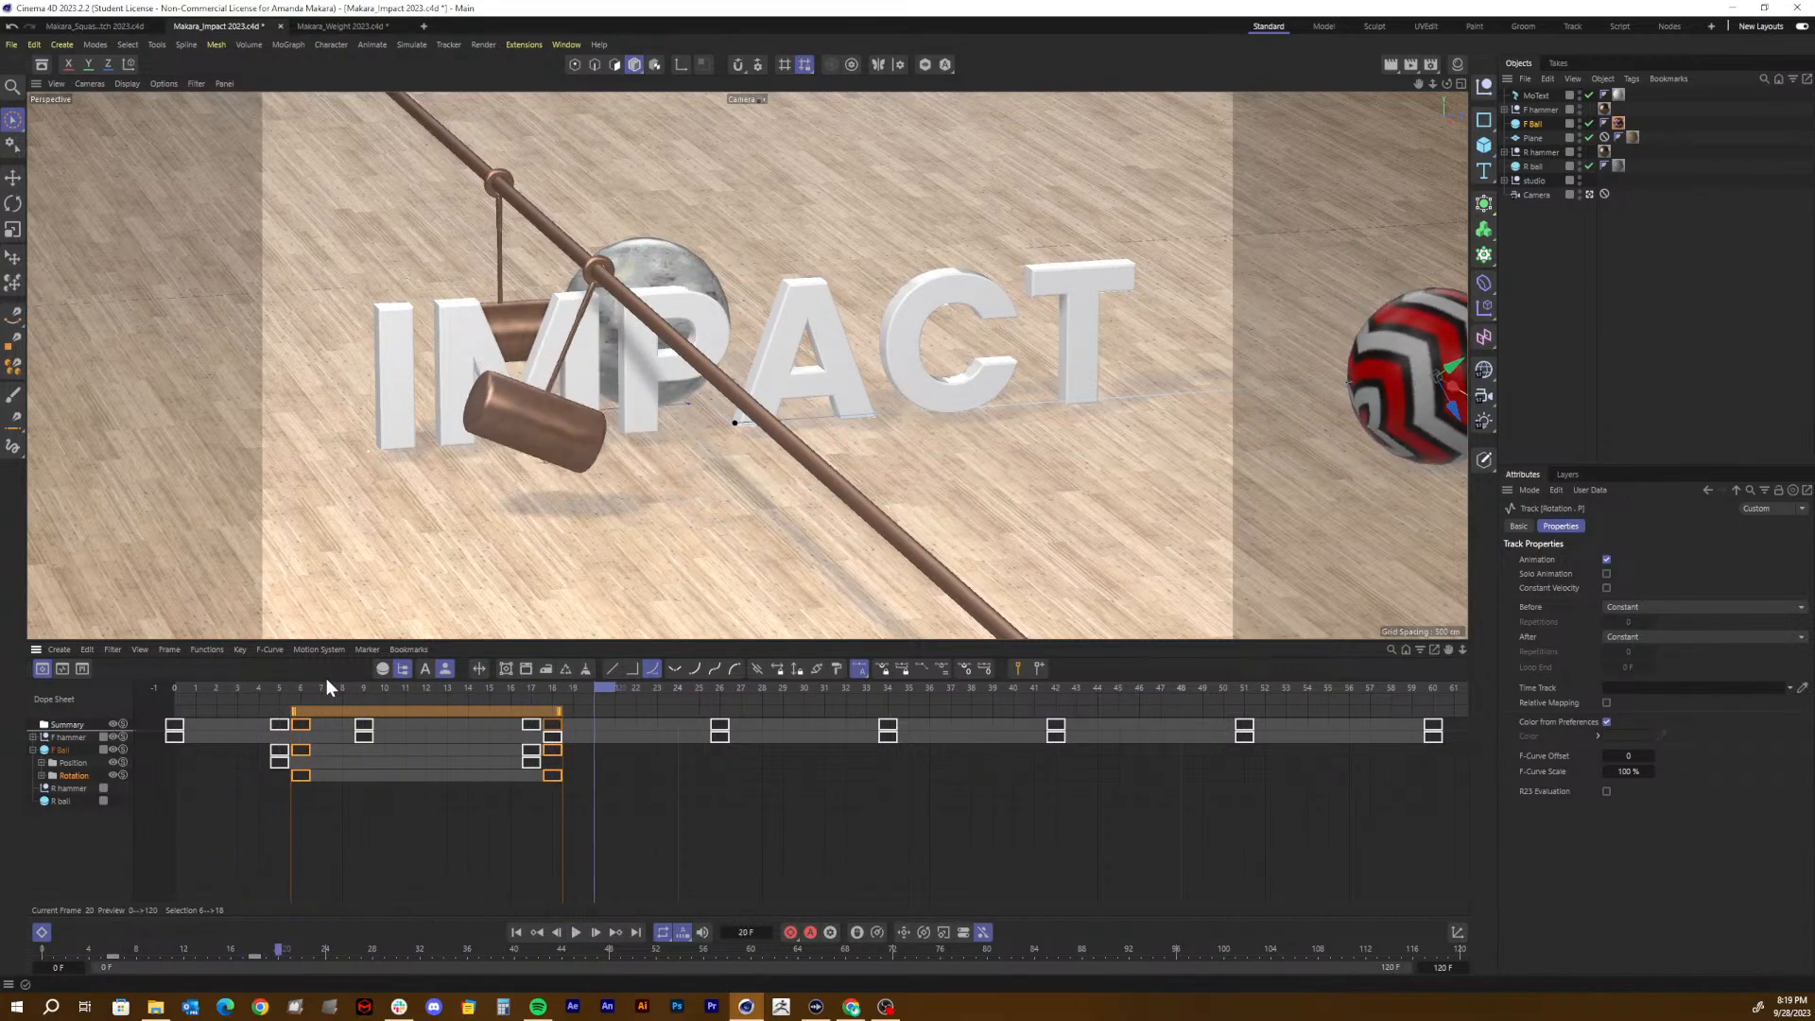
# Step: Try shortening the F Ball's rotation so its last key falls on frame 15, and play it back
pyautogui.moveTo(561, 714); pyautogui.dragTo(488, 720)
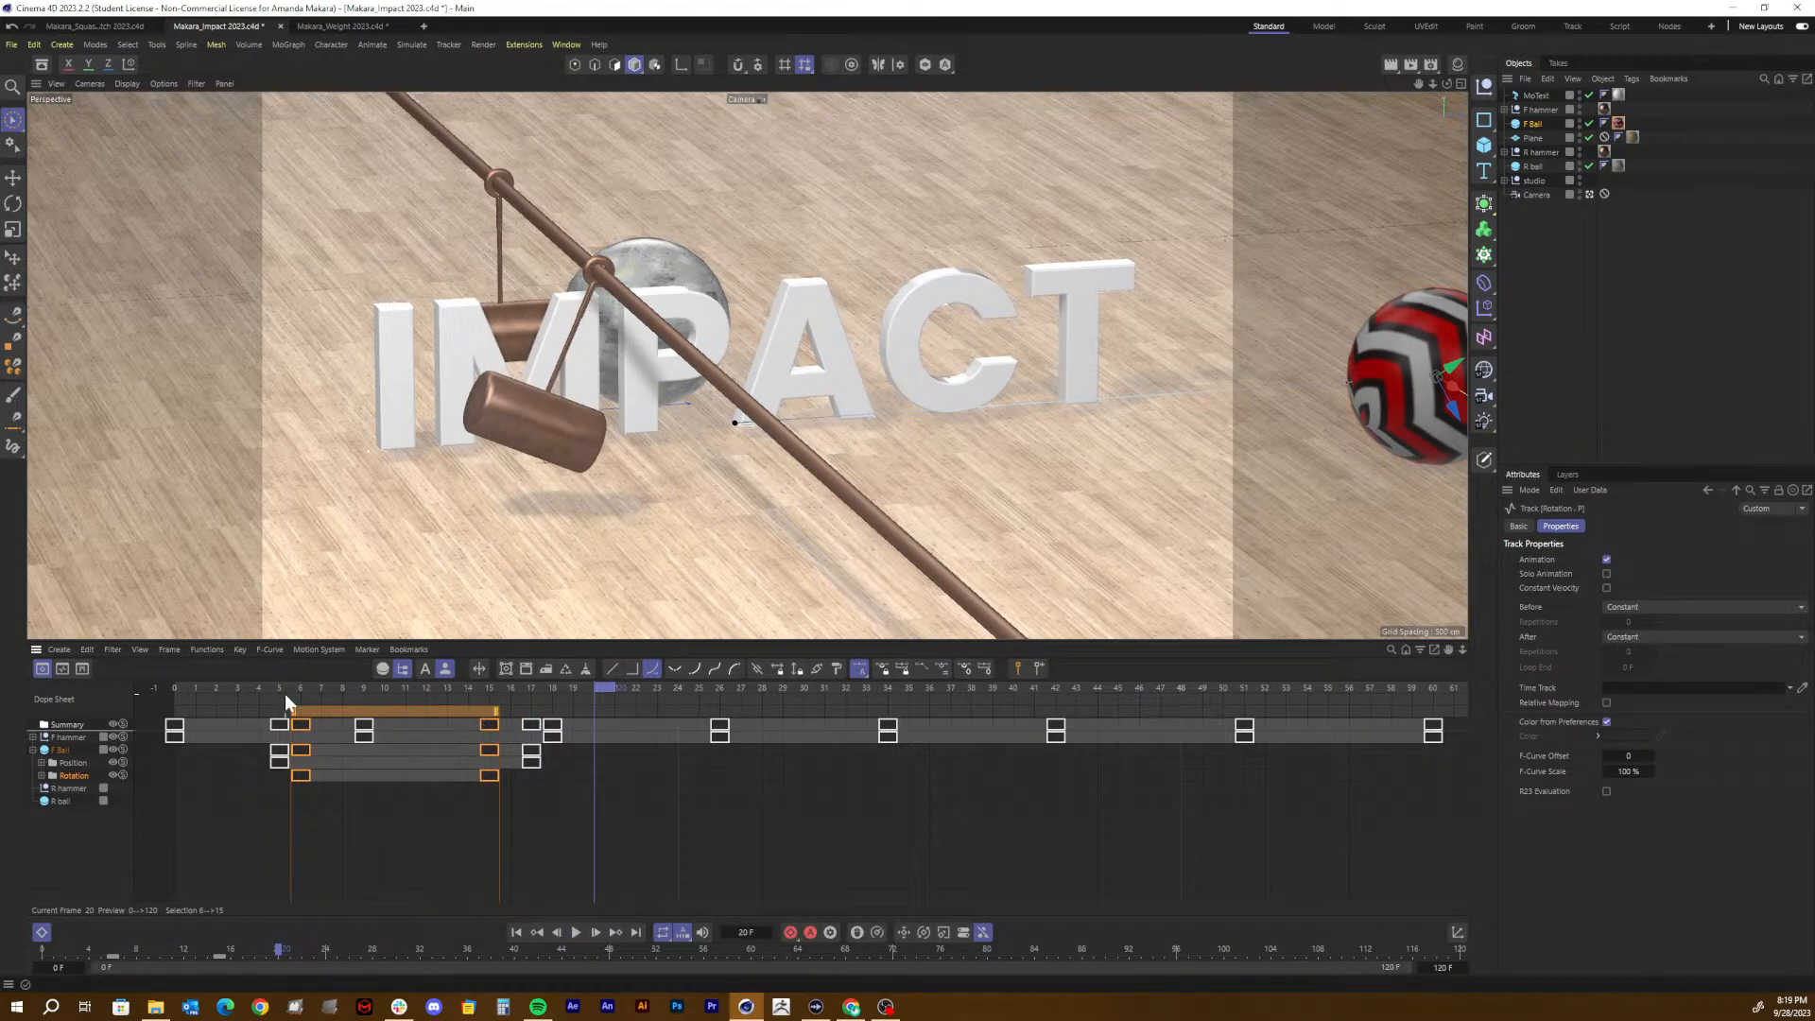
pyautogui.moveTo(291, 686); pyautogui.dragTo(280, 690)
pyautogui.press('F8')
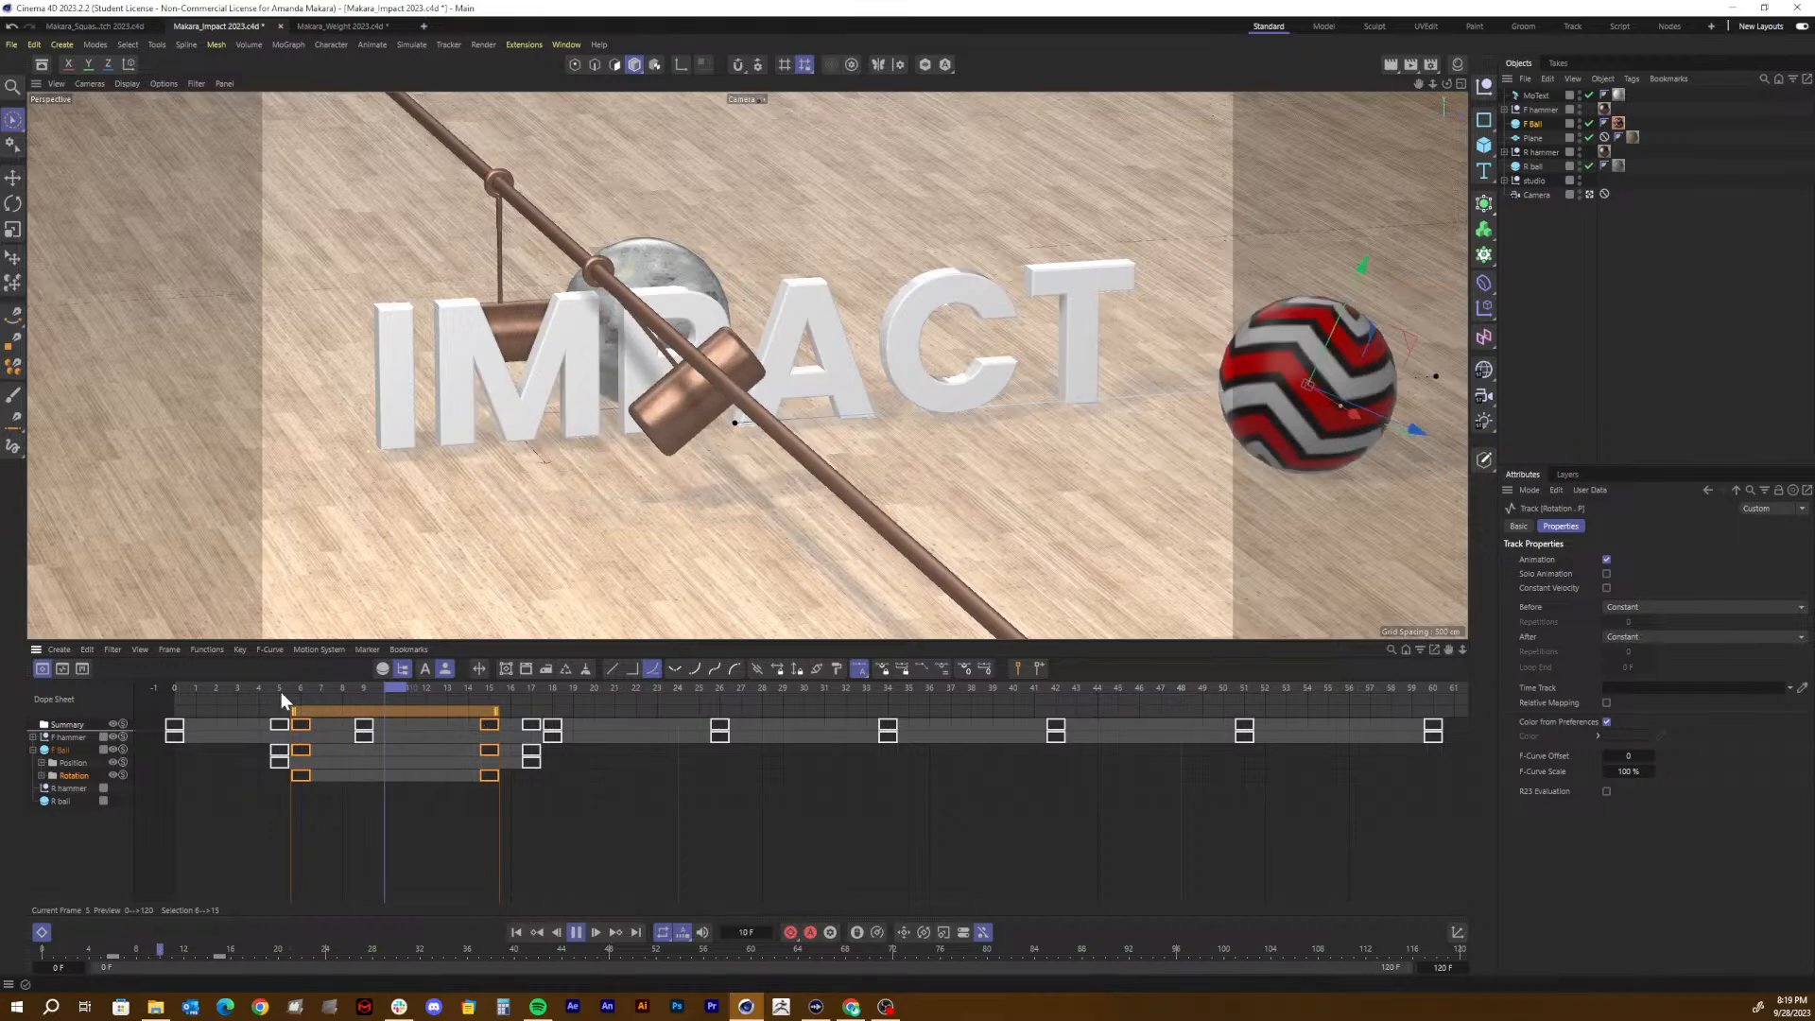
pyautogui.press('F8')
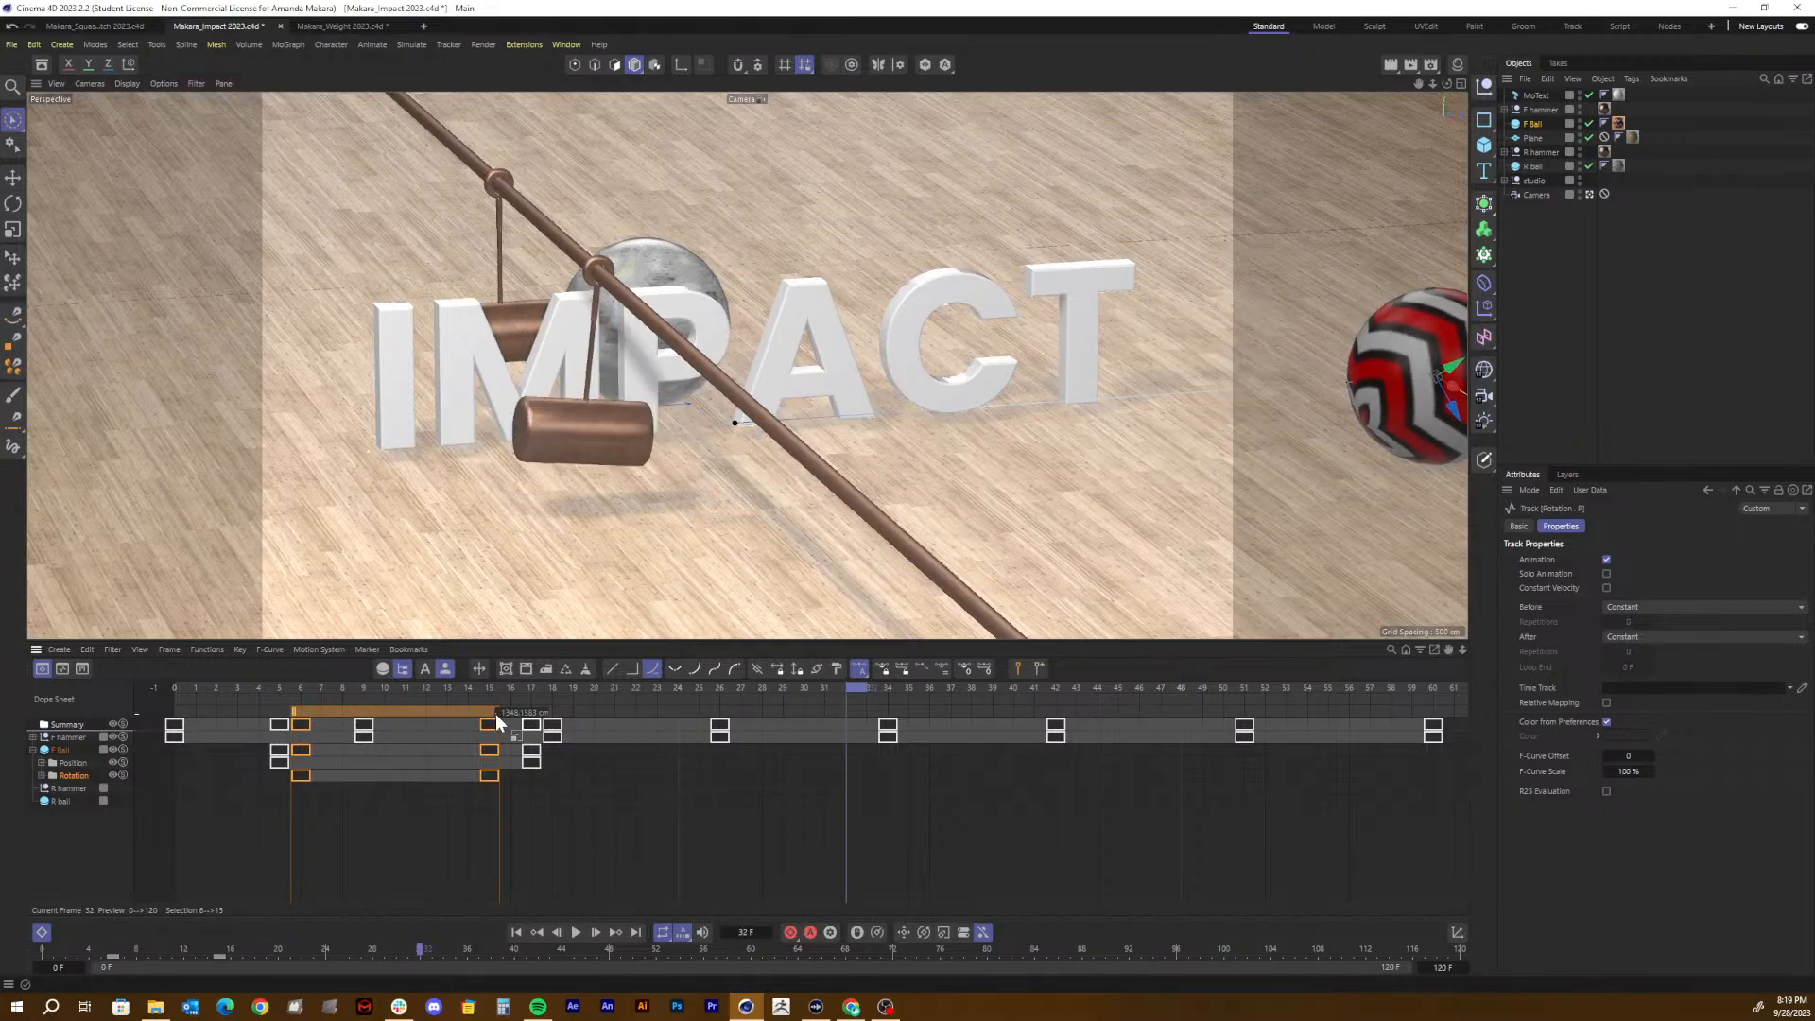
# Step: Stretch the F Ball's rotation so it ends on frame 18 again, and check the motion up to frame 8
pyautogui.moveTo(497, 713); pyautogui.dragTo(550, 719)
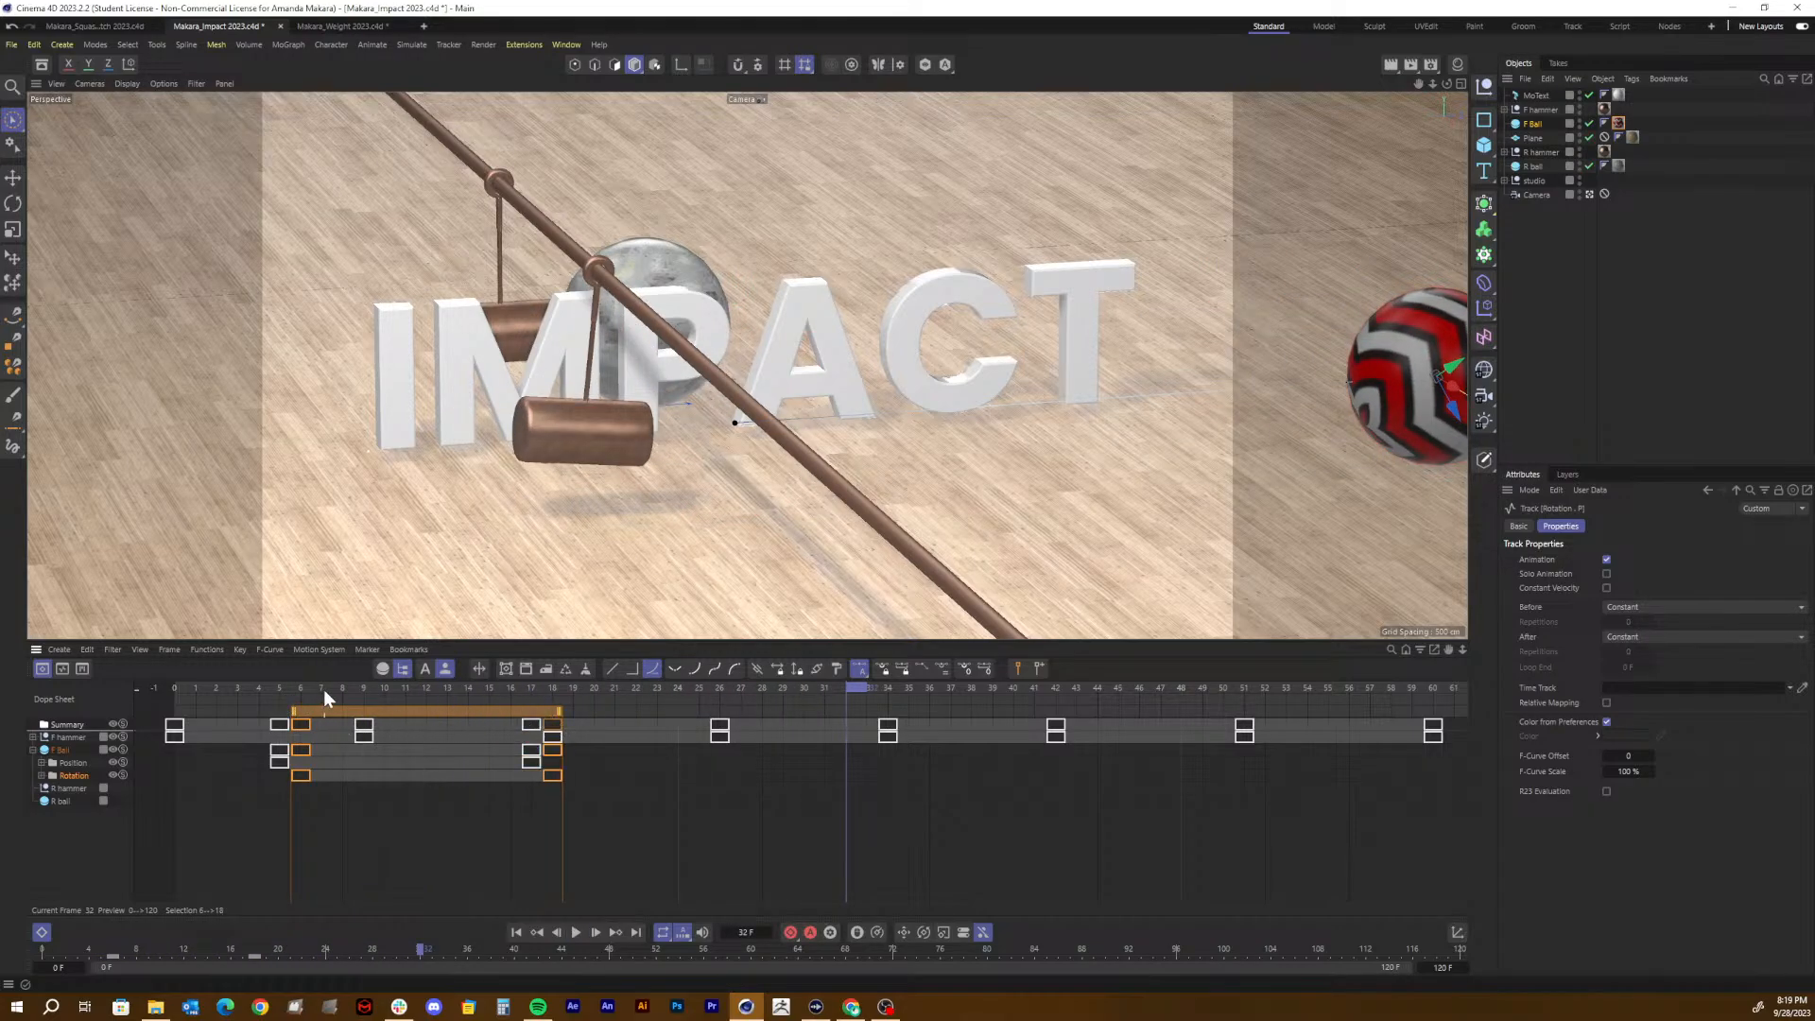
pyautogui.click(298, 688)
pyautogui.press('F8')
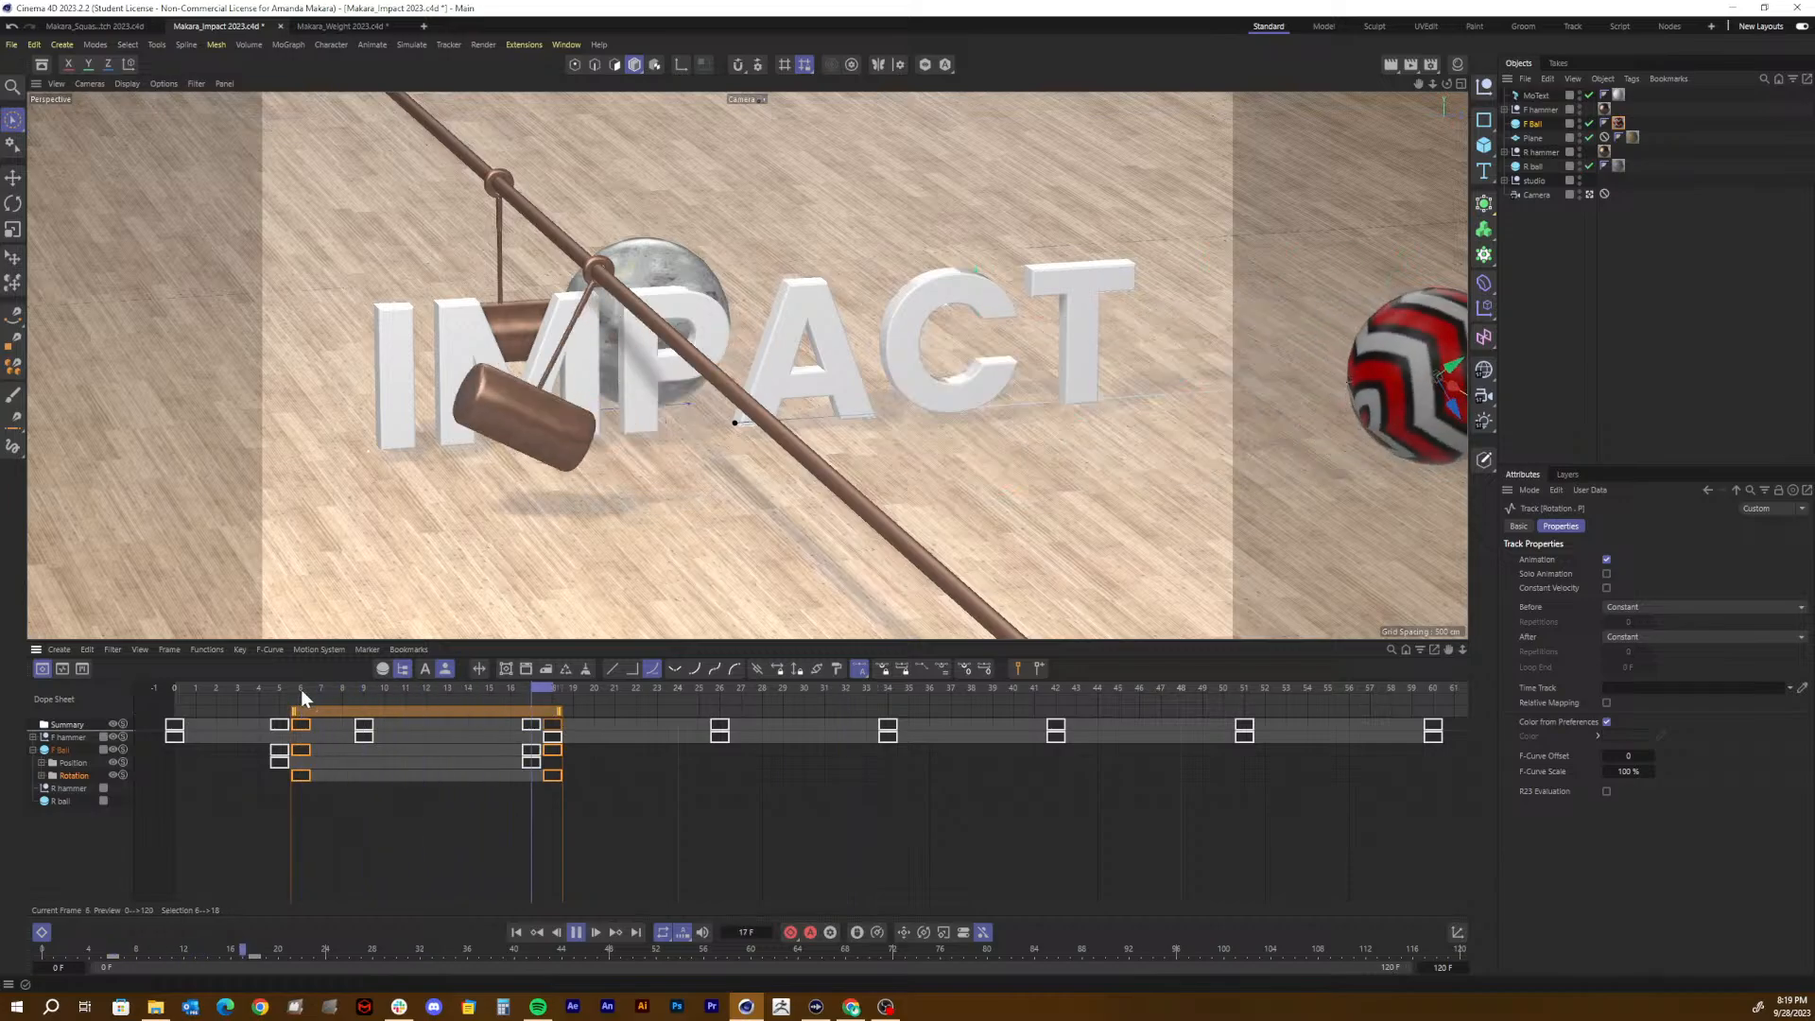
pyautogui.press('F8')
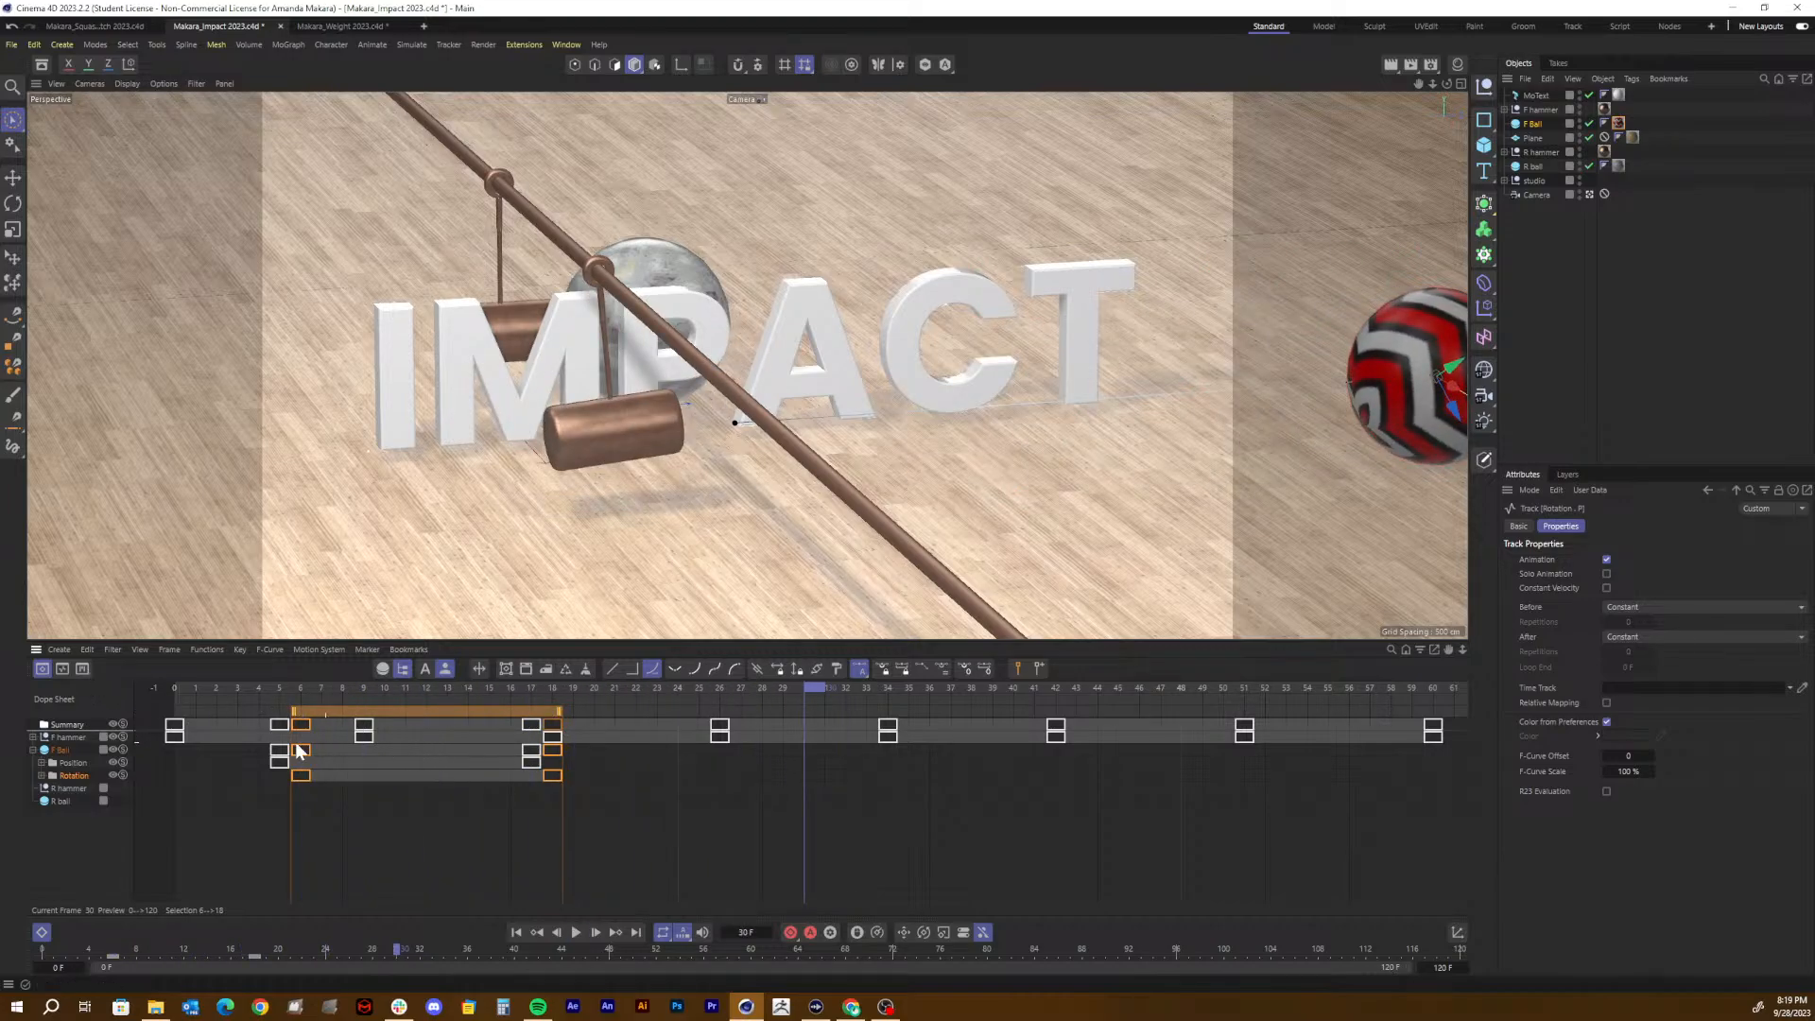
pyautogui.moveTo(323, 689)
pyautogui.mouseDown()
pyautogui.moveTo(378, 682)
pyautogui.moveTo(282, 699)
pyautogui.moveTo(332, 682)
pyautogui.mouseUp()
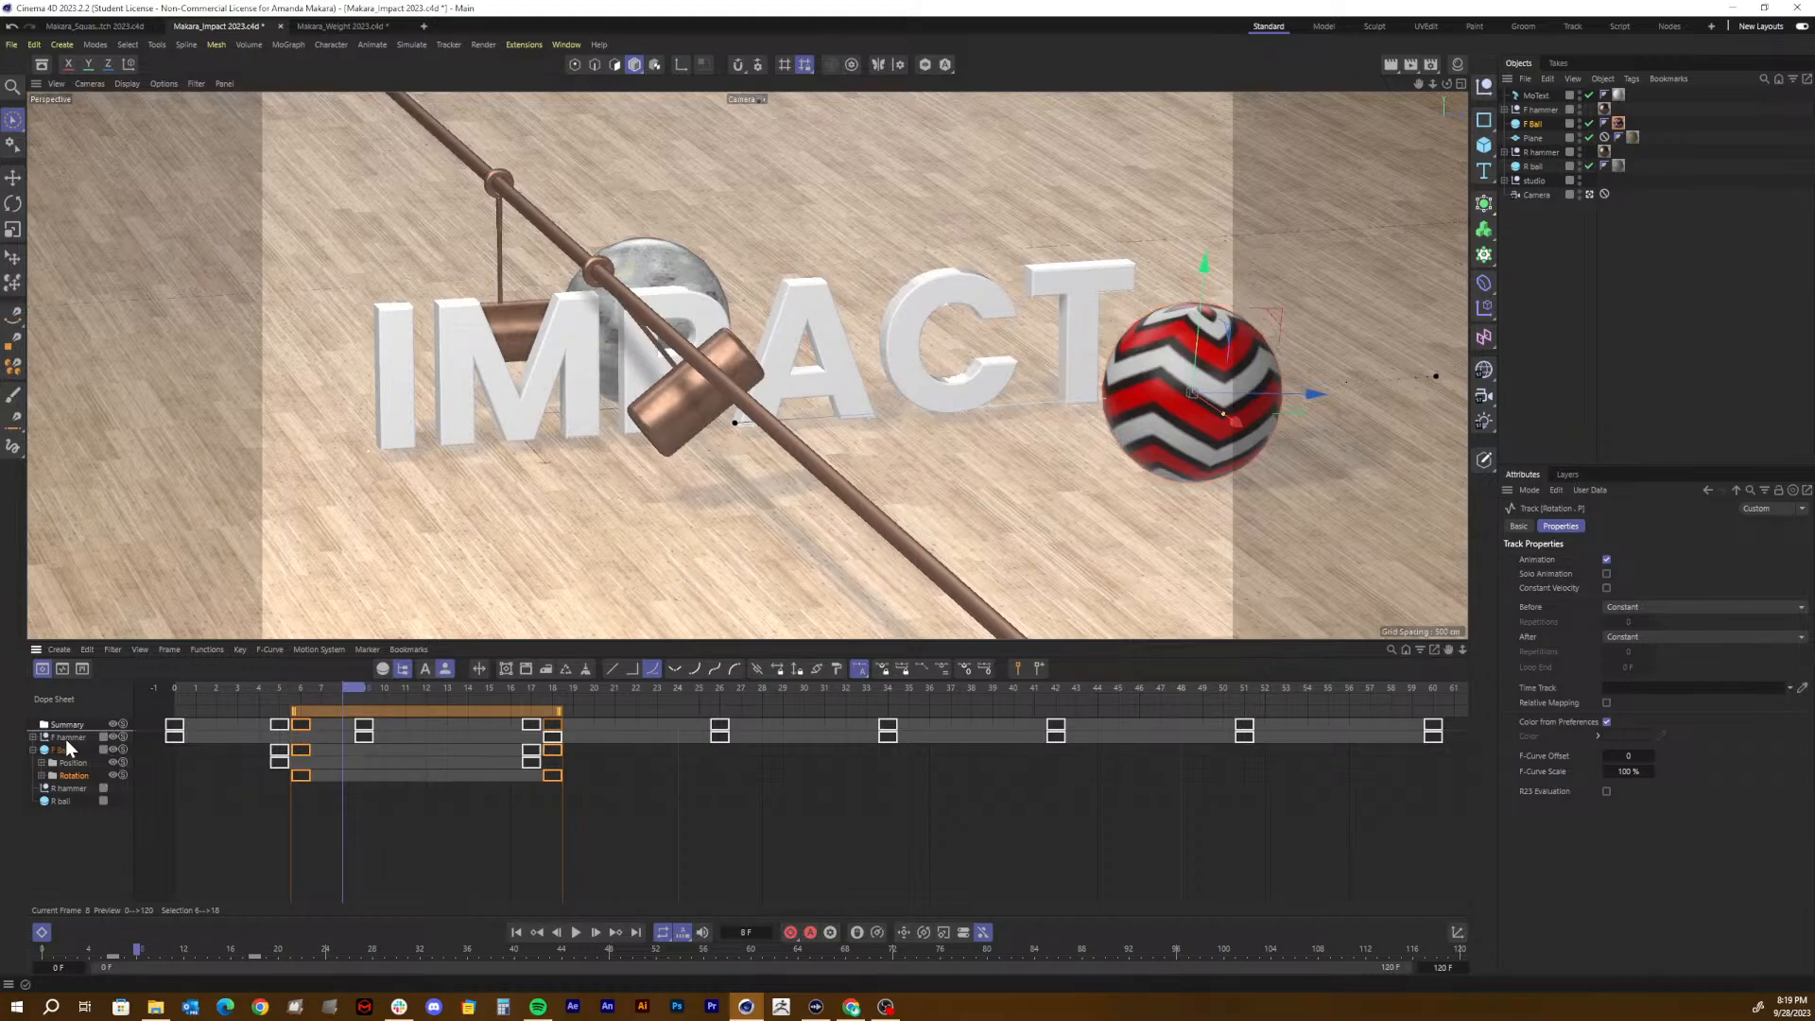
# Step: Make the F Ball's pitch rotation start fast by setting the first key's outgoing tangent to about 0.38 frames and -41.9°
pyautogui.click(62, 668)
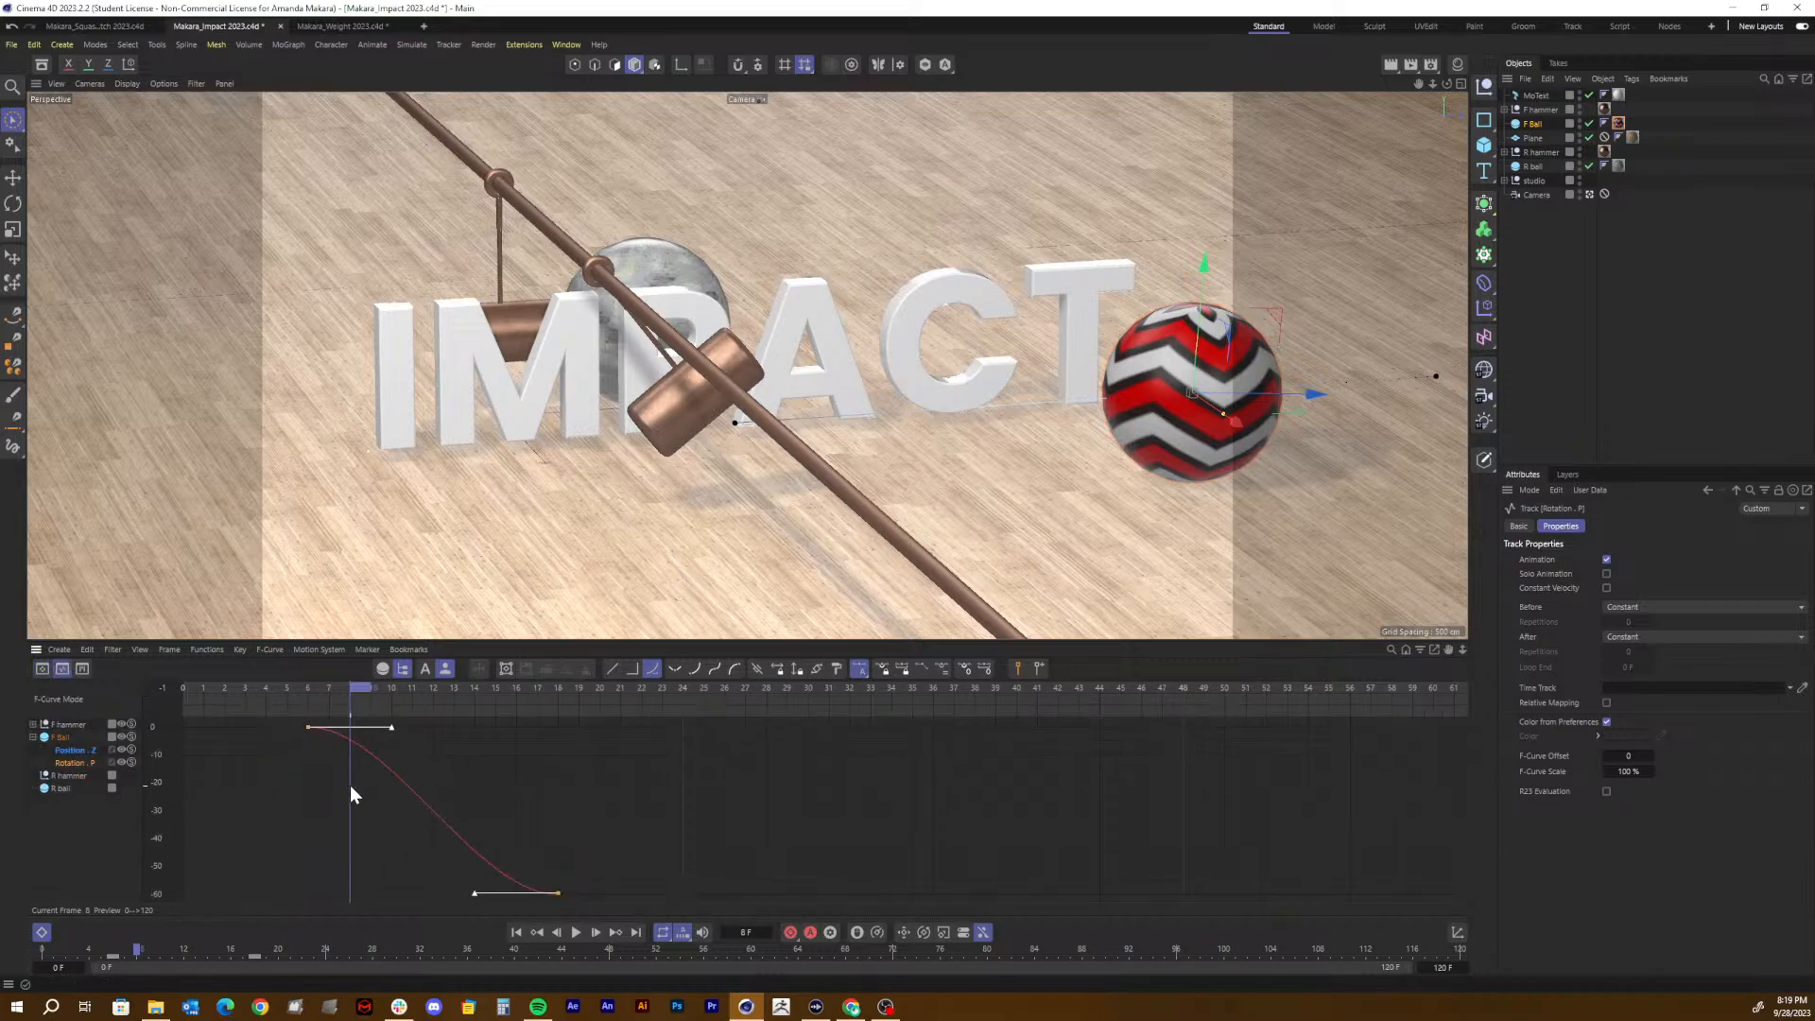
pyautogui.moveTo(319, 745); pyautogui.dragTo(287, 700)
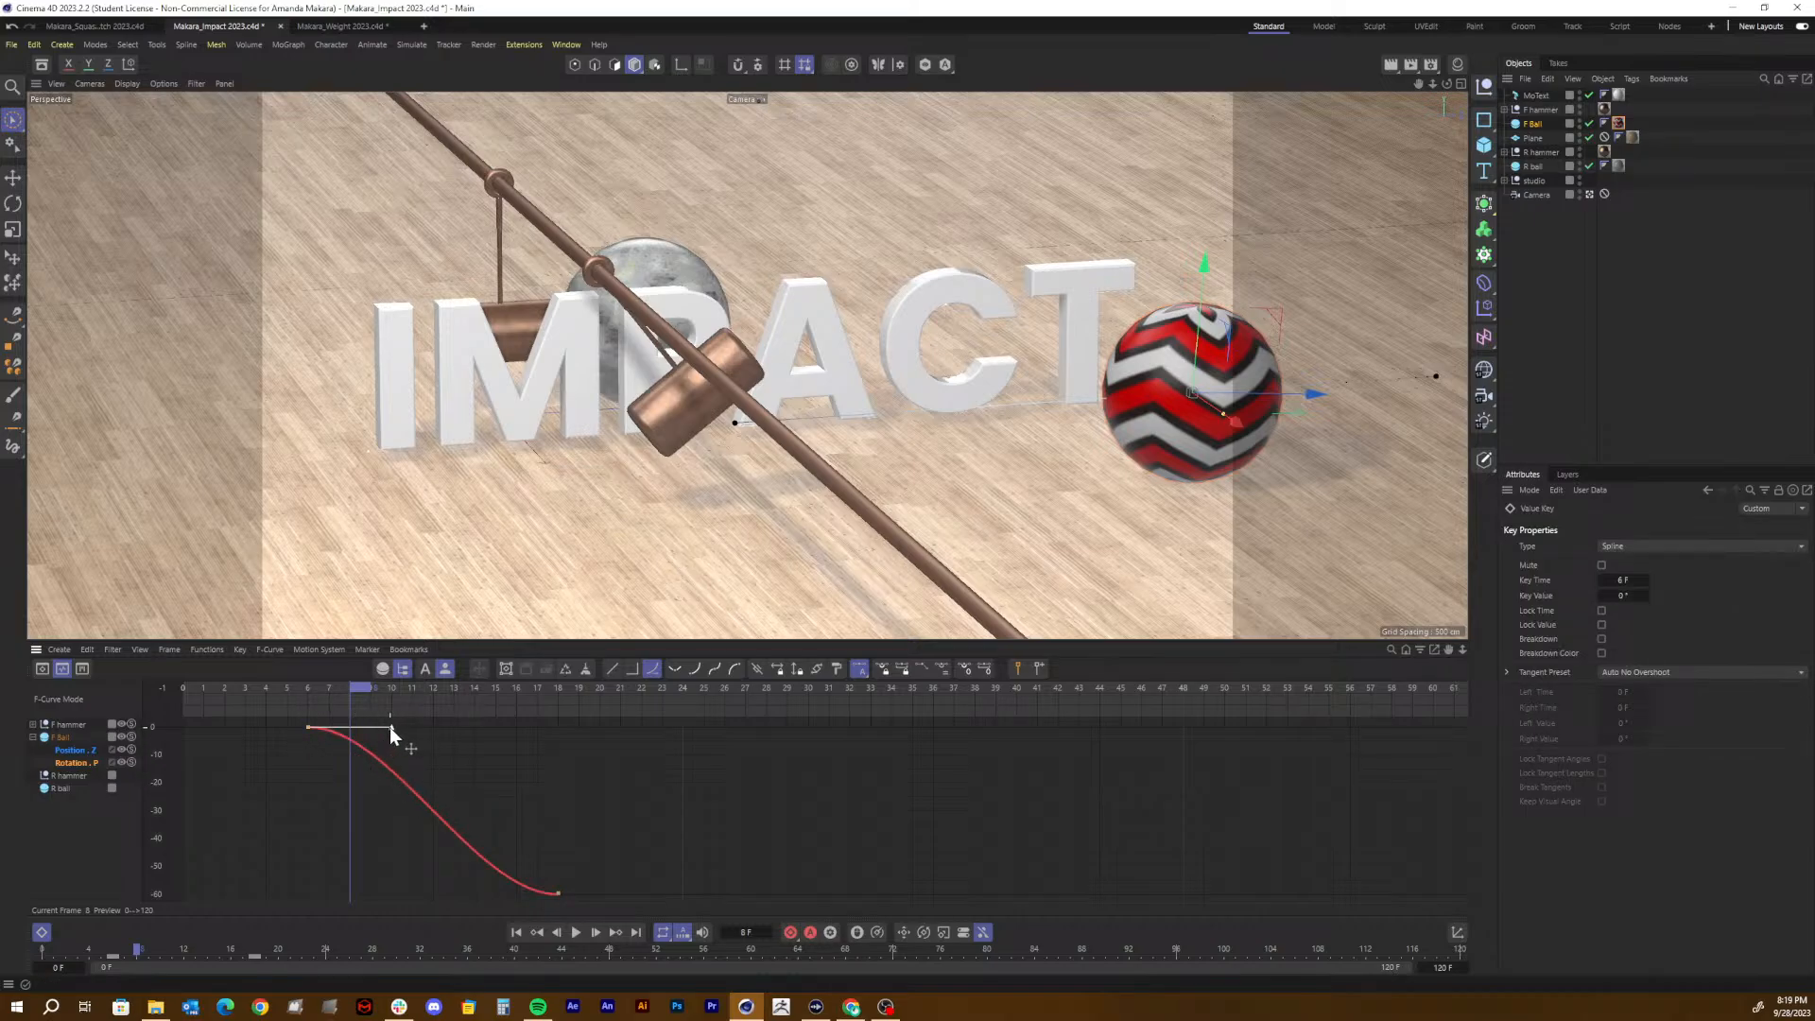
pyautogui.moveTo(389, 727); pyautogui.dragTo(316, 843)
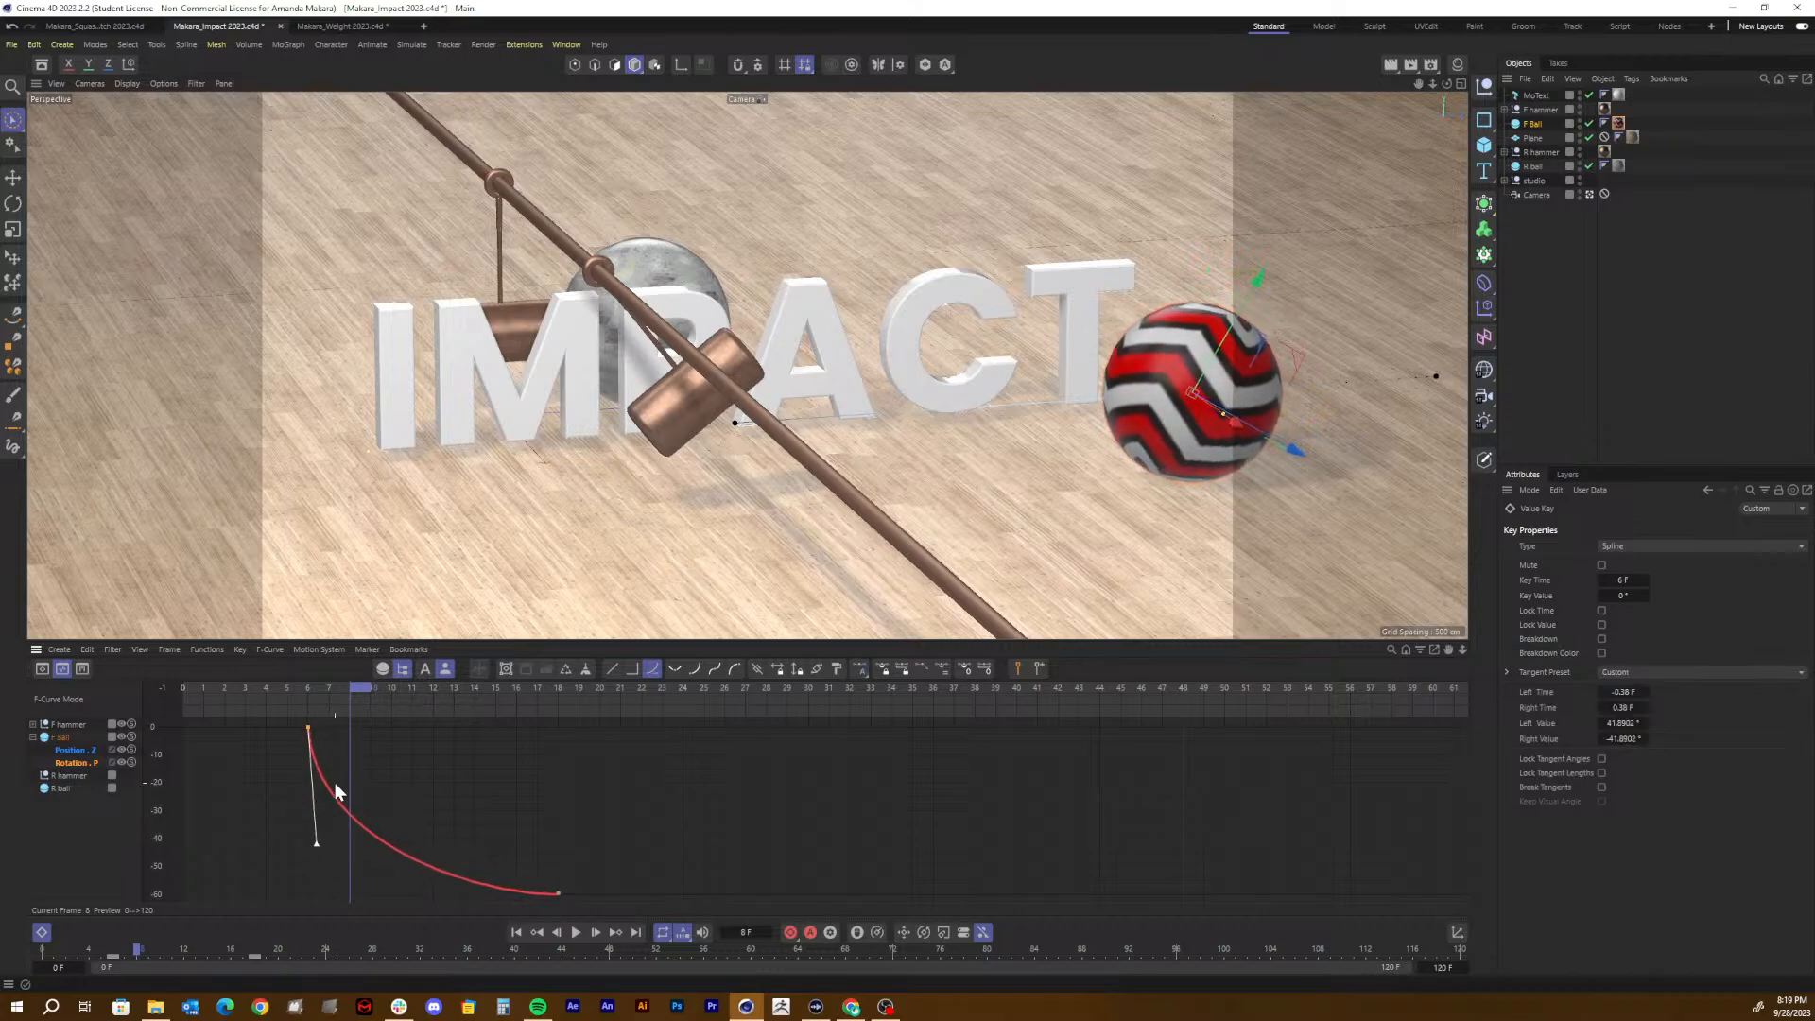
# Step: Play the animation several times from before the impact to check the ball's roll against its travel
pyautogui.moveTo(331, 688); pyautogui.dragTo(241, 699)
pyautogui.press('F8')
pyautogui.press('F8')
pyautogui.press('F8')
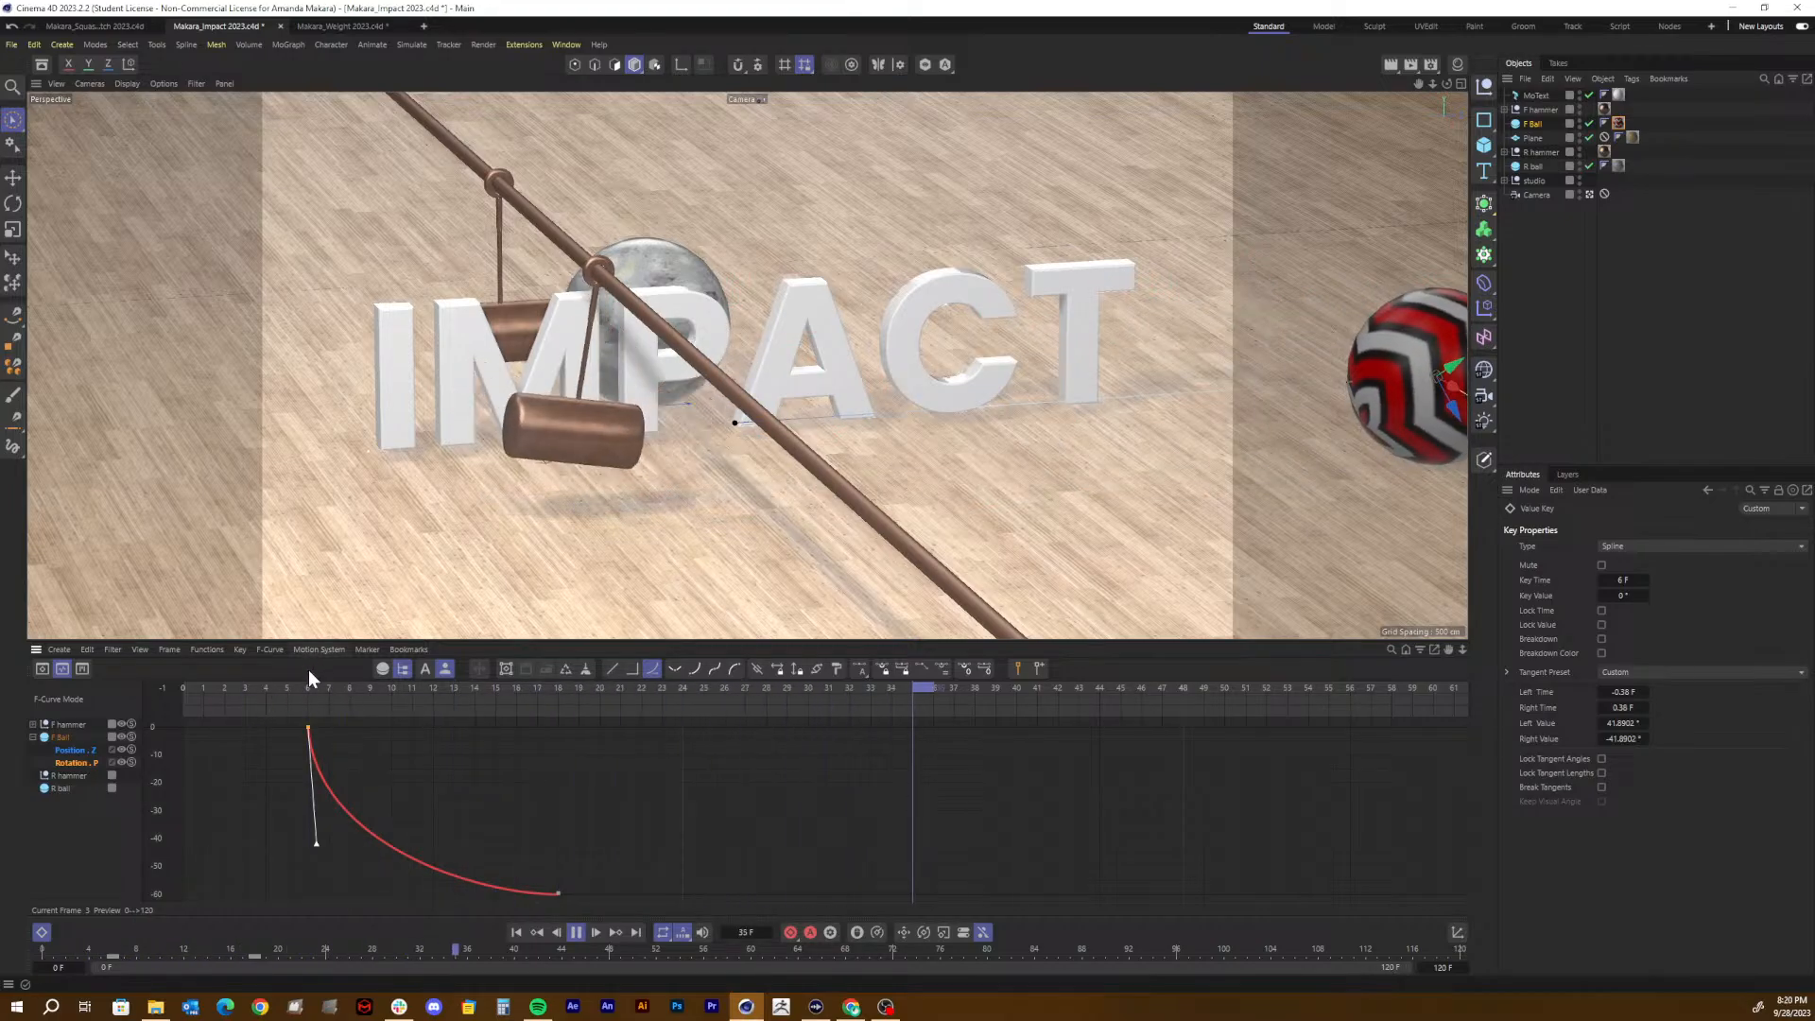
pyautogui.press('F8')
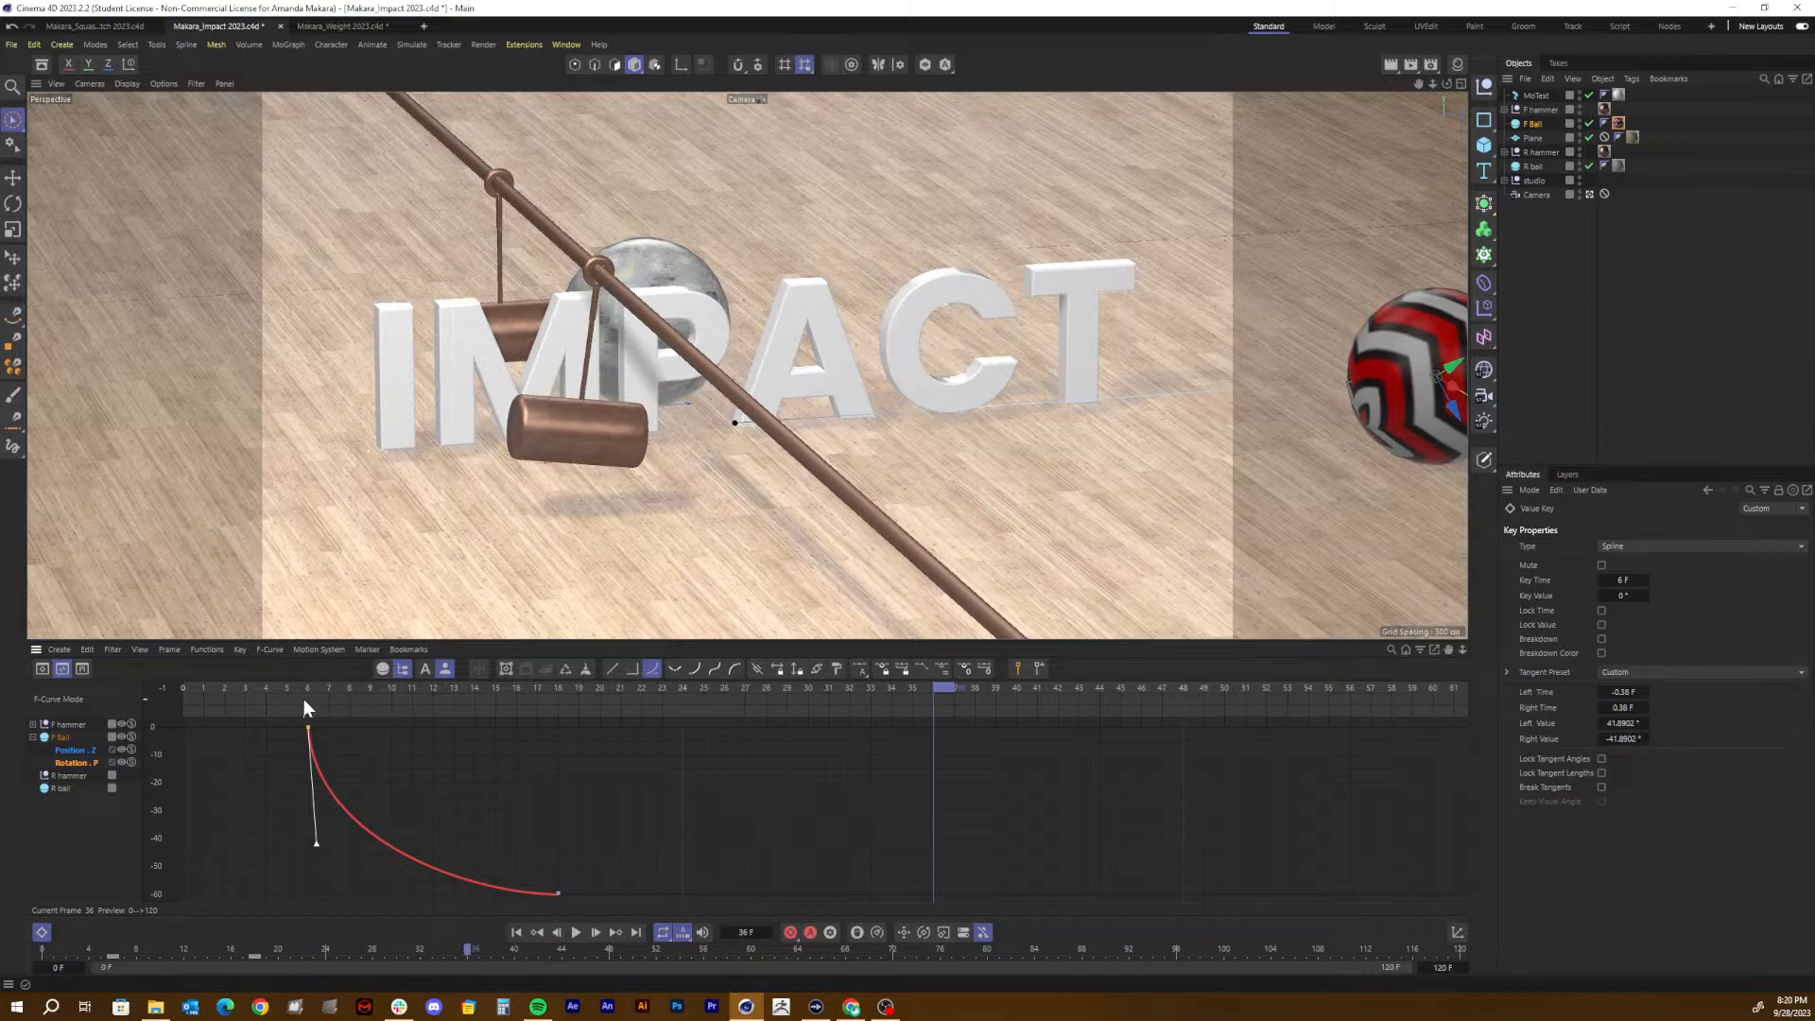
pyautogui.moveTo(304, 698); pyautogui.dragTo(248, 689)
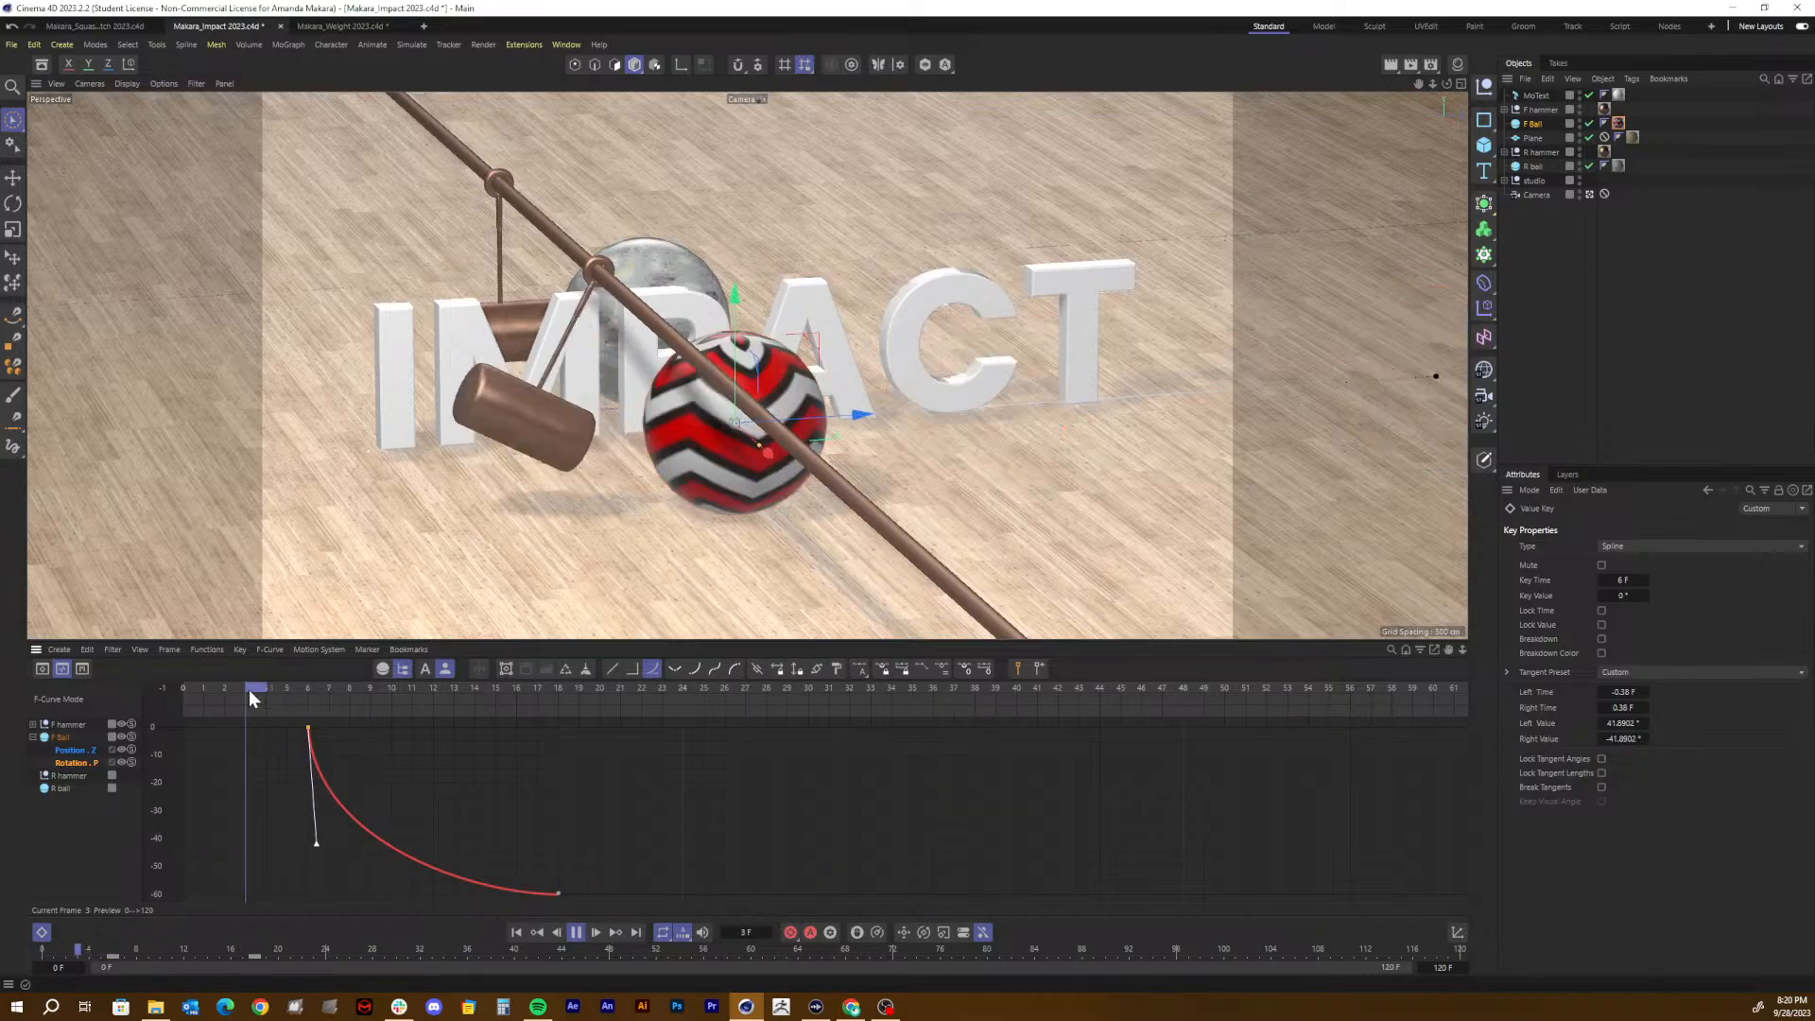
pyautogui.press('F8')
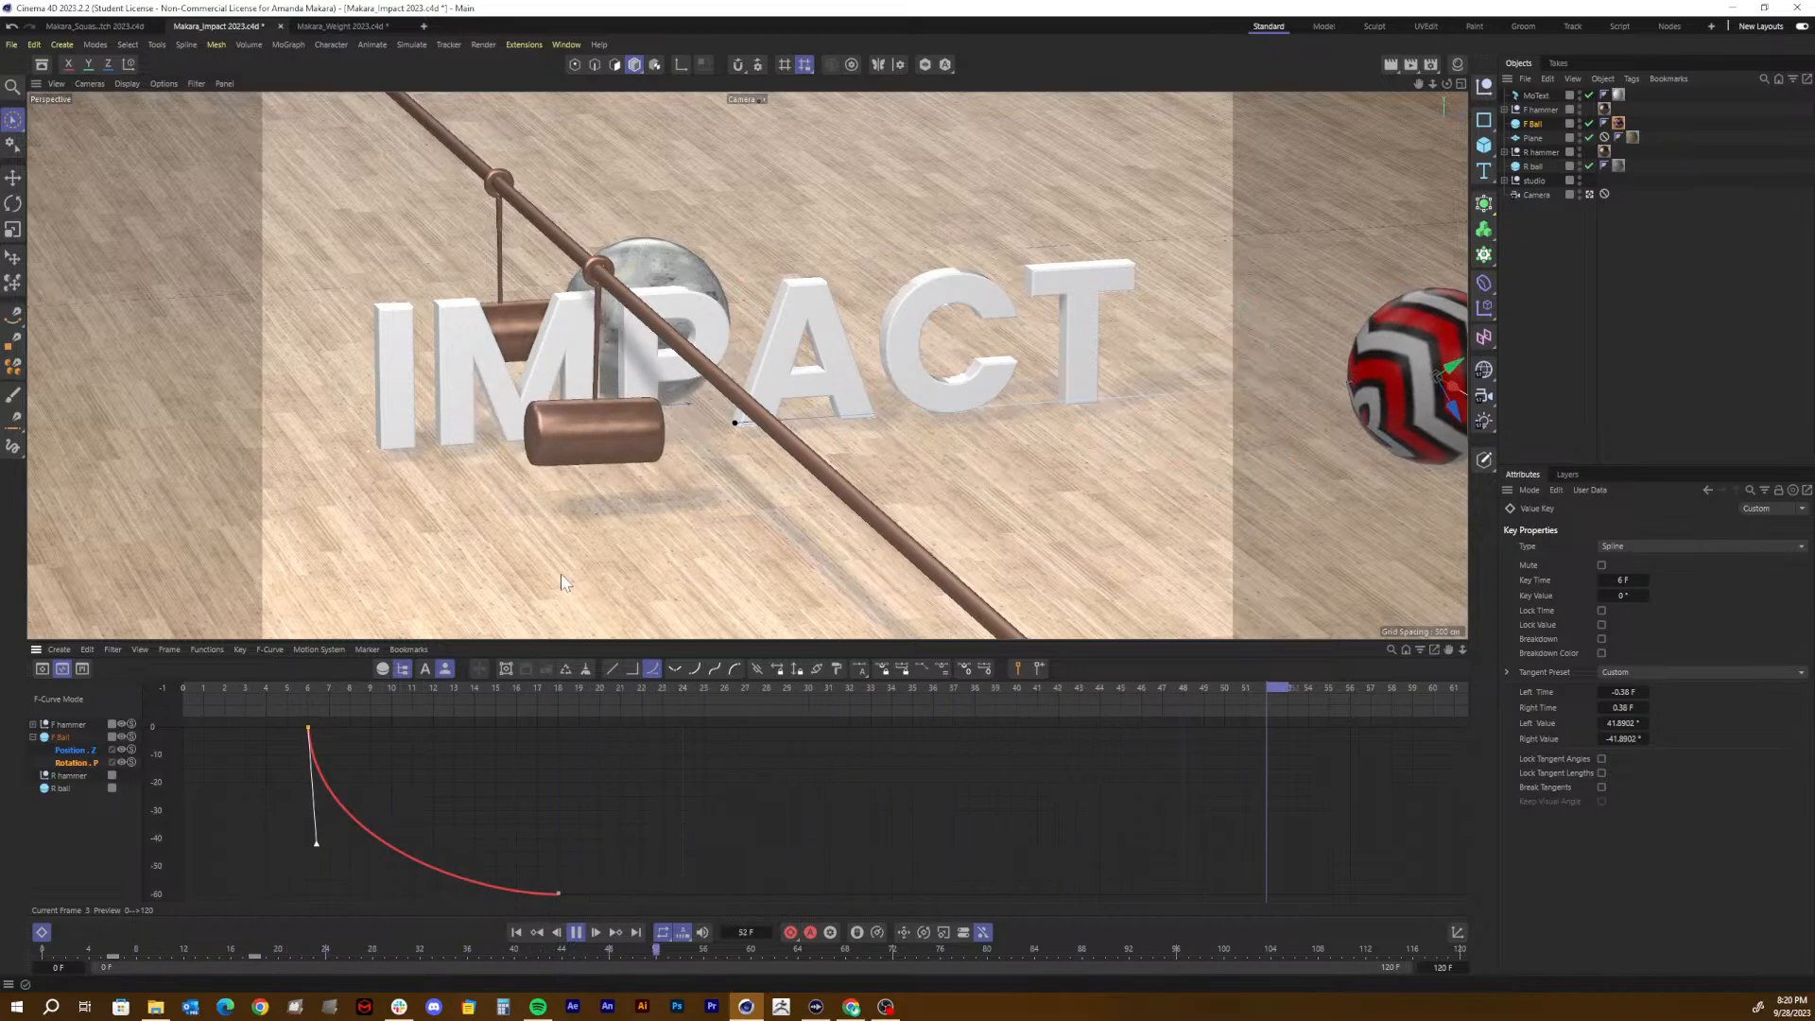
# Step: Stop the playback and collapse the F Ball's tracks in the timeline
pyautogui.press('e')
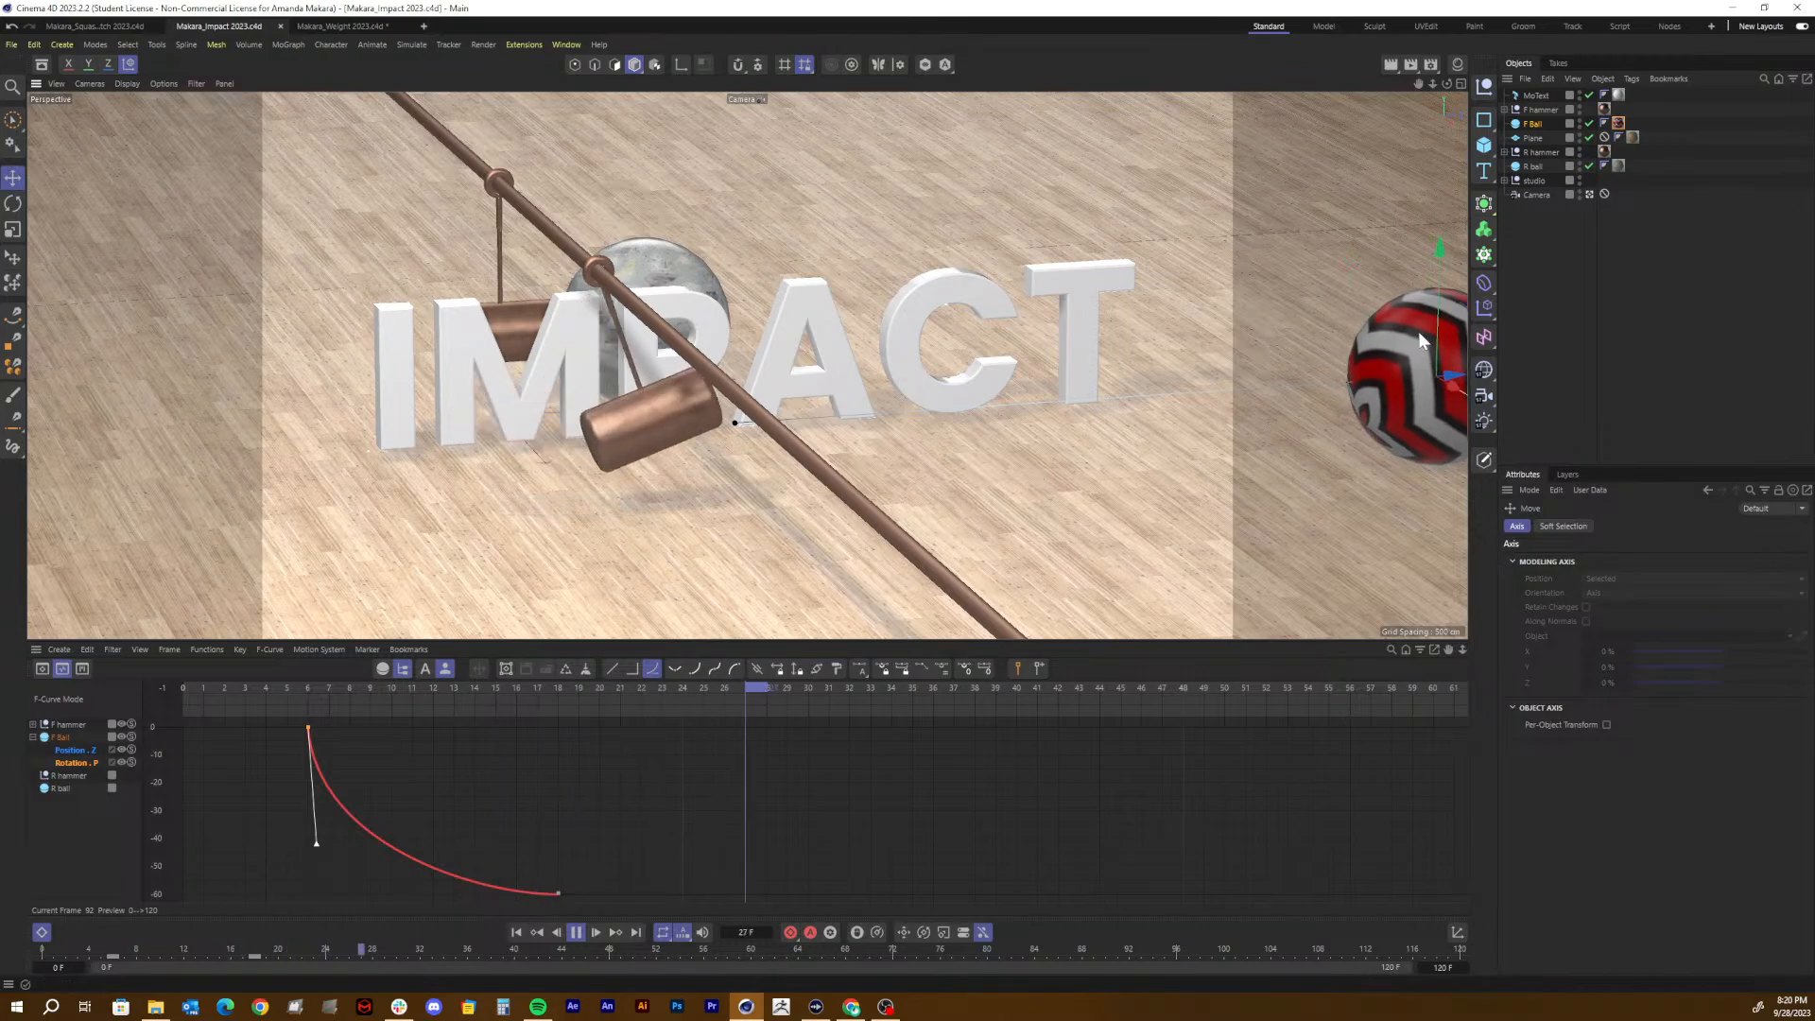
pyautogui.press('space')
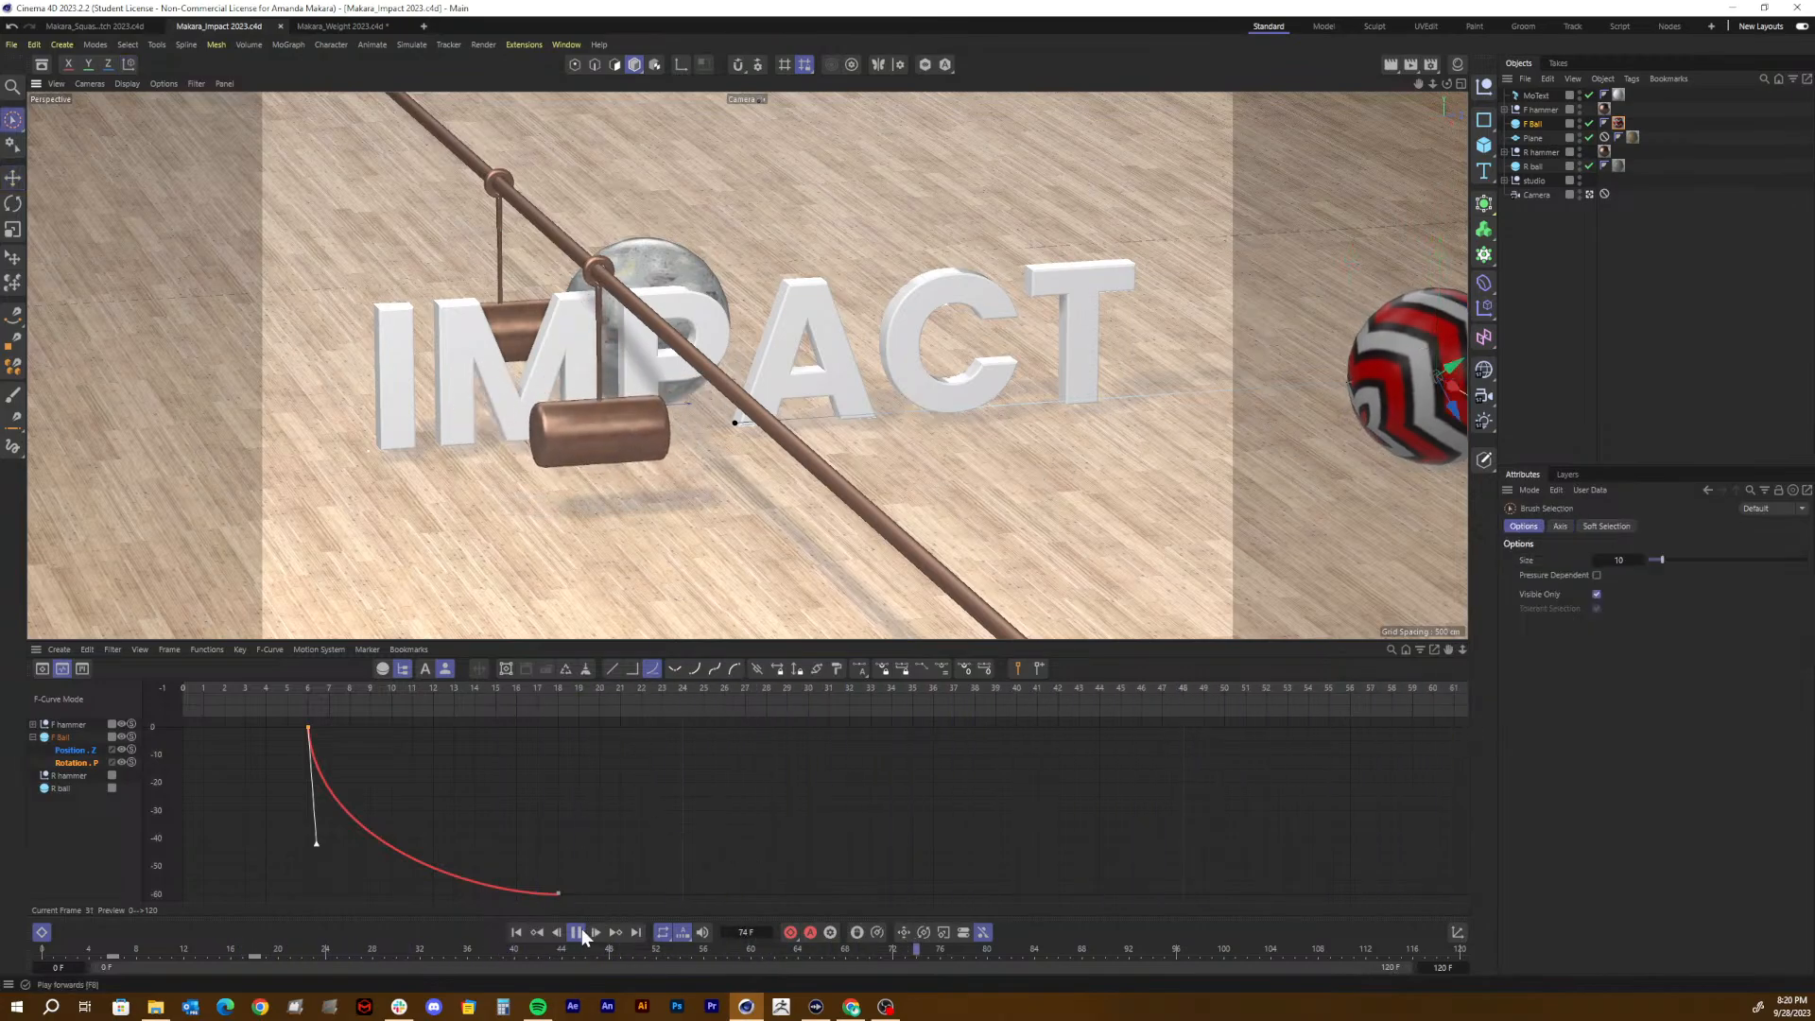
pyautogui.click(576, 932)
pyautogui.click(33, 737)
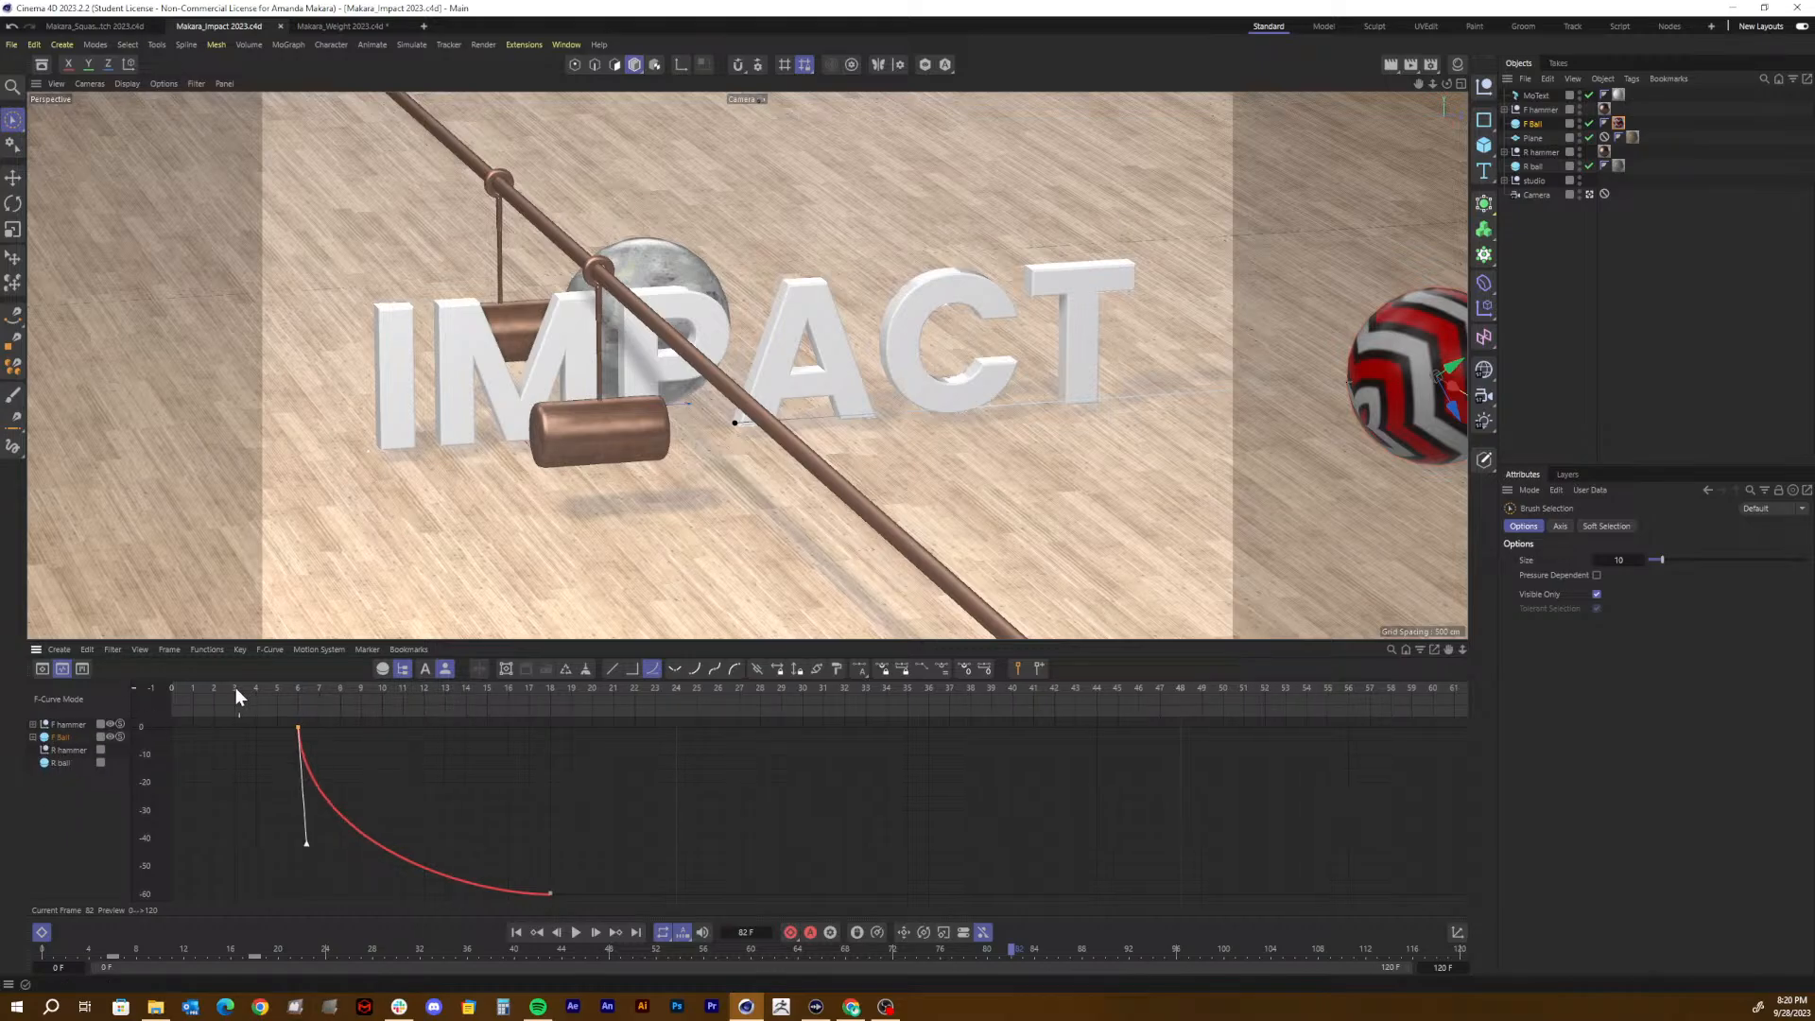
# Step: Show the Dope Sheet, go to frame 0 and disable the MoText object so the rear hammer and ball are unobstructed
pyautogui.click(41, 668)
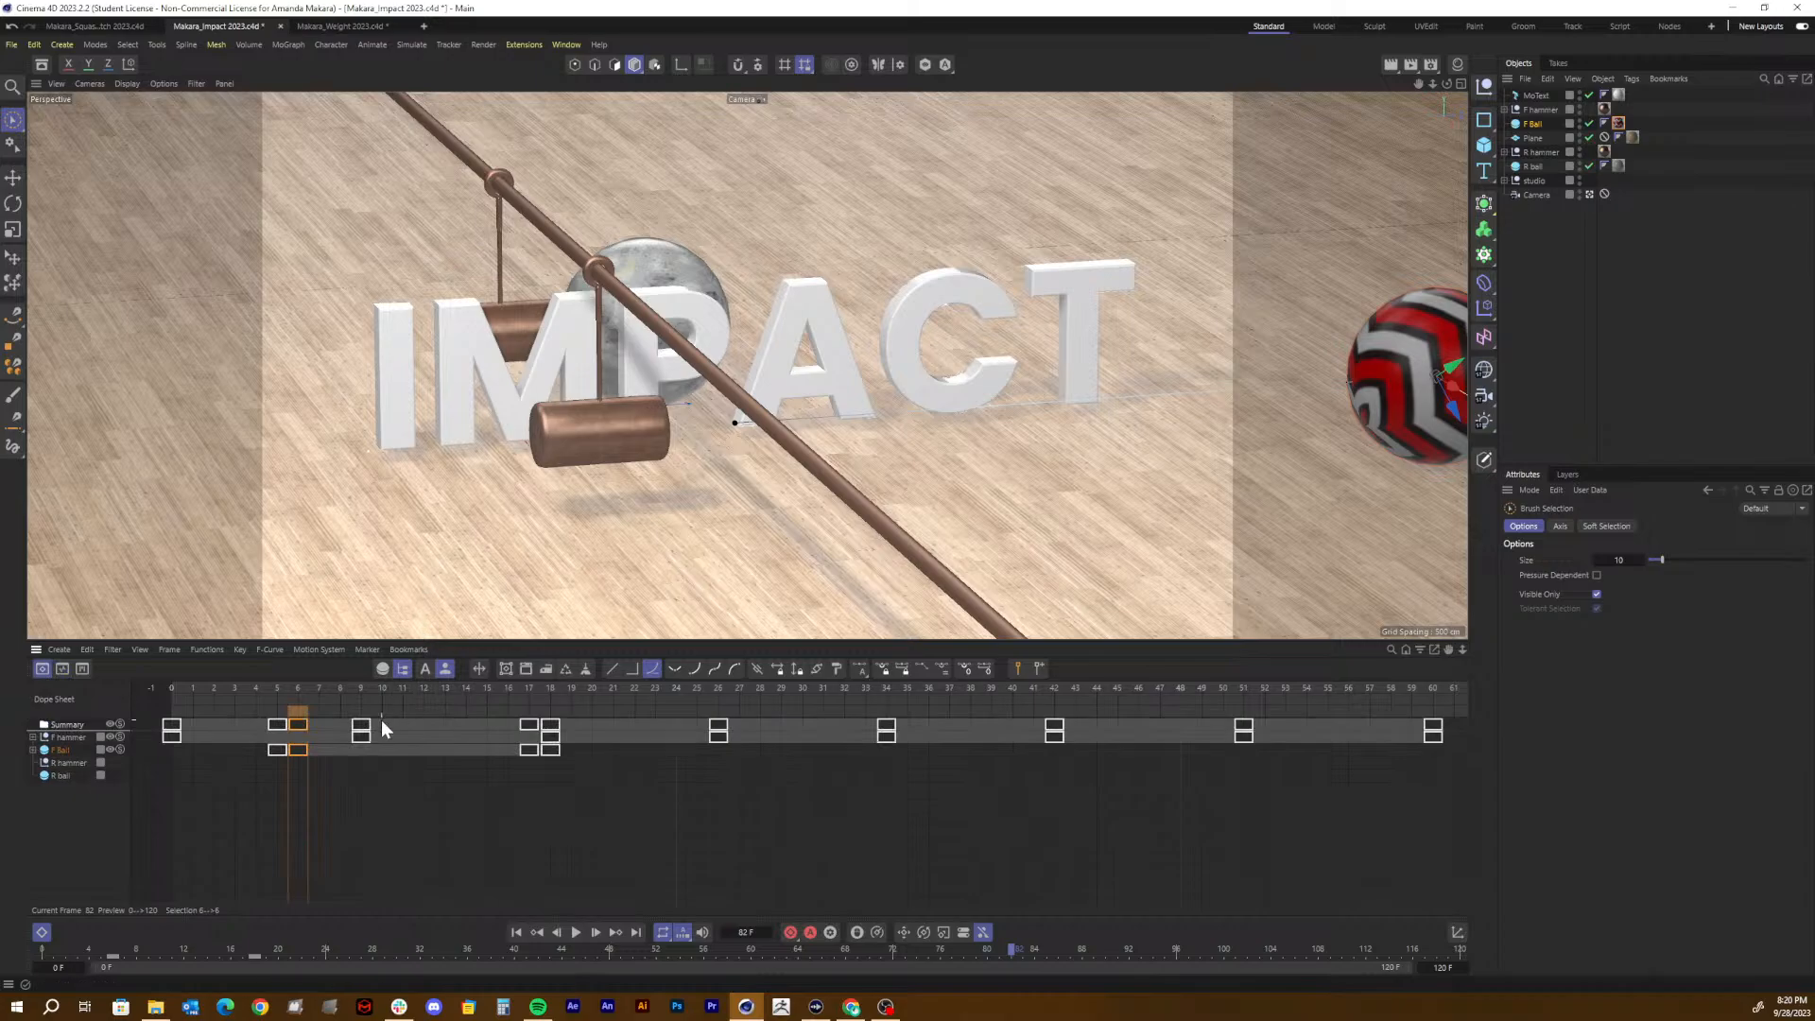
pyautogui.click(171, 688)
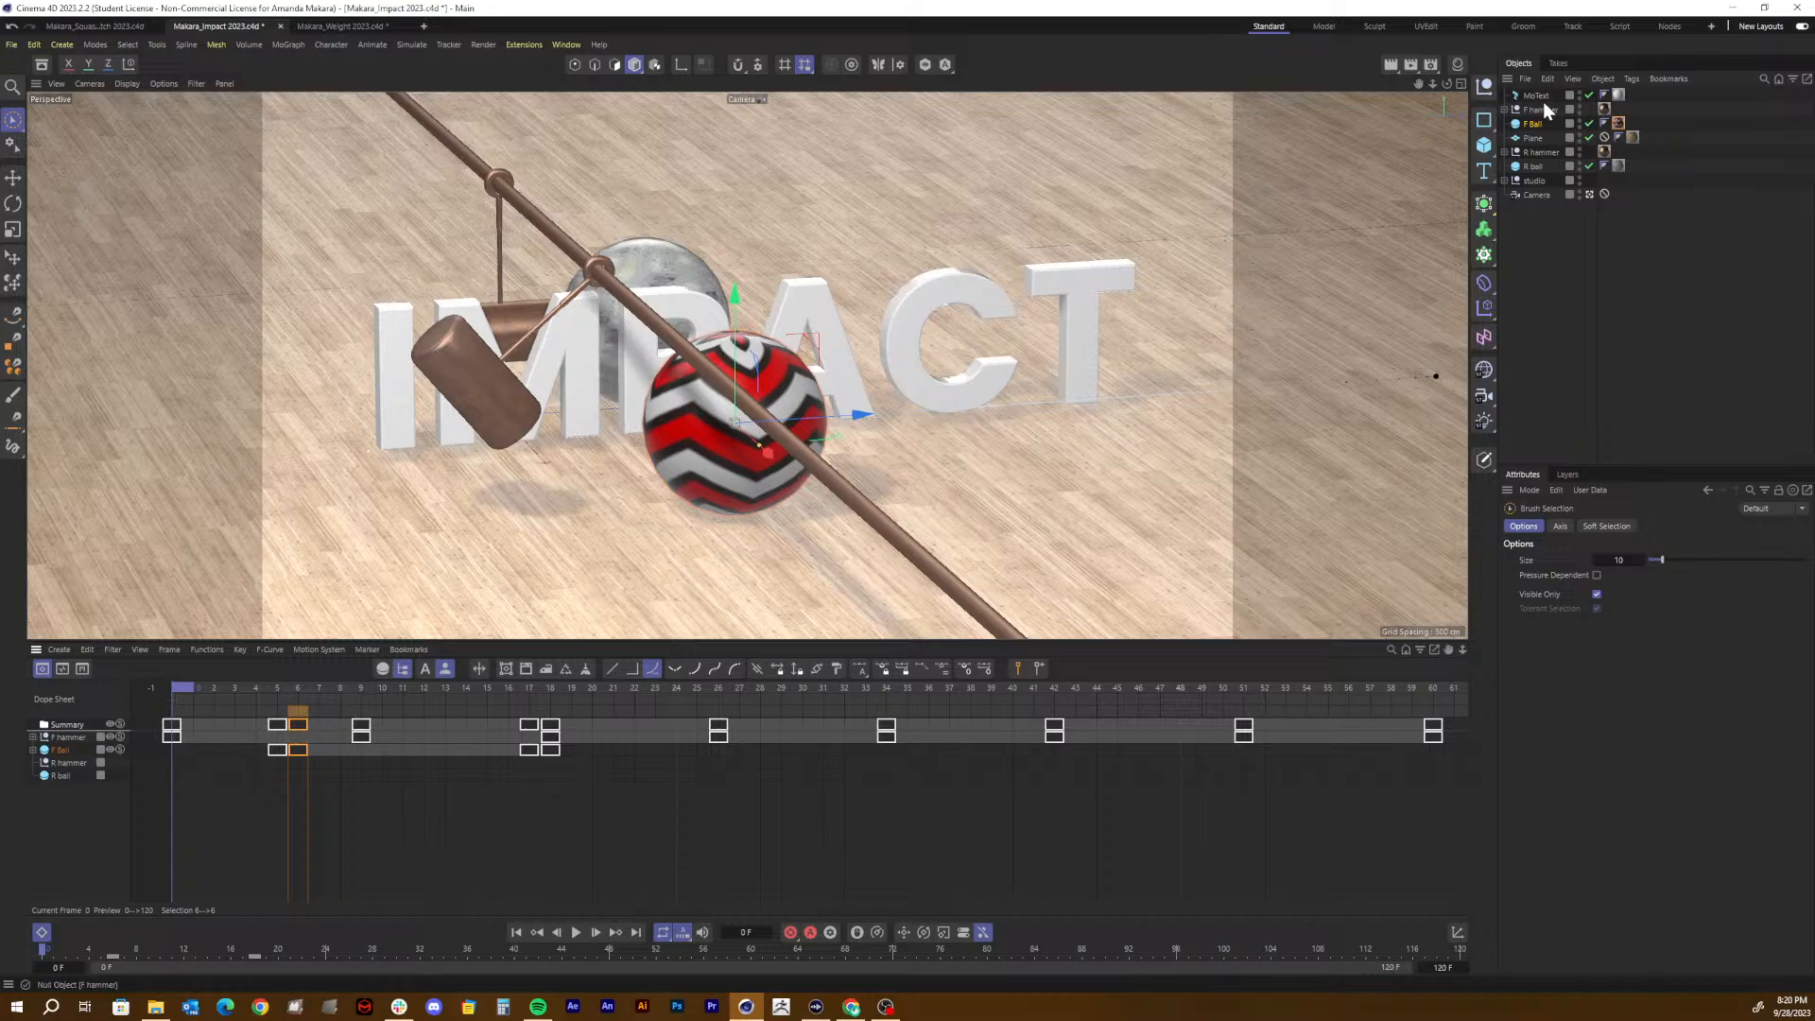
pyautogui.click(1539, 152)
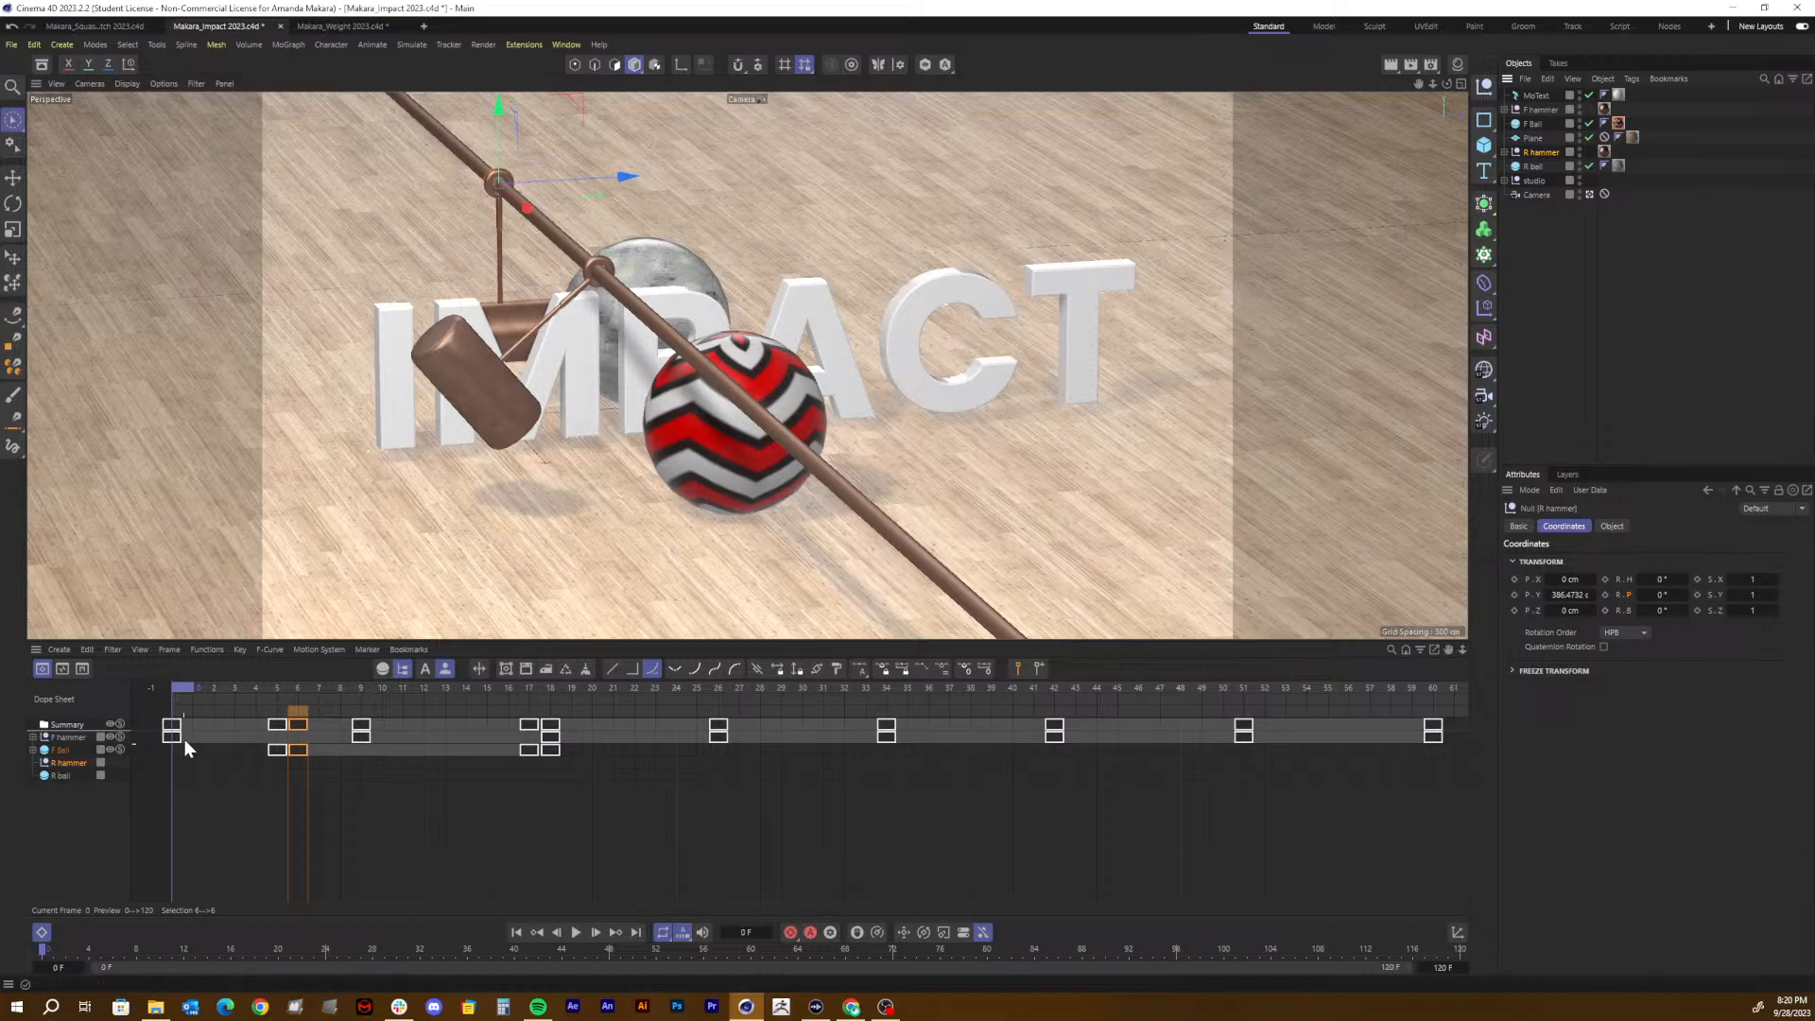
pyautogui.click(227, 798)
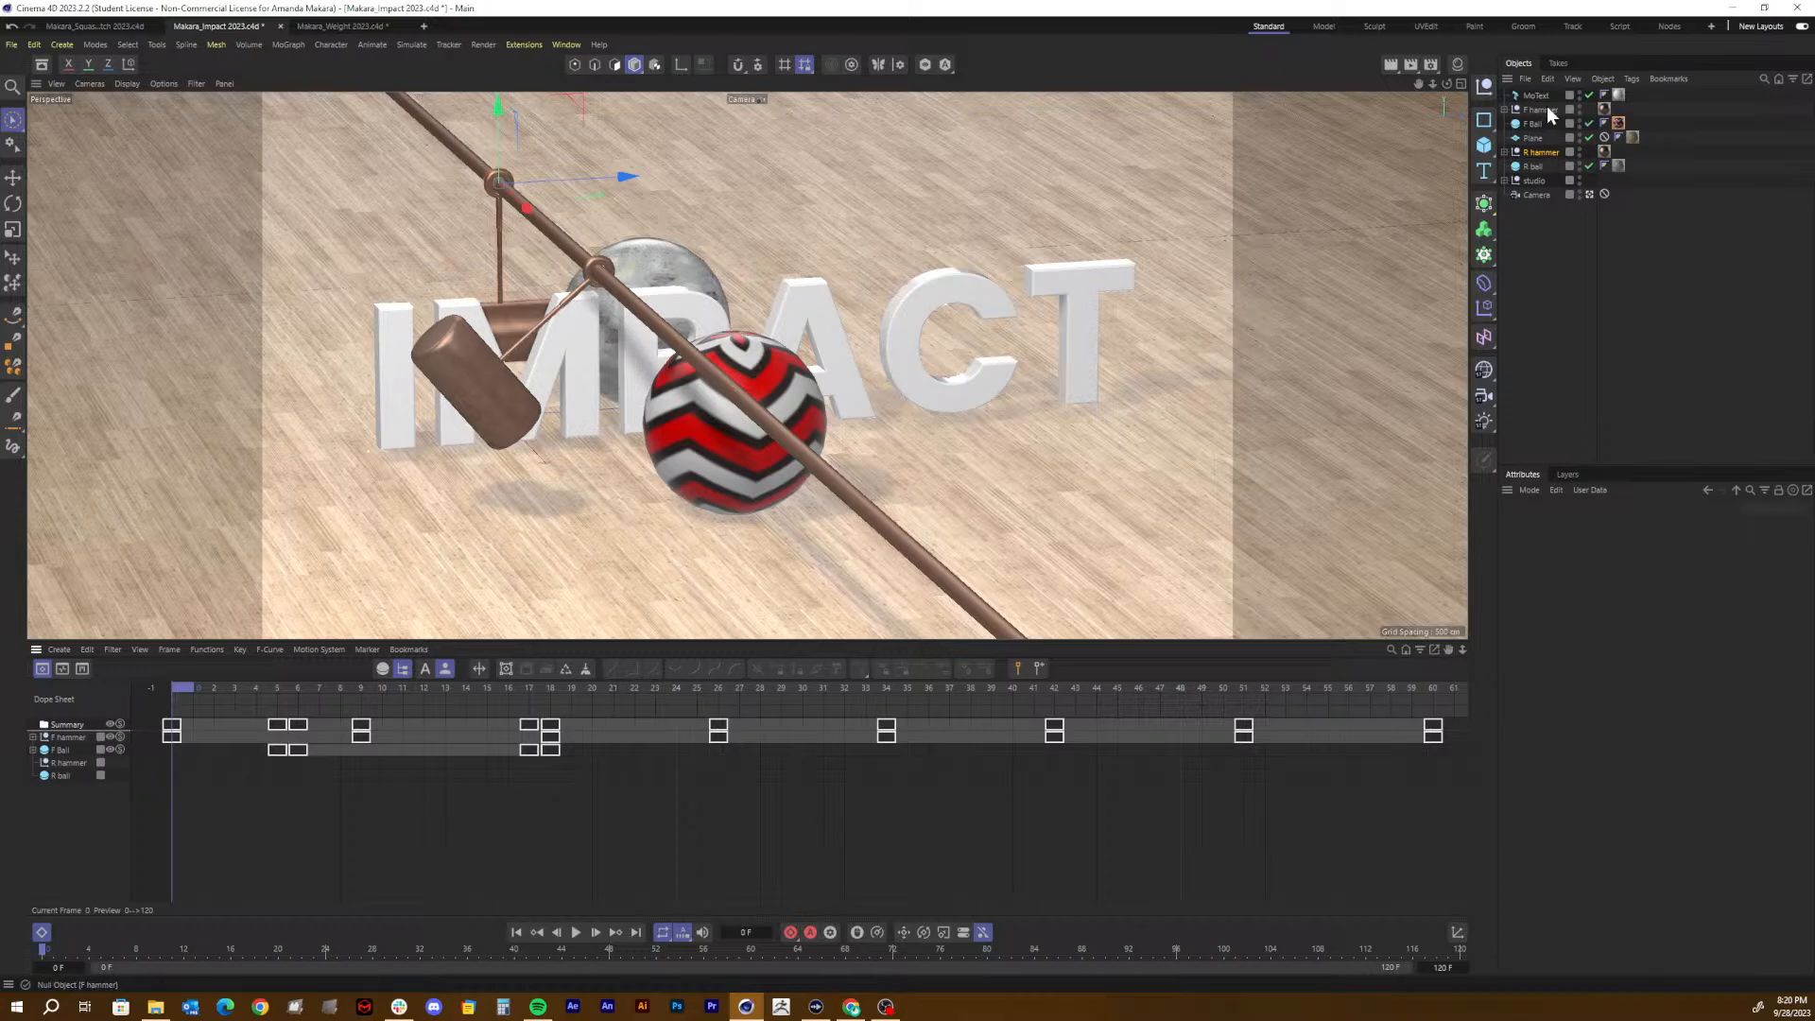
pyautogui.click(1589, 94)
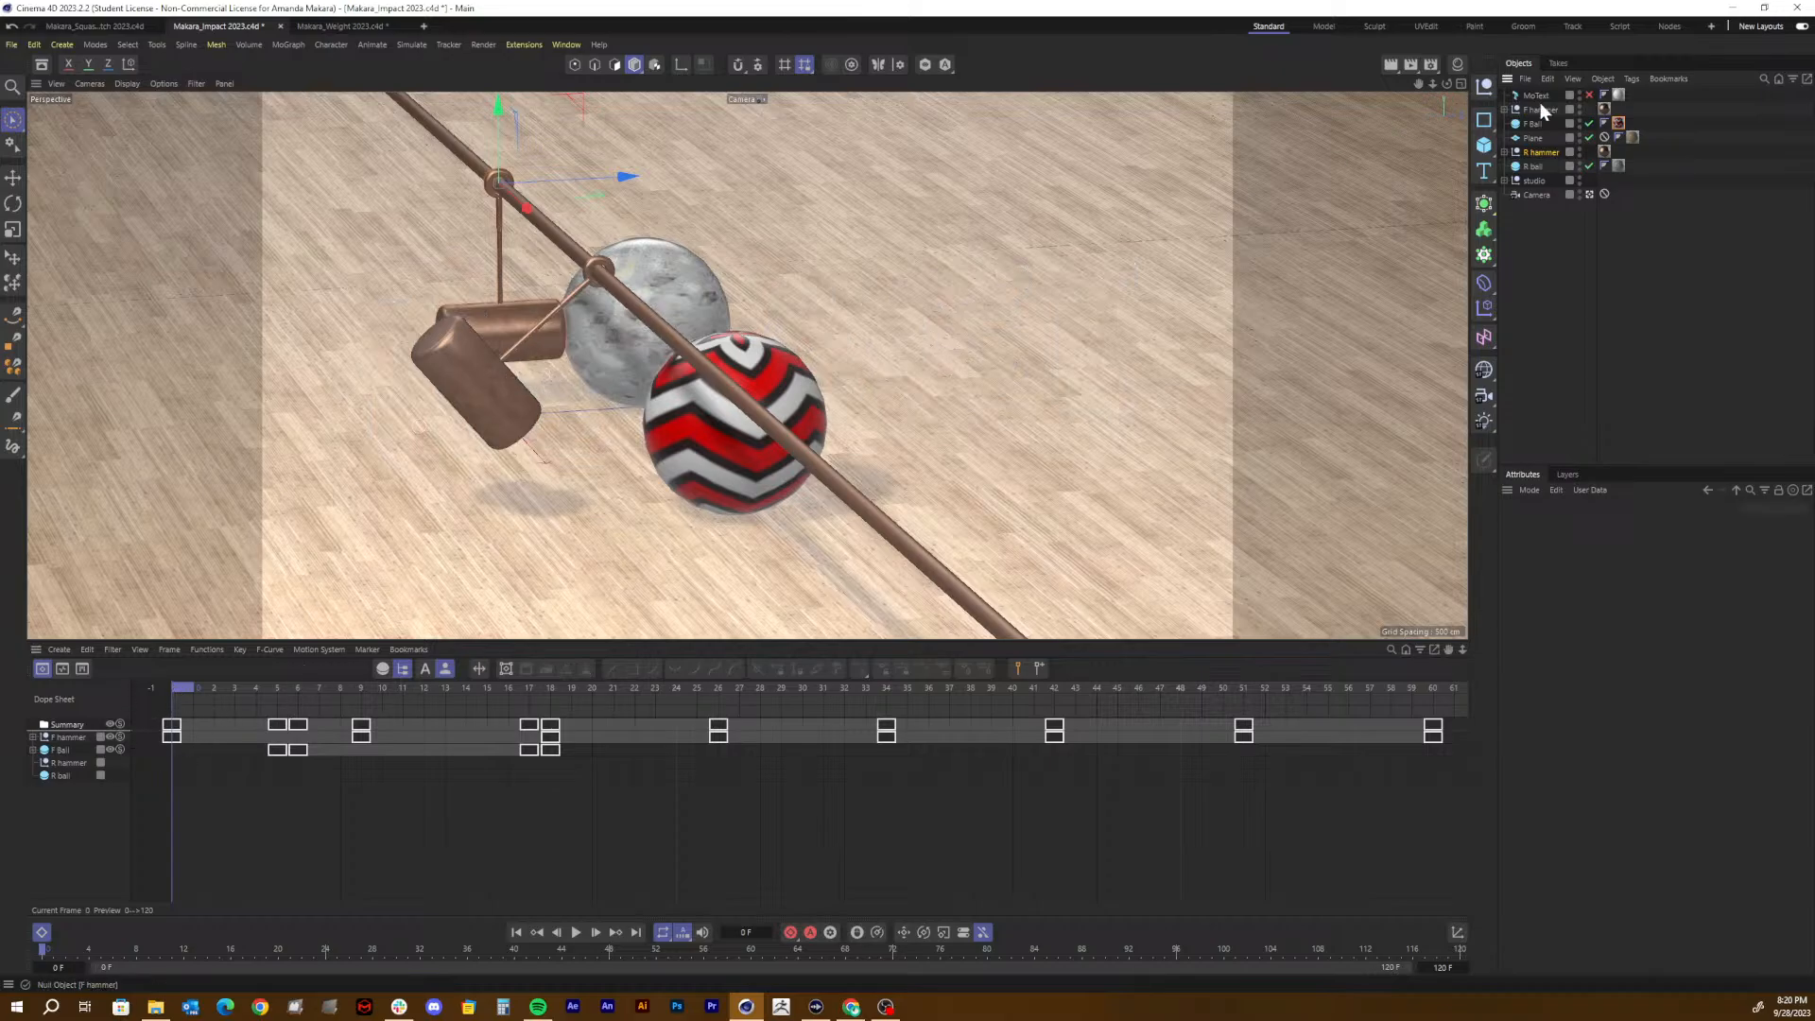
# Step: Keyframe the R hammer's pitch rotation at frame 0 and compare it with the F hammer's rotation keys up to frame 9
pyautogui.click(1537, 153)
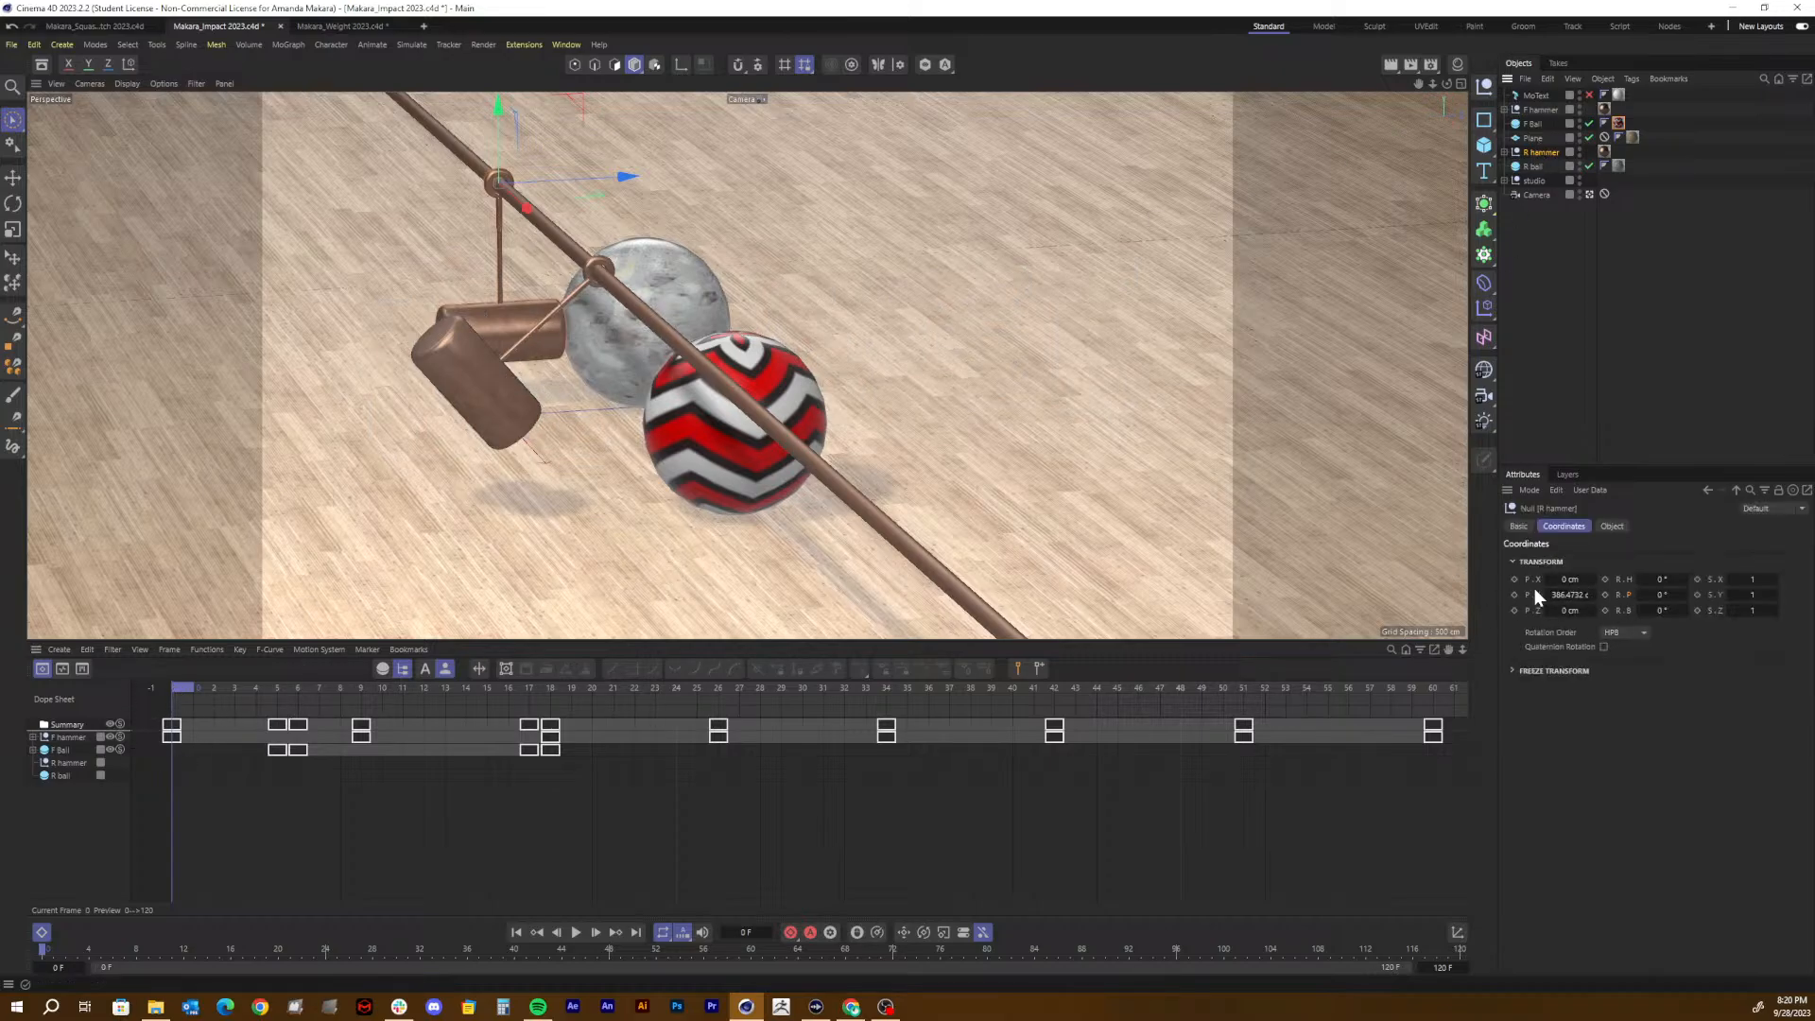
pyautogui.click(1605, 594)
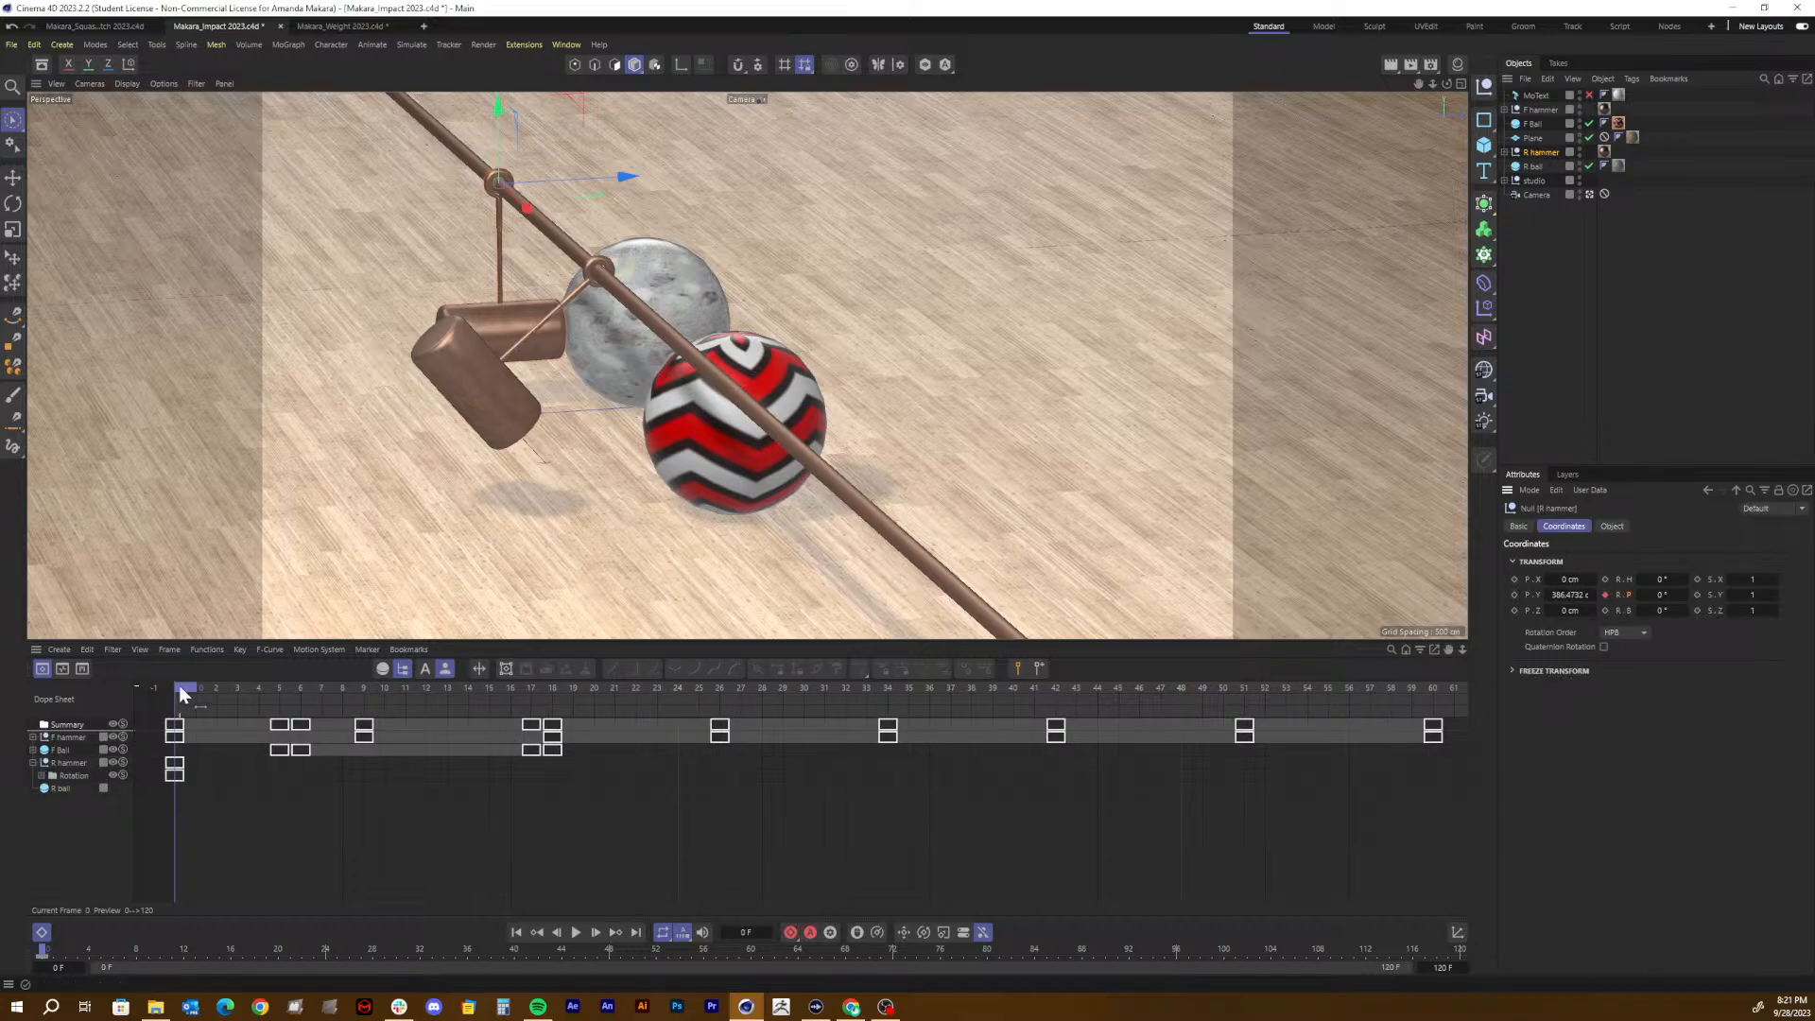
pyautogui.click(60, 737)
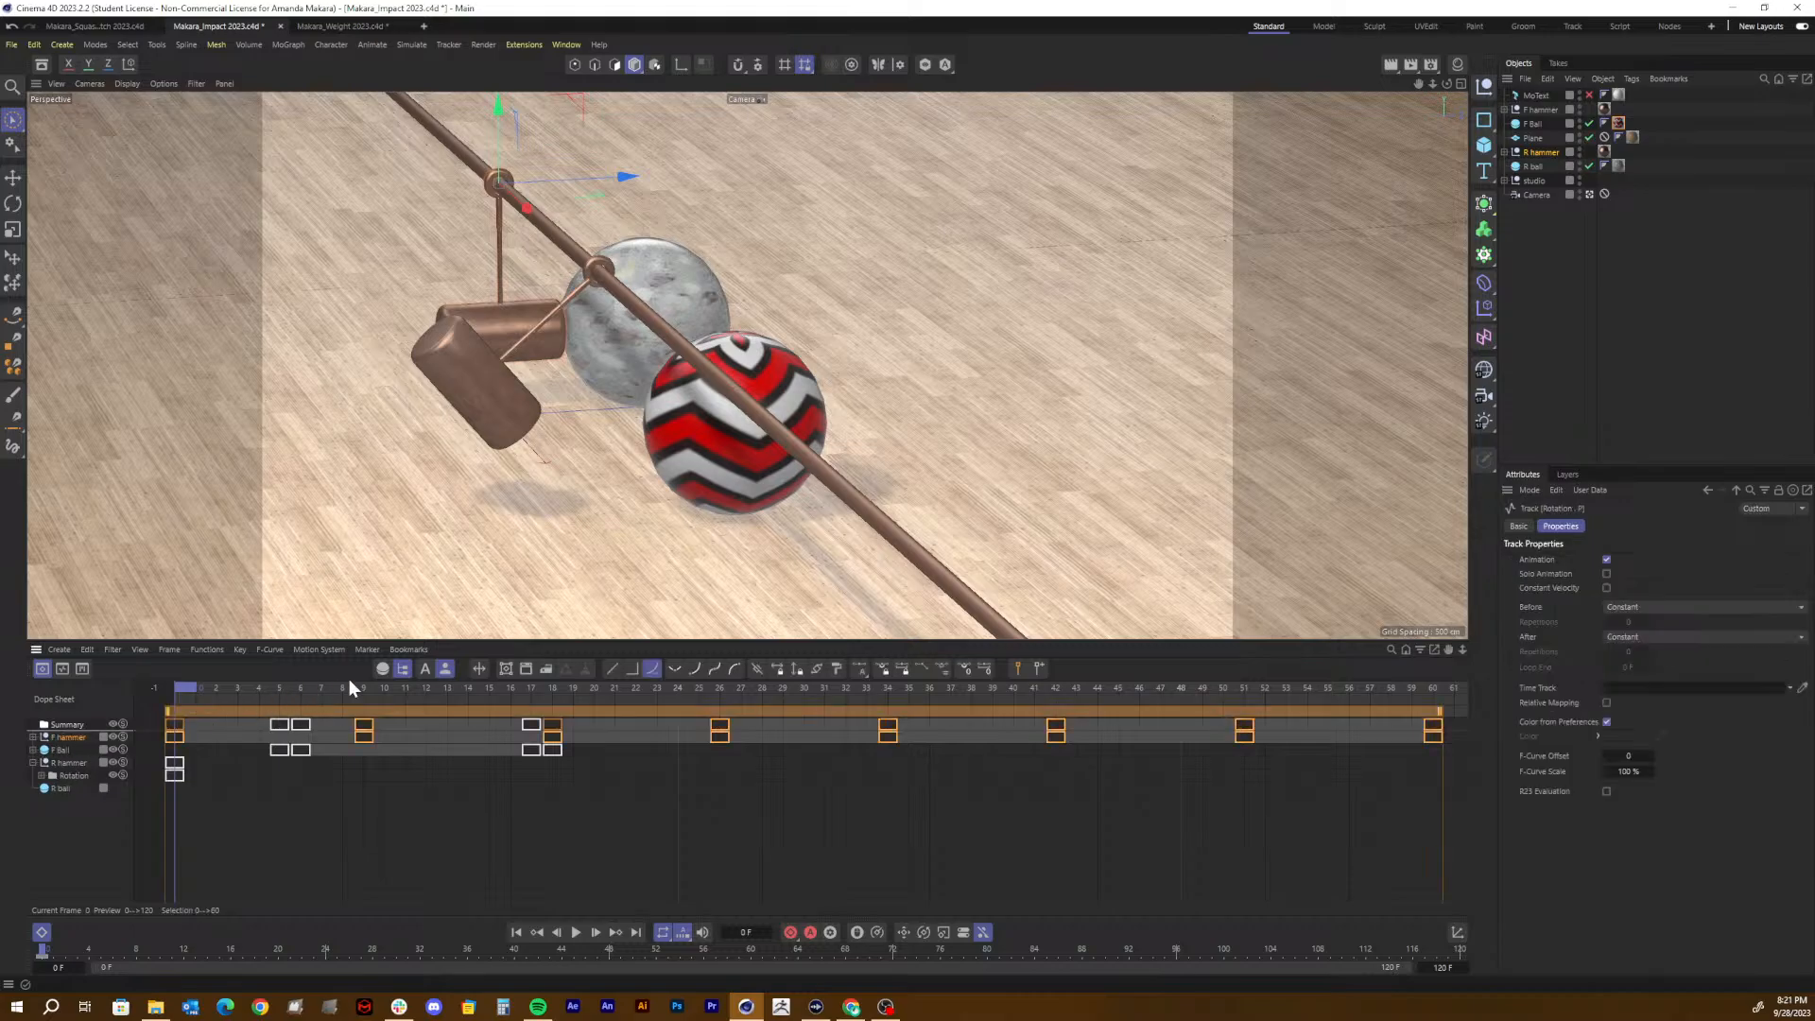
pyautogui.click(35, 737)
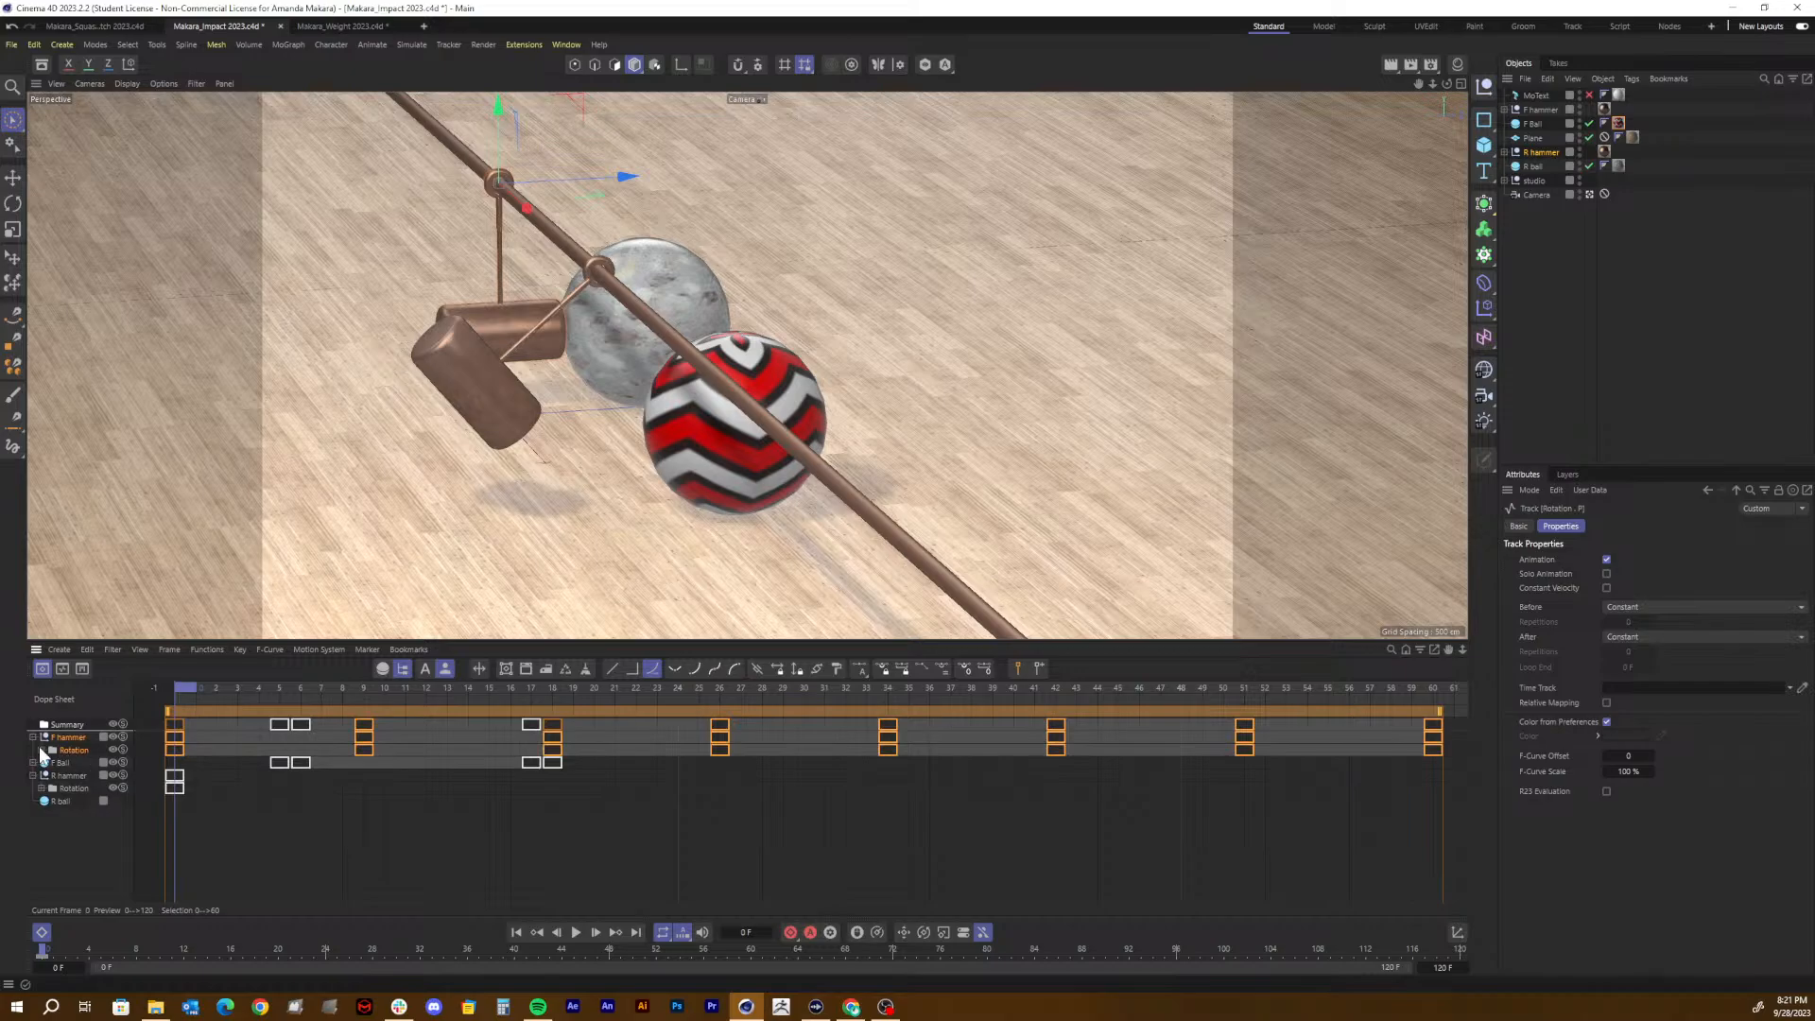
pyautogui.click(369, 688)
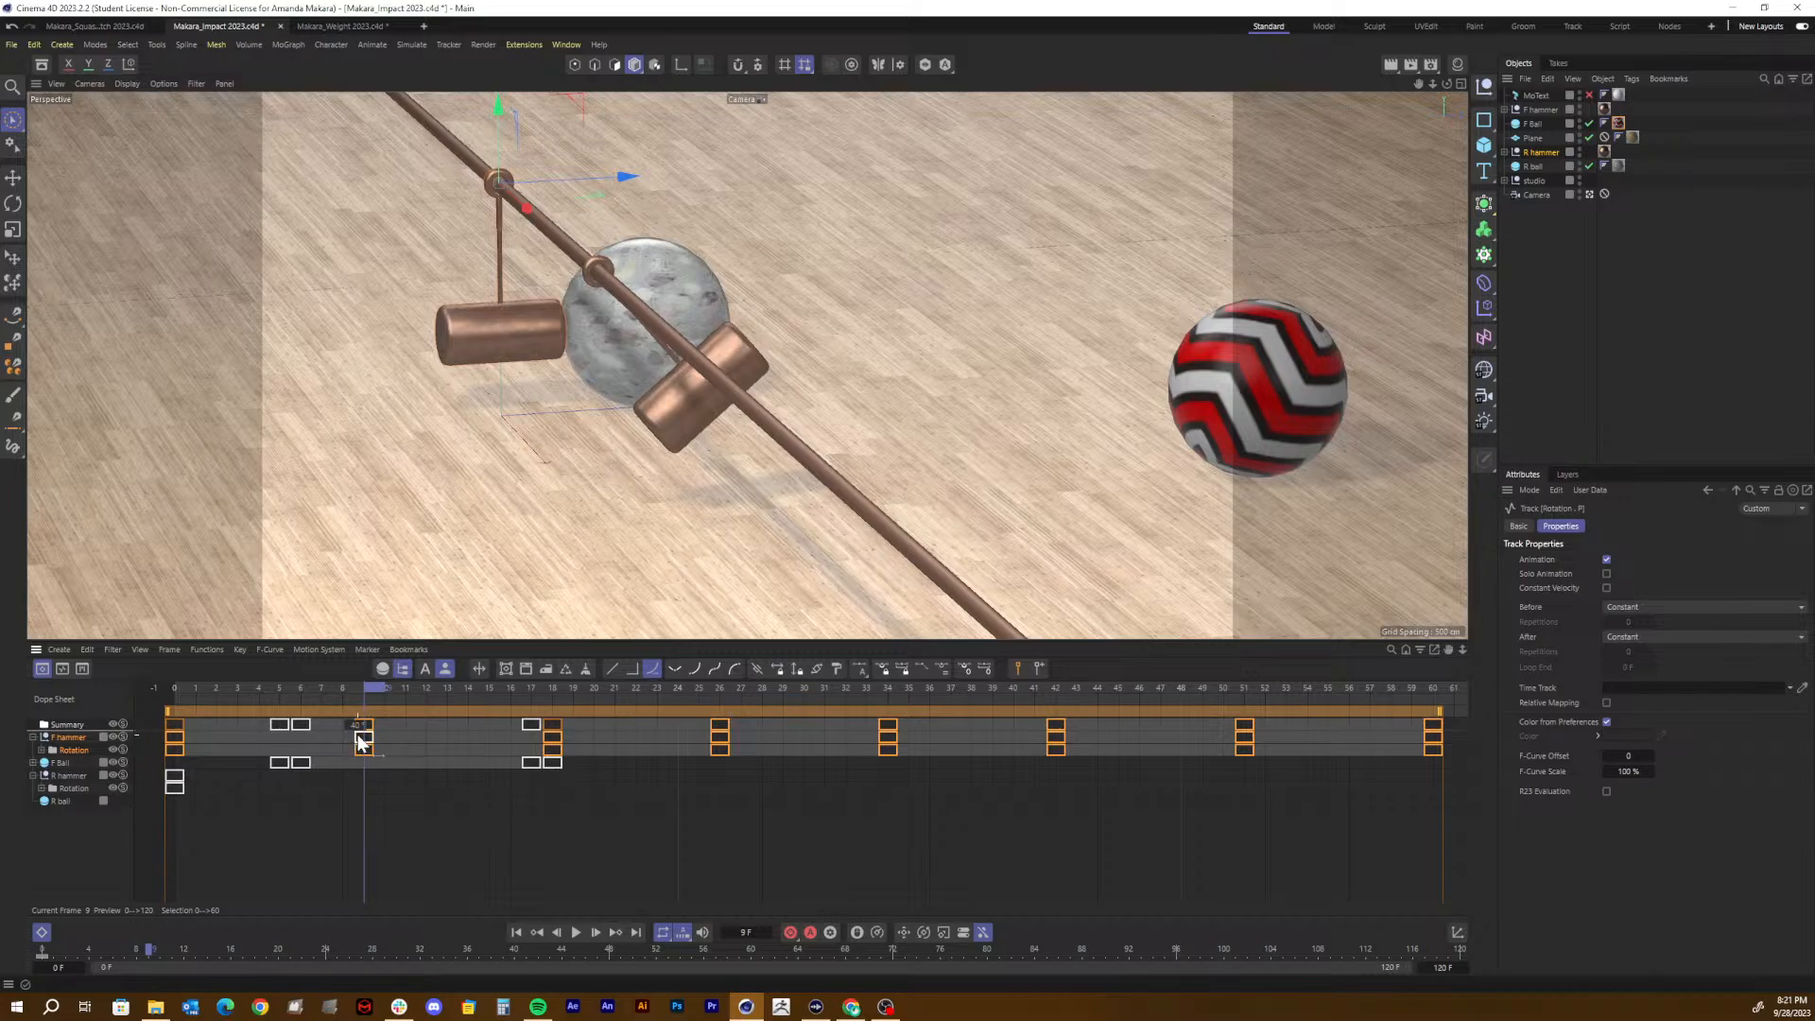
pyautogui.keyDown('shift'); pyautogui.click(174, 748); pyautogui.keyUp('shift')
pyautogui.moveTo(221, 685); pyautogui.dragTo(133, 701)
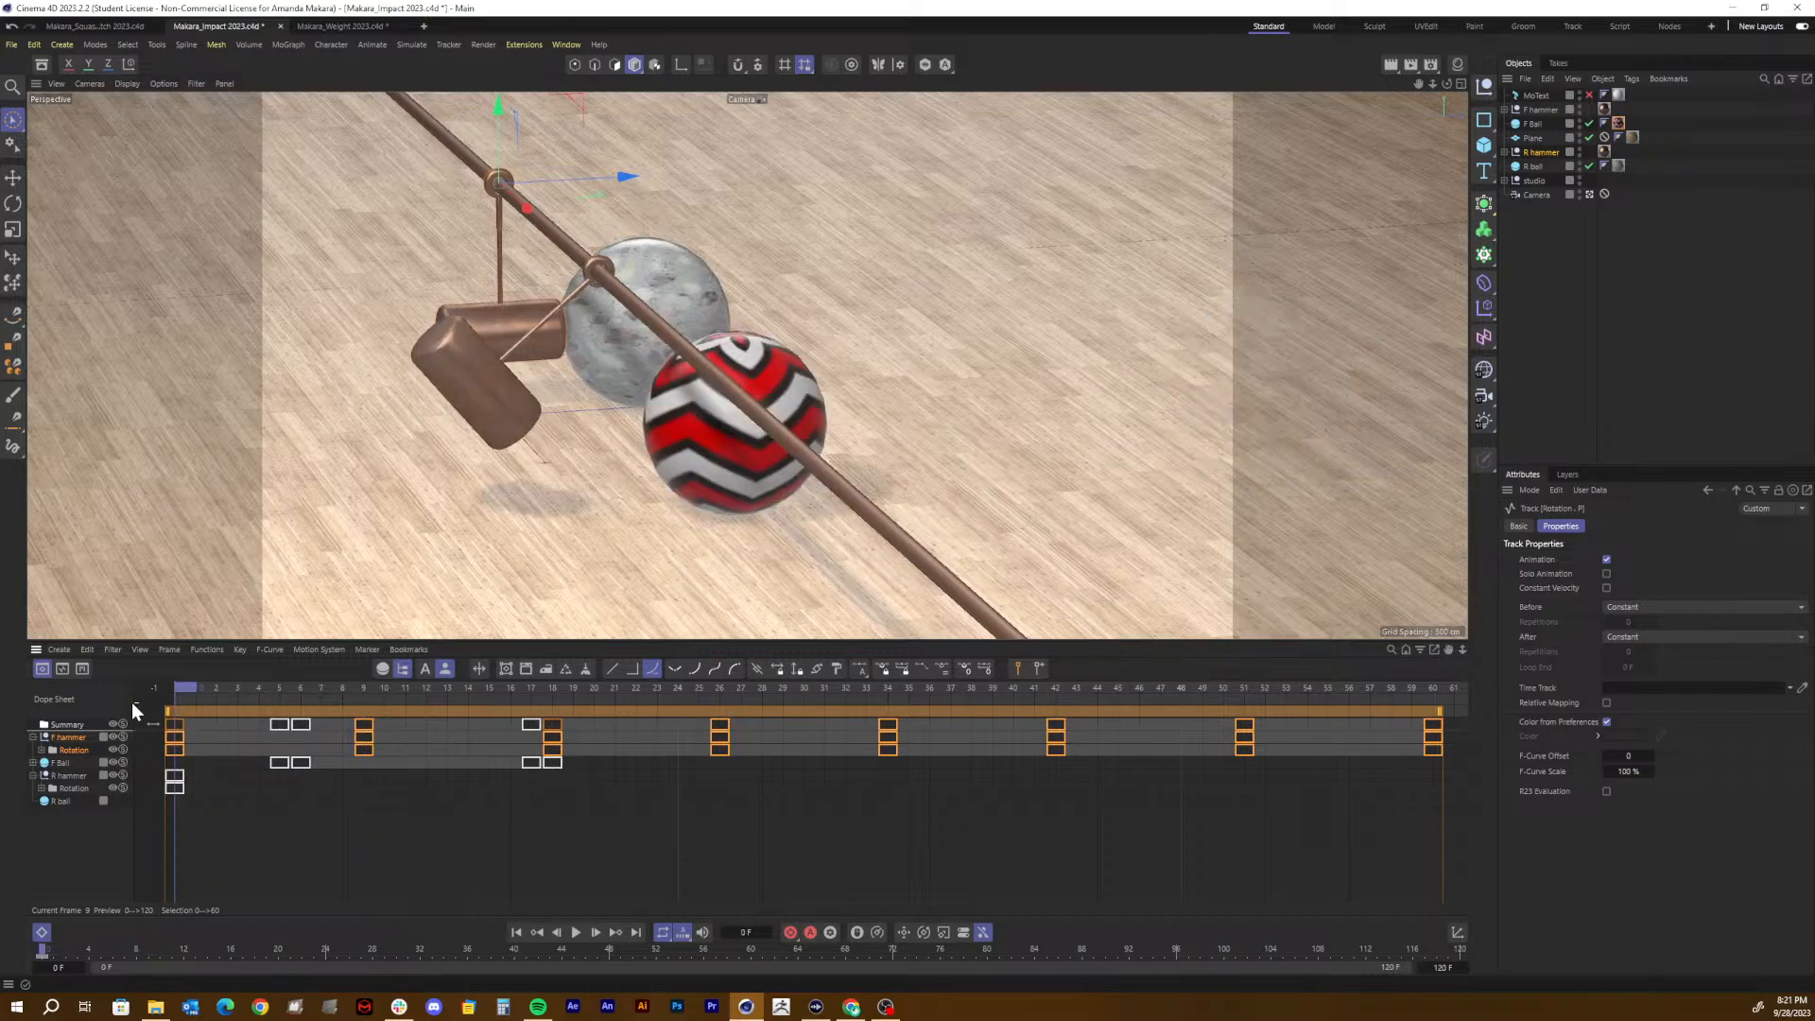
# Step: Set the R hammer's pitch rotation to -50° at frame 0
pyautogui.click(70, 787)
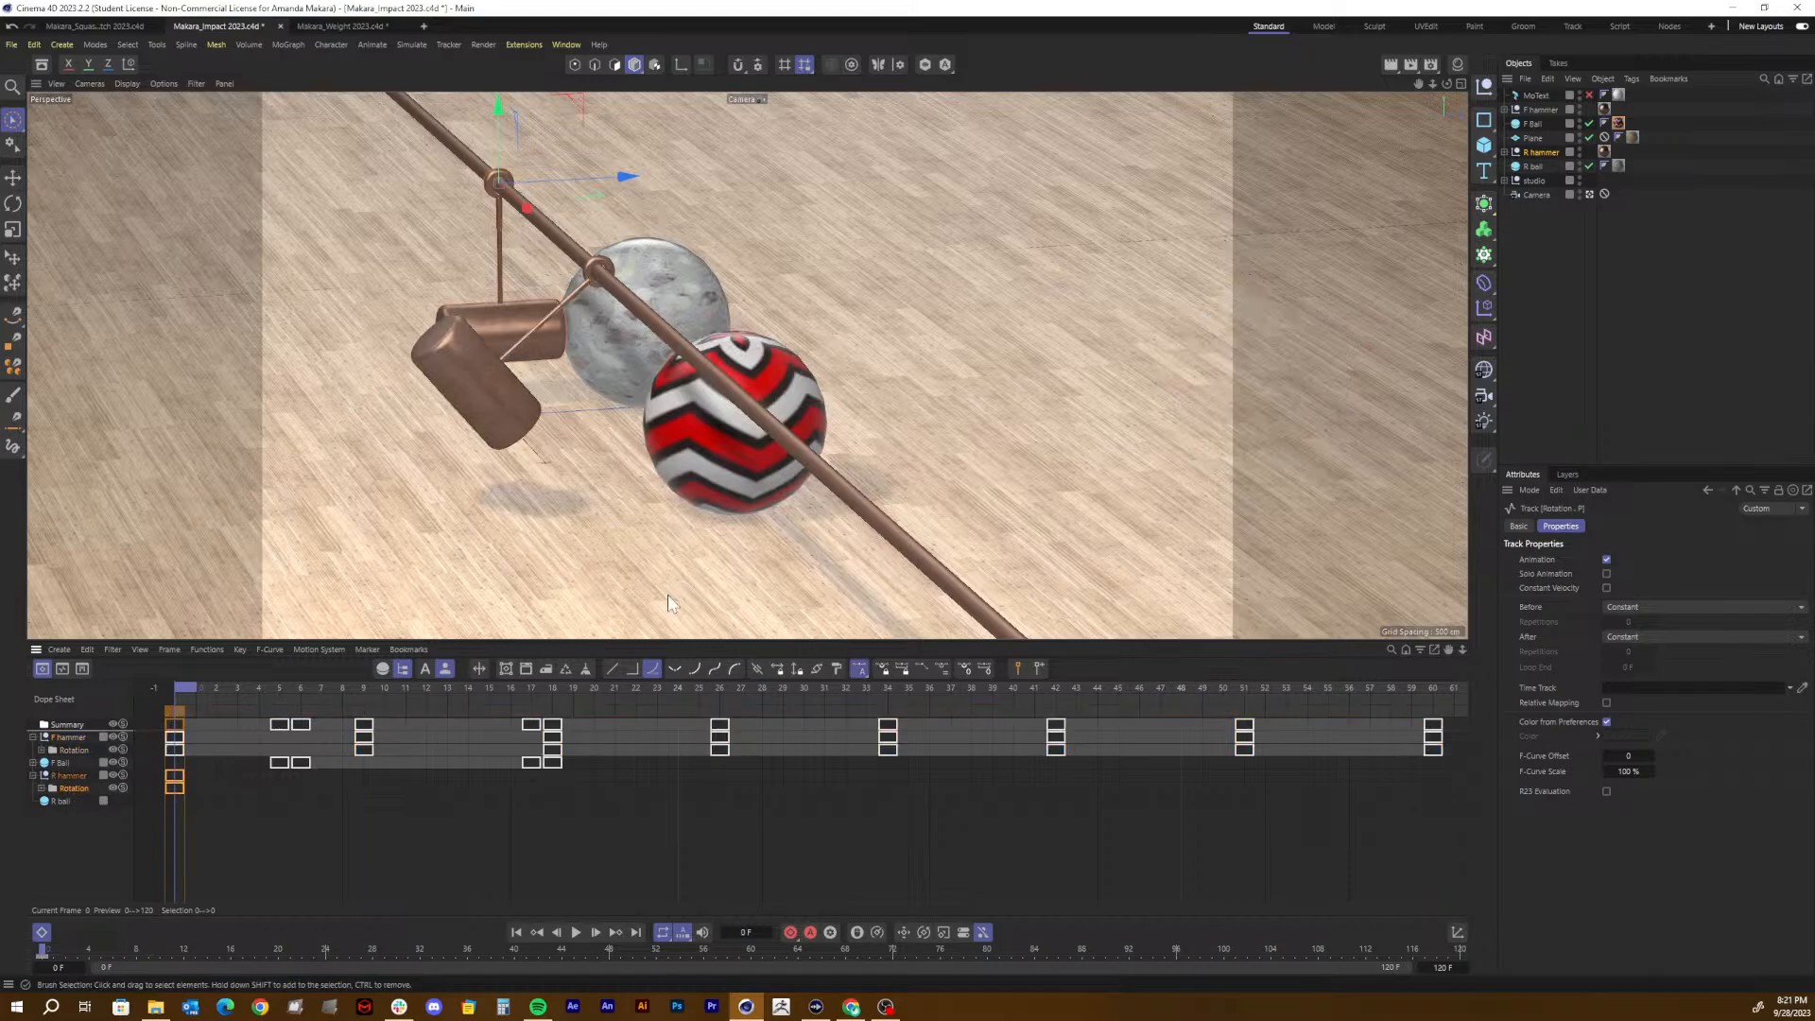
pyautogui.click(1545, 148)
pyautogui.click(1664, 595)
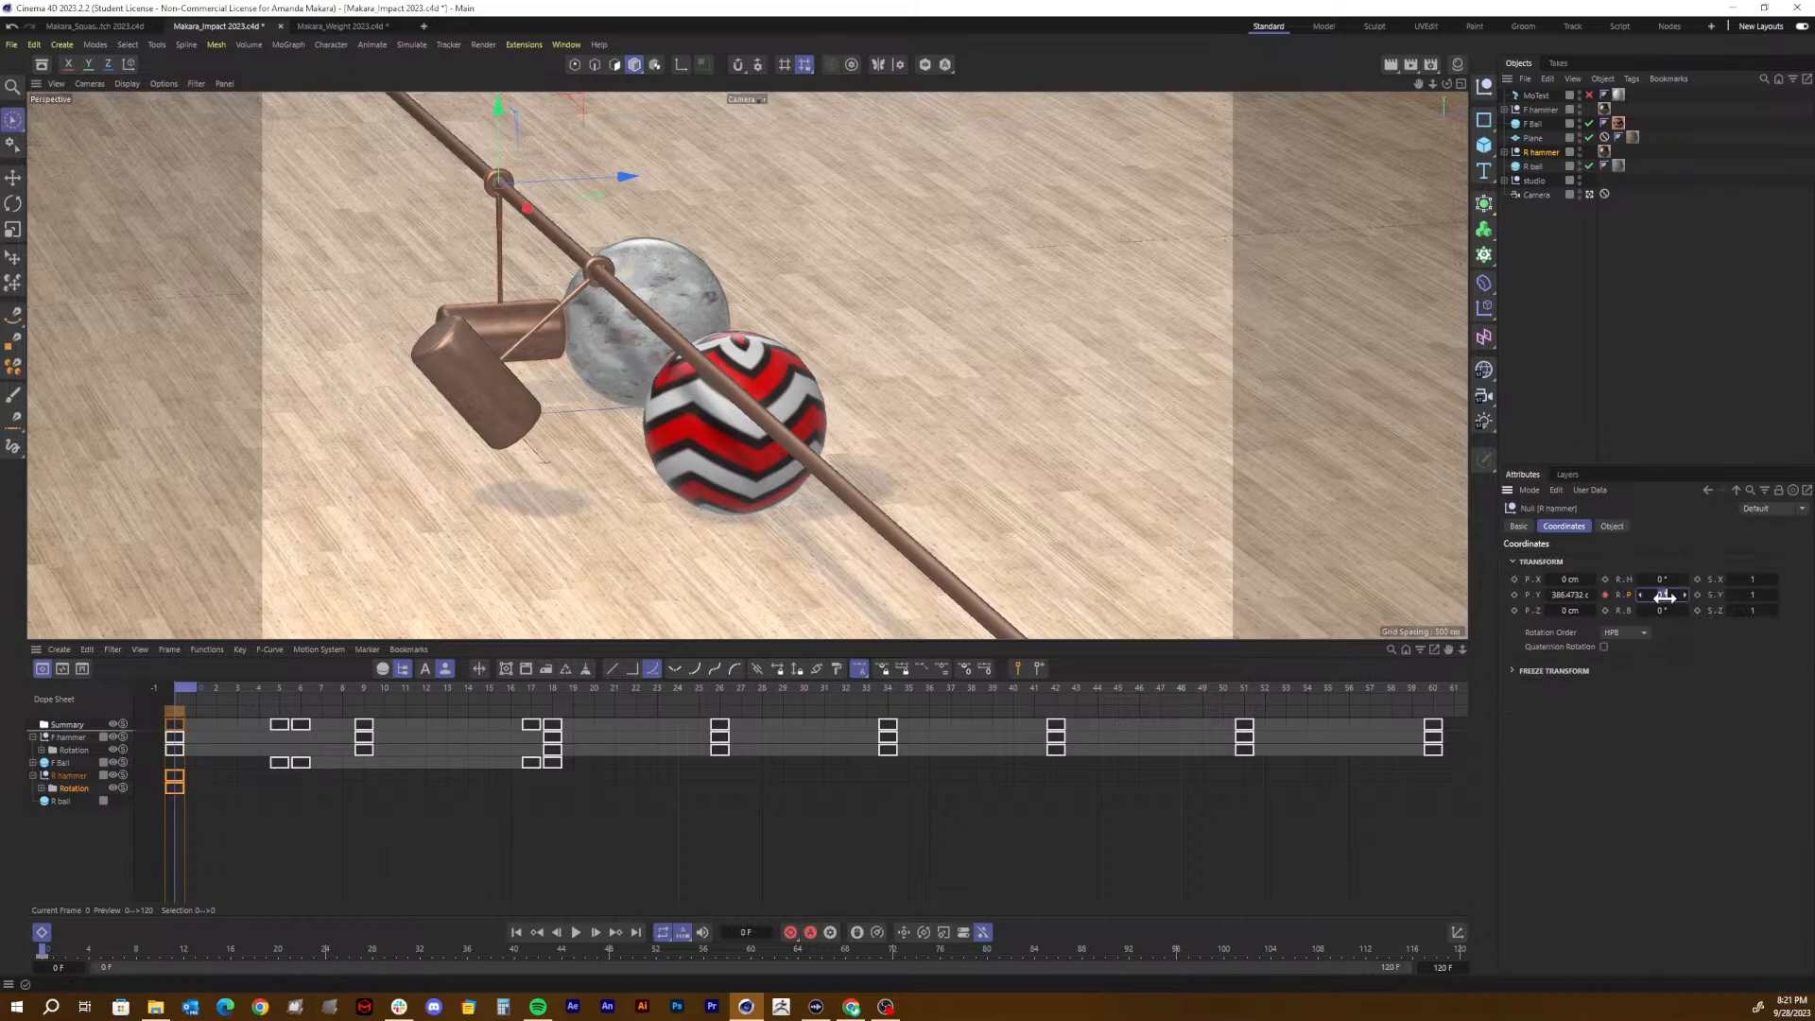
pyautogui.write('-50')
pyautogui.press('Return')
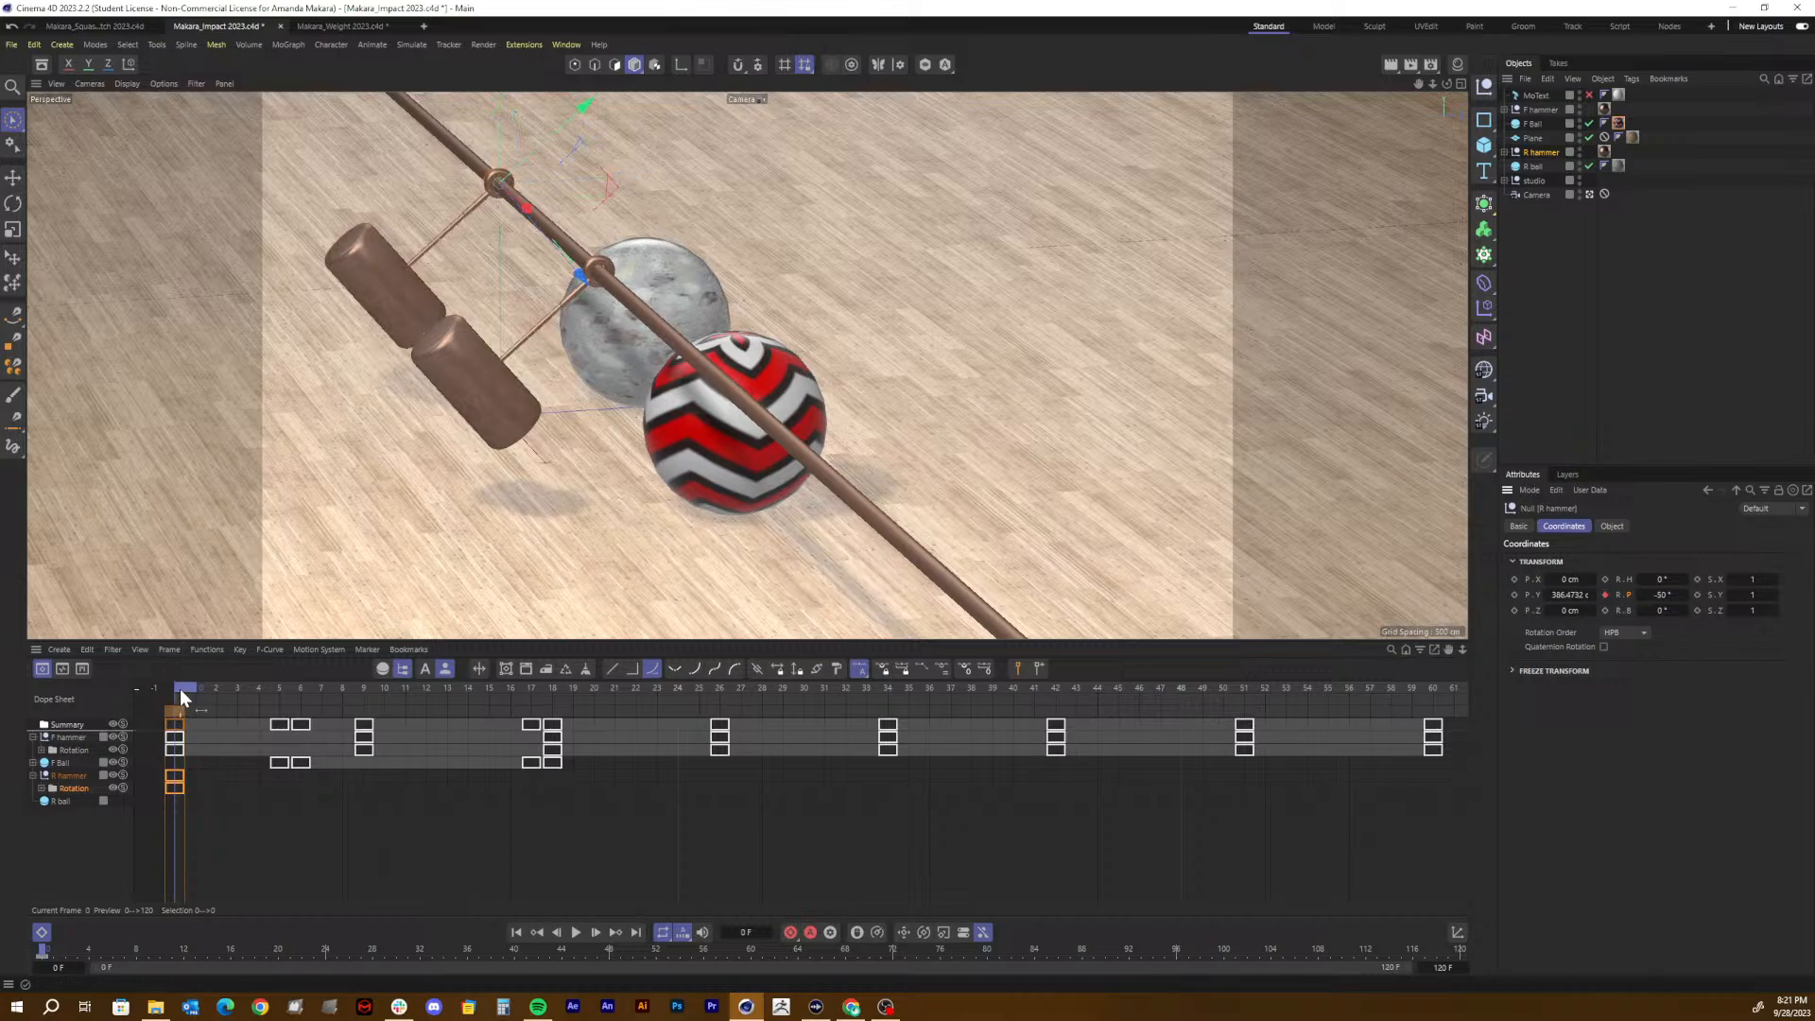
# Step: Keyframe the R hammer's pitch rotation at 2° on frame 9
pyautogui.moveTo(179, 688); pyautogui.dragTo(359, 699)
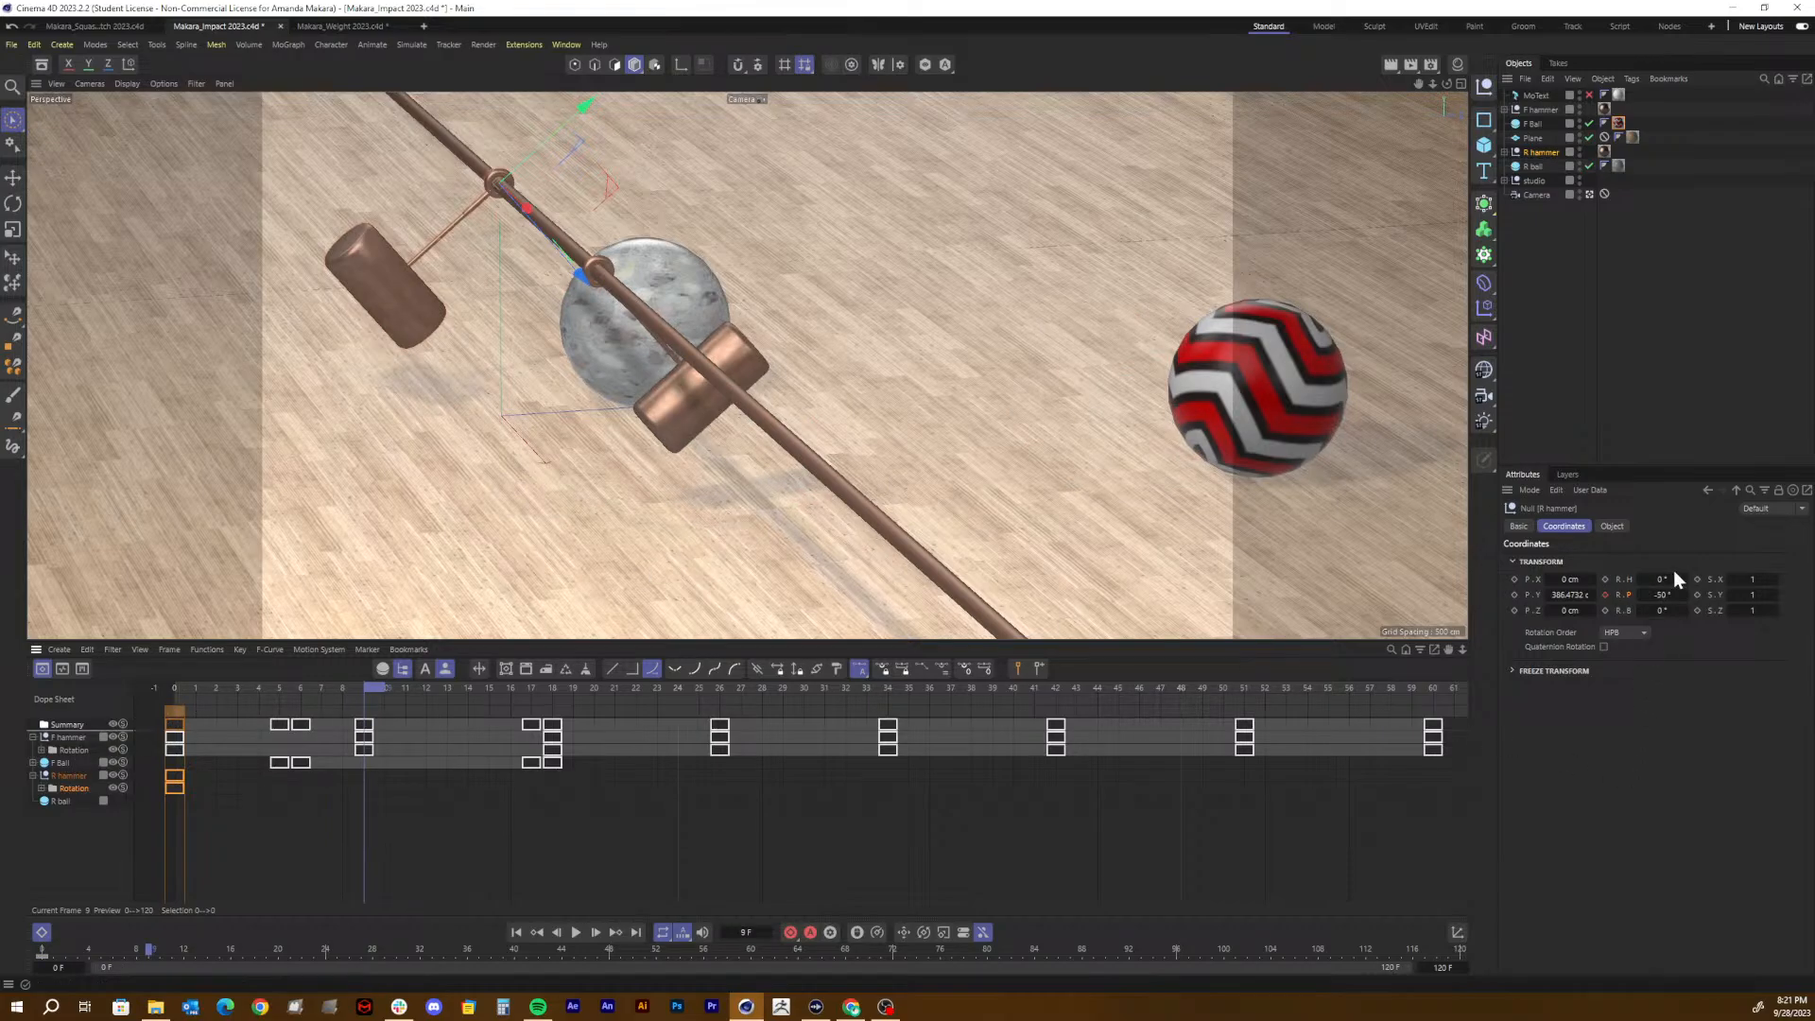
pyautogui.moveTo(1665, 594); pyautogui.dragTo(1683, 594)
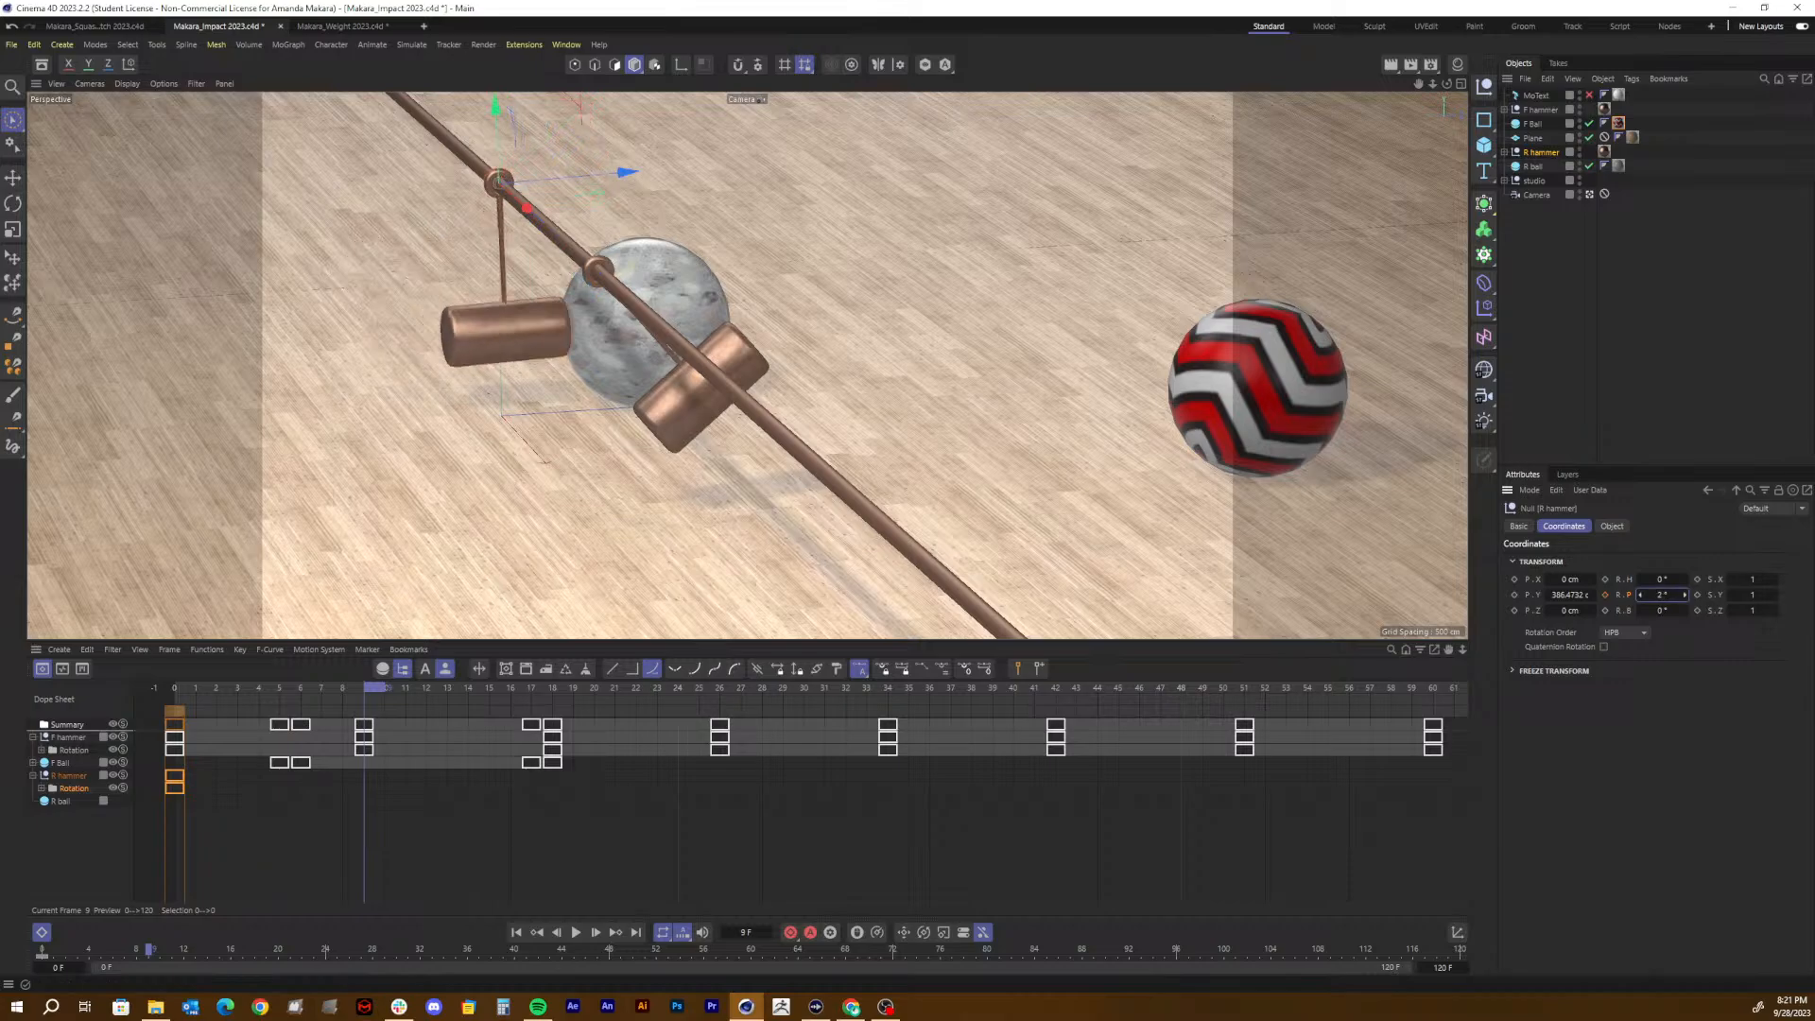
pyautogui.click(1605, 595)
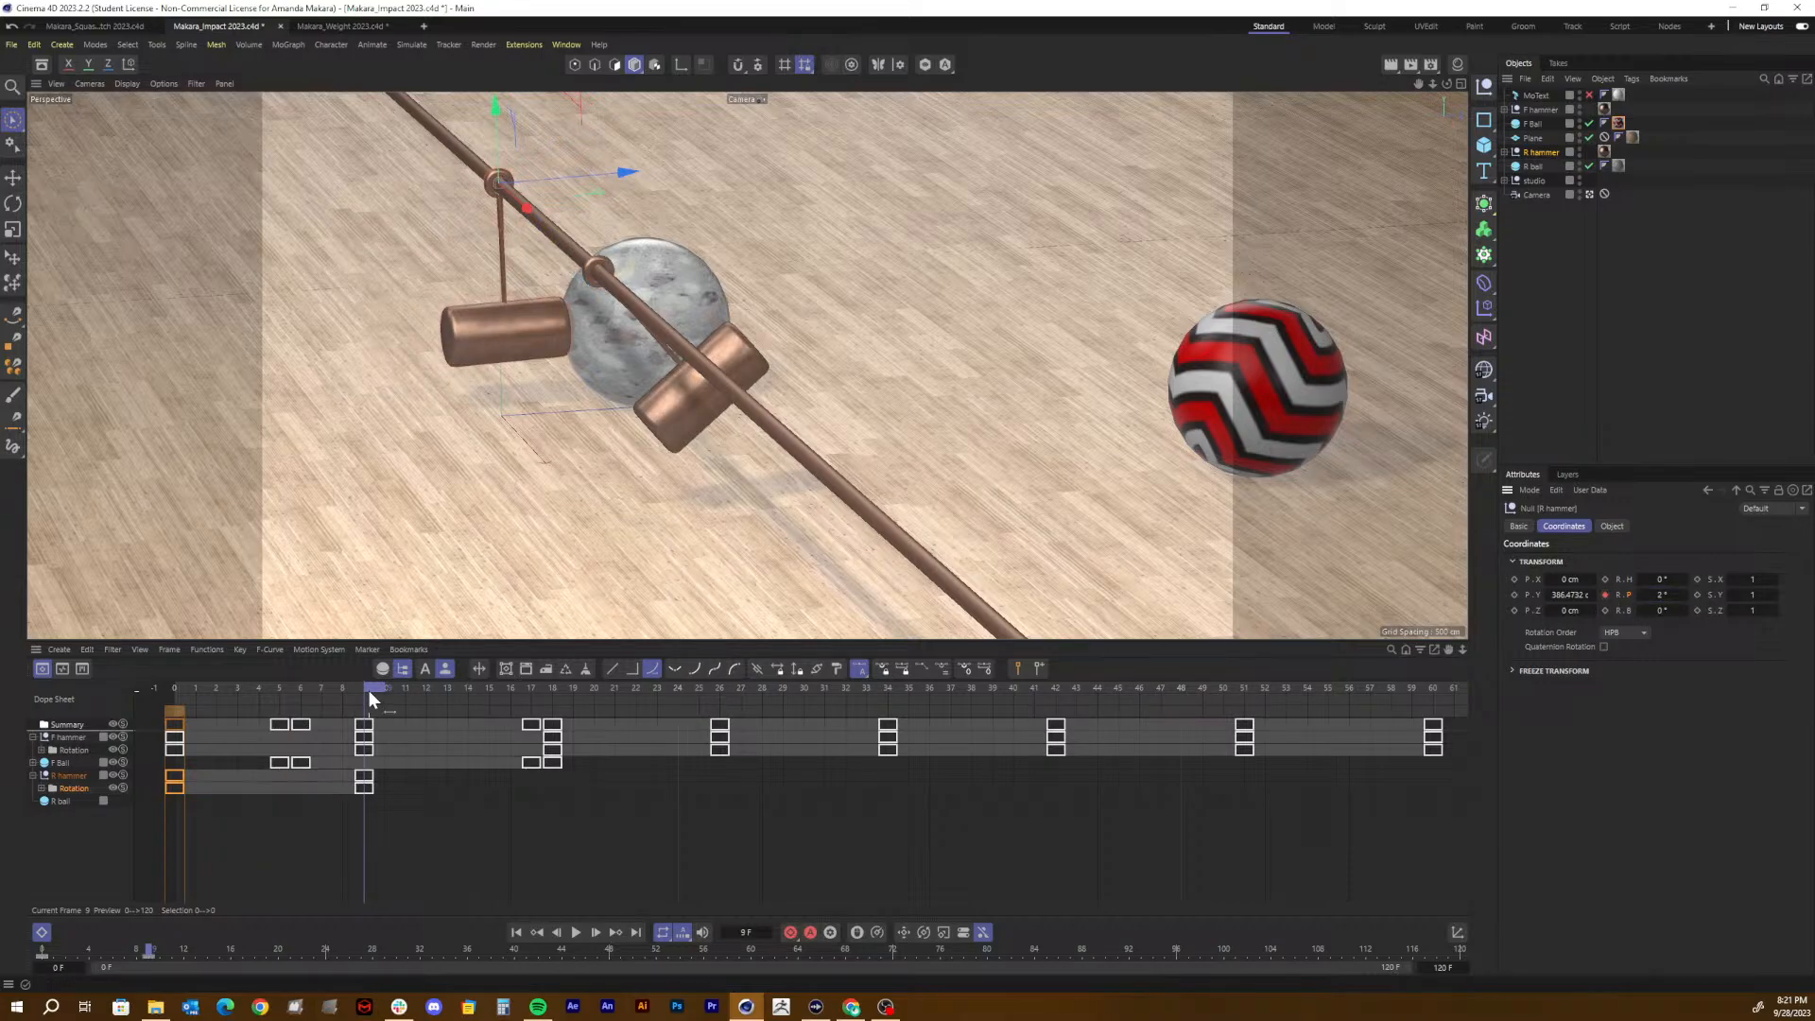
# Step: Keyframe the R hammer's backswing at frame 18, aligned with the F hammer's key, with a pitch rotation of -45°
pyautogui.moveTo(383, 684); pyautogui.dragTo(546, 696)
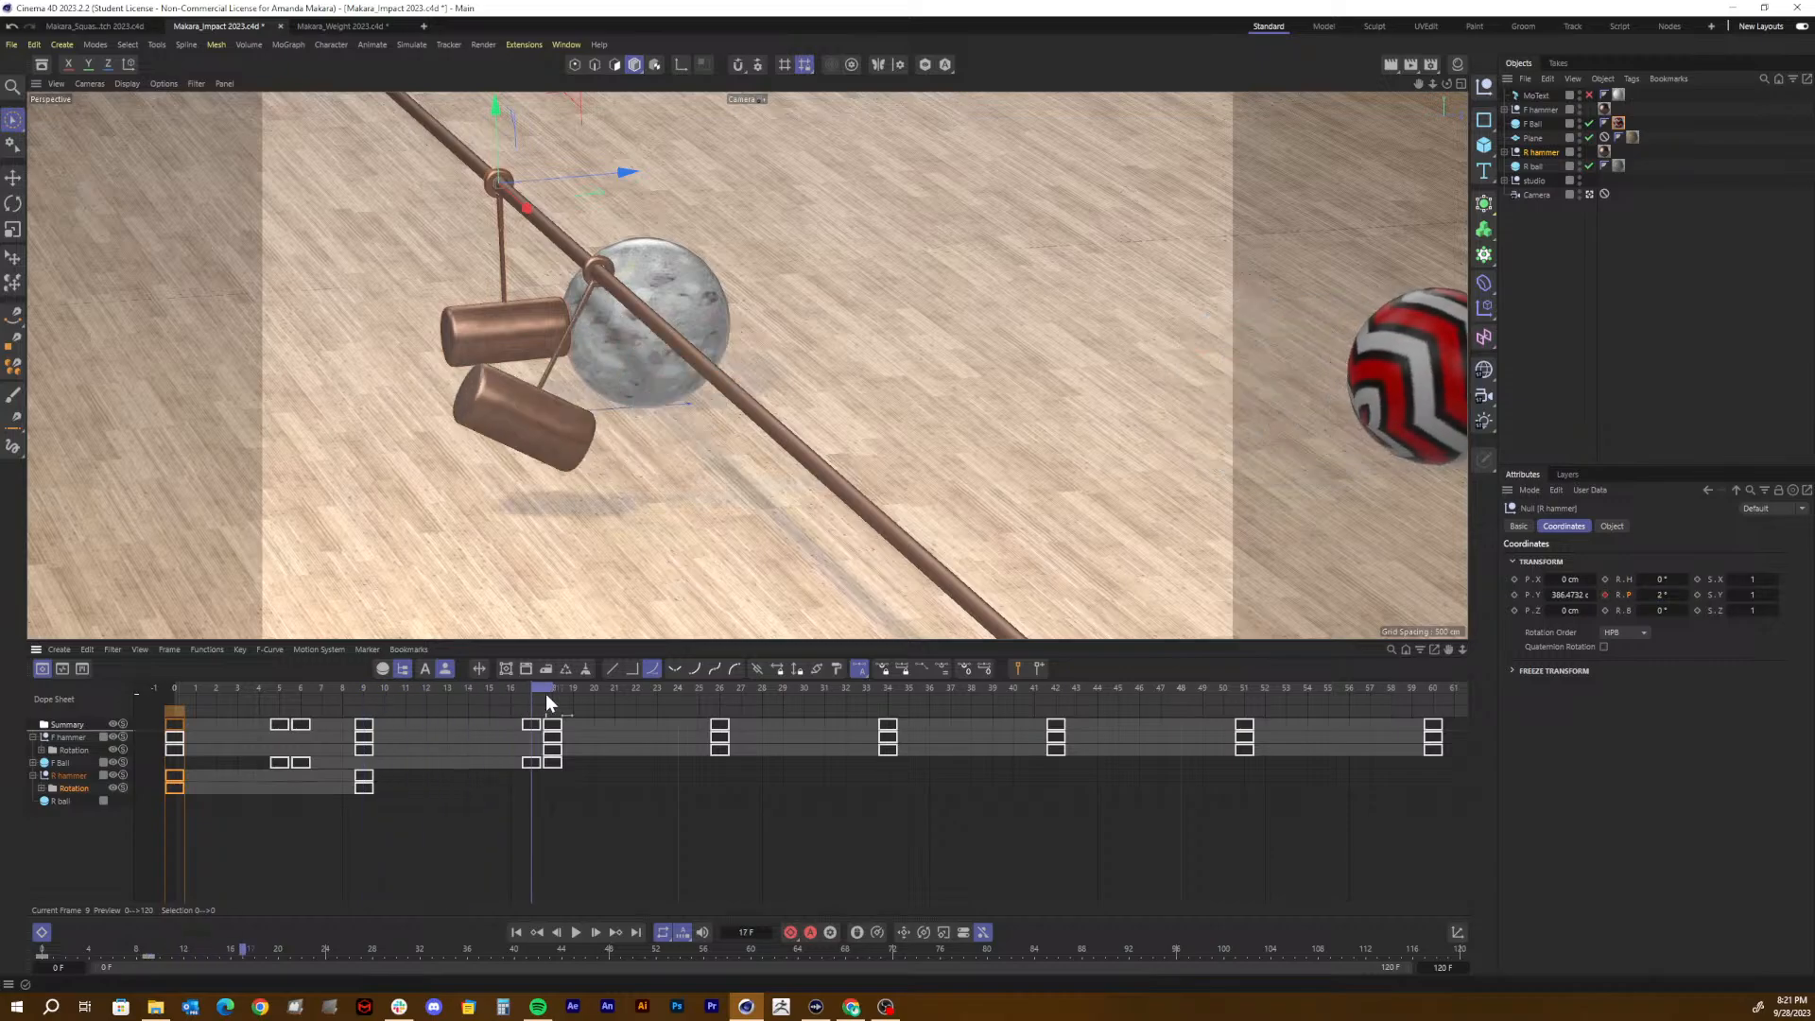
pyautogui.click(77, 752)
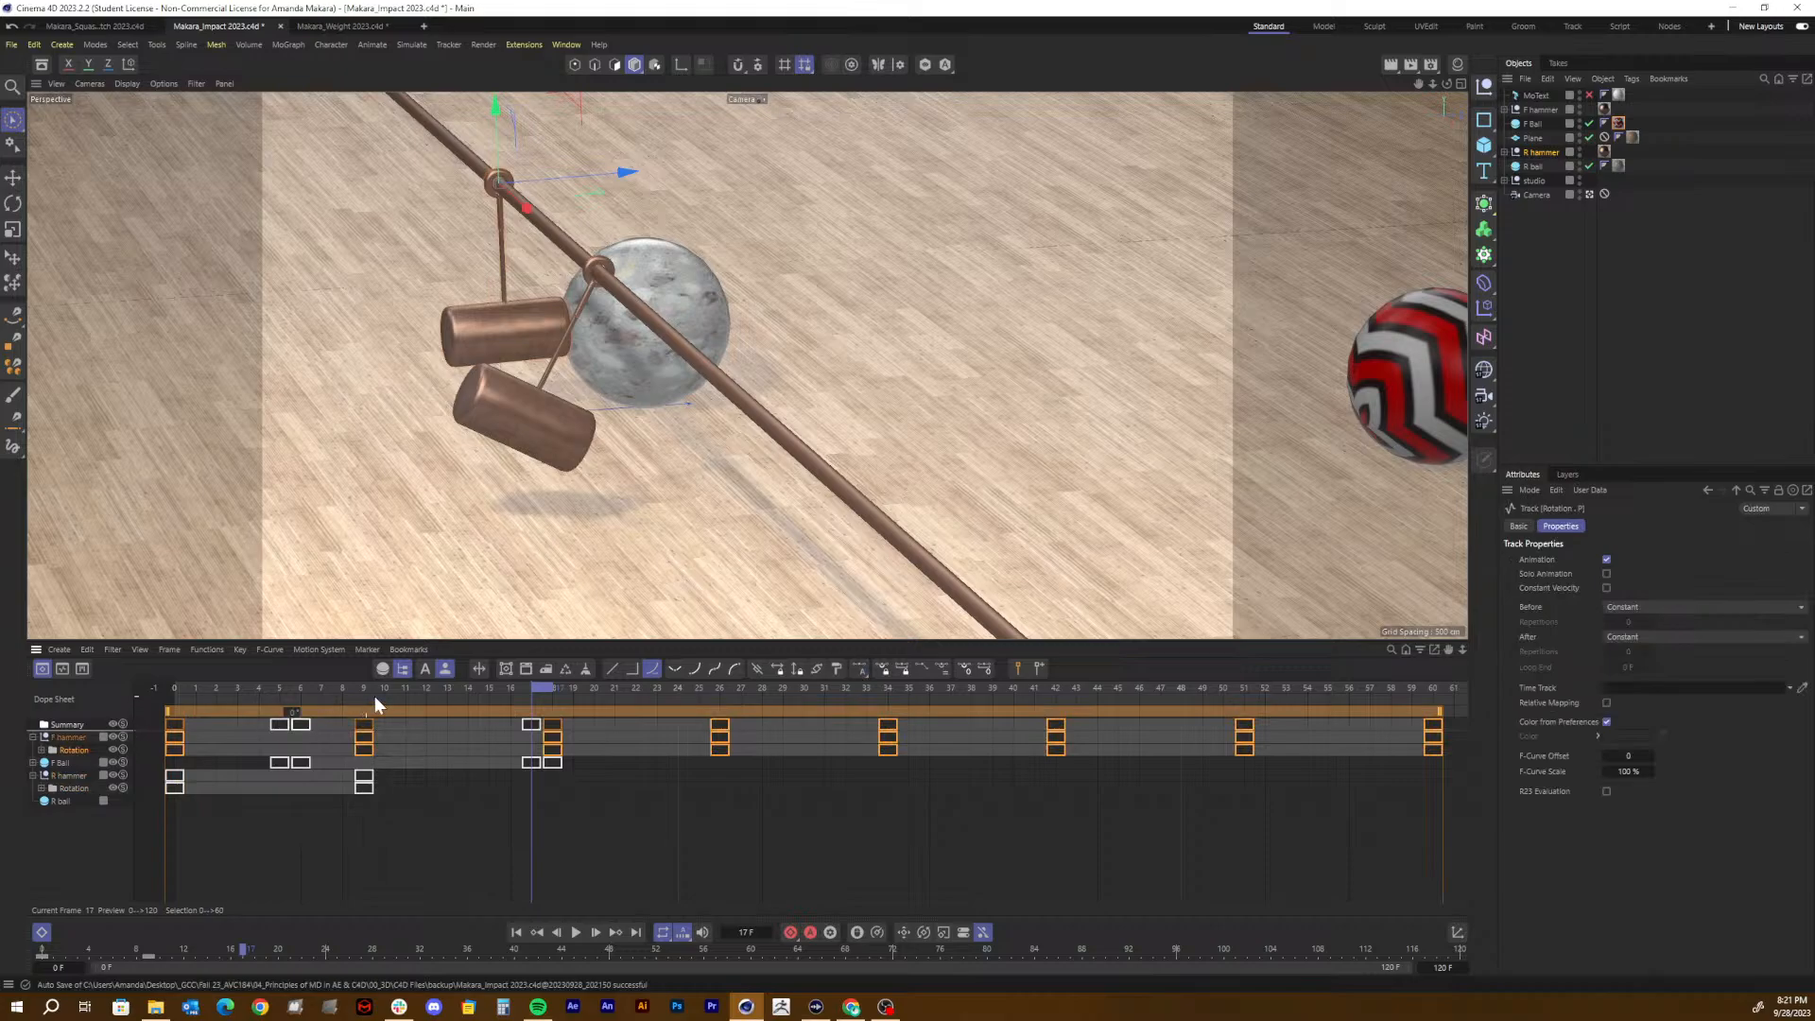
pyautogui.moveTo(580, 695); pyautogui.dragTo(543, 692)
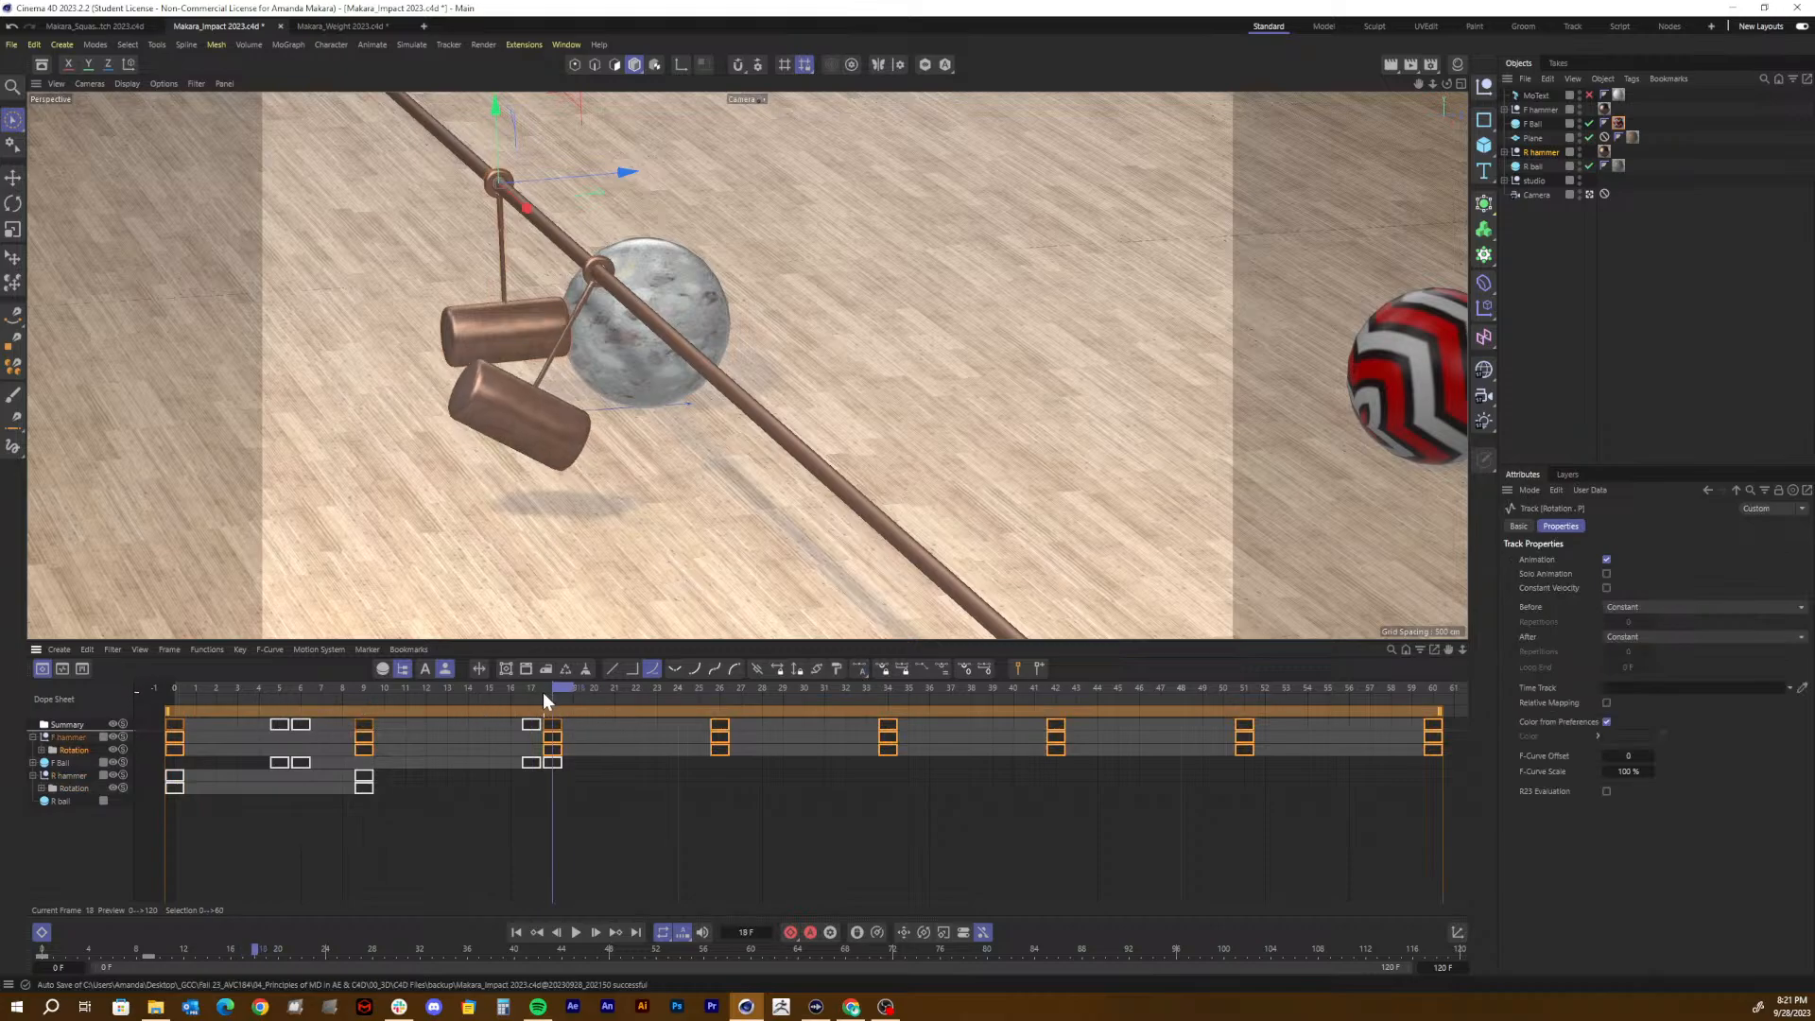
pyautogui.click(434, 810)
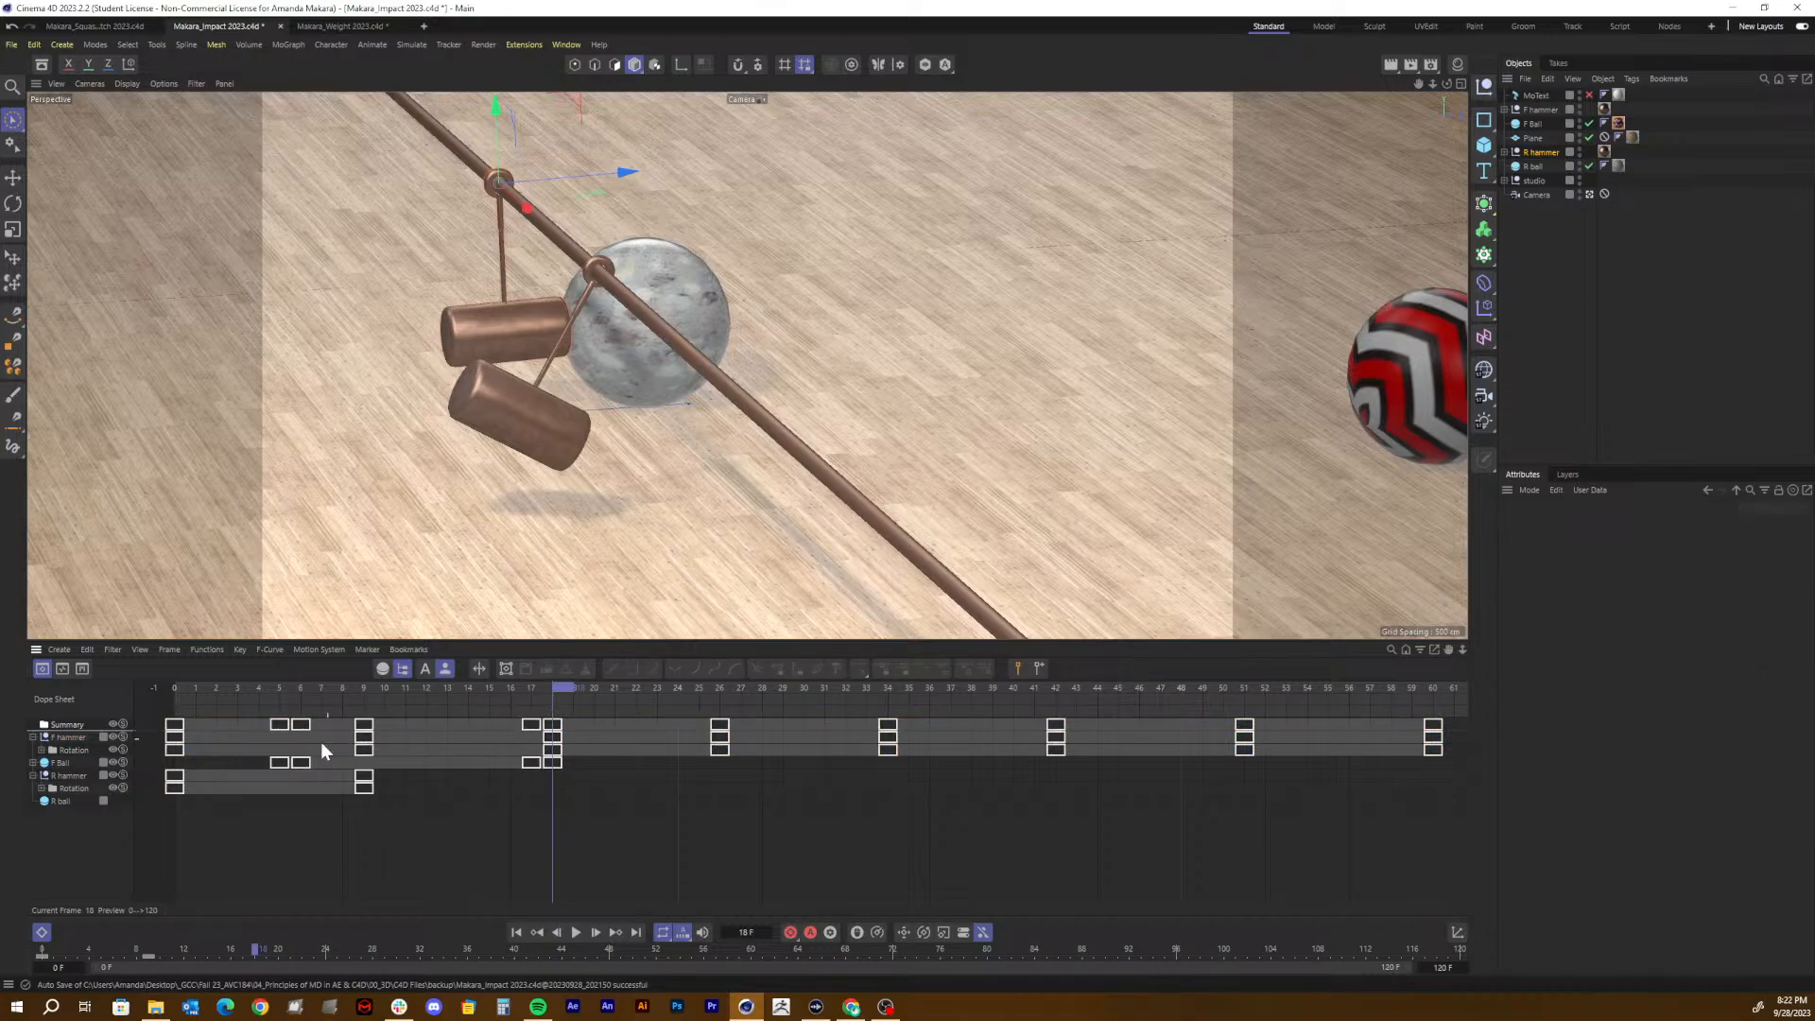
pyautogui.click(66, 800)
pyautogui.click(80, 789)
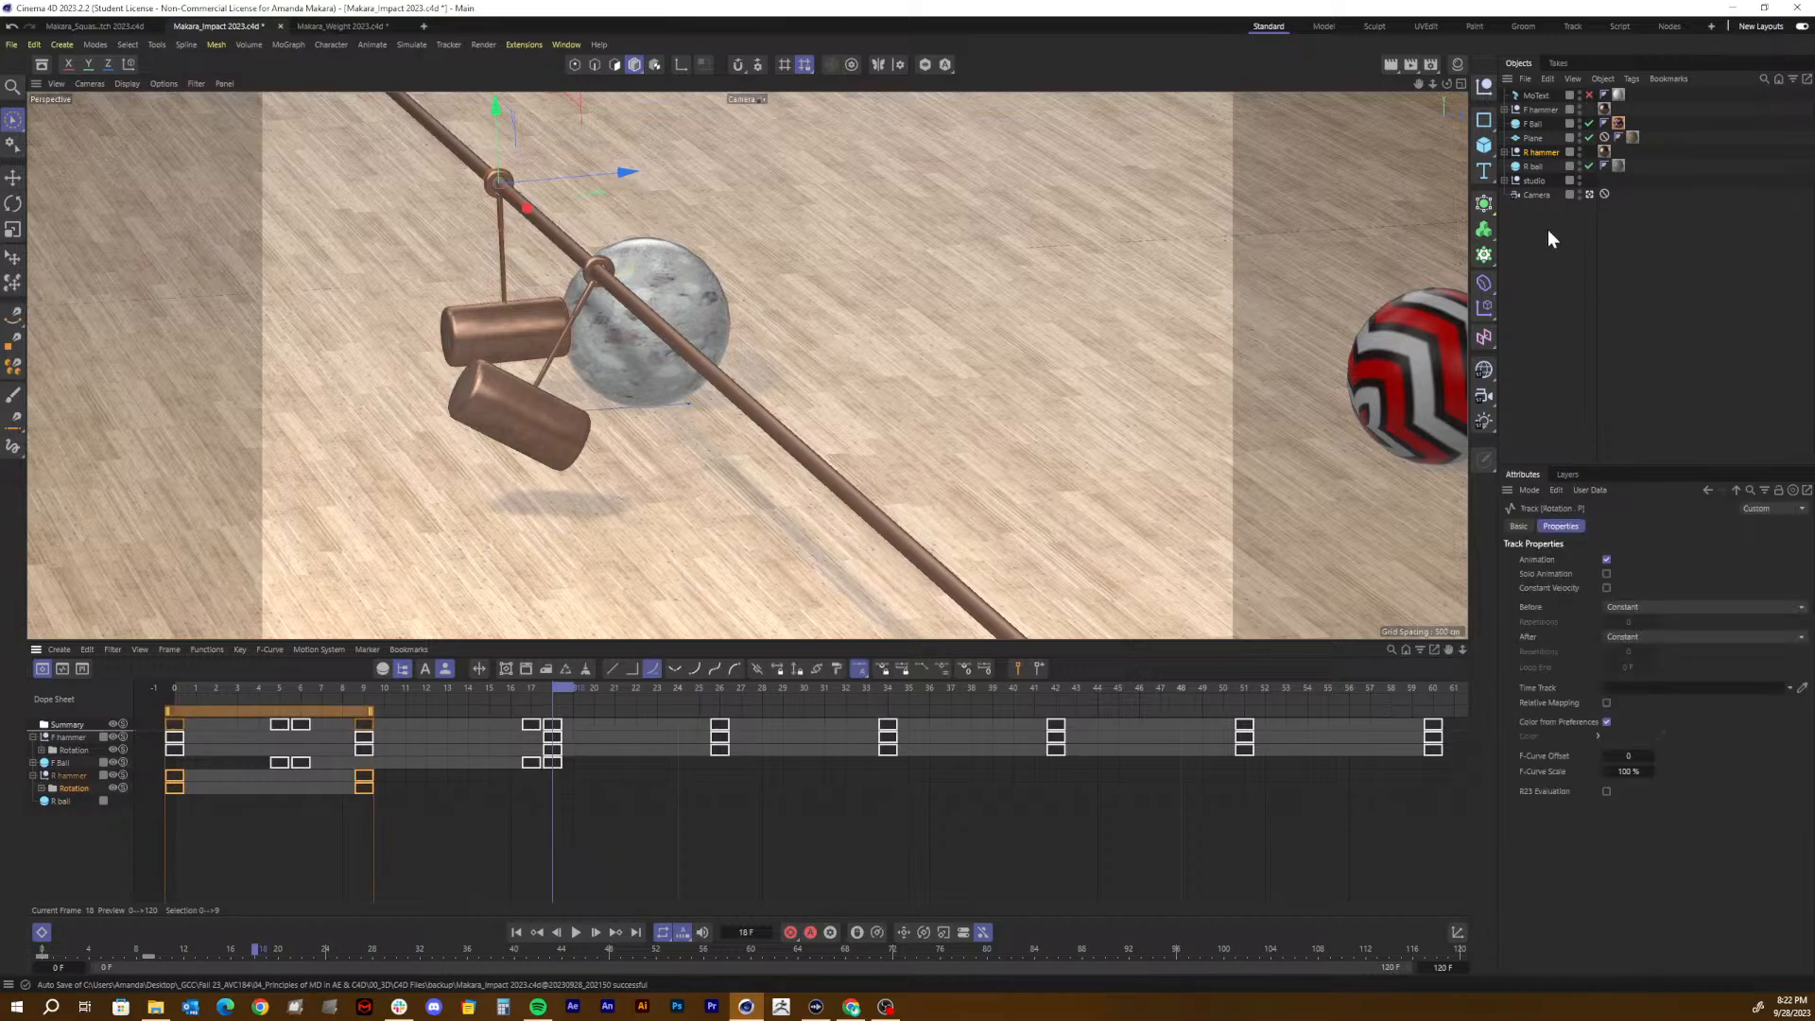
pyautogui.click(1538, 152)
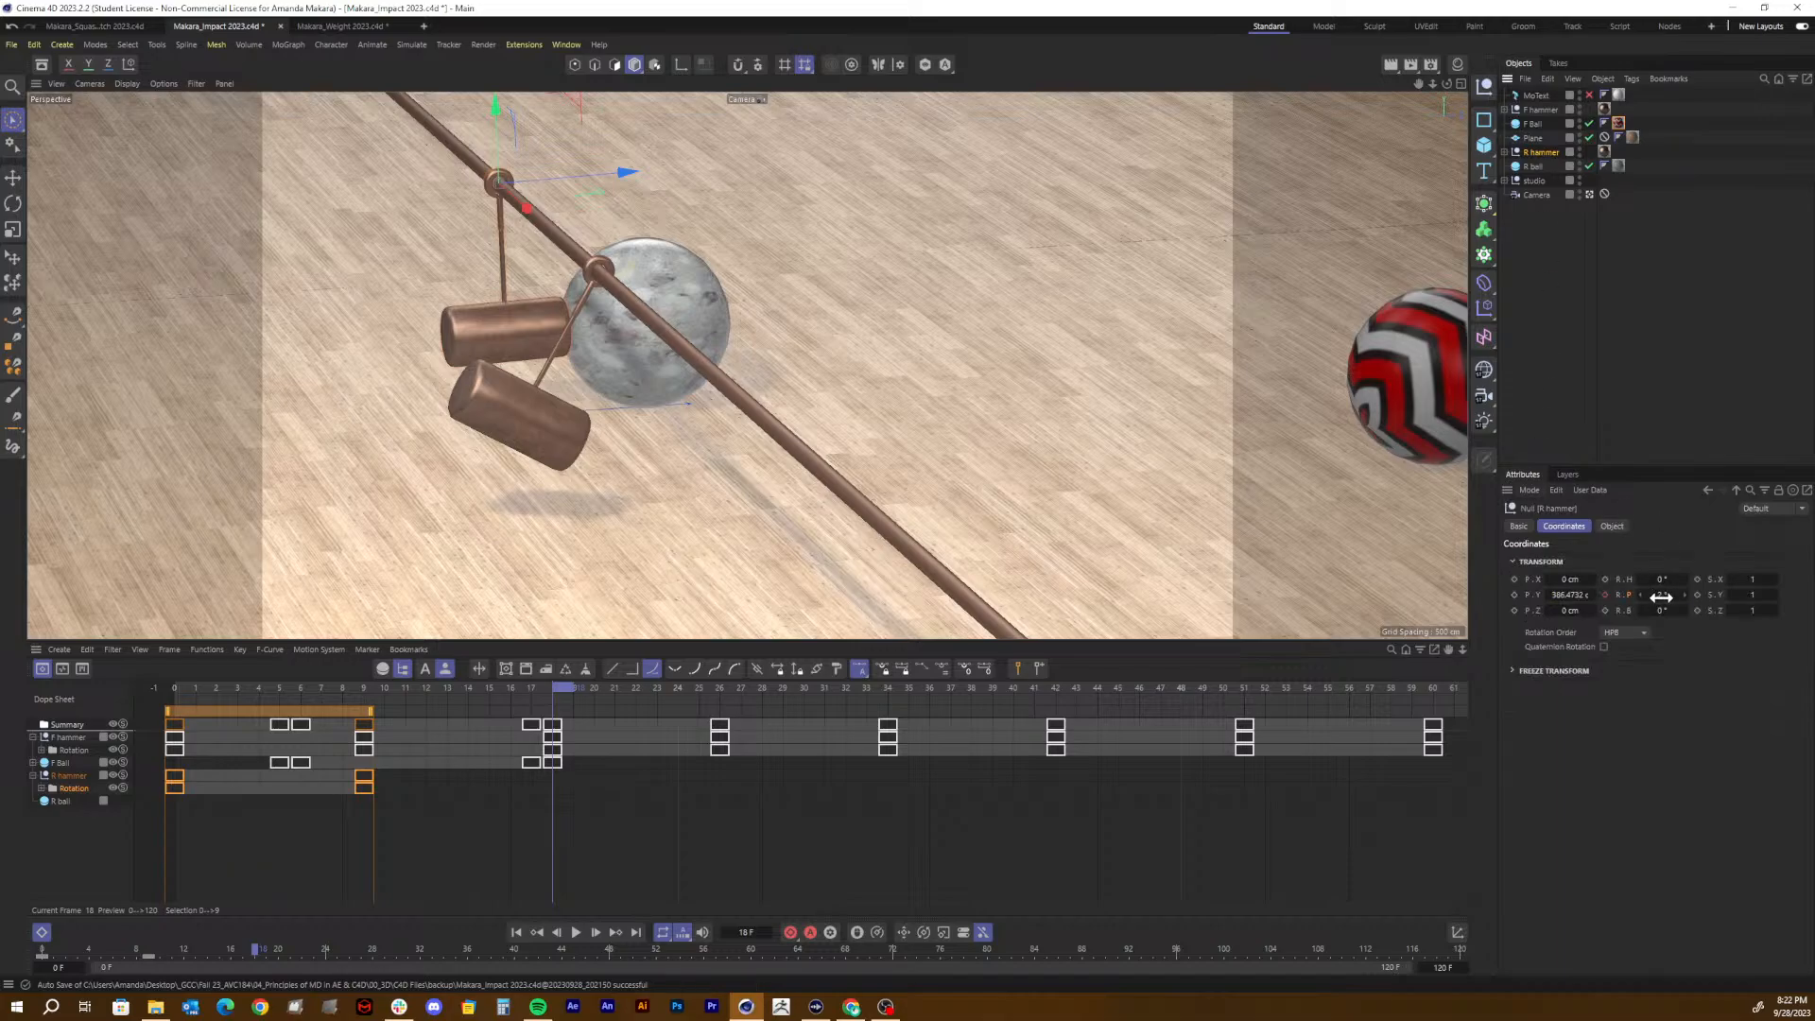
pyautogui.moveTo(1662, 595); pyautogui.dragTo(1632, 595)
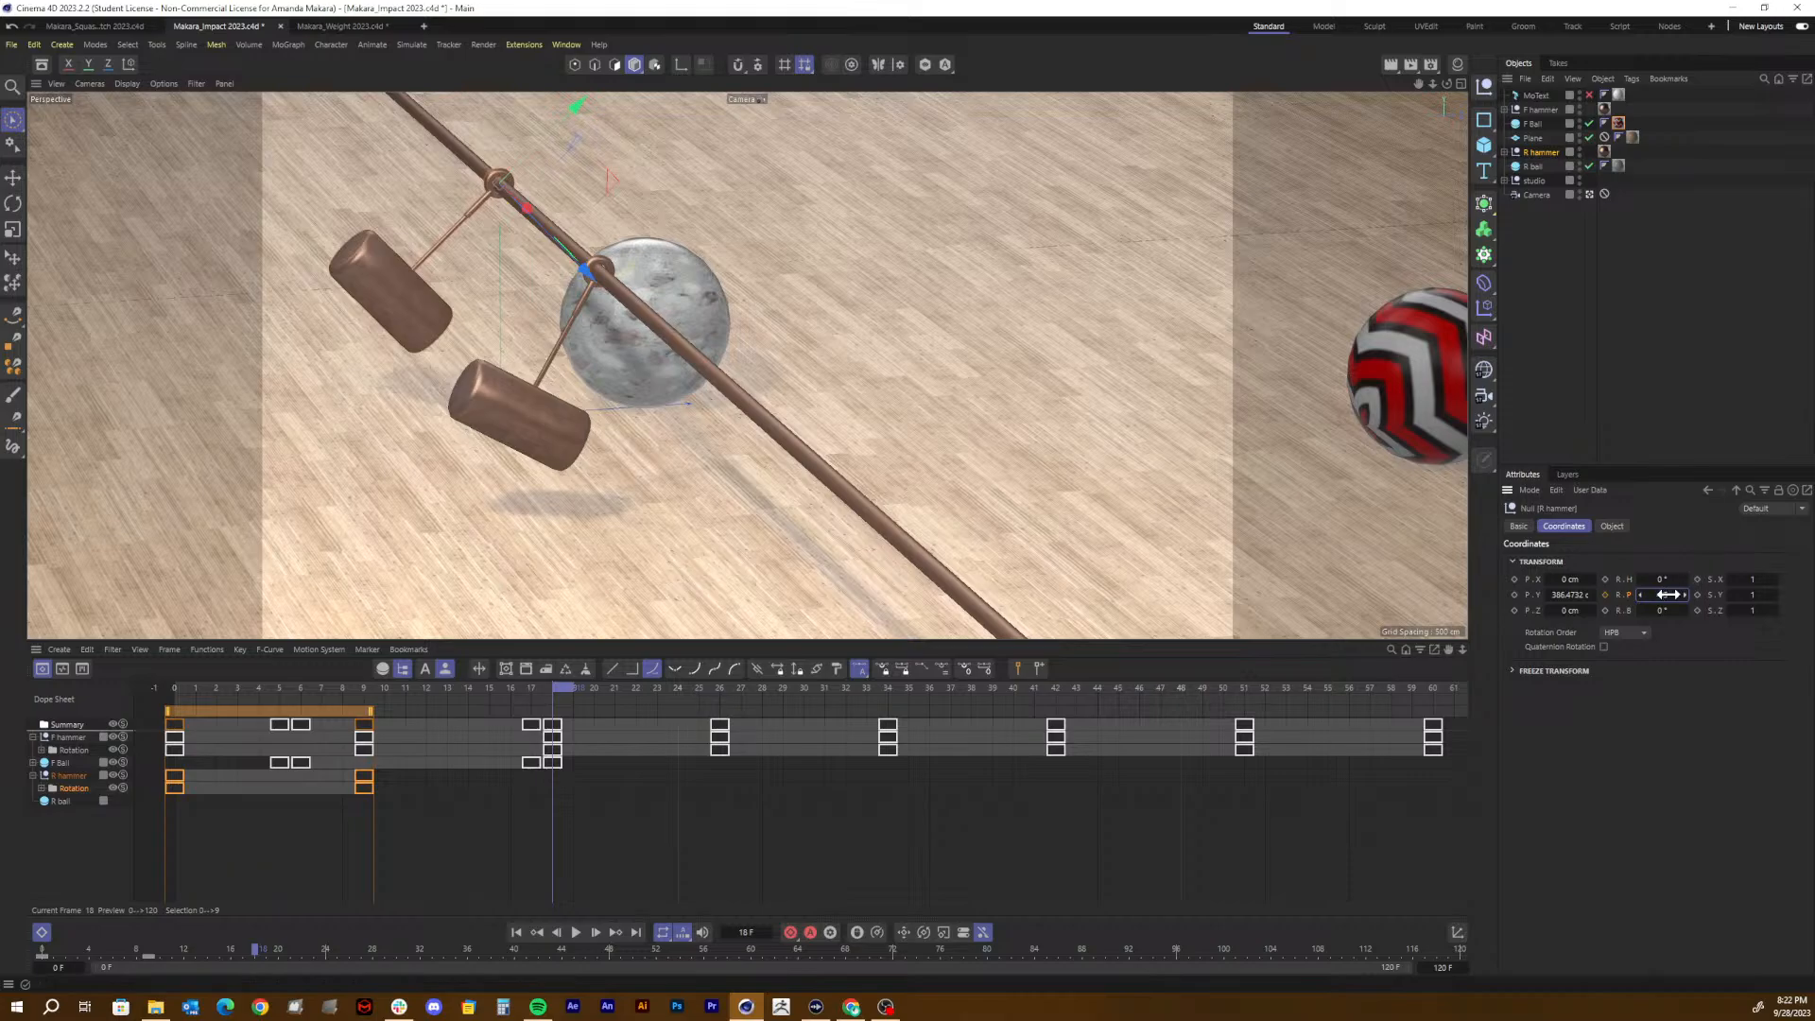
pyautogui.click(1604, 594)
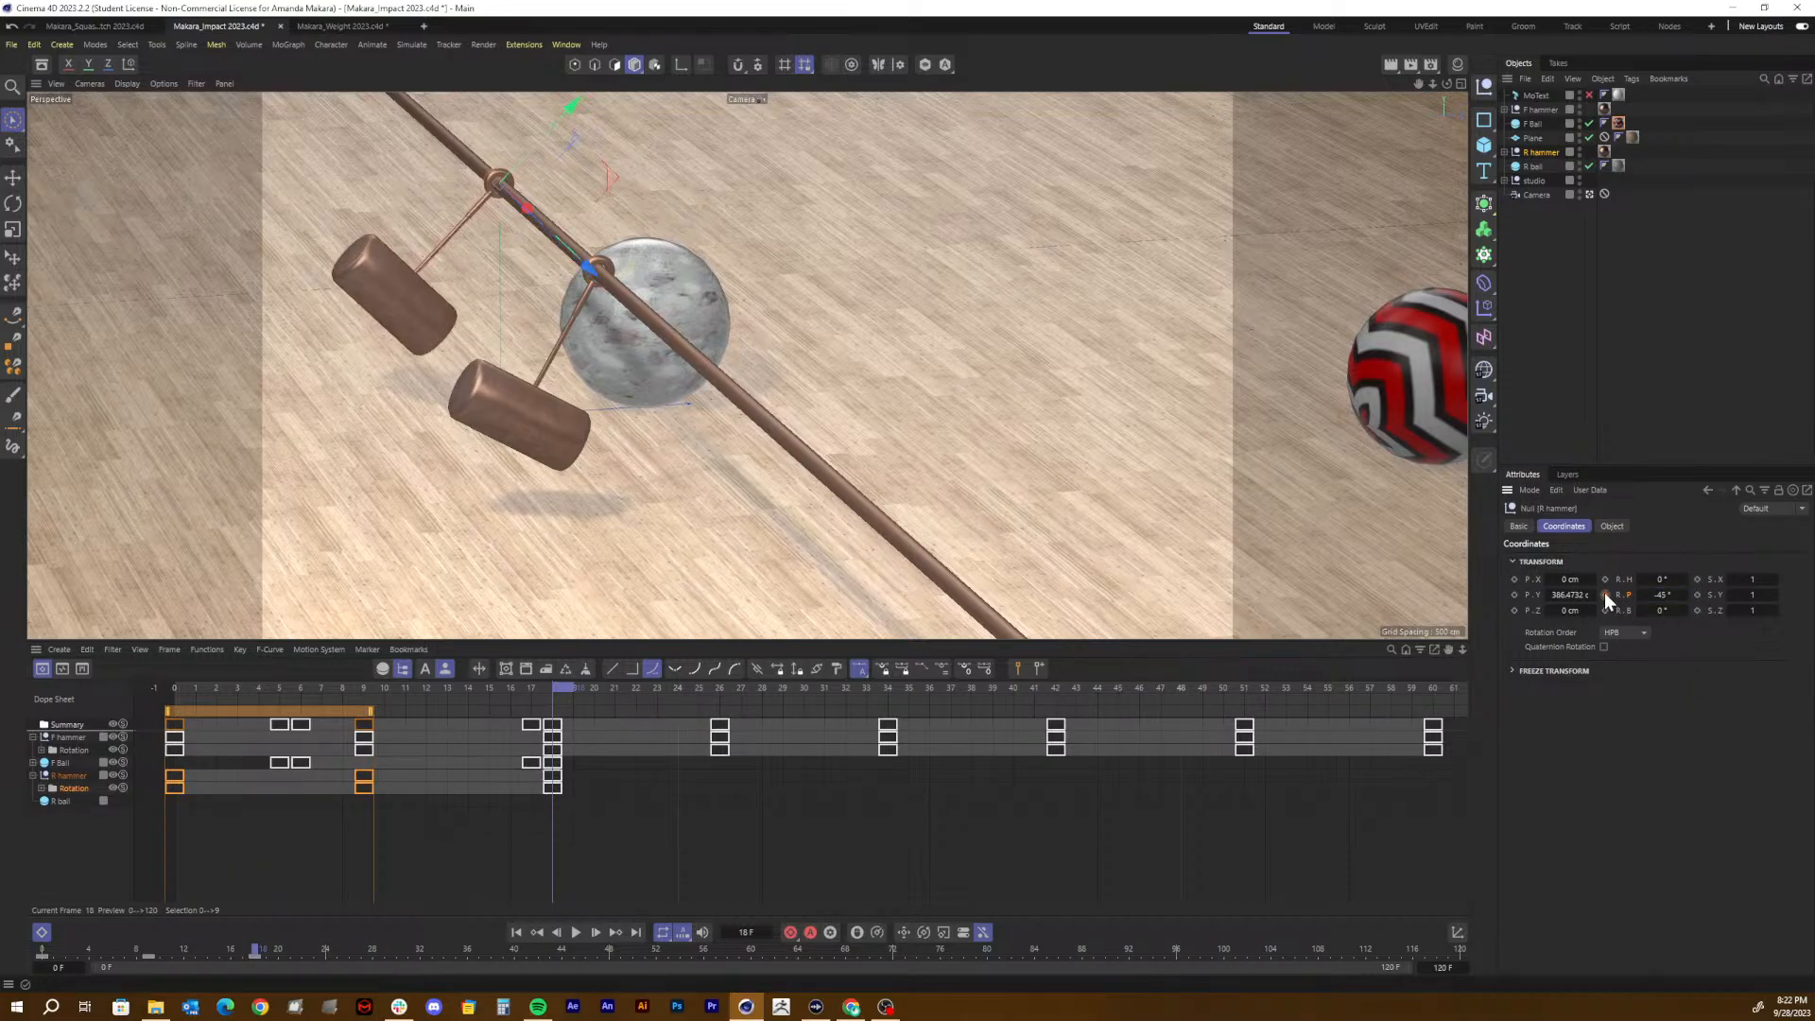
# Step: Keyframe the R hammer's forward swing at frame 26 with a pitch rotation of 35°
pyautogui.moveTo(698, 695); pyautogui.dragTo(720, 691)
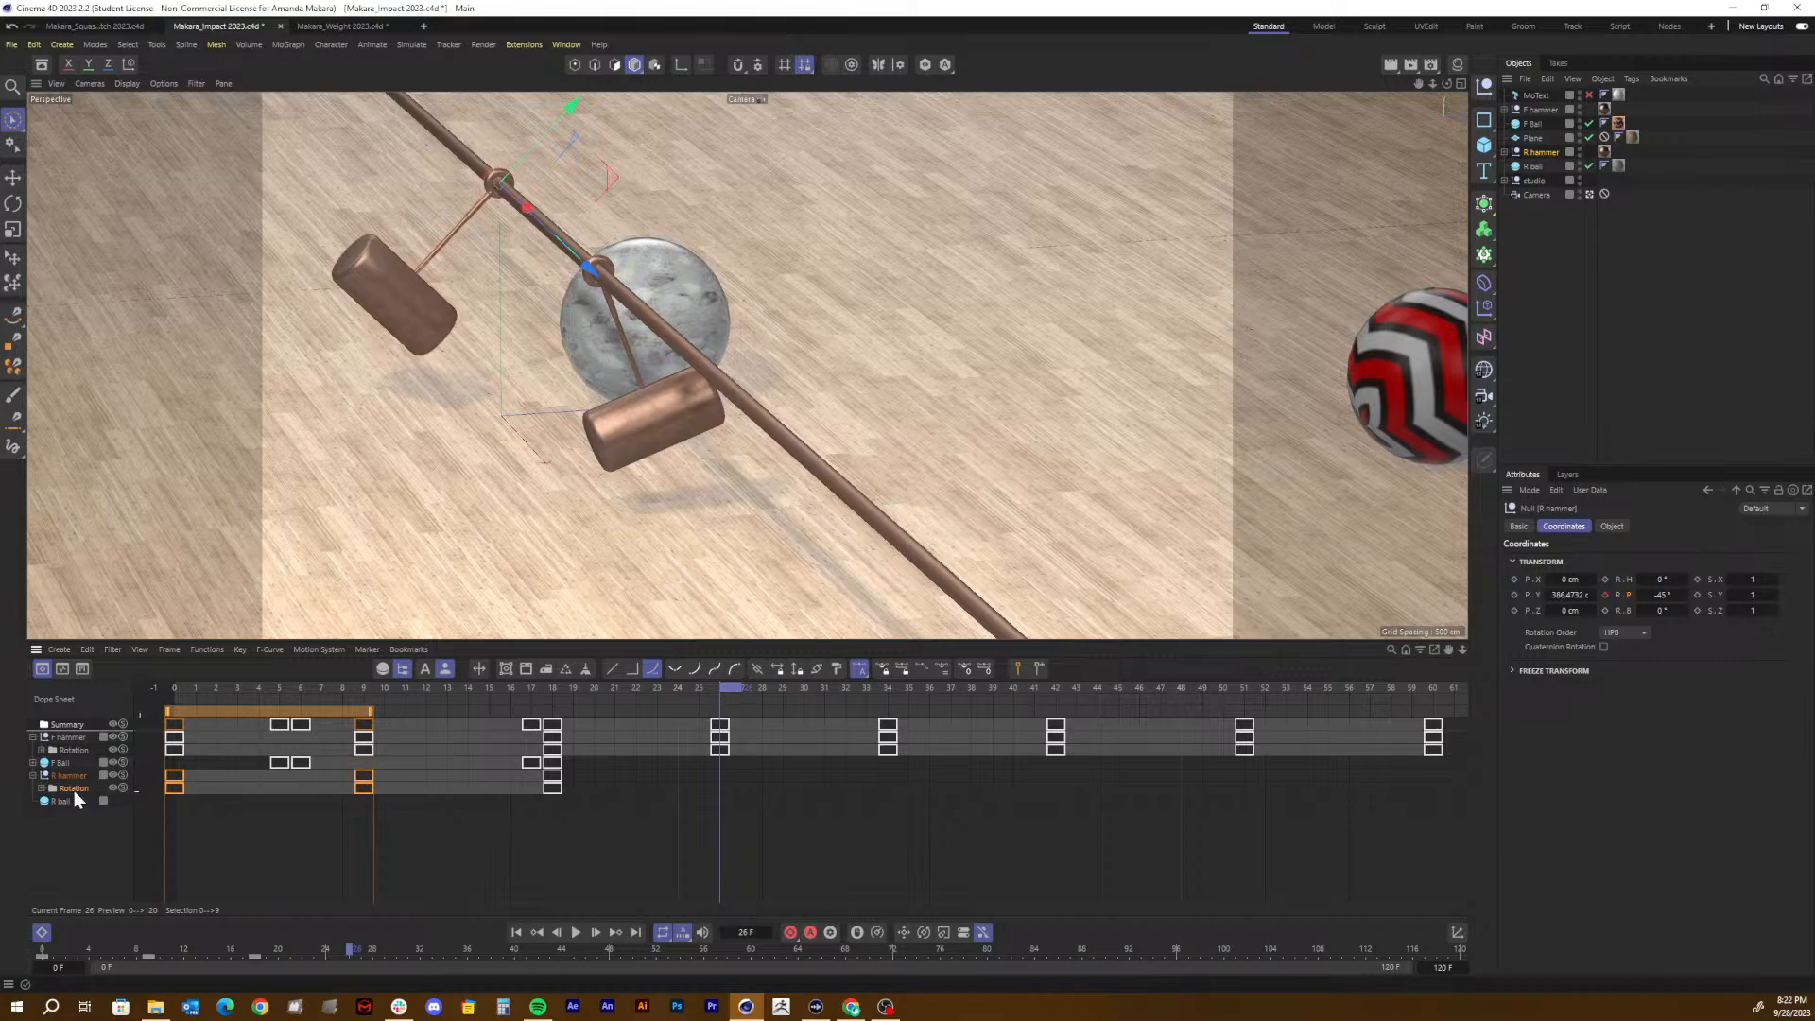
pyautogui.click(1661, 595)
pyautogui.write('35')
pyautogui.press('Return')
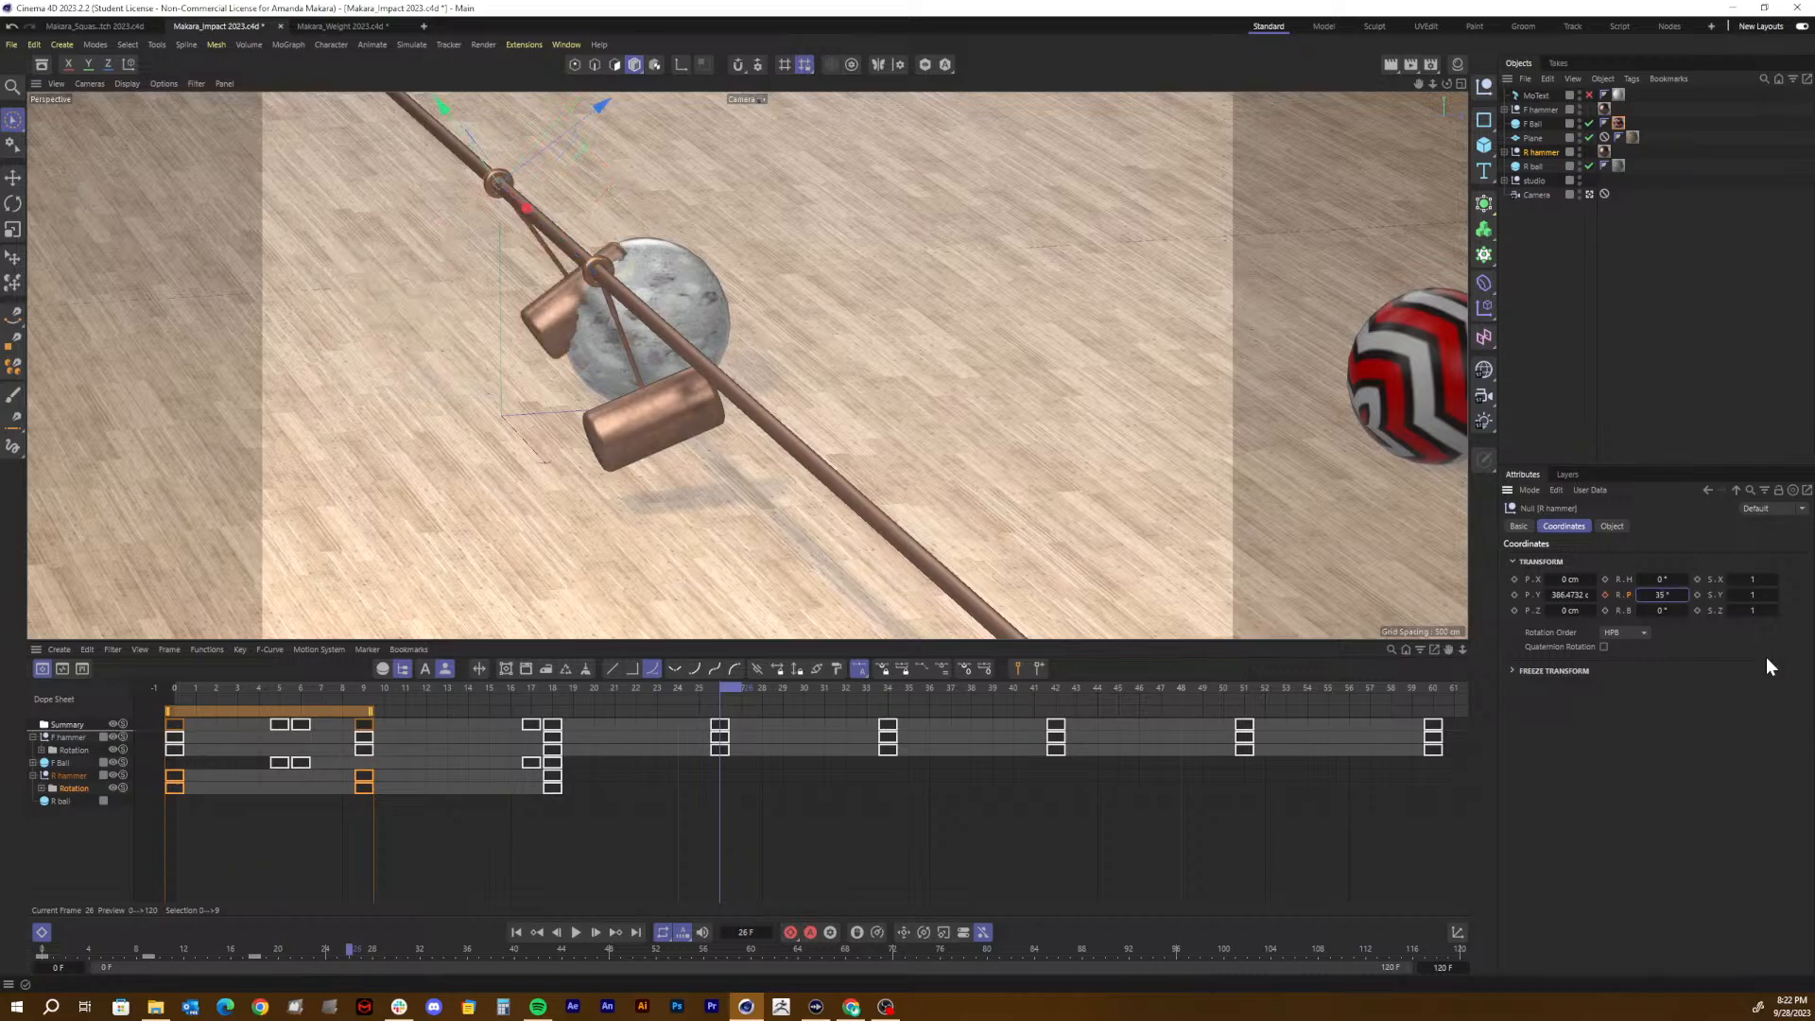
pyautogui.click(1607, 595)
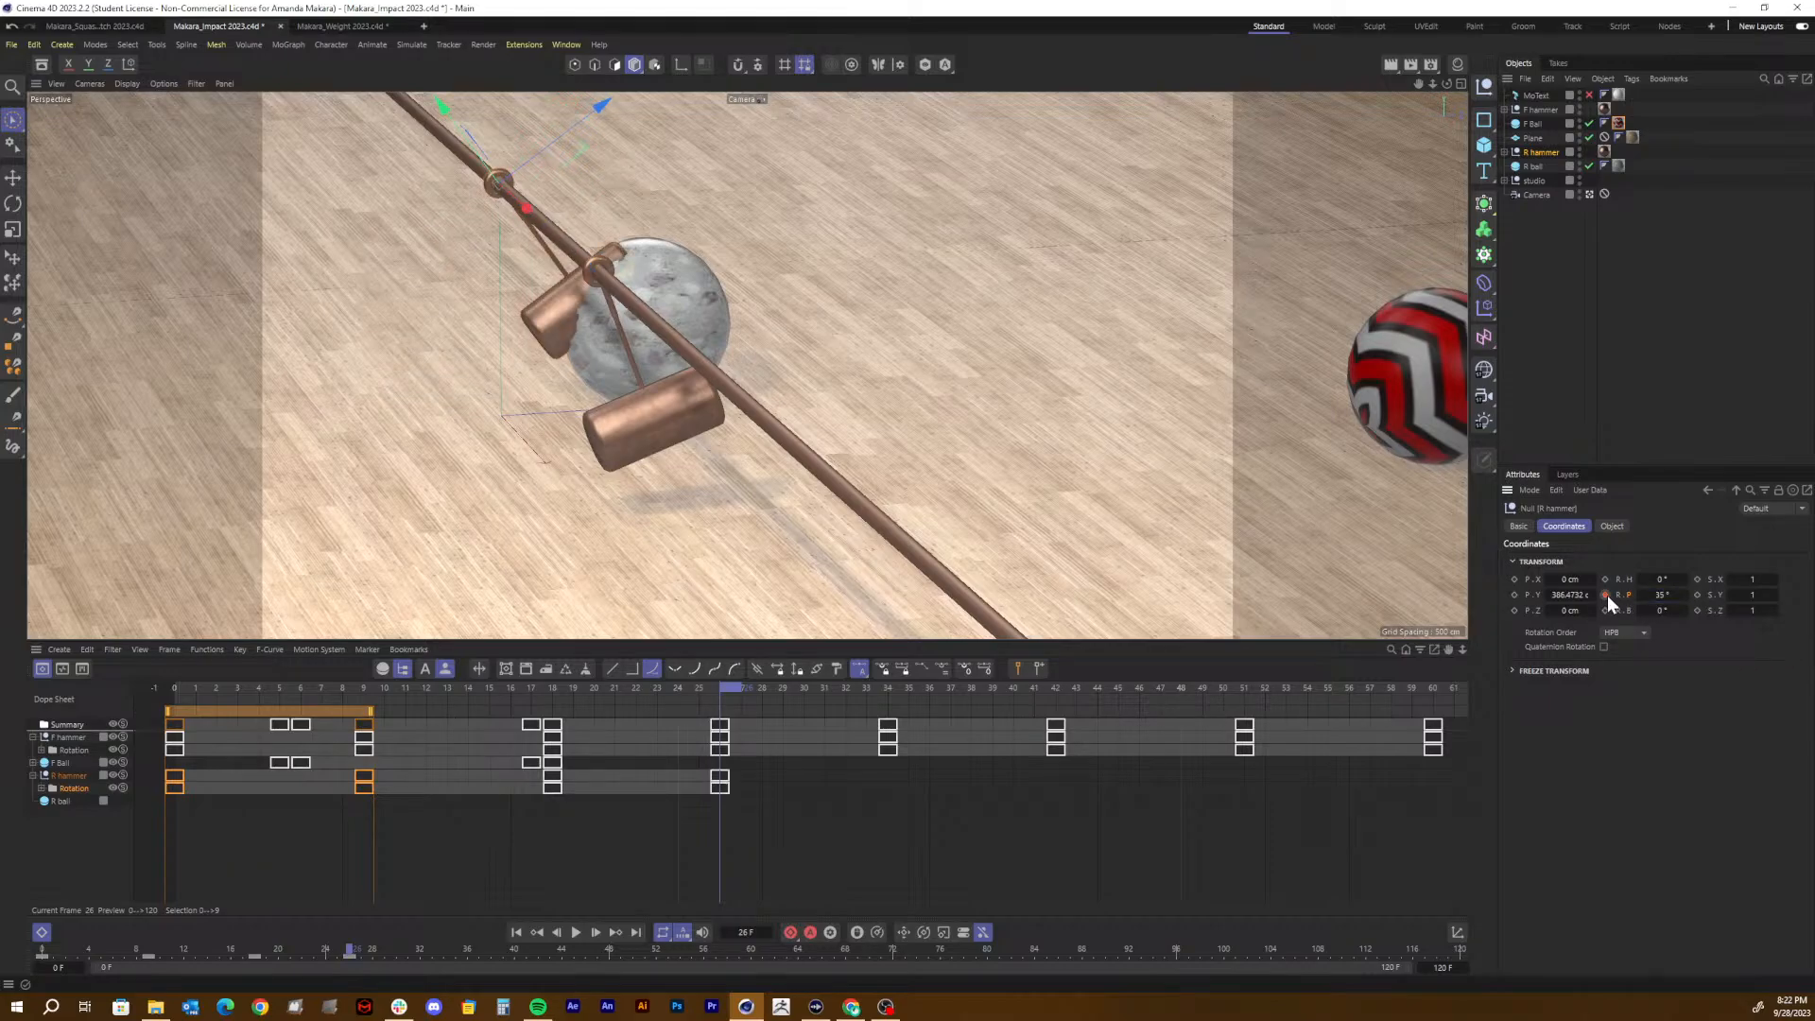
# Step: Keyframe the R hammer's backswing at frame 34 with a pitch rotation of -35°
pyautogui.click(884, 689)
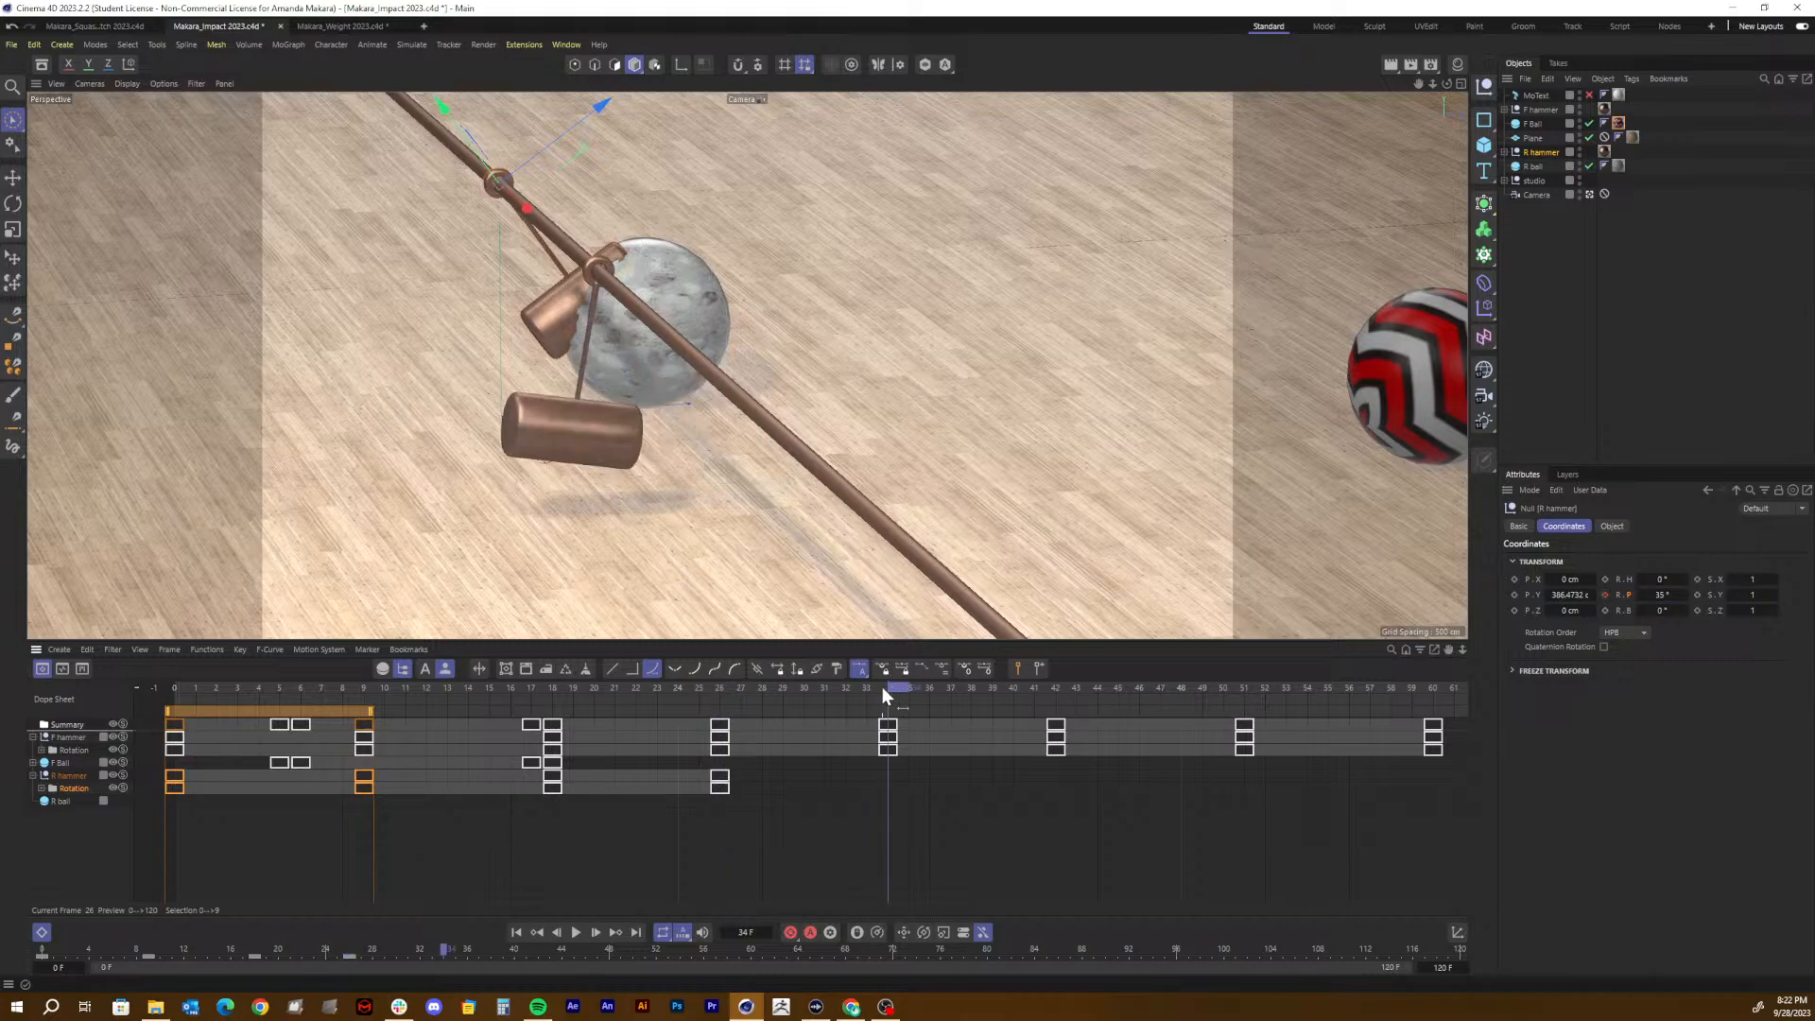
pyautogui.click(1662, 595)
pyautogui.write('-35')
pyautogui.click(1606, 594)
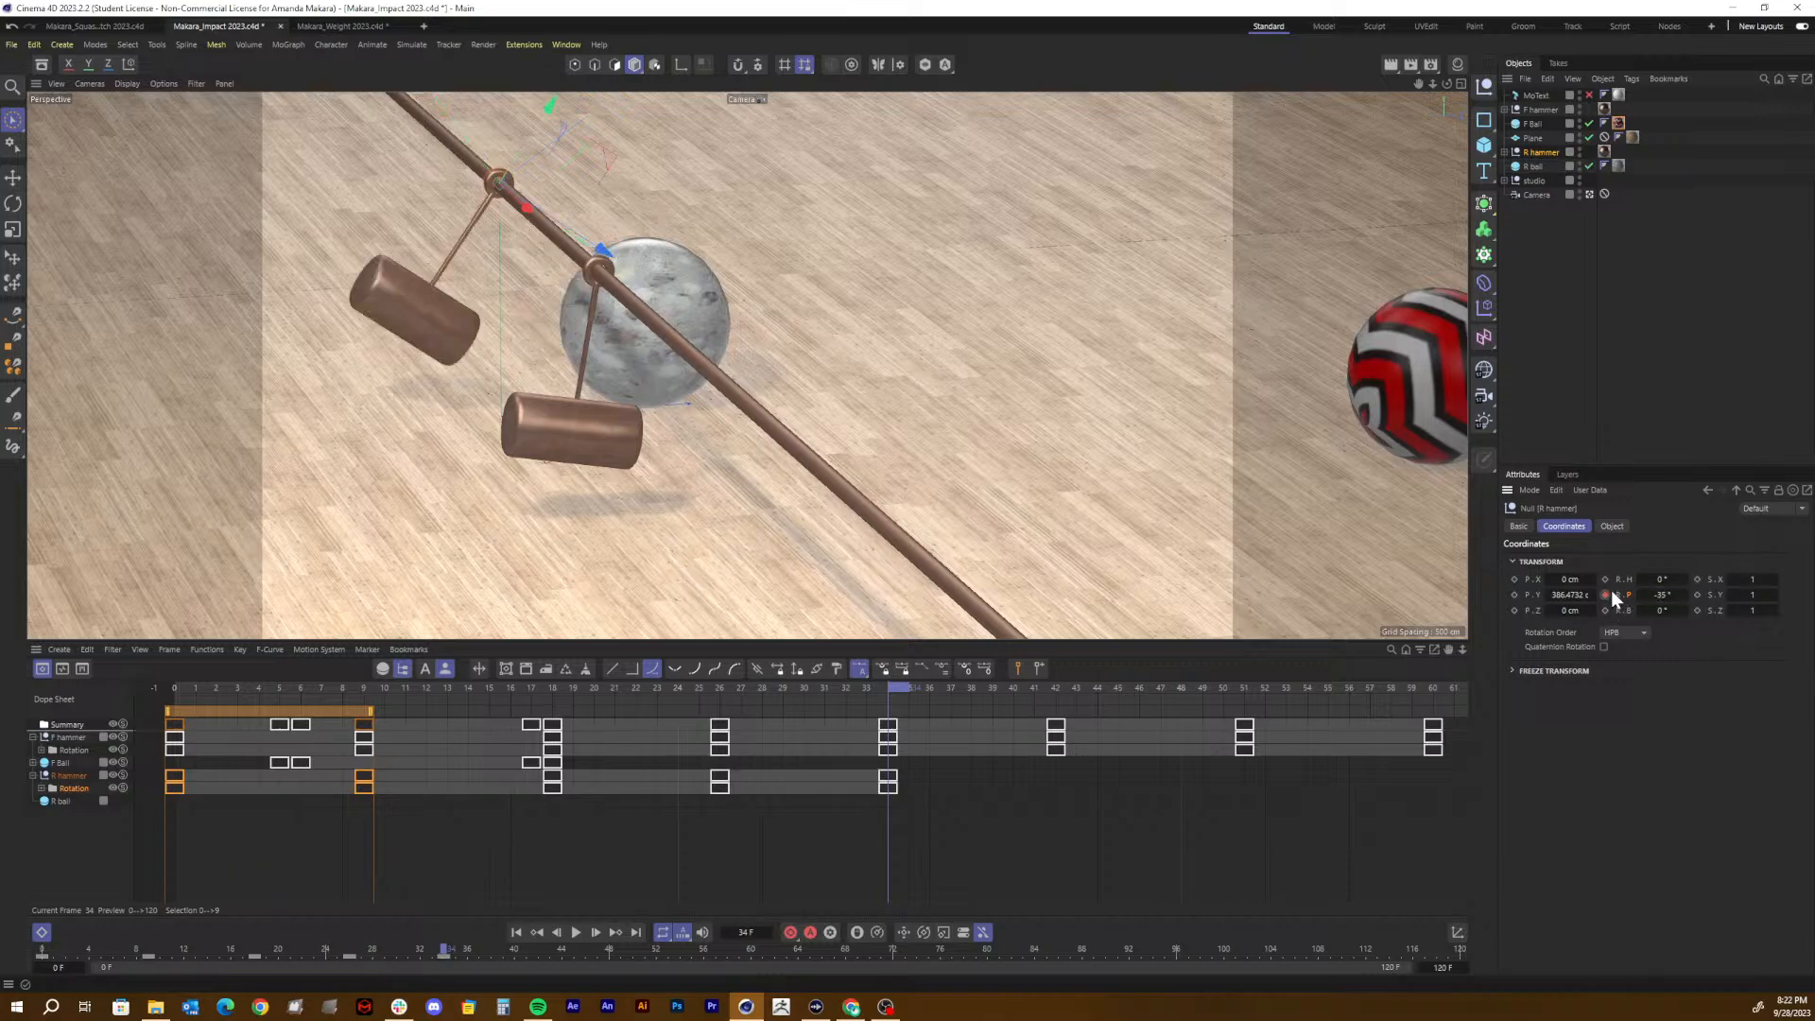
# Step: Keyframe the R hammer's forward swing at frame 42 with a pitch rotation of 20°
pyautogui.moveTo(1026, 685); pyautogui.dragTo(1055, 689)
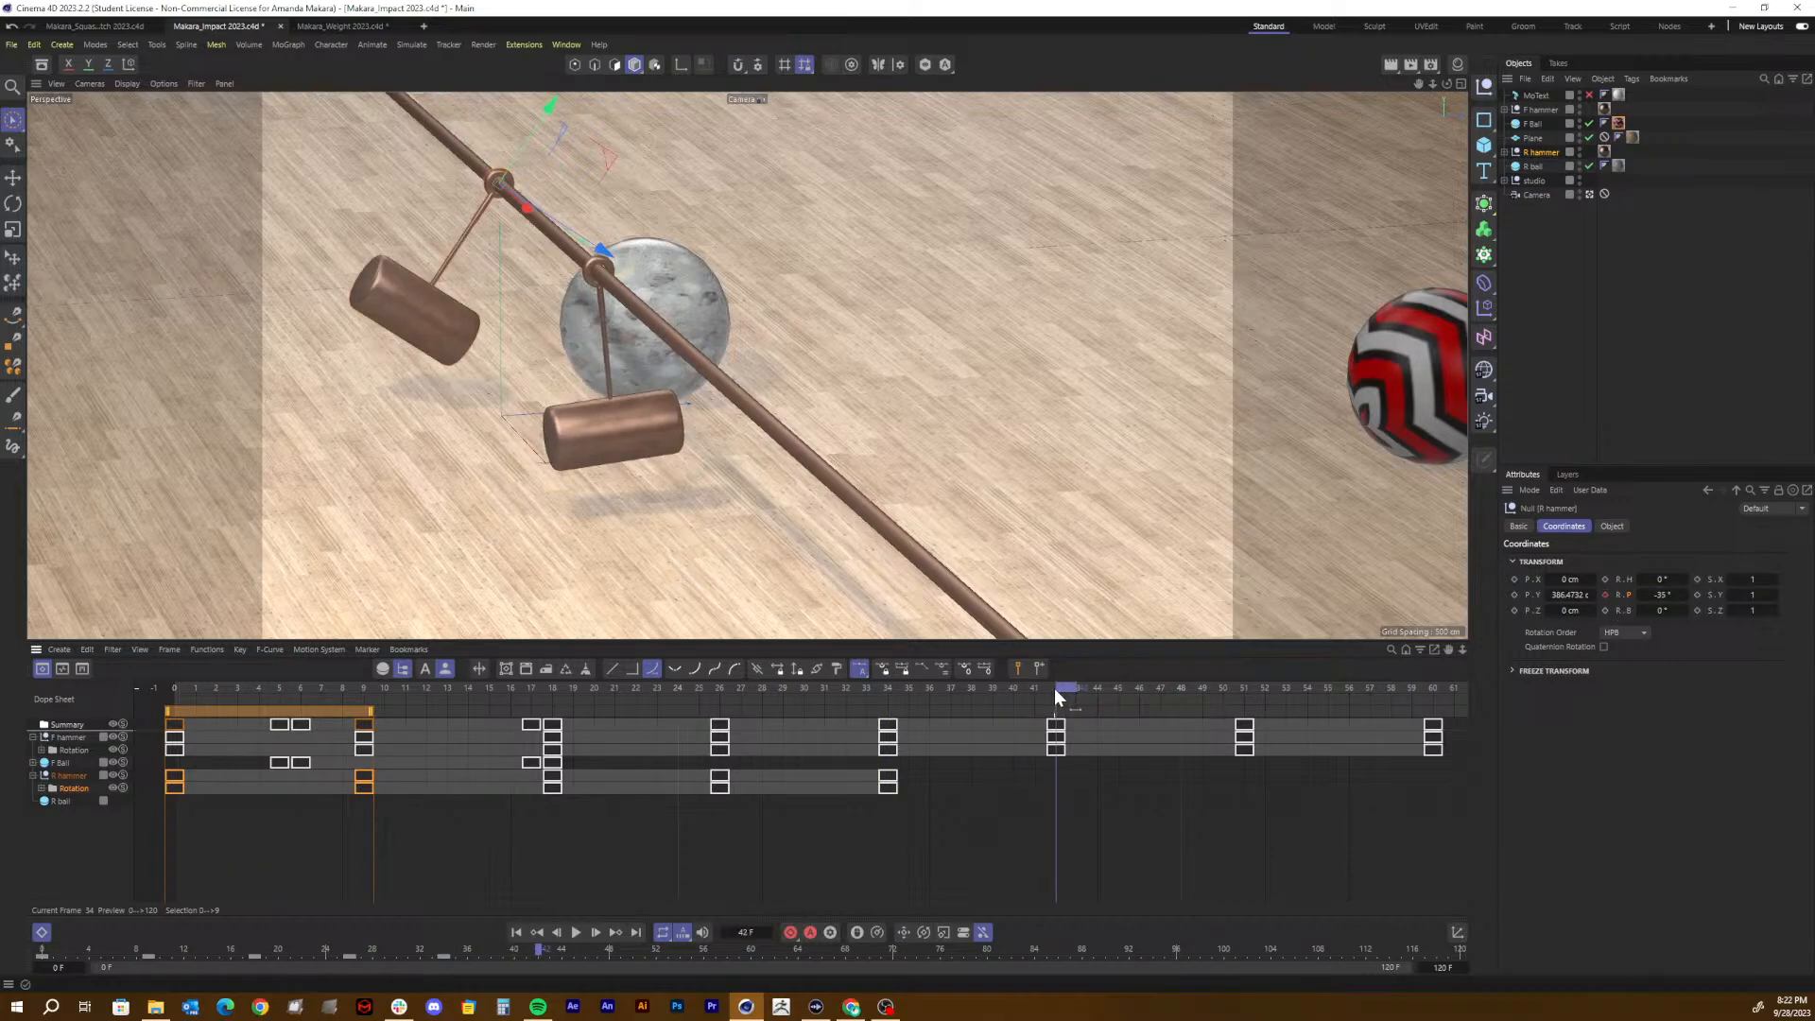
pyautogui.click(1666, 596)
pyautogui.write('30')
pyautogui.press('BackSpace')
pyautogui.press('BackSpace')
pyautogui.write('25')
pyautogui.press('Return')
# Step: Keyframe the R hammer's backswing at frame 51 with a pitch rotation of -20°
pyautogui.moveTo(1118, 692); pyautogui.dragTo(1242, 684)
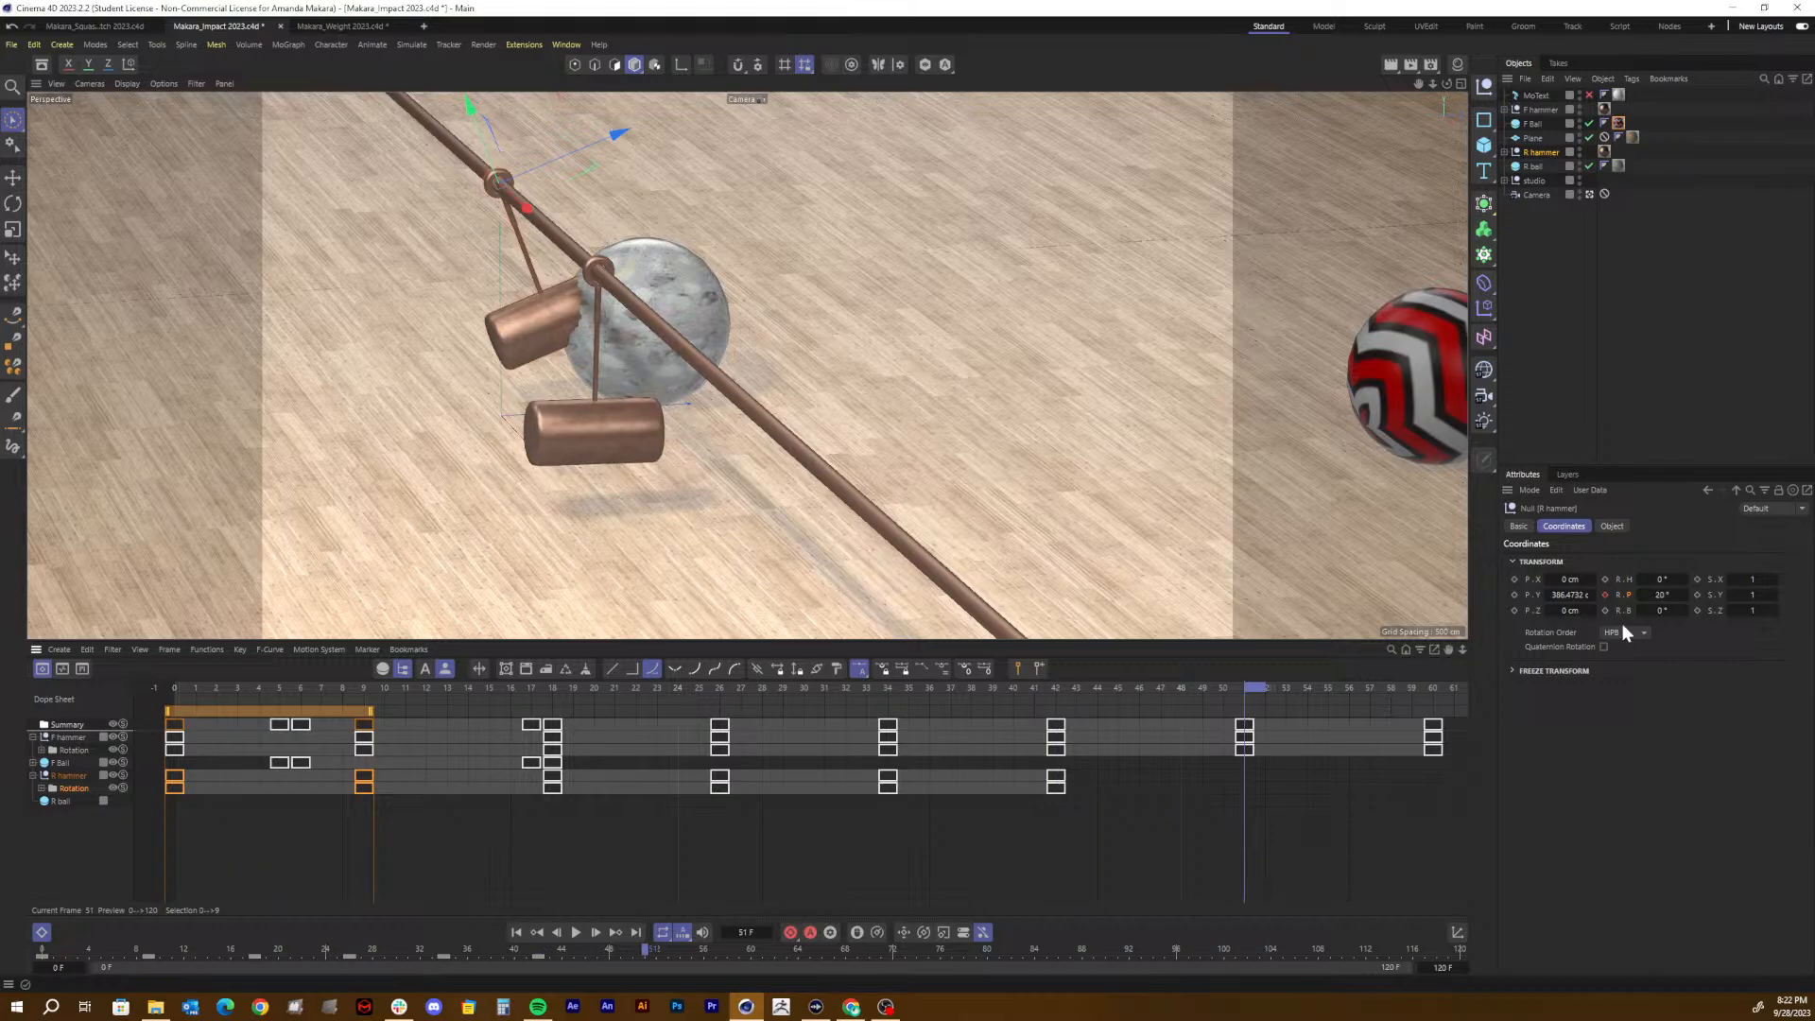
pyautogui.click(1661, 595)
pyautogui.write('-20')
pyautogui.press('Return')
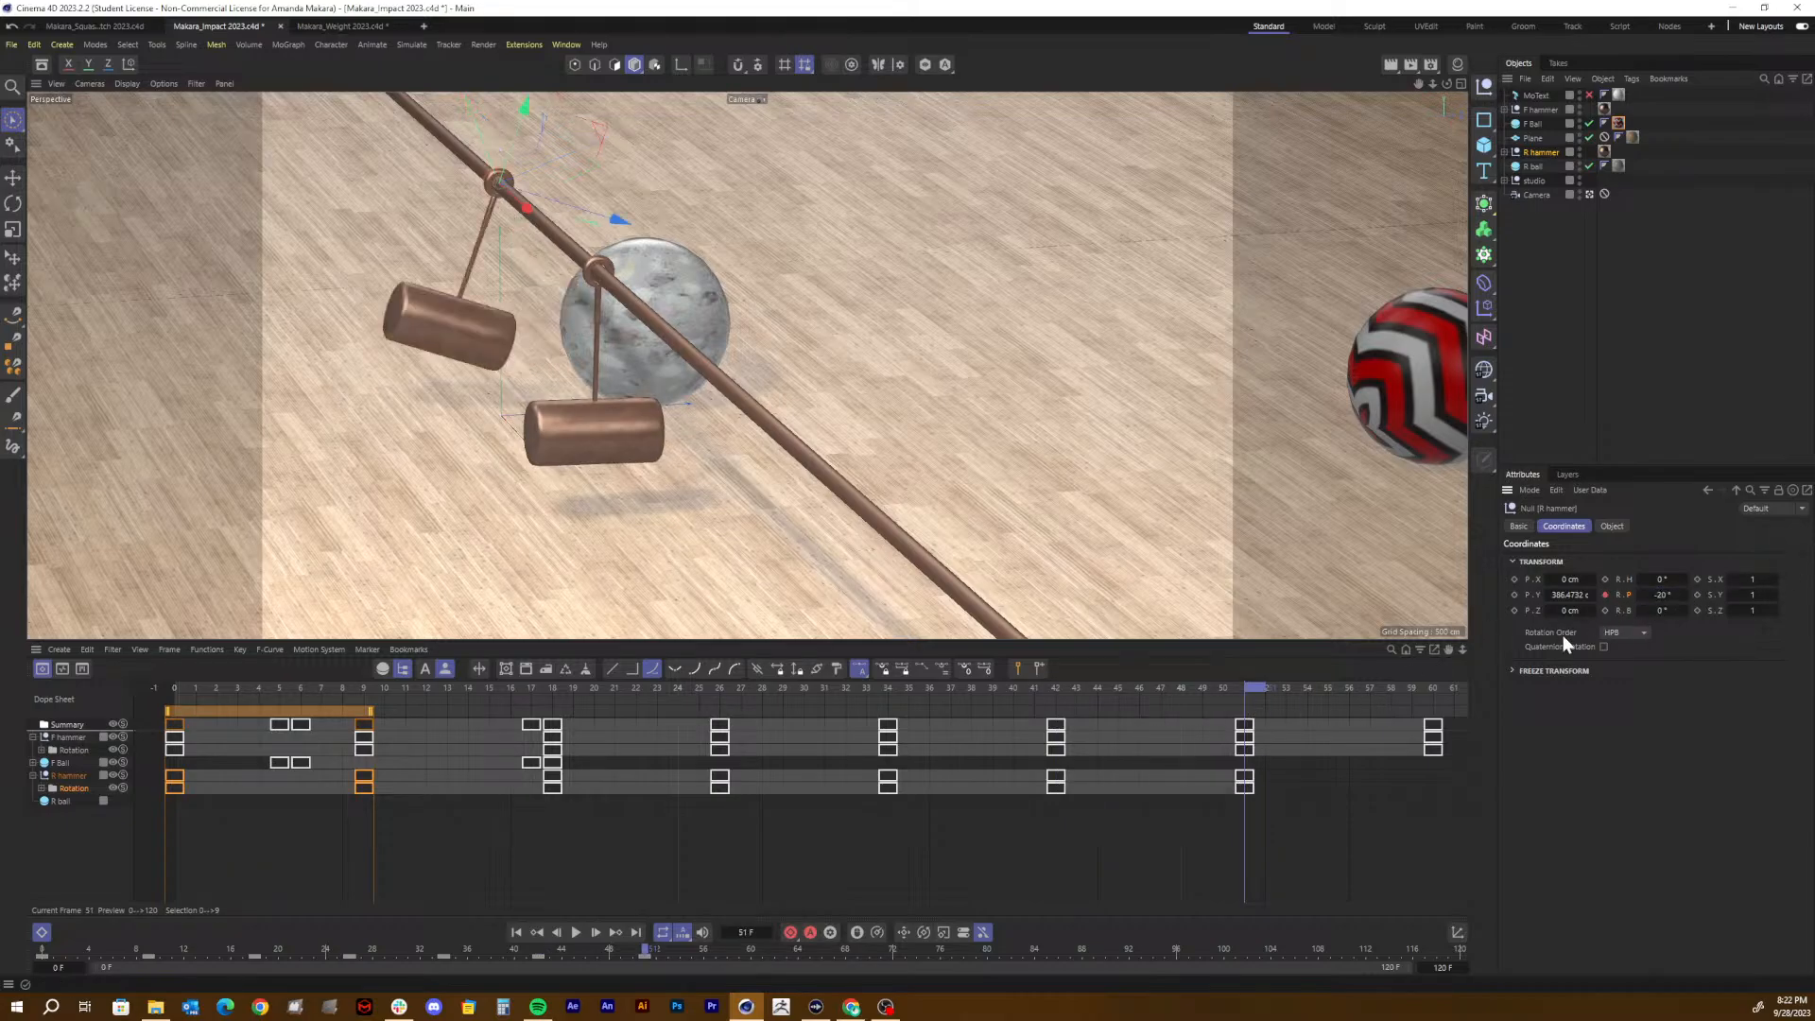
pyautogui.keyDown('alt'); pyautogui.moveTo(908, 845); pyautogui.dragTo(894, 844, button='middle'); pyautogui.keyUp('alt')
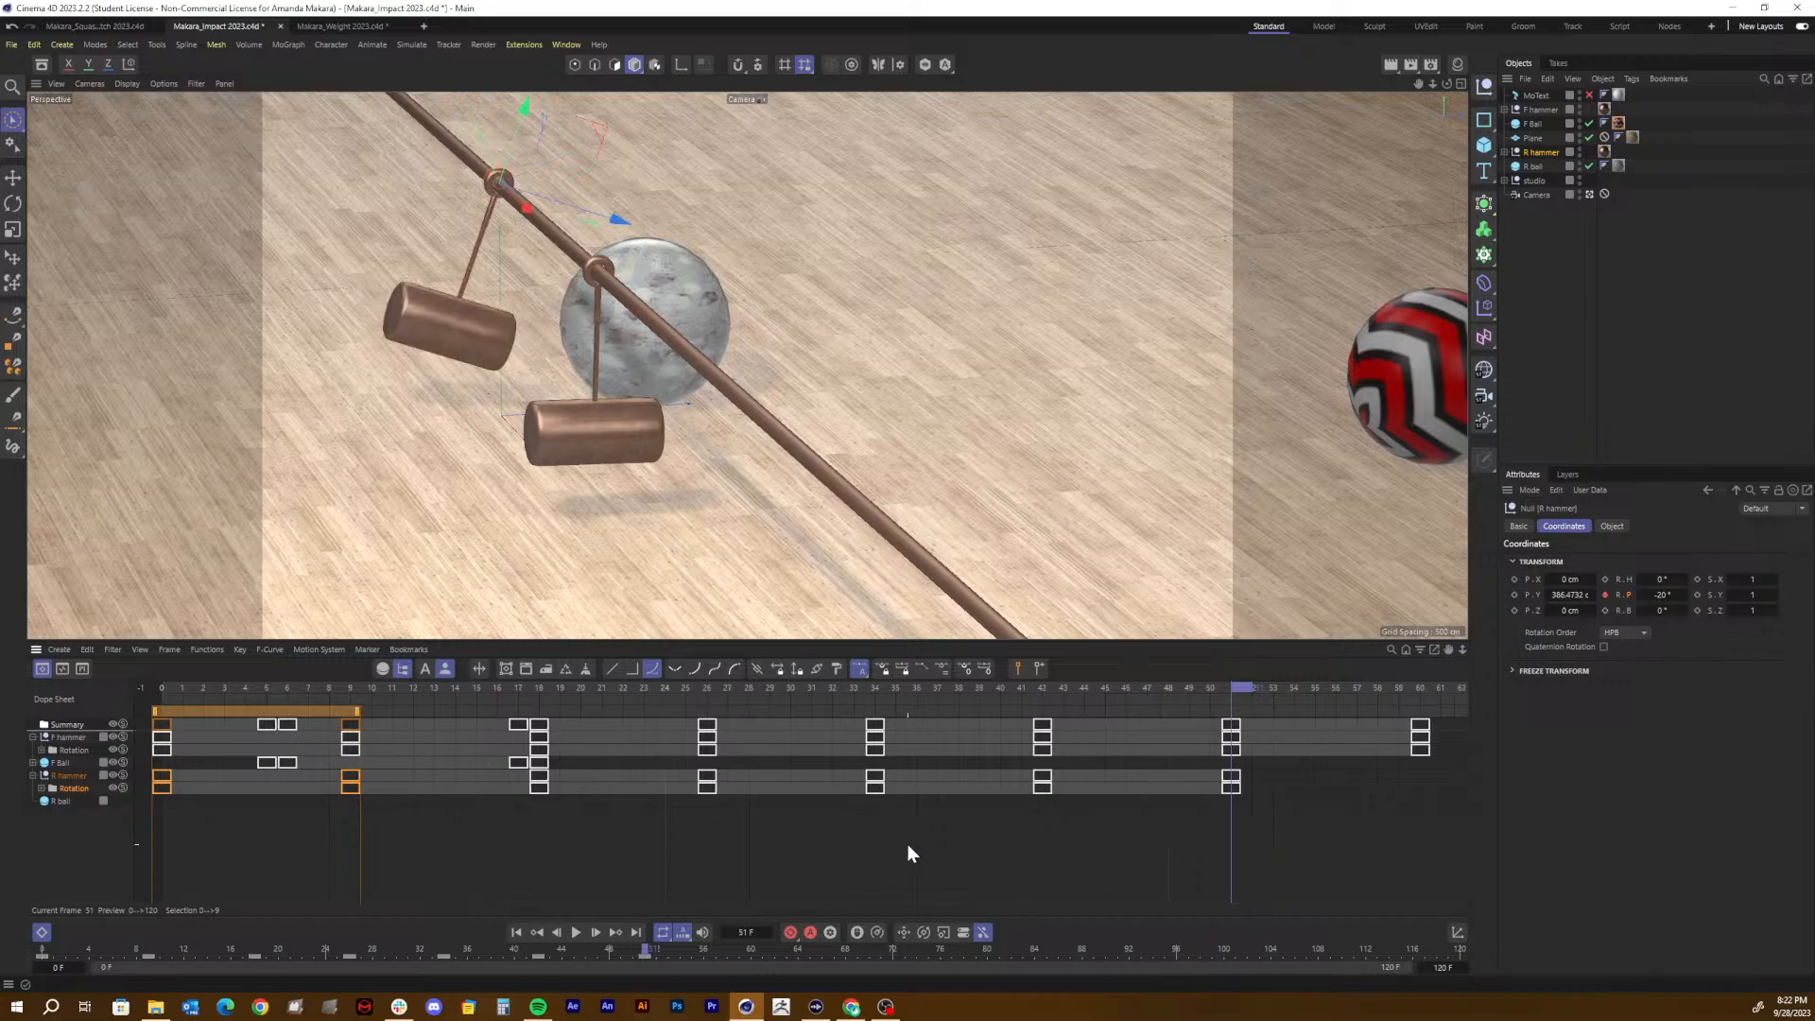
pyautogui.moveTo(1267, 690); pyautogui.dragTo(1426, 700)
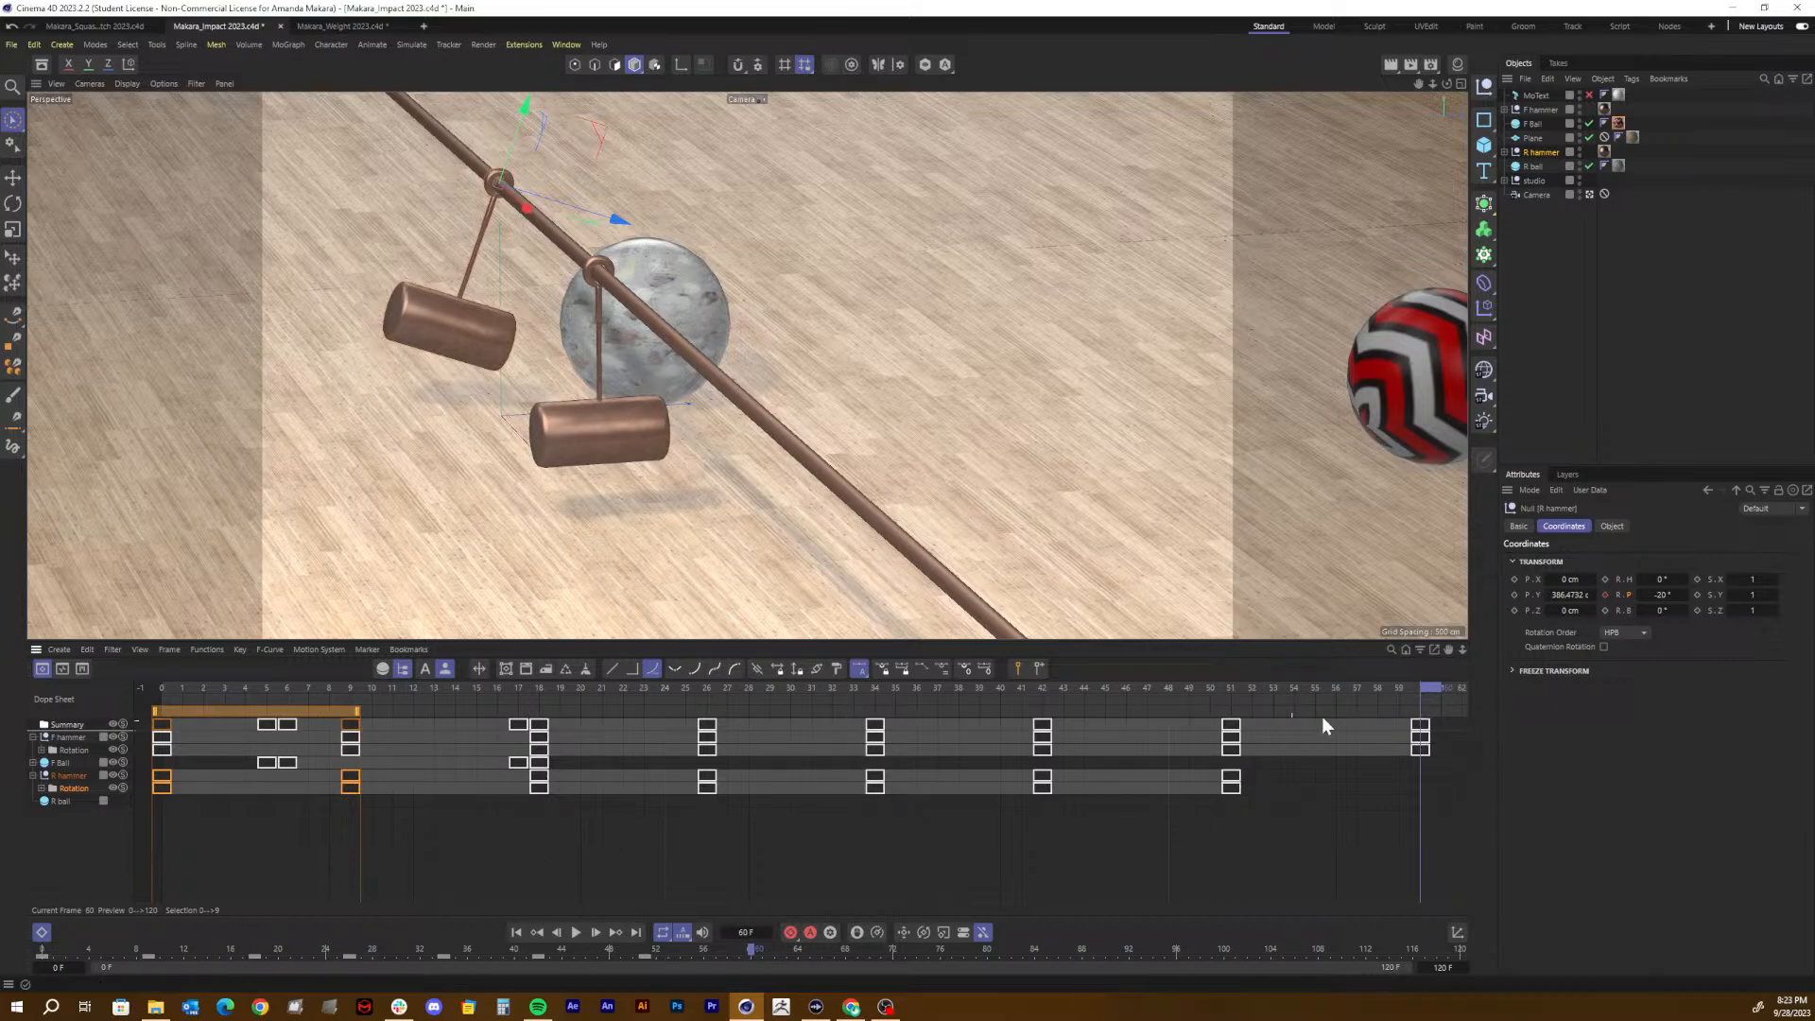
pyautogui.click(1662, 595)
# Step: Change the R hammer's backswing keyframe at frame 18 to a pitch rotation of -35°
pyautogui.moveTo(800, 687); pyautogui.dragTo(543, 740)
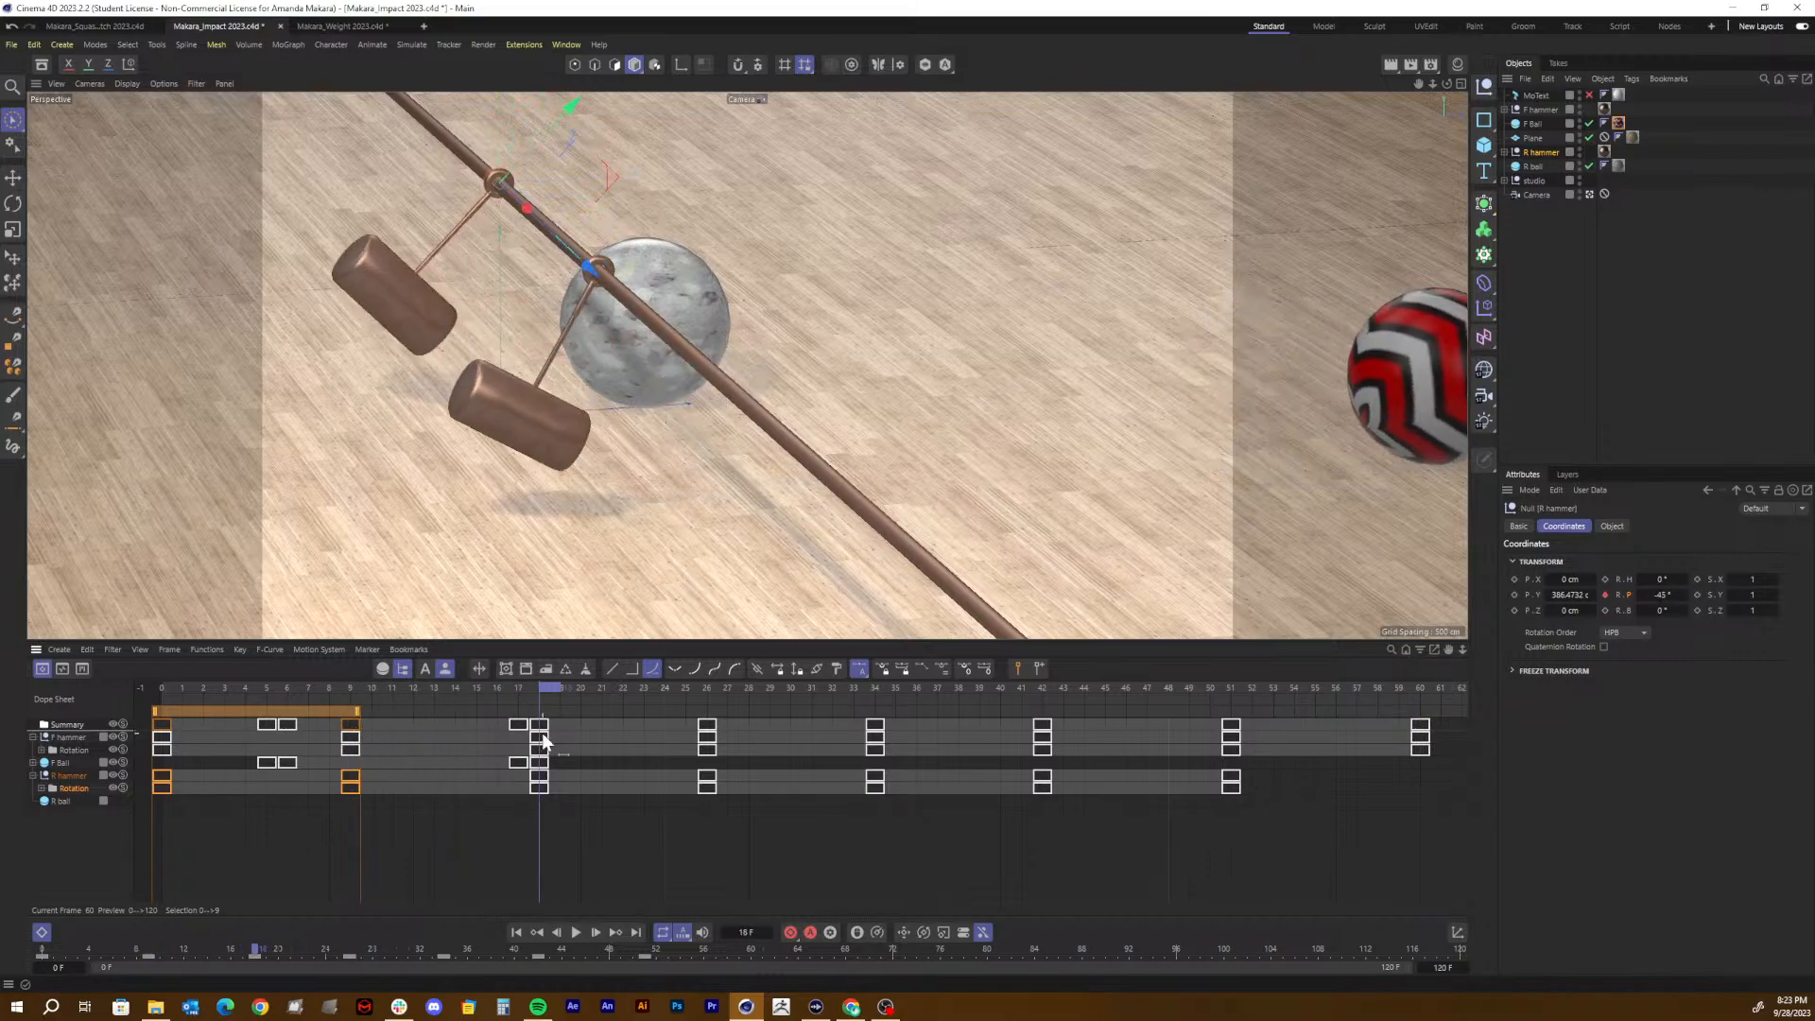
pyautogui.click(1661, 595)
pyautogui.write('-35')
pyautogui.press('Return')
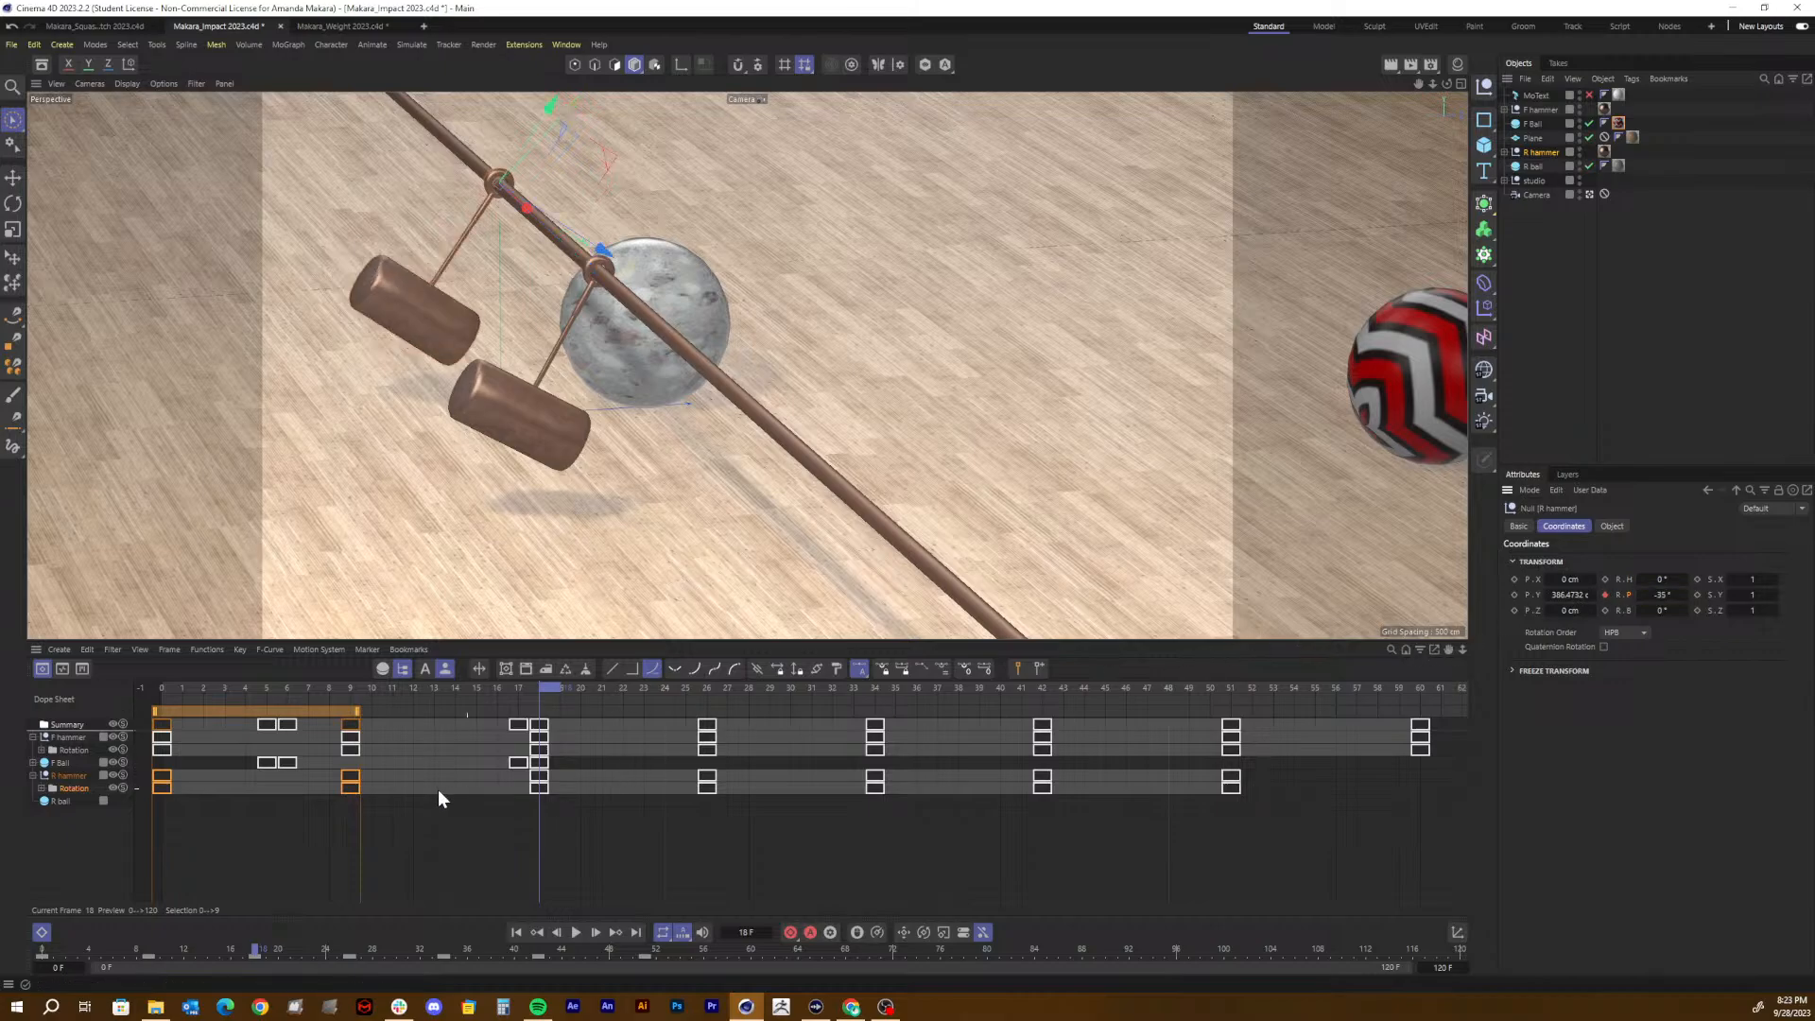
# Step: Reduce the R hammer's pitch rotation keyframes to 20° at frame 26 and -15° at frame 34
pyautogui.moveTo(554, 690); pyautogui.dragTo(726, 691)
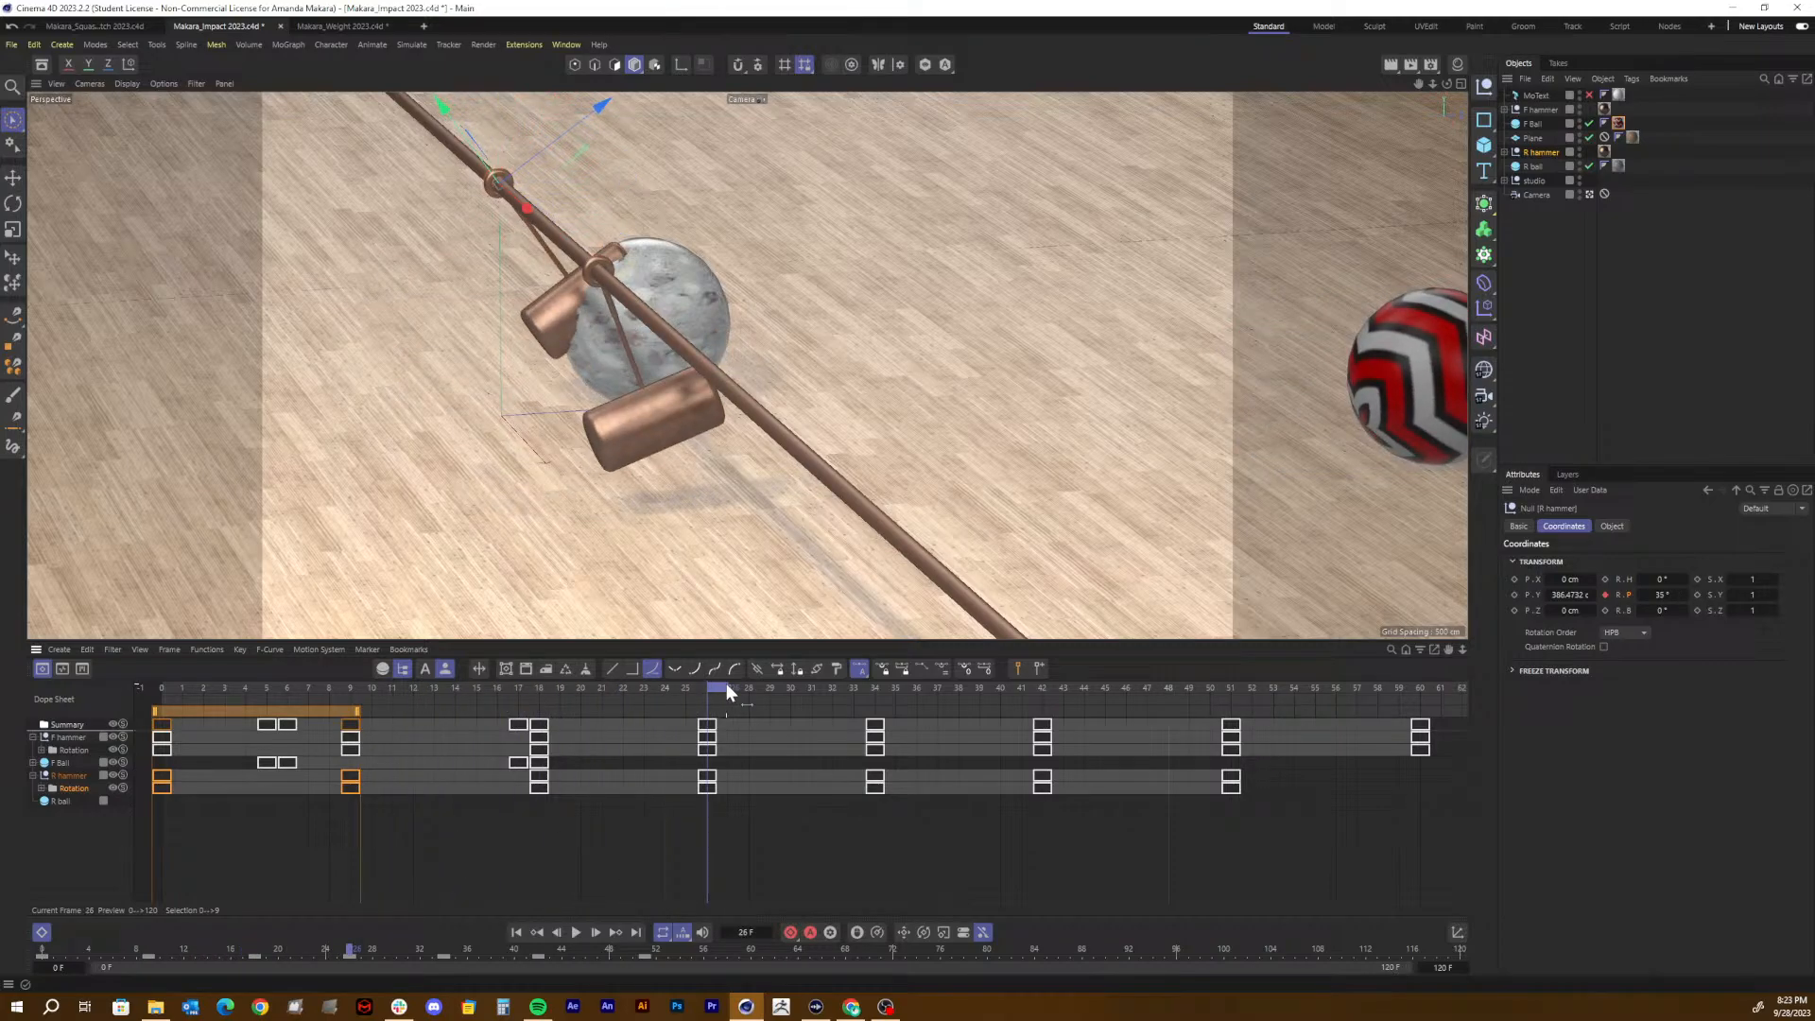
pyautogui.click(1664, 595)
pyautogui.write('20')
pyautogui.press('Return')
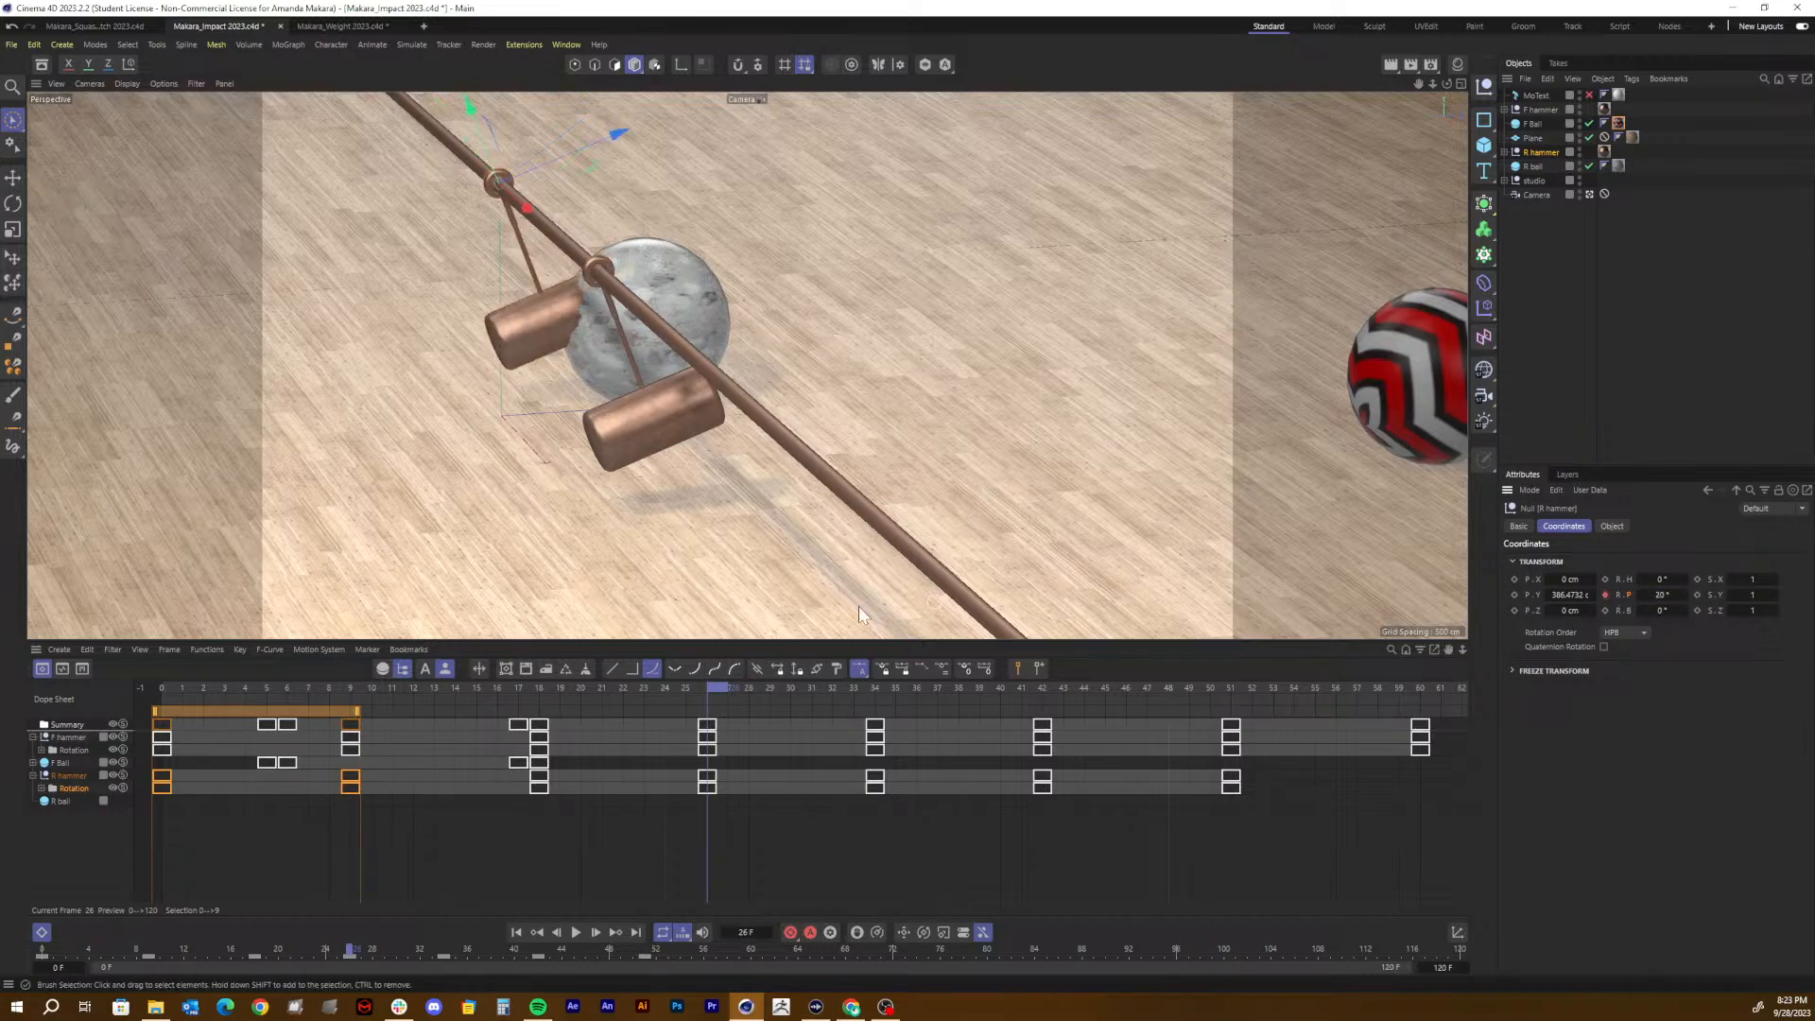
pyautogui.moveTo(819, 683); pyautogui.dragTo(866, 698)
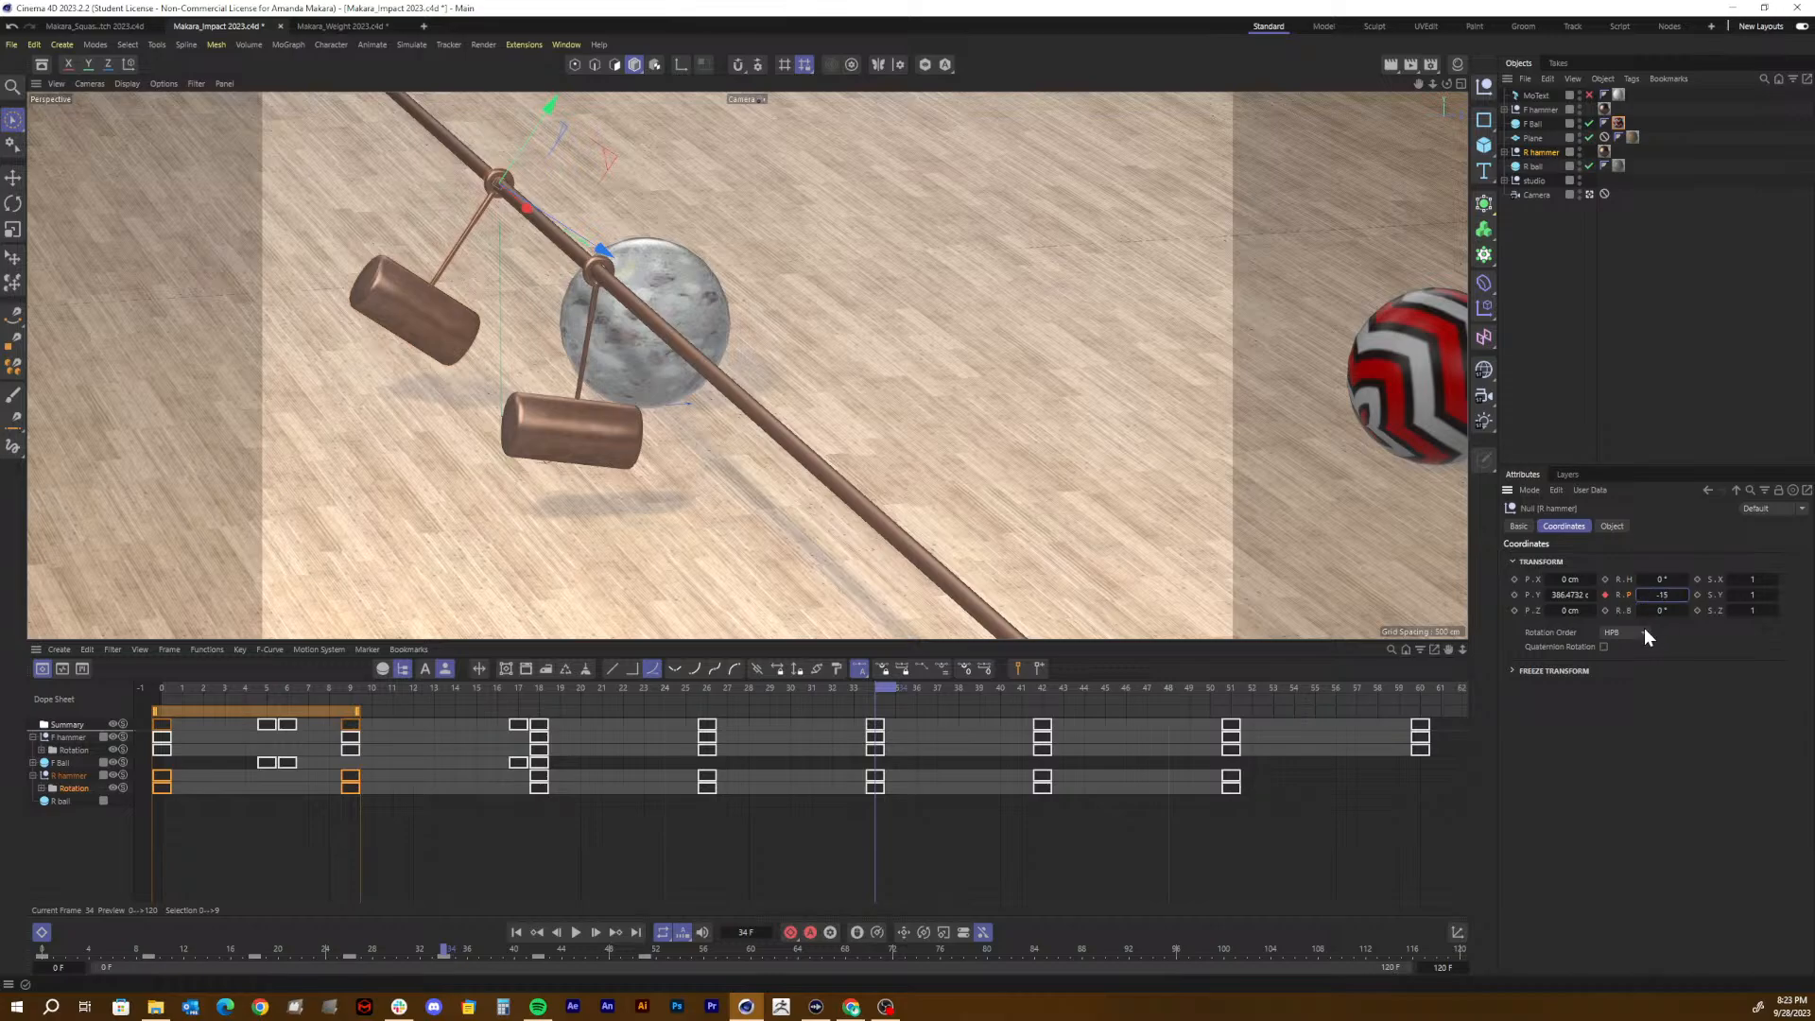
pyautogui.press('Return')
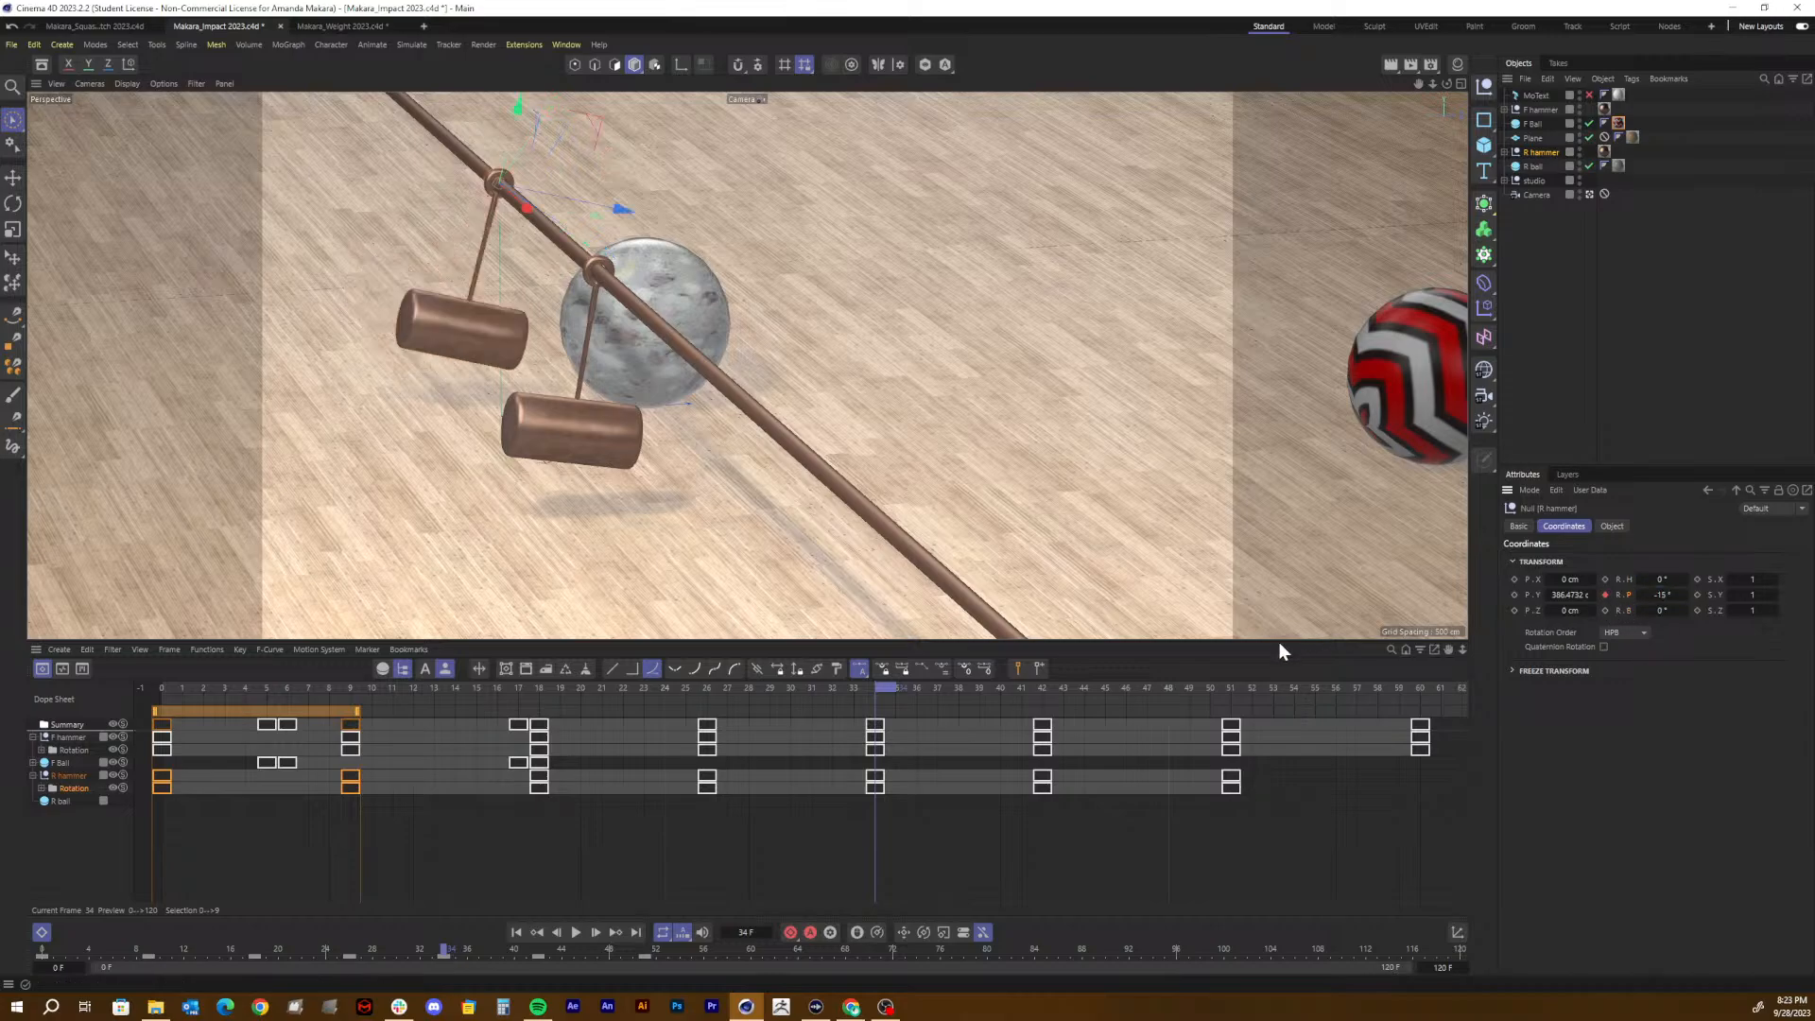
# Step: Reduce the R hammer's pitch rotation keyframes to 10° at frame 42 and -5° at frame 51
pyautogui.click(1042, 687)
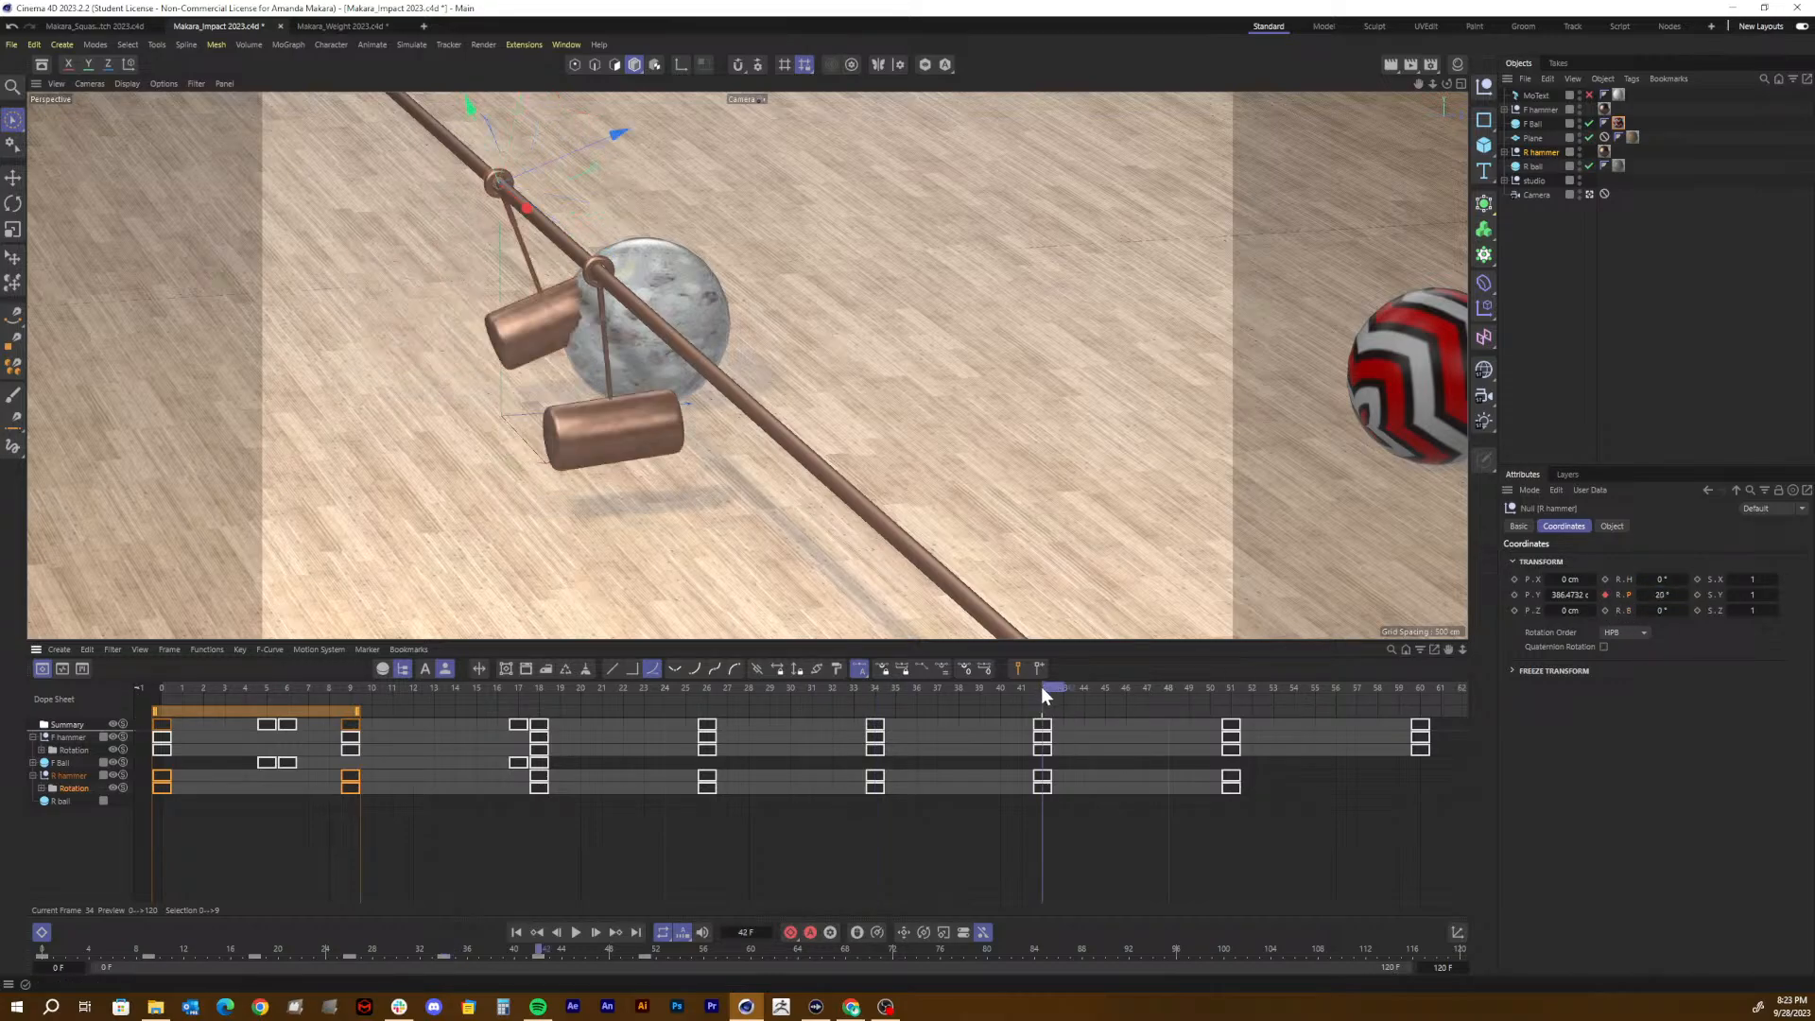
pyautogui.doubleClick(1662, 595)
pyautogui.write('10')
pyautogui.press('Return')
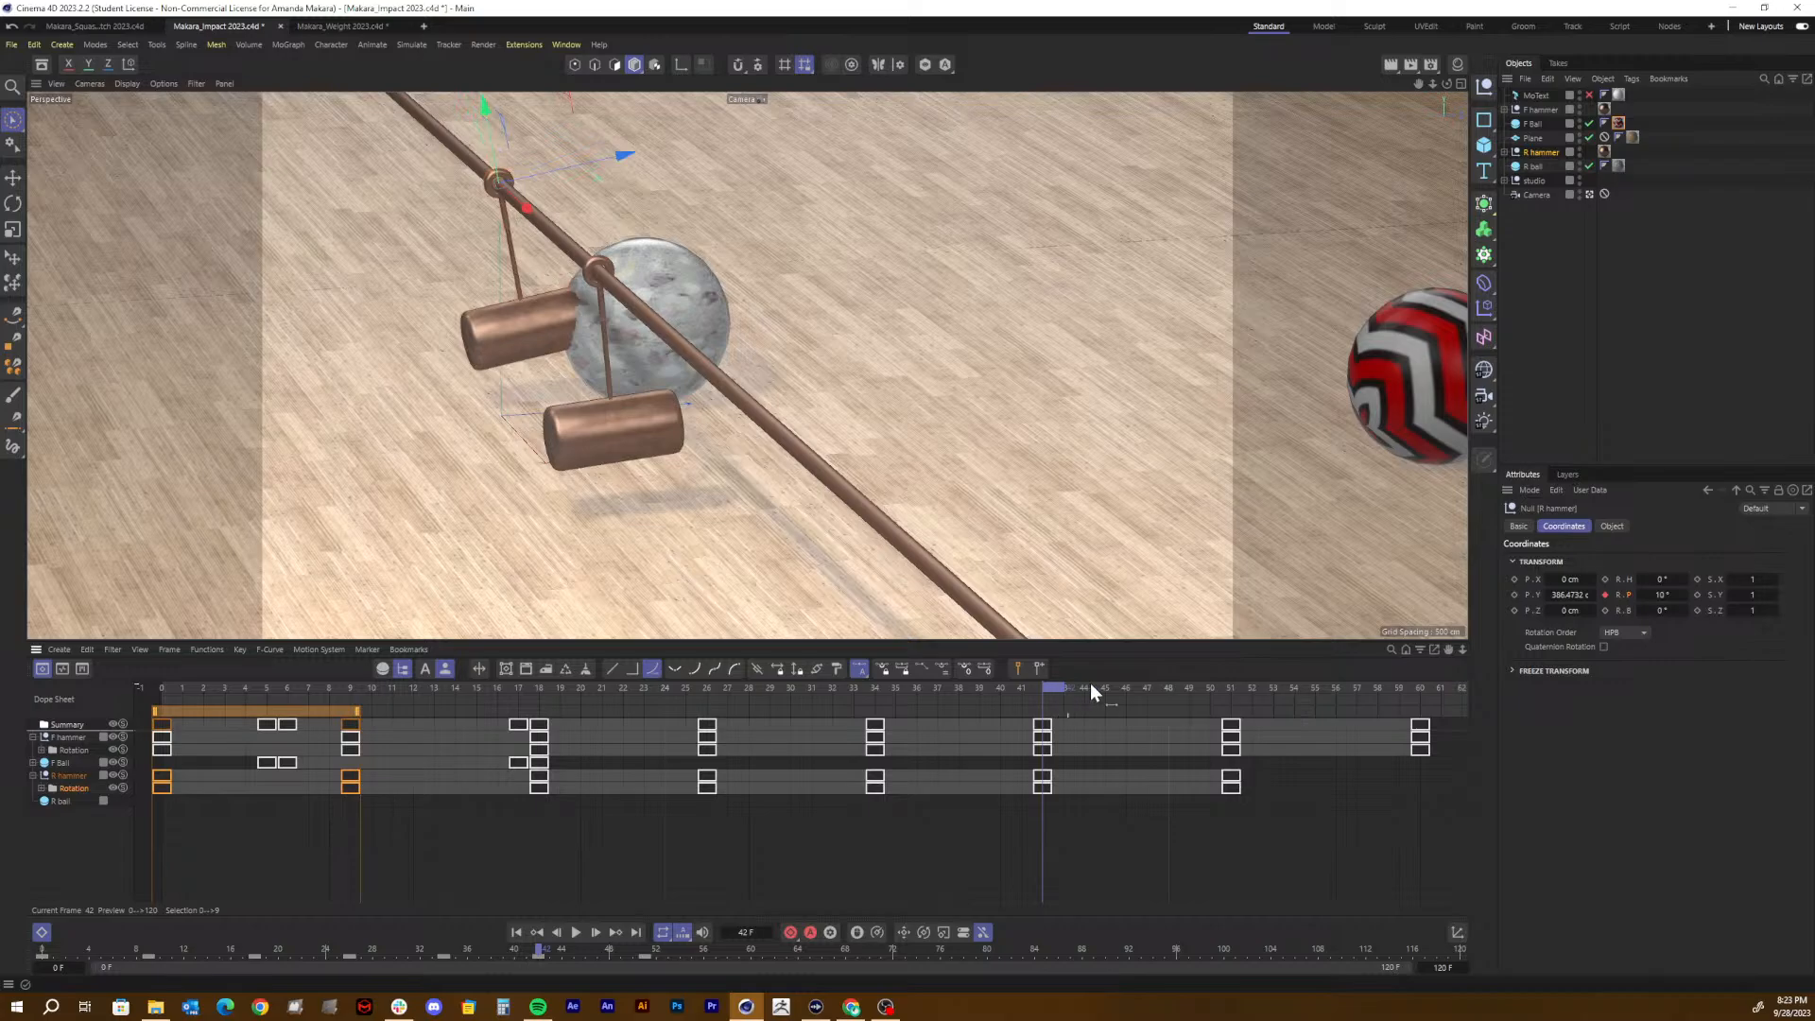
pyautogui.moveTo(1091, 684); pyautogui.dragTo(1250, 691)
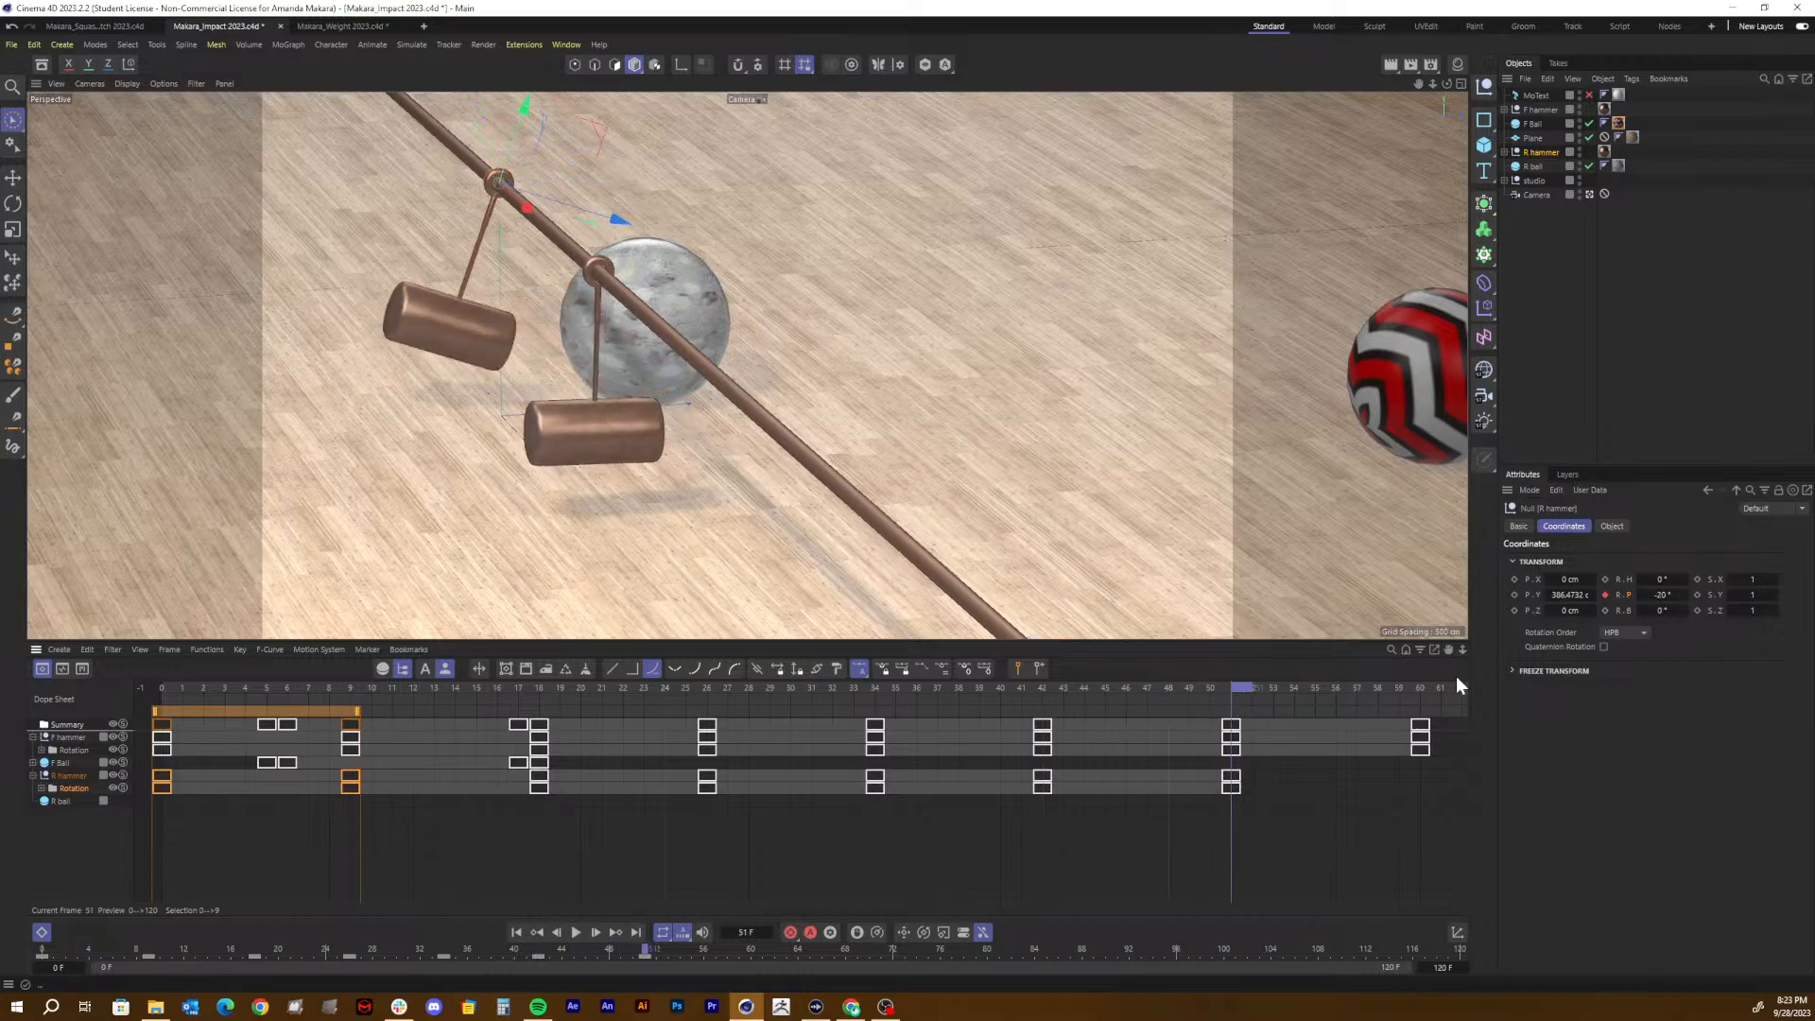
pyautogui.click(1663, 595)
pyautogui.write('-5')
pyautogui.press('Return')
# Step: Keyframe the R hammer at rest at frame 60 with a pitch rotation of 0°, and play the animation from the start
pyautogui.moveTo(1360, 687); pyautogui.dragTo(1415, 698)
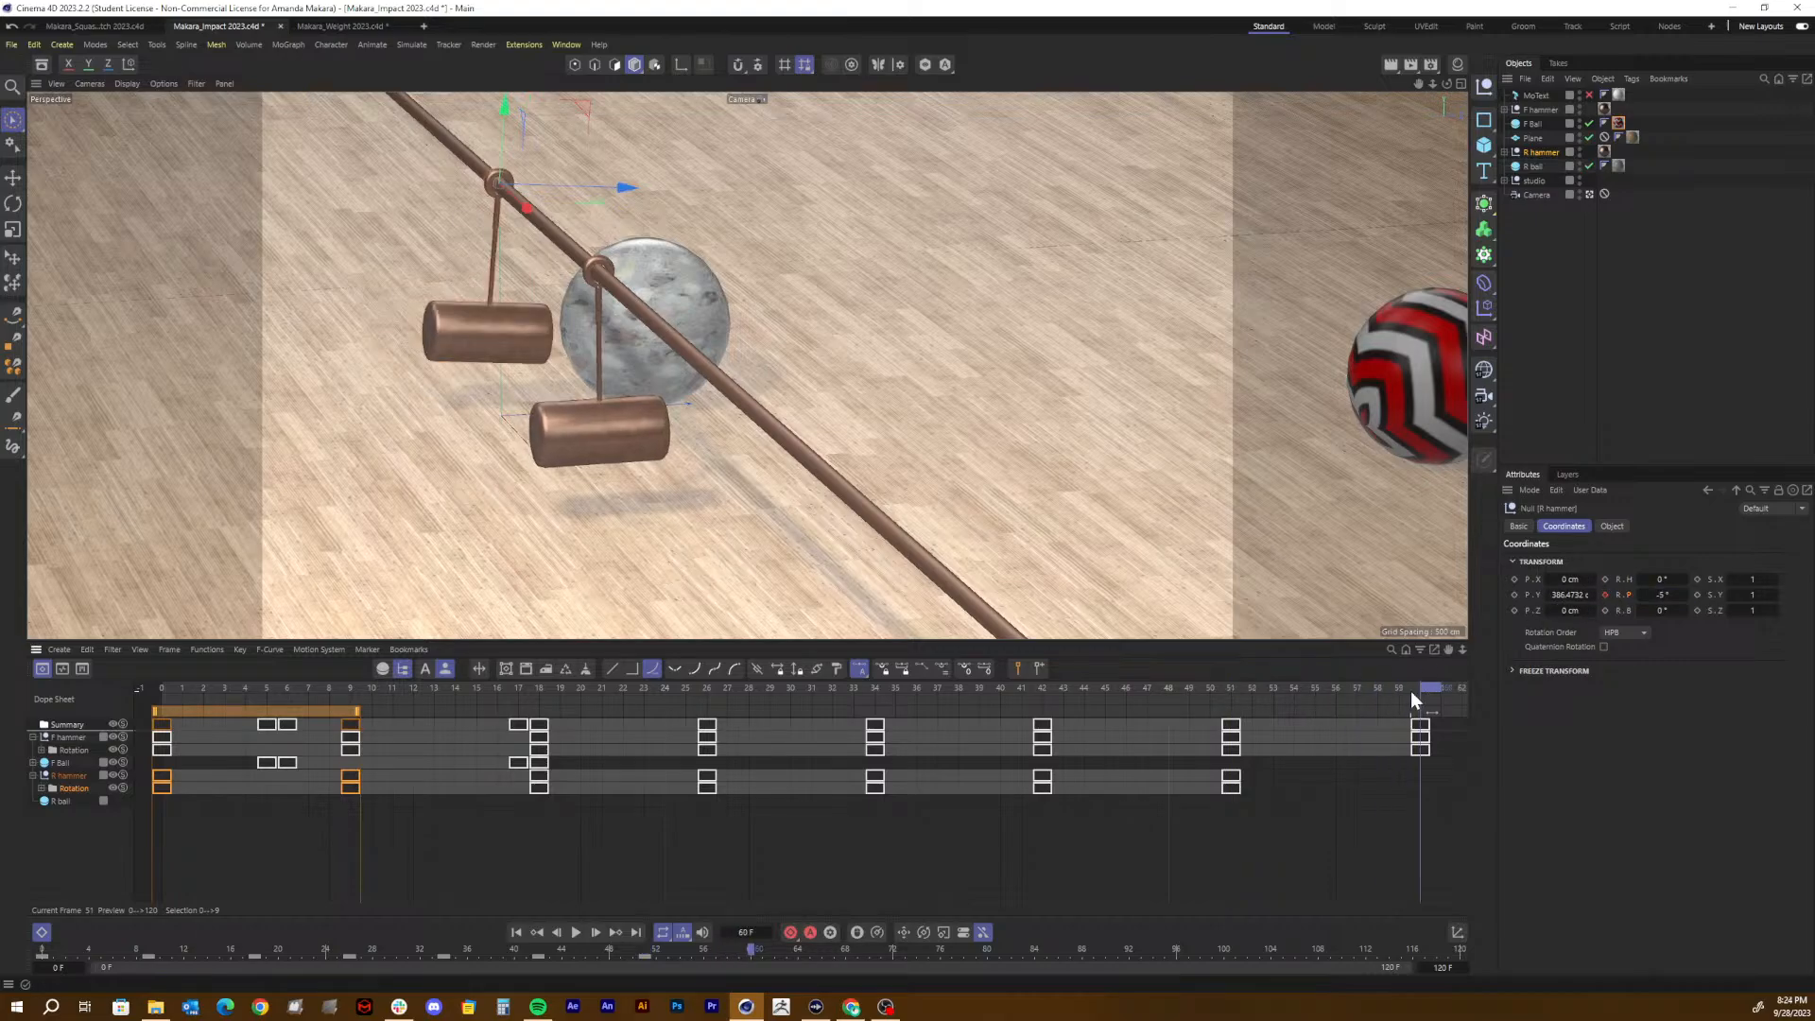
pyautogui.click(1665, 596)
pyautogui.click(1604, 595)
pyautogui.moveTo(893, 684); pyautogui.dragTo(69, 637)
pyautogui.press('e')
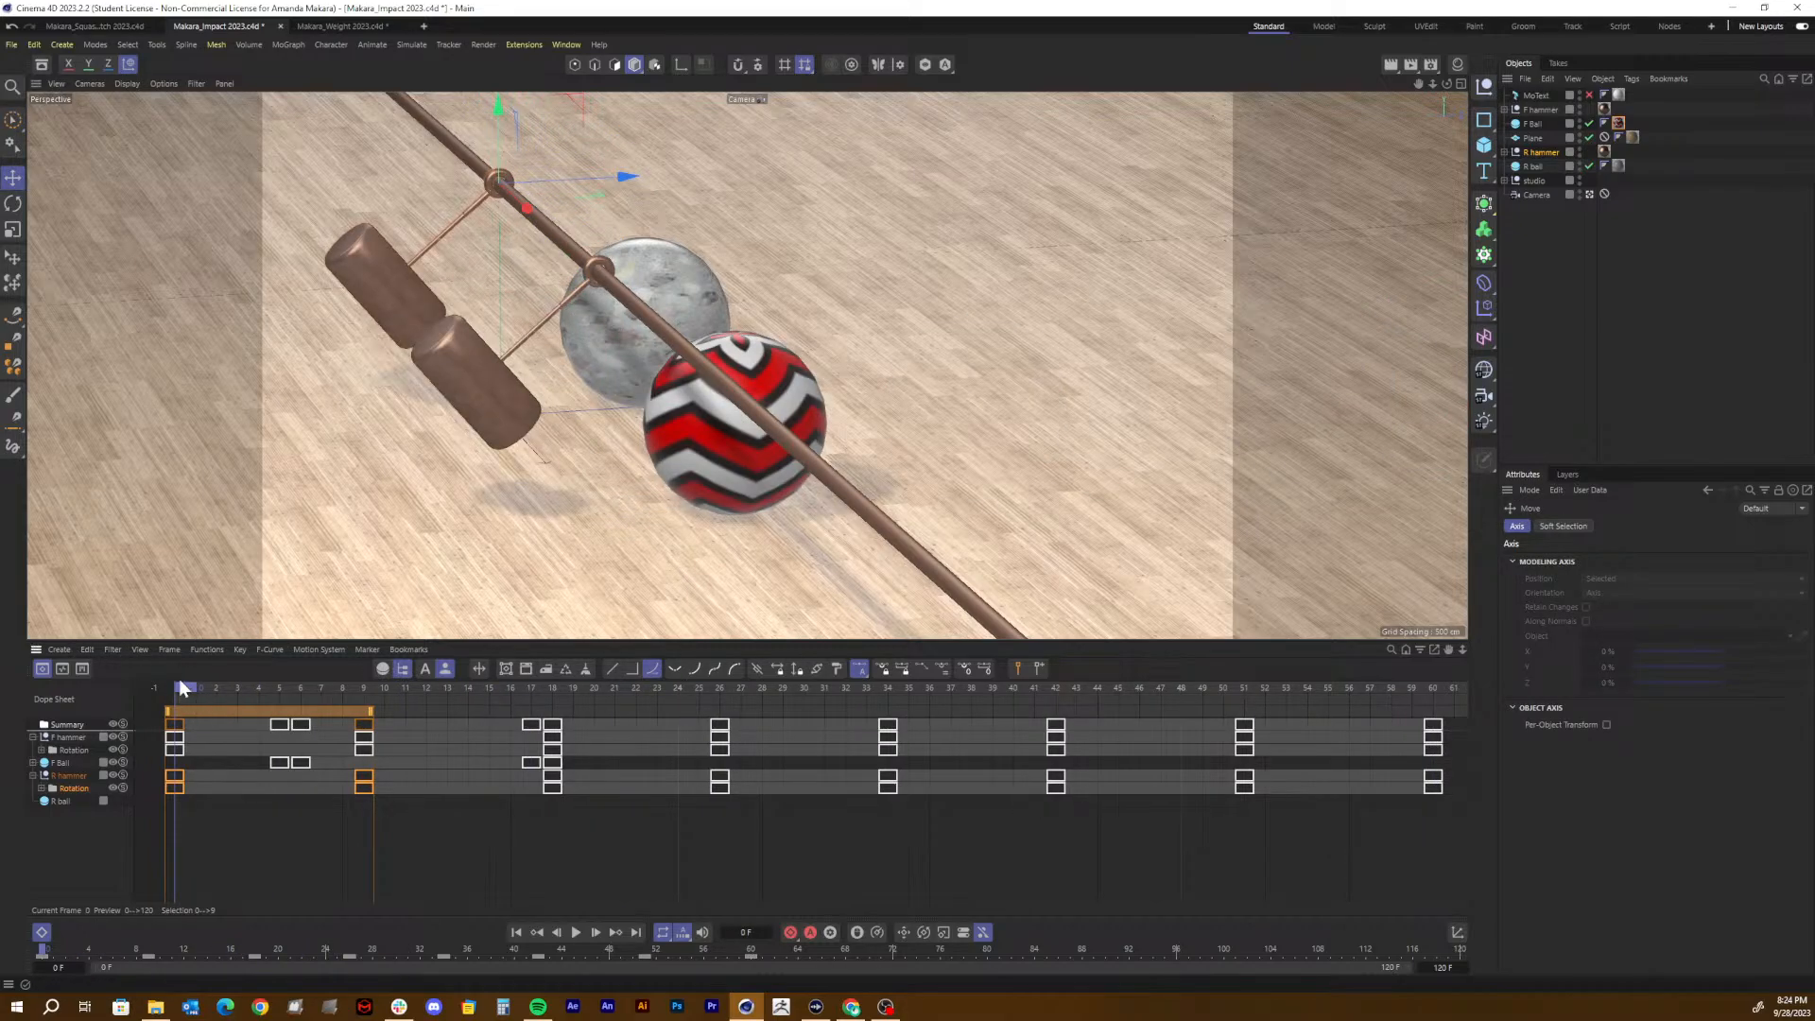
pyautogui.press('F8')
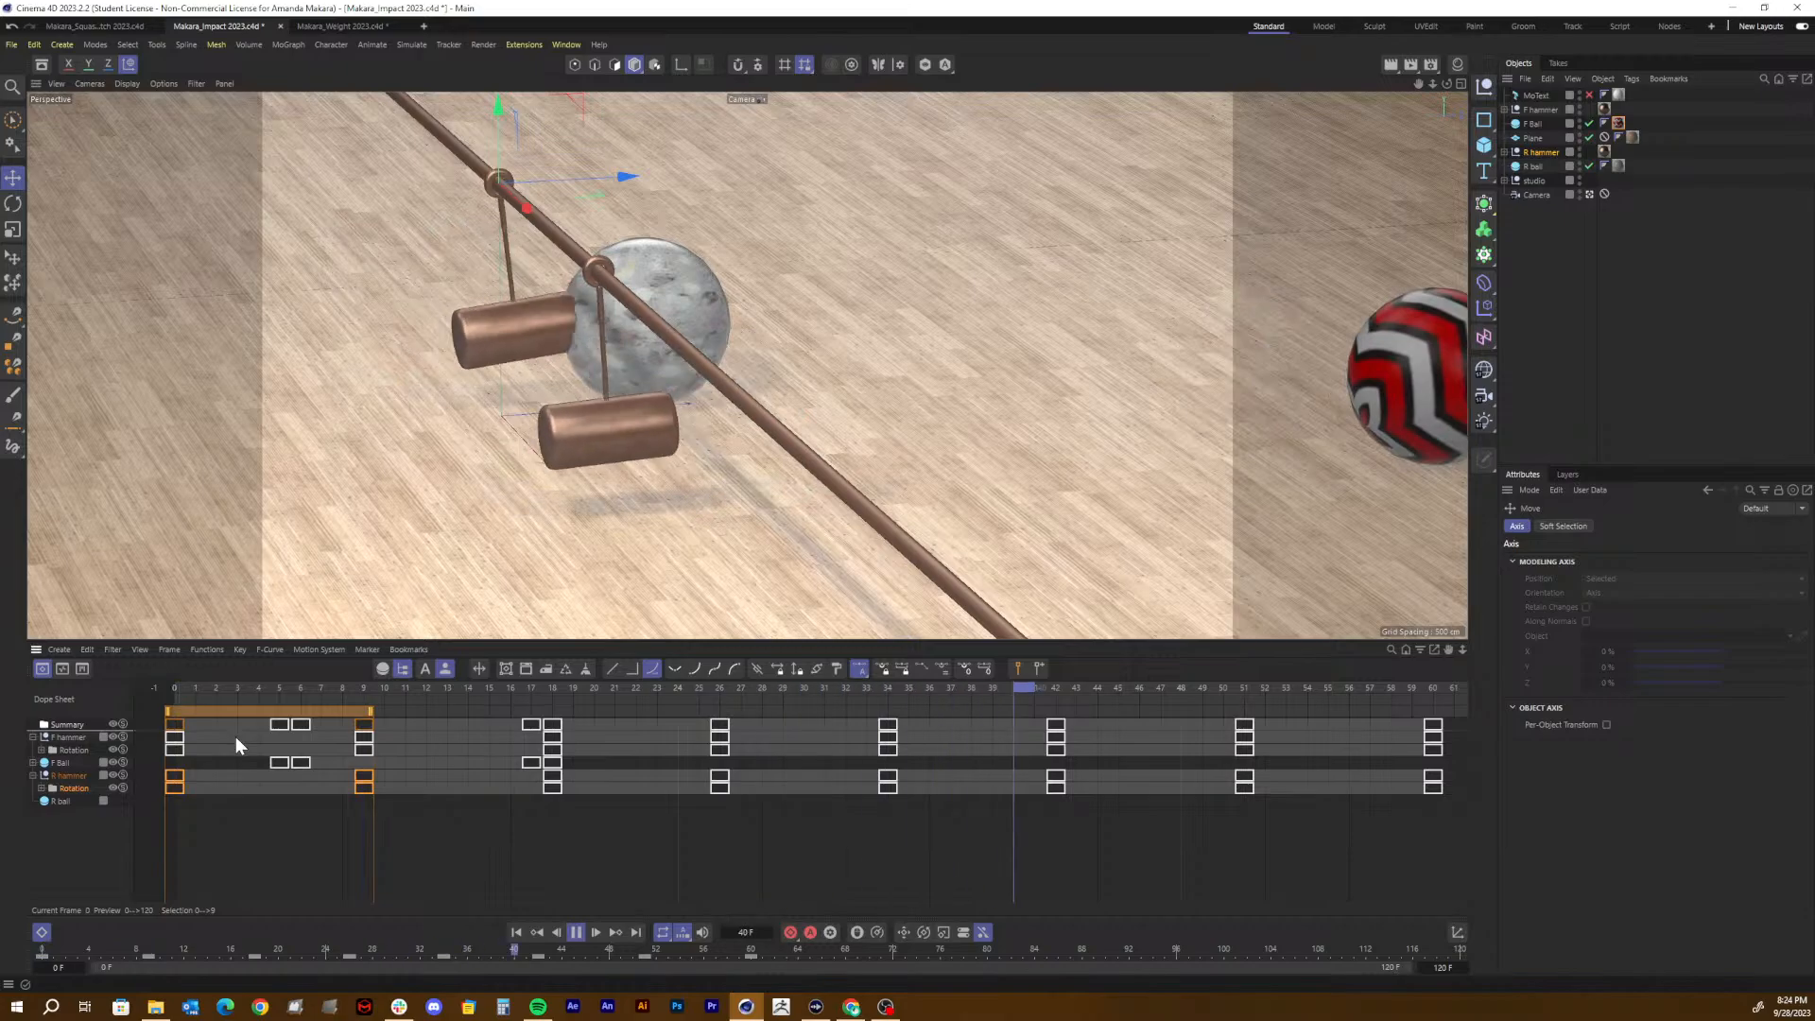
pyautogui.press('F8')
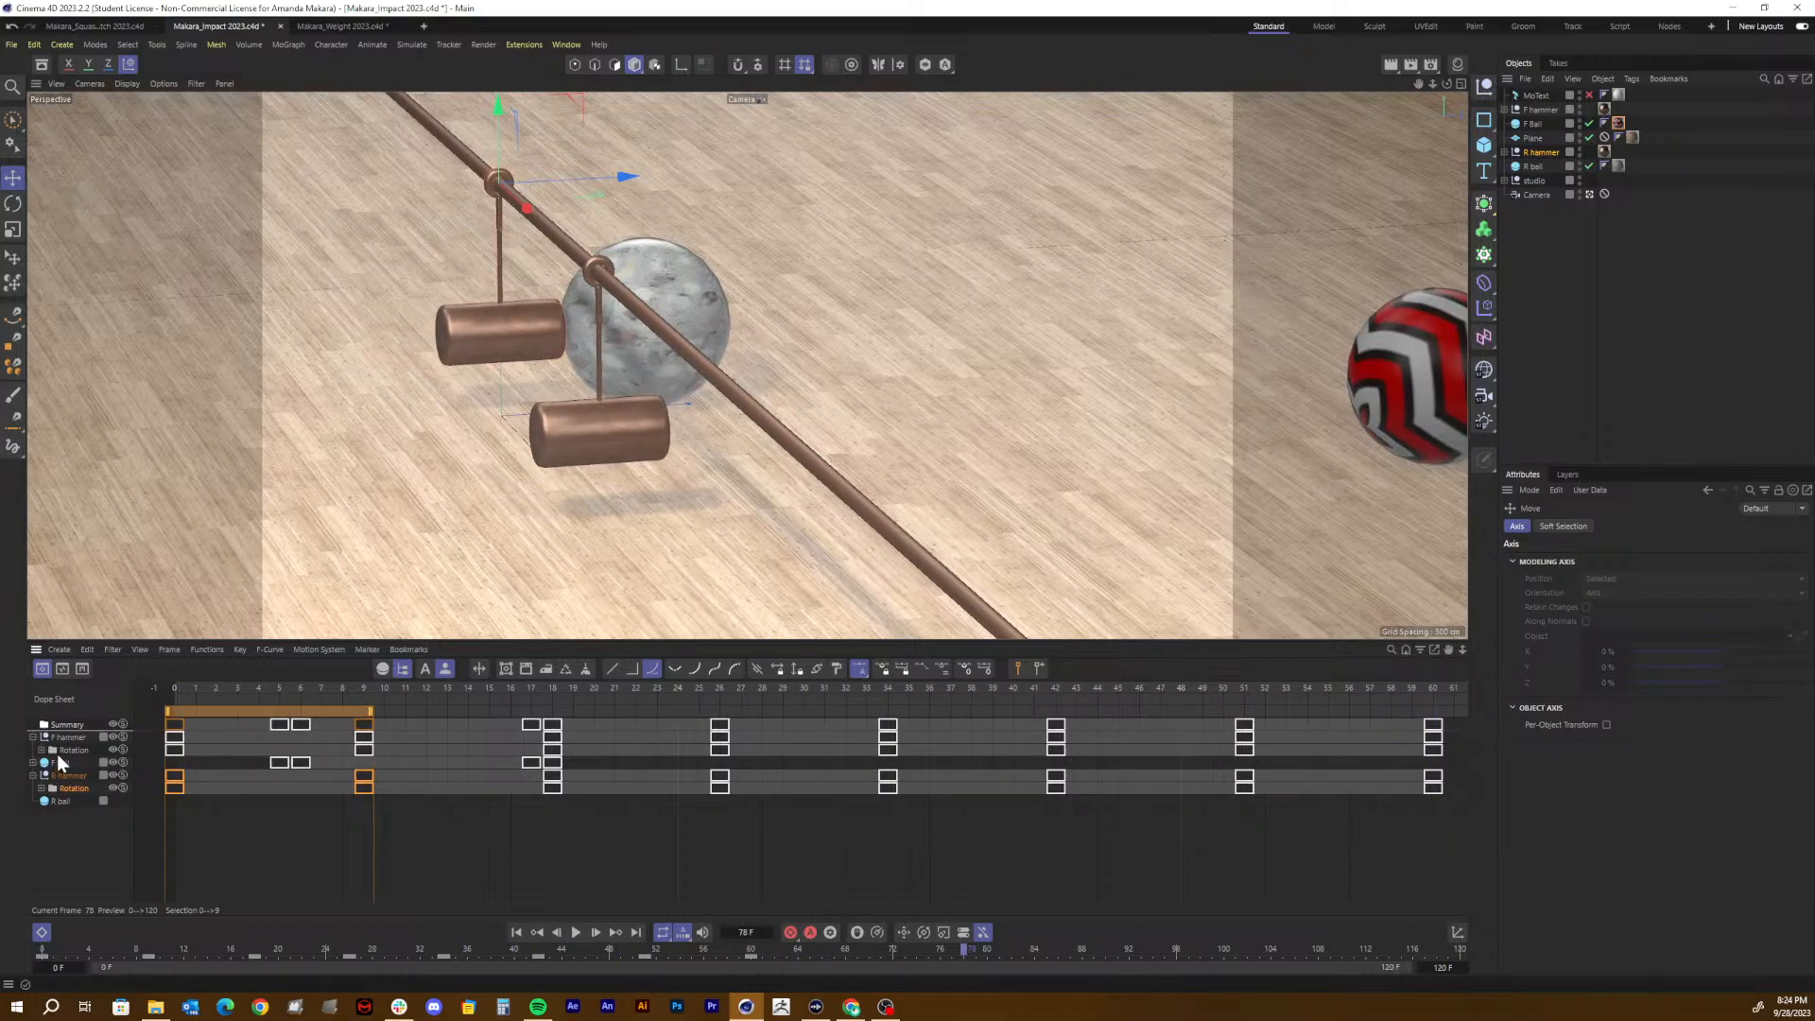
# Step: On the R hammer's rotation F-curve, break the frame 9 key's tangents, pull the incoming handle straight down about 28°, and play the result
pyautogui.click(61, 669)
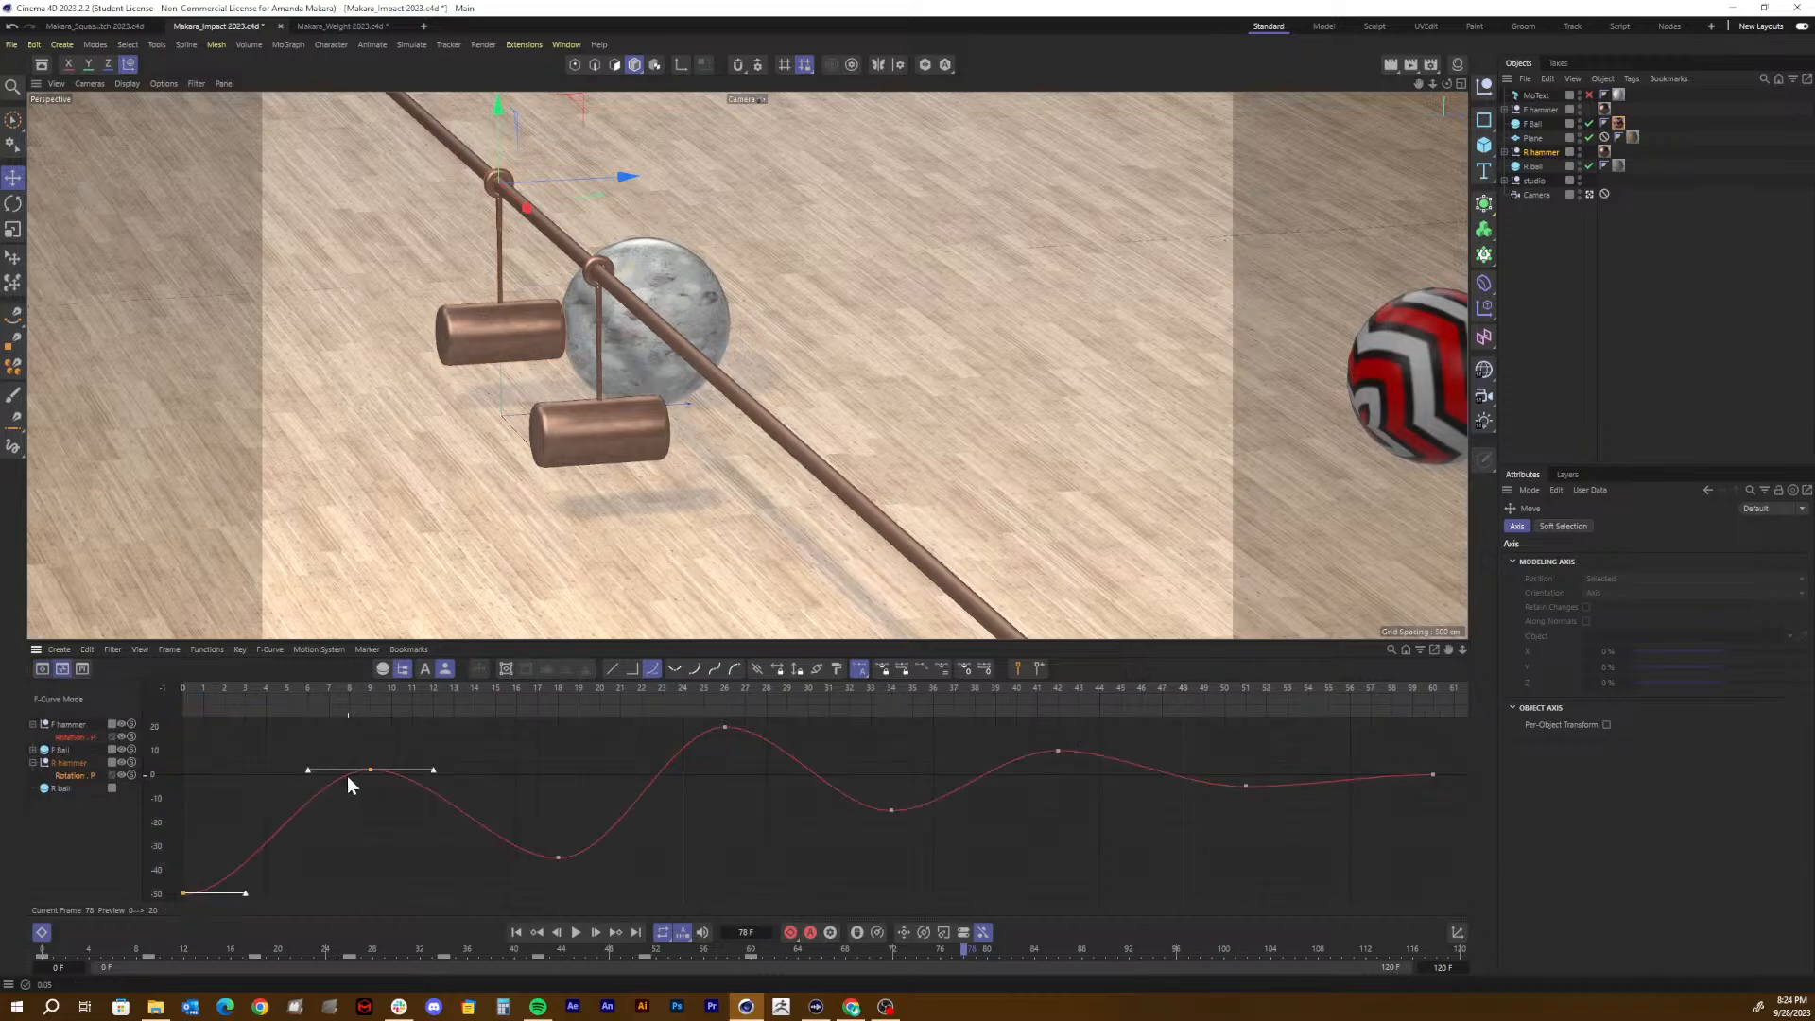
pyautogui.click(374, 857)
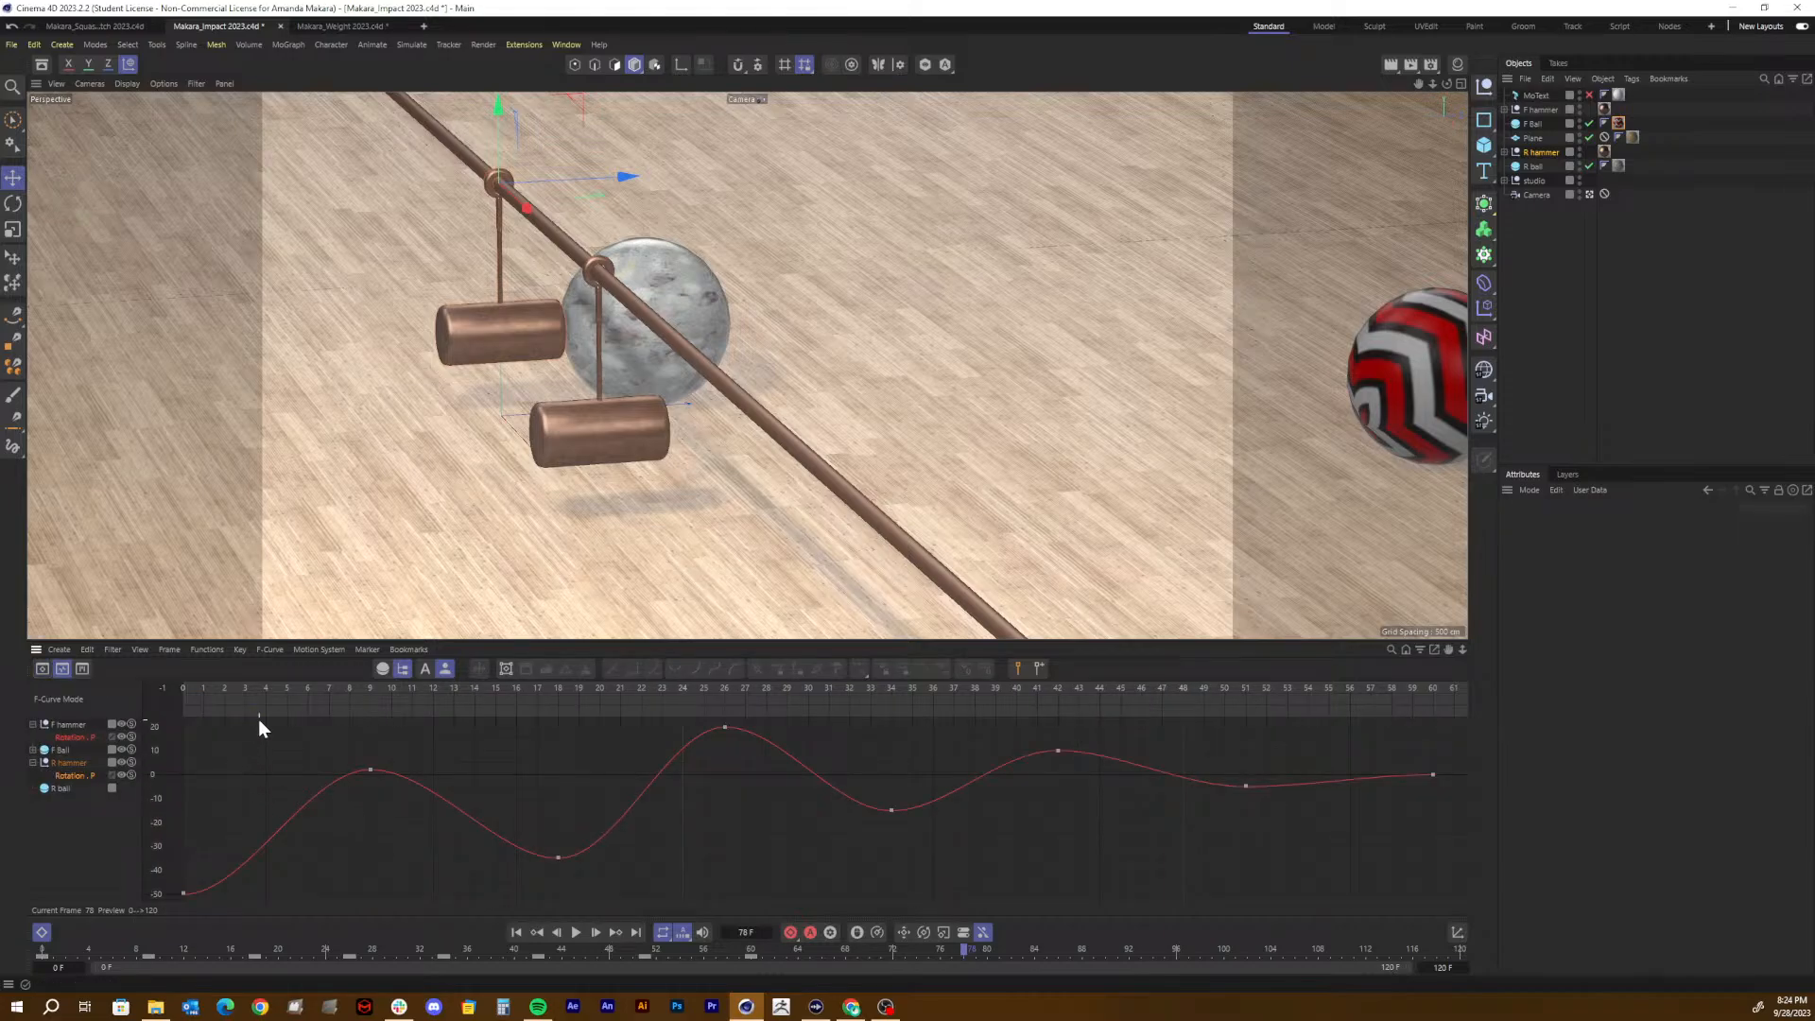
pyautogui.moveTo(218, 685); pyautogui.dragTo(367, 706)
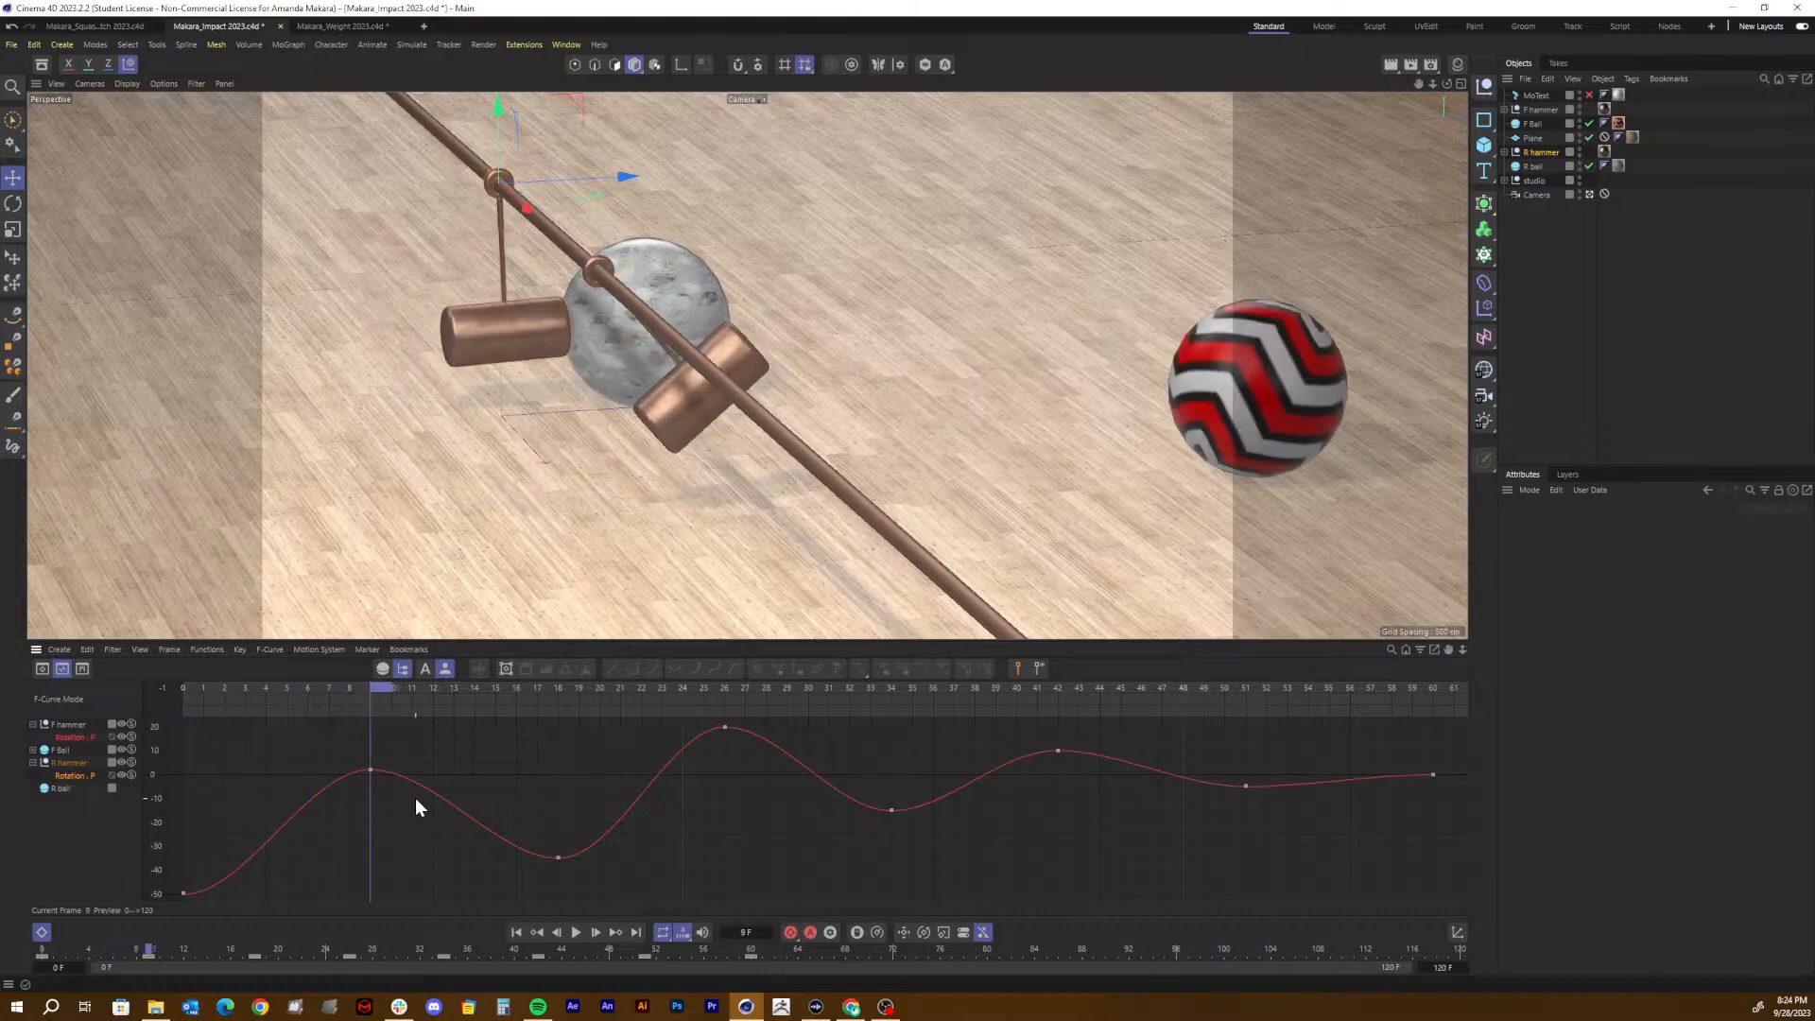
pyautogui.moveTo(416, 799); pyautogui.dragTo(374, 828)
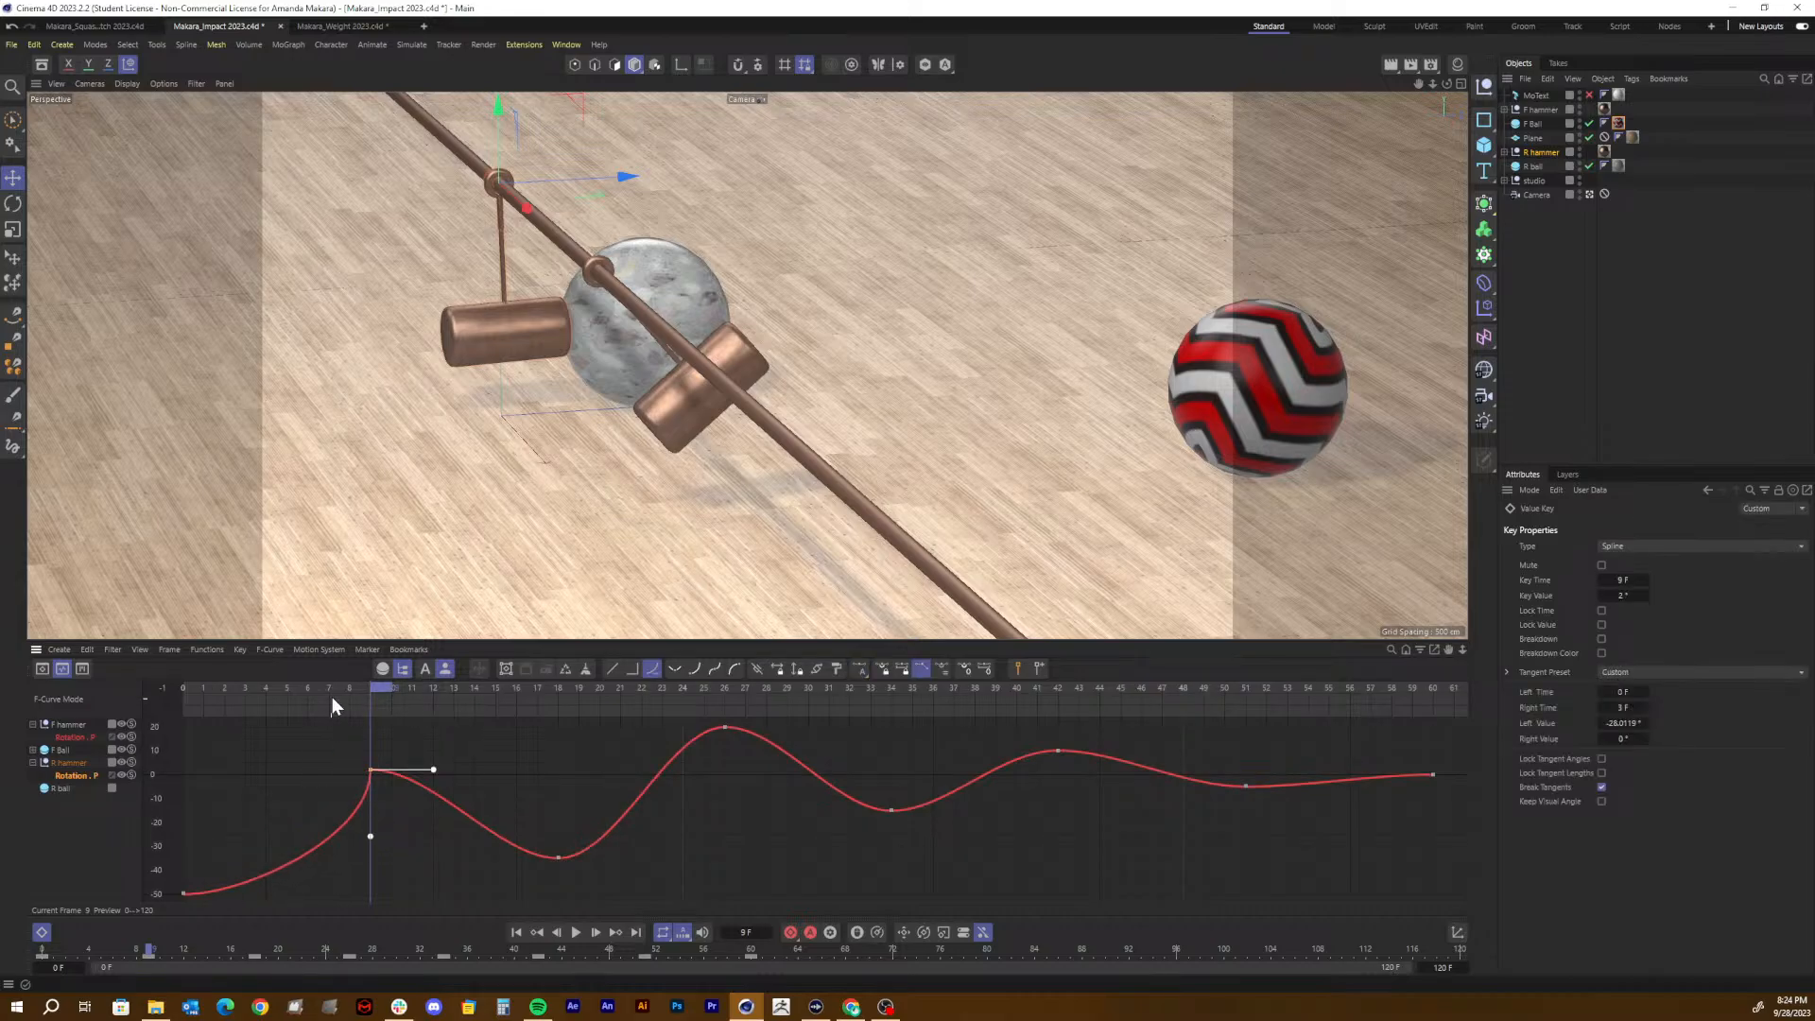
pyautogui.press('F8')
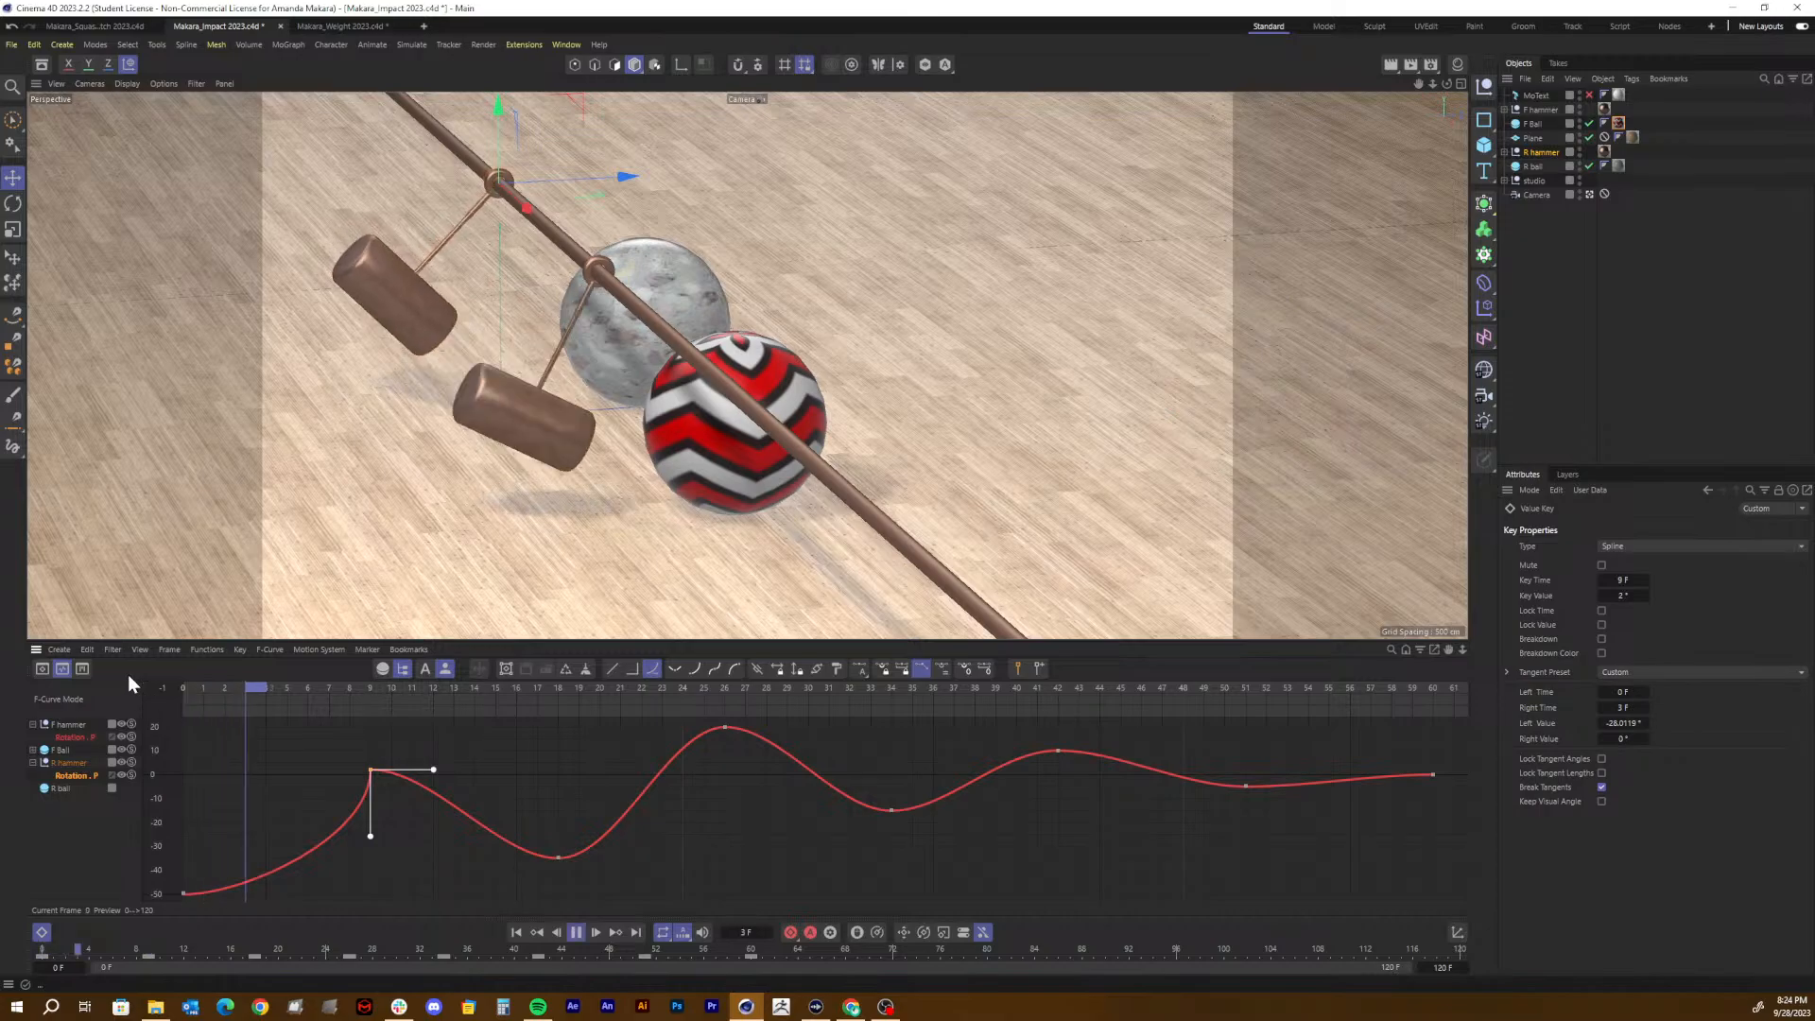
pyautogui.press('F8')
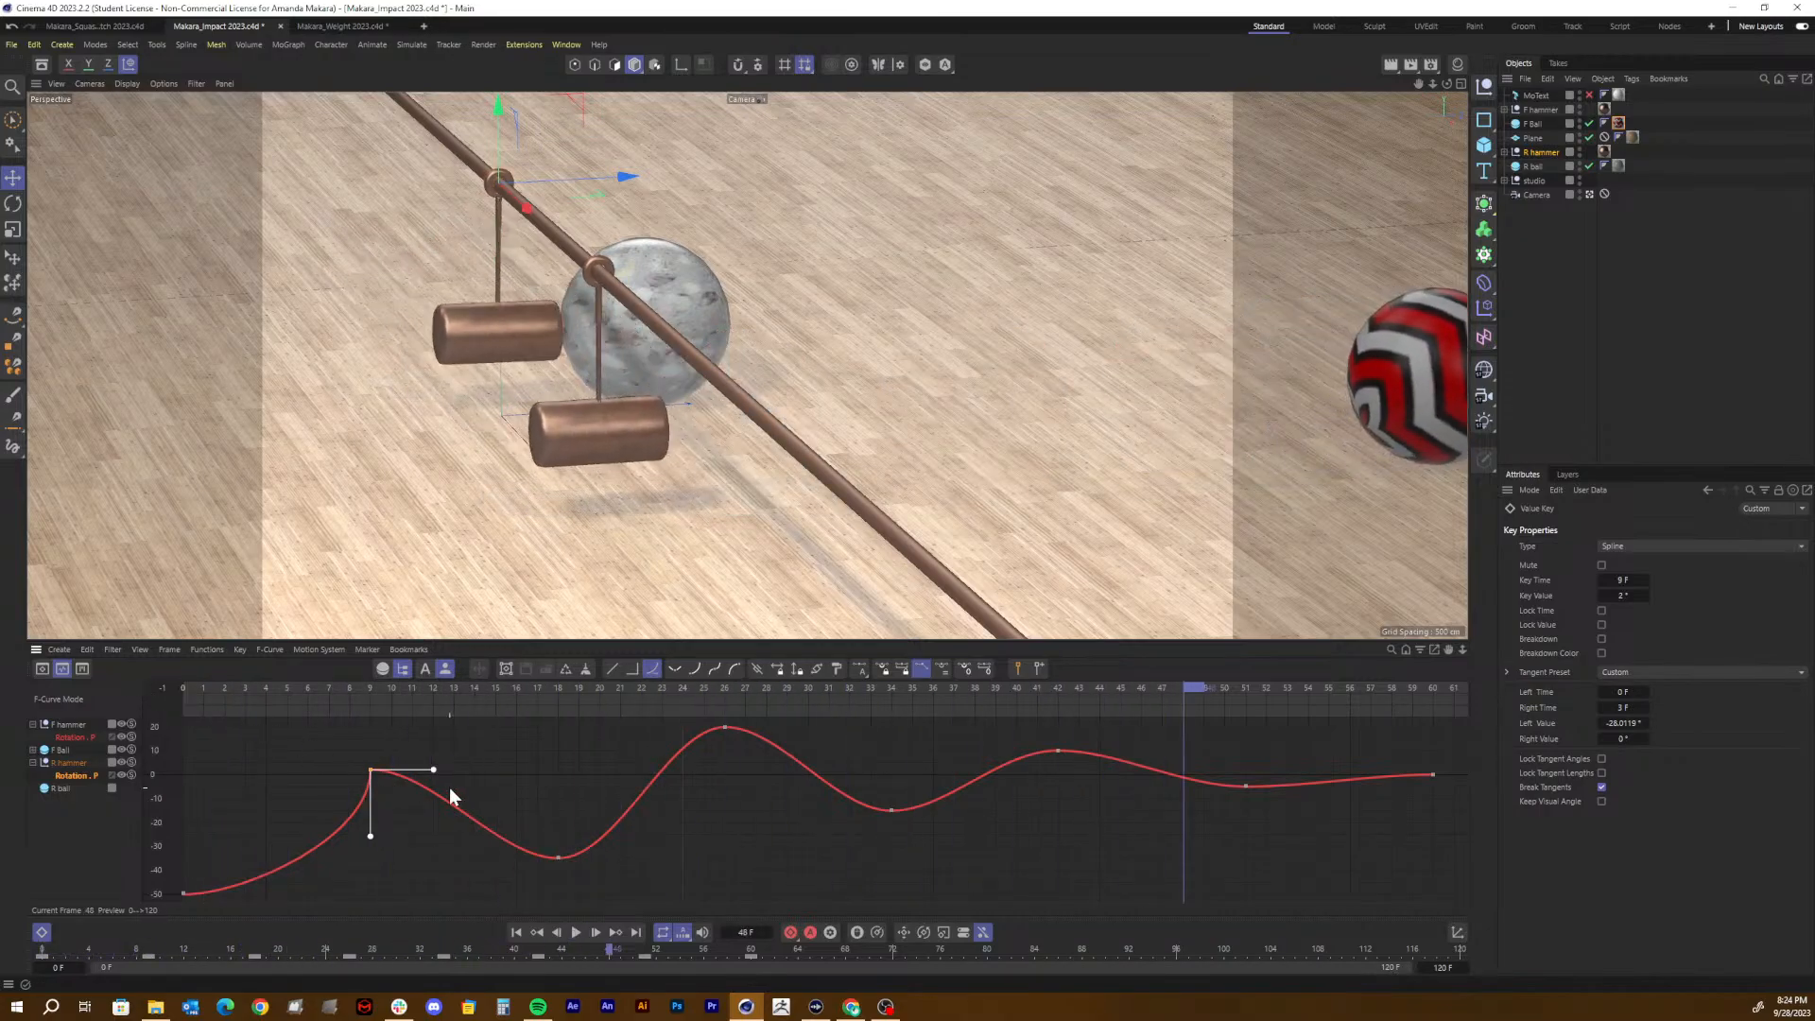
# Step: Pull down the frame 9 key's outgoing tangent and balance both handles about 22° deep for a sharp impact peak, checking with playback
pyautogui.moveTo(433, 770); pyautogui.dragTo(382, 831)
pyautogui.press('F8')
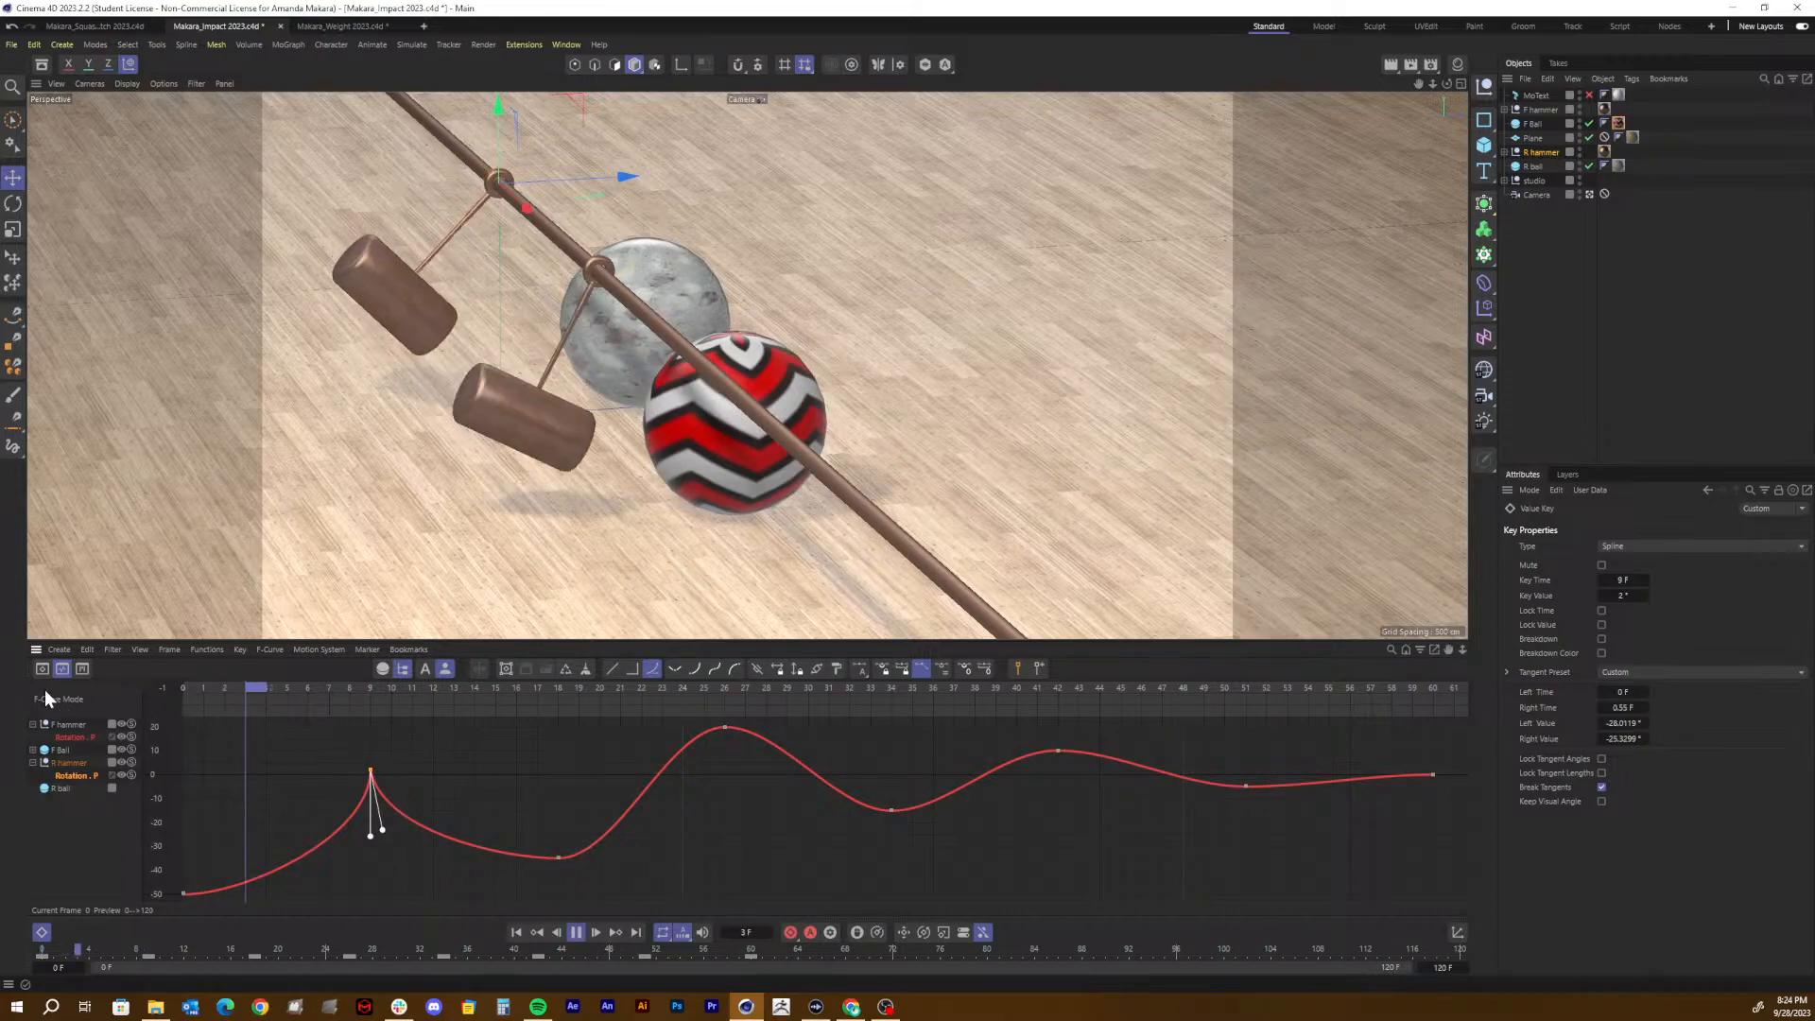
pyautogui.press('F8')
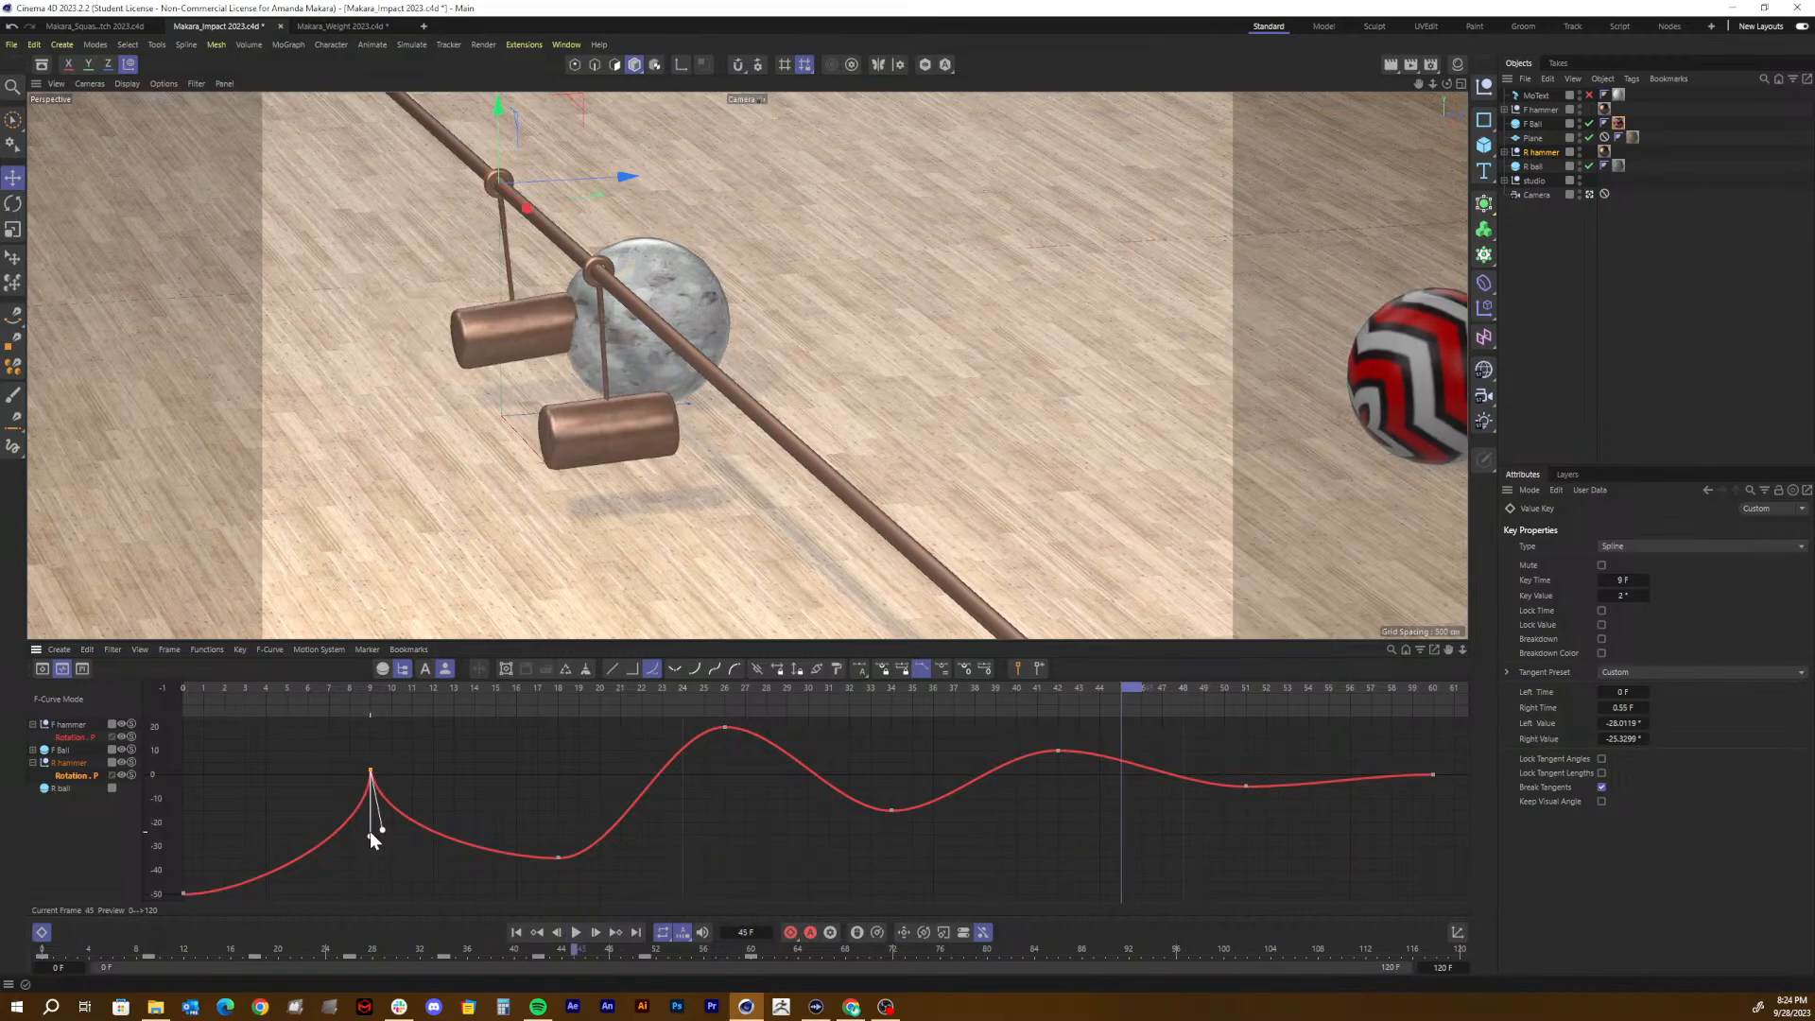
pyautogui.click(369, 832)
pyautogui.moveTo(339, 741); pyautogui.dragTo(378, 820)
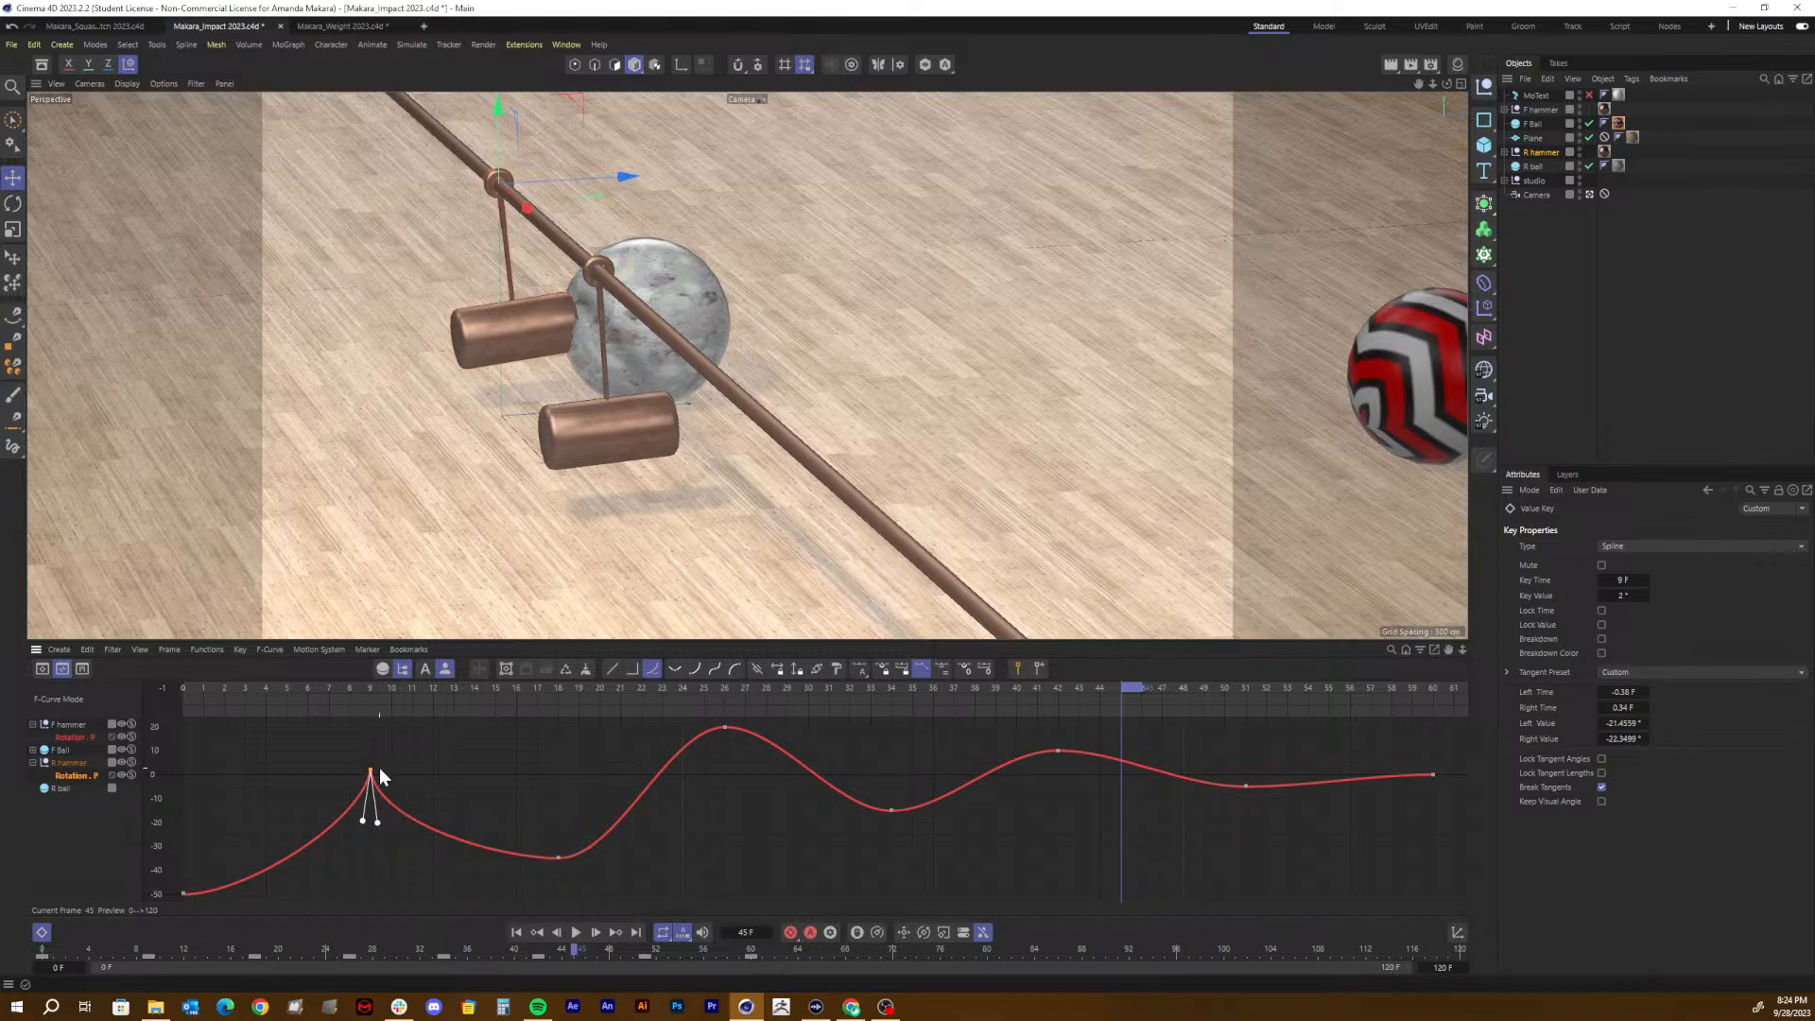
pyautogui.moveTo(530, 688); pyautogui.dragTo(146, 692)
pyautogui.press('F8')
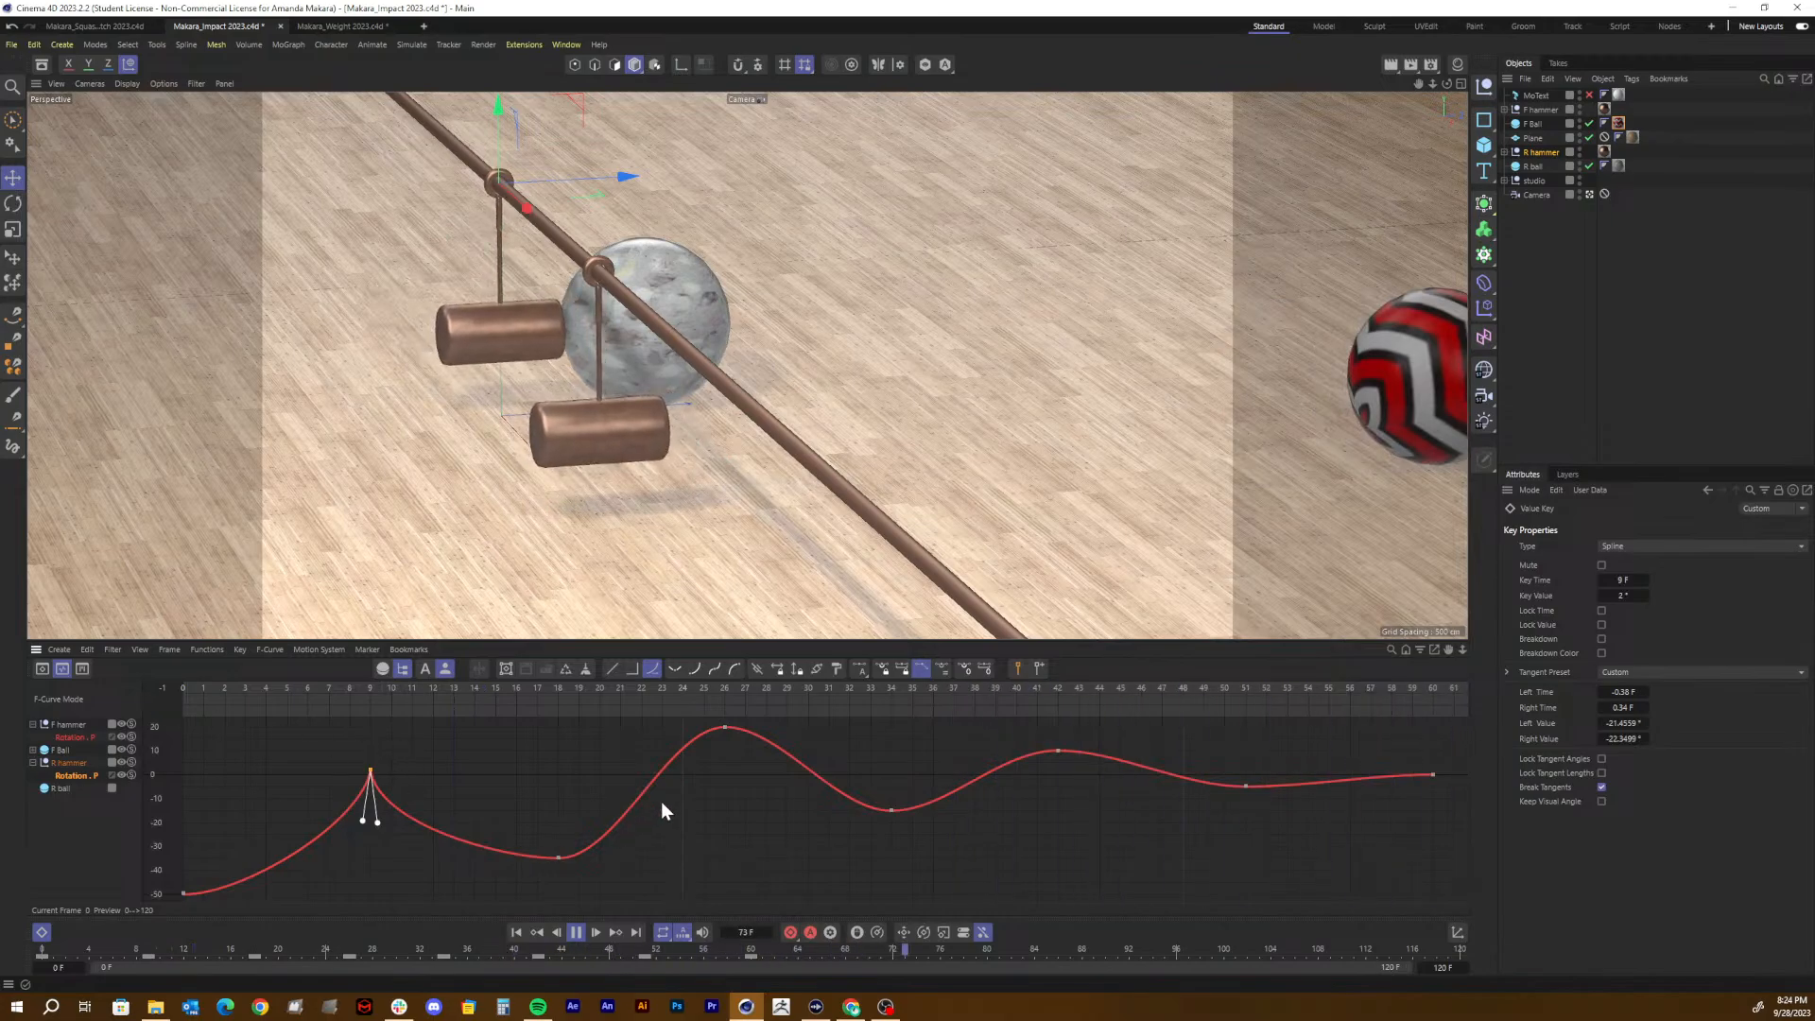
pyautogui.press('F8')
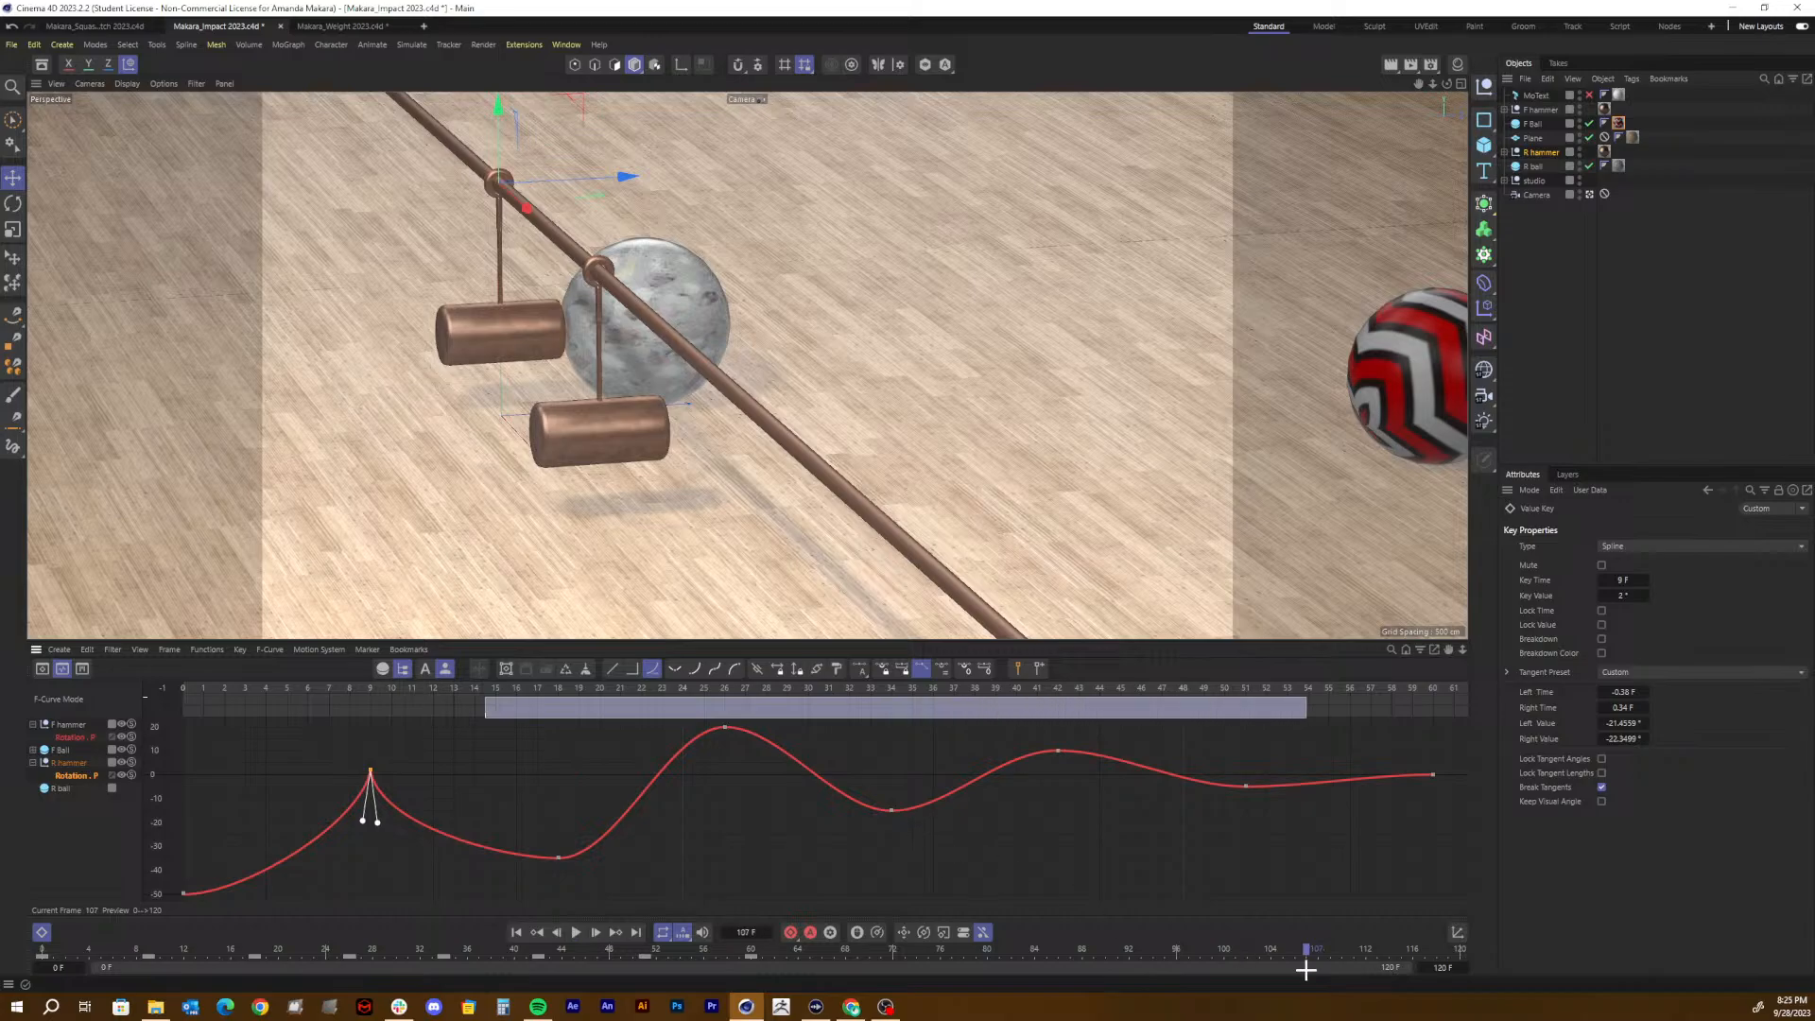
# Step: Lengthen the flat tangents of the R hammer's six rotation keys from frame 18 to 60 together, and play the swing
pyautogui.moveTo(1470, 886); pyautogui.dragTo(496, 718)
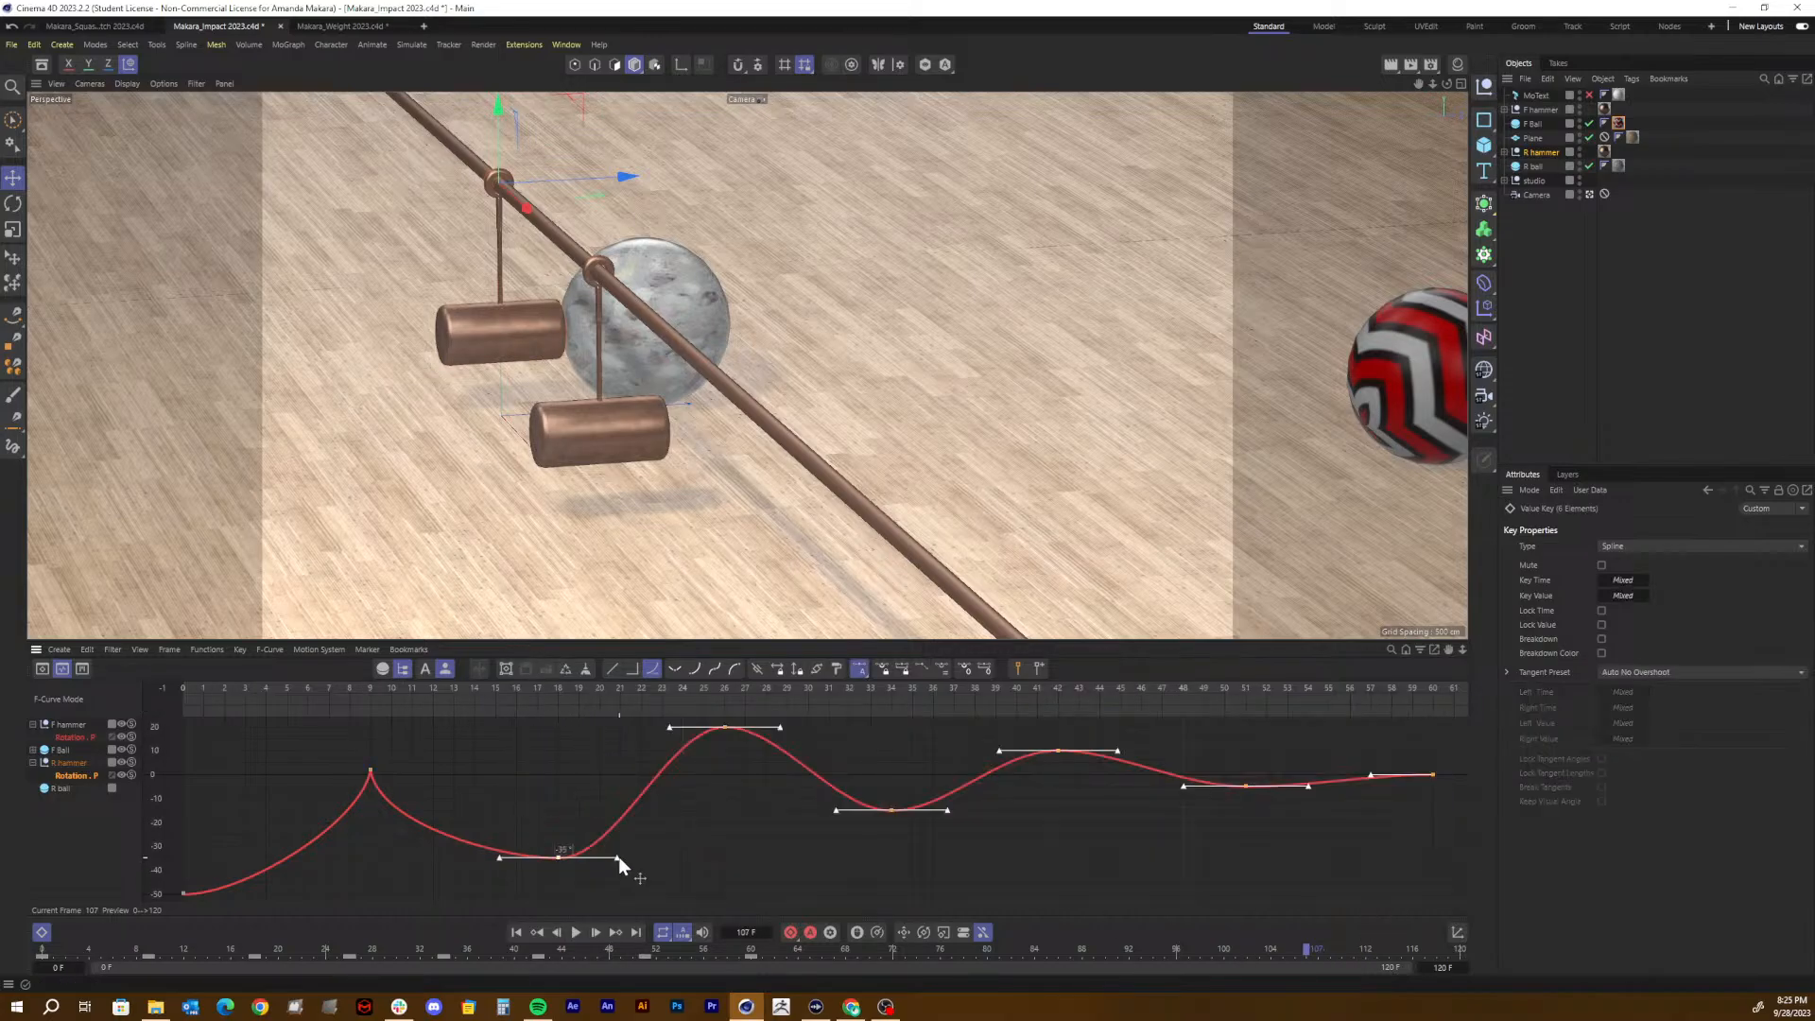
pyautogui.moveTo(619, 857); pyautogui.dragTo(643, 858)
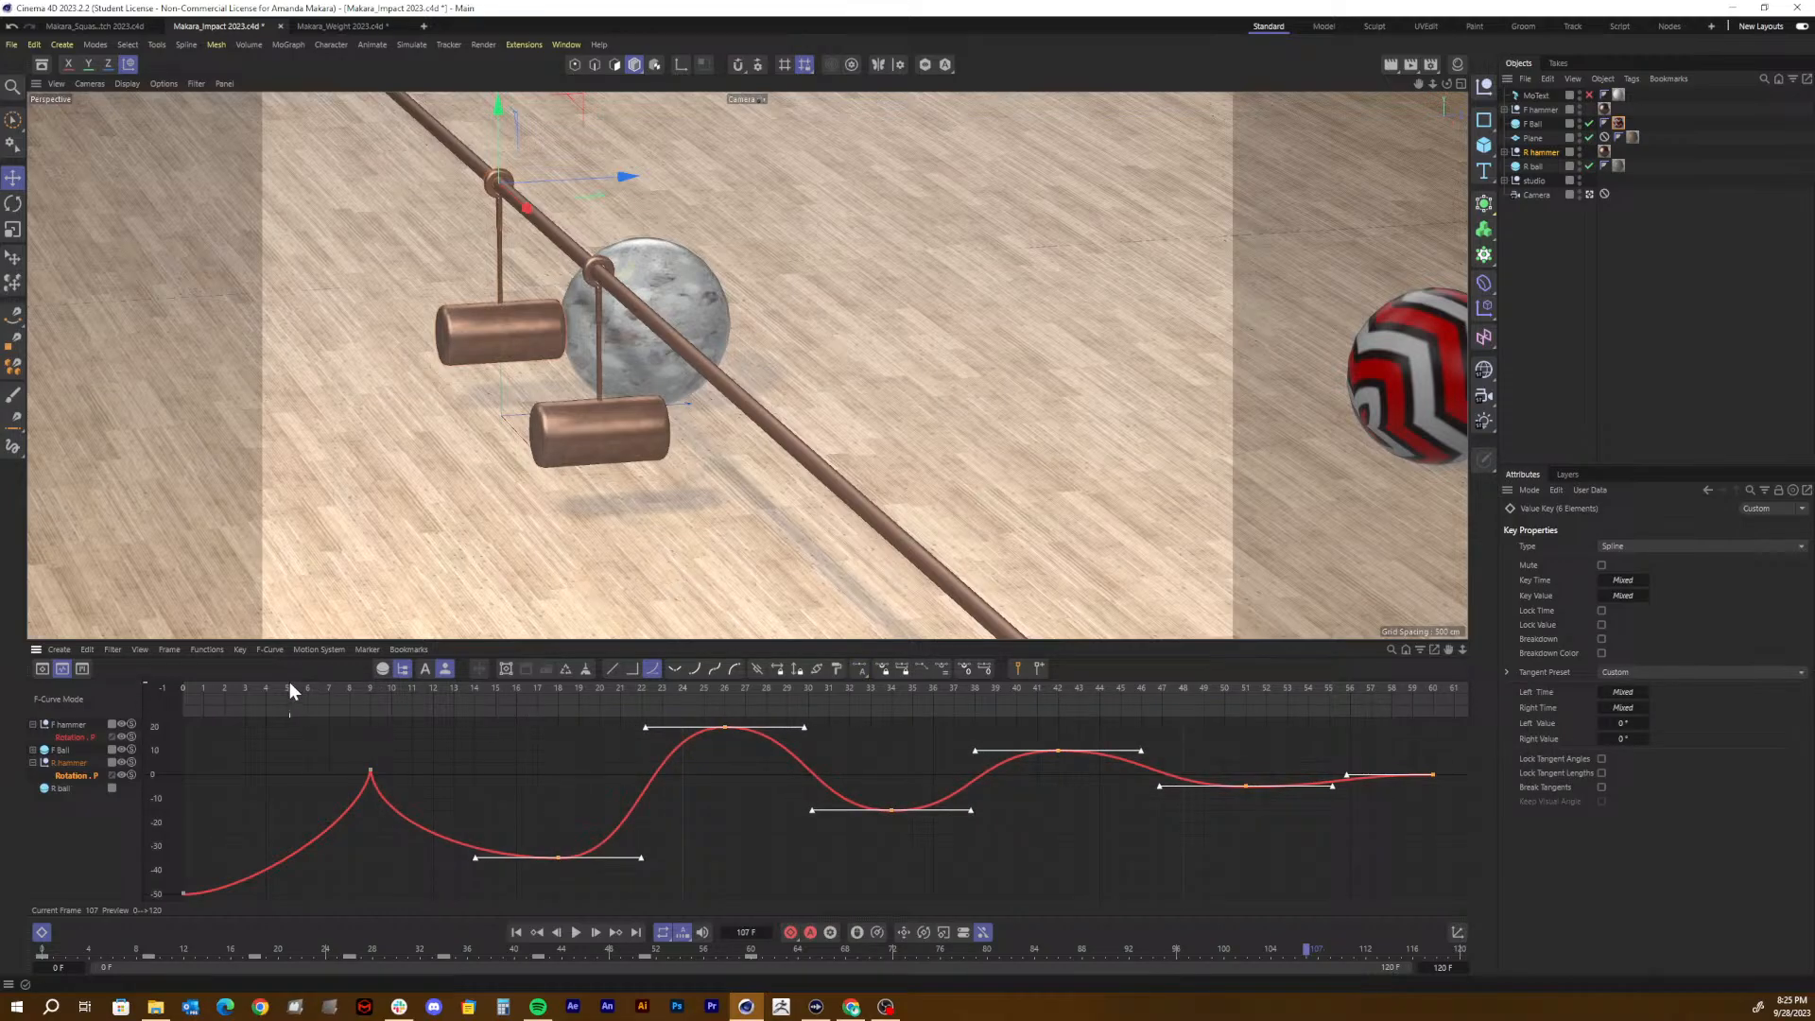
pyautogui.press('F8')
pyautogui.press('F8')
# Step: Keyframe the R ball's Z position at frame 9, where the R hammer hits it
pyautogui.click(252, 690)
pyautogui.moveTo(252, 693); pyautogui.dragTo(370, 704)
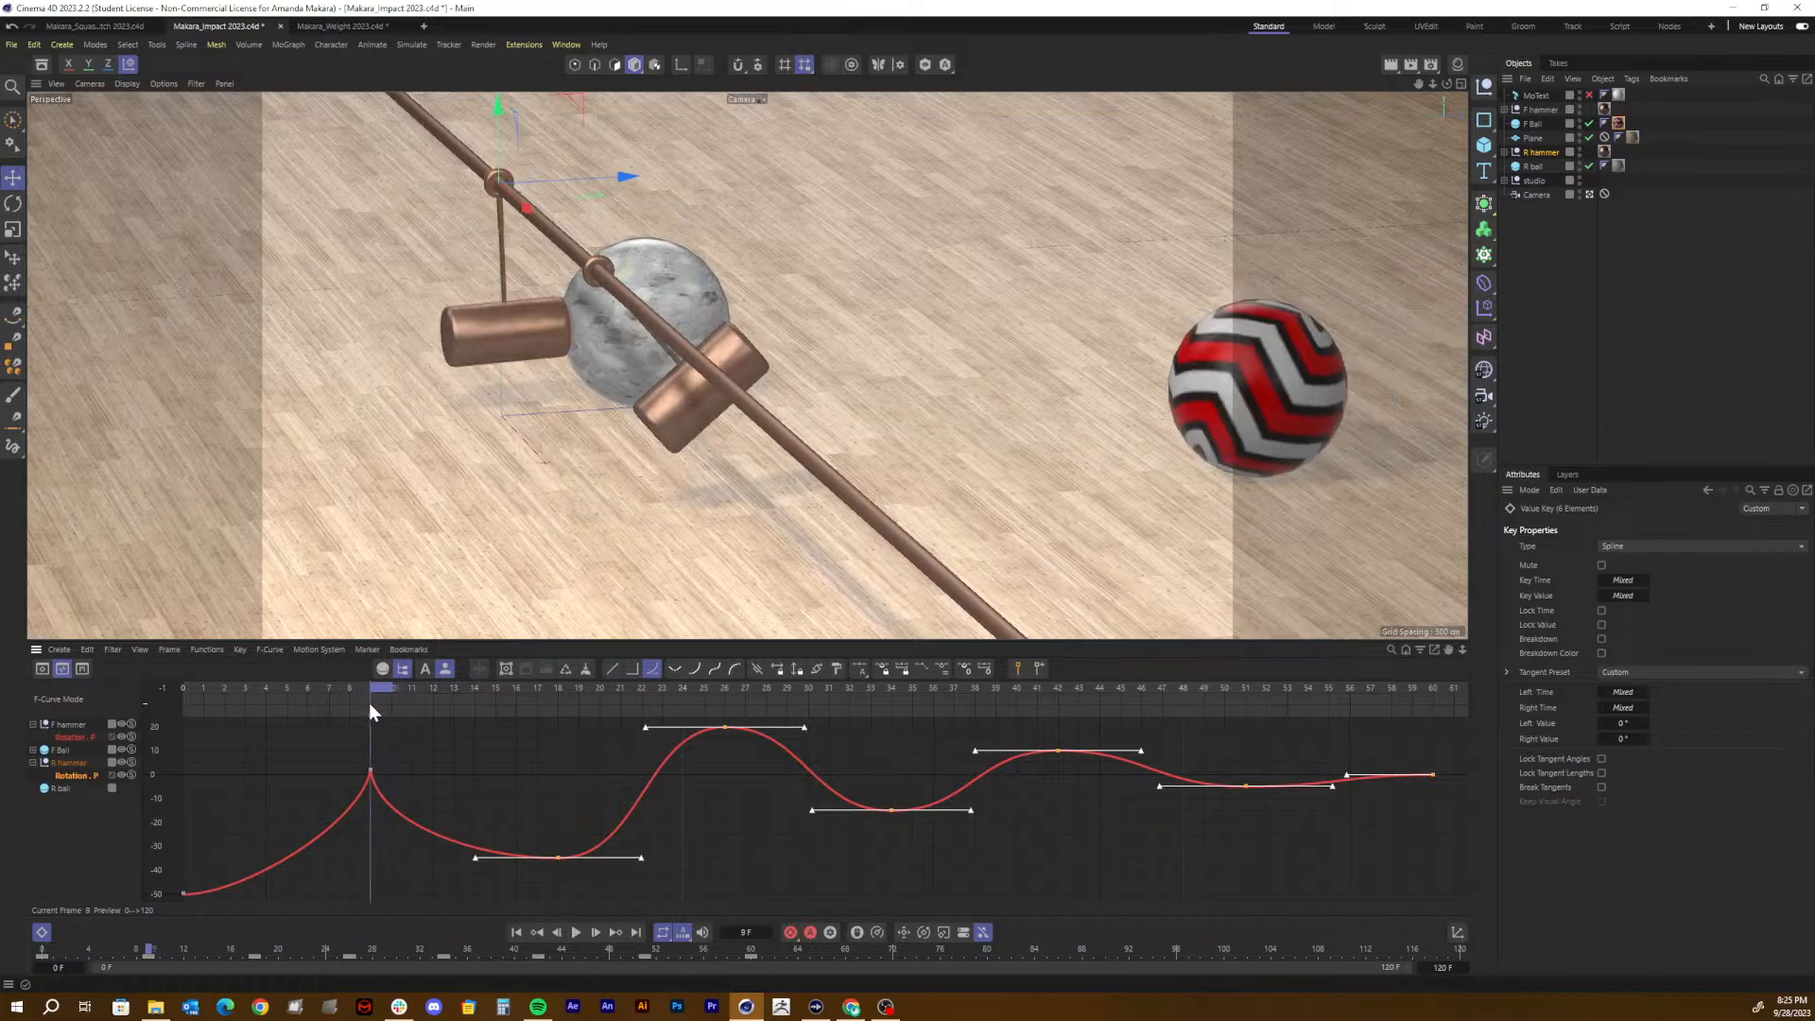
pyautogui.click(71, 826)
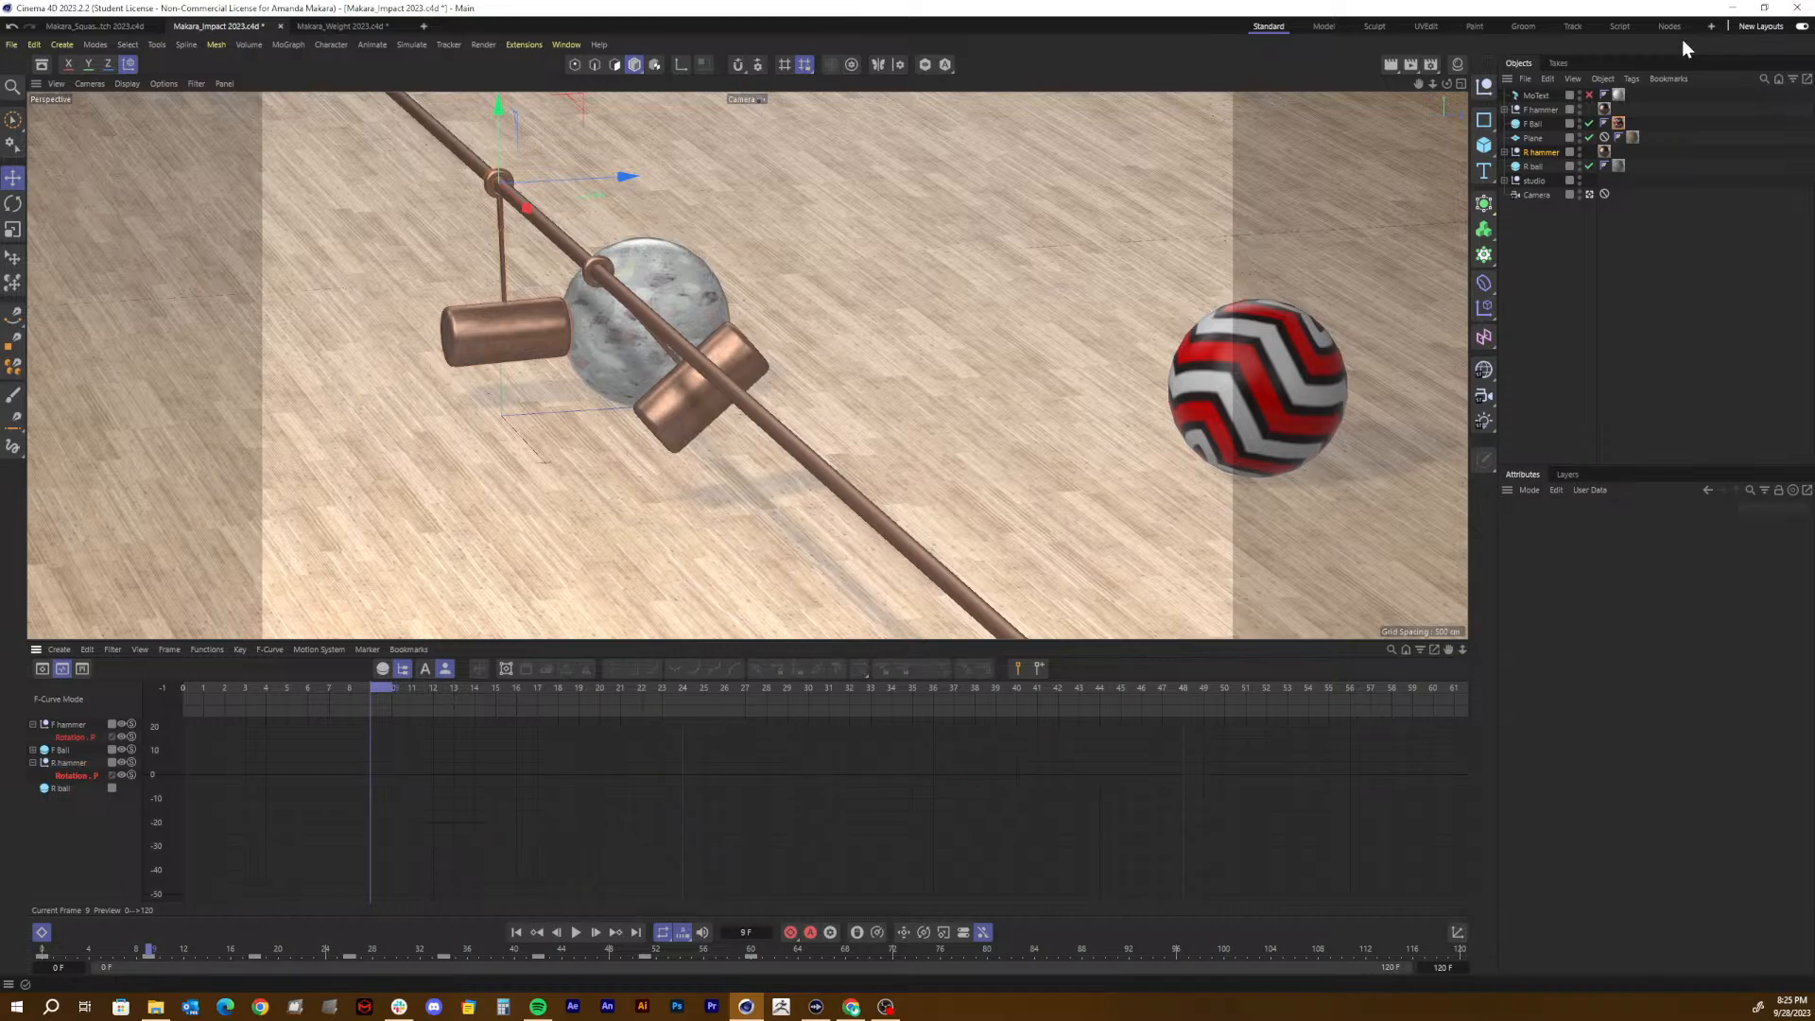
pyautogui.click(1535, 167)
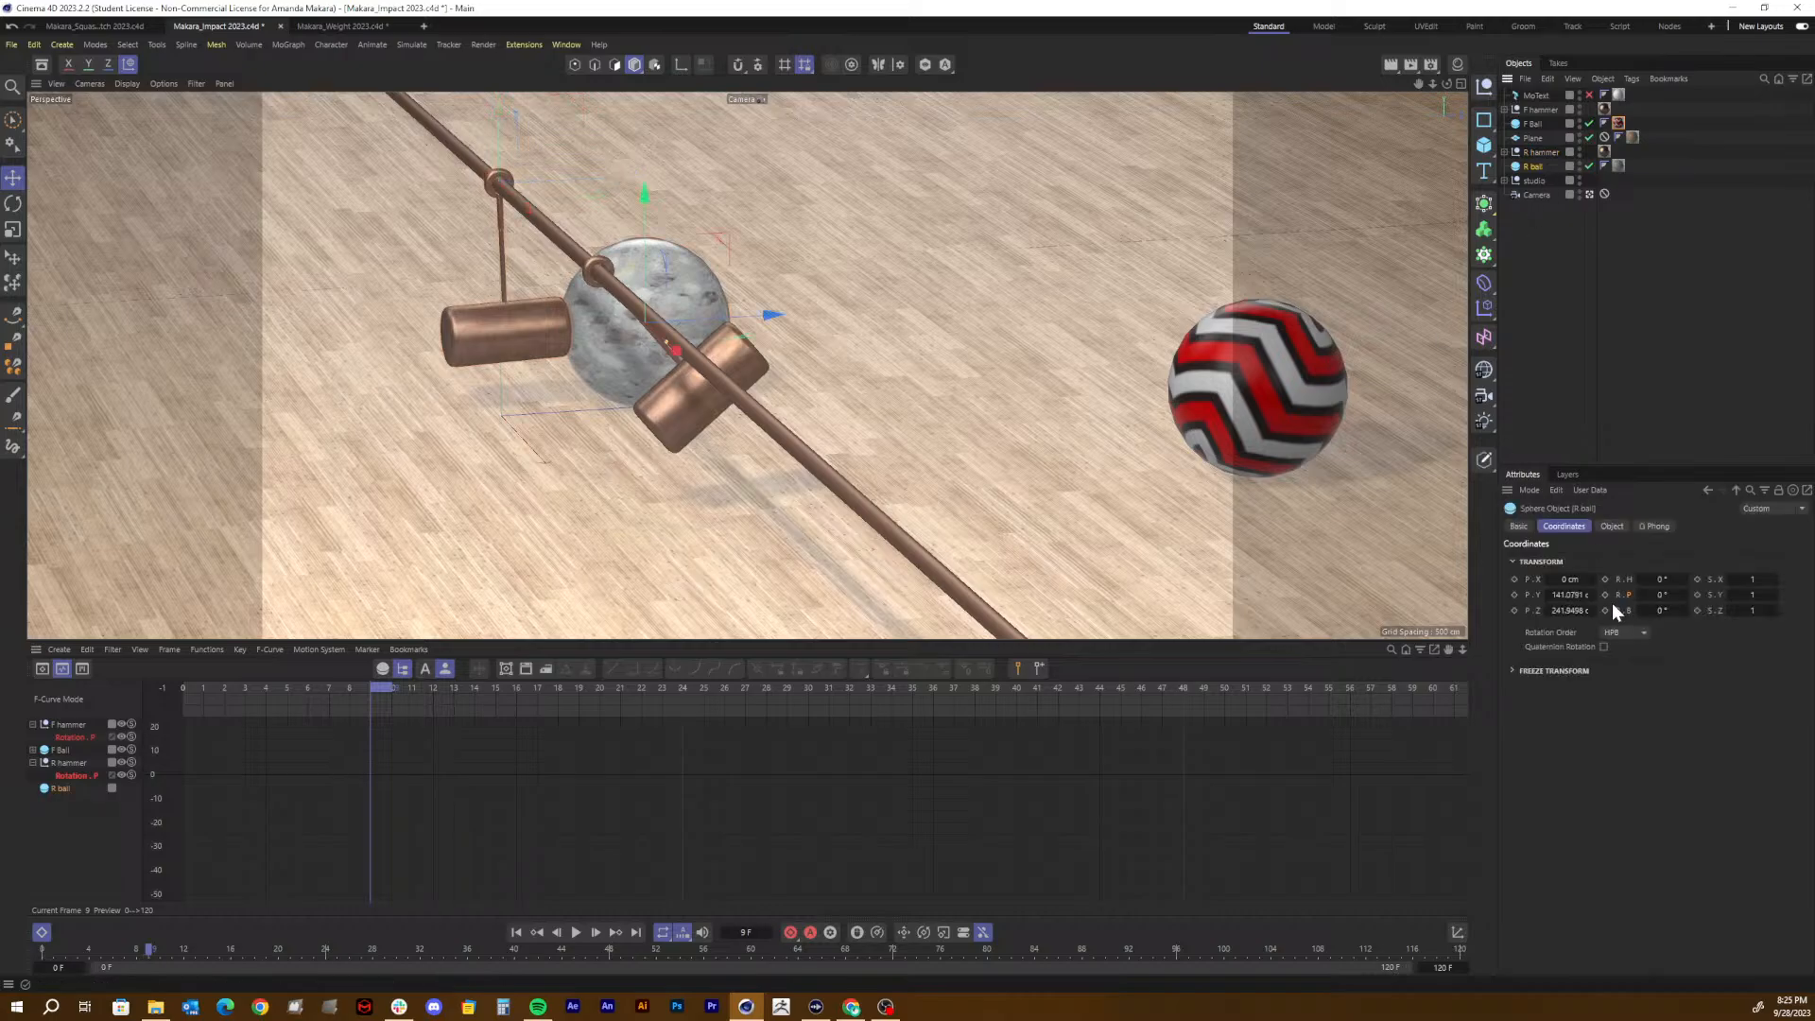
pyautogui.click(1514, 610)
# Step: Move the R ball along Z to about 625 cm at frame 28, keyframe its Z position, and play the animation from the dope sheet
pyautogui.moveTo(385, 691); pyautogui.dragTo(783, 700)
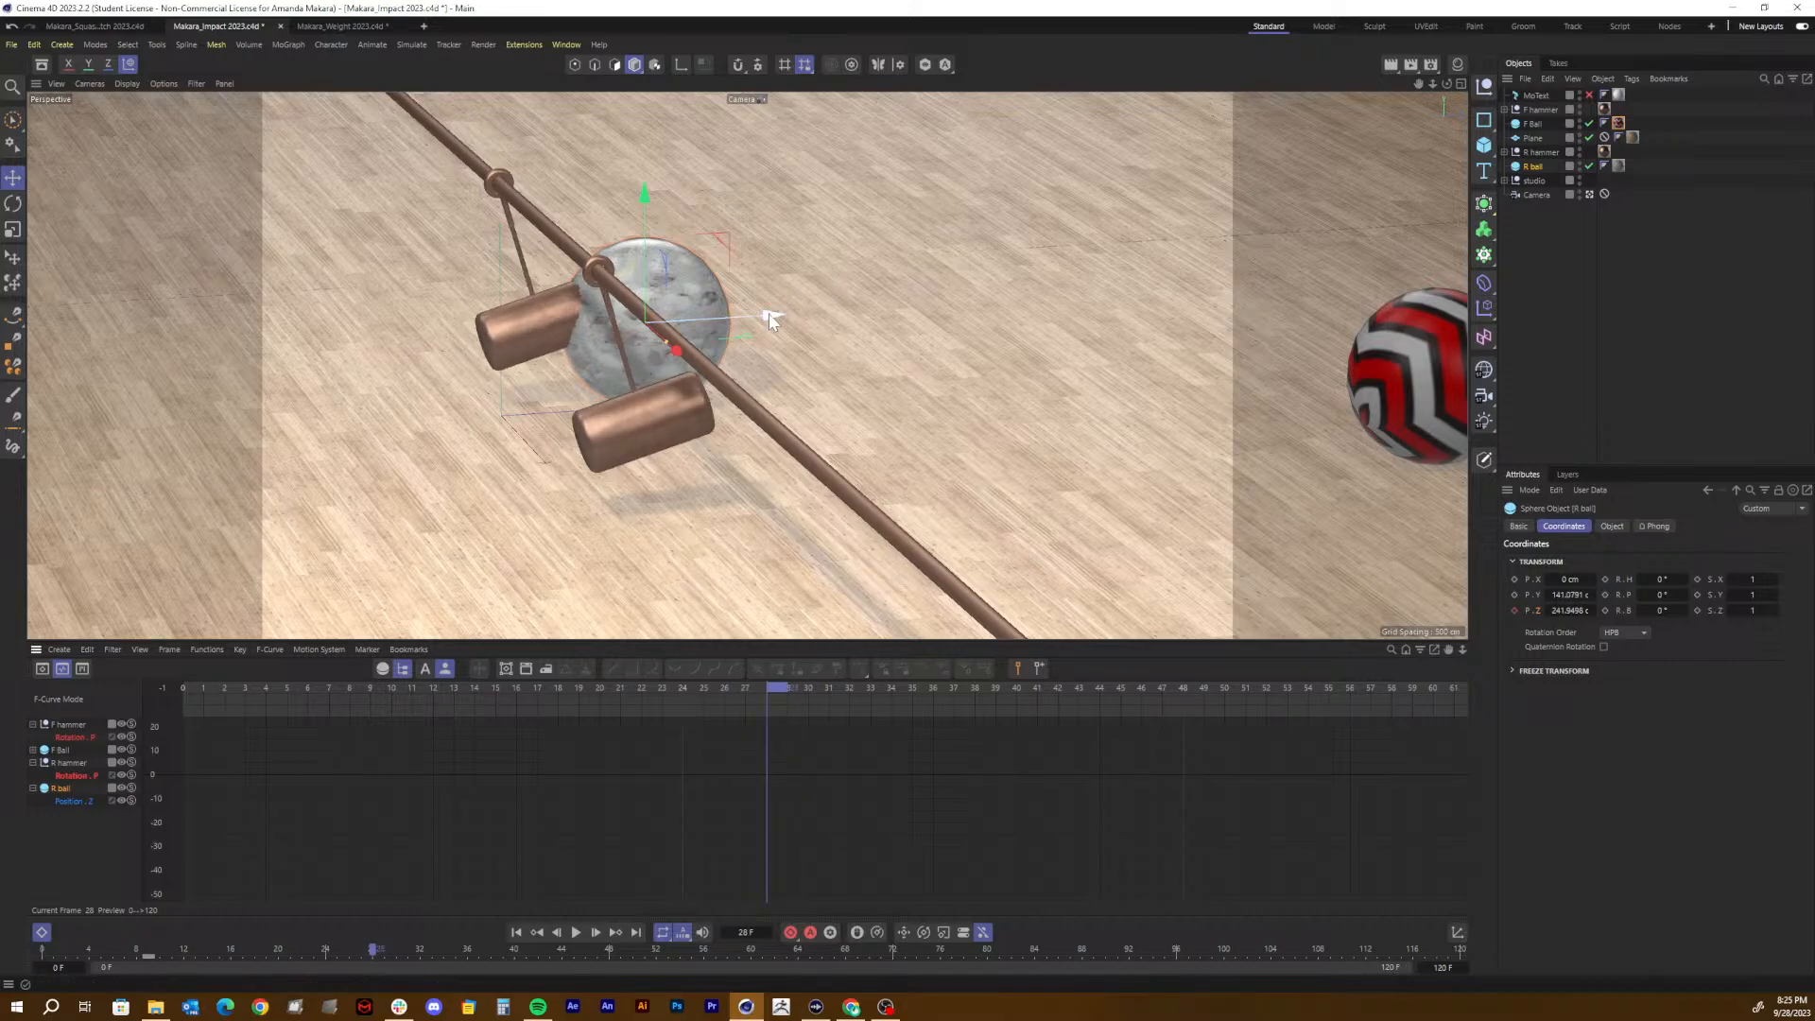
pyautogui.moveTo(768, 314); pyautogui.dragTo(994, 302)
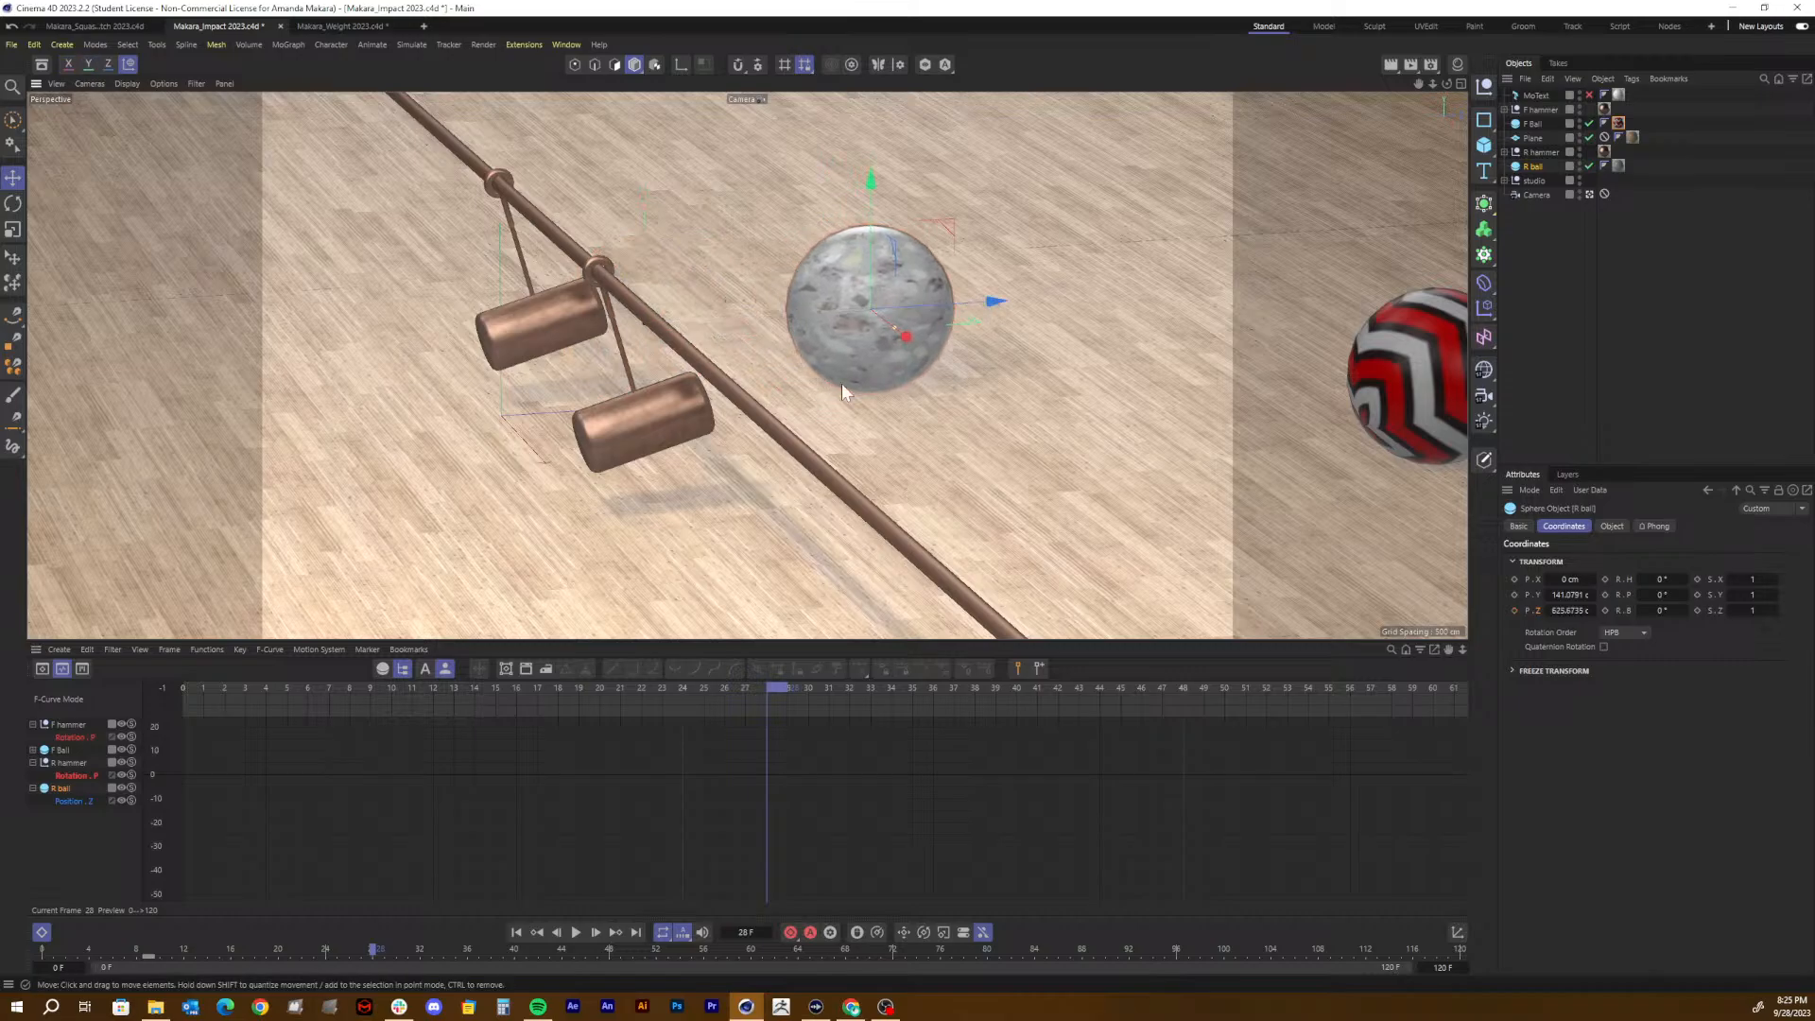
pyautogui.click(1513, 609)
pyautogui.click(38, 668)
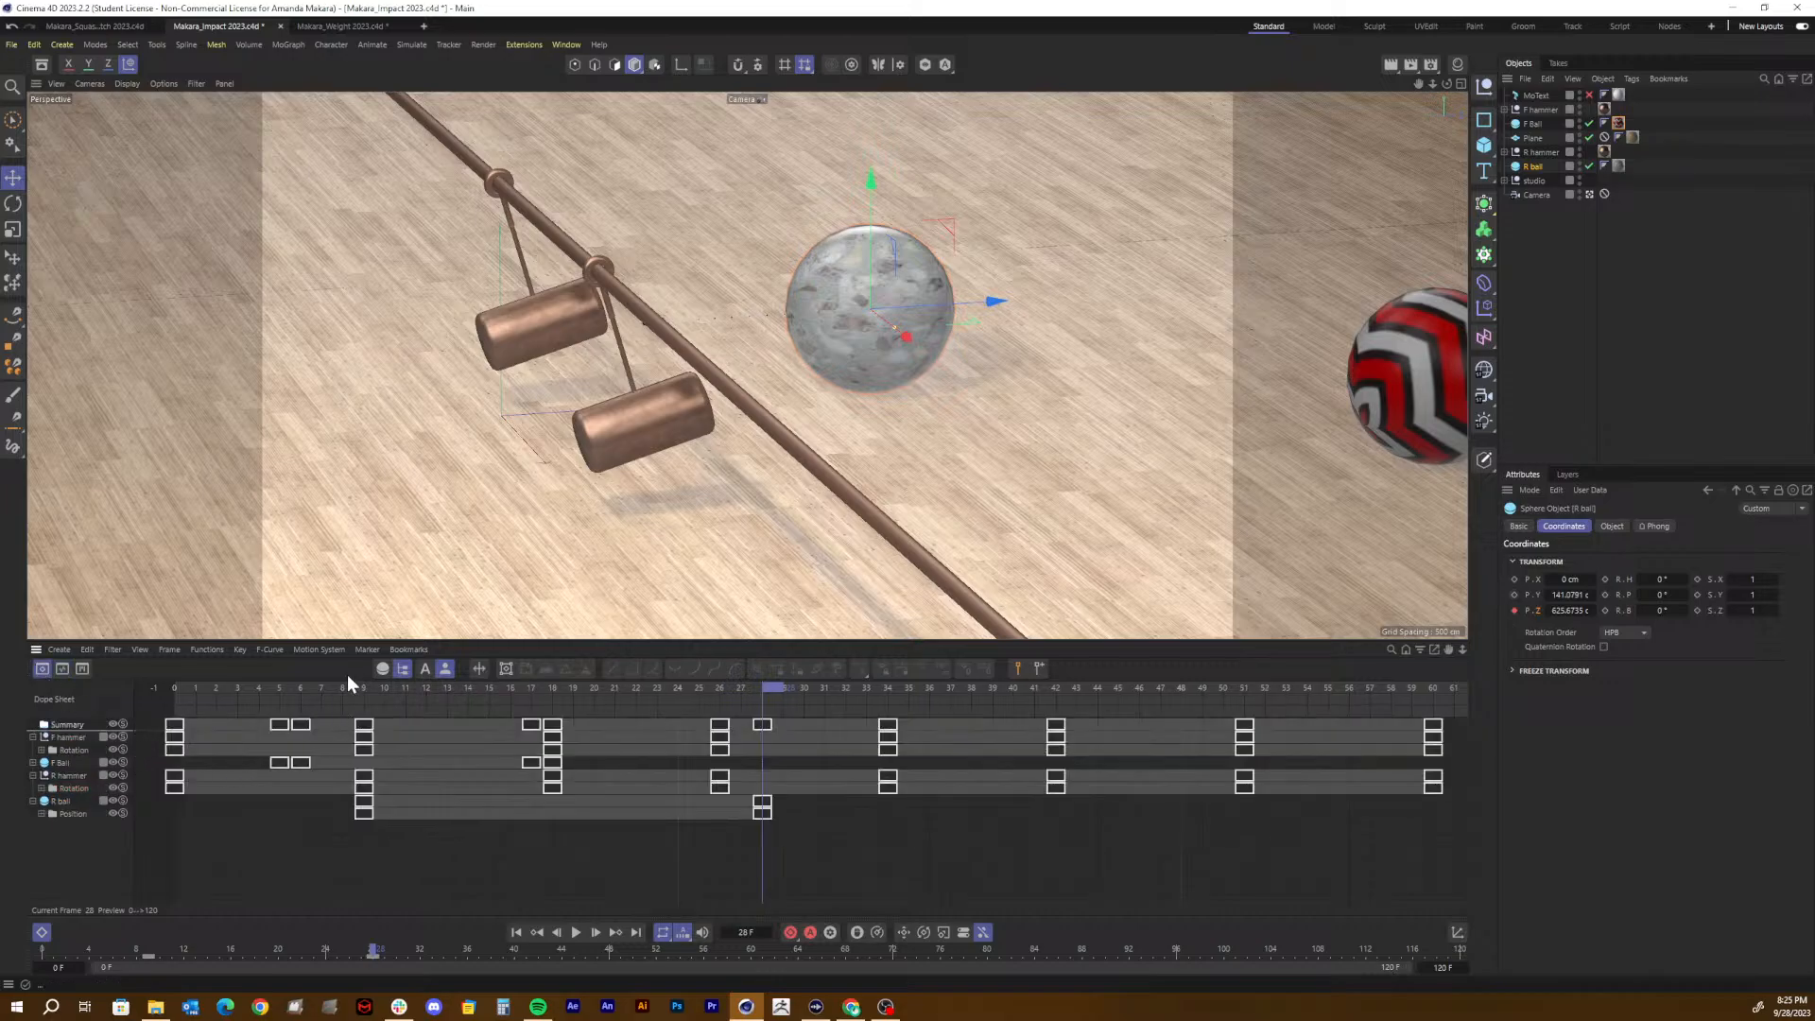
pyautogui.moveTo(426, 691); pyautogui.dragTo(142, 689)
pyautogui.press('F8')
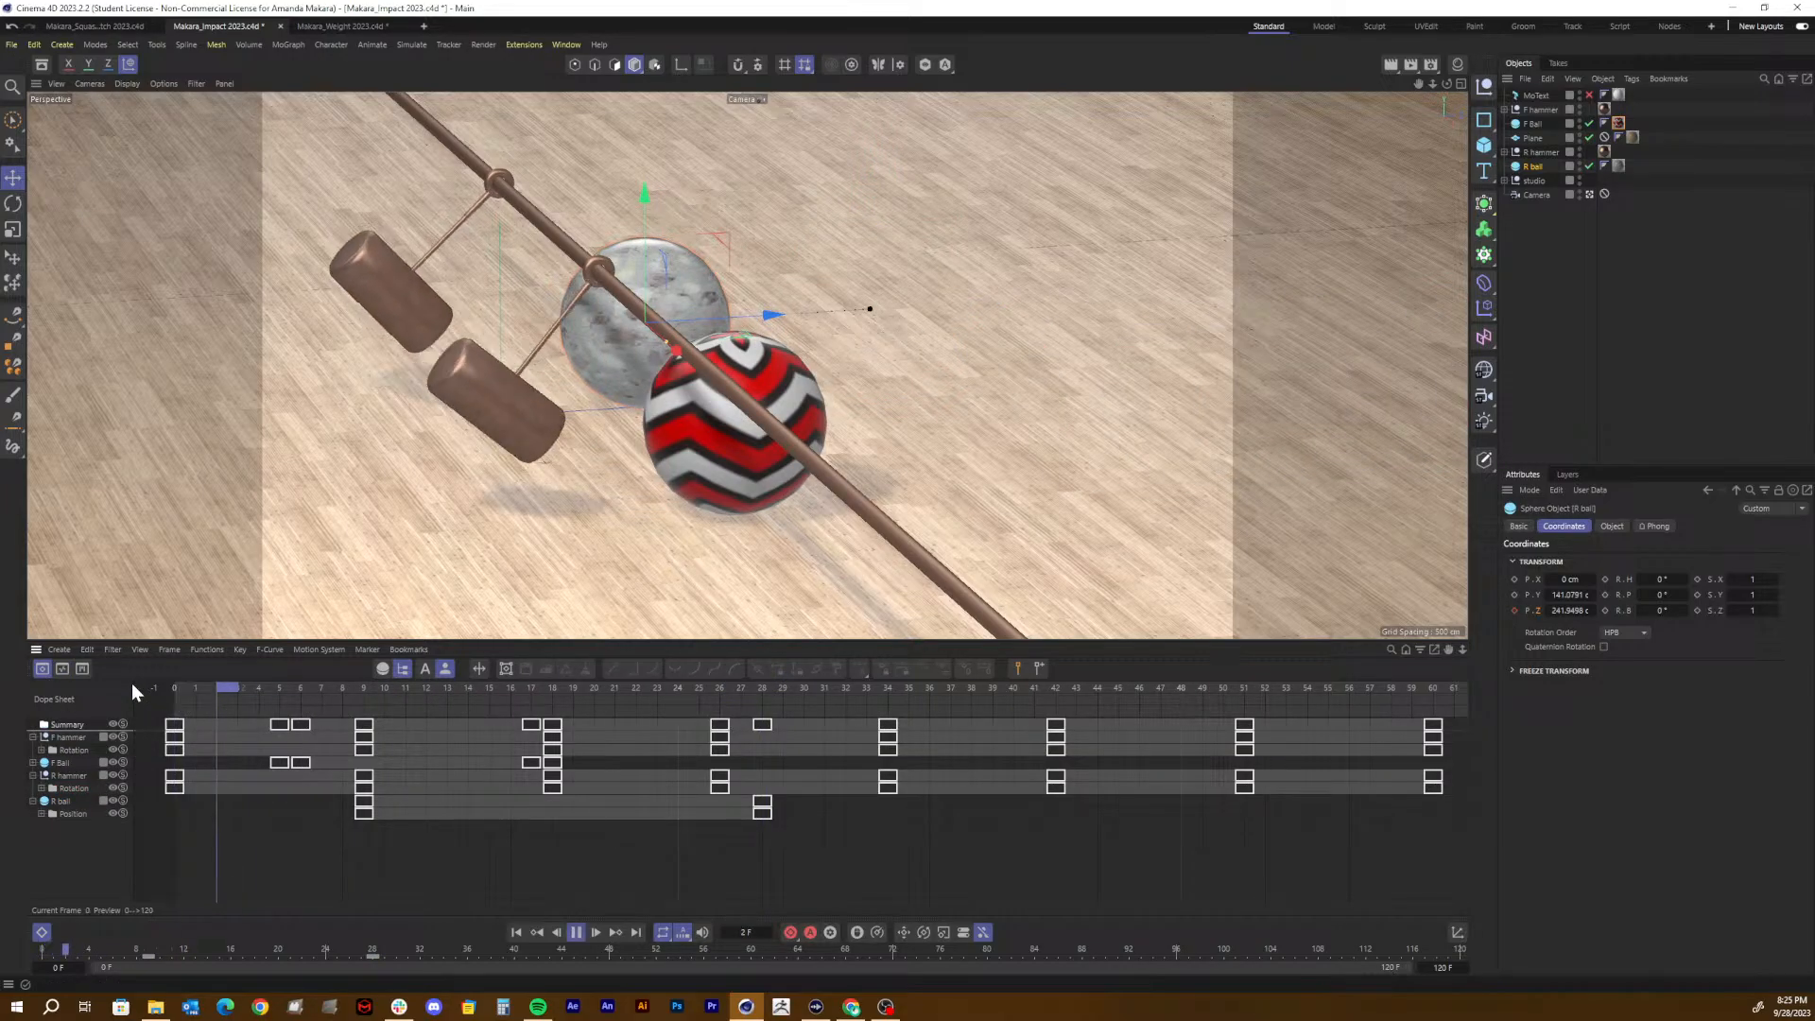
# Step: Stretch the R ball's position keys so the last one lands on frame 36, and play the animation
pyautogui.press('F8')
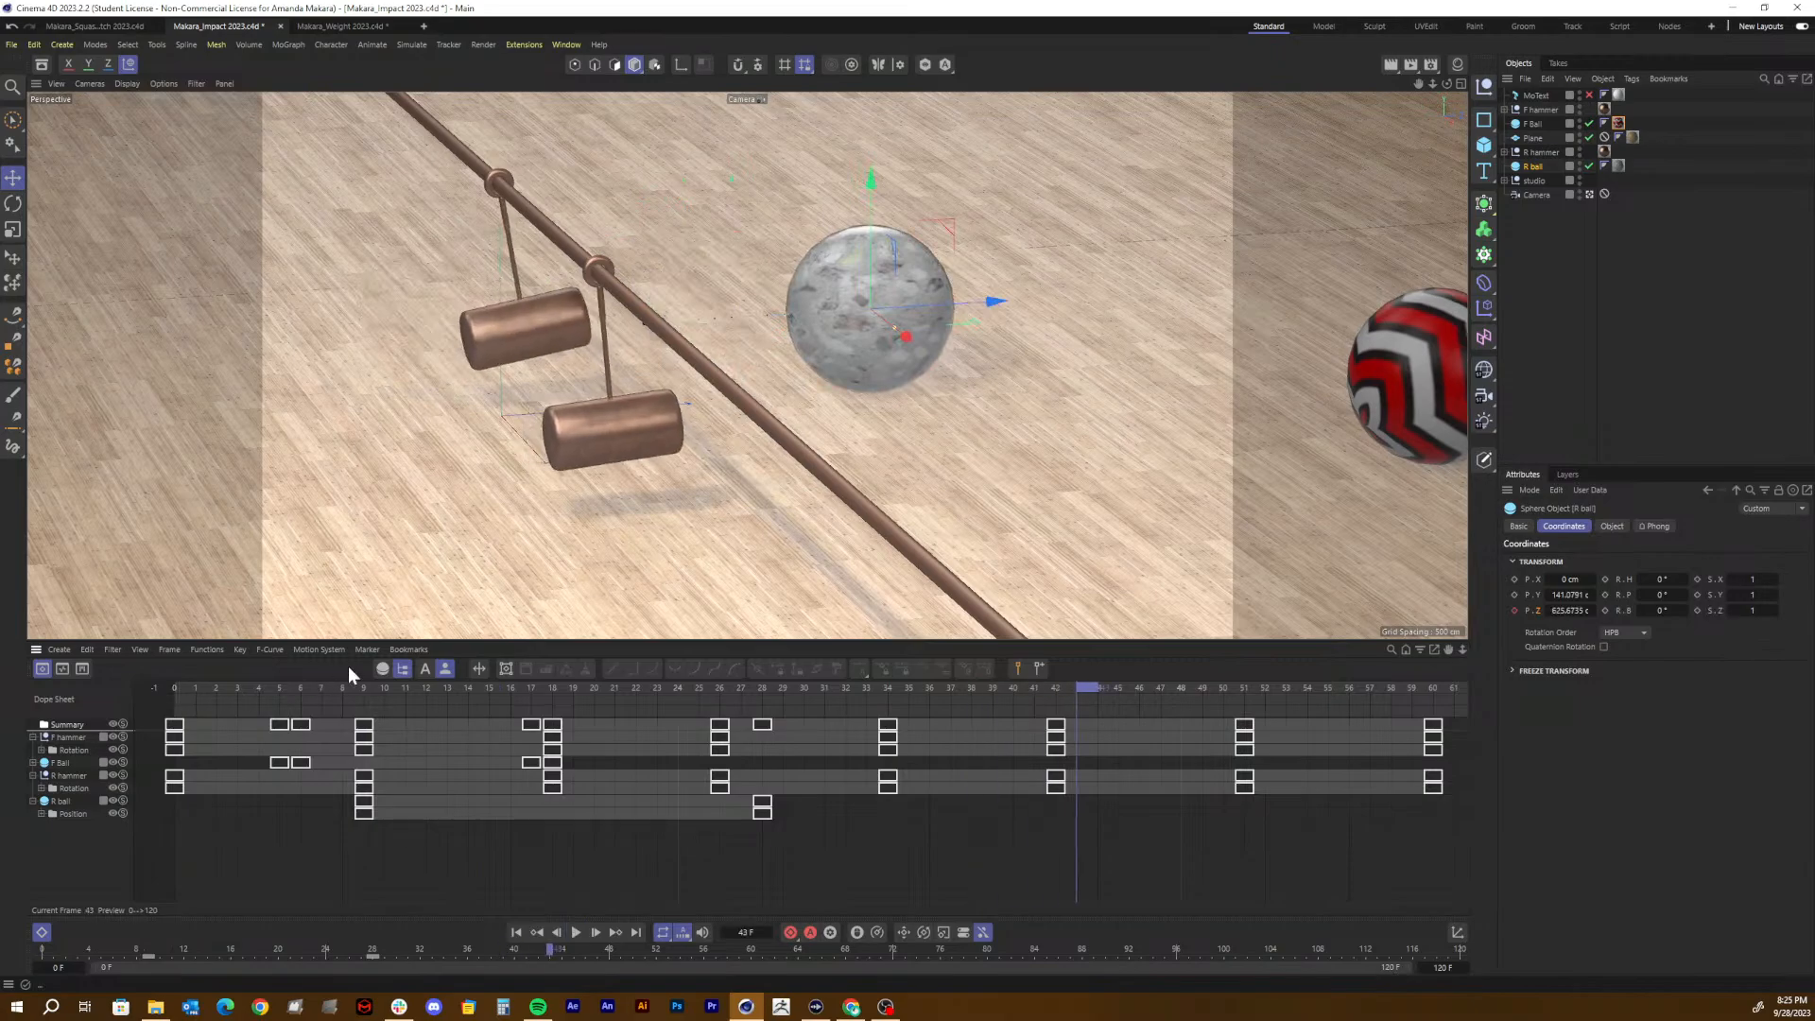
pyautogui.click(367, 809)
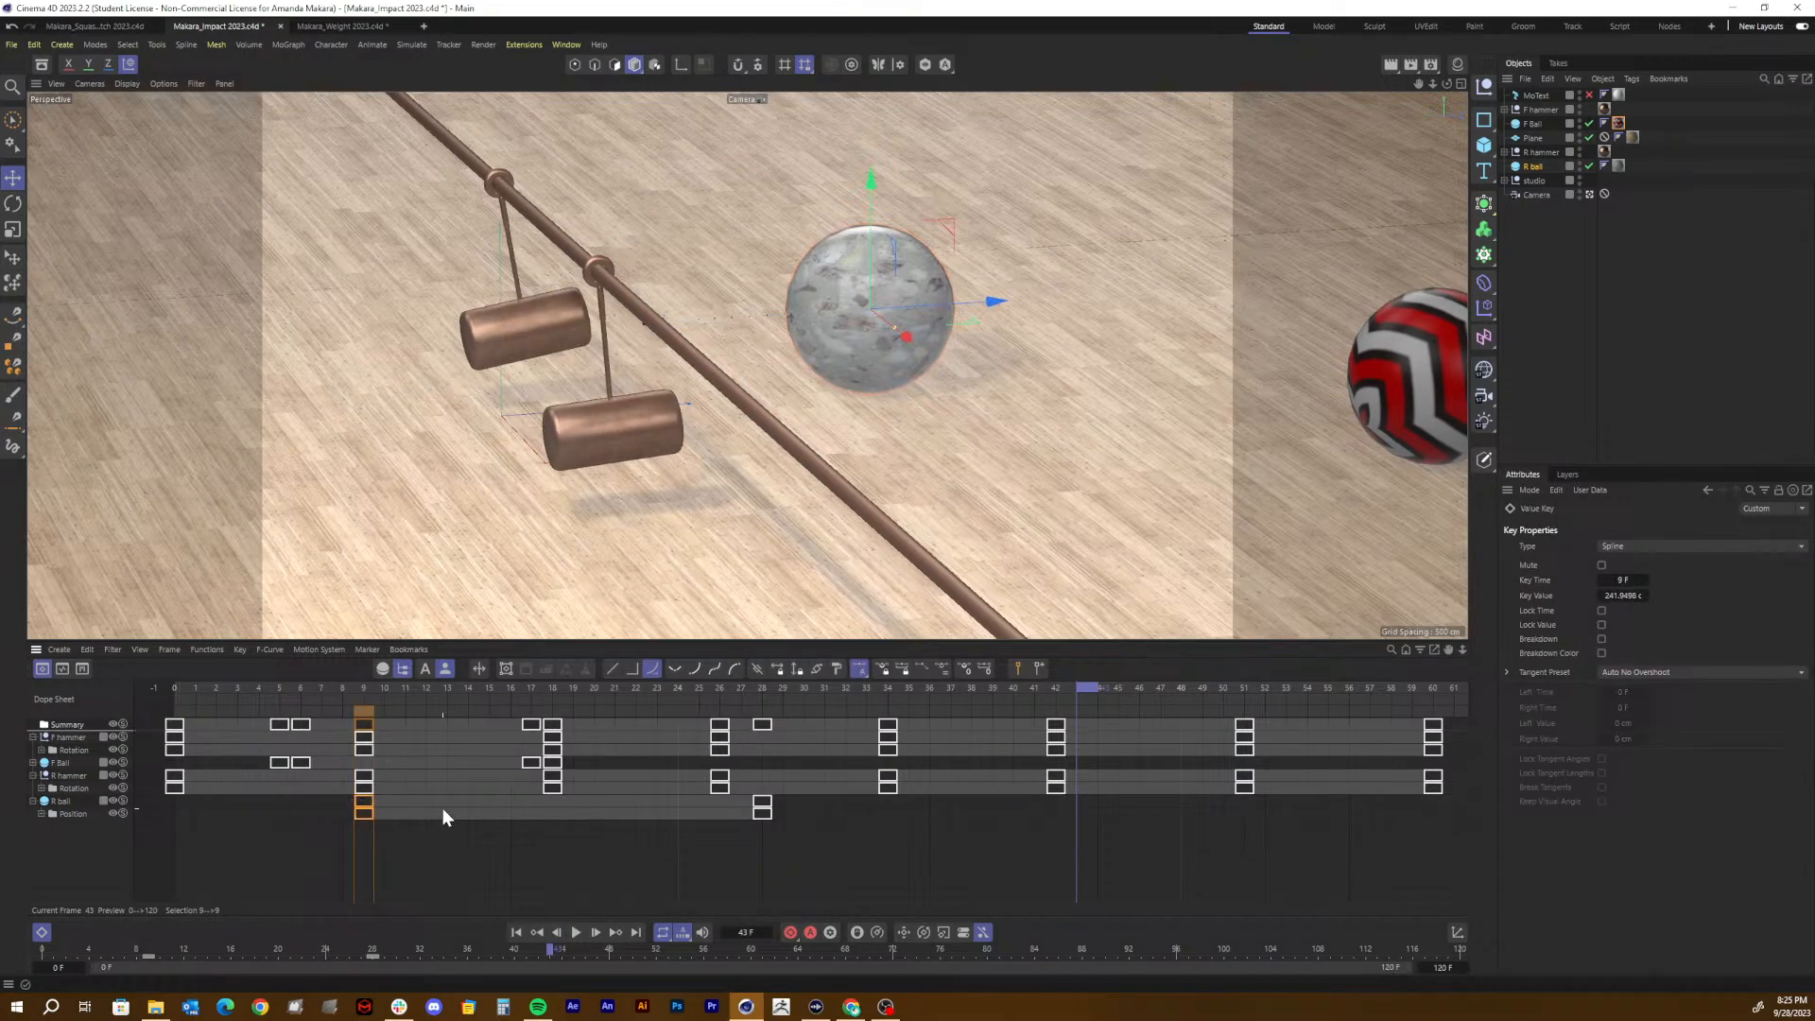
pyautogui.click(68, 813)
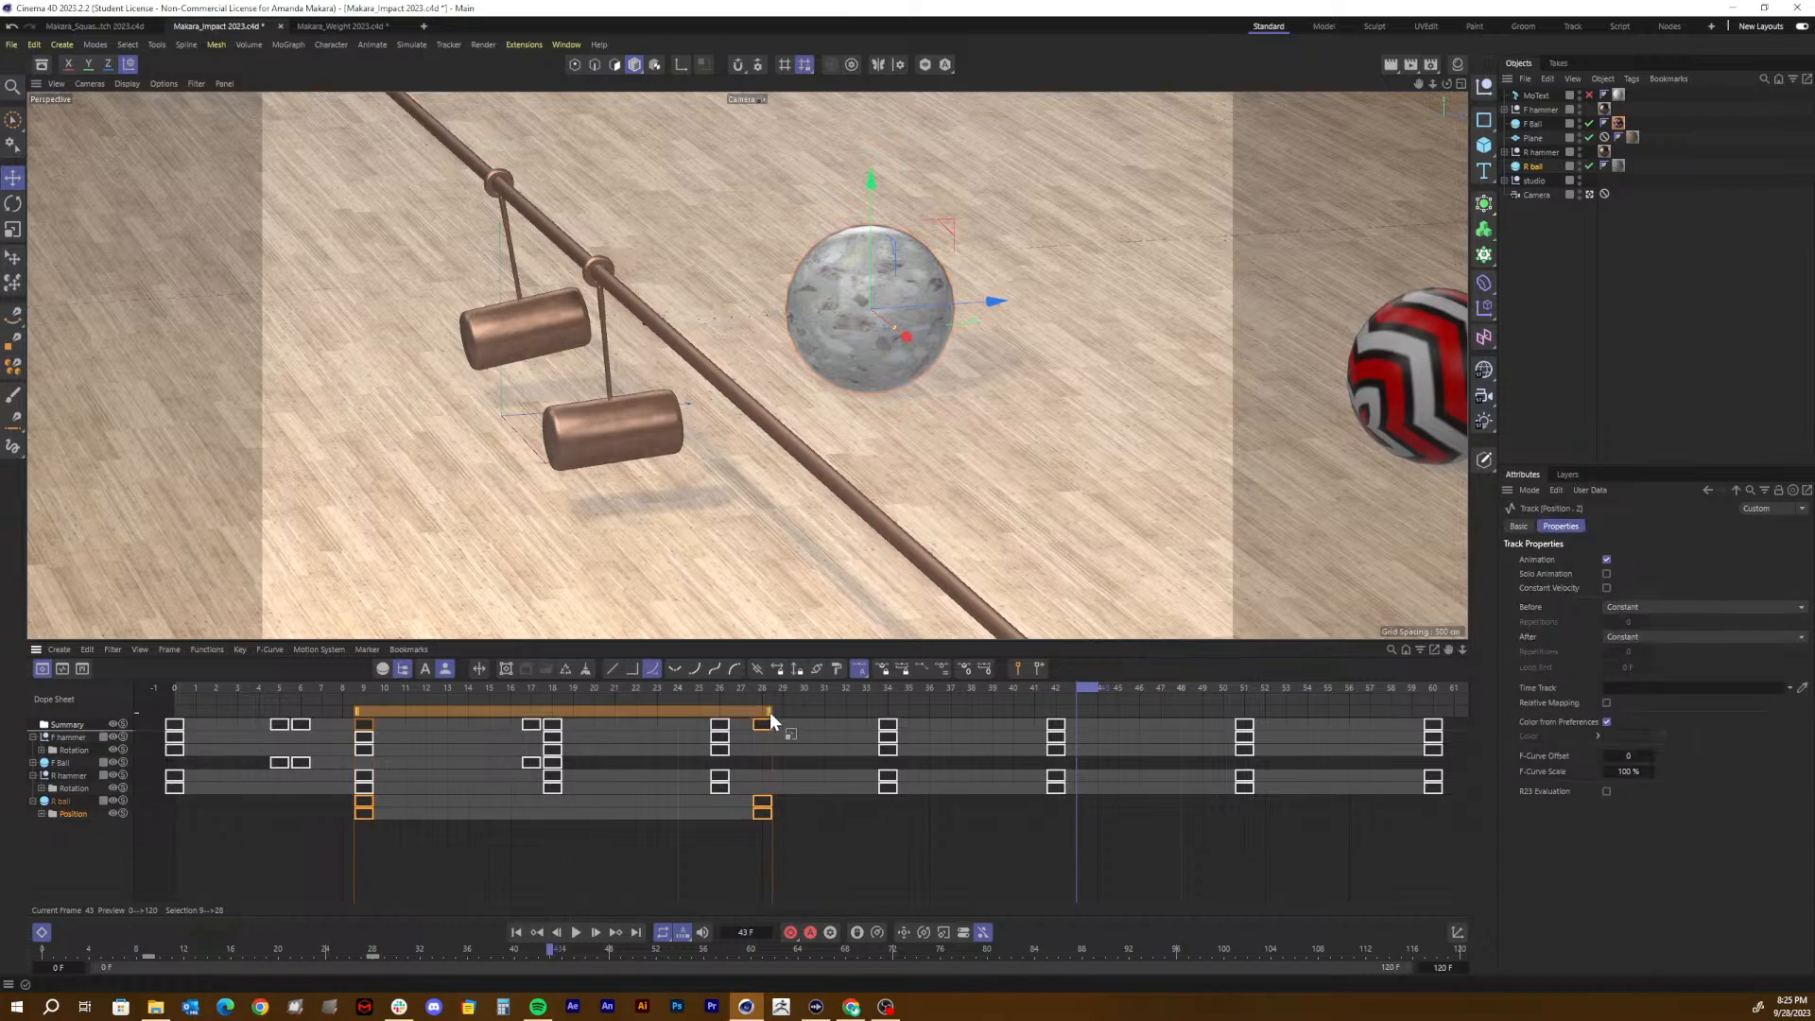
pyautogui.moveTo(769, 712); pyautogui.dragTo(933, 711)
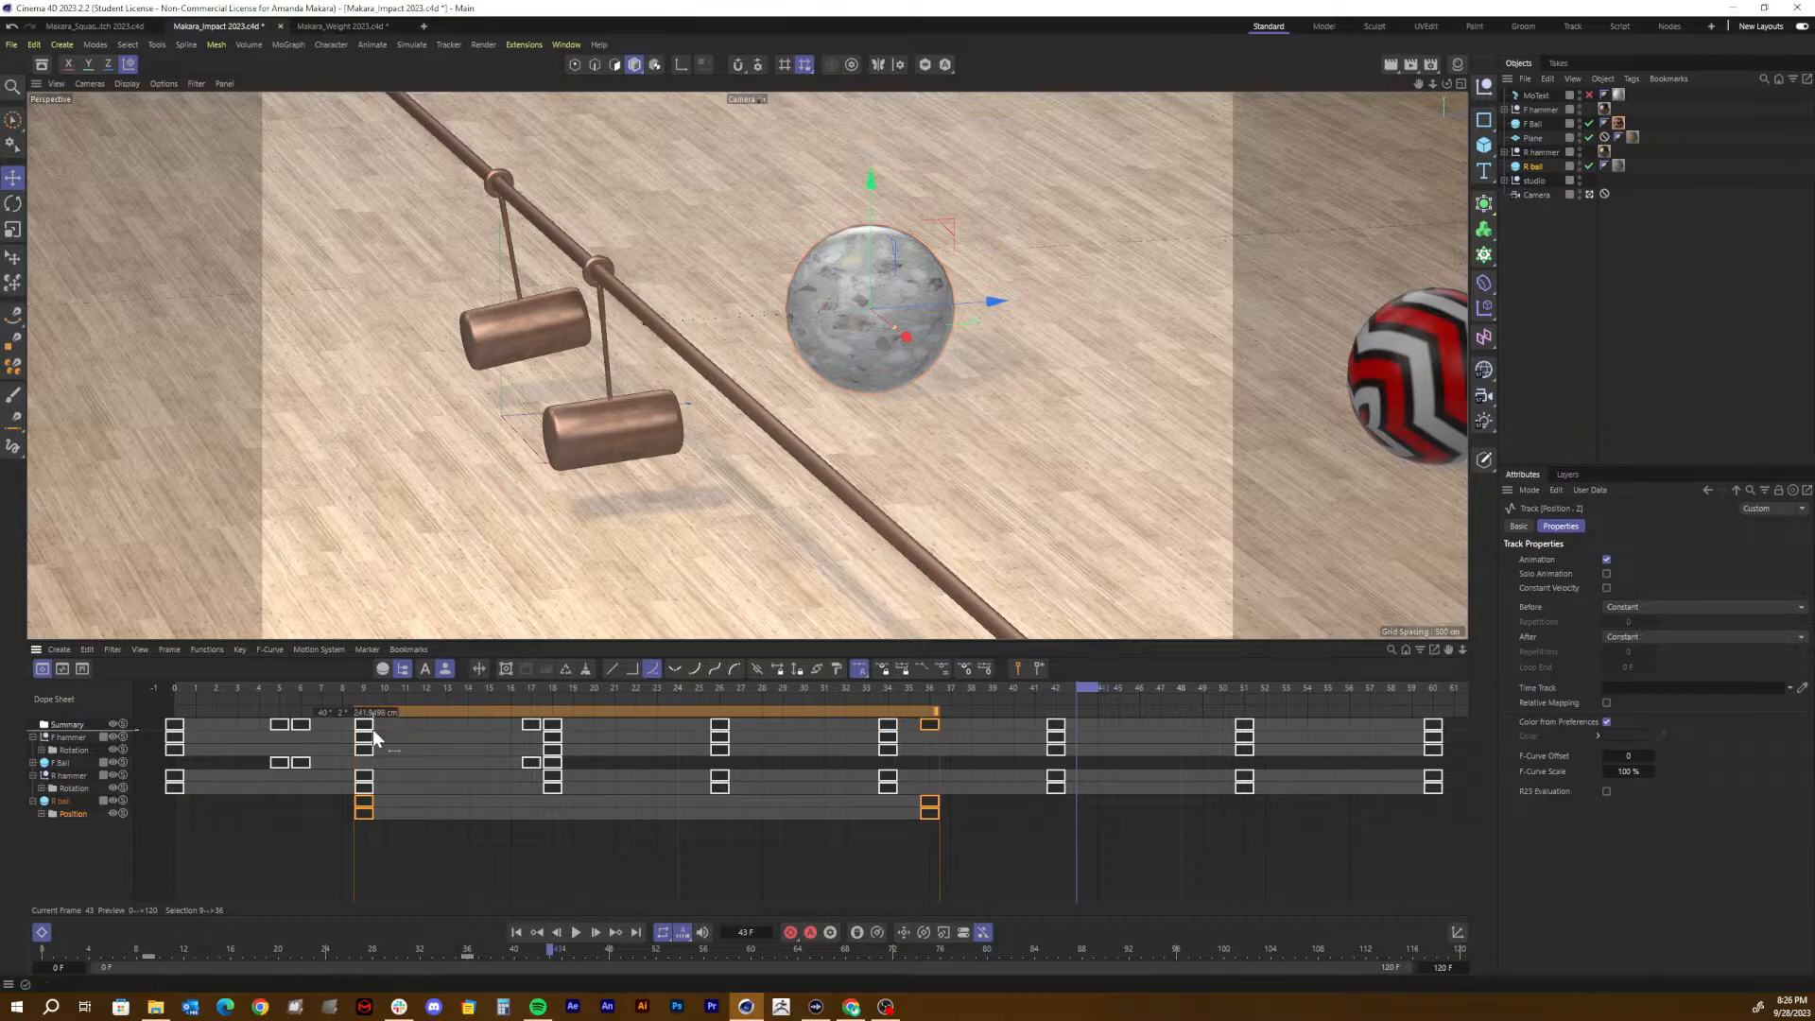
pyautogui.click(333, 687)
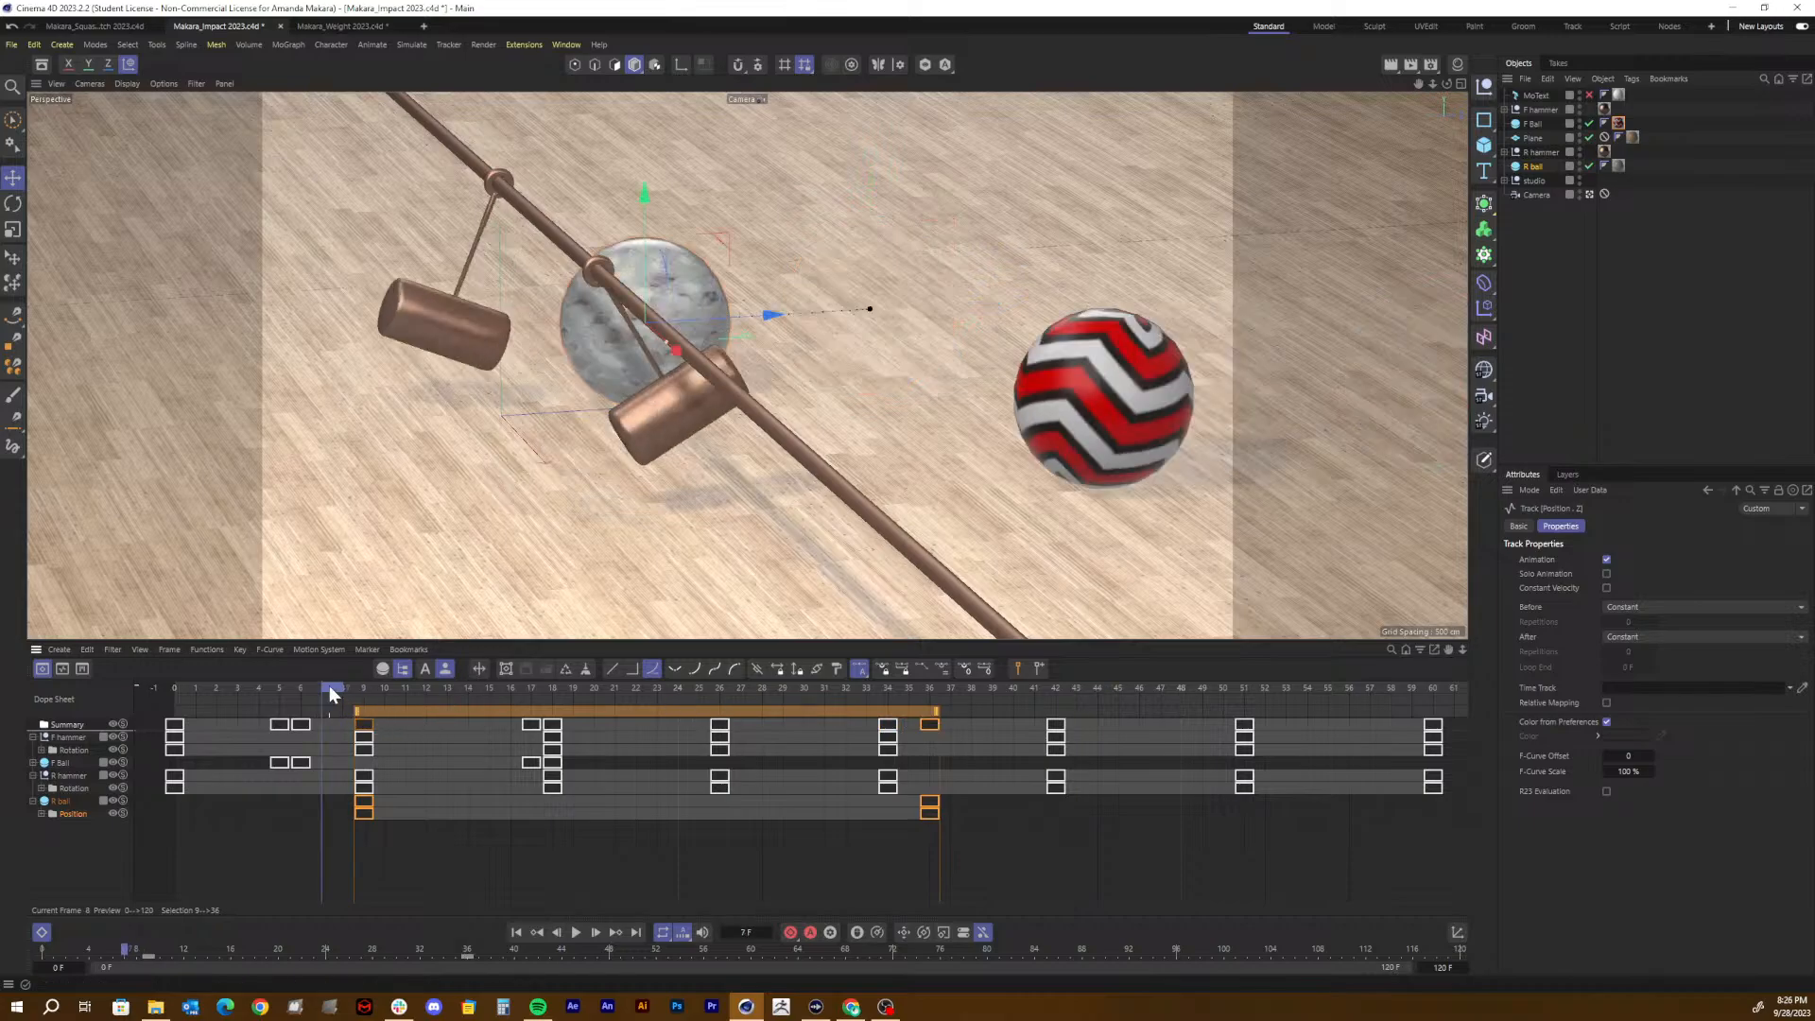
pyautogui.press('F8')
pyautogui.press('F8')
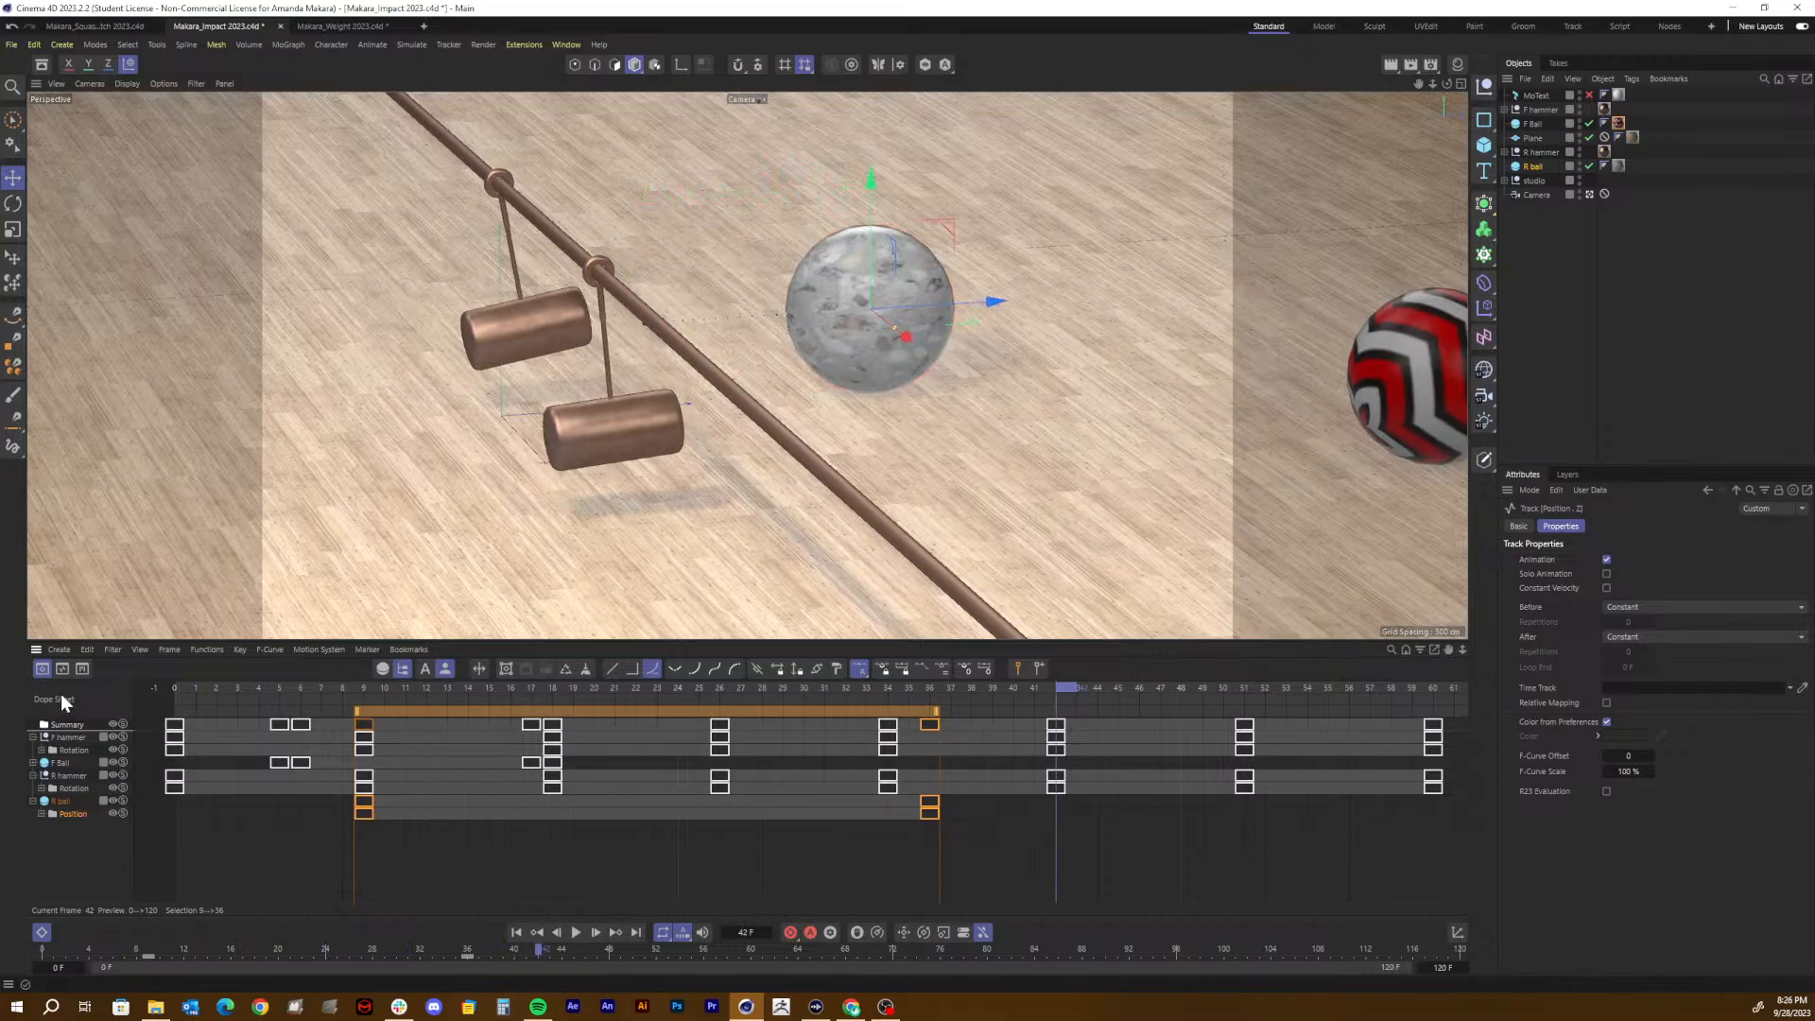
# Step: Raise the outgoing tangent of the R ball's frame 9 position key in the F-curve view for a fast start, checking with playback
pyautogui.click(57, 665)
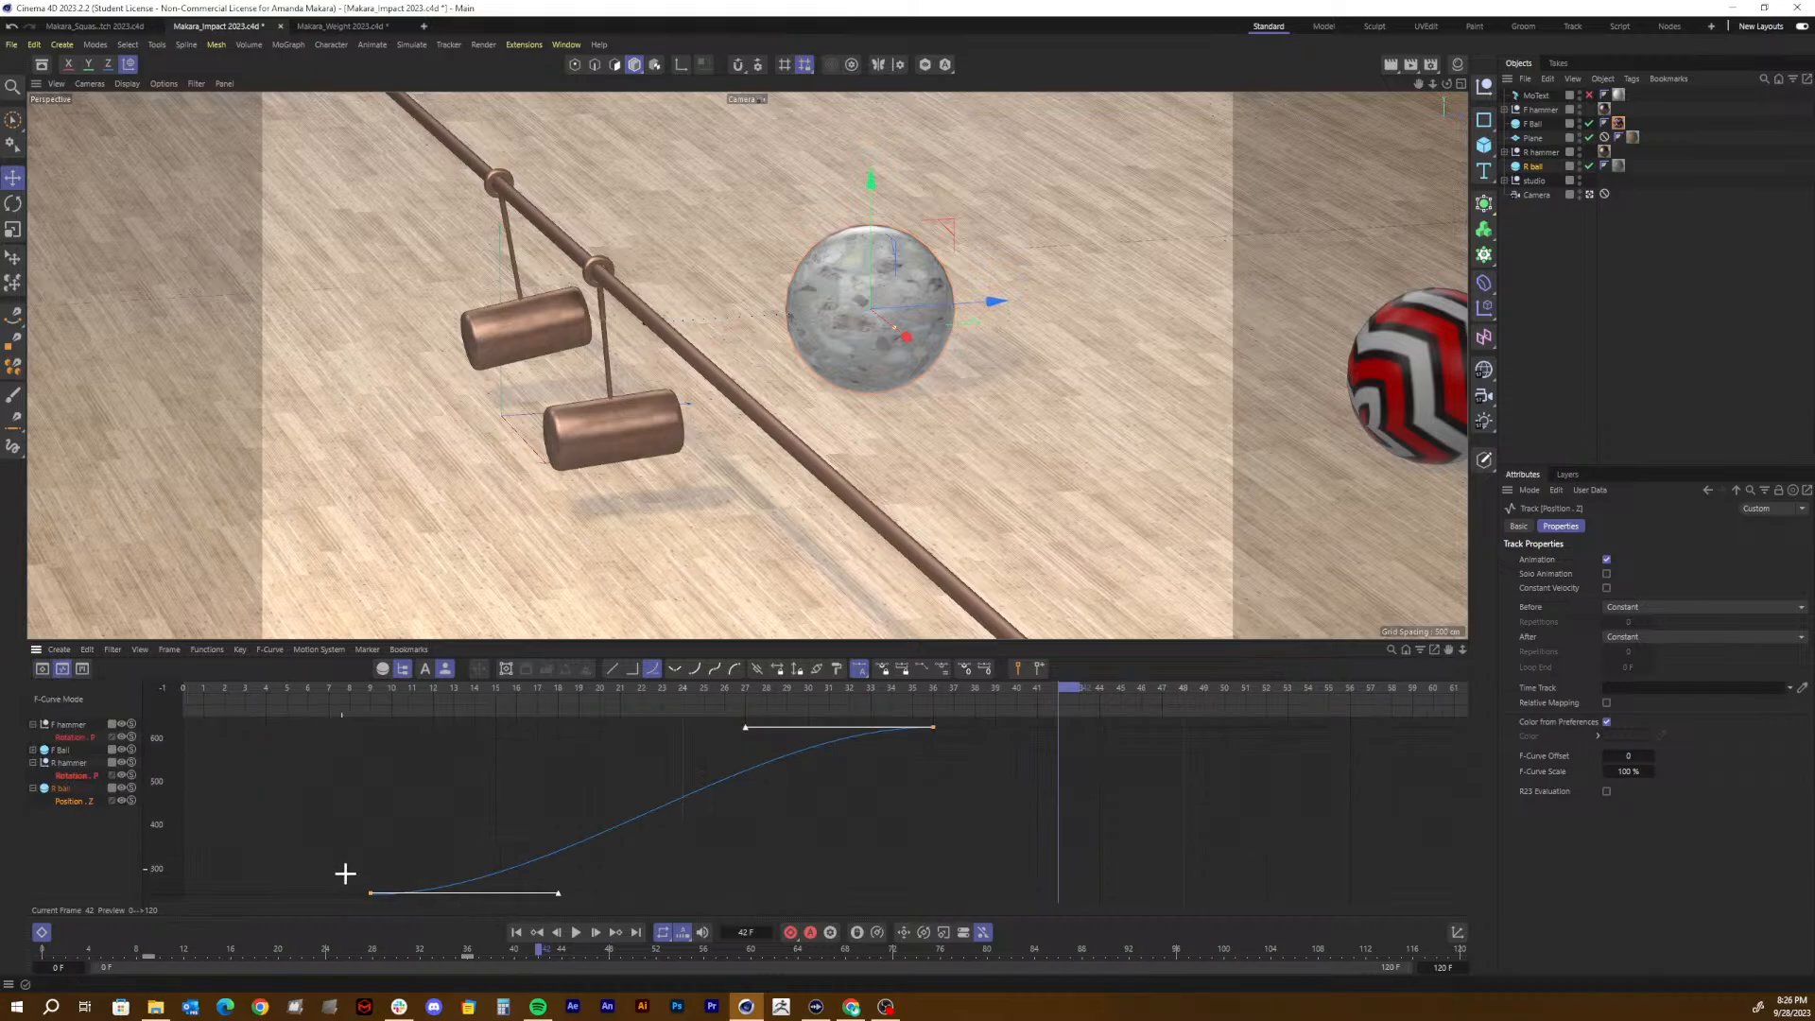
pyautogui.moveTo(344, 871); pyautogui.dragTo(426, 905)
pyautogui.moveTo(558, 892); pyautogui.dragTo(554, 781)
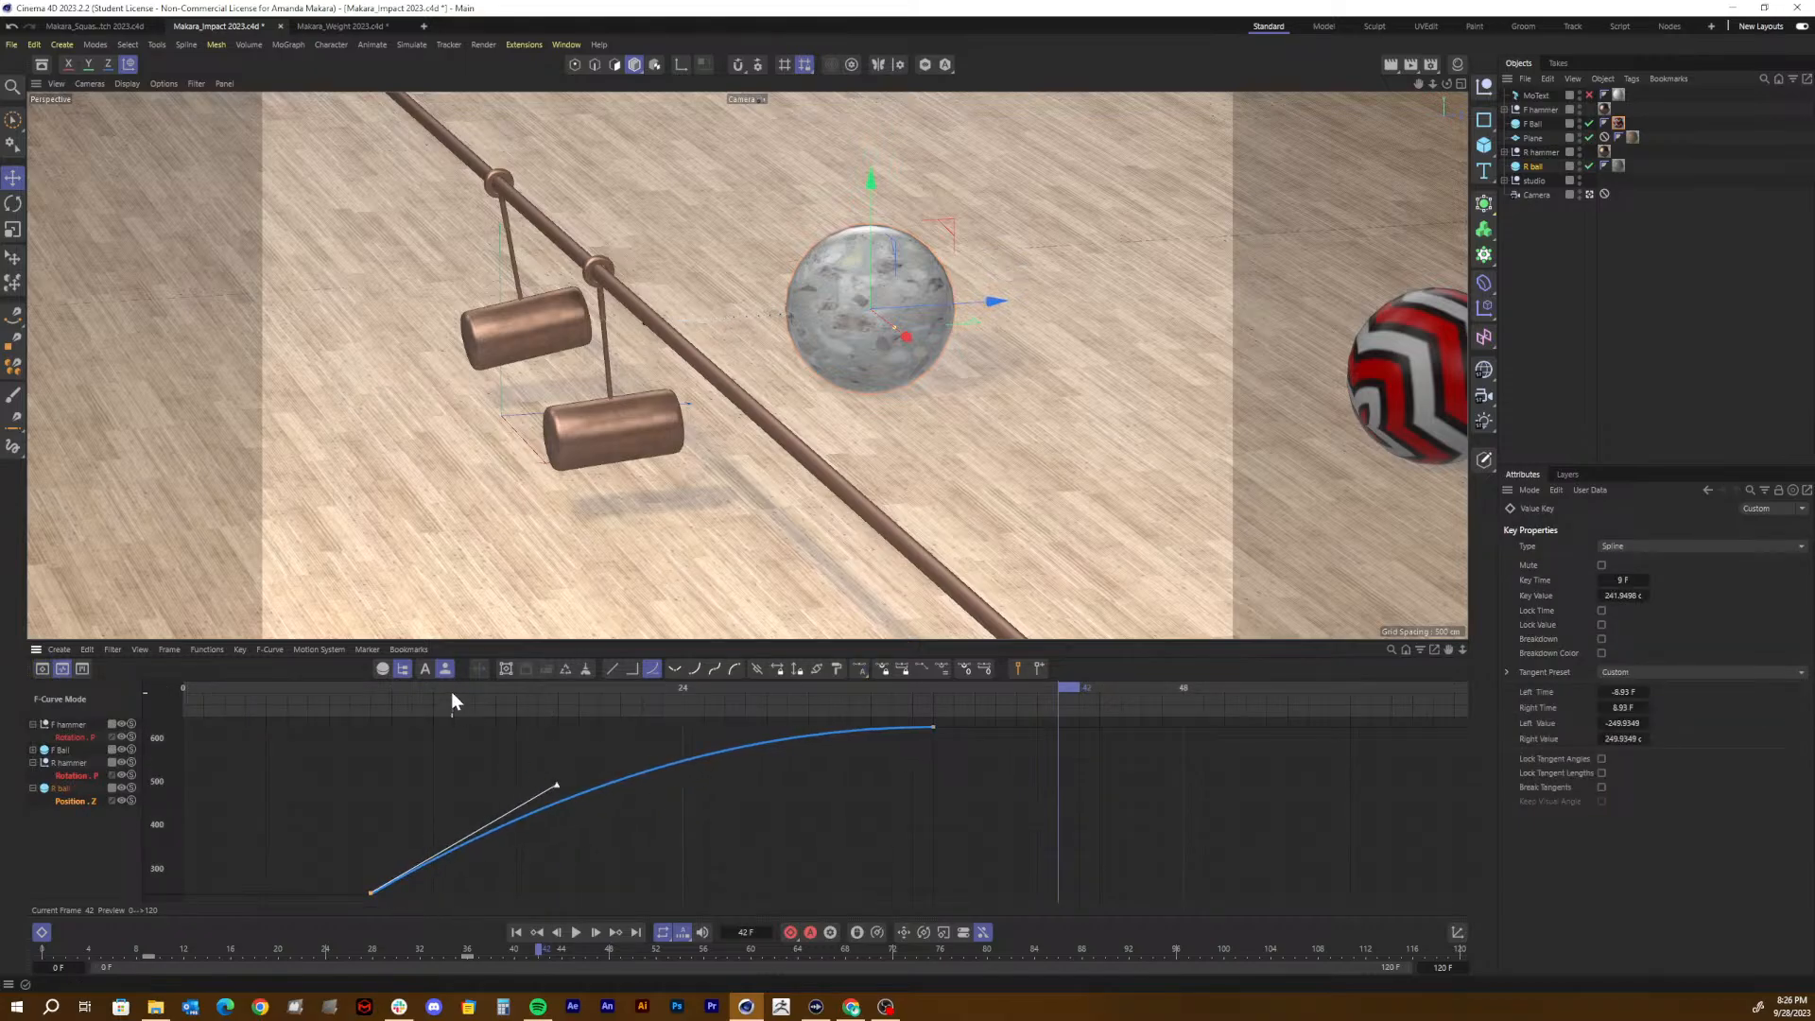
pyautogui.press('F8')
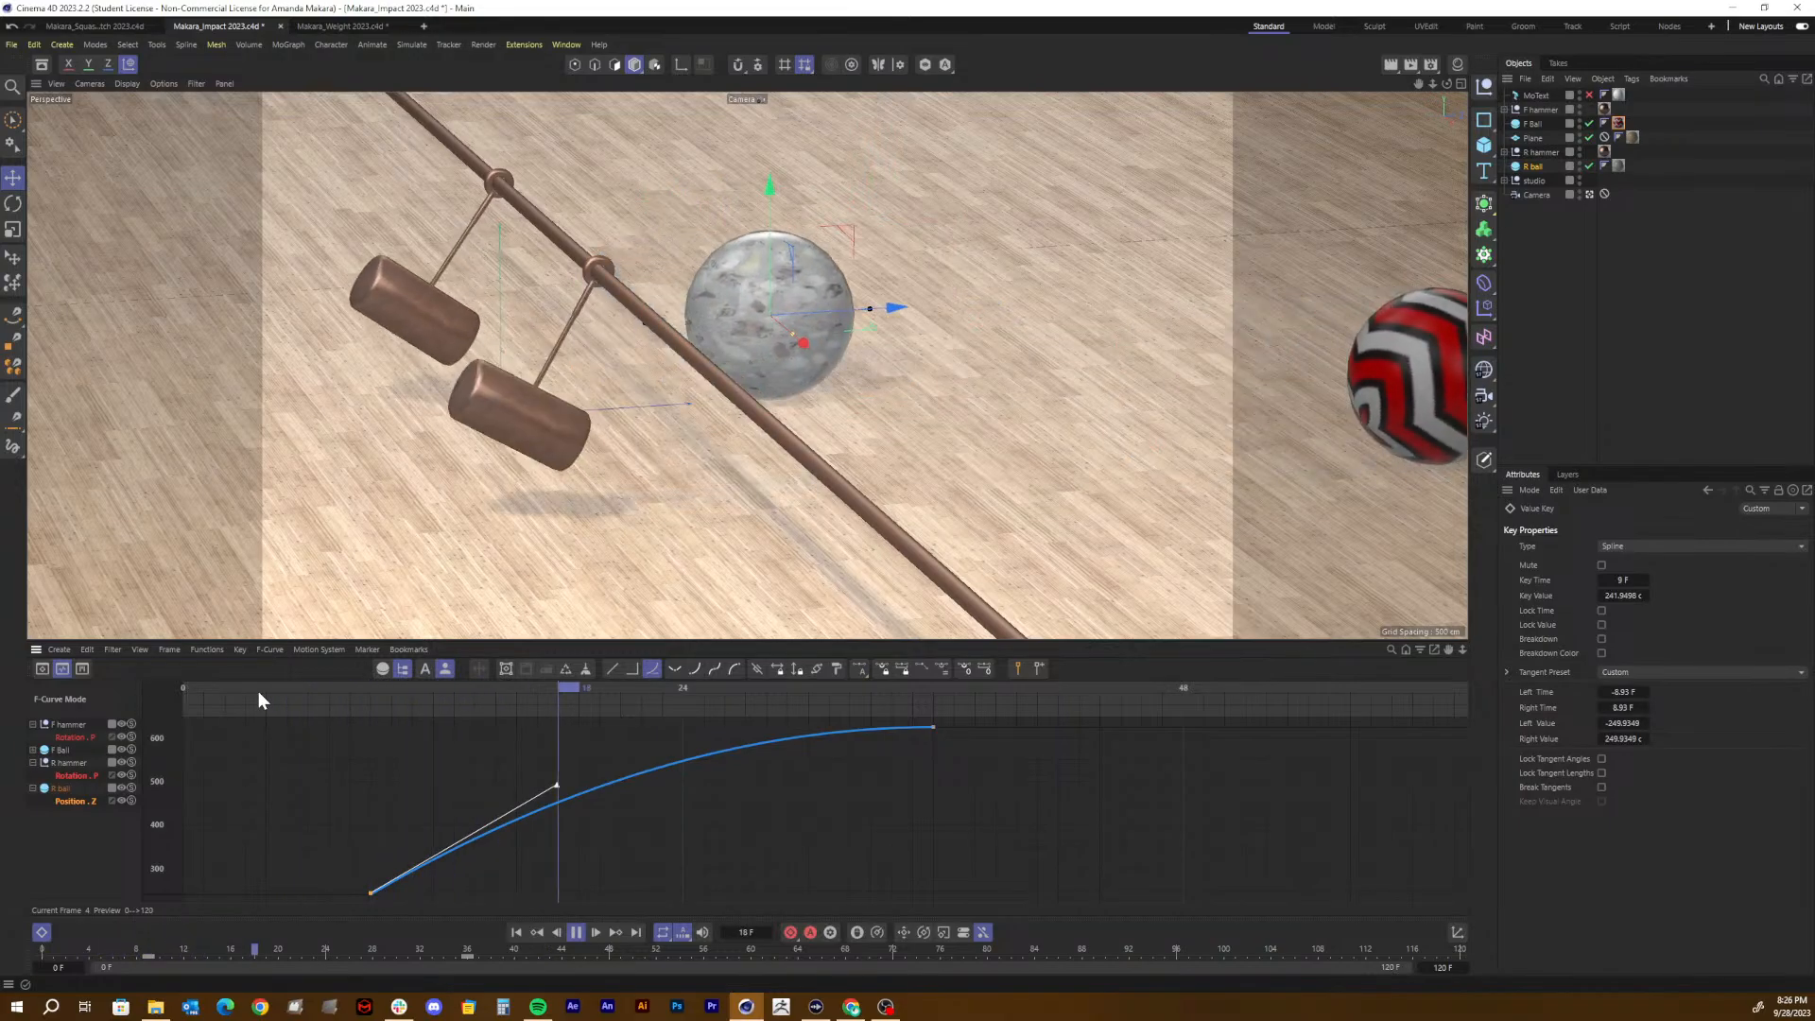
pyautogui.press('F8')
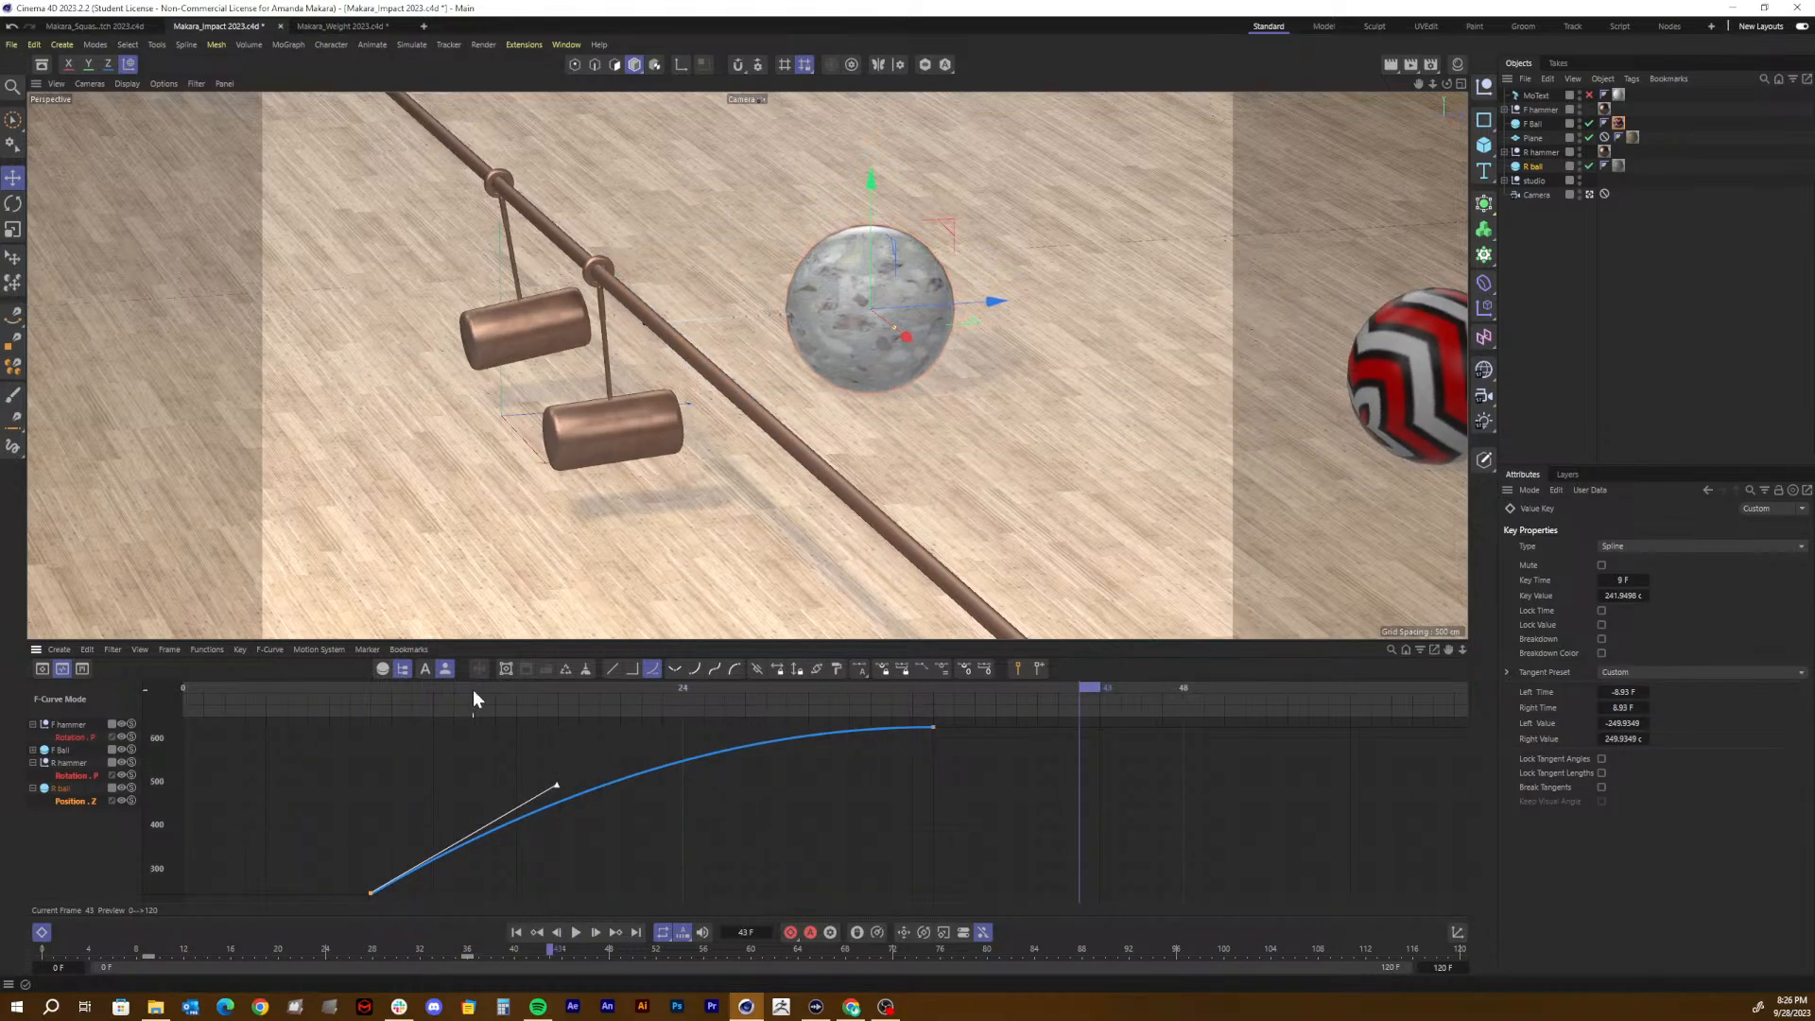
# Step: Keyframe the R ball's pitch rotation at 0° on frame 9
pyautogui.moveTo(421, 689); pyautogui.dragTo(367, 750)
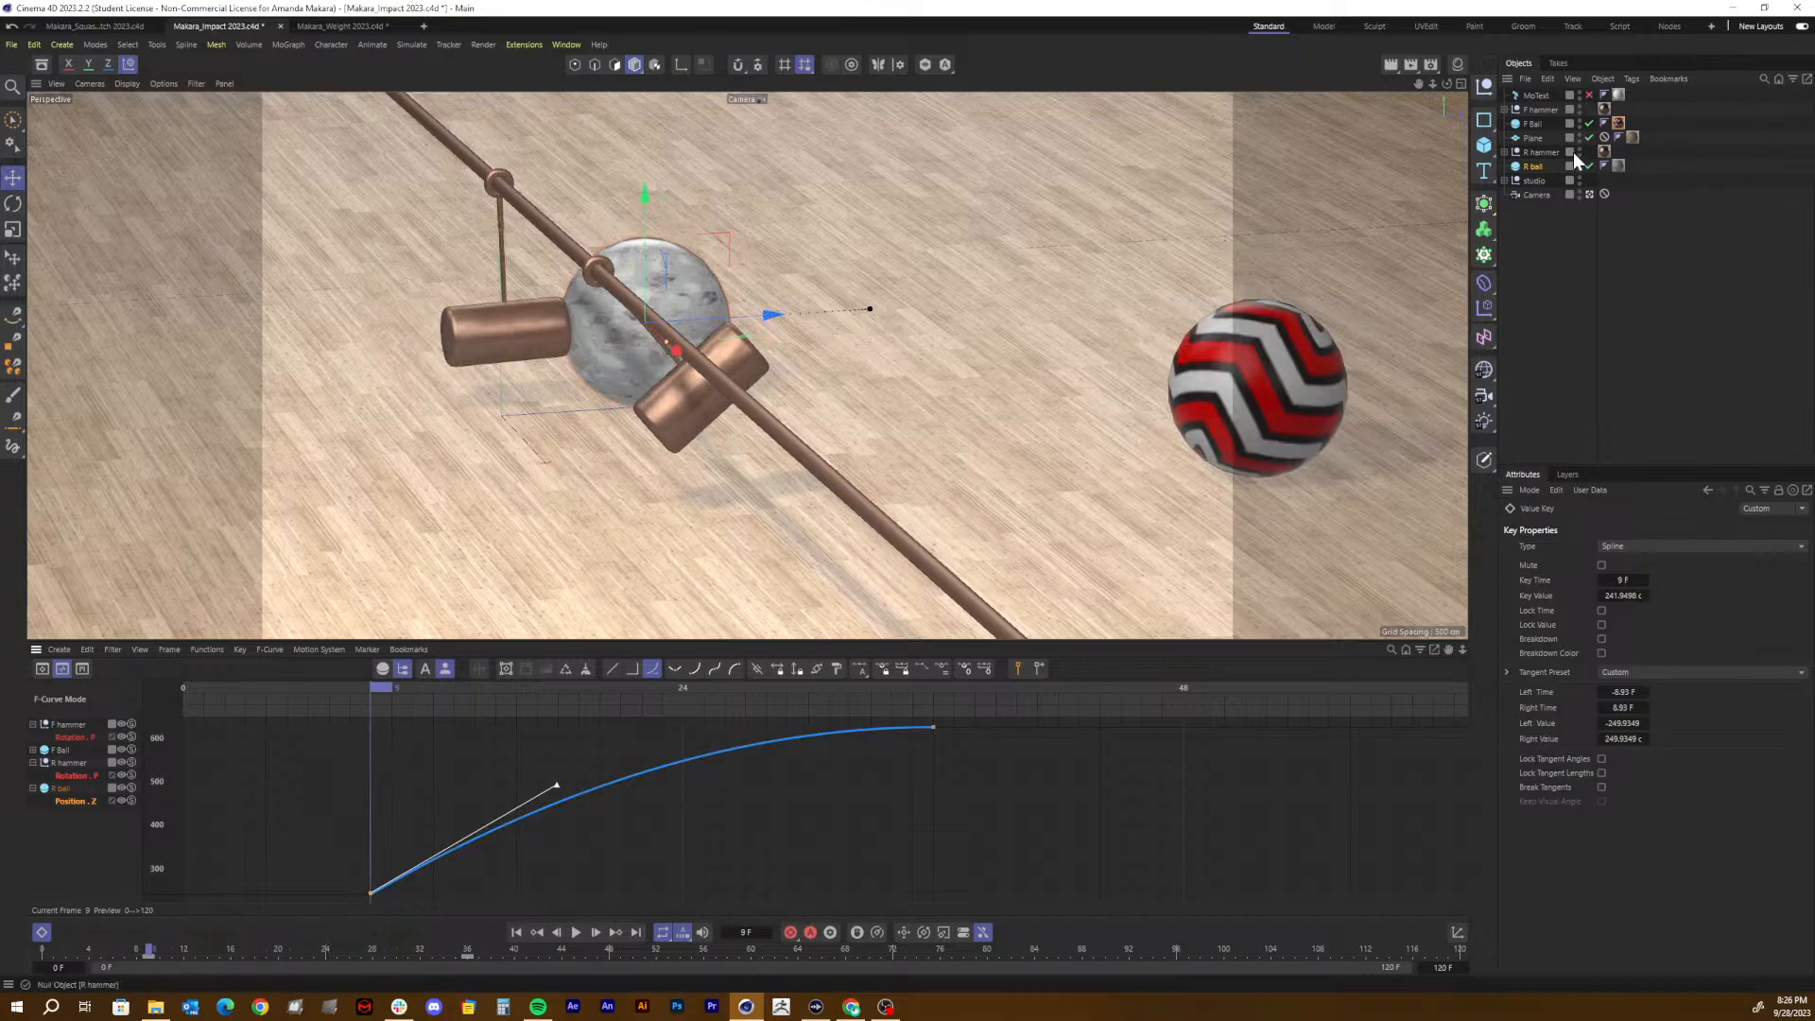
pyautogui.click(1539, 164)
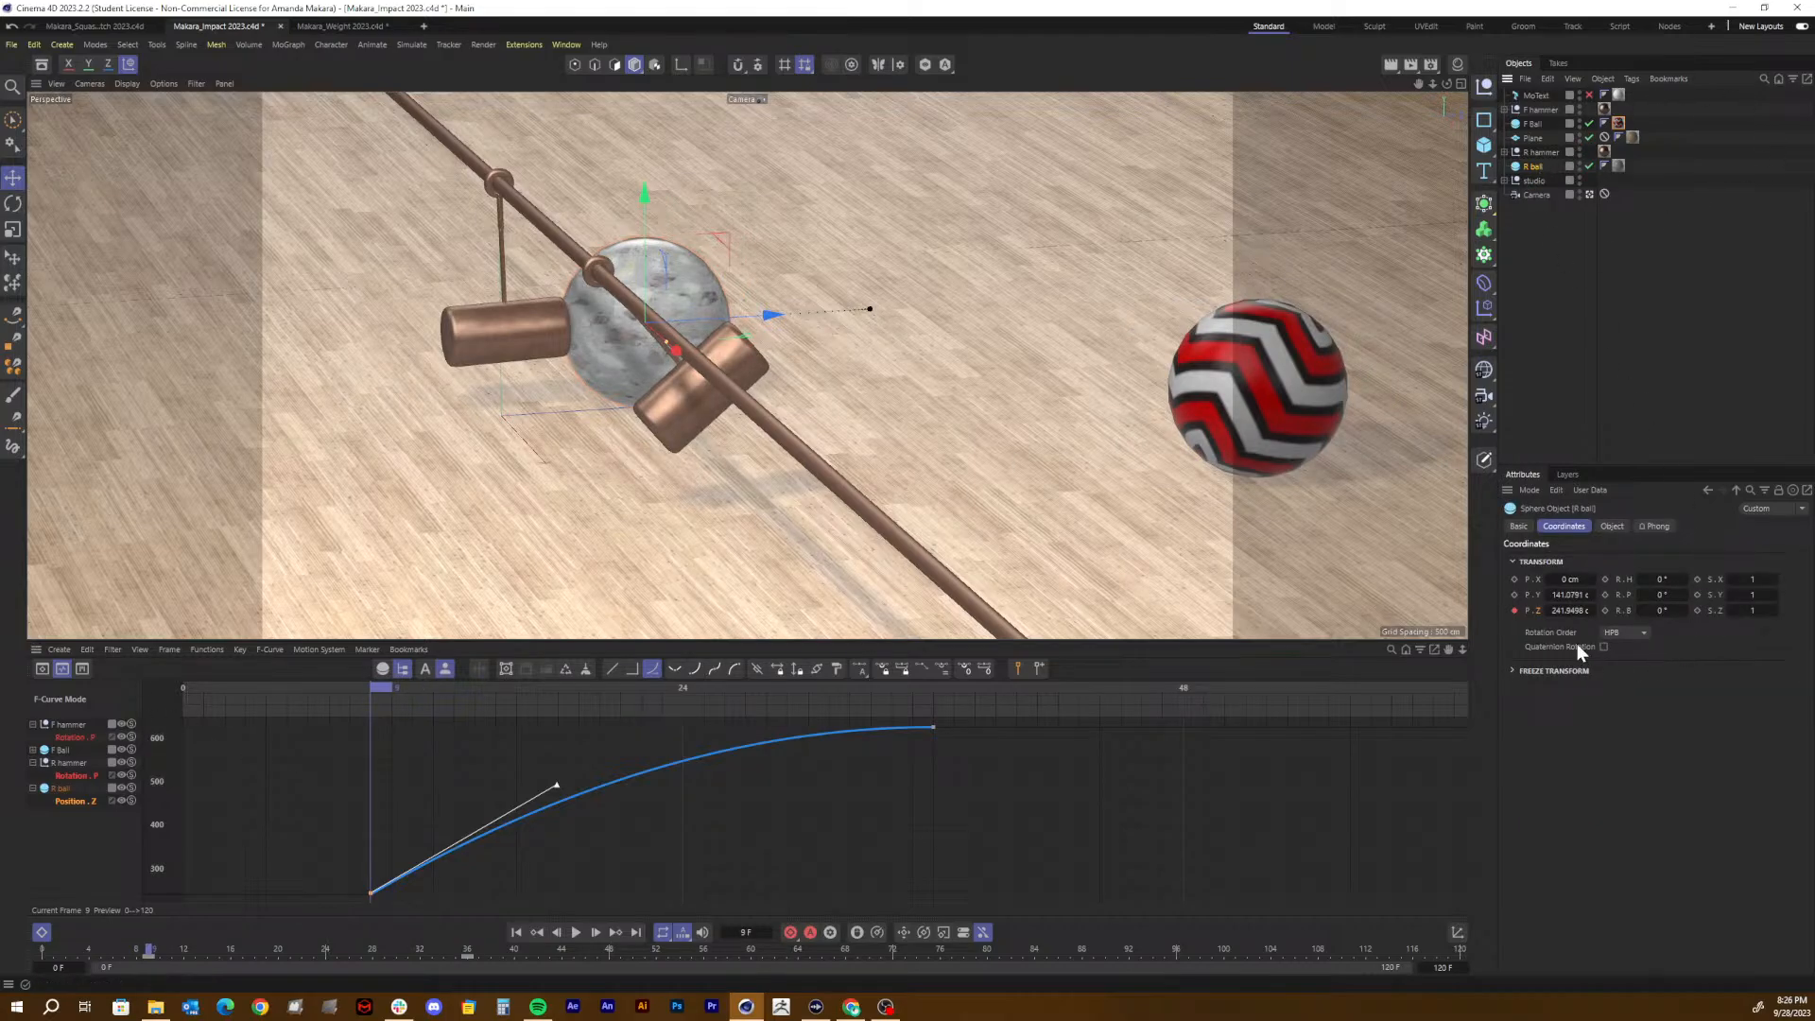
pyautogui.moveTo(1652, 594); pyautogui.dragTo(1645, 594)
pyautogui.hotkey('ctrl', 'z')
pyautogui.click(1606, 595)
# Step: Set the R ball's pitch rotation to -75° at frame 36, keyframe it, and play the animation
pyautogui.moveTo(878, 687); pyautogui.dragTo(930, 704)
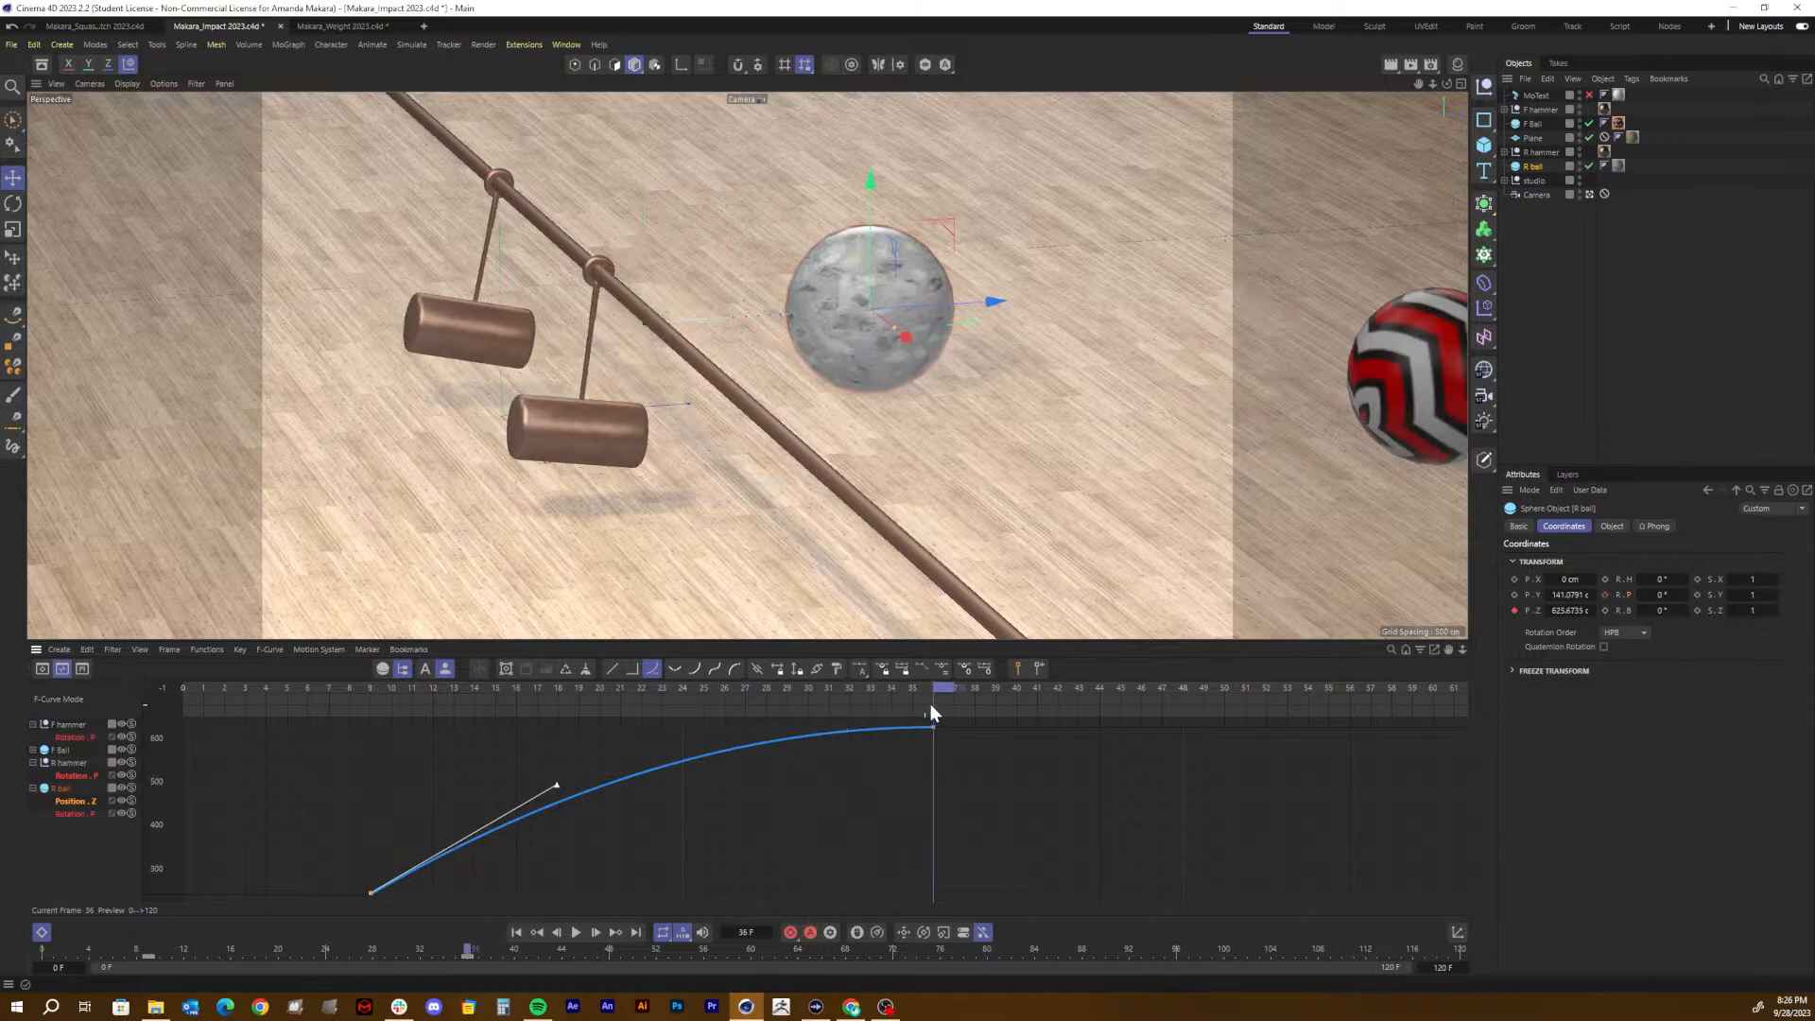
pyautogui.click(1662, 595)
pyautogui.write('-75')
pyautogui.click(1605, 594)
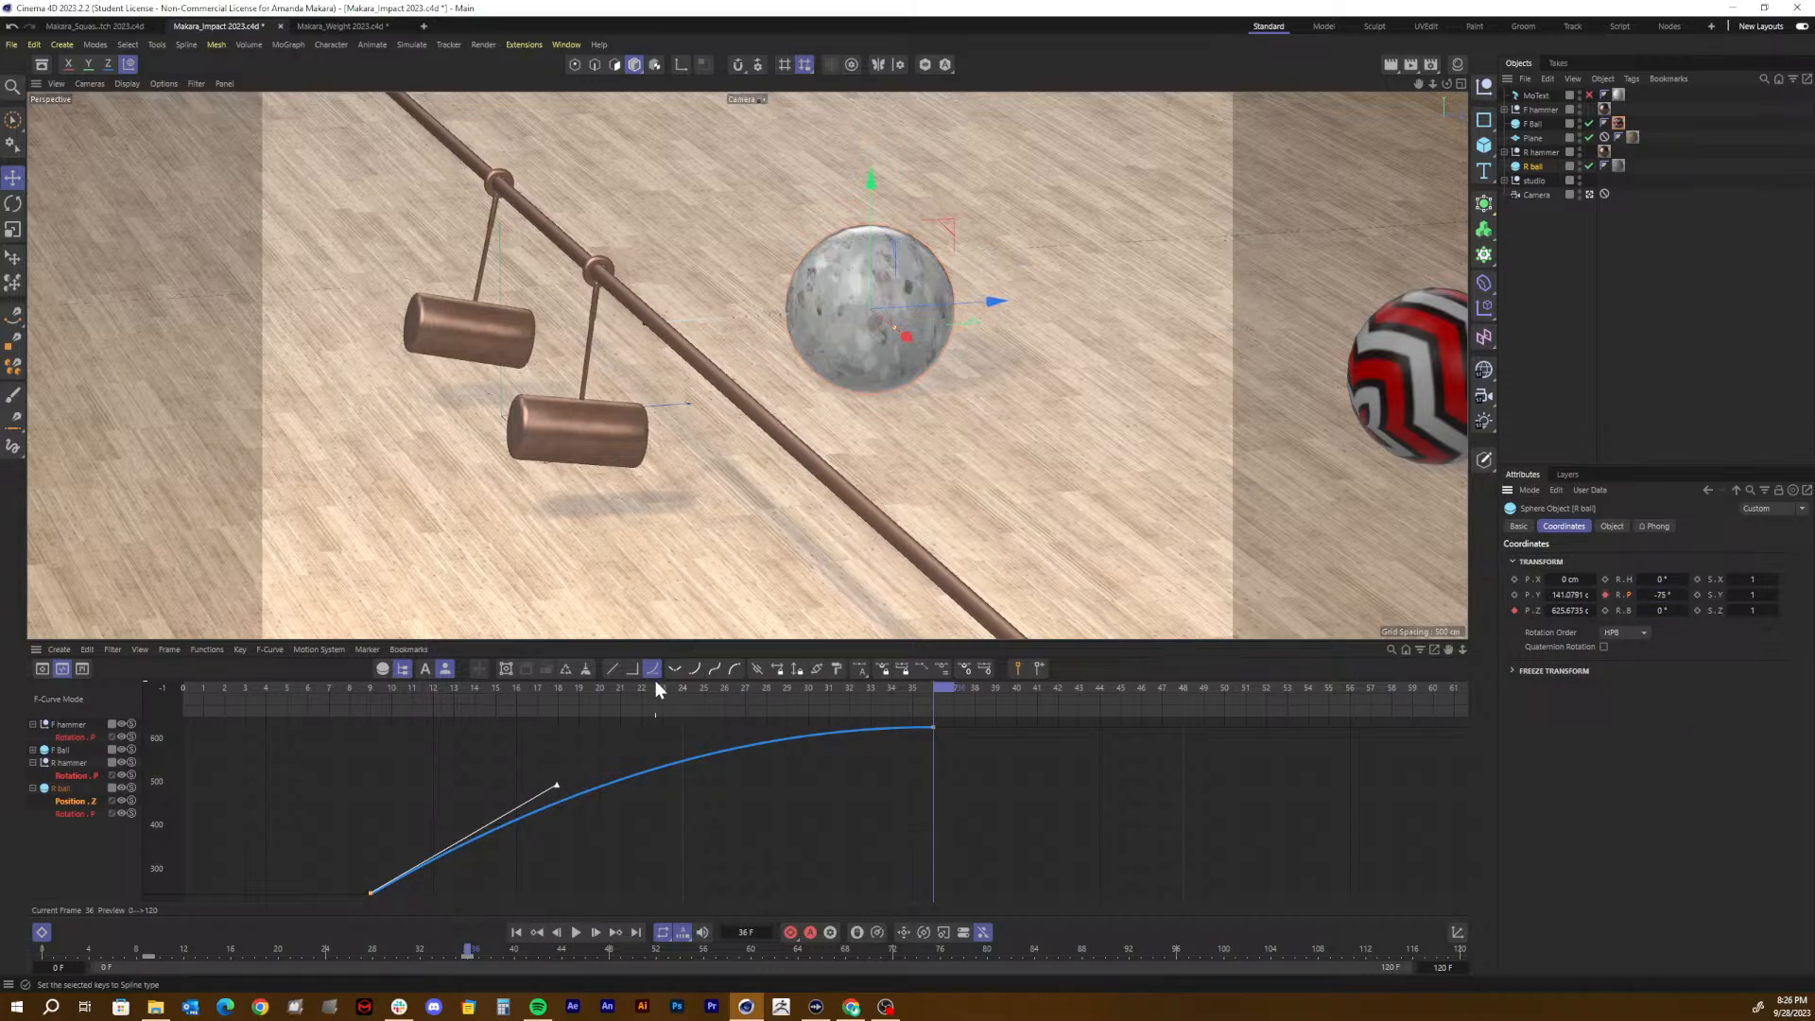
pyautogui.moveTo(645, 688); pyautogui.dragTo(206, 717)
pyautogui.press('F8')
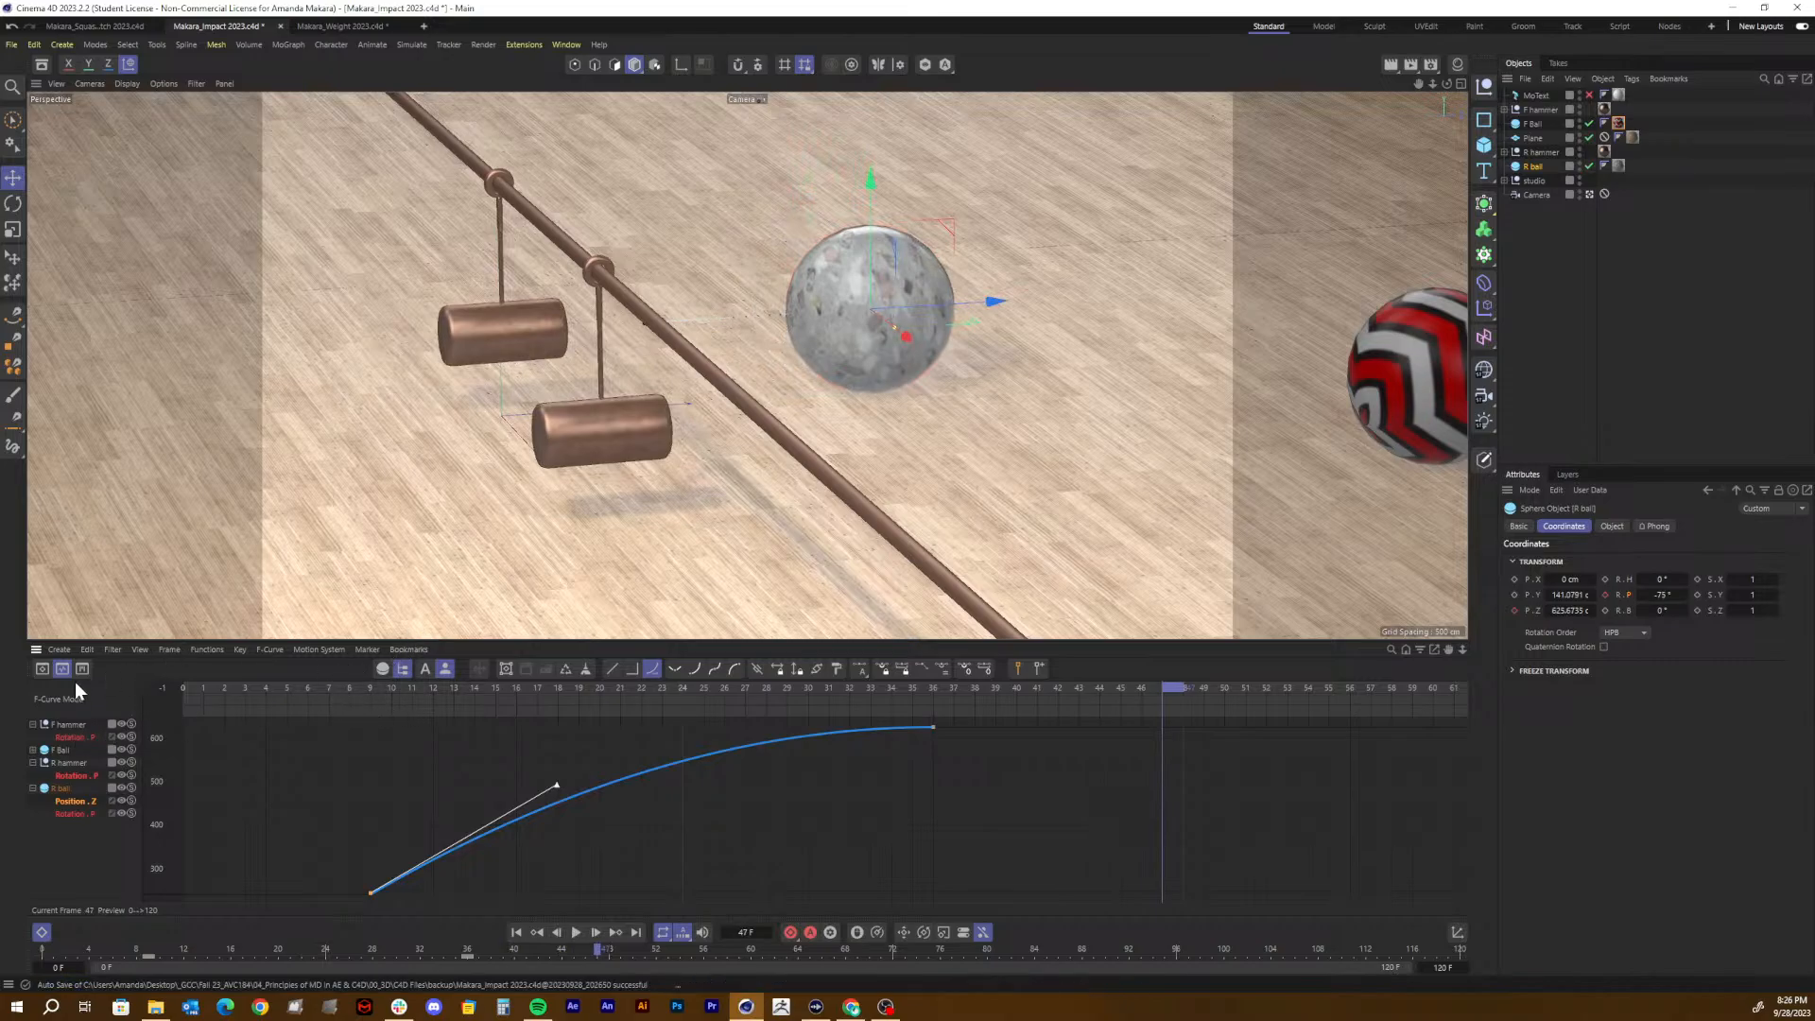
# Step: Stretch the R ball's position keys in the dope sheet so the last one lands on frame 42
pyautogui.click(43, 669)
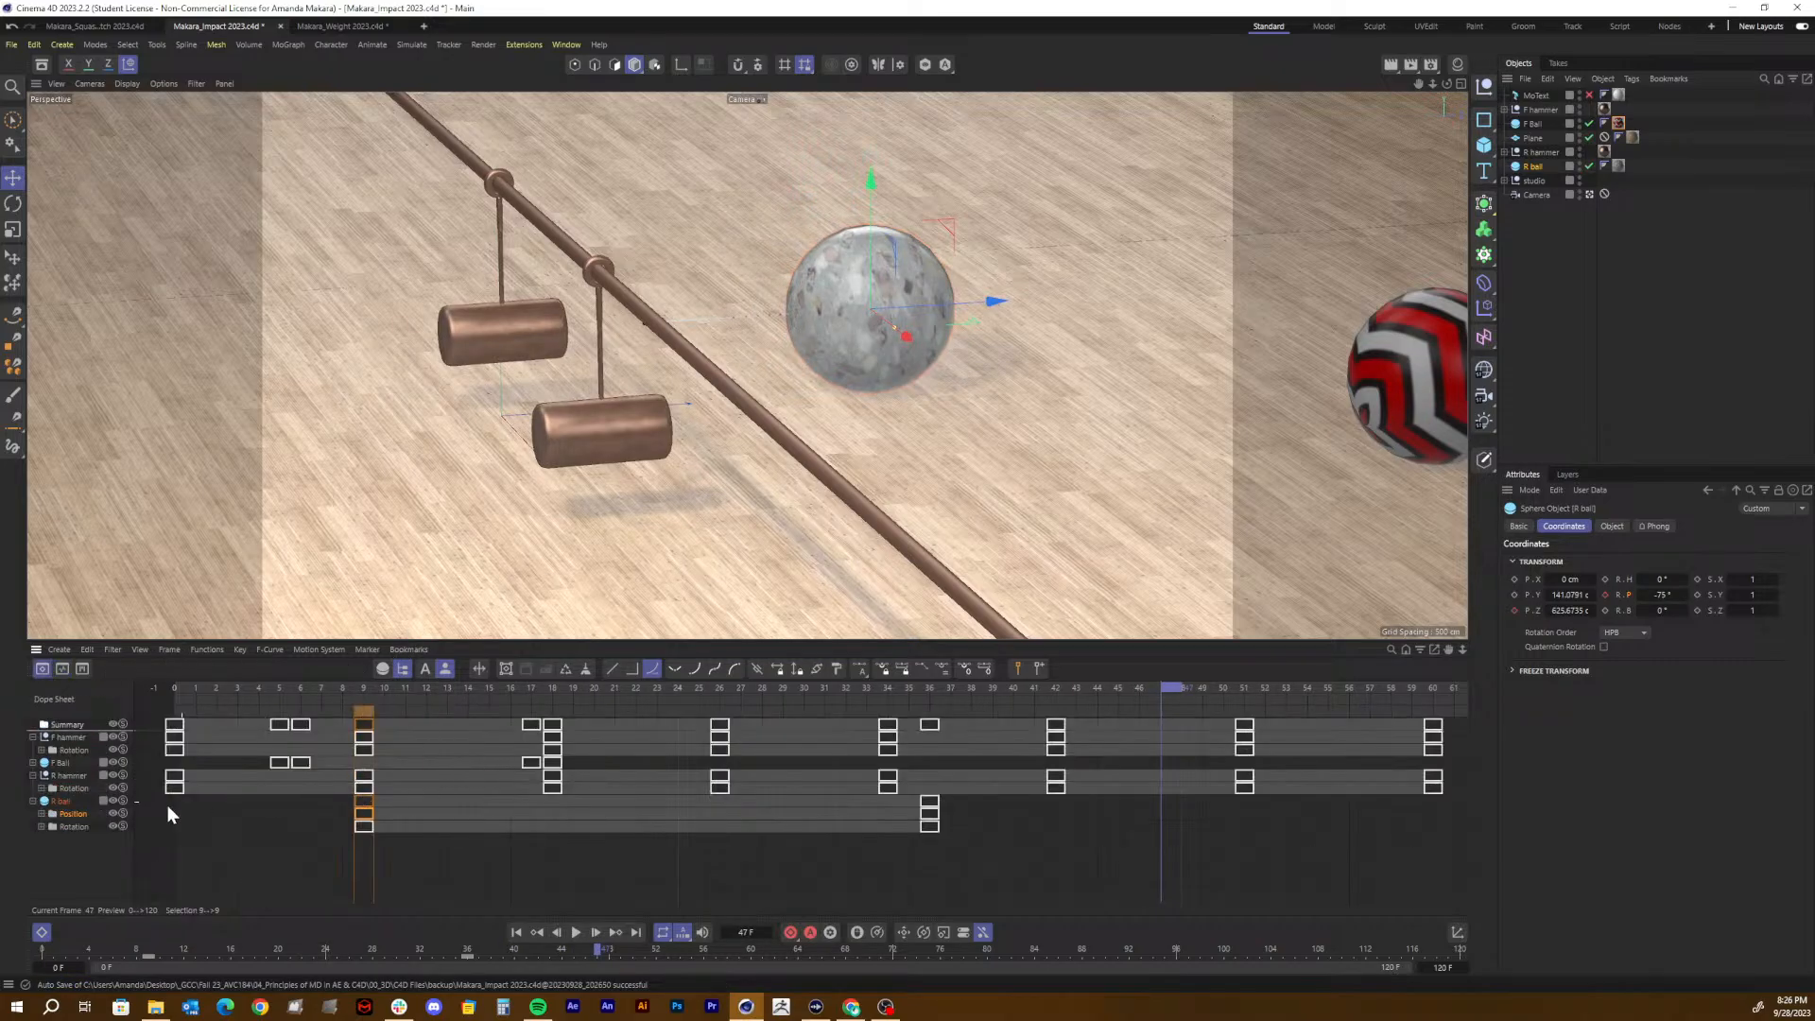
pyautogui.click(72, 815)
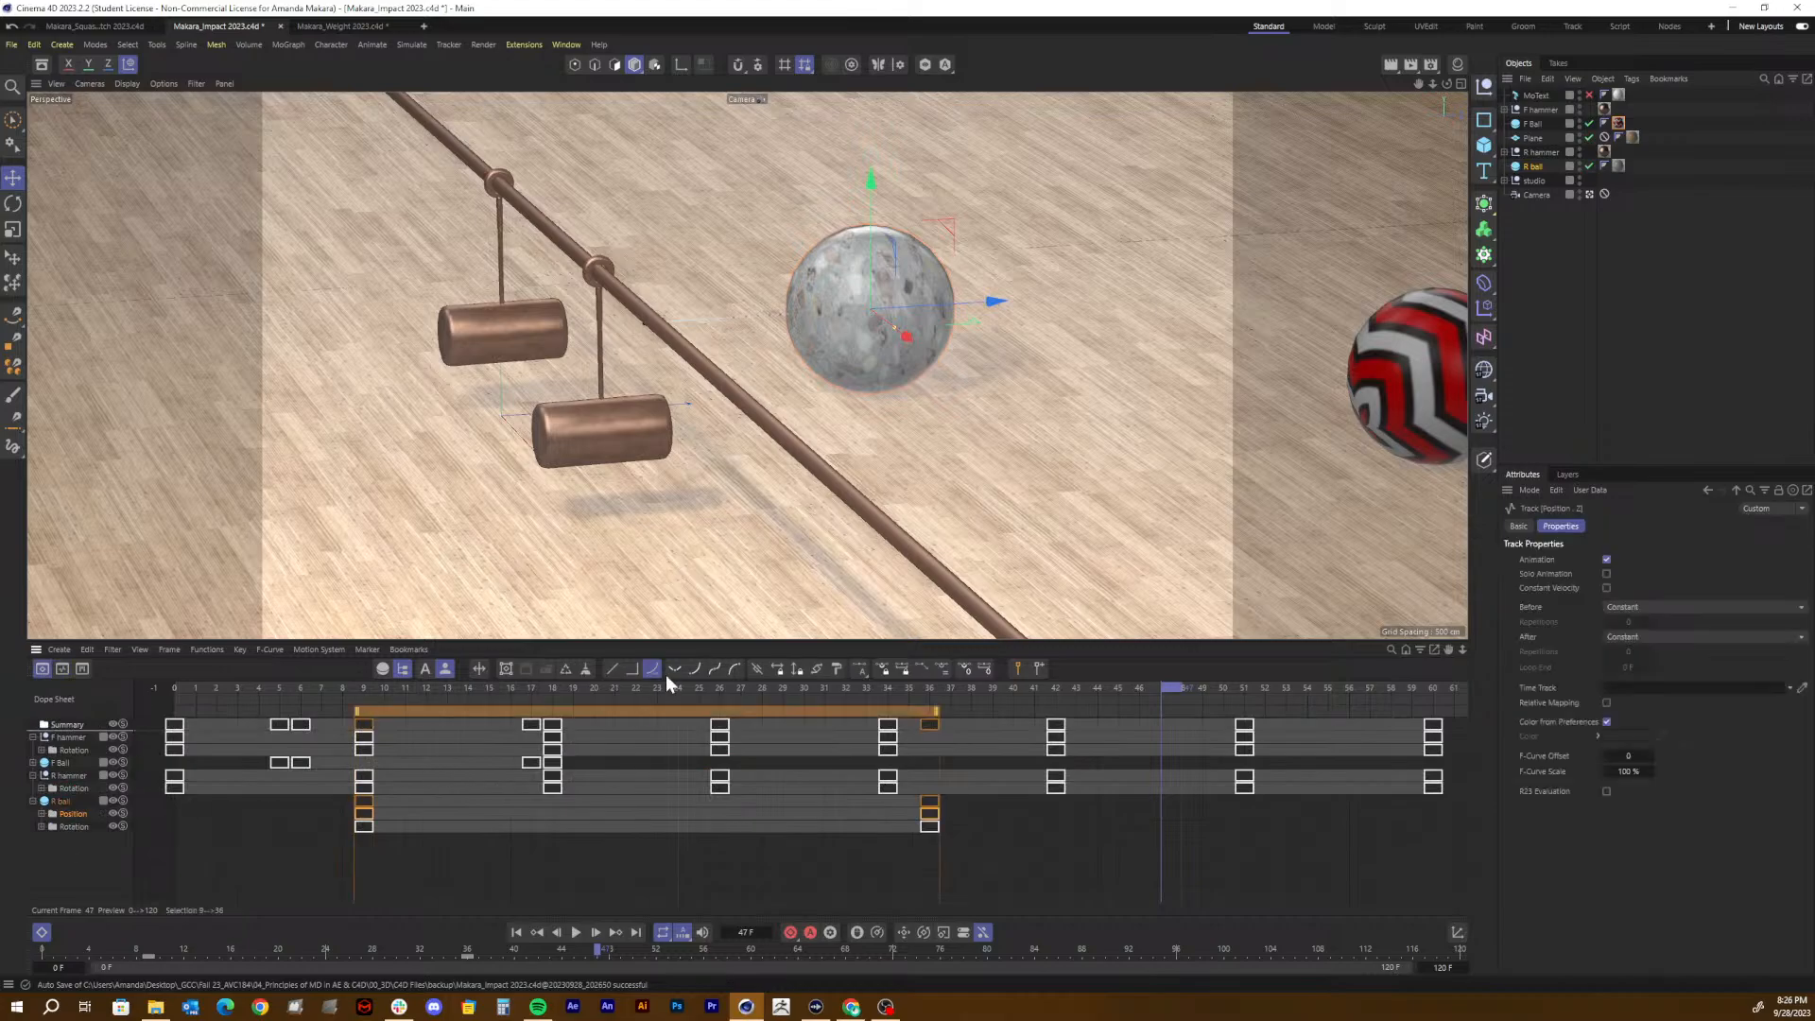
pyautogui.moveTo(942, 711); pyautogui.dragTo(1062, 711)
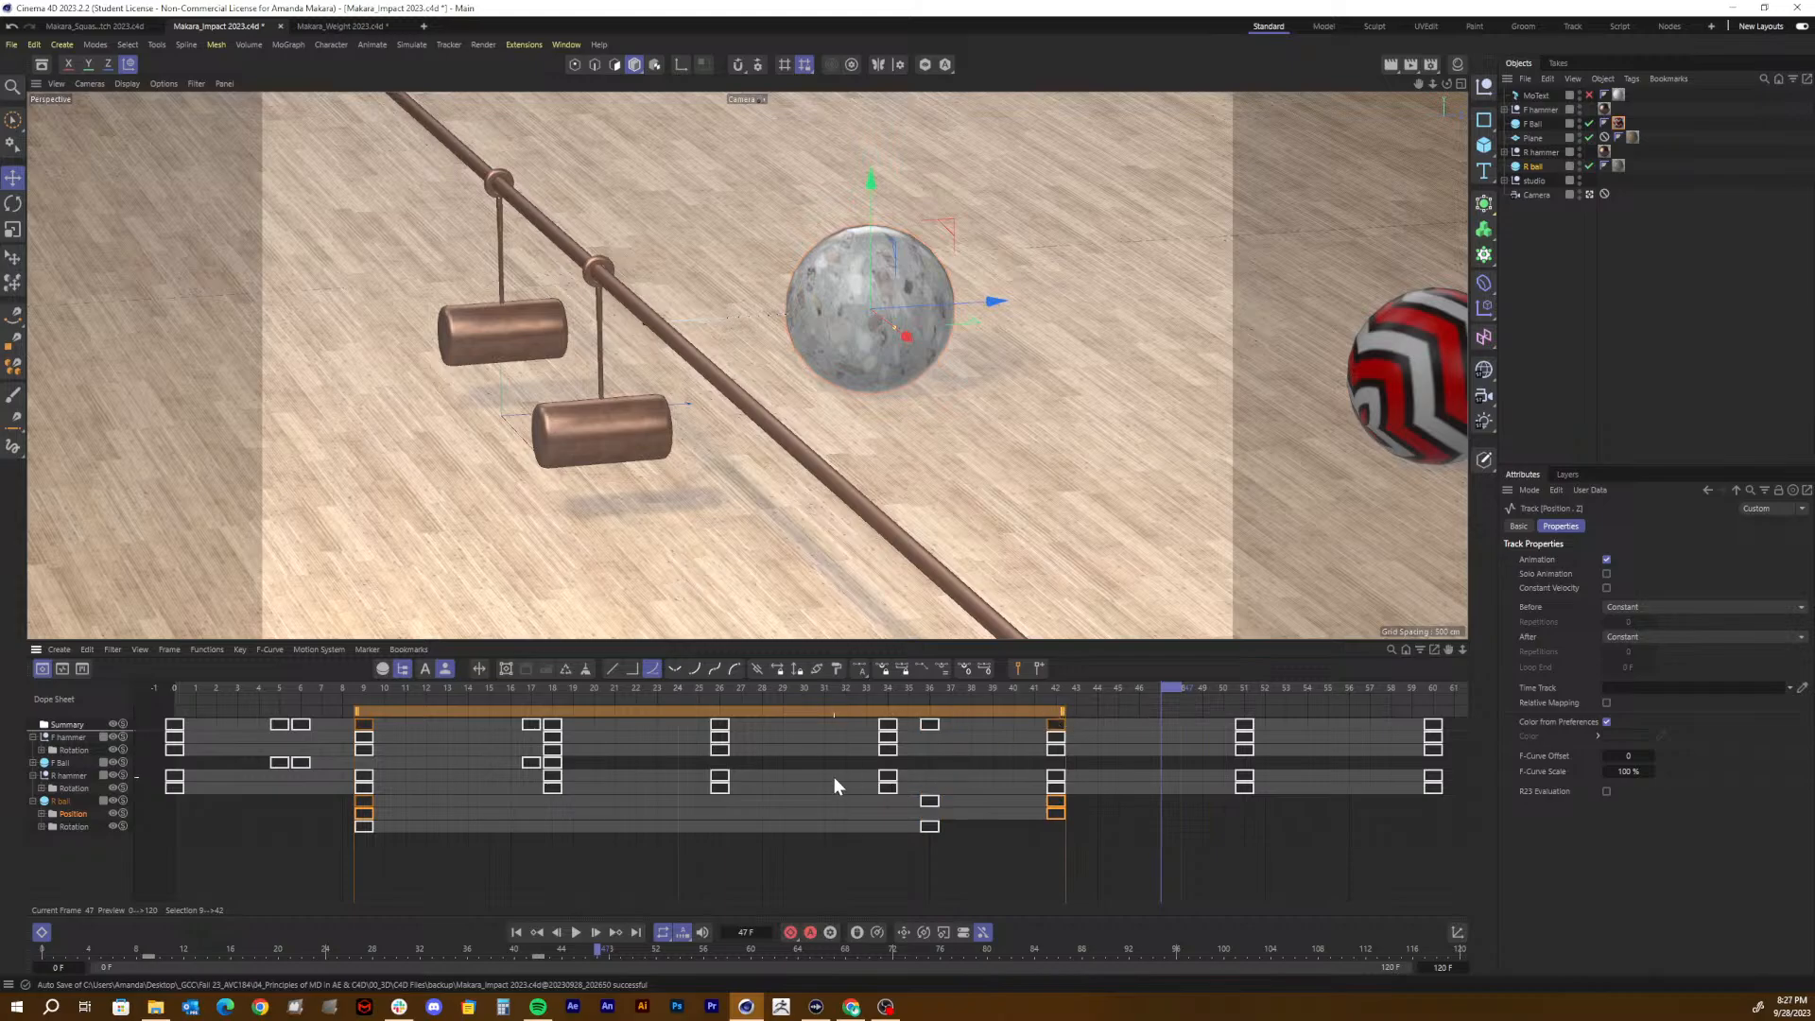
# Step: Lengthen and shift the R ball's rotation keys to span frames 11 to 44, and play the animation
pyautogui.click(74, 826)
pyautogui.moveTo(944, 712); pyautogui.dragTo(984, 711)
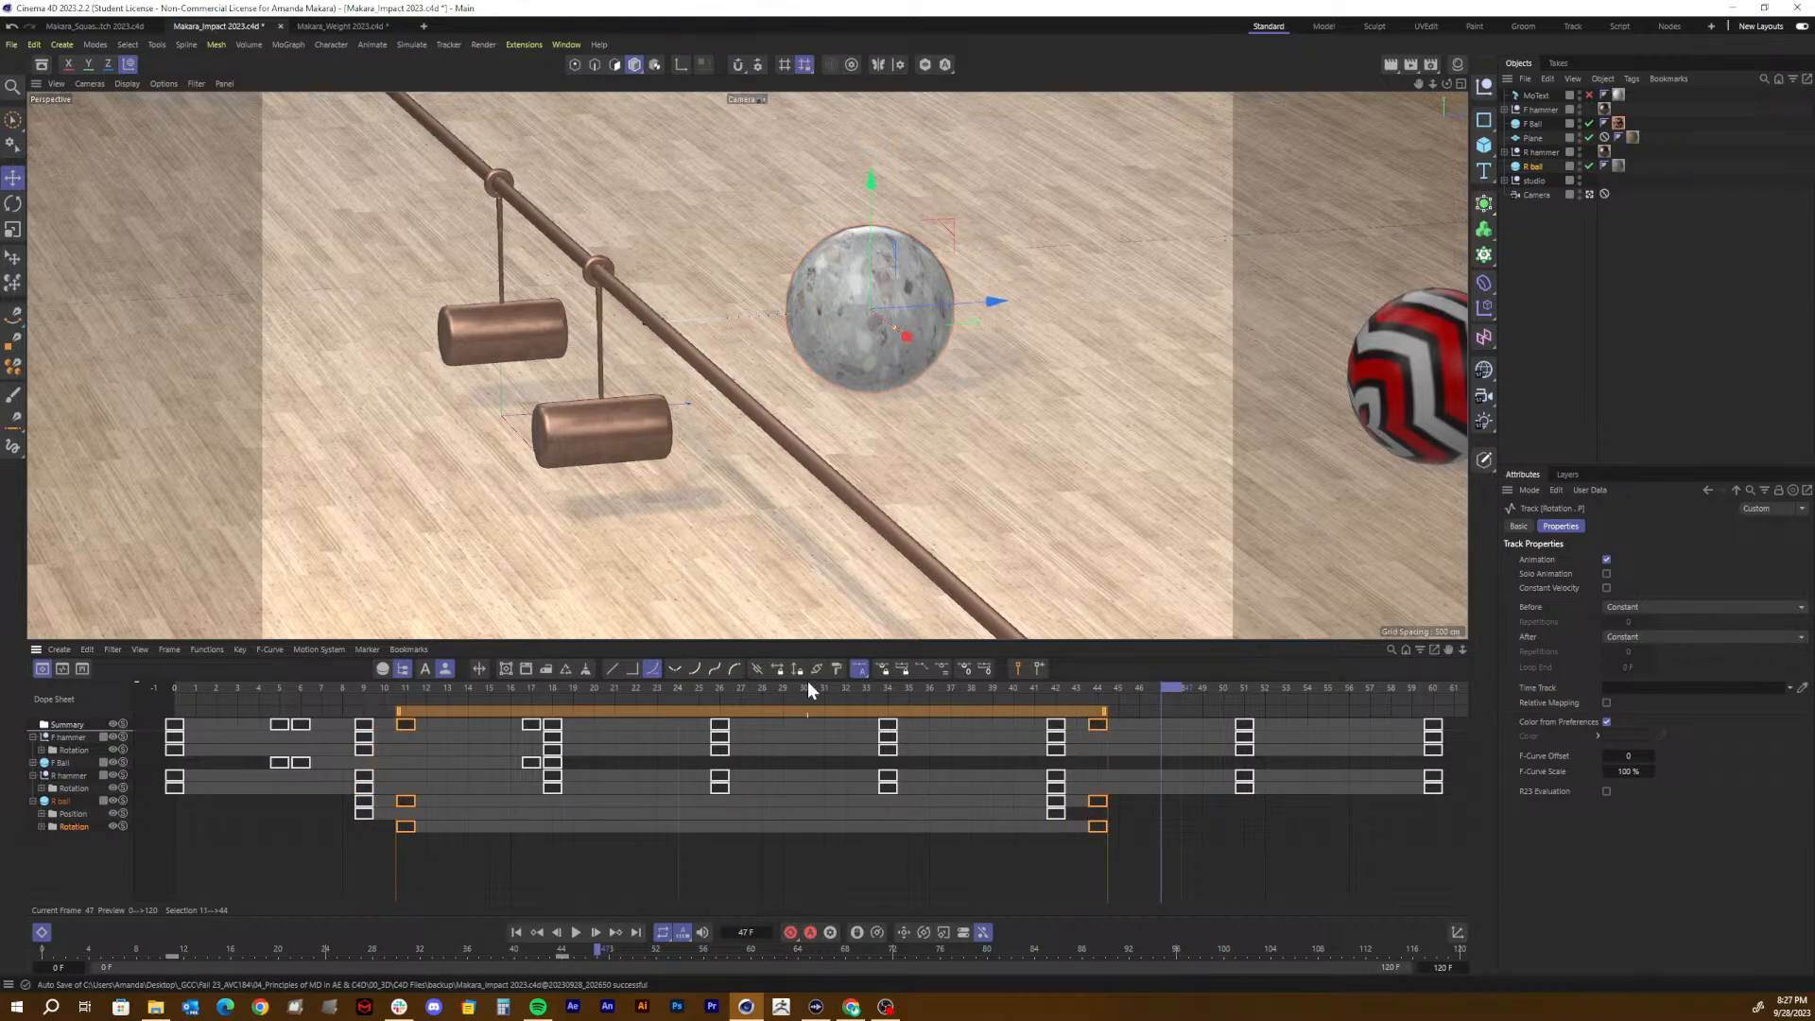
pyautogui.moveTo(365, 687); pyautogui.dragTo(119, 686)
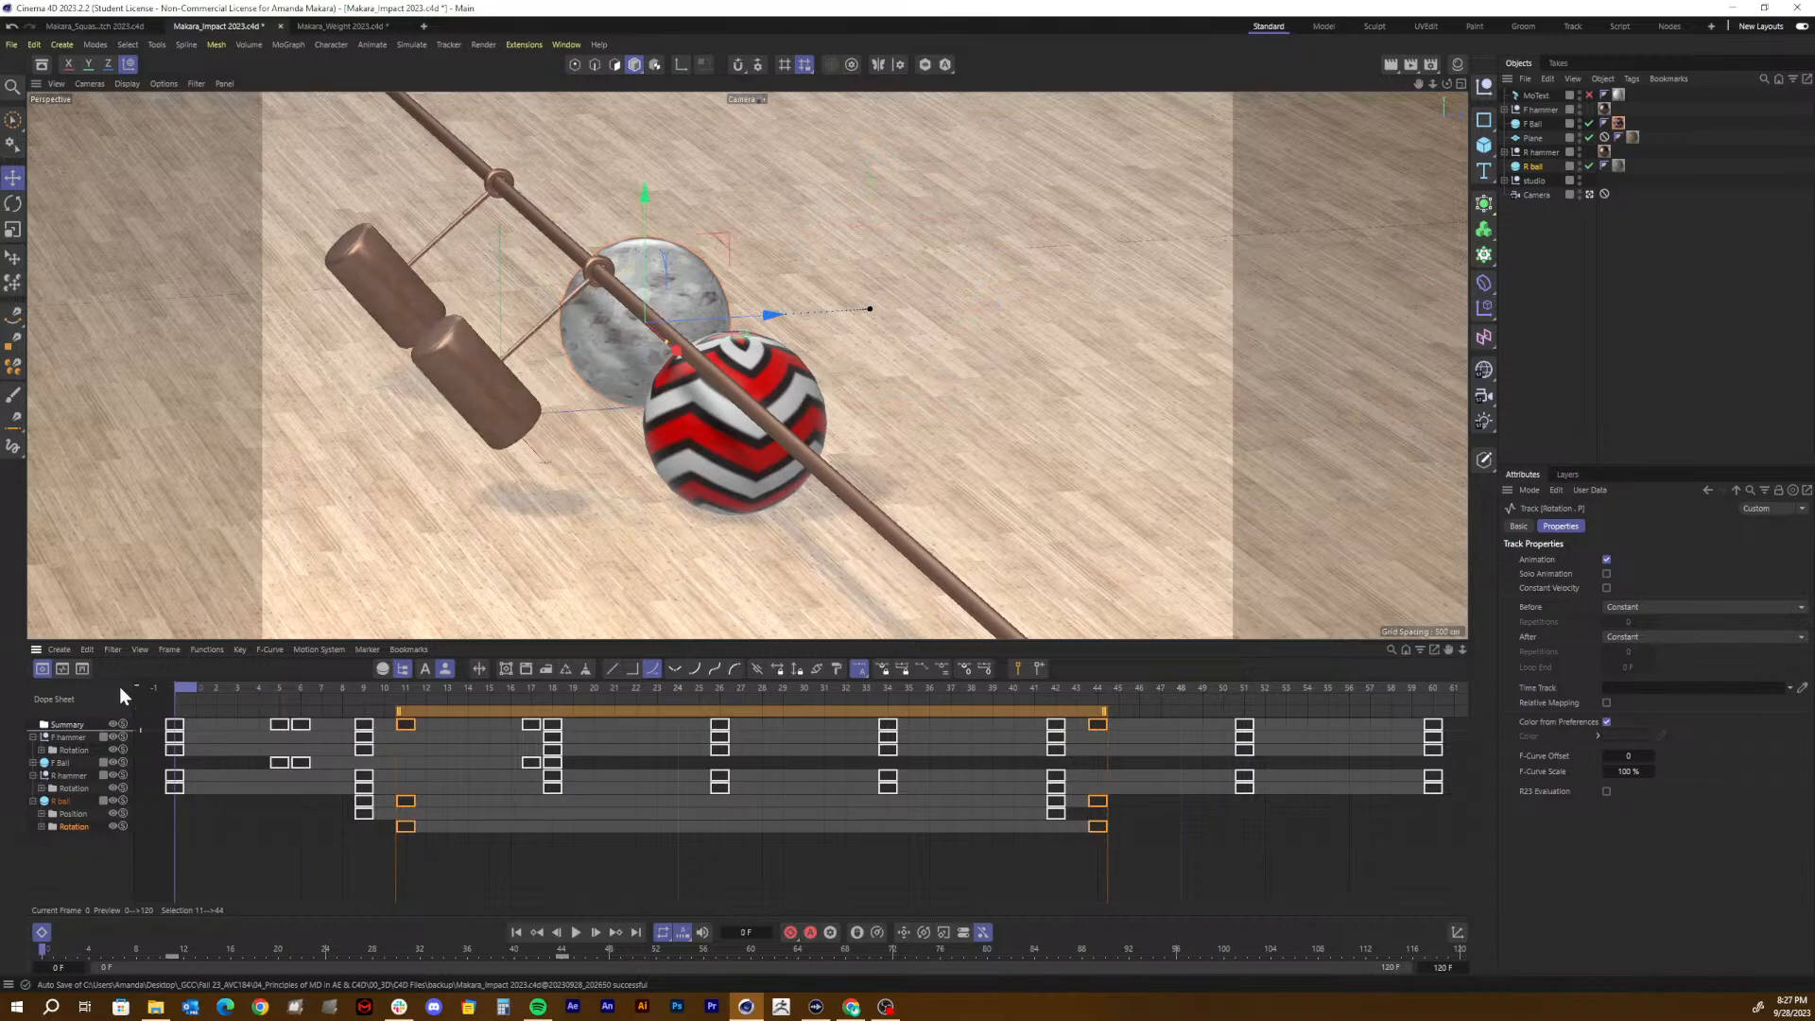
pyautogui.press('F8')
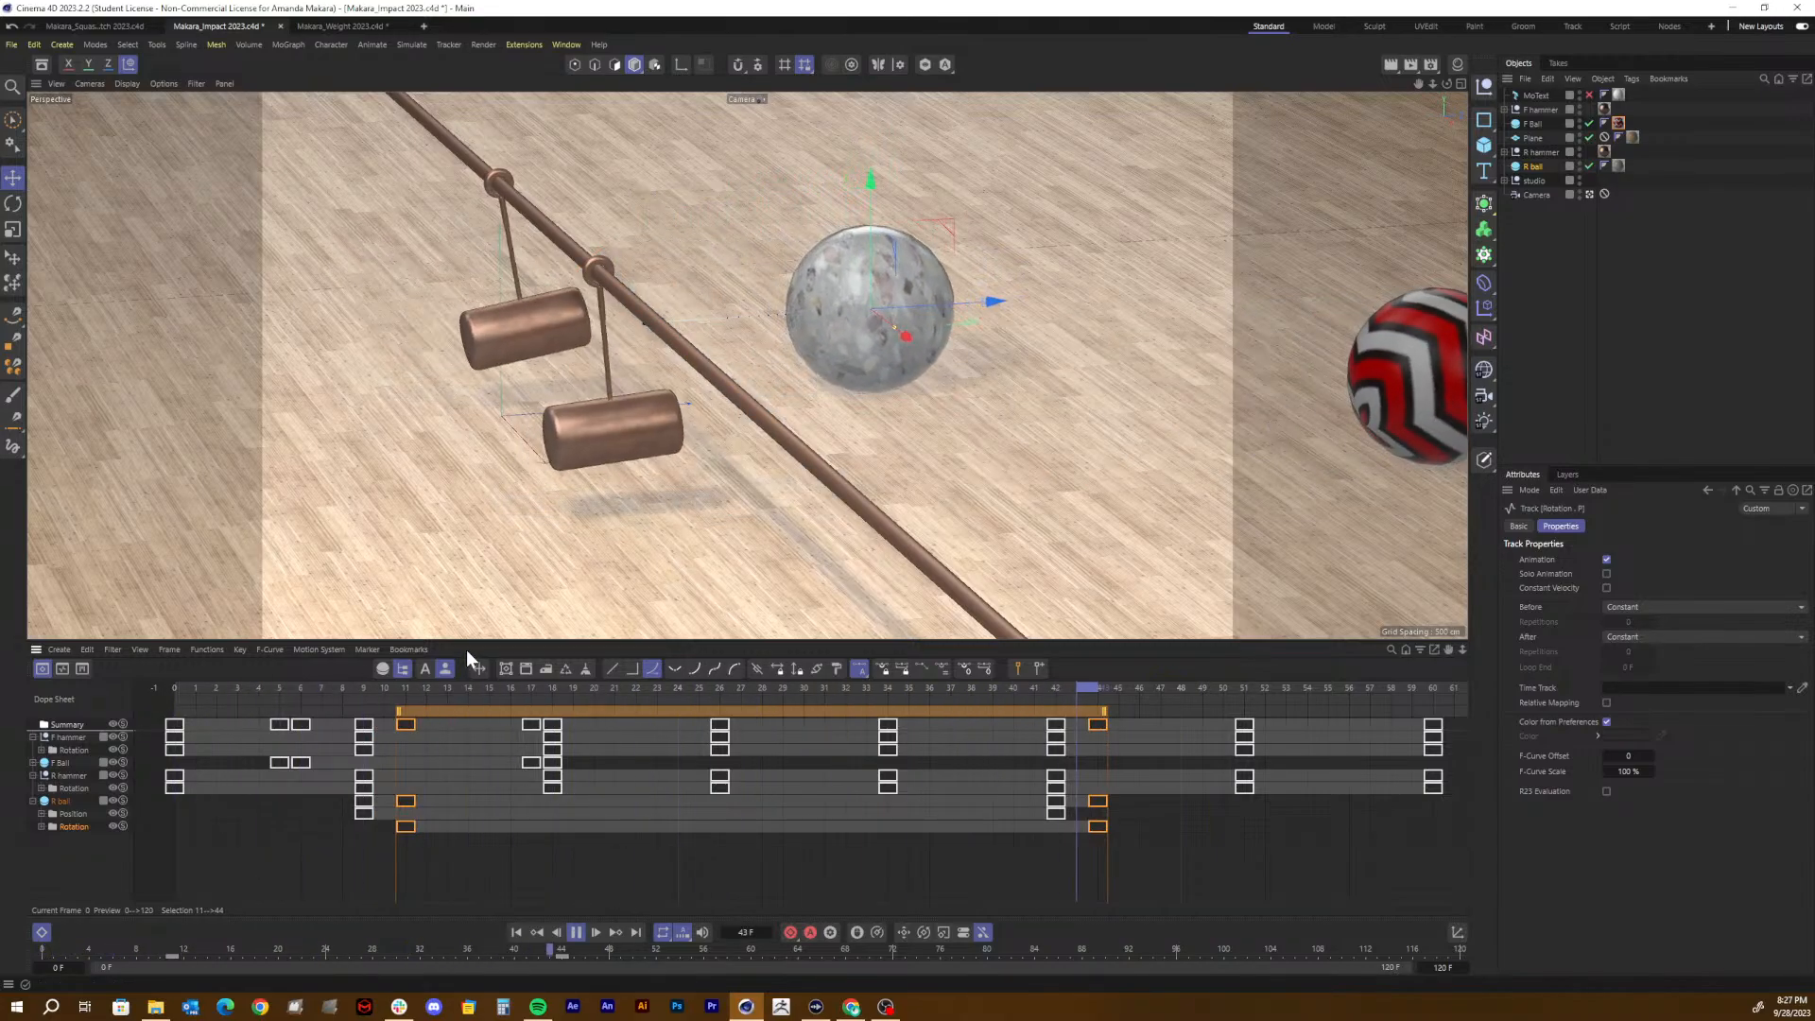
pyautogui.press('F8')
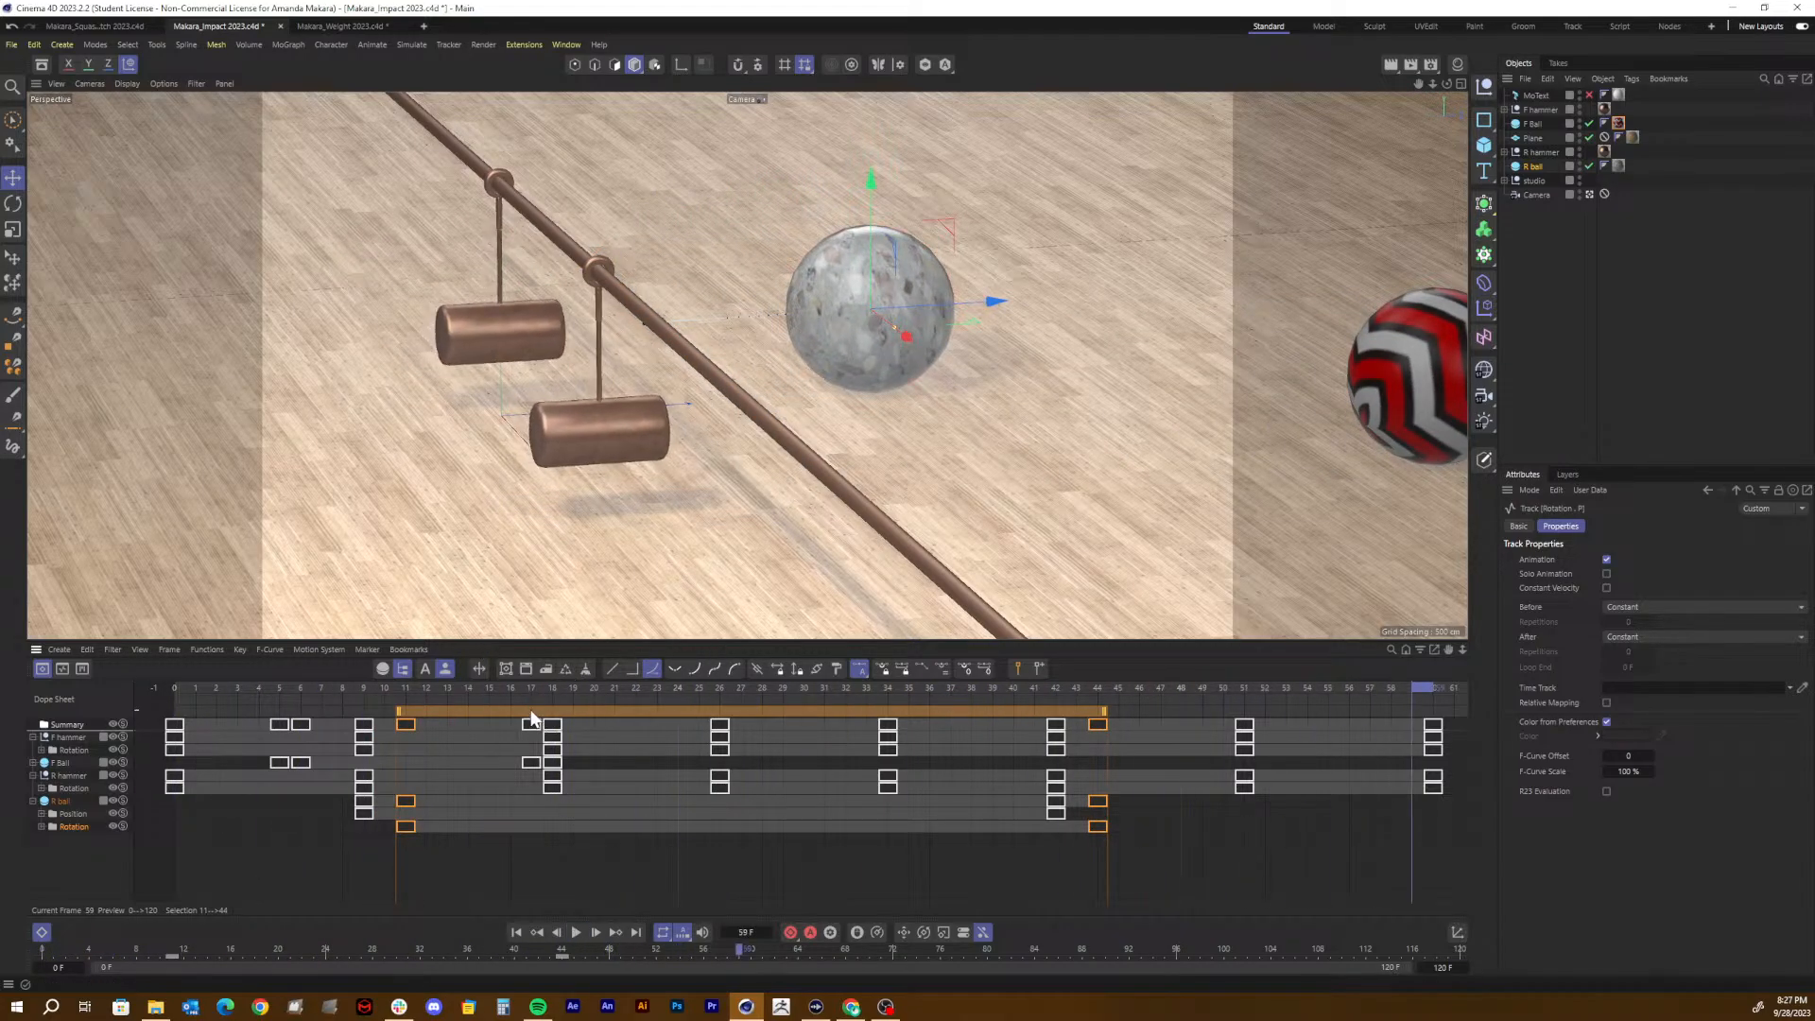
# Step: Shift the R ball's rotation keys earlier in stages to frames 8 and 41, checking each move with playback
pyautogui.moveTo(519, 712); pyautogui.dragTo(503, 717)
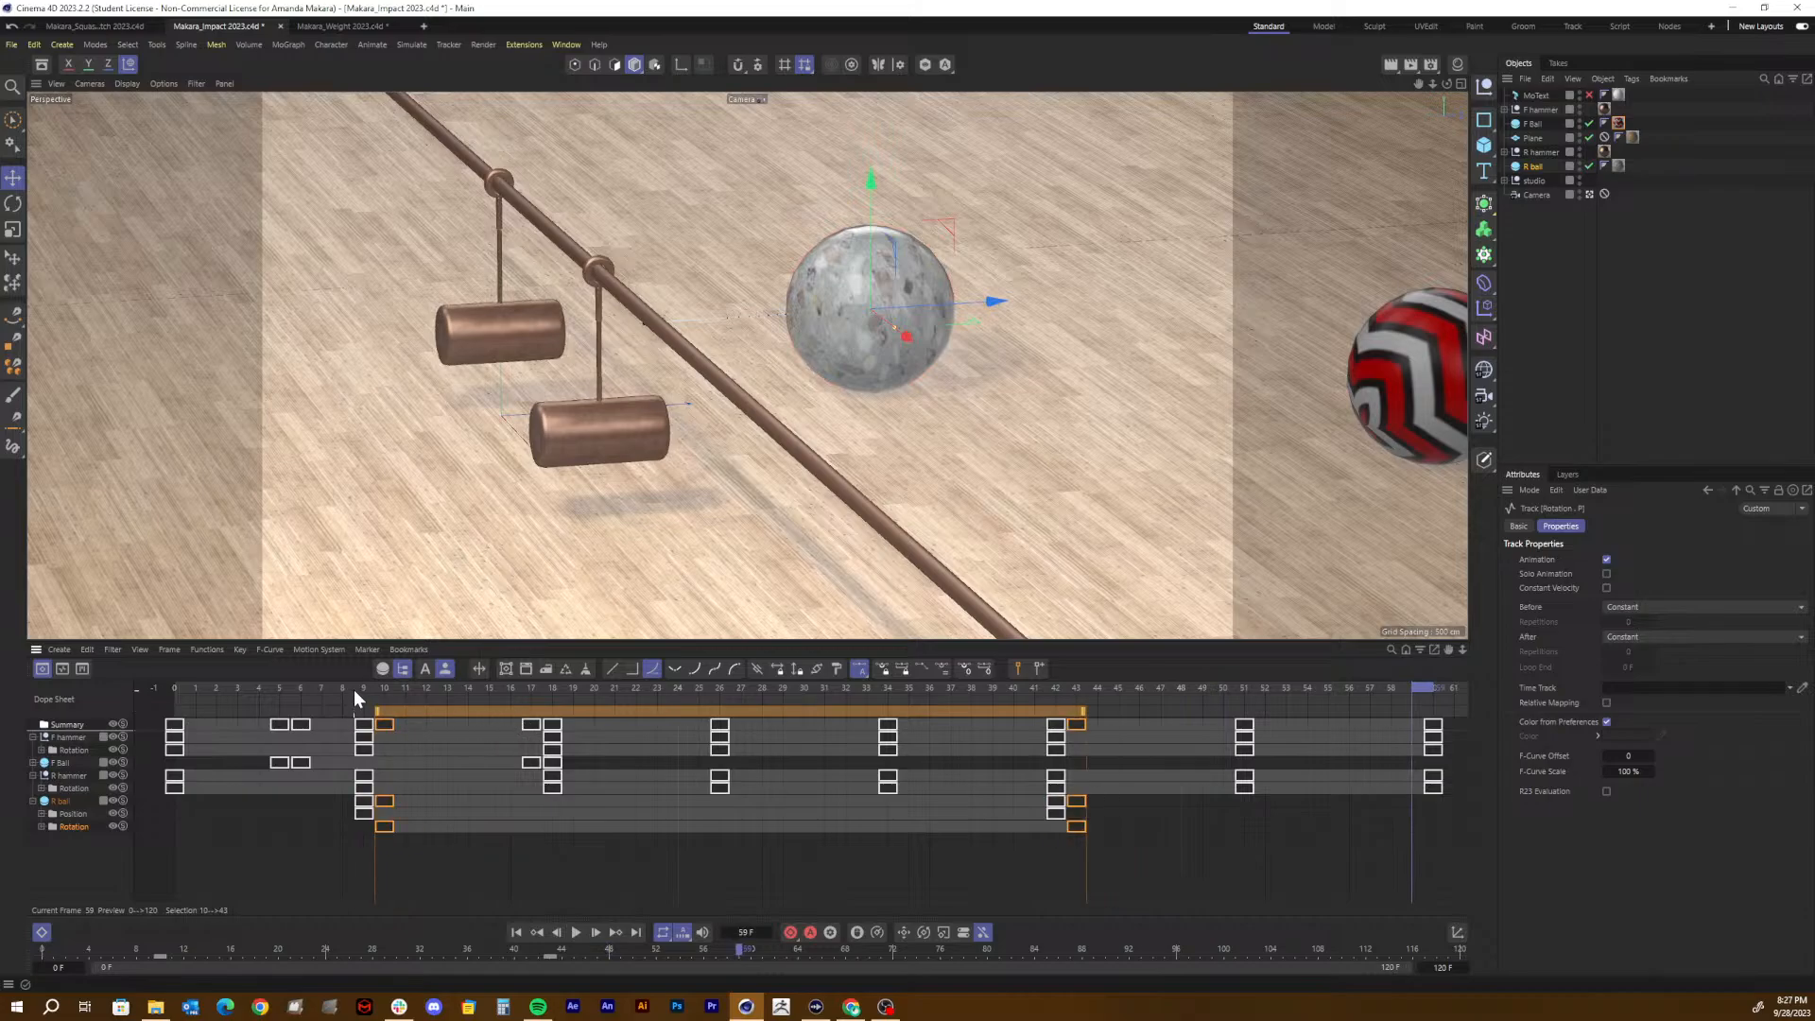
pyautogui.click(178, 699)
pyautogui.press('F8')
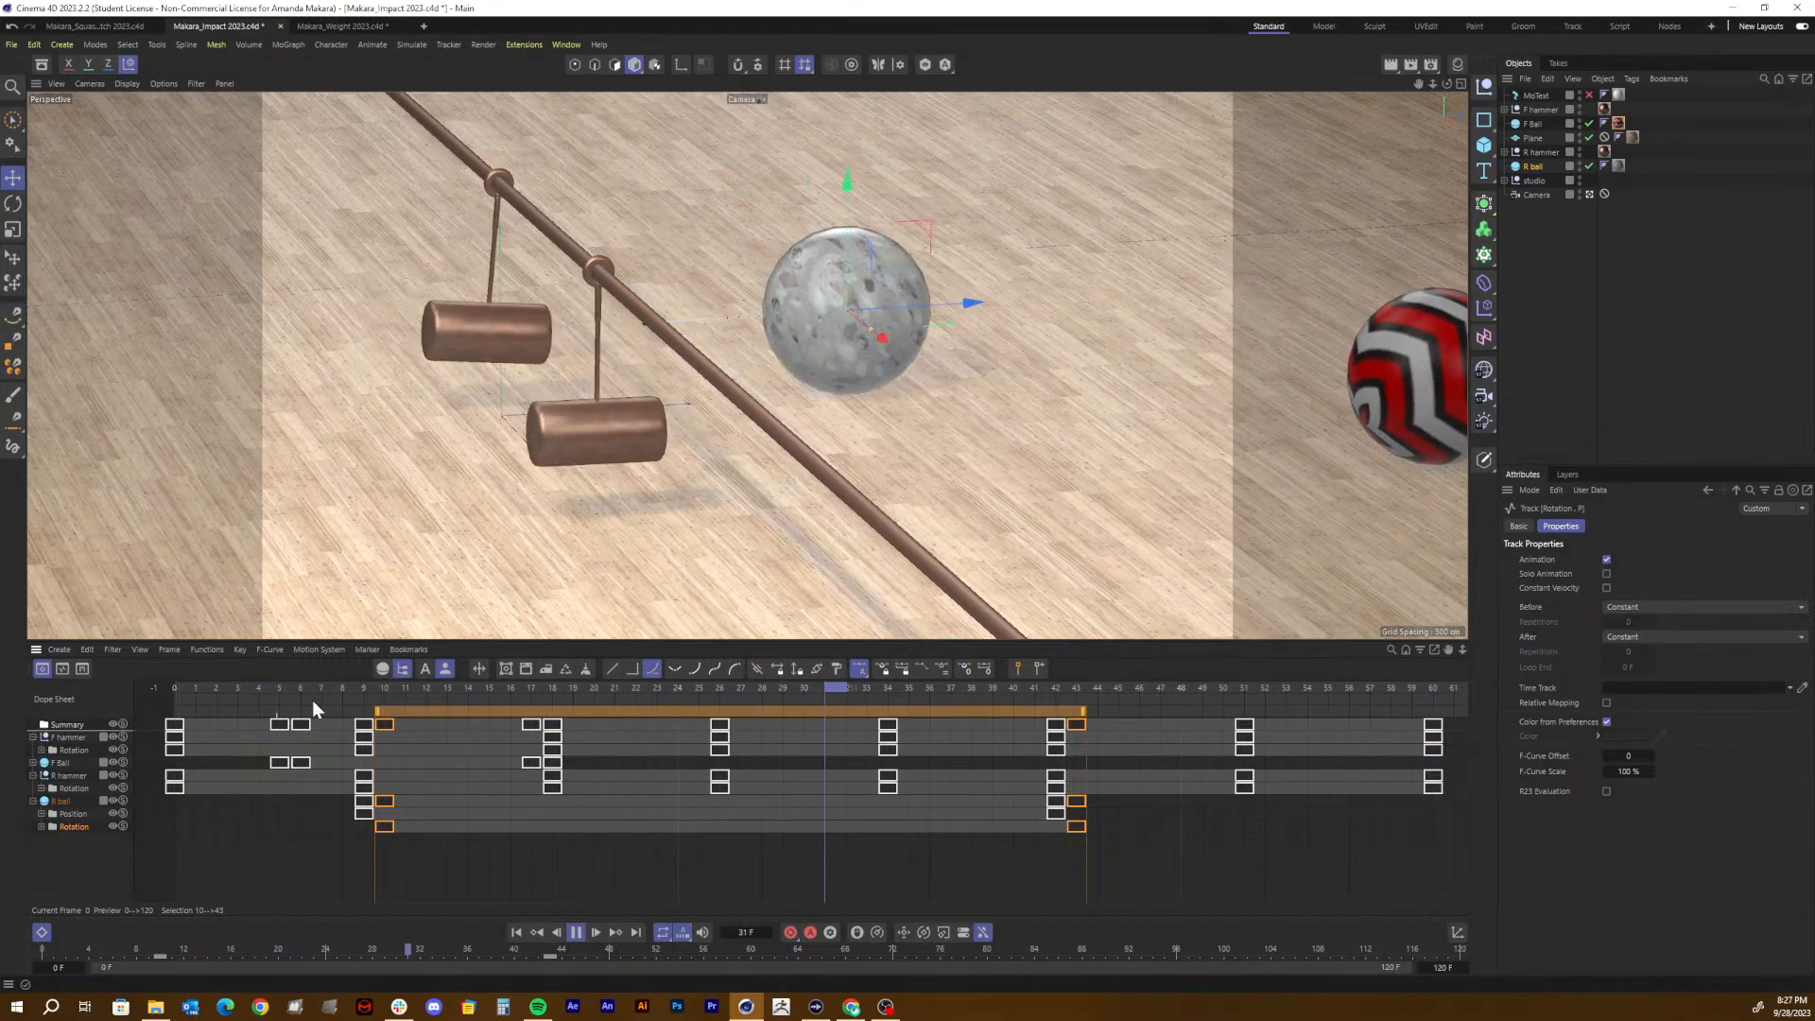
pyautogui.click(575, 932)
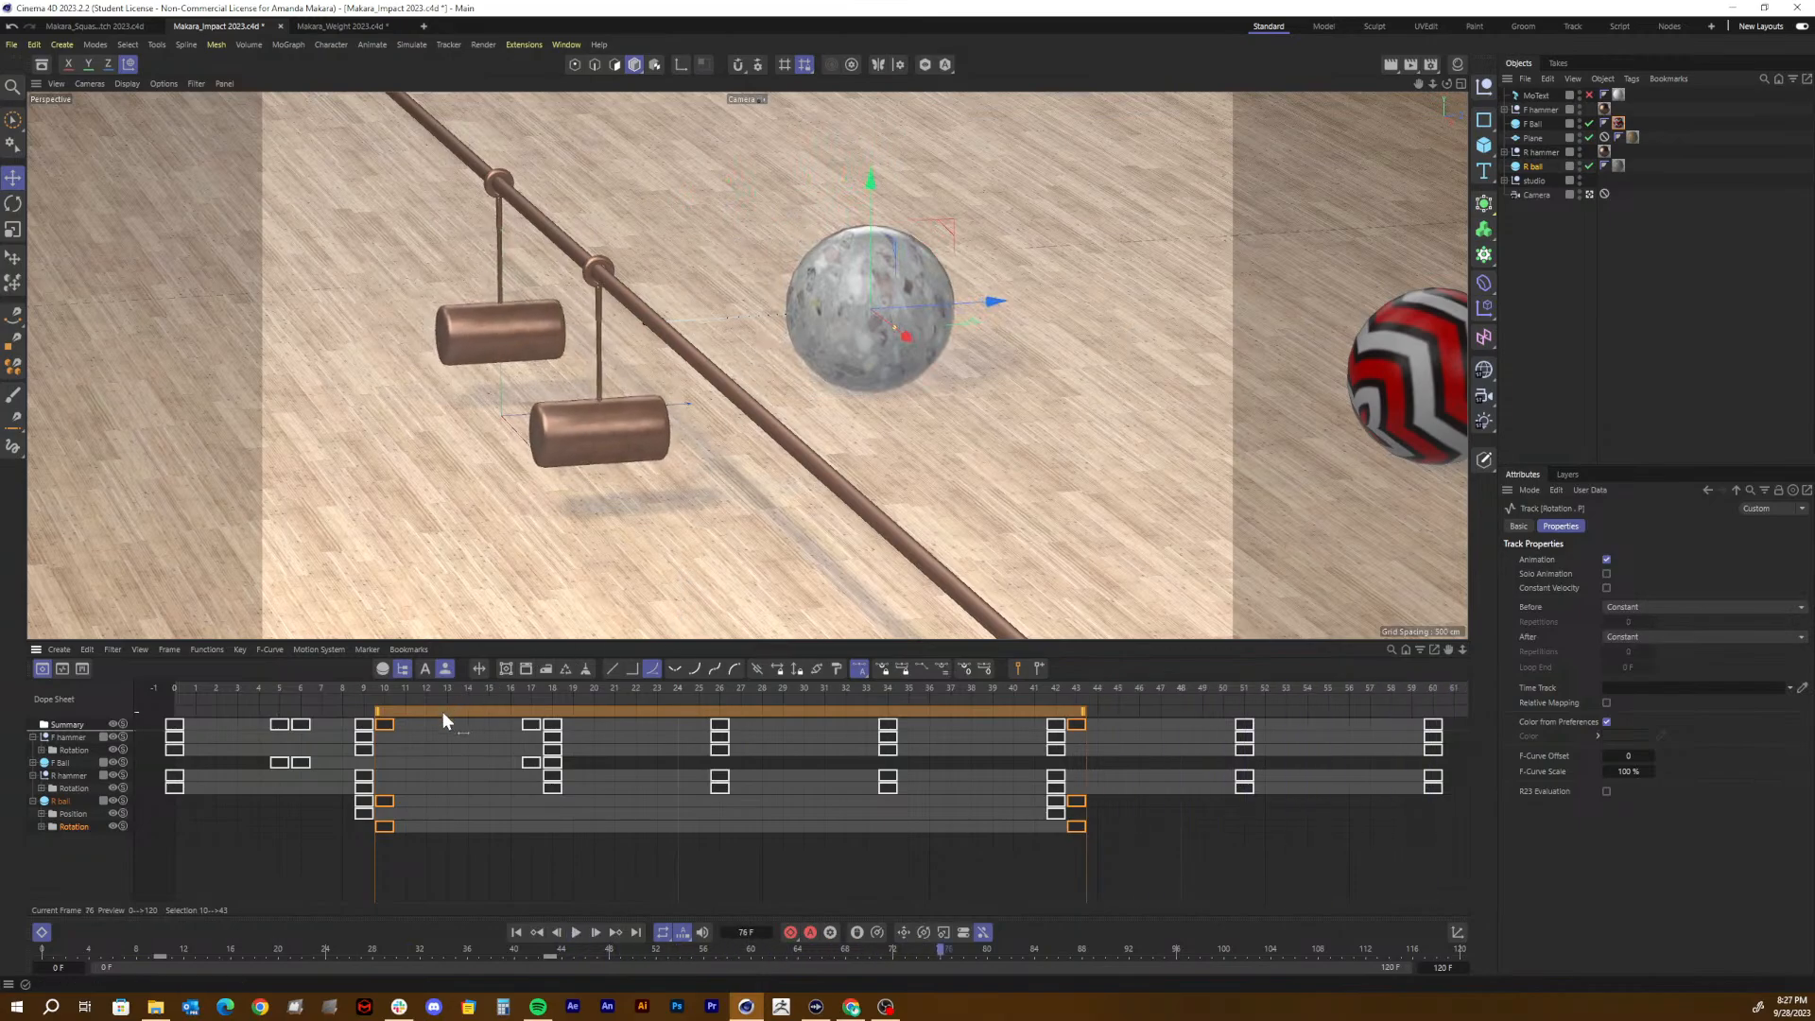
pyautogui.moveTo(444, 713); pyautogui.dragTo(215, 694)
pyautogui.press('F8')
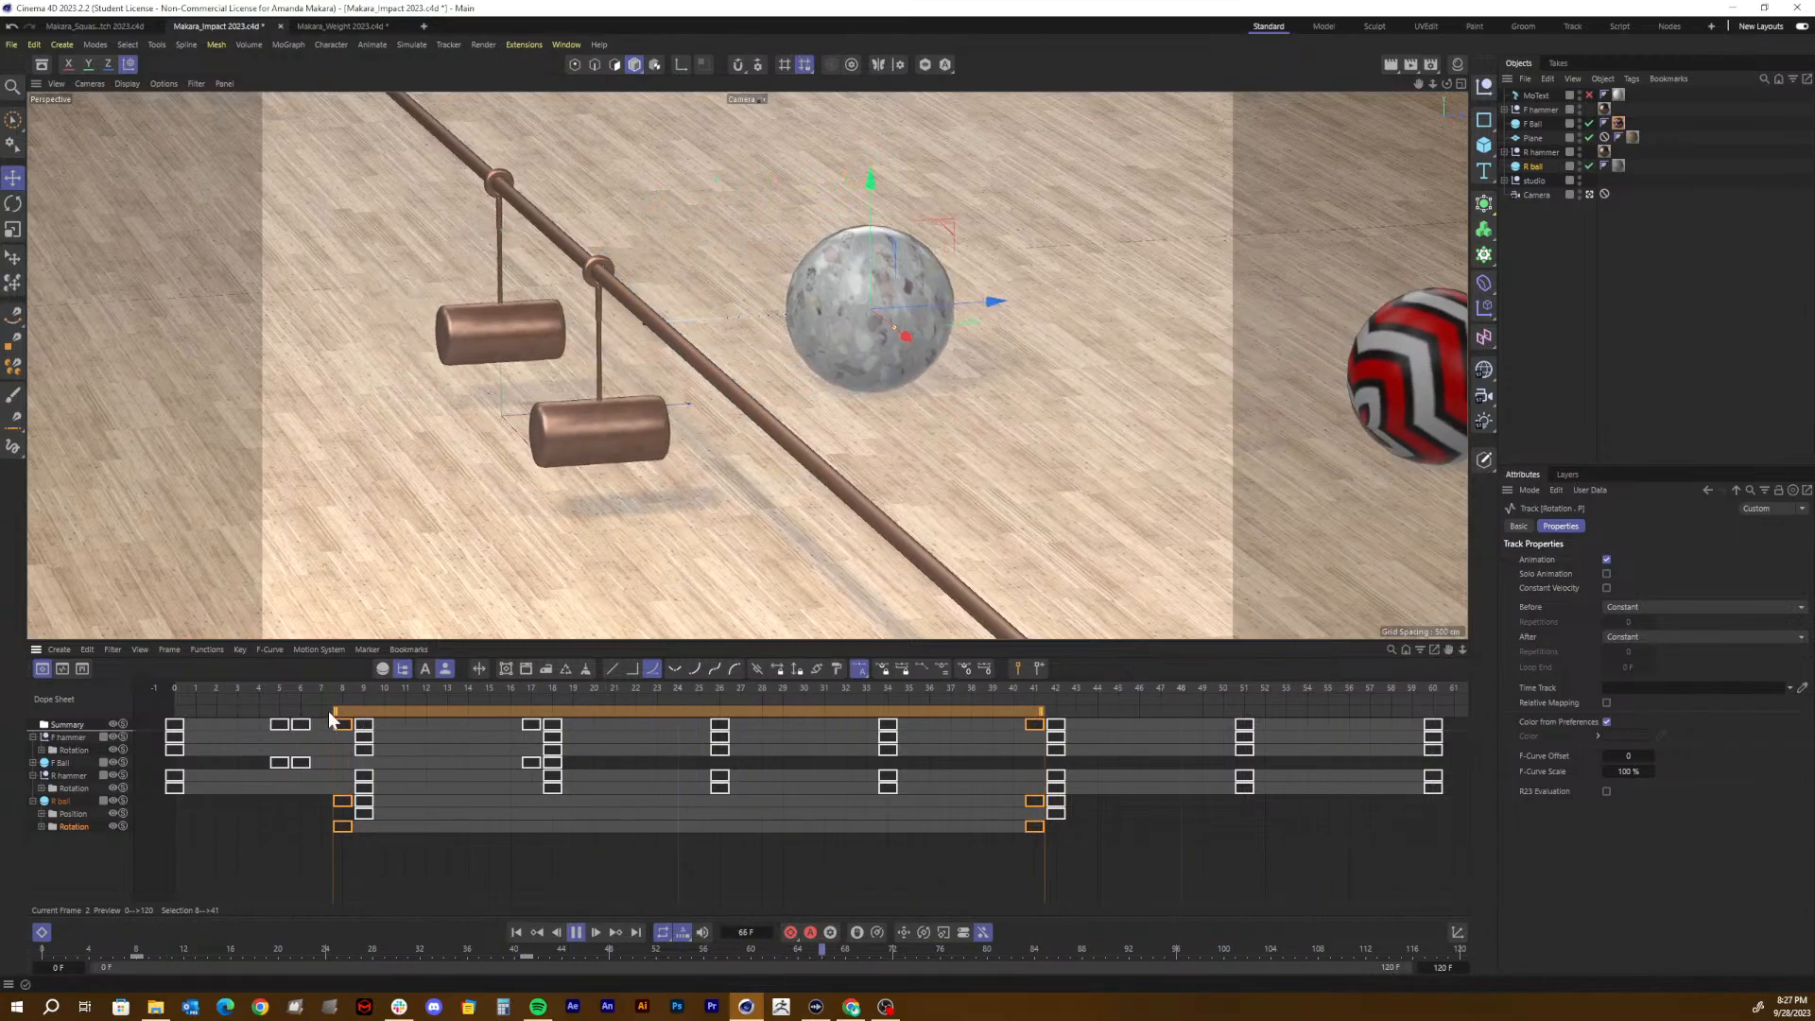
pyautogui.press('F8')
# Step: Shift the F ball's rotation keys earlier to start at frame 4 and end at frame 16, and play the animation
pyautogui.click(61, 762)
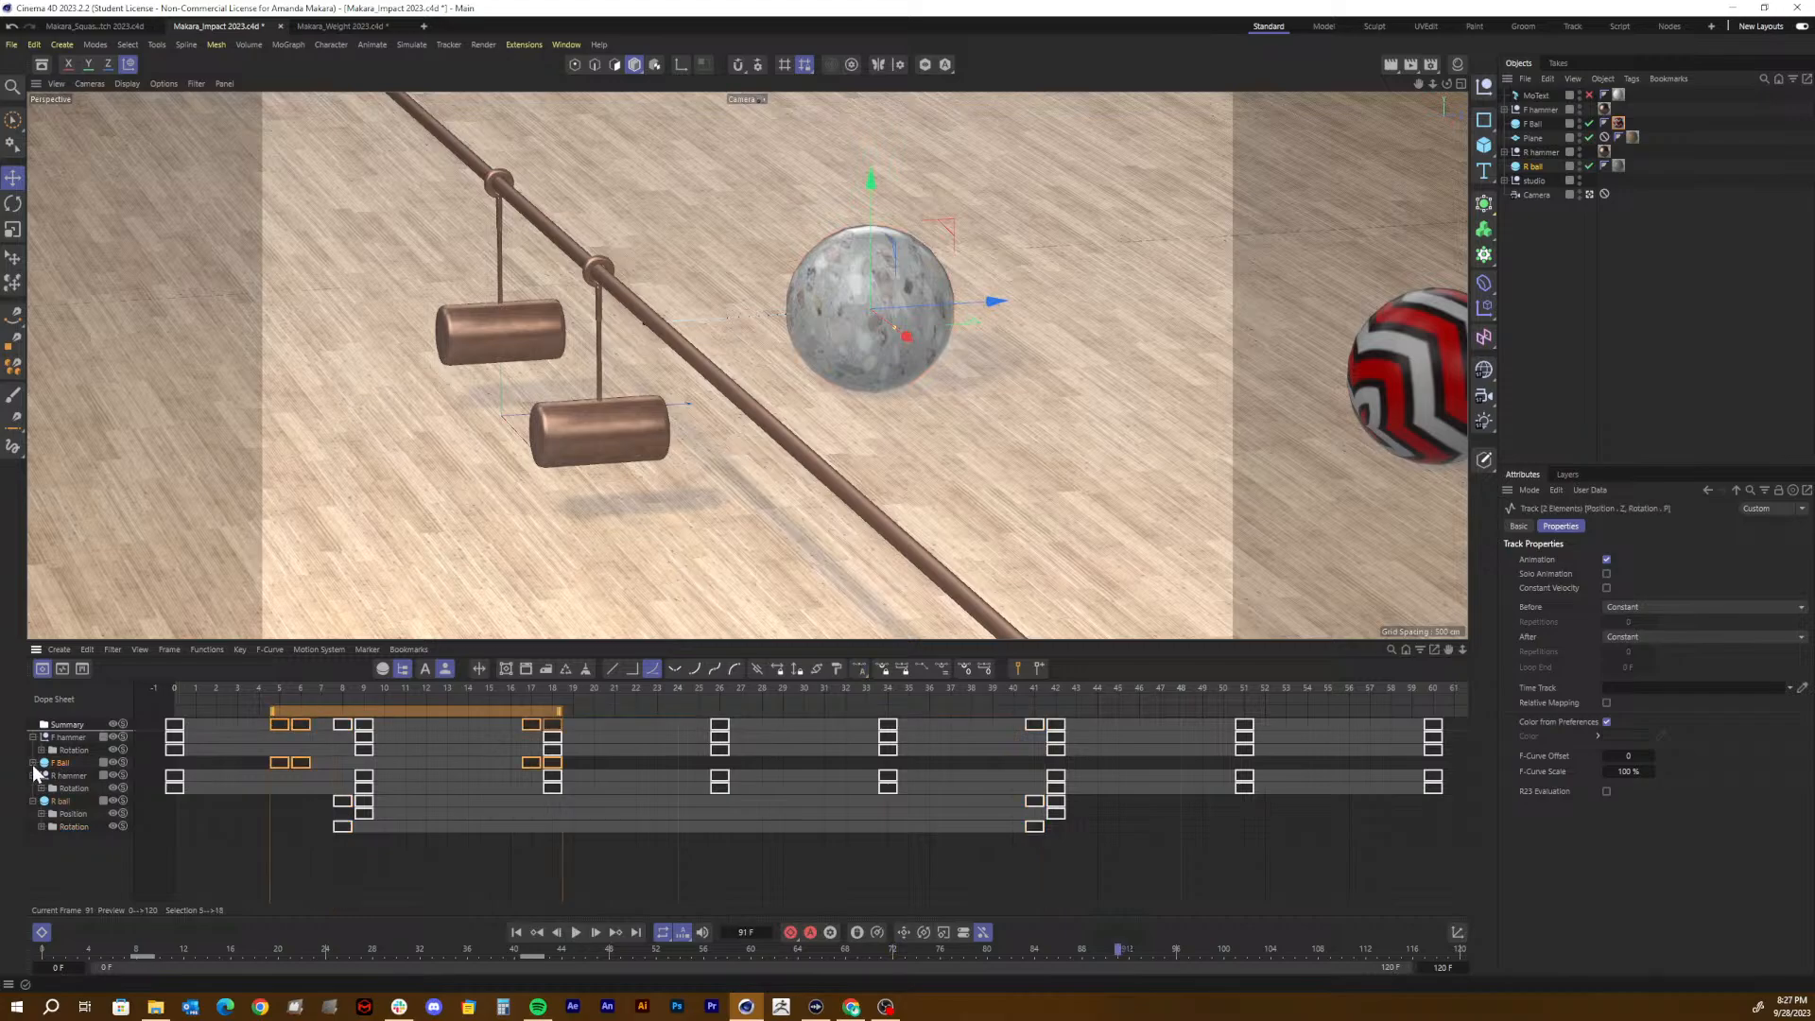
pyautogui.click(33, 763)
pyautogui.click(74, 788)
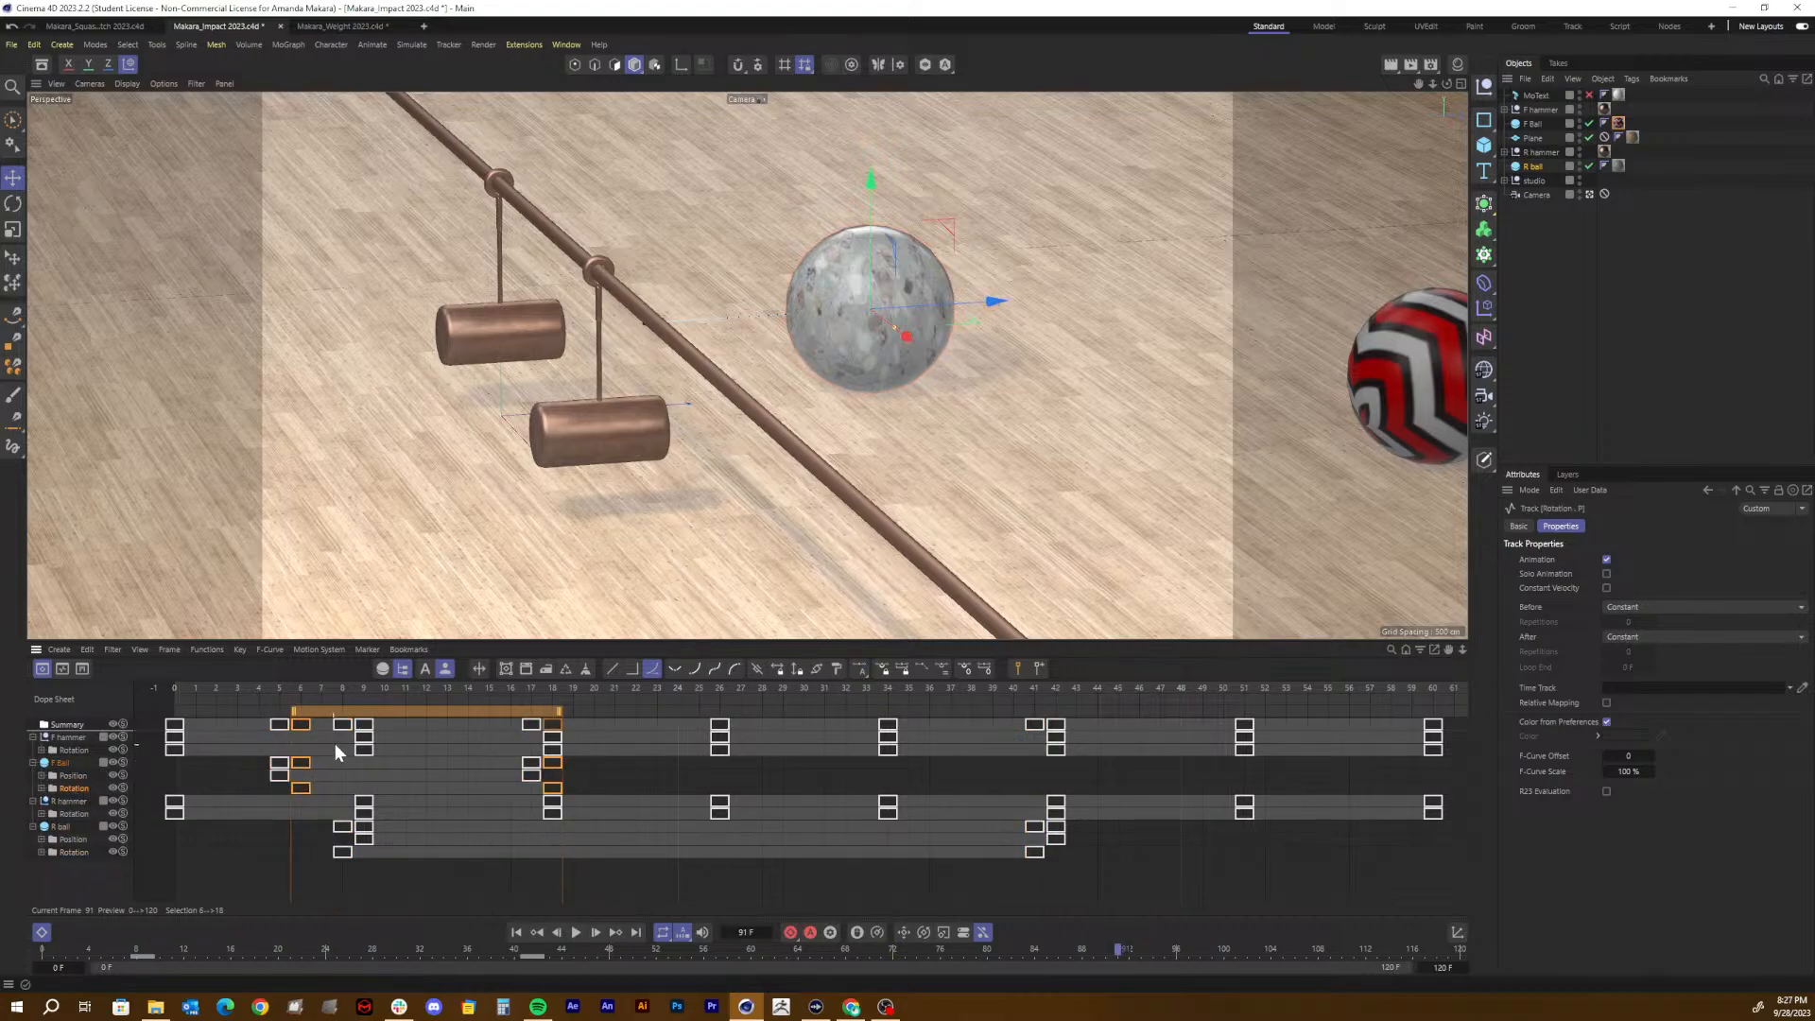
pyautogui.moveTo(358, 724); pyautogui.dragTo(328, 724)
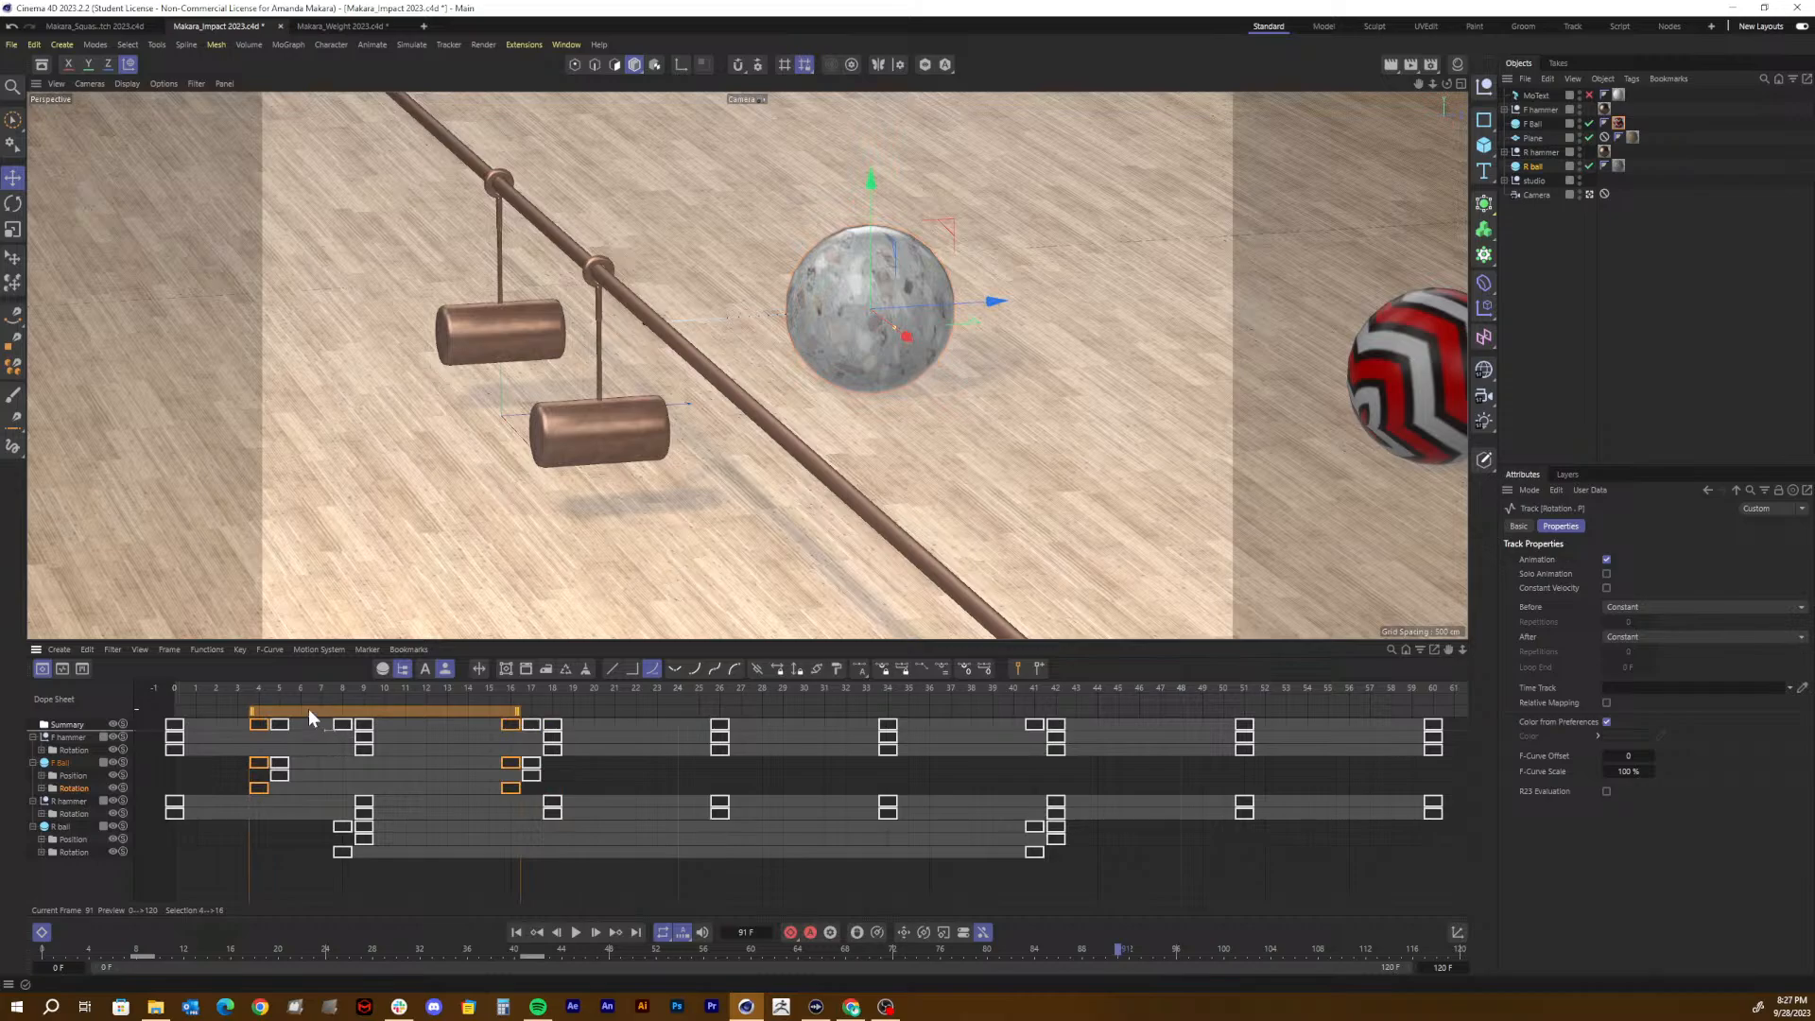
pyautogui.press('F8')
pyautogui.press('F8')
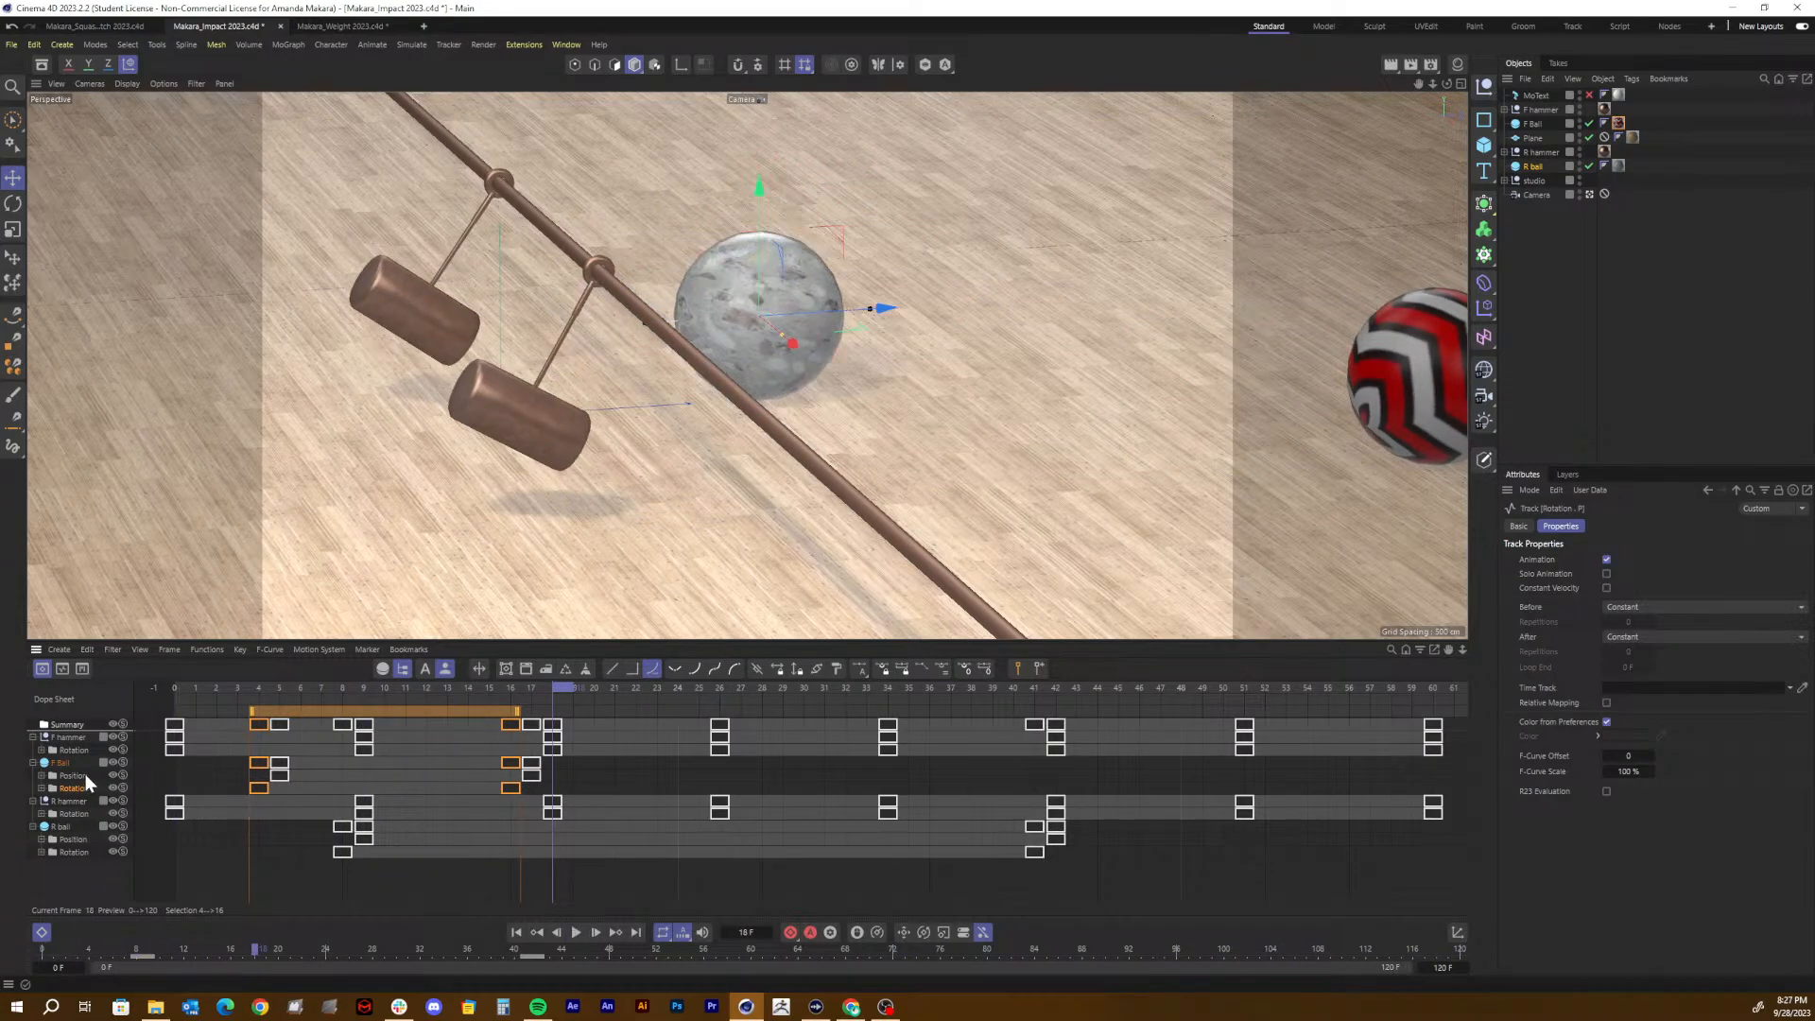
# Step: Stretch the F ball's position and rotation keys together so the range ends at frame 20, and play the animation
pyautogui.keyDown('ctrl'); pyautogui.click(85, 774); pyautogui.keyUp('ctrl')
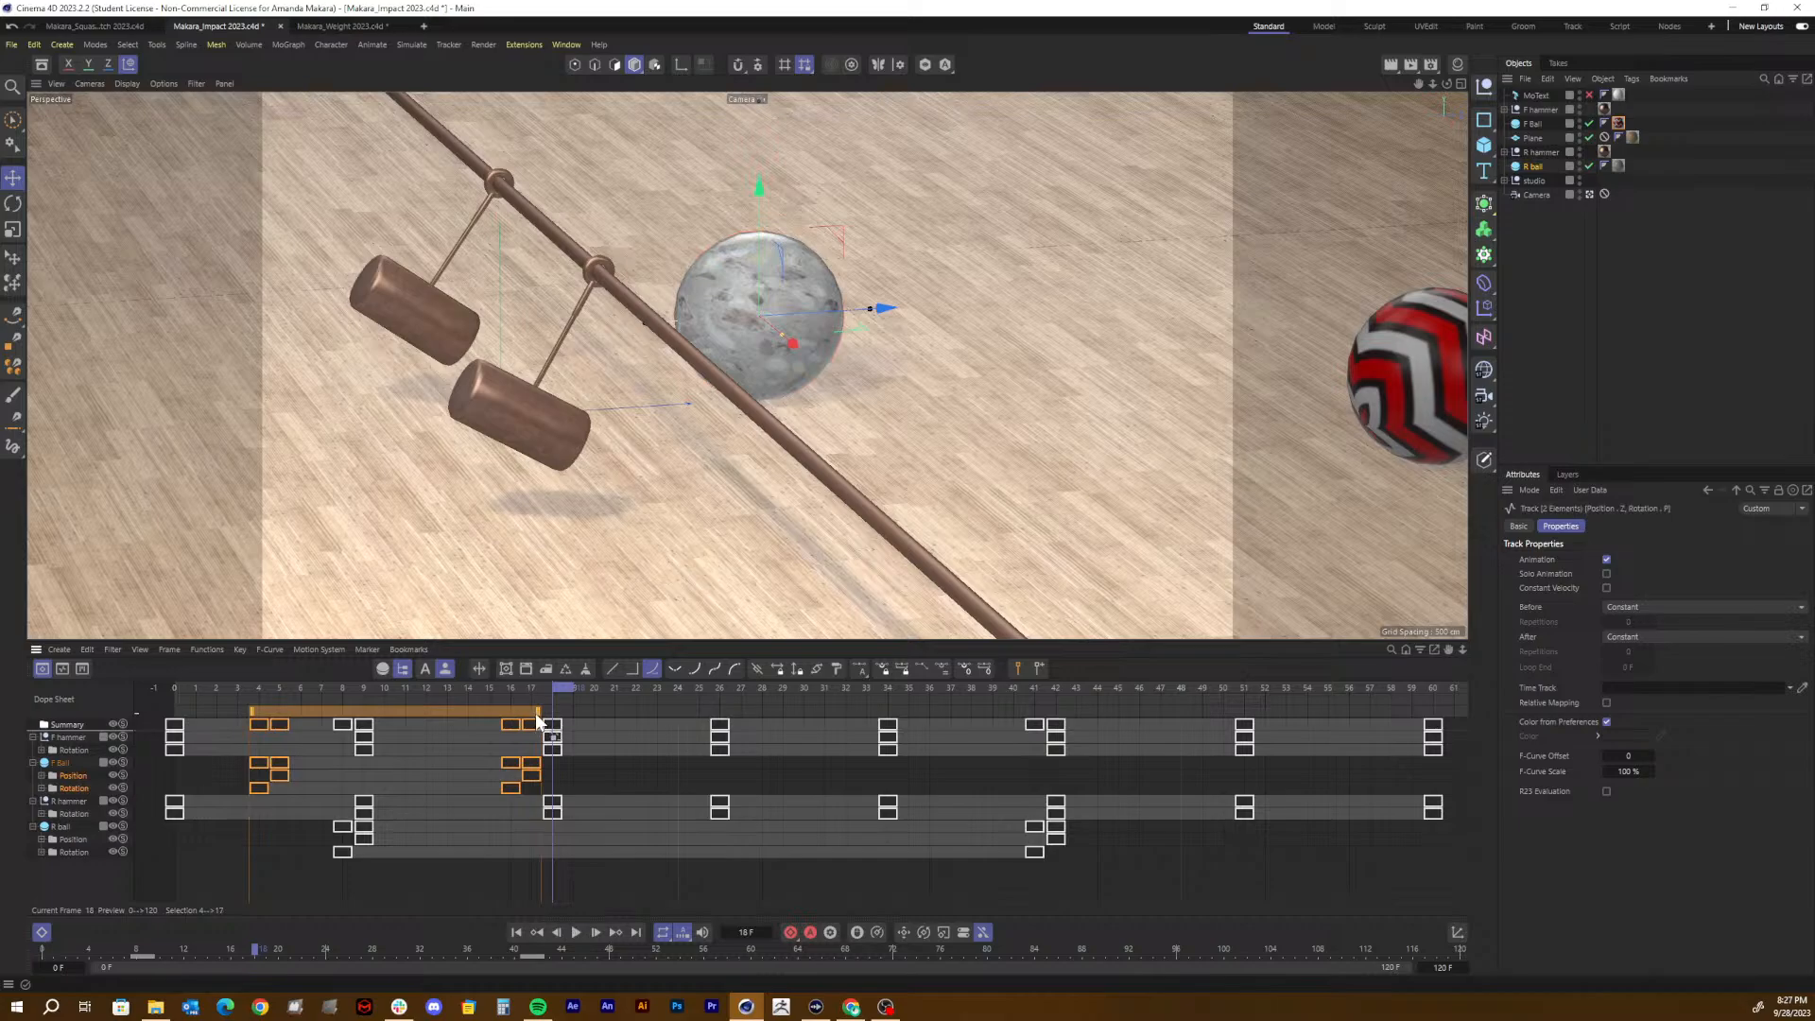
pyautogui.moveTo(537, 717); pyautogui.dragTo(602, 711)
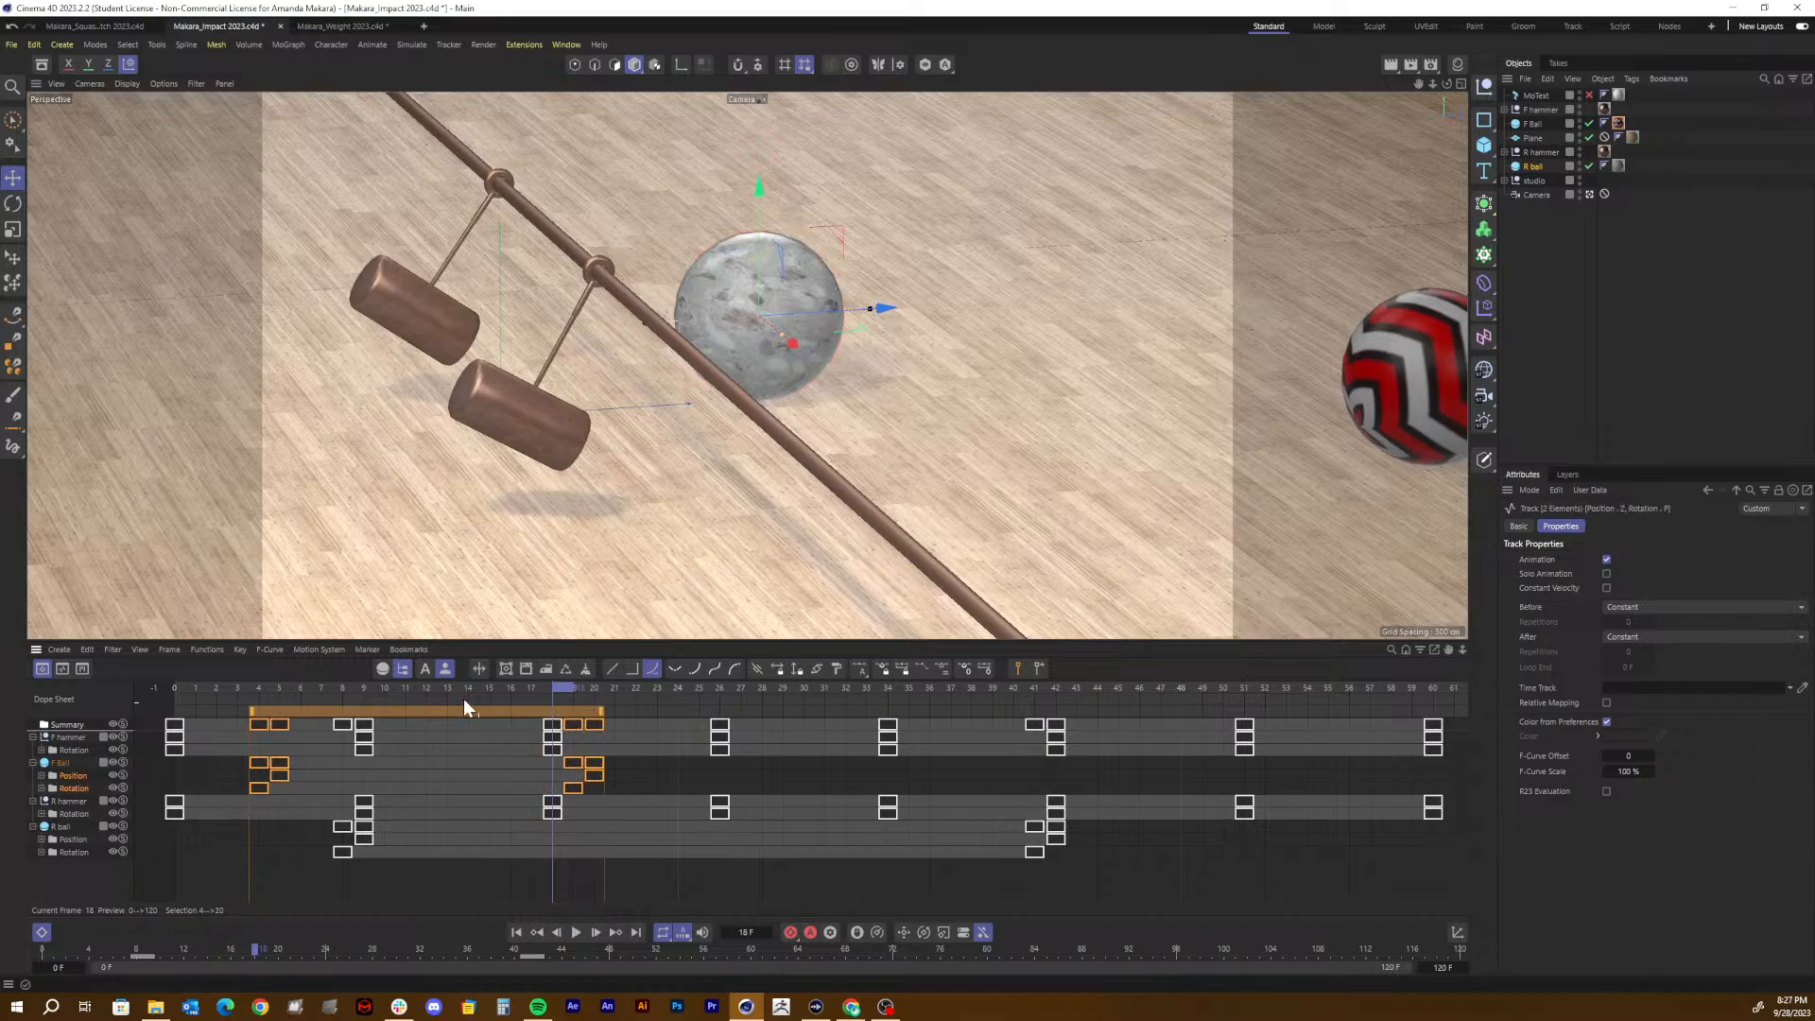
pyautogui.press('F8')
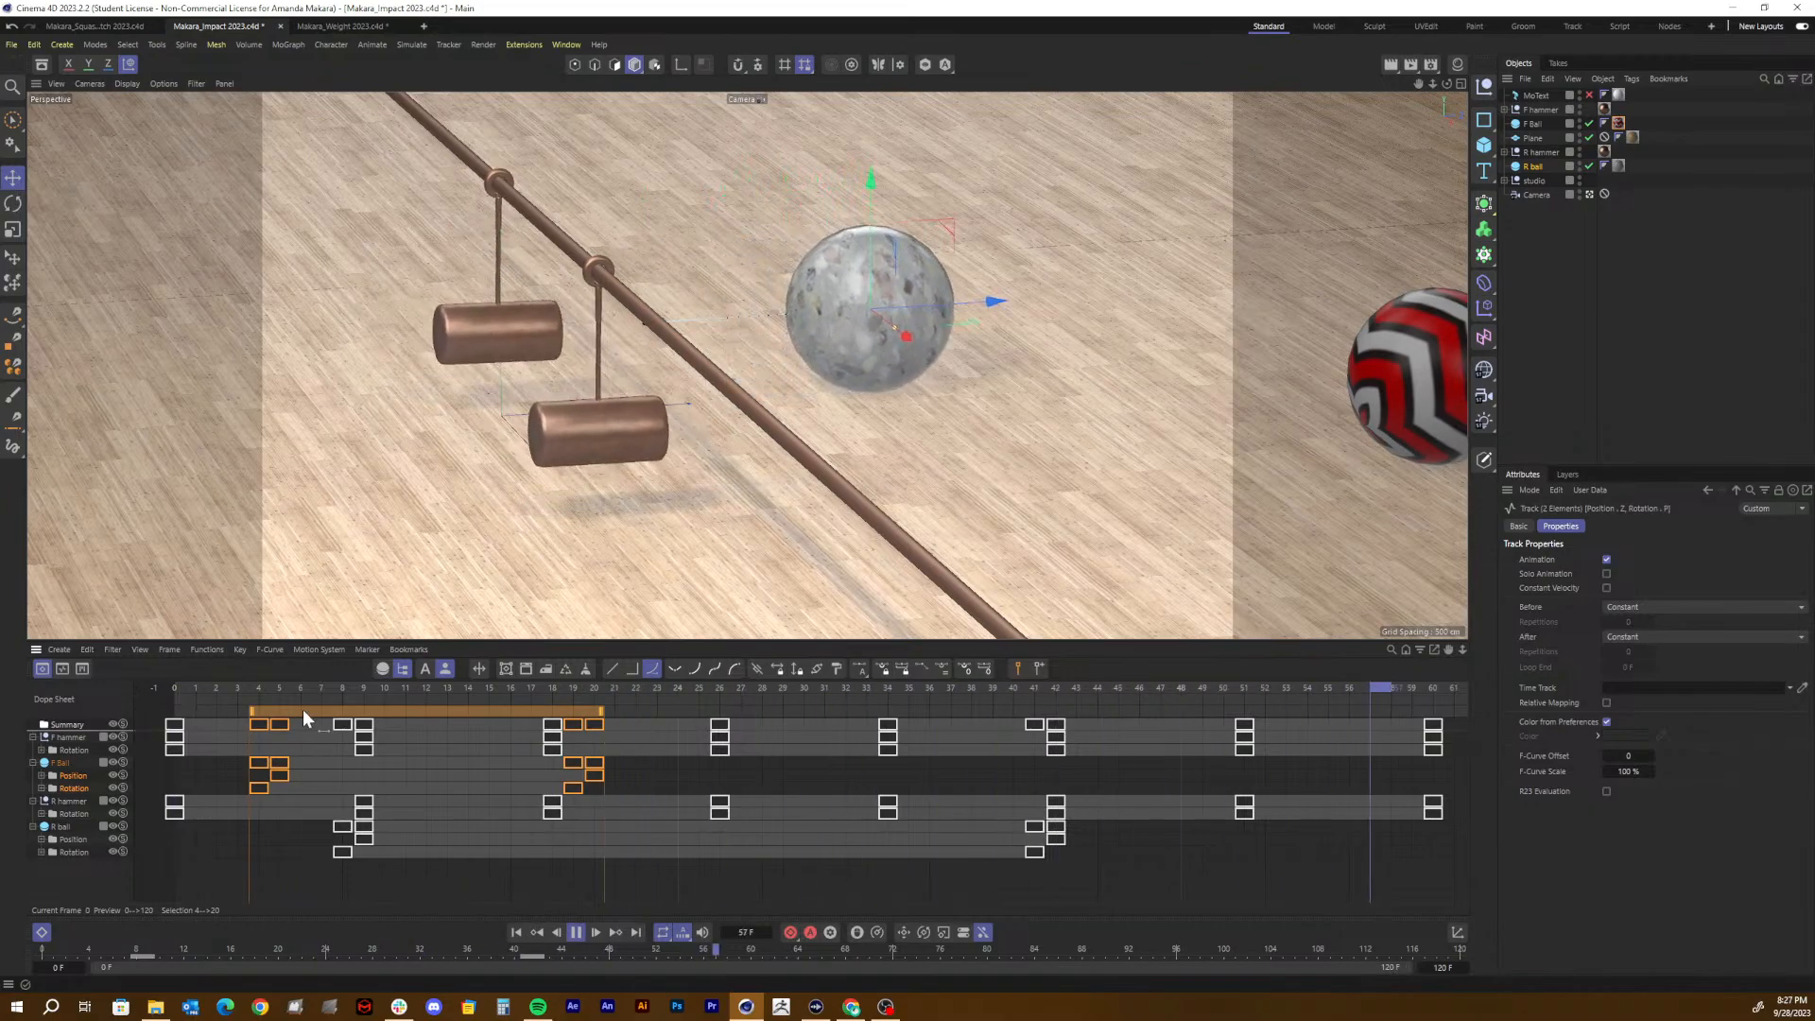
pyautogui.press('F8')
# Step: Save the scene and enable the MoText object to show the IMPACT lettering
pyautogui.hotkey('ctrl', 's')
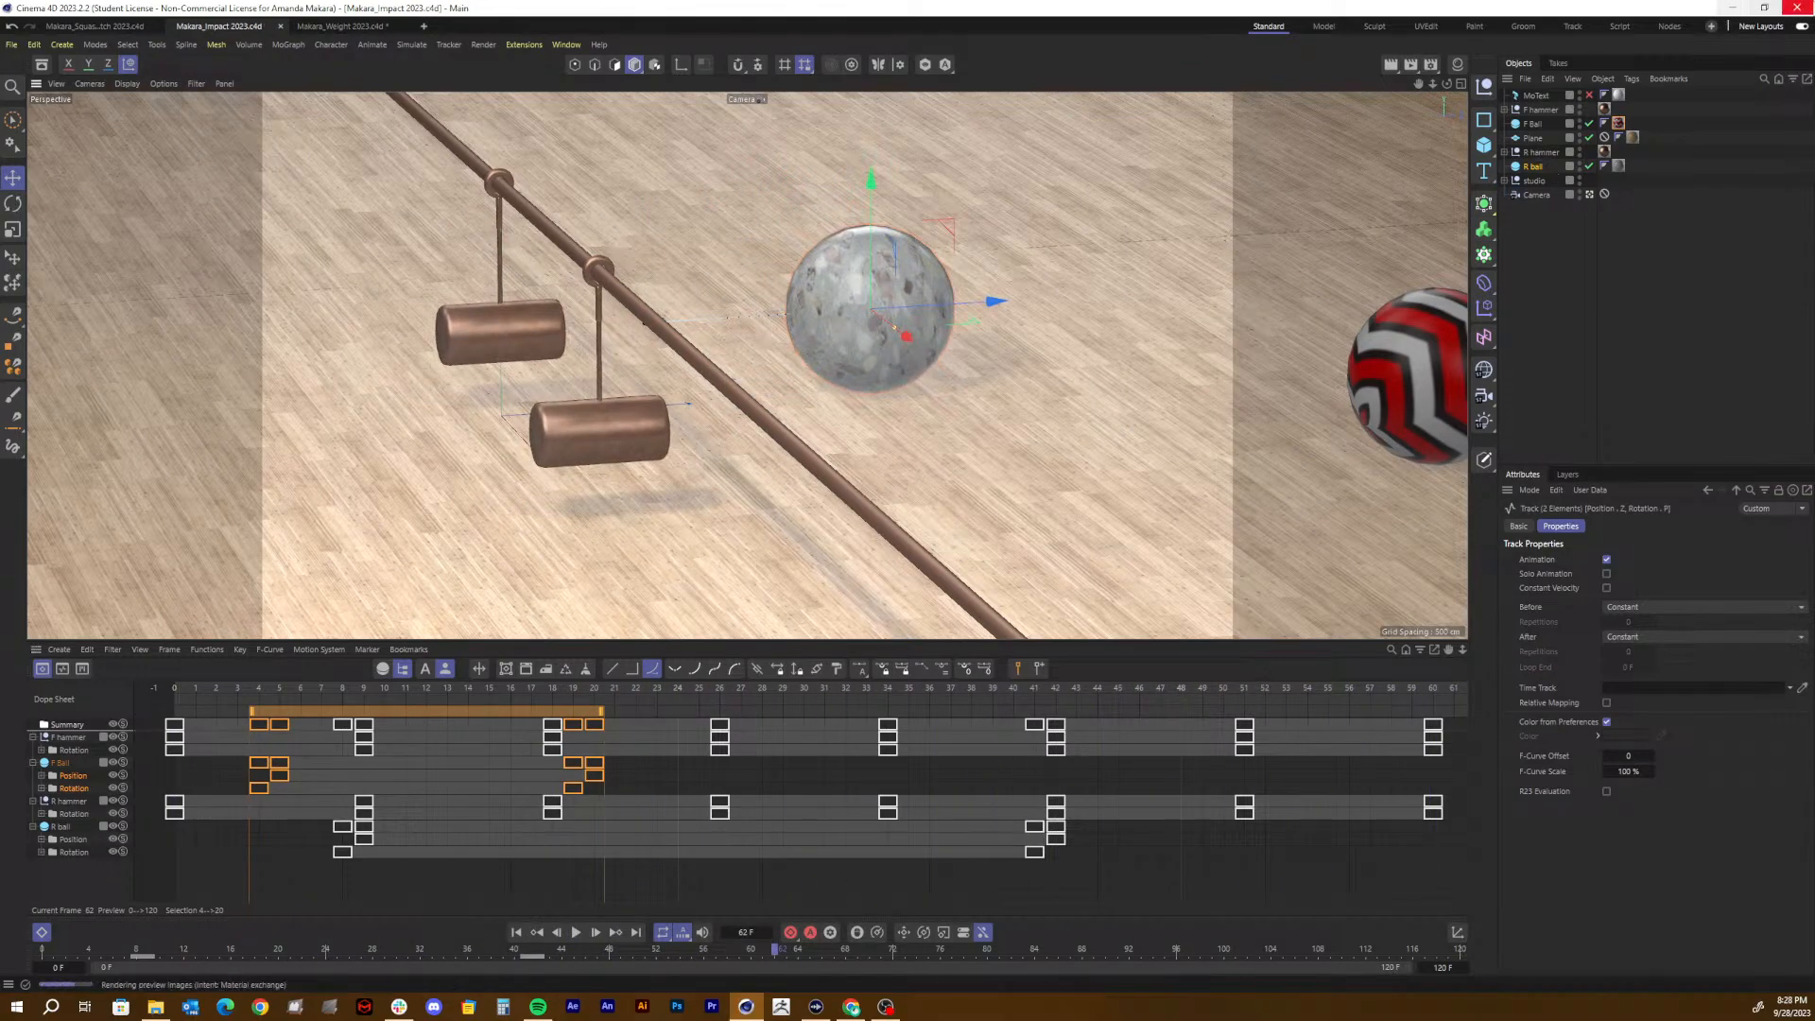
pyautogui.click(1590, 95)
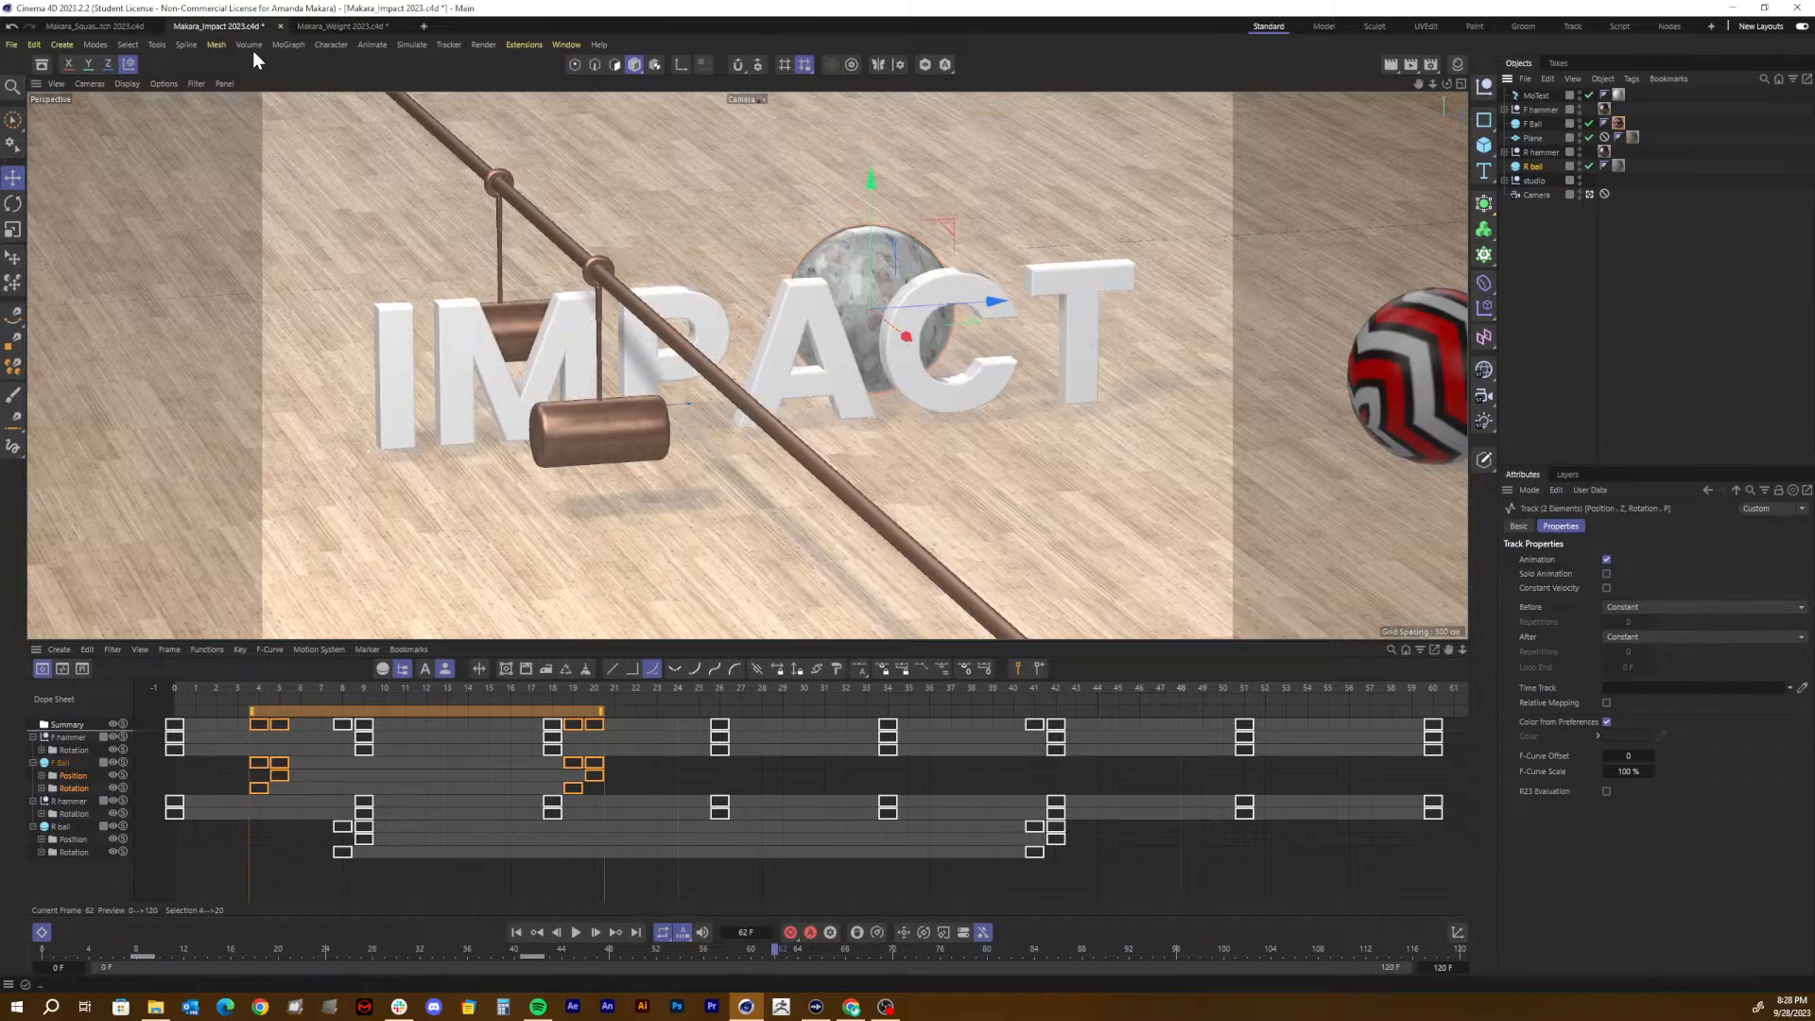
# Step: Save the IMPACT scene, switch to the Makara_Weight 2023.c4d project and show its project settings
pyautogui.hotkey('ctrl', 's')
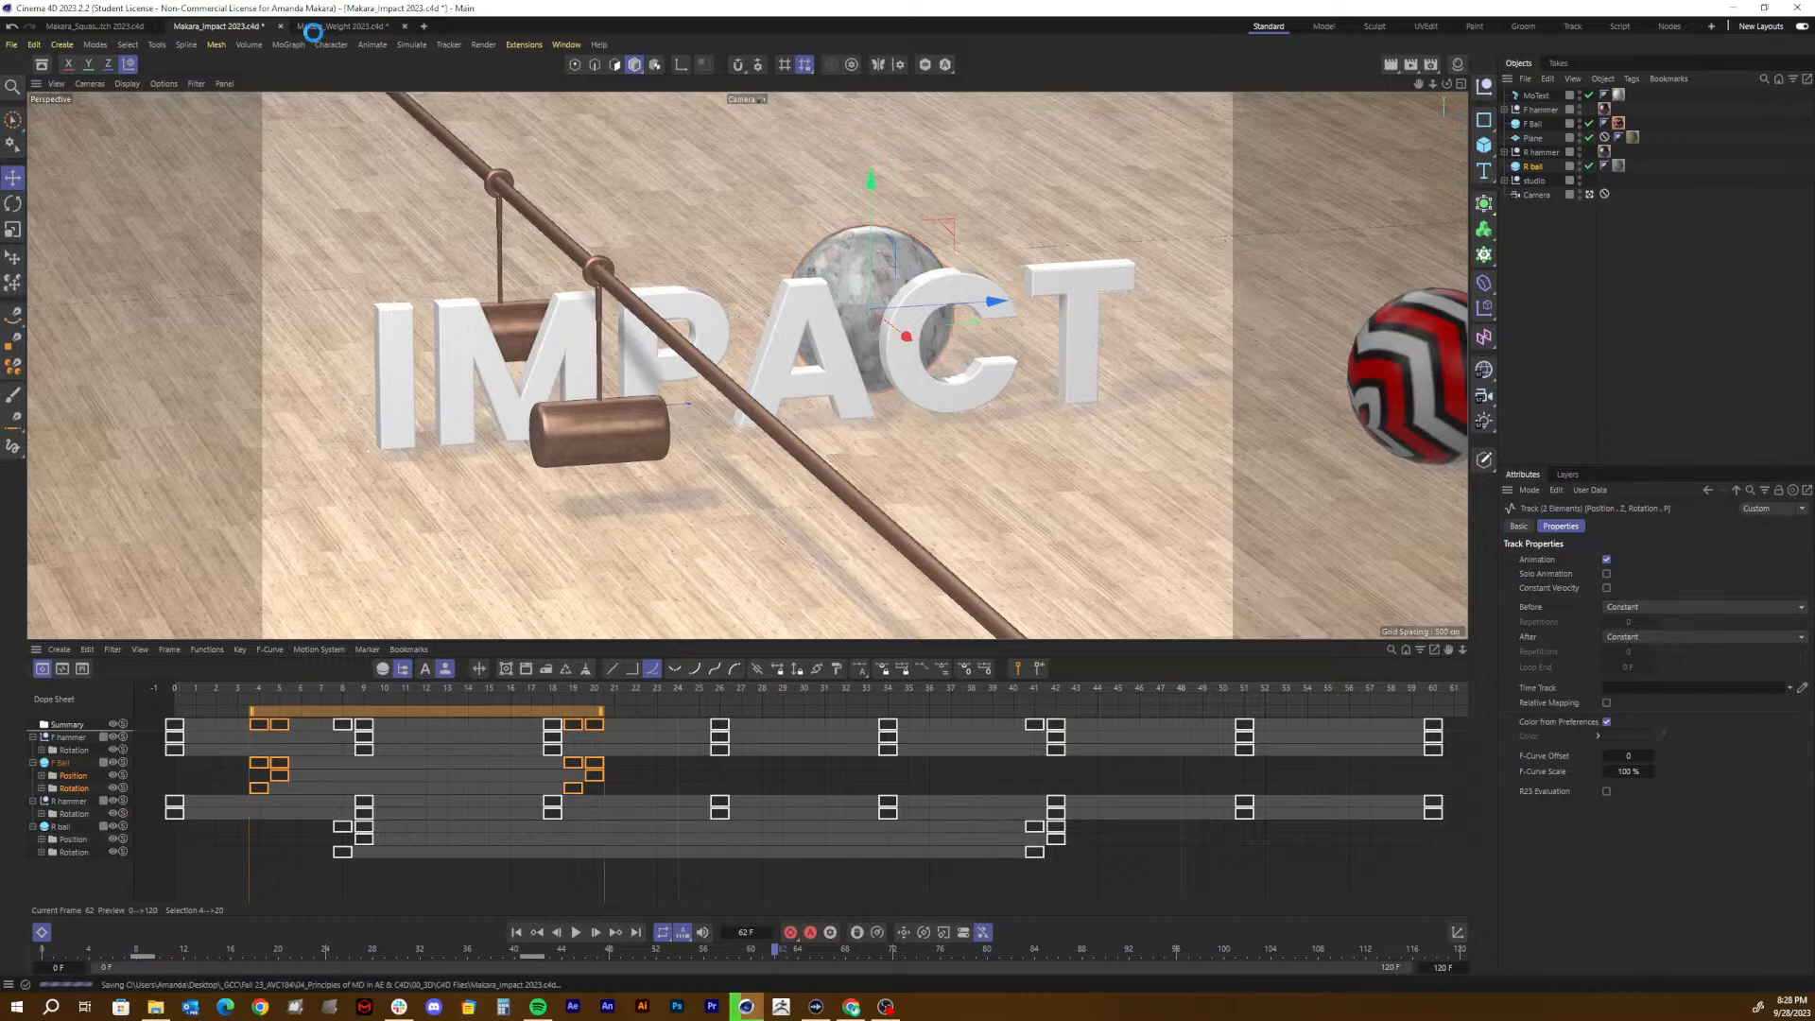
pyautogui.click(331, 27)
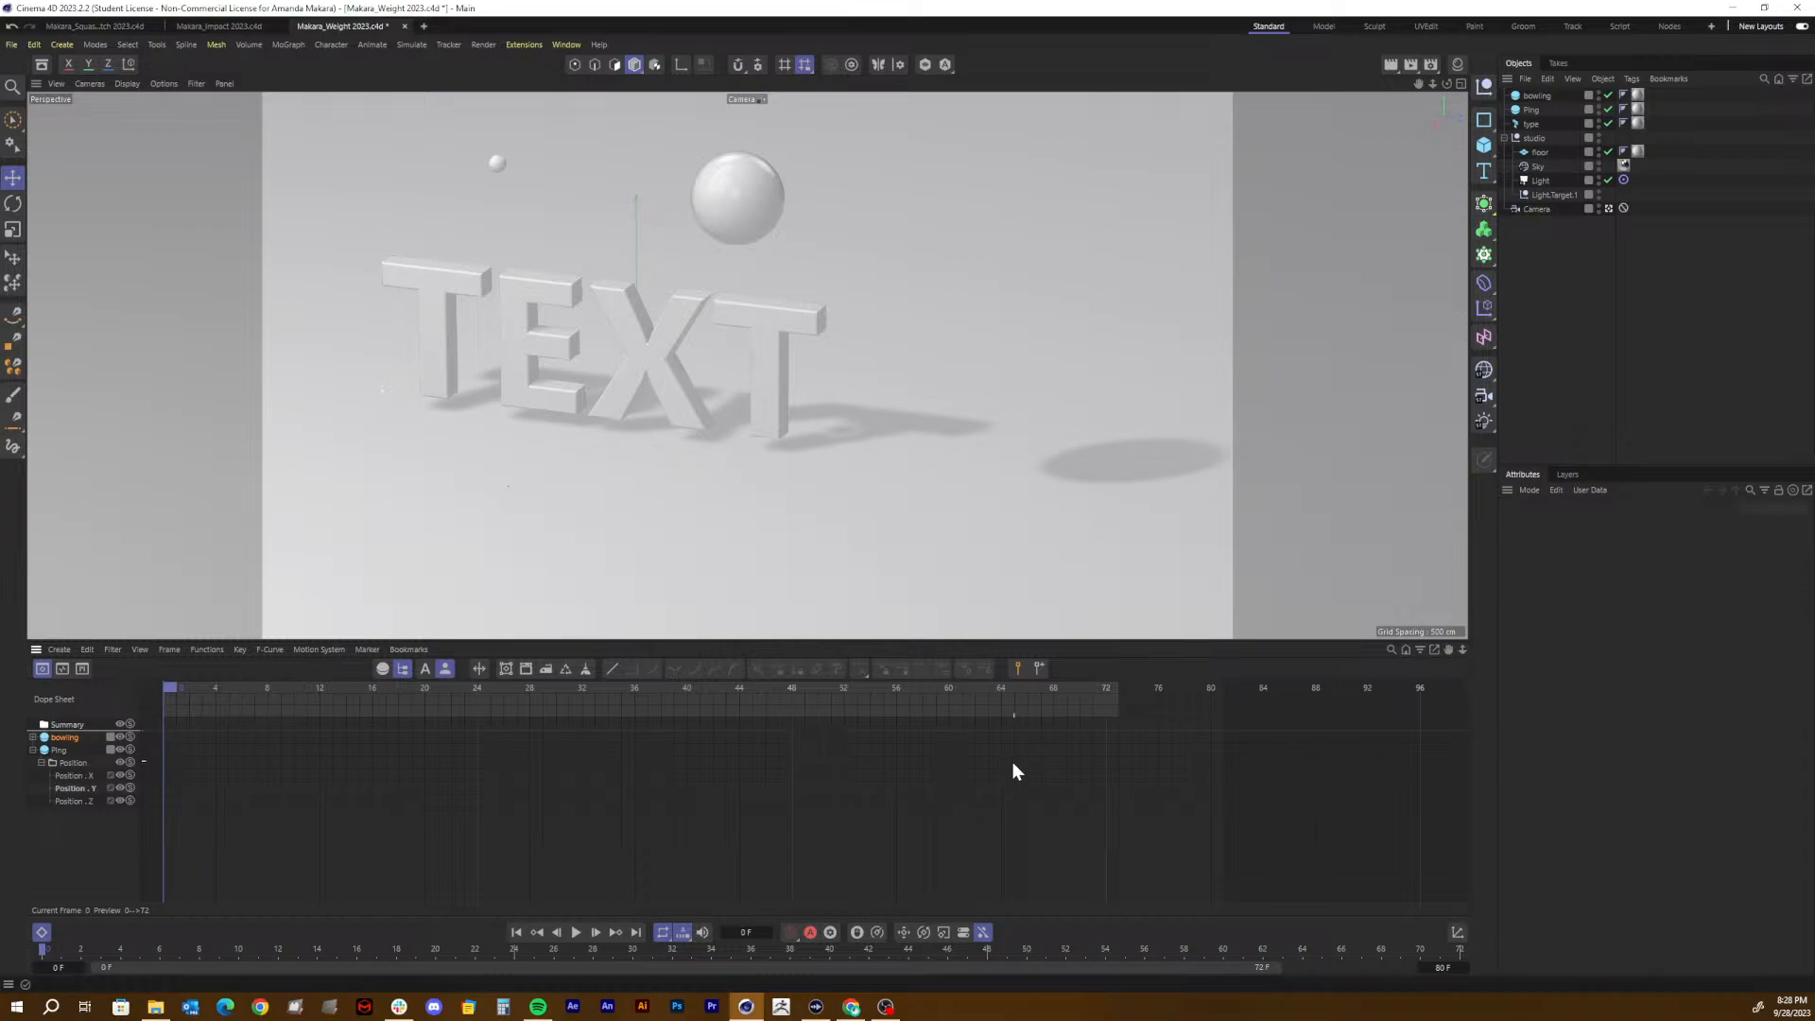
pyautogui.hotkey('ctrl', 'd')
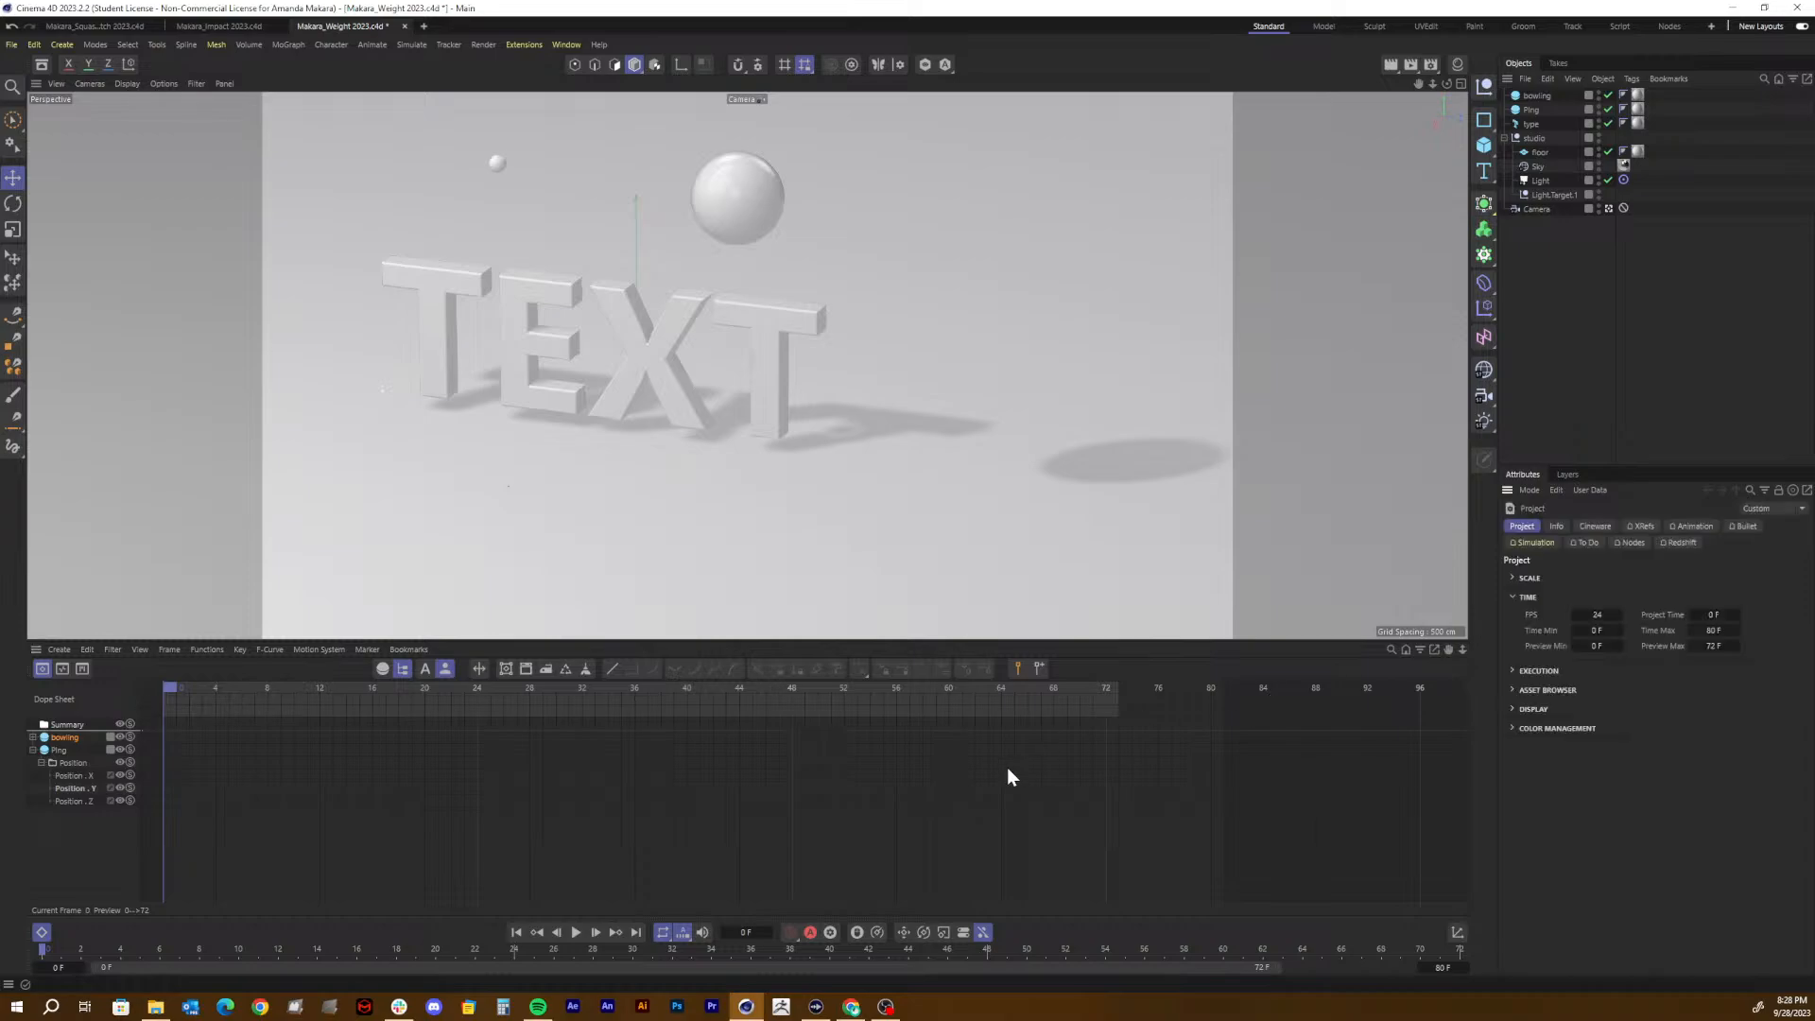
# Step: Set the project's maximum time and preview maximum to 120 frames
pyautogui.click(1702, 630)
pyautogui.press('BackSpace')
pyautogui.write('120')
pyautogui.press('Return')
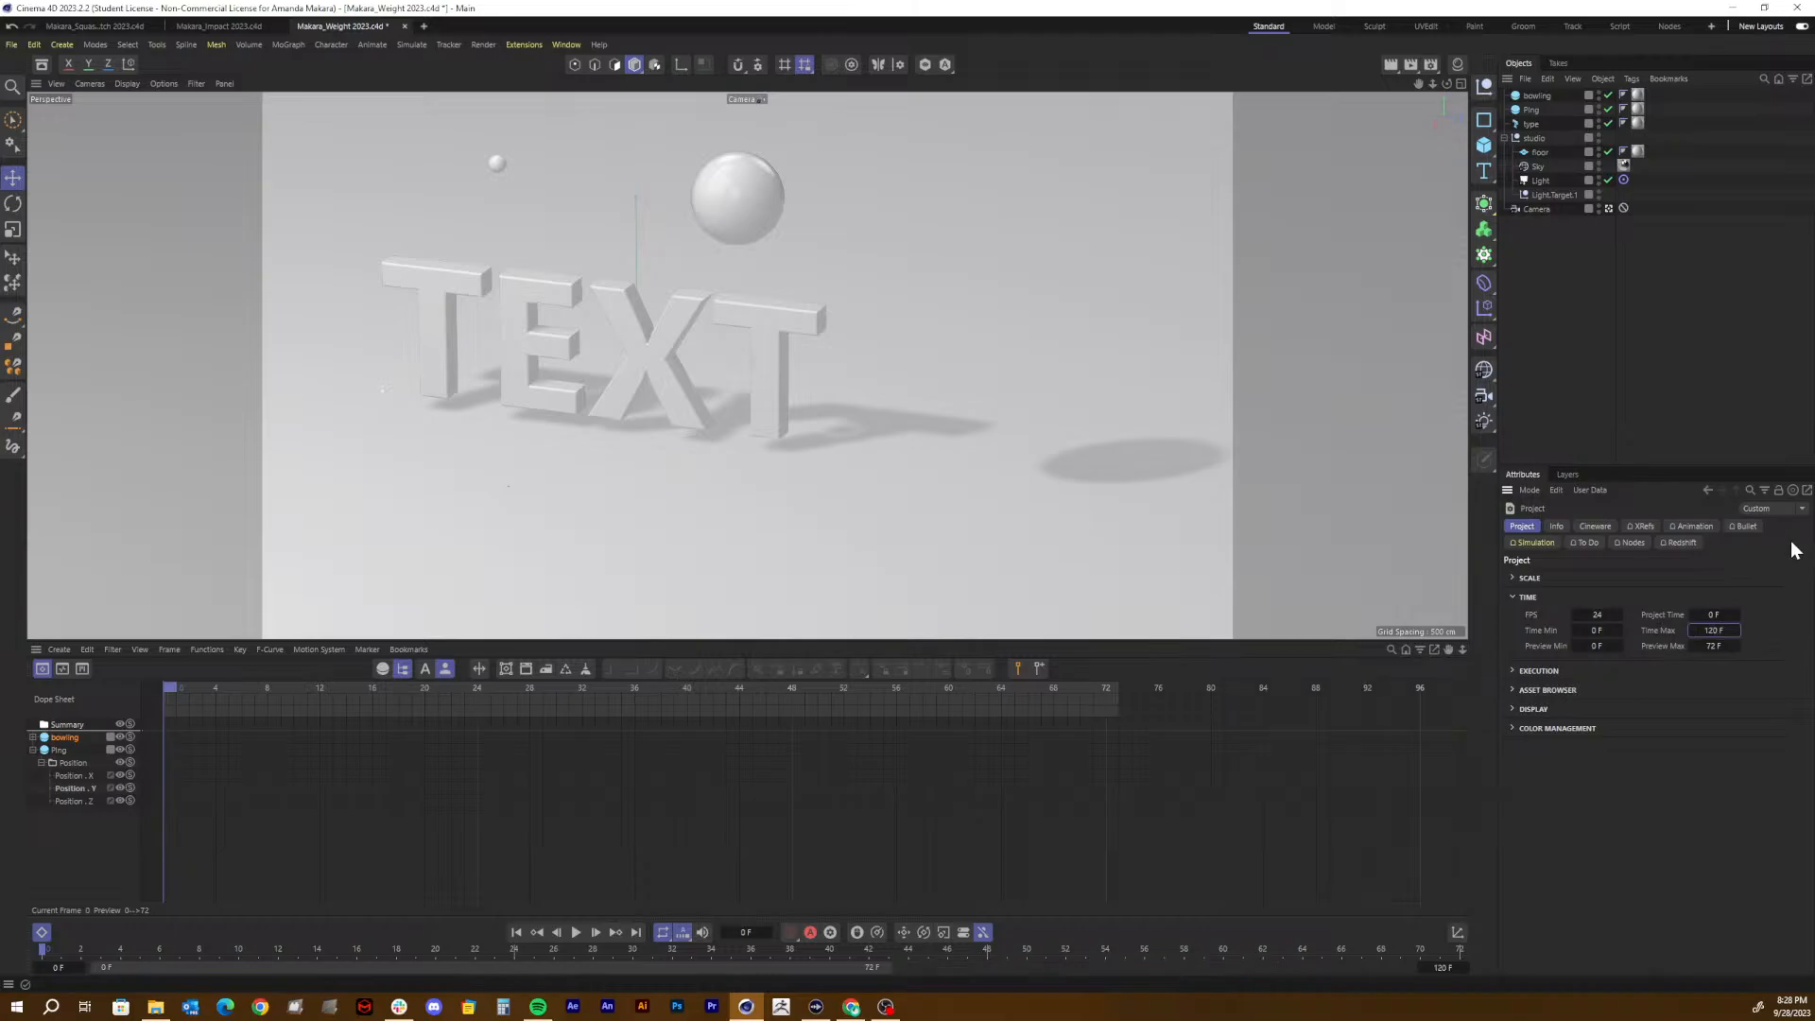
pyautogui.click(1717, 649)
pyautogui.press('BackSpace')
pyautogui.write('120')
pyautogui.press('Return')
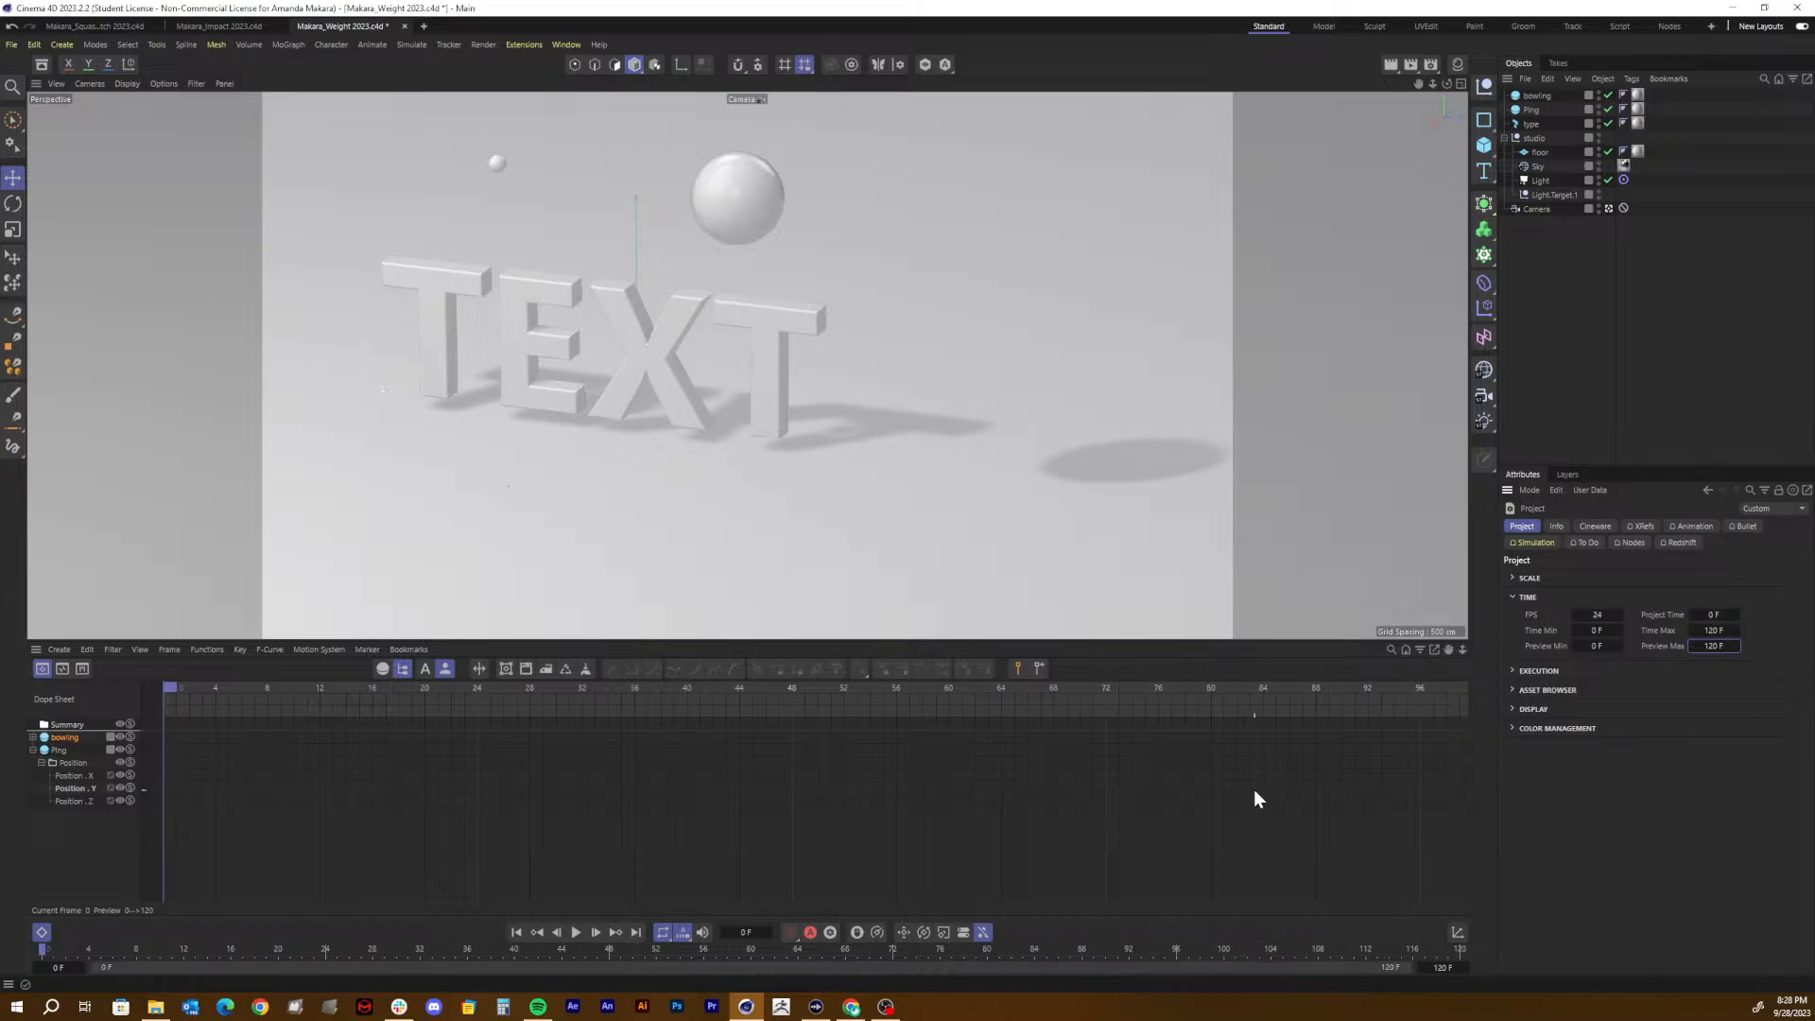
# Step: Collapse the Ping object's position tracks in the dope sheet, leaving only the object rows listed
pyautogui.click(66, 829)
pyautogui.click(31, 749)
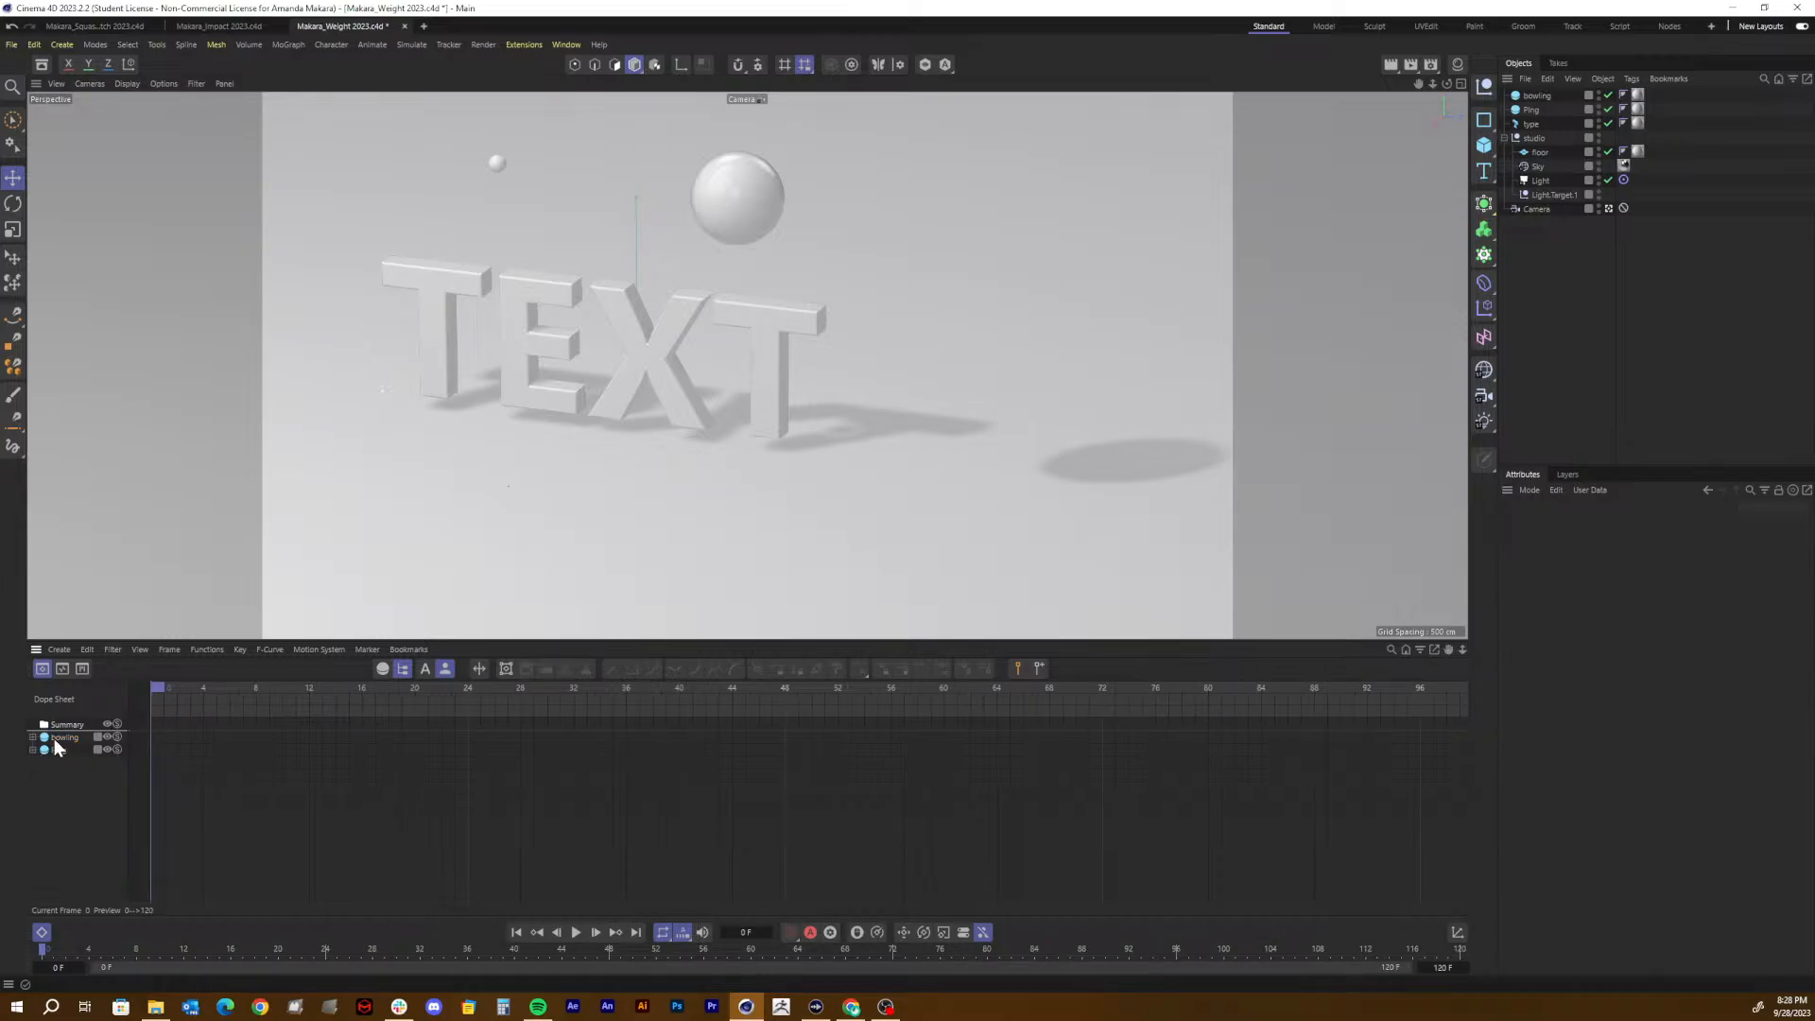
pyautogui.click(59, 729)
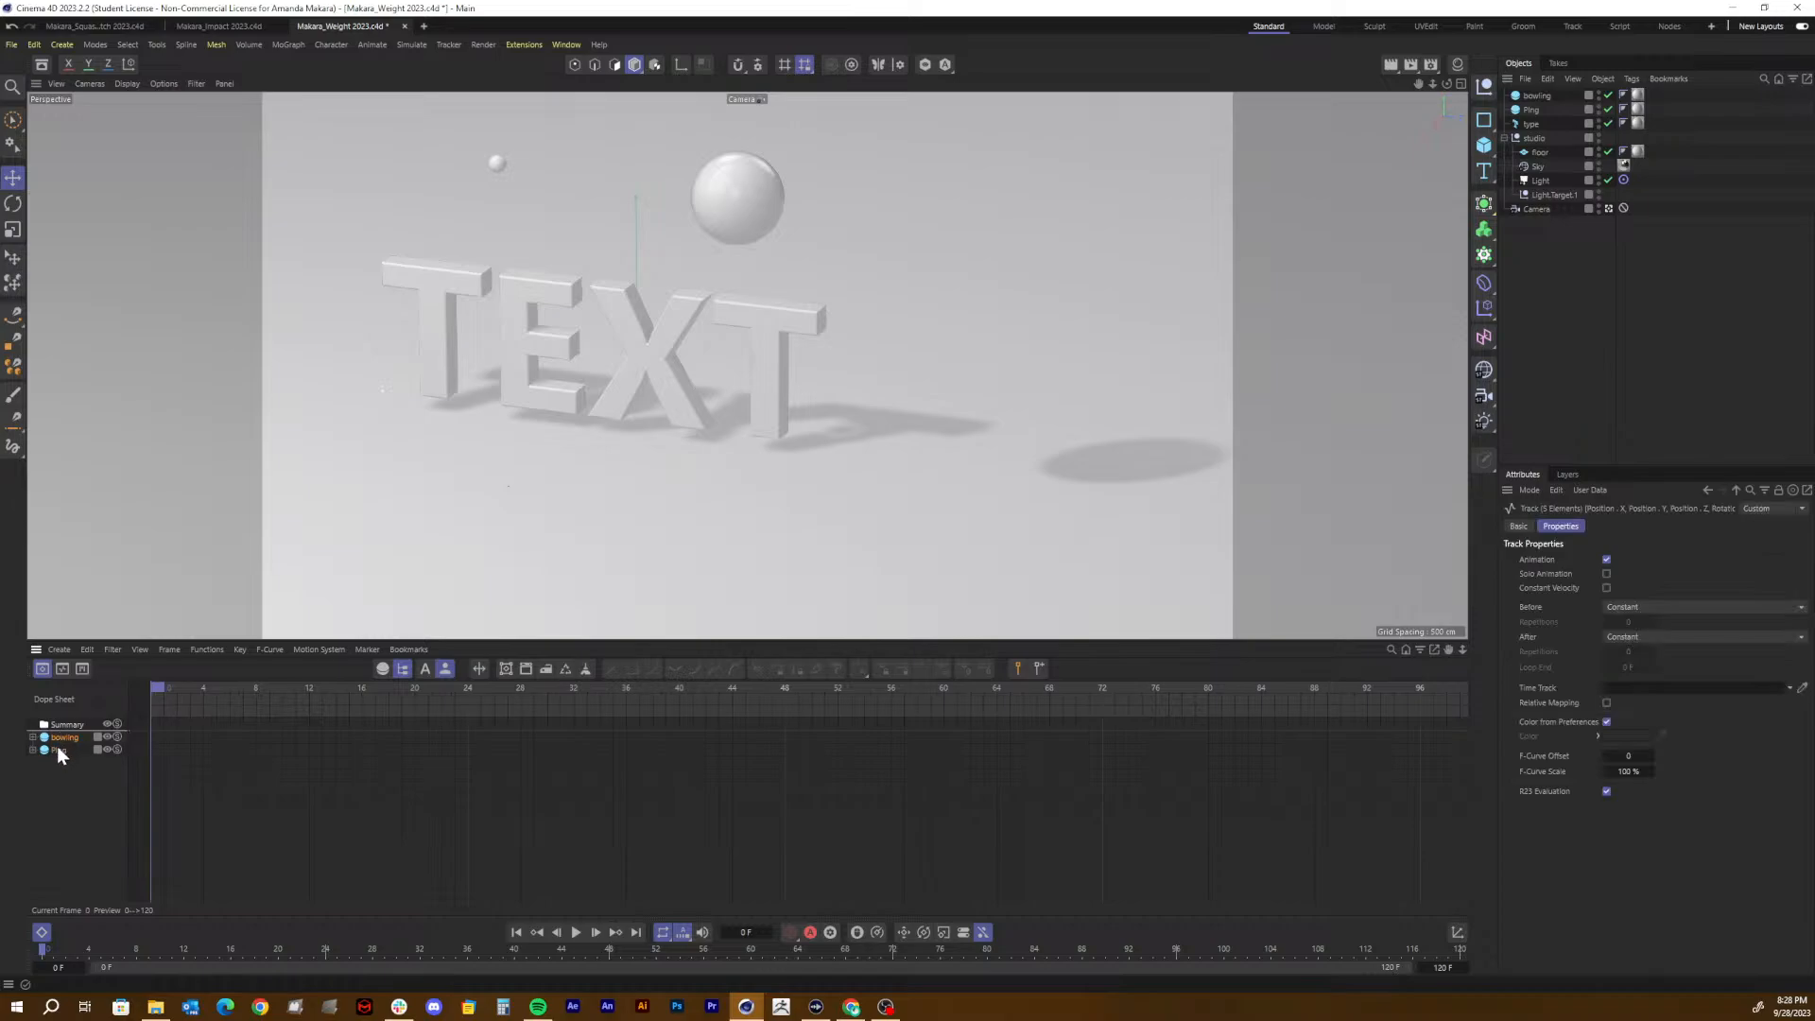
pyautogui.click(57, 749)
# Step: Delete the Camera's Protection tag and pan the camera so the lettering and both balls sit centrally in the frame
pyautogui.click(1541, 208)
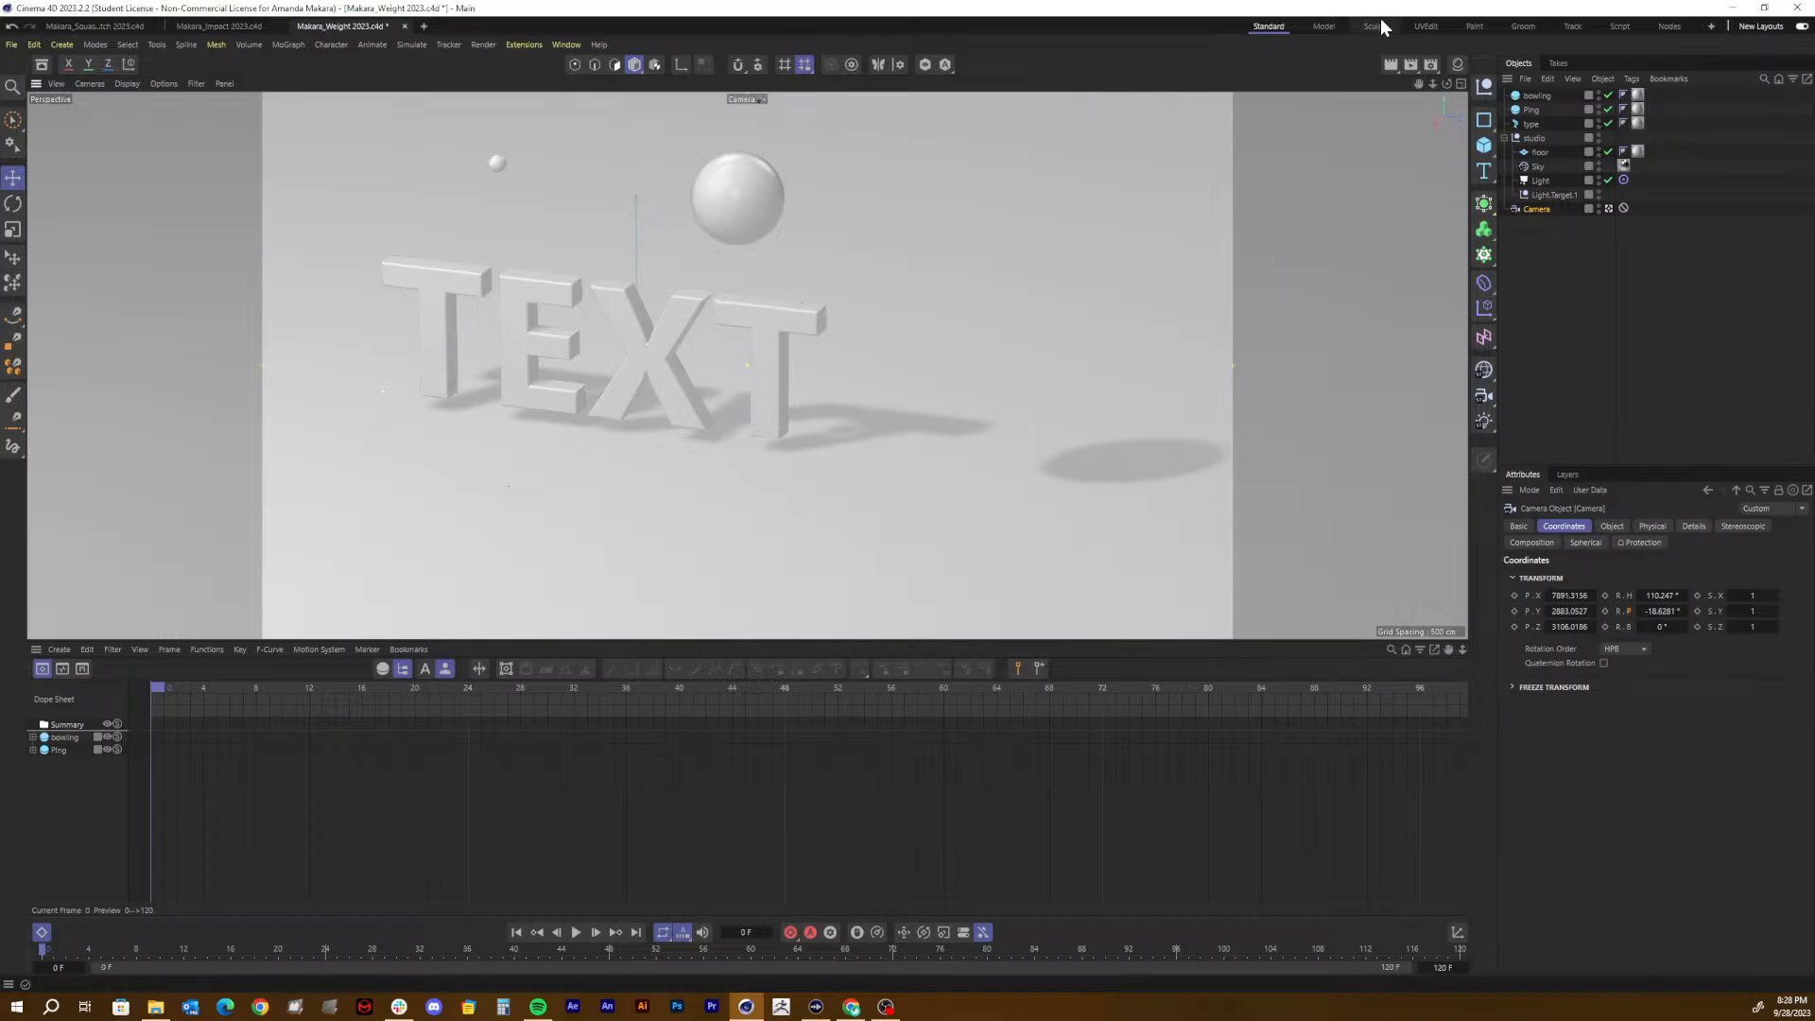
pyautogui.click(1554, 224)
pyautogui.click(1531, 151)
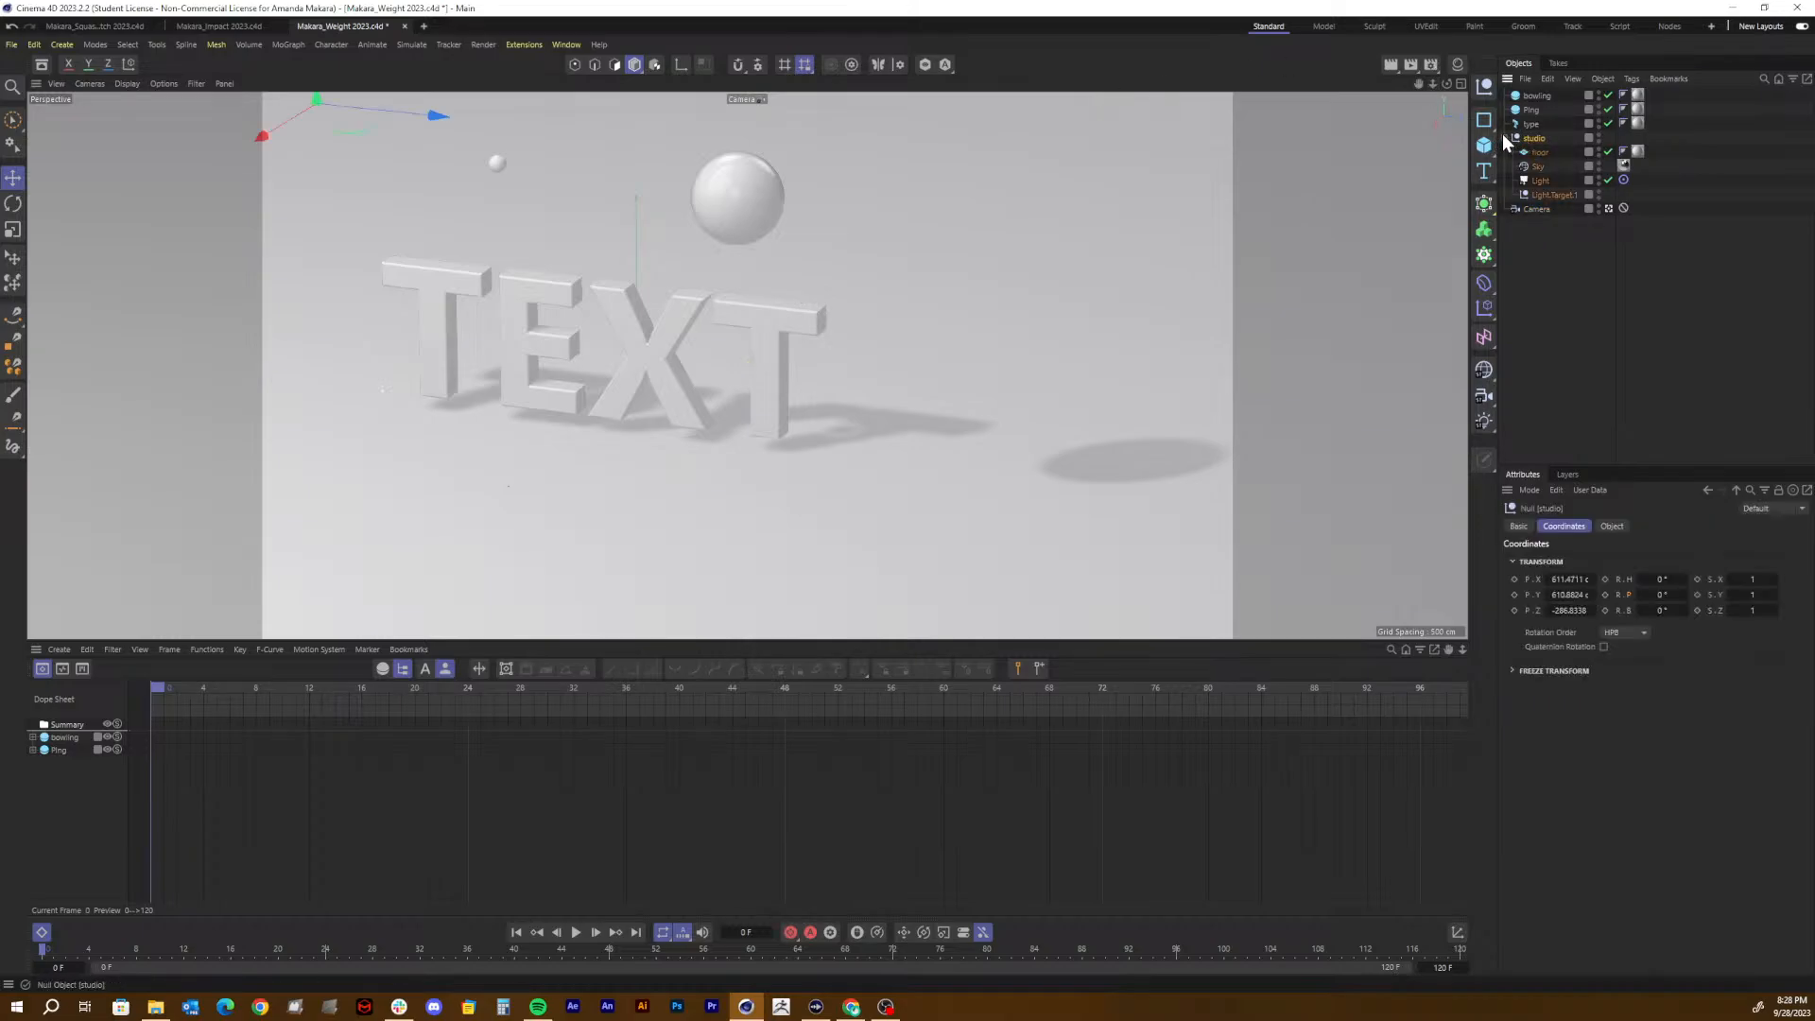
pyautogui.click(1504, 138)
pyautogui.click(1535, 152)
pyautogui.click(1597, 151)
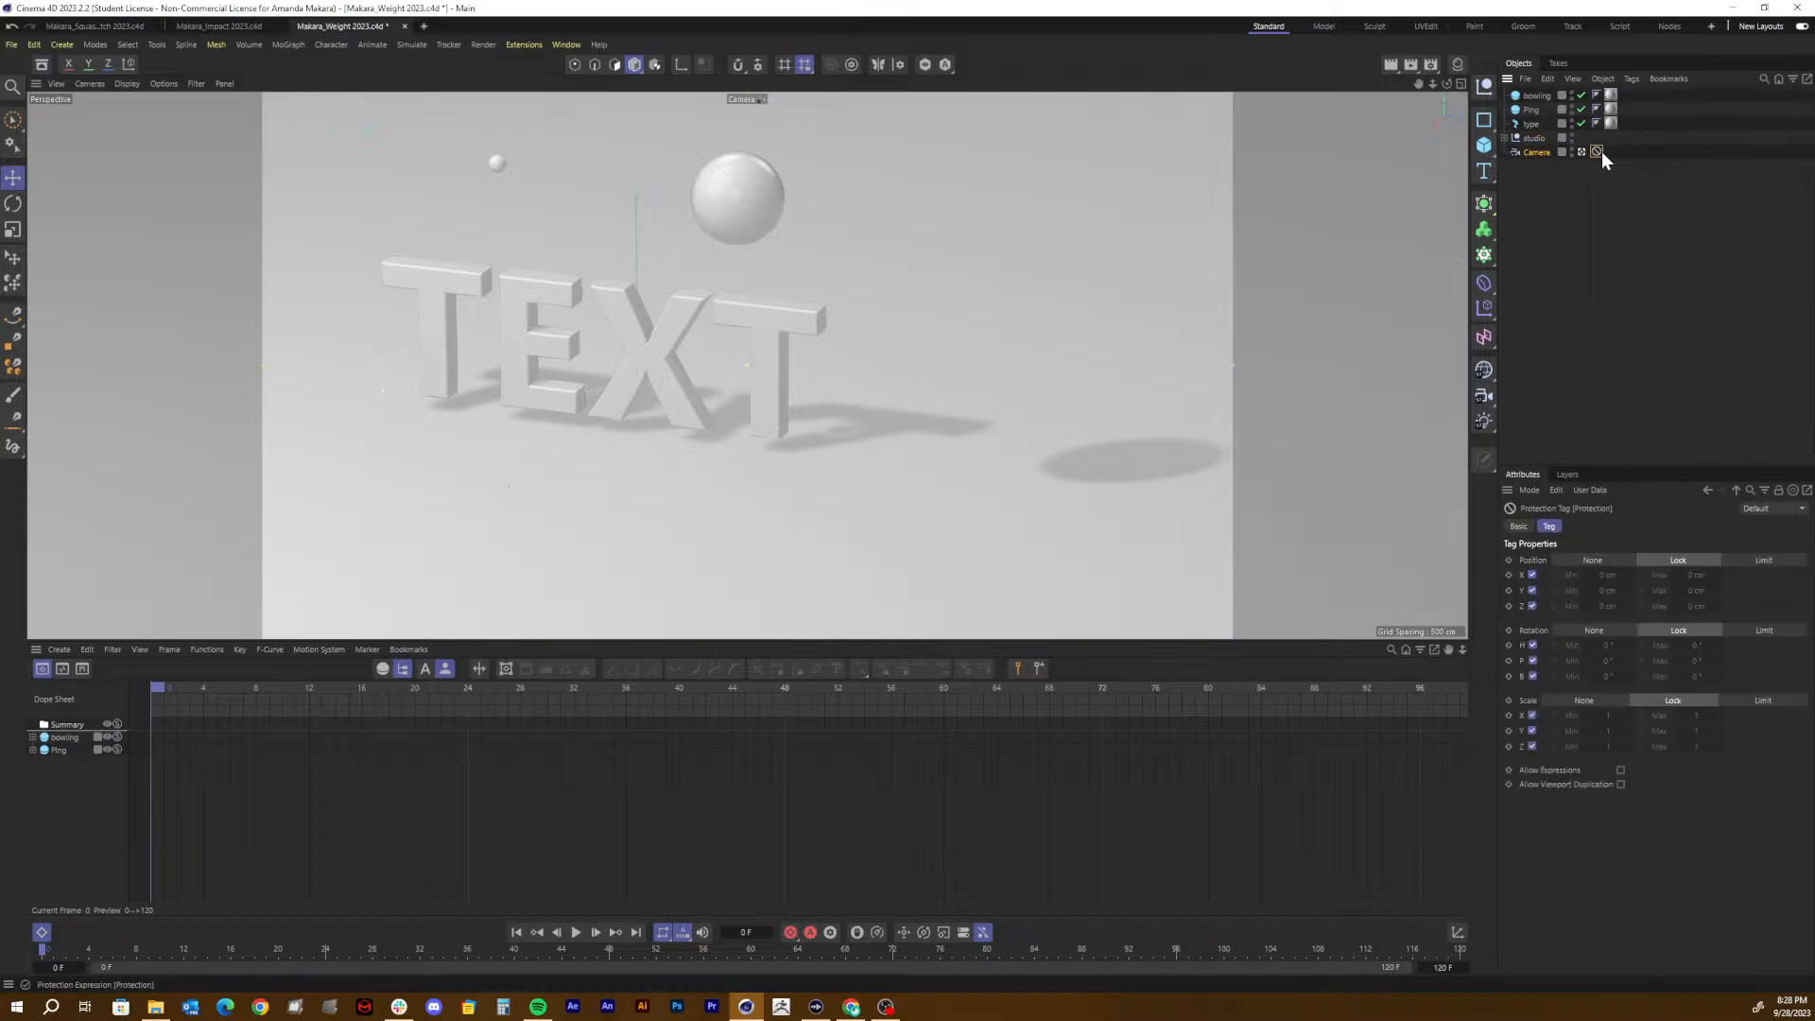
pyautogui.press('Delete')
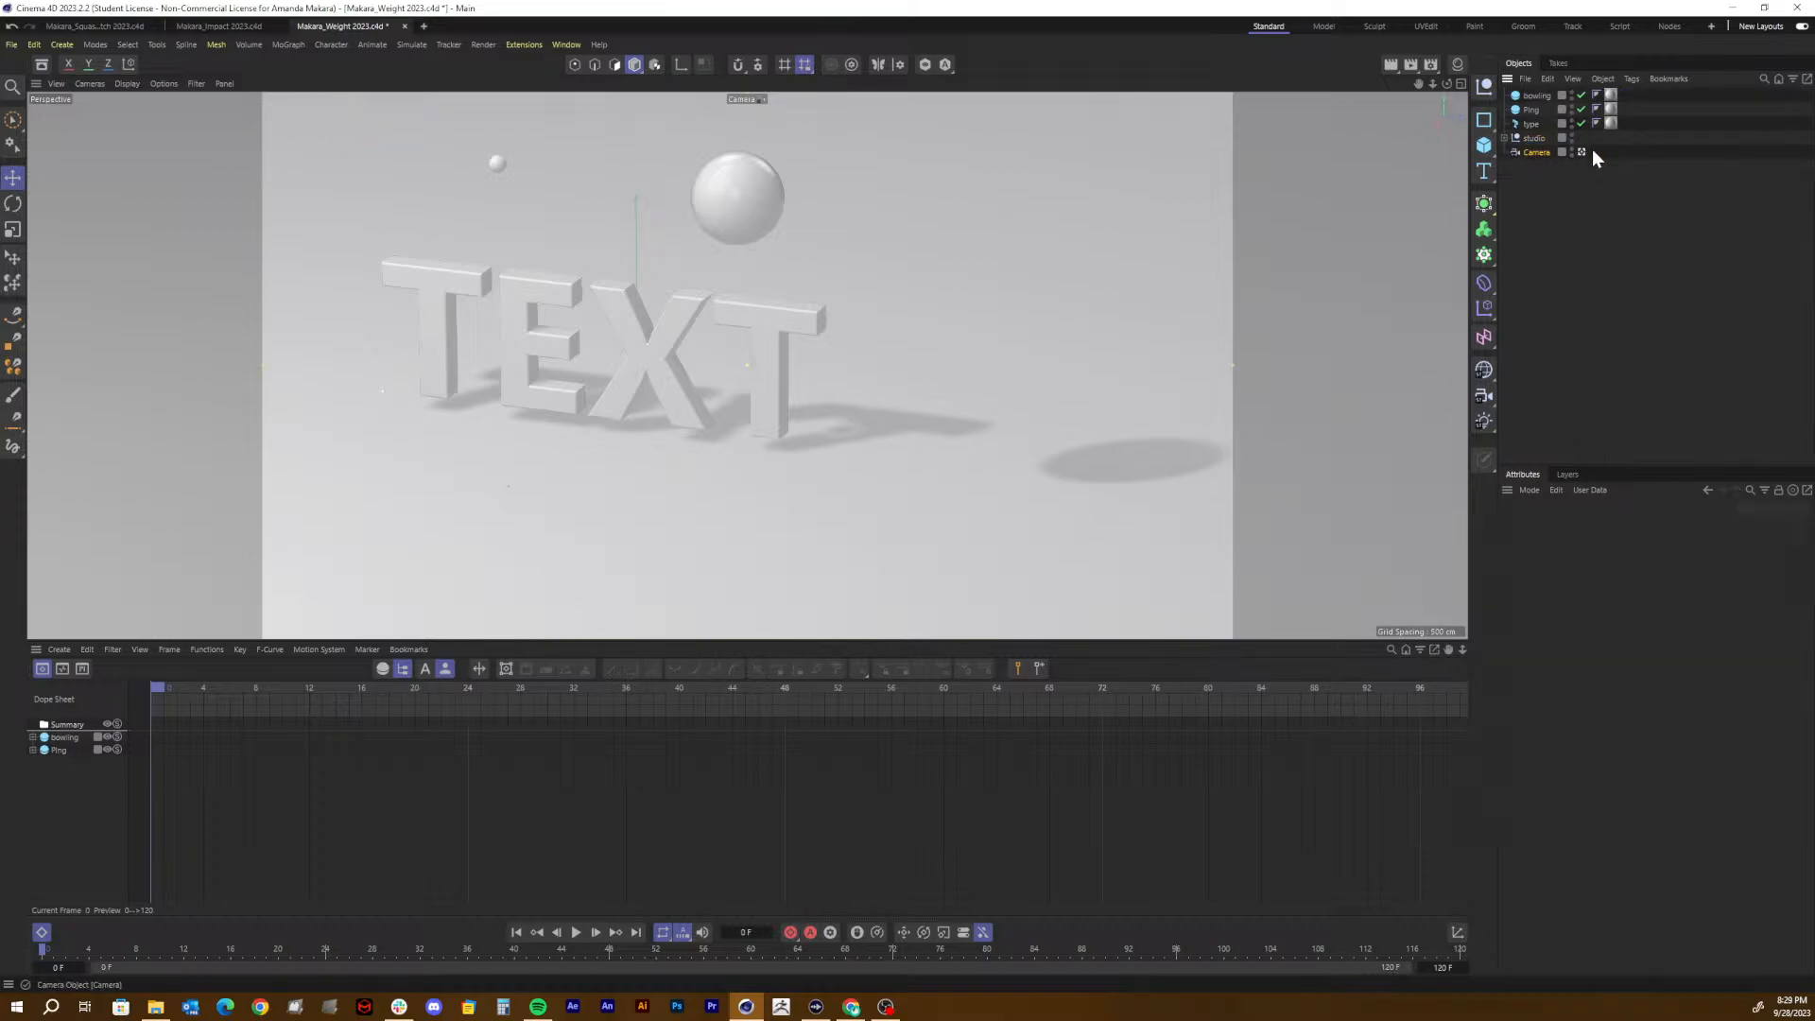
pyautogui.click(1535, 152)
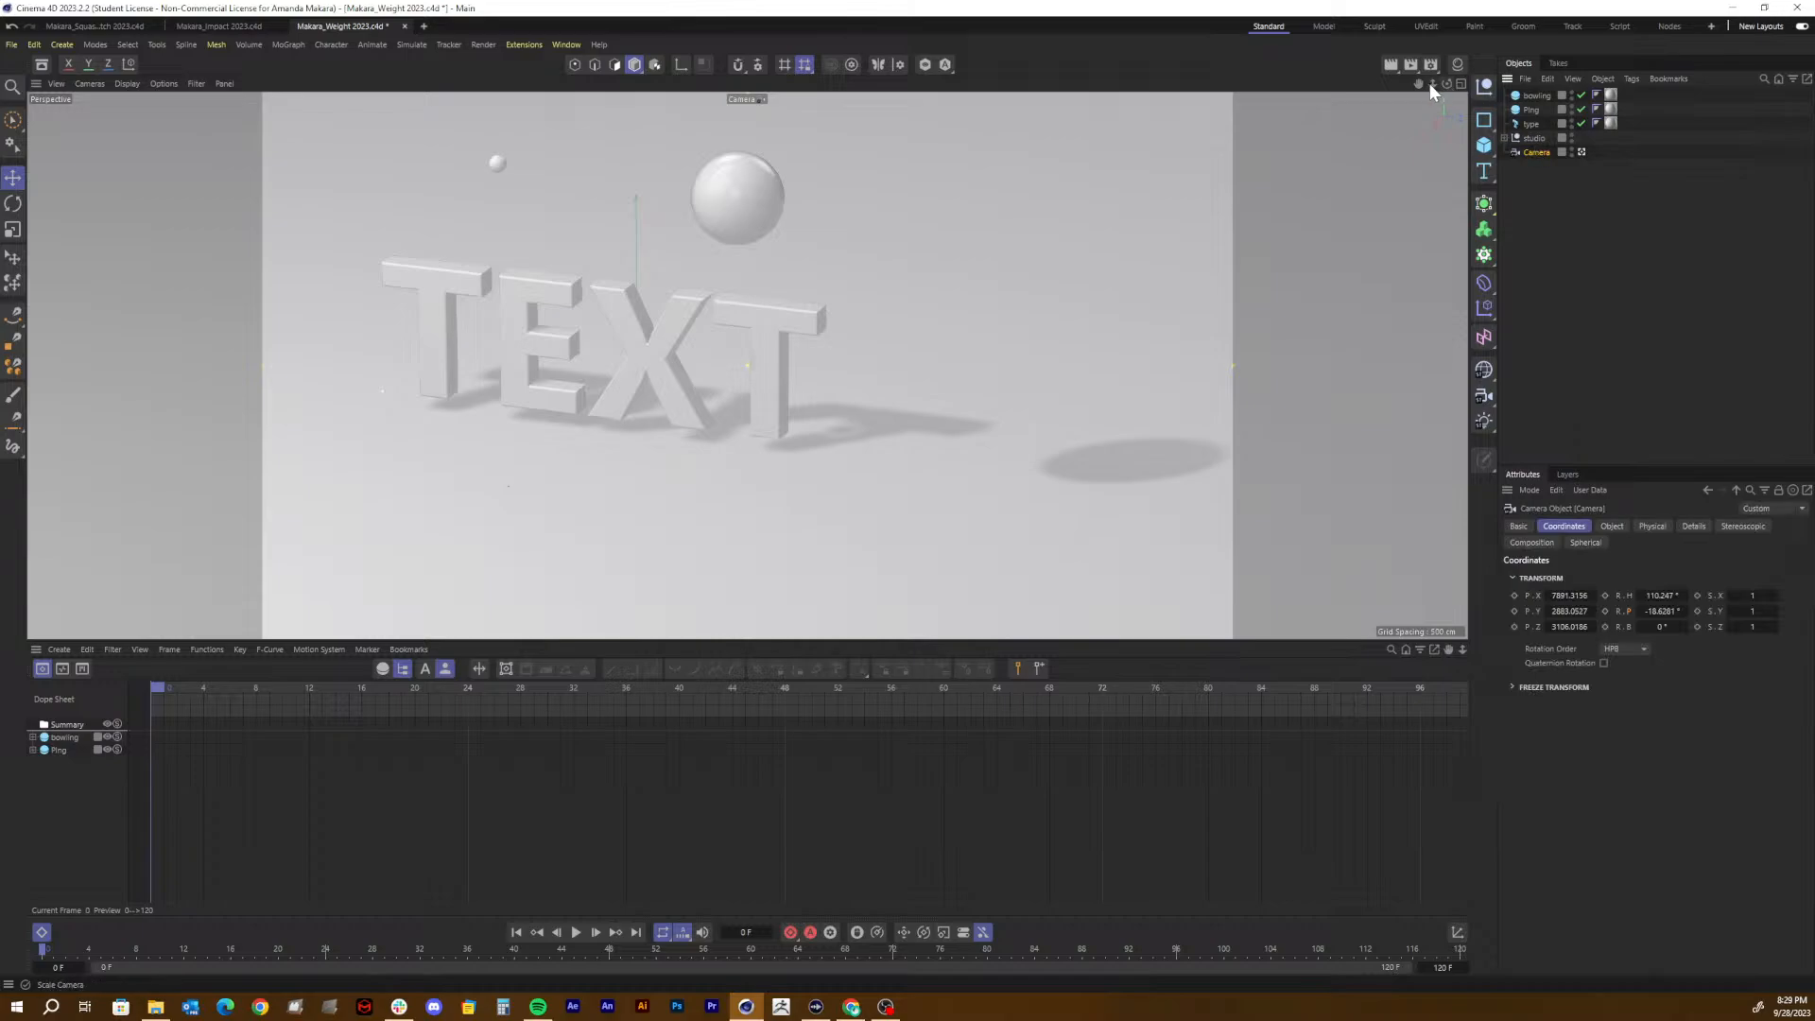
pyautogui.moveTo(1421, 82)
pyautogui.mouseDown()
pyautogui.moveTo(1550, 81)
pyautogui.moveTo(1414, 97)
pyautogui.mouseUp()
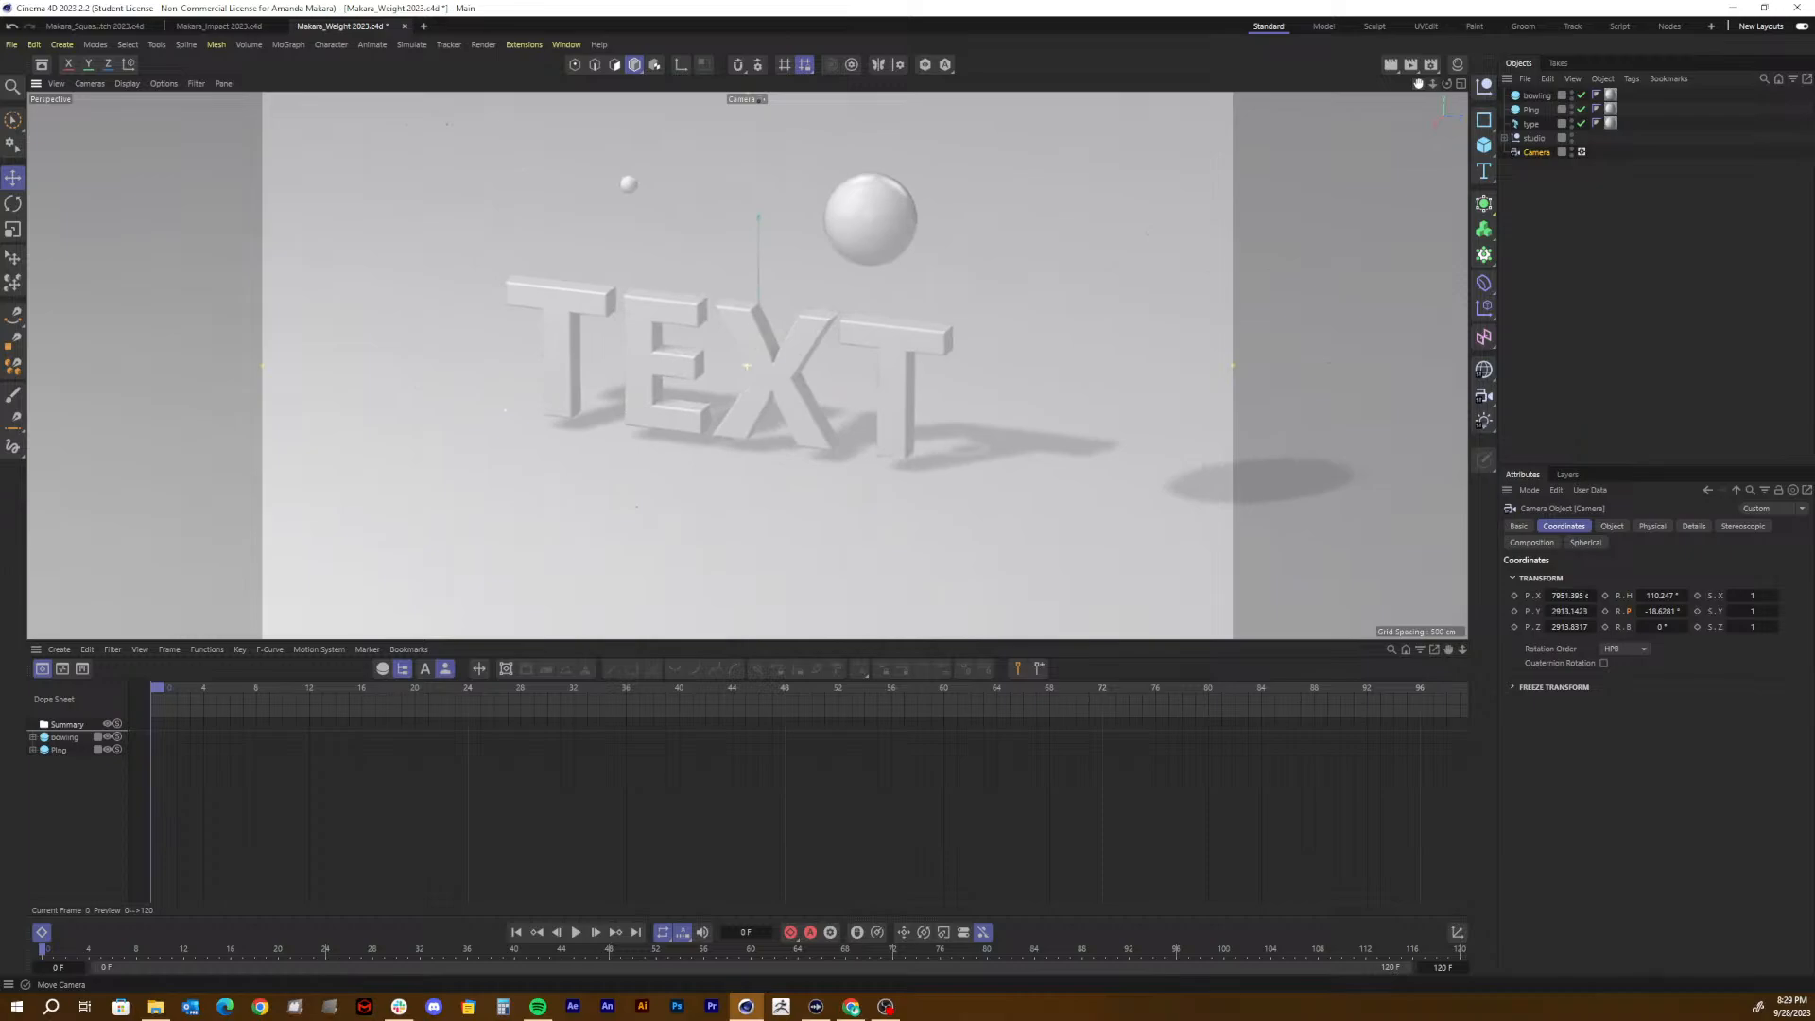
# Step: Change the type object's text to MASS and its font to Poppins
pyautogui.click(1539, 118)
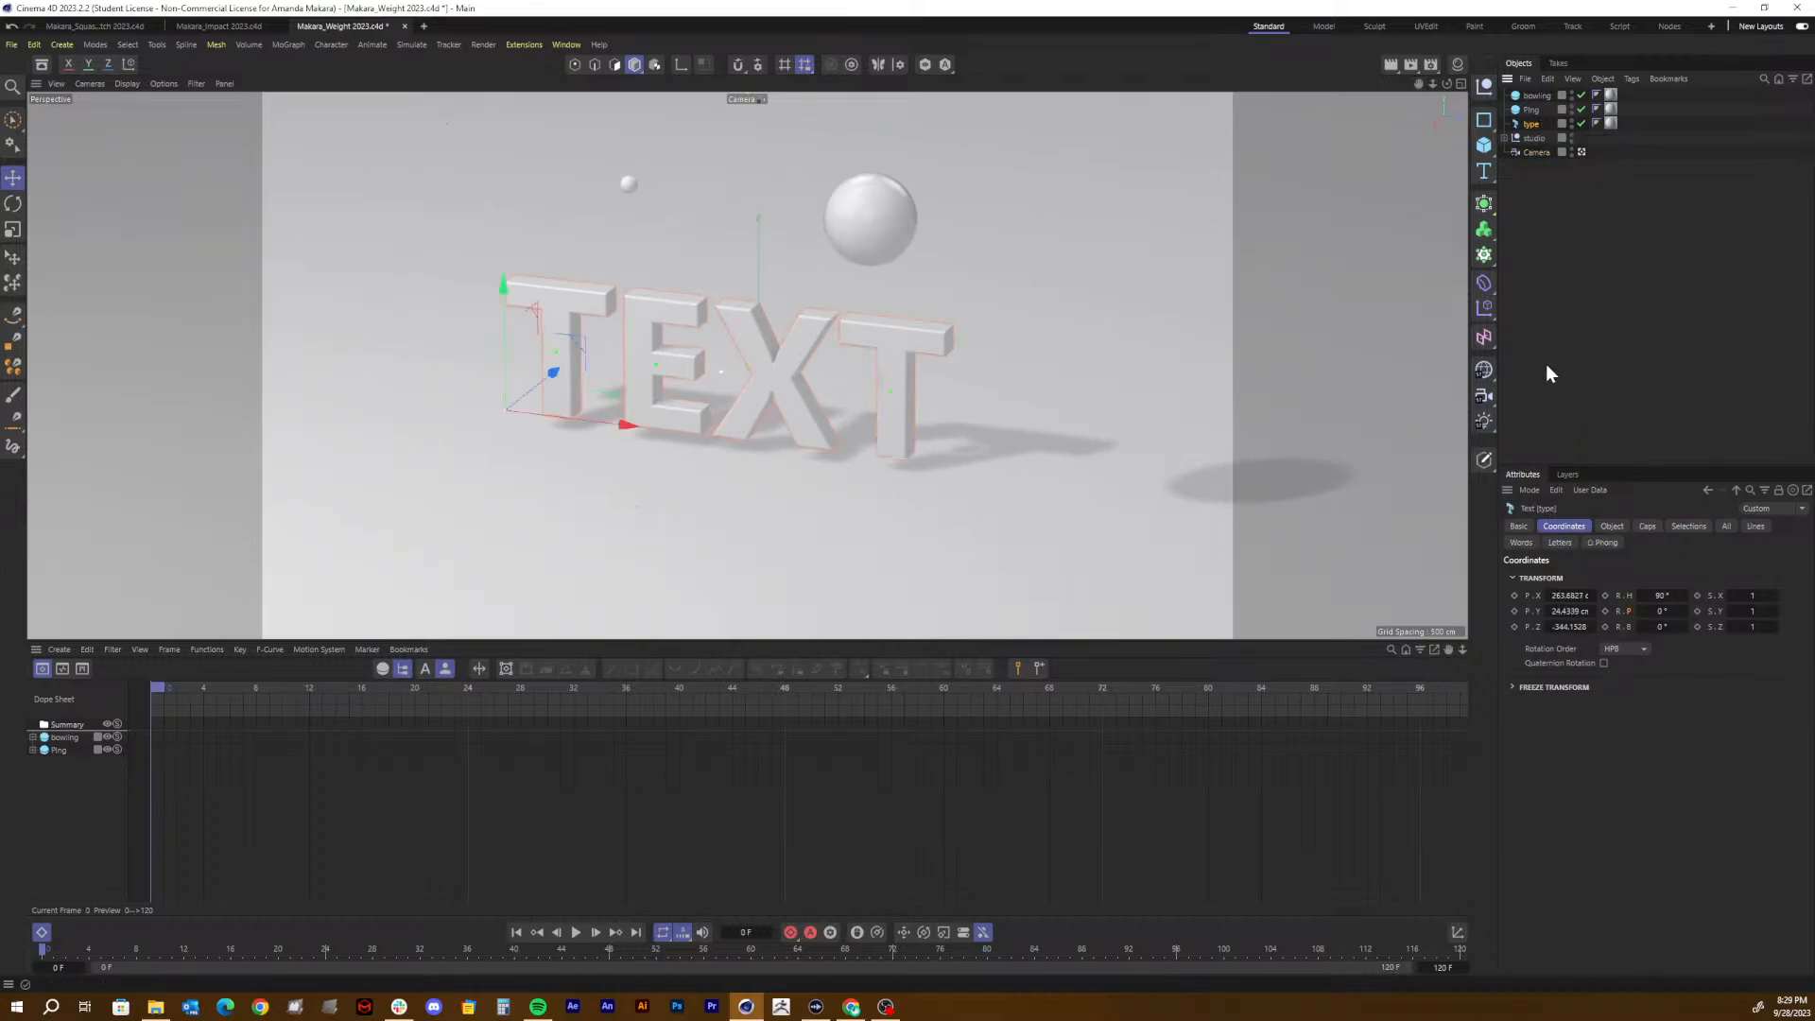
pyautogui.click(1615, 526)
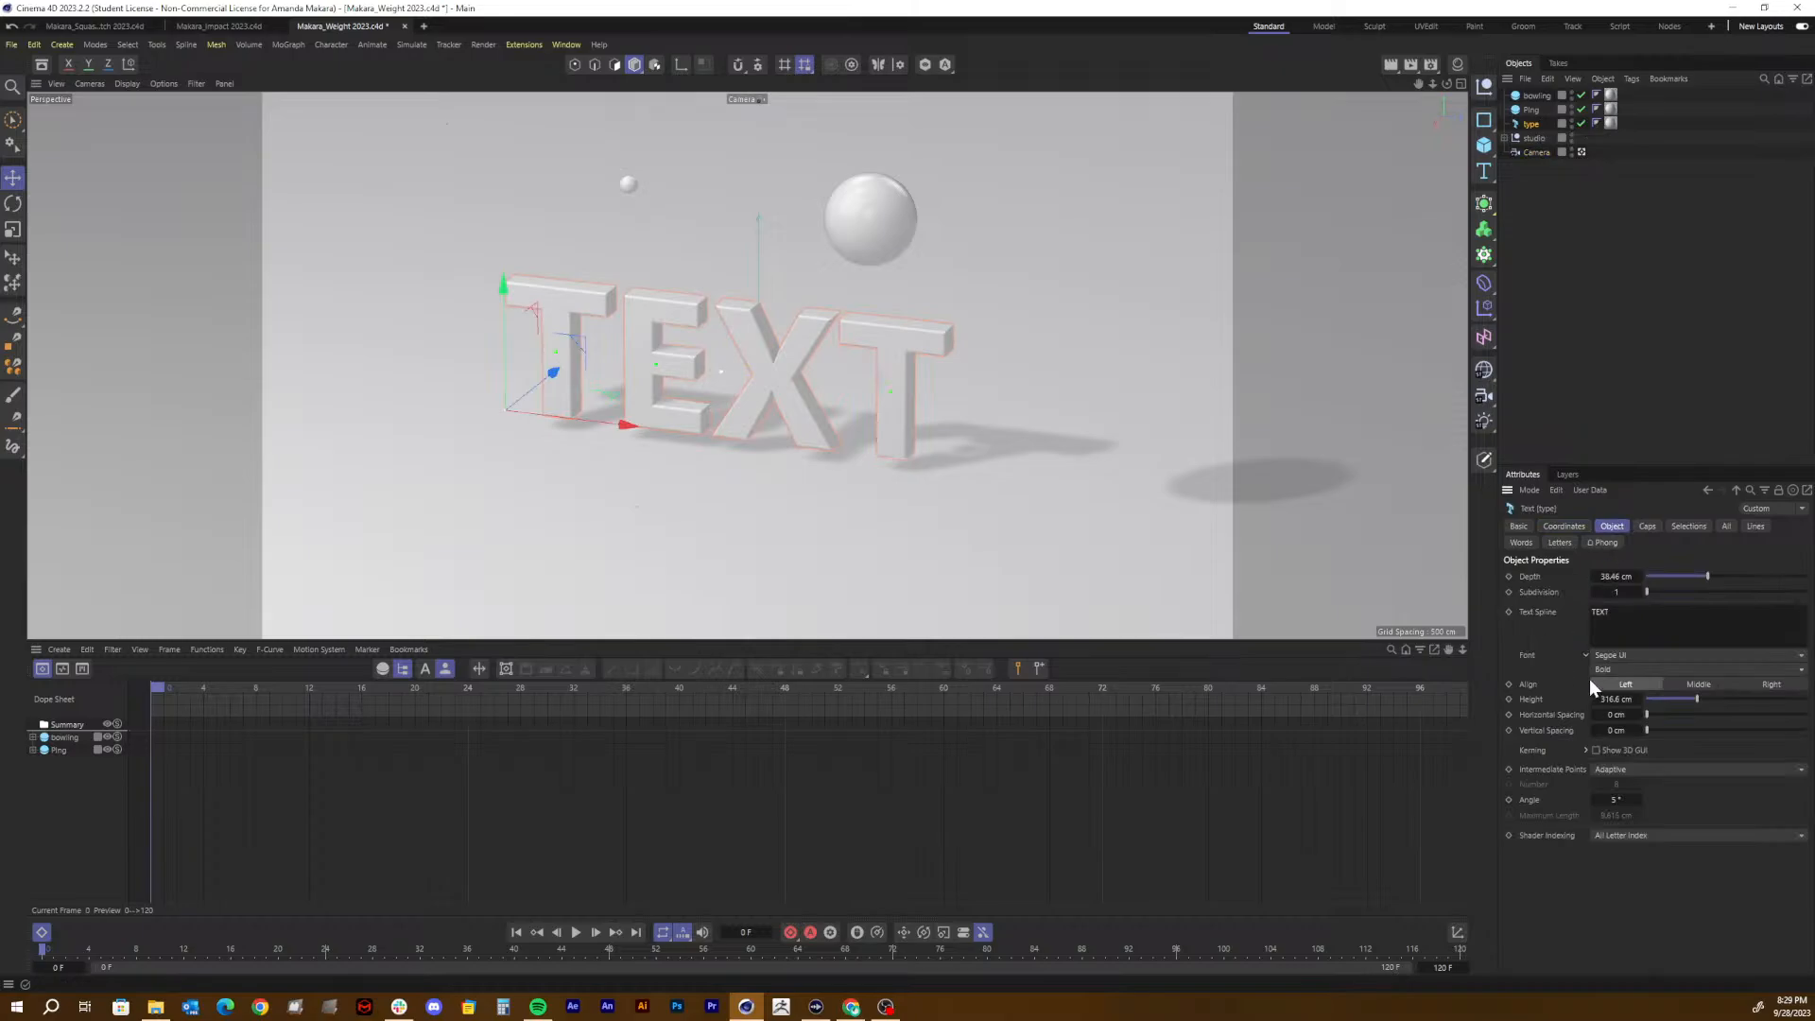
pyautogui.doubleClick(1607, 612)
pyautogui.write('MASS')
pyautogui.click(1653, 882)
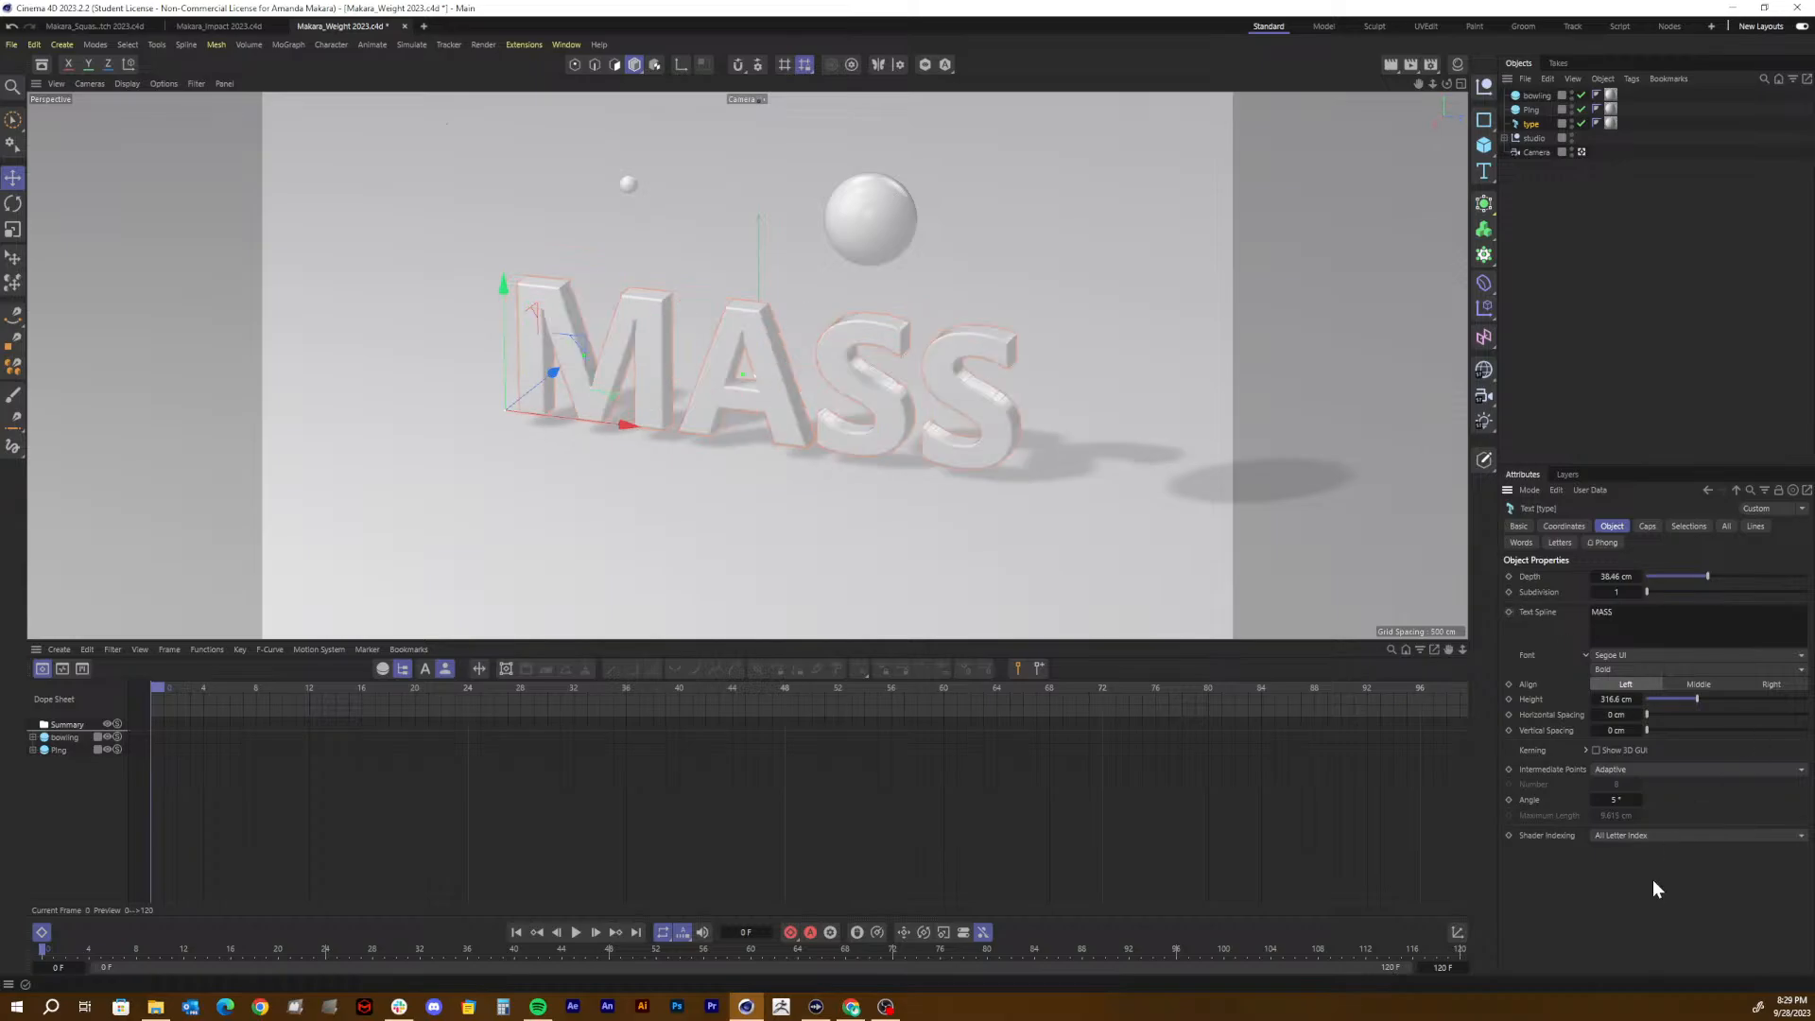
pyautogui.click(1619, 654)
pyautogui.scroll(8, 1619, 110)
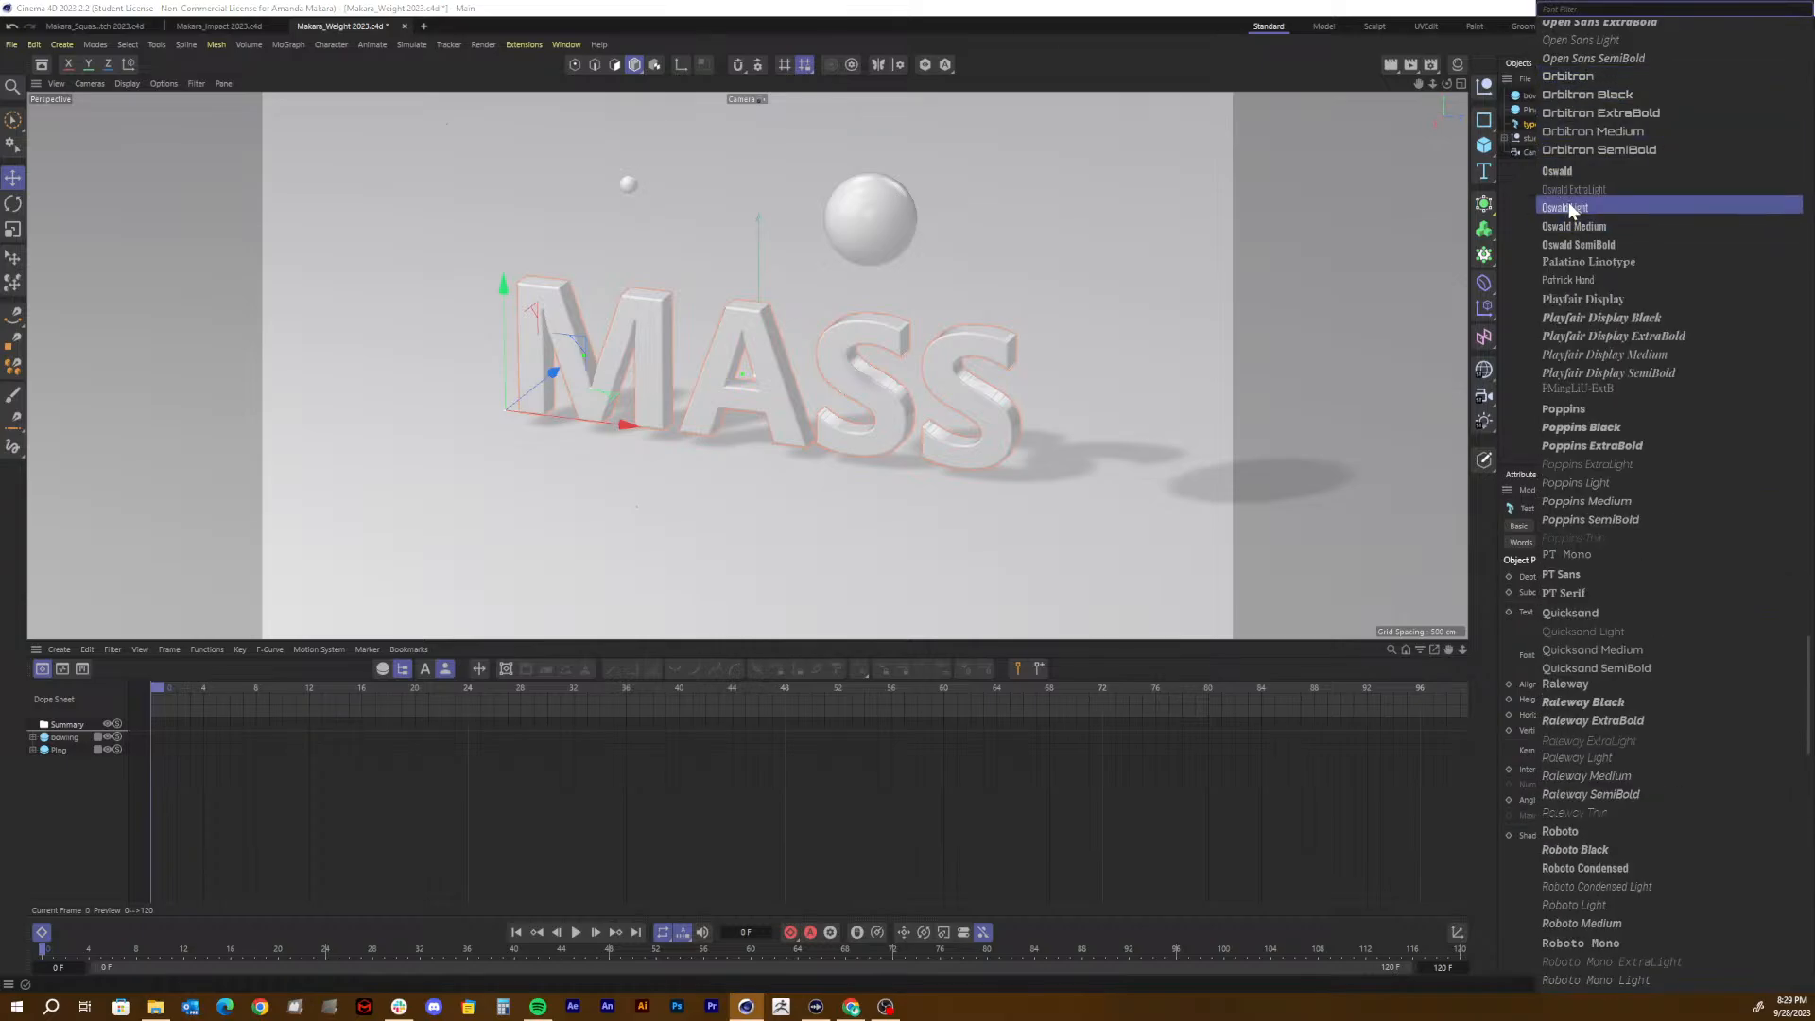
pyautogui.click(1594, 409)
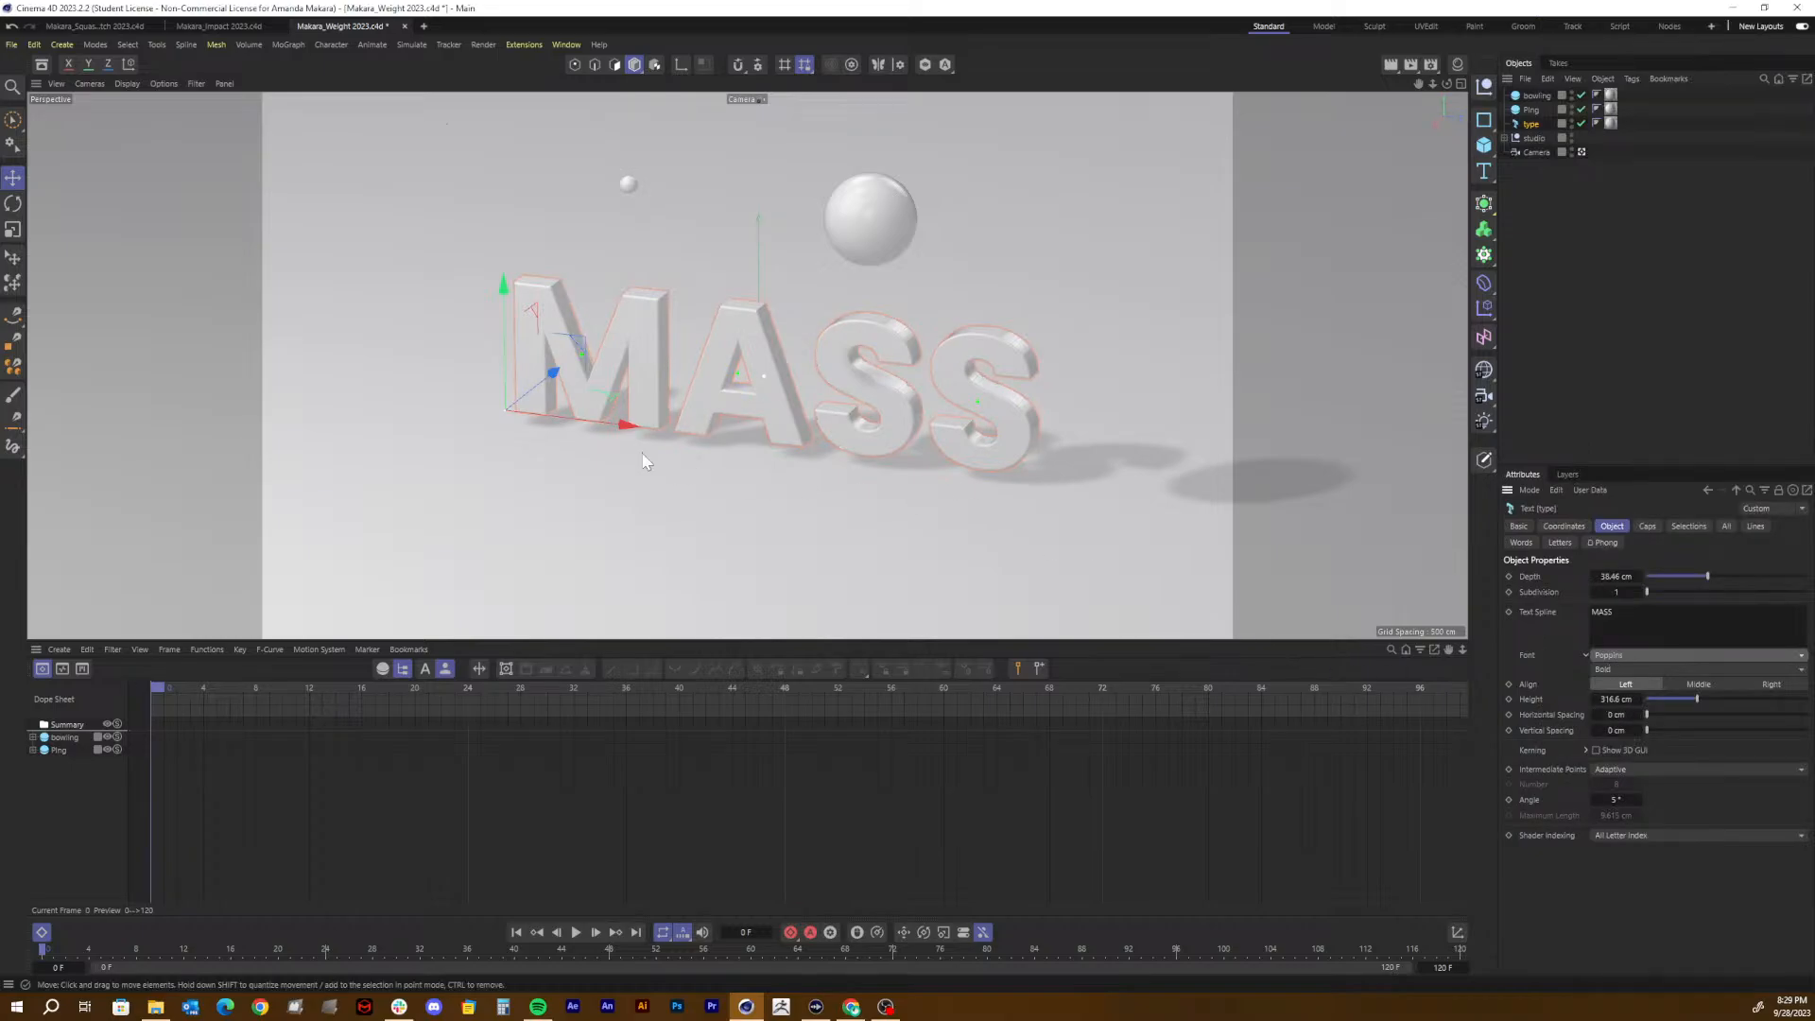
# Step: Nudge the MASS lettering slightly along its X axis and down towards the floor, and save the scene
pyautogui.moveTo(620, 420); pyautogui.dragTo(614, 420)
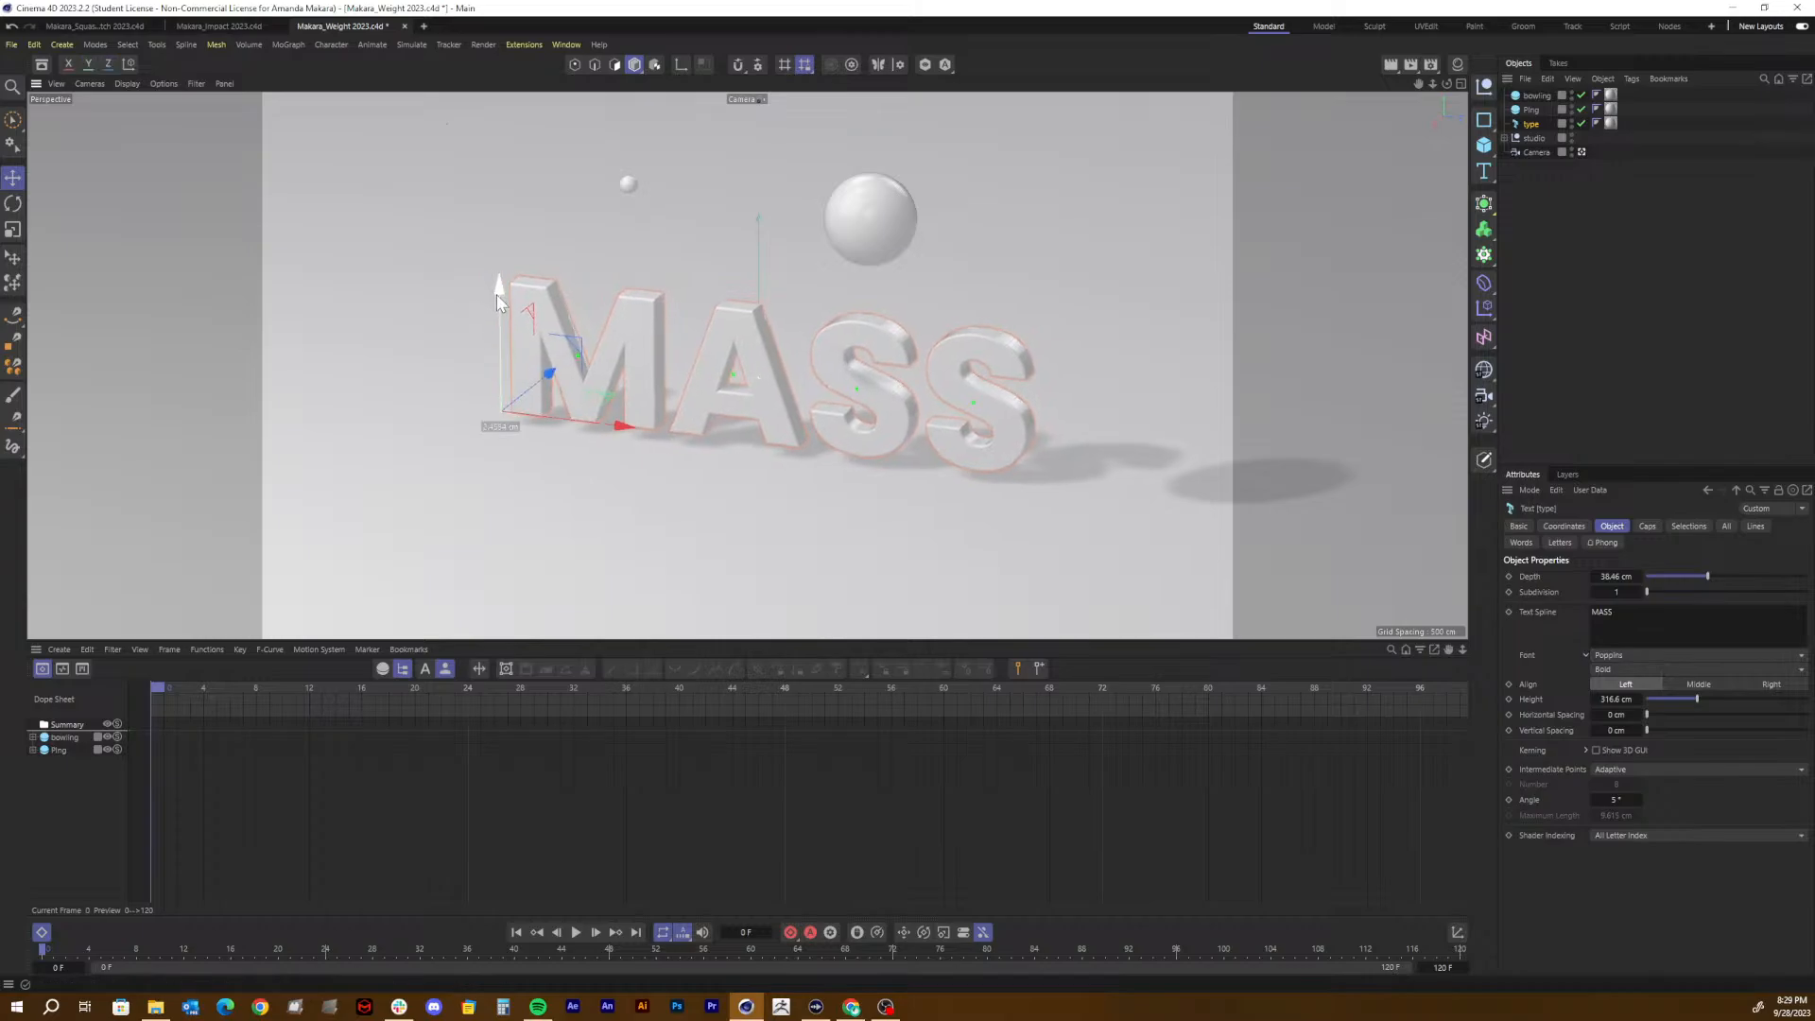
pyautogui.moveTo(496, 293); pyautogui.dragTo(495, 303)
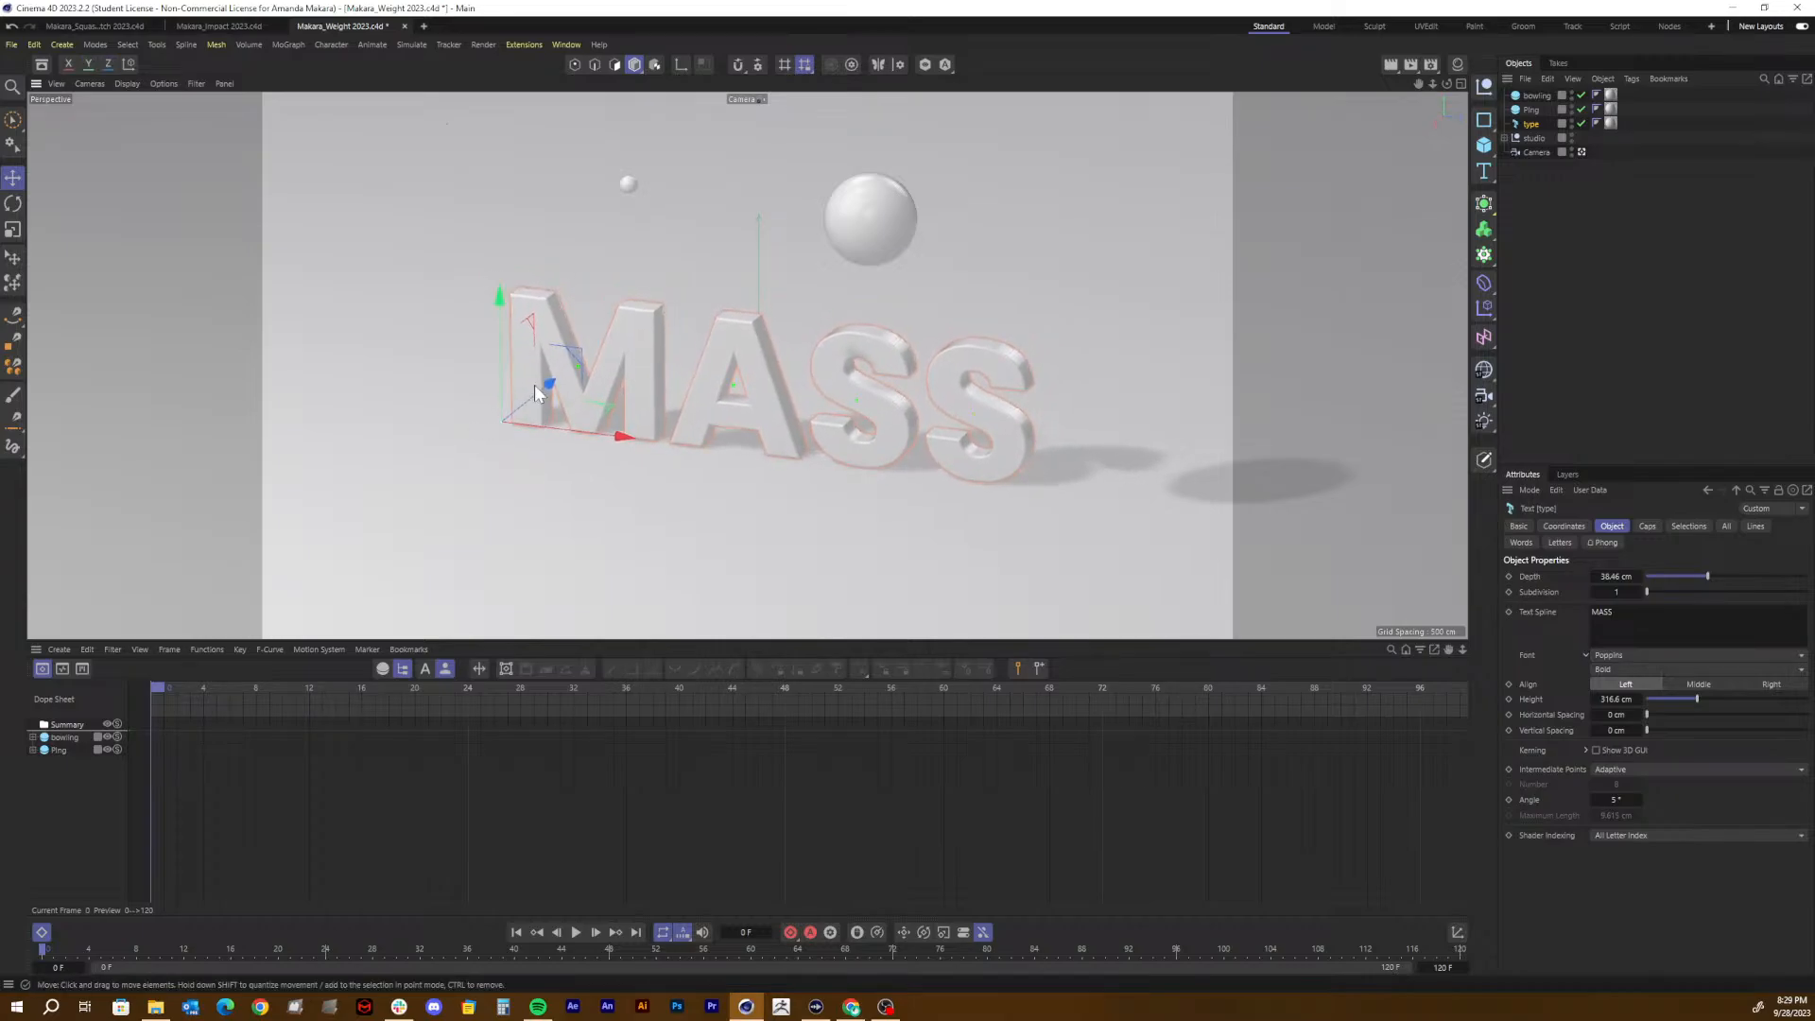
pyautogui.hotkey('ctrl', 's')
pyautogui.click(1535, 241)
# Step: Keyframe the Ping ball's Y position at frame 0 at its raised starting height
pyautogui.click(1522, 110)
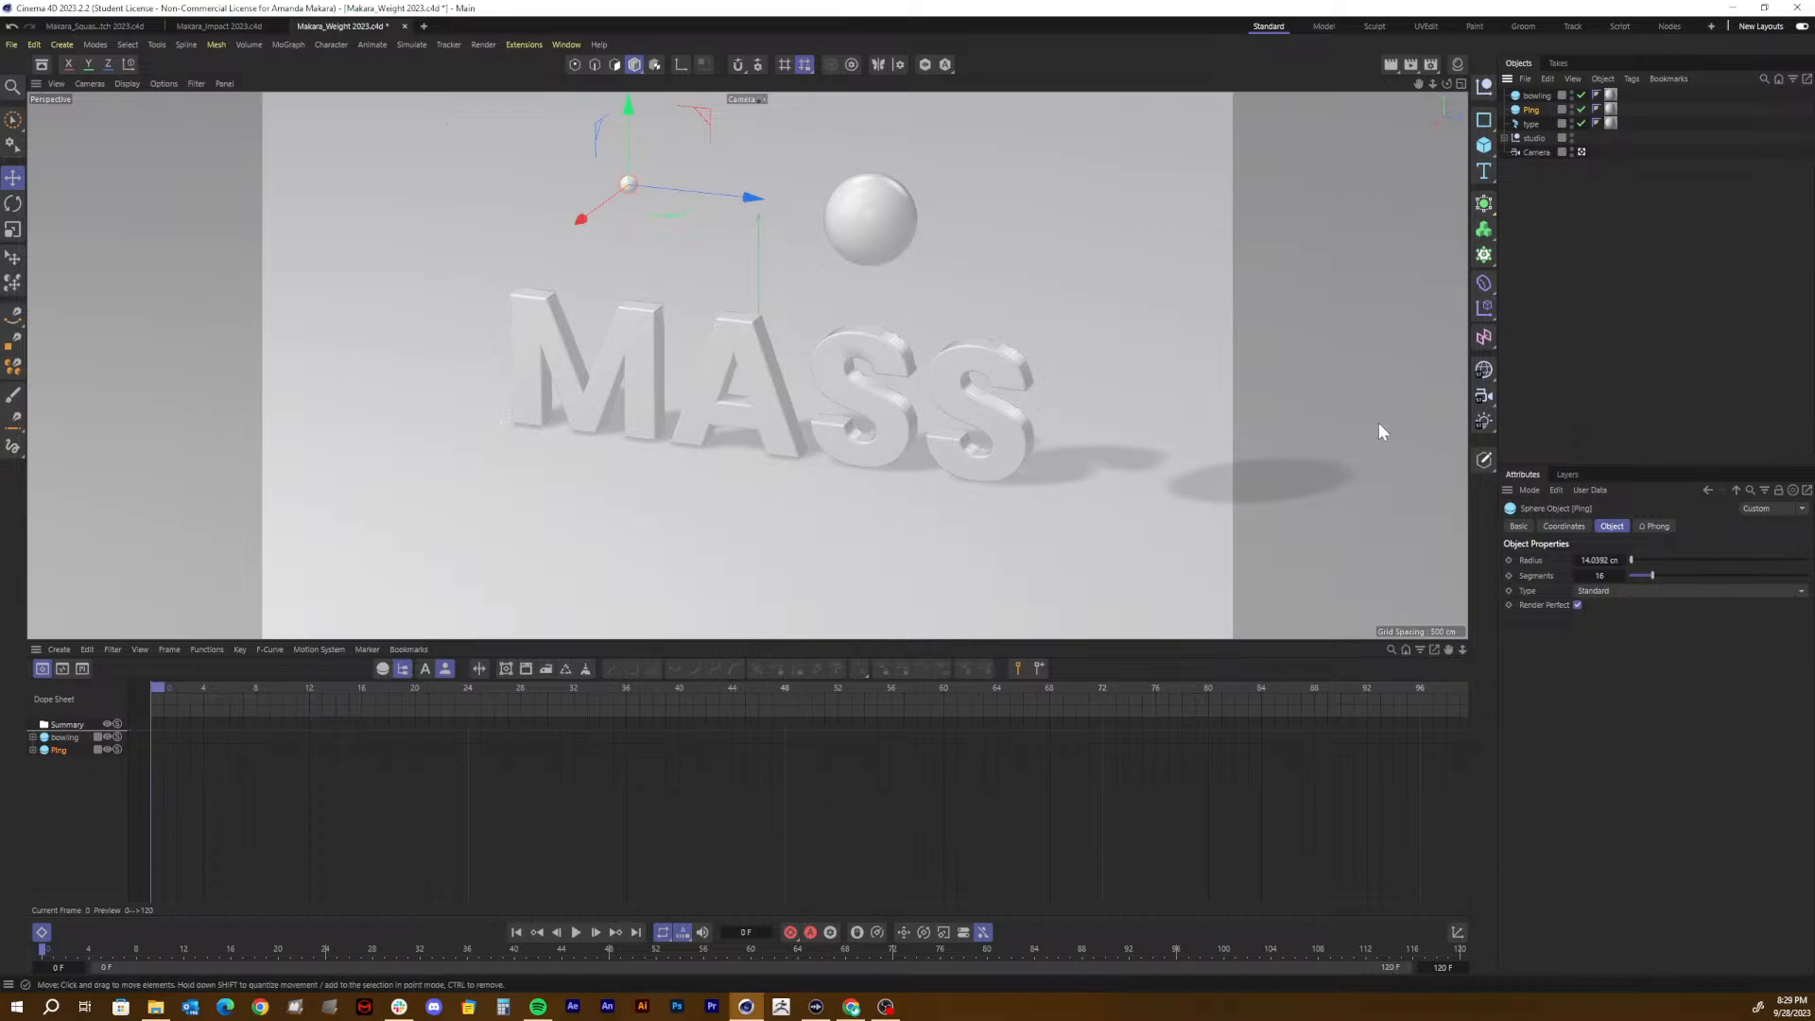
pyautogui.click(1563, 526)
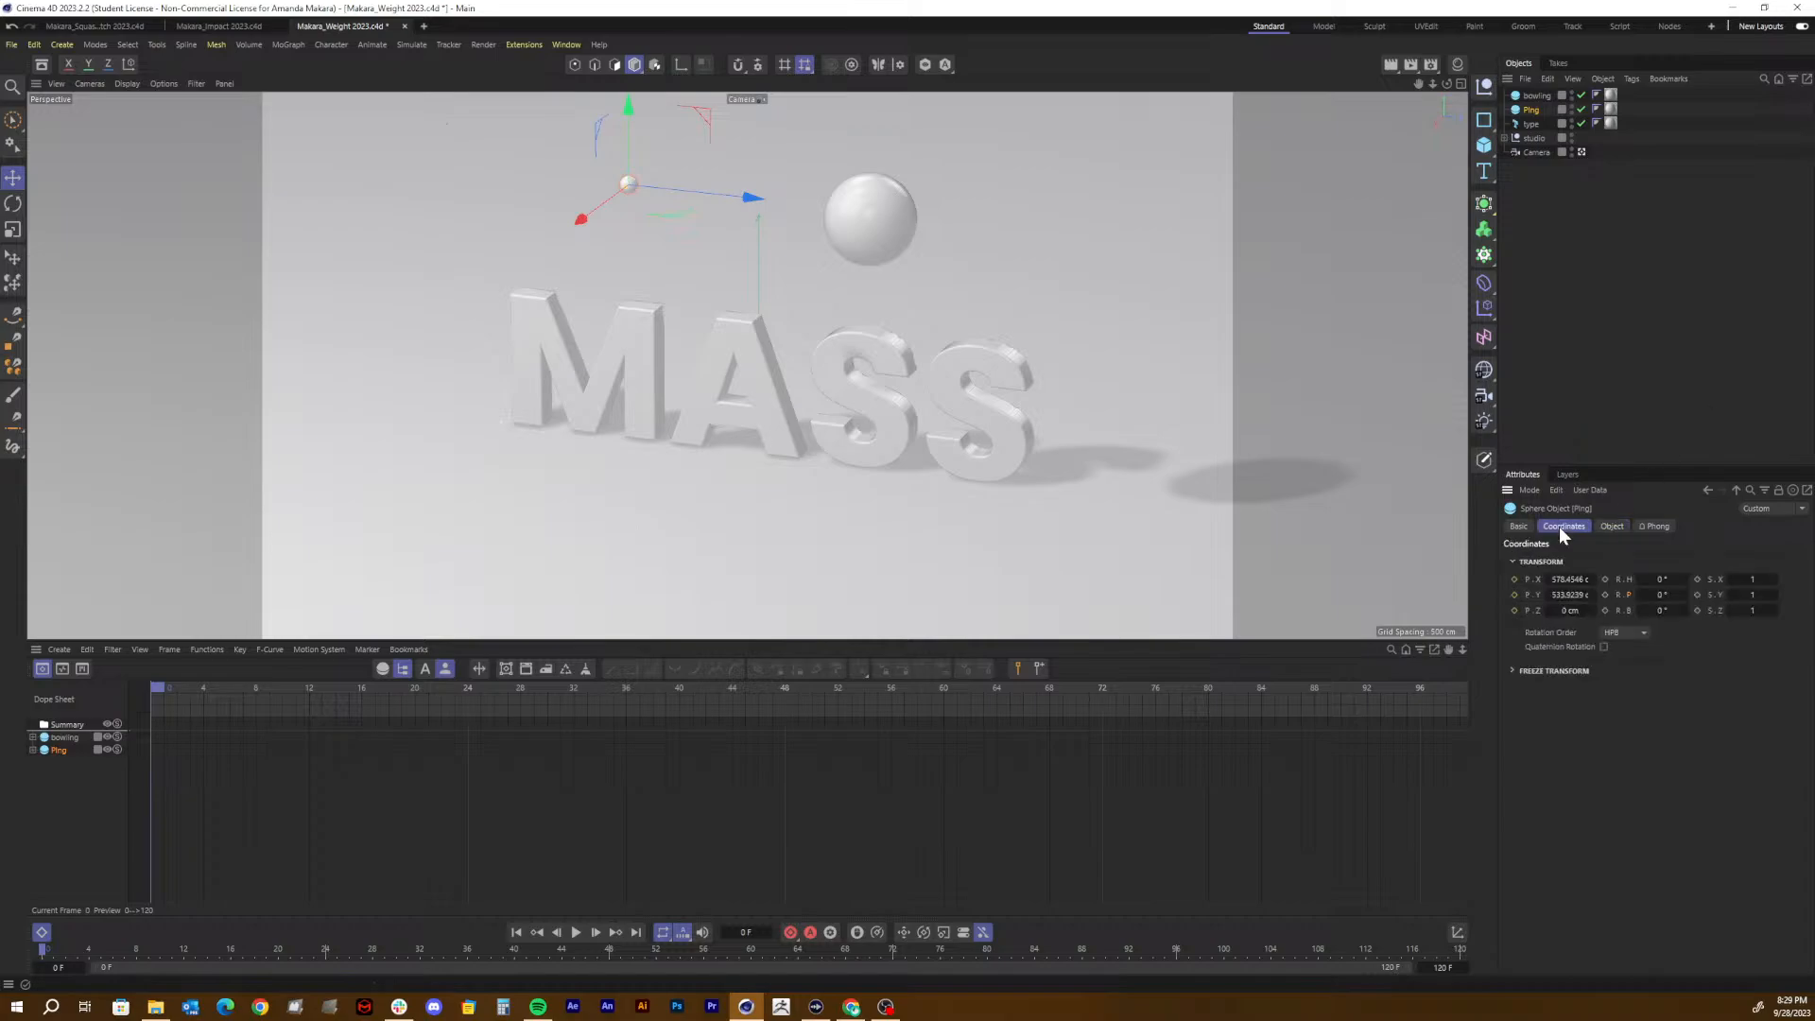
pyautogui.click(1514, 595)
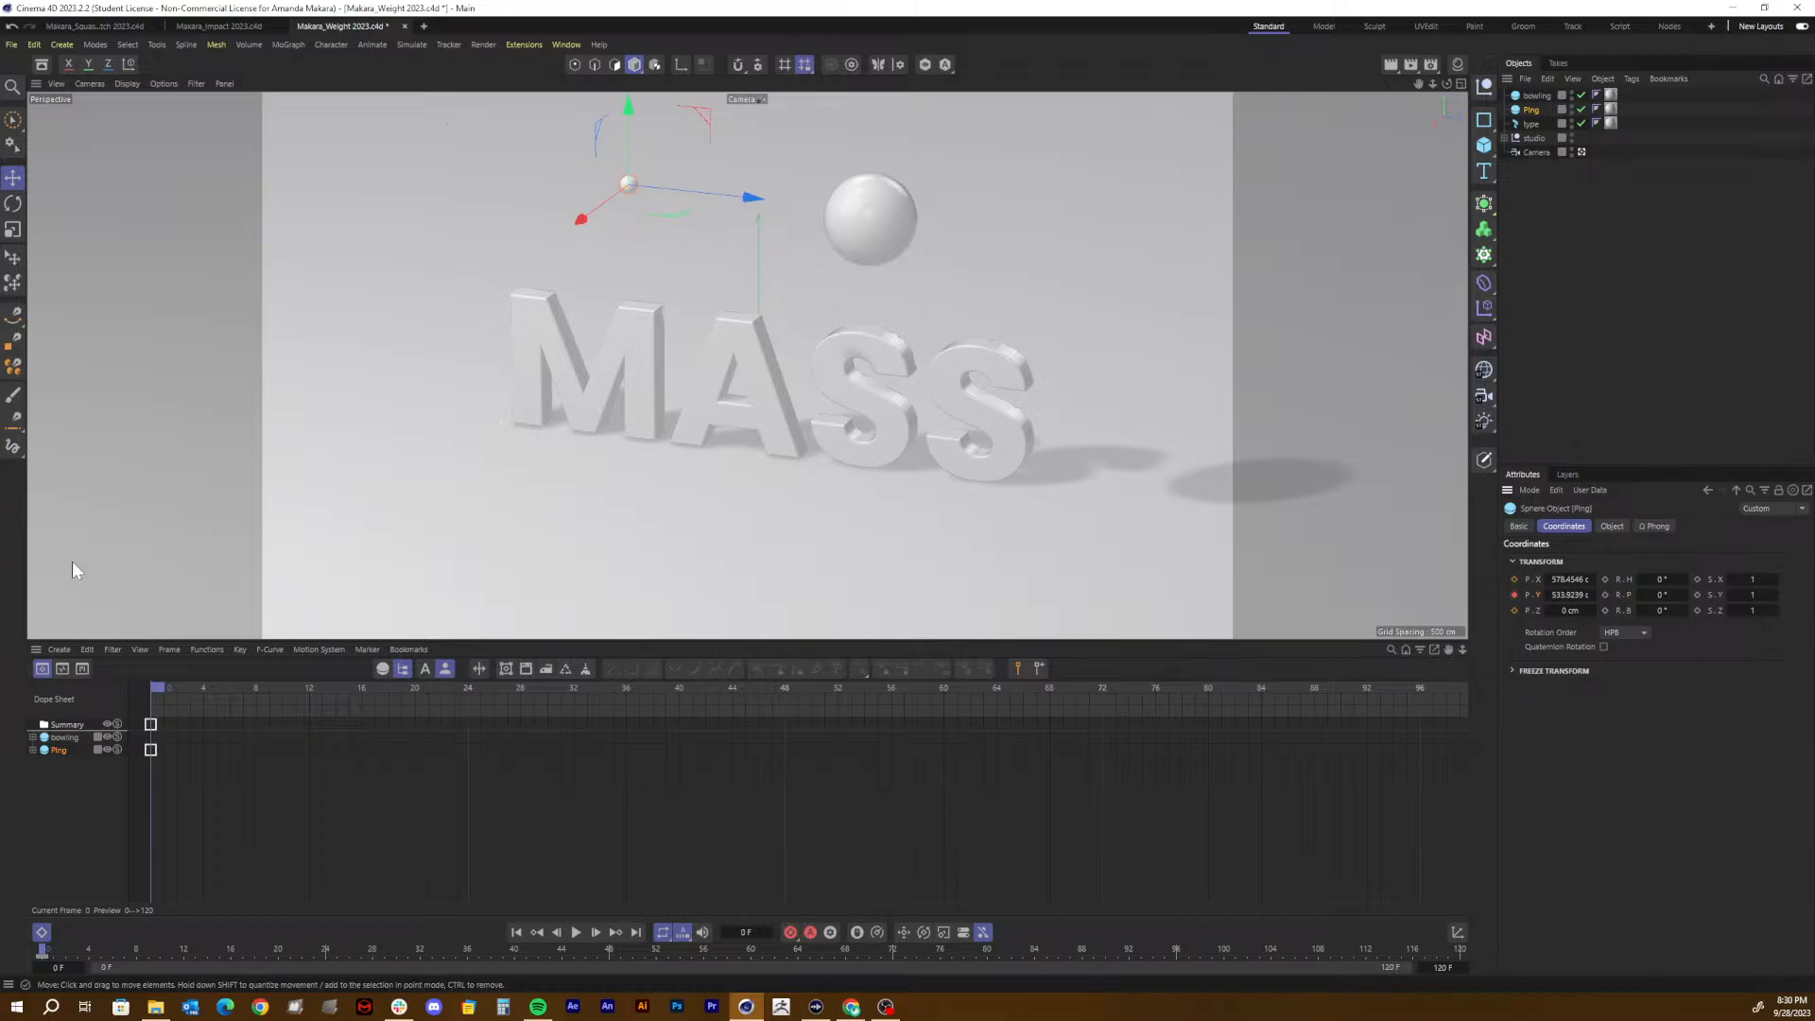
# Step: At frame 12, lower the Ping ball to the floor at a Y position of 12 cm and keyframe it
pyautogui.moveTo(159, 692); pyautogui.dragTo(323, 708)
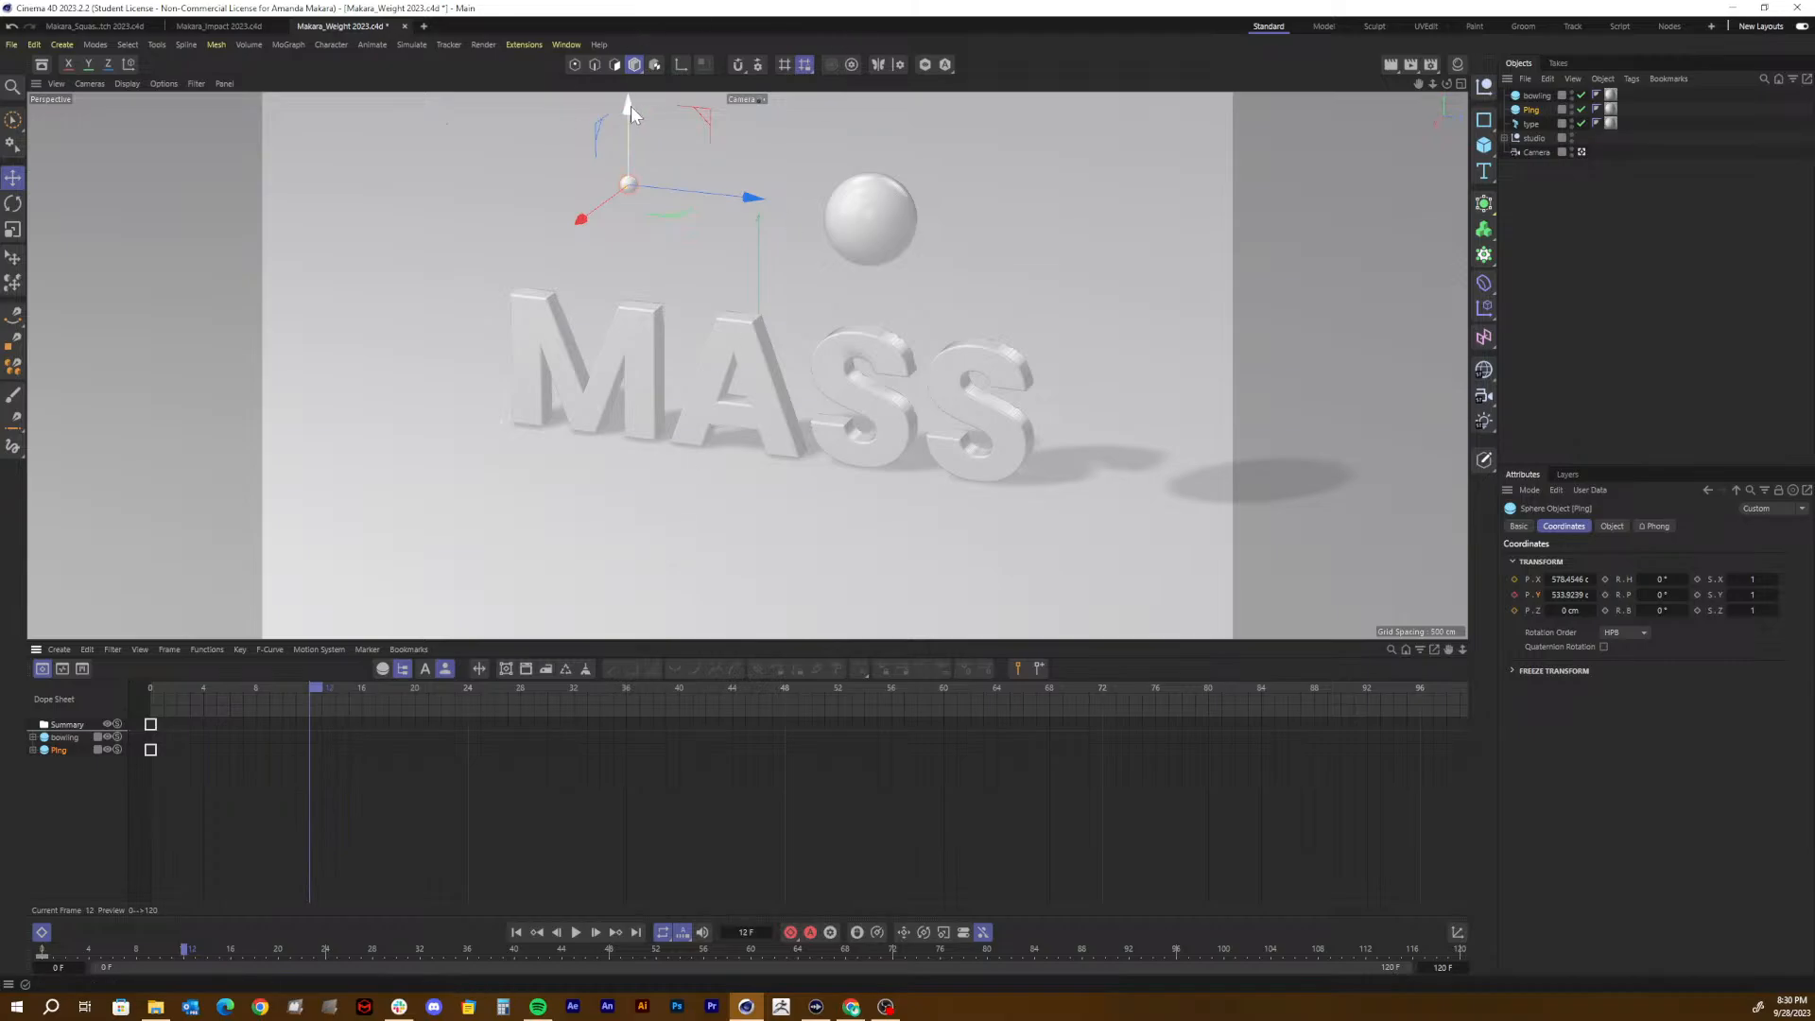
pyautogui.moveTo(631, 106); pyautogui.dragTo(598, 427)
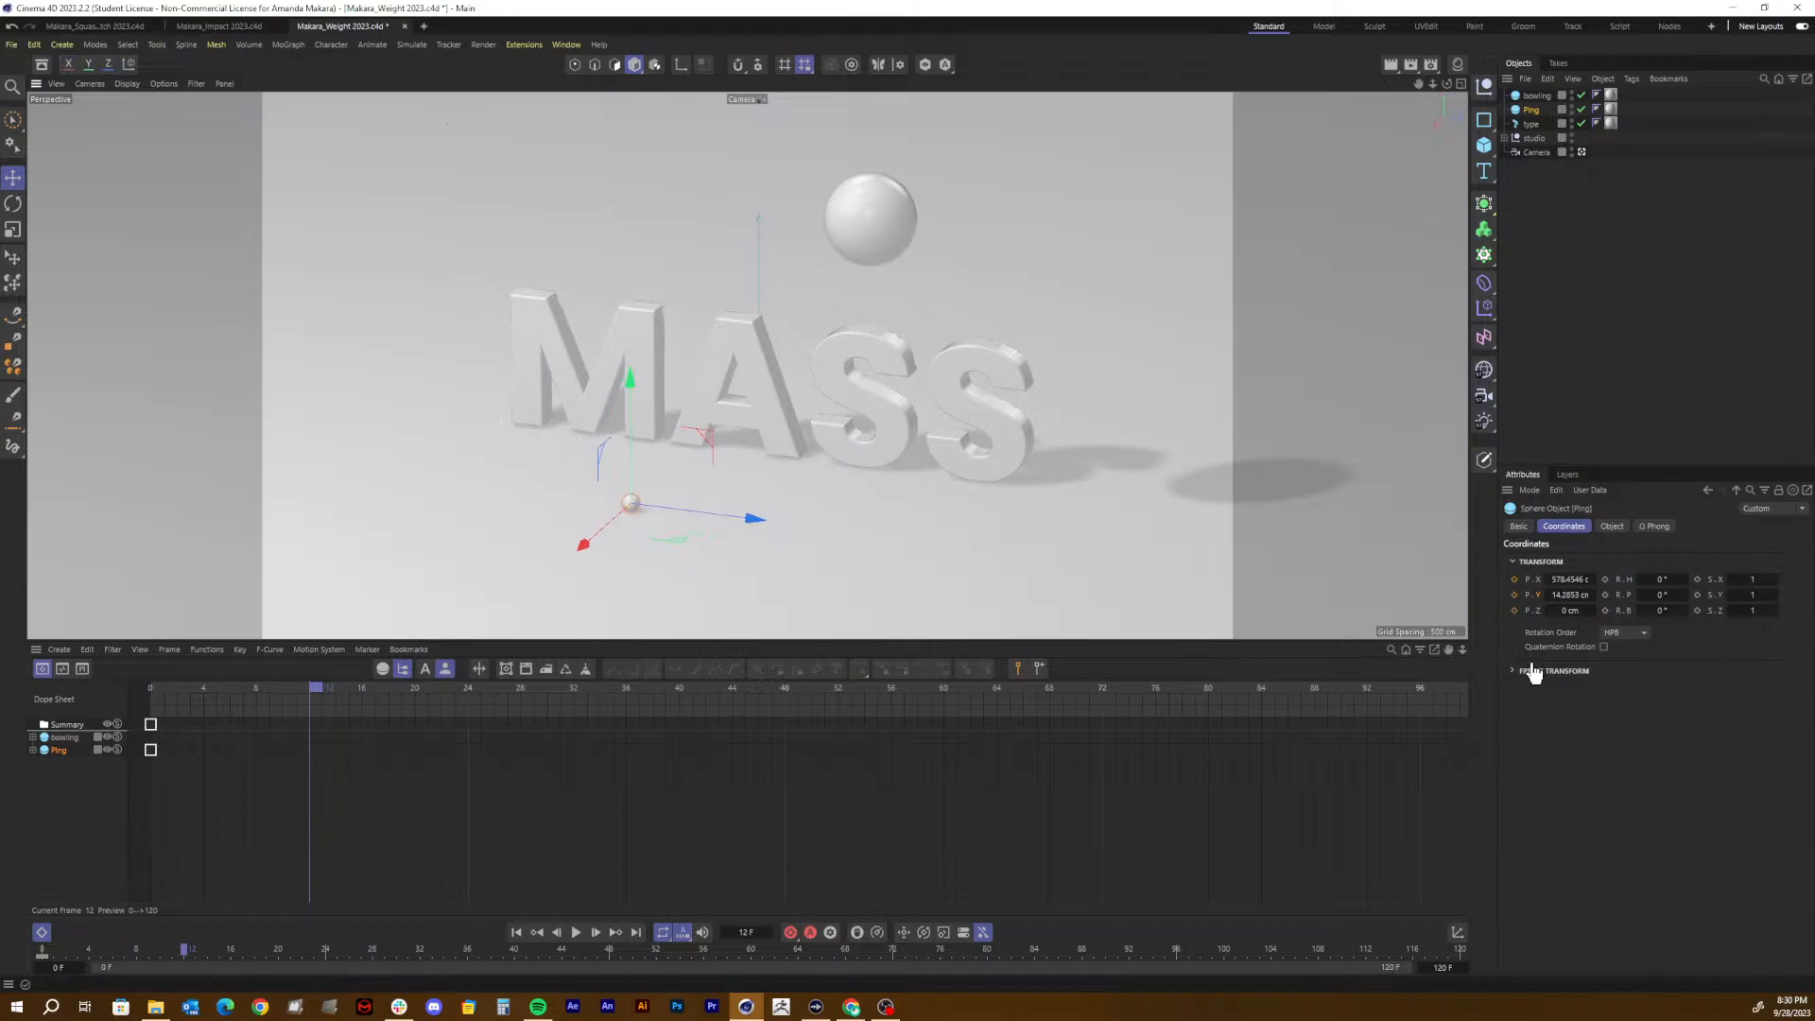
pyautogui.click(1562, 596)
pyautogui.write('0')
pyautogui.press('Return')
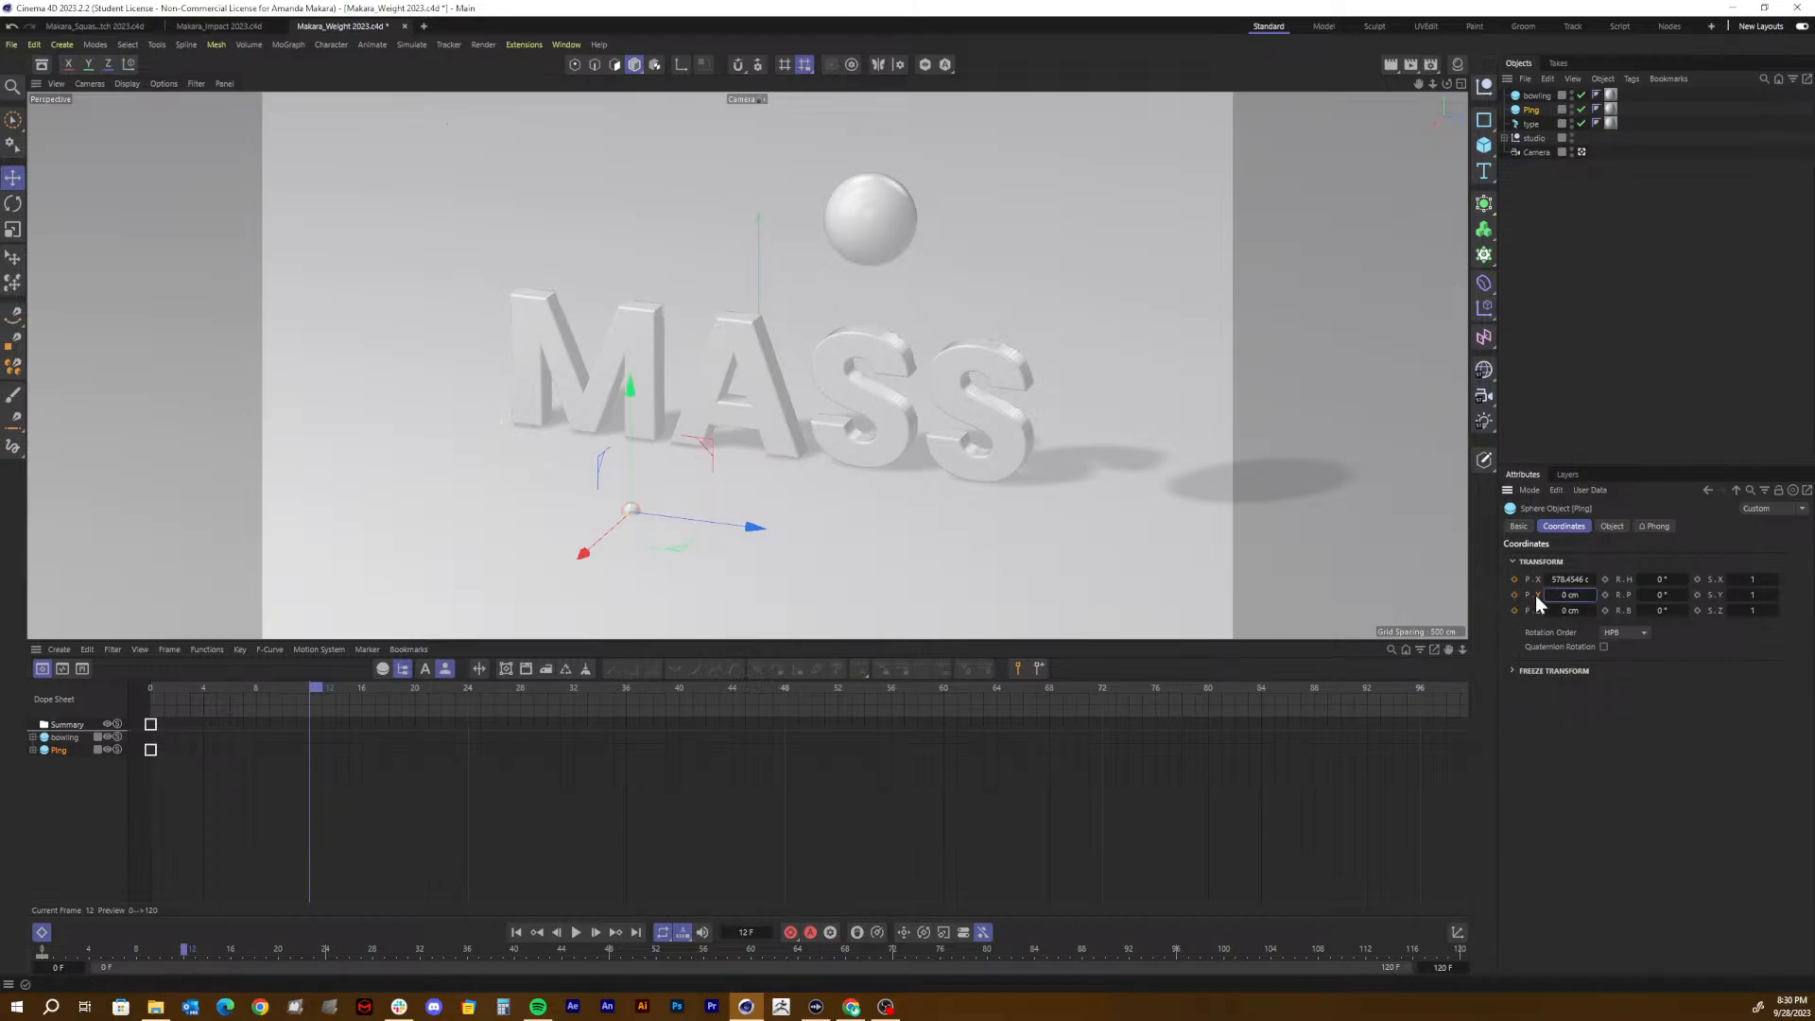
pyautogui.click(1567, 596)
pyautogui.write('12')
pyautogui.press('Return')
pyautogui.click(1515, 594)
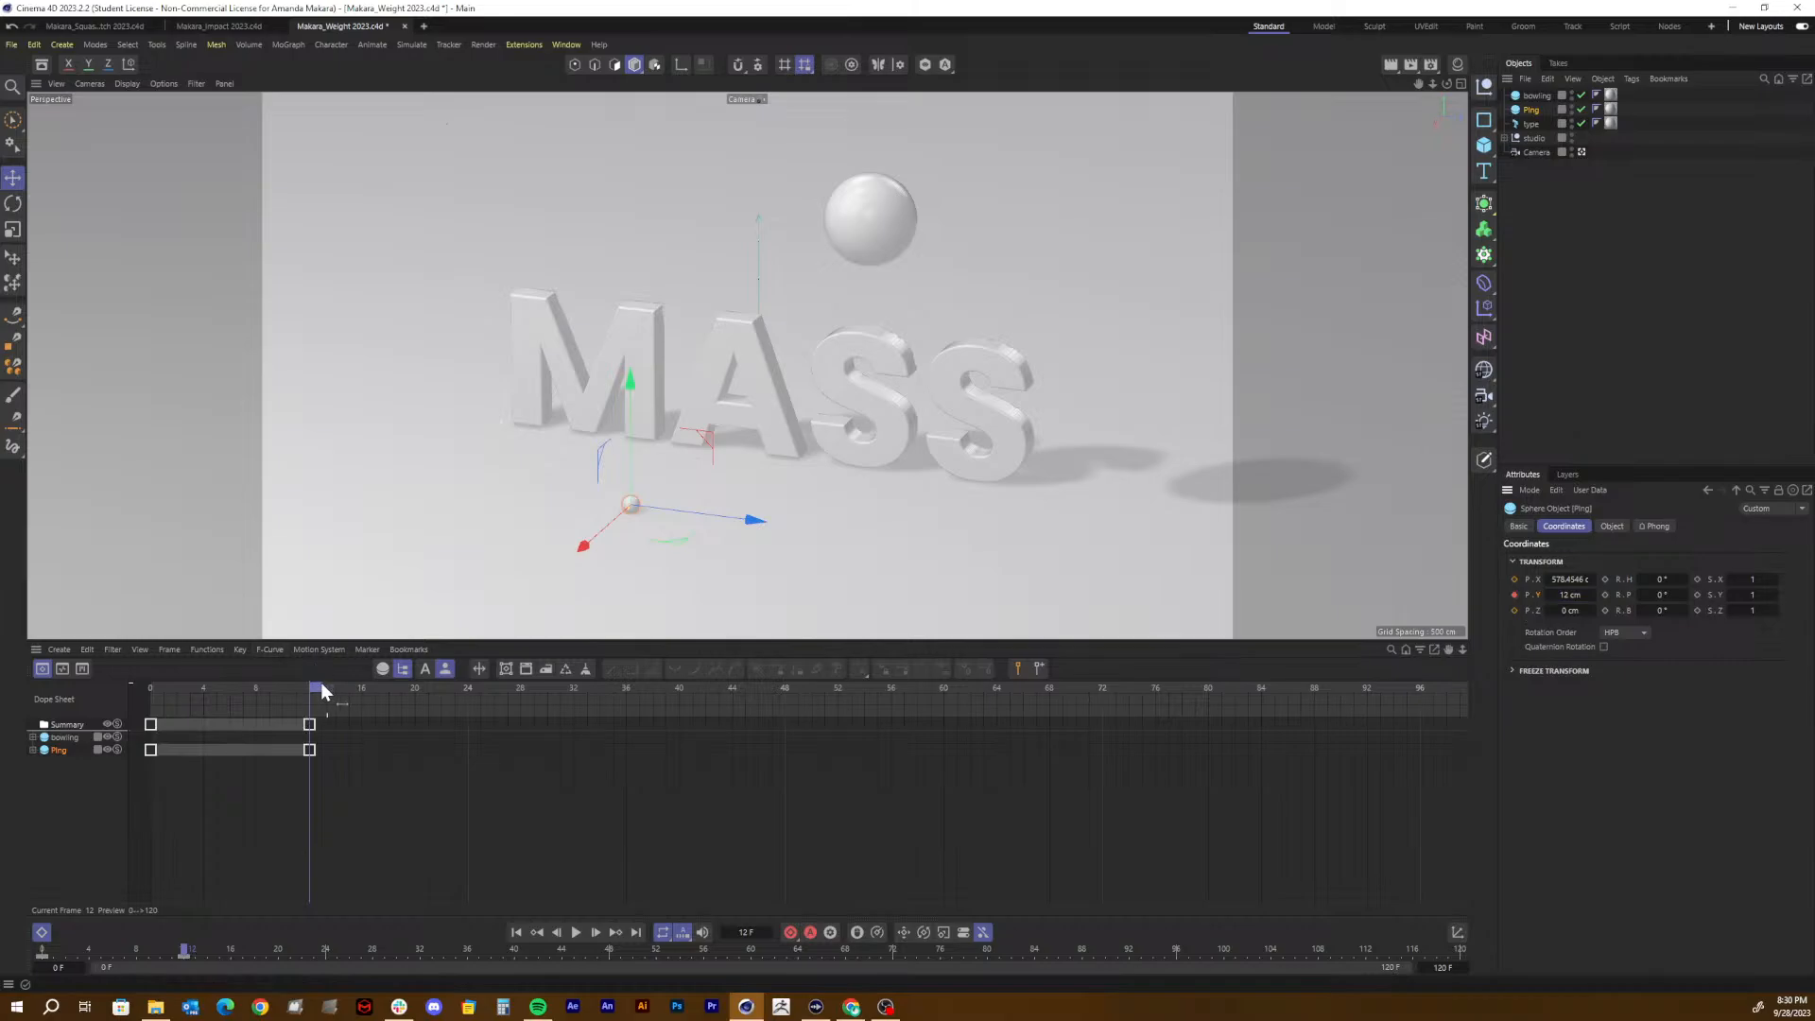
# Step: Duplicate the Ping ball's two bounce keys from frames 0 and 12 to frames 24 and 36, and to frames 48 and 60
pyautogui.moveTo(317, 690); pyautogui.dragTo(475, 701)
pyautogui.moveTo(353, 769); pyautogui.dragTo(144, 679)
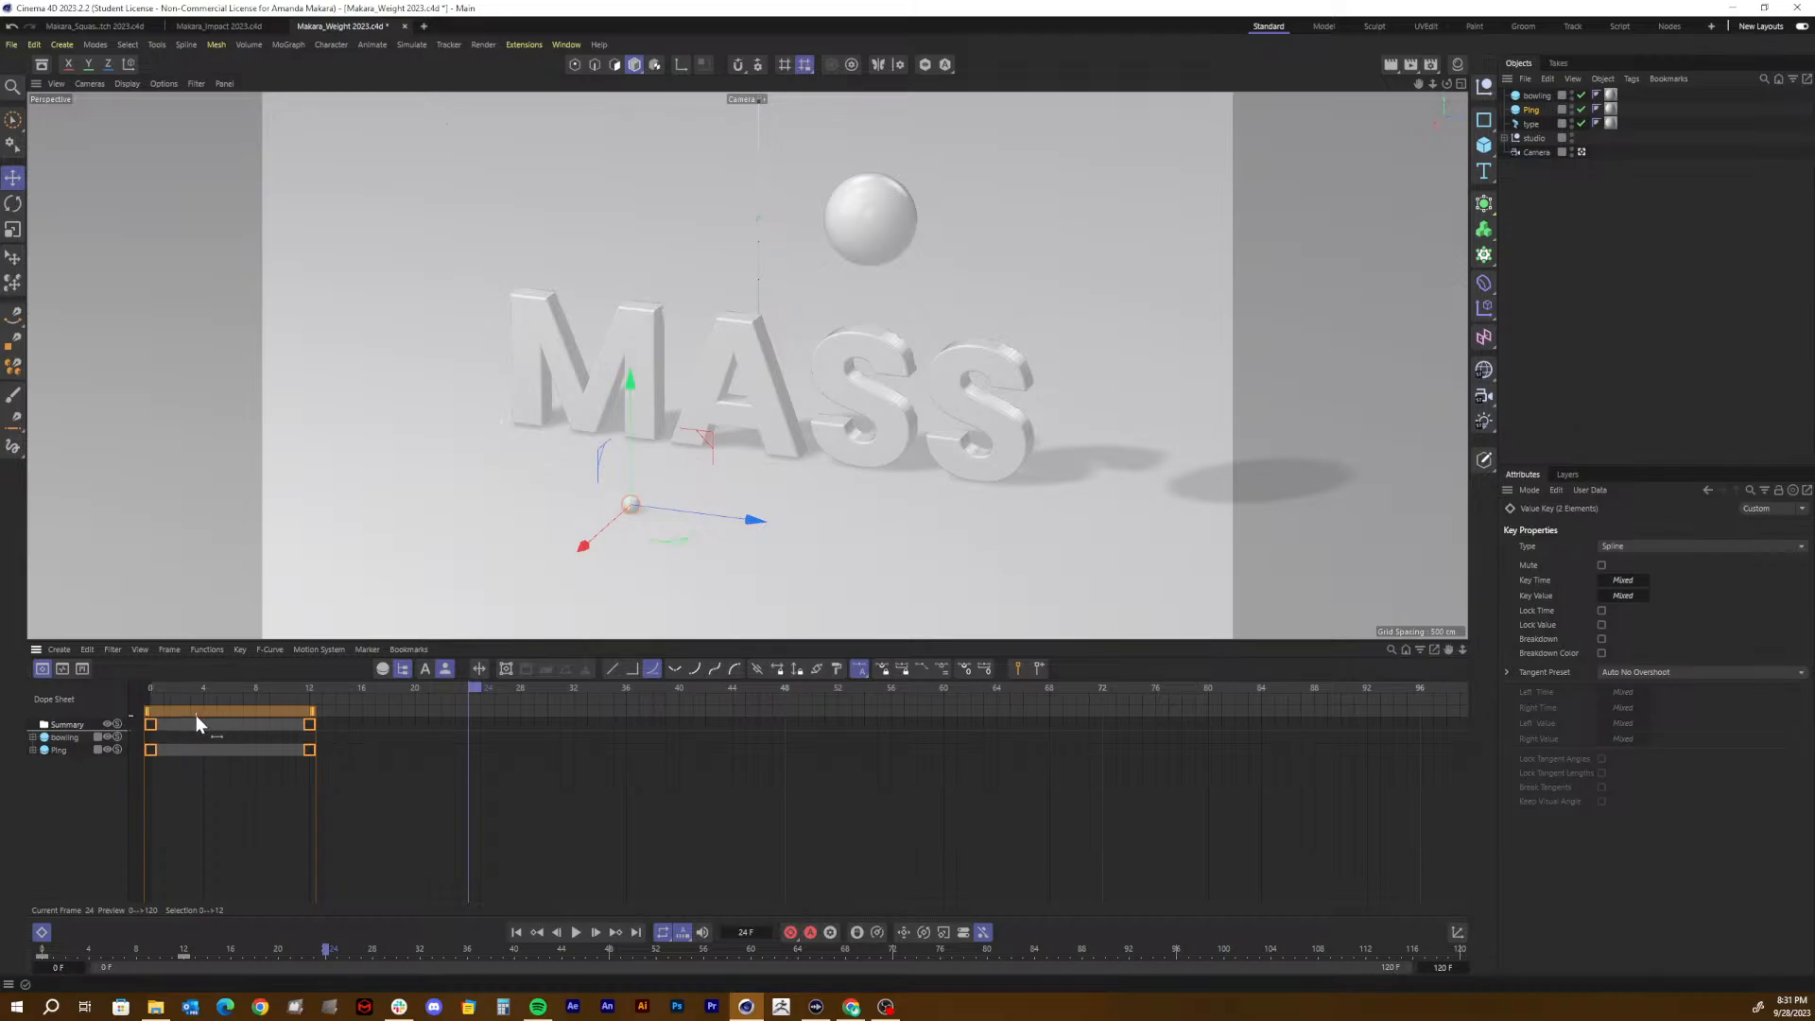
pyautogui.keyDown('ctrl'); pyautogui.moveTo(200, 716); pyautogui.dragTo(522, 728); pyautogui.keyUp('ctrl')
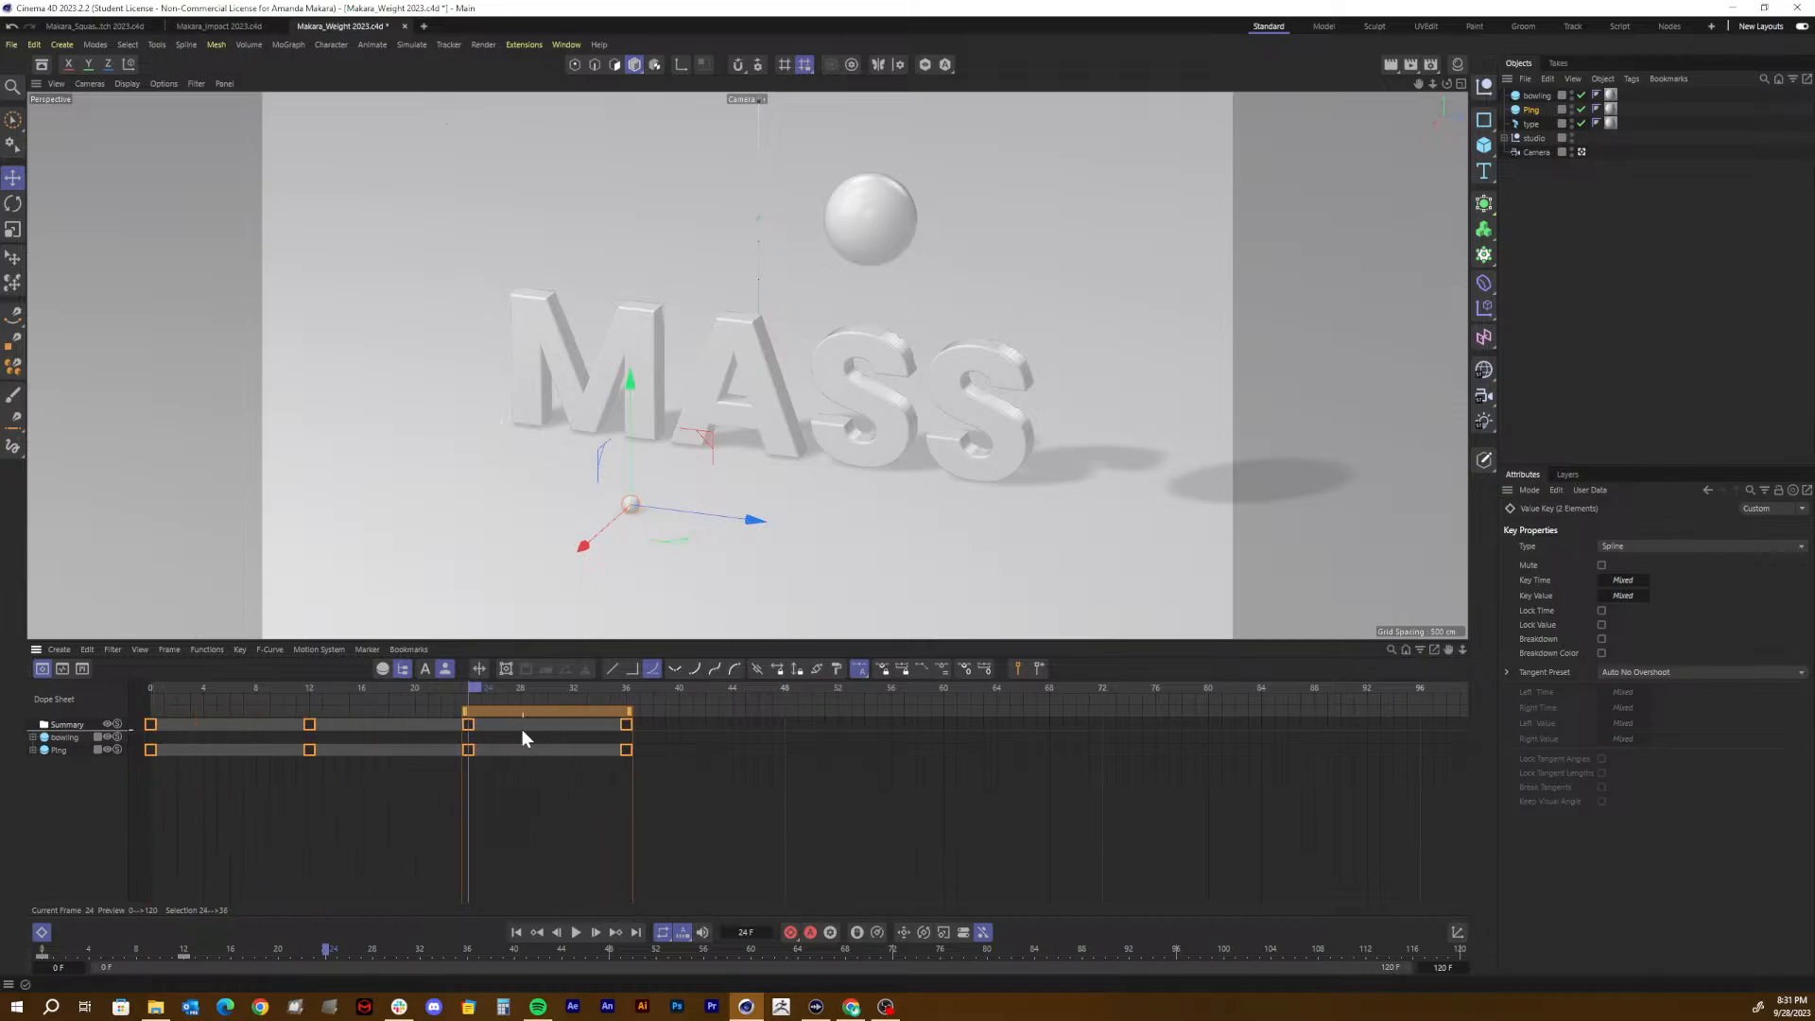
pyautogui.click(627, 693)
pyautogui.keyDown('ctrl'); pyautogui.moveTo(545, 720); pyautogui.dragTo(1111, 709); pyautogui.keyUp('ctrl')
pyautogui.click(783, 689)
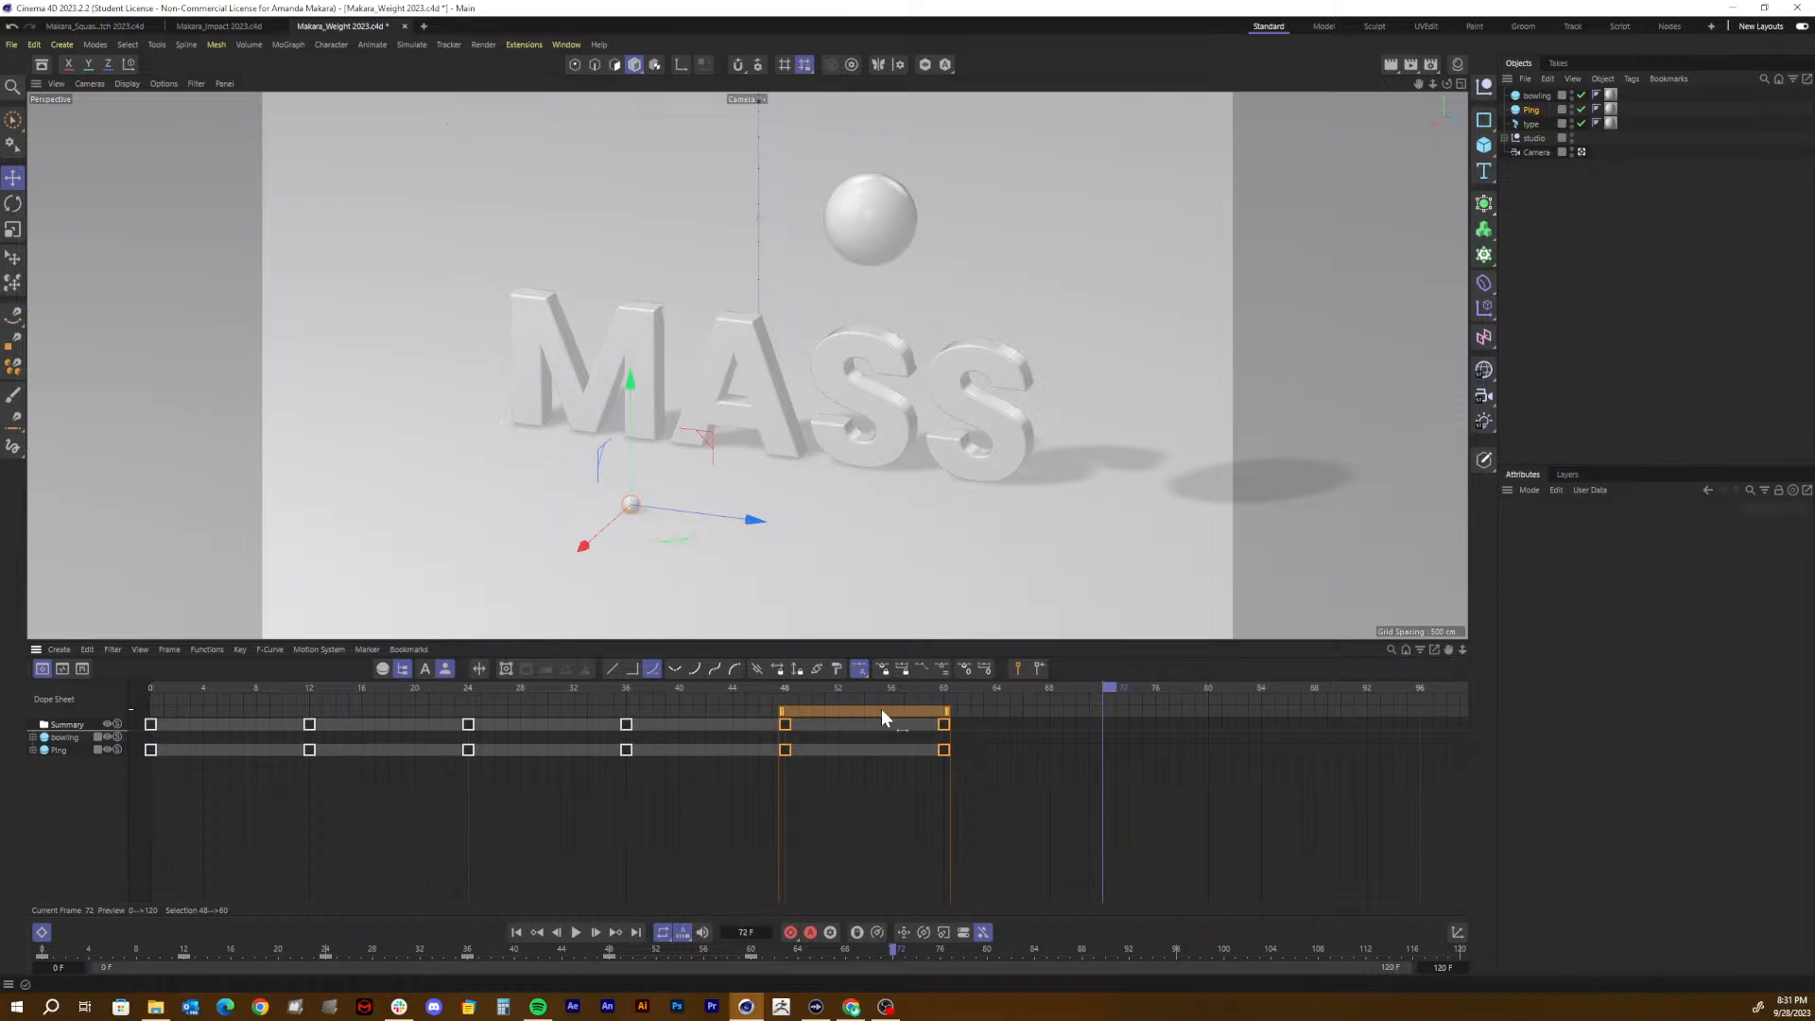
# Step: Continue duplicating the Ping ball's bounce key pair to frames 72 and 84, 96 and 108, and 120 and 132
pyautogui.keyDown('ctrl'); pyautogui.moveTo(882, 715); pyautogui.dragTo(1187, 706); pyautogui.keyUp('ctrl')
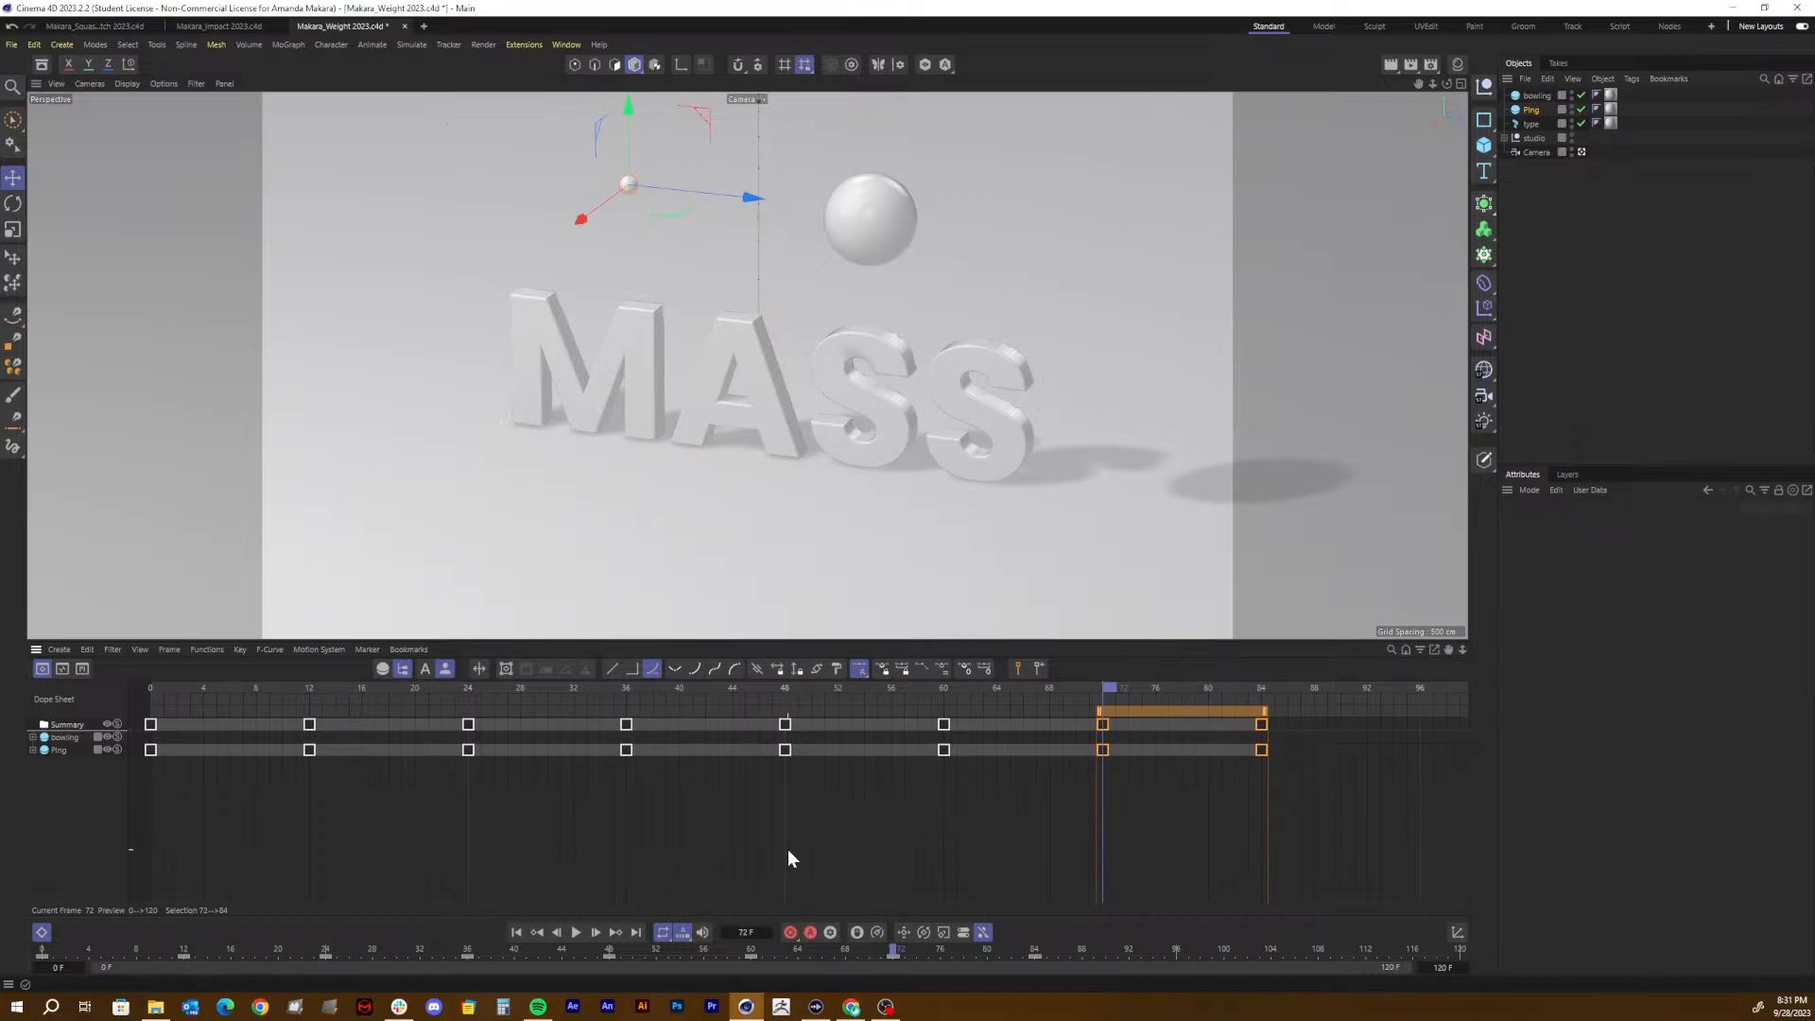
pyautogui.moveTo(786, 849); pyautogui.dragTo(828, 848, button='middle')
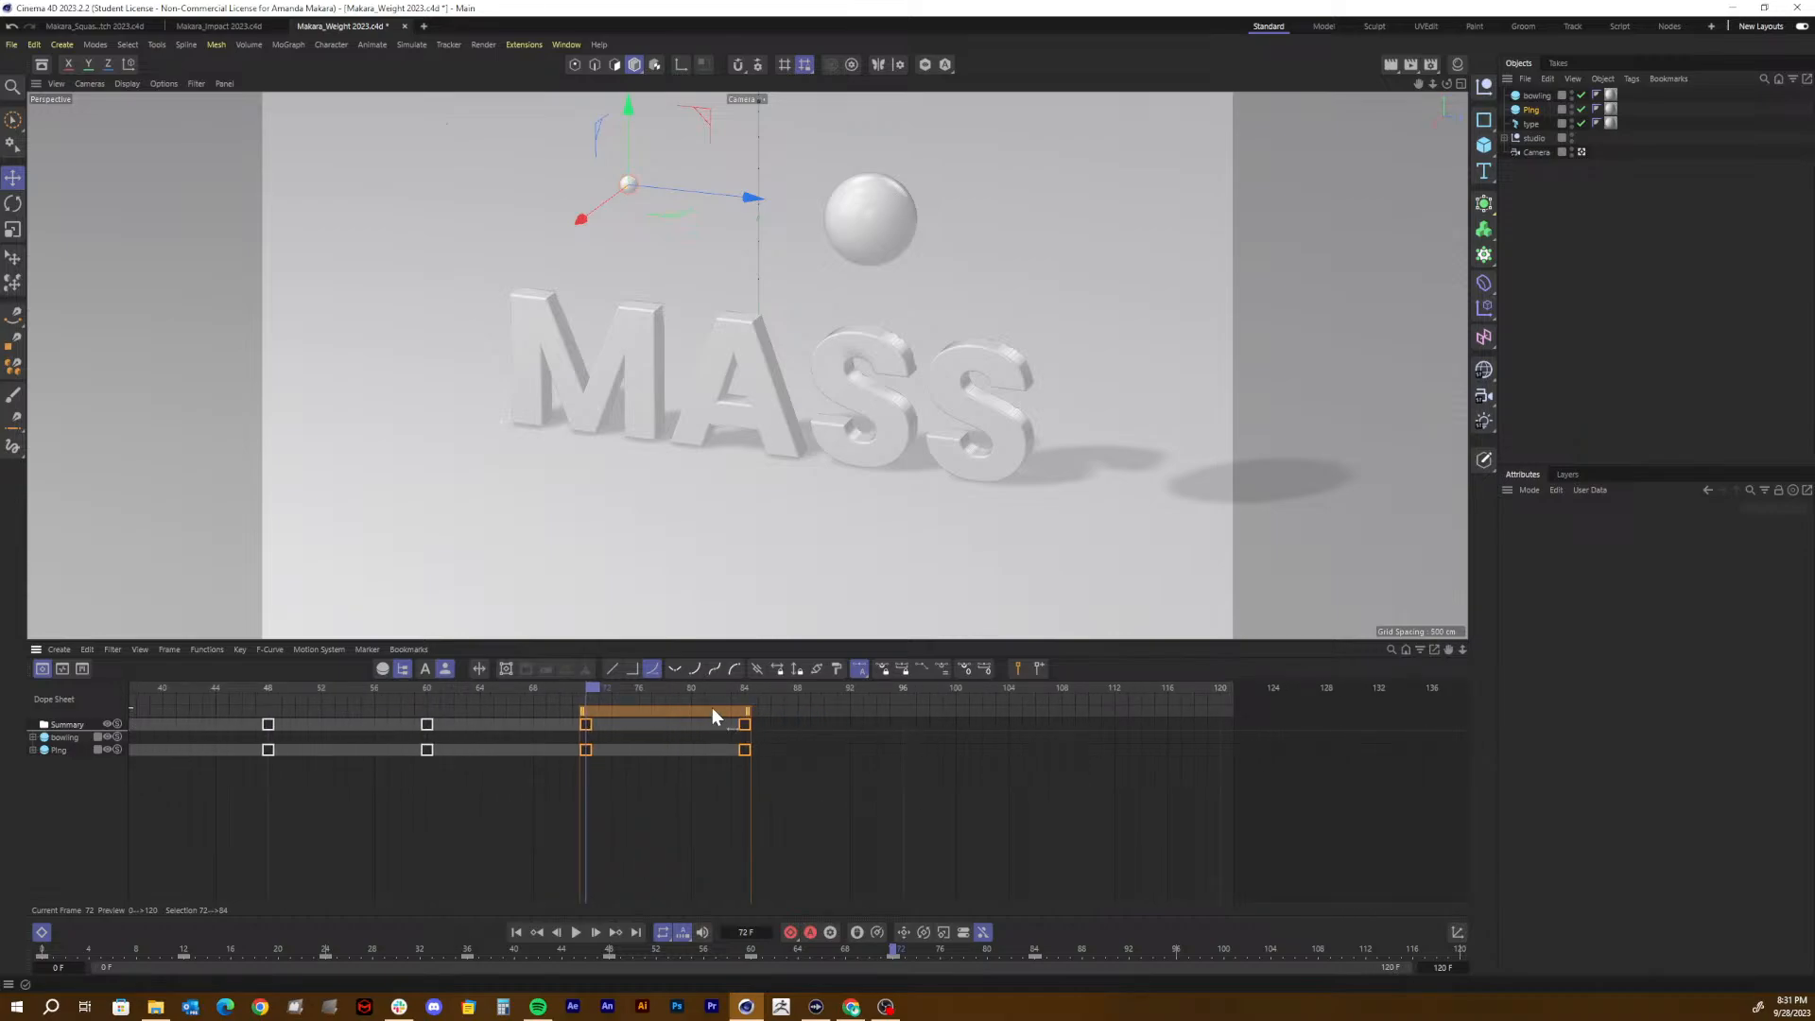
pyautogui.moveTo(867, 685); pyautogui.dragTo(903, 698)
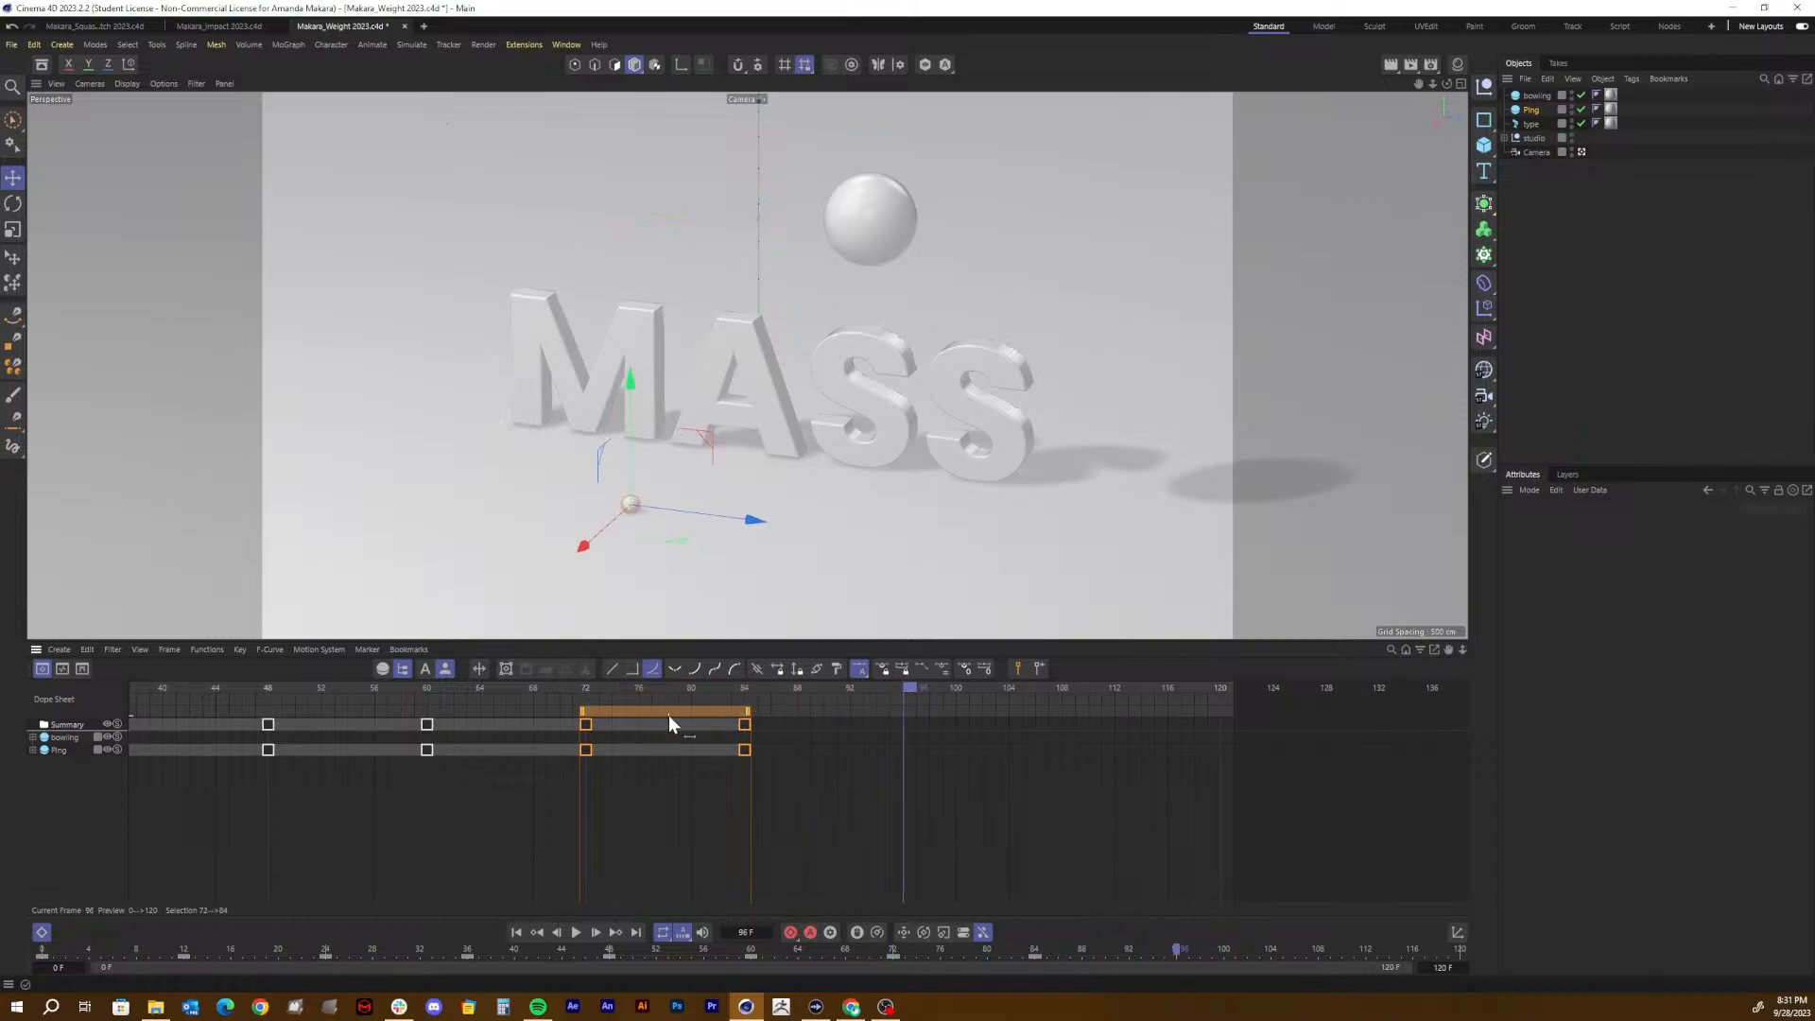
pyautogui.keyDown('ctrl'); pyautogui.moveTo(667, 724); pyautogui.dragTo(1221, 690); pyautogui.keyUp('ctrl')
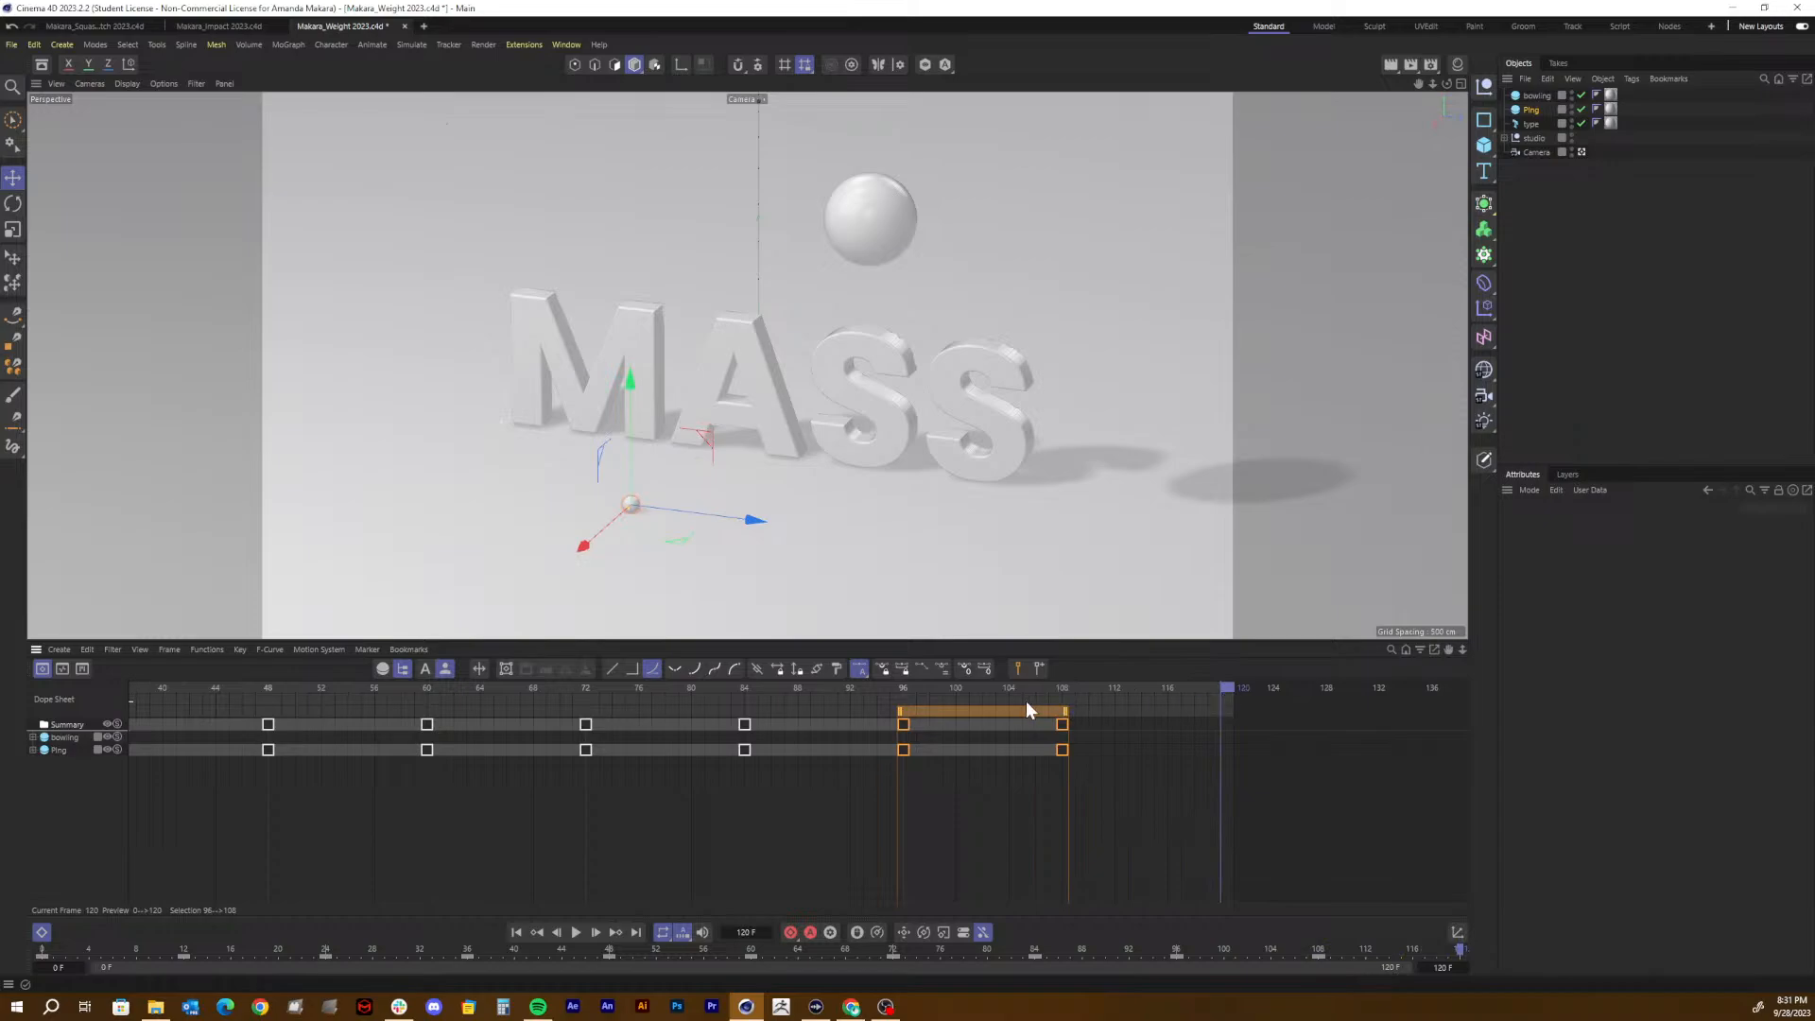
pyautogui.keyDown('ctrl'); pyautogui.moveTo(979, 705); pyautogui.dragTo(1294, 704); pyautogui.keyUp('ctrl')
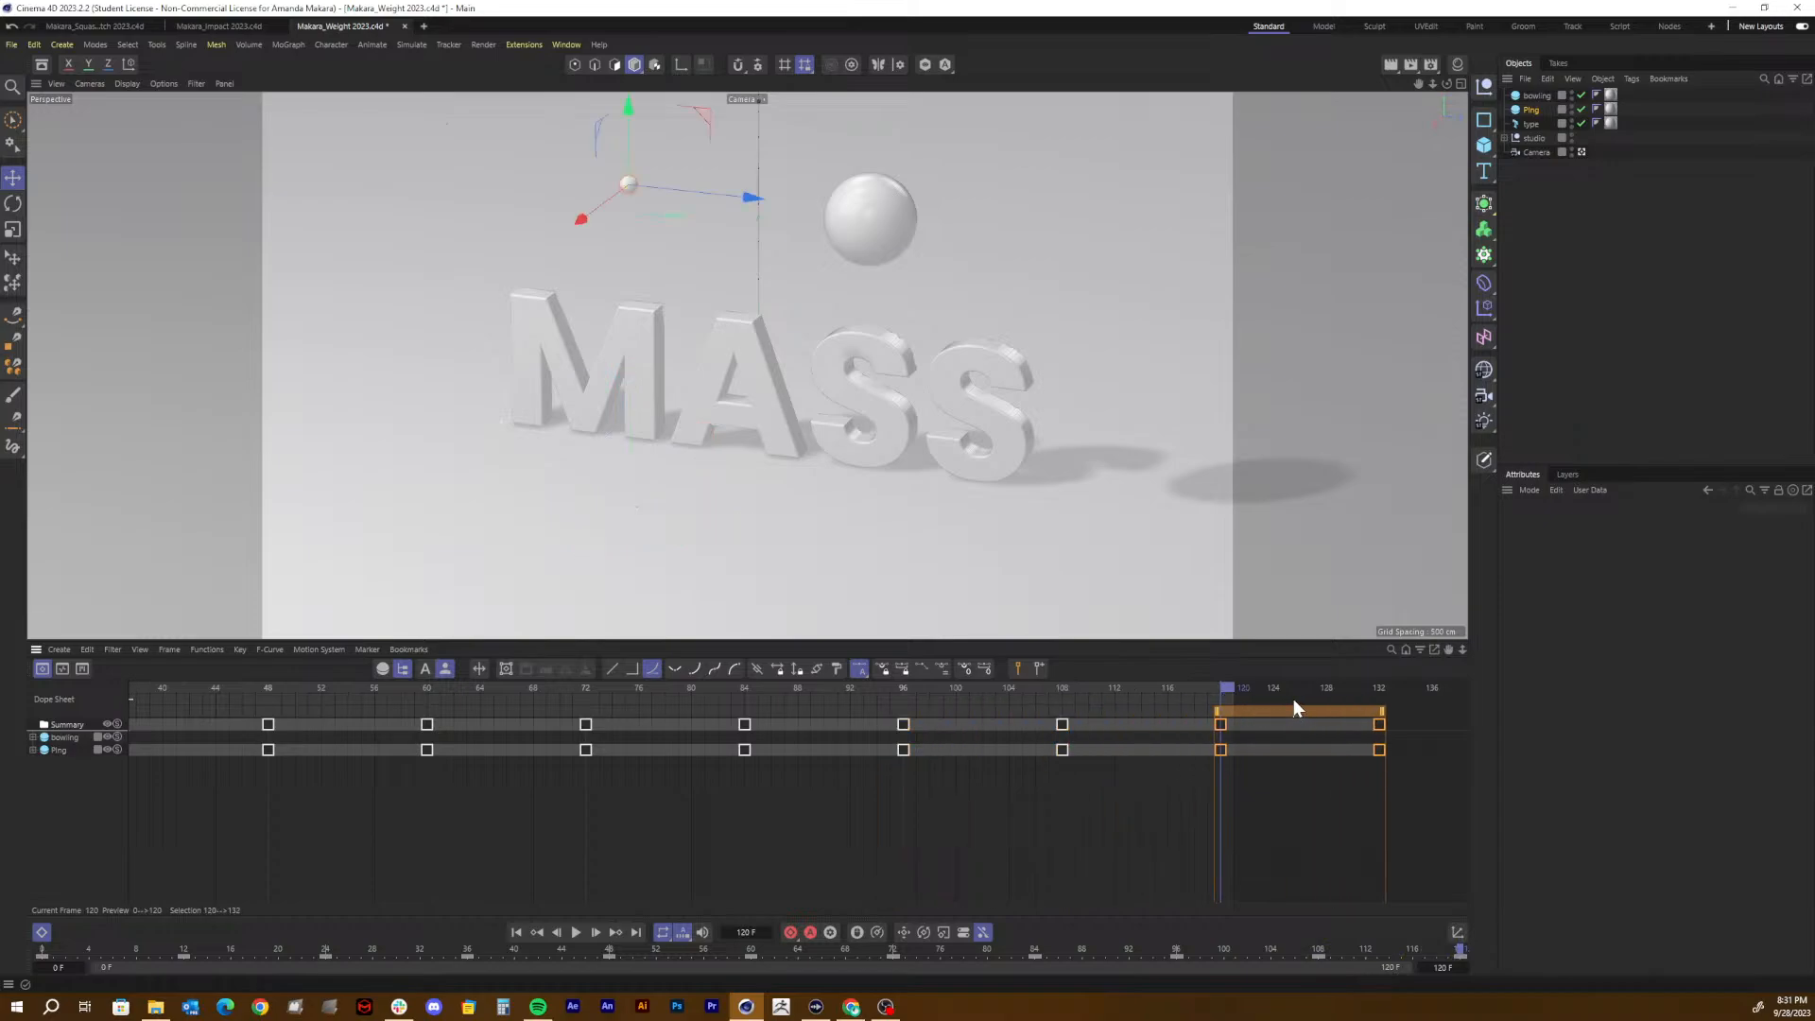
# Step: In the Ping ball's Y-position F-curve, break the tangents of all 12 cm floor keys into vertical handles of about 129 cm for sharp bounces
pyautogui.moveTo(1189, 686); pyautogui.dragTo(2, 682)
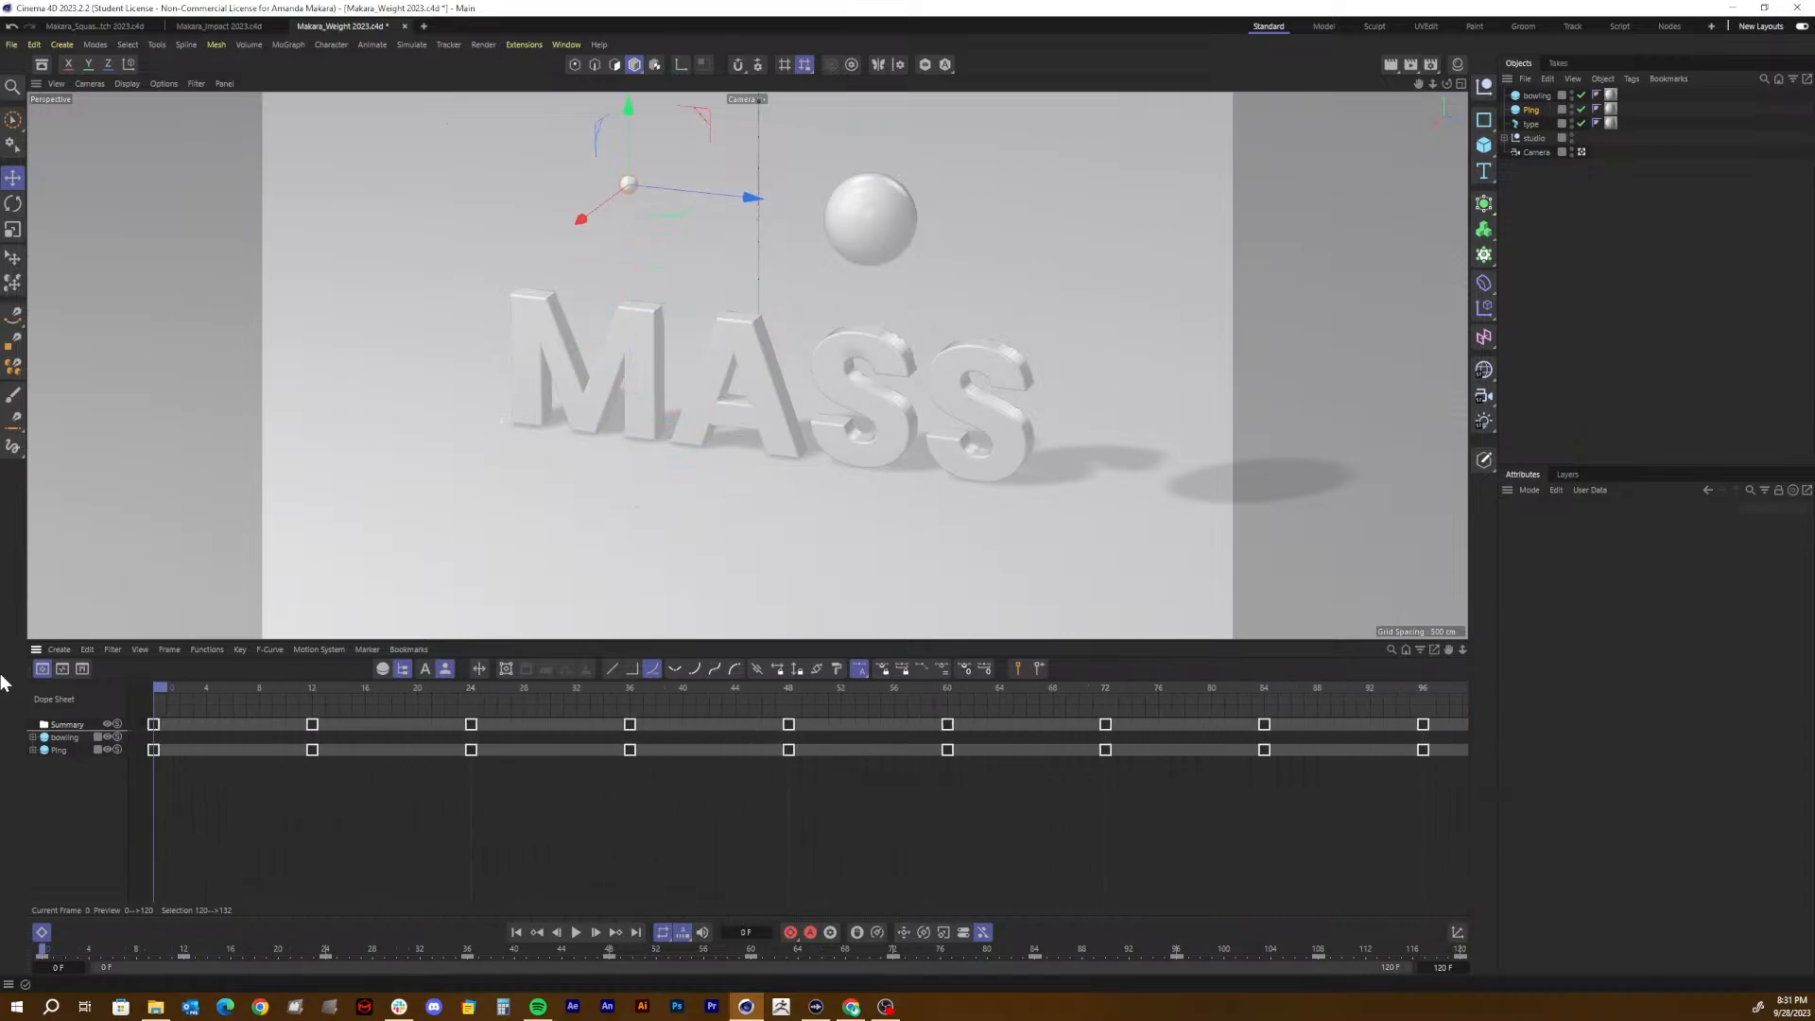
pyautogui.click(52, 750)
pyautogui.click(61, 669)
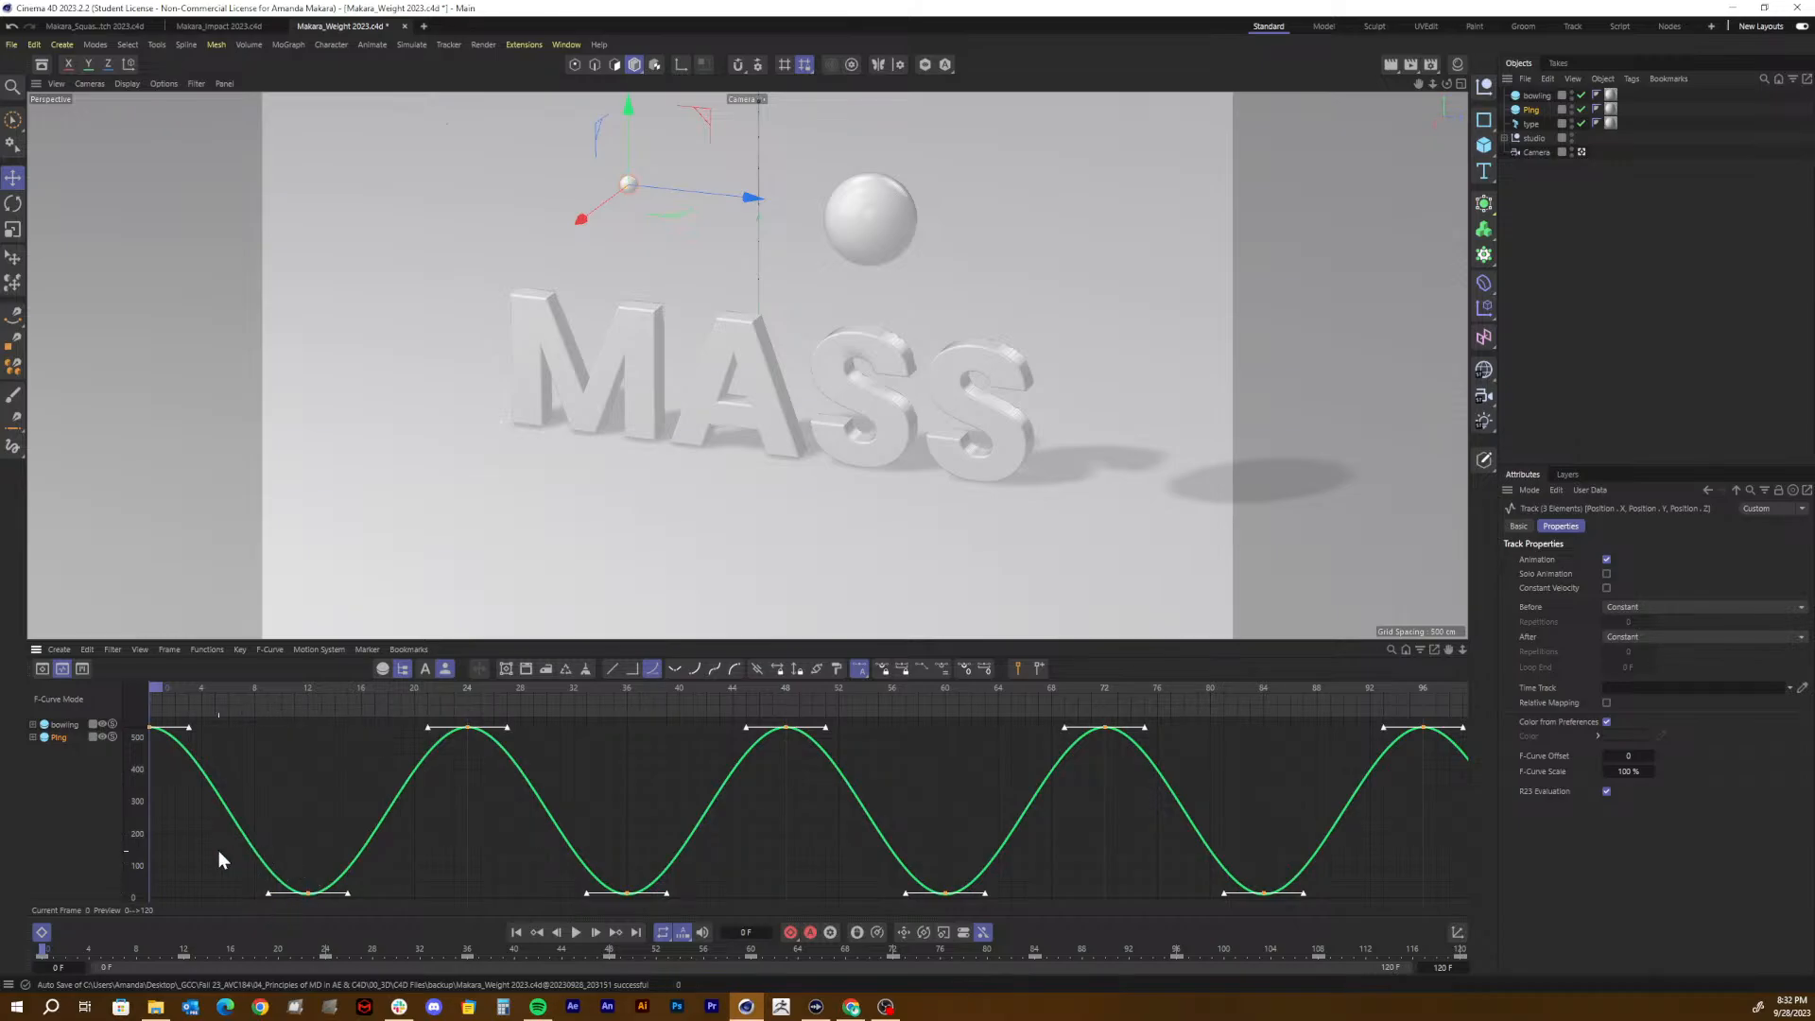
pyautogui.moveTo(194, 858); pyautogui.dragTo(1242, 912)
pyautogui.press('h')
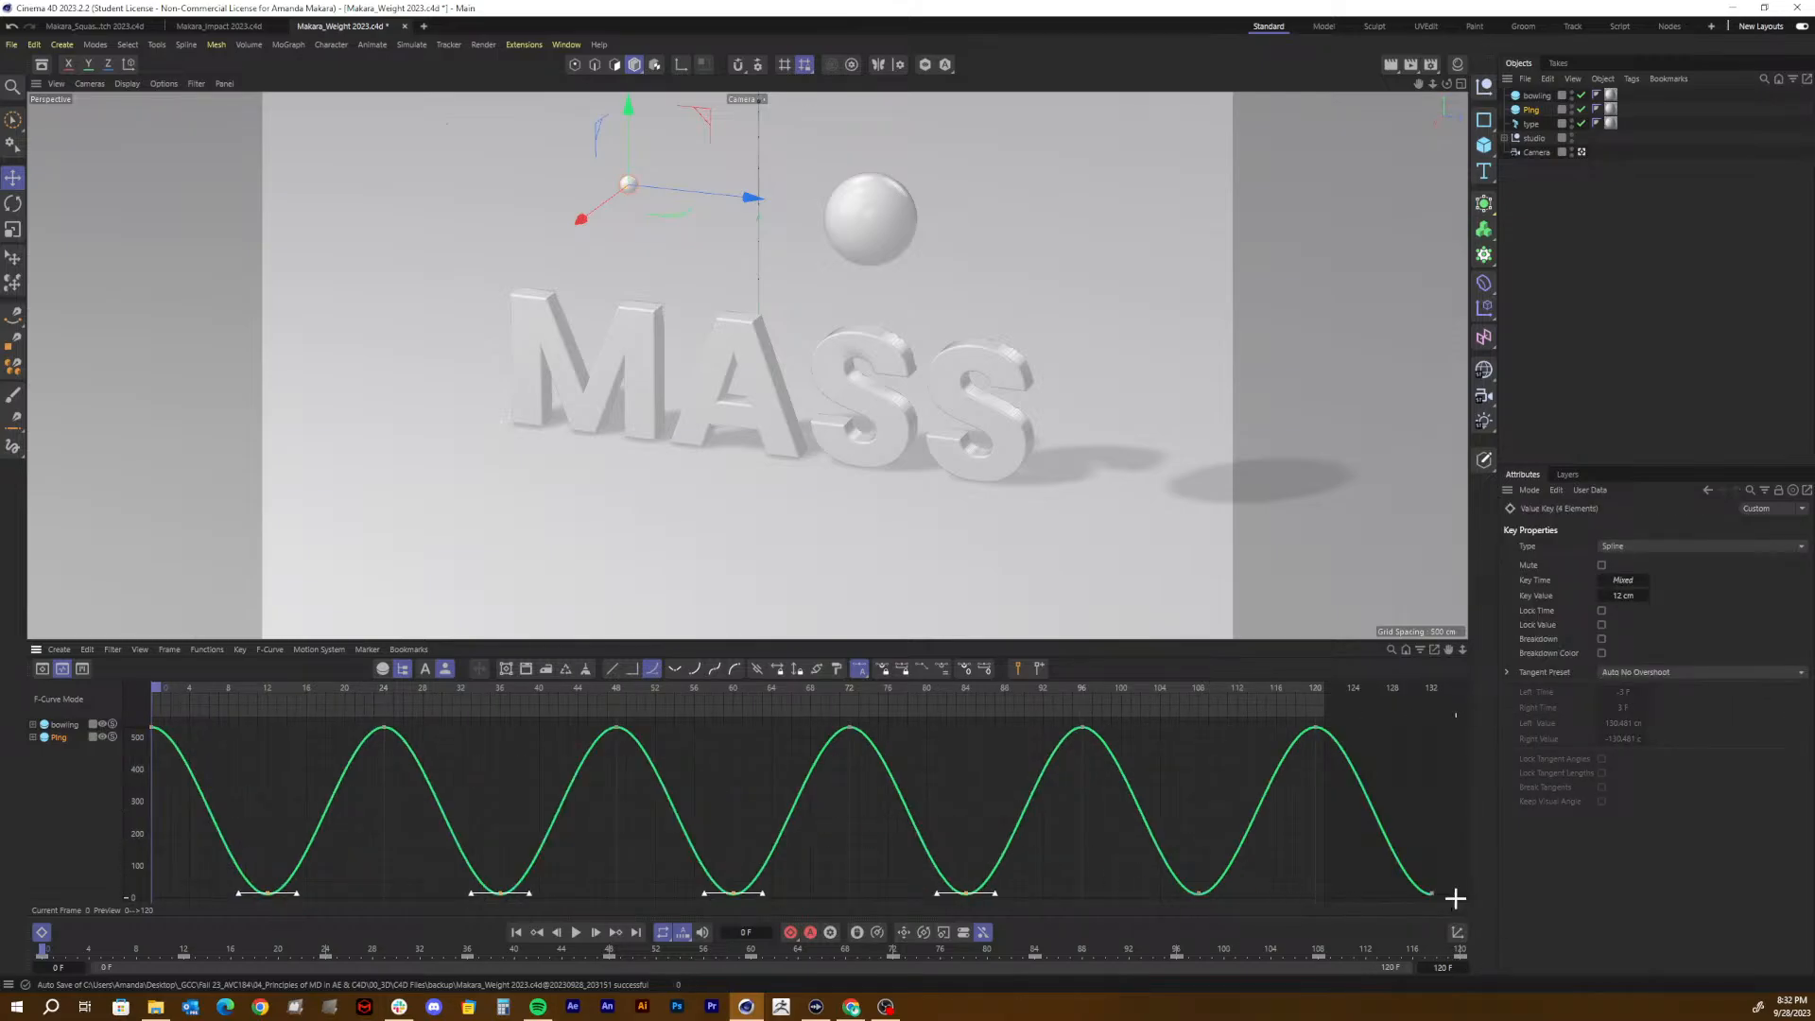
pyautogui.moveTo(1457, 898); pyautogui.dragTo(183, 815)
pyautogui.moveTo(238, 893); pyautogui.dragTo(269, 849)
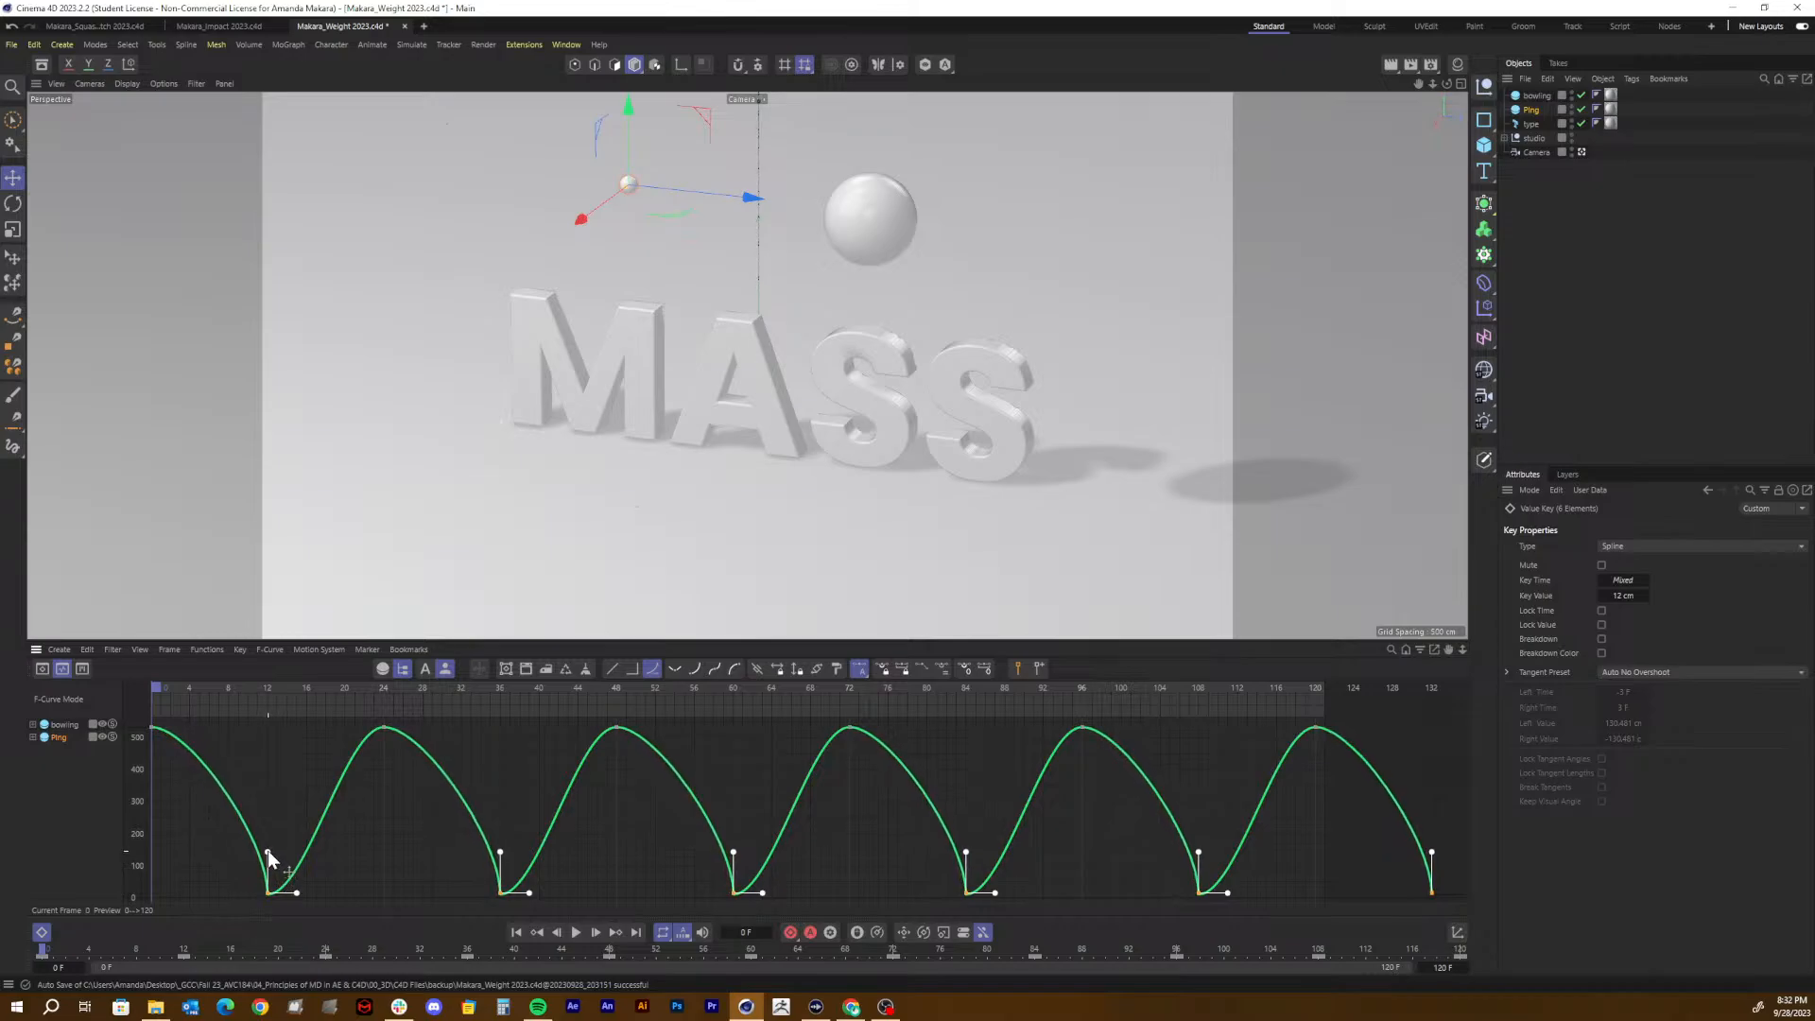
pyautogui.keyDown('shift'); pyautogui.moveTo(296, 892); pyautogui.dragTo(269, 853); pyautogui.keyUp('shift')
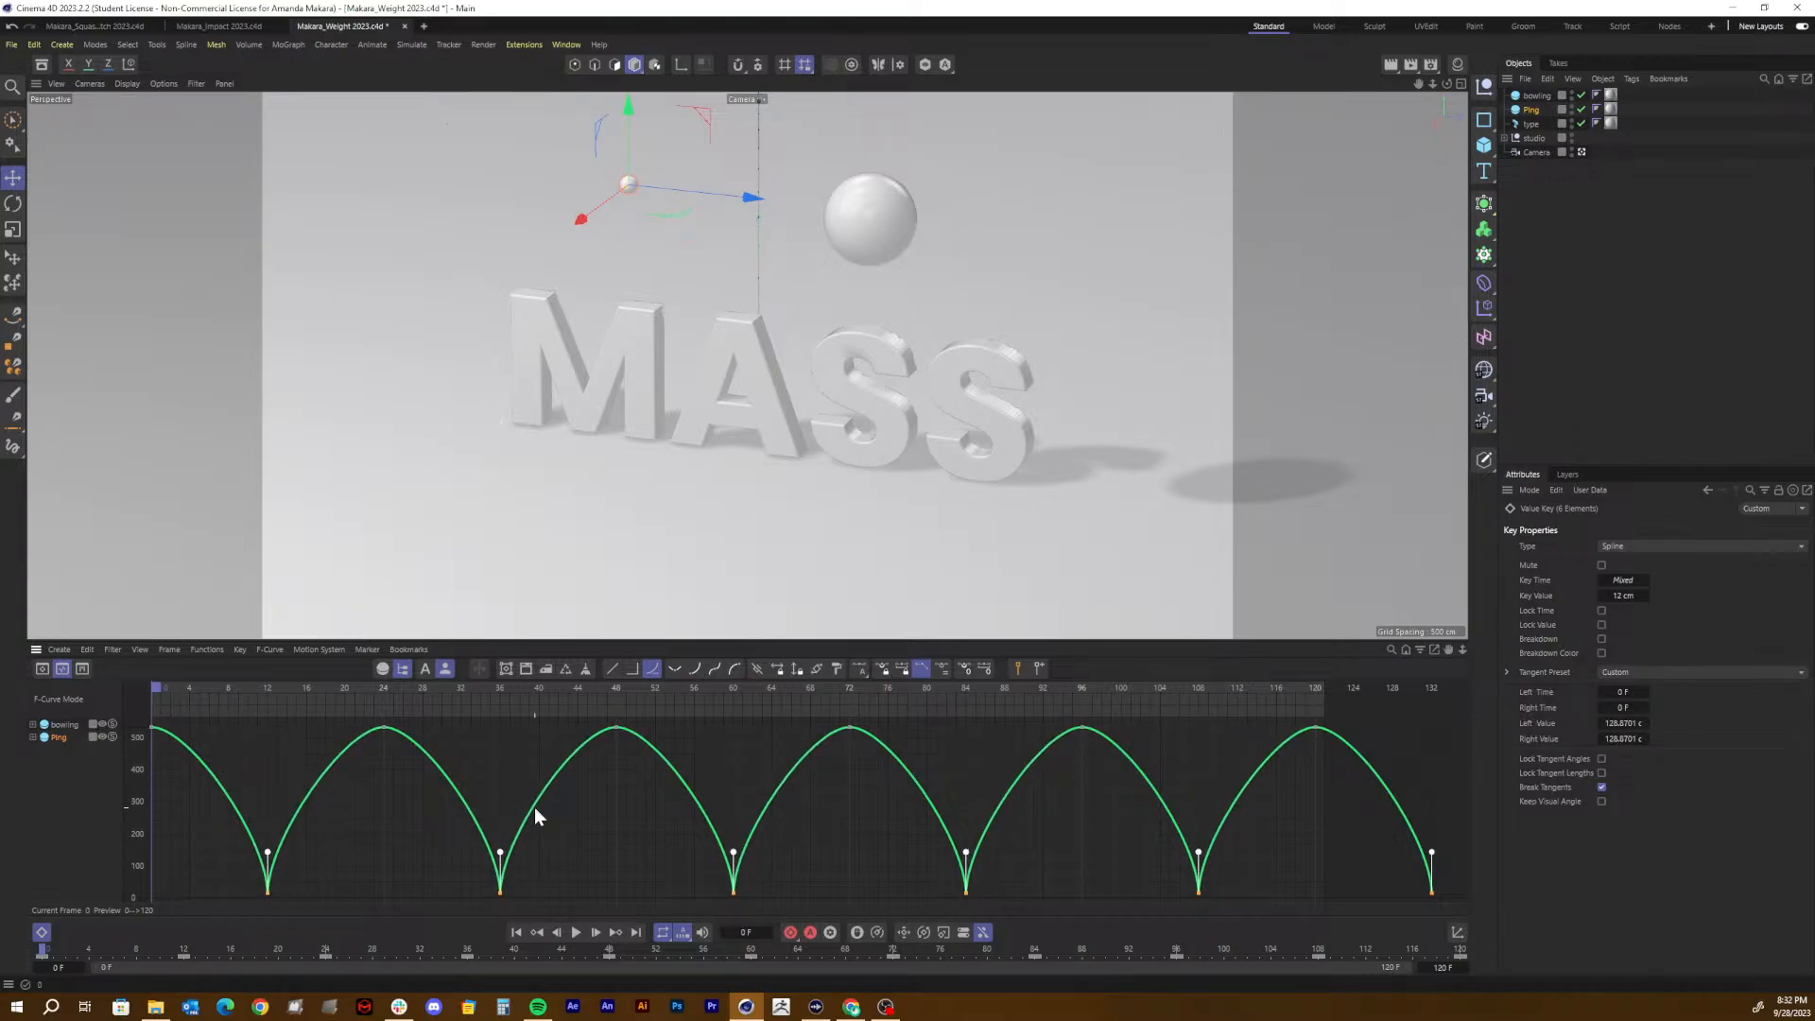
# Step: Widen the Ping ball's peak tangents to about 6 frames per side and lower the peaks from frame 24 onward to about 397 cm
pyautogui.moveTo(1401, 749); pyautogui.dragTo(12, 606)
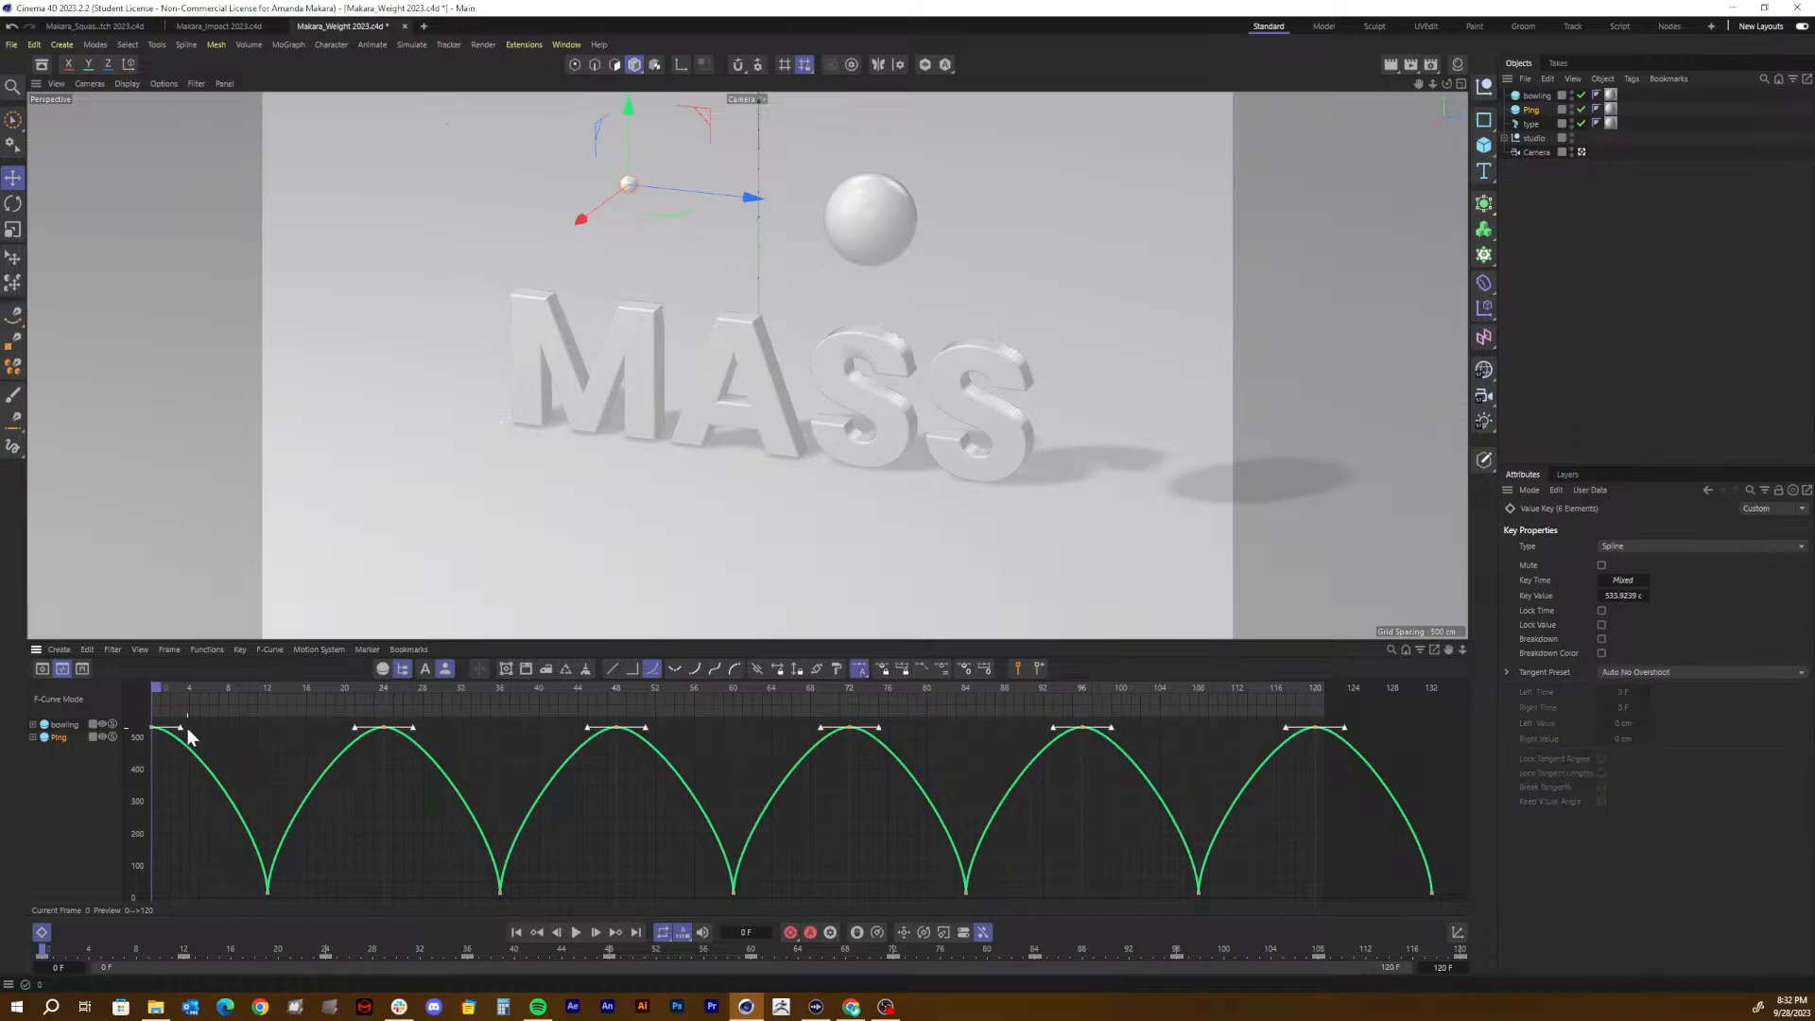
pyautogui.moveTo(180, 729); pyautogui.dragTo(1406, 770)
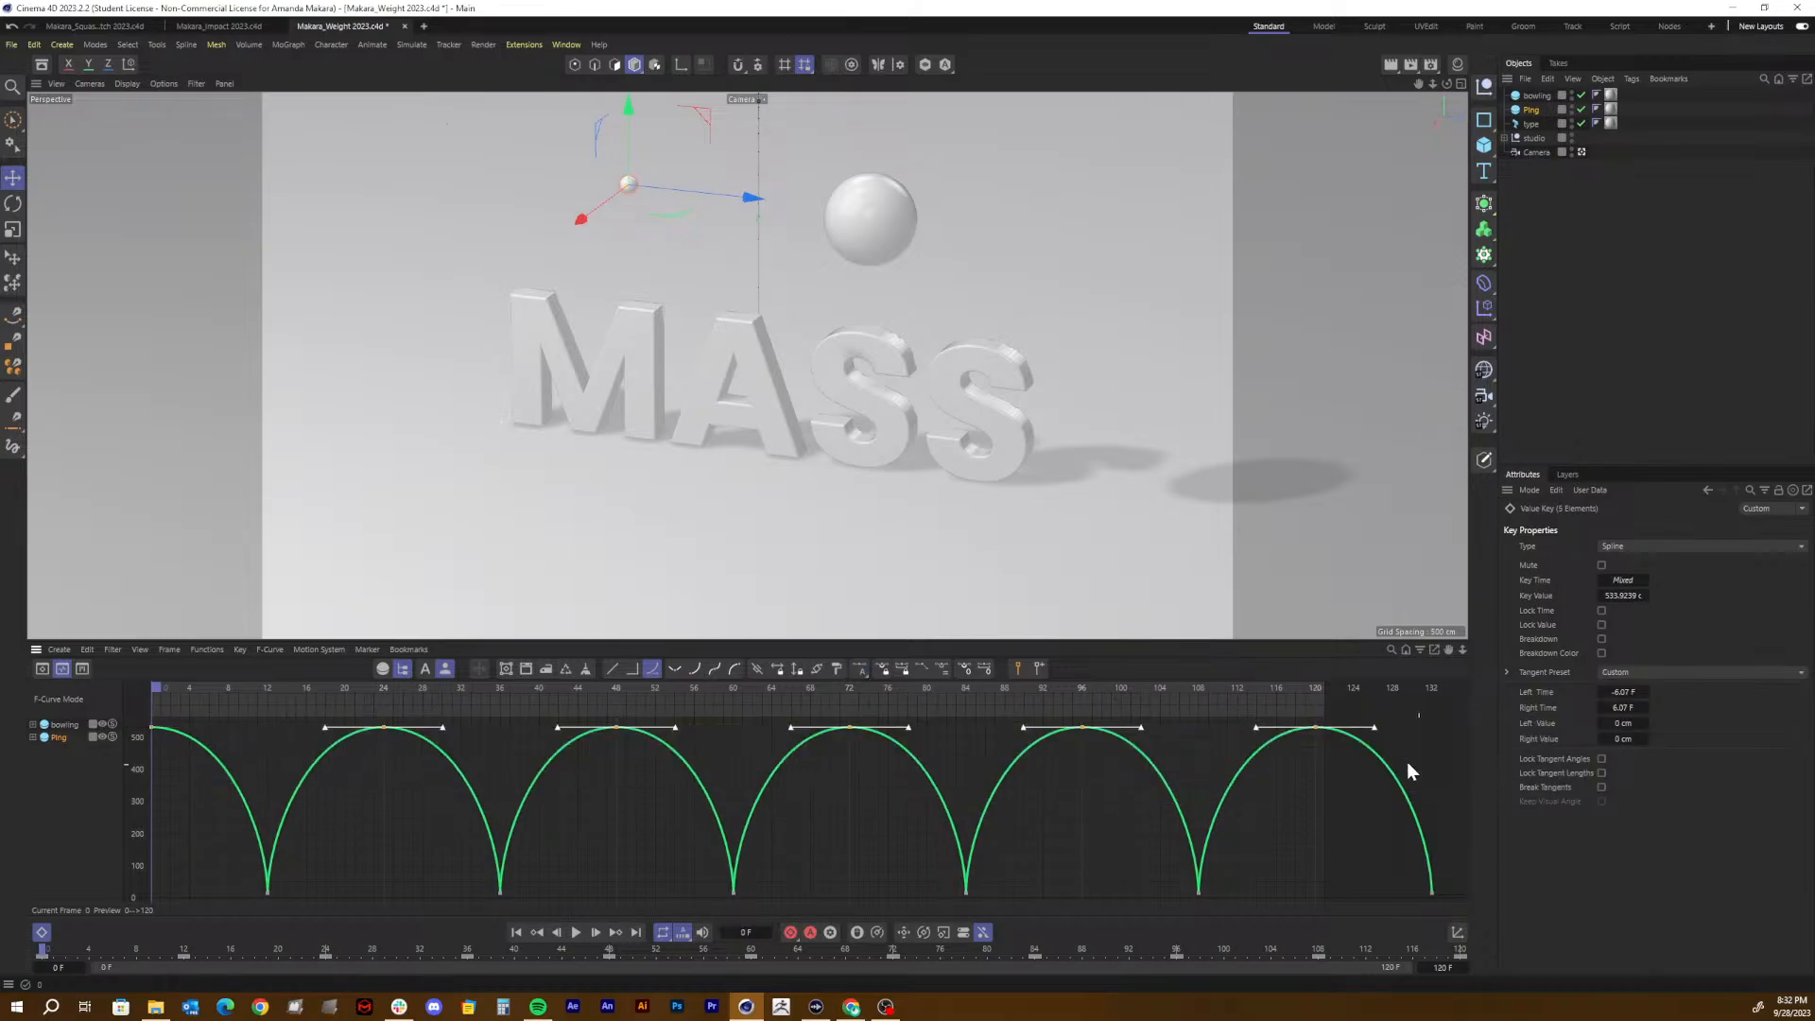
pyautogui.moveTo(1314, 726); pyautogui.dragTo(1318, 768)
pyautogui.hotkey('ctrl', 'z')
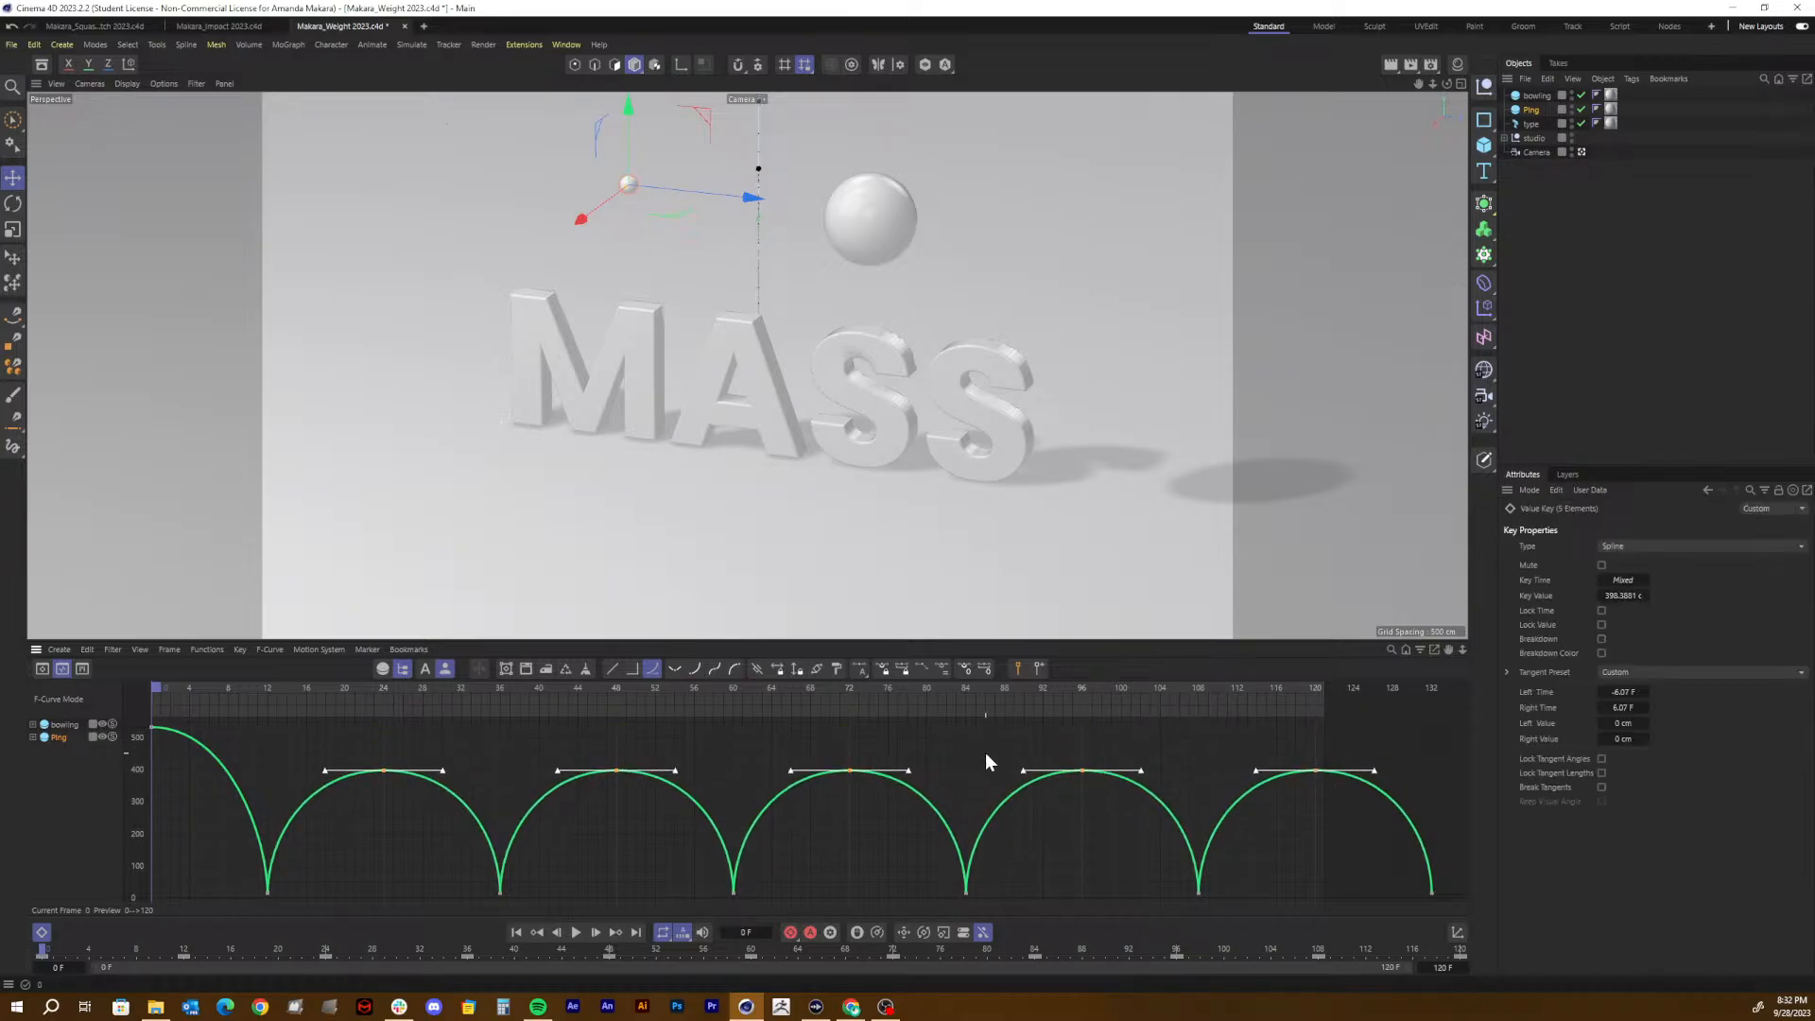
# Step: Lower the Ping ball's peaks from frame 48 onward to about 296 cm, and those from frame 72 onward to about 196 cm
pyautogui.moveTo(533, 725); pyautogui.dragTo(1343, 832)
pyautogui.moveTo(1318, 770); pyautogui.dragTo(1318, 802)
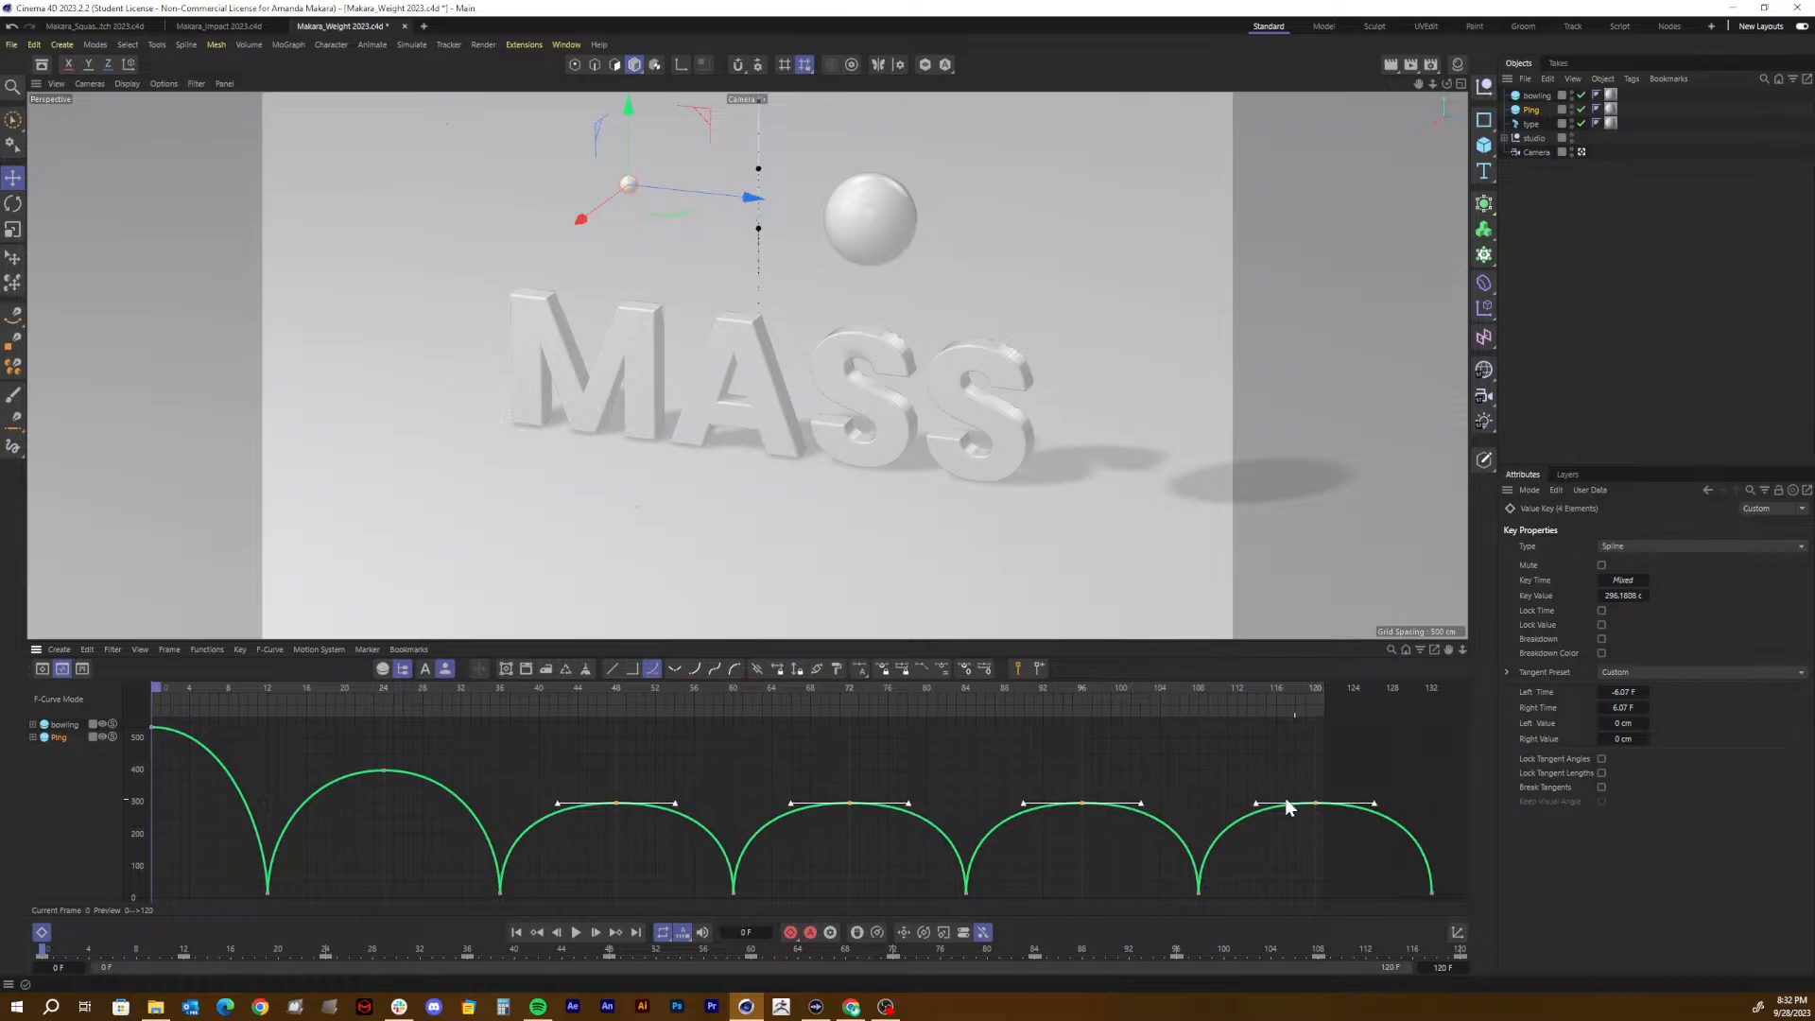
pyautogui.moveTo(803, 762); pyautogui.dragTo(1313, 832)
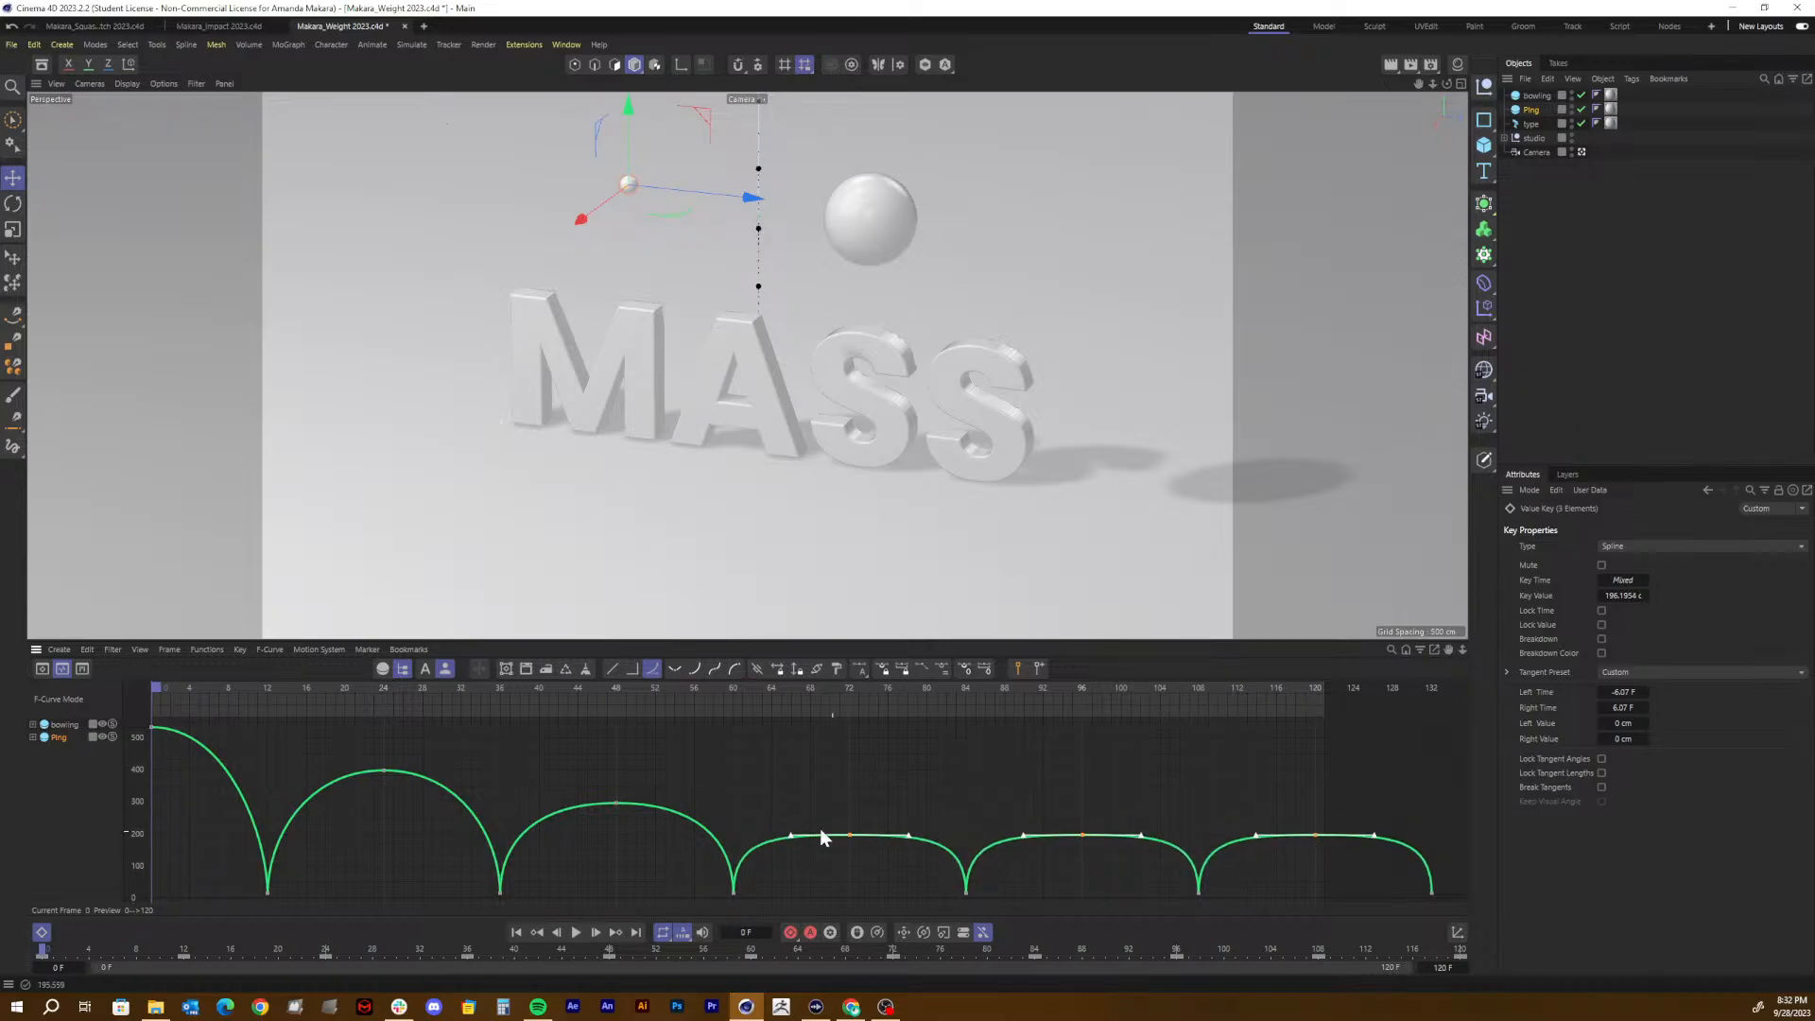
# Step: Shorten the peak tangents from frame 72 onward to about 2.6 frames and lower the peaks at frames 96 and 120 to about 94 cm
pyautogui.moveTo(792, 832); pyautogui.dragTo(827, 832)
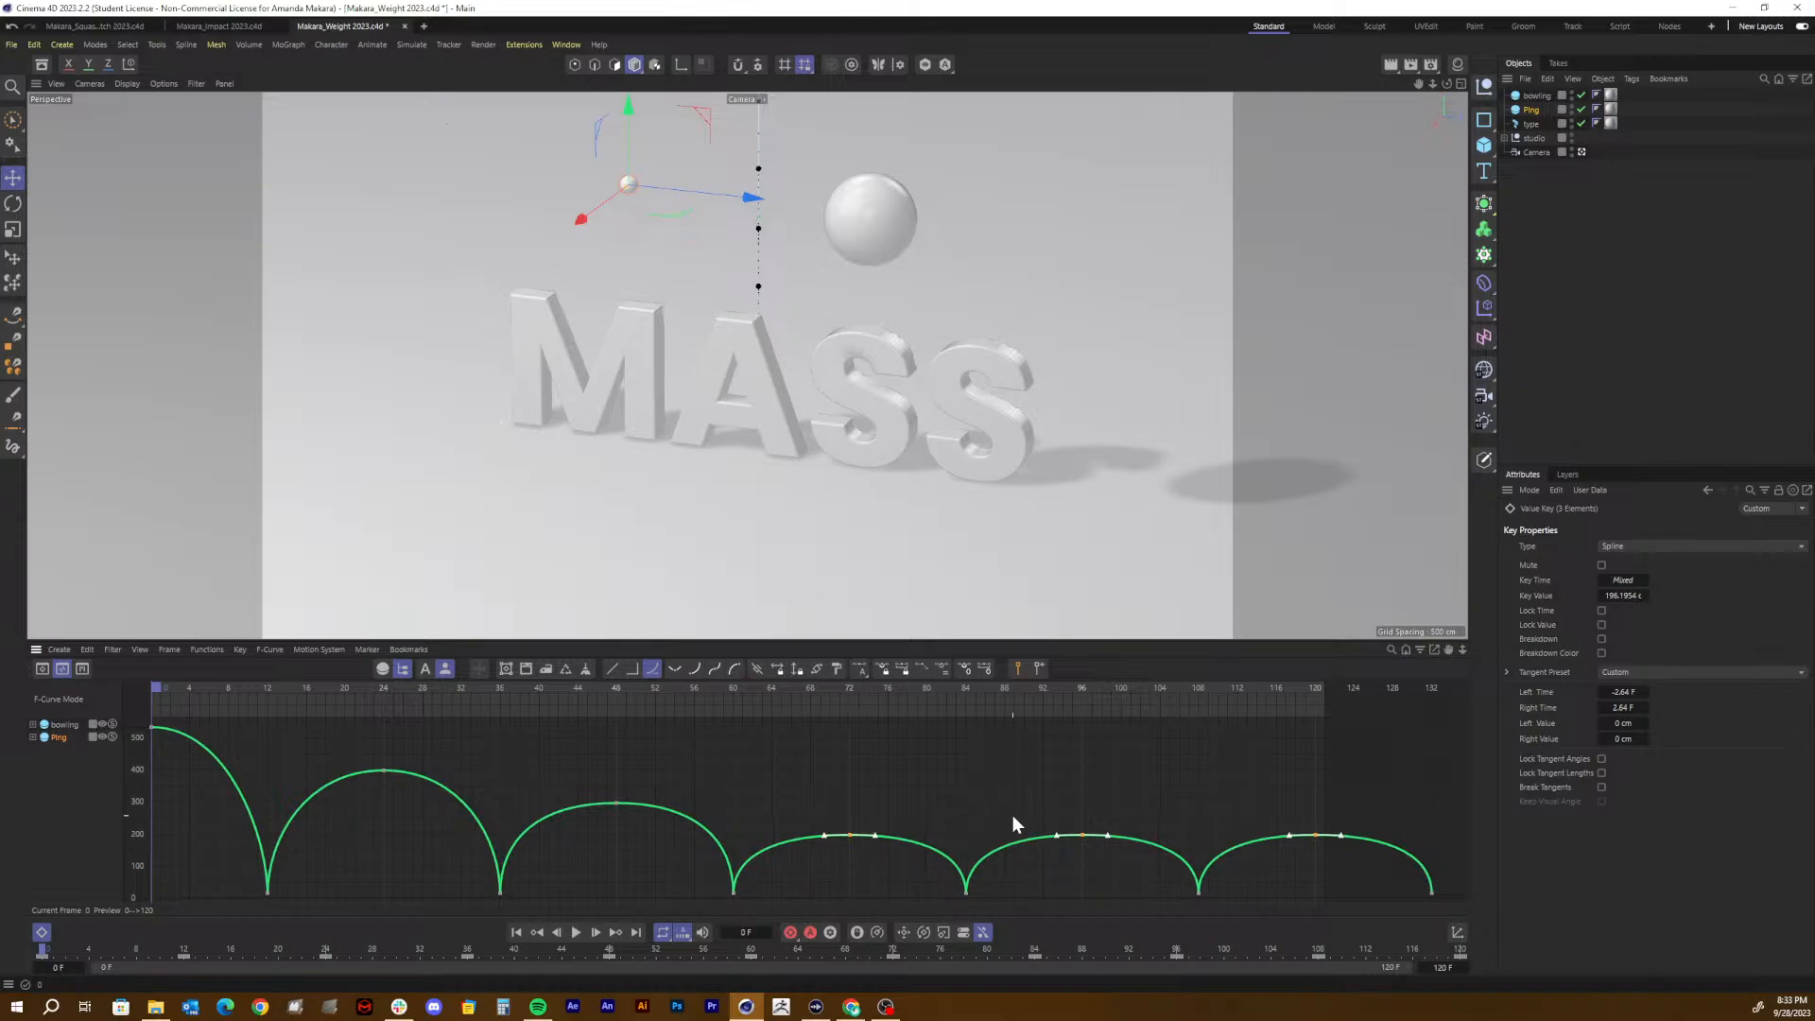
pyautogui.moveTo(1013, 813); pyautogui.dragTo(1361, 860)
pyautogui.moveTo(1080, 832); pyautogui.dragTo(1080, 867)
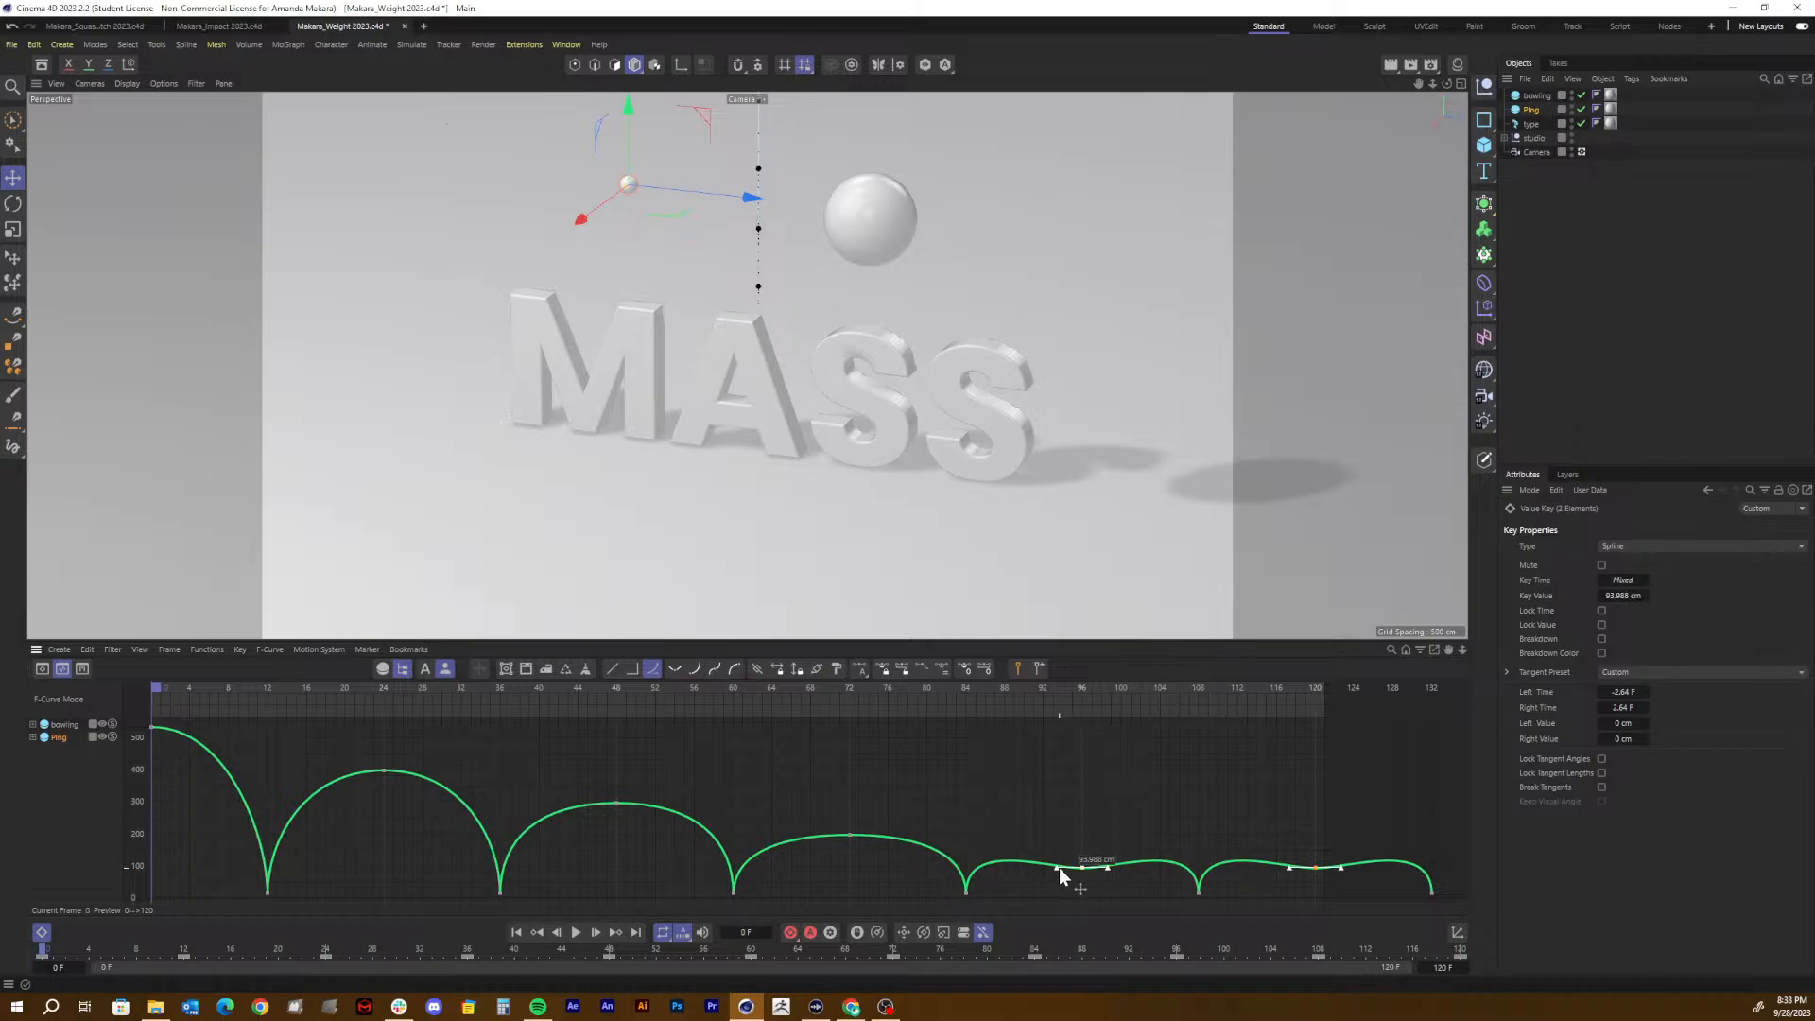
pyautogui.moveTo(1061, 867); pyautogui.dragTo(1064, 866)
# Step: Shorten the outgoing tangents of the Ping ball's floor keys from frame 84 onward to about 49 cm
pyautogui.moveTo(921, 887); pyautogui.dragTo(1471, 918)
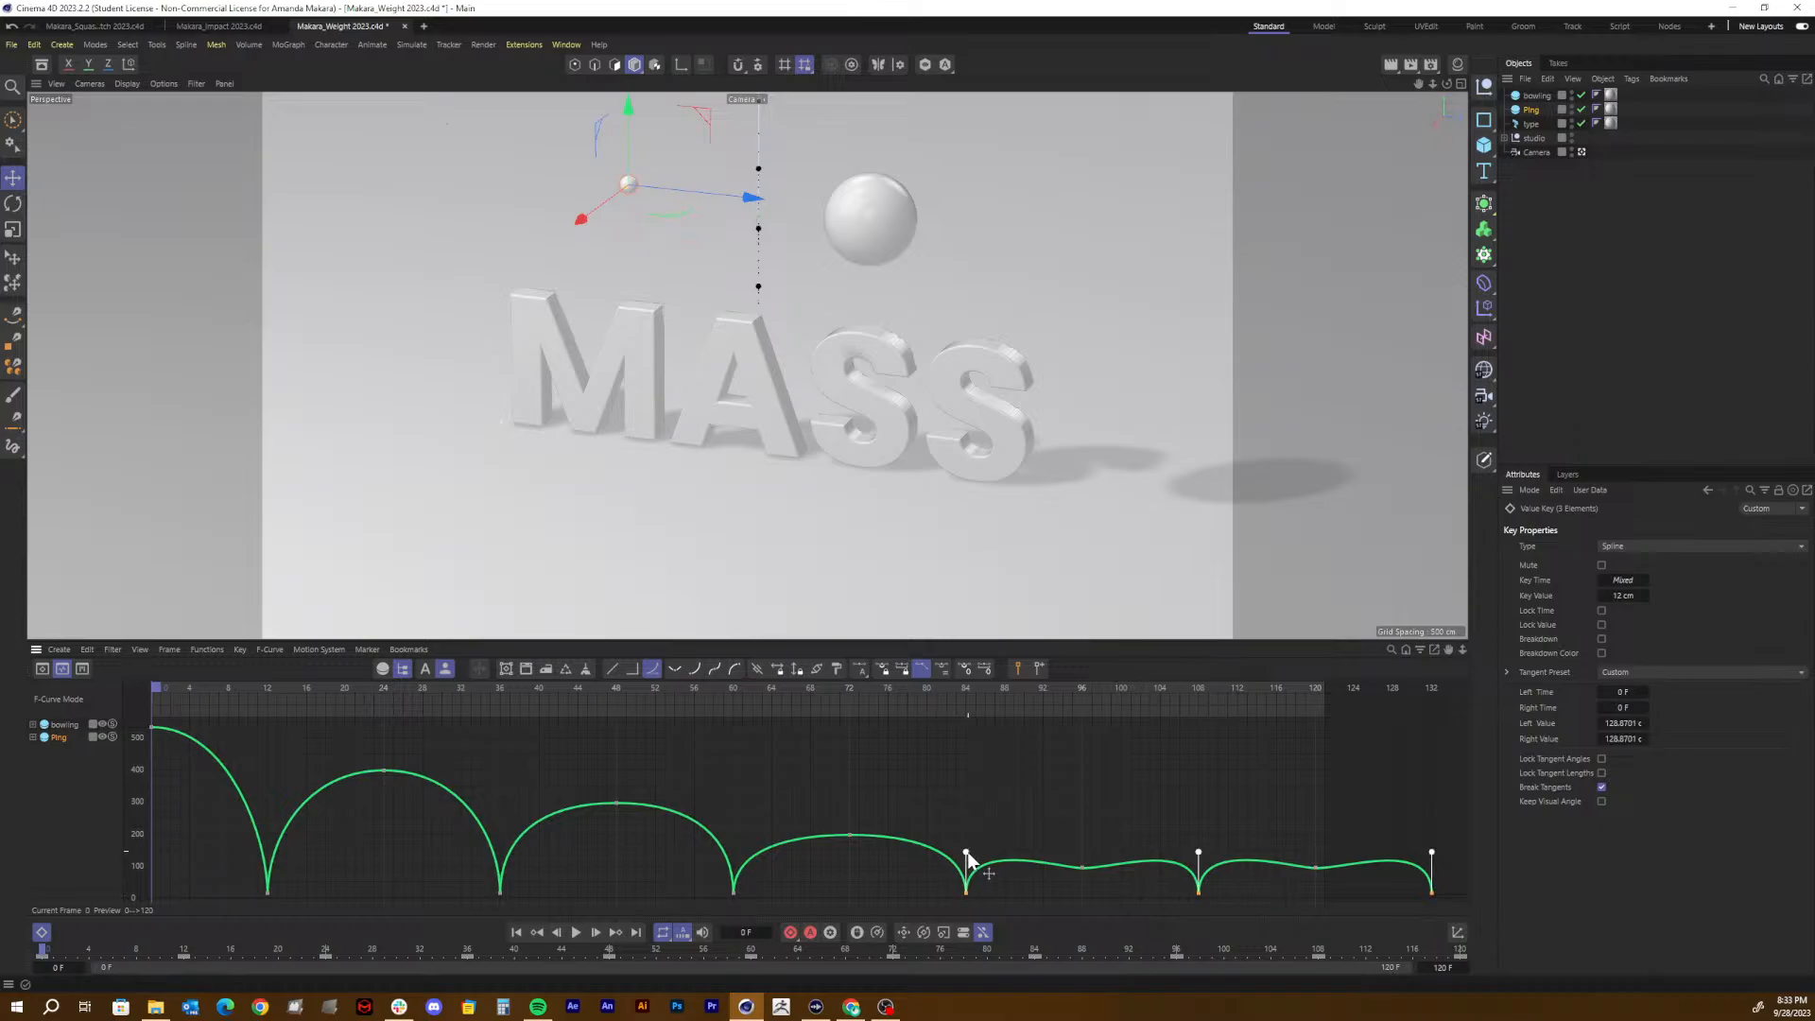
pyautogui.moveTo(967, 853); pyautogui.dragTo(969, 883)
pyautogui.click(1203, 847)
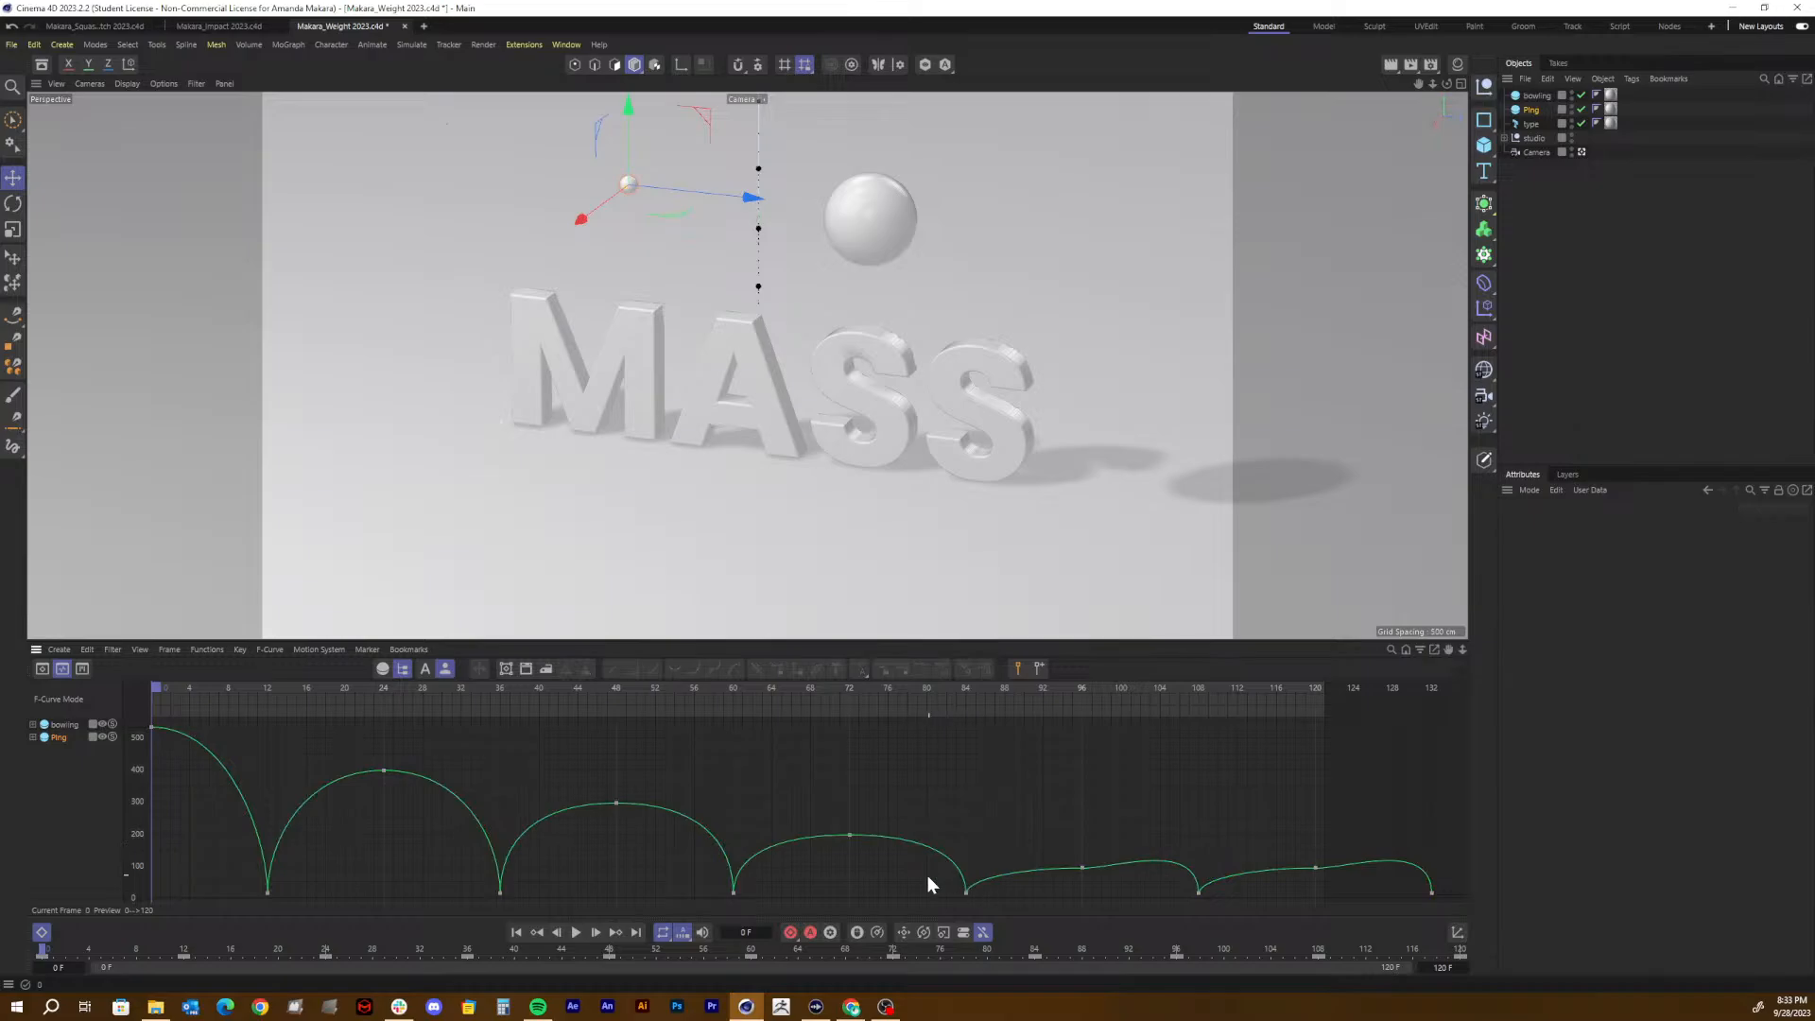
pyautogui.moveTo(928, 875); pyautogui.dragTo(1479, 909)
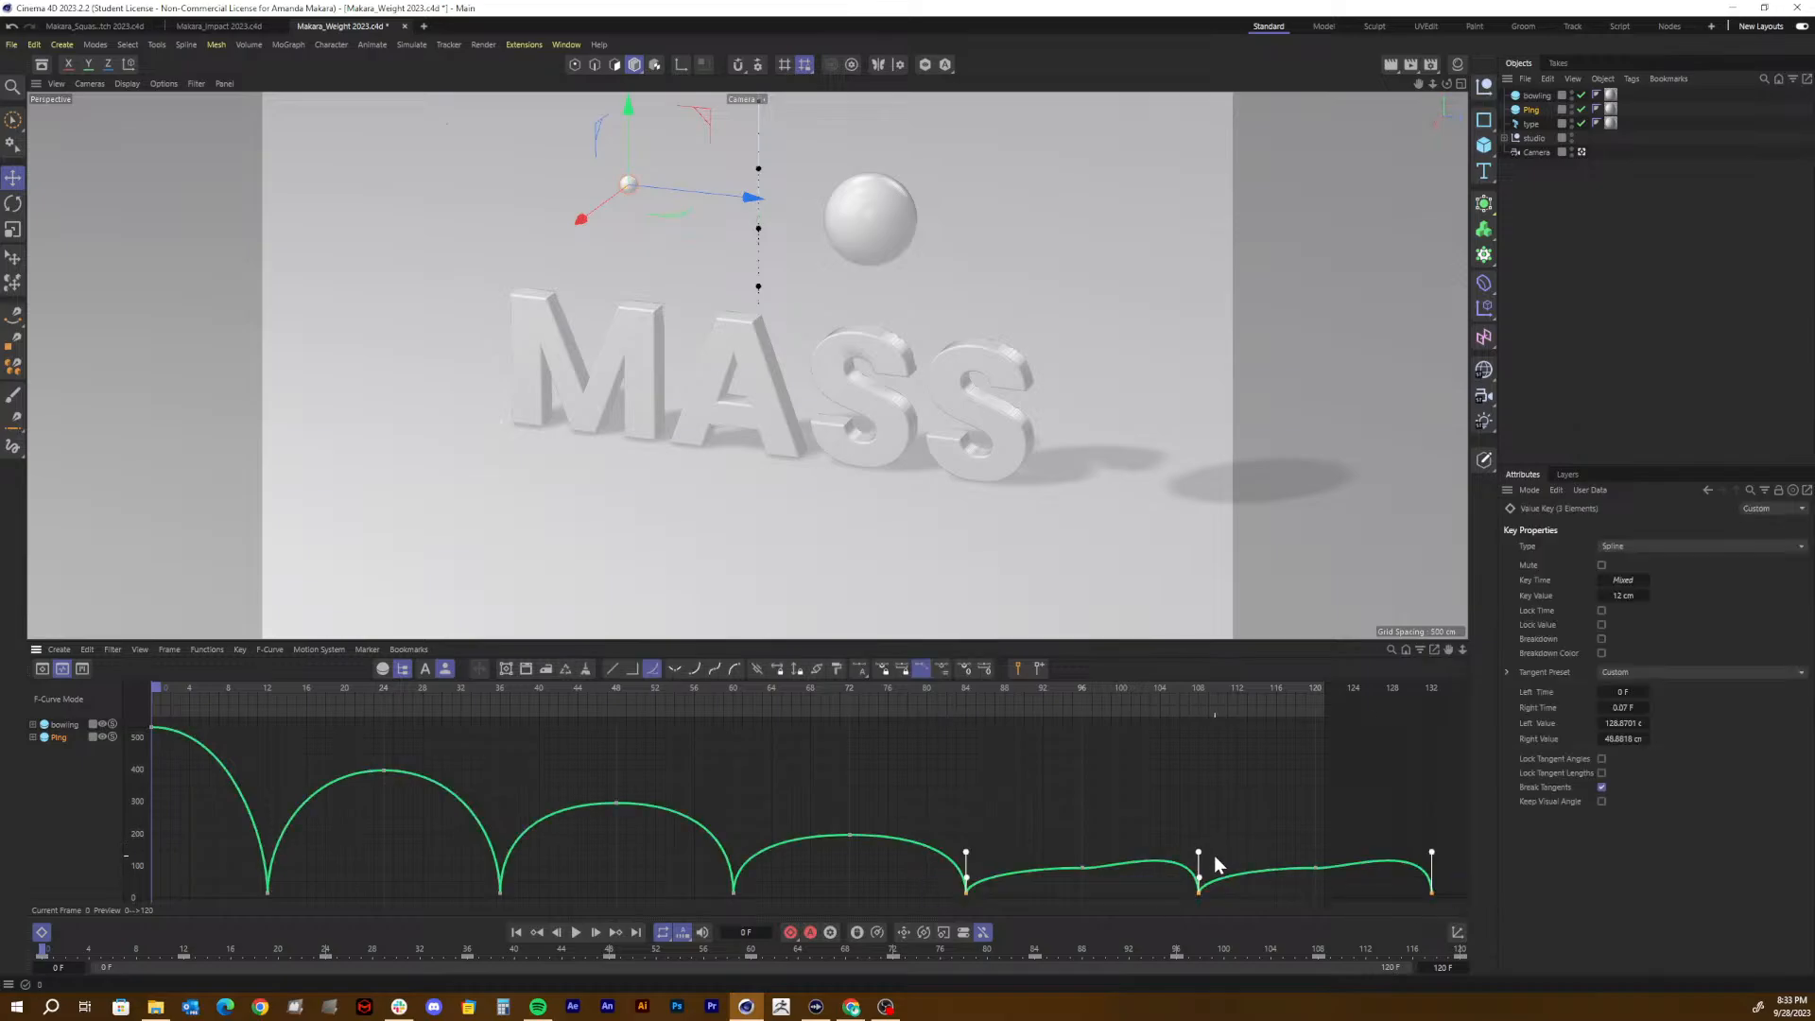
pyautogui.moveTo(1196, 853); pyautogui.dragTo(1202, 877)
pyautogui.hotkey('ctrl', 'z')
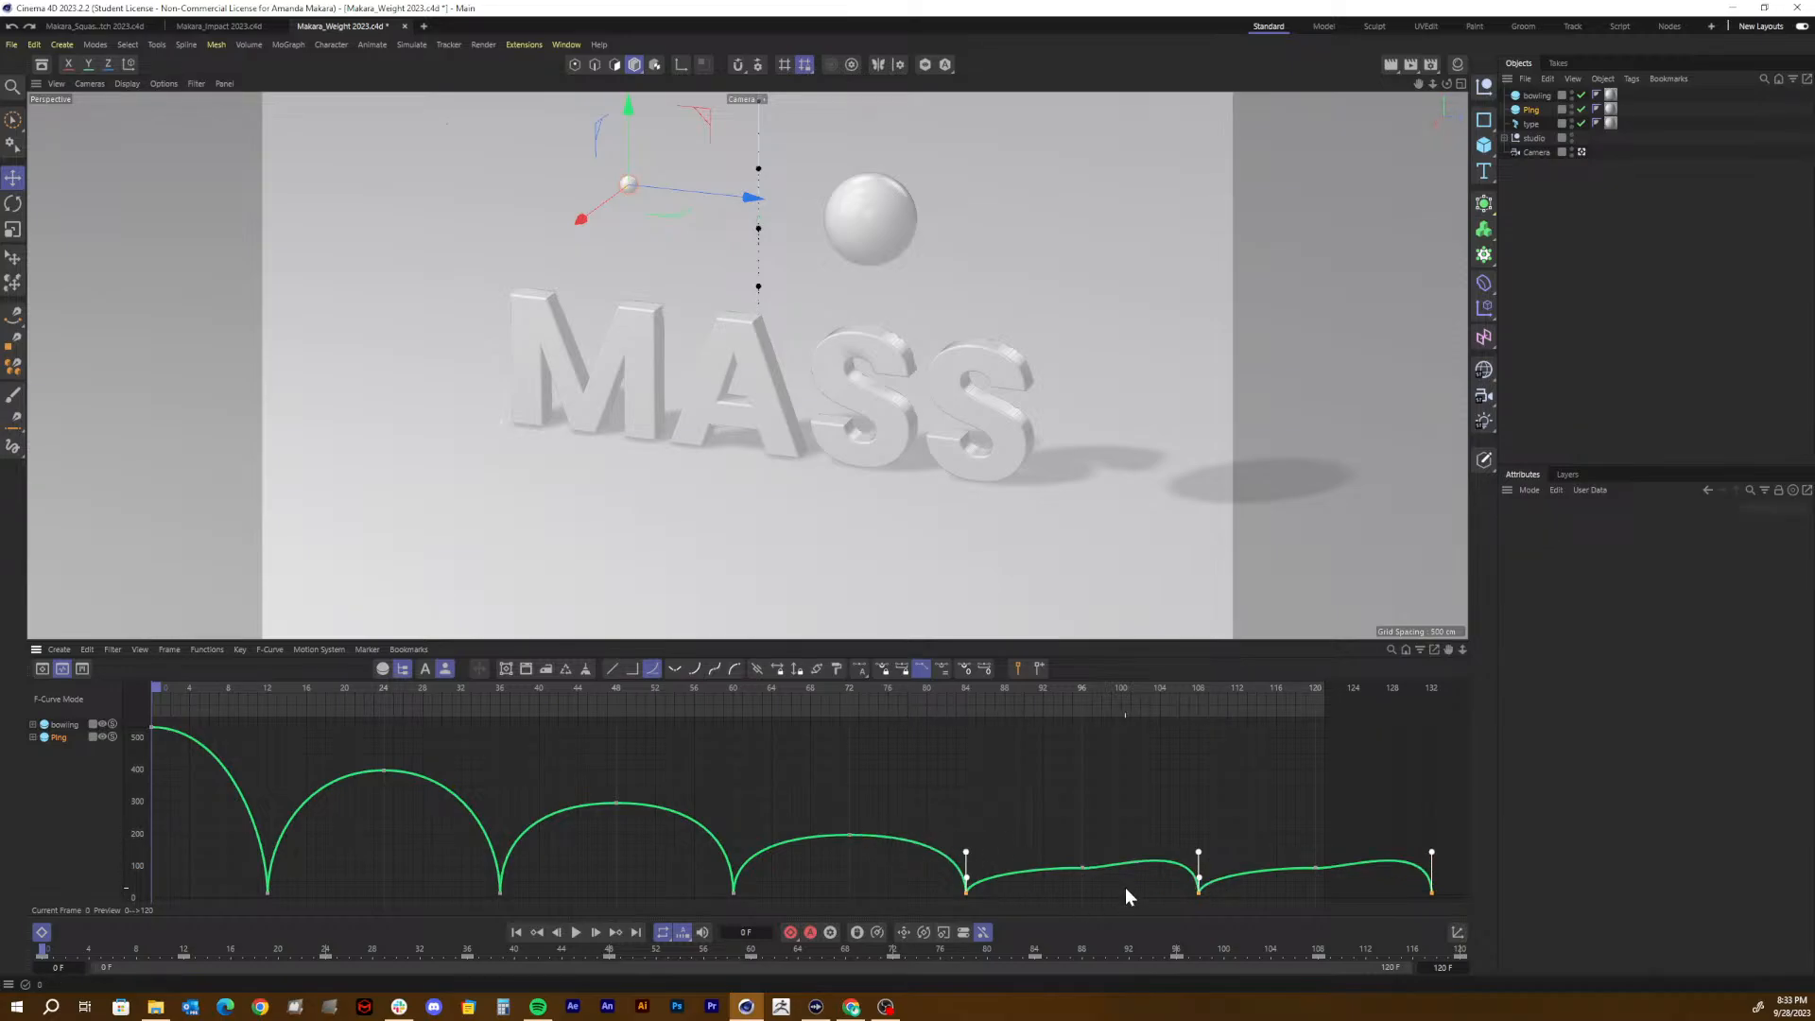
# Step: Shorten the incoming tangents of the floor keys at frames 108 and 132, and lower the frame 120 peak to about 50 cm
pyautogui.moveTo(1125, 887); pyautogui.dragTo(1483, 929)
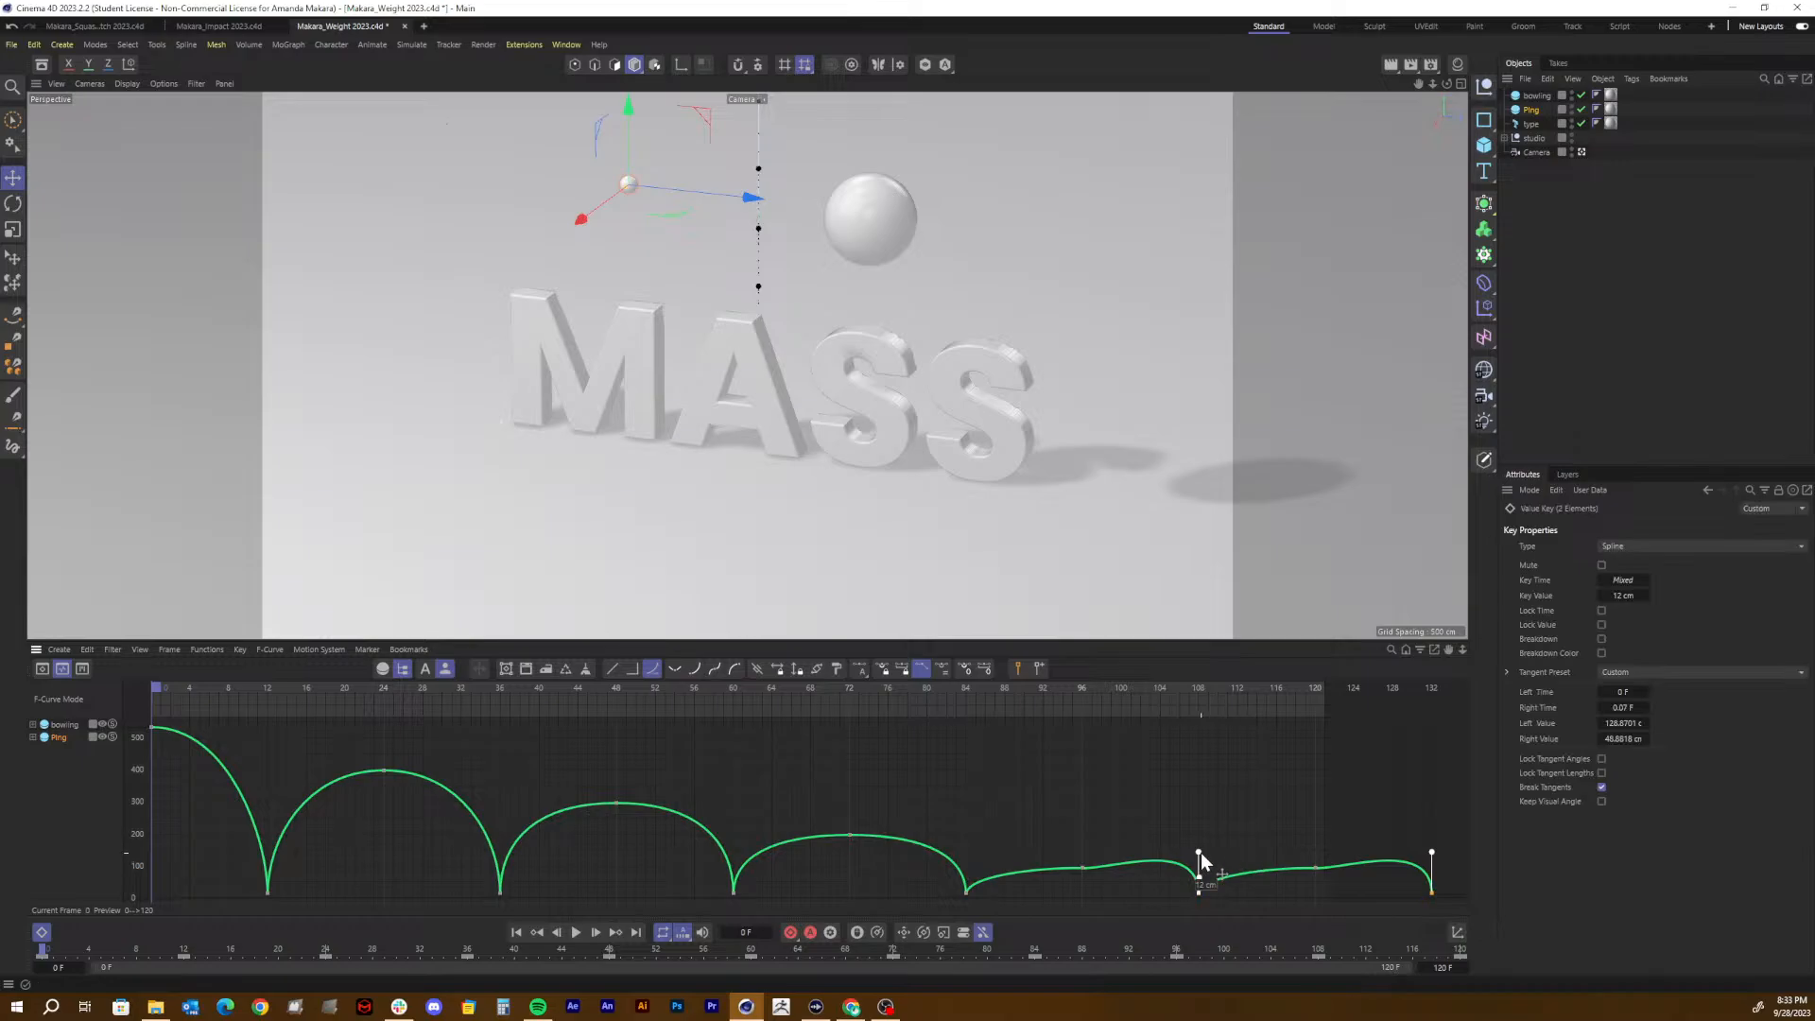
pyautogui.moveTo(1201, 853); pyautogui.dragTo(1316, 882)
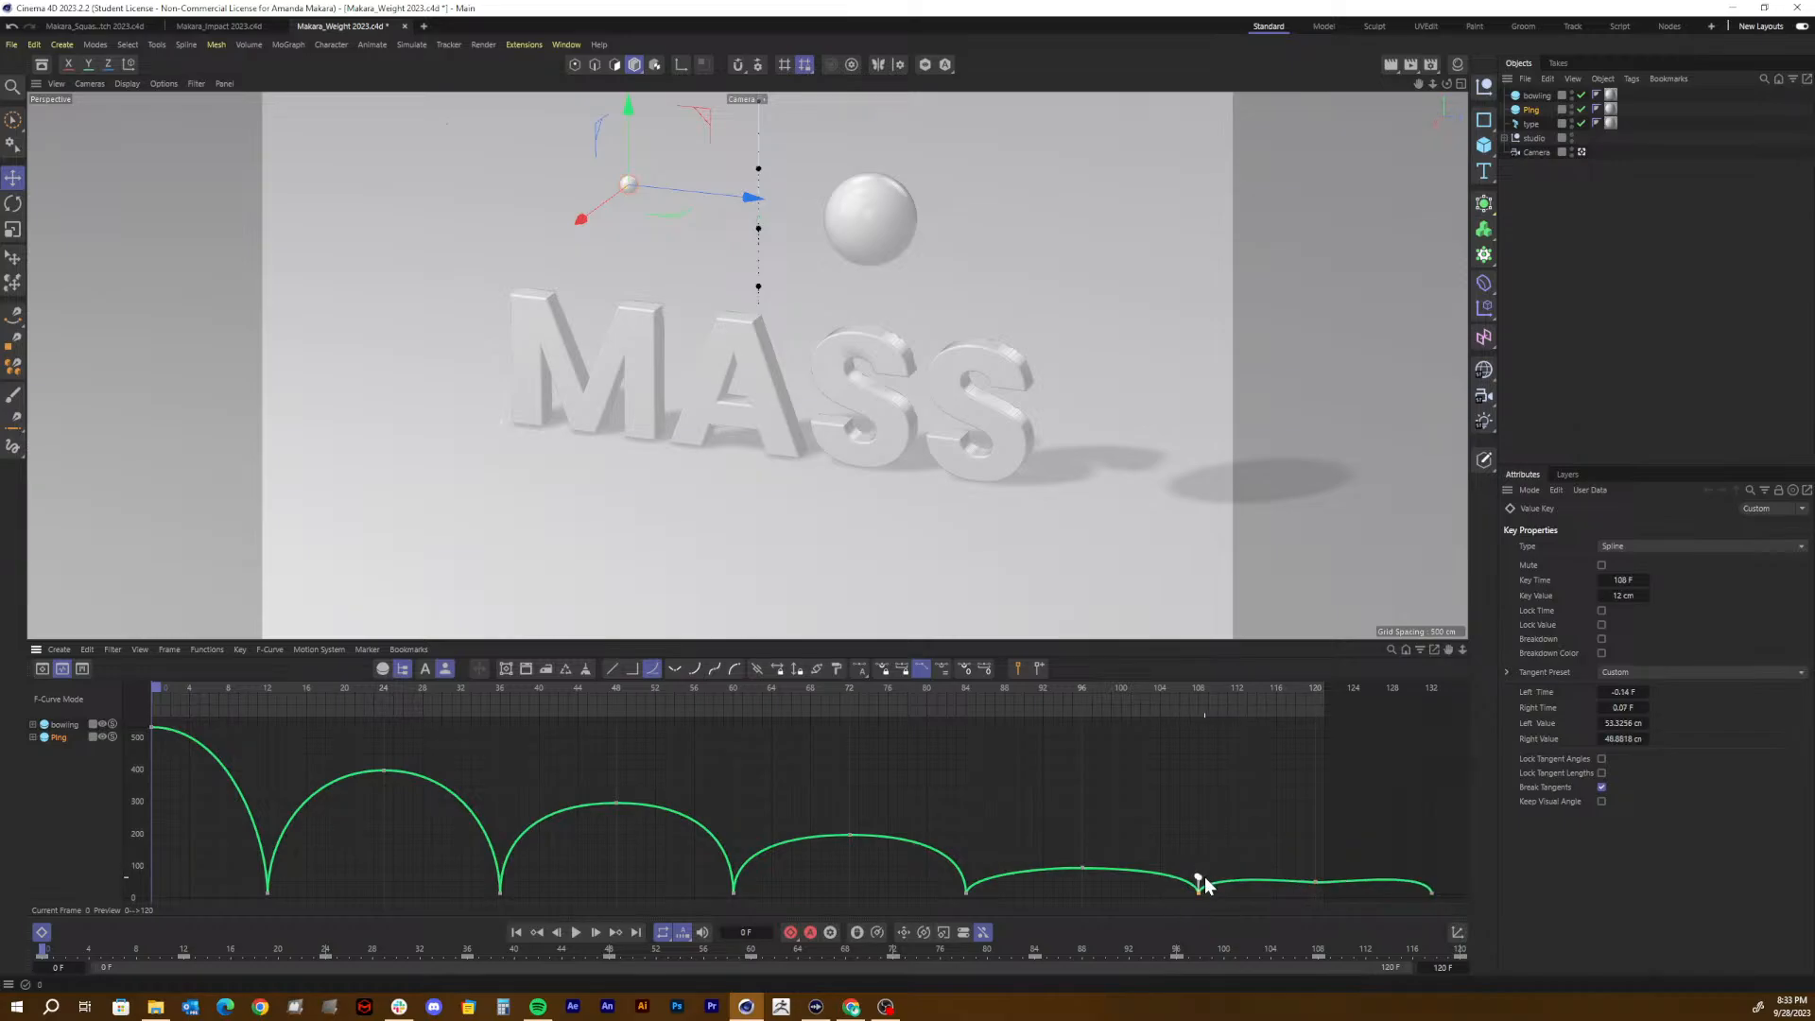
pyautogui.moveTo(1202, 883); pyautogui.dragTo(1202, 890)
# Step: Play back the Ping ball's decaying bounce from the first frame and return to frame 0
pyautogui.moveTo(272, 688); pyautogui.dragTo(4, 694)
pyautogui.press('F8')
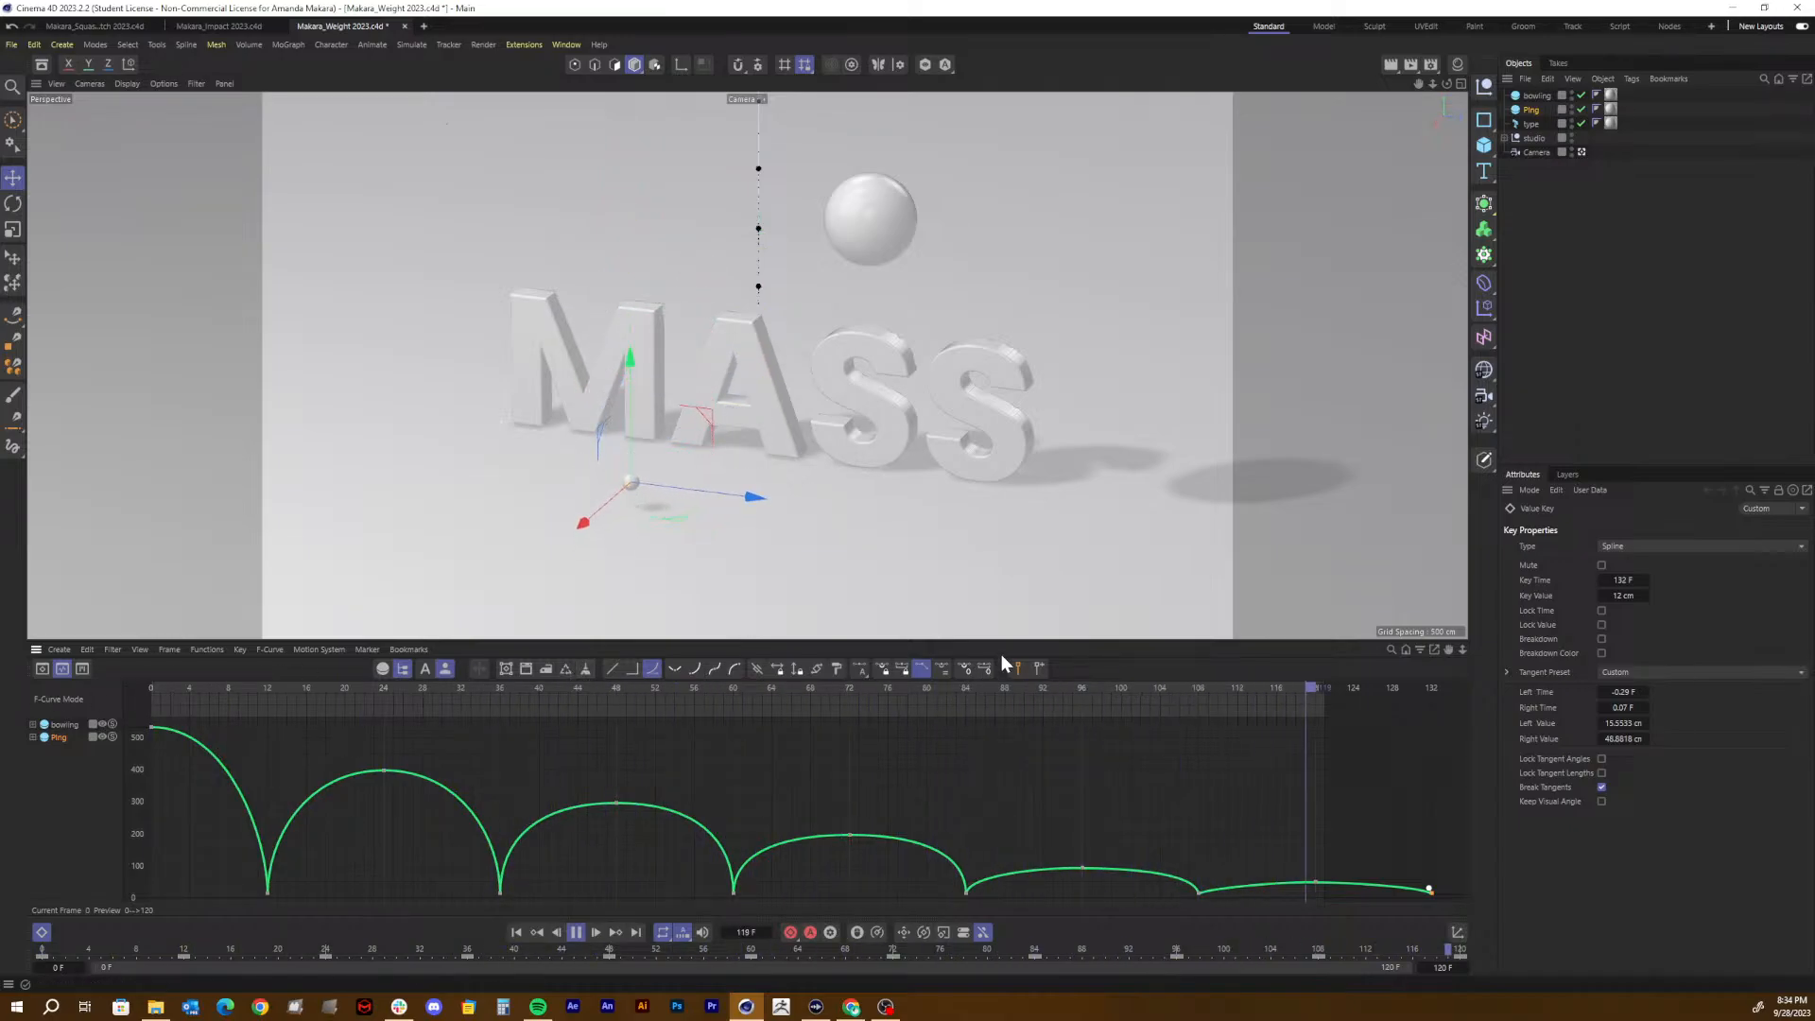
pyautogui.press('F8')
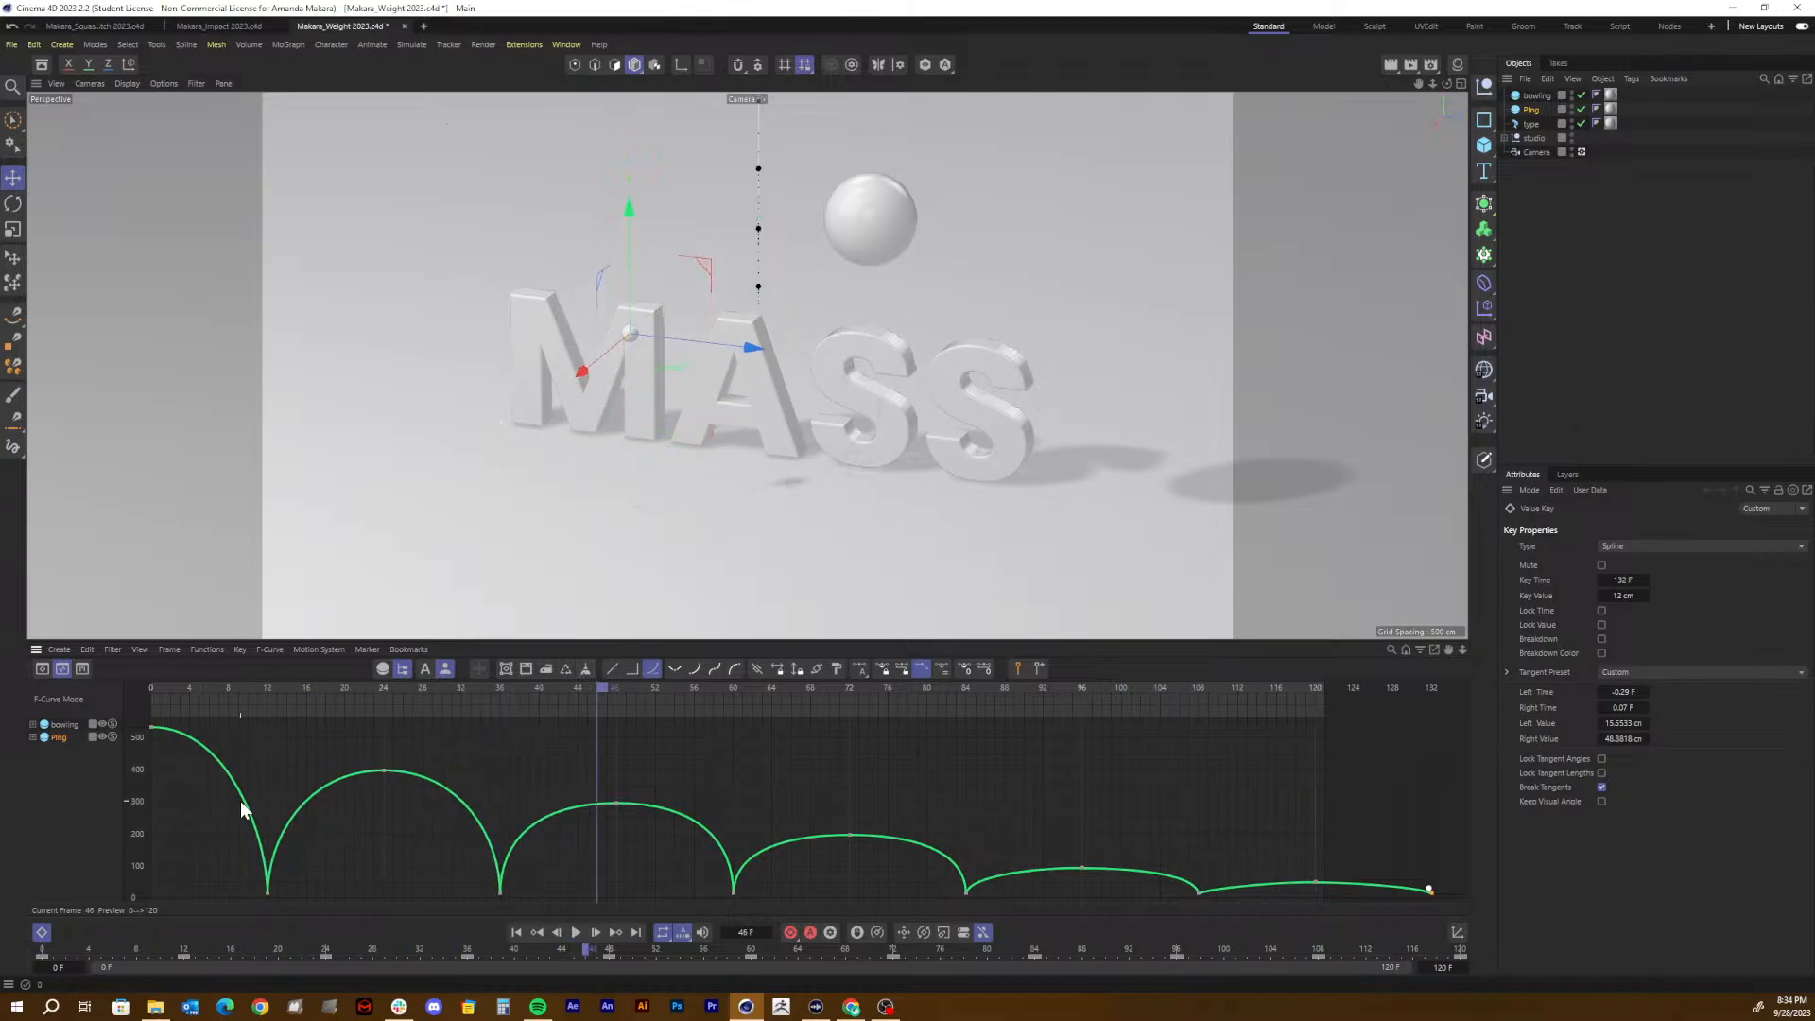
pyautogui.moveTo(219, 685); pyautogui.dragTo(97, 699)
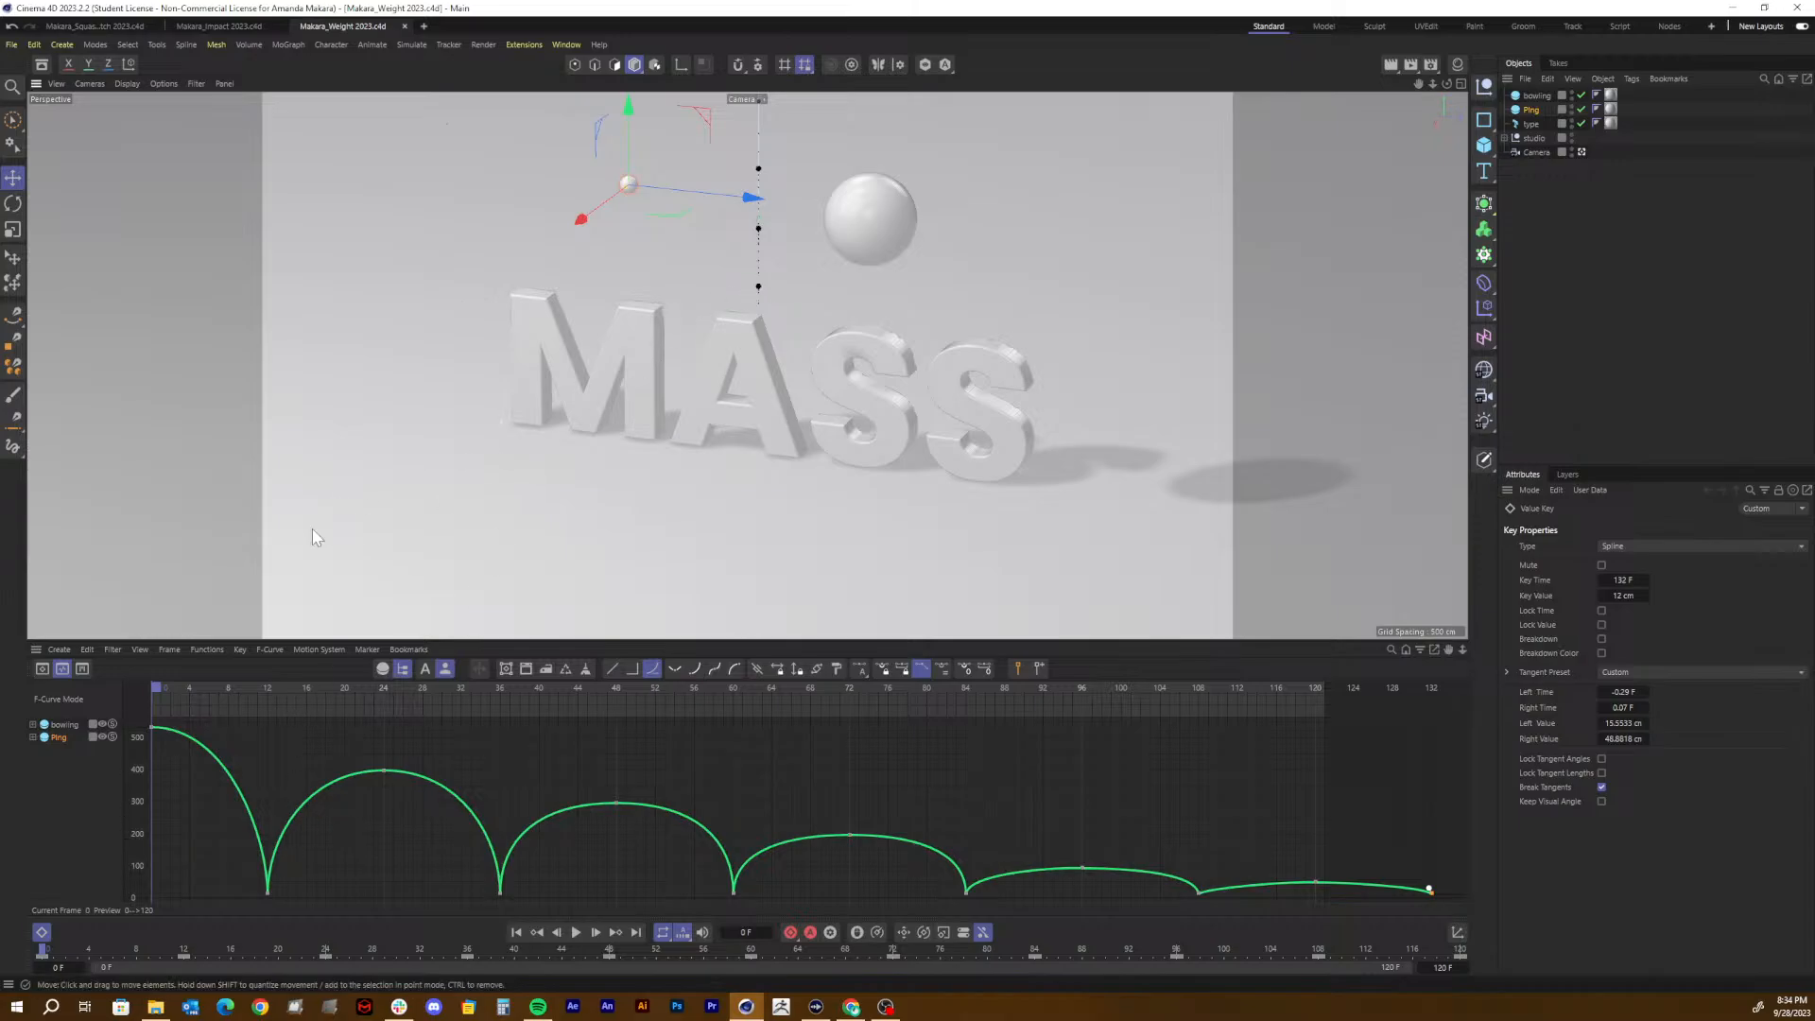
# Step: Animate the Ping ball's travel by keying its X position at frame 0 and at about 1958 cm on frame 120
pyautogui.click(1525, 110)
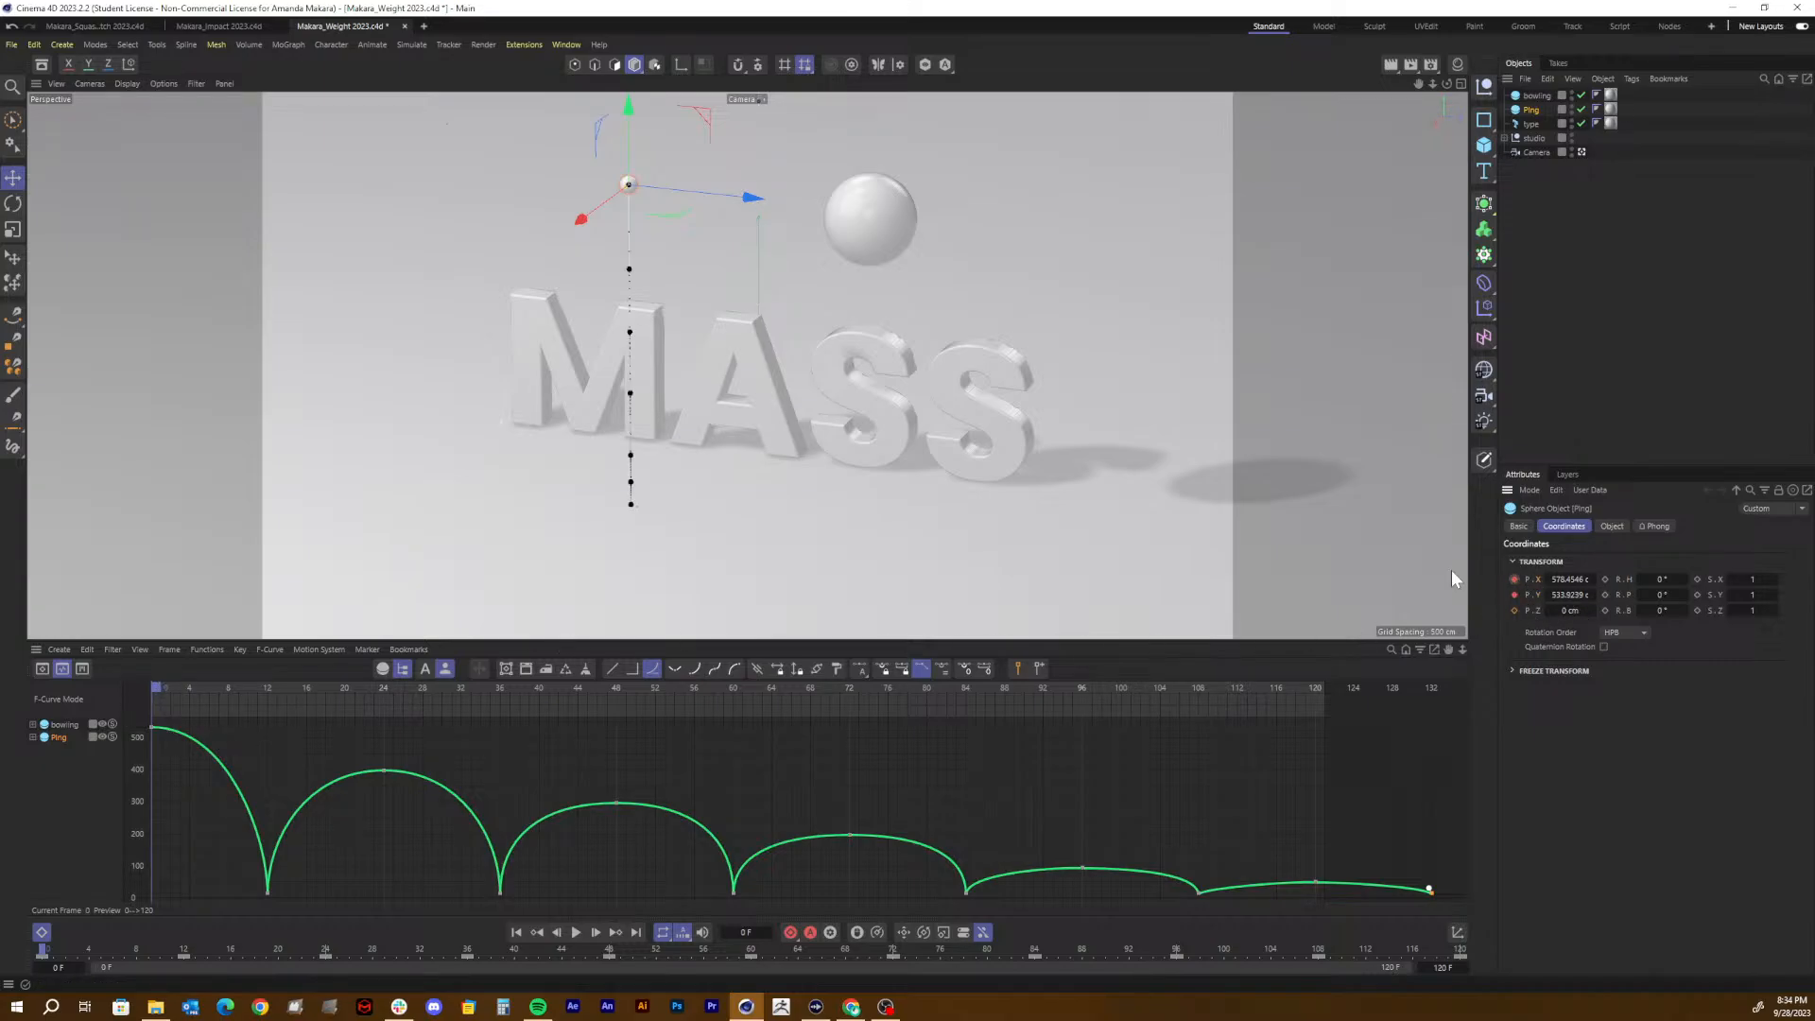
pyautogui.moveTo(1149, 688); pyautogui.dragTo(1412, 697)
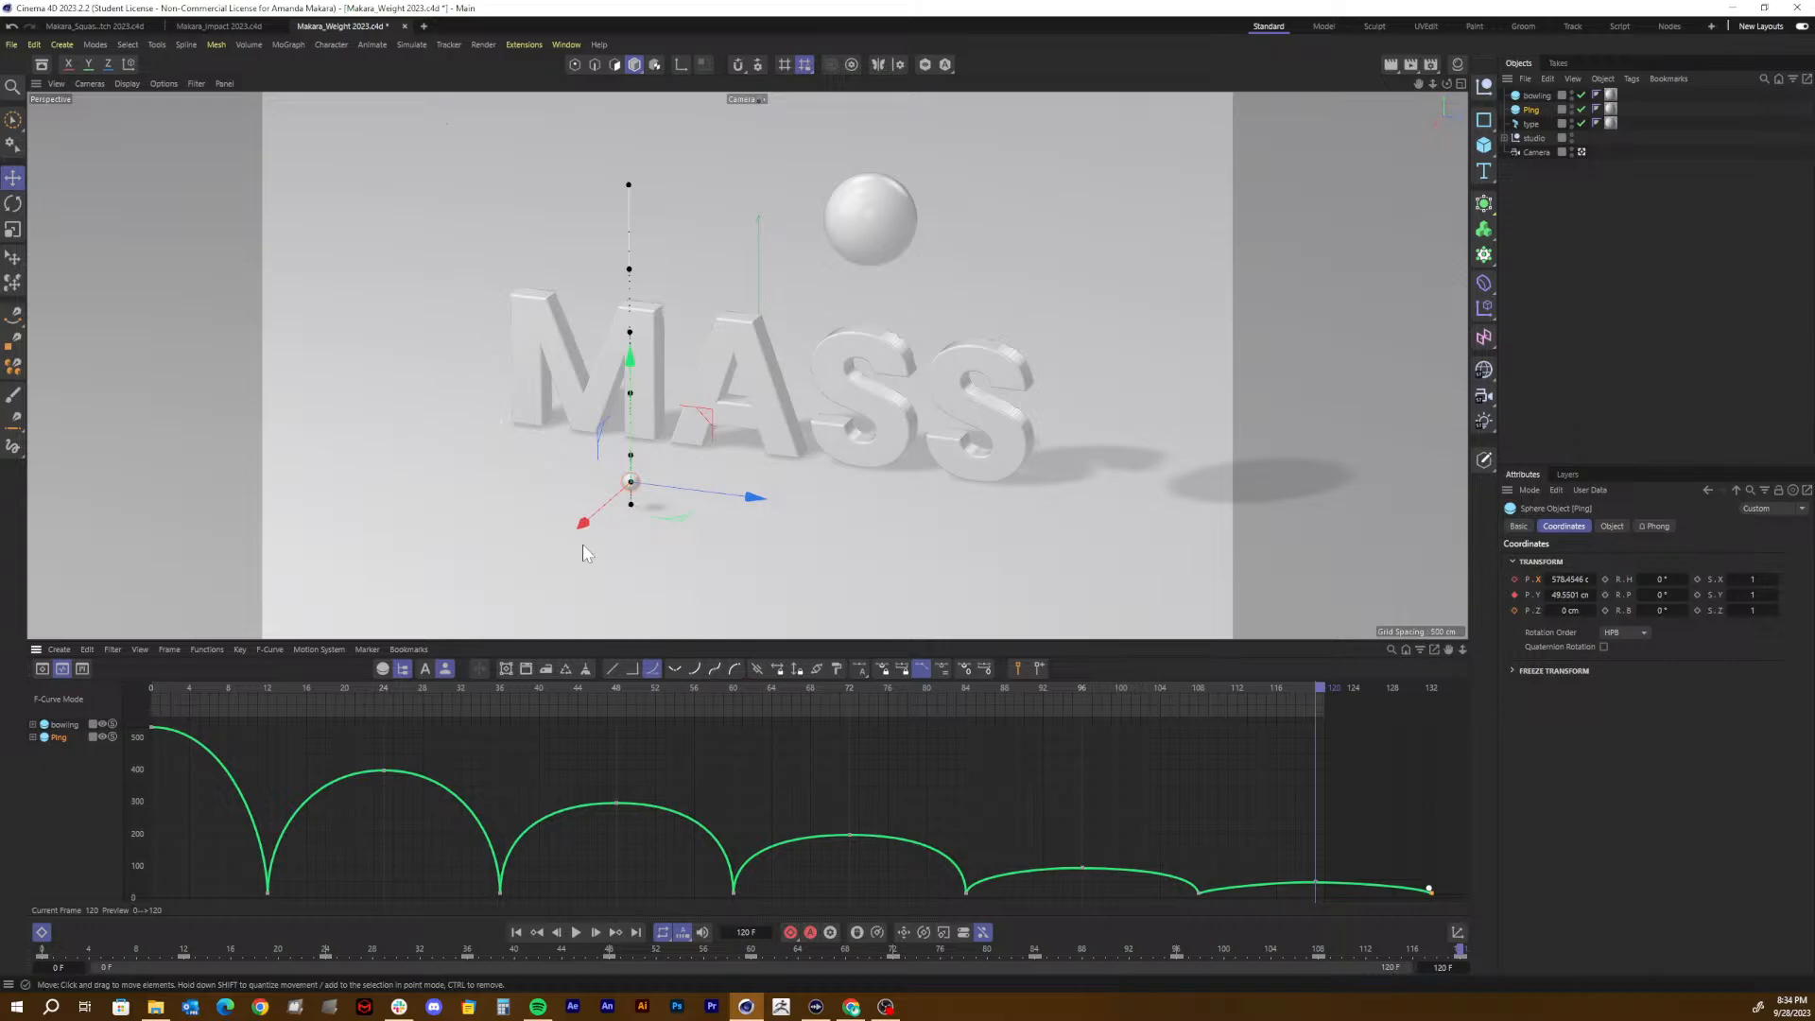
pyautogui.moveTo(583, 524); pyautogui.dragTo(4, 693)
pyautogui.click(1514, 580)
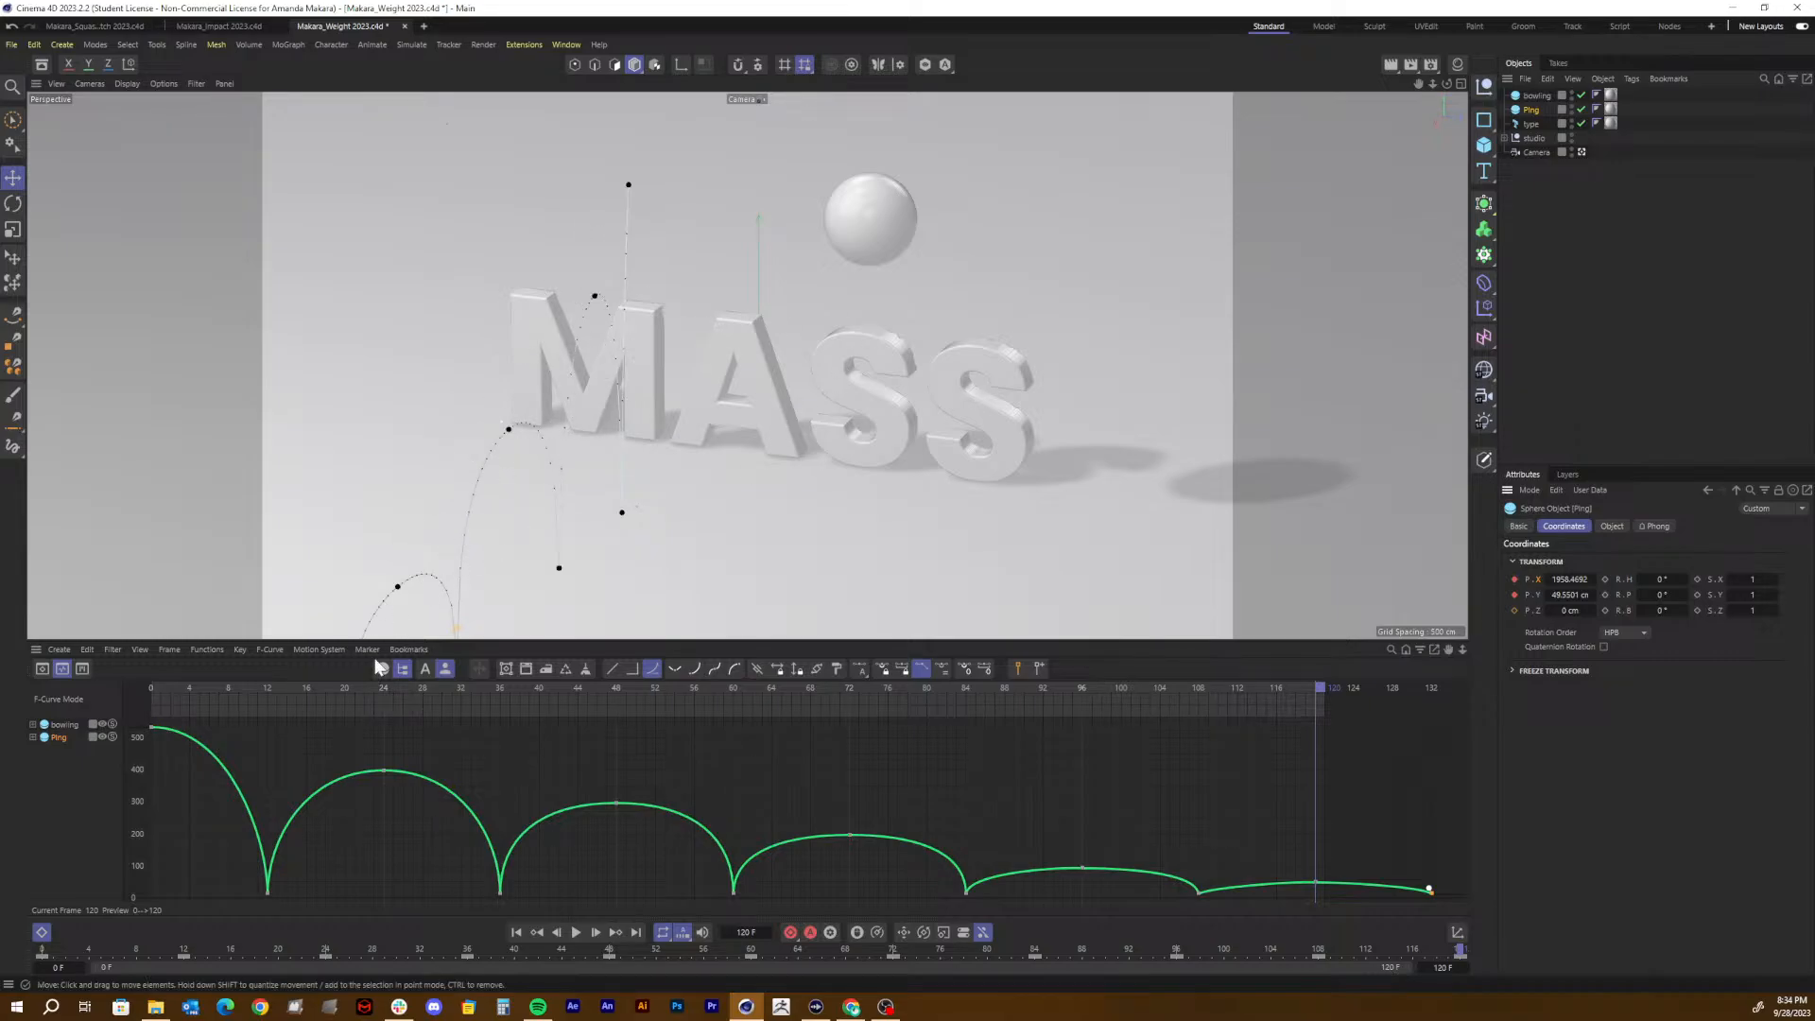
# Step: Play back the Ping ball's forward bouncing motion from the start, and stop playback
pyautogui.moveTo(213, 687); pyautogui.dragTo(142, 687)
pyautogui.press('F8')
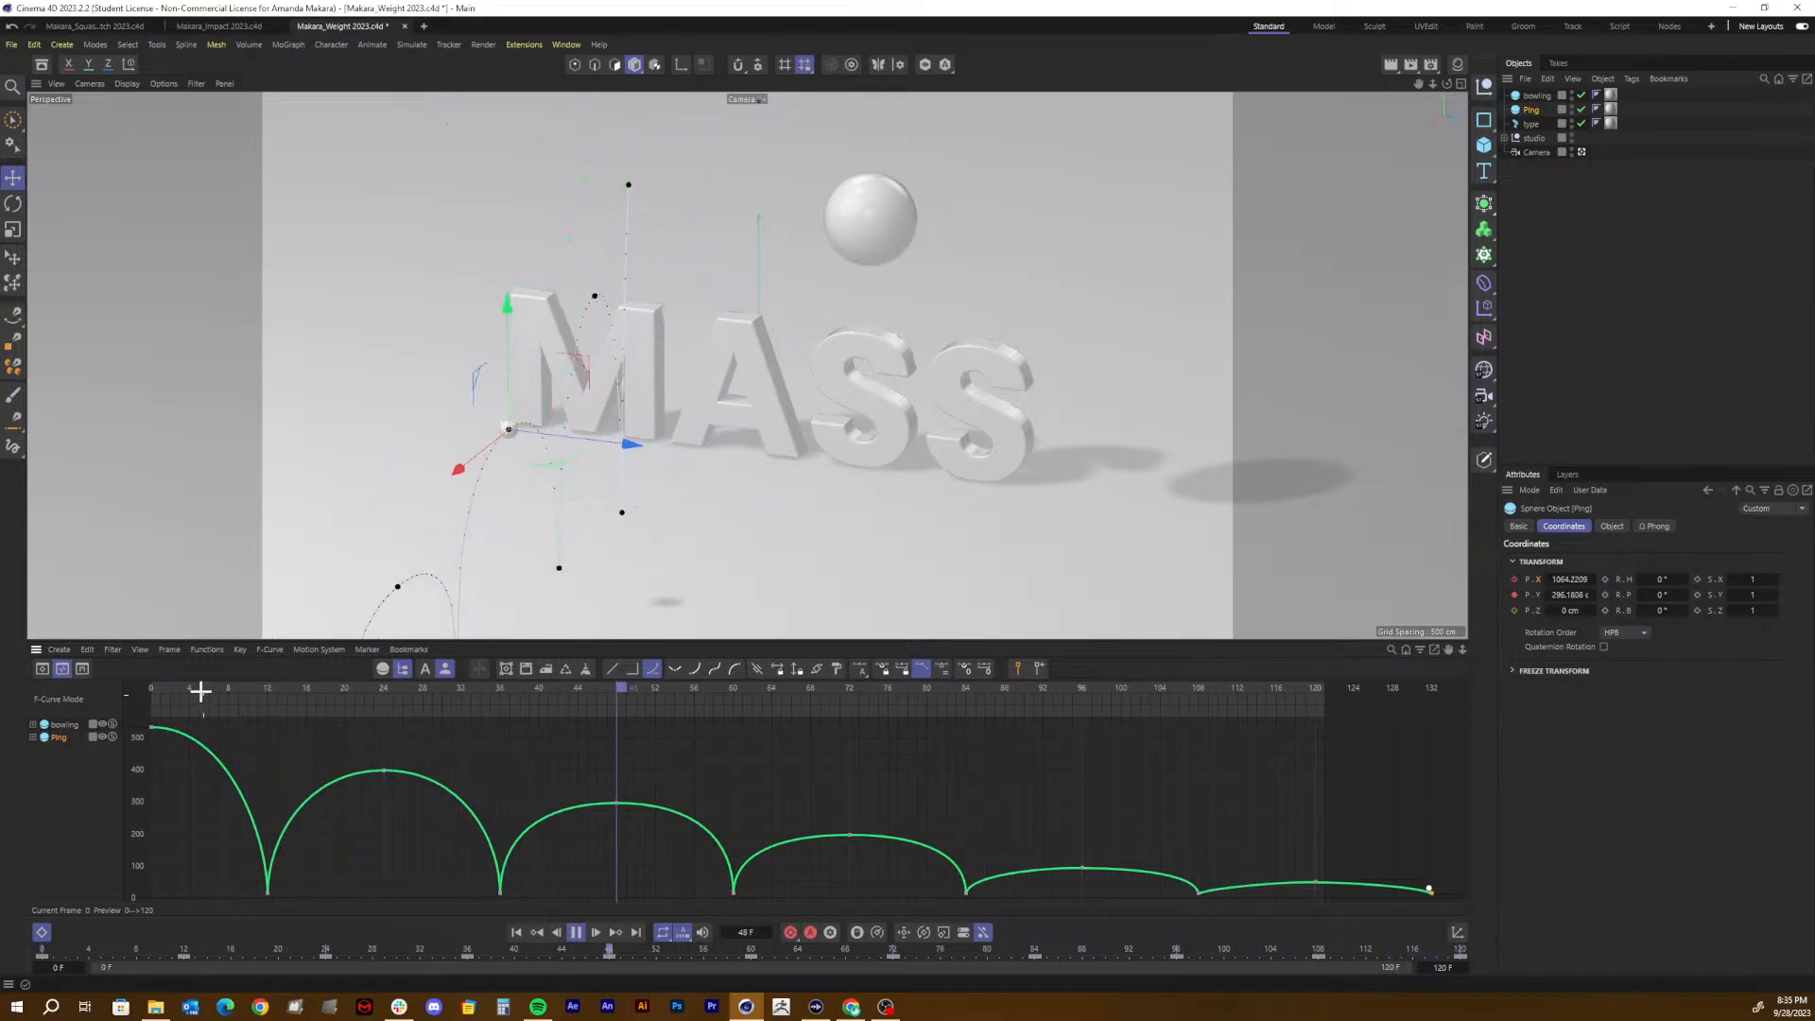
pyautogui.moveTo(201, 691); pyautogui.dragTo(106, 693)
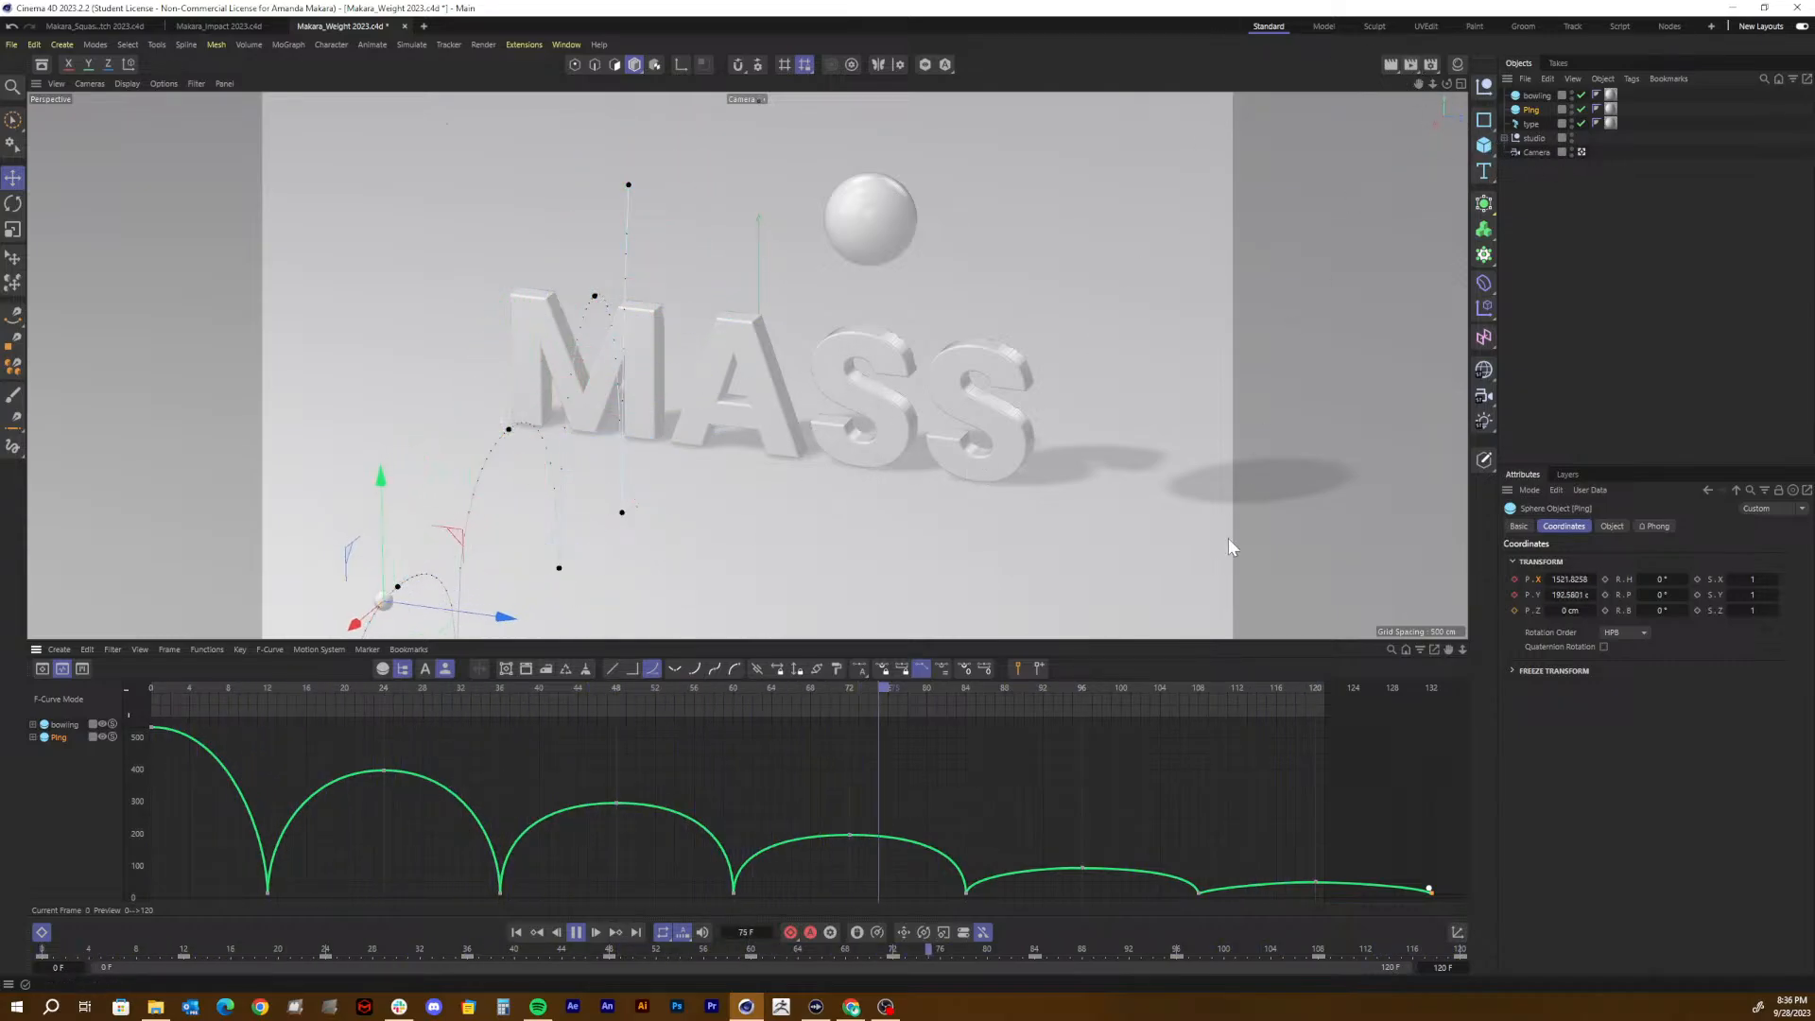
pyautogui.press('space')
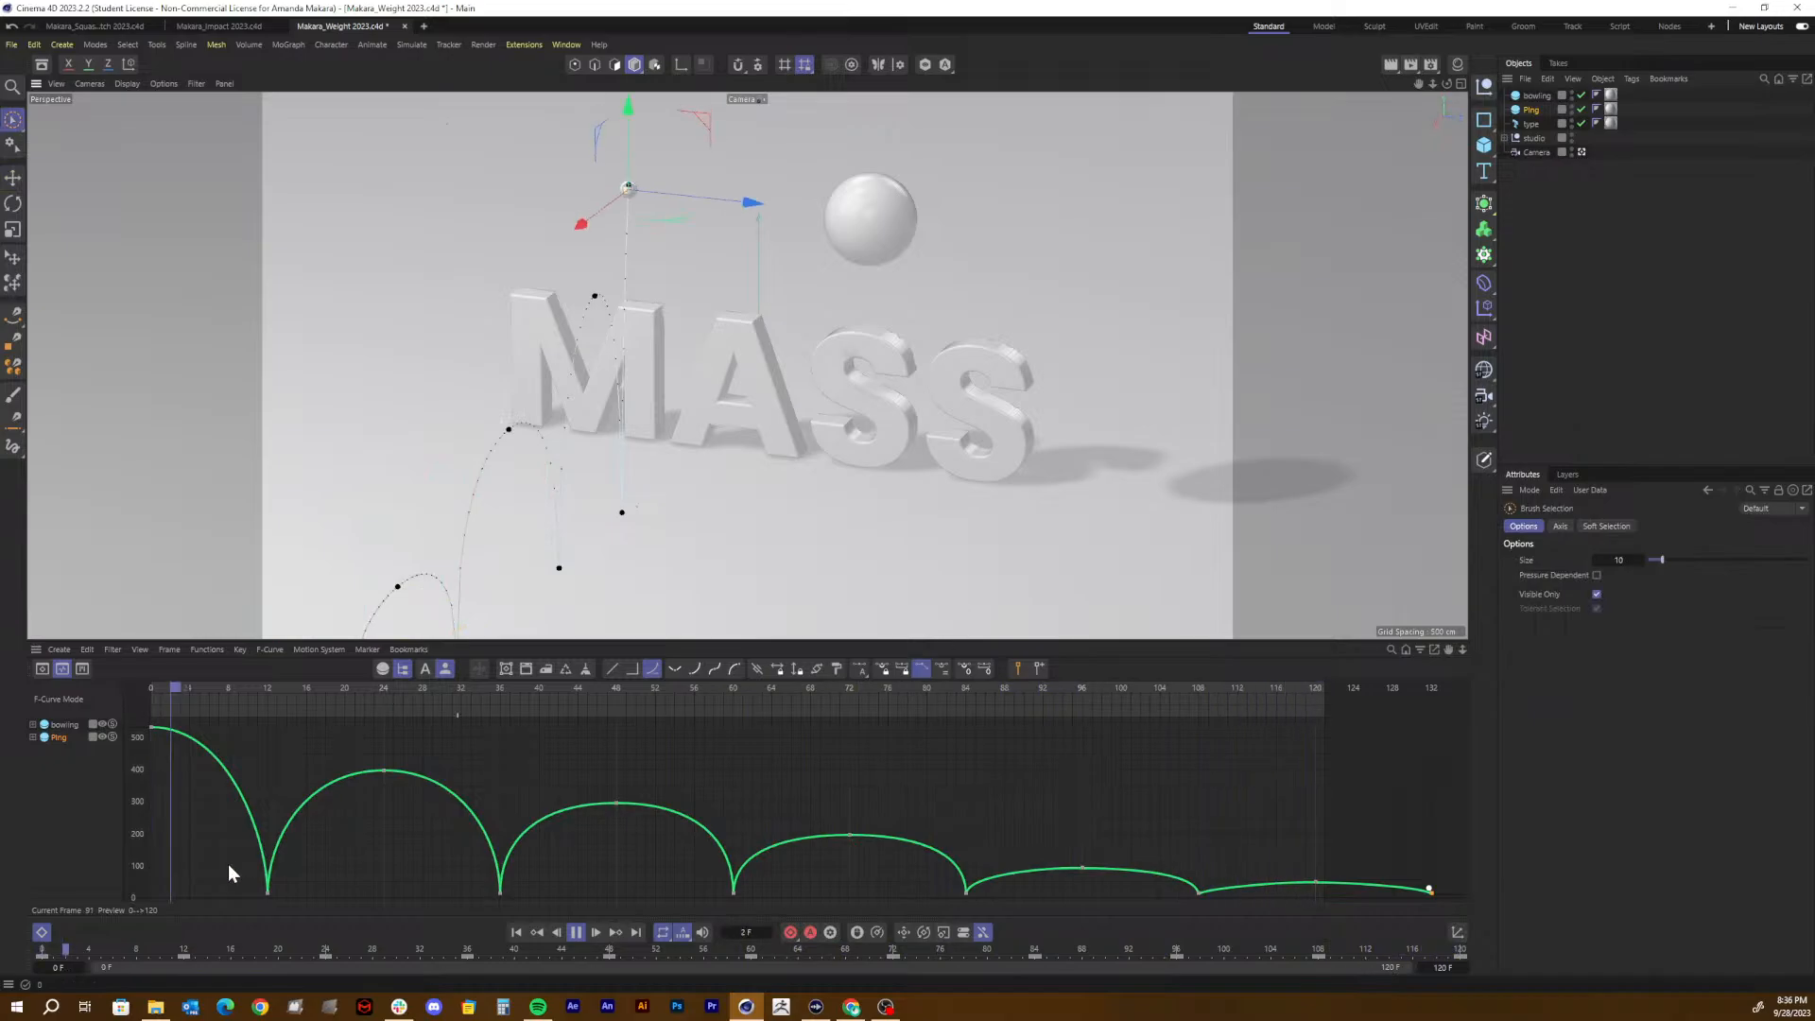
pyautogui.click(575, 933)
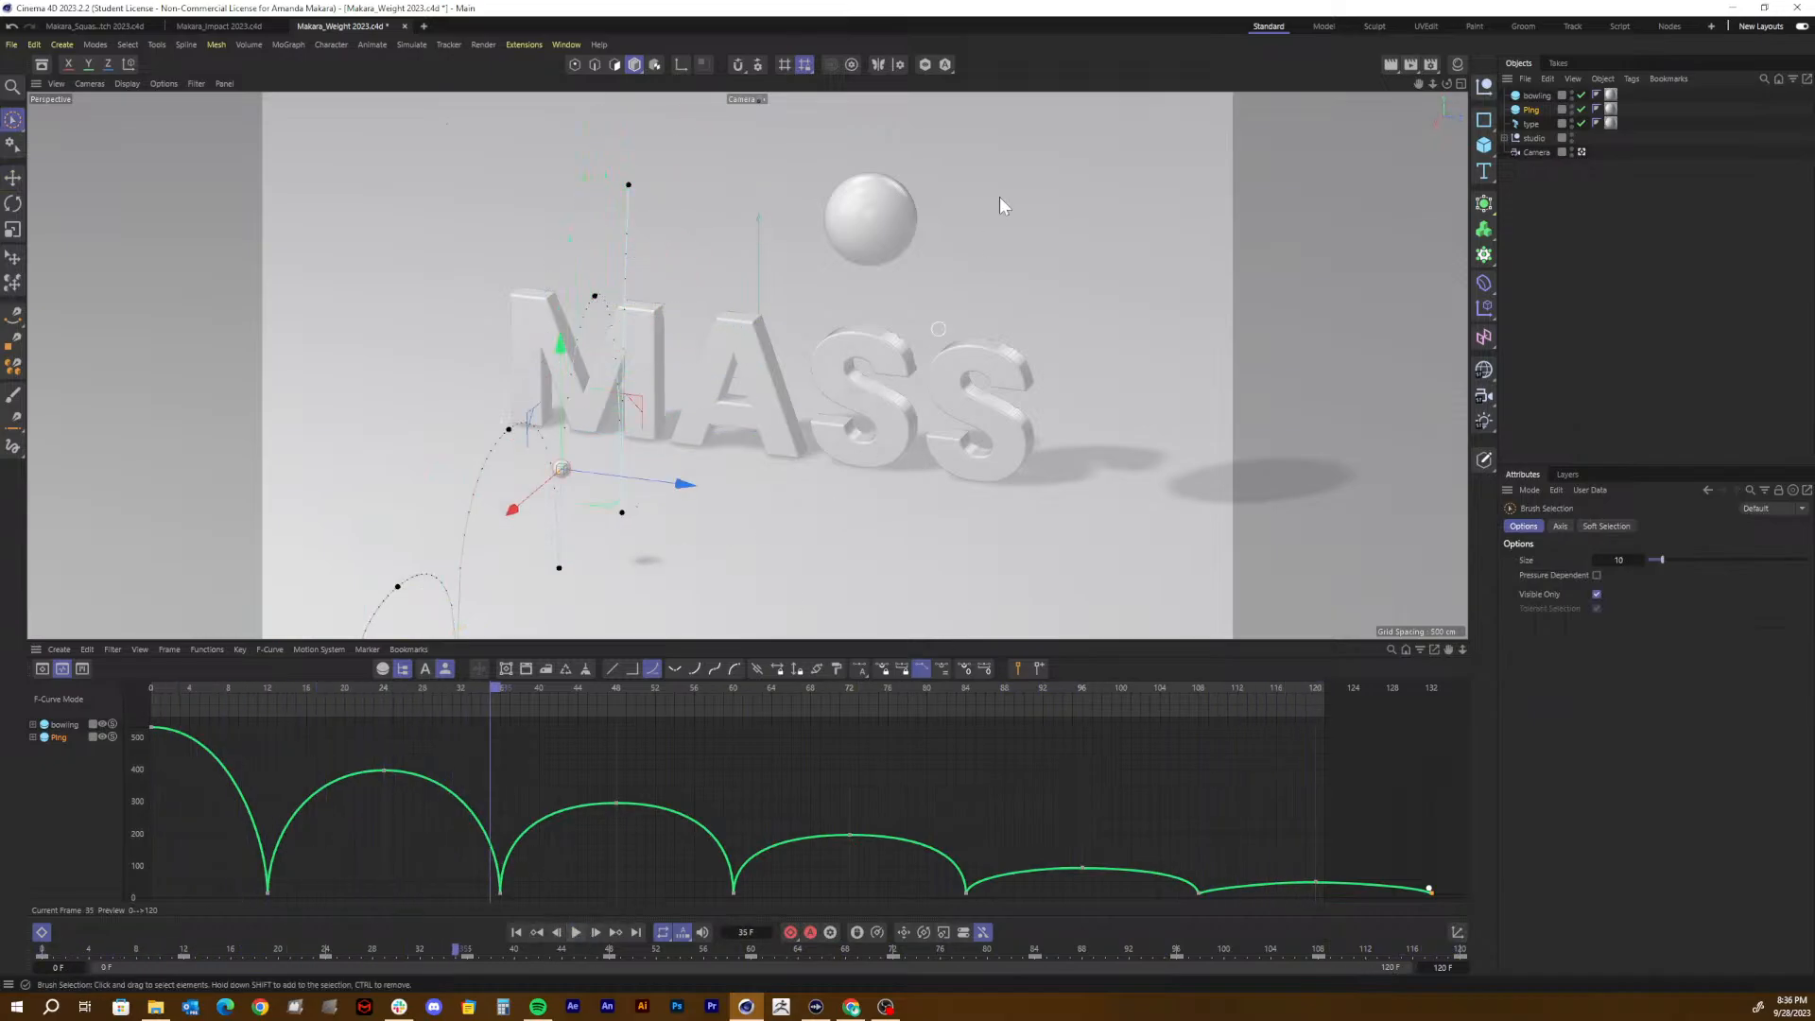
# Step: Open the render settings and place their window over the middle of the viewport
pyautogui.click(1430, 66)
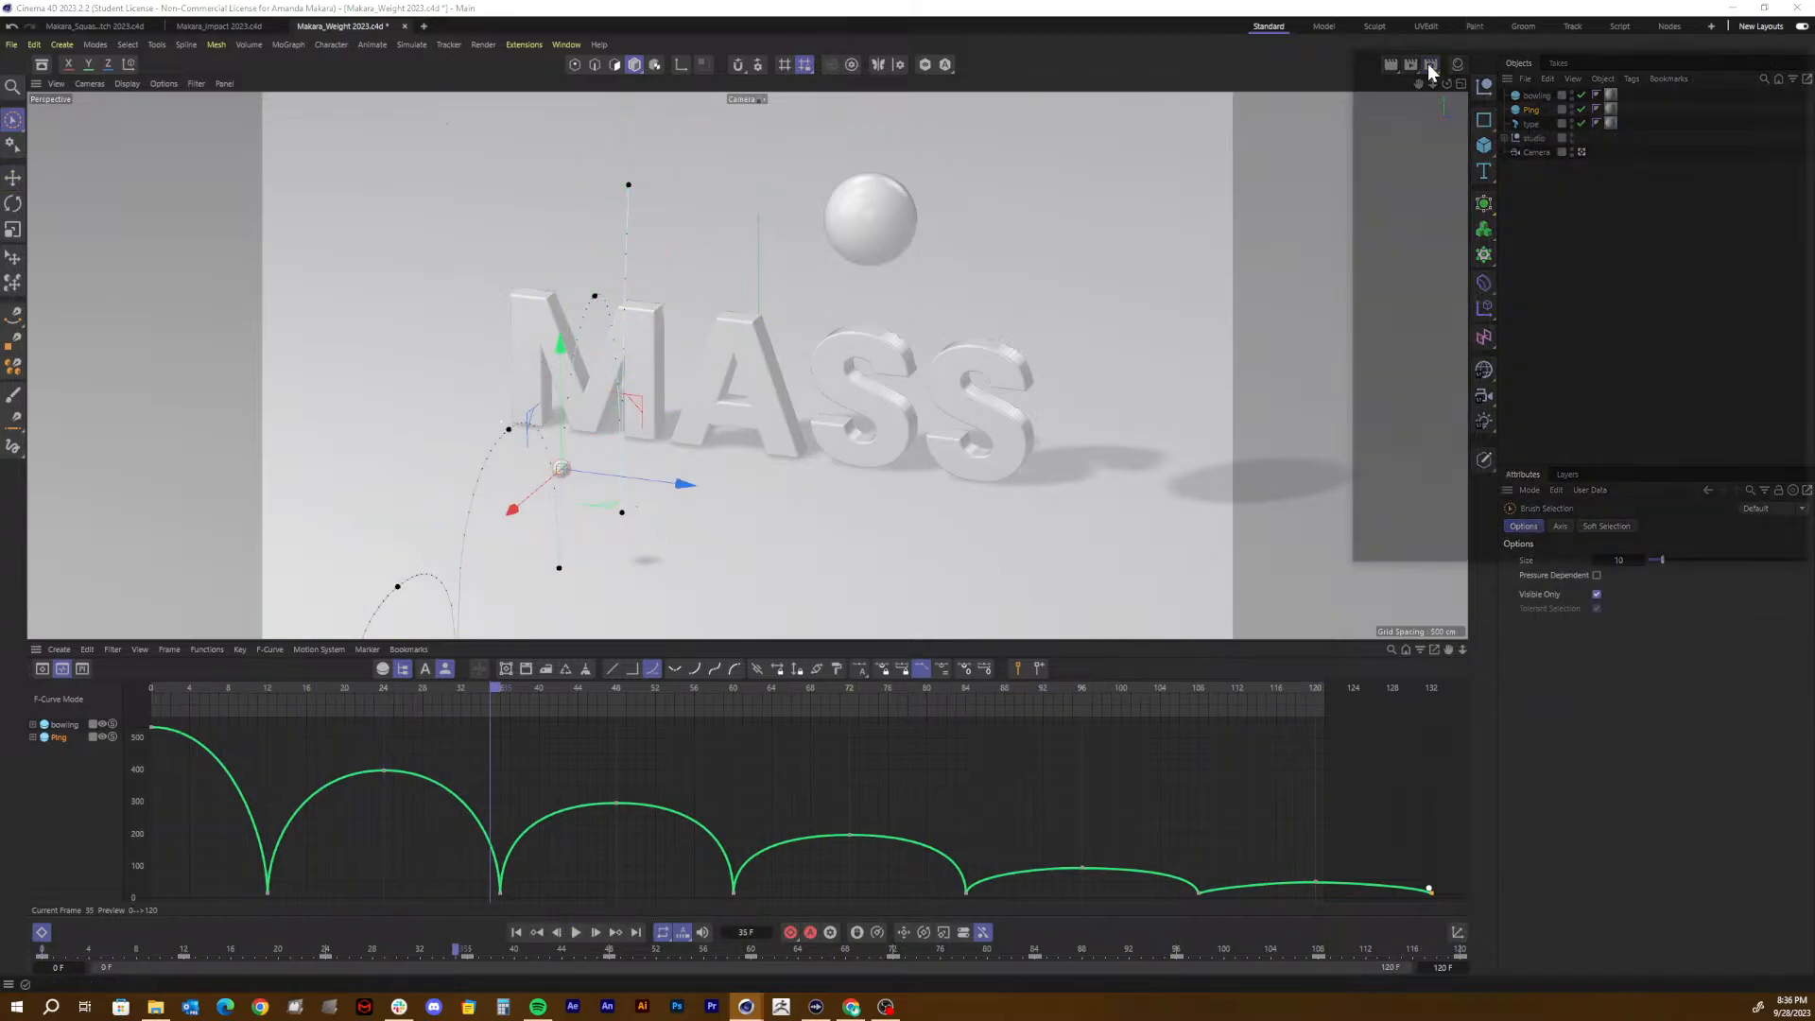
pyautogui.moveTo(1418, 59); pyautogui.dragTo(697, 236)
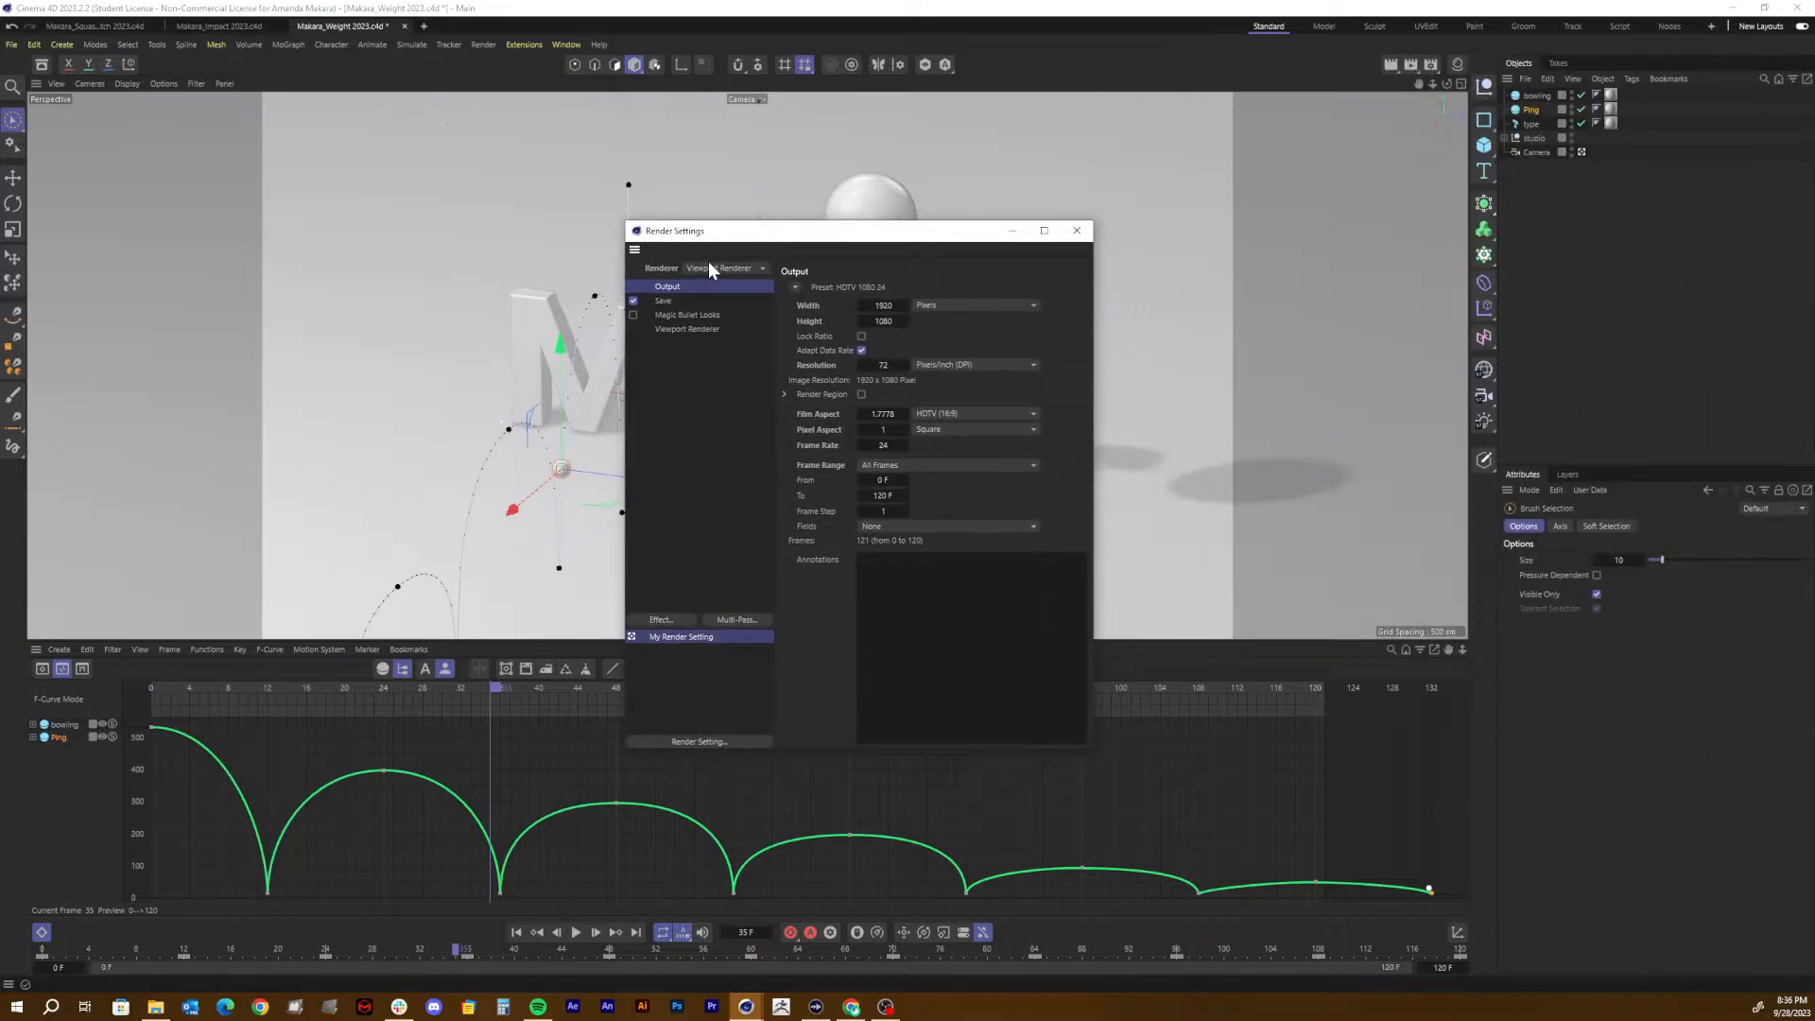
# Step: Try the Physical renderer, look through its save and output settings, and switch back to the Viewport Renderer
pyautogui.click(709, 267)
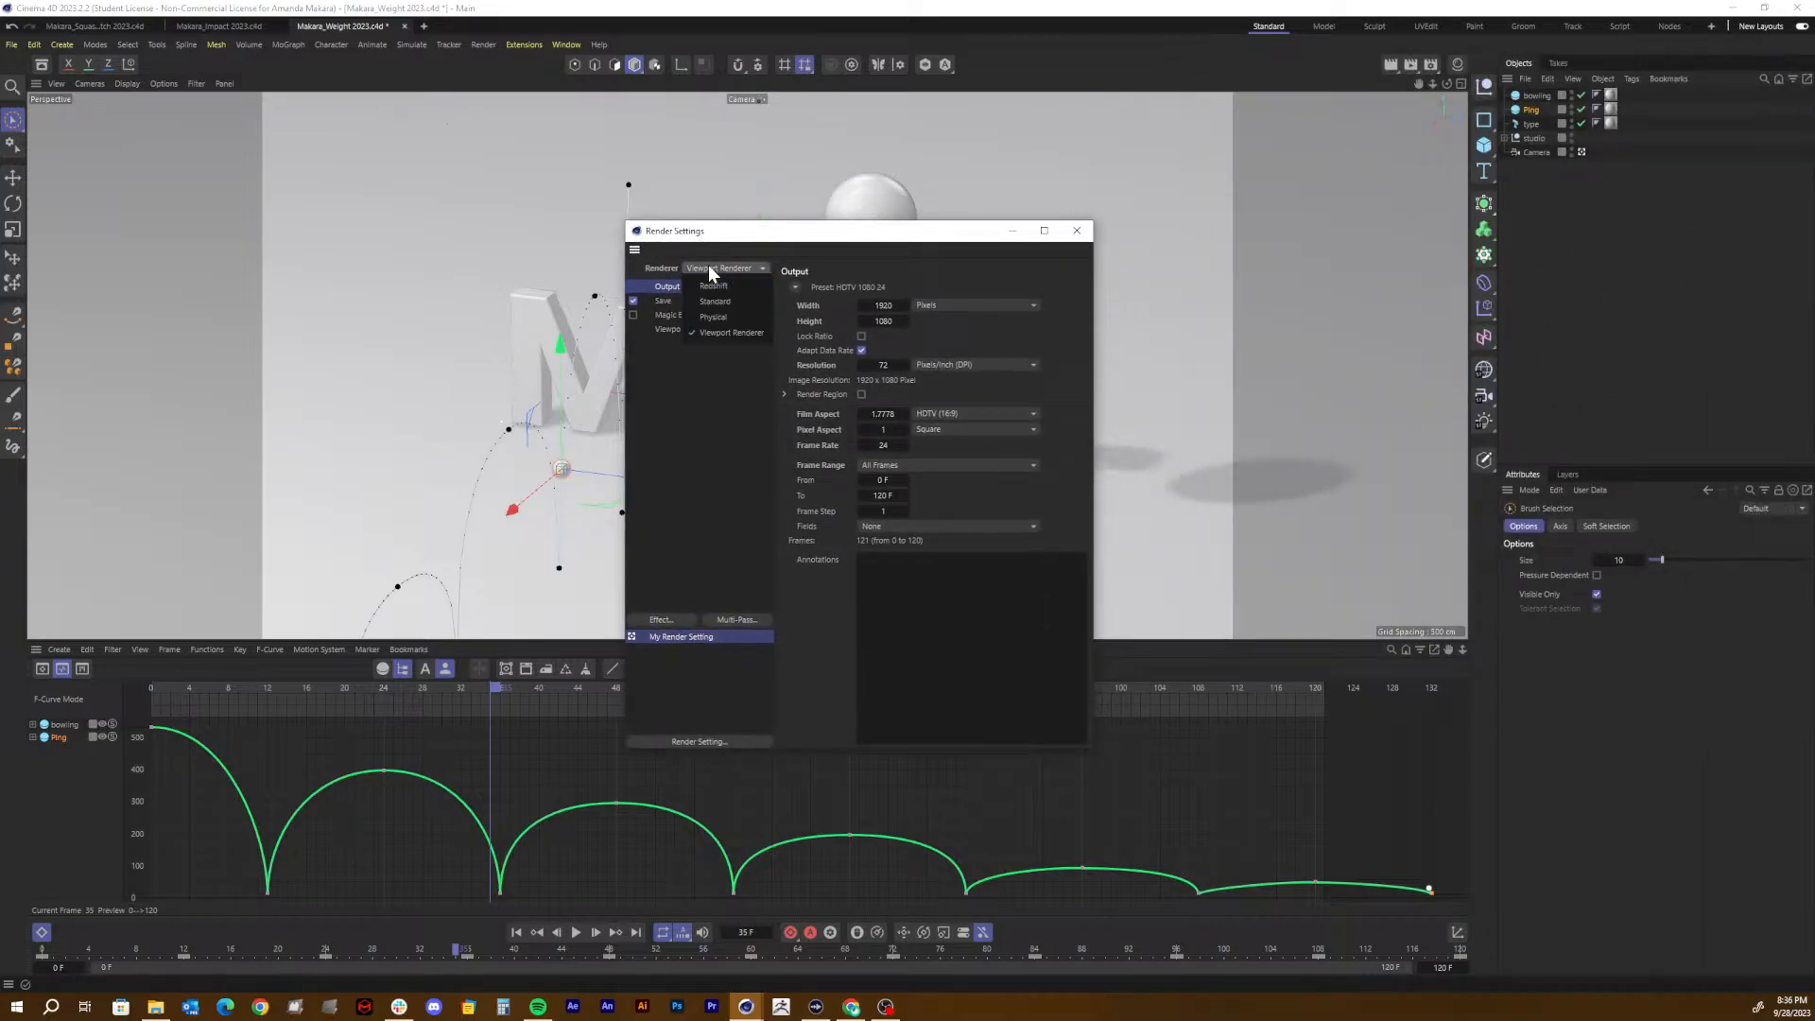
pyautogui.click(703, 317)
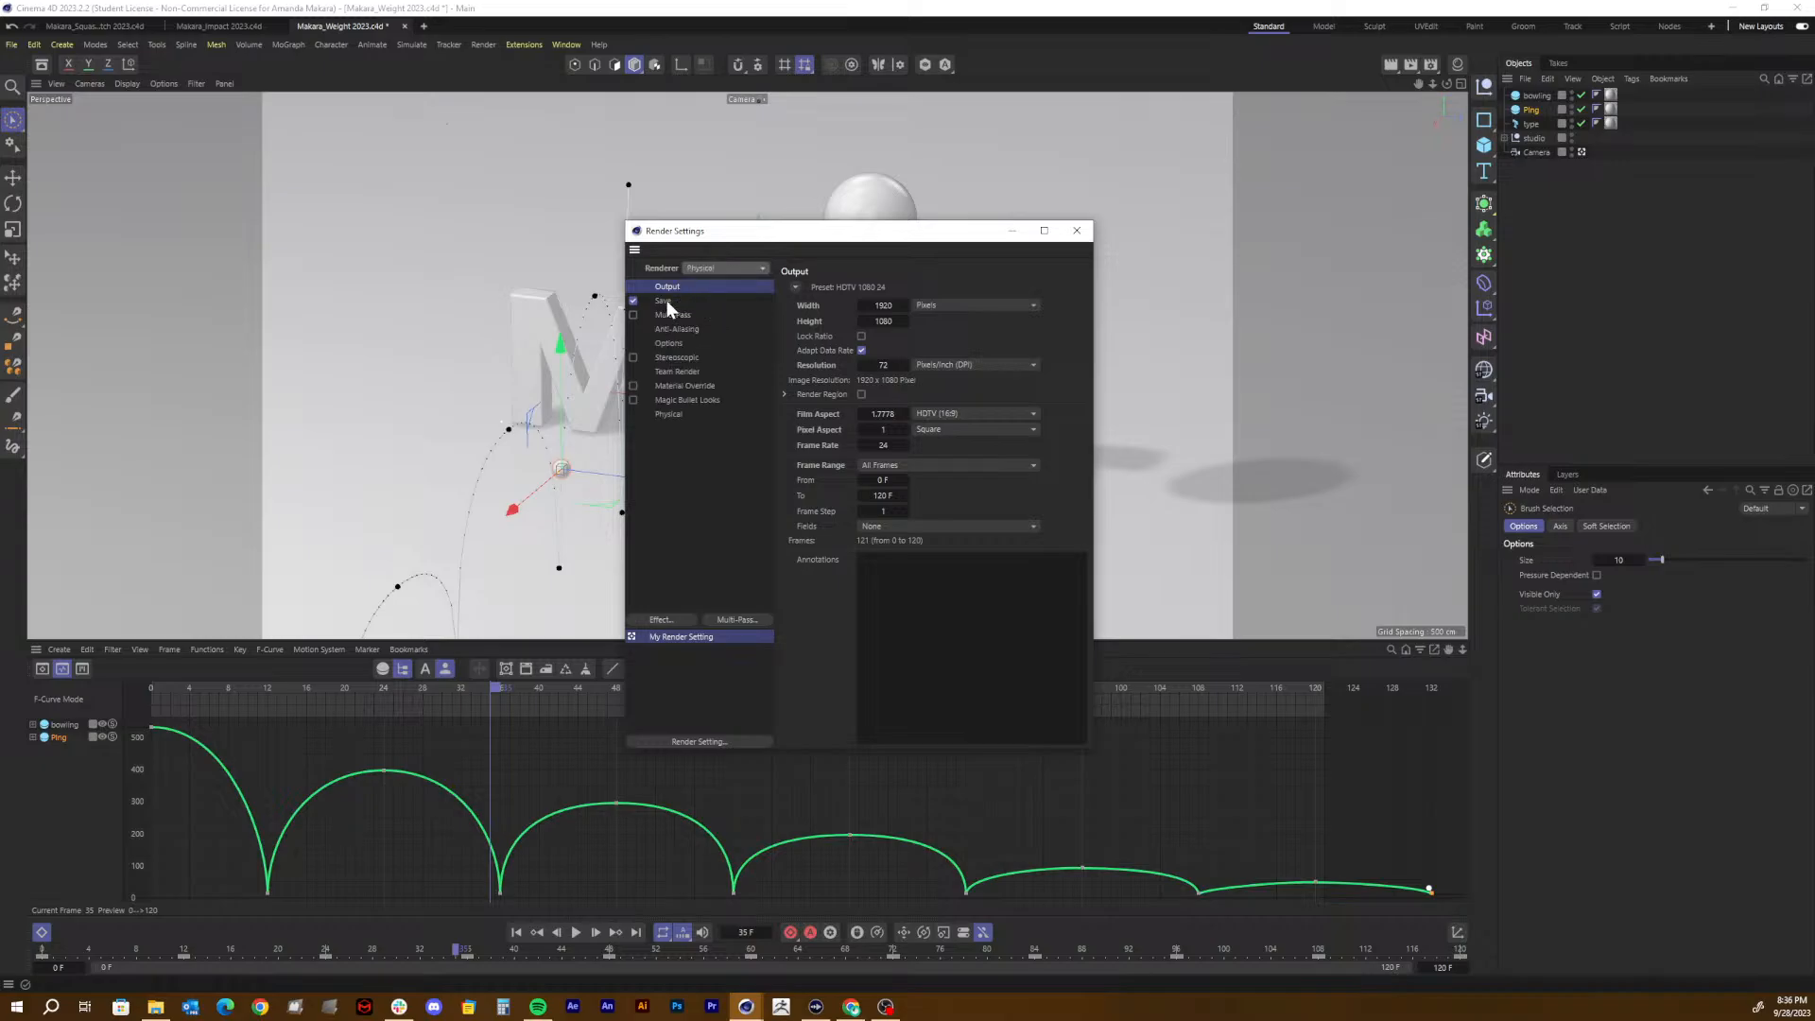
pyautogui.click(665, 302)
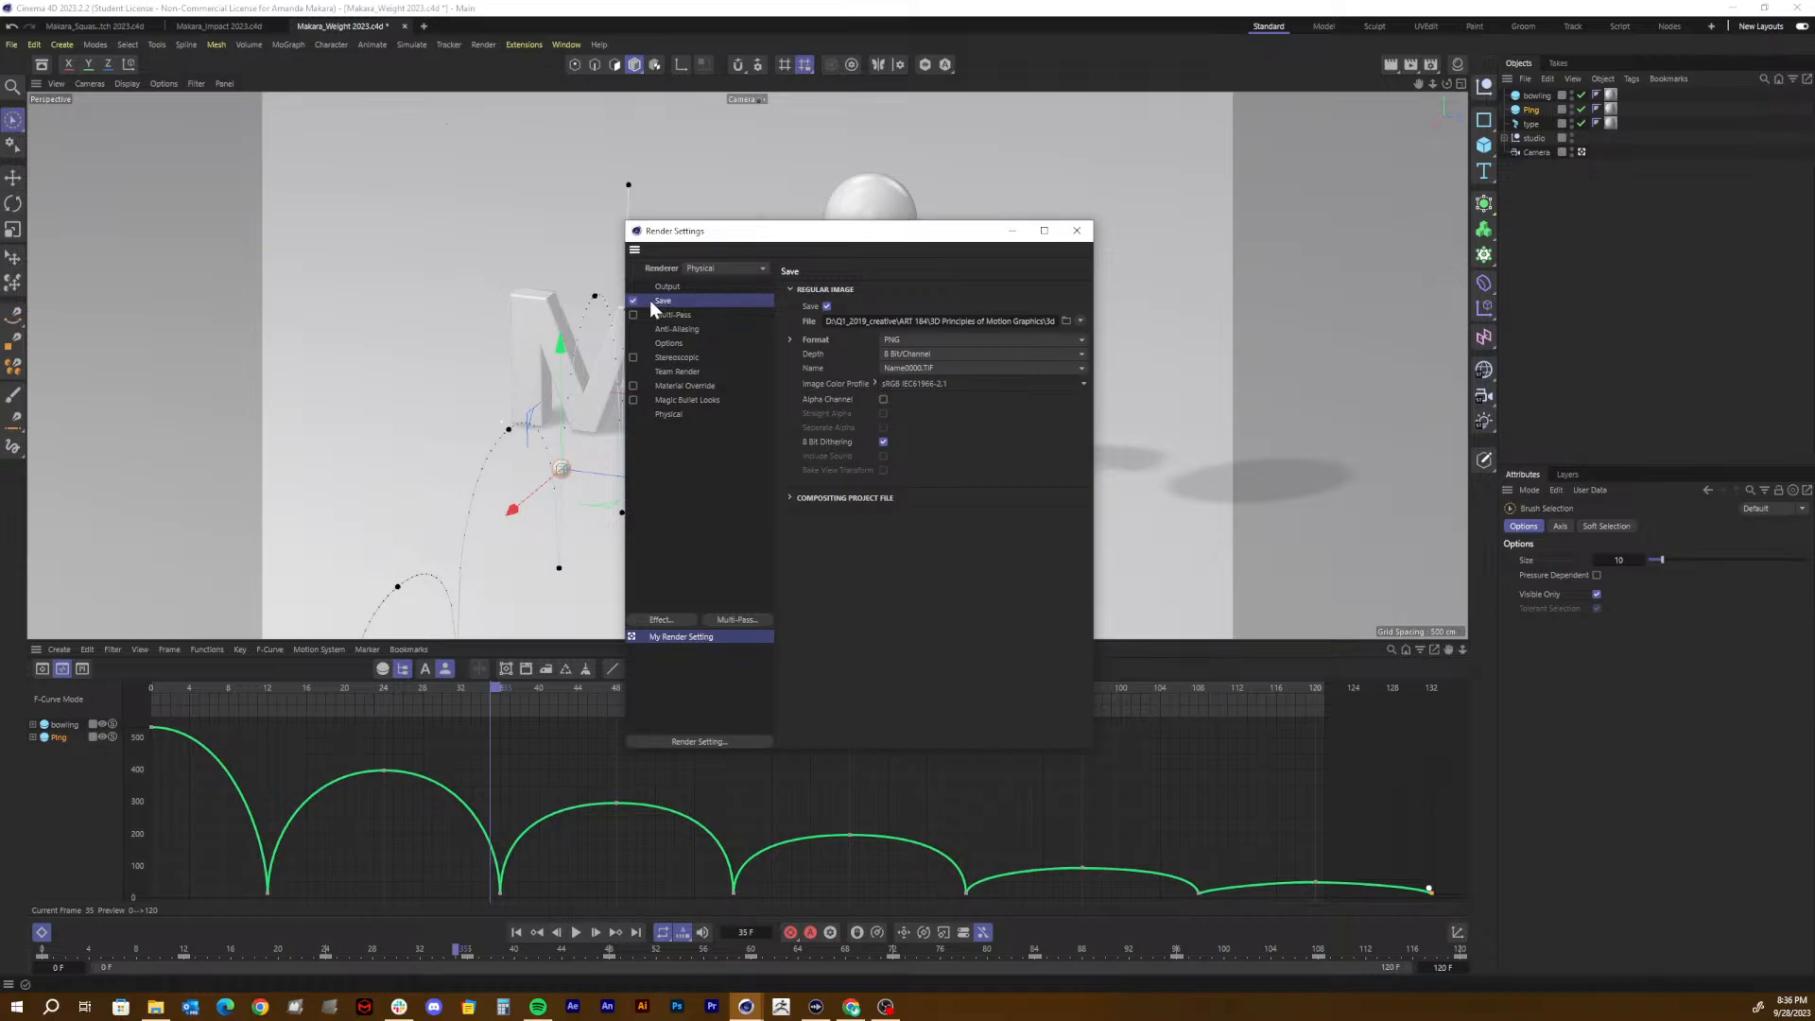
pyautogui.click(680, 285)
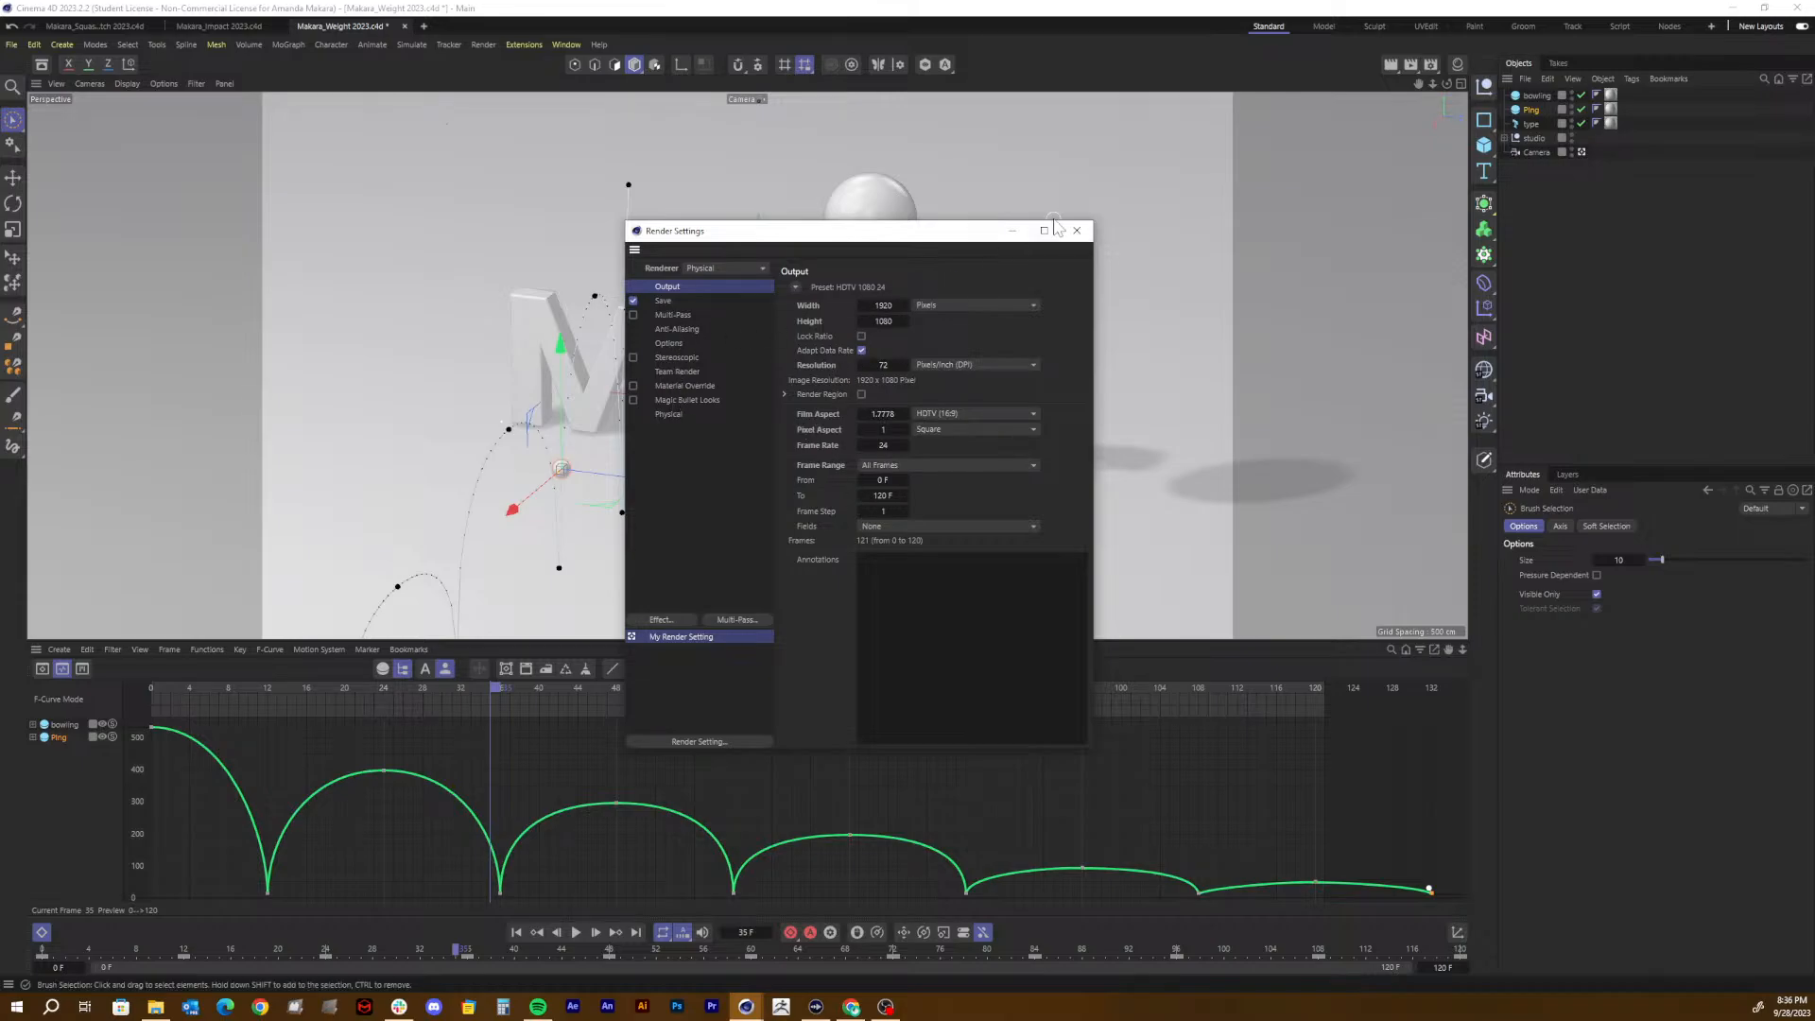
pyautogui.click(703, 270)
pyautogui.click(703, 333)
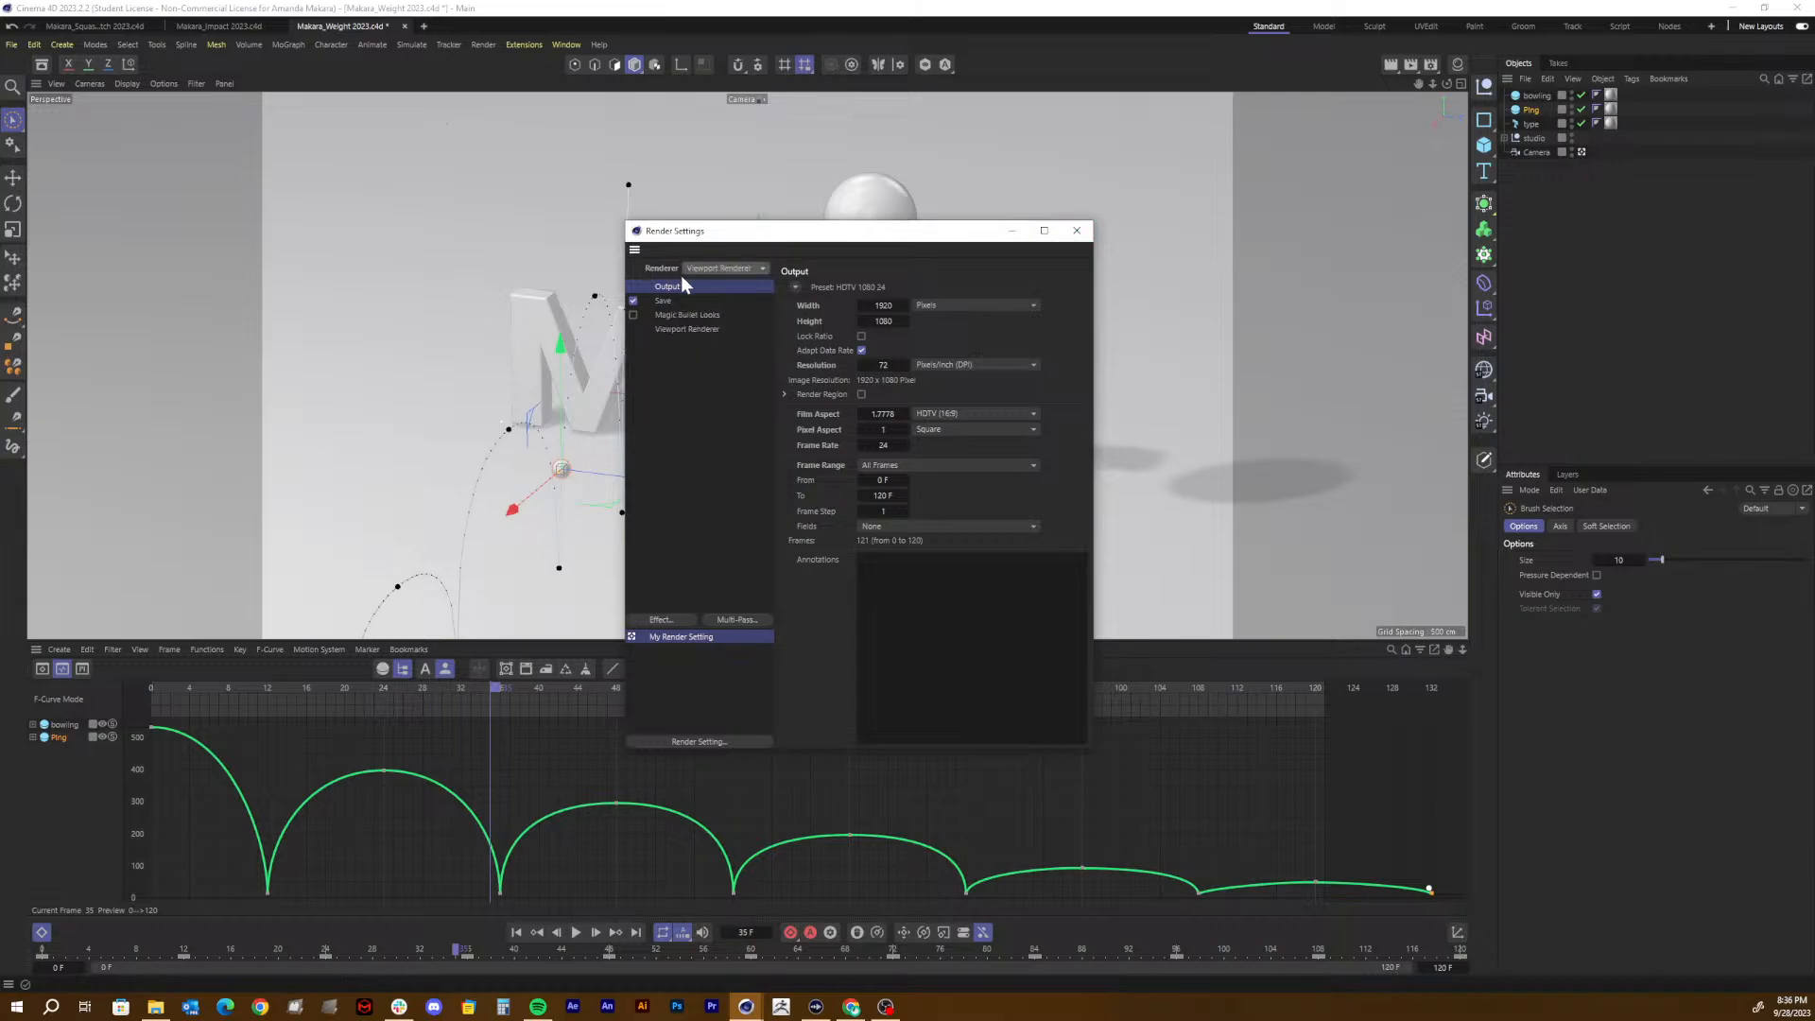
# Step: Review the render's save and output settings and the basic properties of the Viewport Renderer
pyautogui.click(666, 301)
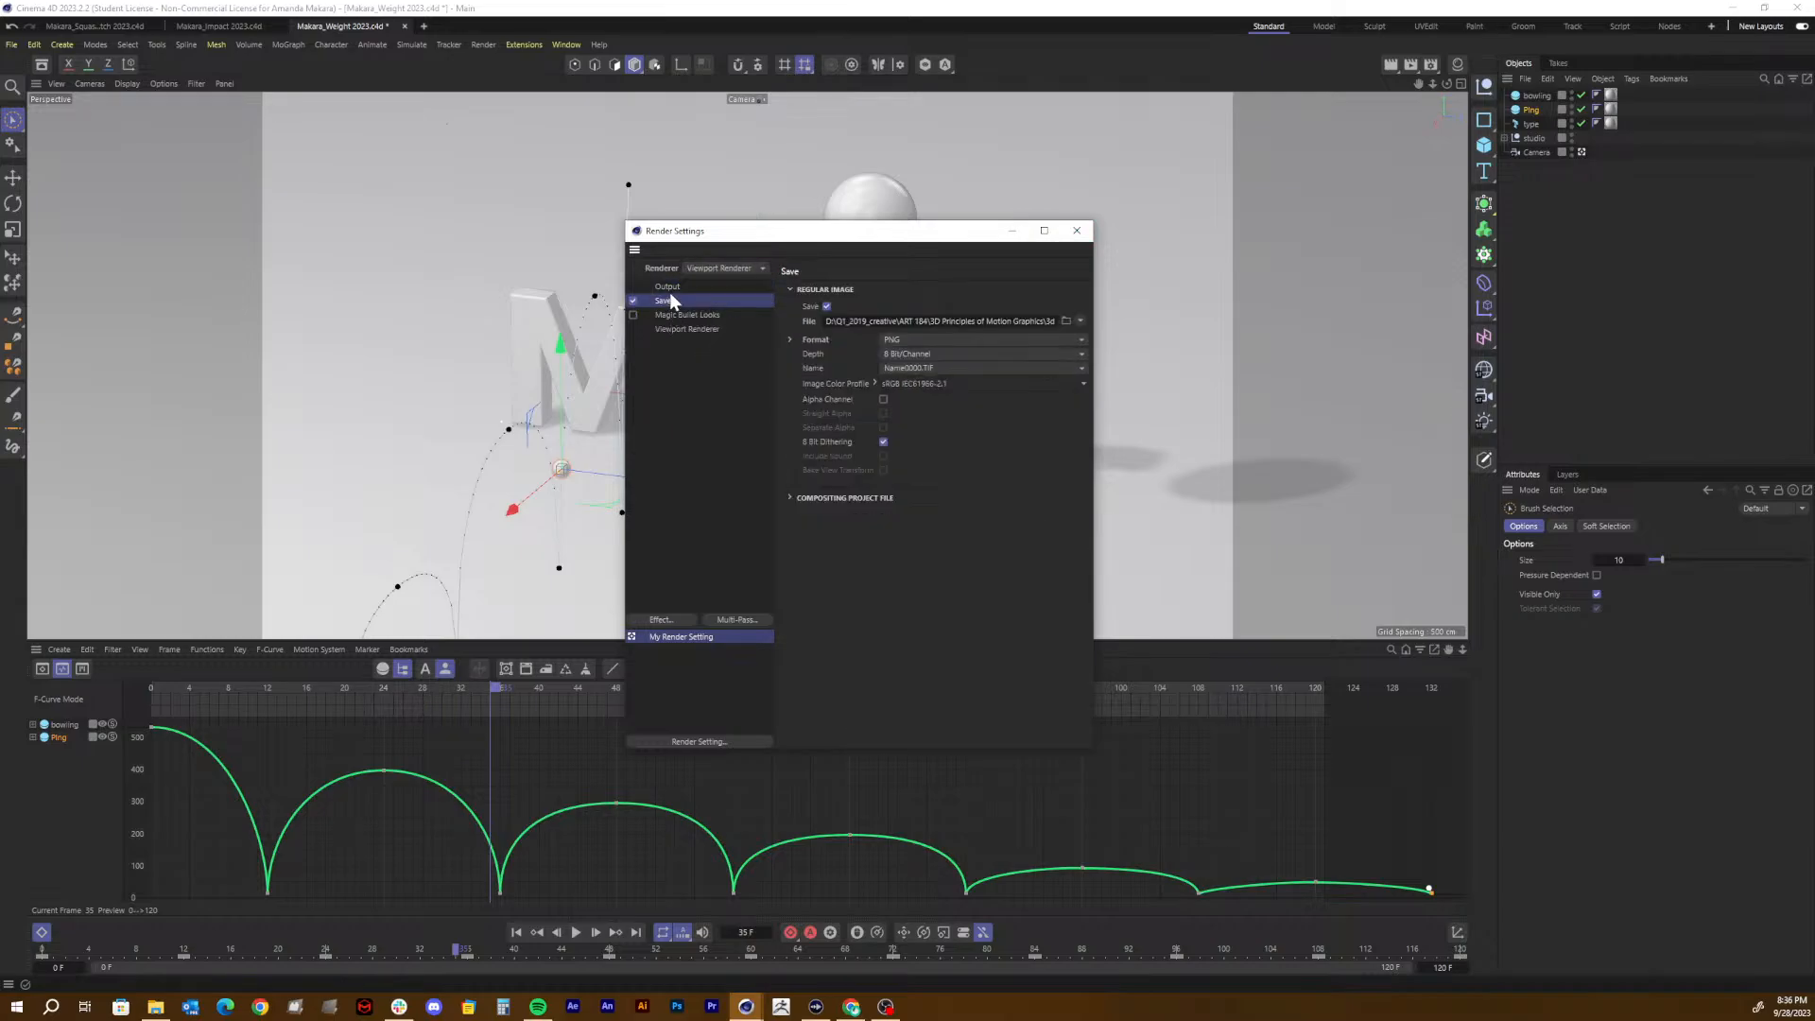
pyautogui.click(673, 287)
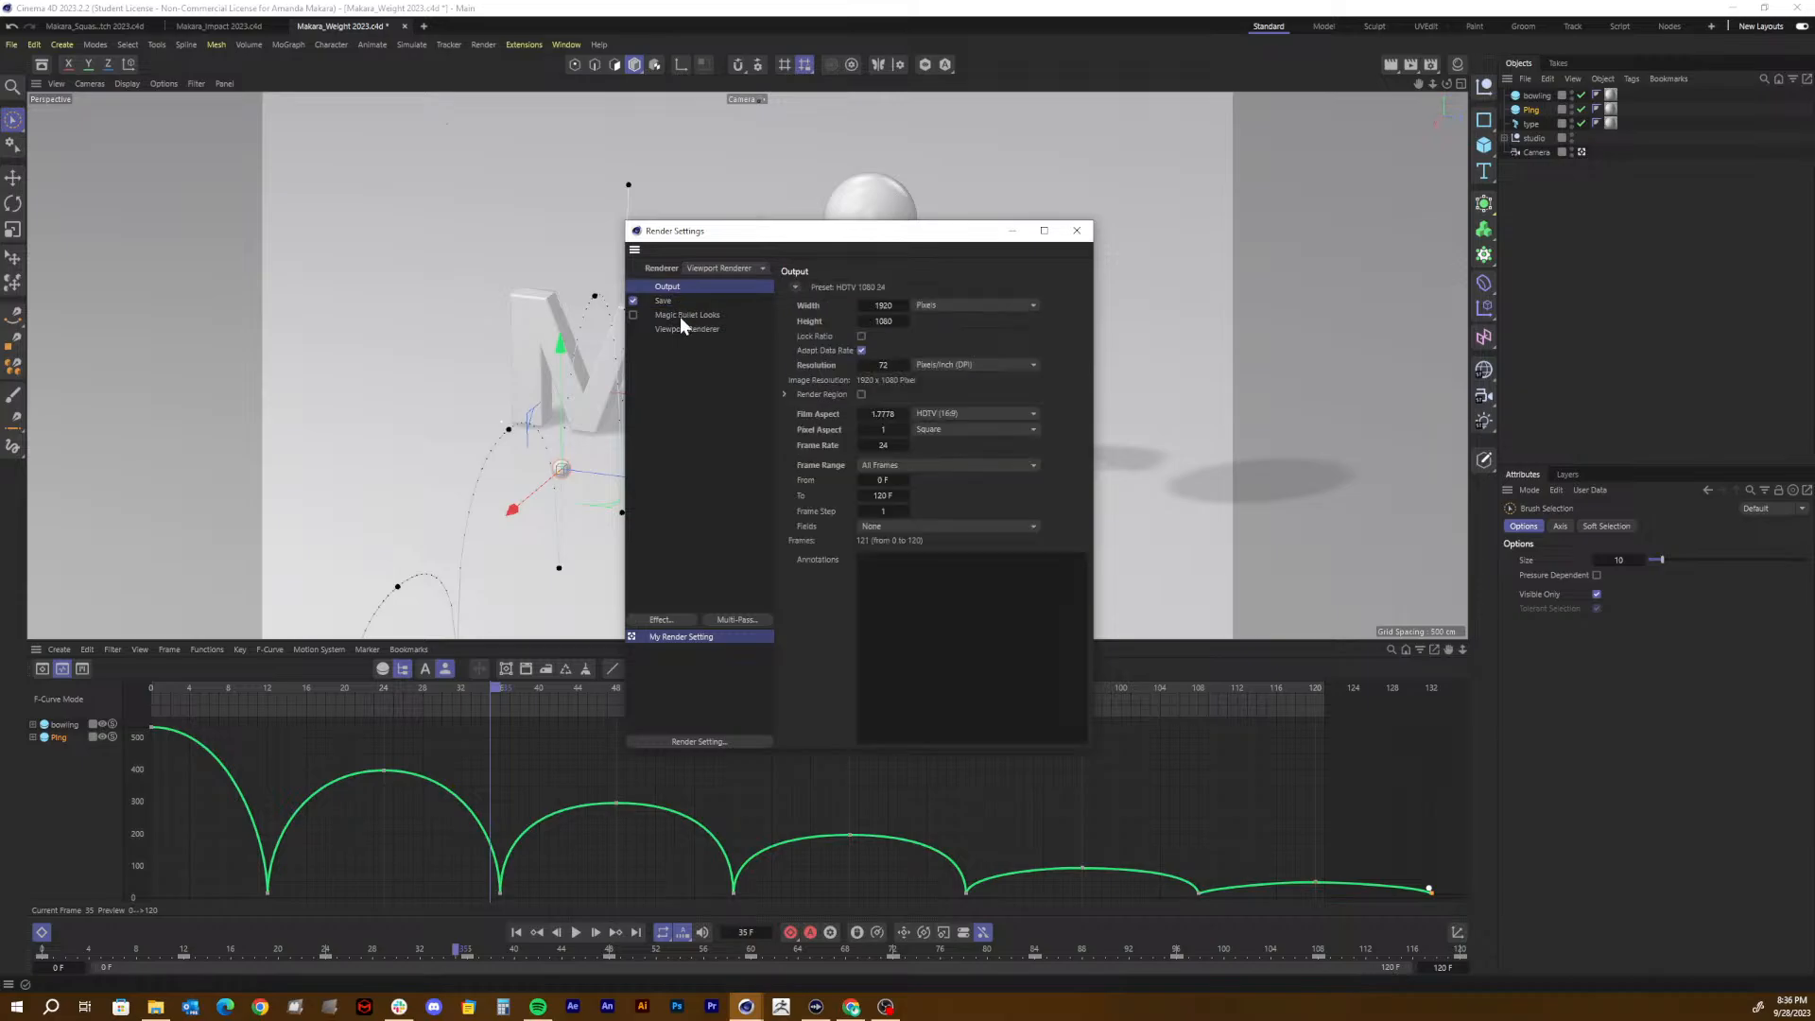
pyautogui.click(679, 327)
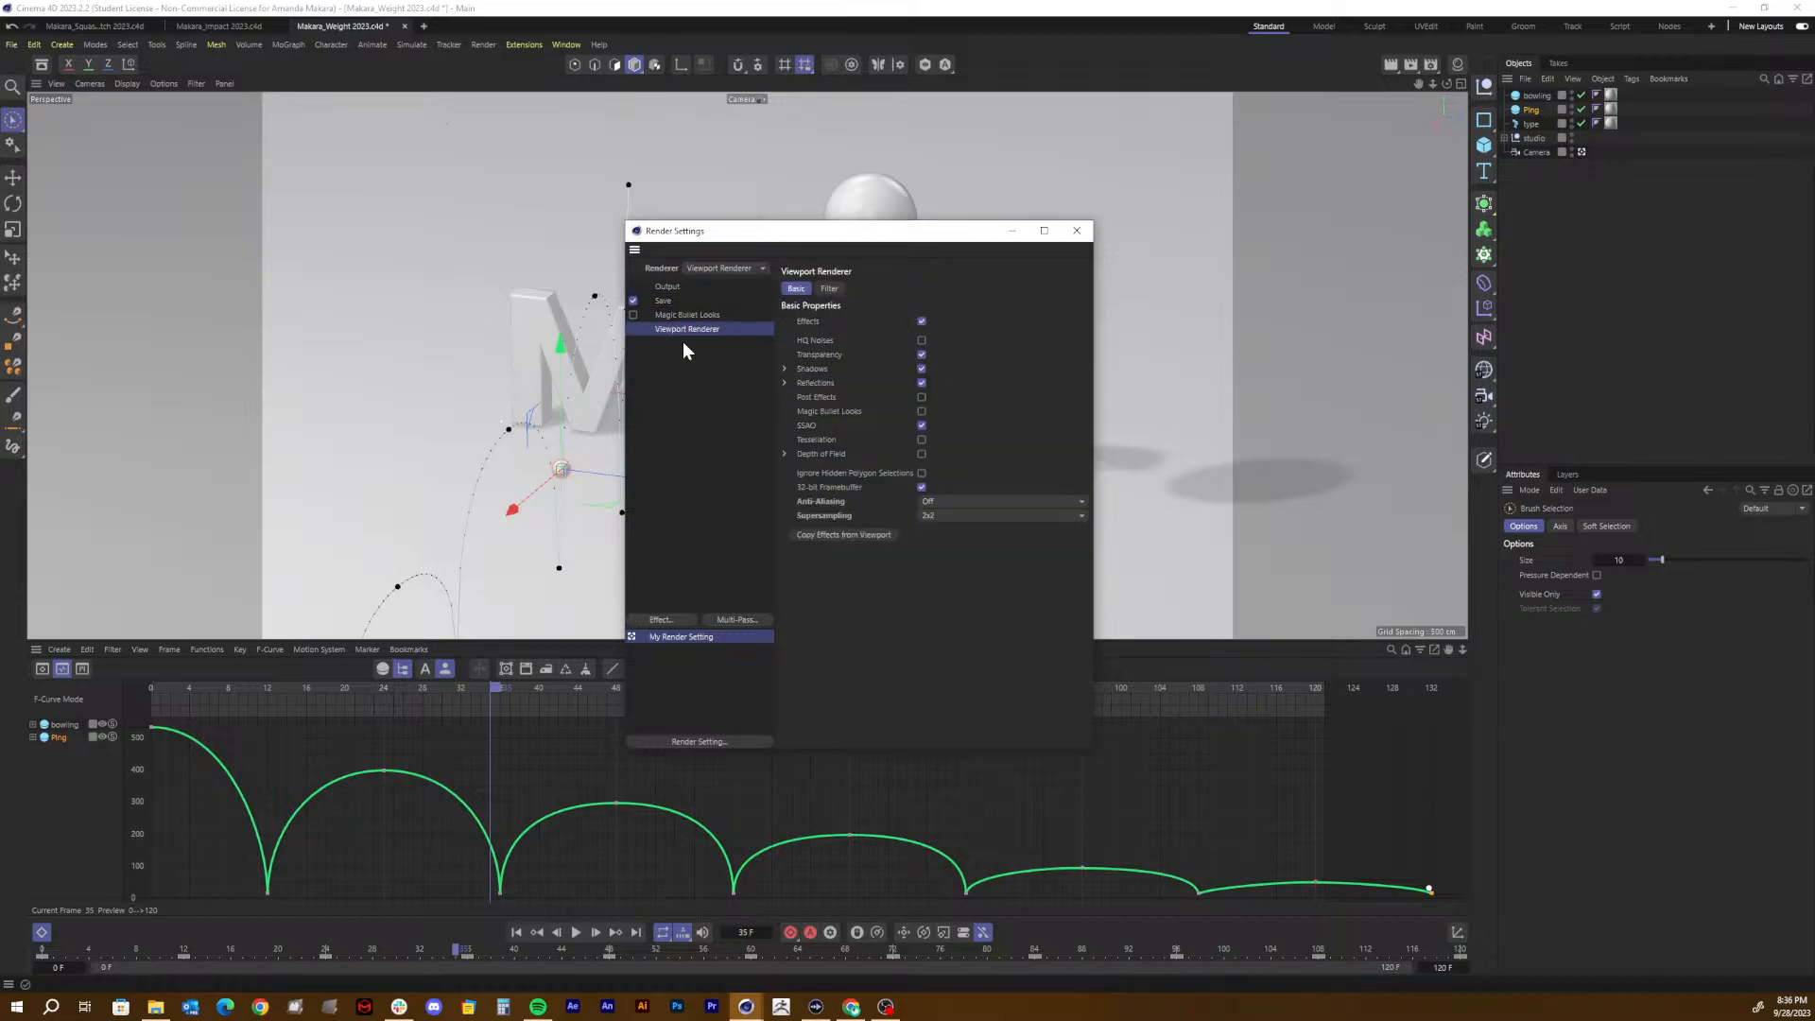
# Step: Examine the Viewport Renderer's filter options, toggle Geometry Only off and back on, and close the render settings
pyautogui.click(826, 287)
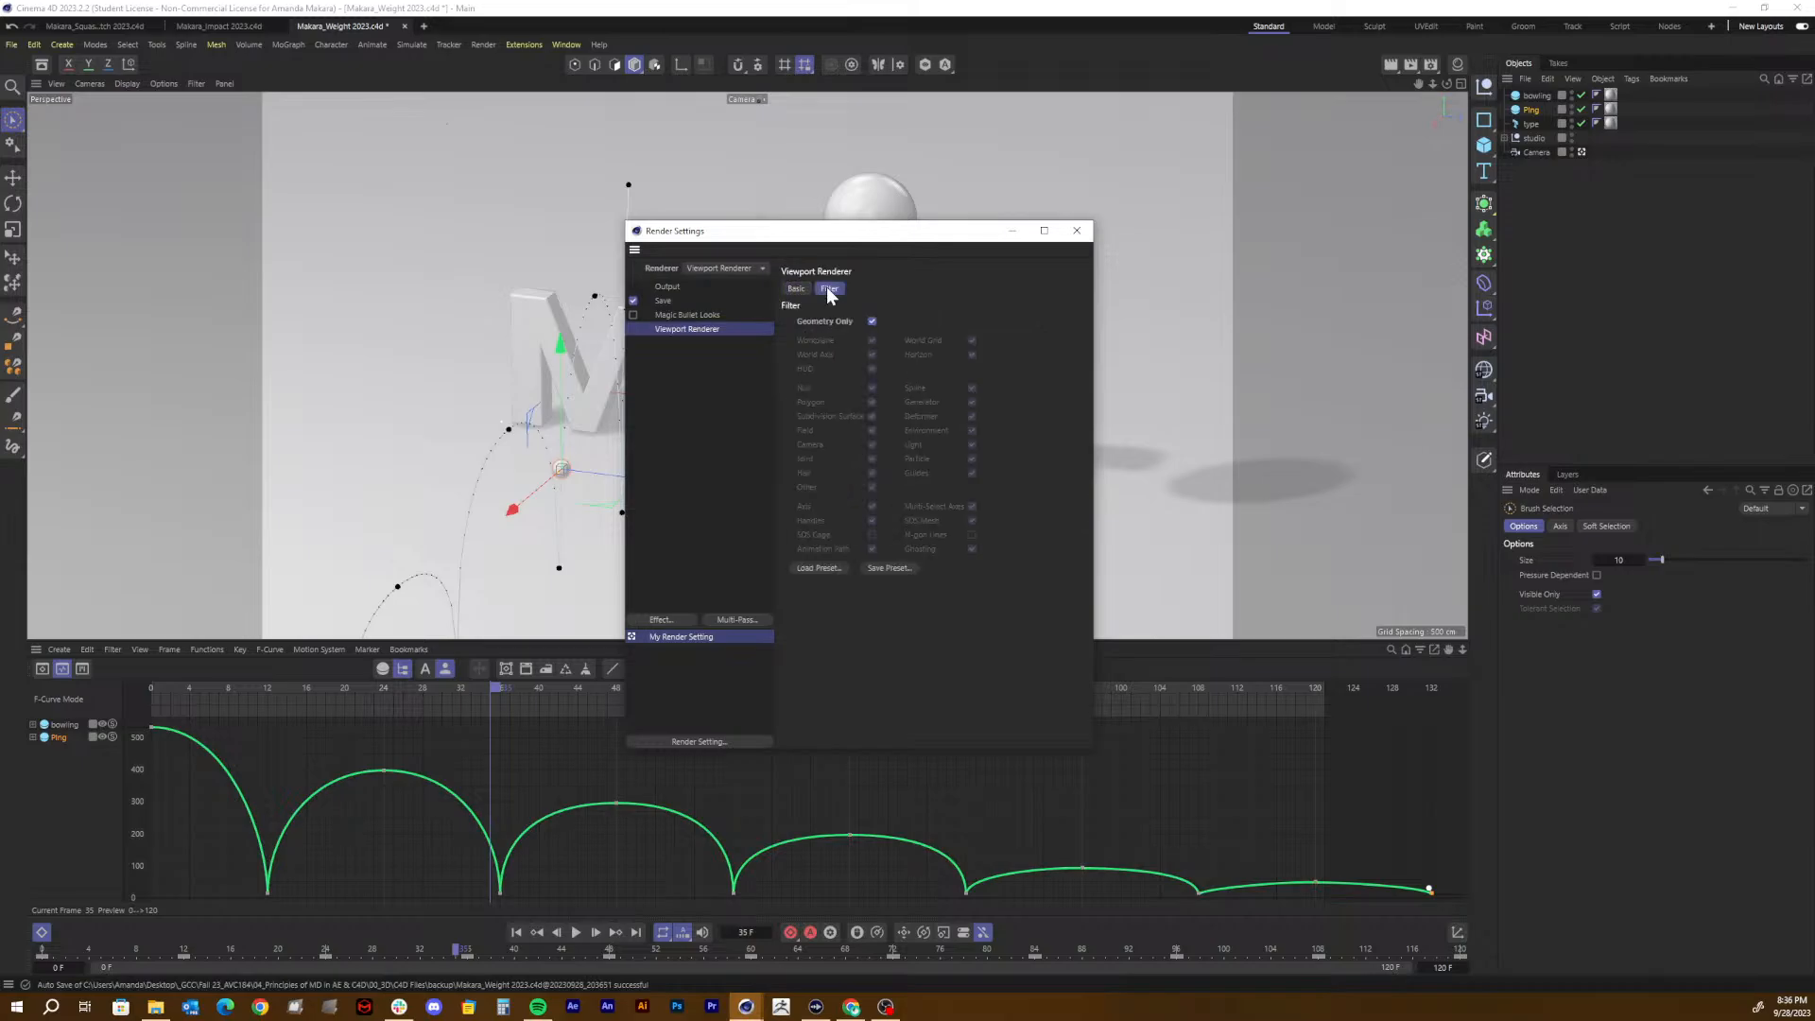
pyautogui.click(871, 322)
pyautogui.click(872, 323)
pyautogui.click(1076, 230)
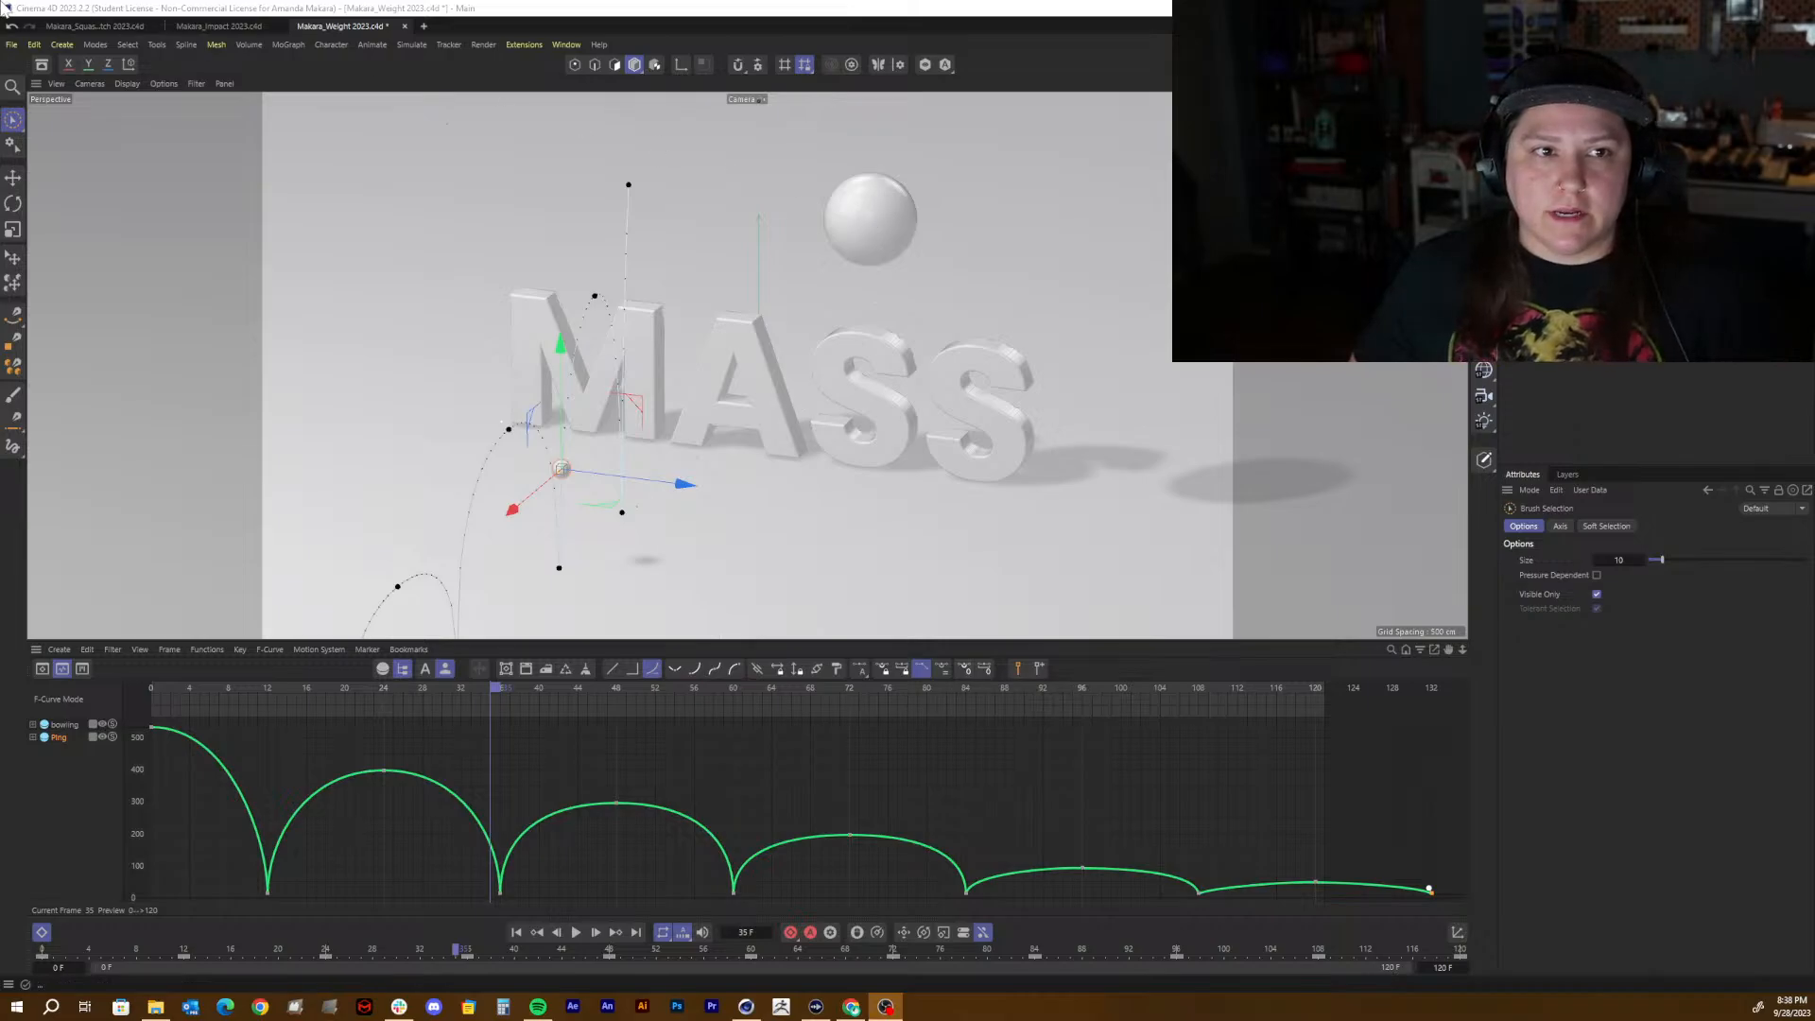
# Step: Compare the Squash and Stretch scene with the Weight scene by alternating between them, ending on the Weight scene
pyautogui.click(110, 23)
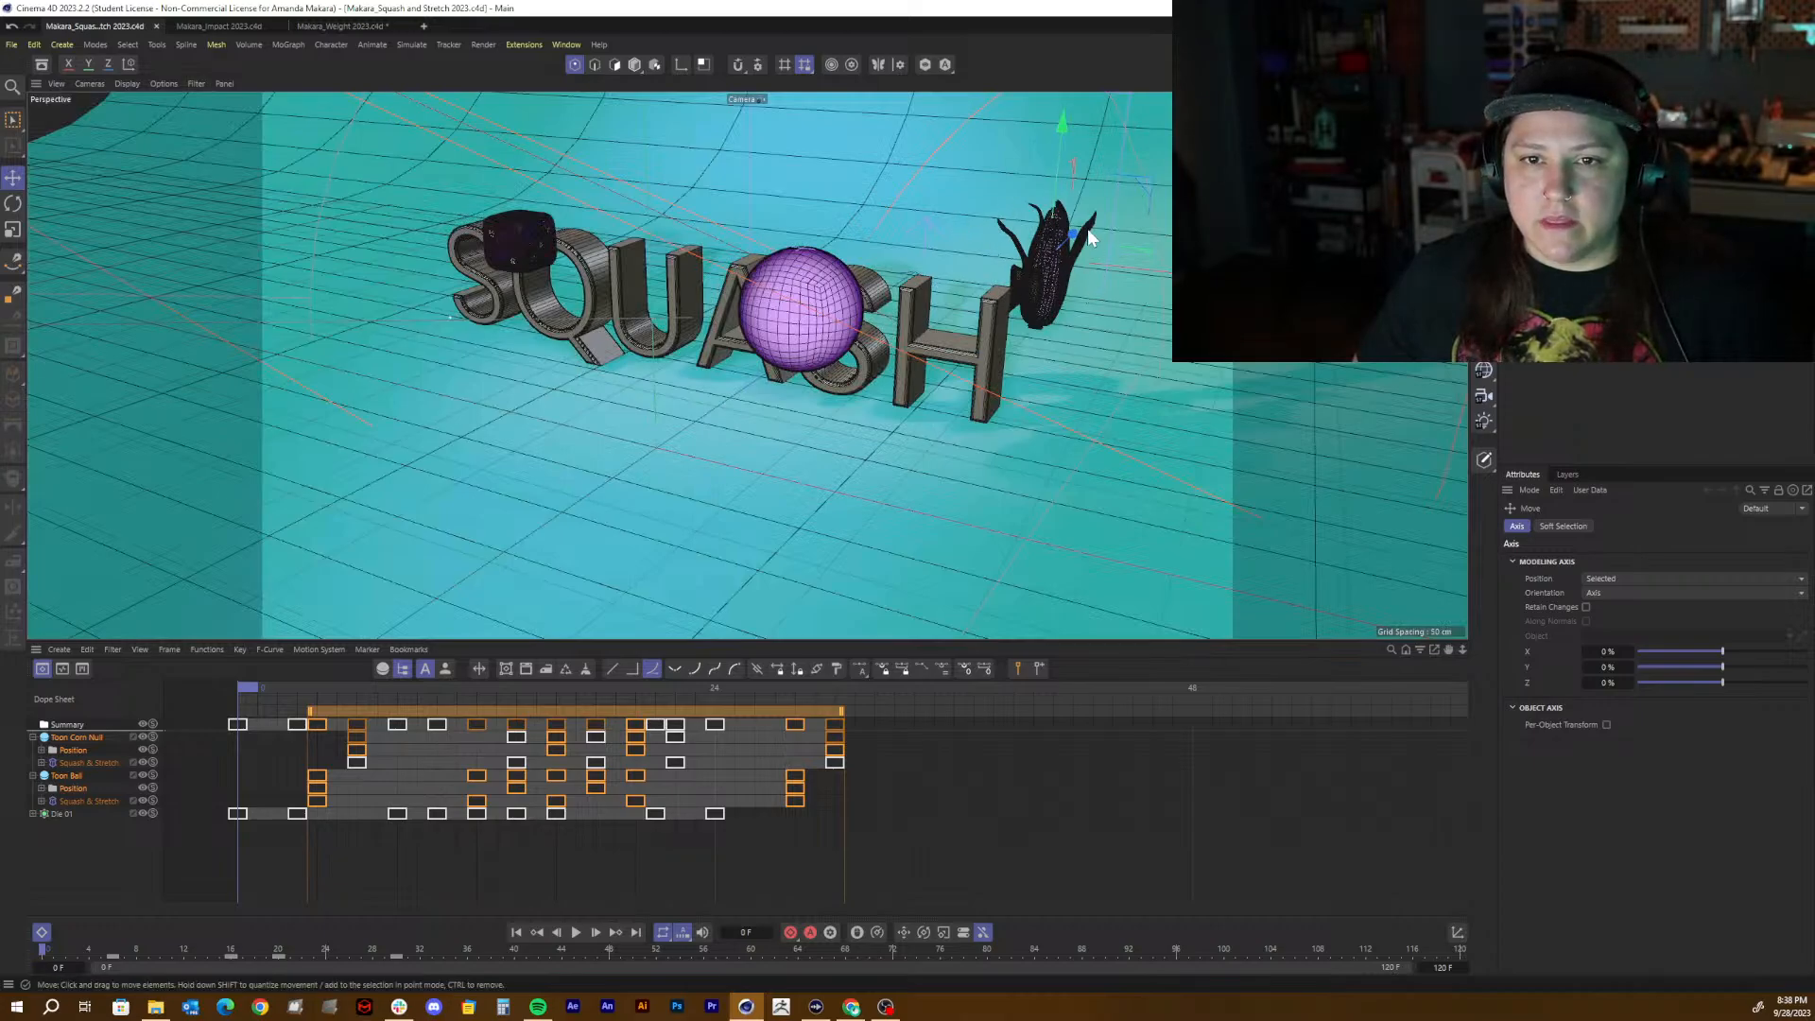
pyautogui.click(326, 23)
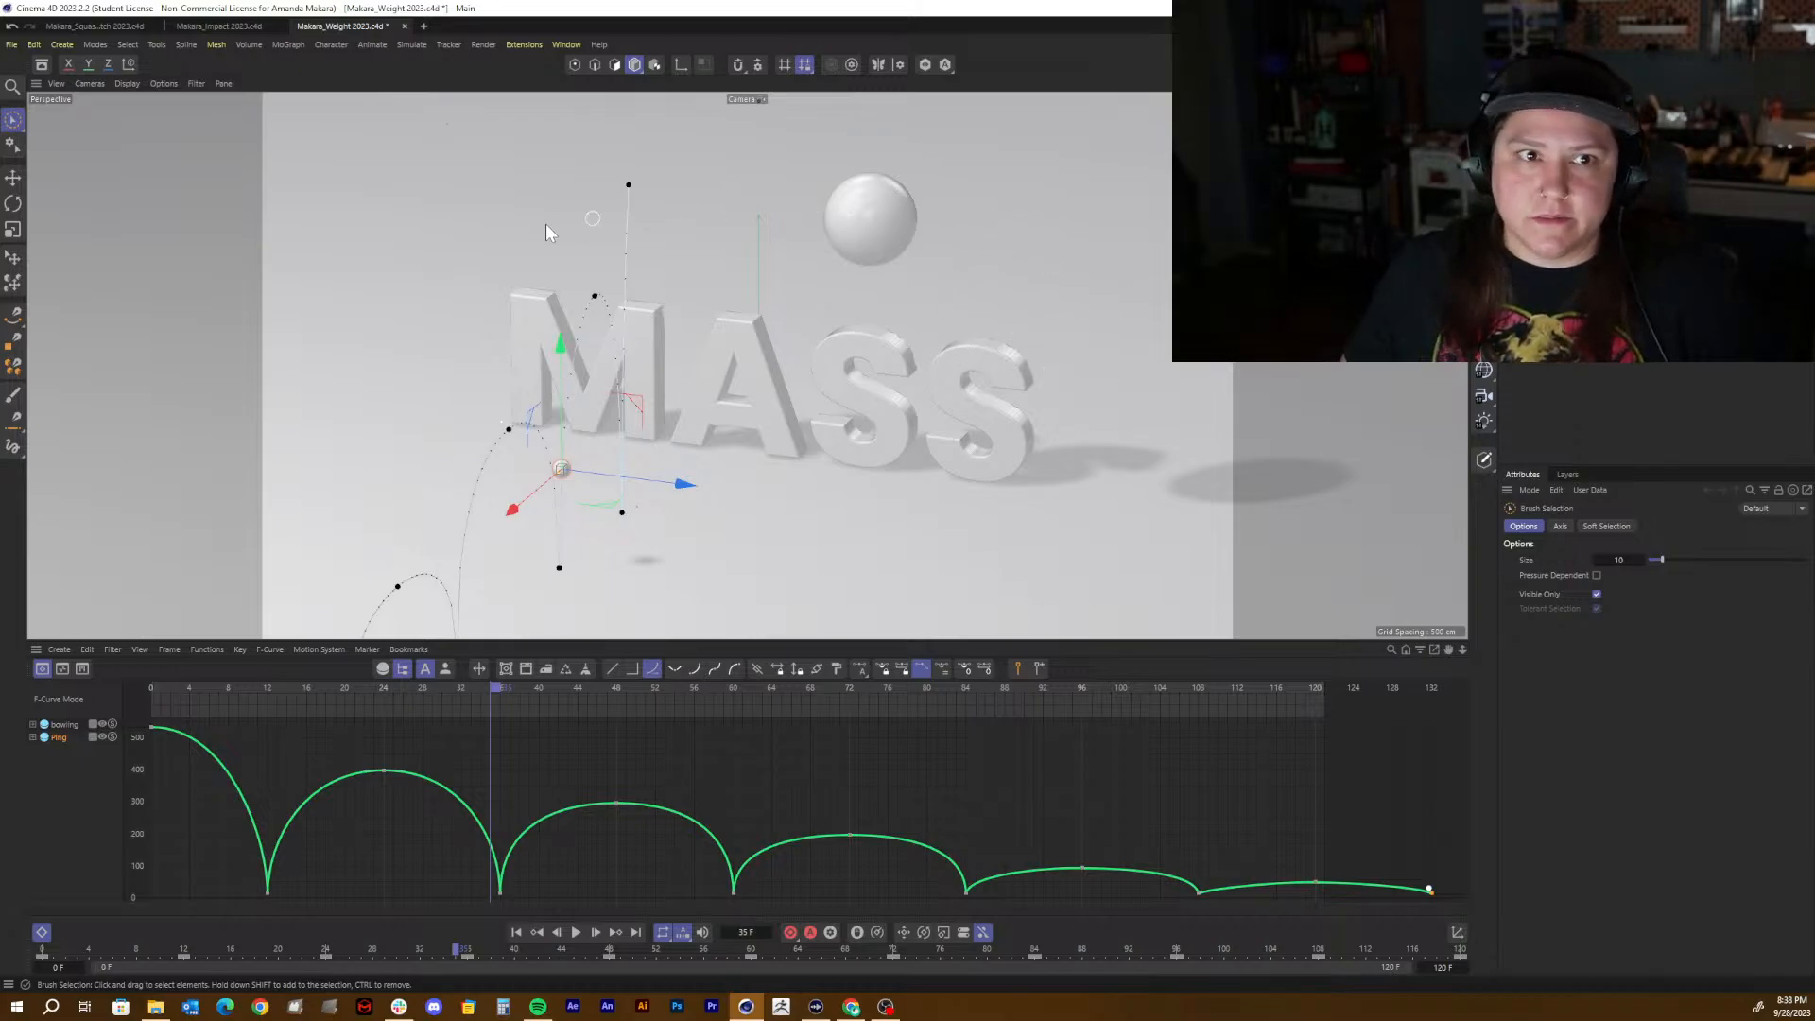
pyautogui.click(121, 25)
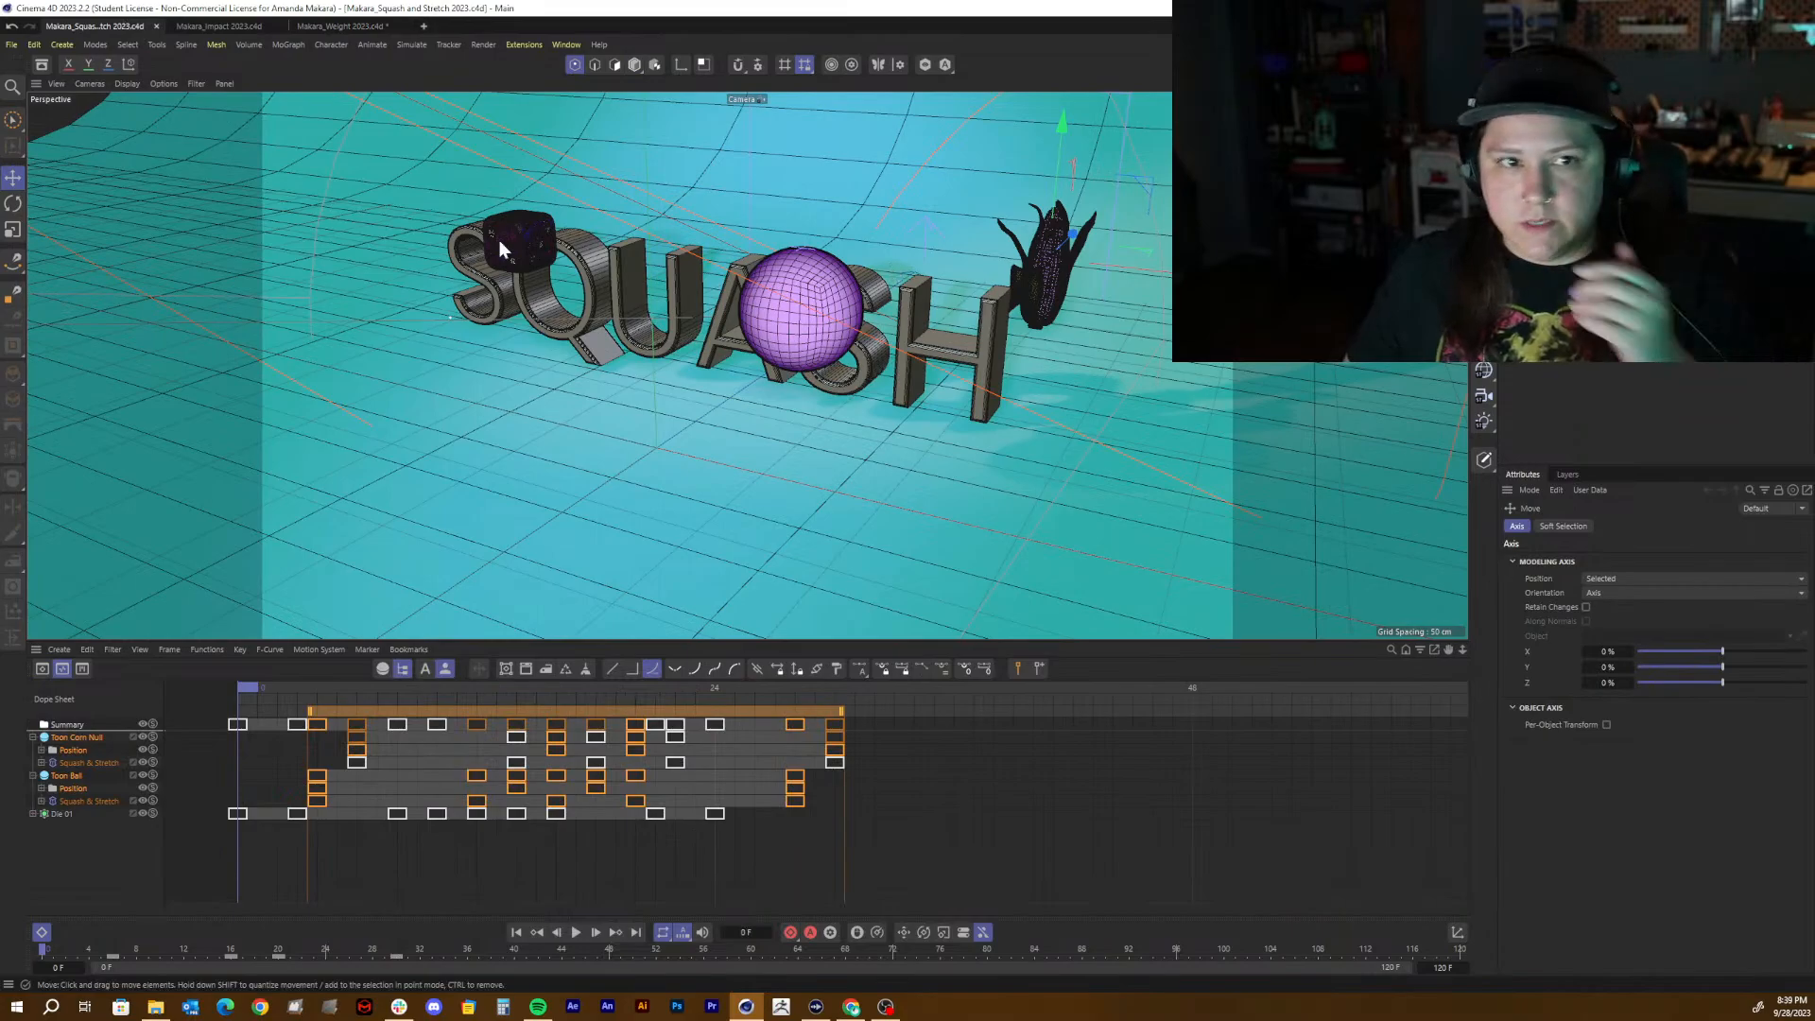
pyautogui.click(331, 26)
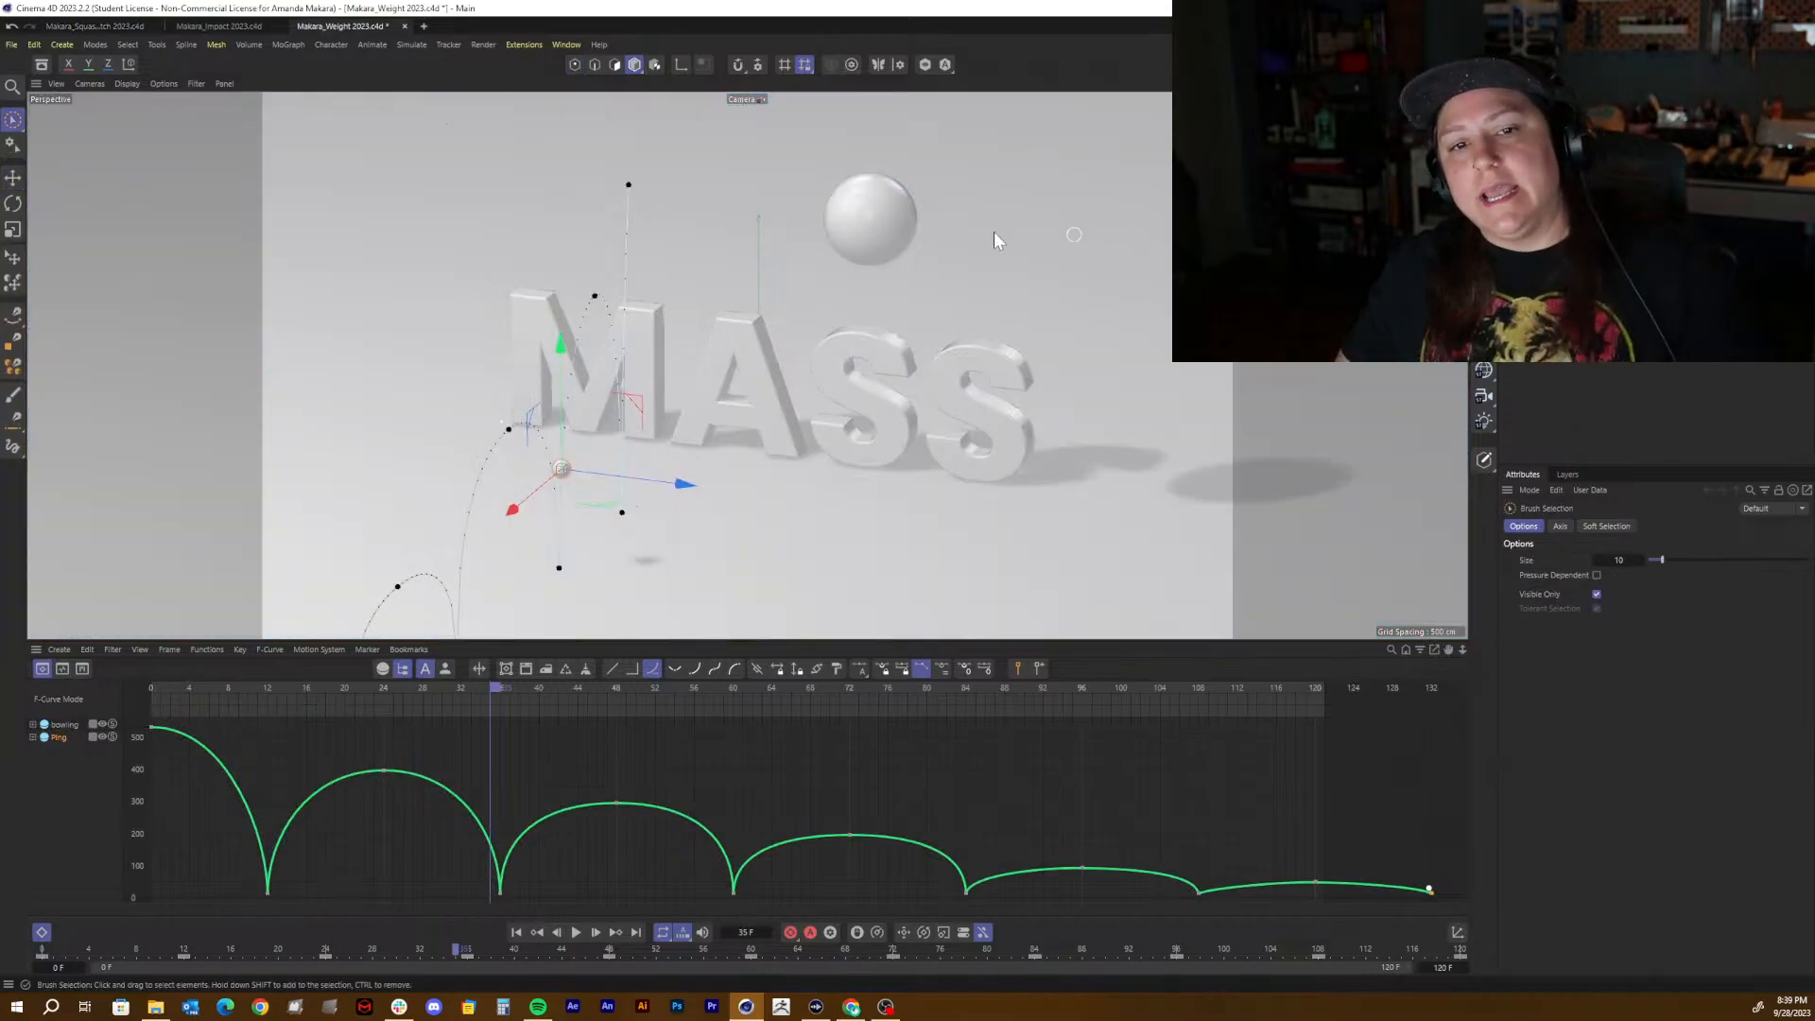